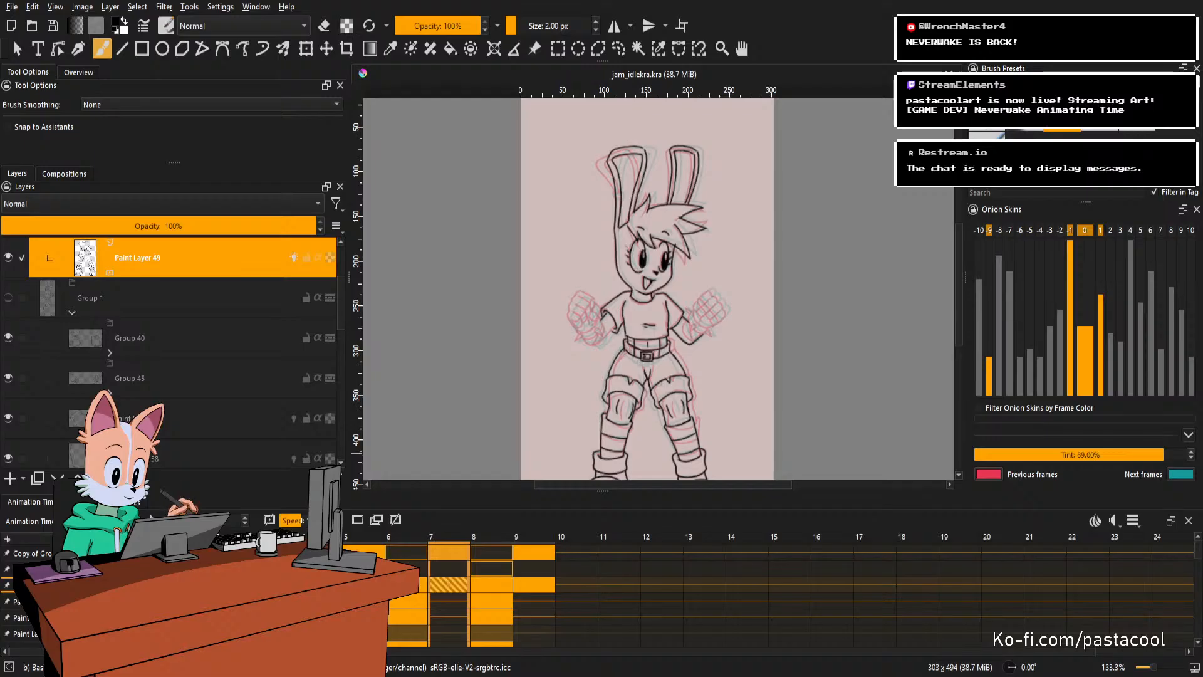
# Play back the idle animation to review the character's movement across the frames.
pyautogui.press('-')
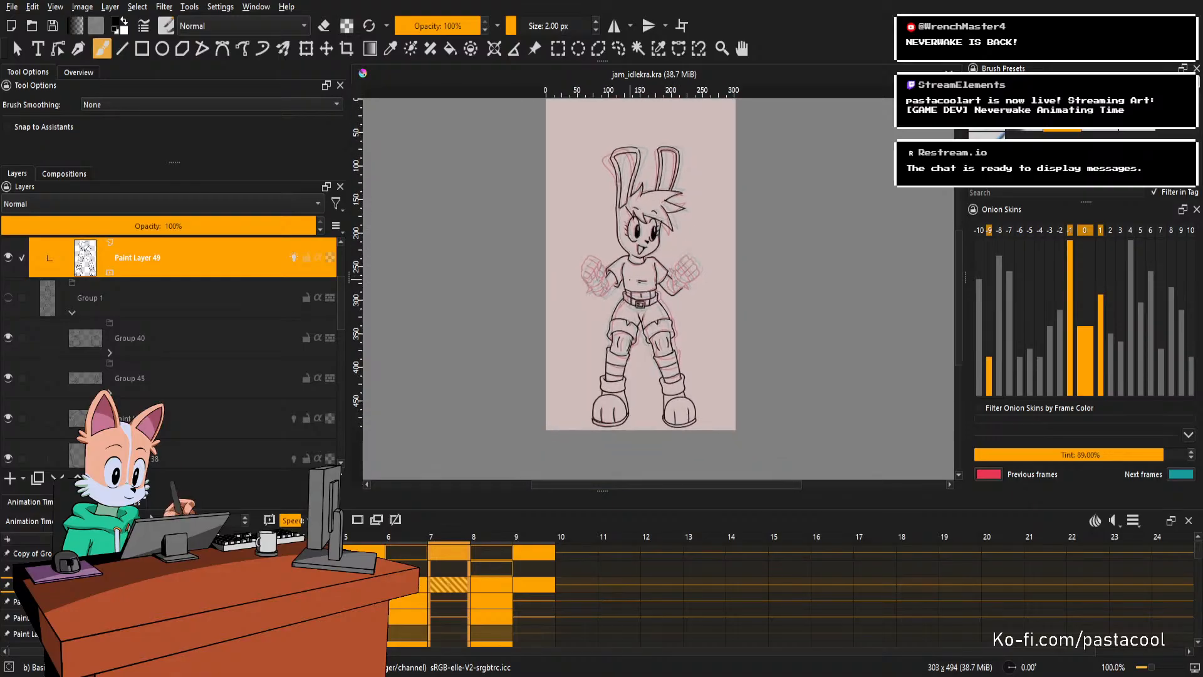
pyautogui.press('space')
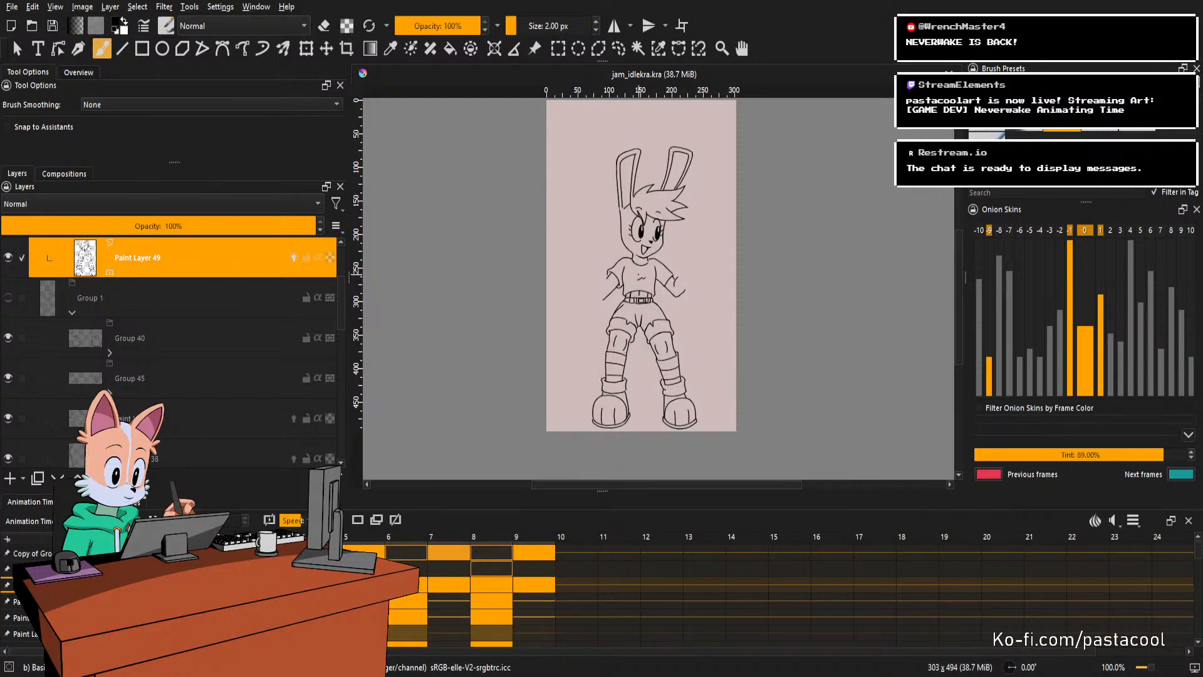
pyautogui.press('+')
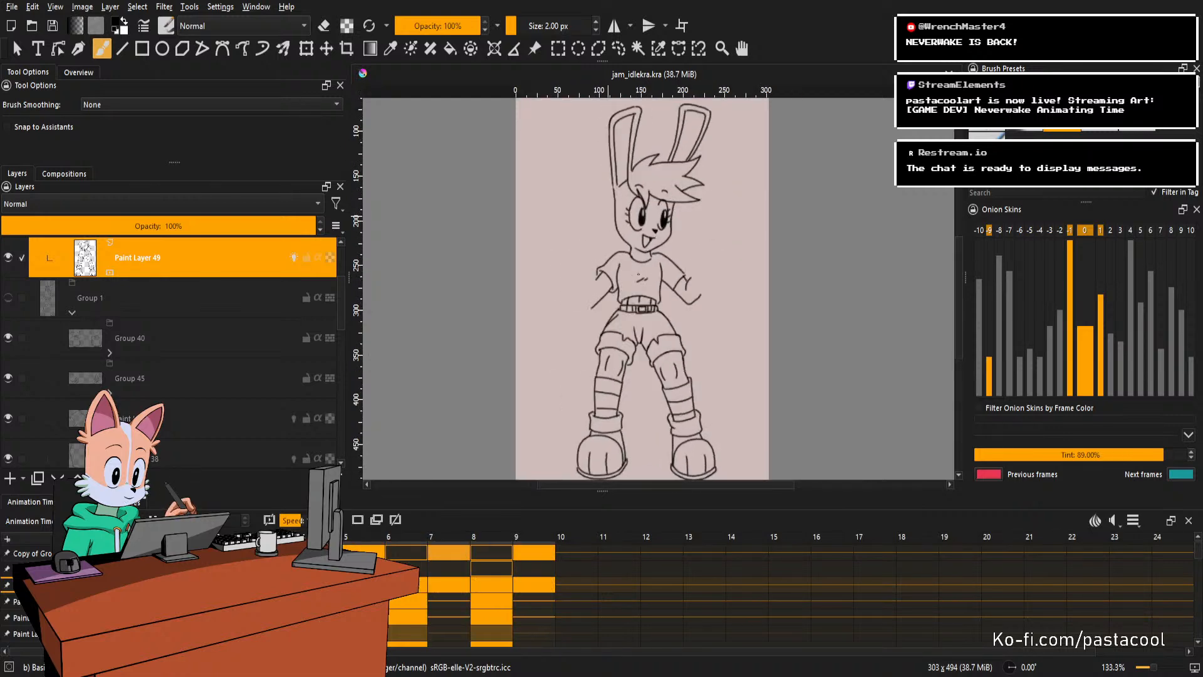
pyautogui.press('space')
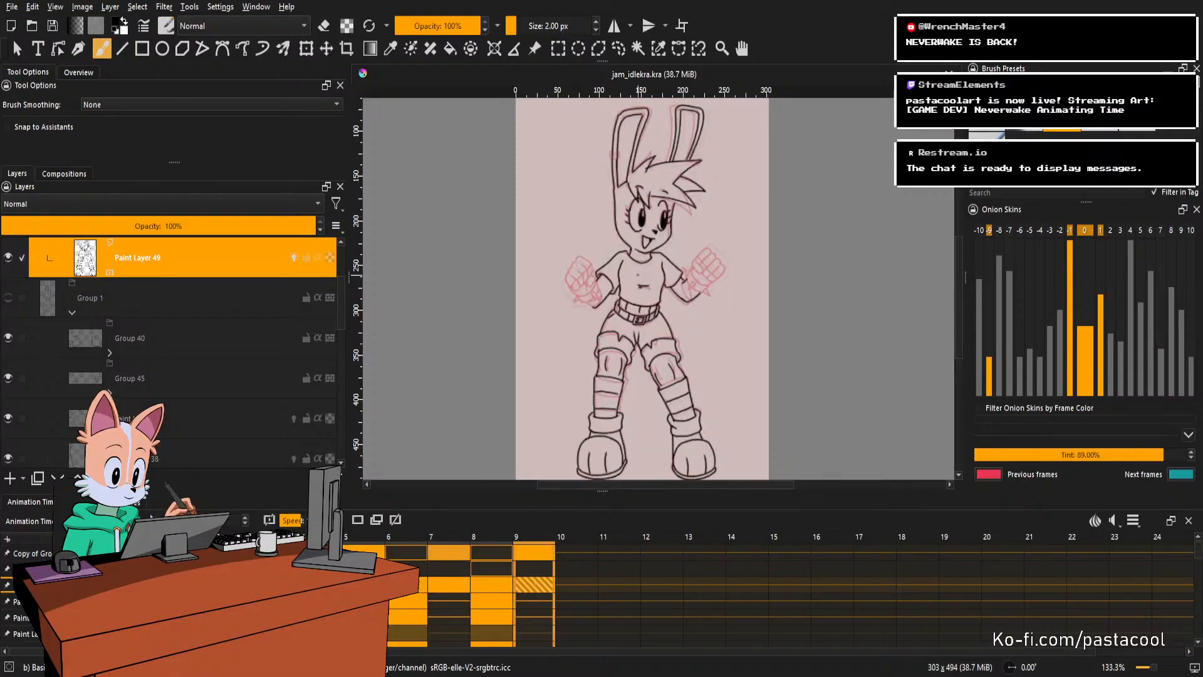
pyautogui.press('space')
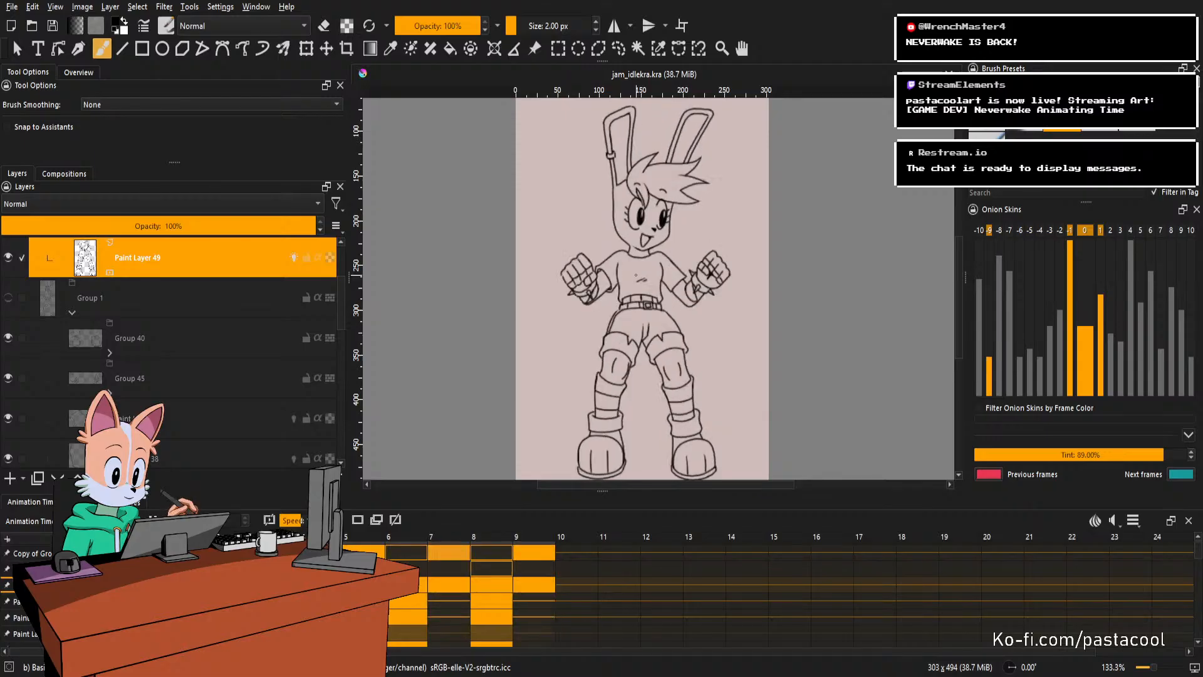
pyautogui.press('space')
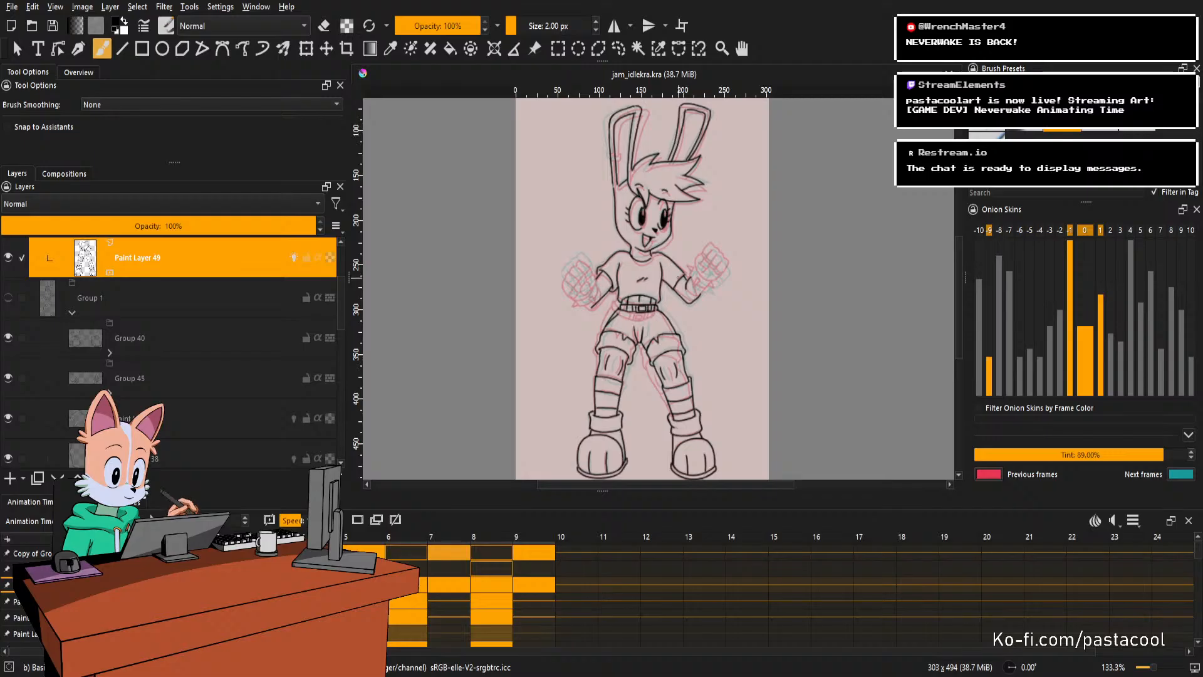
# Erase a small gap in the ear outline for the ear ring on the Copy of Group 6 Merged layer.
pyautogui.moveTo(659, 291); pyautogui.dragTo(692, 291)
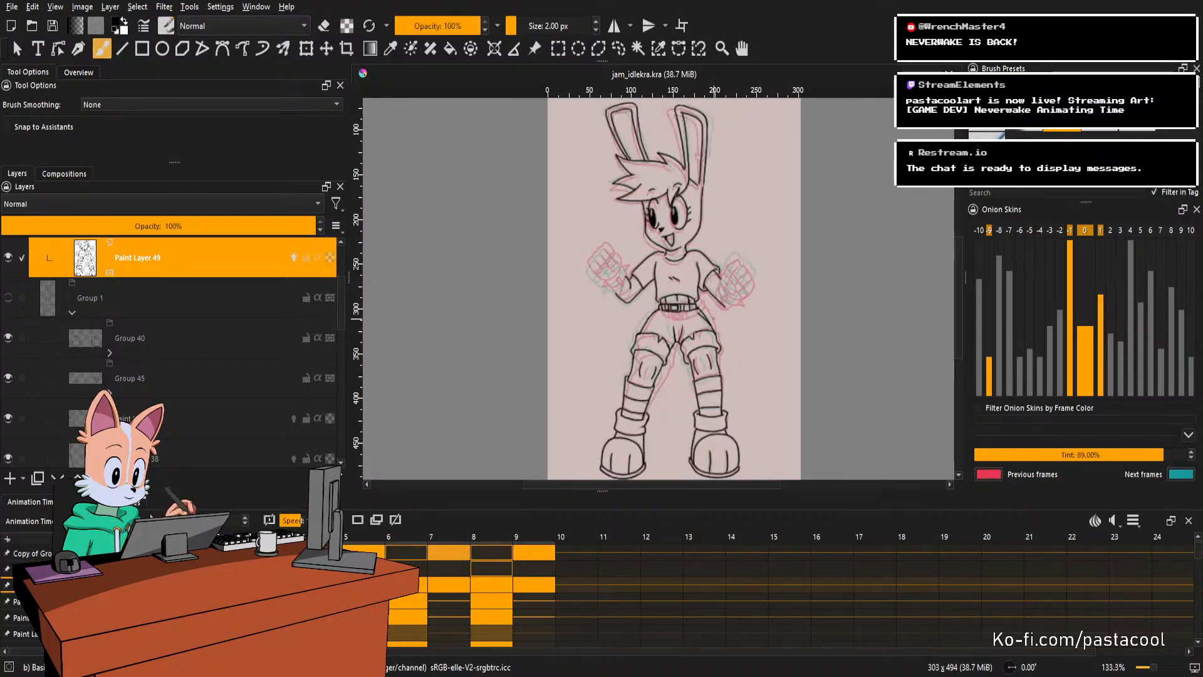
pyautogui.moveTo(713, 285); pyautogui.dragTo(724, 328)
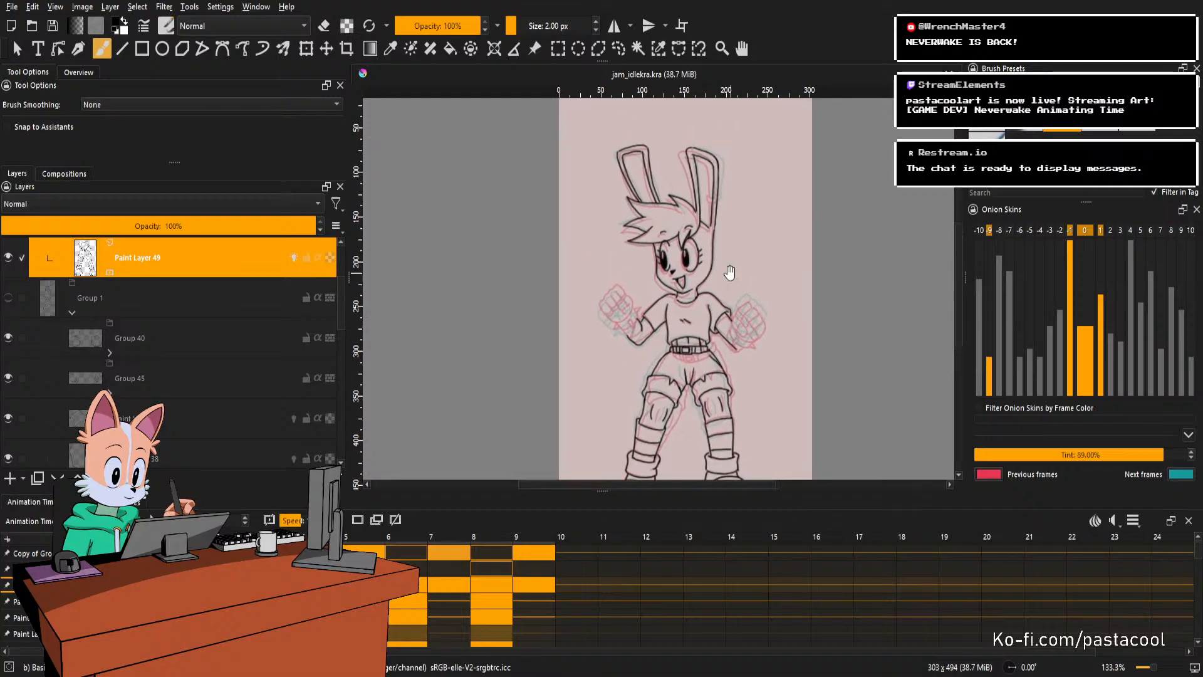
pyautogui.press('space')
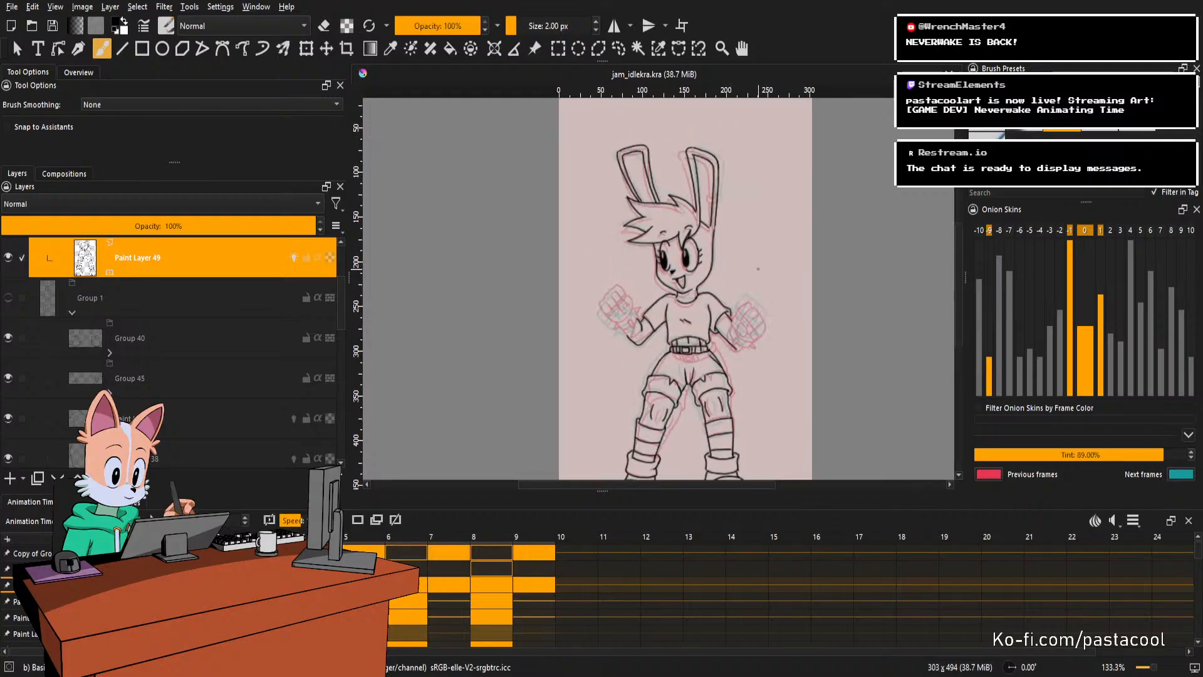
pyautogui.moveTo(715, 197)
pyautogui.mouseDown()
pyautogui.moveTo(726, 280)
pyautogui.moveTo(713, 303)
pyautogui.mouseUp()
pyautogui.press('e')
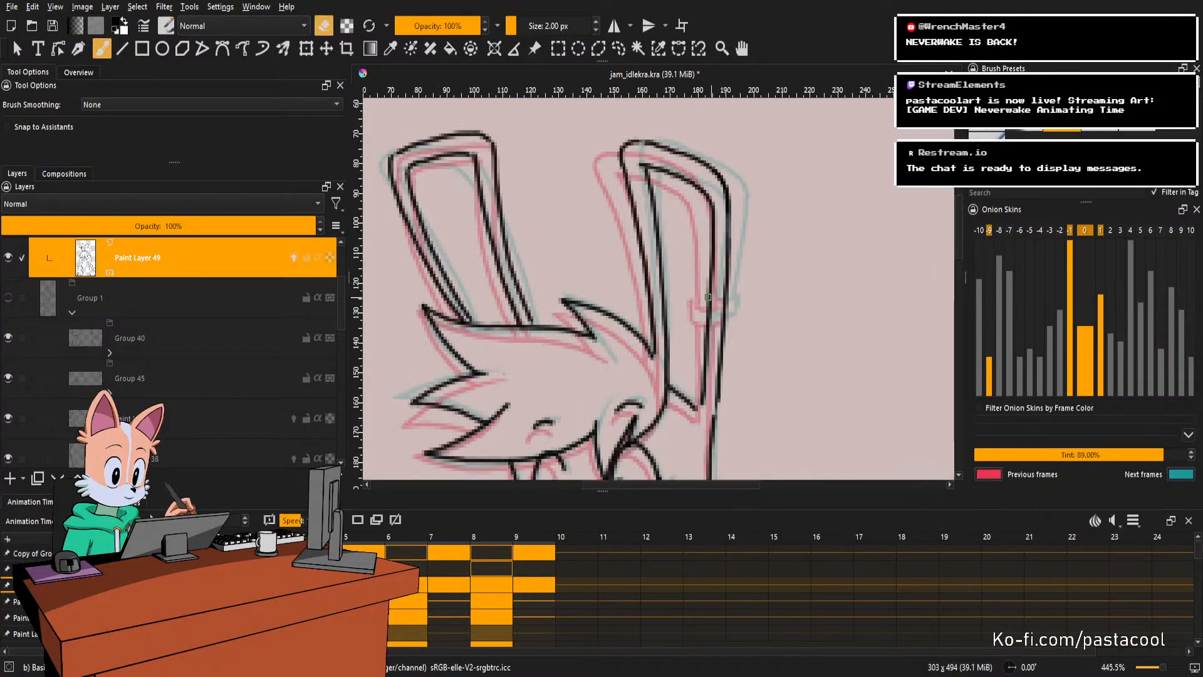
pyautogui.click(716, 305)
pyautogui.press('e')
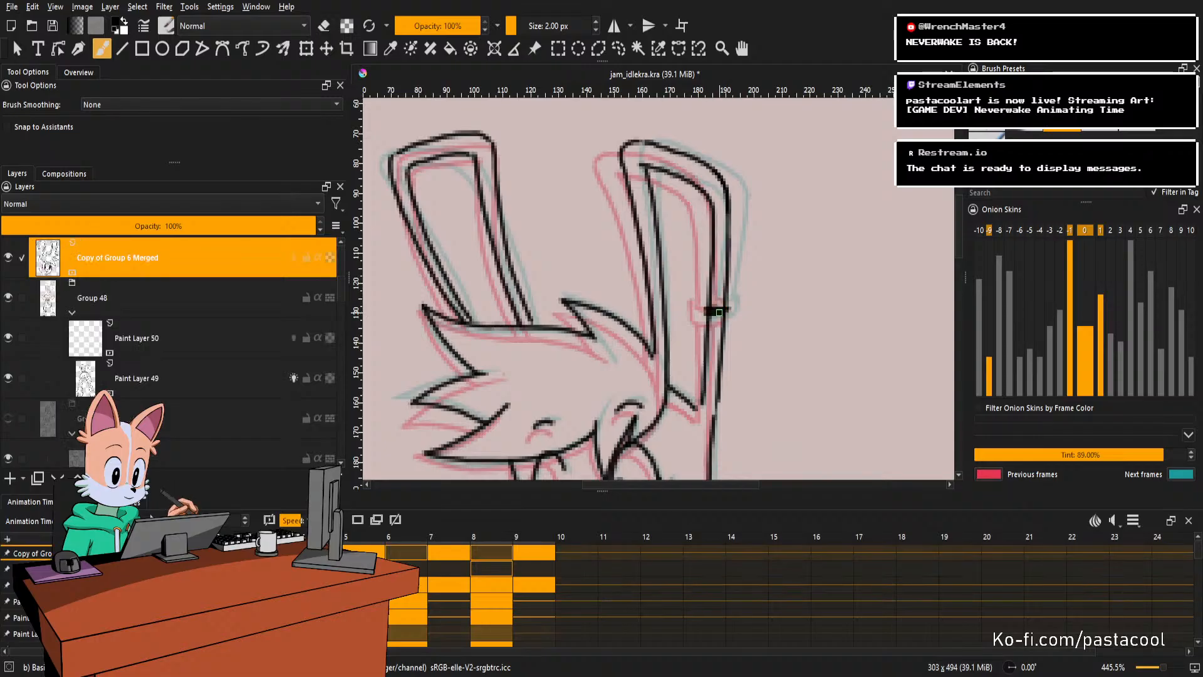
pyautogui.press('e')
pyautogui.press('e')
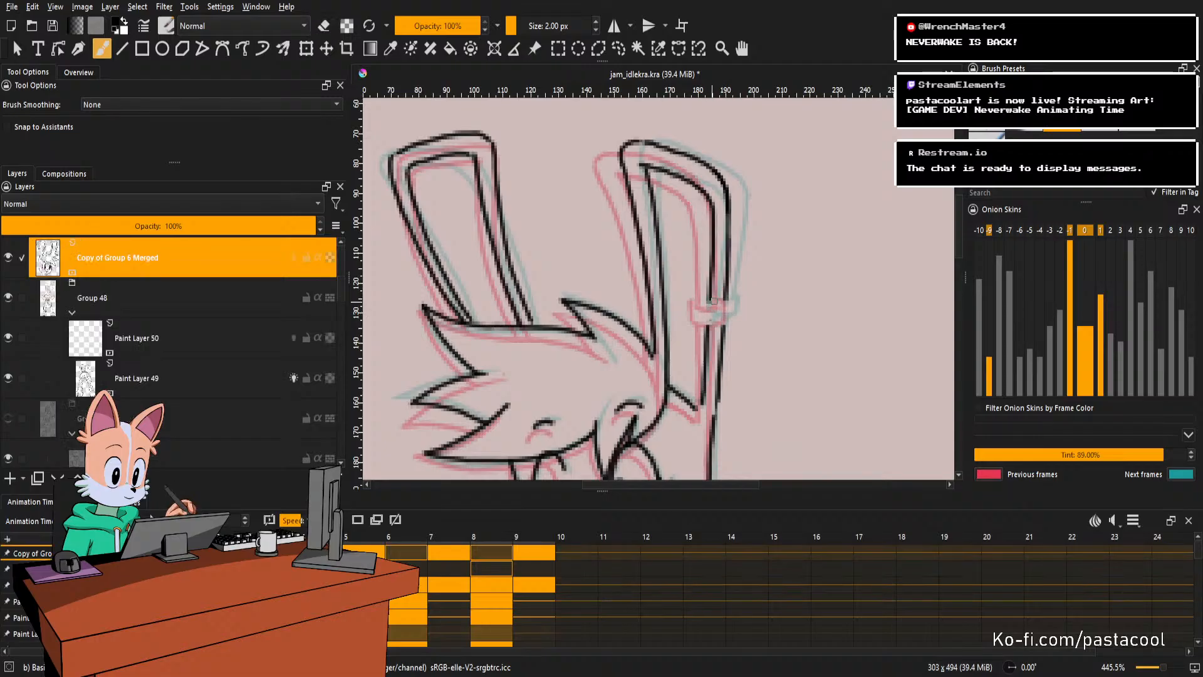
# Draw the ear ring's upper edge across the ear strip, following the onion-skin guides.
pyautogui.moveTo(704, 301); pyautogui.dragTo(731, 308)
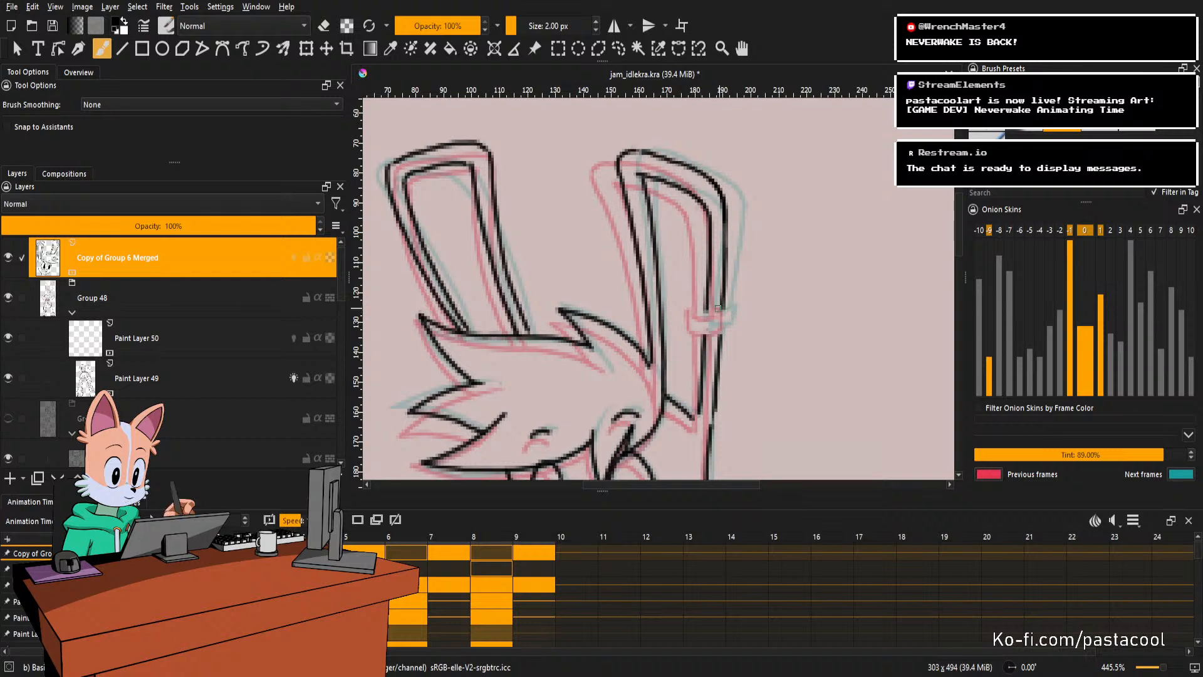
pyautogui.moveTo(699, 311); pyautogui.dragTo(721, 311)
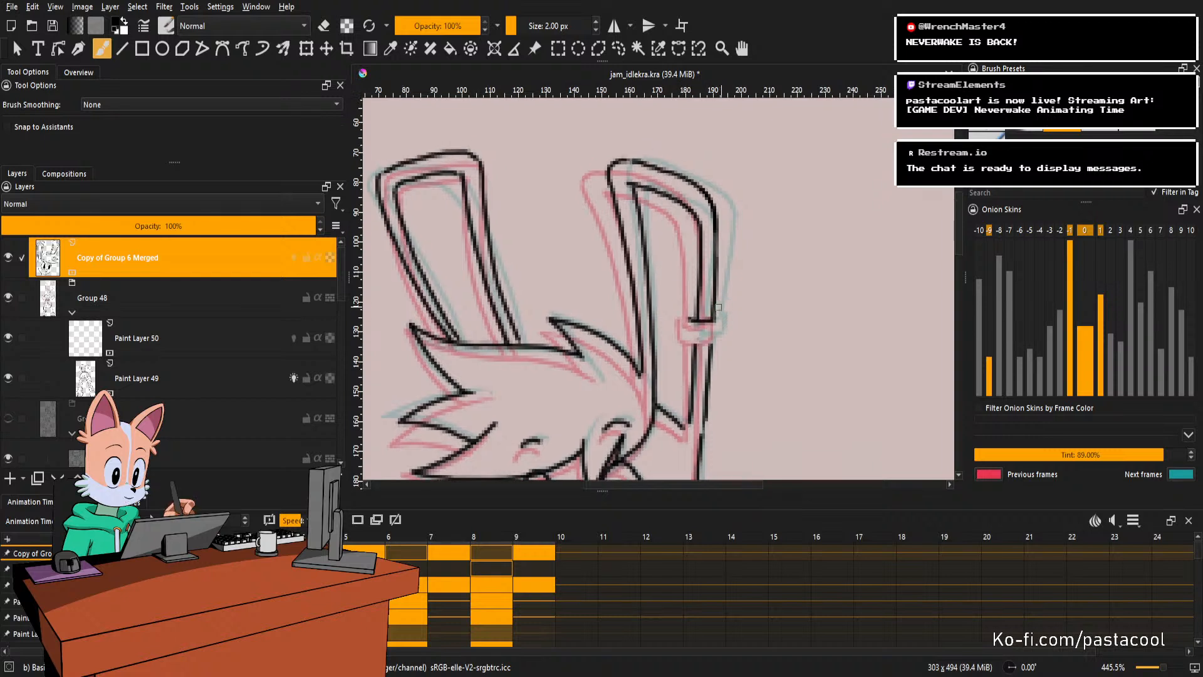
pyautogui.press('e')
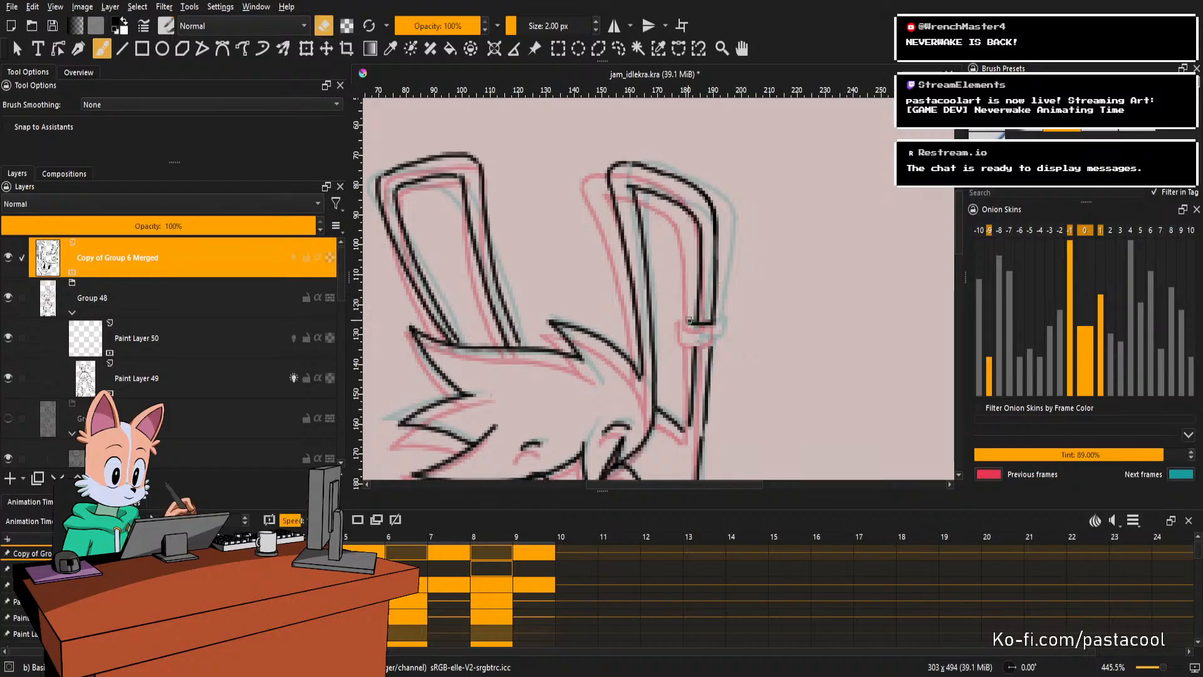
pyautogui.press('e')
# Complete the ear ring by drawing its sides and lower edge, redoing strokes until the band wraps around the ear.
pyautogui.moveTo(689, 318)
pyautogui.mouseDown()
pyautogui.moveTo(720, 332)
pyautogui.moveTo(689, 317)
pyautogui.moveTo(691, 343)
pyautogui.moveTo(712, 320)
pyautogui.moveTo(685, 335)
pyautogui.moveTo(684, 353)
pyautogui.moveTo(684, 339)
pyautogui.moveTo(703, 358)
pyautogui.moveTo(714, 342)
pyautogui.moveTo(704, 331)
pyautogui.moveTo(684, 345)
pyautogui.mouseUp()
pyautogui.hotkey('ctrl', 'z')
pyautogui.hotkey('ctrl', 'z')
pyautogui.hotkey('ctrl', 'z')
pyautogui.press('e')
pyautogui.press('e')
pyautogui.hotkey('ctrl', 'z')
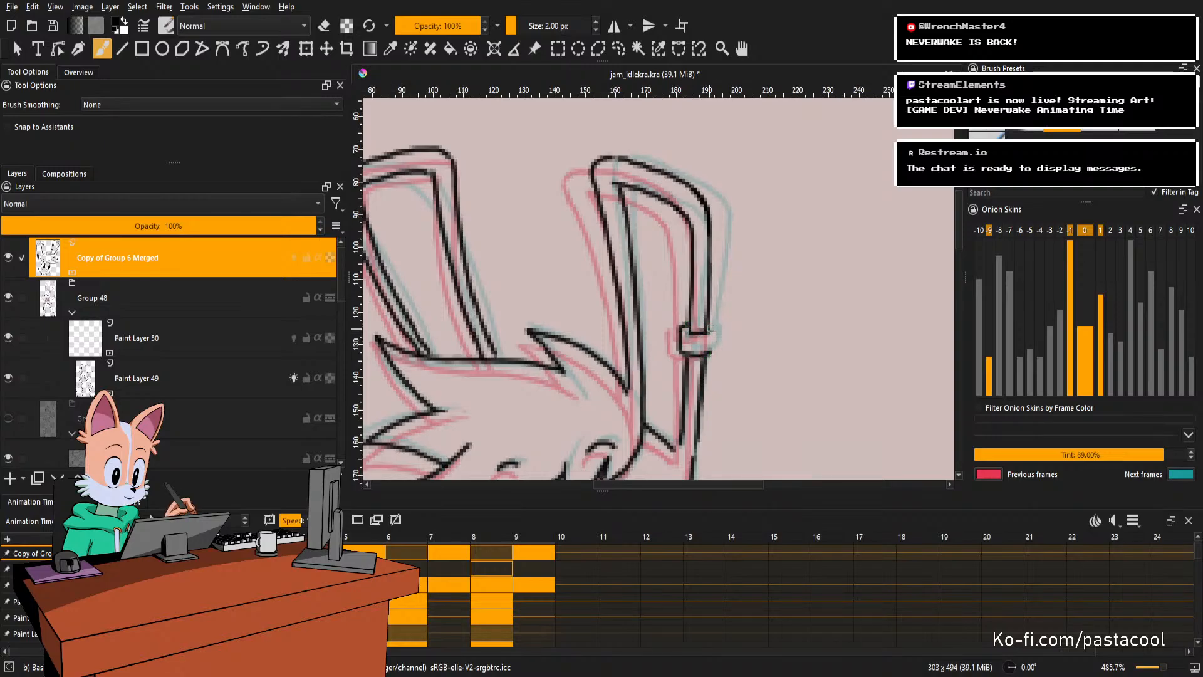
pyautogui.moveTo(712, 328); pyautogui.dragTo(715, 346)
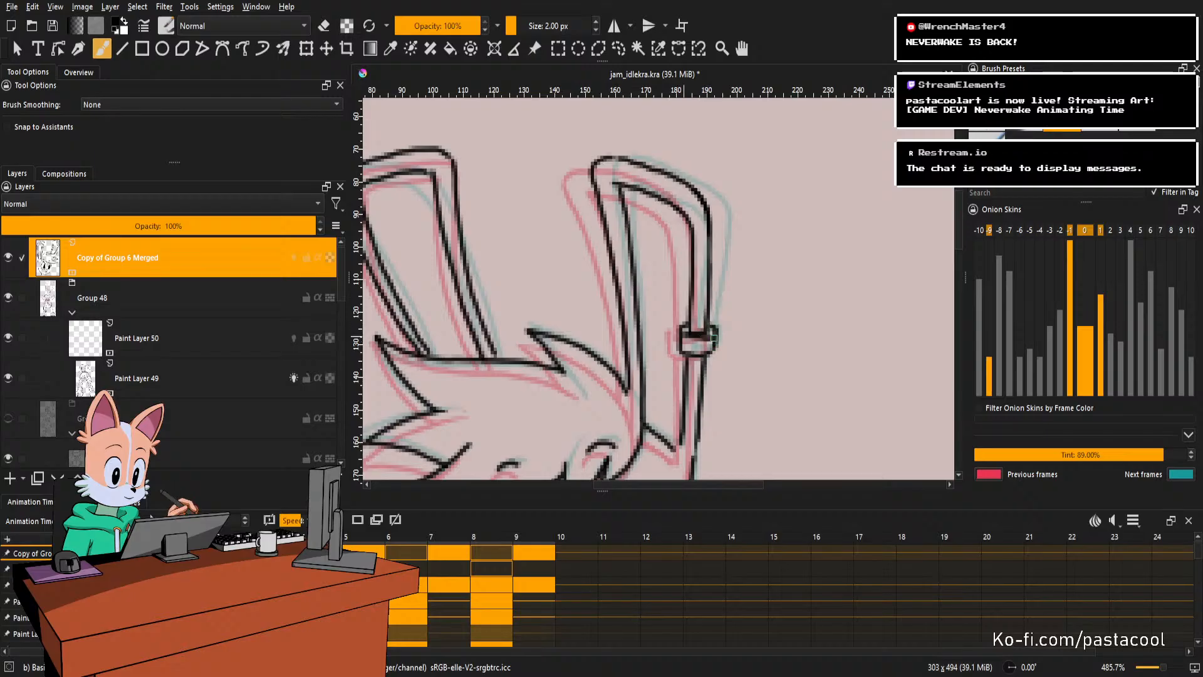
# Examine the full character and compare the ear ring's placement with the neighbouring frame.
pyautogui.scroll(-2, 709, 275)
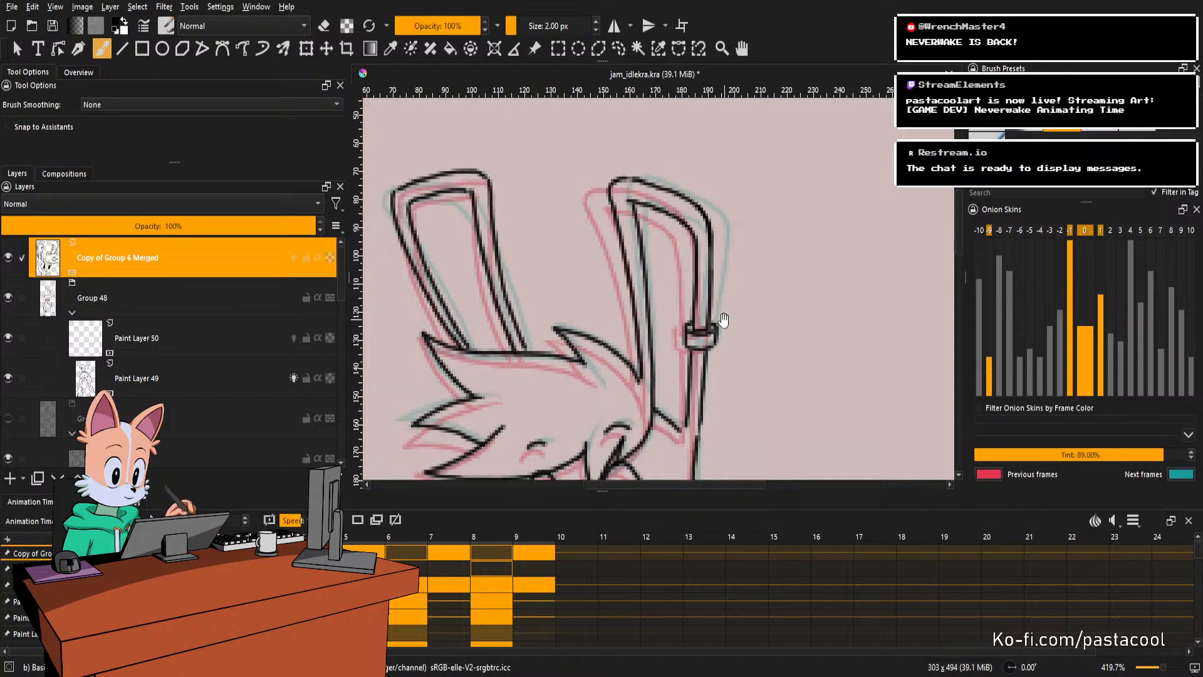
pyautogui.scroll(2, 737, 280)
pyautogui.scroll(-4, 739, 326)
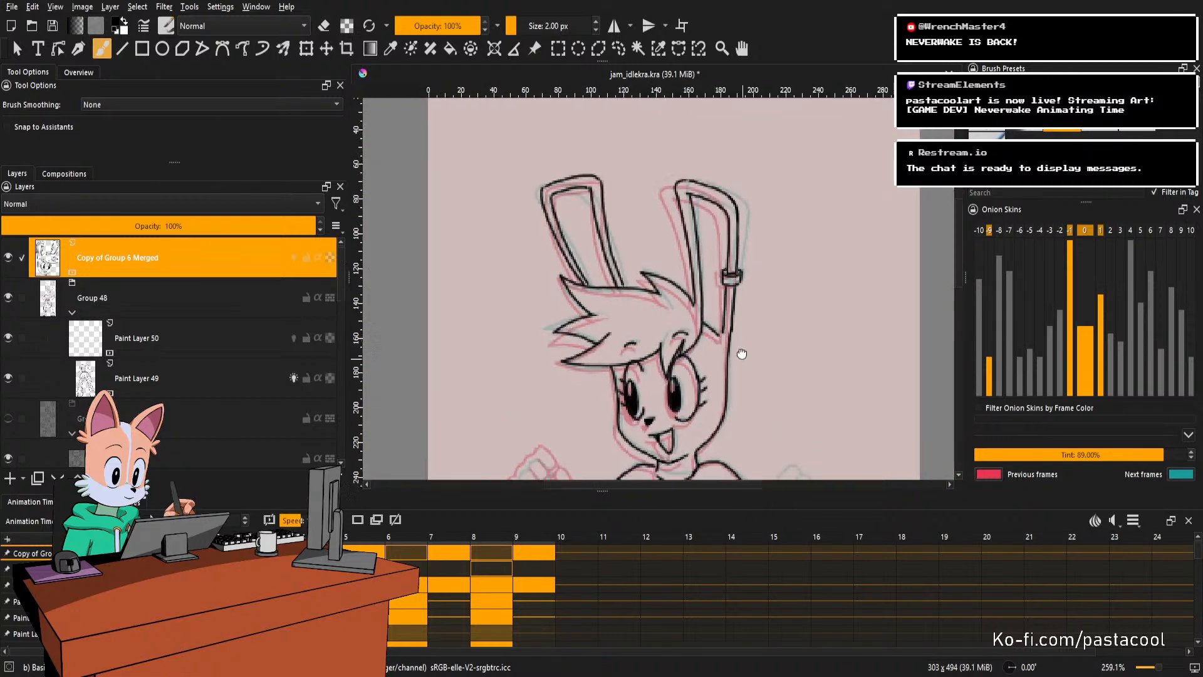
pyautogui.scroll(-2, 740, 314)
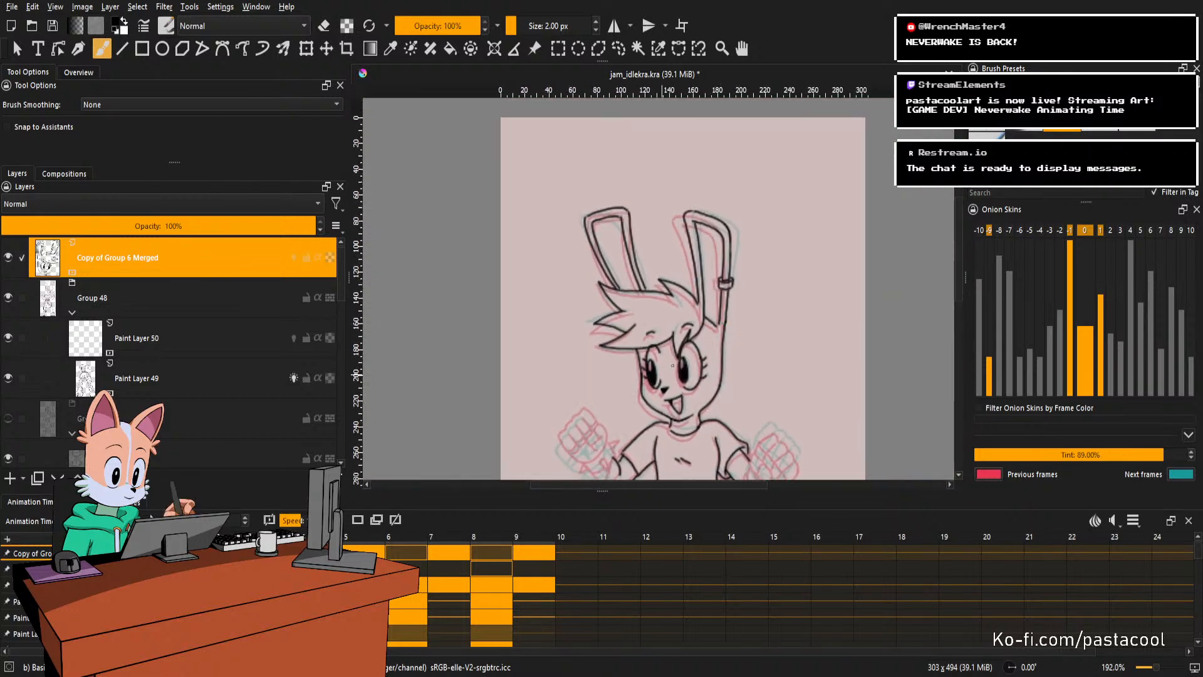
pyautogui.moveTo(726, 361); pyautogui.dragTo(744, 309)
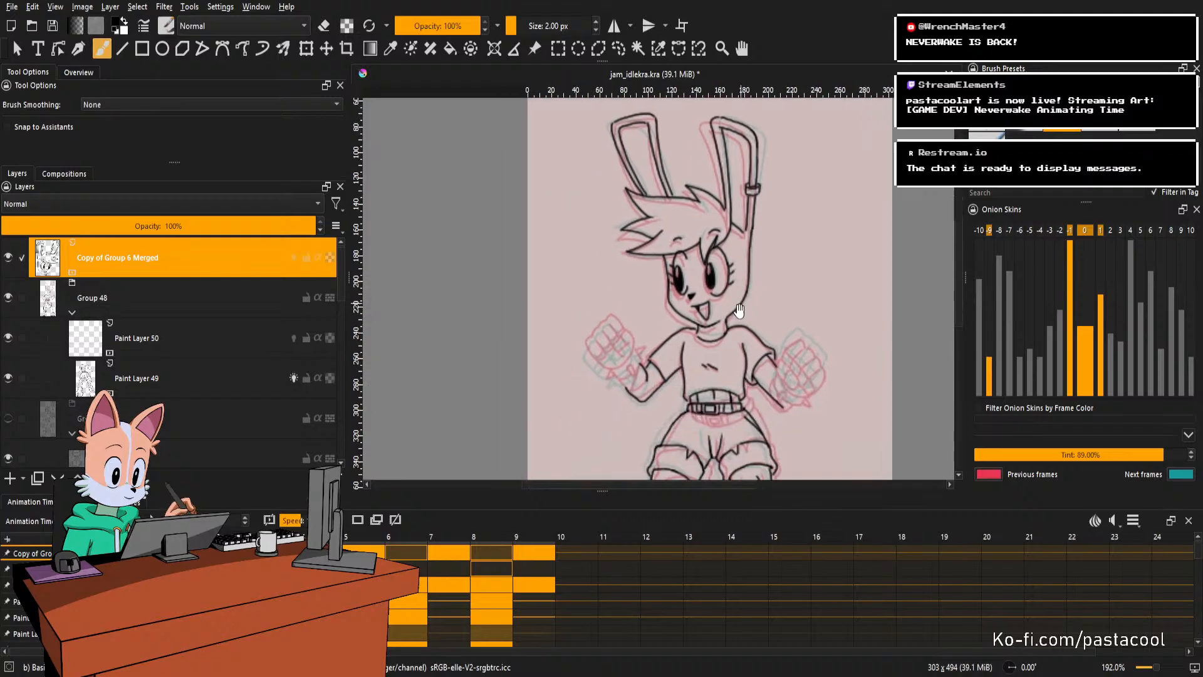
pyautogui.scroll(-1, 744, 307)
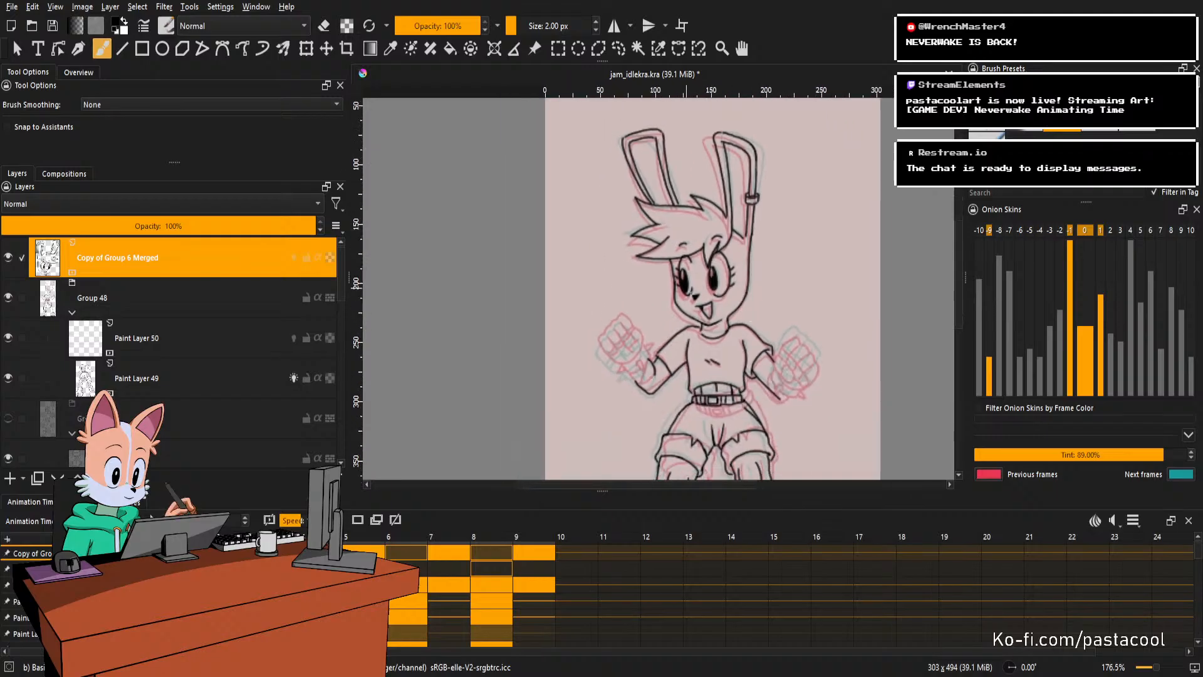
pyautogui.moveTo(741, 329); pyautogui.dragTo(765, 299)
pyautogui.scroll(-2, 758, 310)
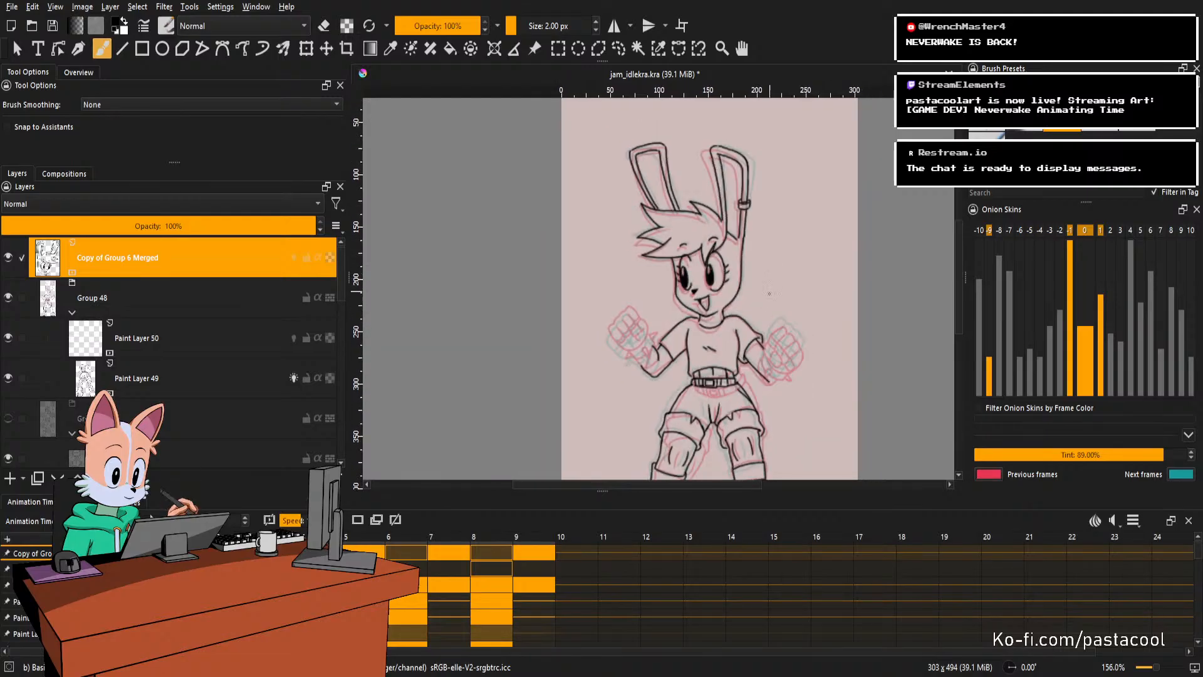
pyautogui.moveTo(770, 293); pyautogui.dragTo(771, 245)
pyautogui.scroll(-3, 774, 263)
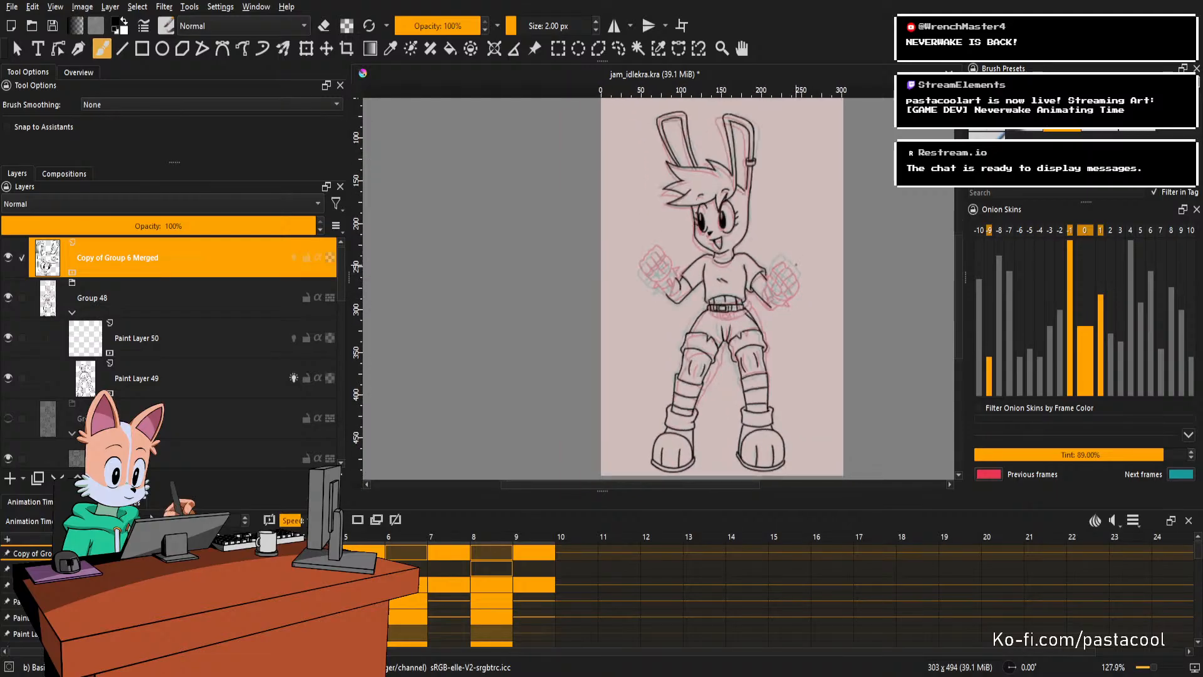
pyautogui.press('Right')
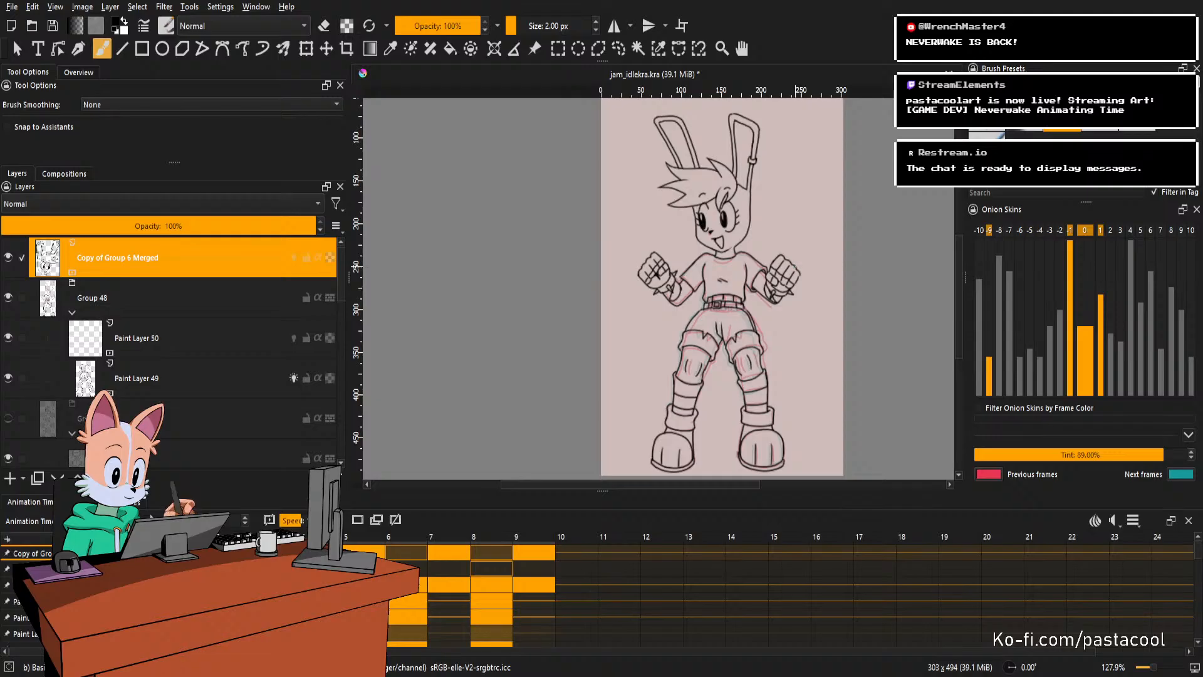
pyautogui.press('Left')
pyautogui.press('Right')
pyautogui.press('Left')
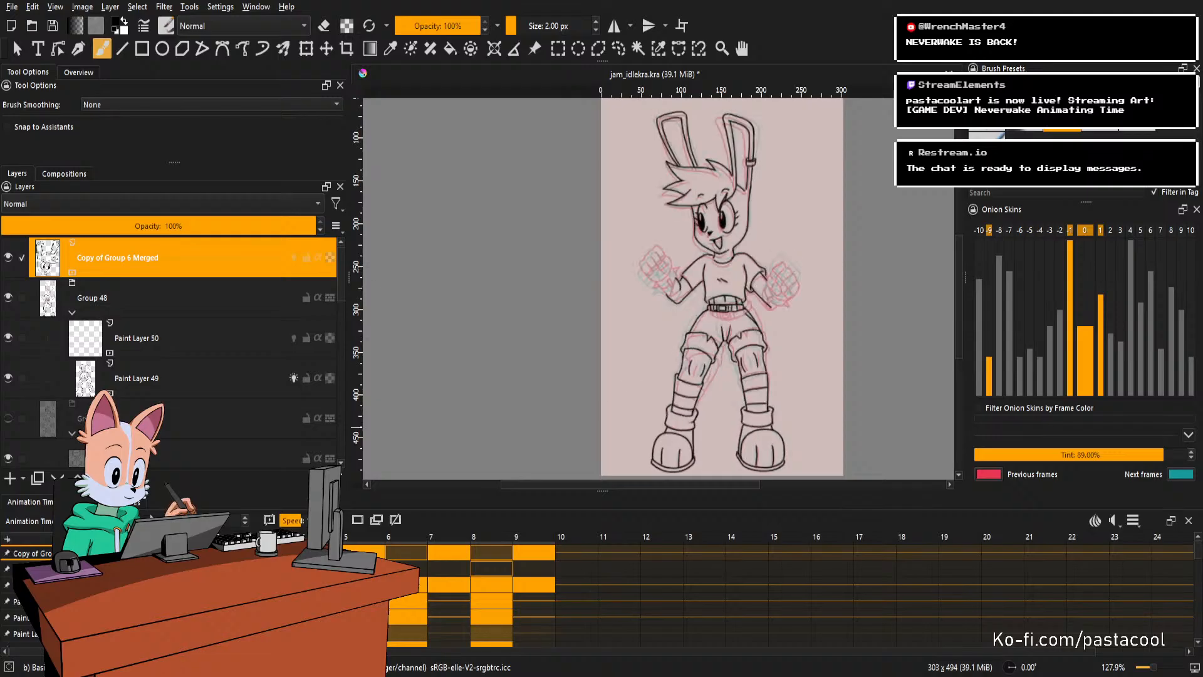
# Turn off the -9 onion skin, then save the file with Paint Layer 49 active.
pyautogui.click(989, 230)
pyautogui.scroll(5, 781, 314)
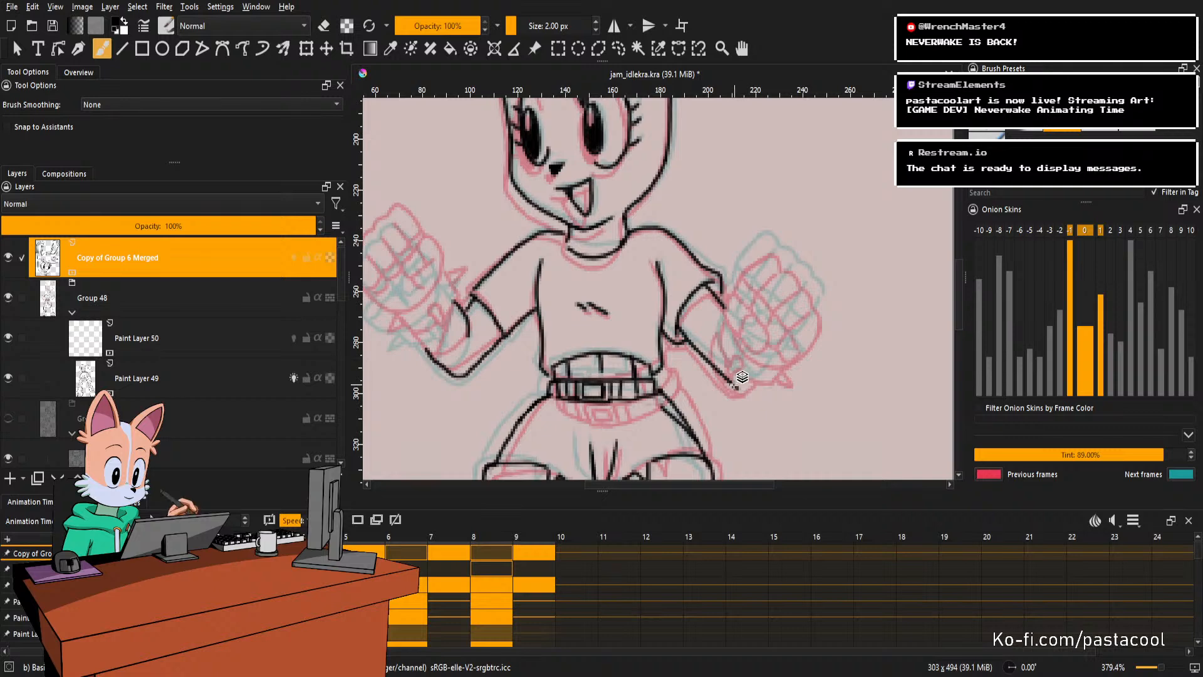
pyautogui.click(739, 369)
pyautogui.hotkey('ctrl', 's')
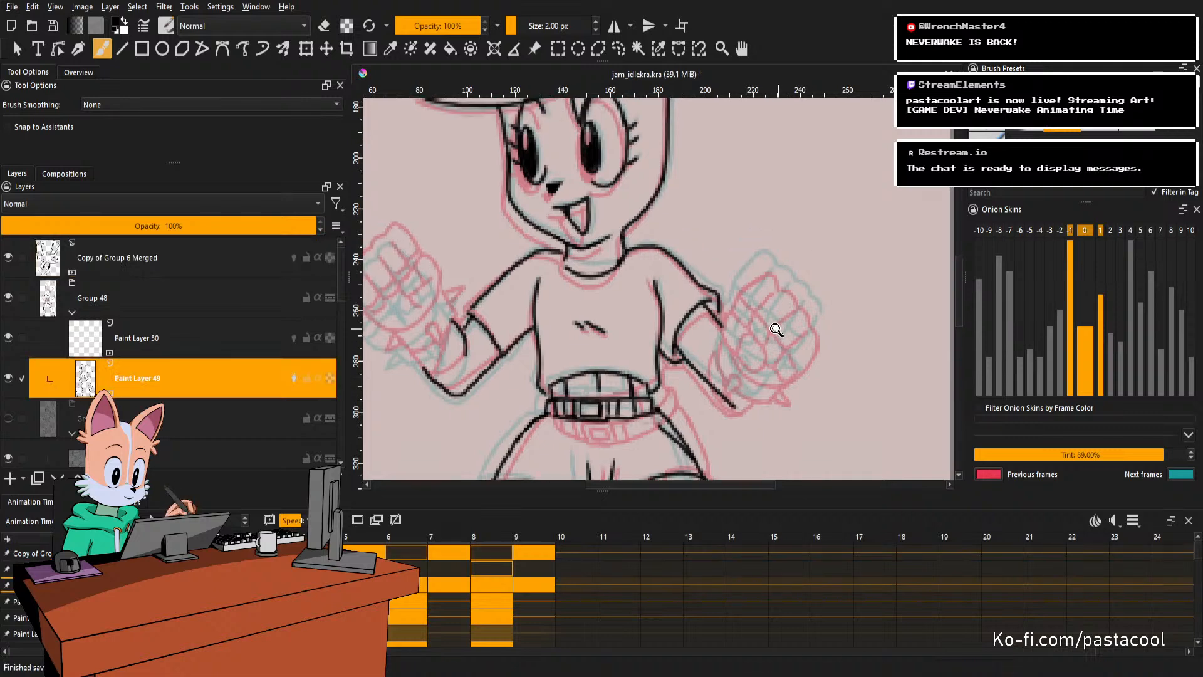
# Add a new paint layer directly above Paint Layer 49 in Group 48 and return to the frame with the missing hands.
pyautogui.scroll(1, 780, 331)
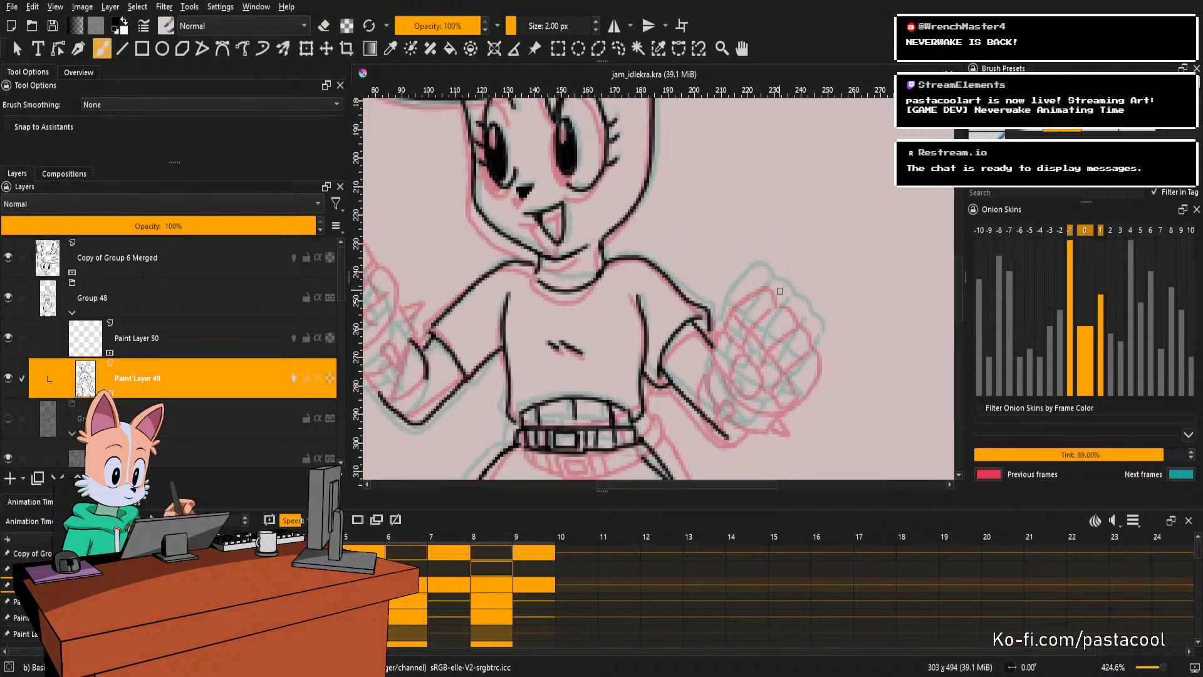
pyautogui.moveTo(763, 301); pyautogui.dragTo(762, 295)
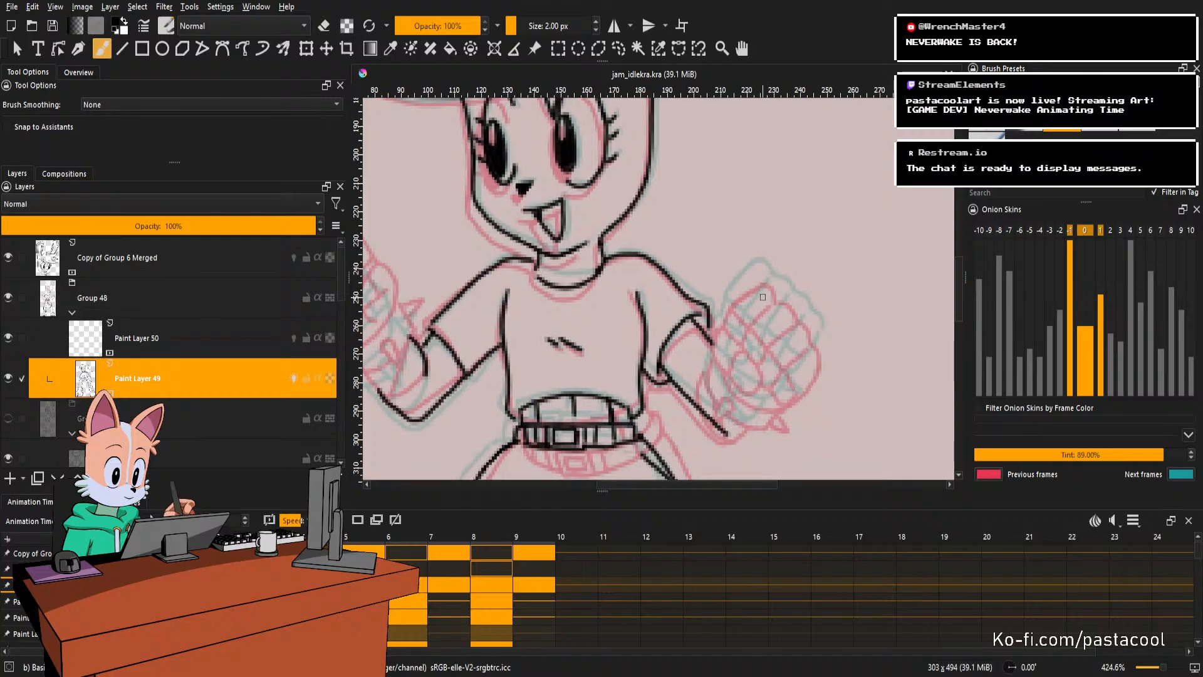
pyautogui.scroll(-2, 762, 295)
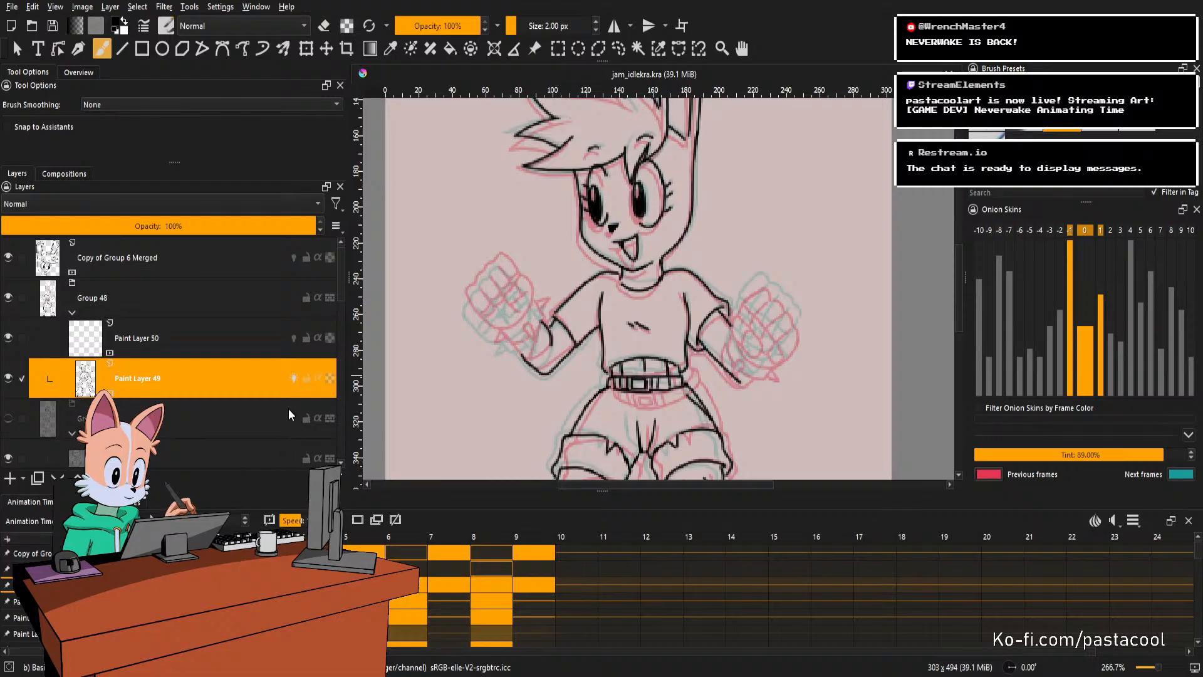
pyautogui.press('Left')
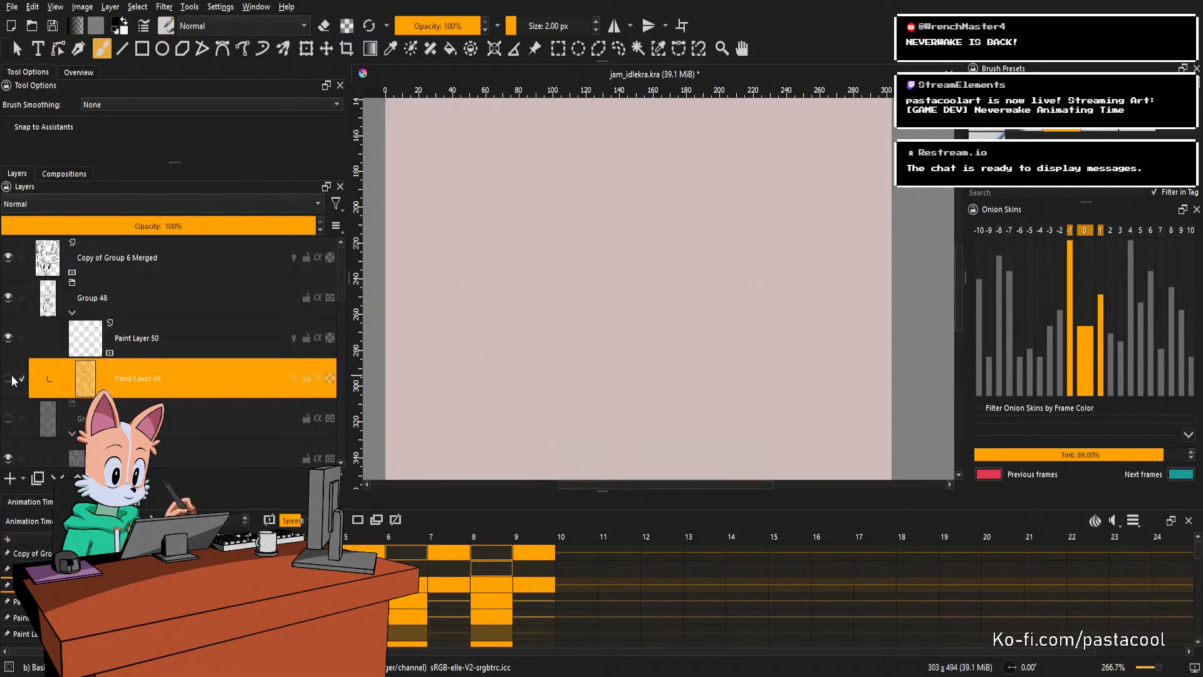
pyautogui.press('Right')
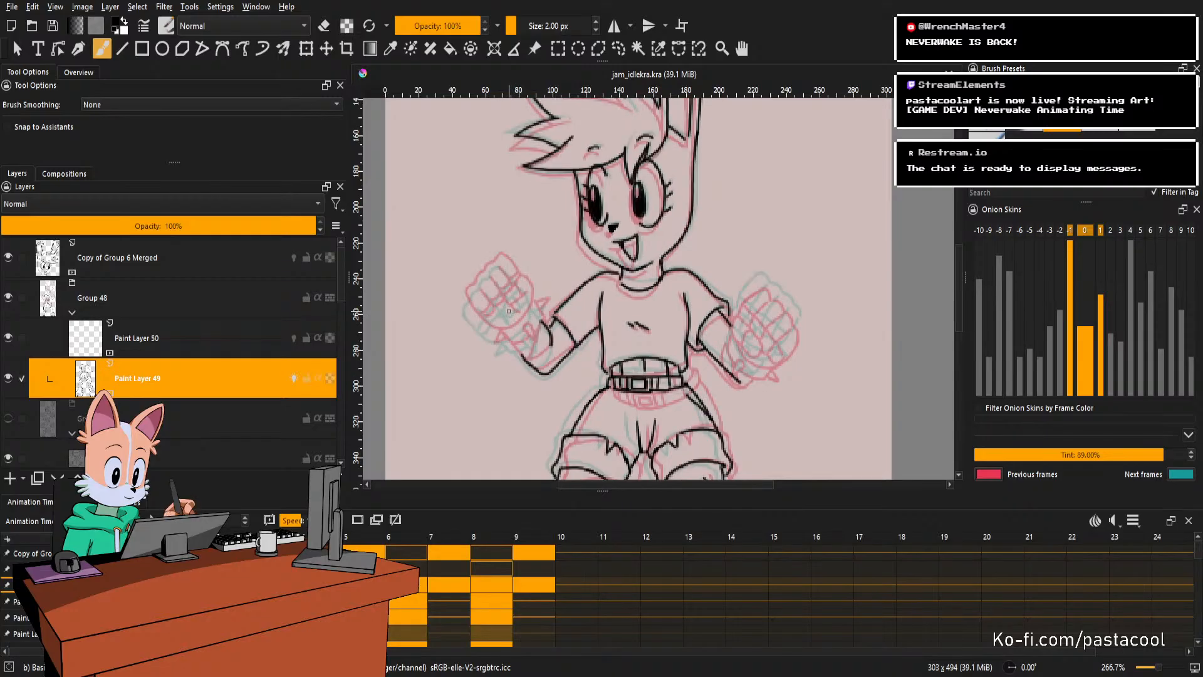
pyautogui.click(10, 479)
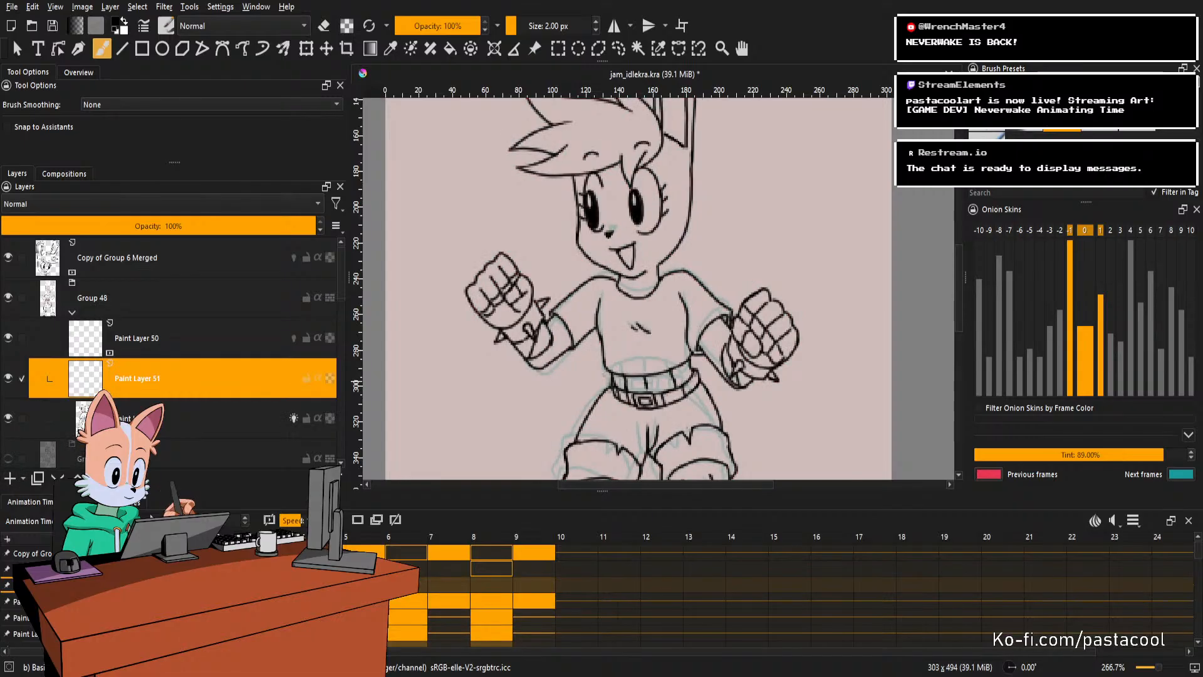
pyautogui.press('Right')
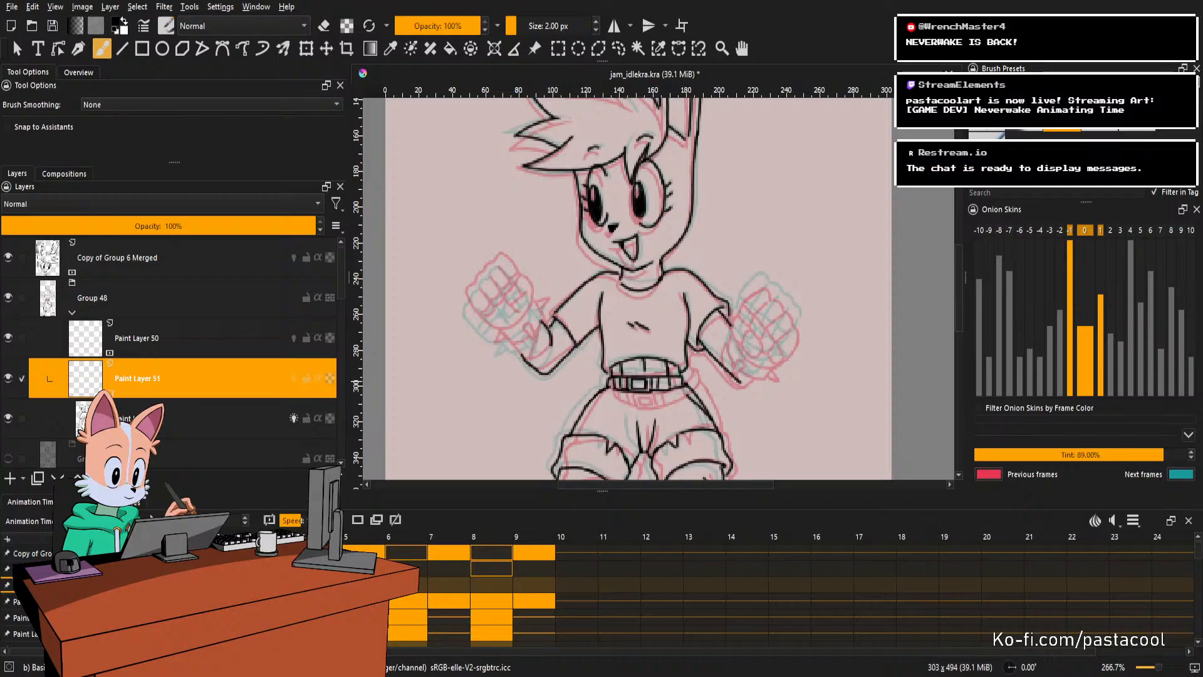
# Save the file, and on Paint Layer 51 draw the rounded outline of the character's left fist over the onion skins.
pyautogui.hotkey('ctrl', 's')
pyautogui.scroll(2, 827, 358)
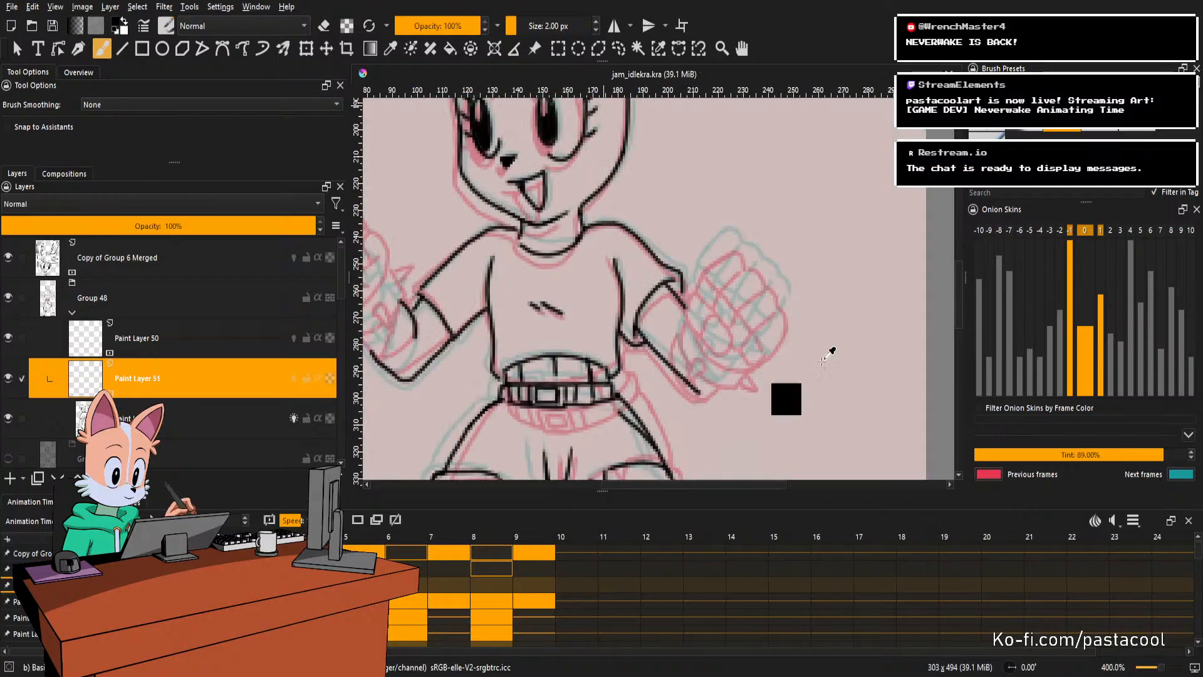
pyautogui.moveTo(755, 267); pyautogui.dragTo(801, 266)
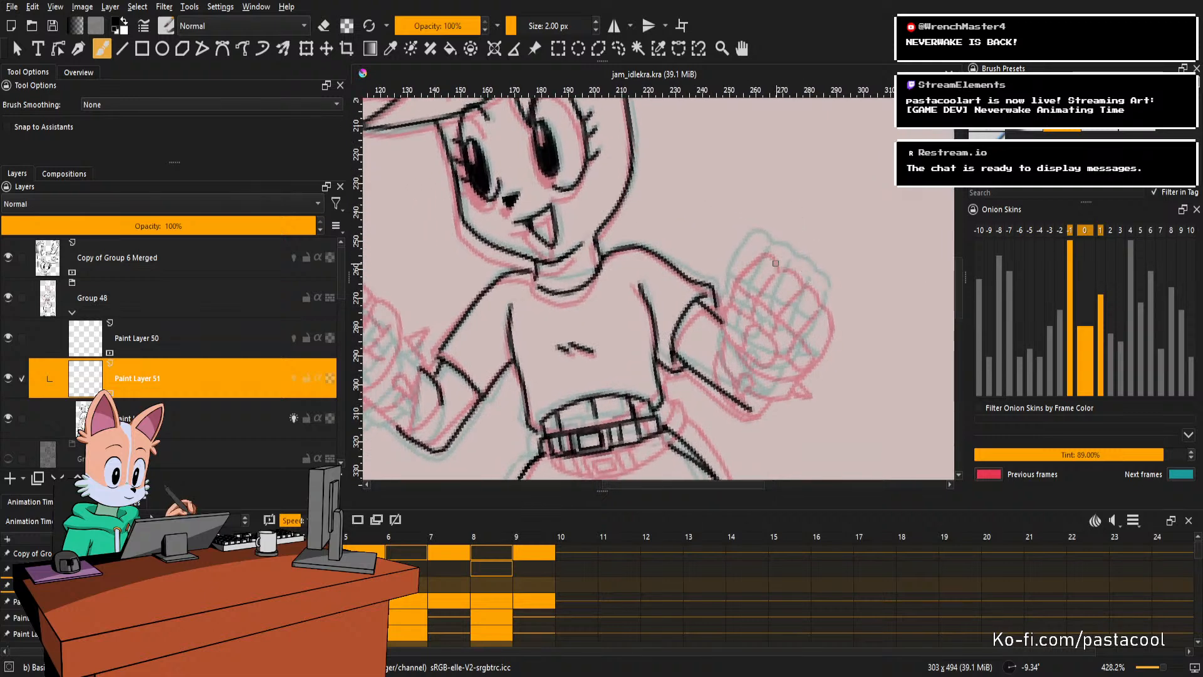
pyautogui.moveTo(773, 265)
pyautogui.mouseDown()
pyautogui.moveTo(755, 271)
pyautogui.moveTo(731, 315)
pyautogui.mouseUp()
pyautogui.hotkey('ctrl', 'z')
pyautogui.moveTo(770, 266)
pyautogui.mouseDown()
pyautogui.moveTo(744, 285)
pyautogui.moveTo(738, 361)
pyautogui.moveTo(806, 377)
pyautogui.moveTo(791, 276)
pyautogui.moveTo(827, 319)
pyautogui.moveTo(822, 362)
pyautogui.moveTo(799, 376)
pyautogui.mouseUp()
pyautogui.moveTo(807, 320); pyautogui.dragTo(811, 328)
pyautogui.press('e')
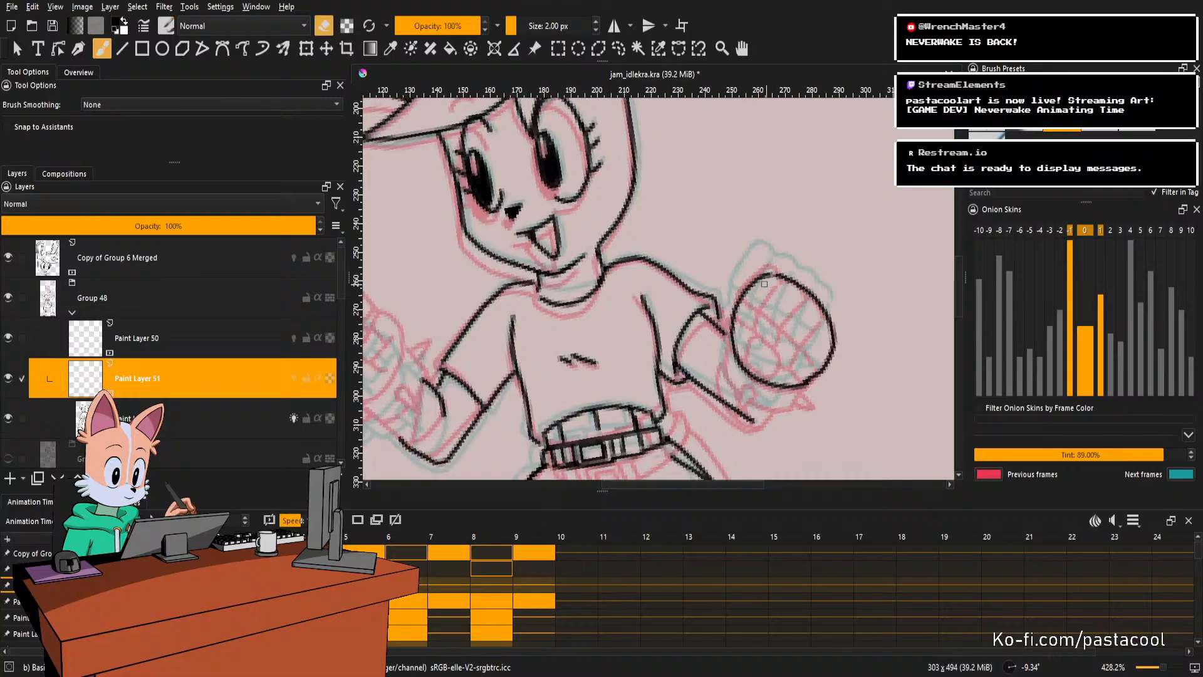
pyautogui.press('e')
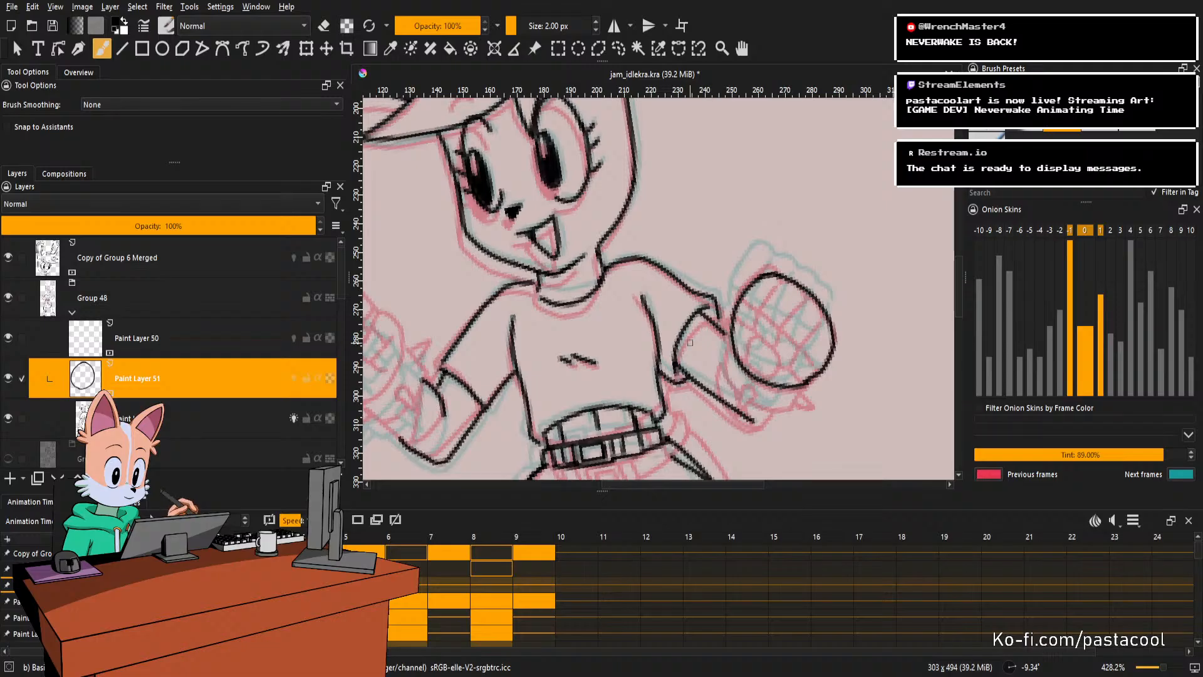
# Draw the thumb curled across the inner lower side of the fist, erasing the overlapping outline and redoing strokes.
pyautogui.moveTo(776, 287); pyautogui.dragTo(770, 301)
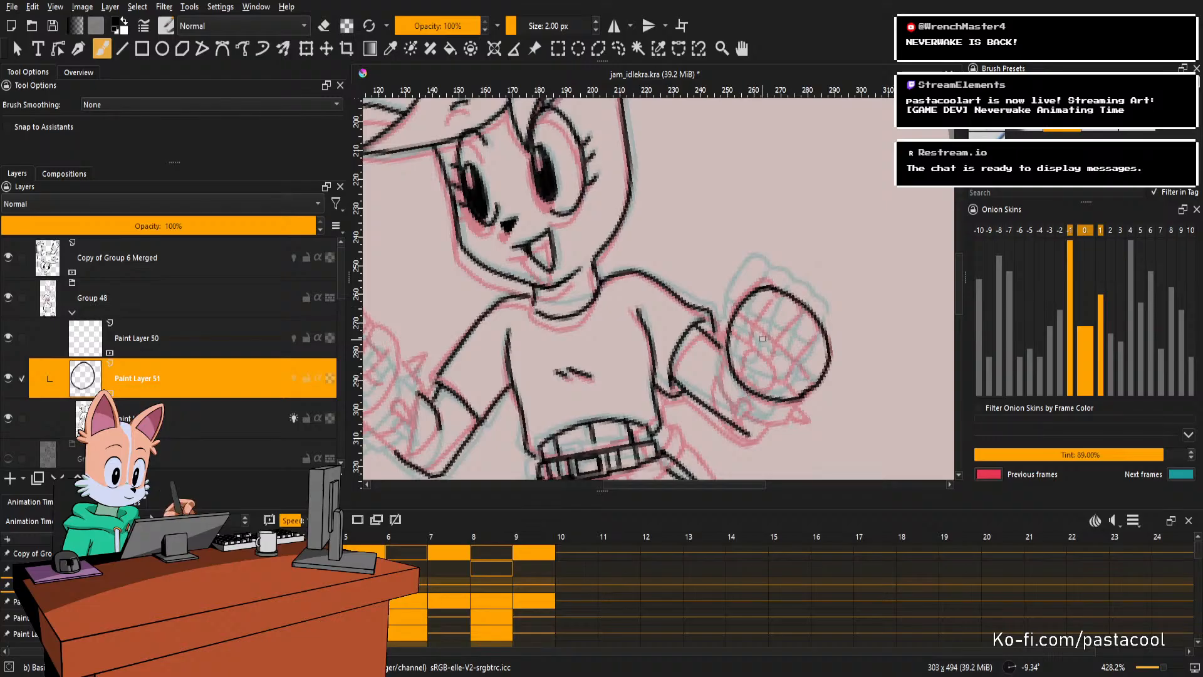
pyautogui.press('e')
pyautogui.moveTo(728, 335)
pyautogui.mouseDown()
pyautogui.moveTo(731, 366)
pyautogui.moveTo(728, 331)
pyautogui.moveTo(744, 305)
pyautogui.moveTo(753, 333)
pyautogui.moveTo(755, 299)
pyautogui.moveTo(761, 364)
pyautogui.mouseUp()
pyautogui.press('e')
pyautogui.hotkey('ctrl', 'z')
pyautogui.press('e')
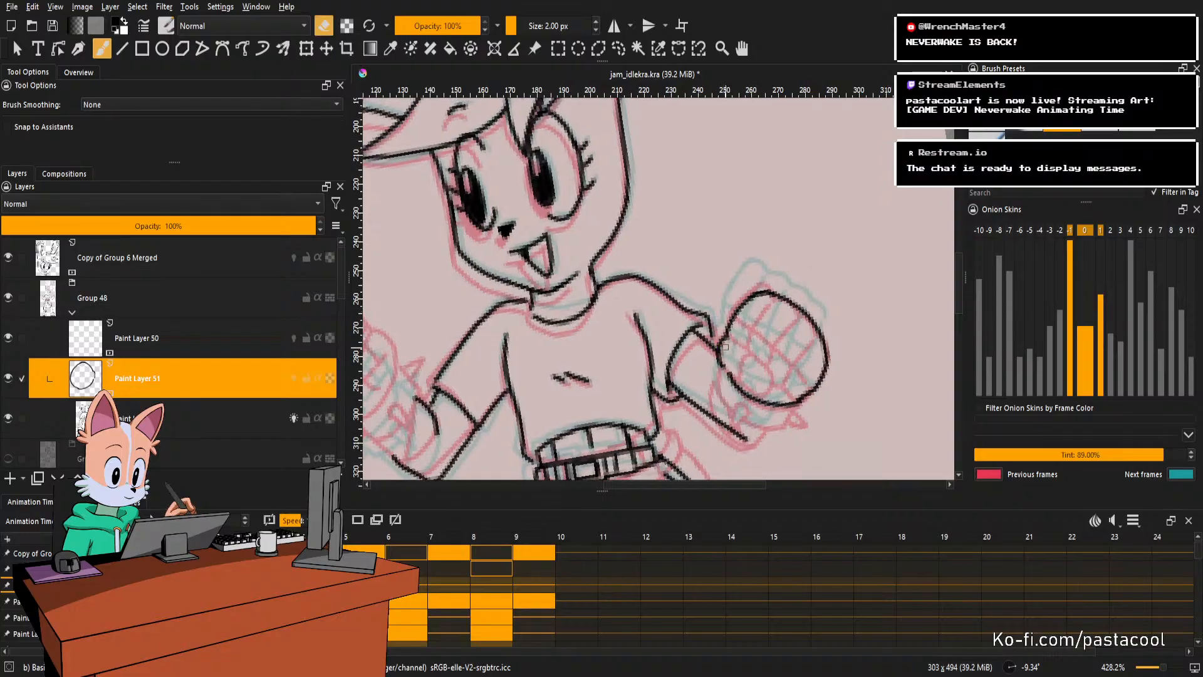
pyautogui.moveTo(729, 337); pyautogui.dragTo(721, 370)
pyautogui.moveTo(775, 333)
pyautogui.mouseDown()
pyautogui.moveTo(754, 373)
pyautogui.moveTo(736, 371)
pyautogui.moveTo(762, 349)
pyautogui.mouseUp()
pyautogui.hotkey('ctrl', 'z')
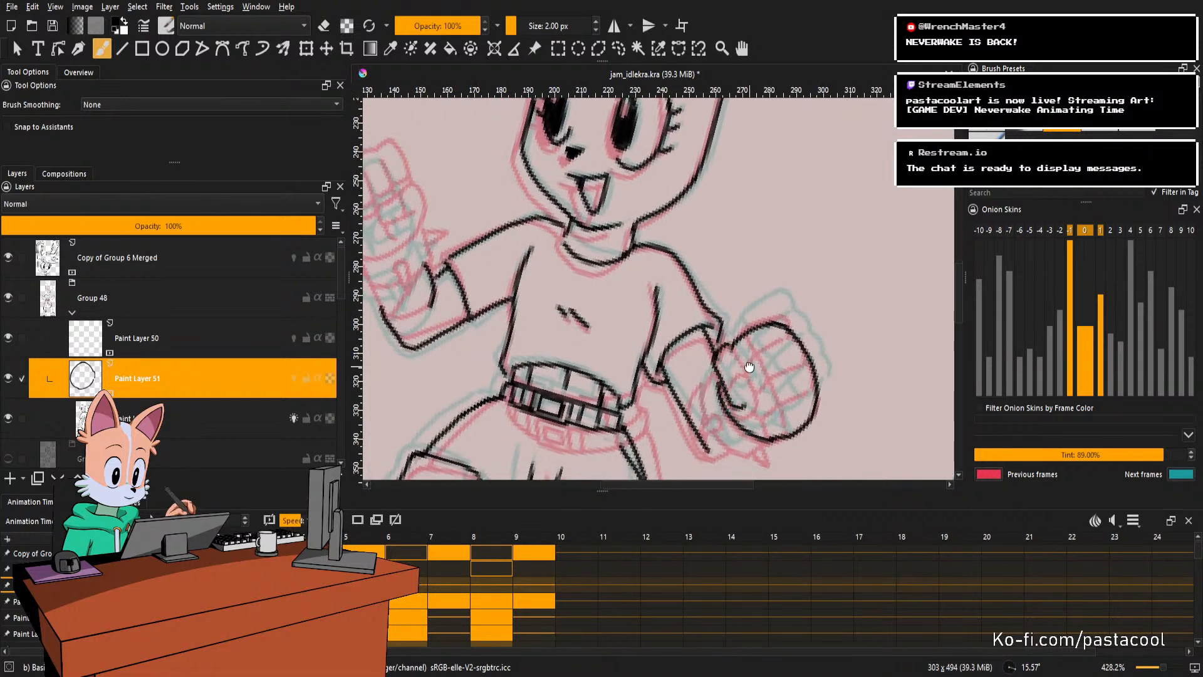
pyautogui.moveTo(750, 367)
pyautogui.mouseDown()
pyautogui.moveTo(751, 398)
pyautogui.moveTo(739, 374)
pyautogui.moveTo(722, 398)
pyautogui.mouseUp()
pyautogui.hotkey('ctrl', 'z')
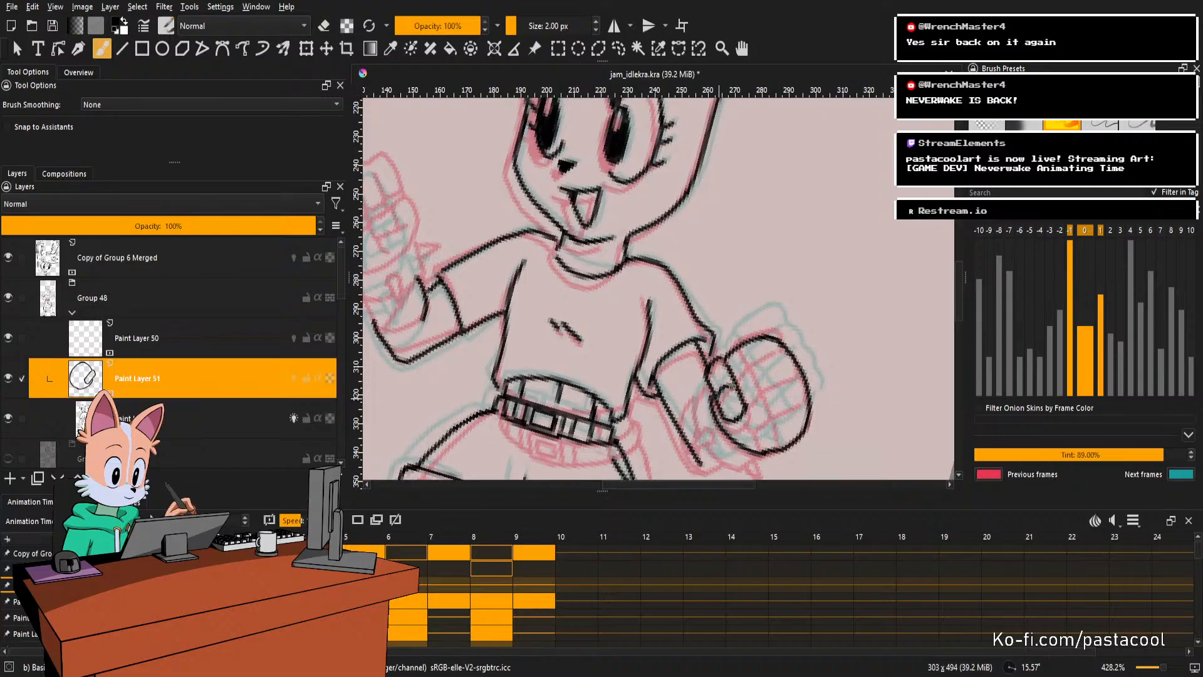
pyautogui.moveTo(762, 363)
pyautogui.mouseDown()
pyautogui.moveTo(780, 332)
pyautogui.moveTo(745, 369)
pyautogui.mouseUp()
# Erase the fist outline above the thumb and redraw it as the straighter edge of the index finger.
pyautogui.press('e')
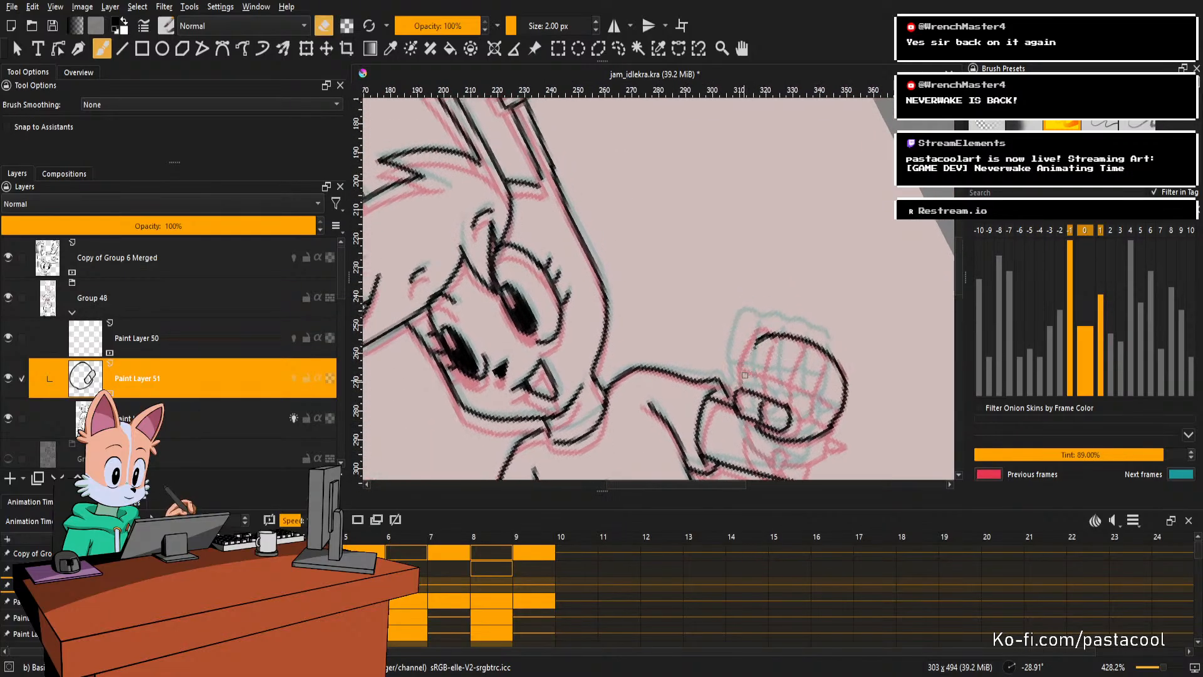
pyautogui.moveTo(751, 384); pyautogui.dragTo(769, 355)
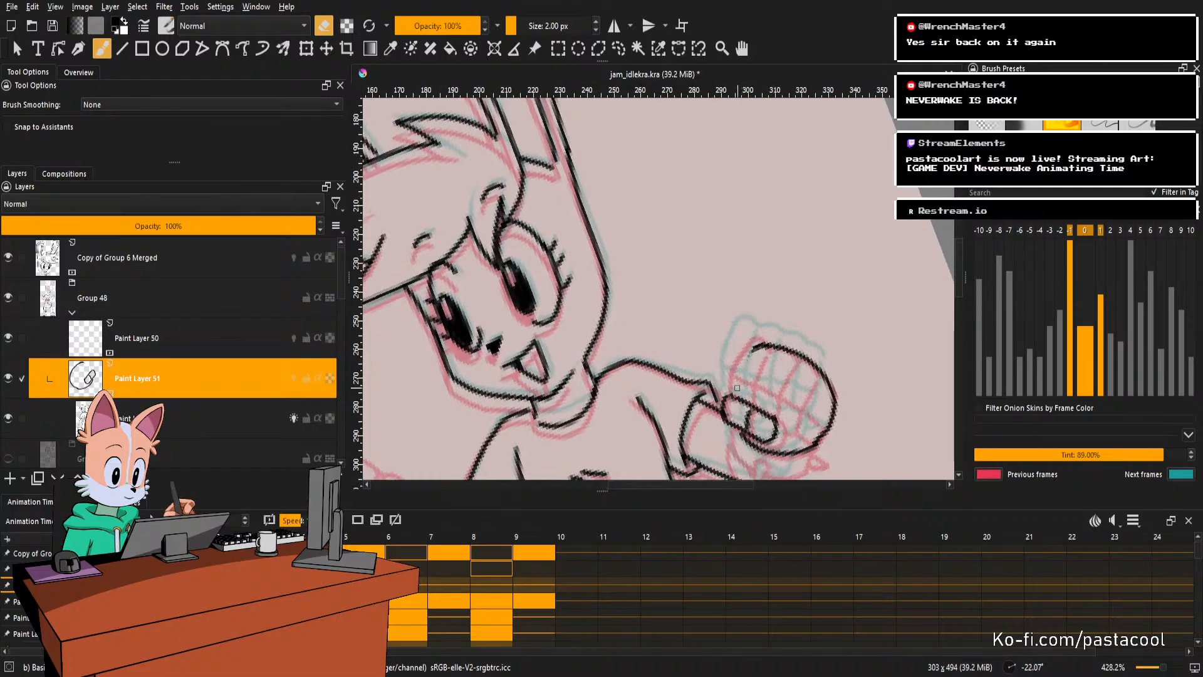
pyautogui.press('e')
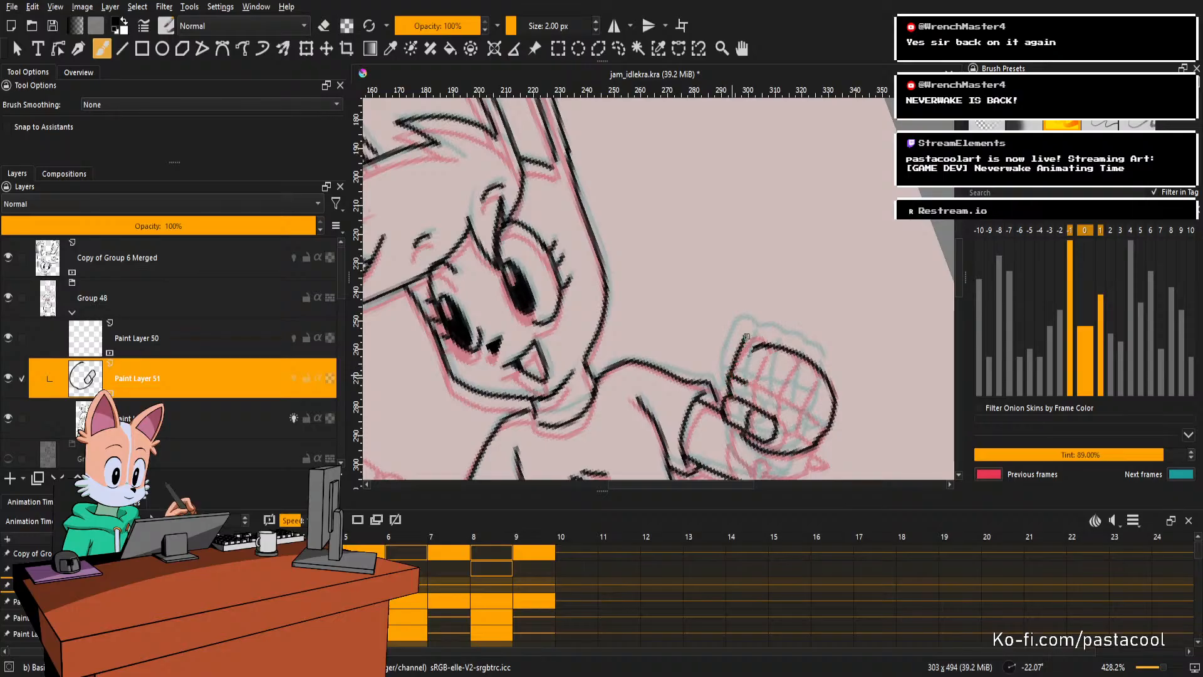
pyautogui.hotkey('ctrl', 'z')
pyautogui.moveTo(749, 354)
pyautogui.mouseDown()
pyautogui.moveTo(758, 313)
pyautogui.moveTo(791, 329)
pyautogui.moveTo(754, 379)
pyautogui.mouseUp()
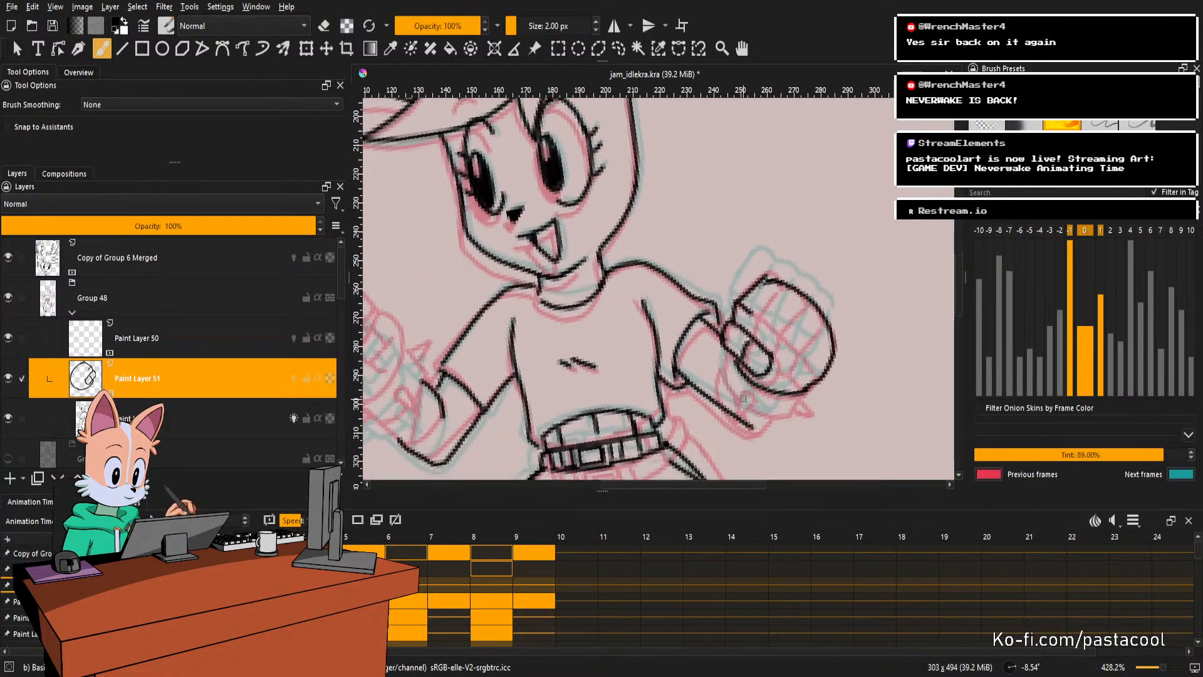
# Draw the dividing lines between the fingers and the joint line across the fist, redoing the outer finger's strokes.
pyautogui.moveTo(785, 337)
pyautogui.mouseDown()
pyautogui.moveTo(798, 363)
pyautogui.moveTo(793, 341)
pyautogui.moveTo(812, 341)
pyautogui.moveTo(758, 339)
pyautogui.moveTo(789, 348)
pyautogui.moveTo(750, 375)
pyautogui.mouseUp()
pyautogui.press('t')
pyautogui.press('b')
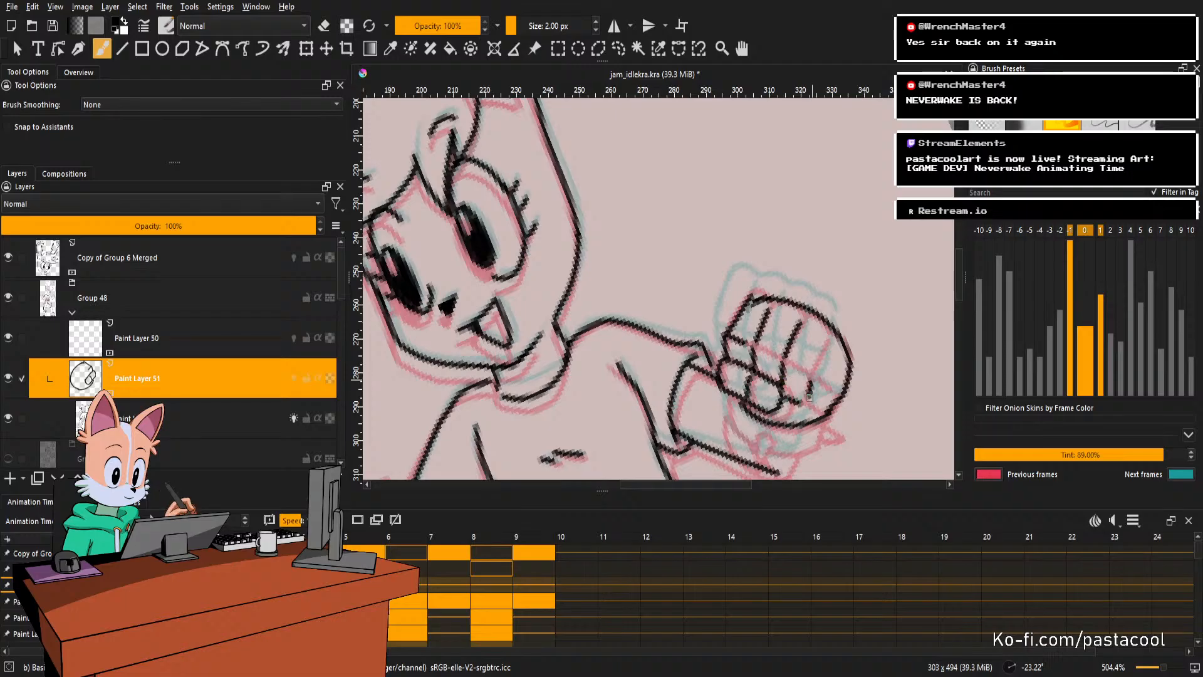
pyautogui.moveTo(830, 372)
pyautogui.mouseDown()
pyautogui.moveTo(794, 386)
pyautogui.moveTo(802, 366)
pyautogui.moveTo(790, 393)
pyautogui.moveTo(802, 380)
pyautogui.moveTo(766, 378)
pyautogui.moveTo(807, 348)
pyautogui.mouseUp()
pyautogui.hotkey('ctrl', 'z')
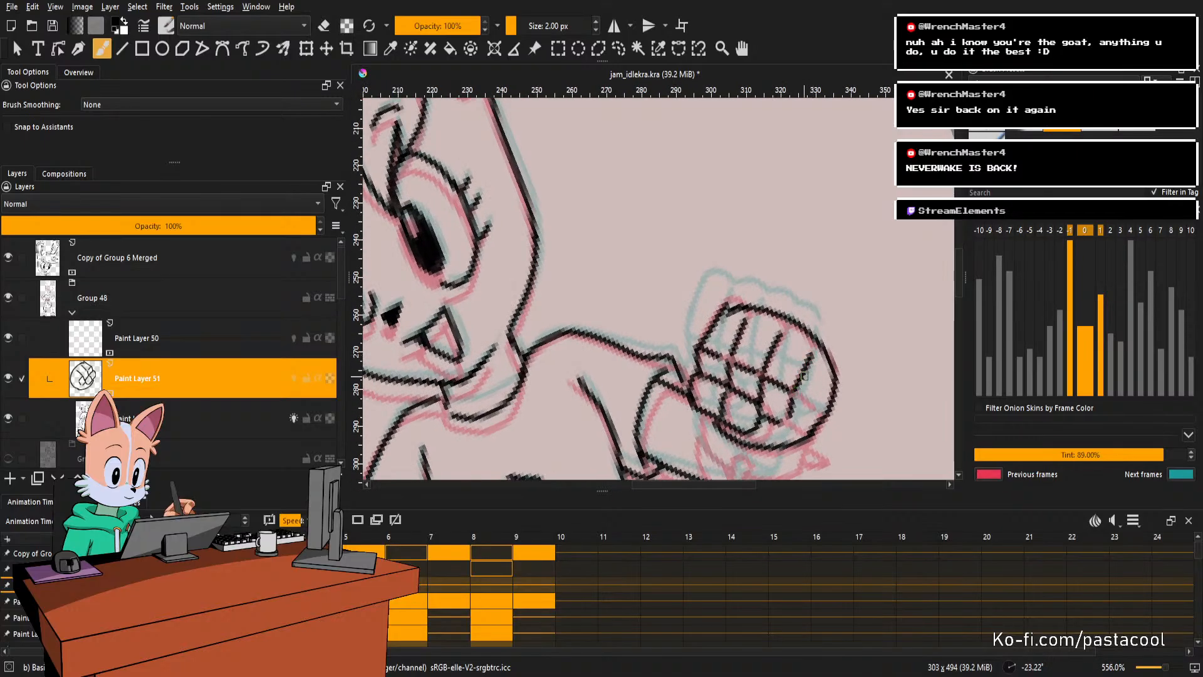
pyautogui.hotkey('ctrl', 'z')
pyautogui.moveTo(793, 391); pyautogui.dragTo(814, 347)
pyautogui.hotkey('ctrl', 'z')
pyautogui.moveTo(794, 391); pyautogui.dragTo(811, 353)
pyautogui.moveTo(791, 392)
pyautogui.mouseDown()
pyautogui.moveTo(812, 407)
pyautogui.moveTo(793, 395)
pyautogui.moveTo(822, 402)
pyautogui.moveTo(791, 424)
pyautogui.moveTo(815, 434)
pyautogui.mouseUp()
pyautogui.hotkey('ctrl', 'z')
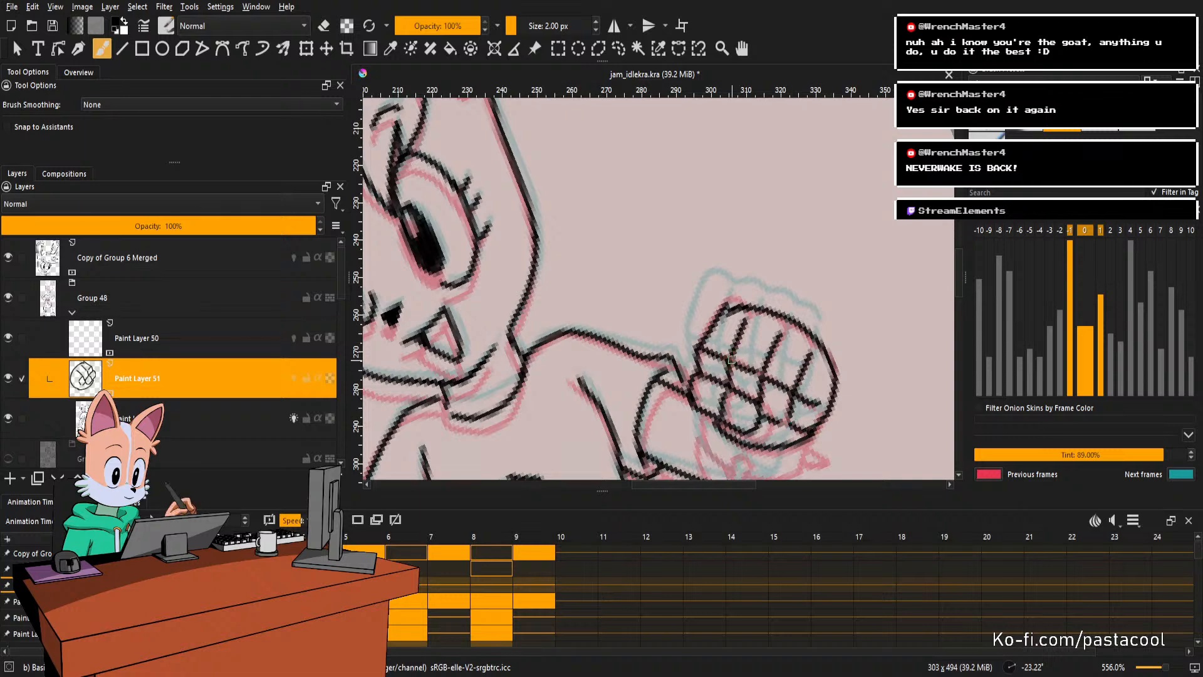
# Clean up and redraw the finger lines inside the fist, and save the file.
pyautogui.press('5')
pyautogui.press('e')
pyautogui.moveTo(744, 370)
pyautogui.mouseDown()
pyautogui.moveTo(783, 359)
pyautogui.moveTo(762, 324)
pyautogui.moveTo(773, 318)
pyautogui.moveTo(716, 341)
pyautogui.moveTo(776, 320)
pyautogui.mouseUp()
pyautogui.press('e')
pyautogui.hotkey('ctrl', 'z')
pyautogui.hotkey('ctrl', 'z')
pyautogui.moveTo(715, 346)
pyautogui.mouseDown()
pyautogui.moveTo(769, 310)
pyautogui.moveTo(776, 370)
pyautogui.mouseUp()
pyautogui.moveTo(772, 370); pyautogui.dragTo(791, 347)
pyautogui.hotkey('ctrl', 's')
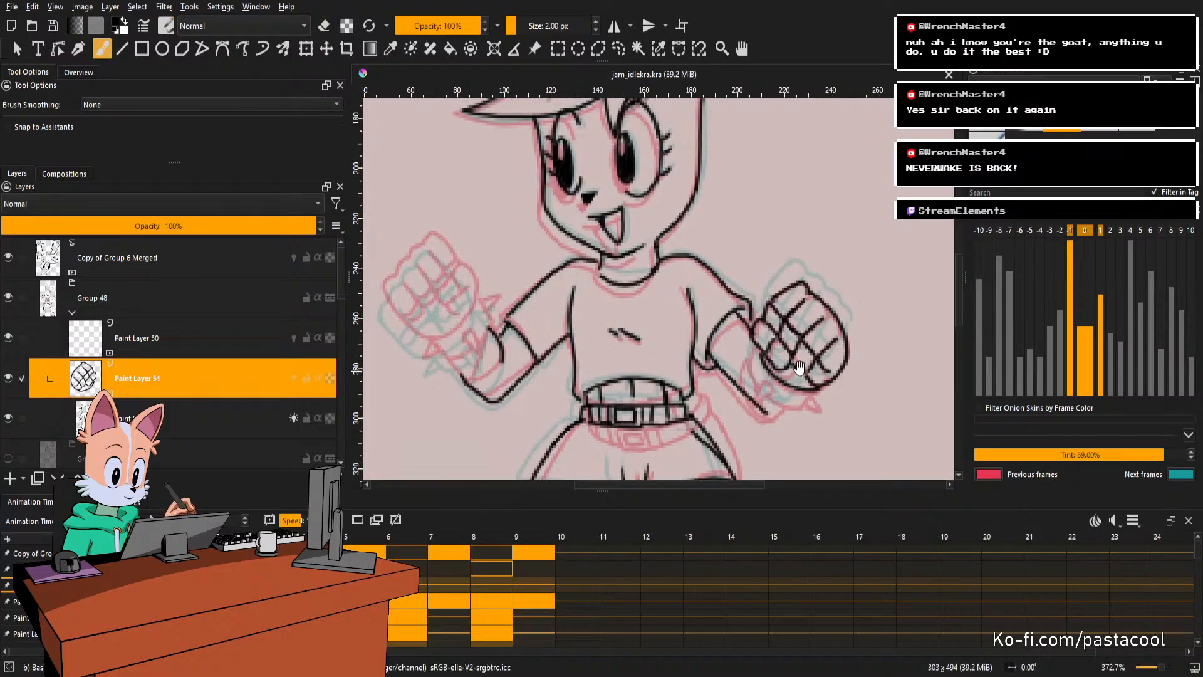
# Compare the new fist with the hand in the previous frame.
pyautogui.moveTo(778, 349)
pyautogui.mouseDown()
pyautogui.moveTo(762, 341)
pyautogui.moveTo(854, 367)
pyautogui.moveTo(823, 344)
pyautogui.moveTo(797, 358)
pyautogui.mouseUp()
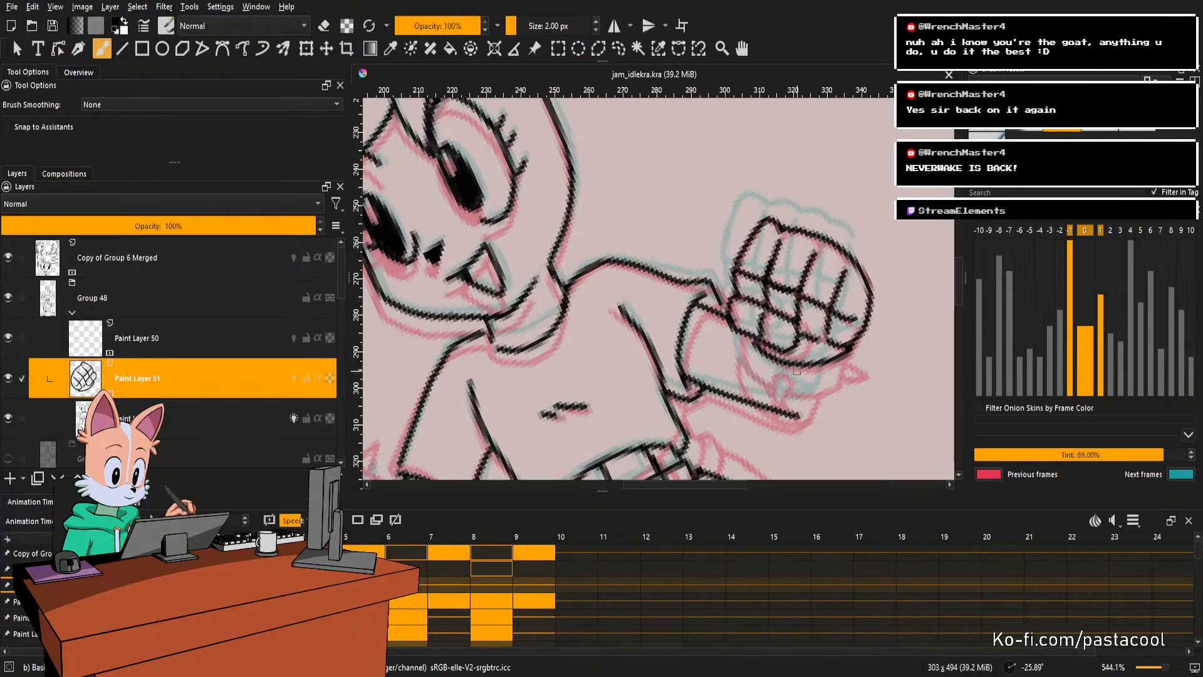
pyautogui.press('Left')
pyautogui.press('Right')
pyautogui.press('Left')
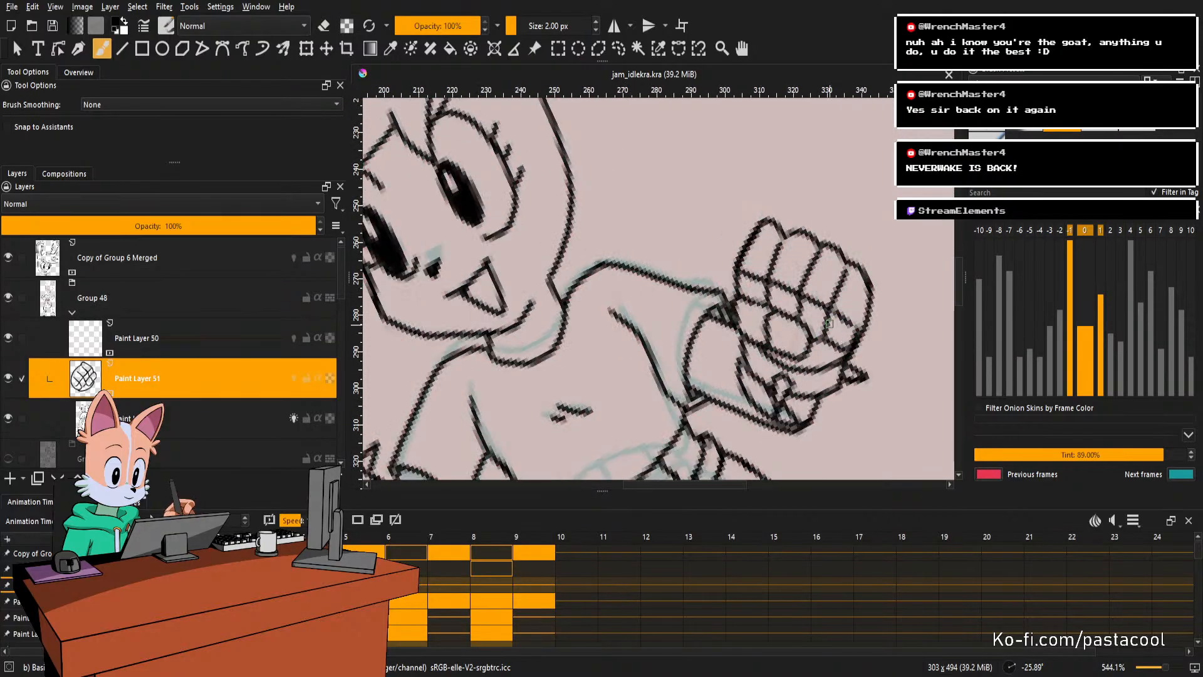
pyautogui.press('Right')
pyautogui.press('Left')
pyautogui.press('Right')
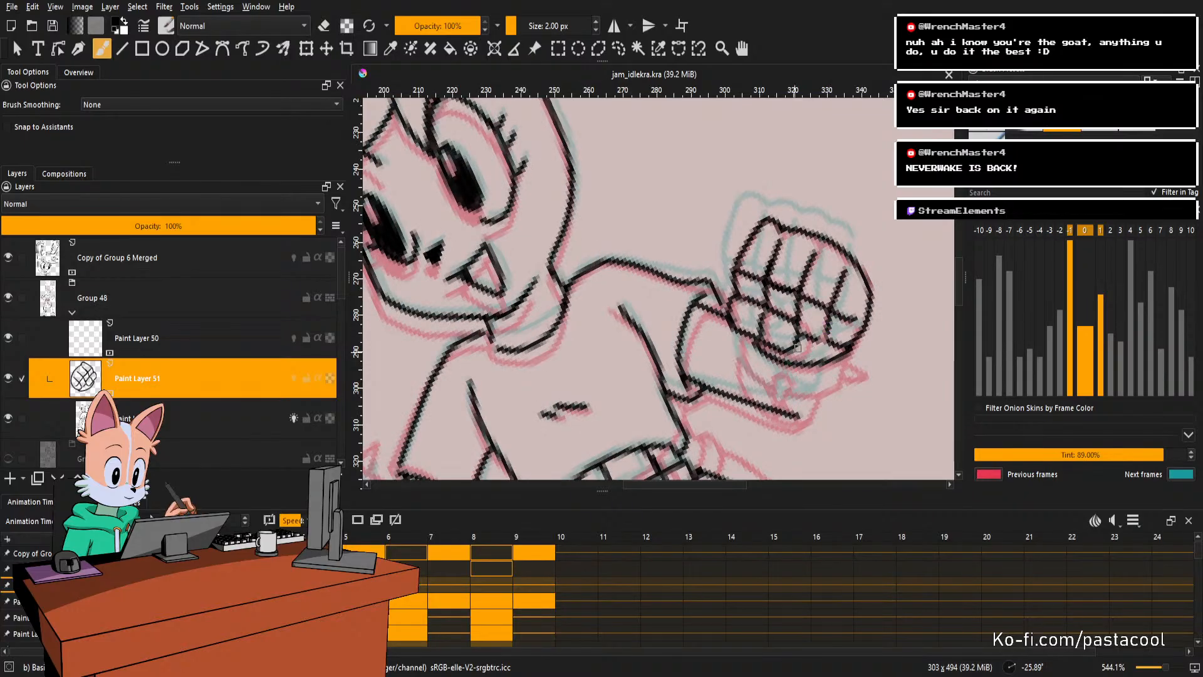
# Refine the lower finger lines between the thumb and the little finger, redoing the stroke beside the thumb.
pyautogui.moveTo(797, 348)
pyautogui.mouseDown()
pyautogui.moveTo(789, 365)
pyautogui.moveTo(819, 351)
pyautogui.mouseUp()
pyautogui.hotkey('ctrl', 'z')
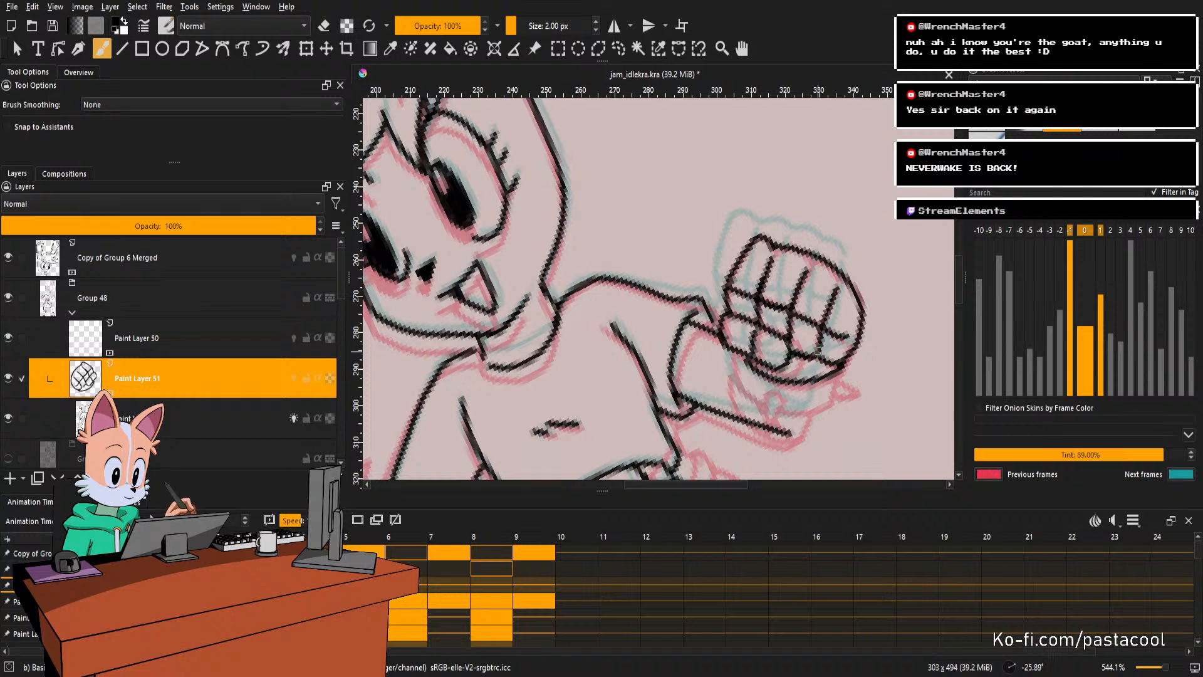
pyautogui.press('e')
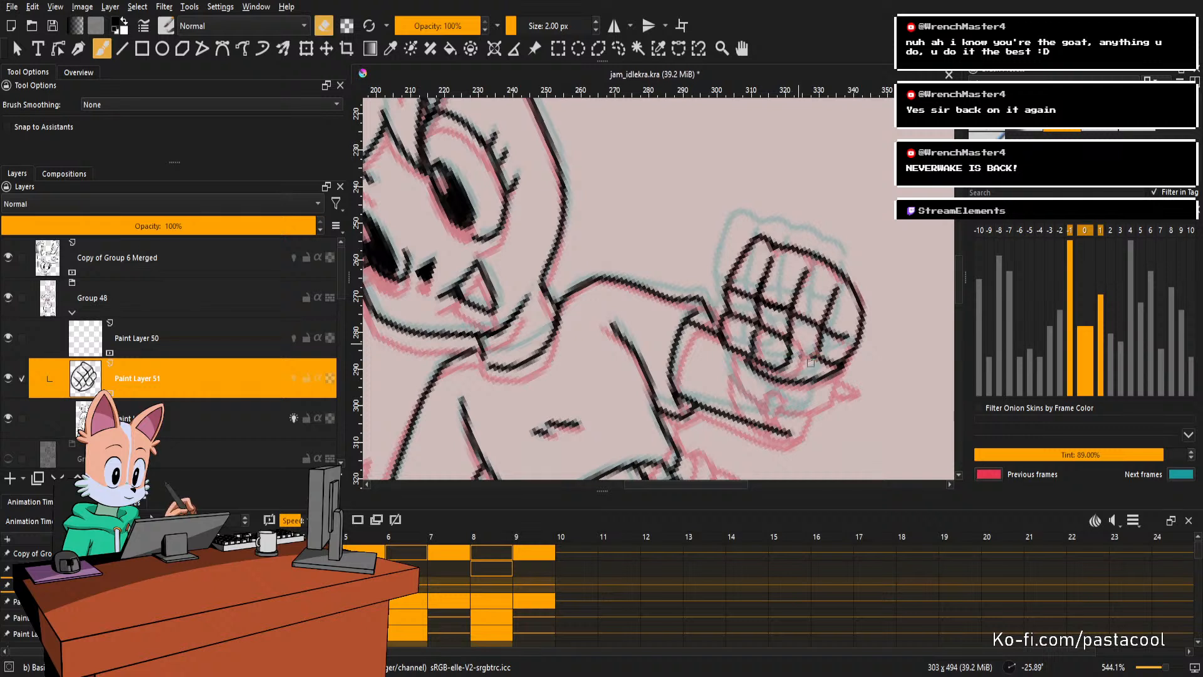
pyautogui.press('e')
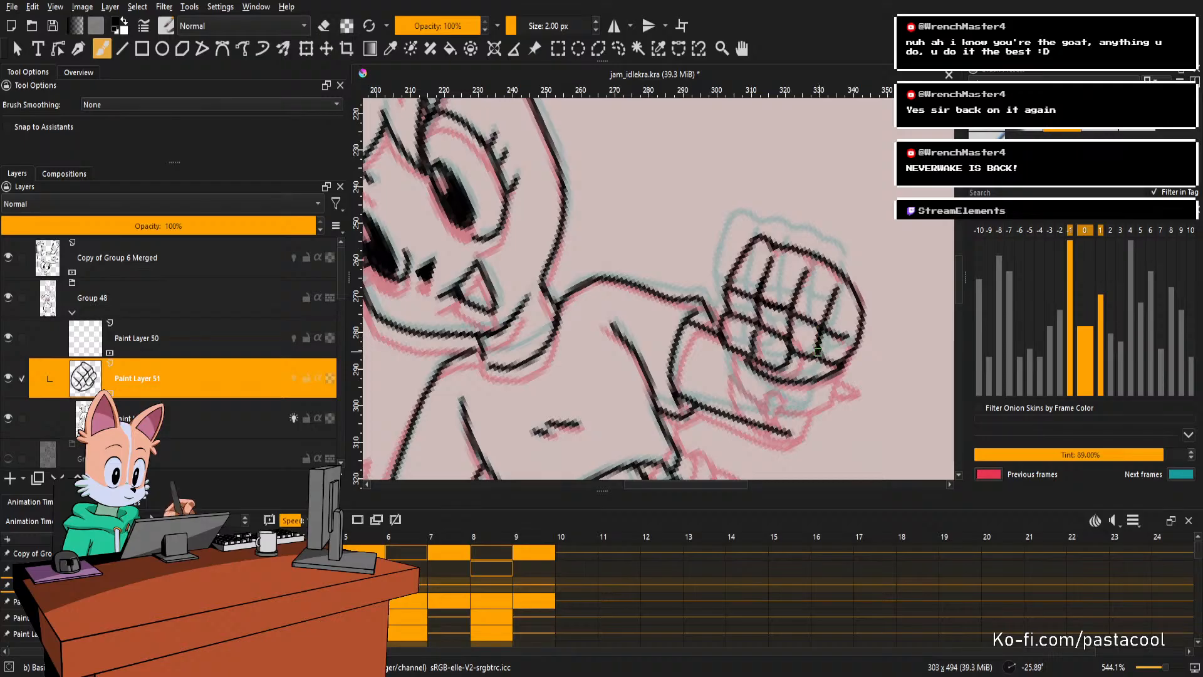
pyautogui.scroll(1, 846, 354)
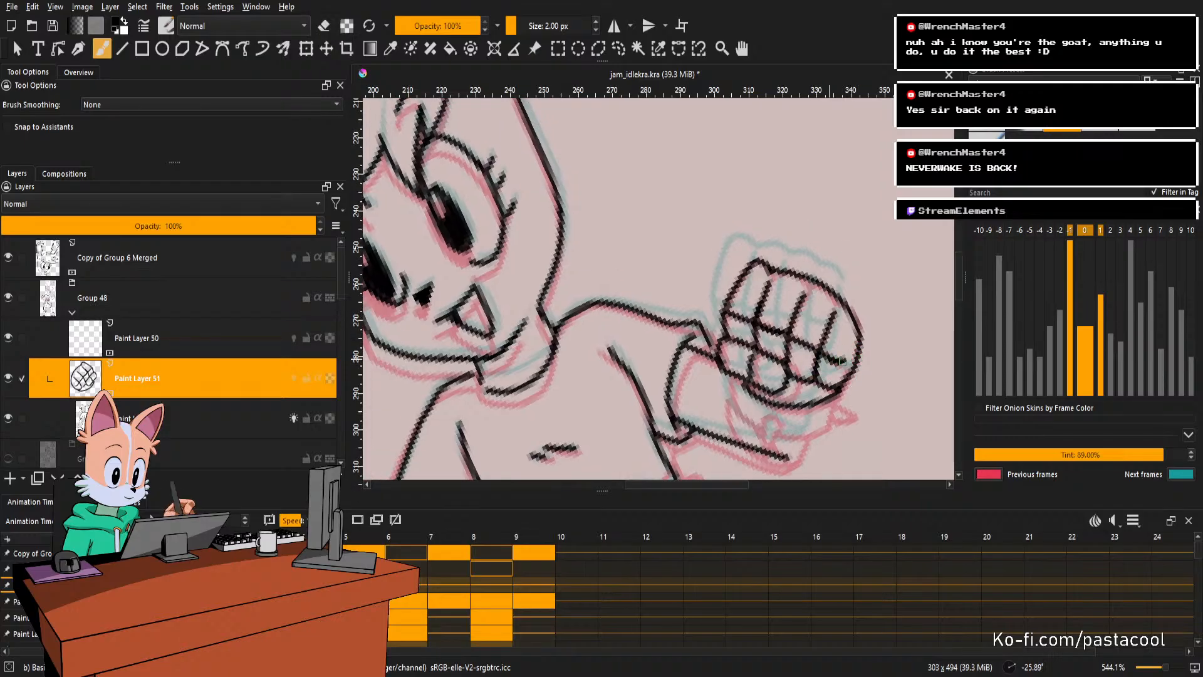
pyautogui.press('e')
pyautogui.press('e')
pyautogui.press('e')
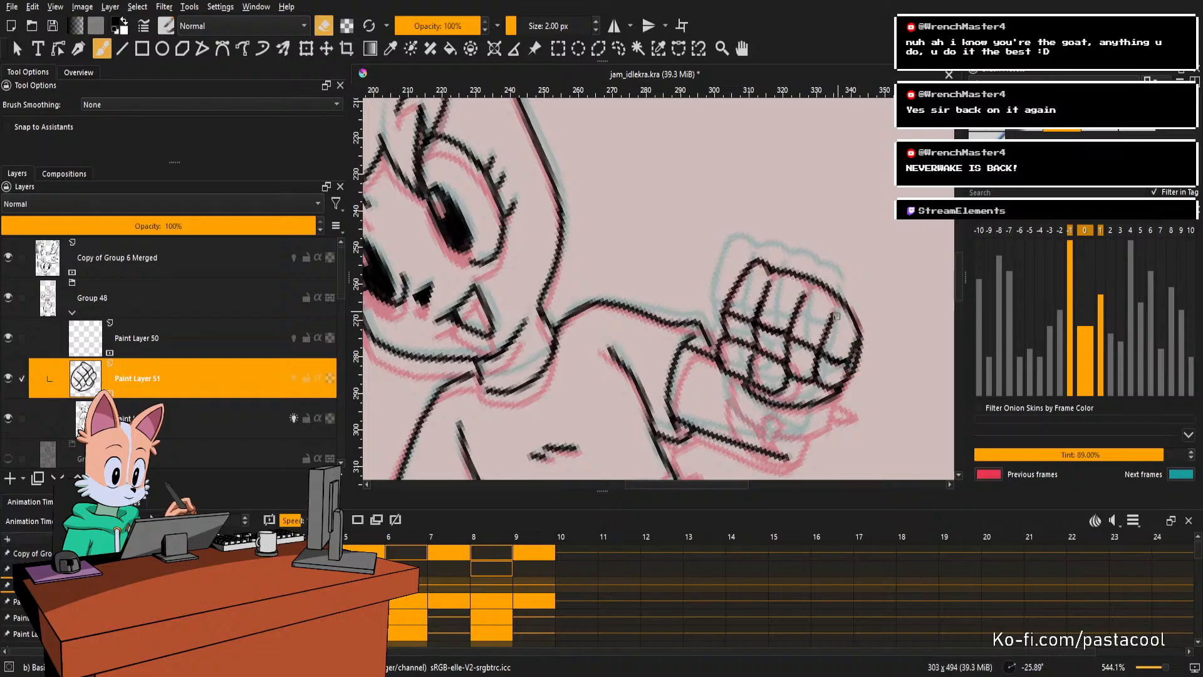
# Erase the outline above the index finger and redraw it as a rounded bump.
pyautogui.scroll(2, 837, 320)
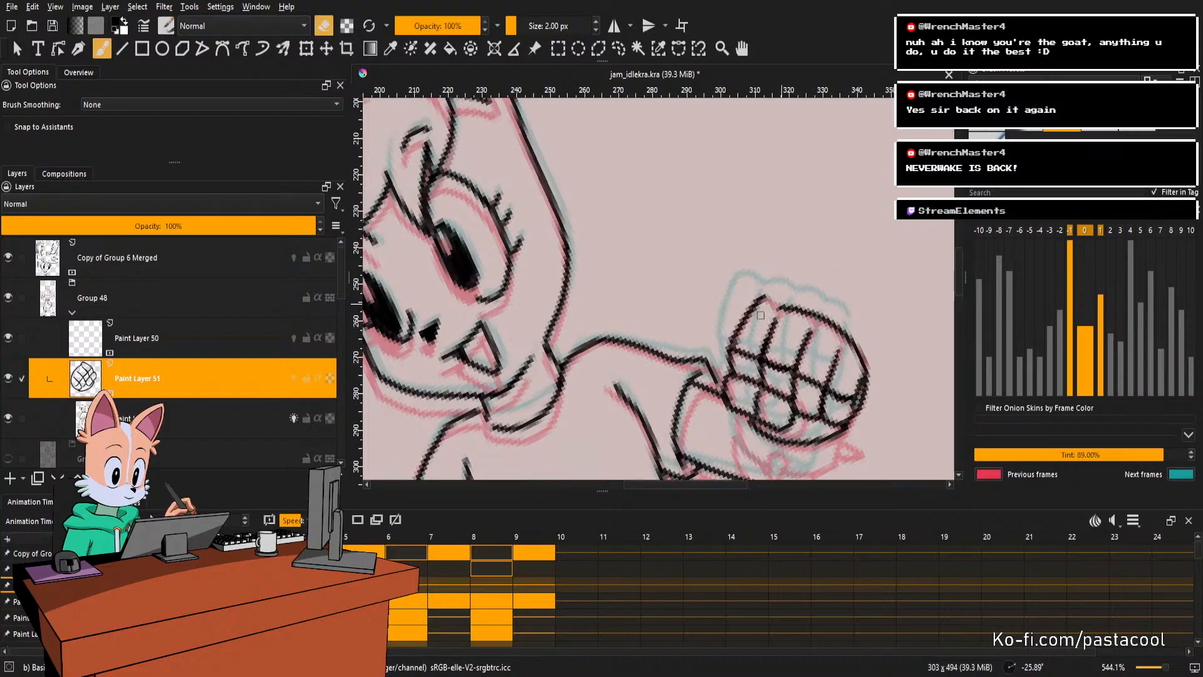
pyautogui.press('e')
pyautogui.hotkey('ctrl', 'z')
pyautogui.moveTo(763, 295); pyautogui.dragTo(777, 307)
pyautogui.hotkey('ctrl', 'z')
pyautogui.moveTo(738, 341)
pyautogui.mouseDown()
pyautogui.moveTo(757, 301)
pyautogui.moveTo(775, 305)
pyautogui.moveTo(737, 341)
pyautogui.moveTo(768, 297)
pyautogui.moveTo(780, 307)
pyautogui.moveTo(734, 349)
pyautogui.moveTo(757, 299)
pyautogui.moveTo(784, 299)
pyautogui.moveTo(741, 333)
pyautogui.moveTo(780, 306)
pyautogui.mouseUp()
pyautogui.hotkey('ctrl', 'z')
pyautogui.hotkey('ctrl', 'z')
pyautogui.hotkey('ctrl', 'z')
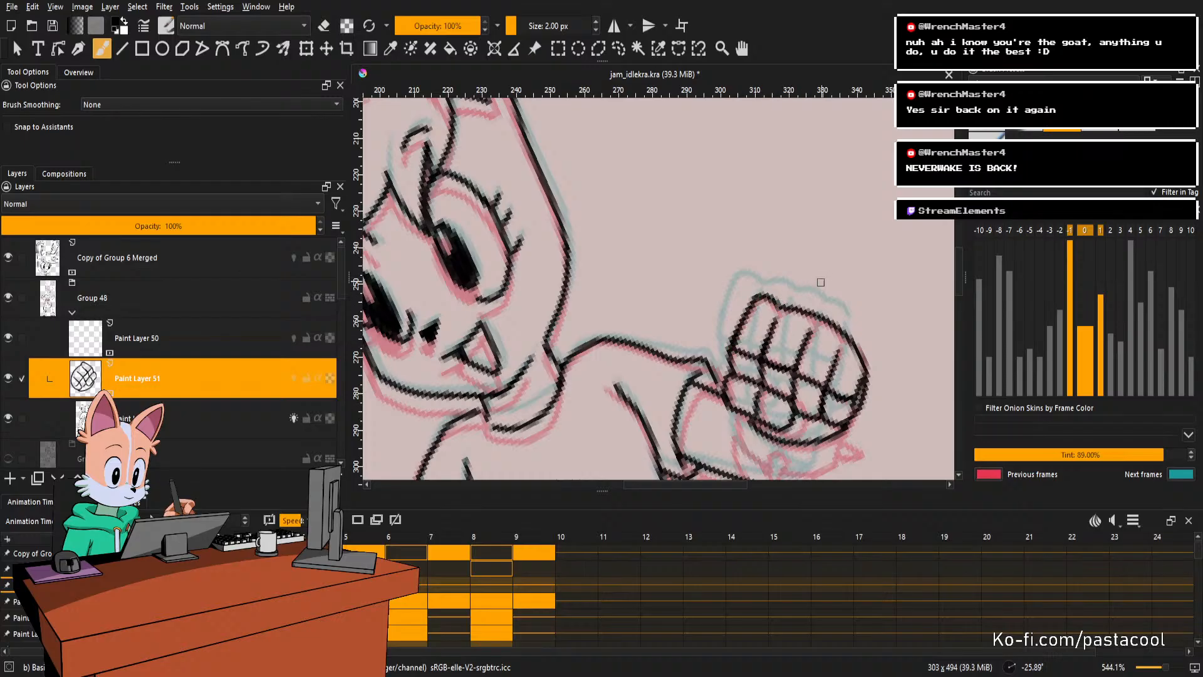
# Reshape the fist's upper outline into rounded bumps over the middle and ring fingers, erasing the old curve.
pyautogui.scroll(-2, 773, 321)
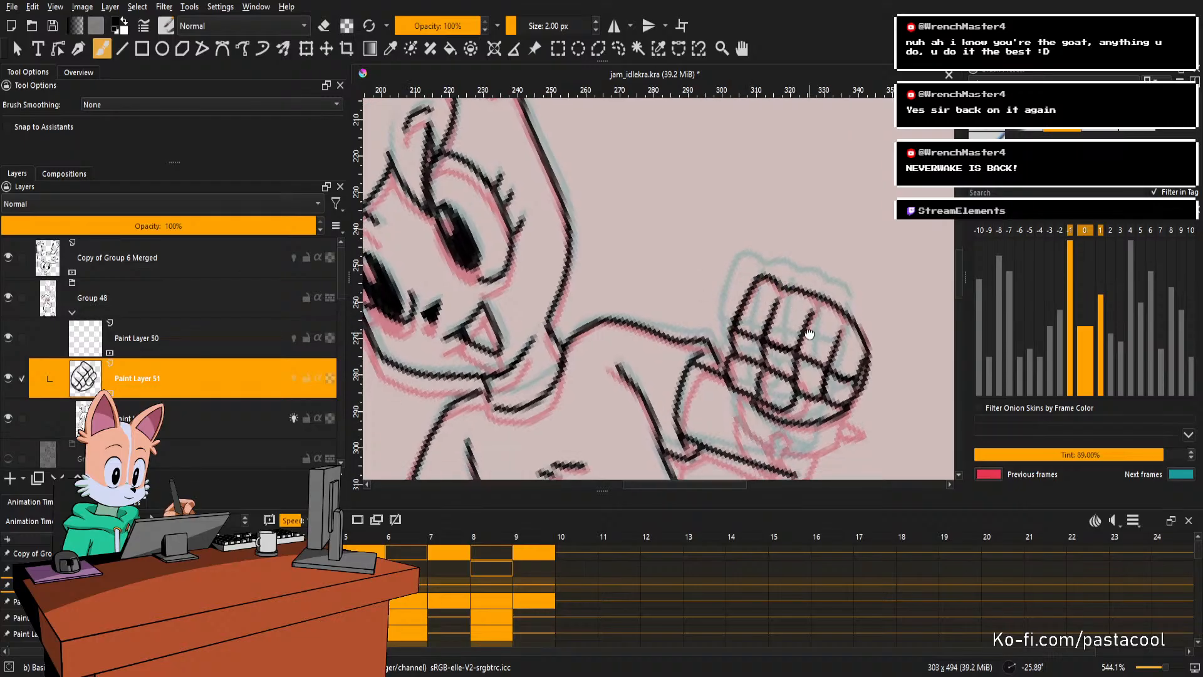
pyautogui.press('e')
pyautogui.press('e')
pyautogui.moveTo(809, 302)
pyautogui.mouseDown()
pyautogui.moveTo(785, 293)
pyautogui.moveTo(809, 292)
pyautogui.moveTo(815, 303)
pyautogui.moveTo(783, 298)
pyautogui.moveTo(835, 317)
pyautogui.mouseUp()
pyautogui.hotkey('ctrl', 'z')
pyautogui.hotkey('ctrl', 'z')
pyautogui.hotkey('ctrl', 'z')
pyautogui.press('e')
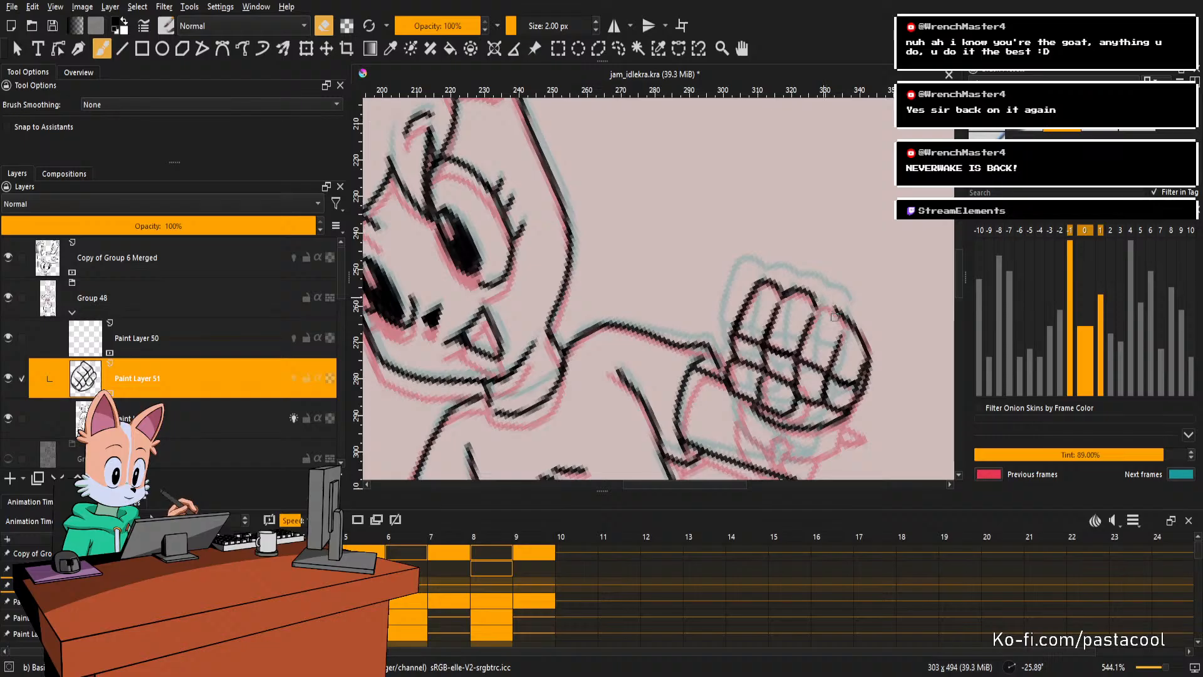
pyautogui.press('e')
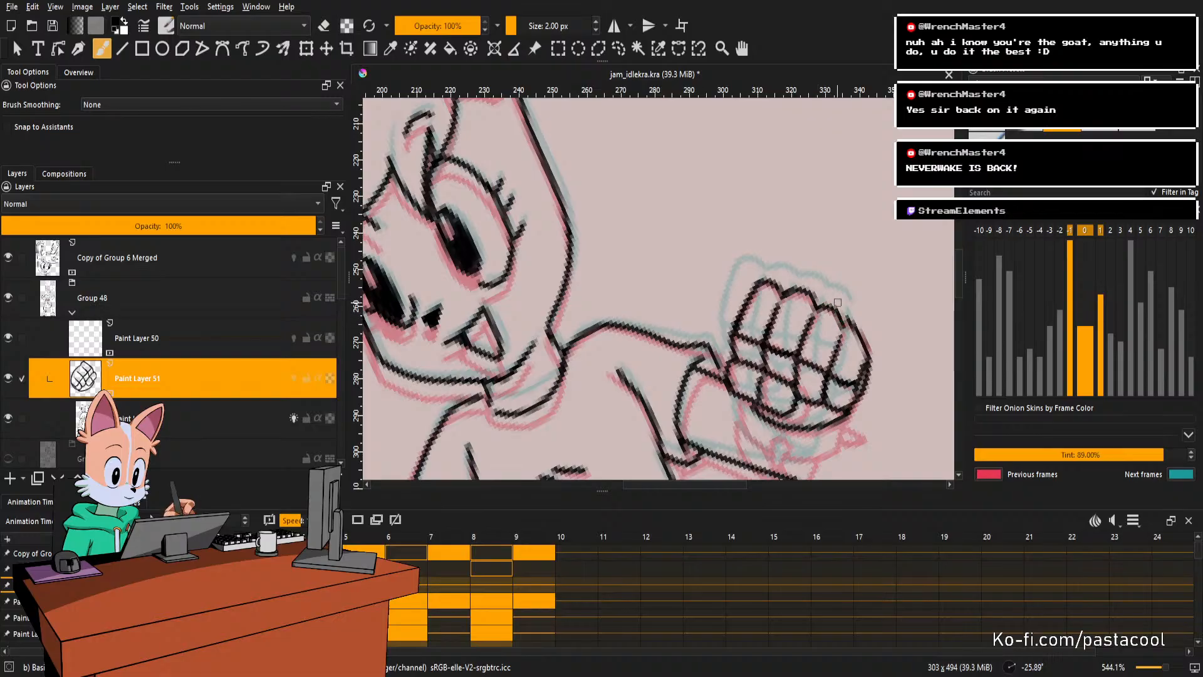
# Clean up the outline around the little finger and round it off to match the other fingers.
pyautogui.scroll(1, 843, 326)
pyautogui.press('e')
pyautogui.press('e')
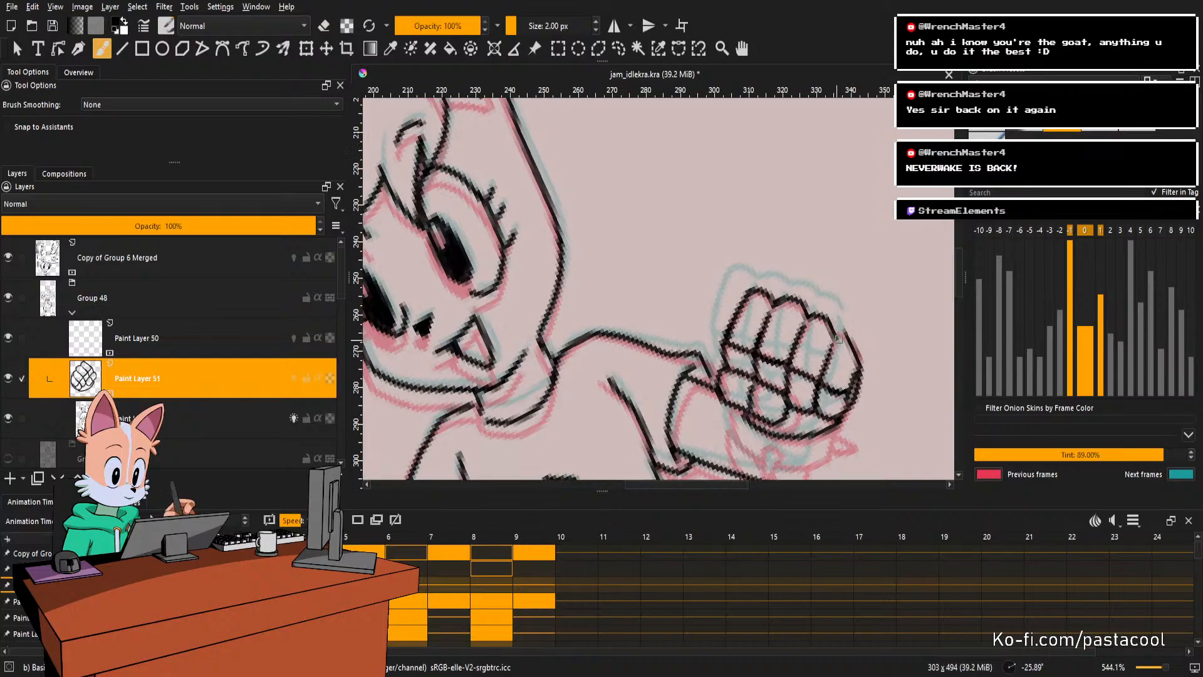
pyautogui.press('e')
pyautogui.press('e')
pyautogui.scroll(-4, 840, 326)
pyautogui.moveTo(832, 294); pyautogui.dragTo(806, 352)
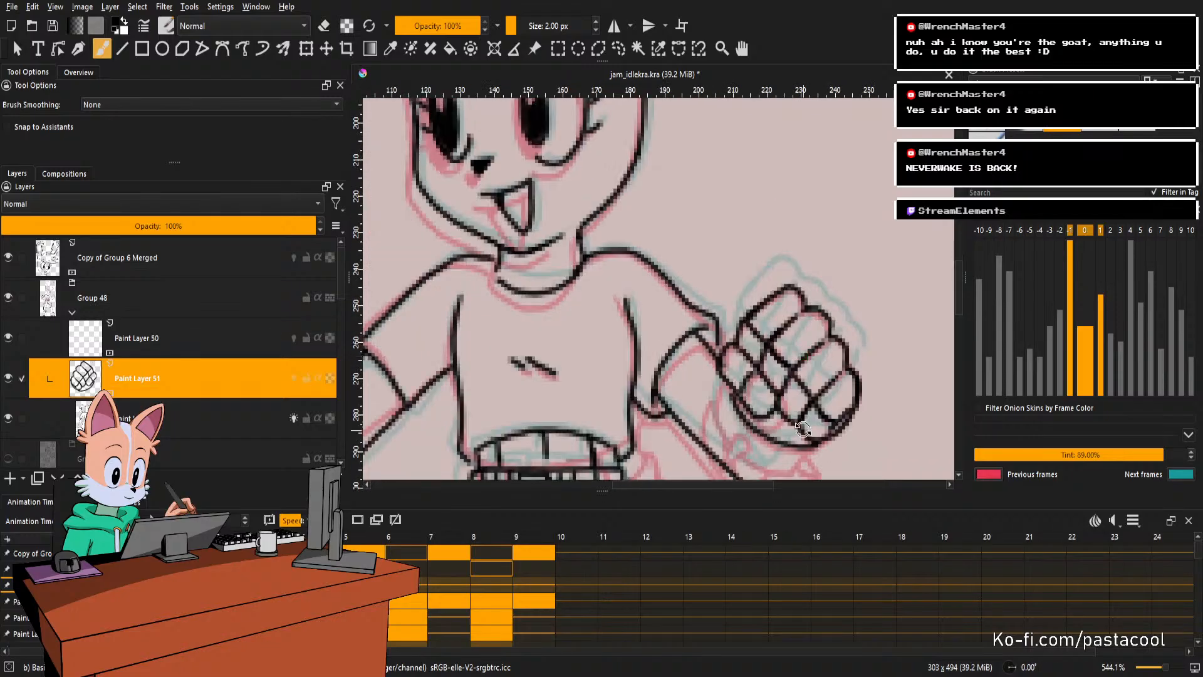
# Draw the wristband's curved lower edge beneath the finished fist, redoing the curve once, and add a spike at its middle.
pyautogui.moveTo(804, 430); pyautogui.dragTo(856, 326)
pyautogui.press('e')
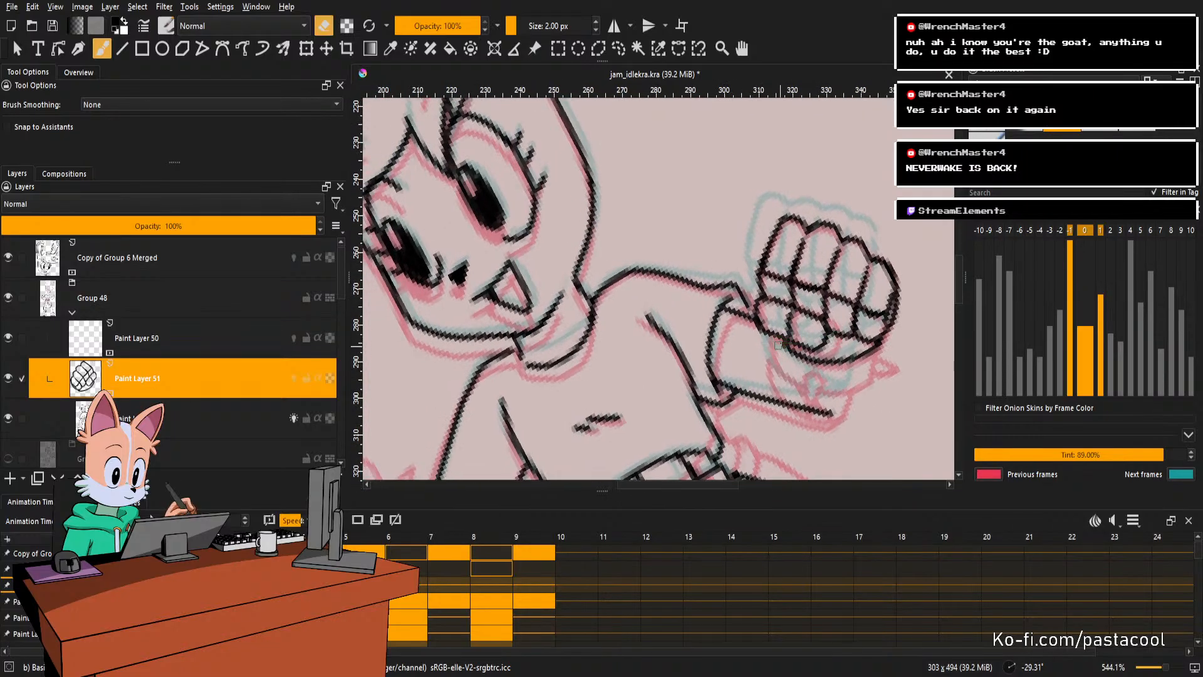
pyautogui.press('e')
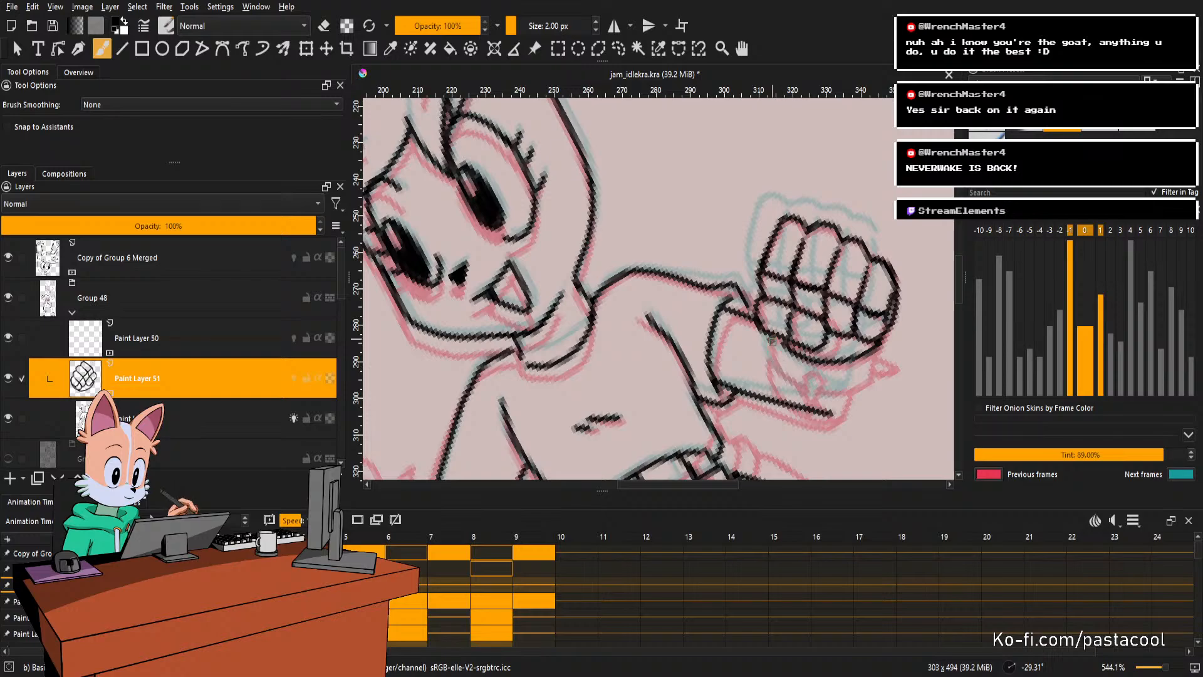
pyautogui.moveTo(773, 342)
pyautogui.mouseDown()
pyautogui.moveTo(777, 370)
pyautogui.moveTo(852, 396)
pyautogui.moveTo(868, 387)
pyautogui.mouseUp()
pyautogui.hotkey('ctrl', 'z')
pyautogui.moveTo(776, 368)
pyautogui.mouseDown()
pyautogui.moveTo(847, 390)
pyautogui.moveTo(868, 379)
pyautogui.mouseUp()
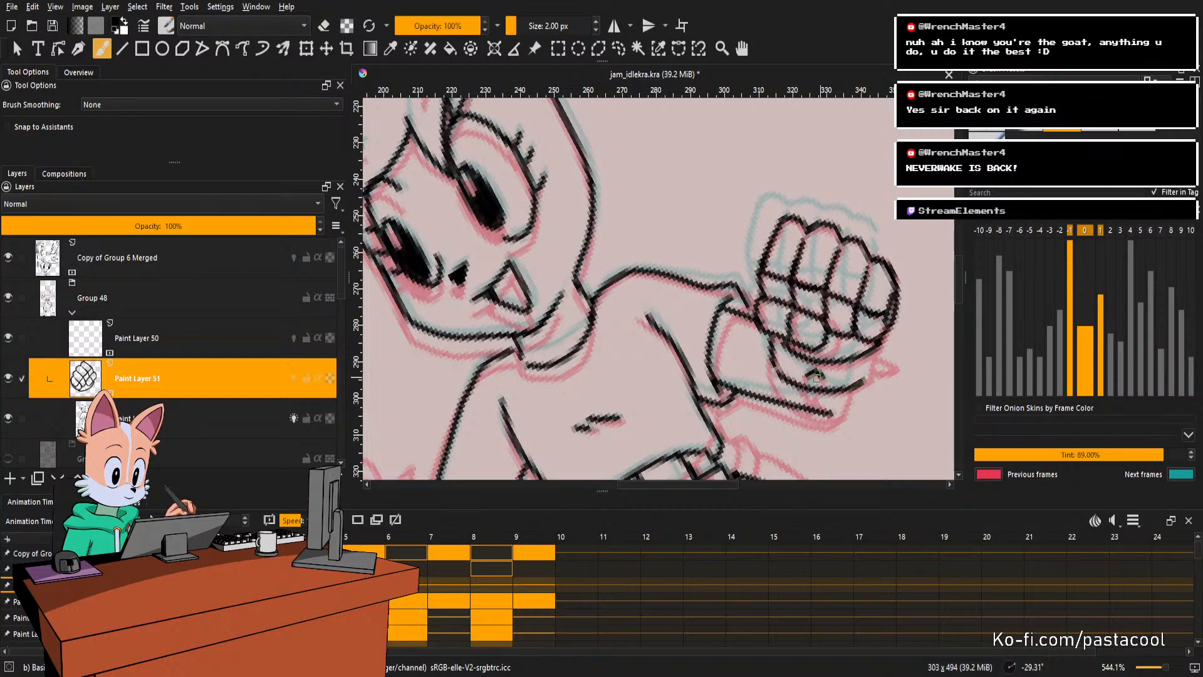
pyautogui.moveTo(807, 376); pyautogui.dragTo(812, 411)
# Extend the wristband's lower curve around its outer side and join it to the fist's outline.
pyautogui.press('e')
pyautogui.press('e')
pyautogui.moveTo(878, 356)
pyautogui.mouseDown()
pyautogui.moveTo(849, 353)
pyautogui.moveTo(836, 338)
pyautogui.mouseUp()
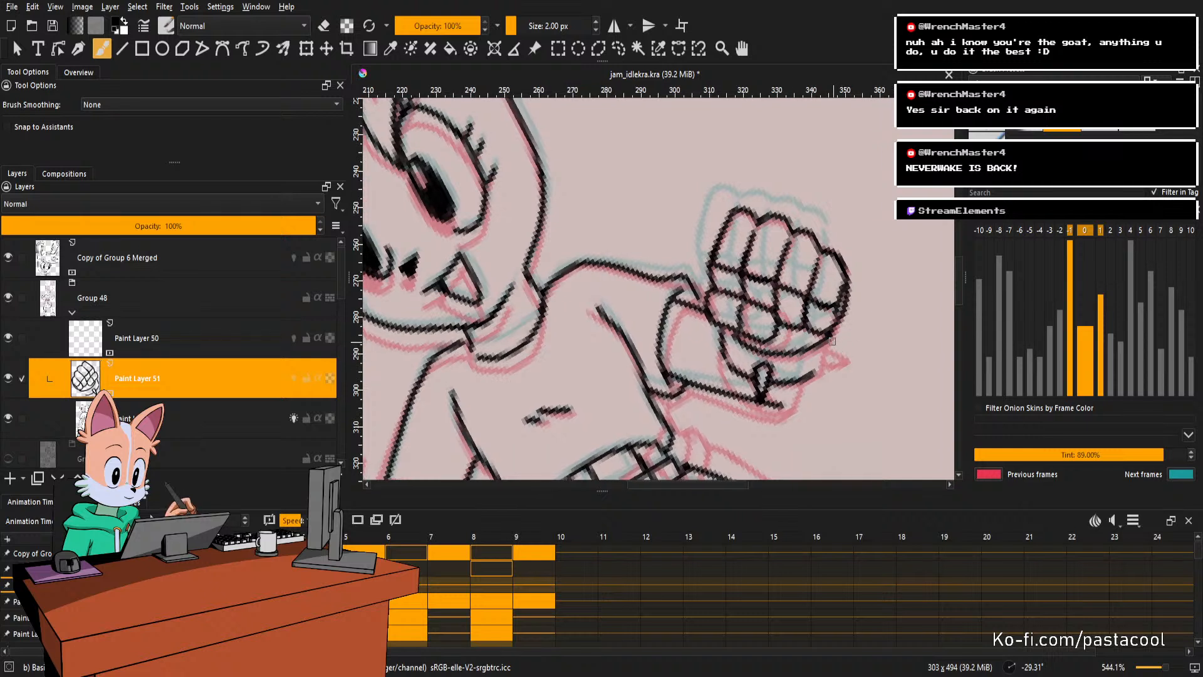
pyautogui.moveTo(808, 377); pyautogui.dragTo(823, 370)
pyautogui.press('e')
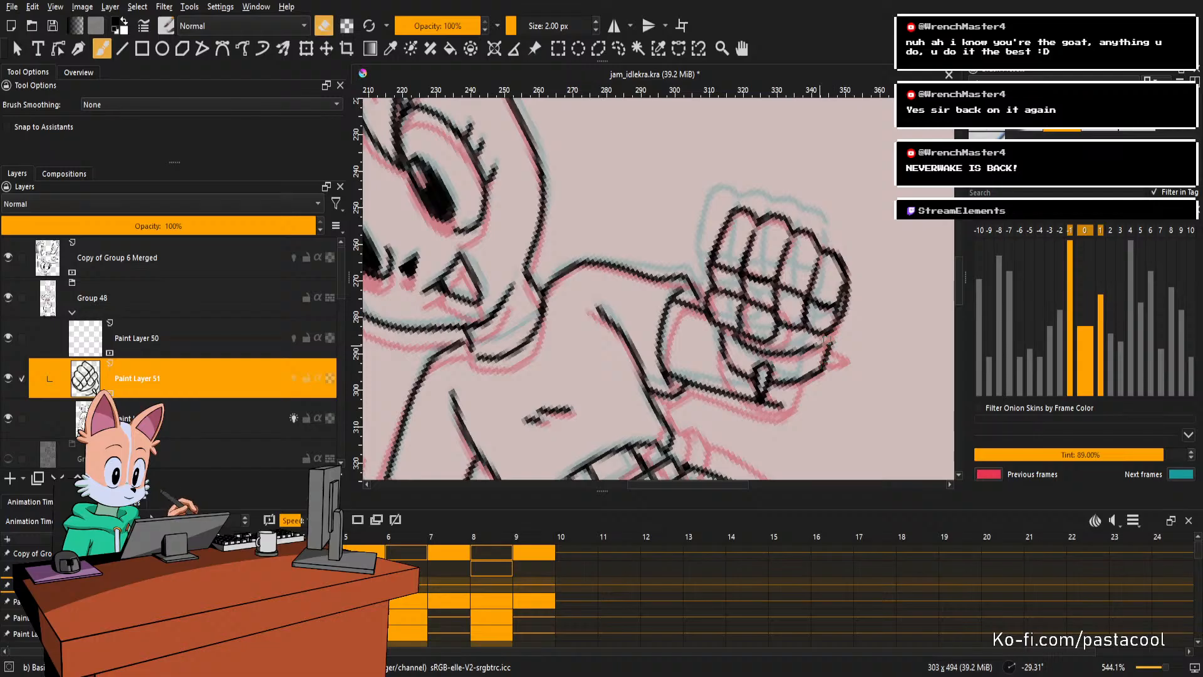
pyautogui.press('e')
pyautogui.press('e')
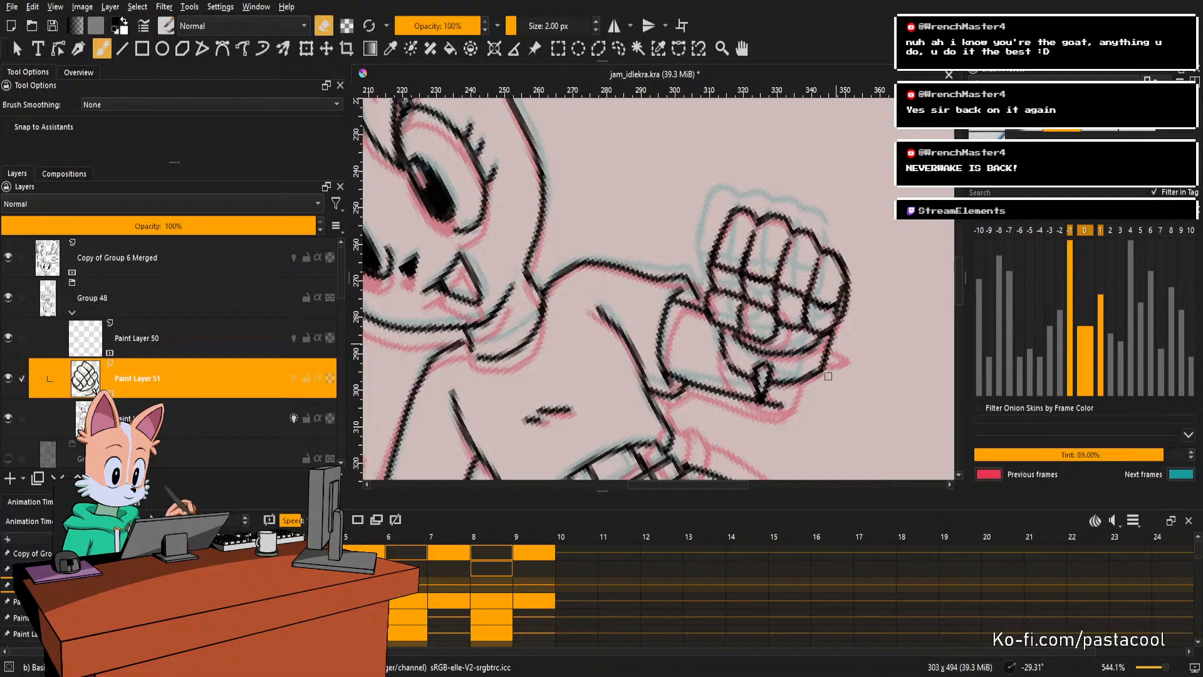
# Add a small pointed spike to the wristband's outer side and tidy its lines.
pyautogui.press('e')
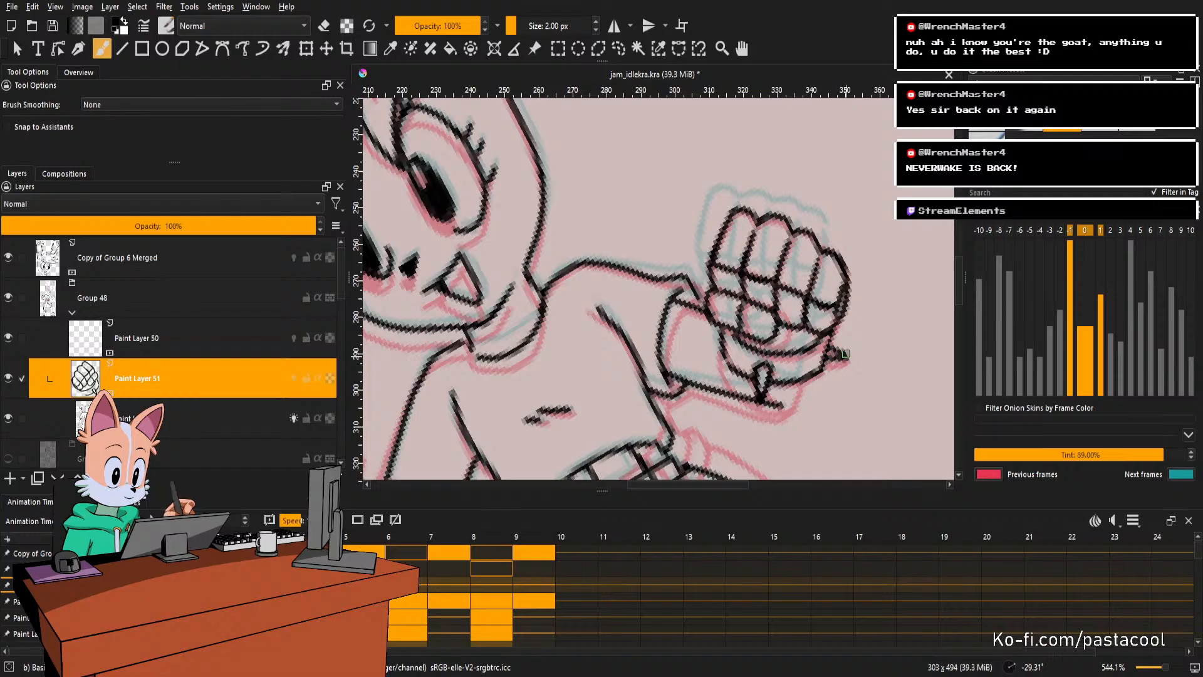
pyautogui.press('e')
pyautogui.press('e')
pyautogui.moveTo(841, 347)
pyautogui.mouseDown()
pyautogui.moveTo(849, 356)
pyautogui.moveTo(843, 319)
pyautogui.moveTo(829, 349)
pyautogui.mouseUp()
pyautogui.press('e')
# Draw the wristband's inner side between the thumb and the forearm in the mirrored view.
pyautogui.press('m')
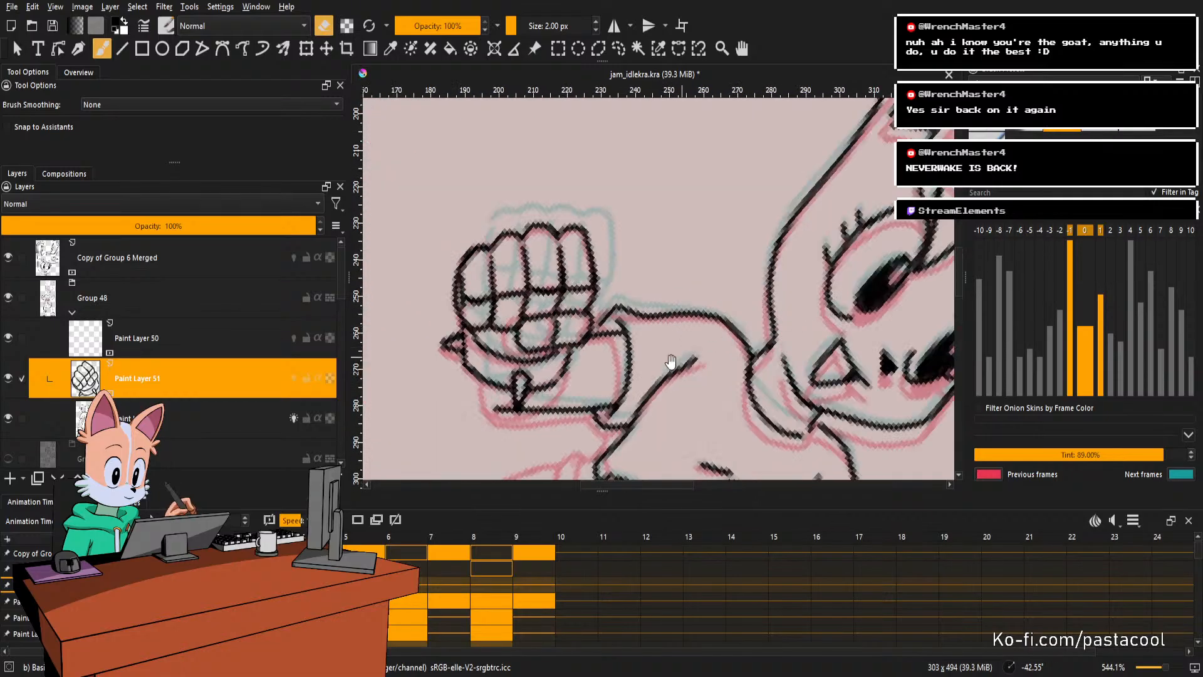
pyautogui.moveTo(671, 363); pyautogui.dragTo(756, 344)
pyautogui.press('e')
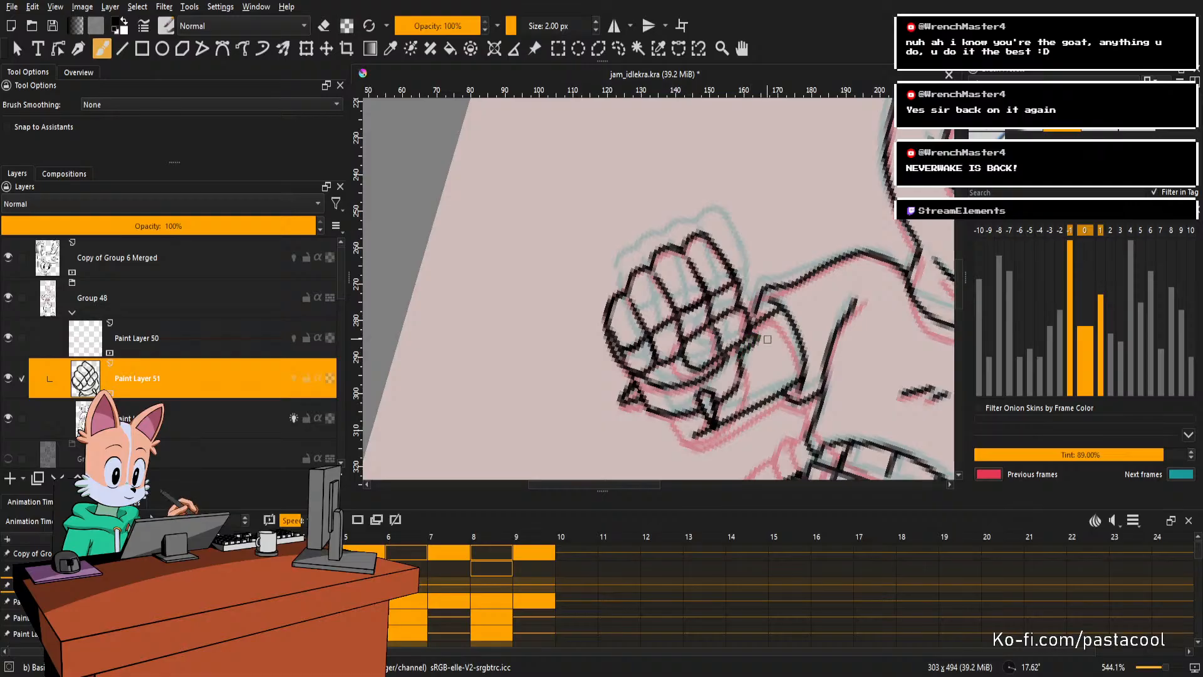
pyautogui.moveTo(766, 339)
pyautogui.mouseDown()
pyautogui.moveTo(762, 353)
pyautogui.moveTo(772, 321)
pyautogui.mouseUp()
pyautogui.press('e')
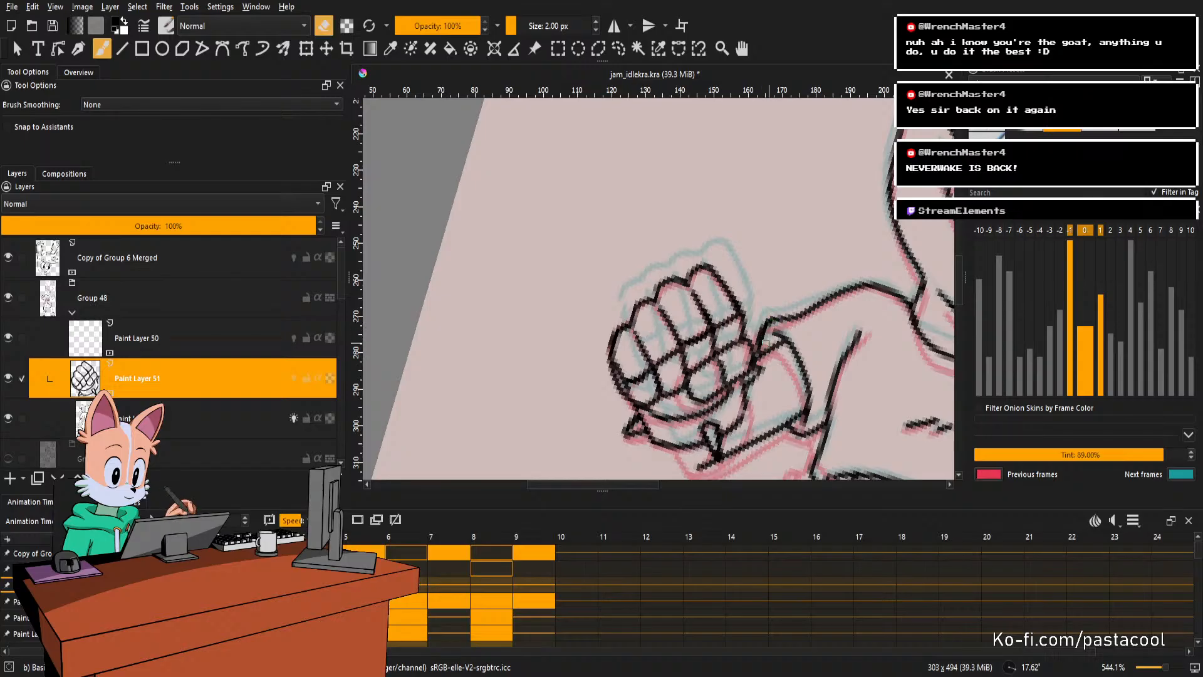
# Clean up the wristband lines and adjust the position of the fist drawing over the forearm with the Move tool.
pyautogui.scroll(-4, 766, 343)
pyautogui.press('5')
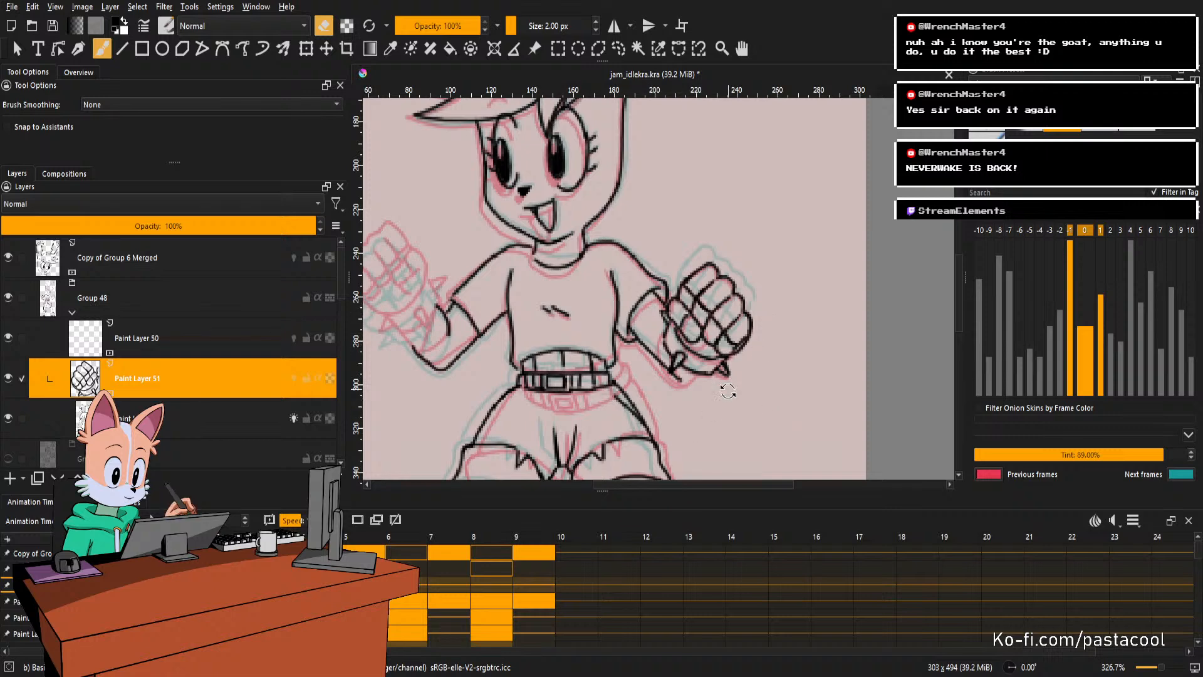
pyautogui.moveTo(728, 391)
pyautogui.mouseDown()
pyautogui.moveTo(766, 349)
pyautogui.moveTo(739, 341)
pyautogui.moveTo(772, 364)
pyautogui.moveTo(786, 293)
pyautogui.moveTo(776, 376)
pyautogui.moveTo(763, 381)
pyautogui.mouseUp()
pyautogui.scroll(3, 775, 321)
pyautogui.press('e')
pyautogui.press('e')
pyautogui.press('e')
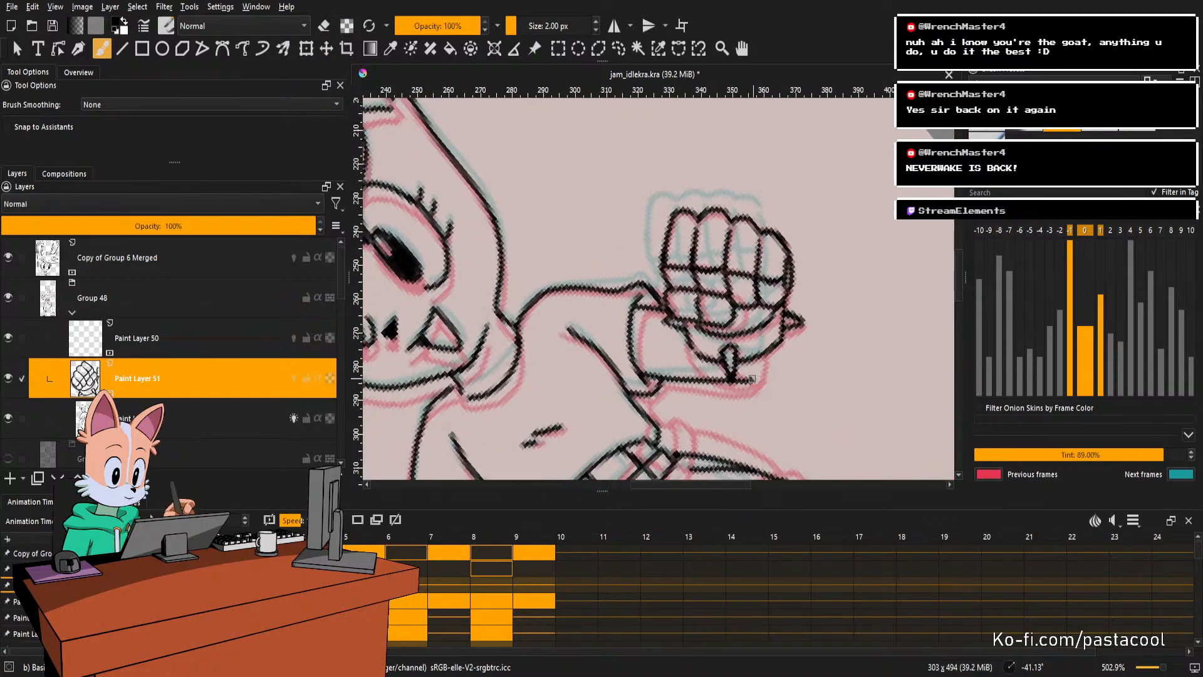
pyautogui.press('5')
pyautogui.moveTo(775, 343); pyautogui.dragTo(774, 262)
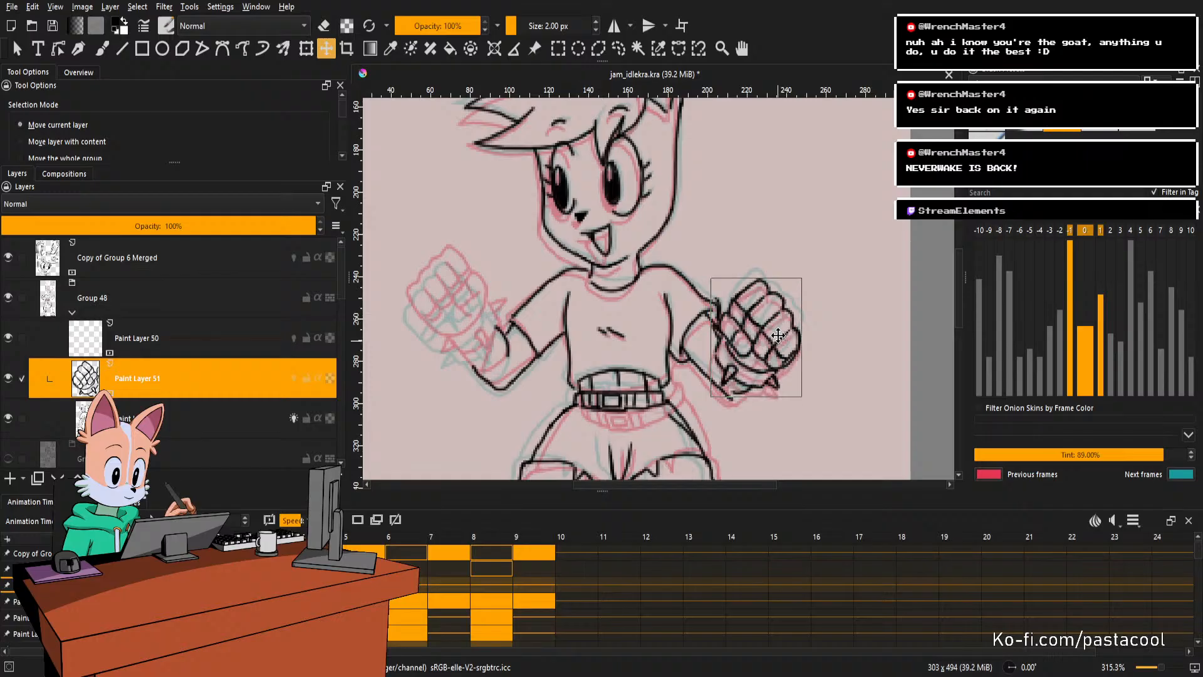
pyautogui.press('b')
# On the body line-art layer below, extend the forearm's lower line up to the wristband, and return to Paint Layer 51.
pyautogui.moveTo(796, 404); pyautogui.dragTo(805, 270)
pyautogui.press('e')
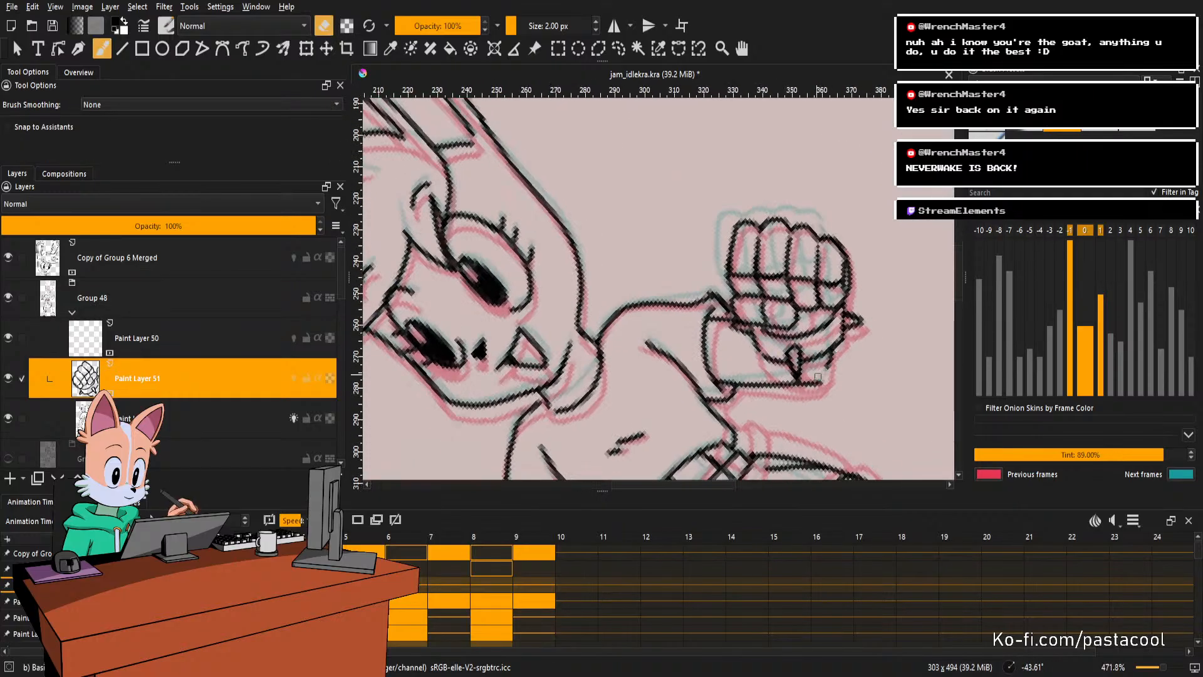
pyautogui.press('e')
pyautogui.moveTo(820, 382); pyautogui.dragTo(829, 353)
pyautogui.hotkey('ctrl', 'z')
pyautogui.press('e')
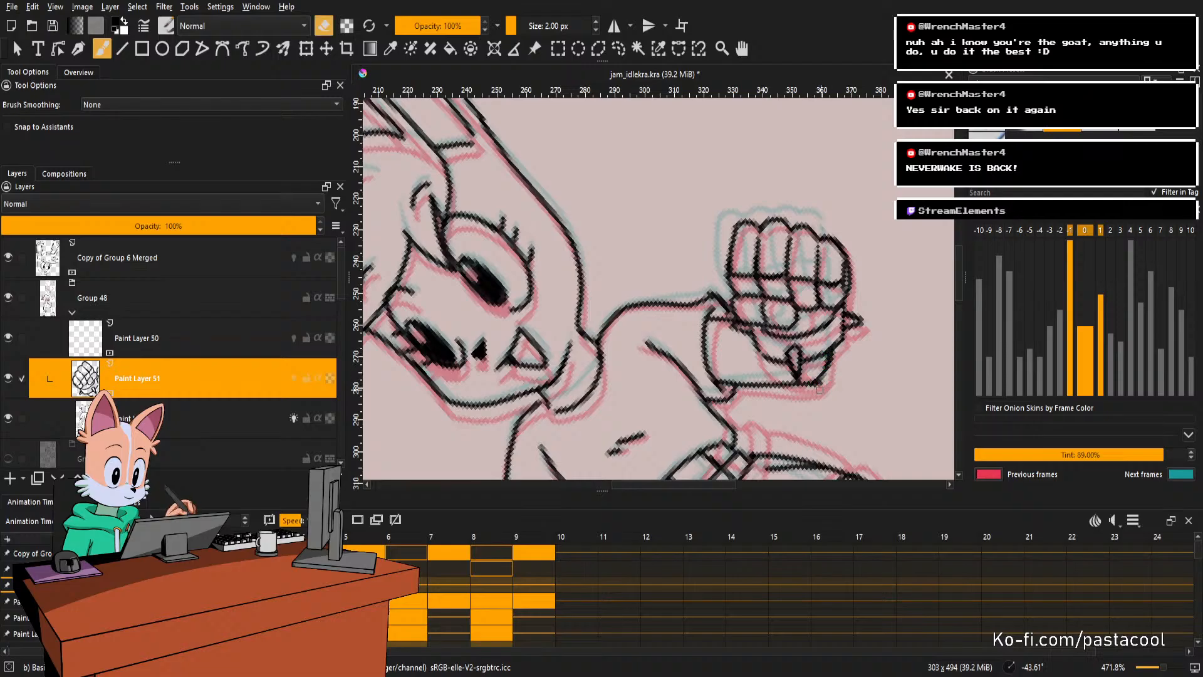
pyautogui.press('pagedown')
pyautogui.press('e')
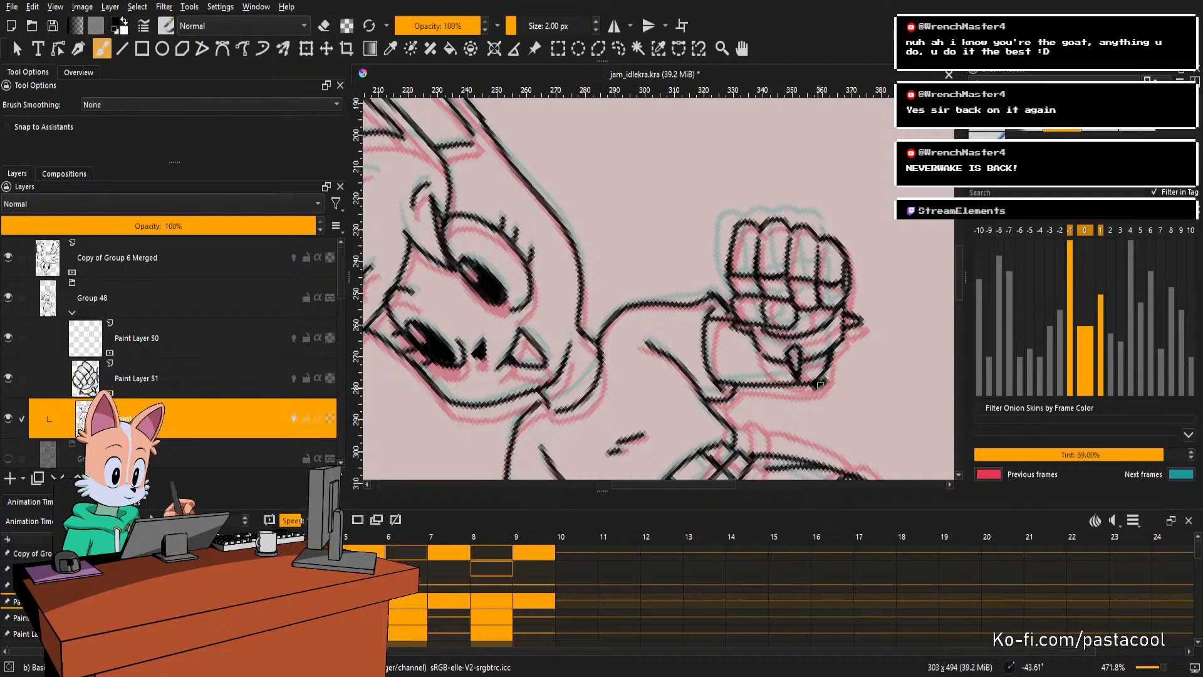
pyautogui.press('e')
pyautogui.moveTo(823, 381); pyautogui.dragTo(811, 387)
pyautogui.press('pageup')
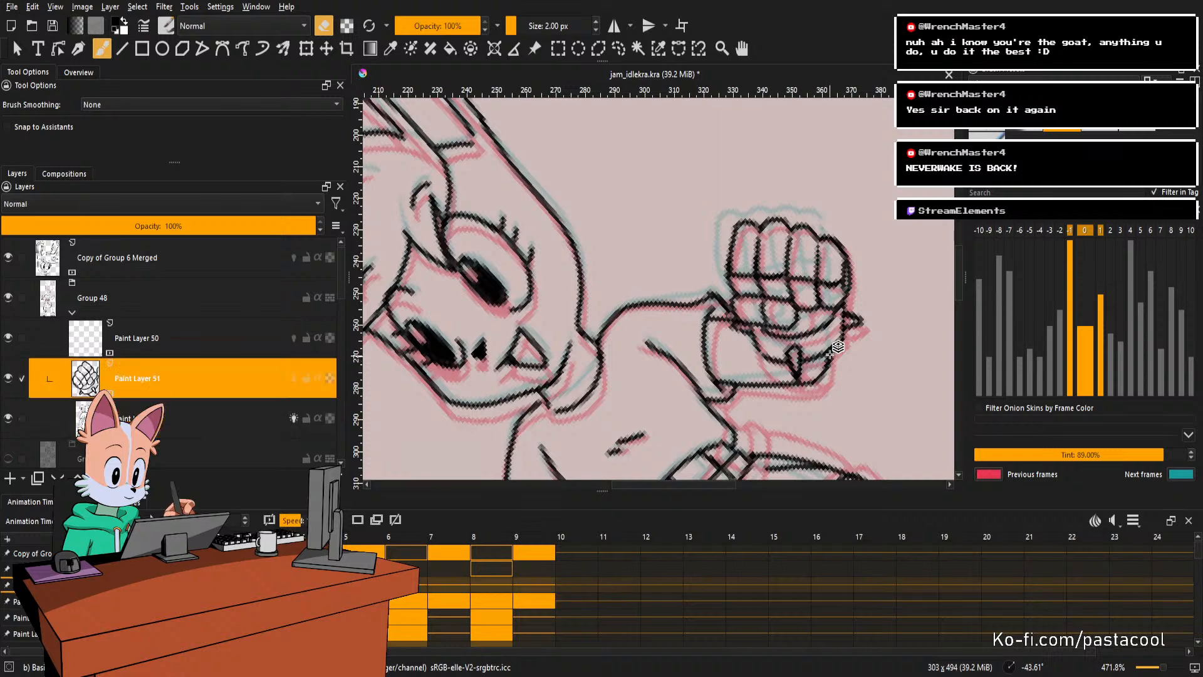
# Inspect the whole figure in mirrored view and compare the frame's fists with those of the previous frame.
pyautogui.press('5')
pyautogui.scroll(-5, 709, 370)
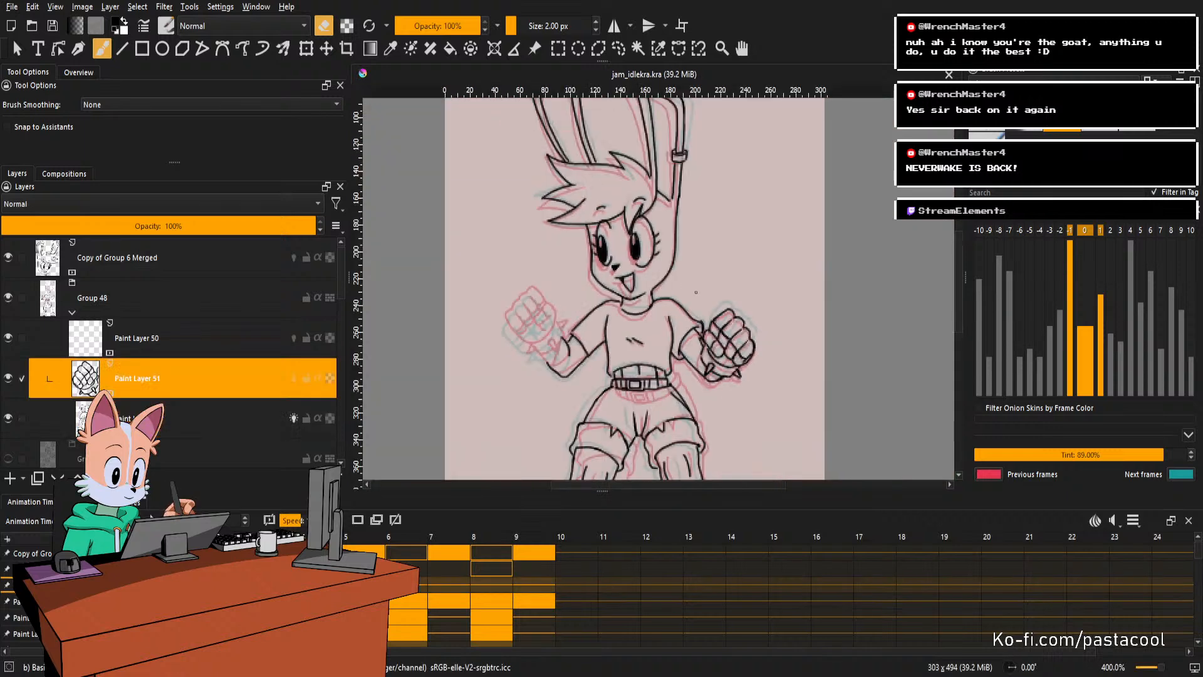
pyautogui.scroll(2, 676, 354)
pyautogui.scroll(-2, 674, 353)
pyautogui.press('m')
pyautogui.press('1')
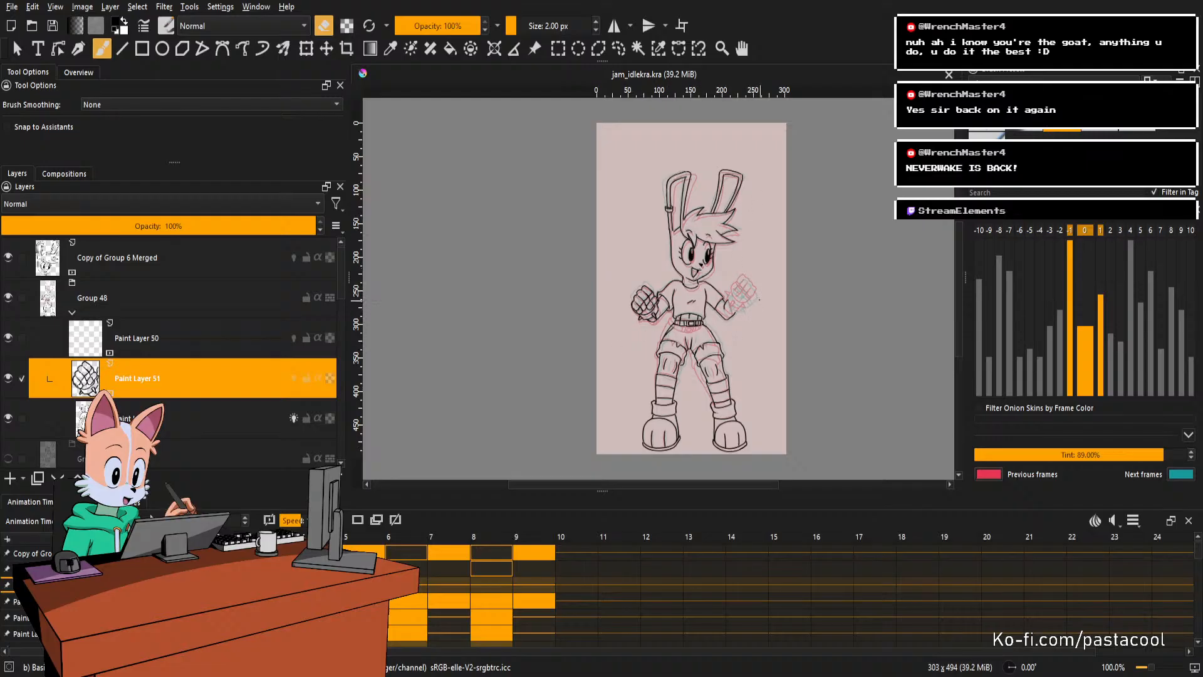
pyautogui.moveTo(748, 294); pyautogui.dragTo(760, 304)
pyautogui.press('Left')
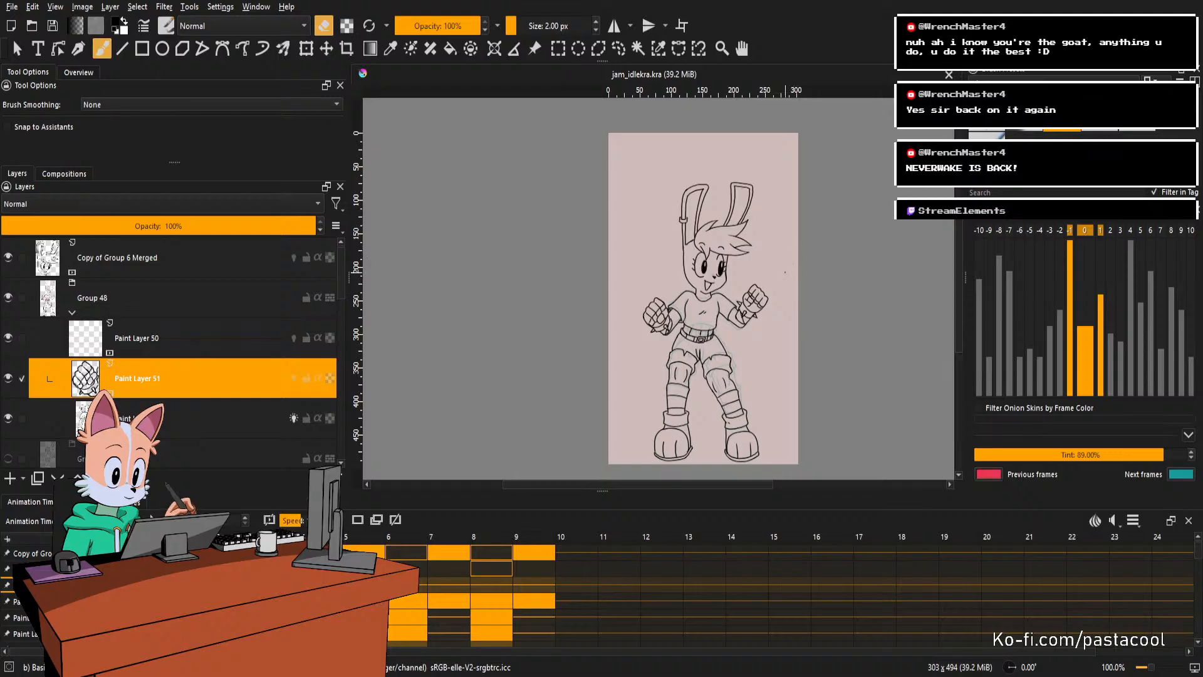
pyautogui.press('Right')
pyautogui.moveTo(773, 298); pyautogui.dragTo(783, 255)
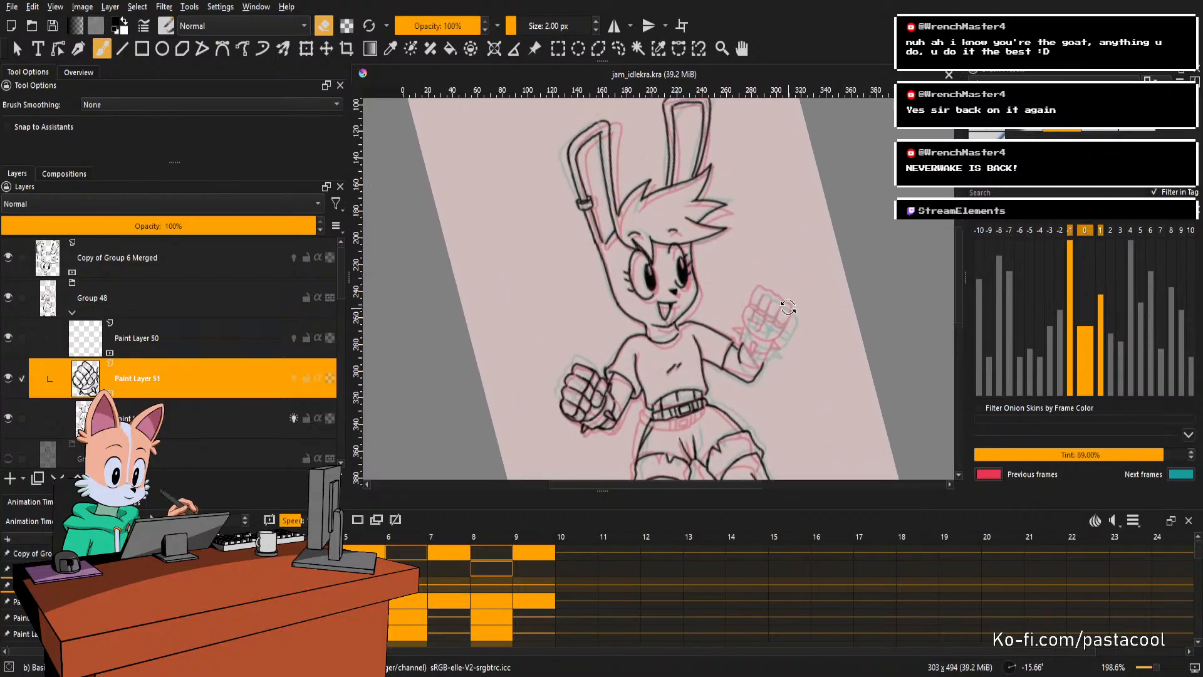
pyautogui.moveTo(789, 331); pyautogui.dragTo(792, 291)
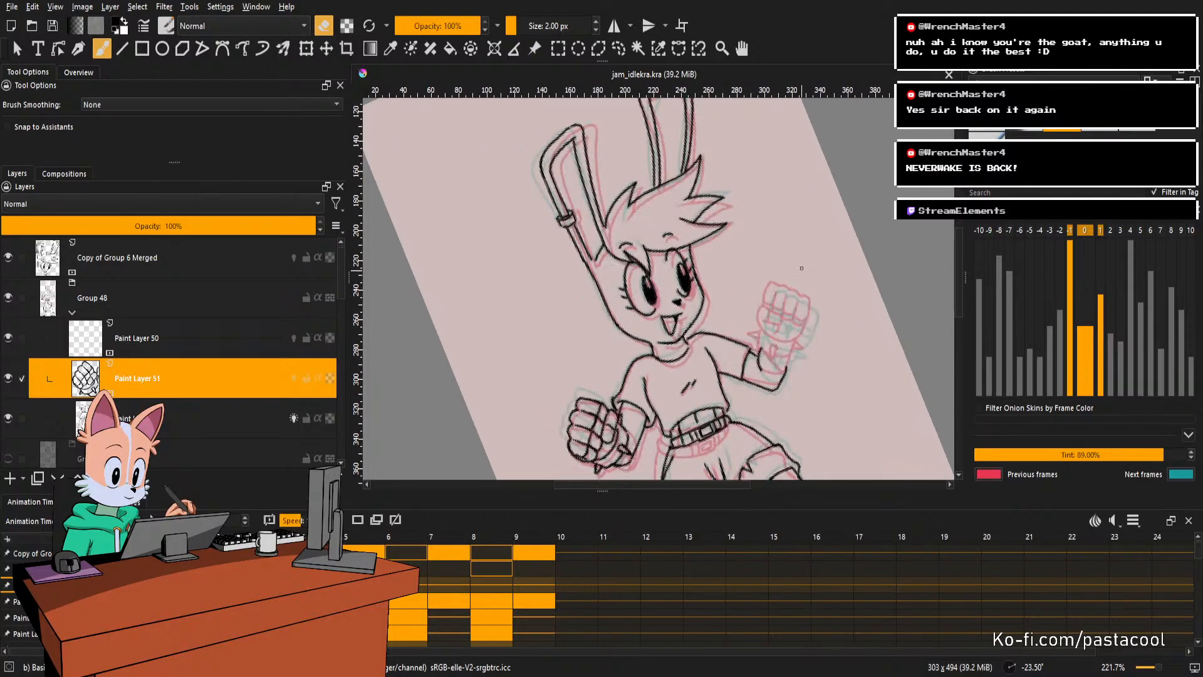
# Draw a rounded oval outline for the other, raised fist over the onion-skin guide, redoing strokes until the shape closes.
pyautogui.moveTo(788, 326)
pyautogui.mouseDown()
pyautogui.moveTo(789, 282)
pyautogui.moveTo(817, 306)
pyautogui.moveTo(814, 287)
pyautogui.moveTo(810, 308)
pyautogui.moveTo(751, 281)
pyautogui.moveTo(732, 331)
pyautogui.moveTo(746, 377)
pyautogui.moveTo(790, 397)
pyautogui.moveTo(819, 376)
pyautogui.mouseUp()
pyautogui.press('e')
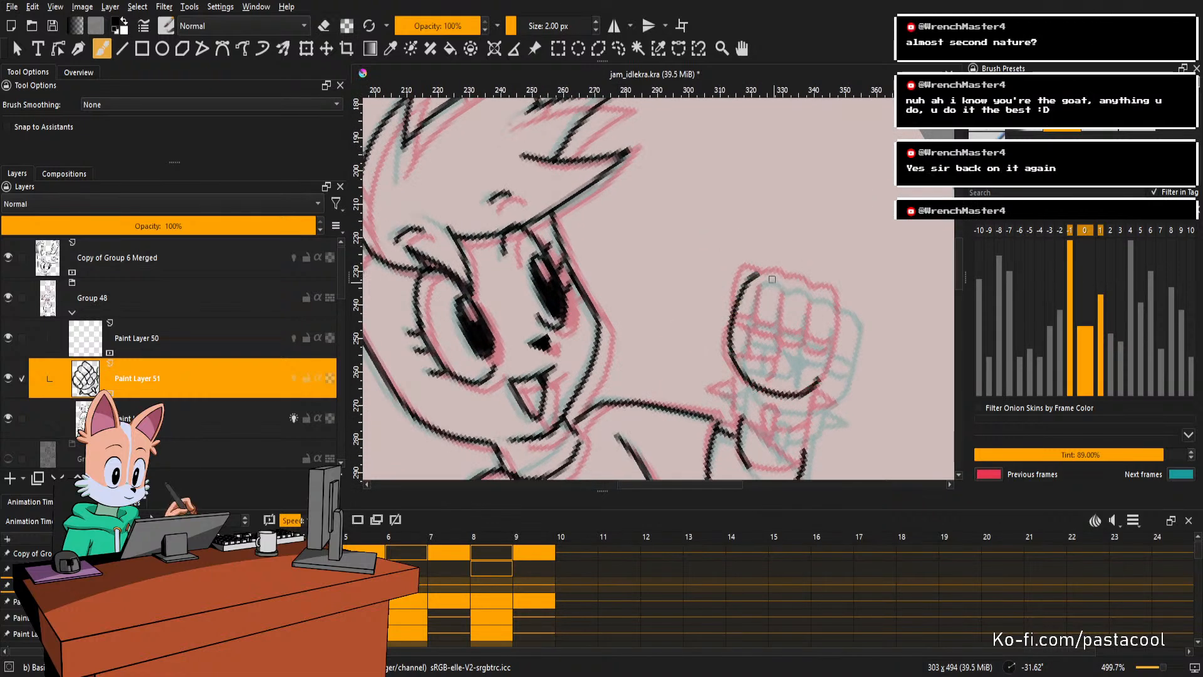
pyautogui.moveTo(772, 280)
pyautogui.mouseDown()
pyautogui.moveTo(832, 307)
pyautogui.moveTo(821, 377)
pyautogui.moveTo(779, 275)
pyautogui.moveTo(817, 296)
pyautogui.moveTo(823, 320)
pyautogui.moveTo(786, 277)
pyautogui.moveTo(830, 311)
pyautogui.moveTo(829, 322)
pyautogui.moveTo(772, 272)
pyautogui.moveTo(816, 291)
pyautogui.moveTo(832, 316)
pyautogui.moveTo(821, 383)
pyautogui.mouseUp()
pyautogui.hotkey('ctrl', 'z')
pyautogui.hotkey('ctrl', 'z')
pyautogui.hotkey('ctrl', 'z')
pyautogui.moveTo(738, 375)
pyautogui.mouseDown()
pyautogui.moveTo(765, 315)
pyautogui.moveTo(791, 301)
pyautogui.moveTo(790, 274)
pyautogui.mouseUp()
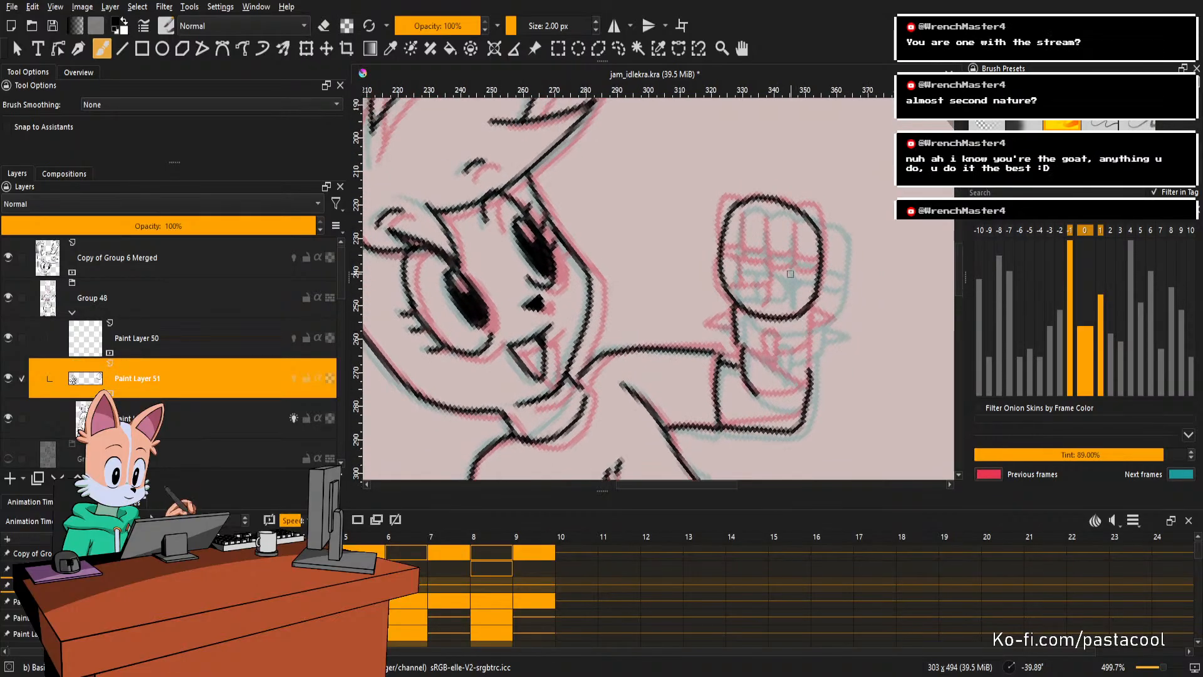
# Draw the wristband block below the oval fist outline, retrying its side and lower edges and cleaning up the lines.
pyautogui.moveTo(742, 342)
pyautogui.mouseDown()
pyautogui.moveTo(807, 348)
pyautogui.moveTo(807, 337)
pyautogui.moveTo(809, 351)
pyautogui.moveTo(785, 364)
pyautogui.moveTo(814, 344)
pyautogui.mouseUp()
pyautogui.hotkey('ctrl', 'z')
pyautogui.hotkey('ctrl', 'z')
pyautogui.hotkey('ctrl', 'z')
pyautogui.hotkey('ctrl', 'z')
pyautogui.moveTo(741, 355)
pyautogui.mouseDown()
pyautogui.moveTo(788, 359)
pyautogui.moveTo(810, 345)
pyautogui.moveTo(808, 309)
pyautogui.moveTo(814, 339)
pyautogui.mouseUp()
pyautogui.hotkey('ctrl', 'z')
pyautogui.hotkey('ctrl', 'z')
pyautogui.hotkey('ctrl', 'z')
pyautogui.moveTo(812, 310)
pyautogui.mouseDown()
pyautogui.moveTo(813, 348)
pyautogui.moveTo(827, 324)
pyautogui.moveTo(793, 341)
pyautogui.mouseUp()
pyautogui.press('e')
pyautogui.press('e')
# Play back the animation to check how the new fist outline moves with the surrounding frames.
pyautogui.press('5')
pyautogui.moveTo(786, 289); pyautogui.dragTo(796, 301)
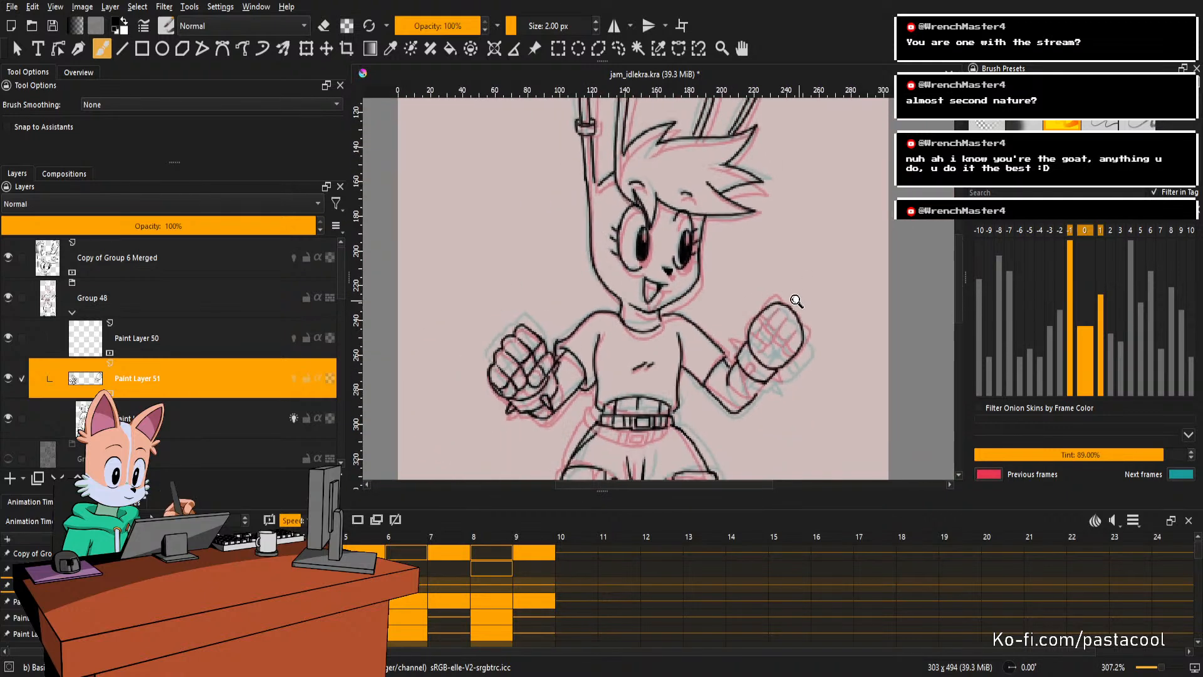
pyautogui.press('space')
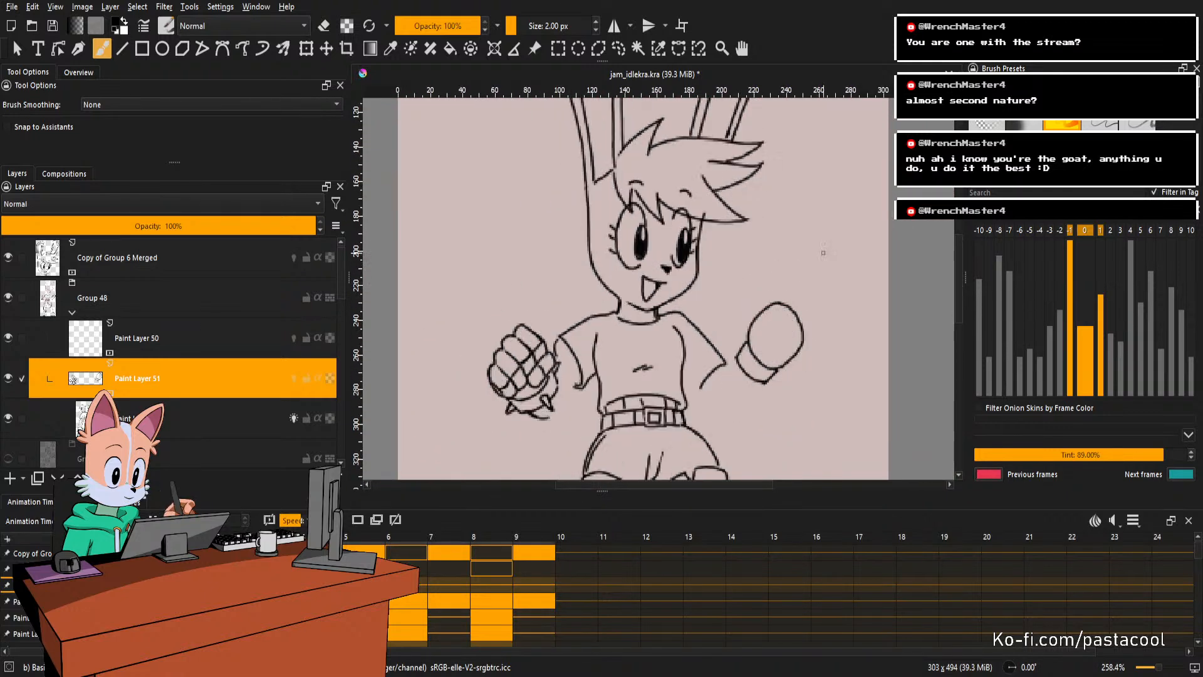
pyautogui.press('space')
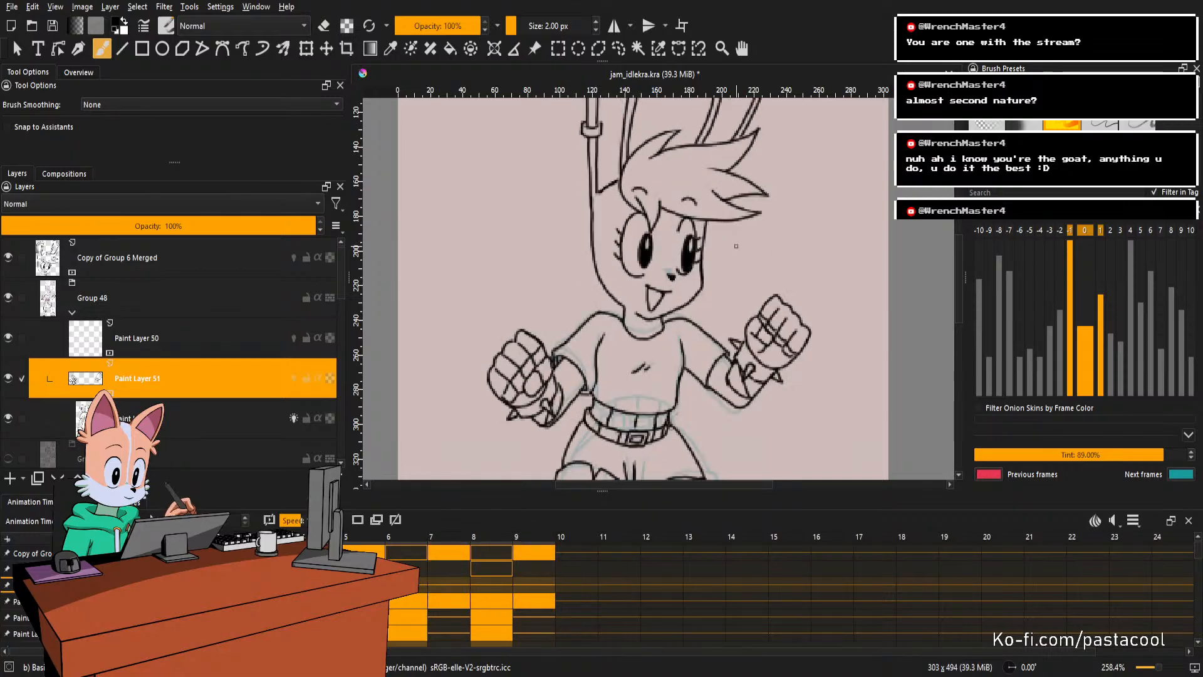
pyautogui.press('Right')
pyautogui.moveTo(730, 285); pyautogui.dragTo(699, 313)
pyautogui.press('Left')
pyautogui.press('Left')
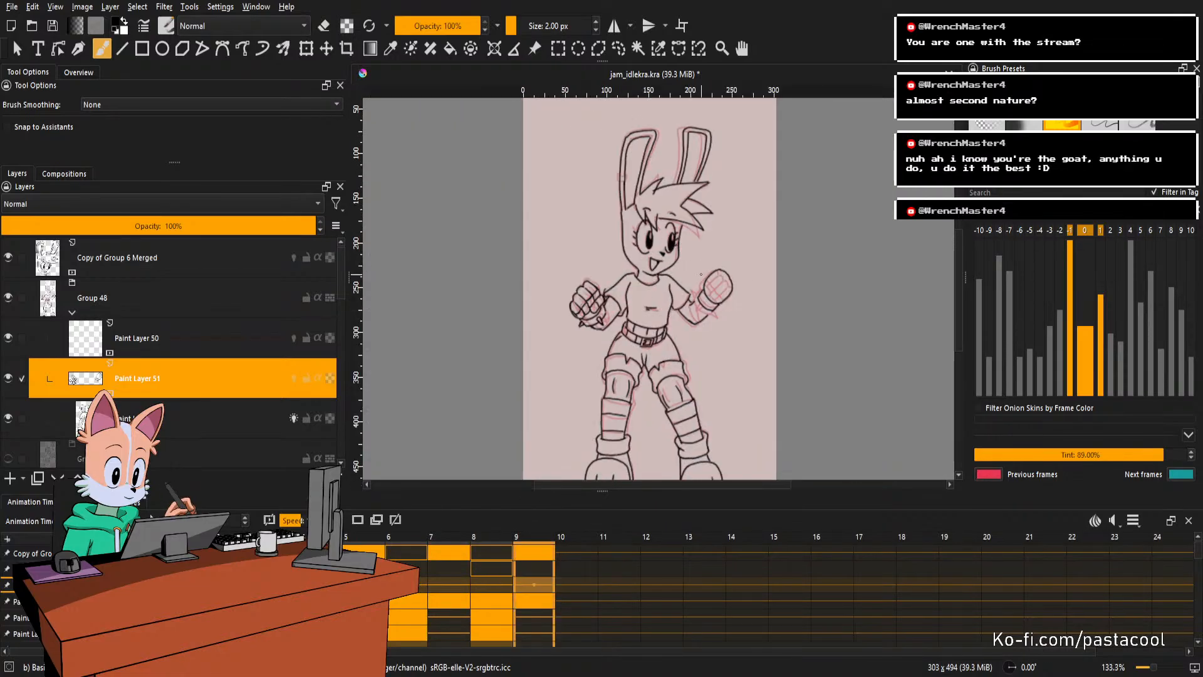
pyautogui.press('space')
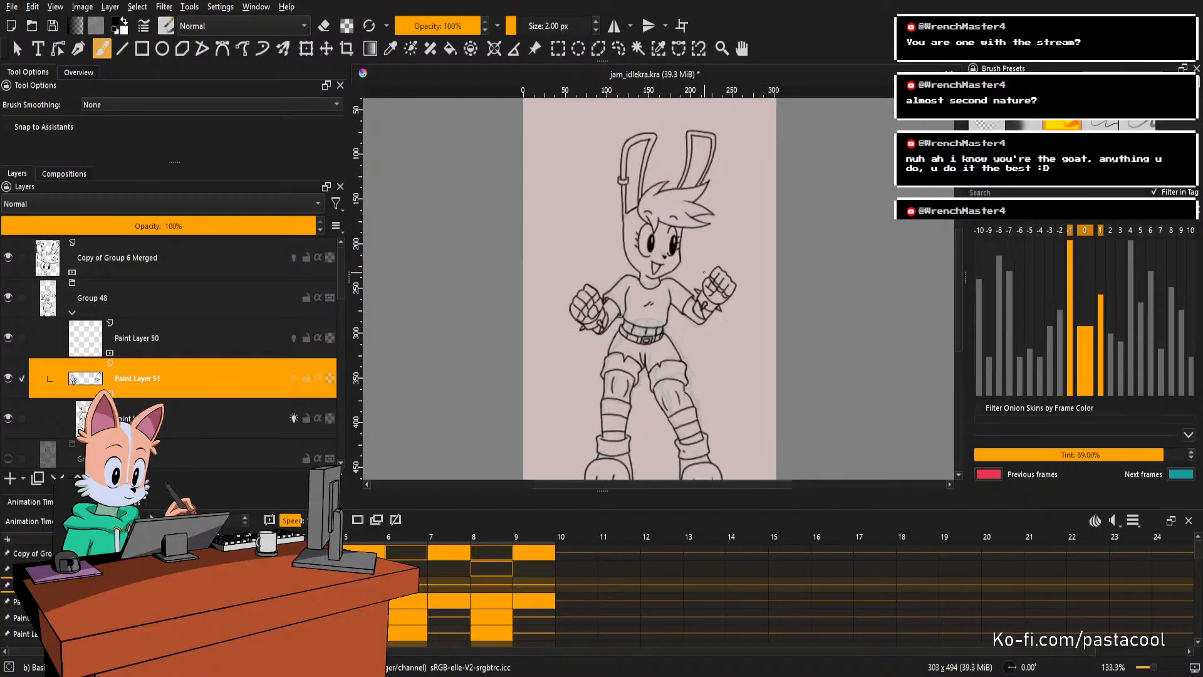
# Flip between the current and adjacent frames to compare the raised fist's size and placement.
pyautogui.press('Right')
pyautogui.moveTo(705, 276); pyautogui.dragTo(675, 257)
pyautogui.press('Left')
pyautogui.press('Right')
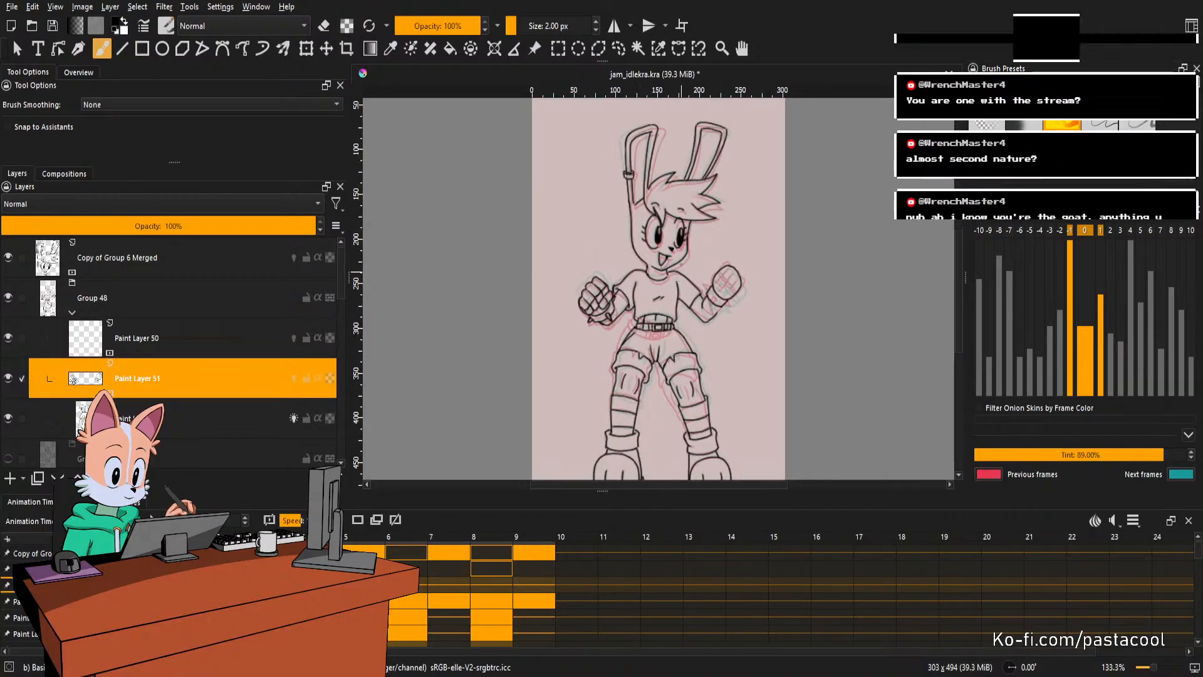
pyautogui.scroll(-1, 682, 279)
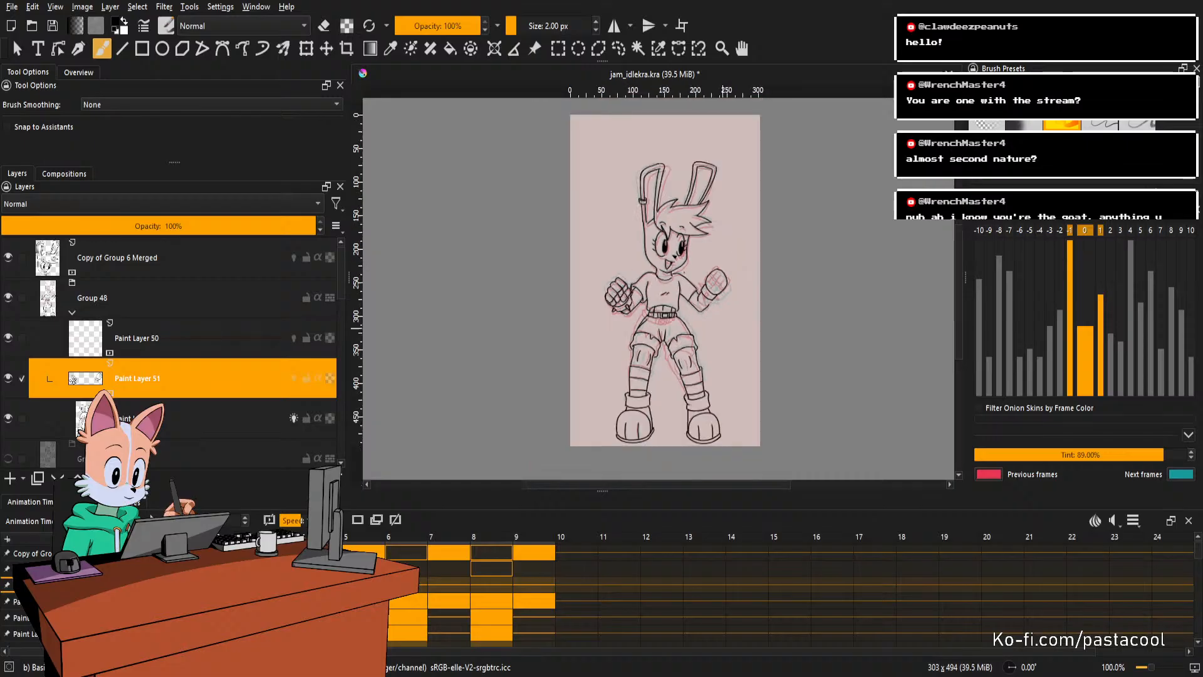
pyautogui.scroll(1, 682, 279)
pyautogui.scroll(-1, 683, 279)
pyautogui.press('Left')
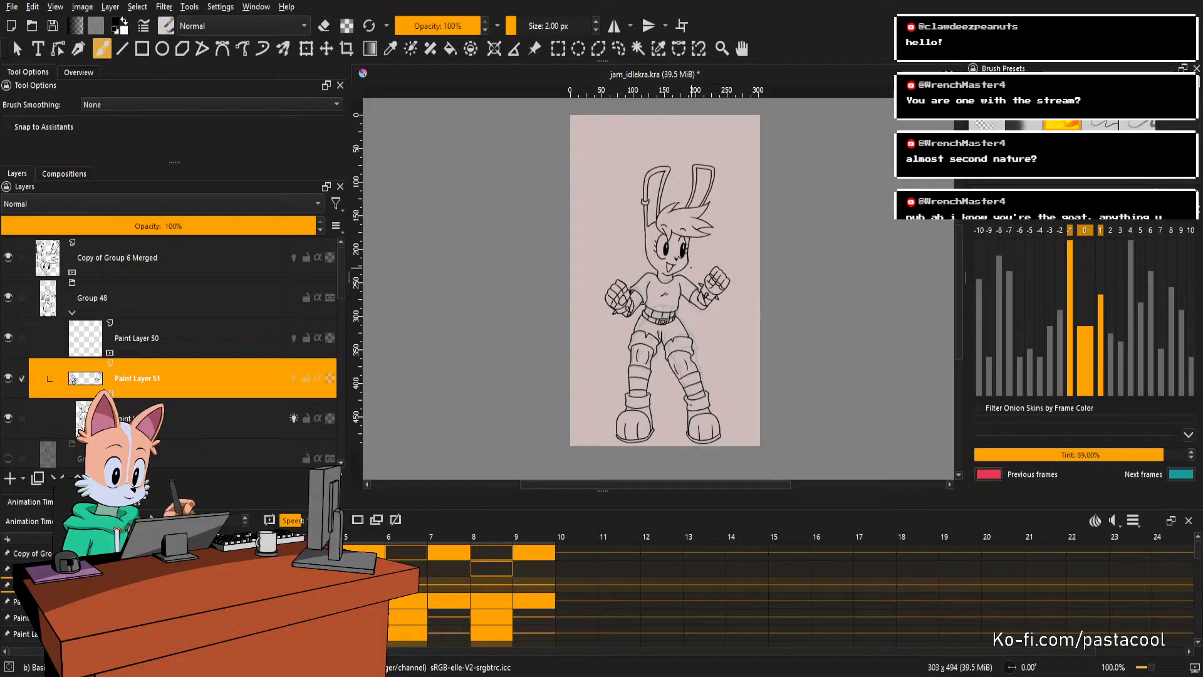
pyautogui.press('Right')
pyautogui.scroll(1, 700, 256)
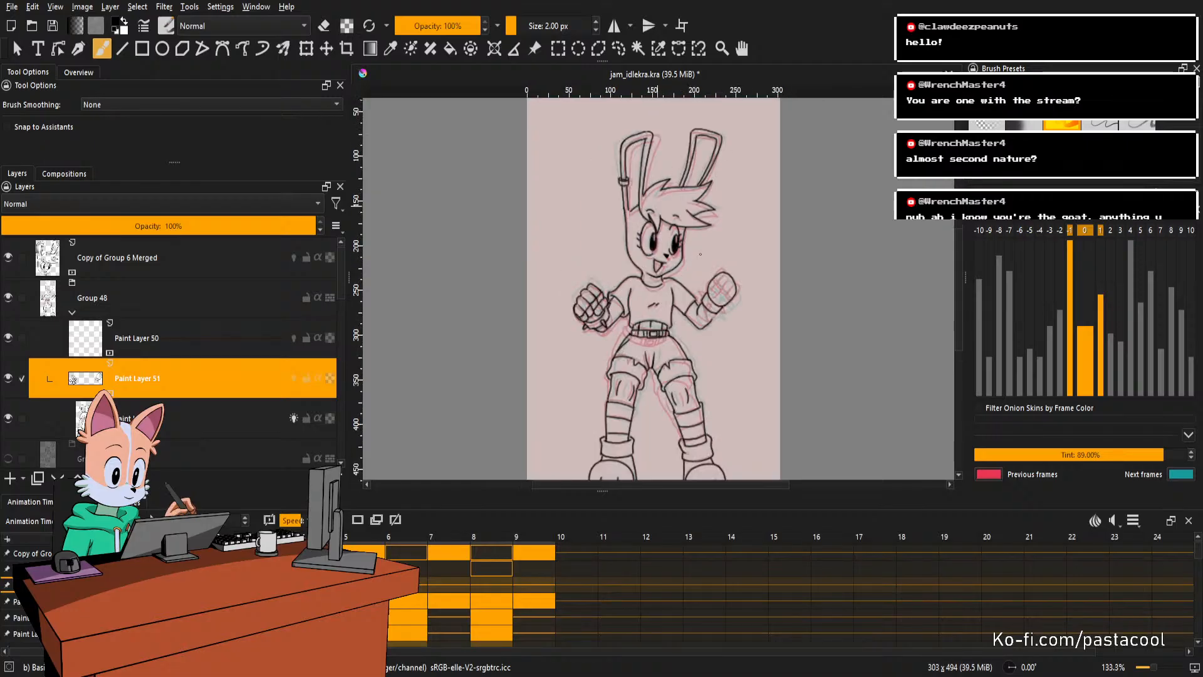
pyautogui.press('Left')
pyautogui.press('Right')
pyautogui.scroll(1, 701, 254)
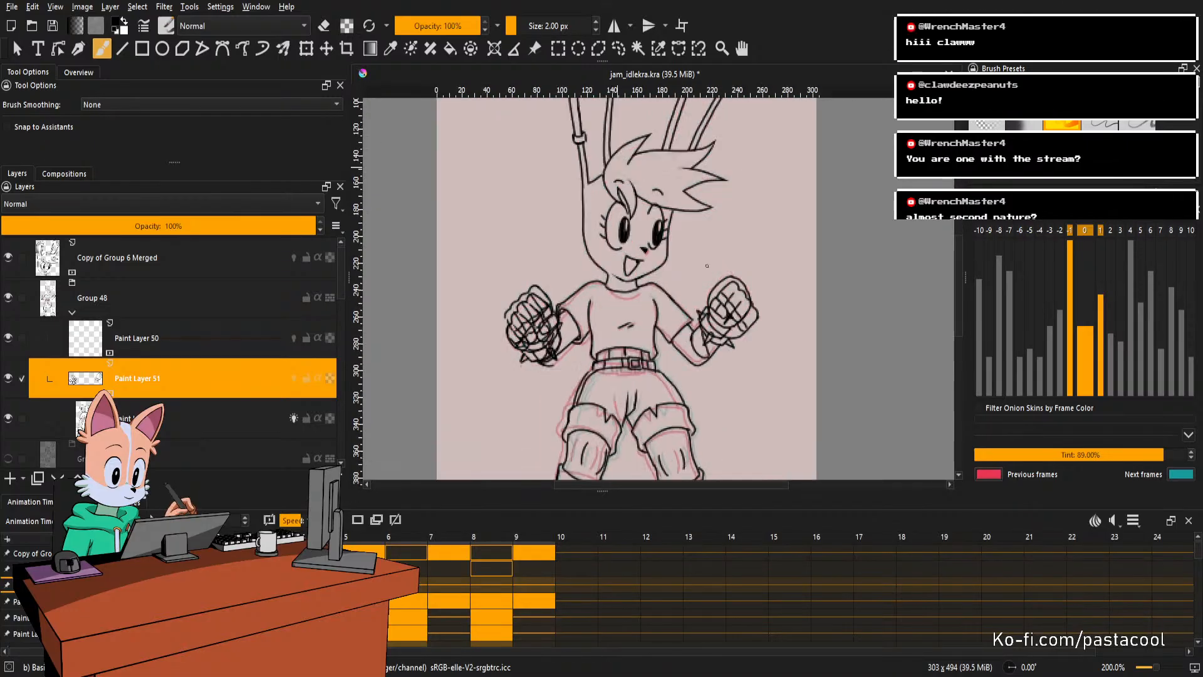
pyautogui.press('Right')
pyautogui.press('Right')
pyautogui.press('Left')
pyautogui.press('Left')
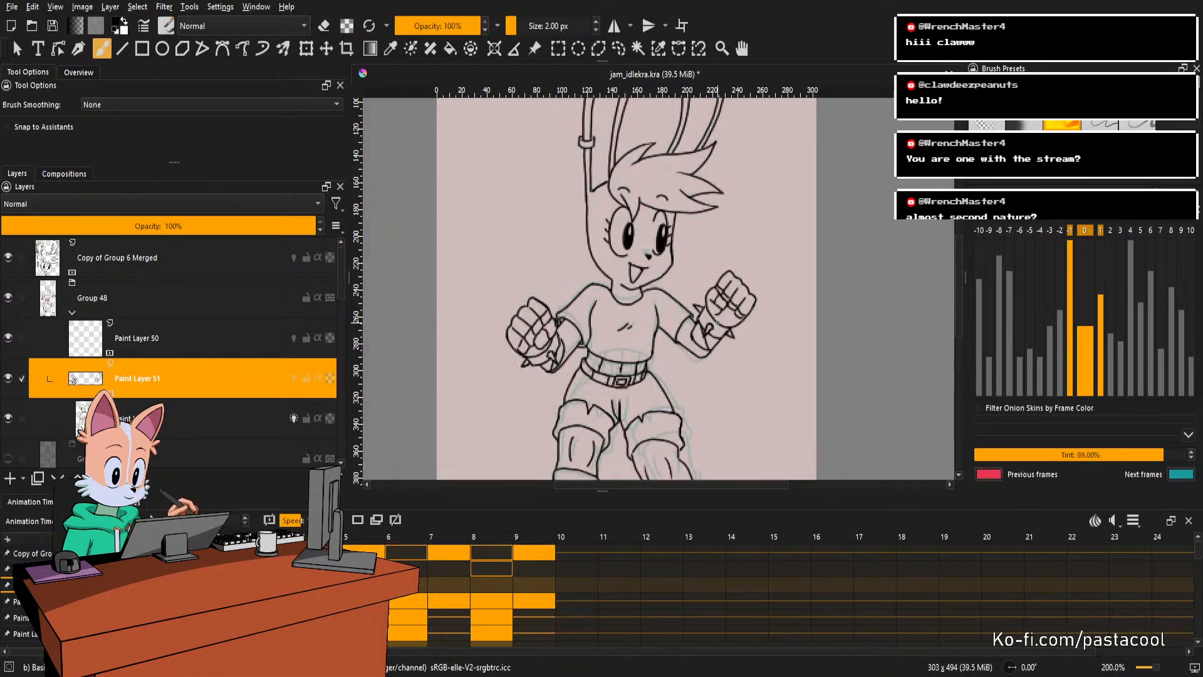
# Step back and forth through the neighbouring frames at different zoom levels to examine how both fists and the body move.
pyautogui.press('Right')
pyautogui.press('Right')
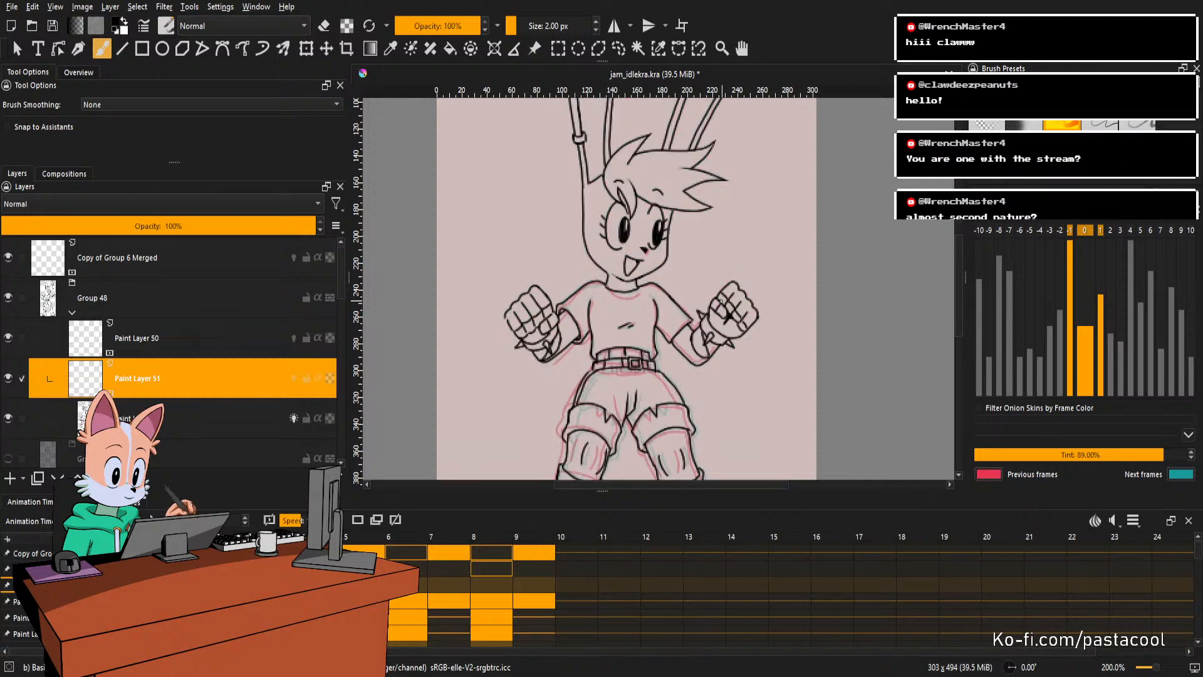
pyautogui.press('Left')
pyautogui.press('Right')
pyautogui.press('Left')
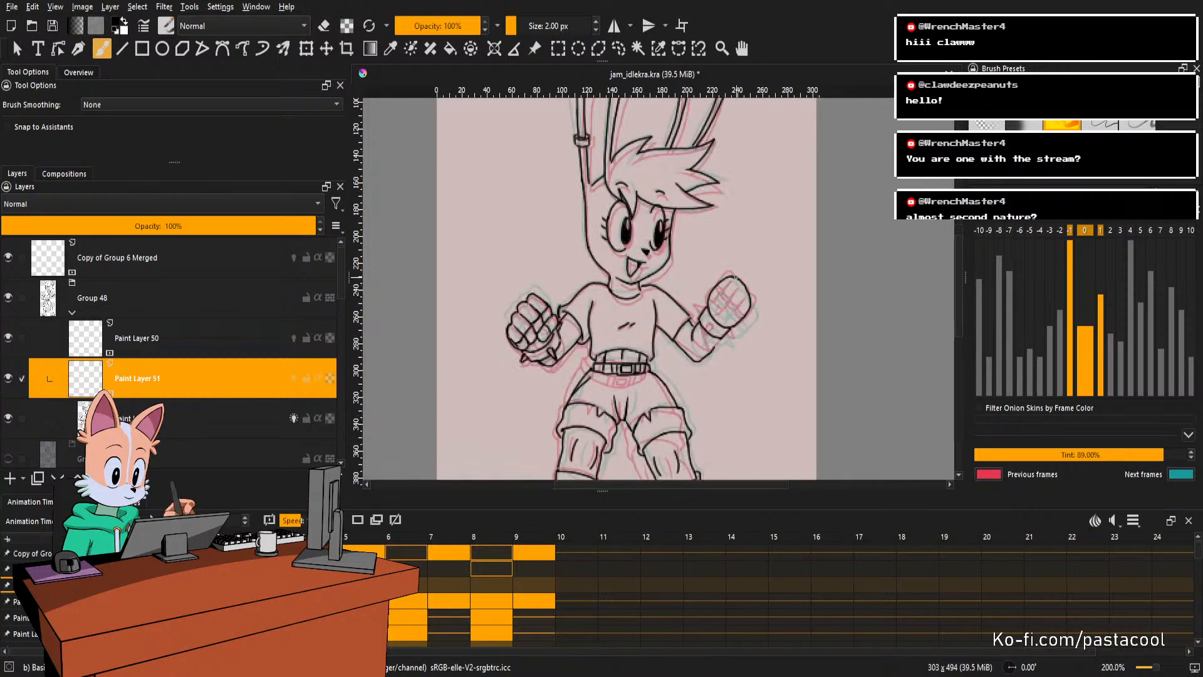
pyautogui.scroll(-1, 727, 276)
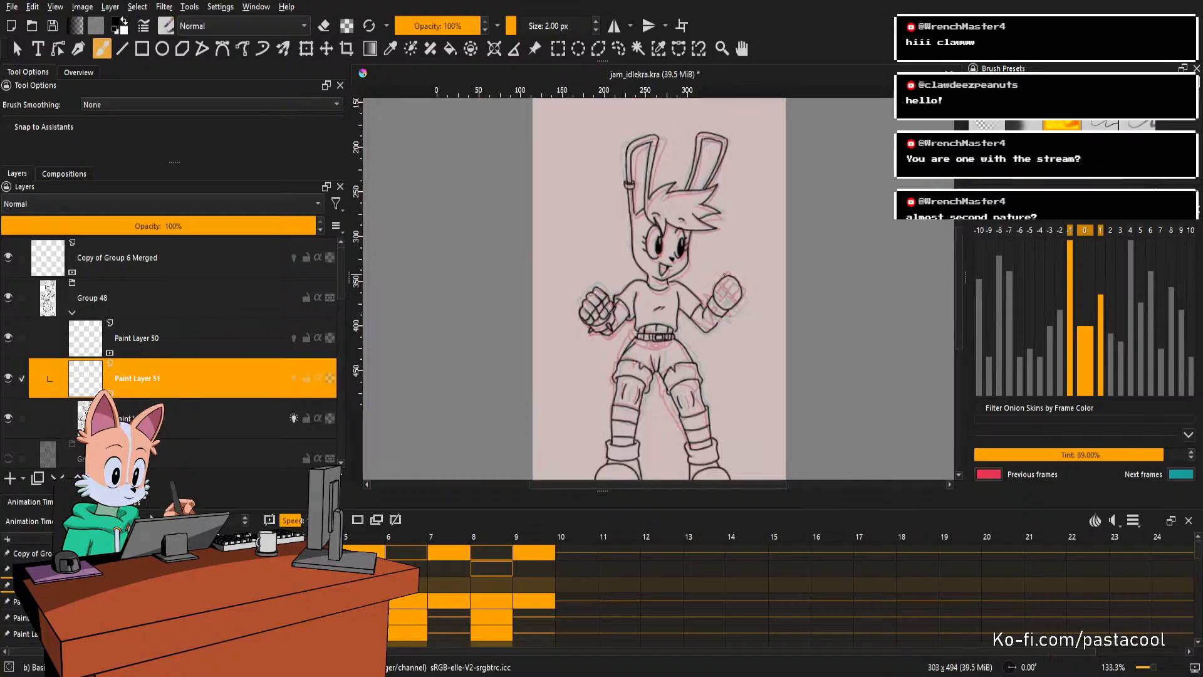
pyautogui.press('Right')
pyautogui.press('Left')
pyautogui.scroll(1, 713, 235)
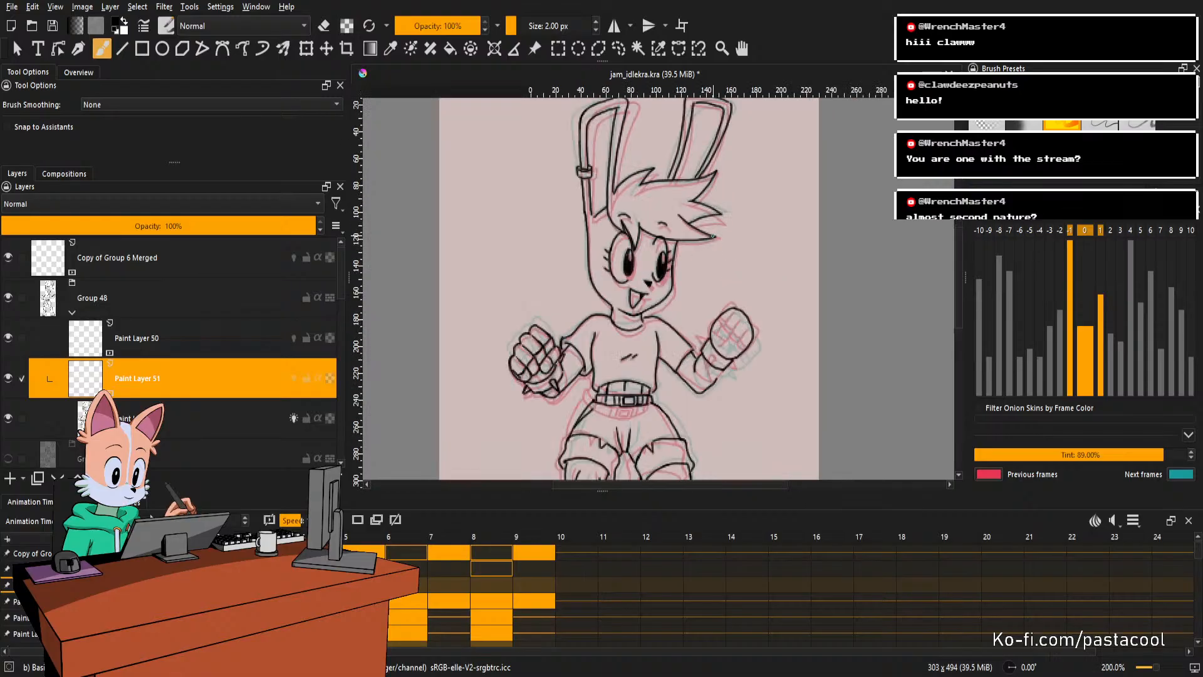
pyautogui.scroll(1, 710, 294)
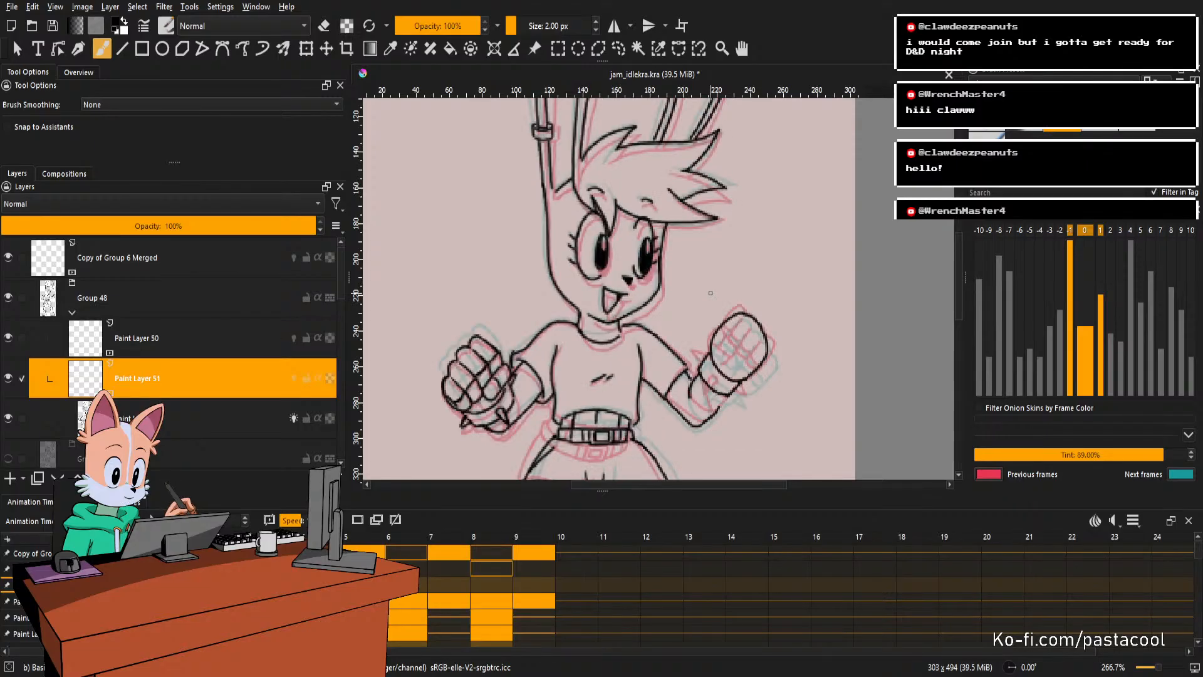
pyautogui.scroll(-1, 710, 292)
pyautogui.press('Right')
pyautogui.press('Left')
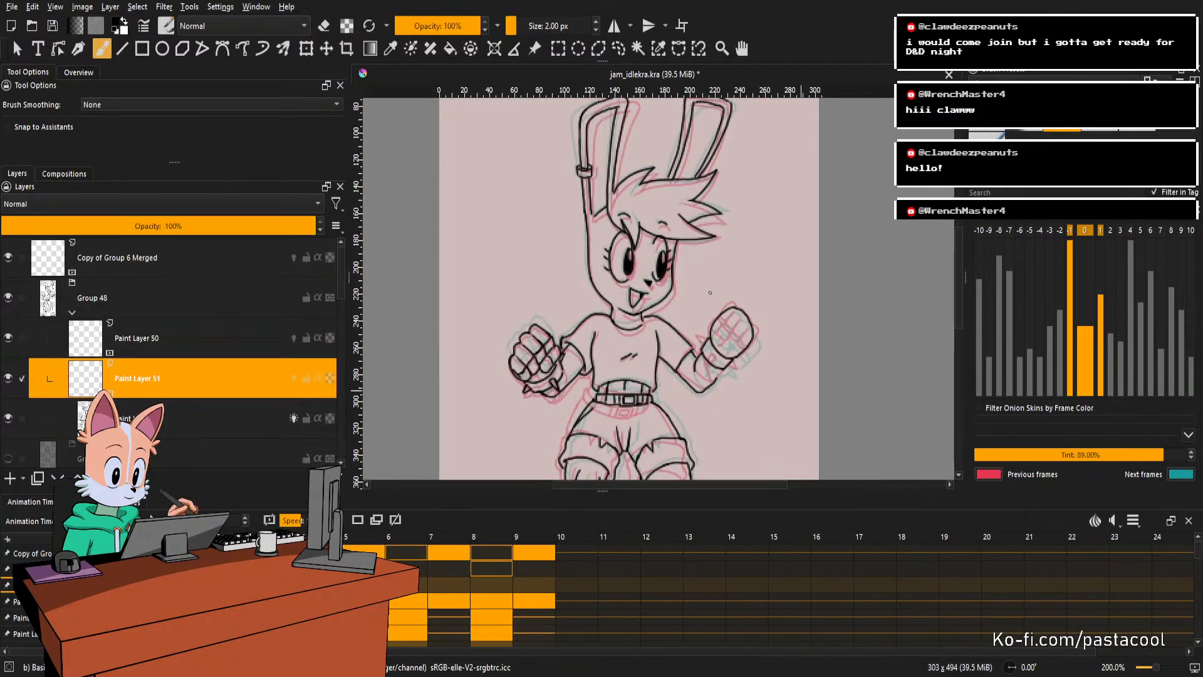
pyautogui.press('Right')
pyautogui.press('Left')
pyautogui.press('Right')
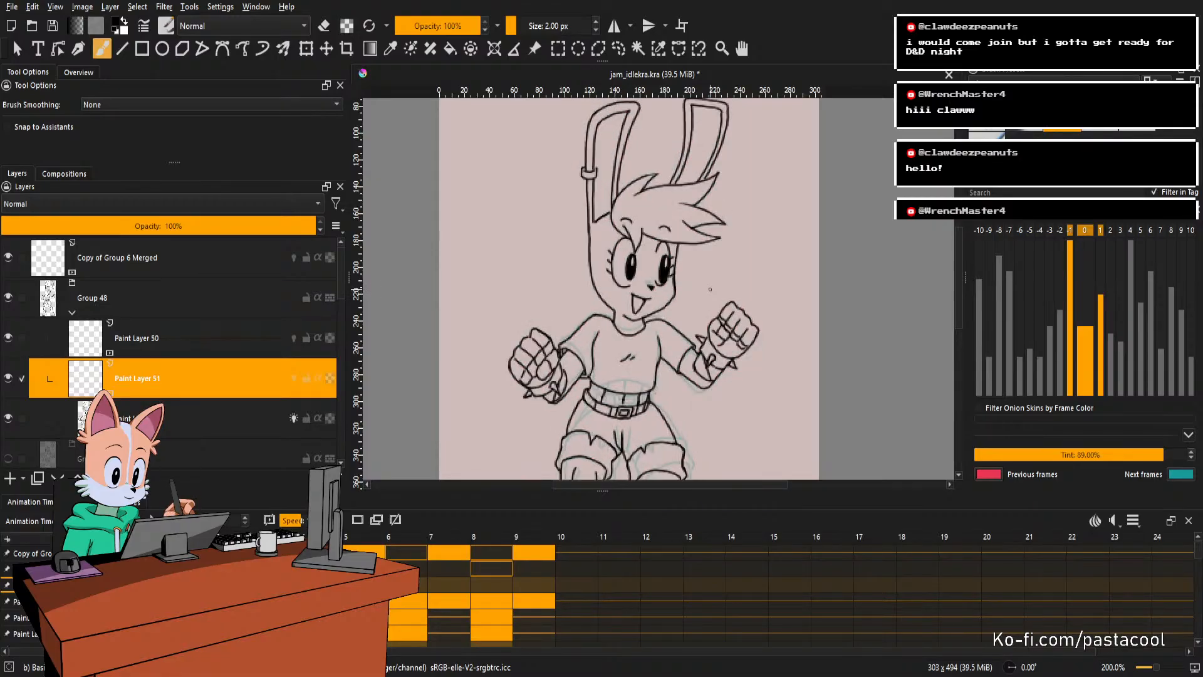
pyautogui.press('Left')
pyautogui.press('Right')
pyautogui.press('Right')
pyautogui.press('Left')
pyautogui.press('Right')
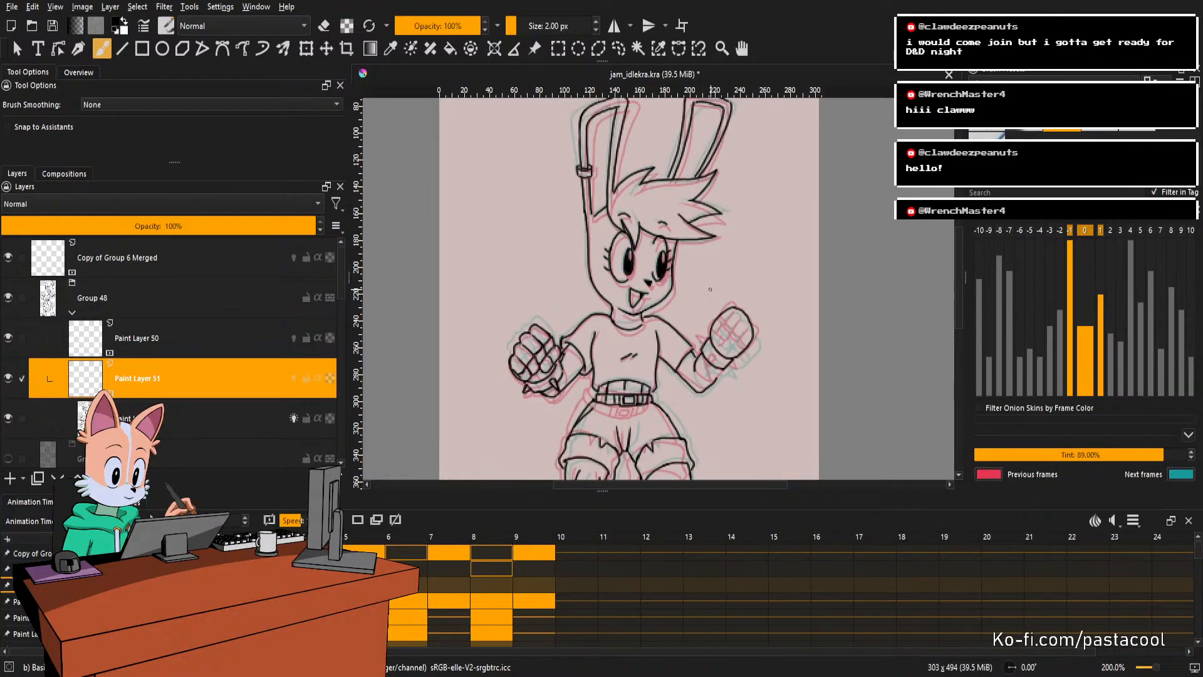
pyautogui.press('Left')
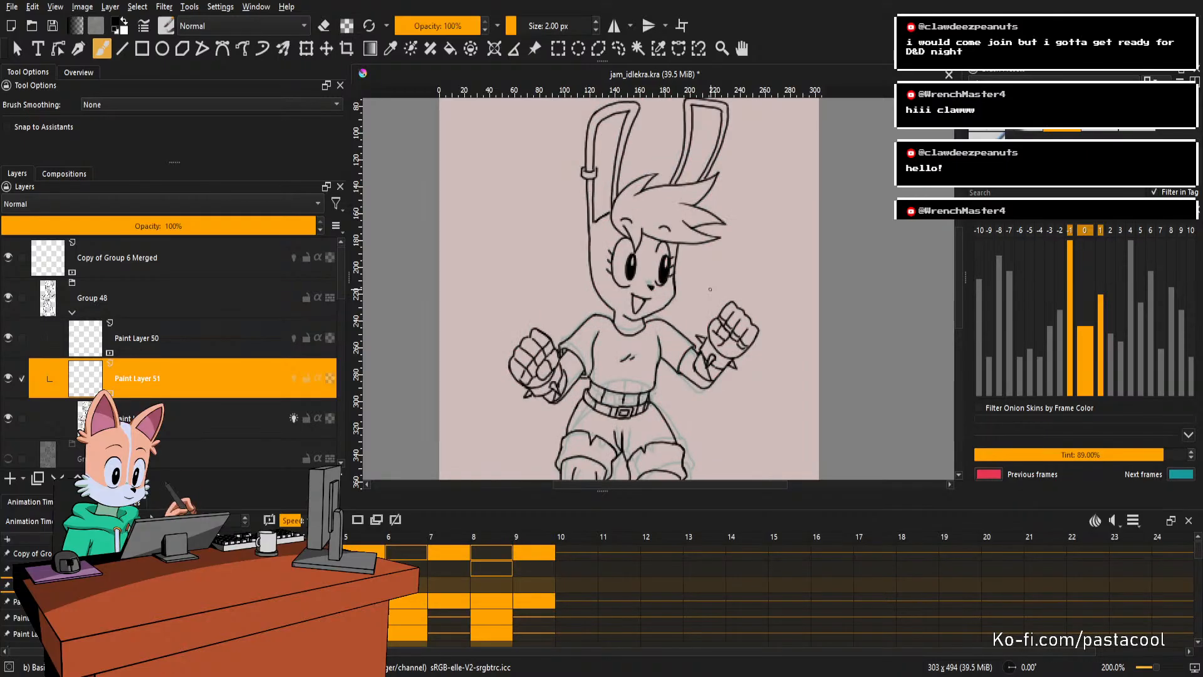
pyautogui.press('Right')
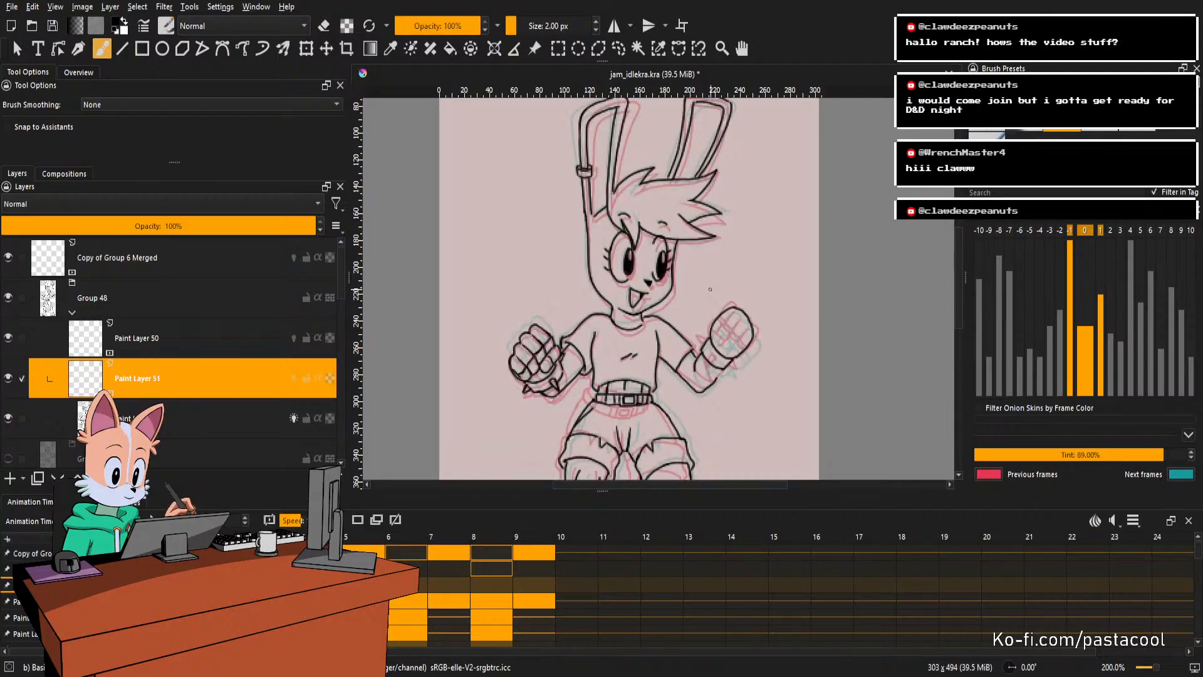
# Save the file and draw three pointed spikes around the wristband below the oval fist outline.
pyautogui.hotkey('ctrl', 's')
pyautogui.moveTo(751, 361); pyautogui.dragTo(780, 295)
pyautogui.moveTo(753, 260)
pyautogui.mouseDown()
pyautogui.moveTo(782, 312)
pyautogui.moveTo(773, 349)
pyautogui.moveTo(788, 315)
pyautogui.moveTo(771, 358)
pyautogui.moveTo(737, 353)
pyautogui.moveTo(793, 356)
pyautogui.moveTo(782, 356)
pyautogui.moveTo(795, 358)
pyautogui.moveTo(787, 389)
pyautogui.moveTo(809, 352)
pyautogui.moveTo(826, 360)
pyautogui.moveTo(804, 368)
pyautogui.mouseUp()
pyautogui.moveTo(806, 310); pyautogui.dragTo(841, 368)
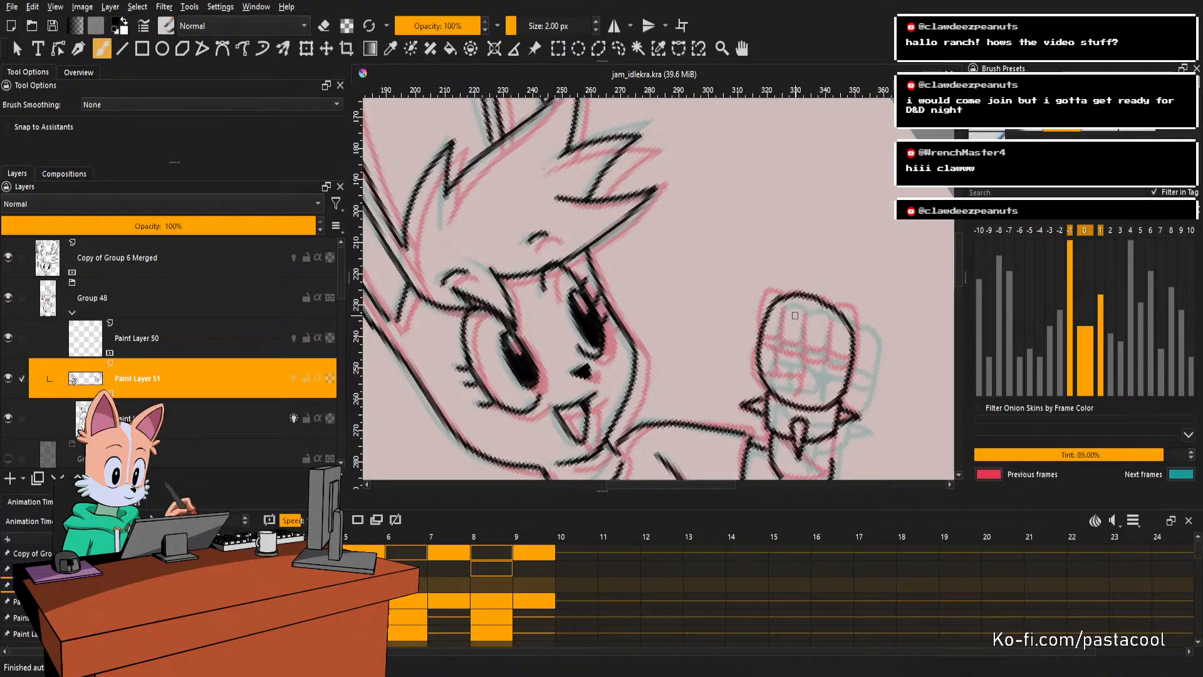
# Draw the folded thumb across the lower part of the oval fist, undoing and redrawing strokes until its shape fits.
pyautogui.moveTo(756, 351)
pyautogui.mouseDown()
pyautogui.moveTo(804, 355)
pyautogui.moveTo(806, 371)
pyautogui.moveTo(786, 377)
pyautogui.moveTo(762, 368)
pyautogui.moveTo(767, 359)
pyautogui.moveTo(769, 385)
pyautogui.moveTo(799, 356)
pyautogui.mouseUp()
pyautogui.hotkey('ctrl', 'z')
pyautogui.press('e')
pyautogui.press('e')
pyautogui.hotkey('ctrl', 'z')
pyautogui.hotkey('ctrl', 'z')
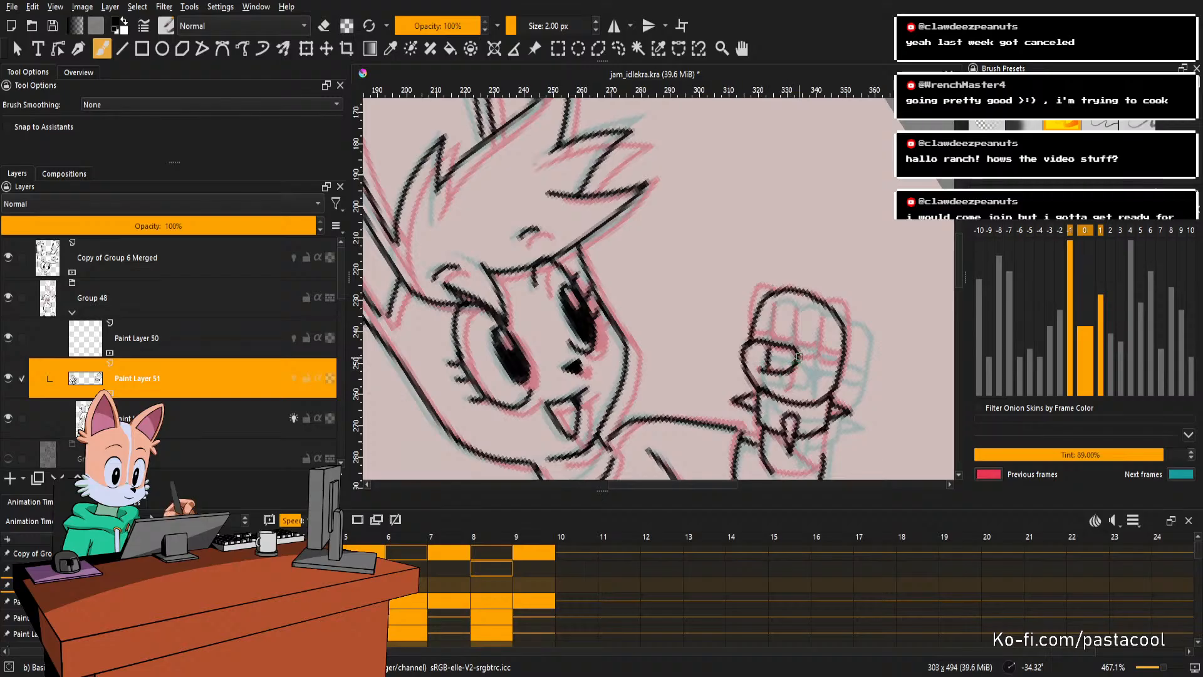
pyautogui.scroll(-1, 791, 370)
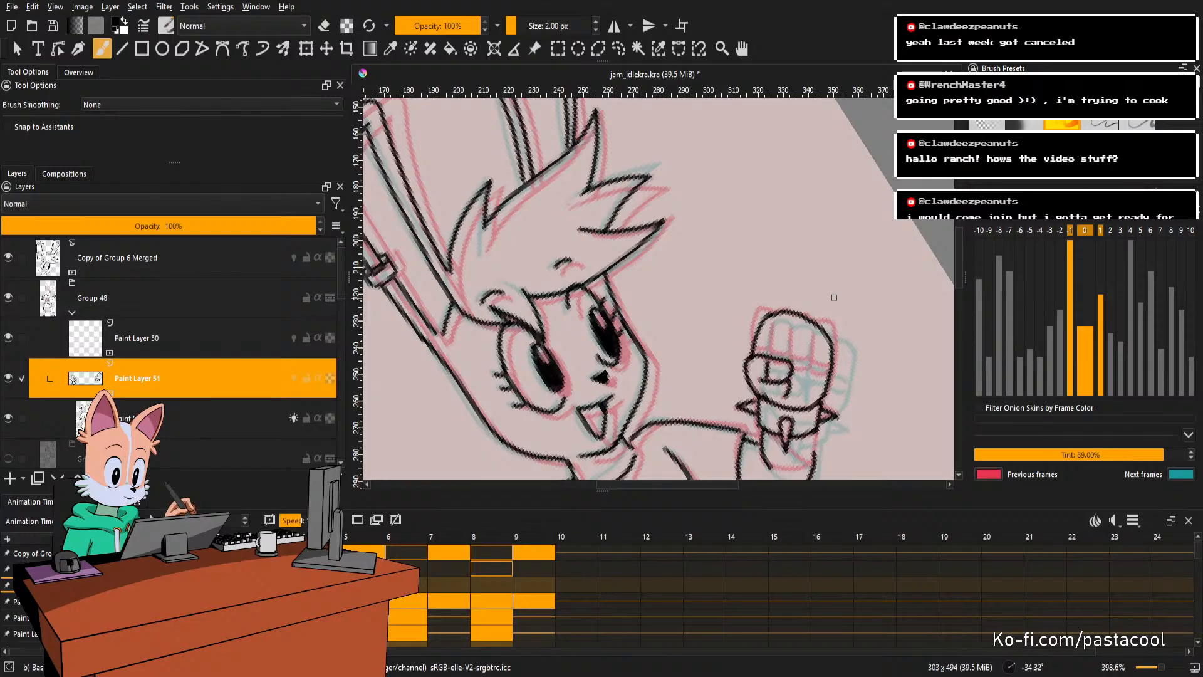
pyautogui.moveTo(827, 327); pyautogui.dragTo(829, 333)
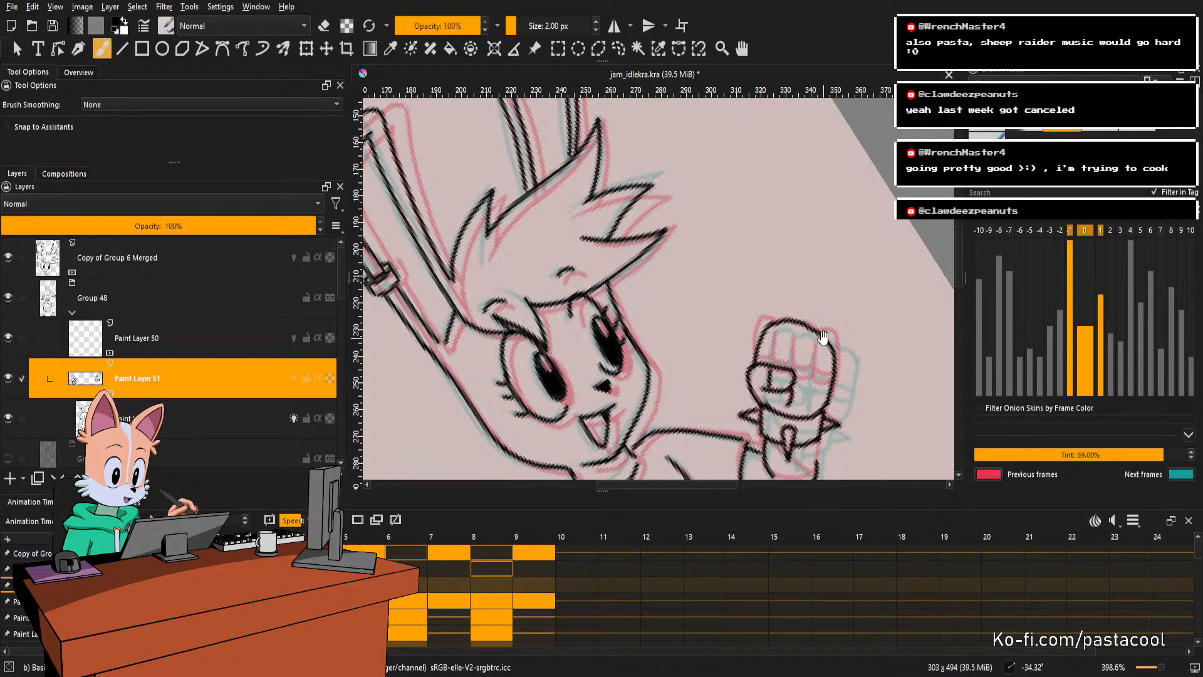
pyautogui.moveTo(824, 335)
pyautogui.mouseDown()
pyautogui.moveTo(831, 308)
pyautogui.moveTo(830, 328)
pyautogui.moveTo(825, 317)
pyautogui.mouseUp()
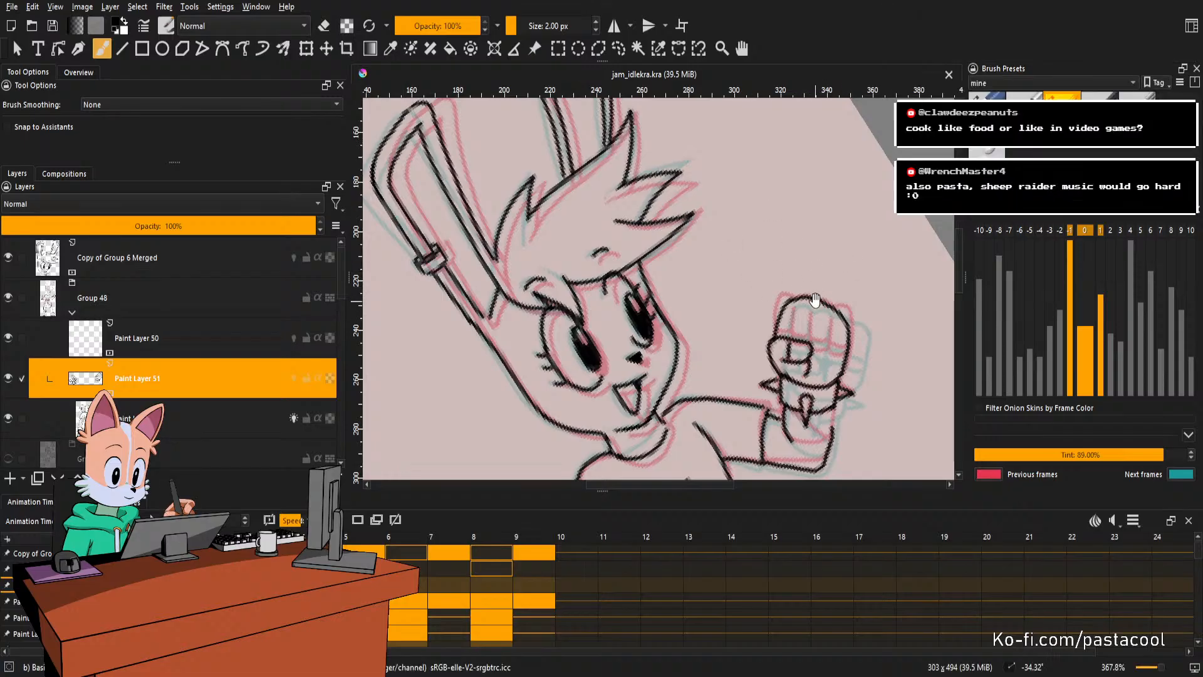
# Erase the oval's edge above the thumb and redraw it as the rounded outline of the first finger.
pyautogui.moveTo(808, 311); pyautogui.dragTo(827, 321)
pyautogui.press('e')
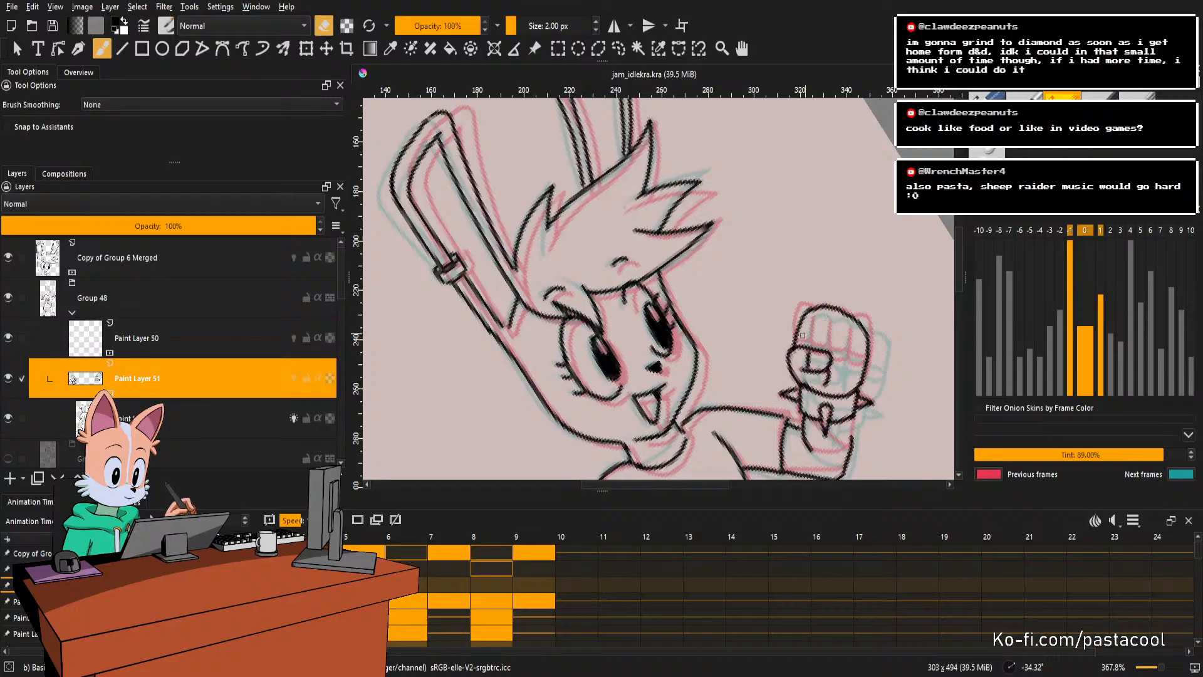
pyautogui.moveTo(806, 314); pyautogui.dragTo(809, 308)
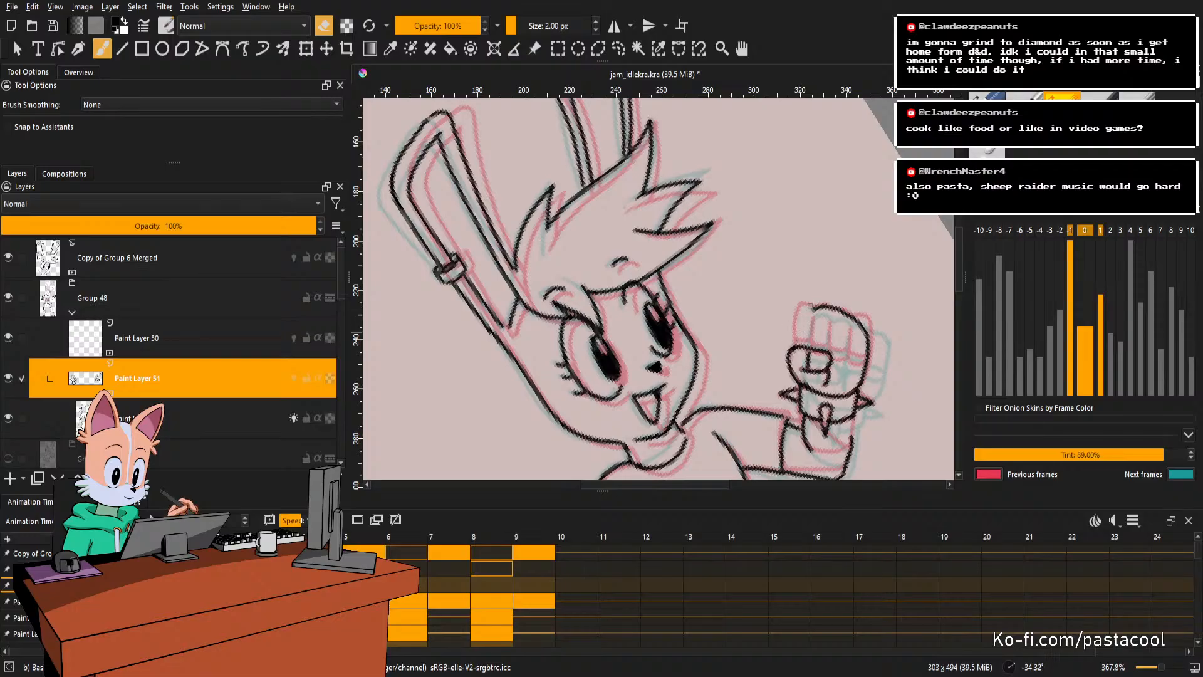
pyautogui.press('e')
pyautogui.moveTo(795, 348)
pyautogui.mouseDown()
pyautogui.moveTo(795, 303)
pyautogui.moveTo(811, 301)
pyautogui.mouseUp()
pyautogui.moveTo(833, 314); pyautogui.dragTo(847, 317)
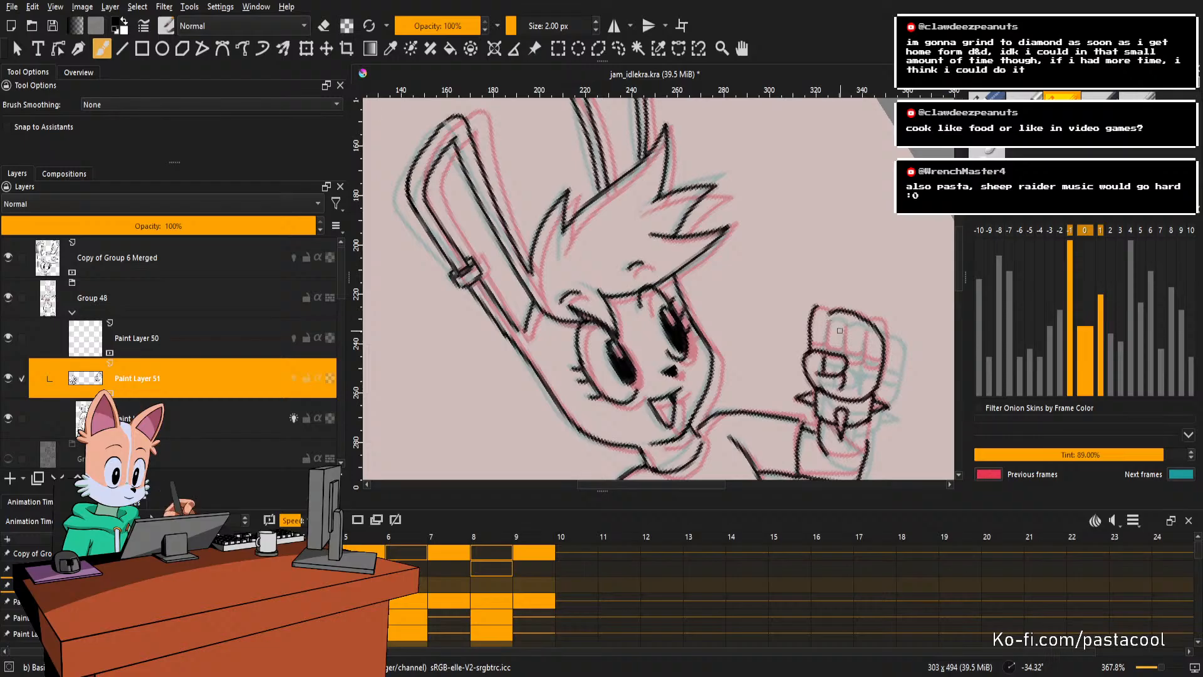
pyautogui.moveTo(842, 329); pyautogui.dragTo(847, 339)
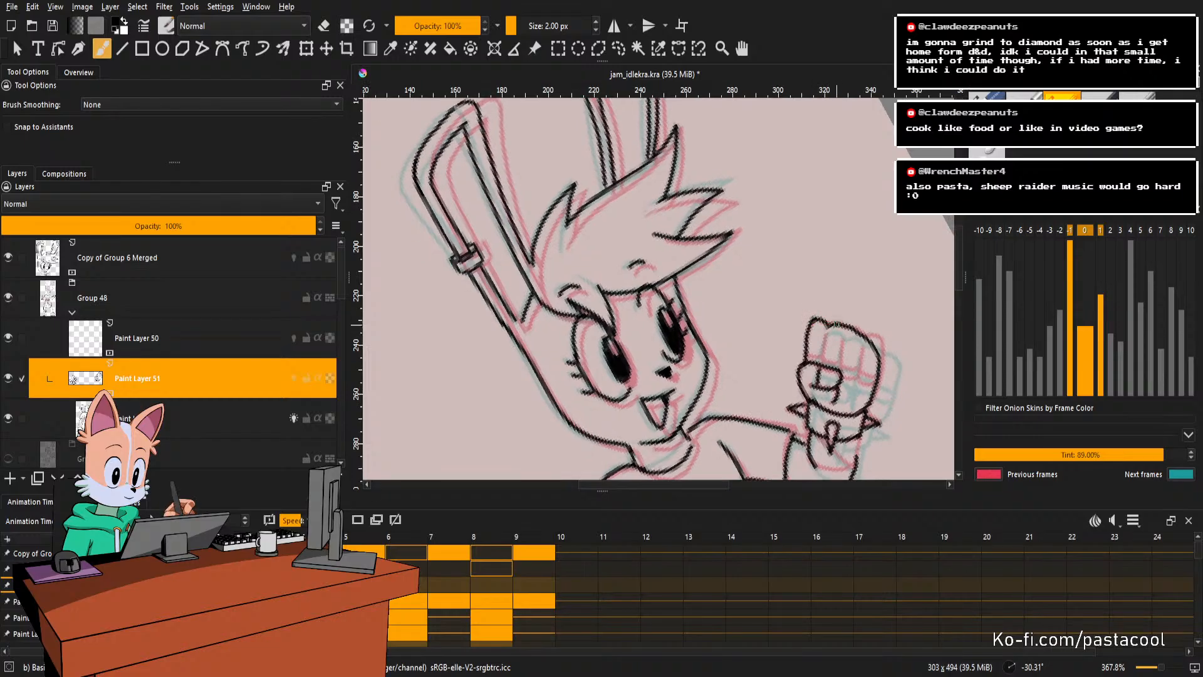
# Erase the rest of the oval's upper edge and draw the knuckle bumps, finger dividers and finger bases following the onion-skin guide.
pyautogui.press('e')
pyautogui.press('e')
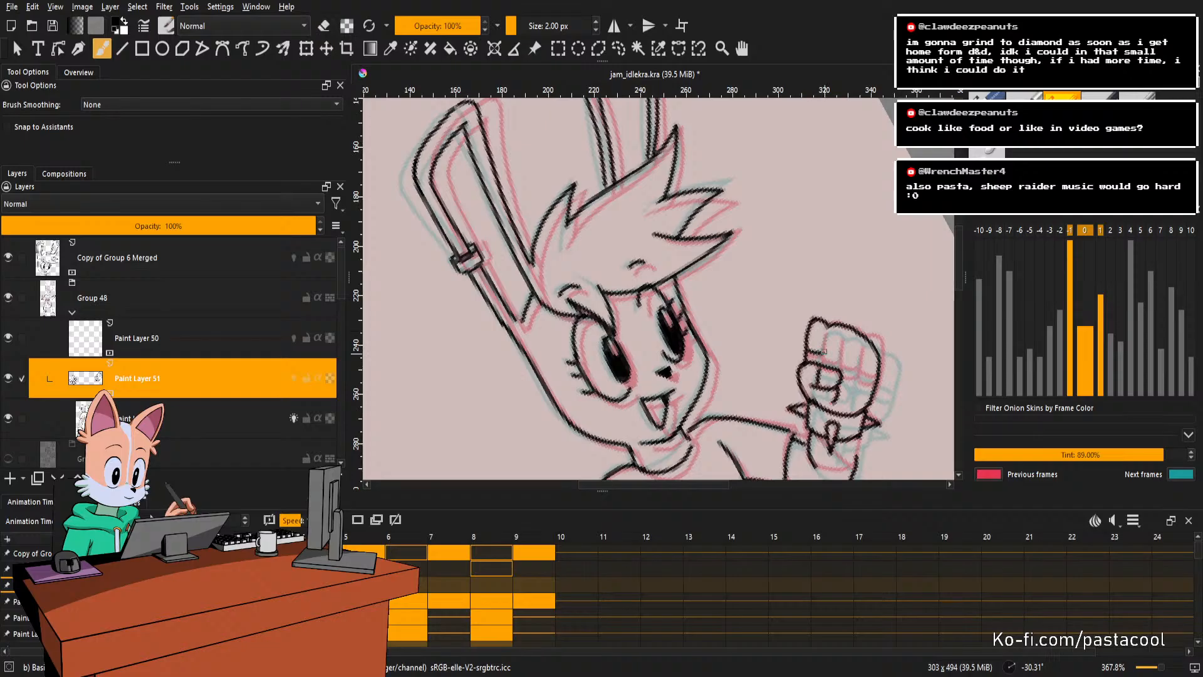
pyautogui.moveTo(877, 351); pyautogui.dragTo(863, 322)
pyautogui.press('e')
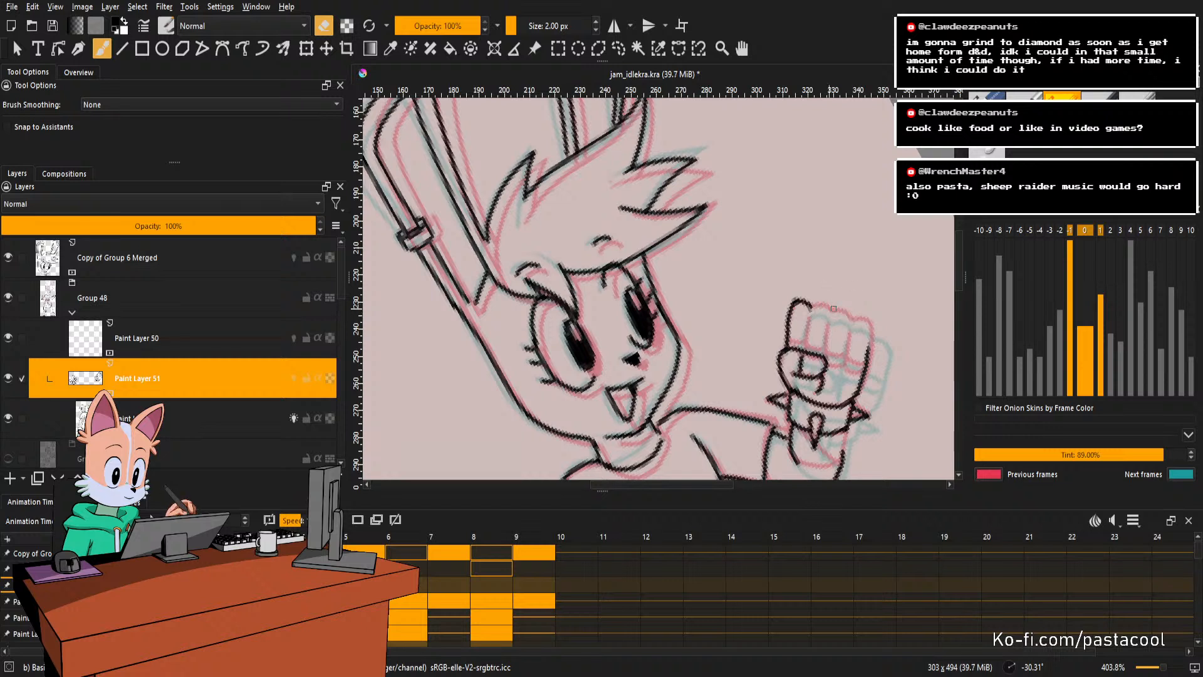
pyautogui.press('e')
pyautogui.moveTo(810, 305)
pyautogui.mouseDown()
pyautogui.moveTo(863, 321)
pyautogui.moveTo(807, 333)
pyautogui.moveTo(813, 346)
pyautogui.moveTo(828, 329)
pyautogui.moveTo(827, 349)
pyautogui.moveTo(844, 353)
pyautogui.moveTo(832, 367)
pyautogui.moveTo(848, 357)
pyautogui.moveTo(827, 350)
pyautogui.moveTo(848, 337)
pyautogui.moveTo(848, 365)
pyautogui.mouseUp()
pyautogui.press('e')
pyautogui.press('e')
pyautogui.hotkey('ctrl', 'z')
pyautogui.press('e')
pyautogui.press('e')
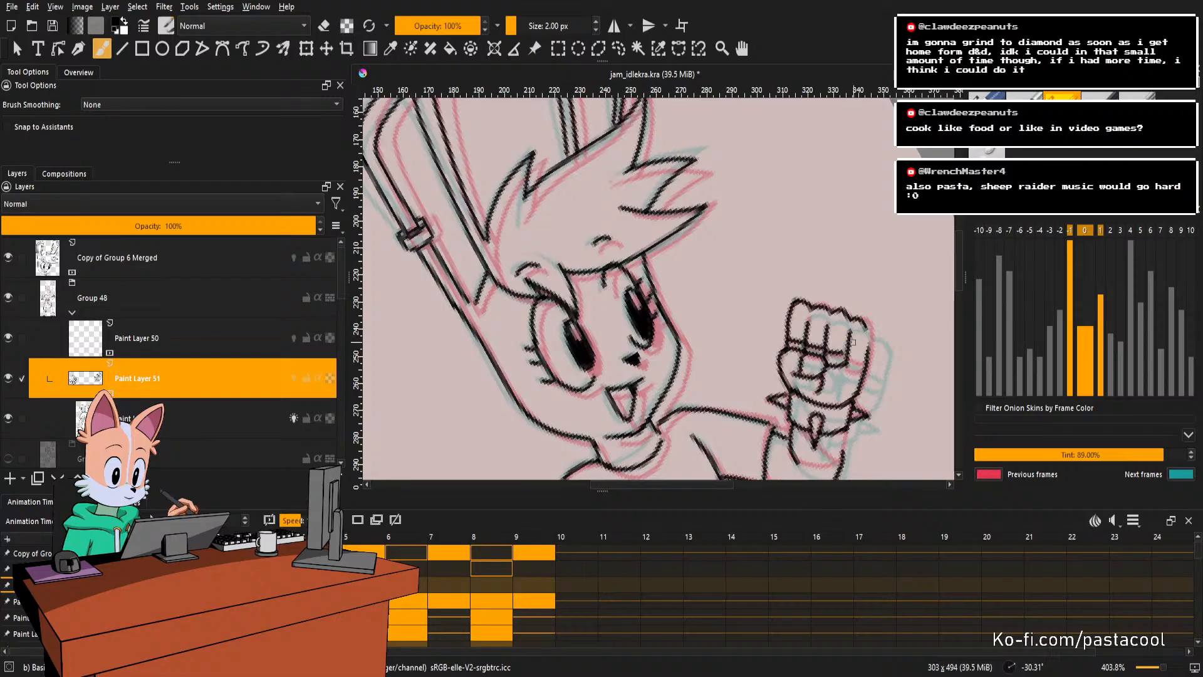
# Complete the little finger by drawing its base line and joining its outer edge to the side of the fist.
pyautogui.scroll(3, 853, 342)
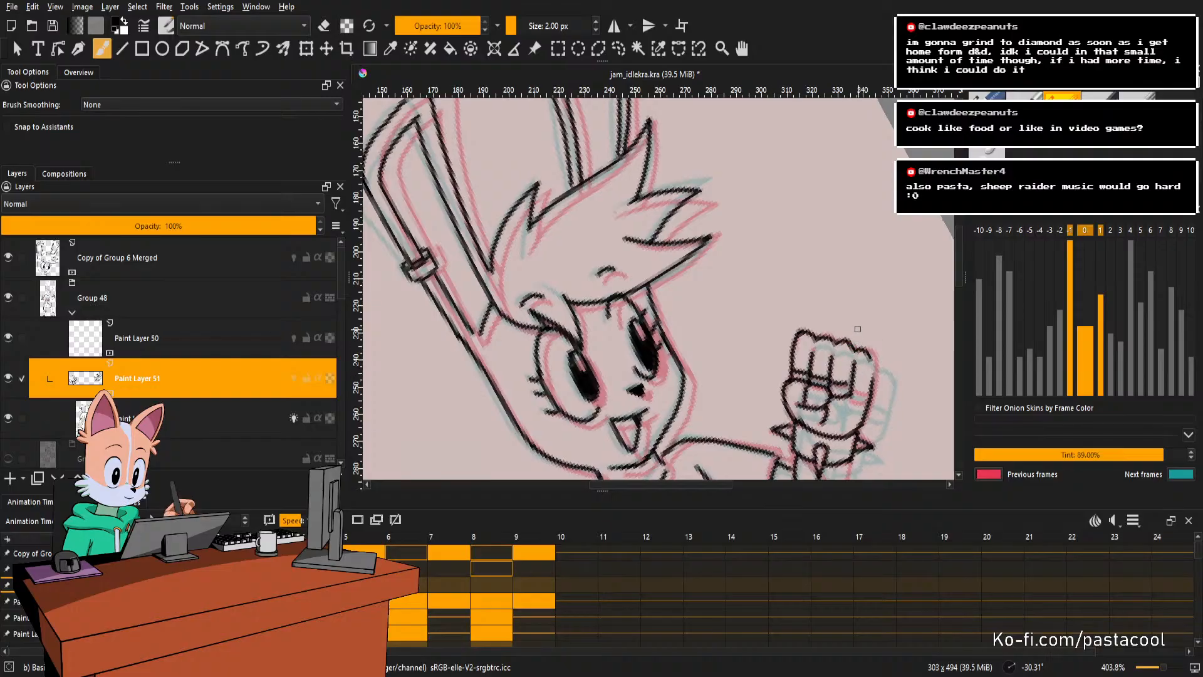
pyautogui.scroll(1, 858, 329)
pyautogui.press('e')
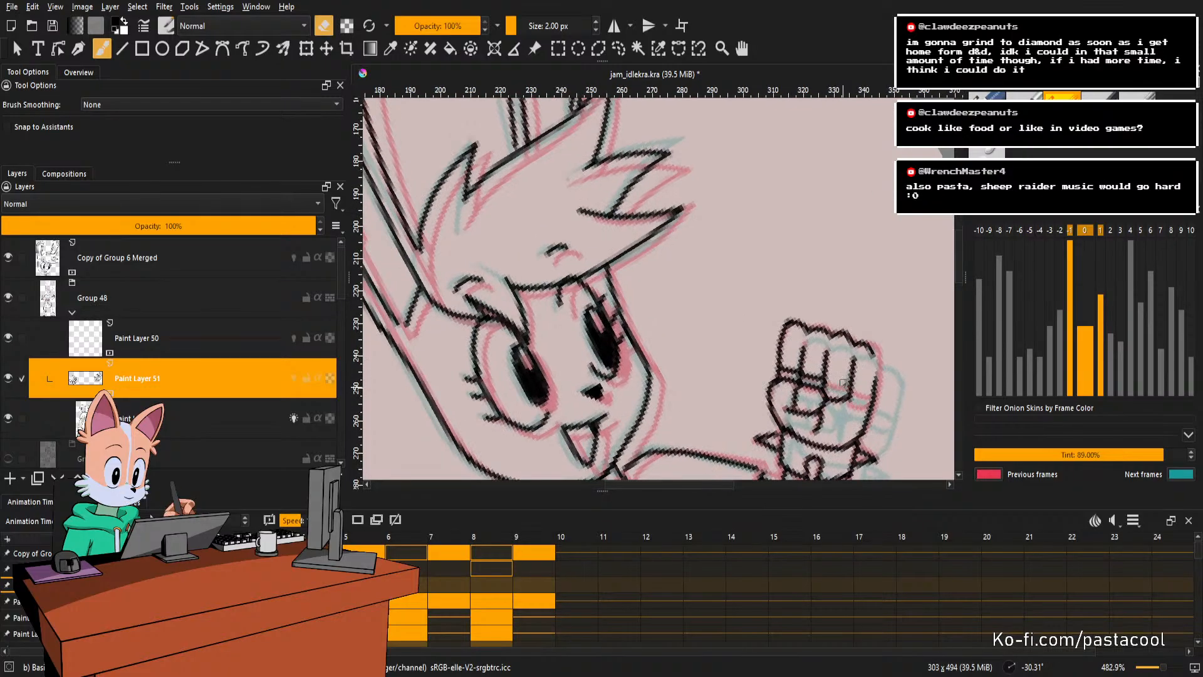
pyautogui.press('e')
pyautogui.press('e')
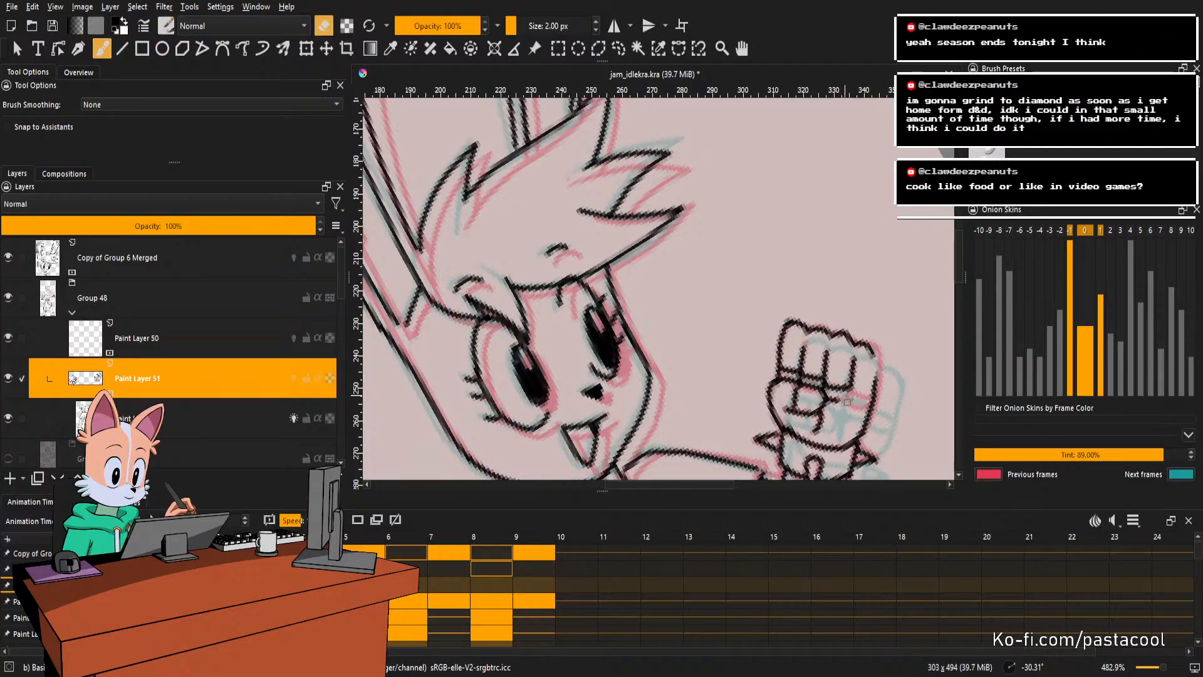
pyautogui.press('e')
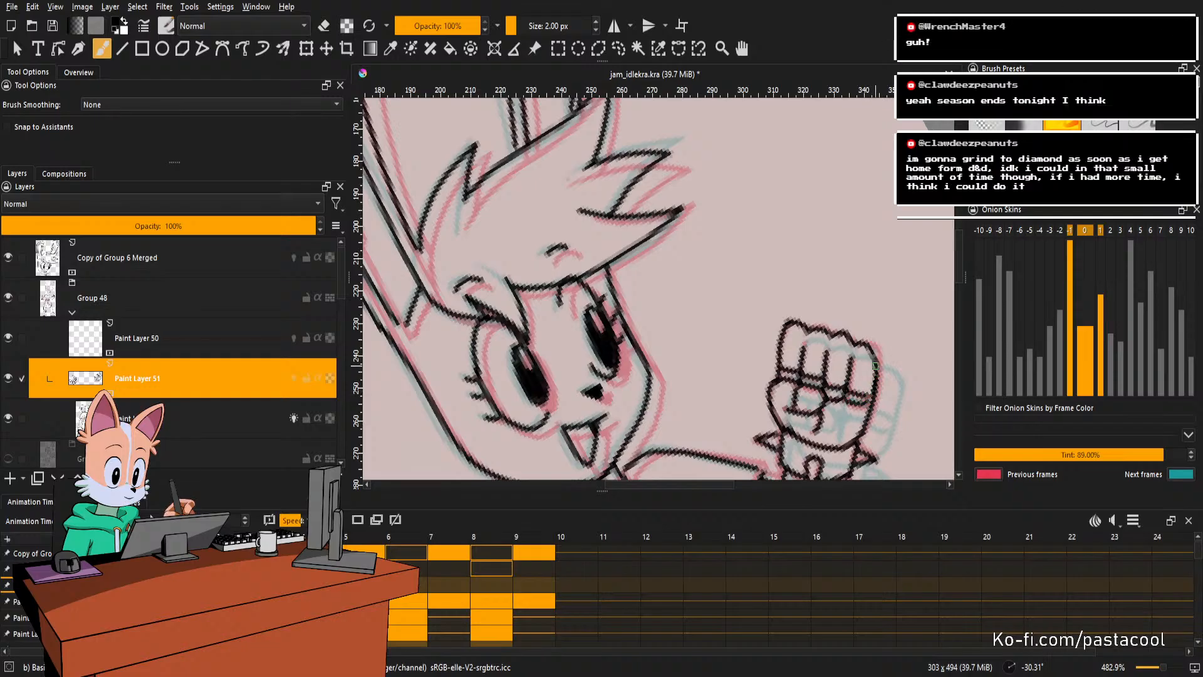
pyautogui.press('e')
# Touch up the knuckle outline around the little finger, undoing the last stroke.
pyautogui.scroll(-2, 868, 338)
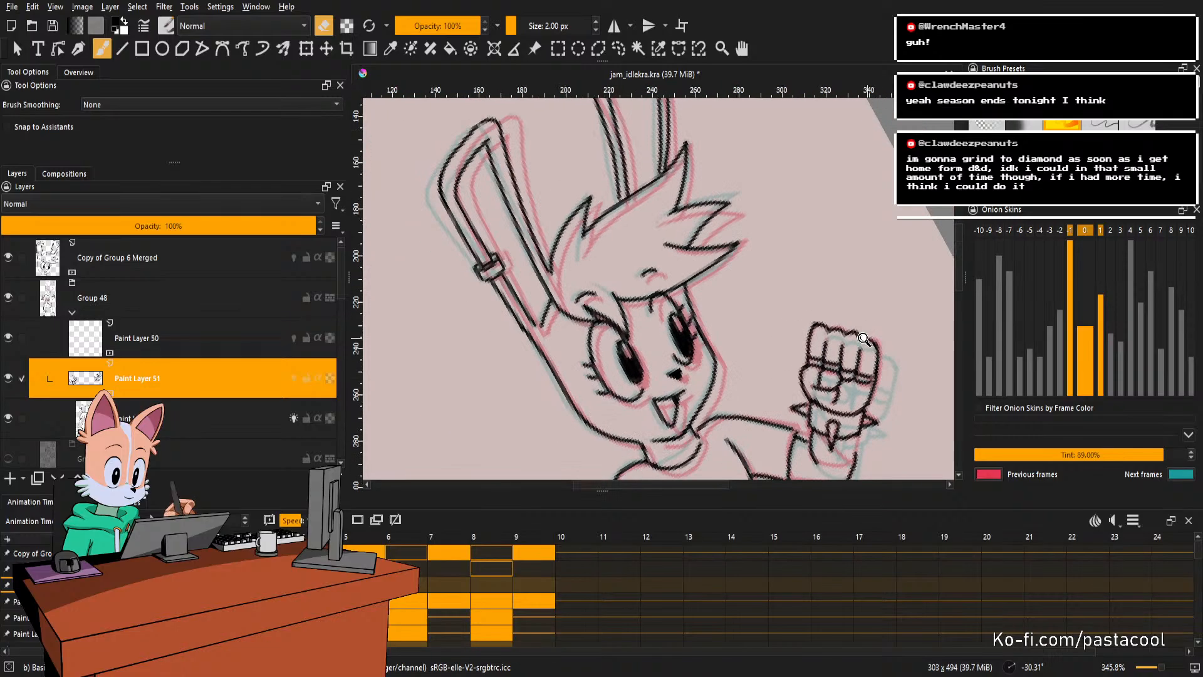
pyautogui.scroll(3, 859, 332)
pyautogui.press('e')
pyautogui.press('e')
pyautogui.moveTo(850, 324); pyautogui.dragTo(859, 341)
pyautogui.press('e')
pyautogui.hotkey('ctrl', 'z')
pyautogui.scroll(-2, 859, 322)
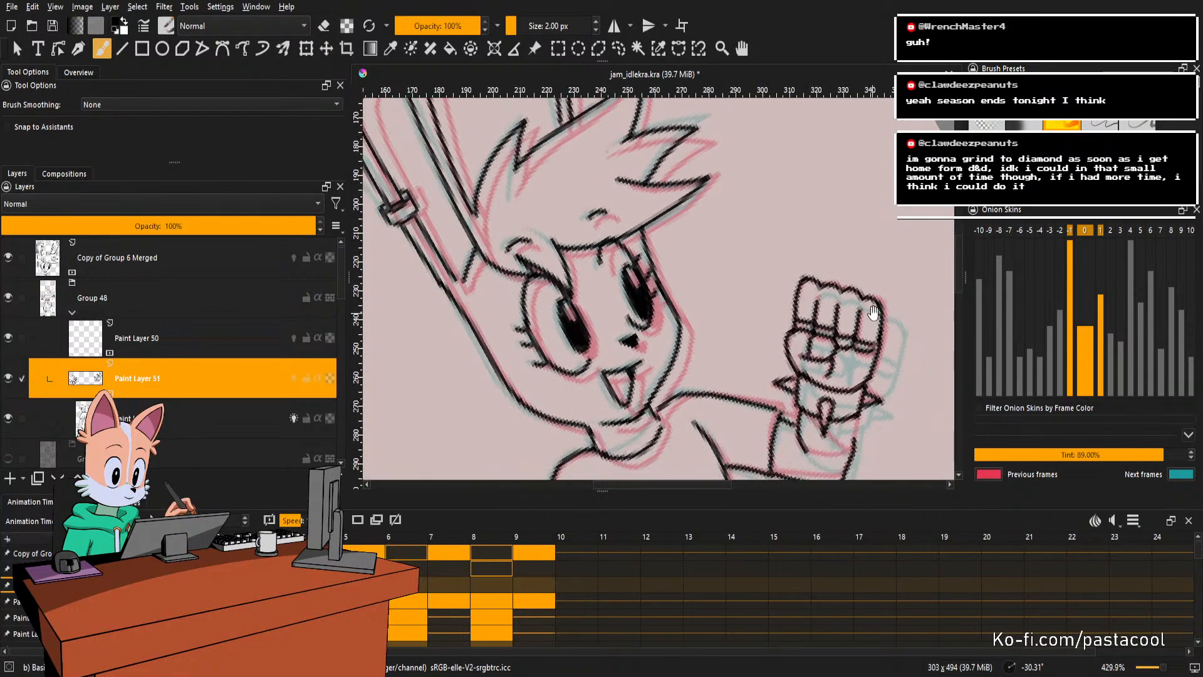
# Reset the canvas rotation and clean up stray lines around the raised fist's thumb and palm with the eraser.
pyautogui.scroll(2, 865, 345)
pyautogui.press('5')
pyautogui.scroll(-2, 869, 342)
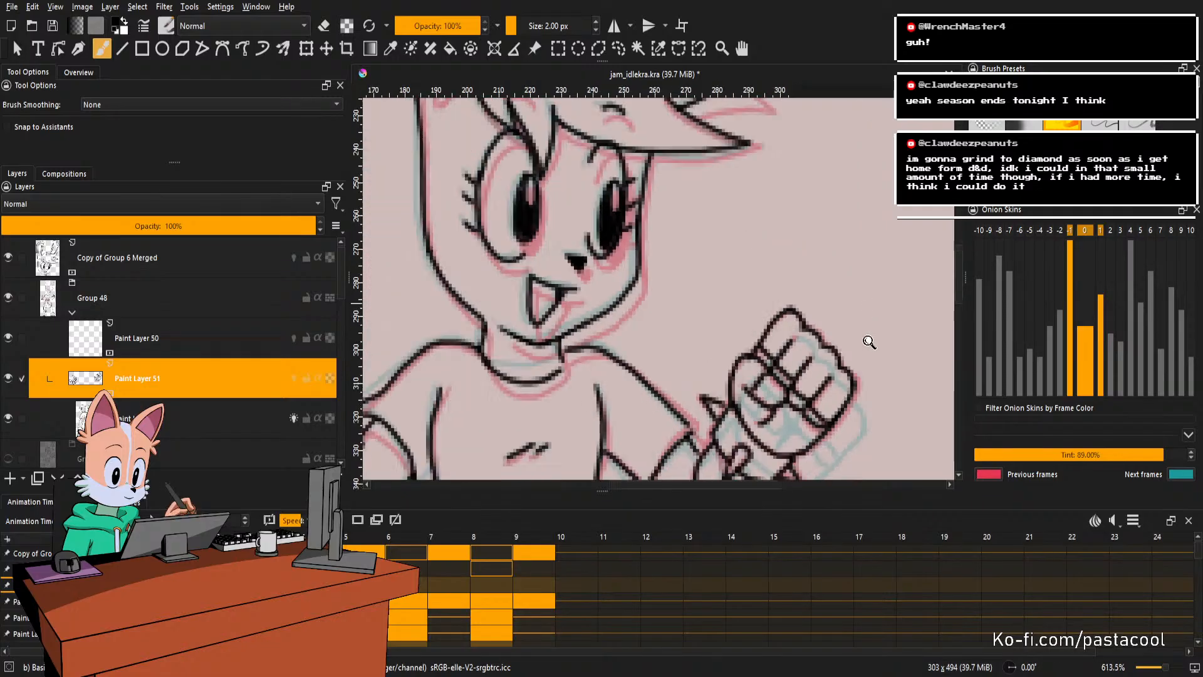
pyautogui.scroll(2, 786, 332)
pyautogui.press('e')
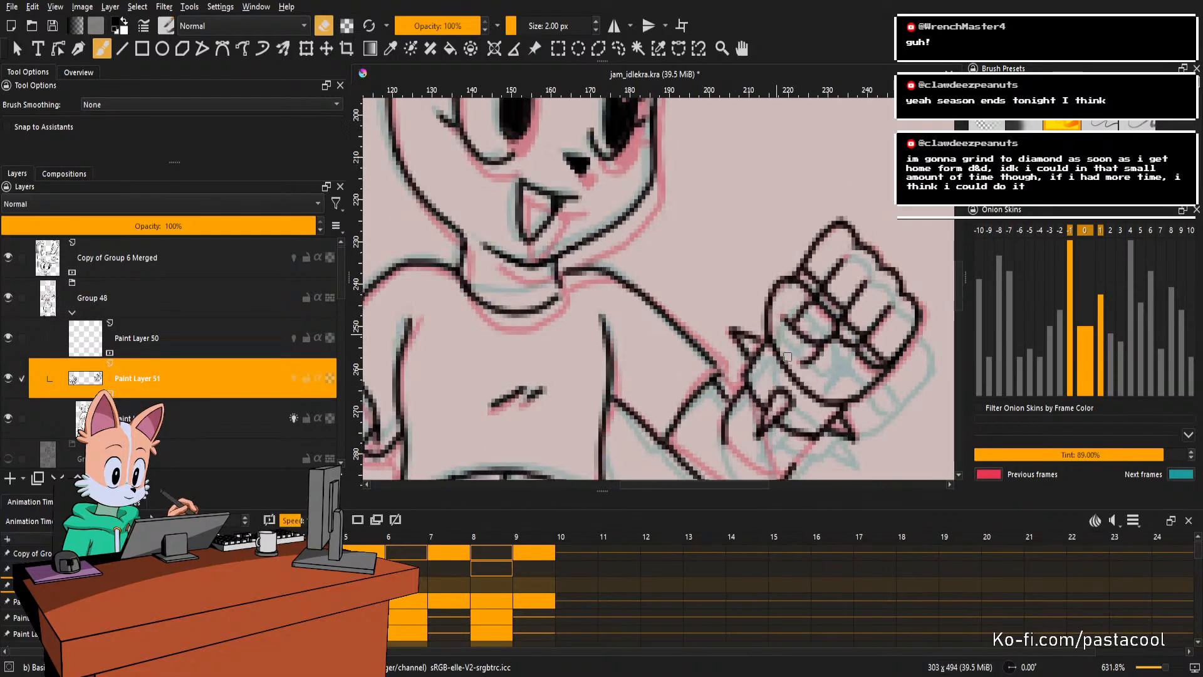
pyautogui.scroll(-3, 781, 348)
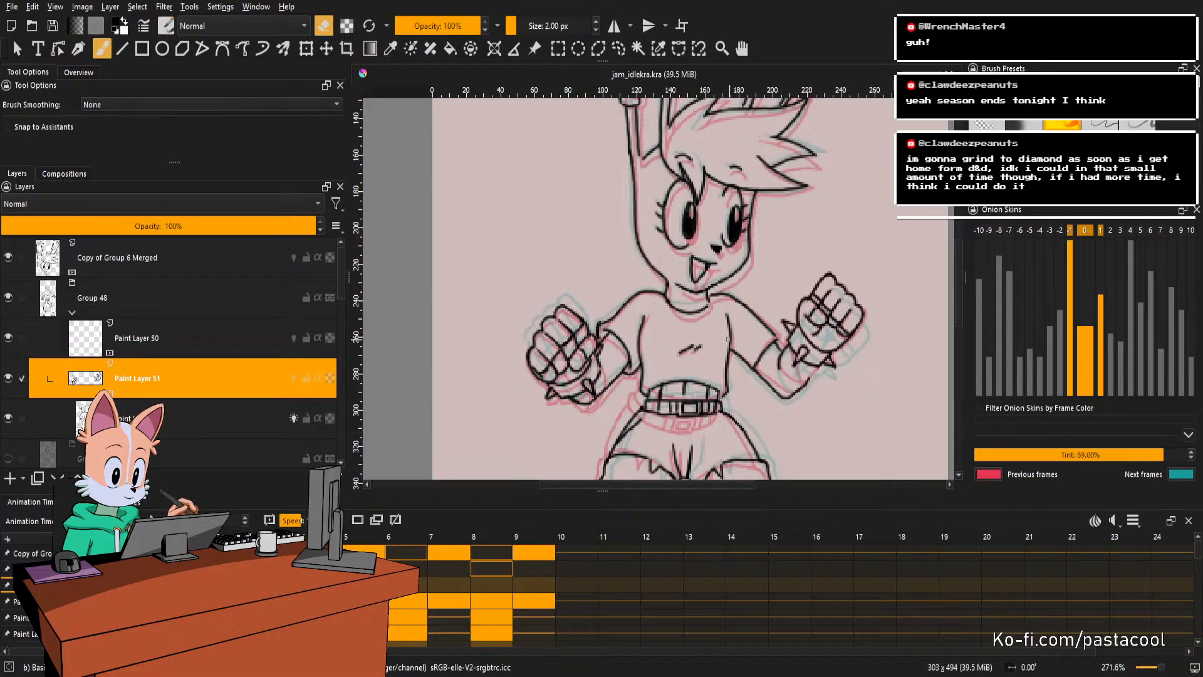
# Transform the raised fist and its wristband, rotating them slightly clockwise and shifting them between the previous and next onion-skin guides.
pyautogui.moveTo(846, 345); pyautogui.dragTo(859, 330)
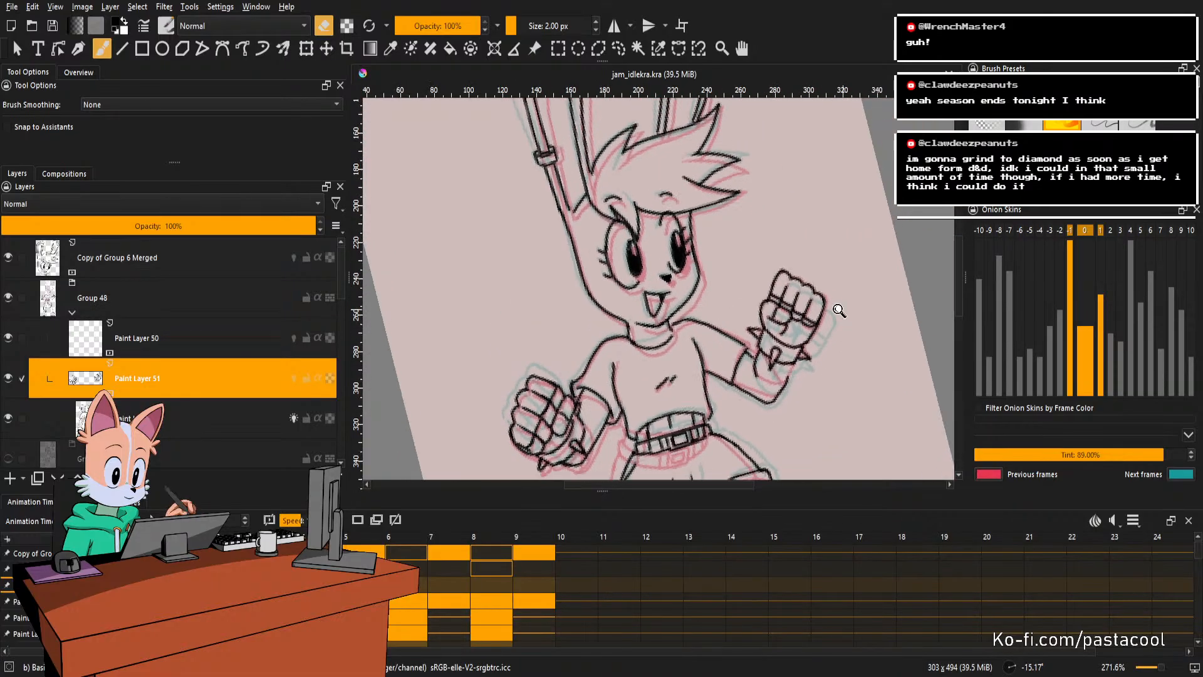
pyautogui.scroll(2, 859, 329)
pyautogui.hotkey('ctrl', 't')
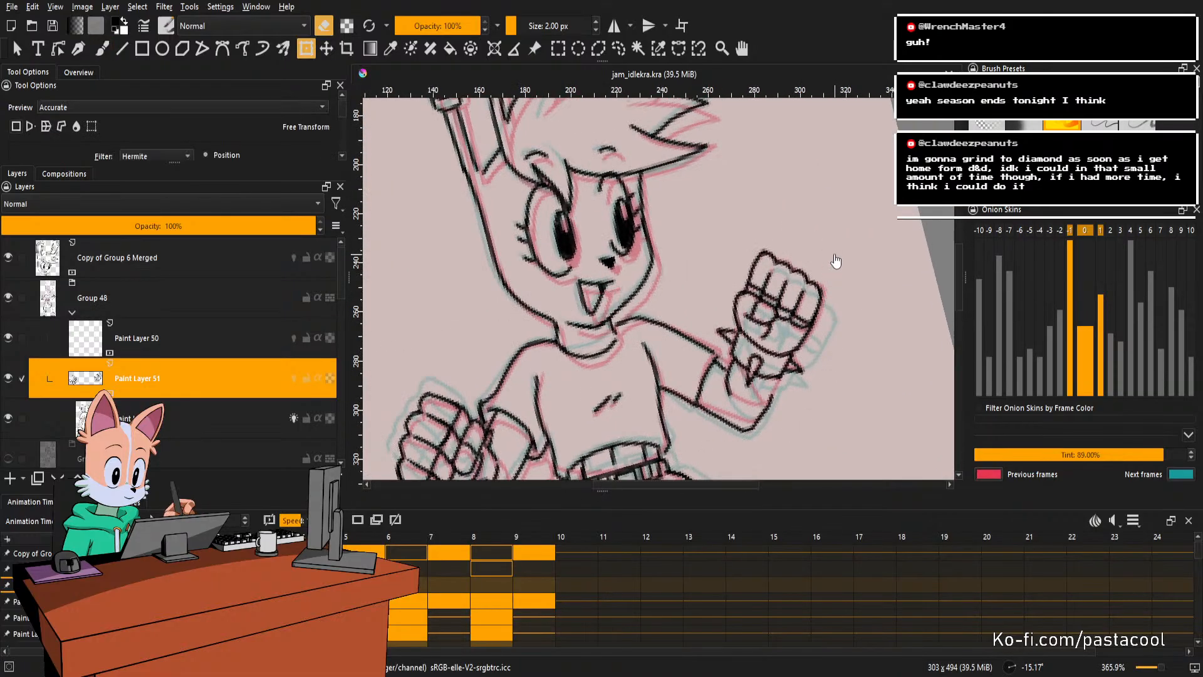
pyautogui.moveTo(852, 303); pyautogui.dragTo(867, 322)
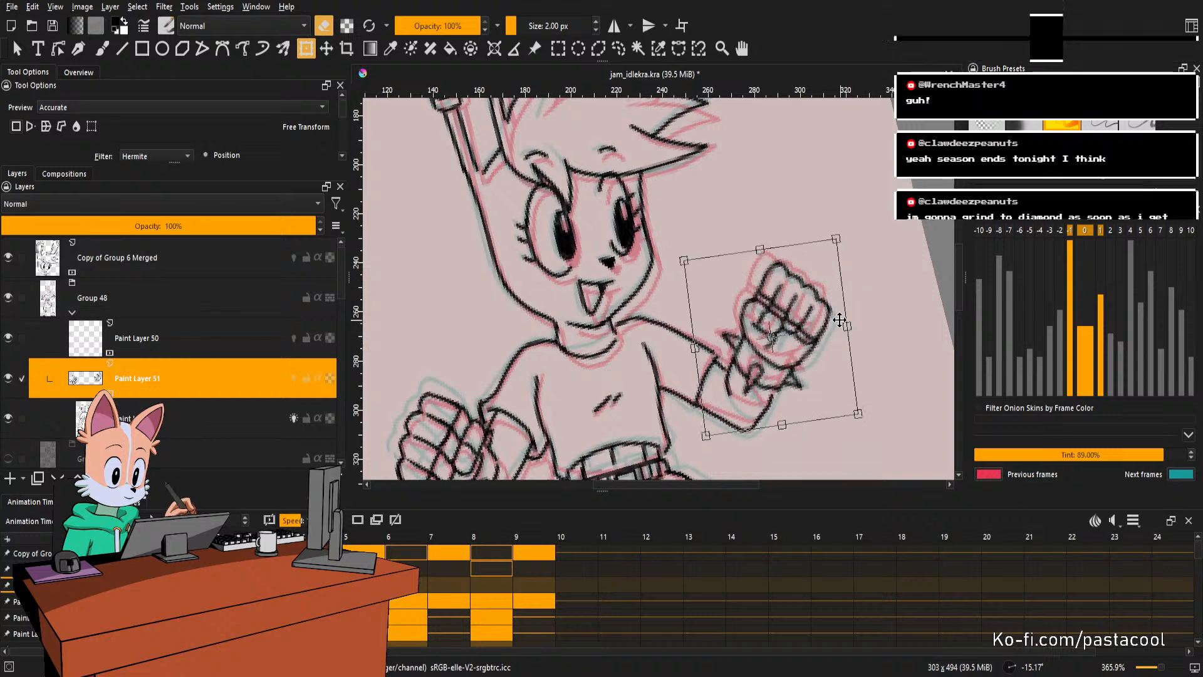
pyautogui.press('l')
pyautogui.click(872, 306)
pyautogui.moveTo(829, 314); pyautogui.dragTo(821, 270)
pyautogui.moveTo(820, 287); pyautogui.dragTo(855, 330)
pyautogui.moveTo(855, 329); pyautogui.dragTo(857, 291)
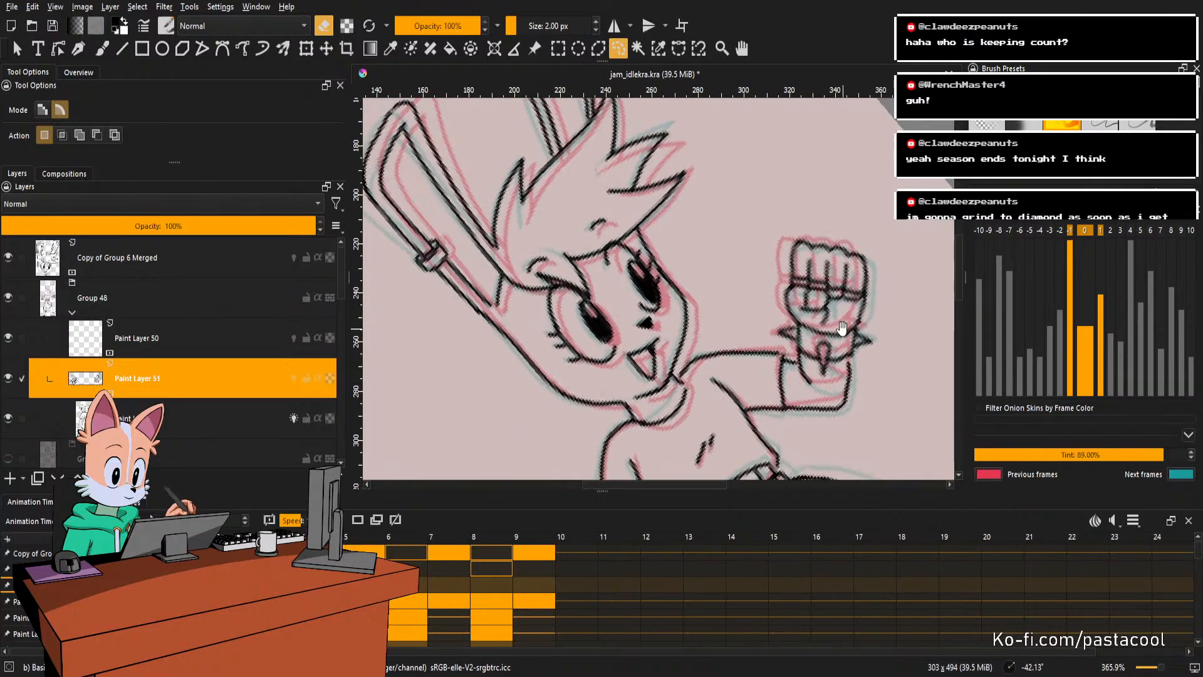
pyautogui.moveTo(851, 376)
pyautogui.mouseDown()
pyautogui.moveTo(850, 333)
pyautogui.moveTo(844, 341)
pyautogui.mouseUp()
pyautogui.press('b')
pyautogui.press('e')
pyautogui.moveTo(850, 246)
pyautogui.mouseDown()
pyautogui.moveTo(860, 311)
pyautogui.moveTo(819, 376)
pyautogui.moveTo(825, 389)
pyautogui.moveTo(819, 360)
pyautogui.mouseUp()
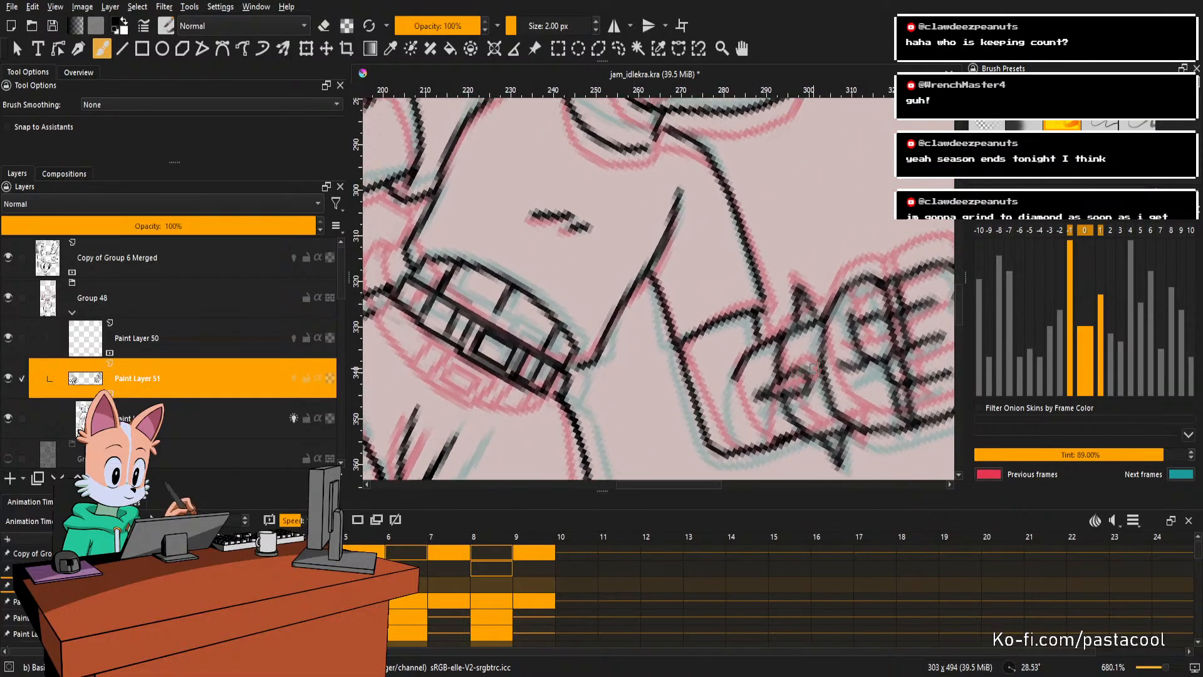
pyautogui.moveTo(801, 325)
pyautogui.mouseDown()
pyautogui.moveTo(799, 376)
pyautogui.moveTo(757, 373)
pyautogui.moveTo(772, 456)
pyautogui.mouseUp()
pyautogui.hotkey('ctrl', 'z')
pyautogui.moveTo(752, 377)
pyautogui.mouseDown()
pyautogui.moveTo(754, 431)
pyautogui.moveTo(771, 449)
pyautogui.mouseUp()
pyautogui.hotkey('ctrl', 'z')
pyautogui.scroll(-1, 777, 388)
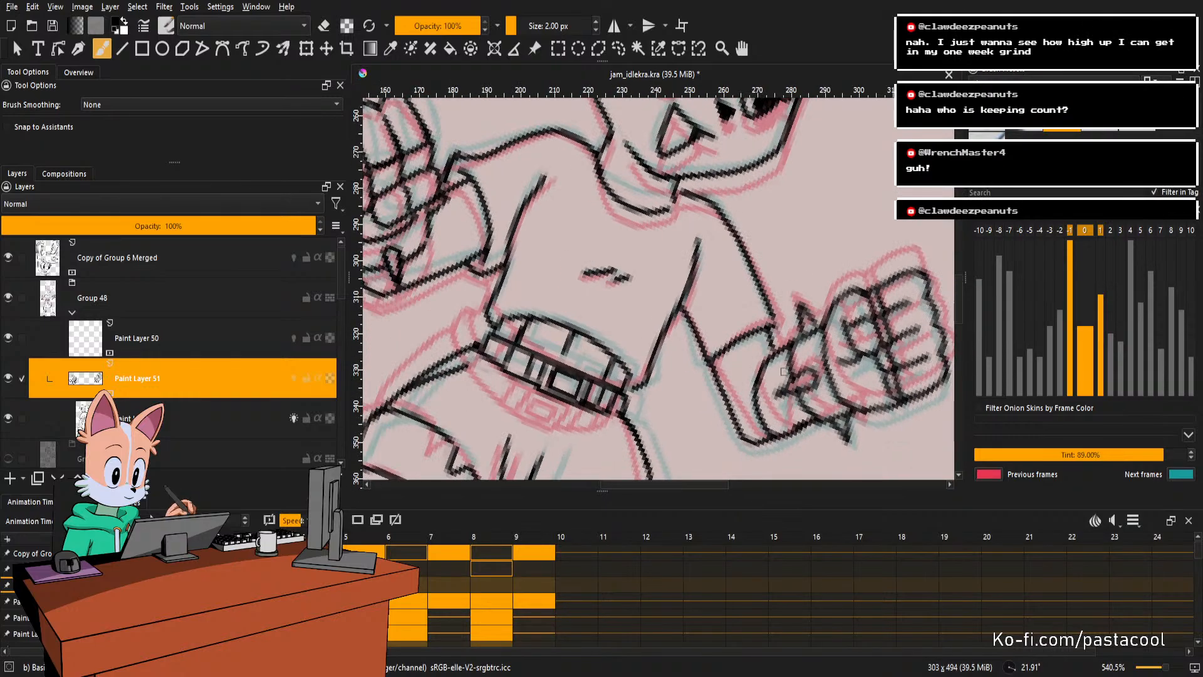
pyautogui.press('Left')
pyautogui.press('Right')
pyautogui.hotkey('ctrl', 'z')
# Draw the wristband's curved arm-side edge across the forearm of the raised fist, redoing the stroke until it fits.
pyautogui.press('e')
pyautogui.press('e')
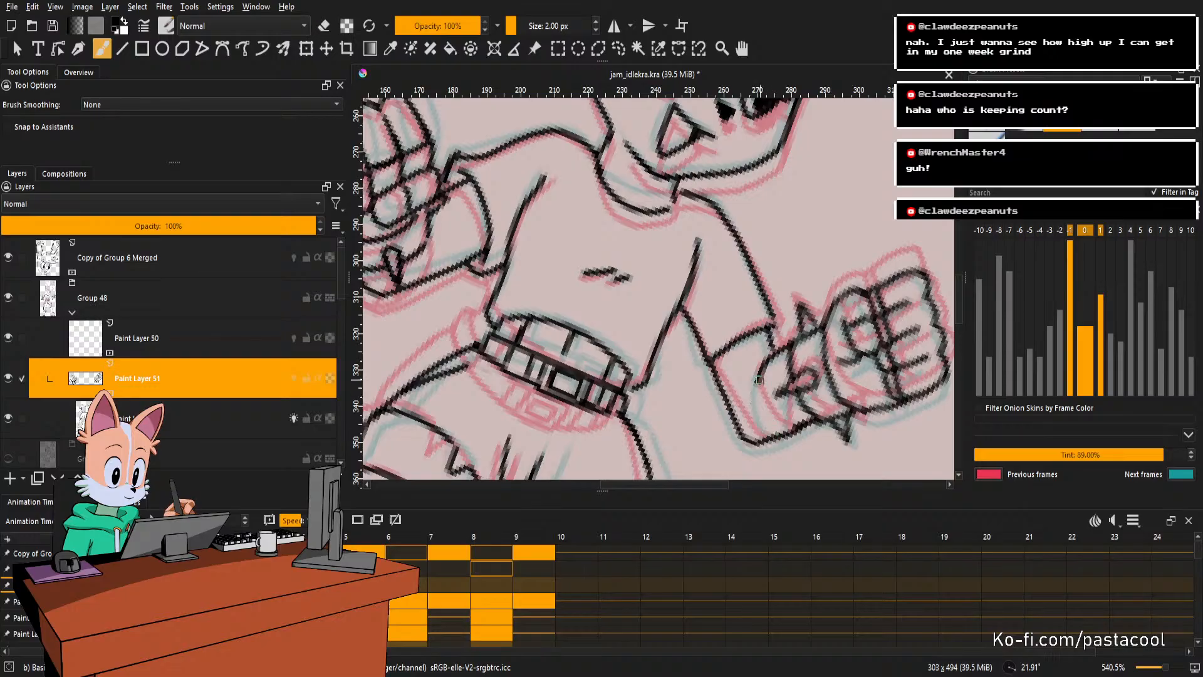
pyautogui.moveTo(760, 375)
pyautogui.mouseDown()
pyautogui.moveTo(768, 429)
pyautogui.moveTo(784, 421)
pyautogui.moveTo(779, 436)
pyautogui.moveTo(788, 390)
pyautogui.mouseUp()
pyautogui.hotkey('ctrl', 'z')
pyautogui.moveTo(774, 433); pyautogui.dragTo(788, 390)
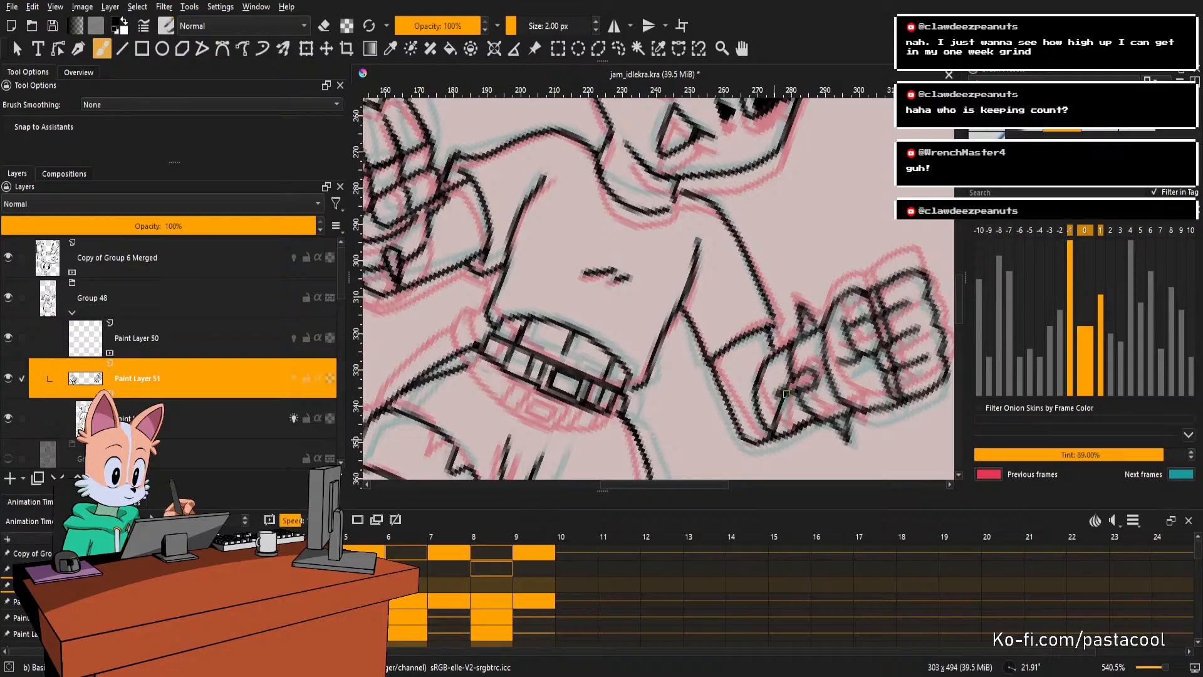
pyautogui.hotkey('ctrl', 'z')
pyautogui.moveTo(775, 434)
pyautogui.mouseDown()
pyautogui.moveTo(788, 390)
pyautogui.moveTo(827, 351)
pyautogui.moveTo(811, 351)
pyautogui.mouseUp()
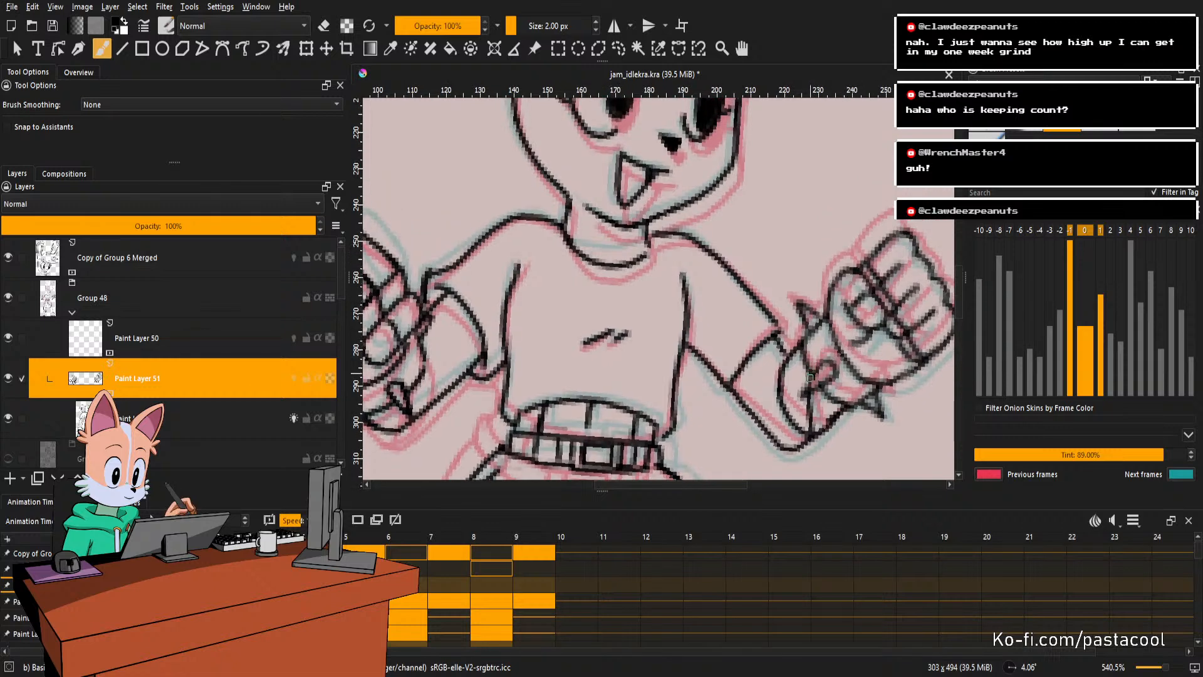
# Reset the canvas rotation and clean up the raised fist's wristband lines with eraser and brush.
pyautogui.press('e')
pyautogui.press('5')
pyautogui.moveTo(833, 323); pyautogui.dragTo(808, 360)
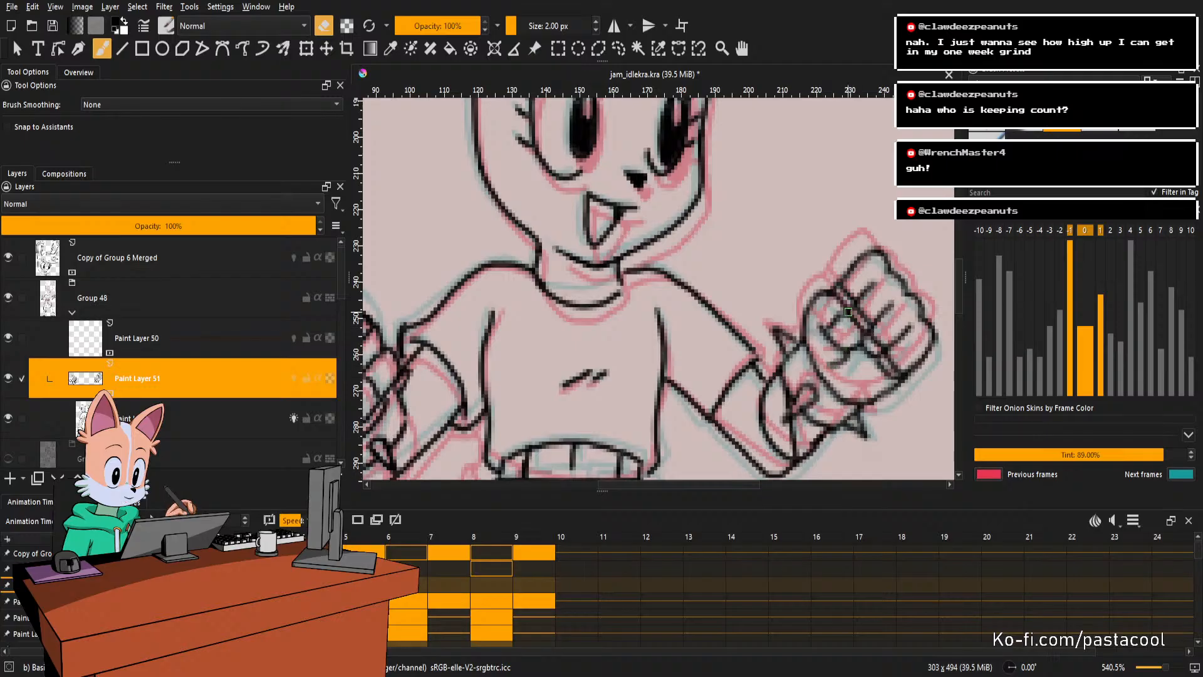
pyautogui.moveTo(823, 326)
pyautogui.mouseDown()
pyautogui.moveTo(848, 320)
pyautogui.moveTo(779, 386)
pyautogui.moveTo(837, 310)
pyautogui.moveTo(803, 318)
pyautogui.mouseUp()
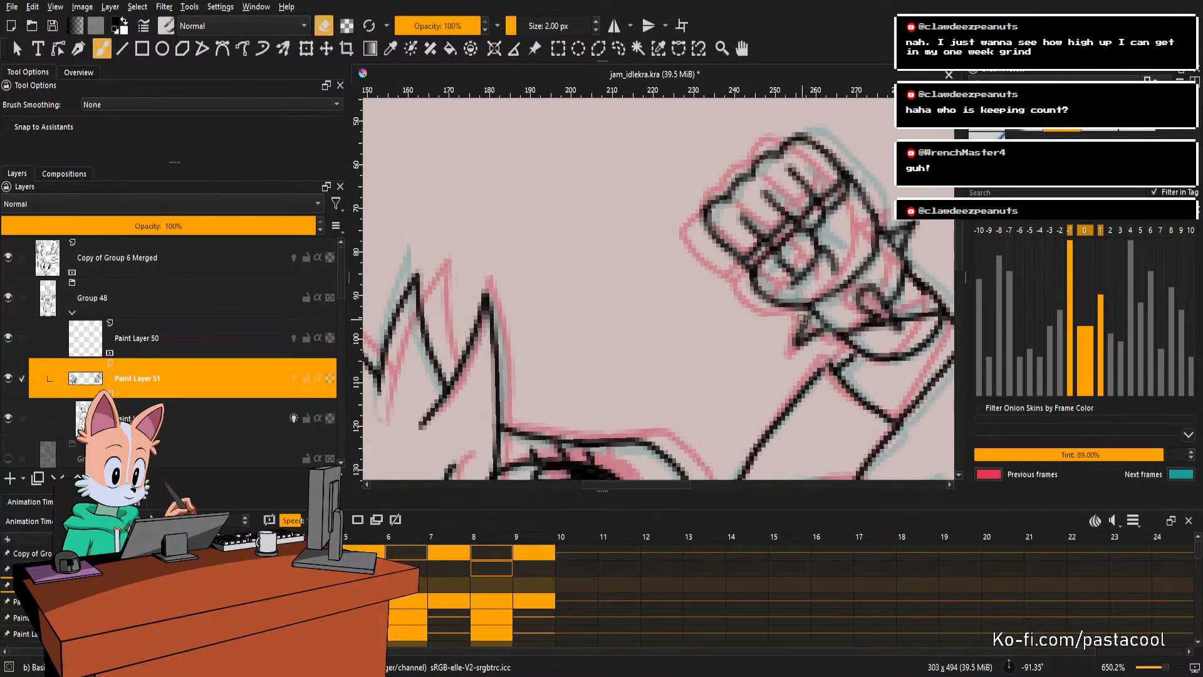
pyautogui.moveTo(789, 349)
pyautogui.mouseDown()
pyautogui.moveTo(826, 349)
pyautogui.moveTo(812, 384)
pyautogui.moveTo(826, 361)
pyautogui.moveTo(766, 410)
pyautogui.moveTo(671, 447)
pyautogui.mouseUp()
pyautogui.press('e')
pyautogui.moveTo(658, 447)
pyautogui.mouseDown()
pyautogui.moveTo(774, 416)
pyautogui.moveTo(778, 383)
pyautogui.moveTo(785, 419)
pyautogui.moveTo(741, 398)
pyautogui.mouseUp()
pyautogui.press('e')
pyautogui.moveTo(791, 390)
pyautogui.mouseDown()
pyautogui.moveTo(812, 368)
pyautogui.moveTo(845, 264)
pyautogui.mouseUp()
pyautogui.moveTo(820, 297); pyautogui.dragTo(818, 335)
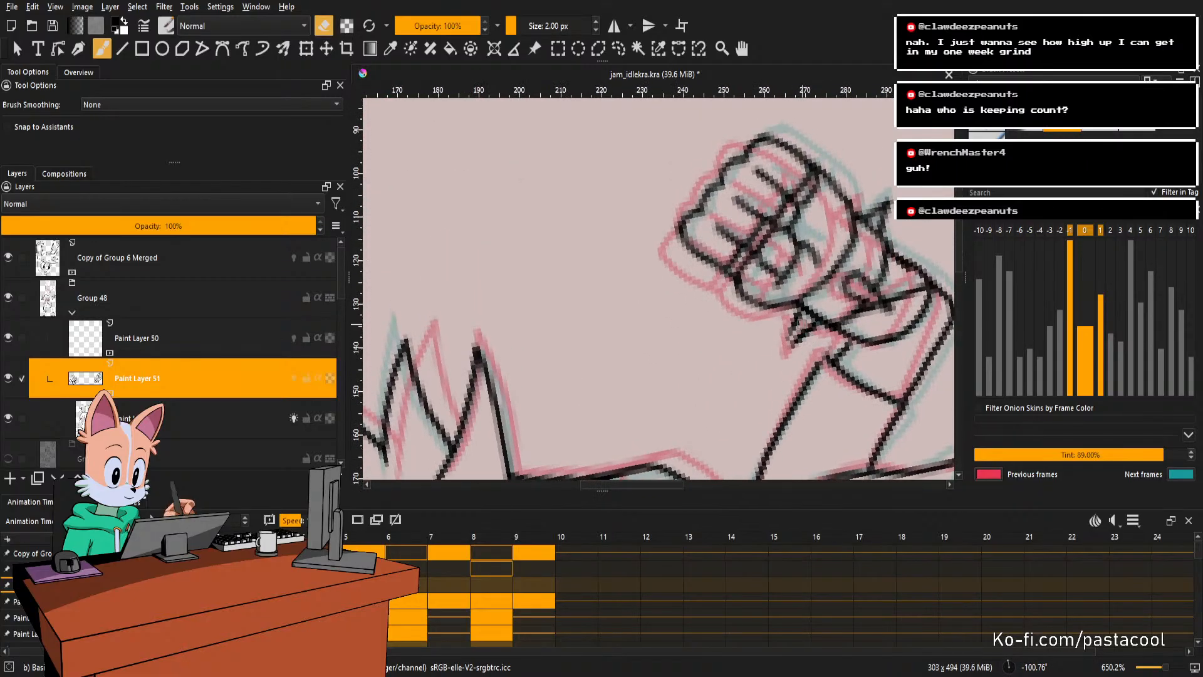
# Refine the outline and spike where the wristband meets the base of the fist, and save the drawing.
pyautogui.press('e')
pyautogui.press('e')
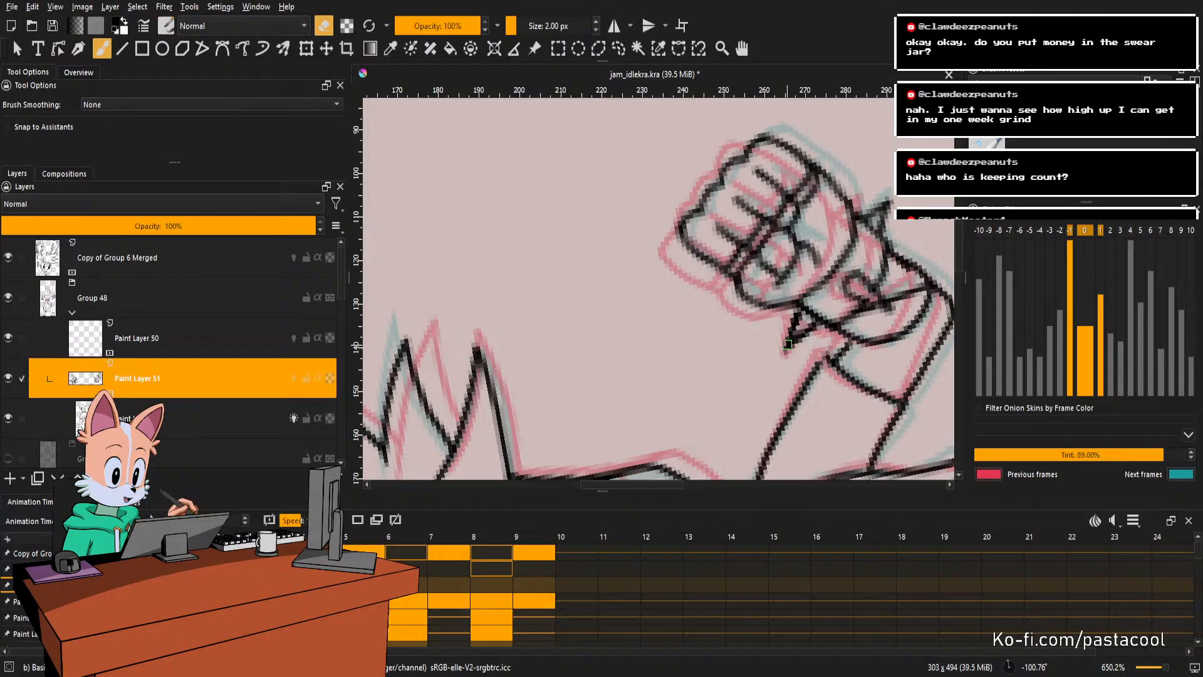
pyautogui.moveTo(825, 272); pyautogui.dragTo(829, 294)
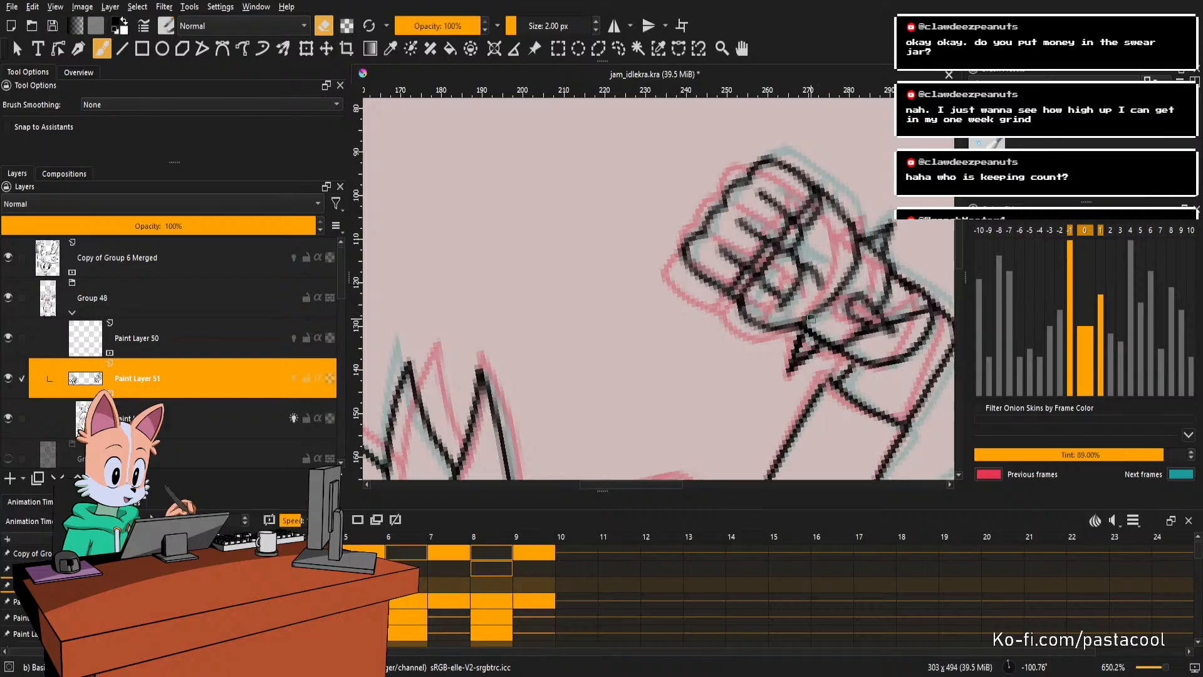
pyautogui.press('e')
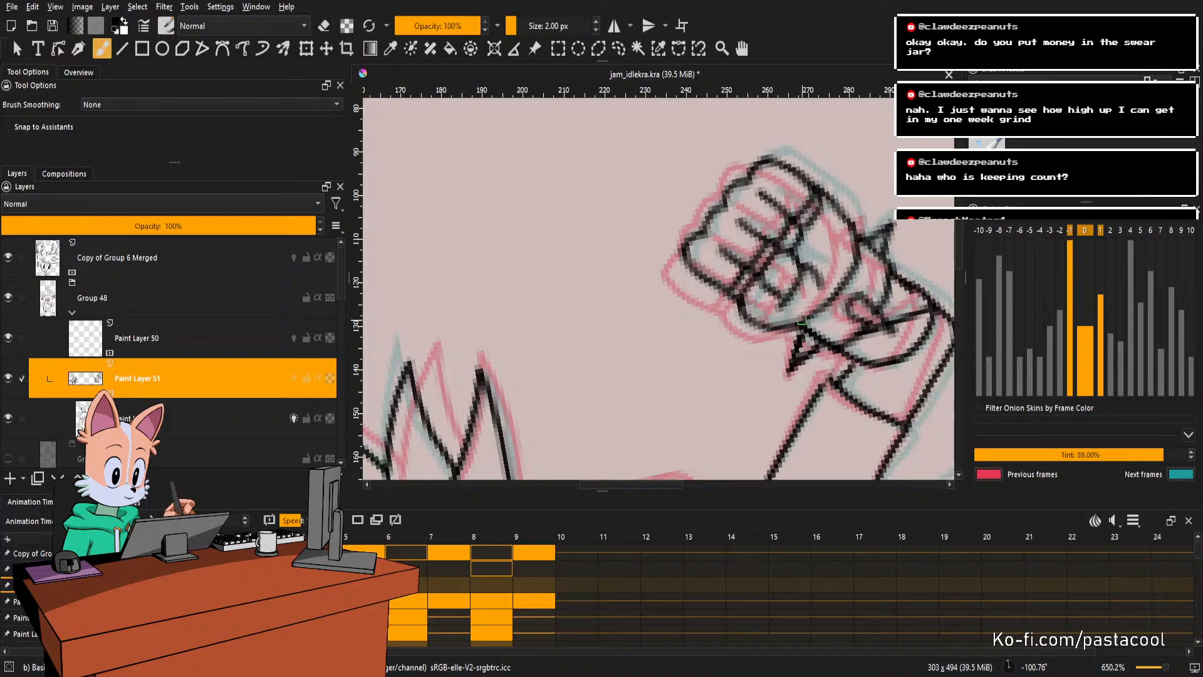
pyautogui.moveTo(802, 320)
pyautogui.mouseDown()
pyautogui.moveTo(865, 245)
pyautogui.moveTo(815, 338)
pyautogui.moveTo(863, 271)
pyautogui.moveTo(832, 316)
pyautogui.mouseUp()
pyautogui.press('e')
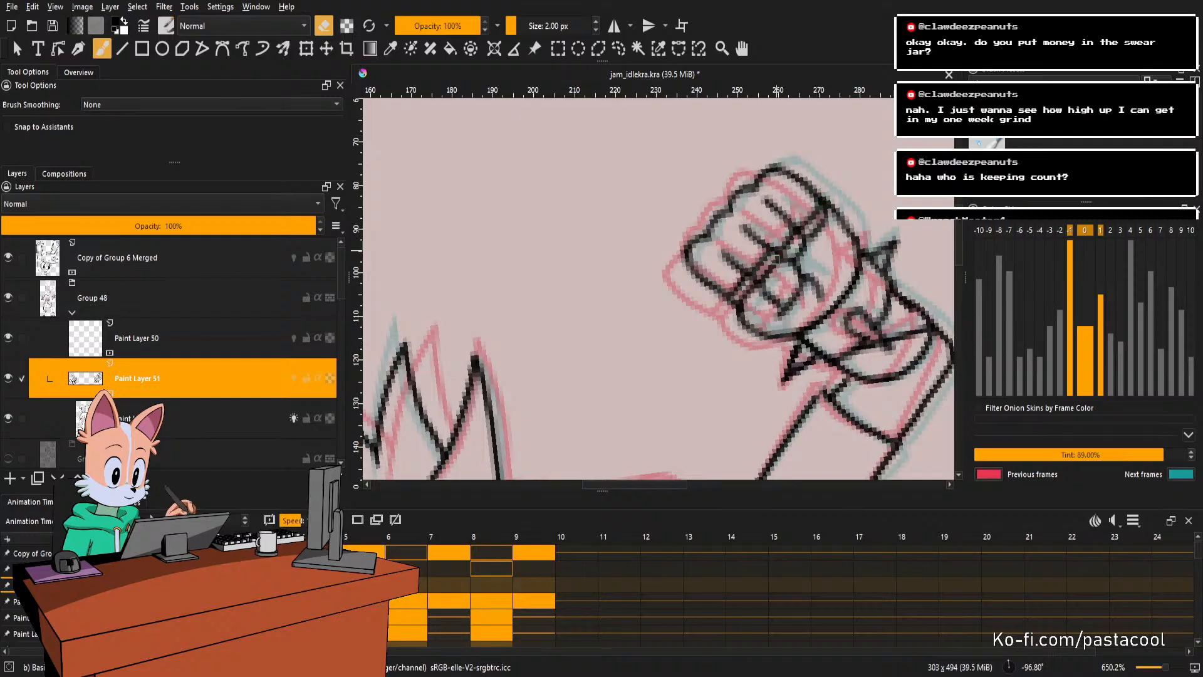
pyautogui.moveTo(822, 286)
pyautogui.mouseDown()
pyautogui.moveTo(771, 393)
pyautogui.moveTo(781, 293)
pyautogui.moveTo(808, 276)
pyautogui.moveTo(828, 291)
pyautogui.moveTo(814, 247)
pyautogui.moveTo(826, 291)
pyautogui.moveTo(829, 256)
pyautogui.moveTo(840, 320)
pyautogui.mouseUp()
pyautogui.hotkey('ctrl', 's')
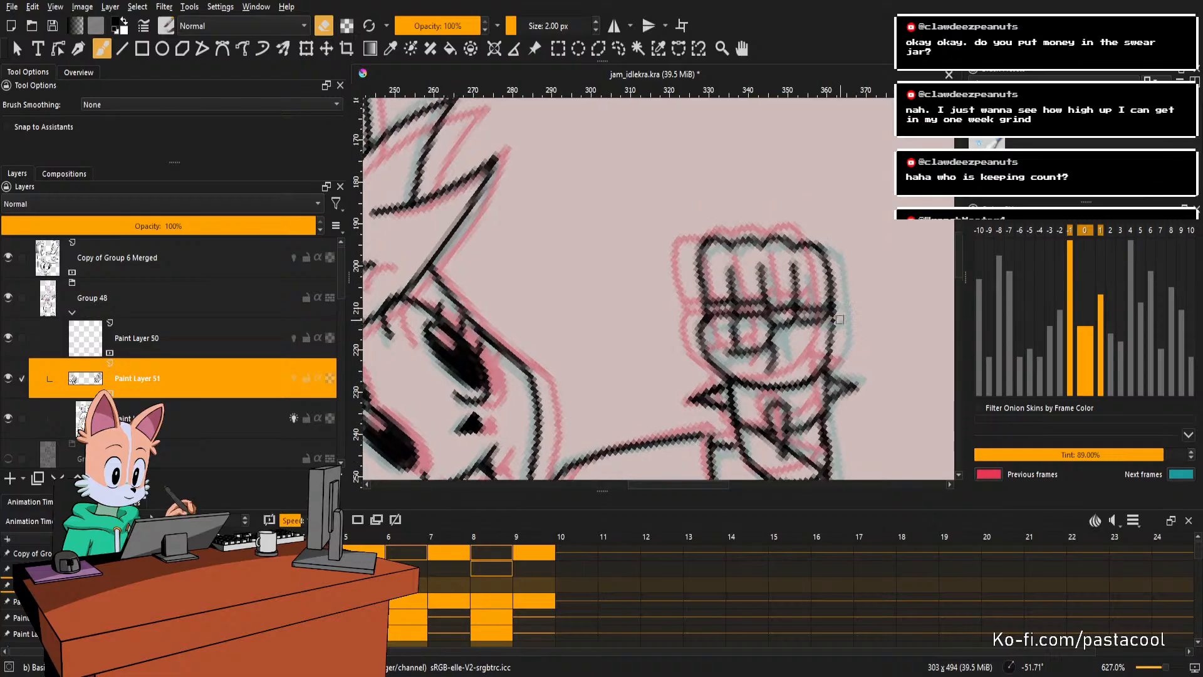
# Reduce the brush size to 1.30 px and refine the first knuckle and the outer side of its finger.
pyautogui.moveTo(833, 254)
pyautogui.mouseDown()
pyautogui.moveTo(859, 282)
pyautogui.moveTo(781, 303)
pyautogui.mouseUp()
pyautogui.press('e')
pyautogui.press('e')
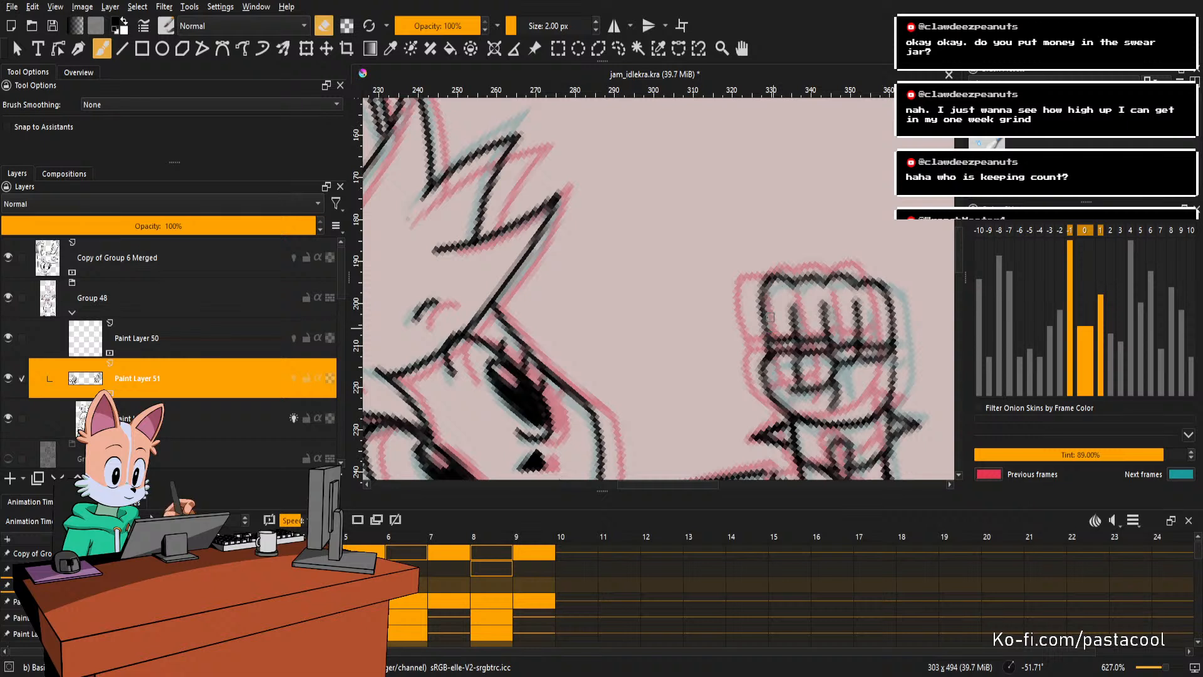
pyautogui.press('e')
pyautogui.press('[')
pyautogui.press('[')
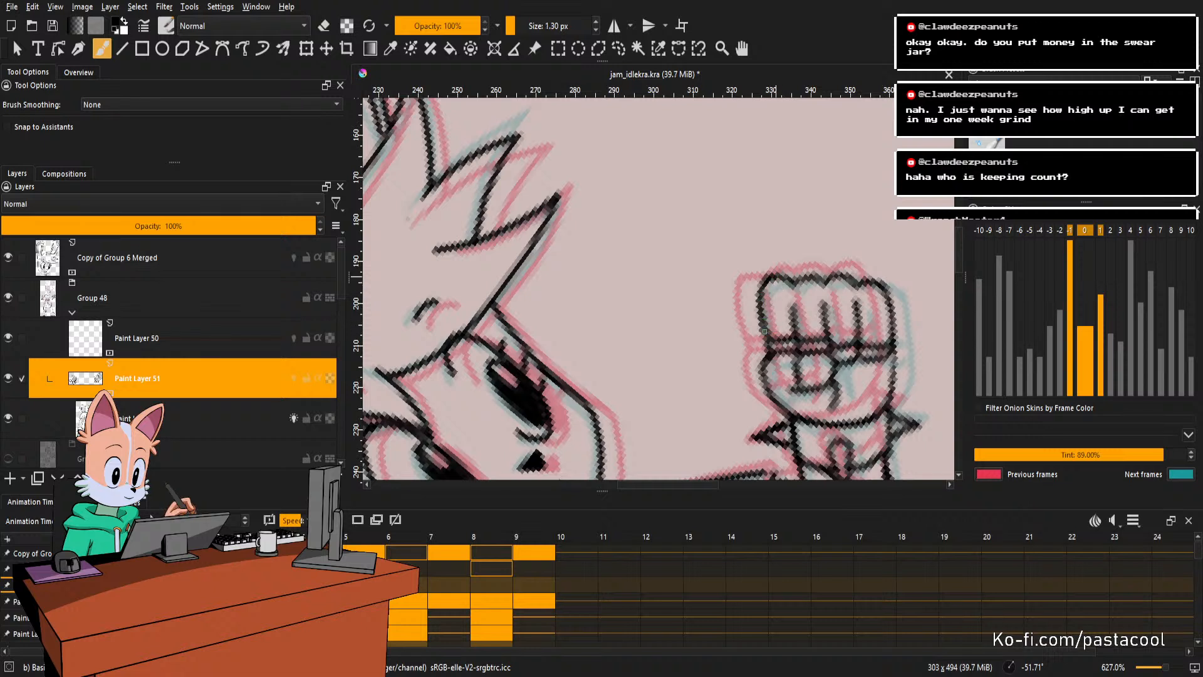
pyautogui.moveTo(773, 279); pyautogui.dragTo(795, 284)
pyautogui.press('e')
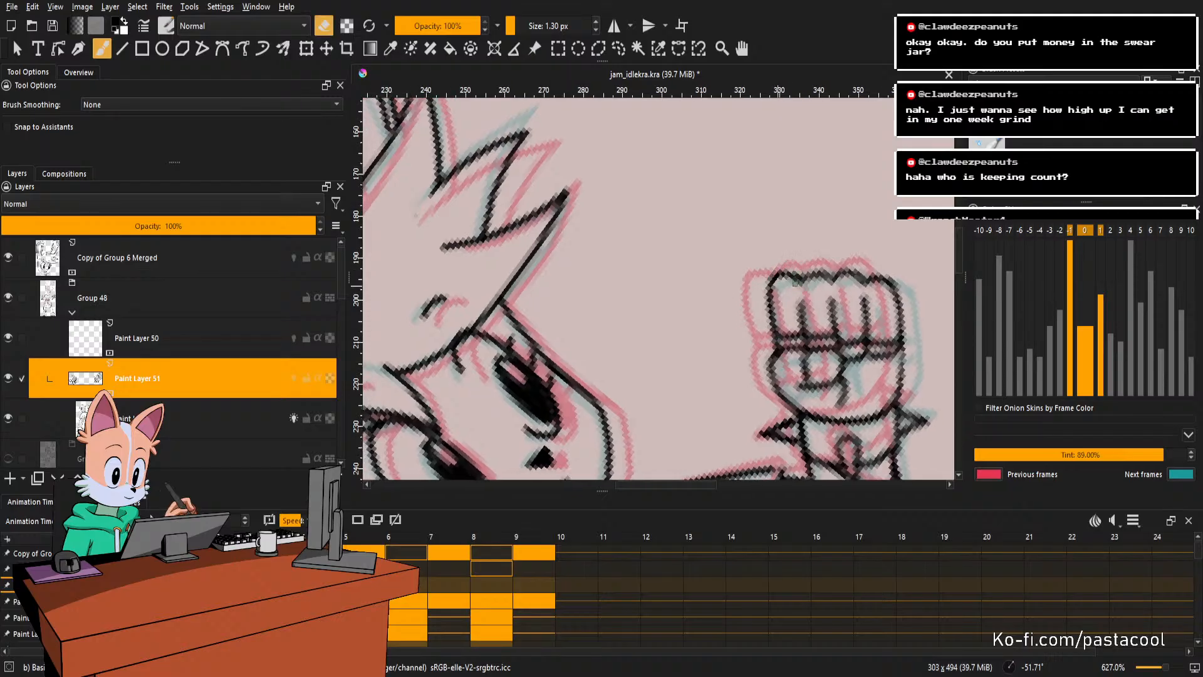
pyautogui.moveTo(785, 335); pyautogui.dragTo(787, 301)
pyautogui.press('e')
pyautogui.moveTo(771, 344)
pyautogui.mouseDown()
pyautogui.moveTo(761, 283)
pyautogui.moveTo(769, 303)
pyautogui.mouseUp()
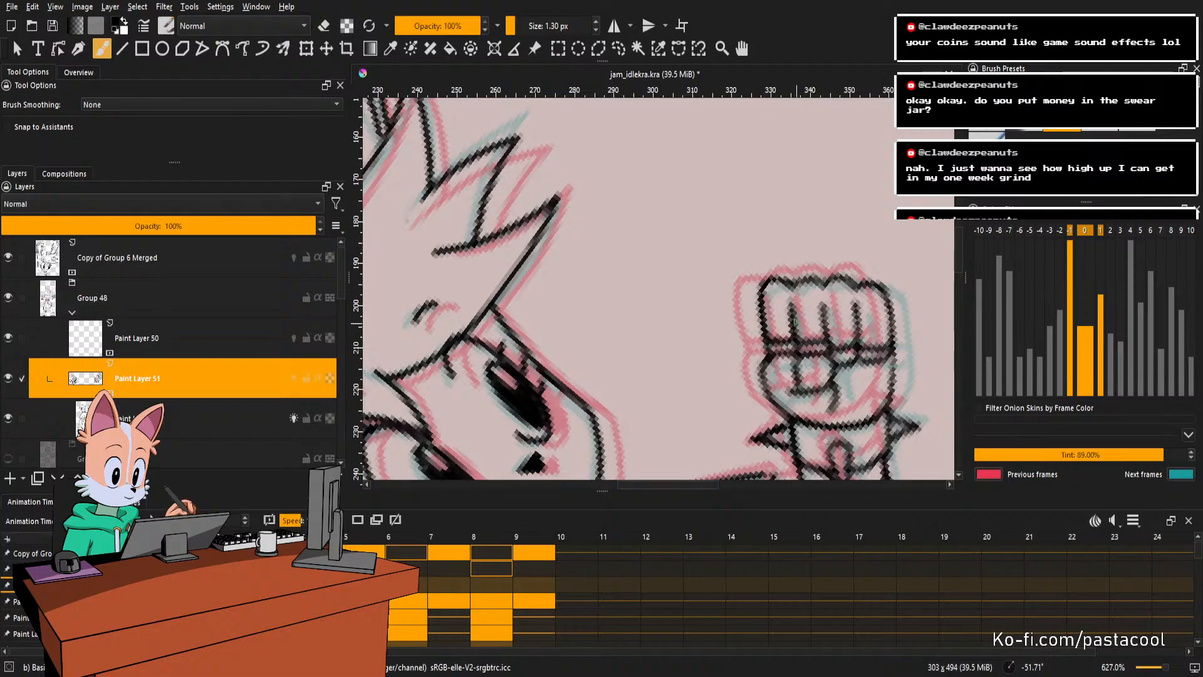
# Touch up the outline along the raised fist's knuckles with brush and eraser, saving the drawing along the way.
pyautogui.press('e')
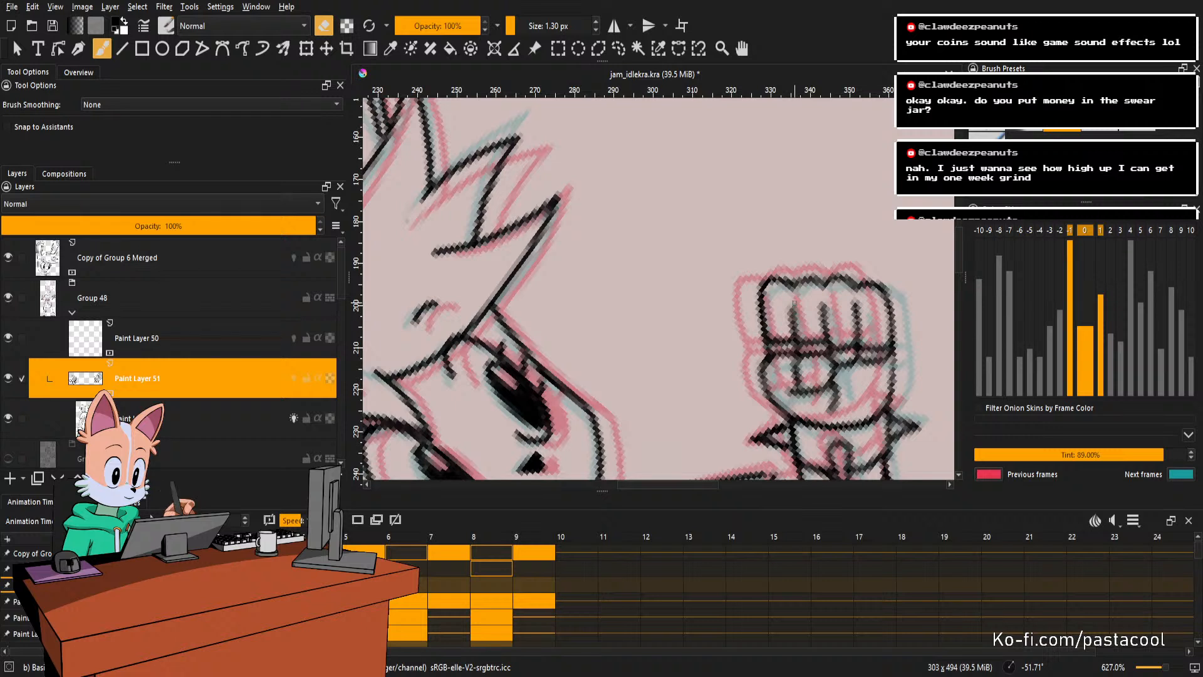
pyautogui.press('e')
pyautogui.press('e')
pyautogui.moveTo(847, 282)
pyautogui.mouseDown()
pyautogui.moveTo(852, 268)
pyautogui.moveTo(848, 301)
pyautogui.mouseUp()
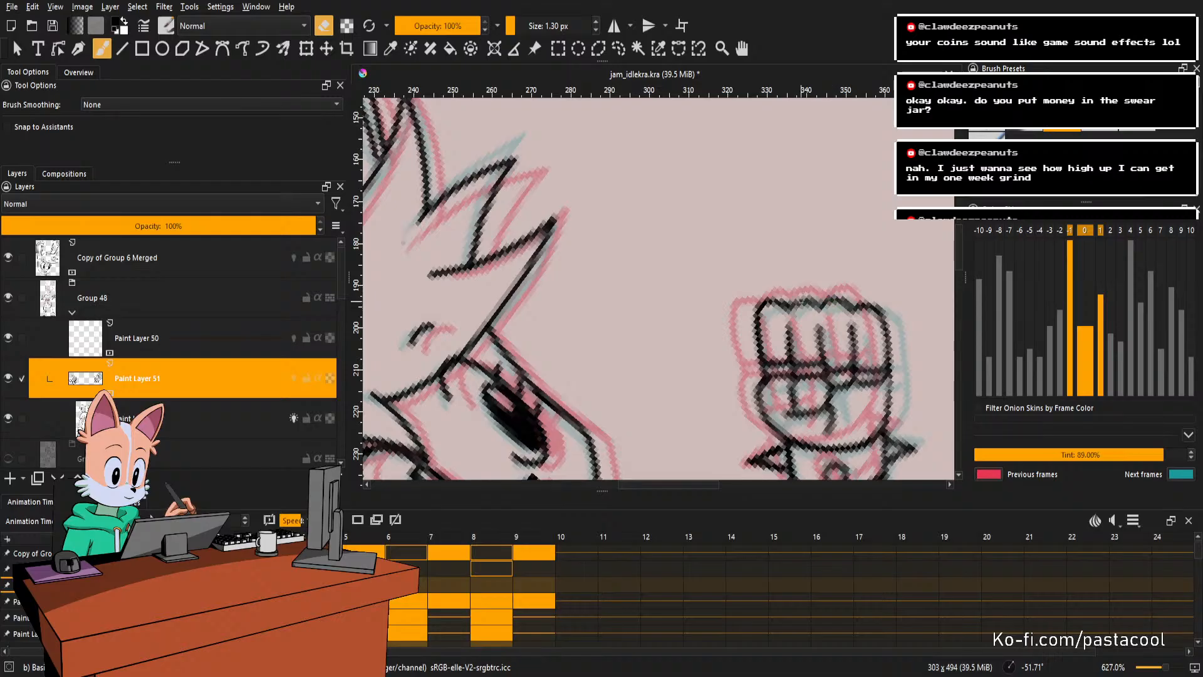
pyautogui.hotkey('ctrl', 's')
pyautogui.press('e')
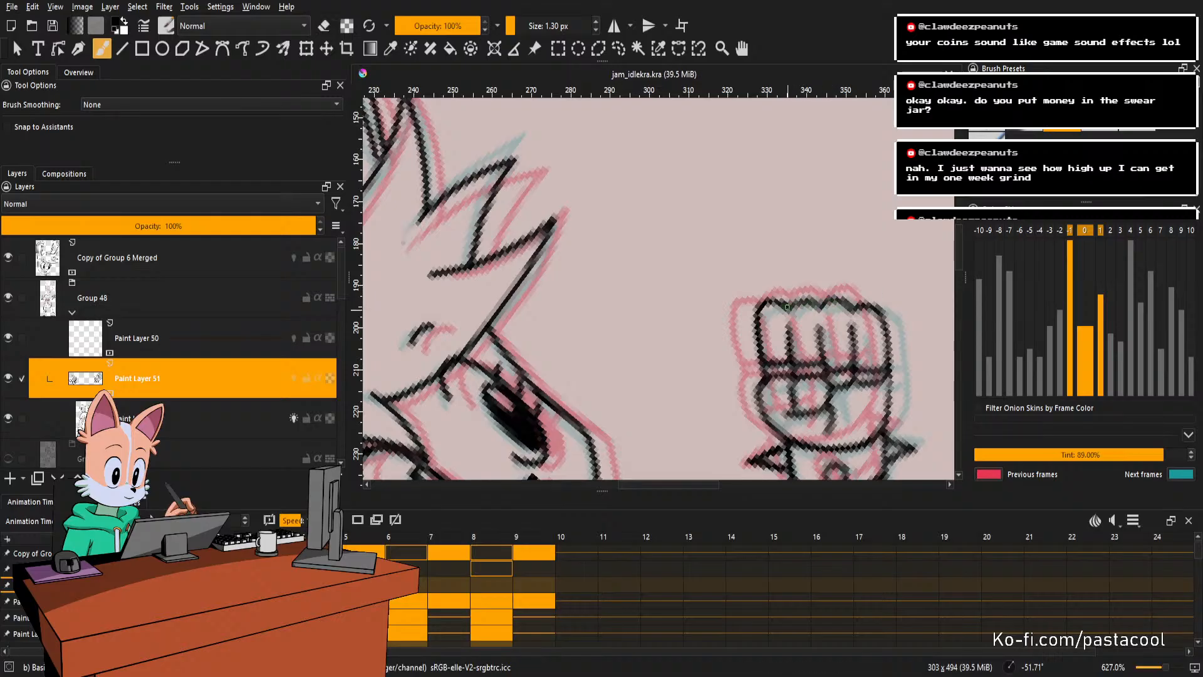
pyautogui.moveTo(790, 299)
pyautogui.mouseDown()
pyautogui.moveTo(810, 296)
pyautogui.moveTo(808, 324)
pyautogui.moveTo(829, 335)
pyautogui.mouseUp()
pyautogui.press('e')
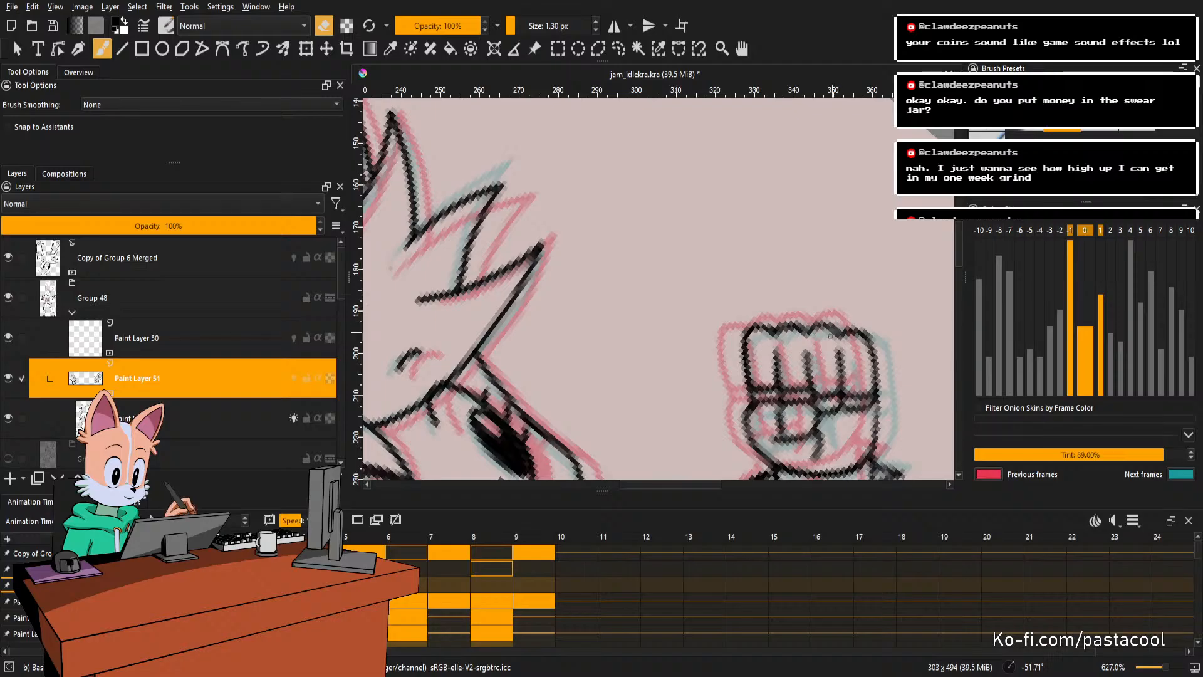
# Thin the middle finger separation line and clean up the lower edge of the neighbouring fingers on the raised fist.
pyautogui.moveTo(836, 339)
pyautogui.mouseDown()
pyautogui.moveTo(843, 358)
pyautogui.moveTo(831, 333)
pyautogui.moveTo(822, 376)
pyautogui.mouseUp()
pyautogui.press('e')
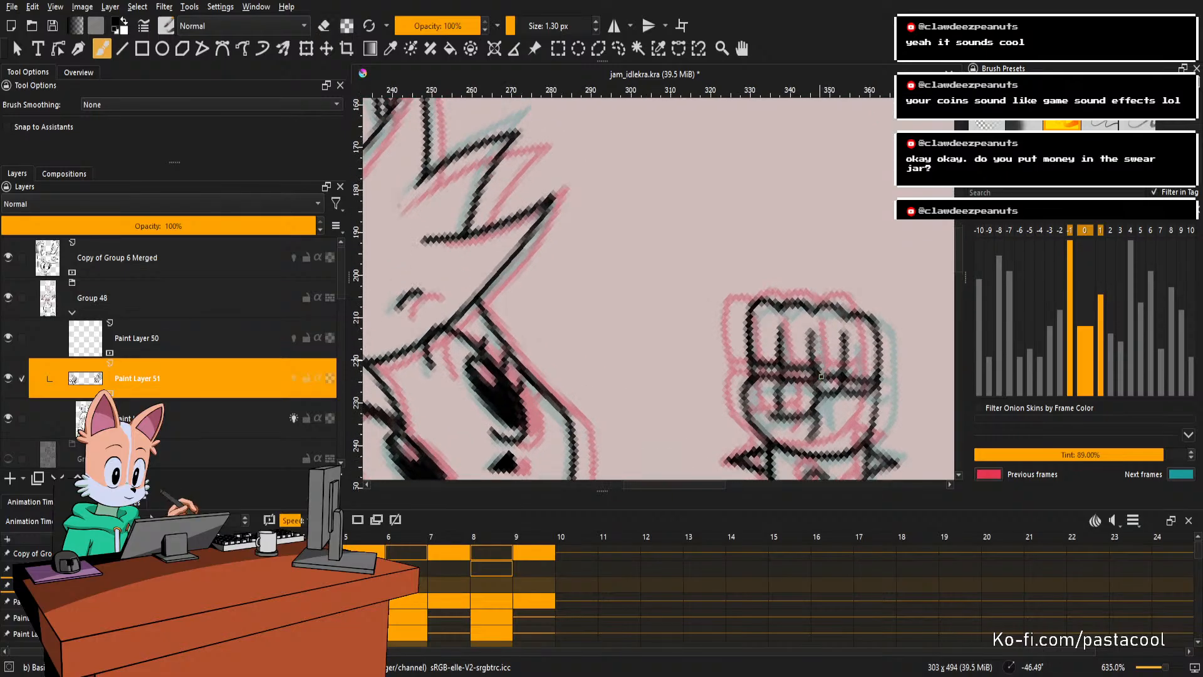
pyautogui.press('e')
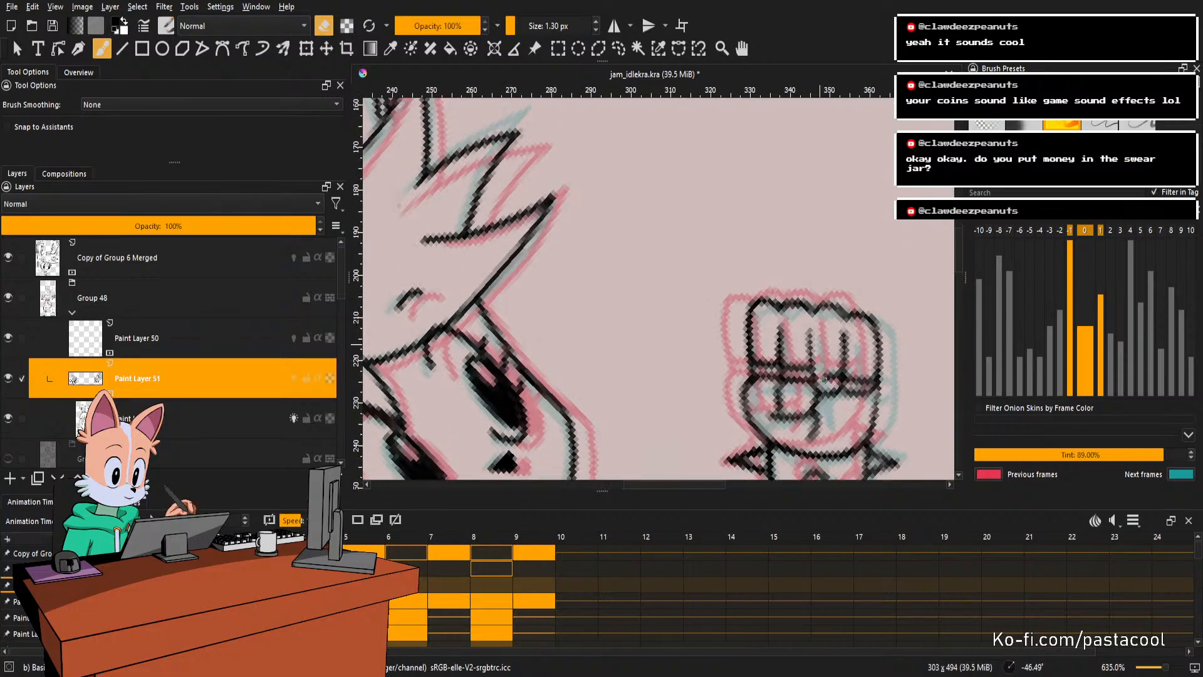
pyautogui.moveTo(831, 381); pyautogui.dragTo(831, 362)
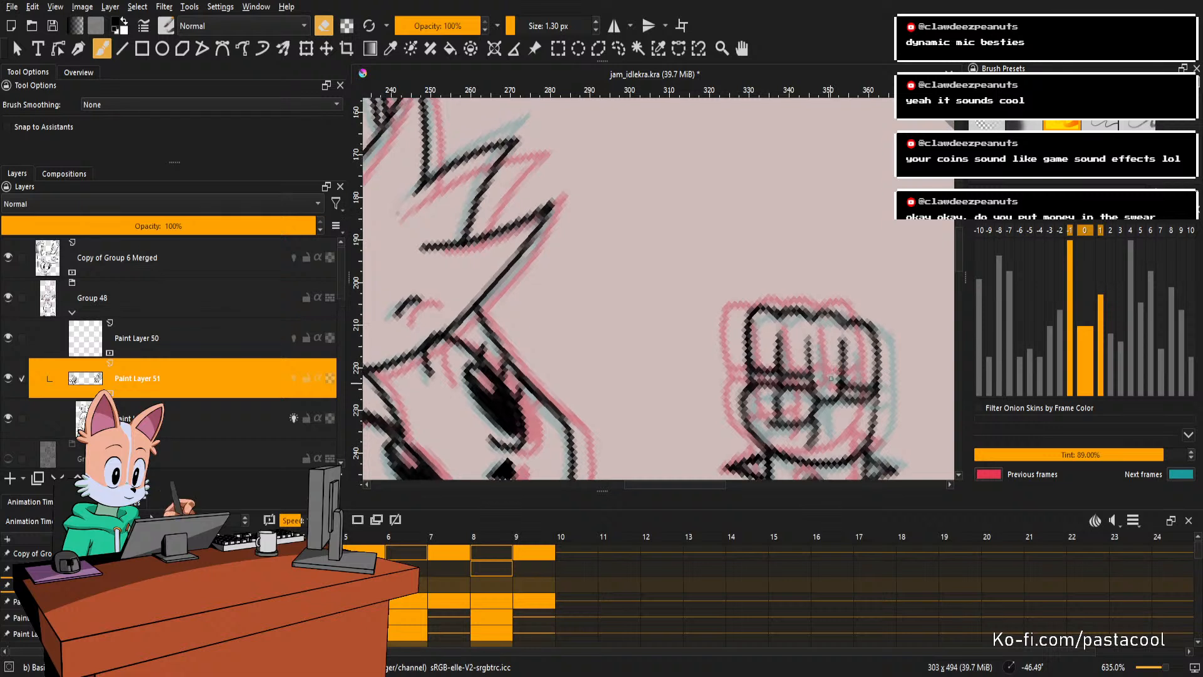
pyautogui.press('e')
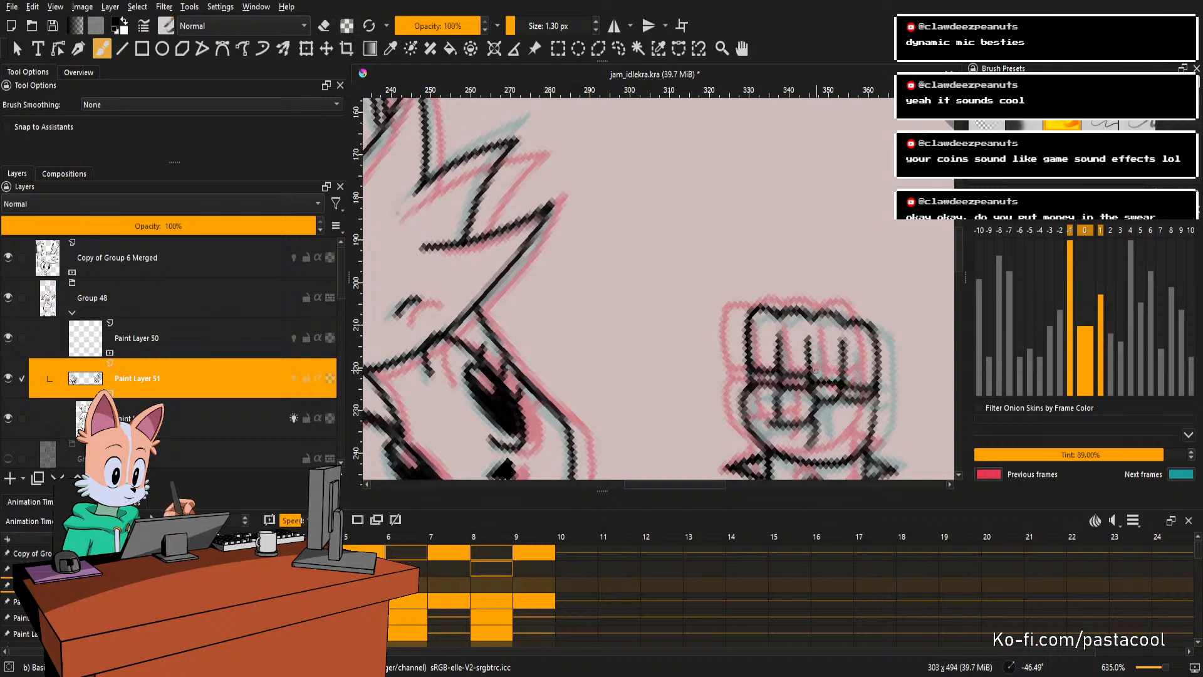
# Rework the lower edge beneath the outer fingers, undoing the stray strokes before redrawing the line.
pyautogui.press('e')
pyautogui.moveTo(807, 337); pyautogui.dragTo(867, 388)
pyautogui.hotkey('ctrl', 'z')
pyautogui.hotkey('ctrl', 'z')
pyautogui.press('e')
pyautogui.press('e')
pyautogui.moveTo(847, 387)
pyautogui.mouseDown()
pyautogui.moveTo(873, 386)
pyautogui.moveTo(848, 365)
pyautogui.moveTo(869, 387)
pyautogui.mouseUp()
pyautogui.press('e')
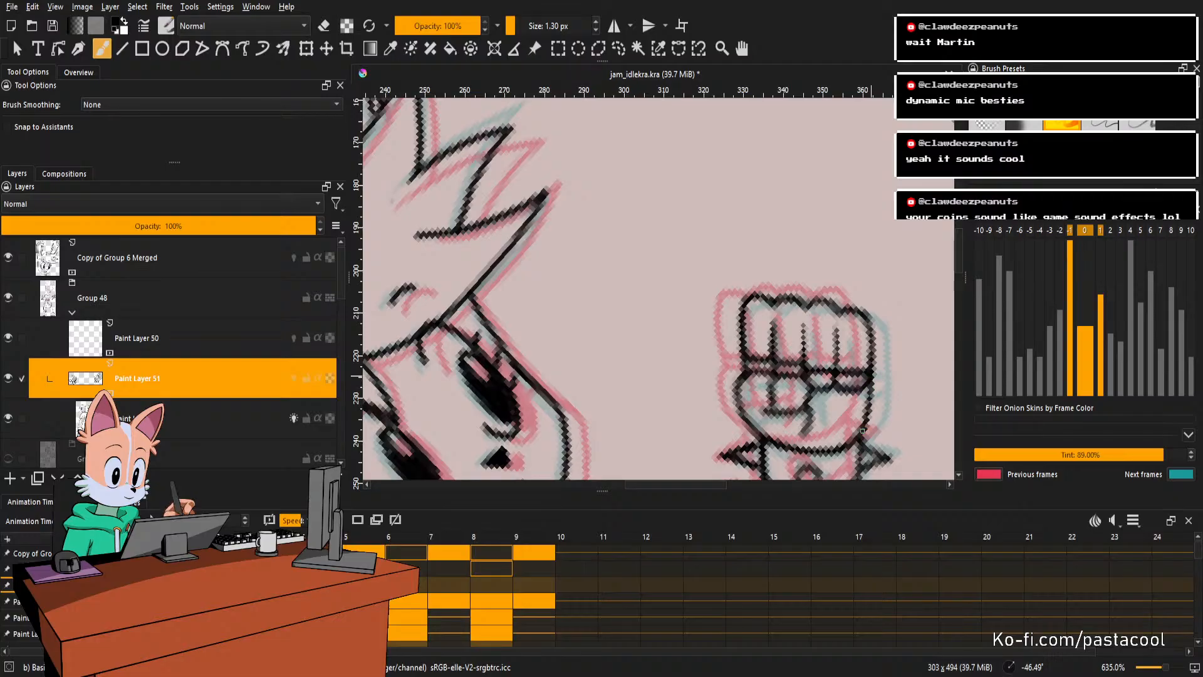
# Touch up the outer side of the raised fist's palm, reset the canvas rotation and save the drawing.
pyautogui.press('e')
pyautogui.press('e')
pyautogui.moveTo(856, 437); pyautogui.dragTo(870, 384)
pyautogui.moveTo(867, 326); pyautogui.dragTo(868, 384)
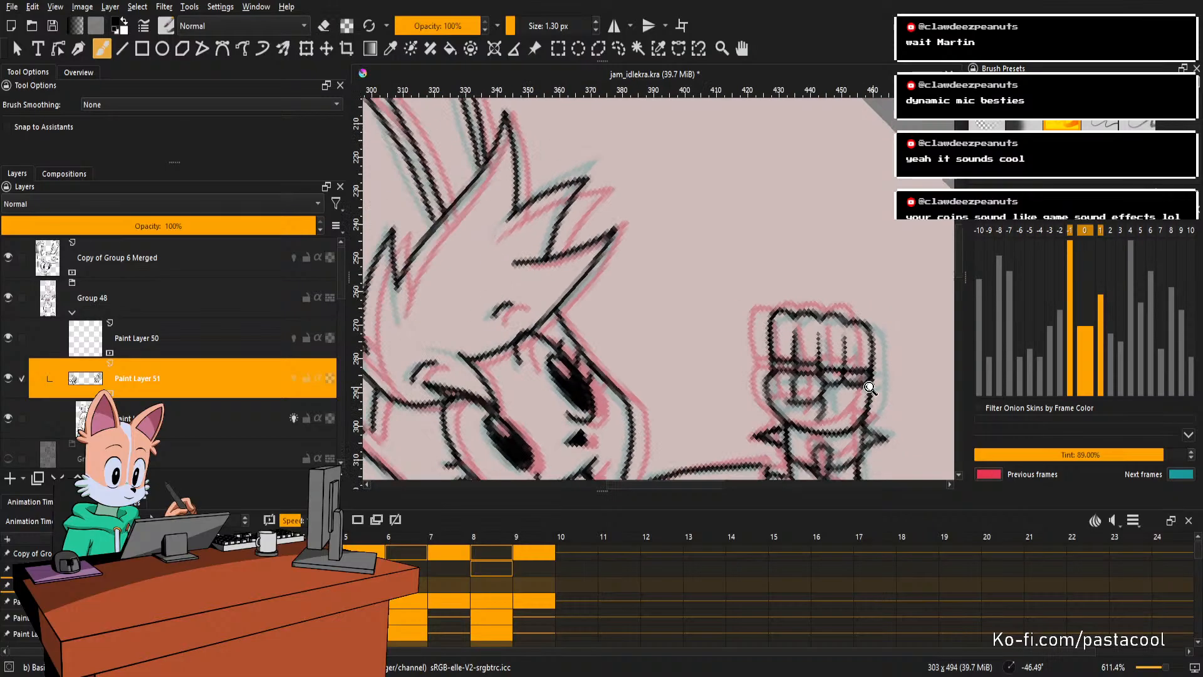
pyautogui.press('5')
pyautogui.moveTo(875, 195); pyautogui.dragTo(843, 366)
pyautogui.hotkey('ctrl', 's')
# Flip between the neighbouring frames and examine the full figure's fists and wristbands across the animation.
pyautogui.press('Right')
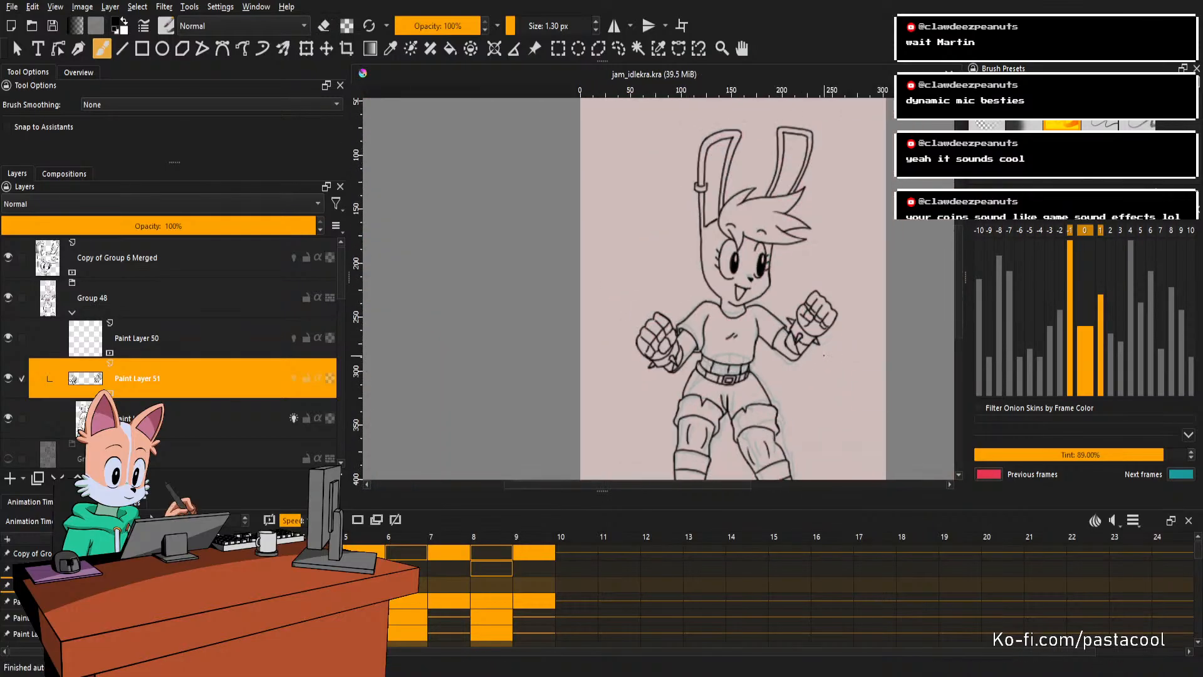
pyautogui.press('Left')
pyautogui.press('Right')
pyautogui.scroll(-1, 772, 278)
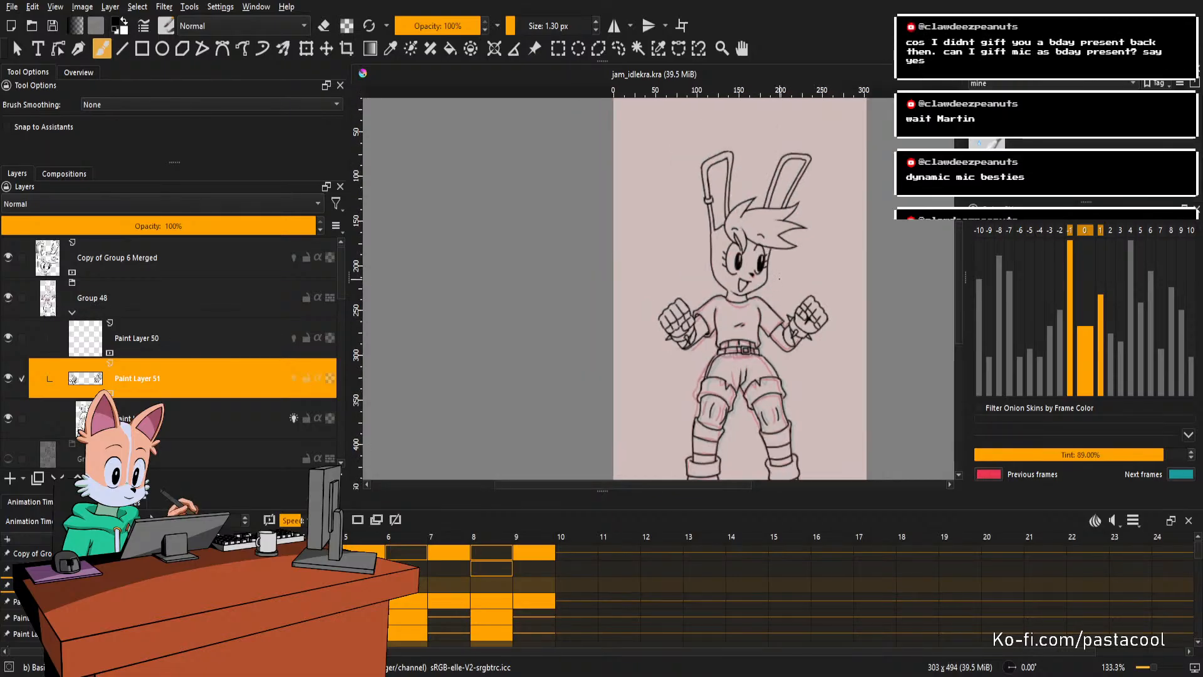
pyautogui.scroll(-1, 778, 281)
pyautogui.scroll(1, 790, 289)
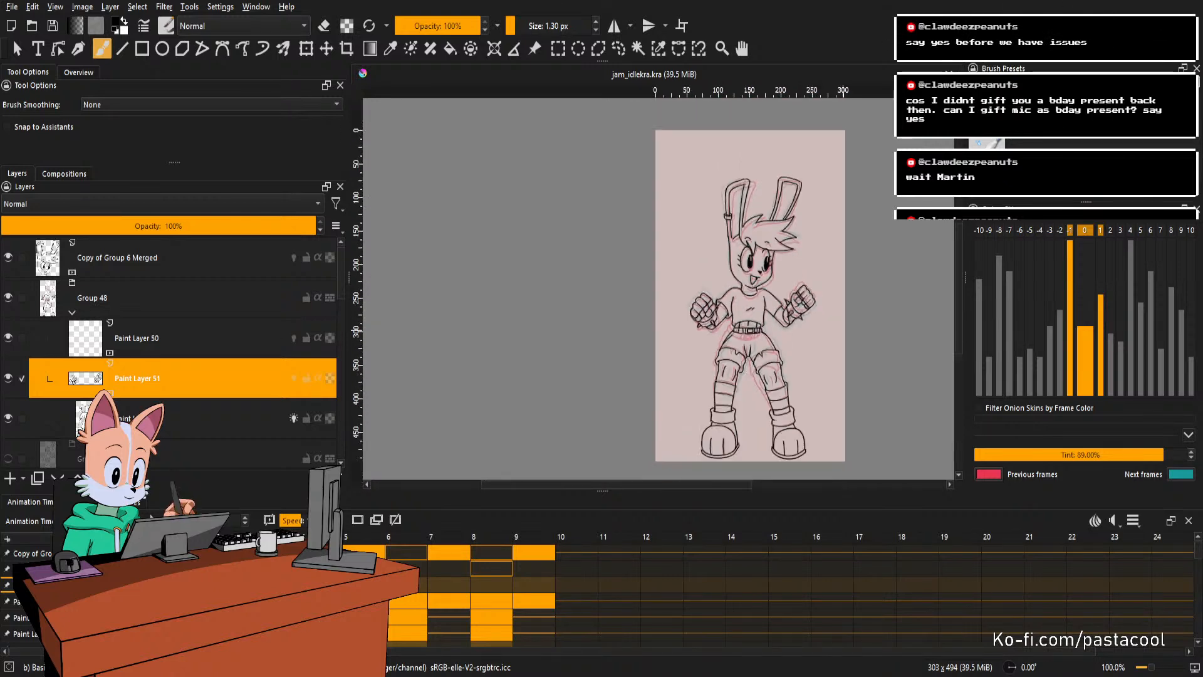
pyautogui.scroll(1, 790, 280)
pyautogui.scroll(-1, 791, 285)
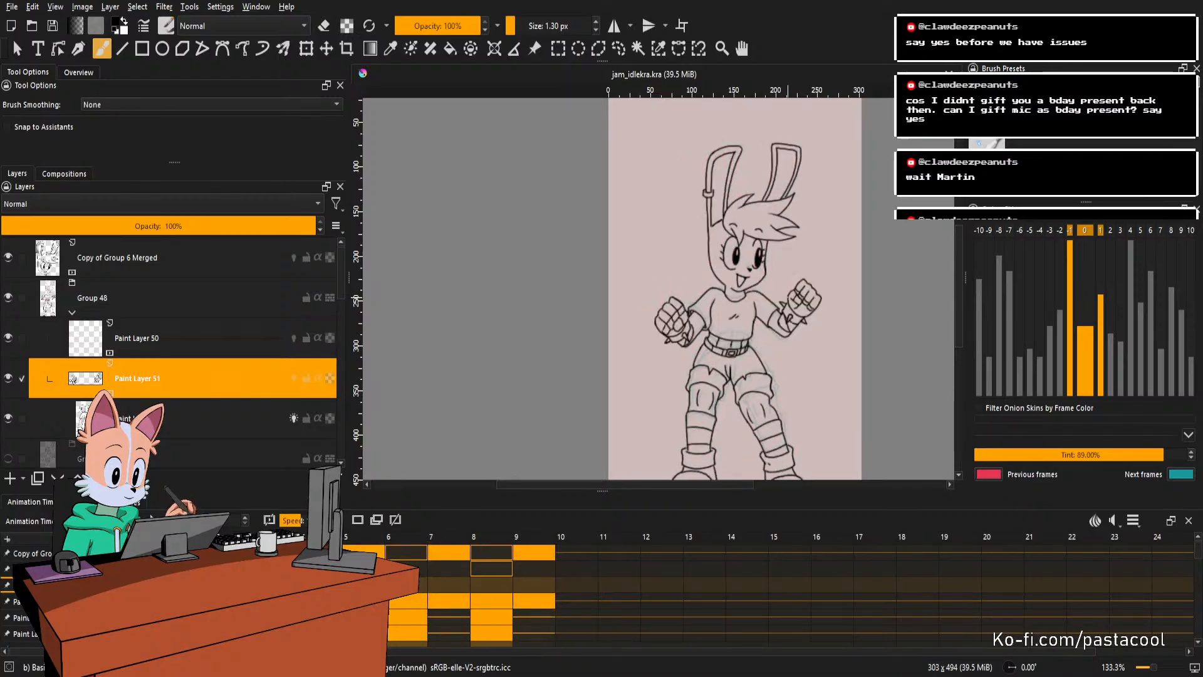
pyautogui.scroll(2, 793, 305)
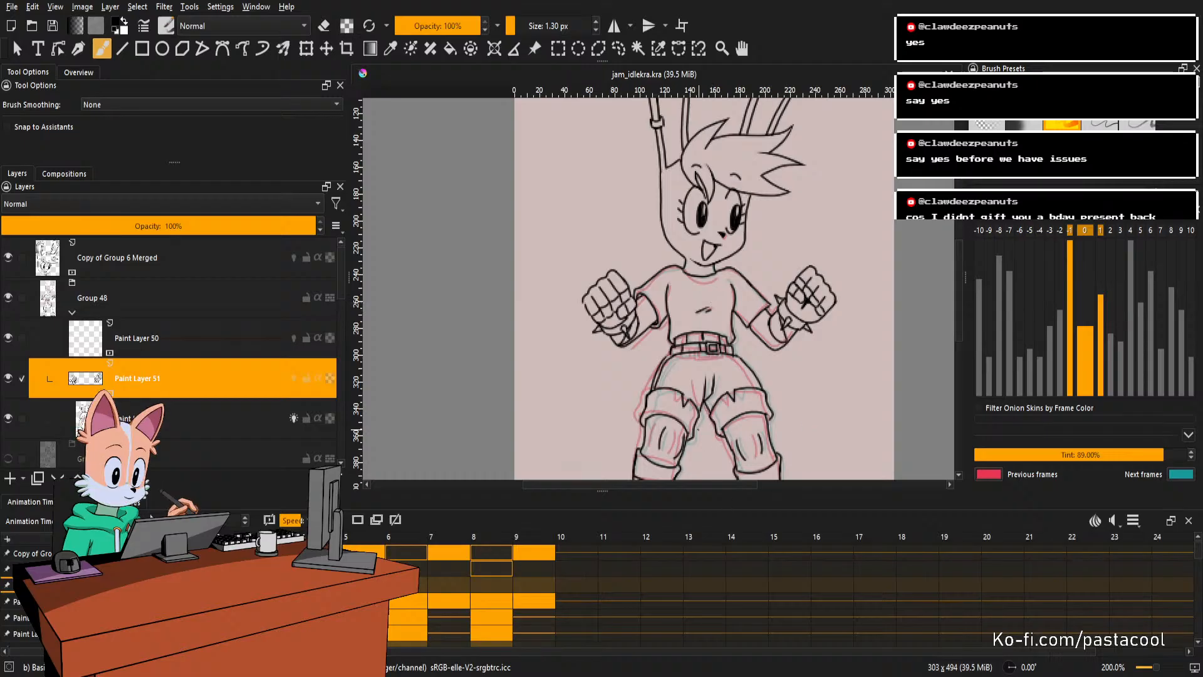
# Go to the frame still missing its forearms and fists, undo the stray change and set the brush size to 2 px.
pyautogui.press('space')
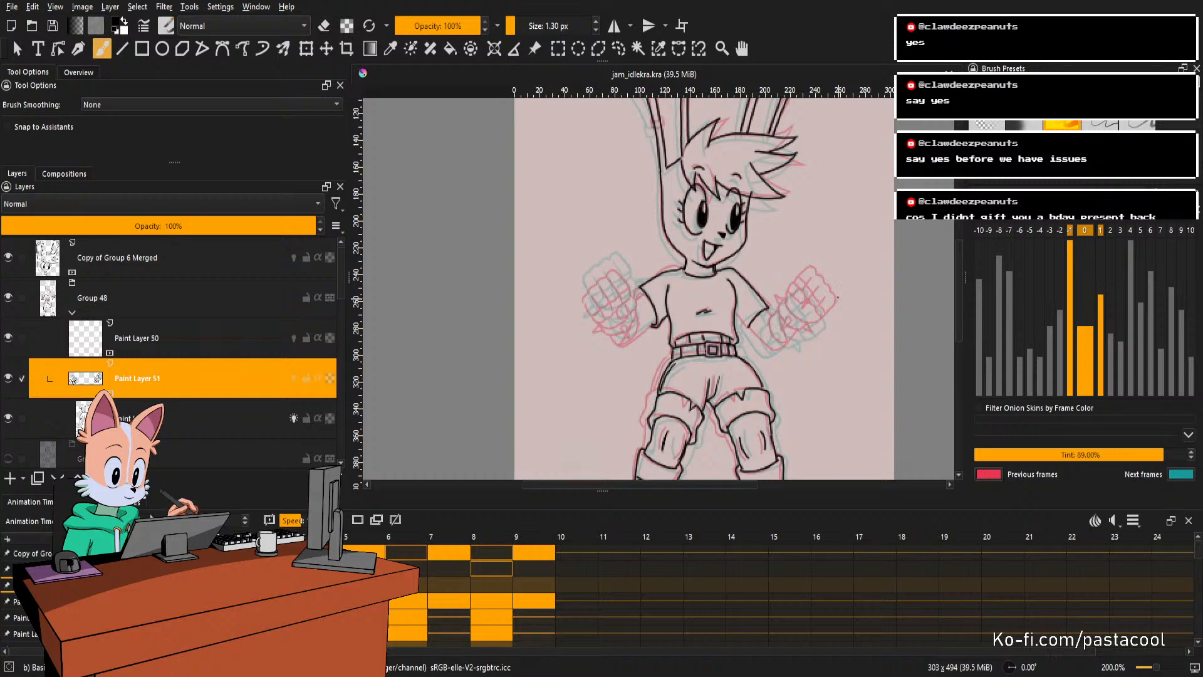
pyautogui.moveTo(813, 325); pyautogui.dragTo(817, 246)
pyautogui.moveTo(816, 246); pyautogui.dragTo(840, 342)
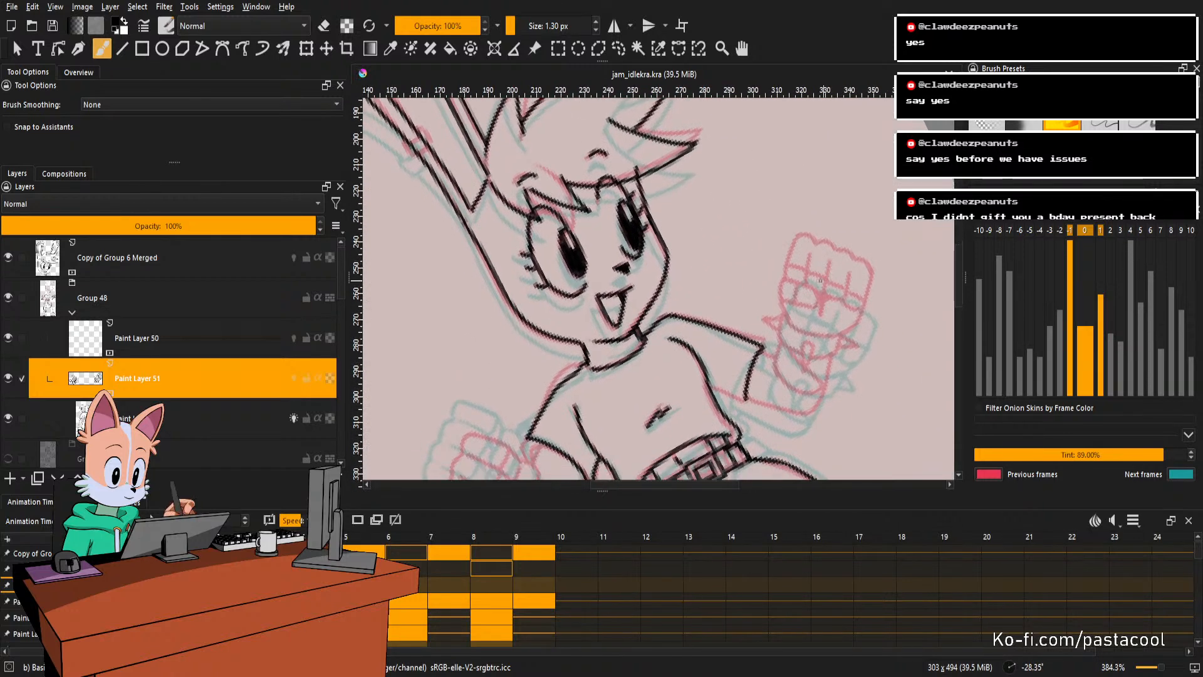
pyautogui.hotkey('ctrl', 'z')
pyautogui.click(551, 26)
pyautogui.write('2')
pyautogui.press('Return')
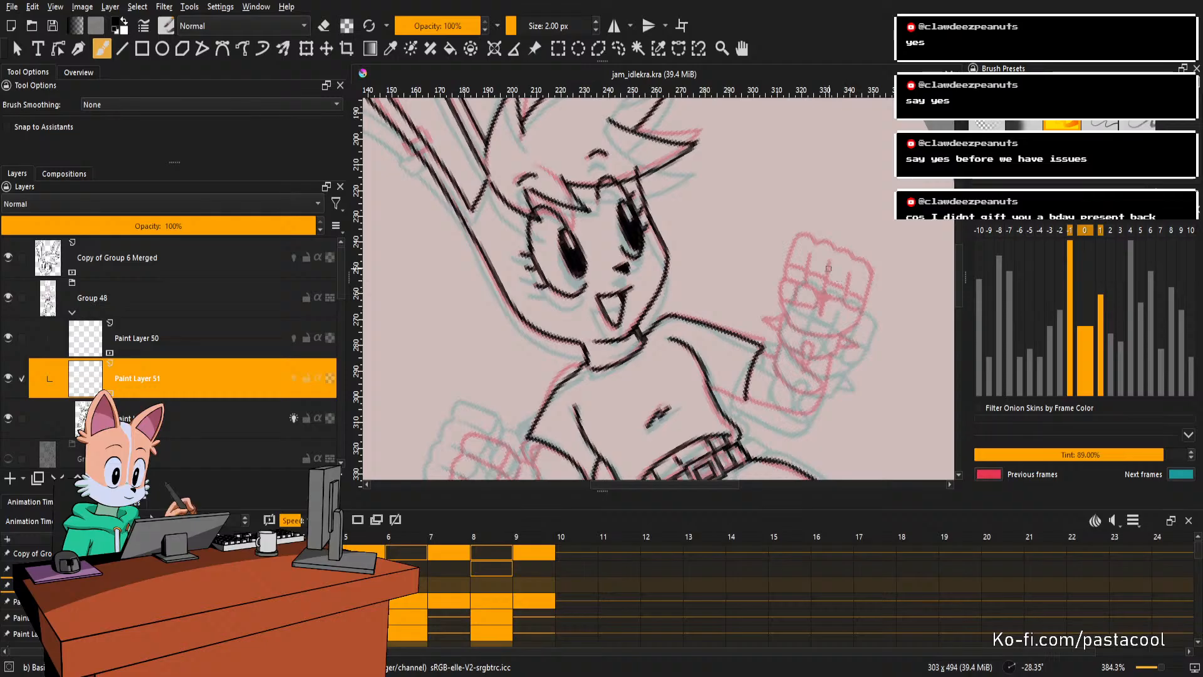
# Sketch a round guide shape for the right-hand fist over the previous frame's ghosted fist, undoing the rejected attempts.
pyautogui.moveTo(817, 257)
pyautogui.mouseDown()
pyautogui.moveTo(786, 329)
pyautogui.moveTo(785, 296)
pyautogui.moveTo(800, 351)
pyautogui.moveTo(851, 343)
pyautogui.moveTo(863, 301)
pyautogui.moveTo(784, 315)
pyautogui.moveTo(823, 359)
pyautogui.moveTo(864, 317)
pyautogui.moveTo(851, 285)
pyautogui.moveTo(783, 297)
pyautogui.moveTo(794, 344)
pyautogui.moveTo(848, 352)
pyautogui.moveTo(862, 307)
pyautogui.moveTo(796, 274)
pyautogui.moveTo(783, 302)
pyautogui.moveTo(793, 343)
pyautogui.moveTo(827, 355)
pyautogui.moveTo(839, 272)
pyautogui.moveTo(865, 325)
pyautogui.moveTo(839, 273)
pyautogui.moveTo(863, 314)
pyautogui.moveTo(821, 267)
pyautogui.moveTo(865, 304)
pyautogui.moveTo(846, 350)
pyautogui.mouseUp()
pyautogui.hotkey('ctrl', 'z')
pyautogui.hotkey('ctrl', 'z')
pyautogui.hotkey('ctrl', 'z')
pyautogui.hotkey('ctrl', 'z')
pyautogui.hotkey('ctrl', 'z')
pyautogui.hotkey('ctrl', 'z')
pyautogui.hotkey('ctrl', 'z')
pyautogui.moveTo(859, 308)
pyautogui.mouseDown()
pyautogui.moveTo(867, 315)
pyautogui.moveTo(870, 290)
pyautogui.mouseUp()
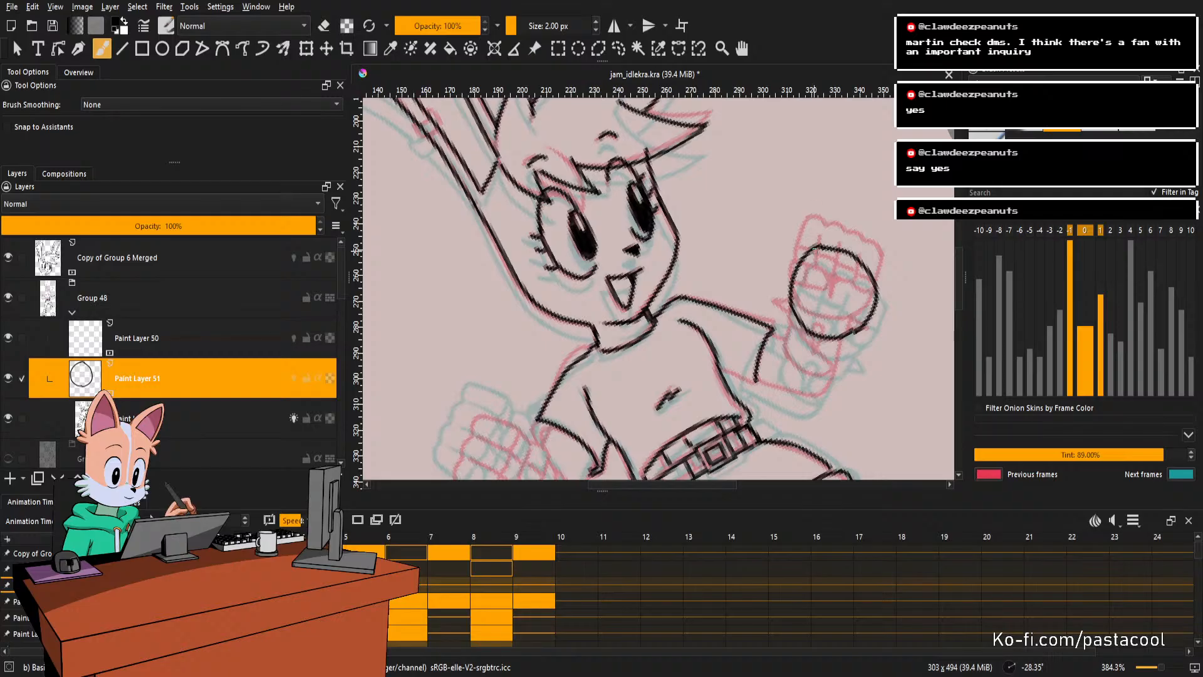
# Touch up the open cuff edge of the right-hand sleeve with short strokes, undoing the first attempt.
pyautogui.moveTo(816, 313); pyautogui.dragTo(788, 364)
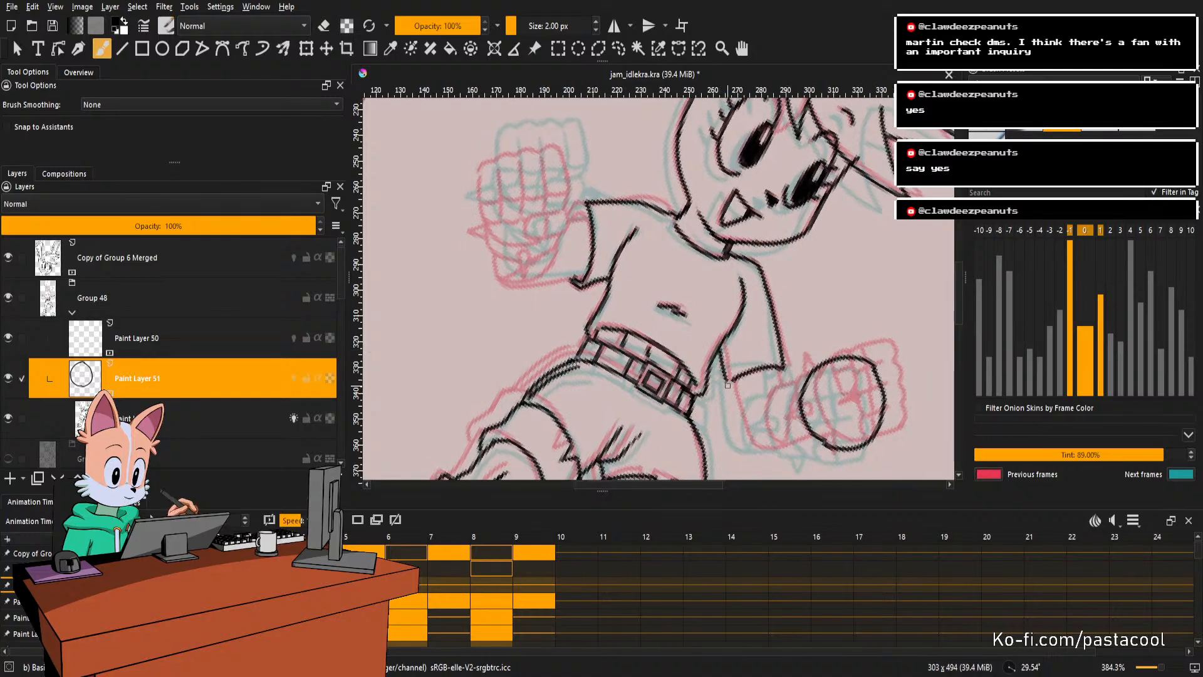
pyautogui.moveTo(720, 350); pyautogui.dragTo(734, 389)
pyautogui.hotkey('ctrl', 'z')
pyautogui.moveTo(720, 348); pyautogui.dragTo(733, 391)
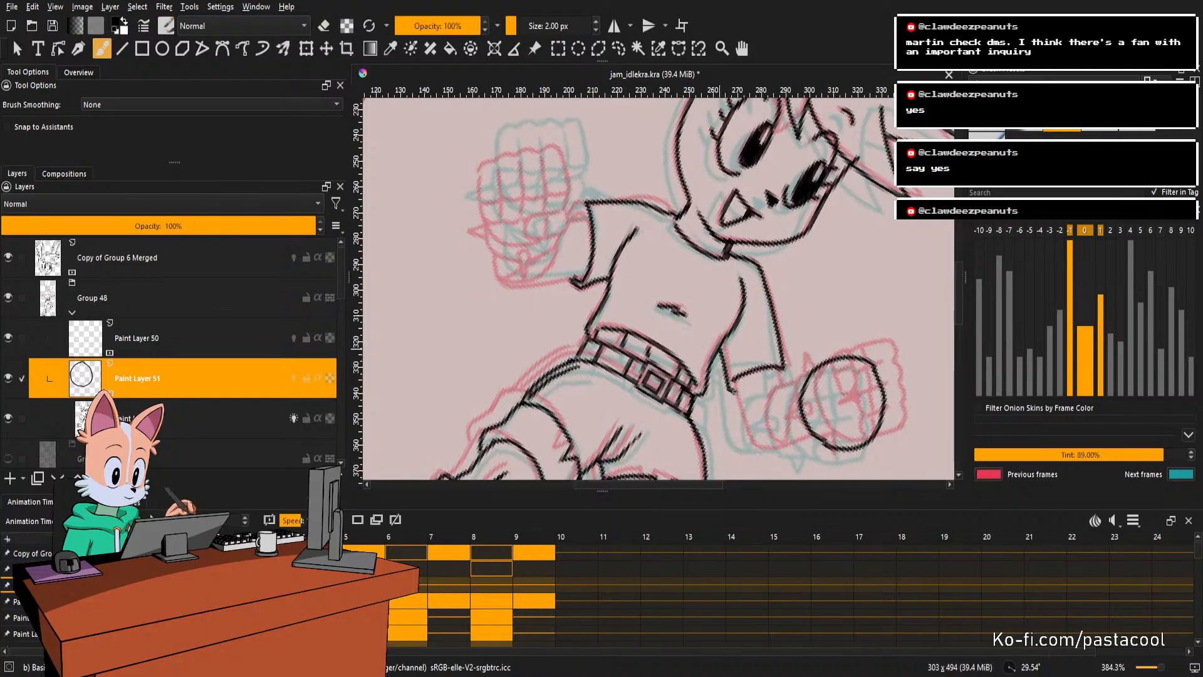
pyautogui.moveTo(776, 355); pyautogui.dragTo(789, 378)
pyautogui.moveTo(785, 360); pyautogui.dragTo(796, 306)
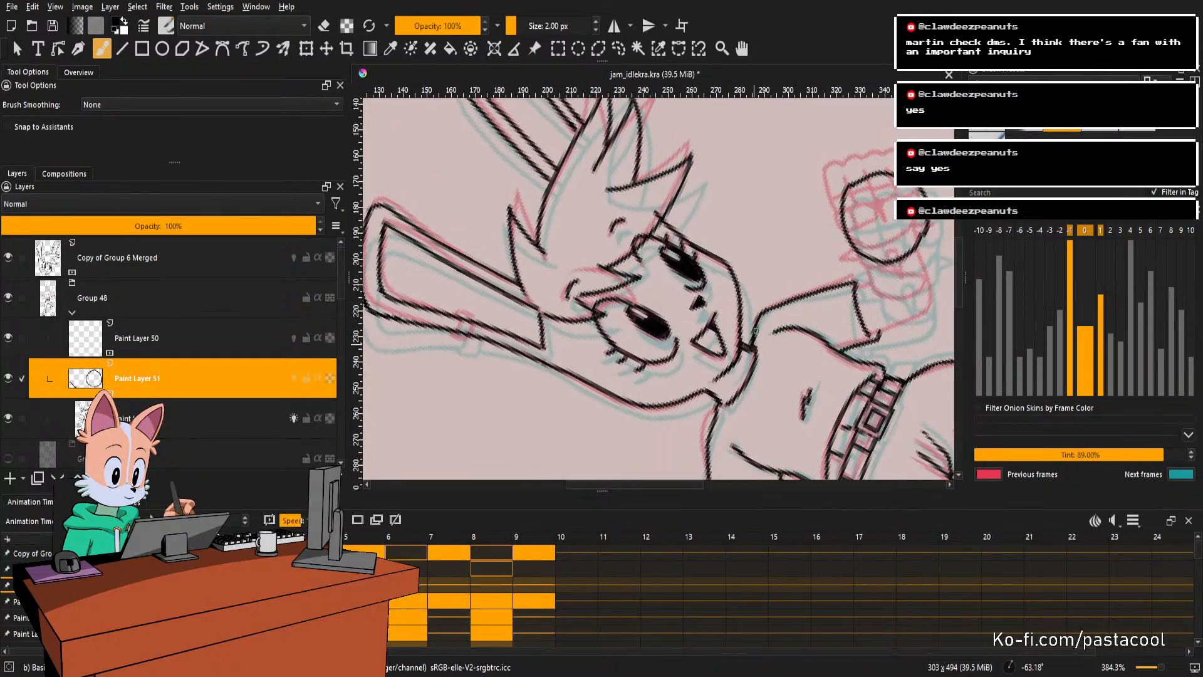
pyautogui.moveTo(878, 295)
pyautogui.mouseDown()
pyautogui.moveTo(796, 321)
pyautogui.moveTo(835, 312)
pyautogui.moveTo(787, 239)
pyautogui.mouseUp()
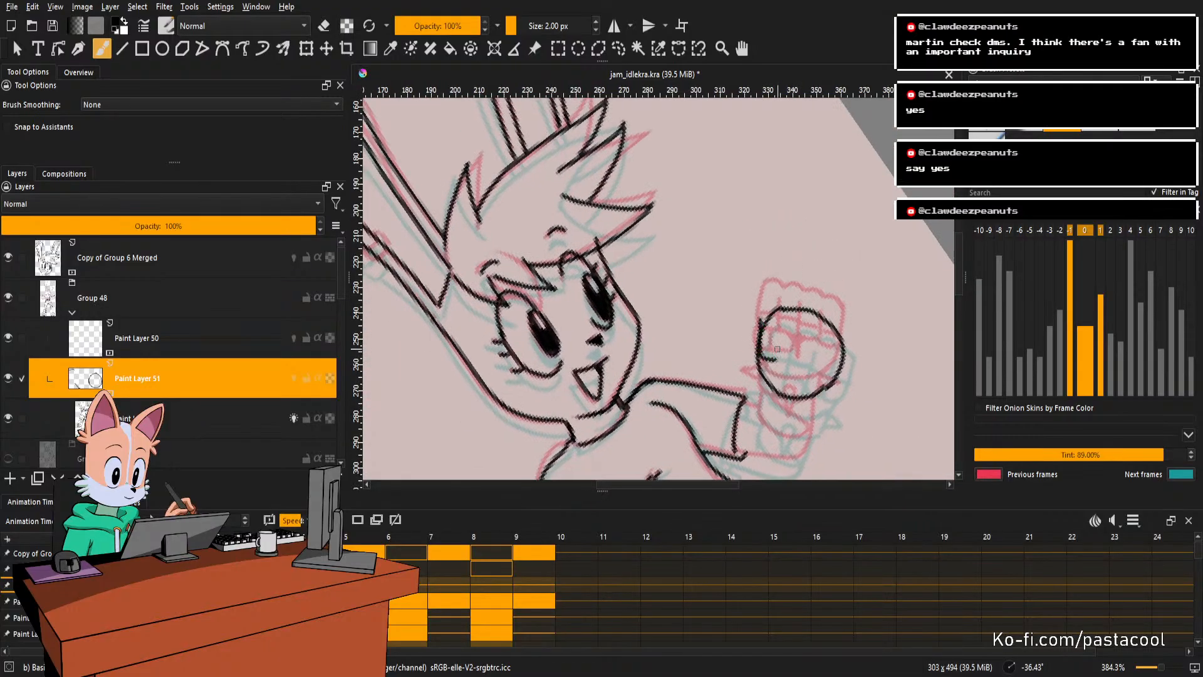
pyautogui.hotkey('ctrl', 'z')
pyautogui.moveTo(763, 318); pyautogui.dragTo(762, 355)
pyautogui.hotkey('ctrl', 'z')
pyautogui.moveTo(762, 312)
pyautogui.mouseDown()
pyautogui.moveTo(773, 362)
pyautogui.moveTo(762, 328)
pyautogui.moveTo(763, 356)
pyautogui.mouseUp()
pyautogui.hotkey('ctrl', 'z')
pyautogui.hotkey('ctrl', 'z')
pyautogui.hotkey('ctrl', 'z')
pyautogui.hotkey('ctrl', 'z')
pyautogui.hotkey('ctrl', 'z')
pyautogui.moveTo(763, 313); pyautogui.dragTo(783, 361)
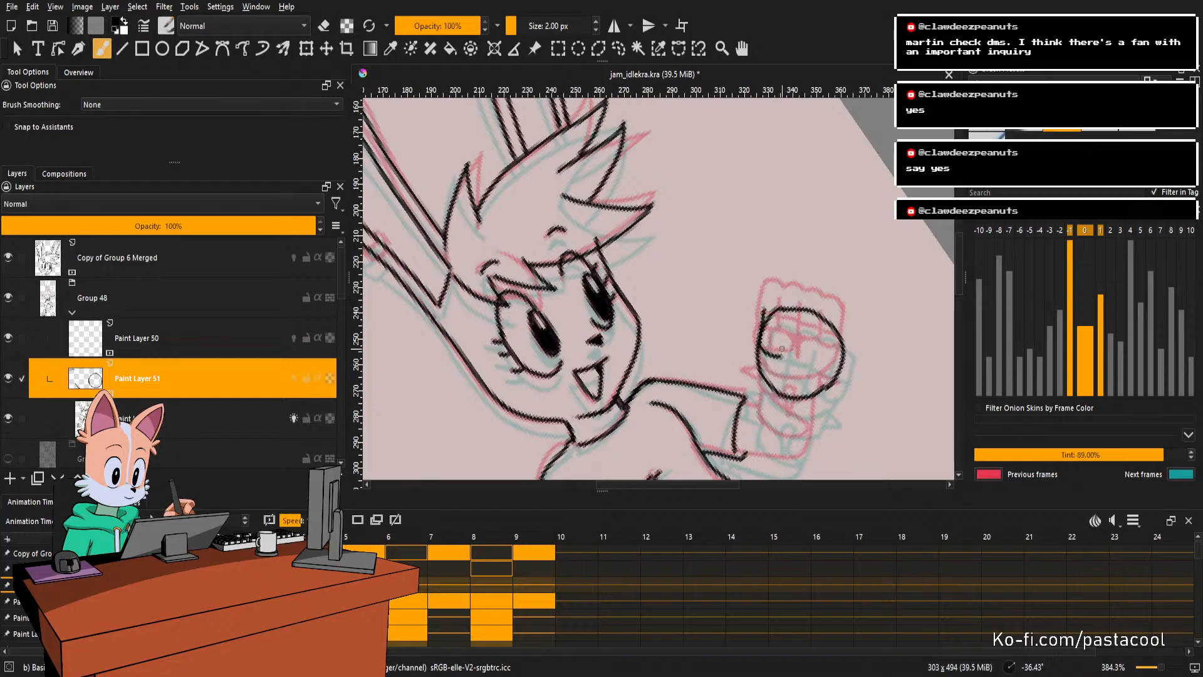
pyautogui.hotkey('ctrl', 'z')
pyautogui.moveTo(762, 312); pyautogui.dragTo(763, 355)
pyautogui.hotkey('ctrl', 'z')
# Select the round fist guide, move it up to match the ghosted fist's position, and deselect it.
pyautogui.press('l')
pyautogui.moveTo(759, 400); pyautogui.dragTo(787, 288)
pyautogui.hotkey('ctrl', 't')
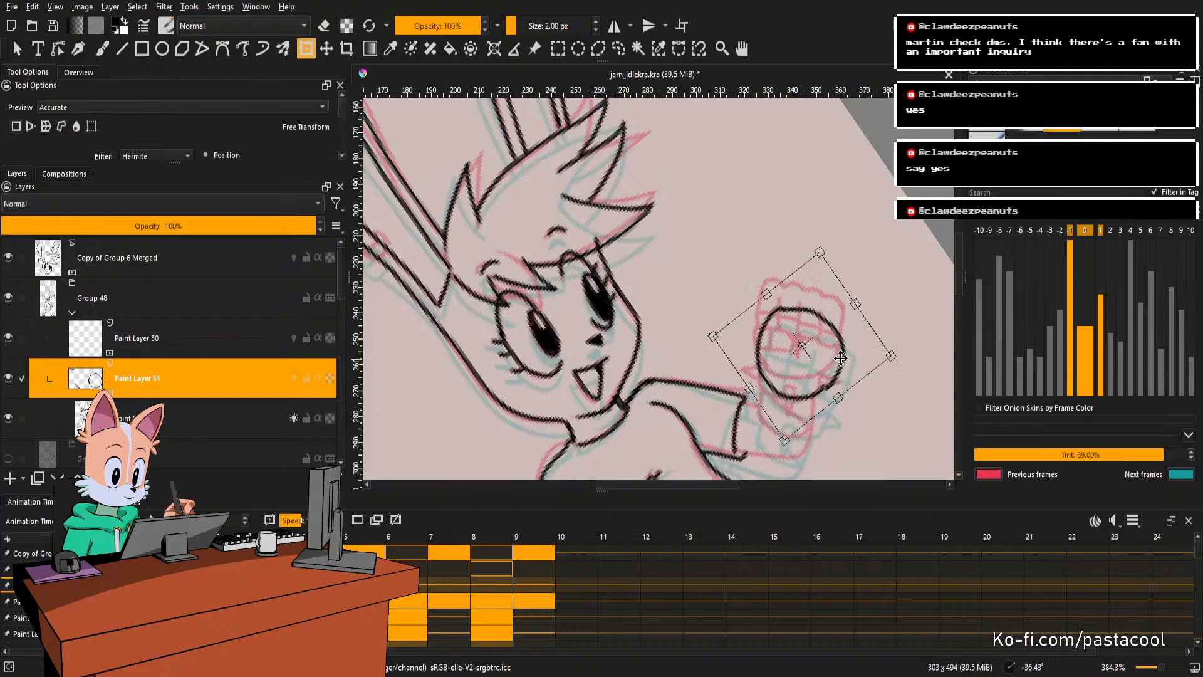
pyautogui.moveTo(831, 325)
pyautogui.mouseDown()
pyautogui.moveTo(831, 303)
pyautogui.moveTo(808, 301)
pyautogui.mouseUp()
pyautogui.press('b')
pyautogui.press('l')
pyautogui.hotkey('ctrl', 'shift', 'a')
pyautogui.press('b')
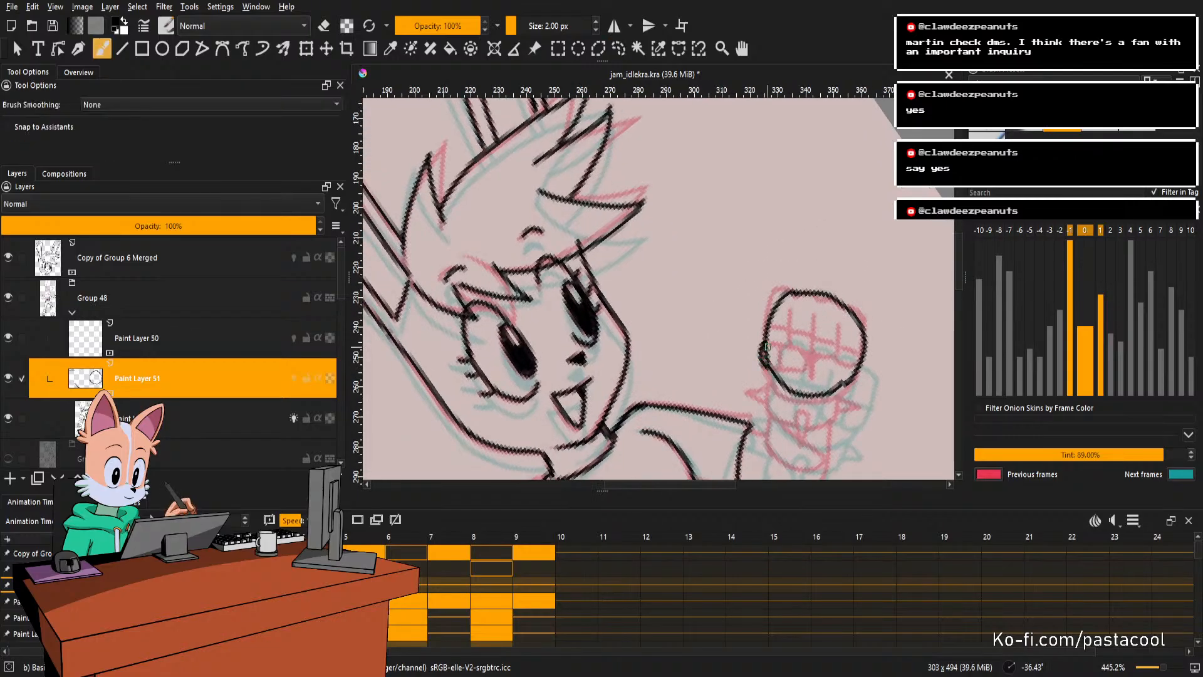
# Draw the first finger, its segment lines and the squarish thumb inside the round fist guide, undoing misplaced strokes.
pyautogui.hotkey('ctrl', 'z')
pyautogui.moveTo(768, 347)
pyautogui.mouseDown()
pyautogui.moveTo(806, 350)
pyautogui.moveTo(805, 370)
pyautogui.moveTo(779, 366)
pyautogui.moveTo(805, 371)
pyautogui.moveTo(773, 370)
pyautogui.moveTo(803, 373)
pyautogui.moveTo(778, 368)
pyautogui.mouseUp()
pyautogui.hotkey('ctrl', 'z')
pyautogui.hotkey('ctrl', 'z')
pyautogui.hotkey('ctrl', 'z')
pyautogui.moveTo(797, 310)
pyautogui.mouseDown()
pyautogui.moveTo(793, 325)
pyautogui.moveTo(774, 304)
pyautogui.moveTo(765, 361)
pyautogui.moveTo(789, 307)
pyautogui.moveTo(785, 361)
pyautogui.moveTo(790, 320)
pyautogui.moveTo(800, 342)
pyautogui.mouseUp()
pyautogui.hotkey('ctrl', 'z')
pyautogui.hotkey('ctrl', 'z')
pyautogui.hotkey('ctrl', 'z')
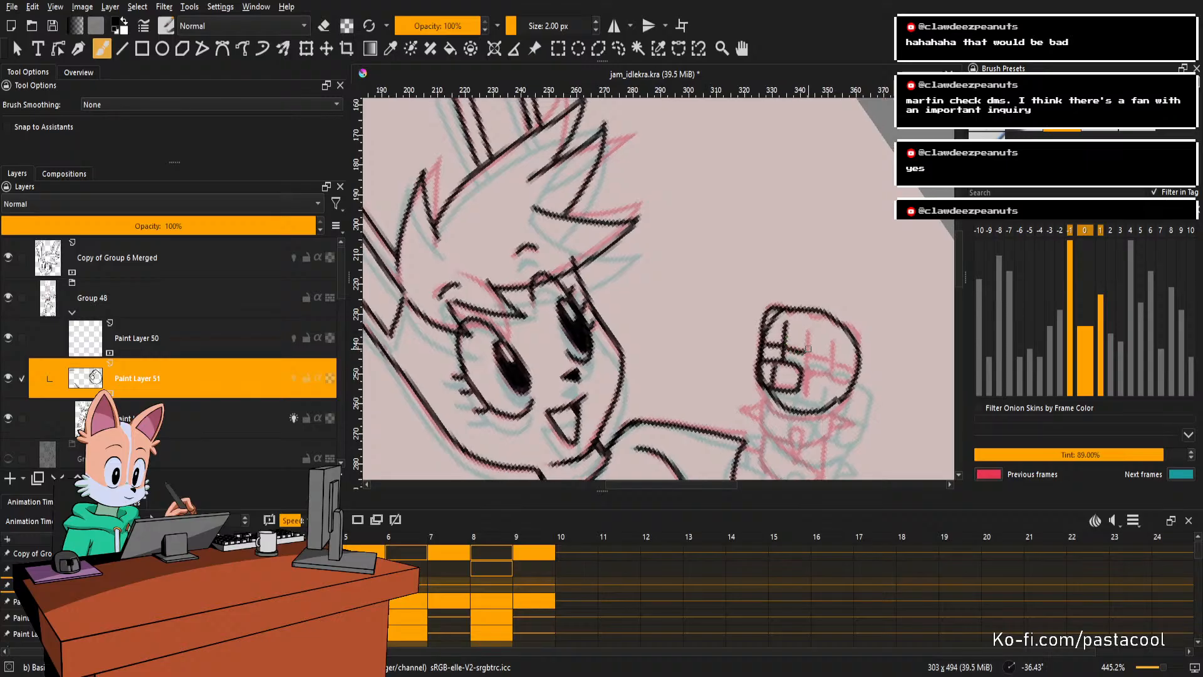
# Draw the remaining finger dividers and extend the crease line across the right-hand fist.
pyautogui.hotkey('ctrl', 'z')
pyautogui.moveTo(810, 323); pyautogui.dragTo(808, 361)
pyautogui.moveTo(835, 334)
pyautogui.mouseDown()
pyautogui.moveTo(832, 377)
pyautogui.moveTo(854, 362)
pyautogui.mouseUp()
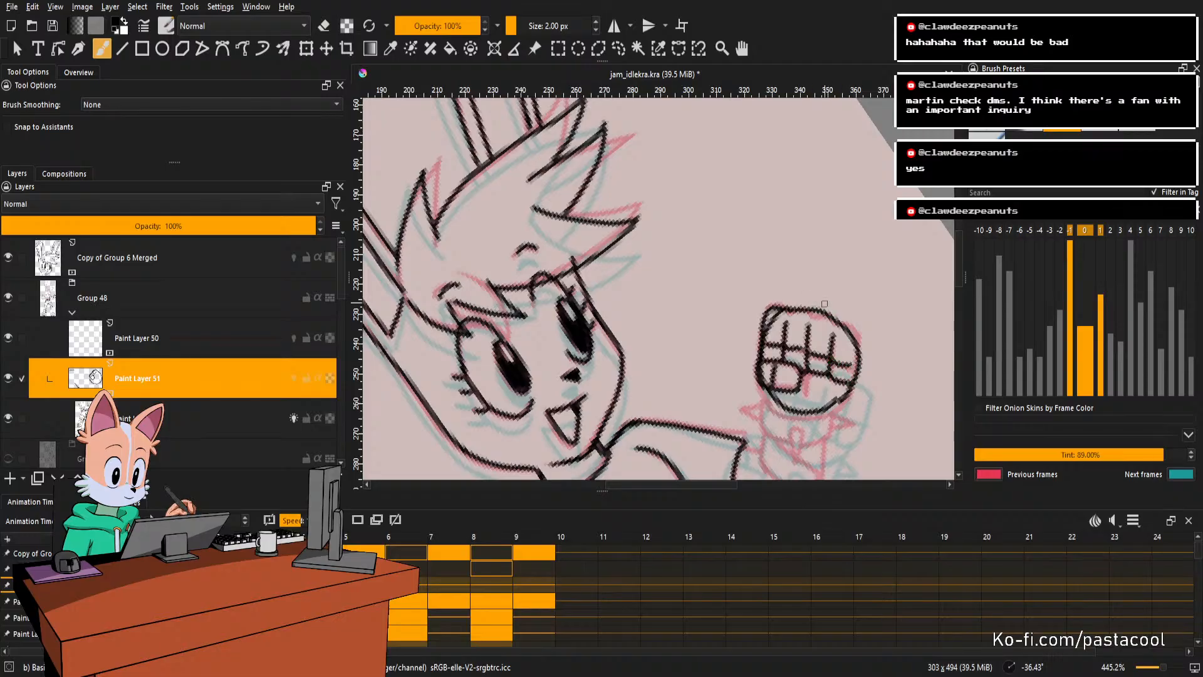
# Erase parts of the fist's round outline and redraw its outer upper corner as a squarer knuckle.
pyautogui.scroll(-2, 808, 326)
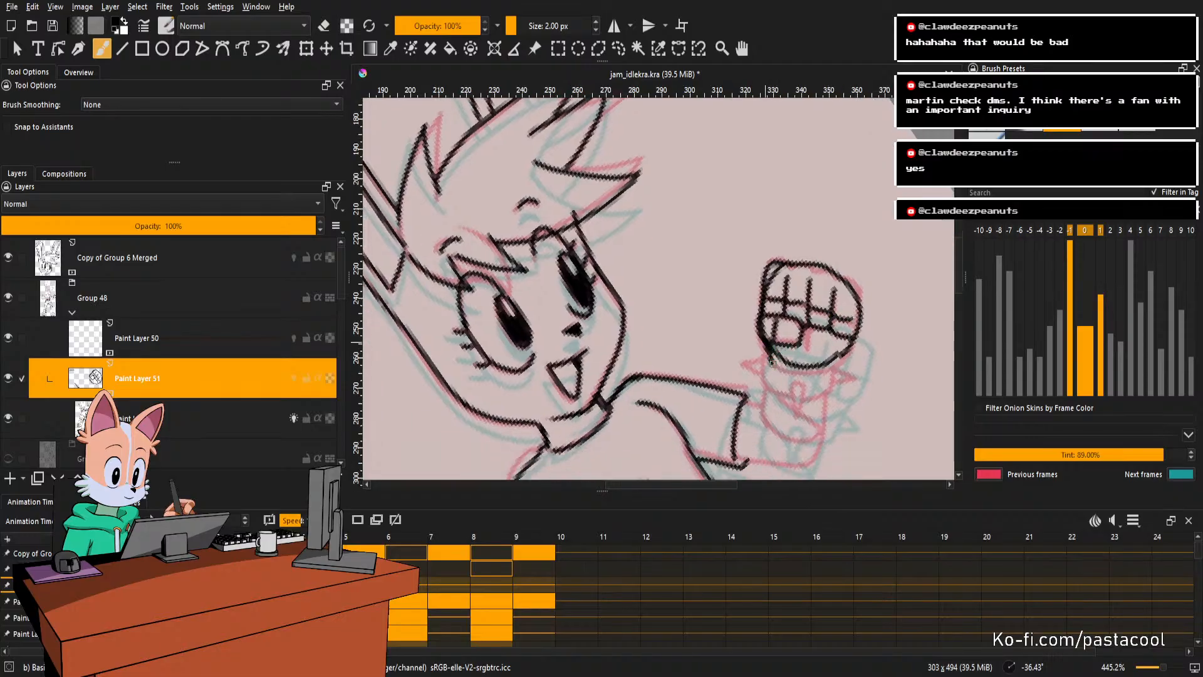
pyautogui.press('e')
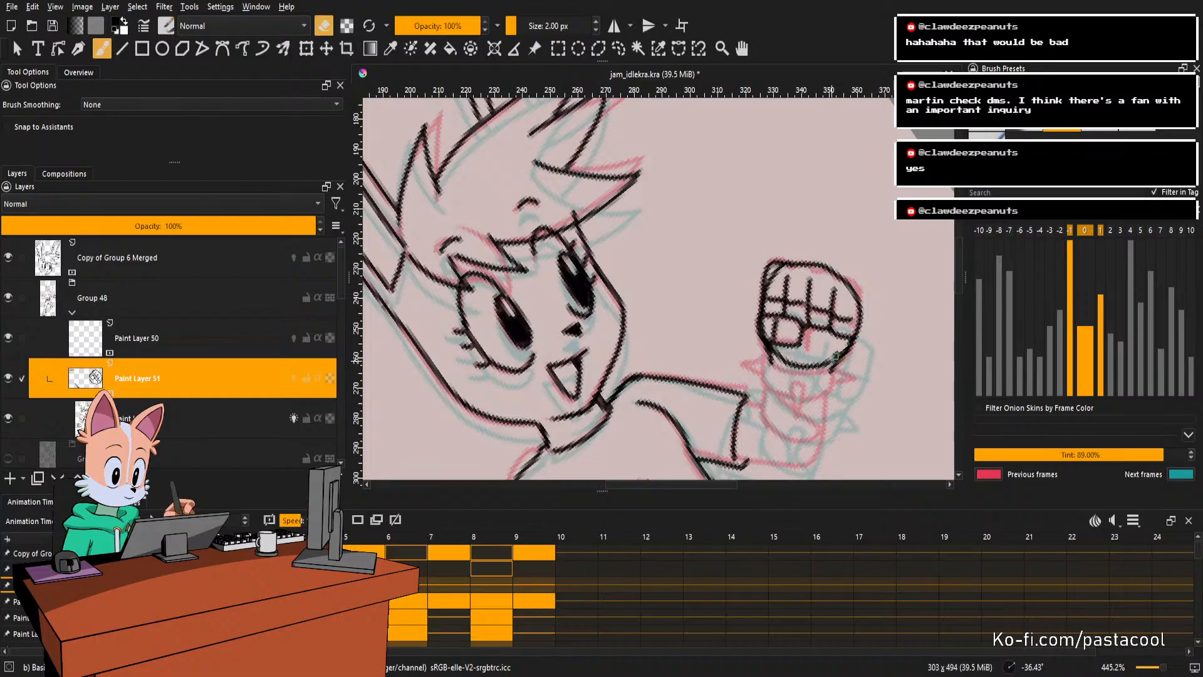
pyautogui.scroll(1, 853, 330)
pyautogui.press('e')
pyautogui.scroll(1, 854, 326)
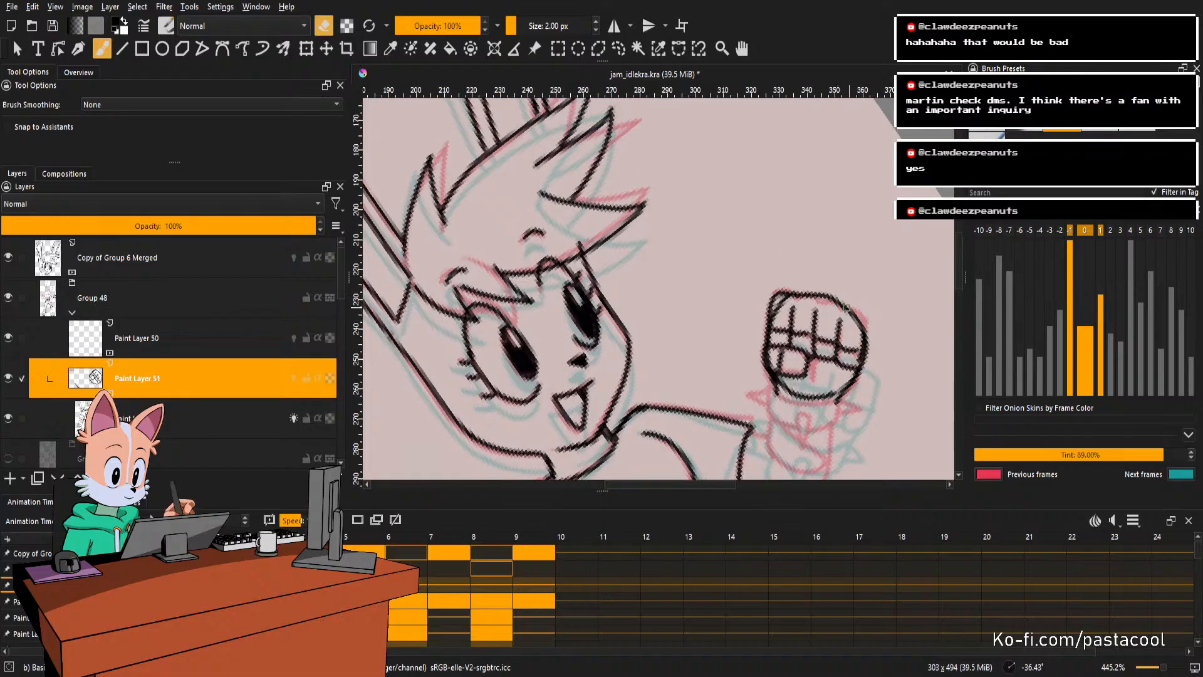
pyautogui.press('e')
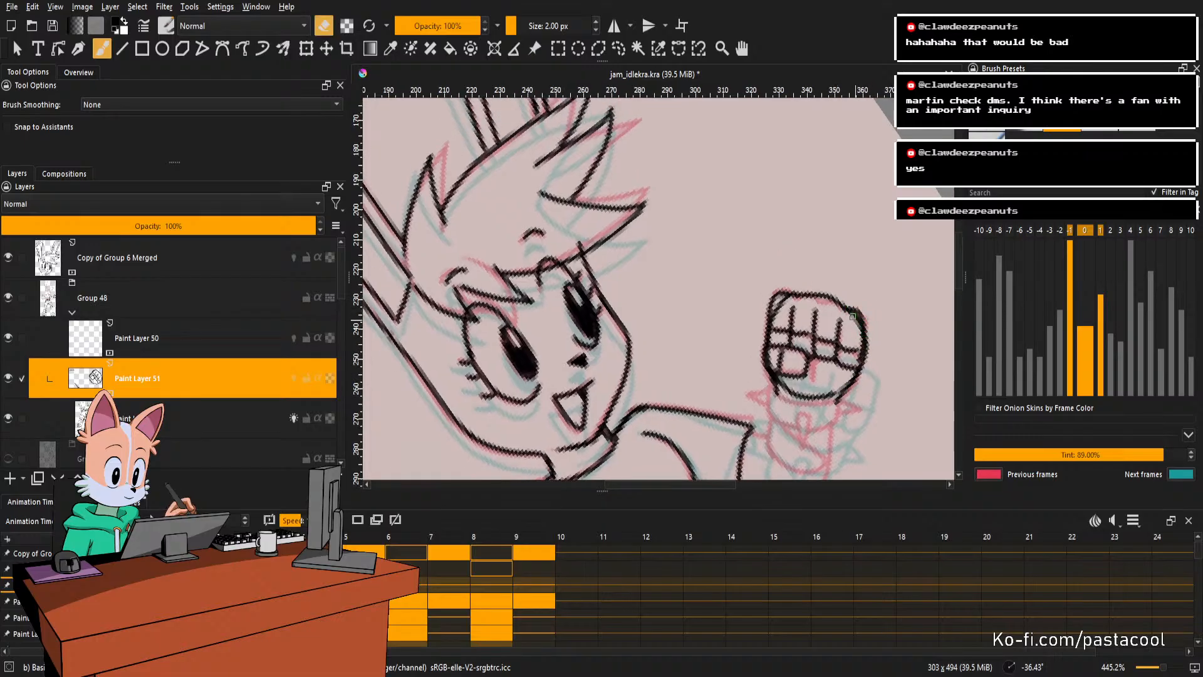
pyautogui.press('e')
pyautogui.press('e')
pyautogui.press('e')
pyautogui.press('e')
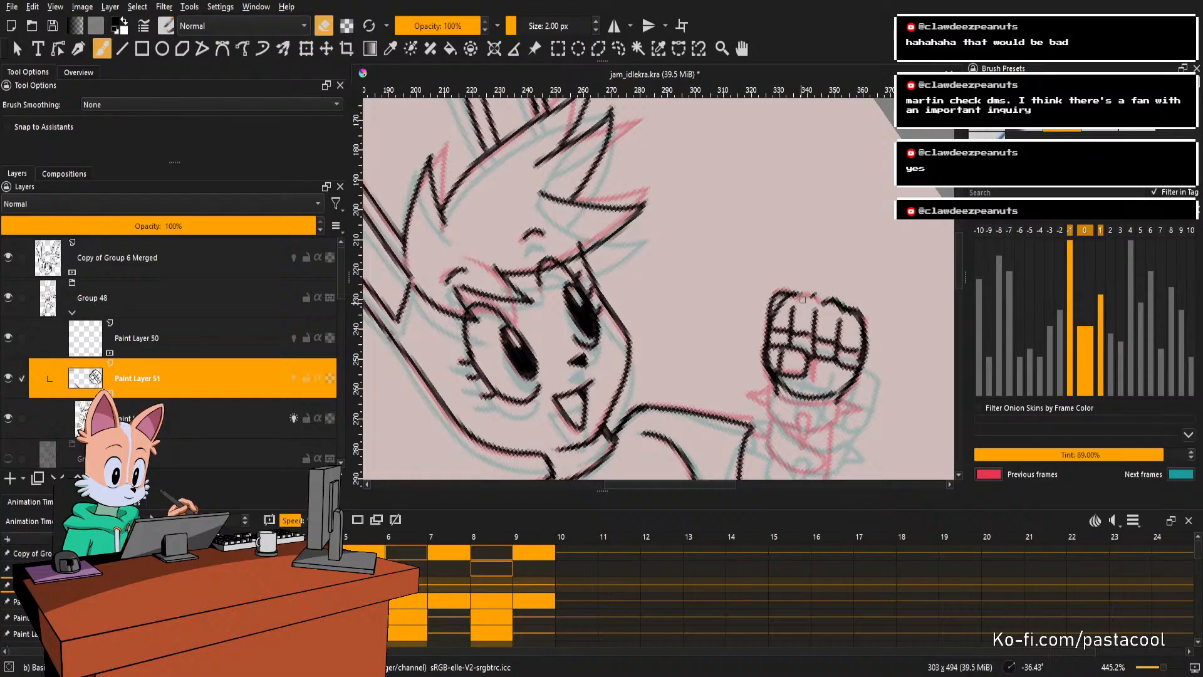
# Redraw the fist's upper edge as a row of rounded knuckles and erase part of the circle beneath the thumb.
pyautogui.press('e')
pyautogui.moveTo(803, 300)
pyautogui.mouseDown()
pyautogui.moveTo(824, 303)
pyautogui.moveTo(811, 311)
pyautogui.mouseUp()
pyautogui.press('e')
pyautogui.press('e')
pyautogui.moveTo(835, 392)
pyautogui.mouseDown()
pyautogui.moveTo(840, 272)
pyautogui.moveTo(841, 301)
pyautogui.moveTo(821, 318)
pyautogui.moveTo(830, 313)
pyautogui.mouseUp()
pyautogui.press('e')
pyautogui.press('e')
pyautogui.hotkey('ctrl', 'z')
pyautogui.hotkey('ctrl', 'z')
pyautogui.press('e')
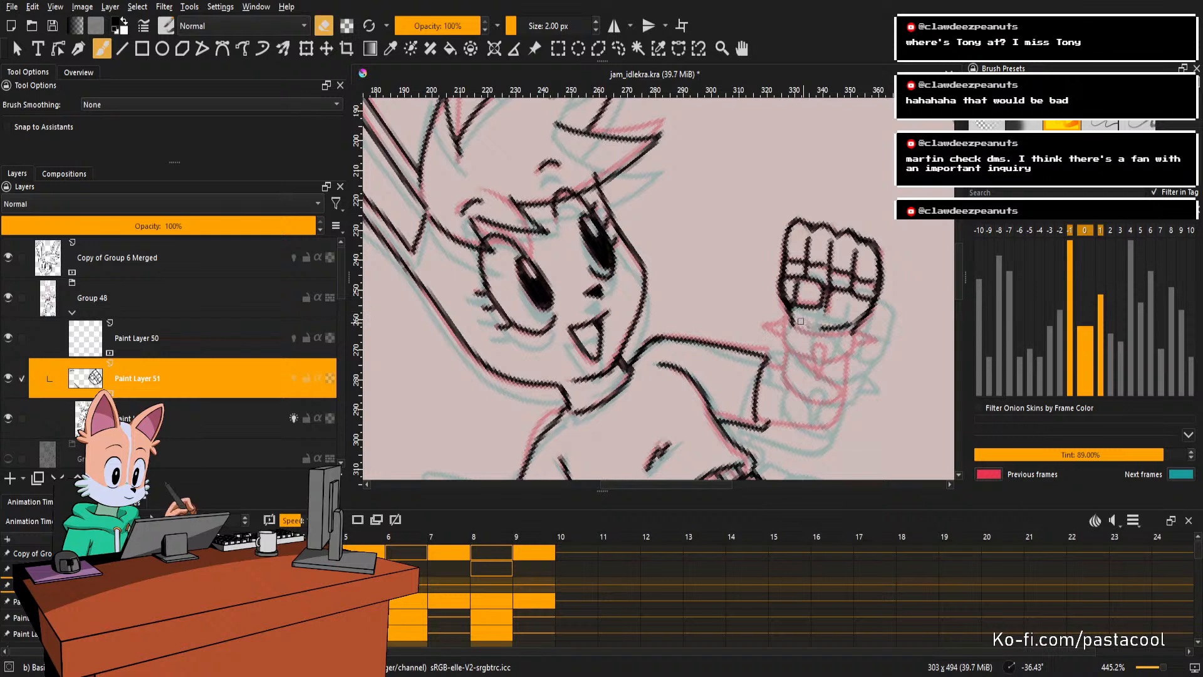
# Clean up the leftover lower arc of the fist and redraw the palm's curved bottom edge.
pyautogui.moveTo(810, 305)
pyautogui.mouseDown()
pyautogui.moveTo(815, 324)
pyautogui.moveTo(797, 323)
pyautogui.moveTo(817, 332)
pyautogui.mouseUp()
pyautogui.press('e')
pyautogui.press('e')
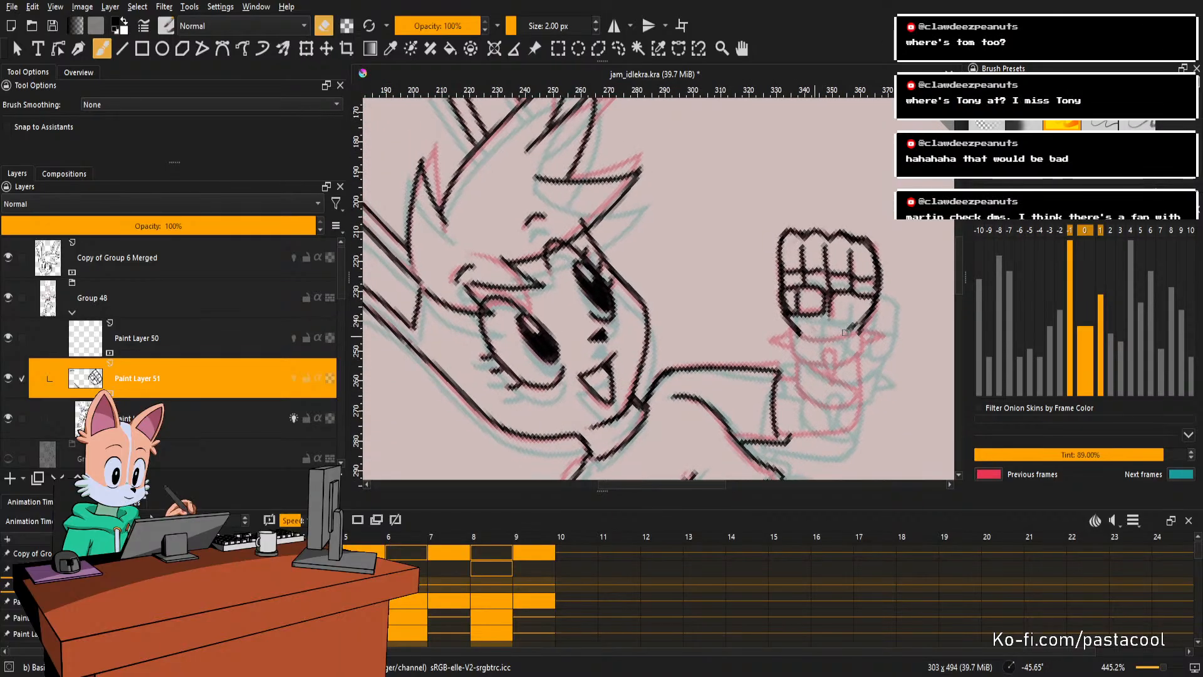
pyautogui.press('e')
pyautogui.moveTo(797, 341)
pyautogui.mouseDown()
pyautogui.moveTo(863, 328)
pyautogui.moveTo(833, 329)
pyautogui.mouseUp()
pyautogui.hotkey('ctrl', 'z')
pyautogui.hotkey('ctrl', 'z')
pyautogui.press('e')
pyautogui.press('e')
# Redraw the outer side of the palm to join the last finger to the bottom curve, undoing stray strokes.
pyautogui.hotkey('ctrl', 'z')
pyautogui.moveTo(851, 285); pyautogui.dragTo(835, 331)
pyautogui.hotkey('ctrl', 'z')
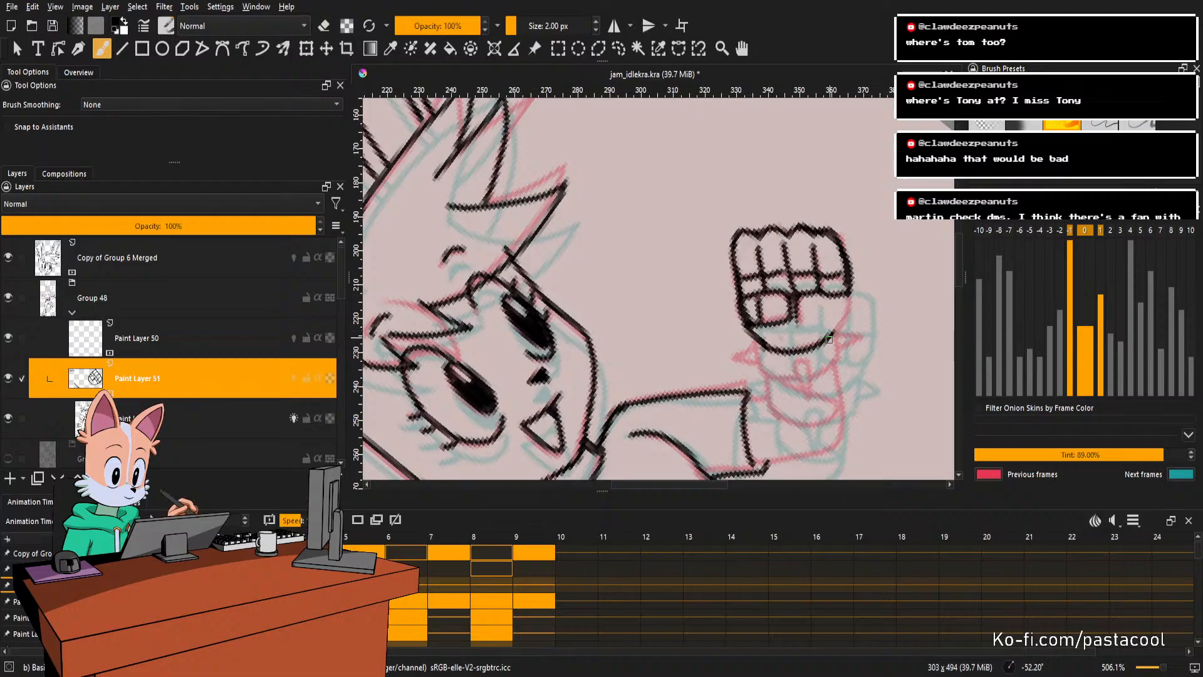
pyautogui.moveTo(850, 288)
pyautogui.mouseDown()
pyautogui.moveTo(835, 330)
pyautogui.moveTo(782, 331)
pyautogui.moveTo(780, 365)
pyautogui.moveTo(857, 363)
pyautogui.mouseUp()
pyautogui.hotkey('ctrl', 'z')
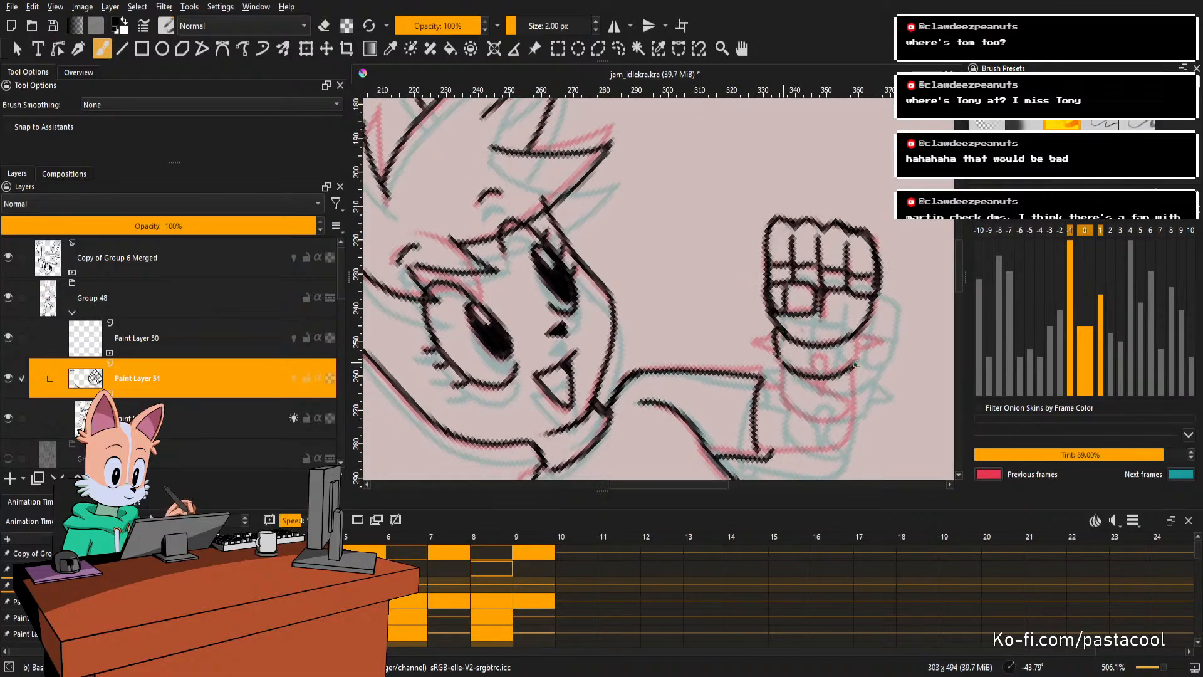
# Draw the curved lower edge of the wristband beneath the right-hand fist, retrying the stroke until it fits.
pyautogui.hotkey('ctrl', 'z')
pyautogui.moveTo(777, 357)
pyautogui.mouseDown()
pyautogui.moveTo(807, 374)
pyautogui.moveTo(857, 360)
pyautogui.mouseUp()
pyautogui.hotkey('ctrl', 'z')
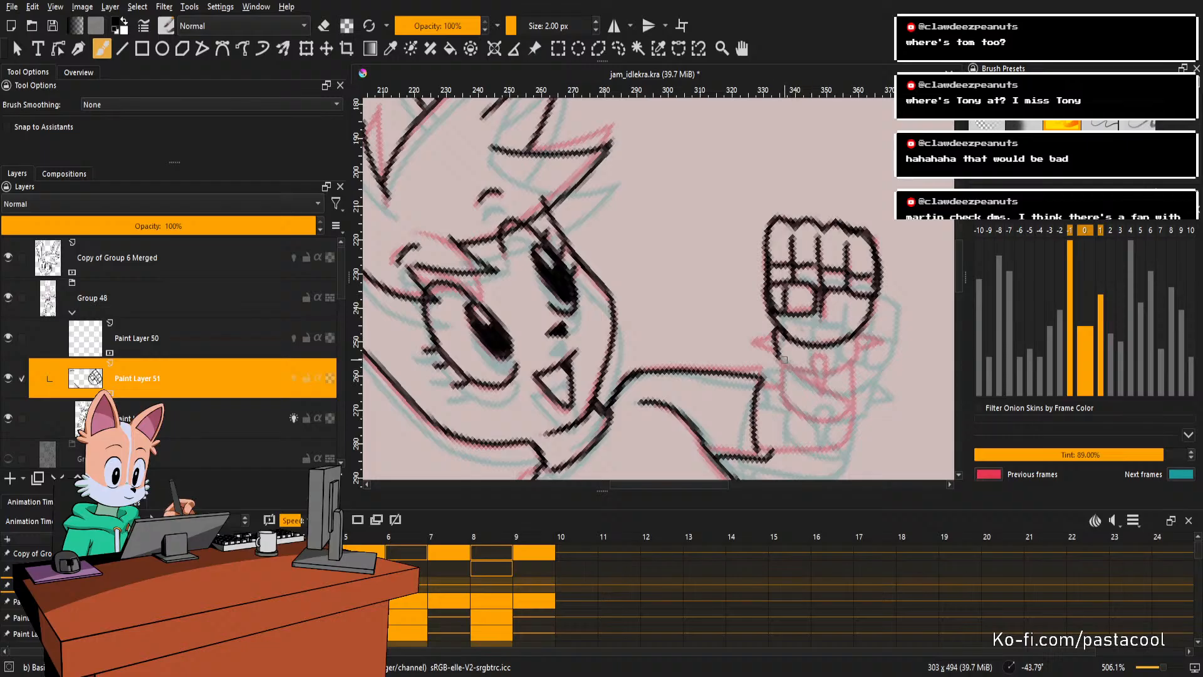
pyautogui.moveTo(778, 357)
pyautogui.mouseDown()
pyautogui.moveTo(847, 368)
pyautogui.moveTo(857, 349)
pyautogui.moveTo(779, 362)
pyautogui.moveTo(852, 364)
pyautogui.moveTo(859, 337)
pyautogui.mouseUp()
pyautogui.hotkey('ctrl', 'z')
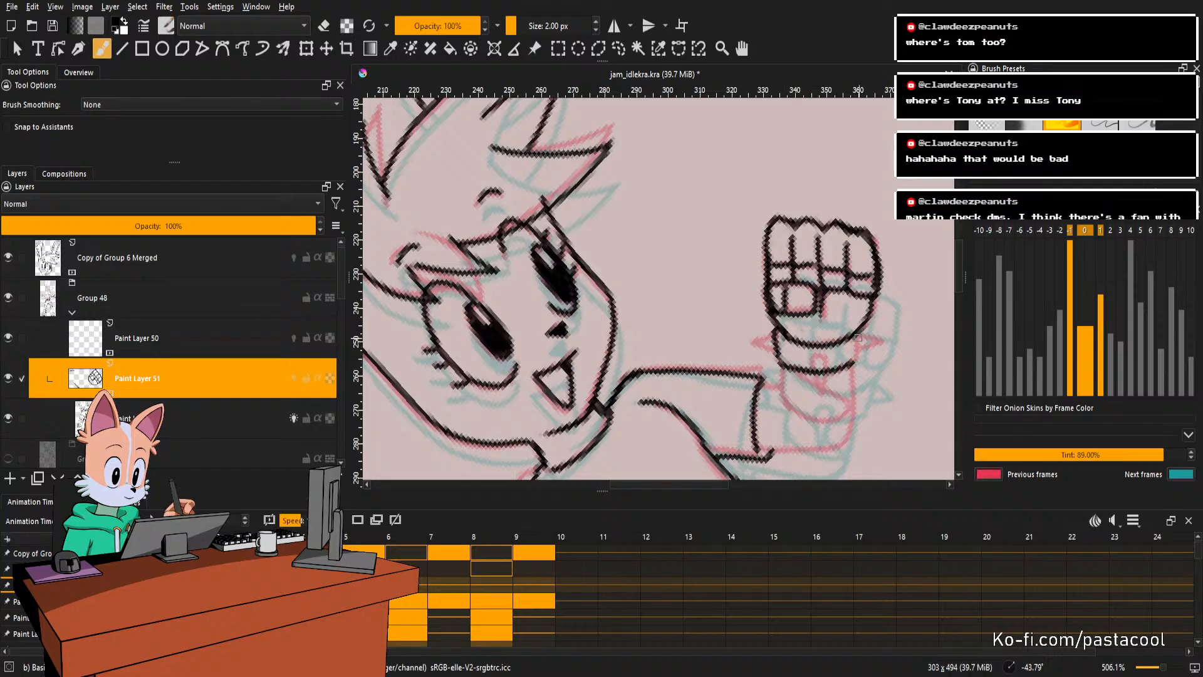
# Erase a gap in the middle of the wristband's lower edge and draw a pointed front spike there.
pyautogui.press('e')
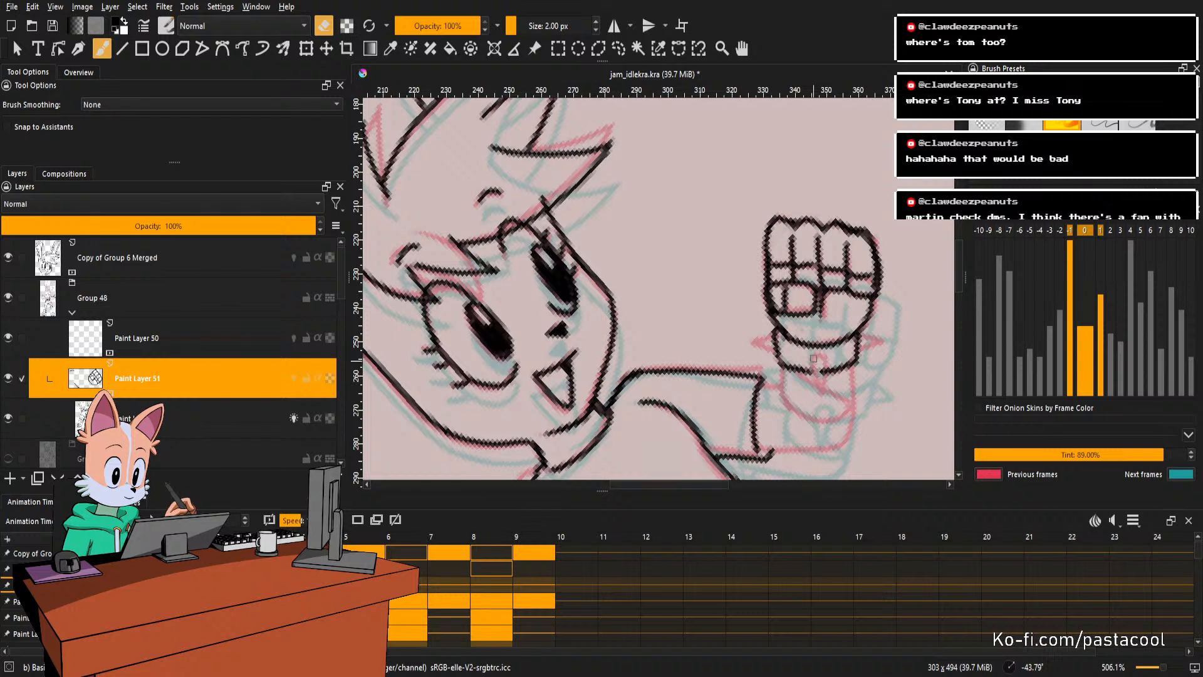
pyautogui.press('e')
pyautogui.moveTo(813, 359)
pyautogui.mouseDown()
pyautogui.moveTo(818, 387)
pyautogui.moveTo(826, 361)
pyautogui.moveTo(821, 389)
pyautogui.mouseUp()
pyautogui.hotkey('ctrl', 'z')
pyautogui.hotkey('ctrl', 'z')
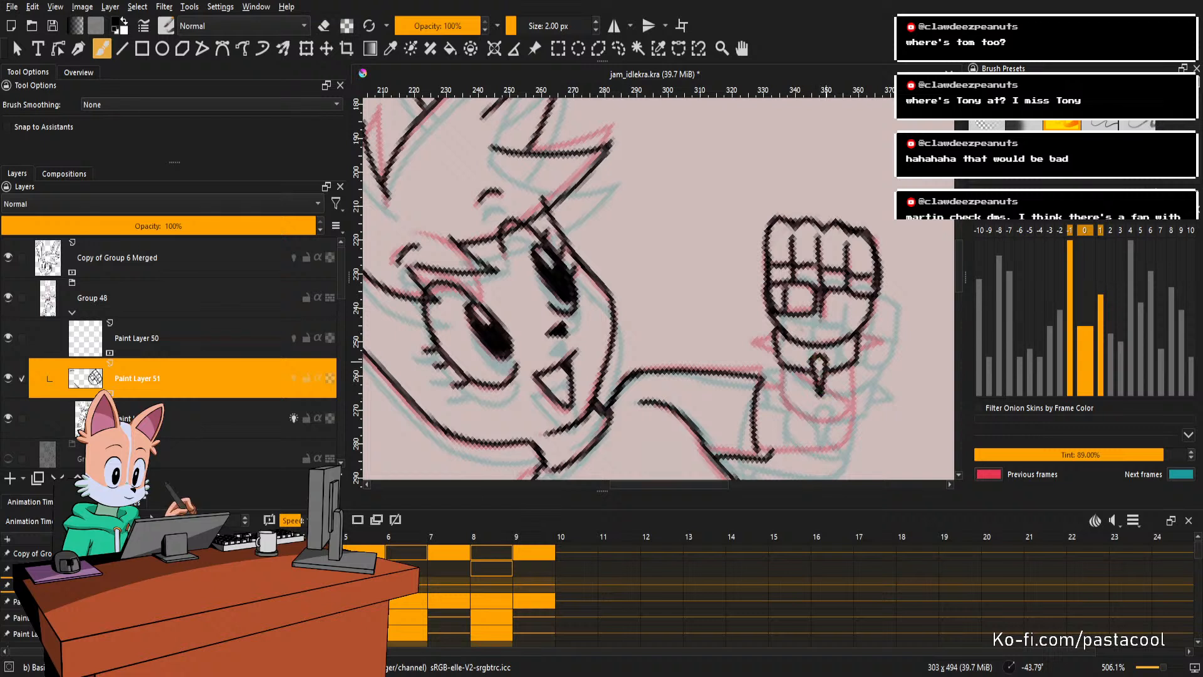
pyautogui.hotkey('ctrl', 'z')
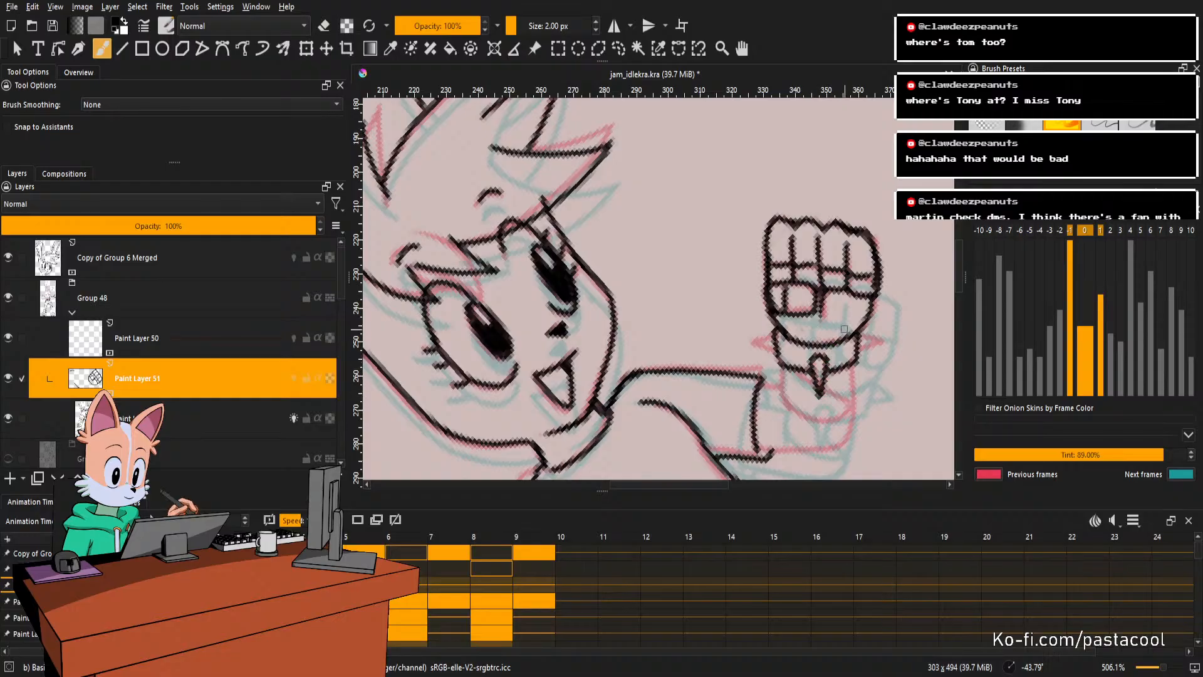
# Draw the wristband's outer side and add a spike on each side of it.
pyautogui.moveTo(842, 343); pyautogui.dragTo(854, 352)
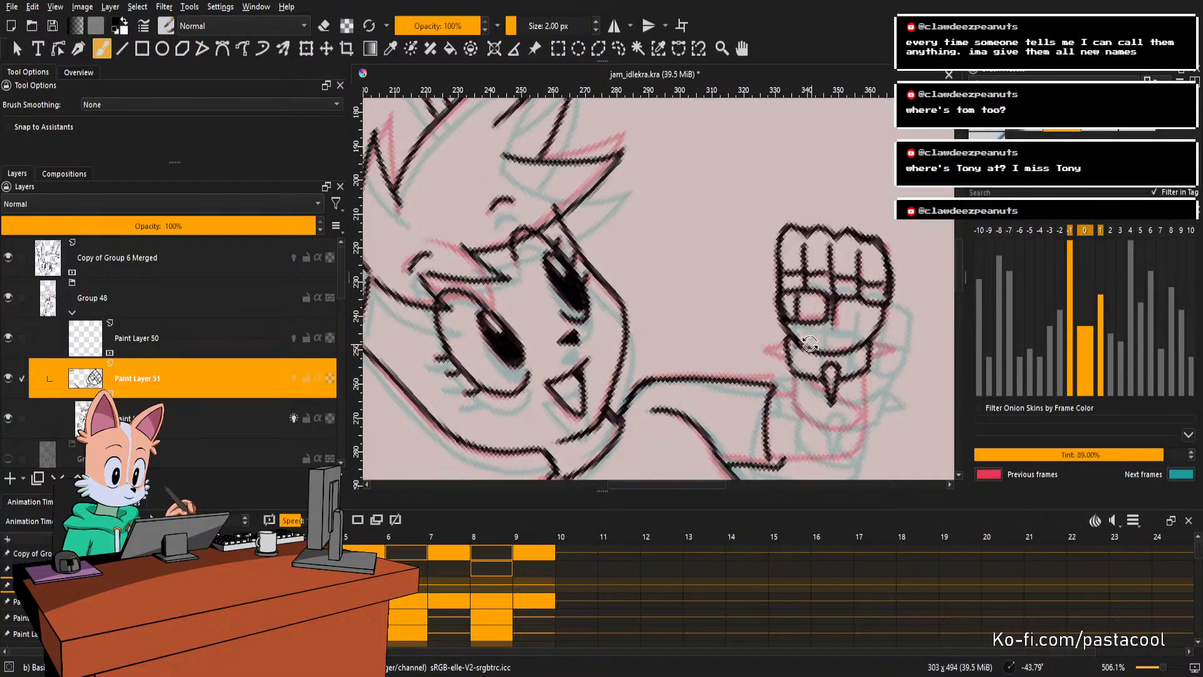
pyautogui.moveTo(812, 393); pyautogui.dragTo(817, 312)
pyautogui.moveTo(895, 258)
pyautogui.mouseDown()
pyautogui.moveTo(846, 305)
pyautogui.moveTo(846, 268)
pyautogui.moveTo(811, 351)
pyautogui.moveTo(834, 325)
pyautogui.moveTo(787, 310)
pyautogui.moveTo(796, 351)
pyautogui.moveTo(810, 333)
pyautogui.mouseUp()
pyautogui.press('e')
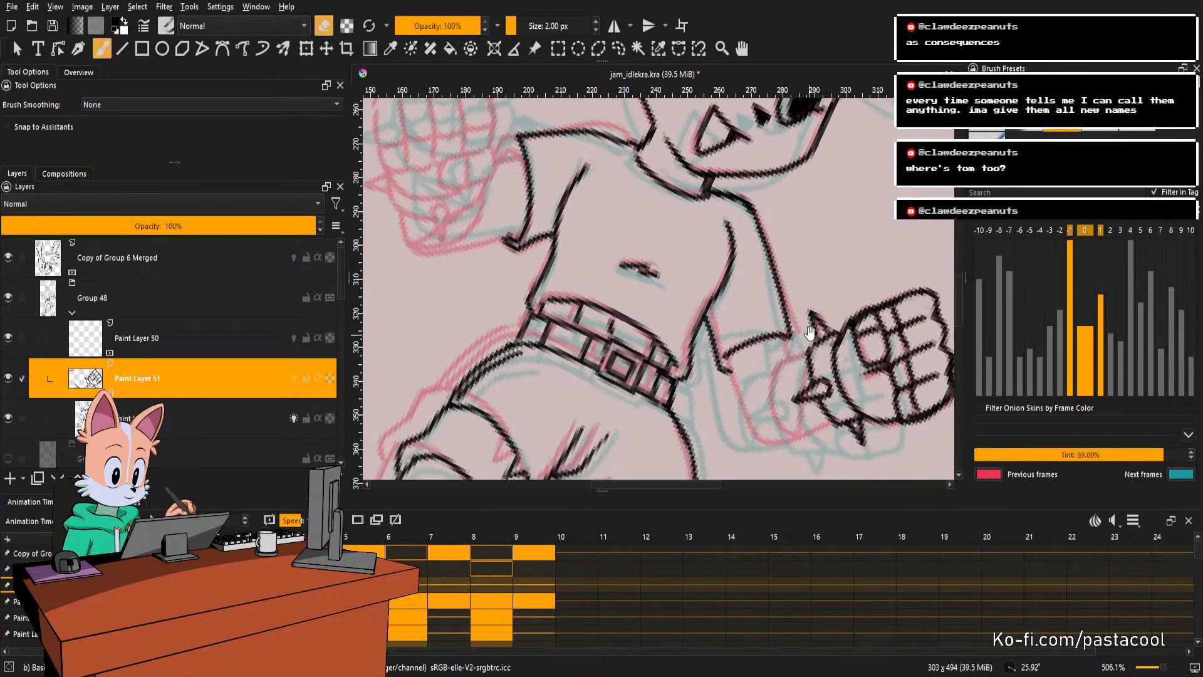
pyautogui.press('e')
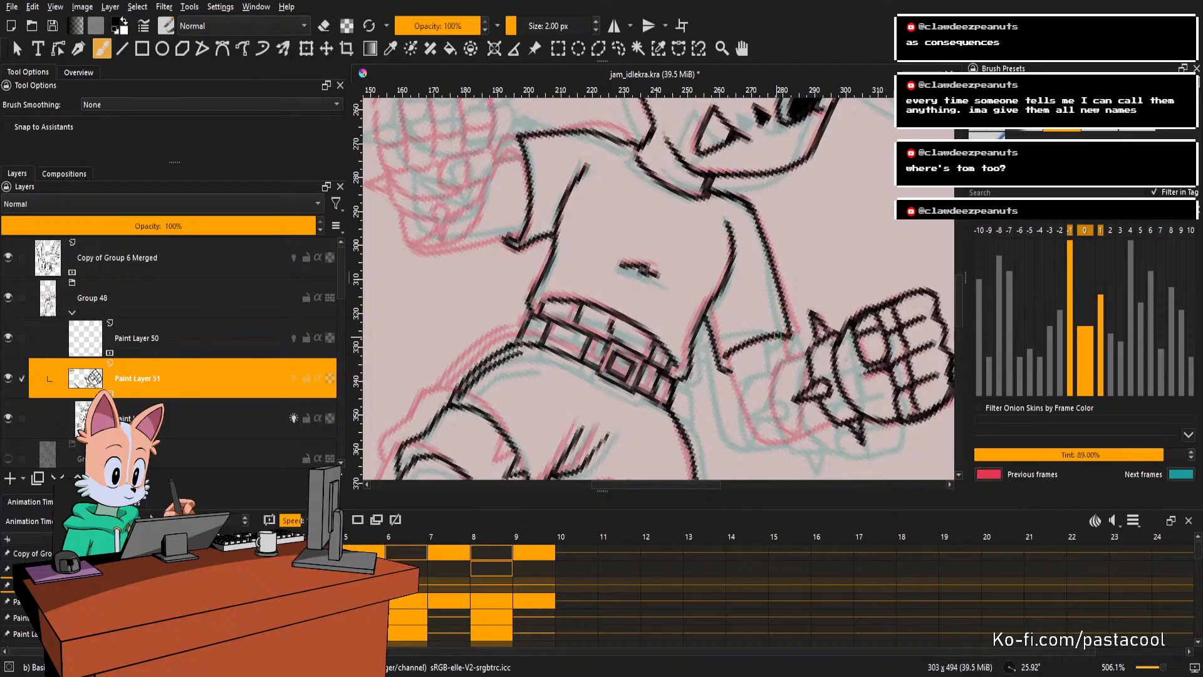
# Reset the canvas rotation and flip between neighbouring frames to compare the new fist and wristband.
pyautogui.press('5')
pyautogui.scroll(-3, 806, 335)
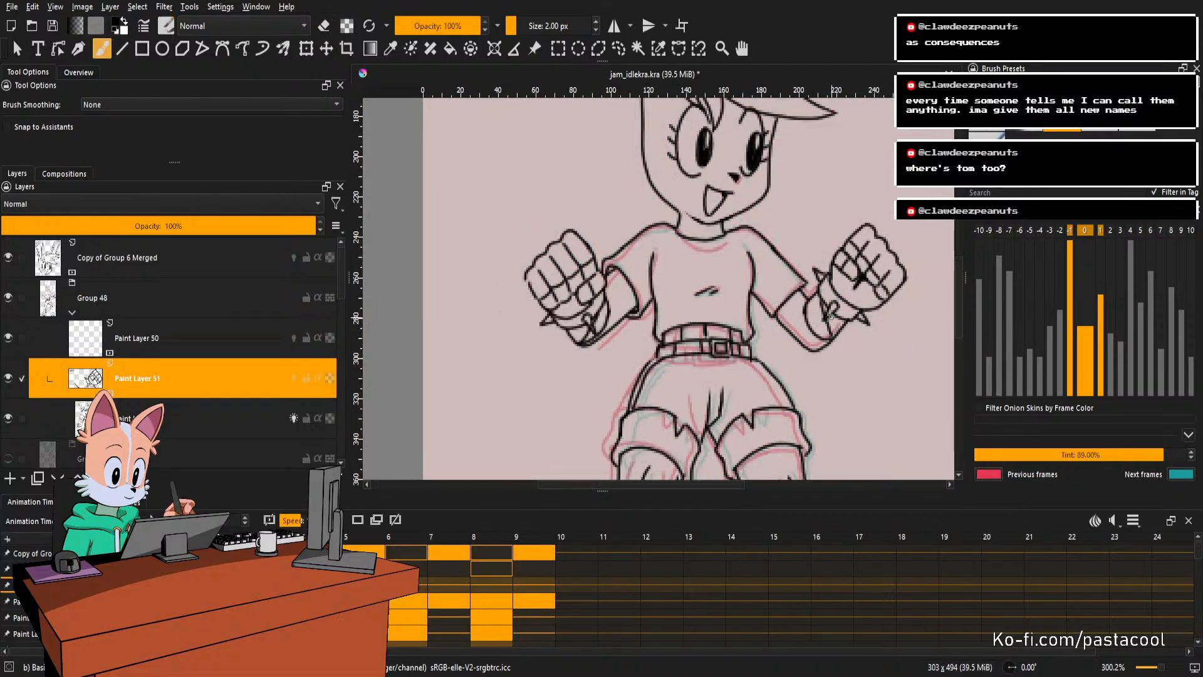
pyautogui.press('Right')
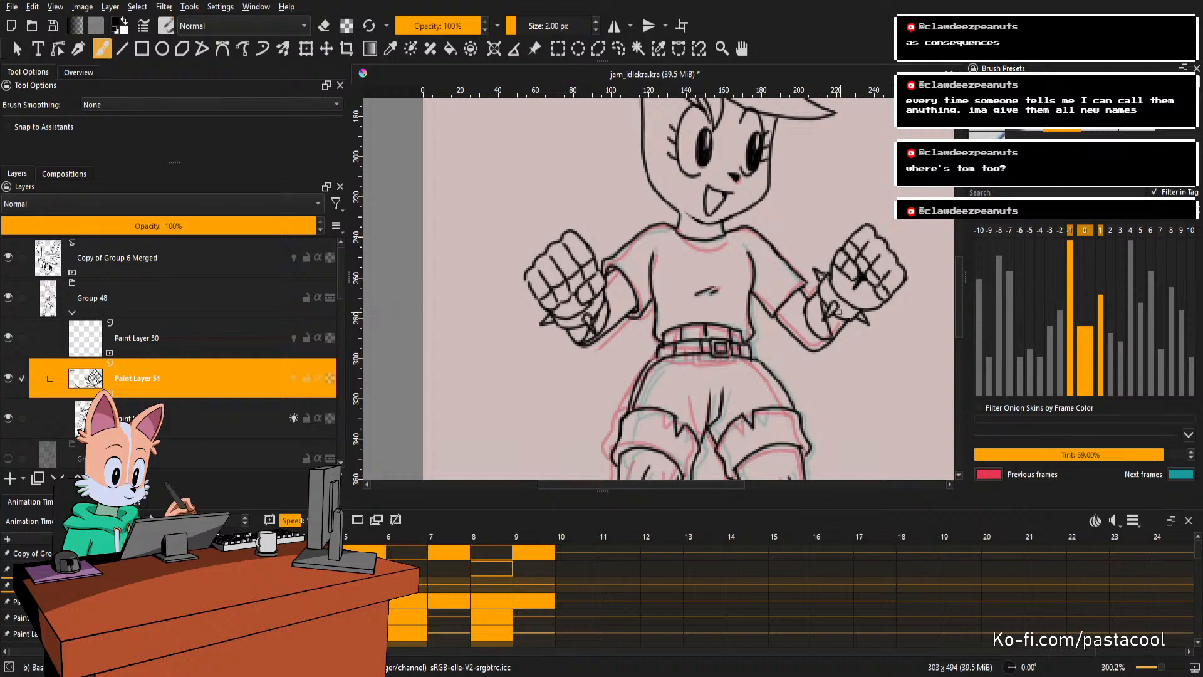
pyautogui.press('Right')
pyautogui.press('Left')
pyautogui.press('Right')
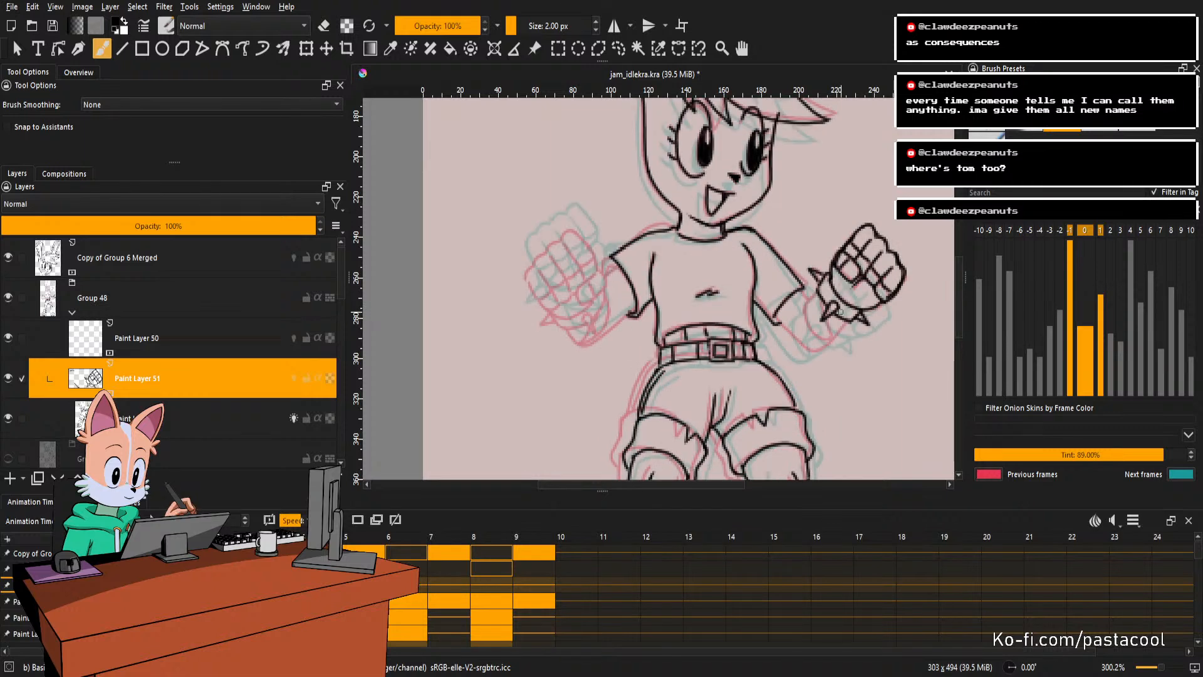
pyautogui.press('Right')
pyautogui.press('Left')
# Draw the right-hand forearm from the sleeve through the bent elbow to the wristband, undoing misplaced strokes.
pyautogui.moveTo(851, 275); pyautogui.dragTo(839, 354)
pyautogui.moveTo(777, 382)
pyautogui.mouseDown()
pyautogui.moveTo(750, 358)
pyautogui.moveTo(766, 423)
pyautogui.mouseUp()
pyautogui.hotkey('ctrl', 'z')
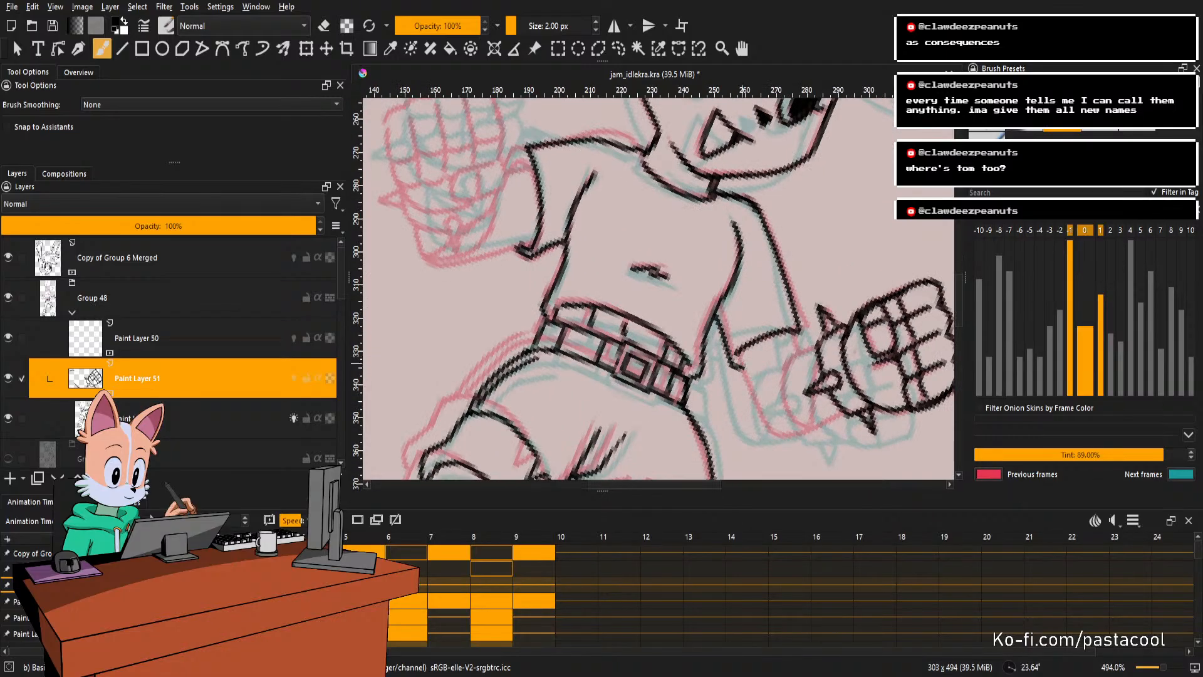
pyautogui.moveTo(740, 352); pyautogui.dragTo(764, 429)
pyautogui.moveTo(819, 374); pyautogui.dragTo(822, 238)
pyautogui.moveTo(823, 239)
pyautogui.mouseDown()
pyautogui.moveTo(805, 354)
pyautogui.moveTo(842, 383)
pyautogui.mouseUp()
pyautogui.hotkey('ctrl', 'z')
pyautogui.moveTo(794, 350); pyautogui.dragTo(853, 388)
pyautogui.moveTo(814, 327); pyautogui.dragTo(857, 381)
pyautogui.hotkey('ctrl', 'z')
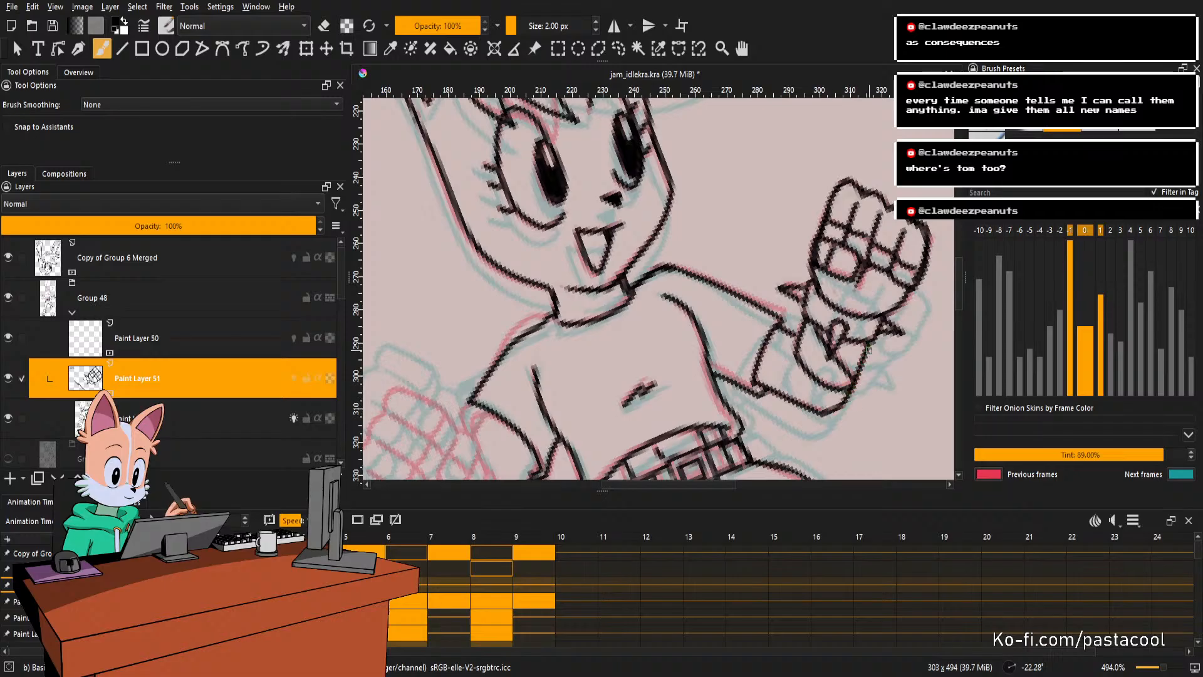
# Save the drawing and flip between neighbouring frames to check the finished right-hand arm in the full figure.
pyautogui.press('5')
pyautogui.moveTo(790, 425); pyautogui.dragTo(839, 360)
pyautogui.scroll(-1, 834, 369)
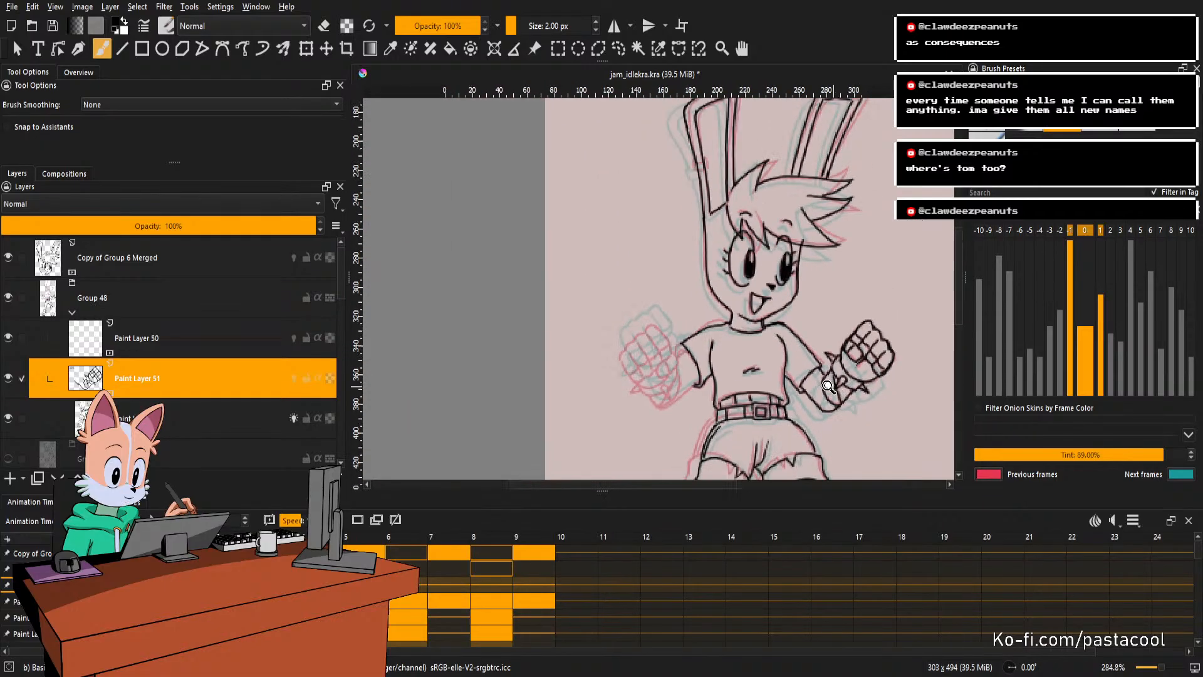
pyautogui.press('Left')
pyautogui.press('Right')
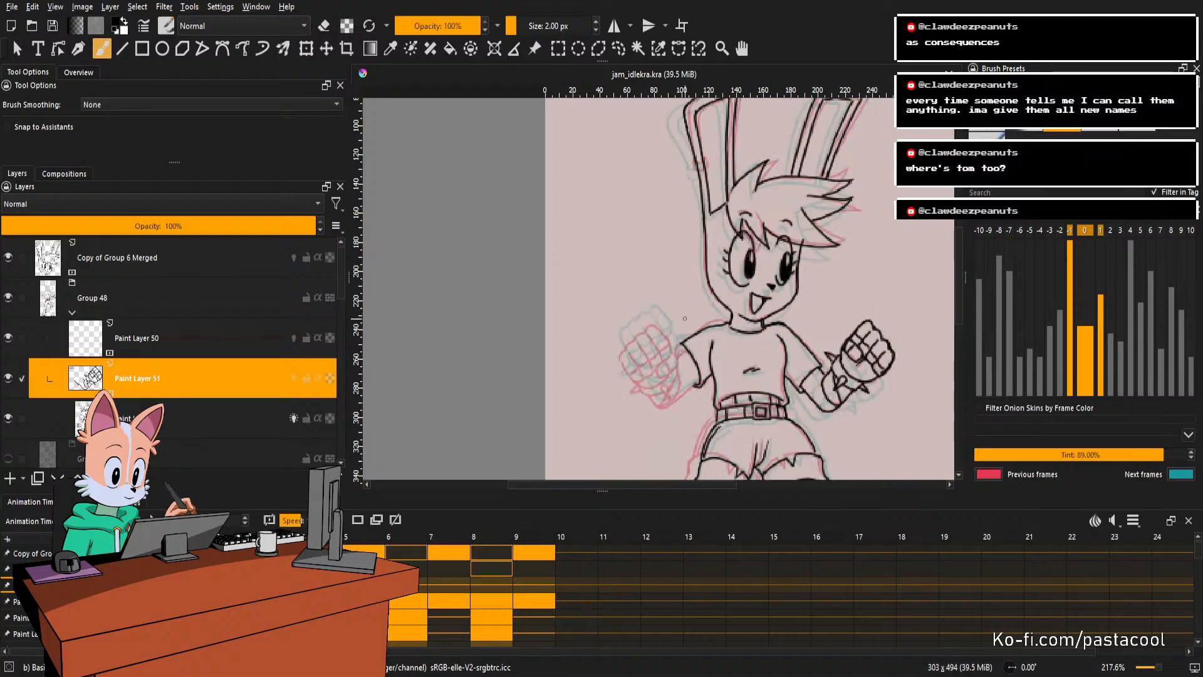
pyautogui.press('Right')
pyautogui.press('Left')
pyautogui.press('Right')
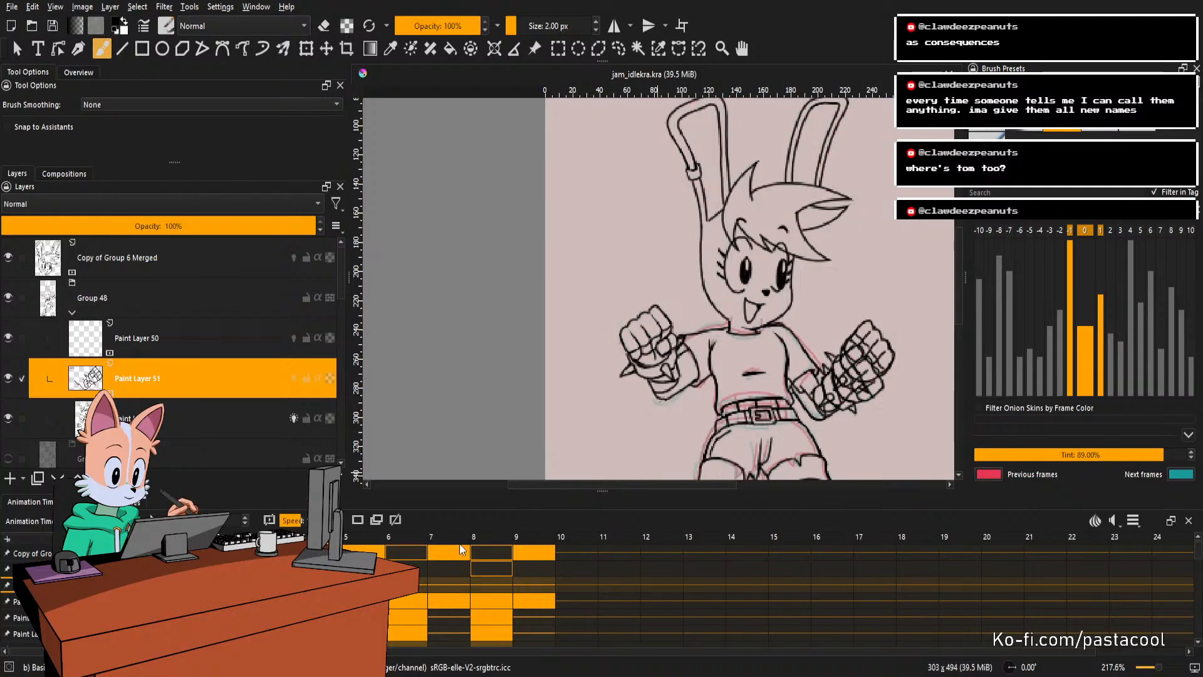
# Delete the duplicate fist drawing that overlaps the right-hand fist in the current frame.
pyautogui.press('Right')
pyautogui.press('Left')
pyautogui.press('Delete')
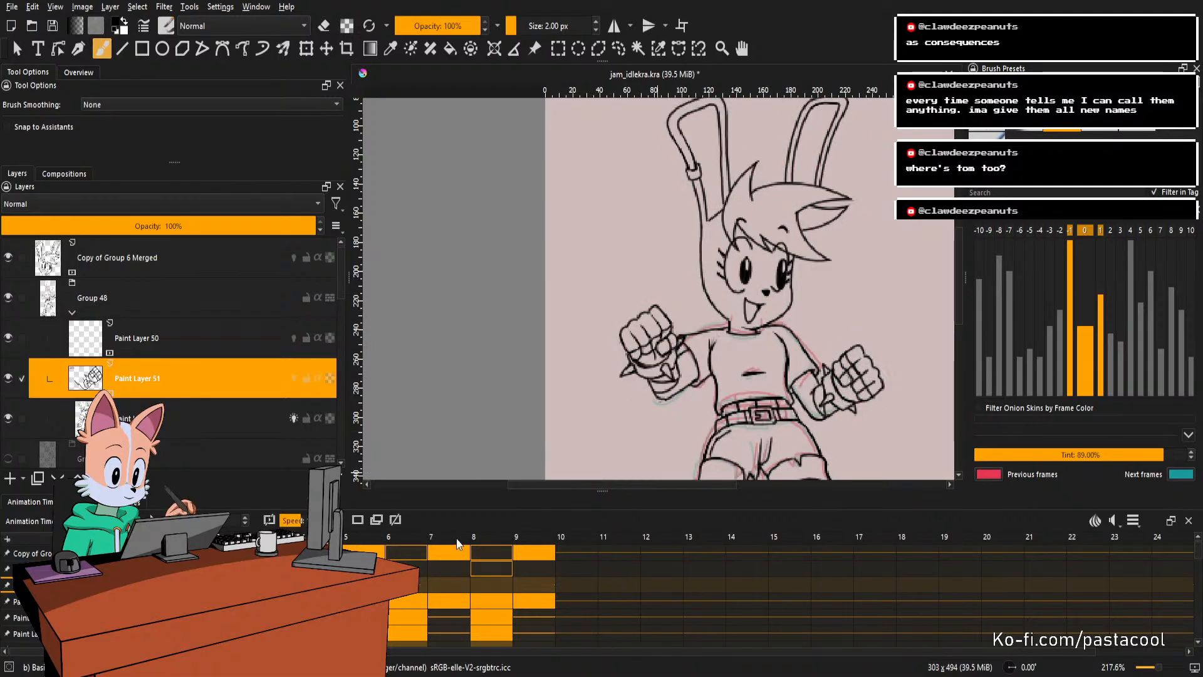
# Flip back and forth through the neighbouring frames to compare the positions of both arms and fists.
pyautogui.press('Left')
pyautogui.press('Left')
pyautogui.press('Left')
pyautogui.press('Right')
pyautogui.scroll(-1, 696, 301)
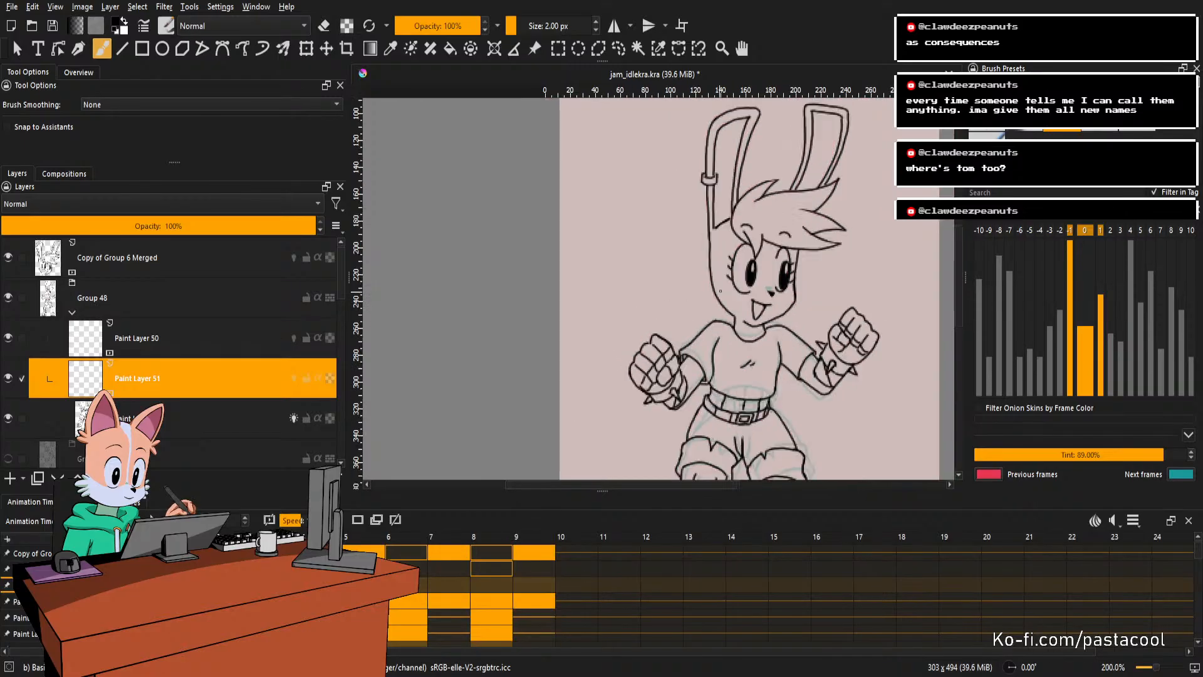
pyautogui.press('Right')
pyautogui.press('Right')
pyautogui.press('Right')
pyautogui.scroll(-1, 787, 307)
pyautogui.press('Left')
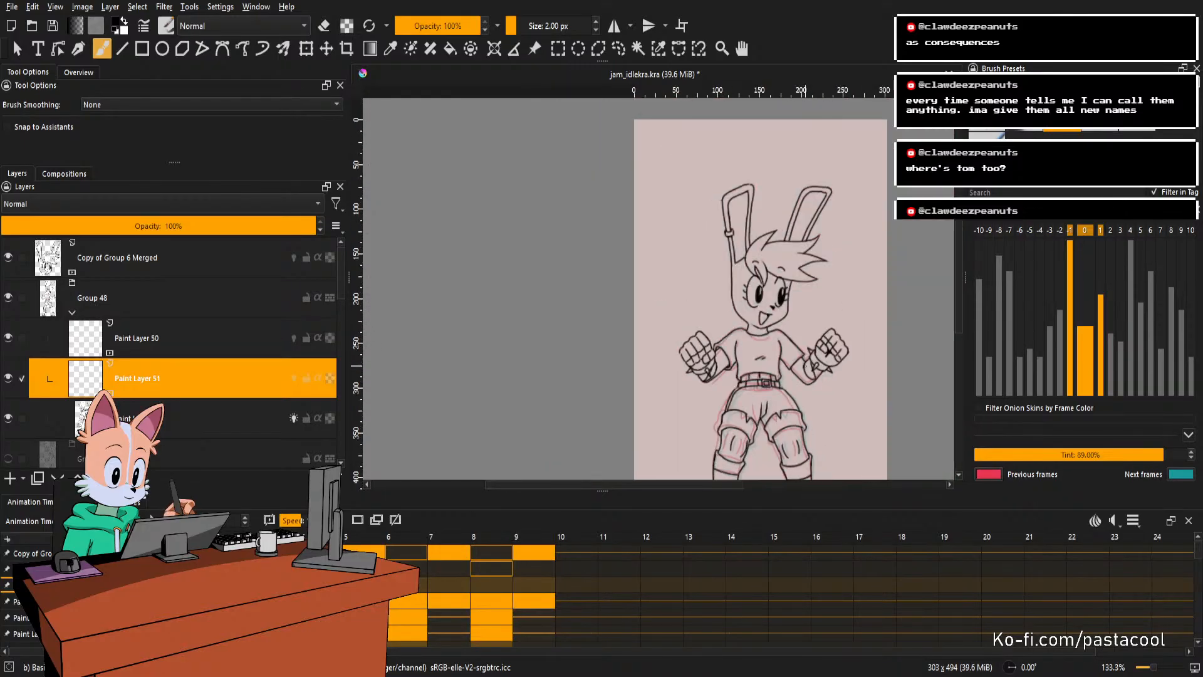
pyautogui.press('Right')
pyautogui.scroll(1, 816, 364)
pyautogui.scroll(-1, 822, 354)
pyautogui.press('Left')
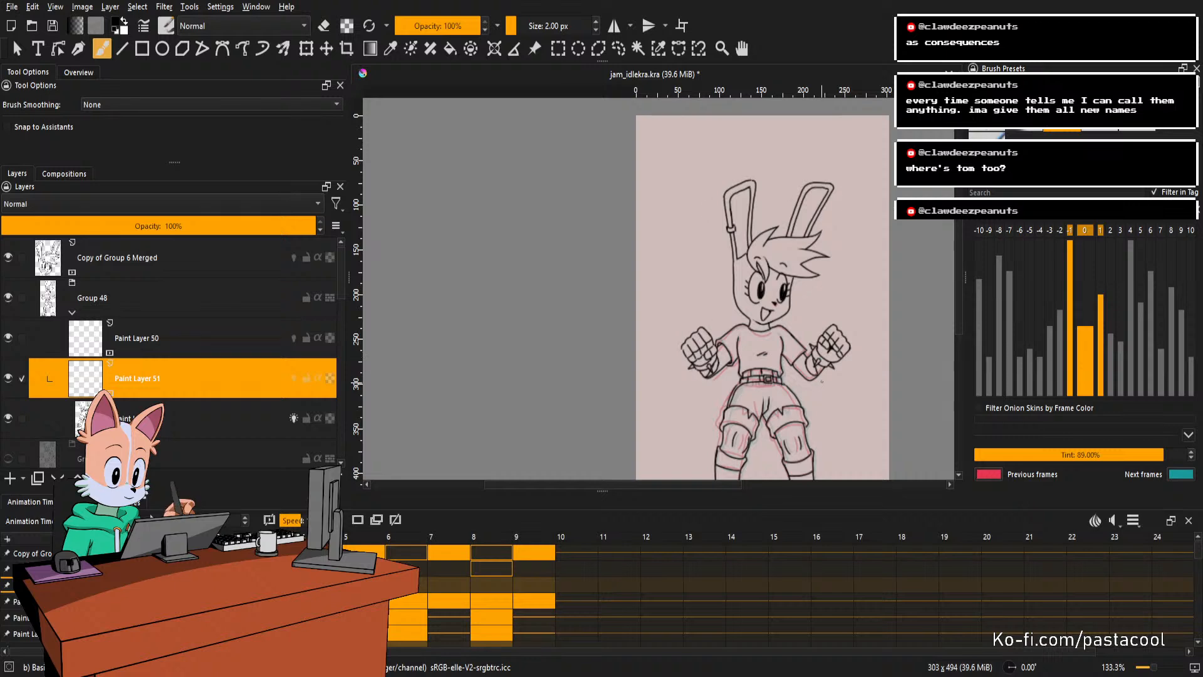
# Rotate the right-hand forearm, wristband and fist slightly clockwise with the Transform tool and apply it.
pyautogui.scroll(3, 822, 381)
pyautogui.hotkey('ctrl', 't')
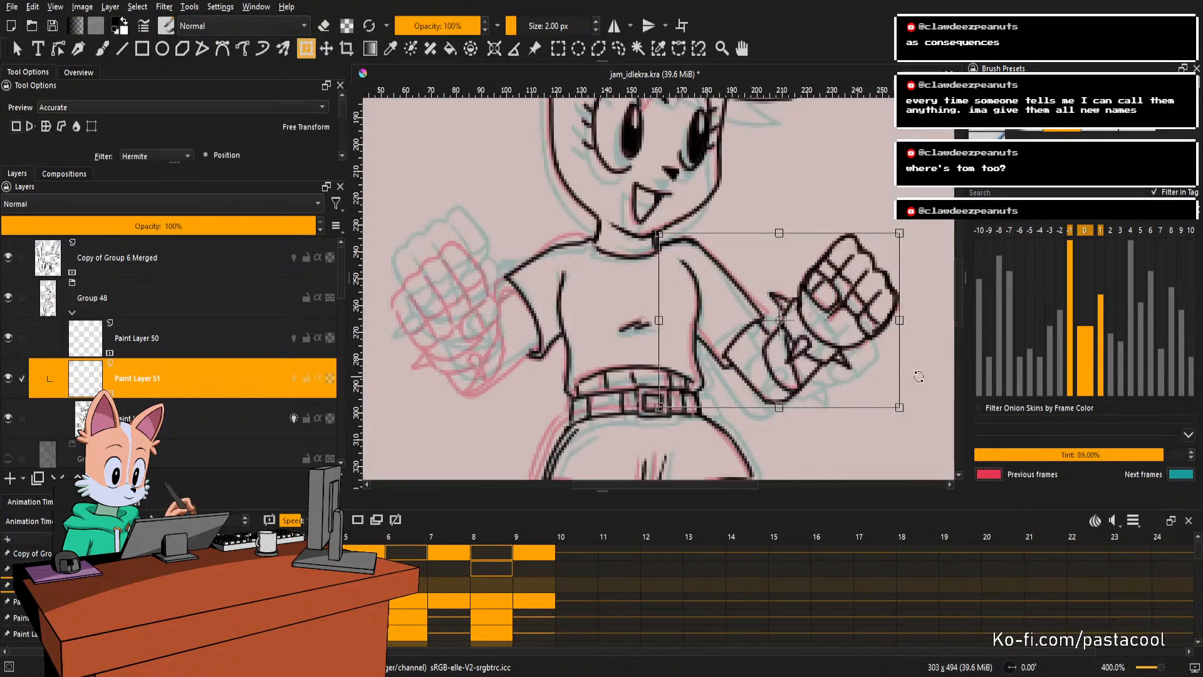
pyautogui.moveTo(919, 376)
pyautogui.mouseDown()
pyautogui.moveTo(863, 361)
pyautogui.moveTo(863, 371)
pyautogui.mouseUp()
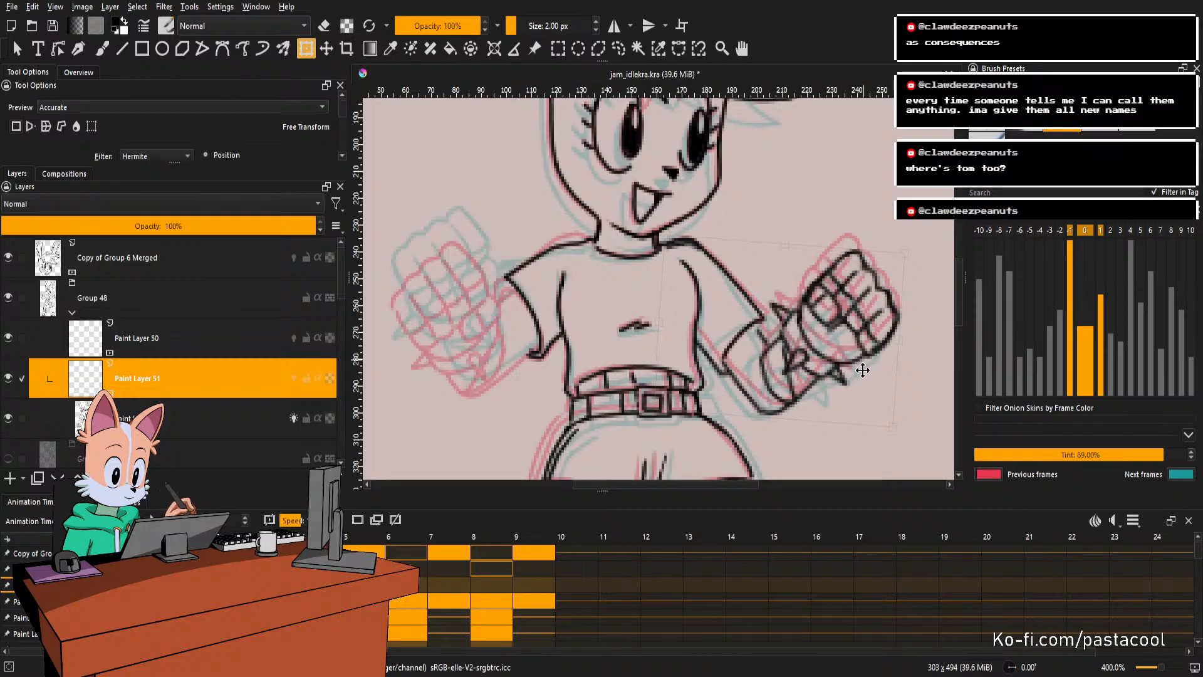
pyautogui.scroll(-2, 863, 369)
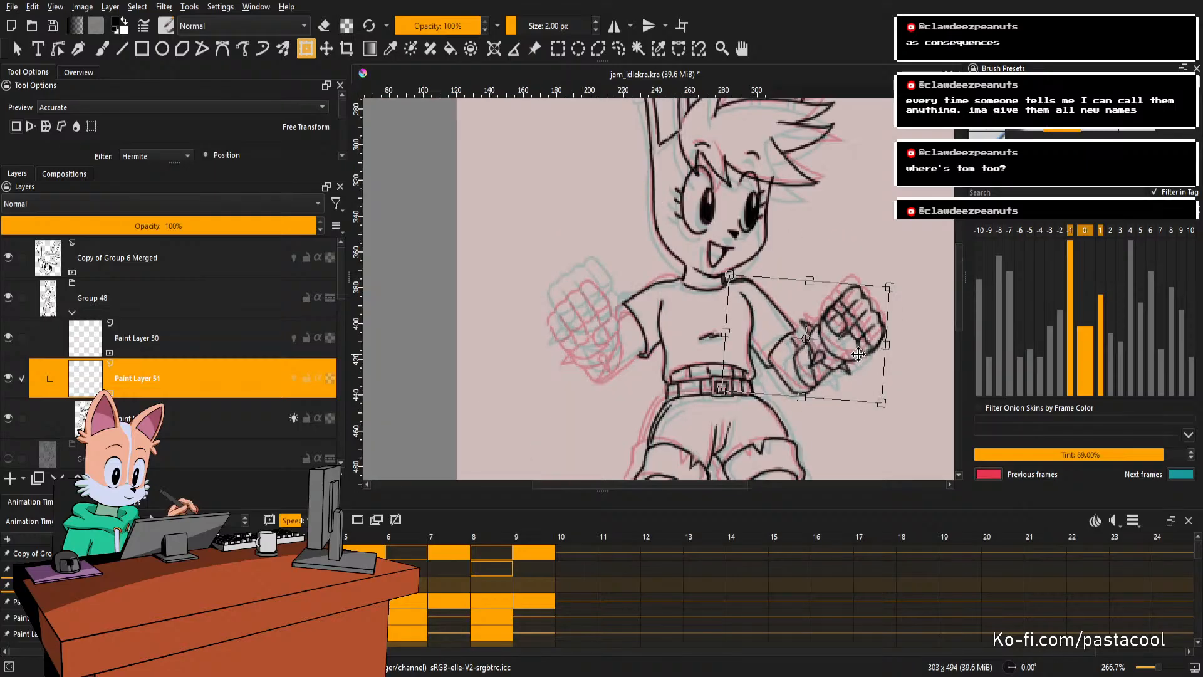
pyautogui.press('Right')
pyautogui.press('Left')
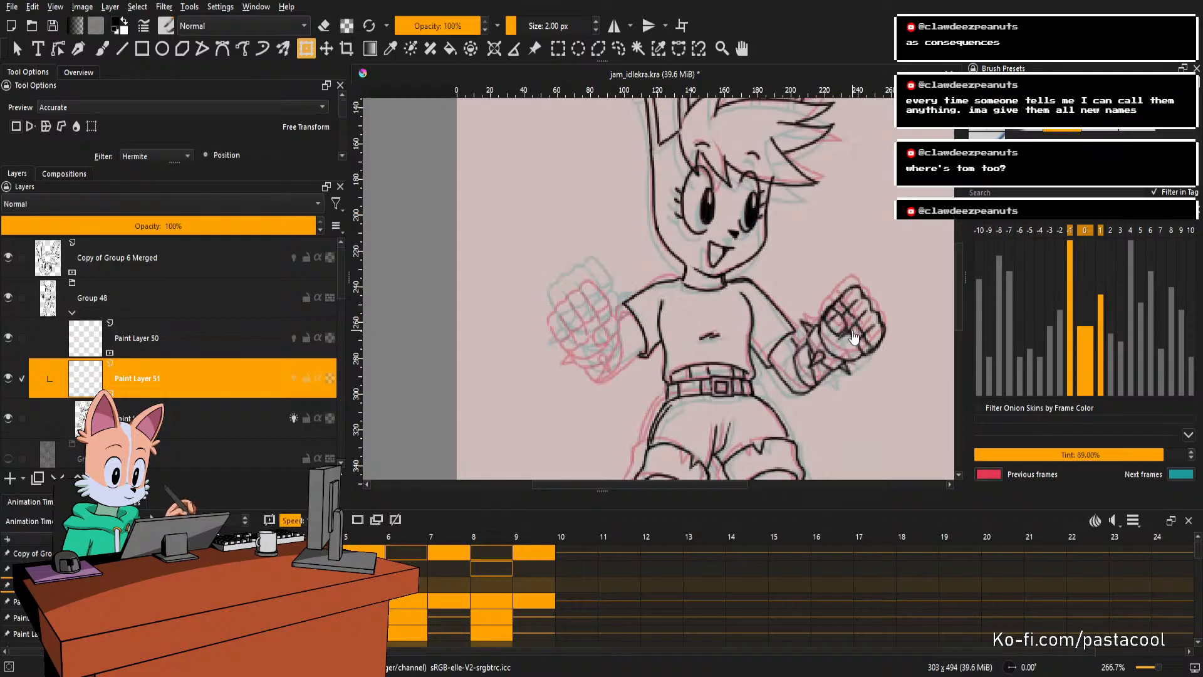
# Step through the surrounding frames to check how the rotated right-hand arm moves within the full figure.
pyautogui.press('Left')
pyautogui.press('Right')
pyautogui.press('Left')
pyautogui.scroll(-1, 880, 293)
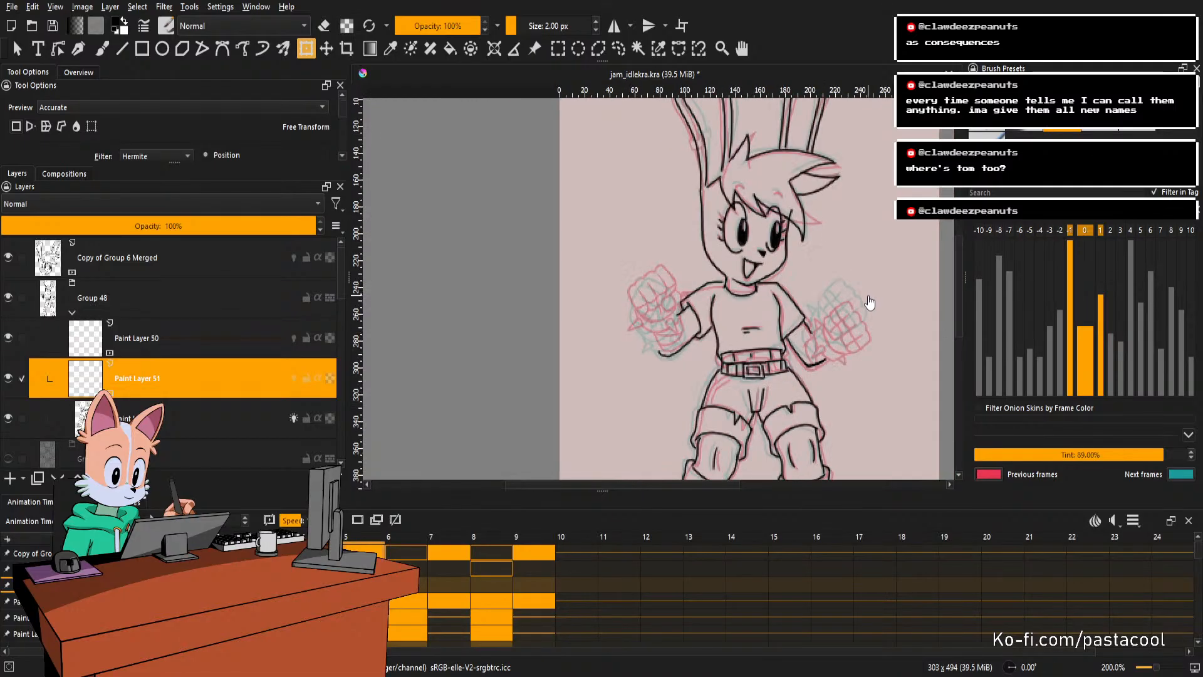
pyautogui.press('Right')
pyautogui.press('Right')
pyautogui.press('Right')
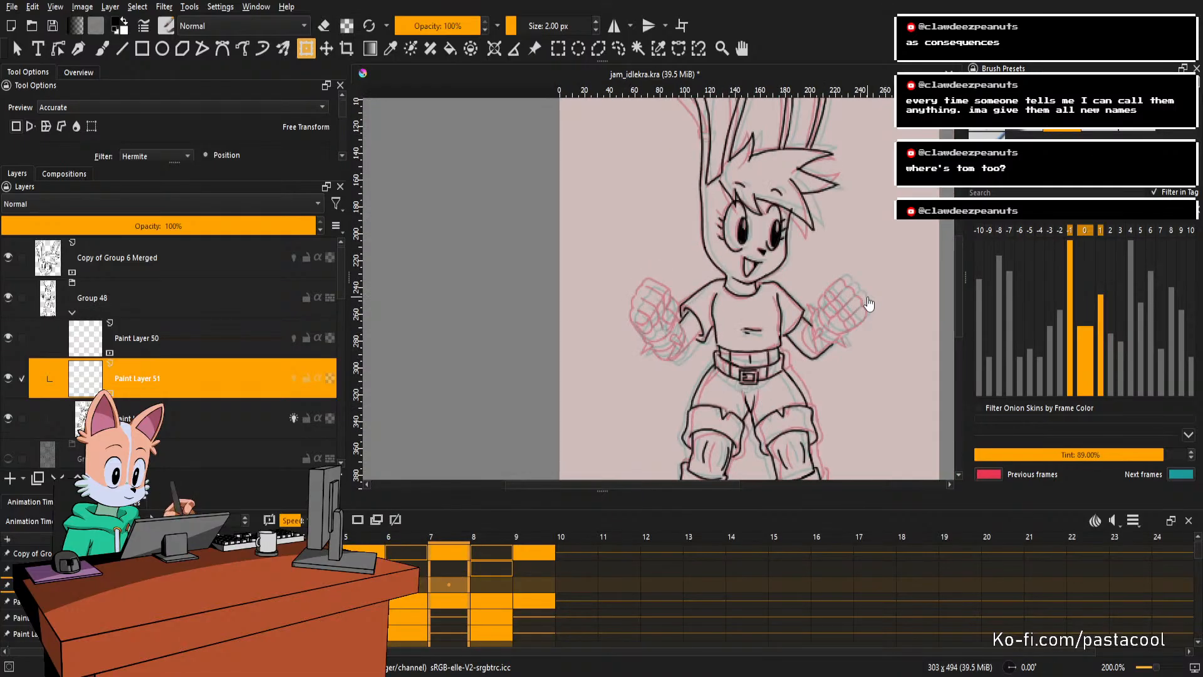
pyautogui.press('Left')
pyautogui.press('Left')
pyautogui.press('Left')
pyautogui.press('Left')
pyautogui.press('Left')
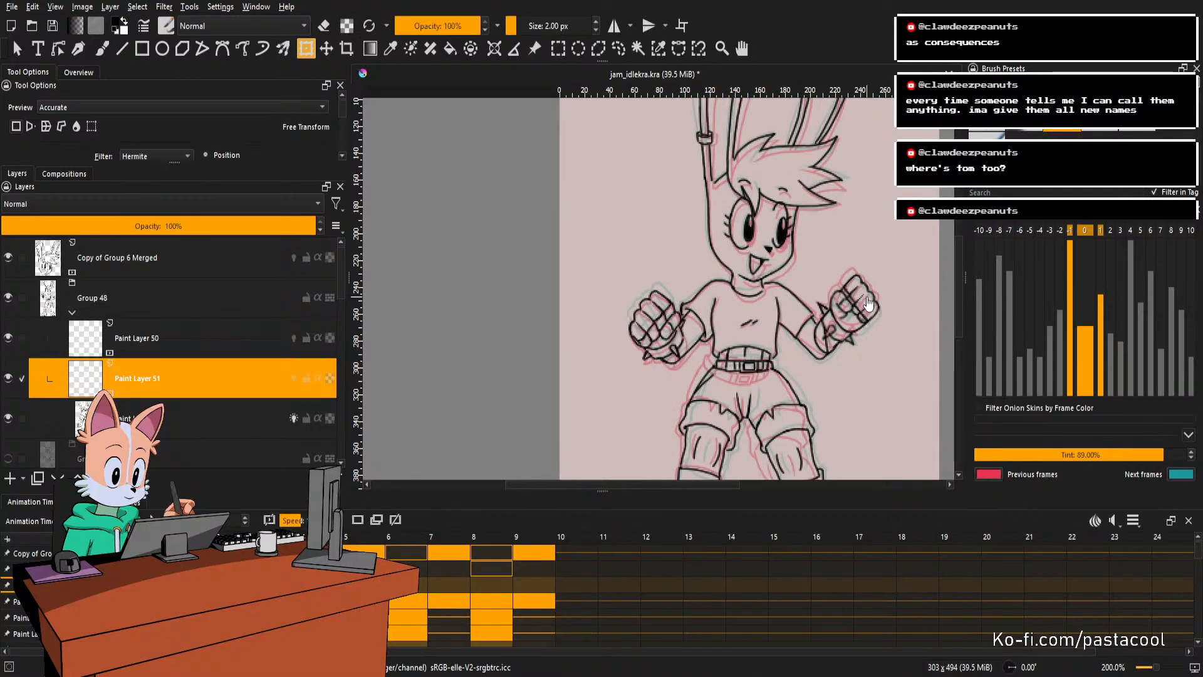
pyautogui.scroll(-1, 818, 288)
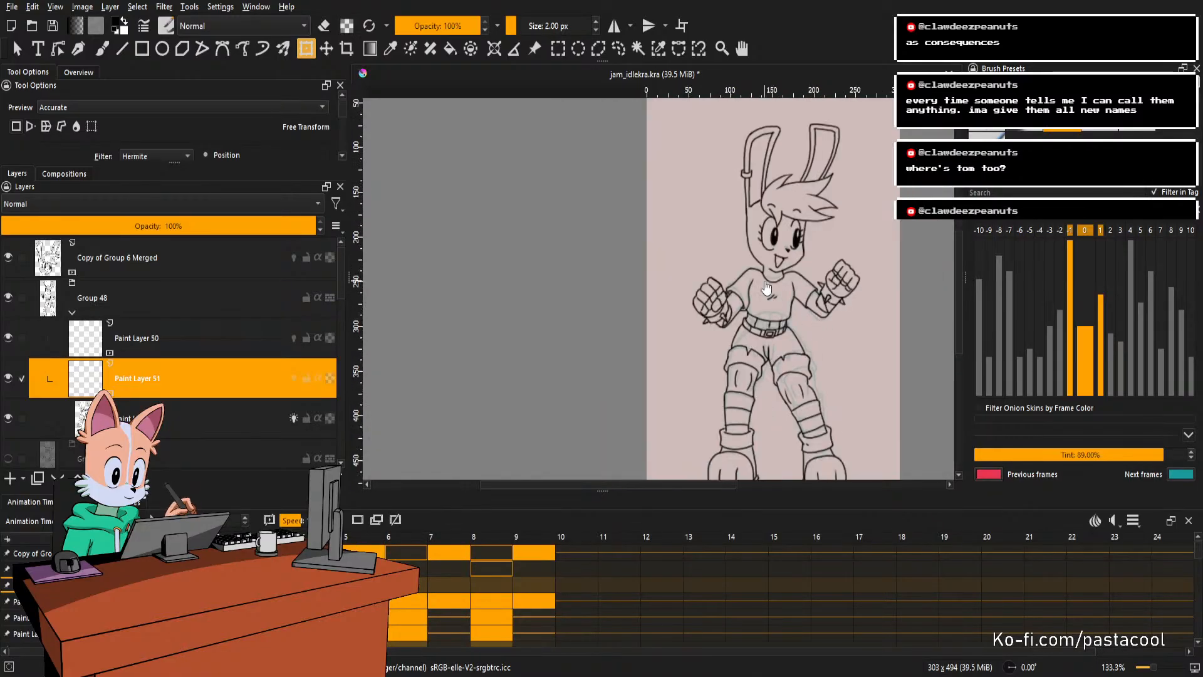
pyautogui.press('Right')
pyautogui.press('Right')
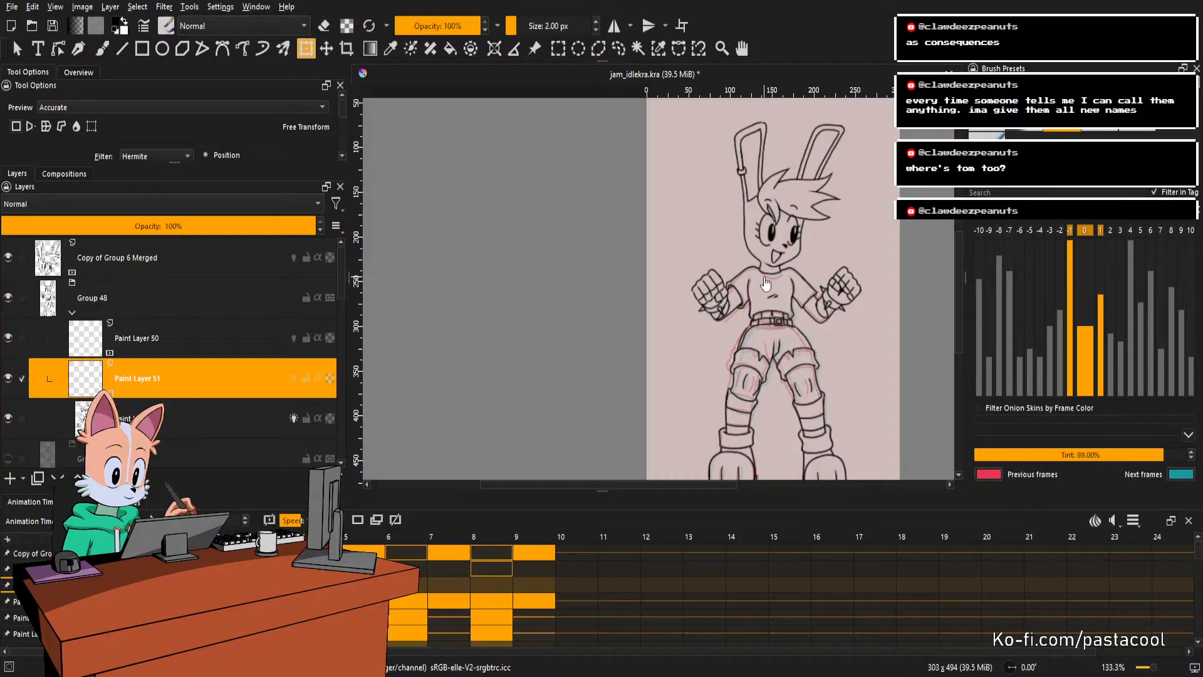
pyautogui.scroll(-1, 766, 283)
pyautogui.scroll(1, 777, 298)
pyautogui.press('Left')
pyautogui.press('Right')
pyautogui.press('Right')
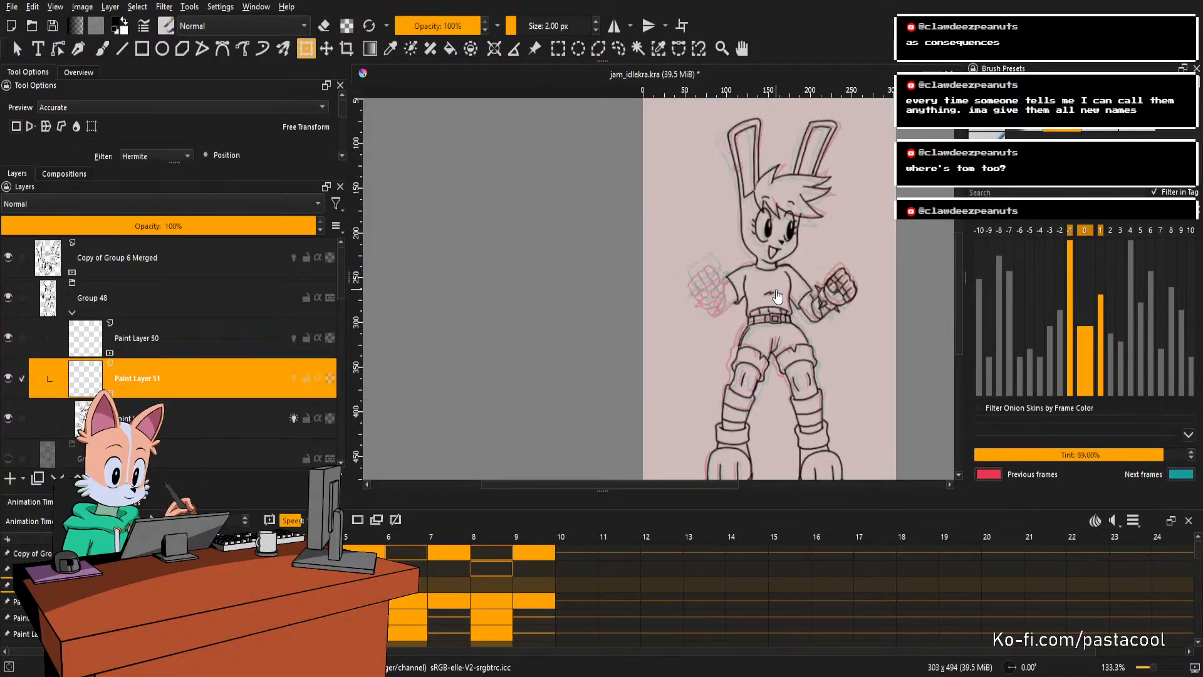
# Save the drawing and mirror the canvas view to inspect the poses from the flipped side.
pyautogui.scroll(1, 776, 294)
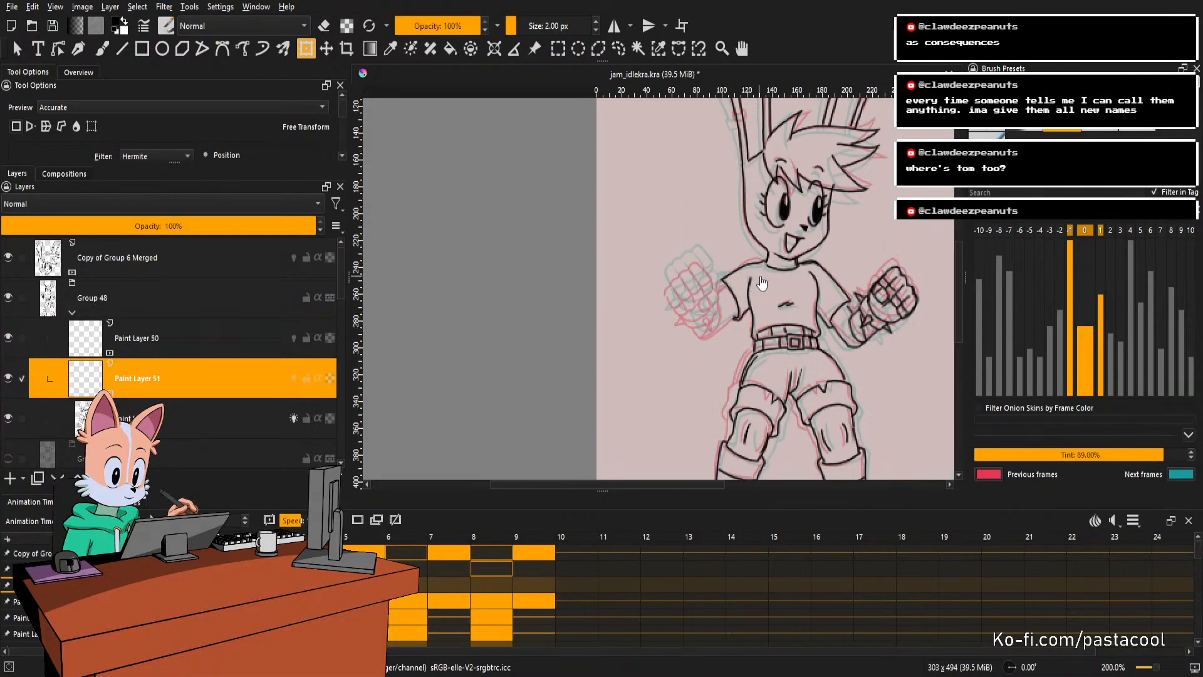
pyautogui.scroll(-1, 771, 269)
pyautogui.scroll(1, 740, 273)
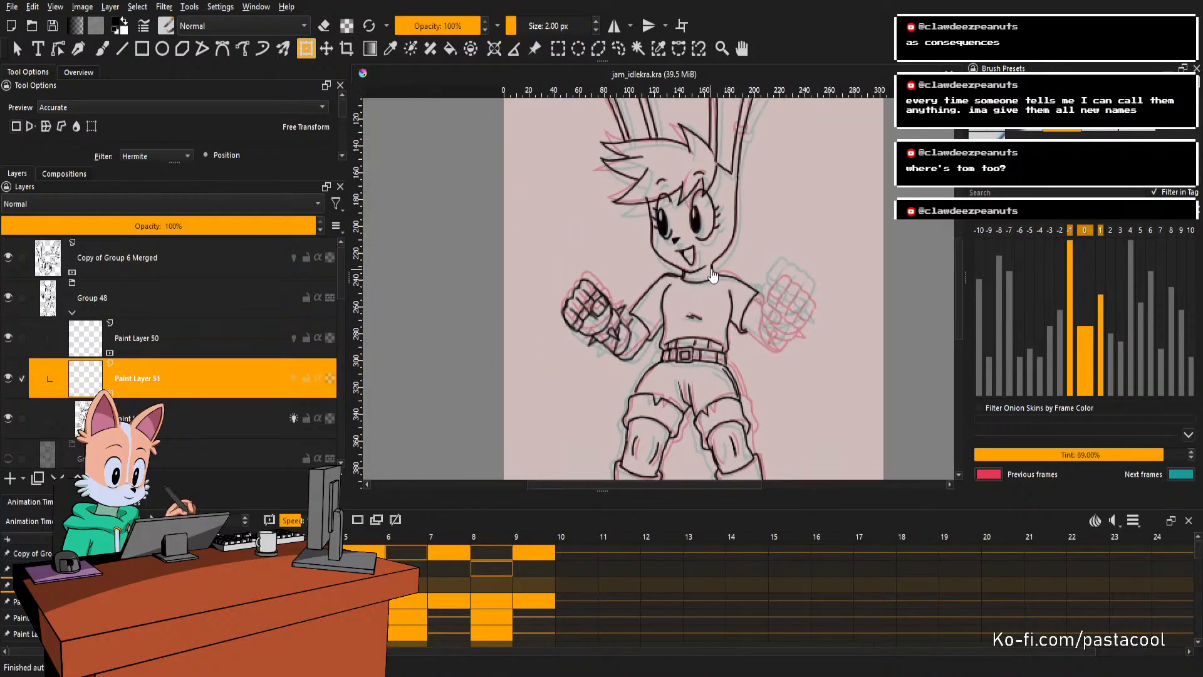
pyautogui.scroll(-1, 713, 275)
pyautogui.press('Right')
pyautogui.press('Right')
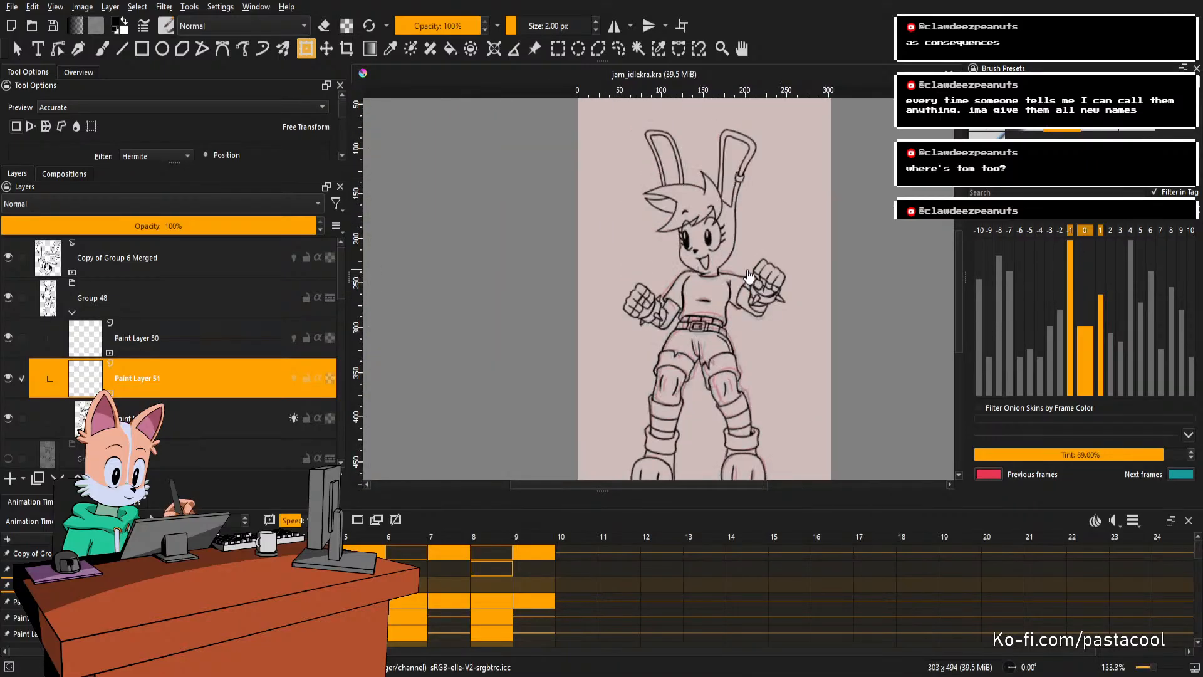
pyautogui.scroll(2, 749, 276)
pyautogui.scroll(-1, 751, 276)
pyautogui.scroll(-1, 753, 276)
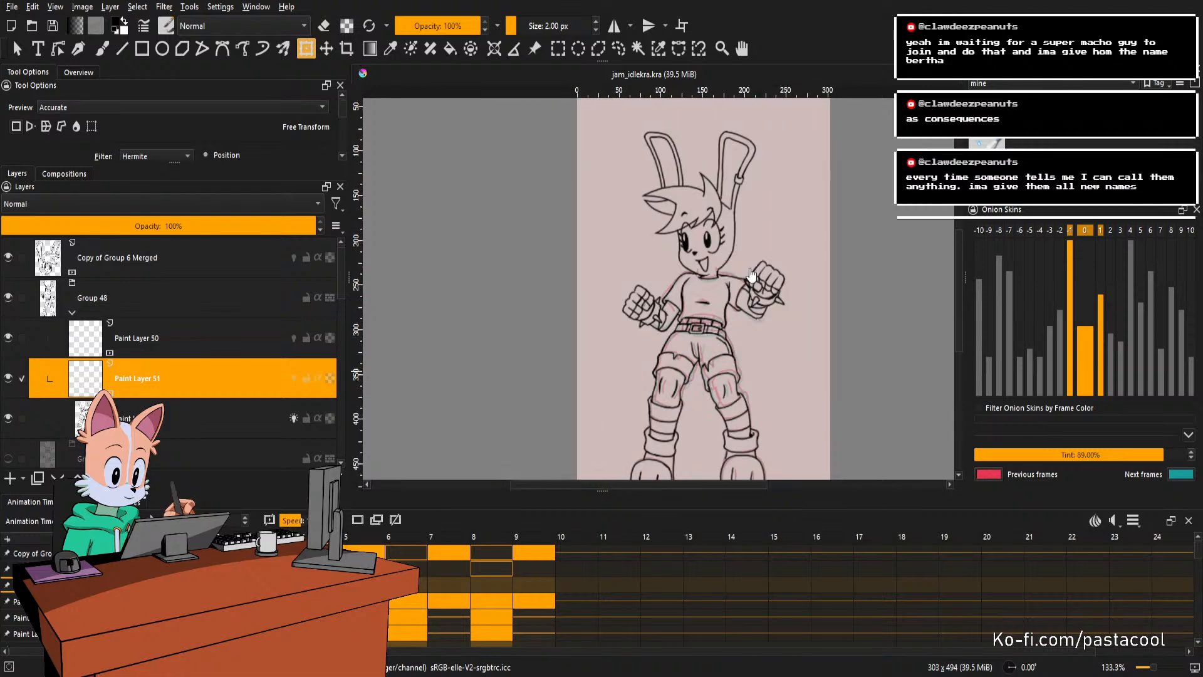
pyautogui.scroll(1, 751, 272)
pyautogui.scroll(-1, 752, 276)
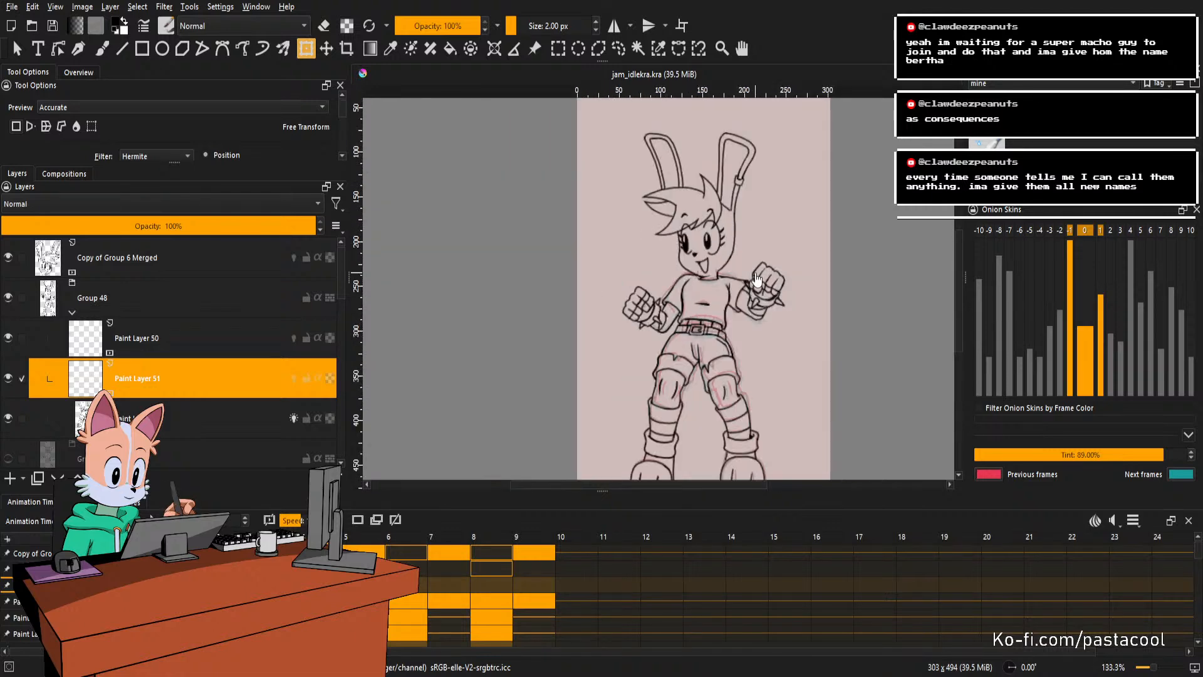
# Flip through the frames in the mirrored view to examine the arm motion and find the missing fists.
pyautogui.press('Right')
pyautogui.press('Left')
pyautogui.press('Right')
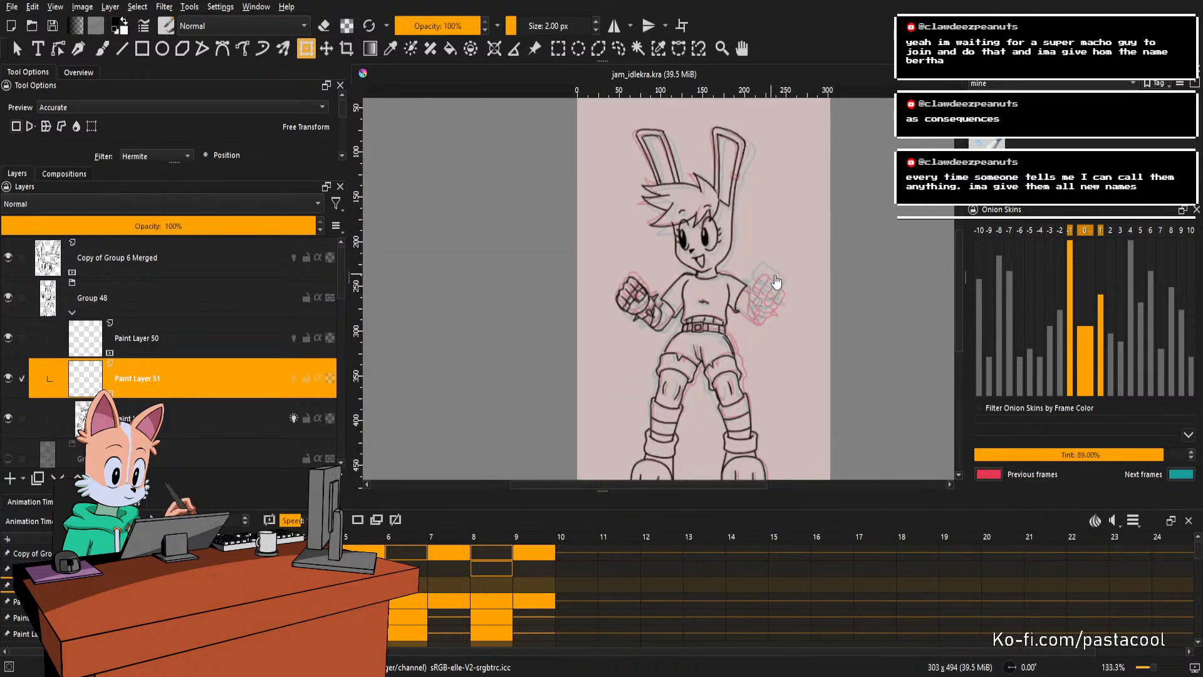
pyautogui.press('Left')
pyautogui.press('Right')
pyautogui.press('Left')
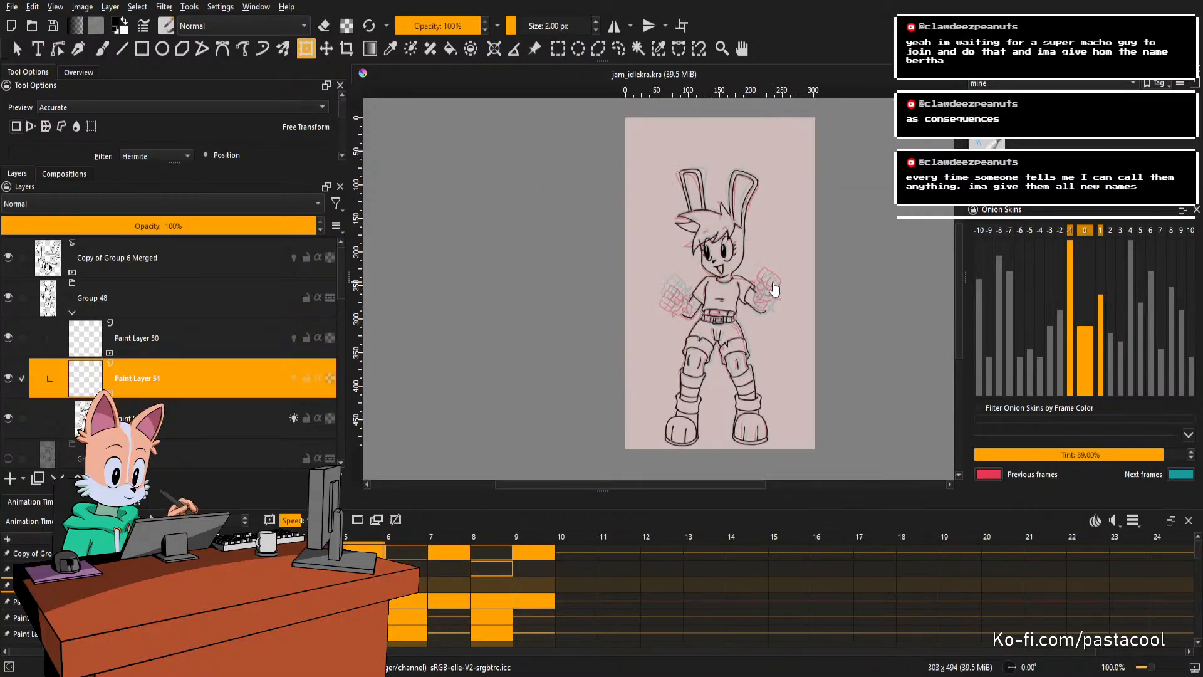
pyautogui.press('Right')
pyautogui.scroll(1, 764, 287)
pyautogui.press('Right')
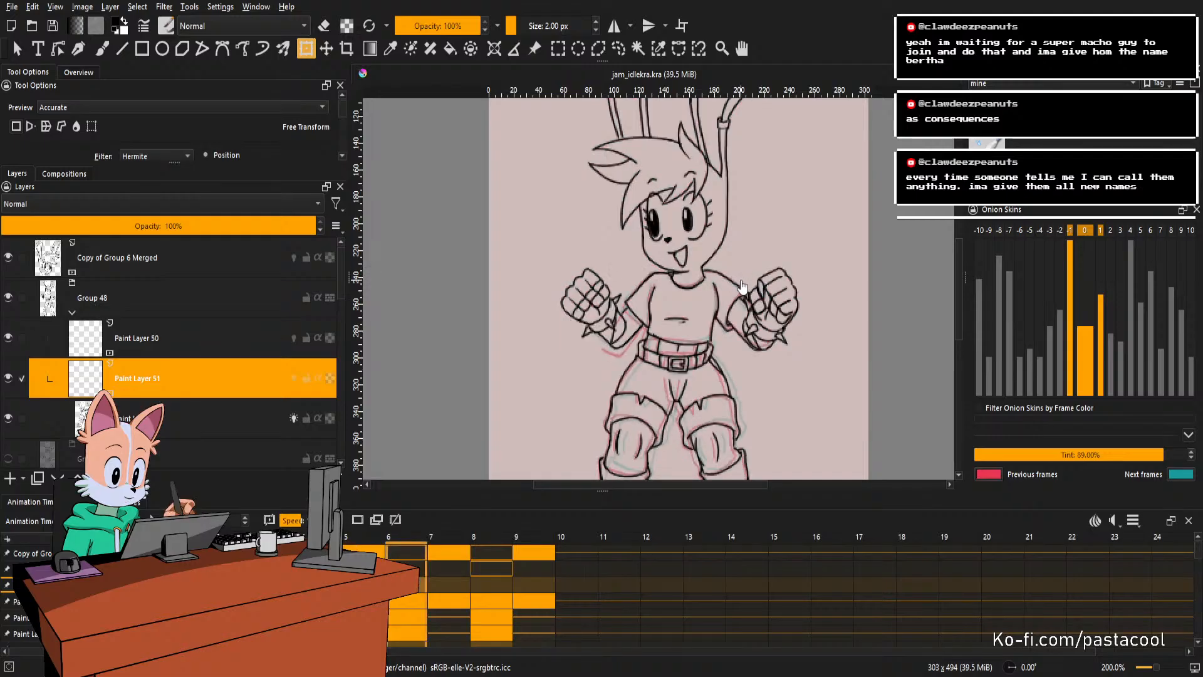
pyautogui.scroll(-1, 741, 286)
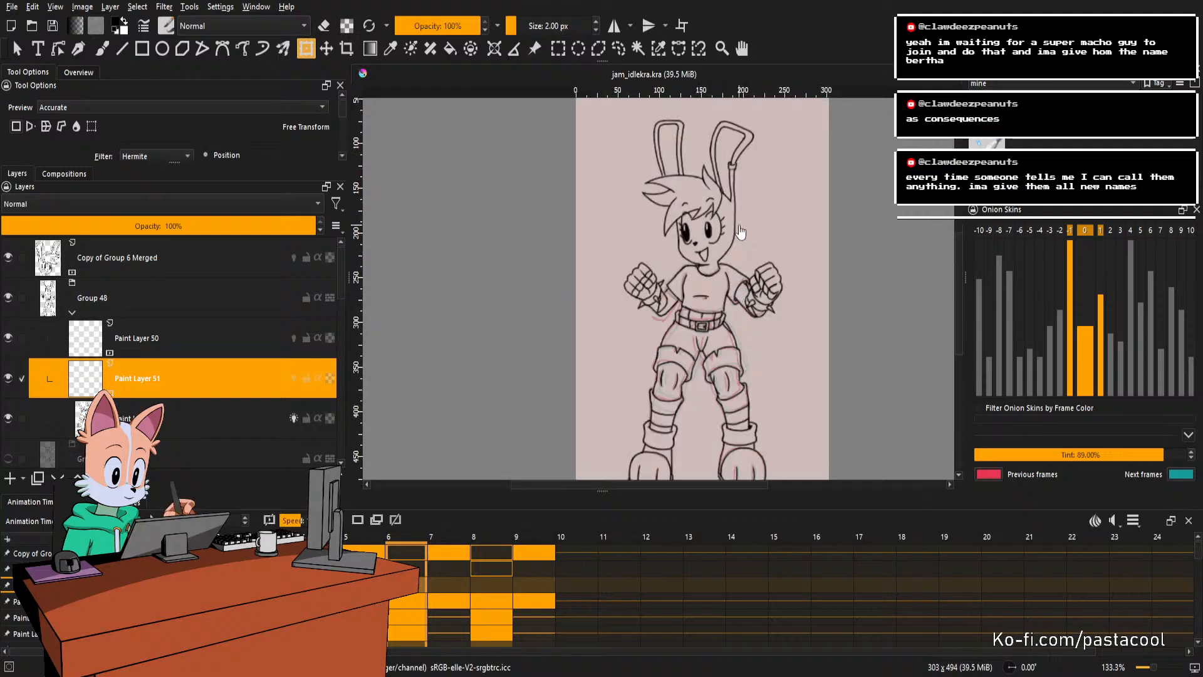
pyautogui.scroll(-1, 742, 232)
pyautogui.scroll(1, 735, 277)
pyautogui.press('Right')
pyautogui.press('Left')
pyautogui.press('Right')
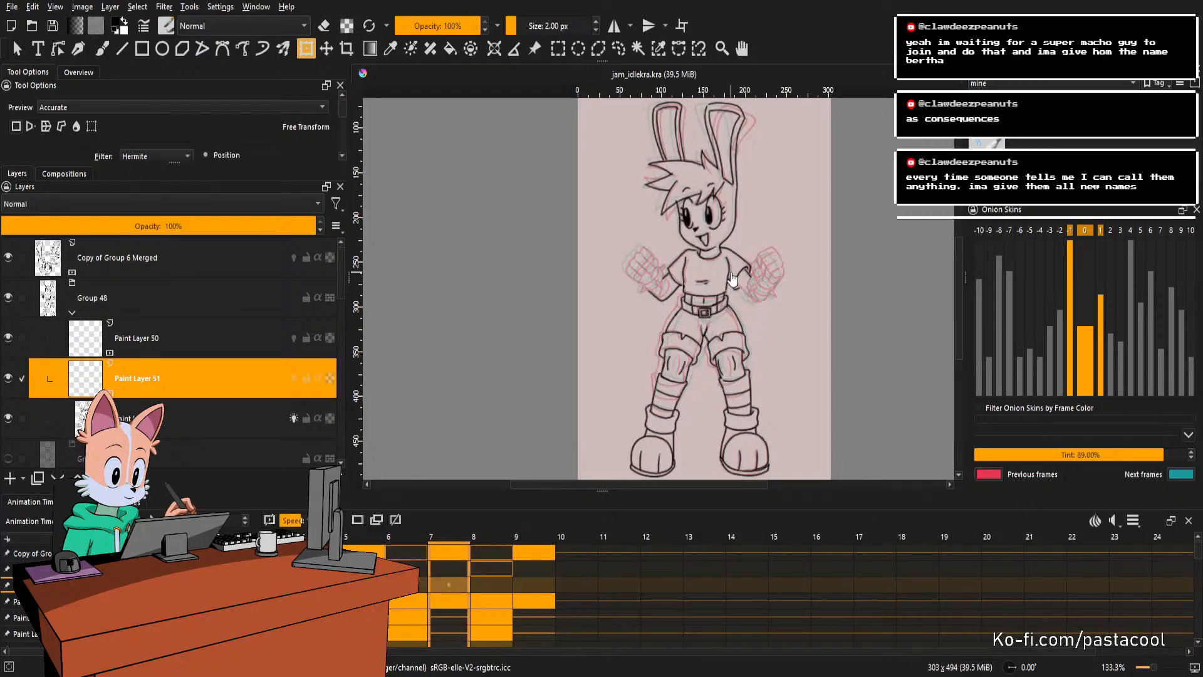
pyautogui.press('Right')
pyautogui.press('Left')
pyautogui.press('Right')
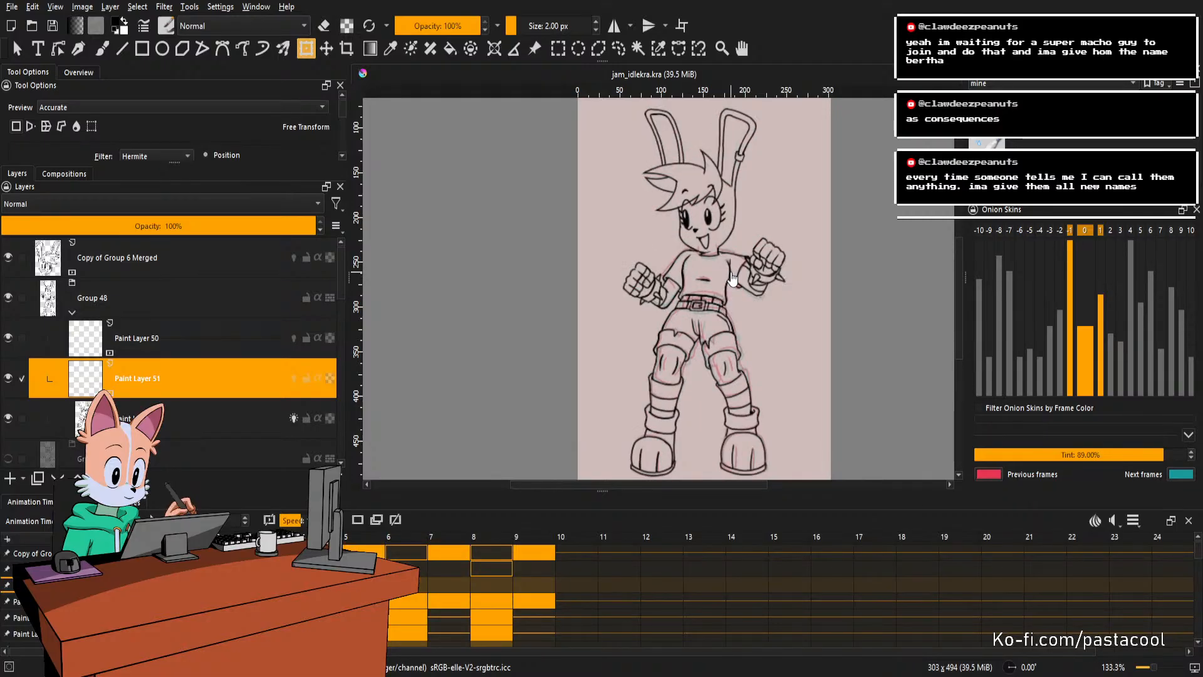
pyautogui.press('Left')
pyautogui.press('Right')
pyautogui.press('Left')
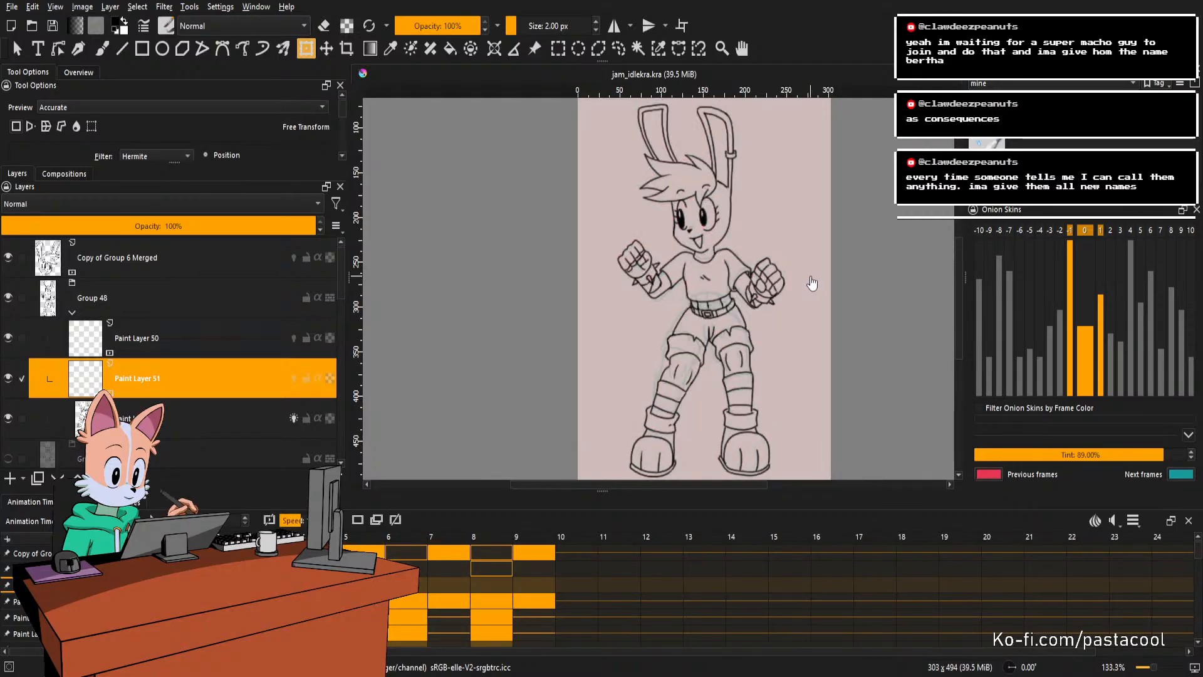
pyautogui.press('Right')
pyautogui.press('Left')
pyautogui.press('Right')
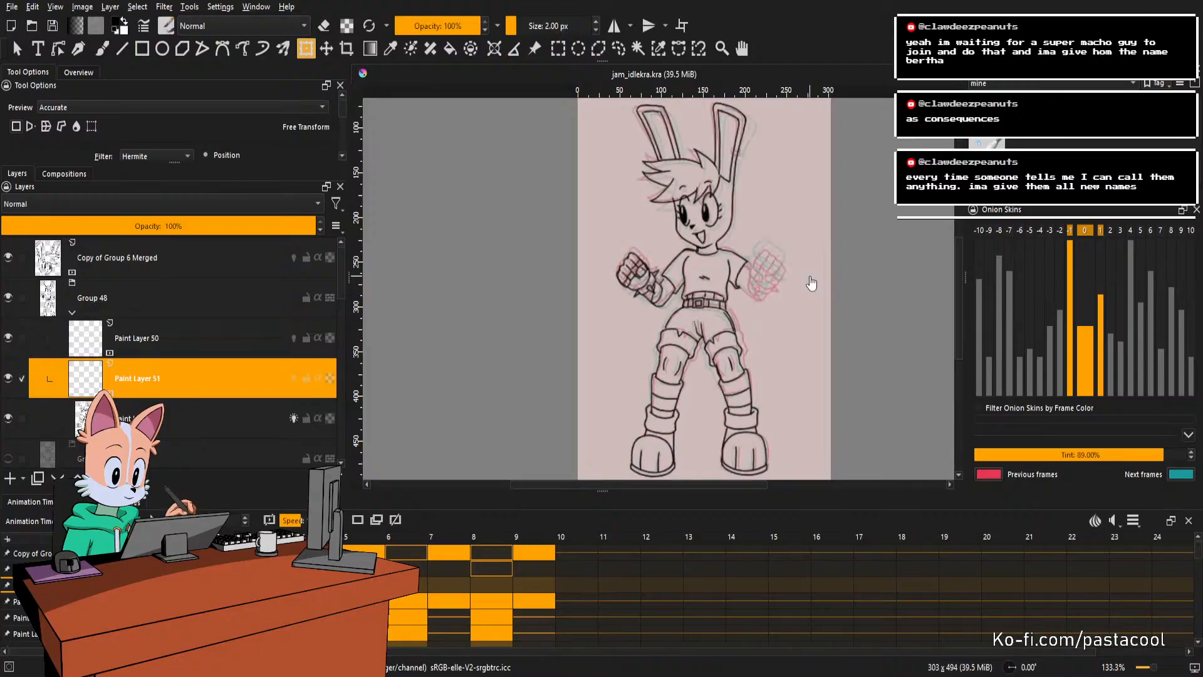
# Draw the thumb and the first finger of the missing right-hand fist over the onion-skin guides, undoing a misplaced stroke.
pyautogui.scroll(2, 759, 268)
pyautogui.scroll(-1, 756, 266)
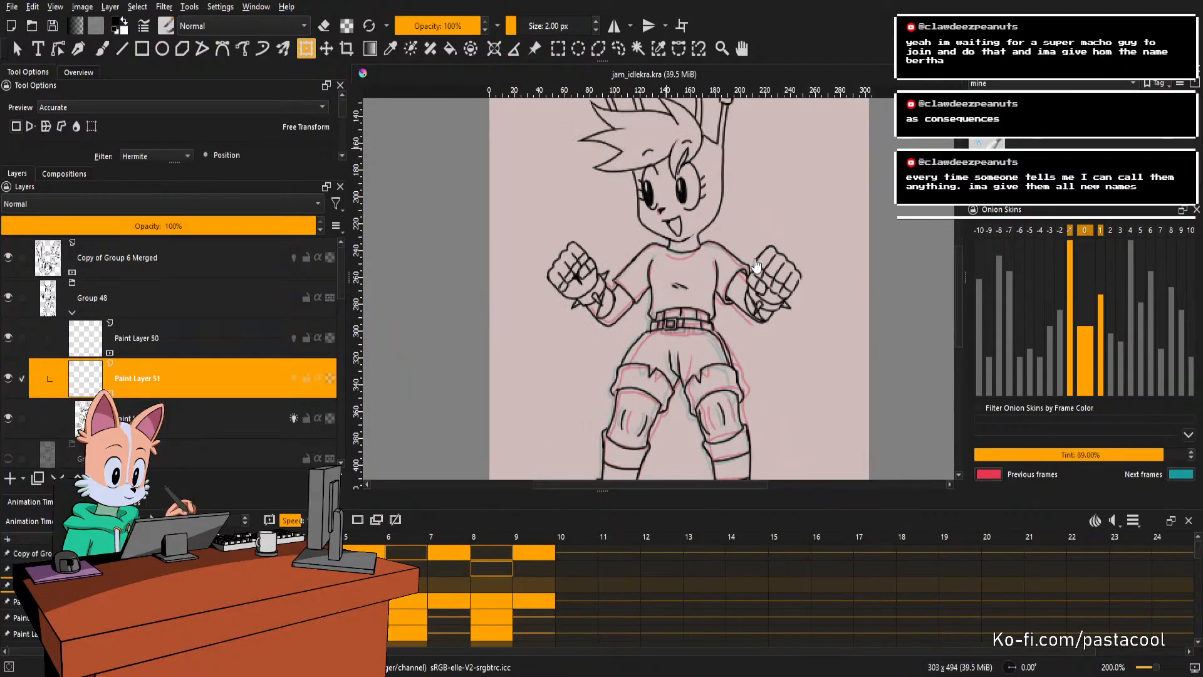
pyautogui.scroll(3, 758, 266)
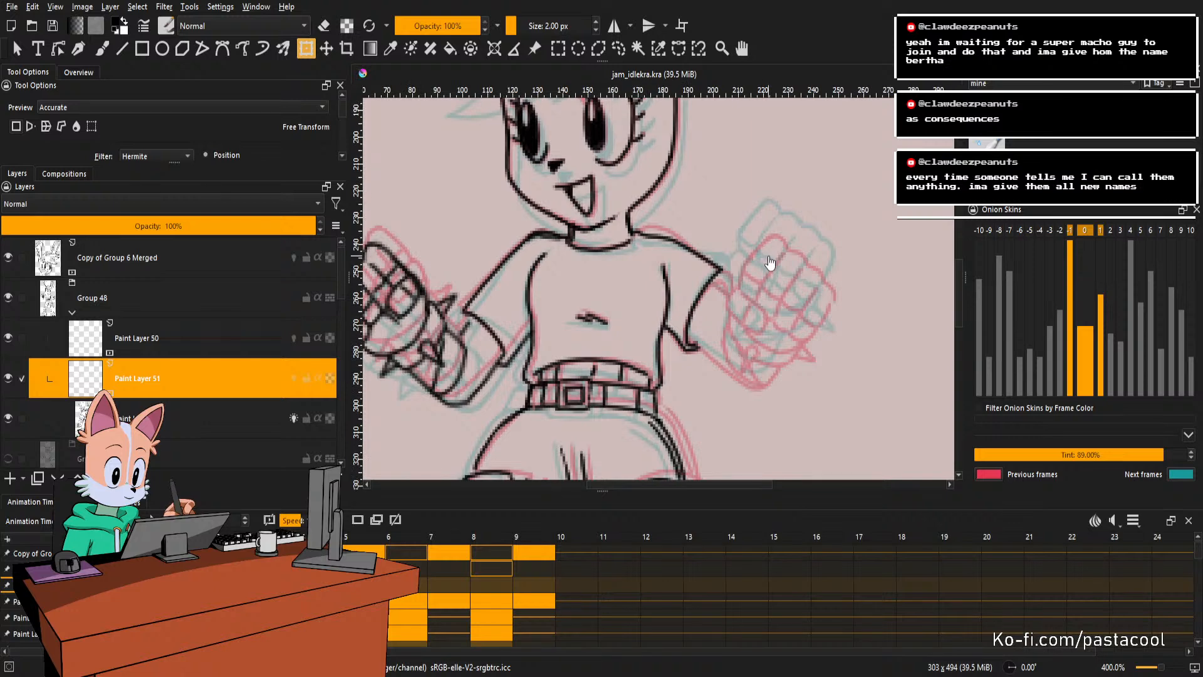
pyautogui.moveTo(771, 262); pyautogui.dragTo(838, 300)
pyautogui.press('b')
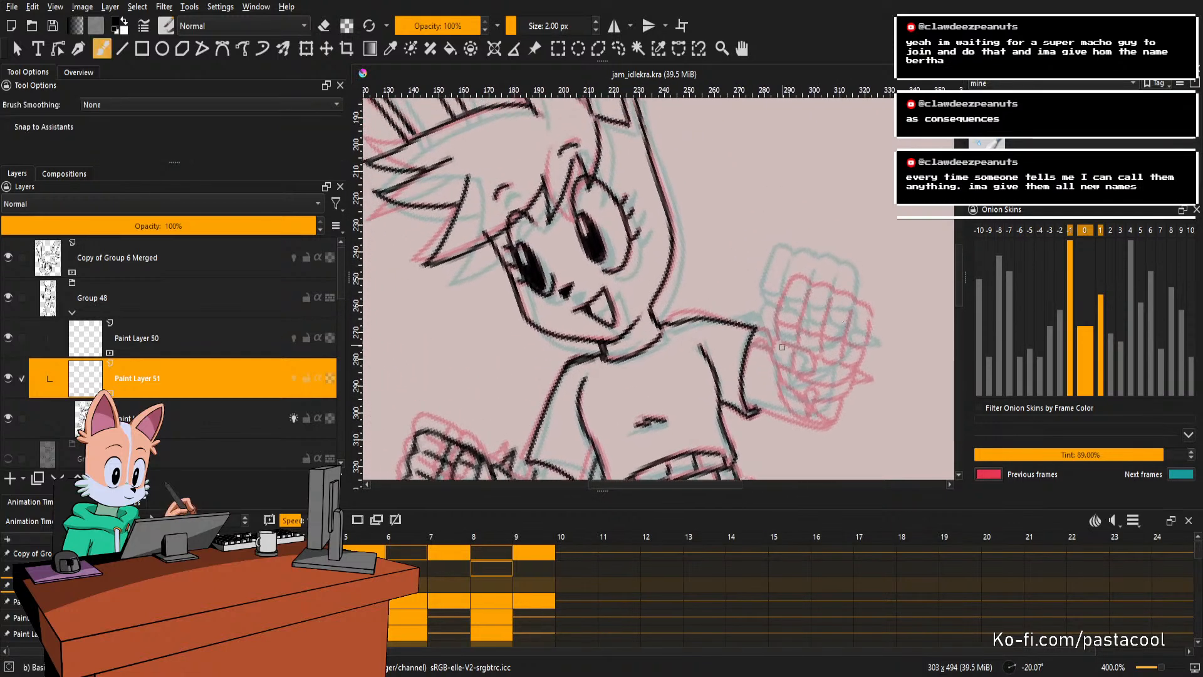
pyautogui.press('e')
pyautogui.click(765, 331)
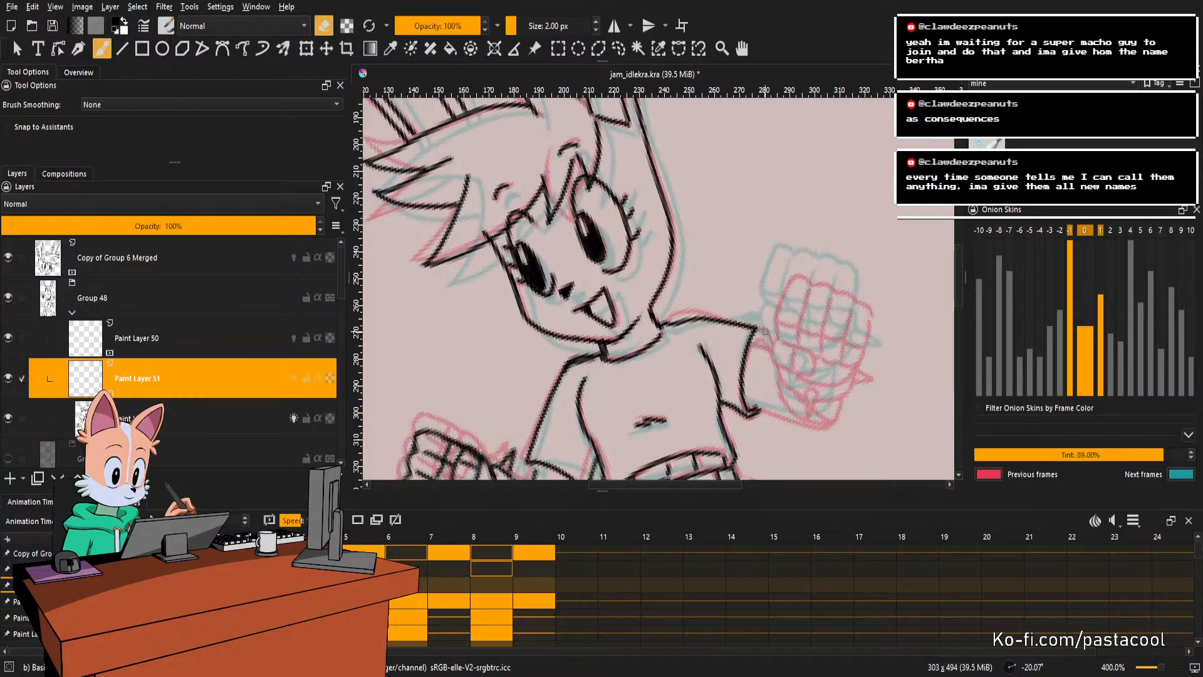
pyautogui.press('e')
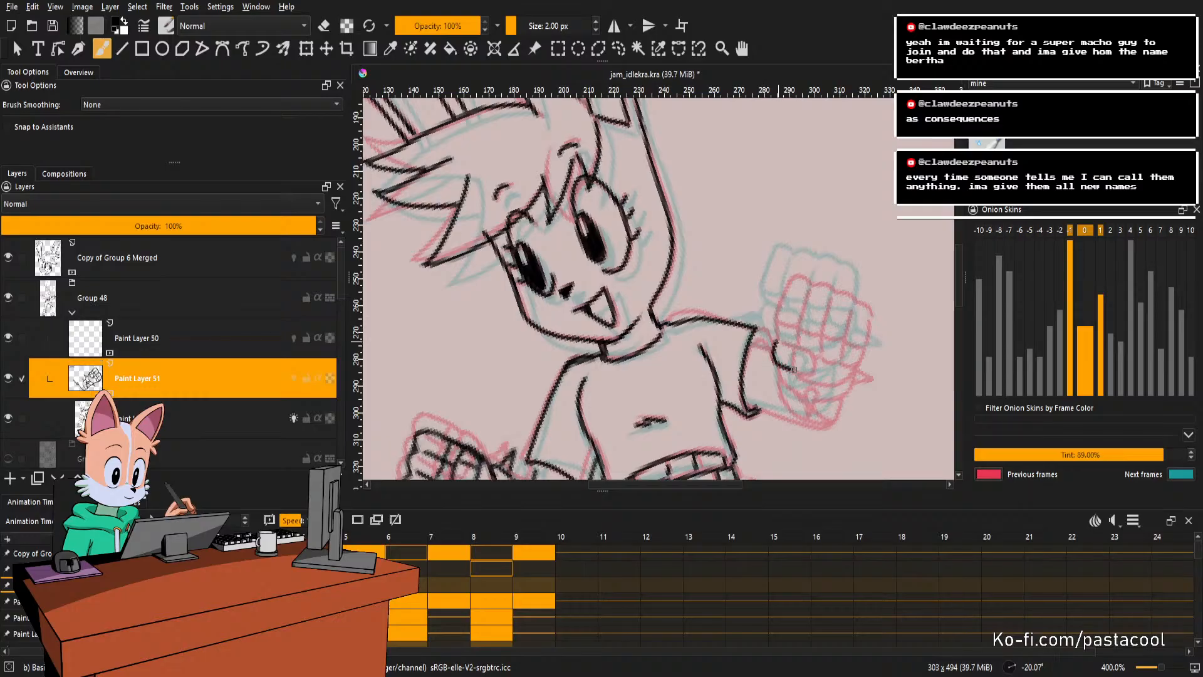
pyautogui.hotkey('ctrl', 'z')
pyautogui.moveTo(777, 363)
pyautogui.mouseDown()
pyautogui.moveTo(808, 374)
pyautogui.moveTo(794, 387)
pyautogui.moveTo(776, 364)
pyautogui.moveTo(800, 318)
pyautogui.moveTo(813, 325)
pyautogui.moveTo(778, 347)
pyautogui.moveTo(791, 331)
pyautogui.moveTo(795, 349)
pyautogui.moveTo(807, 323)
pyautogui.moveTo(798, 338)
pyautogui.moveTo(767, 336)
pyautogui.mouseUp()
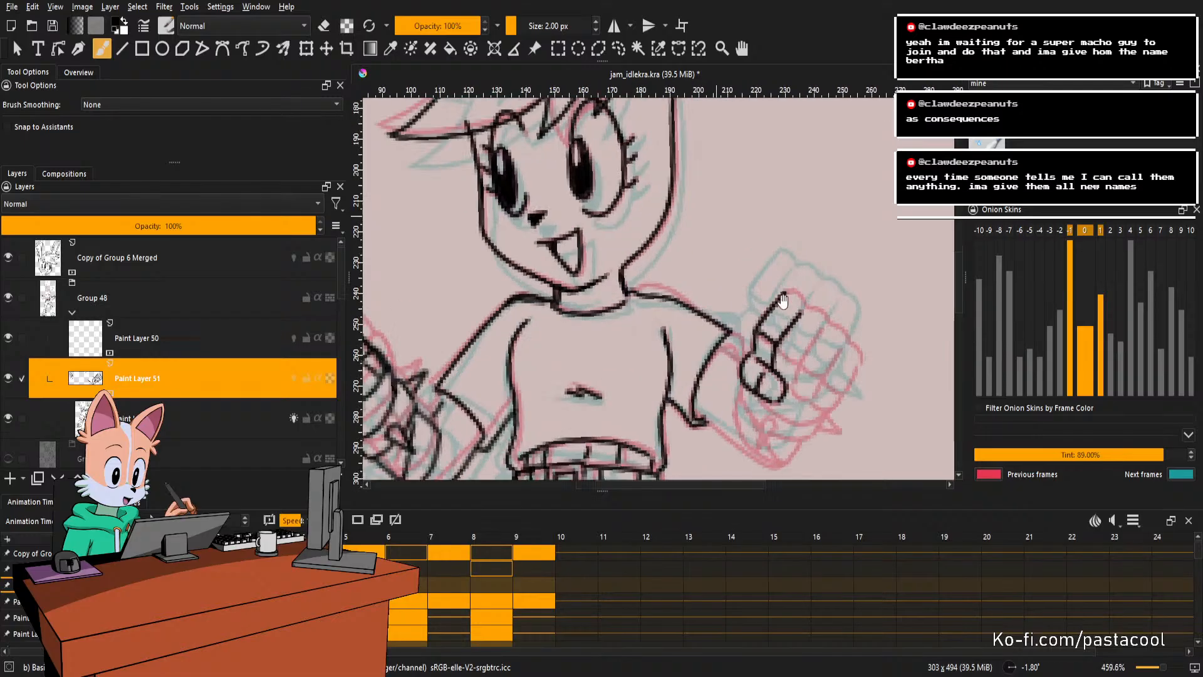
# Draw the knuckle line across the right-hand fist and the lines separating its fingers over the onion-skin guides, undoing stray strokes.
pyautogui.press('e')
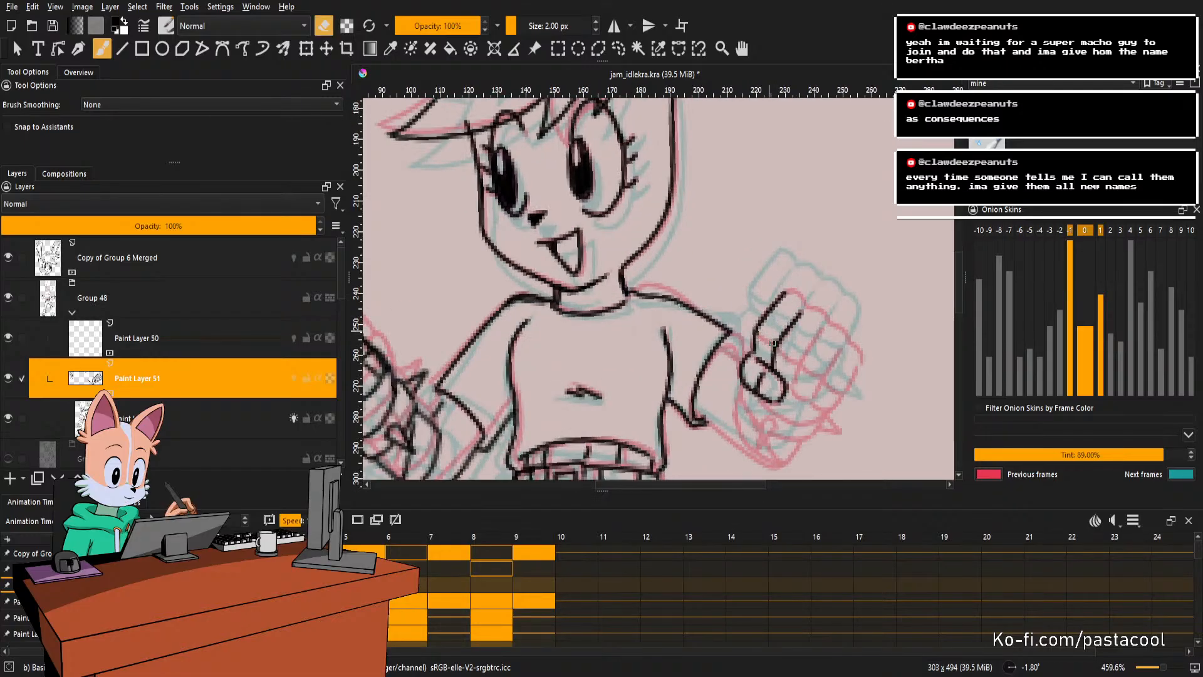
pyautogui.press('e')
pyautogui.moveTo(790, 327); pyautogui.dragTo(790, 316)
pyautogui.moveTo(755, 321)
pyautogui.mouseDown()
pyautogui.moveTo(792, 324)
pyautogui.moveTo(781, 333)
pyautogui.moveTo(802, 387)
pyautogui.moveTo(849, 273)
pyautogui.moveTo(851, 299)
pyautogui.mouseUp()
pyautogui.hotkey('ctrl', 'z')
pyautogui.hotkey('ctrl', 'z')
pyautogui.hotkey('ctrl', 'z')
pyautogui.hotkey('ctrl', 'z')
pyautogui.scroll(2, 834, 288)
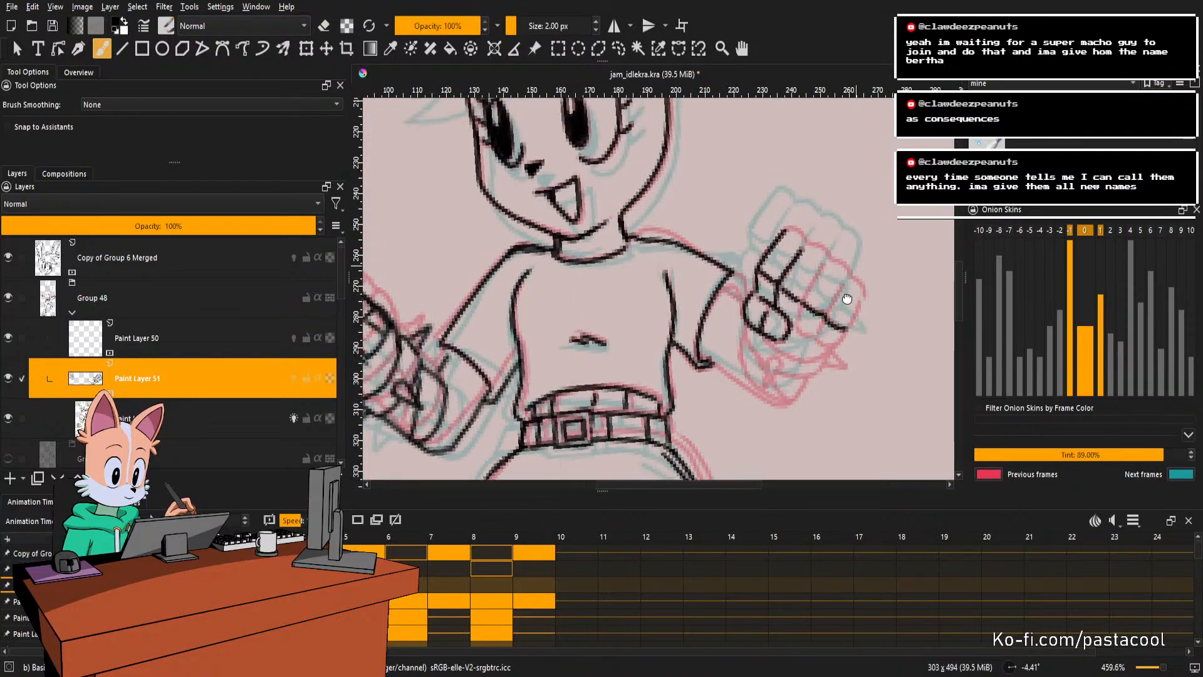
pyautogui.moveTo(798, 314); pyautogui.dragTo(789, 344)
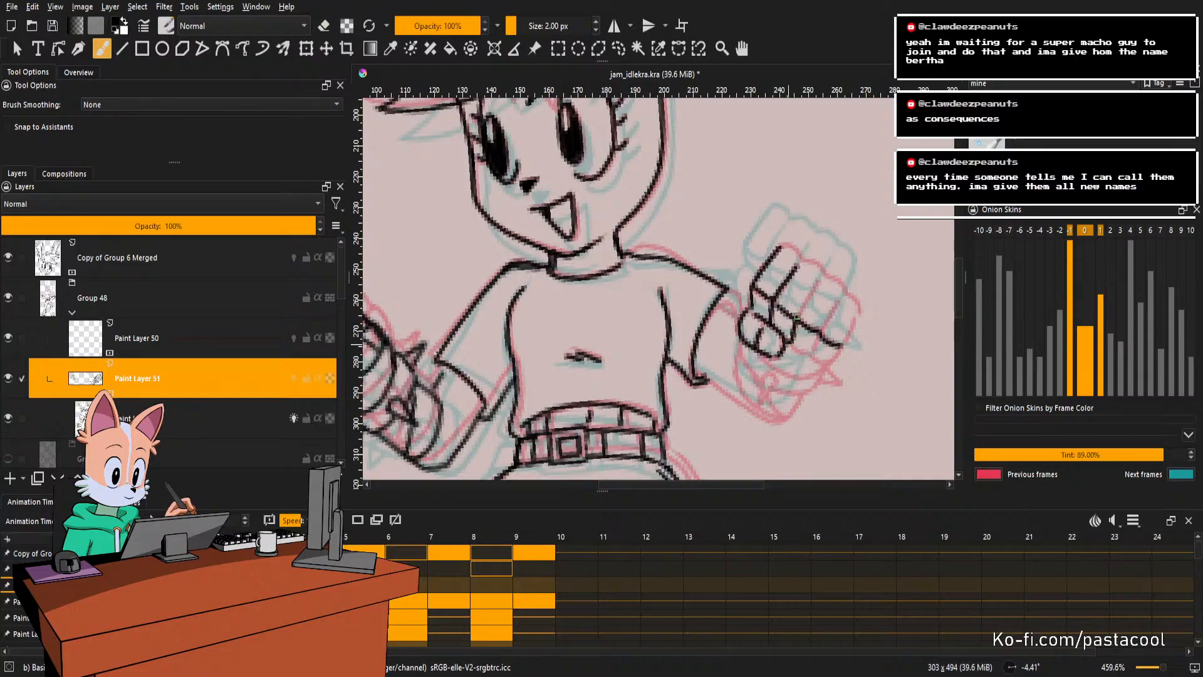
pyautogui.moveTo(822, 276)
pyautogui.mouseDown()
pyautogui.moveTo(795, 345)
pyautogui.moveTo(814, 351)
pyautogui.moveTo(845, 295)
pyautogui.mouseUp()
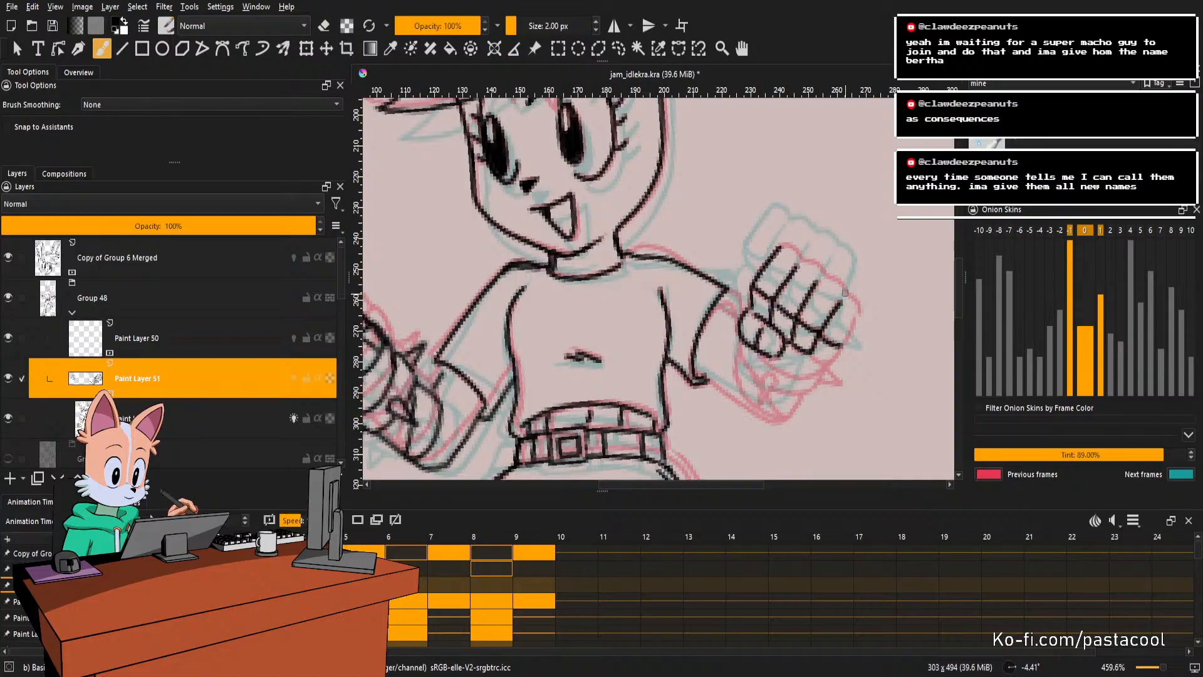
# Outline the knuckles and heel of the right-hand fist to close its shape, undoing misplaced strokes, and save the drawing.
pyautogui.moveTo(815, 356)
pyautogui.mouseDown()
pyautogui.moveTo(837, 359)
pyautogui.moveTo(855, 280)
pyautogui.moveTo(849, 320)
pyautogui.moveTo(872, 371)
pyautogui.mouseUp()
pyautogui.moveTo(798, 422)
pyautogui.mouseDown()
pyautogui.moveTo(802, 377)
pyautogui.moveTo(864, 376)
pyautogui.moveTo(825, 379)
pyautogui.moveTo(851, 379)
pyautogui.mouseUp()
pyautogui.hotkey('ctrl', 'z')
pyautogui.hotkey('ctrl', 'z')
pyautogui.hotkey('ctrl', 'z')
pyautogui.press('5')
pyautogui.moveTo(814, 319); pyautogui.dragTo(815, 360)
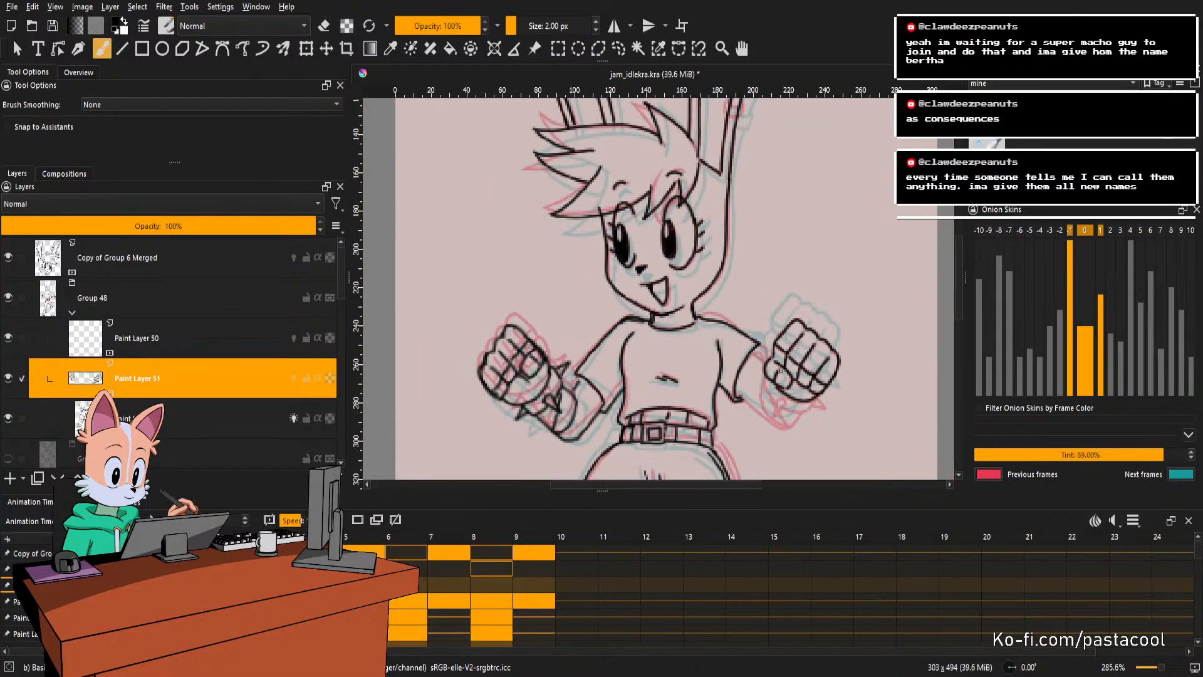
pyautogui.hotkey('ctrl', 's')
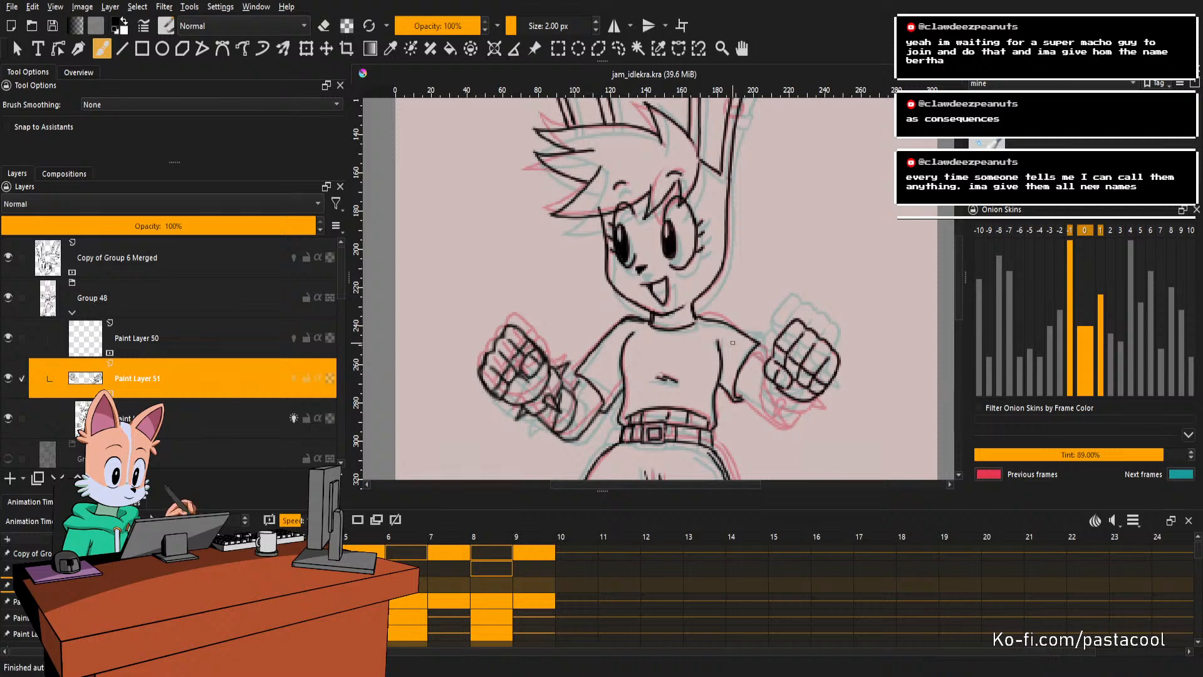
# Examine the full figure in mirrored and normal view and compare the new fist with the neighbouring frames.
pyautogui.press('-')
pyautogui.press('-')
pyautogui.press('-')
pyautogui.press('-')
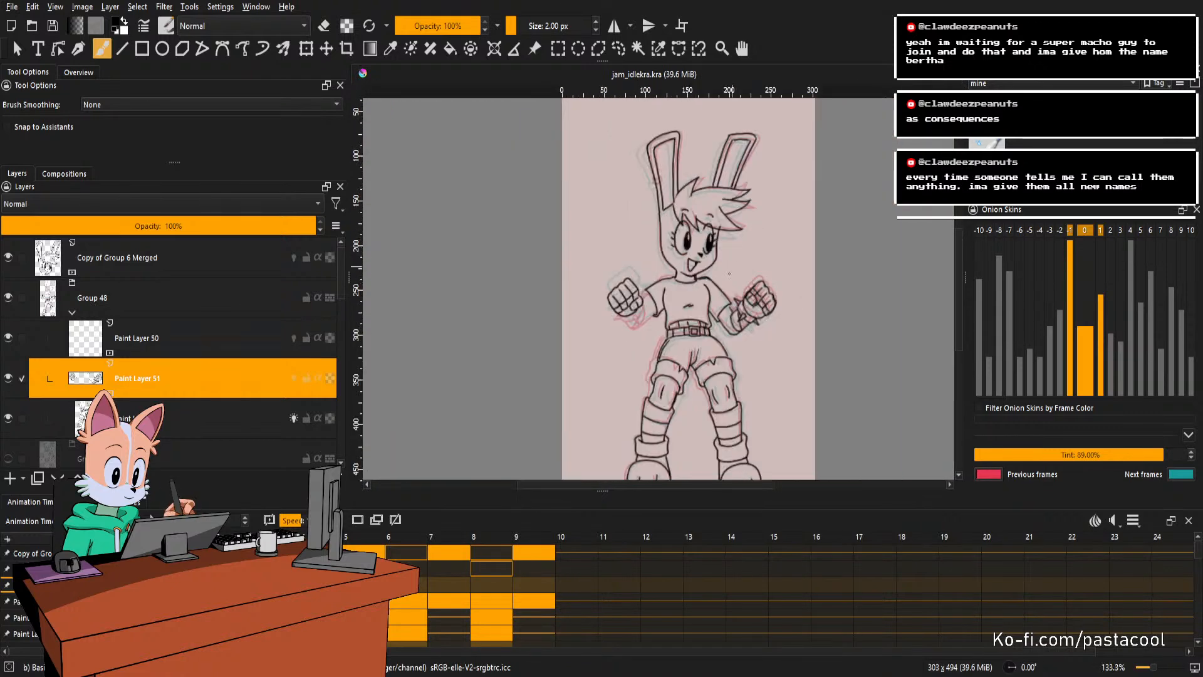
pyautogui.moveTo(775, 281); pyautogui.dragTo(886, 359)
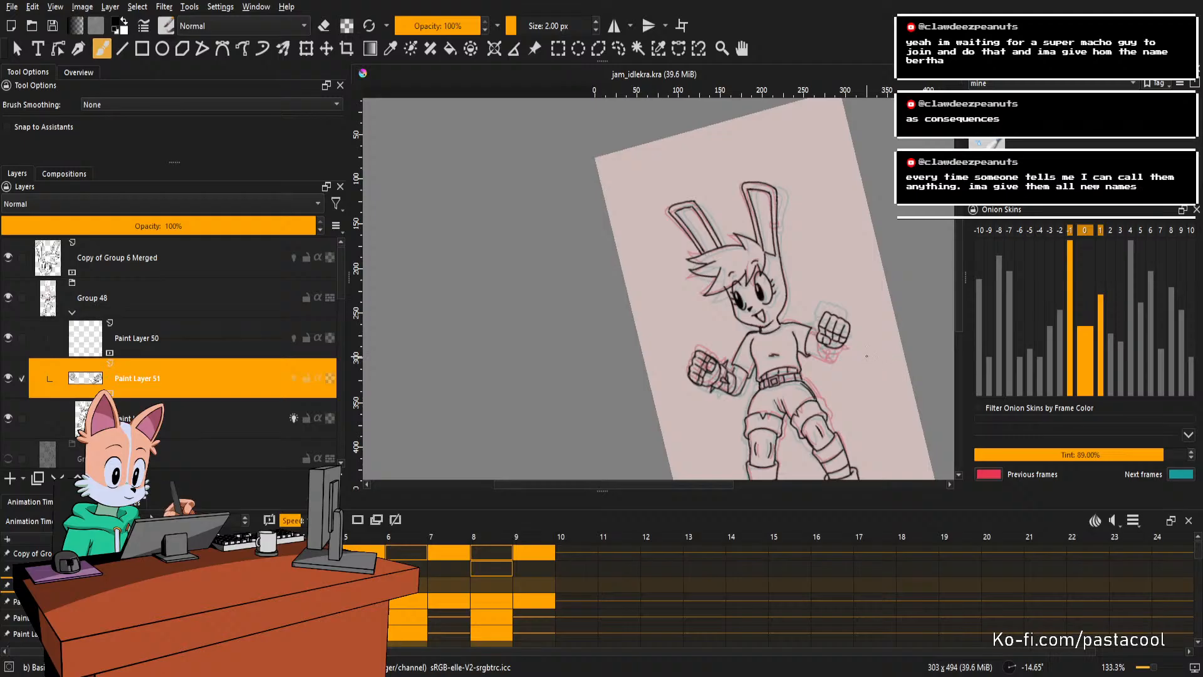
pyautogui.scroll(3, 846, 364)
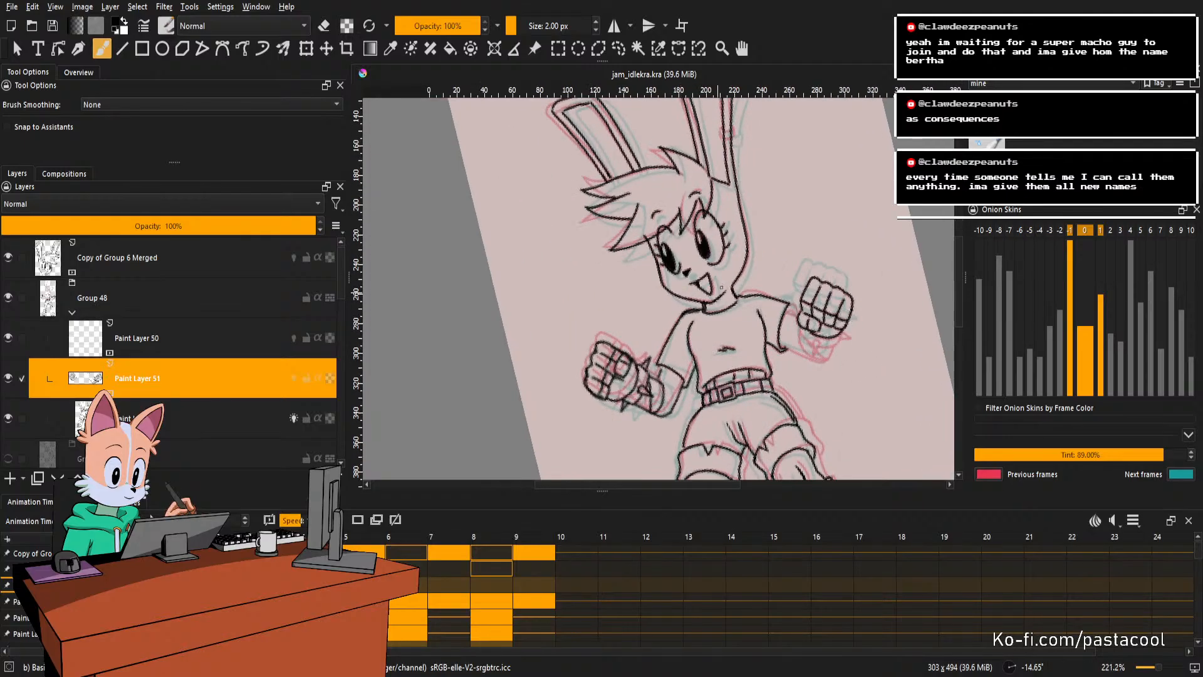
pyautogui.moveTo(840, 295)
pyautogui.mouseDown()
pyautogui.moveTo(831, 330)
pyautogui.moveTo(842, 297)
pyautogui.moveTo(834, 310)
pyautogui.mouseUp()
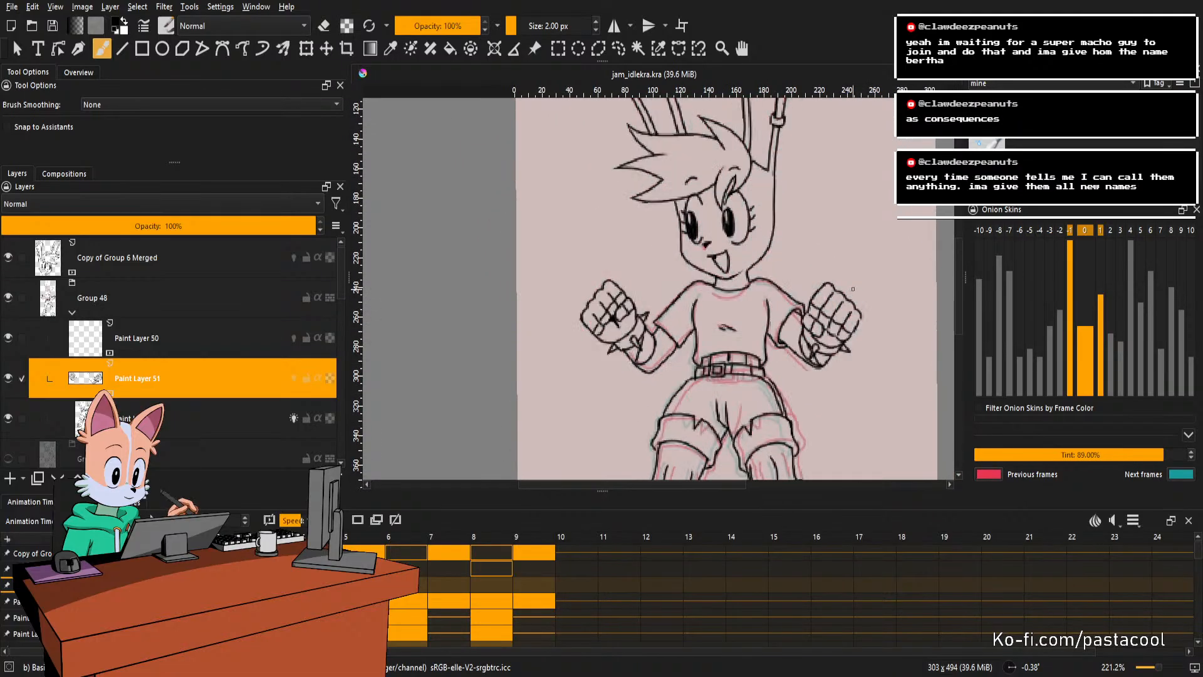
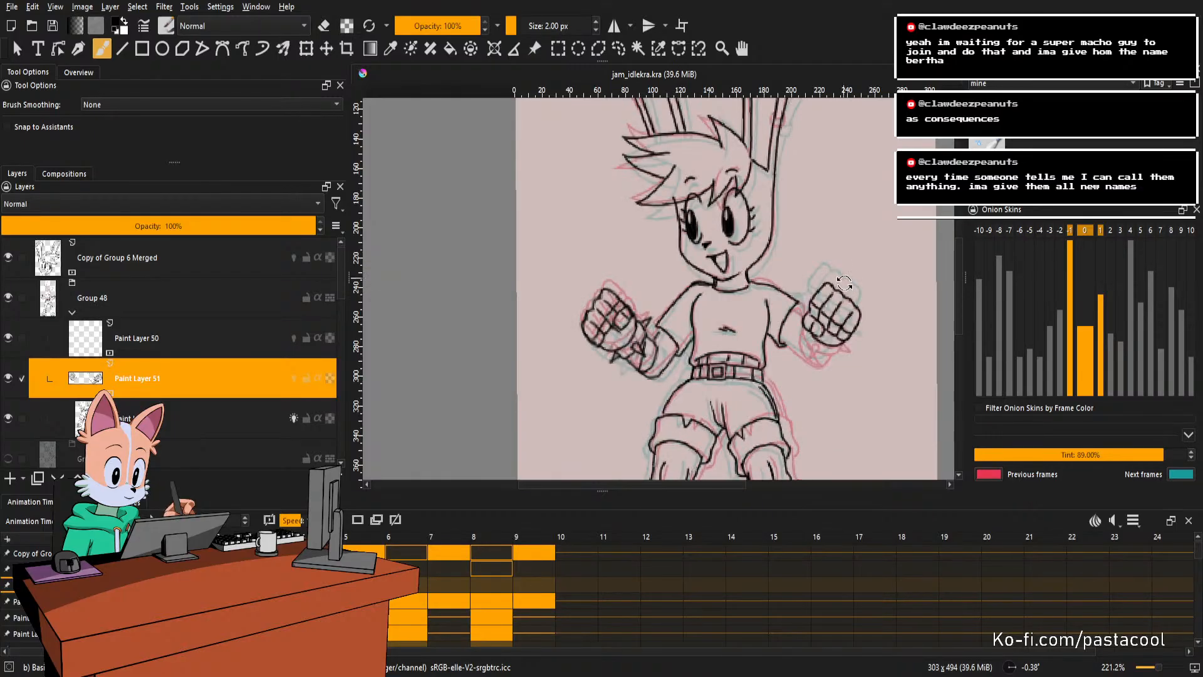
pyautogui.moveTo(845, 283); pyautogui.dragTo(859, 279)
pyautogui.scroll(4, 859, 279)
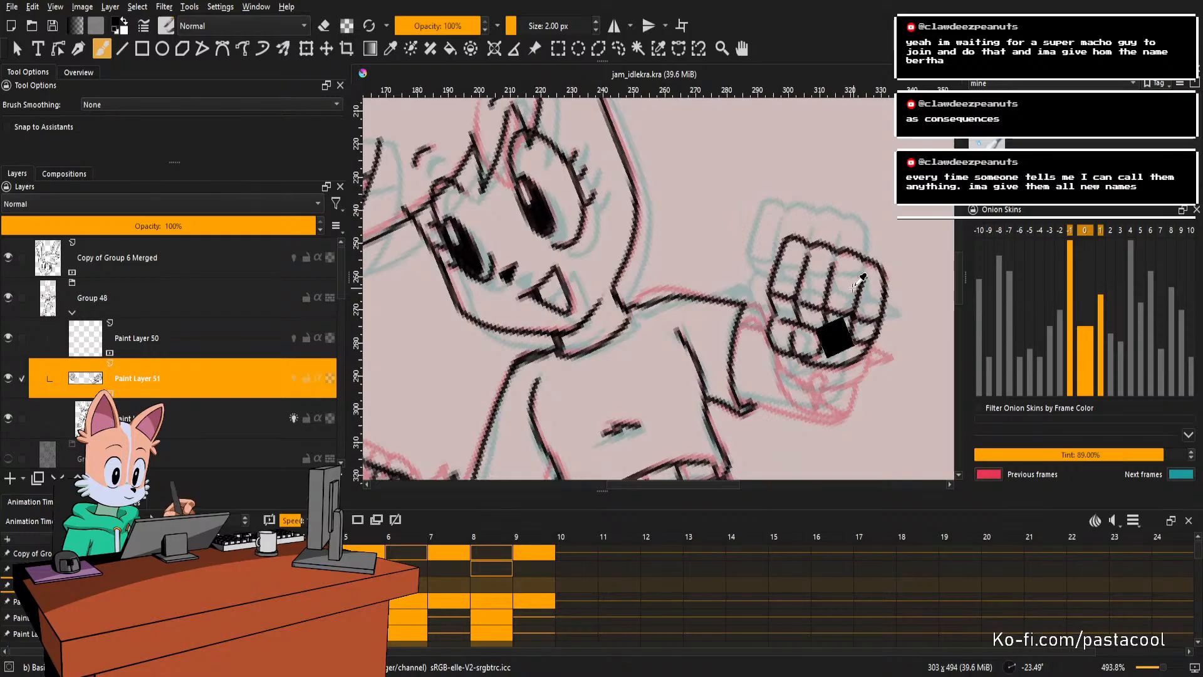
# Lasso the right-hand fist, shift it slightly with a free transform, and clear the selection.
pyautogui.hotkey('ctrl', 't')
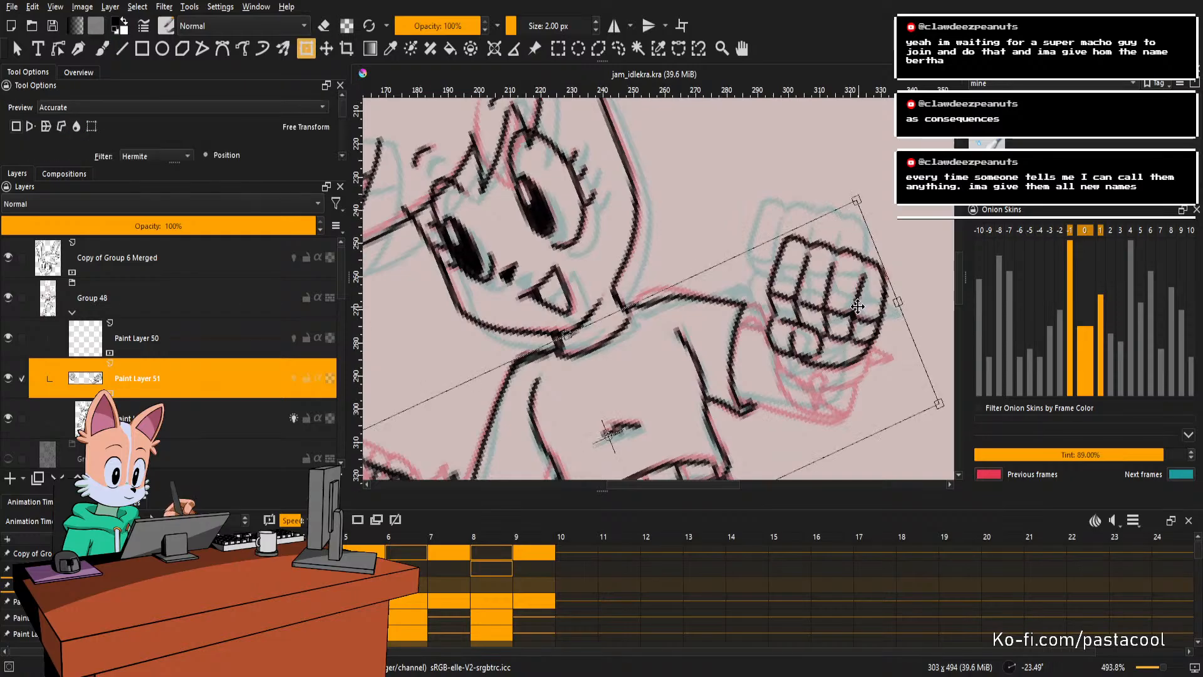
pyautogui.press('Return')
pyautogui.moveTo(858, 274); pyautogui.dragTo(848, 348)
pyautogui.moveTo(834, 295)
pyautogui.mouseDown()
pyautogui.moveTo(837, 351)
pyautogui.moveTo(818, 282)
pyautogui.mouseUp()
pyautogui.press('l')
pyautogui.hotkey('ctrl', 't')
pyautogui.moveTo(821, 323); pyautogui.dragTo(818, 314)
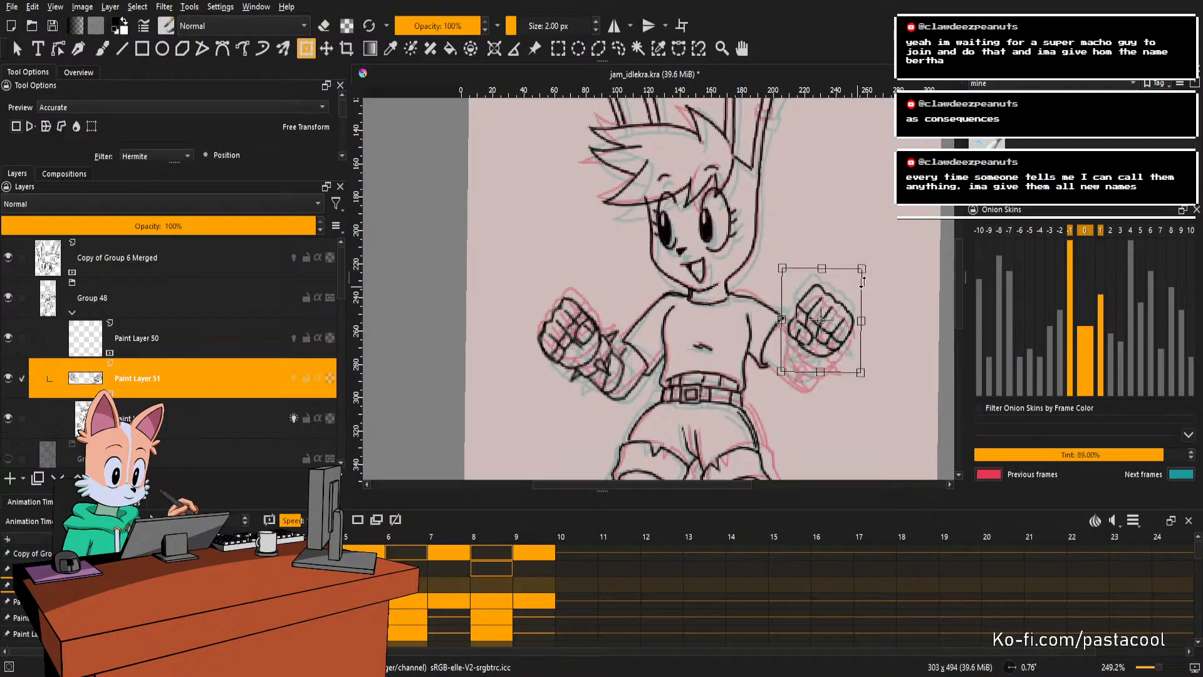
pyautogui.press('Return')
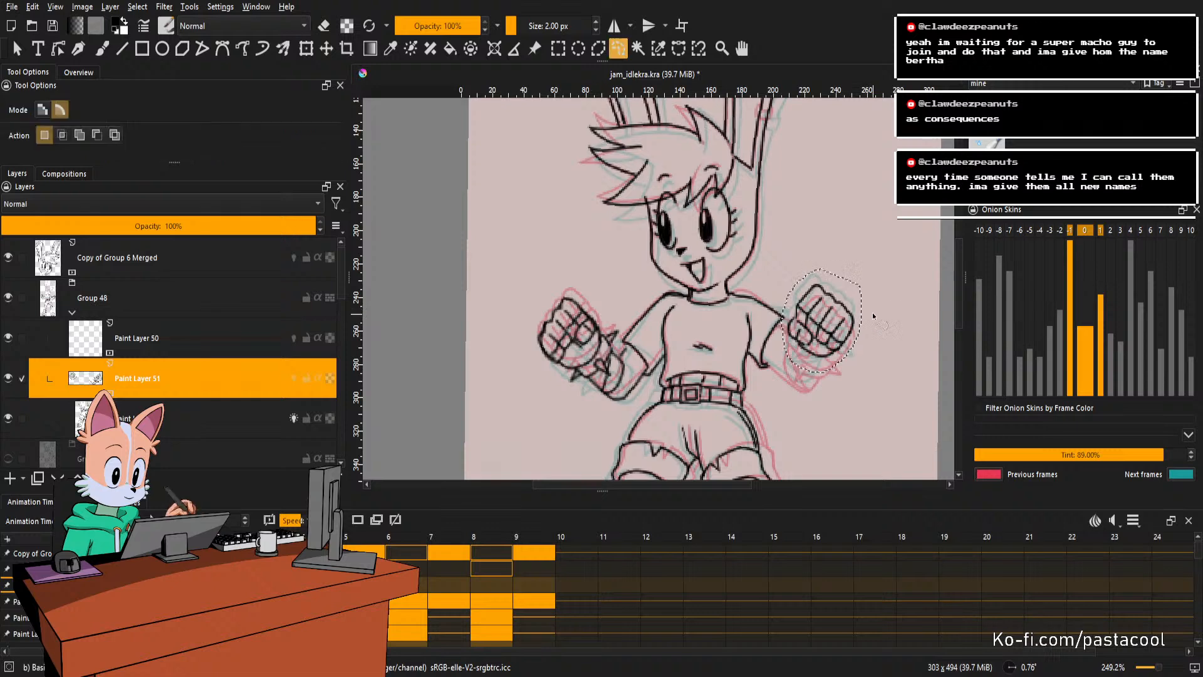
pyautogui.moveTo(877, 281)
pyautogui.mouseDown()
pyautogui.moveTo(846, 338)
pyautogui.moveTo(852, 300)
pyautogui.moveTo(854, 328)
pyautogui.moveTo(803, 346)
pyautogui.moveTo(806, 318)
pyautogui.moveTo(823, 330)
pyautogui.mouseUp()
pyautogui.press('b')
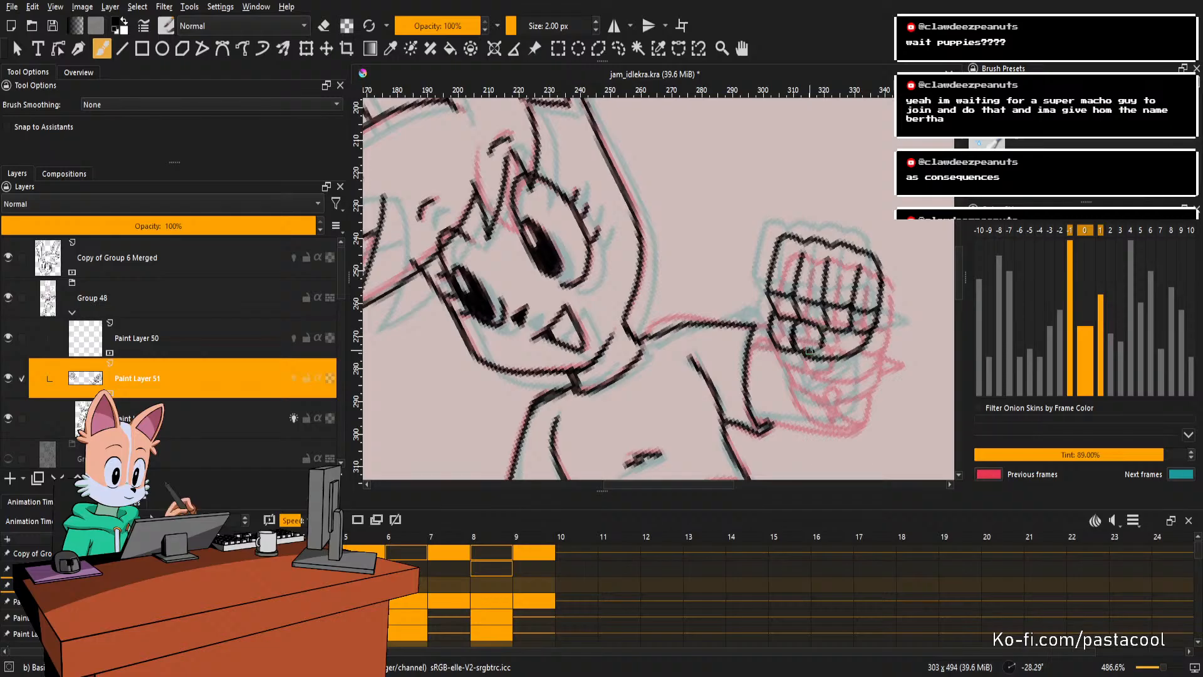
# Draw the inner side and curved lower rim of the wristband below the right-hand fist, undoing poor strokes.
pyautogui.scroll(-3, 821, 344)
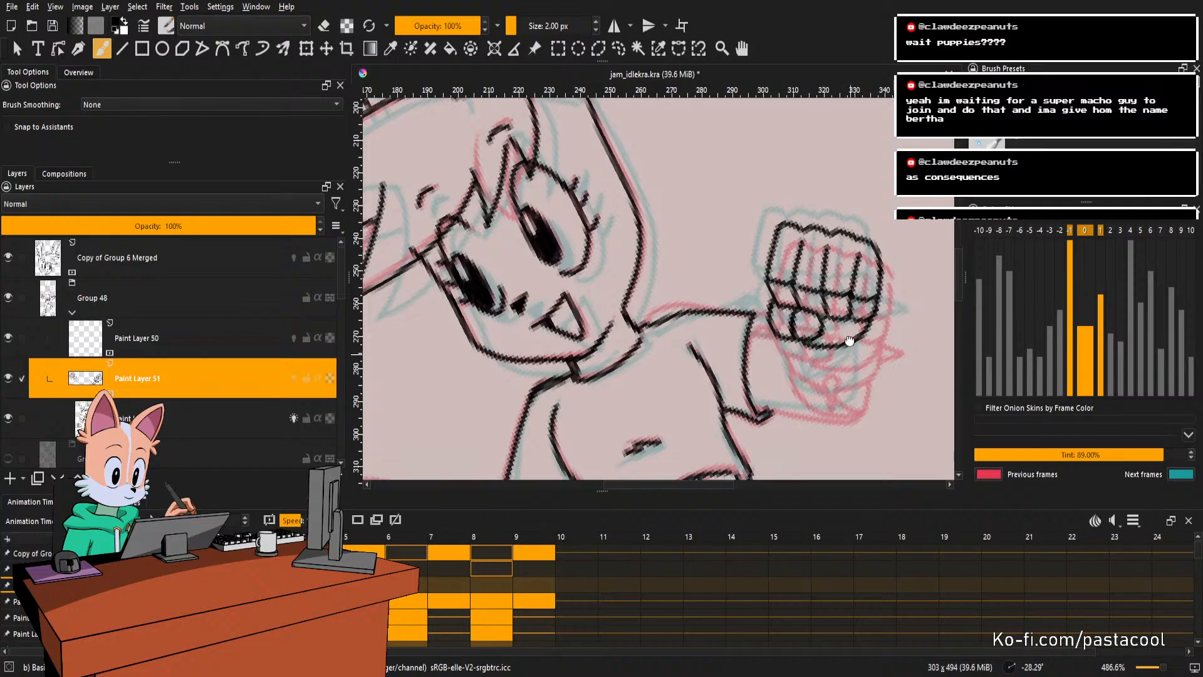
pyautogui.moveTo(794, 326); pyautogui.dragTo(803, 349)
pyautogui.hotkey('ctrl', 'z')
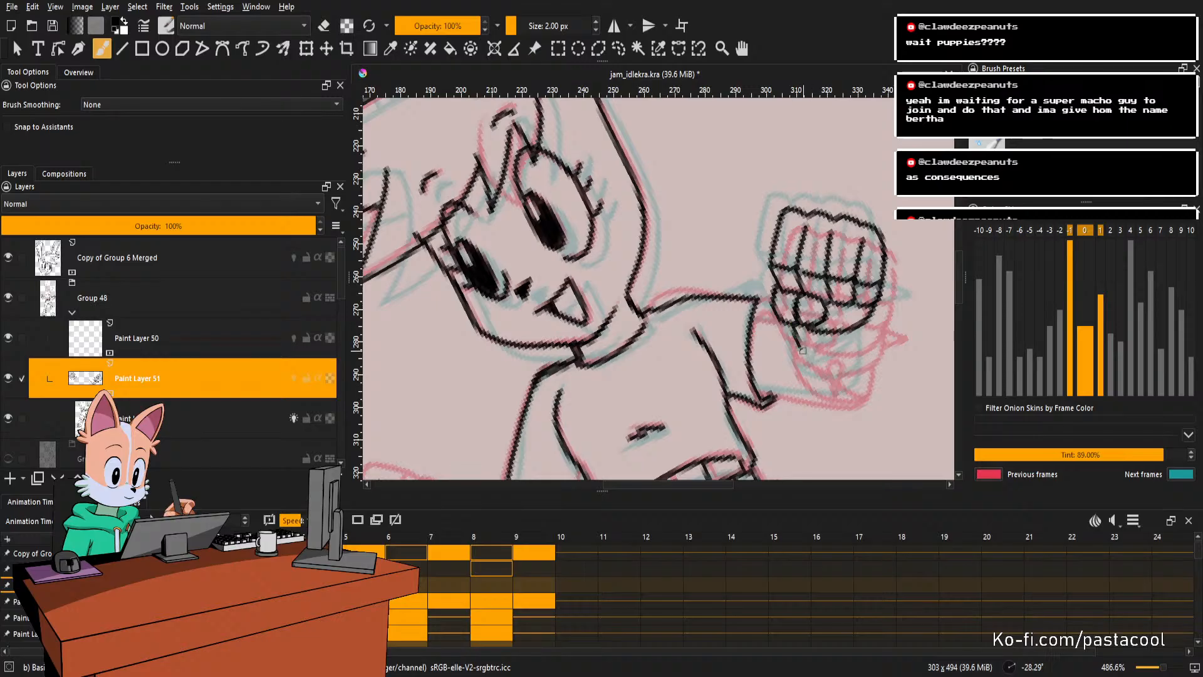
pyautogui.hotkey('ctrl', 'z')
pyautogui.moveTo(802, 345)
pyautogui.mouseDown()
pyautogui.moveTo(824, 360)
pyautogui.moveTo(871, 350)
pyautogui.moveTo(808, 352)
pyautogui.moveTo(878, 341)
pyautogui.mouseUp()
pyautogui.hotkey('ctrl', 'z')
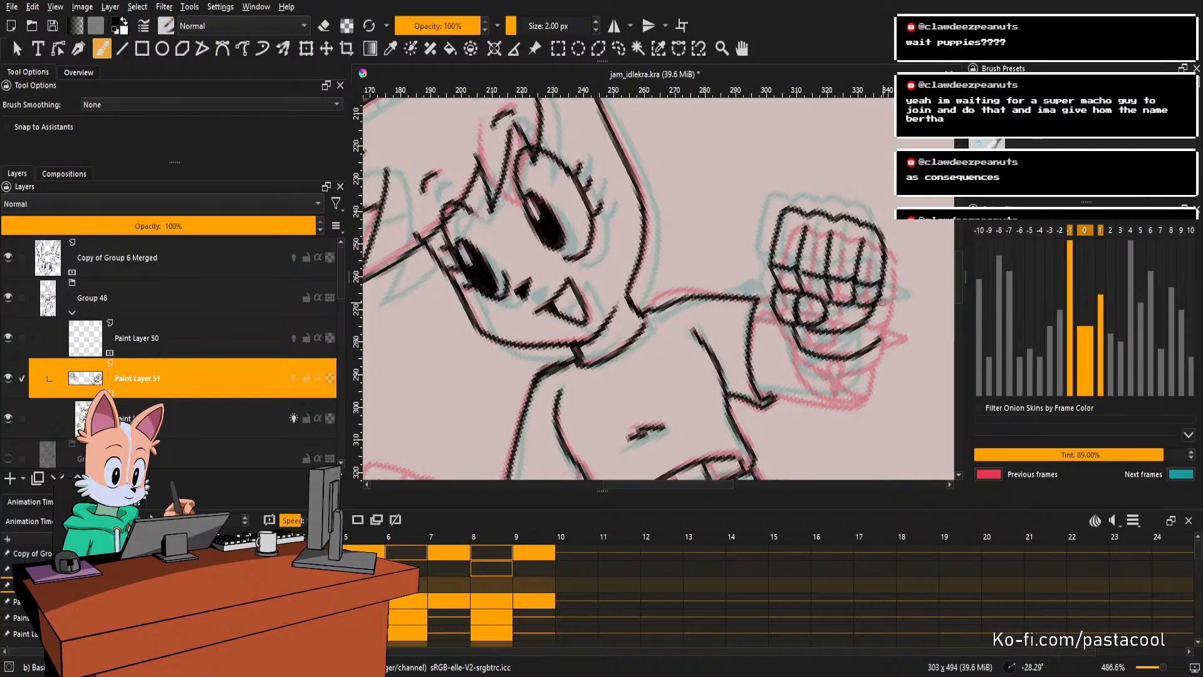
# Draw the outer side of the wristband to join the fist with the lower rim, redoing the stroke until it fits.
pyautogui.moveTo(882, 289); pyautogui.dragTo(878, 342)
pyautogui.hotkey('ctrl', 'z')
pyautogui.moveTo(882, 290); pyautogui.dragTo(876, 346)
pyautogui.hotkey('ctrl', 'z')
pyautogui.hotkey('ctrl', 'z')
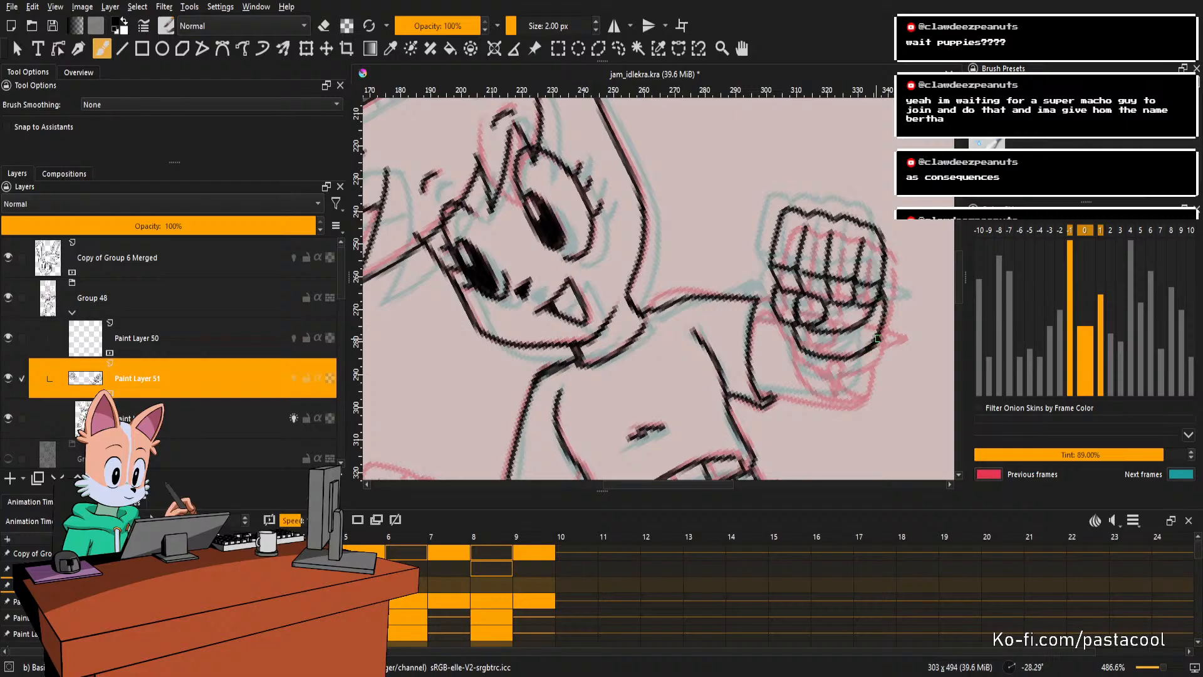
pyautogui.press('e')
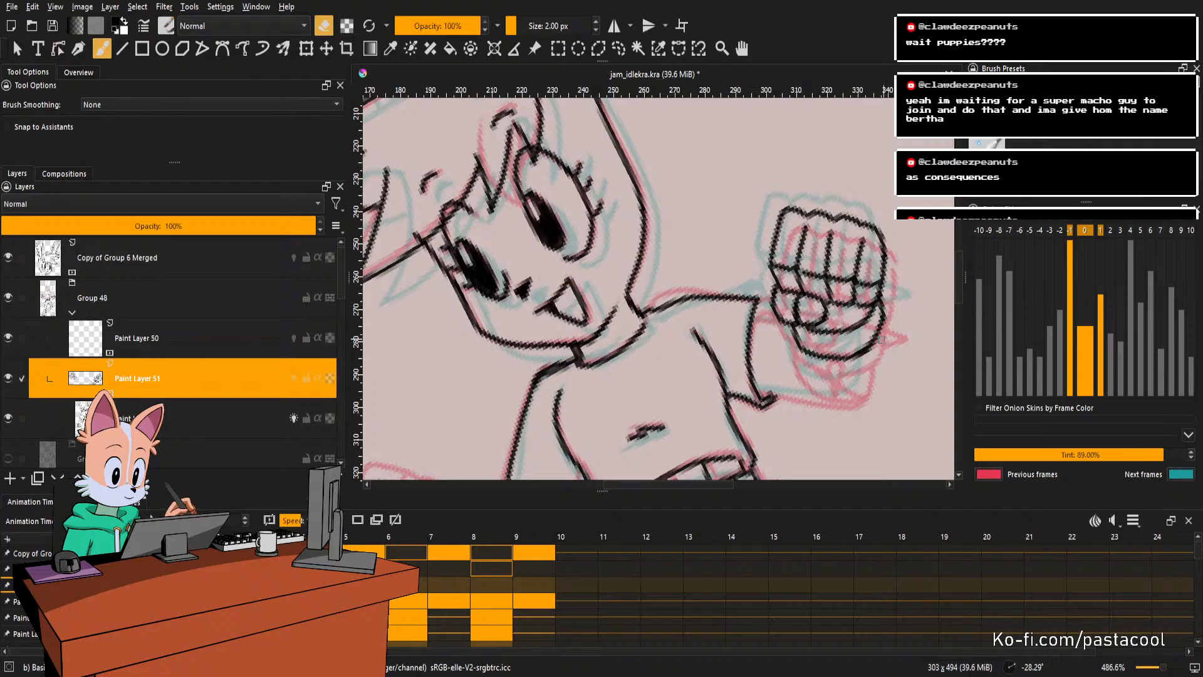
pyautogui.press('e')
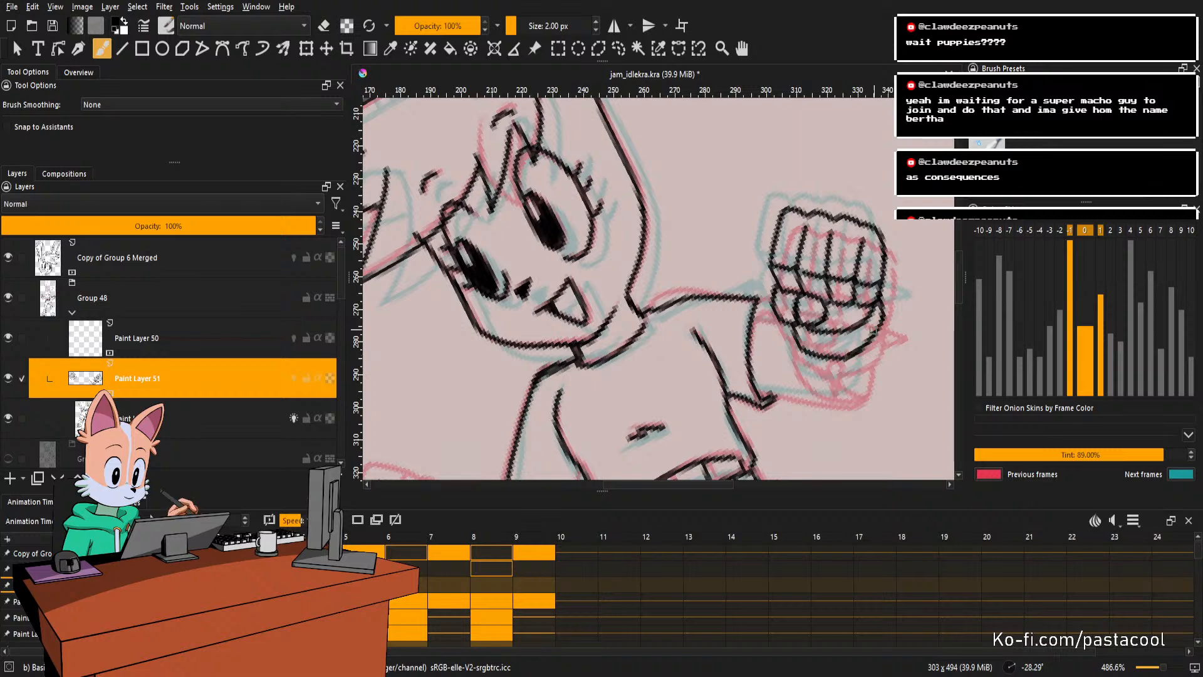
pyautogui.moveTo(874, 364); pyautogui.dragTo(875, 319)
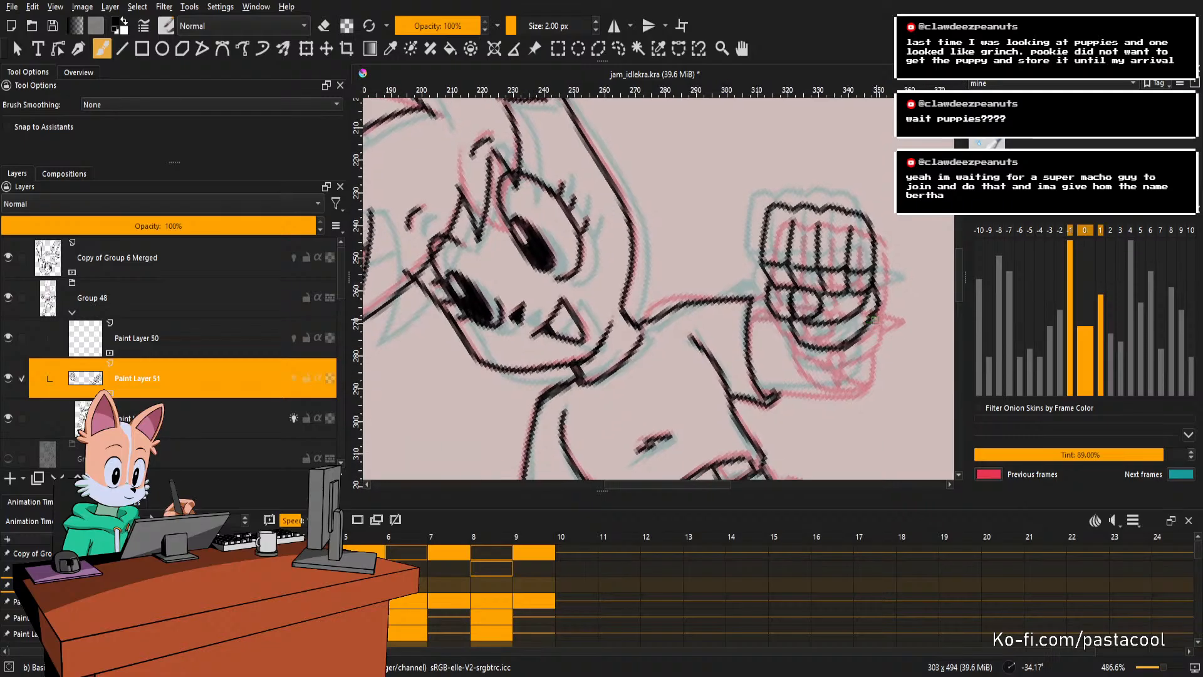
# Clean up the wristband lines and draw a downward-pointing spike on the front of the band.
pyautogui.press('e')
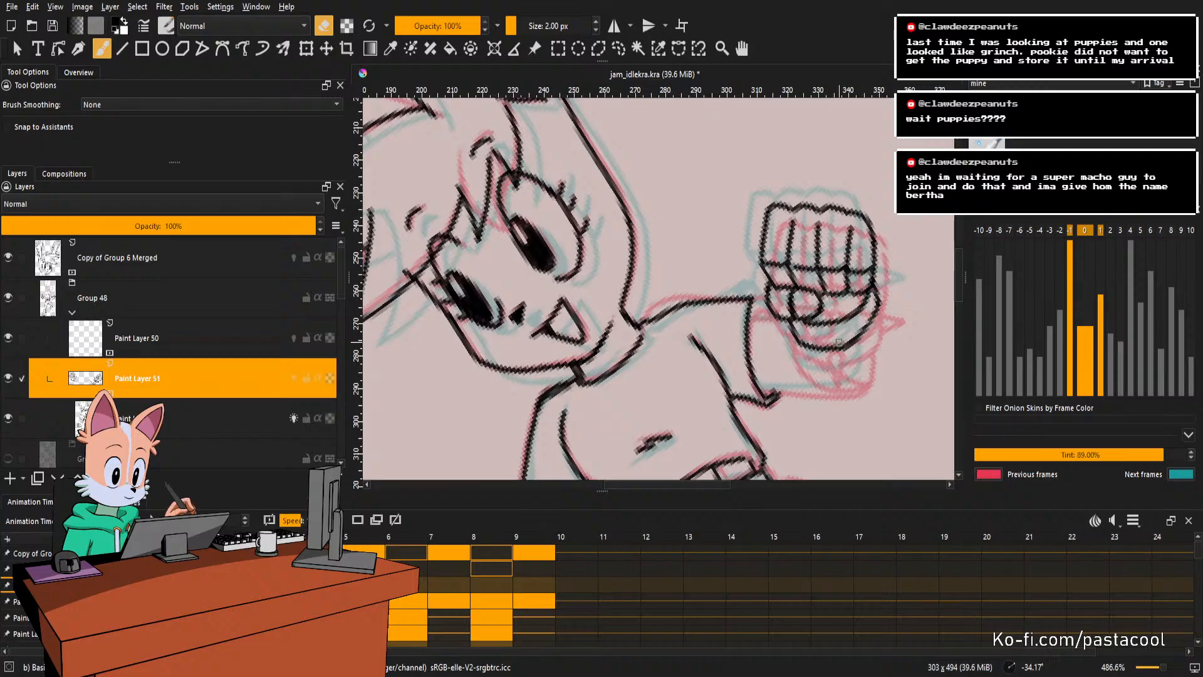
pyautogui.press('e')
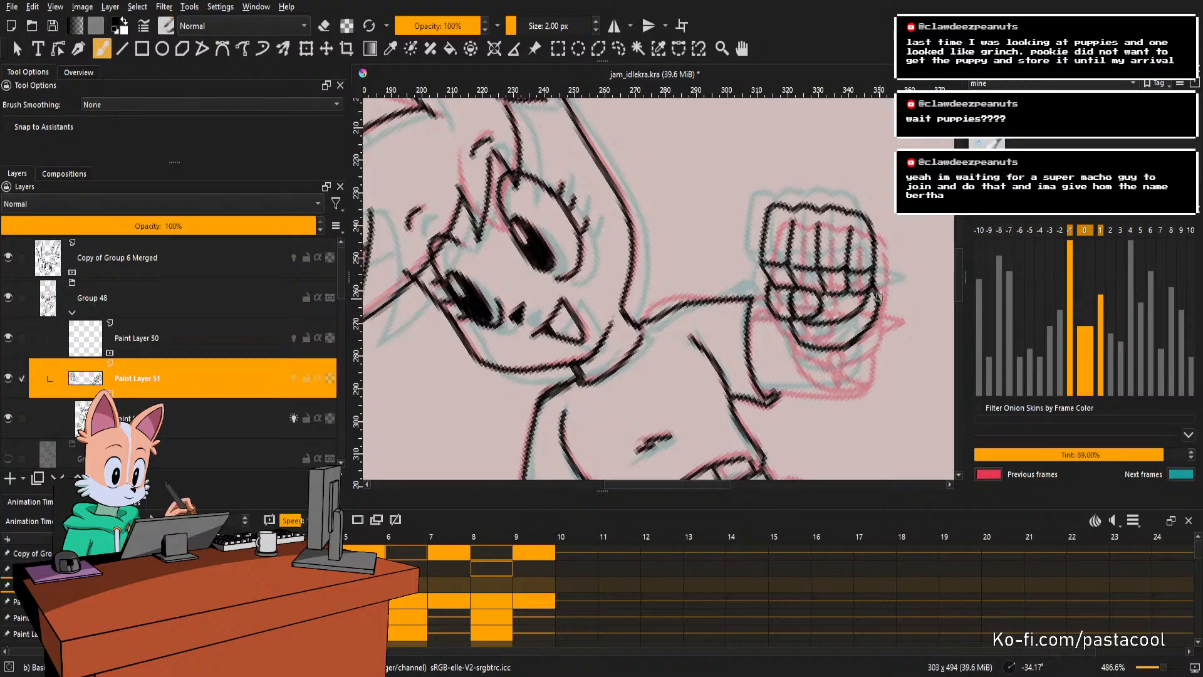
pyautogui.press('e')
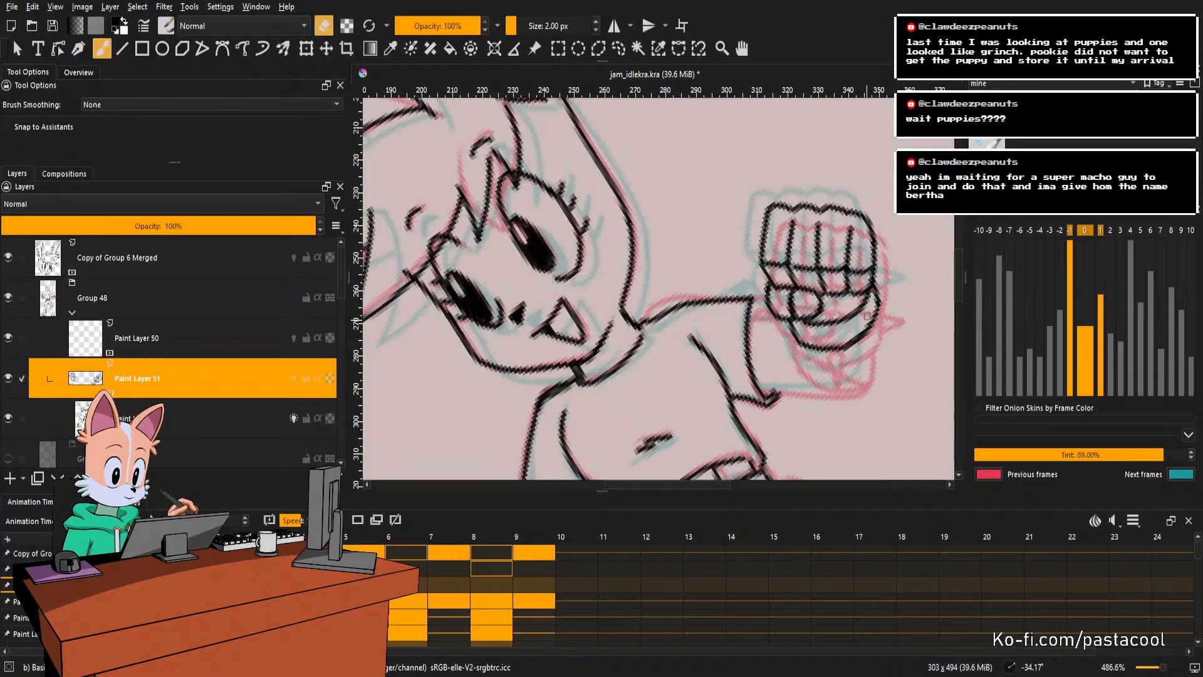
pyautogui.moveTo(848, 335)
pyautogui.mouseDown()
pyautogui.moveTo(865, 304)
pyautogui.moveTo(820, 403)
pyautogui.mouseUp()
pyautogui.press('e')
pyautogui.hotkey('ctrl', 'z')
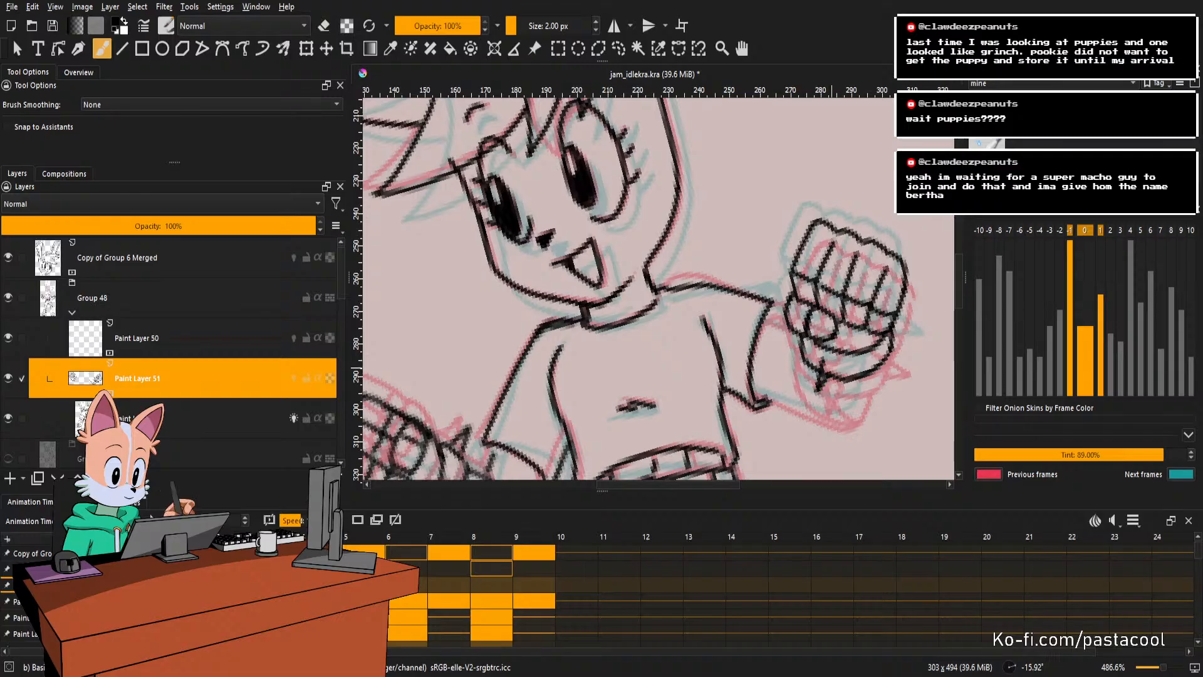
pyautogui.hotkey('ctrl', 'z')
pyautogui.moveTo(819, 364)
pyautogui.mouseDown()
pyautogui.moveTo(814, 396)
pyautogui.moveTo(823, 374)
pyautogui.mouseUp()
# Add a spike on each side of the wristband, erasing the overlapping band lines and undoing misplaced strokes.
pyautogui.press('e')
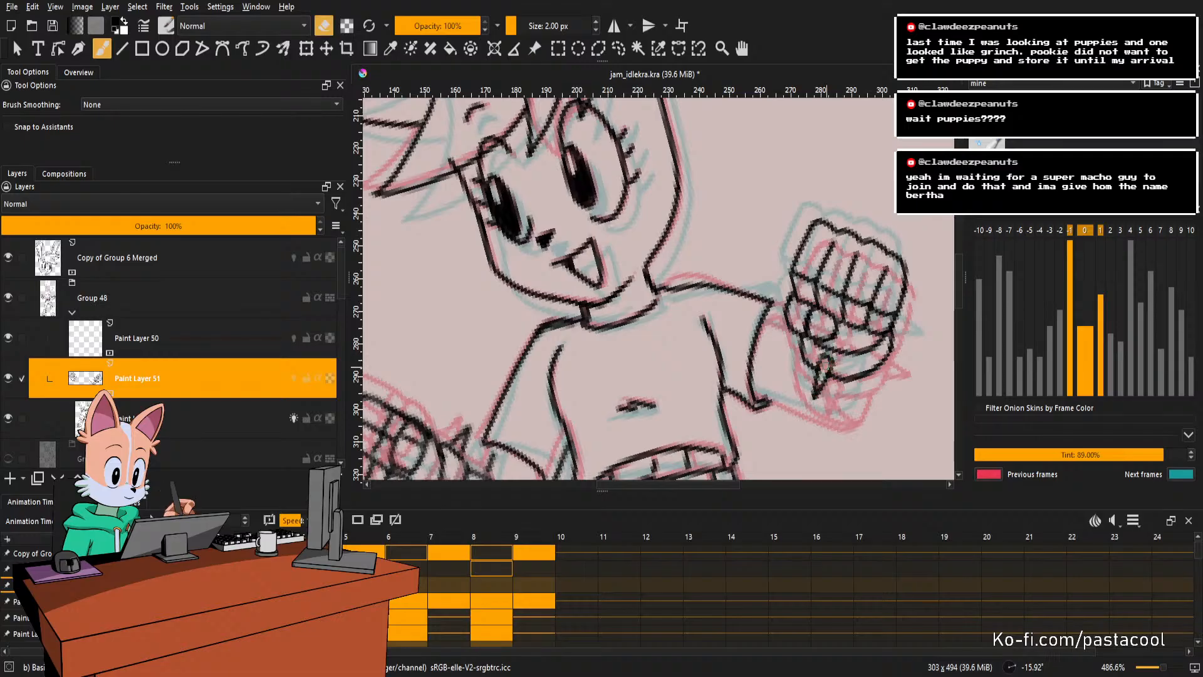
pyautogui.moveTo(871, 330)
pyautogui.mouseDown()
pyautogui.moveTo(823, 326)
pyautogui.moveTo(860, 353)
pyautogui.mouseUp()
pyautogui.press('e')
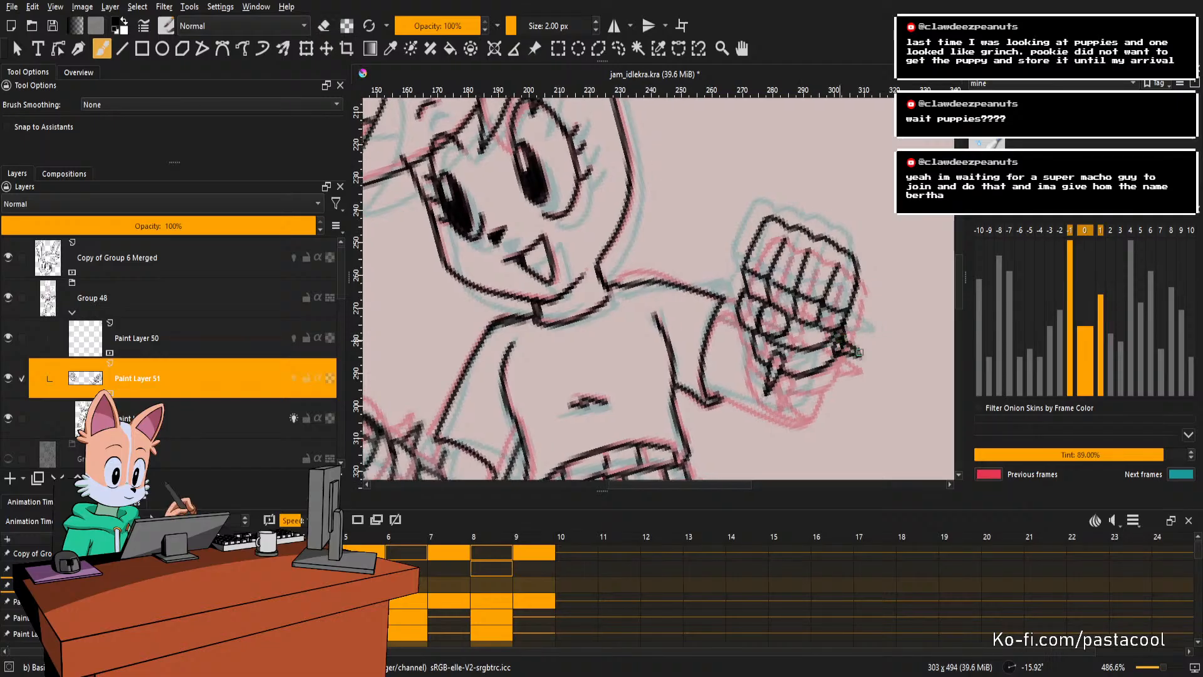
pyautogui.press('e')
pyautogui.moveTo(760, 308)
pyautogui.mouseDown()
pyautogui.moveTo(828, 331)
pyautogui.moveTo(820, 361)
pyautogui.moveTo(811, 356)
pyautogui.moveTo(818, 365)
pyautogui.mouseUp()
pyautogui.press('e')
pyautogui.hotkey('ctrl', 'z')
pyautogui.hotkey('ctrl', 'z')
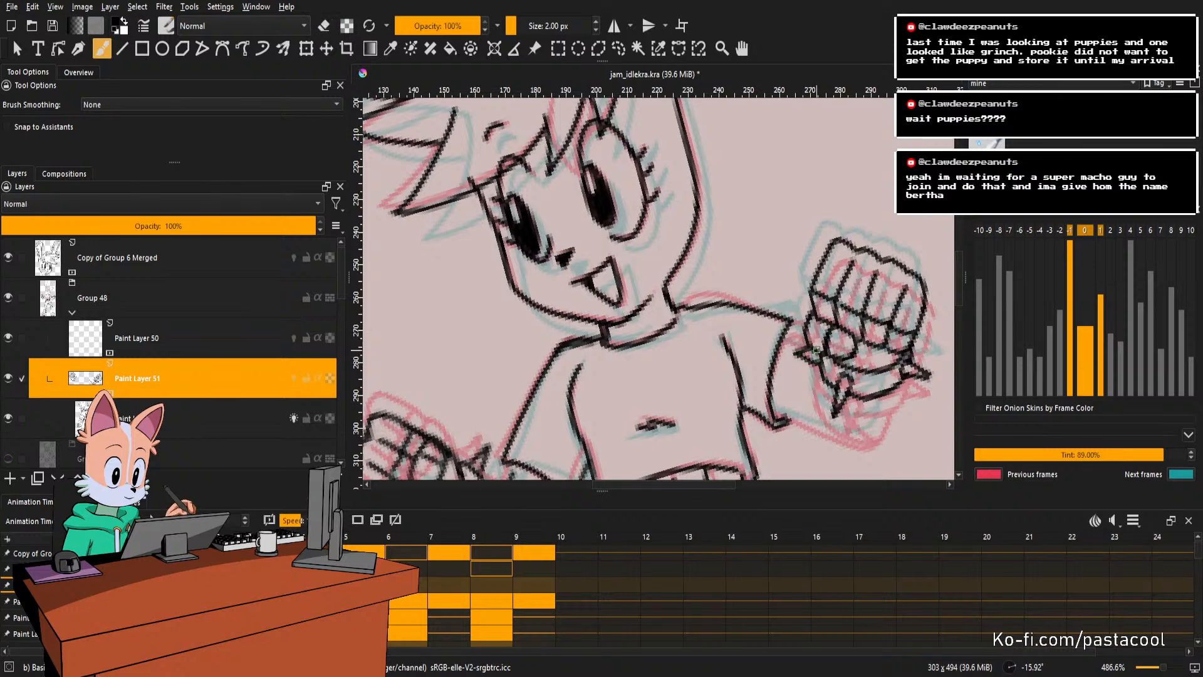
pyautogui.moveTo(918, 361)
pyautogui.mouseDown()
pyautogui.moveTo(881, 329)
pyautogui.moveTo(850, 328)
pyautogui.mouseUp()
pyautogui.press('e')
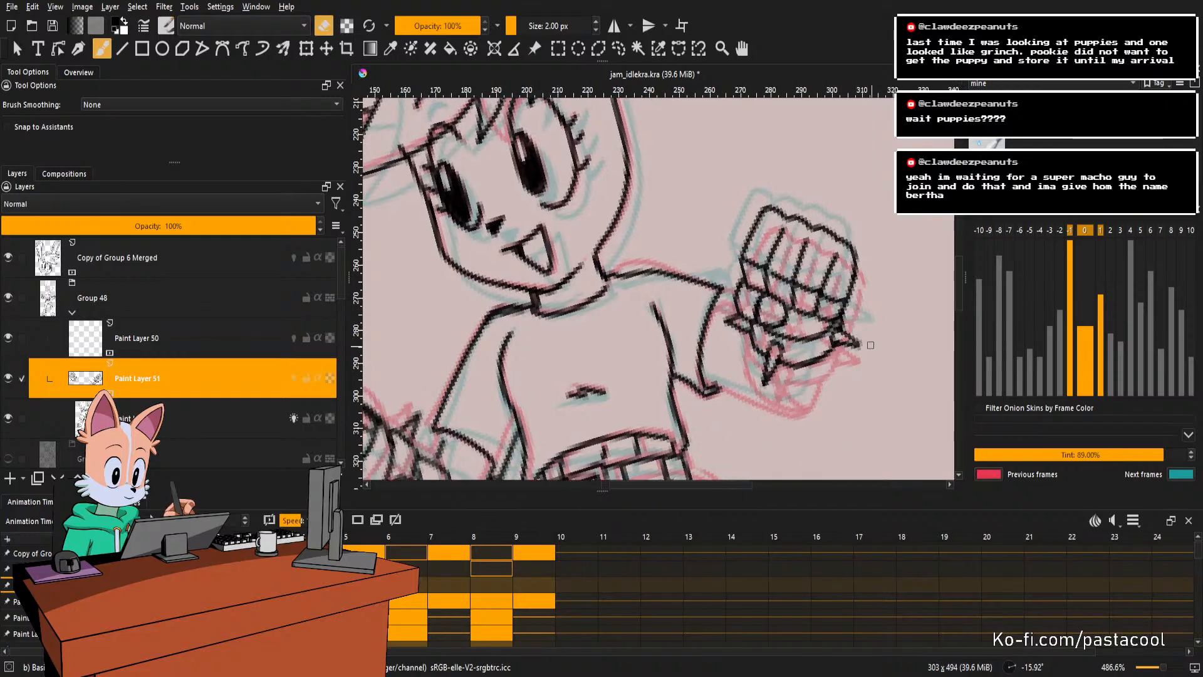
# Erase the end of the shoulder line beside the right-hand wristband on the body line-art layer below Paint Layer 51.
pyautogui.press('5')
pyautogui.moveTo(849, 313)
pyautogui.mouseDown()
pyautogui.moveTo(814, 343)
pyautogui.moveTo(828, 311)
pyautogui.moveTo(854, 337)
pyautogui.moveTo(826, 326)
pyautogui.mouseUp()
pyautogui.press('e')
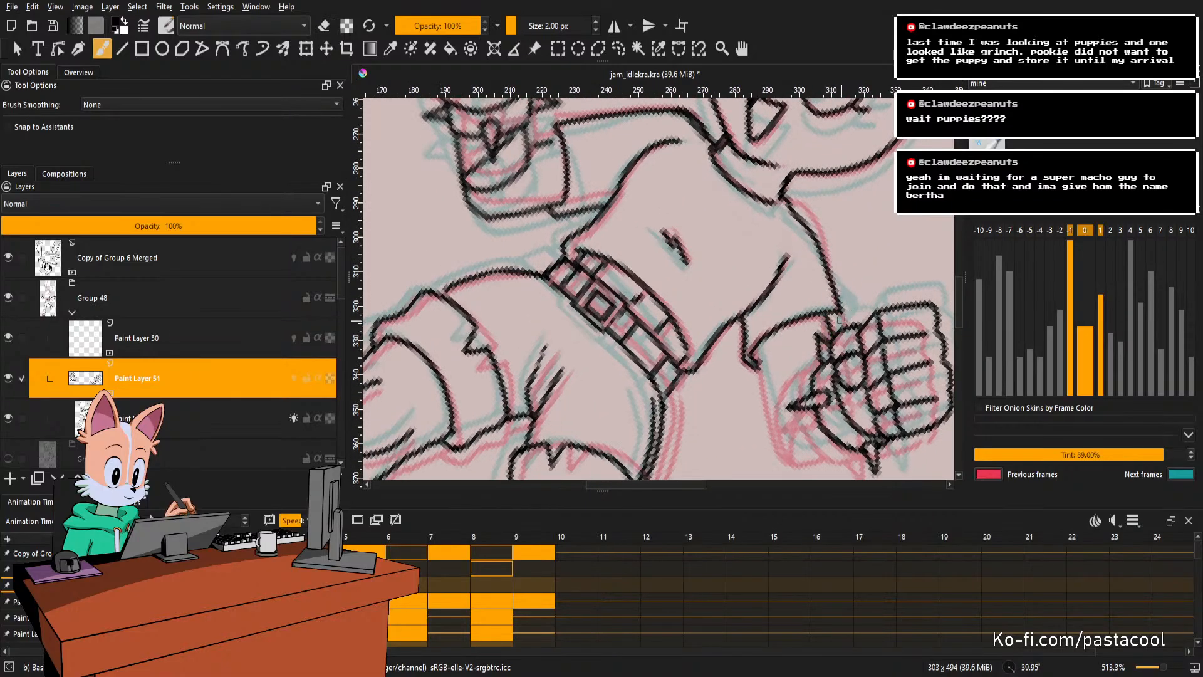
pyautogui.press('e')
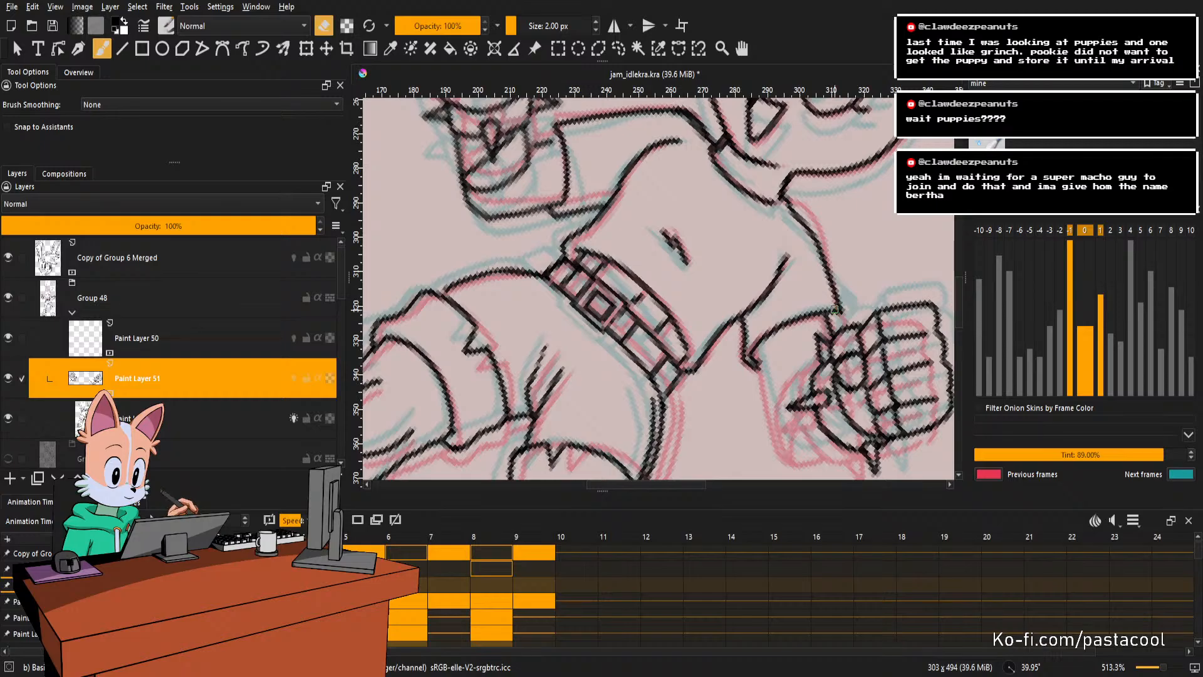
pyautogui.press('pagedown')
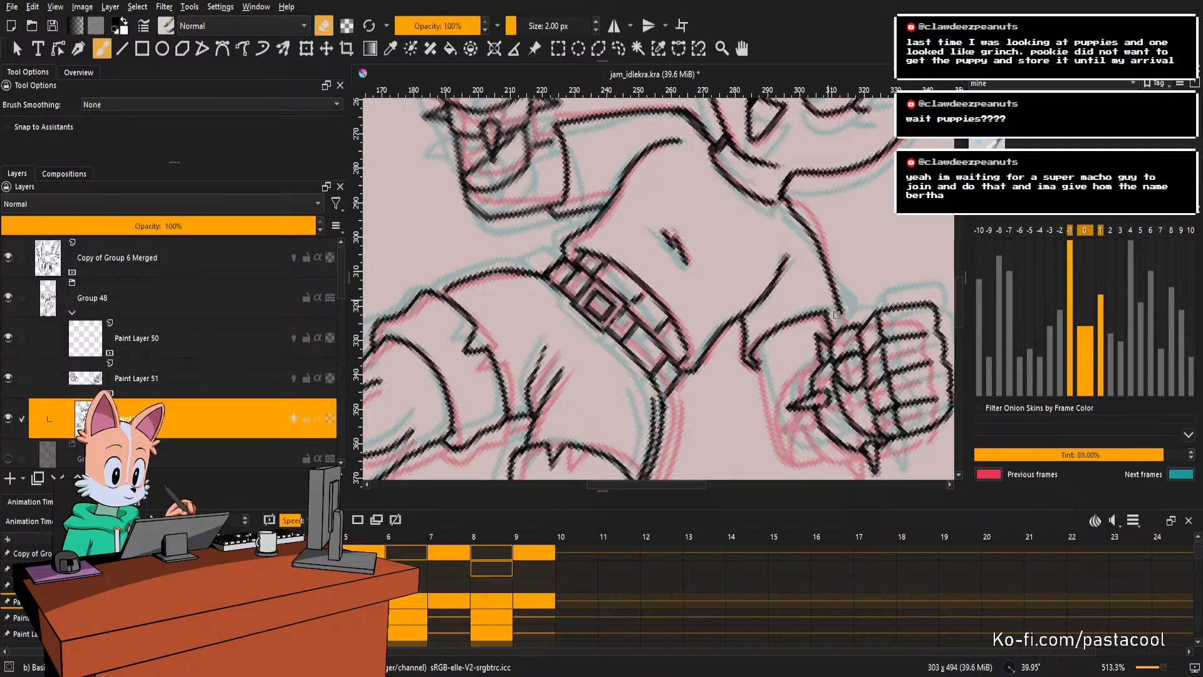
pyautogui.press('e')
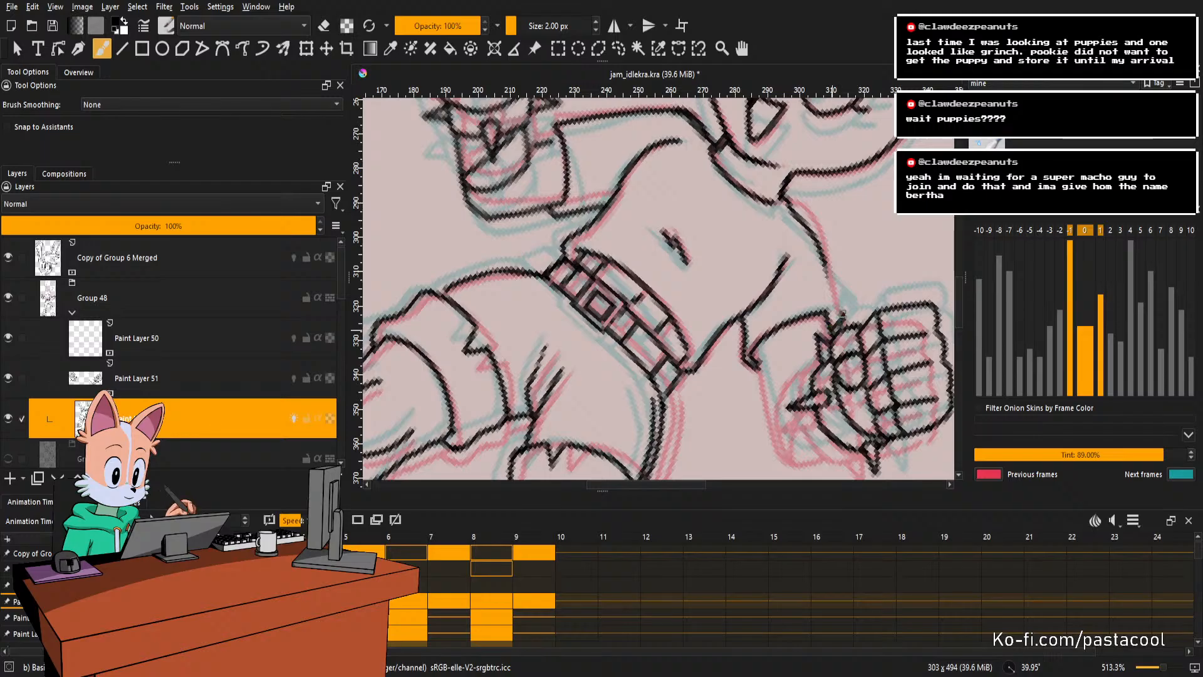
# On Paint Layer 51, draw the outer forearm line from the sleeve cuff down to below the right-hand wristband, redoing the first stroke.
pyautogui.moveTo(839, 301)
pyautogui.mouseDown()
pyautogui.moveTo(821, 246)
pyautogui.moveTo(810, 366)
pyautogui.mouseUp()
pyautogui.click(835, 378)
pyautogui.press('5')
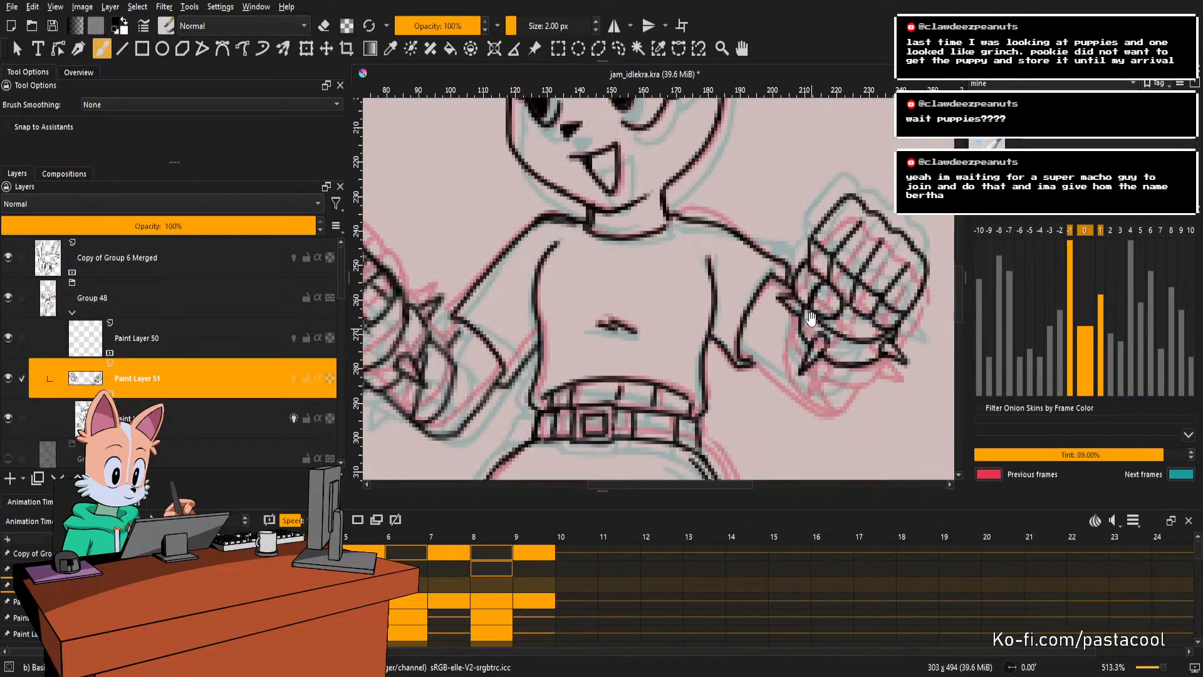
pyautogui.moveTo(811, 319)
pyautogui.mouseDown()
pyautogui.moveTo(806, 371)
pyautogui.moveTo(776, 371)
pyautogui.moveTo(809, 328)
pyautogui.moveTo(746, 424)
pyautogui.mouseUp()
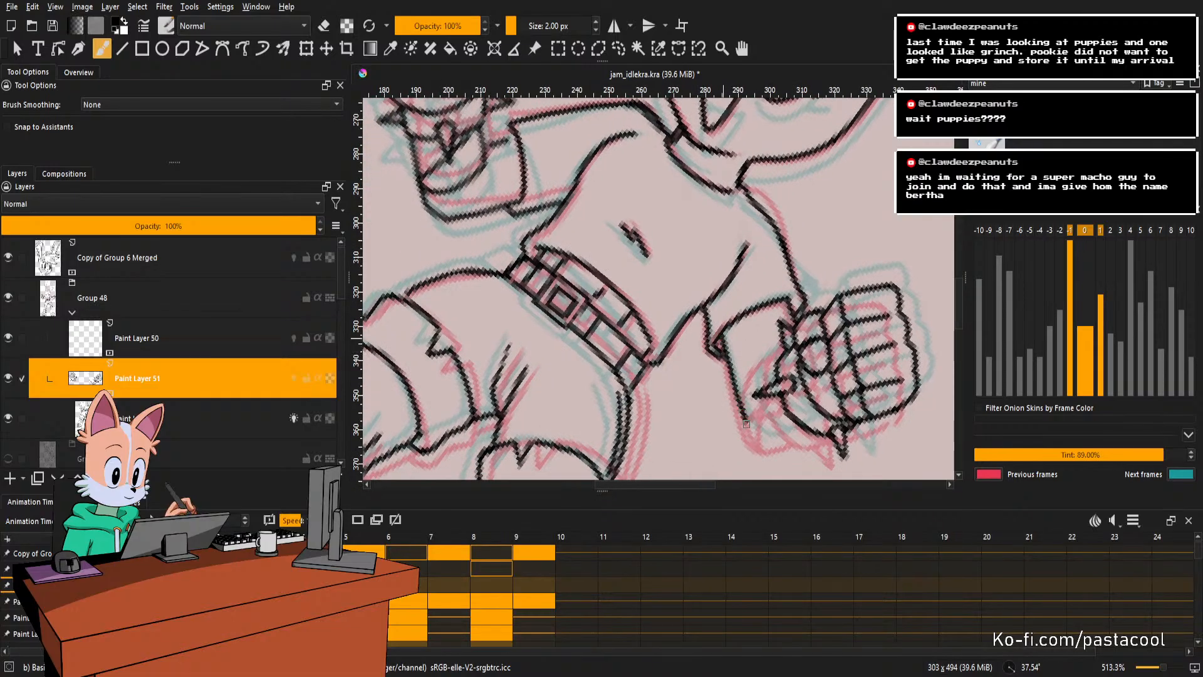
pyautogui.hotkey('ctrl', 'z')
pyautogui.moveTo(721, 332); pyautogui.dragTo(747, 425)
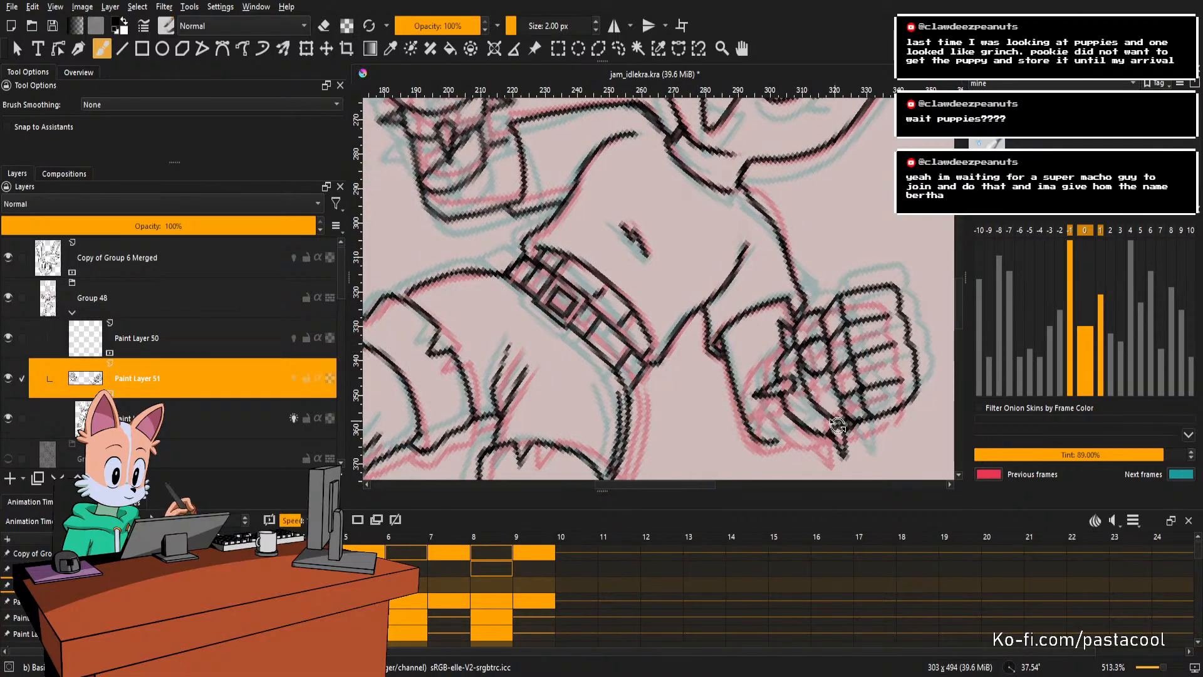
# Curve the end of the forearm line up towards the wristband, undoing misplaced strokes and comparing with the neighbouring frame.
pyautogui.moveTo(838, 425); pyautogui.dragTo(860, 293)
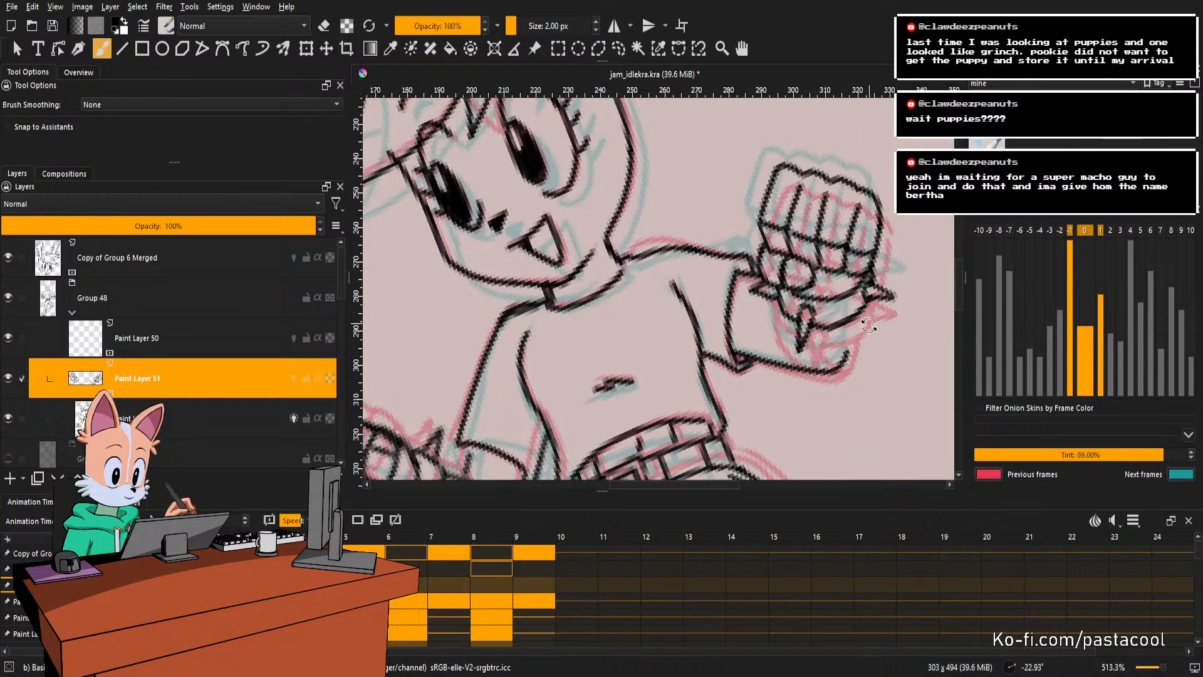
pyautogui.moveTo(871, 324); pyautogui.dragTo(875, 307)
pyautogui.moveTo(782, 295)
pyautogui.mouseDown()
pyautogui.moveTo(803, 343)
pyautogui.moveTo(854, 336)
pyautogui.moveTo(790, 336)
pyautogui.moveTo(830, 346)
pyautogui.moveTo(851, 340)
pyautogui.moveTo(861, 291)
pyautogui.mouseUp()
pyautogui.hotkey('ctrl', 'z')
pyautogui.hotkey('ctrl', 'z')
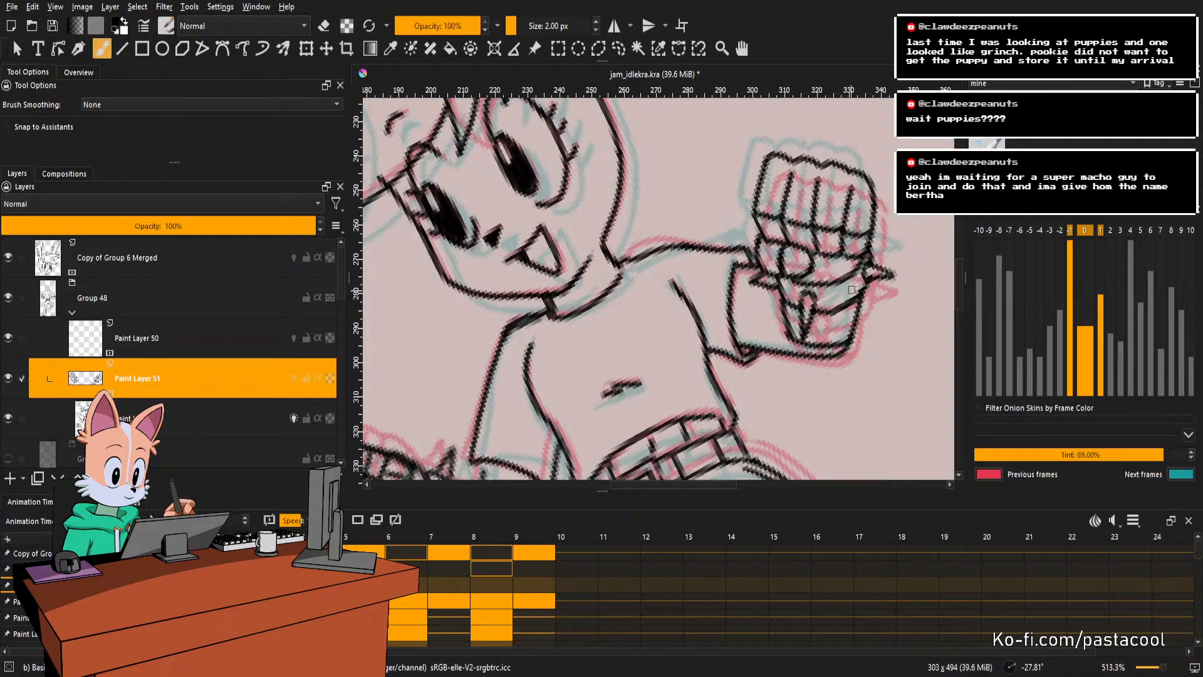
pyautogui.press('.')
pyautogui.press(',')
# Close the forearm line against the wristband's outer edge and touch up the lines near the sleeve cuff.
pyautogui.moveTo(855, 279); pyautogui.dragTo(838, 368)
pyautogui.press('e')
pyautogui.moveTo(761, 377)
pyautogui.mouseDown()
pyautogui.moveTo(760, 391)
pyautogui.moveTo(769, 340)
pyautogui.moveTo(762, 349)
pyautogui.mouseUp()
pyautogui.press('e')
pyautogui.hotkey('ctrl', 'z')
pyautogui.press('5')
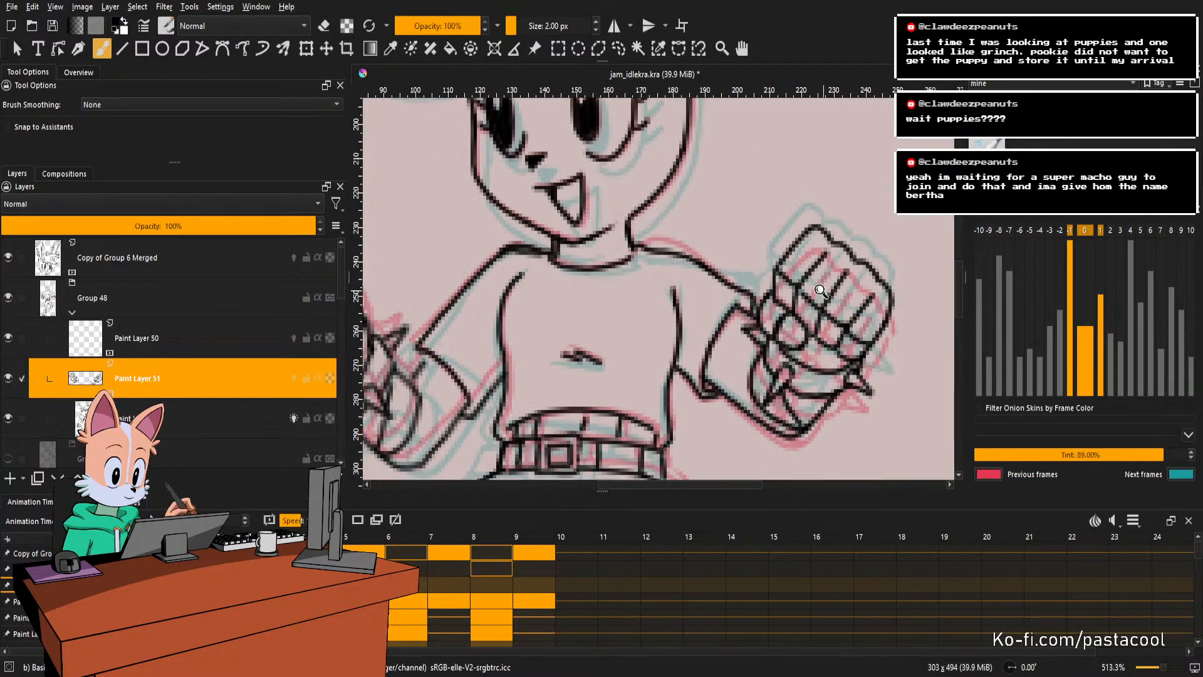
# Play back the idle animation and step back through its frames to examine the fists and find where they are missing.
pyautogui.moveTo(822, 291); pyautogui.dragTo(830, 320)
pyautogui.press('-')
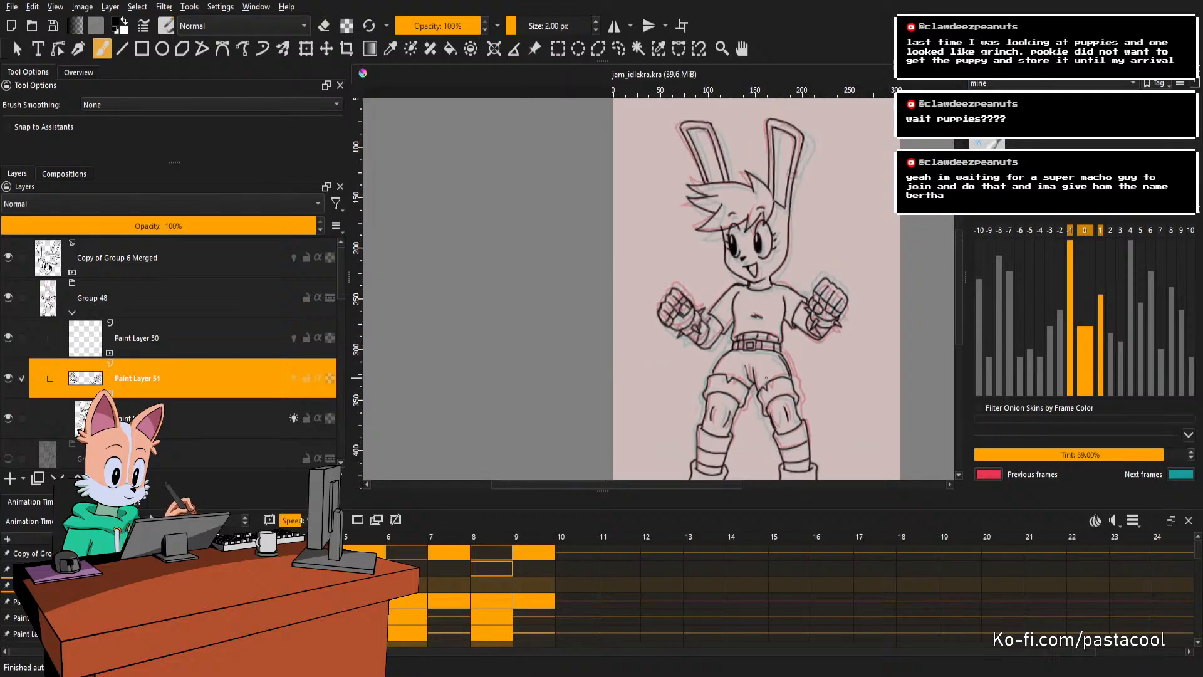
pyautogui.press('space')
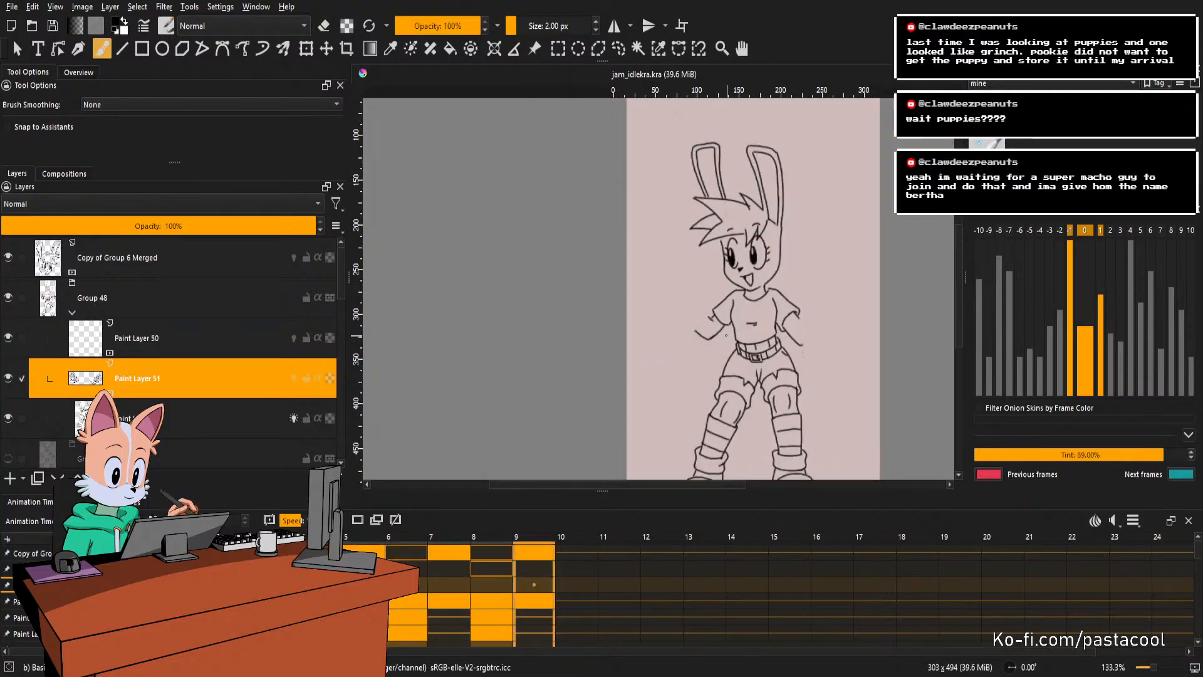
pyautogui.press('-')
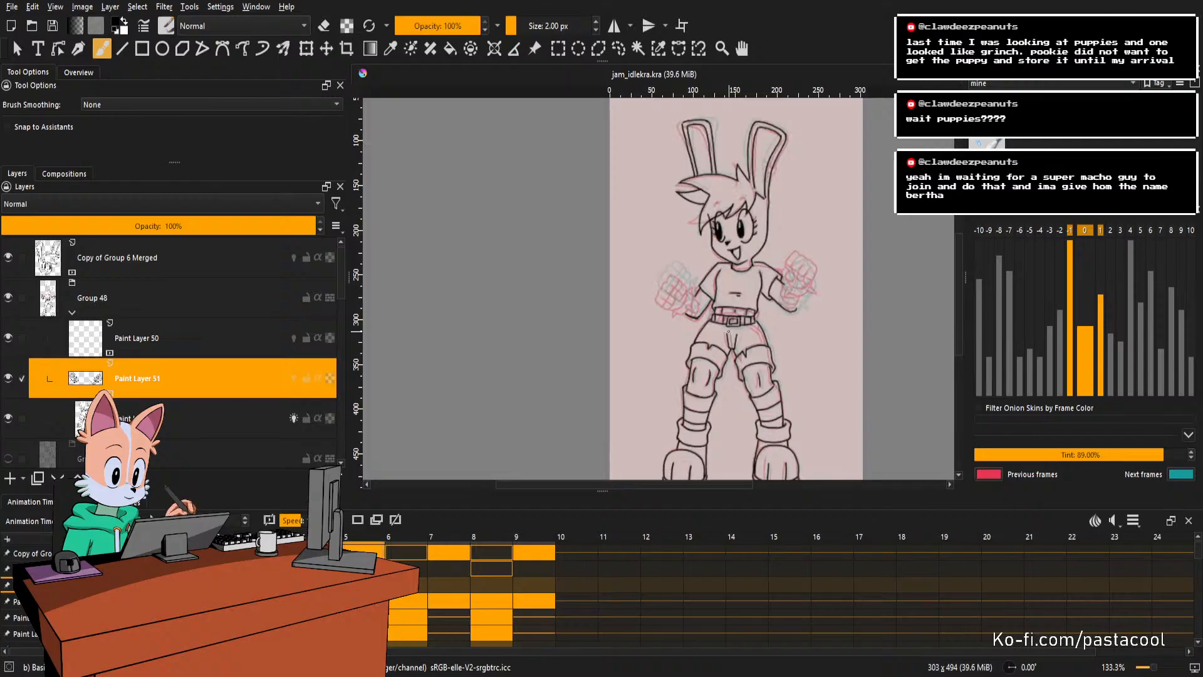
pyautogui.press('space')
pyautogui.press('Left')
pyautogui.press('Left')
pyautogui.press('Left')
pyautogui.press('Left')
pyautogui.press('Left')
pyautogui.press('Left')
pyautogui.press('Left')
pyautogui.press('Left')
pyautogui.press('Left')
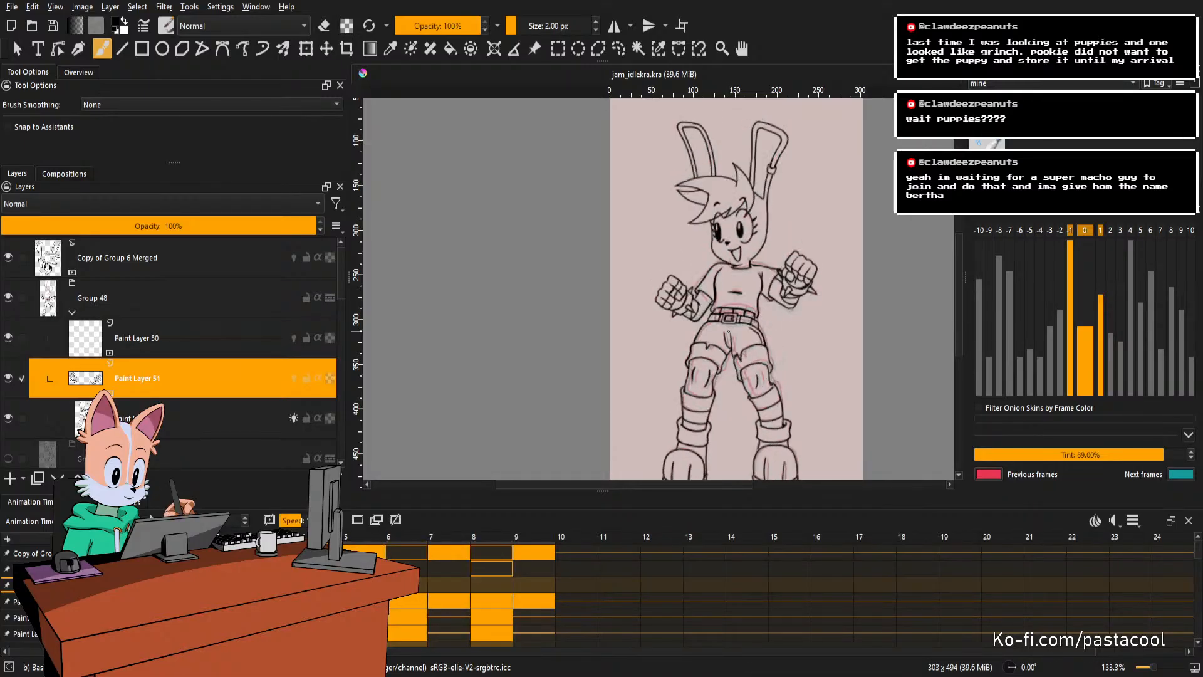
pyautogui.press('space')
# On the frame without fists, draw the upper outline of the right-hand raised fist's first finger, redoing strokes until it fits.
pyautogui.scroll(1, 738, 300)
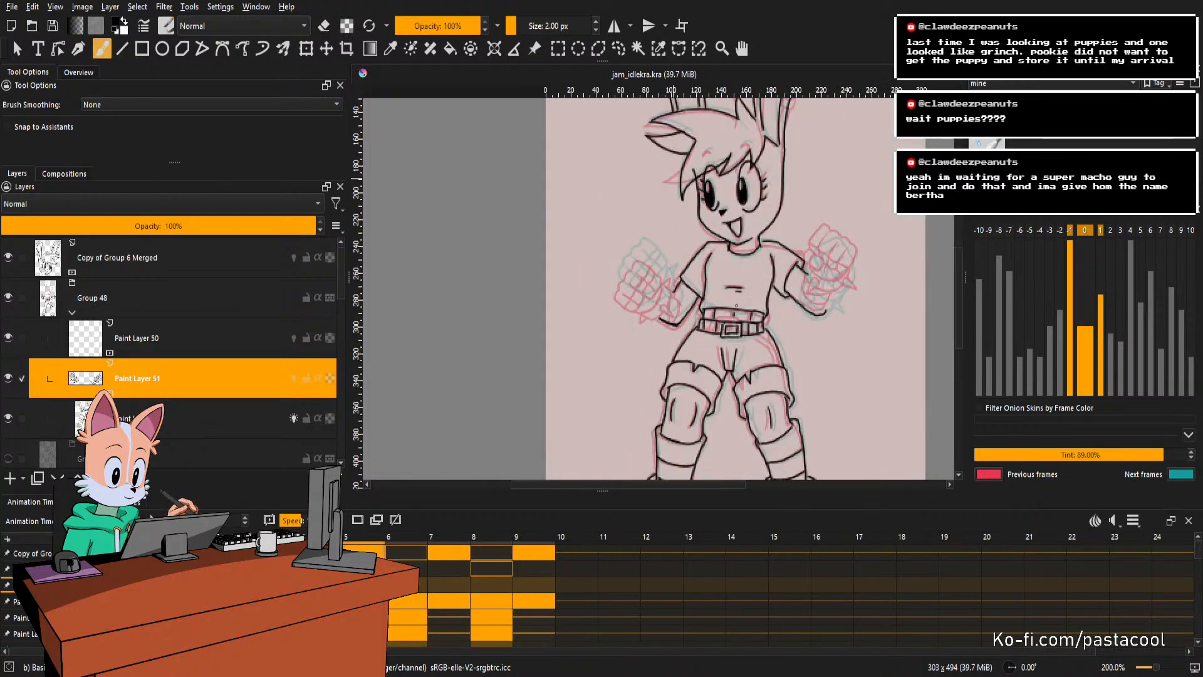
pyautogui.moveTo(815, 257); pyautogui.dragTo(881, 258)
pyautogui.moveTo(869, 305)
pyautogui.mouseDown()
pyautogui.moveTo(843, 266)
pyautogui.moveTo(803, 327)
pyautogui.moveTo(816, 270)
pyautogui.moveTo(844, 271)
pyautogui.mouseUp()
pyautogui.press('5')
pyautogui.press('e')
pyautogui.press('e')
pyautogui.hotkey('ctrl', 'z')
pyautogui.press('e')
pyautogui.press('e')
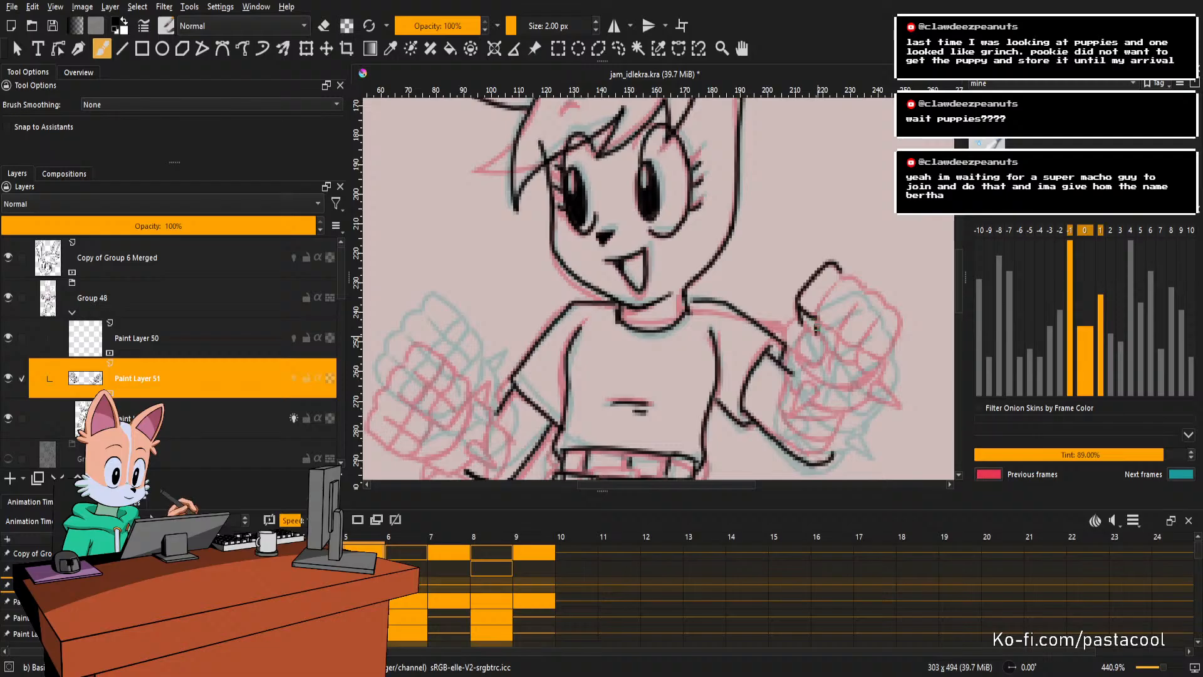
# Outline the remaining knuckles along the top of the raised fist and add the first finger divider, undoing misplaced strokes.
pyautogui.moveTo(815, 329)
pyautogui.mouseDown()
pyautogui.moveTo(840, 277)
pyautogui.moveTo(818, 317)
pyautogui.moveTo(835, 297)
pyautogui.moveTo(836, 328)
pyautogui.moveTo(821, 322)
pyautogui.moveTo(834, 327)
pyautogui.moveTo(840, 279)
pyautogui.moveTo(898, 320)
pyautogui.mouseUp()
pyautogui.hotkey('ctrl', 'z')
pyautogui.hotkey('ctrl', 'z')
pyautogui.hotkey('ctrl', 'z')
pyautogui.hotkey('ctrl', 'z')
pyautogui.hotkey('ctrl', 'z')
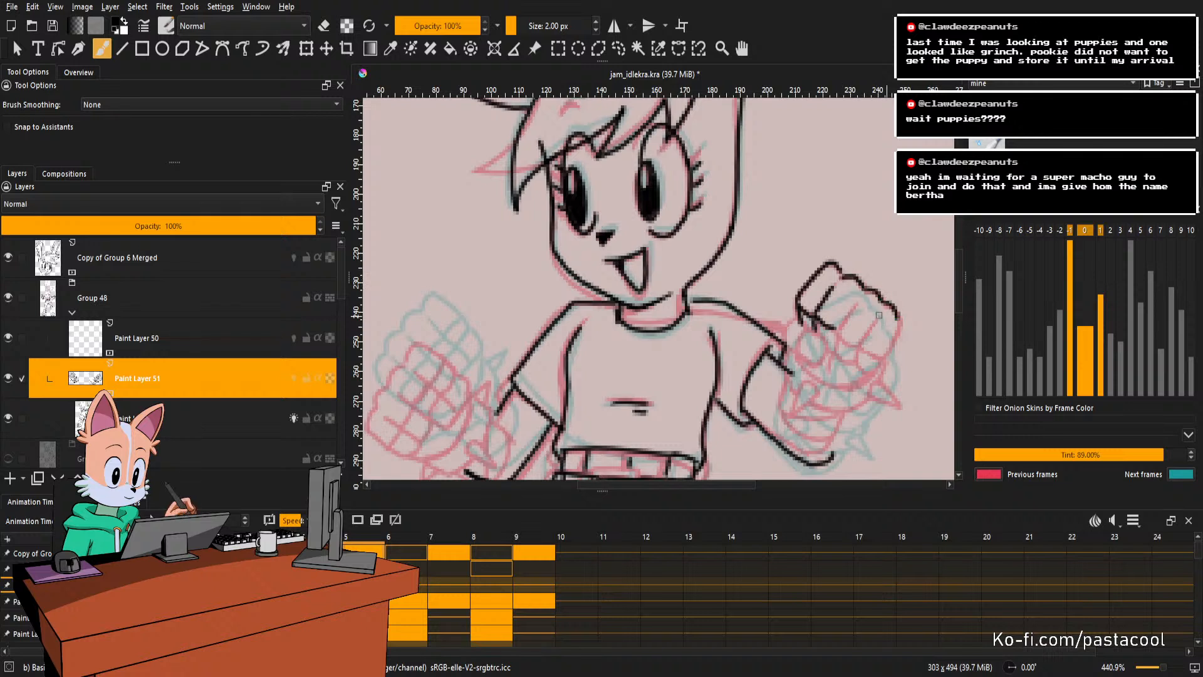
# Draw the thumb curled below the first finger of the raised fist, redoing its strokes several times.
pyautogui.moveTo(799, 321)
pyautogui.mouseDown()
pyautogui.moveTo(787, 345)
pyautogui.moveTo(798, 321)
pyautogui.mouseUp()
pyautogui.hotkey('ctrl', 'z')
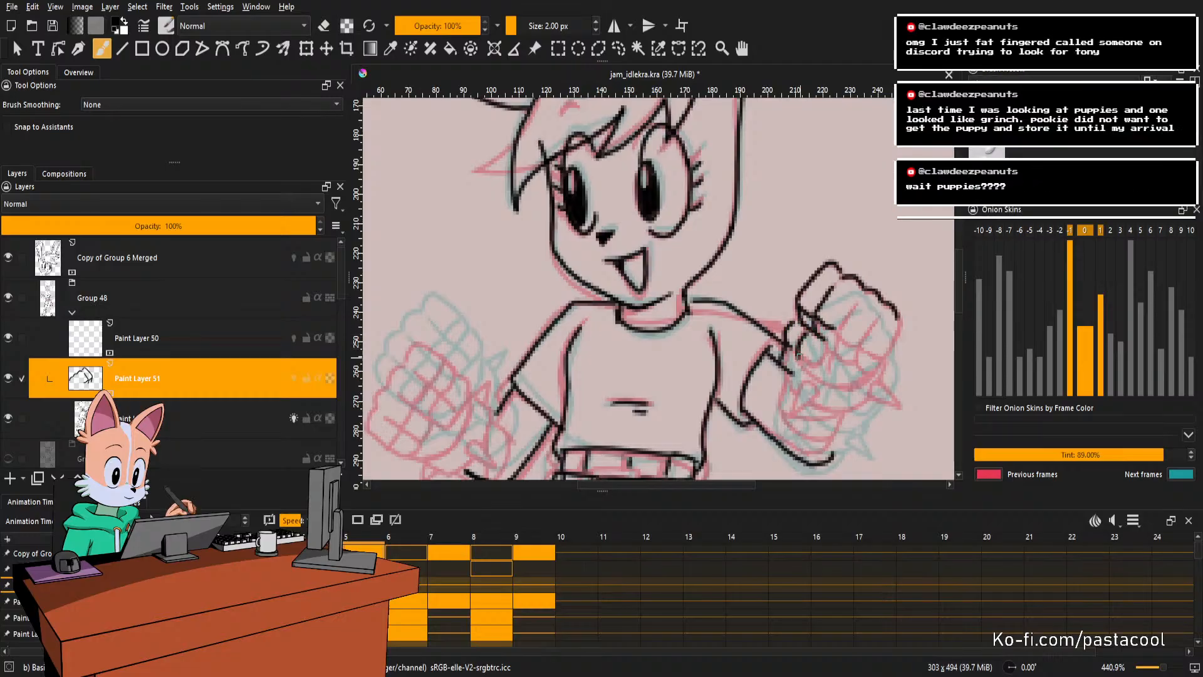
pyautogui.moveTo(804, 338); pyautogui.dragTo(810, 327)
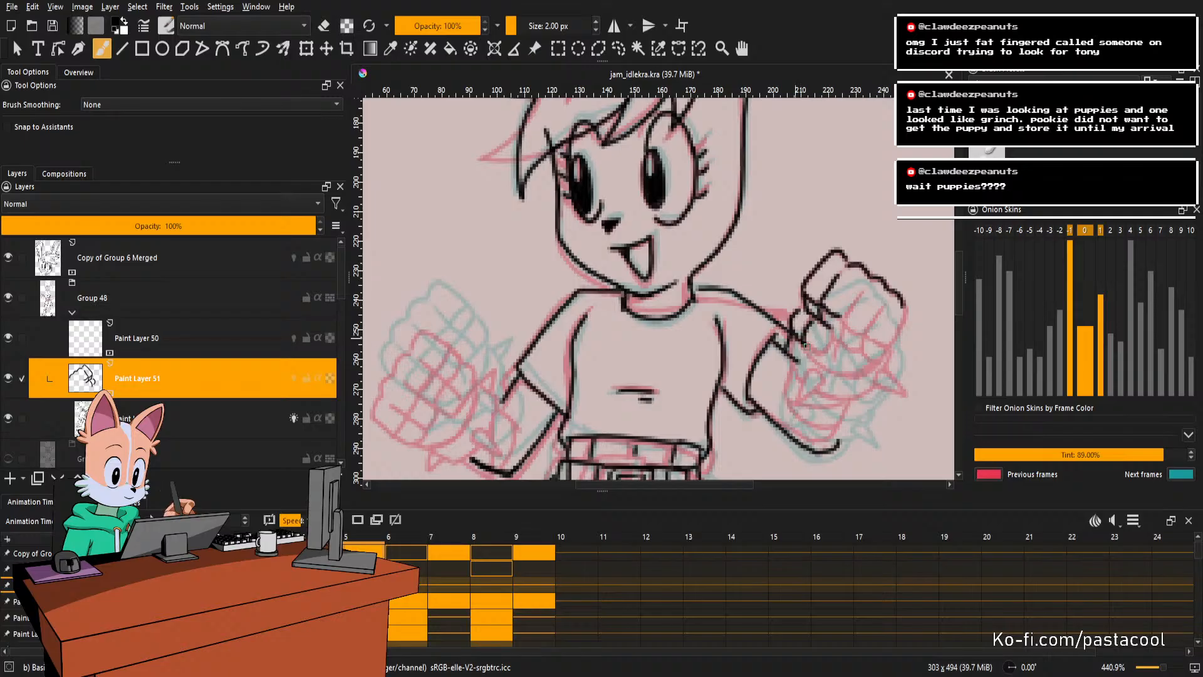
pyautogui.hotkey('ctrl', 'z')
pyautogui.moveTo(806, 346)
pyautogui.mouseDown()
pyautogui.moveTo(820, 360)
pyautogui.moveTo(833, 326)
pyautogui.mouseUp()
pyautogui.hotkey('ctrl', 'z')
pyautogui.hotkey('ctrl', 'z')
# Clean up the overlapping thumb lines and round off the thumb's tip.
pyautogui.press('e')
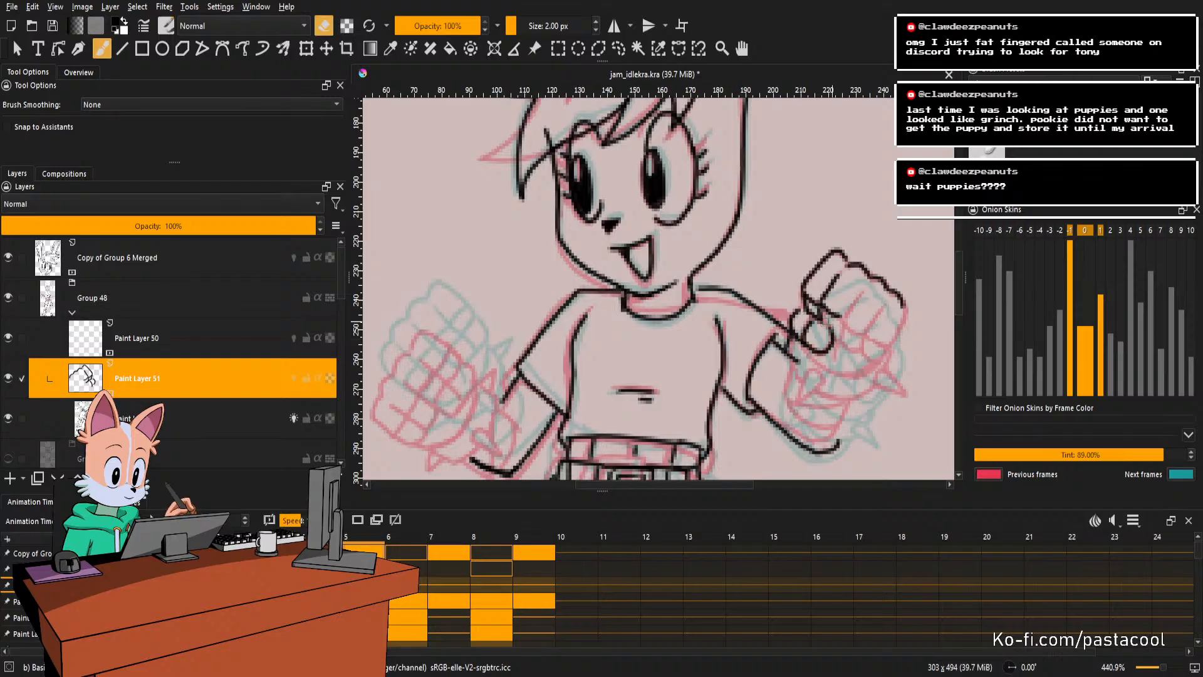
pyautogui.press('e')
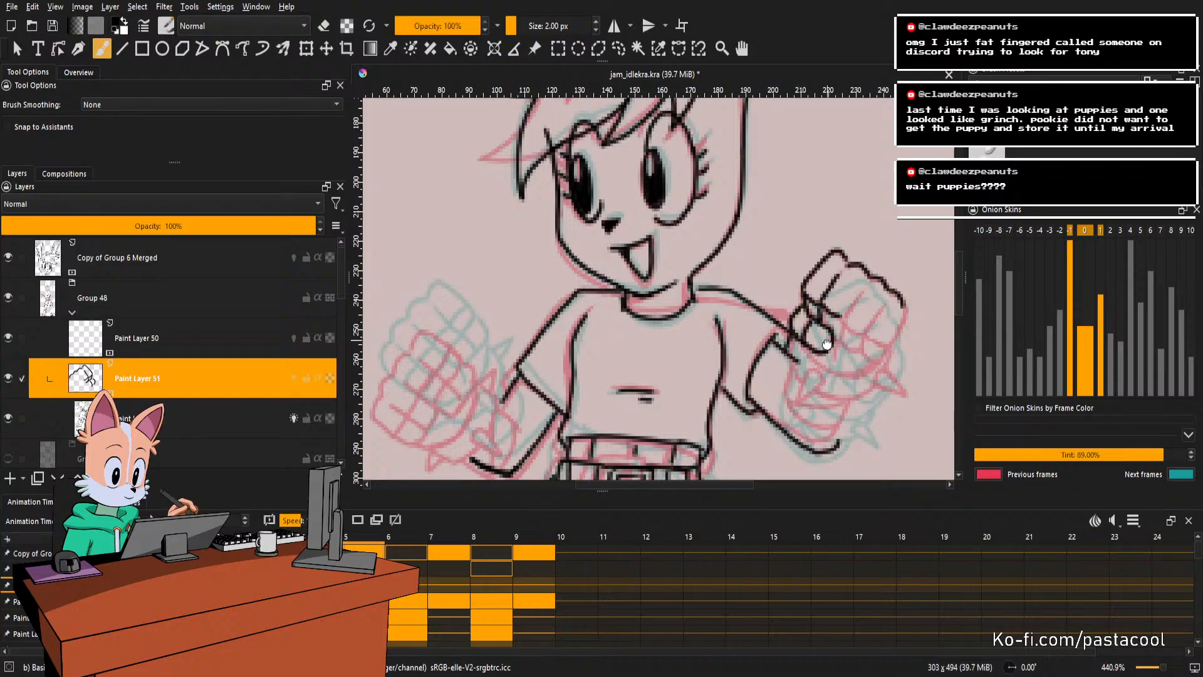
pyautogui.moveTo(828, 344); pyautogui.dragTo(825, 330)
pyautogui.hotkey('ctrl', 'z')
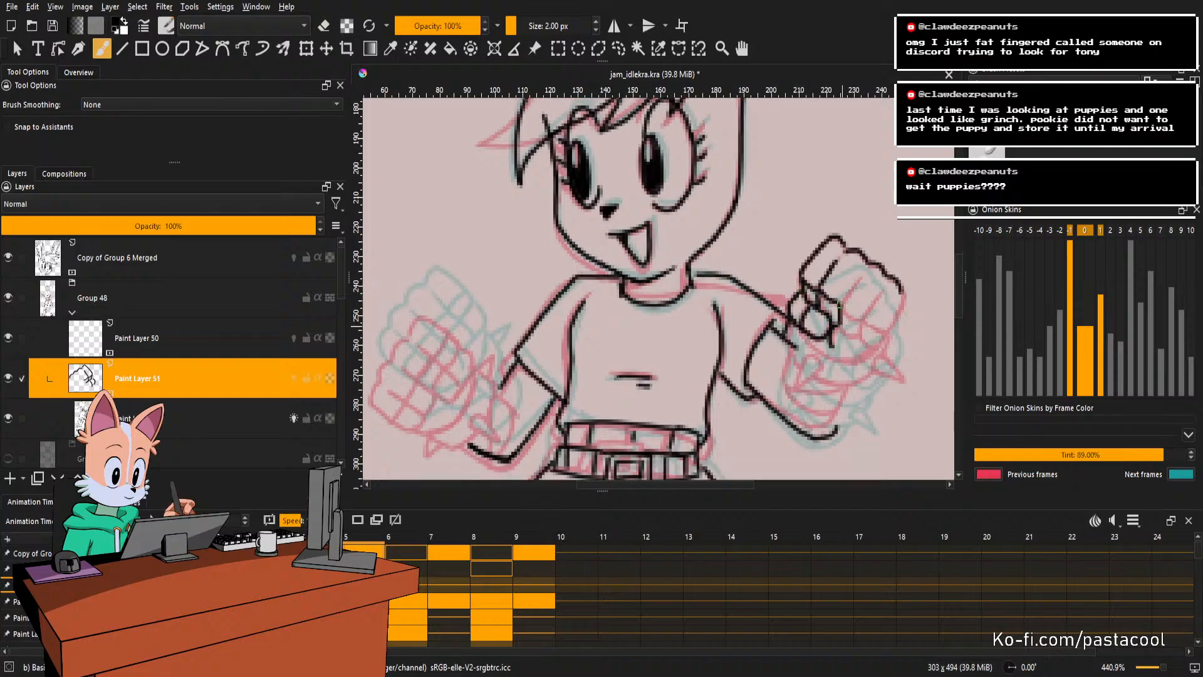
# Draw the folded finger ends beside the thumb and a second finger divider inside the raised fist.
pyautogui.press('e')
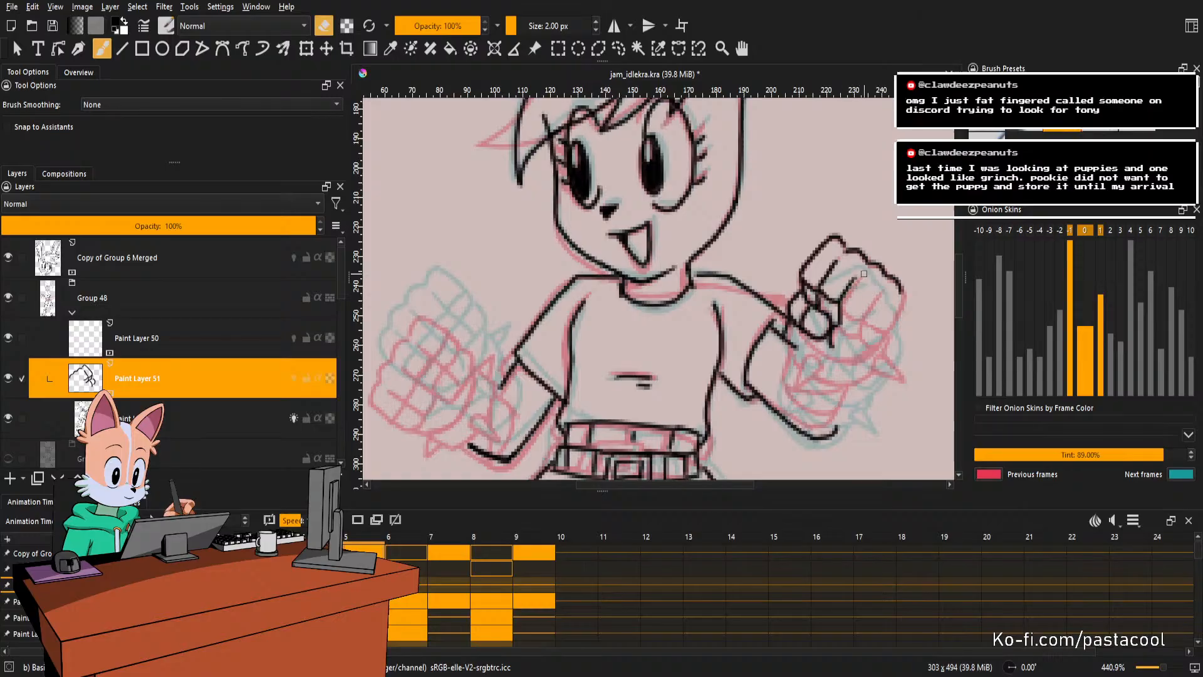
pyautogui.press('e')
pyautogui.moveTo(839, 326)
pyautogui.mouseDown()
pyautogui.moveTo(859, 333)
pyautogui.moveTo(854, 307)
pyautogui.mouseUp()
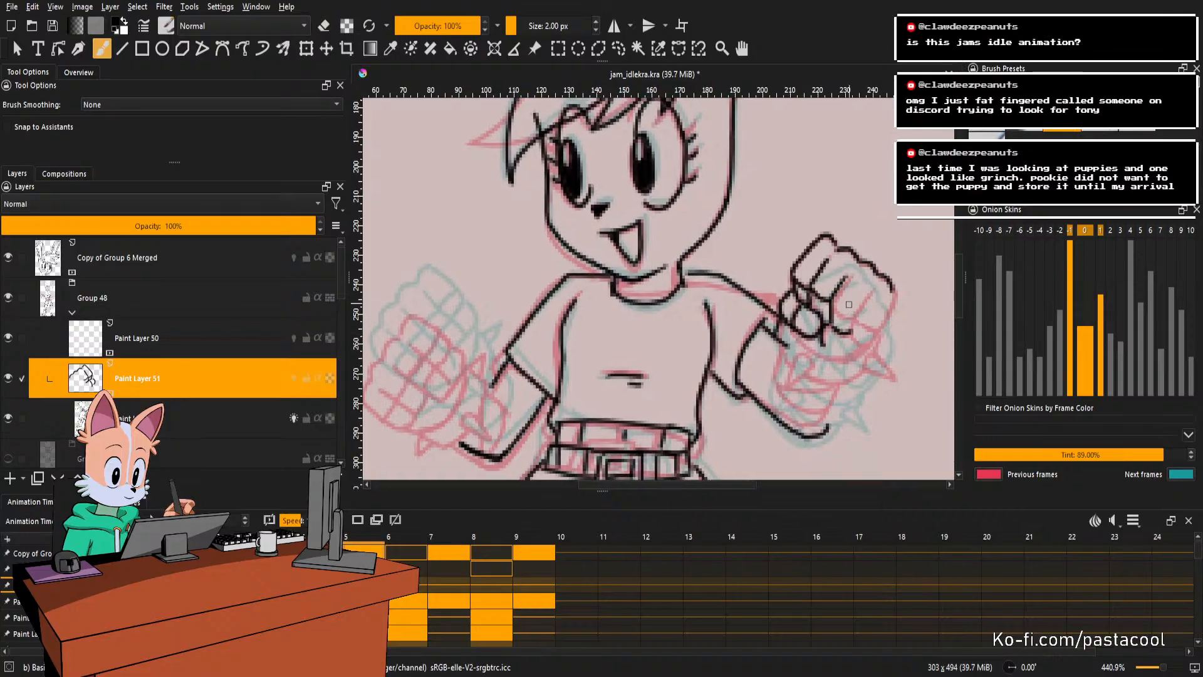
pyautogui.press('.')
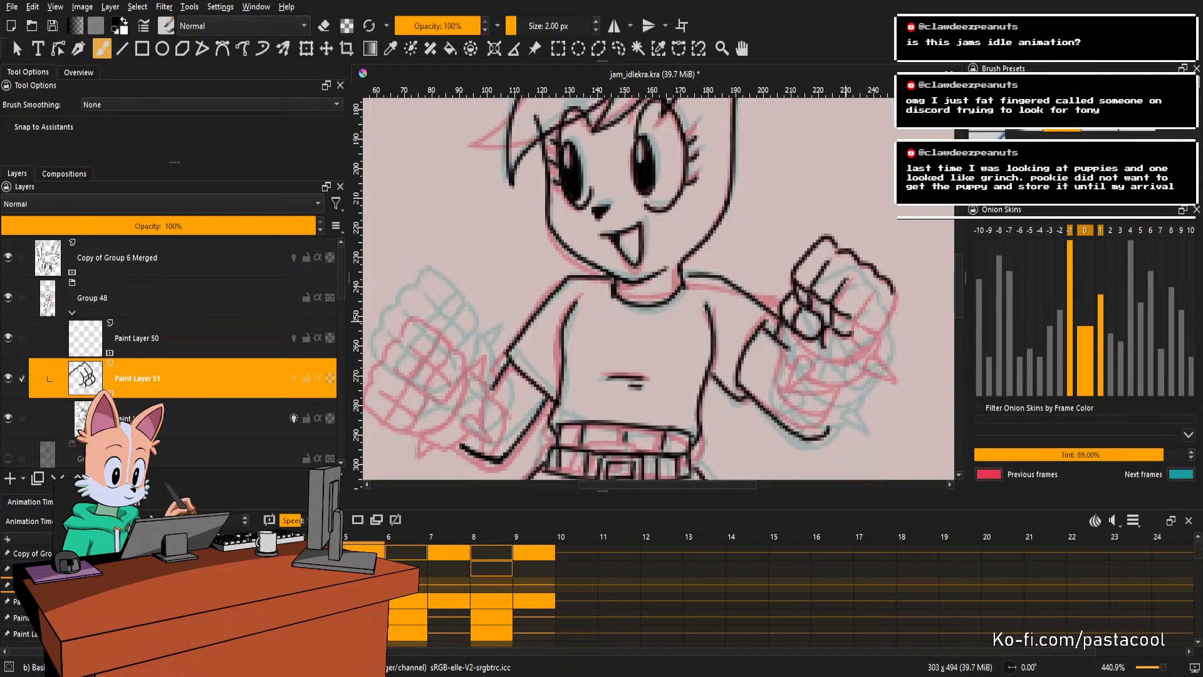
pyautogui.press('e')
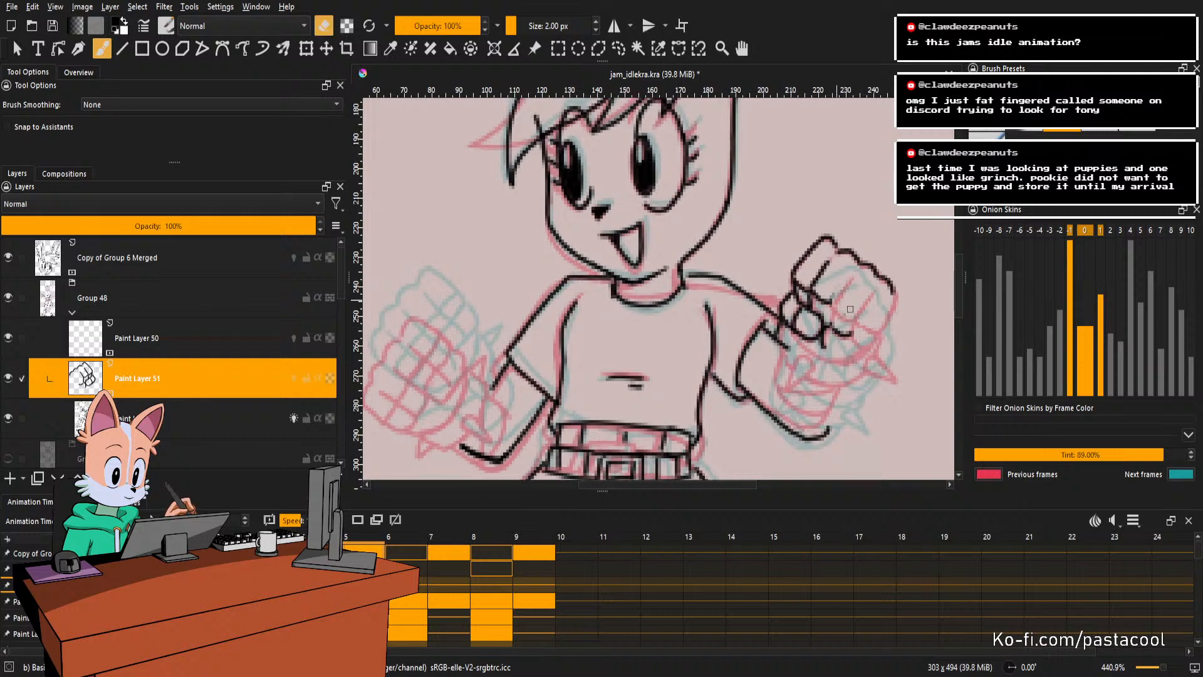
pyautogui.press('e')
pyautogui.moveTo(832, 303)
pyautogui.mouseDown()
pyautogui.moveTo(835, 328)
pyautogui.moveTo(851, 278)
pyautogui.mouseUp()
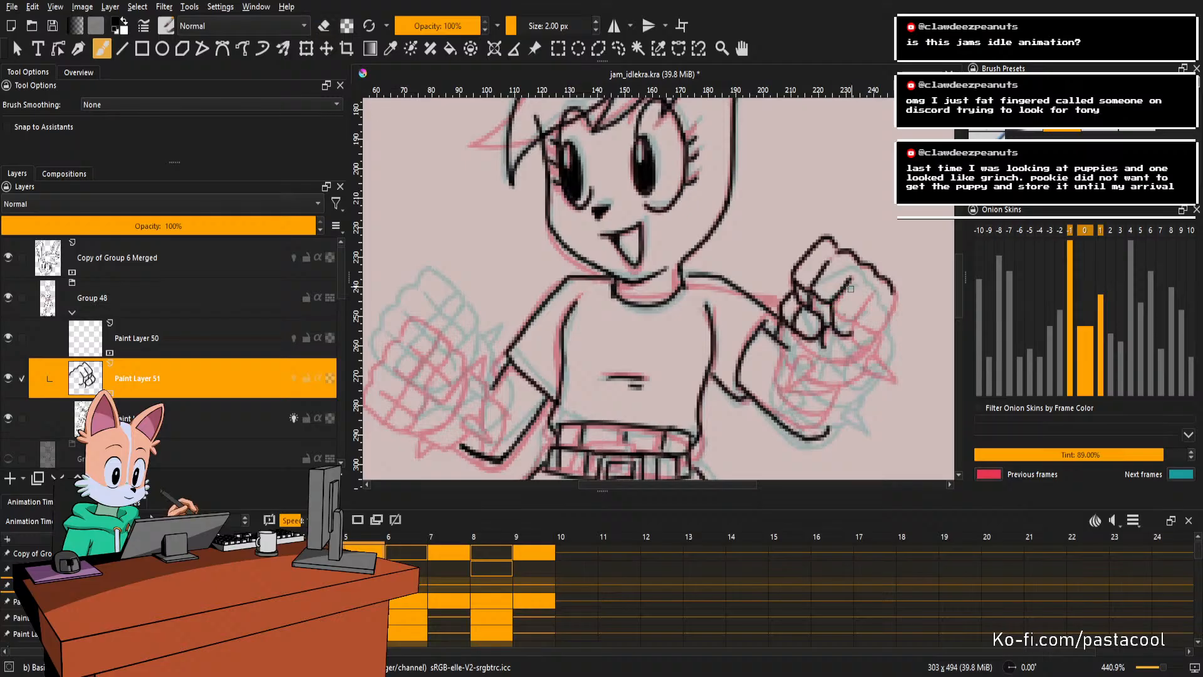
# Examine the whole figure at several zoom levels to check the new fist's size and position against the onion skins.
pyautogui.press('e')
pyautogui.scroll(-1, 853, 274)
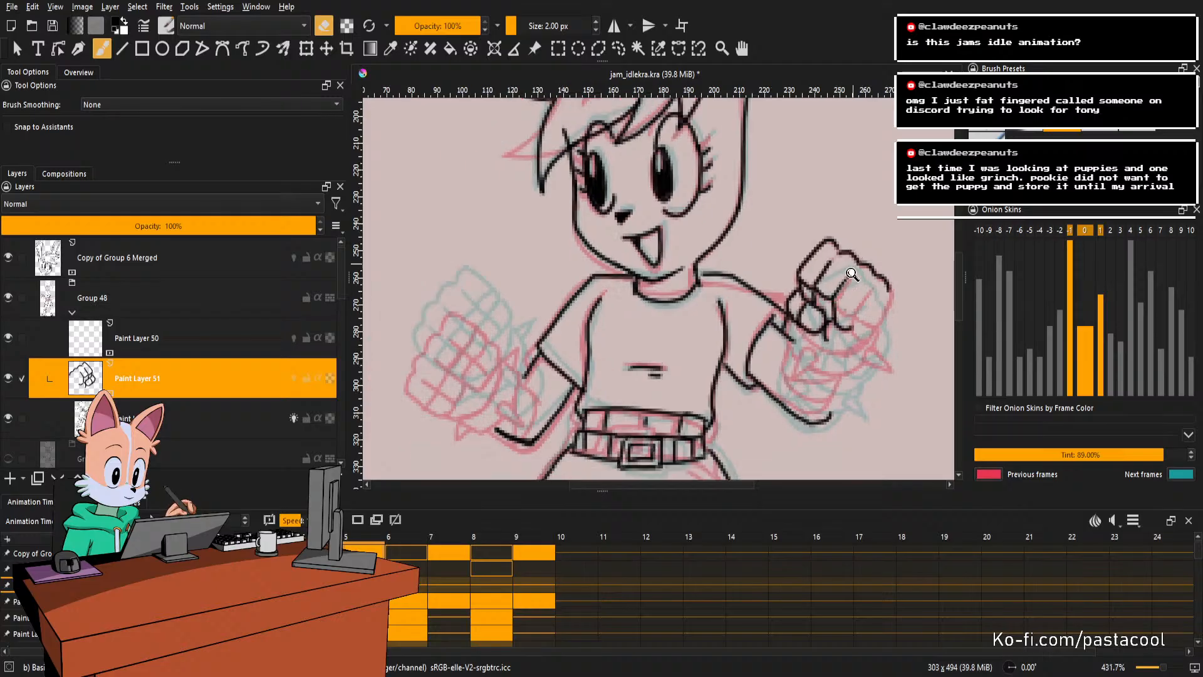
pyautogui.scroll(-3, 853, 275)
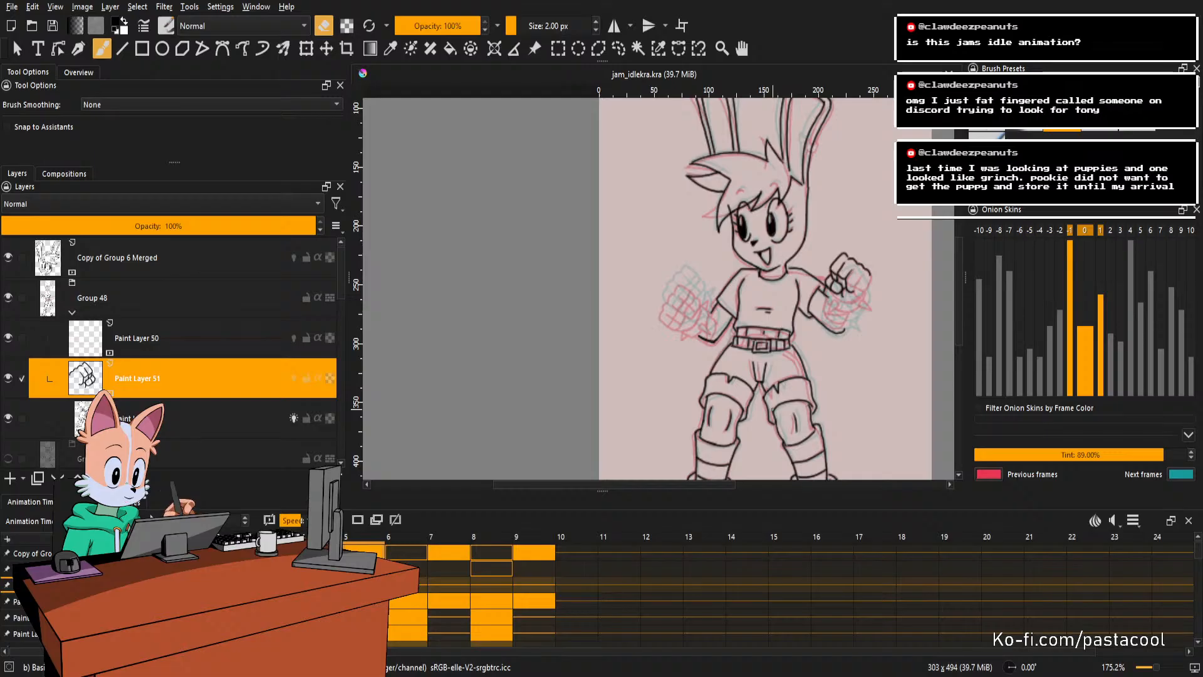
pyautogui.scroll(-3, 690, 394)
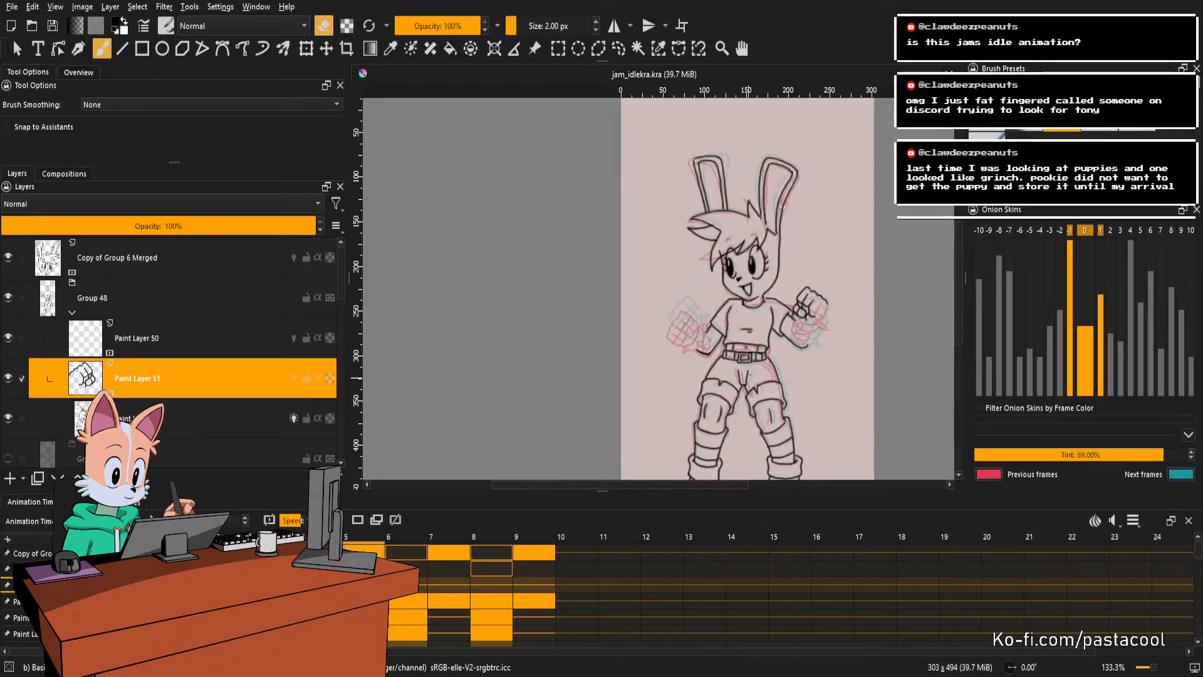
pyautogui.scroll(1, 690, 394)
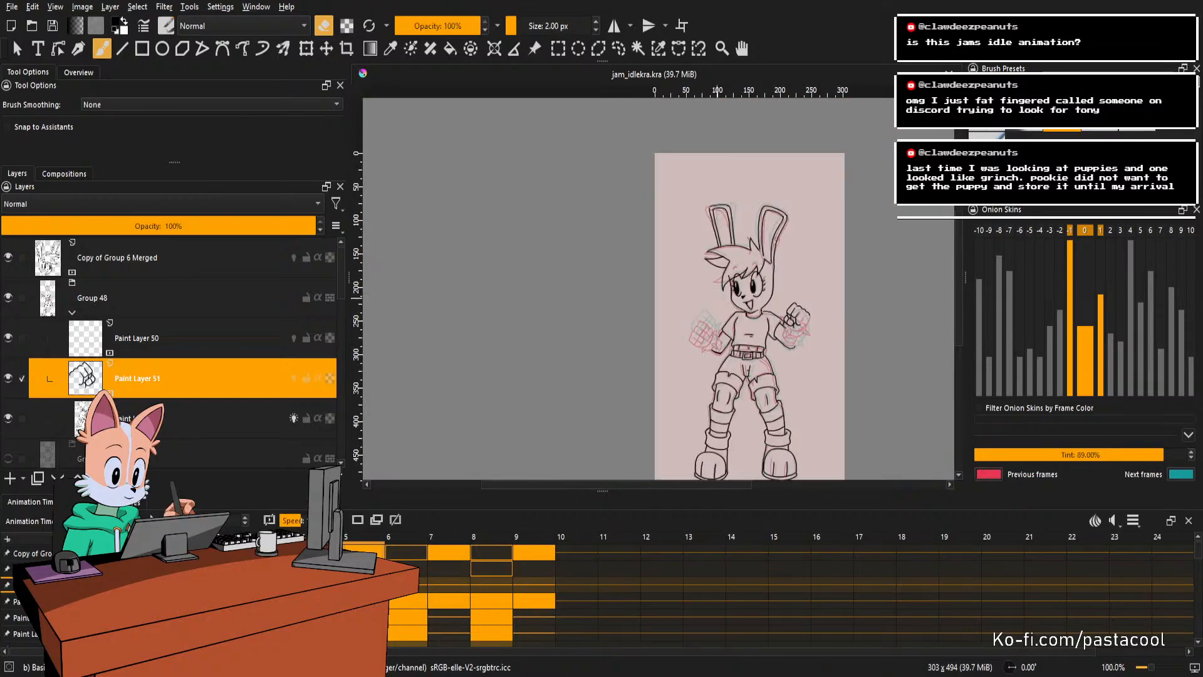
pyautogui.scroll(-1, 750, 374)
pyautogui.scroll(1, 746, 378)
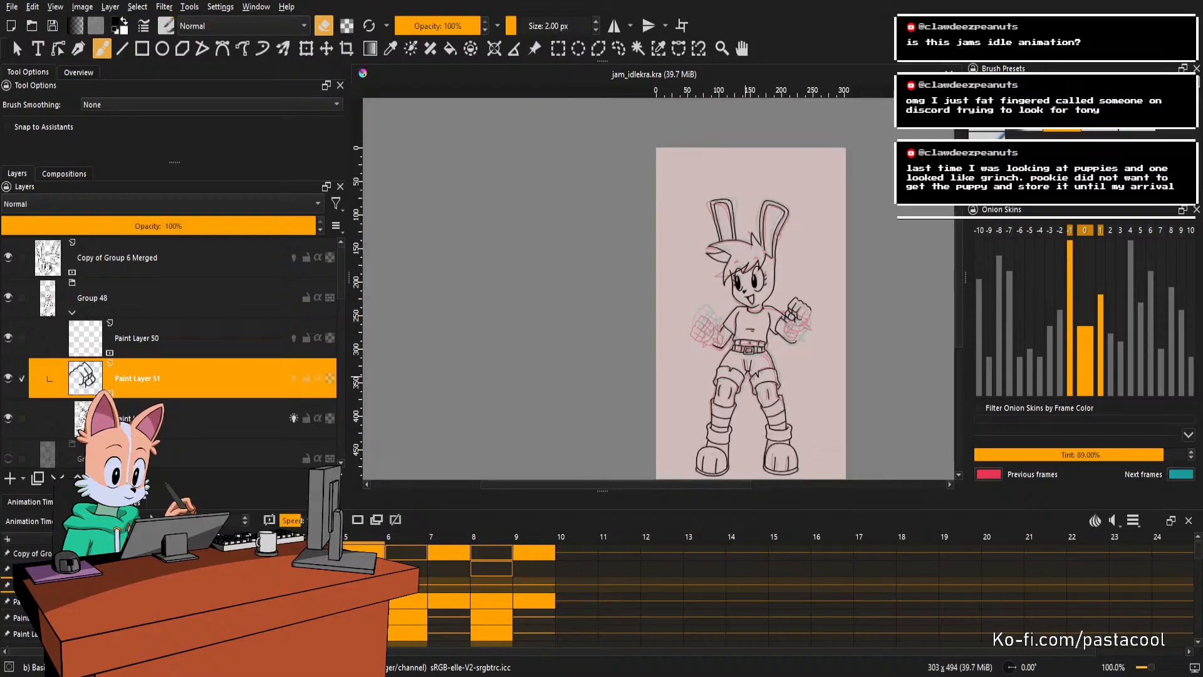
pyautogui.scroll(-1, 748, 376)
pyautogui.scroll(1, 748, 376)
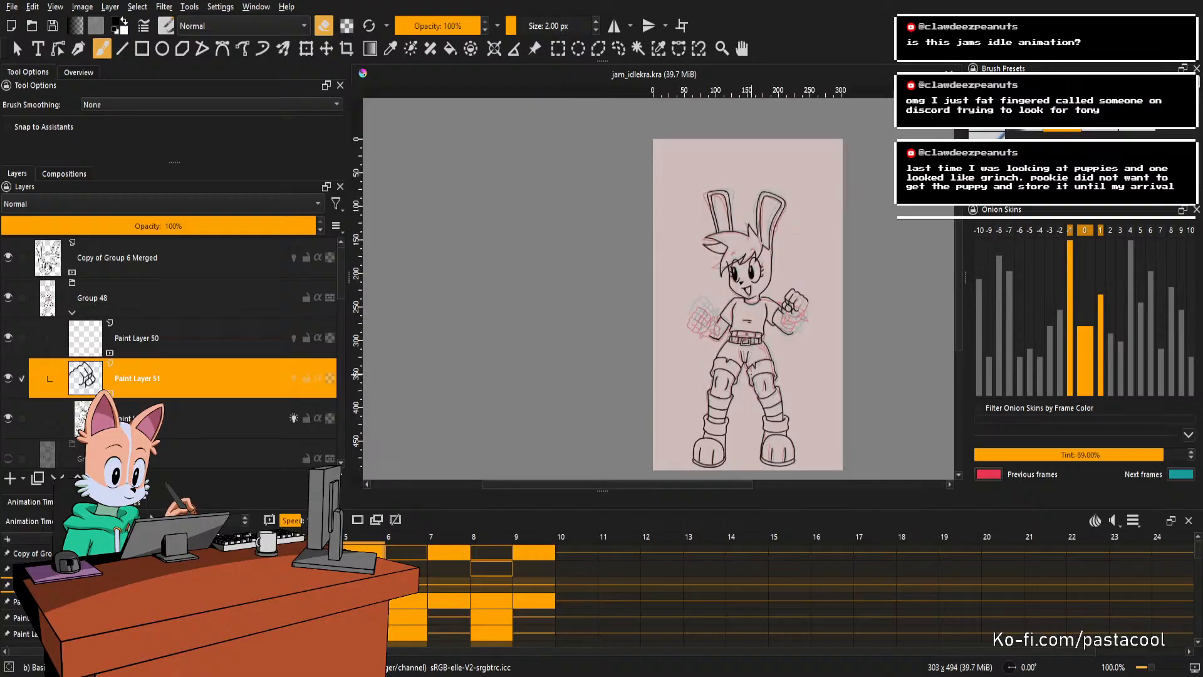
pyautogui.scroll(-1, 760, 325)
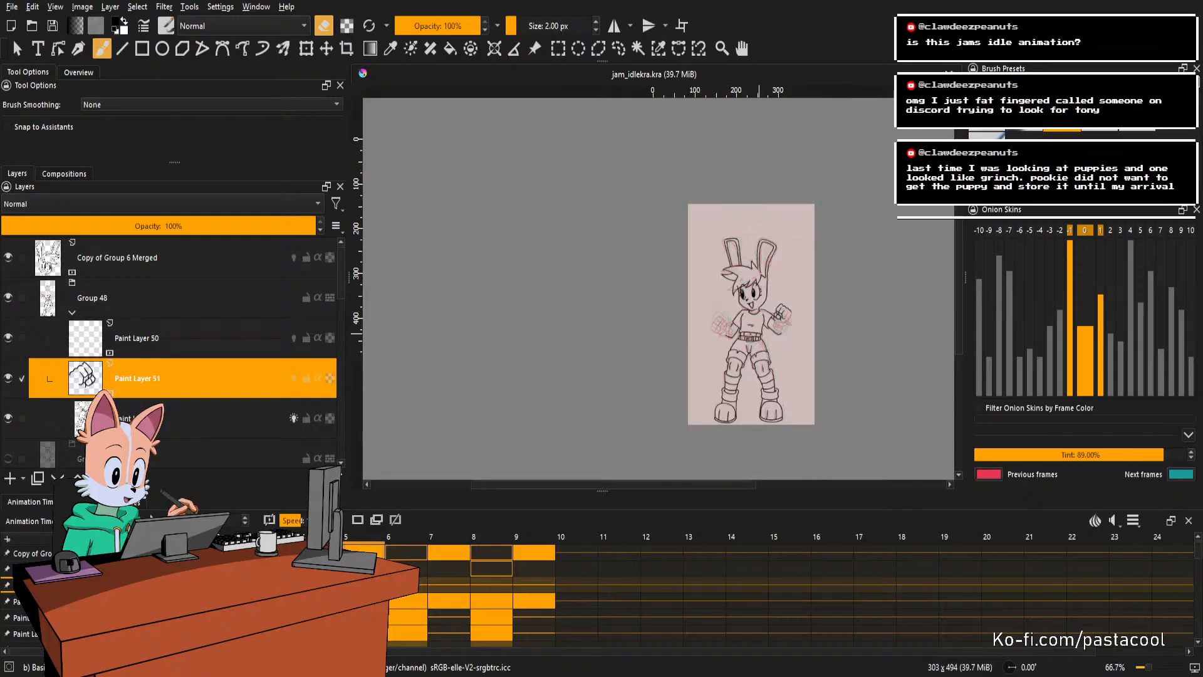
pyautogui.scroll(1, 759, 325)
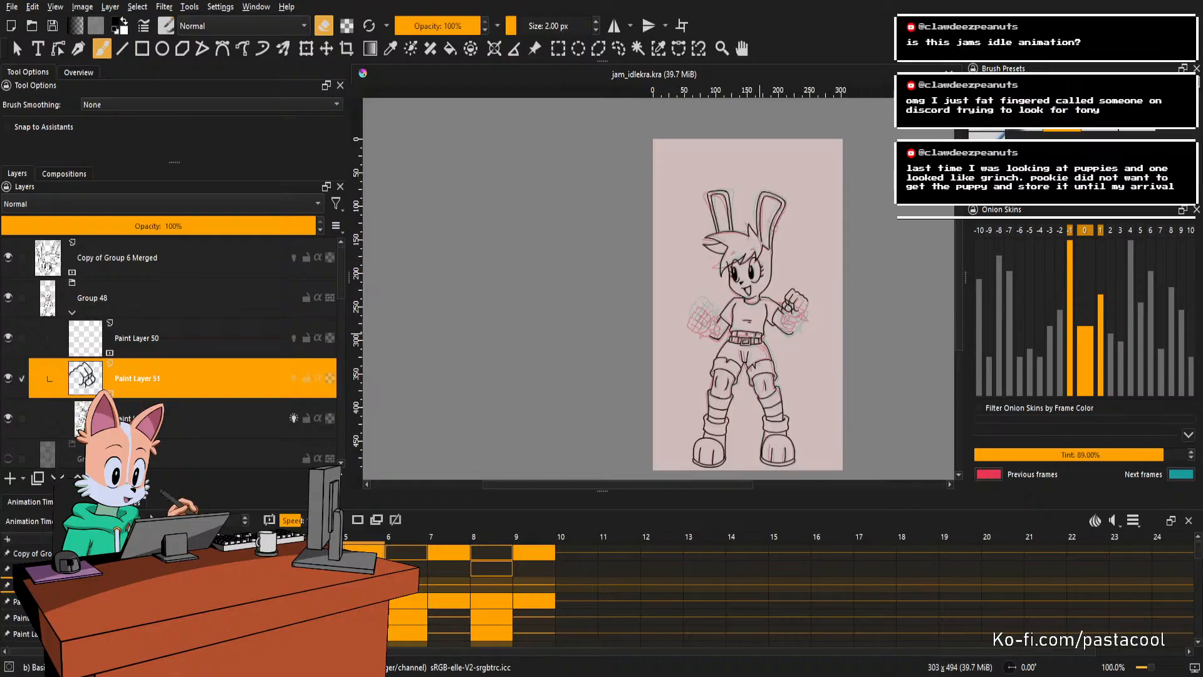
pyautogui.scroll(1, 759, 332)
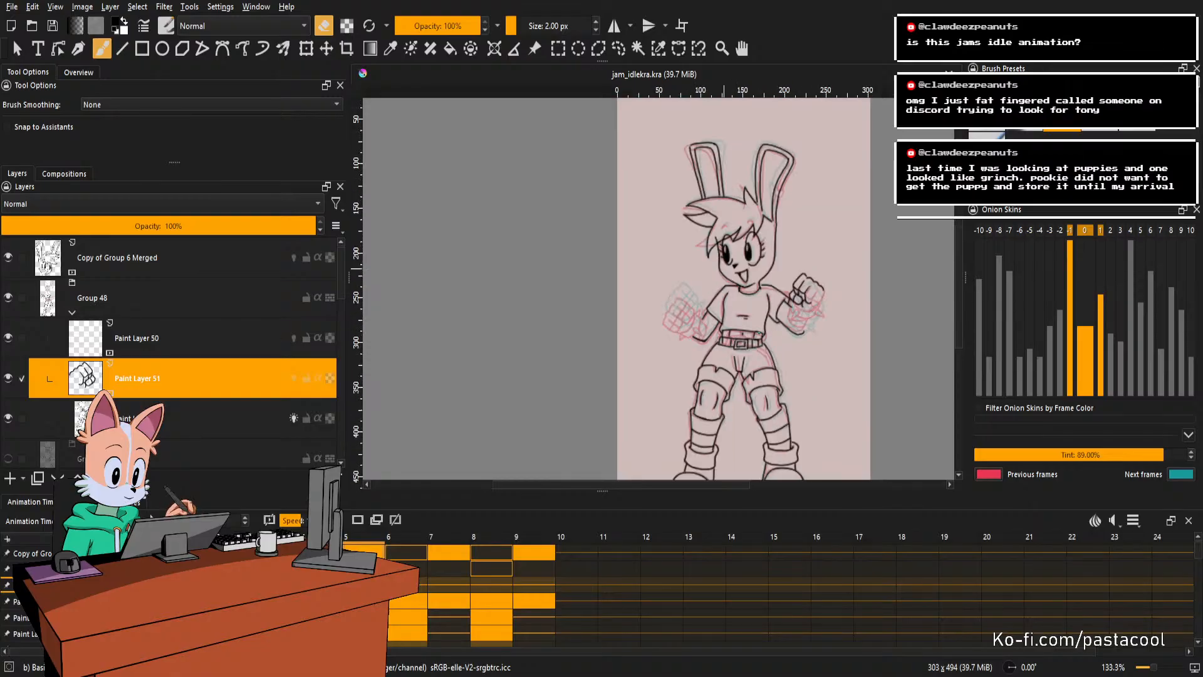
pyautogui.scroll(1, 760, 332)
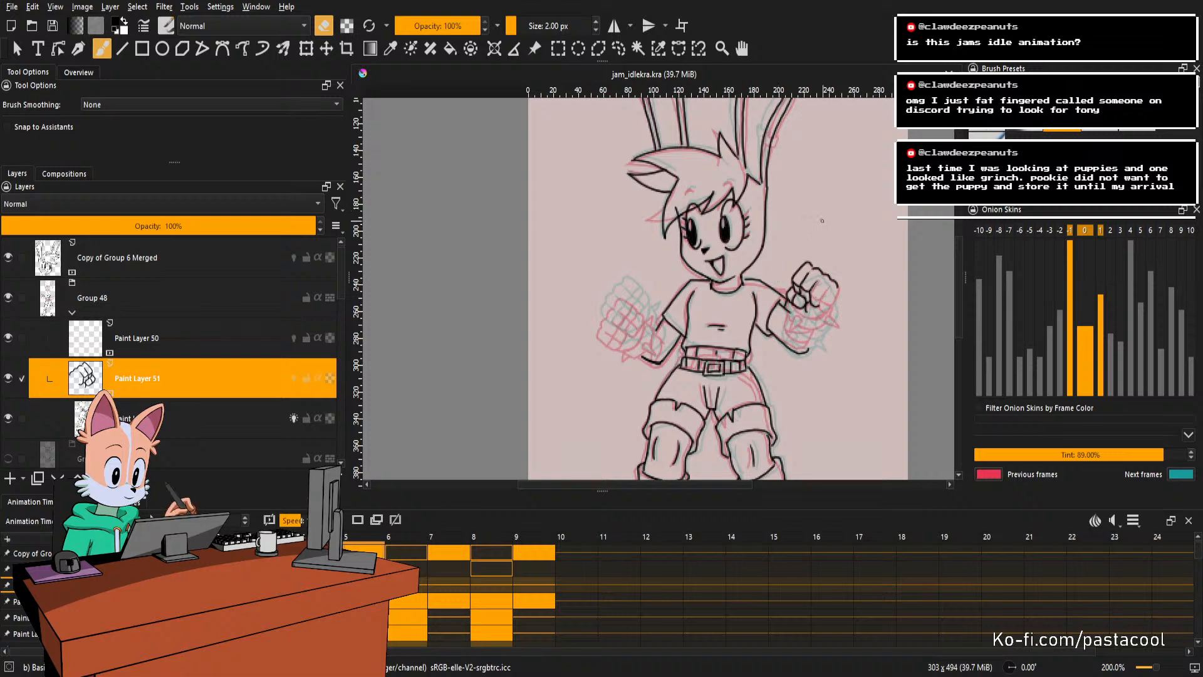
# Erase and redraw the upper part of the second finger divider inside the raised fist.
pyautogui.moveTo(829, 301); pyautogui.dragTo(831, 262)
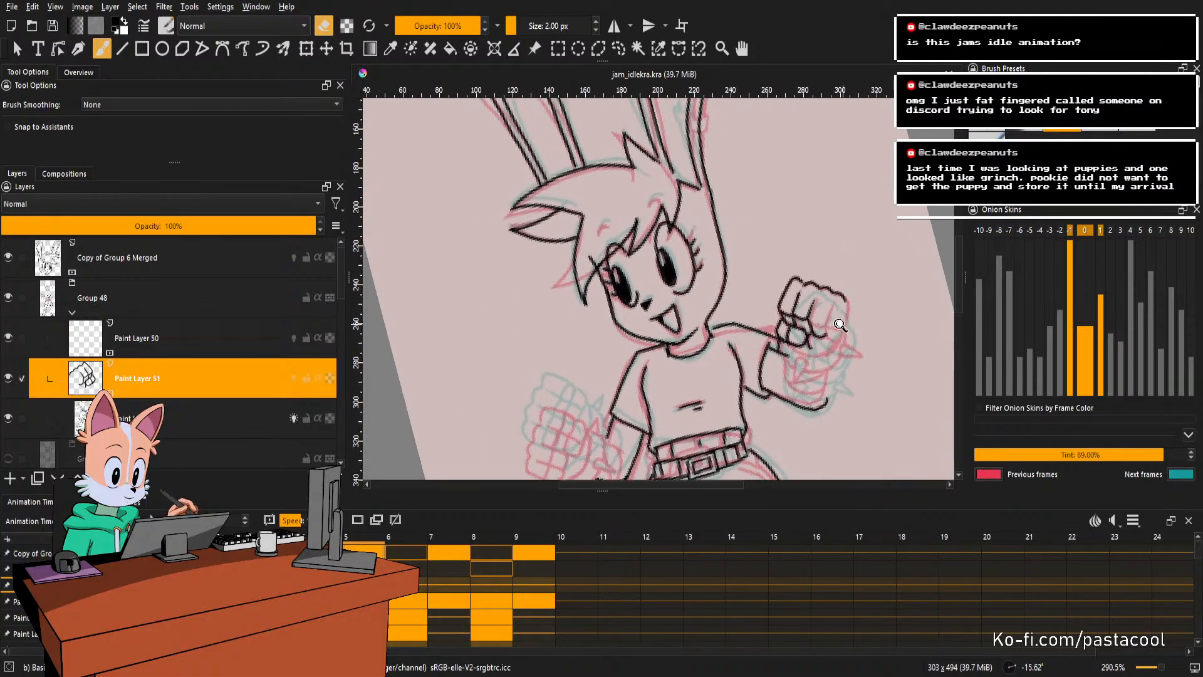
pyautogui.moveTo(839, 325)
pyautogui.mouseDown()
pyautogui.moveTo(819, 288)
pyautogui.moveTo(791, 314)
pyautogui.moveTo(792, 336)
pyautogui.moveTo(822, 341)
pyautogui.moveTo(799, 337)
pyautogui.mouseUp()
pyautogui.press('e')
pyautogui.hotkey('ctrl', 'z')
pyautogui.press('e')
pyautogui.press('e')
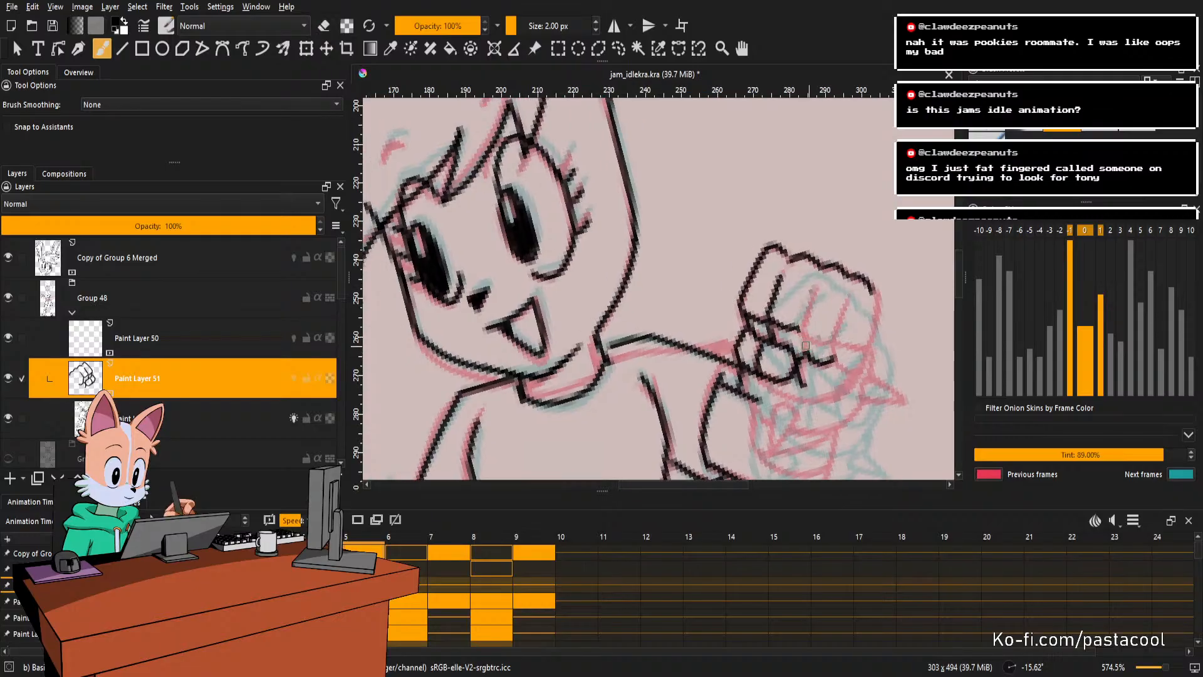
pyautogui.moveTo(799, 330); pyautogui.dragTo(806, 359)
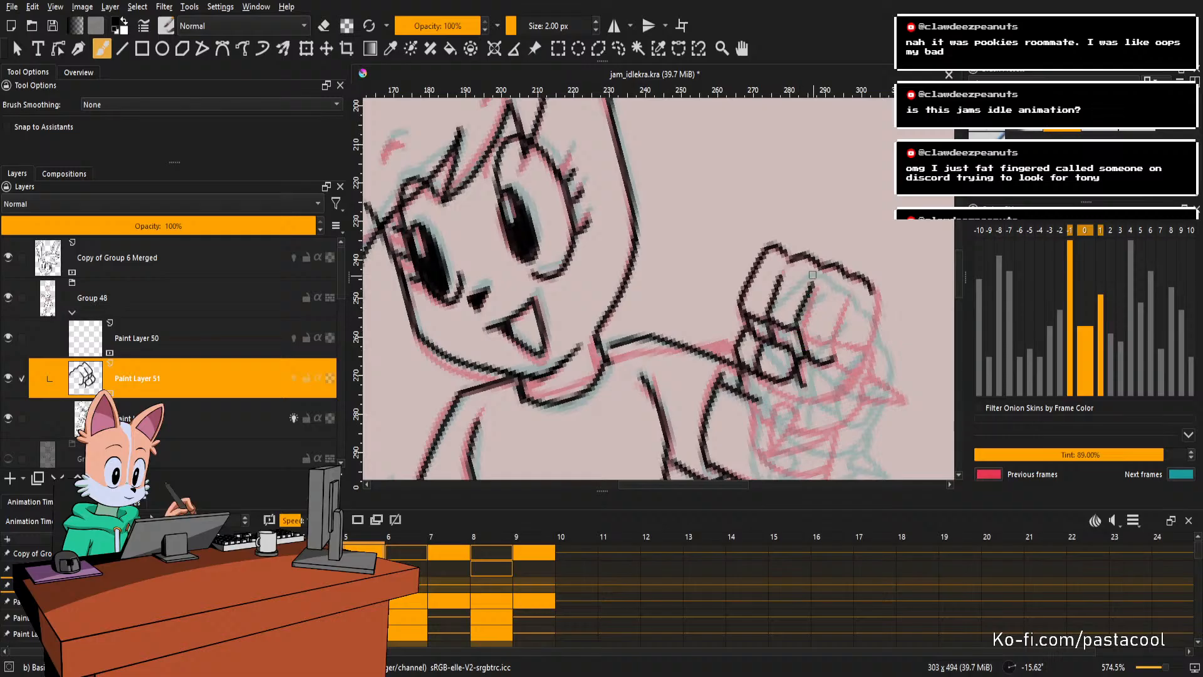
# Redo the folded finger end next to the thumb, below the second divider of the raised fist.
pyautogui.moveTo(811, 285)
pyautogui.mouseDown()
pyautogui.moveTo(825, 319)
pyautogui.moveTo(811, 348)
pyautogui.moveTo(830, 299)
pyautogui.moveTo(810, 349)
pyautogui.moveTo(827, 304)
pyautogui.mouseUp()
pyautogui.hotkey('ctrl', 'z')
pyautogui.hotkey('ctrl', 'z')
pyautogui.press('e')
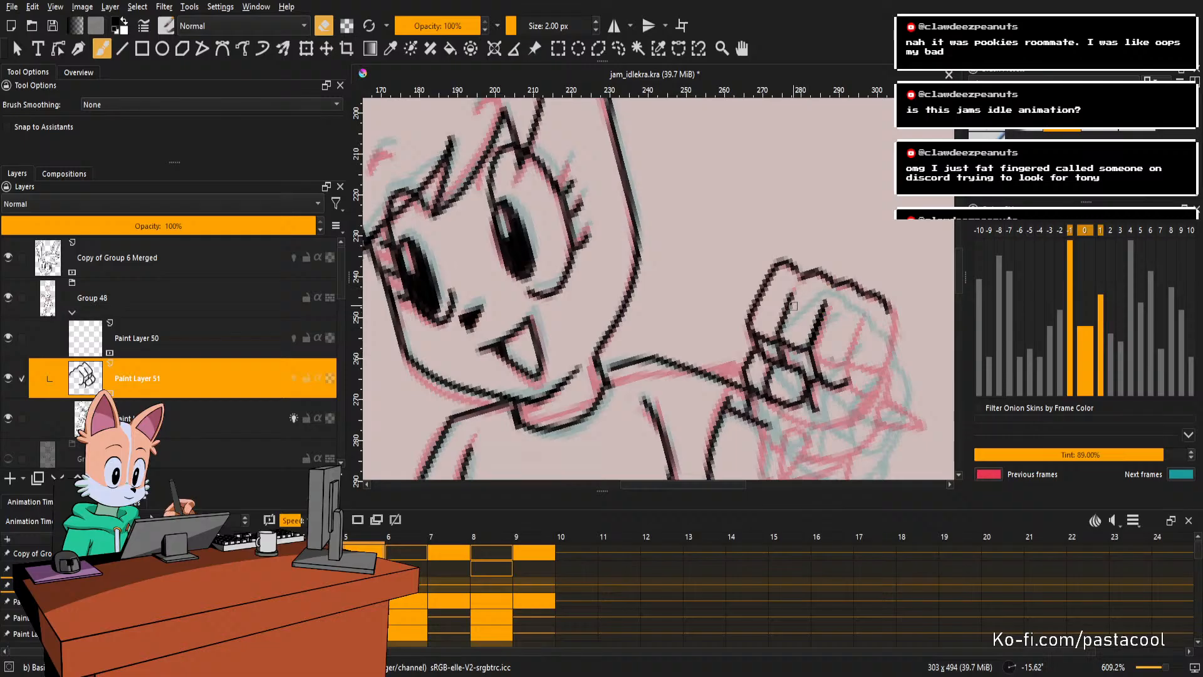
pyautogui.moveTo(779, 325)
pyautogui.mouseDown()
pyautogui.moveTo(790, 296)
pyautogui.moveTo(834, 279)
pyautogui.moveTo(819, 355)
pyautogui.mouseUp()
pyautogui.press('e')
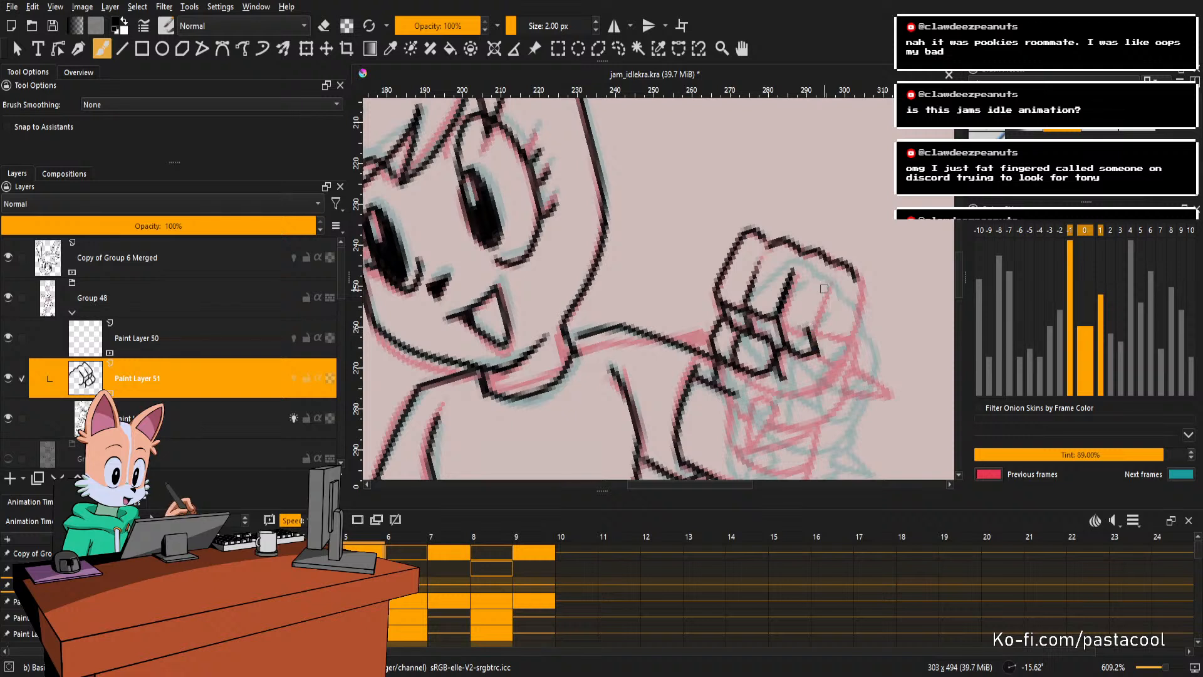
# Draw the third finger divider and the bottom of the next folded finger in the raised fist.
pyautogui.moveTo(826, 284); pyautogui.dragTo(811, 329)
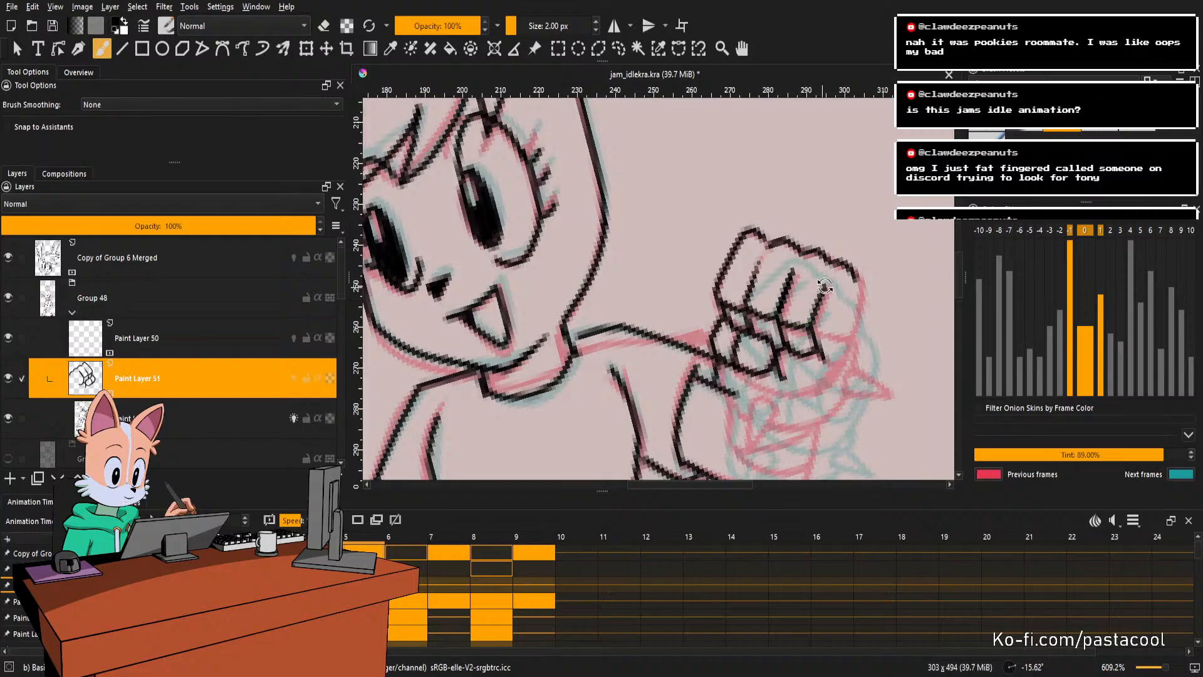
pyautogui.moveTo(804, 326); pyautogui.dragTo(794, 353)
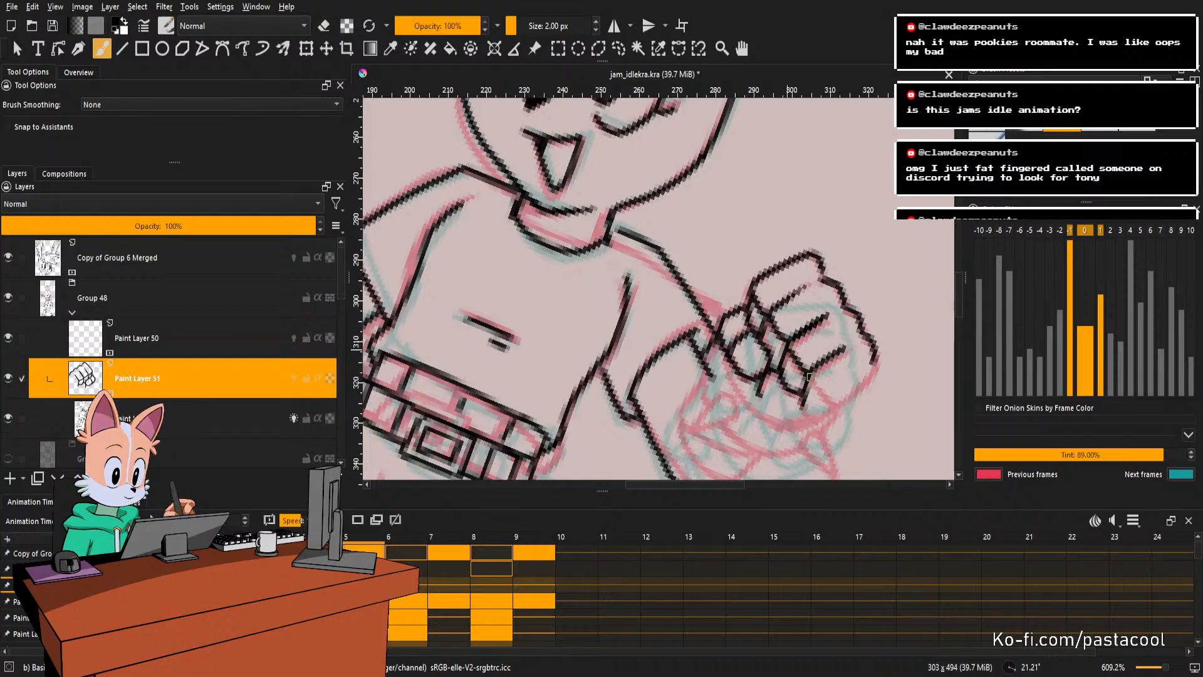
pyautogui.hotkey('ctrl', 'z')
pyautogui.moveTo(792, 363)
pyautogui.mouseDown()
pyautogui.moveTo(813, 375)
pyautogui.moveTo(826, 337)
pyautogui.moveTo(815, 329)
pyautogui.moveTo(817, 342)
pyautogui.moveTo(834, 327)
pyautogui.mouseUp()
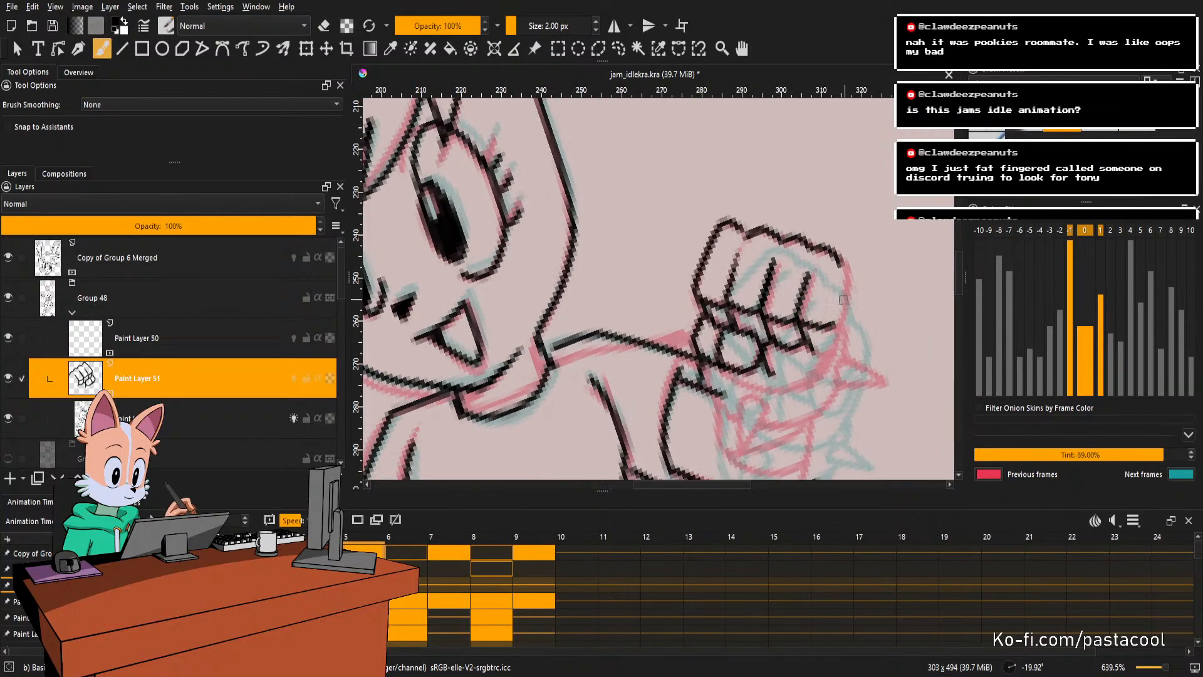
# Draw the little finger's folded end and close the outer side of the raised fist.
pyautogui.moveTo(840, 321); pyautogui.dragTo(829, 335)
pyautogui.press('e')
pyautogui.press('e')
pyautogui.press('e')
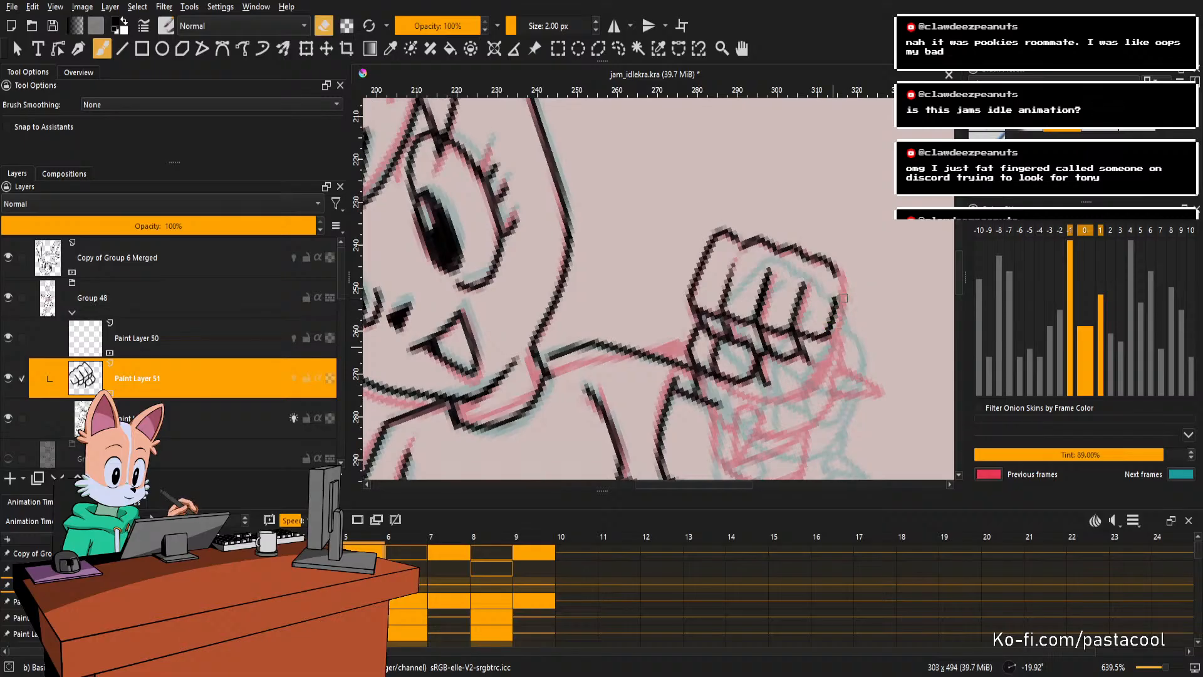
pyautogui.press('e')
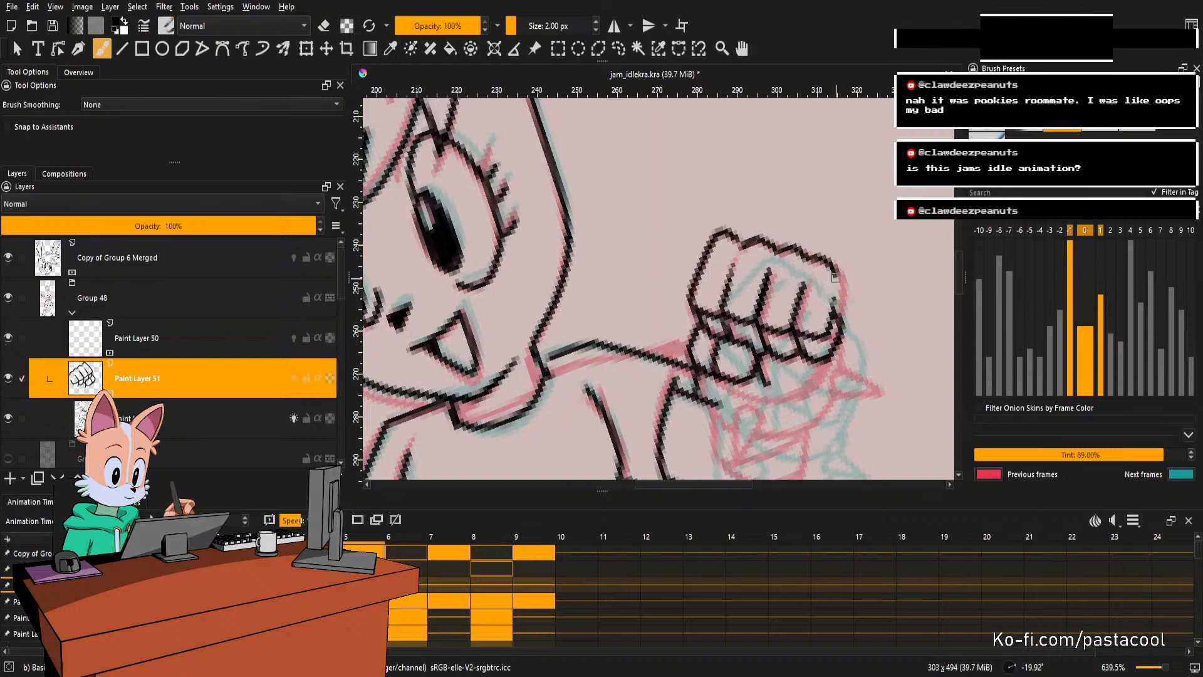
# Examine the whole figure at several zoom levels to judge the completed fingers of the raised fist.
pyautogui.press('5')
pyautogui.scroll(-4, 831, 292)
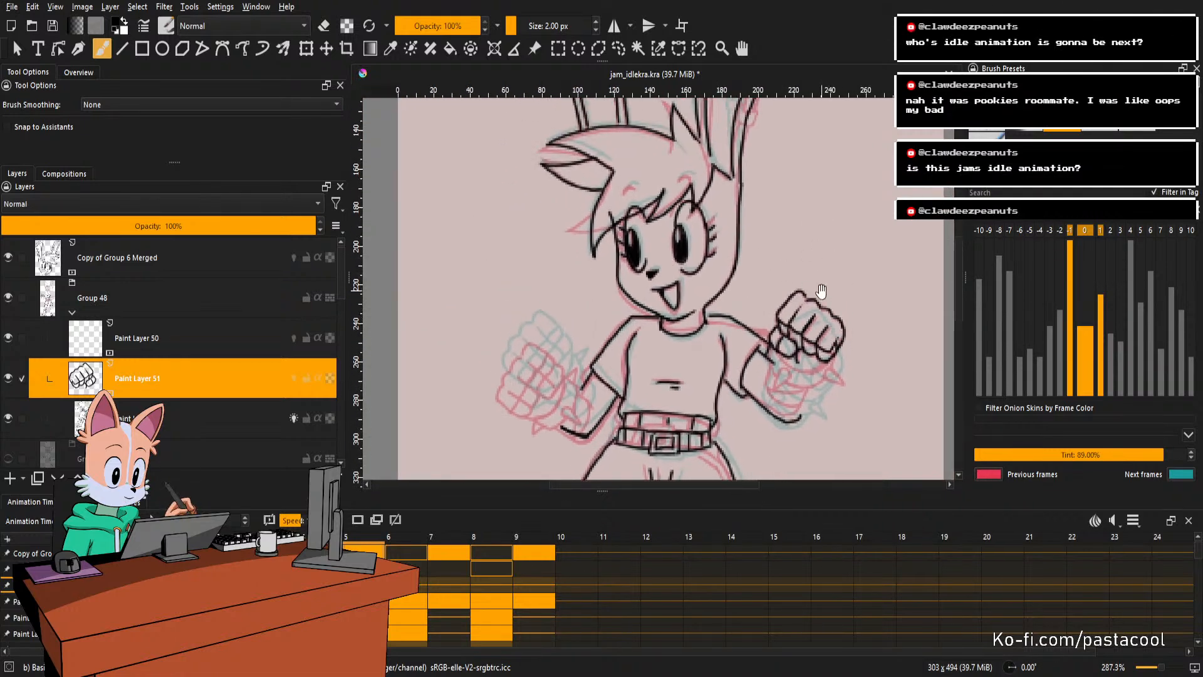
pyautogui.scroll(-2, 822, 291)
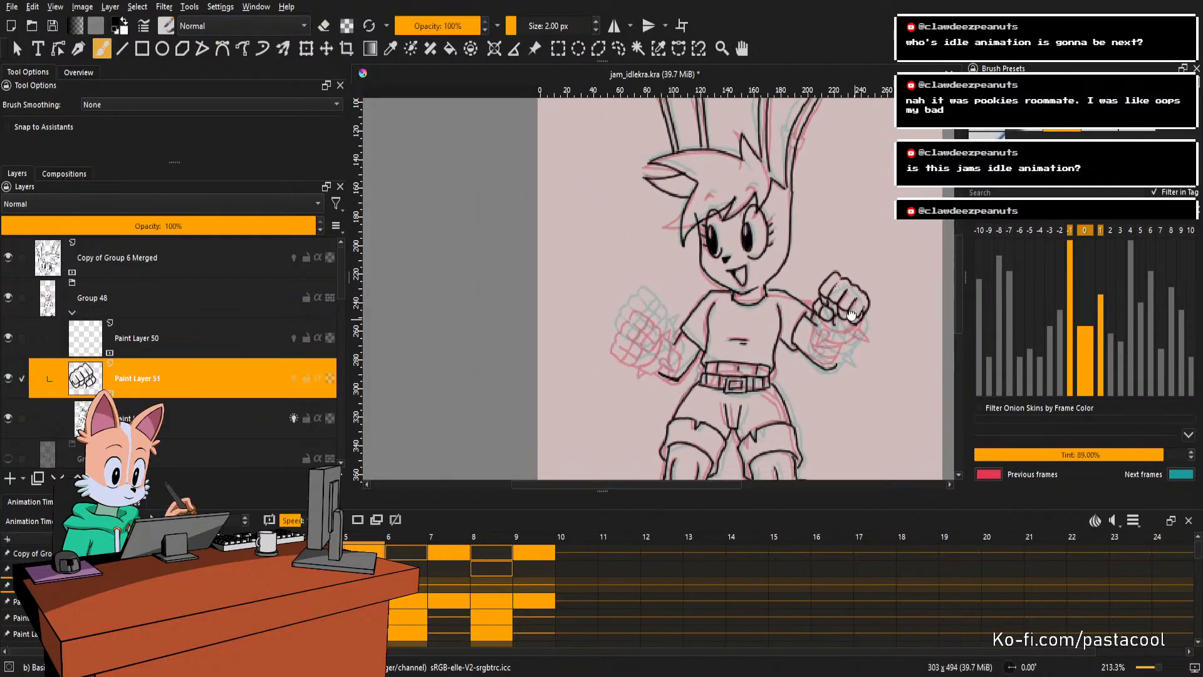
pyautogui.scroll(-2, 851, 313)
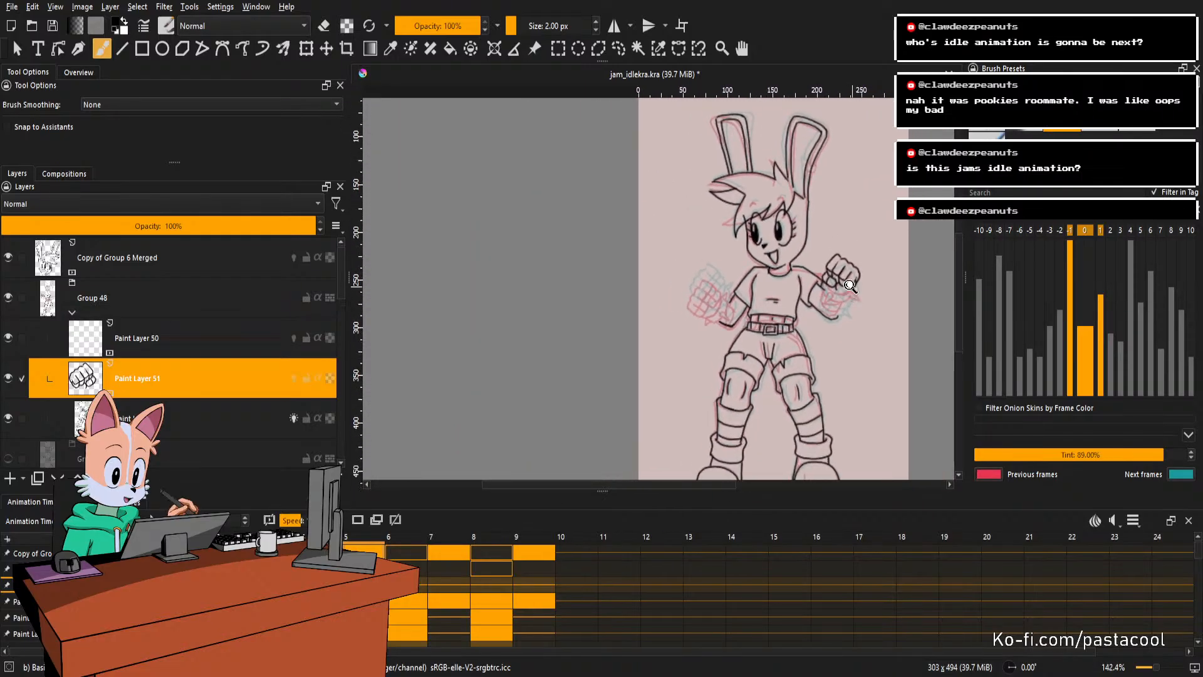
pyautogui.scroll(-1, 850, 285)
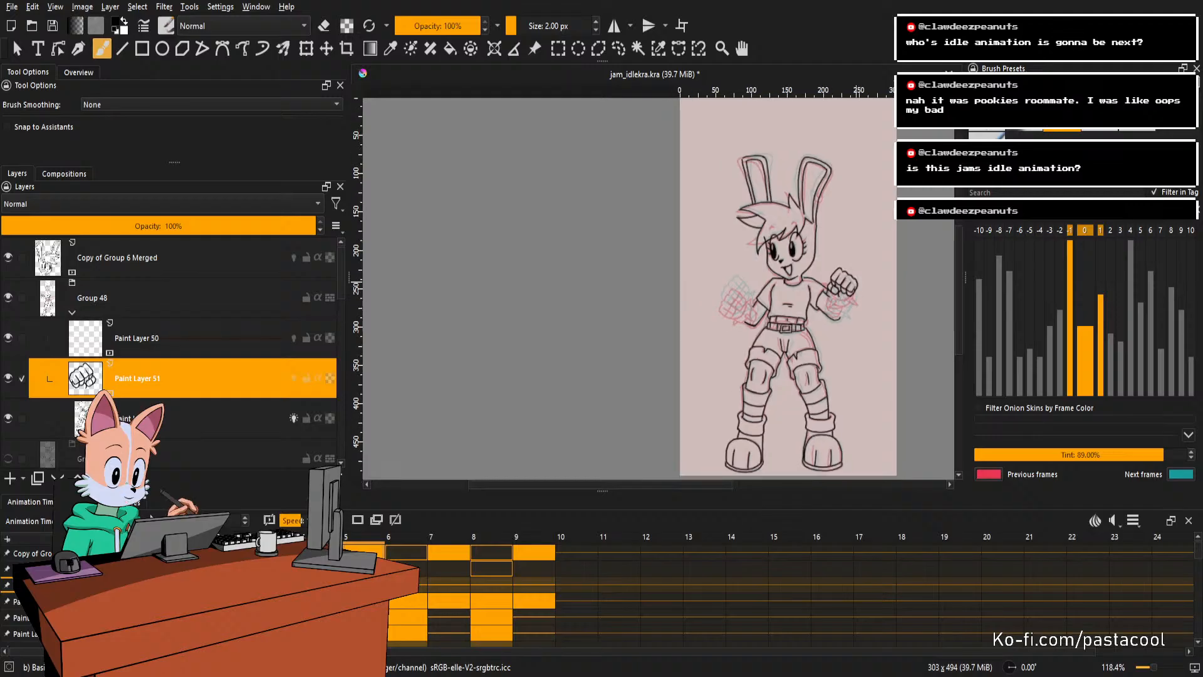
pyautogui.scroll(-1, 805, 253)
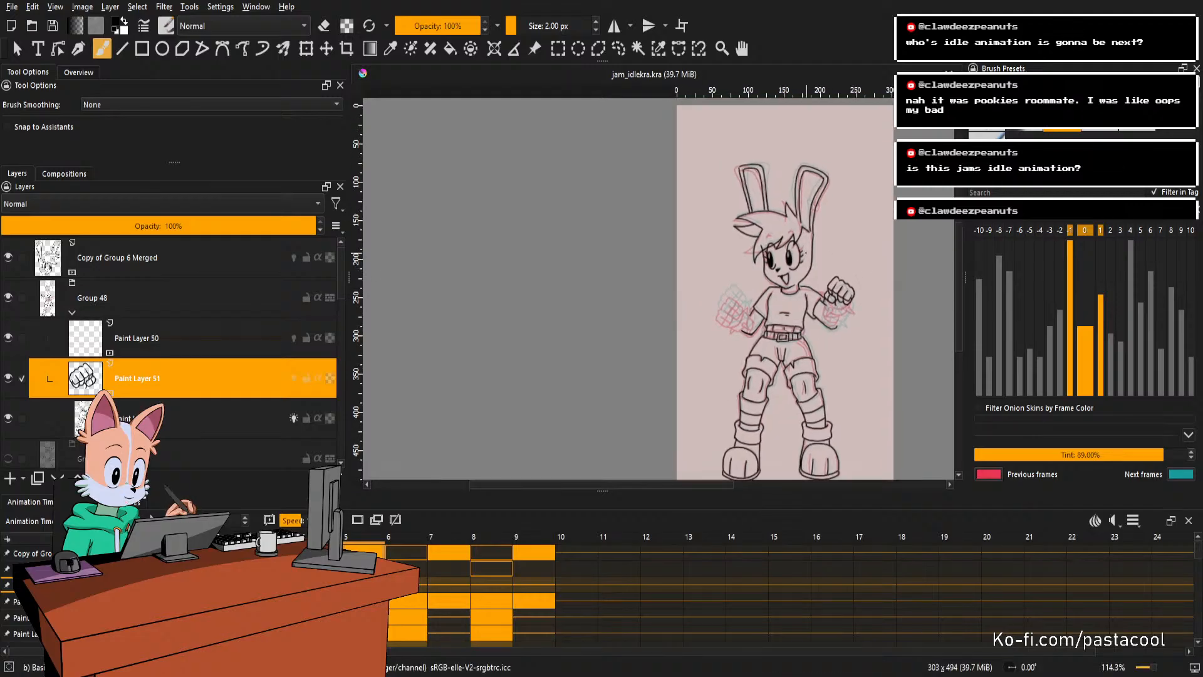
pyautogui.scroll(-1, 854, 270)
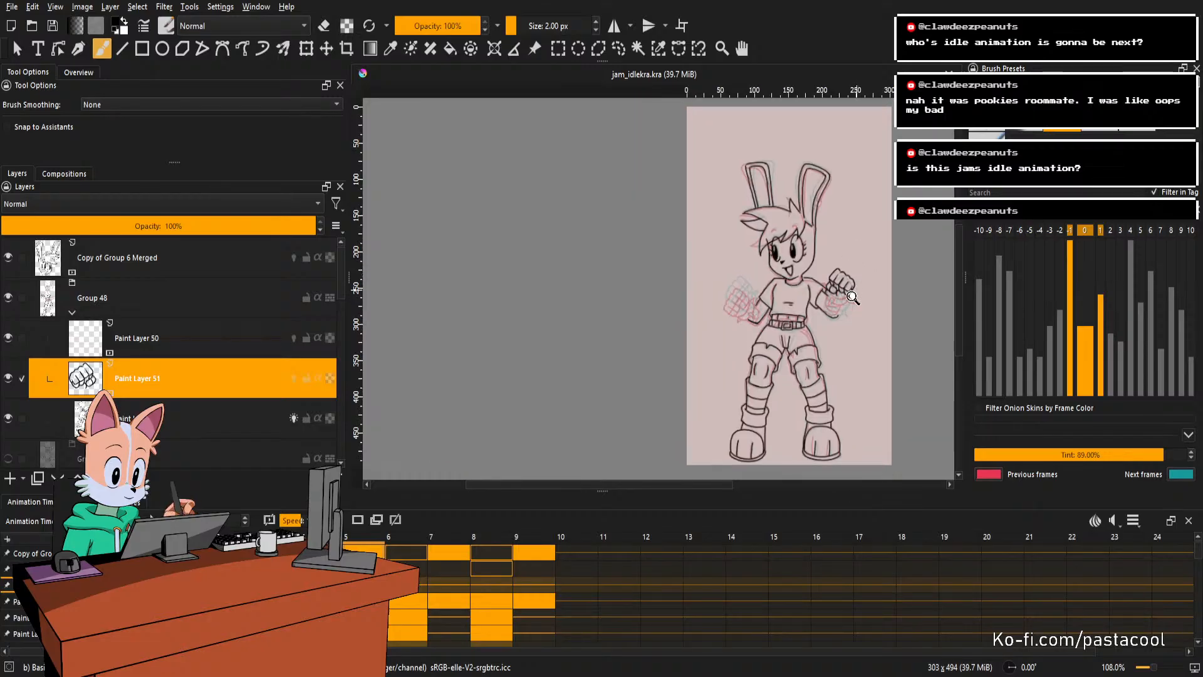
pyautogui.scroll(2, 854, 257)
pyautogui.moveTo(855, 245); pyautogui.dragTo(848, 285)
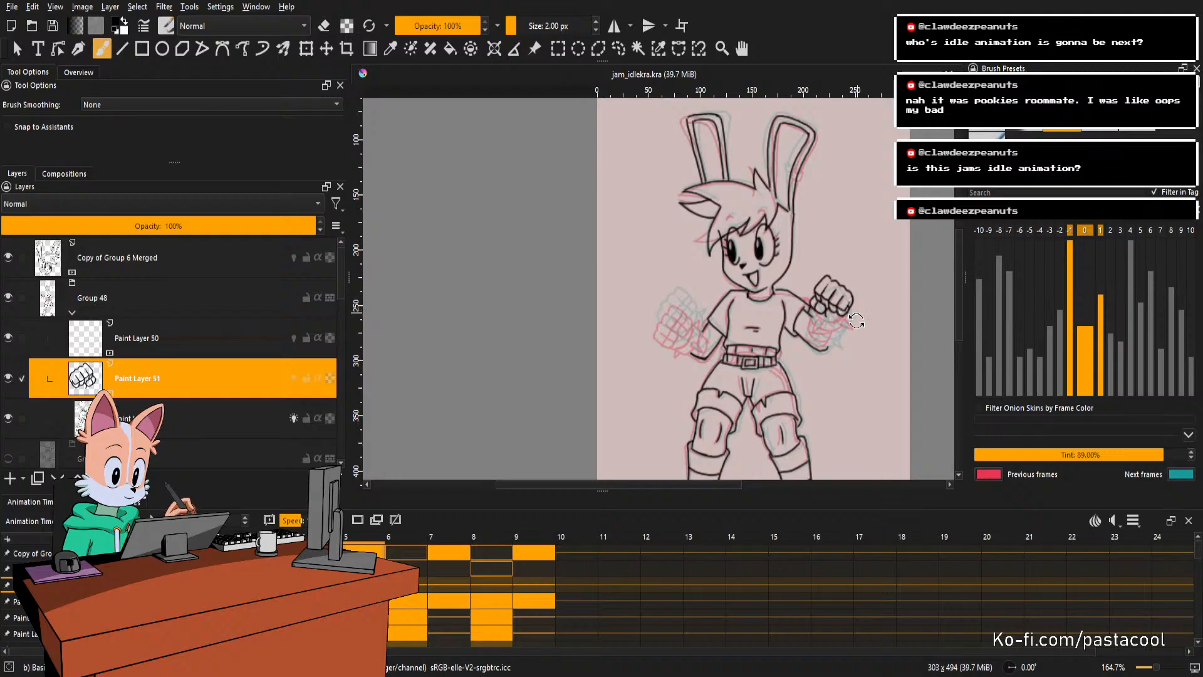
# Draw the curved heel of the palm below the folded fingers, from the thumb to the fist's outer side.
pyautogui.moveTo(857, 321); pyautogui.dragTo(851, 243)
pyautogui.scroll(3, 851, 243)
pyautogui.moveTo(849, 291)
pyautogui.mouseDown()
pyautogui.moveTo(845, 322)
pyautogui.moveTo(821, 341)
pyautogui.mouseUp()
pyautogui.scroll(4, 809, 341)
pyautogui.press('e')
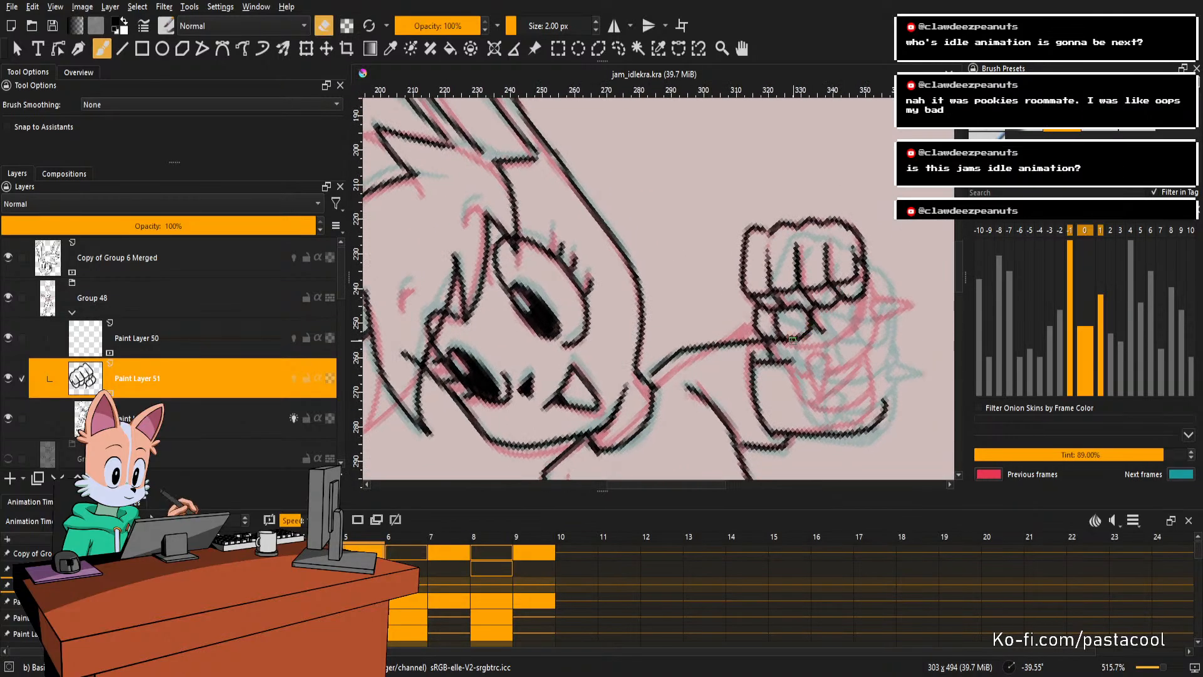
pyautogui.press('e')
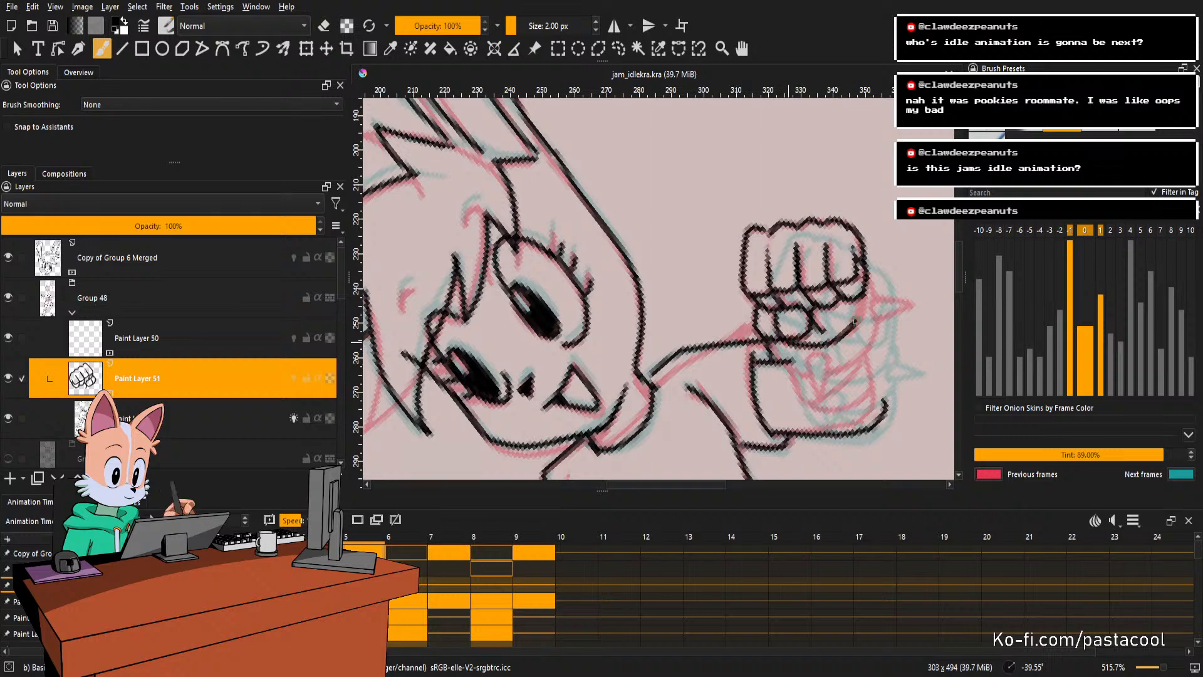
pyautogui.moveTo(854, 322); pyautogui.dragTo(865, 287)
pyautogui.hotkey('ctrl', 'z')
pyautogui.moveTo(792, 342)
pyautogui.mouseDown()
pyautogui.moveTo(867, 289)
pyautogui.moveTo(863, 327)
pyautogui.mouseUp()
# Mirror the canvas view to check the fist on the whole figure, and close the rabbit document.
pyautogui.press('m')
pyautogui.moveTo(770, 322)
pyautogui.mouseDown()
pyautogui.moveTo(860, 295)
pyautogui.moveTo(870, 307)
pyautogui.mouseUp()
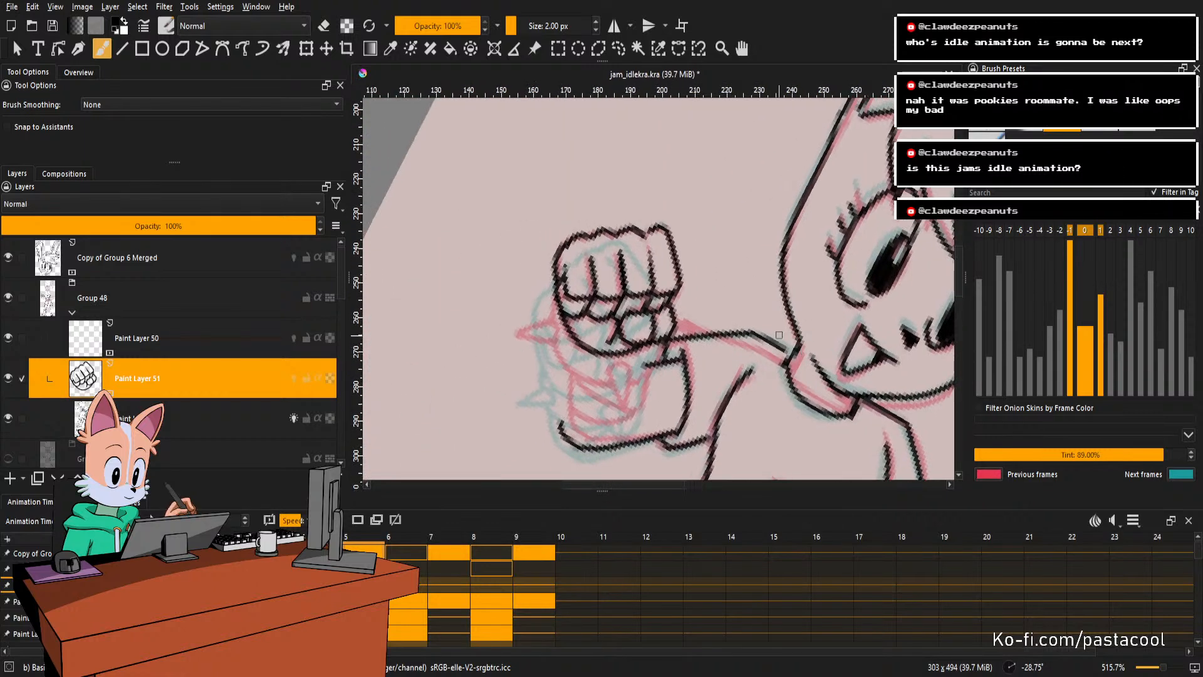
pyautogui.press('5')
pyautogui.press('-')
pyautogui.press('-')
pyautogui.press('-')
pyautogui.press('-')
pyautogui.moveTo(792, 211); pyautogui.dragTo(848, 164)
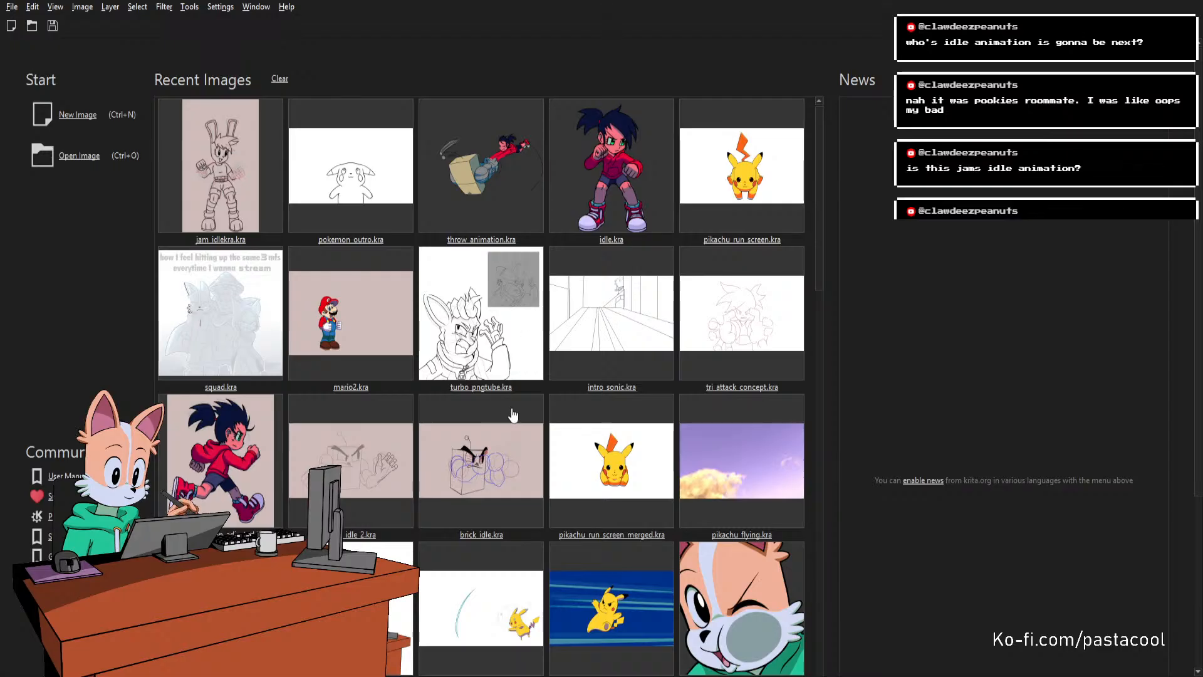
# Open brick_idle_2.kra and look through the frames of the brick character's idle animation.
pyautogui.scroll(-3, 512, 414)
pyautogui.click(372, 282)
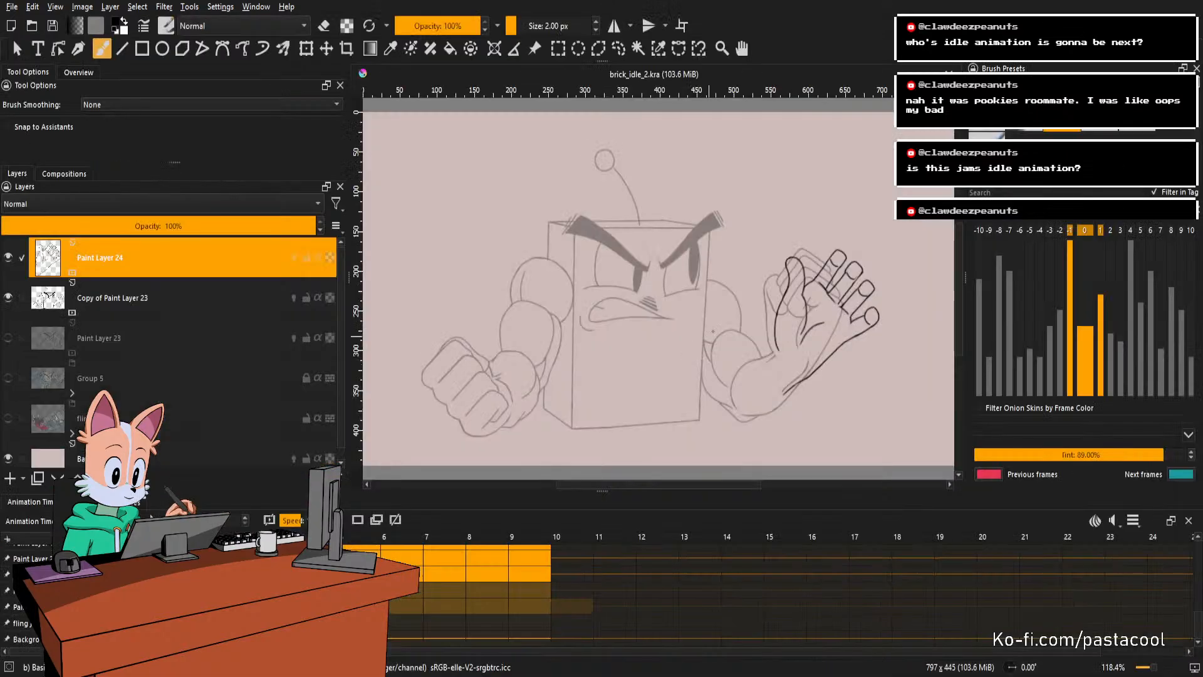
pyautogui.moveTo(705, 314); pyautogui.dragTo(739, 311)
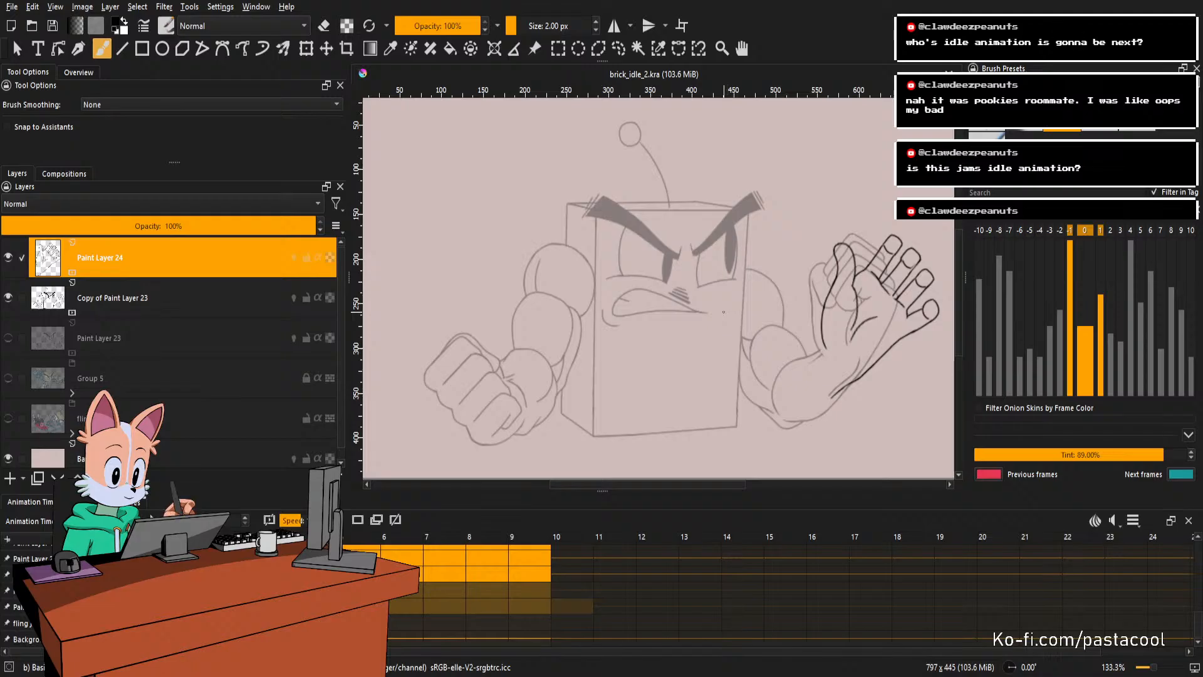
pyautogui.press('Right')
pyautogui.press('Right')
pyautogui.press('Right')
pyautogui.press('Right')
pyautogui.press('Right')
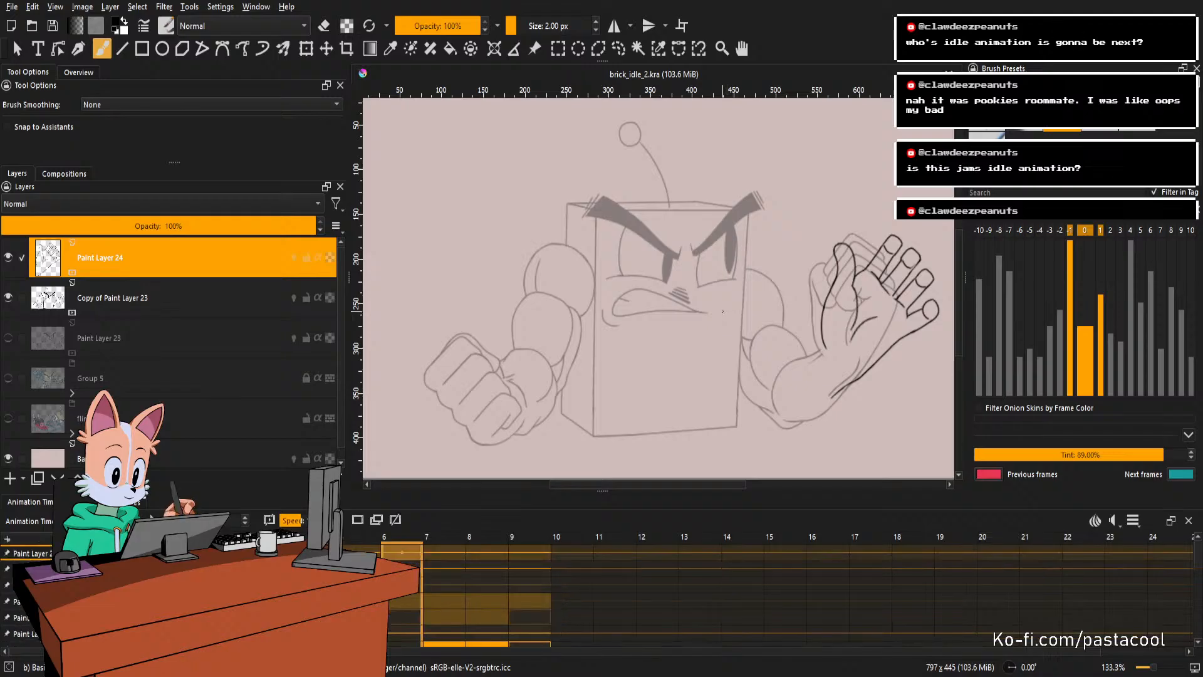
pyautogui.press('Left')
pyautogui.press('Left')
pyautogui.press('Left')
pyautogui.press('Left')
pyautogui.scroll(-3, 709, 310)
pyautogui.scroll(3, 715, 309)
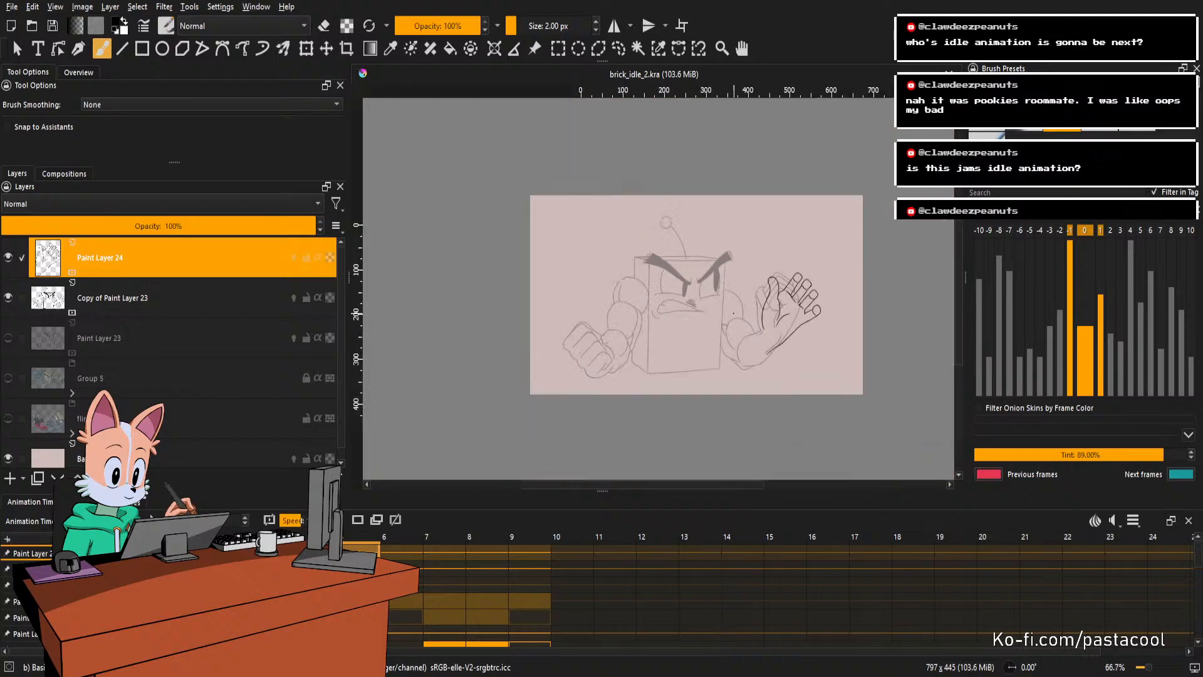
pyautogui.scroll(-1, 707, 302)
pyautogui.scroll(1, 706, 299)
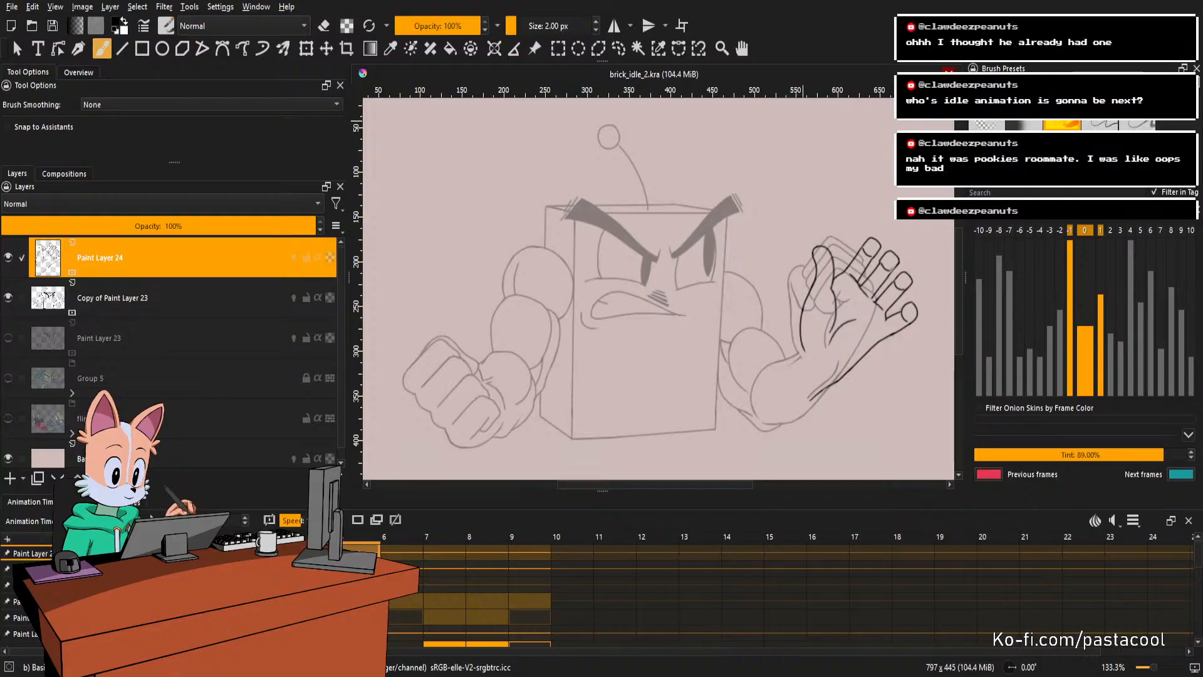
# Close the brick file, reopen jam_idlekra.kra and flip the mirrored canvas view back to normal.
pyautogui.hotkey('ctrl', 'w')
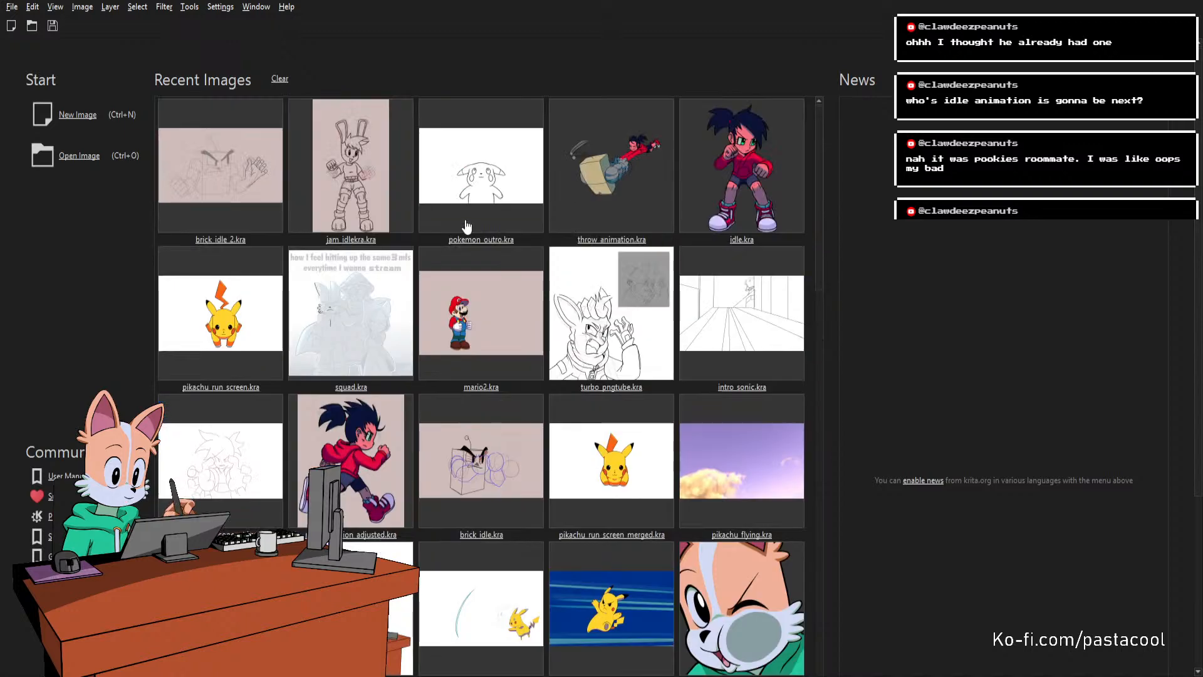
pyautogui.click(318, 181)
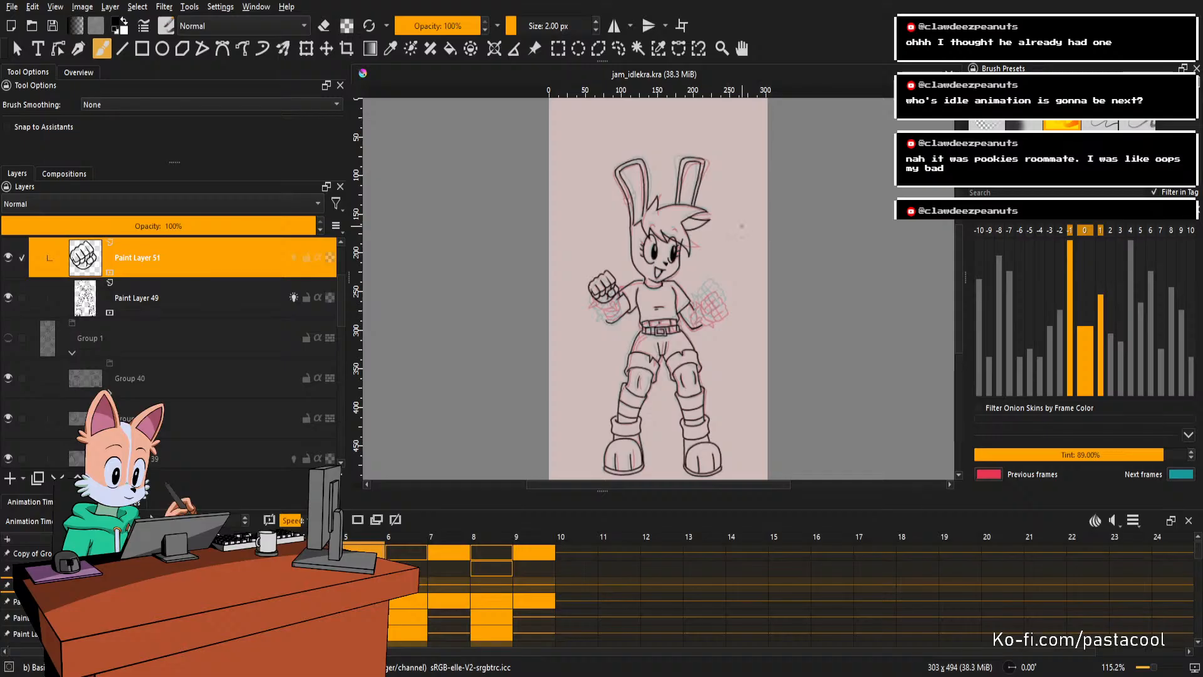
pyautogui.scroll(-1, 742, 227)
pyautogui.scroll(1, 676, 270)
pyautogui.press('m')
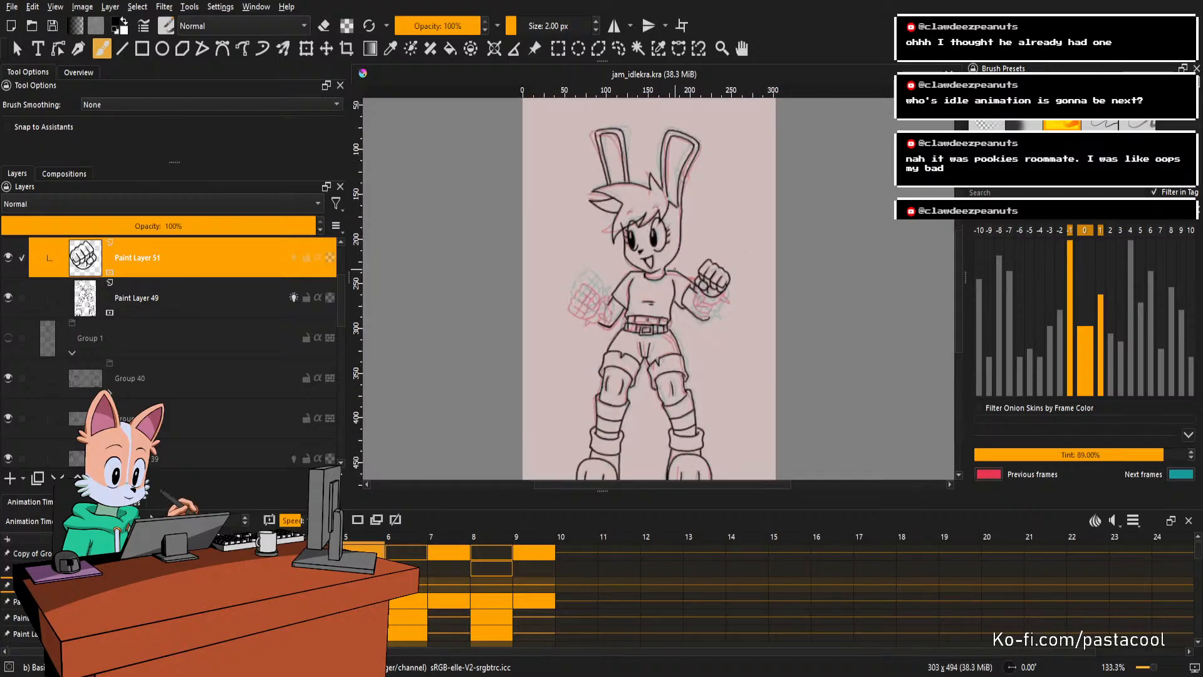
# Draw the front spike of the wristband below the raised fist, redoing its strokes as needed.
pyautogui.moveTo(746, 294)
pyautogui.mouseDown()
pyautogui.moveTo(835, 306)
pyautogui.moveTo(731, 310)
pyautogui.moveTo(816, 325)
pyautogui.moveTo(766, 331)
pyautogui.moveTo(805, 259)
pyautogui.moveTo(771, 331)
pyautogui.moveTo(811, 306)
pyautogui.moveTo(792, 330)
pyautogui.moveTo(787, 312)
pyautogui.moveTo(817, 299)
pyautogui.moveTo(782, 314)
pyautogui.moveTo(814, 297)
pyautogui.mouseUp()
pyautogui.press('e')
pyautogui.press('e')
pyautogui.hotkey('ctrl', 'z')
pyautogui.press('e')
pyautogui.press('e')
pyautogui.hotkey('ctrl', 'z')
pyautogui.hotkey('ctrl', 'z')
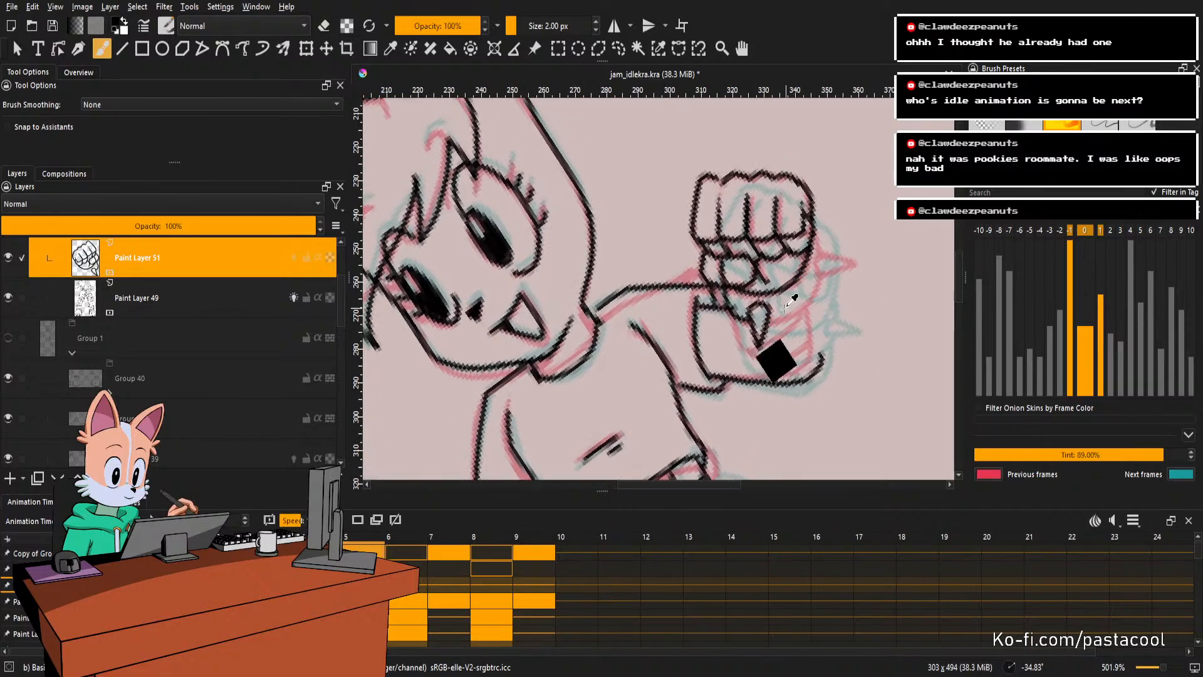
# Draw the wristband's curved lower edge from the front spike to the outer side of the wrist.
pyautogui.hotkey('ctrl', 'z')
pyautogui.hotkey('ctrl', 'z')
pyautogui.moveTo(721, 292)
pyautogui.mouseDown()
pyautogui.moveTo(753, 318)
pyautogui.moveTo(788, 296)
pyautogui.moveTo(727, 294)
pyautogui.moveTo(736, 318)
pyautogui.moveTo(729, 300)
pyautogui.moveTo(734, 312)
pyautogui.moveTo(773, 310)
pyautogui.moveTo(821, 287)
pyautogui.mouseUp()
pyautogui.hotkey('ctrl', 'z')
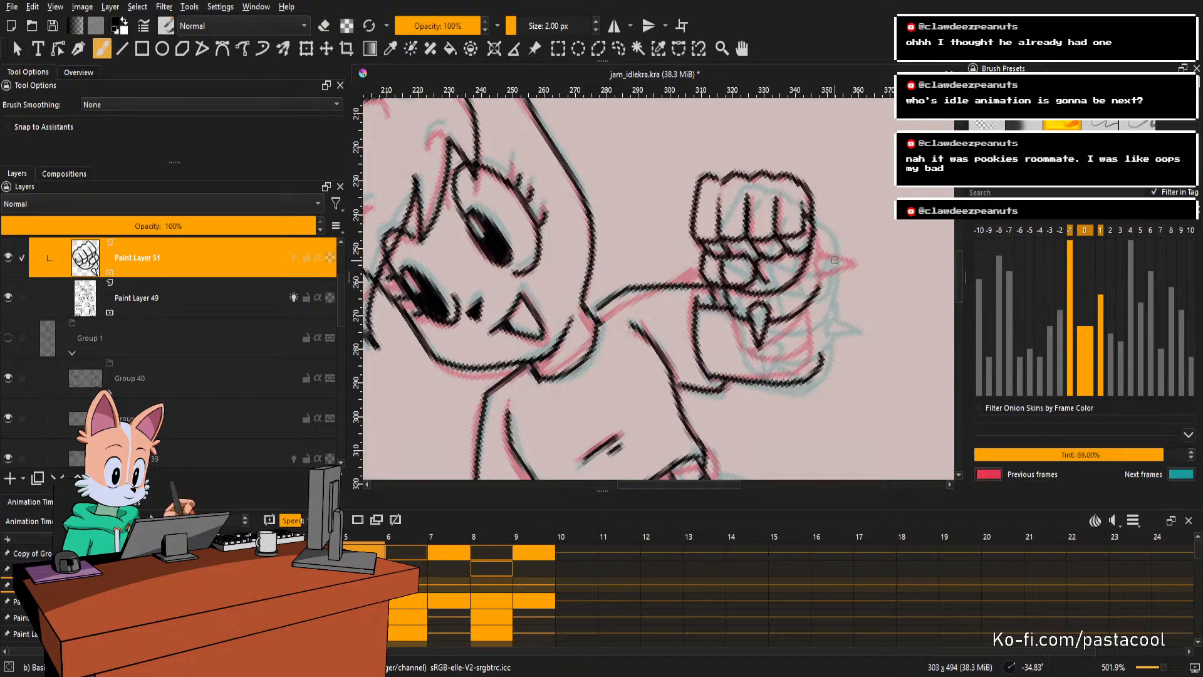
# Draw the pointed spike on the wristband's outer side and clean up the lines at its base.
pyautogui.hotkey('ctrl', ']')
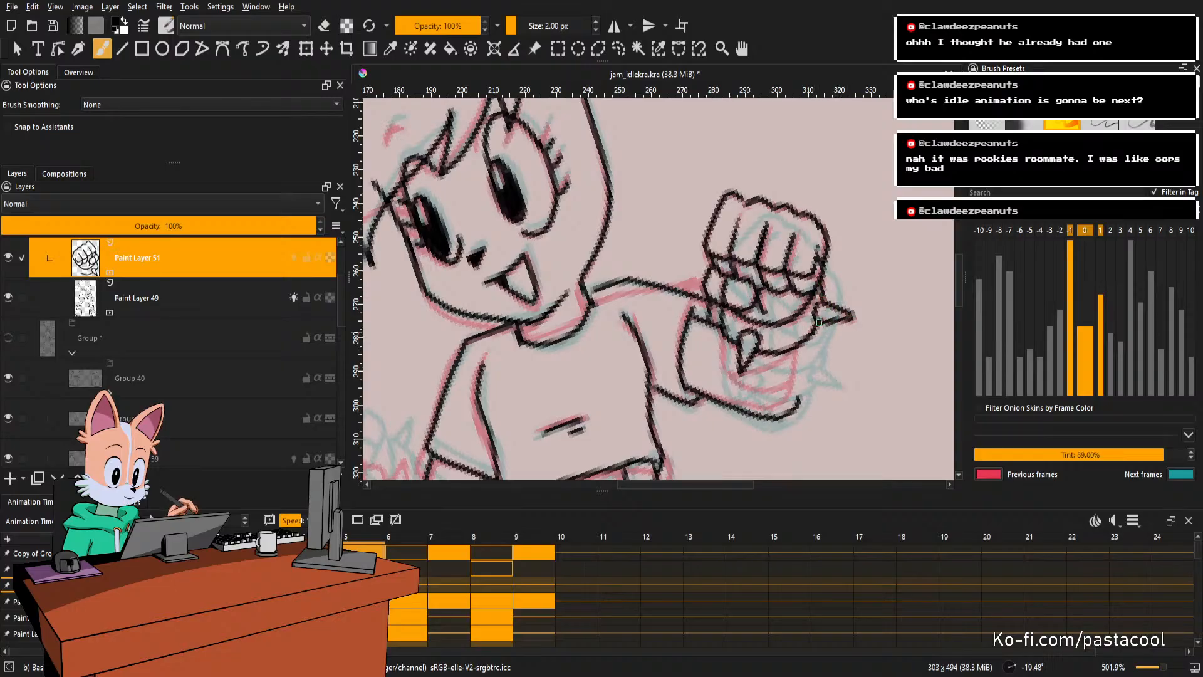
pyautogui.press('e')
pyautogui.moveTo(871, 314)
pyautogui.mouseDown()
pyautogui.moveTo(800, 396)
pyautogui.moveTo(787, 354)
pyautogui.moveTo(808, 302)
pyautogui.moveTo(806, 261)
pyautogui.moveTo(798, 376)
pyautogui.moveTo(811, 326)
pyautogui.moveTo(822, 333)
pyautogui.mouseUp()
pyautogui.press('e')
pyautogui.press('e')
# Extend the forearm's outer edge upward on Paint Layer 49 until it meets the underside of the wristband.
pyautogui.click(811, 344)
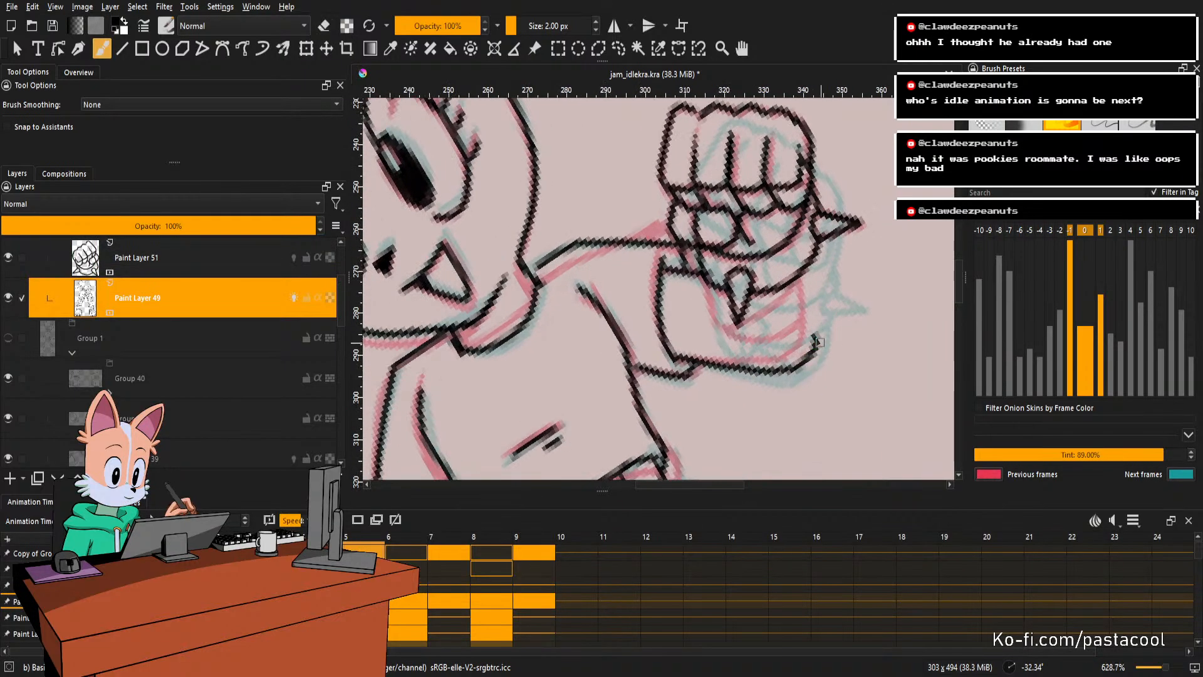
pyautogui.press('e')
pyautogui.moveTo(783, 370)
pyautogui.mouseDown()
pyautogui.moveTo(801, 277)
pyautogui.moveTo(789, 364)
pyautogui.moveTo(801, 345)
pyautogui.moveTo(800, 278)
pyautogui.mouseUp()
pyautogui.hotkey('ctrl', 'z')
# Draw the wristband's inner side and lower edge across the forearm below the front spike, and save the file.
pyautogui.moveTo(715, 307); pyautogui.dragTo(752, 339)
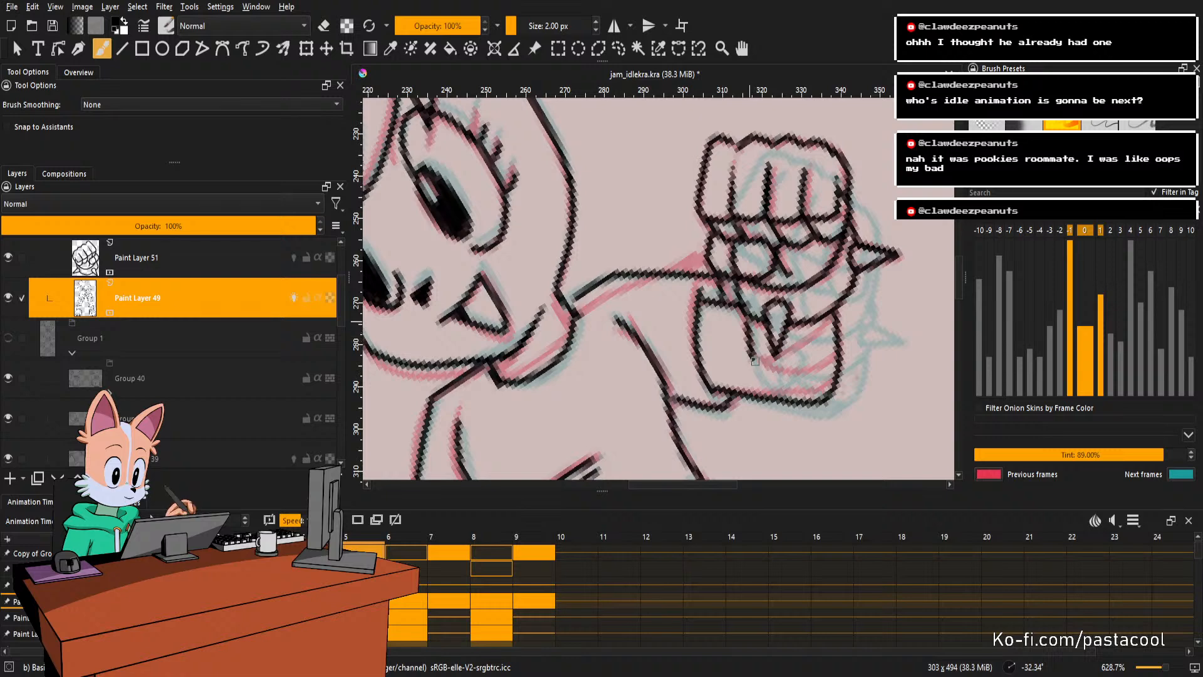
pyautogui.press('e')
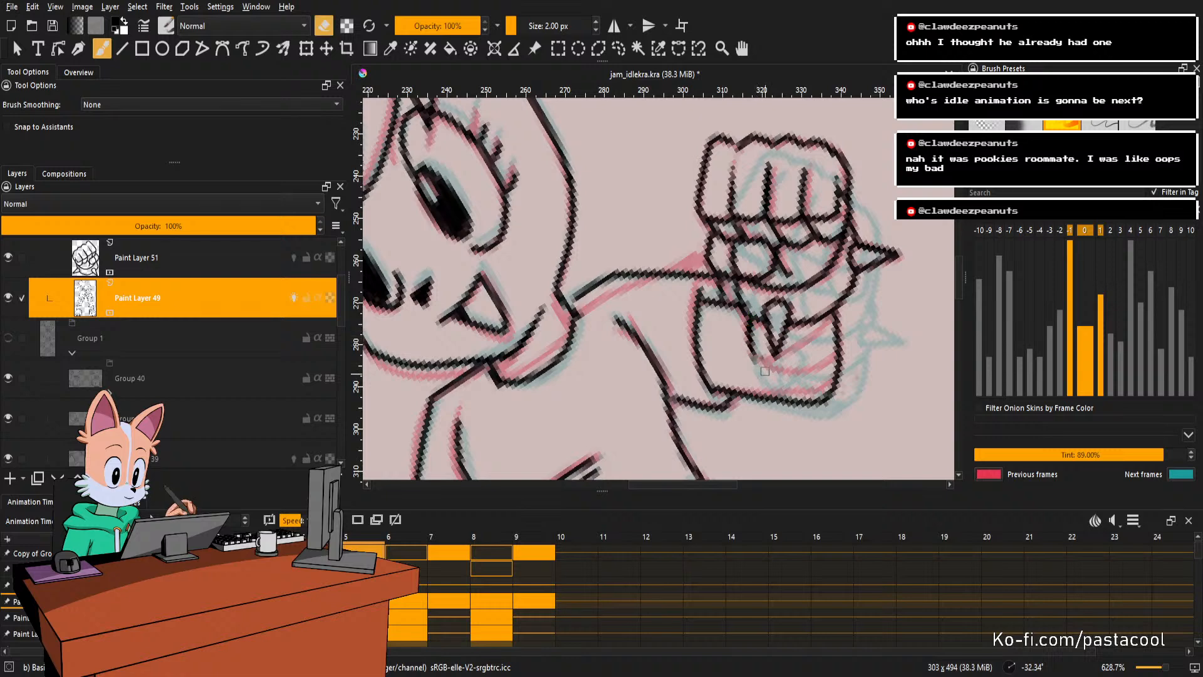
pyautogui.press('5')
pyautogui.moveTo(805, 287)
pyautogui.mouseDown()
pyautogui.moveTo(794, 328)
pyautogui.moveTo(821, 335)
pyautogui.moveTo(841, 304)
pyautogui.moveTo(762, 325)
pyautogui.moveTo(792, 395)
pyautogui.mouseUp()
pyautogui.press('e')
pyautogui.hotkey('ctrl', 'z')
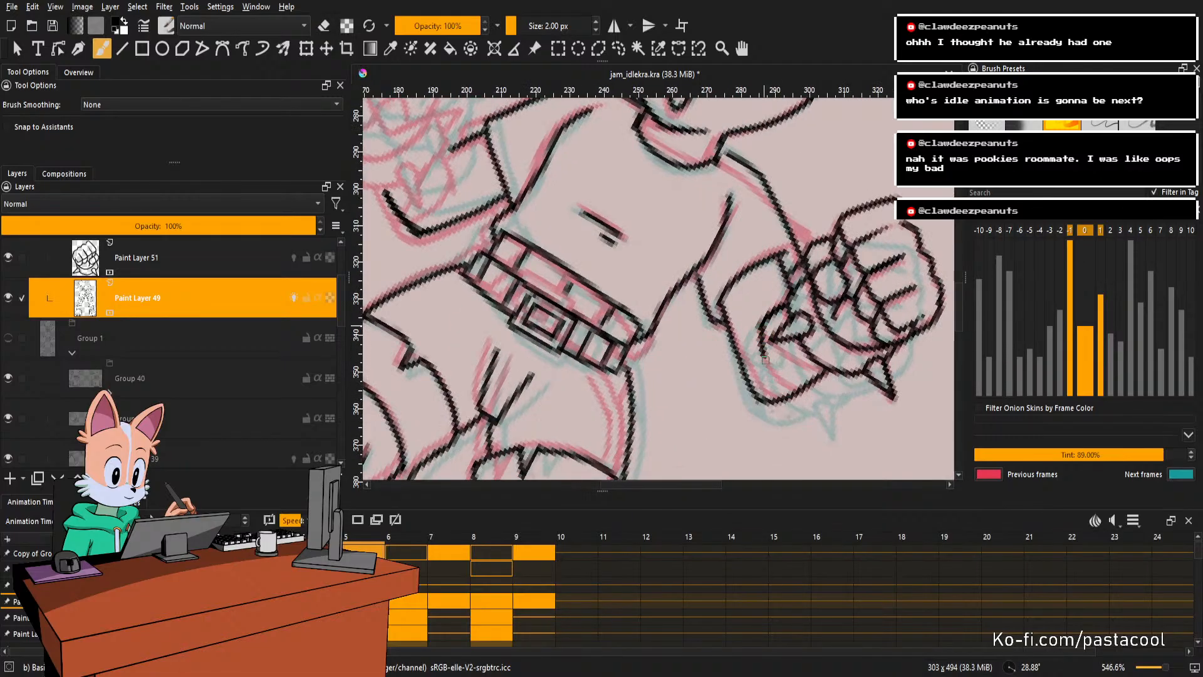
pyautogui.moveTo(763, 325); pyautogui.dragTo(797, 395)
pyautogui.moveTo(769, 340); pyautogui.dragTo(825, 371)
pyautogui.press('5')
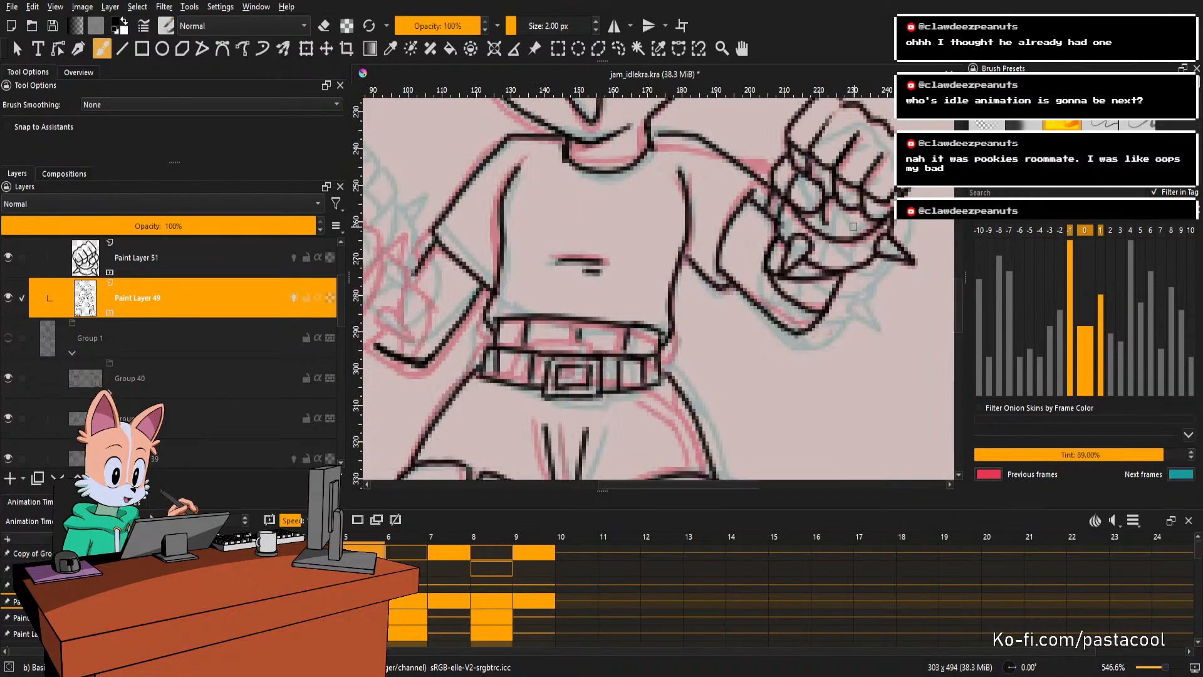
pyautogui.moveTo(845, 245)
pyautogui.mouseDown()
pyautogui.moveTo(844, 301)
pyautogui.moveTo(839, 288)
pyautogui.moveTo(826, 303)
pyautogui.moveTo(831, 335)
pyautogui.mouseUp()
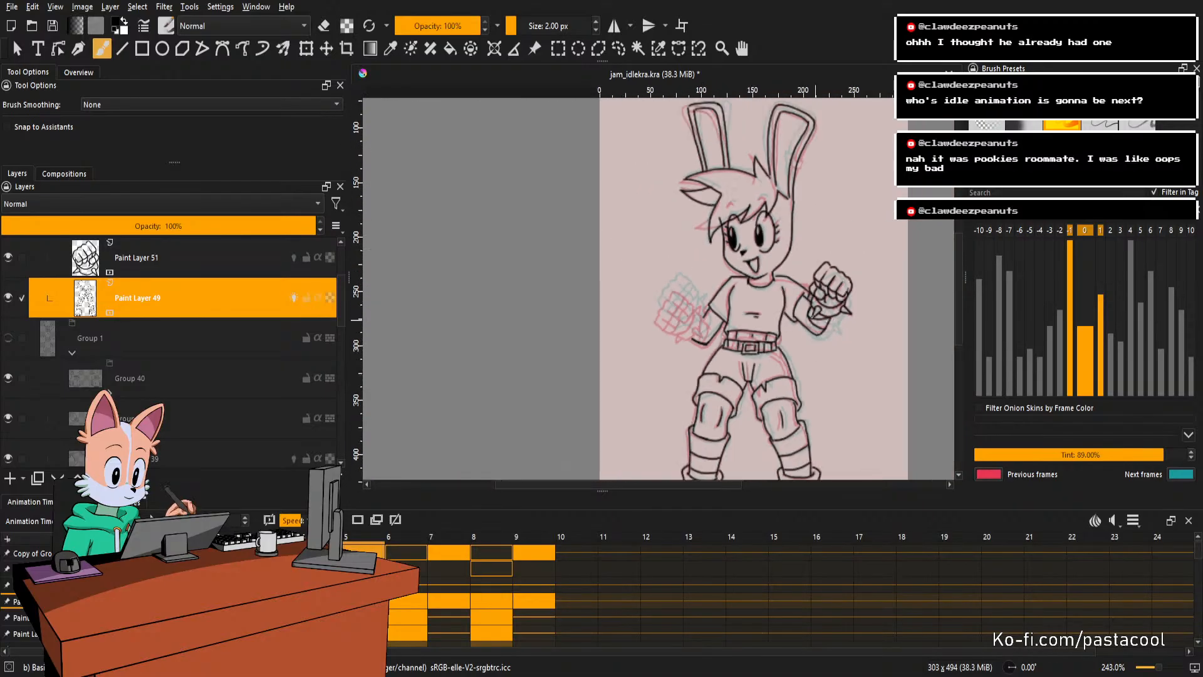
pyautogui.hotkey('ctrl', 's')
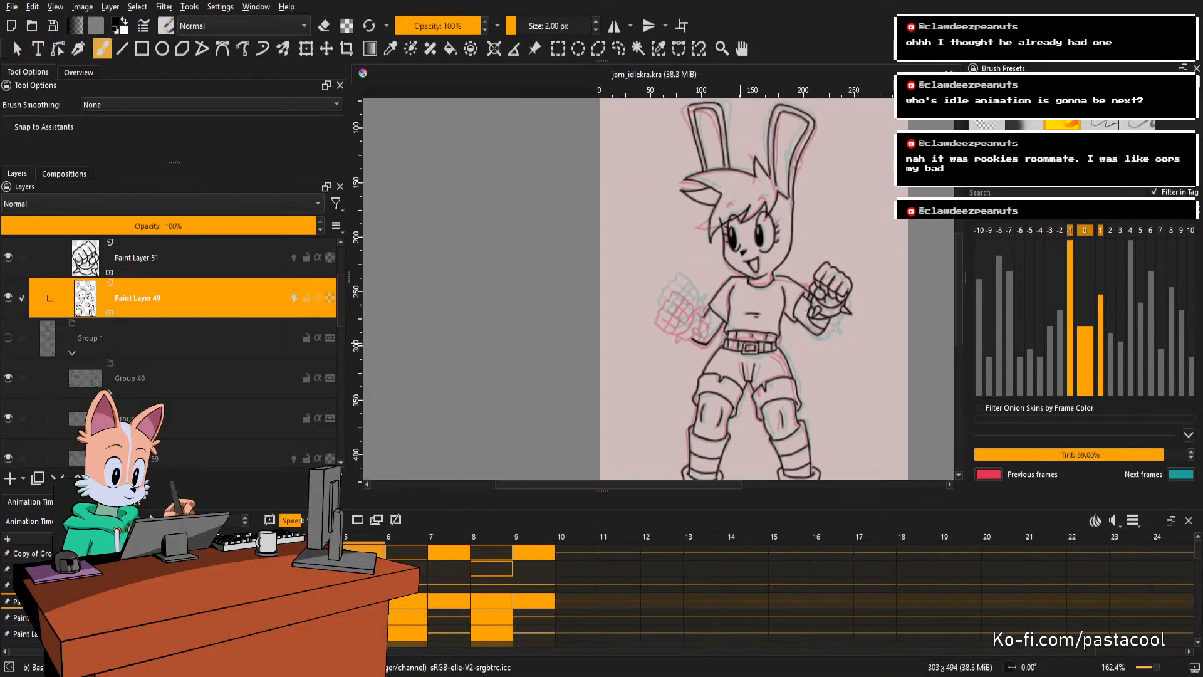
# Check the whole figure's pose and proportions at different magnifications, in both normal and mirrored view.
pyautogui.scroll(2, 715, 301)
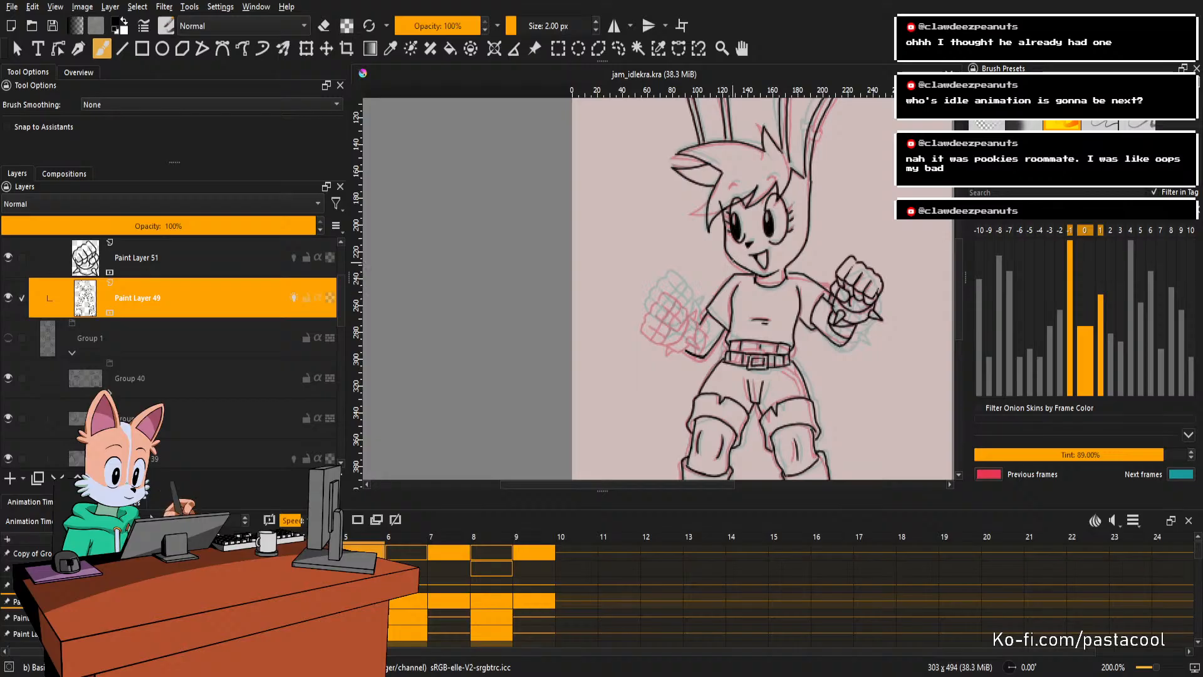
pyautogui.scroll(-2, 734, 262)
pyautogui.moveTo(733, 262); pyautogui.dragTo(739, 241)
pyautogui.scroll(1, 767, 237)
pyautogui.scroll(1, 779, 235)
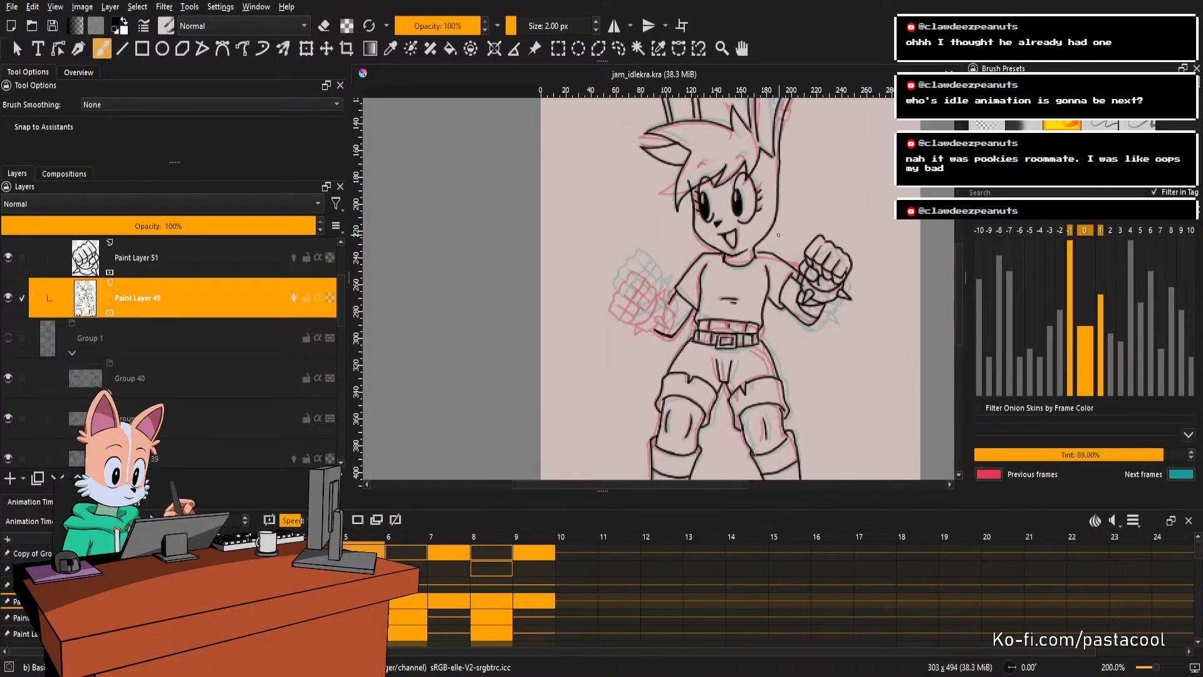
pyautogui.press('m')
pyautogui.scroll(-1, 778, 235)
pyautogui.scroll(2, 659, 253)
pyautogui.scroll(-2, 665, 255)
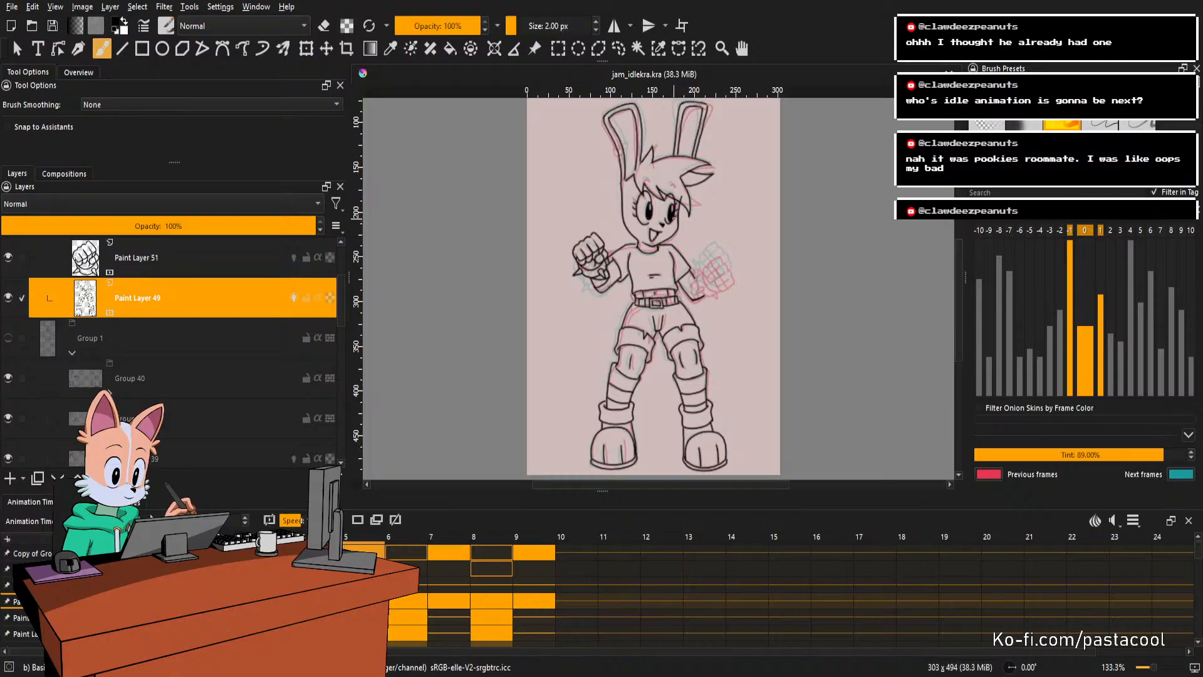
pyautogui.scroll(1, 690, 245)
pyautogui.scroll(-1, 690, 246)
pyautogui.scroll(1, 690, 245)
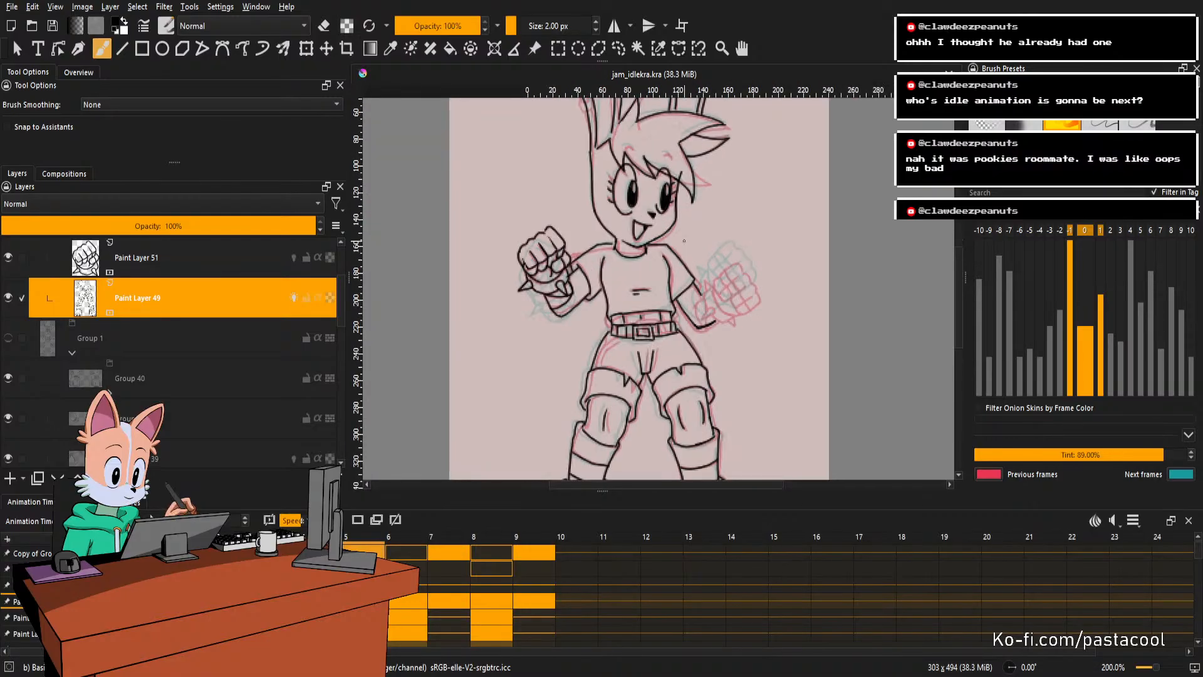
pyautogui.scroll(-1, 690, 245)
pyautogui.scroll(1, 675, 229)
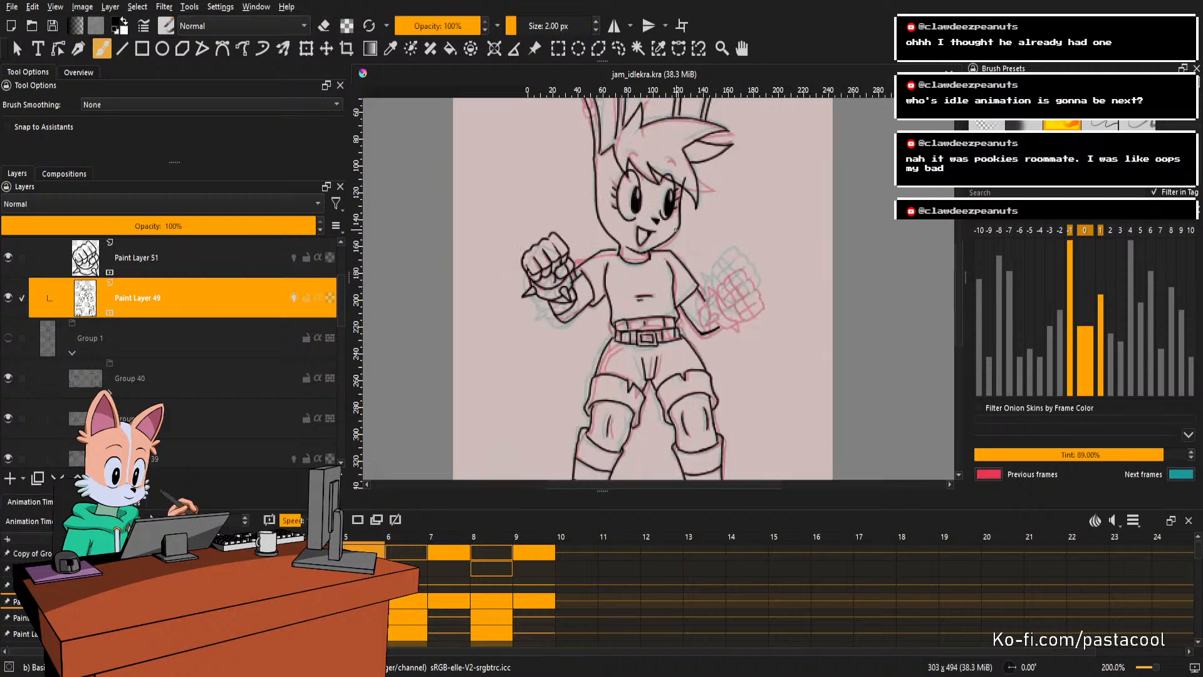
pyautogui.scroll(-1, 675, 230)
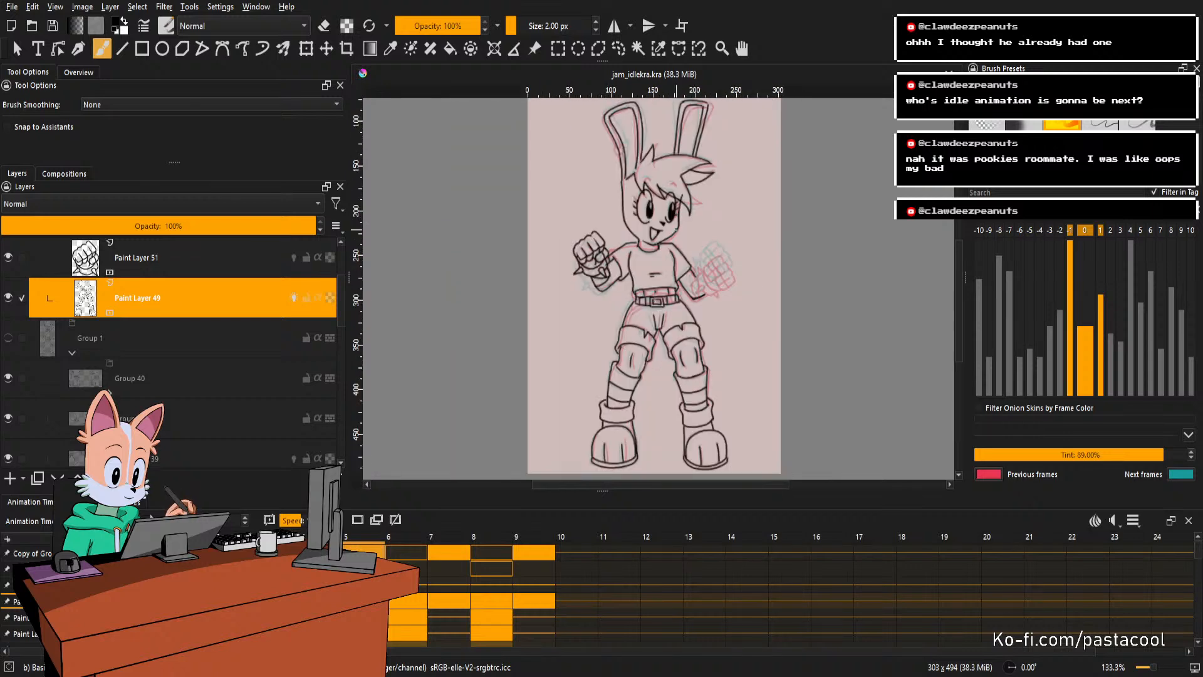
pyautogui.scroll(1, 676, 228)
pyautogui.scroll(-1, 676, 229)
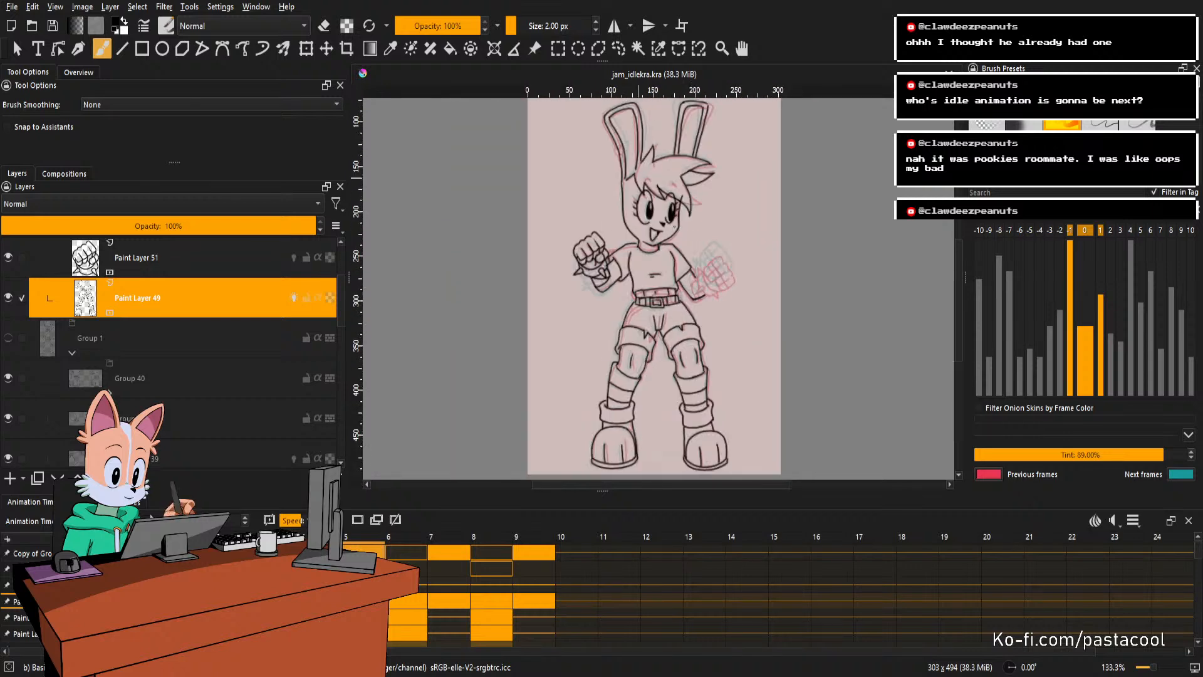
pyautogui.scroll(-1, 676, 229)
pyautogui.scroll(1, 668, 233)
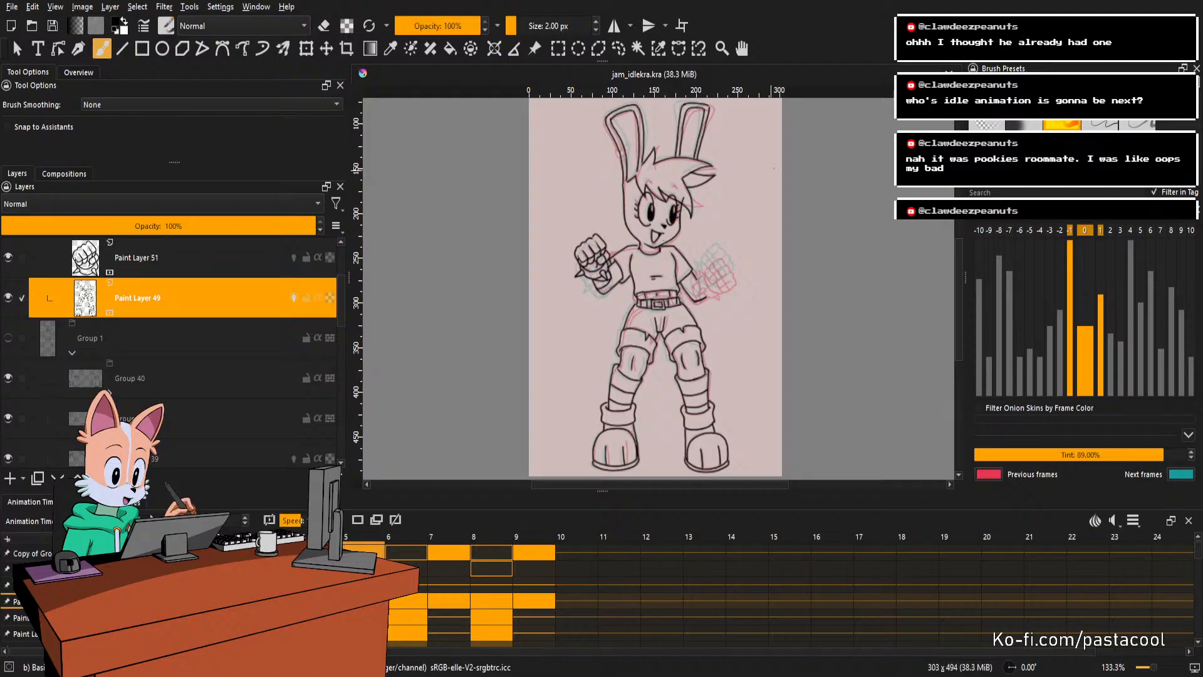
# Mirror the canvas view and outline the first finger of the missing fist on the other arm, including its knuckle and folded tip.
pyautogui.moveTo(771, 299)
pyautogui.mouseDown()
pyautogui.moveTo(777, 283)
pyautogui.moveTo(793, 323)
pyautogui.moveTo(817, 299)
pyautogui.moveTo(797, 323)
pyautogui.moveTo(814, 314)
pyautogui.moveTo(787, 301)
pyautogui.moveTo(748, 314)
pyautogui.mouseUp()
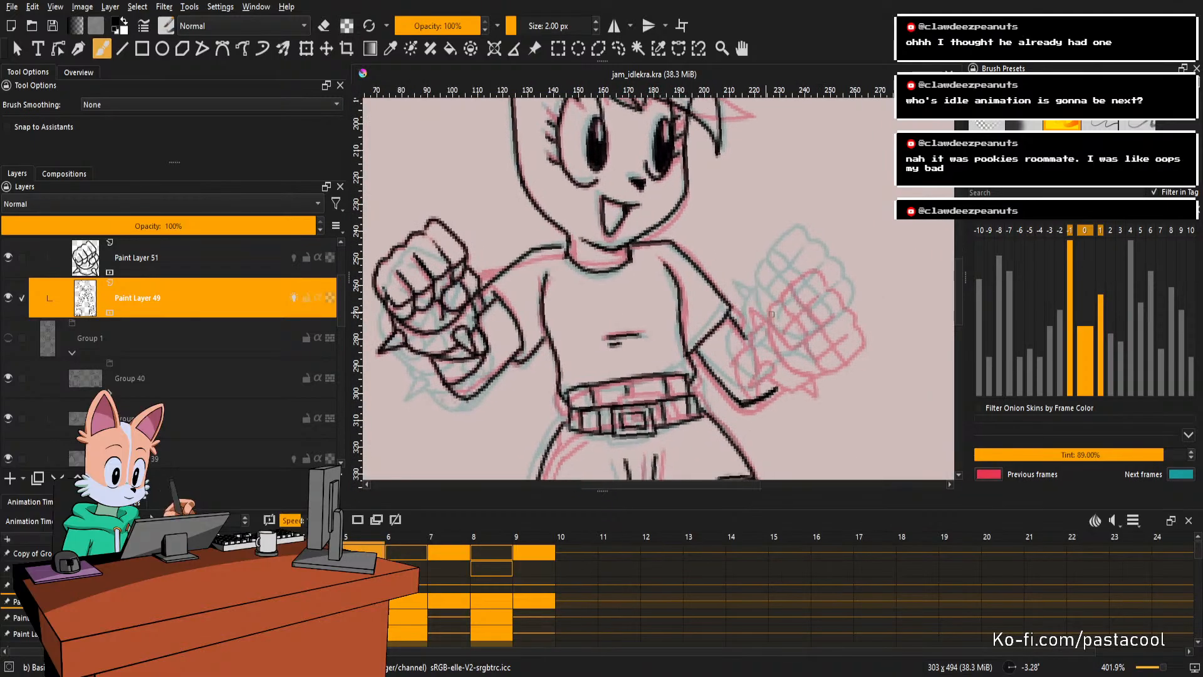
pyautogui.press('5')
pyautogui.press('m')
pyautogui.moveTo(783, 318); pyautogui.dragTo(742, 347)
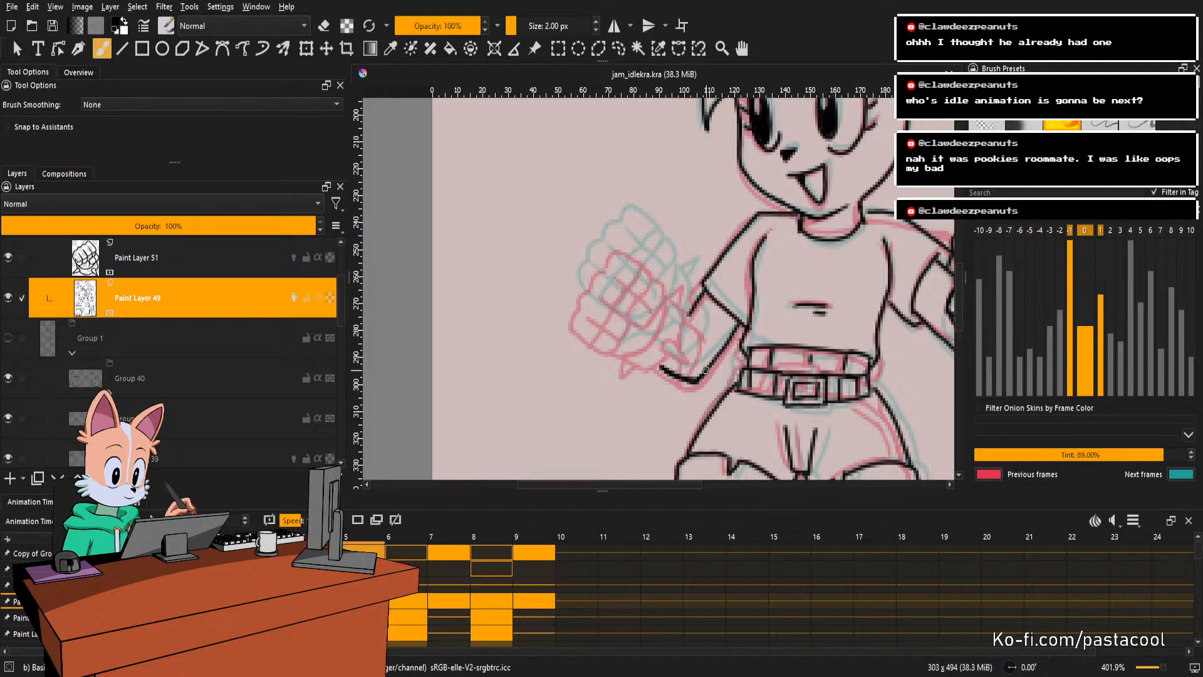
pyautogui.press('m')
pyautogui.moveTo(720, 325)
pyautogui.mouseDown()
pyautogui.moveTo(760, 349)
pyautogui.moveTo(746, 370)
pyautogui.moveTo(766, 292)
pyautogui.moveTo(771, 314)
pyautogui.moveTo(802, 318)
pyautogui.moveTo(816, 291)
pyautogui.moveTo(768, 309)
pyautogui.moveTo(772, 275)
pyautogui.mouseUp()
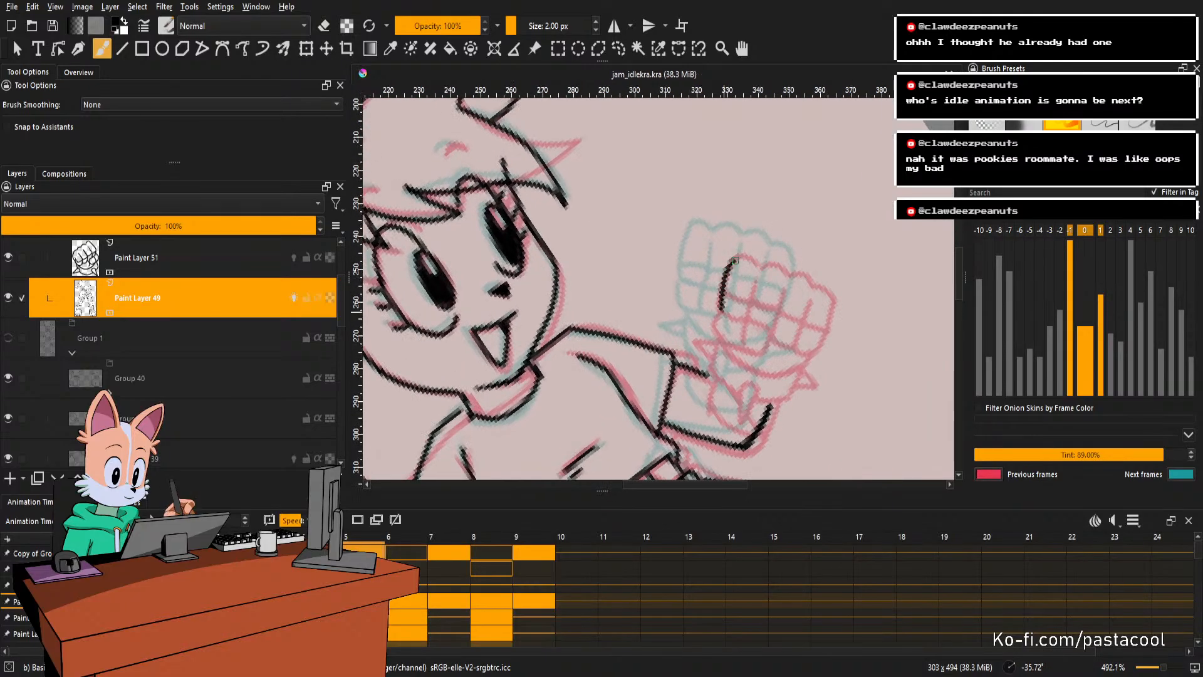
pyautogui.moveTo(724, 309)
pyautogui.mouseDown()
pyautogui.moveTo(743, 257)
pyautogui.moveTo(725, 285)
pyautogui.moveTo(753, 255)
pyautogui.moveTo(760, 271)
pyautogui.mouseUp()
pyautogui.hotkey('ctrl', 'z')
pyautogui.press('5')
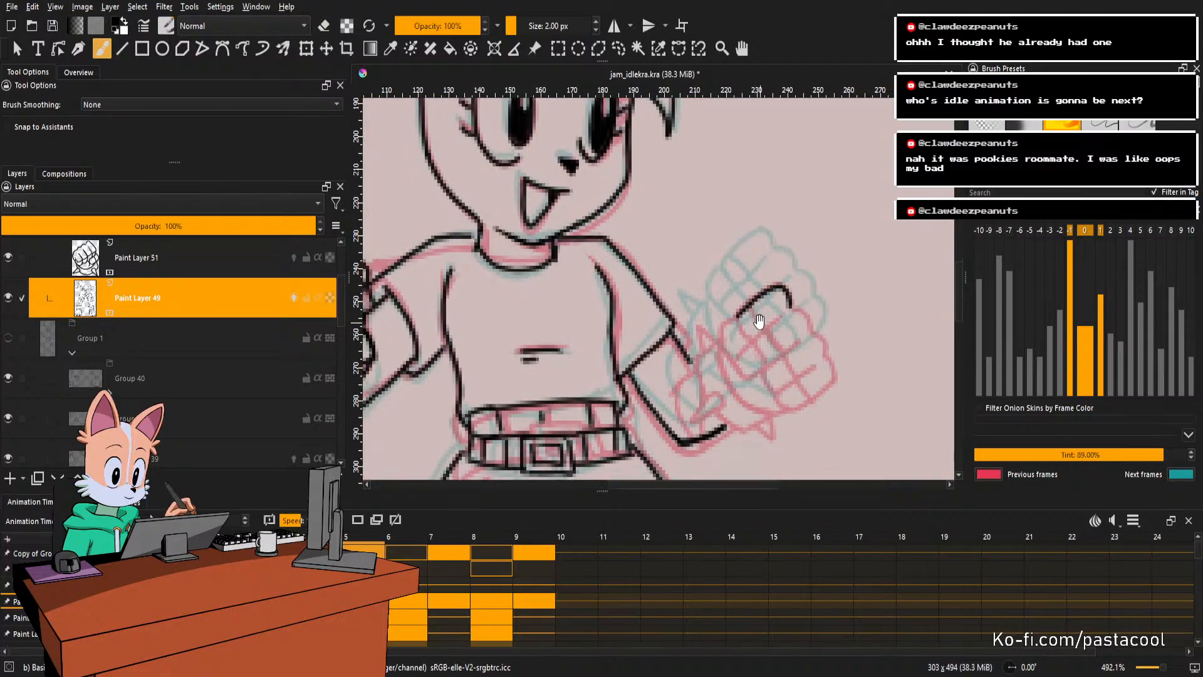
pyautogui.moveTo(720, 326)
pyautogui.mouseDown()
pyautogui.moveTo(745, 378)
pyautogui.moveTo(766, 366)
pyautogui.moveTo(760, 356)
pyautogui.mouseUp()
pyautogui.hotkey('ctrl', 'z')
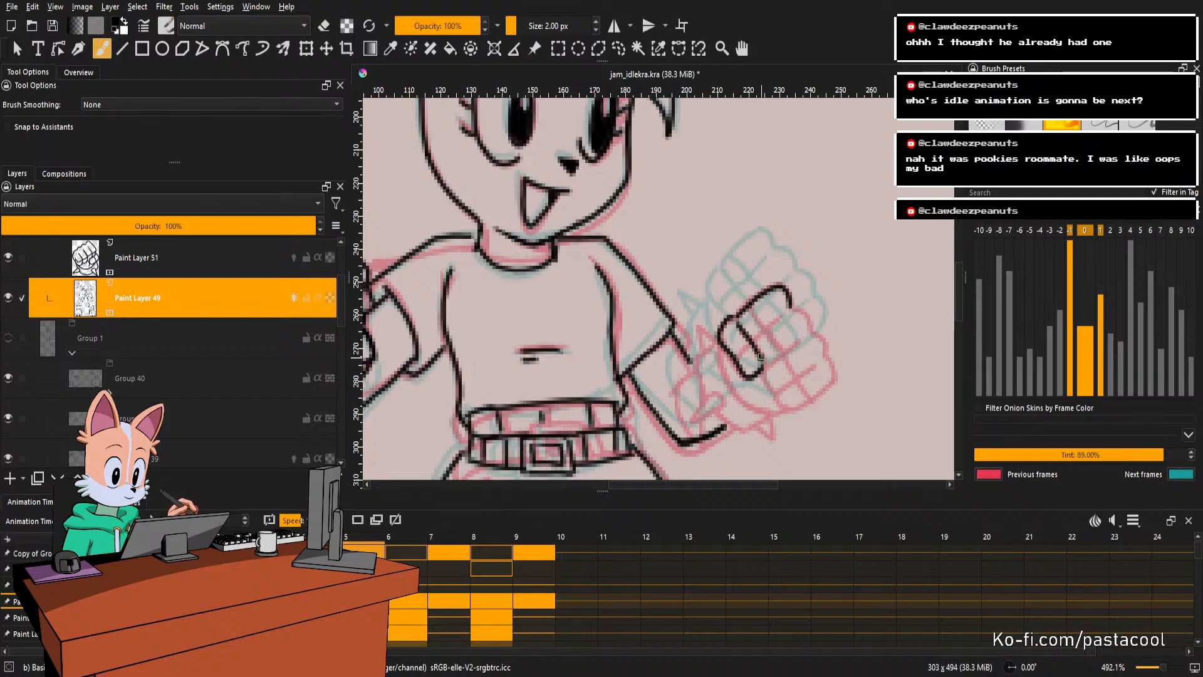
# Draw the second finger with its dividing line and folded tip, and continue the row of knuckle bumps across the fist.
pyautogui.moveTo(804, 302)
pyautogui.mouseDown()
pyautogui.moveTo(760, 294)
pyautogui.moveTo(787, 371)
pyautogui.moveTo(789, 271)
pyautogui.moveTo(792, 332)
pyautogui.moveTo(787, 309)
pyautogui.moveTo(747, 359)
pyautogui.mouseUp()
pyautogui.hotkey('ctrl', 'z')
pyautogui.moveTo(750, 308); pyautogui.dragTo(747, 362)
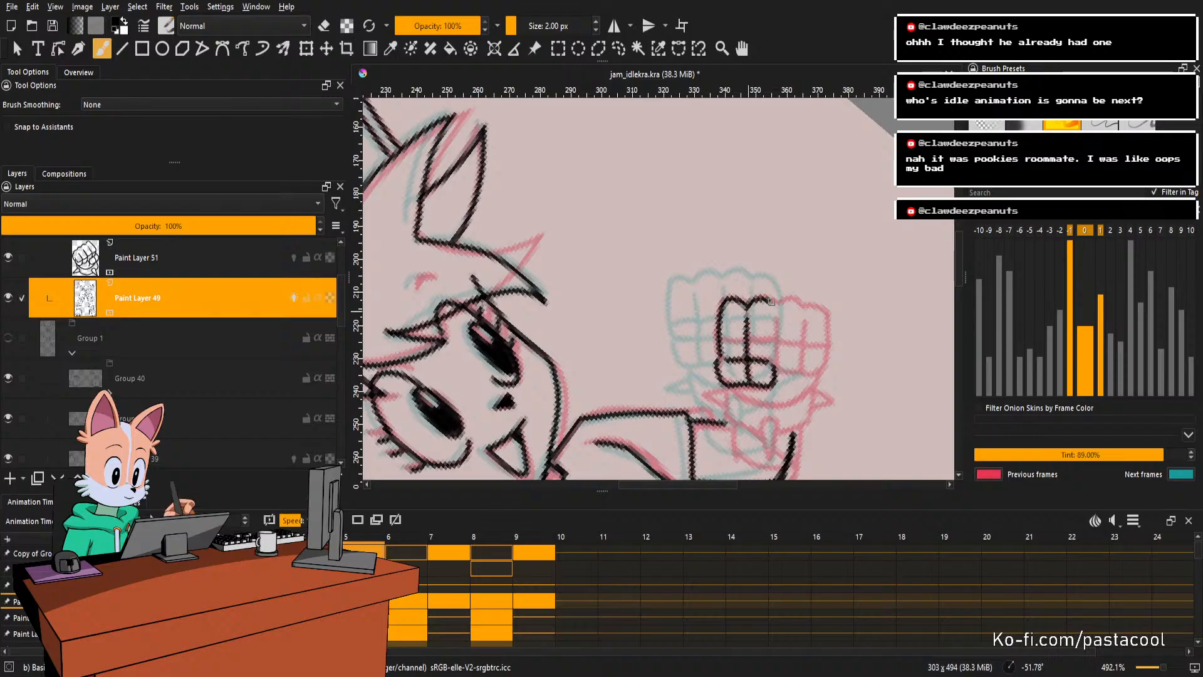
pyautogui.moveTo(747, 307); pyautogui.dragTo(776, 302)
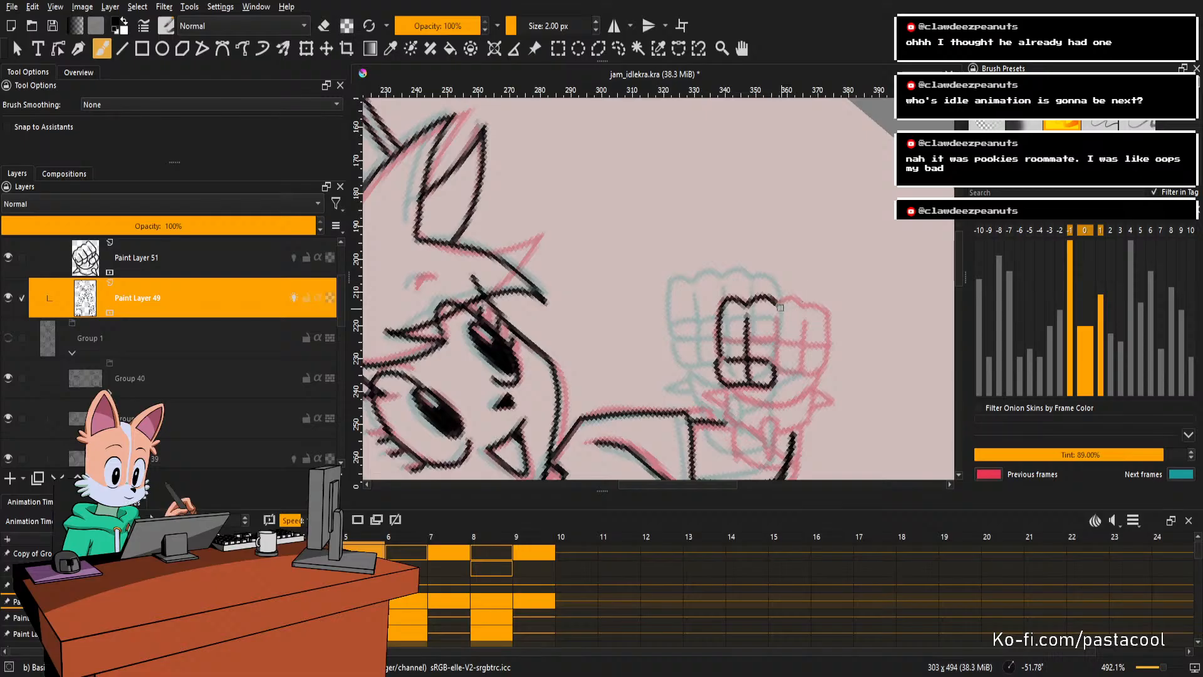
pyautogui.moveTo(781, 308)
pyautogui.mouseDown()
pyautogui.moveTo(803, 298)
pyautogui.moveTo(829, 318)
pyautogui.moveTo(809, 308)
pyautogui.moveTo(827, 311)
pyautogui.moveTo(782, 354)
pyautogui.moveTo(776, 320)
pyautogui.moveTo(774, 363)
pyautogui.mouseUp()
pyautogui.hotkey('ctrl', 'z')
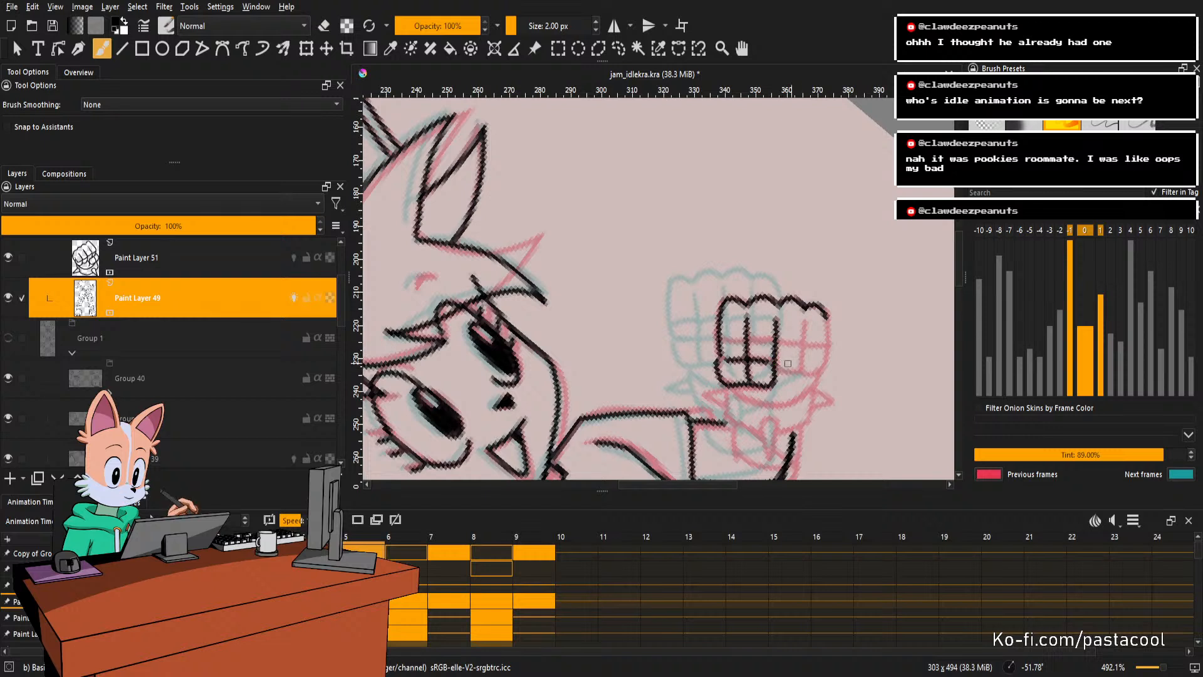
# Draw the lower edges of the last two fingers and the line dividing them, redoing strokes as needed.
pyautogui.moveTo(778, 370); pyautogui.dragTo(800, 363)
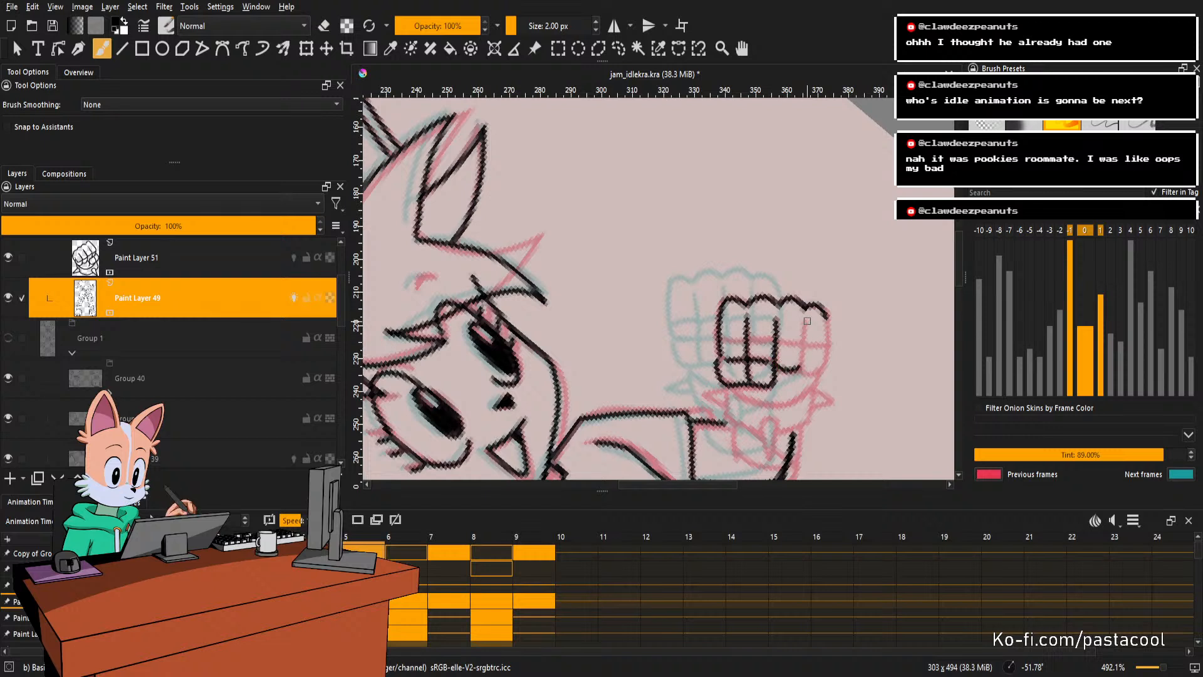
pyautogui.moveTo(808, 321)
pyautogui.mouseDown()
pyautogui.moveTo(805, 371)
pyautogui.moveTo(825, 370)
pyautogui.mouseUp()
pyautogui.hotkey('ctrl', 'z')
pyautogui.press('e')
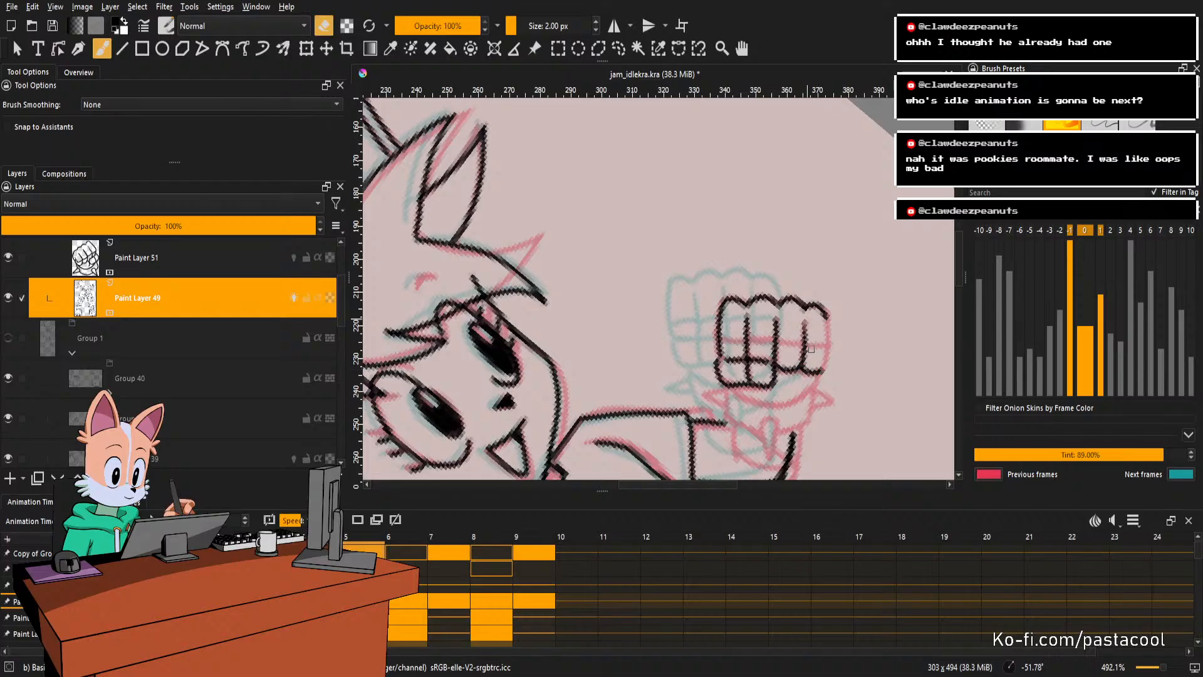
pyautogui.press('e')
pyautogui.moveTo(805, 321); pyautogui.dragTo(802, 368)
pyautogui.hotkey('ctrl', 'z')
pyautogui.press('e')
pyautogui.press('e')
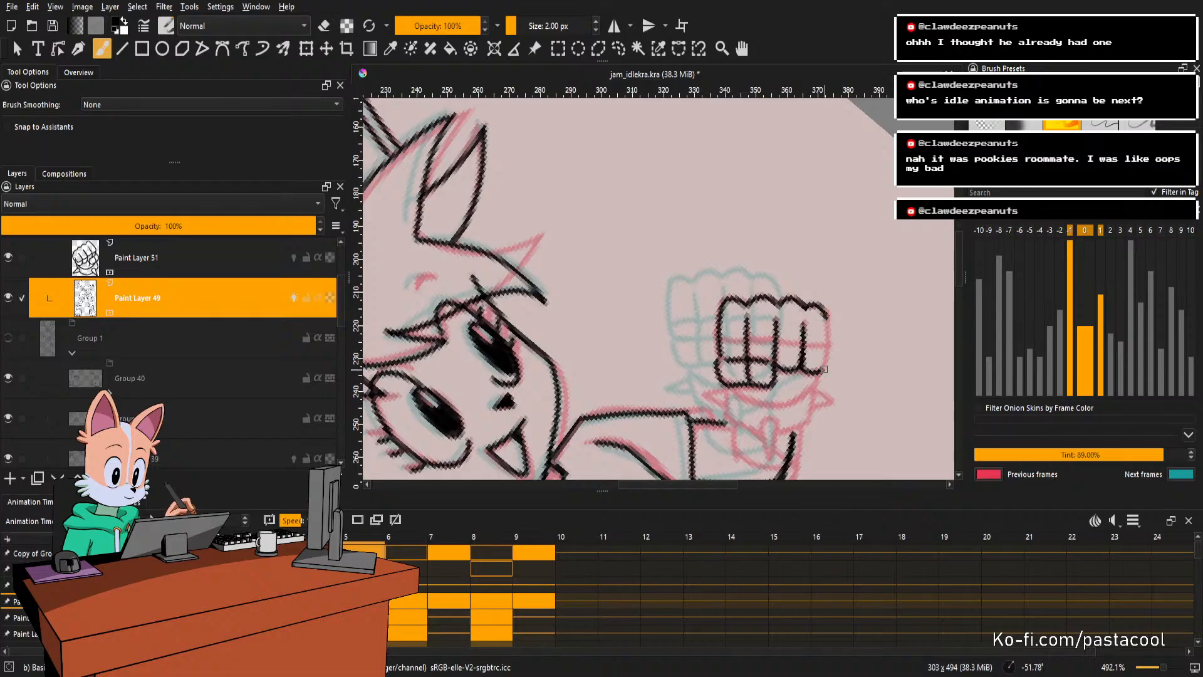
# Close the last finger's outer edge, clean up its corner and draw the curved heel of the hand below the fingers.
pyautogui.scroll(-1, 823, 349)
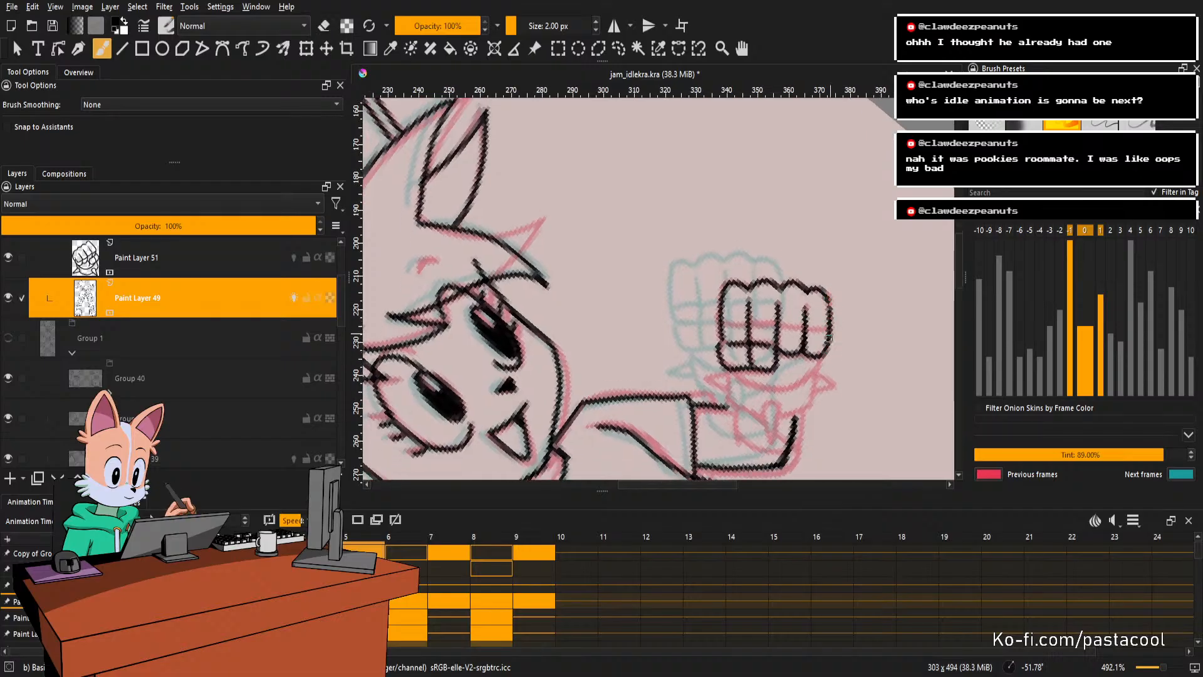
pyautogui.press('e')
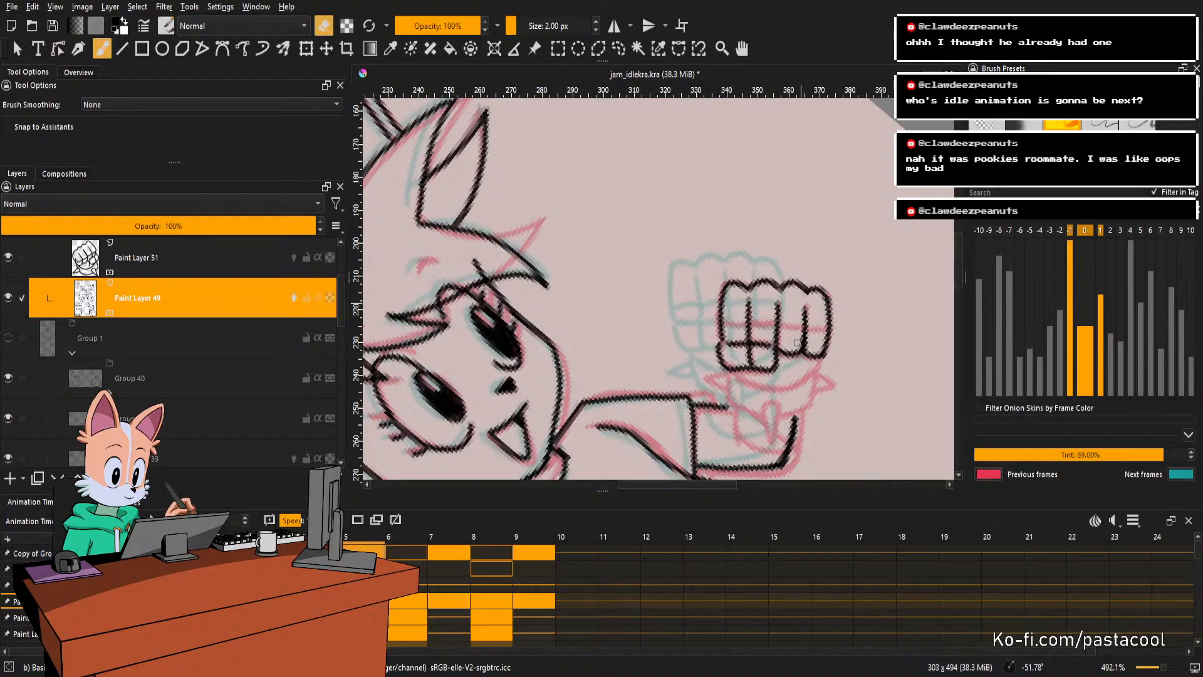
pyautogui.scroll(-2, 805, 363)
pyautogui.press('e')
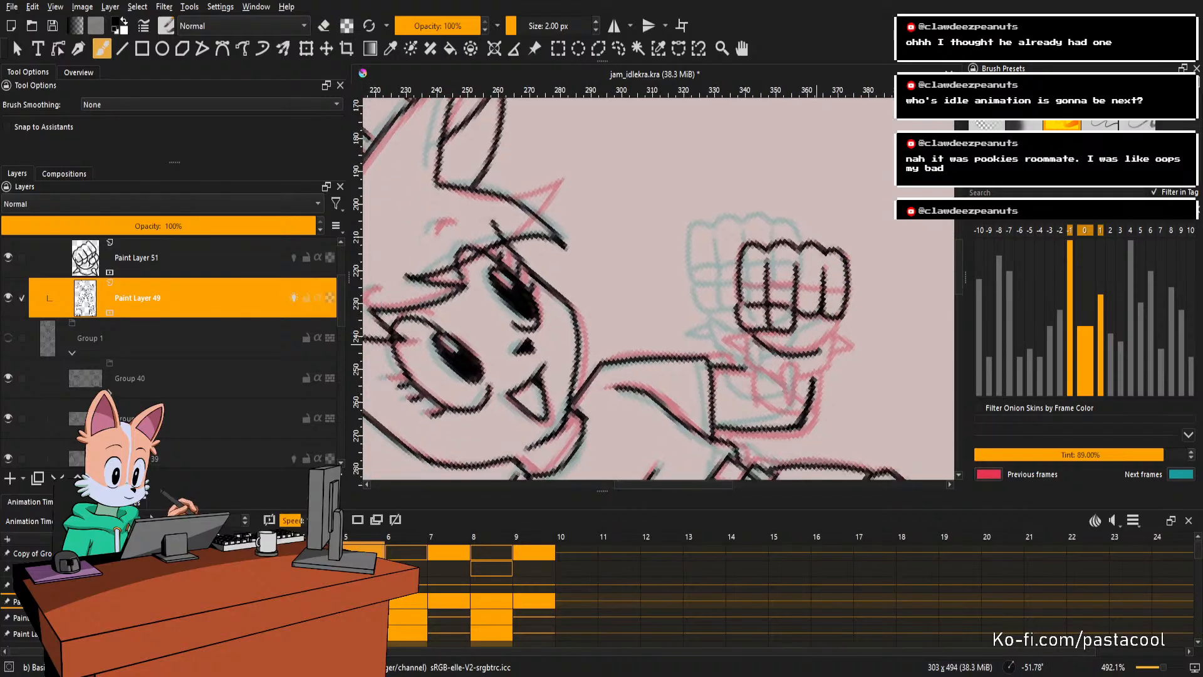
pyautogui.hotkey('ctrl', 'z')
pyautogui.moveTo(754, 342)
pyautogui.mouseDown()
pyautogui.moveTo(822, 345)
pyautogui.moveTo(803, 352)
pyautogui.moveTo(845, 332)
pyautogui.moveTo(826, 342)
pyautogui.moveTo(837, 325)
pyautogui.moveTo(830, 288)
pyautogui.moveTo(813, 322)
pyautogui.moveTo(759, 338)
pyautogui.moveTo(767, 367)
pyautogui.moveTo(796, 372)
pyautogui.moveTo(768, 347)
pyautogui.moveTo(739, 344)
pyautogui.moveTo(754, 350)
pyautogui.moveTo(776, 327)
pyautogui.moveTo(755, 358)
pyautogui.mouseUp()
# Draw the wristband's inner-side spike and start its lower edge under the fist, undoing strokes that do not fit.
pyautogui.hotkey('ctrl', 'z')
pyautogui.hotkey('ctrl', 'z')
pyautogui.hotkey('ctrl', 'z')
pyautogui.hotkey('ctrl', 'z')
pyautogui.hotkey('ctrl', 'z')
pyautogui.hotkey('ctrl', 'z')
pyautogui.hotkey('ctrl', 'z')
pyautogui.hotkey('ctrl', 'z')
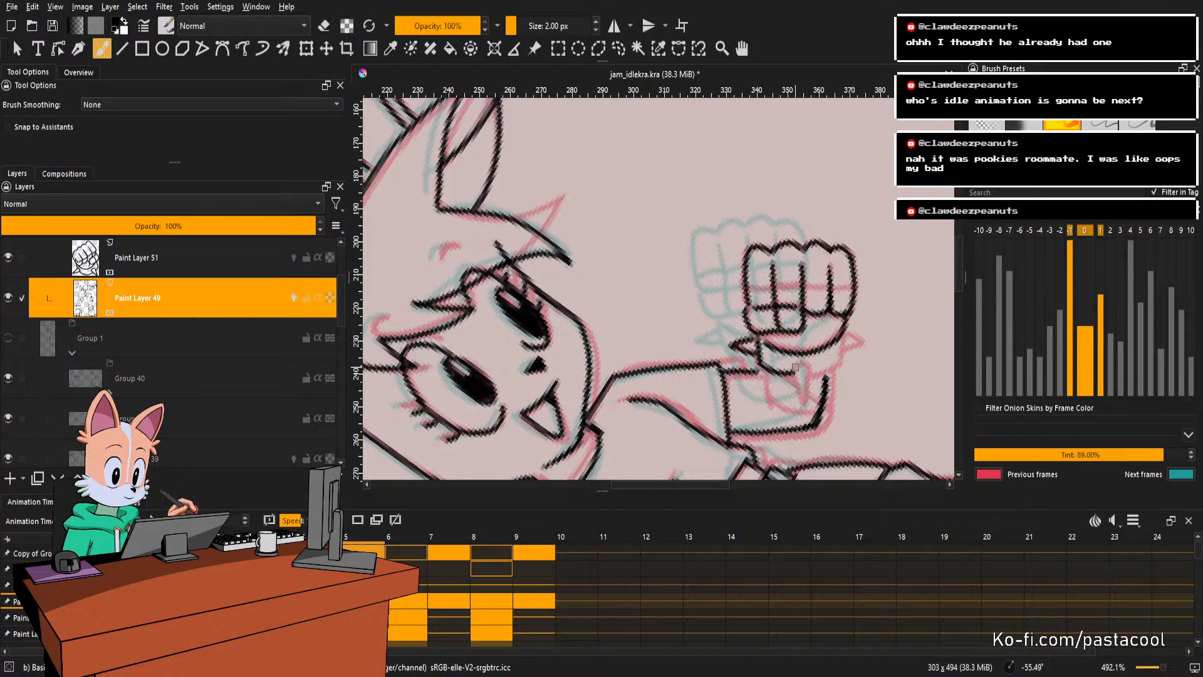
# Draw the wristband's front spike, continue the band's edge past it and erase overlapping lines.
pyautogui.hotkey('ctrl', 'z')
pyautogui.moveTo(792, 375)
pyautogui.mouseDown()
pyautogui.moveTo(810, 371)
pyautogui.moveTo(804, 404)
pyautogui.moveTo(809, 371)
pyautogui.moveTo(795, 375)
pyautogui.mouseUp()
pyautogui.press('e')
pyautogui.press('e')
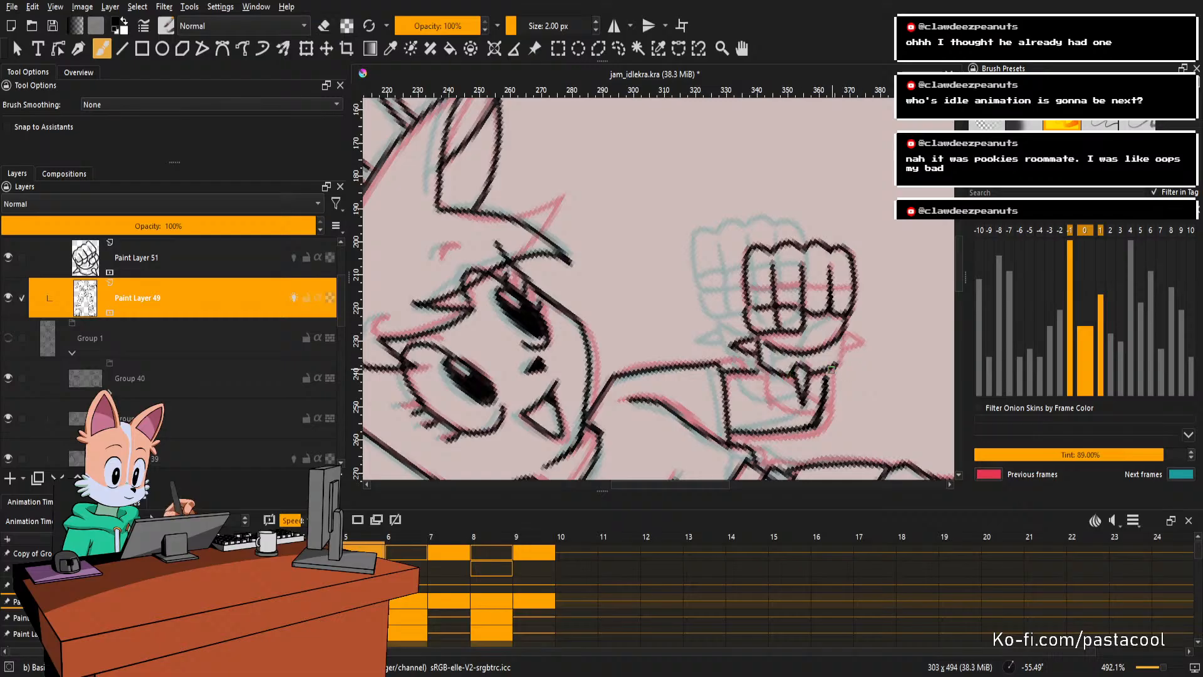
pyautogui.press('e')
pyautogui.press('e')
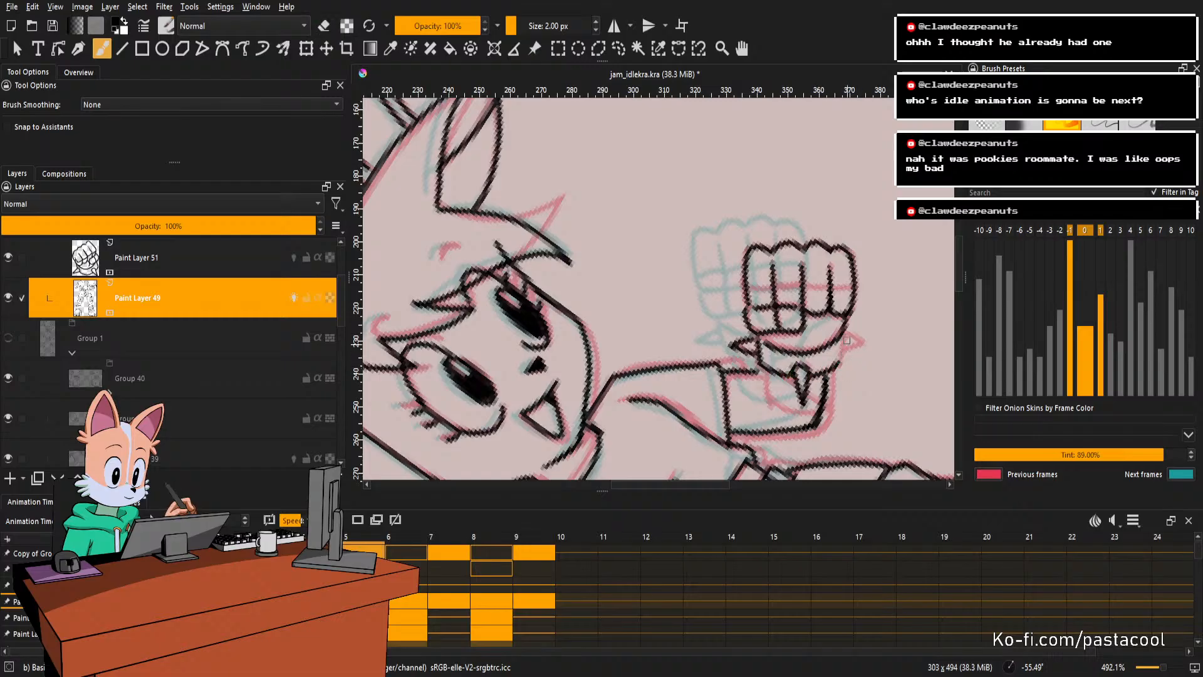
# Draw the wristband's outer-side spike and the crease line across the folded fingers of the fist.
pyautogui.moveTo(838, 370)
pyautogui.mouseDown()
pyautogui.moveTo(846, 336)
pyautogui.moveTo(859, 342)
pyautogui.mouseUp()
pyautogui.moveTo(844, 288)
pyautogui.mouseDown()
pyautogui.moveTo(791, 375)
pyautogui.moveTo(764, 378)
pyautogui.mouseUp()
pyautogui.moveTo(764, 378); pyautogui.dragTo(840, 339)
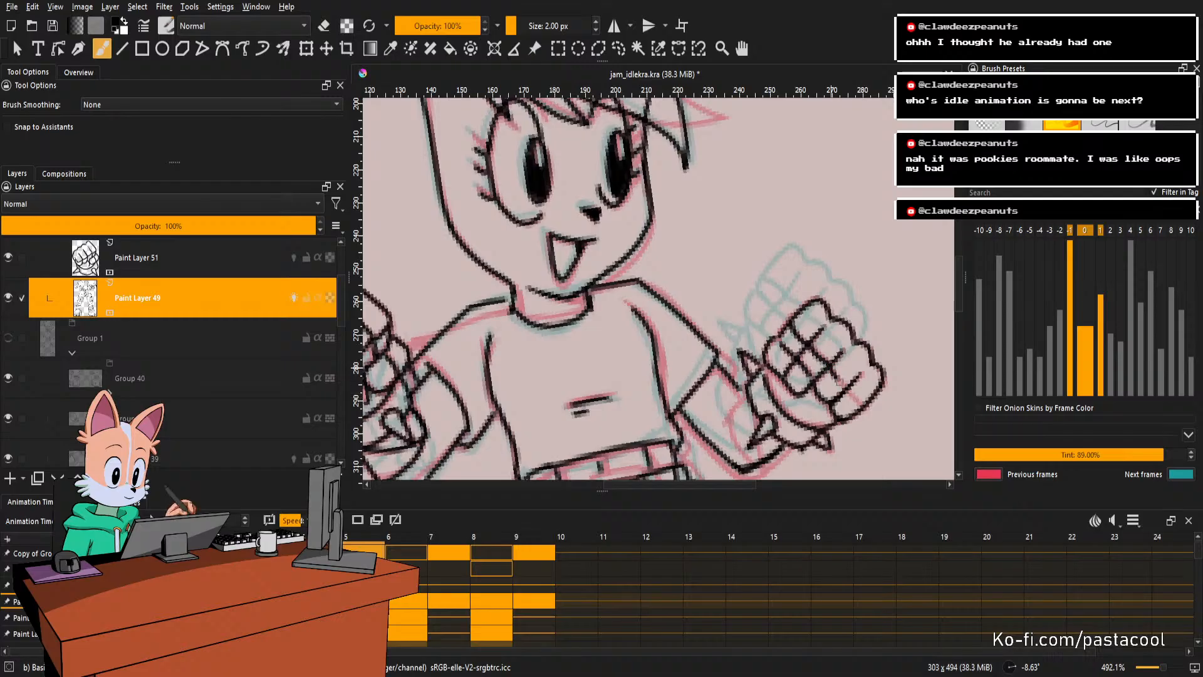
pyautogui.press('5')
pyautogui.moveTo(815, 294)
pyautogui.mouseDown()
pyautogui.moveTo(810, 335)
pyautogui.moveTo(815, 298)
pyautogui.mouseUp()
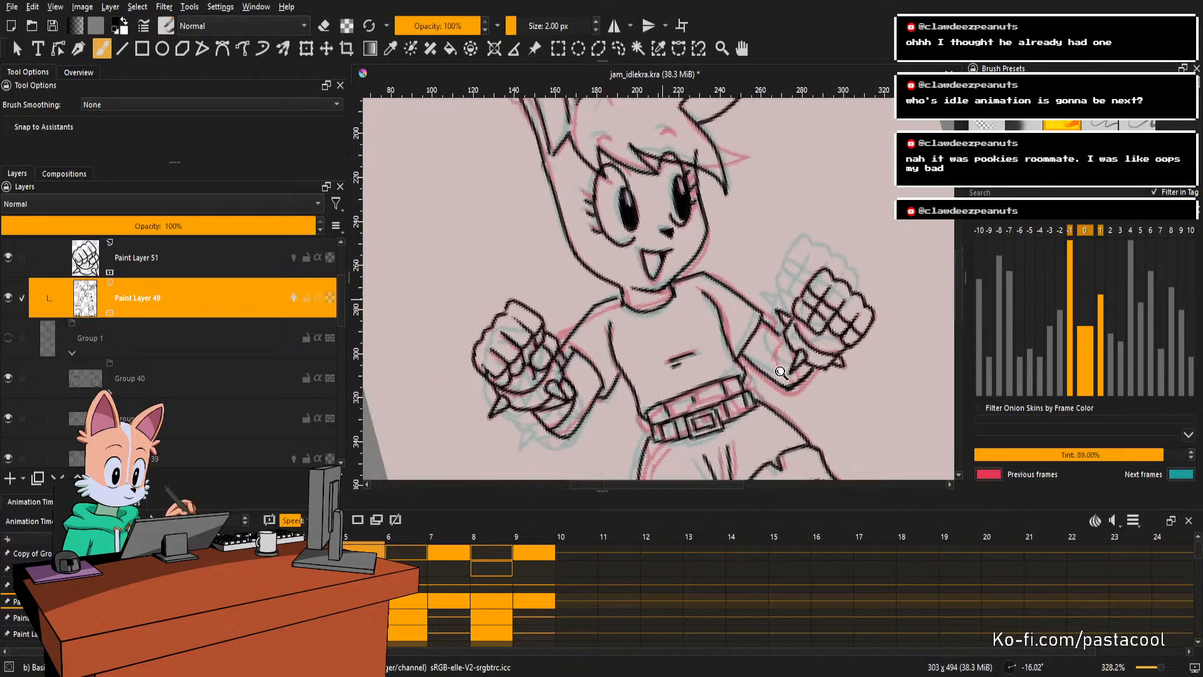
# Finish the forearm lines joining the wristband, straighten the canvas view and move to the next frame.
pyautogui.moveTo(760, 404)
pyautogui.mouseDown()
pyautogui.moveTo(762, 351)
pyautogui.moveTo(784, 309)
pyautogui.moveTo(802, 390)
pyautogui.mouseUp()
pyautogui.hotkey('ctrl', 'z')
pyautogui.moveTo(795, 327)
pyautogui.mouseDown()
pyautogui.moveTo(815, 383)
pyautogui.moveTo(826, 358)
pyautogui.mouseUp()
pyautogui.press('5')
pyautogui.press('.')
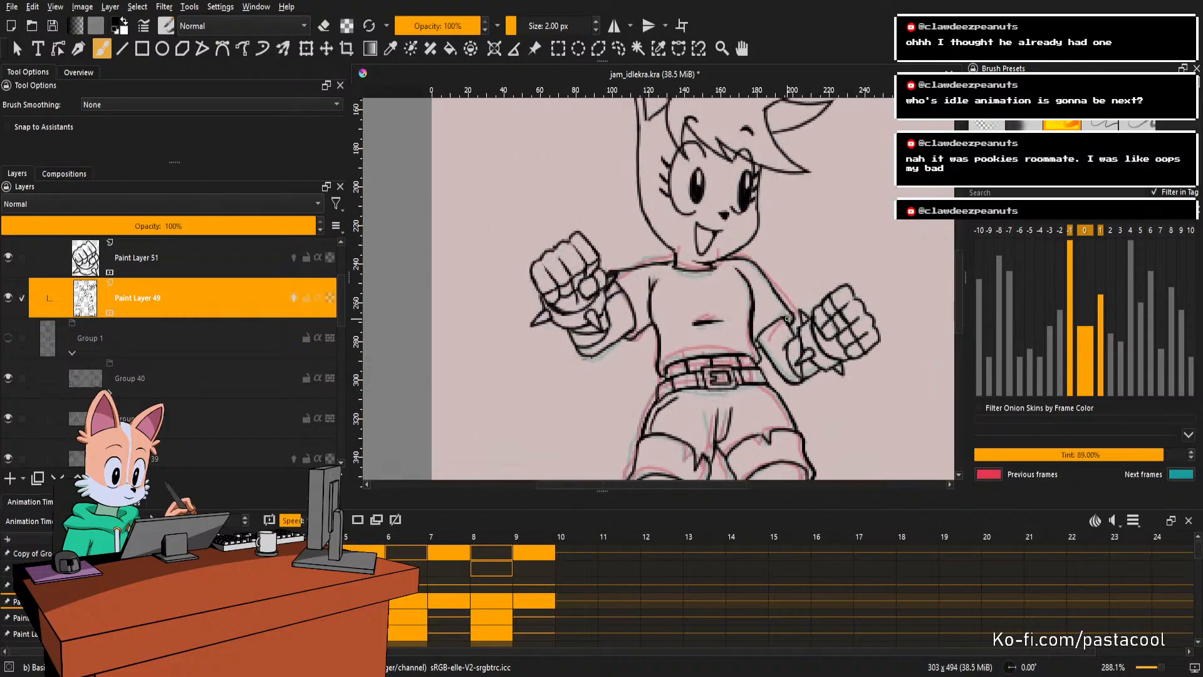
# Step back and forth through neighbouring frames to compare the fist and forearm poses against the onion skins.
pyautogui.press('.')
pyautogui.scroll(-2, 789, 319)
pyautogui.scroll(2, 802, 315)
pyautogui.scroll(-1, 802, 315)
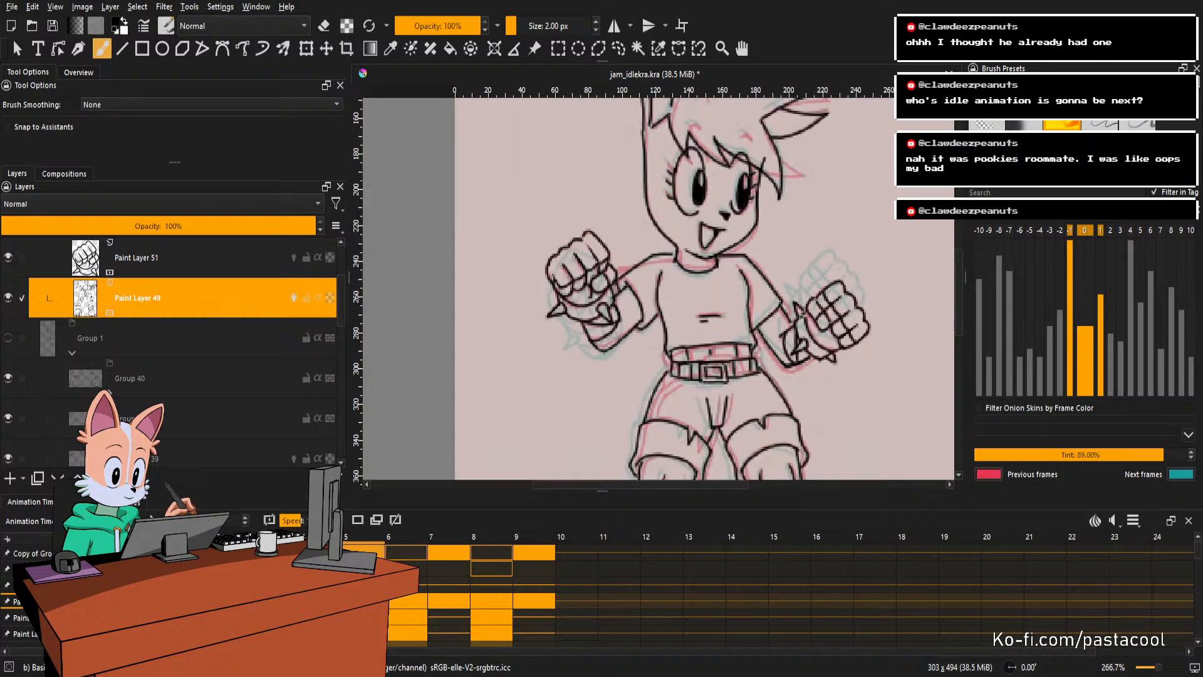
pyautogui.press('.')
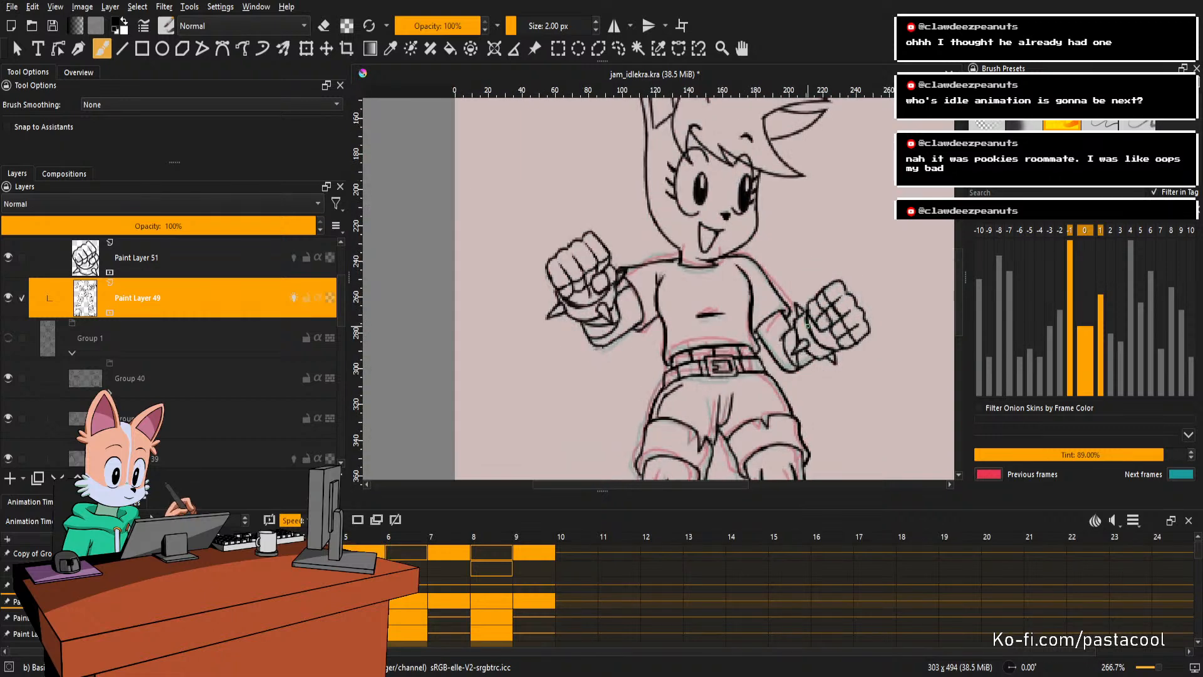
pyautogui.press('.')
pyautogui.scroll(1, 808, 325)
pyautogui.press('t')
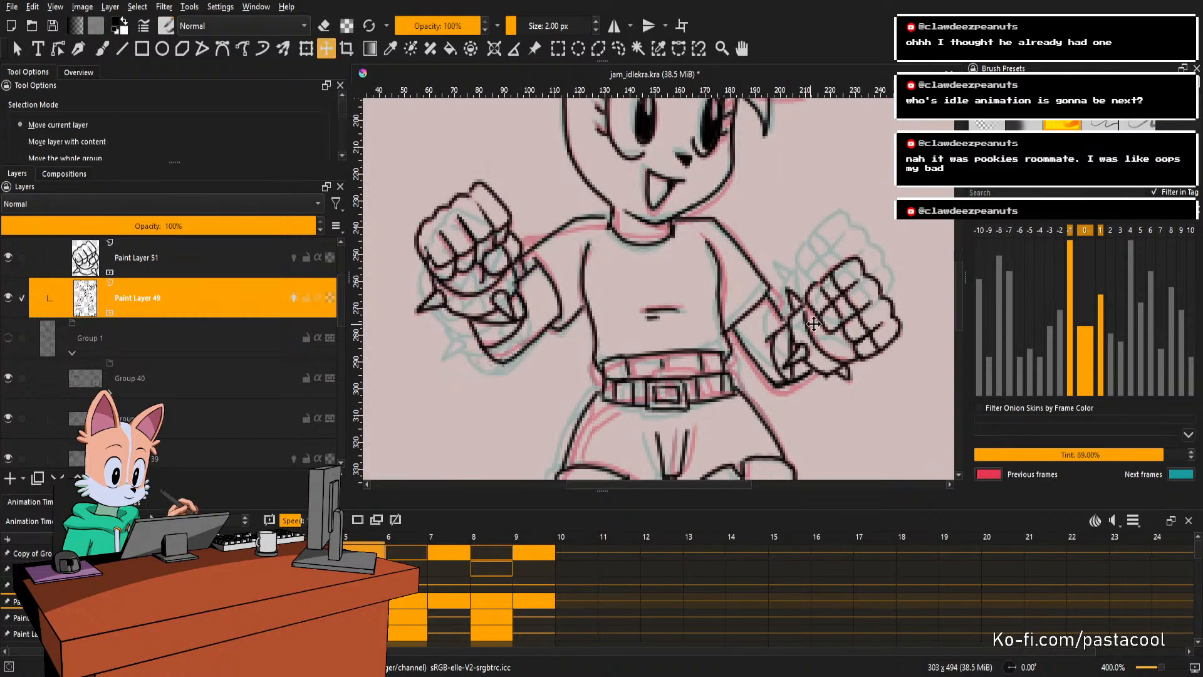
pyautogui.press('space')
pyautogui.press('space')
pyautogui.press('.')
pyautogui.press(',')
pyautogui.press('.')
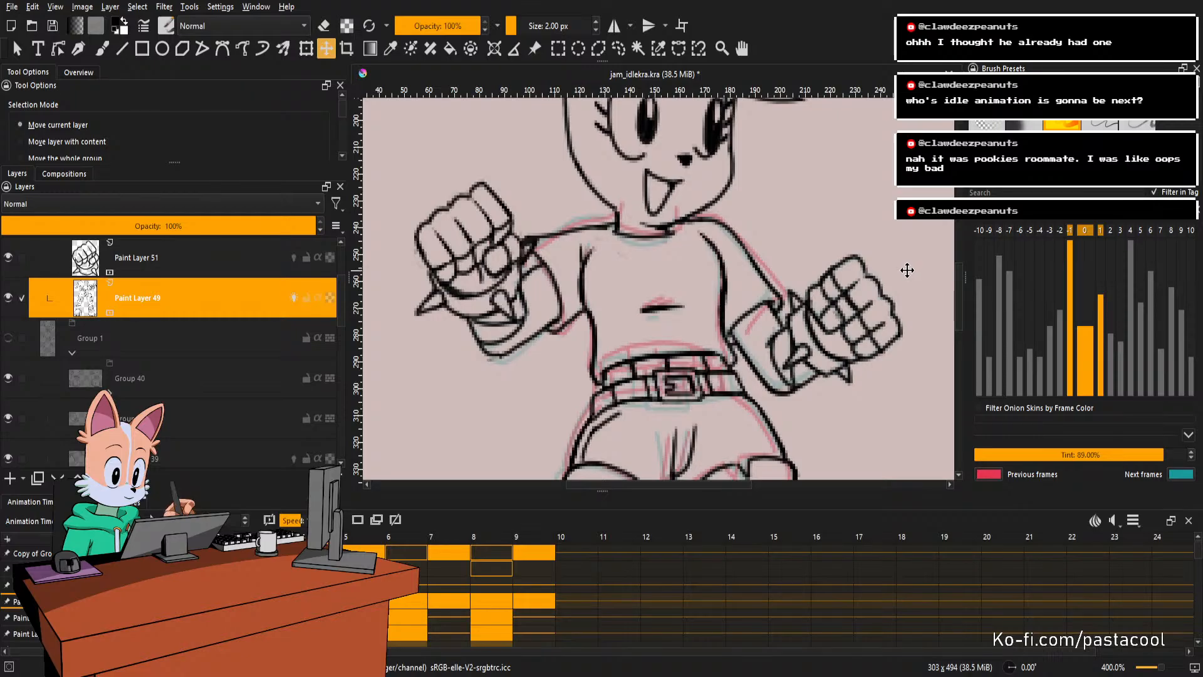
pyautogui.press(',')
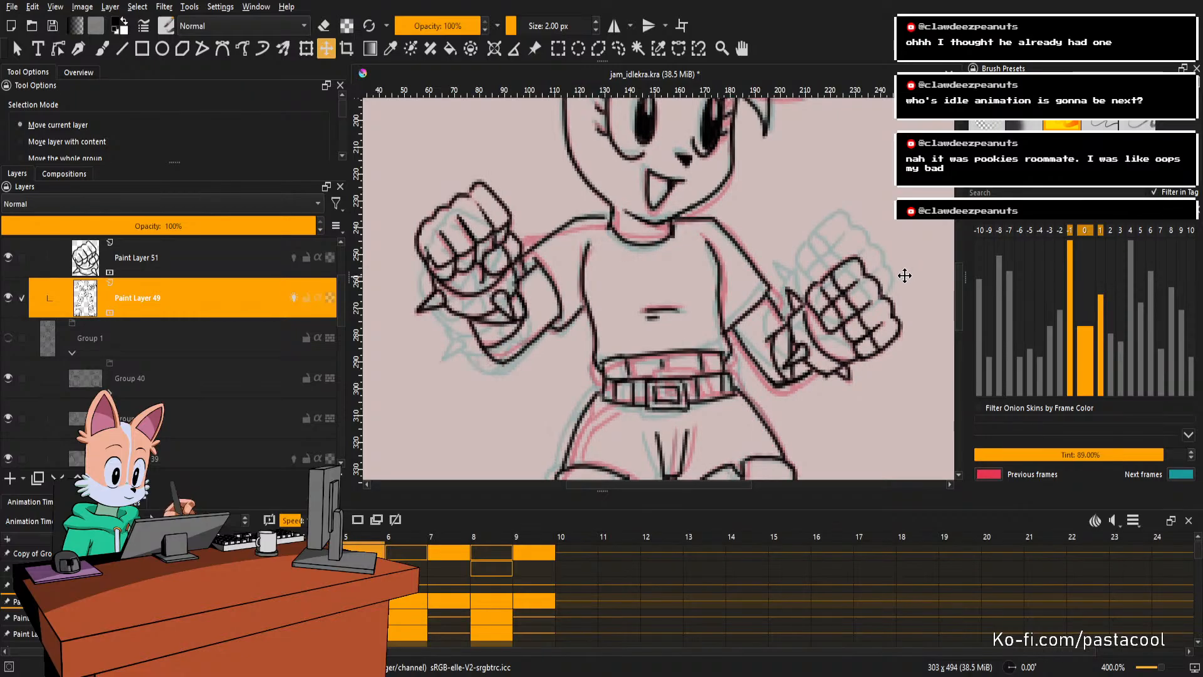
pyautogui.press('.')
pyautogui.press(',')
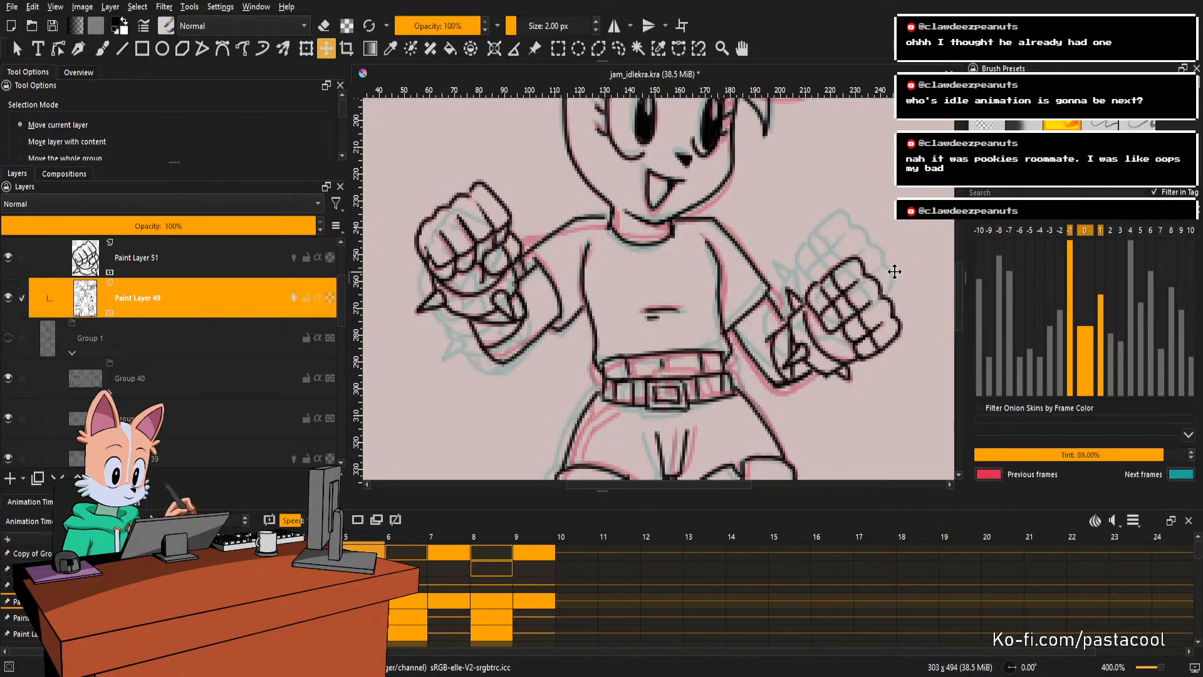
# Move the character's left forearm and fist drawing from Paint Layer 49 to Paint Layer 51 and save the file.
pyautogui.click(8, 257)
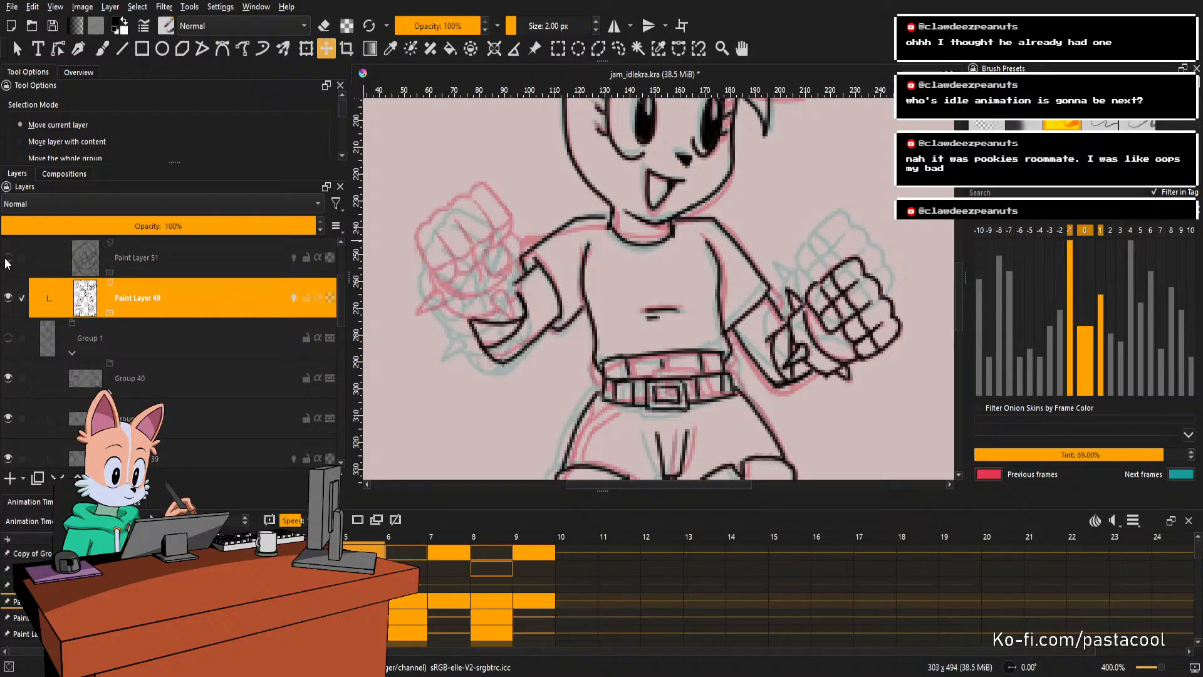
pyautogui.click(8, 257)
pyautogui.click(9, 298)
pyautogui.click(9, 298)
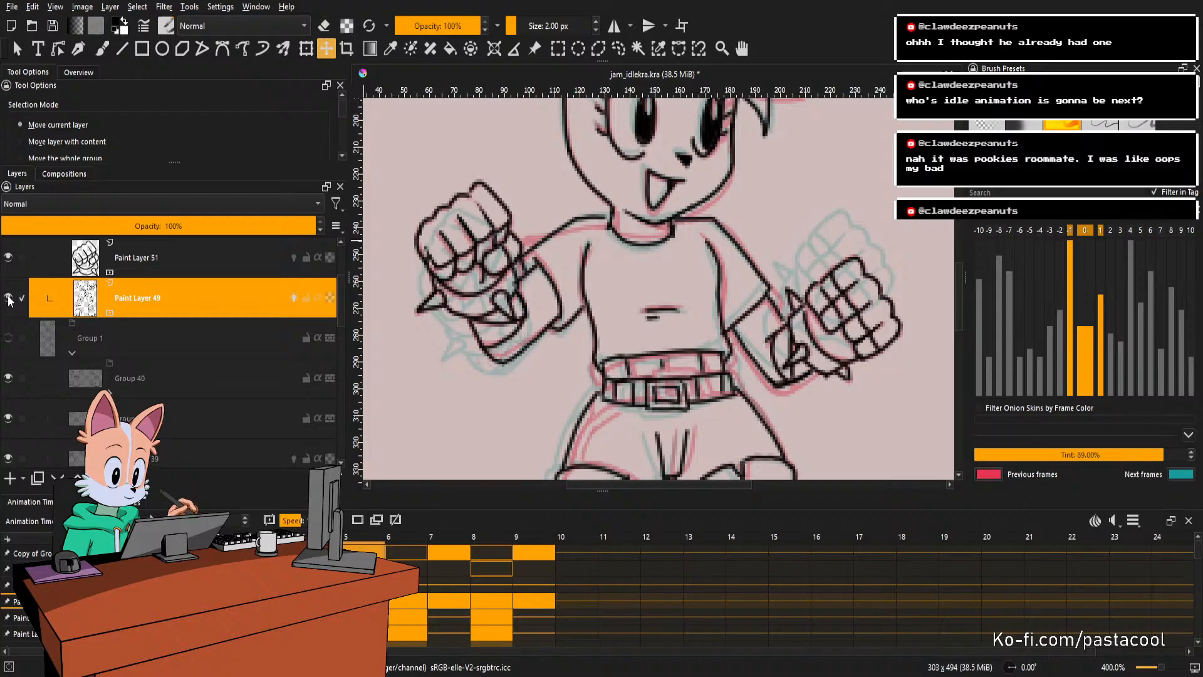
pyautogui.press('l')
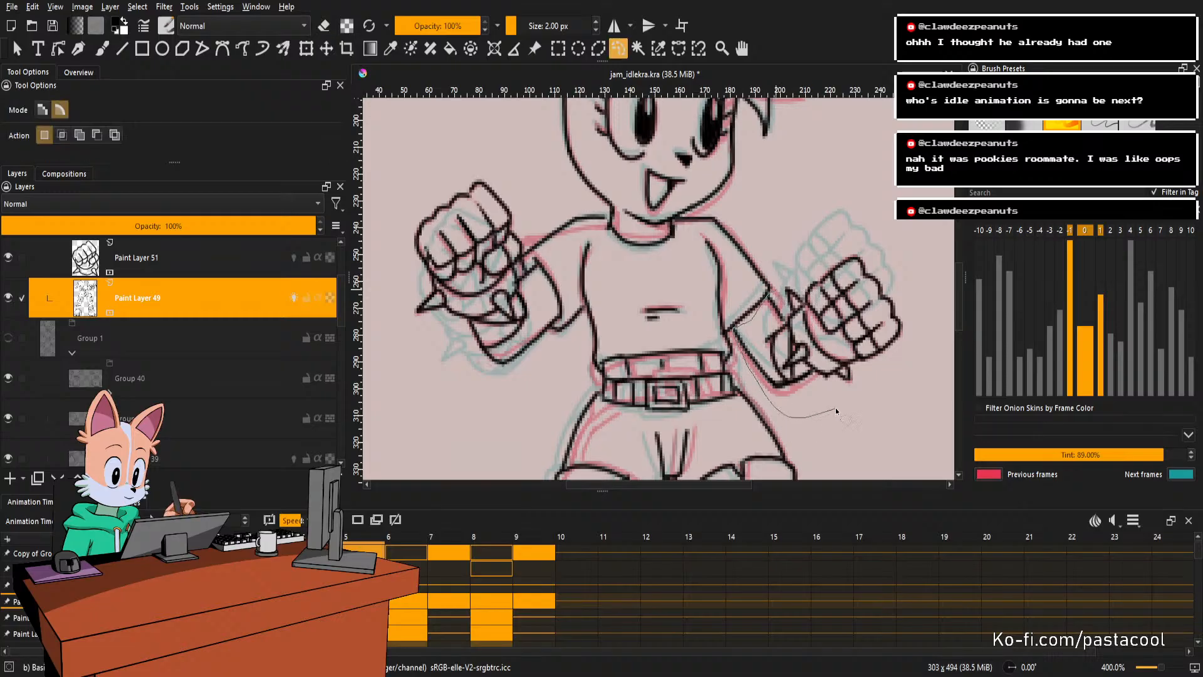
pyautogui.moveTo(837, 410)
pyautogui.mouseDown()
pyautogui.moveTo(907, 350)
pyautogui.moveTo(887, 252)
pyautogui.moveTo(823, 254)
pyautogui.mouseUp()
pyautogui.hotkey('ctrl', 'x')
pyautogui.click(245, 257)
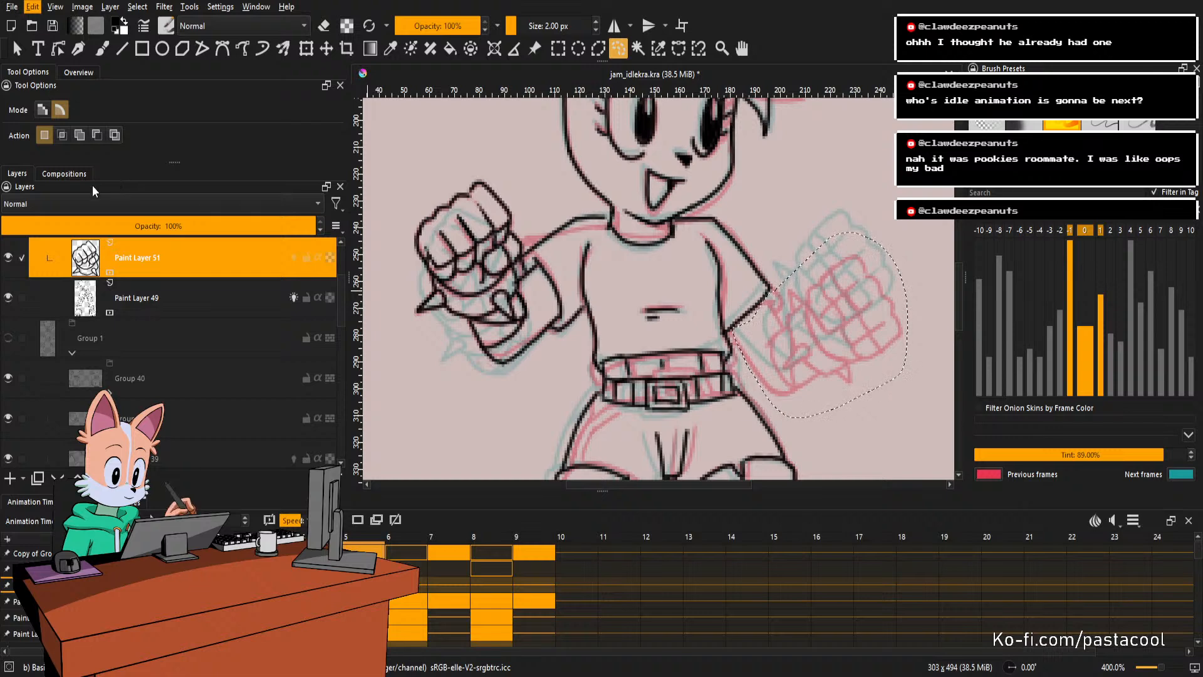
pyautogui.click(152, 173)
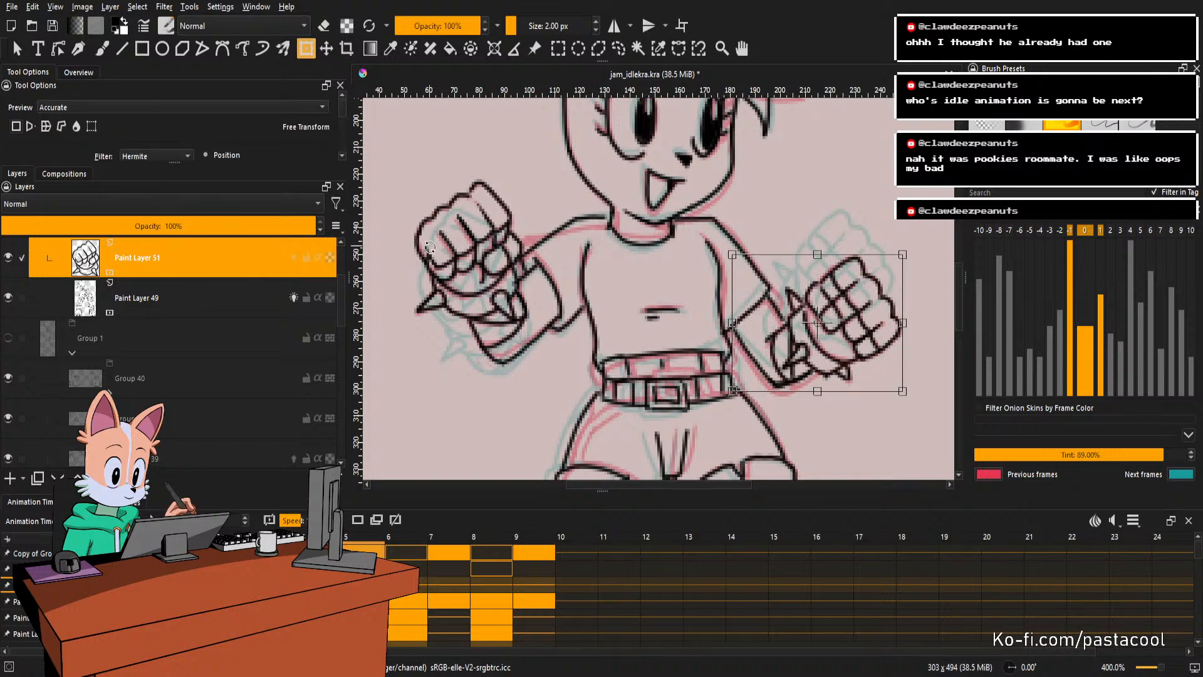
pyautogui.press('b')
pyautogui.scroll(-2, 638, 287)
pyautogui.hotkey('ctrl', 's')
# Shift the left forearm and fist between the previous and next frames' onion-skin positions with the Transform tool.
pyautogui.scroll(2, 701, 286)
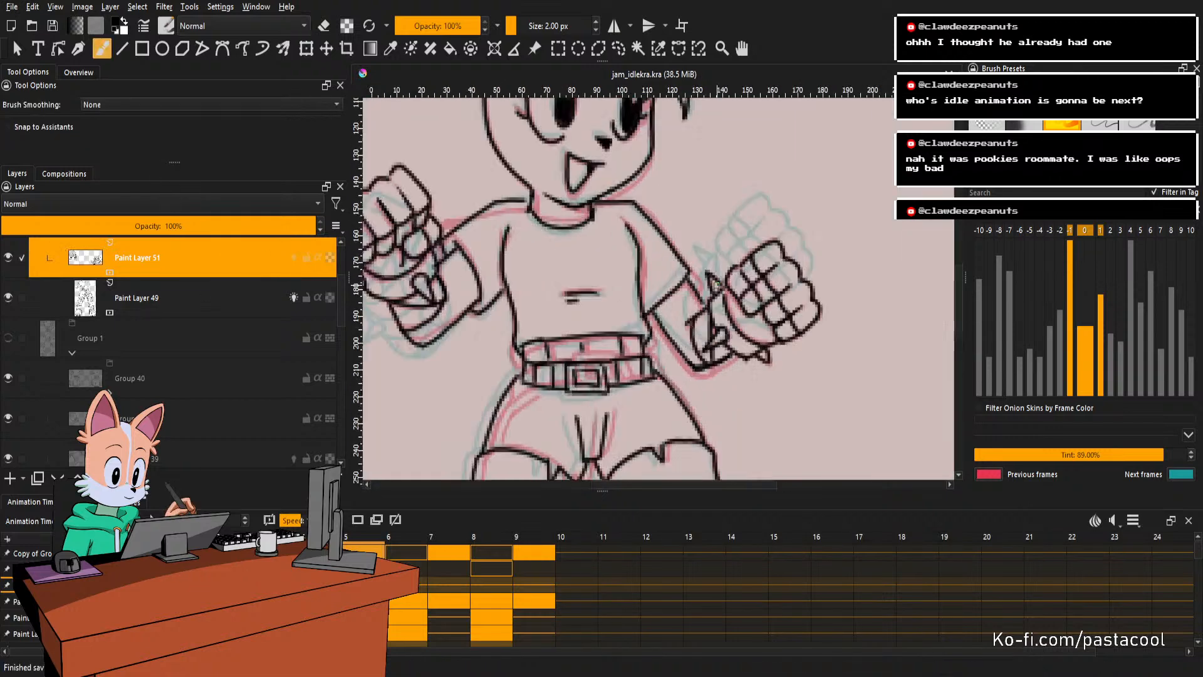
pyautogui.moveTo(716, 284); pyautogui.dragTo(718, 315)
pyautogui.moveTo(798, 321); pyautogui.dragTo(791, 213)
pyautogui.moveTo(800, 287); pyautogui.dragTo(797, 248)
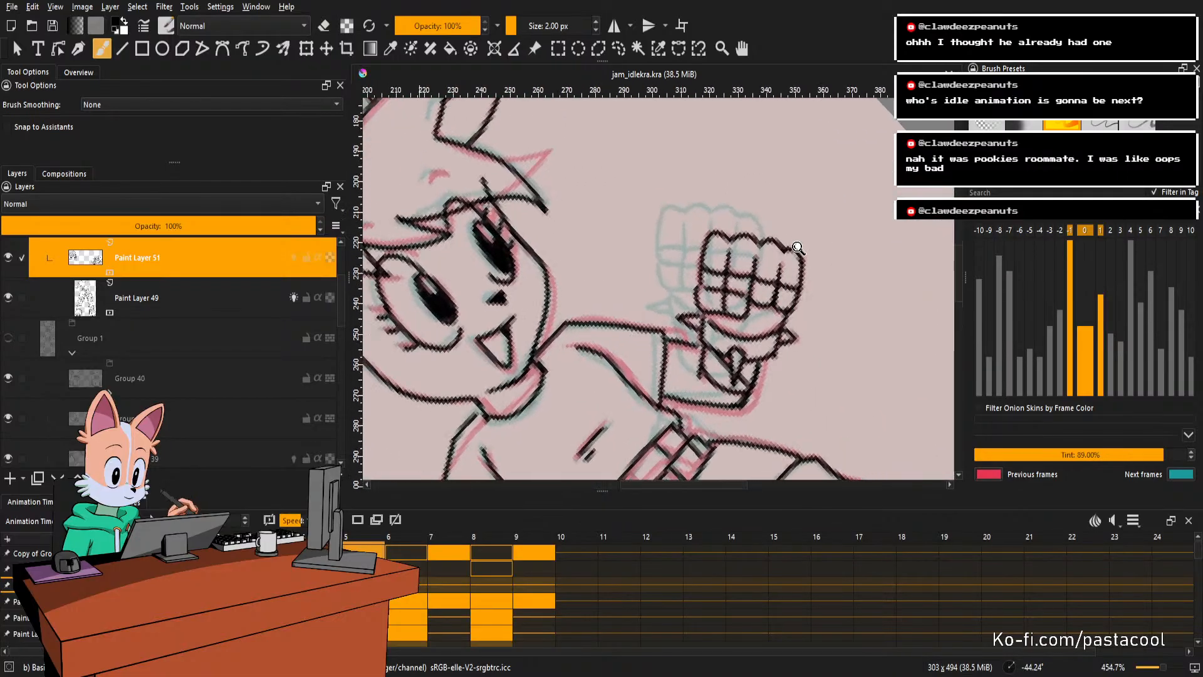
pyautogui.hotkey('ctrl', 'r')
pyautogui.hotkey('ctrl', 't')
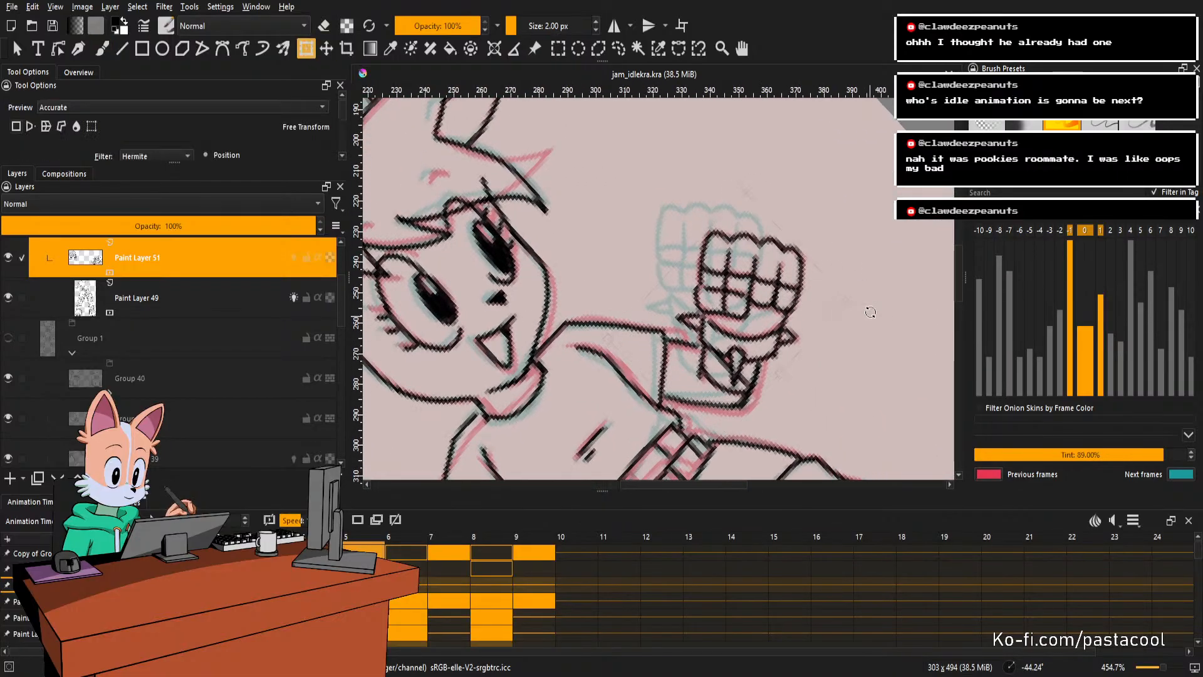
pyautogui.moveTo(781, 328); pyautogui.dragTo(760, 317)
pyautogui.press('b')
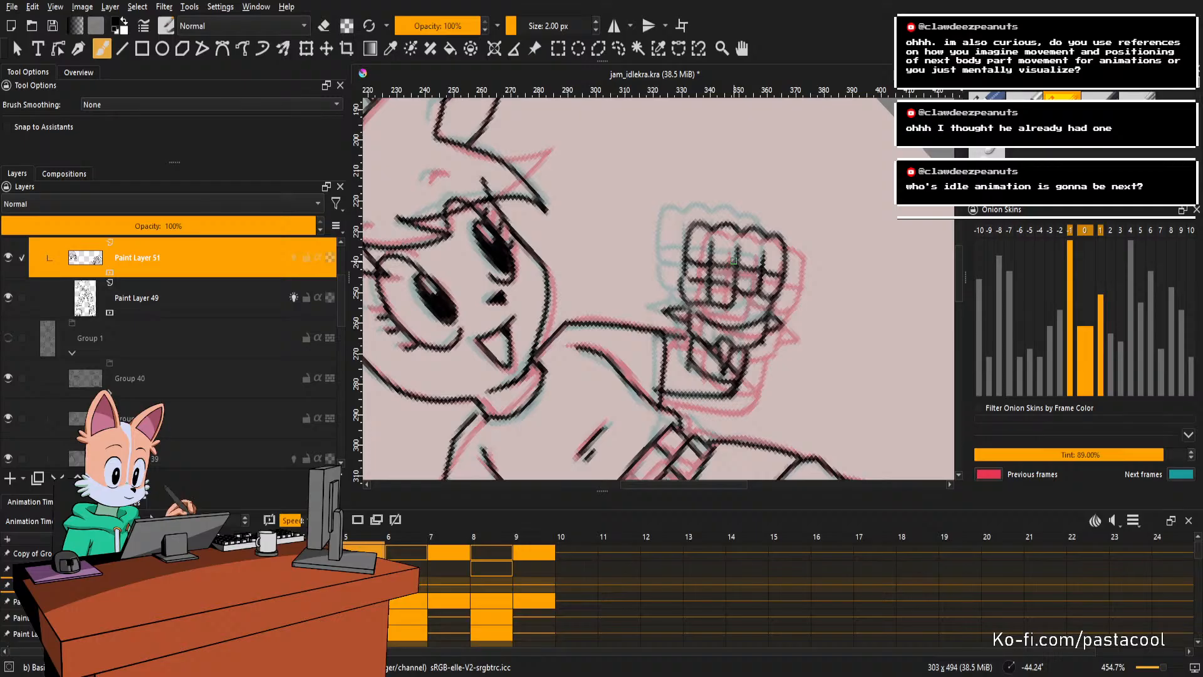
# Straighten the rotated canvas, mirror the view and save the animation file.
pyautogui.scroll(-4, 734, 260)
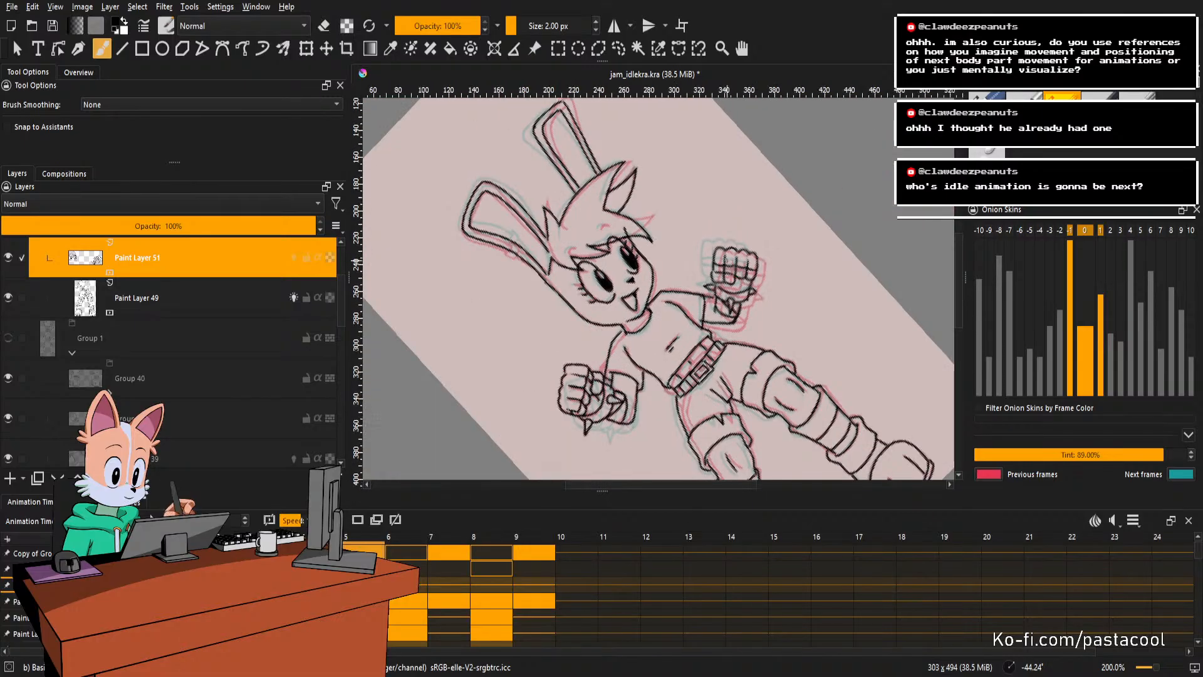
pyautogui.press('5')
pyautogui.scroll(-1, 728, 262)
pyautogui.moveTo(719, 269)
pyautogui.mouseDown()
pyautogui.moveTo(726, 256)
pyautogui.moveTo(723, 279)
pyautogui.mouseUp()
pyautogui.press('m')
pyautogui.hotkey('ctrl', 's')
# Examine the whole figure's pose and arm placement in mirrored and normal views at several zoom levels.
pyautogui.scroll(-1, 708, 272)
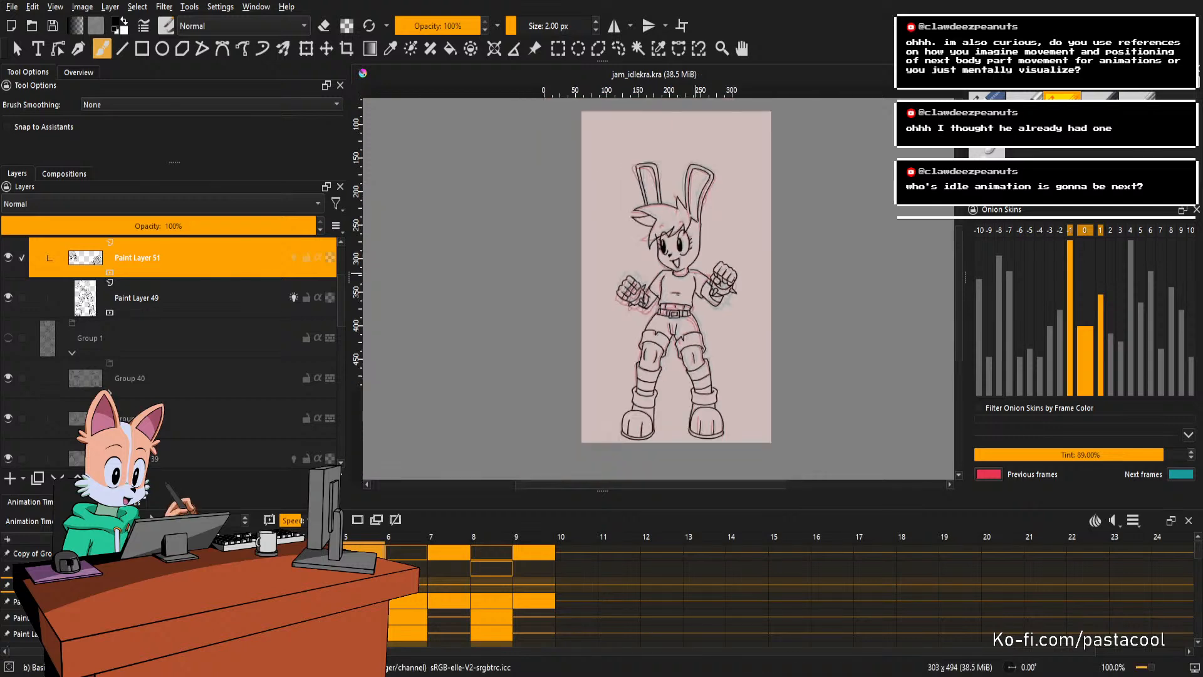
pyautogui.scroll(1, 706, 270)
pyautogui.press('m')
pyautogui.scroll(-1, 693, 267)
pyautogui.scroll(1, 691, 263)
pyautogui.scroll(-1, 691, 263)
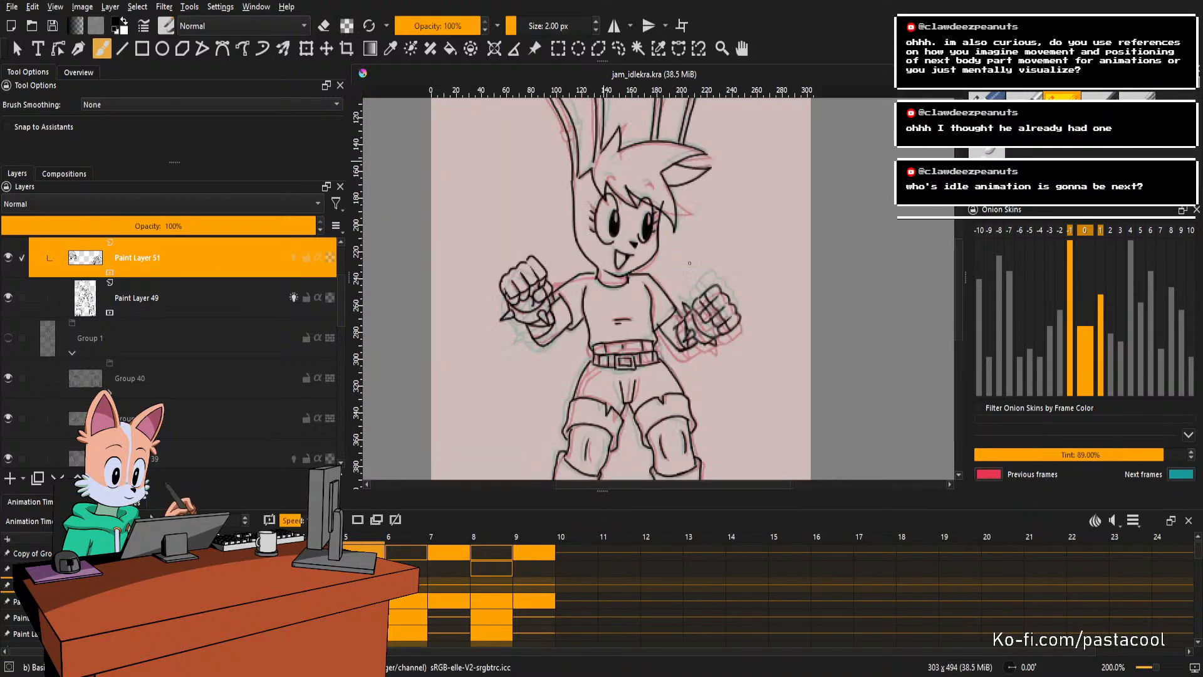
pyautogui.scroll(1, 690, 263)
pyautogui.scroll(-1, 691, 263)
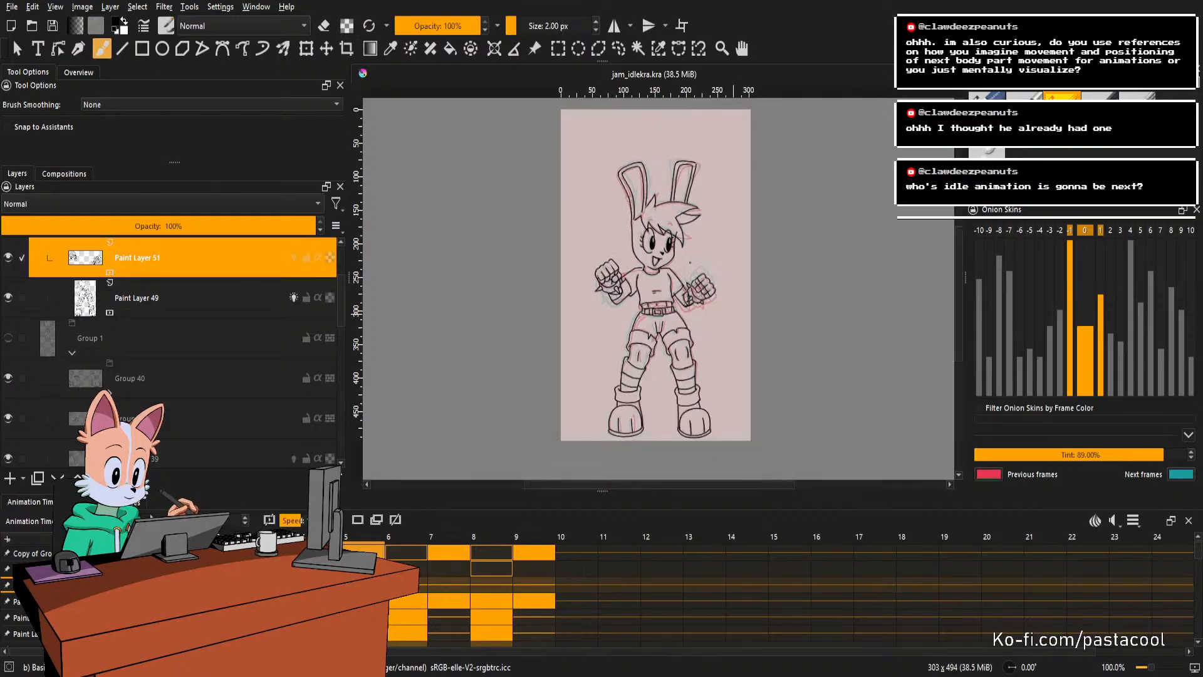
pyautogui.scroll(1, 689, 260)
pyautogui.press('m')
pyautogui.scroll(-1, 689, 258)
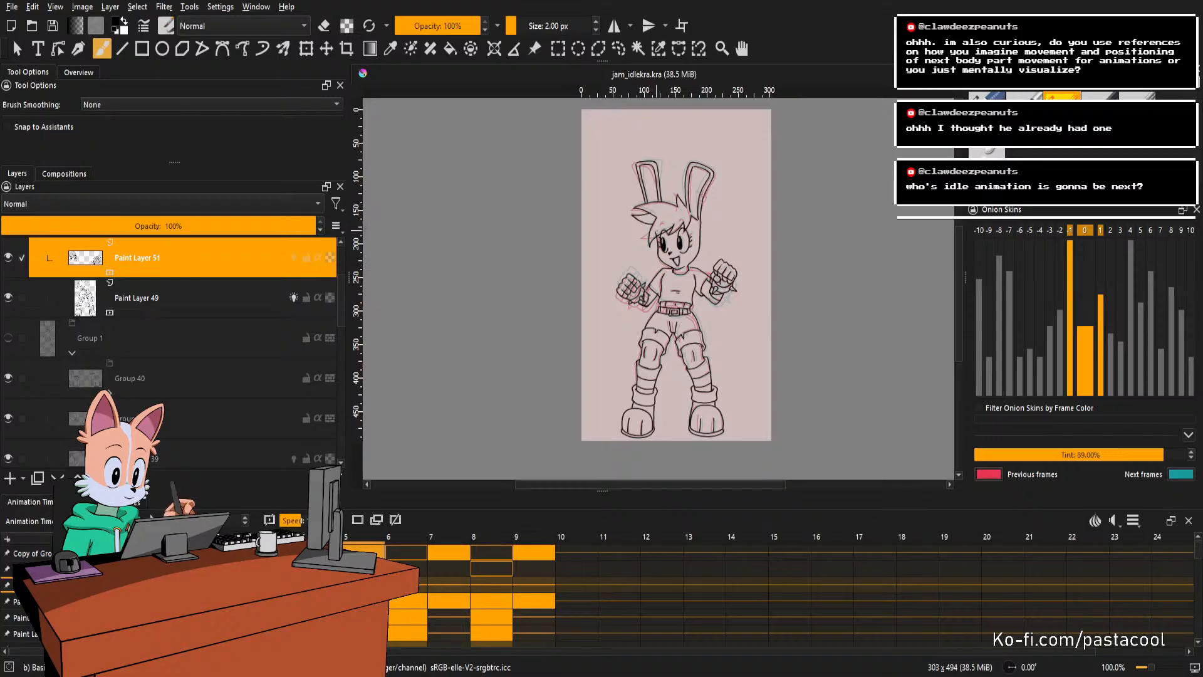
pyautogui.scroll(-2, 658, 235)
pyautogui.scroll(2, 661, 240)
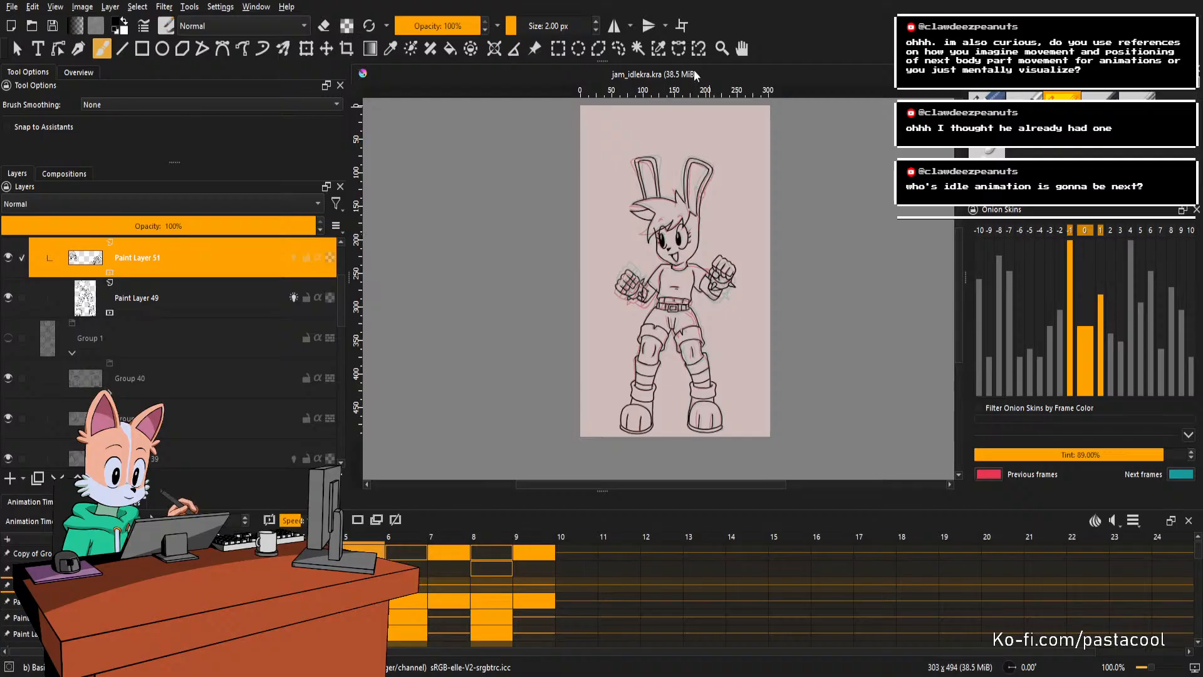
pyautogui.moveTo(706, 240); pyautogui.dragTo(726, 262)
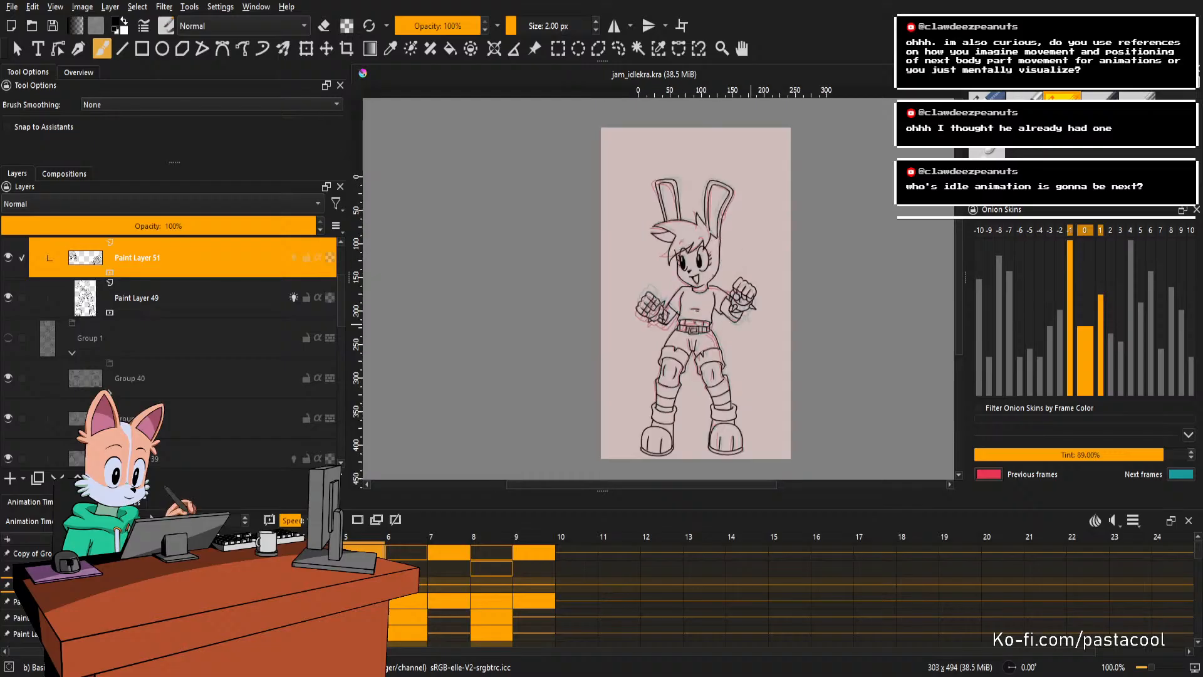
pyautogui.press('m')
pyautogui.moveTo(658, 288); pyautogui.dragTo(732, 284)
pyautogui.scroll(1, 712, 275)
pyautogui.scroll(-1, 713, 274)
pyautogui.press('m')
pyautogui.scroll(1, 692, 274)
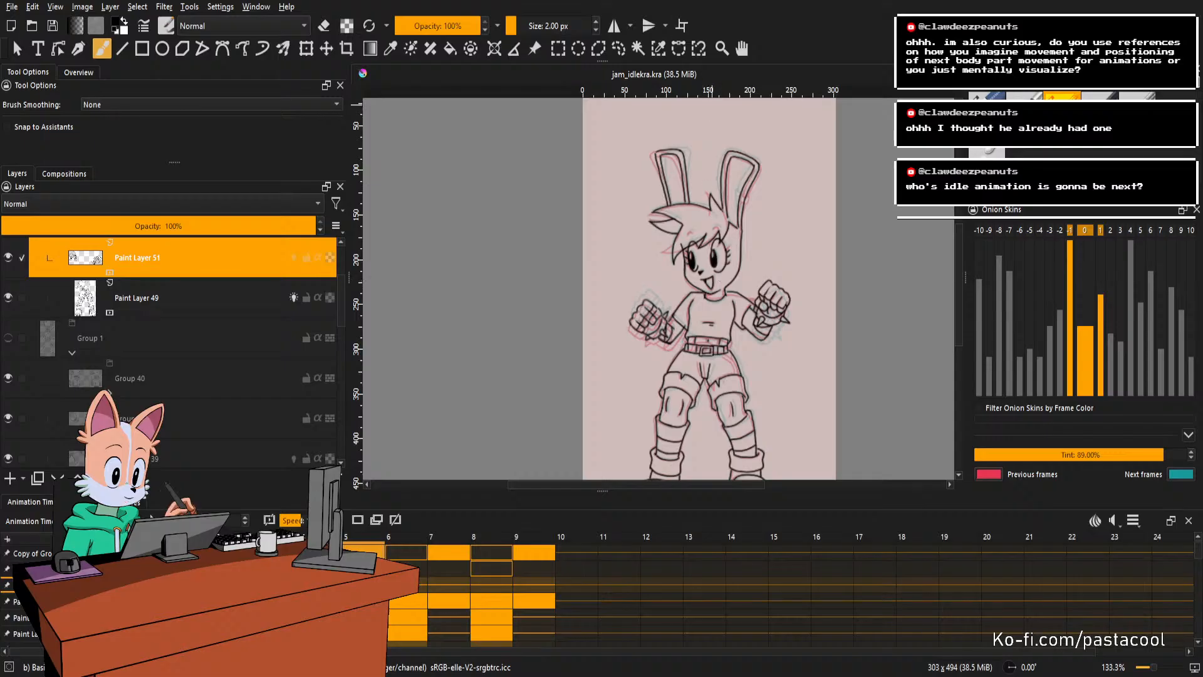
pyautogui.scroll(-1, 728, 231)
pyautogui.moveTo(736, 248); pyautogui.dragTo(764, 235)
pyautogui.scroll(1, 761, 232)
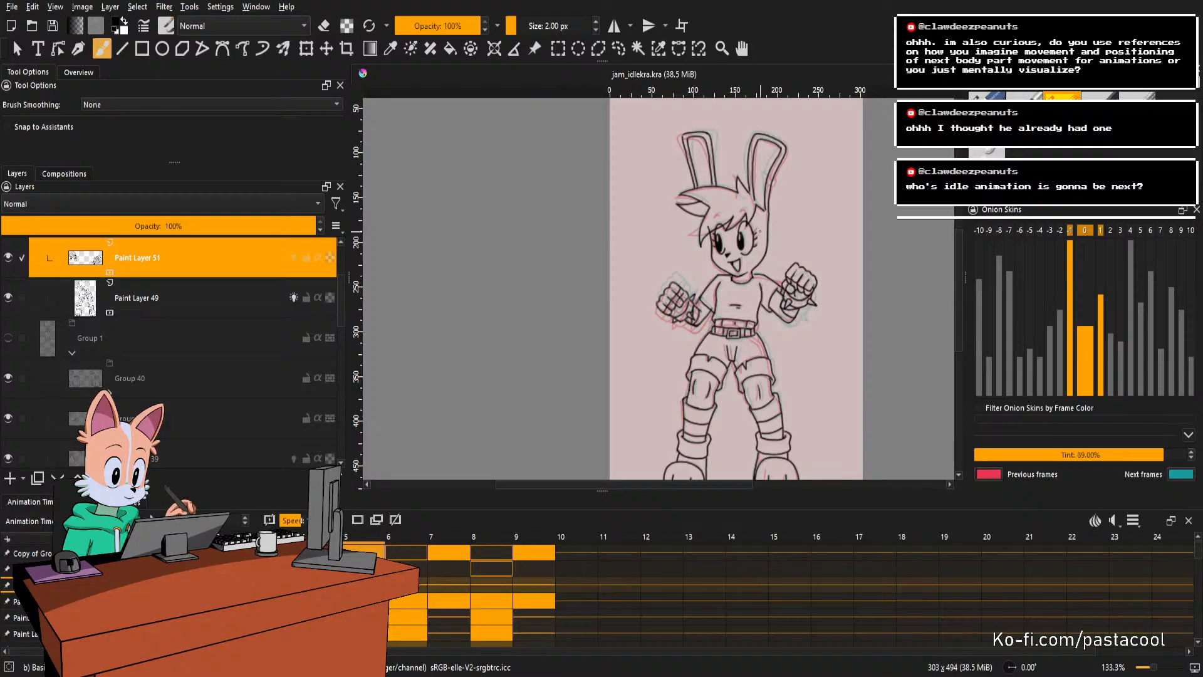
pyautogui.scroll(-1, 763, 232)
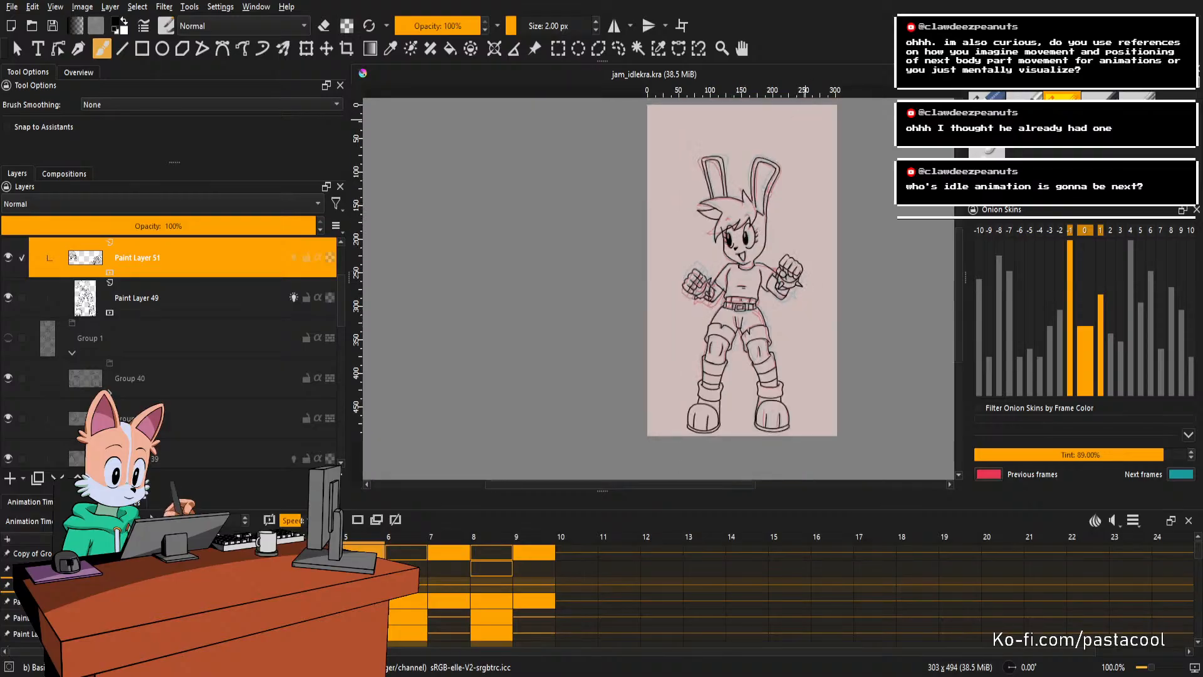
pyautogui.moveTo(759, 240); pyautogui.dragTo(794, 263)
pyautogui.scroll(2, 784, 252)
pyautogui.scroll(-1, 778, 262)
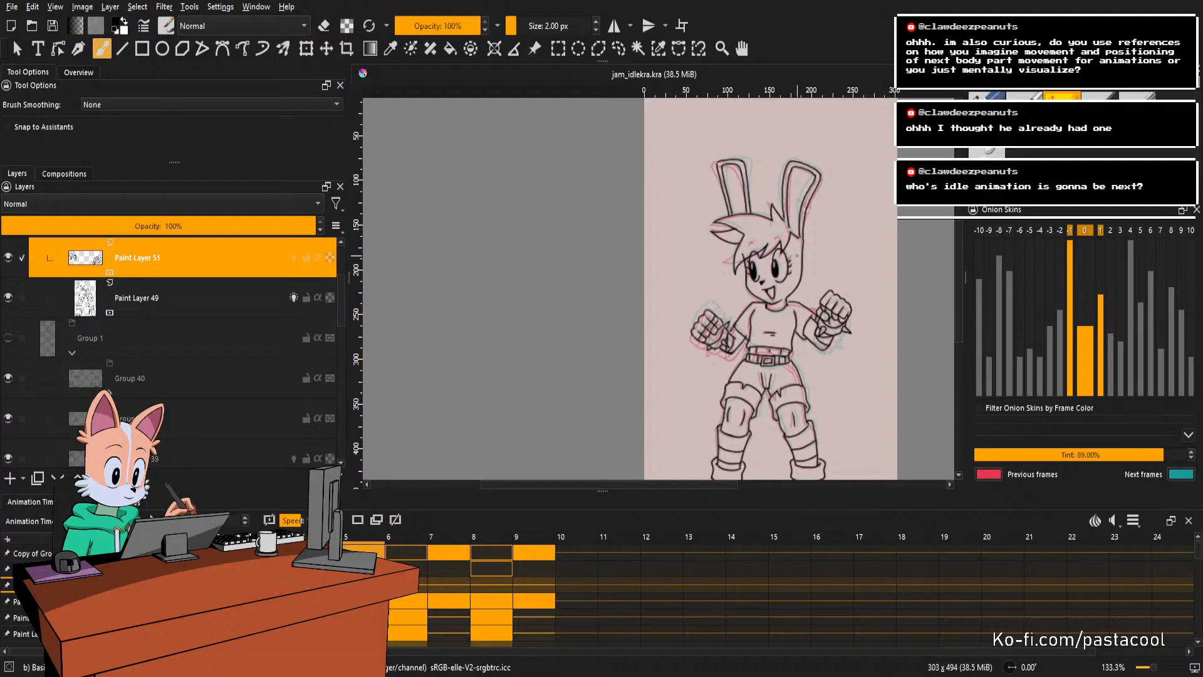
pyautogui.moveTo(800, 242); pyautogui.dragTo(797, 247)
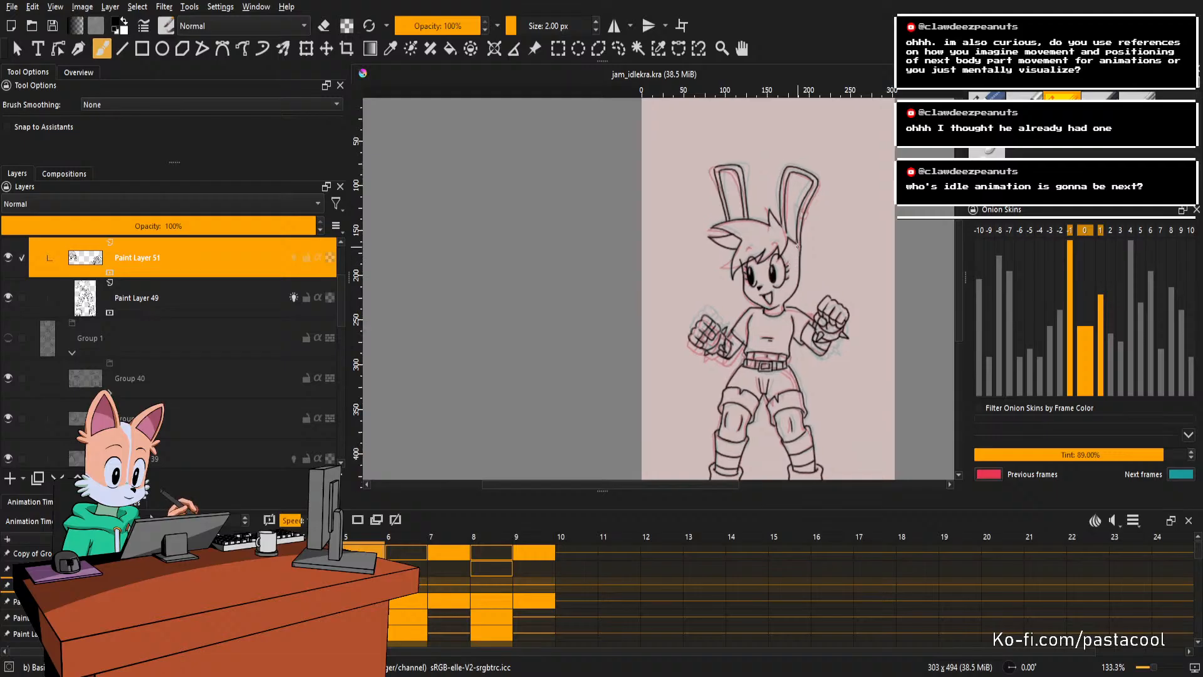
pyautogui.press('m')
pyautogui.moveTo(657, 264); pyautogui.dragTo(775, 232)
pyautogui.scroll(1, 720, 261)
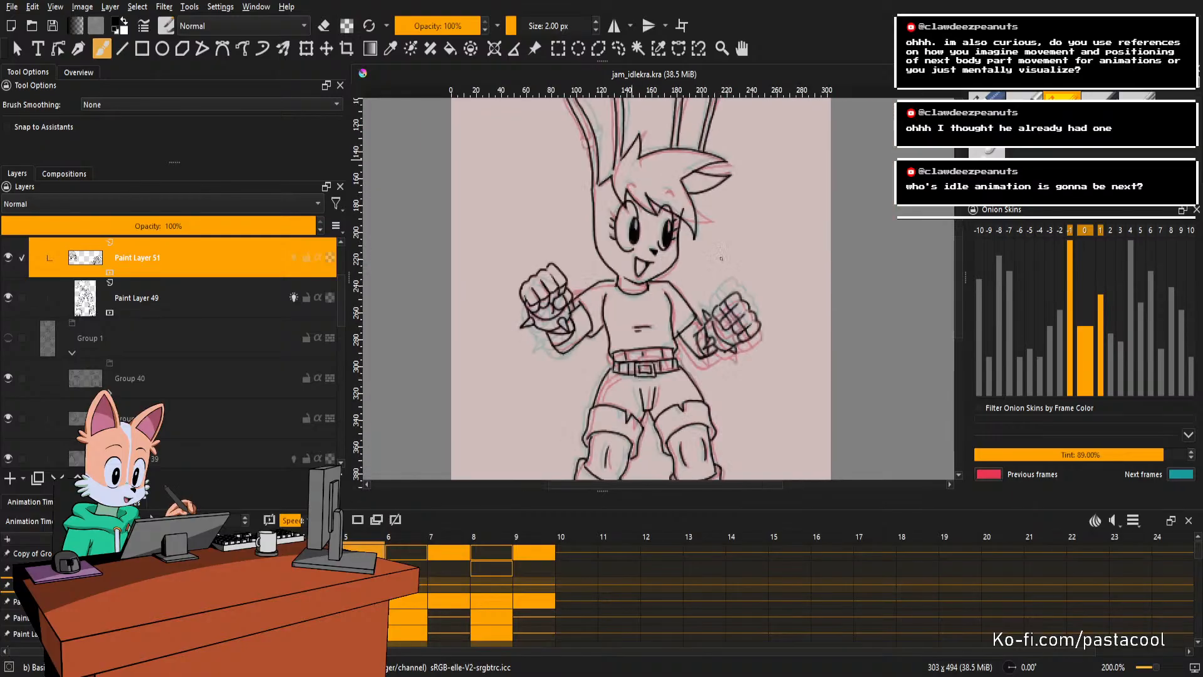
pyautogui.moveTo(704, 240); pyautogui.dragTo(764, 260)
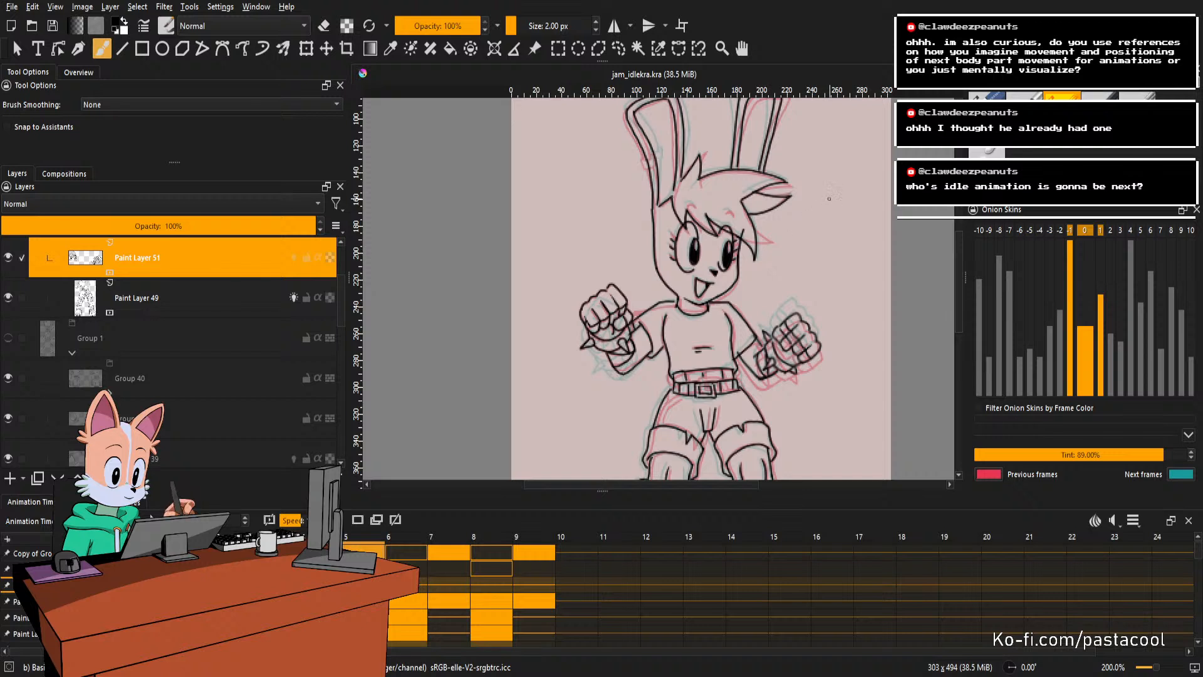
pyautogui.scroll(-1, 693, 294)
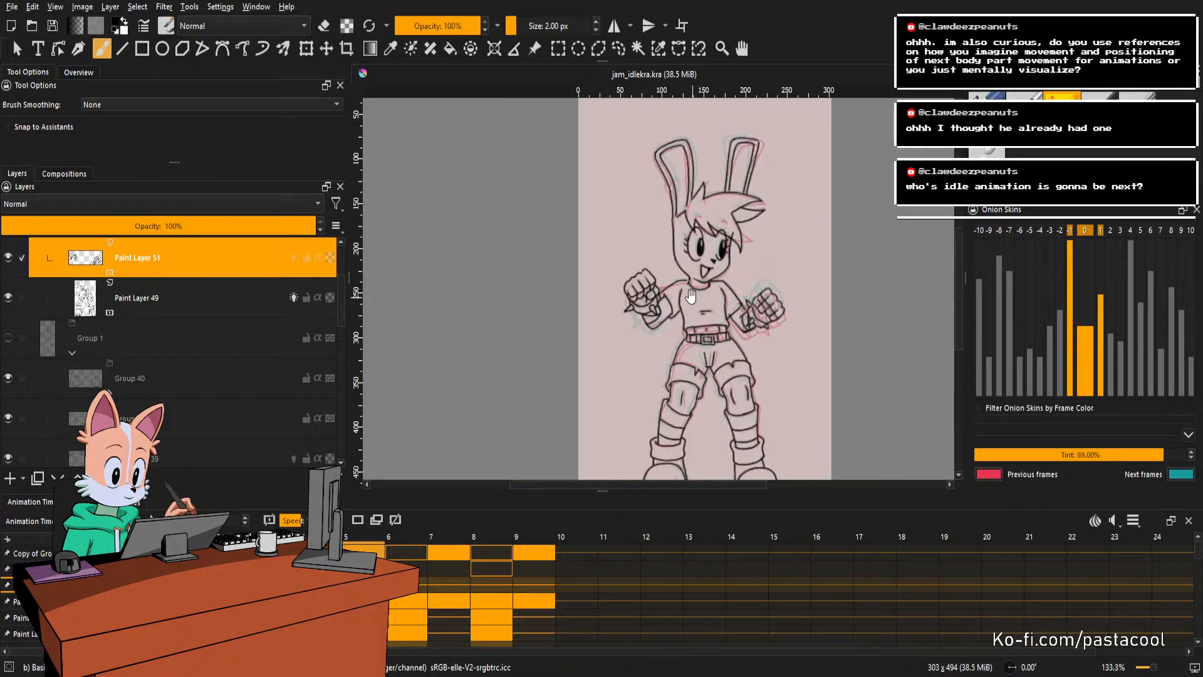
pyautogui.scroll(-1, 695, 293)
pyautogui.moveTo(717, 259); pyautogui.dragTo(770, 261)
pyautogui.scroll(2, 746, 256)
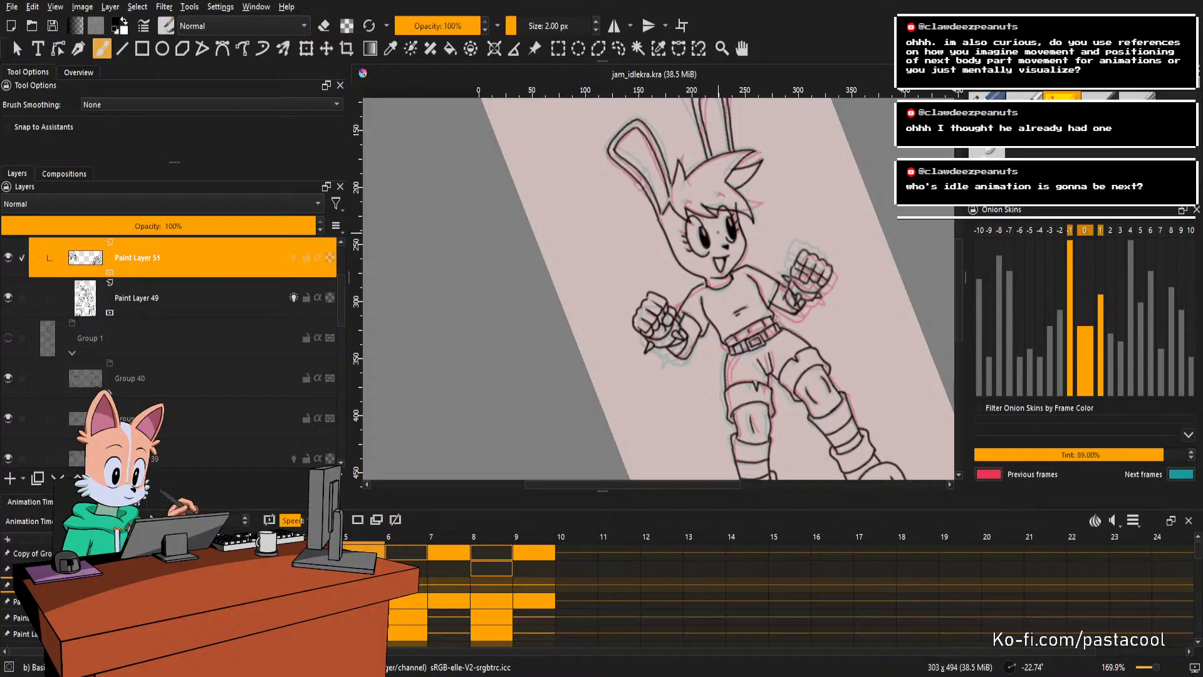
pyautogui.moveTo(723, 240)
pyautogui.mouseDown()
pyautogui.moveTo(652, 252)
pyautogui.moveTo(773, 327)
pyautogui.moveTo(776, 271)
pyautogui.mouseUp()
pyautogui.scroll(1, 646, 253)
pyautogui.moveTo(776, 272)
pyautogui.mouseDown()
pyautogui.moveTo(775, 301)
pyautogui.moveTo(777, 241)
pyautogui.moveTo(768, 288)
pyautogui.mouseUp()
pyautogui.press('5')
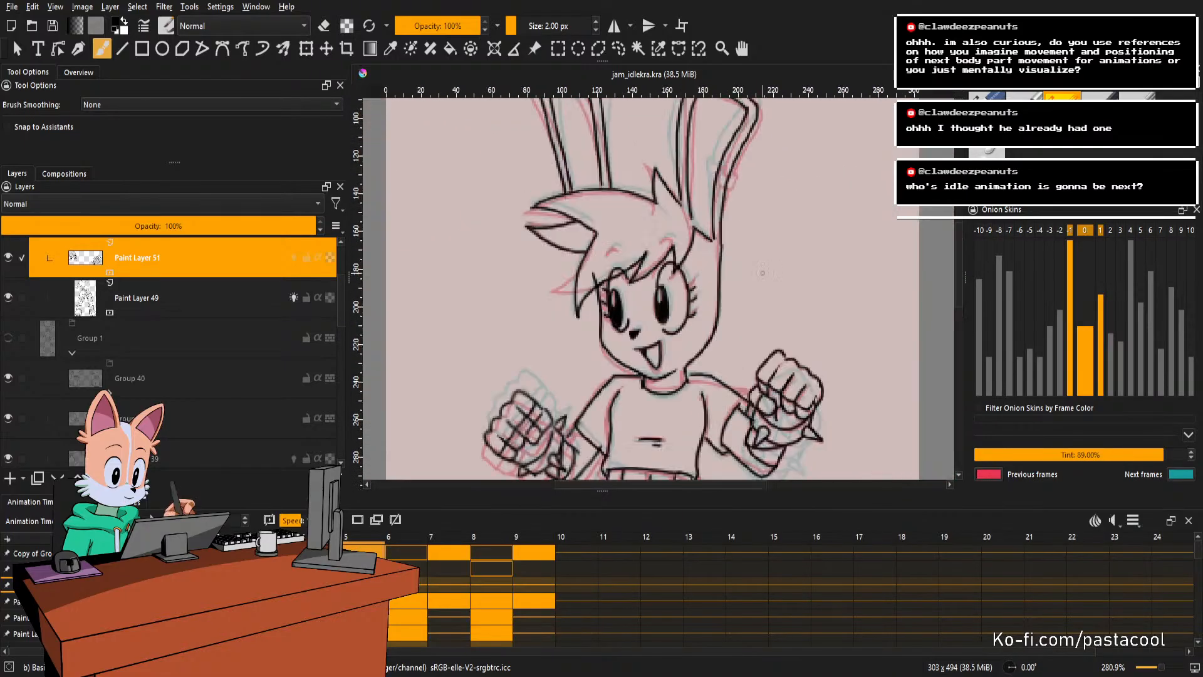
pyautogui.moveTo(754, 240); pyautogui.dragTo(756, 283)
pyautogui.moveTo(676, 281); pyautogui.dragTo(720, 243)
pyautogui.moveTo(727, 241)
pyautogui.mouseDown()
pyautogui.moveTo(726, 286)
pyautogui.moveTo(728, 260)
pyautogui.mouseUp()
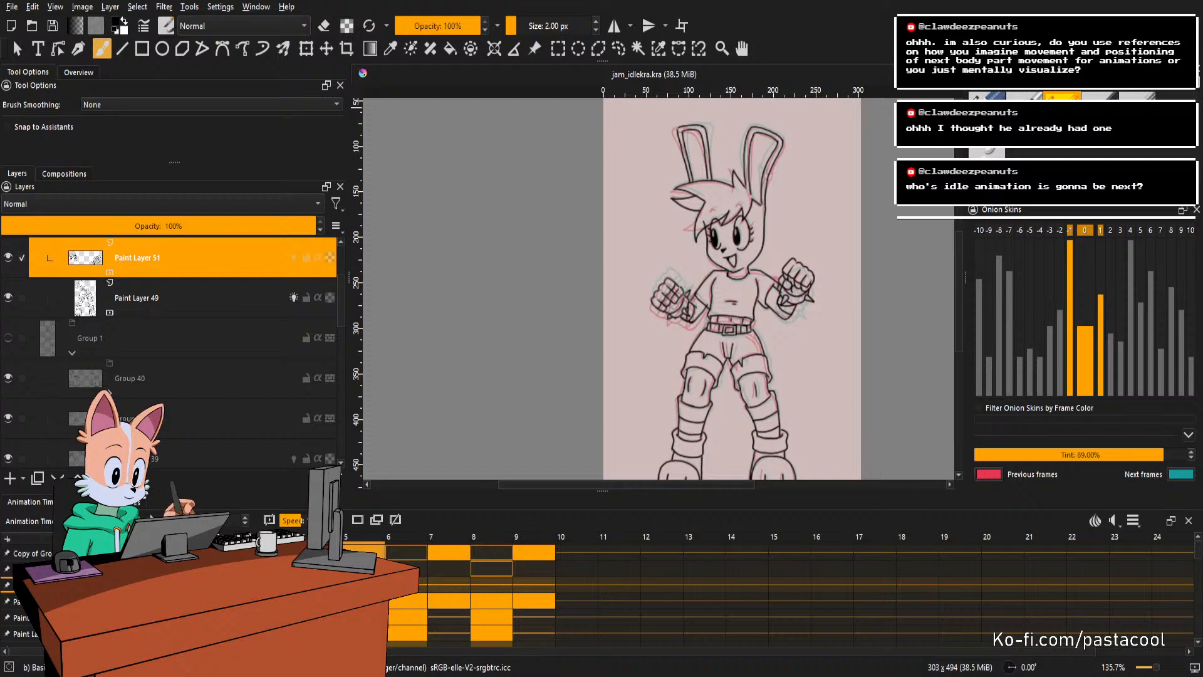
pyautogui.moveTo(759, 288); pyautogui.dragTo(758, 275)
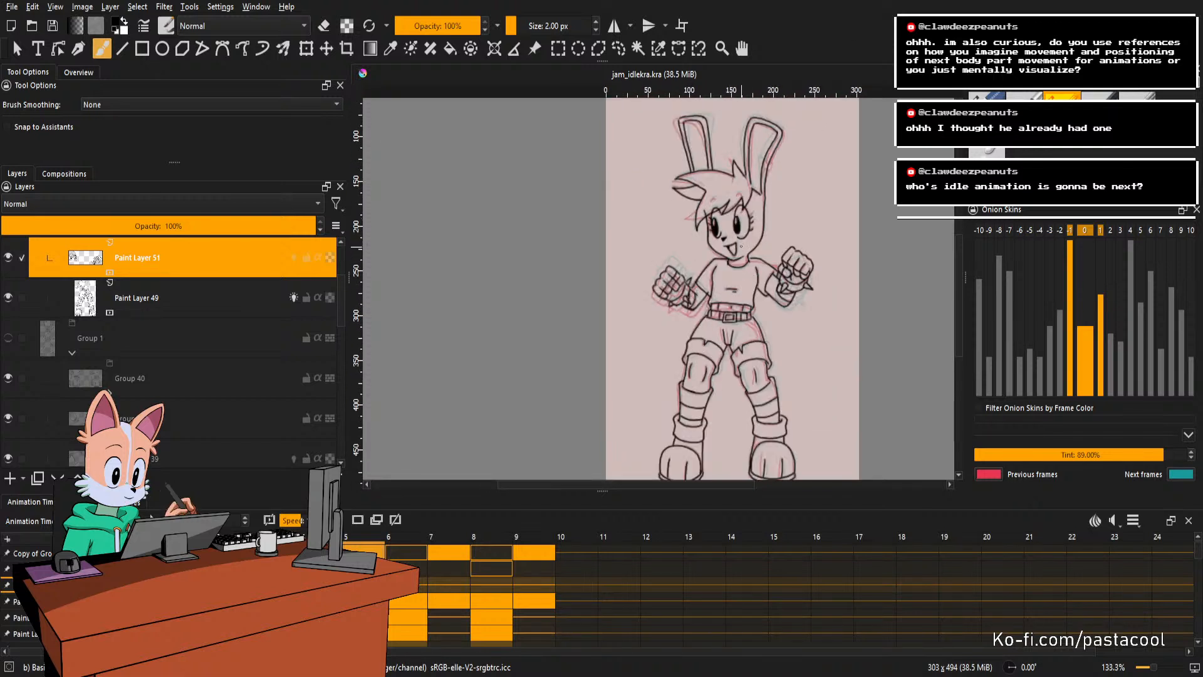
pyautogui.scroll(-1, 741, 248)
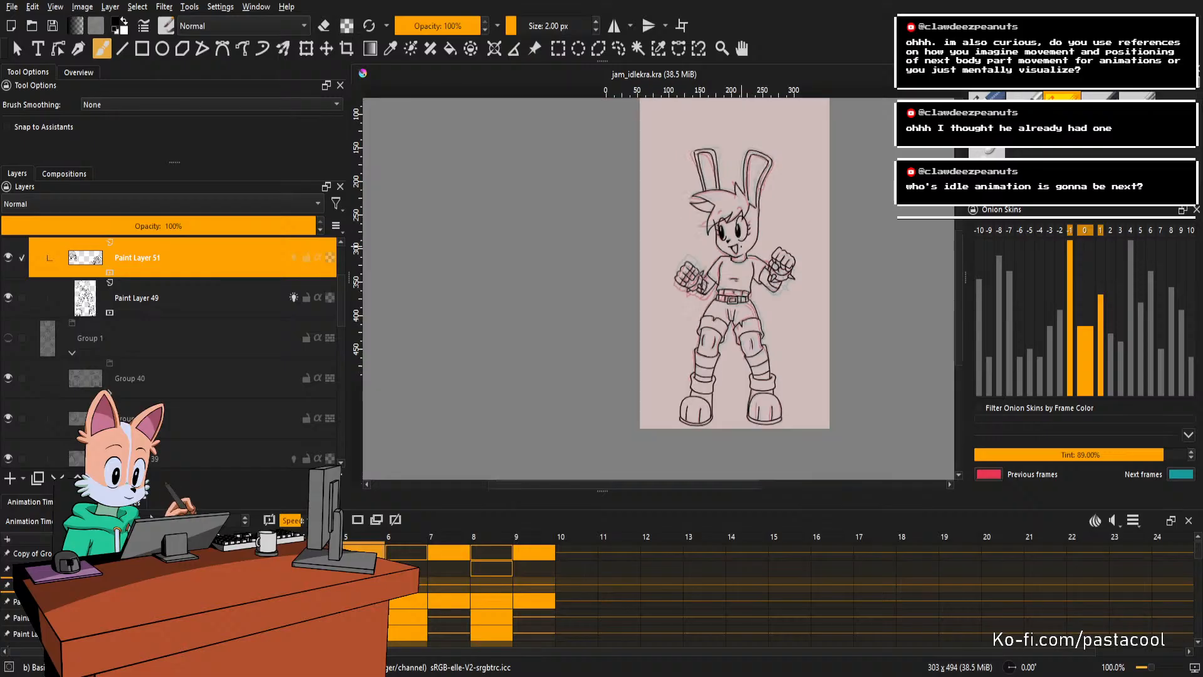
pyautogui.scroll(1, 746, 269)
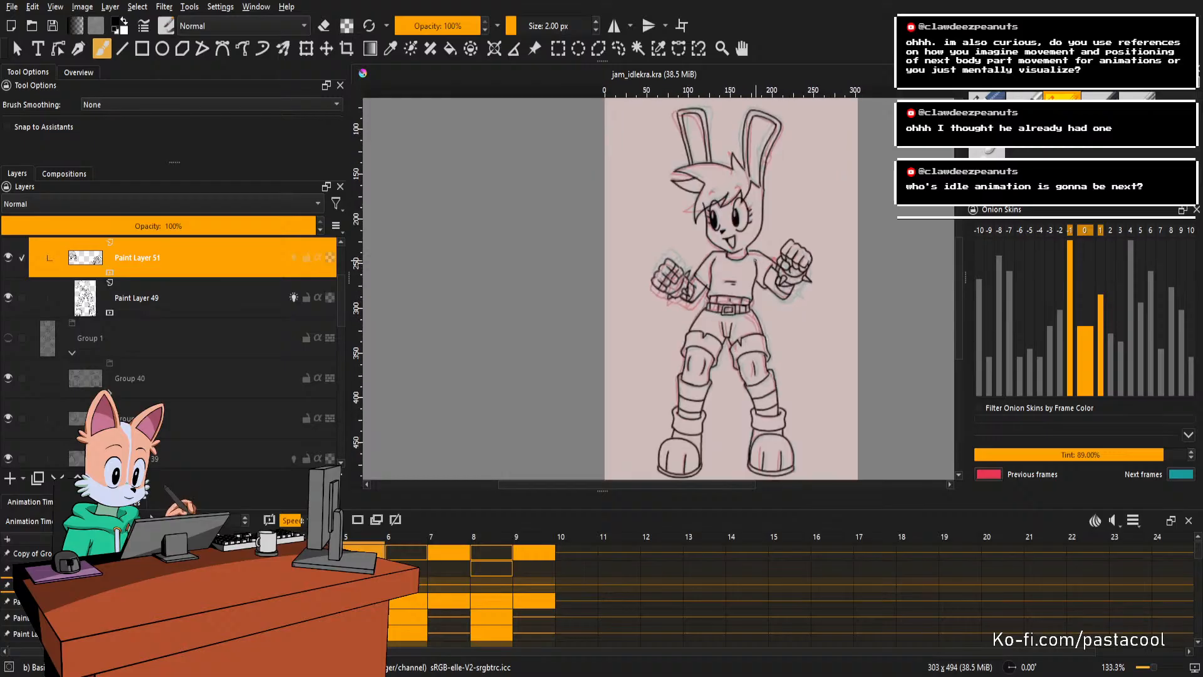
pyautogui.press('m')
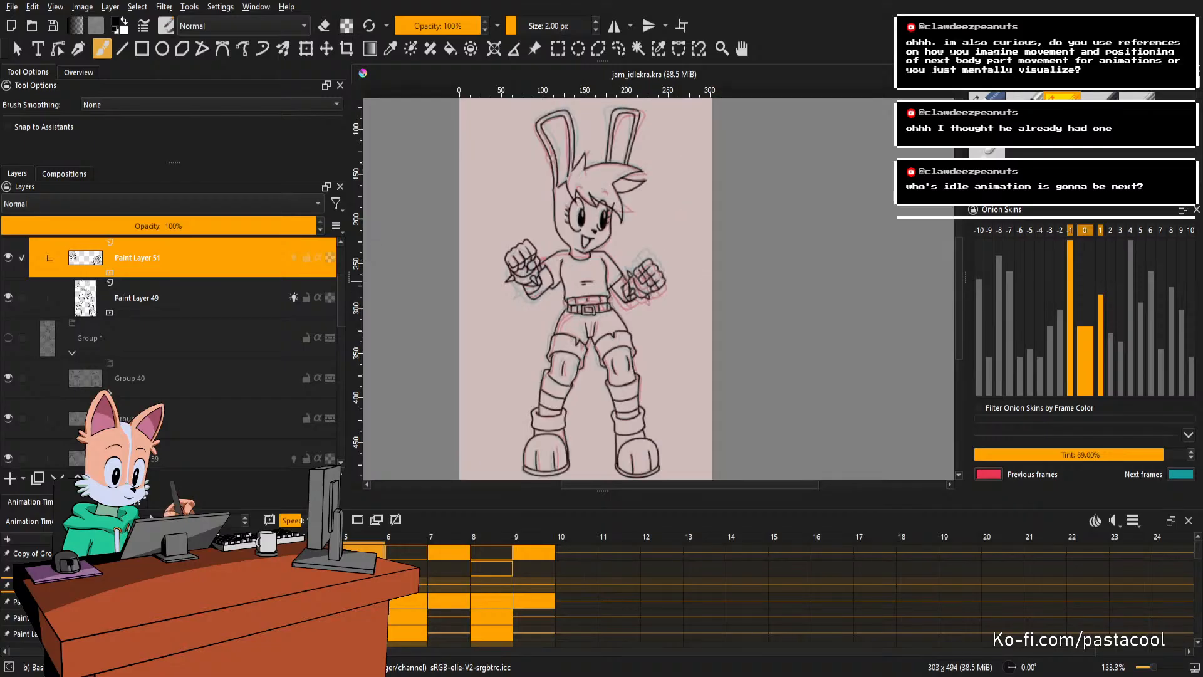
pyautogui.press('m')
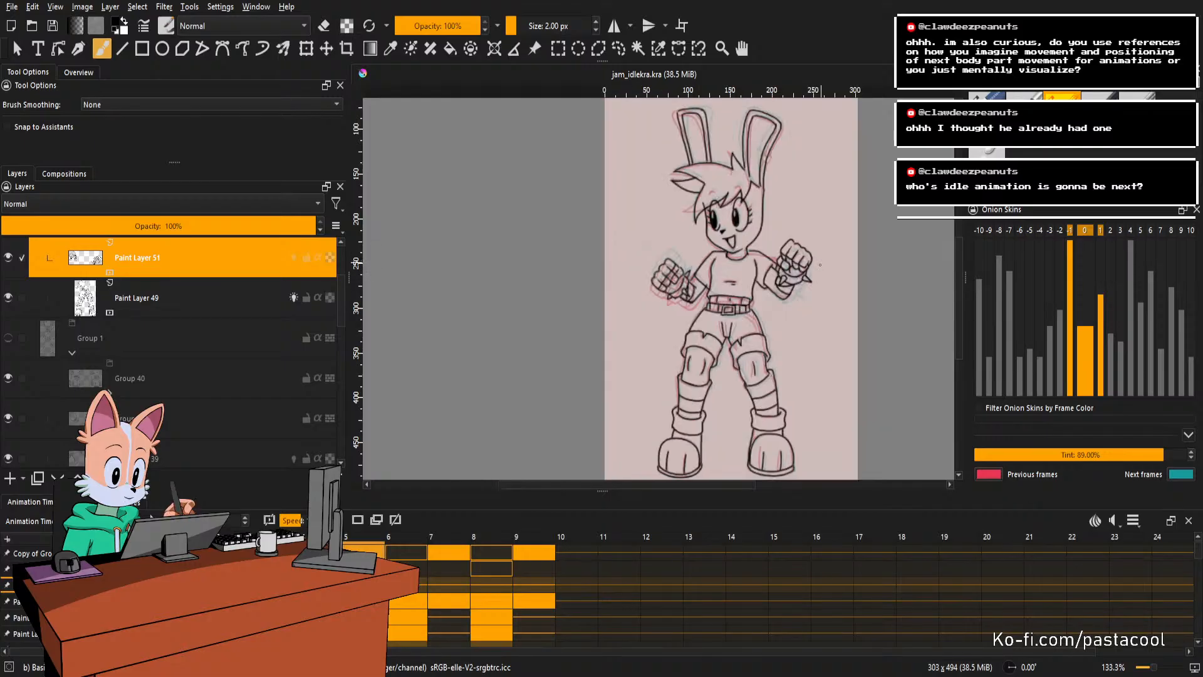
pyautogui.moveTo(794, 261)
pyautogui.mouseDown()
pyautogui.moveTo(850, 284)
pyautogui.moveTo(836, 257)
pyautogui.mouseUp()
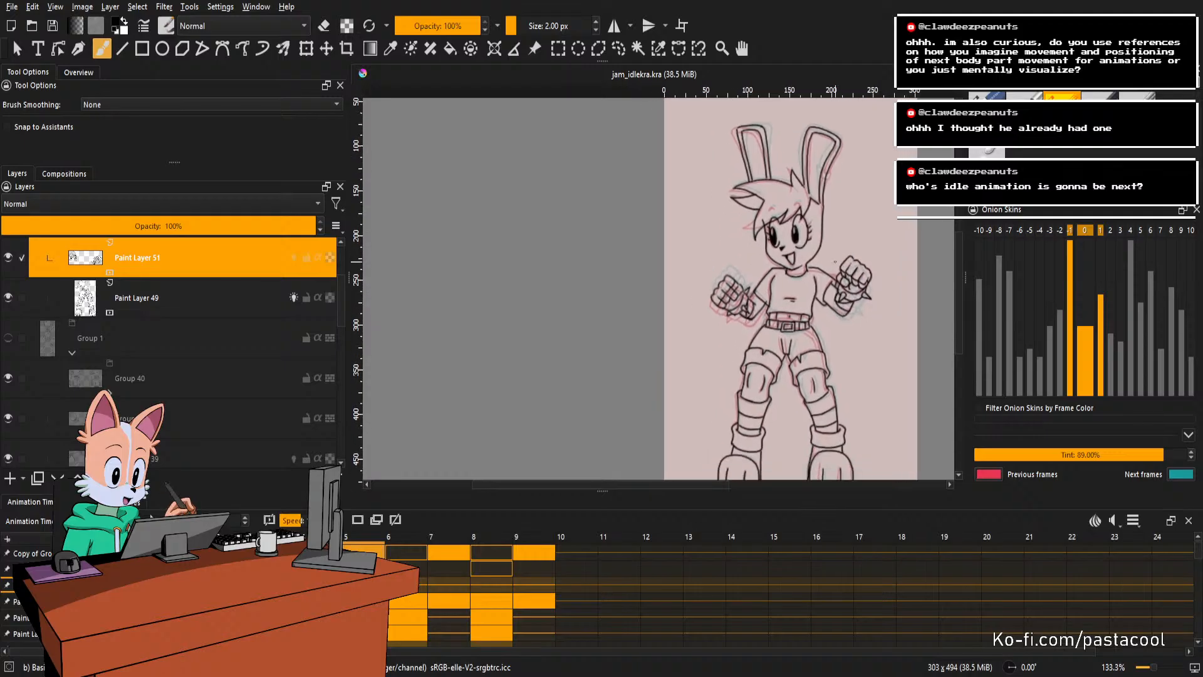
# Step through the neighbouring animation frames and play back the idle to compare the rabbit's poses.
pyautogui.press('Right')
pyautogui.press('Right')
pyautogui.press('Right')
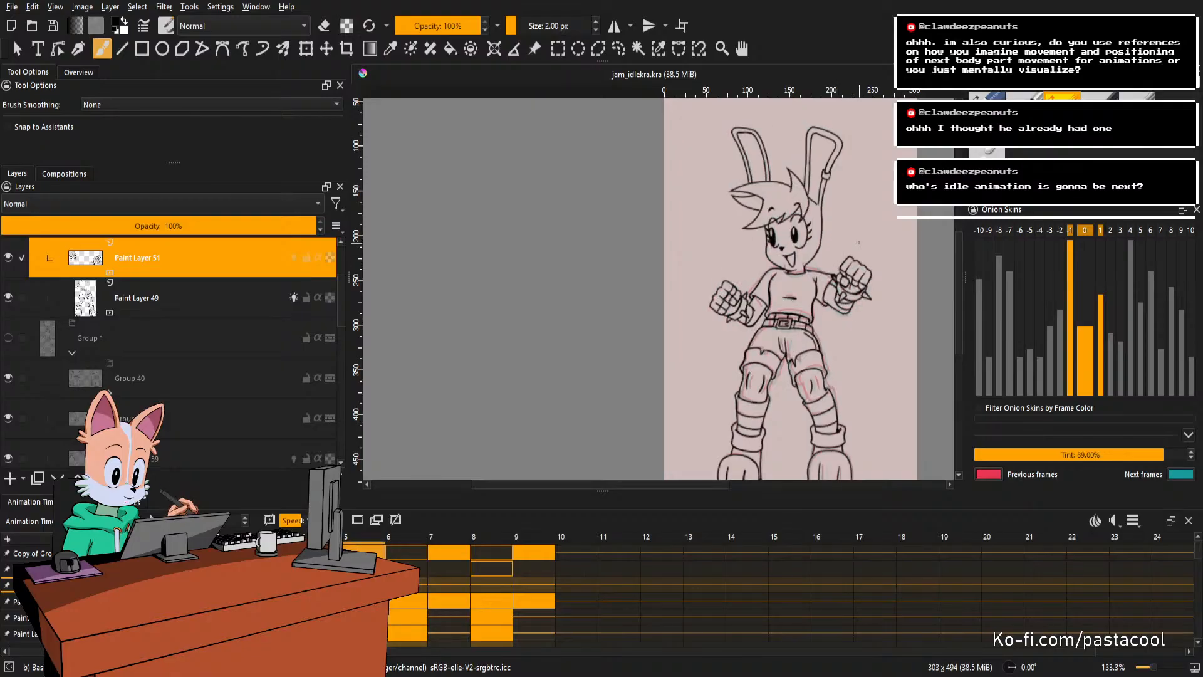
pyautogui.press('Left')
pyautogui.press('Left')
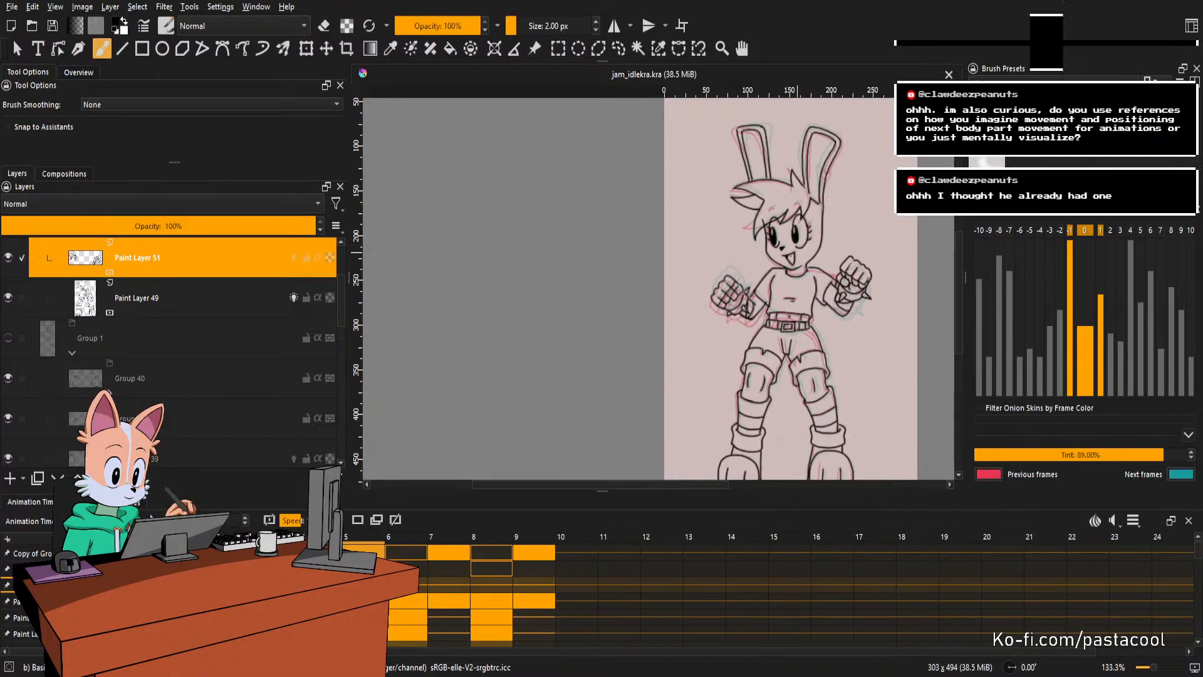
pyautogui.scroll(-2, 763, 206)
pyautogui.scroll(2, 805, 247)
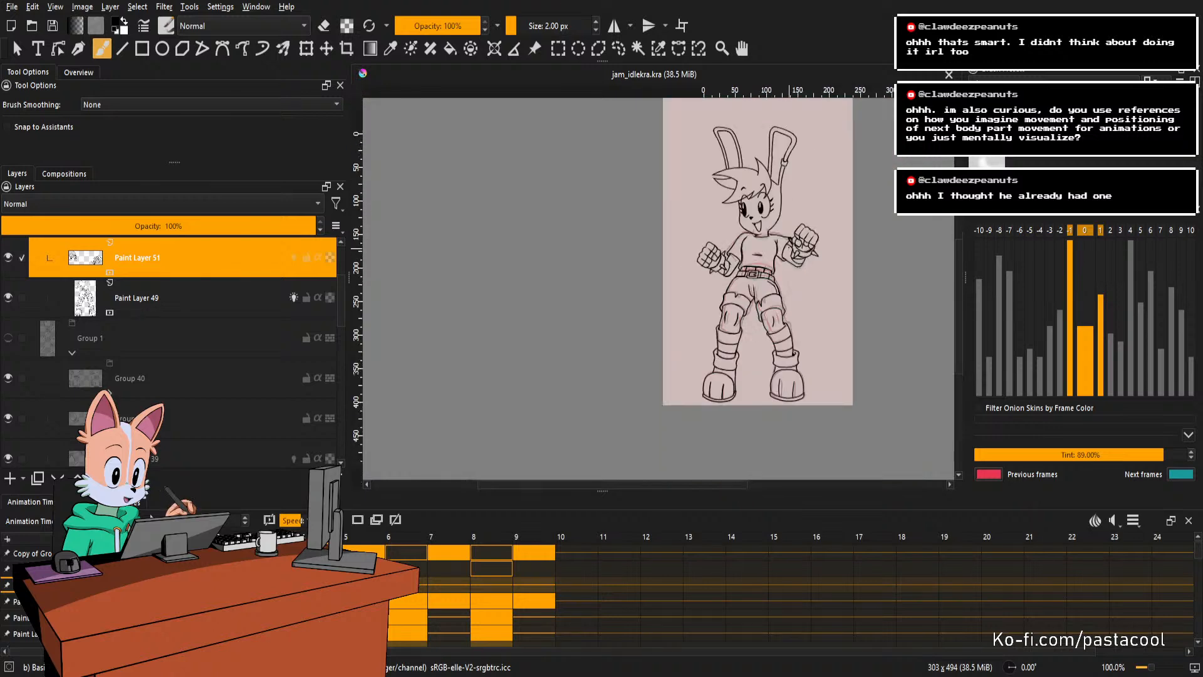
pyautogui.scroll(-1, 755, 263)
pyautogui.scroll(1, 774, 251)
pyautogui.press('Left')
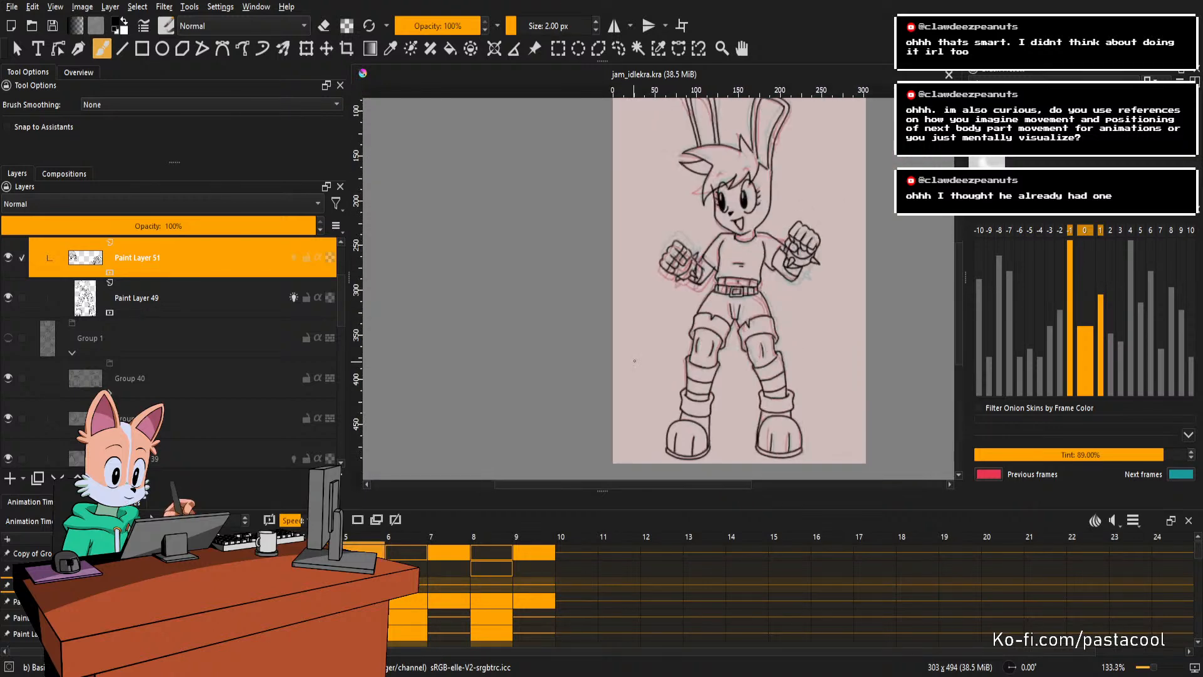
pyautogui.moveTo(640, 352)
pyautogui.mouseDown()
pyautogui.moveTo(619, 362)
pyautogui.moveTo(650, 364)
pyautogui.moveTo(638, 367)
pyautogui.mouseUp()
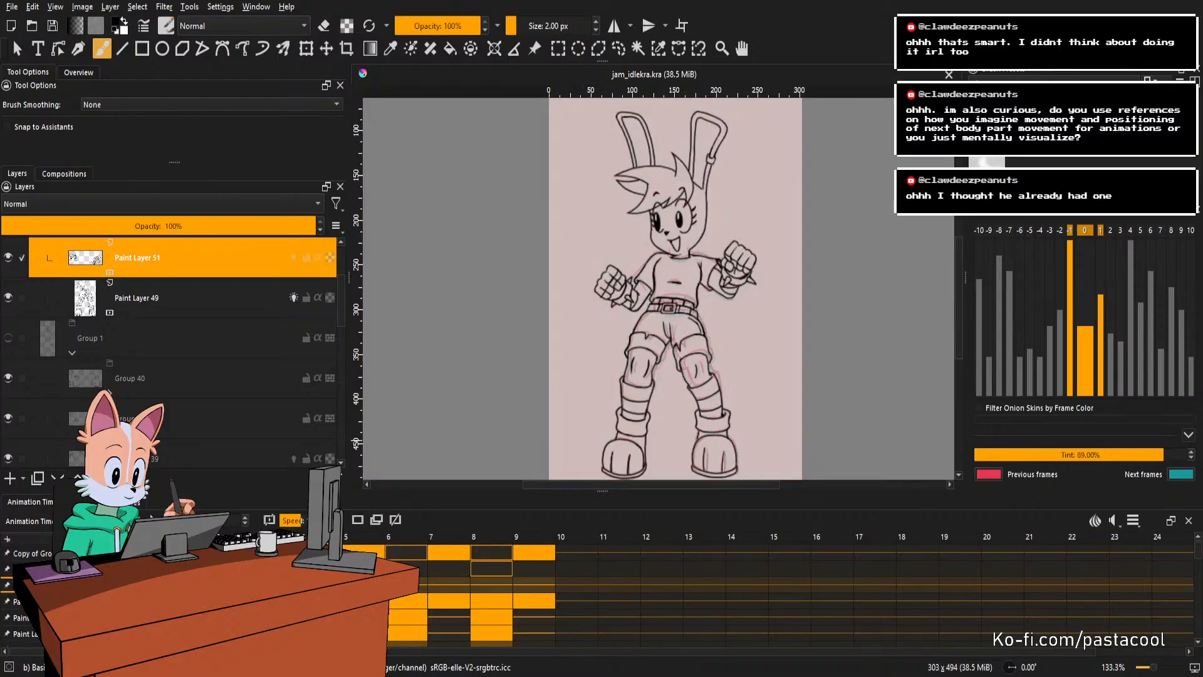
pyautogui.press('space')
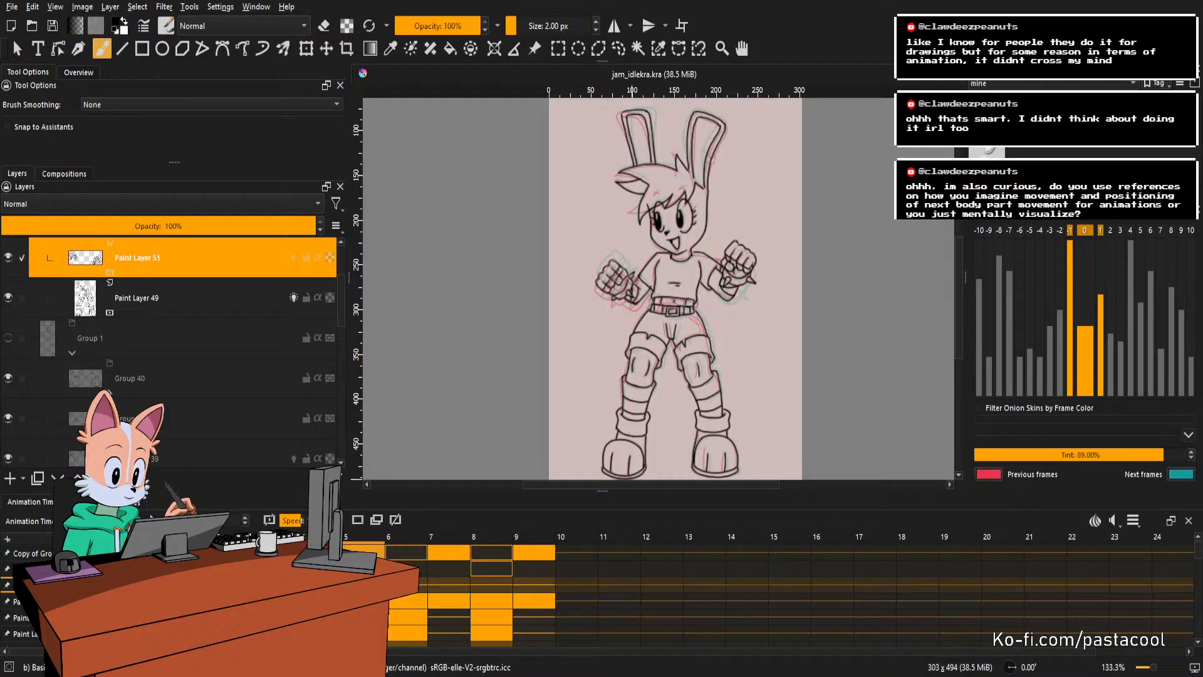
# Clear the duplicate fists drawn on Paint Layer 51 at frame 6.
pyautogui.hotkey('ctrl', 'z')
pyautogui.hotkey('ctrl', 'z')
pyautogui.click(416, 583)
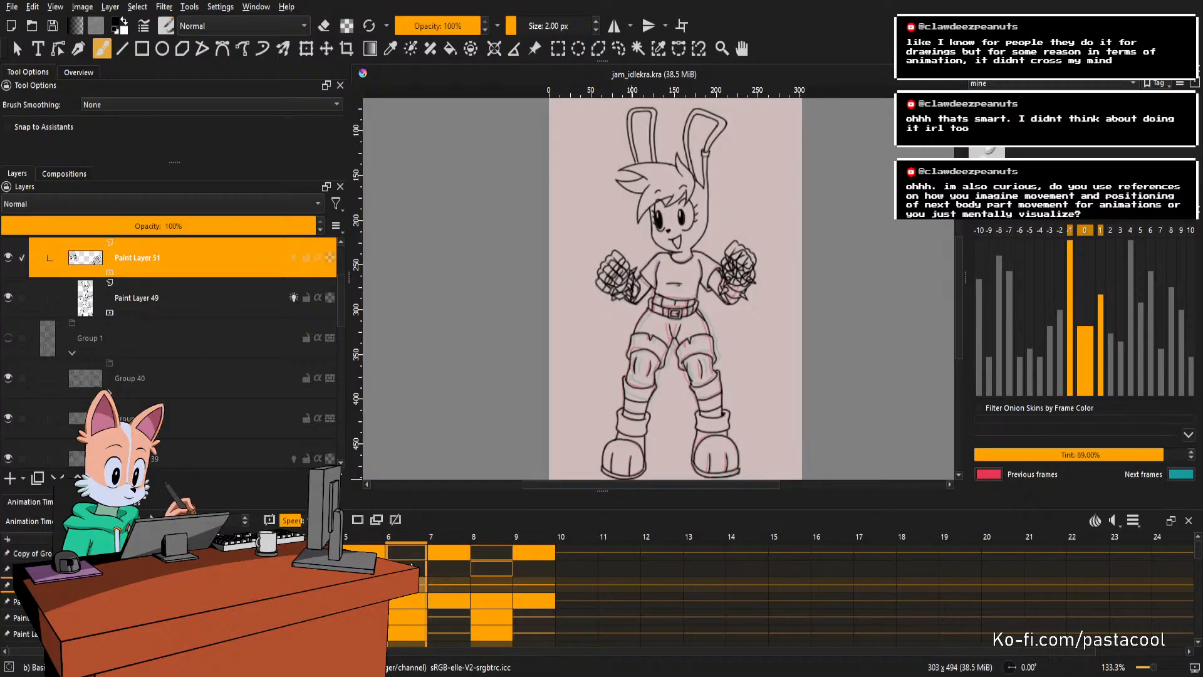
pyautogui.press('Delete')
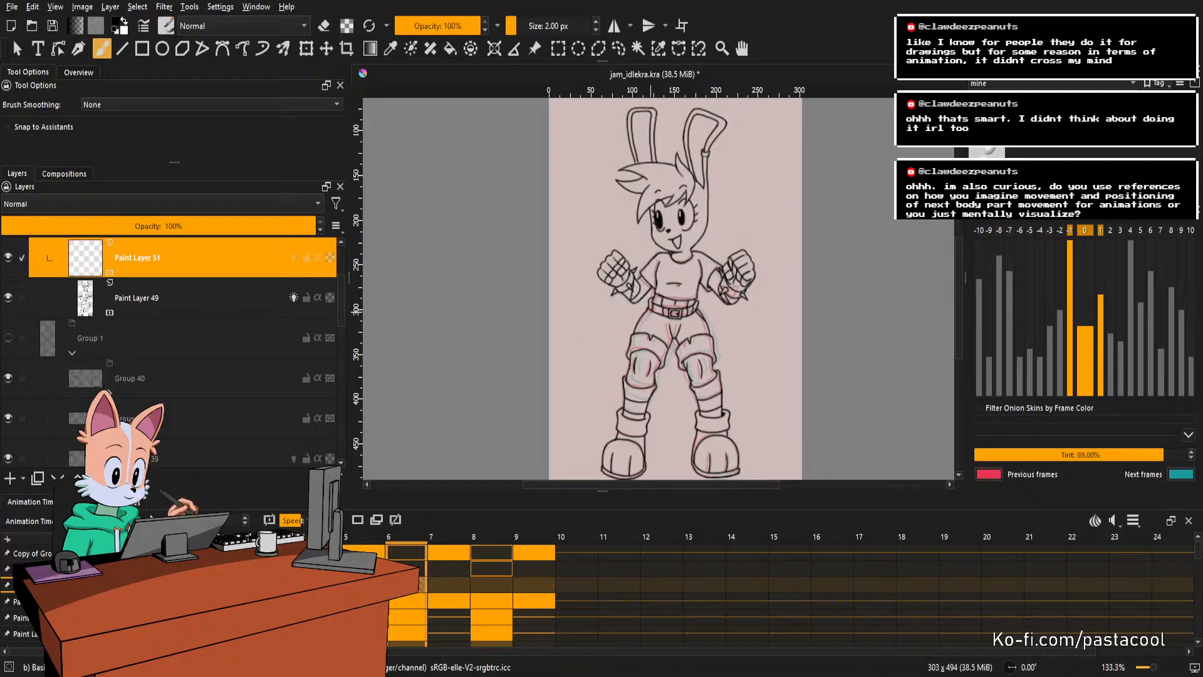
# Play back the idle animation and step through its frames to examine the motion of the fists, body and ears.
pyautogui.press('space')
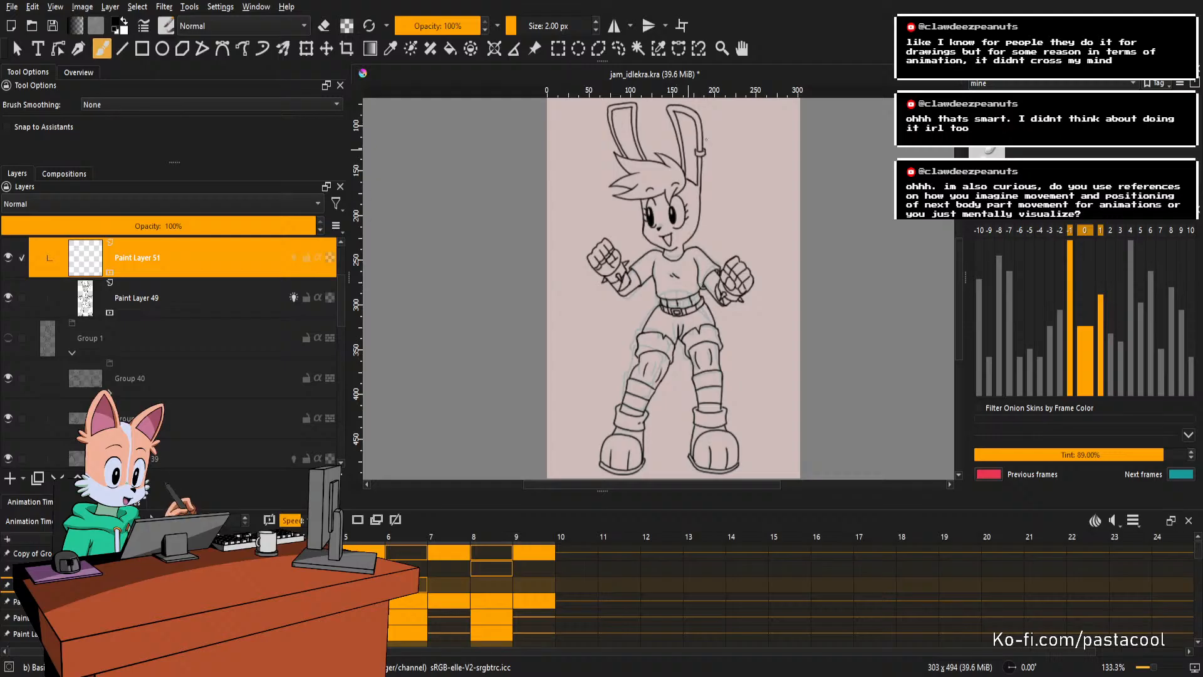
pyautogui.scroll(-1, 762, 237)
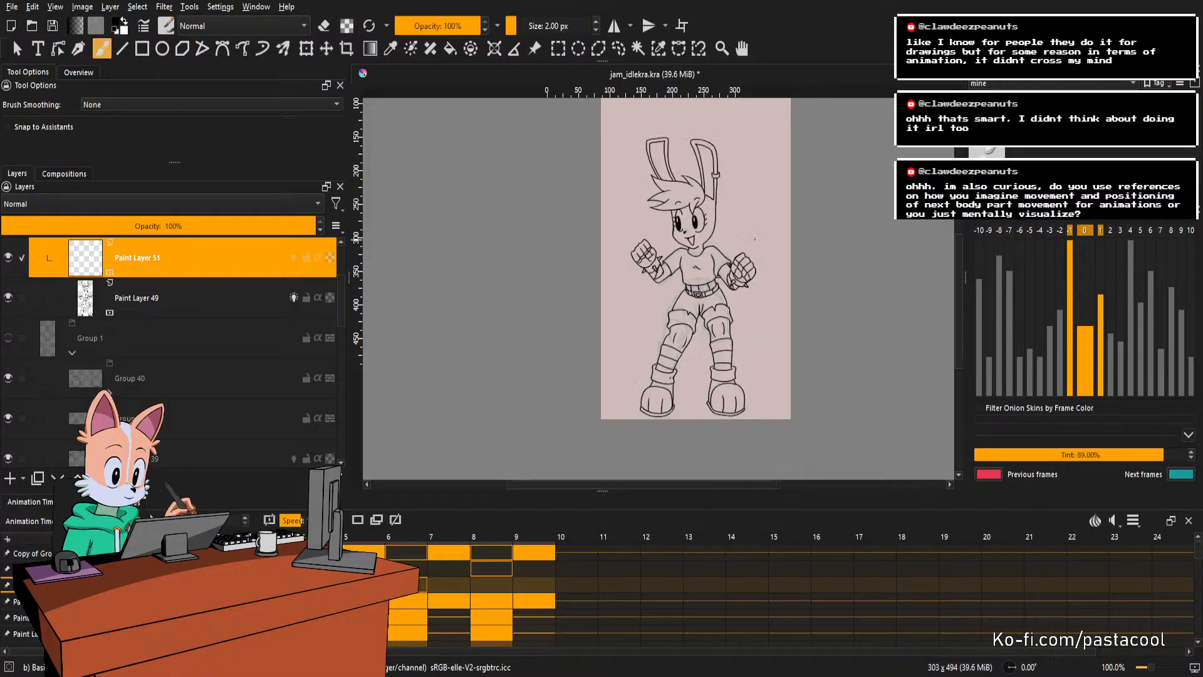
pyautogui.scroll(1, 746, 233)
pyautogui.press('Left')
pyautogui.press('Right')
pyautogui.press('Right')
pyautogui.press('Right')
pyautogui.press('Right')
pyautogui.press('Right')
pyautogui.press('Right')
pyautogui.press('Right')
pyautogui.press('Right')
pyautogui.press('Right')
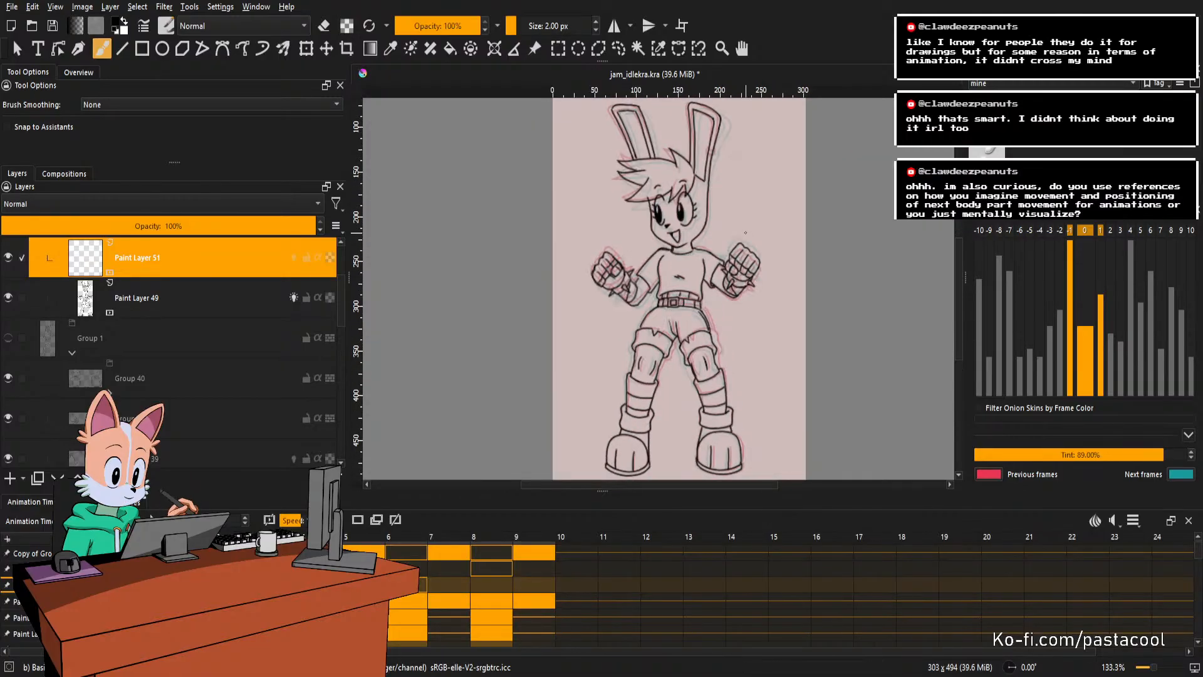
pyautogui.press('Right')
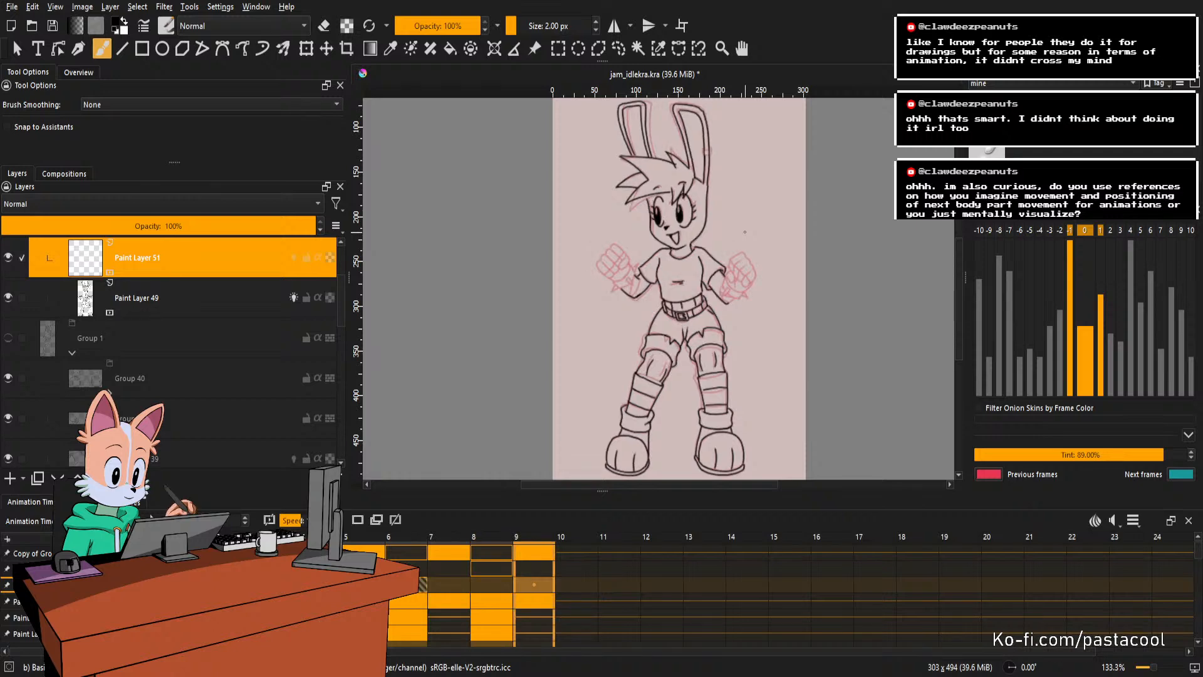
pyautogui.press('Left')
pyautogui.press('Right')
pyautogui.press('Right')
pyautogui.press('Right')
pyautogui.press('Right')
pyautogui.press('Right')
pyautogui.press('Right')
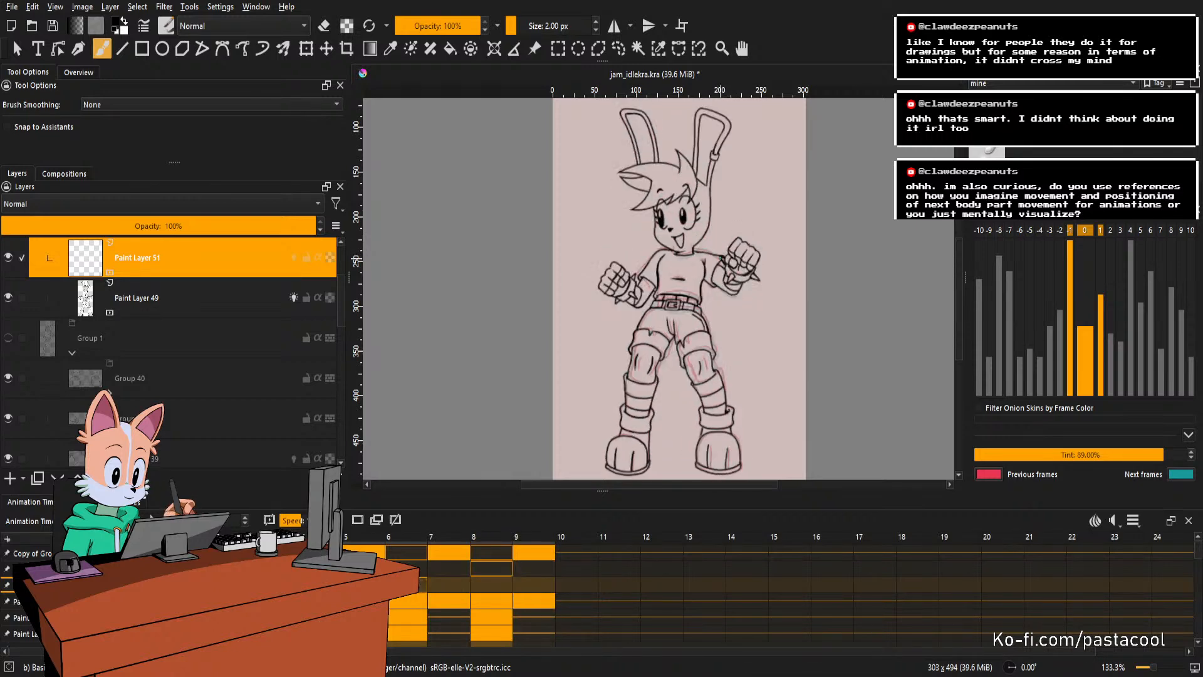
# On Paint Layer 51 at frame 7, draw the upper thumb contour of the fist on the drawing's right side.
pyautogui.press('Right')
pyautogui.press('Right')
pyautogui.press('Right')
pyautogui.scroll(1, 720, 258)
pyautogui.scroll(-1, 729, 262)
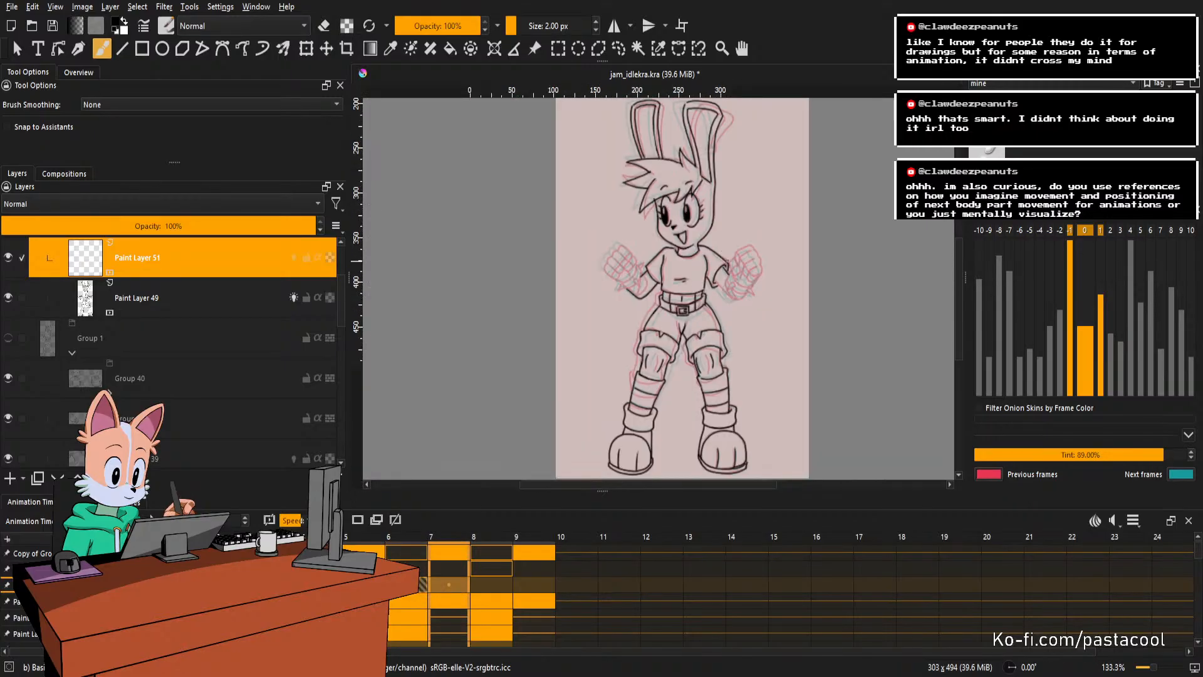
pyautogui.scroll(2, 723, 260)
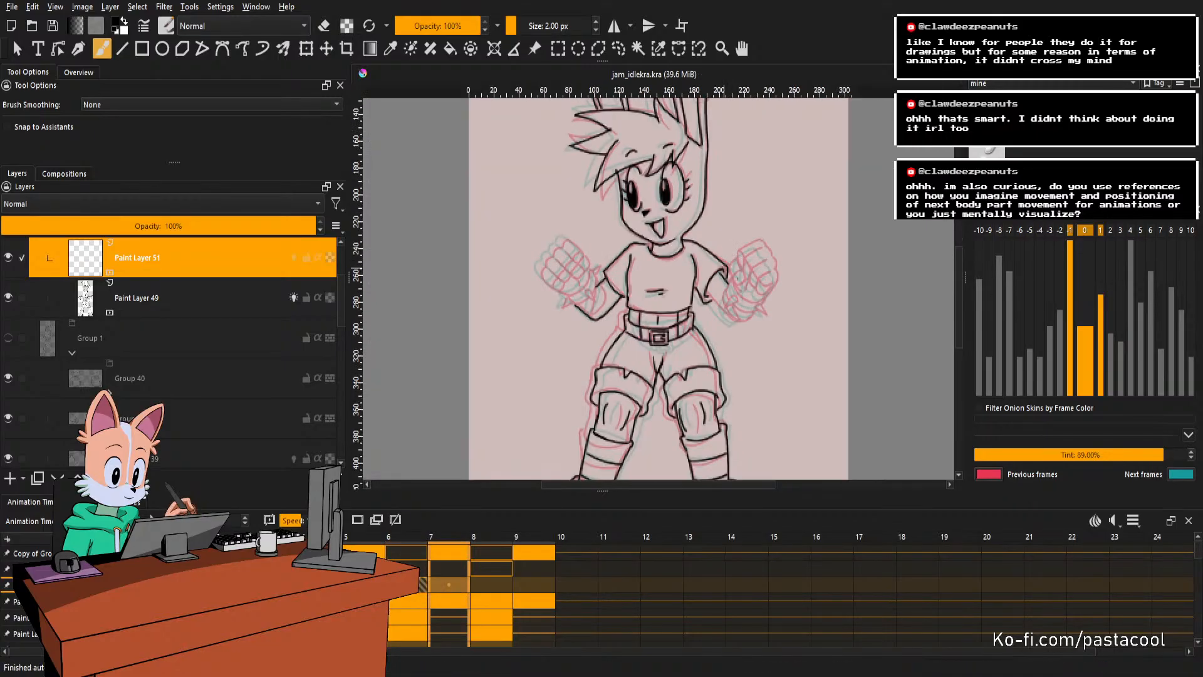
pyautogui.moveTo(793, 256); pyautogui.dragTo(819, 238)
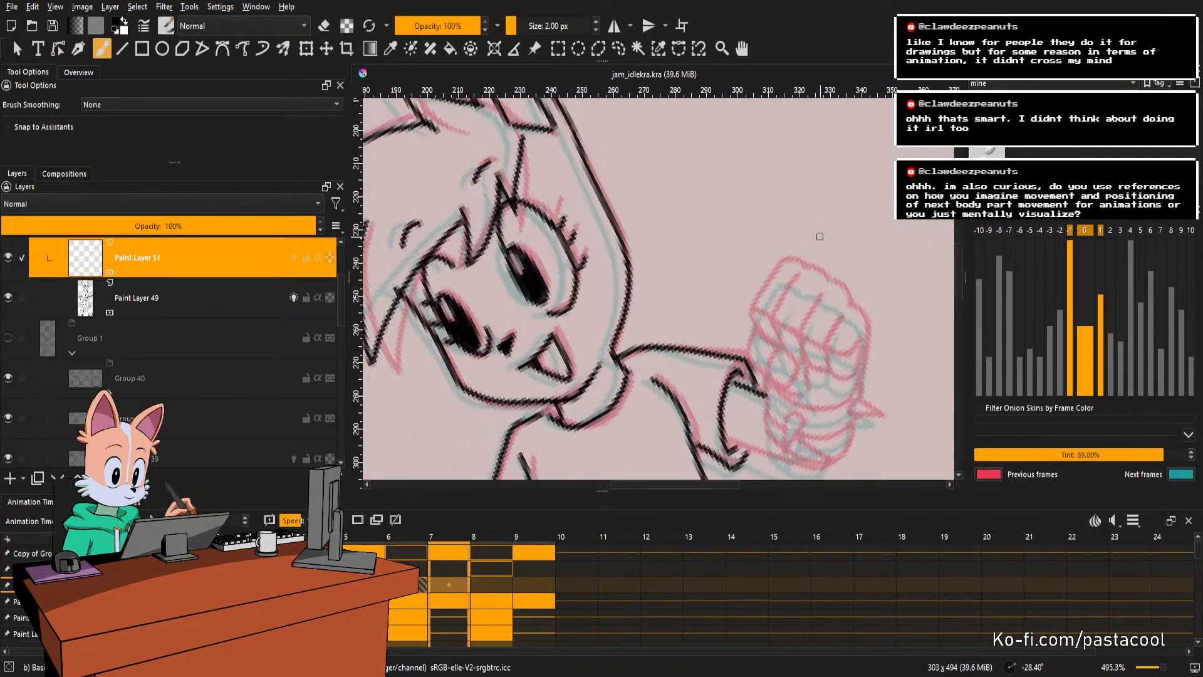
pyautogui.moveTo(807, 294)
pyautogui.mouseDown()
pyautogui.moveTo(832, 298)
pyautogui.moveTo(823, 286)
pyautogui.moveTo(829, 312)
pyautogui.moveTo(794, 328)
pyautogui.moveTo(805, 302)
pyautogui.moveTo(794, 286)
pyautogui.moveTo(763, 326)
pyautogui.moveTo(803, 314)
pyautogui.moveTo(777, 311)
pyautogui.mouseUp()
pyautogui.press('e')
pyautogui.press('e')
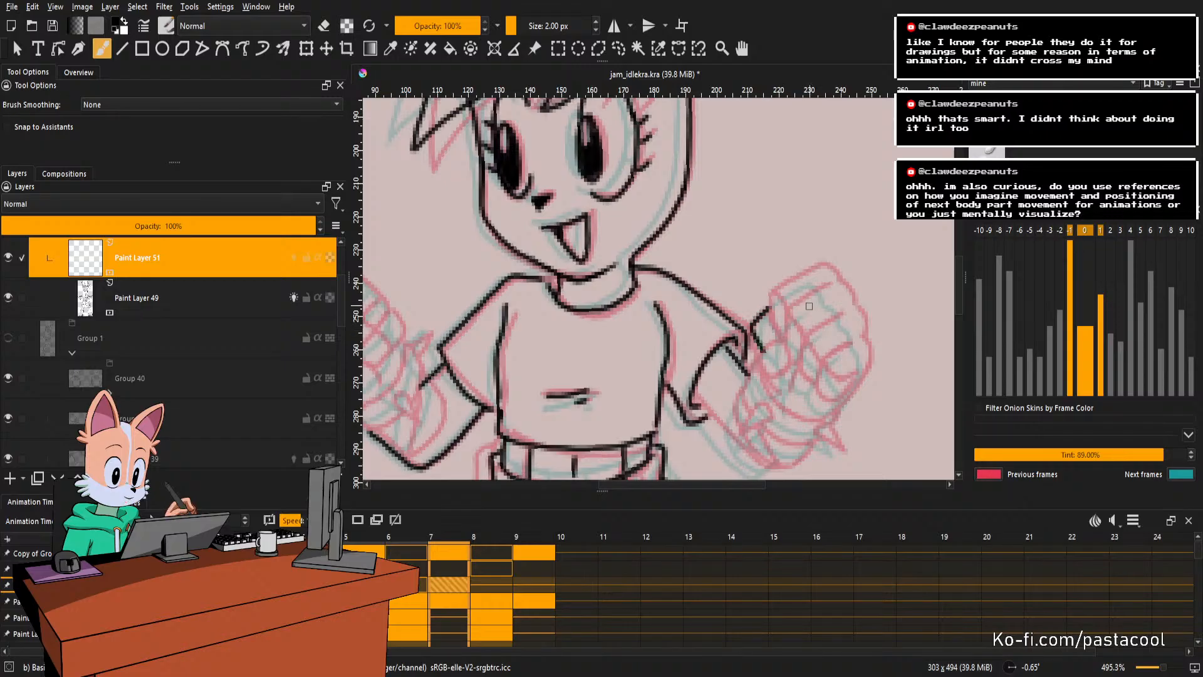
pyautogui.moveTo(809, 305); pyautogui.dragTo(772, 326)
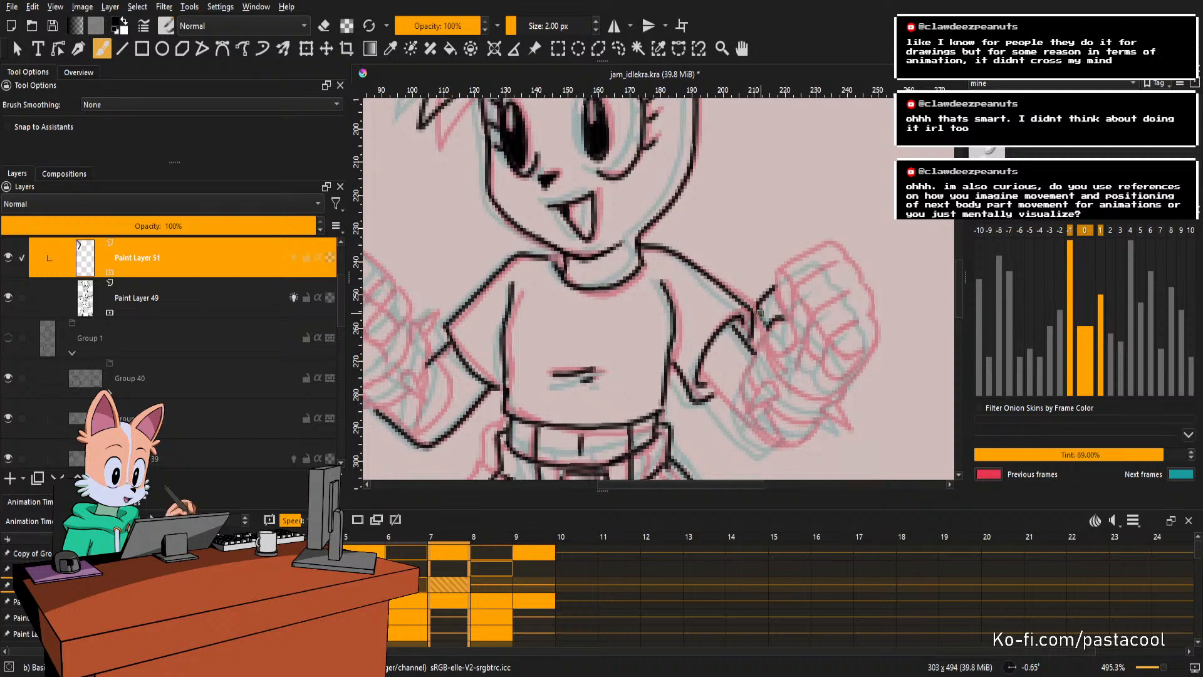
pyautogui.moveTo(783, 326); pyautogui.dragTo(777, 355)
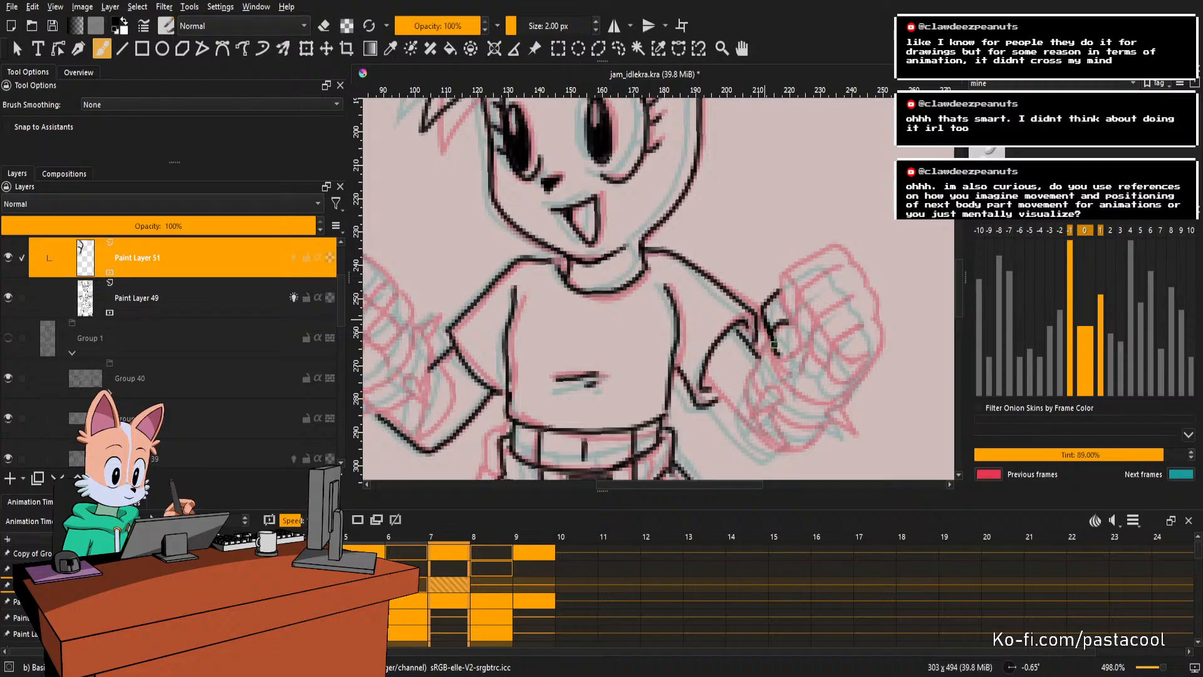
# Close the rounded thumb tip of the frame 7 fist and clean up its overlapping lines.
pyautogui.scroll(1, 783, 351)
pyautogui.press('e')
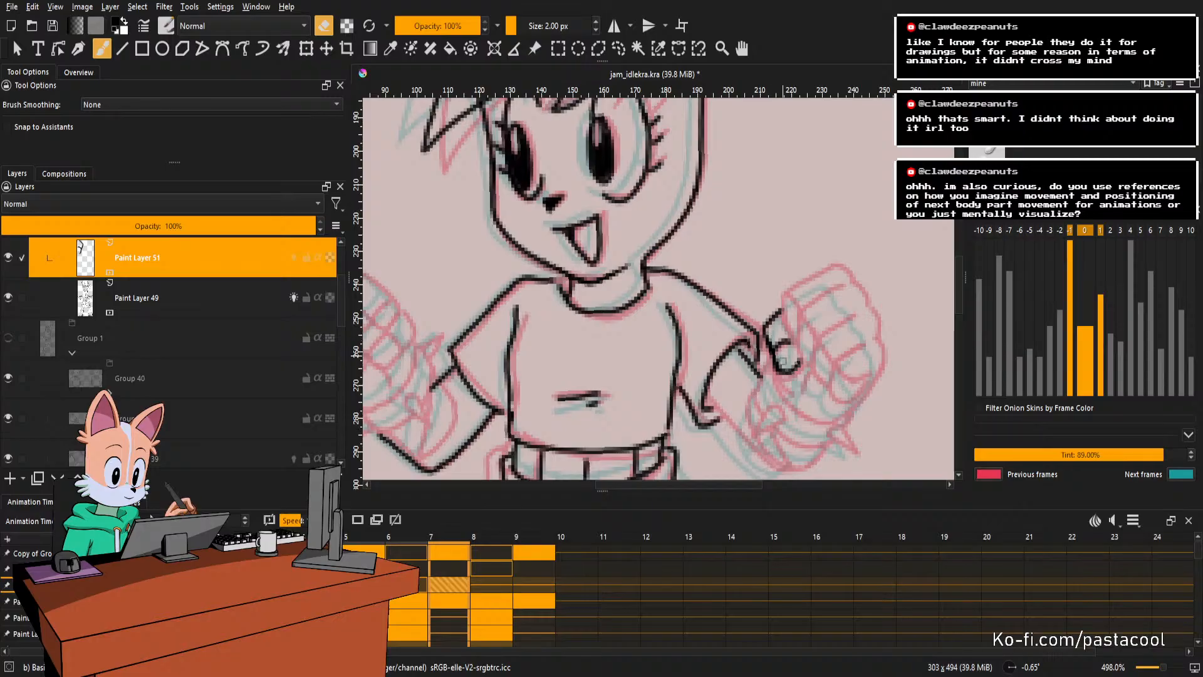
pyautogui.hscroll(1, 790, 348)
pyautogui.press('e')
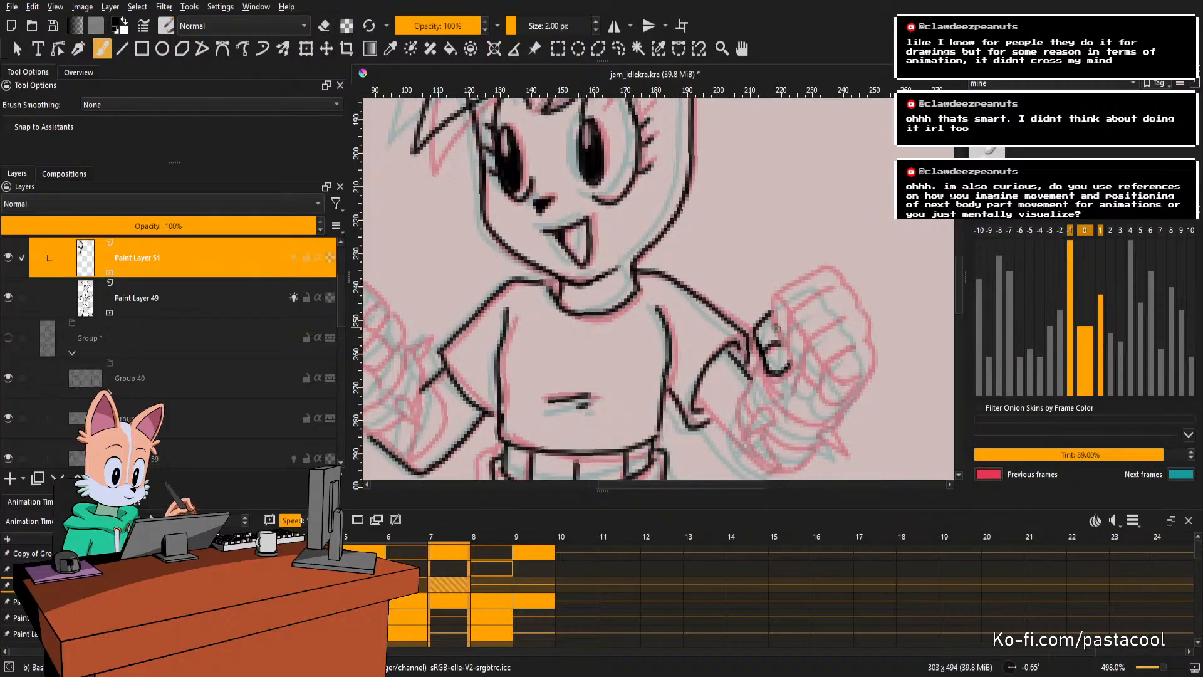
pyautogui.moveTo(785, 336); pyautogui.dragTo(788, 358)
pyautogui.scroll(1, 797, 288)
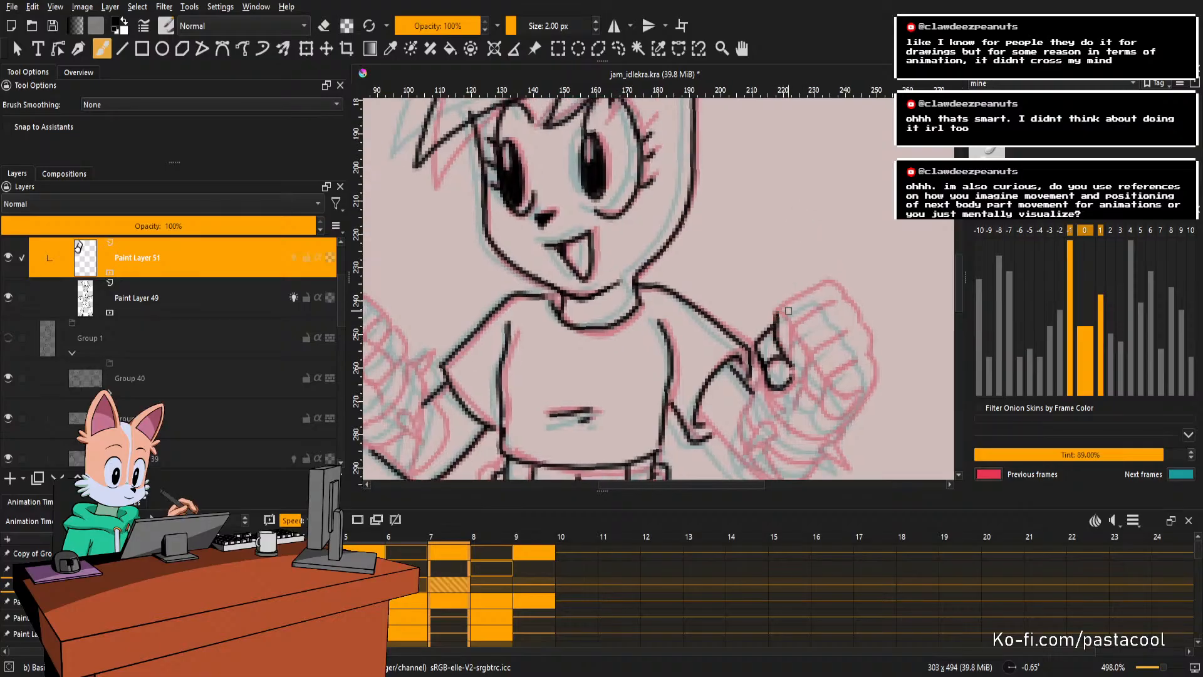
# Draw the narrow folded index finger beside the thumb, undoing misplaced strokes and erasing stray line ends.
pyautogui.moveTo(790, 318); pyautogui.dragTo(788, 320)
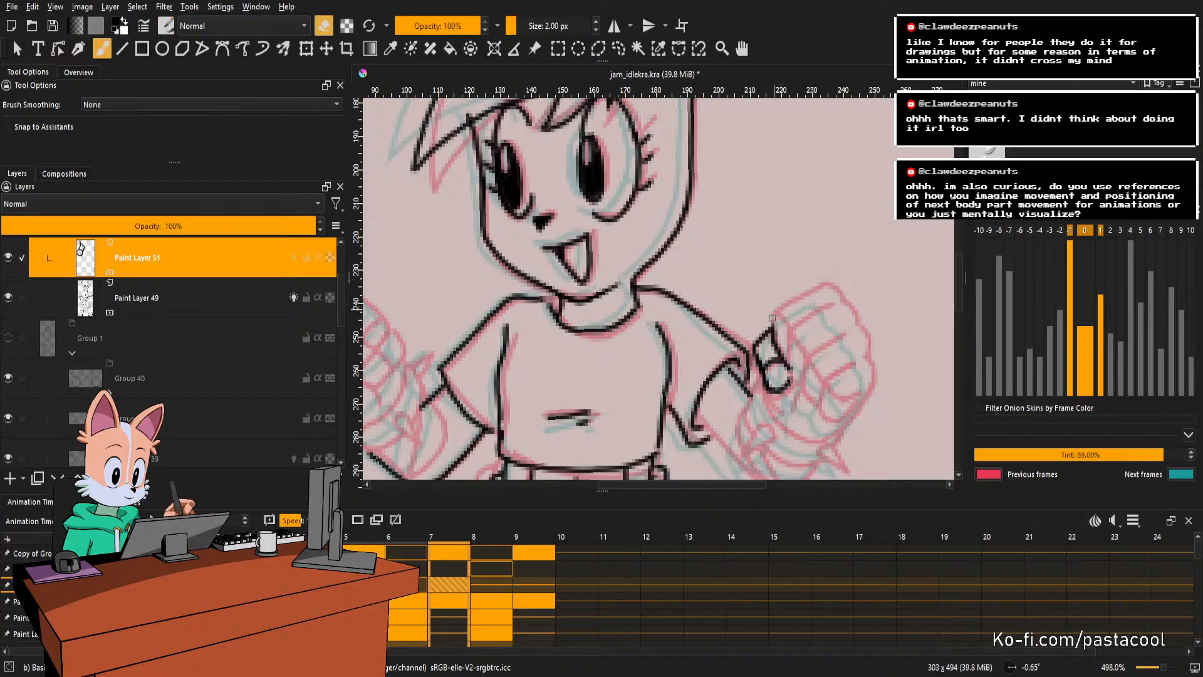
pyautogui.hotkey('ctrl', 'z')
pyautogui.hotkey('ctrl', 'z')
pyautogui.moveTo(776, 345)
pyautogui.mouseDown()
pyautogui.moveTo(782, 307)
pyautogui.moveTo(805, 331)
pyautogui.mouseUp()
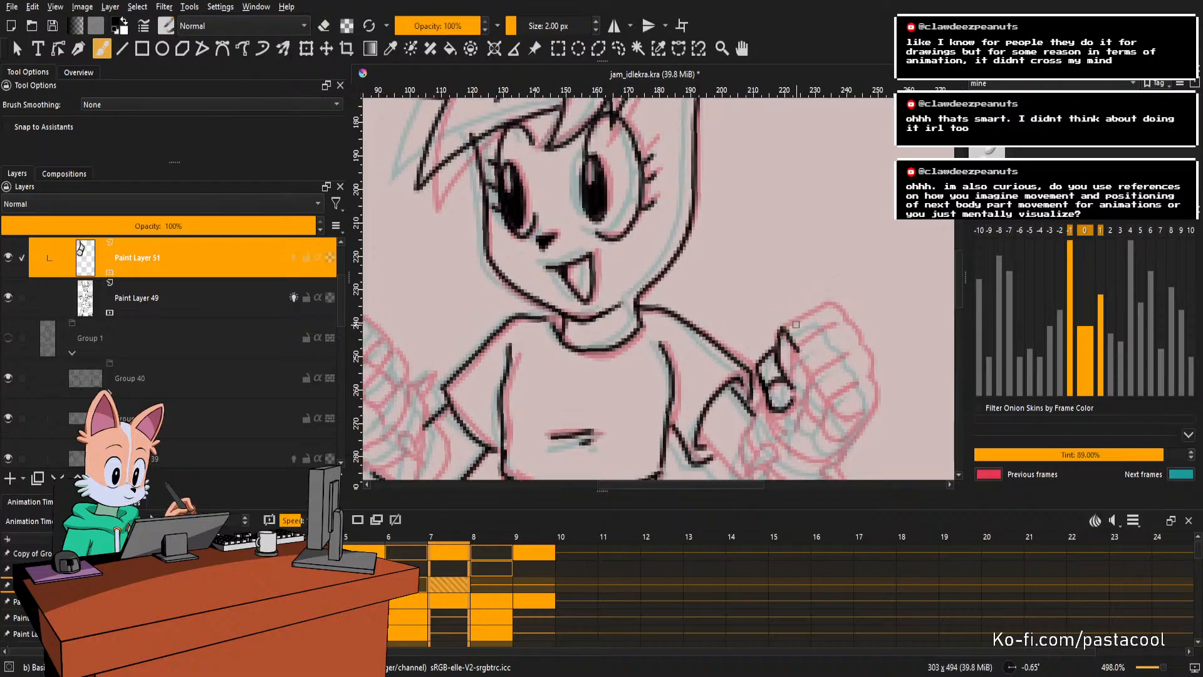
pyautogui.scroll(-3, 796, 321)
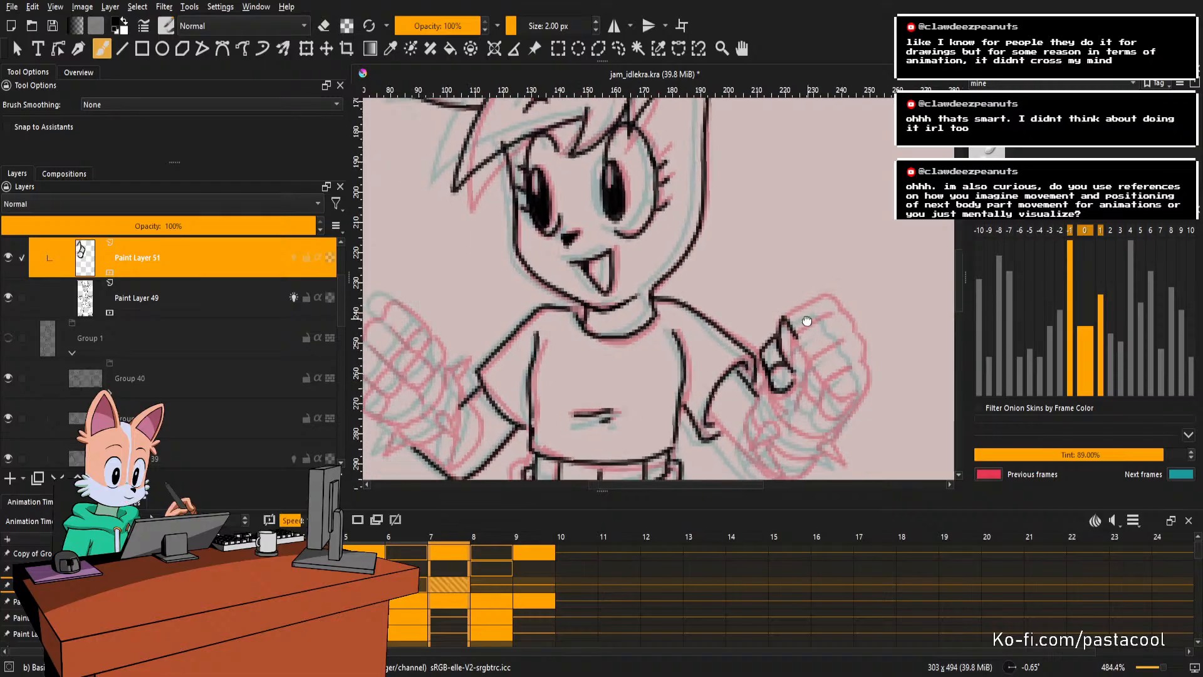
pyautogui.scroll(3, 802, 339)
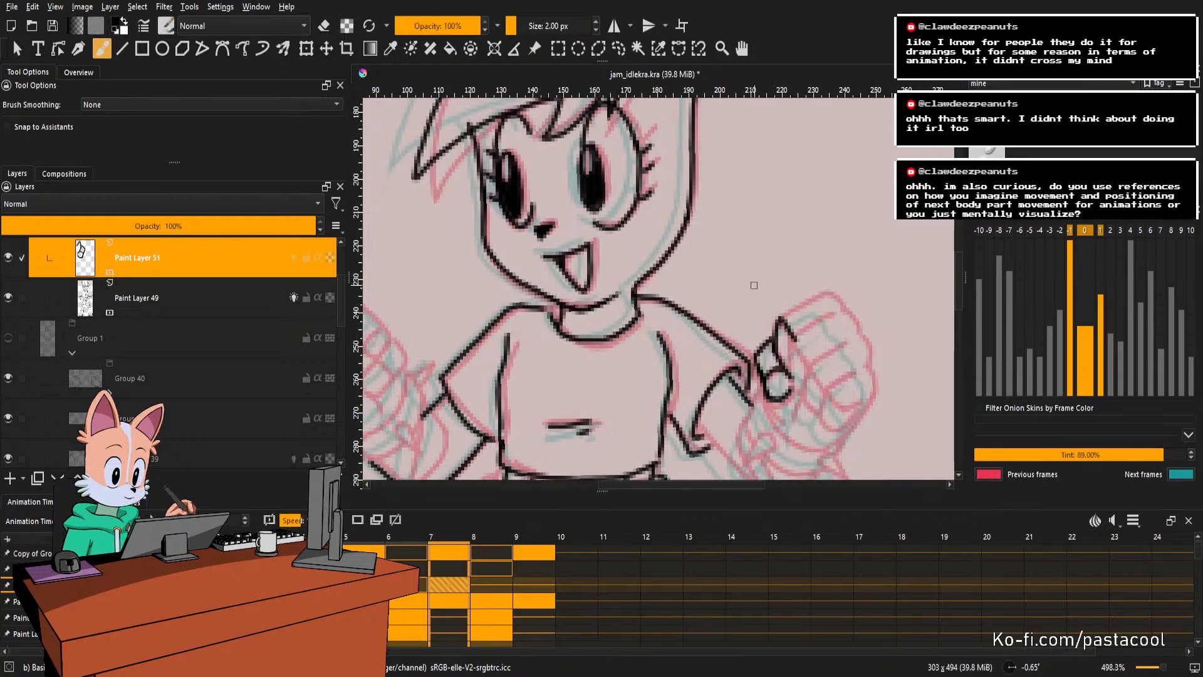
pyautogui.scroll(1, 806, 338)
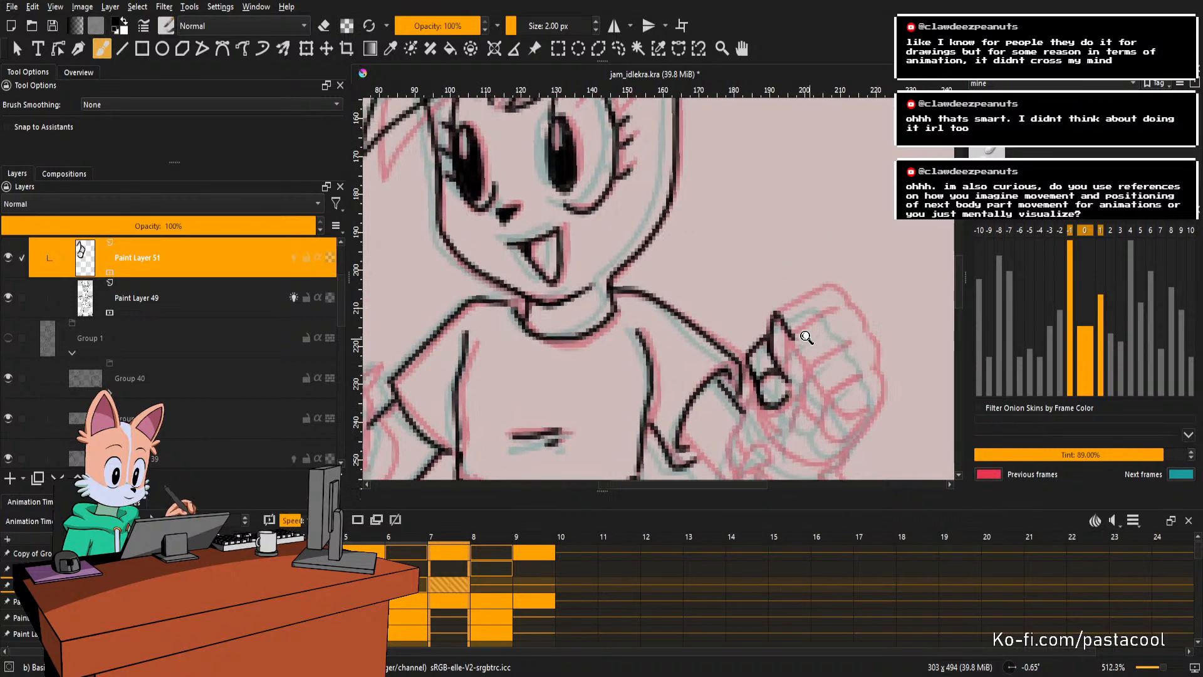
pyautogui.press('e')
pyautogui.moveTo(793, 338)
pyautogui.mouseDown()
pyautogui.moveTo(809, 367)
pyautogui.moveTo(784, 376)
pyautogui.mouseUp()
pyautogui.press('e')
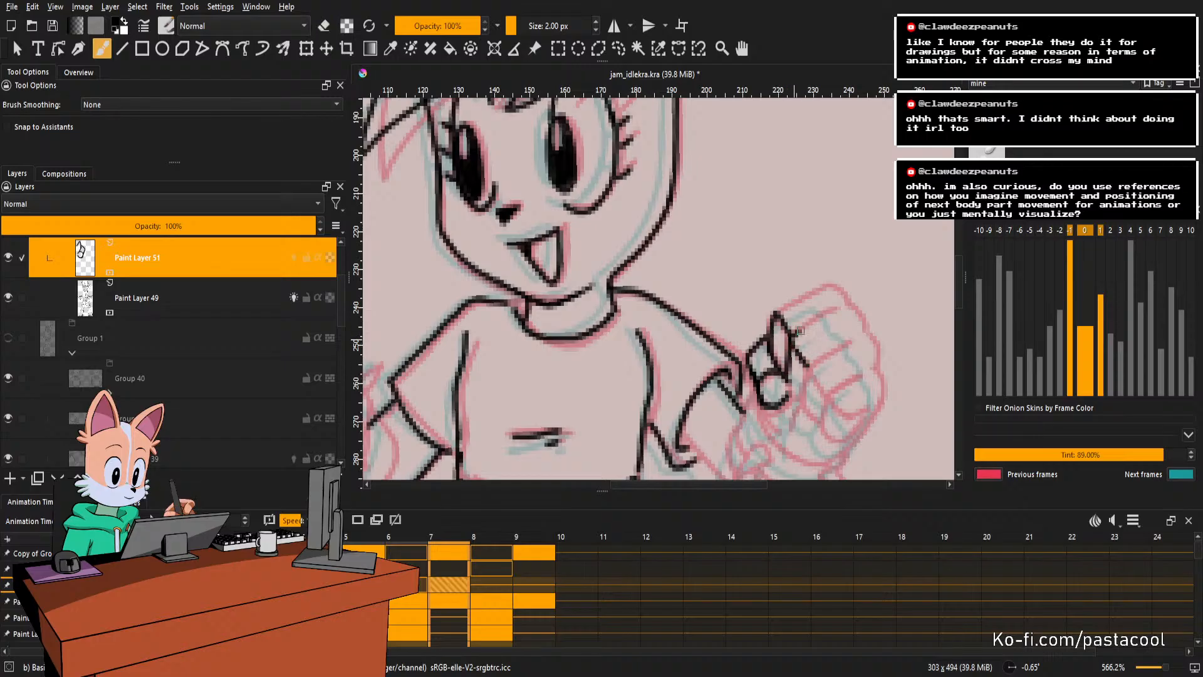
# Draw the line separating the top two fingers and the knuckle edge running down beside the thumb.
pyautogui.moveTo(800, 331); pyautogui.dragTo(834, 308)
pyautogui.hotkey('ctrl', 'z')
pyautogui.hotkey('ctrl', 'z')
pyautogui.moveTo(788, 378)
pyautogui.mouseDown()
pyautogui.moveTo(790, 346)
pyautogui.moveTo(837, 308)
pyautogui.mouseUp()
pyautogui.hotkey('ctrl', 'z')
pyautogui.press('e')
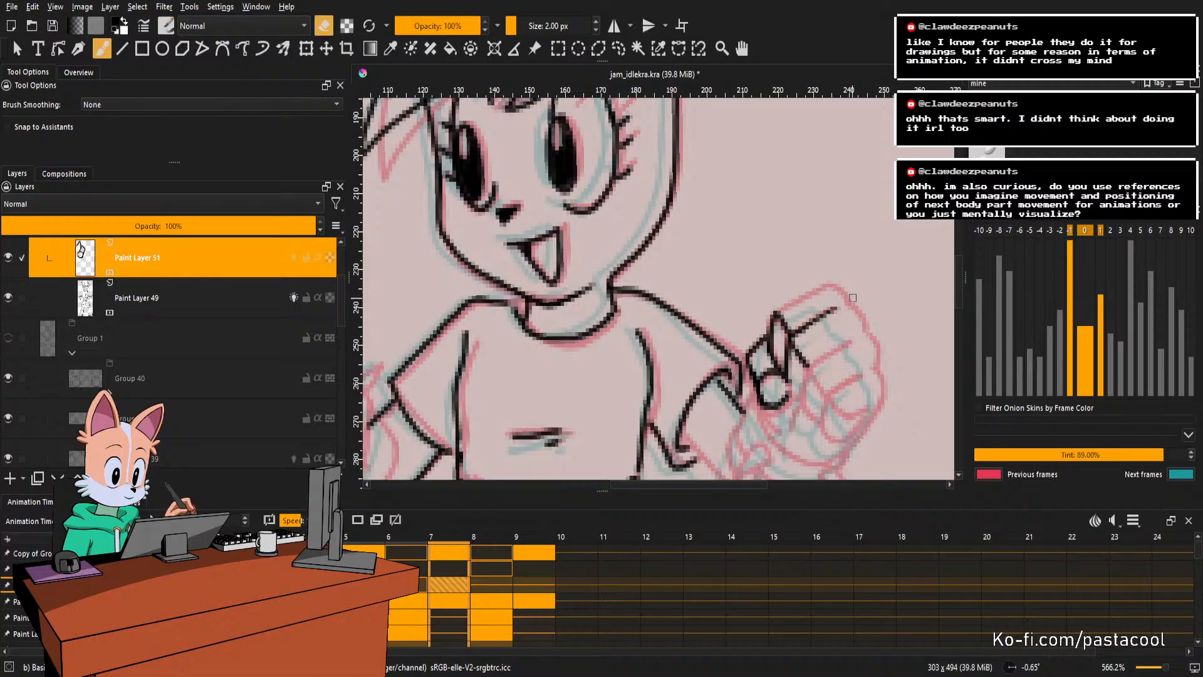
pyautogui.moveTo(822, 351)
pyautogui.mouseDown()
pyautogui.moveTo(838, 330)
pyautogui.moveTo(822, 358)
pyautogui.moveTo(752, 404)
pyautogui.moveTo(764, 426)
pyautogui.mouseUp()
pyautogui.press('e')
pyautogui.press('e')
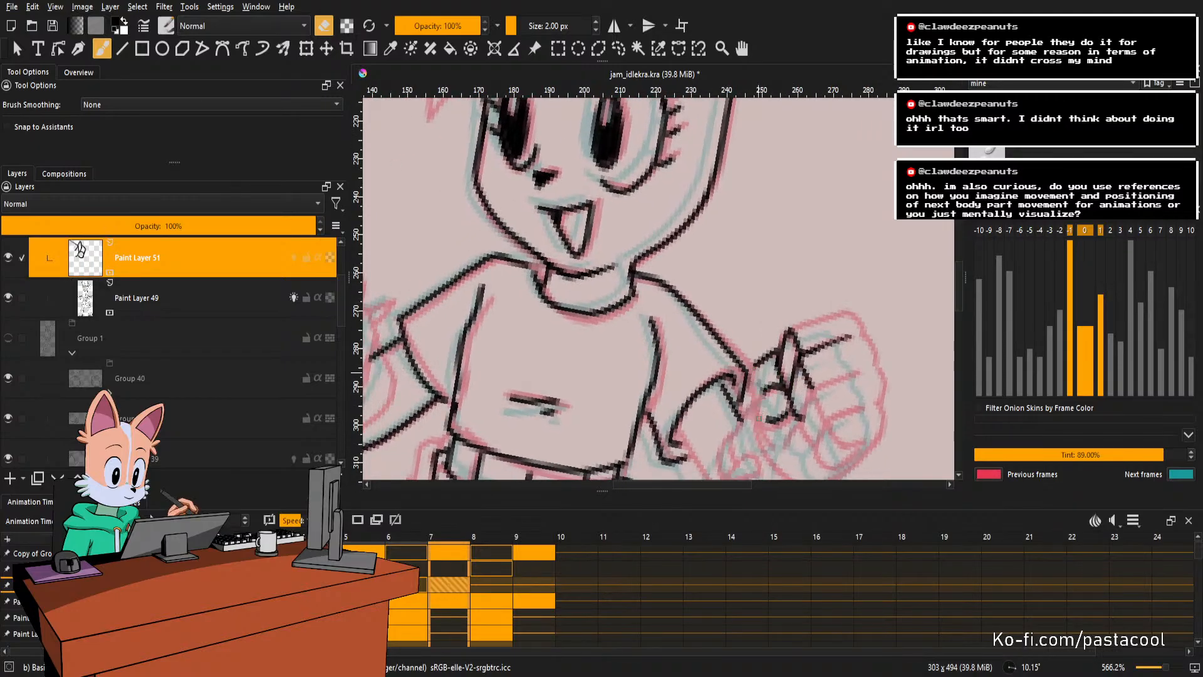
# Add the next finger divisions across the fist and retouch the lines around the thumb.
pyautogui.press('e')
pyautogui.moveTo(755, 361); pyautogui.dragTo(767, 421)
pyautogui.moveTo(831, 374)
pyautogui.mouseDown()
pyautogui.moveTo(823, 319)
pyautogui.moveTo(801, 367)
pyautogui.moveTo(842, 309)
pyautogui.moveTo(831, 363)
pyautogui.moveTo(795, 390)
pyautogui.moveTo(791, 414)
pyautogui.moveTo(807, 412)
pyautogui.moveTo(813, 382)
pyautogui.mouseUp()
pyautogui.hotkey('ctrl', 'z')
pyautogui.hotkey('ctrl', 'z')
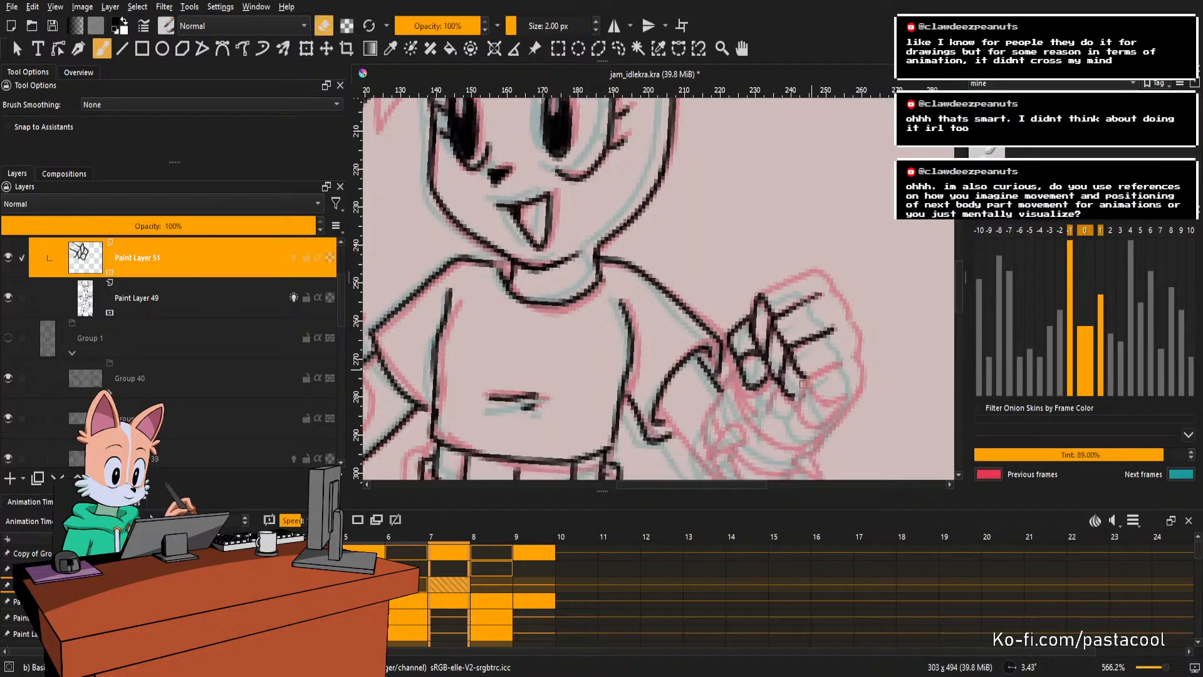
# Draw the remaining finger lines, the outer knuckle contour and the lower palm edge to complete the fist's outline.
pyautogui.press('e')
pyautogui.press('e')
pyautogui.moveTo(847, 401)
pyautogui.mouseDown()
pyautogui.moveTo(864, 299)
pyautogui.moveTo(811, 355)
pyautogui.moveTo(808, 340)
pyautogui.moveTo(818, 363)
pyautogui.moveTo(848, 298)
pyautogui.moveTo(843, 318)
pyautogui.mouseUp()
pyautogui.press('e')
pyautogui.press('e')
pyautogui.hotkey('ctrl', 'z')
pyautogui.hotkey('ctrl', 'z')
pyautogui.hotkey('ctrl', 'z')
pyautogui.hotkey('ctrl', 'z')
pyautogui.moveTo(806, 352)
pyautogui.mouseDown()
pyautogui.moveTo(830, 342)
pyautogui.moveTo(825, 327)
pyautogui.moveTo(826, 368)
pyautogui.moveTo(840, 341)
pyautogui.moveTo(809, 381)
pyautogui.moveTo(835, 366)
pyautogui.moveTo(806, 381)
pyautogui.moveTo(829, 378)
pyautogui.moveTo(804, 374)
pyautogui.moveTo(845, 362)
pyautogui.moveTo(841, 303)
pyautogui.mouseUp()
pyautogui.hotkey('ctrl', 'z')
pyautogui.hotkey('ctrl', 'z')
pyautogui.press('e')
pyautogui.press('e')
pyautogui.press('e')
pyautogui.moveTo(795, 231)
pyautogui.mouseDown()
pyautogui.moveTo(840, 277)
pyautogui.moveTo(844, 308)
pyautogui.moveTo(827, 294)
pyautogui.moveTo(807, 335)
pyautogui.moveTo(827, 299)
pyautogui.mouseUp()
pyautogui.press('e')
pyautogui.hotkey('ctrl', 'z')
pyautogui.press('e')
pyautogui.press('e')
pyautogui.press('e')
pyautogui.moveTo(808, 338)
pyautogui.mouseDown()
pyautogui.moveTo(818, 388)
pyautogui.moveTo(826, 283)
pyautogui.moveTo(841, 308)
pyautogui.moveTo(806, 304)
pyautogui.moveTo(834, 388)
pyautogui.mouseUp()
pyautogui.press('e')
pyautogui.press('5')
pyautogui.moveTo(838, 324)
pyautogui.mouseDown()
pyautogui.moveTo(835, 374)
pyautogui.moveTo(849, 352)
pyautogui.moveTo(791, 334)
pyautogui.moveTo(838, 400)
pyautogui.moveTo(877, 334)
pyautogui.mouseUp()
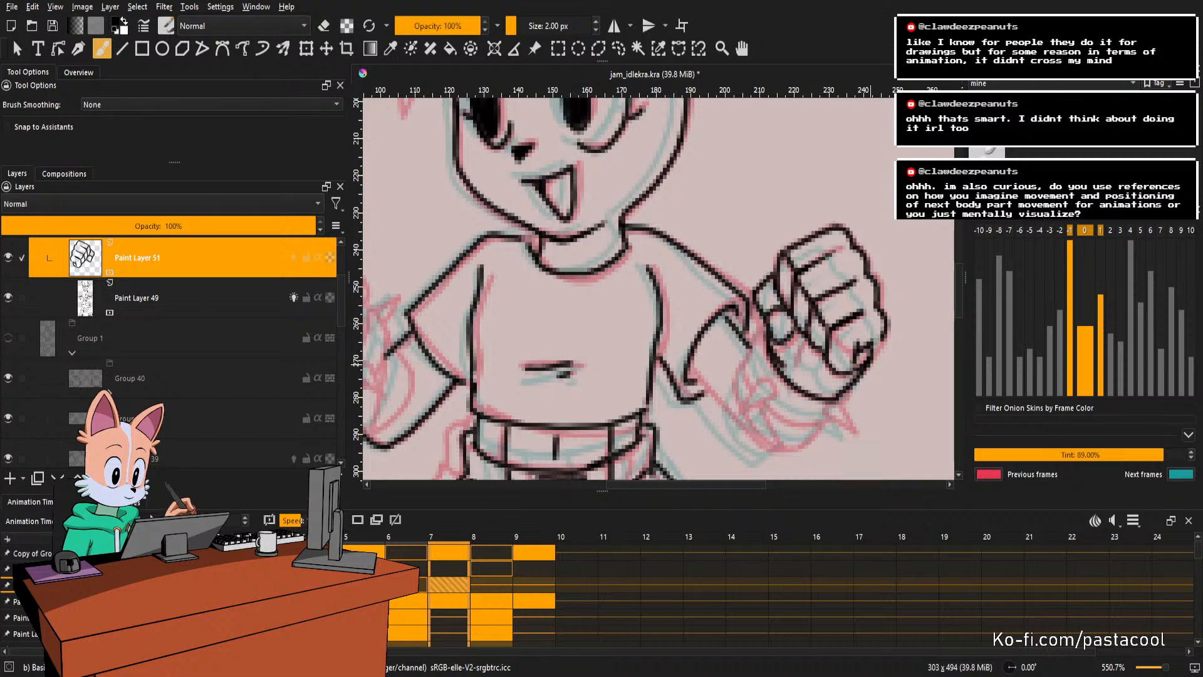
# Adjust the completed fist's placement with a free transform and compare it with the neighbouring animation frames.
pyautogui.moveTo(859, 390)
pyautogui.mouseDown()
pyautogui.moveTo(889, 250)
pyautogui.moveTo(863, 368)
pyautogui.moveTo(897, 363)
pyautogui.moveTo(859, 352)
pyautogui.mouseUp()
pyautogui.scroll(-3, 863, 369)
pyautogui.press('5')
pyautogui.hotkey('ctrl', 't')
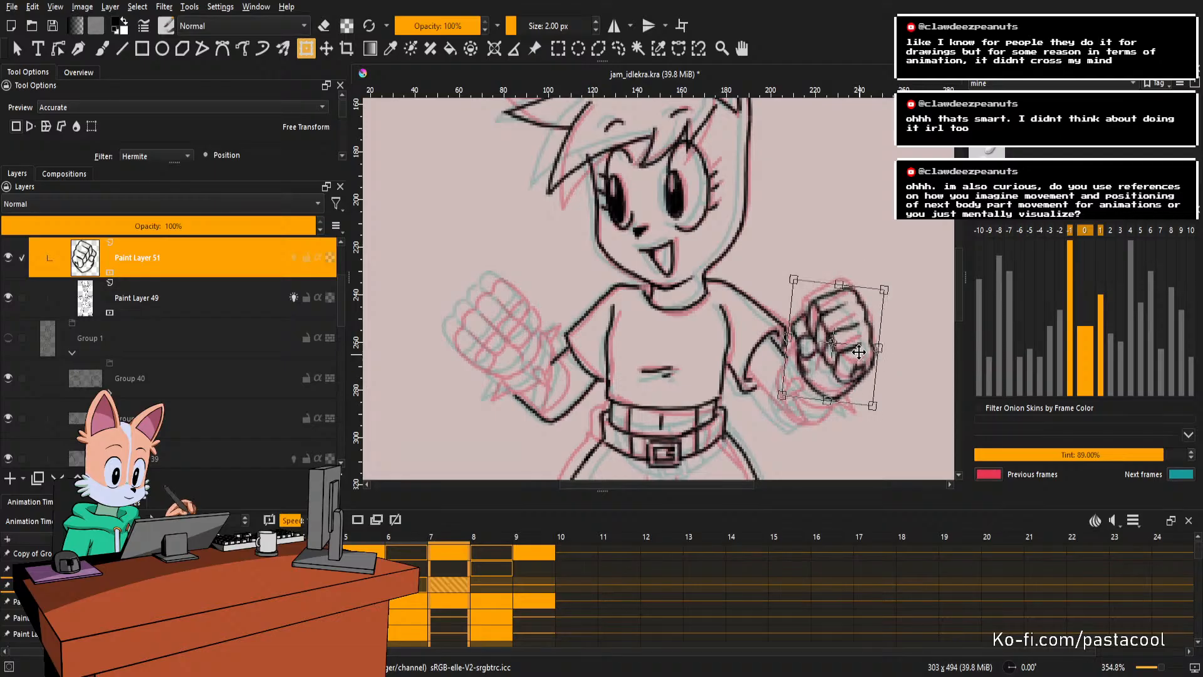
pyautogui.press('Return')
pyautogui.press('space')
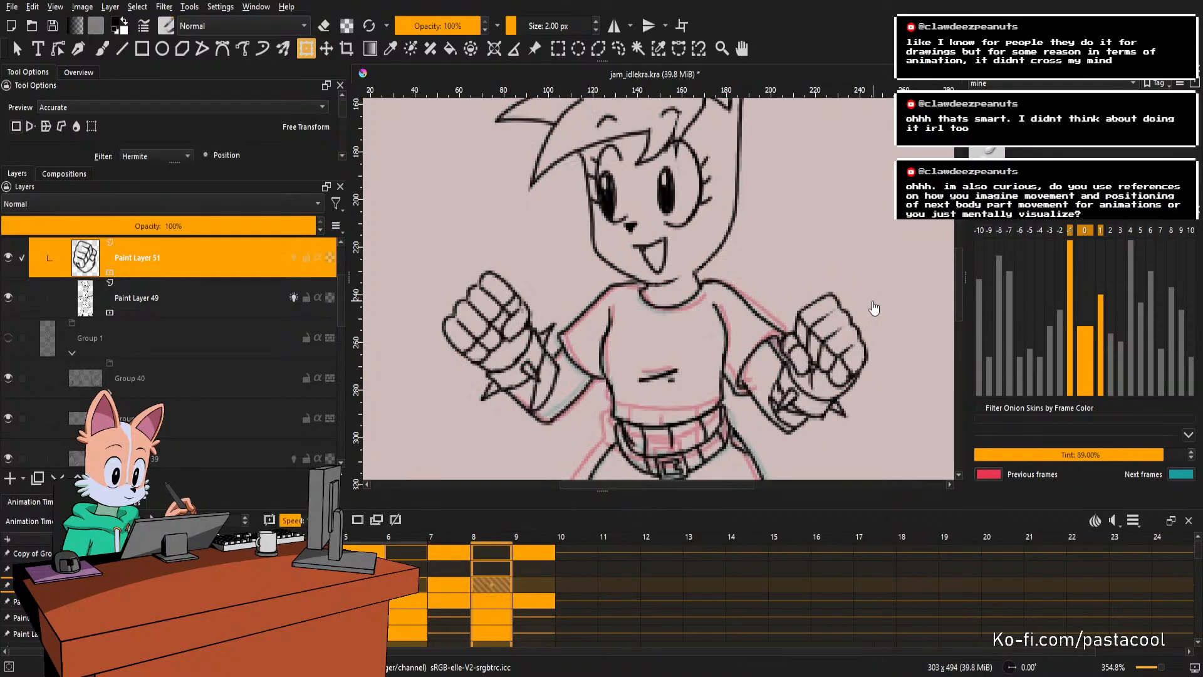
pyautogui.press('space')
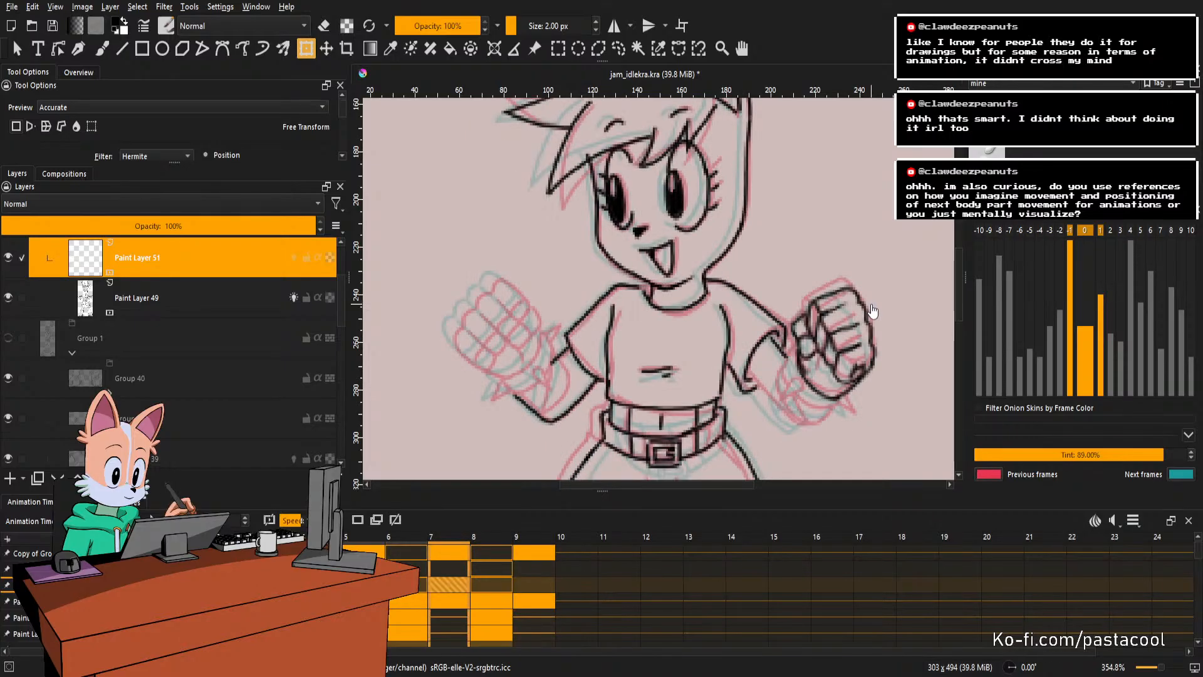
# Lower the onion-skin opacity of the immediately preceding frame before continuing with the brush on the fist.
pyautogui.scroll(3, 823, 397)
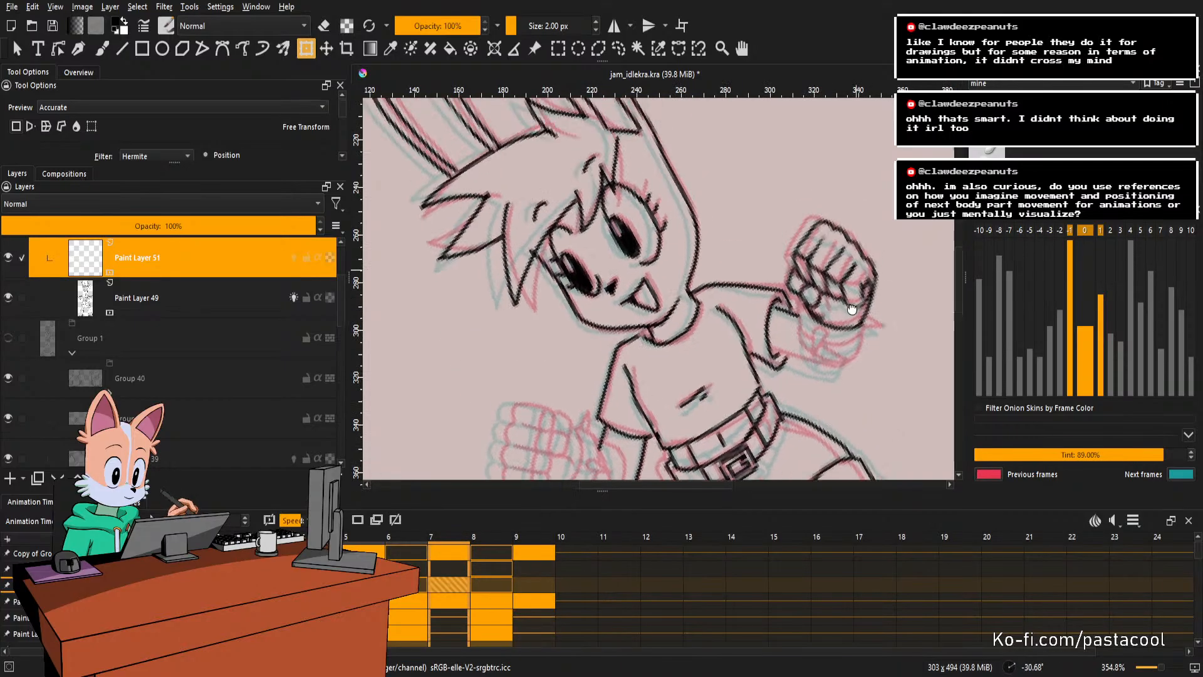
pyautogui.scroll(3, 827, 314)
pyautogui.press('b')
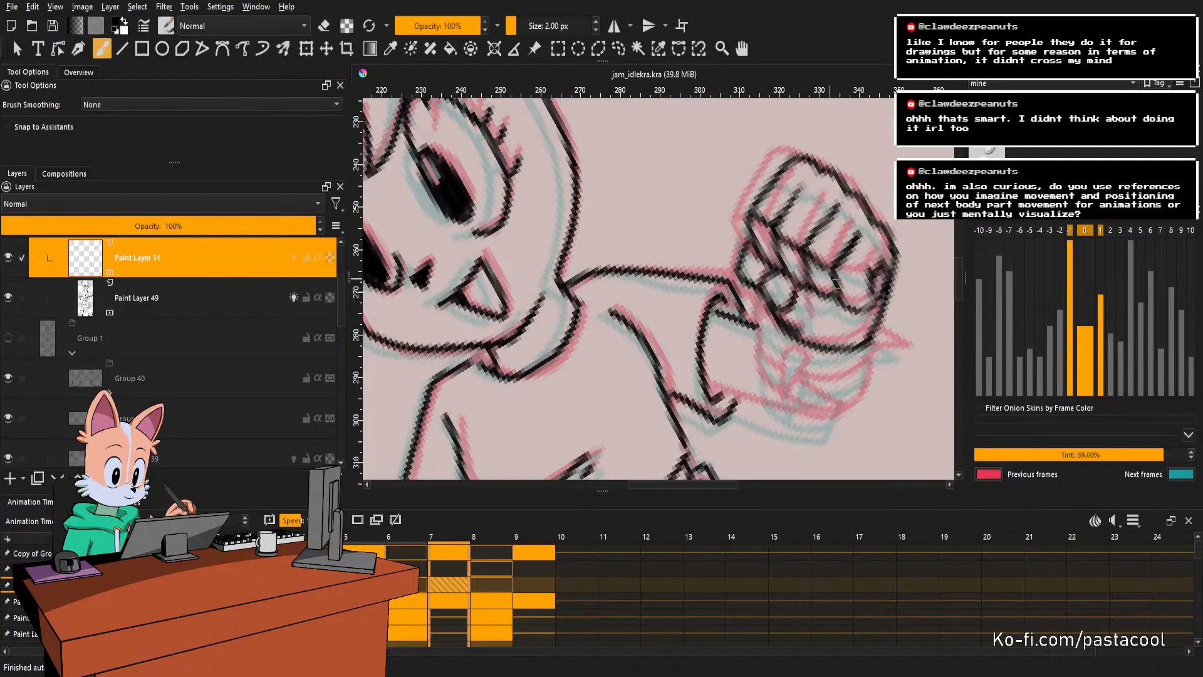
pyautogui.click(1070, 304)
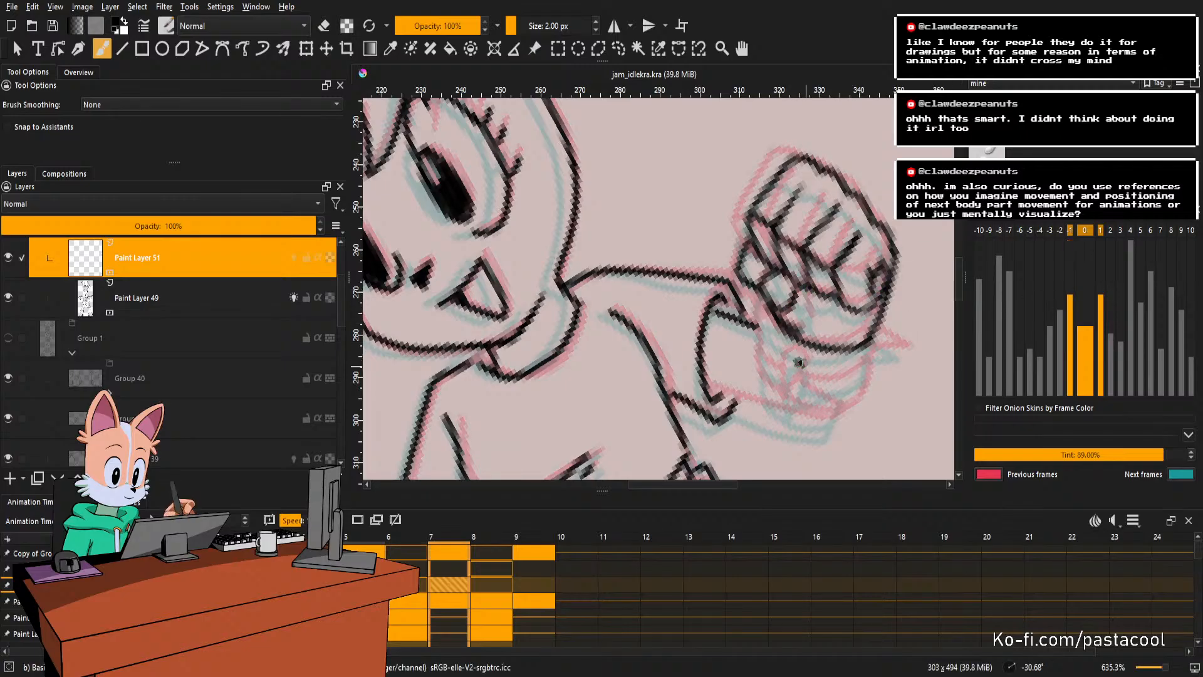
# Draw the inner spike on the wrist cuff below the frame 7 fist.
pyautogui.press('e')
pyautogui.click(811, 368)
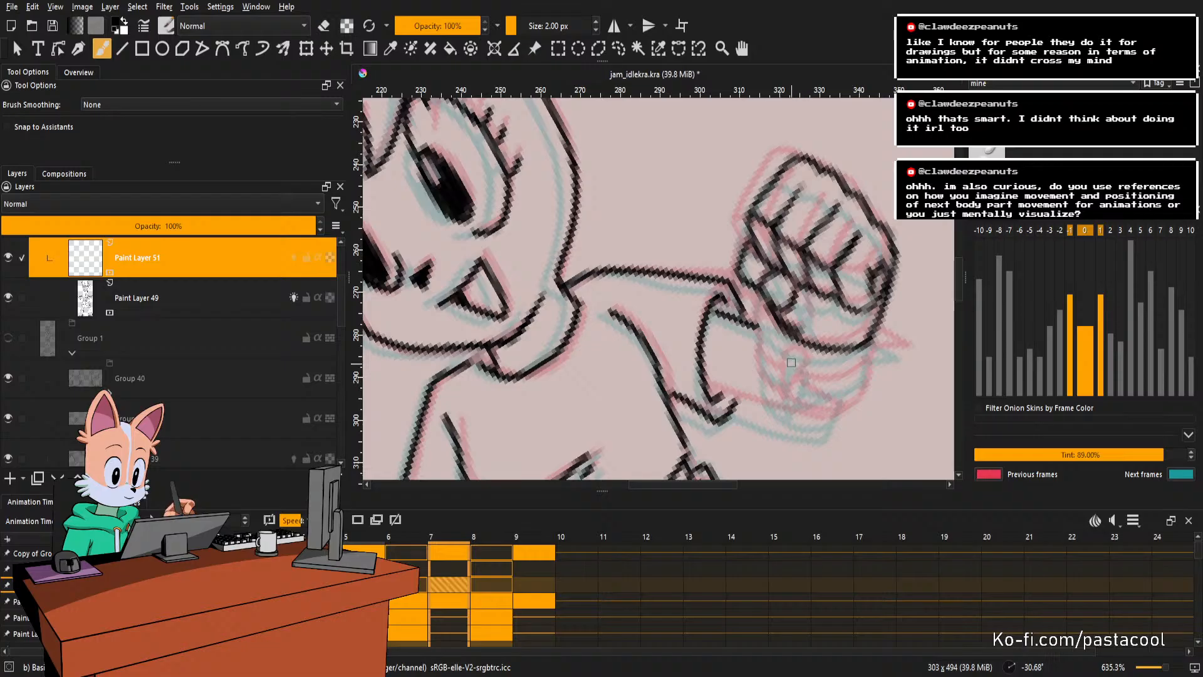
pyautogui.press('e')
pyautogui.moveTo(799, 361); pyautogui.dragTo(809, 366)
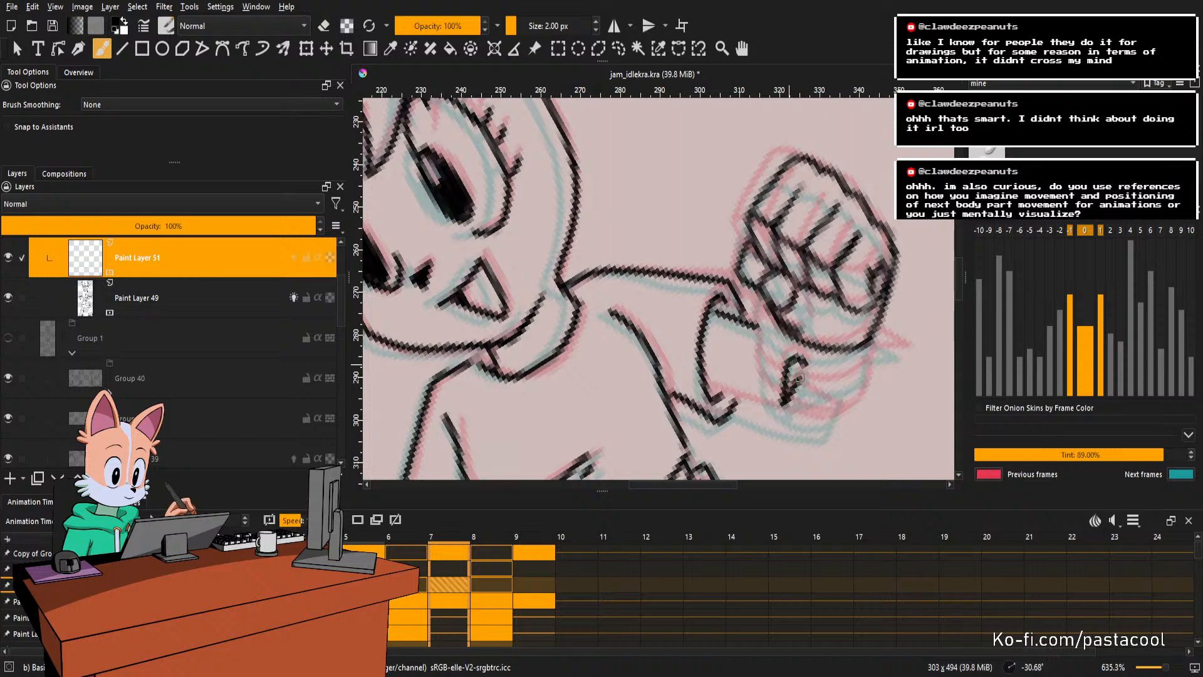
pyautogui.moveTo(788, 365)
pyautogui.mouseDown()
pyautogui.moveTo(785, 403)
pyautogui.moveTo(806, 362)
pyautogui.mouseUp()
pyautogui.hotkey('ctrl', 'z')
# Draw the wrist cuff's side and lower edge beneath the fist, and add a second spike at its outer end.
pyautogui.moveTo(823, 346)
pyautogui.mouseDown()
pyautogui.moveTo(844, 326)
pyautogui.moveTo(766, 367)
pyautogui.moveTo(805, 406)
pyautogui.moveTo(865, 397)
pyautogui.mouseUp()
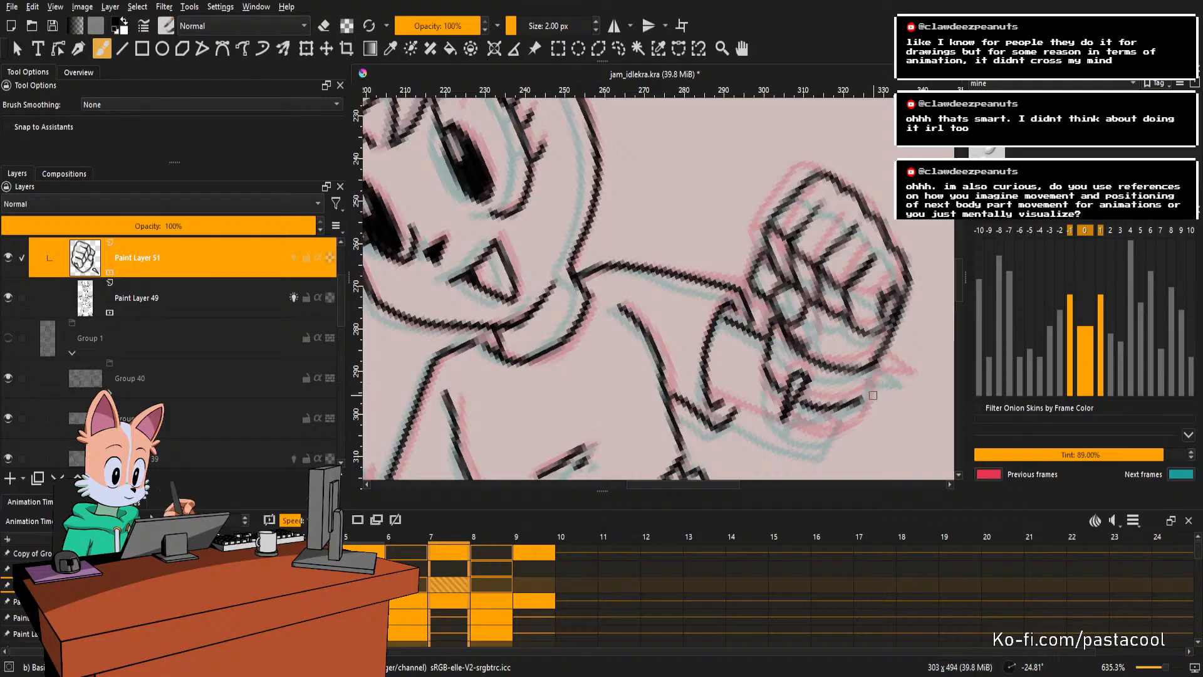
pyautogui.moveTo(866, 399)
pyautogui.mouseDown()
pyautogui.moveTo(887, 355)
pyautogui.moveTo(870, 289)
pyautogui.mouseUp()
pyautogui.moveTo(870, 290)
pyautogui.mouseDown()
pyautogui.moveTo(852, 421)
pyautogui.moveTo(847, 404)
pyautogui.mouseUp()
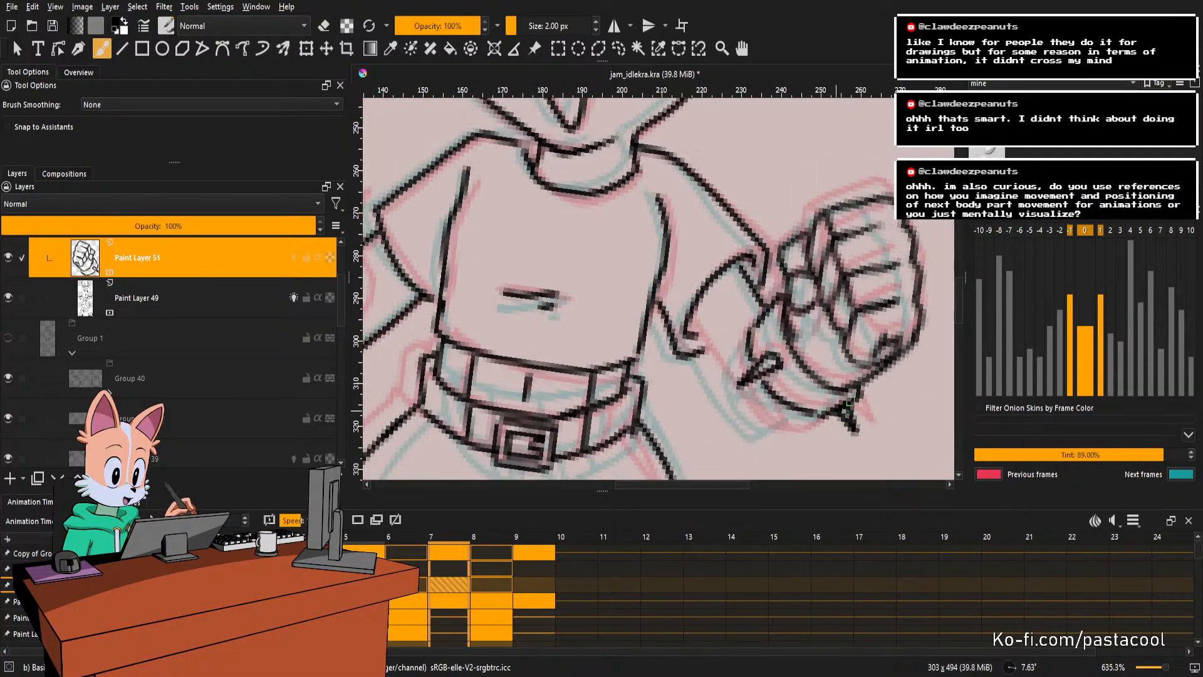
pyautogui.press('5')
# Mirror the canvas view to check the fist and draw the short connecting line between the thumb and the sleeve.
pyautogui.press('m')
pyautogui.moveTo(669, 331); pyautogui.dragTo(835, 395)
pyautogui.moveTo(685, 425); pyautogui.dragTo(693, 372)
pyautogui.moveTo(818, 270); pyautogui.dragTo(812, 319)
pyautogui.press('e')
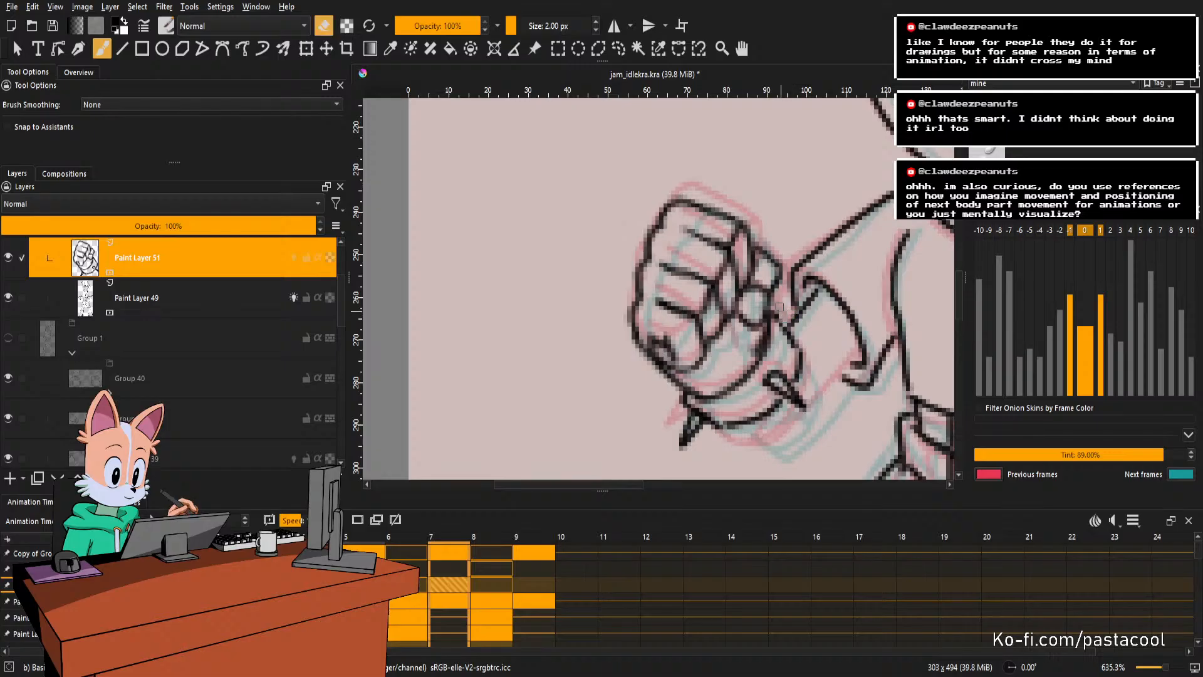
pyautogui.press('e')
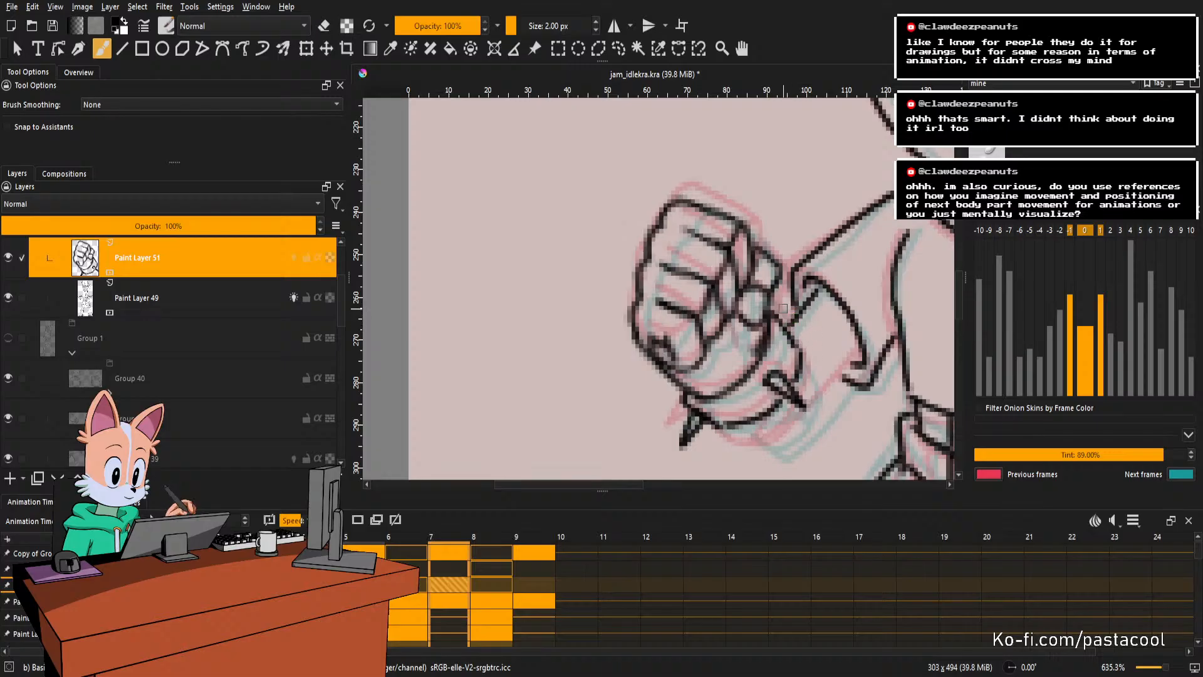
pyautogui.moveTo(789, 370); pyautogui.dragTo(833, 324)
pyautogui.press('e')
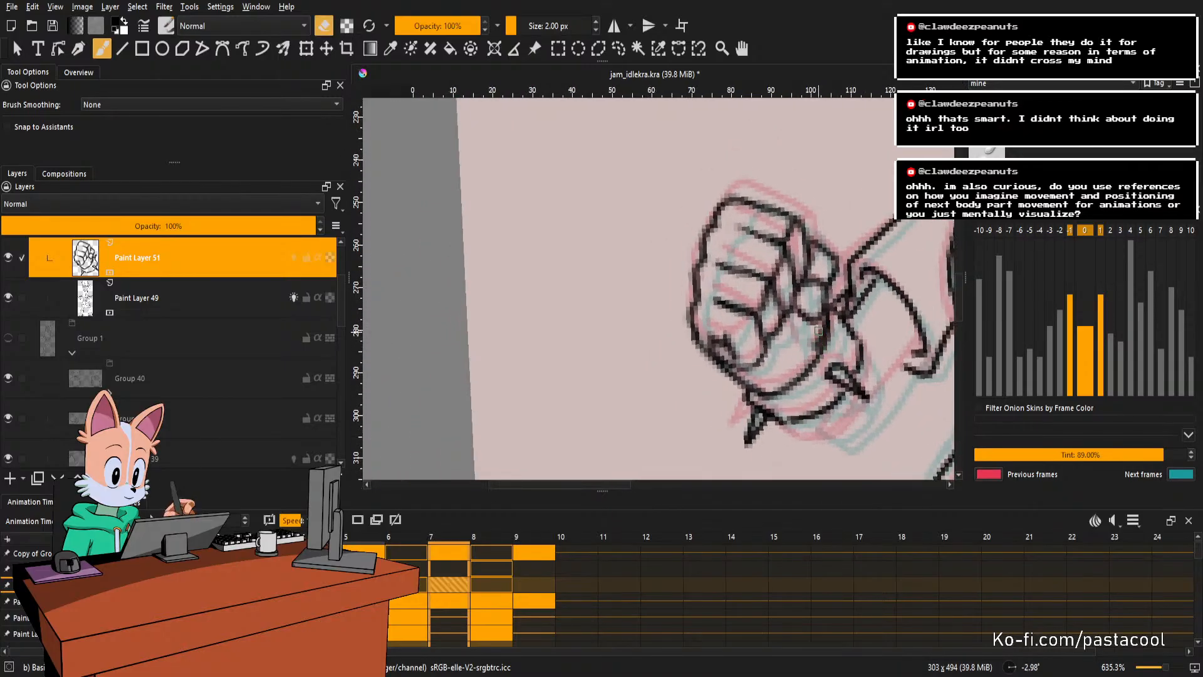
pyautogui.press('e')
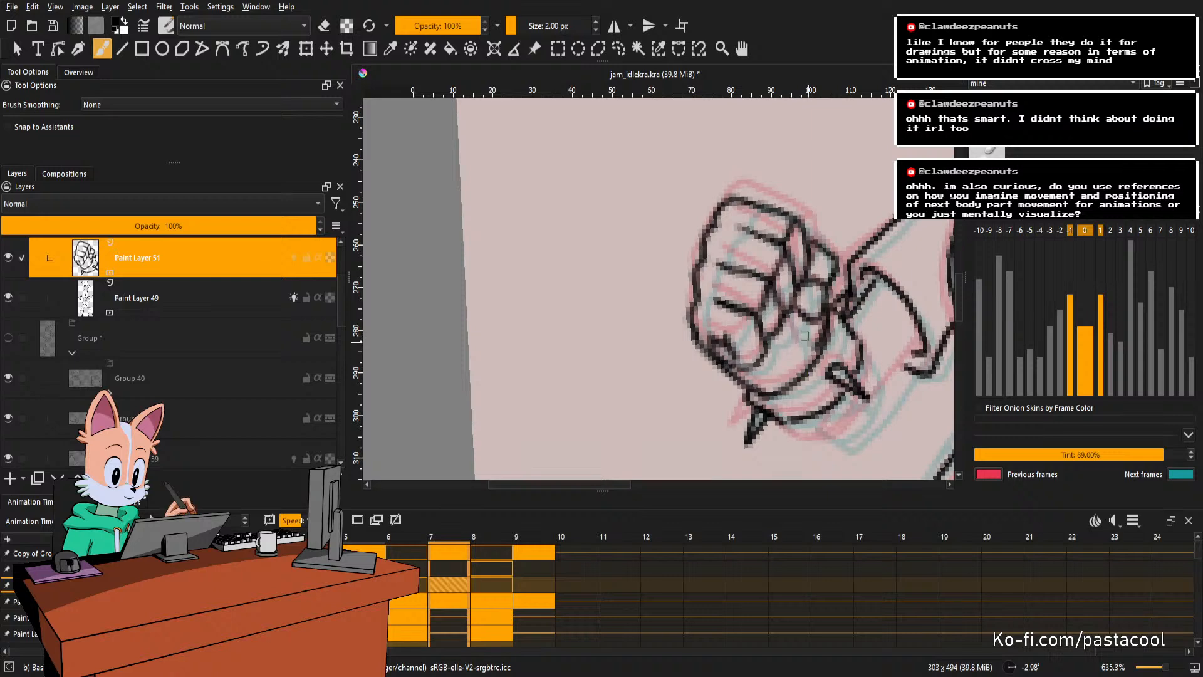
# Draw a short palm crease below the thumb of the frame 7 fist and trim it with the eraser.
pyautogui.moveTo(830, 311); pyautogui.dragTo(813, 364)
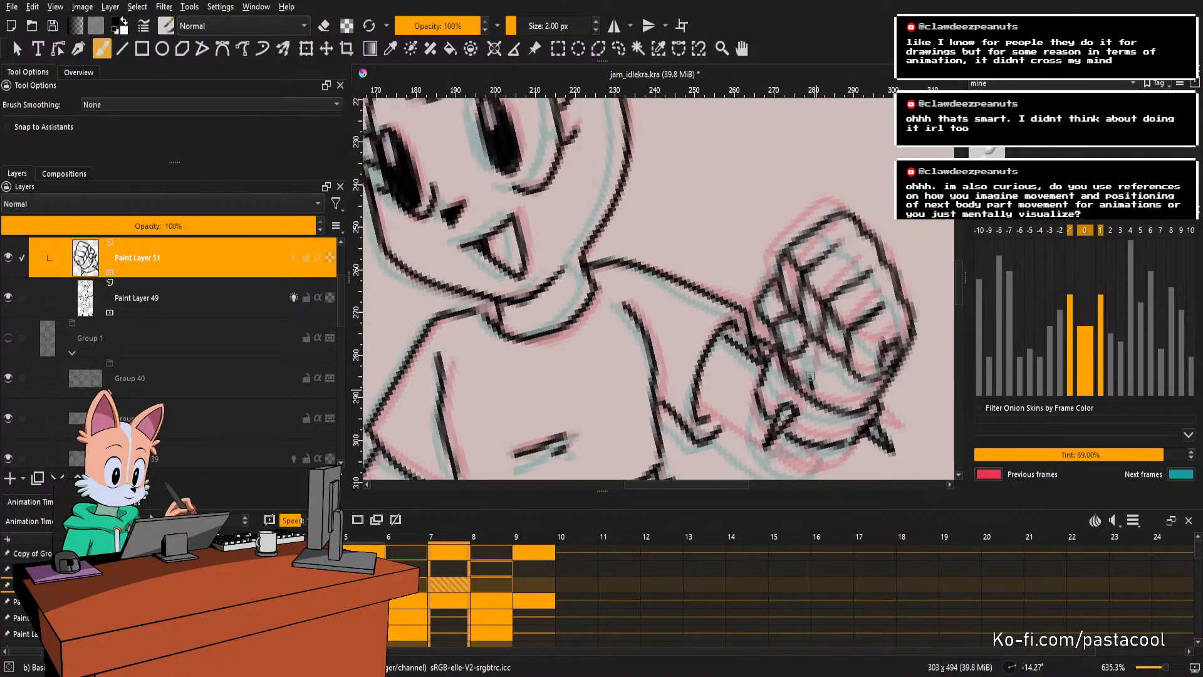
pyautogui.press('e')
pyautogui.press('e')
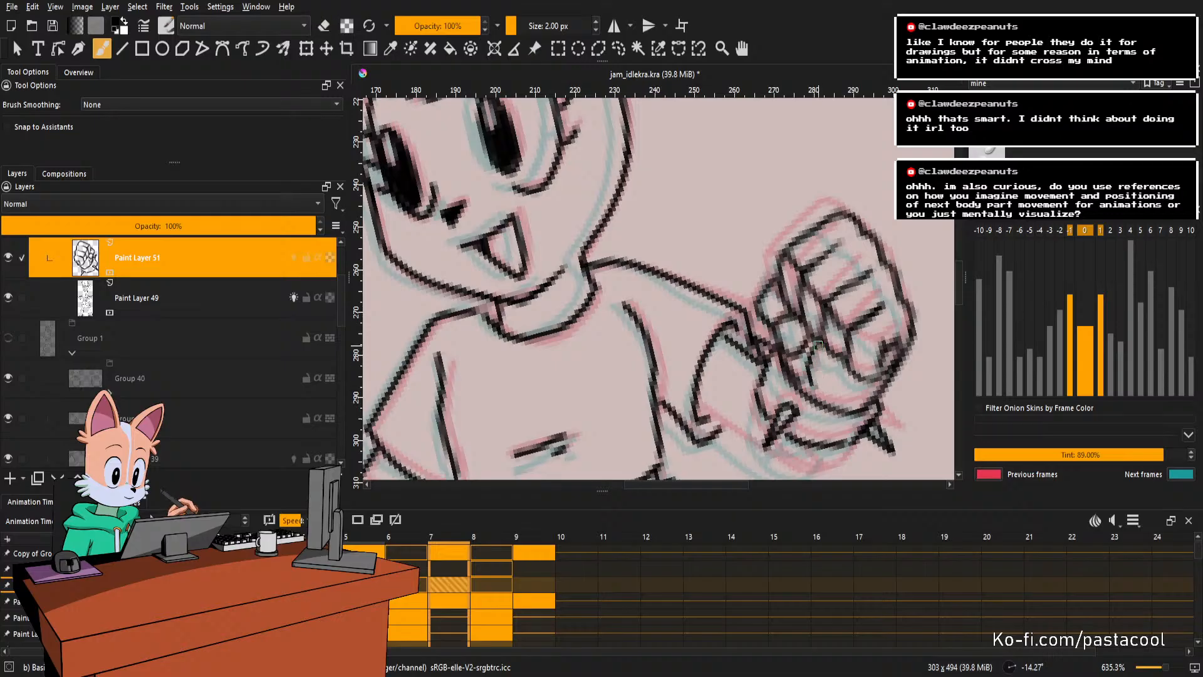
pyautogui.press('e')
pyautogui.moveTo(840, 356); pyautogui.dragTo(798, 320)
pyautogui.press('e')
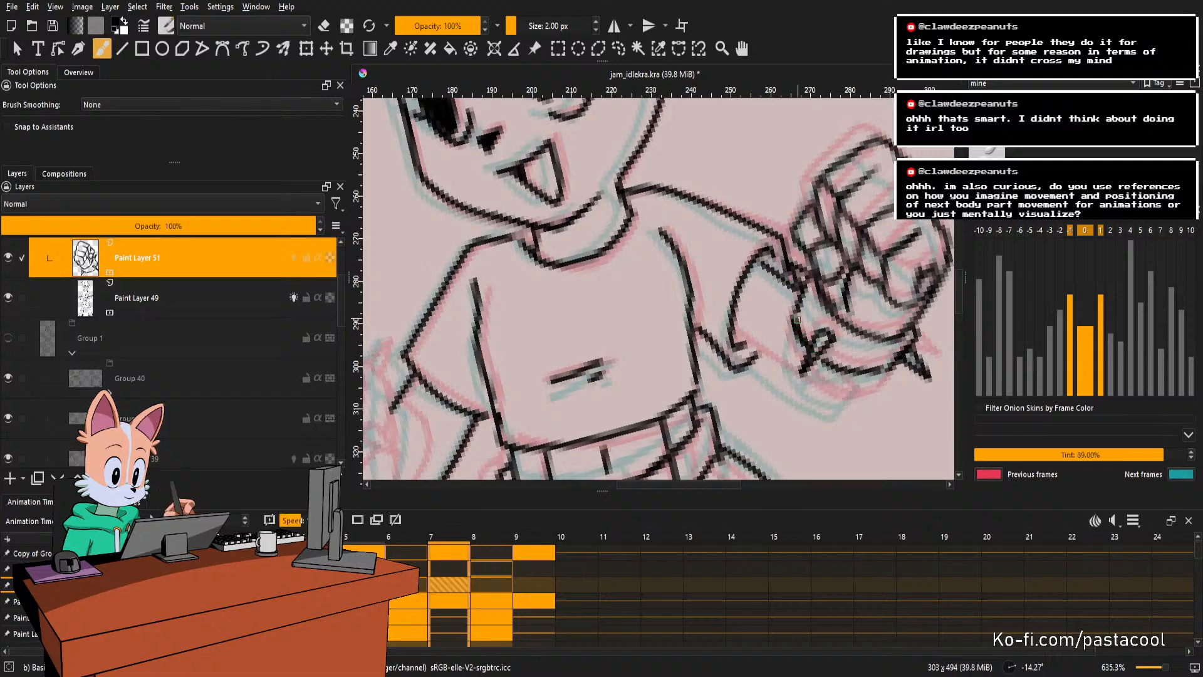
# Touch up the wrist cuff's lower edge between the two spikes, alternating between brush and eraser.
pyautogui.press('e')
pyautogui.moveTo(856, 359)
pyautogui.mouseDown()
pyautogui.moveTo(872, 267)
pyautogui.moveTo(873, 314)
pyautogui.mouseUp()
pyautogui.press('e')
pyautogui.moveTo(858, 357)
pyautogui.mouseDown()
pyautogui.moveTo(807, 376)
pyautogui.moveTo(857, 327)
pyautogui.moveTo(863, 337)
pyautogui.mouseUp()
pyautogui.press('e')
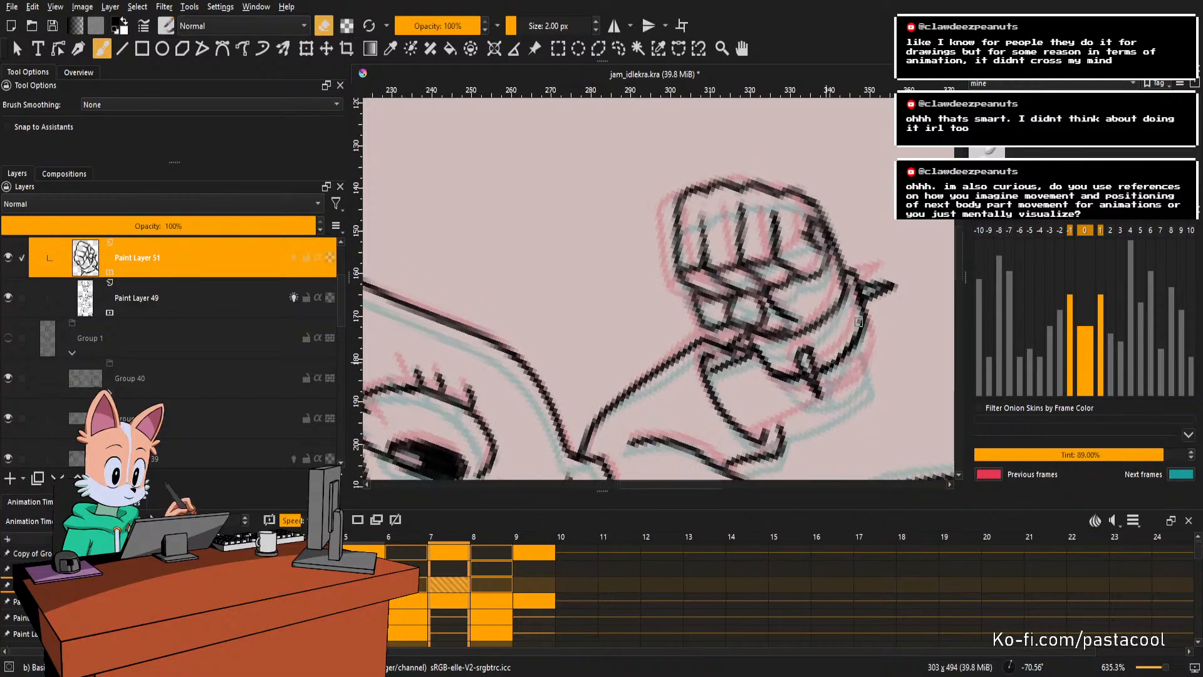
# Tidy the line beside the inner spike and draw the forearm's lower edge from the sleeve opening to the cuff.
pyautogui.press('5')
pyautogui.moveTo(817, 381)
pyautogui.mouseDown()
pyautogui.moveTo(839, 341)
pyautogui.moveTo(793, 415)
pyautogui.moveTo(799, 370)
pyautogui.mouseUp()
pyautogui.press('e')
pyautogui.moveTo(798, 370); pyautogui.dragTo(786, 407)
pyautogui.moveTo(787, 405); pyautogui.dragTo(800, 366)
pyautogui.moveTo(815, 307)
pyautogui.mouseDown()
pyautogui.moveTo(808, 351)
pyautogui.moveTo(839, 337)
pyautogui.mouseUp()
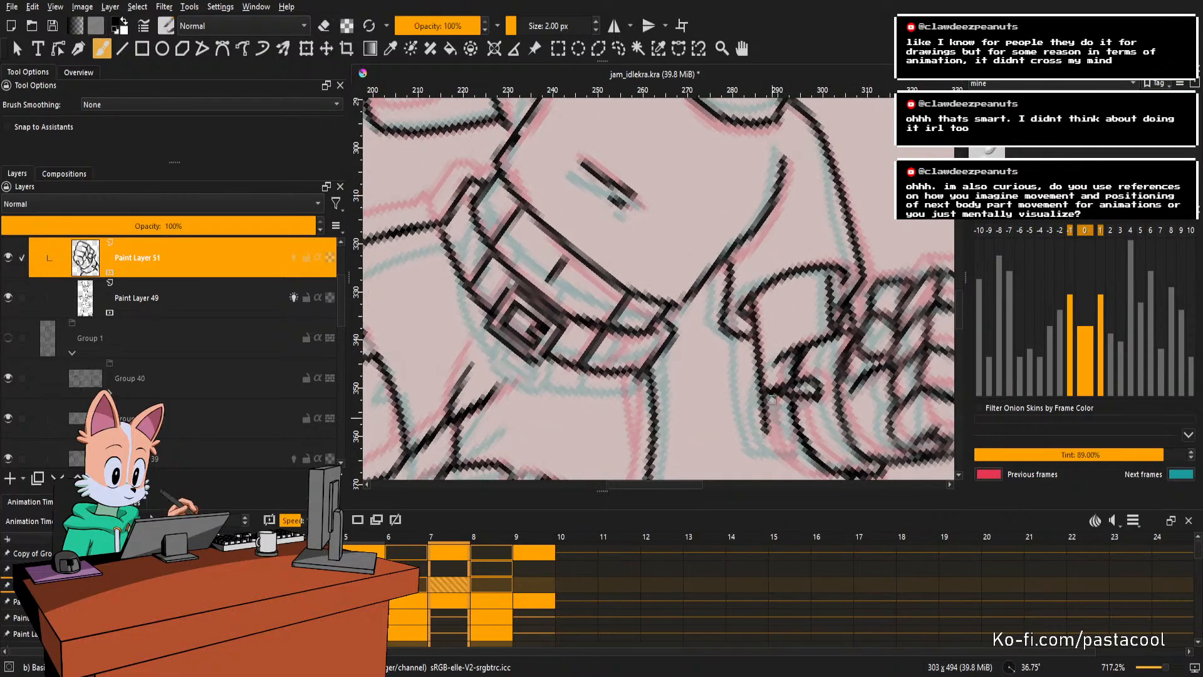
pyautogui.hotkey('ctrl', 'z')
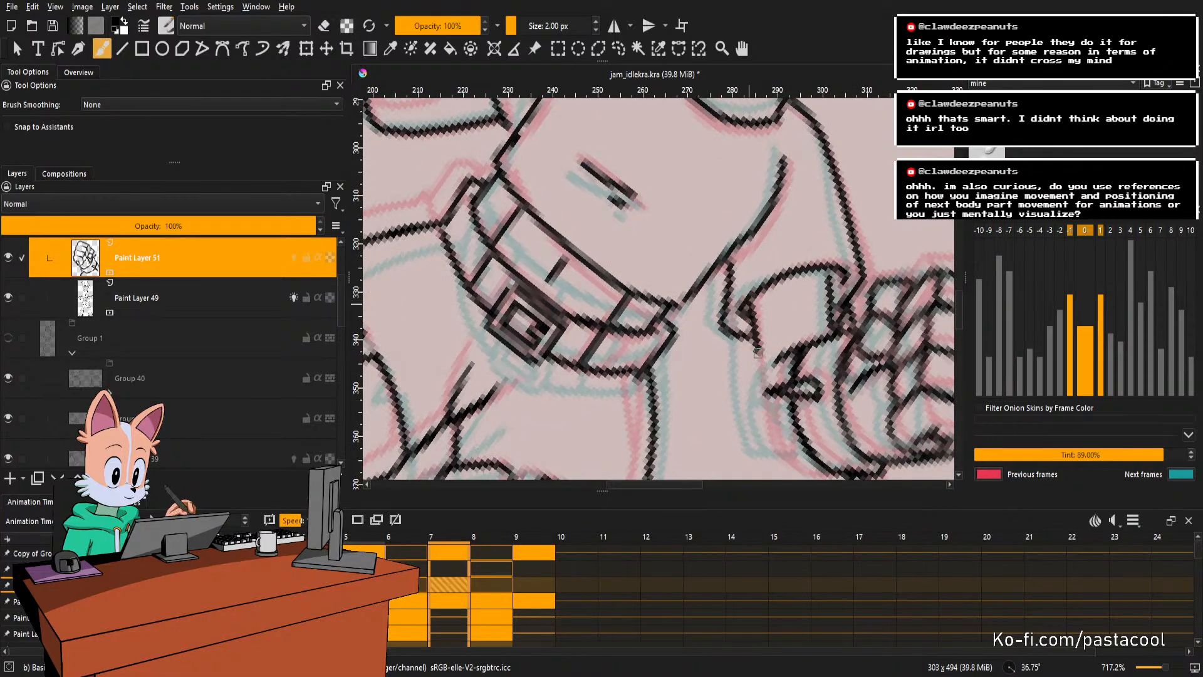
pyautogui.moveTo(752, 300)
pyautogui.mouseDown()
pyautogui.moveTo(770, 437)
pyautogui.moveTo(807, 465)
pyautogui.mouseUp()
pyautogui.press('5')
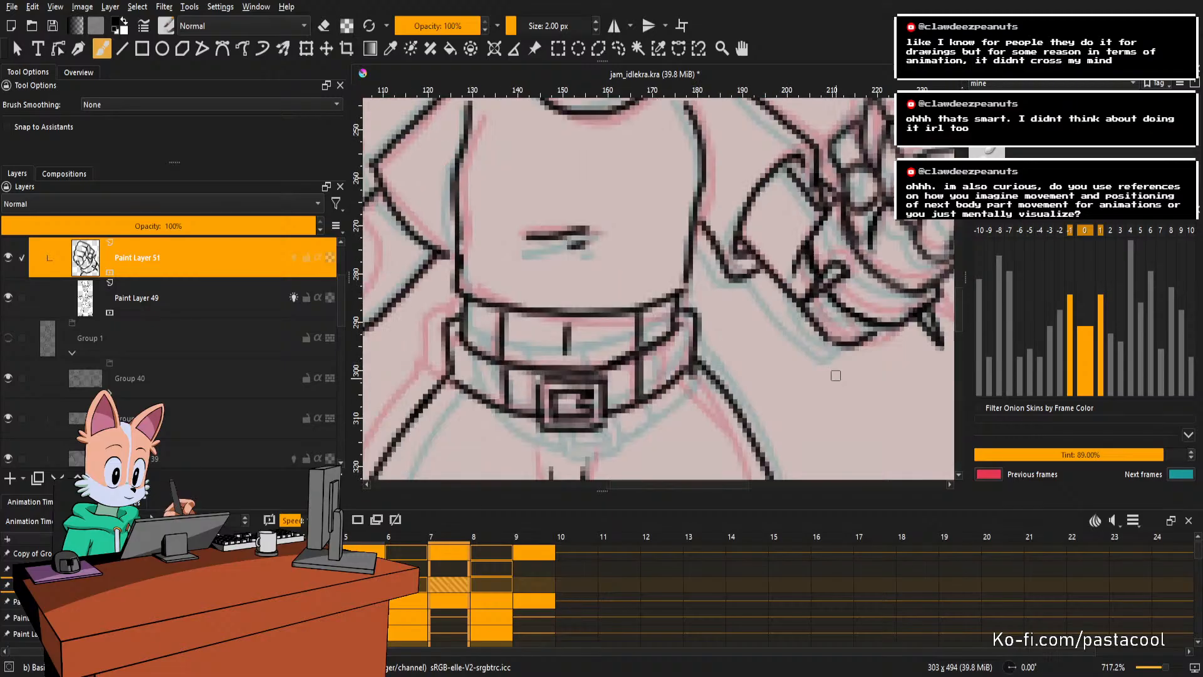
# Erase the dark clump at the curled little finger and redraw the finger lines at that side of the fist.
pyautogui.moveTo(848, 314)
pyautogui.mouseDown()
pyautogui.moveTo(865, 330)
pyautogui.moveTo(824, 384)
pyautogui.mouseUp()
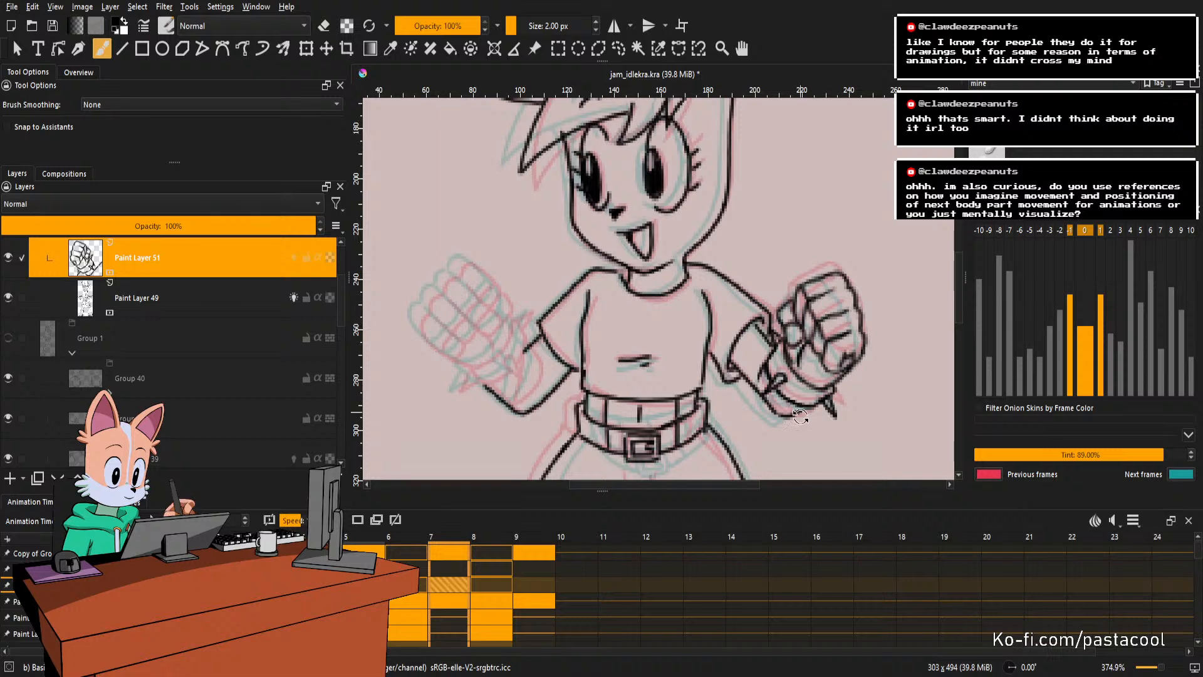
pyautogui.moveTo(800, 416)
pyautogui.mouseDown()
pyautogui.moveTo(831, 315)
pyautogui.moveTo(854, 318)
pyautogui.mouseUp()
pyautogui.press('e')
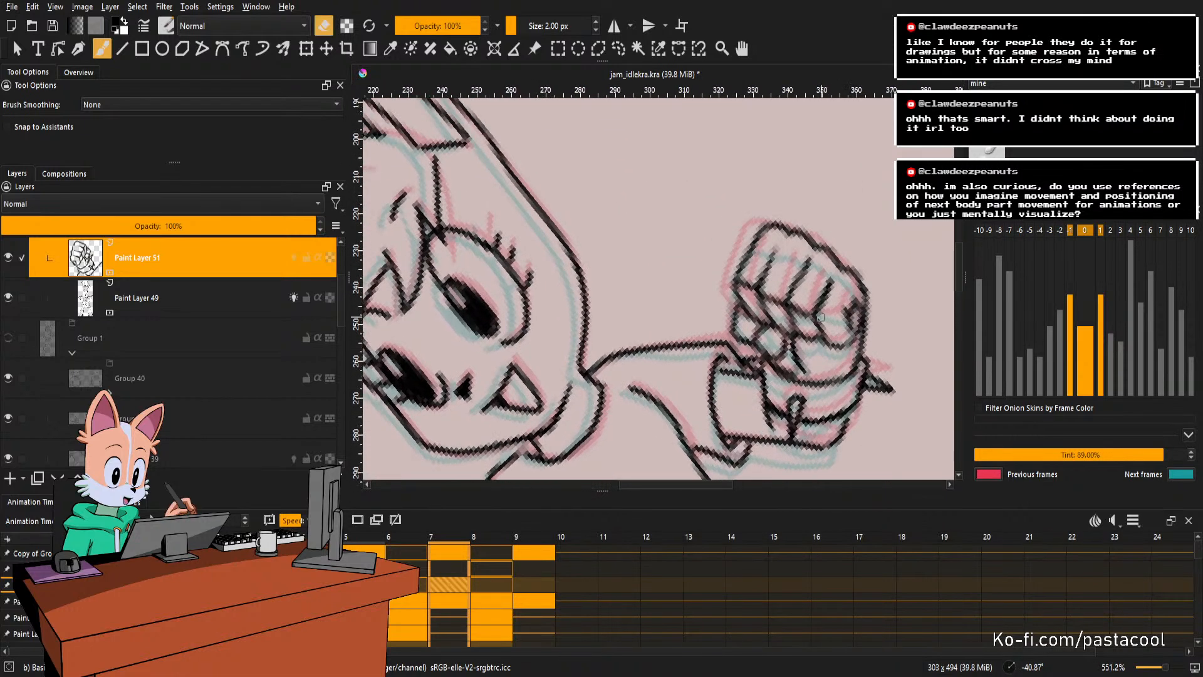
pyautogui.press('e')
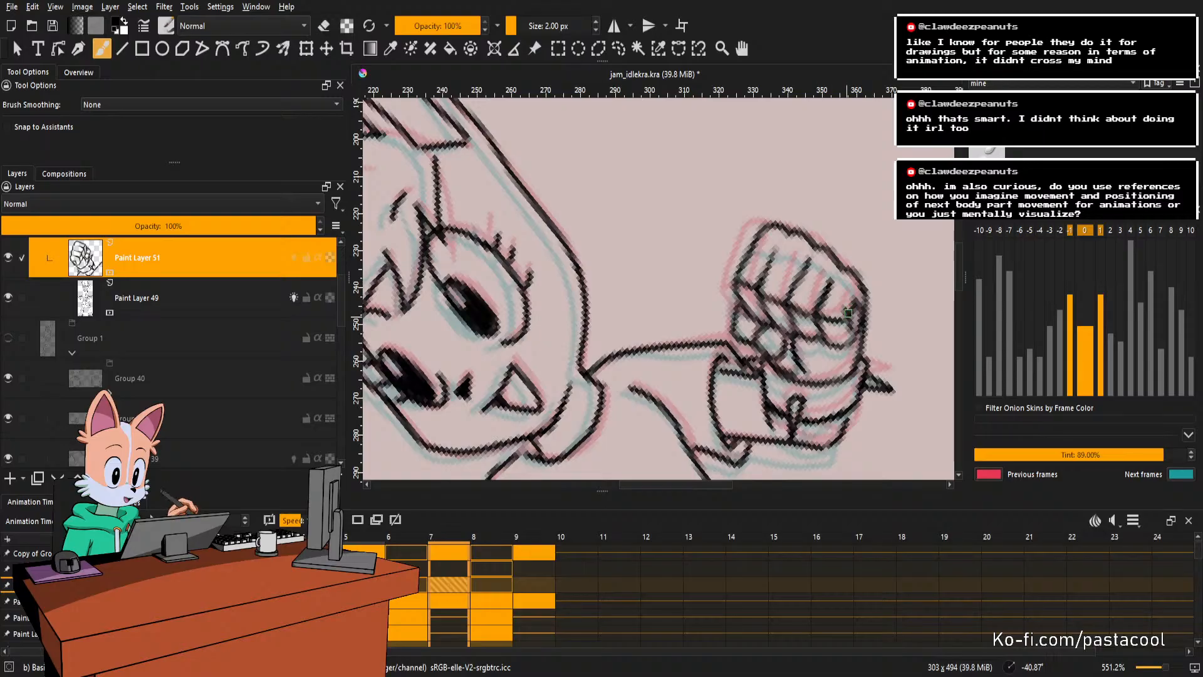
pyautogui.press('e')
pyautogui.moveTo(831, 293); pyautogui.dragTo(829, 316)
pyautogui.press('e')
pyautogui.hotkey('ctrl', 'z')
pyautogui.press('e')
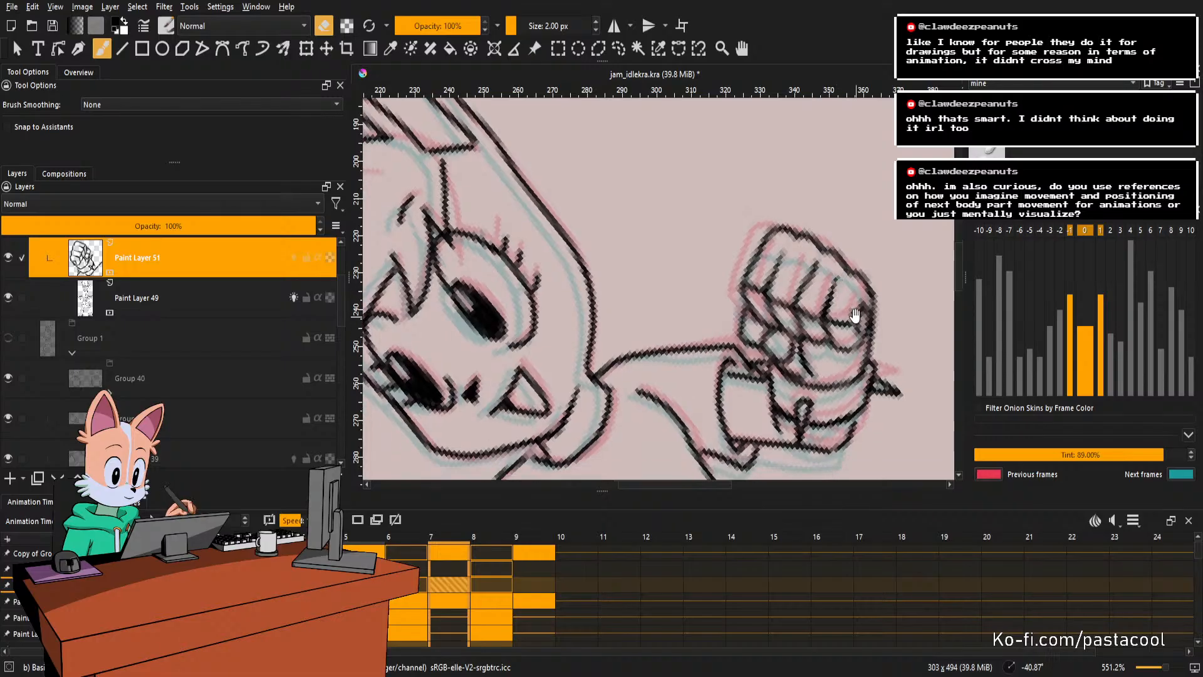
pyautogui.press('e')
pyautogui.press('e')
pyautogui.moveTo(853, 359); pyautogui.dragTo(862, 291)
pyautogui.press('e')
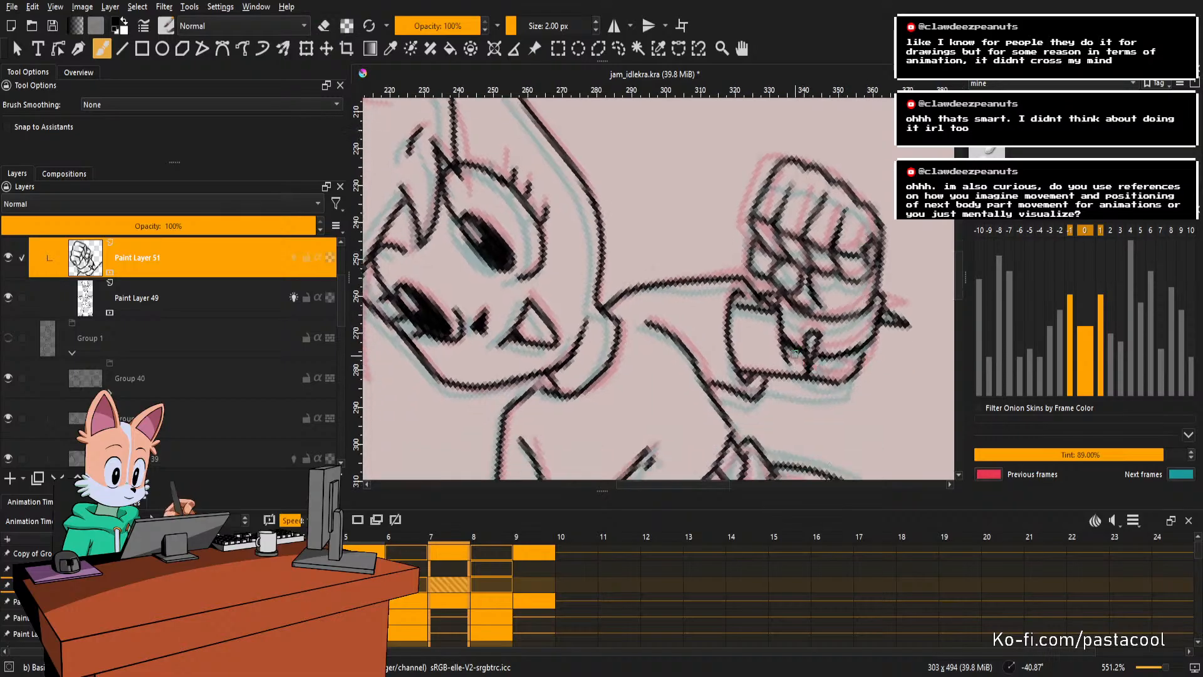
# Rework the cuff's lower corner where it meets the forearm into a rounded edge, and save the file.
pyautogui.press('5')
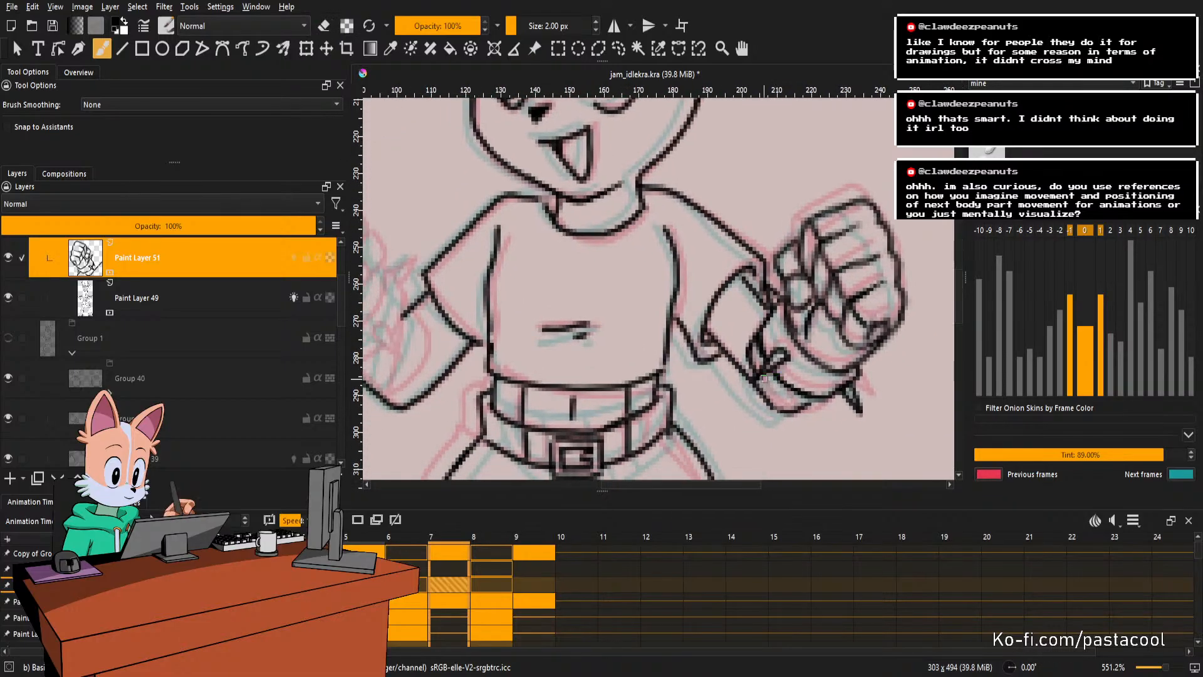
pyautogui.press('e')
pyautogui.press('e')
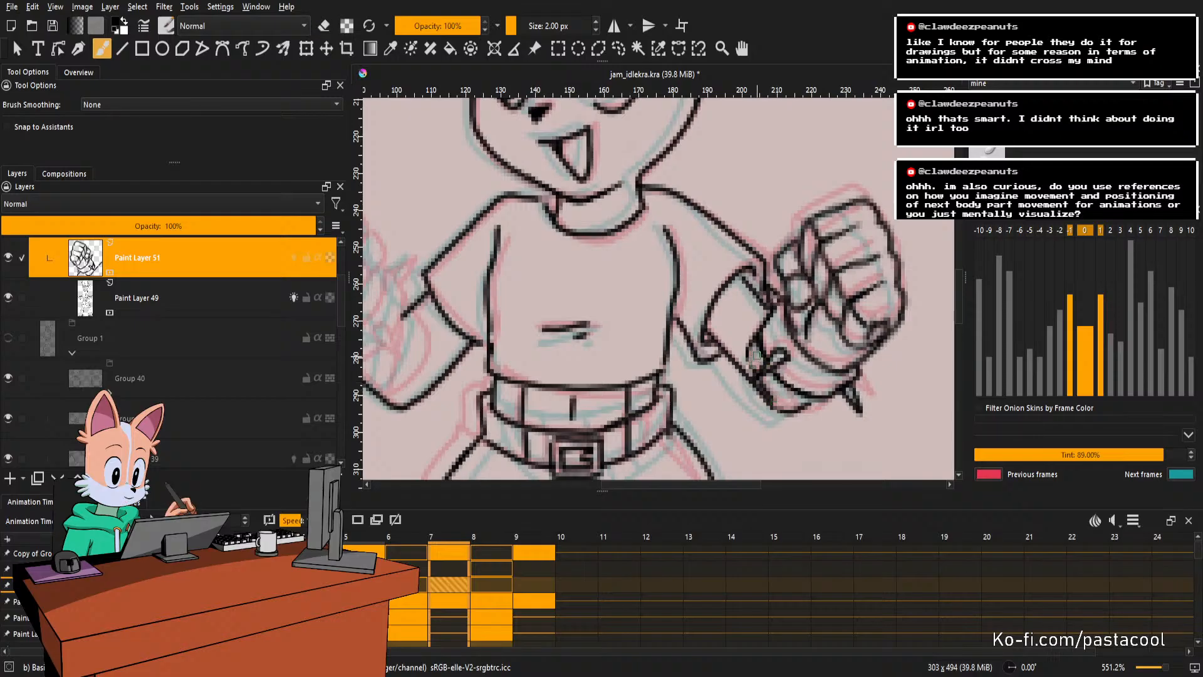
pyautogui.press('e')
pyautogui.moveTo(766, 383); pyautogui.dragTo(781, 399)
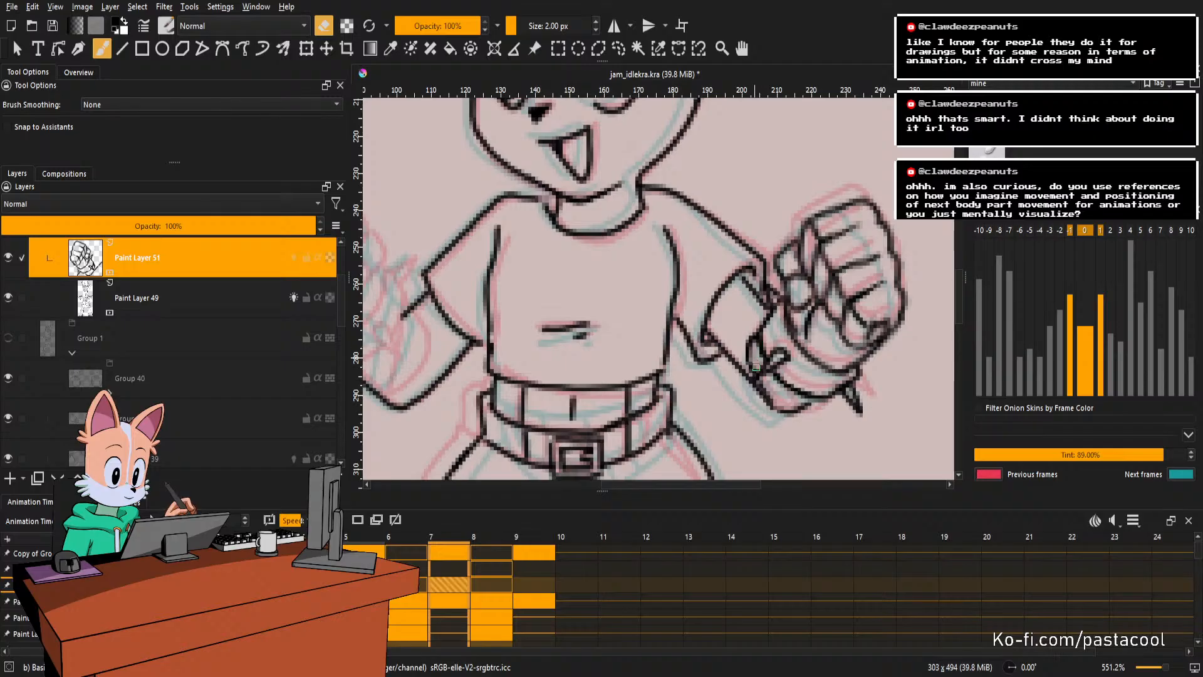
pyautogui.press('e')
pyautogui.moveTo(759, 379); pyautogui.dragTo(795, 405)
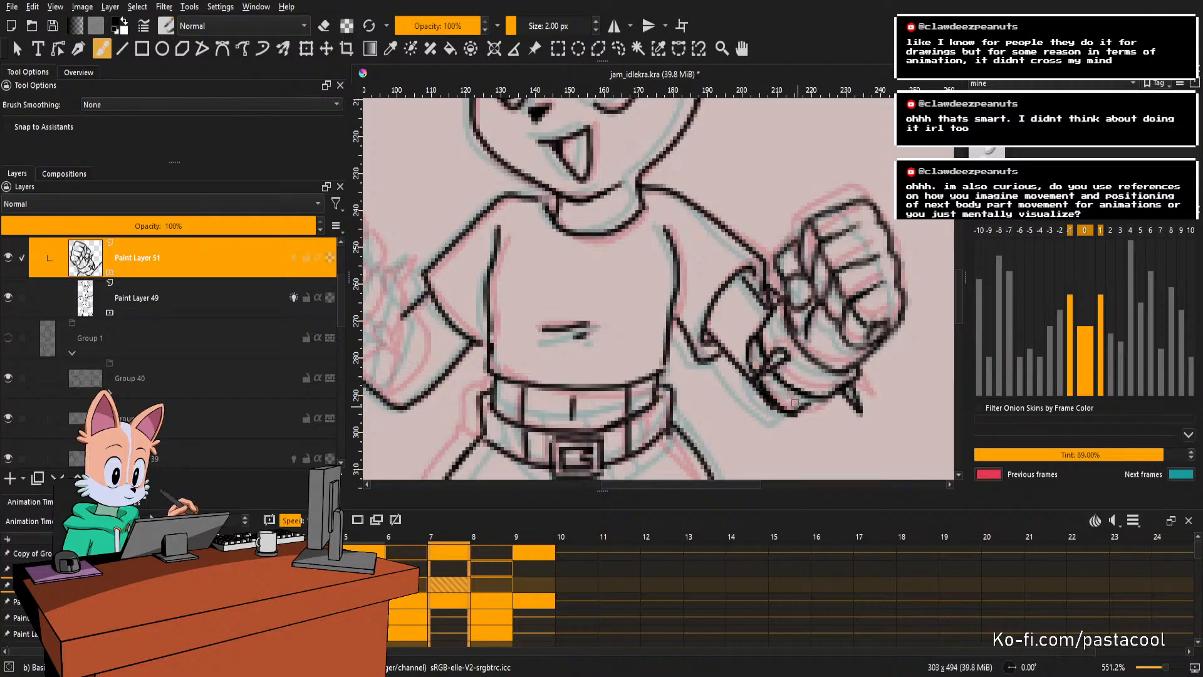
pyautogui.scroll(-3, 835, 327)
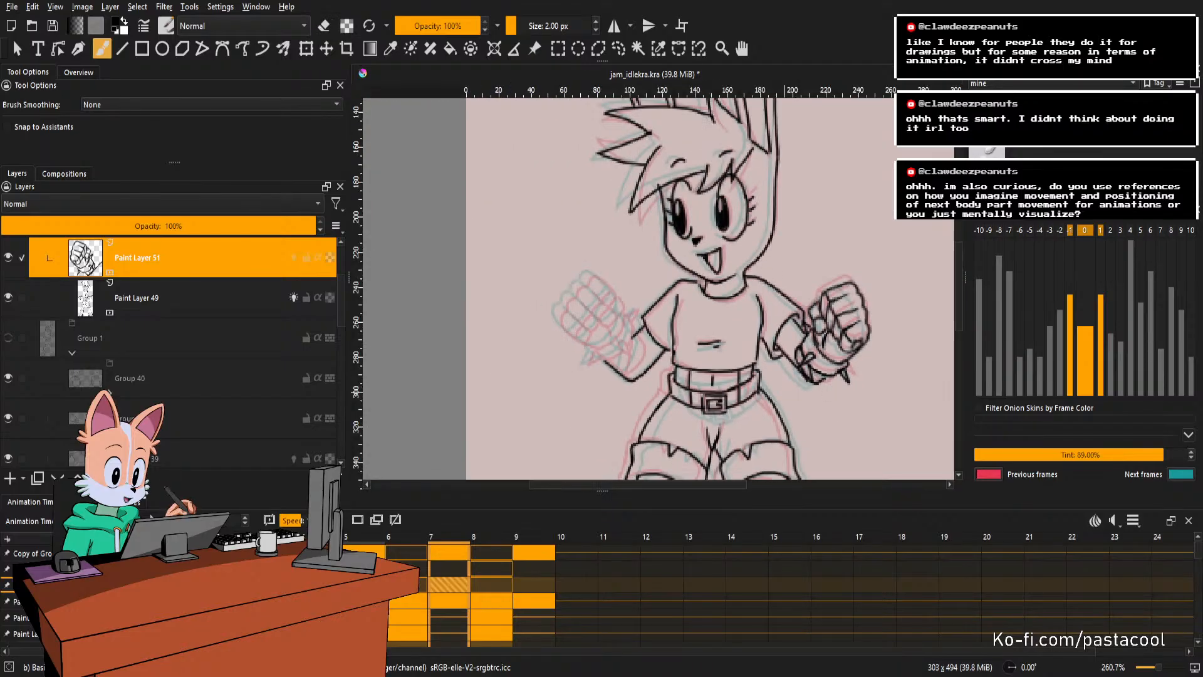
pyautogui.scroll(-2, 701, 273)
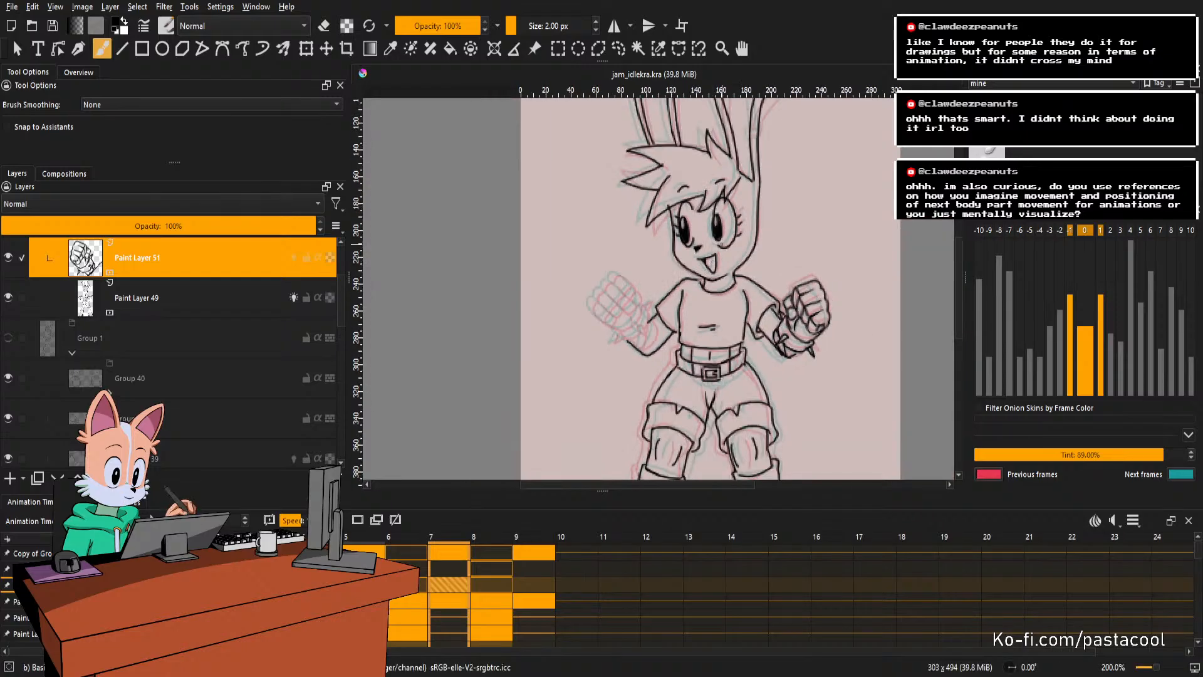
pyautogui.scroll(-1, 731, 230)
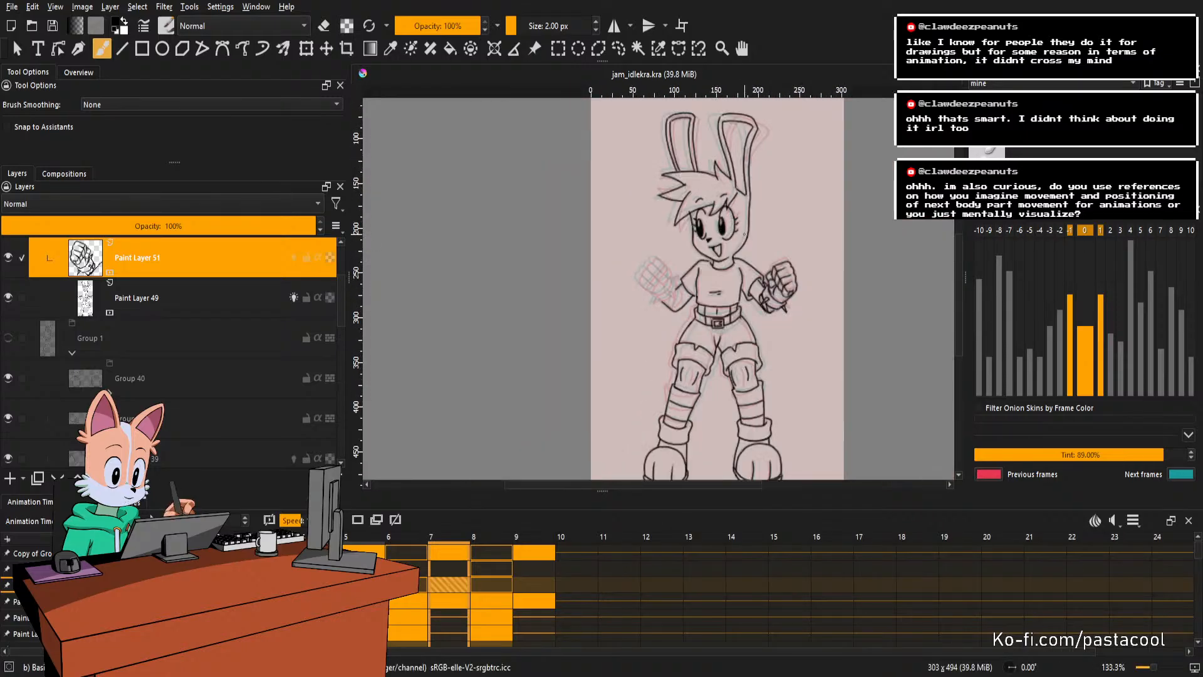
pyautogui.scroll(1, 746, 231)
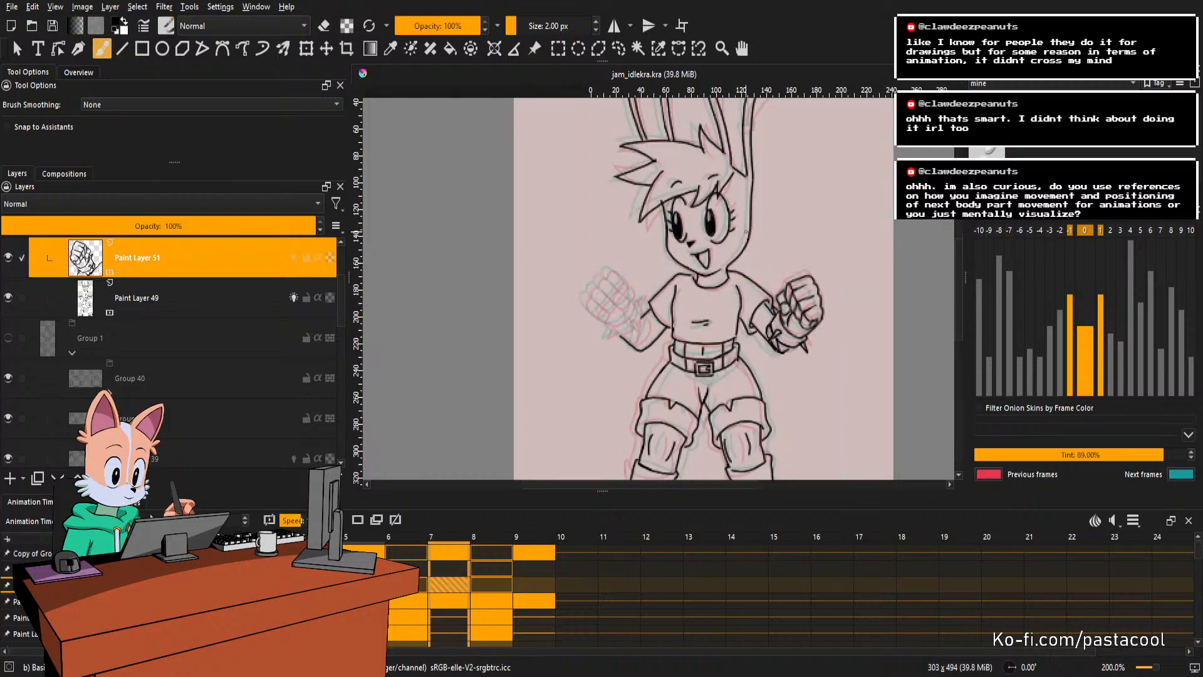
pyautogui.scroll(-1, 746, 233)
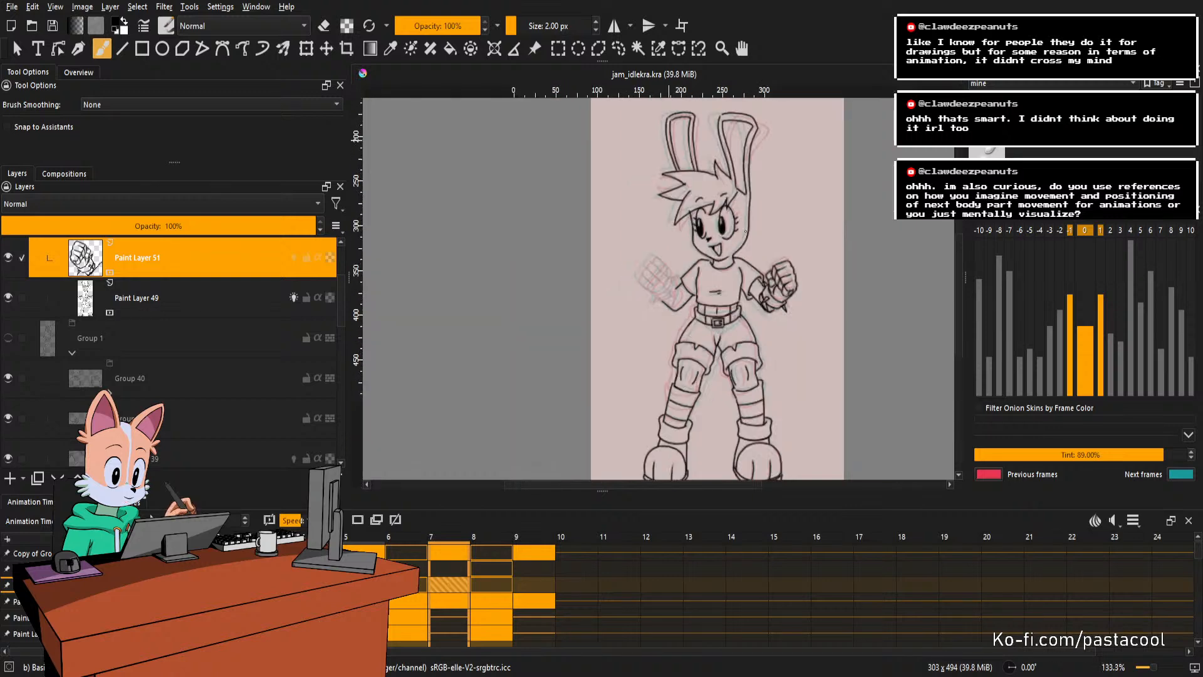
pyautogui.scroll(-1, 744, 233)
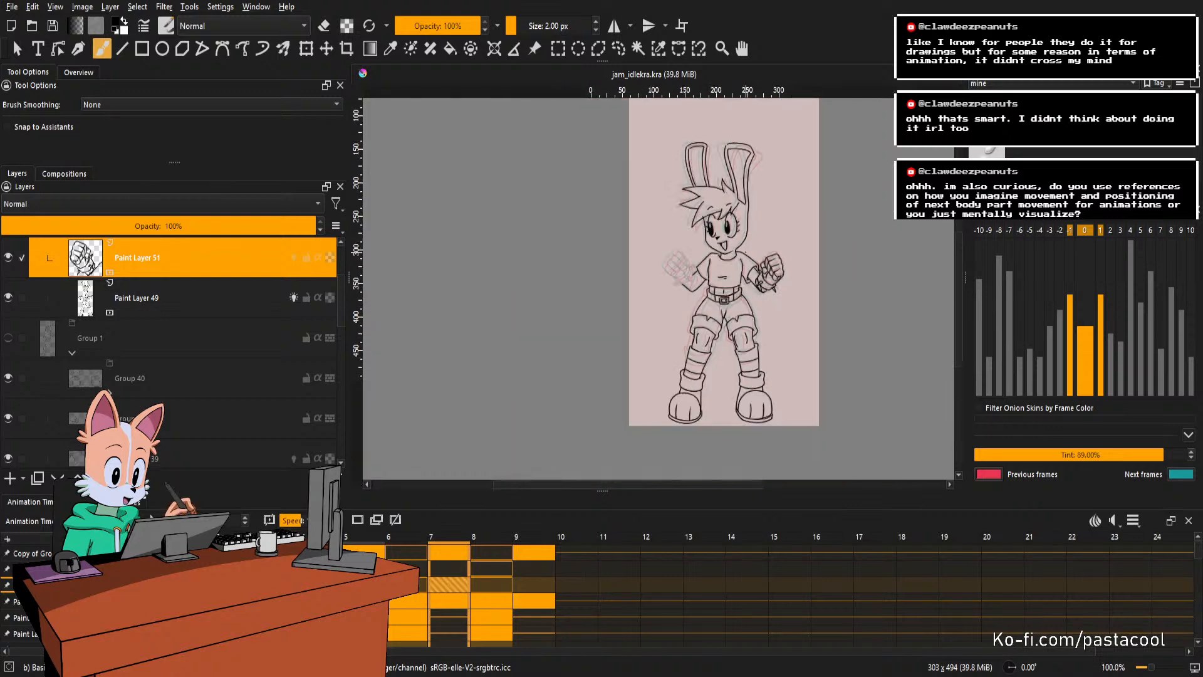
pyautogui.scroll(2, 746, 239)
pyautogui.press('Left')
pyautogui.scroll(-2, 746, 247)
pyautogui.scroll(1, 746, 248)
pyautogui.scroll(1, 745, 248)
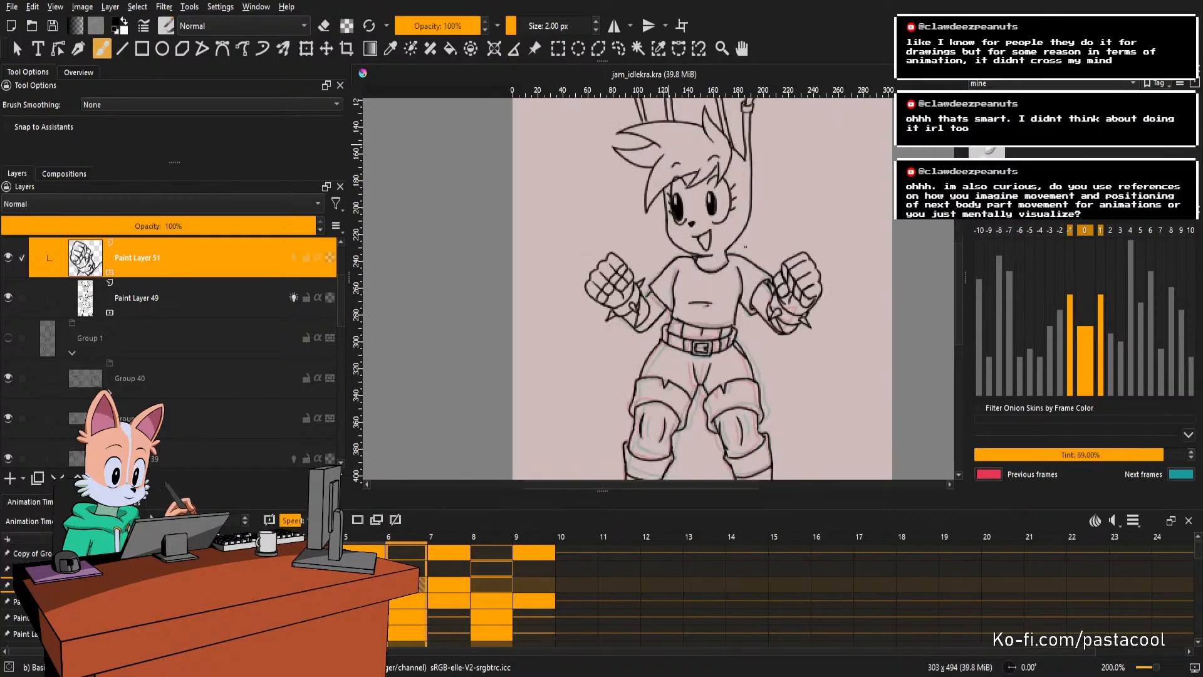
pyautogui.scroll(-2, 747, 238)
pyautogui.scroll(1, 750, 218)
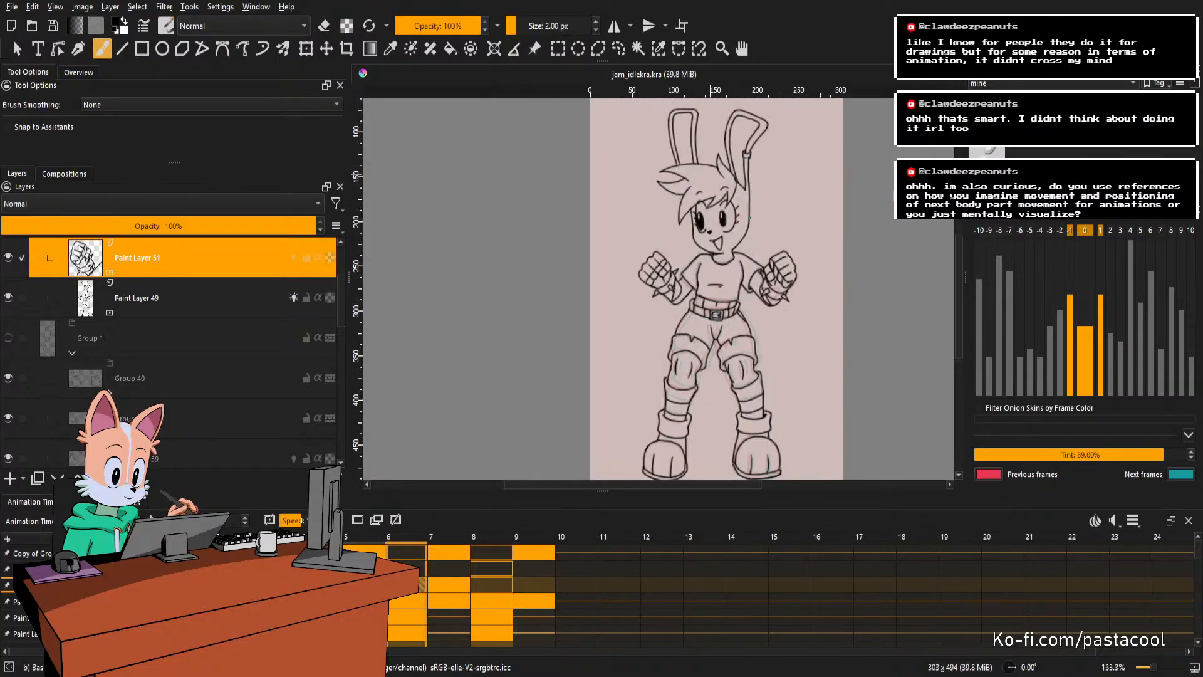
pyautogui.scroll(1, 749, 218)
pyautogui.scroll(-2, 749, 220)
pyautogui.scroll(1, 749, 223)
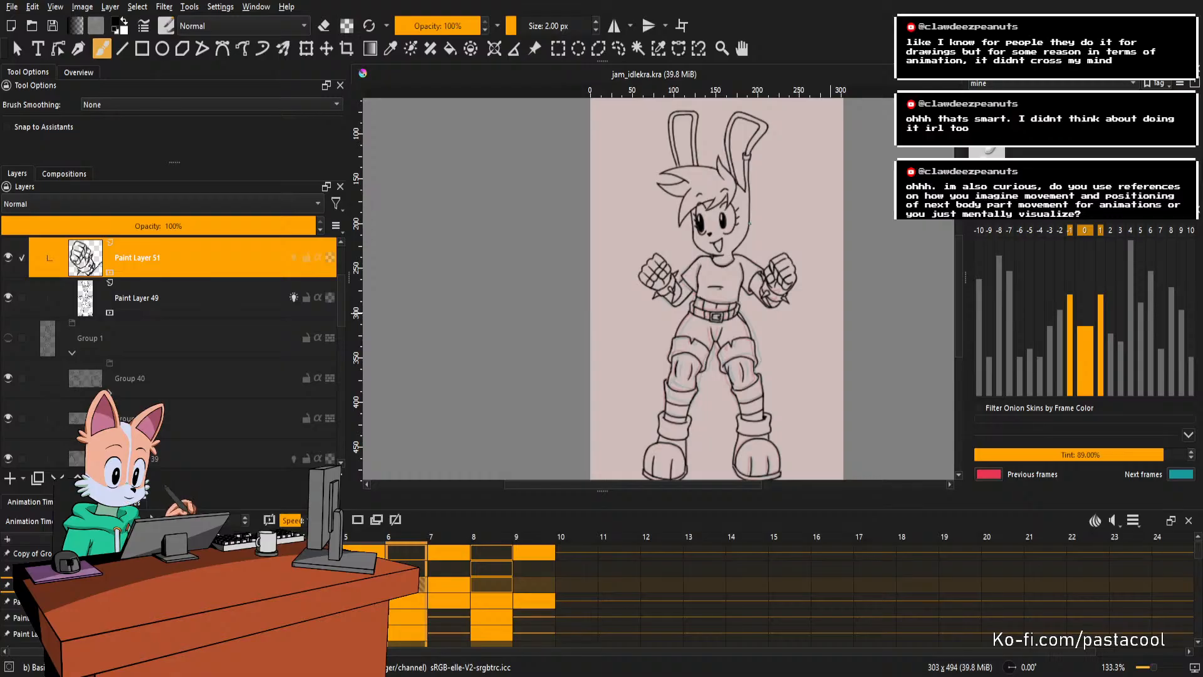
pyautogui.scroll(1, 750, 223)
pyautogui.scroll(-1, 750, 224)
pyautogui.scroll(-1, 750, 226)
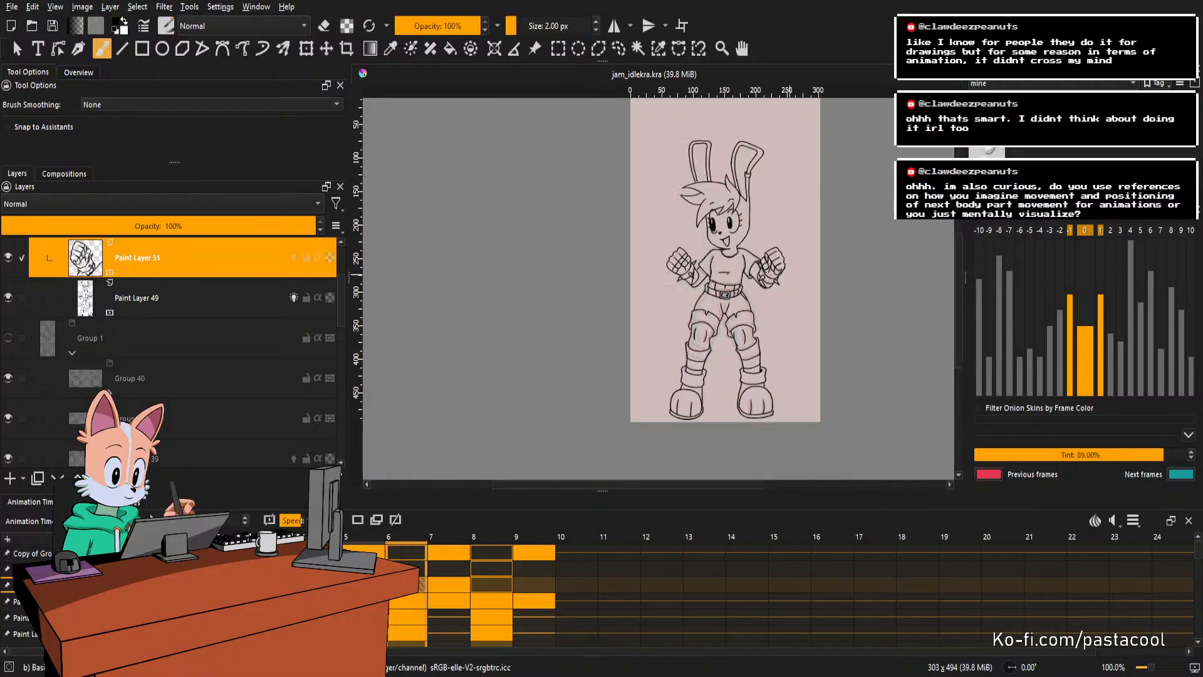
pyautogui.scroll(1, 749, 227)
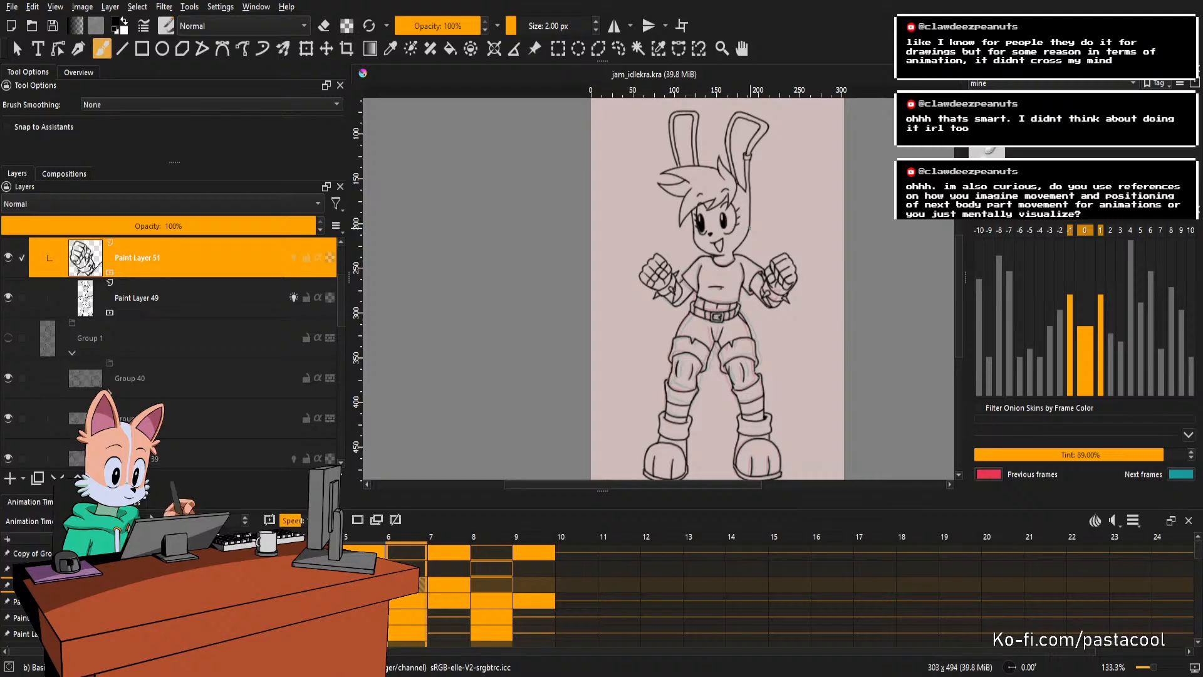
pyautogui.scroll(1, 749, 228)
pyautogui.scroll(-1, 749, 264)
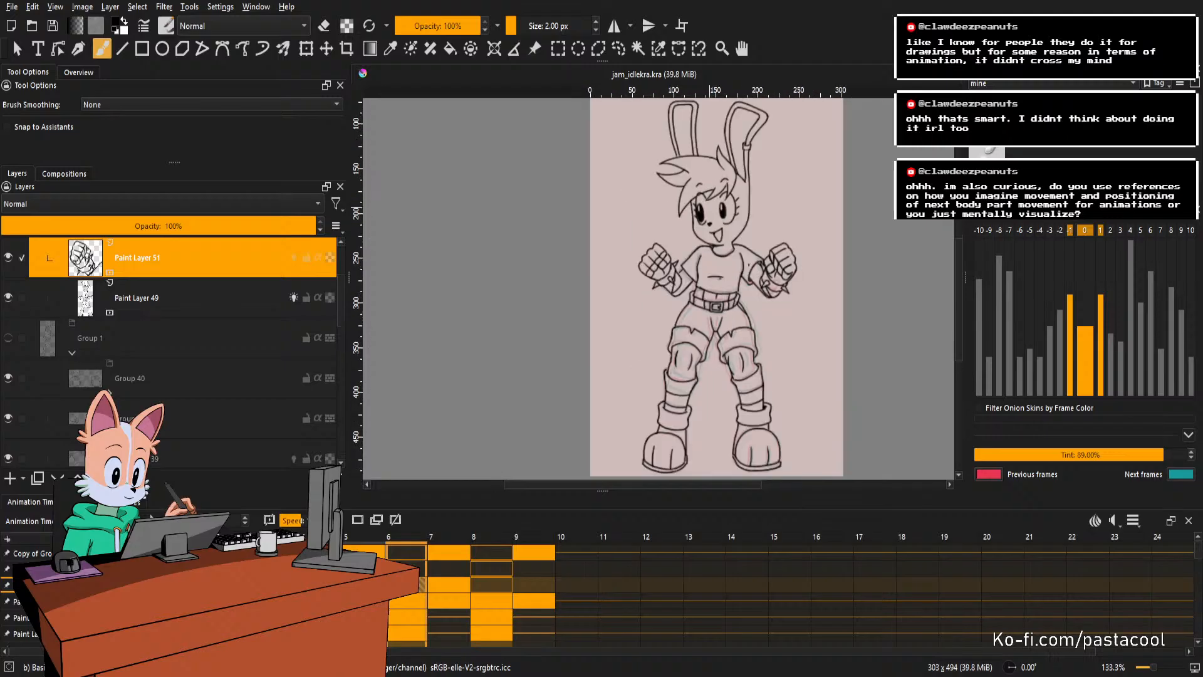
pyautogui.scroll(-1, 749, 264)
pyautogui.scroll(1, 742, 234)
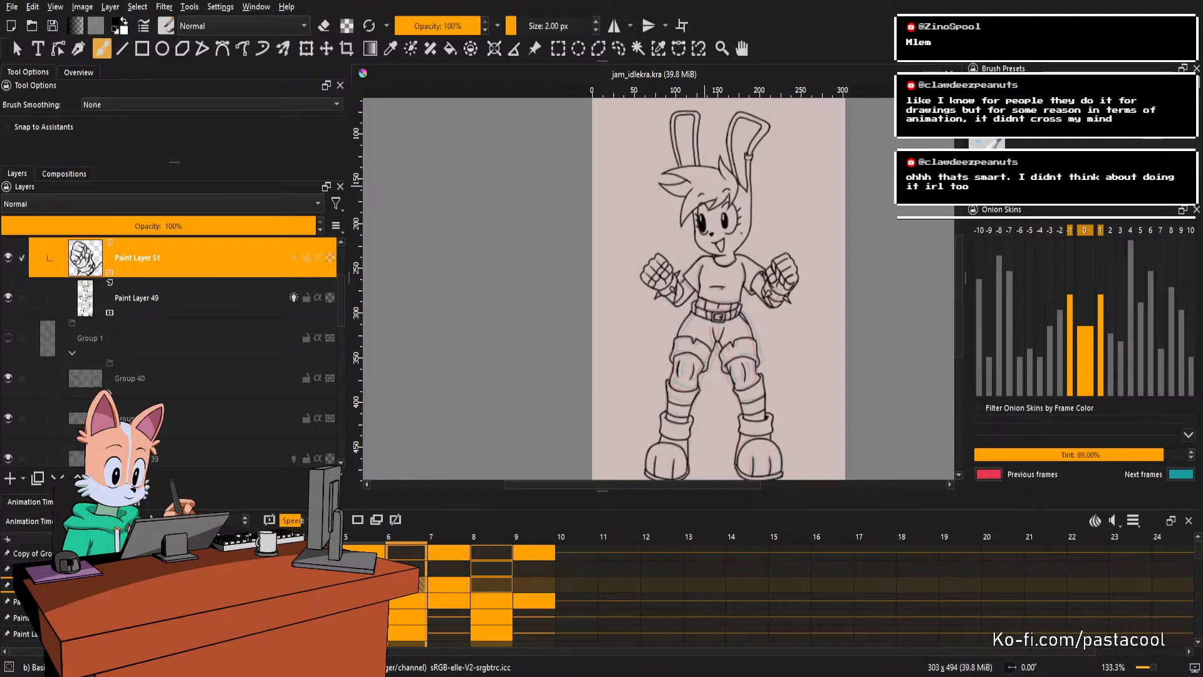
pyautogui.scroll(1, 814, 309)
pyautogui.scroll(-2, 814, 307)
pyautogui.scroll(1, 776, 296)
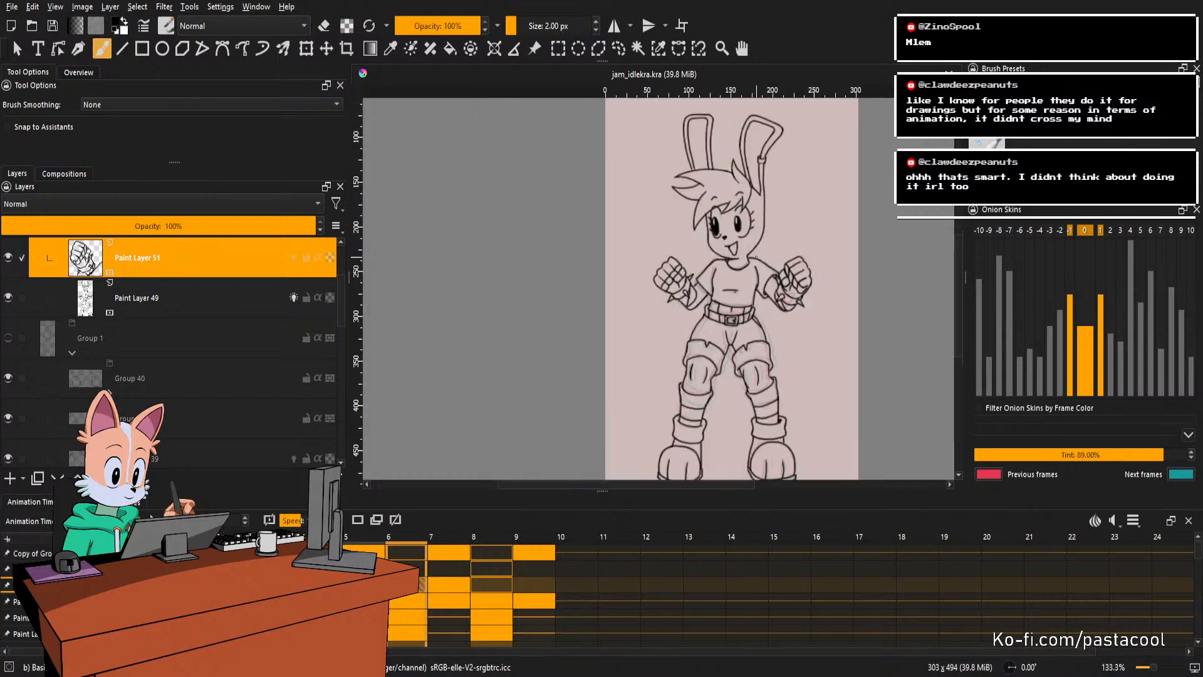
# Flip back and forth between frame 7 and the preceding frames to check the movement of the fists and arms.
pyautogui.press('Right')
pyautogui.press('Left')
pyautogui.scroll(1, 763, 264)
pyautogui.scroll(-2, 763, 264)
pyautogui.scroll(2, 768, 255)
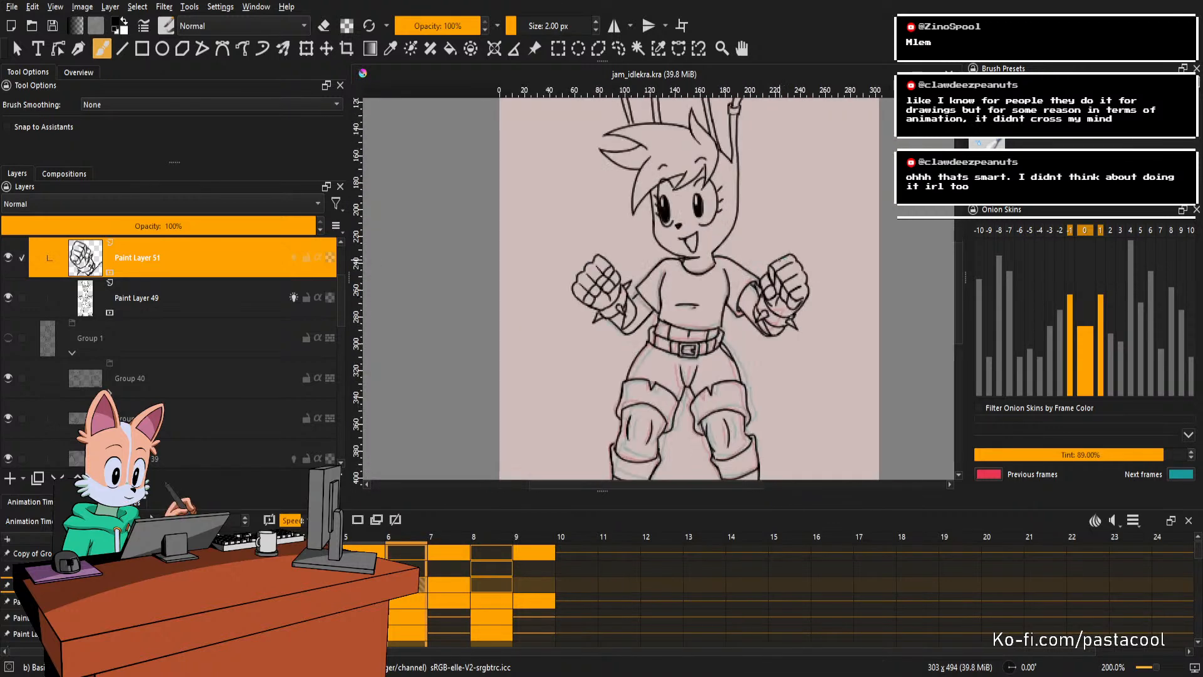
pyautogui.scroll(-2, 768, 254)
pyautogui.press('Right')
pyautogui.press('Left')
pyautogui.press('Left')
pyautogui.press('Left')
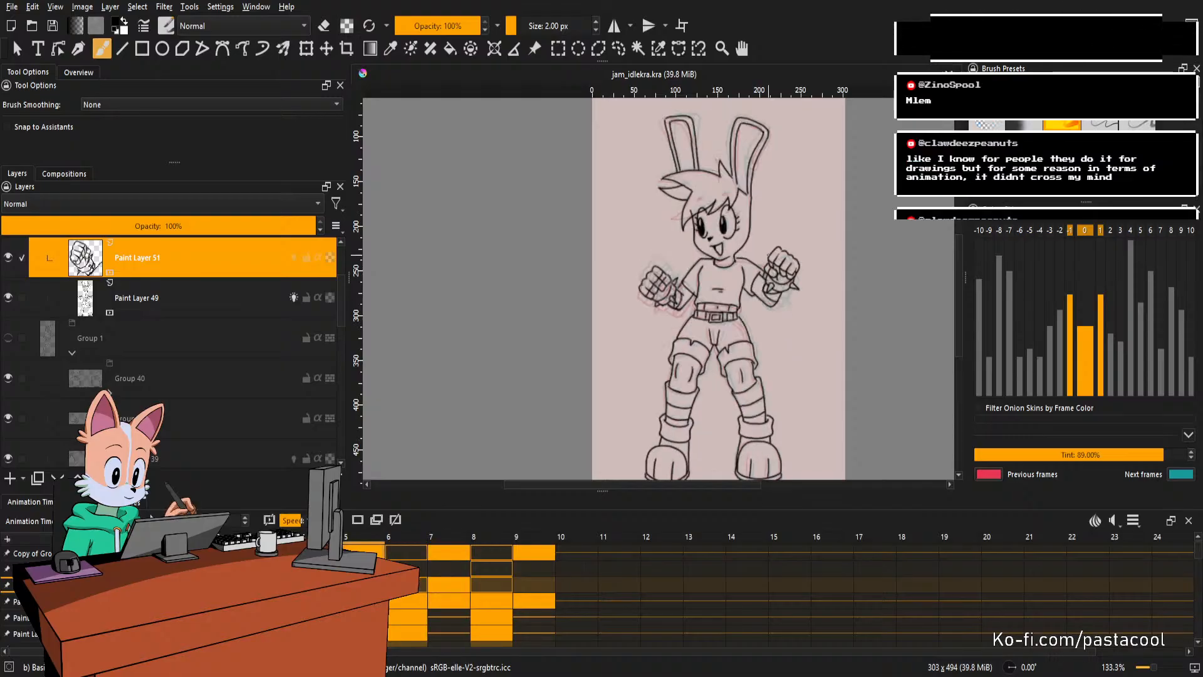
pyautogui.press('Right')
pyautogui.press('Right')
pyautogui.press('Right')
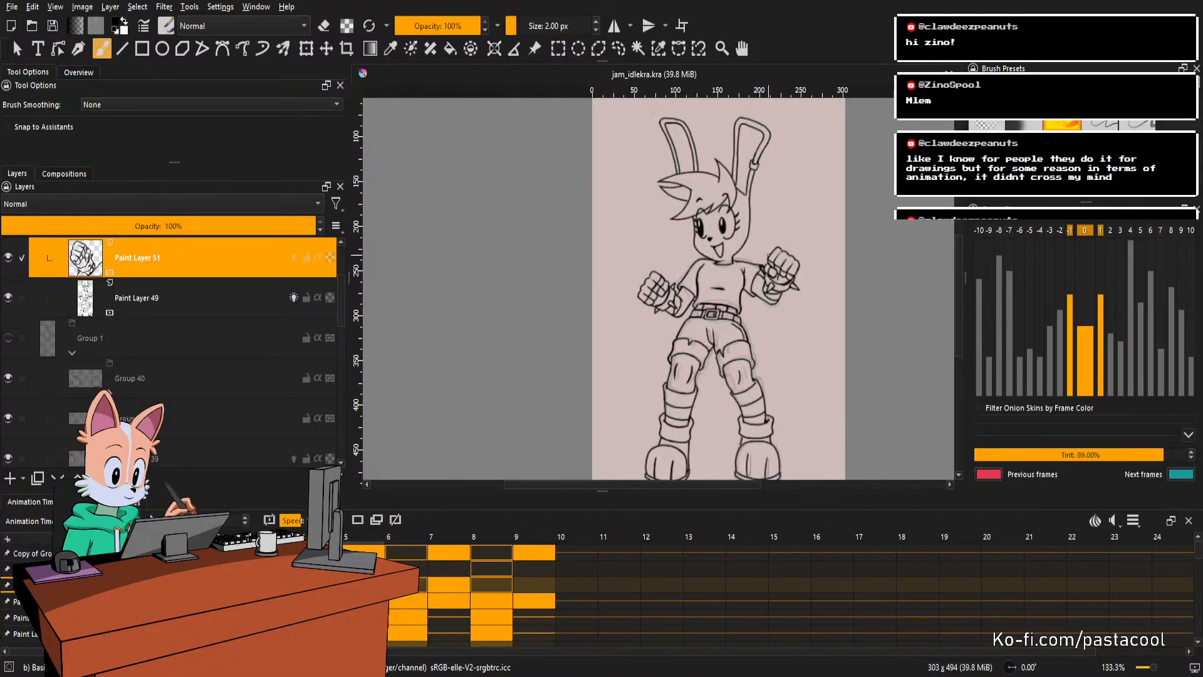
pyautogui.press('Left')
pyautogui.press('Left')
pyautogui.press('Right')
pyautogui.press('Right')
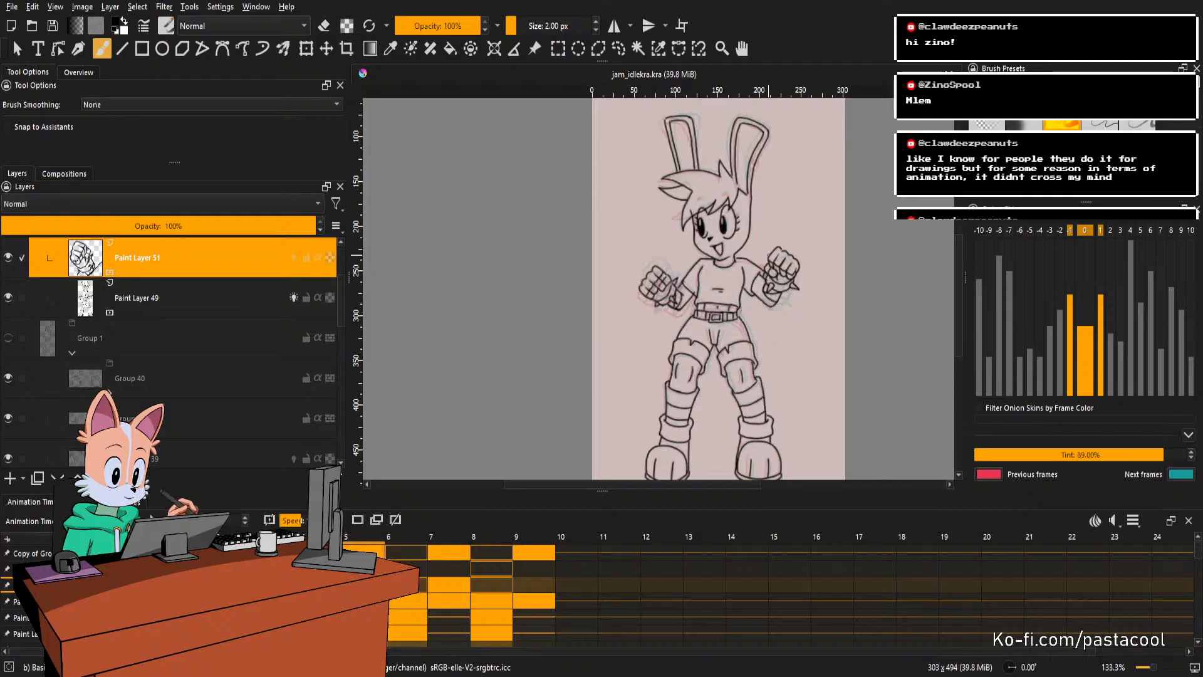
pyautogui.press('Right')
pyautogui.press('Left')
pyautogui.press('Right')
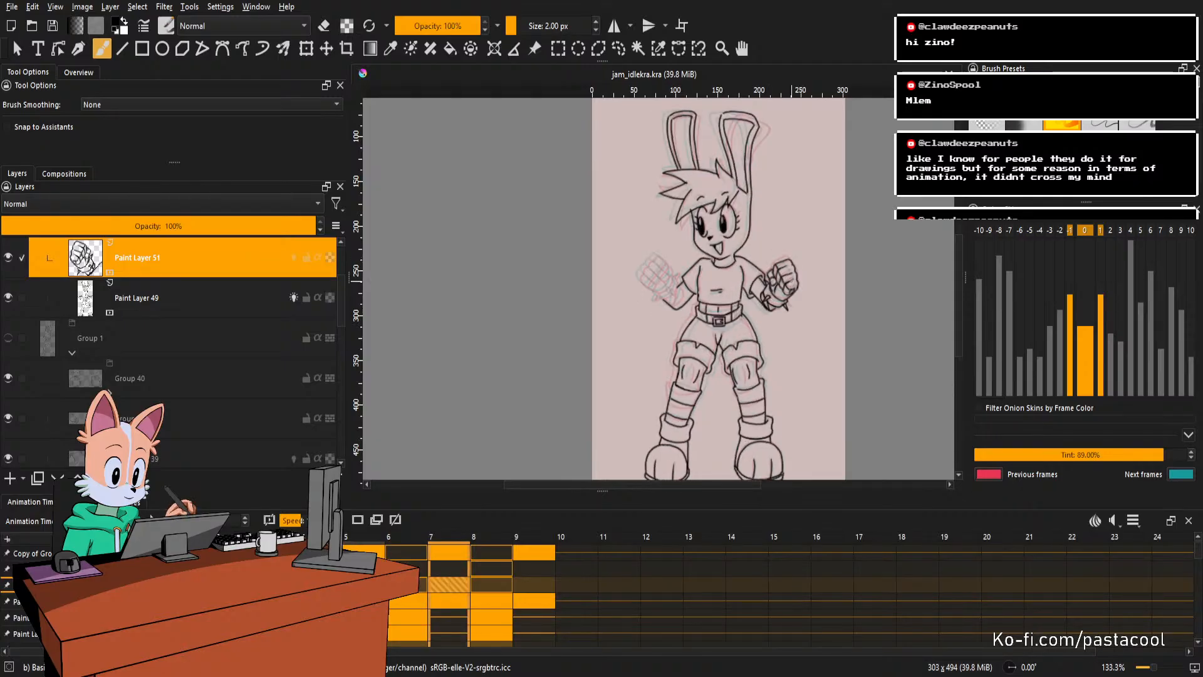
# Clean up the middle spike on the cuff in frame 7, reworking the lines inside its outline.
pyautogui.scroll(1, 790, 280)
pyautogui.press('Right')
pyautogui.press('Left')
pyautogui.scroll(1, 777, 288)
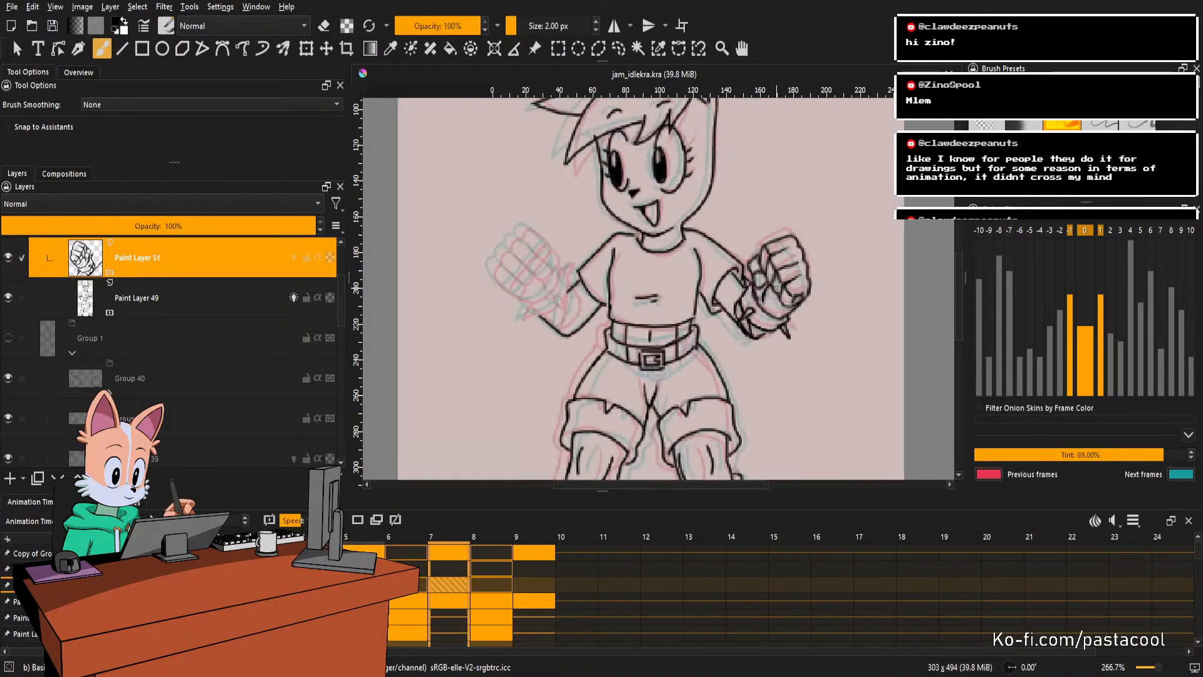
pyautogui.scroll(-1, 778, 288)
pyautogui.scroll(2, 777, 292)
pyautogui.moveTo(795, 358); pyautogui.dragTo(804, 237)
pyautogui.moveTo(804, 237); pyautogui.dragTo(829, 290)
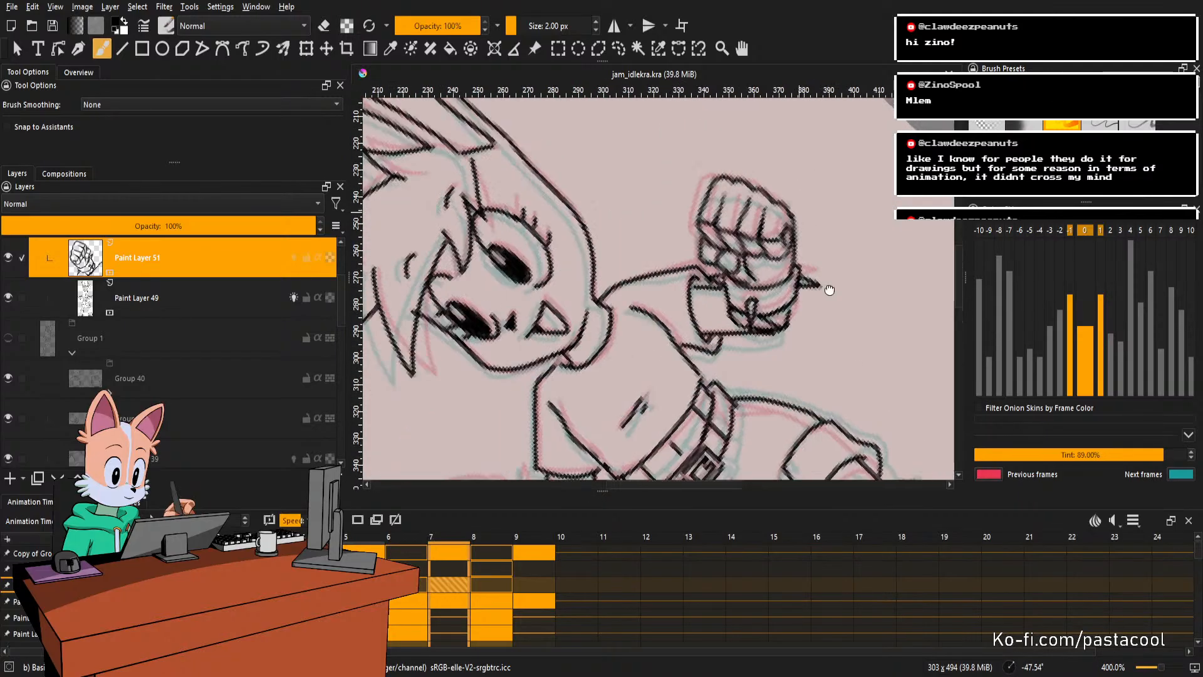
pyautogui.scroll(2, 829, 290)
pyautogui.press('e')
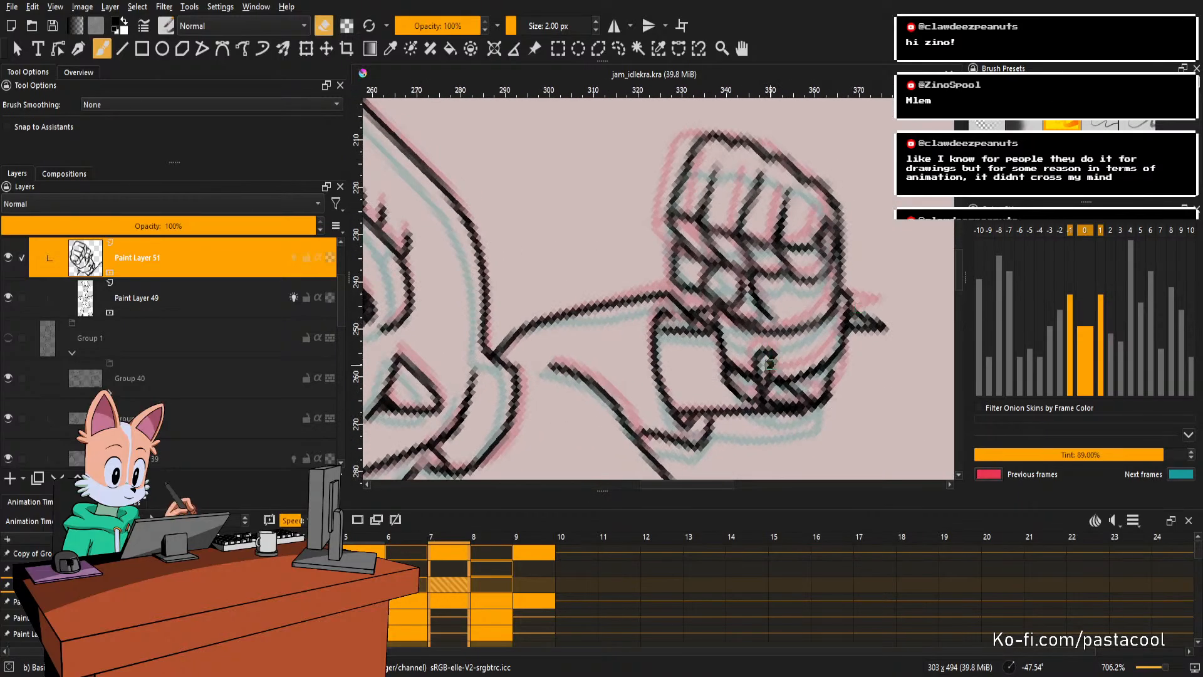
pyautogui.moveTo(770, 348); pyautogui.dragTo(760, 405)
pyautogui.press('e')
pyautogui.hotkey('ctrl', 'z')
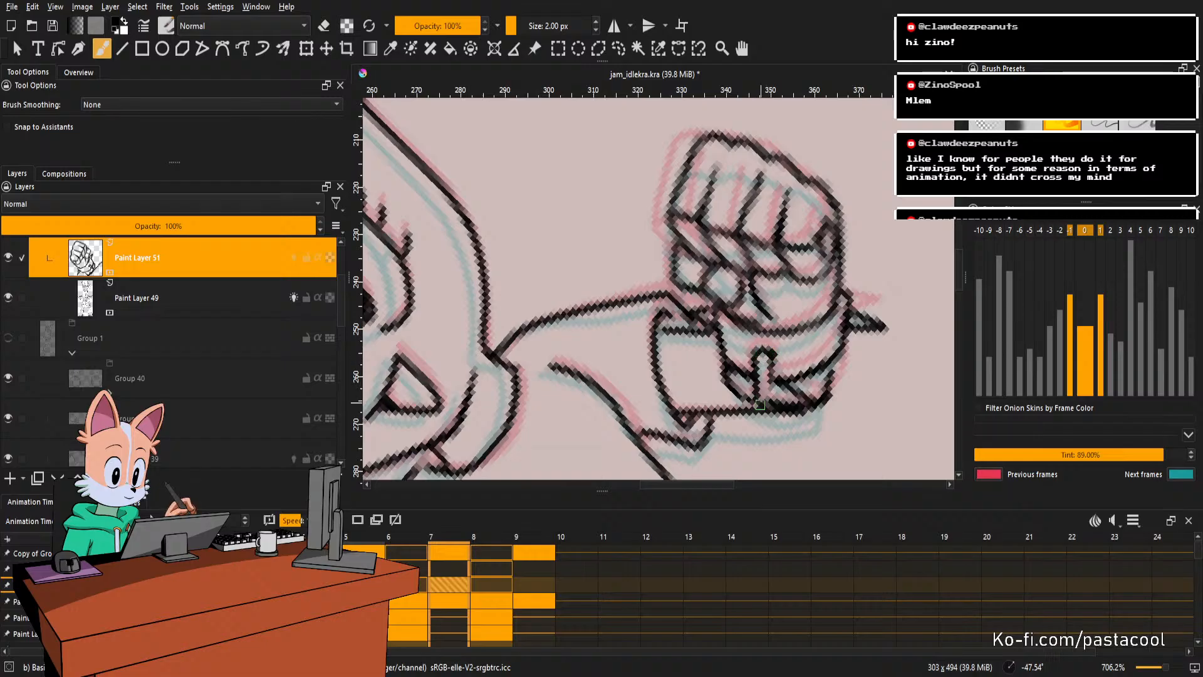
pyautogui.hotkey('ctrl', 'z')
pyautogui.moveTo(756, 357)
pyautogui.mouseDown()
pyautogui.moveTo(762, 408)
pyautogui.moveTo(773, 364)
pyautogui.moveTo(799, 342)
pyautogui.mouseUp()
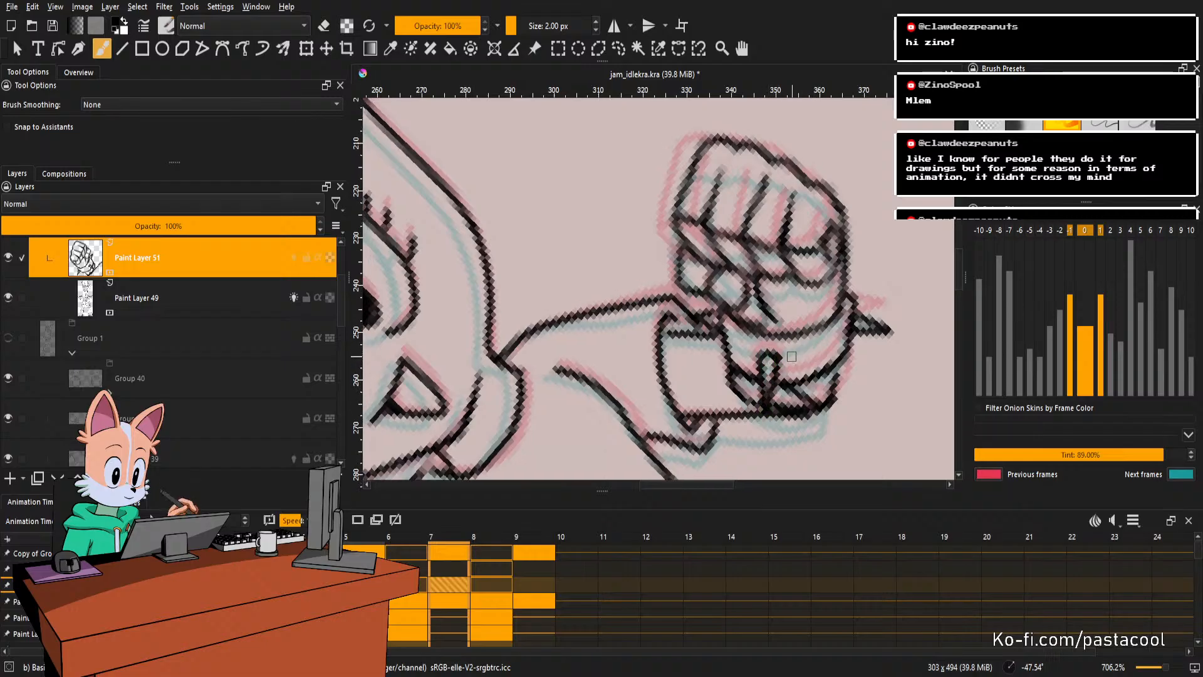
# Trim the tip of the cuff's outer spike and save the file.
pyautogui.press('e')
pyautogui.moveTo(881, 317)
pyautogui.mouseDown()
pyautogui.moveTo(848, 322)
pyautogui.moveTo(867, 350)
pyautogui.moveTo(884, 343)
pyautogui.moveTo(845, 346)
pyautogui.moveTo(863, 334)
pyautogui.moveTo(842, 326)
pyautogui.moveTo(867, 331)
pyautogui.moveTo(856, 322)
pyautogui.moveTo(887, 341)
pyautogui.mouseUp()
pyautogui.press('e')
pyautogui.hotkey('ctrl', 'z')
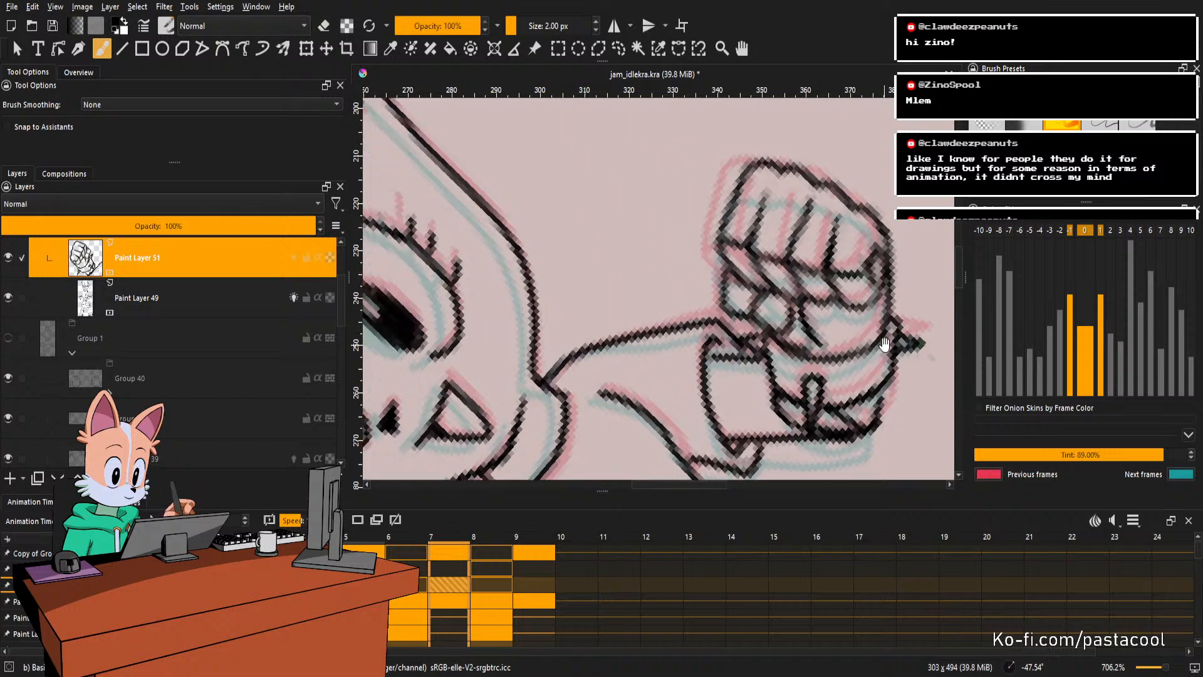
pyautogui.press('5')
pyautogui.moveTo(812, 308)
pyautogui.mouseDown()
pyautogui.moveTo(815, 389)
pyautogui.moveTo(833, 344)
pyautogui.mouseUp()
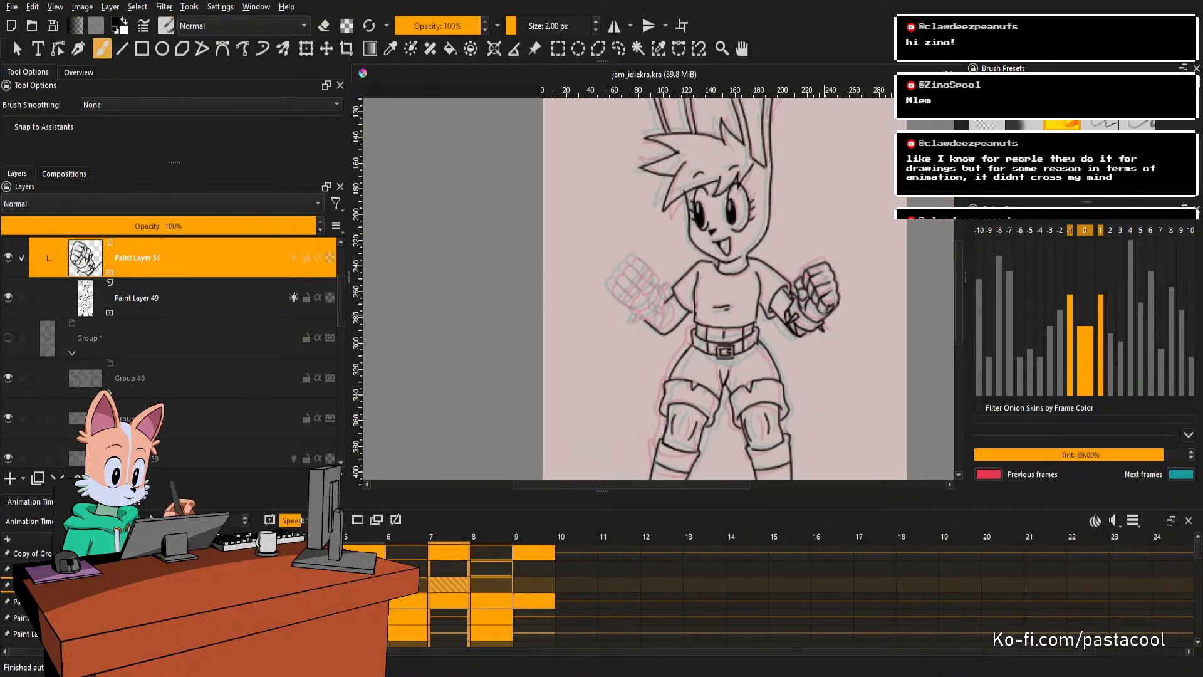
# Start the missing opposite fist on frame 7 by drawing its first two curled fingers over the onion skin.
pyautogui.press('m')
pyautogui.moveTo(623, 298); pyautogui.dragTo(682, 328)
pyautogui.moveTo(795, 370); pyautogui.dragTo(867, 282)
pyautogui.moveTo(861, 369)
pyautogui.mouseDown()
pyautogui.moveTo(862, 341)
pyautogui.moveTo(844, 380)
pyautogui.mouseUp()
pyautogui.press('e')
pyautogui.moveTo(760, 272)
pyautogui.mouseDown()
pyautogui.moveTo(756, 325)
pyautogui.moveTo(823, 272)
pyautogui.mouseUp()
pyautogui.moveTo(824, 272); pyautogui.dragTo(830, 283)
pyautogui.moveTo(781, 256)
pyautogui.mouseDown()
pyautogui.moveTo(766, 335)
pyautogui.moveTo(803, 331)
pyautogui.moveTo(762, 310)
pyautogui.moveTo(781, 308)
pyautogui.moveTo(772, 288)
pyautogui.moveTo(759, 324)
pyautogui.moveTo(758, 269)
pyautogui.moveTo(771, 267)
pyautogui.moveTo(798, 307)
pyautogui.mouseUp()
pyautogui.hotkey('ctrl', 'z')
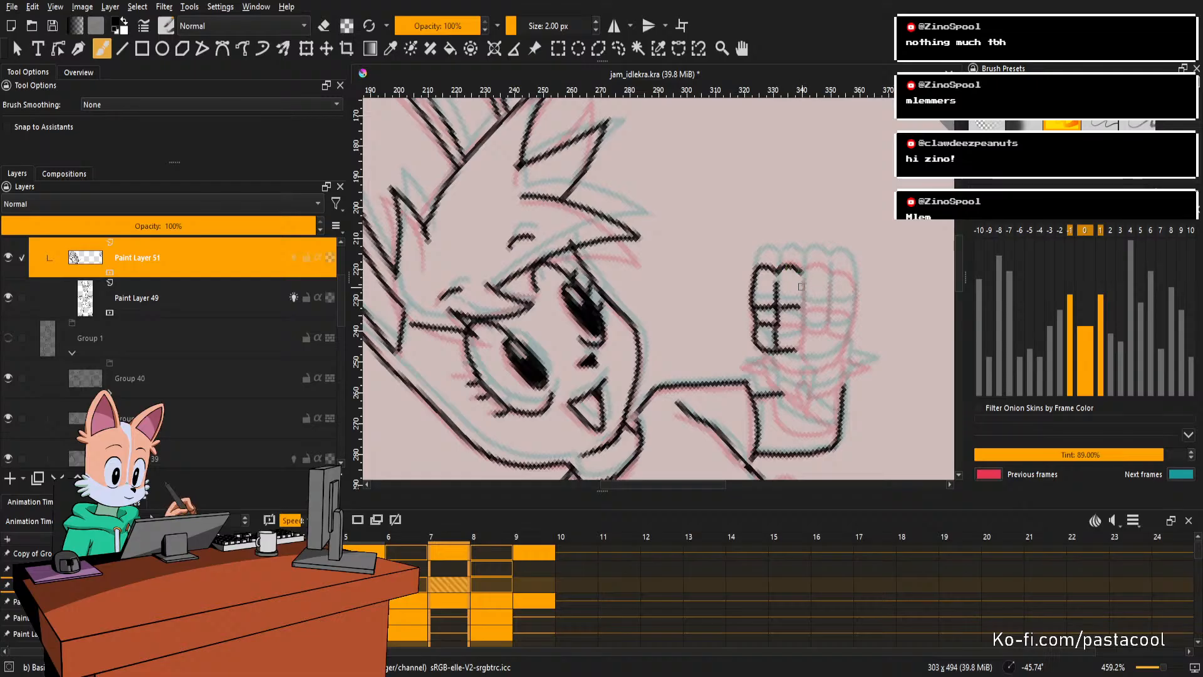
# Draw the remaining two fingers and the curved lower edge of the fist.
pyautogui.moveTo(801, 276)
pyautogui.mouseDown()
pyautogui.moveTo(803, 326)
pyautogui.moveTo(828, 309)
pyautogui.moveTo(832, 270)
pyautogui.moveTo(844, 272)
pyautogui.moveTo(829, 331)
pyautogui.mouseUp()
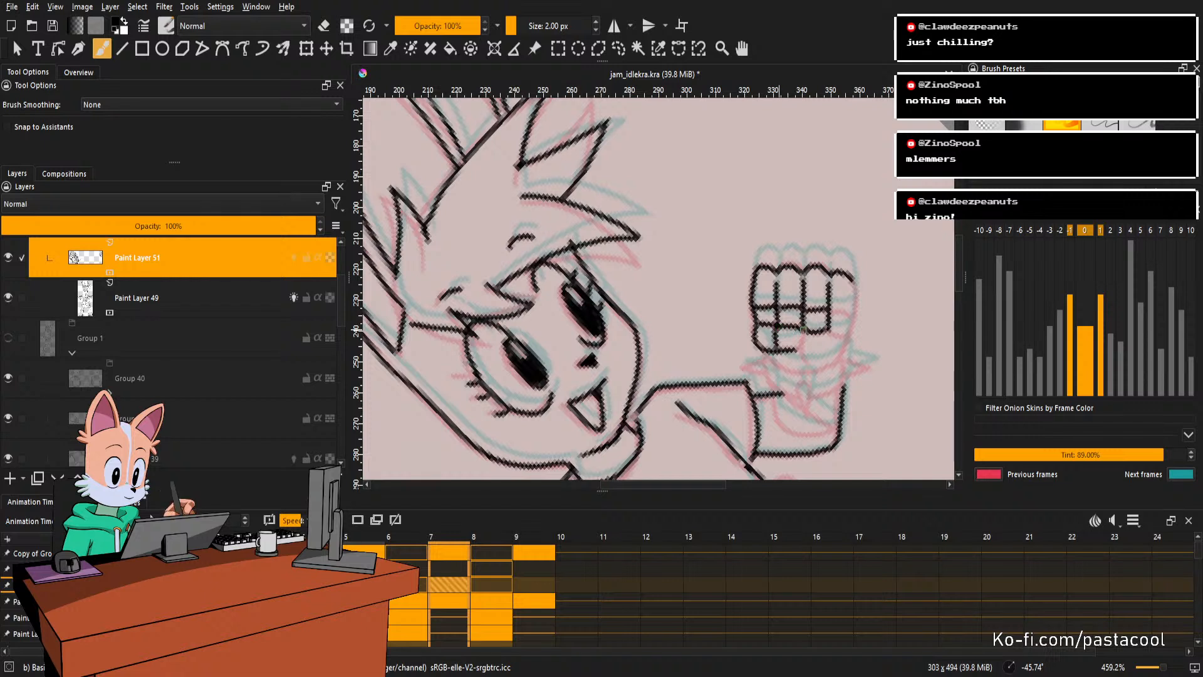
pyautogui.moveTo(799, 346); pyautogui.dragTo(809, 364)
pyautogui.moveTo(830, 310)
pyautogui.mouseDown()
pyautogui.moveTo(855, 304)
pyautogui.moveTo(855, 282)
pyautogui.moveTo(852, 320)
pyautogui.mouseUp()
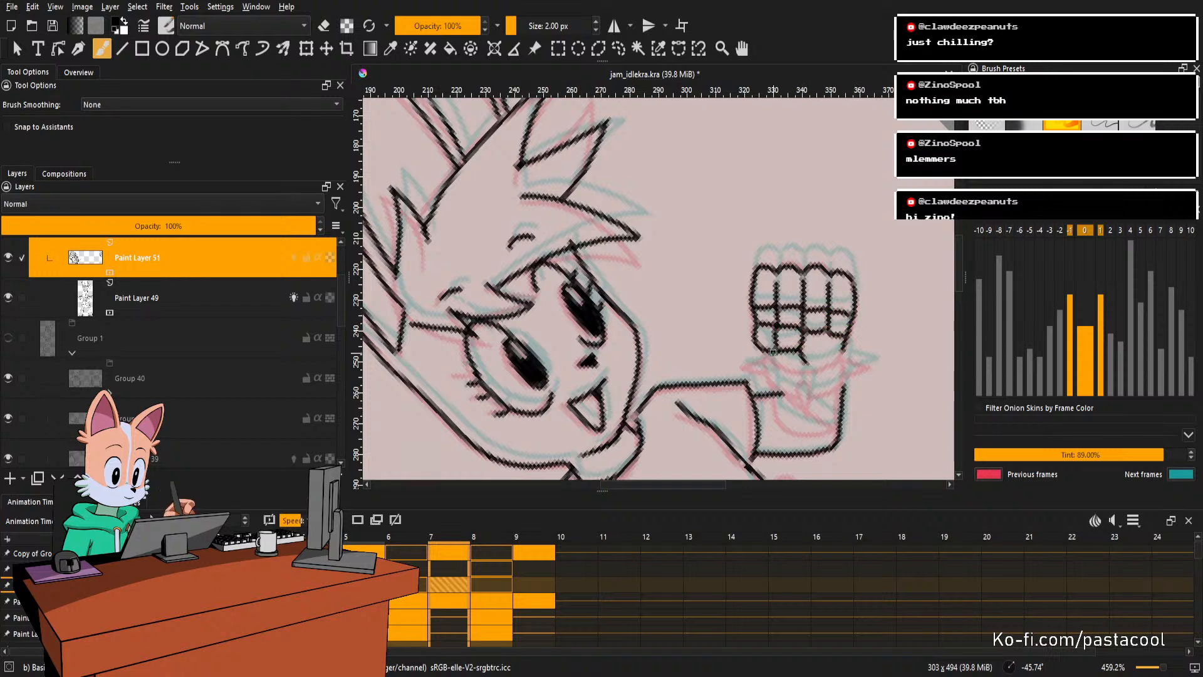
pyautogui.hotkey('ctrl', 'z')
pyautogui.moveTo(773, 351); pyautogui.dragTo(836, 364)
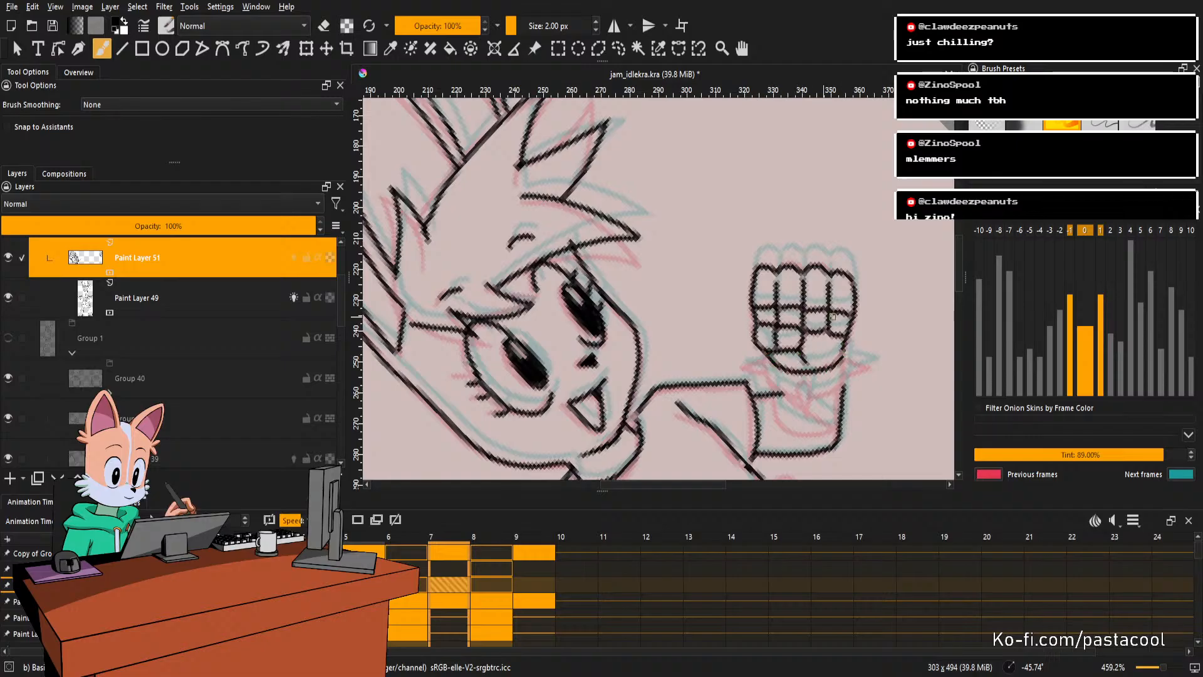
pyautogui.press('e')
pyautogui.press('e')
pyautogui.moveTo(846, 346); pyautogui.dragTo(850, 300)
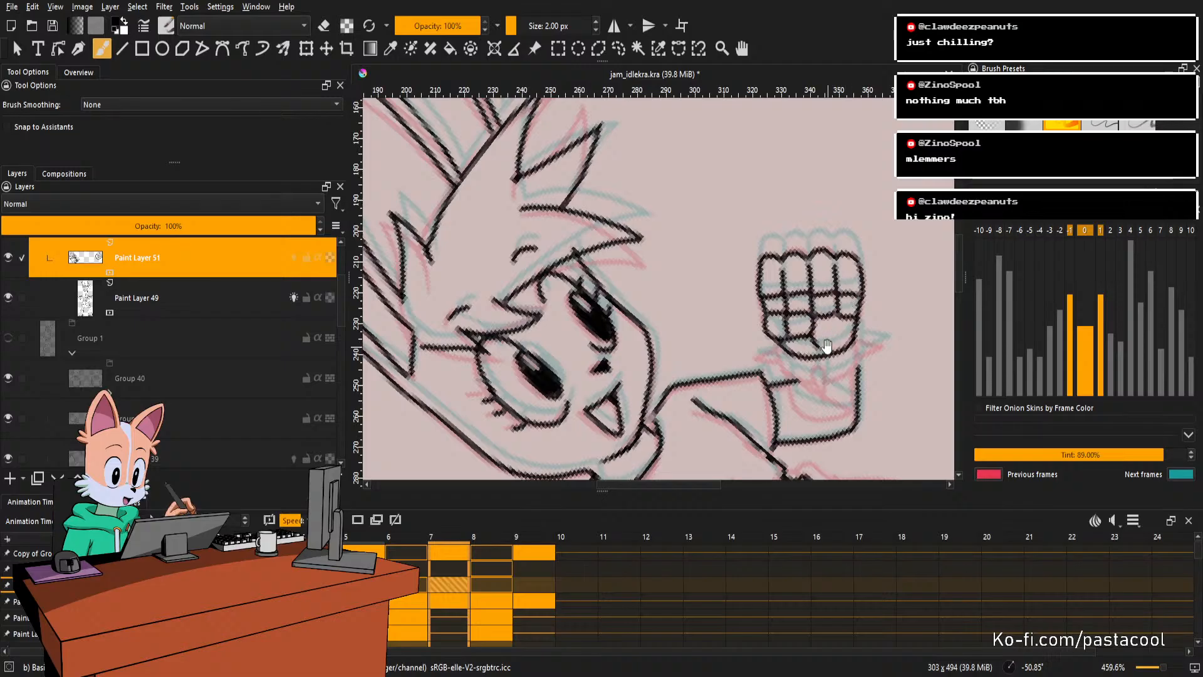
# Draw the cuff's edges below the fist together with its inner and middle spikes.
pyautogui.press('5')
pyautogui.moveTo(760, 366); pyautogui.dragTo(868, 251)
pyautogui.moveTo(818, 350)
pyautogui.mouseDown()
pyautogui.moveTo(788, 336)
pyautogui.moveTo(800, 308)
pyautogui.moveTo(786, 329)
pyautogui.moveTo(798, 375)
pyautogui.mouseUp()
pyautogui.hotkey('ctrl', 'z')
pyautogui.hotkey('ctrl', 'z')
pyautogui.moveTo(782, 332); pyautogui.dragTo(797, 377)
pyautogui.moveTo(814, 386)
pyautogui.mouseDown()
pyautogui.moveTo(803, 367)
pyautogui.moveTo(833, 396)
pyautogui.moveTo(833, 295)
pyautogui.moveTo(818, 334)
pyautogui.mouseUp()
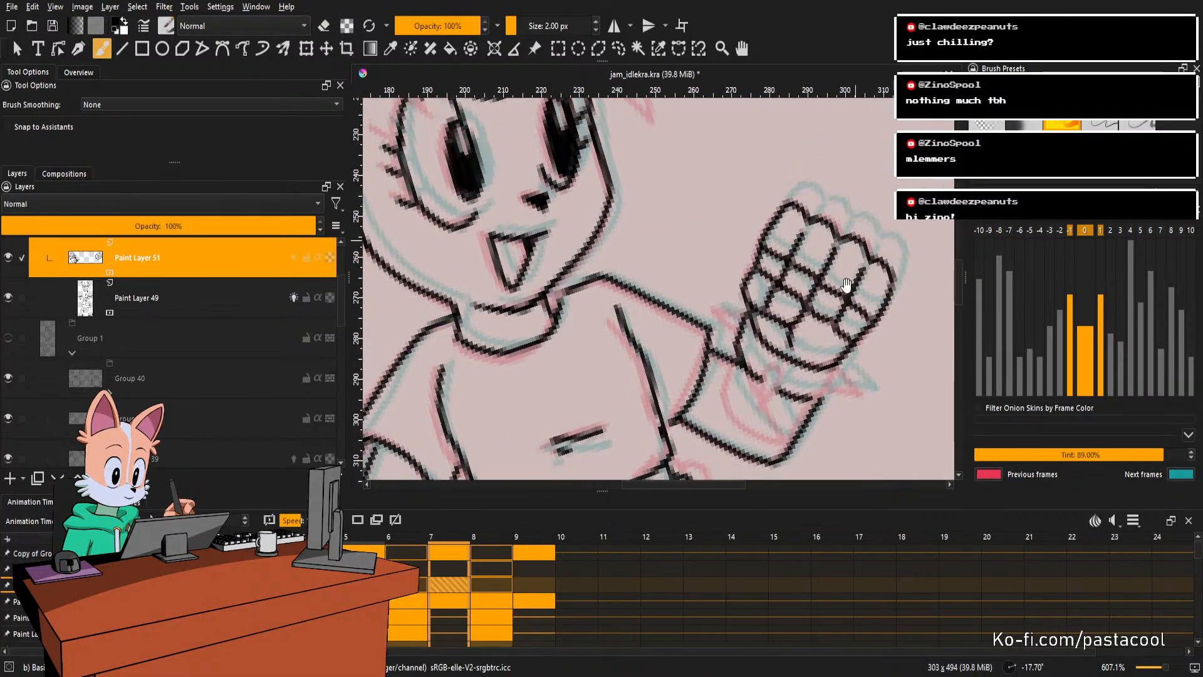
pyautogui.moveTo(855, 382); pyautogui.dragTo(870, 282)
pyautogui.moveTo(800, 339); pyautogui.dragTo(810, 338)
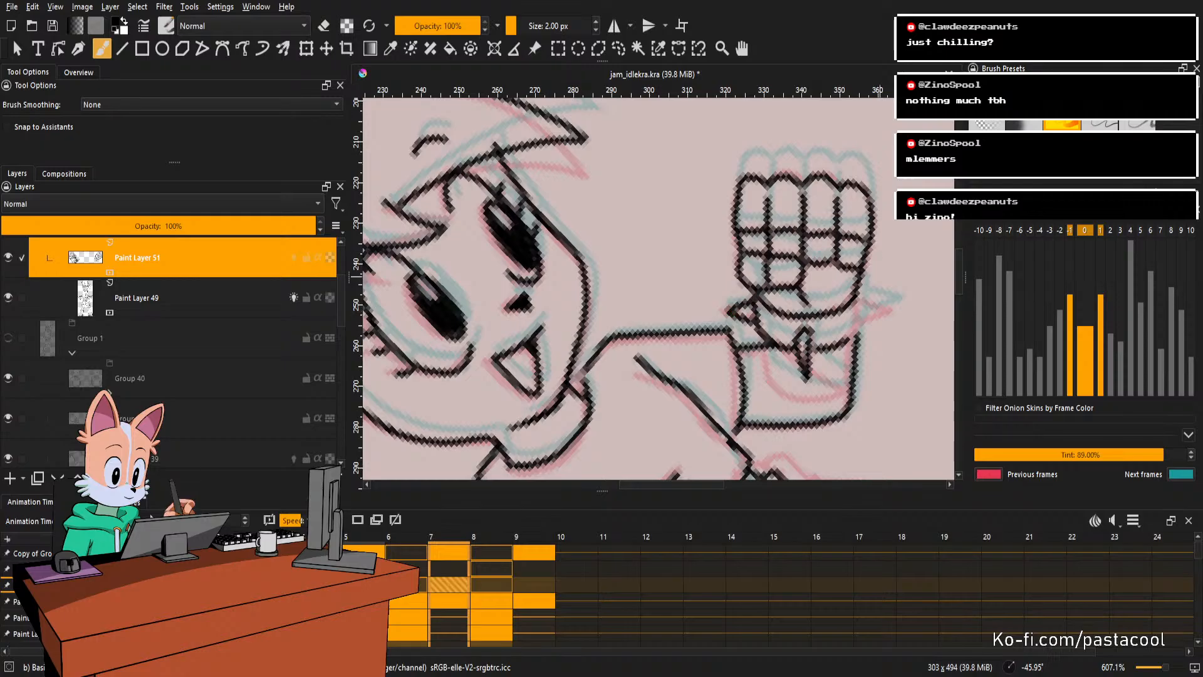
# Sharpen the cuff's inner spike and add the outer spike on the opposite side.
pyautogui.moveTo(727, 313); pyautogui.dragTo(759, 300)
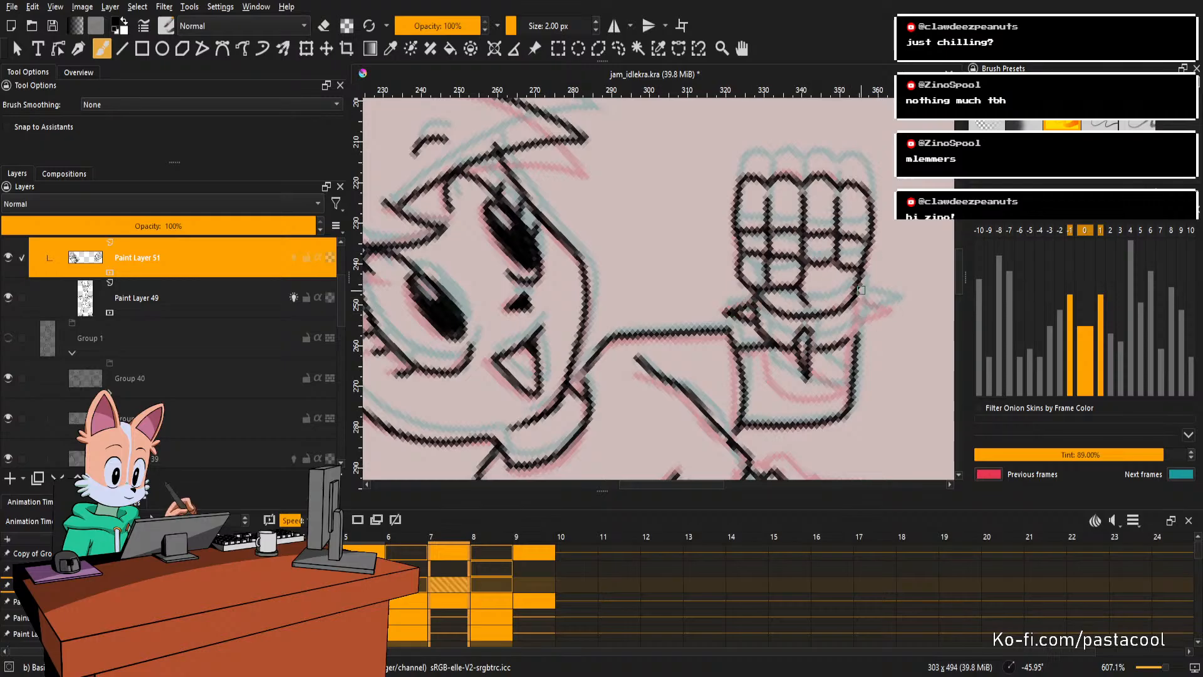
pyautogui.moveTo(861, 290)
pyautogui.mouseDown()
pyautogui.moveTo(862, 333)
pyautogui.moveTo(868, 305)
pyautogui.moveTo(894, 307)
pyautogui.moveTo(864, 318)
pyautogui.mouseUp()
pyautogui.hotkey('ctrl', 'z')
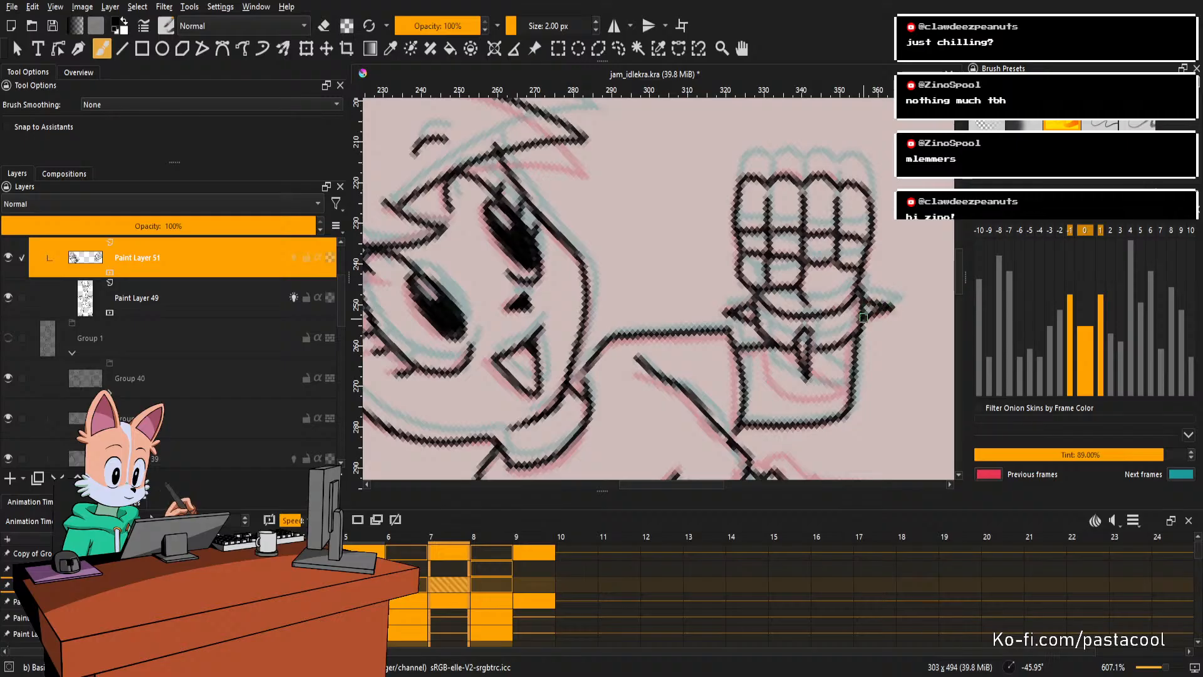
# Clean up the overlapping cuff lines and draw the cuff's lower edge across the forearm around the middle spike.
pyautogui.press('e')
pyautogui.moveTo(784, 278)
pyautogui.mouseDown()
pyautogui.moveTo(761, 354)
pyautogui.moveTo(781, 334)
pyautogui.moveTo(788, 274)
pyautogui.moveTo(781, 356)
pyautogui.moveTo(769, 328)
pyautogui.moveTo(784, 358)
pyautogui.moveTo(776, 339)
pyautogui.moveTo(765, 369)
pyautogui.moveTo(792, 374)
pyautogui.moveTo(765, 375)
pyautogui.moveTo(834, 421)
pyautogui.mouseUp()
pyautogui.scroll(-2, 760, 357)
pyautogui.scroll(2, 789, 323)
pyautogui.scroll(2, 788, 323)
pyautogui.press('e')
pyautogui.press('e')
pyautogui.press('e')
pyautogui.moveTo(814, 381); pyautogui.dragTo(835, 416)
pyautogui.hotkey('ctrl', 'z')
pyautogui.hotkey('ctrl', 'z')
pyautogui.moveTo(772, 343)
pyautogui.mouseDown()
pyautogui.moveTo(763, 371)
pyautogui.moveTo(832, 425)
pyautogui.moveTo(801, 379)
pyautogui.moveTo(833, 422)
pyautogui.mouseUp()
# Select the new fist with its spiked cuff and shift it outward closer to the next frame's onion skin.
pyautogui.press('5')
pyautogui.scroll(-4, 818, 338)
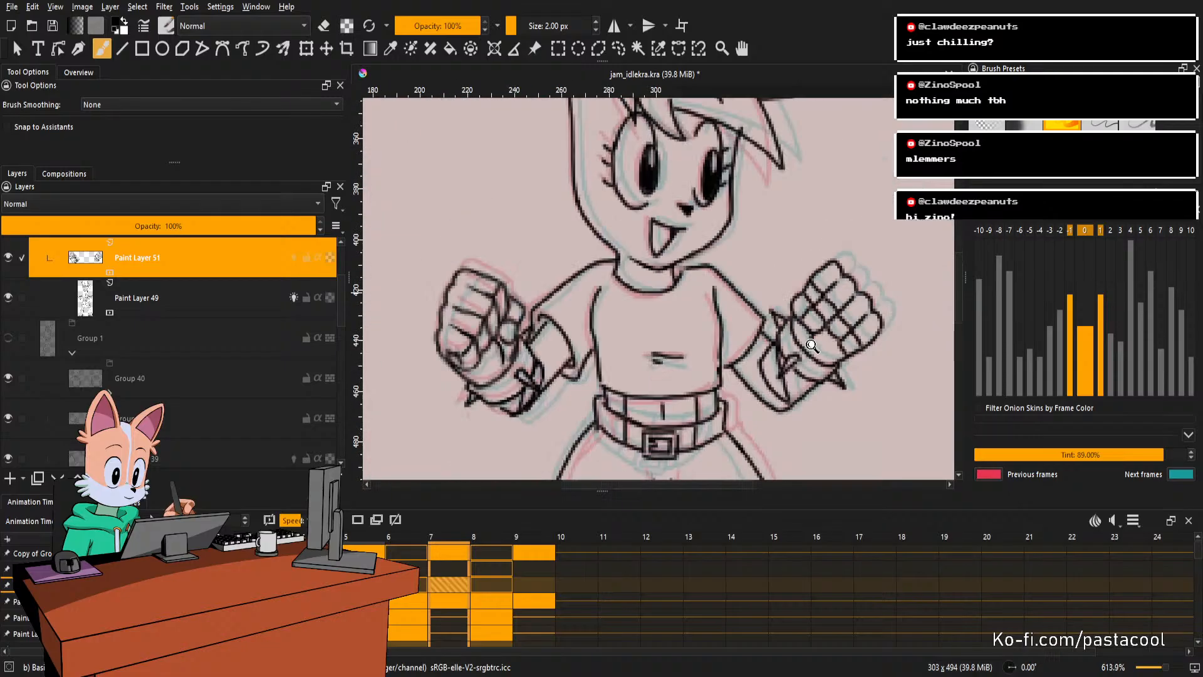
pyautogui.moveTo(820, 343); pyautogui.dragTo(825, 347)
pyautogui.scroll(2, 825, 347)
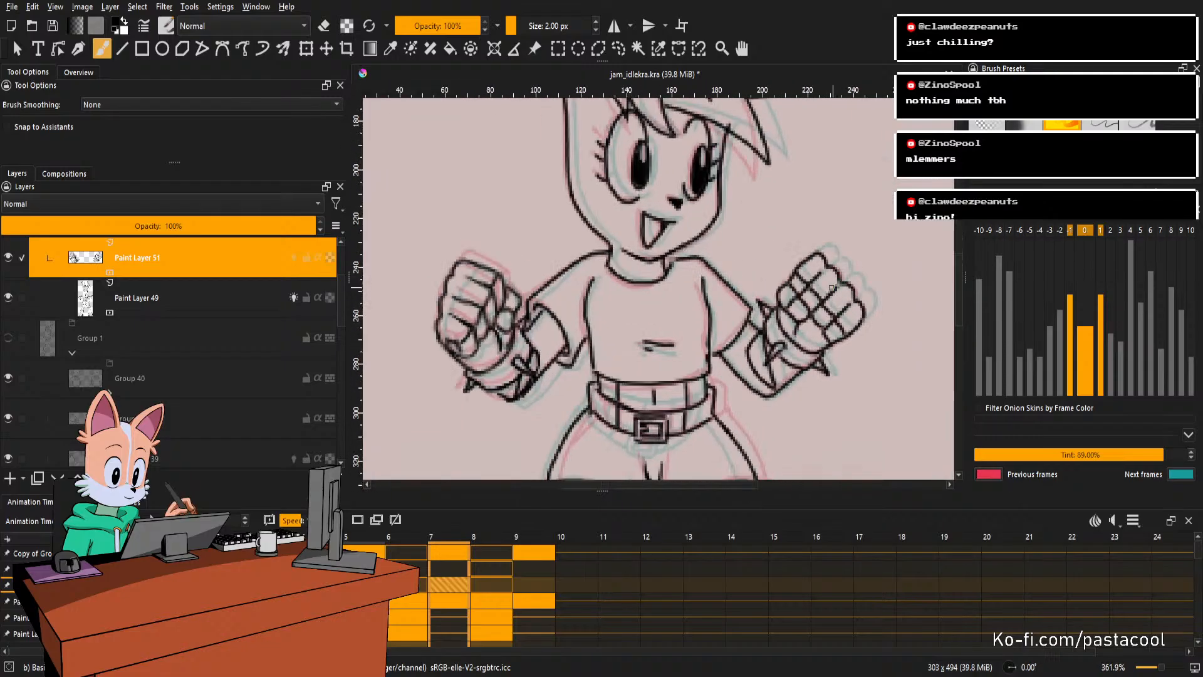
pyautogui.press('l')
pyautogui.moveTo(823, 281); pyautogui.dragTo(817, 244)
pyautogui.moveTo(816, 245)
pyautogui.mouseDown()
pyautogui.moveTo(825, 285)
pyautogui.moveTo(765, 299)
pyautogui.moveTo(768, 382)
pyautogui.moveTo(800, 412)
pyautogui.moveTo(888, 278)
pyautogui.moveTo(815, 243)
pyautogui.mouseUp()
pyautogui.hotkey('ctrl', 't')
pyautogui.moveTo(870, 317); pyautogui.dragTo(864, 313)
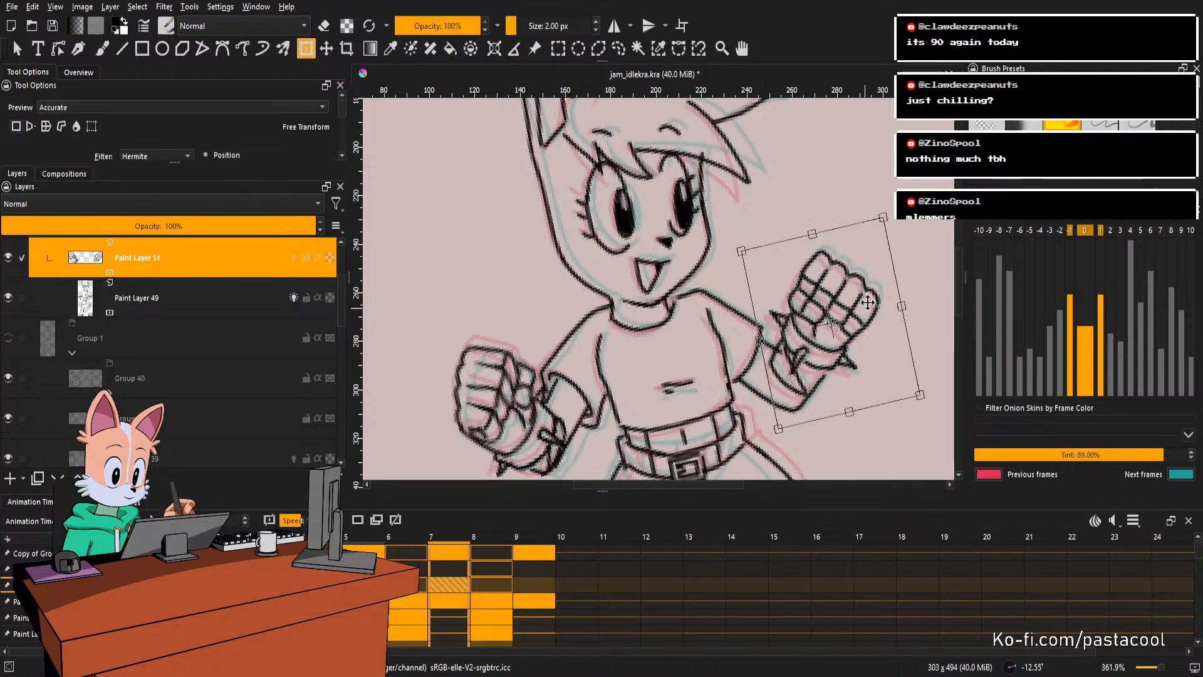
pyautogui.press('b')
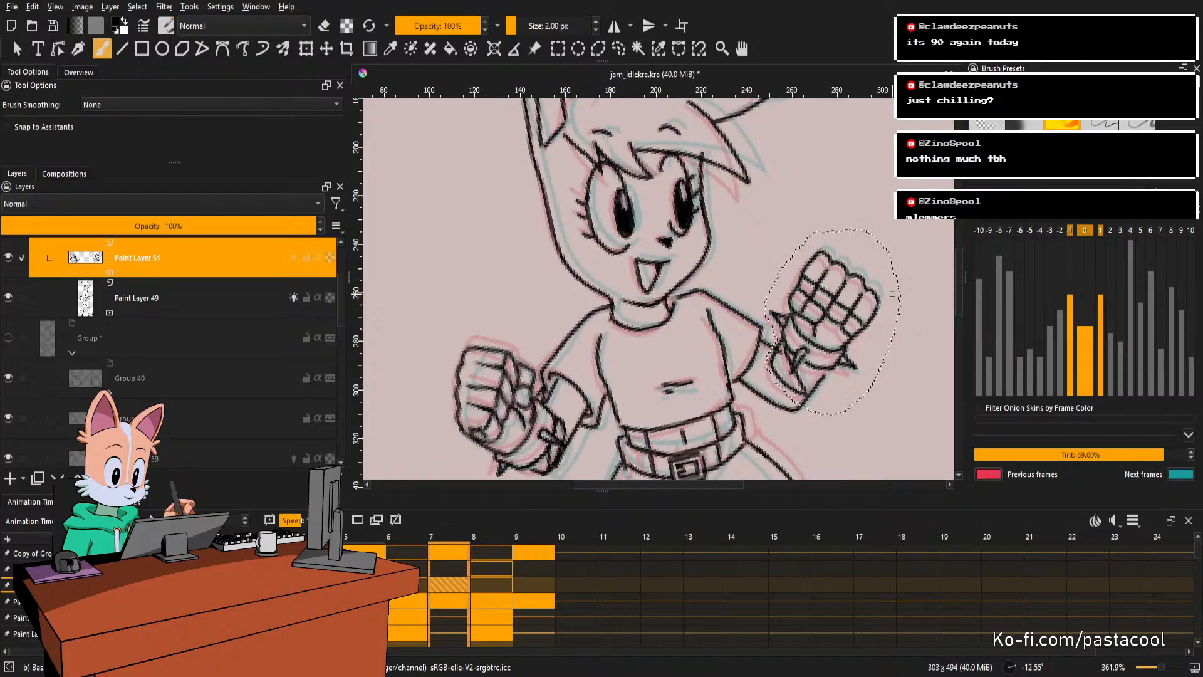
pyautogui.press('l')
pyautogui.hotkey('ctrl', 'shift', 'a')
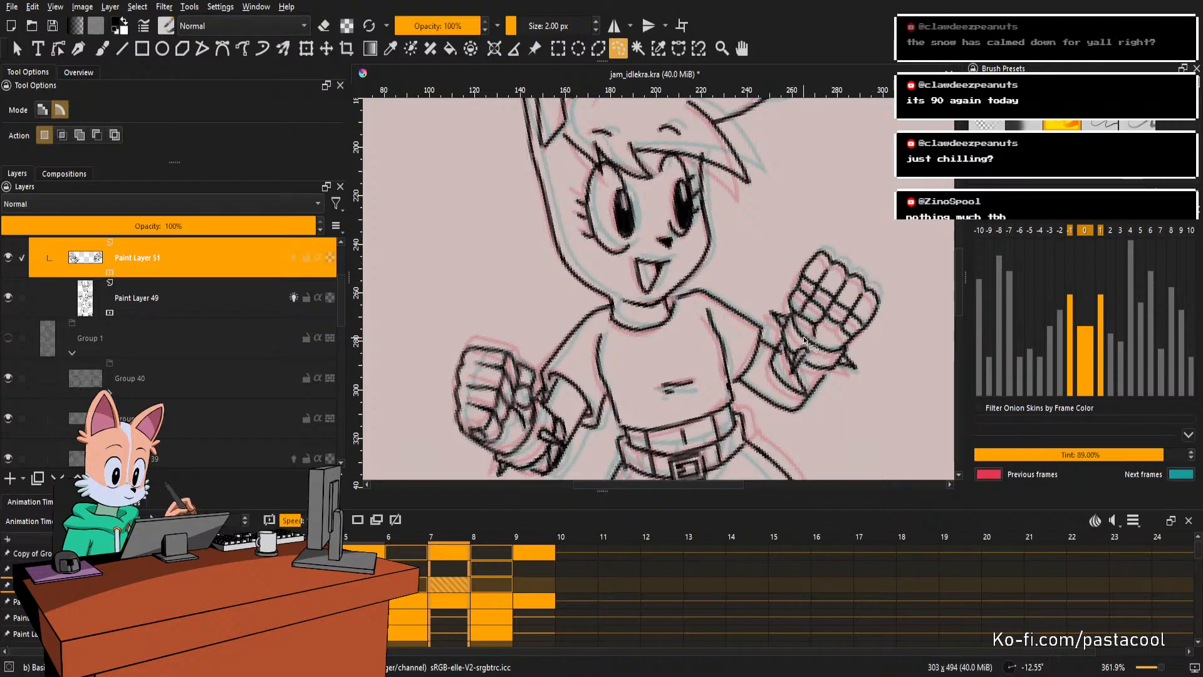
# Touch up the cuff's lower edge where it meets the forearm and save the file.
pyautogui.scroll(2, 809, 344)
pyautogui.press('b')
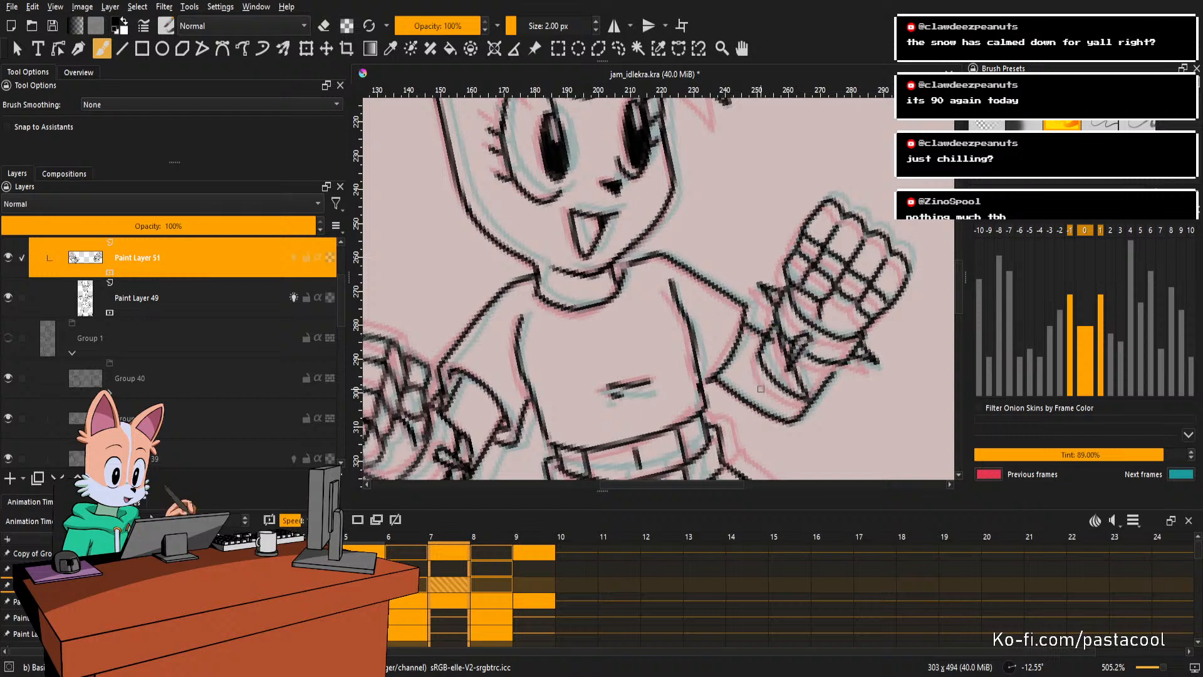
pyautogui.press('e')
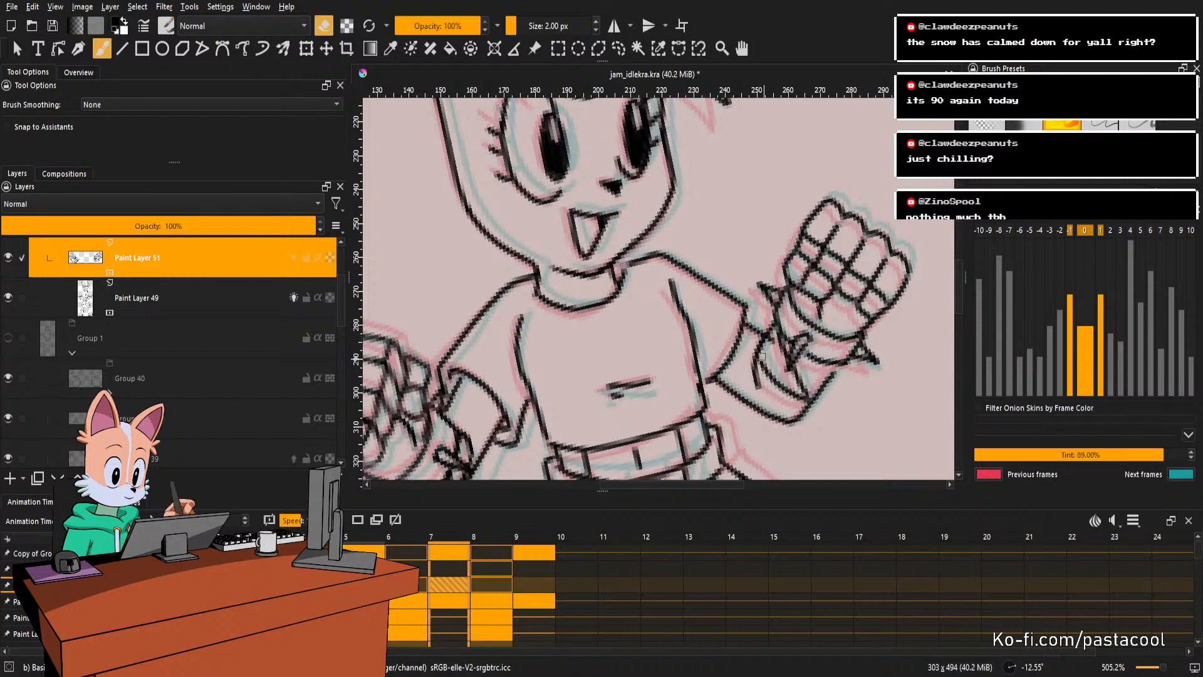
pyautogui.press('e')
pyautogui.press('e')
pyautogui.moveTo(766, 352); pyautogui.dragTo(767, 369)
pyautogui.press('5')
pyautogui.moveTo(796, 304); pyautogui.dragTo(807, 404)
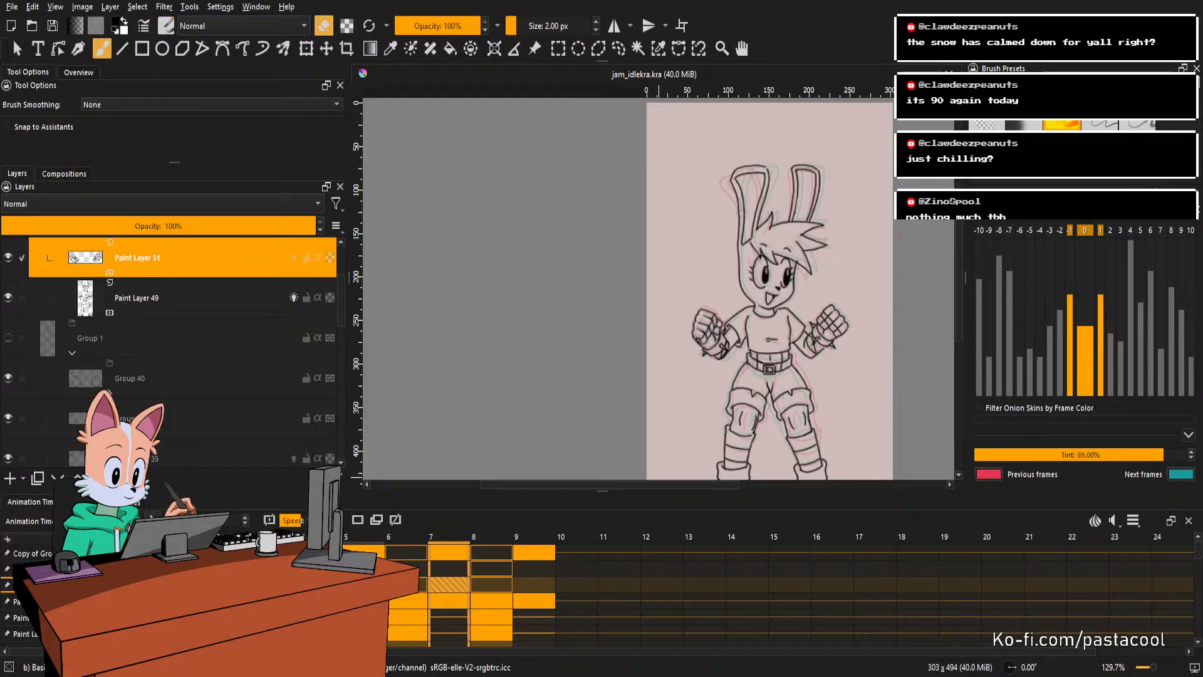
# Play the animation in both normal and mirrored views to check the movement of the fists.
pyautogui.press('space')
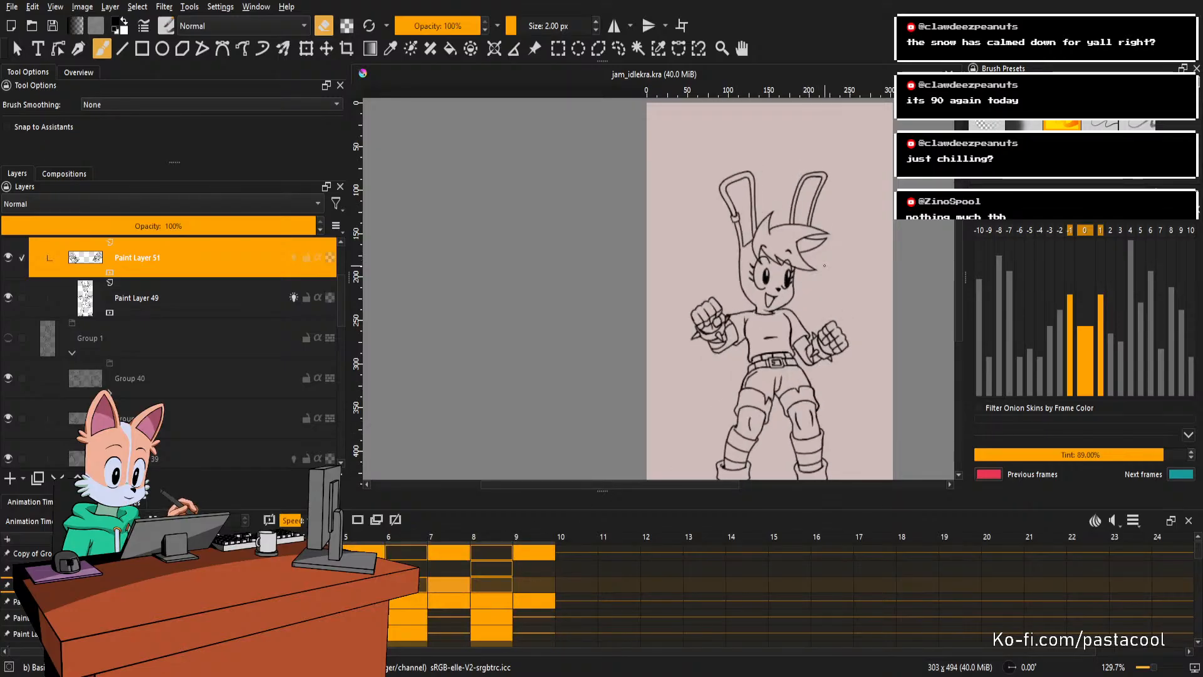
pyautogui.press('1')
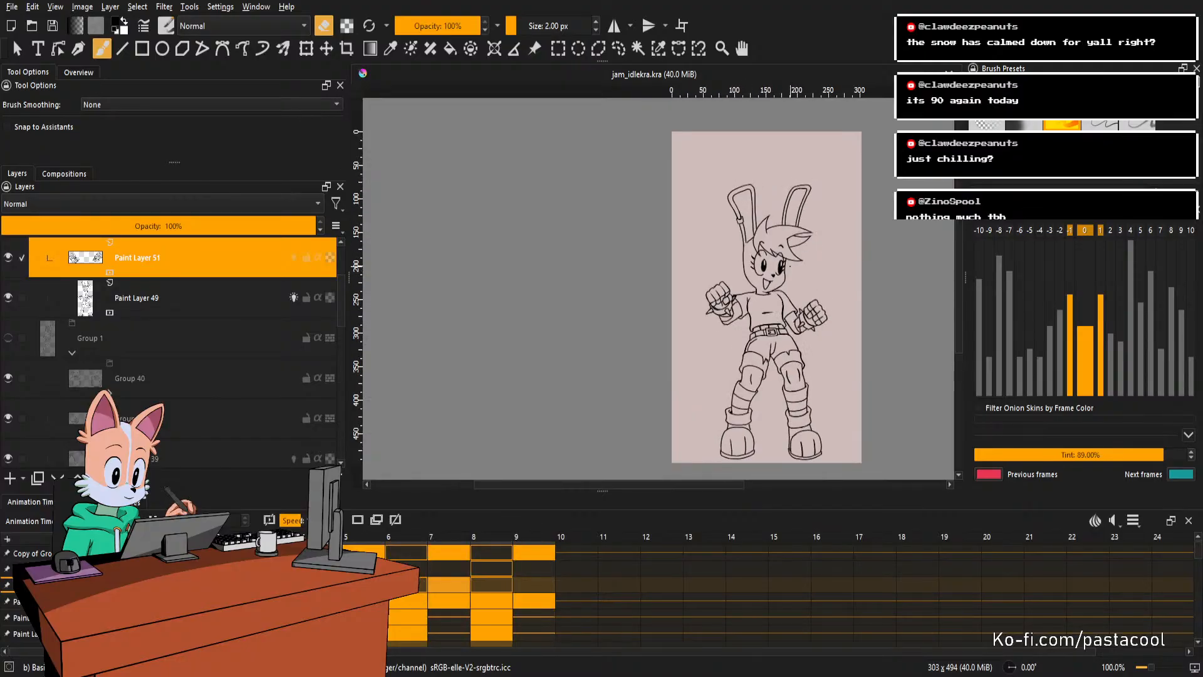
pyautogui.press('m')
pyautogui.scroll(-1, 784, 263)
pyautogui.scroll(2, 715, 293)
pyautogui.moveTo(577, 279); pyautogui.dragTo(692, 273)
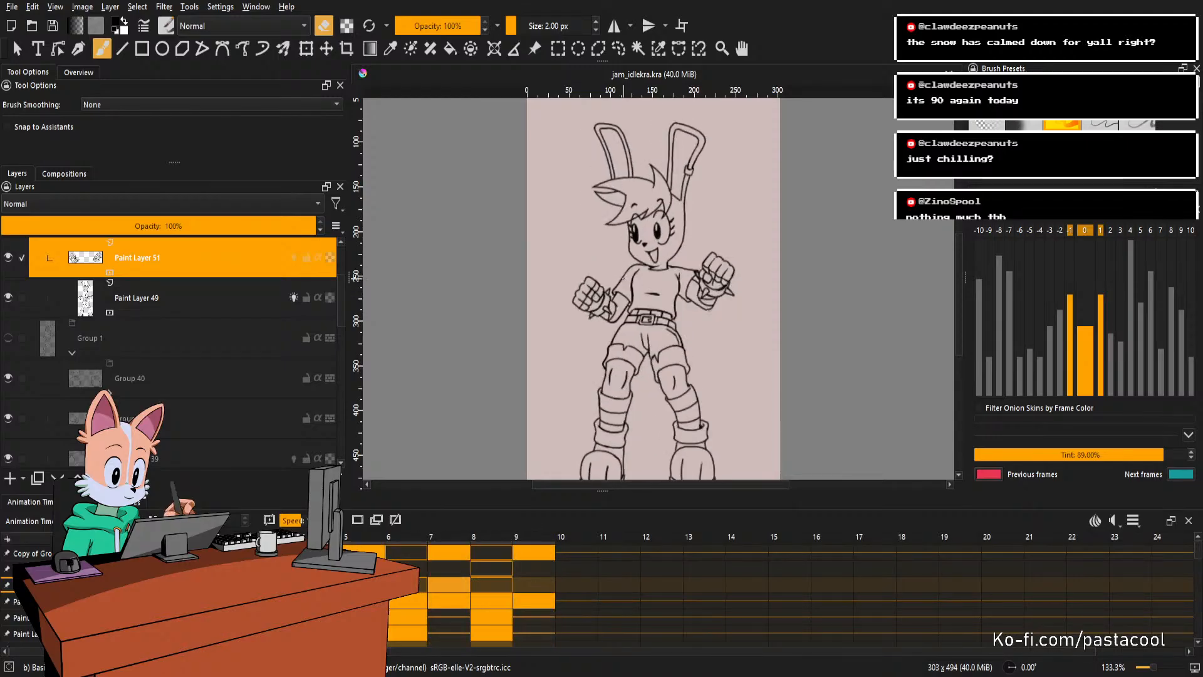
pyautogui.press('space')
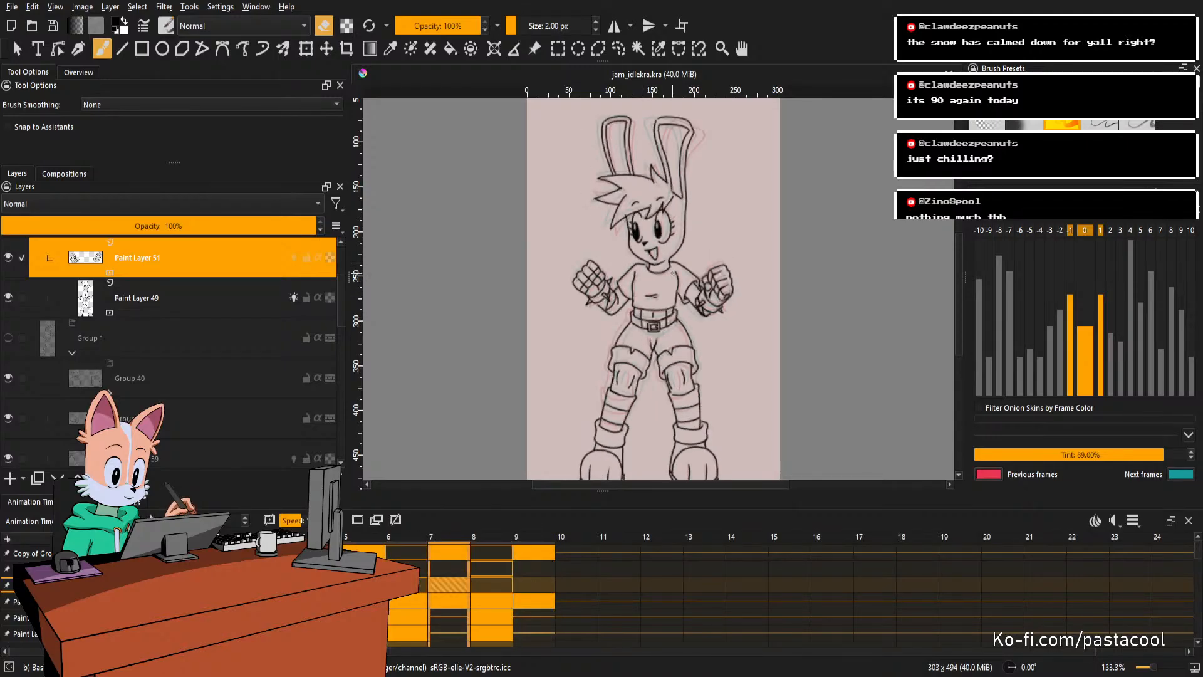
# Go to frame 9 and turn on the -9 onion skin with a slightly higher opacity.
pyautogui.press('.')
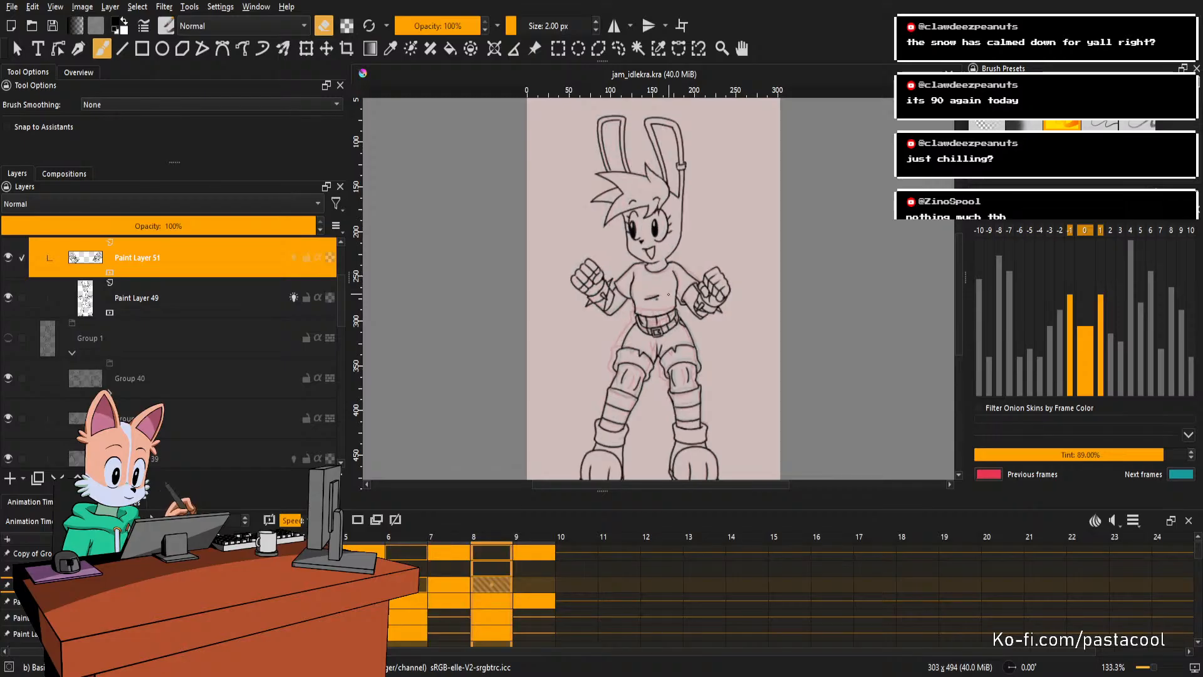
pyautogui.press('.')
pyautogui.scroll(1, 688, 284)
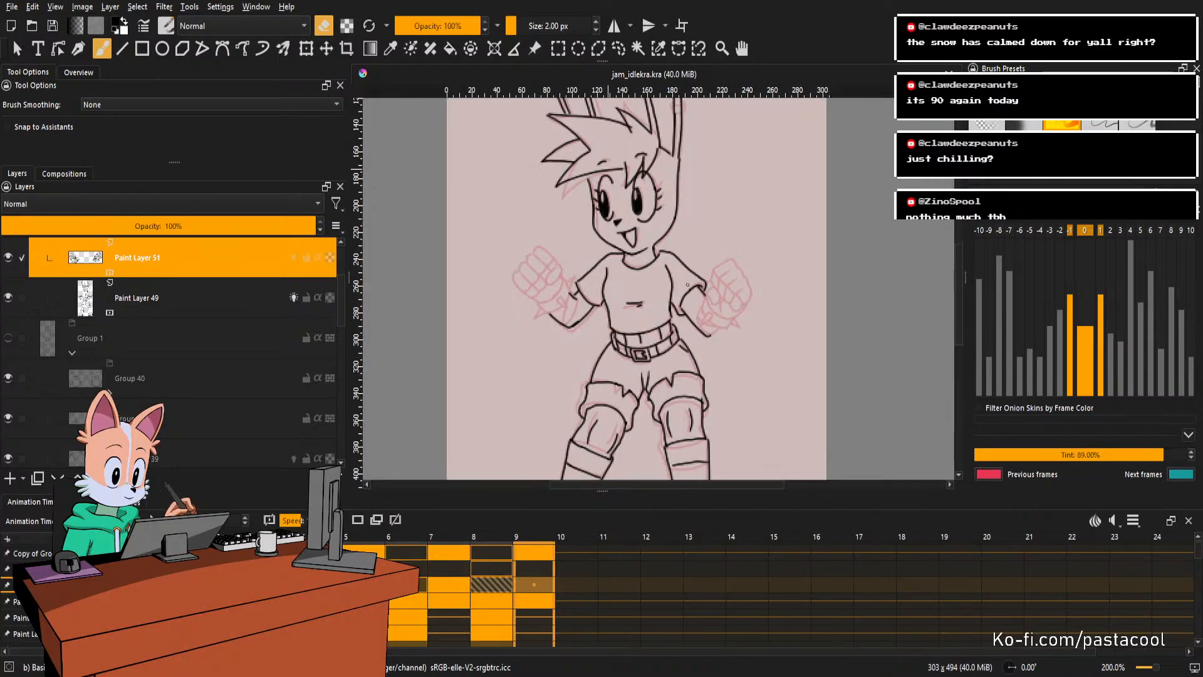
pyautogui.click(990, 230)
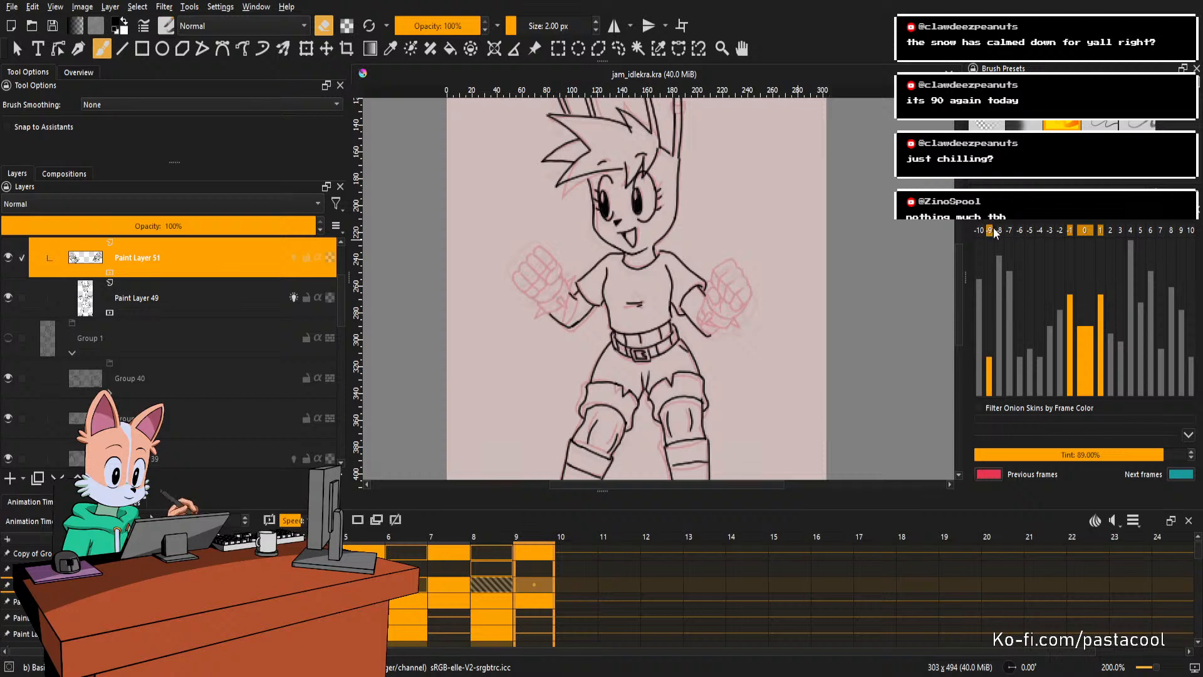
pyautogui.click(990, 230)
pyautogui.click(981, 230)
pyautogui.click(981, 230)
pyautogui.click(991, 230)
pyautogui.click(990, 350)
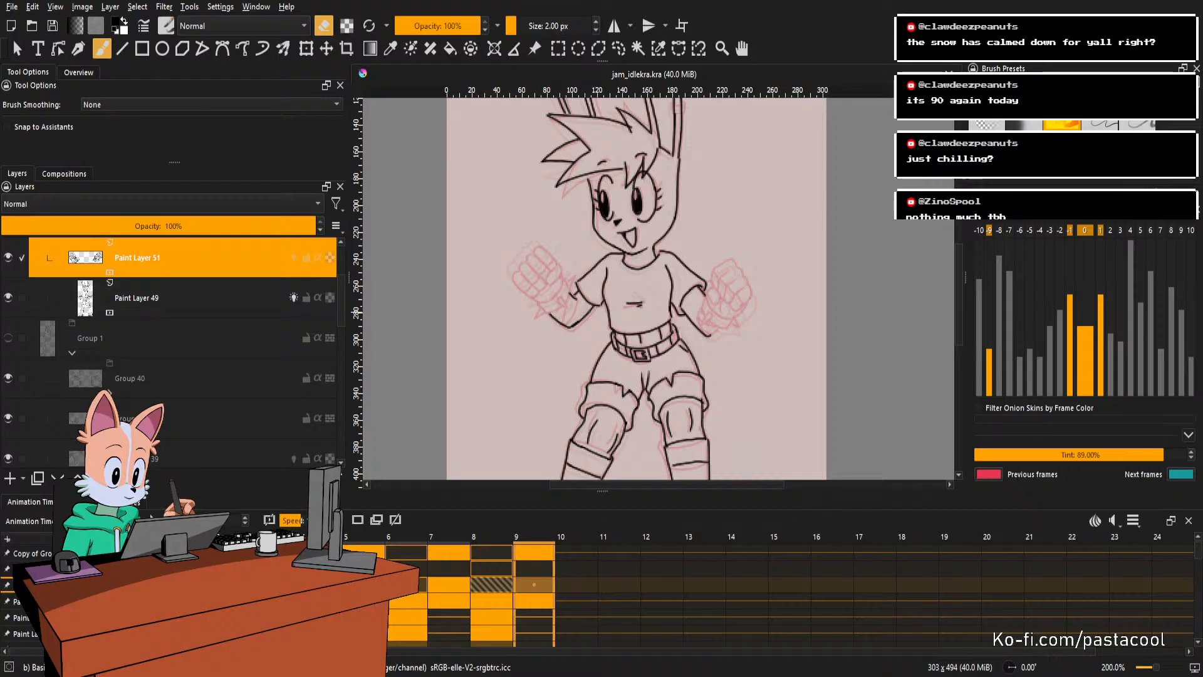
# Outline the side and front edge of the first finger of the missing fist on frame 9, following the onion skin.
pyautogui.moveTo(739, 329); pyautogui.dragTo(831, 266)
pyautogui.moveTo(753, 280); pyautogui.dragTo(776, 237)
pyautogui.press('e')
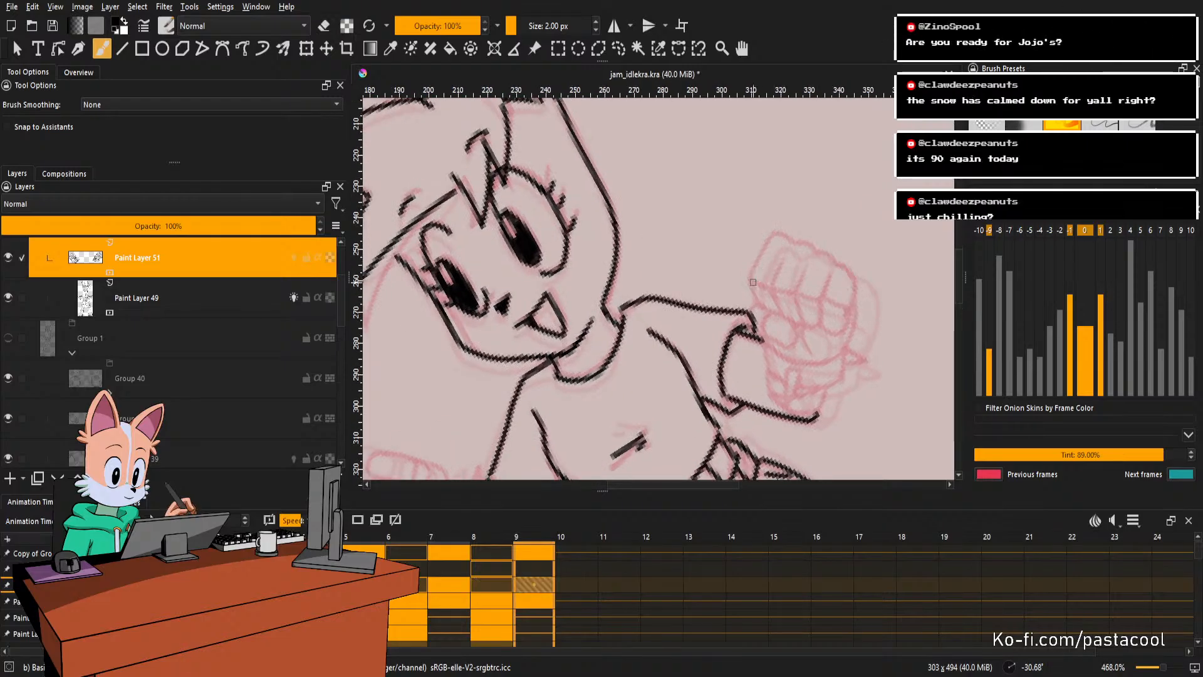
pyautogui.moveTo(753, 281)
pyautogui.mouseDown()
pyautogui.moveTo(776, 236)
pyautogui.moveTo(767, 246)
pyautogui.mouseUp()
pyautogui.hotkey('ctrl', 'z')
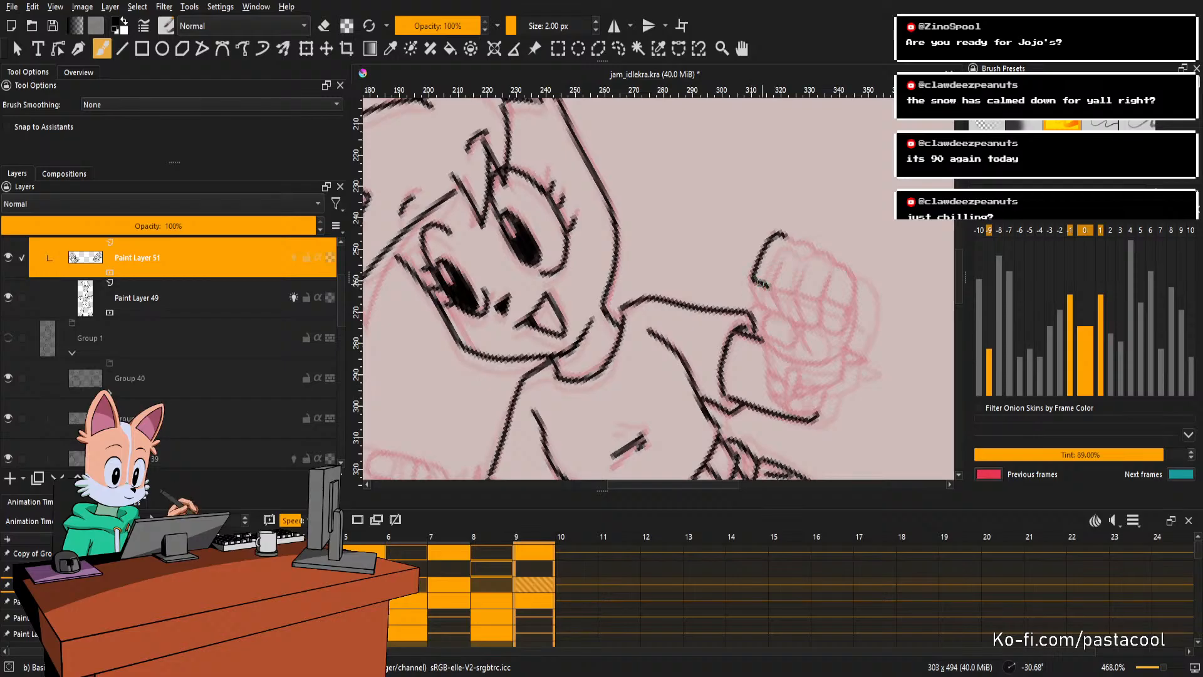
pyautogui.moveTo(753, 283); pyautogui.dragTo(766, 306)
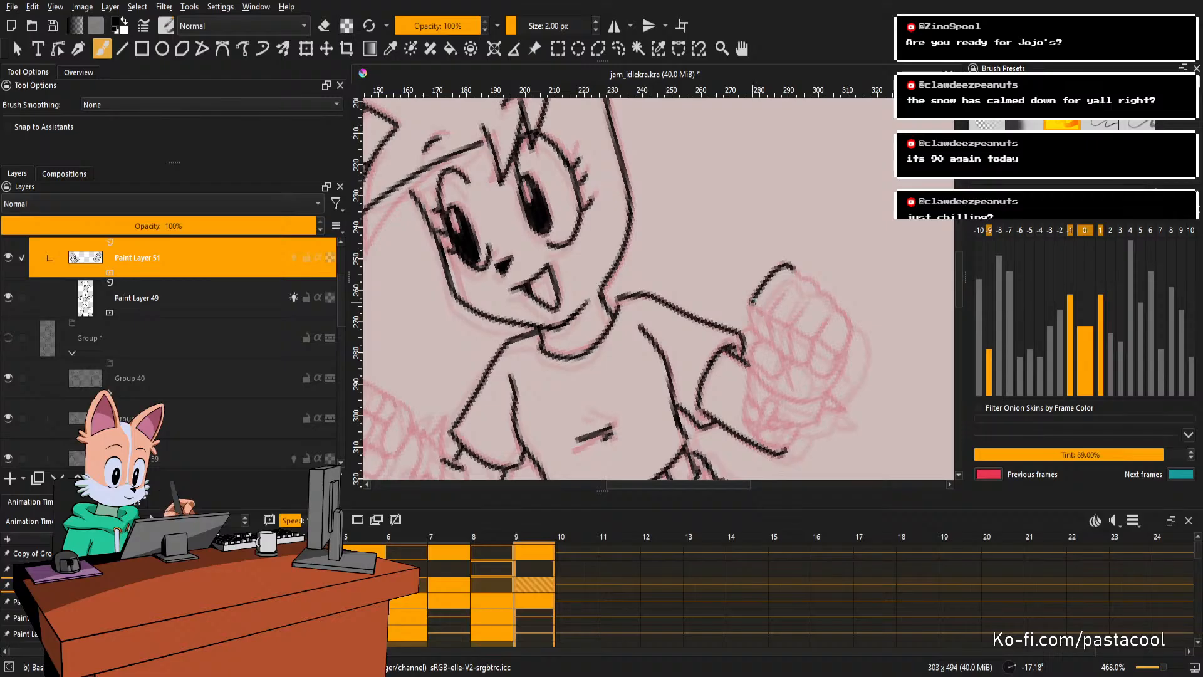
pyautogui.moveTo(761, 307)
pyautogui.mouseDown()
pyautogui.moveTo(758, 333)
pyautogui.moveTo(793, 335)
pyautogui.mouseUp()
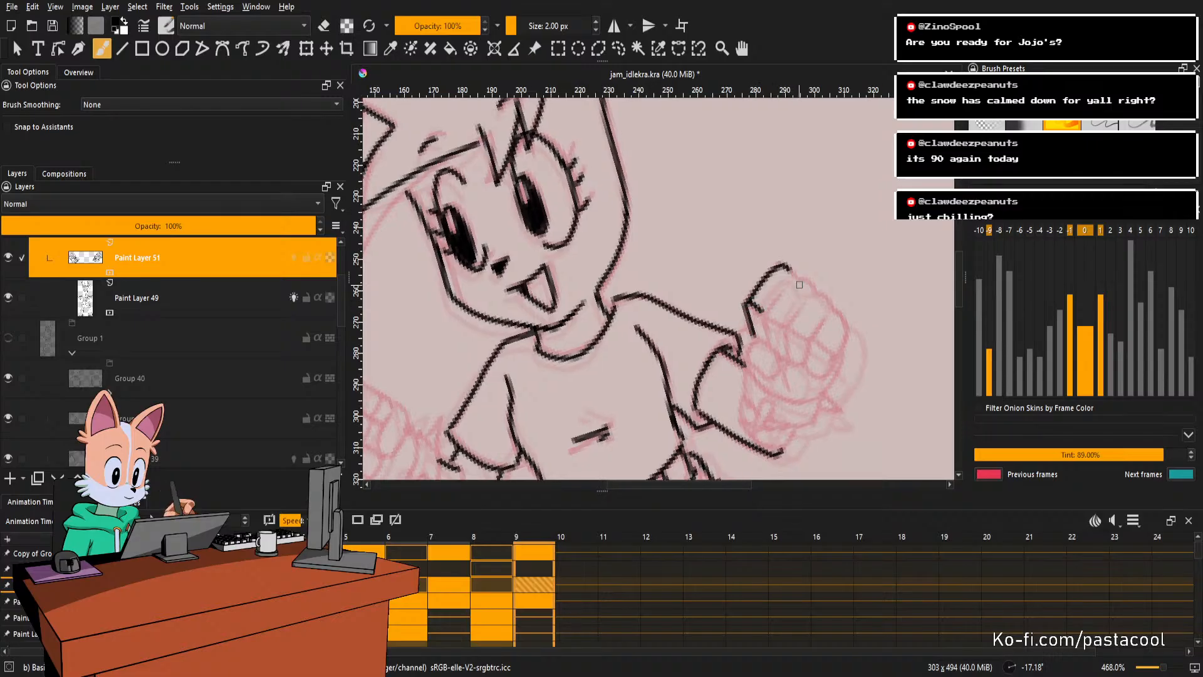
# Draw the divisions between the fingers and the bumpy knuckle line across the top of the fist.
pyautogui.moveTo(788, 286)
pyautogui.mouseDown()
pyautogui.moveTo(762, 313)
pyautogui.moveTo(769, 342)
pyautogui.moveTo(791, 322)
pyautogui.moveTo(807, 338)
pyautogui.moveTo(789, 347)
pyautogui.mouseUp()
pyautogui.hotkey('ctrl', 'z')
pyautogui.hotkey('ctrl', 'z')
pyautogui.hotkey('ctrl', 'z')
pyautogui.hotkey('ctrl', 'z')
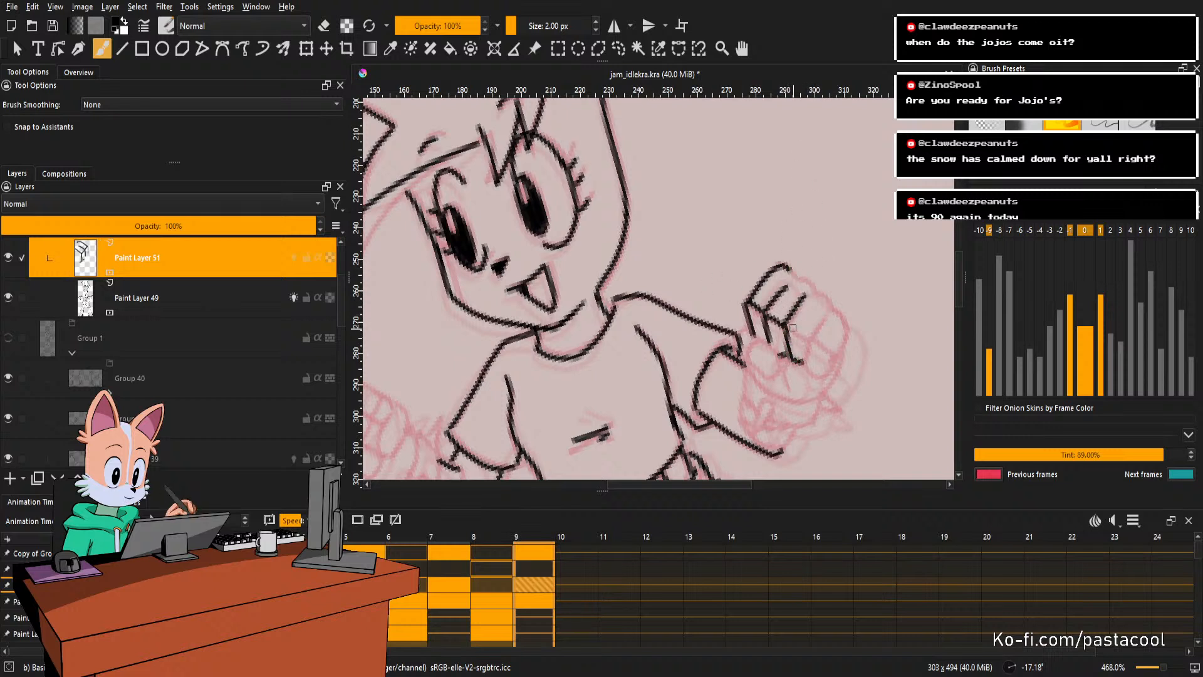
pyautogui.press('e')
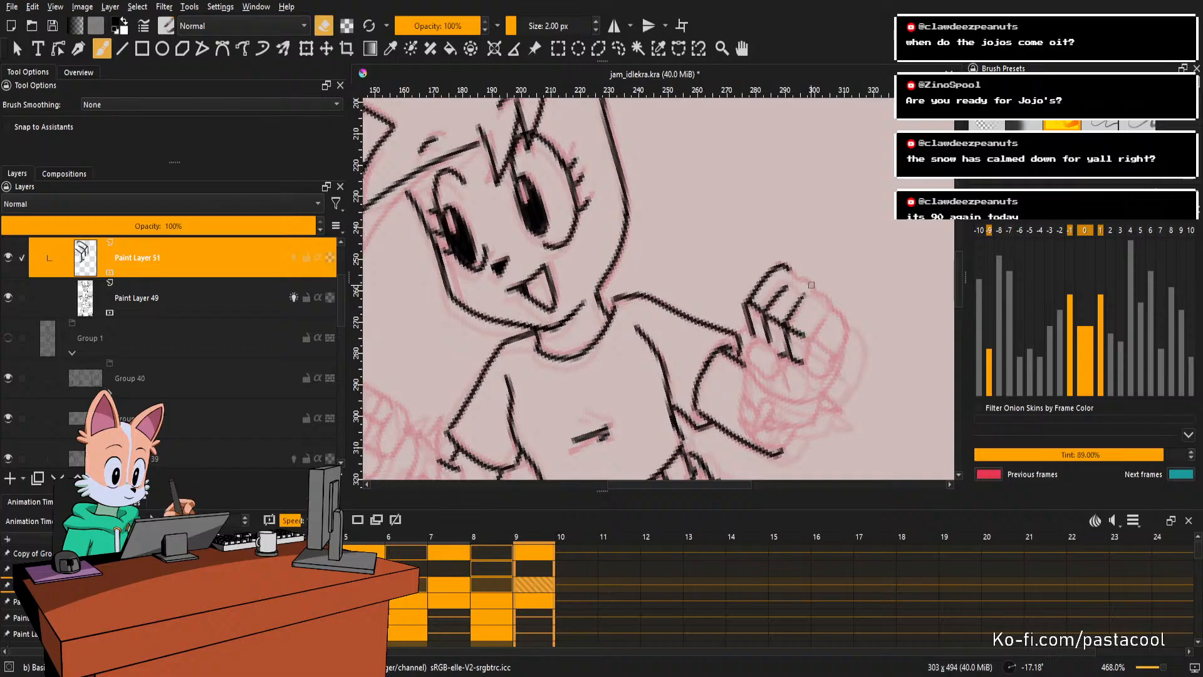
pyautogui.press('e')
pyautogui.press('e')
pyautogui.press('e')
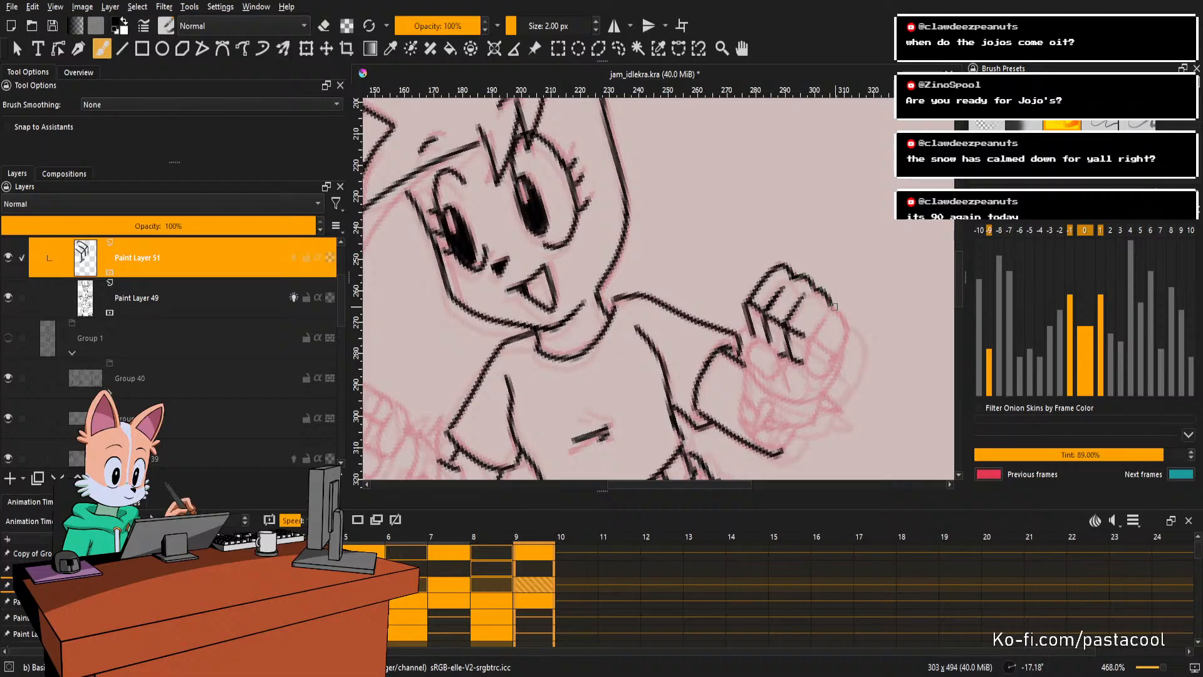
# Finish the remaining fingers and close the outer side of the fist around the little finger.
pyautogui.moveTo(845, 331)
pyautogui.mouseDown()
pyautogui.moveTo(808, 327)
pyautogui.moveTo(822, 304)
pyautogui.moveTo(808, 324)
pyautogui.mouseUp()
pyautogui.hotkey('ctrl', 'z')
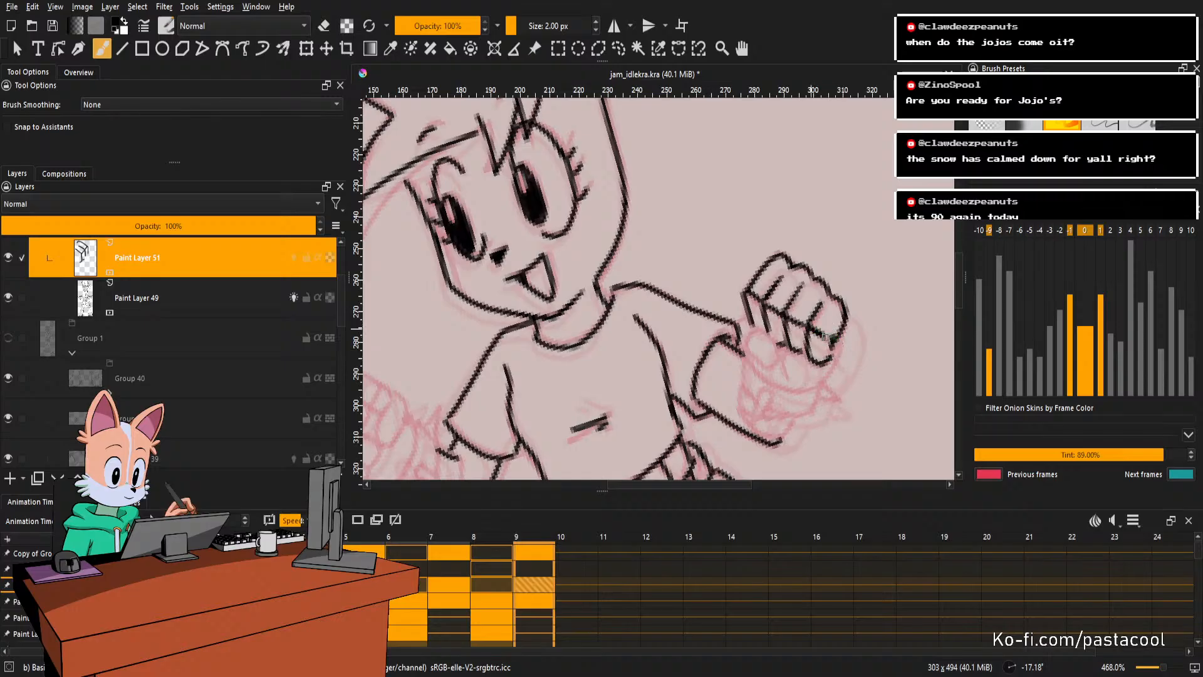
pyautogui.press('e')
pyautogui.press('e')
pyautogui.moveTo(838, 360); pyautogui.dragTo(830, 329)
pyautogui.press('e')
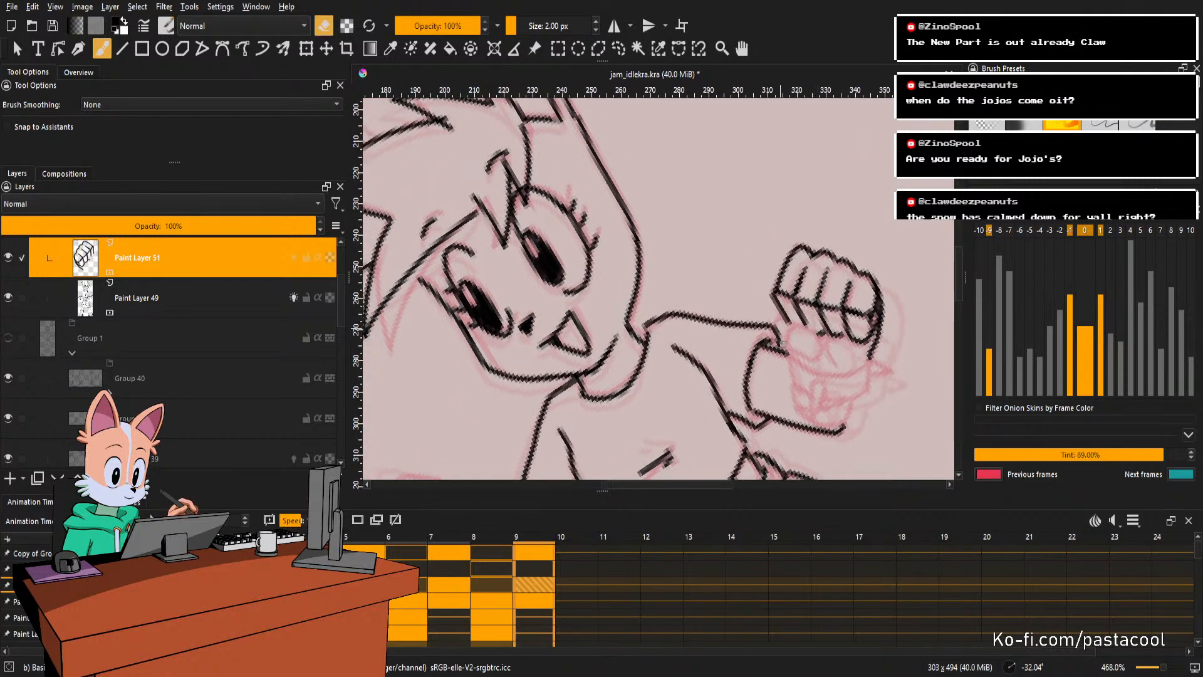
# Draw the folded thumb below the fingers and the curved lower edge of the hand.
pyautogui.press('e')
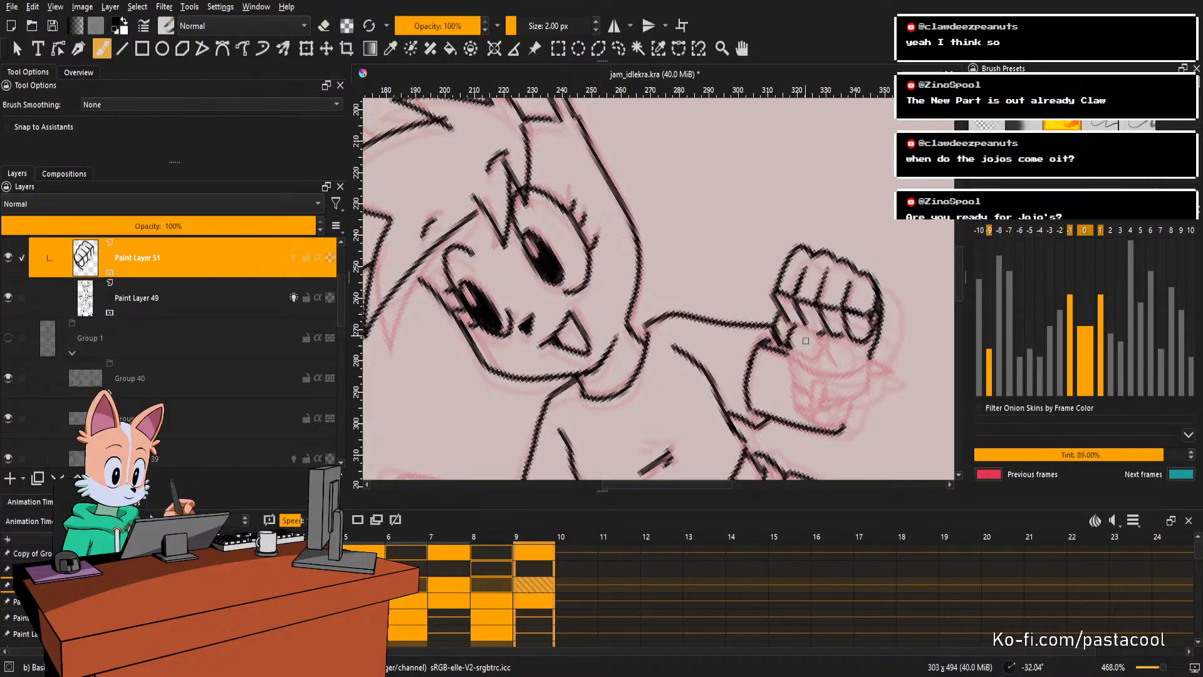
pyautogui.moveTo(797, 325)
pyautogui.mouseDown()
pyautogui.moveTo(773, 385)
pyautogui.moveTo(834, 376)
pyautogui.moveTo(836, 310)
pyautogui.moveTo(873, 316)
pyautogui.moveTo(833, 313)
pyautogui.moveTo(821, 295)
pyautogui.moveTo(844, 276)
pyautogui.moveTo(824, 310)
pyautogui.moveTo(840, 301)
pyautogui.moveTo(831, 298)
pyautogui.mouseUp()
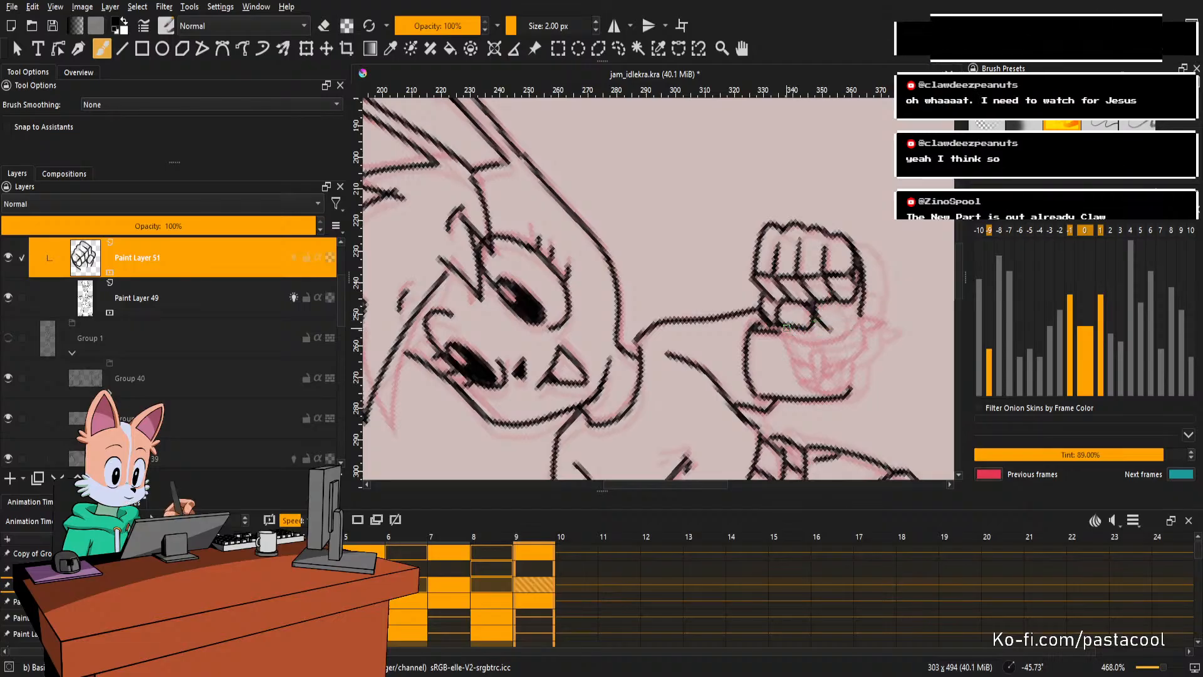
pyautogui.moveTo(793, 333)
pyautogui.mouseDown()
pyautogui.moveTo(859, 325)
pyautogui.moveTo(790, 326)
pyautogui.moveTo(826, 345)
pyautogui.moveTo(863, 314)
pyautogui.moveTo(835, 318)
pyautogui.moveTo(872, 293)
pyautogui.moveTo(856, 330)
pyautogui.mouseUp()
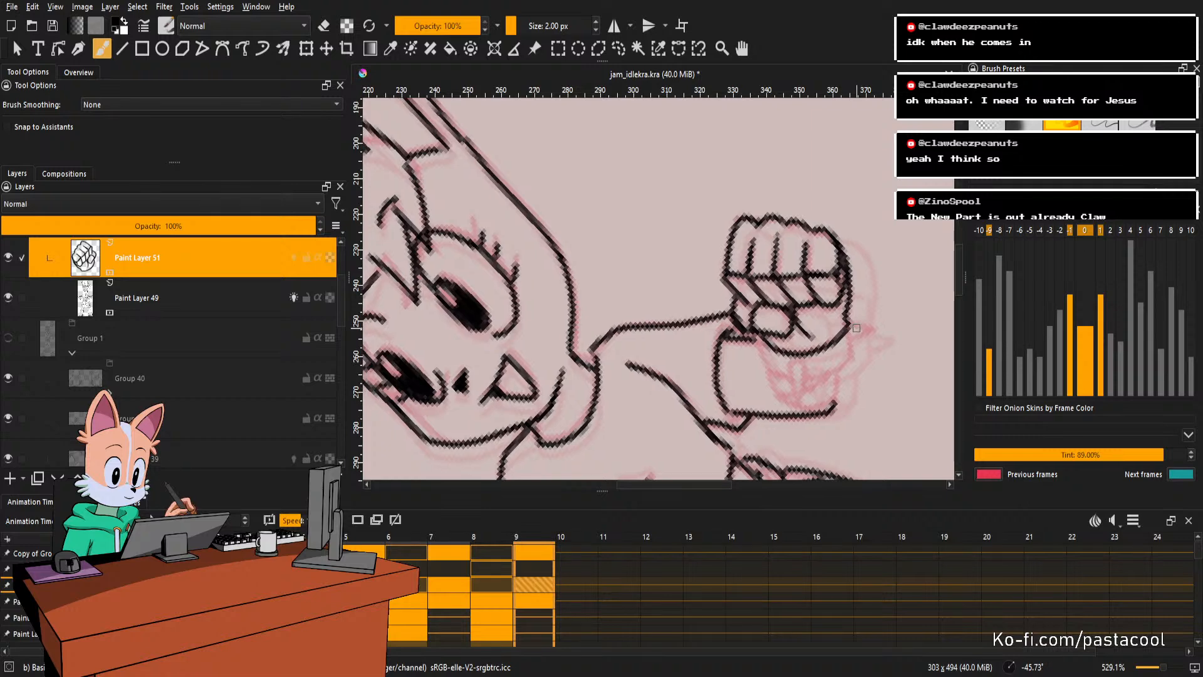
# Clean up and redraw the outer edge of the hand where it meets the lower curve, and save the file.
pyautogui.press('e')
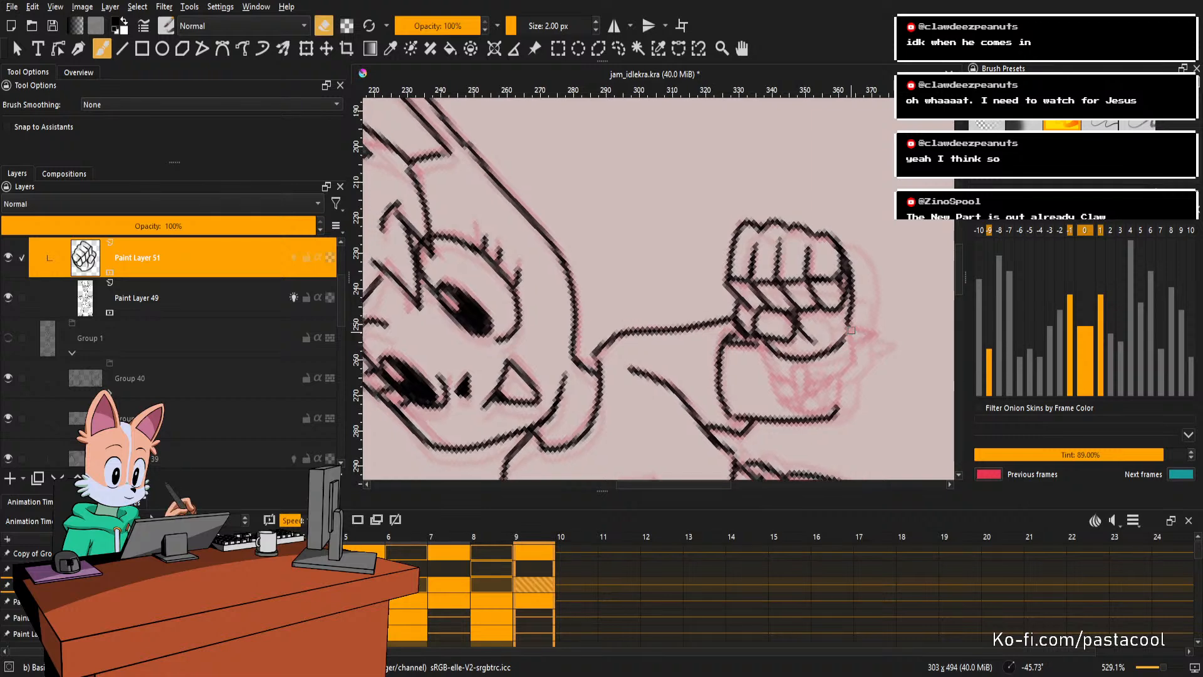
pyautogui.moveTo(851, 330); pyautogui.dragTo(865, 308)
pyautogui.press('e')
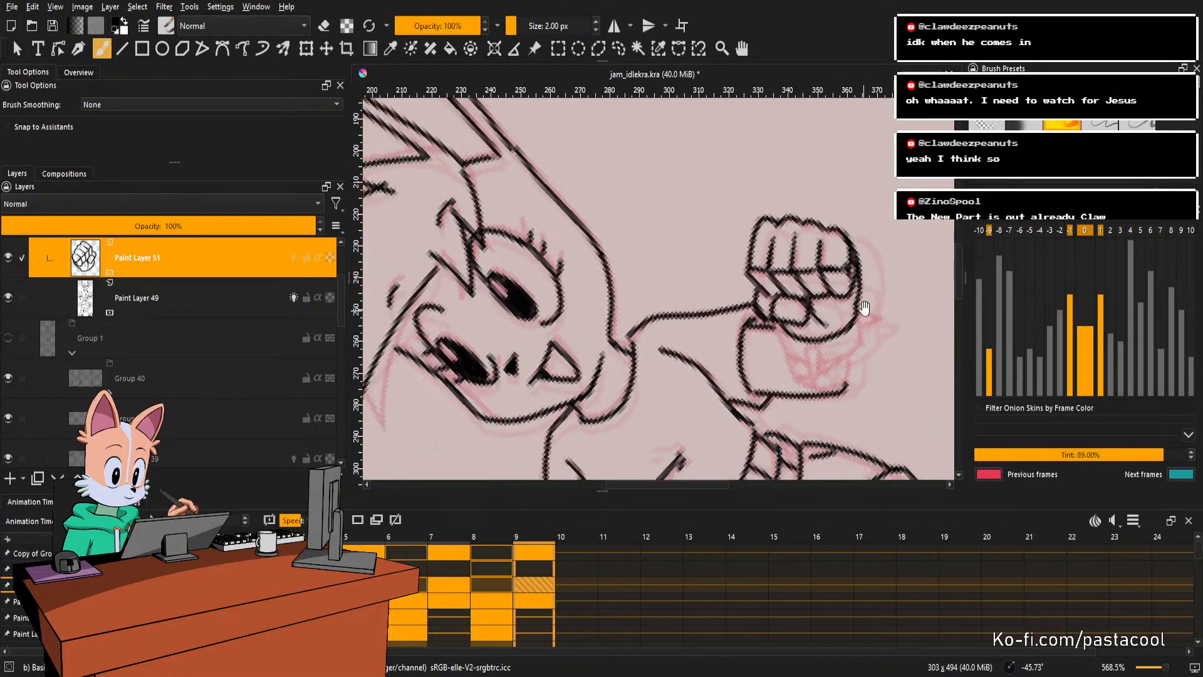
pyautogui.scroll(-1, 865, 308)
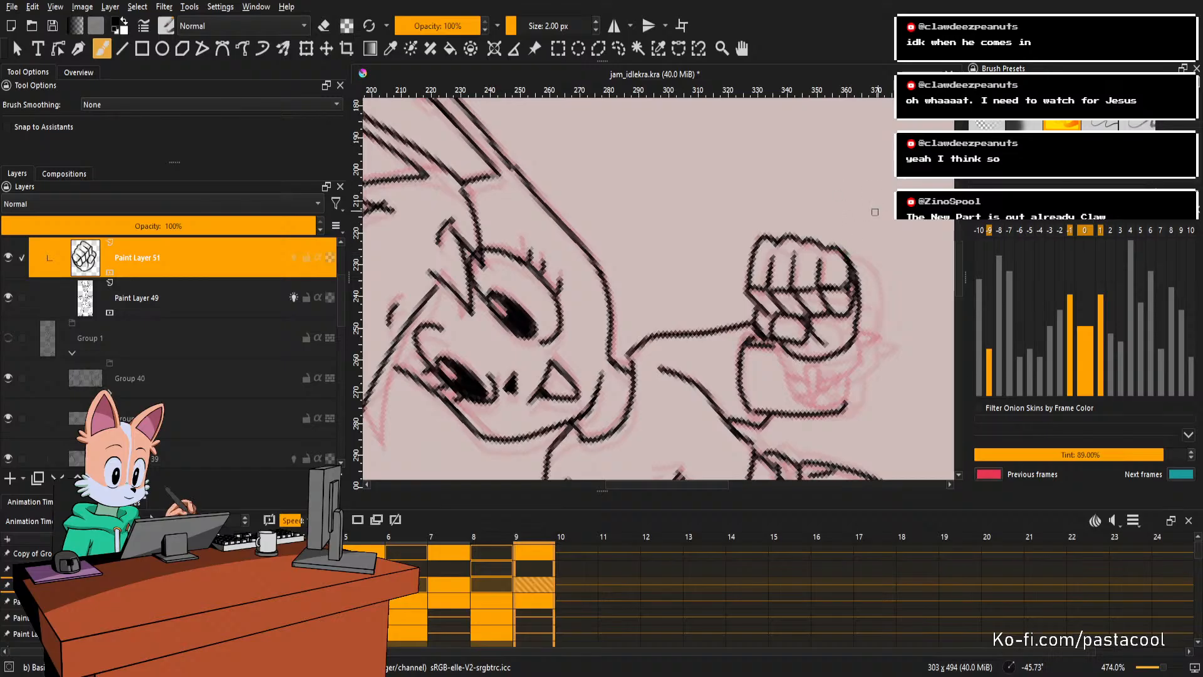
pyautogui.scroll(-1, 852, 264)
pyautogui.scroll(2, 856, 288)
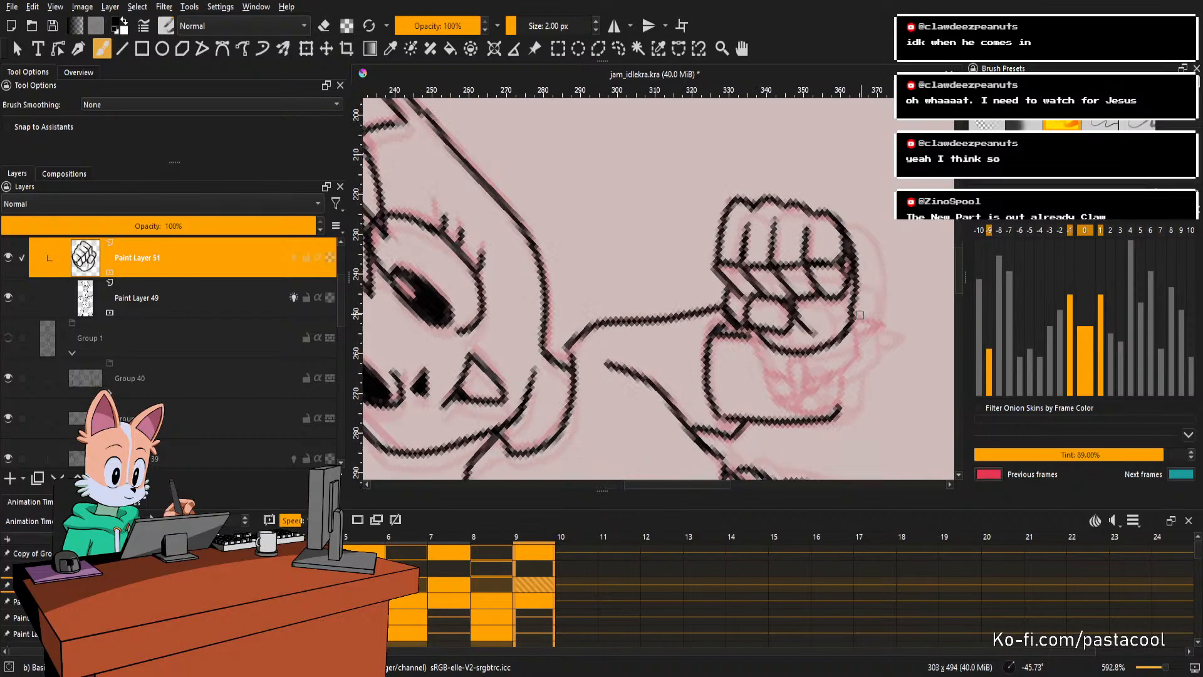
pyautogui.scroll(1, 864, 332)
pyautogui.press('e')
pyautogui.moveTo(864, 332)
pyautogui.mouseDown()
pyautogui.moveTo(862, 297)
pyautogui.moveTo(857, 337)
pyautogui.mouseUp()
pyautogui.press('e')
pyautogui.press('e')
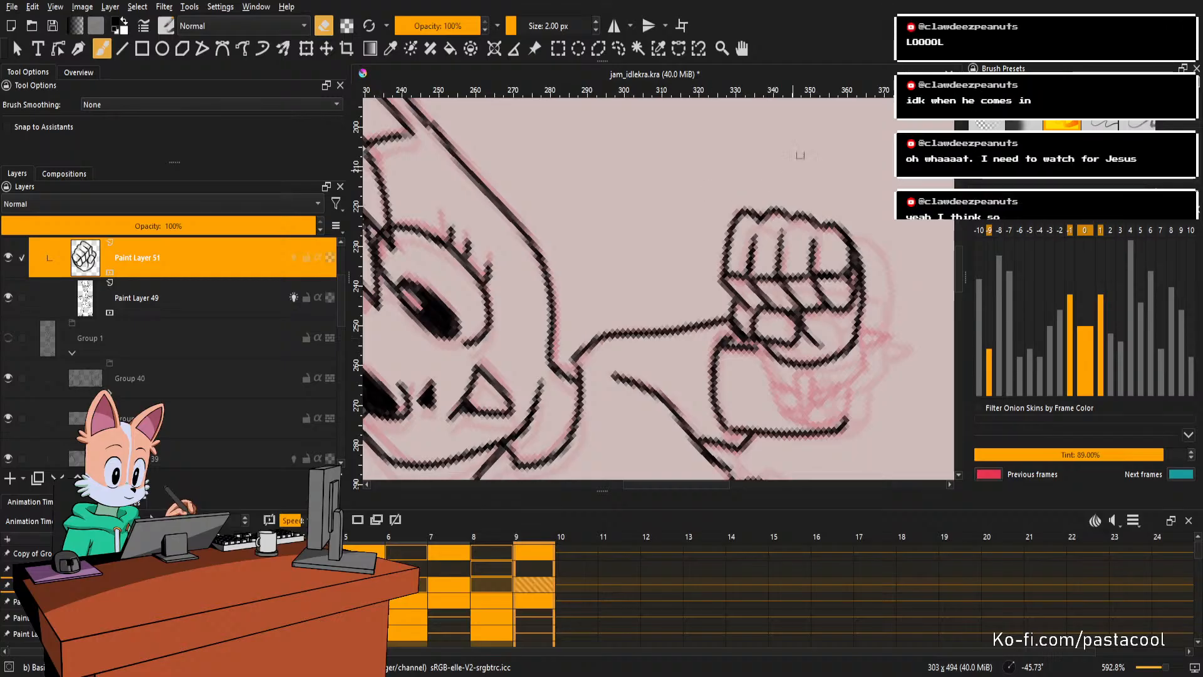
pyautogui.hotkey('ctrl', 's')
# Draw the cuff below the fist with its sides, front spike, lower rim and outer spike.
pyautogui.moveTo(847, 307); pyautogui.dragTo(864, 329)
pyautogui.press('e')
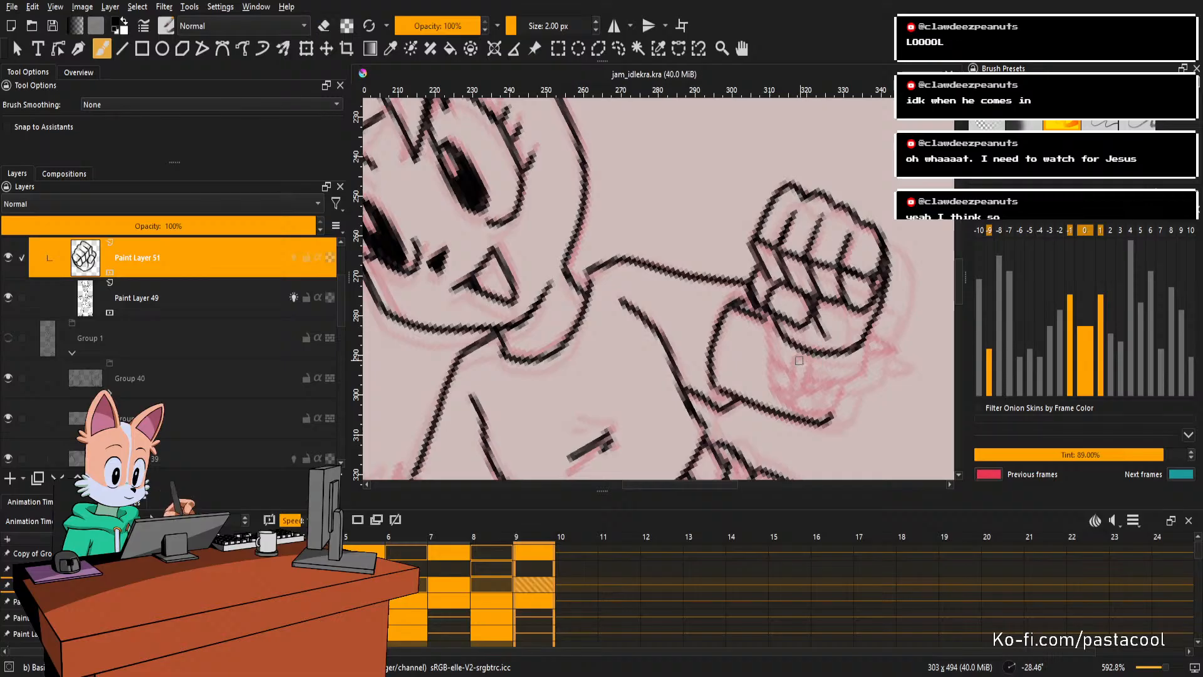
pyautogui.moveTo(810, 359)
pyautogui.mouseDown()
pyautogui.moveTo(796, 399)
pyautogui.moveTo(813, 362)
pyautogui.mouseUp()
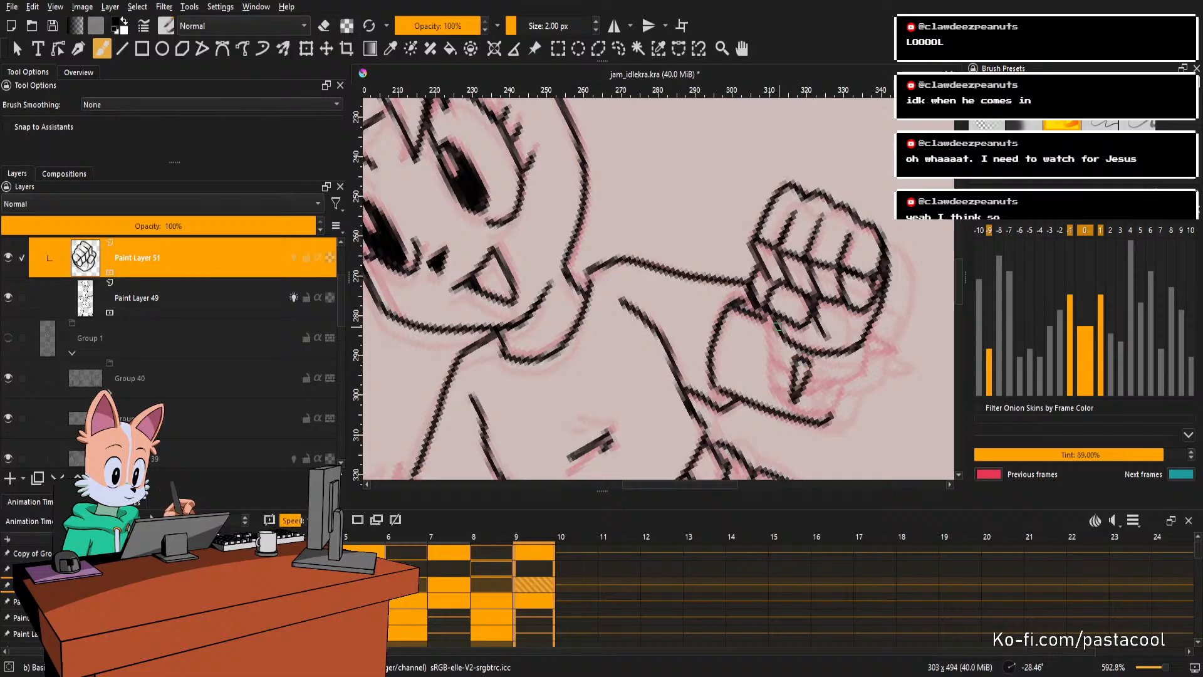
pyautogui.moveTo(773, 319)
pyautogui.mouseDown()
pyautogui.moveTo(794, 371)
pyautogui.moveTo(857, 309)
pyautogui.moveTo(857, 360)
pyautogui.moveTo(825, 376)
pyautogui.moveTo(772, 358)
pyautogui.moveTo(795, 373)
pyautogui.moveTo(826, 365)
pyautogui.moveTo(812, 373)
pyautogui.moveTo(830, 383)
pyautogui.moveTo(812, 381)
pyautogui.moveTo(865, 372)
pyautogui.moveTo(815, 383)
pyautogui.moveTo(863, 360)
pyautogui.moveTo(809, 381)
pyautogui.moveTo(862, 377)
pyautogui.moveTo(814, 379)
pyautogui.moveTo(872, 359)
pyautogui.moveTo(811, 380)
pyautogui.moveTo(864, 369)
pyautogui.mouseUp()
pyautogui.hotkey('ctrl', 'z')
pyautogui.hotkey('ctrl', 'z')
pyautogui.hotkey('ctrl', 'z')
pyautogui.hotkey('ctrl', 'z')
pyautogui.hotkey('ctrl', 'z')
pyautogui.hotkey('ctrl', 'z')
pyautogui.hotkey('ctrl', 'z')
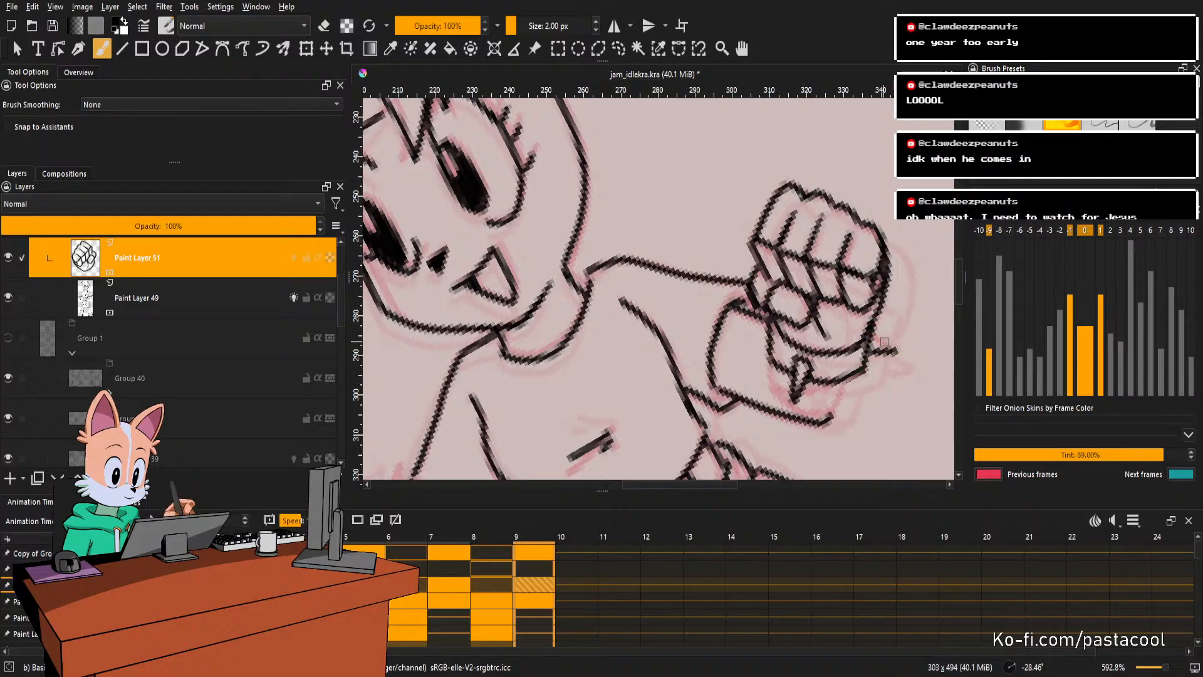
pyautogui.hotkey('ctrl', 'z')
pyautogui.hotkey('ctrl', 'z')
pyautogui.moveTo(867, 349); pyautogui.dragTo(900, 352)
# Tidy the inner spike beside the sleeve and draw the cuff's lower band down to the forearm.
pyautogui.moveTo(759, 329); pyautogui.dragTo(815, 351)
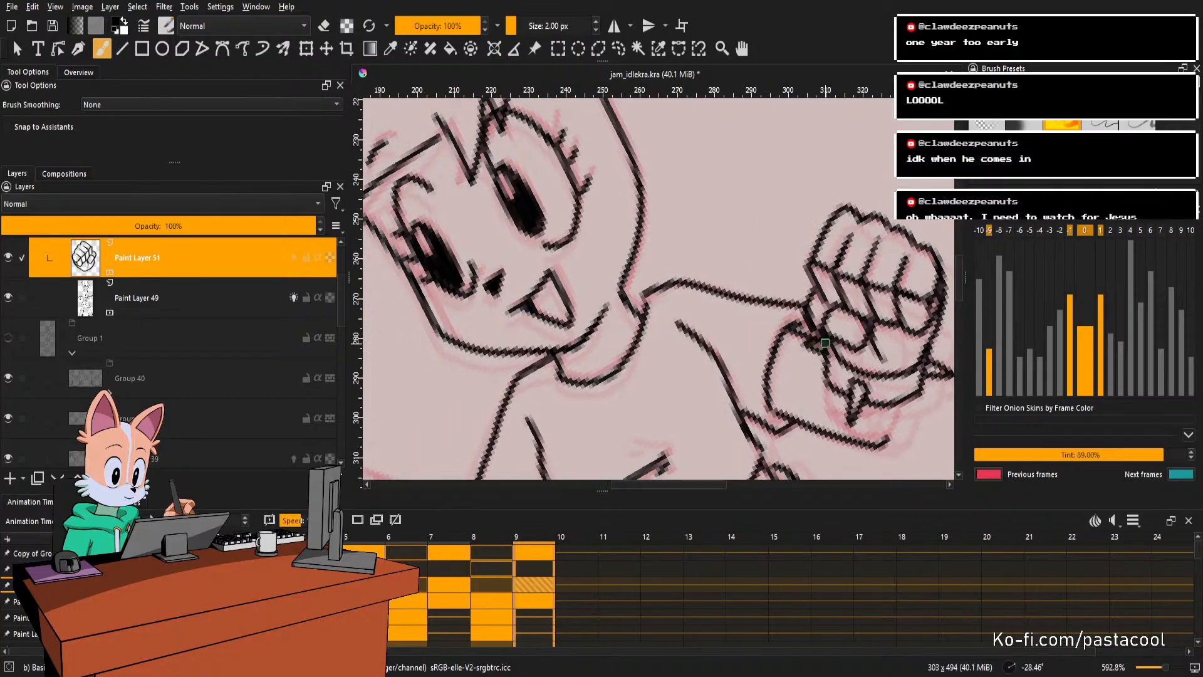
pyautogui.press('e')
pyautogui.moveTo(860, 356); pyautogui.dragTo(842, 325)
pyautogui.press('e')
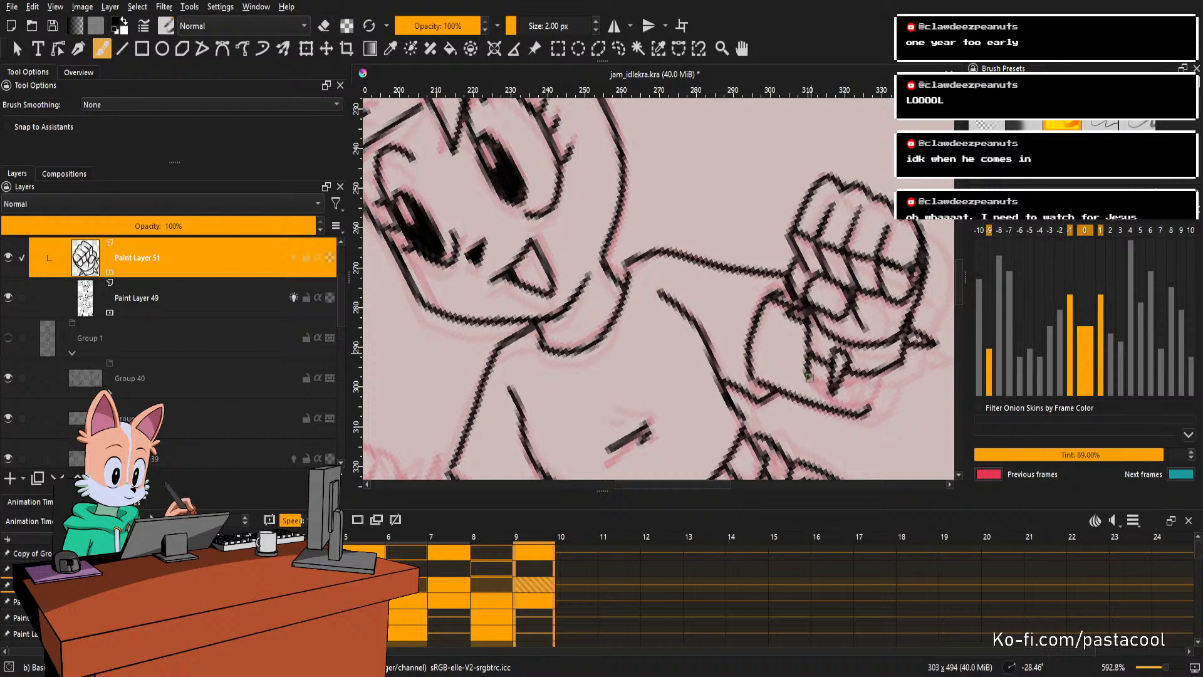
pyautogui.moveTo(813, 386); pyautogui.dragTo(854, 400)
pyautogui.hotkey('ctrl', 'z')
pyautogui.moveTo(809, 356)
pyautogui.mouseDown()
pyautogui.moveTo(850, 377)
pyautogui.moveTo(840, 345)
pyautogui.moveTo(809, 364)
pyautogui.moveTo(813, 381)
pyautogui.moveTo(833, 400)
pyautogui.moveTo(871, 410)
pyautogui.mouseUp()
pyautogui.hotkey('ctrl', 'z')
pyautogui.hotkey('ctrl', 'z')
pyautogui.moveTo(808, 379); pyautogui.dragTo(844, 400)
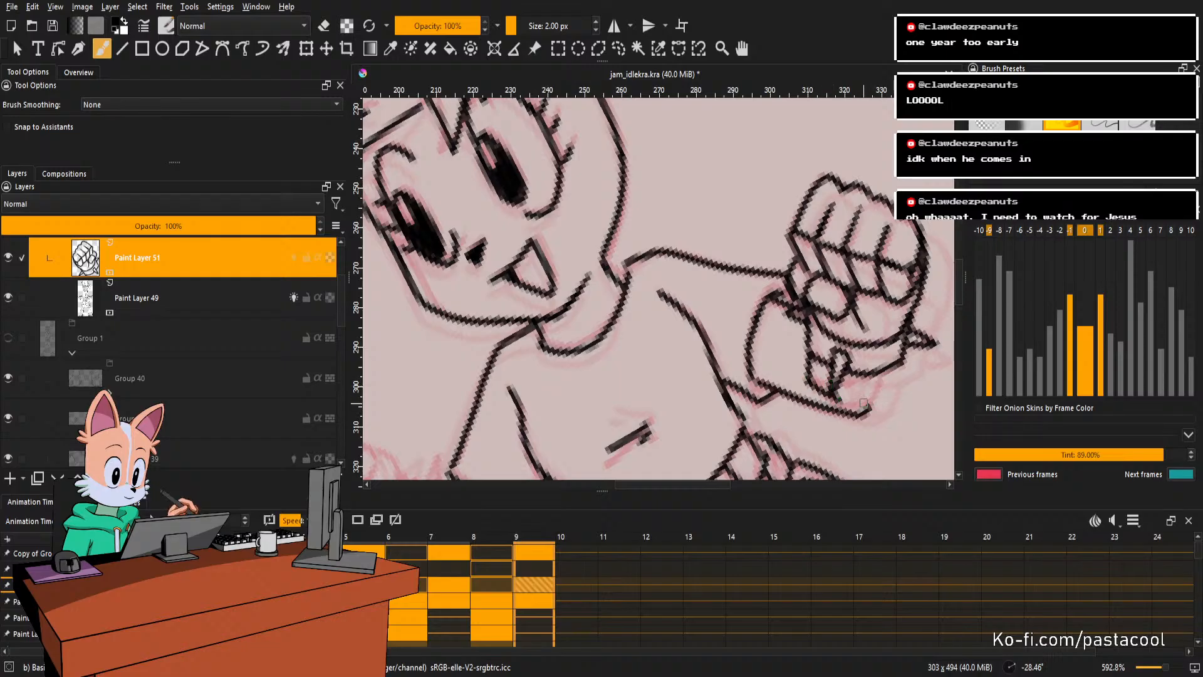
# Straighten the view and flip back through the previous frames to compare the fist and cuff.
pyautogui.press('5')
pyautogui.moveTo(833, 401); pyautogui.dragTo(839, 337)
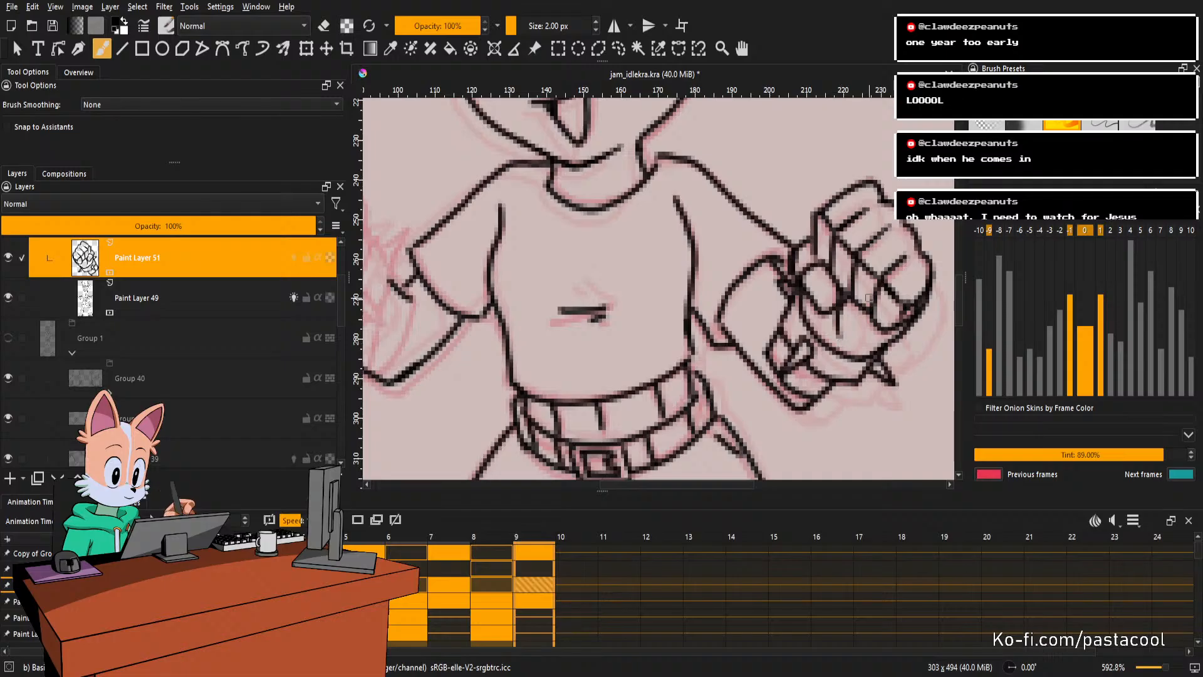
pyautogui.press('Left')
pyautogui.press('Left')
pyautogui.press('Left')
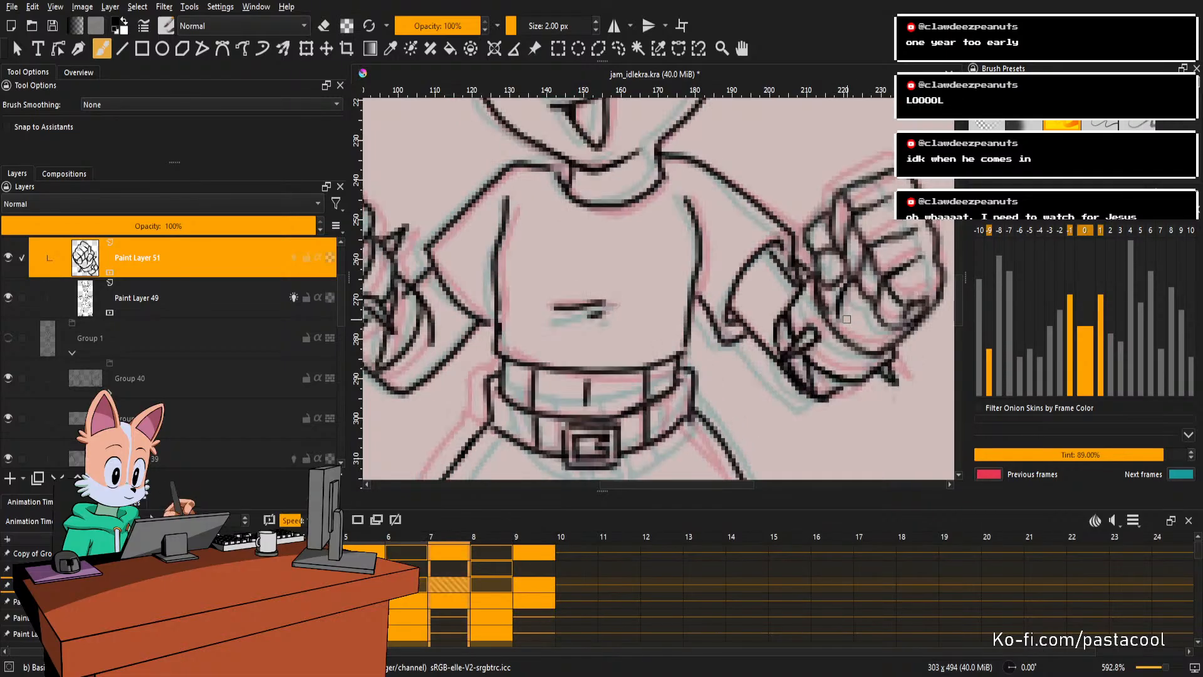
pyautogui.press('Right')
pyautogui.press('Right')
# Touch up the forearm line around the spiked cuff on frame 8 in Paint Layer 49.
pyautogui.press('e')
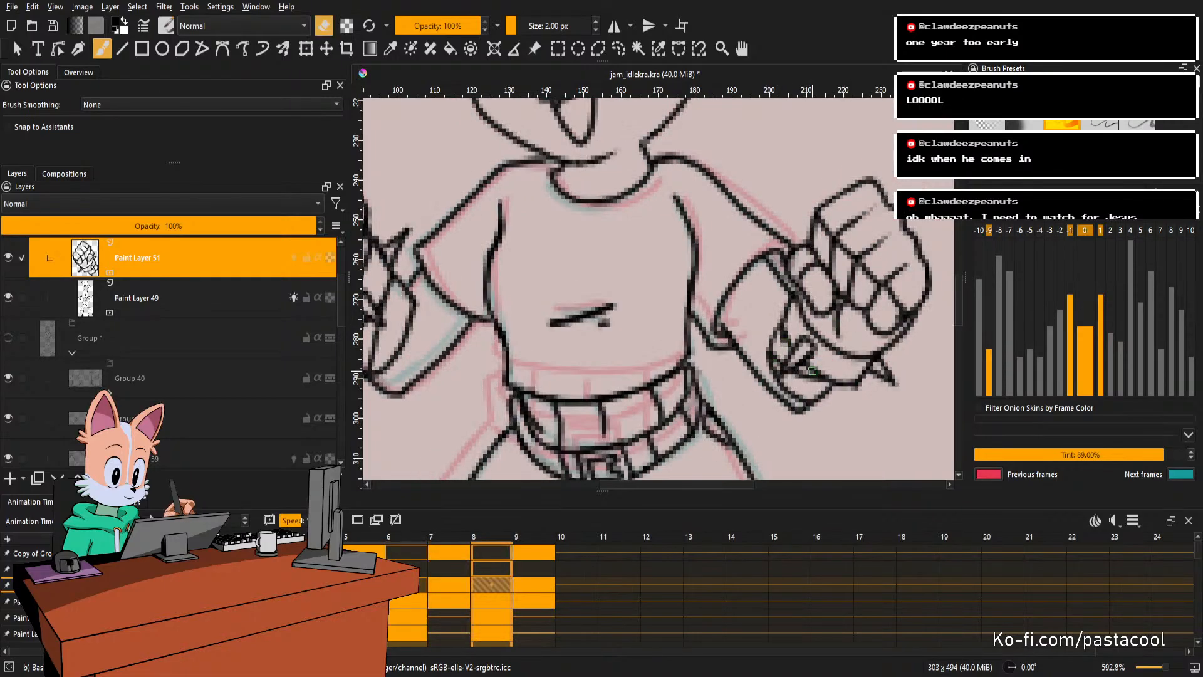
pyautogui.press('pagedown')
pyautogui.press('e')
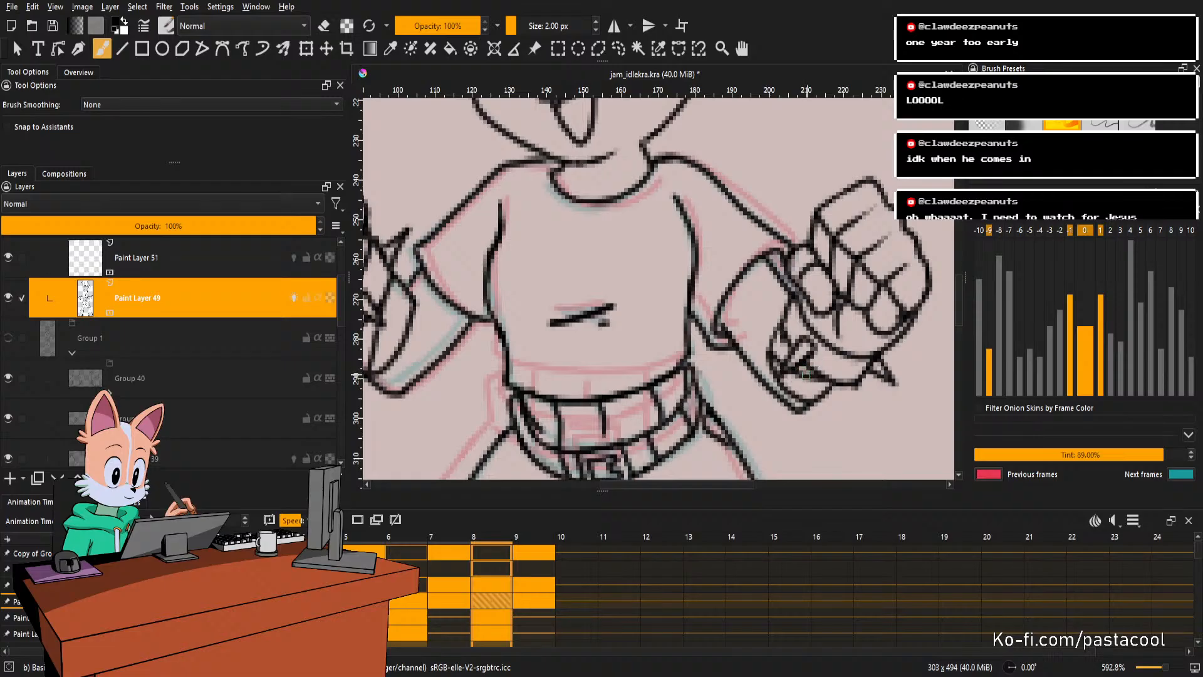
pyautogui.press('e')
pyautogui.moveTo(805, 373); pyautogui.dragTo(824, 382)
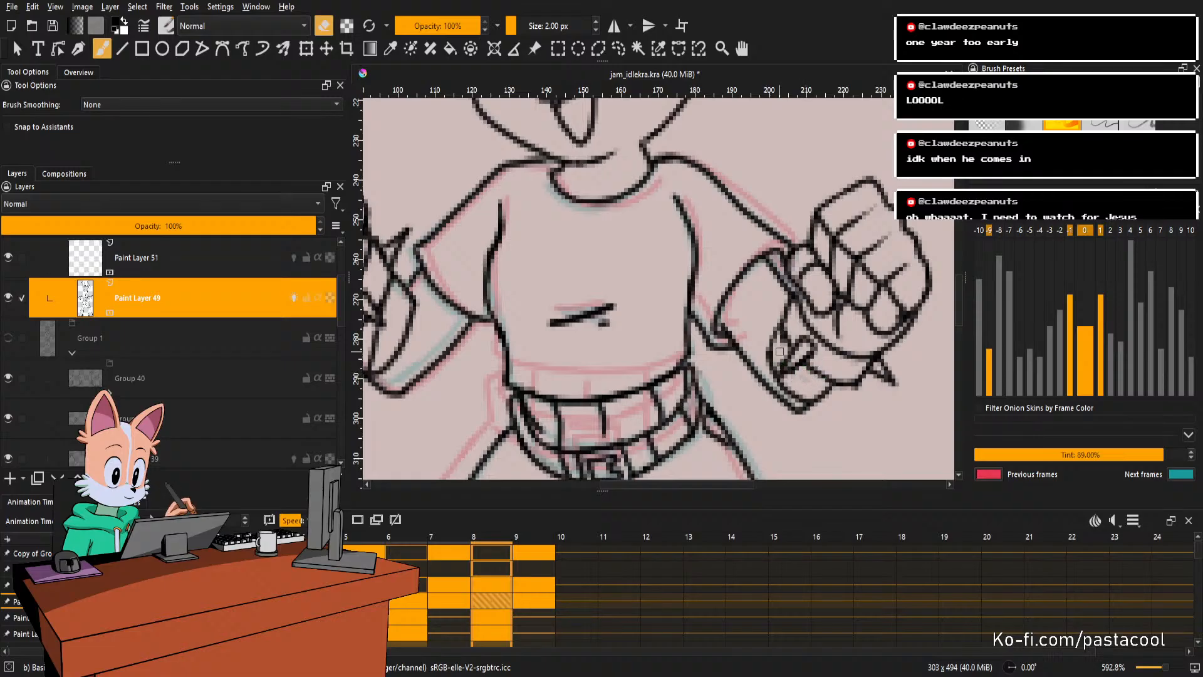
pyautogui.press('e')
pyautogui.moveTo(780, 331); pyautogui.dragTo(808, 399)
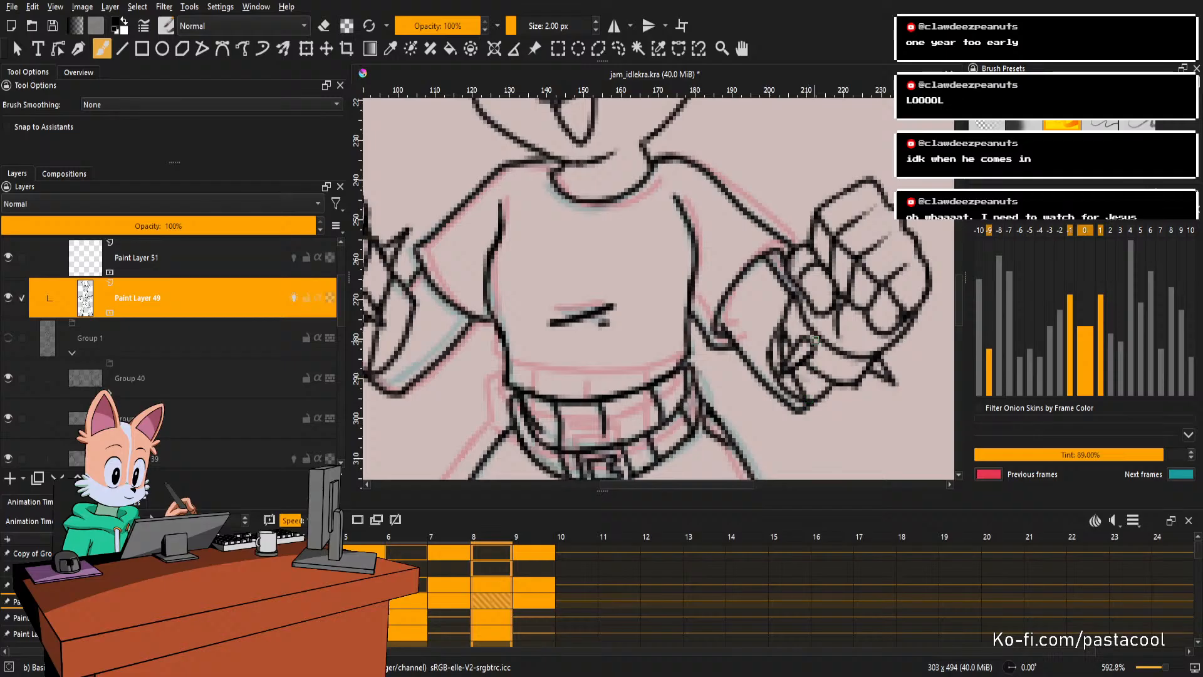
# Return to frame 9 on Paint Layer 51 and save the file.
pyautogui.press('.')
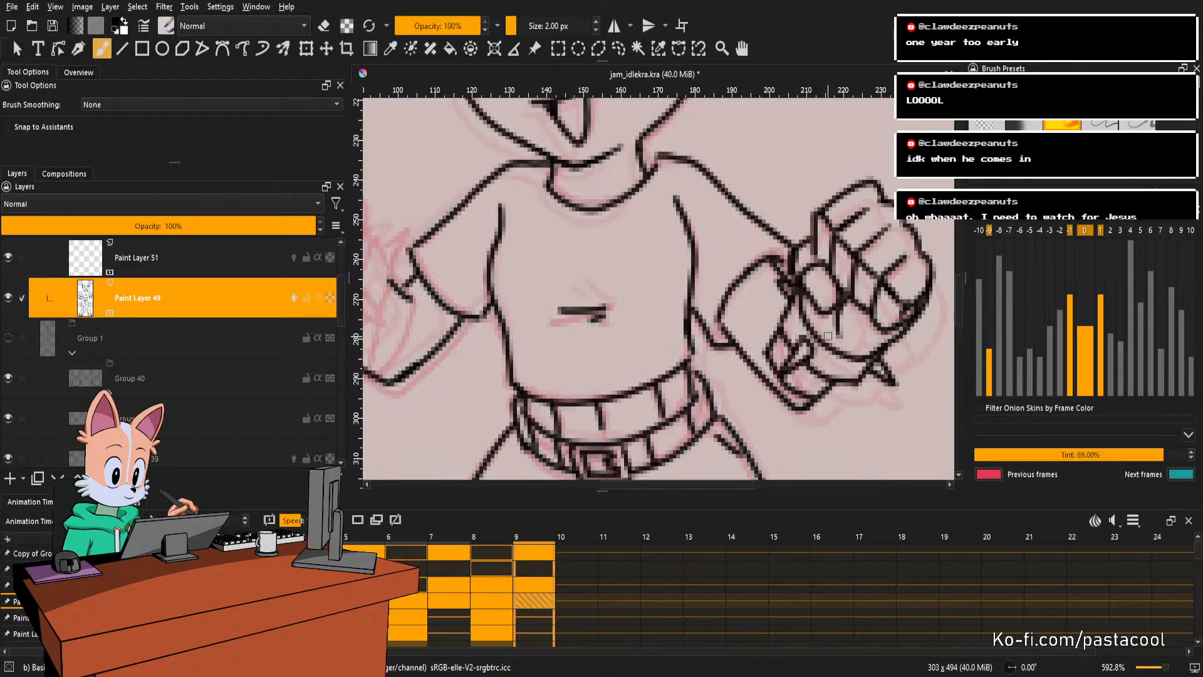
pyautogui.press('pageup')
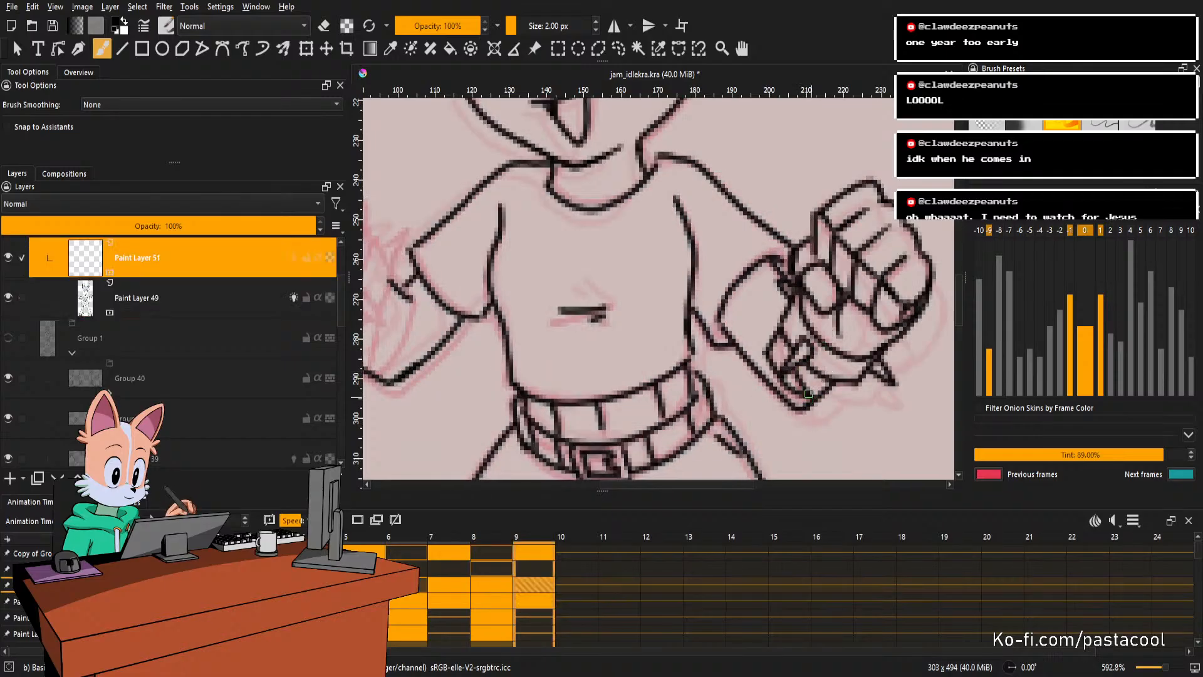
pyautogui.scroll(-3, 785, 351)
pyautogui.hotkey('ctrl', 's')
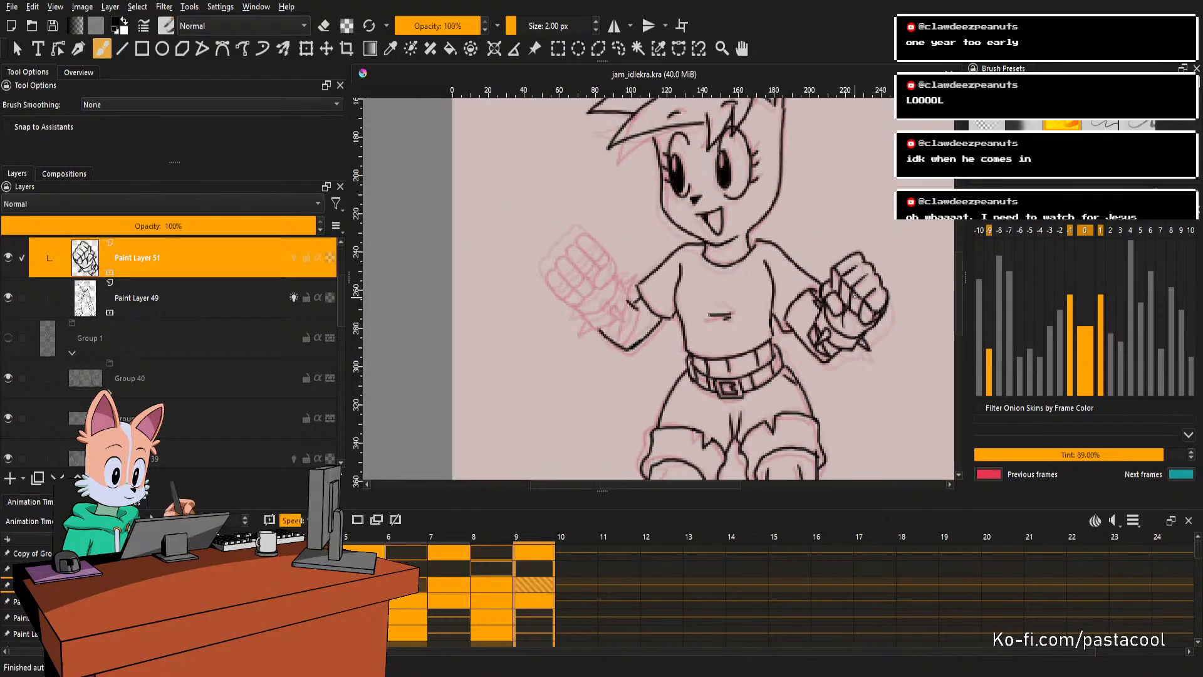
# Mirror the view and outline the first finger of the opposite fist on frame 9 over its onion skin.
pyautogui.press('m')
pyautogui.moveTo(789, 318); pyautogui.dragTo(849, 310)
pyautogui.moveTo(856, 374); pyautogui.dragTo(862, 305)
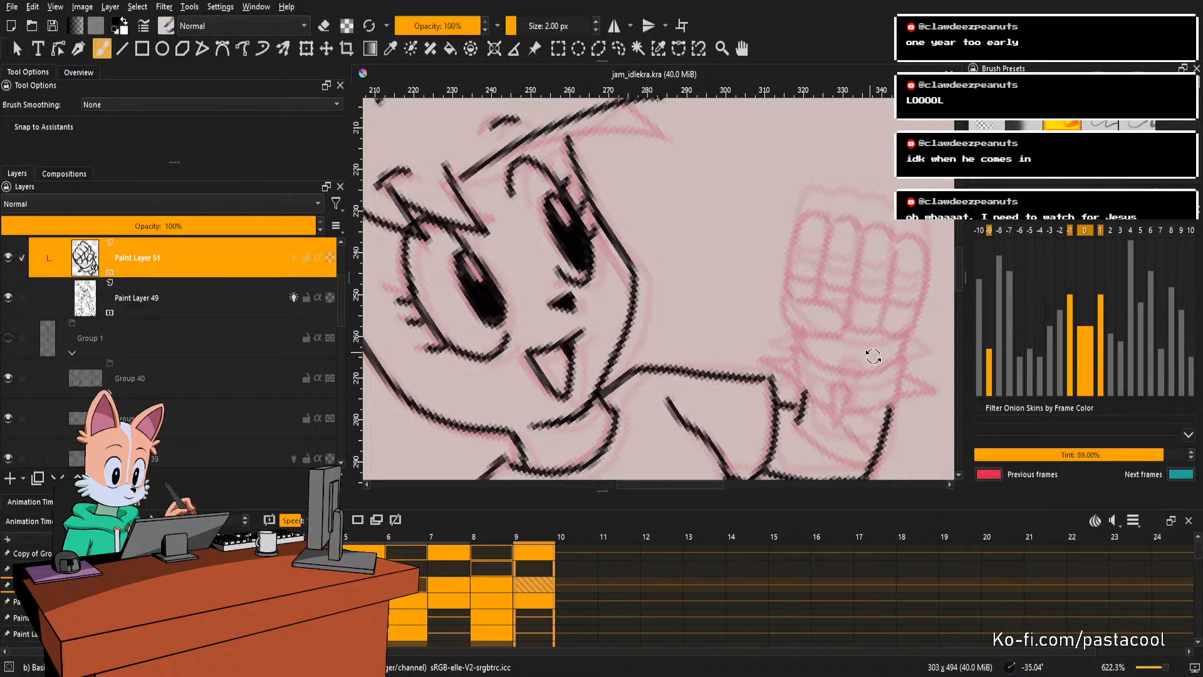
pyautogui.moveTo(868, 355); pyautogui.dragTo(872, 350)
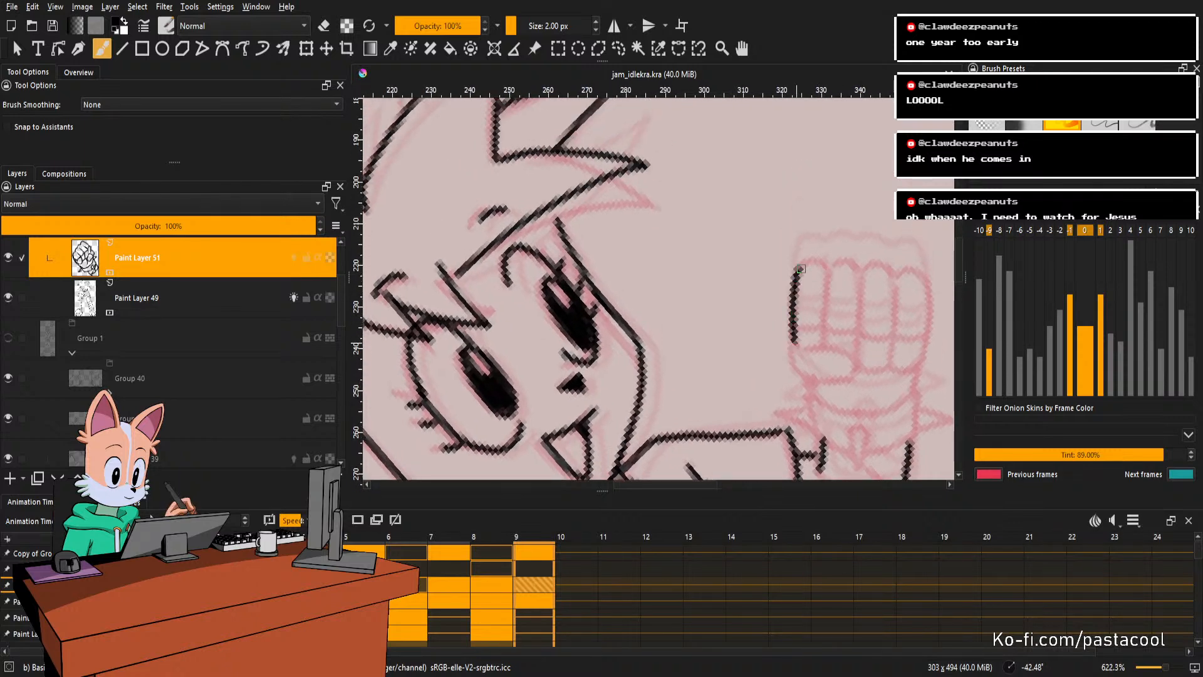
pyautogui.moveTo(794, 330)
pyautogui.mouseDown()
pyautogui.moveTo(808, 264)
pyautogui.moveTo(825, 269)
pyautogui.moveTo(797, 284)
pyautogui.moveTo(802, 268)
pyautogui.moveTo(821, 265)
pyautogui.moveTo(840, 304)
pyautogui.moveTo(855, 277)
pyautogui.moveTo(882, 294)
pyautogui.moveTo(878, 308)
pyautogui.moveTo(787, 318)
pyautogui.moveTo(754, 279)
pyautogui.mouseUp()
pyautogui.hotkey('ctrl', 'z')
pyautogui.hotkey('ctrl', 'z')
pyautogui.hotkey('ctrl', 'z')
pyautogui.hotkey('ctrl', 'z')
pyautogui.press('e')
pyautogui.moveTo(762, 353); pyautogui.dragTo(756, 293)
# Draw the first finger's divider, the knuckle tops, the lower finger line and the thumb of the fist over the onion skin.
pyautogui.press('e')
pyautogui.hotkey('ctrl', 'z')
pyautogui.moveTo(763, 338); pyautogui.dragTo(763, 275)
pyautogui.hotkey('ctrl', 'z')
pyautogui.hotkey('ctrl', 'z')
pyautogui.moveTo(777, 344)
pyautogui.mouseDown()
pyautogui.moveTo(819, 319)
pyautogui.moveTo(802, 346)
pyautogui.moveTo(821, 348)
pyautogui.moveTo(769, 372)
pyautogui.moveTo(809, 376)
pyautogui.moveTo(822, 351)
pyautogui.moveTo(817, 375)
pyautogui.mouseUp()
pyautogui.hotkey('ctrl', 'z')
pyautogui.moveTo(795, 324)
pyautogui.mouseDown()
pyautogui.moveTo(824, 317)
pyautogui.moveTo(796, 323)
pyautogui.moveTo(793, 338)
pyautogui.moveTo(797, 259)
pyautogui.moveTo(784, 282)
pyautogui.moveTo(781, 260)
pyautogui.moveTo(847, 260)
pyautogui.moveTo(860, 265)
pyautogui.moveTo(827, 297)
pyautogui.moveTo(830, 324)
pyautogui.mouseUp()
pyautogui.hotkey('ctrl', 'z')
pyautogui.press('e')
pyautogui.press('e')
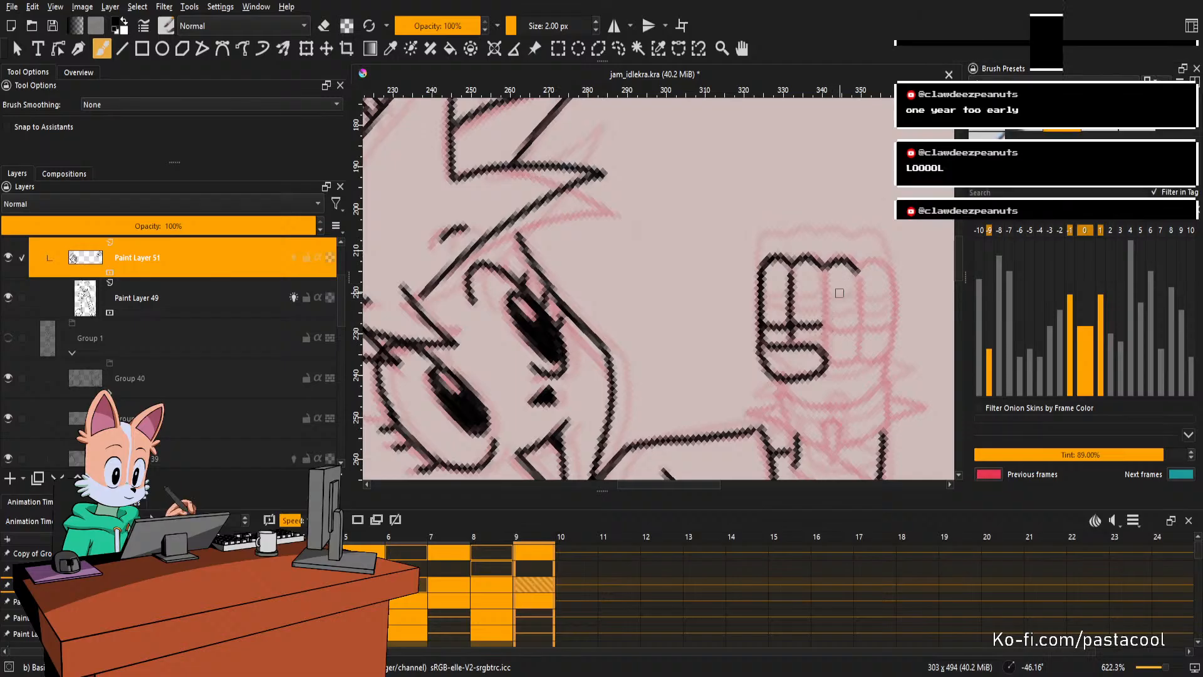
# Draw the dividing lines between the middle fingers of the fist and extend the fold line across them.
pyautogui.moveTo(827, 280); pyautogui.dragTo(826, 356)
pyautogui.moveTo(851, 314)
pyautogui.mouseDown()
pyautogui.moveTo(846, 325)
pyautogui.moveTo(844, 315)
pyautogui.mouseUp()
pyautogui.hotkey('ctrl', 'z')
pyautogui.moveTo(819, 272); pyautogui.dragTo(818, 352)
pyautogui.hotkey('ctrl', 'z')
pyautogui.hotkey('ctrl', 'z')
pyautogui.moveTo(821, 272)
pyautogui.mouseDown()
pyautogui.moveTo(819, 350)
pyautogui.moveTo(833, 326)
pyautogui.moveTo(822, 326)
pyautogui.moveTo(848, 331)
pyautogui.moveTo(818, 329)
pyautogui.moveTo(846, 329)
pyautogui.mouseUp()
pyautogui.hotkey('ctrl', 'z')
pyautogui.hotkey('ctrl', 'z')
pyautogui.hotkey('ctrl', 'z')
pyautogui.press('e')
pyautogui.moveTo(858, 288); pyautogui.dragTo(853, 351)
pyautogui.press('e')
pyautogui.scroll(-2, 860, 299)
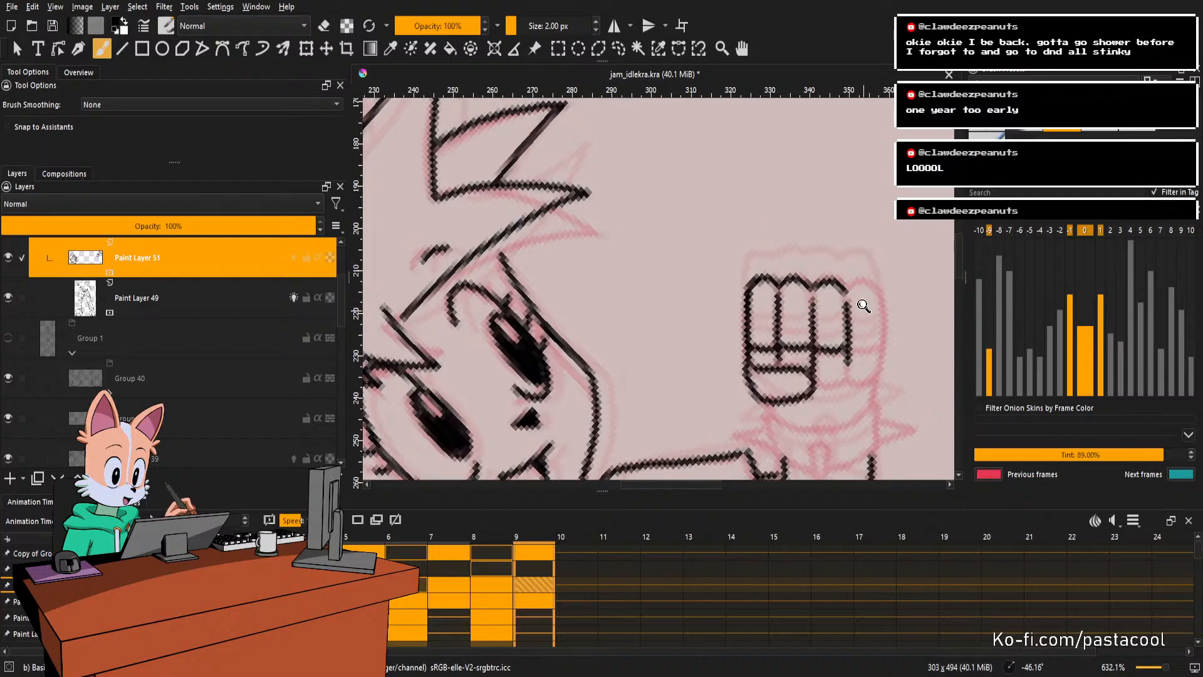
# Outline the last finger of the fist and close the lower edges of the two outer fingers.
pyautogui.scroll(2, 860, 300)
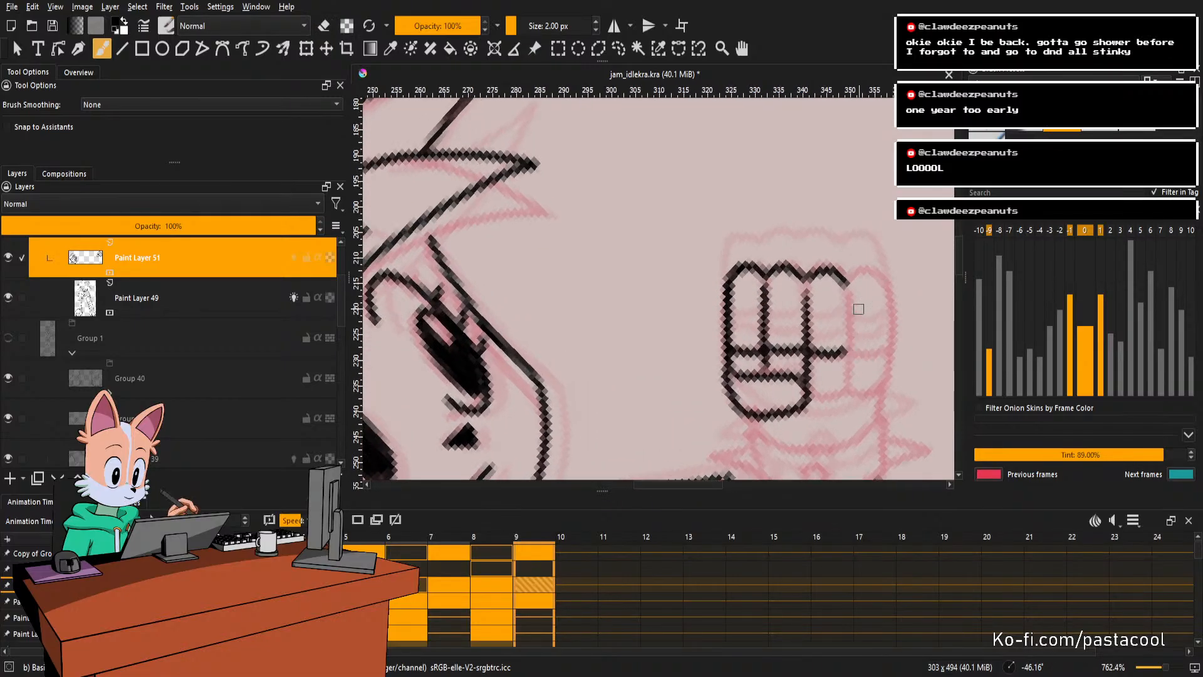
pyautogui.moveTo(848, 296); pyautogui.dragTo(847, 379)
pyautogui.press('e')
pyautogui.press('e')
pyautogui.hotkey('ctrl', 'z')
pyautogui.moveTo(848, 291)
pyautogui.mouseDown()
pyautogui.moveTo(848, 379)
pyautogui.moveTo(841, 334)
pyautogui.moveTo(854, 331)
pyautogui.moveTo(860, 269)
pyautogui.moveTo(882, 281)
pyautogui.moveTo(871, 267)
pyautogui.moveTo(890, 346)
pyautogui.mouseUp()
pyautogui.press('e')
pyautogui.press('e')
pyautogui.hotkey('ctrl', 'z')
pyautogui.hotkey('ctrl', 'z')
pyautogui.hotkey('ctrl', 'z')
pyautogui.moveTo(889, 300); pyautogui.dragTo(889, 355)
pyautogui.moveTo(844, 391)
pyautogui.mouseDown()
pyautogui.moveTo(839, 344)
pyautogui.moveTo(884, 323)
pyautogui.moveTo(888, 302)
pyautogui.mouseUp()
pyautogui.hotkey('ctrl', 'z')
pyautogui.hotkey('ctrl', 'z')
pyautogui.hotkey('ctrl', 'z')
pyautogui.moveTo(806, 341)
pyautogui.mouseDown()
pyautogui.moveTo(859, 339)
pyautogui.moveTo(824, 342)
pyautogui.moveTo(849, 316)
pyautogui.moveTo(853, 336)
pyautogui.moveTo(888, 299)
pyautogui.mouseUp()
pyautogui.hotkey('ctrl', 'z')
pyautogui.hotkey('ctrl', 'z')
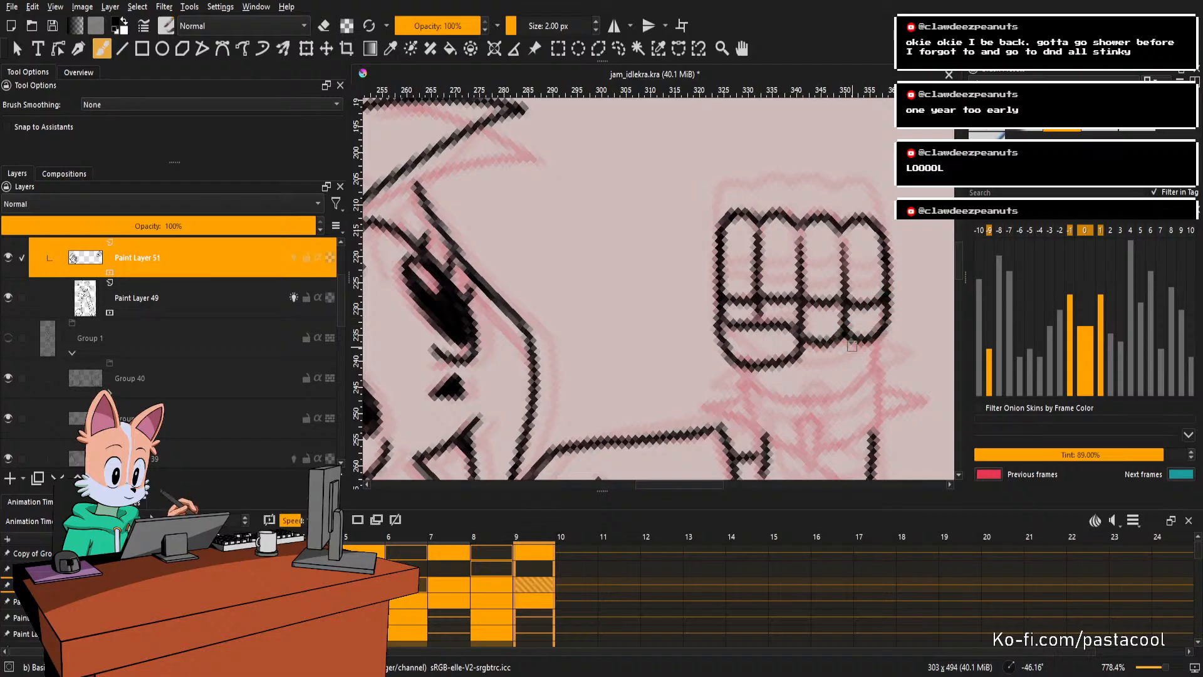
# Draw the small central spike on the cuff below the fist.
pyautogui.moveTo(823, 395)
pyautogui.mouseDown()
pyautogui.moveTo(826, 350)
pyautogui.moveTo(811, 358)
pyautogui.moveTo(833, 353)
pyautogui.moveTo(812, 359)
pyautogui.moveTo(820, 398)
pyautogui.mouseUp()
pyautogui.hotkey('ctrl', 'z')
pyautogui.hotkey('ctrl', 'z')
pyautogui.moveTo(832, 354); pyautogui.dragTo(821, 408)
pyautogui.press('e')
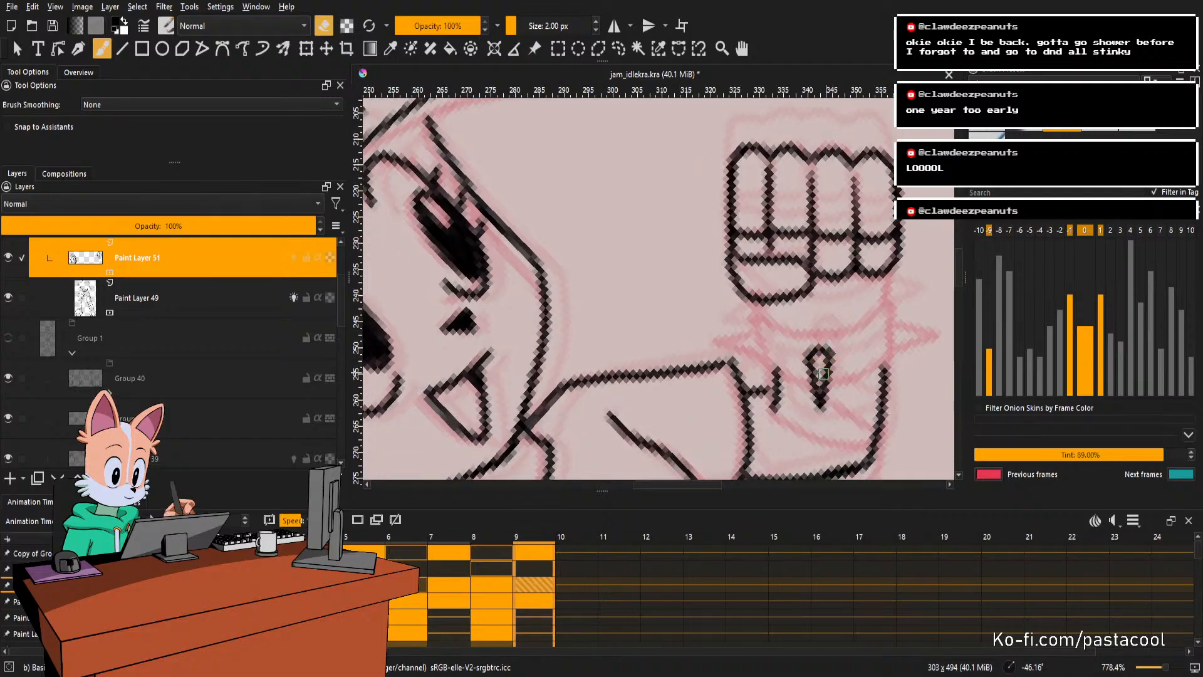
# Draw the cuff's side spike and its curved band lines below the fist on frame 9.
pyautogui.press('e')
pyautogui.moveTo(752, 328)
pyautogui.mouseDown()
pyautogui.moveTo(716, 344)
pyautogui.moveTo(762, 351)
pyautogui.moveTo(749, 329)
pyautogui.moveTo(766, 362)
pyautogui.moveTo(793, 334)
pyautogui.moveTo(816, 337)
pyautogui.mouseUp()
pyautogui.moveTo(759, 304)
pyautogui.mouseDown()
pyautogui.moveTo(772, 320)
pyautogui.moveTo(868, 323)
pyautogui.moveTo(889, 271)
pyautogui.moveTo(886, 363)
pyautogui.mouseUp()
pyautogui.moveTo(774, 375)
pyautogui.mouseDown()
pyautogui.moveTo(844, 375)
pyautogui.moveTo(833, 380)
pyautogui.moveTo(885, 359)
pyautogui.mouseUp()
pyautogui.scroll(-1, 769, 363)
pyautogui.moveTo(774, 361); pyautogui.dragTo(872, 392)
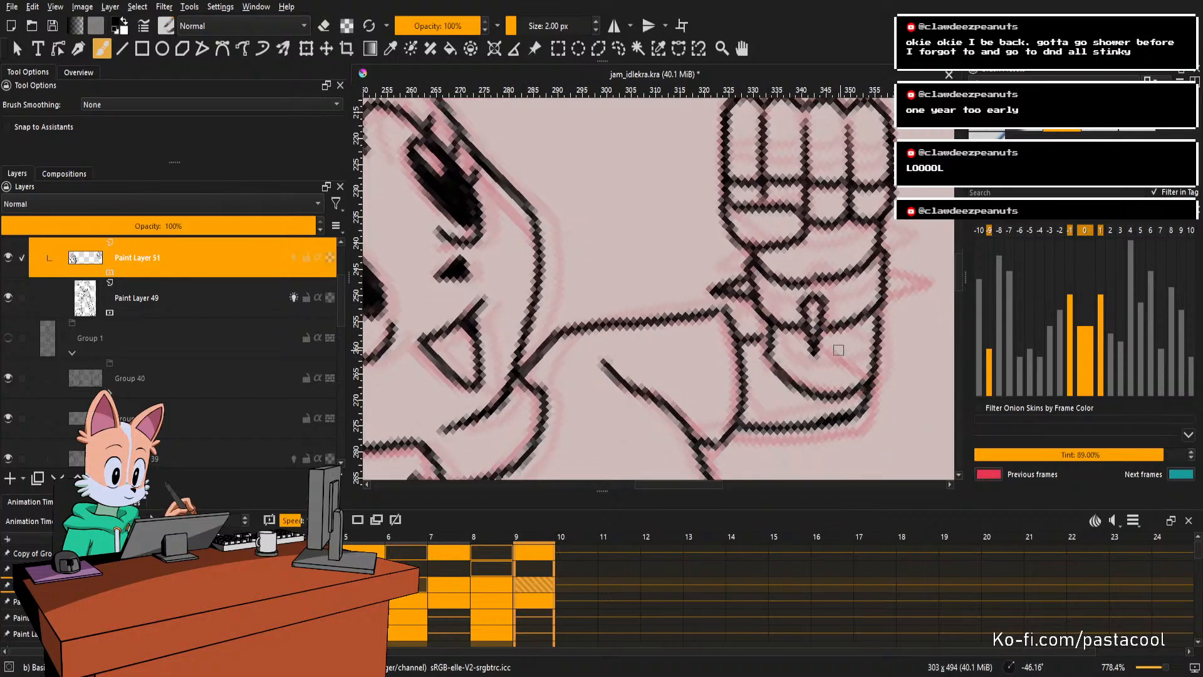
# Redraw the lower curve of the cuff where it meets the forearm.
pyautogui.hotkey('ctrl', 'z')
pyautogui.moveTo(771, 357); pyautogui.dragTo(862, 384)
pyautogui.moveTo(815, 343); pyautogui.dragTo(867, 386)
pyautogui.hotkey('ctrl', 'z')
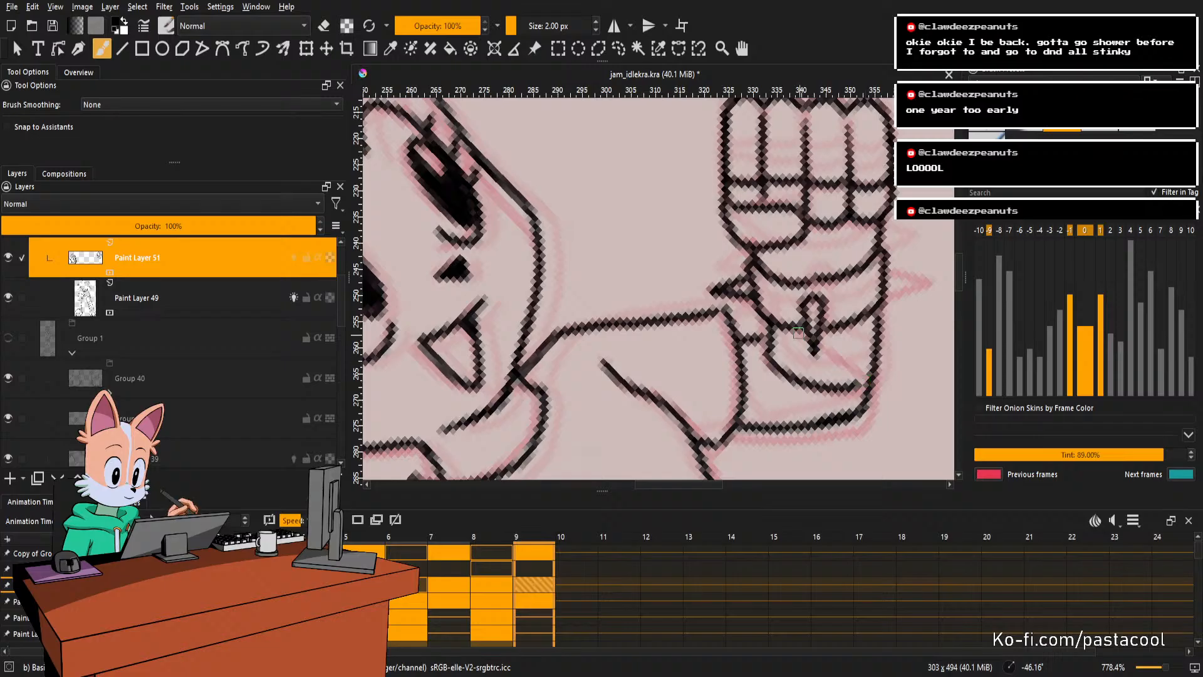
pyautogui.moveTo(798, 329); pyautogui.dragTo(867, 380)
# Straighten and unmirror the view and flip back to frame 7 to compare the fists.
pyautogui.press('5')
pyautogui.moveTo(819, 291); pyautogui.dragTo(800, 433)
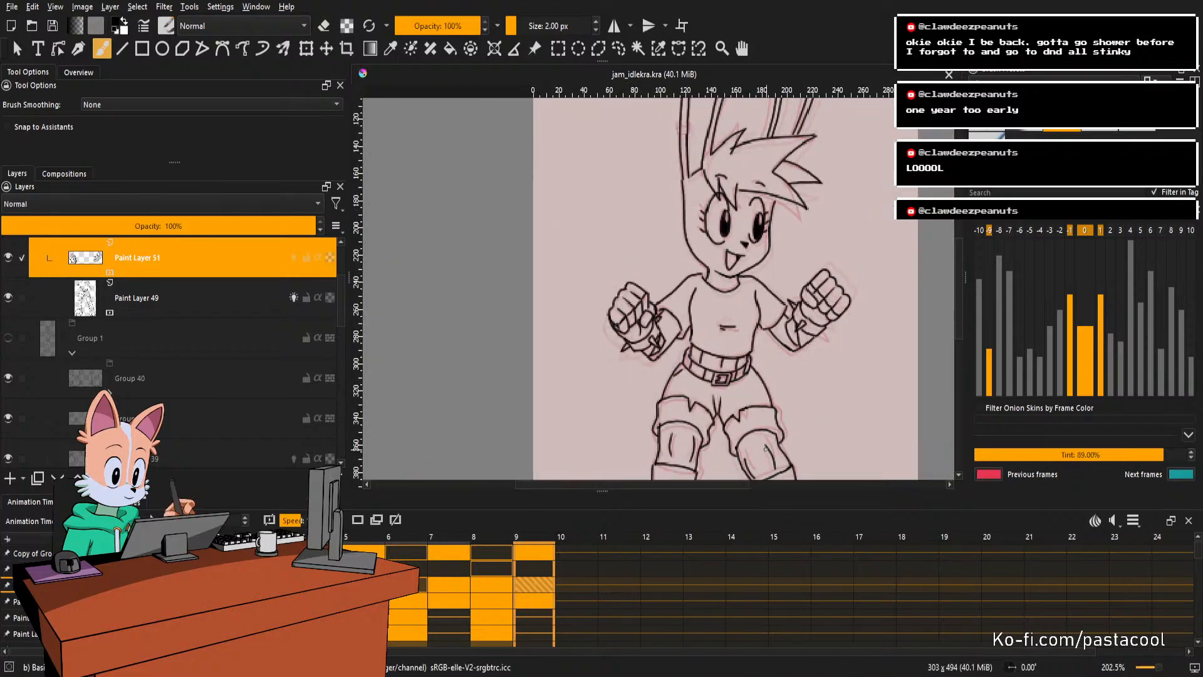
pyautogui.scroll(-2, 769, 401)
pyautogui.press('m')
pyautogui.scroll(-2, 770, 263)
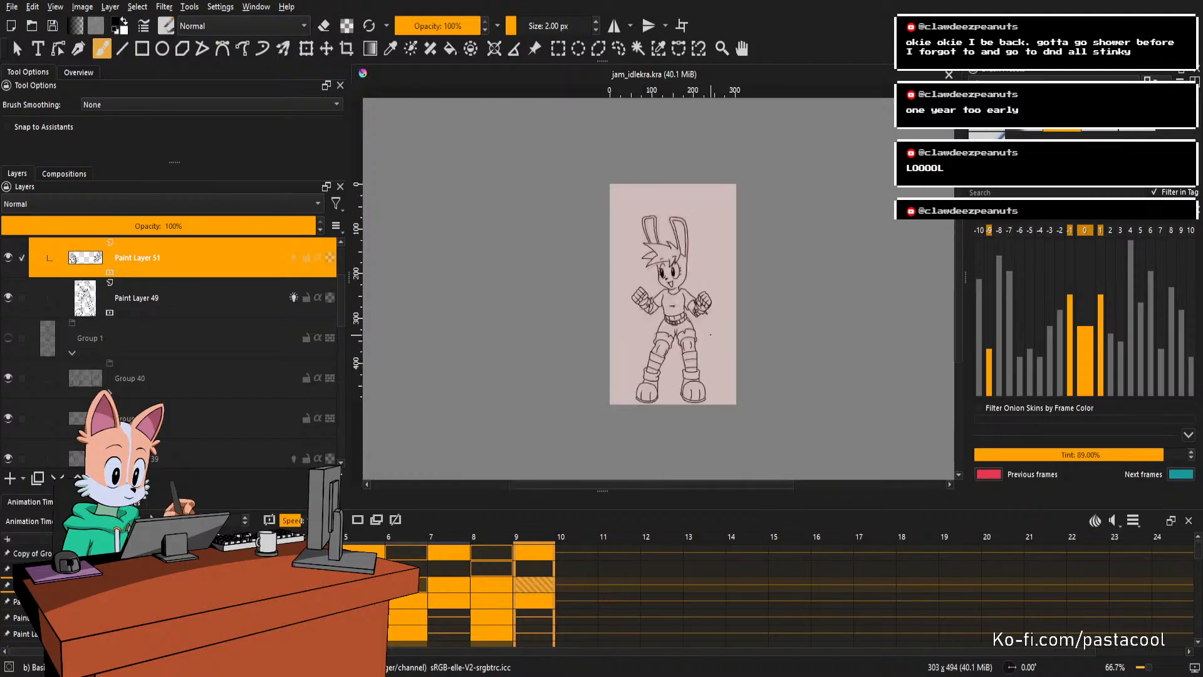
pyautogui.scroll(2, 673, 295)
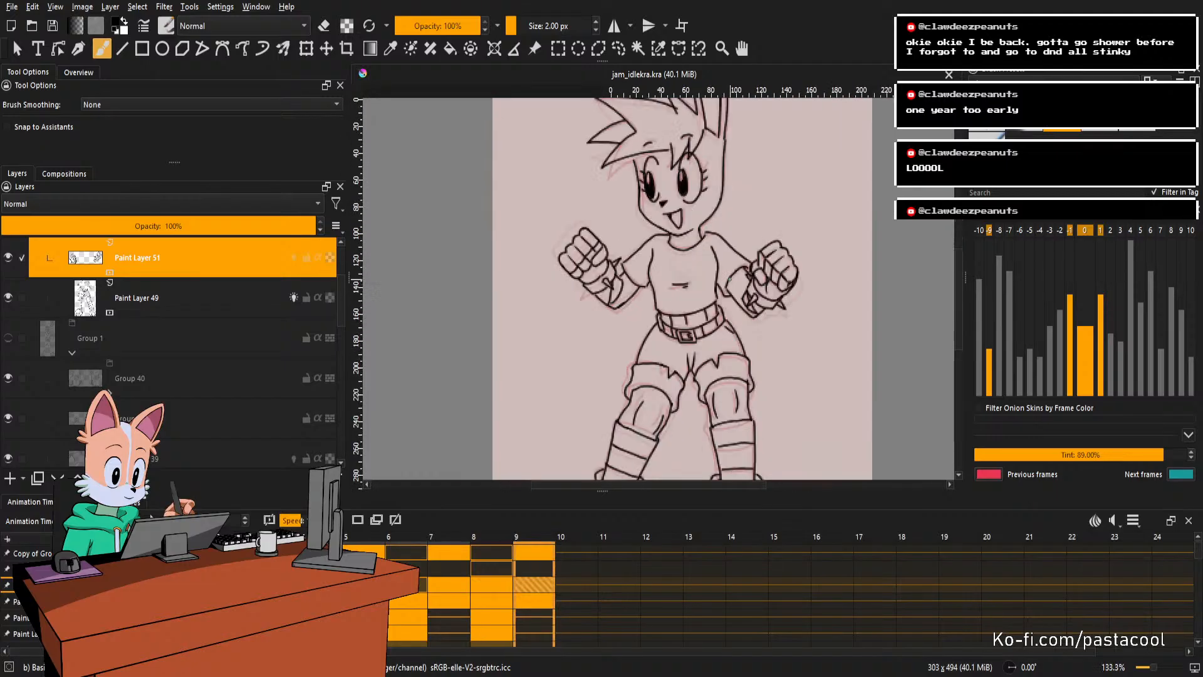
pyautogui.press('Left')
pyautogui.scroll(2, 708, 282)
pyautogui.press('Left')
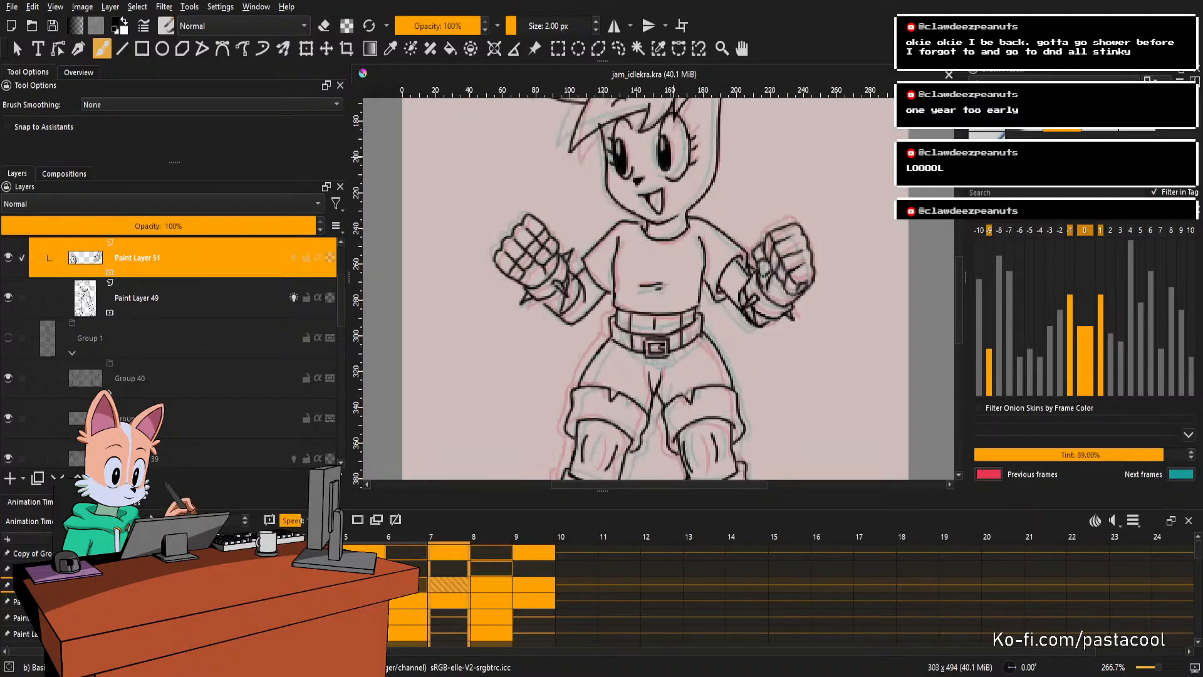
# Touch up the arm line beside the spiked cuff on frame 8 in Paint Layer 49.
pyautogui.press('Right')
pyautogui.scroll(2, 757, 276)
pyautogui.scroll(-1, 752, 287)
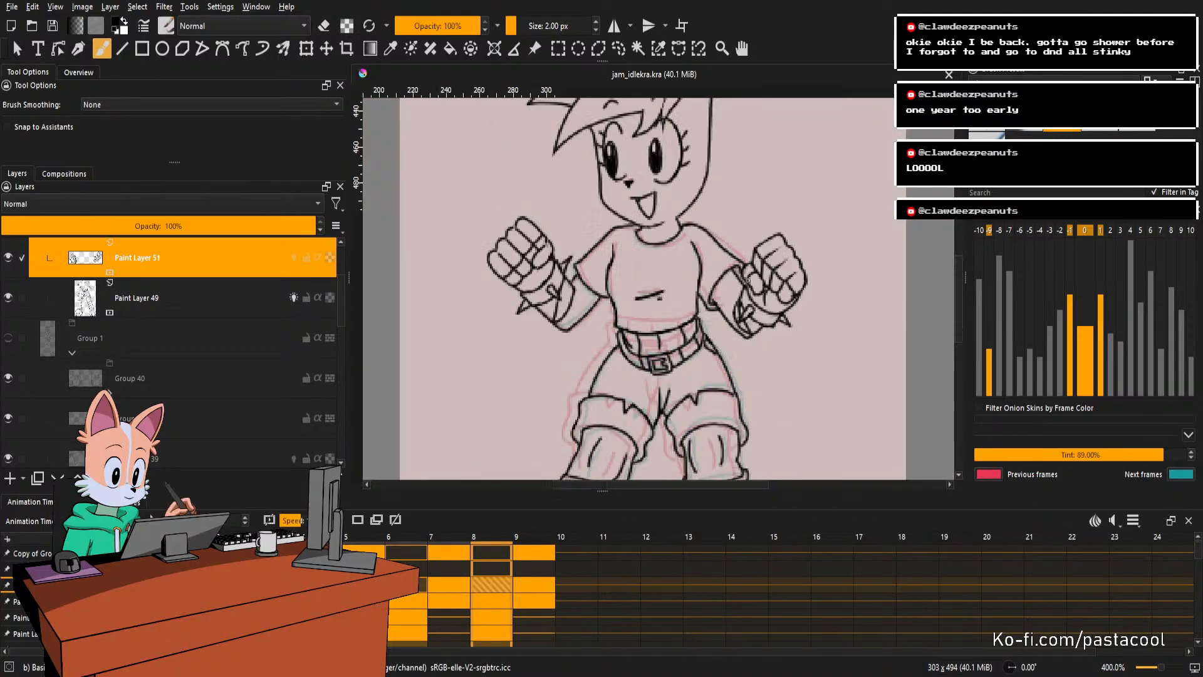
pyautogui.scroll(2, 747, 281)
pyautogui.press('pagedown')
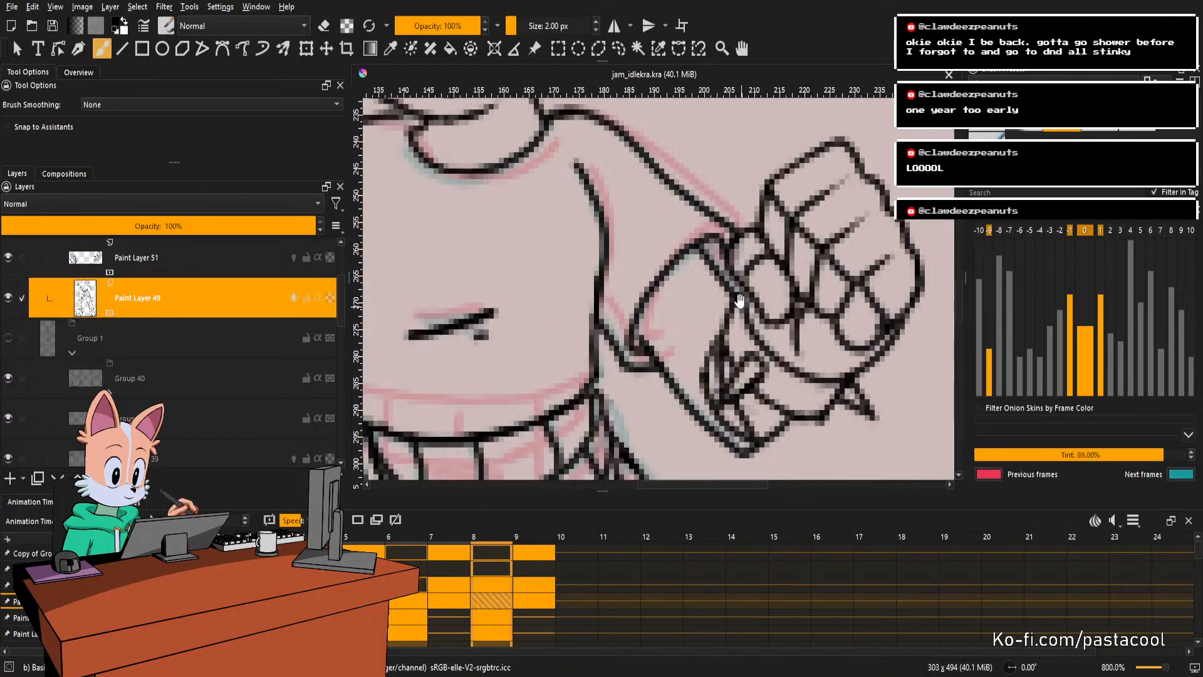
pyautogui.press('e')
pyautogui.press('e')
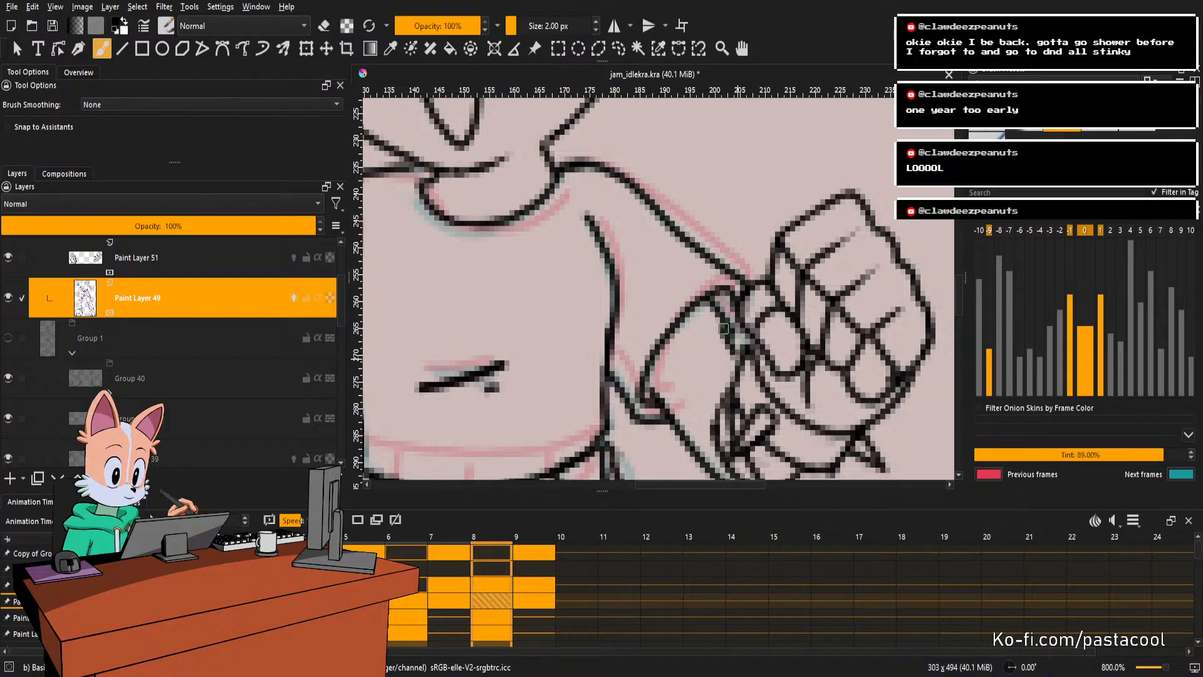
# Play back the animation with the whole character in view to check the fists' motion.
pyautogui.scroll(-4, 743, 356)
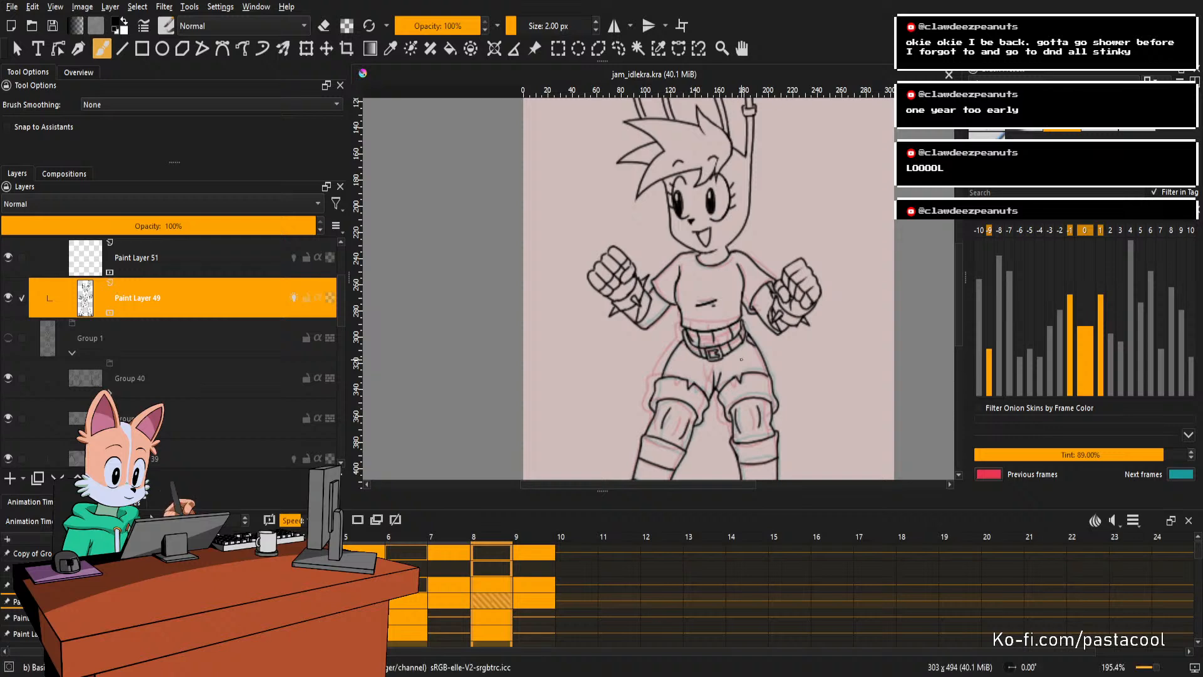
pyautogui.scroll(-1, 747, 340)
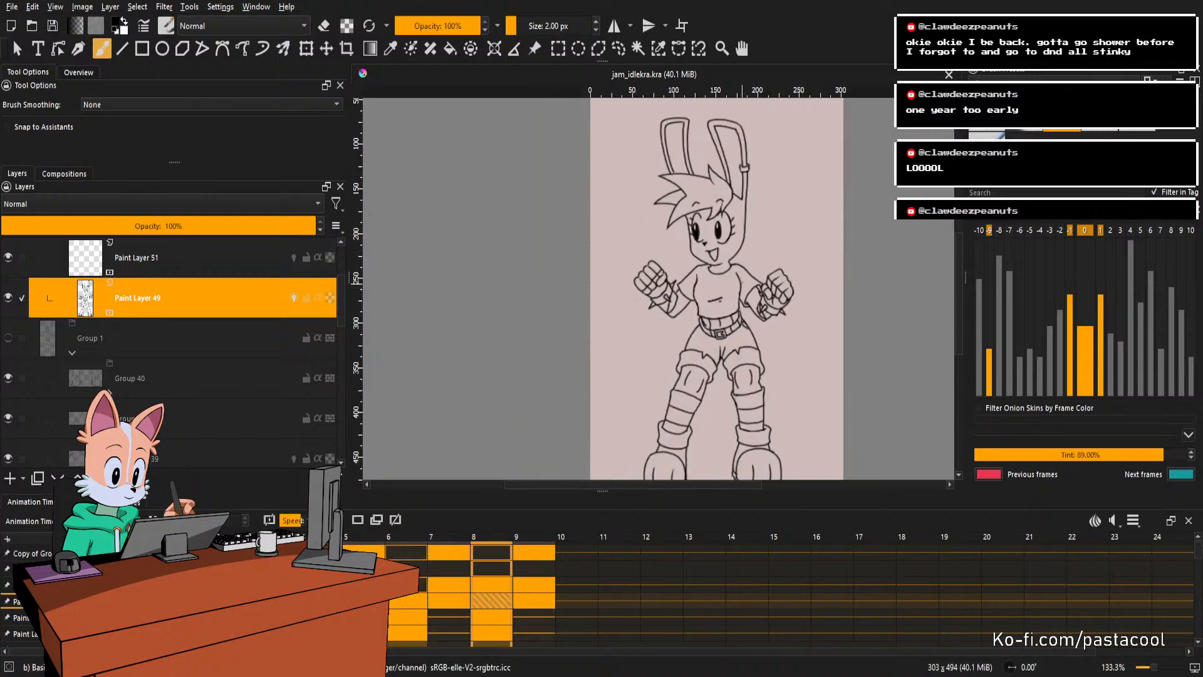
pyautogui.scroll(-1, 747, 339)
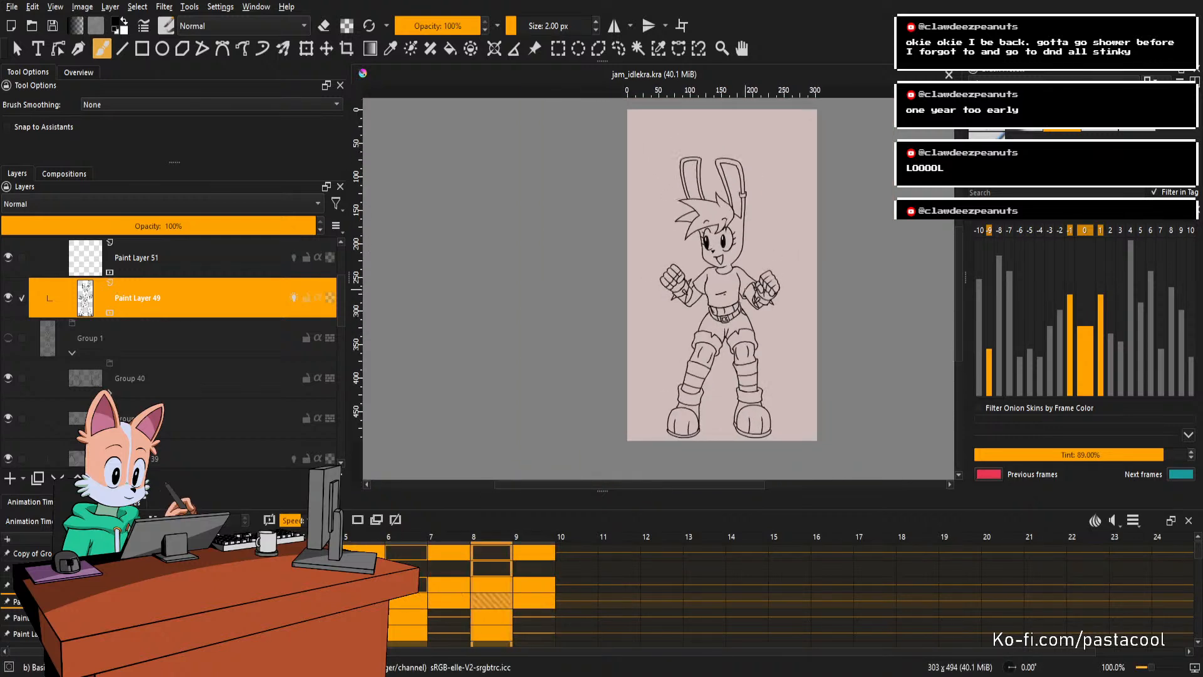
pyautogui.press('space')
pyautogui.scroll(1, 763, 282)
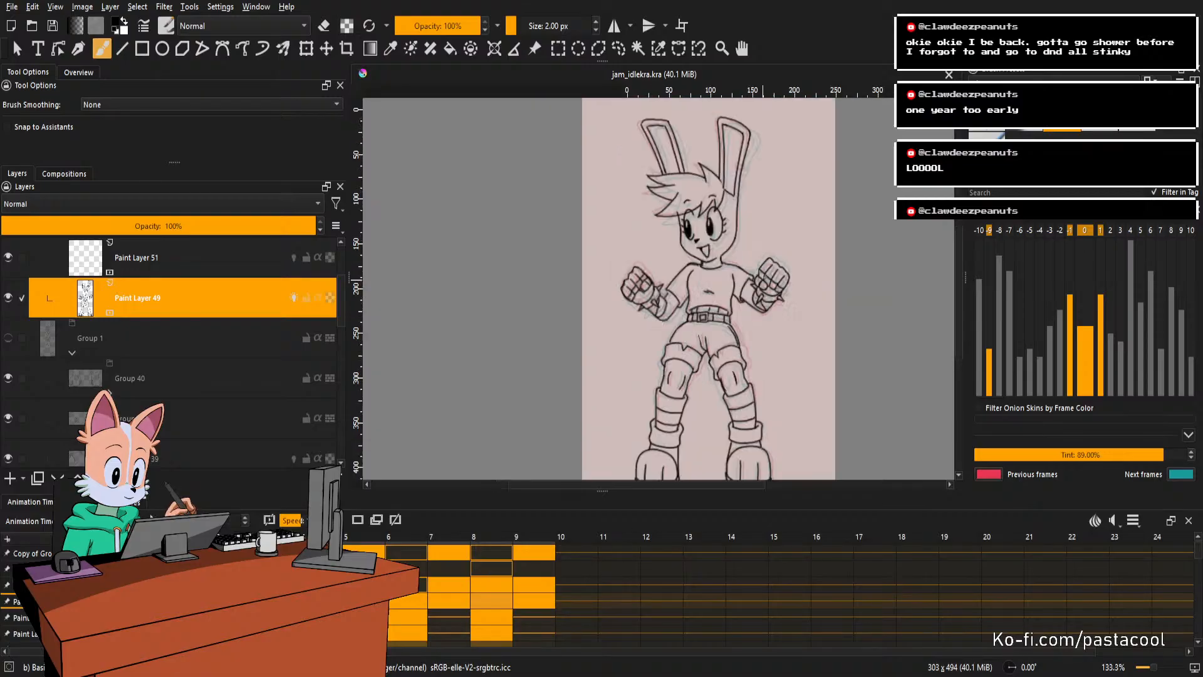
# Return to frame 9 and make Paint Layer 51 active.
pyautogui.press('Right')
pyautogui.press('Right')
pyautogui.press('Right')
pyautogui.press('Right')
pyautogui.scroll(4, 773, 288)
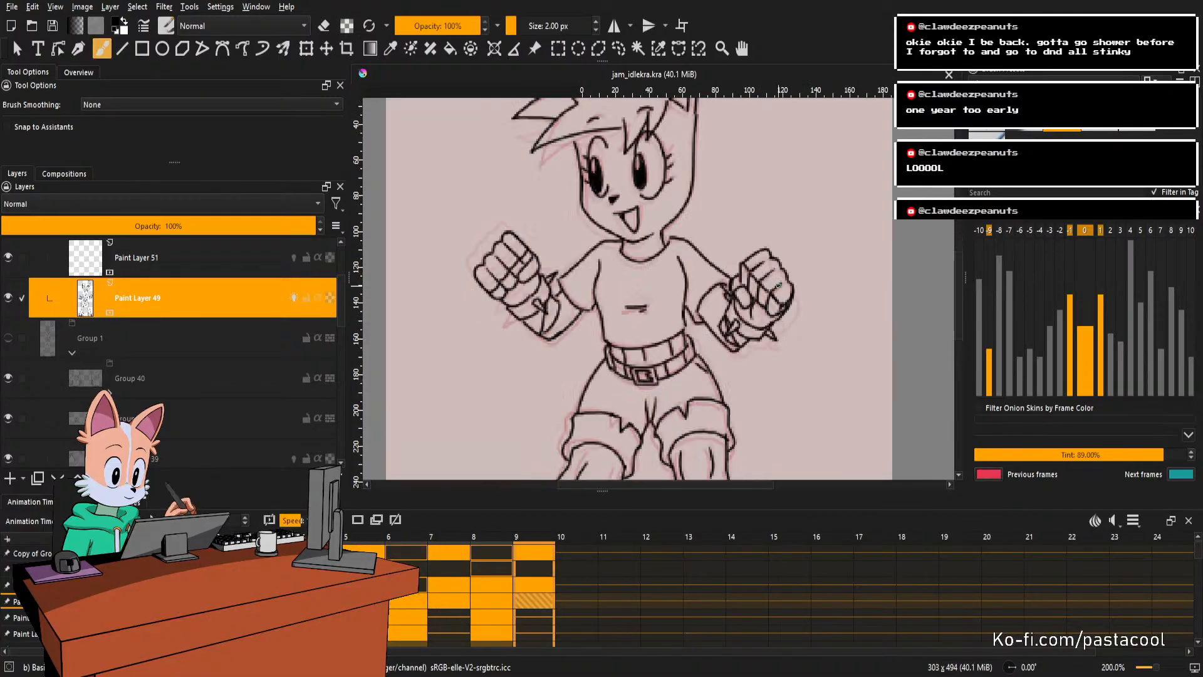
pyautogui.click(806, 293)
pyautogui.scroll(-1, 809, 291)
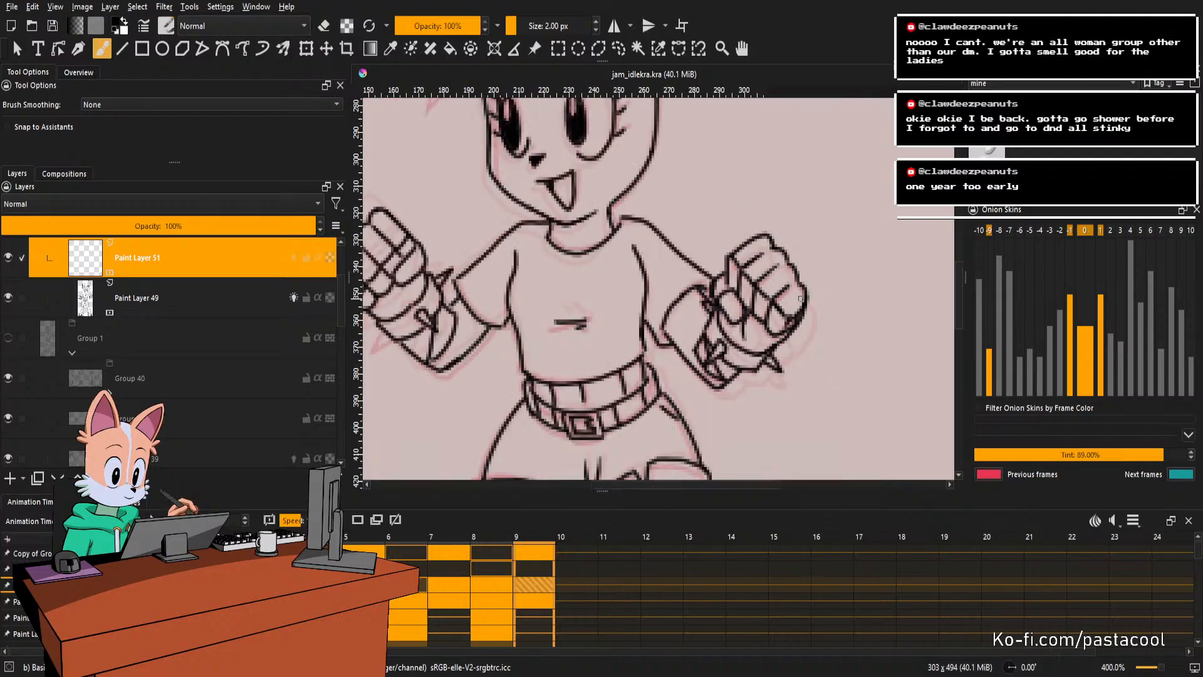
pyautogui.scroll(-1, 798, 301)
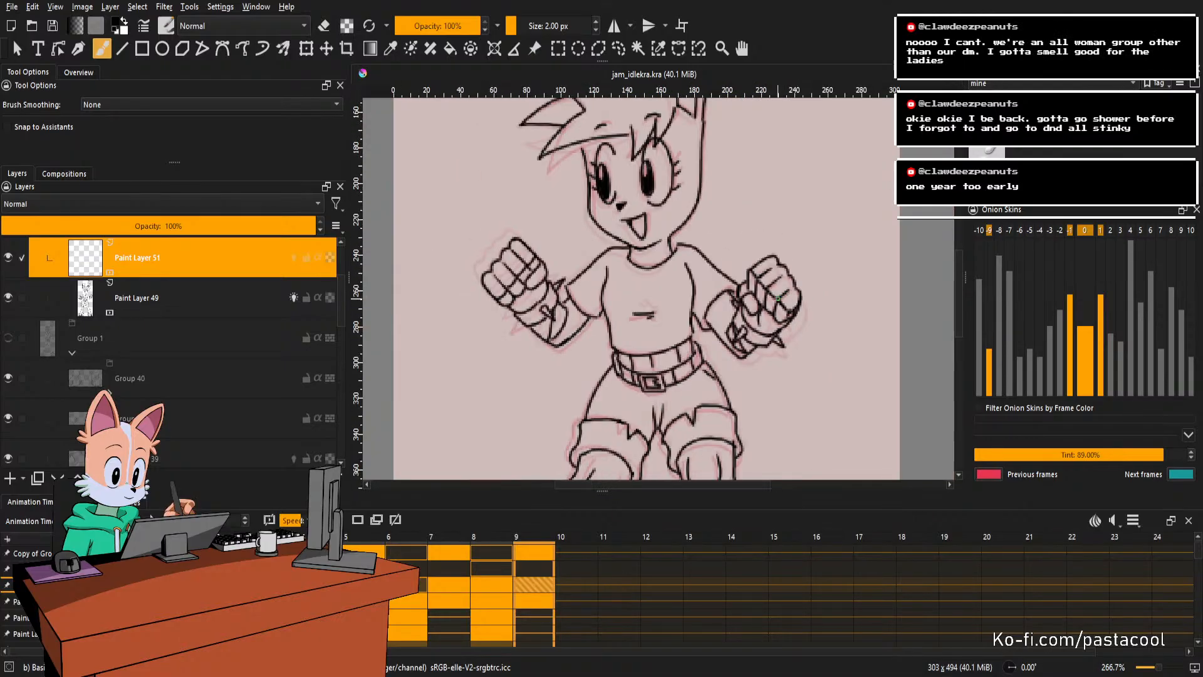
pyautogui.scroll(1, 778, 299)
# Lasso the fist and cuff beside the character's long-lashed eye on frame 9, rotate them slightly clockwise and shift them outward.
pyautogui.hotkey('ctrl', 't')
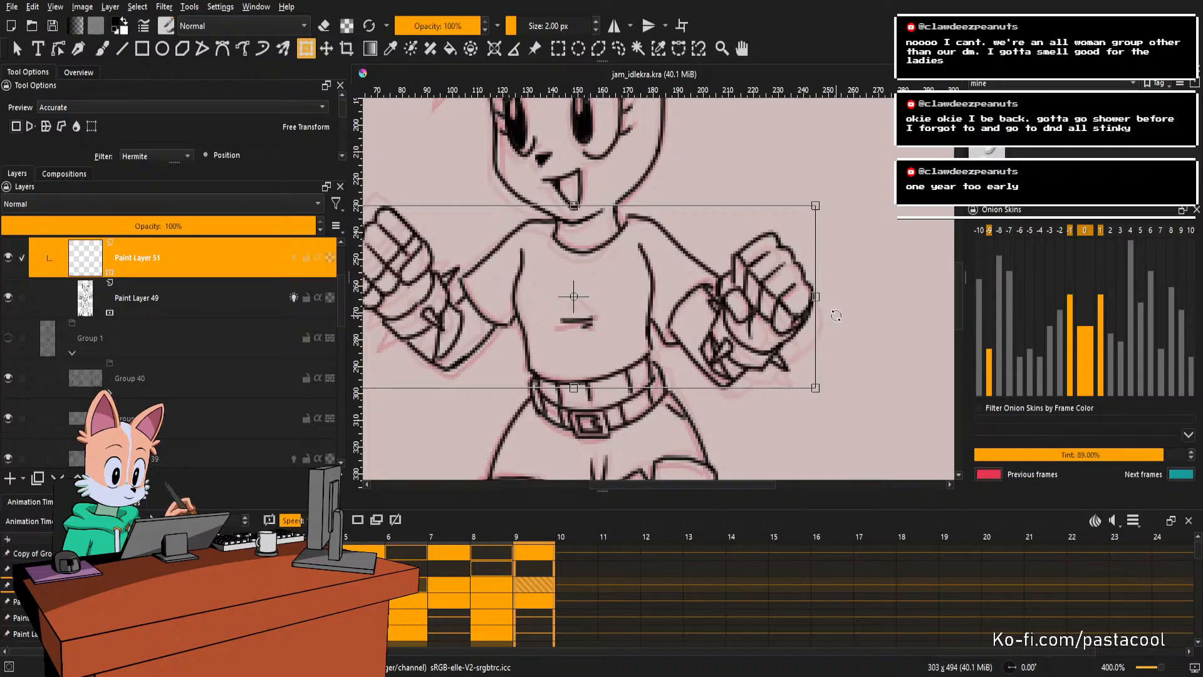
pyautogui.press('l')
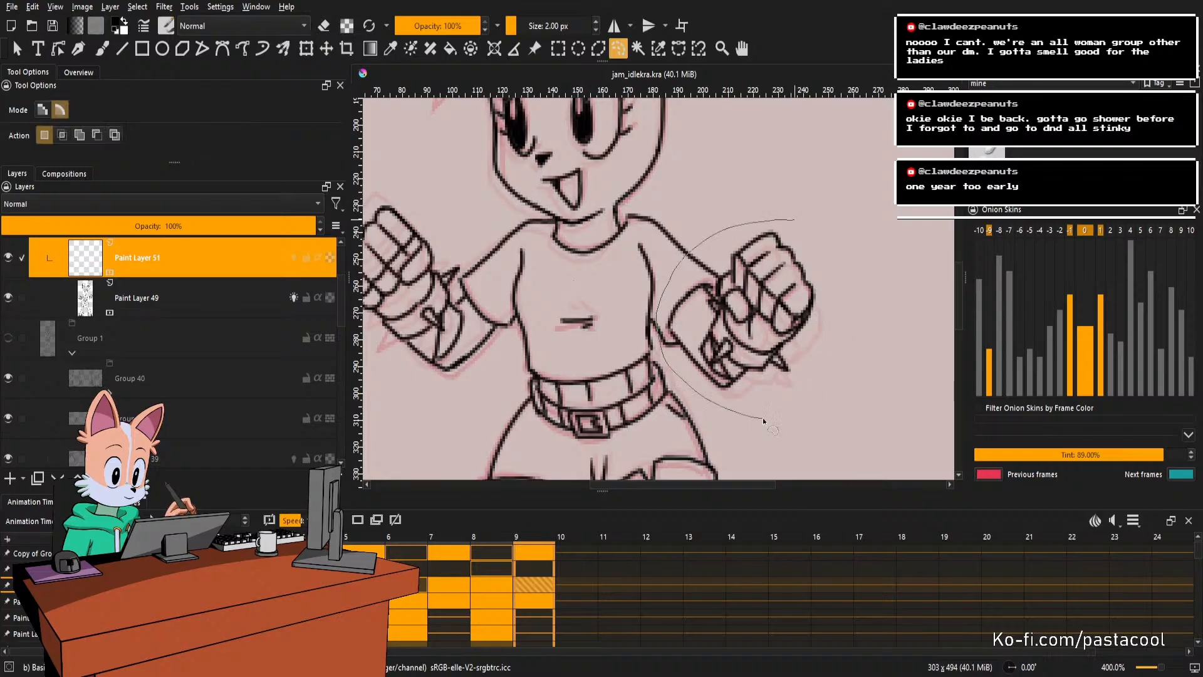
pyautogui.moveTo(762, 417); pyautogui.dragTo(771, 426)
pyautogui.hotkey('ctrl', 't')
pyautogui.moveTo(871, 282); pyautogui.dragTo(879, 360)
pyautogui.moveTo(800, 325); pyautogui.dragTo(807, 318)
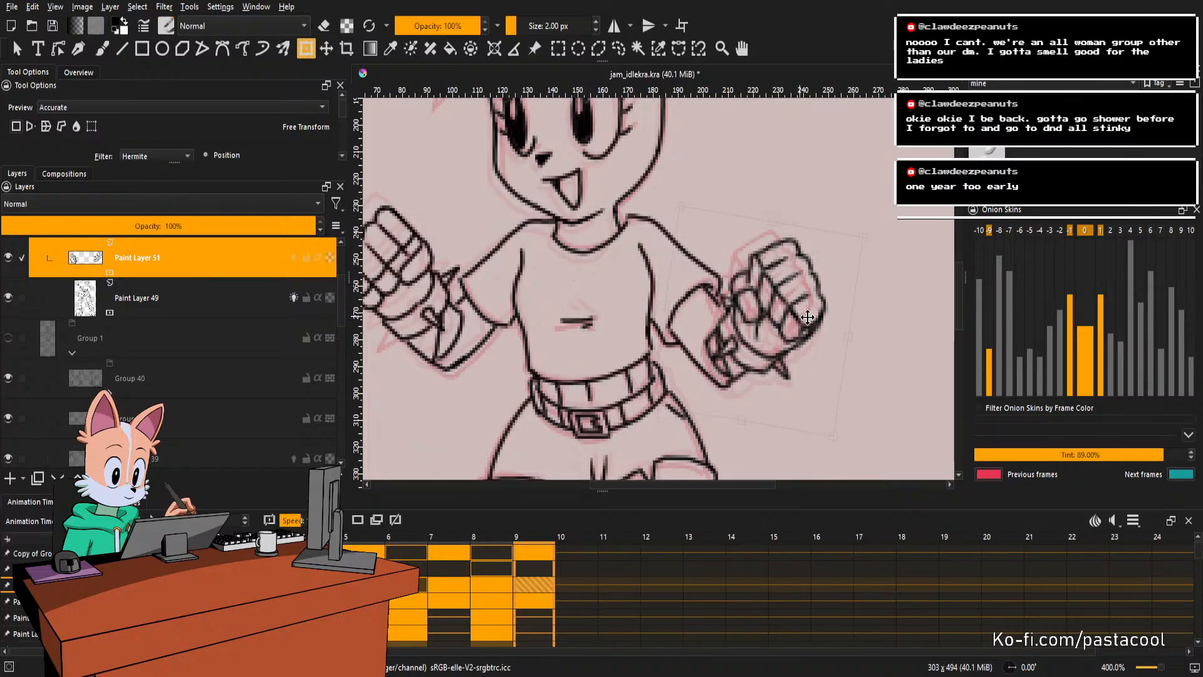
pyautogui.press('Return')
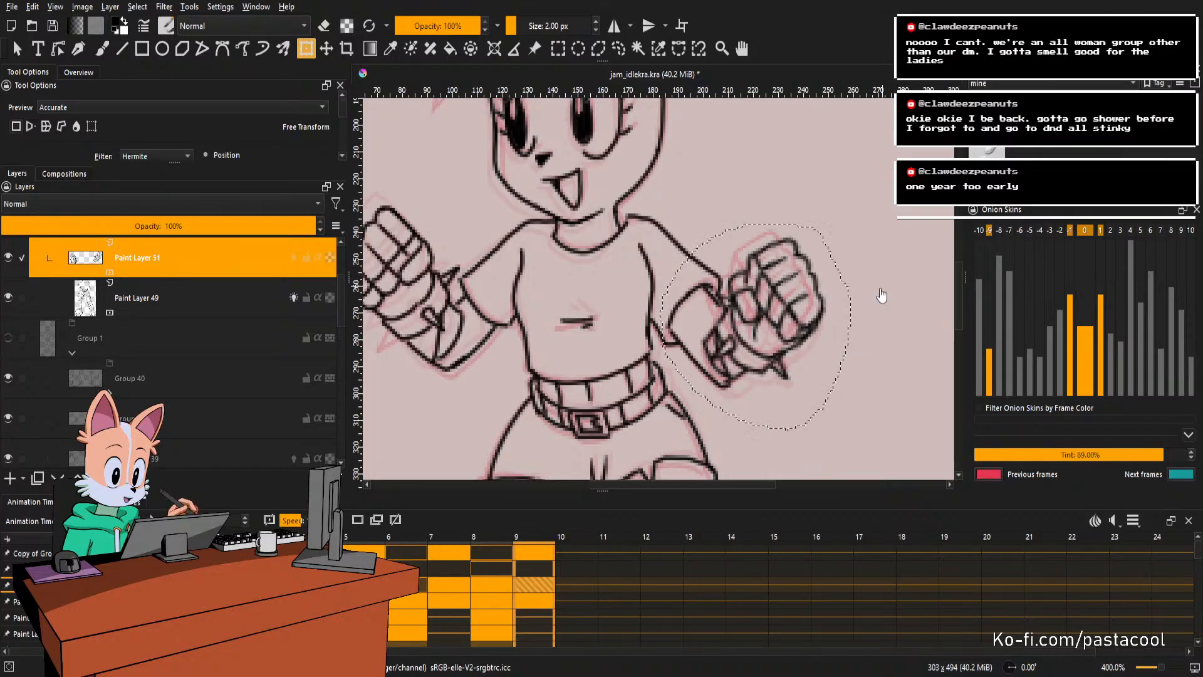
pyautogui.moveTo(882, 294); pyautogui.dragTo(886, 276)
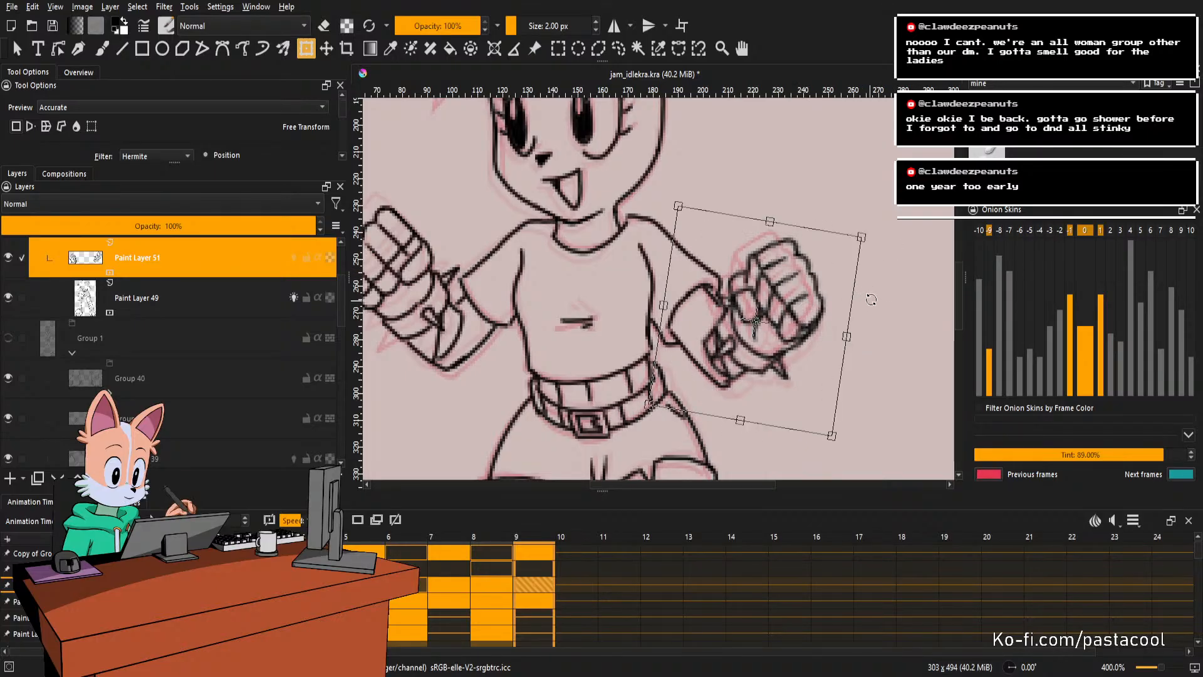
pyautogui.hotkey('ctrl', 'r')
# Mirror and tilt the view, lasso the opposite fist and cuff, and nudge them slightly outward from the arm.
pyautogui.press('m')
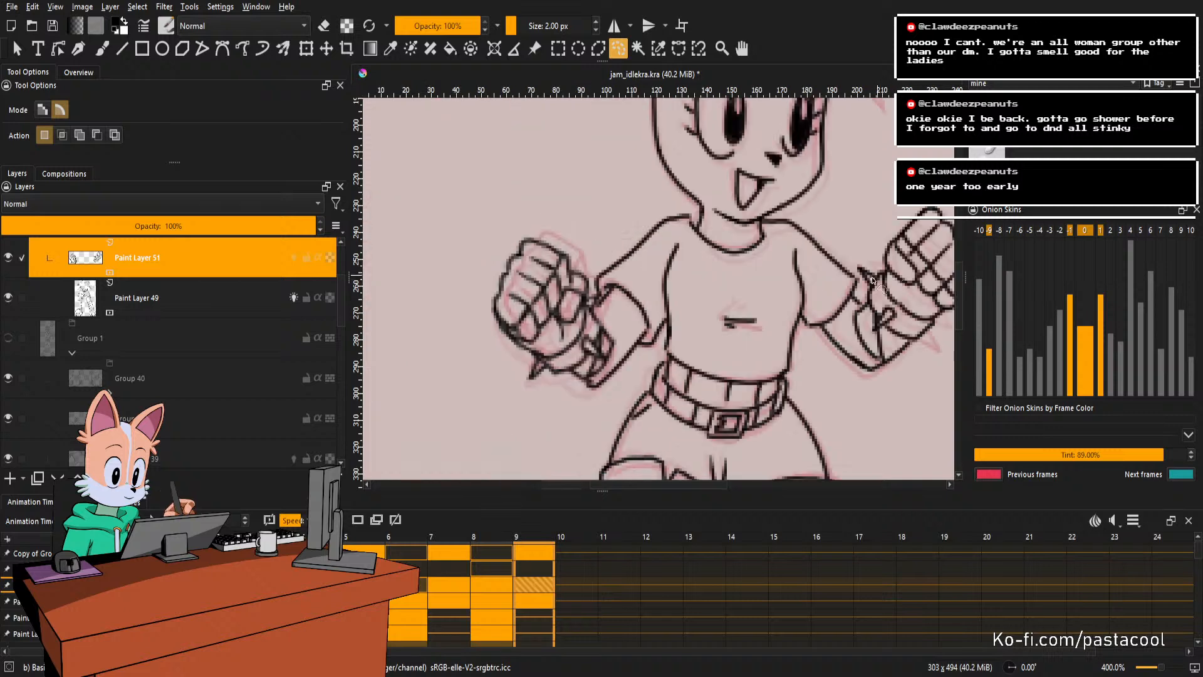
pyautogui.moveTo(873, 280); pyautogui.dragTo(856, 265)
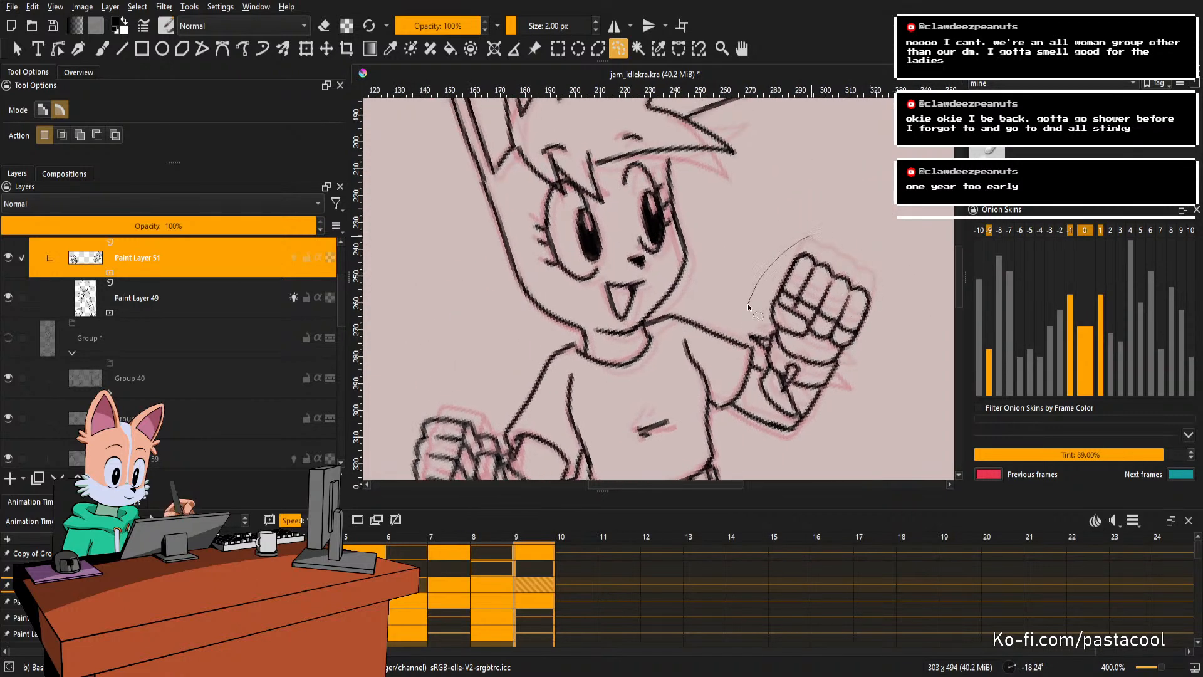
pyautogui.moveTo(747, 305); pyautogui.dragTo(749, 341)
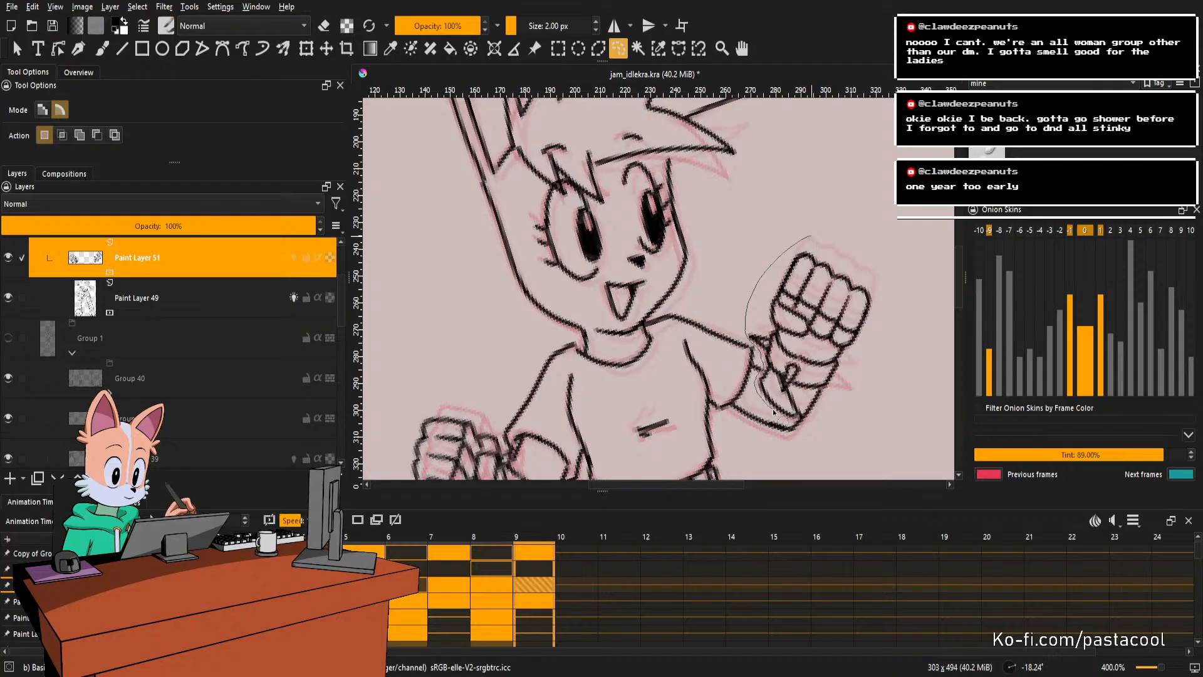
pyautogui.moveTo(834, 425)
pyautogui.mouseDown()
pyautogui.moveTo(890, 301)
pyautogui.moveTo(861, 315)
pyautogui.moveTo(863, 306)
pyautogui.moveTo(840, 333)
pyautogui.mouseUp()
pyautogui.hotkey('ctrl', 't')
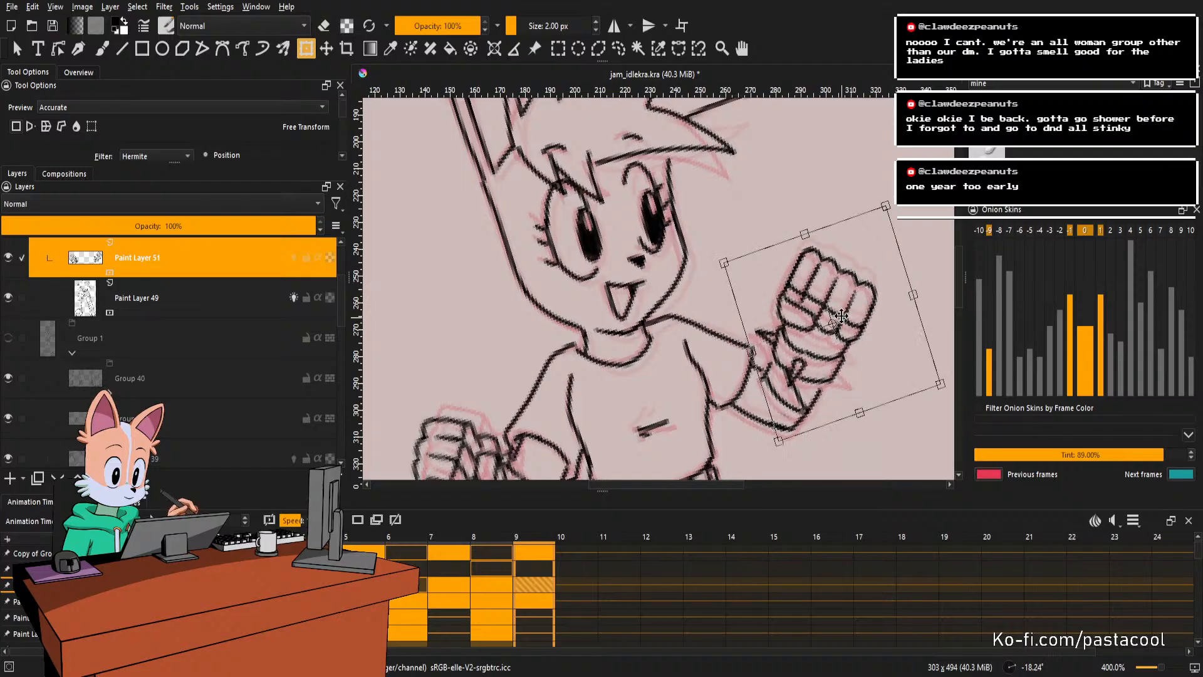
pyautogui.press('l')
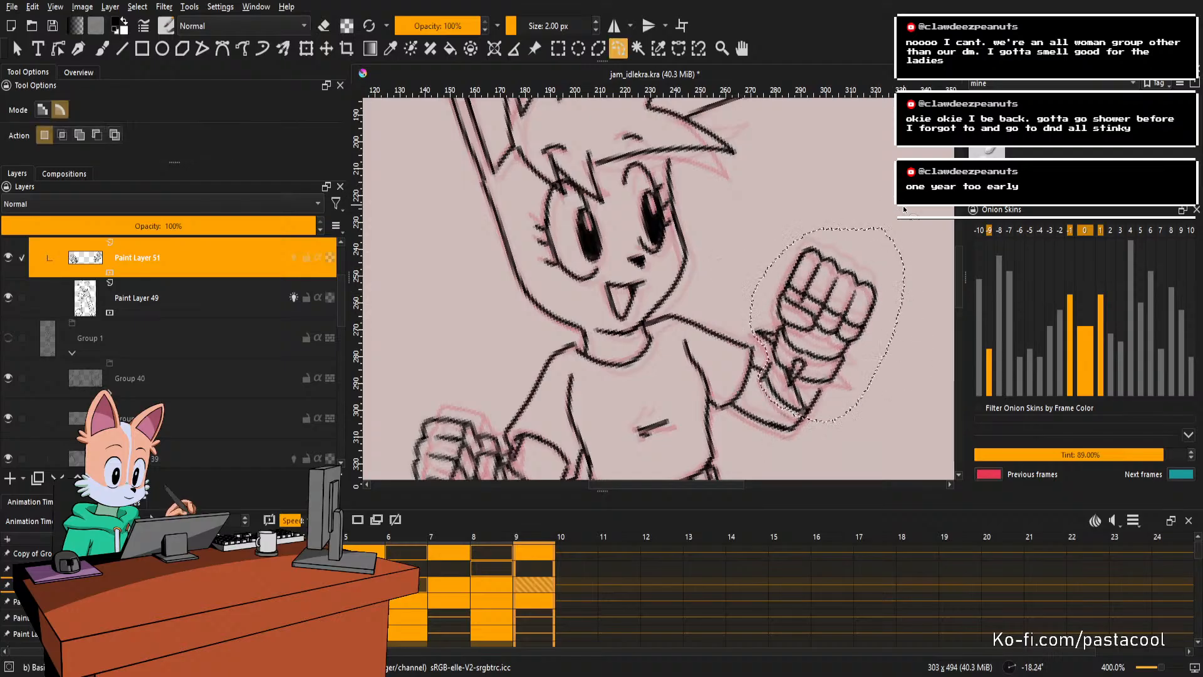
# Return to the brush, straighten and unmirror the view, and save the file.
pyautogui.scroll(3, 815, 351)
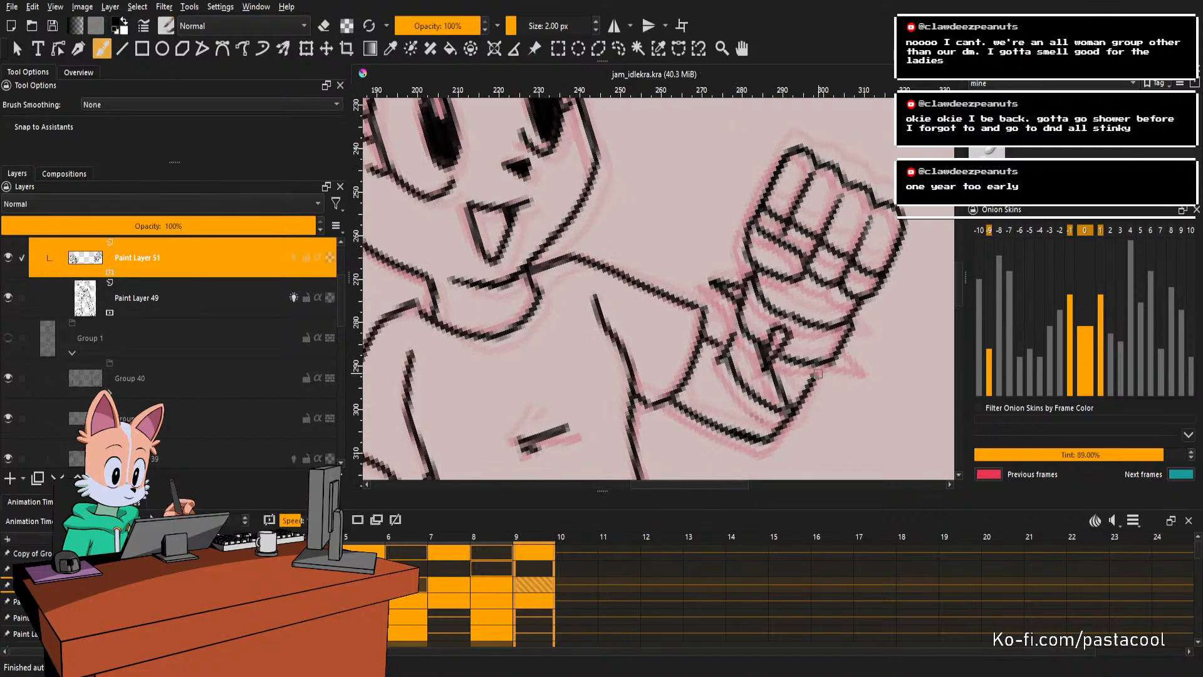
pyautogui.press('b')
pyautogui.press('5')
pyautogui.scroll(-5, 828, 274)
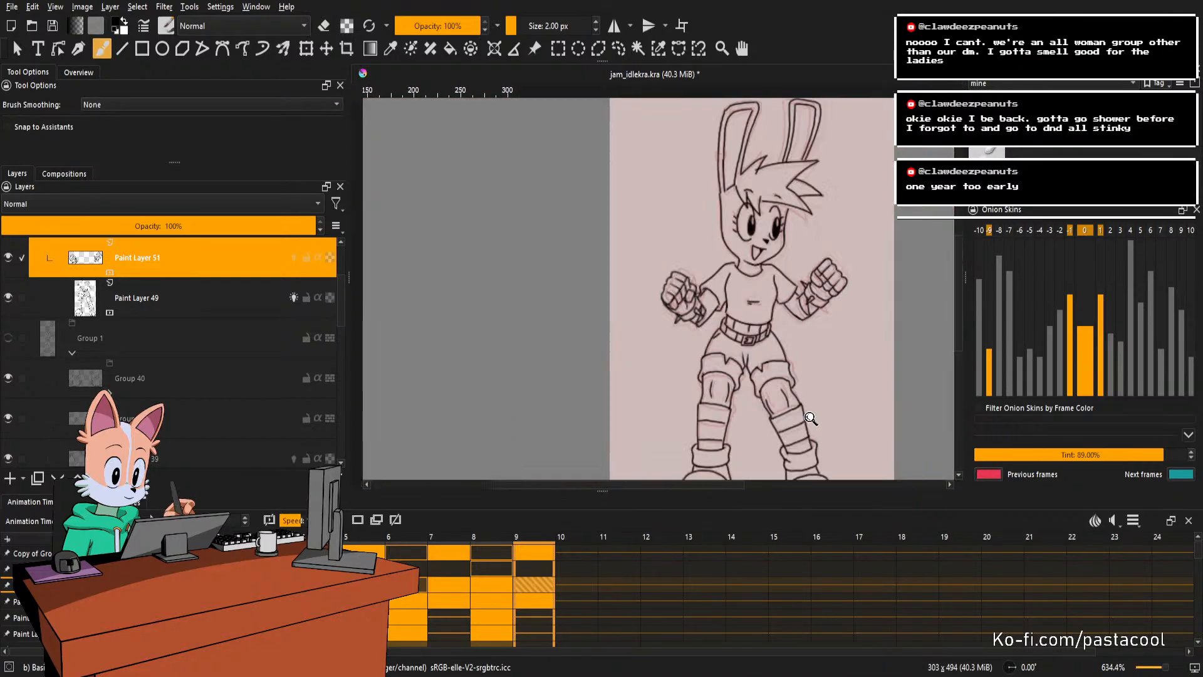
pyautogui.hotkey('ctrl', 's')
pyautogui.press('m')
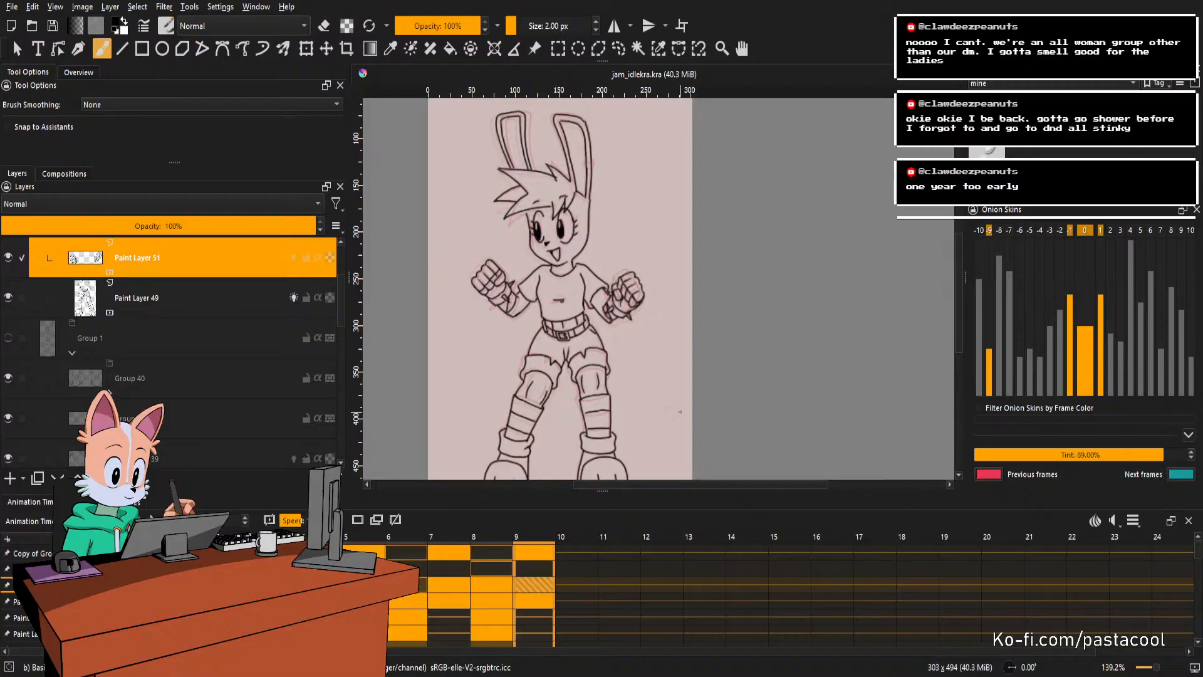
pyautogui.scroll(-2, 665, 387)
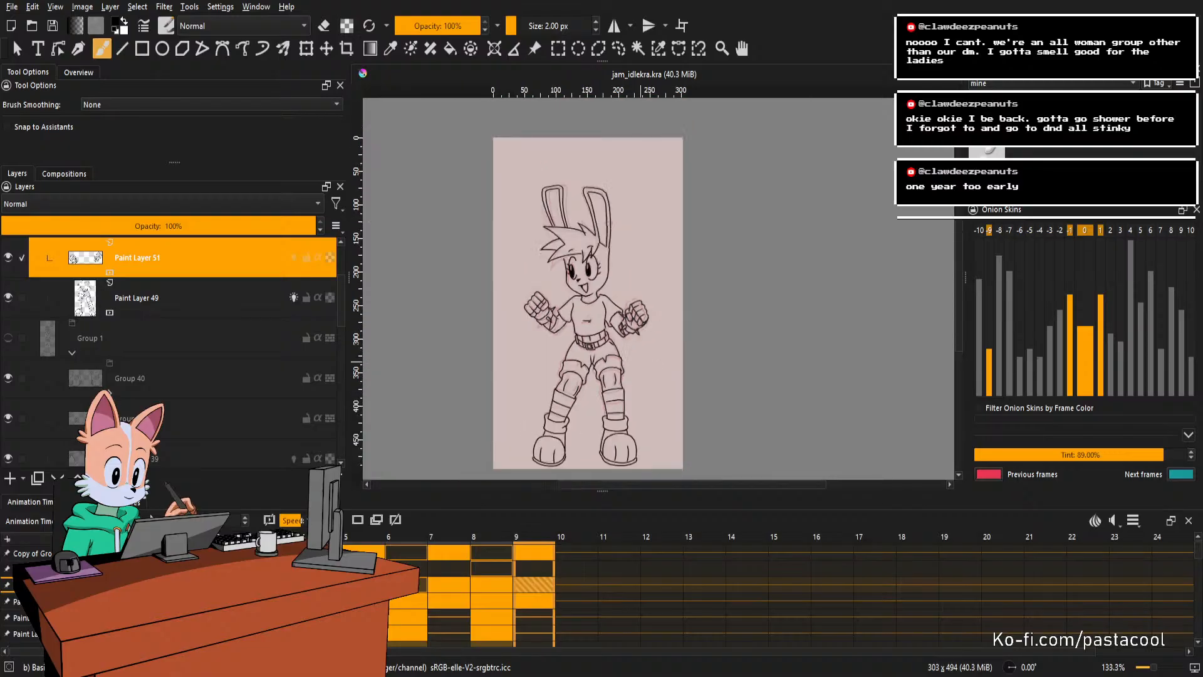
# Play back the idle animation and examine the fists and spiked cuffs from frame to frame, up close and at full figure.
pyautogui.scroll(2, 559, 335)
pyautogui.press('space')
pyautogui.scroll(-2, 672, 297)
pyautogui.scroll(1, 621, 291)
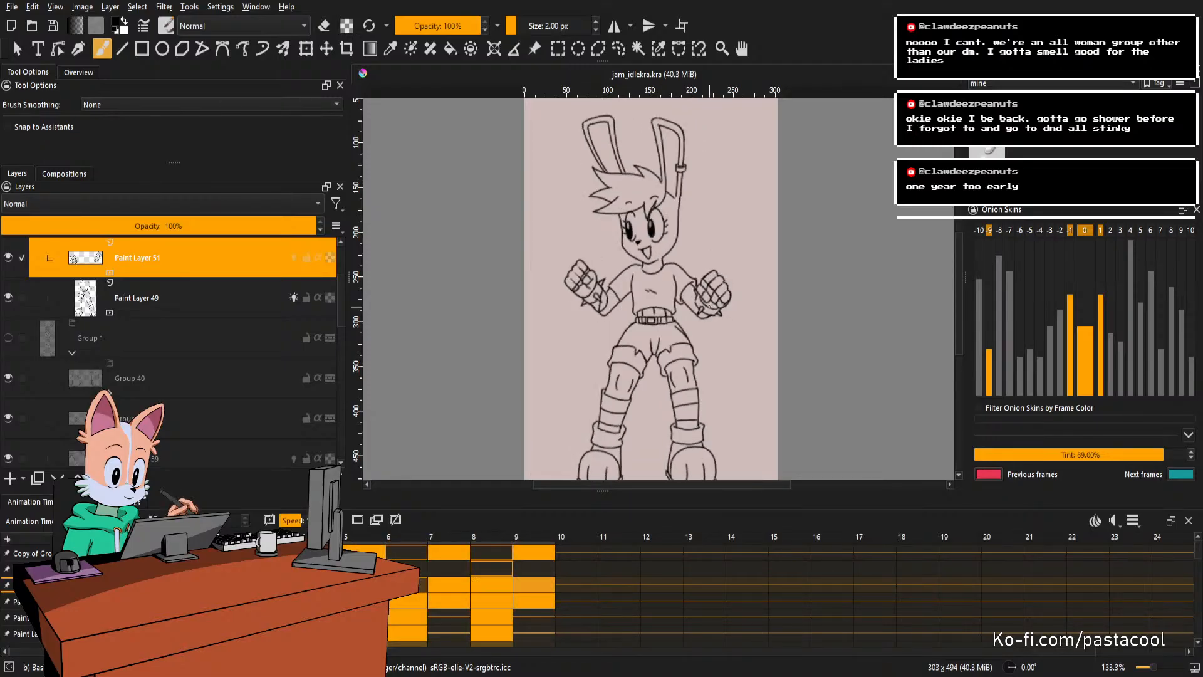
pyautogui.scroll(-1, 698, 302)
pyautogui.scroll(1, 679, 305)
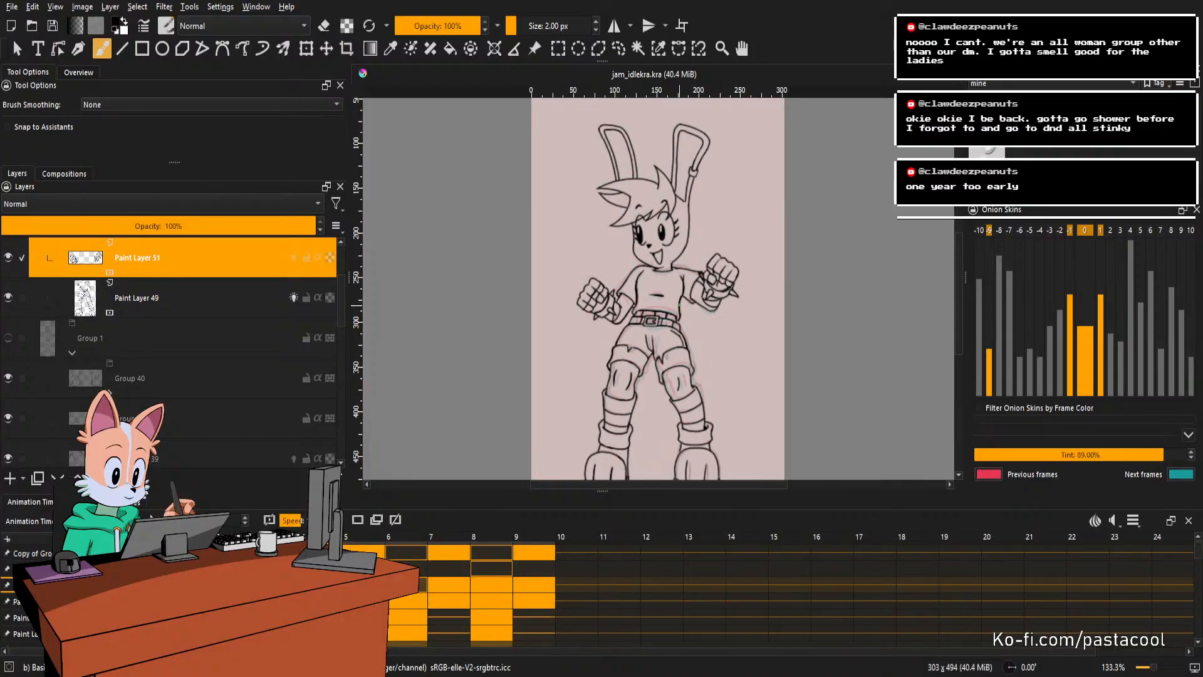
pyautogui.scroll(4, 708, 283)
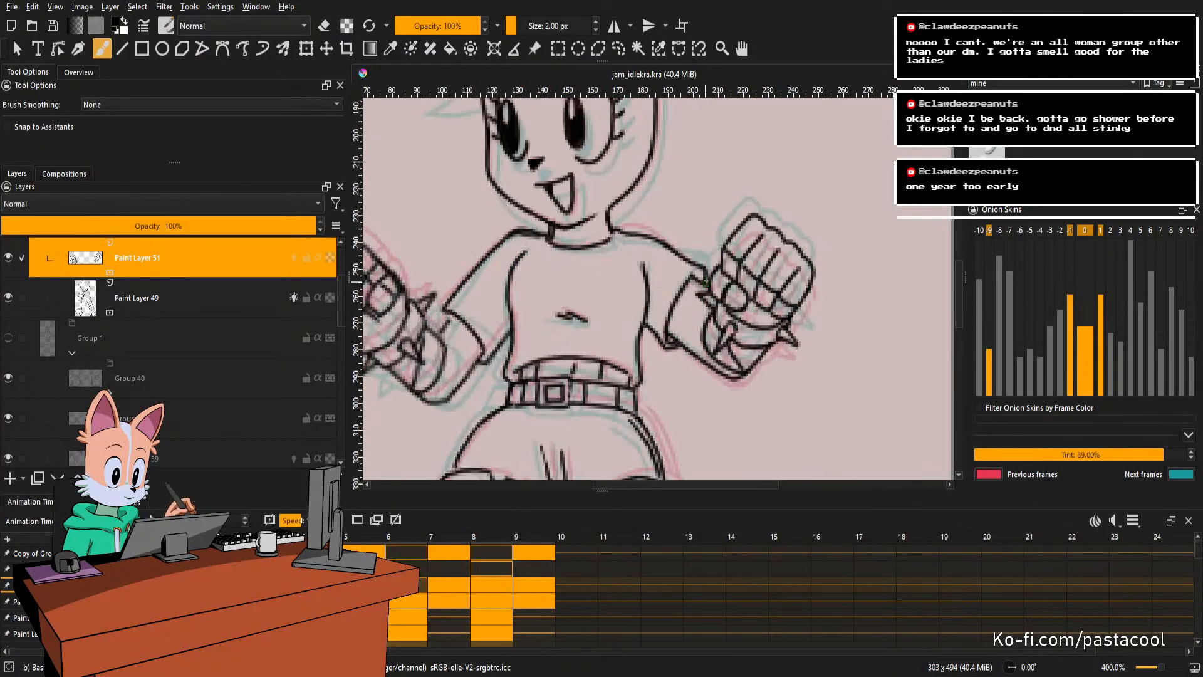
pyautogui.scroll(-2, 712, 283)
pyautogui.scroll(2, 713, 276)
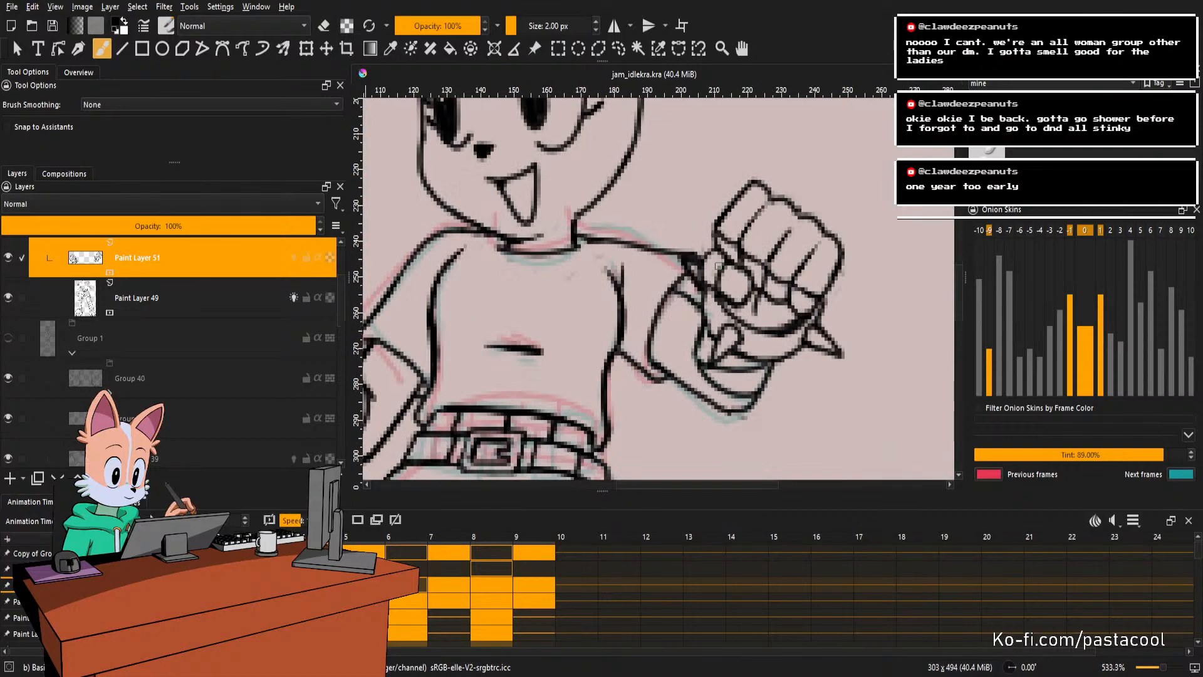
pyautogui.scroll(-1, 717, 267)
pyautogui.scroll(-1, 715, 268)
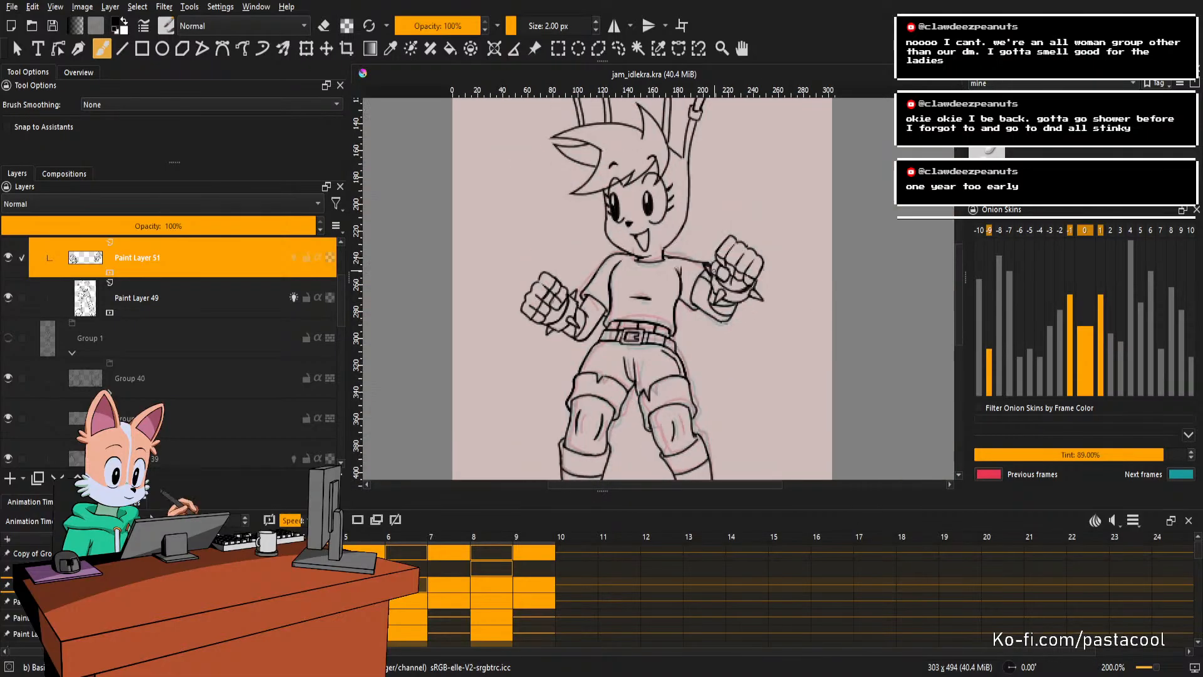
pyautogui.scroll(1, 710, 271)
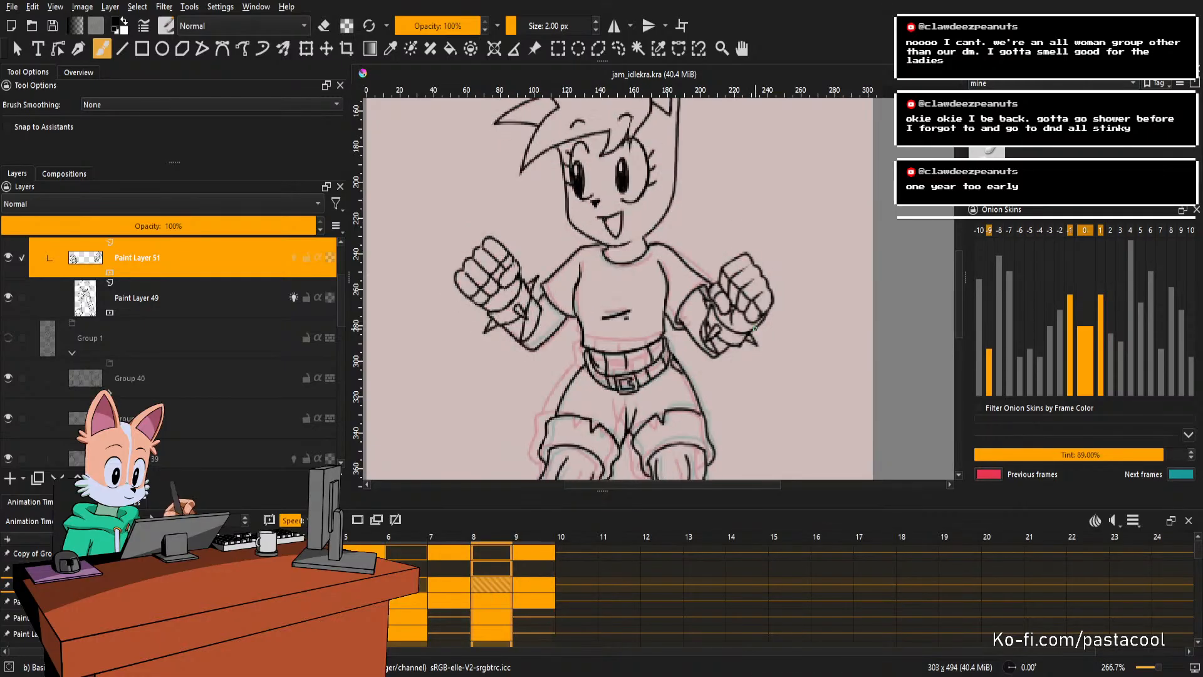
pyautogui.scroll(1, 718, 304)
pyautogui.scroll(1, 728, 311)
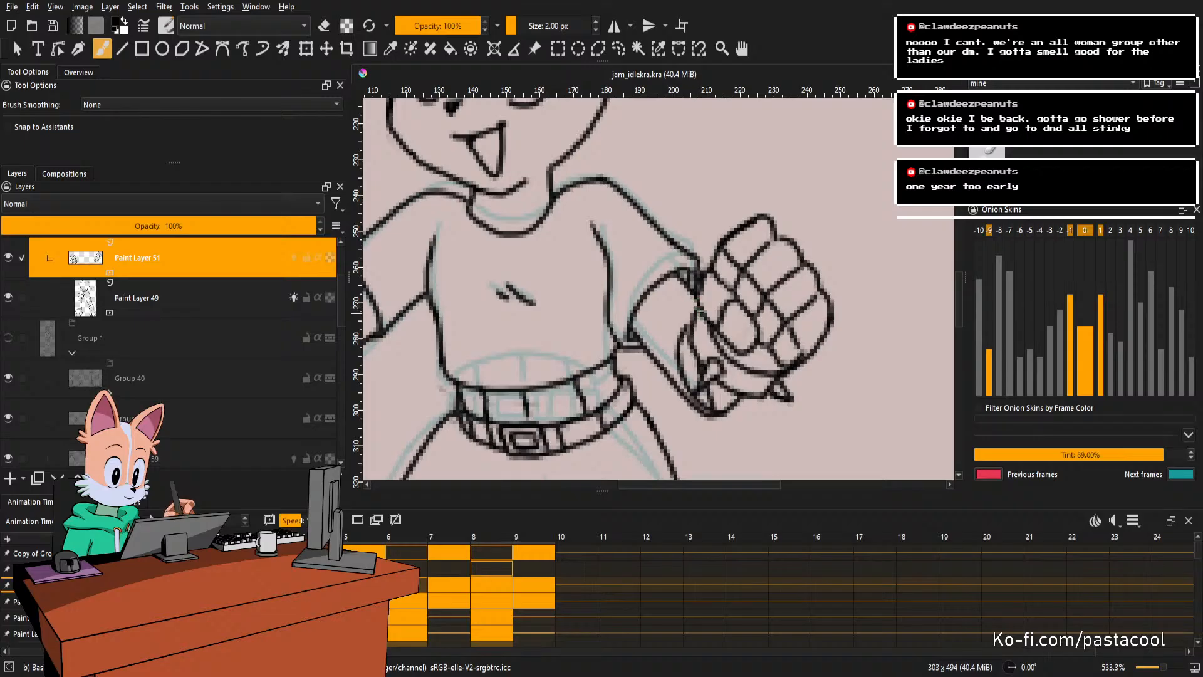
pyautogui.scroll(-2, 701, 311)
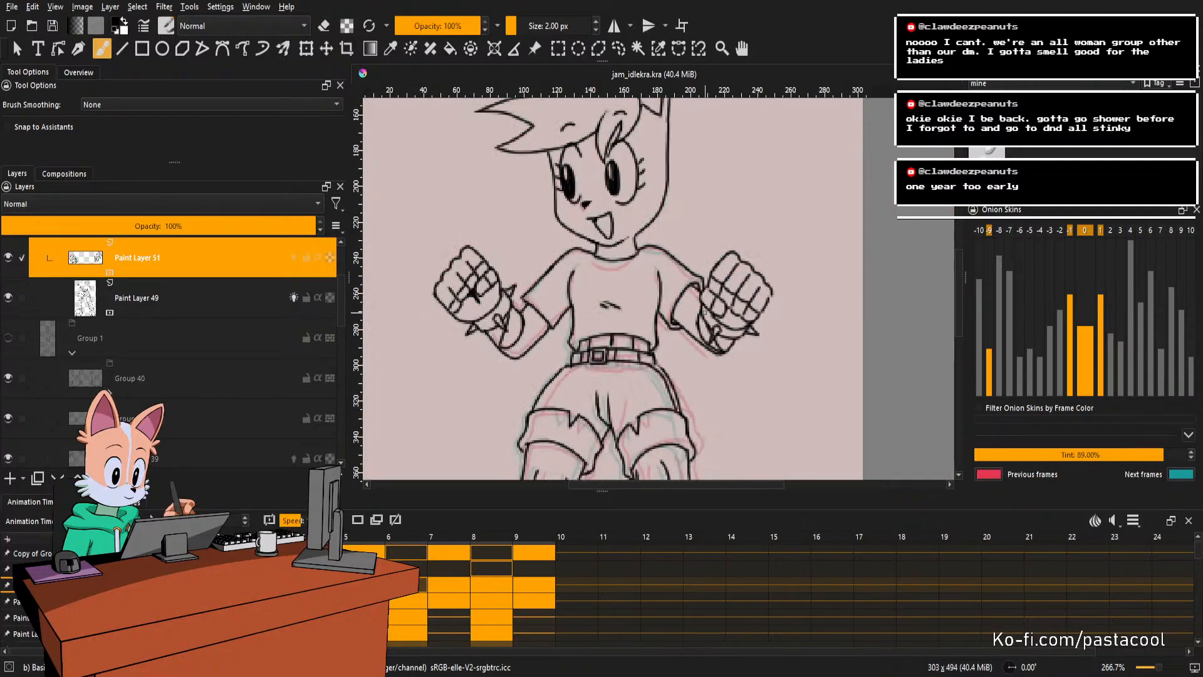
# Make Paint Layer 49 active and erase the sleeve line overlapping the spiked cuff beside the long-lashed eye, using a 1.54 px eraser.
pyautogui.scroll(1, 707, 307)
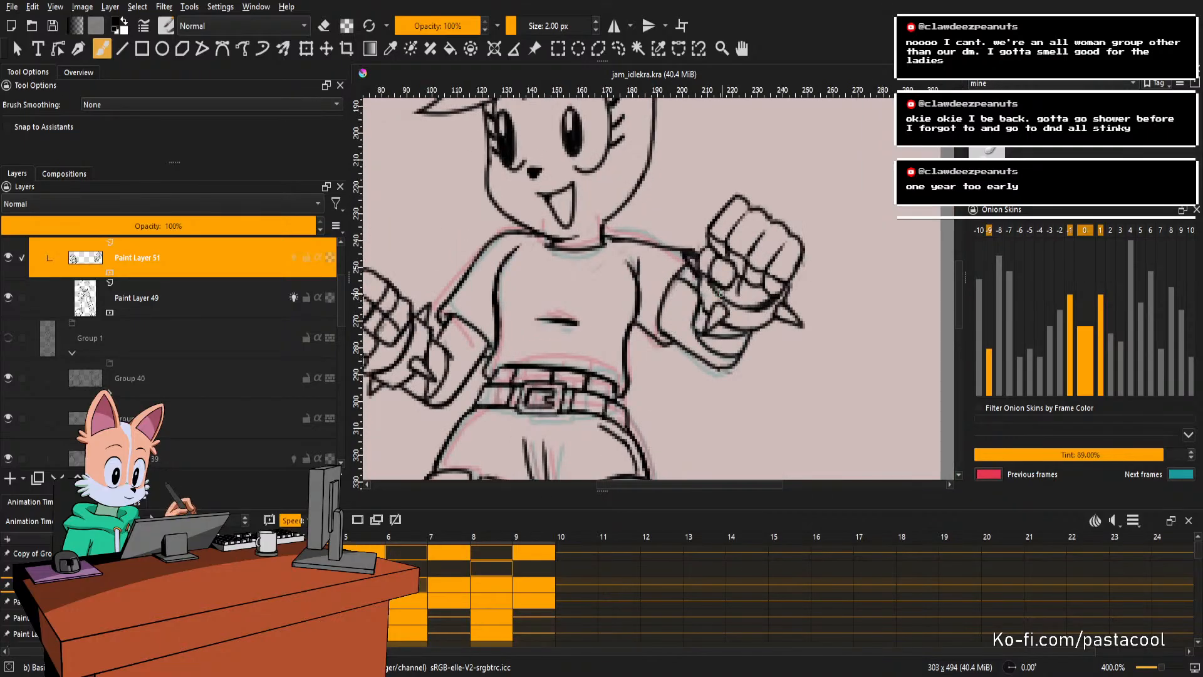
pyautogui.moveTo(727, 292)
pyautogui.mouseDown()
pyautogui.moveTo(697, 339)
pyautogui.moveTo(710, 301)
pyautogui.mouseUp()
pyautogui.scroll(2, 711, 301)
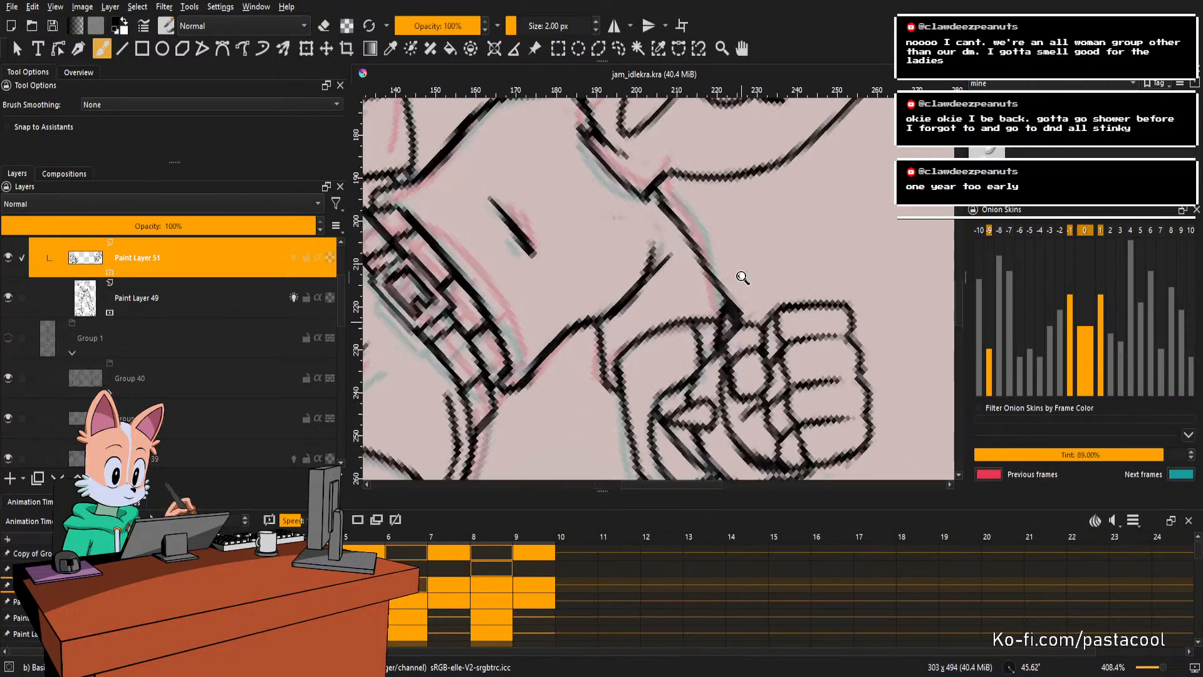
pyautogui.click(727, 316)
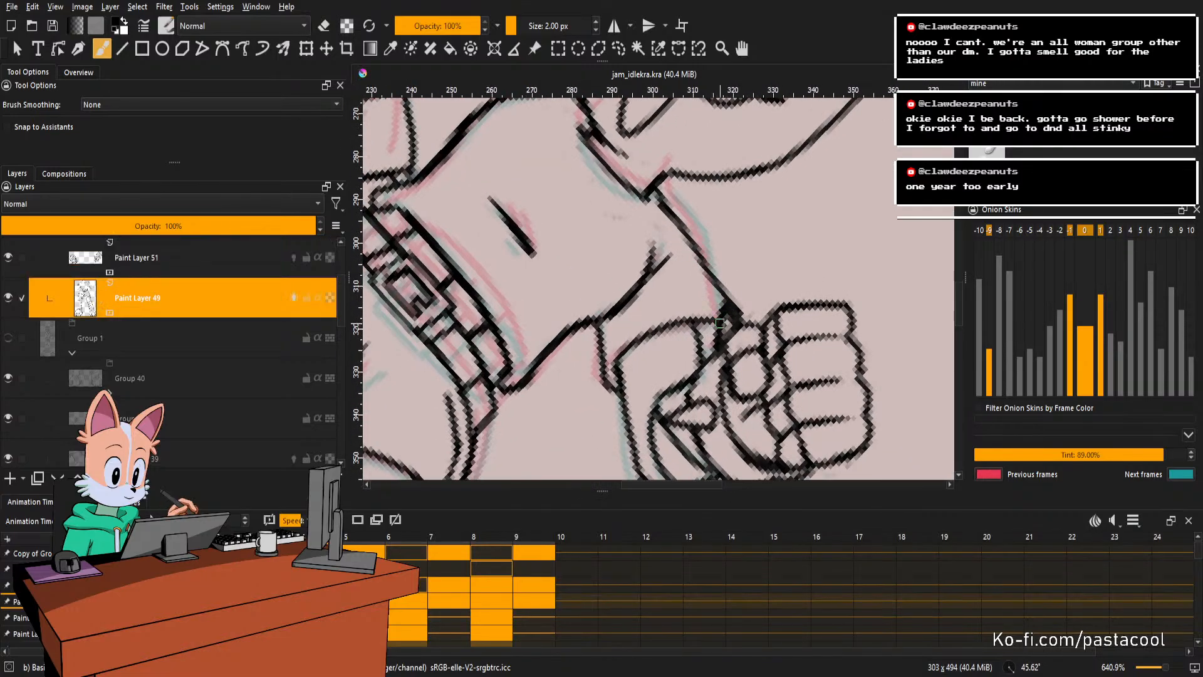
pyautogui.moveTo(704, 288)
pyautogui.mouseDown()
pyautogui.moveTo(798, 317)
pyautogui.moveTo(774, 318)
pyautogui.mouseUp()
pyautogui.press('e')
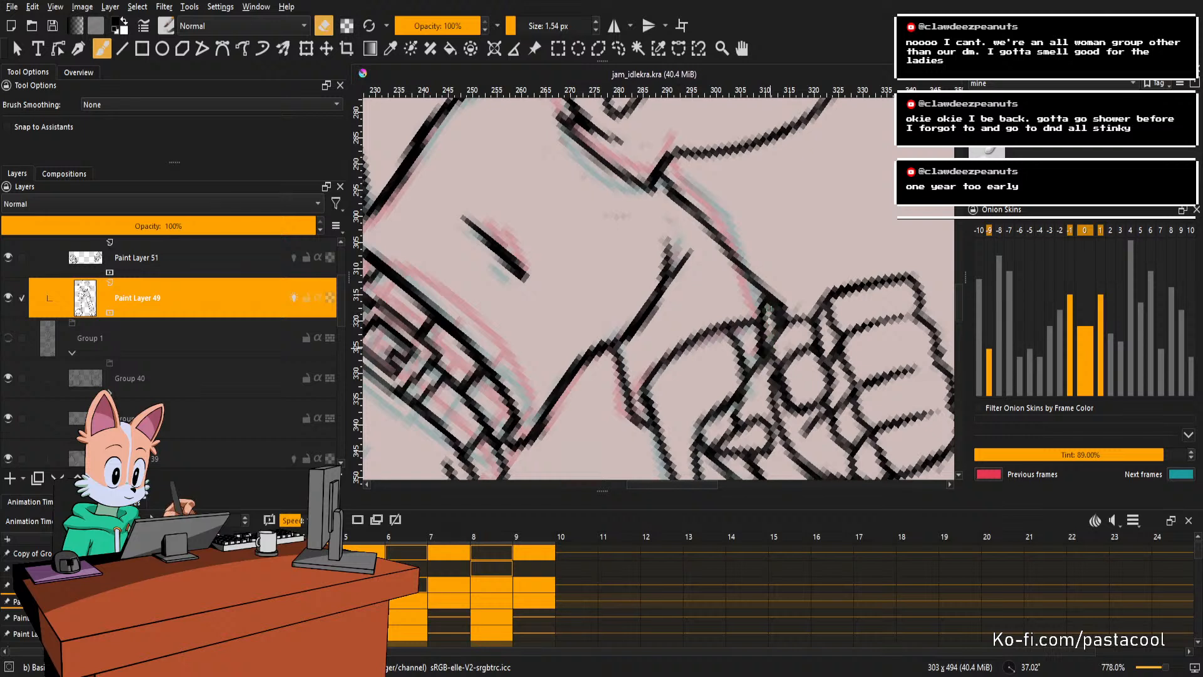
pyautogui.moveTo(770, 308)
pyautogui.mouseDown()
pyautogui.moveTo(773, 325)
pyautogui.moveTo(806, 344)
pyautogui.mouseUp()
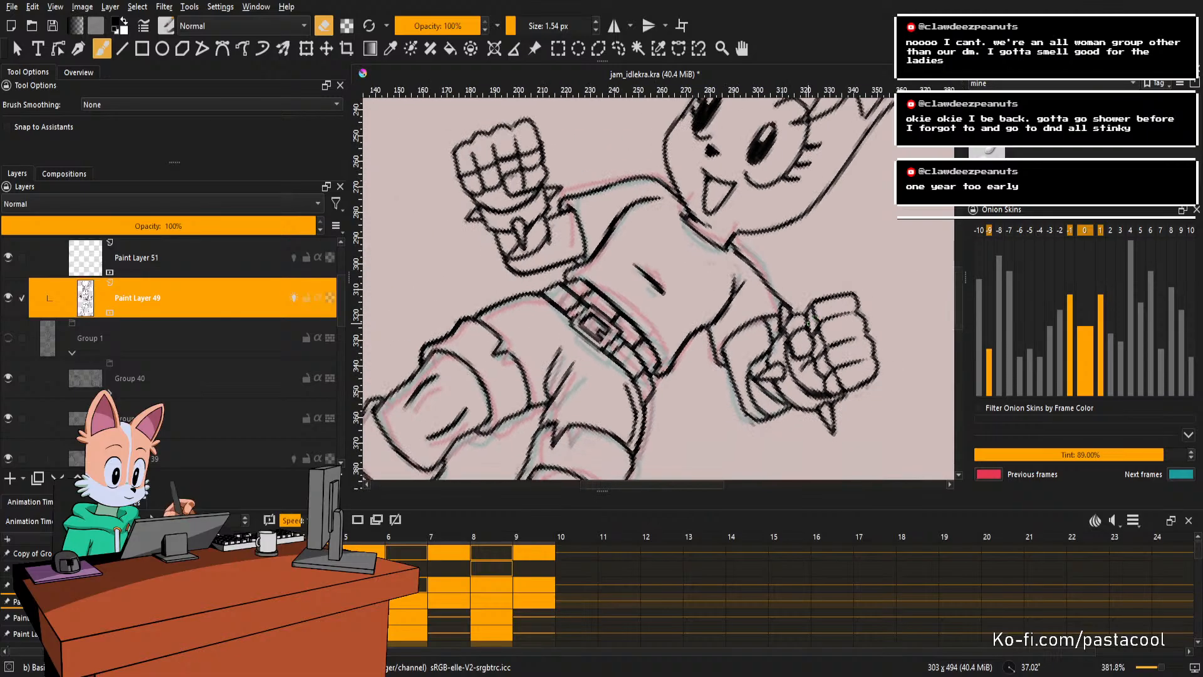
# On the previous frame, touch up the cuff edge against the sleeve on Paint Layer 51, straighten the view and save the file.
pyautogui.press('Left')
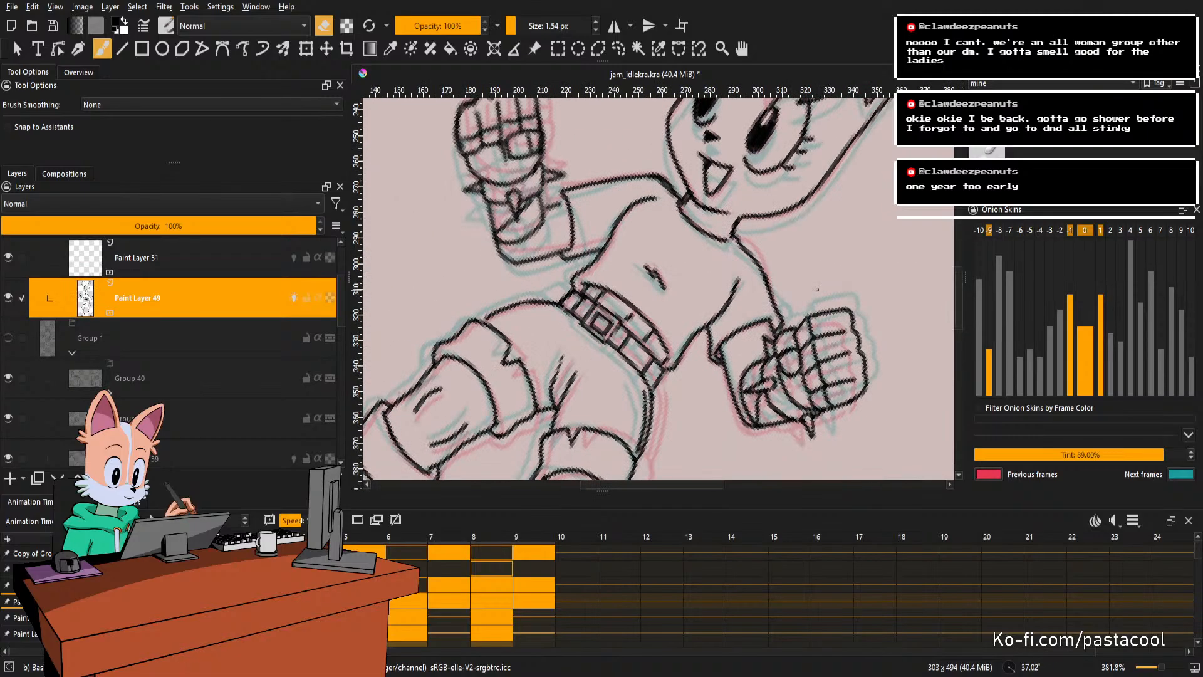
pyautogui.moveTo(772, 352); pyautogui.dragTo(752, 326)
pyautogui.press('pageup')
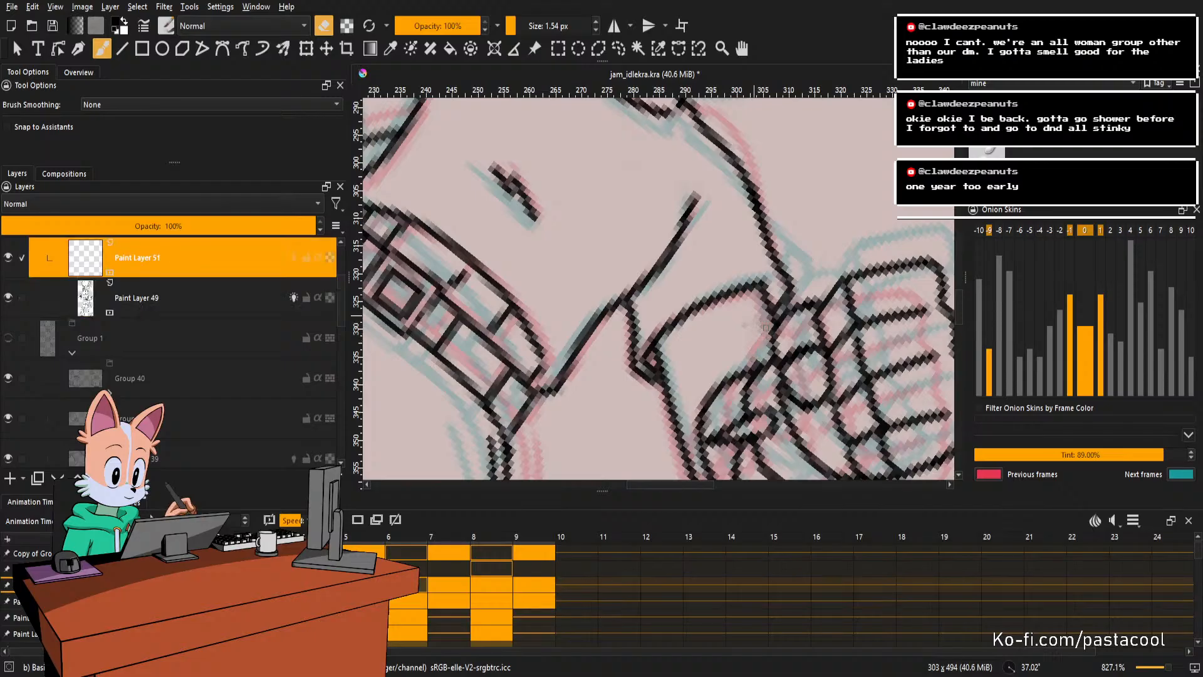
pyautogui.press('e')
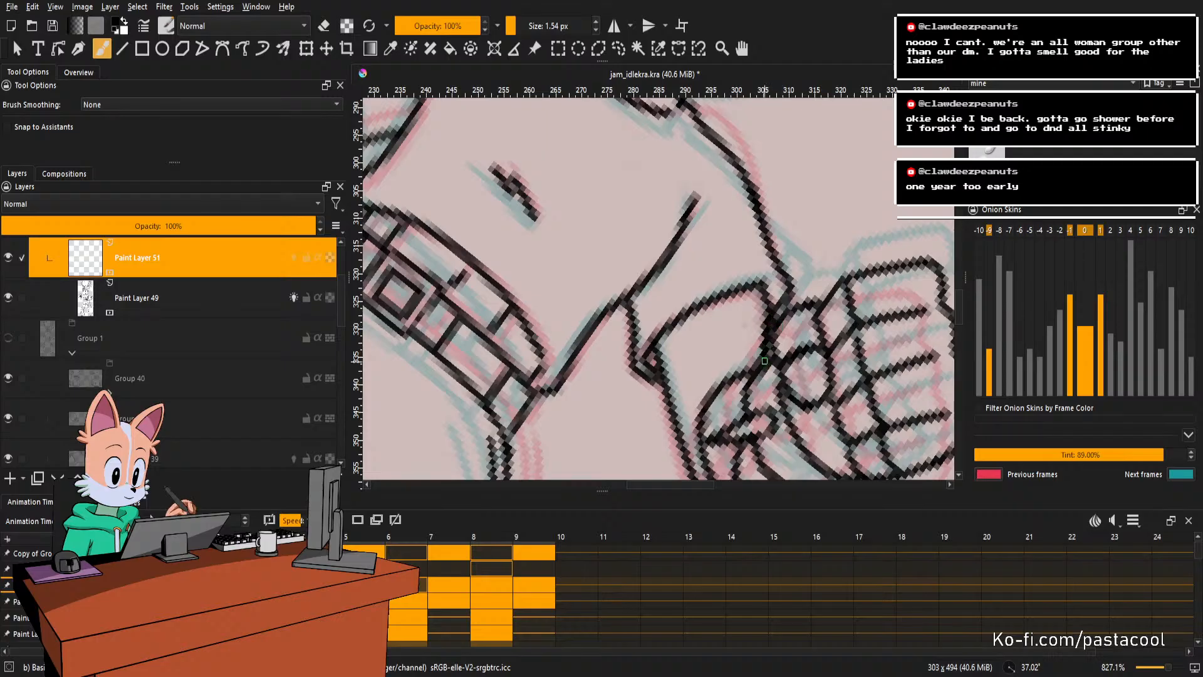
pyautogui.press('e')
pyautogui.press('e')
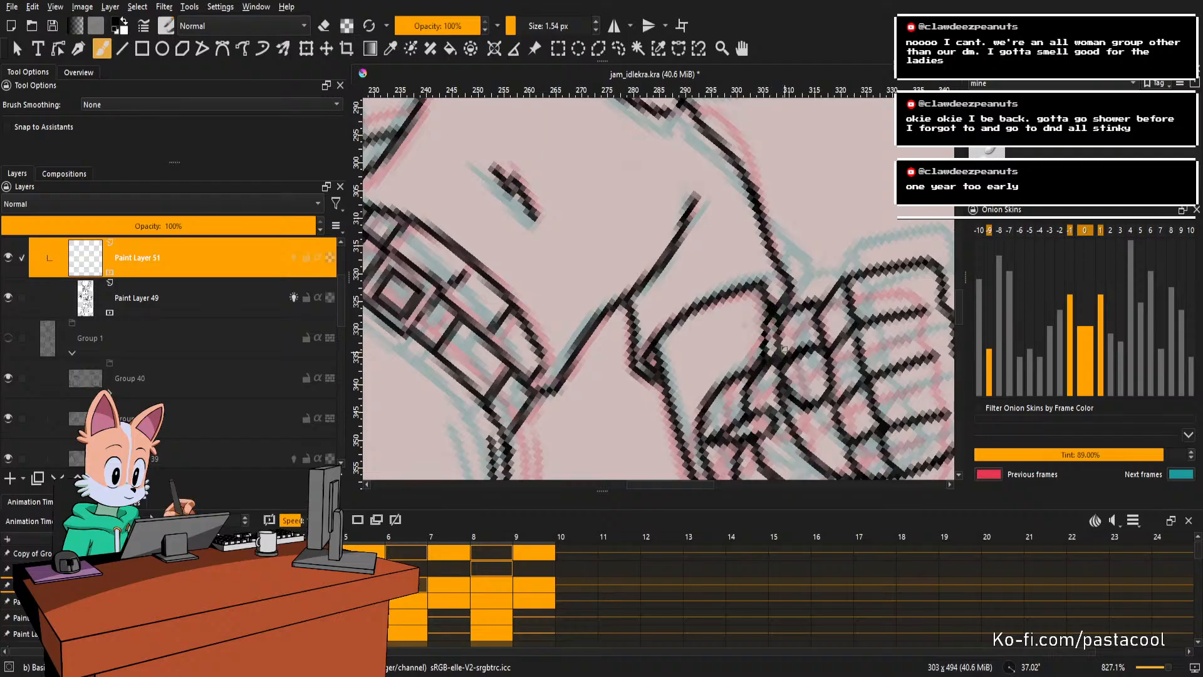
pyautogui.press('5')
pyautogui.moveTo(827, 305); pyautogui.dragTo(822, 357)
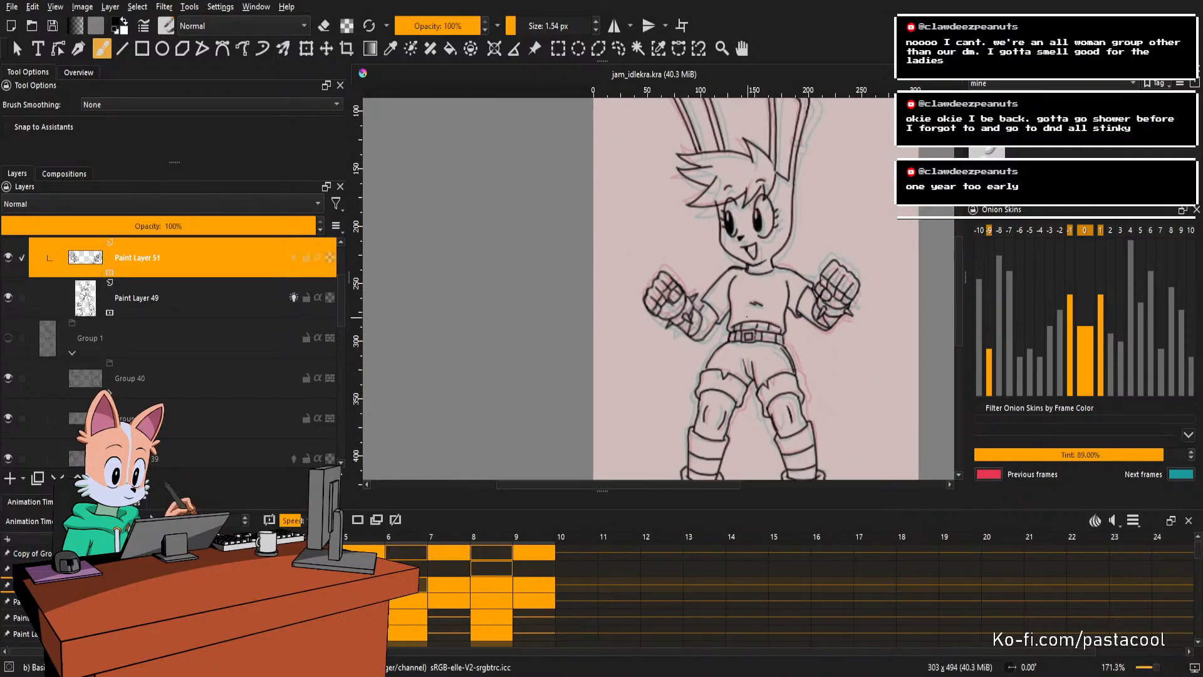
# Play back the animation, and on frame 9 draw the missing lower spike on the cuff of the fist farther from the long-lashed eye.
pyautogui.scroll(-1, 846, 151)
pyautogui.scroll(1, 833, 241)
pyautogui.scroll(-1, 784, 244)
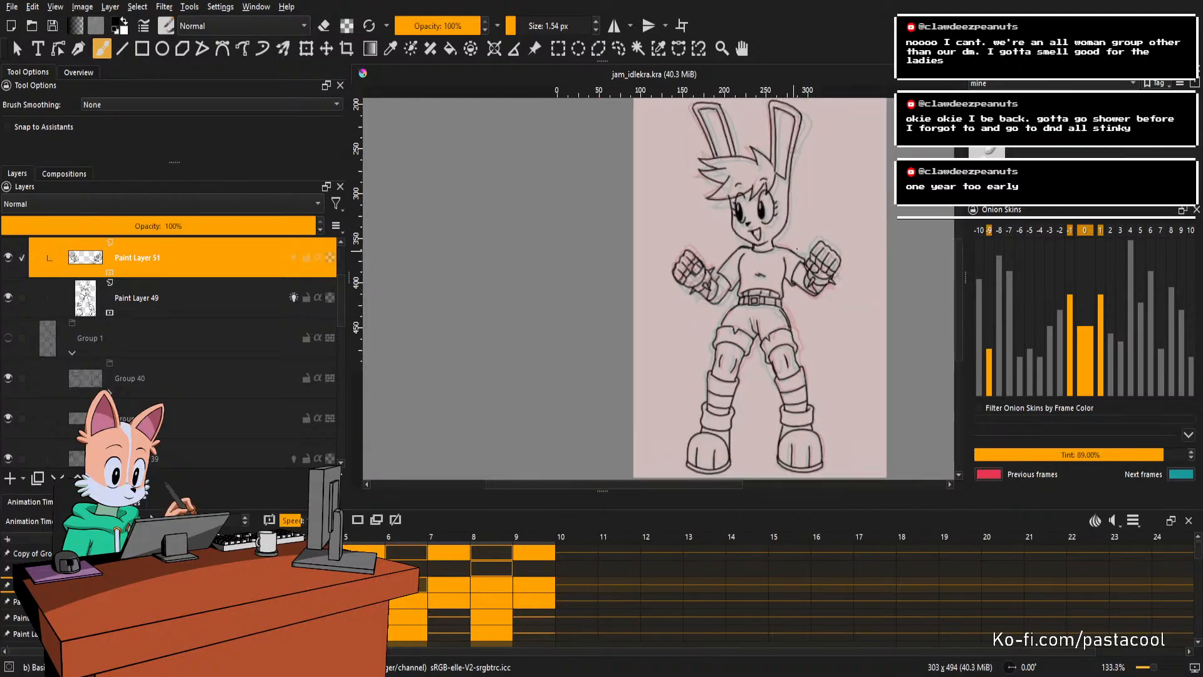
pyautogui.scroll(1, 794, 235)
pyautogui.press('space')
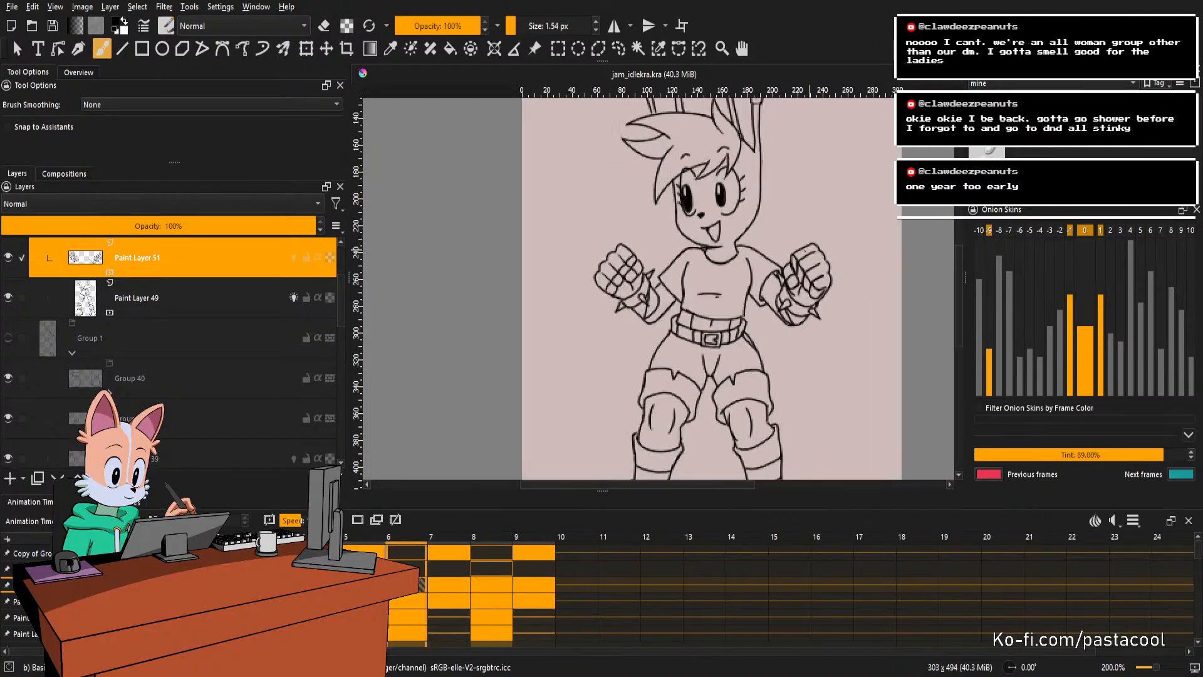
pyautogui.scroll(-1, 755, 263)
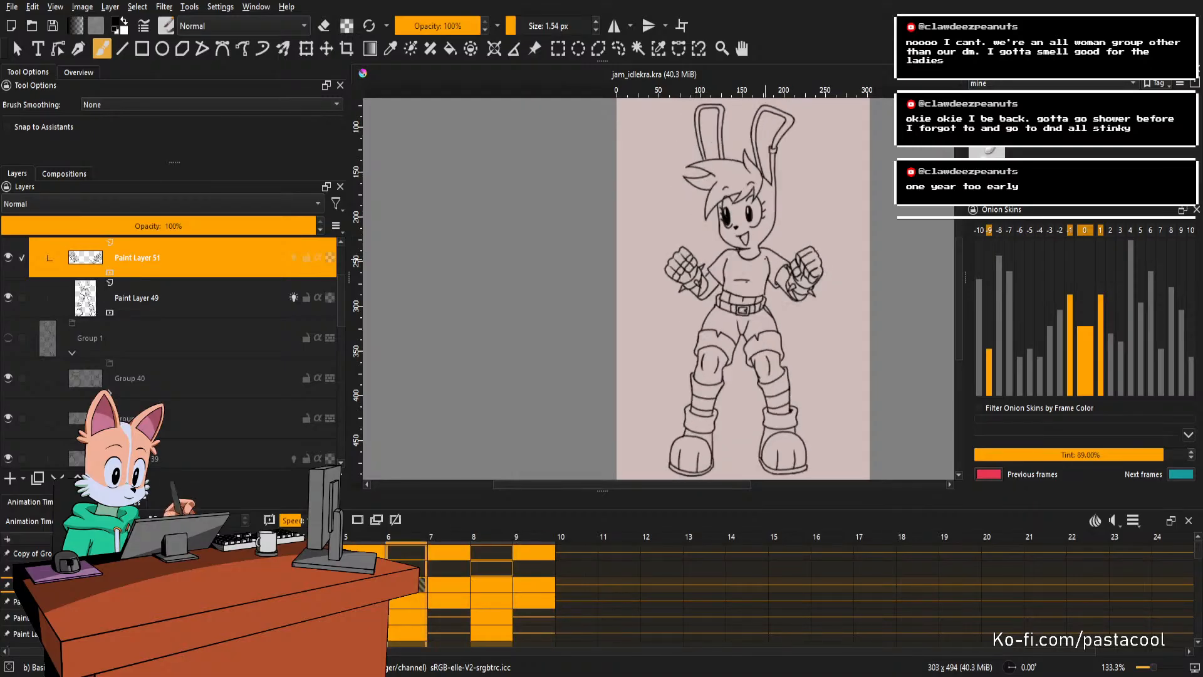
pyautogui.scroll(5, 677, 293)
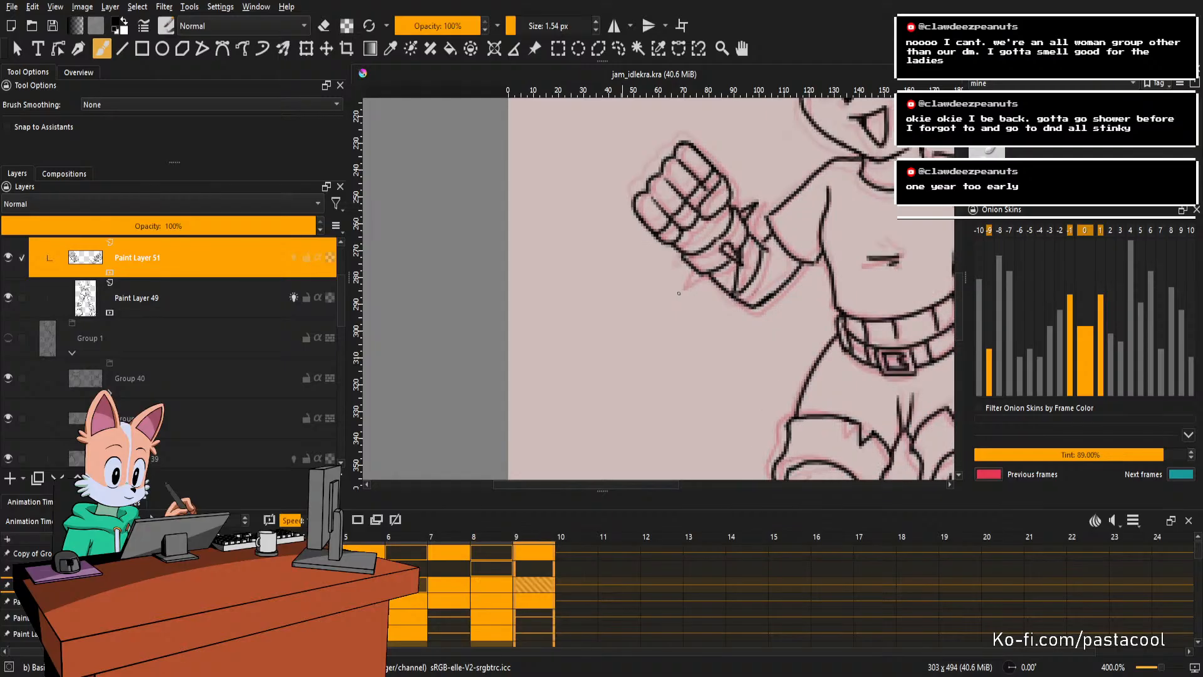
pyautogui.moveTo(679, 292); pyautogui.dragTo(800, 376)
pyautogui.scroll(3, 730, 356)
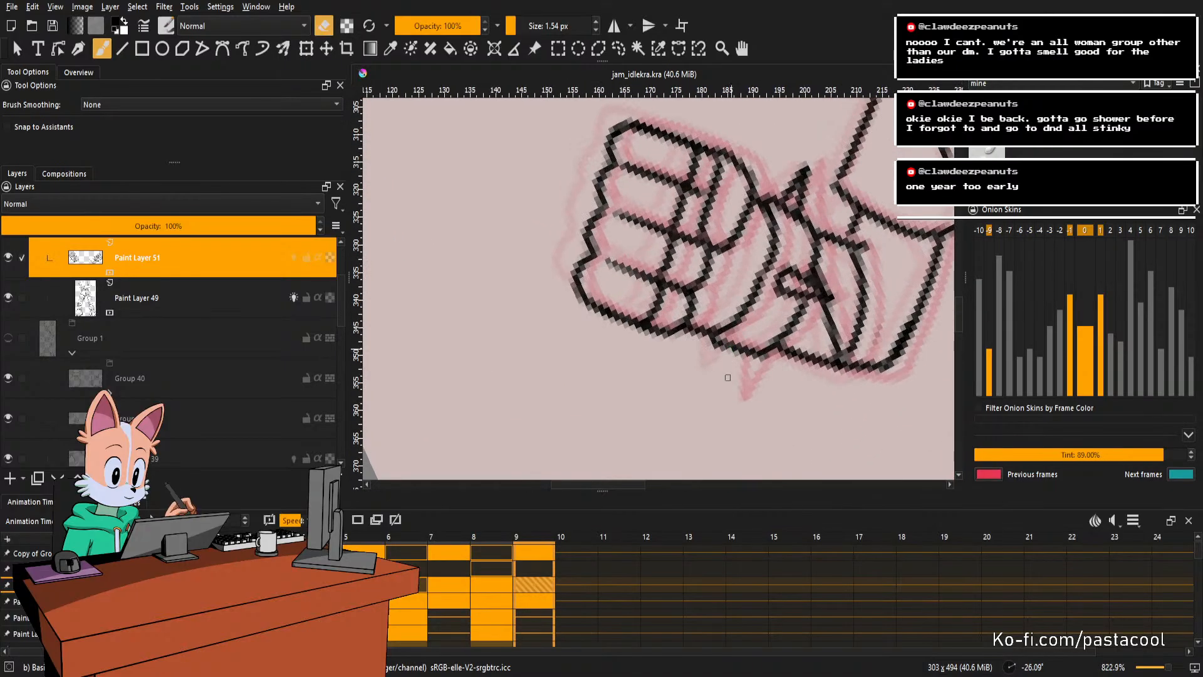
pyautogui.moveTo(728, 378); pyautogui.dragTo(735, 348)
pyautogui.press('e')
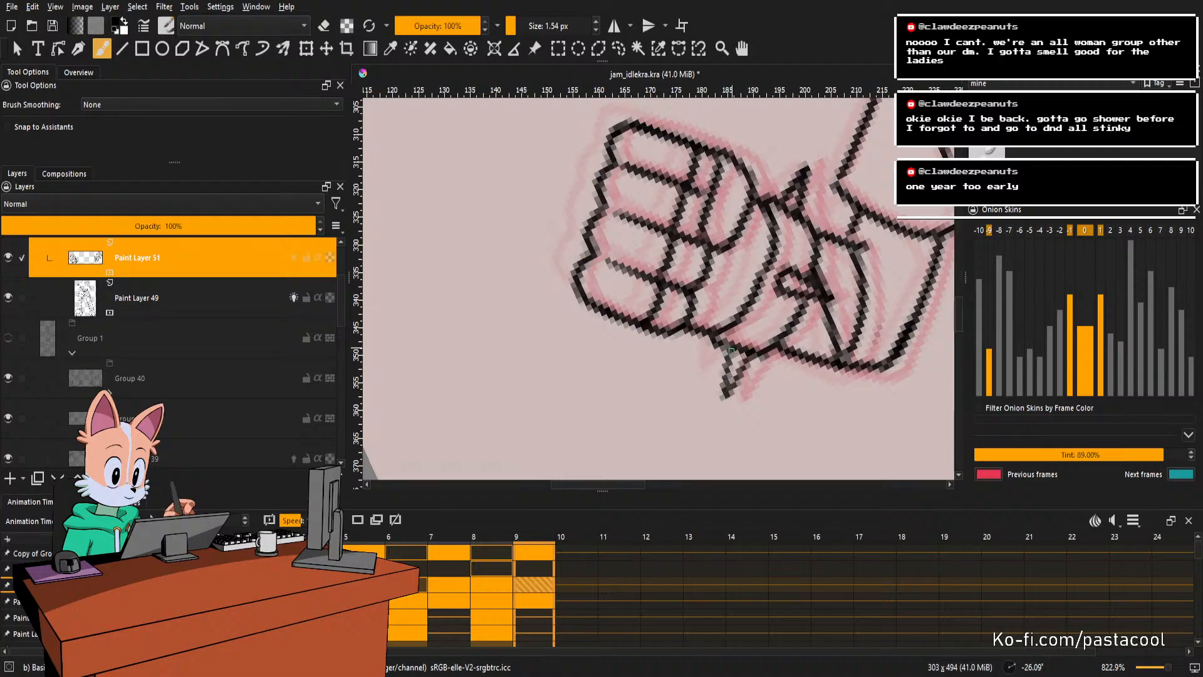
# Straighten the view and play back the idle animation to check how both fists and cuffs move.
pyautogui.scroll(-5, 763, 331)
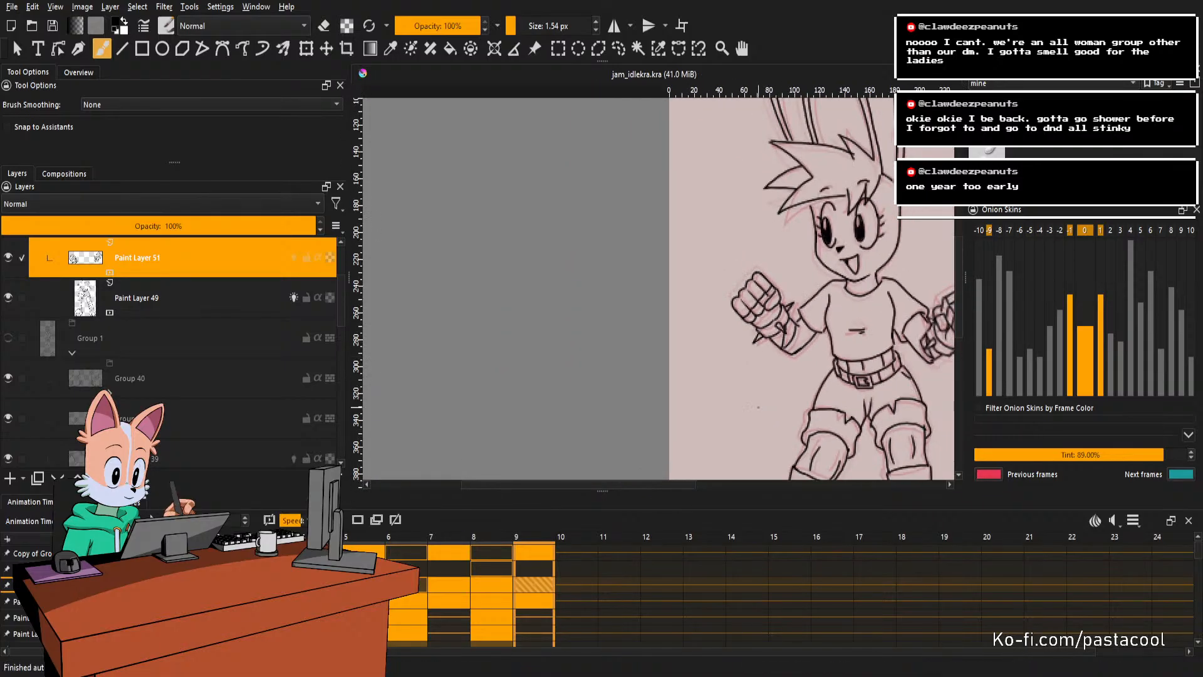
pyautogui.scroll(-1, 762, 330)
pyautogui.press('space')
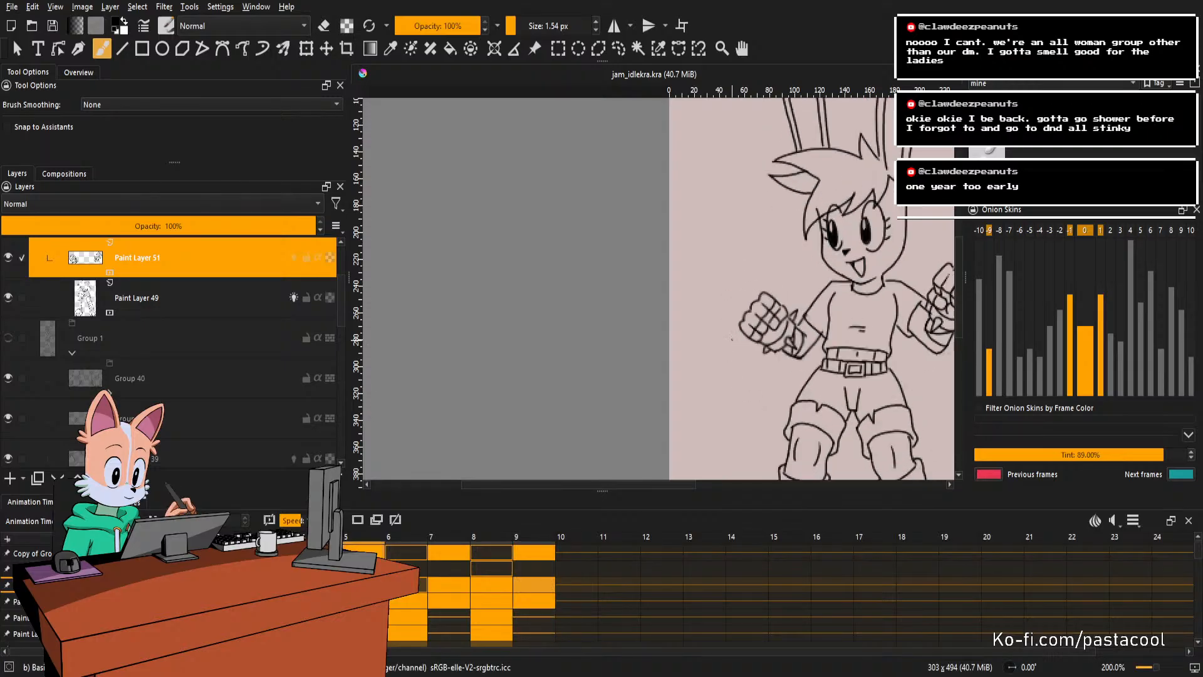
pyautogui.scroll(2, 853, 311)
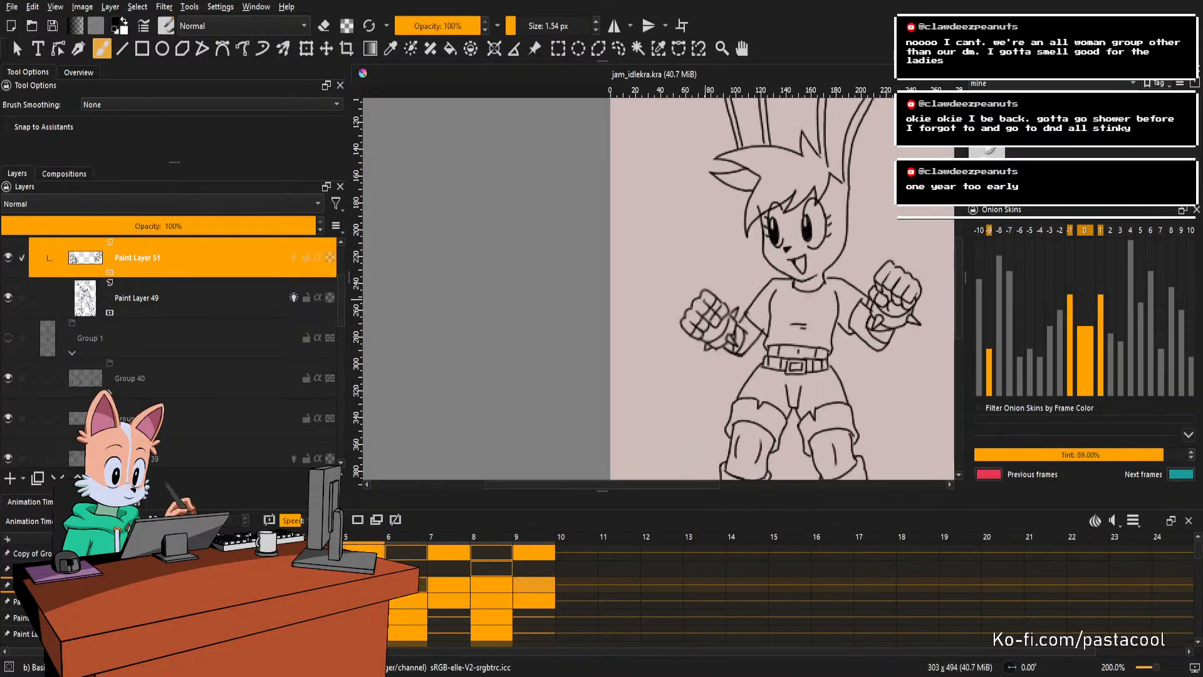
pyautogui.scroll(-2, 853, 312)
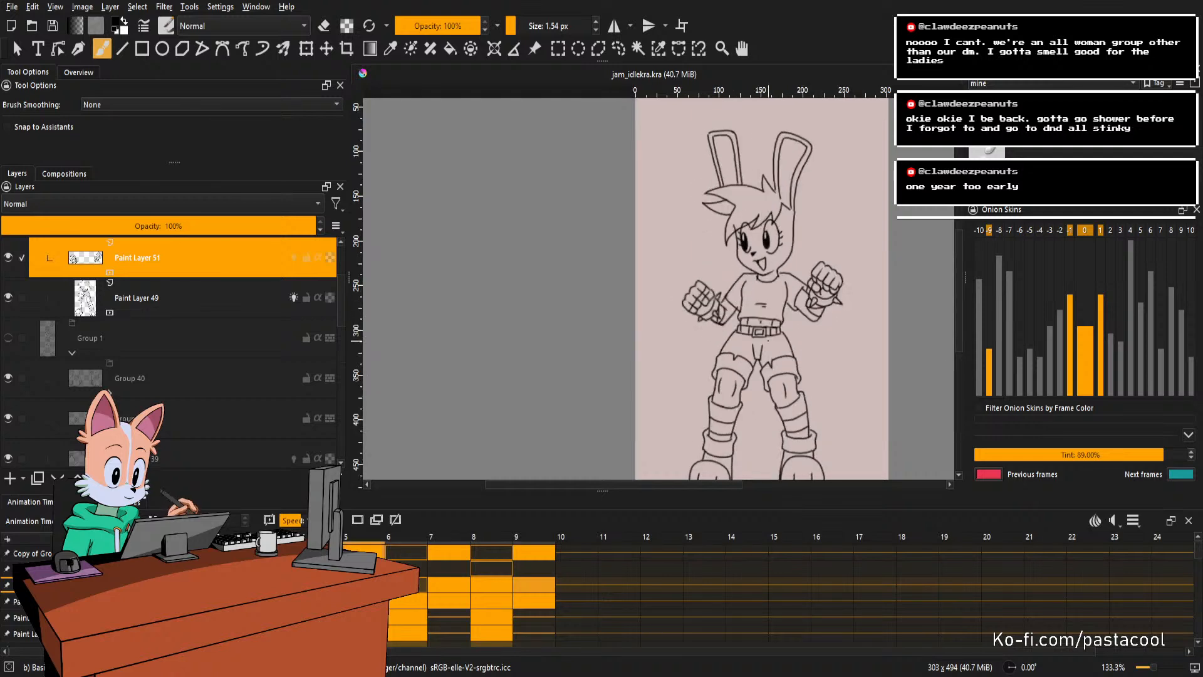
pyautogui.scroll(1, 831, 336)
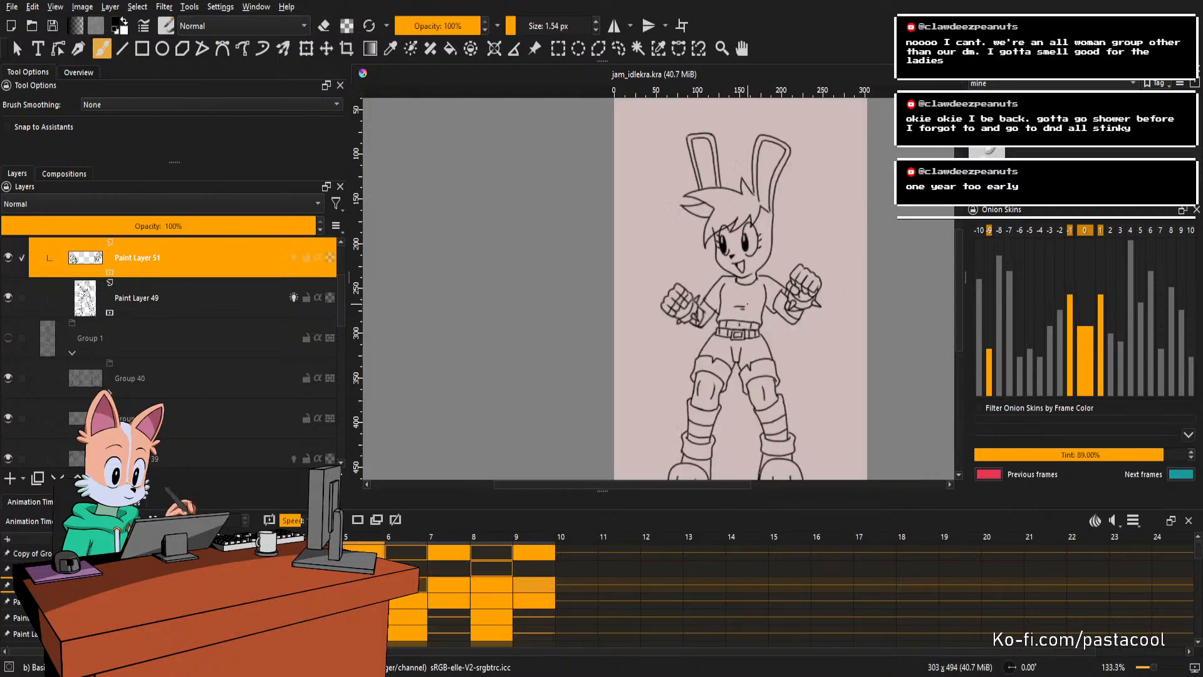
pyautogui.scroll(-1, 740, 284)
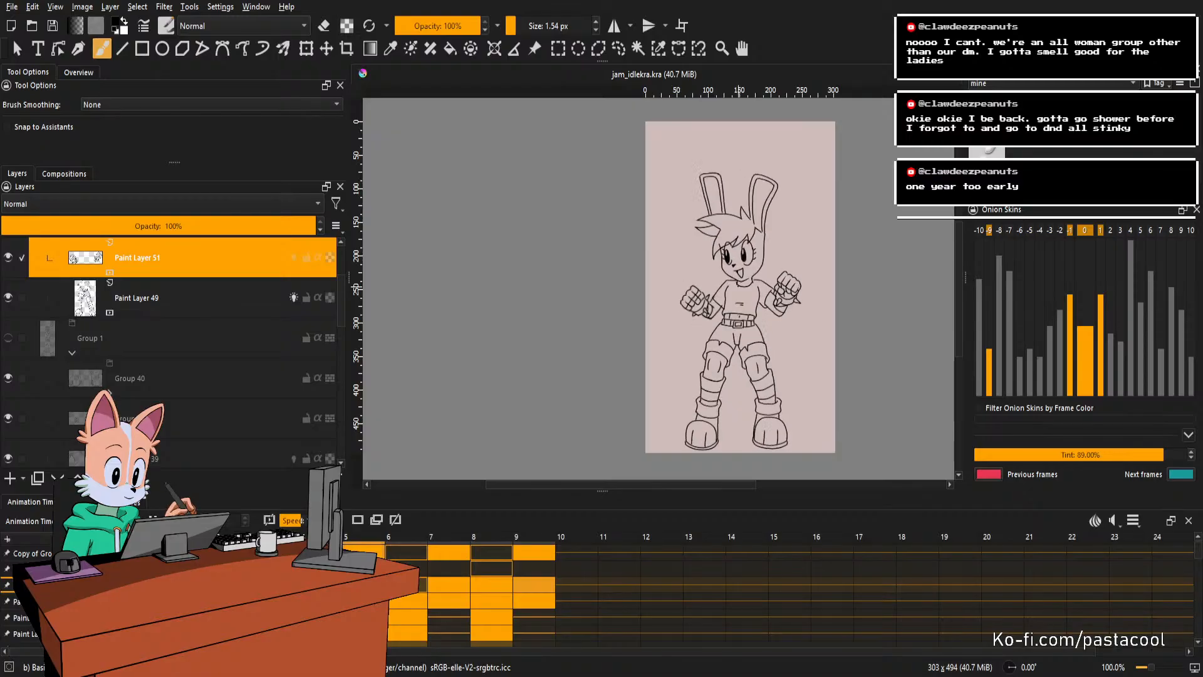
pyautogui.scroll(3, 695, 284)
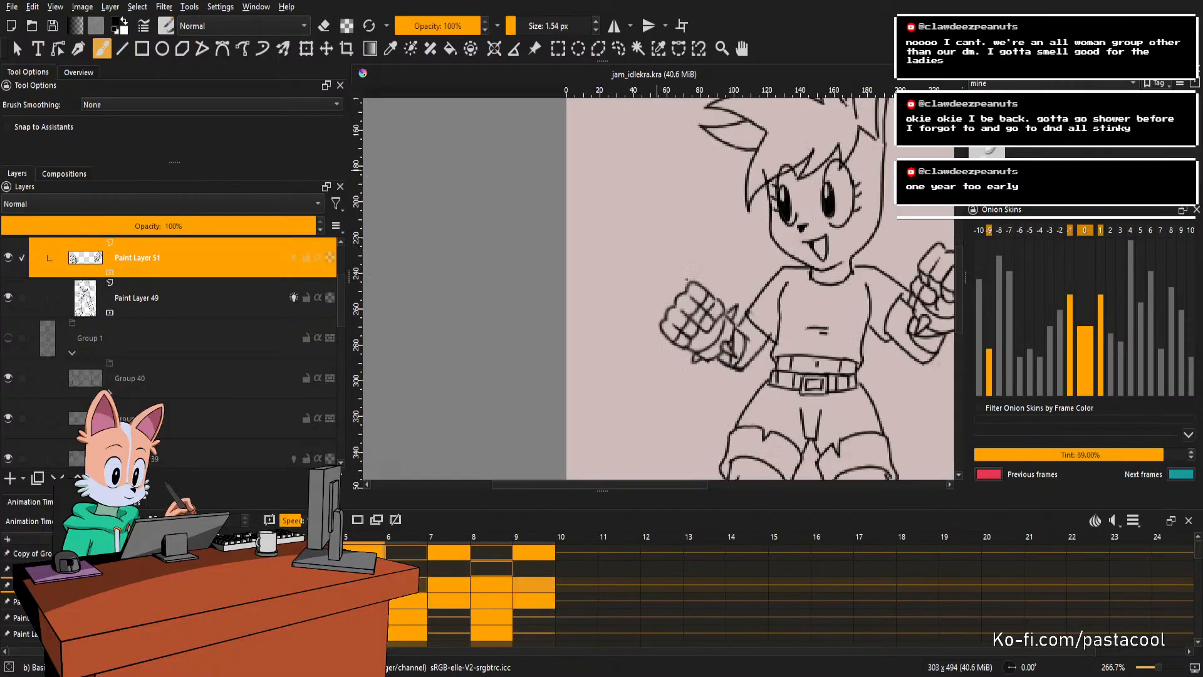
pyautogui.press('space')
# Step through the frames up to frame 8, comparing the fists and cuffs against the onion skins of neighbouring frames.
pyautogui.scroll(2, 692, 330)
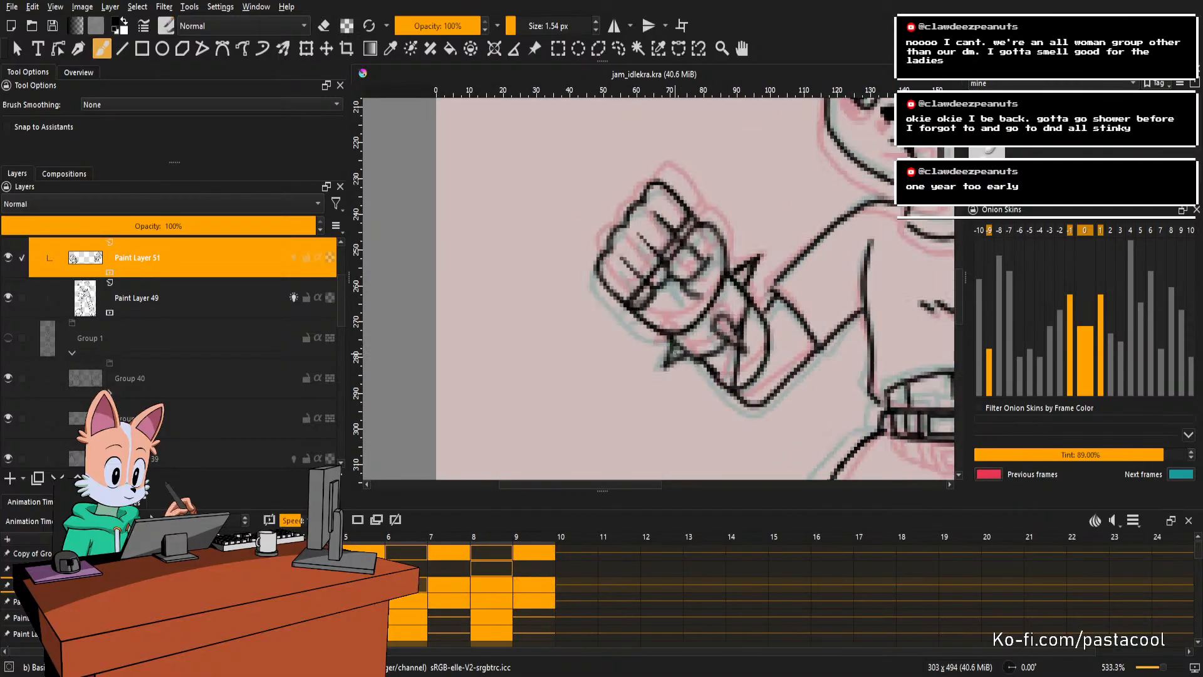
pyautogui.scroll(-1, 752, 289)
pyautogui.scroll(-2, 713, 240)
pyautogui.scroll(1, 791, 242)
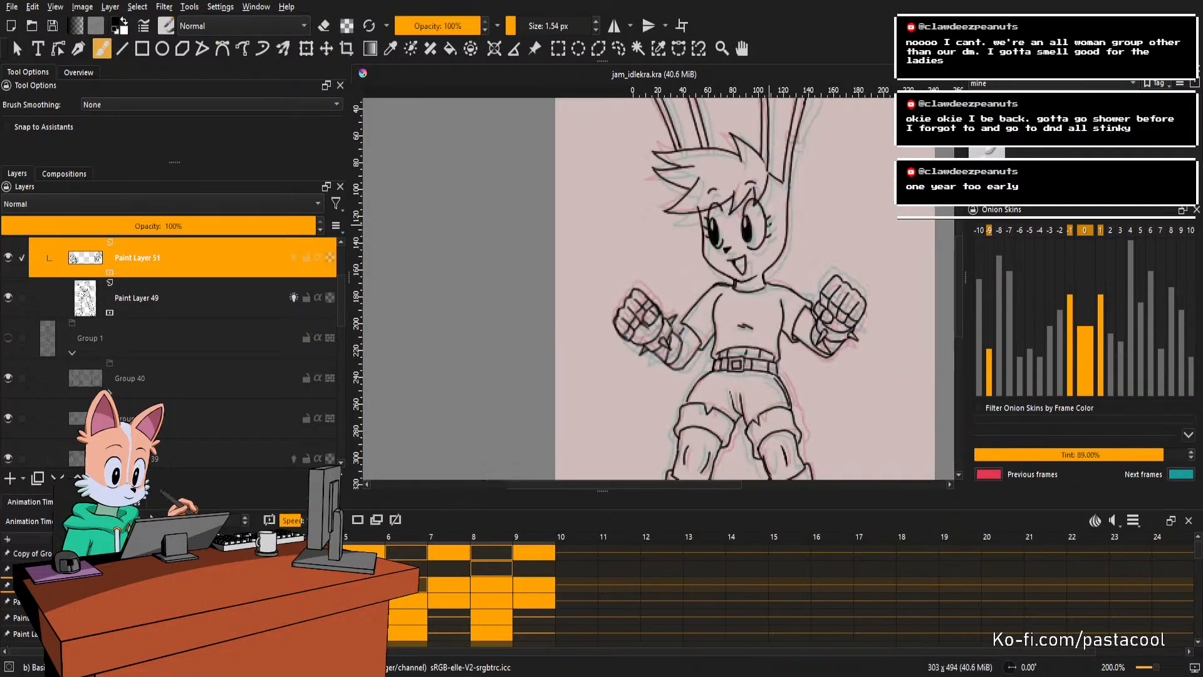
pyautogui.press('Right')
pyautogui.press('Right')
pyautogui.scroll(1, 667, 336)
pyautogui.press('Right')
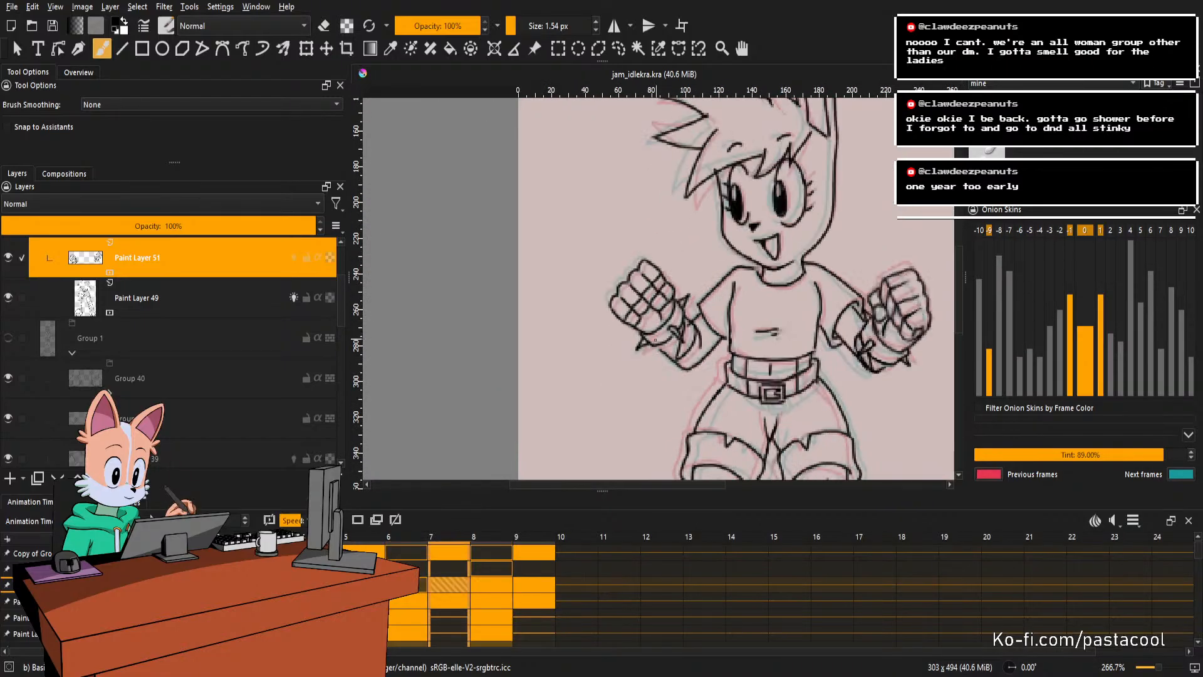
pyautogui.press('Right')
pyautogui.press('Left')
pyautogui.press('Right')
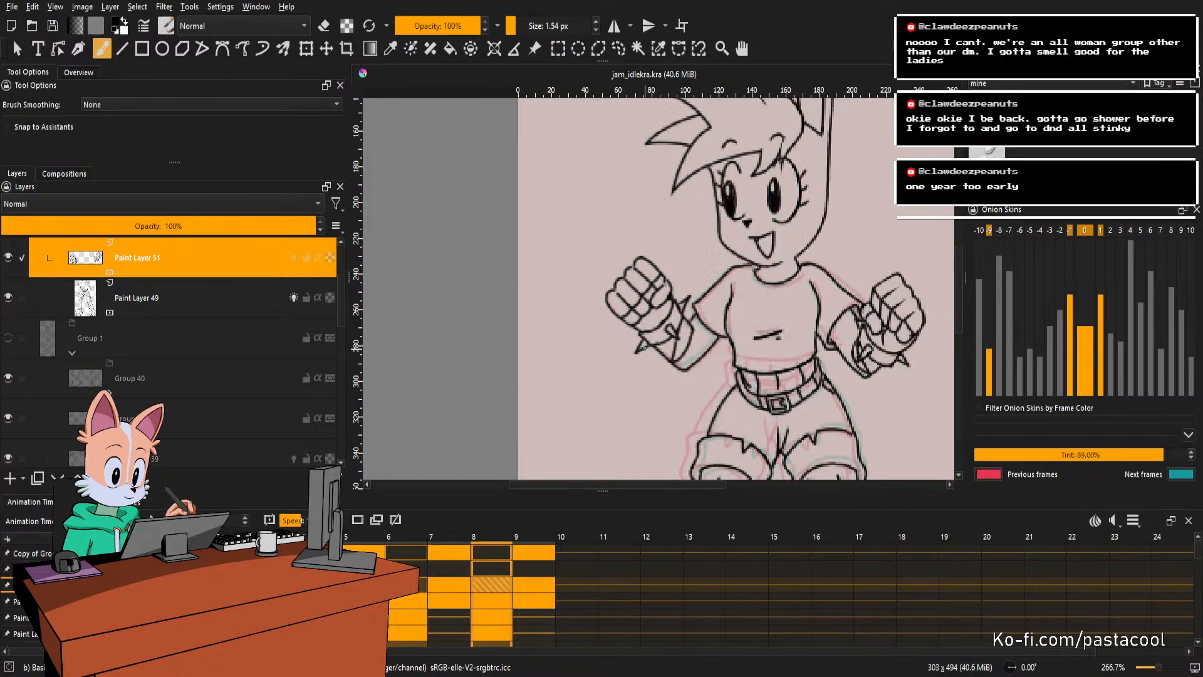
# Flip between frames 7 and 8, then step through the rest of the loop, comparing the full-body poses.
pyautogui.press('Left')
pyautogui.press('Right')
pyautogui.press('Left')
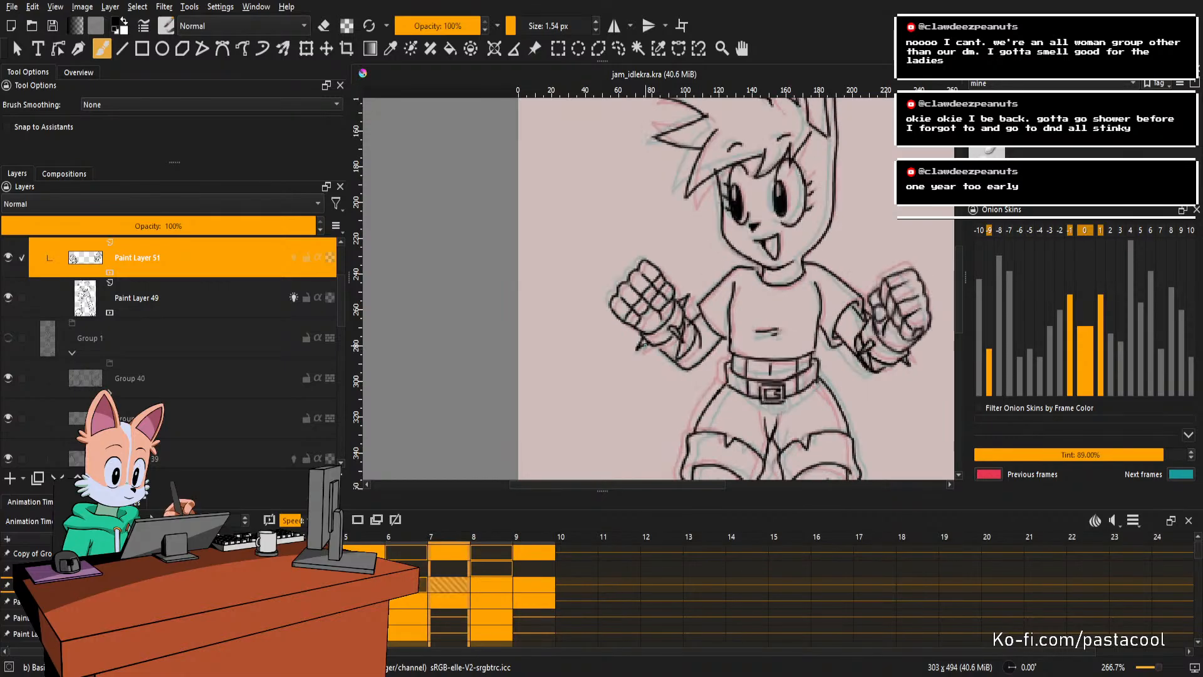
pyautogui.press('Right')
pyautogui.press('Left')
pyautogui.scroll(-4, 669, 298)
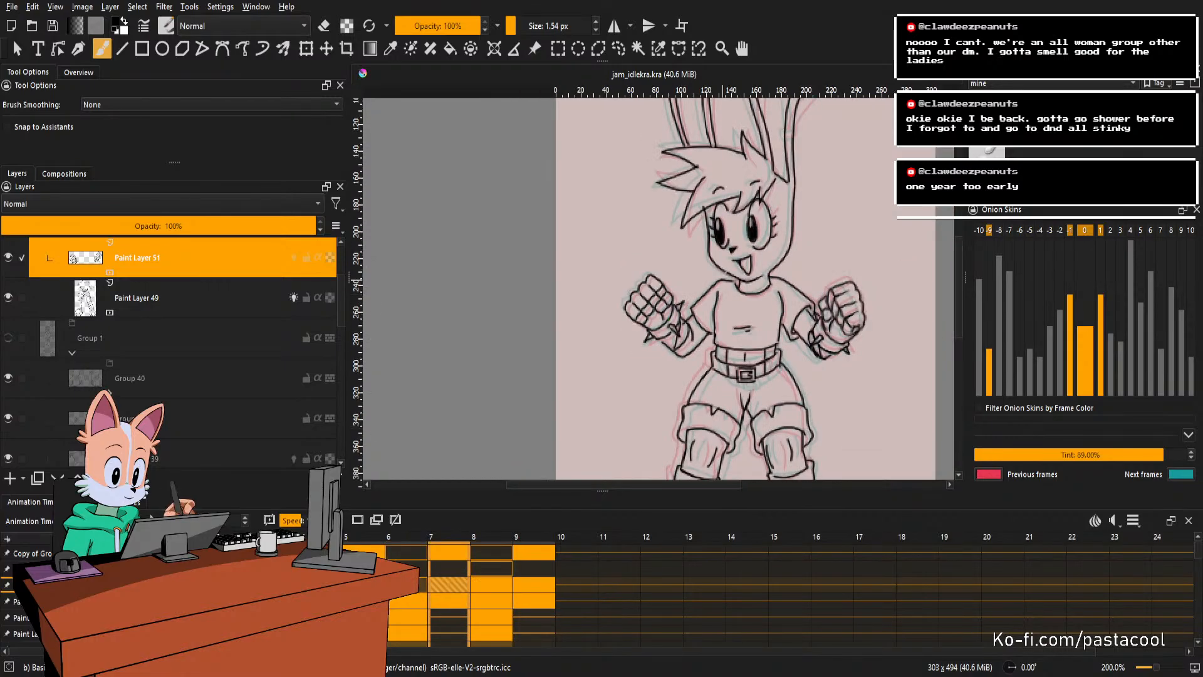
pyautogui.press('1')
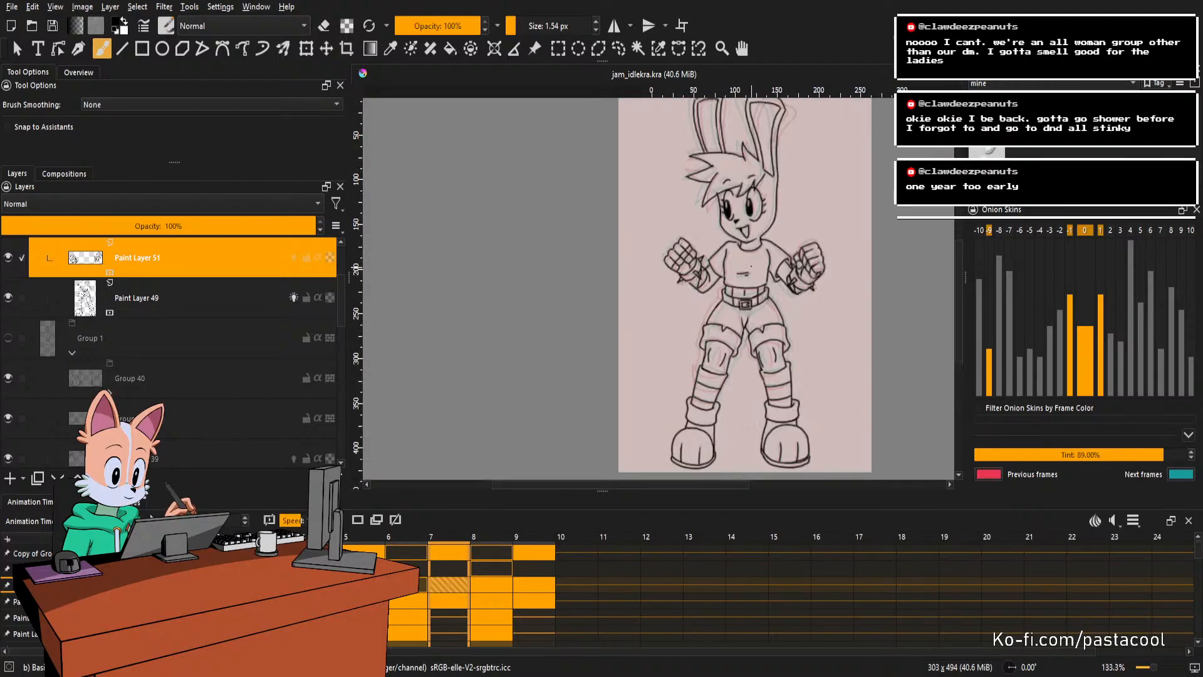
pyautogui.scroll(1, 777, 242)
pyautogui.press('Right')
pyautogui.press('Right')
pyautogui.press('Right')
pyautogui.press('Right')
pyautogui.press('Right')
pyautogui.press('Right')
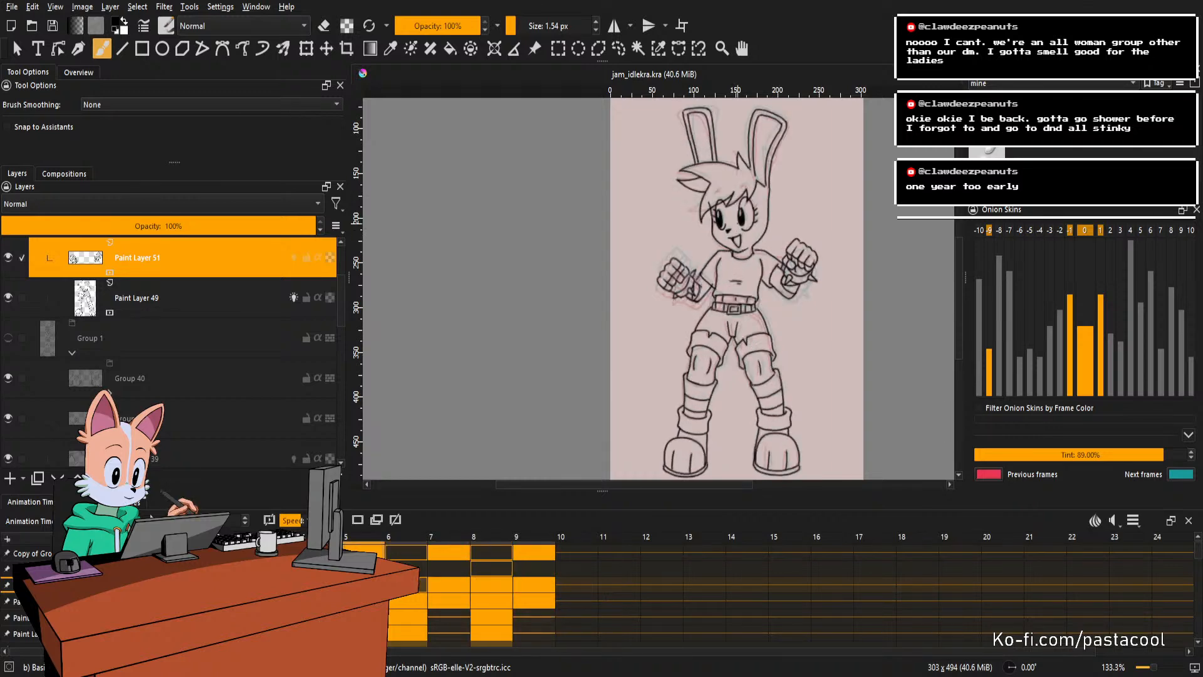
# On this early frame, draw the two missing eyebrow marks above the eyes on Copy of Group 6 Merged, straighten the view and save.
pyautogui.scroll(-1, 759, 231)
pyautogui.scroll(4, 760, 151)
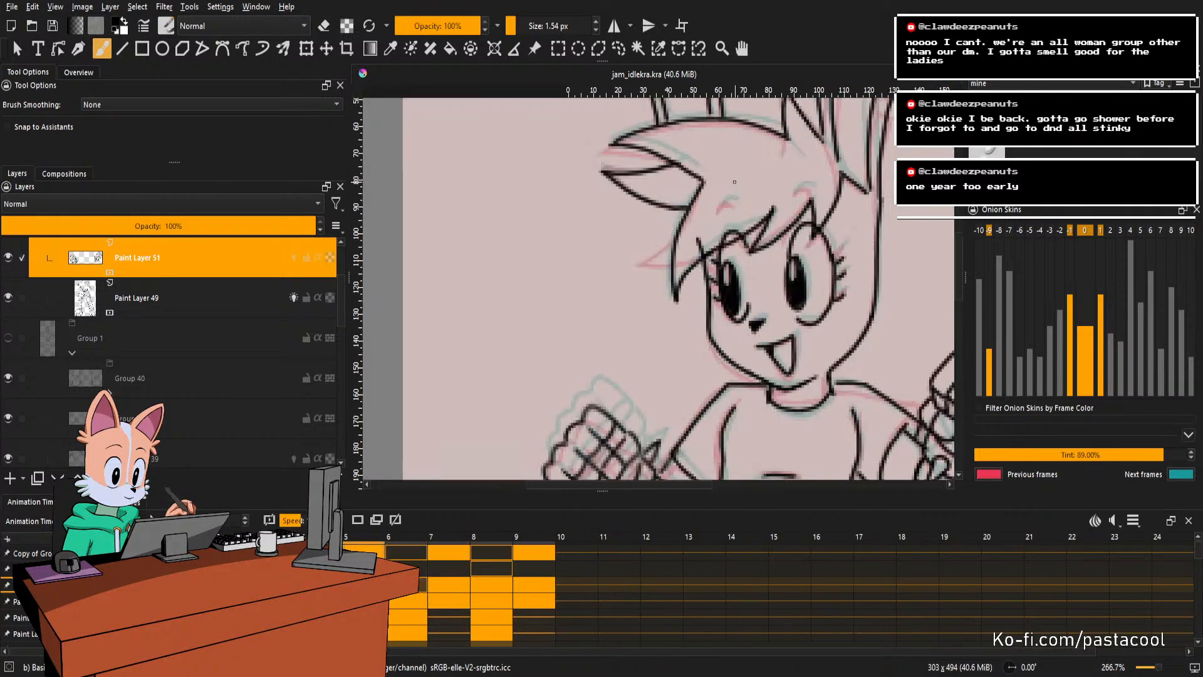
pyautogui.moveTo(802, 278); pyautogui.dragTo(765, 305)
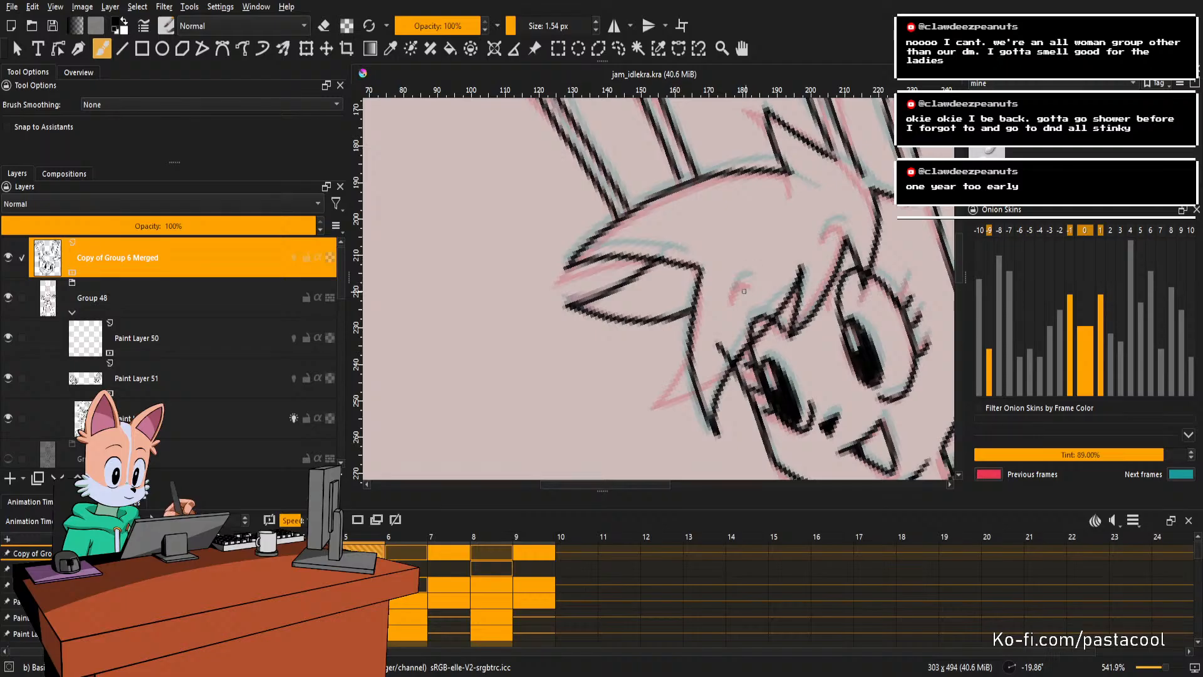
pyautogui.press('e')
pyautogui.click(741, 291)
pyautogui.press('e')
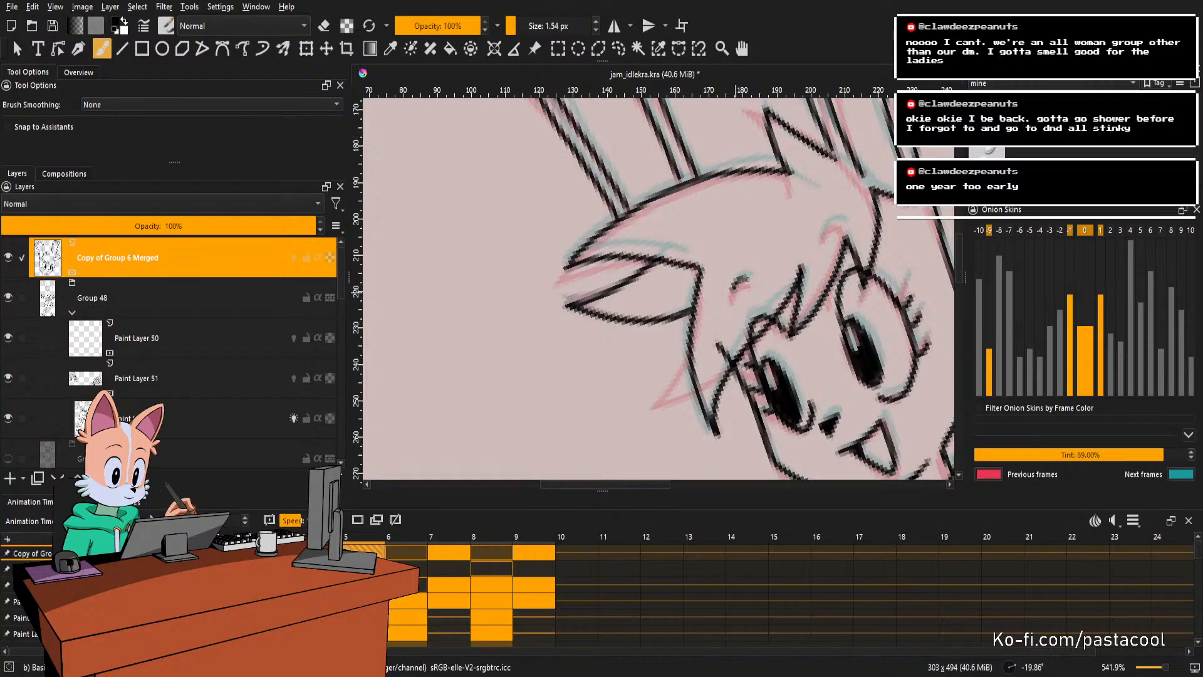
pyautogui.moveTo(840, 208)
pyautogui.mouseDown()
pyautogui.moveTo(794, 232)
pyautogui.moveTo(802, 247)
pyautogui.mouseUp()
pyautogui.moveTo(776, 260); pyautogui.dragTo(801, 245)
pyautogui.hotkey('ctrl', 'z')
pyautogui.hotkey('ctrl', 'z')
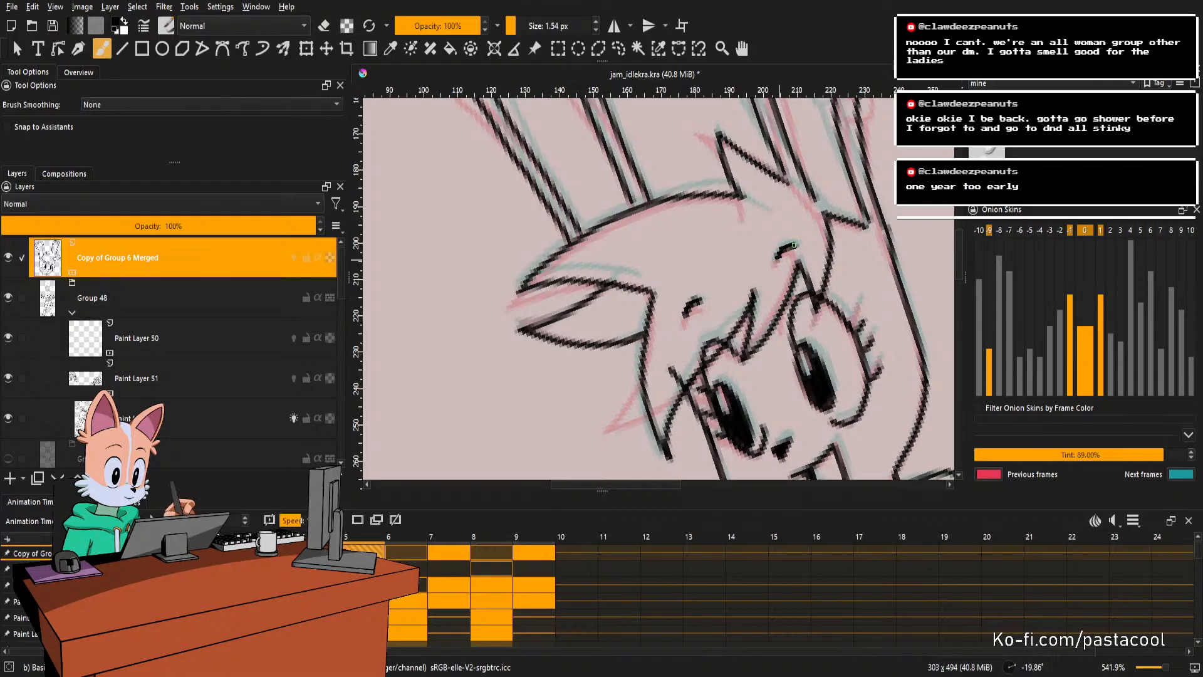
pyautogui.press('5')
pyautogui.scroll(-6, 789, 222)
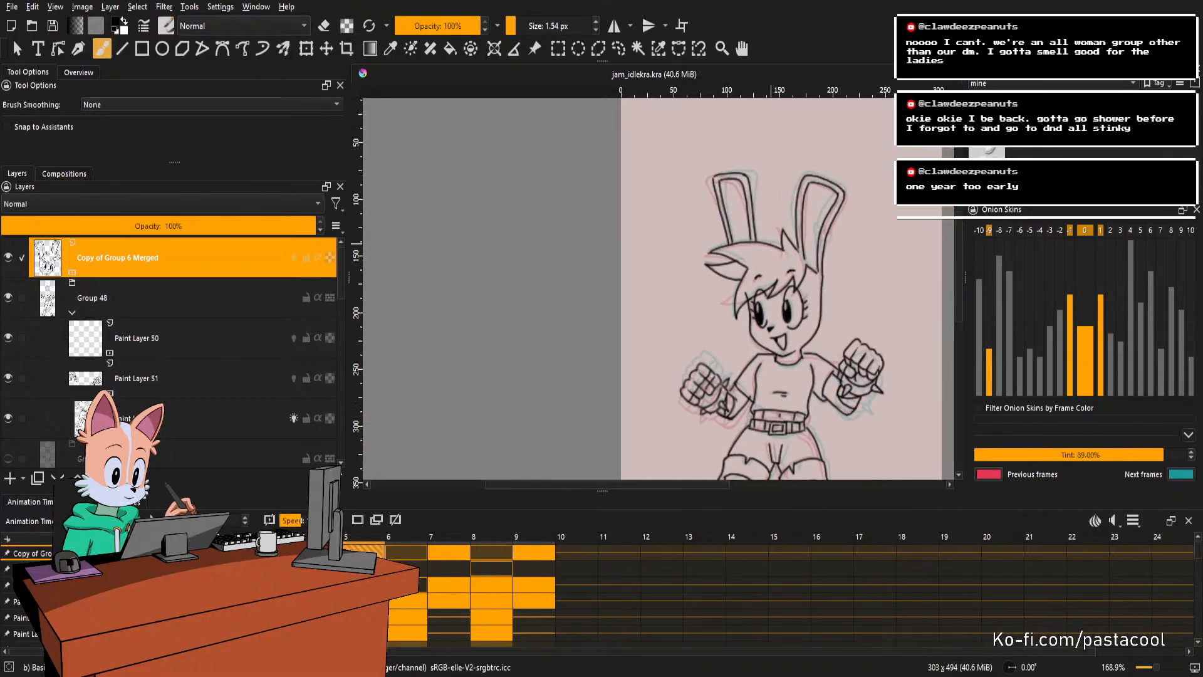
# Play back the idle animation at several zoom levels to check the eyebrows and overall motion.
pyautogui.press('space')
pyautogui.scroll(-2, 771, 243)
pyautogui.moveTo(767, 249); pyautogui.dragTo(740, 228)
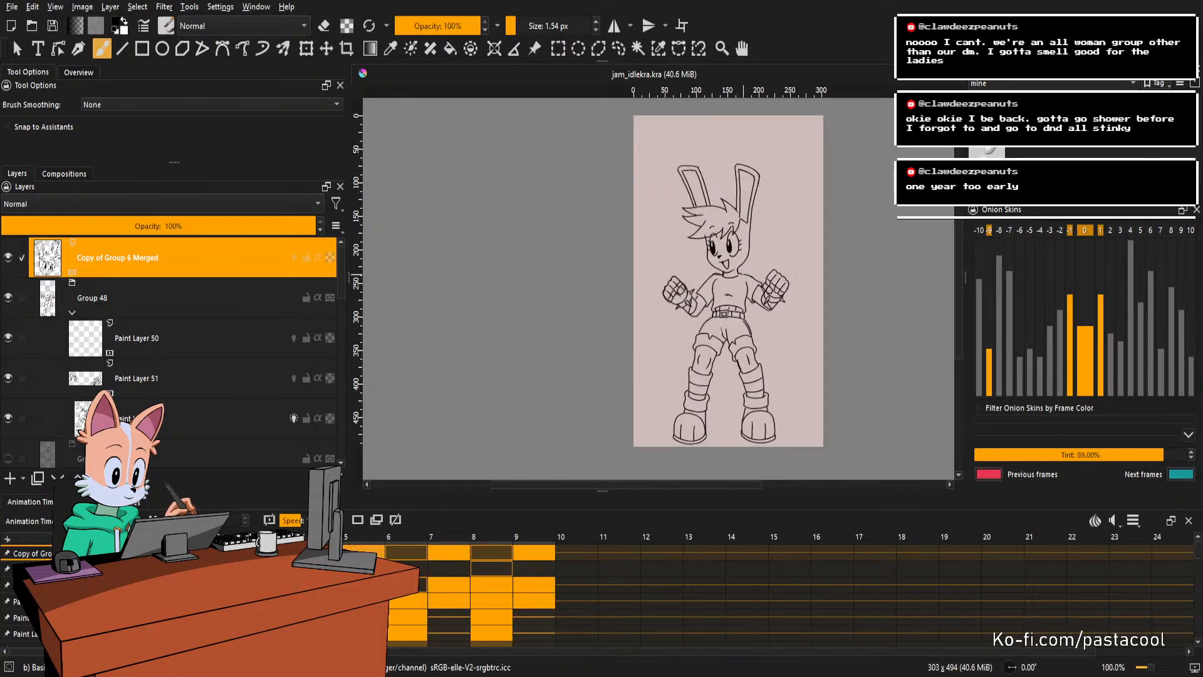
pyautogui.scroll(-1, 756, 270)
pyautogui.scroll(1, 759, 279)
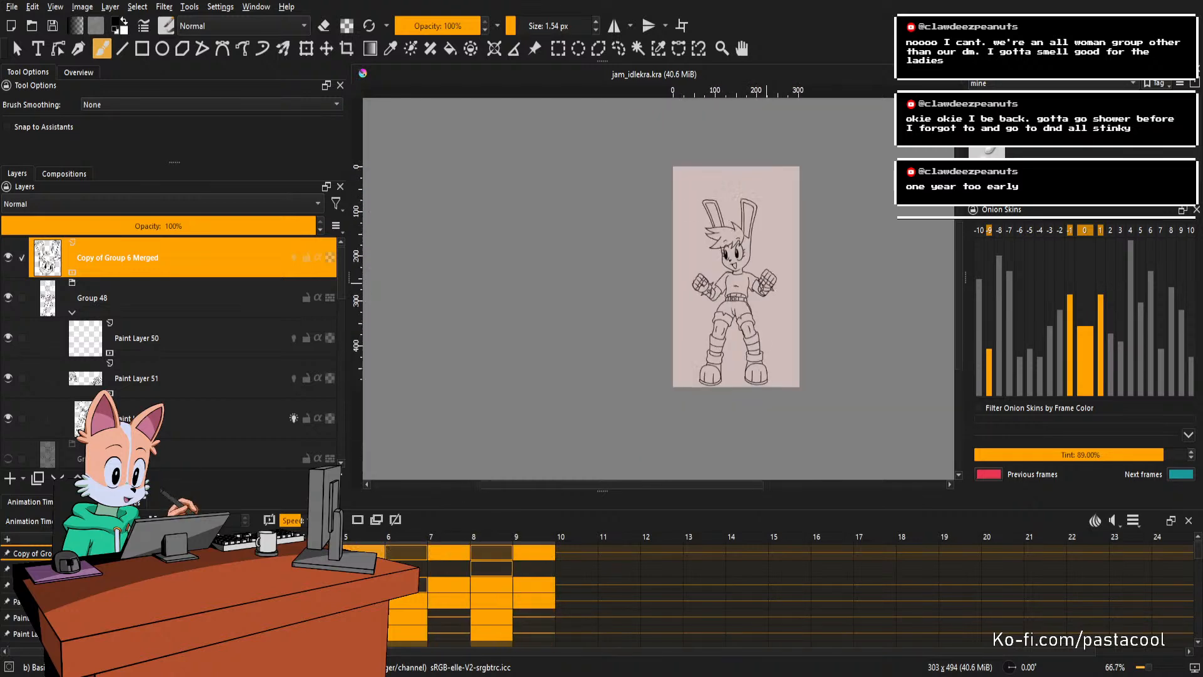
pyautogui.scroll(1, 788, 298)
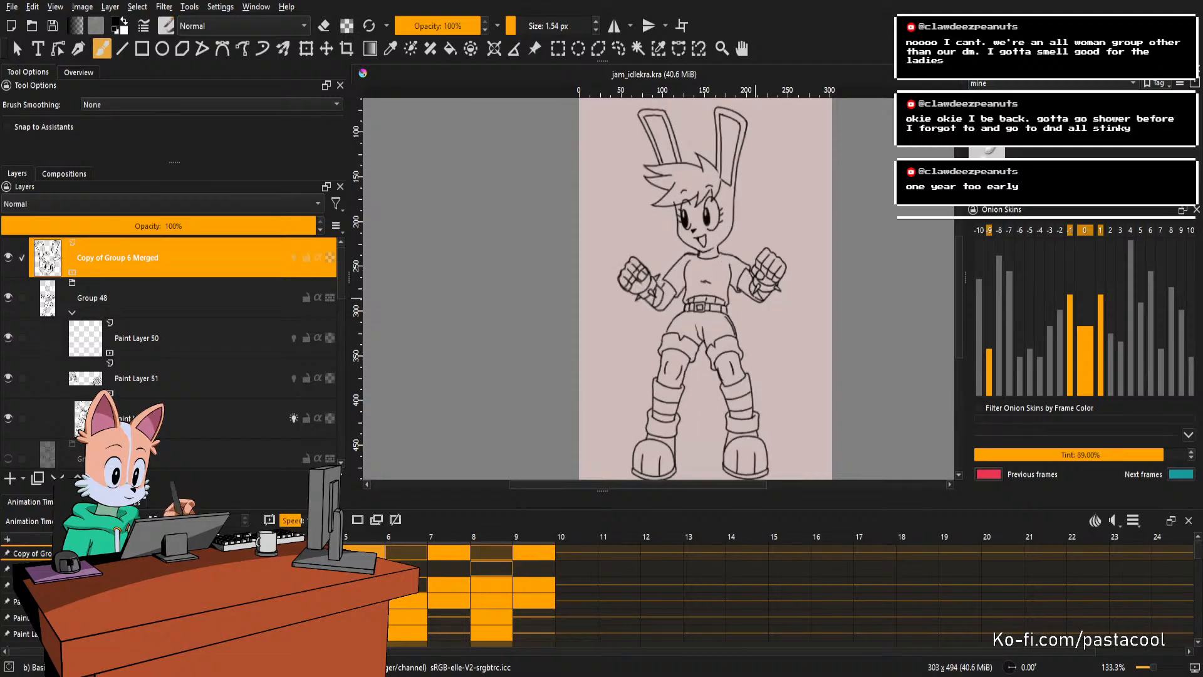
pyautogui.scroll(-1, 754, 298)
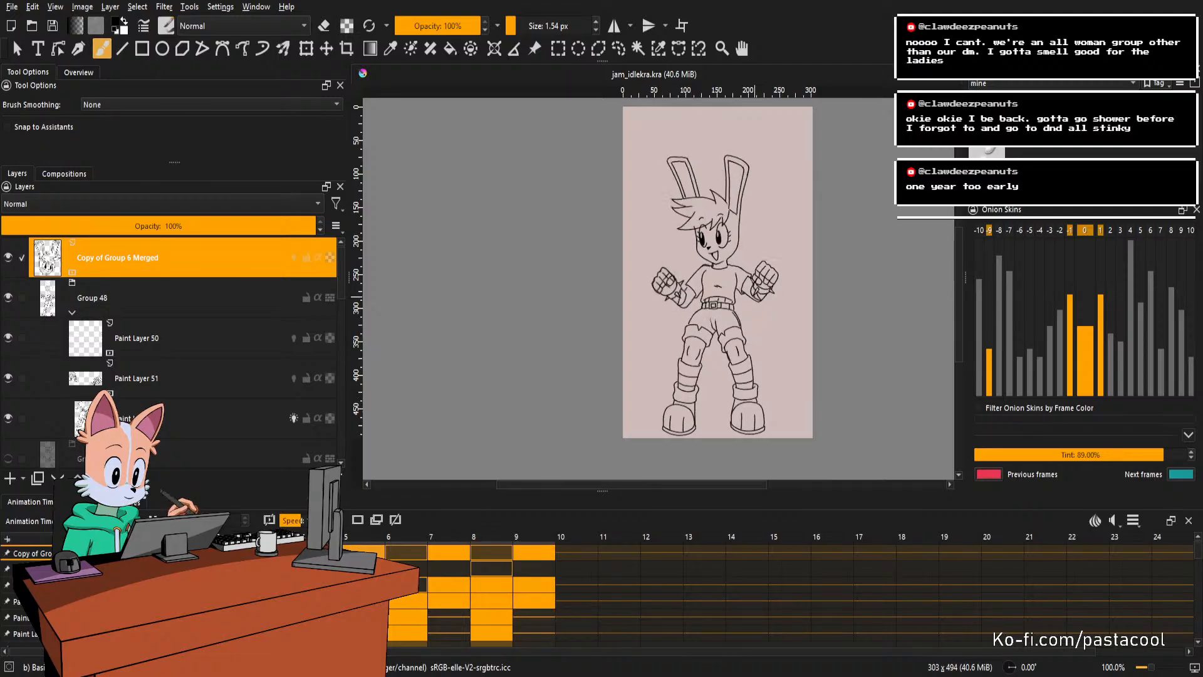
# Stop playback and step through the frames to frame 9, examining the neck, shoulders and fists.
pyautogui.press('space')
pyautogui.scroll(2, 751, 277)
pyautogui.press('Right')
pyautogui.scroll(2, 720, 254)
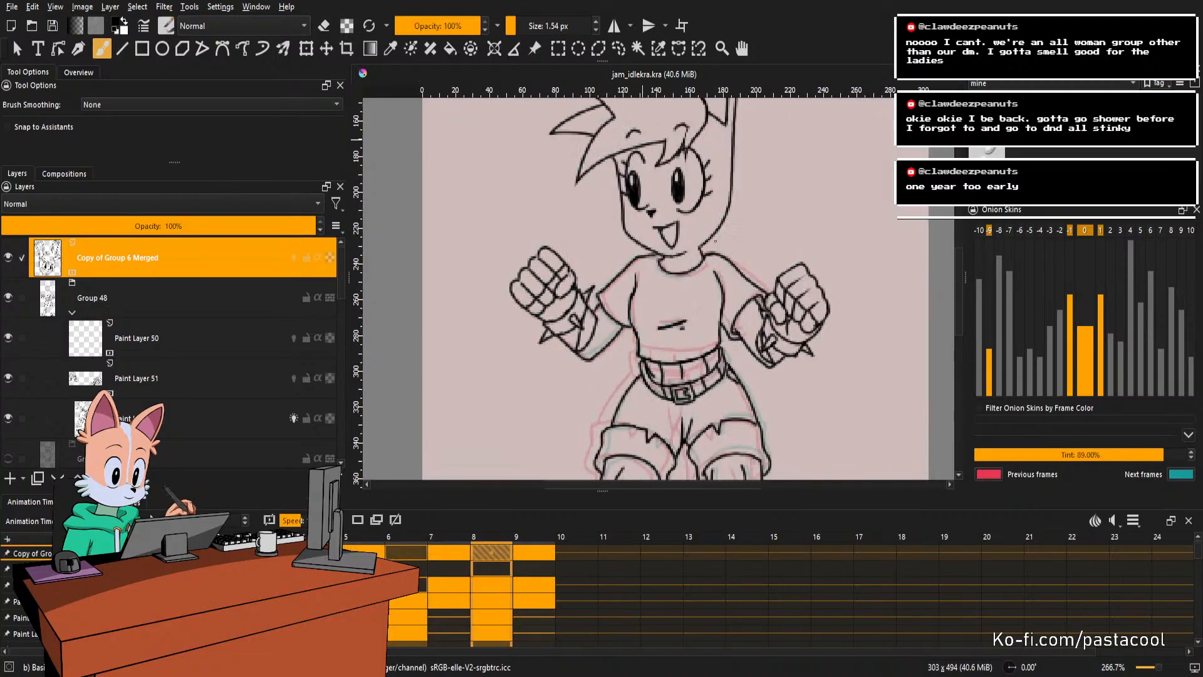
pyautogui.press('Right')
pyautogui.press('Right')
pyautogui.press('space')
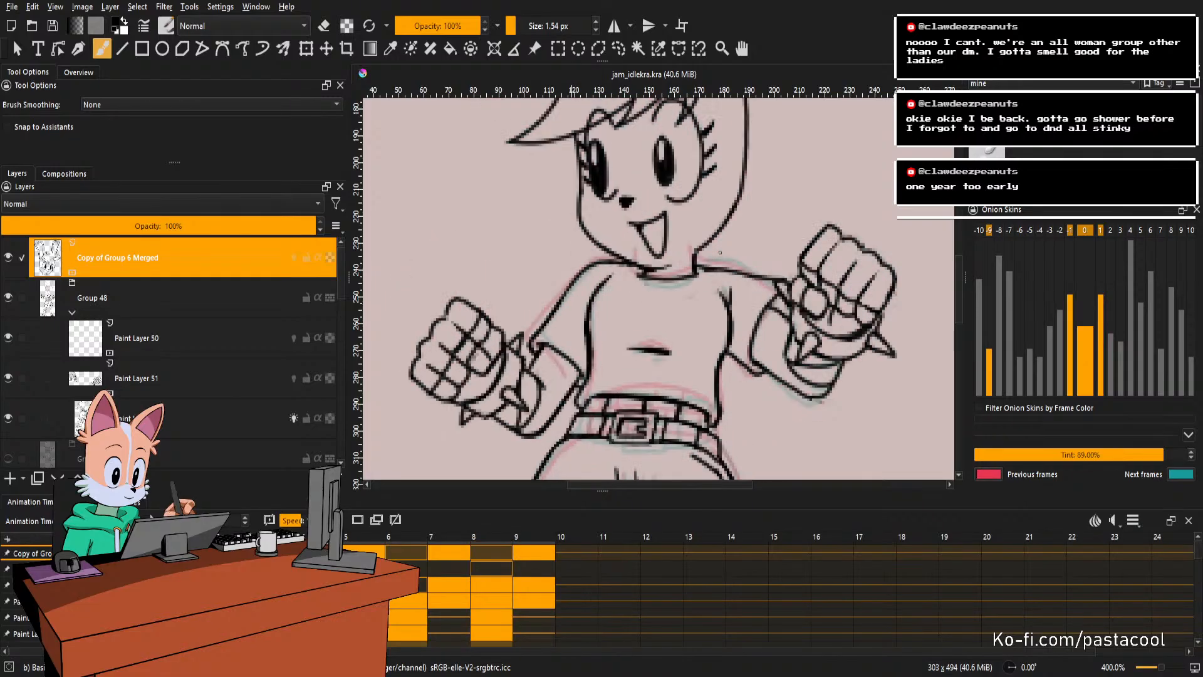
pyautogui.press('space')
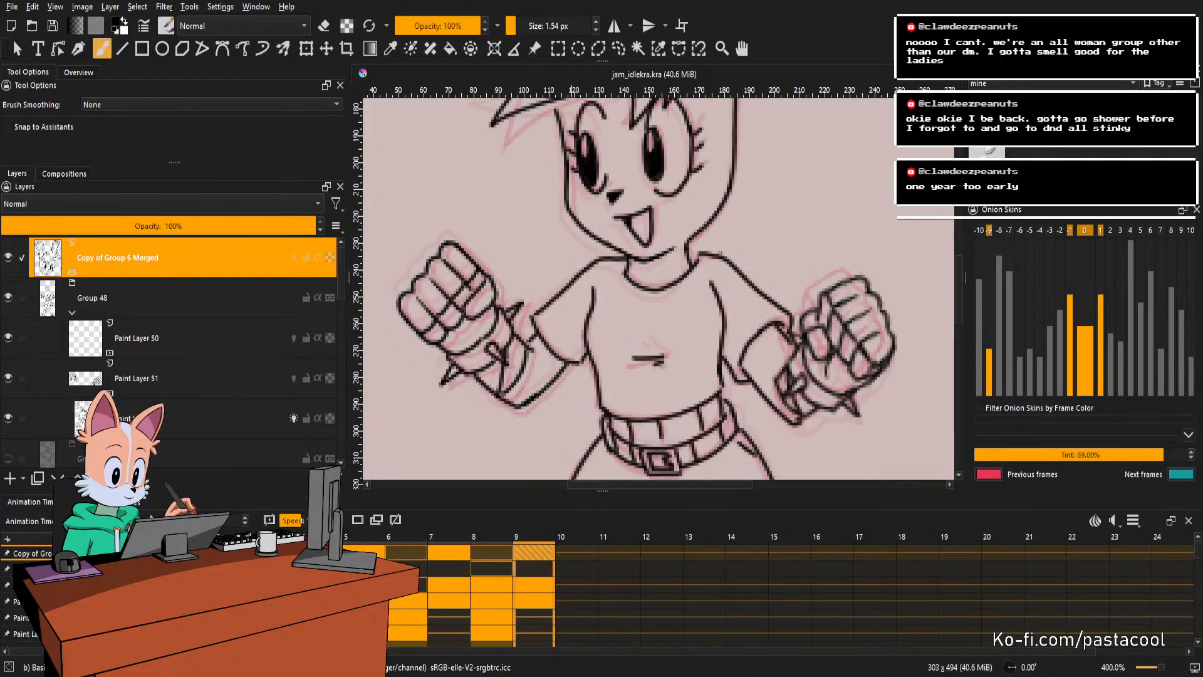
pyautogui.scroll(-3, 719, 253)
pyautogui.scroll(2, 719, 256)
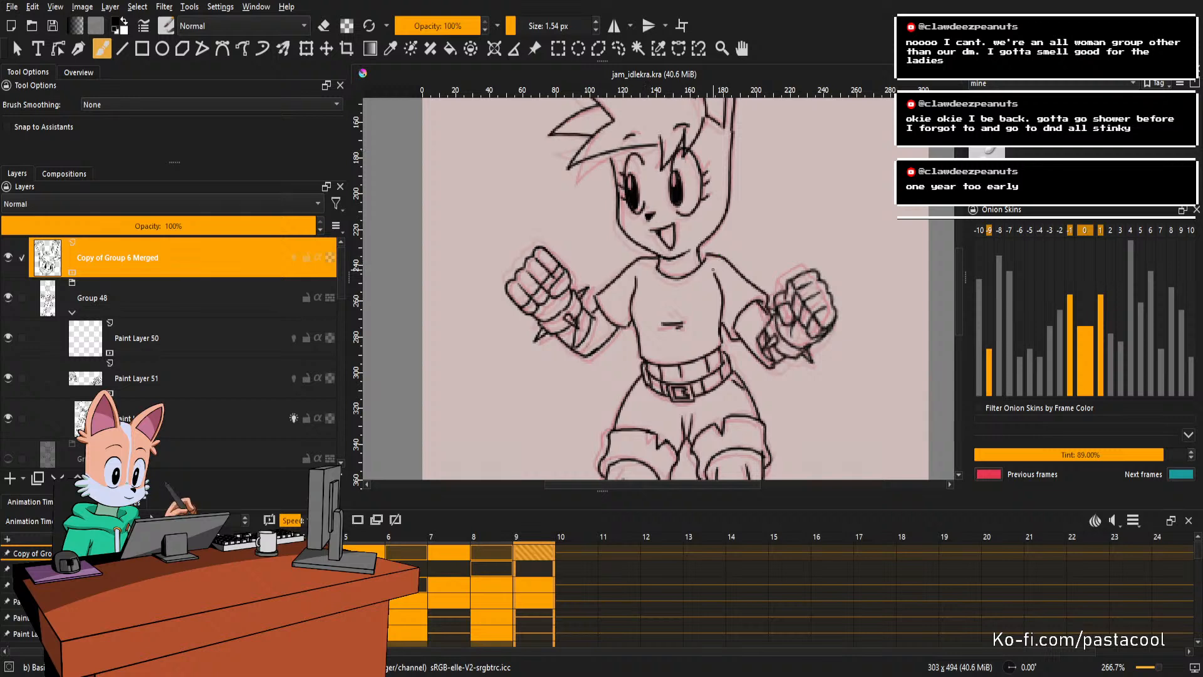
# On frame 9, join the shoulder line to the collar on the viewer's right, erase the stray pixels beside it and save the file.
pyautogui.moveTo(777, 260); pyautogui.dragTo(694, 333)
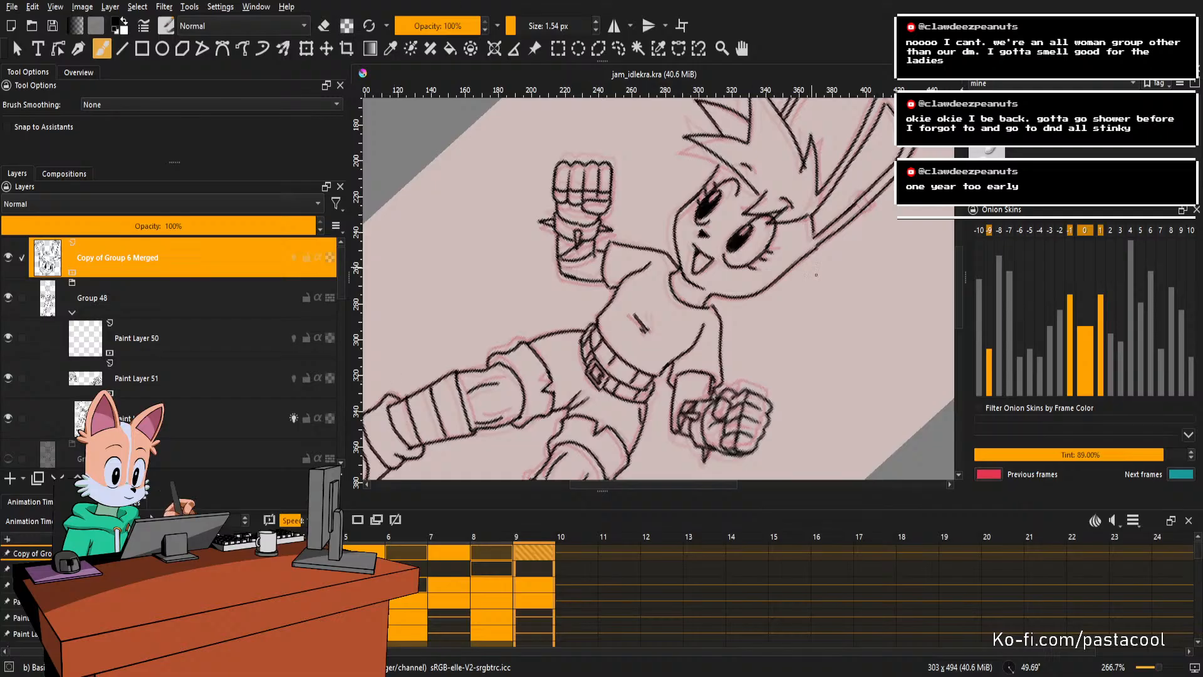
pyautogui.moveTo(816, 275); pyautogui.dragTo(788, 361)
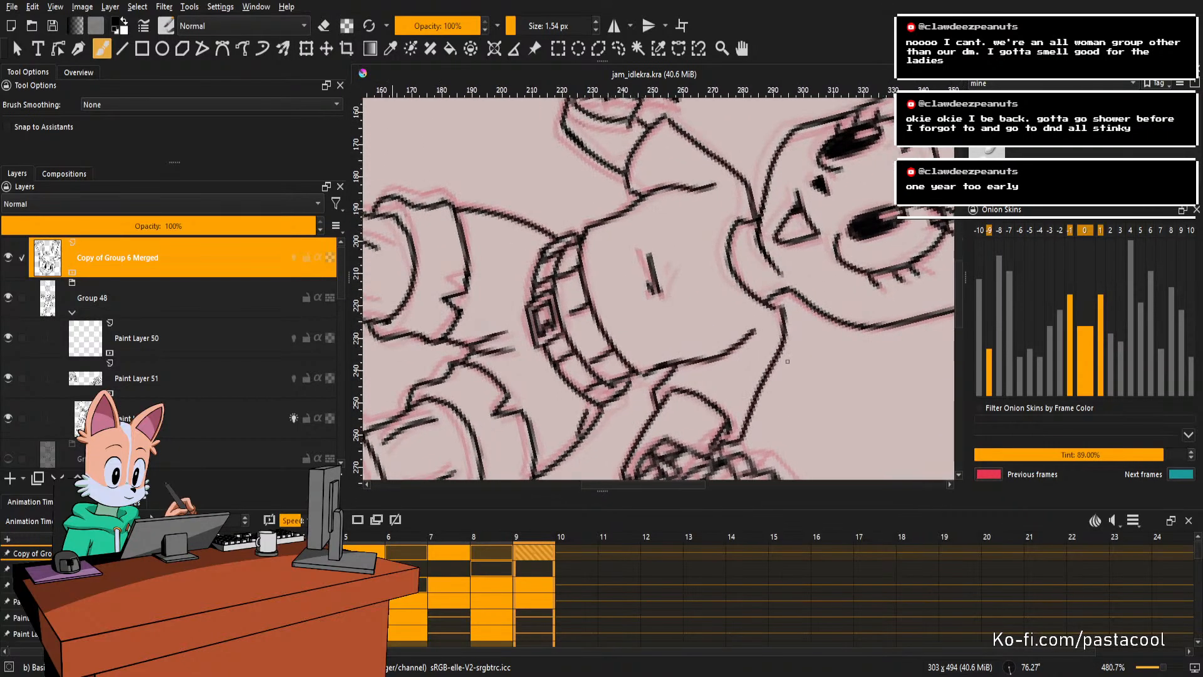
pyautogui.click(791, 312)
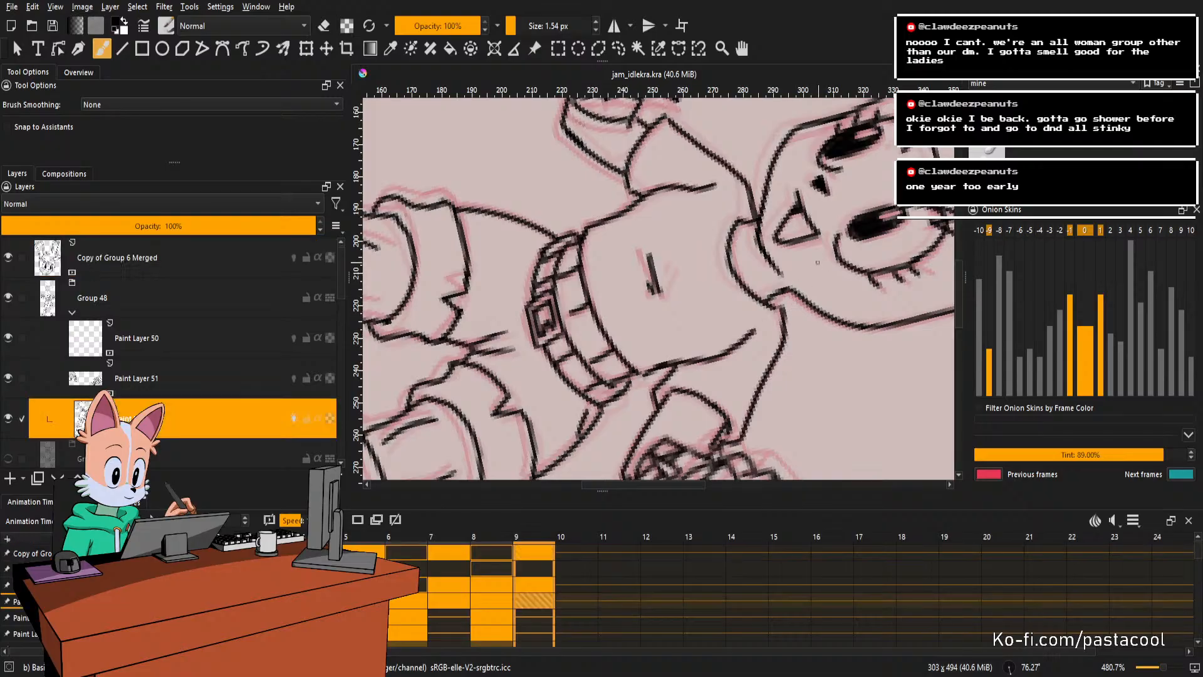
pyautogui.press('Left')
pyautogui.press('Right')
pyautogui.moveTo(772, 290); pyautogui.dragTo(784, 313)
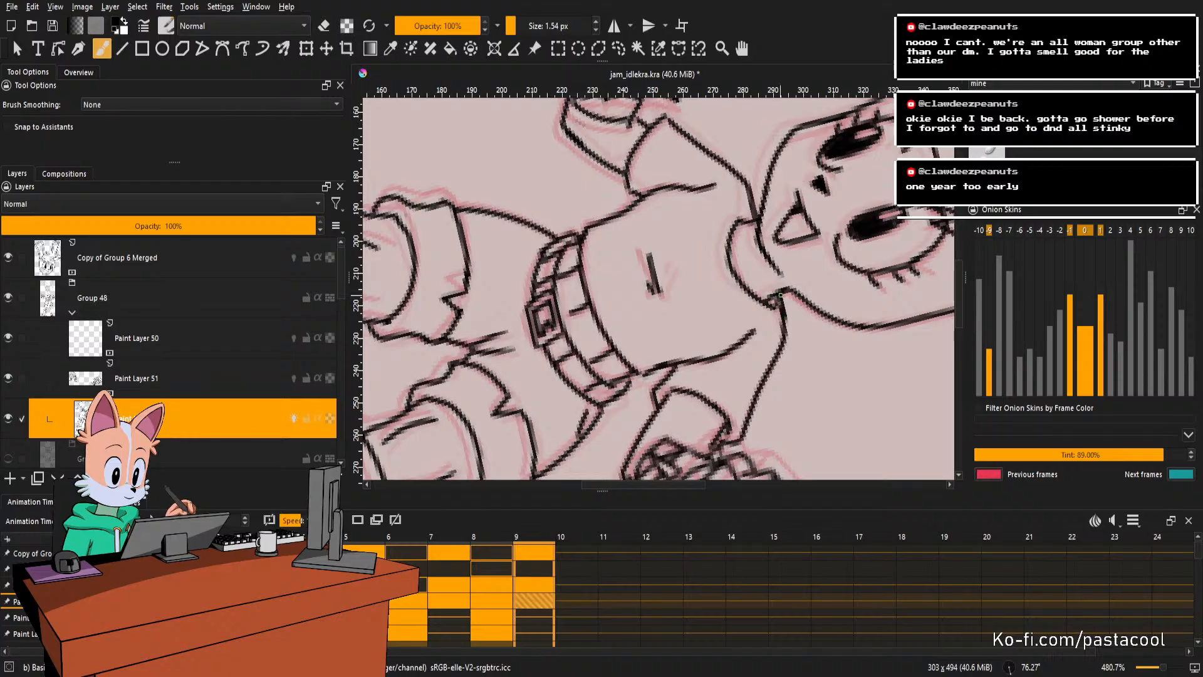
pyautogui.press('e')
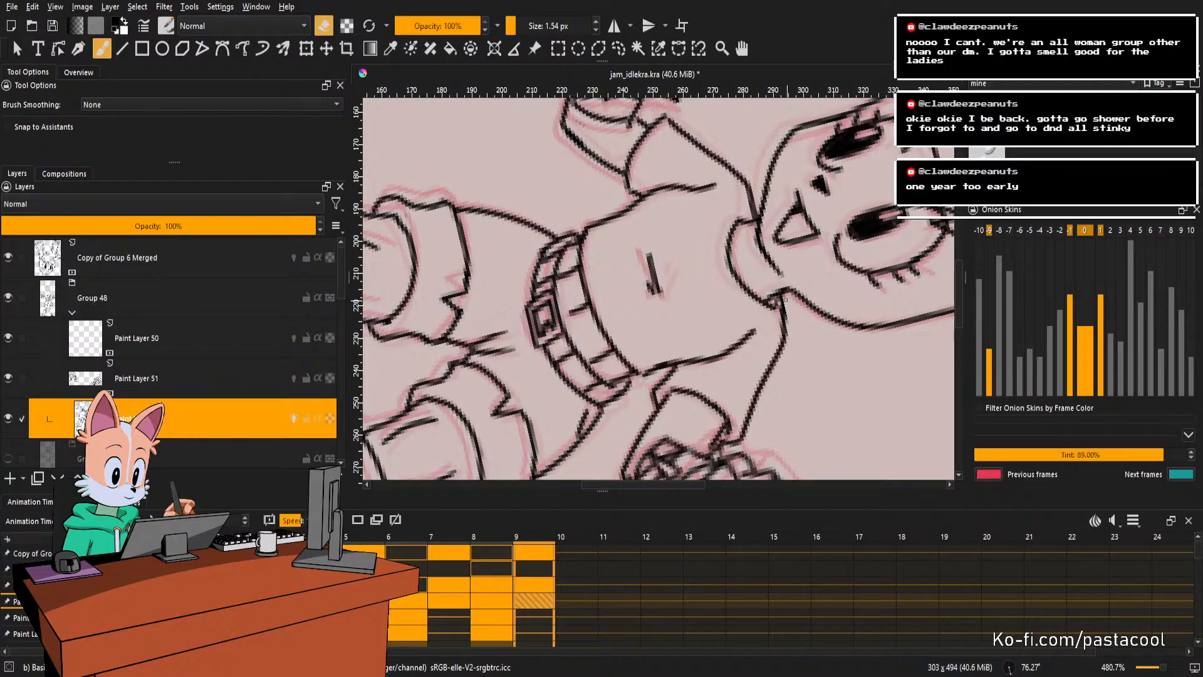
pyautogui.moveTo(787, 302); pyautogui.dragTo(786, 330)
pyautogui.press('e')
pyautogui.press('5')
pyautogui.moveTo(858, 341); pyautogui.dragTo(858, 432)
pyautogui.hotkey('ctrl', 's')
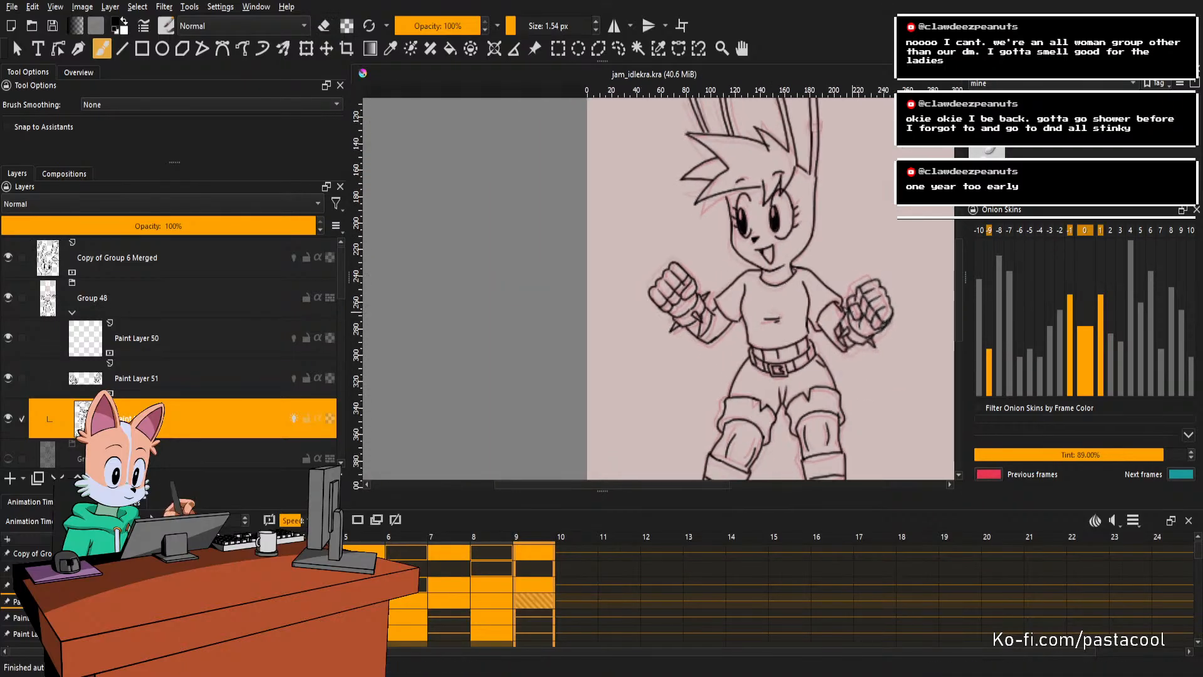
# Step back to frame 7 and close the gap between the collar and the shoulder line on the viewer's left.
pyautogui.press('Left')
pyautogui.press('Right')
pyautogui.press('Left')
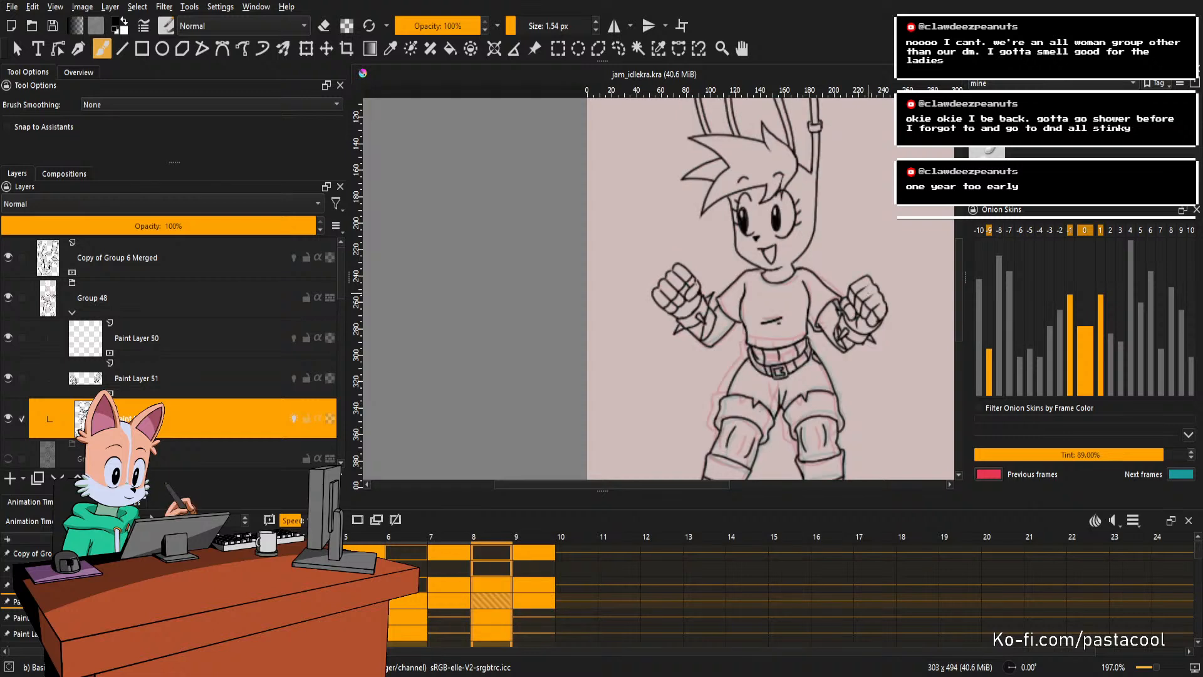
pyautogui.press('Left')
pyautogui.press('Left')
pyautogui.press('Right')
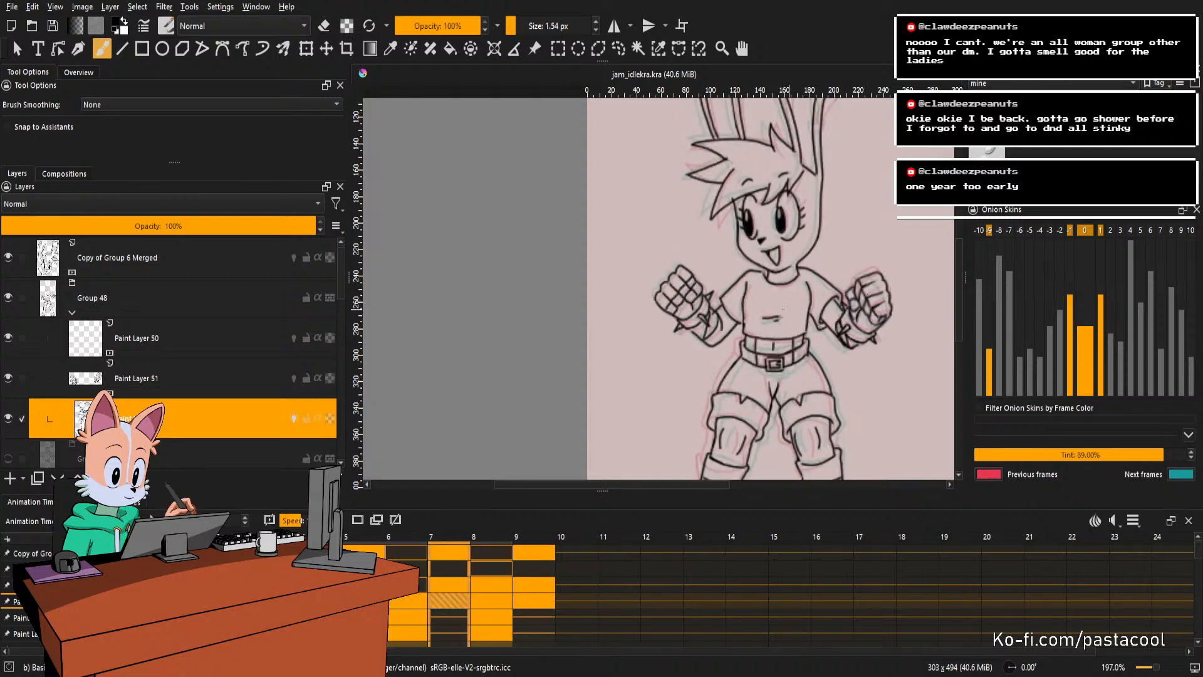
pyautogui.moveTo(772, 298); pyautogui.dragTo(792, 245)
pyautogui.moveTo(791, 248); pyautogui.dragTo(786, 135)
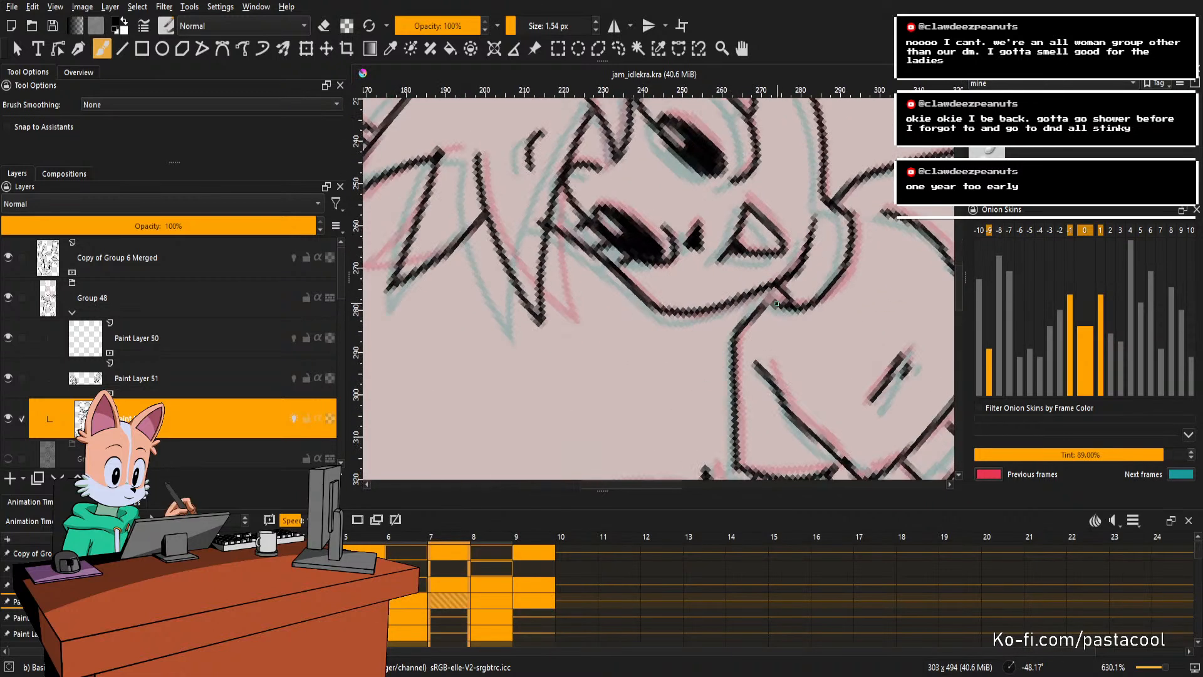
pyautogui.press('e')
pyautogui.moveTo(772, 294)
pyautogui.mouseDown()
pyautogui.moveTo(758, 312)
pyautogui.moveTo(777, 242)
pyautogui.mouseUp()
pyautogui.press('e')
pyautogui.hotkey('ctrl', 'z')
pyautogui.hotkey('ctrl', 'z')
pyautogui.press('e')
pyautogui.press('5')
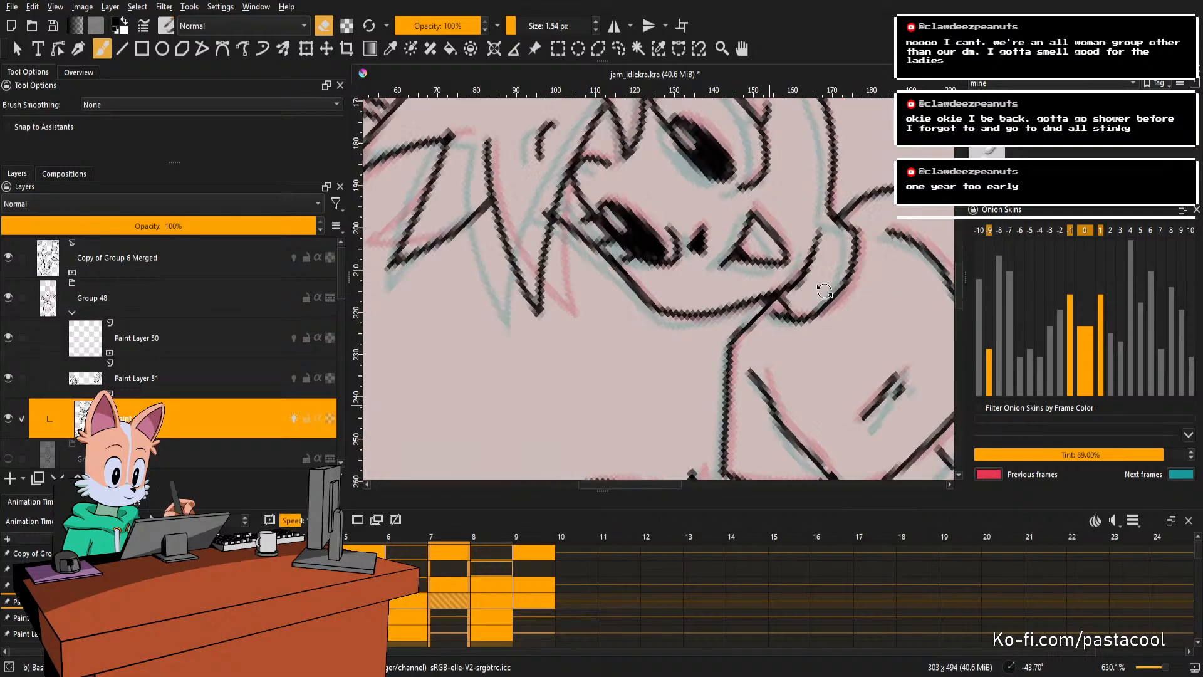
# Refine the join of shoulder and neck on frame 7 with brush size 1.95 px, straighten the view and save the file.
pyautogui.moveTo(766, 326); pyautogui.dragTo(776, 337)
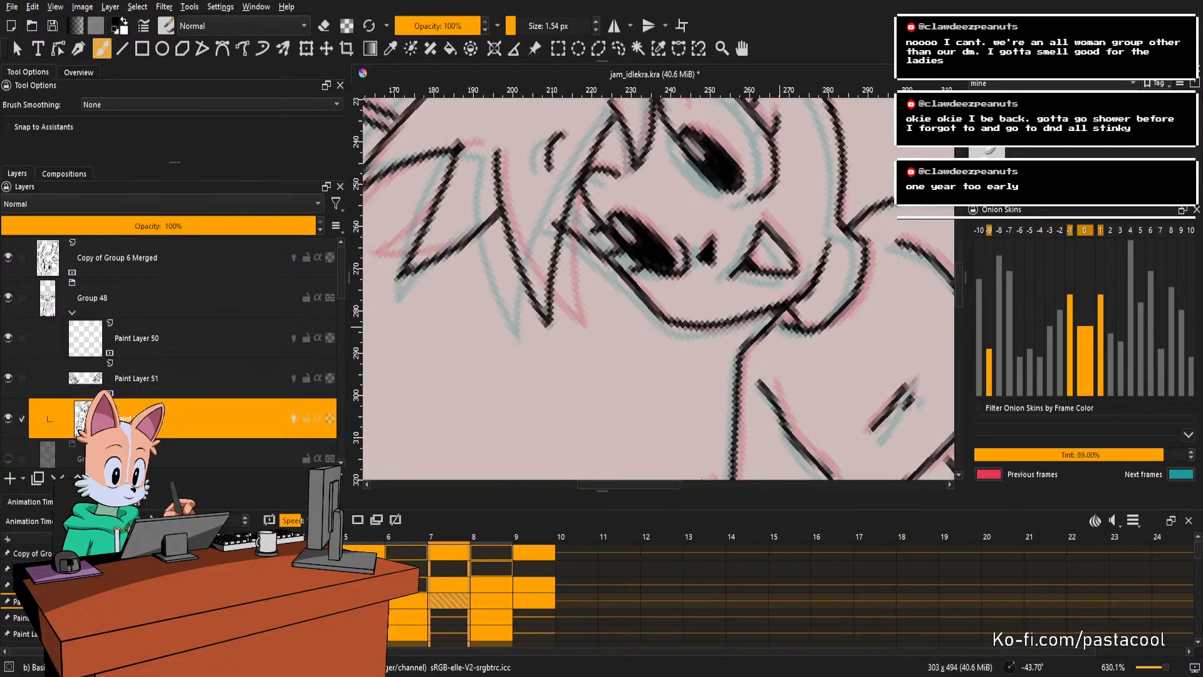
pyautogui.press('e')
pyautogui.hotkey('ctrl', 'z')
pyautogui.press('e')
pyautogui.moveTo(768, 329); pyautogui.dragTo(784, 309)
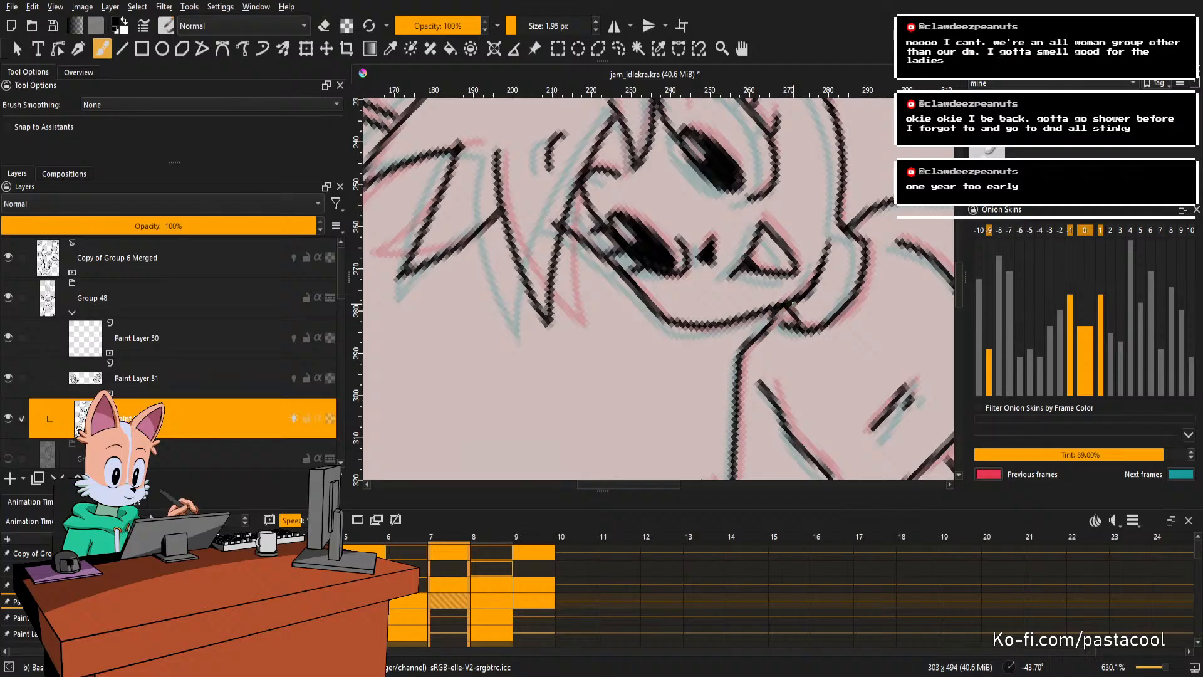
pyautogui.press('-')
pyautogui.press('-')
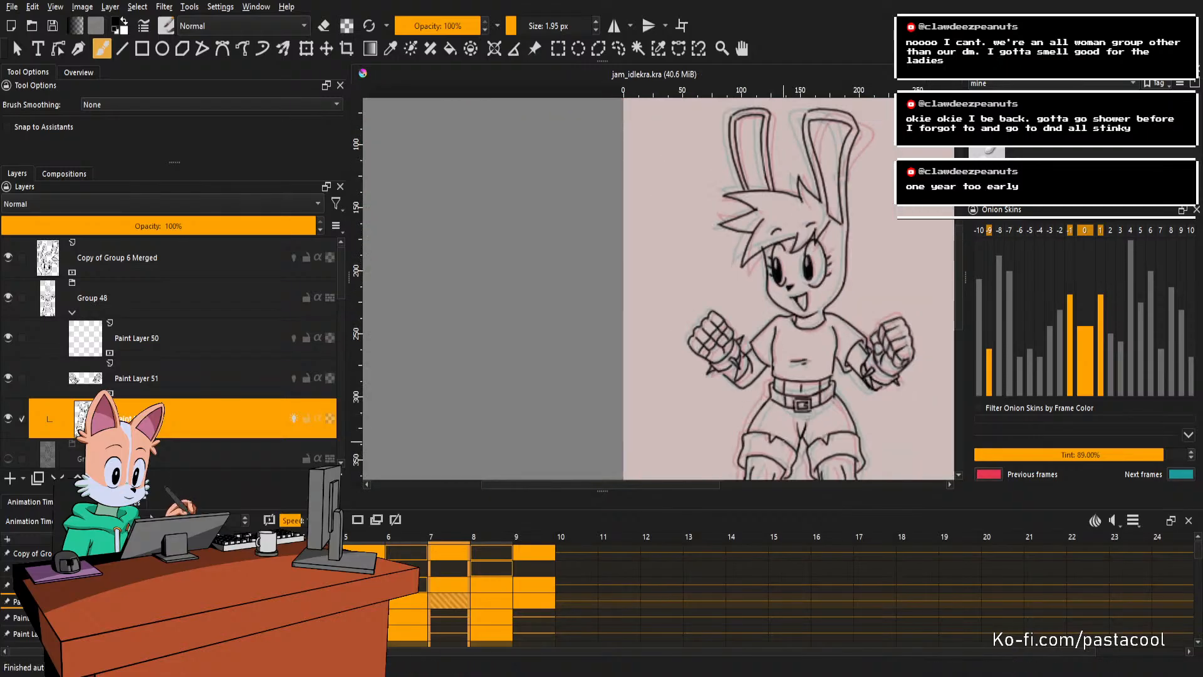
# Play back the animation to check how the neck and shoulder lines move between frames.
pyautogui.scroll(-3, 738, 366)
pyautogui.scroll(-2, 801, 367)
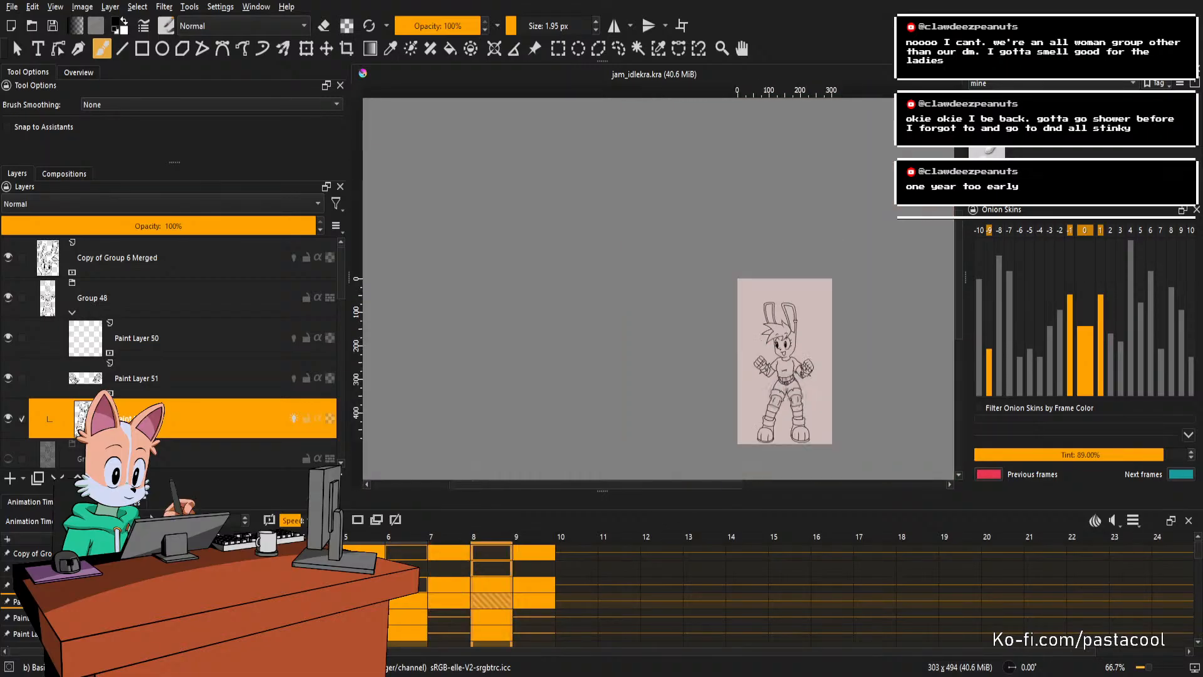
pyautogui.scroll(3, 804, 404)
pyautogui.press('space')
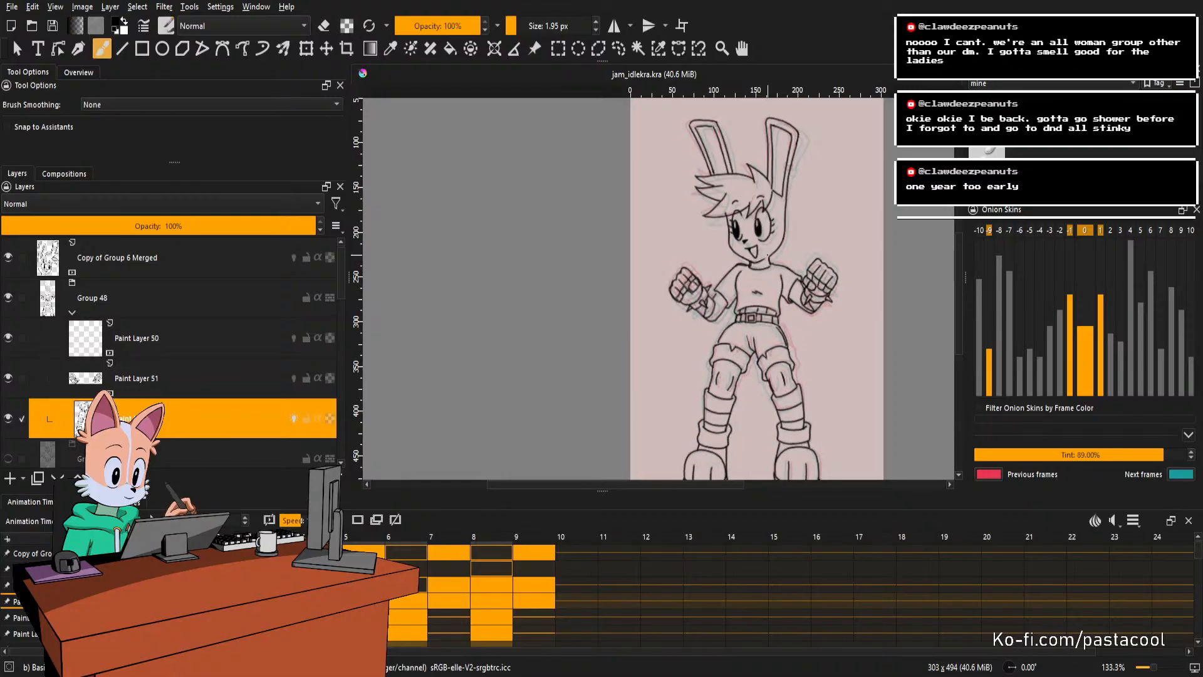
# Clean up the shoulder line where it meets the collar on the viewer's left of the rabbit's neck.
pyautogui.press('+')
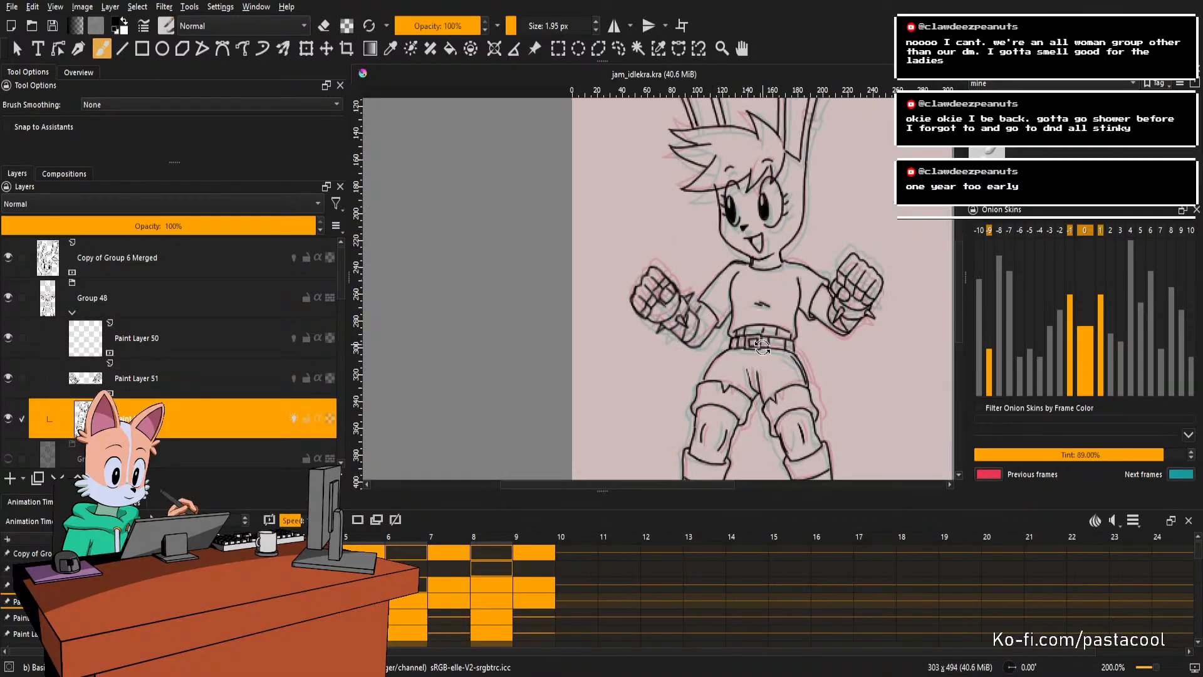
pyautogui.moveTo(719, 275); pyautogui.dragTo(778, 406)
pyautogui.moveTo(779, 407); pyautogui.dragTo(784, 350)
pyautogui.press('e')
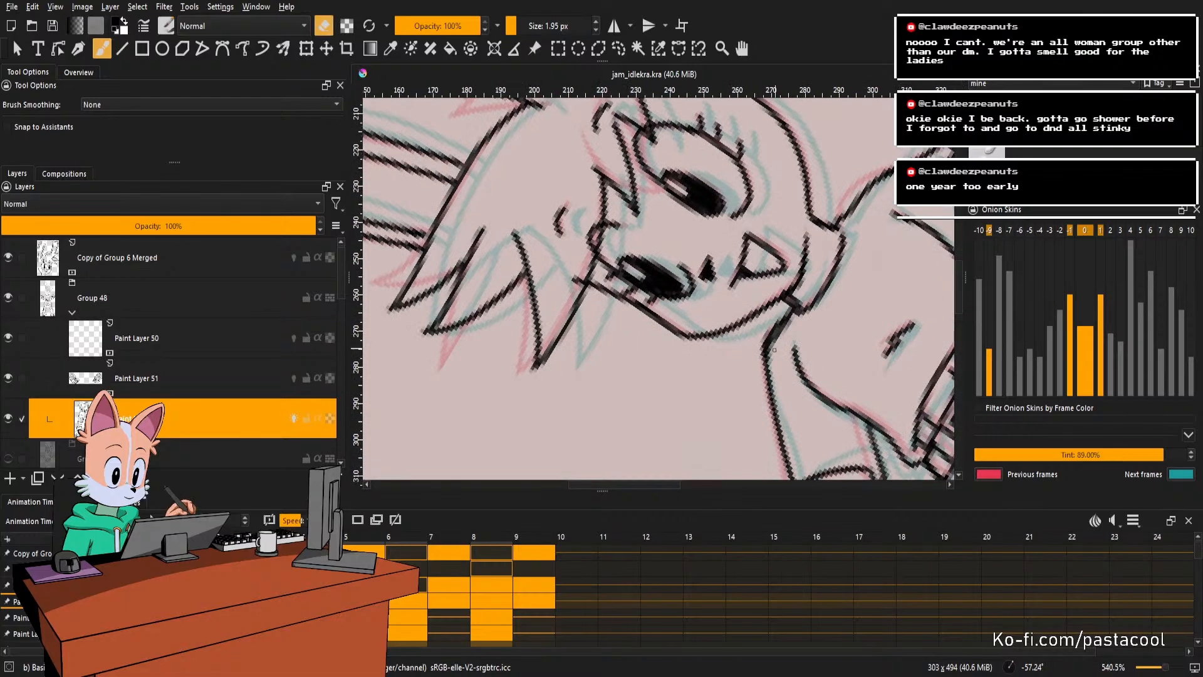
pyautogui.click(778, 333)
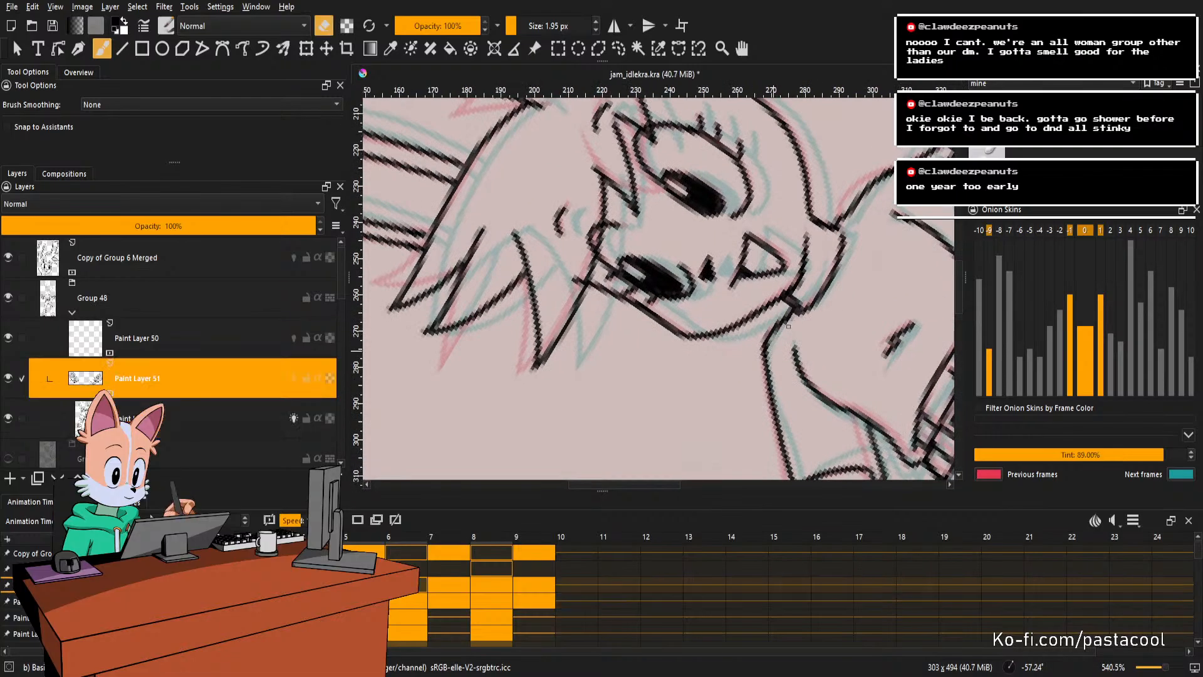
pyautogui.press('e')
pyautogui.press('e')
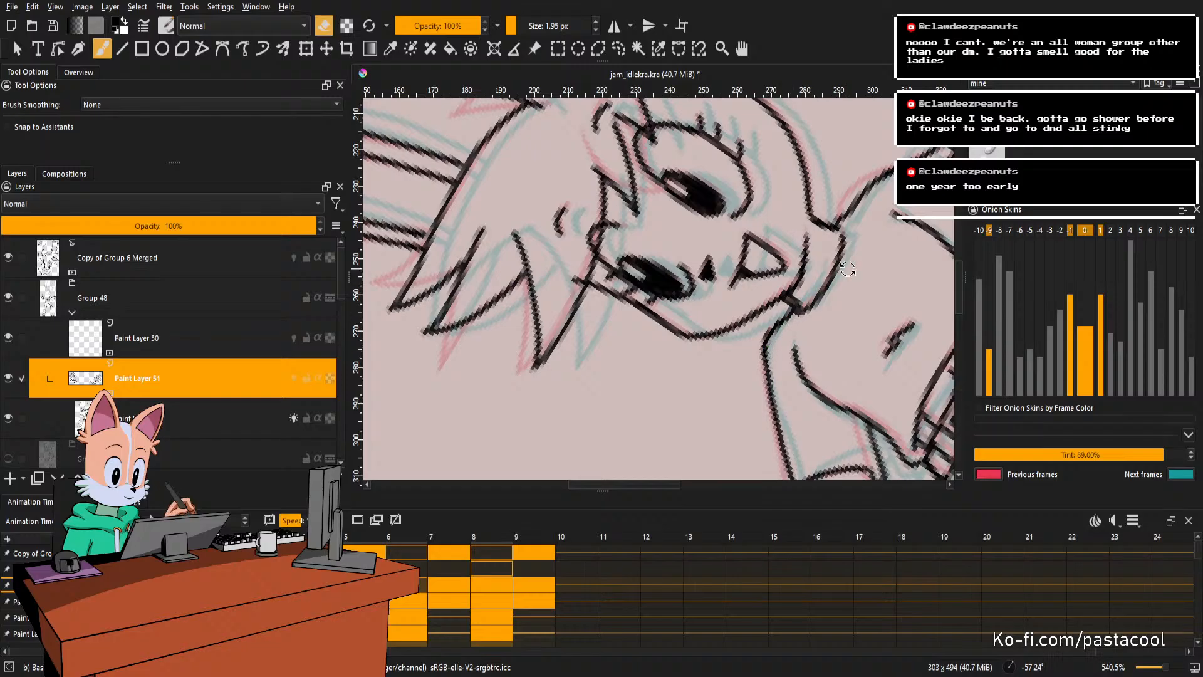
# Erase the excess pixels at the collar's corner on the Copy of Group 6 Merged layer, straighten the view and save the file.
pyautogui.moveTo(843, 270); pyautogui.dragTo(742, 401)
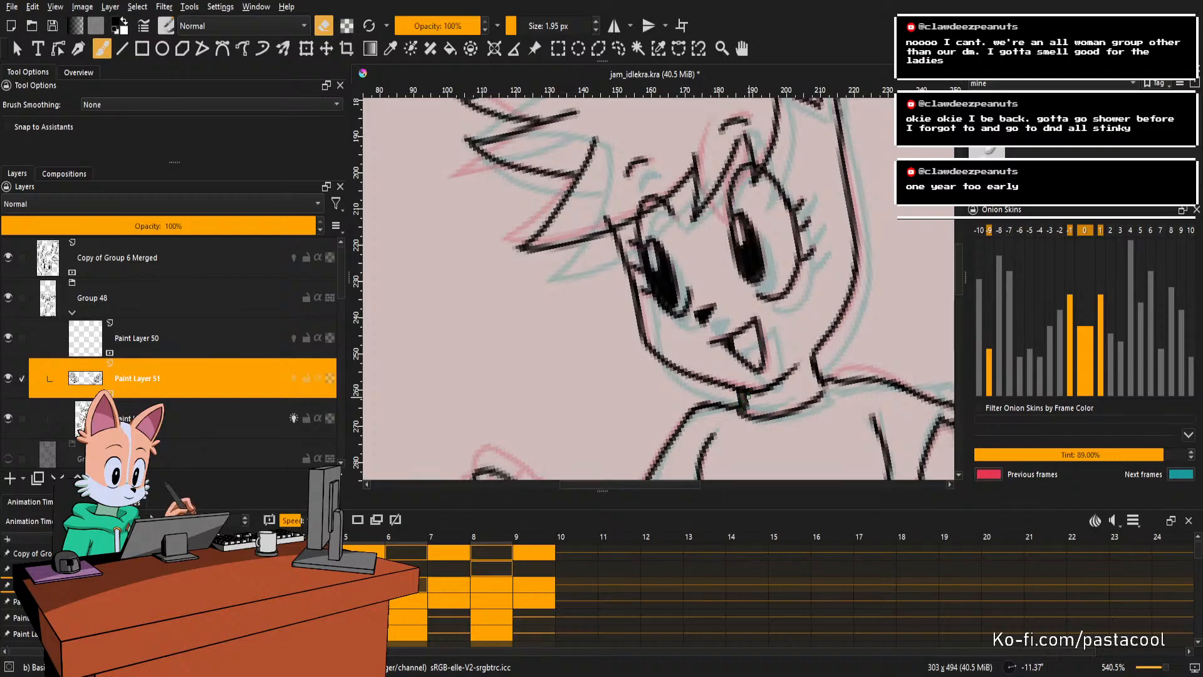
pyautogui.press('pageup')
pyautogui.press('pageup')
pyautogui.press('pageup')
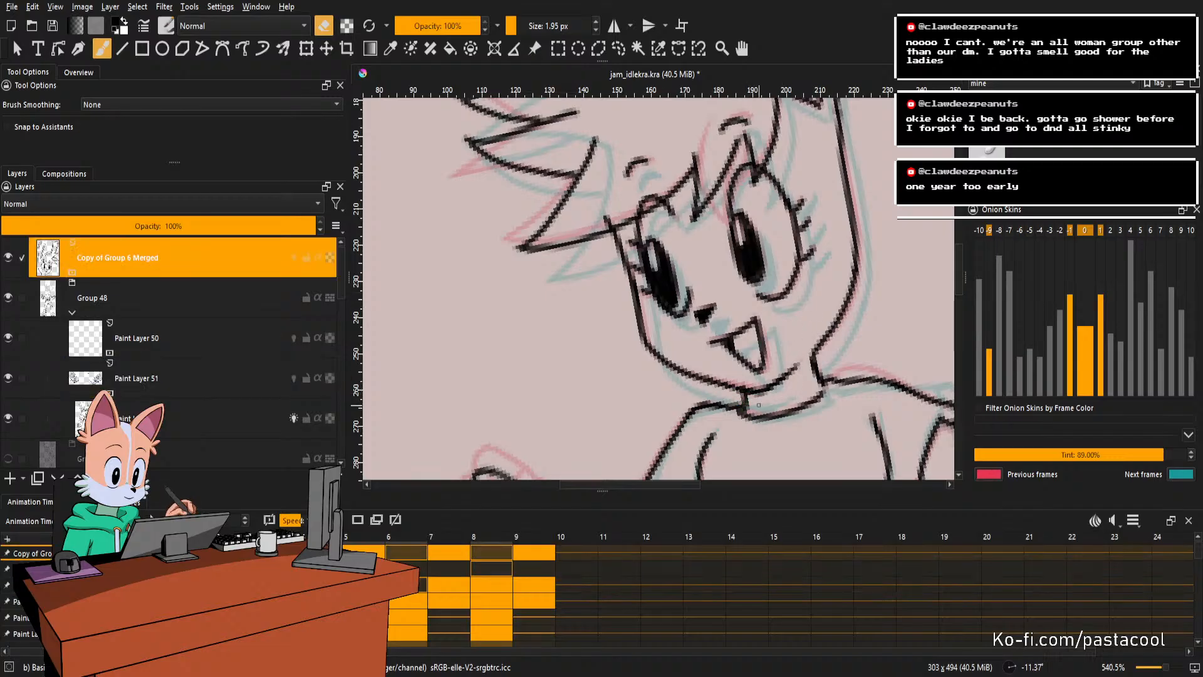
pyautogui.press('5')
pyautogui.moveTo(803, 250); pyautogui.dragTo(791, 363)
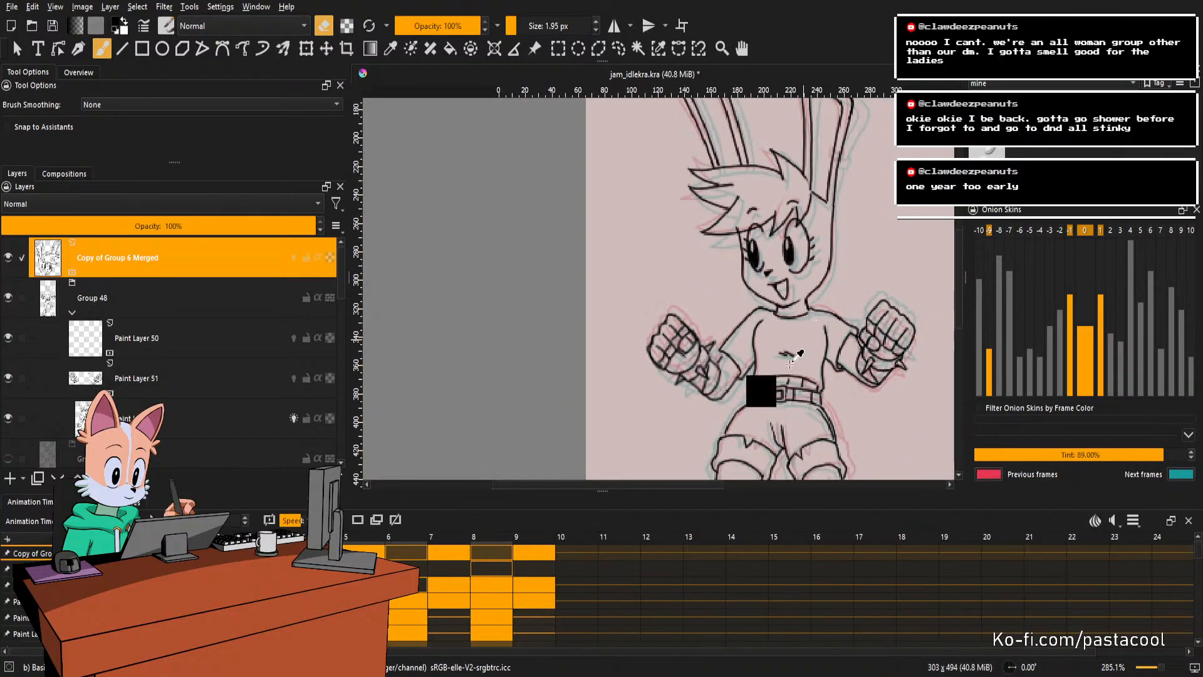
# Step back through the frames and close the collar edge beside the shoulder line on the viewer's left, then save the file.
pyautogui.press('Left')
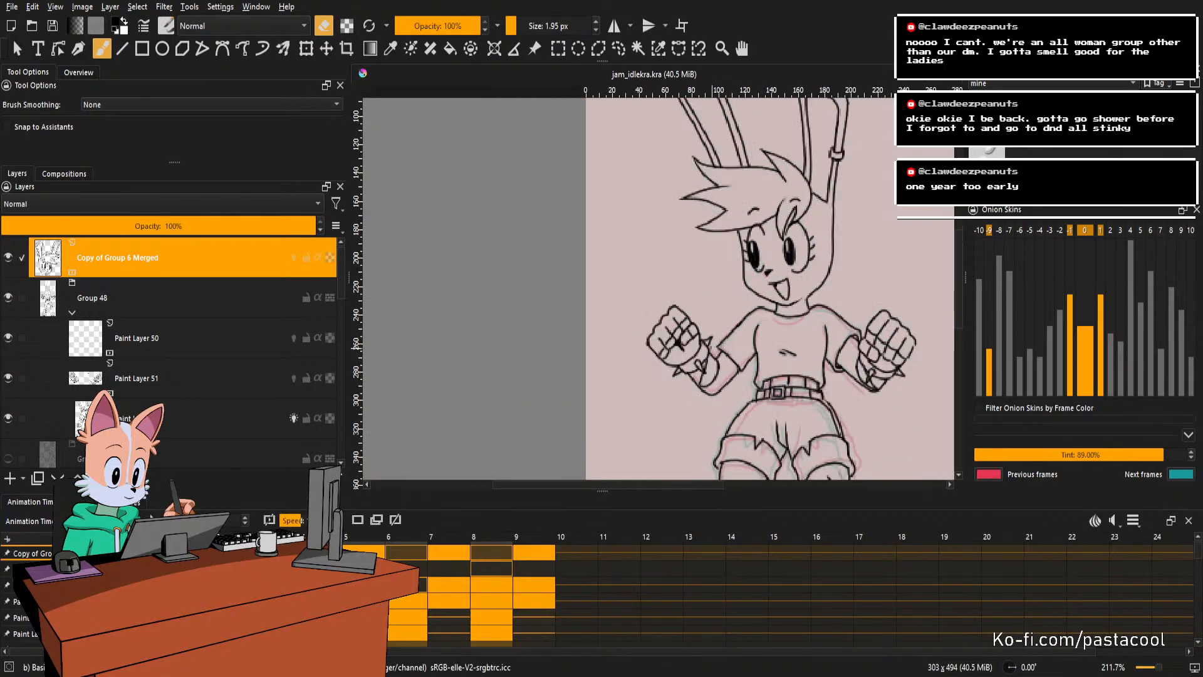
pyautogui.scroll(-1, 712, 348)
pyautogui.press('Left')
pyautogui.scroll(-2, 770, 278)
pyautogui.press('Left')
pyautogui.scroll(2, 775, 278)
pyautogui.press('Left')
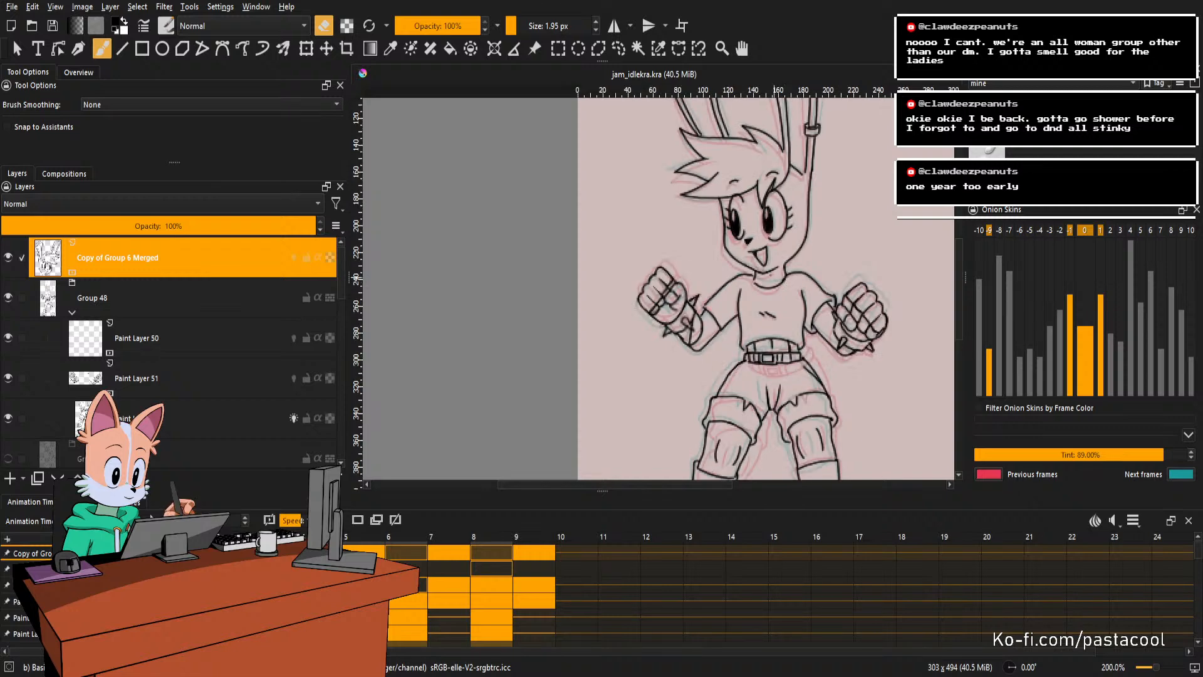
pyautogui.scroll(2, 773, 274)
pyautogui.scroll(2, 769, 272)
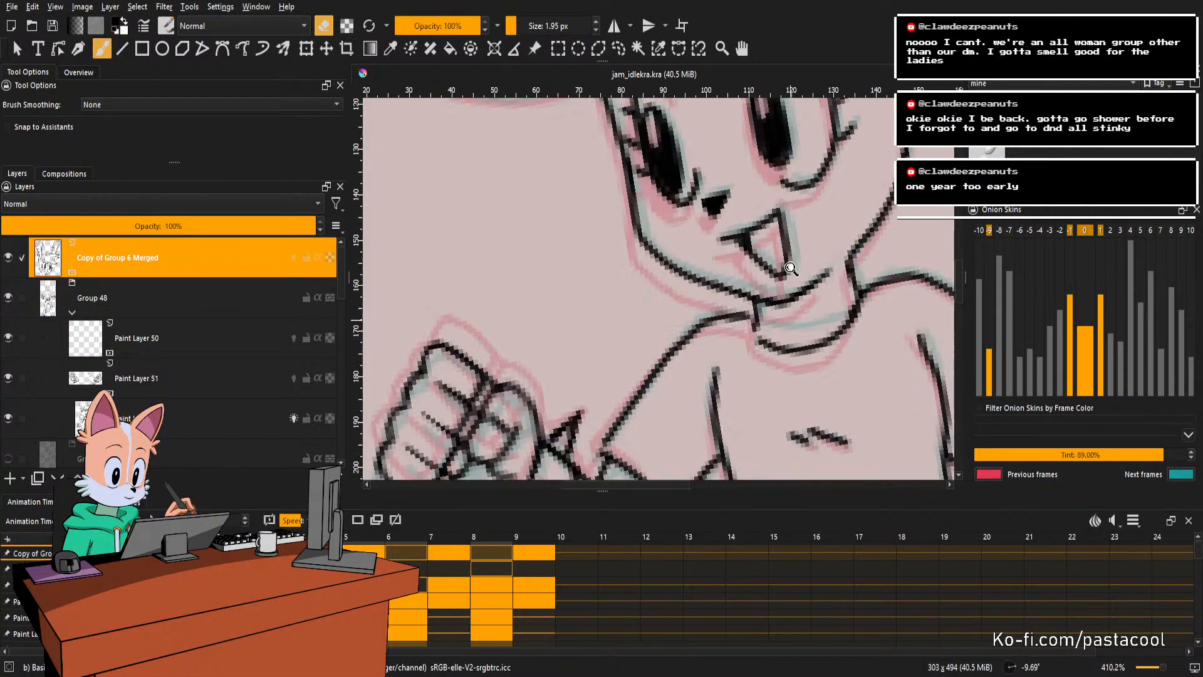
pyautogui.moveTo(752, 333); pyautogui.dragTo(757, 303)
pyautogui.press('e')
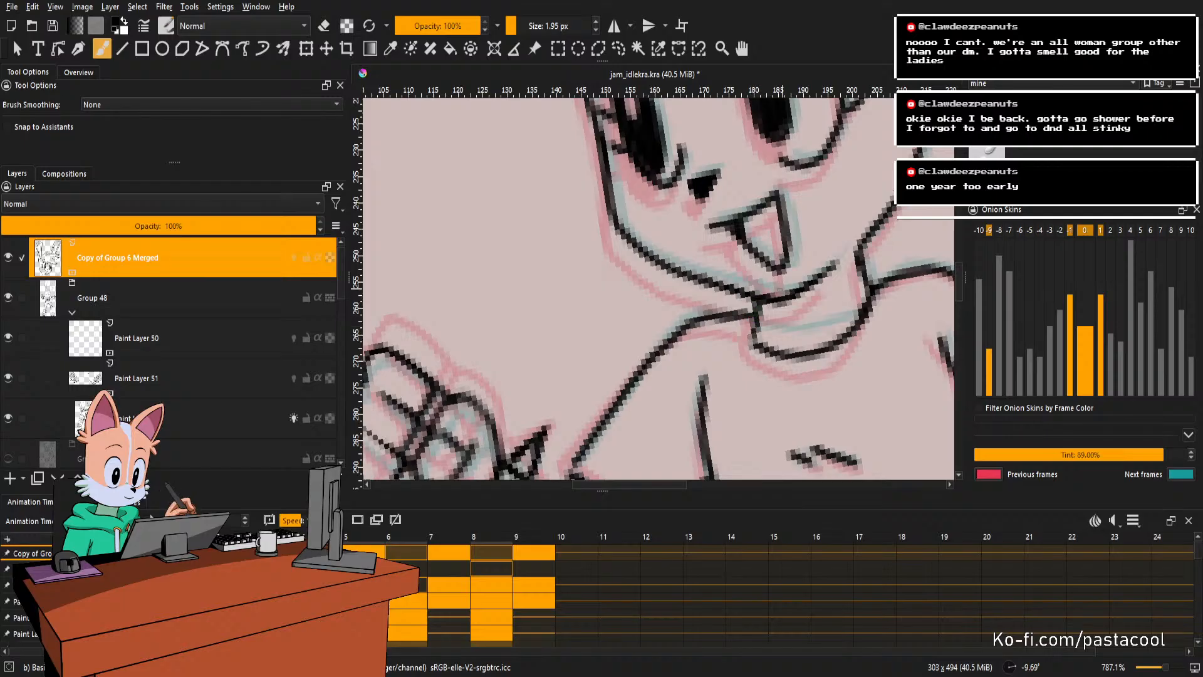
pyautogui.moveTo(766, 301); pyautogui.dragTo(766, 376)
pyautogui.press('5')
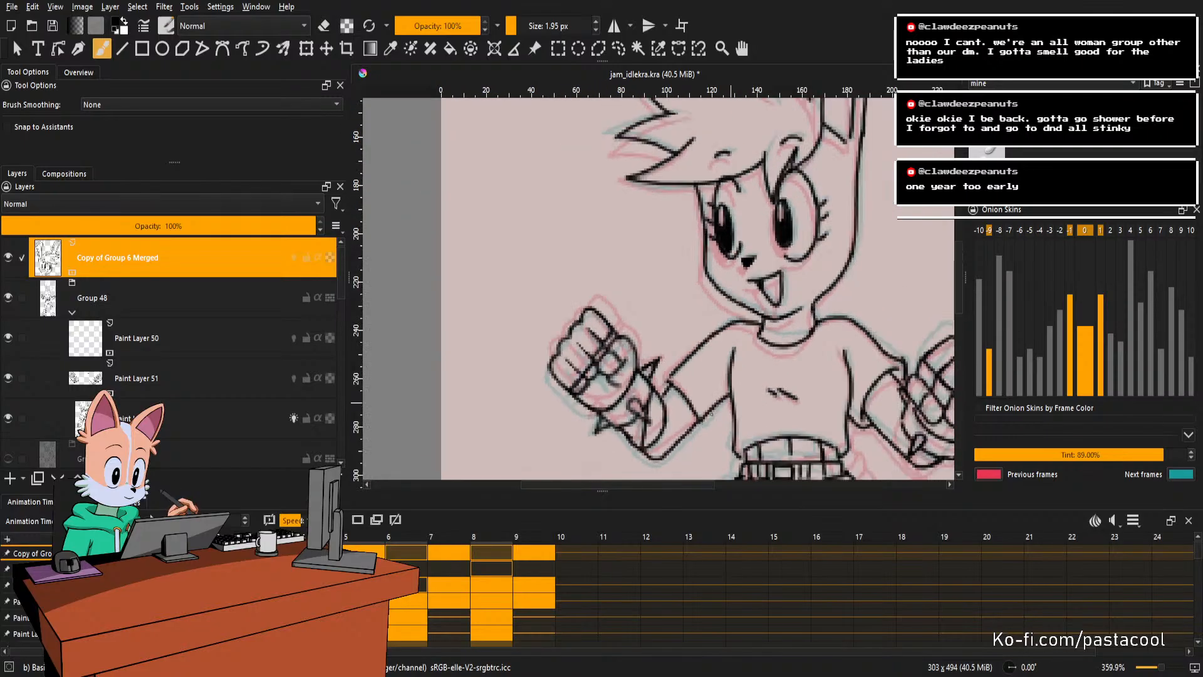
pyautogui.hotkey('ctrl', 's')
# Play back the animation and examine how the collar and shoulder lines move between frames.
pyautogui.moveTo(791, 266); pyautogui.dragTo(783, 341)
pyautogui.moveTo(782, 332); pyautogui.dragTo(764, 341)
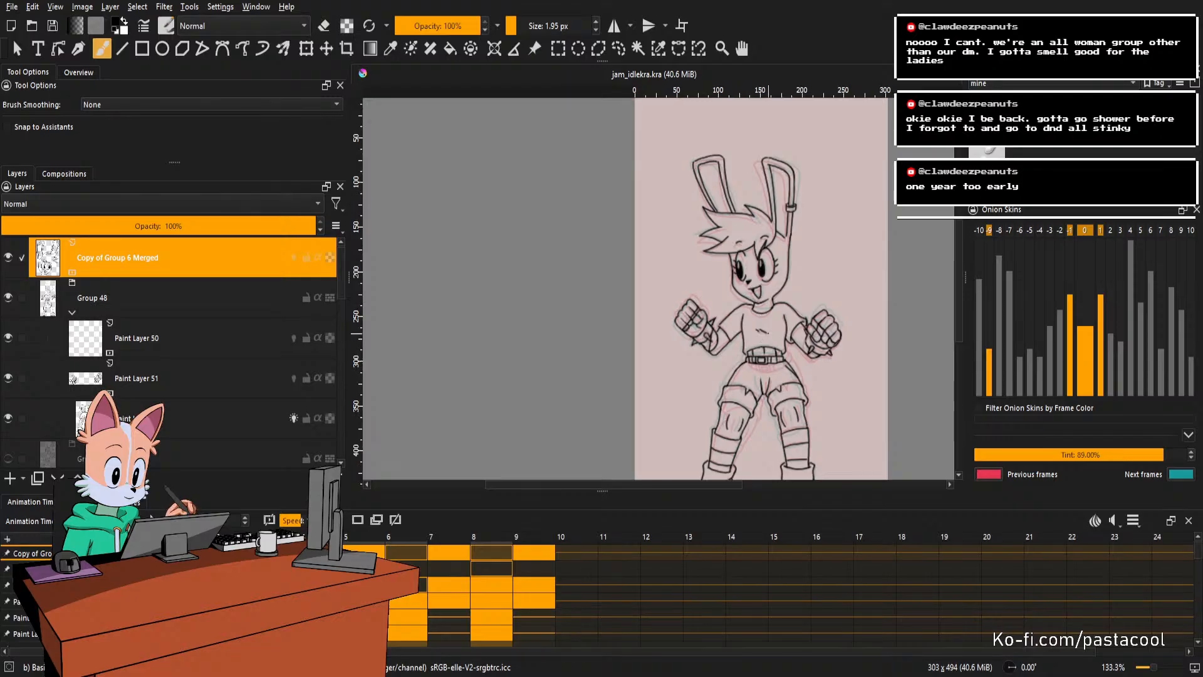
pyautogui.scroll(-1, 770, 313)
pyautogui.scroll(1, 806, 339)
pyautogui.press('space')
pyautogui.scroll(-1, 799, 301)
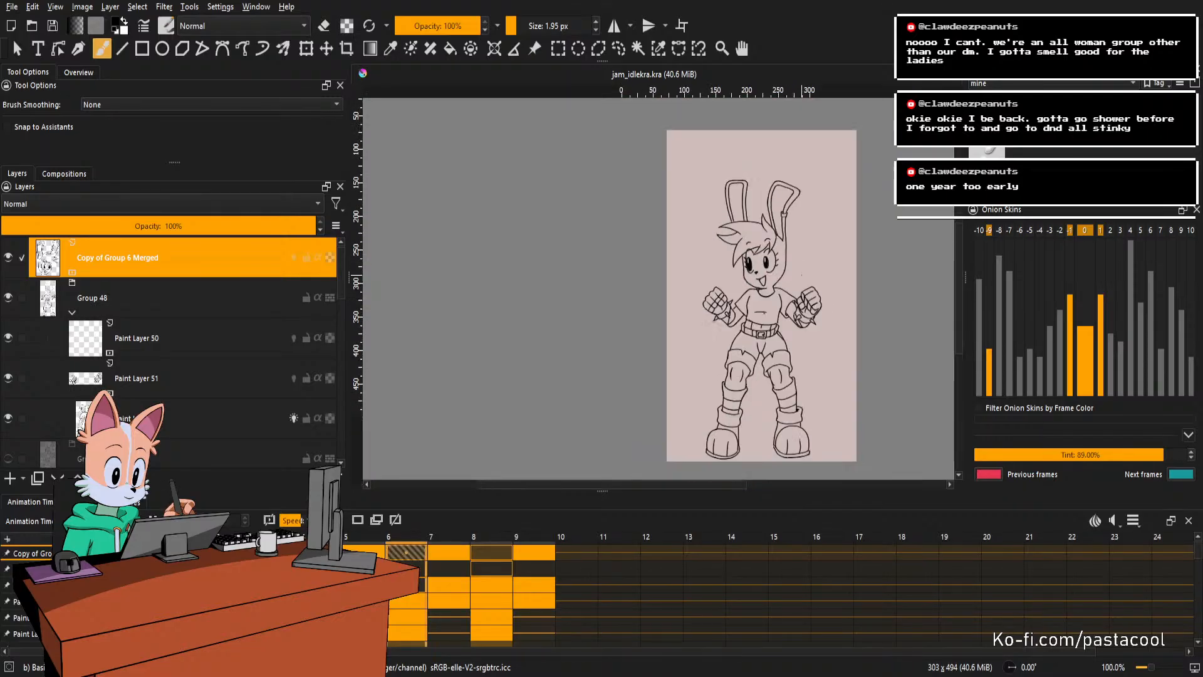
pyautogui.scroll(1, 809, 321)
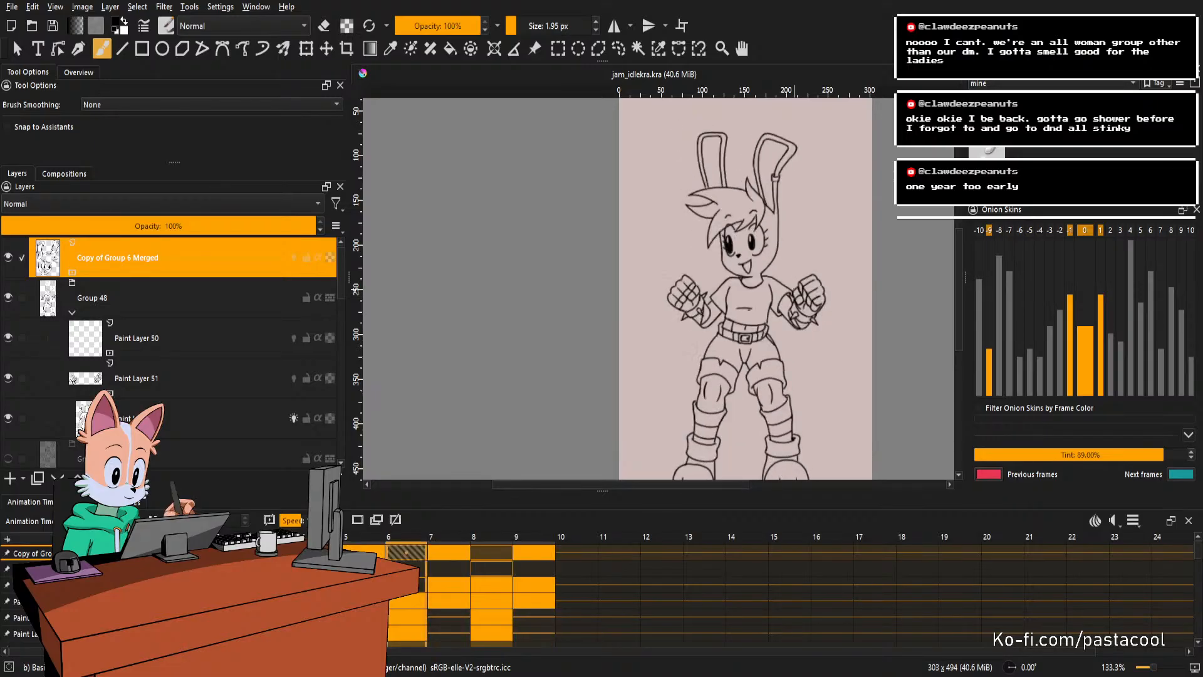
pyautogui.scroll(2, 798, 278)
pyautogui.press('space')
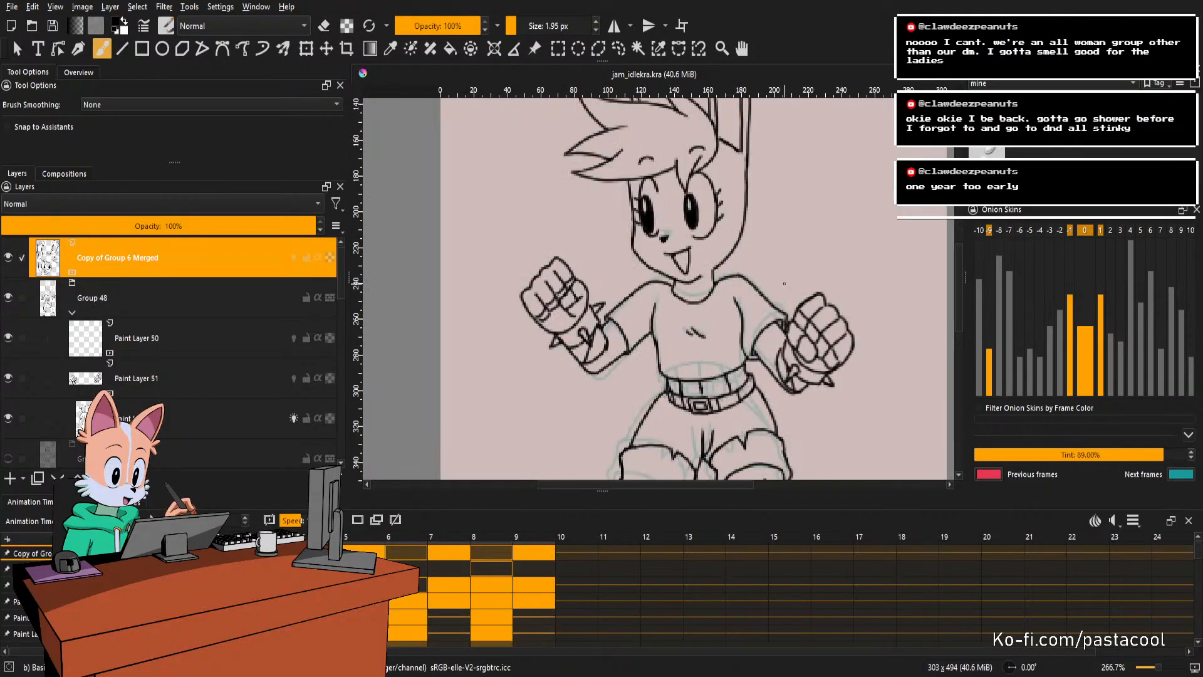
# On frame 5, erase the upper shoulder line on the viewer's left and redraw it from the collar to the sleeve fold.
pyautogui.scroll(2, 764, 287)
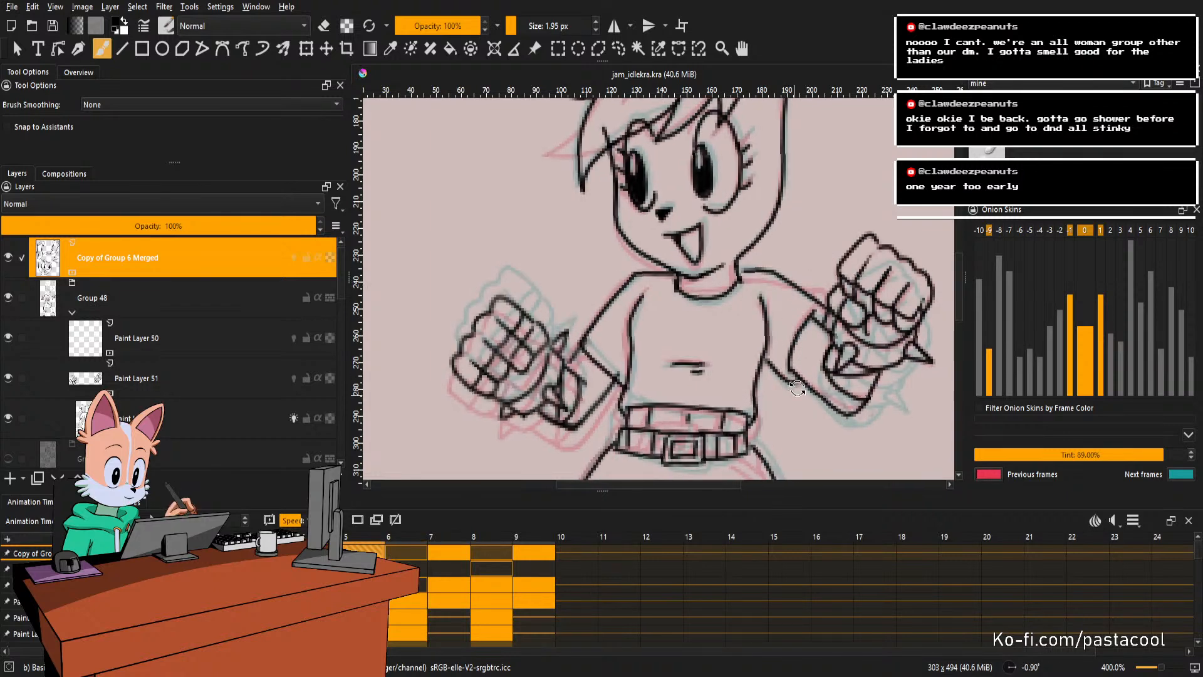
pyautogui.moveTo(797, 276)
pyautogui.mouseDown()
pyautogui.moveTo(814, 260)
pyautogui.moveTo(865, 302)
pyautogui.mouseUp()
pyautogui.moveTo(792, 333)
pyautogui.mouseDown()
pyautogui.moveTo(792, 271)
pyautogui.moveTo(764, 341)
pyautogui.mouseUp()
pyautogui.press('e')
pyautogui.press('r')
pyautogui.click(764, 344)
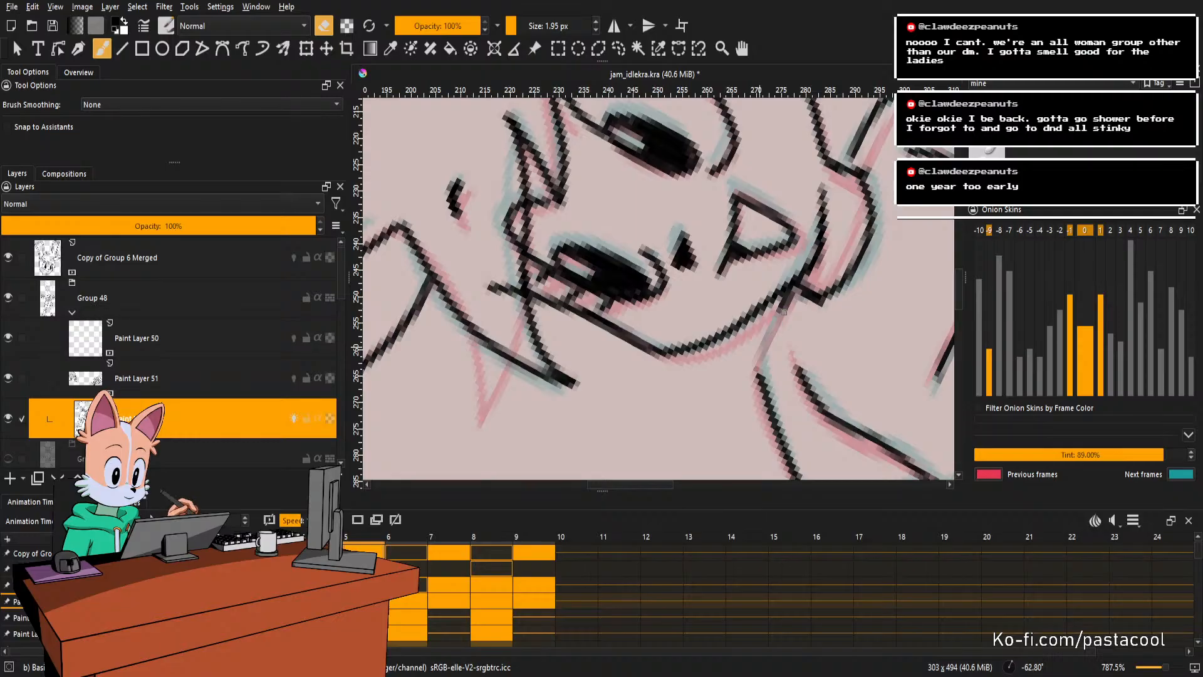
pyautogui.press('e')
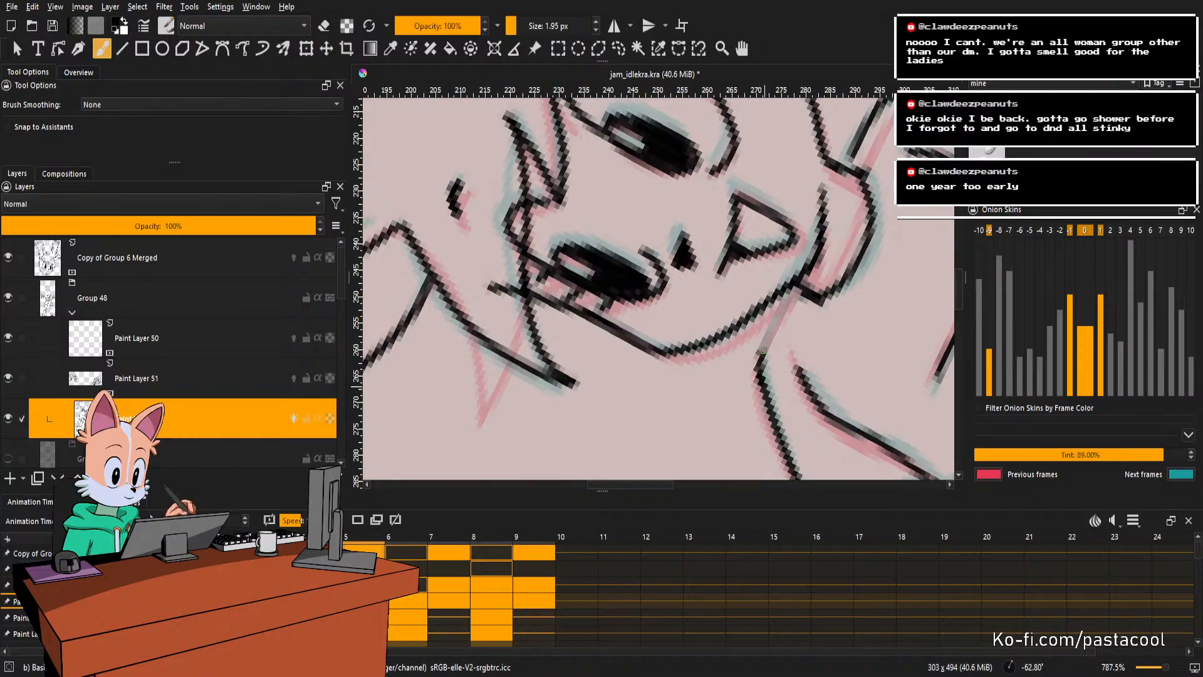
pyautogui.hotkey('ctrl', 'z')
pyautogui.moveTo(796, 287); pyautogui.dragTo(760, 364)
pyautogui.hotkey('ctrl', 'z')
pyautogui.moveTo(795, 292); pyautogui.dragTo(762, 361)
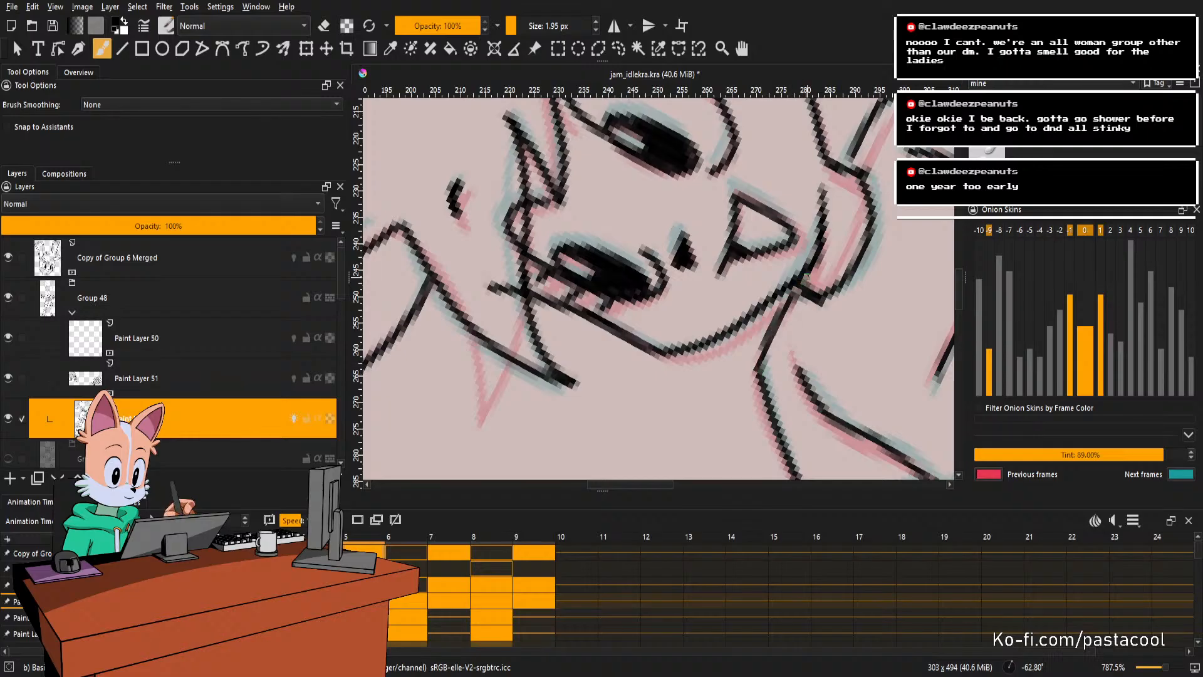
# Refine the redrawn shoulder line on the viewer's left by retracing it between the sleeve and the collar.
pyautogui.moveTo(826, 276); pyautogui.dragTo(819, 291)
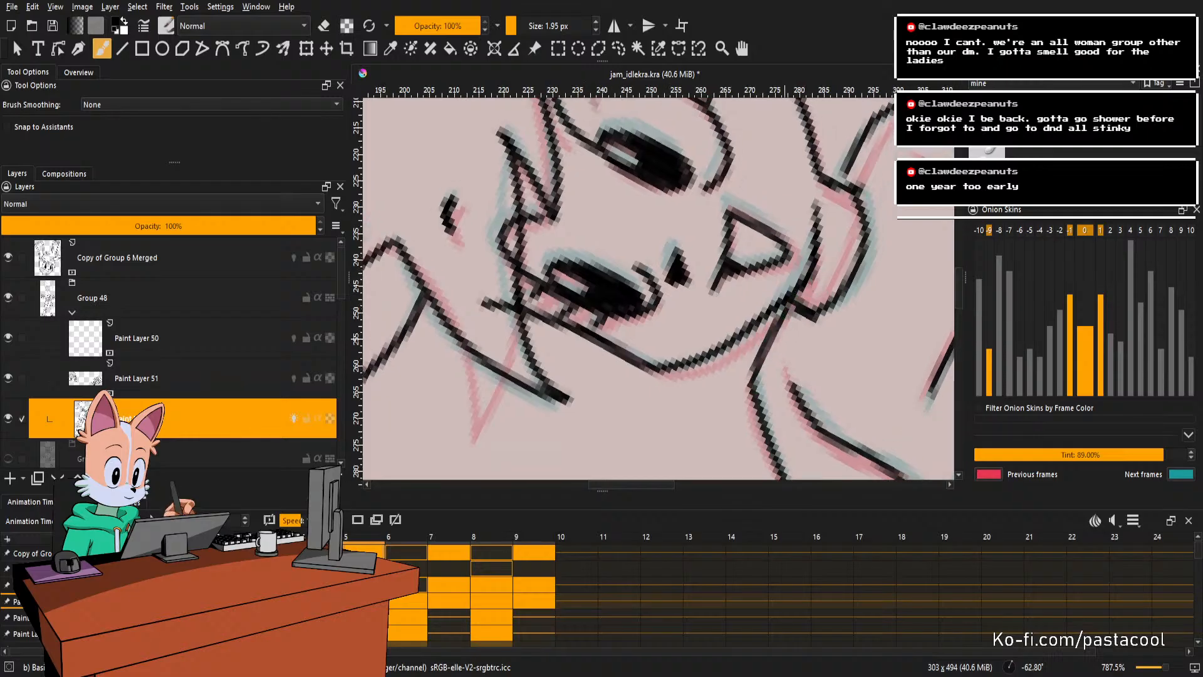
pyautogui.hotkey('ctrl', 'z')
pyautogui.moveTo(754, 391); pyautogui.dragTo(766, 343)
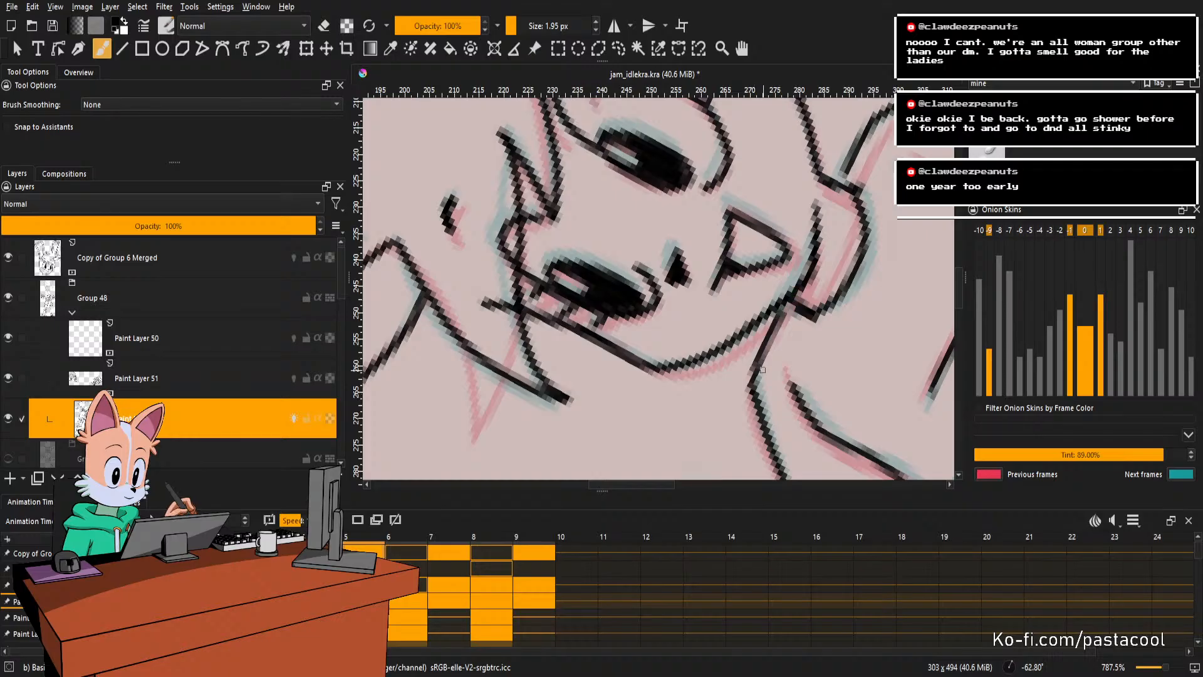
pyautogui.hotkey('ctrl', 'z')
pyautogui.moveTo(756, 393); pyautogui.dragTo(782, 315)
# Try drawing the inner end of the shoulder line on the viewer's right down to the collar.
pyautogui.moveTo(828, 251)
pyautogui.mouseDown()
pyautogui.moveTo(806, 270)
pyautogui.moveTo(812, 370)
pyautogui.moveTo(838, 338)
pyautogui.moveTo(811, 309)
pyautogui.moveTo(785, 335)
pyautogui.mouseUp()
pyautogui.press('e')
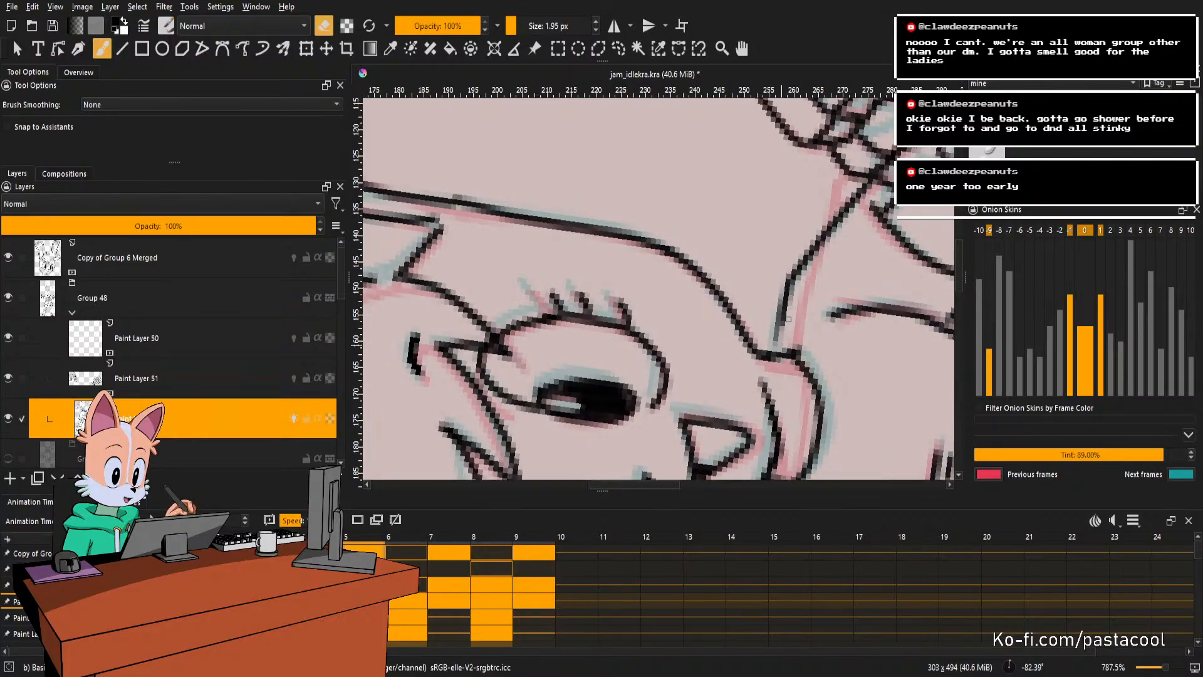
pyautogui.press('e')
pyautogui.moveTo(787, 293); pyautogui.dragTo(778, 344)
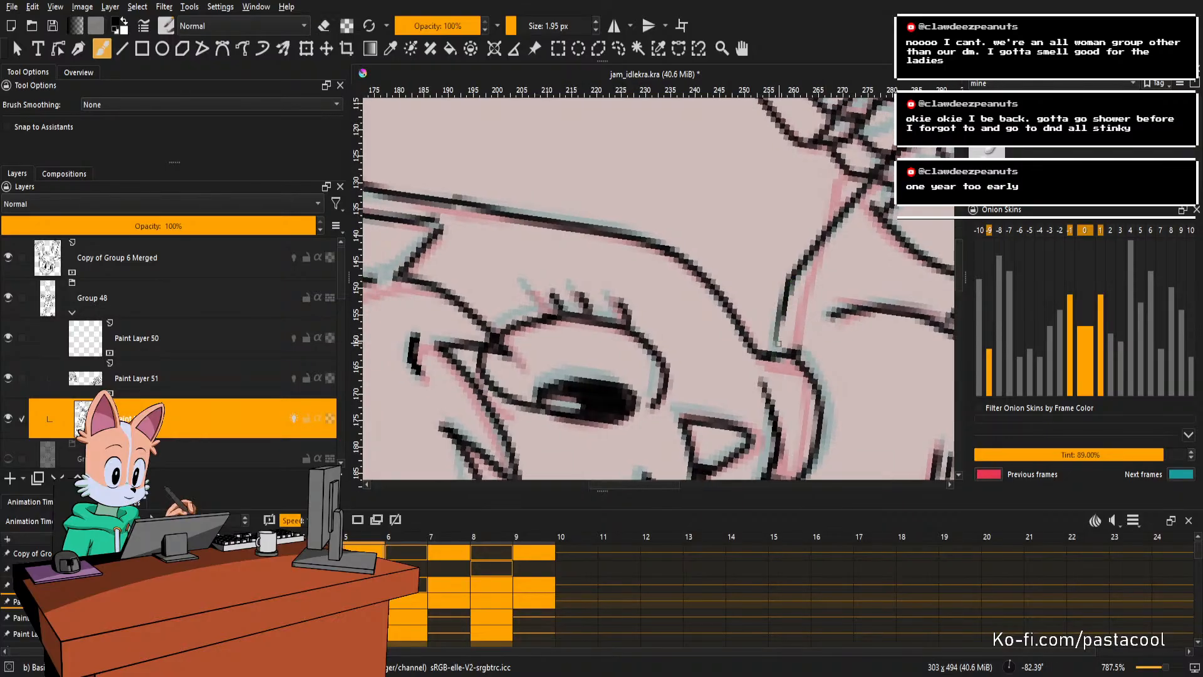
pyautogui.hotkey('ctrl', 'z')
pyautogui.press('e')
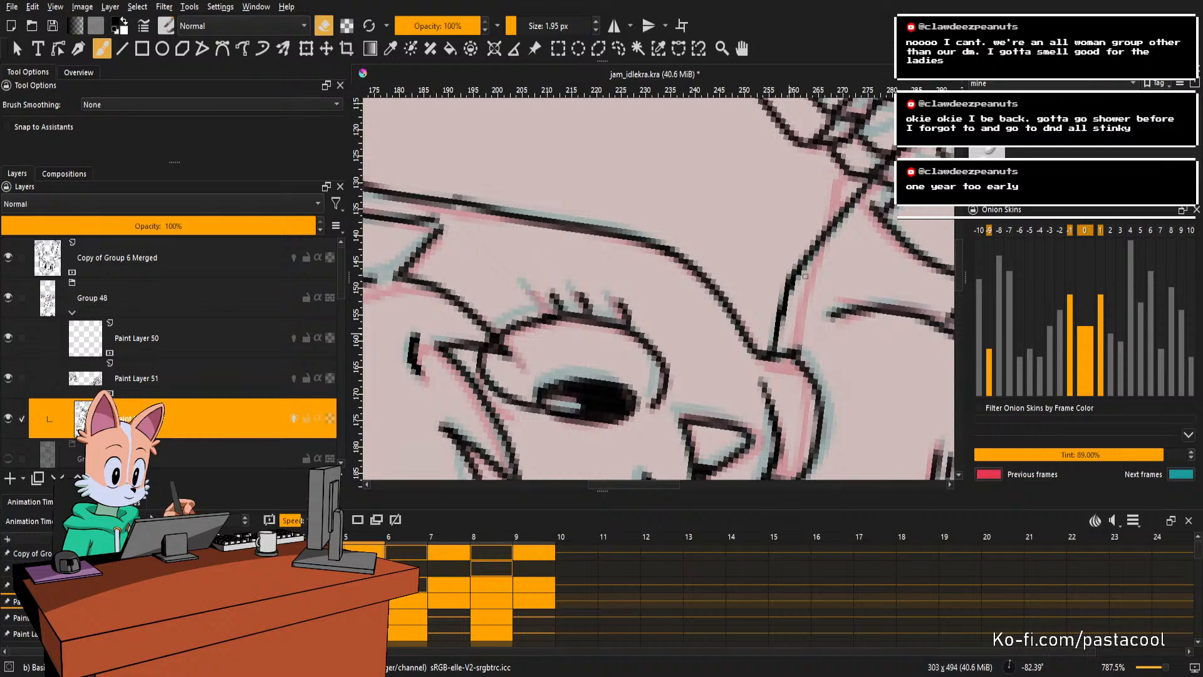
# Erase the inner end of the shoulder line on the viewer's right, redraw it to meet the collar and save the file.
pyautogui.scroll(-6, 809, 276)
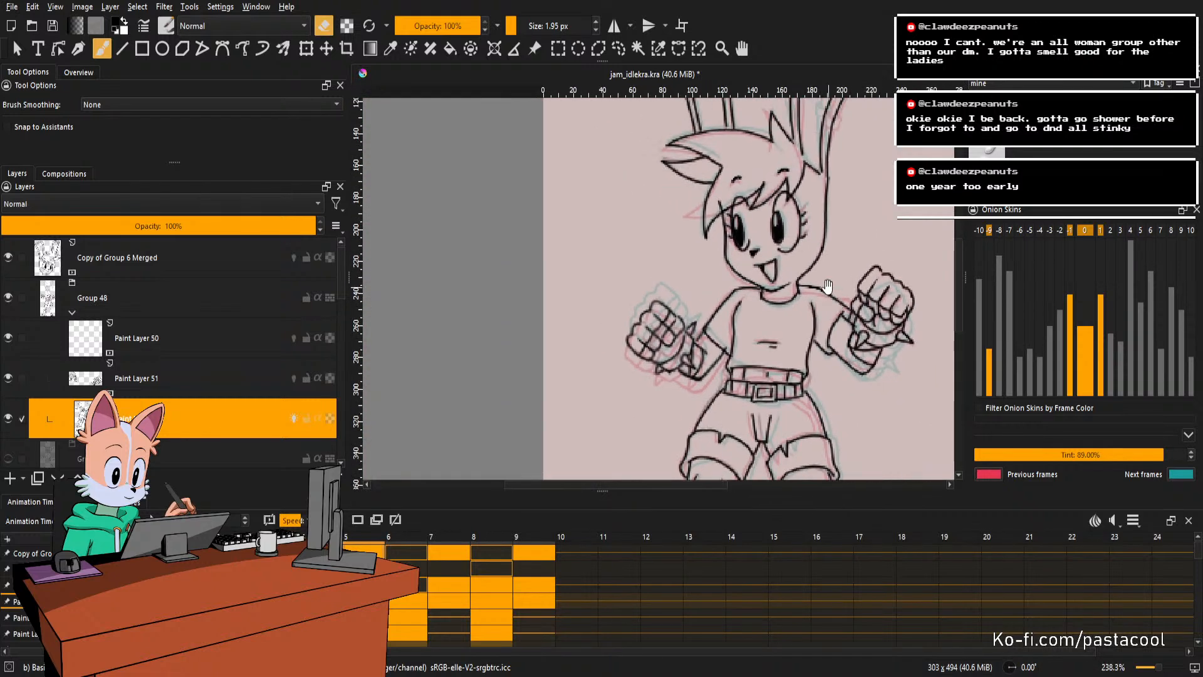
pyautogui.moveTo(829, 286)
pyautogui.mouseDown()
pyautogui.moveTo(784, 213)
pyautogui.moveTo(793, 274)
pyautogui.moveTo(816, 300)
pyautogui.moveTo(790, 361)
pyautogui.moveTo(787, 346)
pyautogui.mouseUp()
pyautogui.scroll(5, 790, 361)
pyautogui.press('e')
pyautogui.press('e')
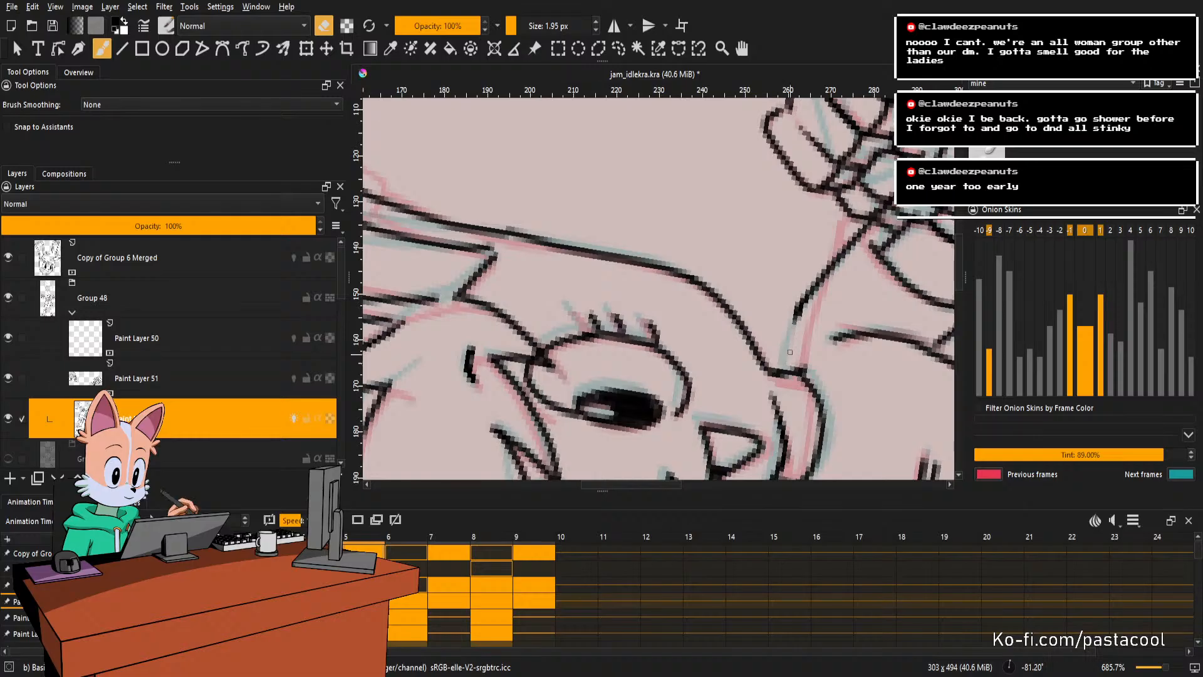
pyautogui.press('e')
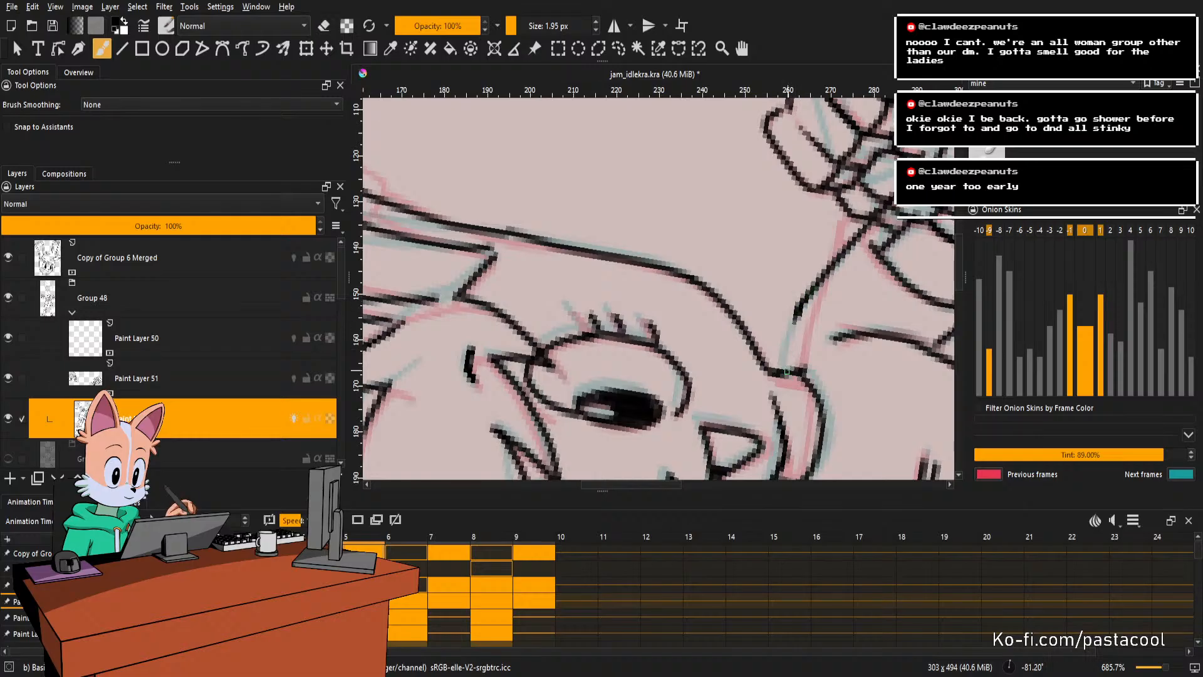
pyautogui.scroll(-10, 787, 320)
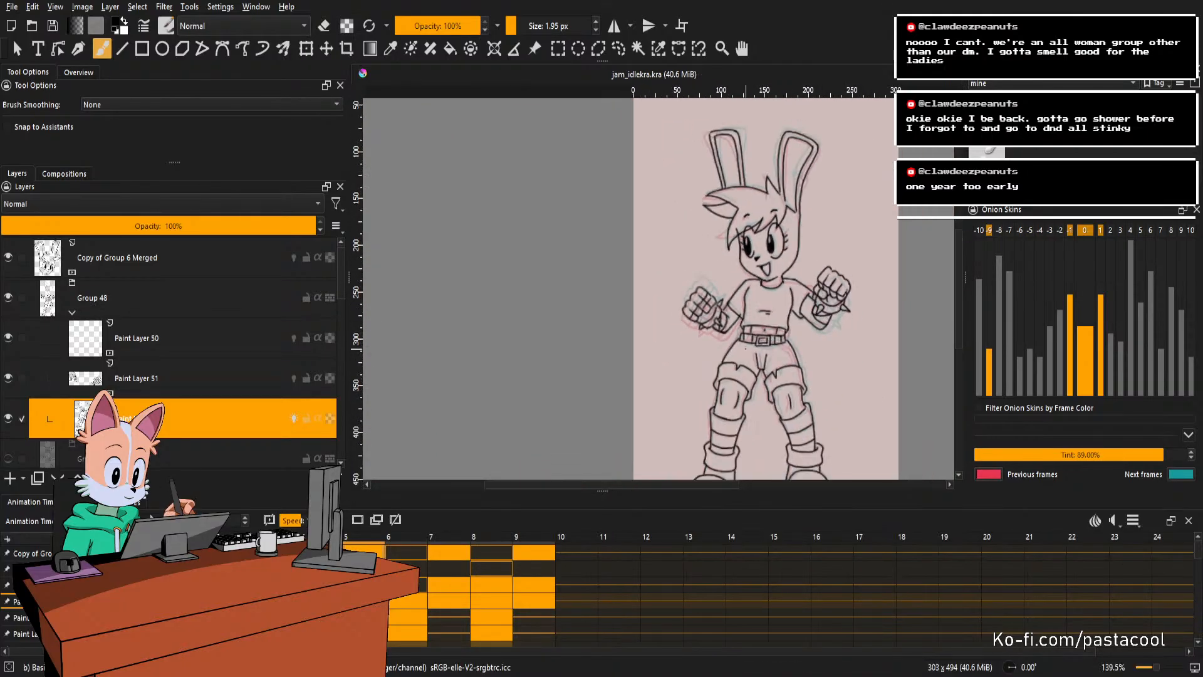
# Play back the animation to check the redrawn shoulder lines against the neighbouring frames.
pyautogui.scroll(-2, 762, 228)
pyautogui.scroll(1, 783, 276)
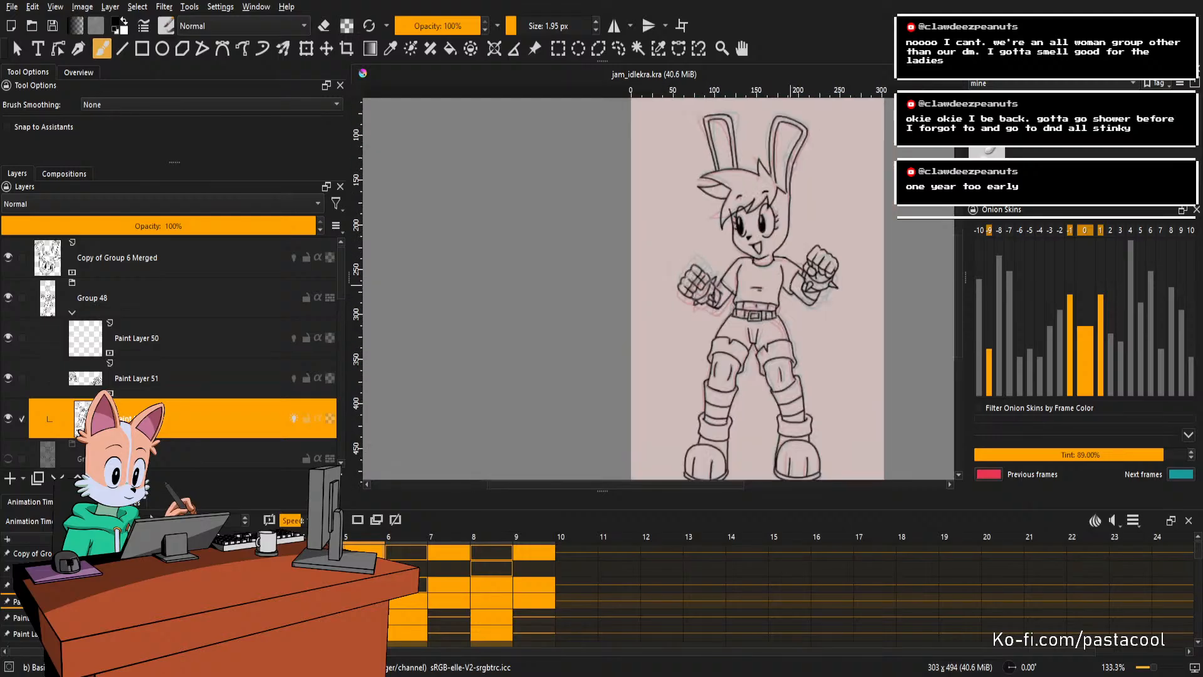
pyautogui.press('space')
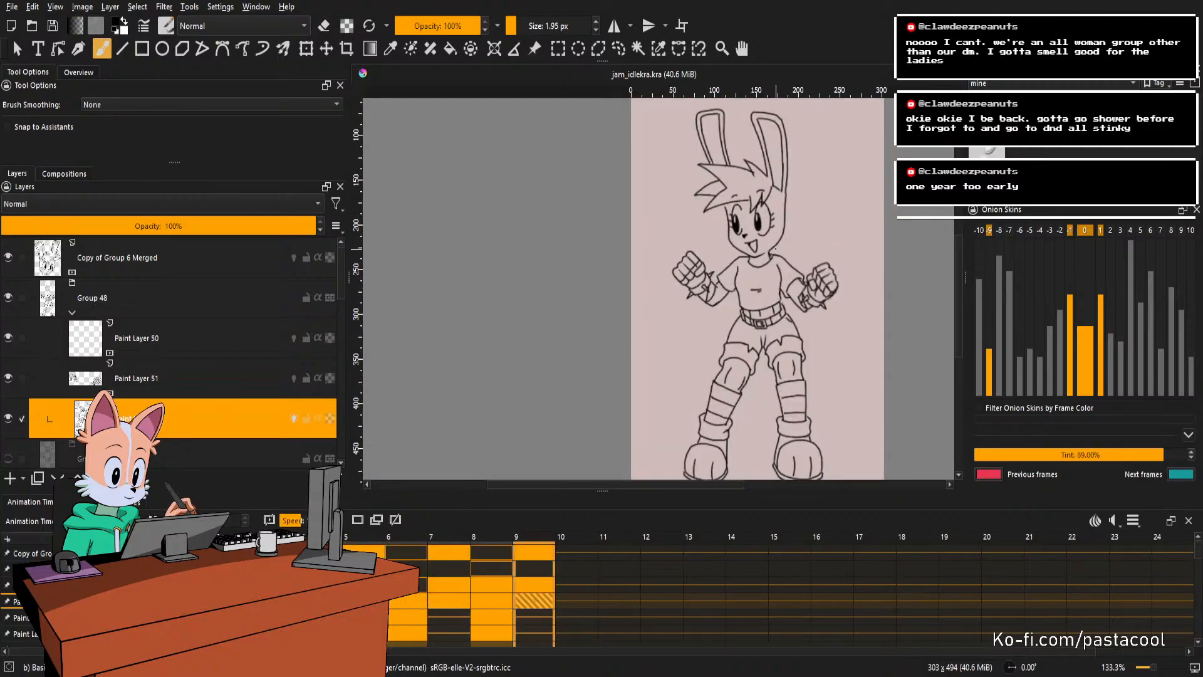
pyautogui.scroll(-1, 772, 250)
pyautogui.scroll(1, 783, 273)
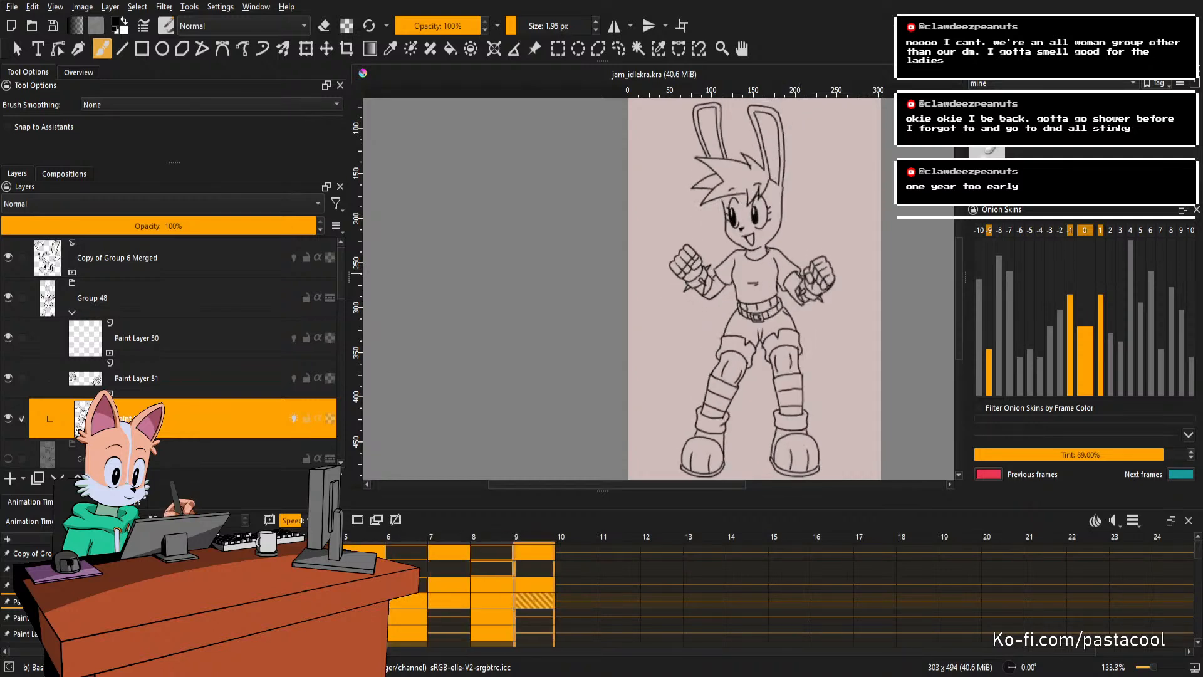
pyautogui.press('1')
# Make Paint Layer 51 active at frame 9 and set the brush size to 2 px.
pyautogui.press('+')
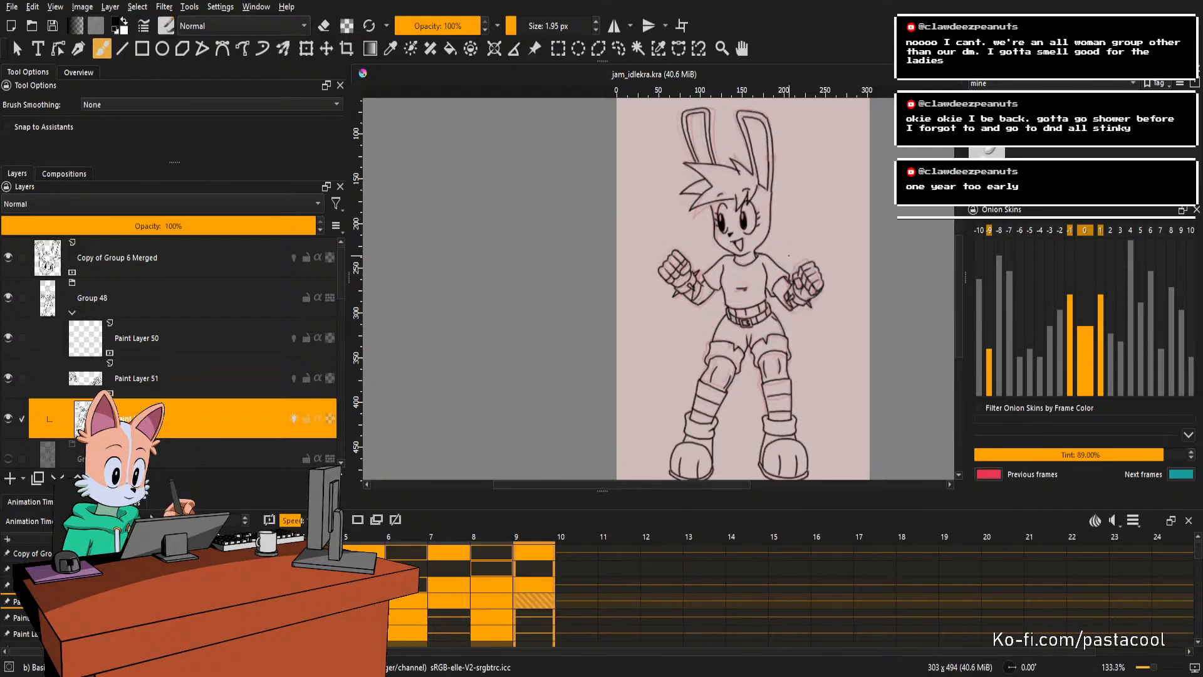
pyautogui.press('+')
pyautogui.press('+')
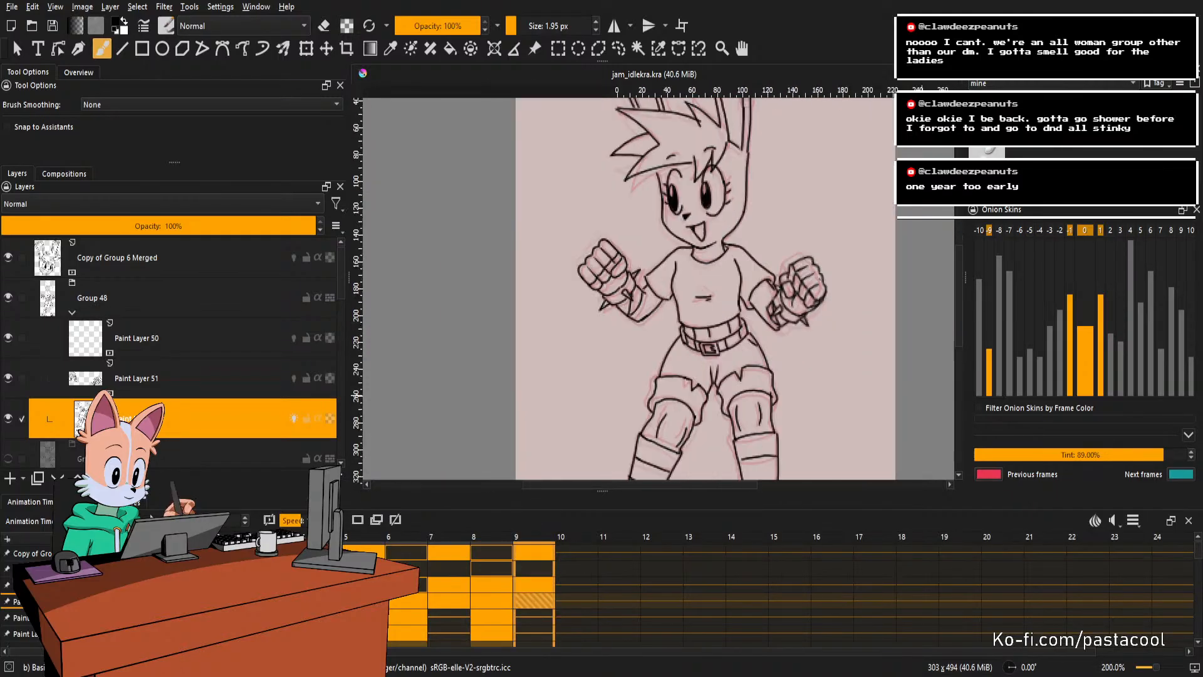
pyautogui.click(809, 282)
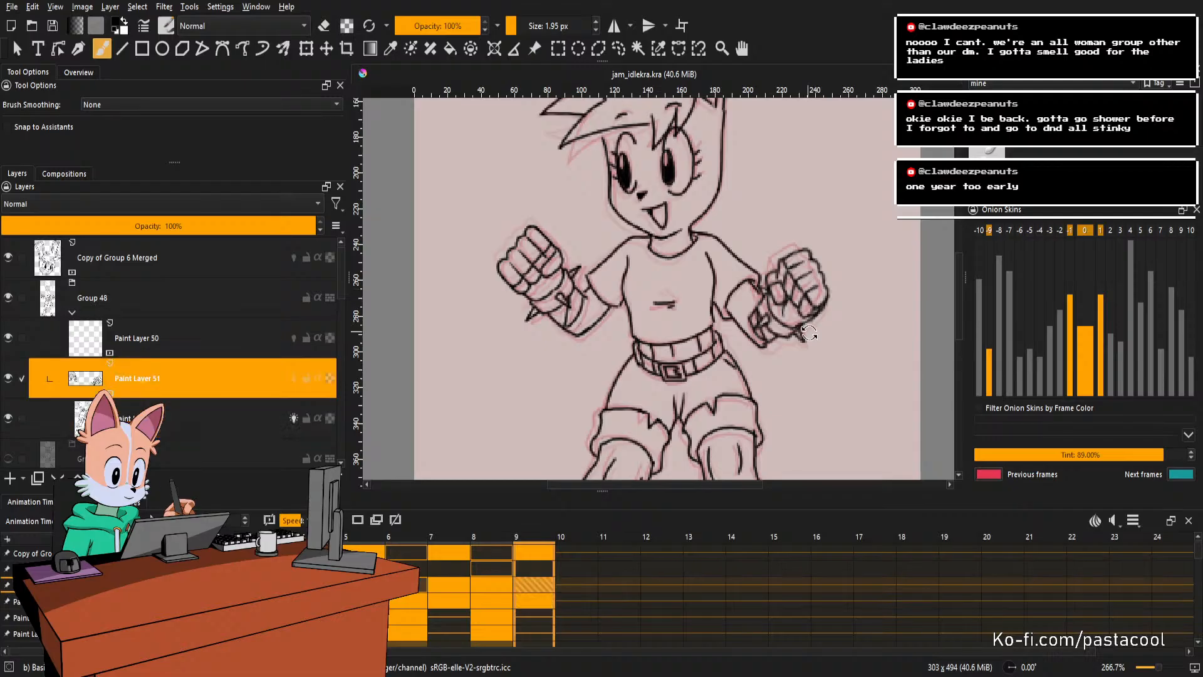
pyautogui.moveTo(809, 282); pyautogui.dragTo(833, 241)
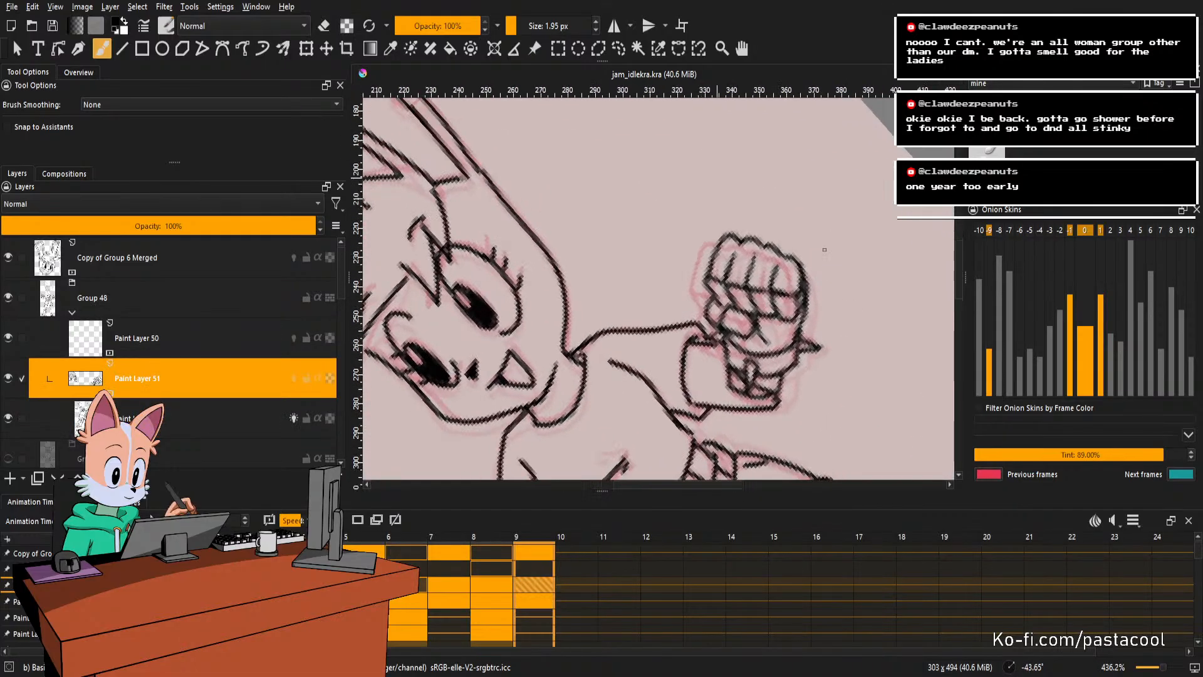
pyautogui.press('l')
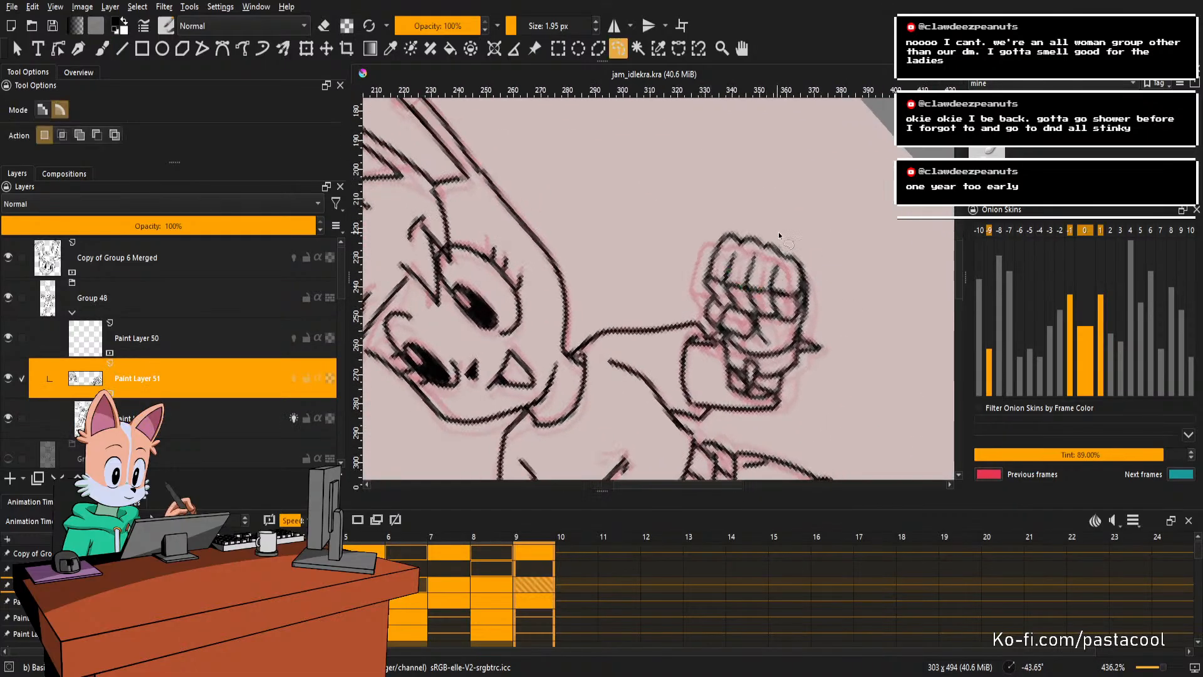
pyautogui.moveTo(778, 232)
pyautogui.mouseDown()
pyautogui.moveTo(777, 329)
pyautogui.moveTo(794, 283)
pyautogui.moveTo(765, 265)
pyautogui.mouseUp()
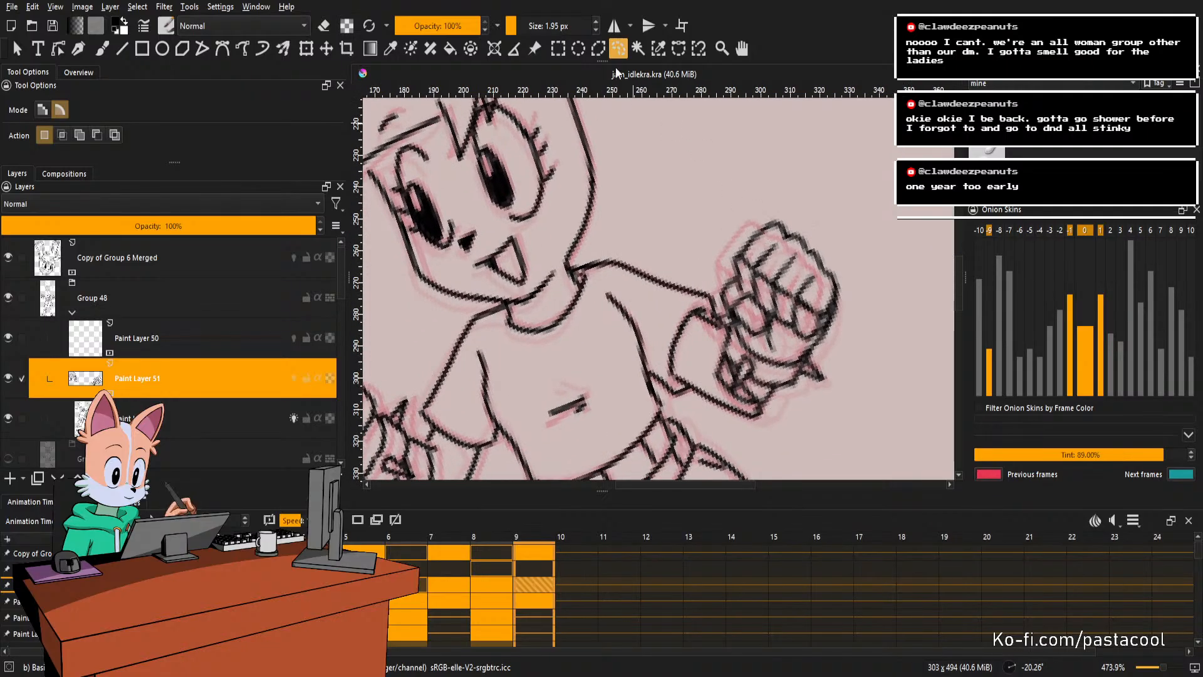
pyautogui.click(581, 23)
pyautogui.write('2')
pyautogui.press('Return')
# Lasso the fist and cuff on the viewer's right, delete their line art and clear the selection.
pyautogui.moveTo(813, 233); pyautogui.dragTo(762, 226)
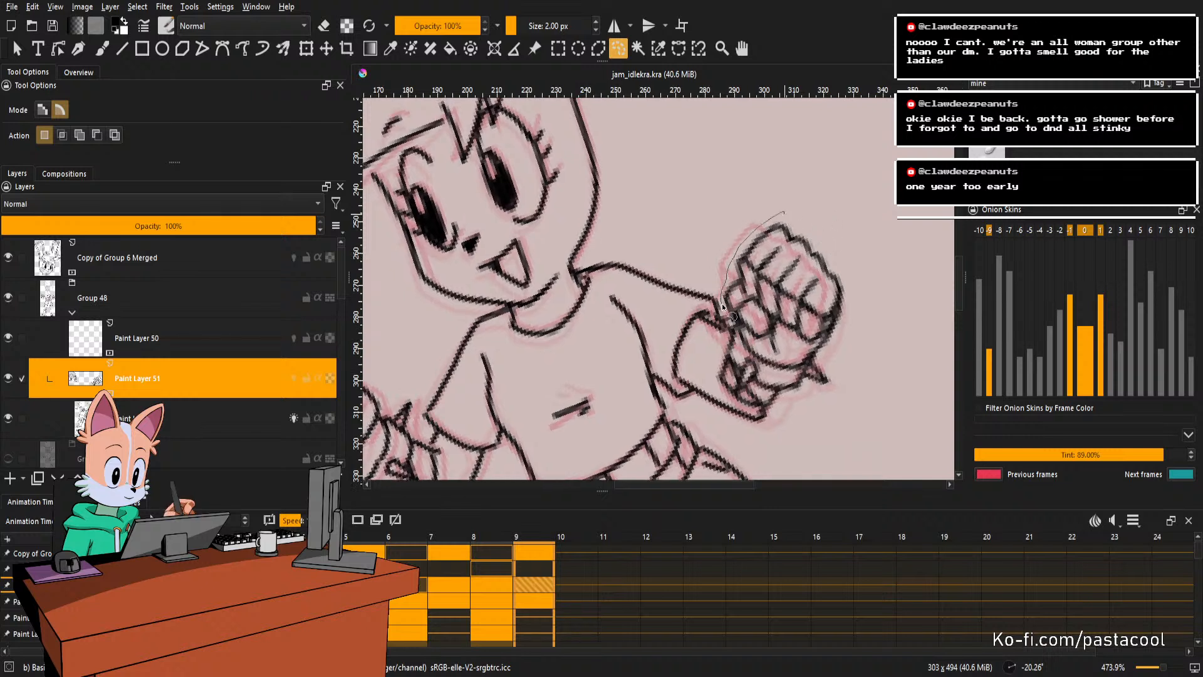
pyautogui.moveTo(722, 303); pyautogui.dragTo(714, 320)
pyautogui.press('Delete')
pyautogui.moveTo(845, 240)
pyautogui.mouseDown()
pyautogui.moveTo(865, 274)
pyautogui.moveTo(800, 254)
pyautogui.moveTo(770, 308)
pyautogui.moveTo(788, 289)
pyautogui.moveTo(799, 239)
pyautogui.moveTo(820, 247)
pyautogui.moveTo(777, 262)
pyautogui.moveTo(820, 247)
pyautogui.mouseUp()
pyautogui.hotkey('ctrl', 'shift', 'a')
# Draw the outer edge of the first finger of the viewer's-right fist over the onion skin, retrying misplaced strokes.
pyautogui.press('b')
pyautogui.hotkey('ctrl', 'z')
pyautogui.hotkey('ctrl', 'z')
pyautogui.hotkey('ctrl', 'z')
pyautogui.hotkey('ctrl', 'z')
pyautogui.hotkey('ctrl', 'z')
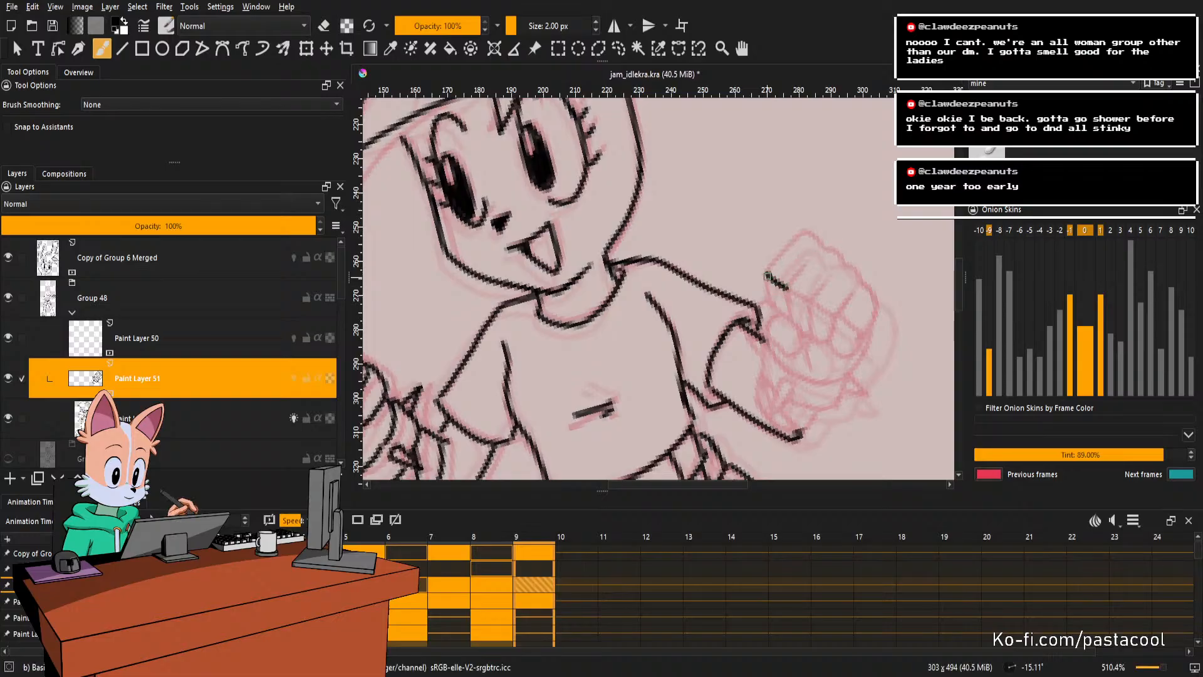
pyautogui.moveTo(768, 276)
pyautogui.mouseDown()
pyautogui.moveTo(810, 234)
pyautogui.moveTo(820, 246)
pyautogui.mouseUp()
pyautogui.hotkey('ctrl', 'z')
pyautogui.moveTo(768, 274); pyautogui.dragTo(813, 236)
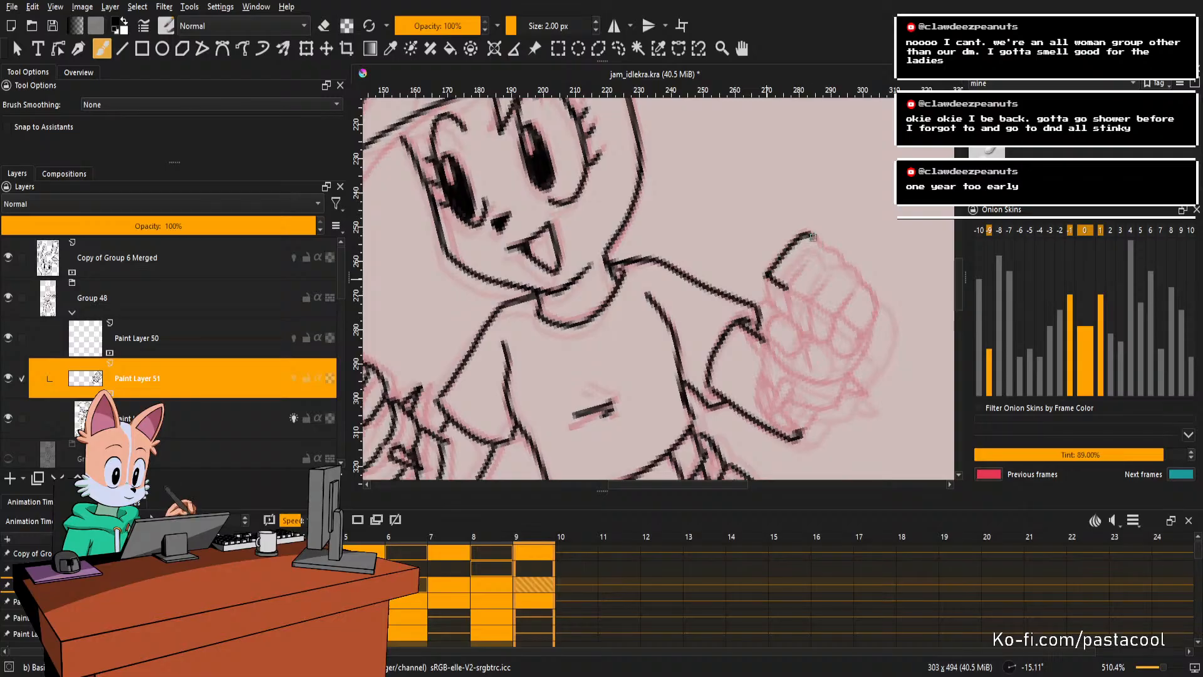
# Draw the first finger's knuckle, dividing line and folded segment, erasing stray ends where the lines meet.
pyautogui.moveTo(790, 287)
pyautogui.mouseDown()
pyautogui.moveTo(814, 251)
pyautogui.moveTo(787, 291)
pyautogui.moveTo(812, 256)
pyautogui.moveTo(810, 298)
pyautogui.mouseUp()
pyautogui.hotkey('ctrl', 'z')
pyautogui.hotkey('ctrl', 'z')
pyautogui.hotkey('ctrl', 'z')
pyautogui.hotkey('ctrl', 'z')
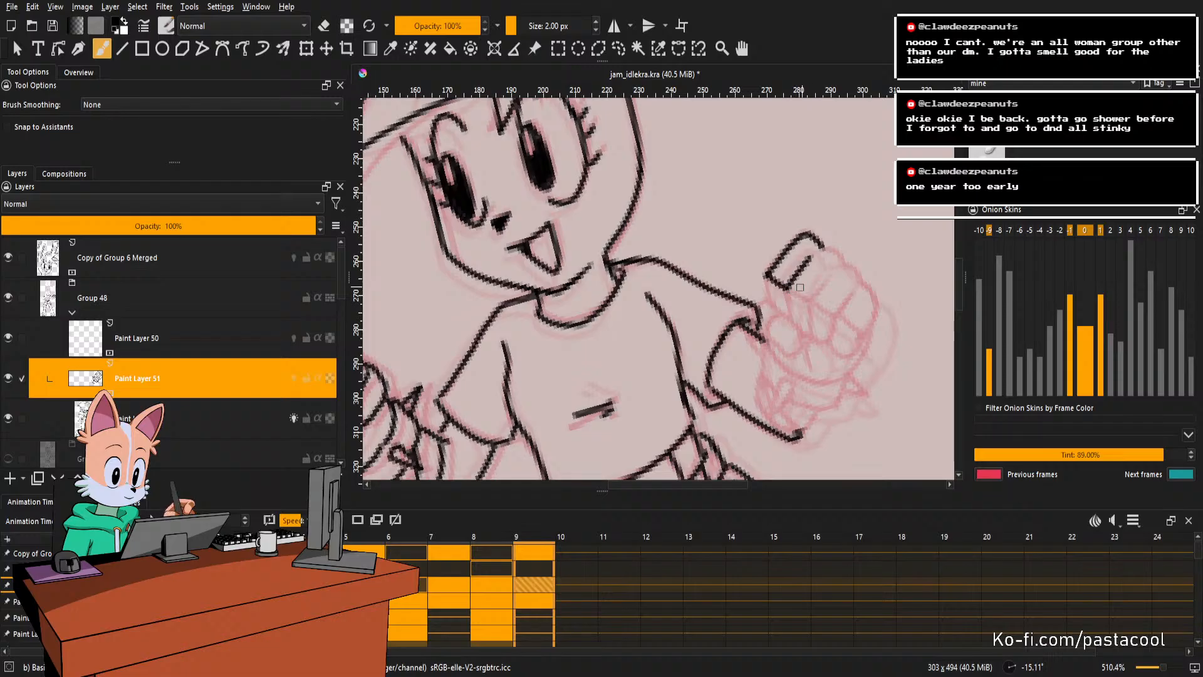
pyautogui.press('e')
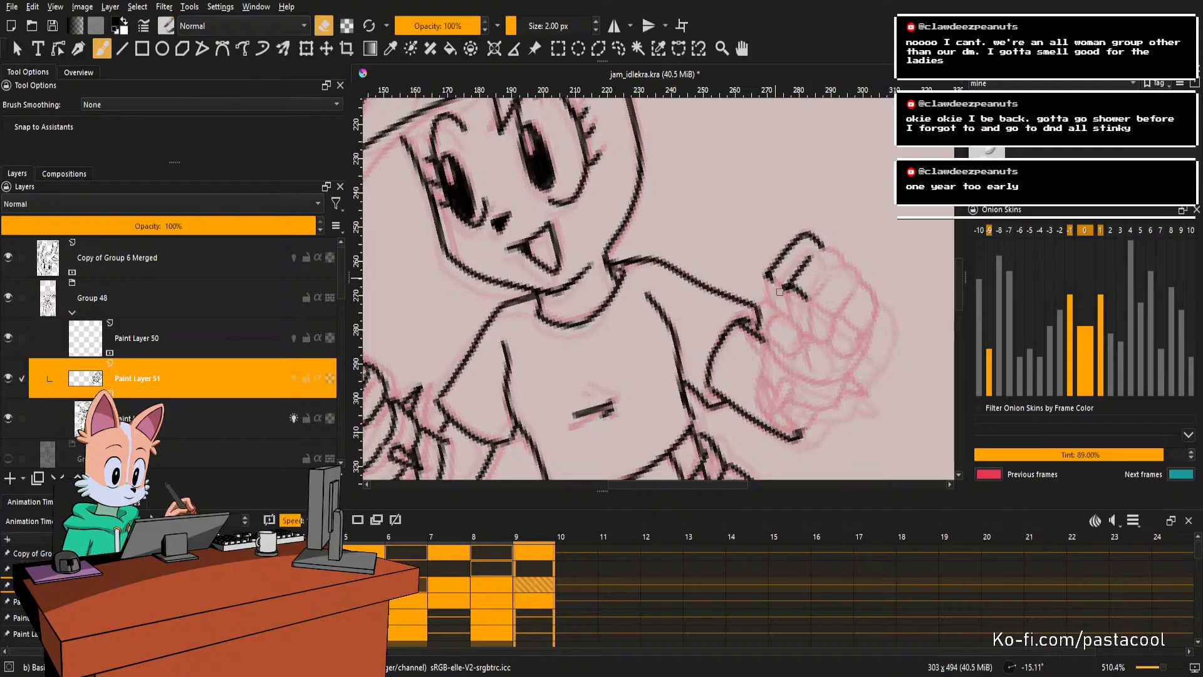
pyautogui.press('e')
pyautogui.moveTo(768, 274)
pyautogui.mouseDown()
pyautogui.moveTo(789, 287)
pyautogui.moveTo(778, 301)
pyautogui.mouseUp()
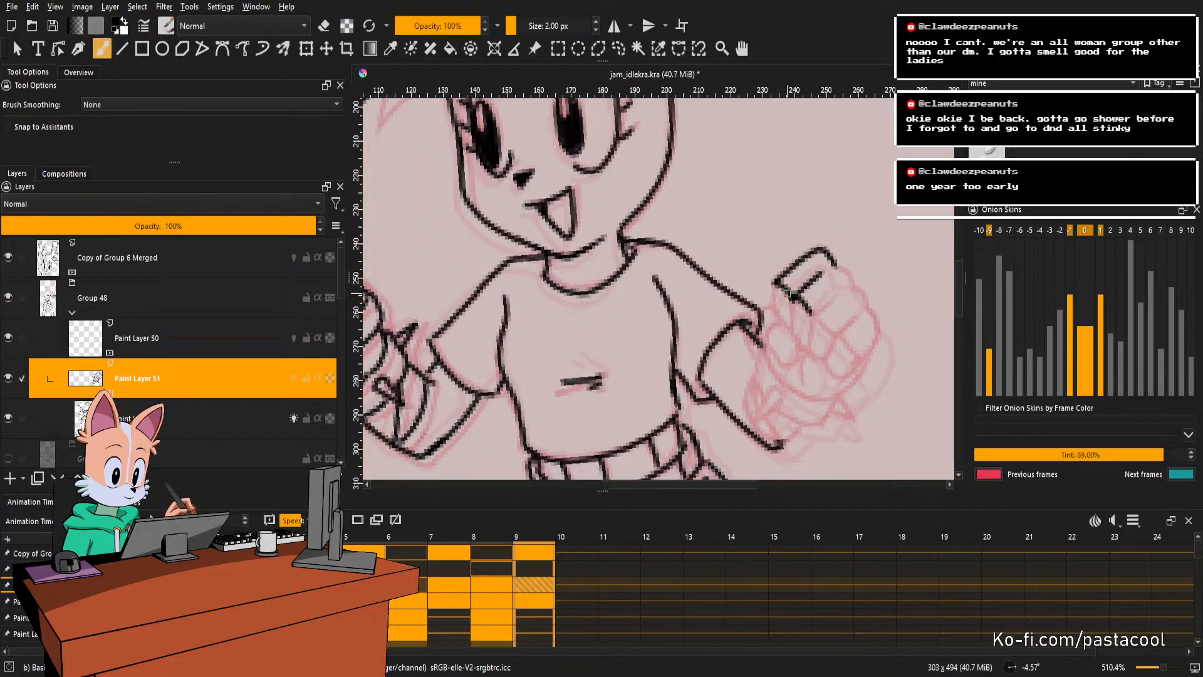
pyautogui.press('e')
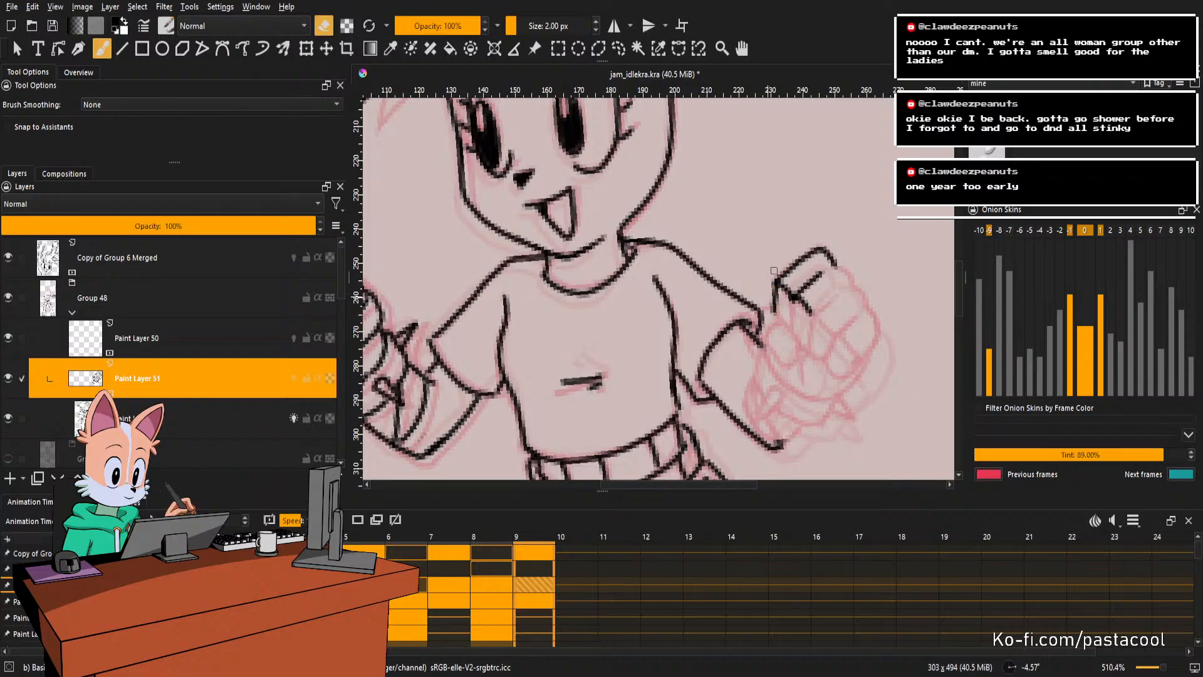
pyautogui.moveTo(810, 313); pyautogui.dragTo(803, 304)
pyautogui.press('e')
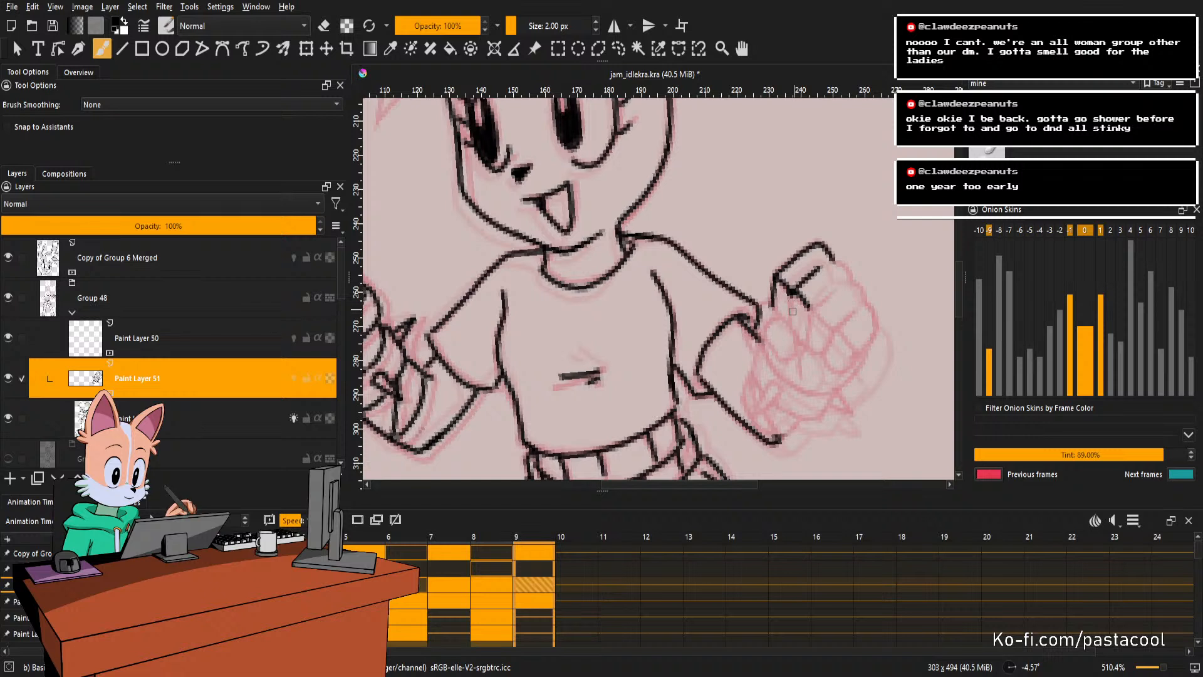
# Draw the second finger's dividing line and the edge of its folded segment, cleaning up the strokes around them.
pyautogui.press('e')
pyautogui.moveTo(791, 310)
pyautogui.mouseDown()
pyautogui.moveTo(772, 323)
pyautogui.moveTo(789, 362)
pyautogui.moveTo(836, 251)
pyautogui.mouseUp()
pyautogui.press('e')
pyautogui.hotkey('ctrl', 'z')
pyautogui.hotkey('ctrl', 'z')
pyautogui.hotkey('ctrl', 'z')
pyautogui.moveTo(836, 252)
pyautogui.mouseDown()
pyautogui.moveTo(831, 289)
pyautogui.moveTo(784, 281)
pyautogui.moveTo(797, 288)
pyautogui.mouseUp()
pyautogui.press('e')
pyautogui.press('e')
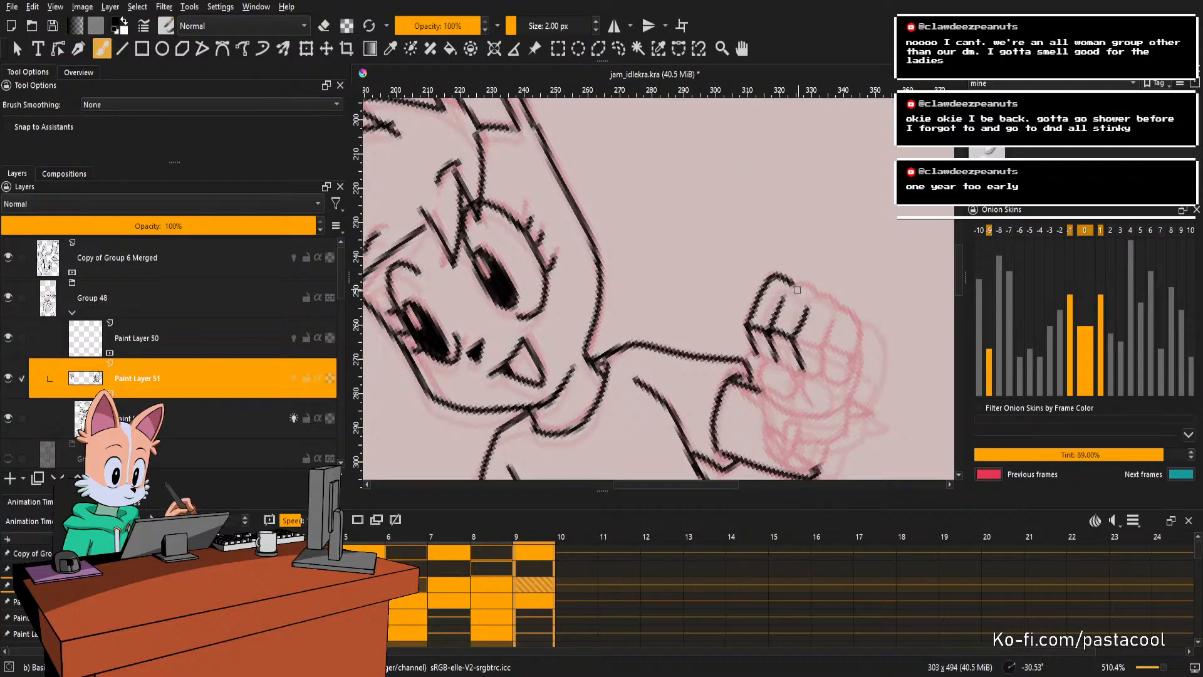
# Draw the rounded knuckle outlines of the second and third fingers along the fist's upper edge.
pyautogui.moveTo(801, 287)
pyautogui.mouseDown()
pyautogui.moveTo(814, 291)
pyautogui.moveTo(810, 317)
pyautogui.mouseUp()
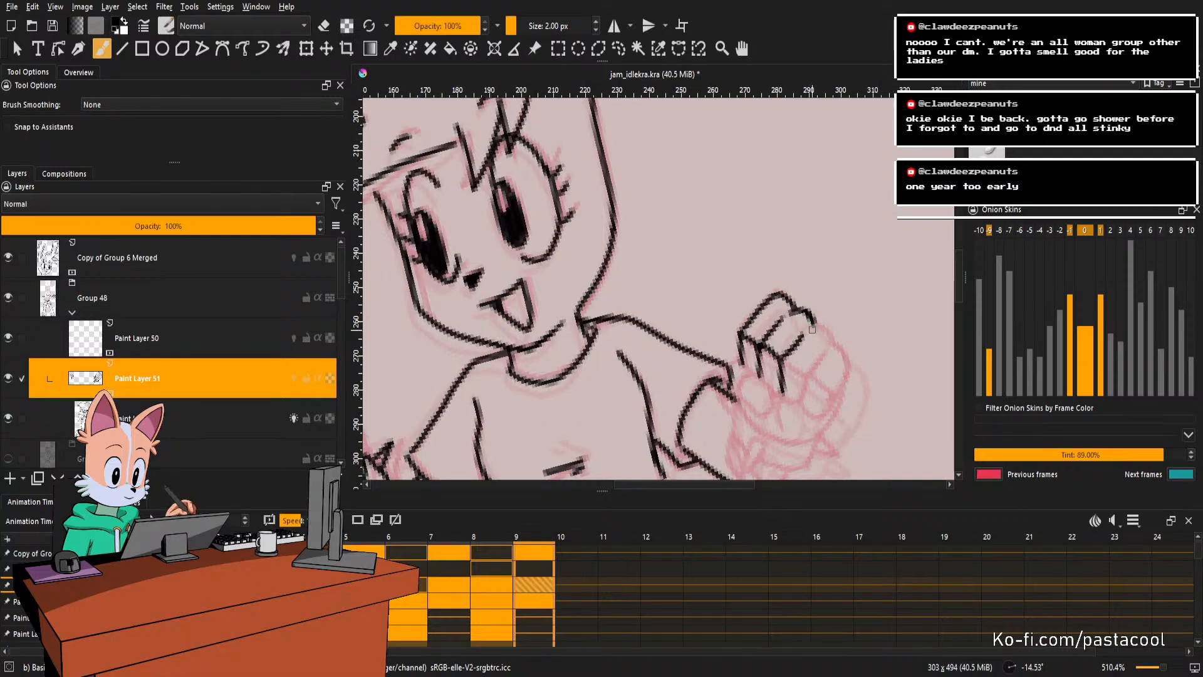
pyautogui.moveTo(811, 323); pyautogui.dragTo(835, 341)
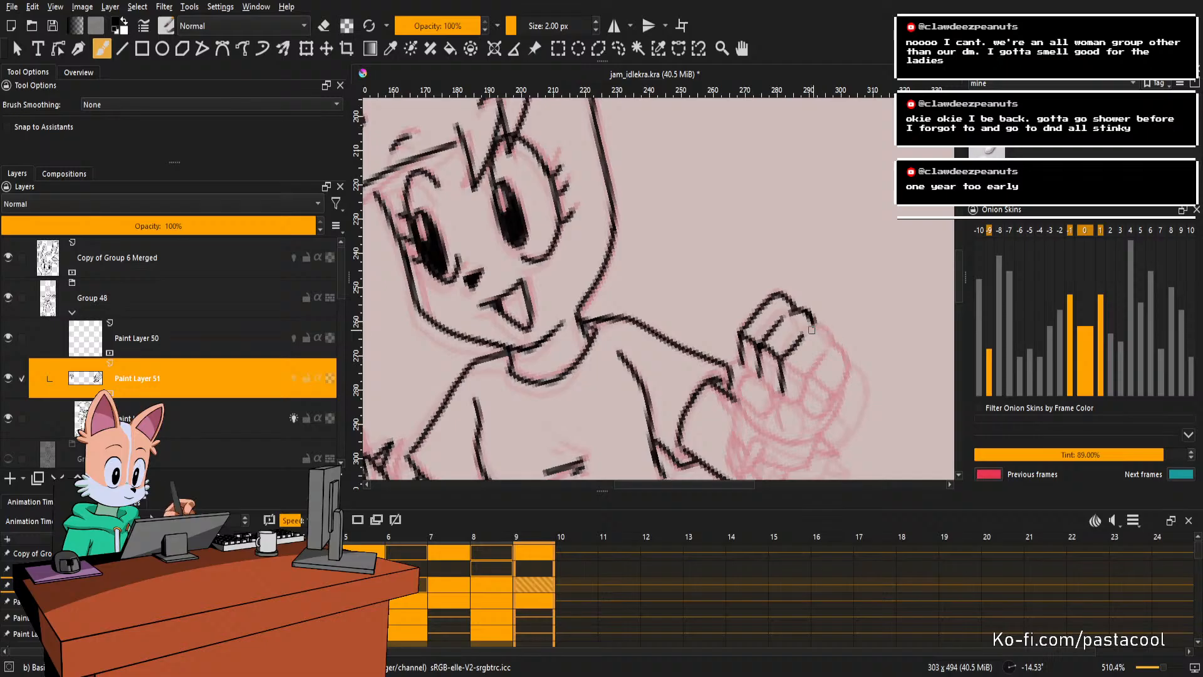
pyautogui.moveTo(830, 339); pyautogui.dragTo(846, 288)
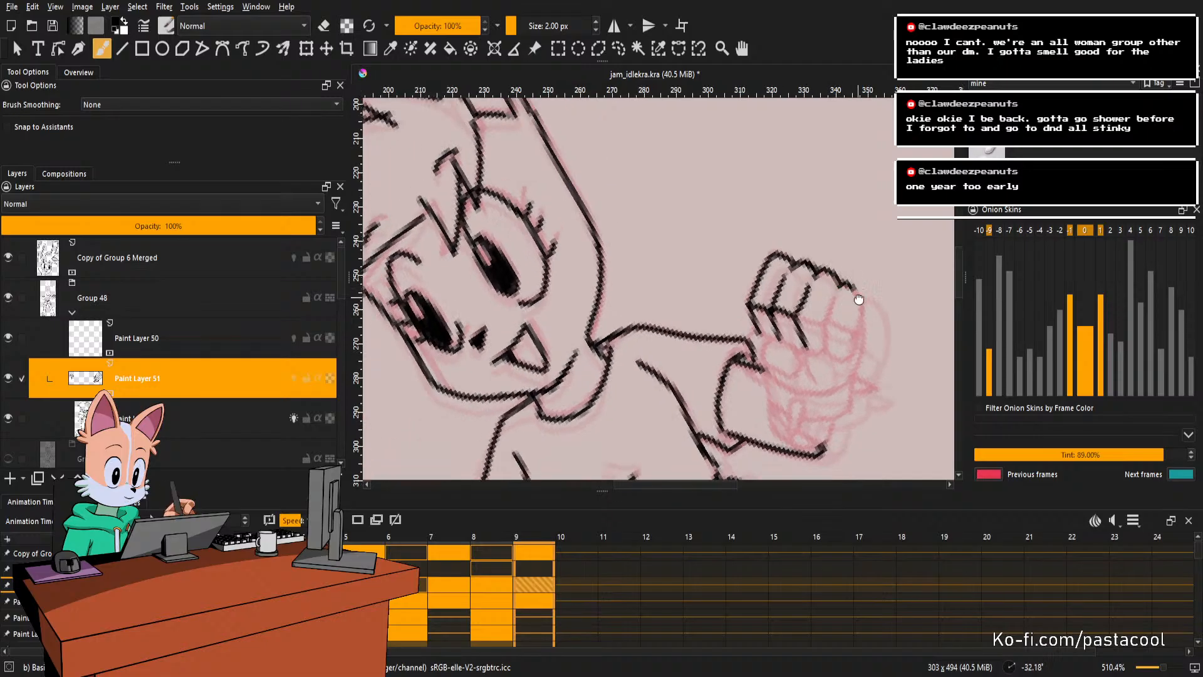
pyautogui.scroll(-4, 858, 299)
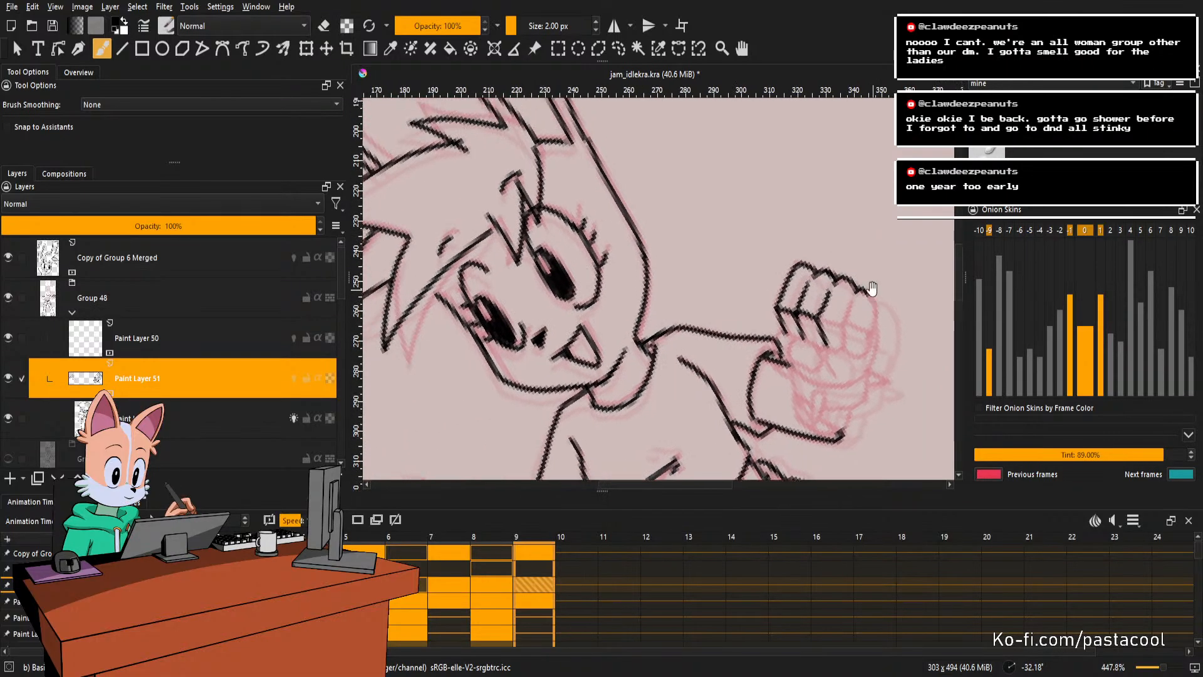
pyautogui.scroll(3, 872, 288)
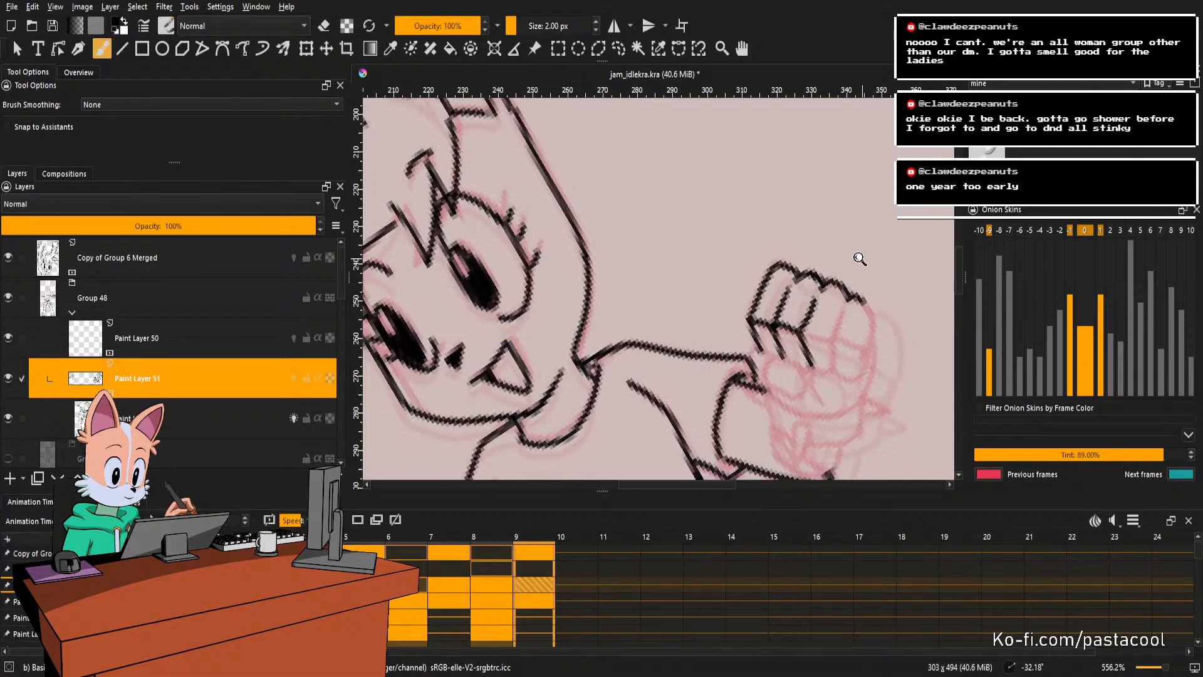
pyautogui.scroll(-4, 860, 259)
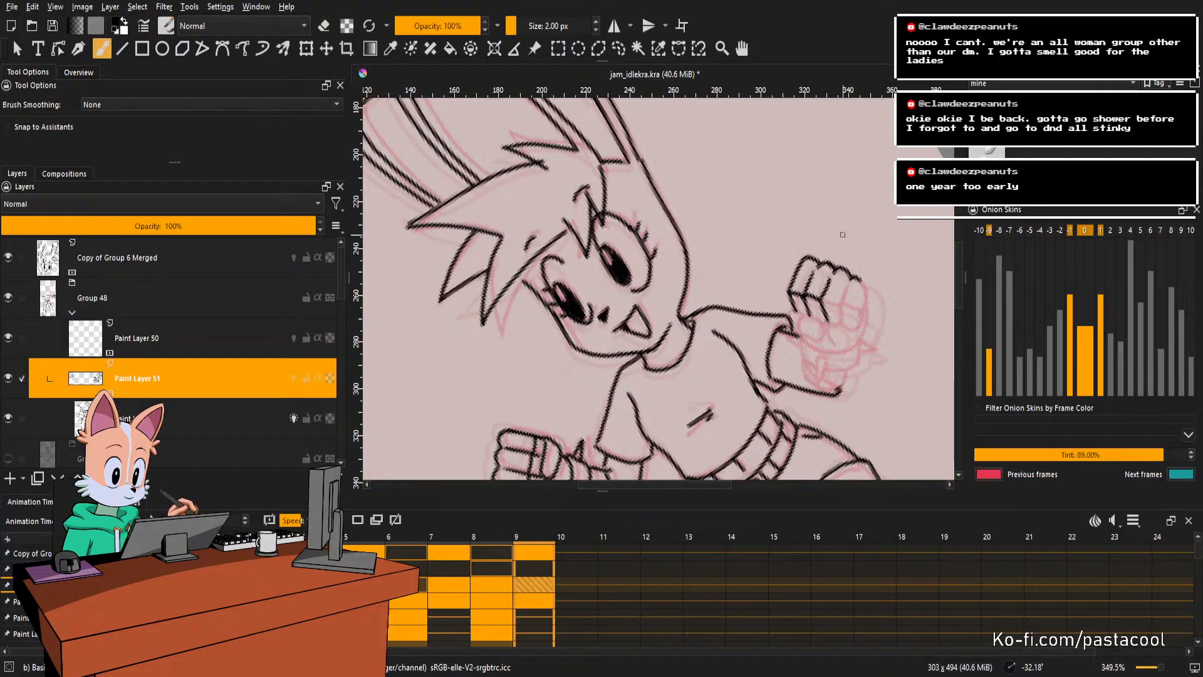
# Clean up the knuckle line between the second and third fingers by erasing and redrawing short strokes.
pyautogui.moveTo(861, 286); pyautogui.dragTo(815, 287)
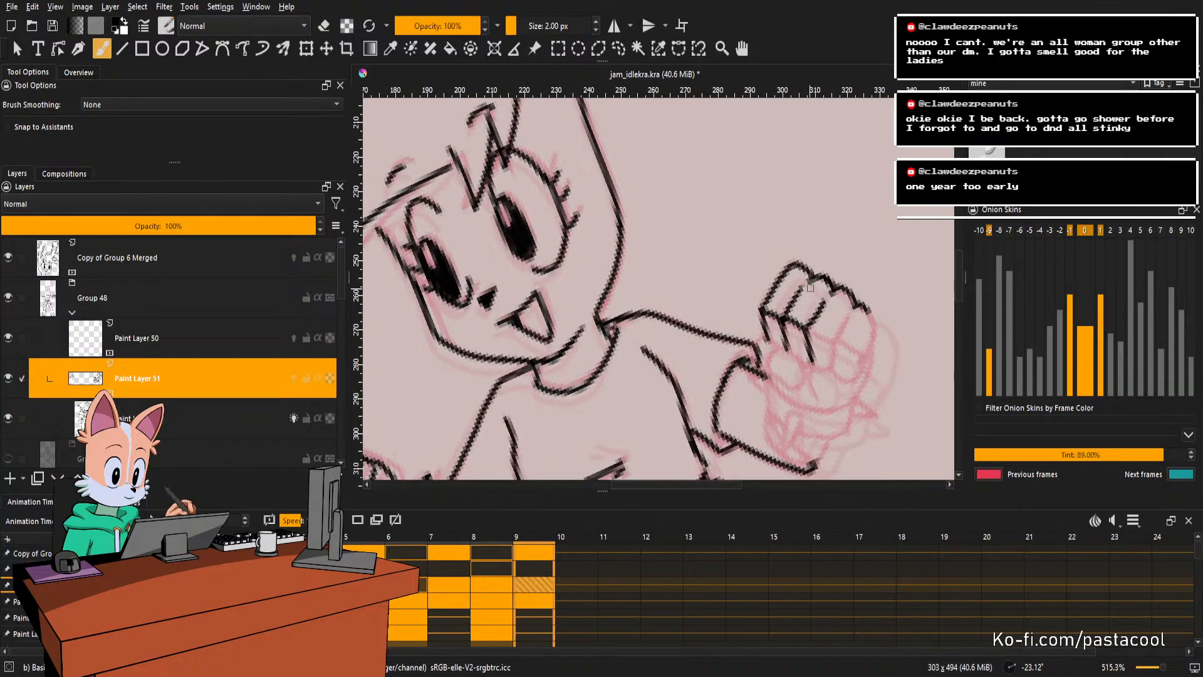
pyautogui.press('e')
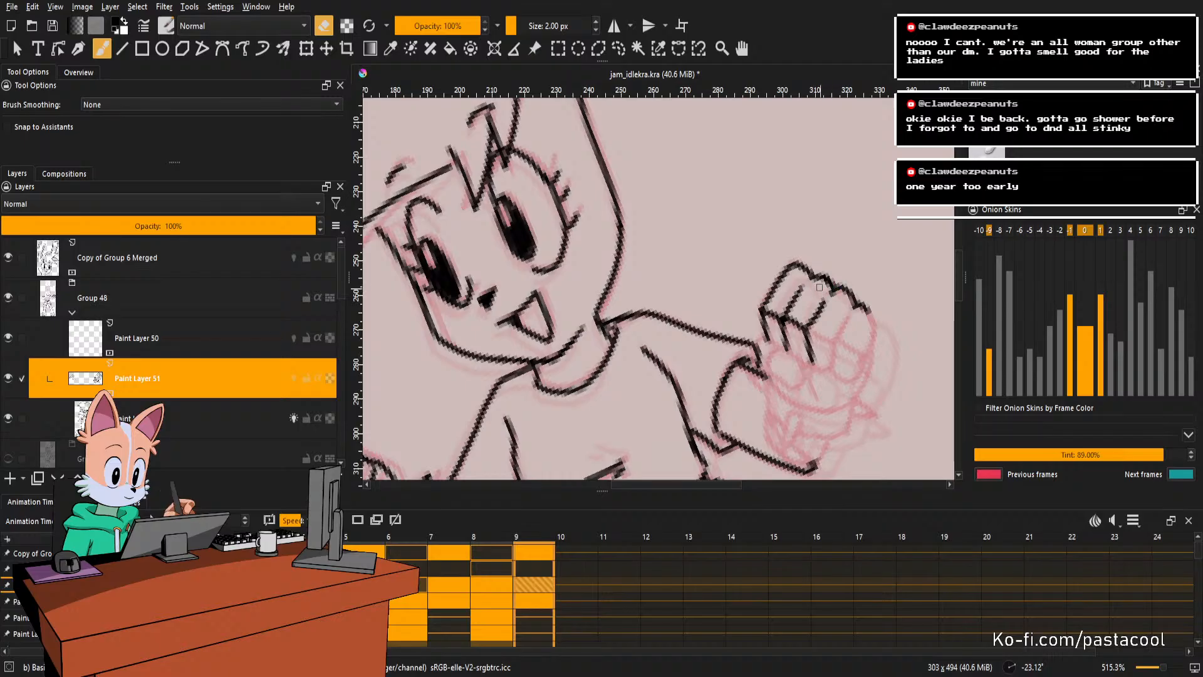
pyautogui.moveTo(844, 303)
pyautogui.mouseDown()
pyautogui.moveTo(824, 309)
pyautogui.moveTo(841, 316)
pyautogui.moveTo(824, 296)
pyautogui.moveTo(831, 278)
pyautogui.mouseUp()
pyautogui.press('e')
pyautogui.hotkey('ctrl', 'z')
pyautogui.press('e')
pyautogui.press('e')
pyautogui.moveTo(817, 300); pyautogui.dragTo(840, 270)
pyautogui.hotkey('ctrl', 'z')
# Draw the dividing line between the third and fourth fingers and the third finger's folded segment.
pyautogui.press('e')
pyautogui.press('e')
pyautogui.moveTo(843, 316)
pyautogui.mouseDown()
pyautogui.moveTo(857, 288)
pyautogui.moveTo(853, 328)
pyautogui.moveTo(843, 312)
pyautogui.moveTo(858, 340)
pyautogui.mouseUp()
pyautogui.press('e')
pyautogui.press('e')
pyautogui.hotkey('ctrl', 'z')
pyautogui.hotkey('ctrl', 'z')
pyautogui.press('e')
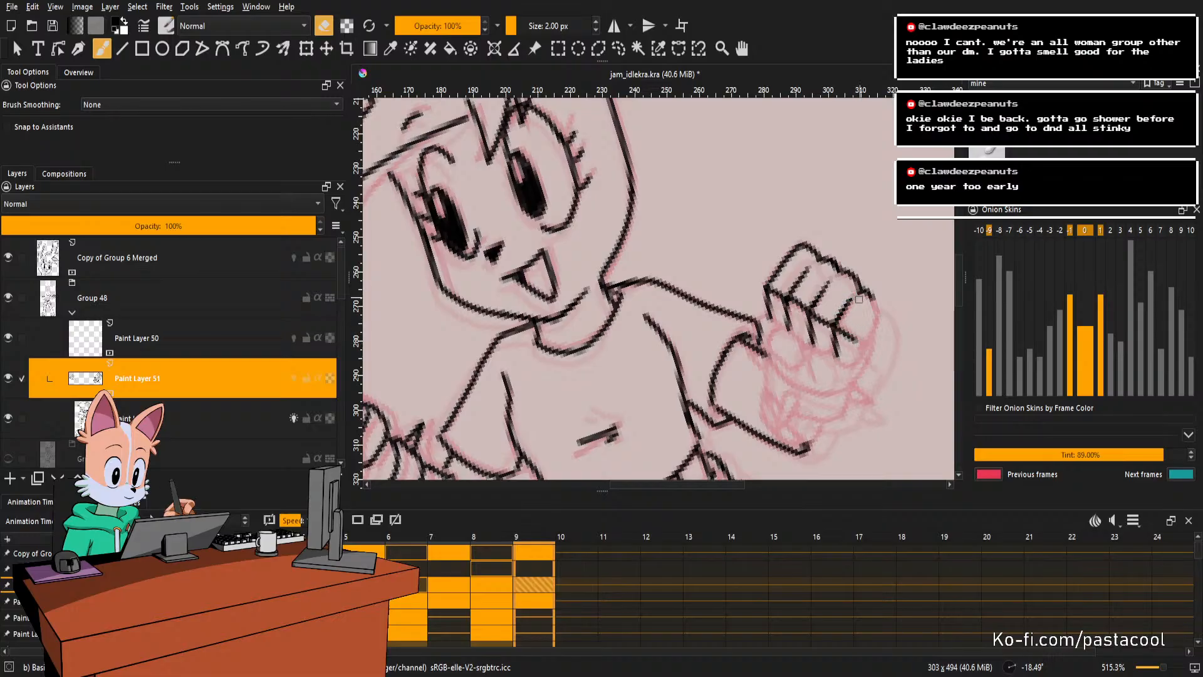
# Draw the little finger's outer edge and folded segment, erasing excess lines to close the row of fingers.
pyautogui.moveTo(859, 300); pyautogui.dragTo(874, 282)
pyautogui.press('e')
pyautogui.moveTo(817, 324); pyautogui.dragTo(828, 328)
pyautogui.moveTo(830, 330)
pyautogui.mouseDown()
pyautogui.moveTo(853, 333)
pyautogui.moveTo(837, 323)
pyautogui.mouseUp()
pyautogui.hotkey('ctrl', 'z')
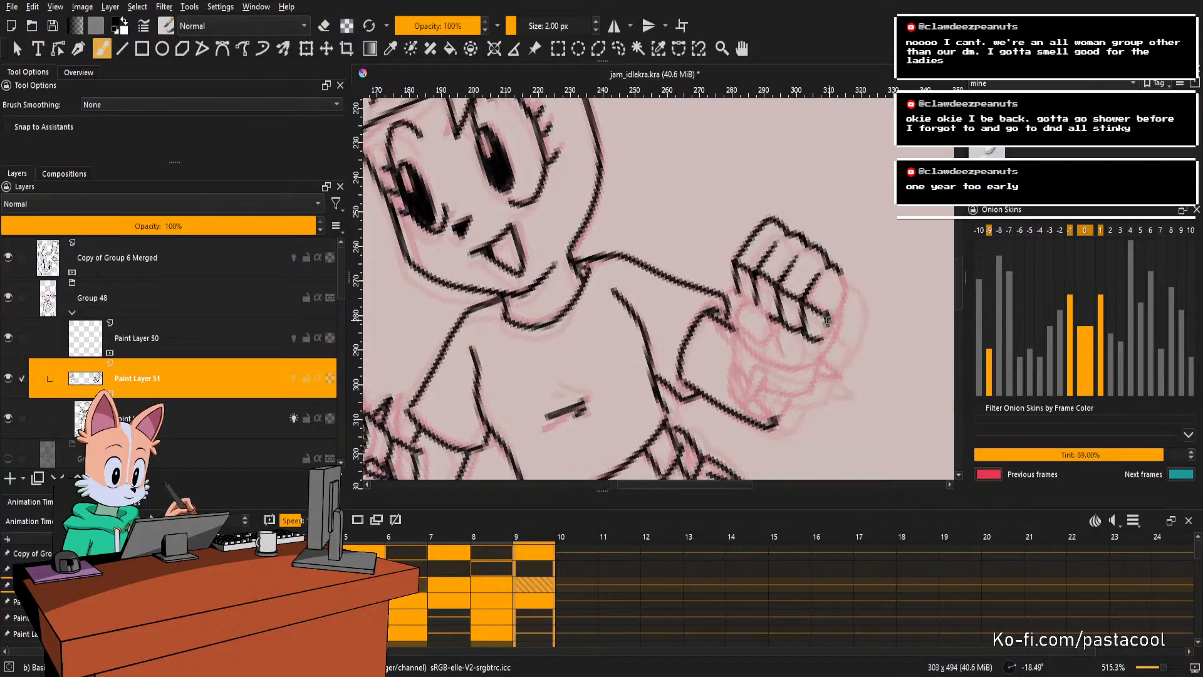
pyautogui.press('e')
pyautogui.moveTo(845, 296); pyautogui.dragTo(843, 311)
pyautogui.press('e')
pyautogui.moveTo(781, 289); pyautogui.dragTo(862, 287)
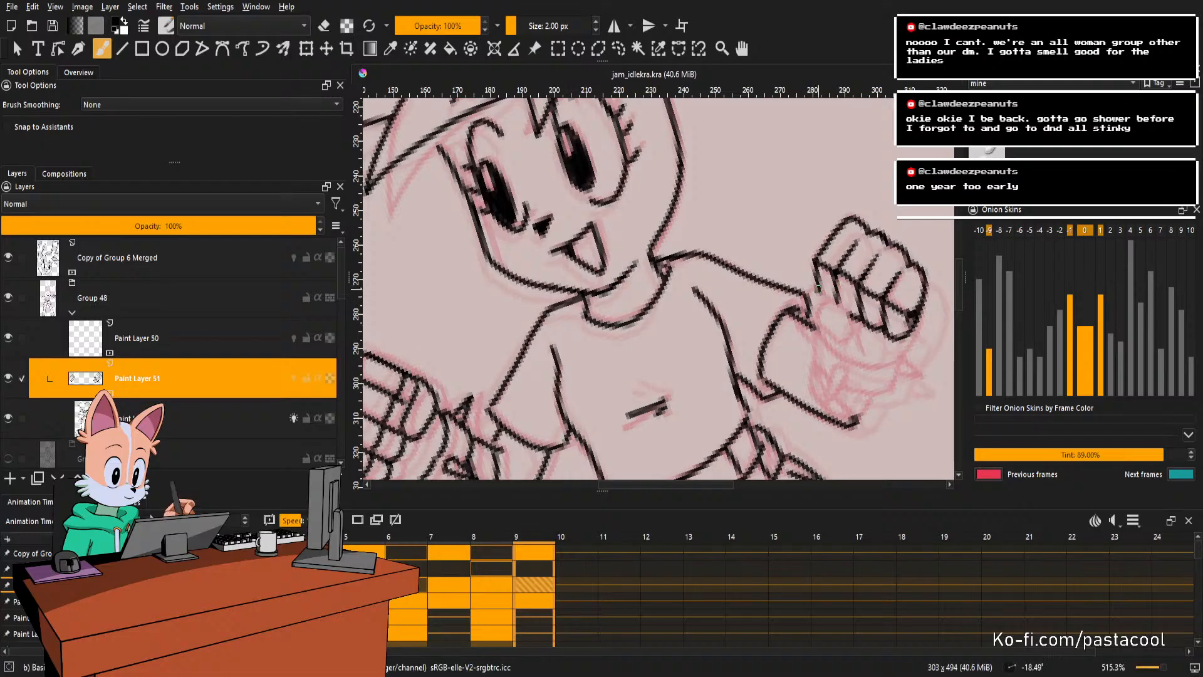
# Draw the thumb beneath the fingers, the heel of the hand and the start of the cuff's inner edge.
pyautogui.moveTo(809, 297)
pyautogui.mouseDown()
pyautogui.moveTo(820, 322)
pyautogui.moveTo(831, 298)
pyautogui.moveTo(820, 289)
pyautogui.moveTo(838, 301)
pyautogui.moveTo(826, 327)
pyautogui.moveTo(846, 345)
pyautogui.moveTo(848, 311)
pyautogui.moveTo(835, 303)
pyautogui.moveTo(861, 320)
pyautogui.moveTo(845, 309)
pyautogui.moveTo(859, 299)
pyautogui.moveTo(880, 323)
pyautogui.moveTo(866, 265)
pyautogui.mouseUp()
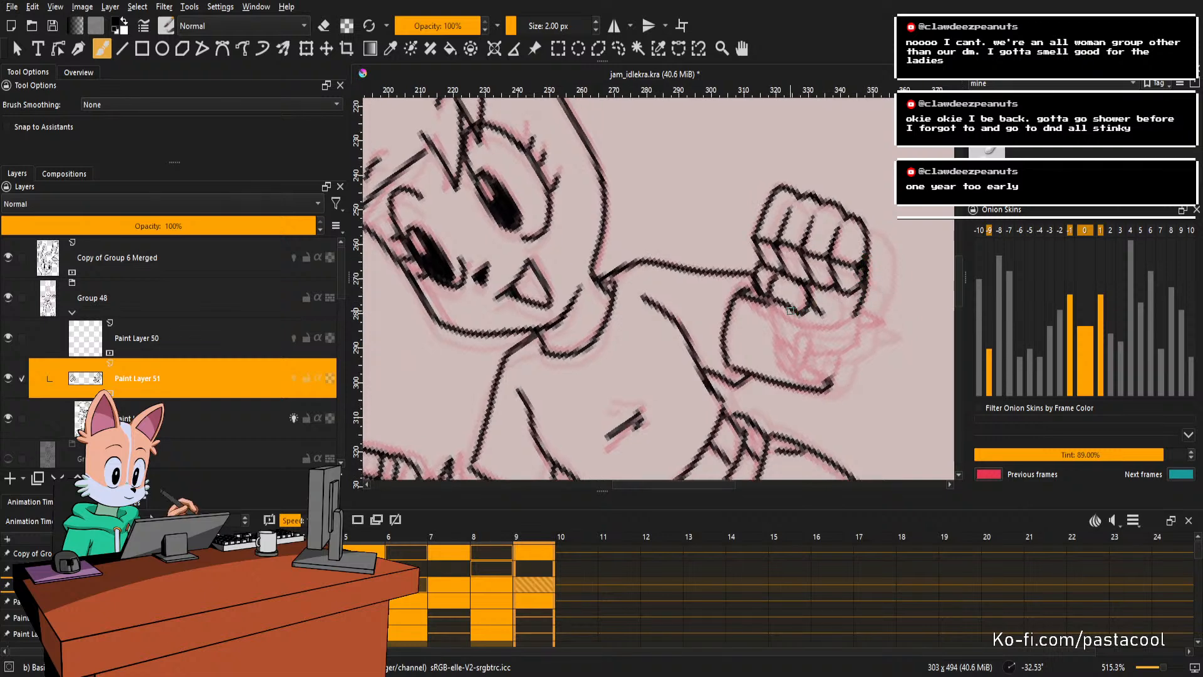
pyautogui.moveTo(791, 310); pyautogui.dragTo(802, 301)
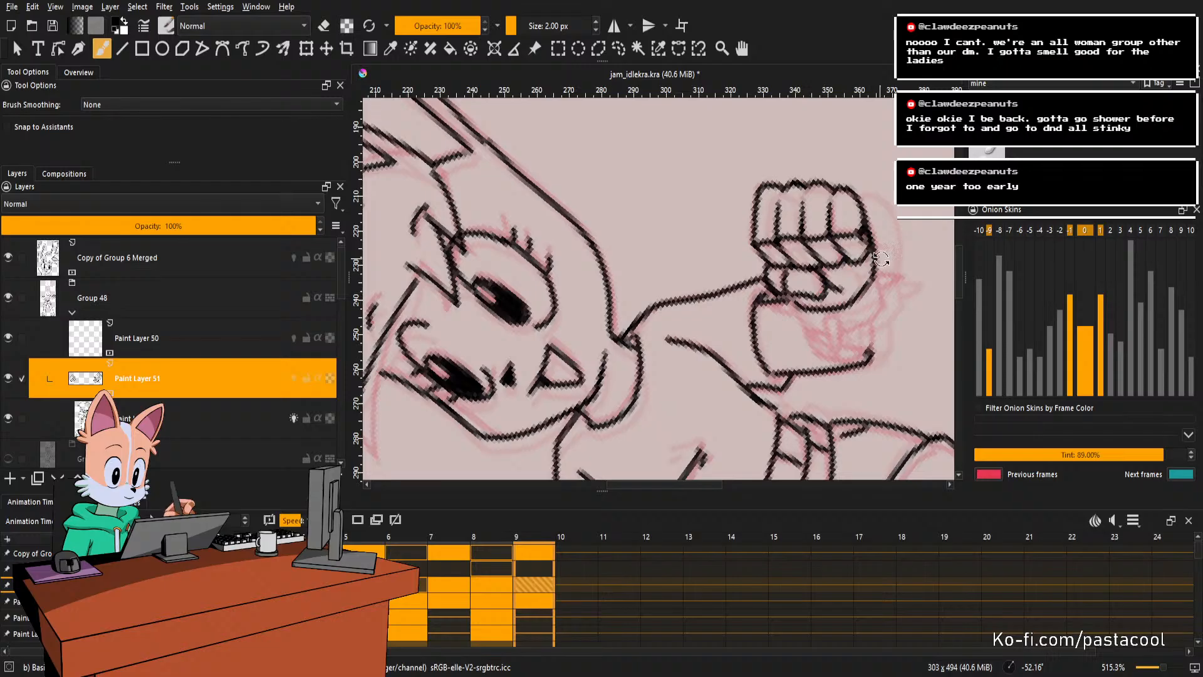
pyautogui.moveTo(881, 259); pyautogui.dragTo(864, 330)
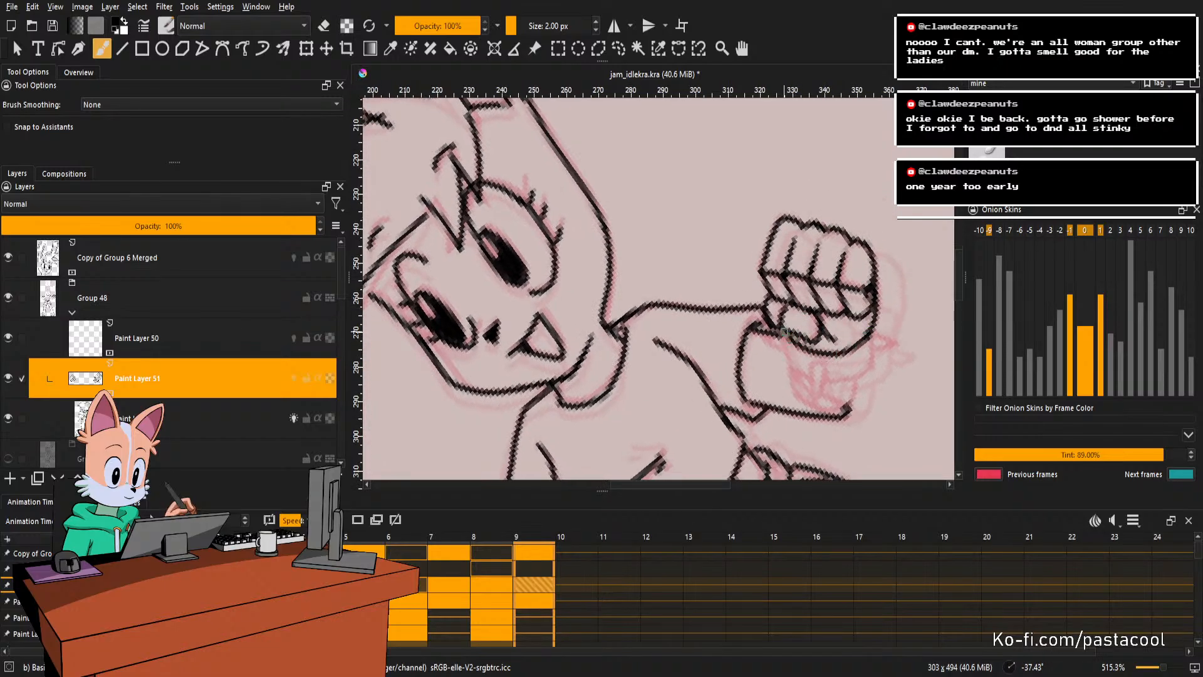
pyautogui.moveTo(791, 371); pyautogui.dragTo(812, 358)
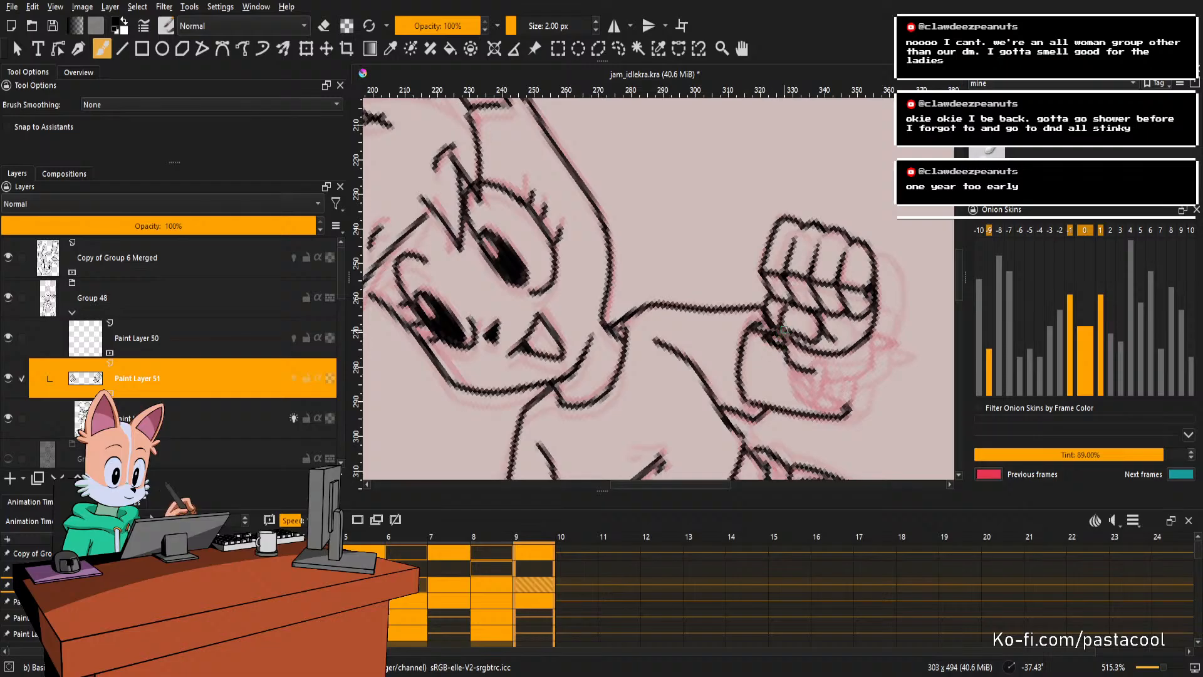
# Draw the cuff's front spike, side spike and upper edge below the fist, tidying the overlapping strokes.
pyautogui.press('e')
pyautogui.scroll(-1, 815, 337)
pyautogui.press('e')
pyautogui.moveTo(802, 342)
pyautogui.mouseDown()
pyautogui.moveTo(816, 337)
pyautogui.moveTo(807, 374)
pyautogui.mouseUp()
pyautogui.press('e')
pyautogui.press('e')
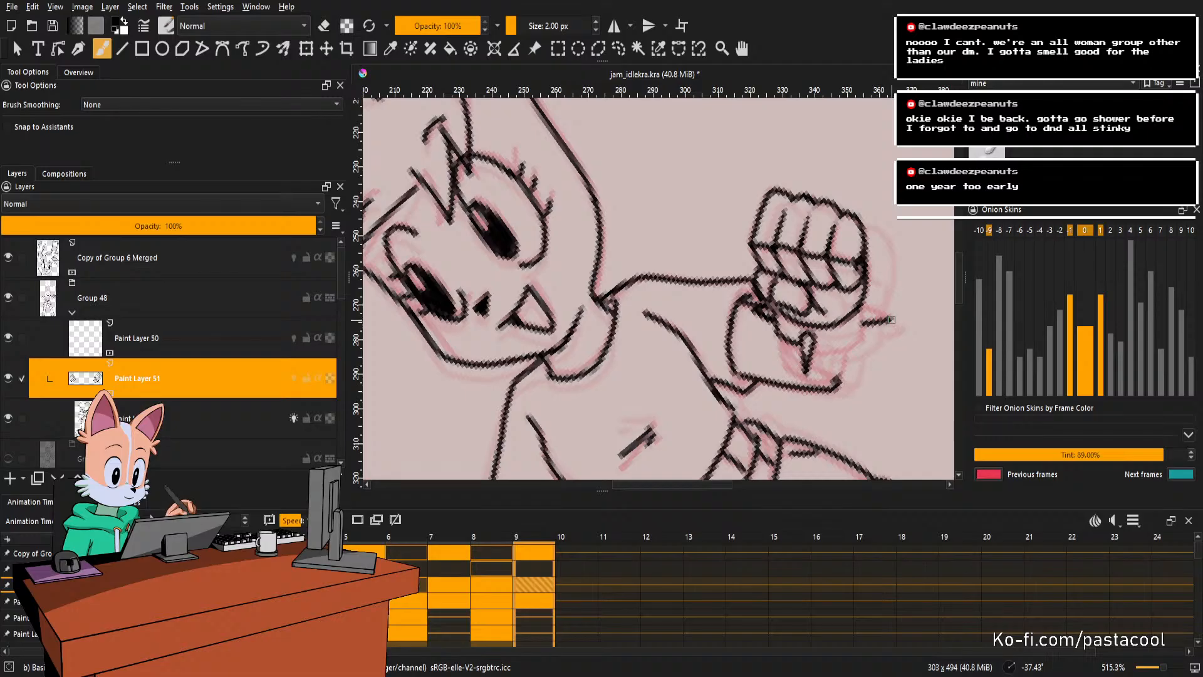
pyautogui.moveTo(863, 320)
pyautogui.mouseDown()
pyautogui.moveTo(888, 313)
pyautogui.moveTo(848, 330)
pyautogui.moveTo(860, 276)
pyautogui.moveTo(782, 306)
pyautogui.mouseUp()
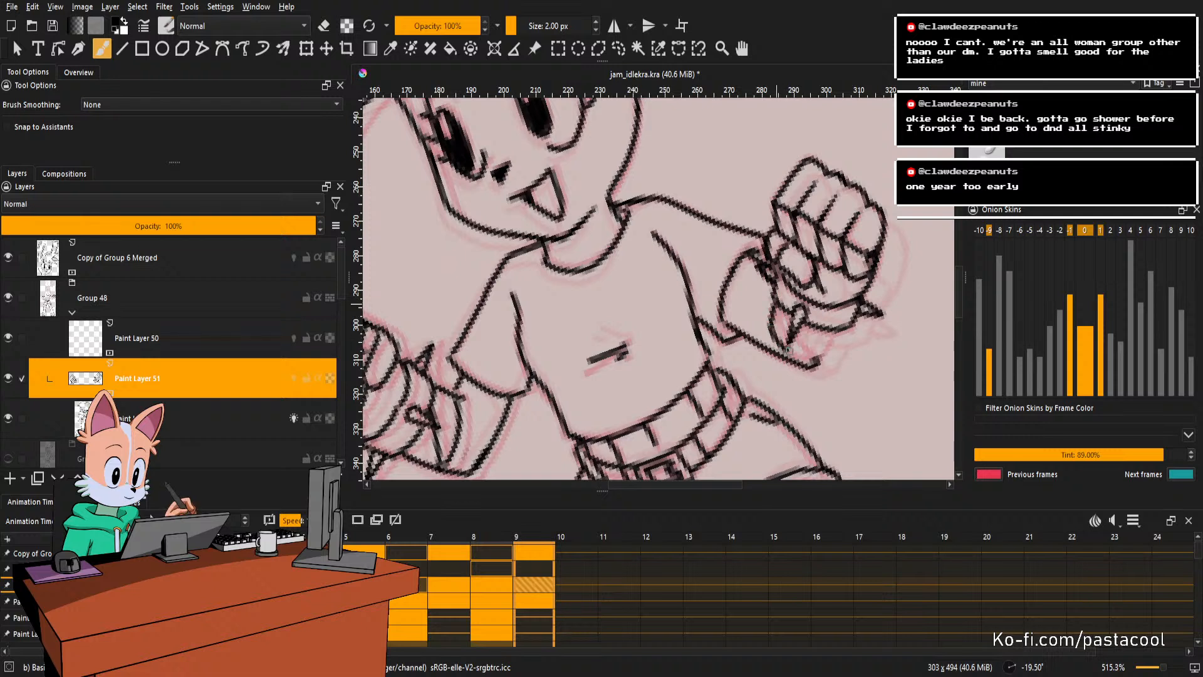
# Draw the lower edge of the spiked cuff beneath the viewer's-right fist and erase the stray overlaps.
pyautogui.moveTo(779, 319); pyautogui.dragTo(815, 359)
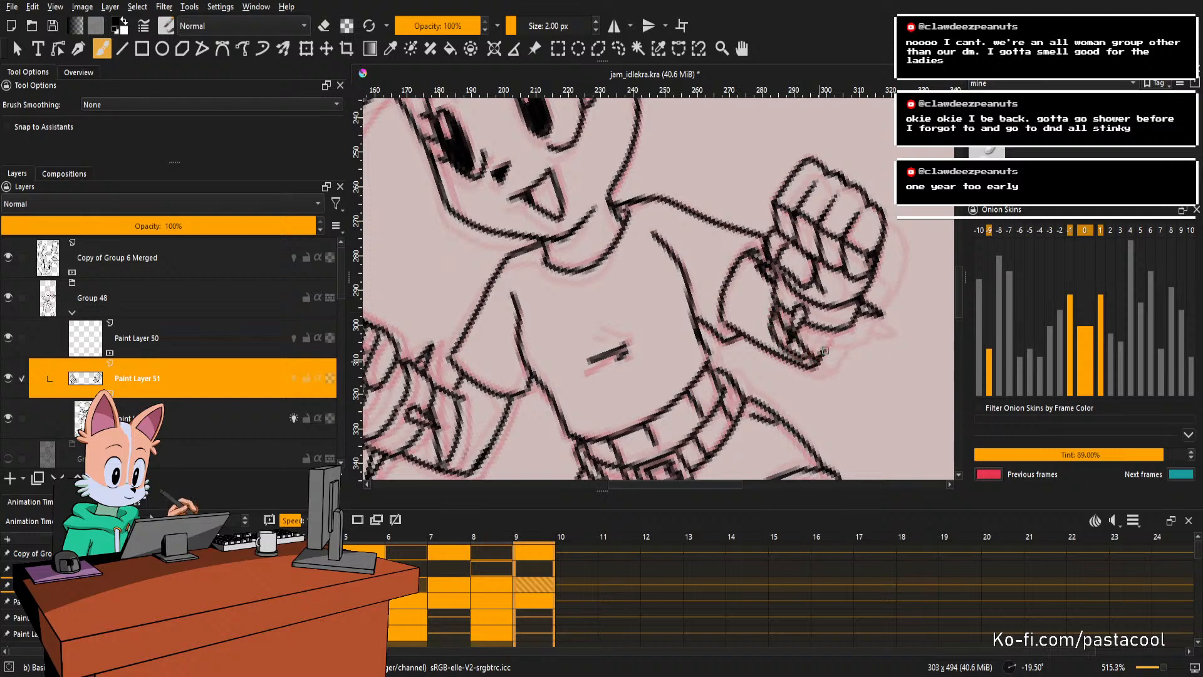
pyautogui.press('e')
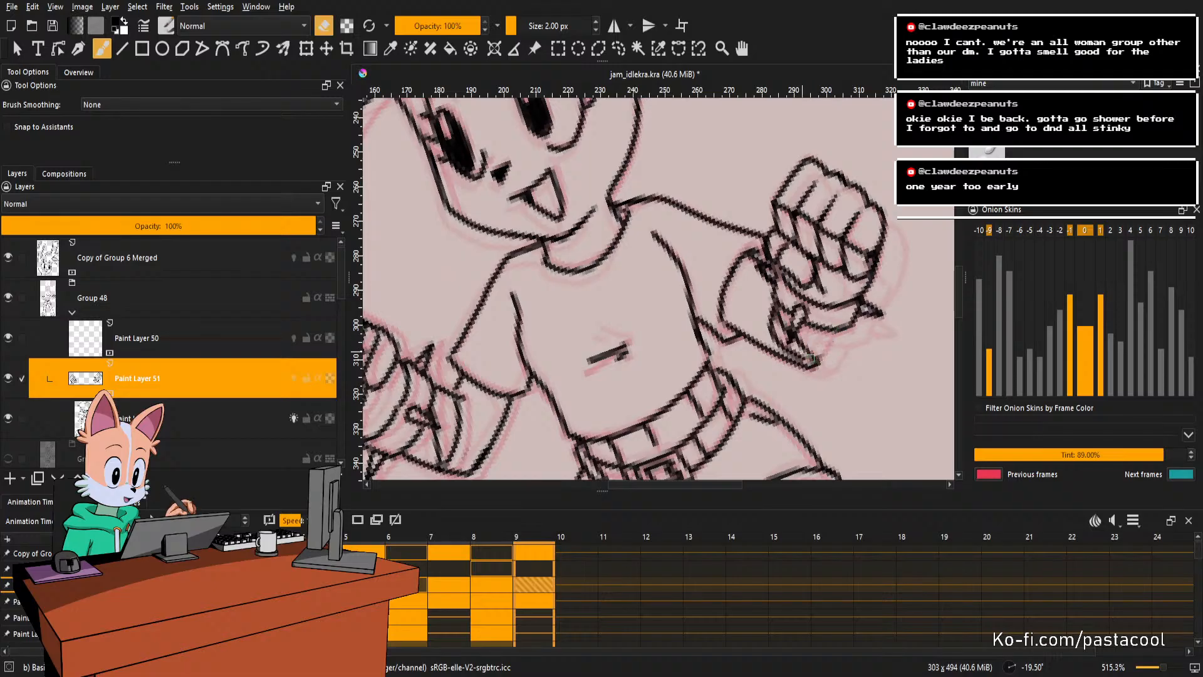
pyautogui.press('e')
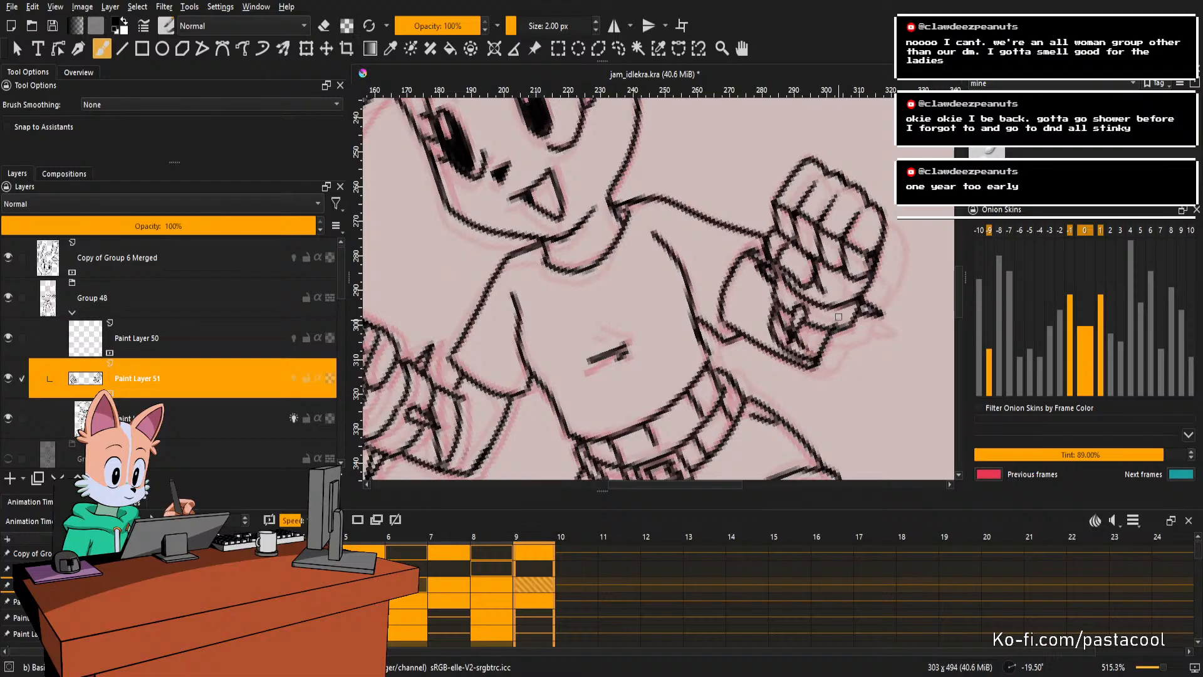
pyautogui.press('5')
pyautogui.moveTo(893, 304); pyautogui.dragTo(873, 345)
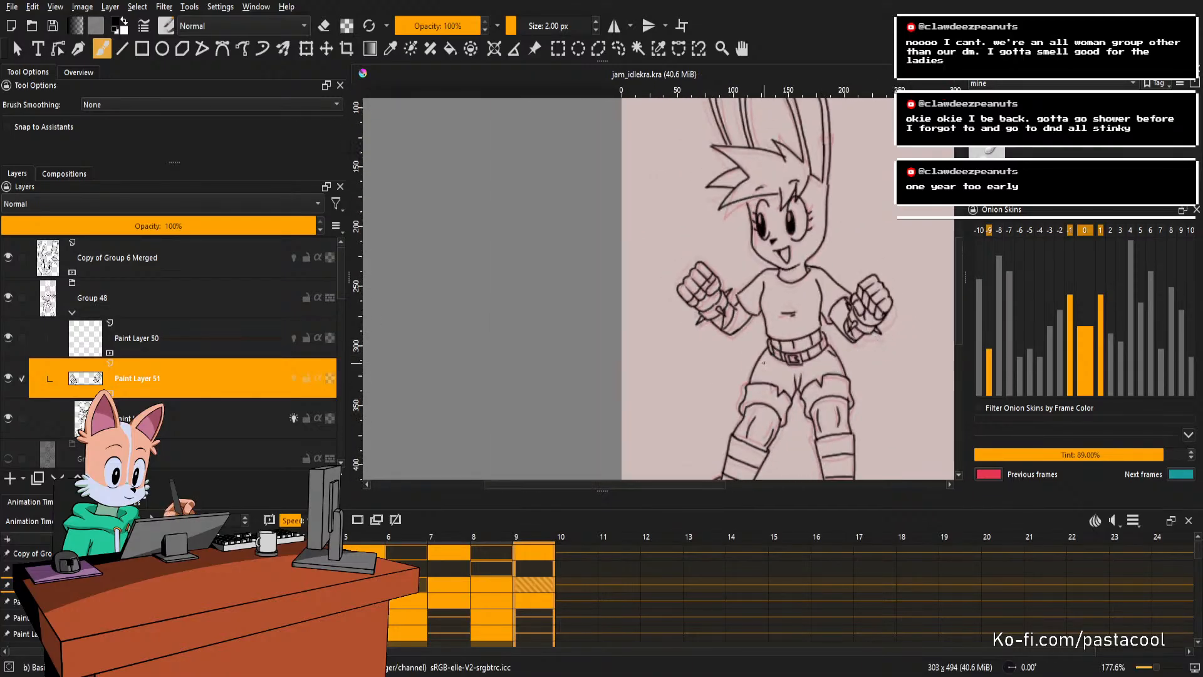
# Examine the redrawn fists at frame 9 in normal and mirrored view and in playback.
pyautogui.moveTo(868, 230)
pyautogui.mouseDown()
pyautogui.moveTo(873, 311)
pyautogui.moveTo(876, 232)
pyautogui.mouseUp()
pyautogui.moveTo(867, 288)
pyautogui.mouseDown()
pyautogui.moveTo(865, 272)
pyautogui.moveTo(879, 281)
pyautogui.mouseUp()
pyautogui.moveTo(881, 220); pyautogui.dragTo(786, 302)
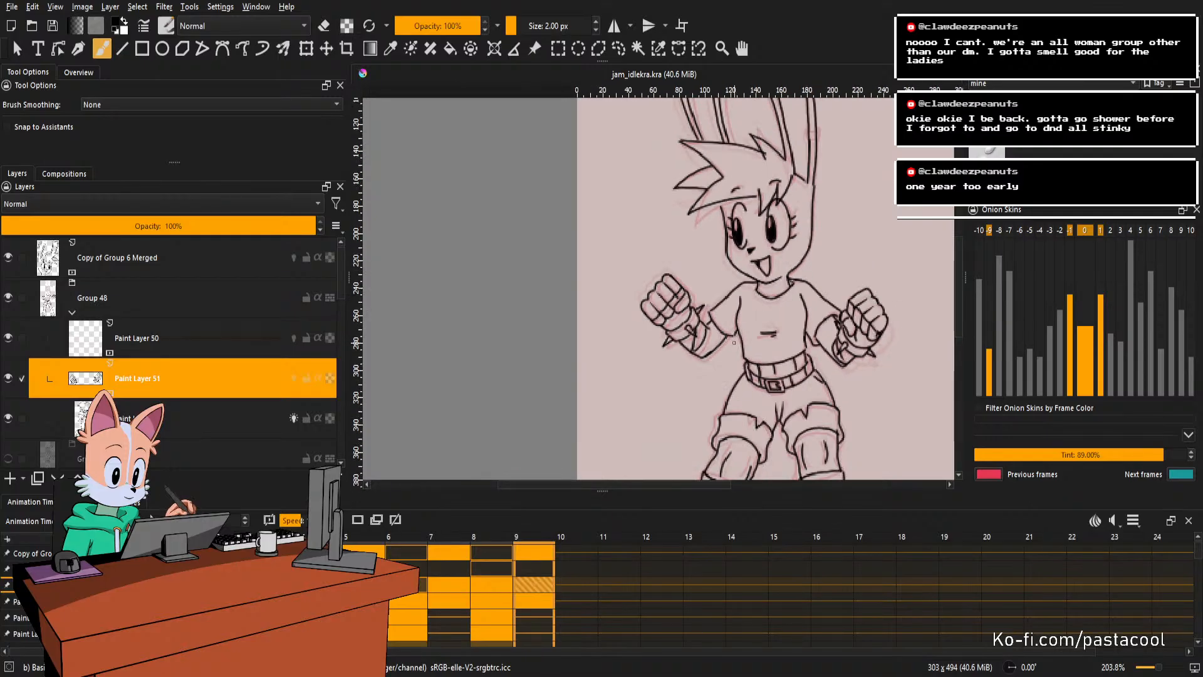
pyautogui.press('m')
pyautogui.moveTo(738, 317); pyautogui.dragTo(714, 419)
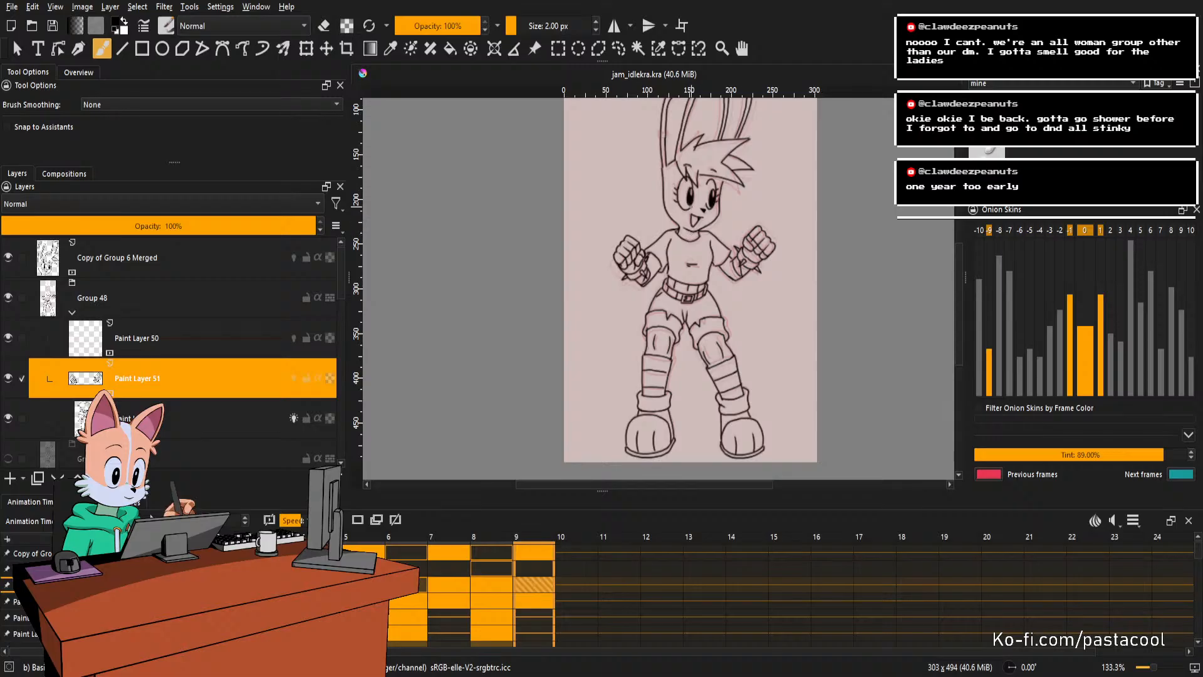
pyautogui.scroll(1, 713, 227)
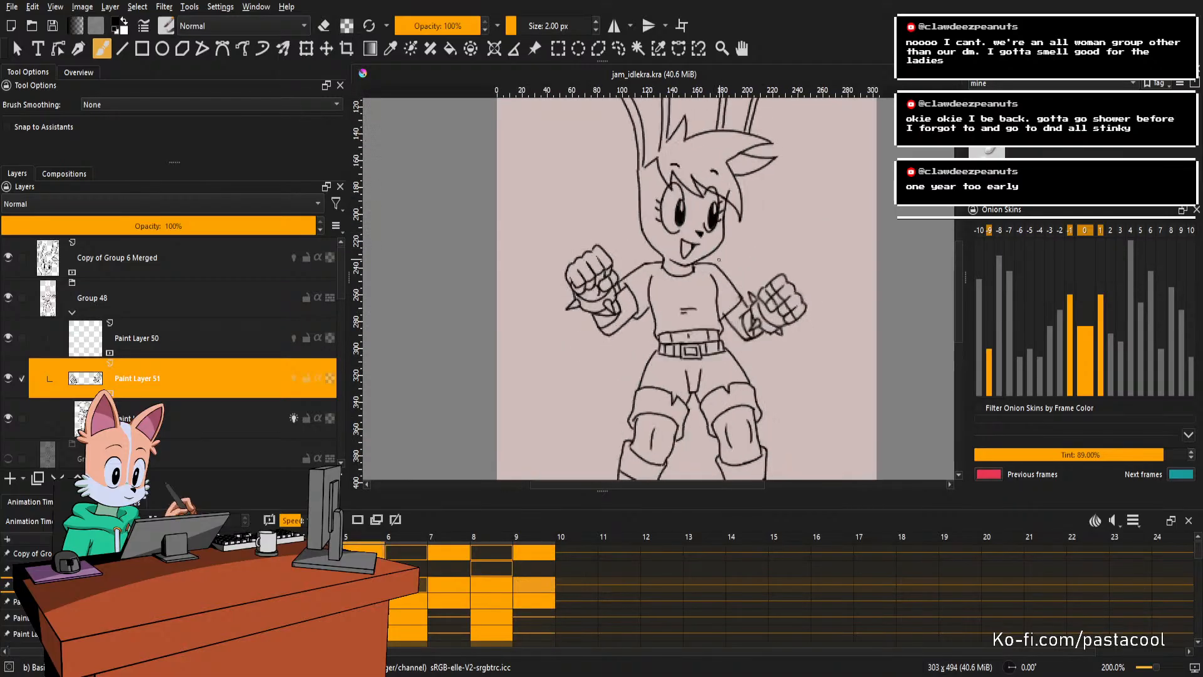
pyautogui.press('space')
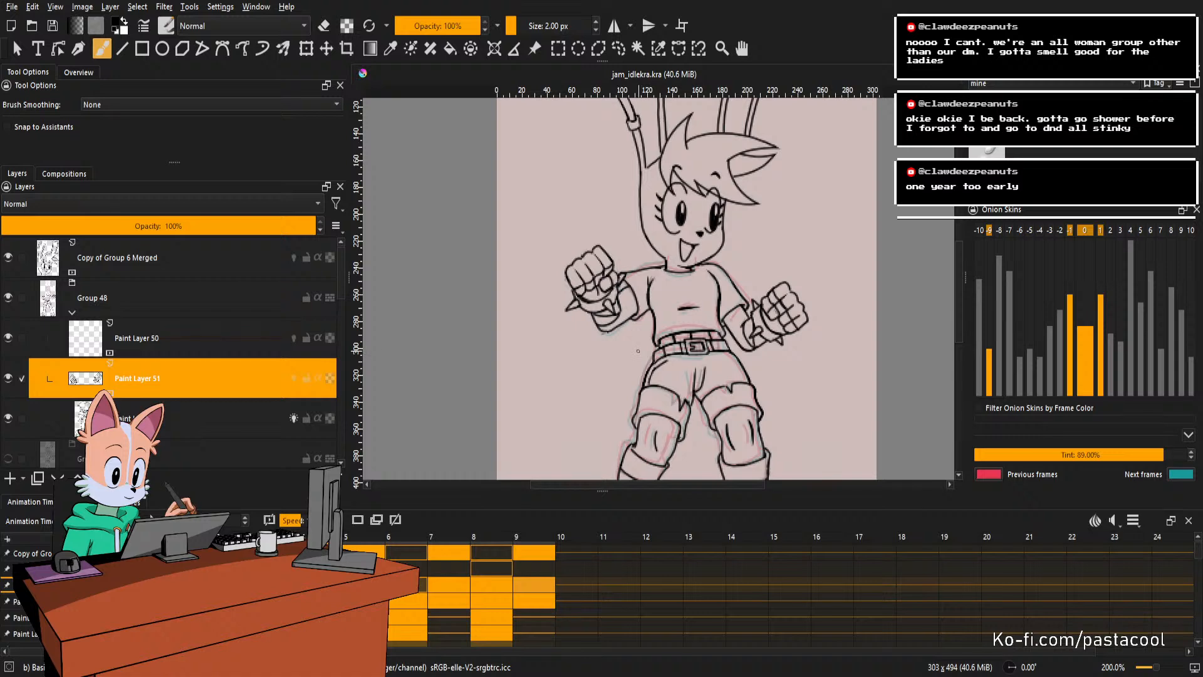
pyautogui.press('m')
pyautogui.scroll(-2, 639, 351)
pyautogui.press('m')
pyautogui.press('Left')
pyautogui.scroll(3, 721, 326)
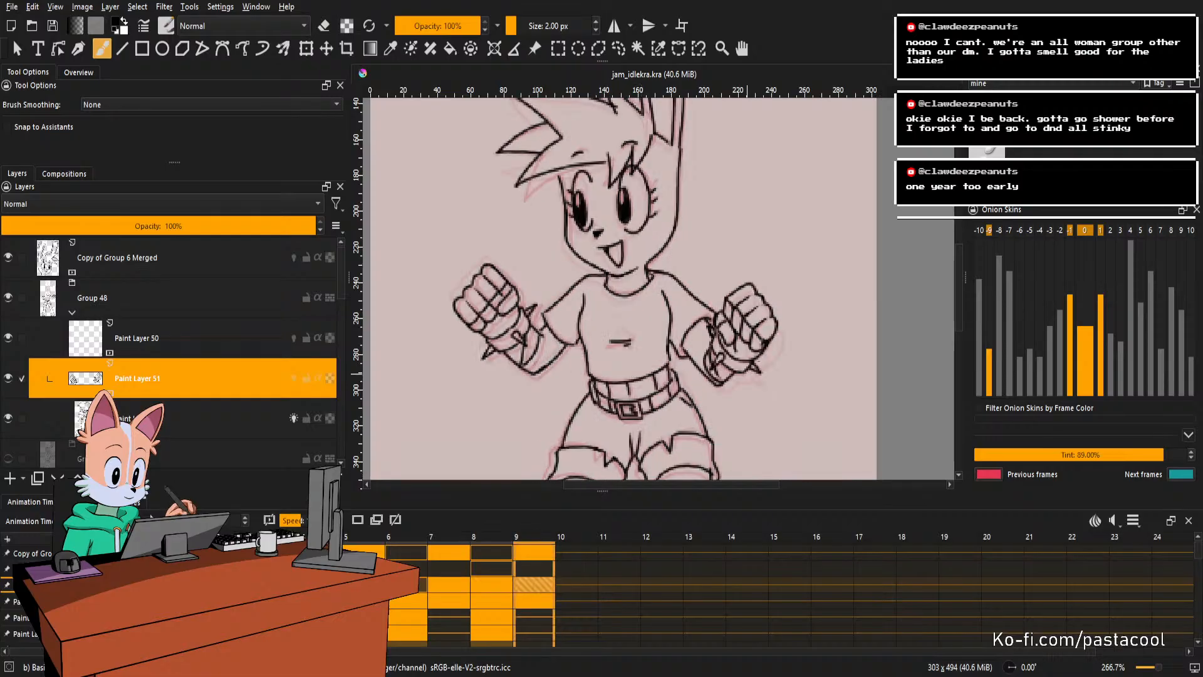
# Select the viewer's-right fist and cuff on frame 9 with a freehand outline, then rotate them slightly and nudge them into place.
pyautogui.scroll(1, 787, 366)
pyautogui.press('t')
pyautogui.hotkey('ctrl', 't')
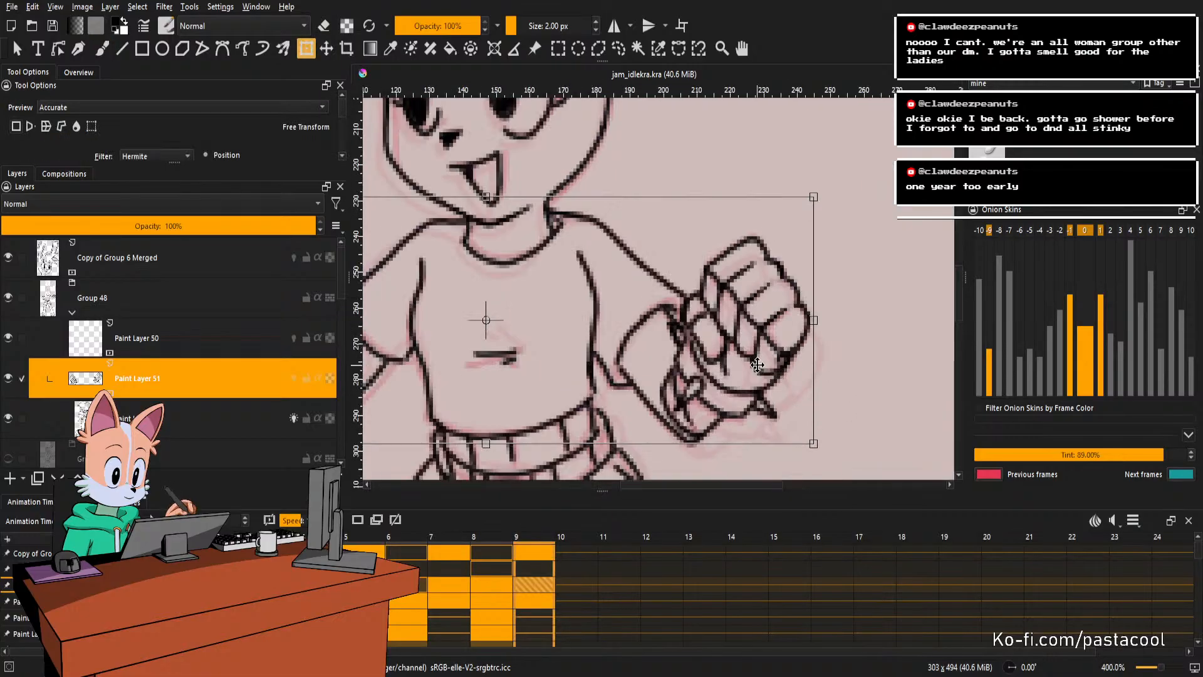
pyautogui.press('l')
pyautogui.moveTo(697, 280); pyautogui.dragTo(735, 250)
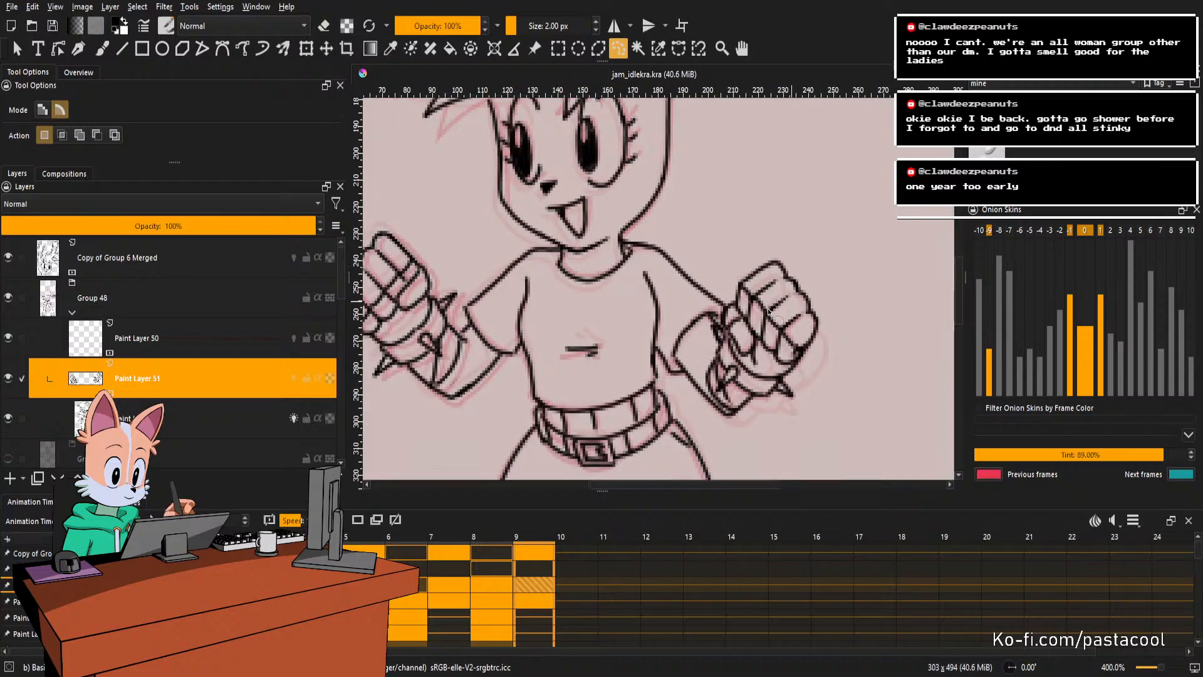
pyautogui.scroll(1, 827, 217)
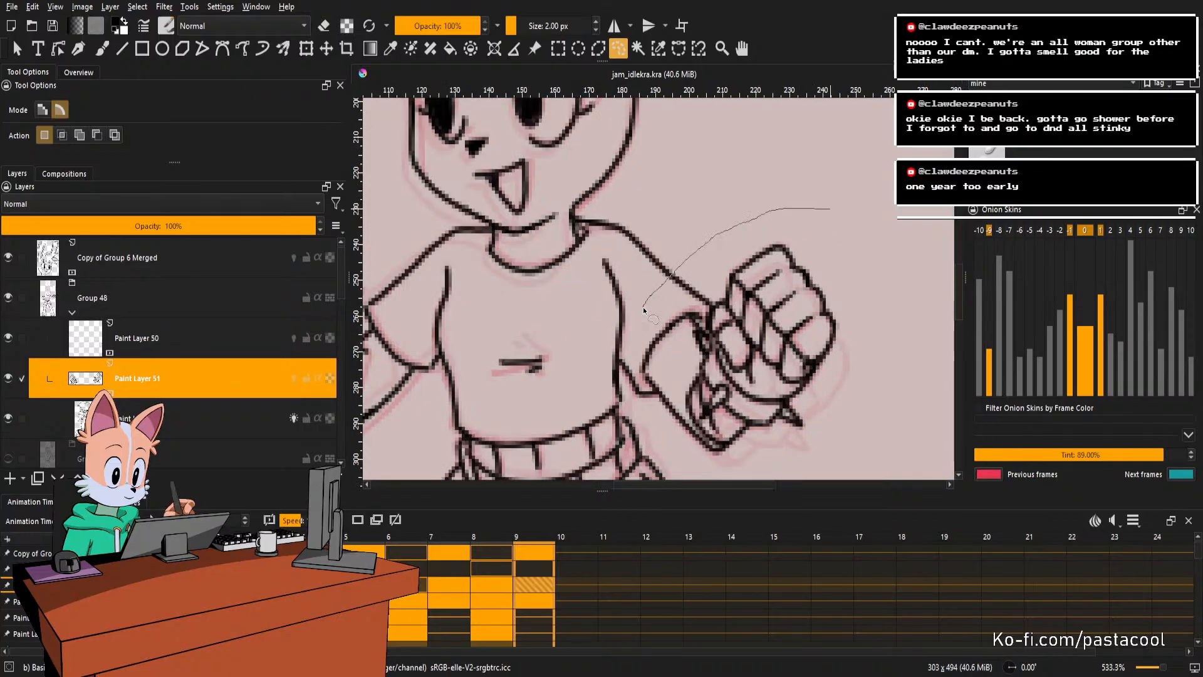
pyautogui.moveTo(643, 307)
pyautogui.mouseDown()
pyautogui.moveTo(654, 430)
pyautogui.moveTo(691, 478)
pyautogui.moveTo(852, 445)
pyautogui.moveTo(871, 279)
pyautogui.mouseUp()
pyautogui.hotkey('ctrl', 't')
pyautogui.scroll(-2, 790, 379)
pyautogui.moveTo(868, 396); pyautogui.dragTo(846, 228)
pyautogui.scroll(1, 847, 226)
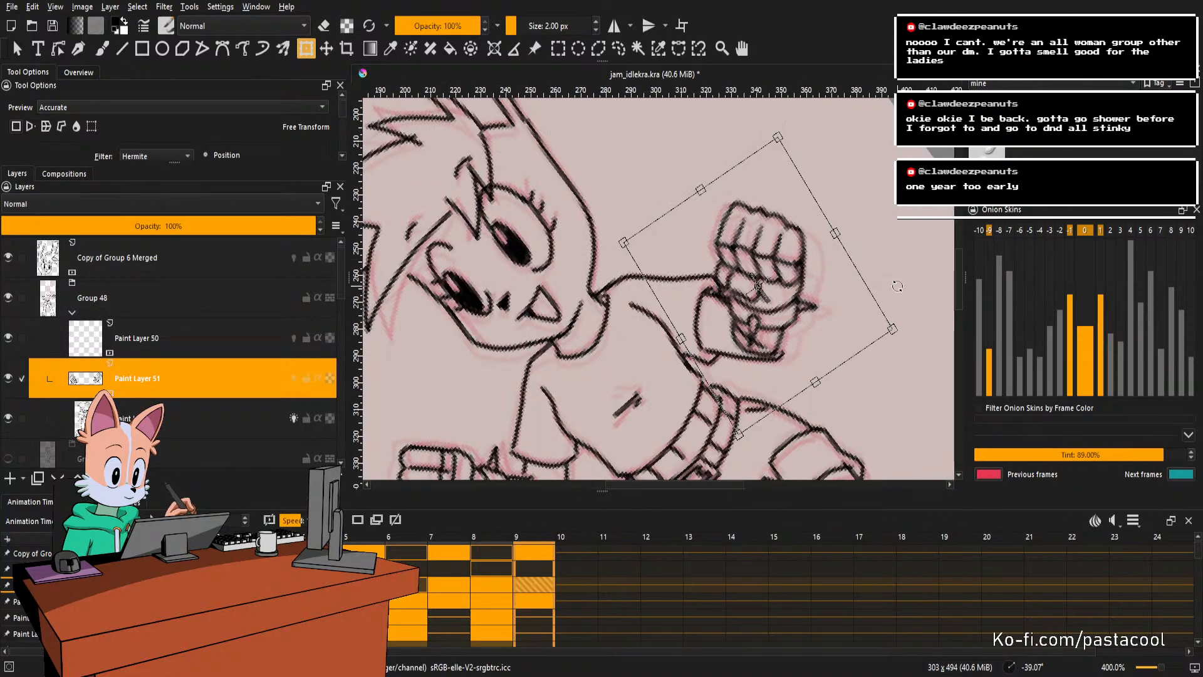
pyautogui.moveTo(778, 266); pyautogui.dragTo(787, 266)
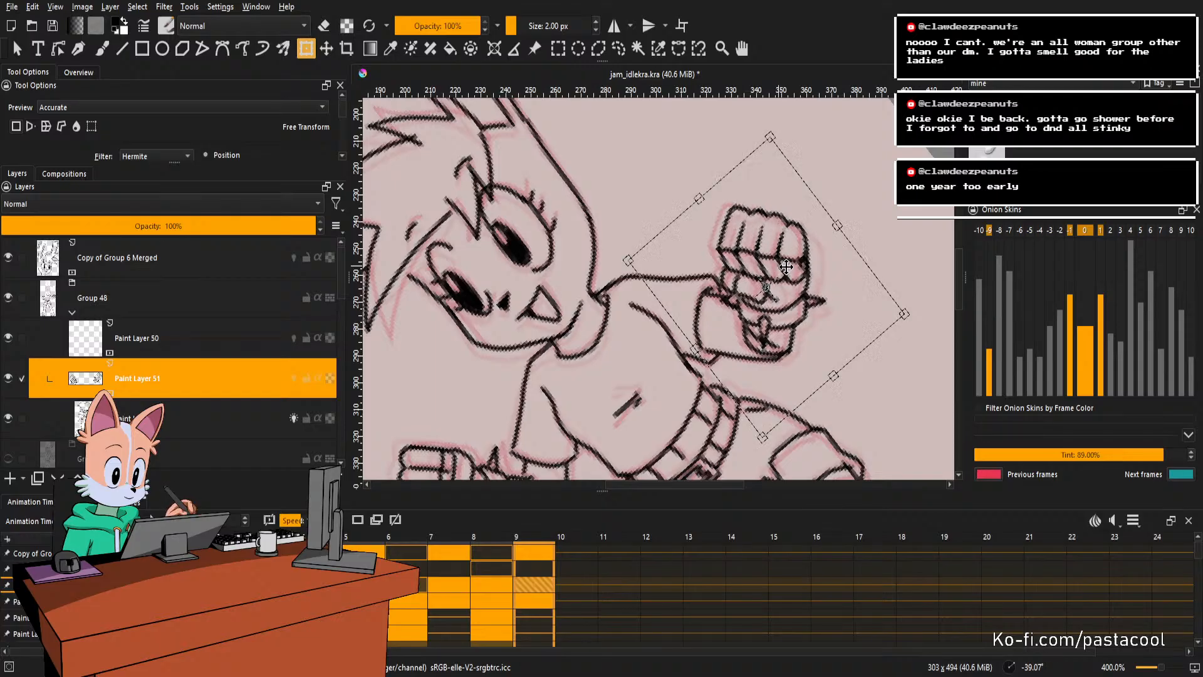
pyautogui.press('b')
pyautogui.scroll(-2, 786, 266)
pyautogui.press('l')
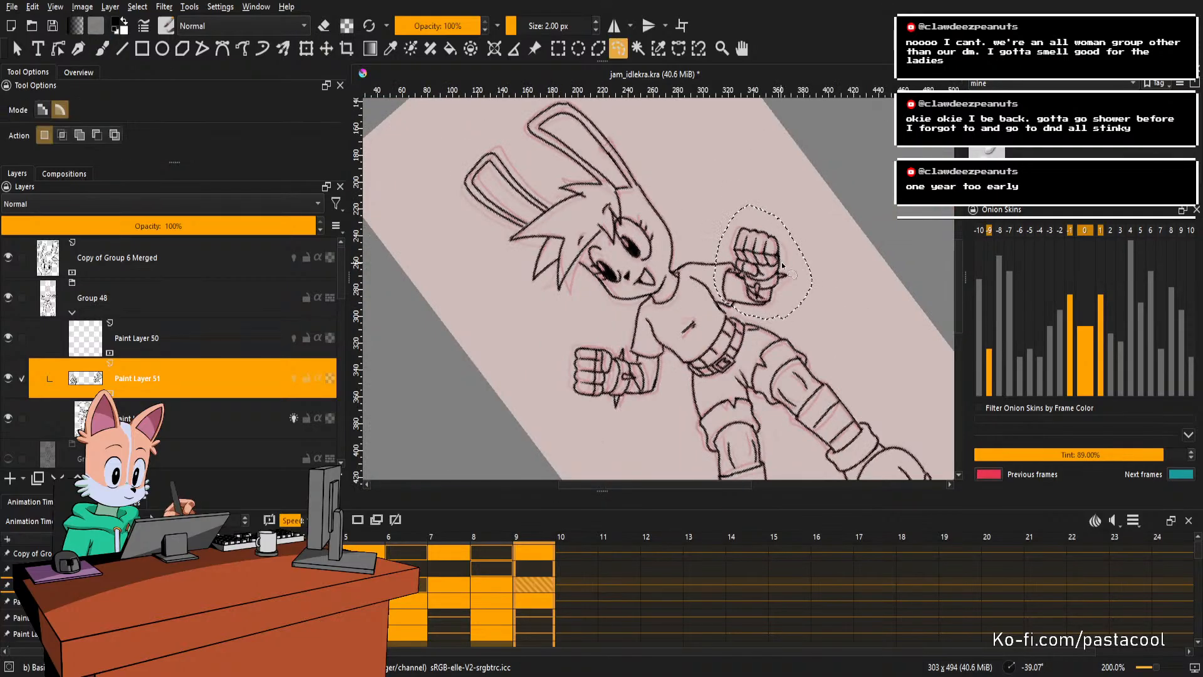
pyautogui.press('5')
pyautogui.press('1')
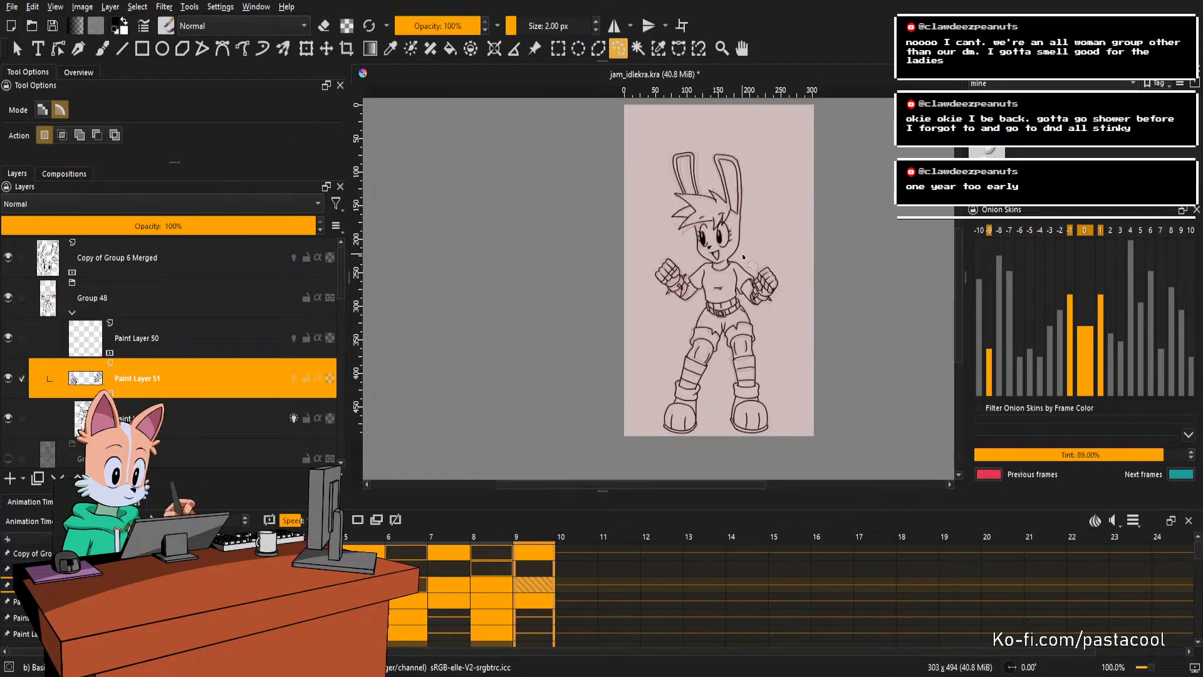
# Play the idle animation and examine the motion of both fists and cuffs across the frames.
pyautogui.scroll(1, 737, 239)
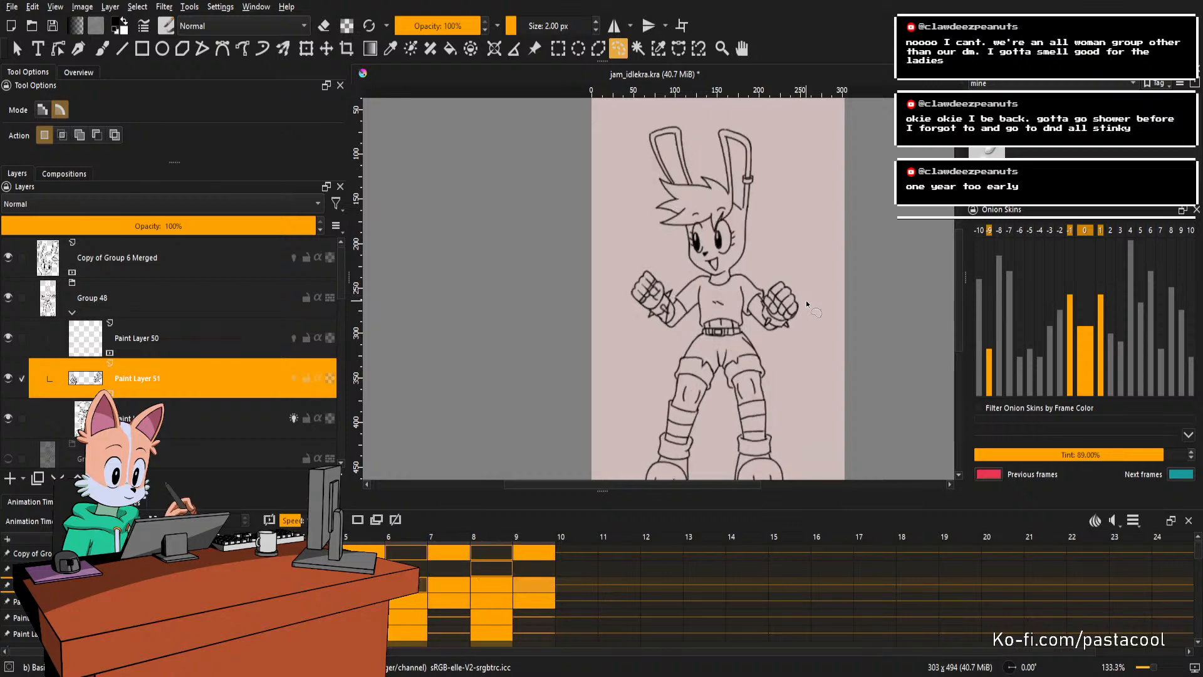
pyautogui.scroll(-1, 764, 280)
pyautogui.scroll(1, 773, 241)
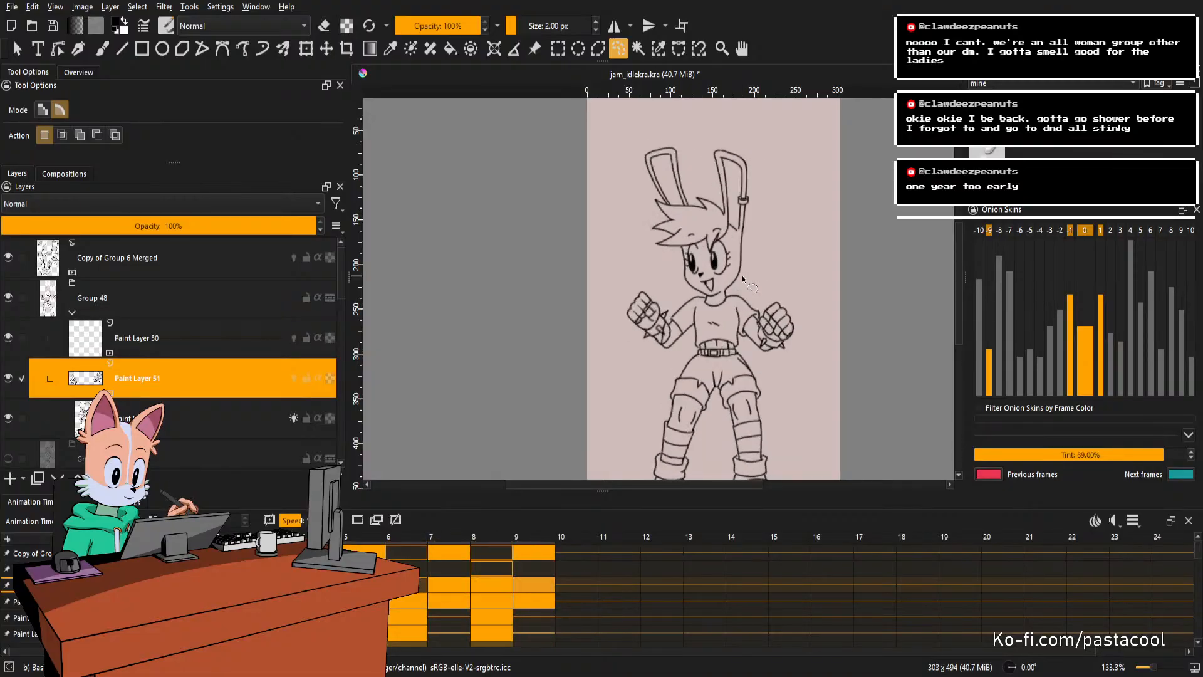
pyautogui.scroll(1, 741, 276)
pyautogui.scroll(-1, 739, 300)
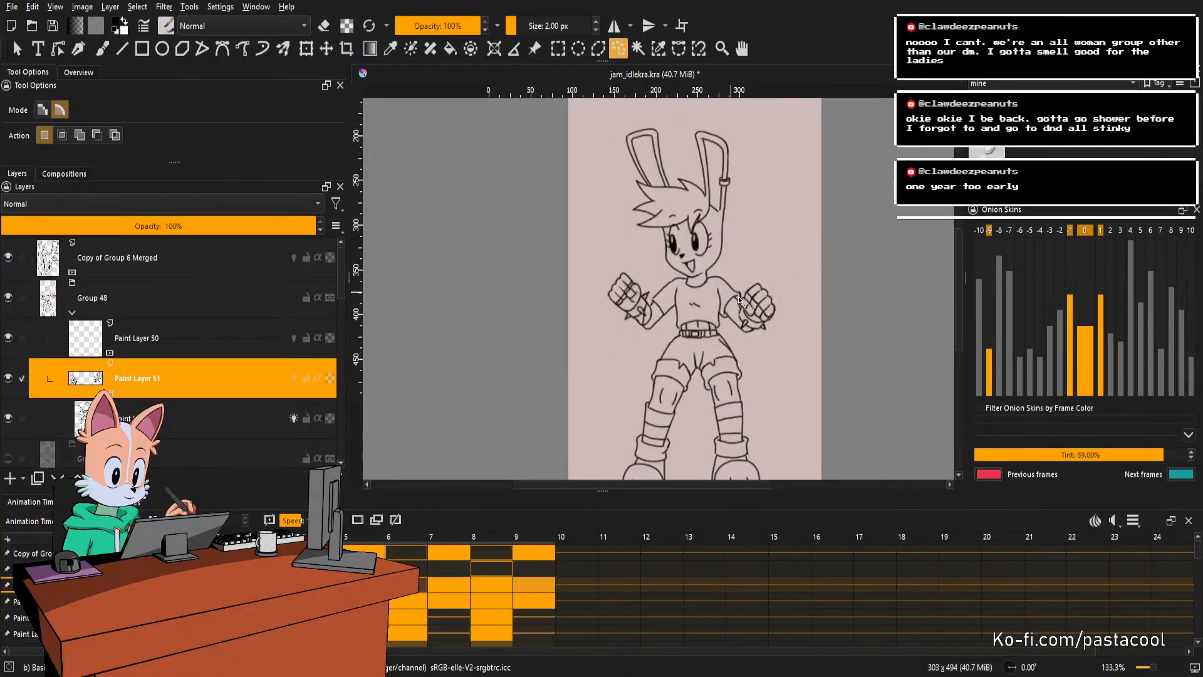
pyautogui.scroll(1, 740, 299)
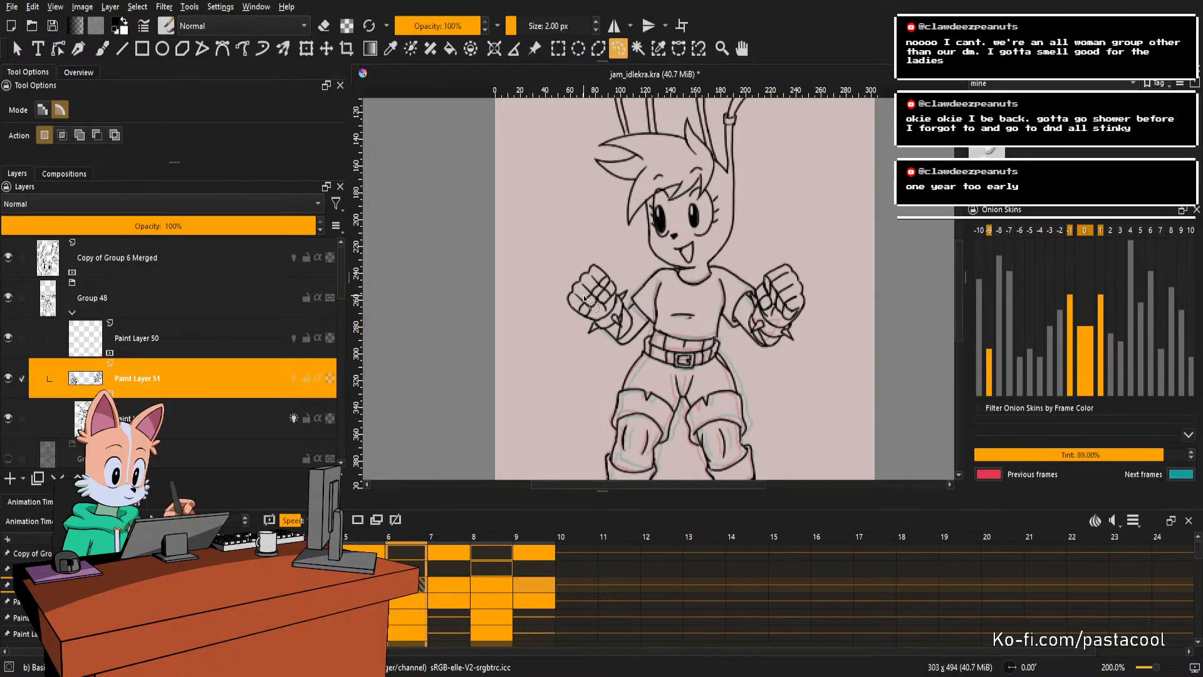
pyautogui.scroll(2, 584, 295)
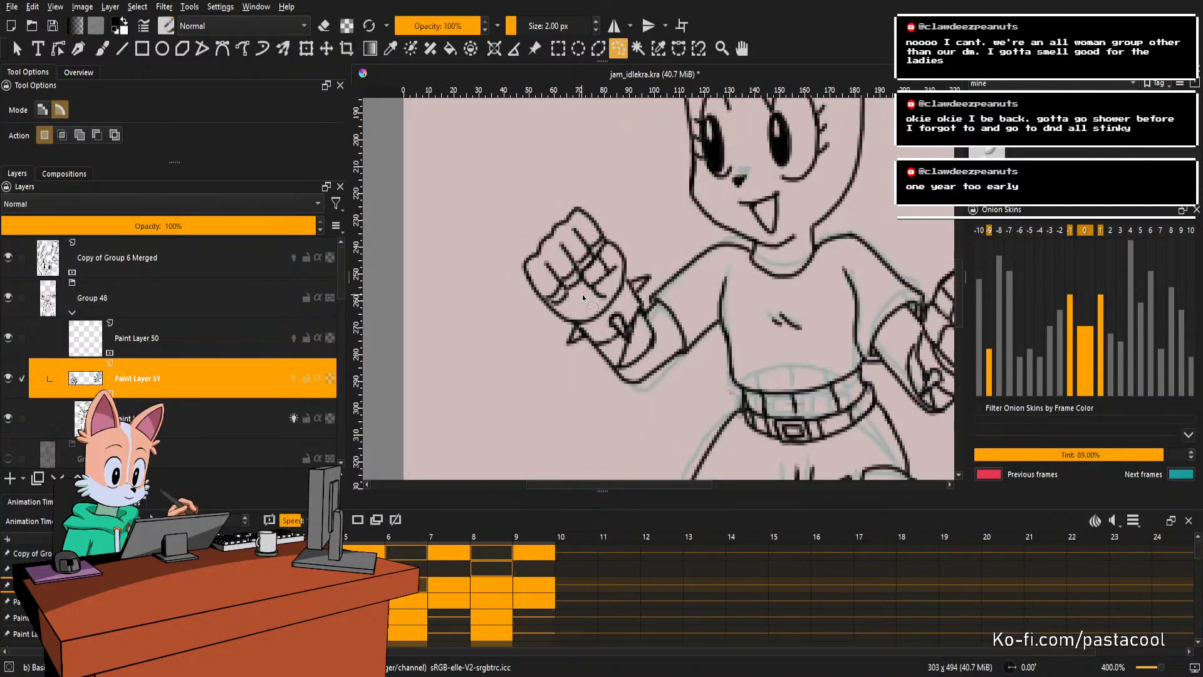
pyautogui.scroll(-2, 582, 295)
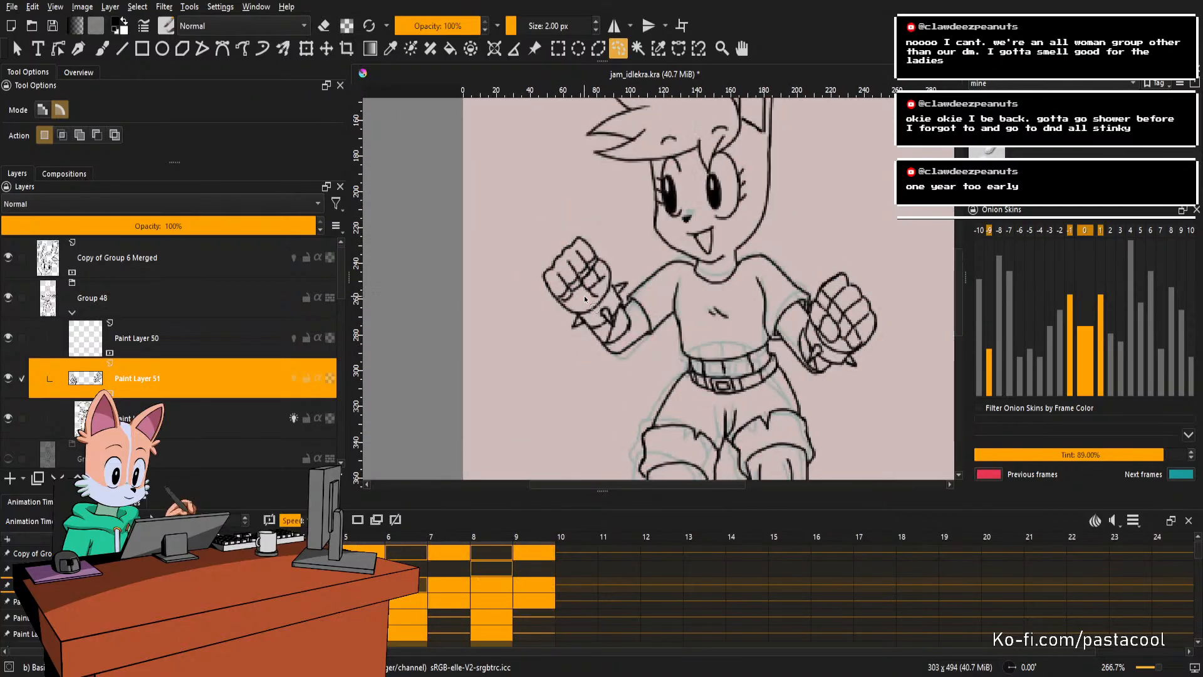
pyautogui.scroll(-1, 584, 295)
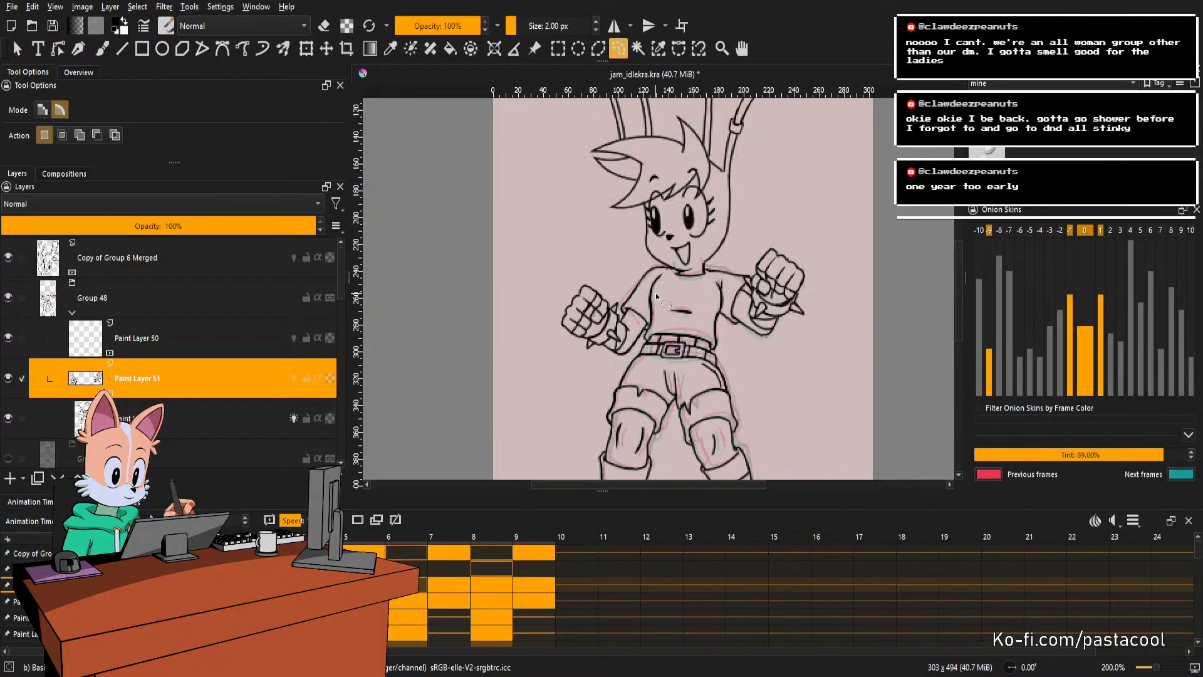
pyautogui.scroll(-2, 695, 268)
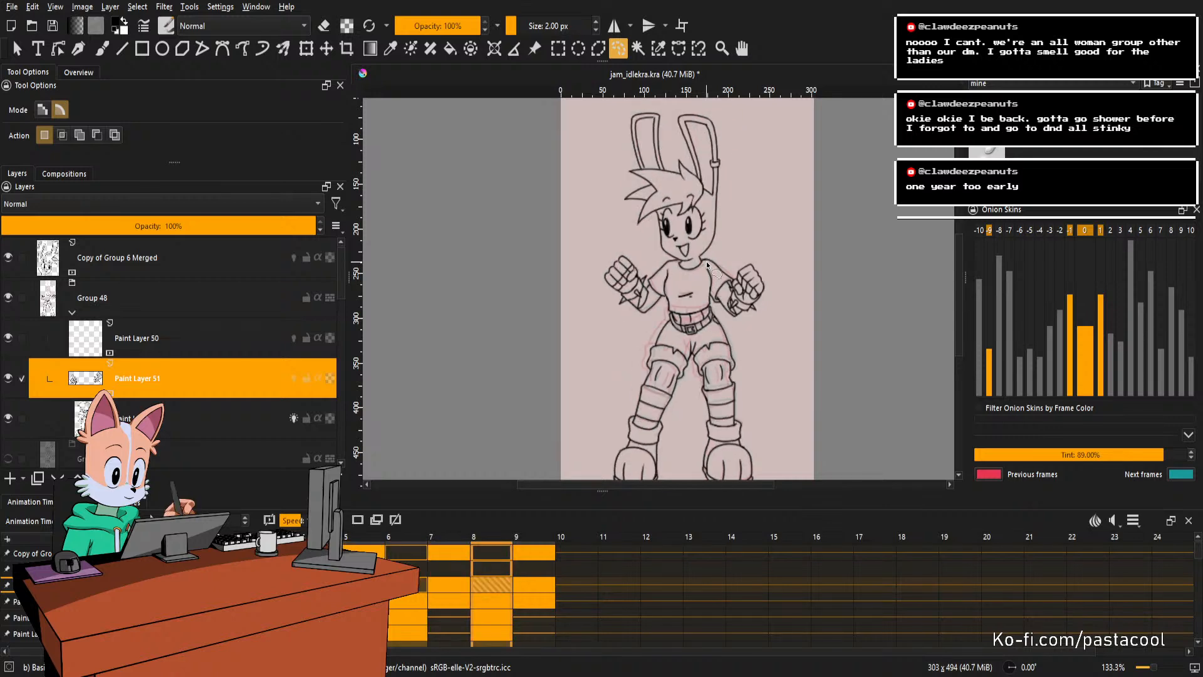
pyautogui.scroll(2, 695, 261)
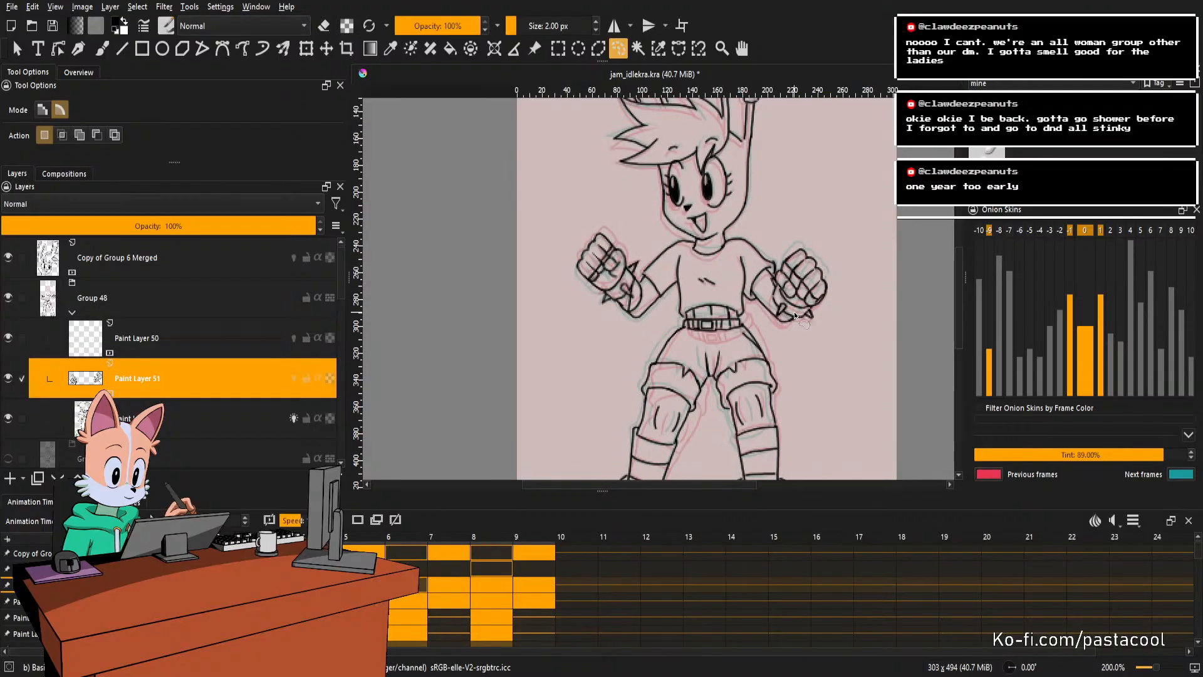
# Redraw the inner edge of the viewer's-right cuff where it meets the forearm on the earlier frame.
pyautogui.scroll(2, 784, 298)
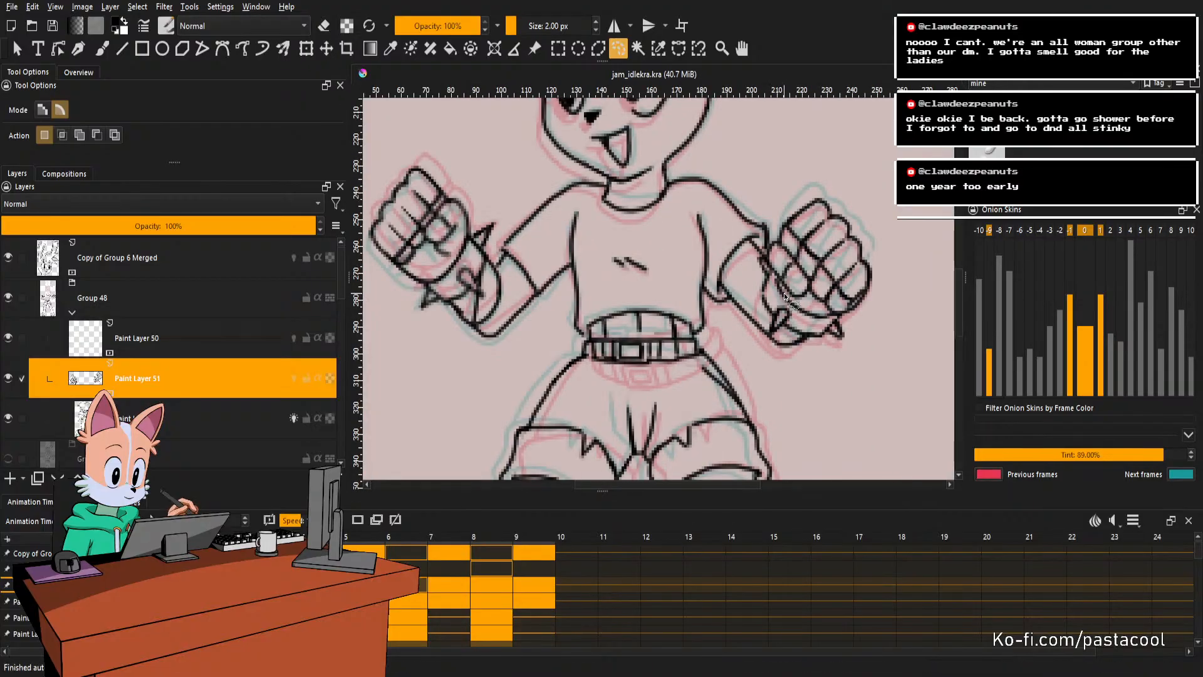
pyautogui.moveTo(785, 296)
pyautogui.mouseDown()
pyautogui.moveTo(809, 334)
pyautogui.moveTo(760, 322)
pyautogui.mouseUp()
pyautogui.press('b')
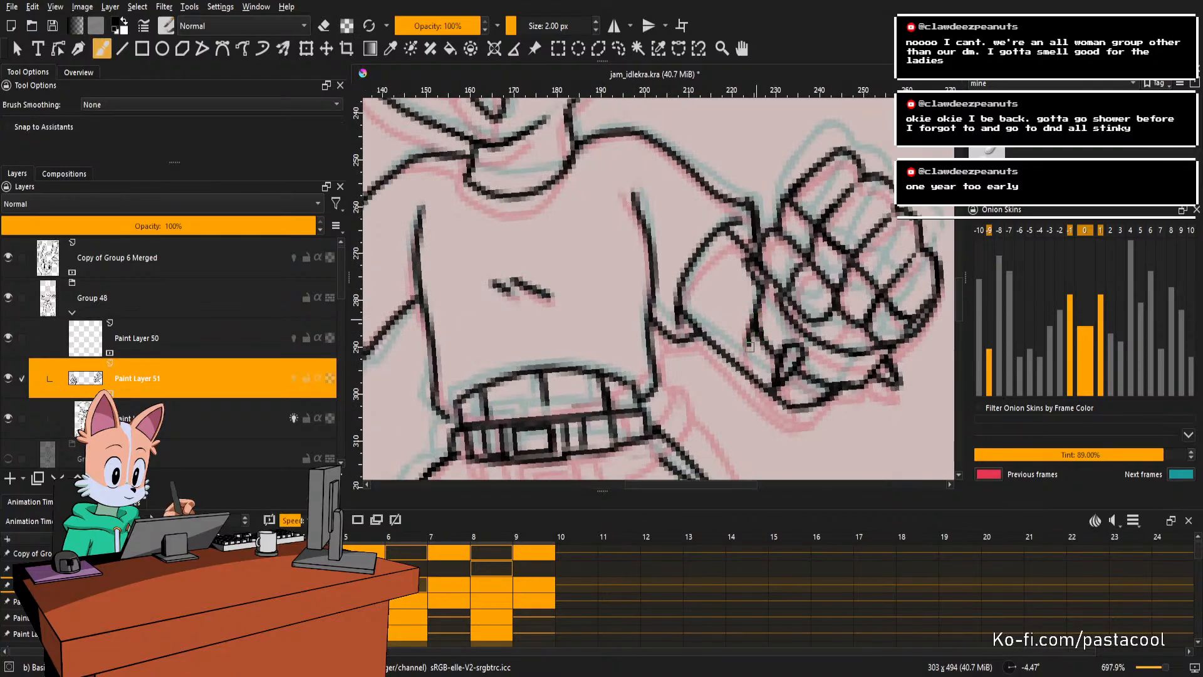
pyautogui.moveTo(745, 371); pyautogui.dragTo(756, 309)
pyautogui.moveTo(777, 262)
pyautogui.mouseDown()
pyautogui.moveTo(808, 295)
pyautogui.moveTo(798, 335)
pyautogui.mouseUp()
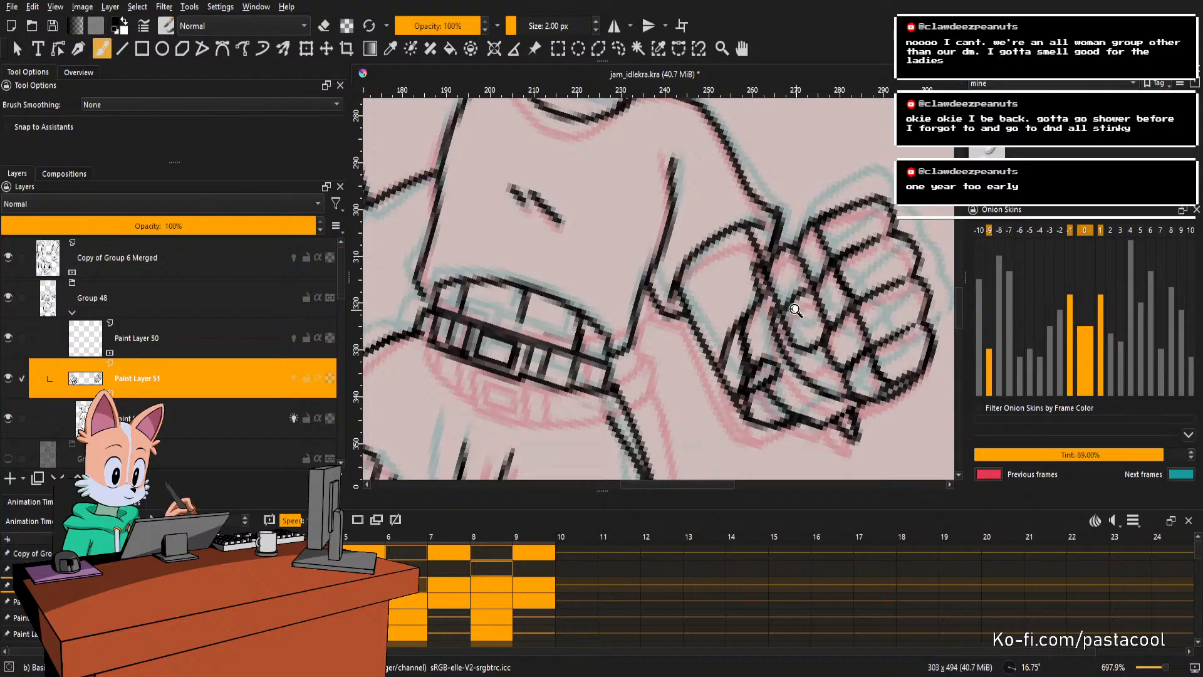
pyautogui.moveTo(794, 309); pyautogui.dragTo(766, 430)
pyautogui.press('5')
pyautogui.moveTo(817, 280); pyautogui.dragTo(833, 351)
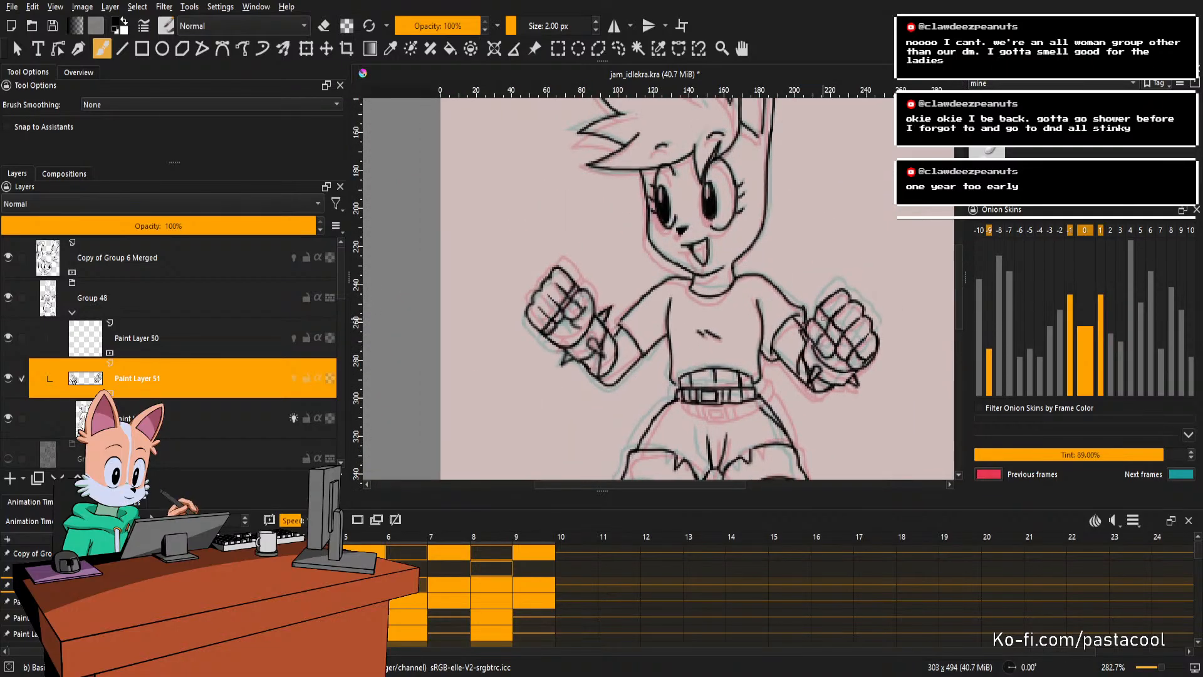
# Compare both arms and fists of this frame in mirrored and normal view.
pyautogui.press('m')
pyautogui.moveTo(762, 342); pyautogui.dragTo(847, 322)
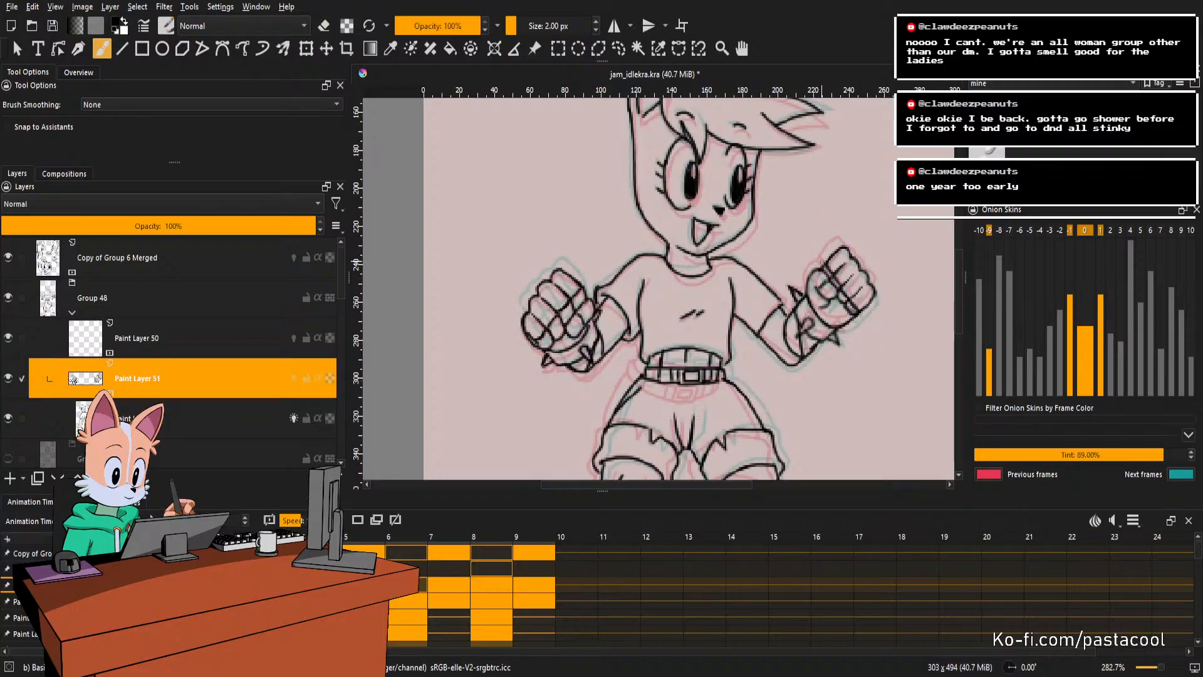
pyautogui.moveTo(813, 327); pyautogui.dragTo(910, 270)
pyautogui.press('5')
pyautogui.press('m')
pyautogui.press('5')
pyautogui.press('m')
pyautogui.moveTo(830, 266); pyautogui.dragTo(813, 278)
pyautogui.moveTo(813, 278)
pyautogui.mouseDown()
pyautogui.moveTo(839, 328)
pyautogui.moveTo(865, 288)
pyautogui.moveTo(819, 294)
pyautogui.moveTo(819, 284)
pyautogui.mouseUp()
pyautogui.press('5')
pyautogui.moveTo(819, 285)
pyautogui.mouseDown()
pyautogui.moveTo(841, 301)
pyautogui.moveTo(840, 265)
pyautogui.moveTo(841, 293)
pyautogui.moveTo(855, 281)
pyautogui.moveTo(807, 342)
pyautogui.moveTo(815, 314)
pyautogui.mouseUp()
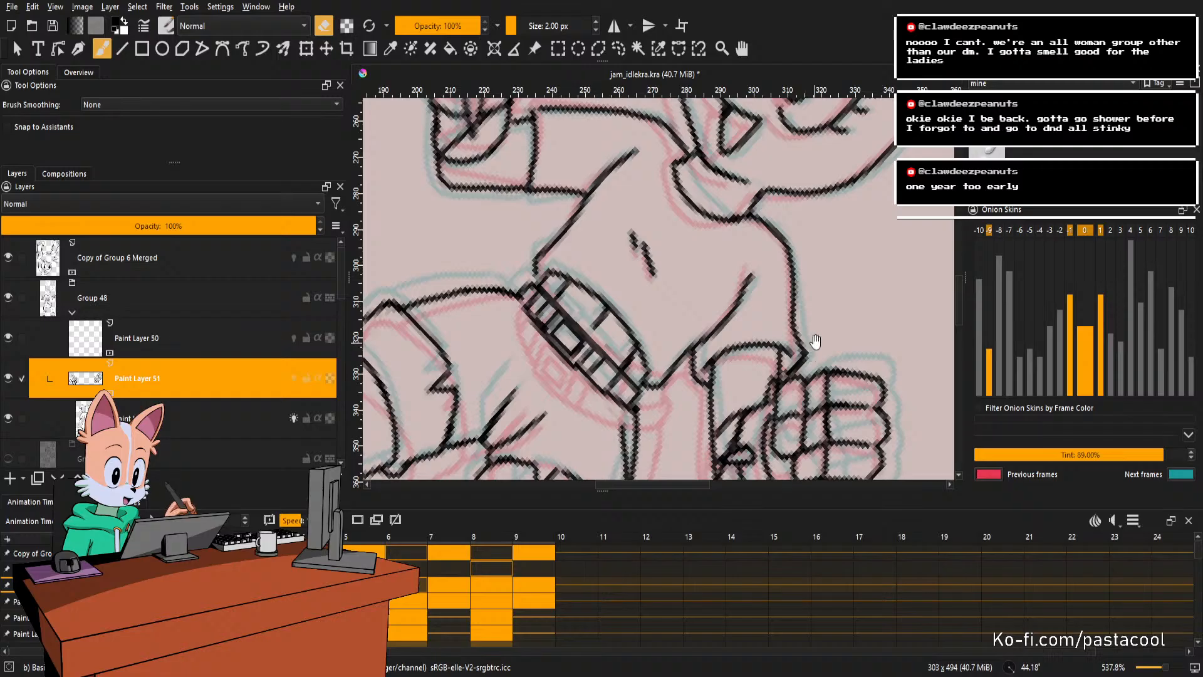
# Clean up the hem and underarm lines of the viewer's-left sleeve on the layer below Paint Layer 51.
pyautogui.moveTo(816, 342); pyautogui.dragTo(813, 234)
pyautogui.press('m')
pyautogui.click(802, 331)
pyautogui.moveTo(802, 330); pyautogui.dragTo(825, 339)
pyautogui.press('e')
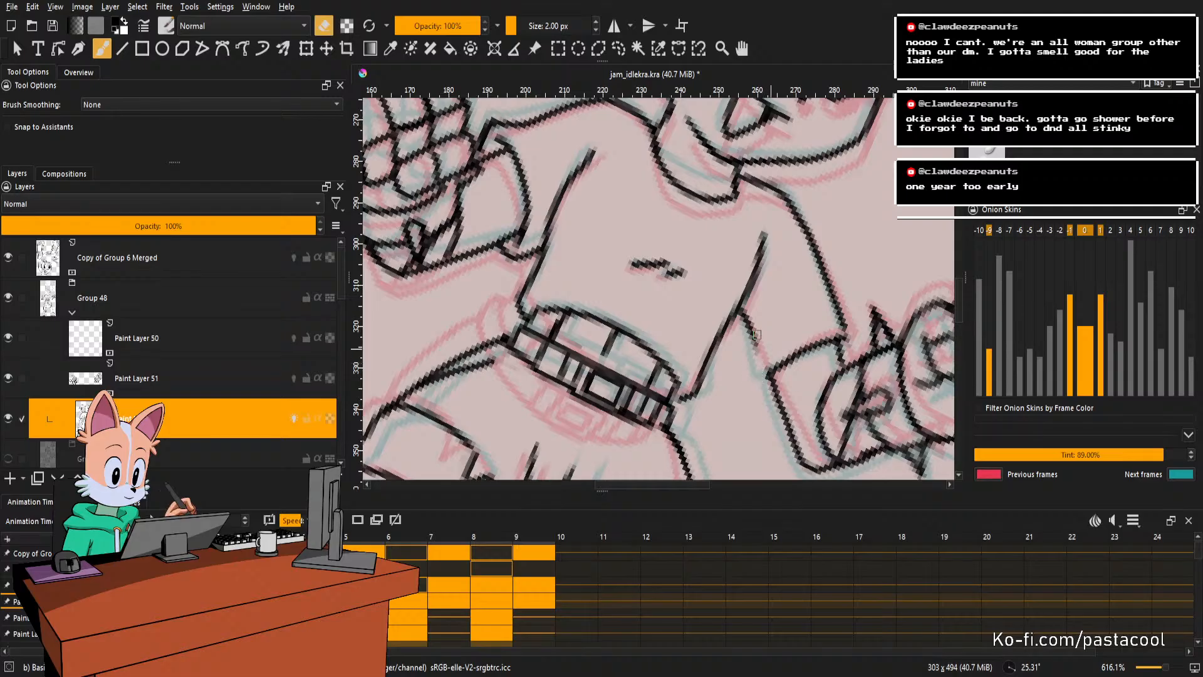
pyautogui.hotkey('ctrl', 'z')
pyautogui.scroll(1, 762, 334)
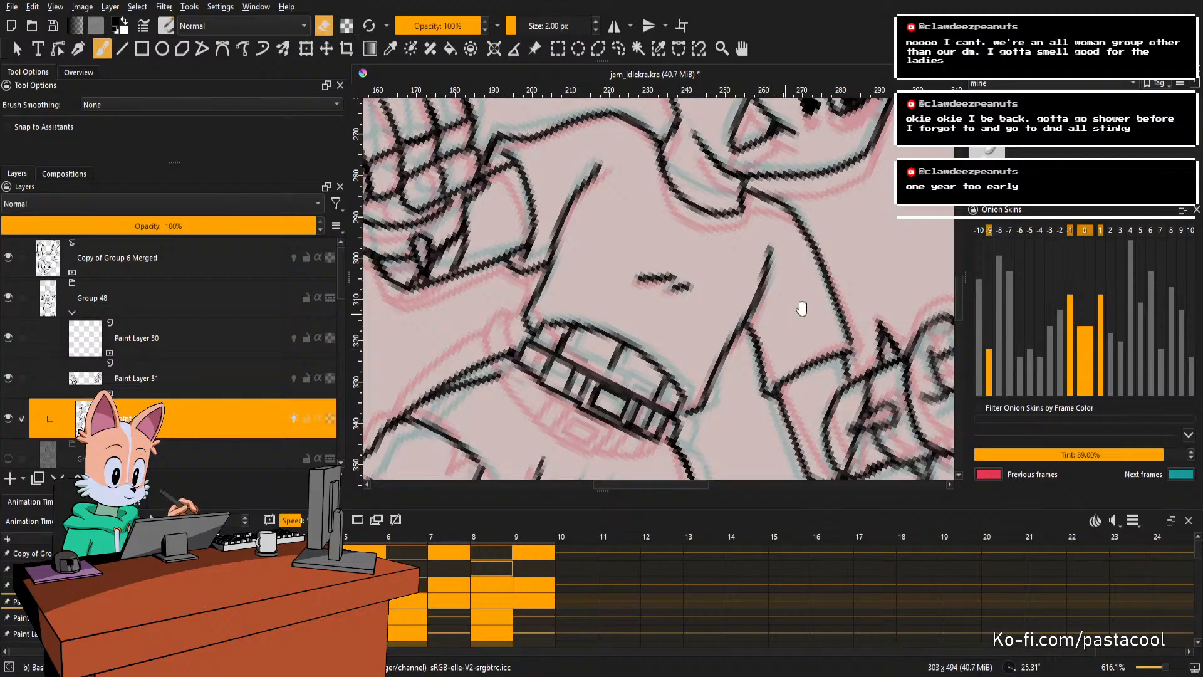
pyautogui.moveTo(802, 308); pyautogui.dragTo(777, 303)
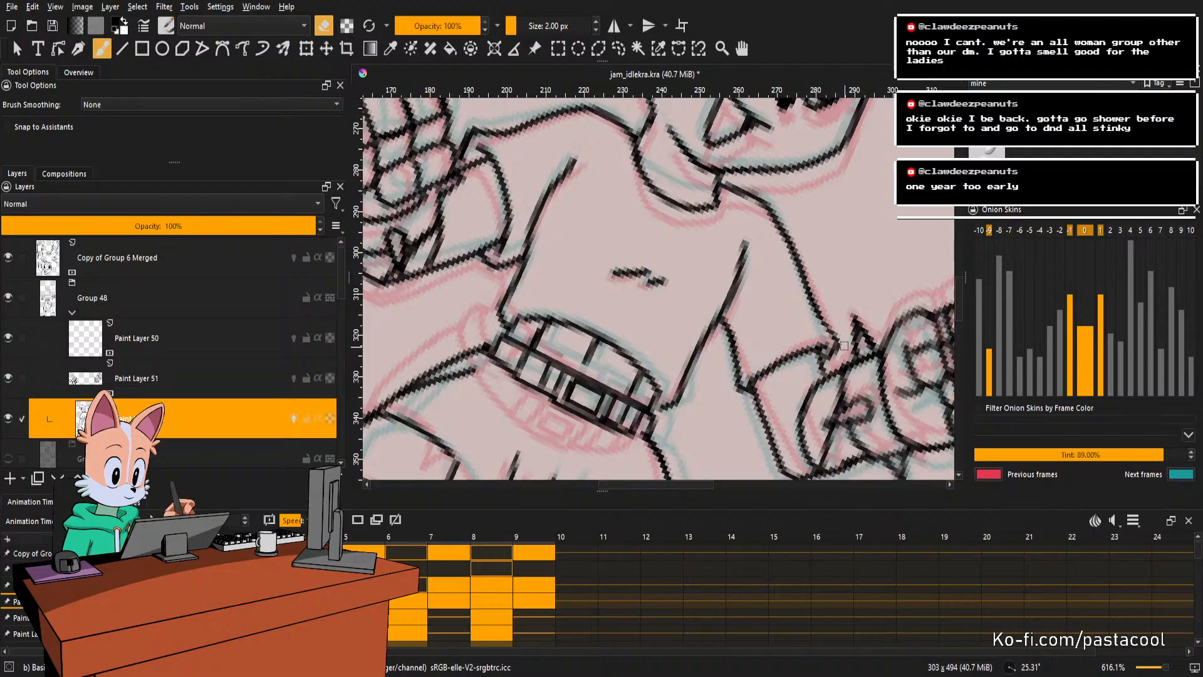
pyautogui.scroll(-4, 856, 309)
pyautogui.press('5')
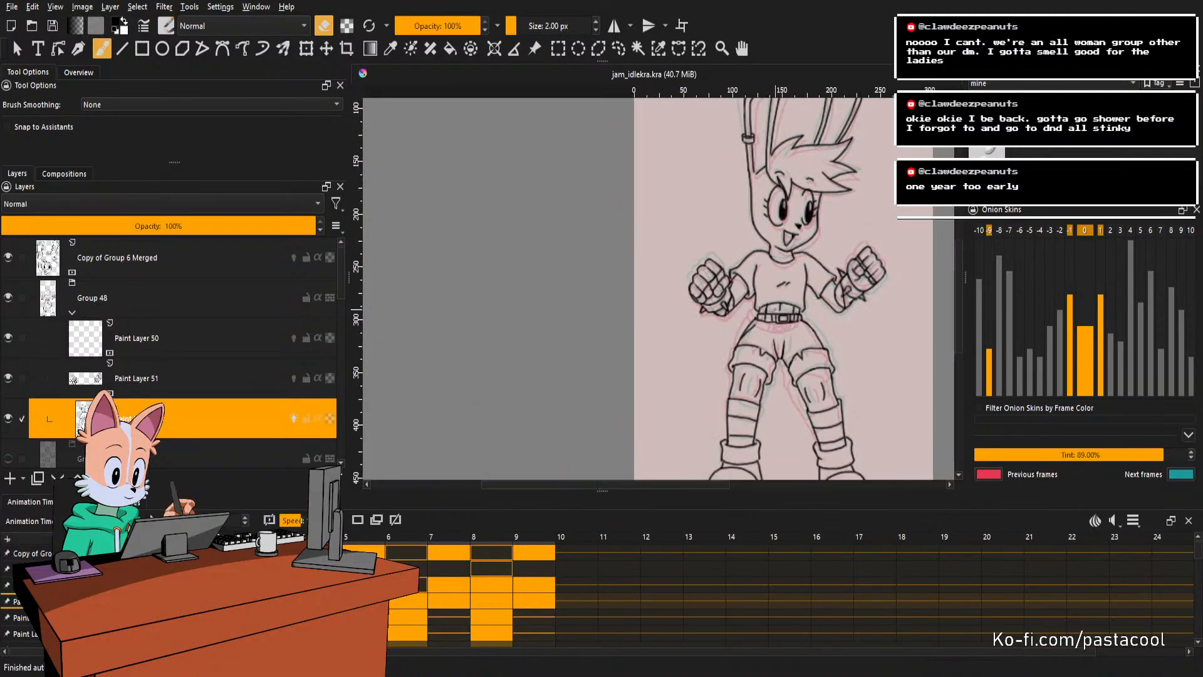
# Play the idle animation and examine the whole character in mirrored and normal view.
pyautogui.scroll(-2, 790, 259)
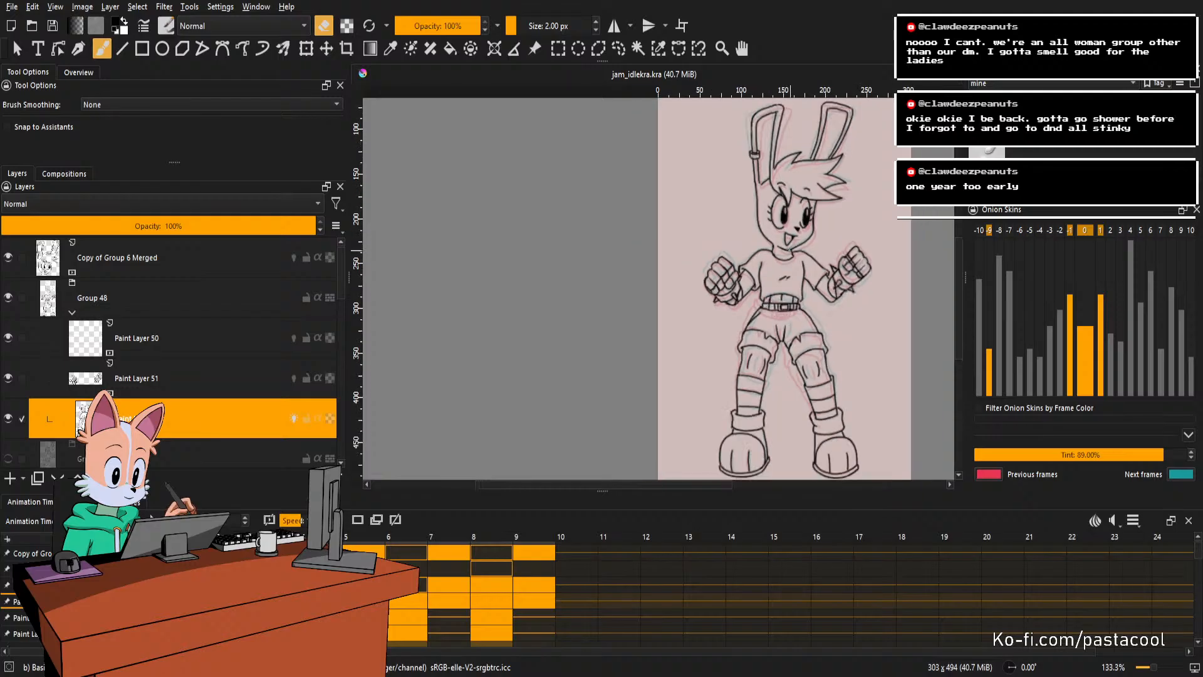
pyautogui.scroll(2, 790, 257)
pyautogui.scroll(-1, 796, 251)
pyautogui.scroll(1, 815, 251)
pyautogui.press('m')
pyautogui.scroll(-2, 874, 253)
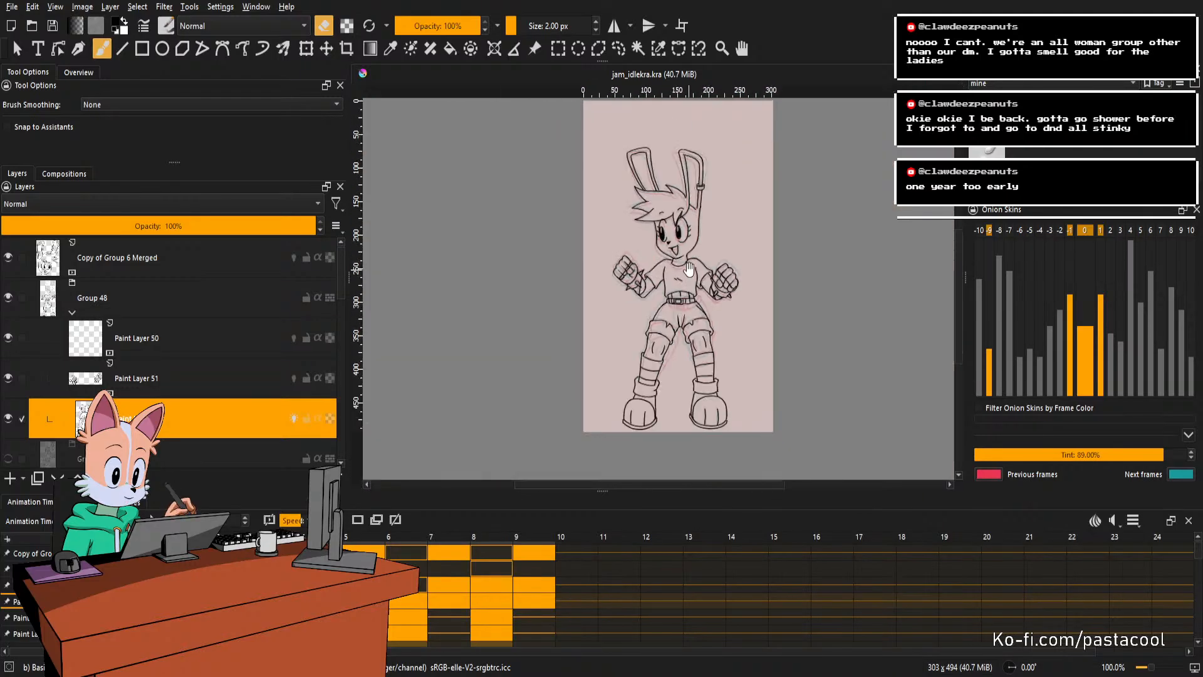
pyautogui.scroll(1, 752, 223)
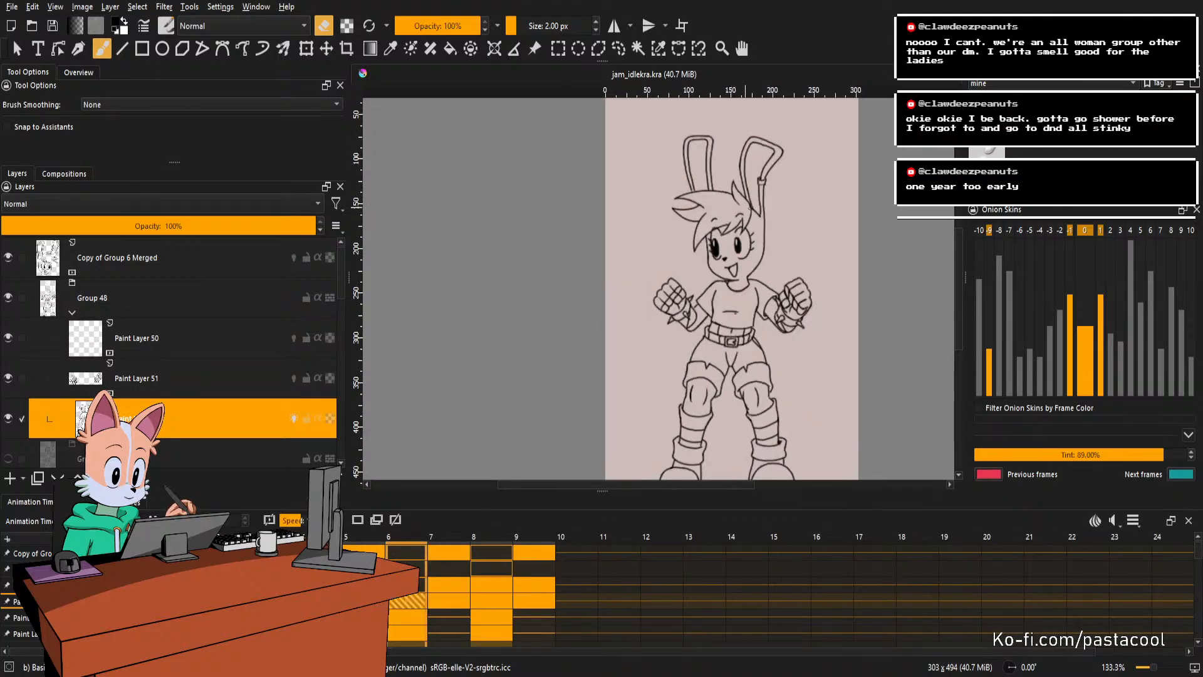
pyautogui.scroll(-1, 763, 230)
pyautogui.scroll(1, 763, 230)
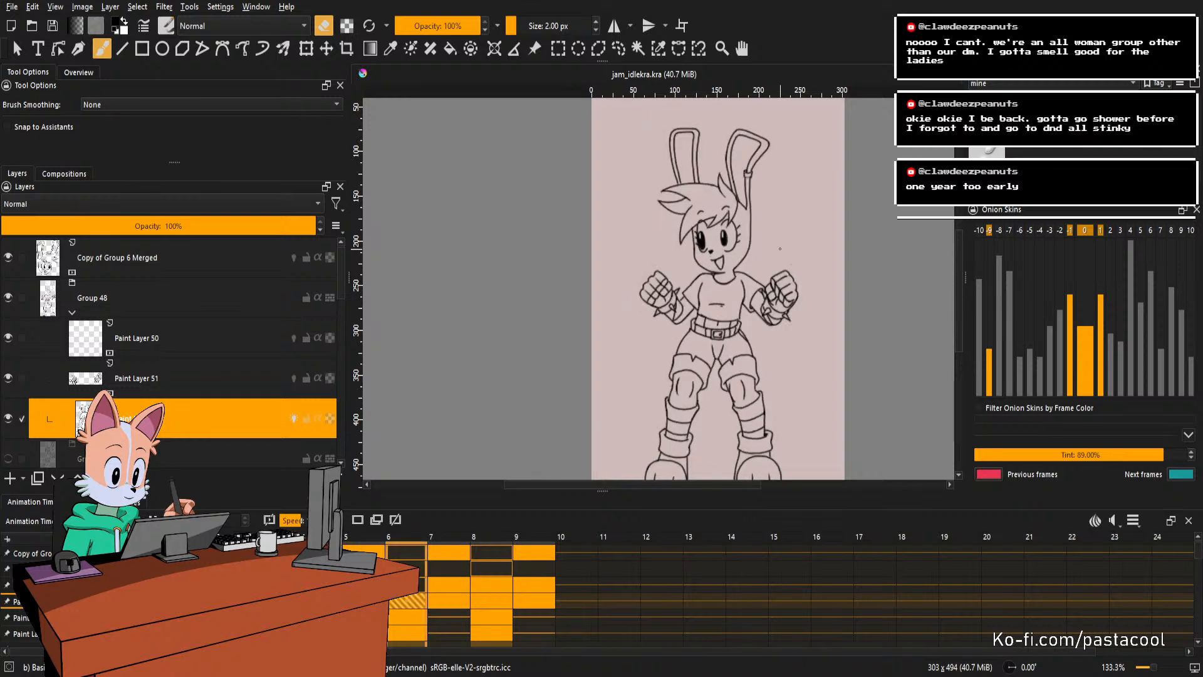
pyautogui.scroll(-1, 768, 254)
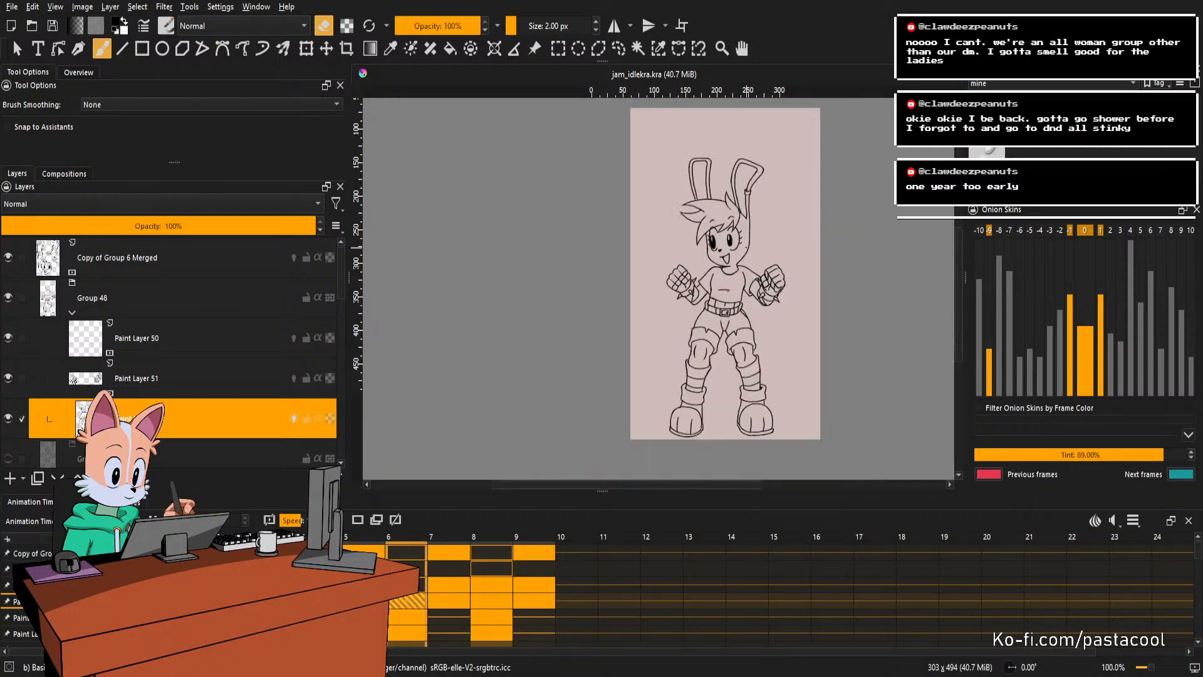
pyautogui.scroll(1, 761, 272)
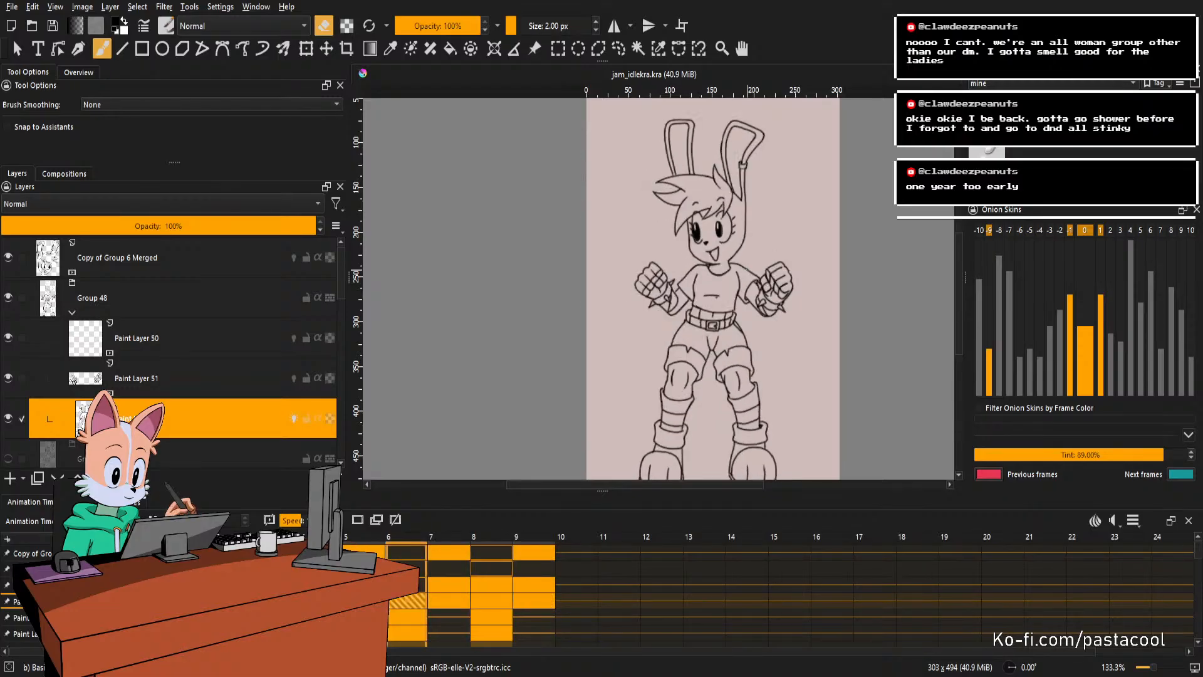
# Redraw the flared upper corners of the ring on the viewer's-right ear, on the layer below Paint Layer 51.
pyautogui.scroll(2, 747, 270)
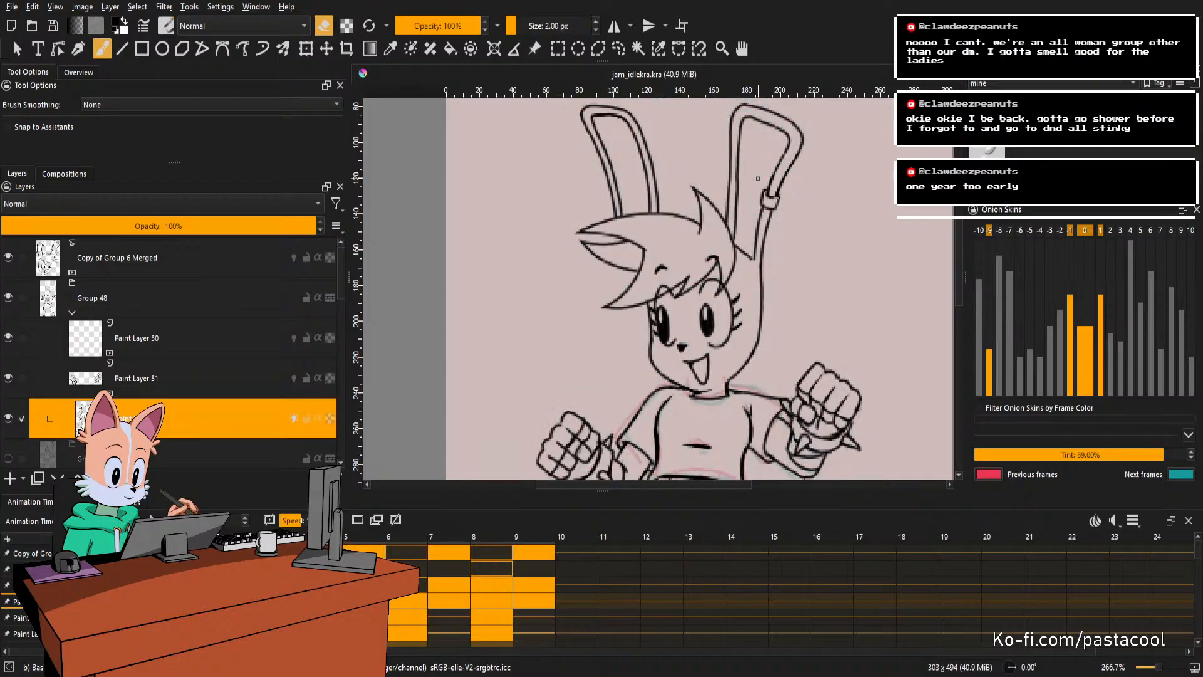
pyautogui.scroll(1, 759, 178)
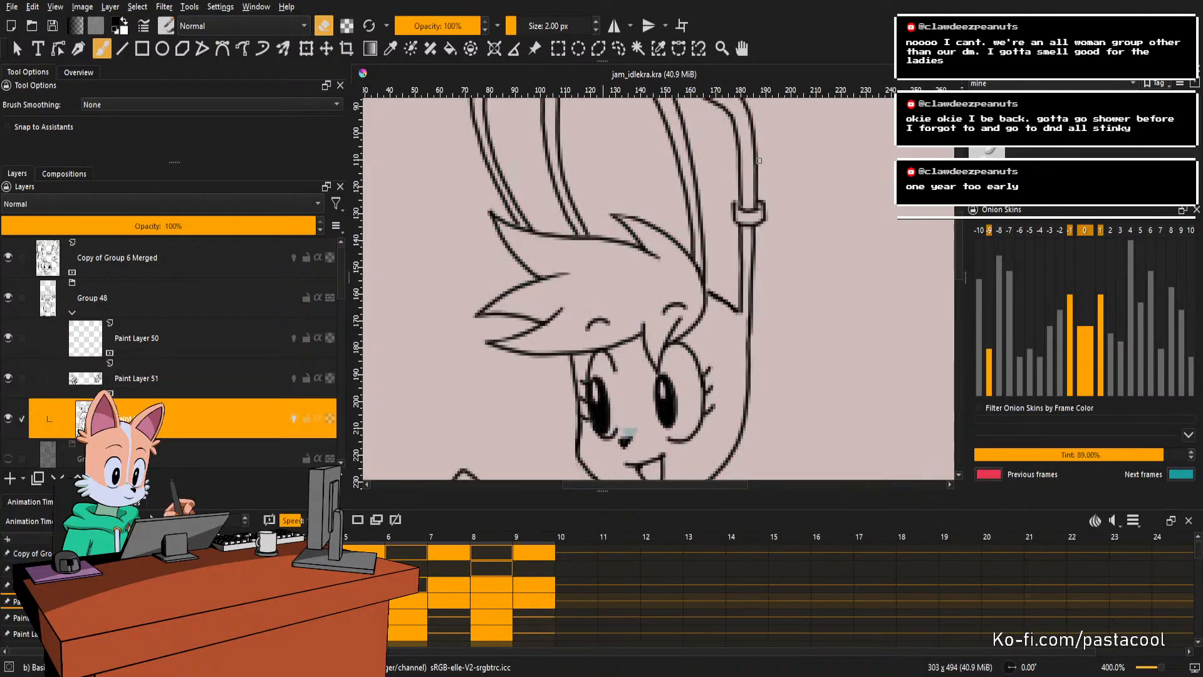
pyautogui.moveTo(757, 211); pyautogui.dragTo(766, 250)
pyautogui.moveTo(767, 249); pyautogui.dragTo(765, 227)
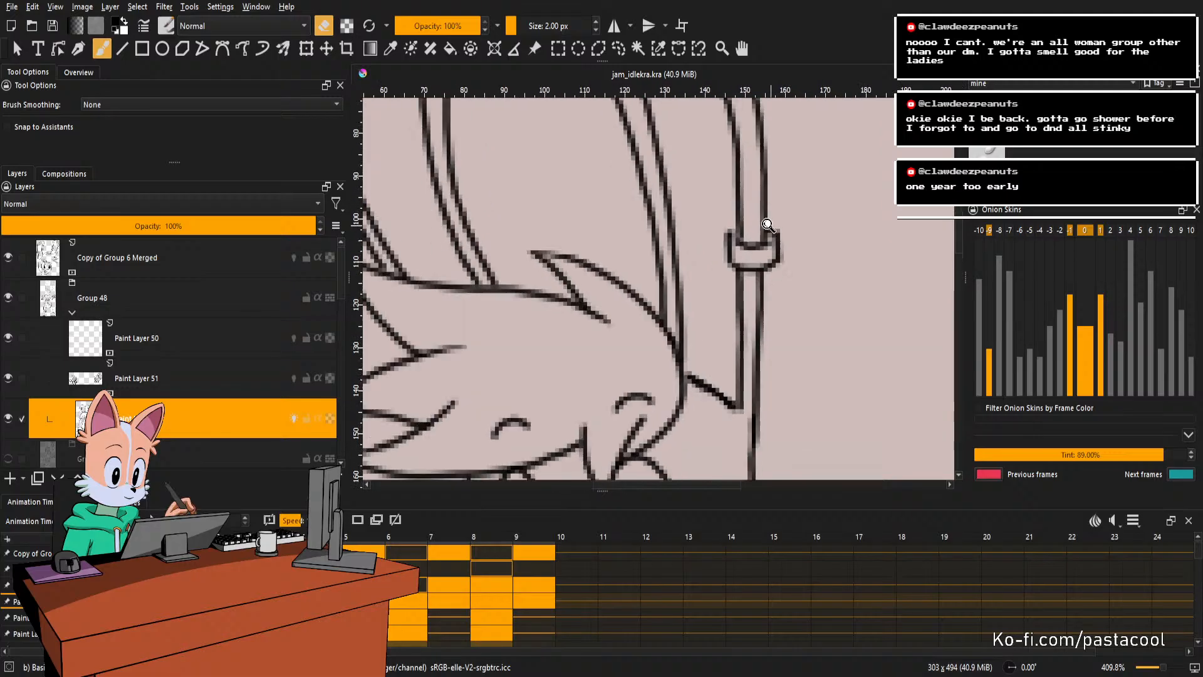
pyautogui.press('e')
pyautogui.scroll(1, 736, 248)
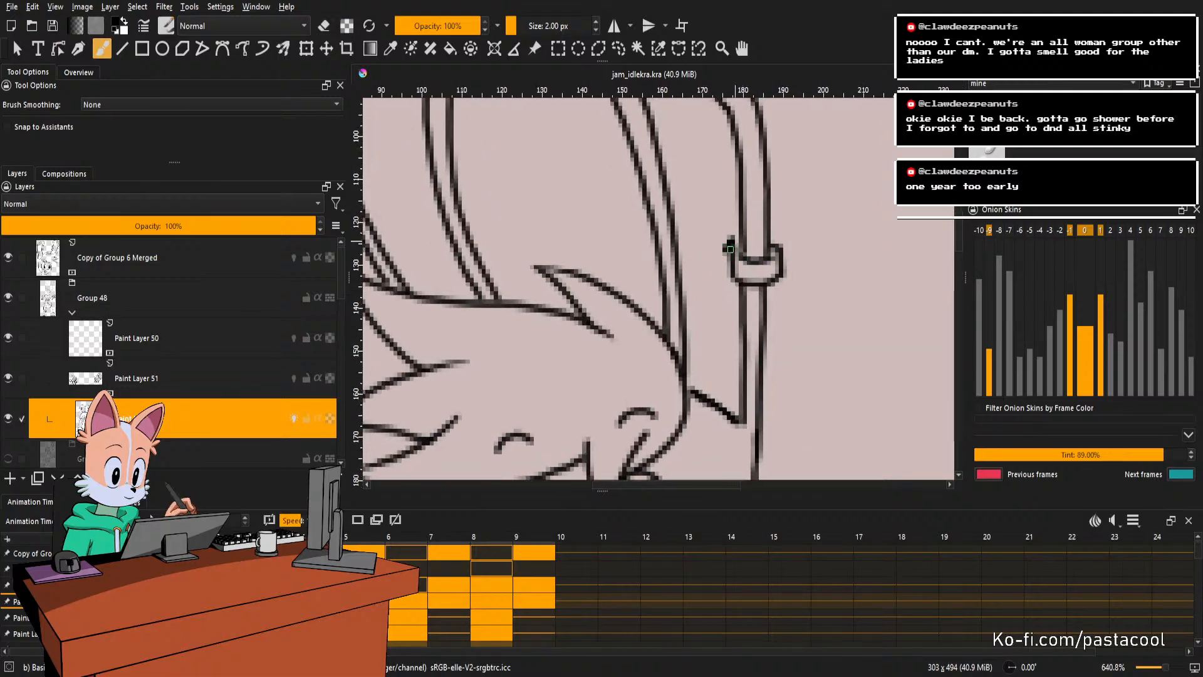
pyautogui.hotkey('ctrl', 'z')
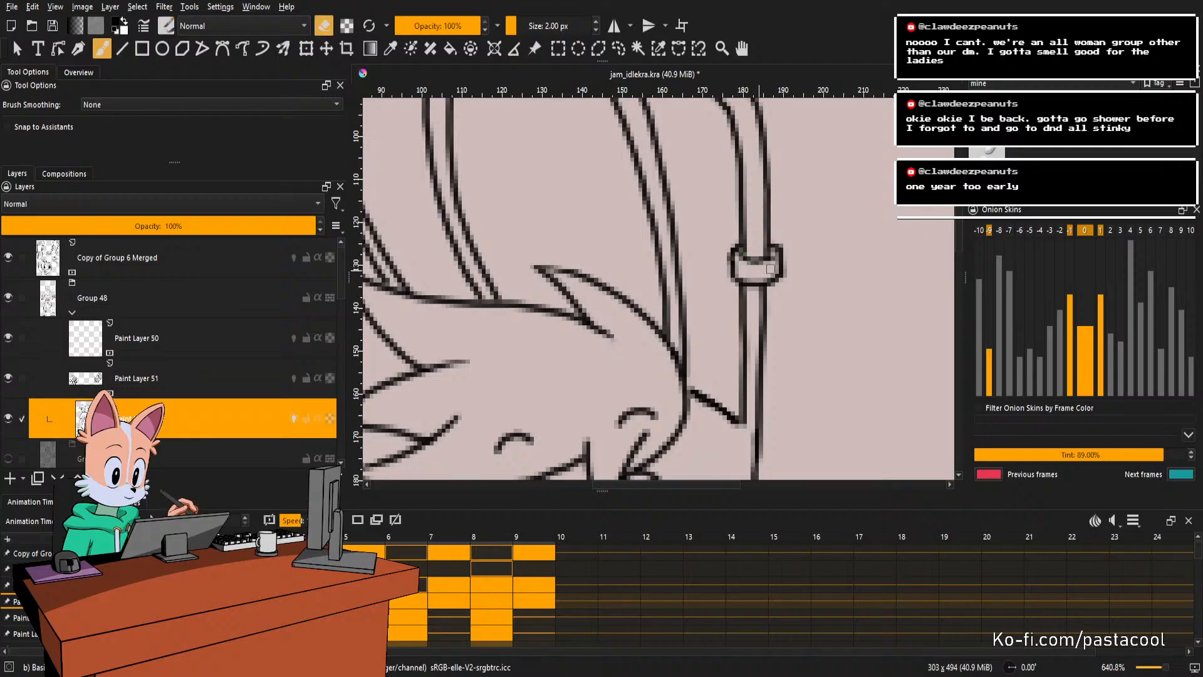
pyautogui.moveTo(789, 243); pyautogui.dragTo(785, 248)
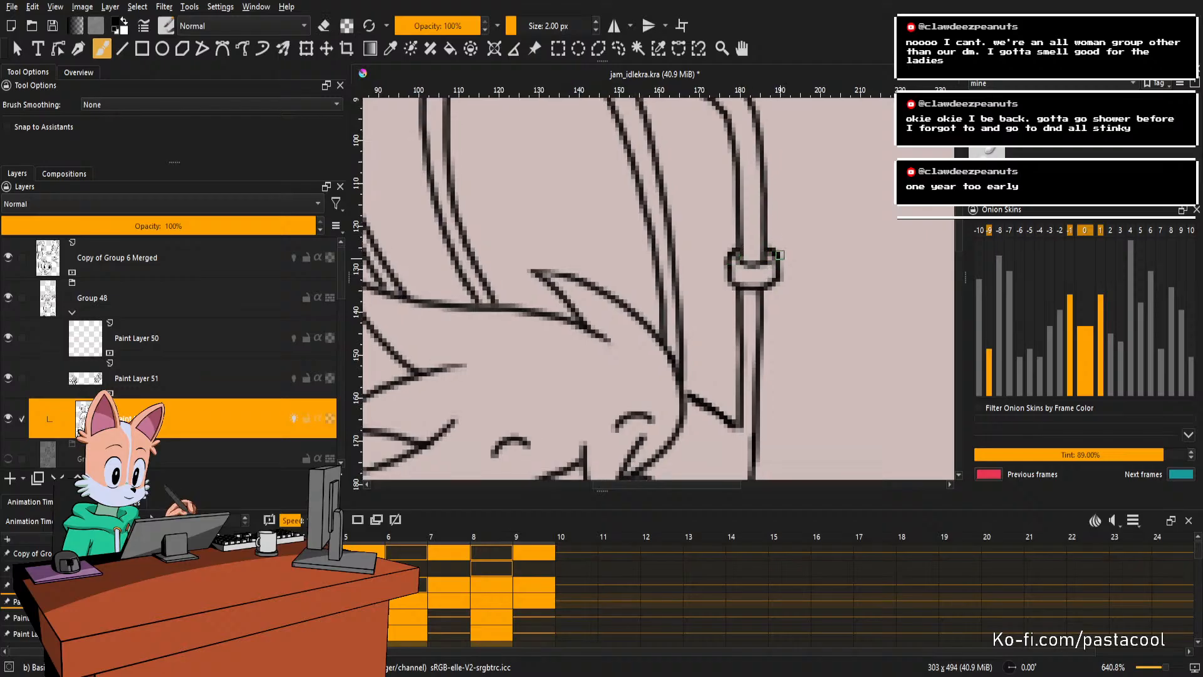
pyautogui.scroll(-2, 779, 255)
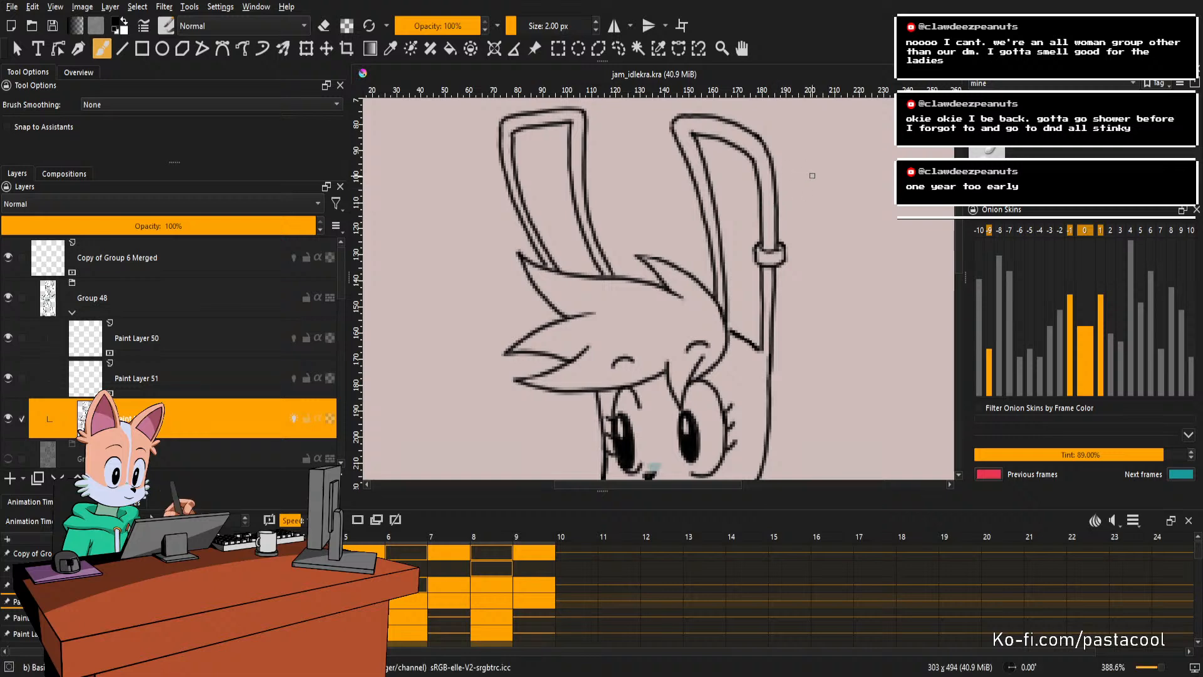
# Add the missing ring to the viewer's-right ear two frames on, on the Copy of Group 6 Merged layer, using the onion skin.
pyautogui.press('.')
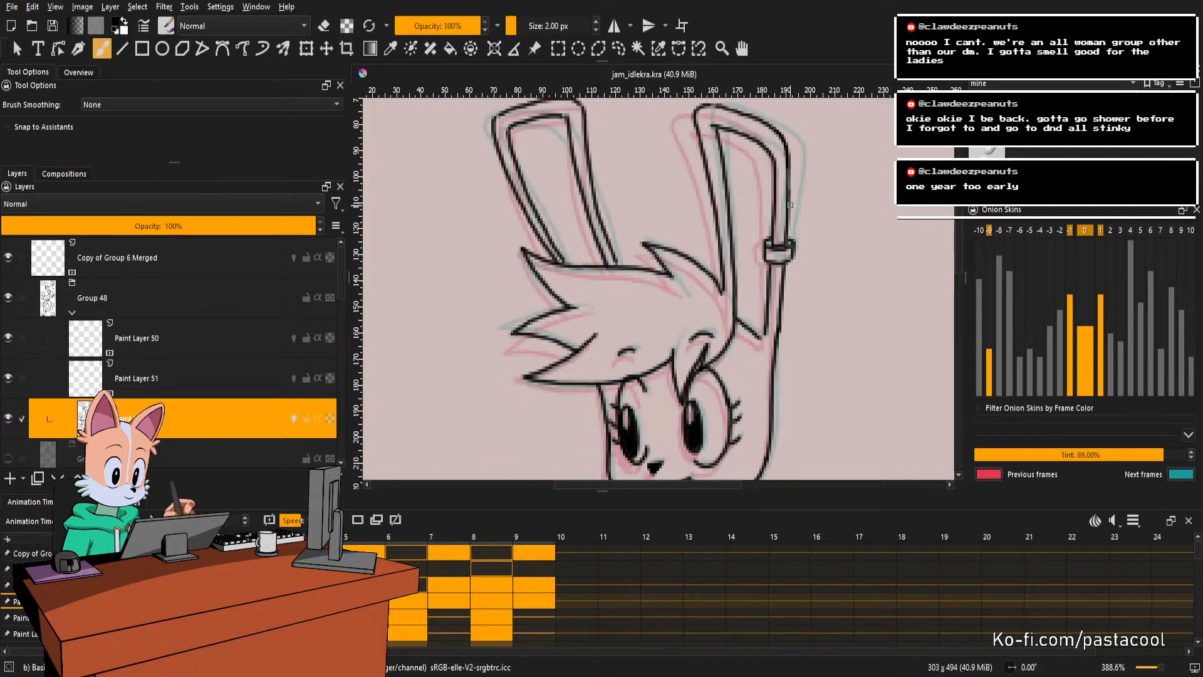
pyautogui.press('.')
pyautogui.press('.')
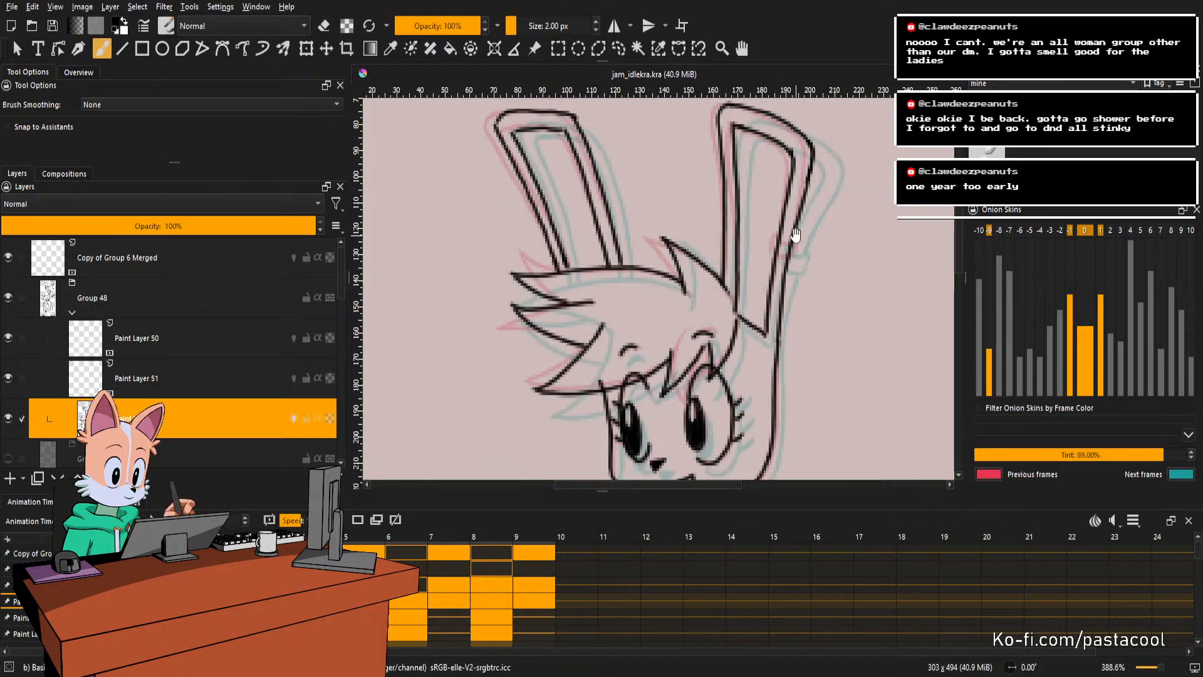
pyautogui.scroll(2, 795, 235)
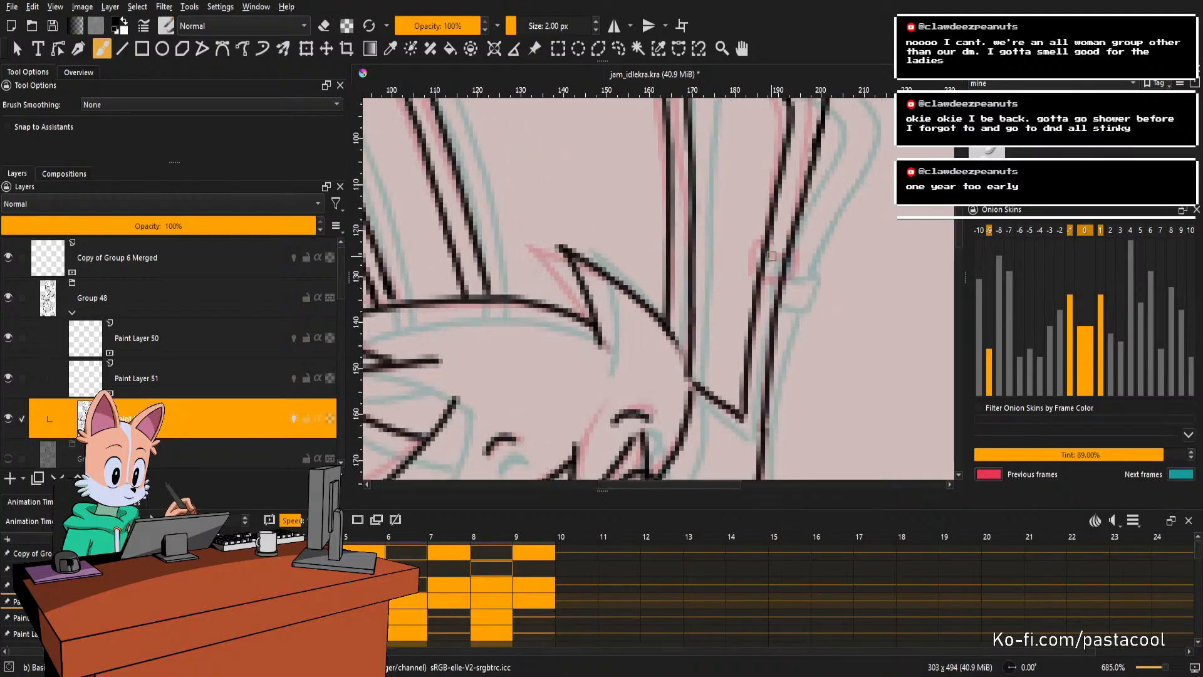
pyautogui.press('e')
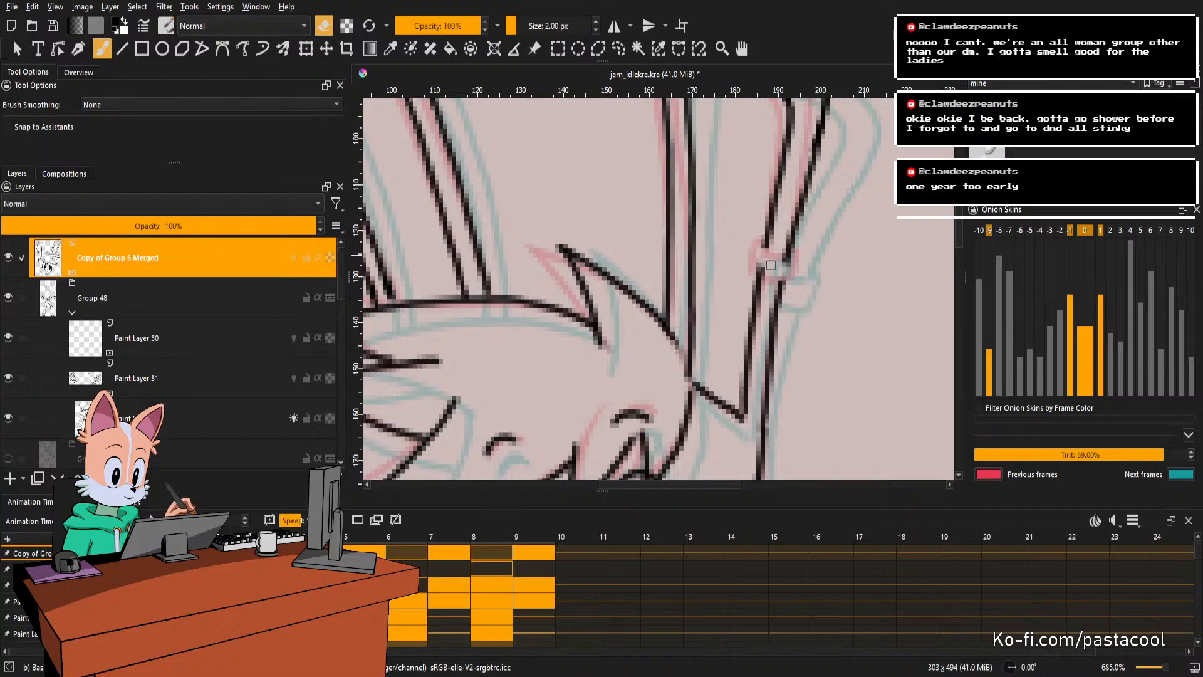
pyautogui.press('e')
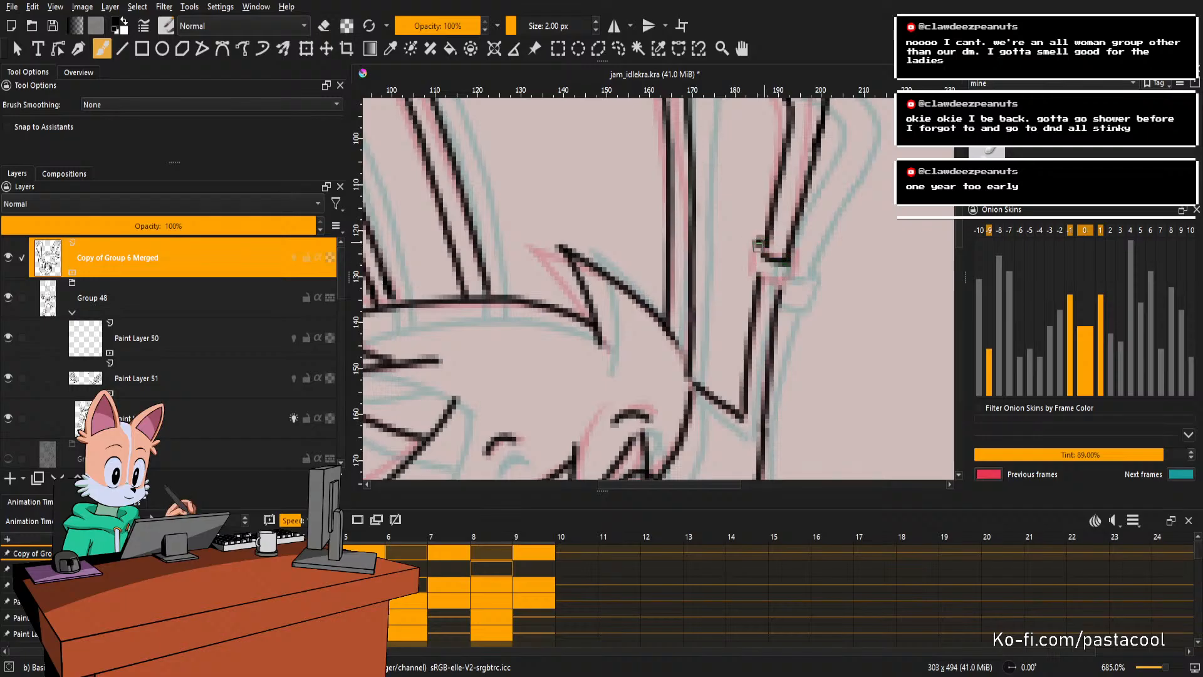
pyautogui.moveTo(755, 275)
pyautogui.mouseDown()
pyautogui.moveTo(786, 292)
pyautogui.moveTo(811, 275)
pyautogui.moveTo(753, 271)
pyautogui.moveTo(792, 285)
pyautogui.moveTo(789, 256)
pyautogui.moveTo(803, 260)
pyautogui.moveTo(797, 278)
pyautogui.moveTo(793, 255)
pyautogui.moveTo(794, 287)
pyautogui.mouseUp()
pyautogui.hotkey('ctrl', 'z')
pyautogui.hotkey('ctrl', 'z')
pyautogui.hotkey('ctrl', 'z')
pyautogui.hotkey('ctrl', 'z')
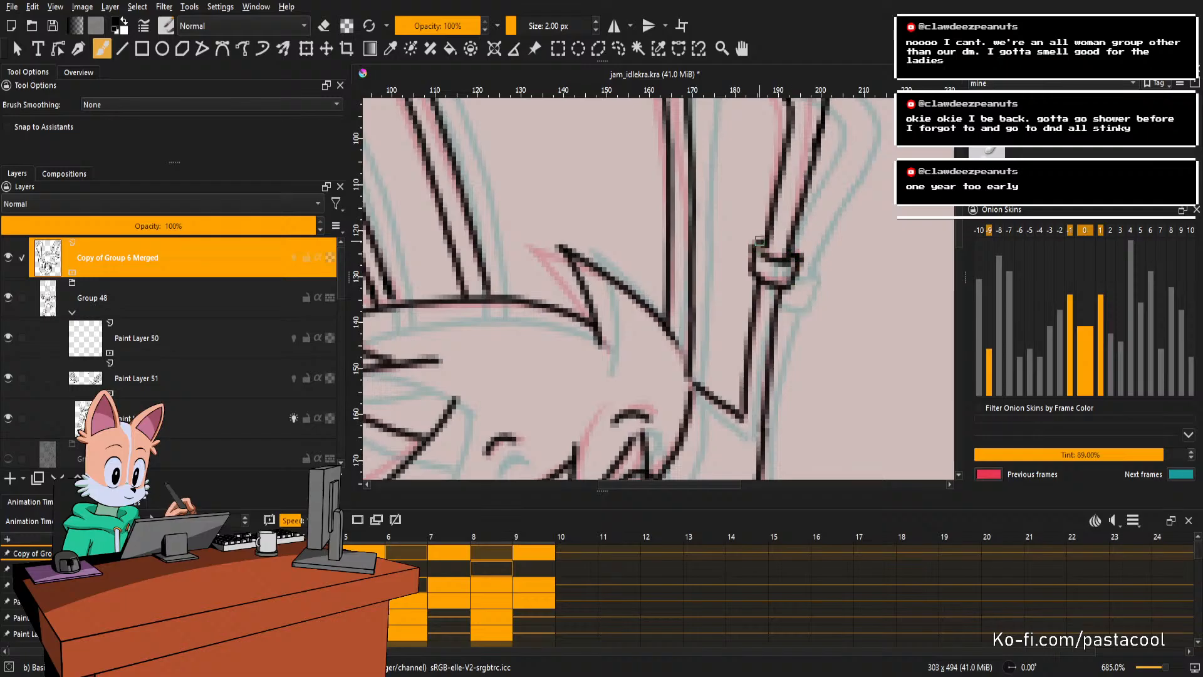
pyautogui.press('-')
pyautogui.press('-')
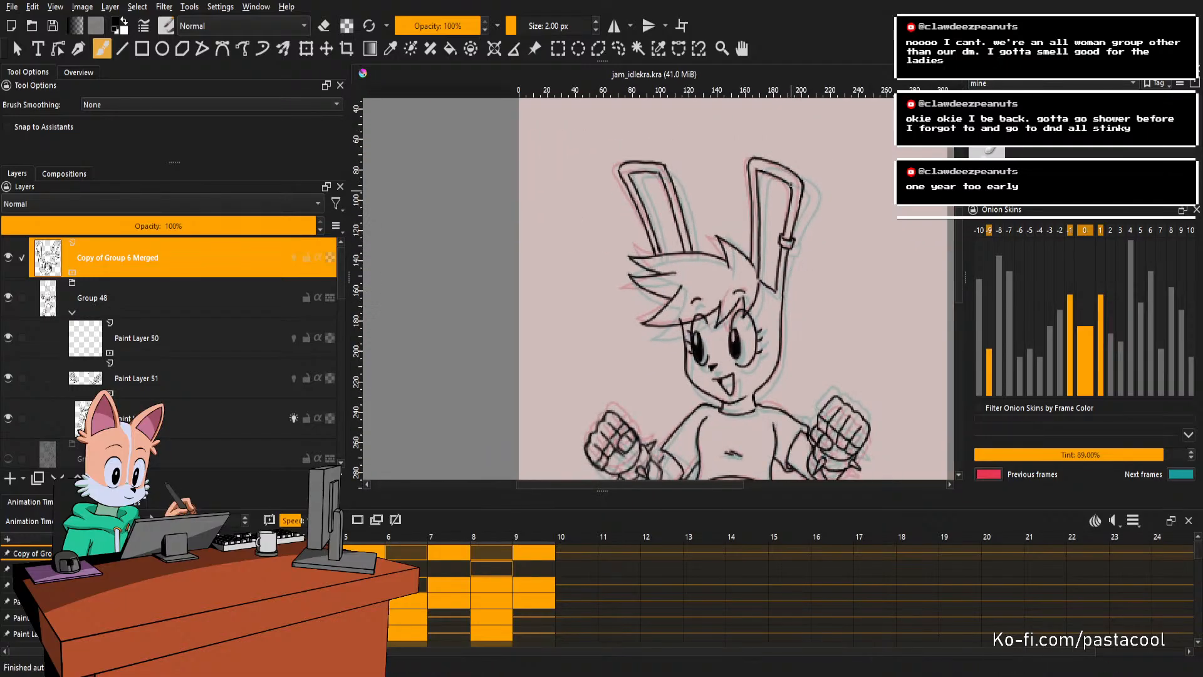
# Erase the ear lines where the ring sits on frame 5 and draw the tilted ring around the viewer's-right ear.
pyautogui.press('Right')
pyautogui.press('Right')
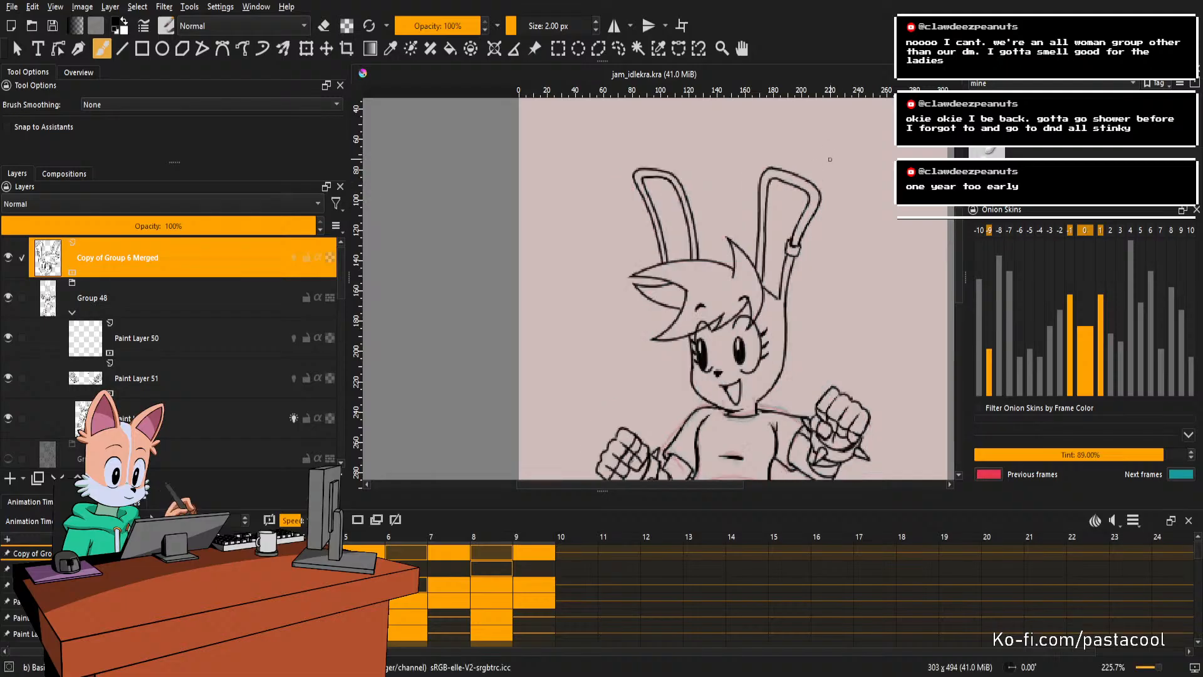
pyautogui.moveTo(797, 235); pyautogui.dragTo(798, 191)
pyautogui.press('e')
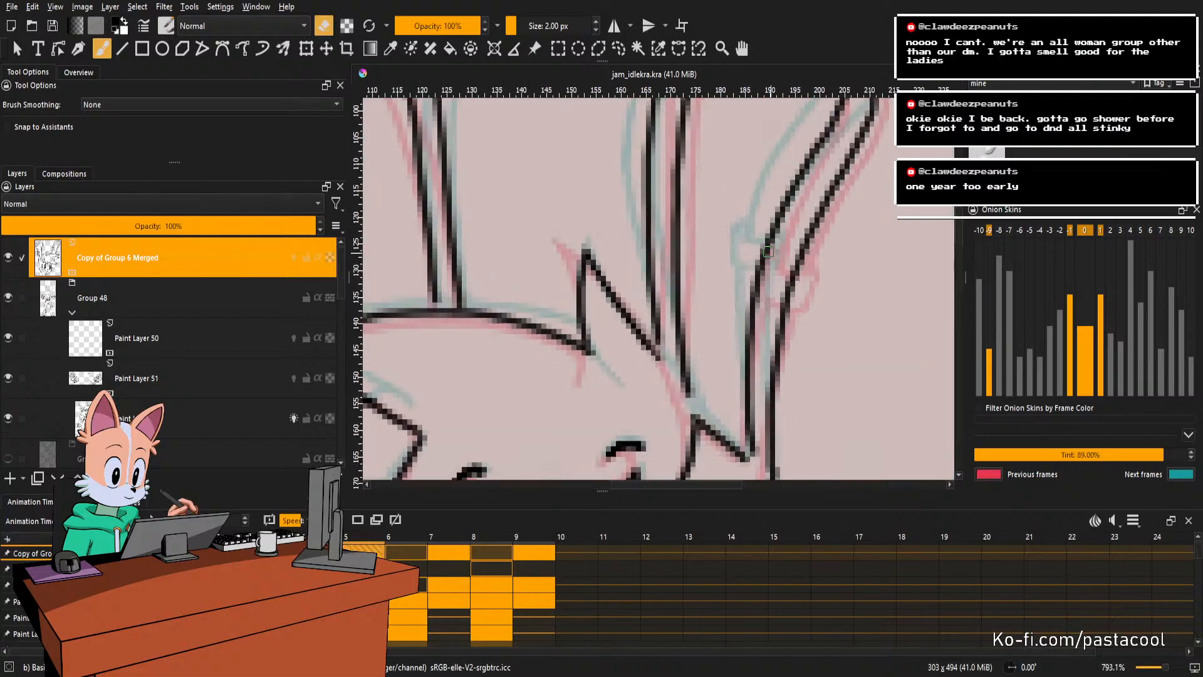
pyautogui.moveTo(769, 275); pyautogui.dragTo(769, 249)
pyautogui.press('e')
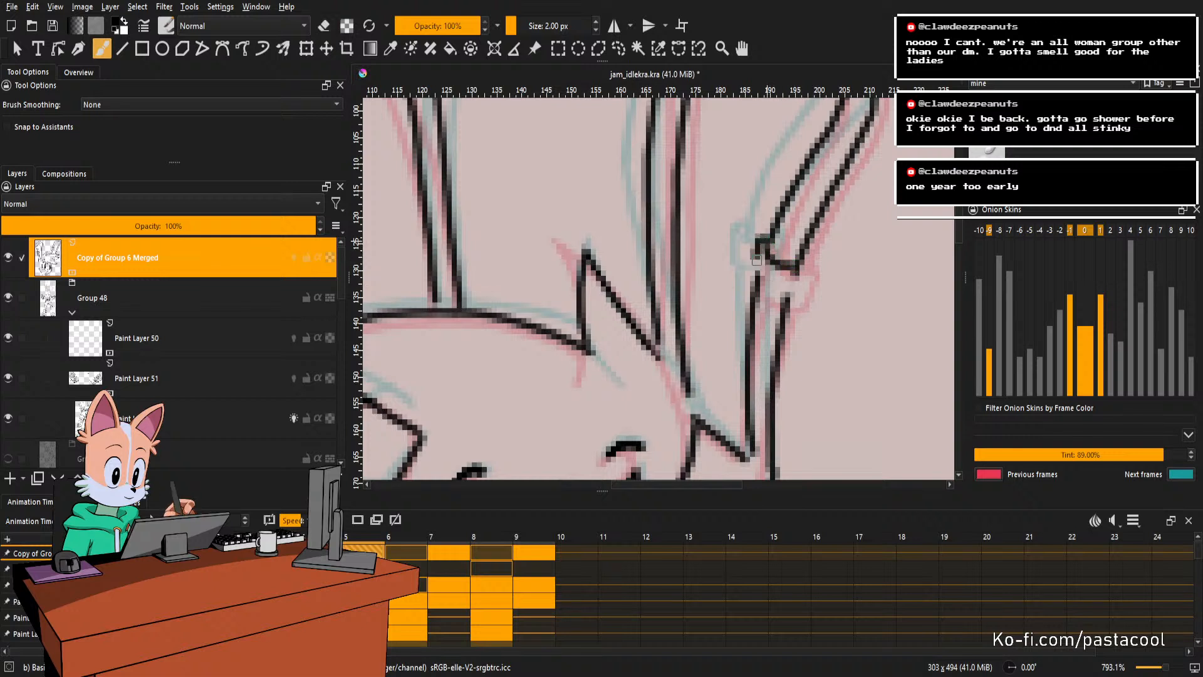
pyautogui.press('e')
pyautogui.moveTo(761, 274); pyautogui.dragTo(787, 294)
pyautogui.press('e')
pyautogui.press('e')
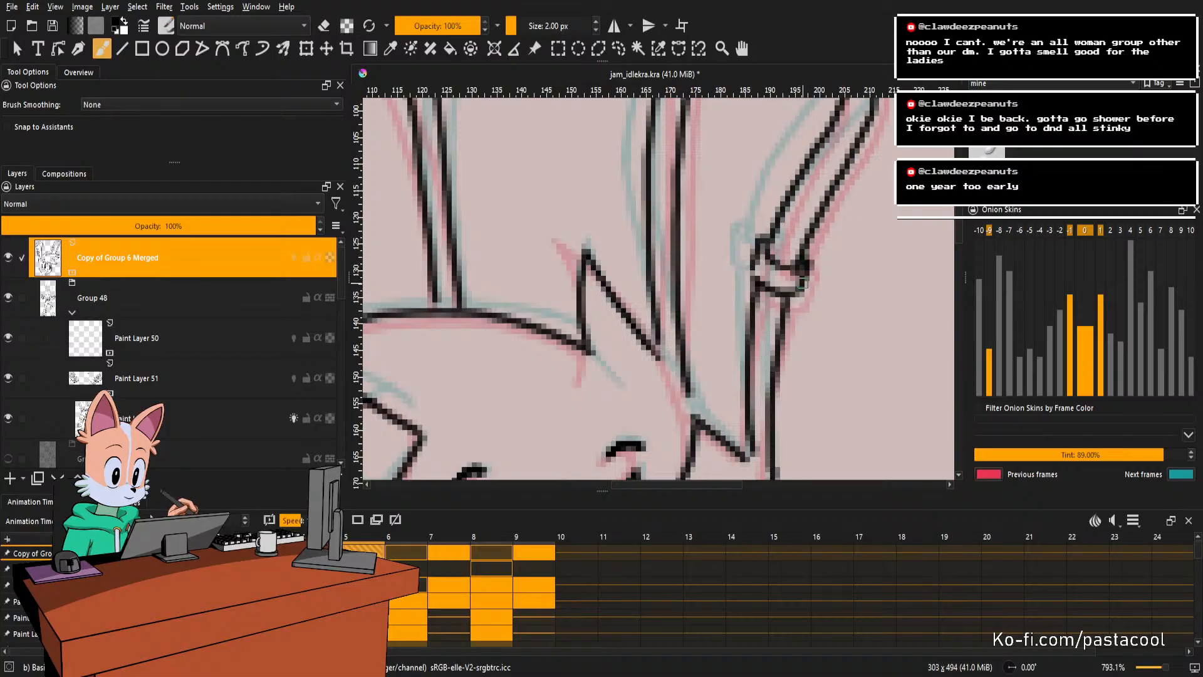
pyautogui.press('e')
pyautogui.scroll(-5, 811, 264)
pyautogui.scroll(4, 786, 271)
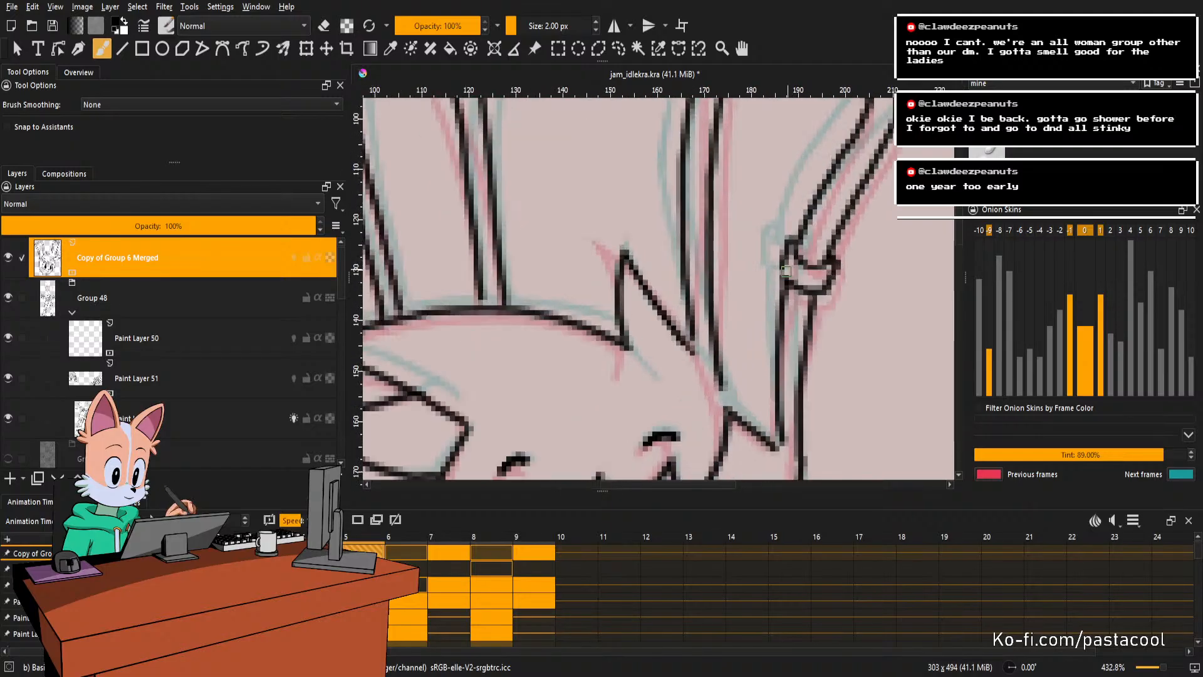
pyautogui.press('e')
pyautogui.press('e')
pyautogui.scroll(-8, 784, 273)
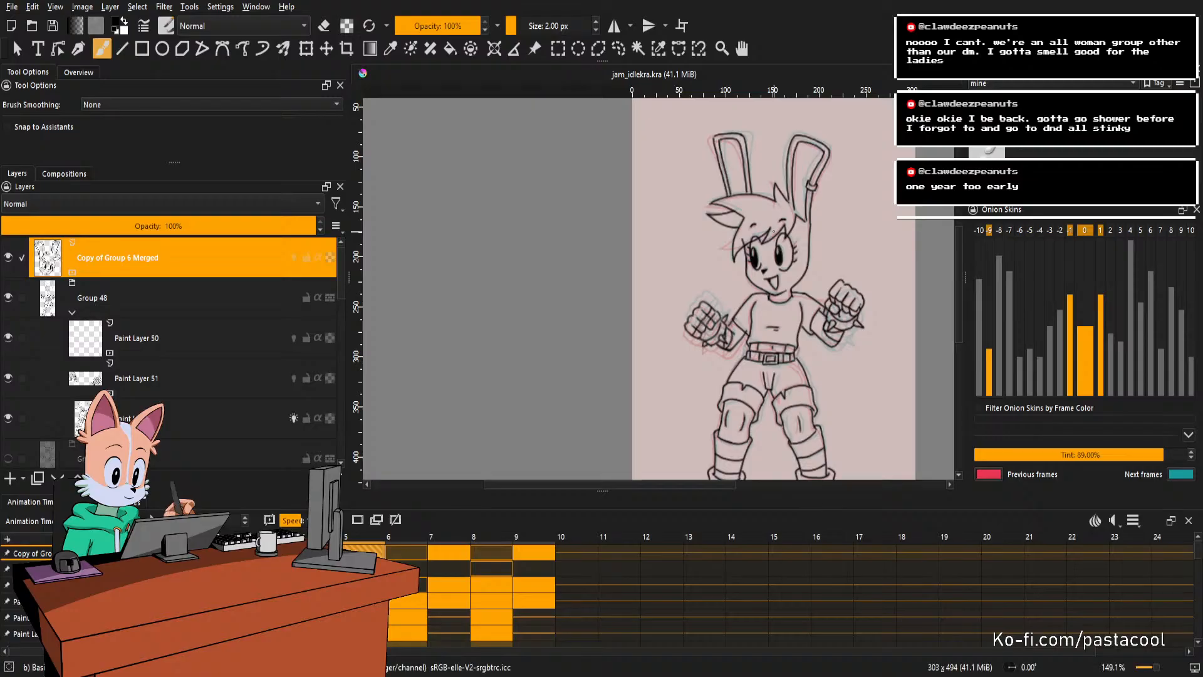
# Play the idle animation and examine how the ear ring moves across the frames.
pyautogui.scroll(-2, 774, 232)
pyautogui.scroll(1, 775, 256)
pyautogui.scroll(-2, 775, 257)
pyautogui.scroll(2, 788, 274)
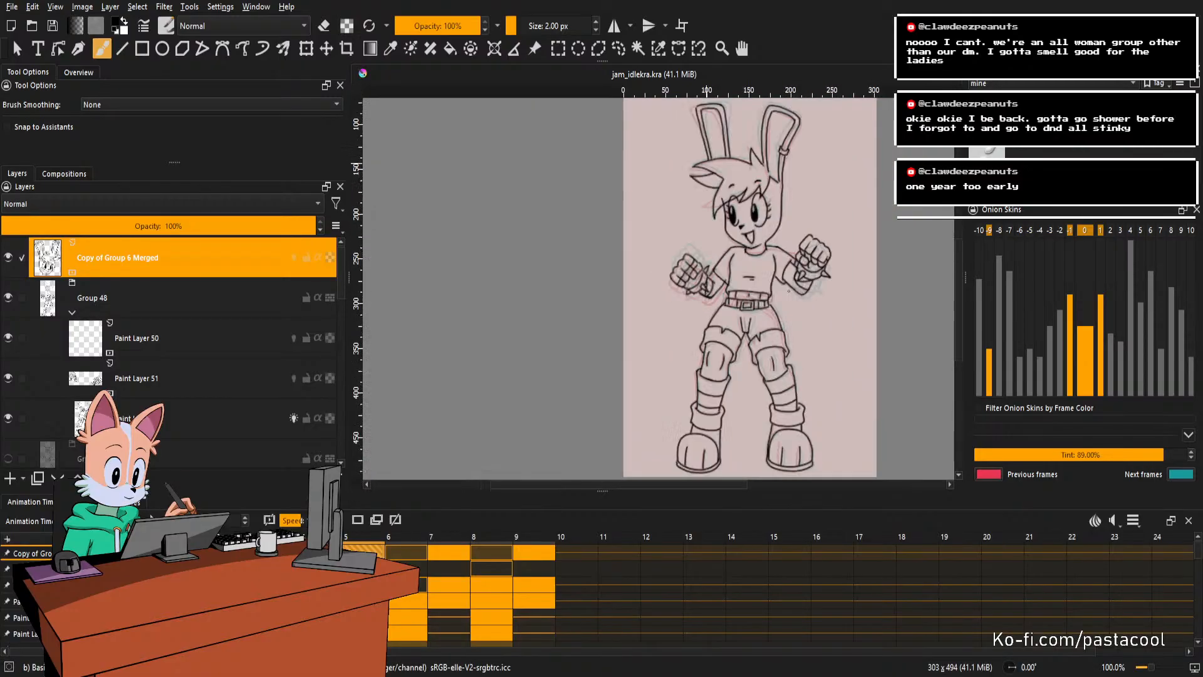
pyautogui.scroll(-1, 783, 263)
pyautogui.scroll(1, 782, 266)
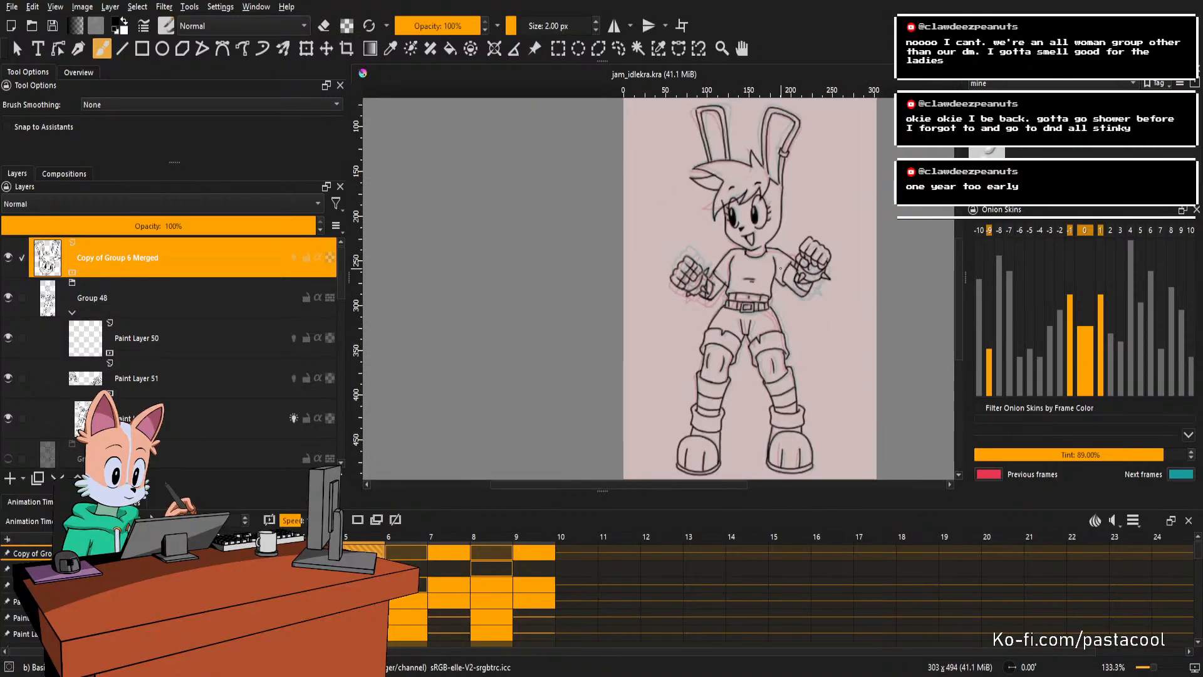
pyautogui.scroll(-1, 779, 268)
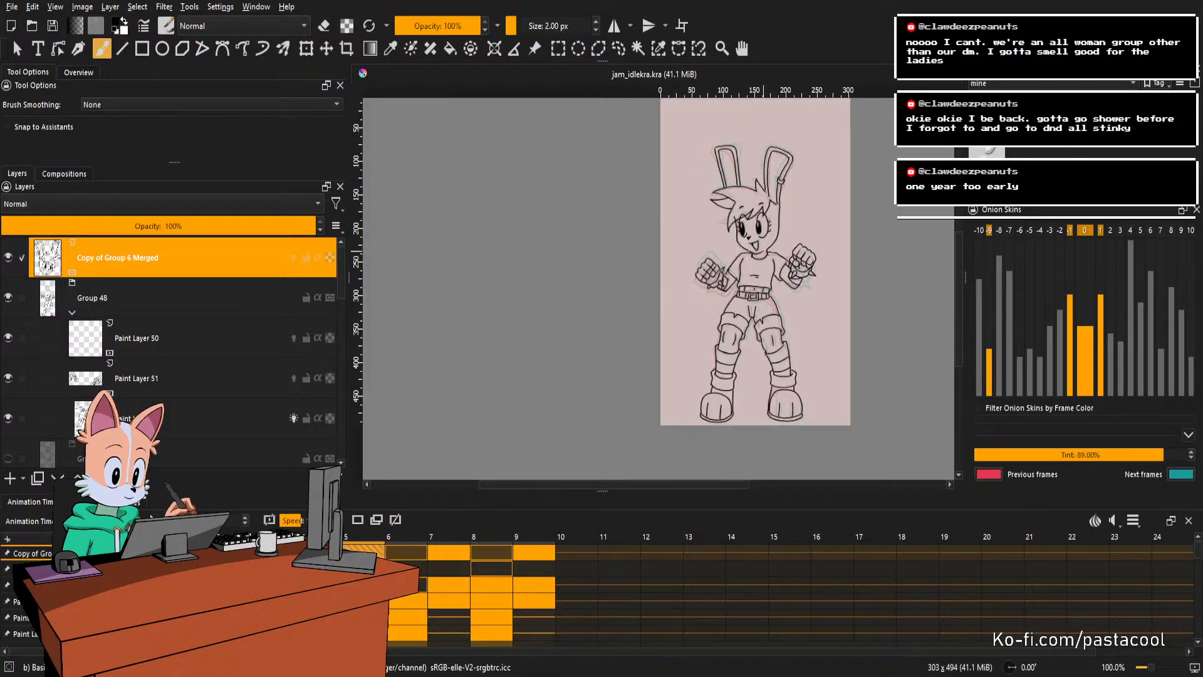
pyautogui.scroll(1, 758, 192)
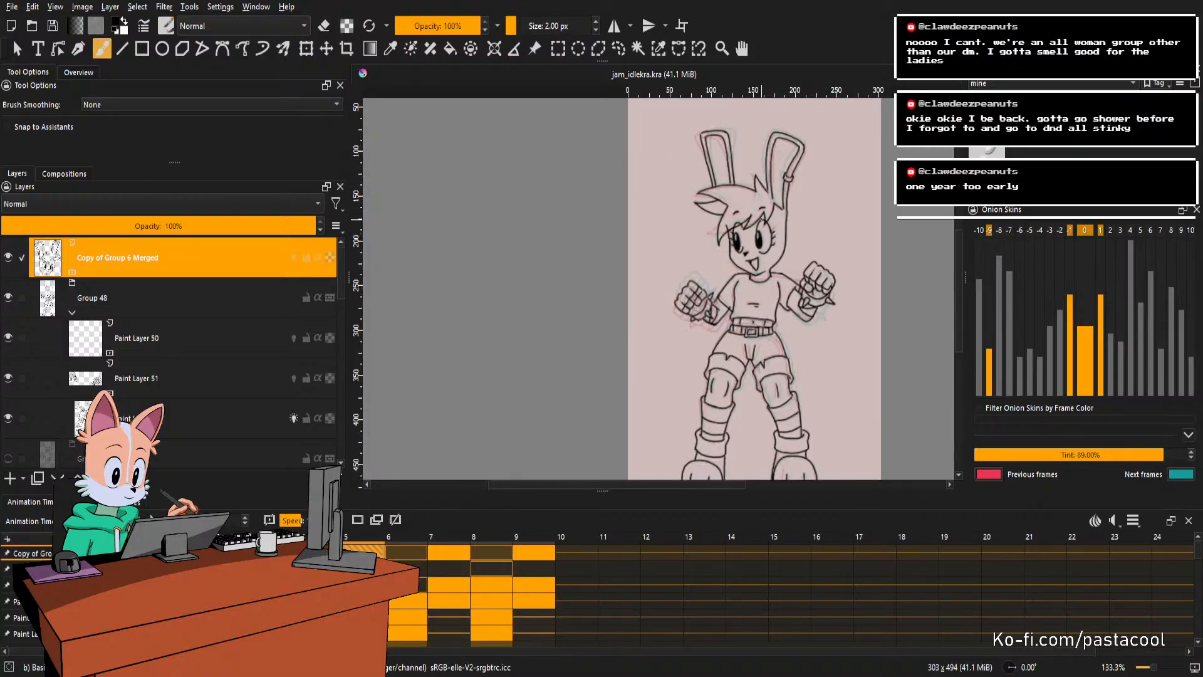
# Step back and forth between frame 7 and its neighbouring frames to compare the ears and ring.
pyautogui.press('Right')
pyautogui.press('Right')
pyautogui.scroll(-1, 773, 212)
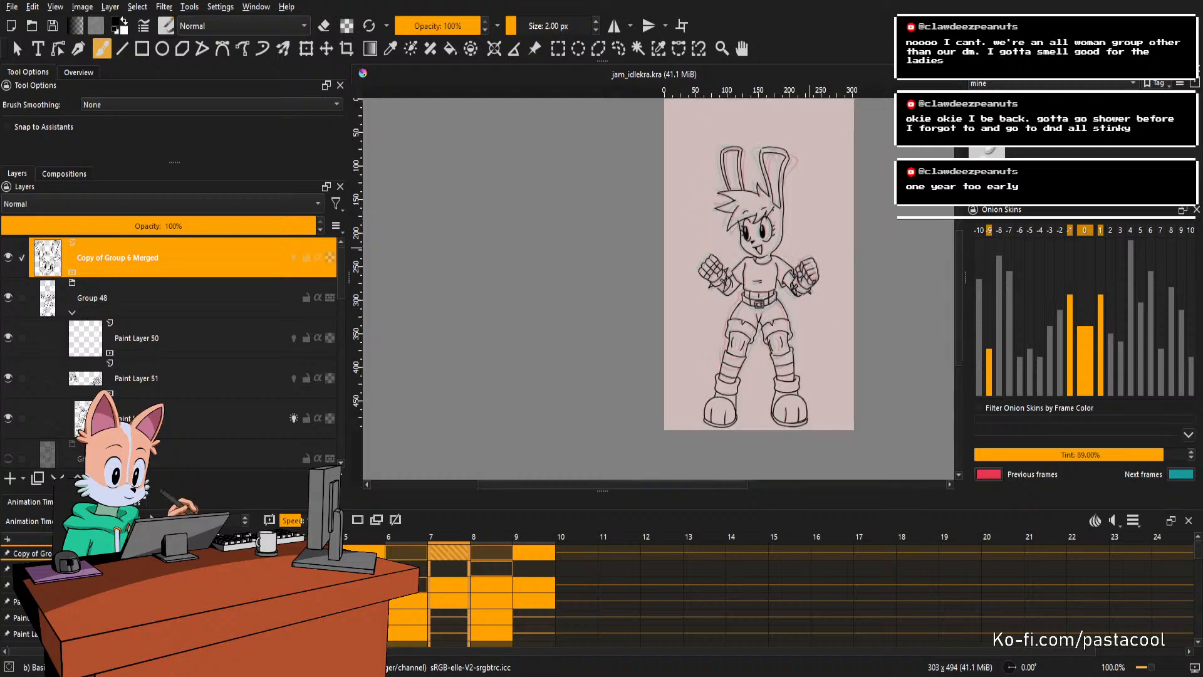
pyautogui.scroll(1, 774, 212)
pyautogui.press('Left')
pyautogui.scroll(-1, 777, 219)
pyautogui.scroll(1, 782, 227)
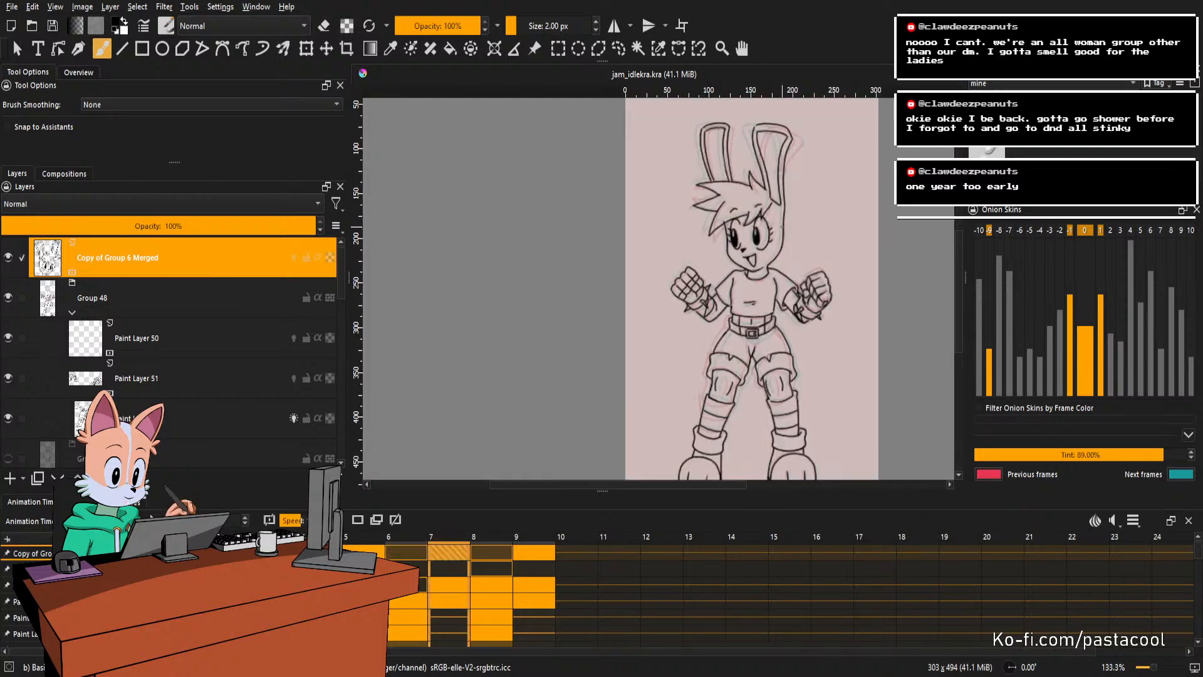
pyautogui.press('Left')
pyautogui.press('Right')
pyautogui.press('Right')
pyautogui.press('Left')
pyautogui.press('Right')
# Erase the ear lines at the ring position on frame 7 and draw the ring around the viewer's-right ear.
pyautogui.moveTo(823, 123)
pyautogui.mouseDown()
pyautogui.moveTo(810, 165)
pyautogui.moveTo(823, 251)
pyautogui.moveTo(813, 278)
pyautogui.moveTo(795, 275)
pyautogui.mouseUp()
pyautogui.press('e')
pyautogui.press('e')
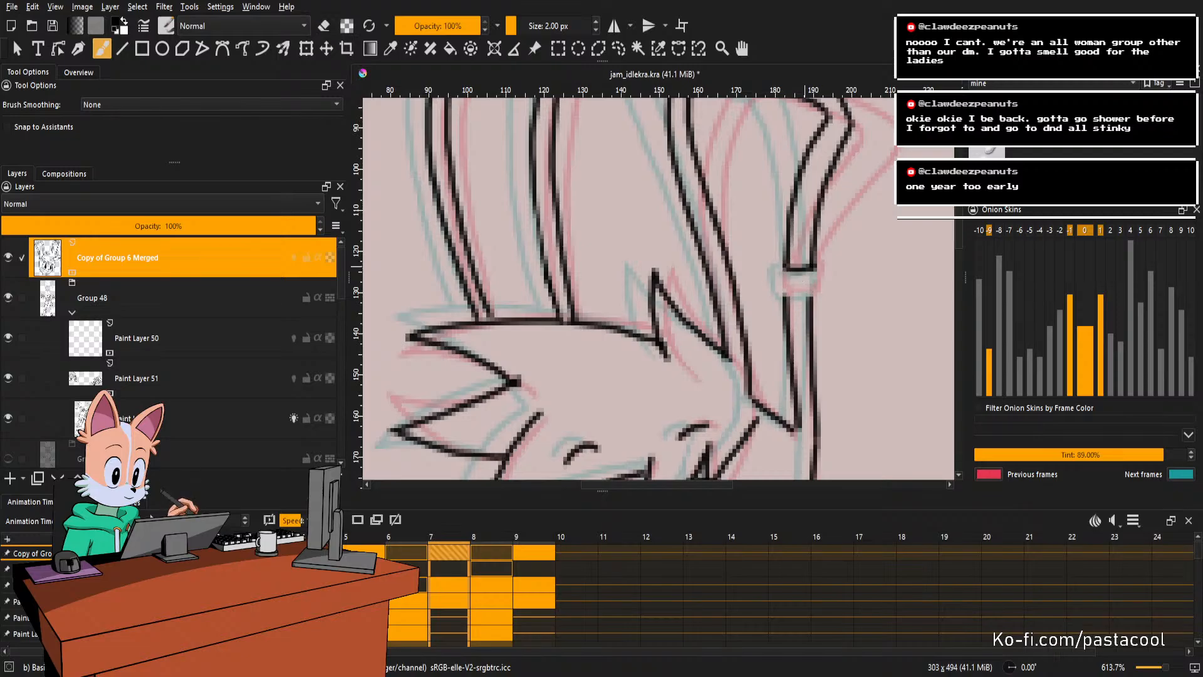
pyautogui.hotkey('ctrl', 'z')
pyautogui.moveTo(781, 267)
pyautogui.mouseDown()
pyautogui.moveTo(812, 265)
pyautogui.moveTo(778, 263)
pyautogui.moveTo(780, 294)
pyautogui.moveTo(819, 293)
pyautogui.mouseUp()
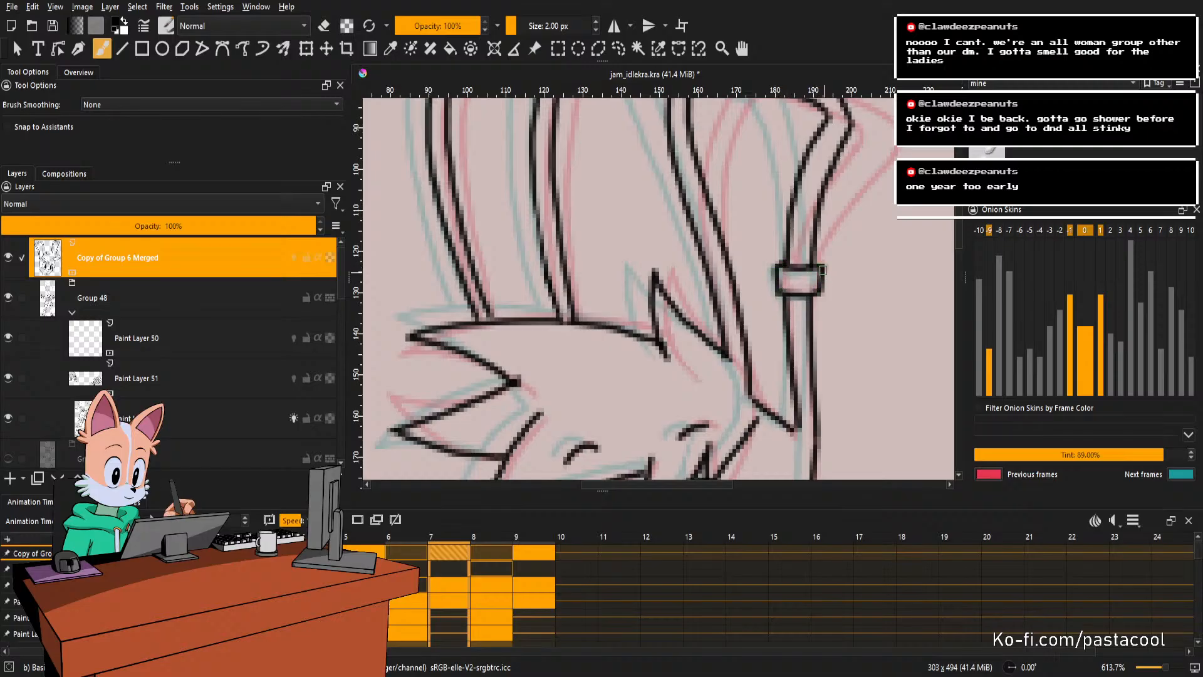
# Go to frame 9 and patch the outer line of the ear with a short stroke just above the head.
pyautogui.scroll(-6, 823, 270)
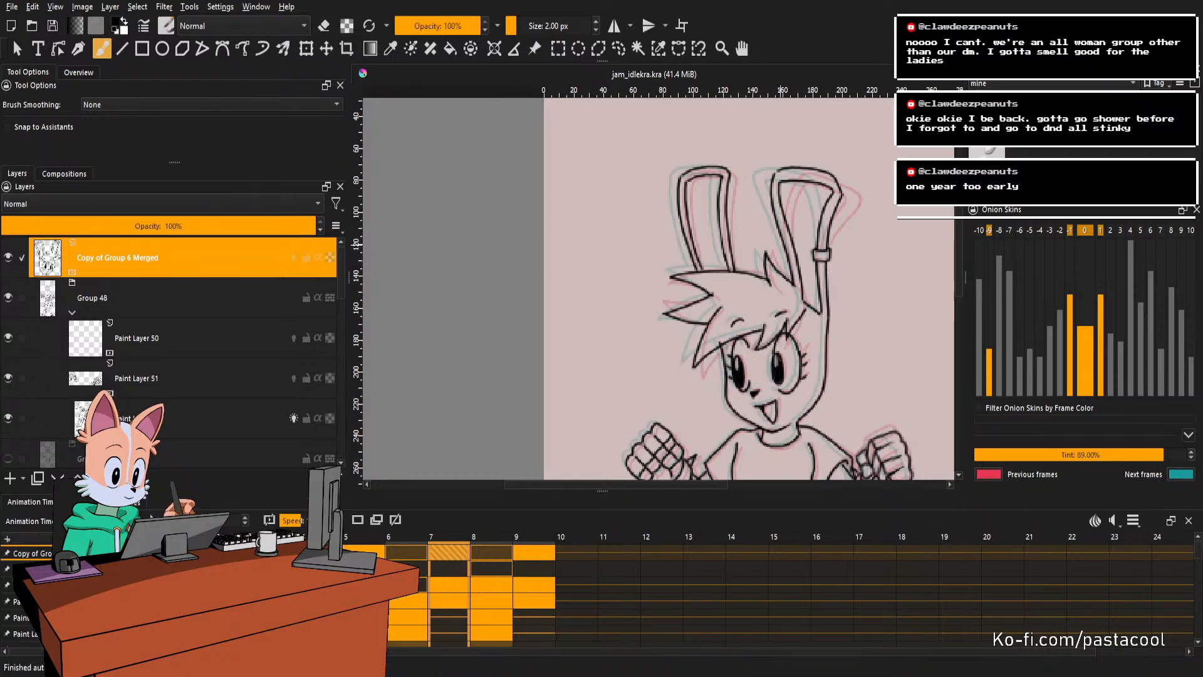
pyautogui.scroll(-2, 727, 255)
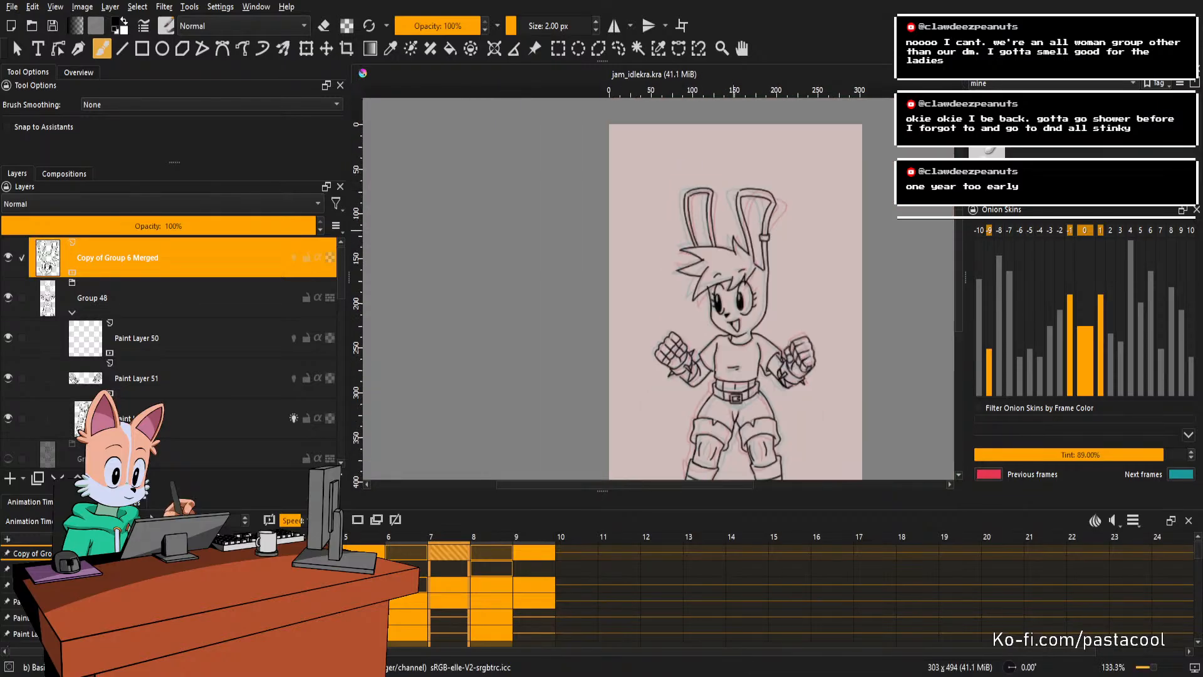
pyautogui.press('Right')
pyautogui.scroll(1, 764, 217)
pyautogui.scroll(-1, 763, 217)
pyautogui.press('Right')
pyautogui.press('Right')
pyautogui.press('Left')
pyautogui.scroll(4, 765, 218)
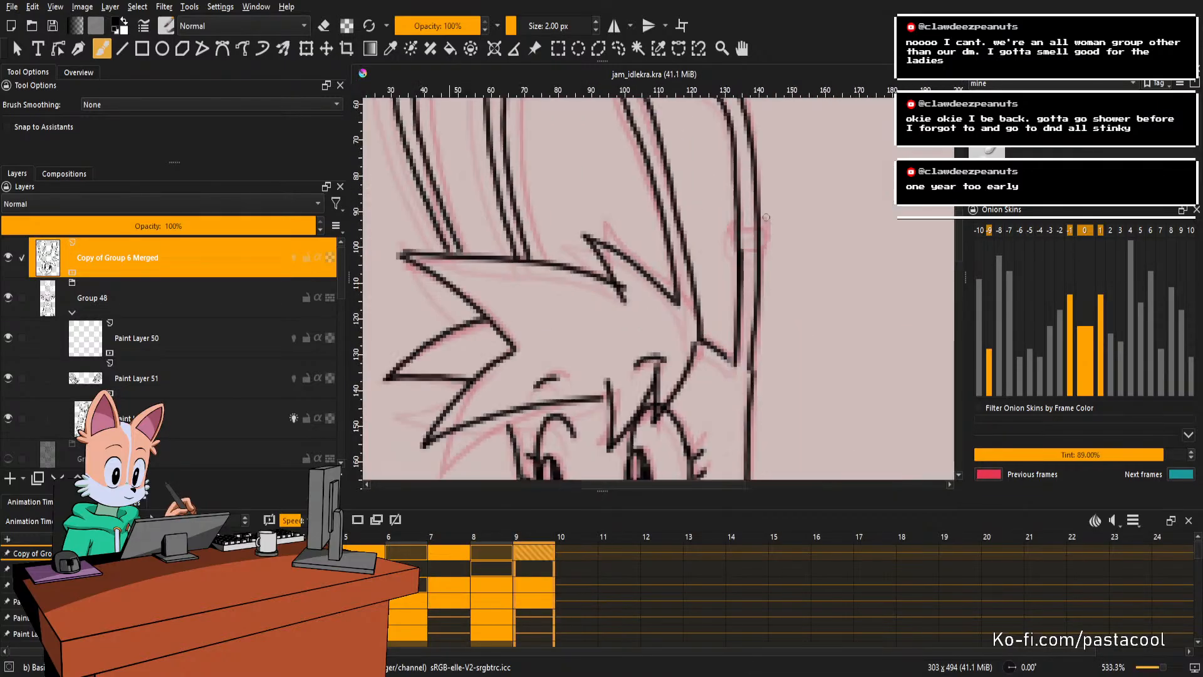
pyautogui.moveTo(751, 277); pyautogui.dragTo(762, 301)
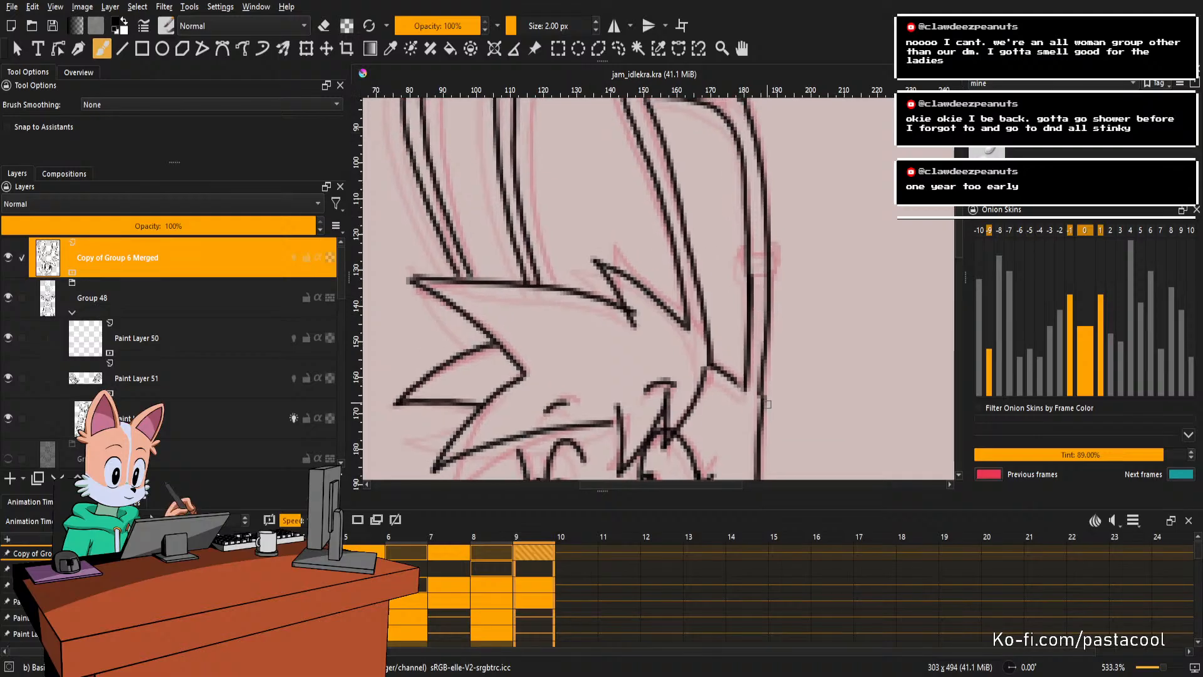
pyautogui.hotkey('ctrl', 'z')
pyautogui.moveTo(769, 394); pyautogui.dragTo(768, 402)
pyautogui.press('e')
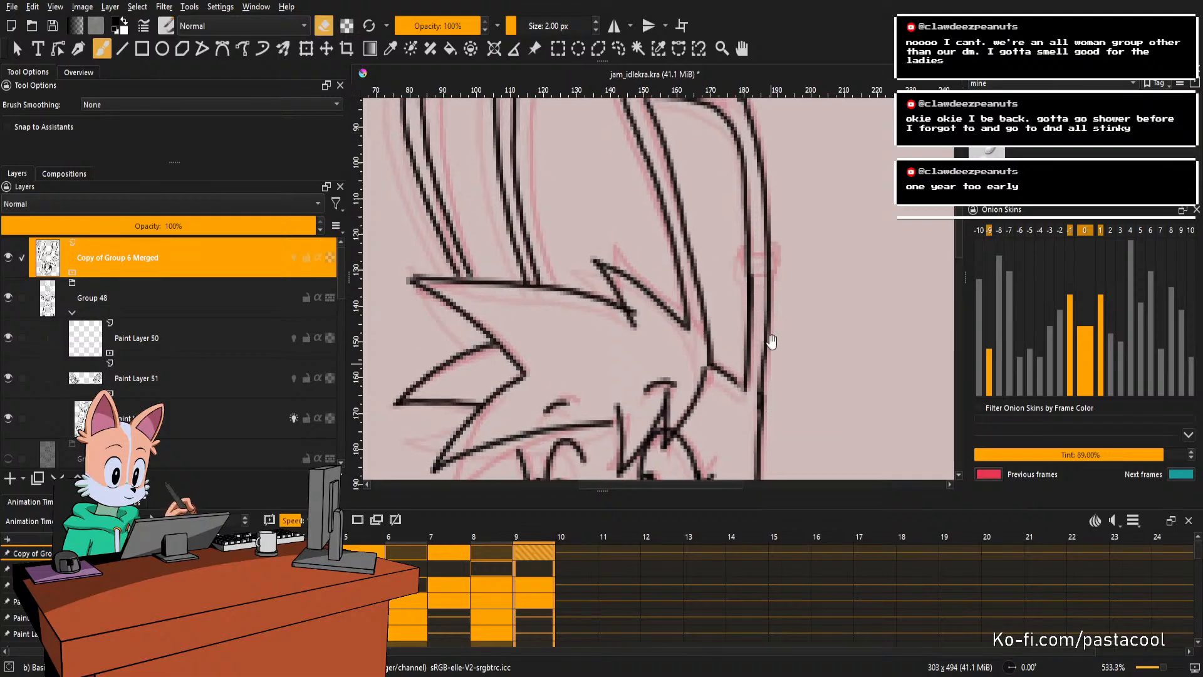
# Erase a gap across the ear's two side lines at the onion-skin guide and draw a small rectangular band there.
pyautogui.moveTo(771, 342); pyautogui.dragTo(775, 410)
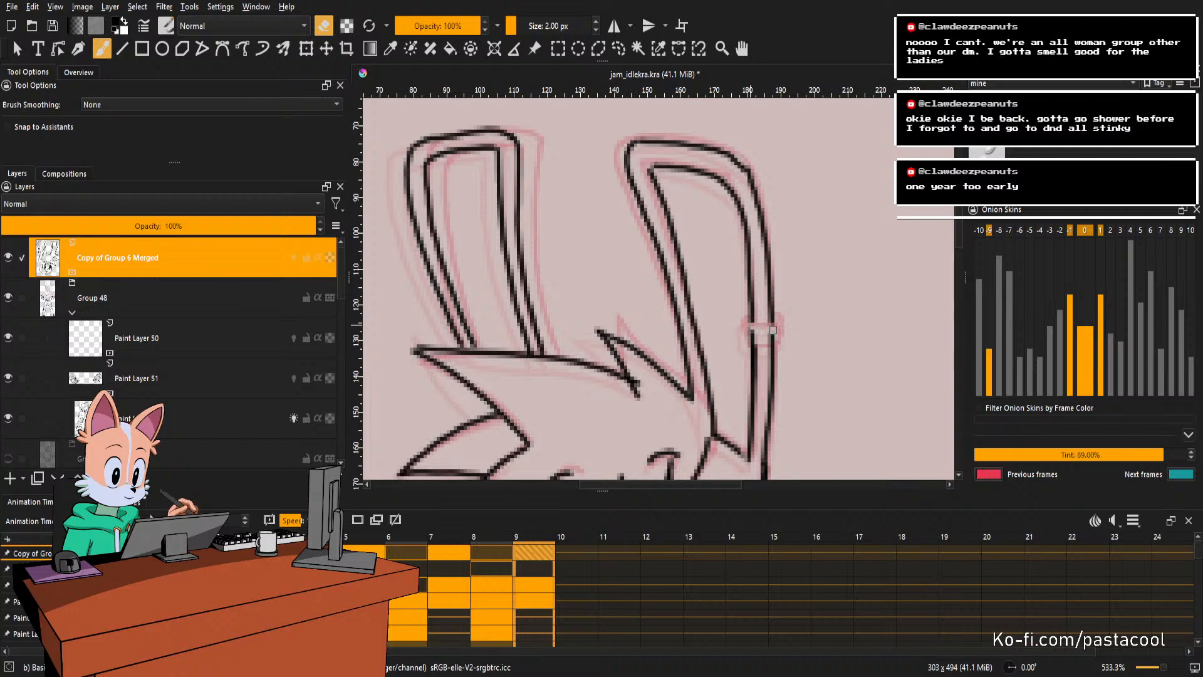
pyautogui.press('e')
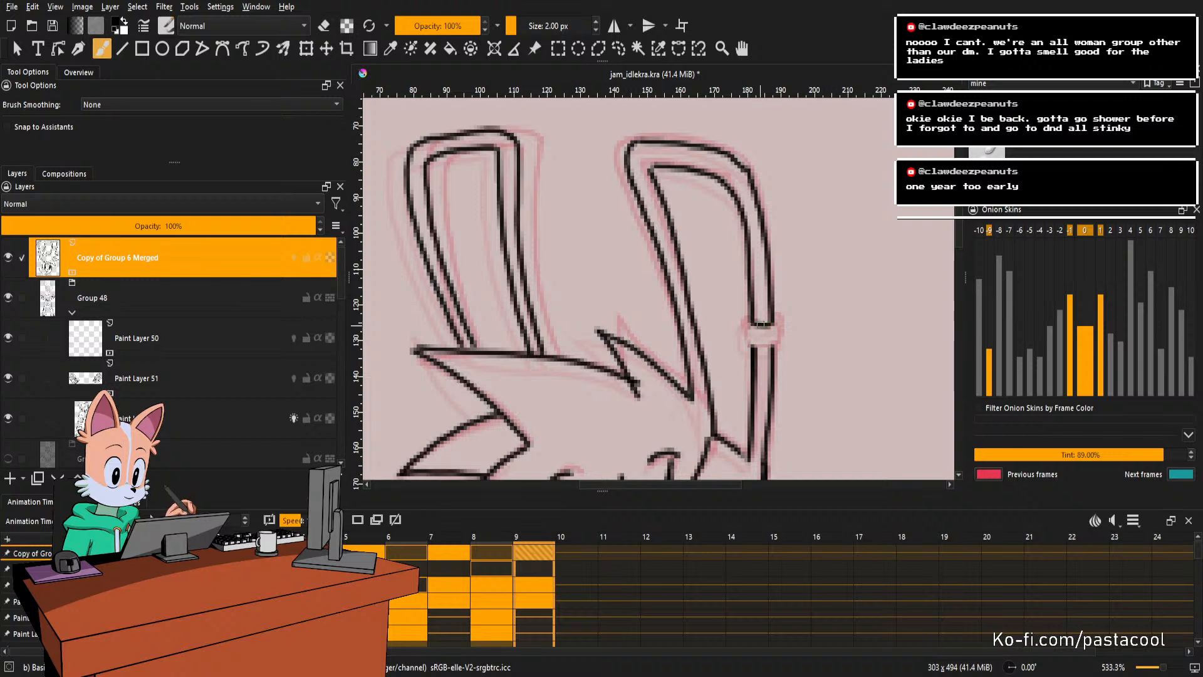
pyautogui.press('e')
pyautogui.press('e')
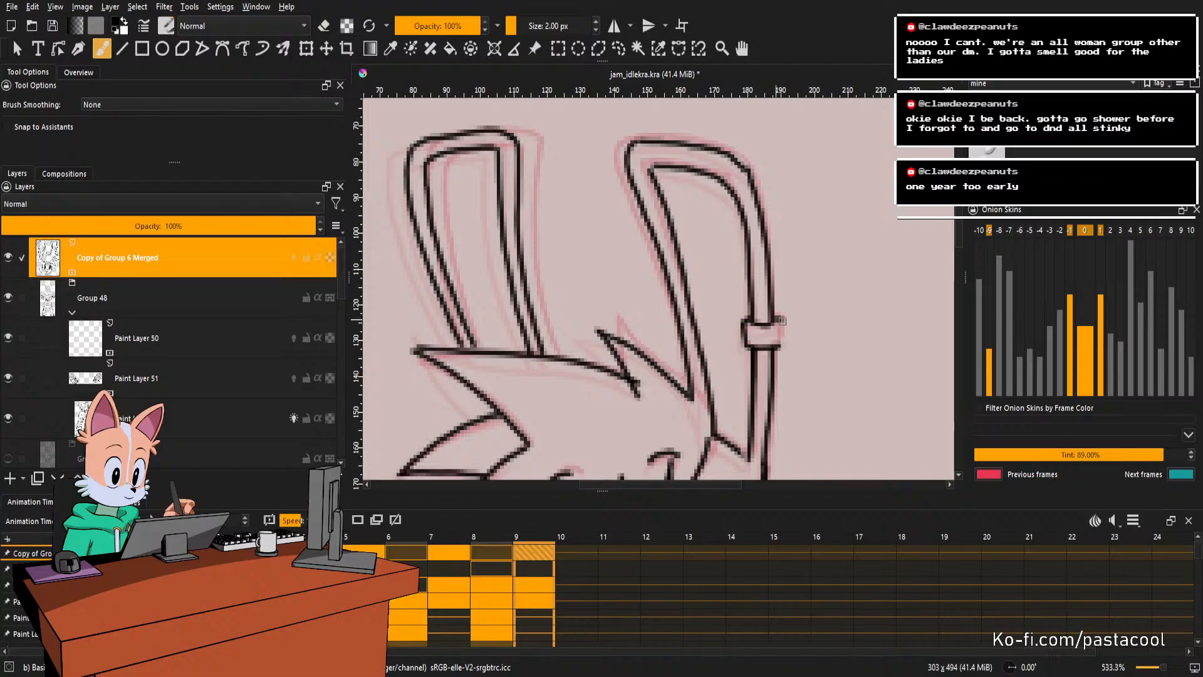
pyautogui.scroll(-4, 781, 320)
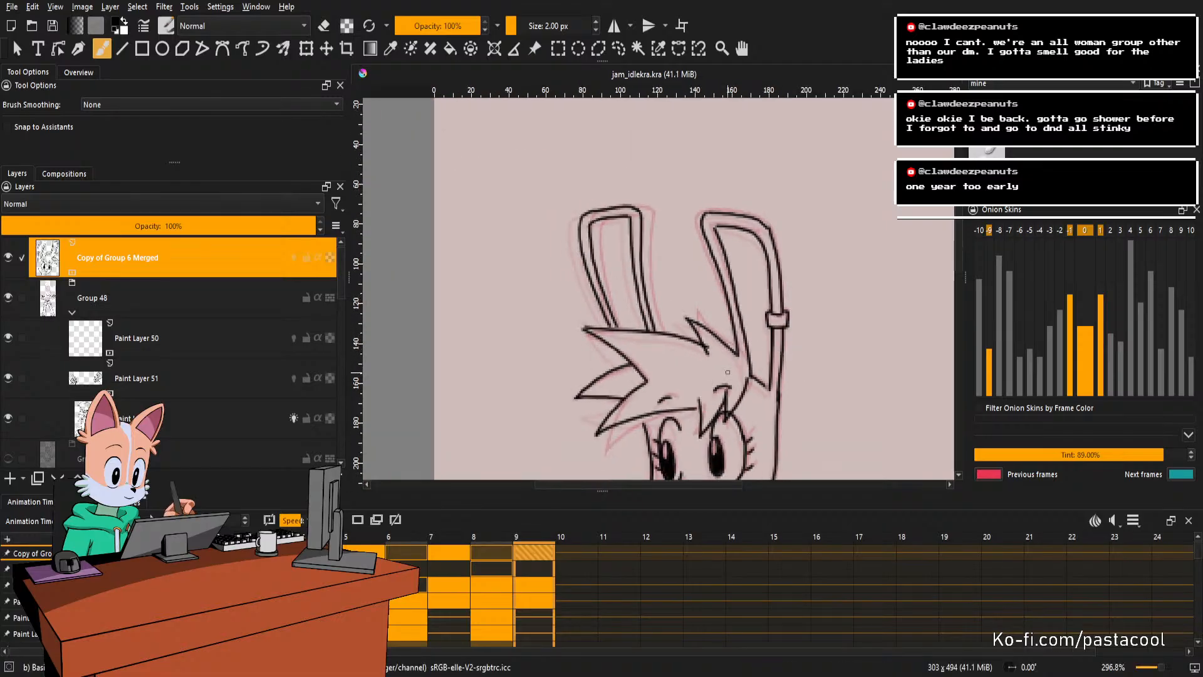
# Play the idle animation in a loop and examine the whole character's motion at several zoom levels, especially the ear band.
pyautogui.press('space')
pyautogui.scroll(-3, 792, 260)
pyautogui.scroll(1, 798, 256)
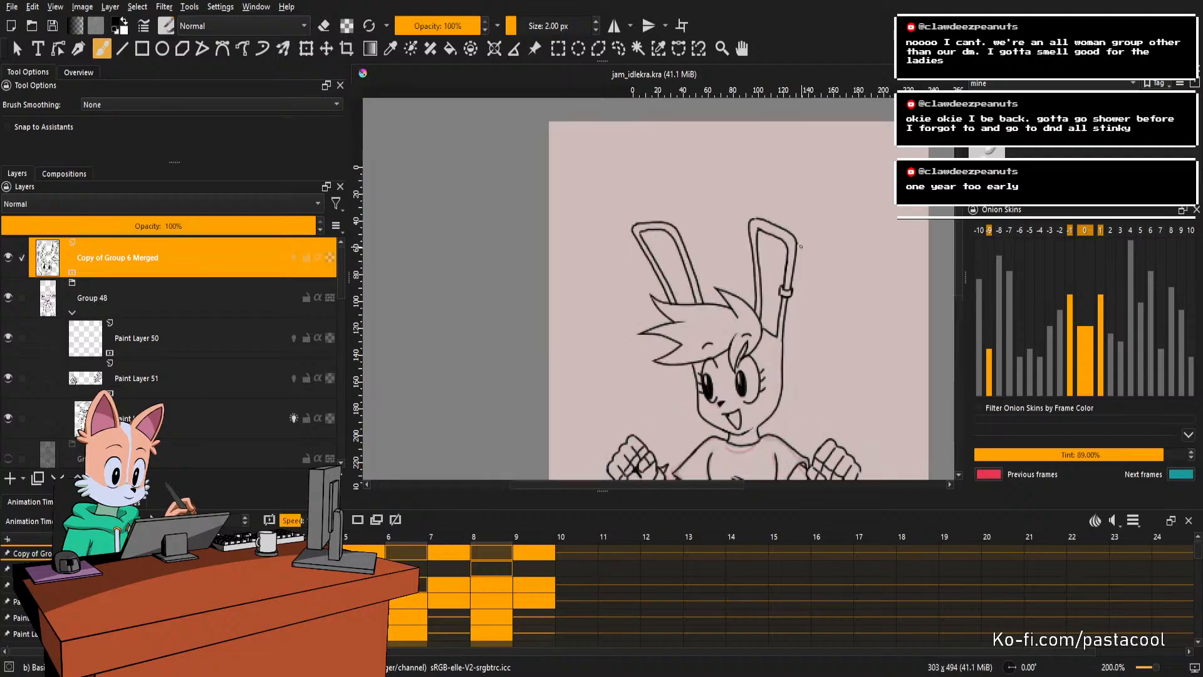
pyautogui.scroll(-2, 800, 254)
pyautogui.scroll(1, 777, 282)
pyautogui.scroll(-2, 777, 282)
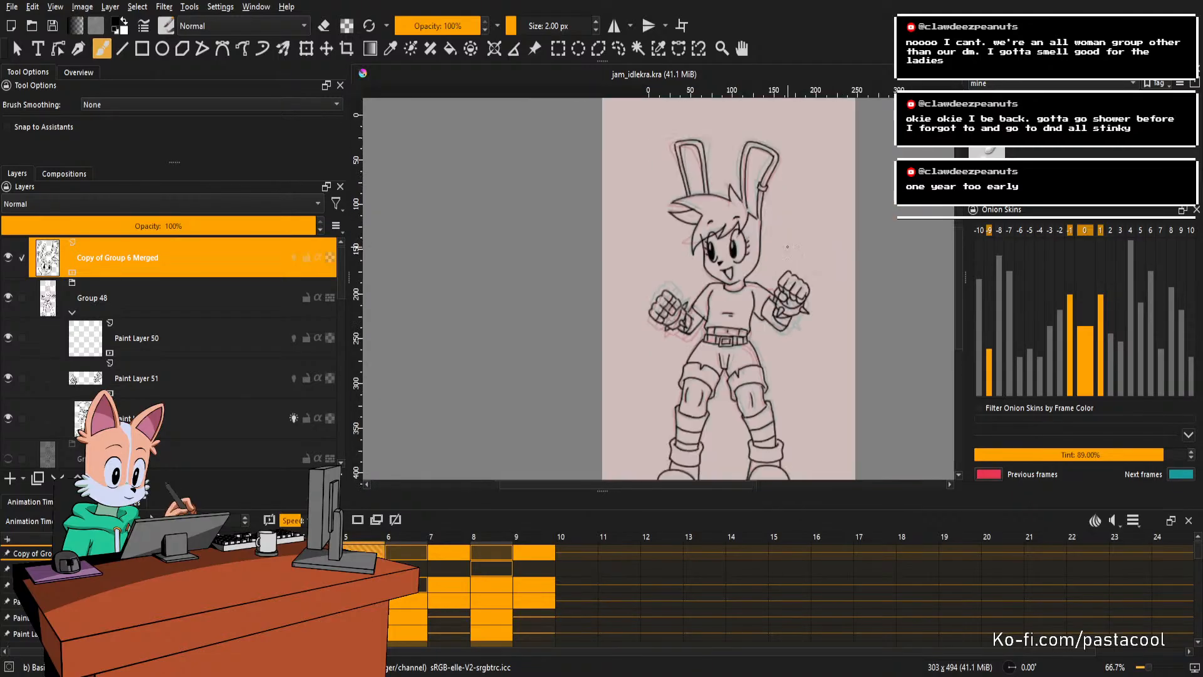
pyautogui.scroll(1, 752, 282)
pyautogui.scroll(-1, 752, 282)
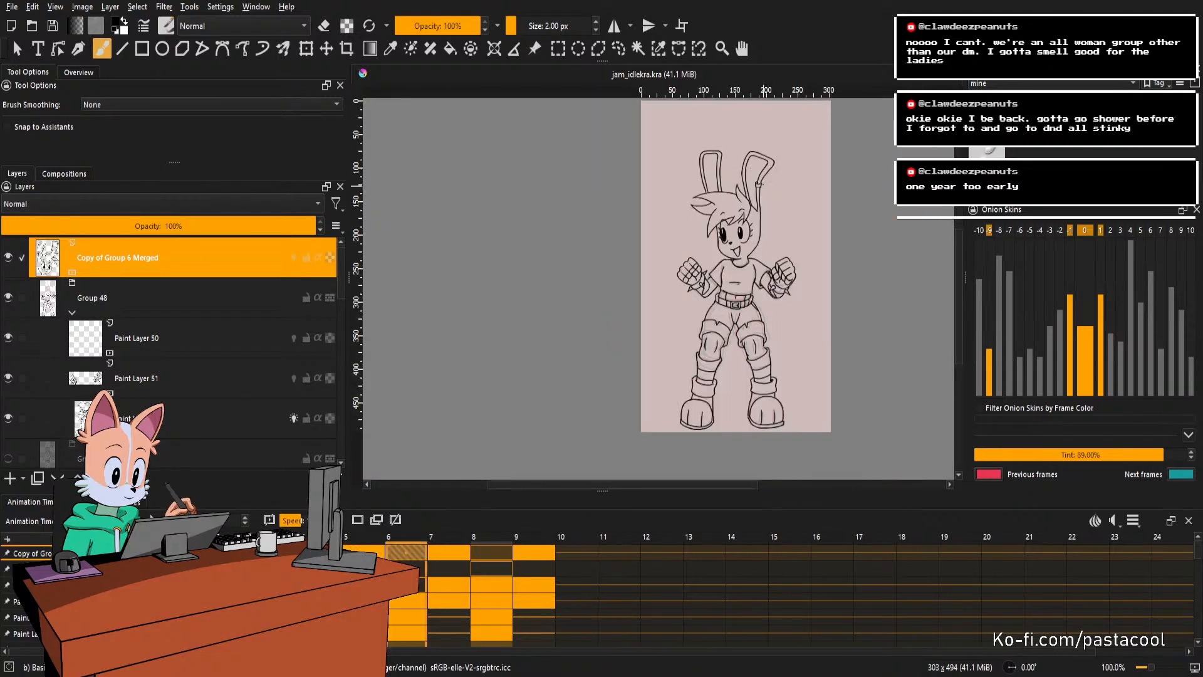
pyautogui.scroll(1, 753, 282)
pyautogui.scroll(-1, 728, 288)
pyautogui.scroll(1, 727, 288)
pyautogui.scroll(-1, 727, 288)
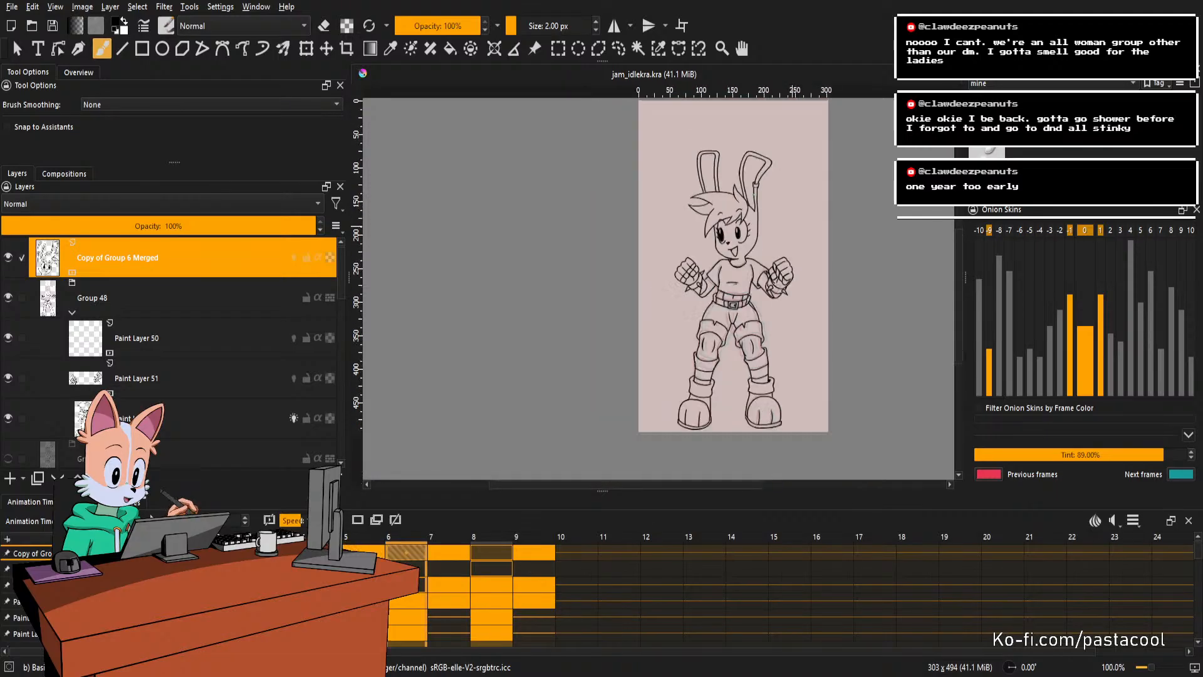
pyautogui.scroll(1, 727, 288)
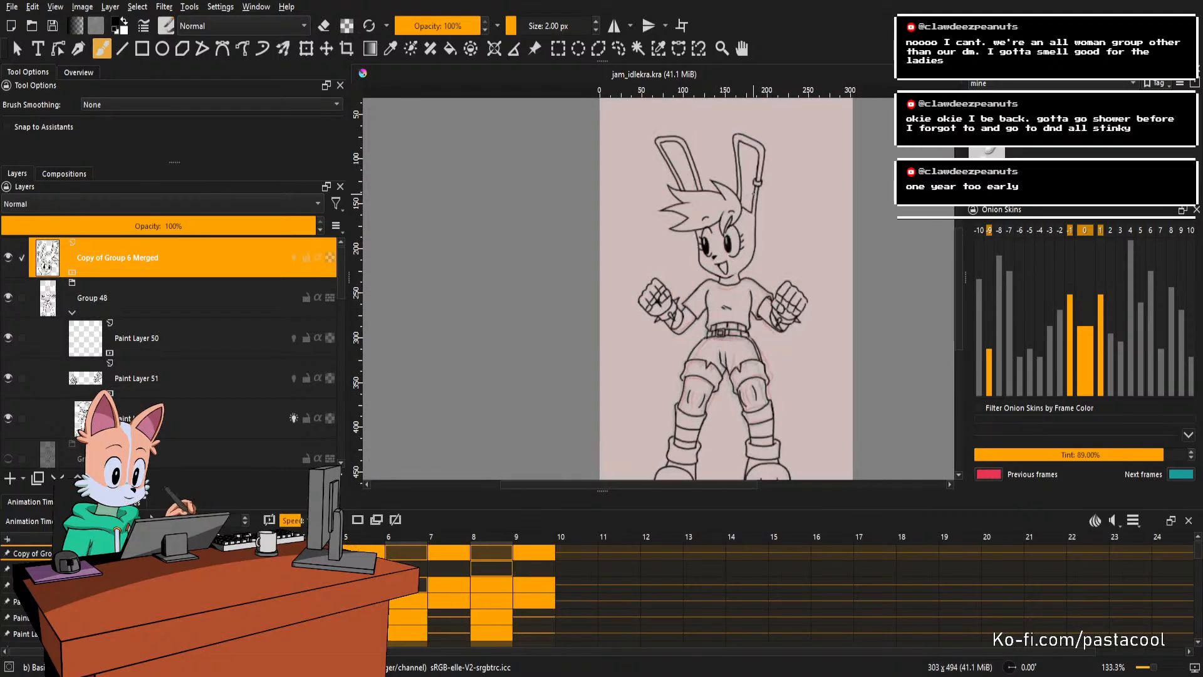
pyautogui.scroll(-1, 727, 288)
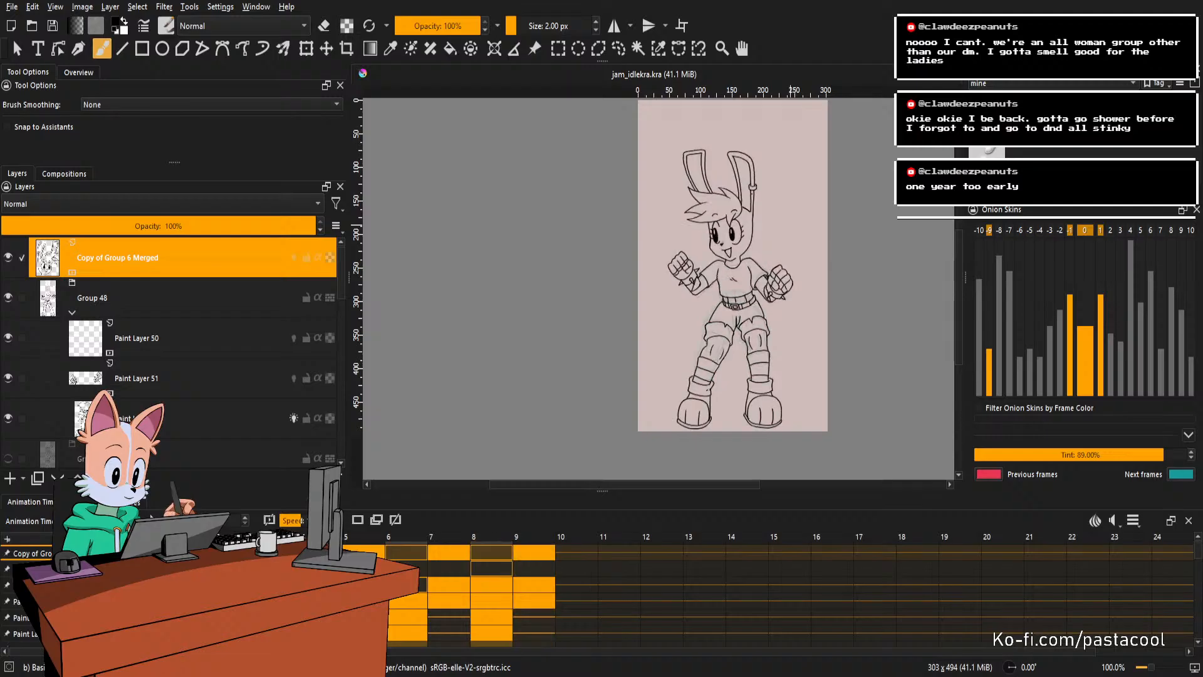
pyautogui.scroll(-1, 728, 288)
pyautogui.scroll(1, 727, 289)
pyautogui.scroll(-1, 728, 288)
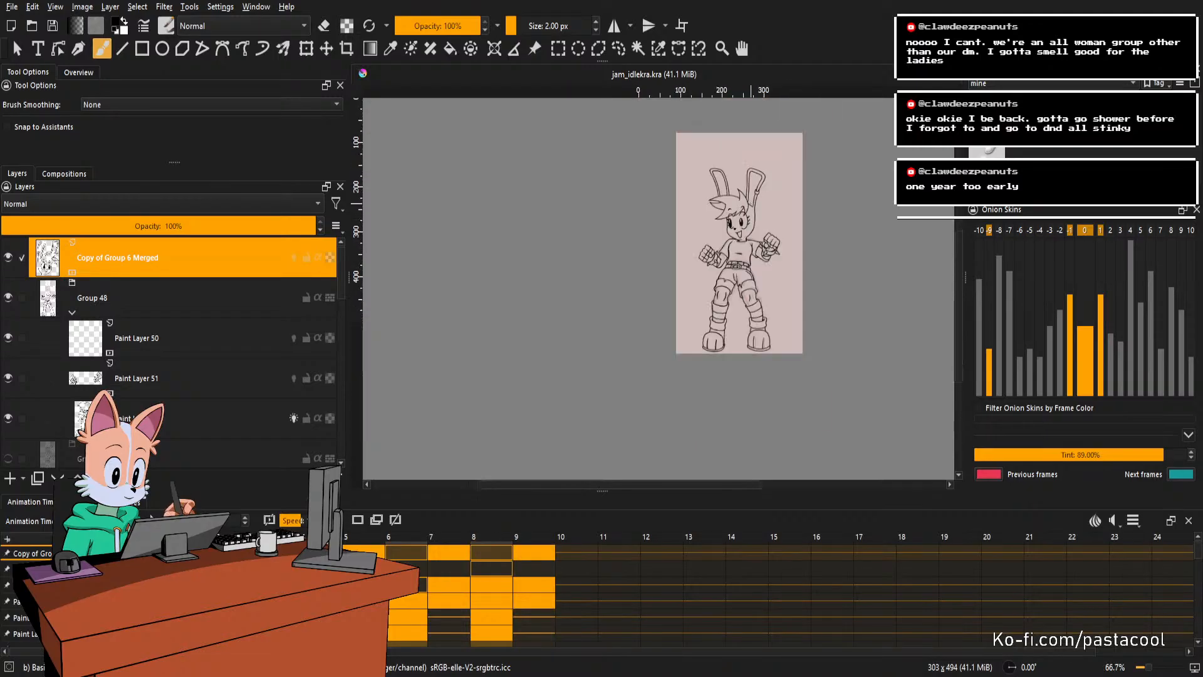
pyautogui.scroll(1, 727, 289)
pyautogui.scroll(-1, 752, 207)
pyautogui.scroll(1, 754, 207)
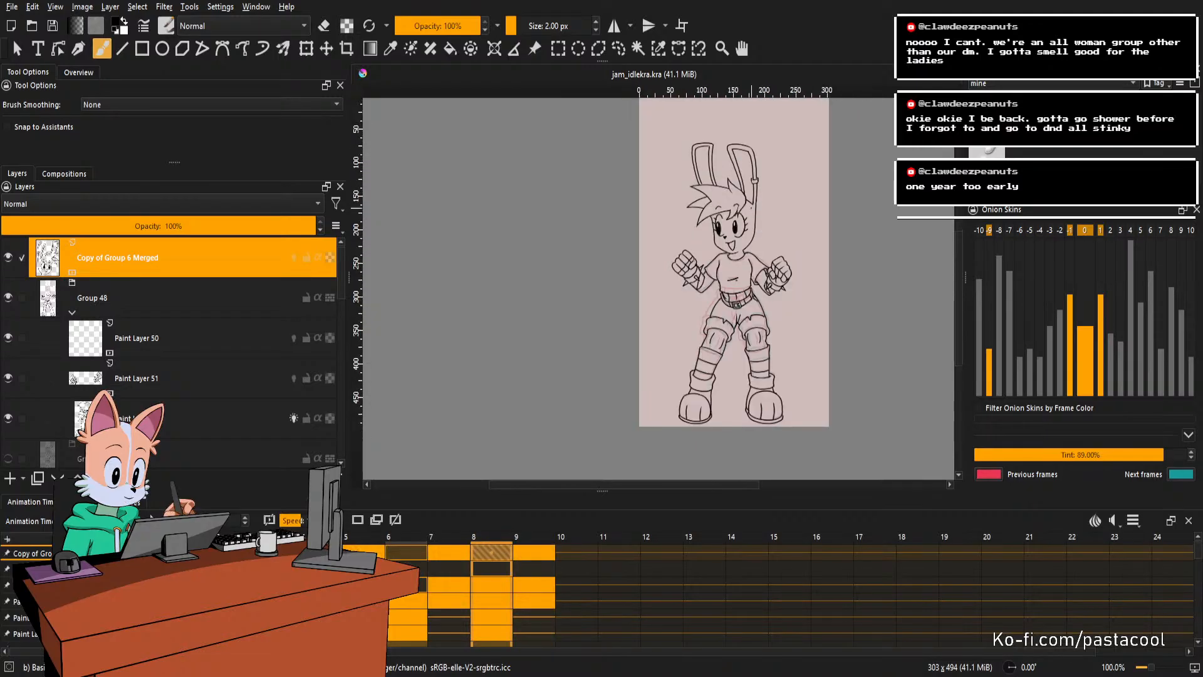
pyautogui.scroll(1, 755, 208)
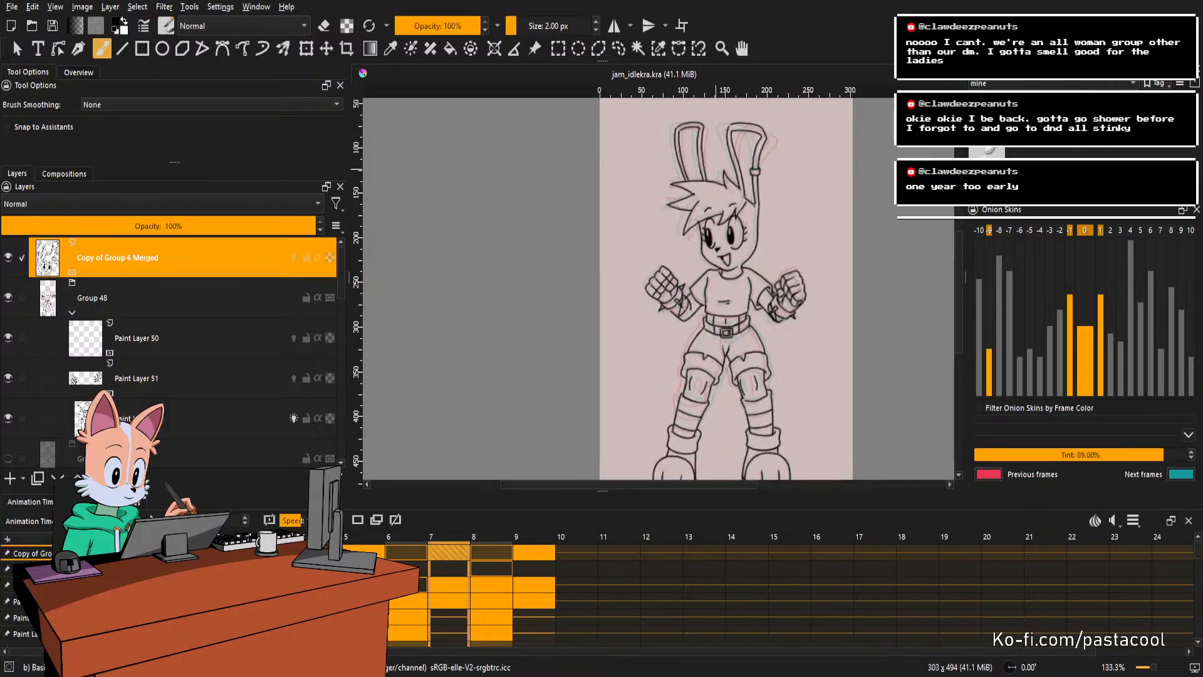
pyautogui.scroll(-1, 755, 208)
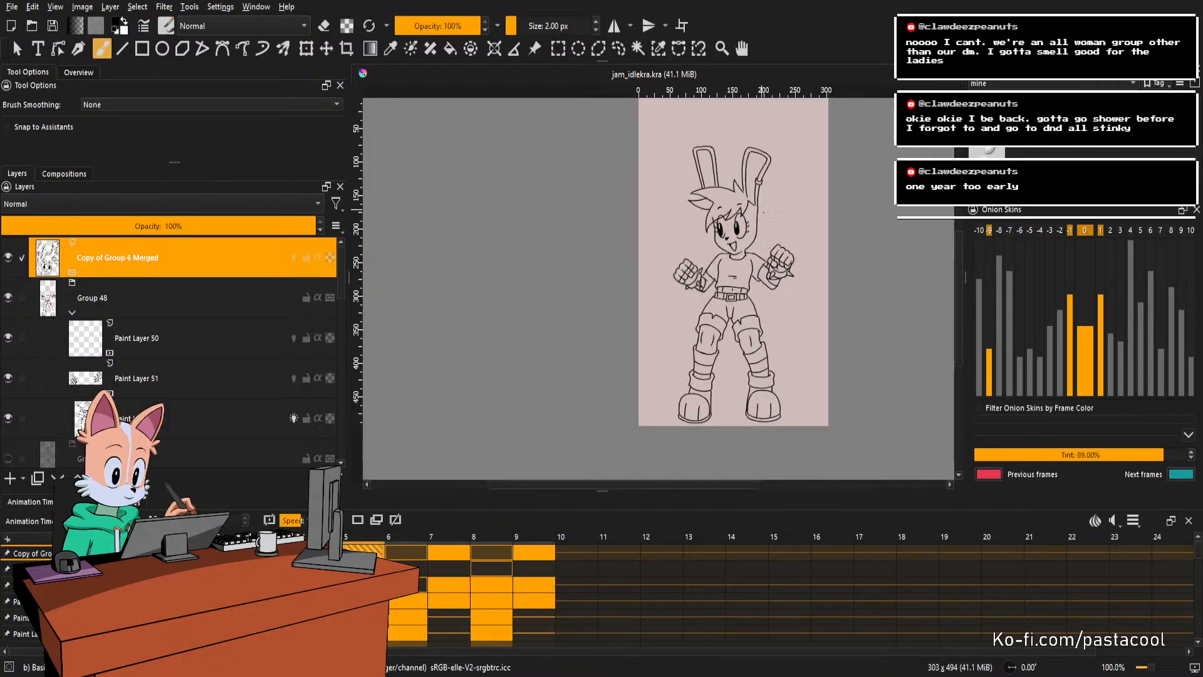
pyautogui.scroll(1, 759, 210)
pyautogui.scroll(-1, 762, 212)
pyautogui.scroll(1, 765, 214)
pyautogui.scroll(-1, 765, 215)
pyautogui.scroll(1, 764, 215)
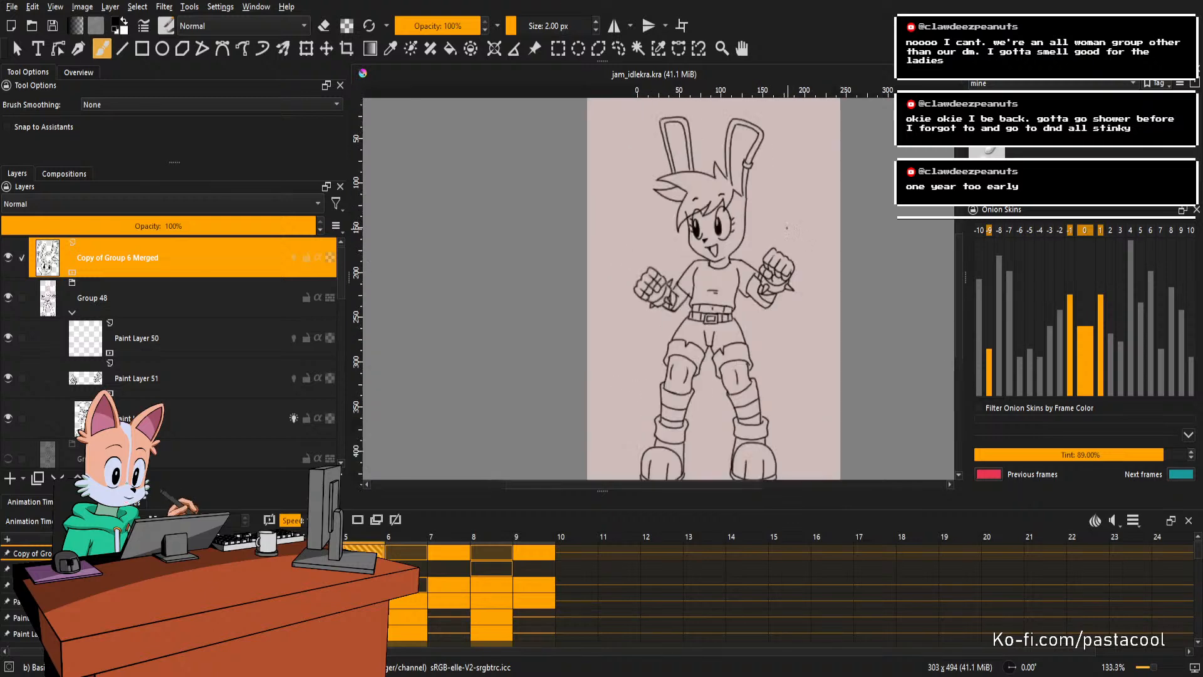
pyautogui.scroll(-1, 763, 215)
pyautogui.scroll(1, 762, 215)
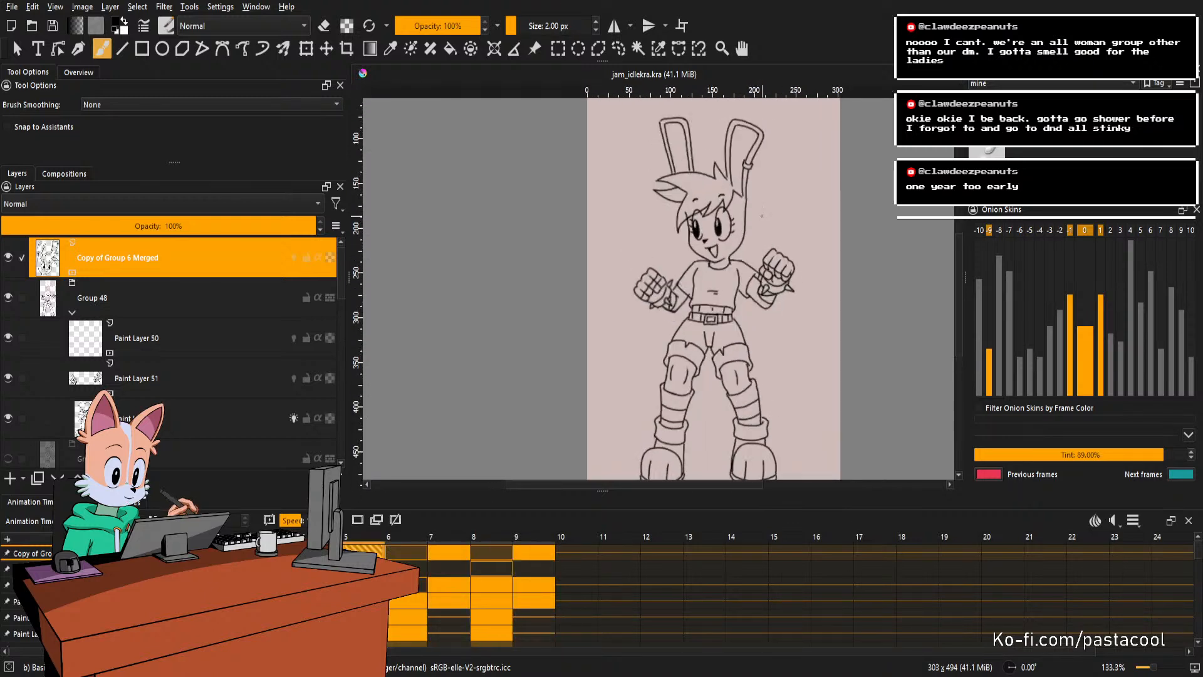
pyautogui.scroll(-1, 761, 215)
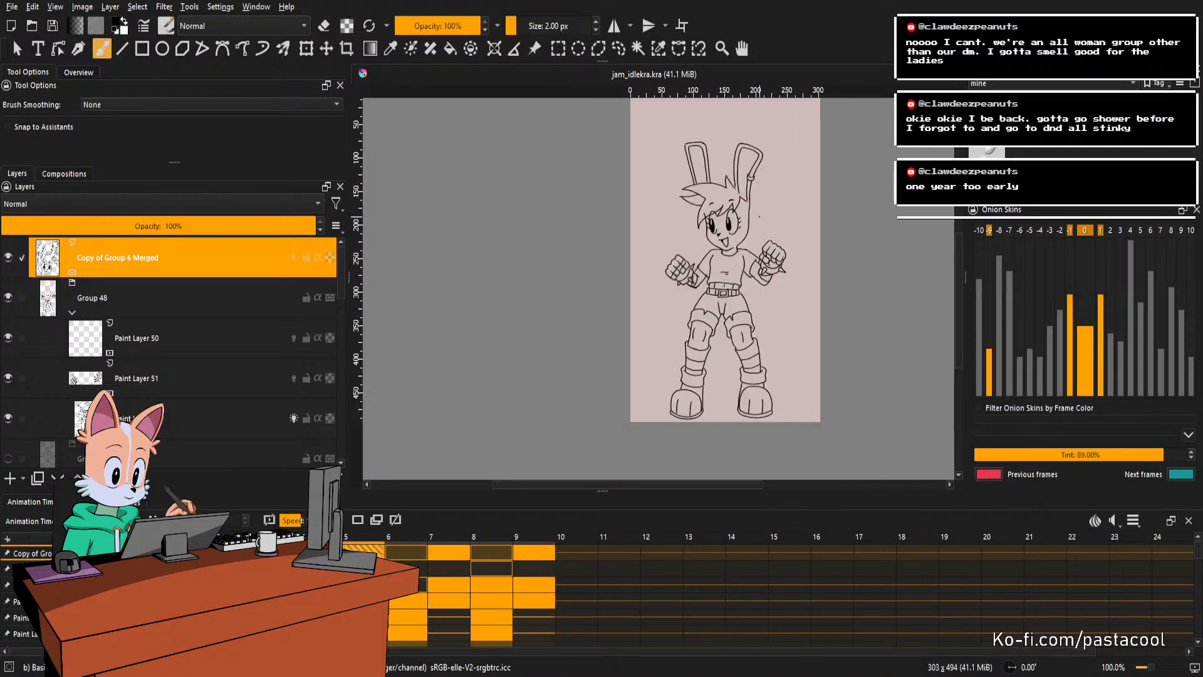
pyautogui.scroll(1, 759, 217)
pyautogui.scroll(-1, 758, 219)
pyautogui.scroll(1, 758, 219)
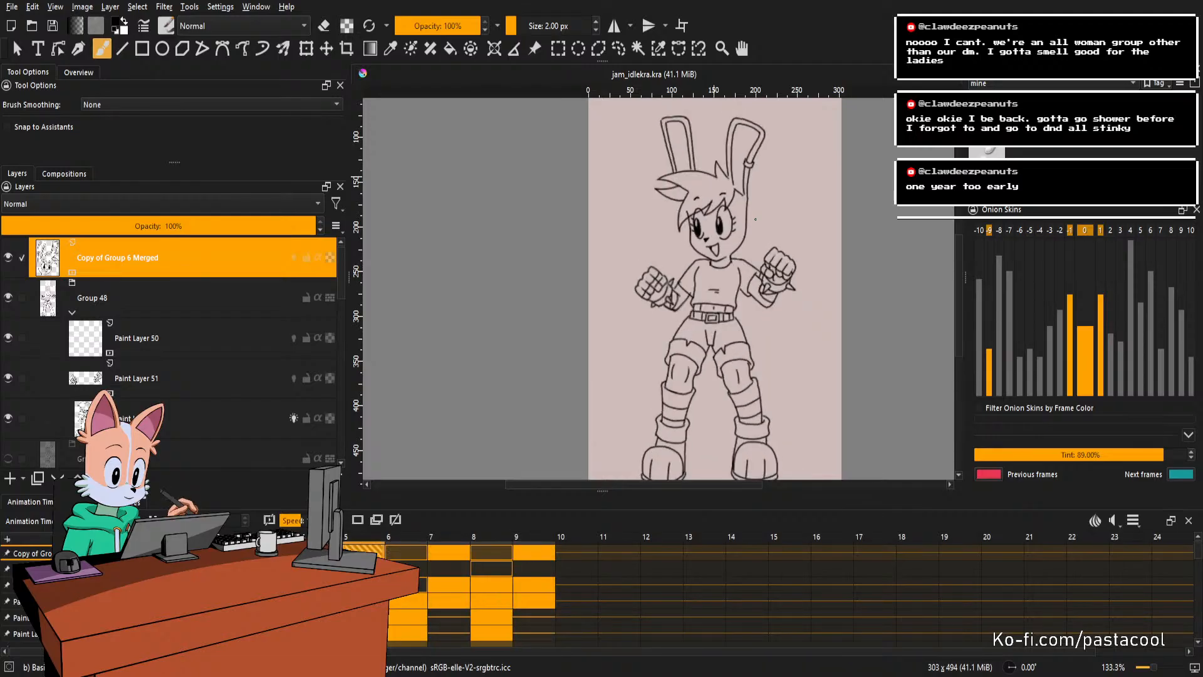
pyautogui.scroll(-1, 755, 219)
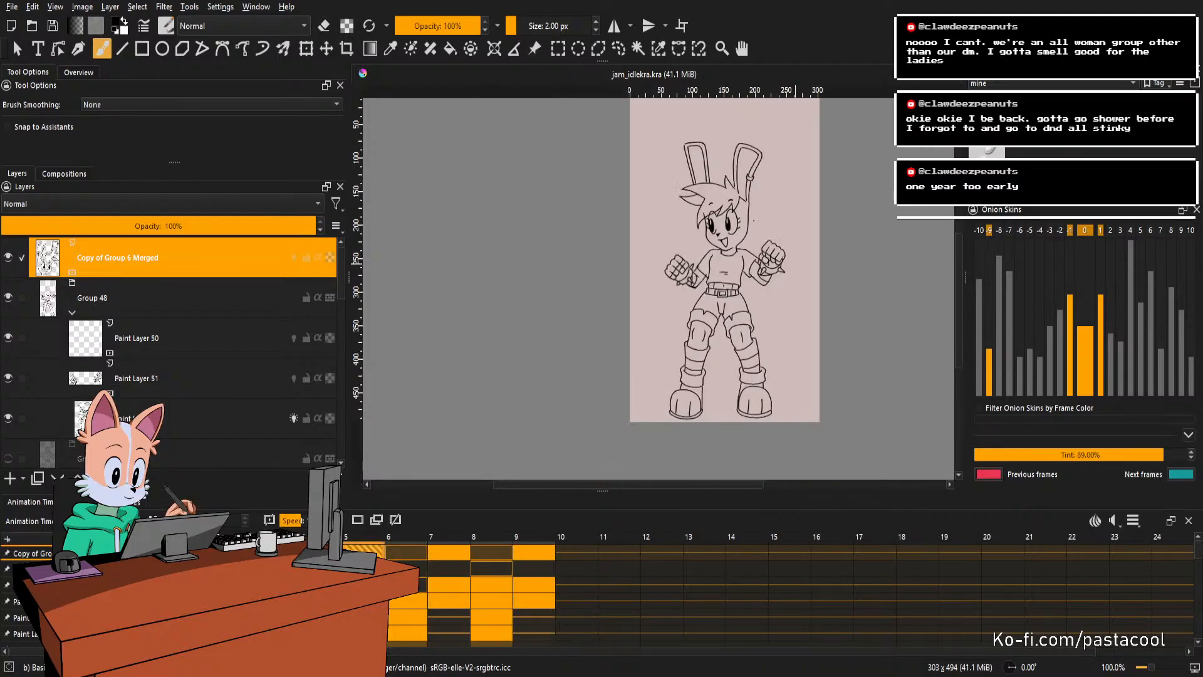
pyautogui.scroll(1, 754, 220)
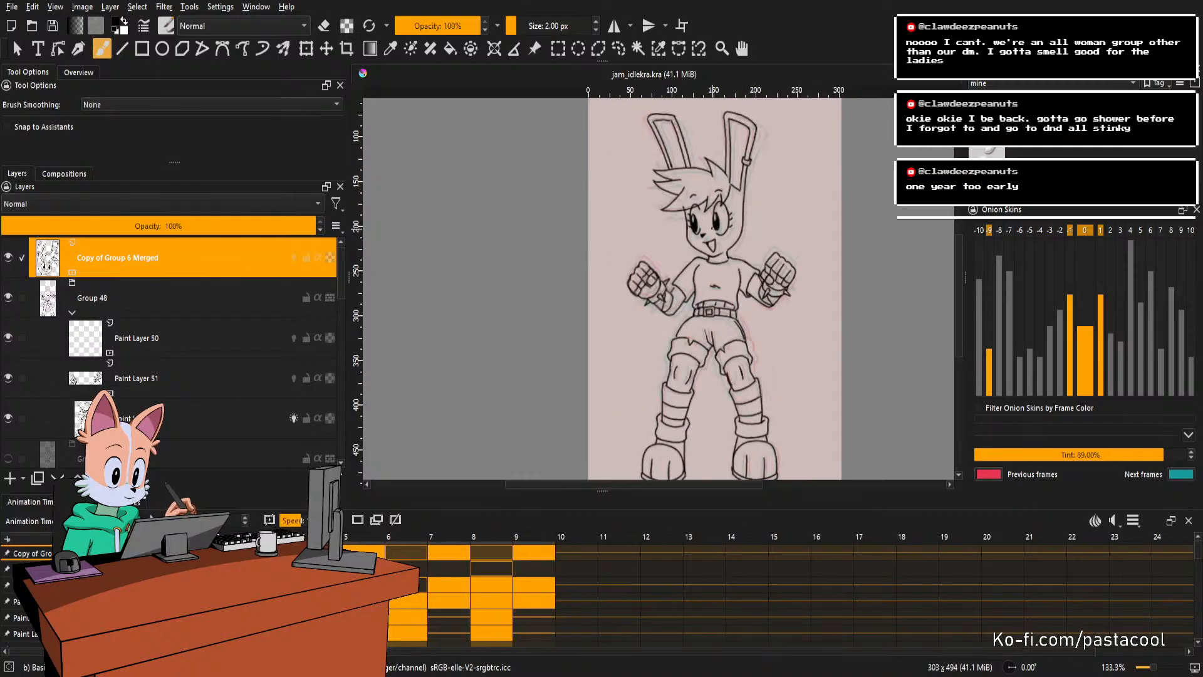
# Select the body line-art layer inside Group 48 and erase the overlapping lines where the upper arm meets the raised fist.
pyautogui.press('+')
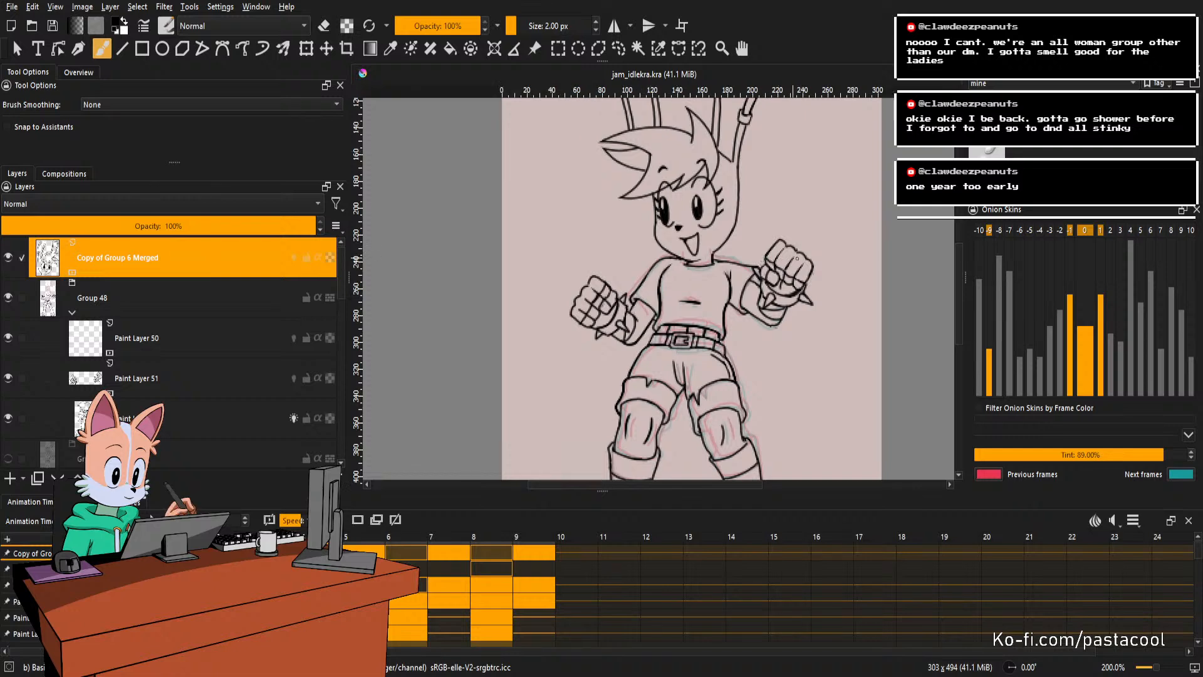
pyautogui.moveTo(798, 258); pyautogui.dragTo(776, 328)
pyautogui.scroll(4, 747, 340)
pyautogui.press('r')
pyautogui.click(744, 336)
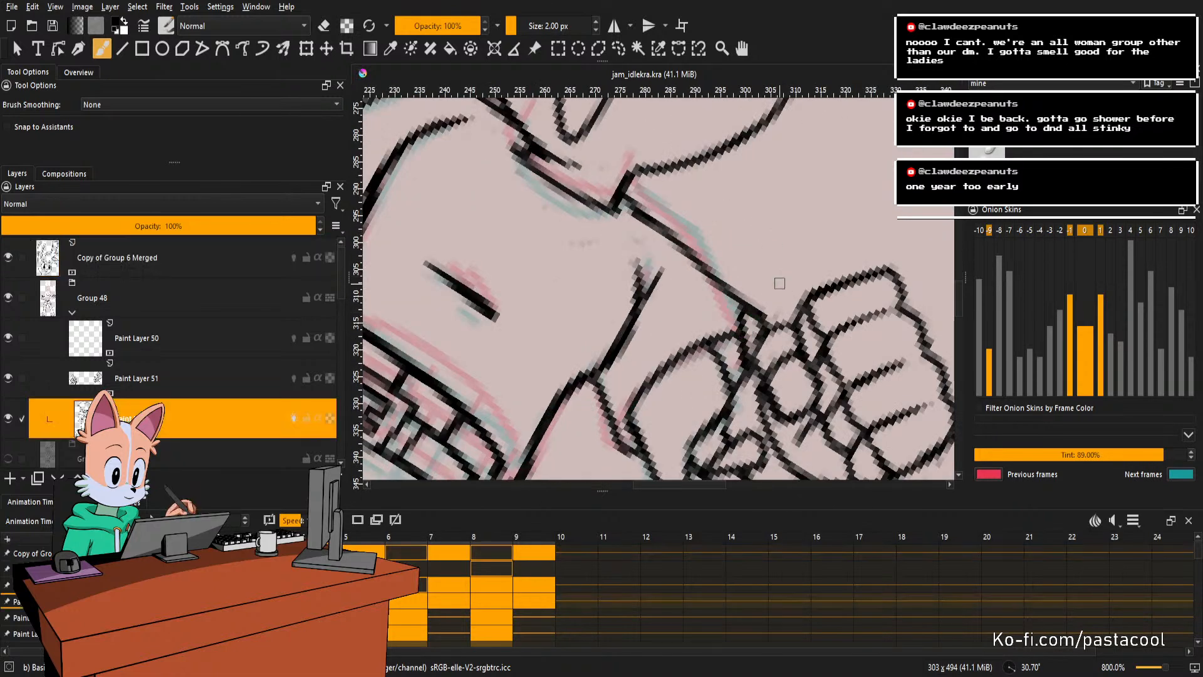
pyautogui.press('e')
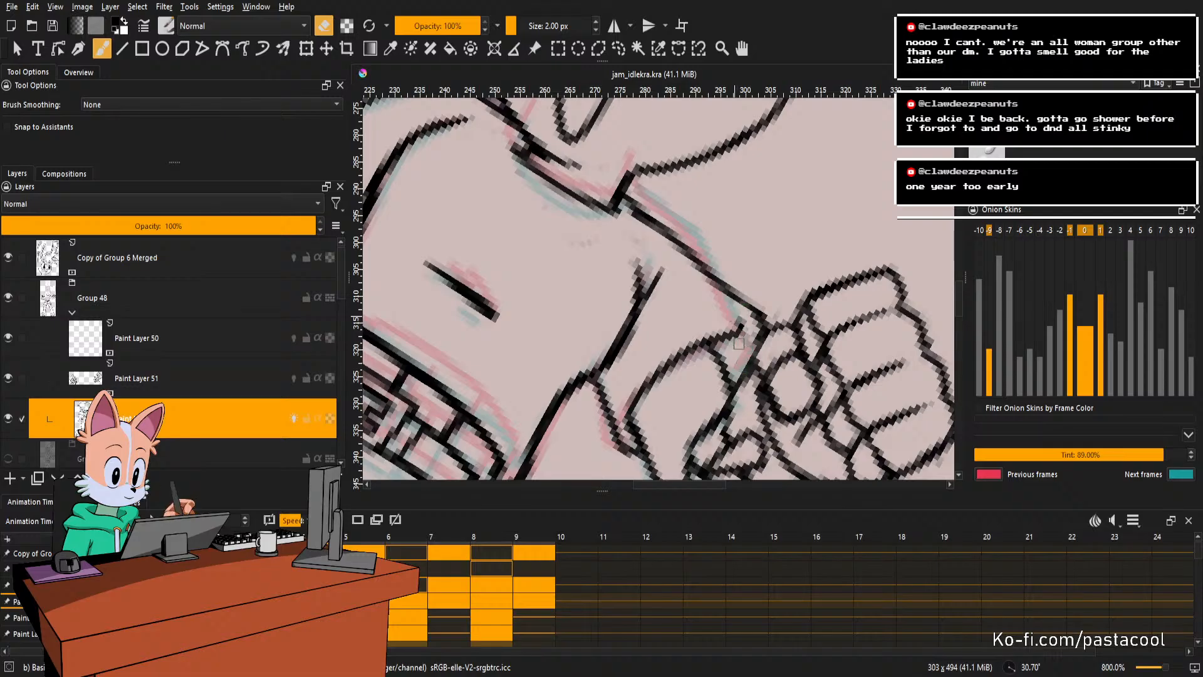
pyautogui.moveTo(739, 343); pyautogui.dragTo(739, 318)
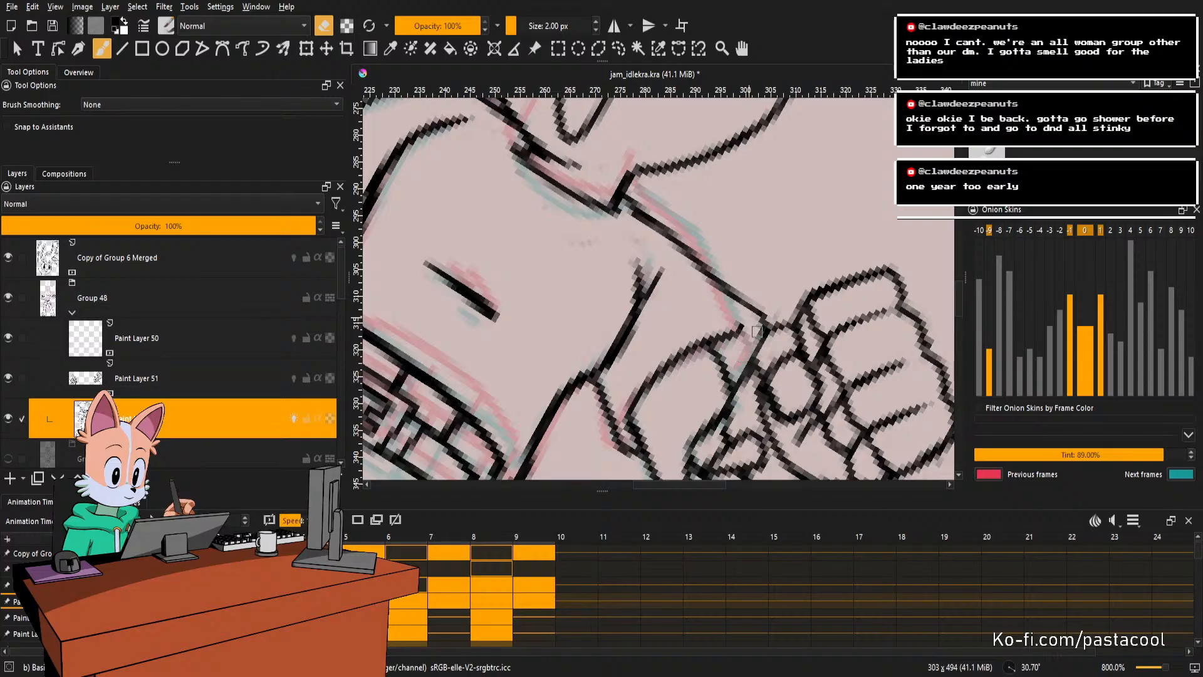
pyautogui.press('e')
pyautogui.press('e')
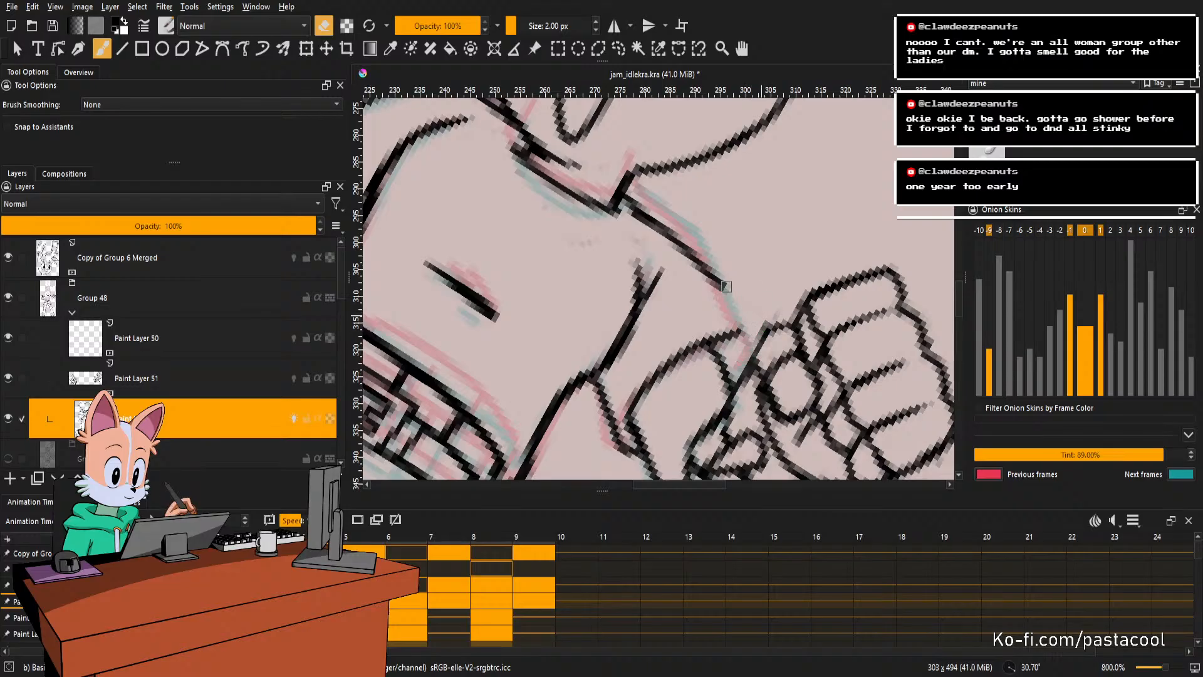
# Redraw the lower part of the shoulder line as a curve down to the raised fist and join the forearm lines to it.
pyautogui.moveTo(726, 287)
pyautogui.mouseDown()
pyautogui.moveTo(713, 282)
pyautogui.moveTo(747, 339)
pyautogui.moveTo(722, 387)
pyautogui.moveTo(708, 286)
pyautogui.mouseUp()
pyautogui.press('e')
pyautogui.press('e')
pyautogui.press('e')
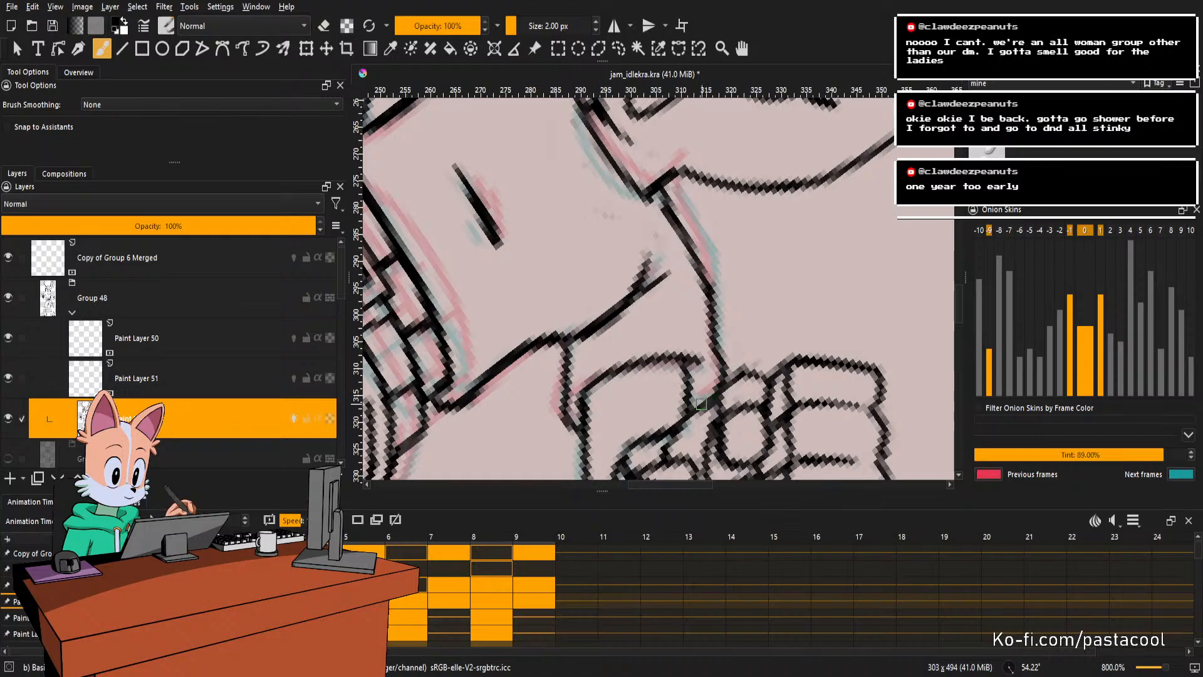
pyautogui.moveTo(702, 404); pyautogui.dragTo(720, 391)
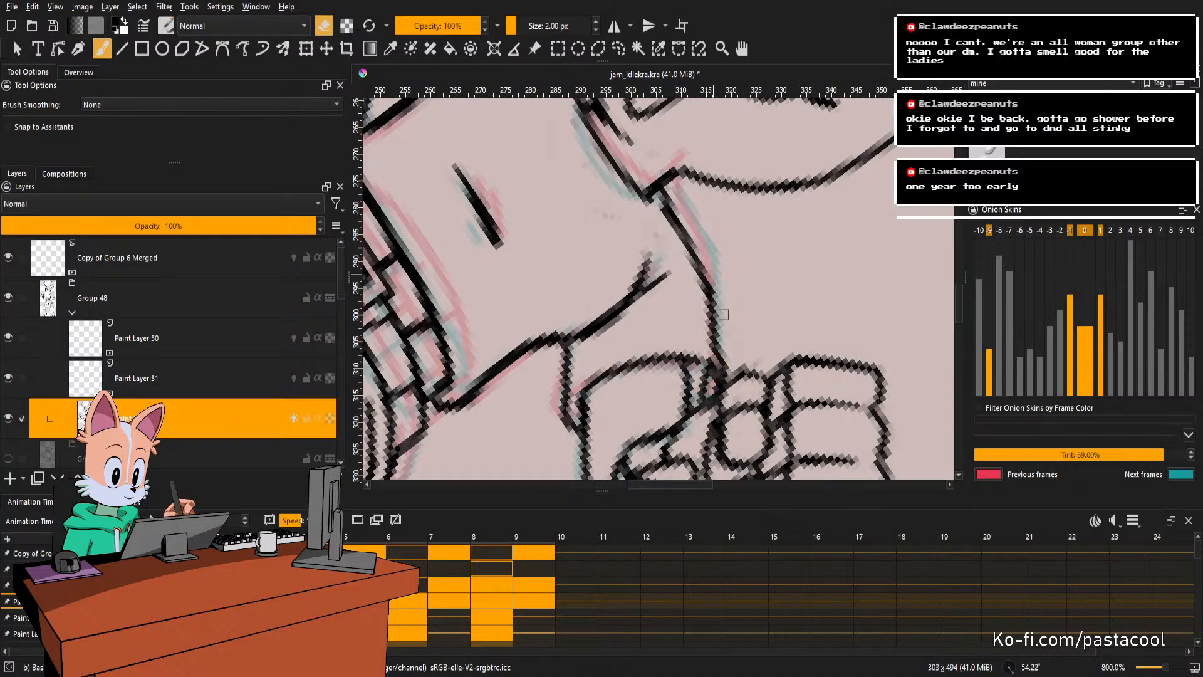
pyautogui.moveTo(660, 245); pyautogui.dragTo(721, 319)
# Reset the canvas rotation and play the animation again to check the corrected arm on the full figure.
pyautogui.press('5')
pyautogui.moveTo(775, 271); pyautogui.dragTo(728, 425)
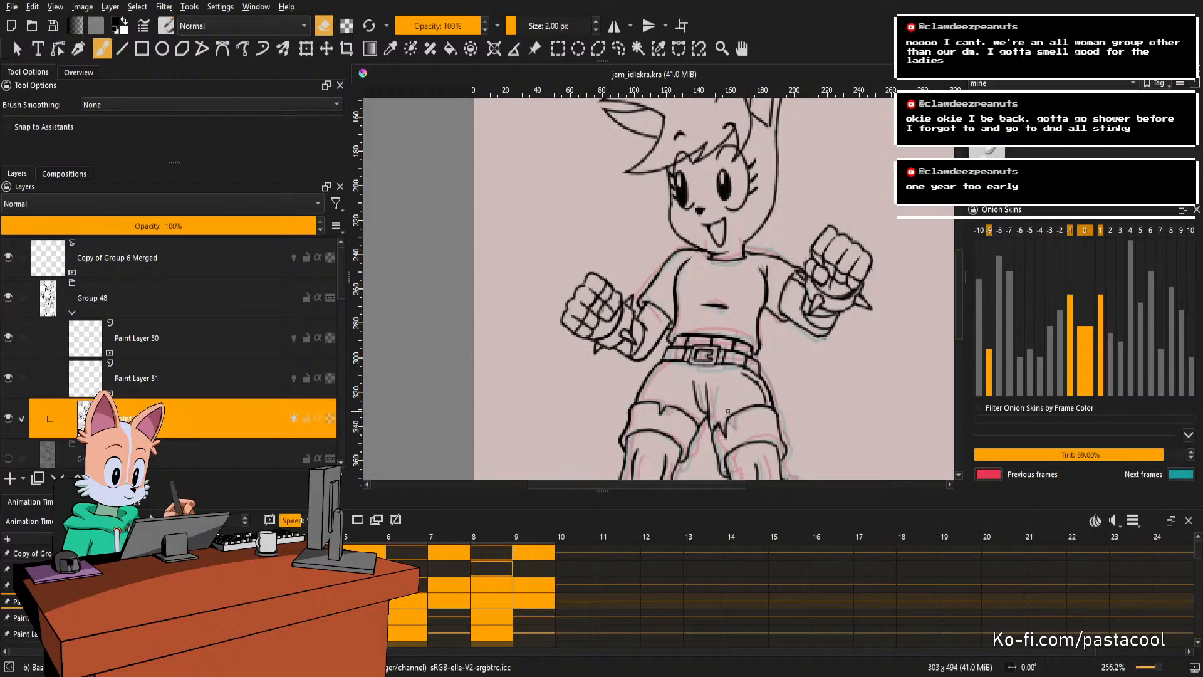
pyautogui.scroll(-4, 710, 364)
pyautogui.scroll(2, 725, 351)
pyautogui.press('space')
pyautogui.scroll(-2, 730, 304)
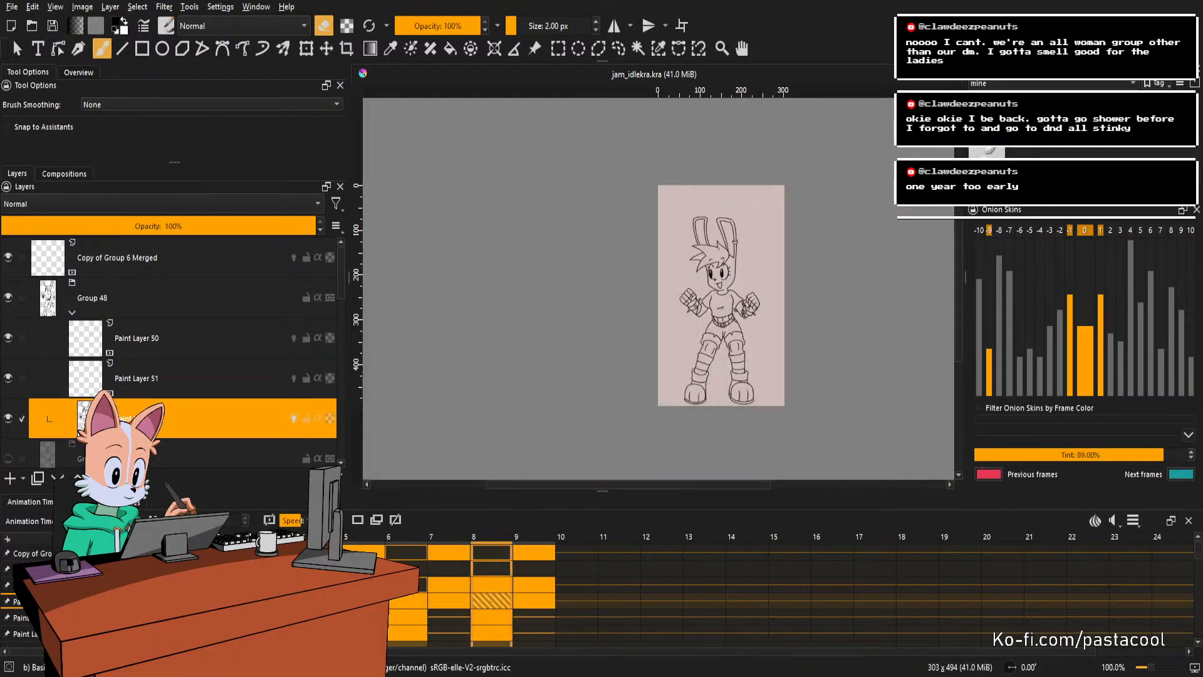
pyautogui.scroll(1, 738, 328)
pyautogui.scroll(1, 737, 329)
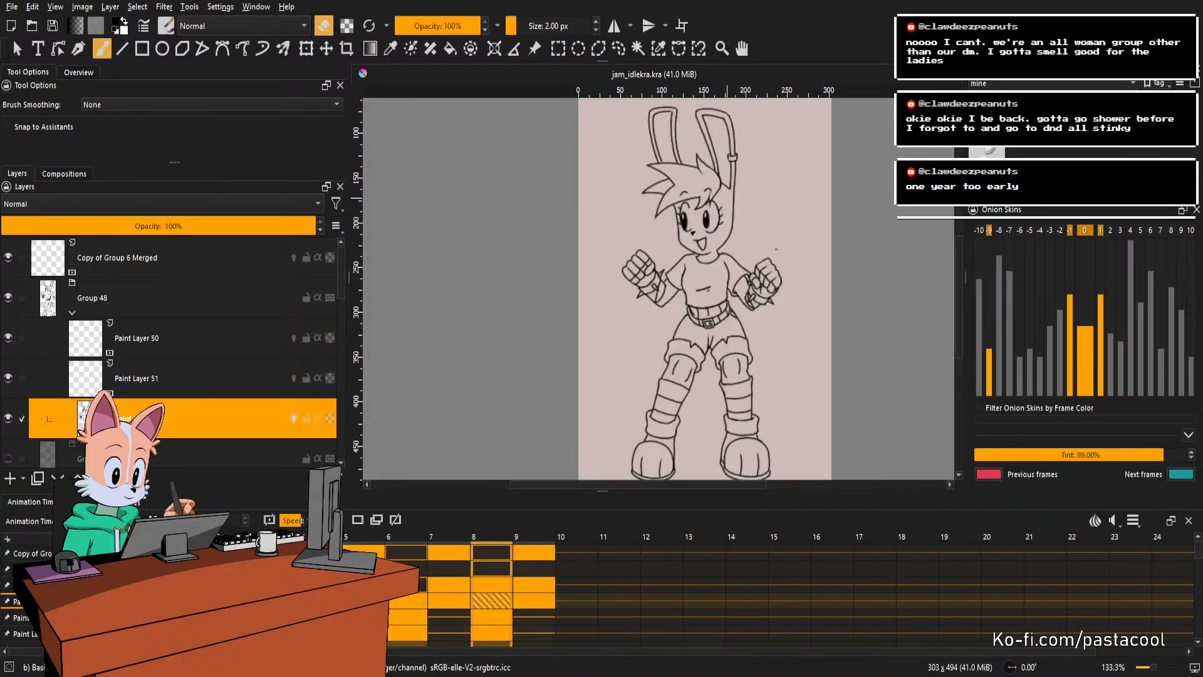
# Watch the looping idle animation at full-figure size to look for stray or missing lines.
pyautogui.scroll(-1, 776, 249)
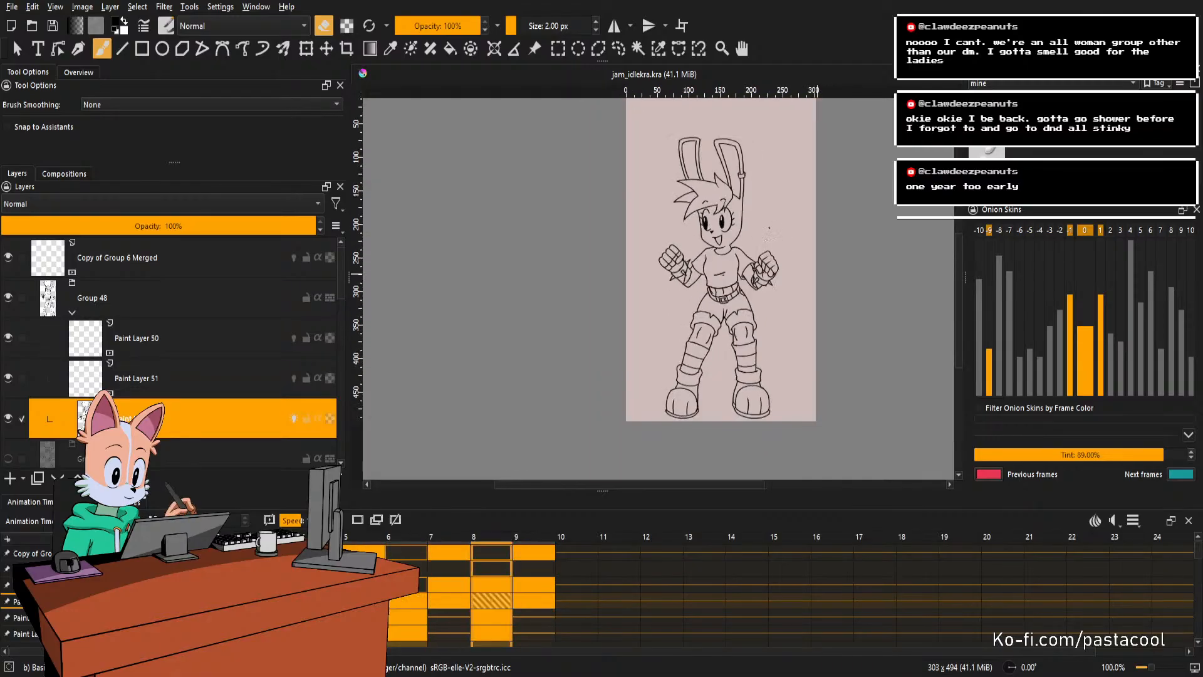
pyautogui.scroll(1, 769, 227)
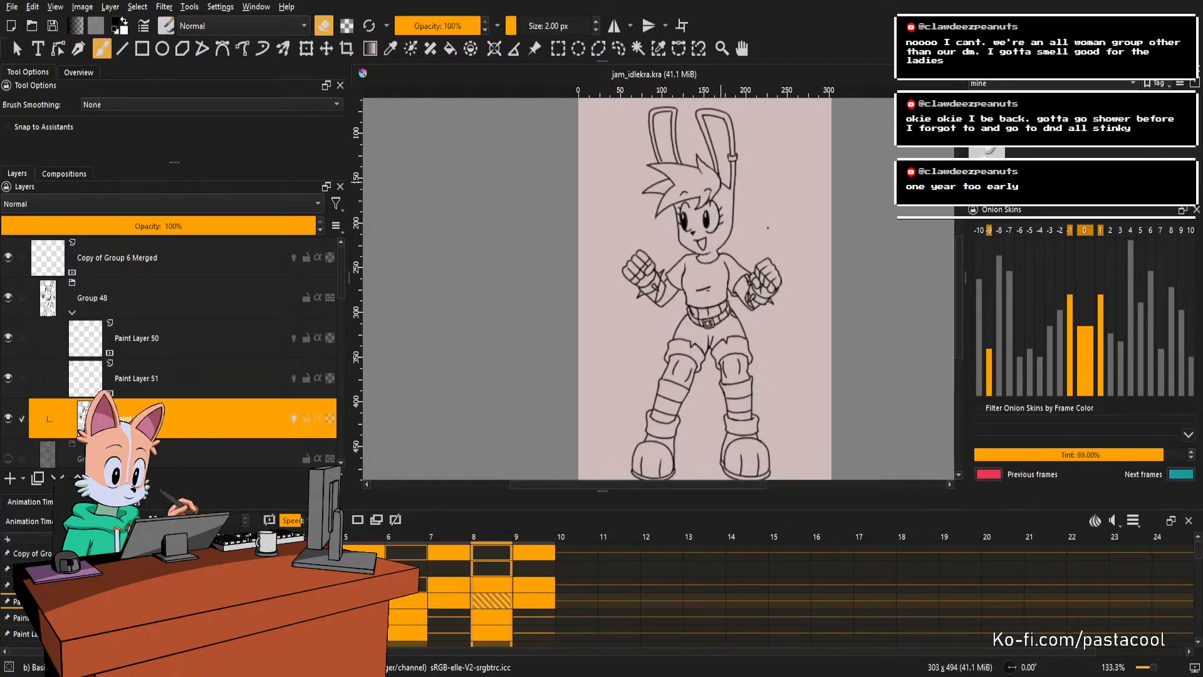
pyautogui.scroll(-1, 768, 227)
pyautogui.scroll(1, 764, 224)
pyautogui.scroll(-1, 756, 219)
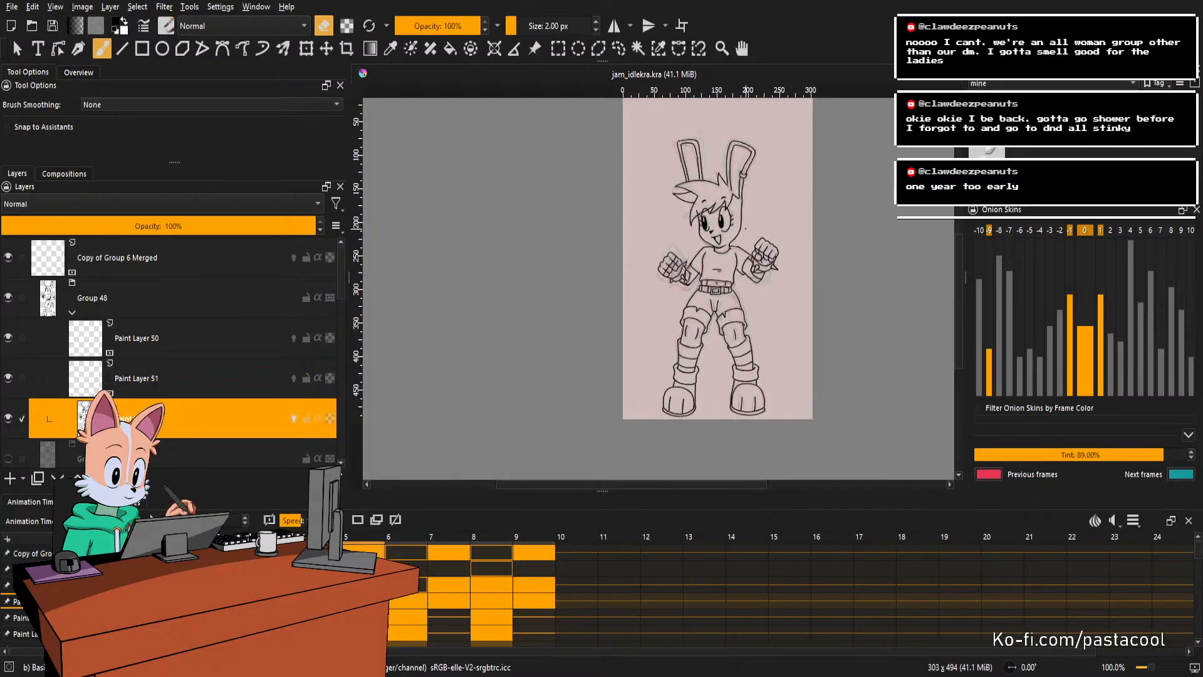
# On the Copy of Group 6 Merged layer, redraw and darken the faint outer eyelashes of the eye nearest the long face line.
pyautogui.scroll(2, 729, 209)
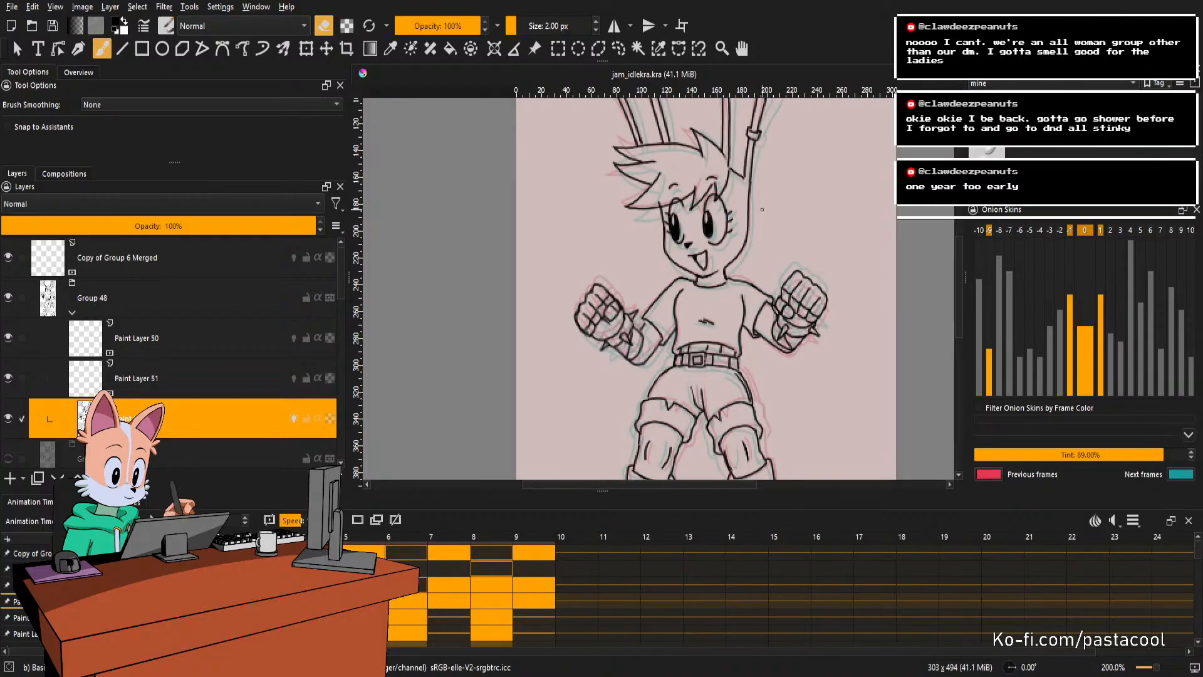
pyautogui.scroll(1, 762, 209)
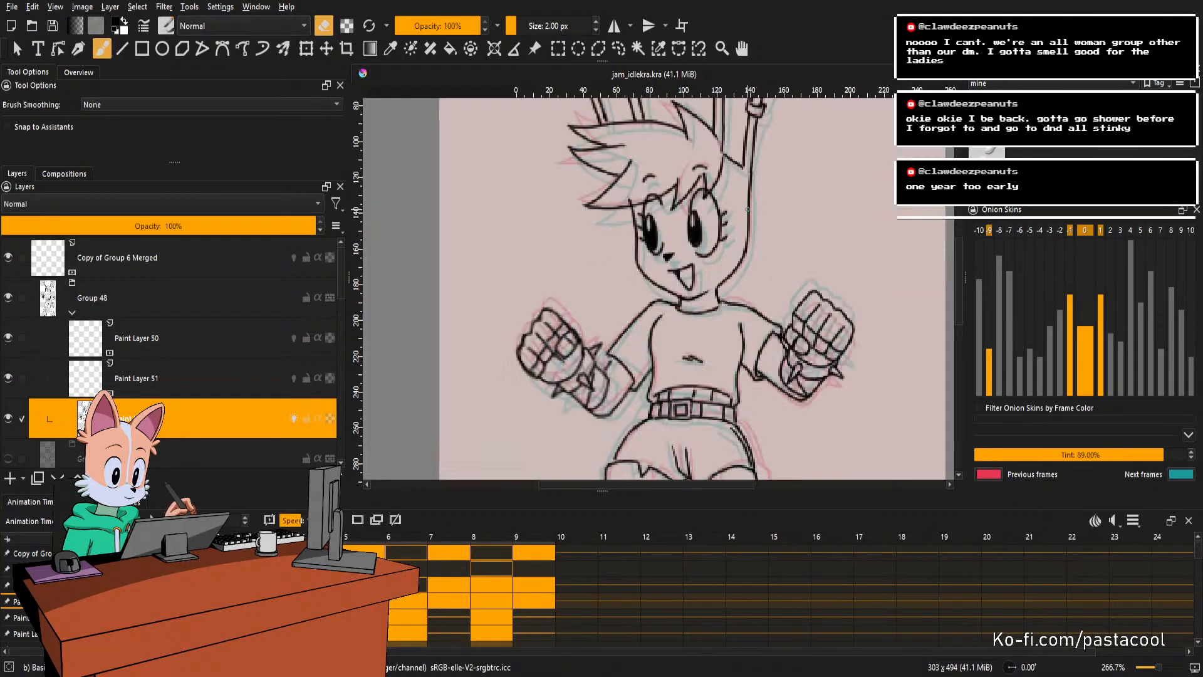
pyautogui.scroll(1, 734, 212)
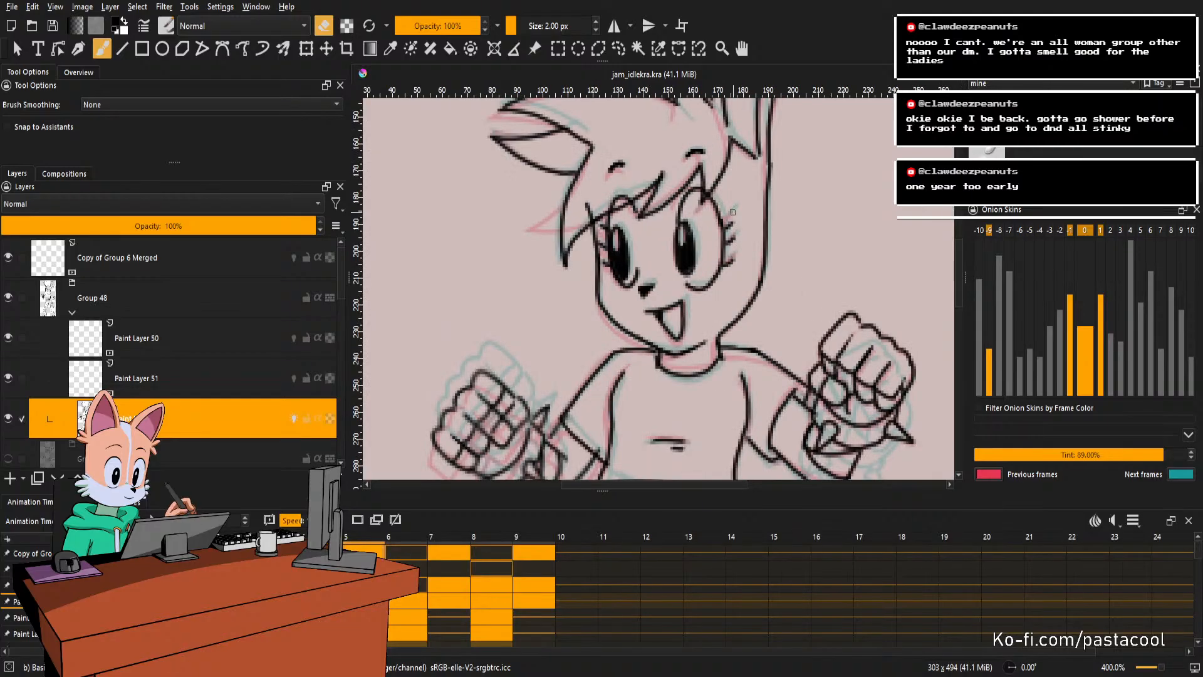
pyautogui.moveTo(774, 260)
pyautogui.mouseDown()
pyautogui.moveTo(763, 232)
pyautogui.moveTo(738, 269)
pyautogui.mouseUp()
pyautogui.click(743, 265)
pyautogui.press('e')
pyautogui.press('e')
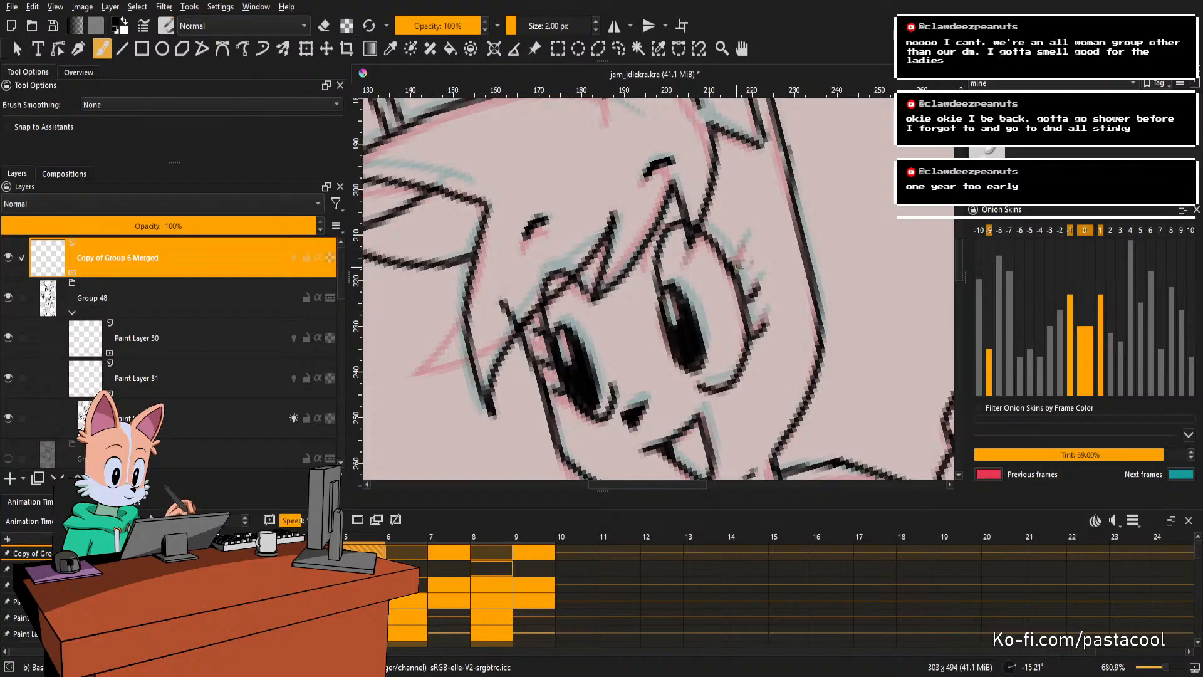
pyautogui.press('e')
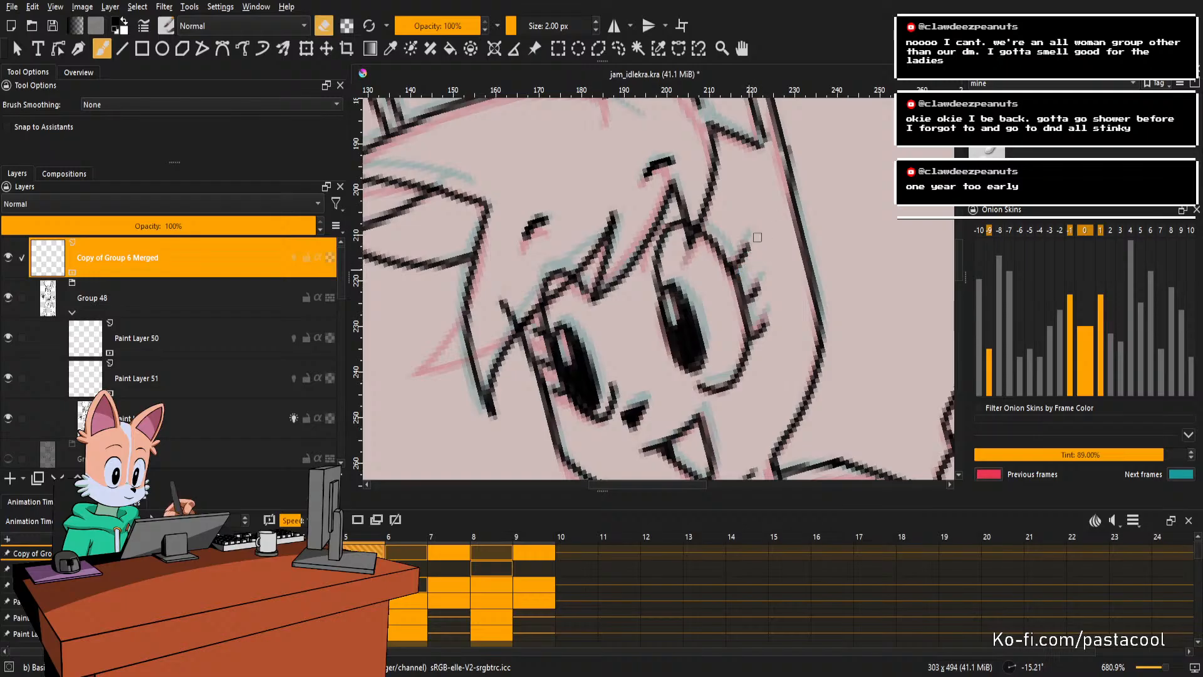
pyautogui.press('e')
pyautogui.moveTo(751, 295)
pyautogui.mouseDown()
pyautogui.moveTo(764, 275)
pyautogui.moveTo(766, 329)
pyautogui.moveTo(769, 301)
pyautogui.mouseUp()
pyautogui.press('e')
pyautogui.press('e')
pyautogui.press('e')
# Play the animation on the full figure to check the redrawn eyelashes in motion.
pyautogui.scroll(-4, 763, 343)
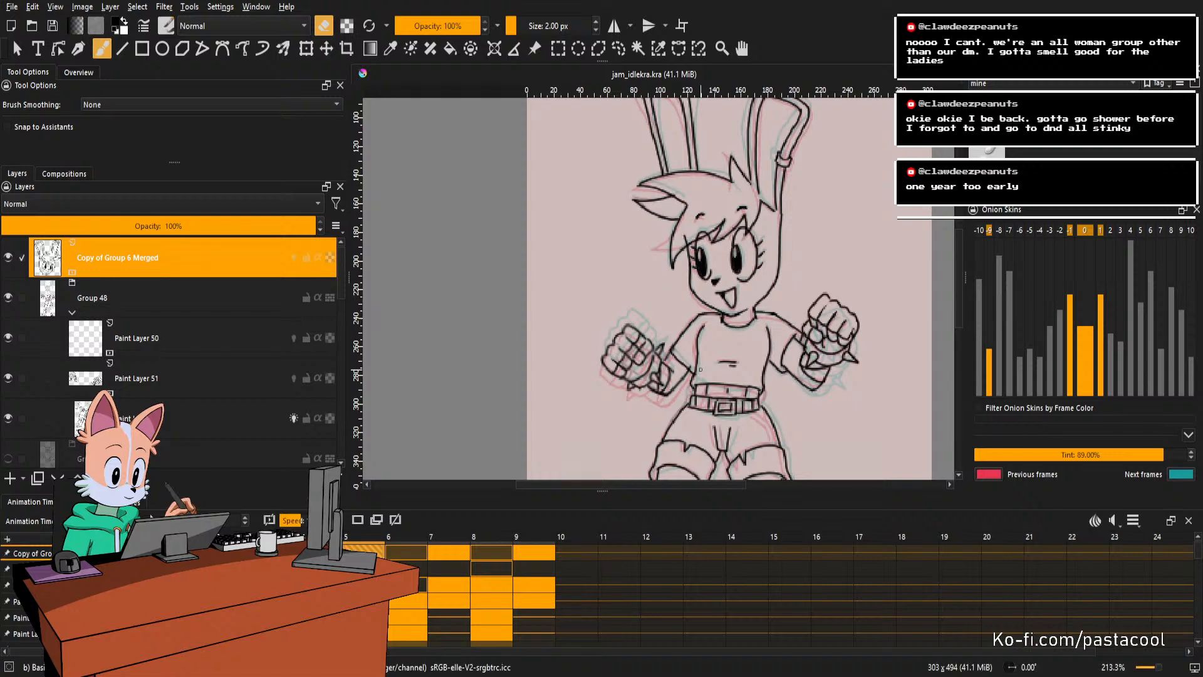
pyautogui.scroll(-2, 794, 143)
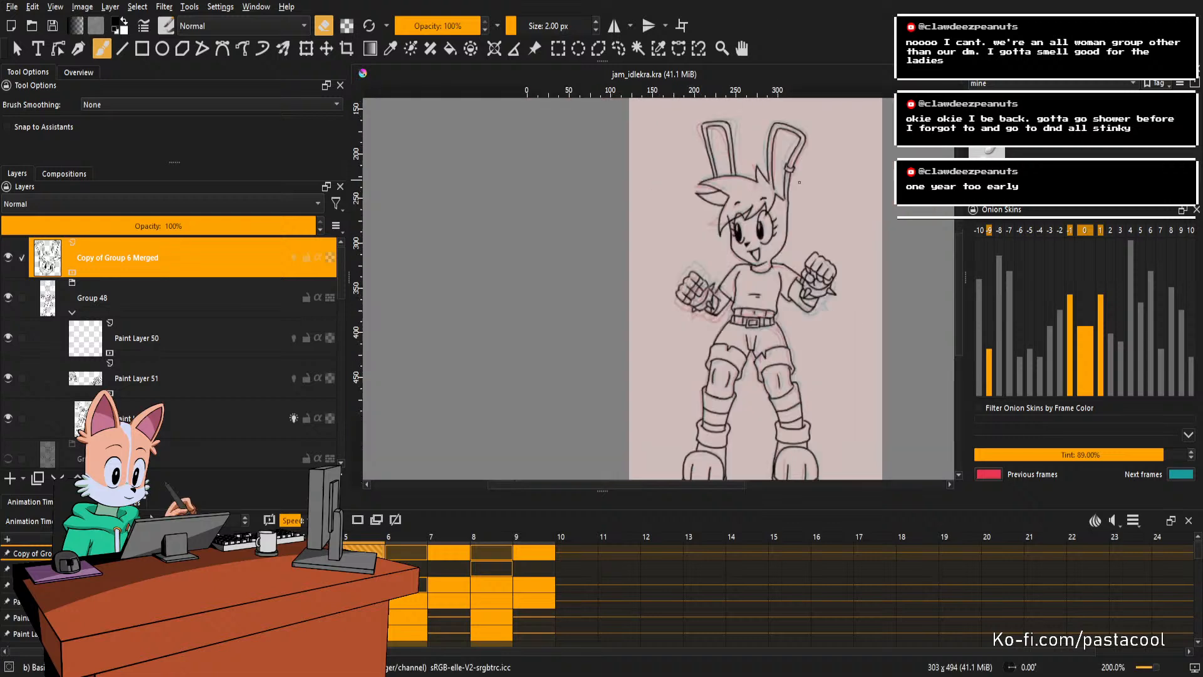
pyautogui.press('space')
pyautogui.scroll(-2, 774, 220)
pyautogui.scroll(2, 777, 223)
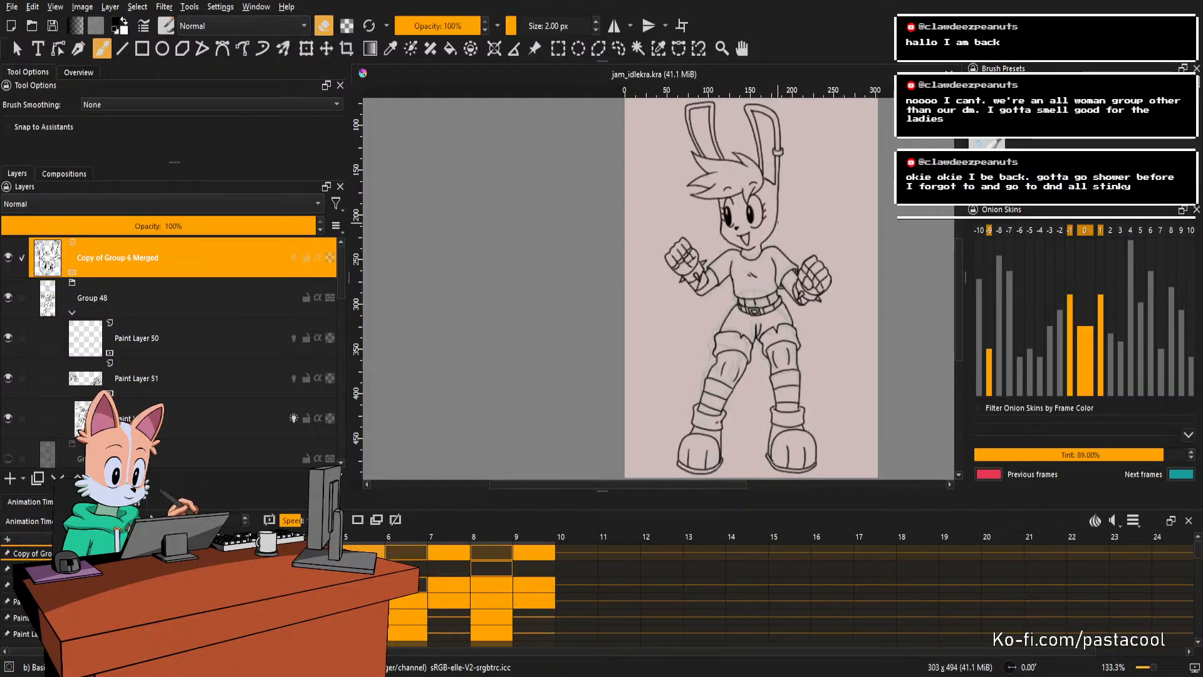
pyautogui.press('space')
# Go back two frames and, on the body line-art layer in Group 48, strengthen the short neck line where it meets the shirt collar.
pyautogui.scroll(2, 773, 245)
pyautogui.scroll(1, 758, 237)
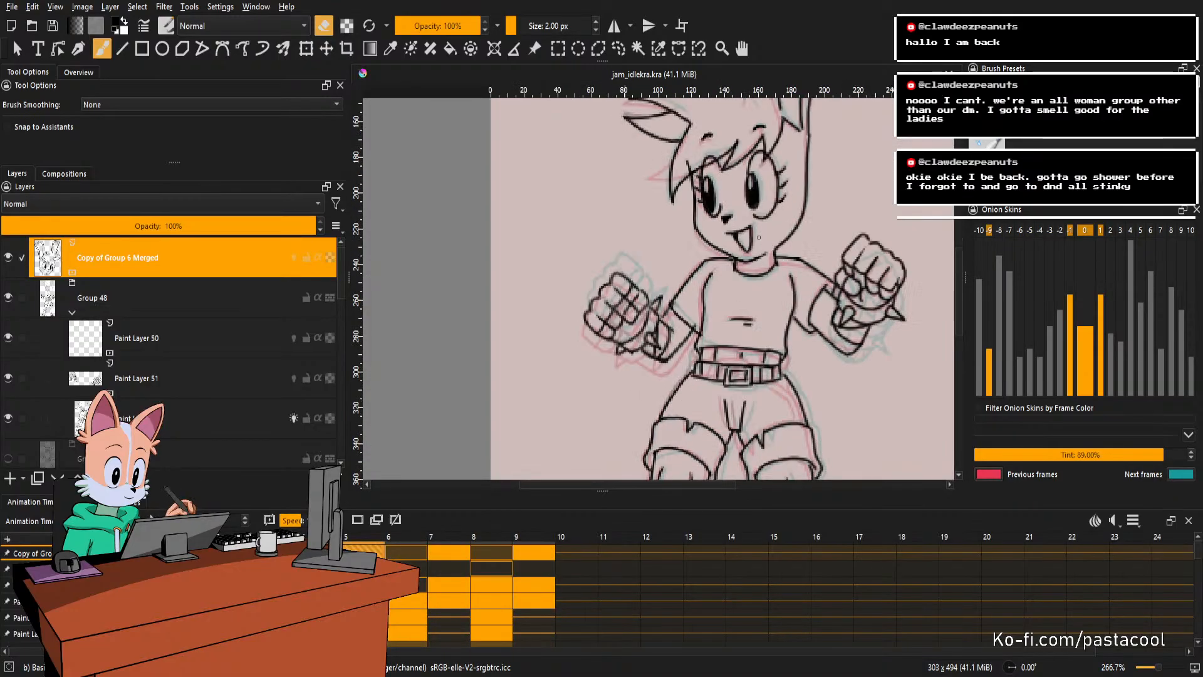
pyautogui.press('Left')
pyautogui.press('Left')
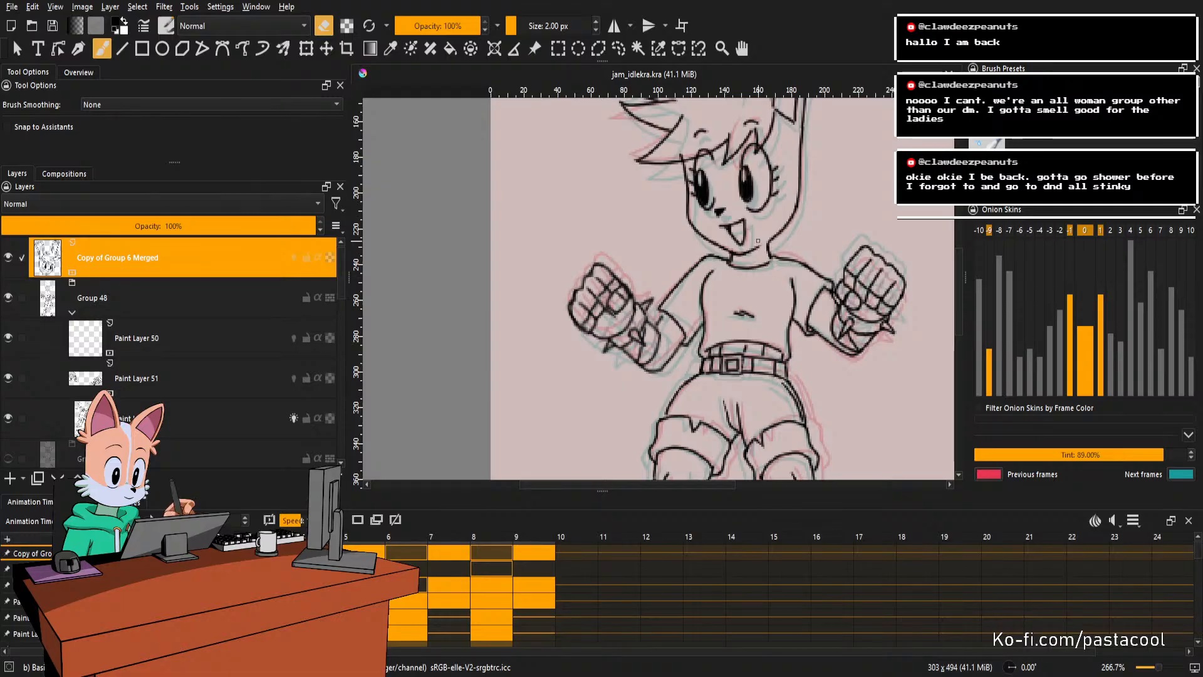
pyautogui.scroll(2, 758, 241)
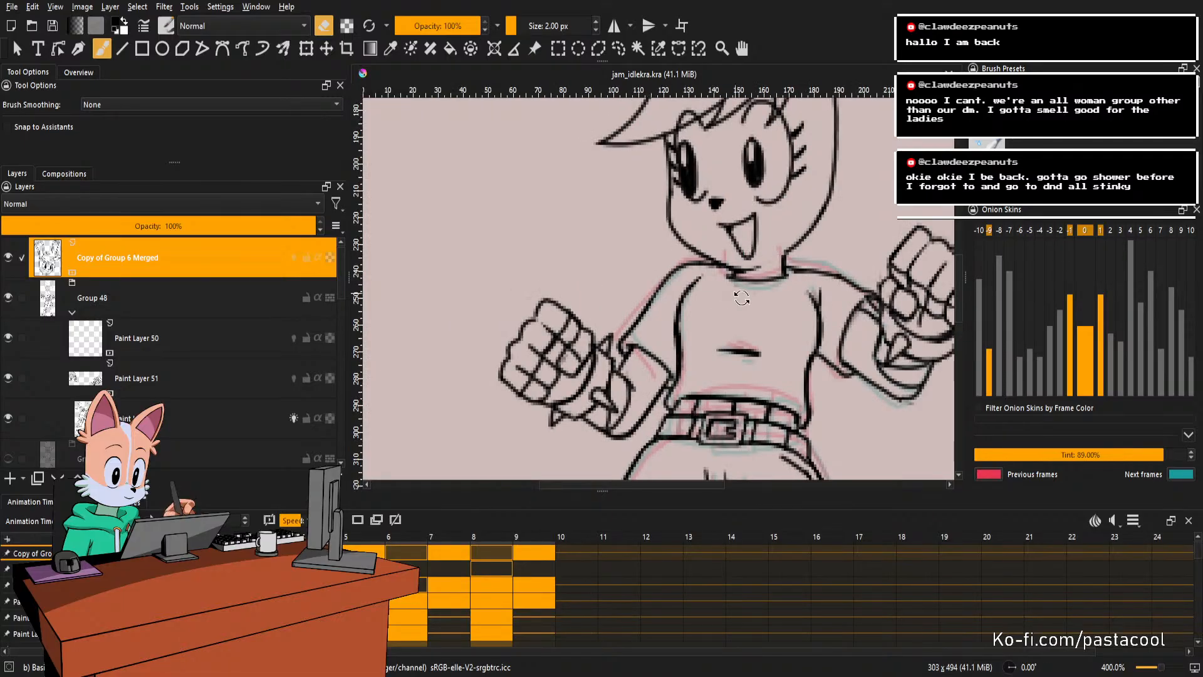
pyautogui.moveTo(741, 299); pyautogui.dragTo(785, 246)
pyautogui.click(745, 308)
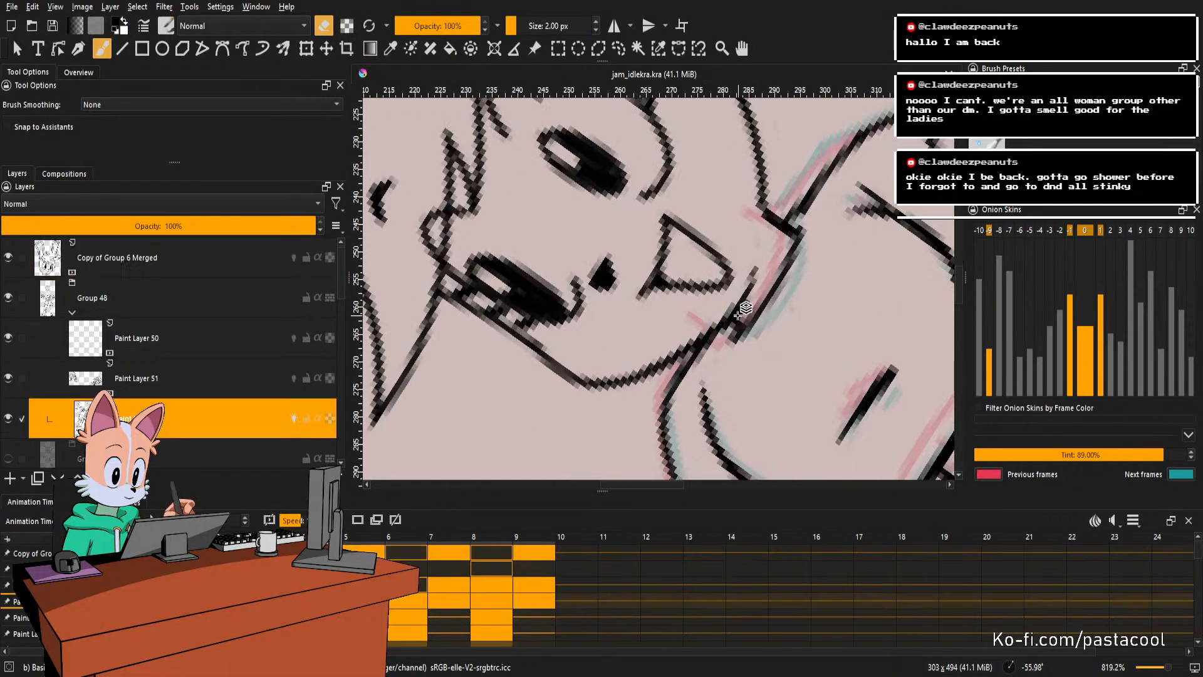
pyautogui.press('e')
pyautogui.moveTo(749, 309); pyautogui.dragTo(729, 325)
pyautogui.press('e')
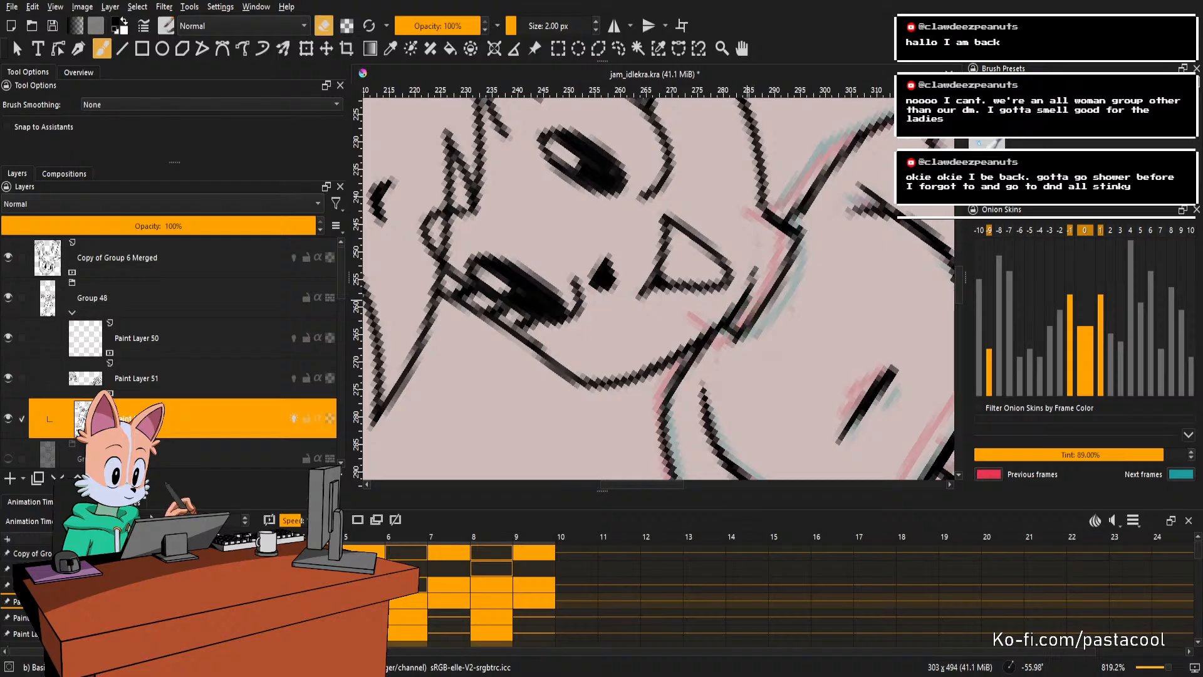
pyautogui.press('e')
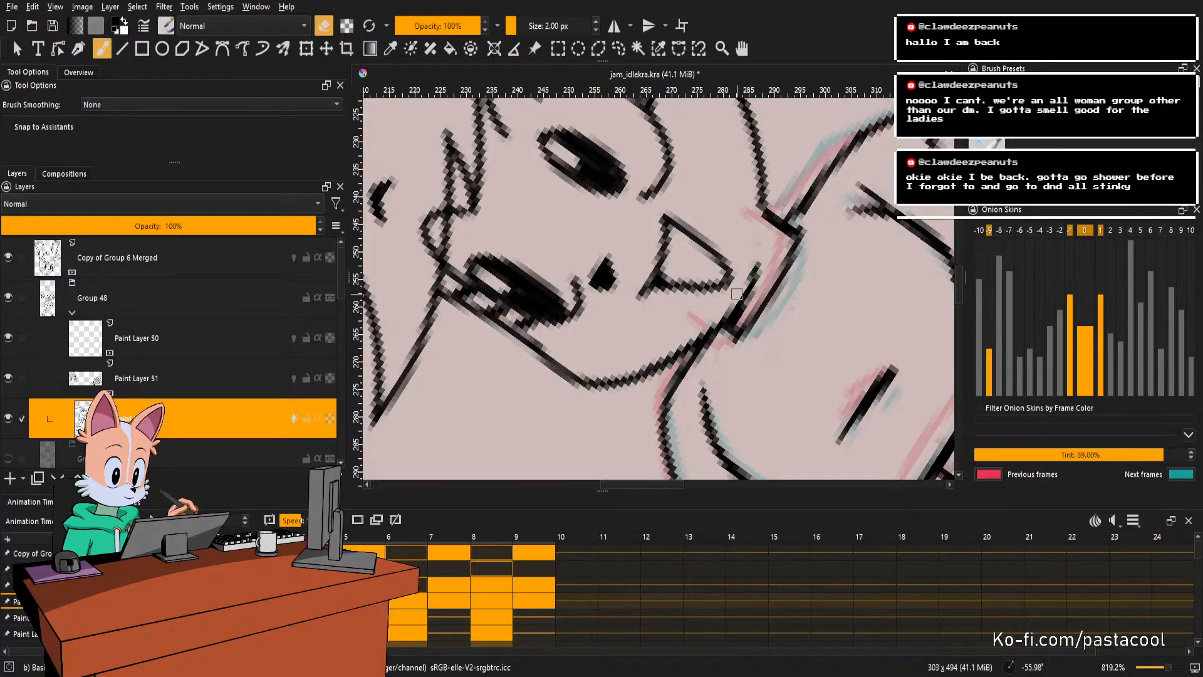
pyautogui.press('5')
# Play the animation on the full figure to check the neck and collar lines in motion.
pyautogui.scroll(-3, 768, 276)
pyautogui.press('Right')
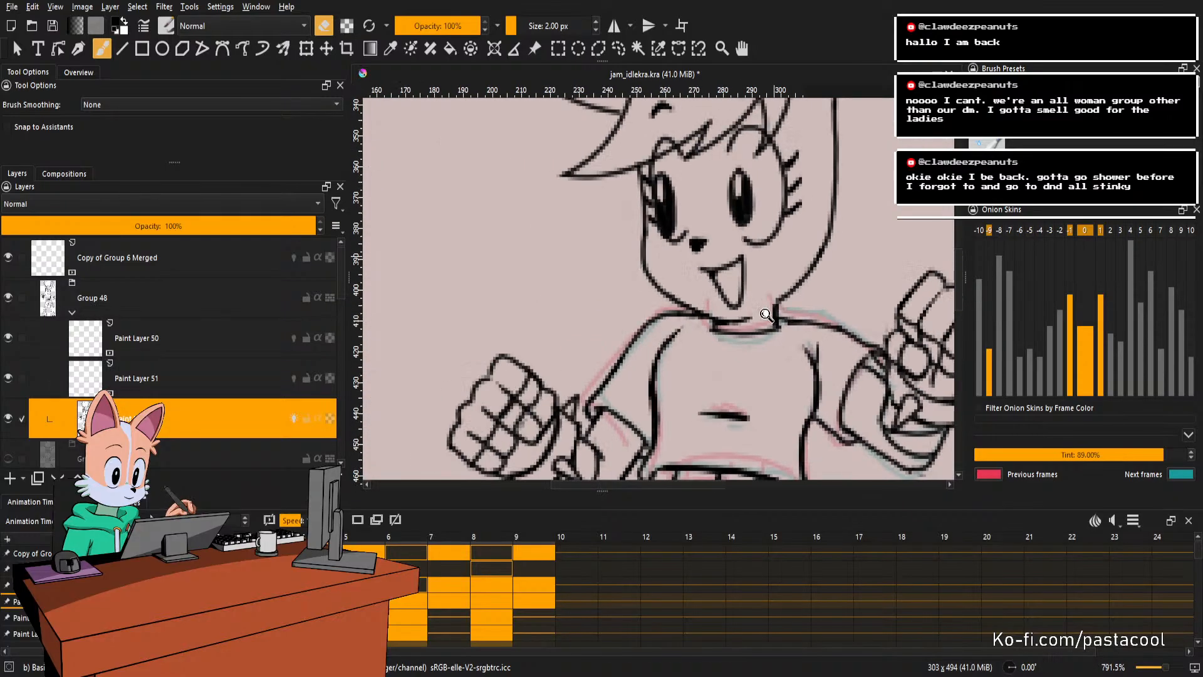
pyautogui.scroll(-1, 766, 314)
pyautogui.scroll(-2, 783, 288)
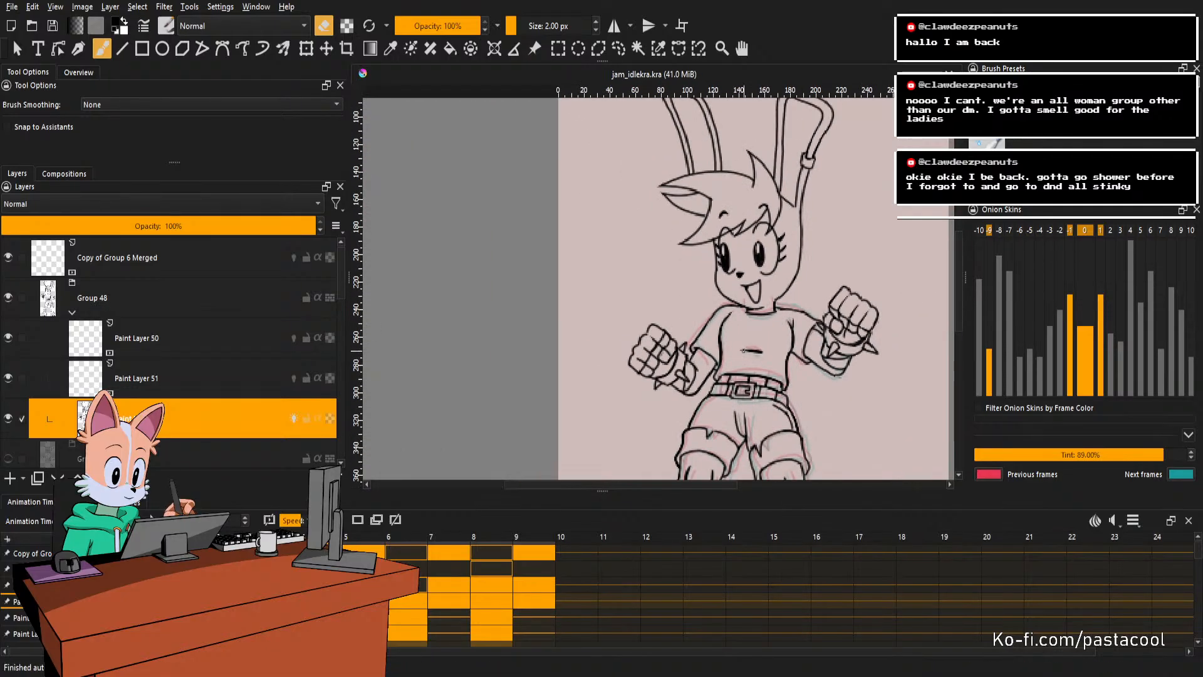
pyautogui.scroll(-3, 693, 348)
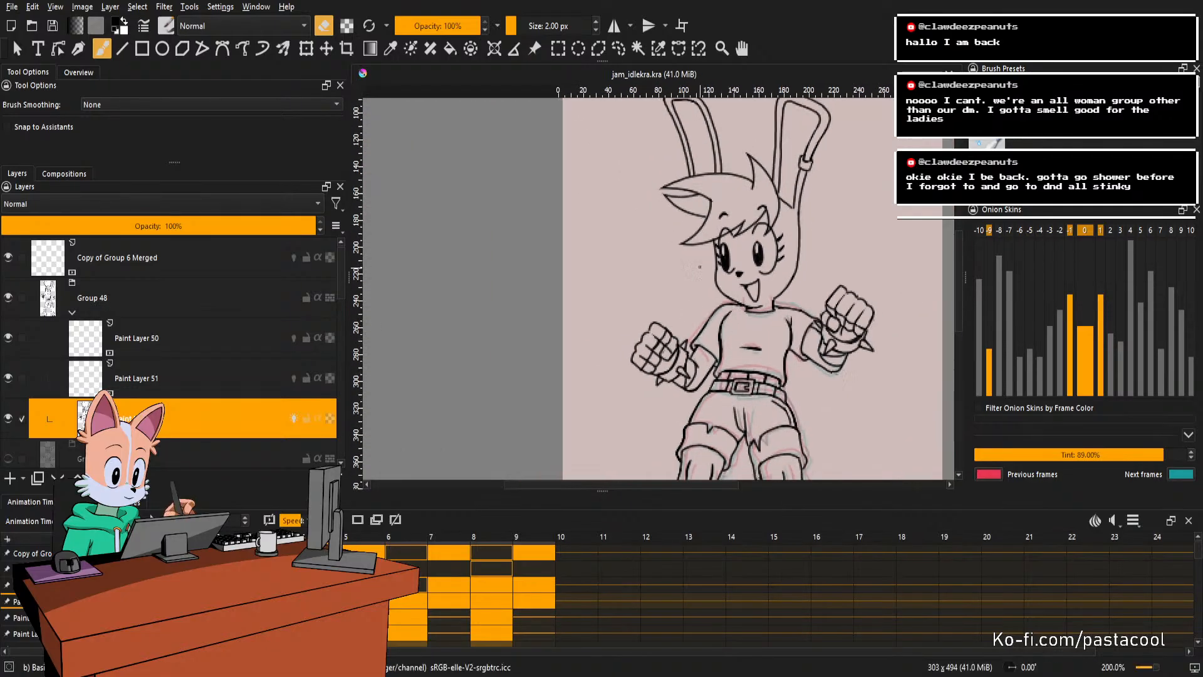
pyautogui.press('space')
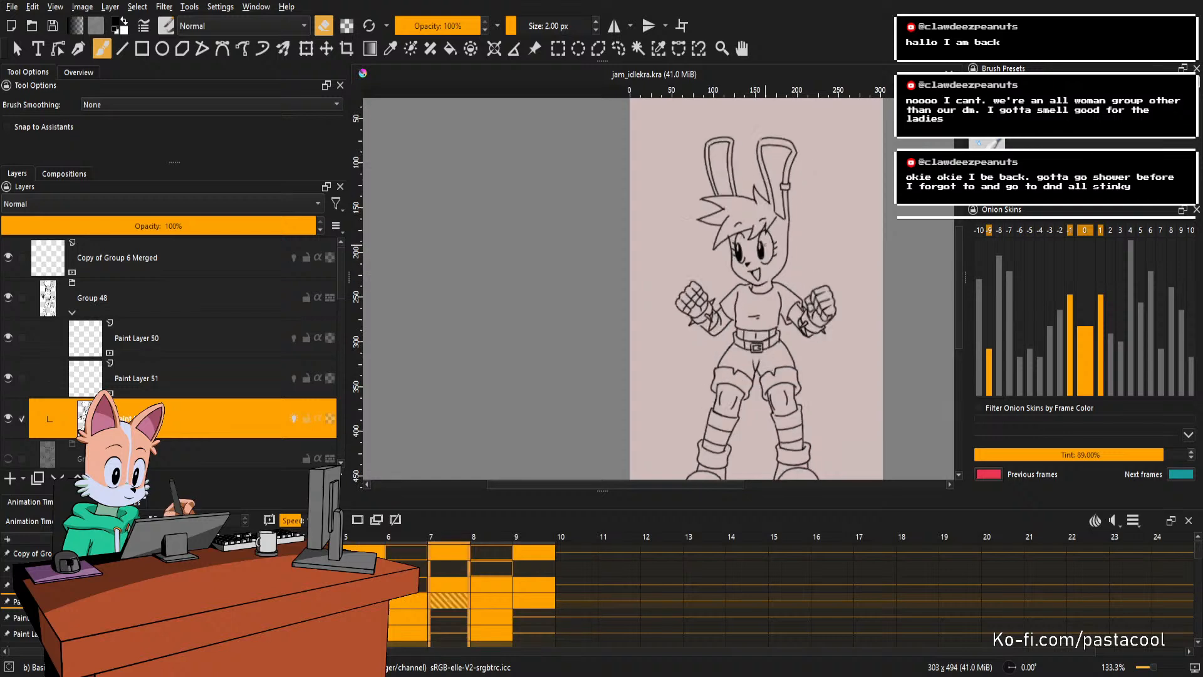
pyautogui.scroll(-1, 774, 273)
pyautogui.scroll(1, 756, 266)
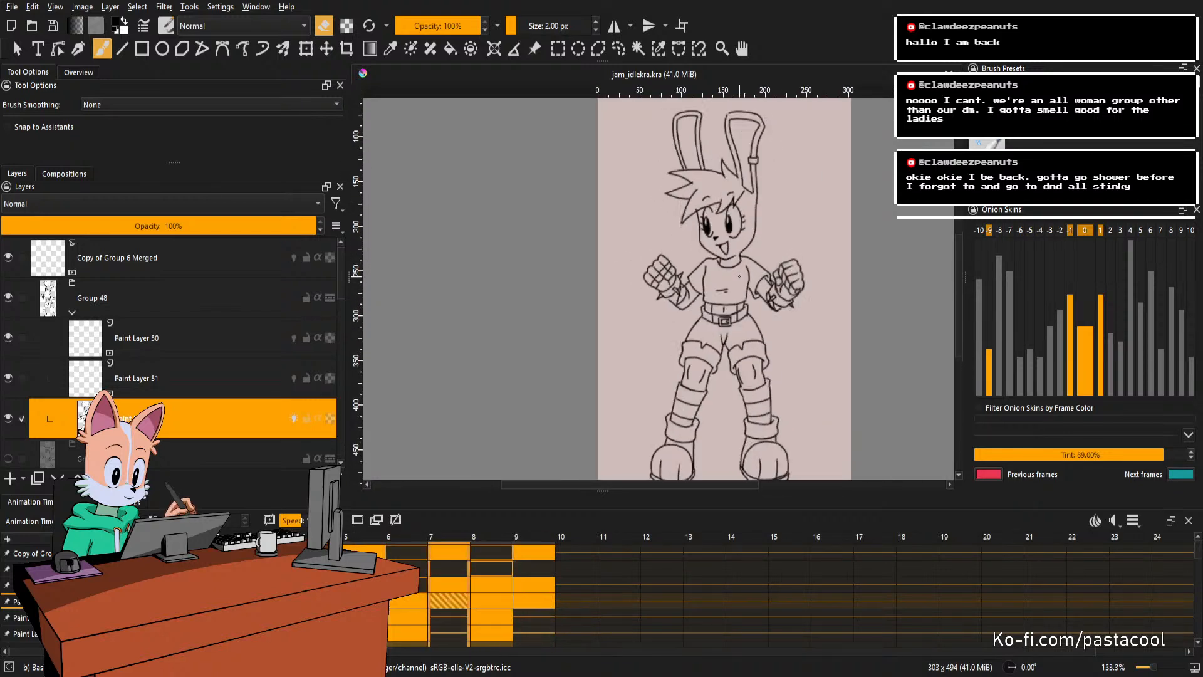
# On the Copy of Group 6 Merged layer, close the gap between the hair line and the inner ear line at the banded ear's base, and save.
pyautogui.press('space')
pyautogui.scroll(2, 755, 187)
pyautogui.scroll(2, 755, 187)
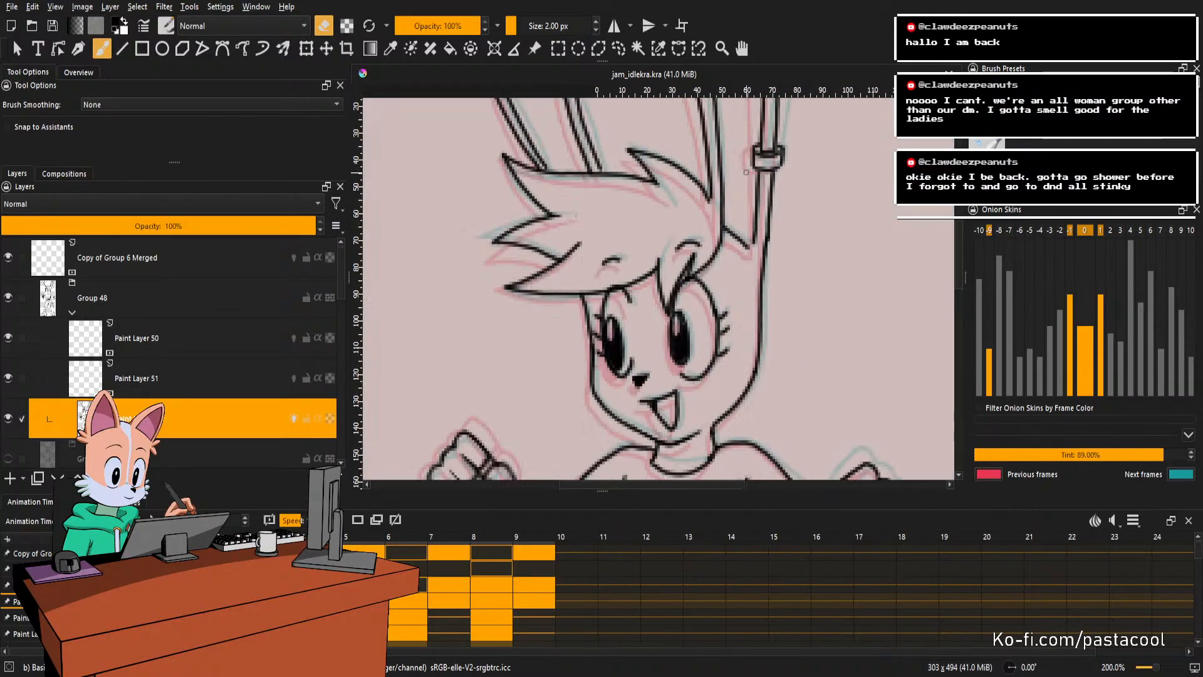
pyautogui.scroll(2, 744, 192)
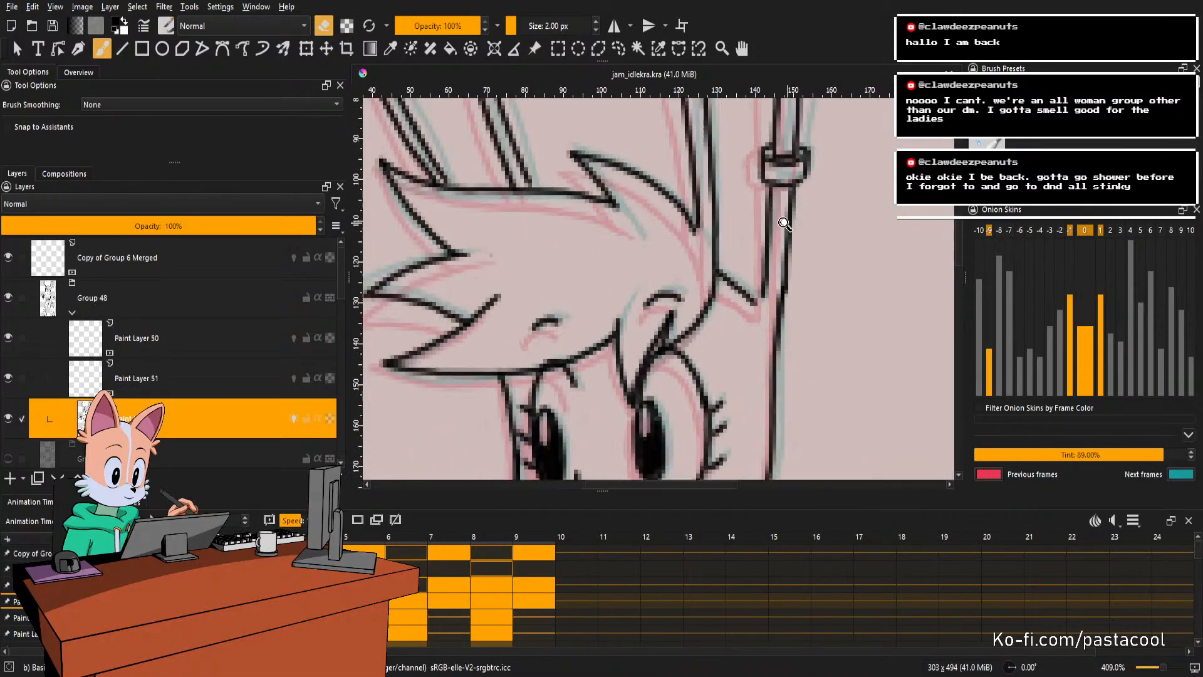
pyautogui.click(768, 269)
pyautogui.press('e')
pyautogui.moveTo(756, 301); pyautogui.dragTo(763, 309)
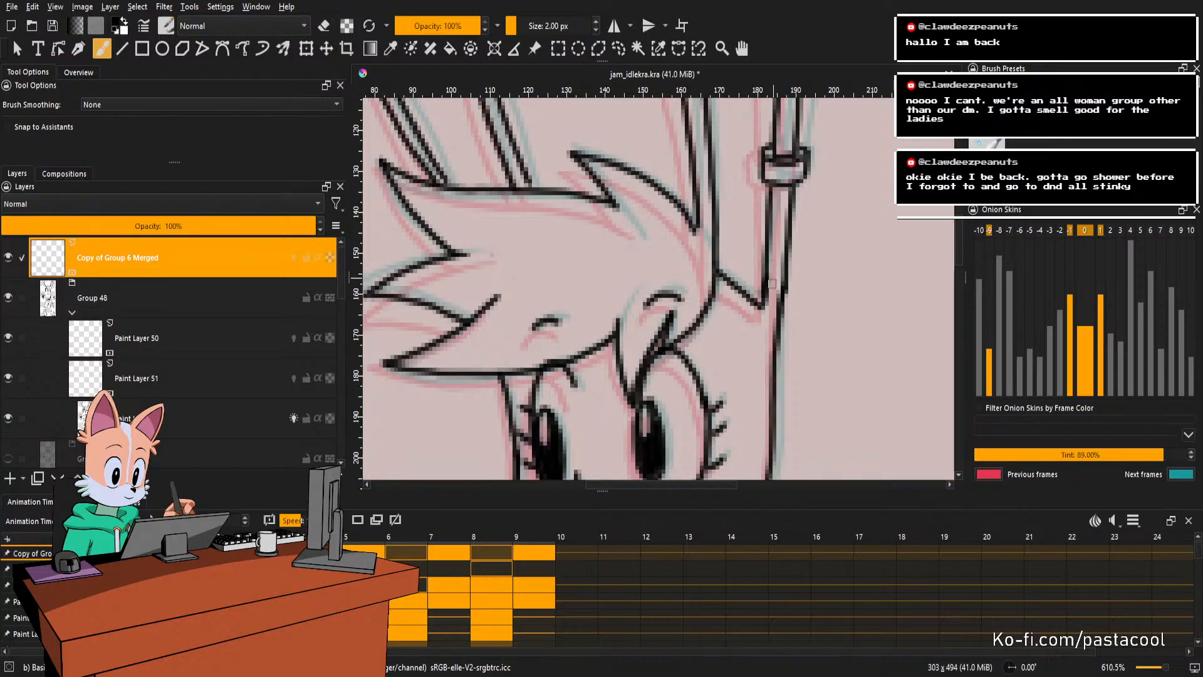
pyautogui.scroll(-3, 790, 234)
pyautogui.hotkey('ctrl', 's')
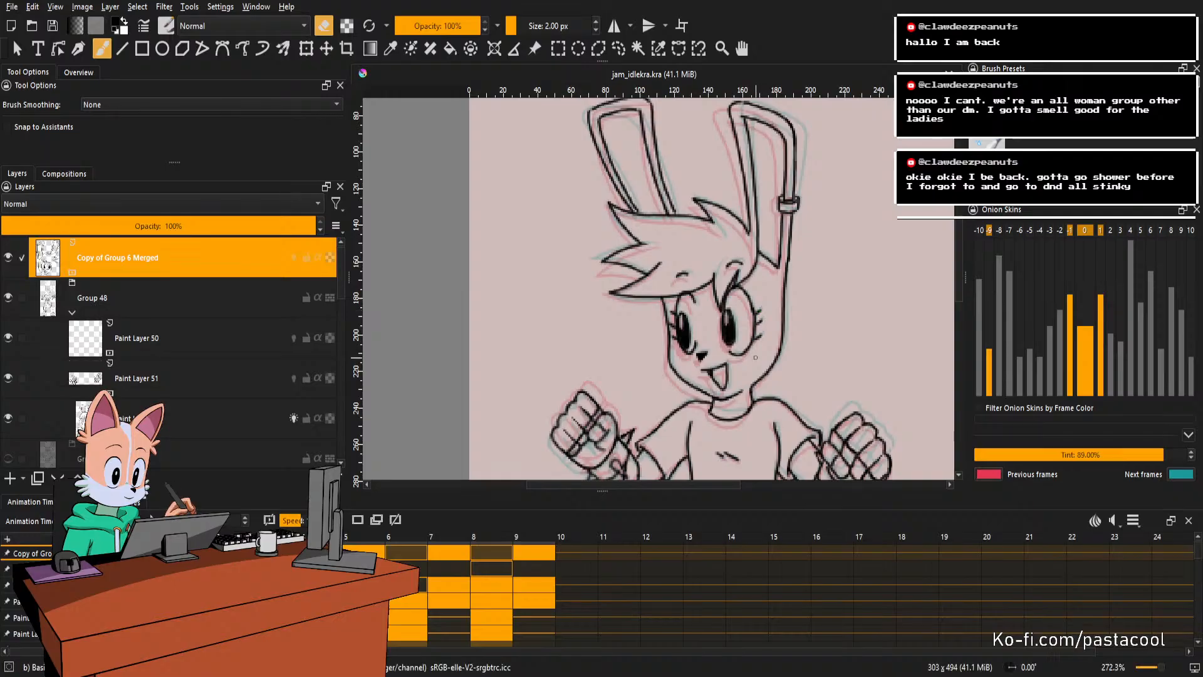
# Play the animation again and examine the ear base and hair spikes across the frames.
pyautogui.scroll(-4, 760, 188)
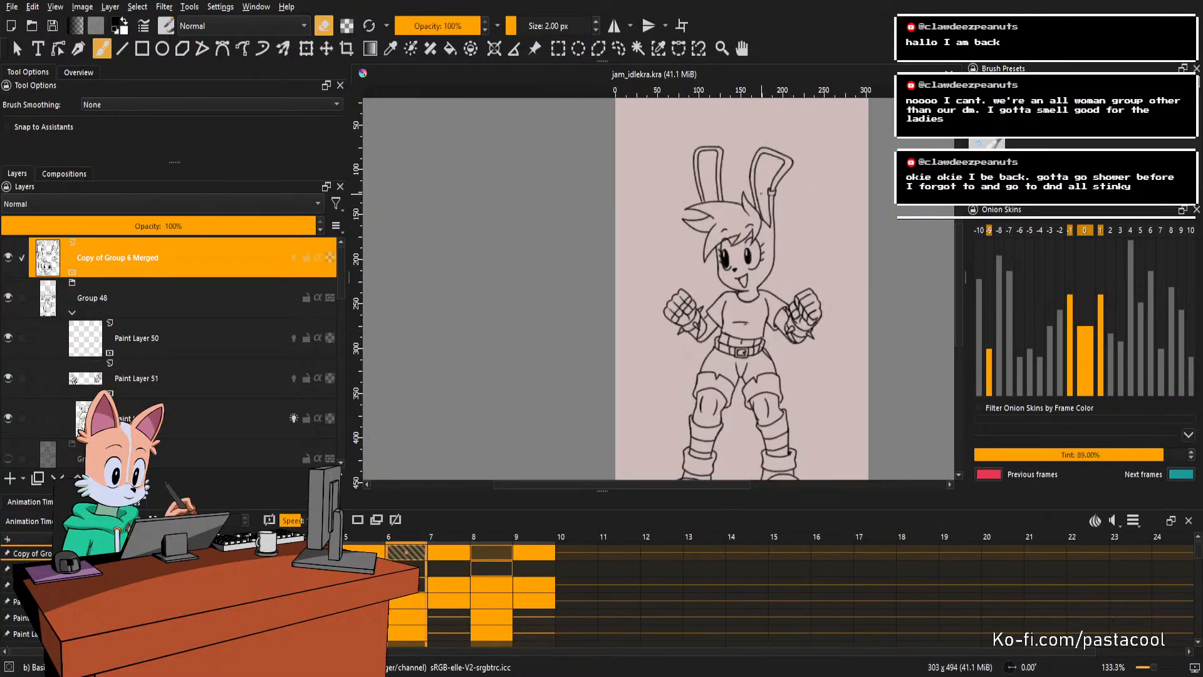
pyautogui.scroll(1, 783, 331)
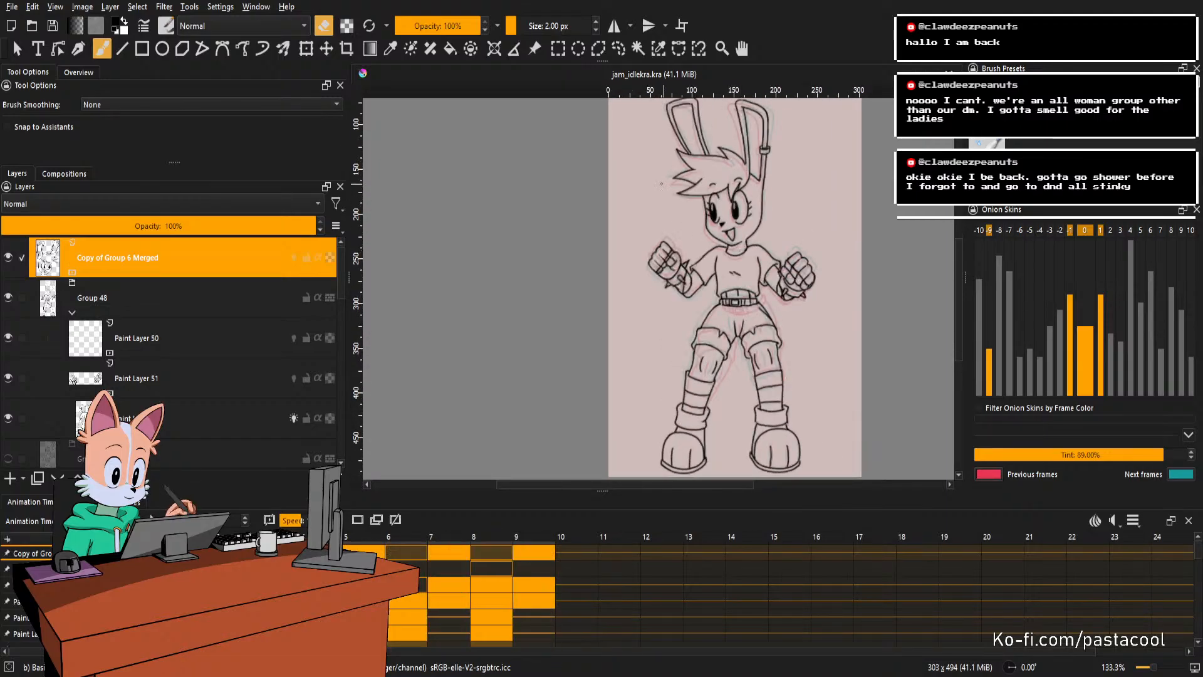
pyautogui.scroll(2, 665, 182)
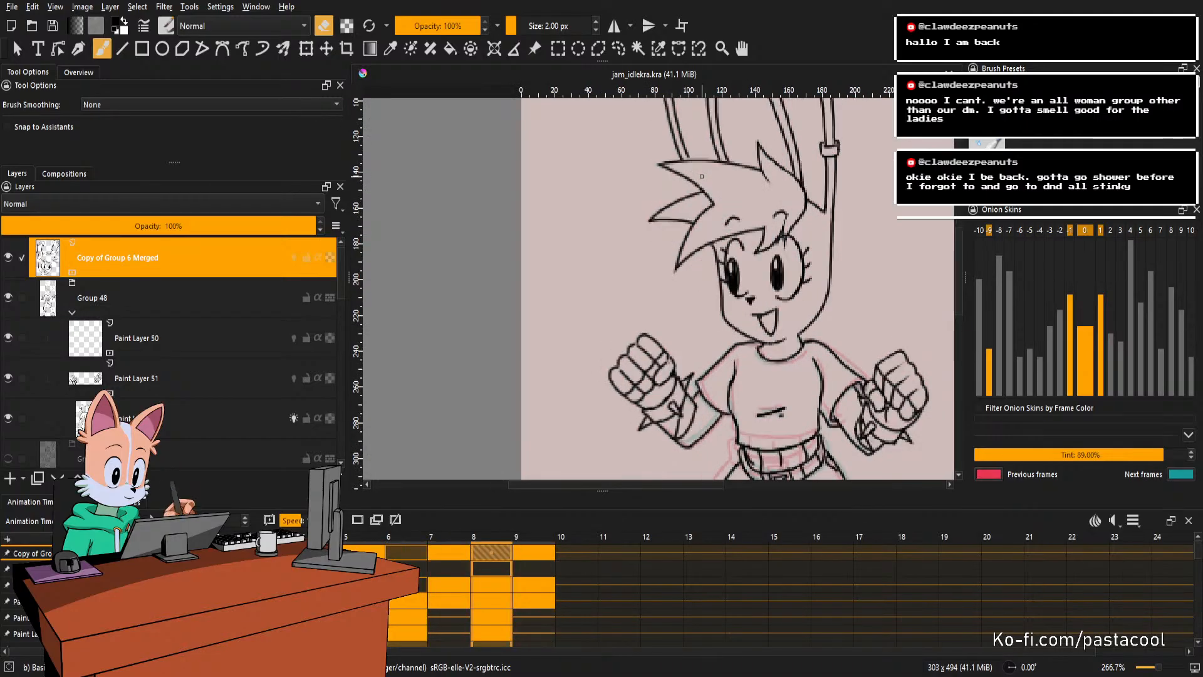
pyautogui.scroll(-2, 702, 178)
pyautogui.scroll(1, 704, 182)
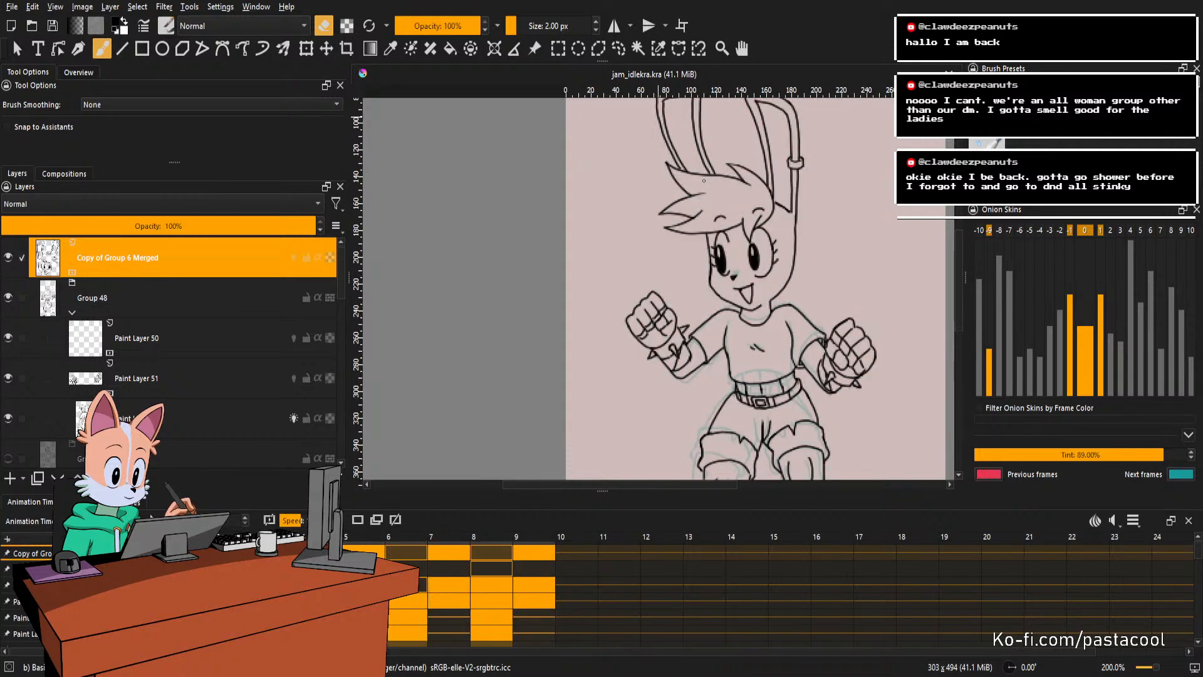
# Advance two frames and, on the body line-art layer, erase the line overshooting the notch between the back hair spikes.
pyautogui.scroll(2, 704, 182)
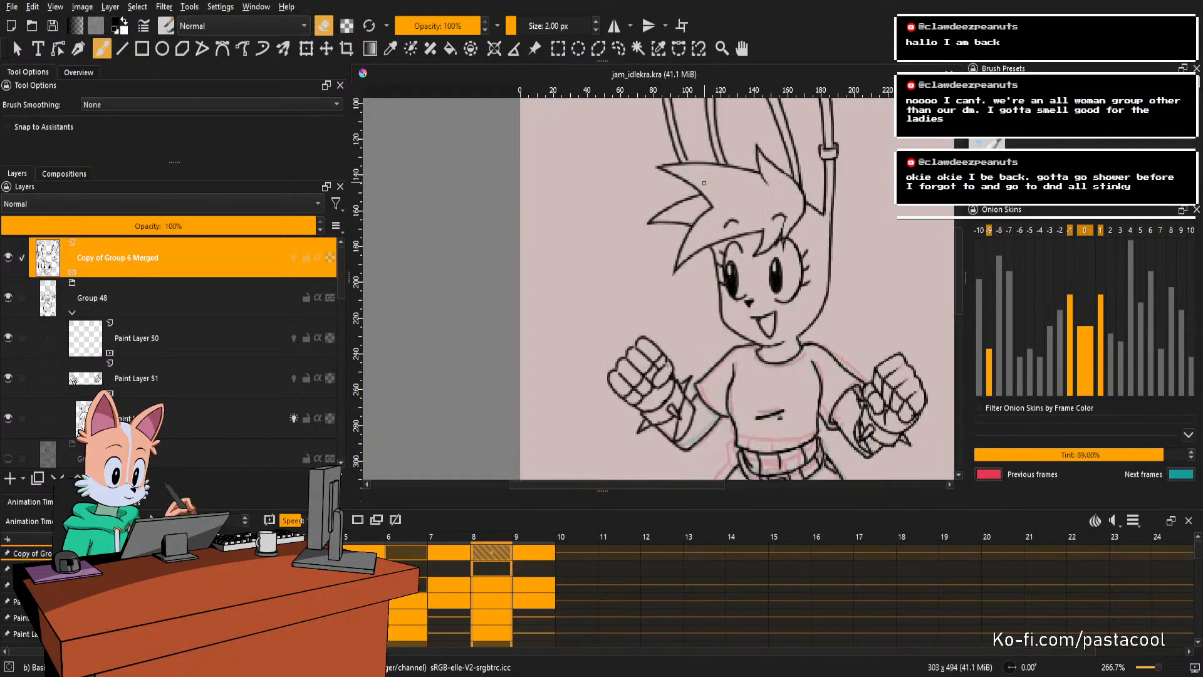
pyautogui.moveTo(703, 240); pyautogui.dragTo(732, 279)
pyautogui.scroll(3, 733, 279)
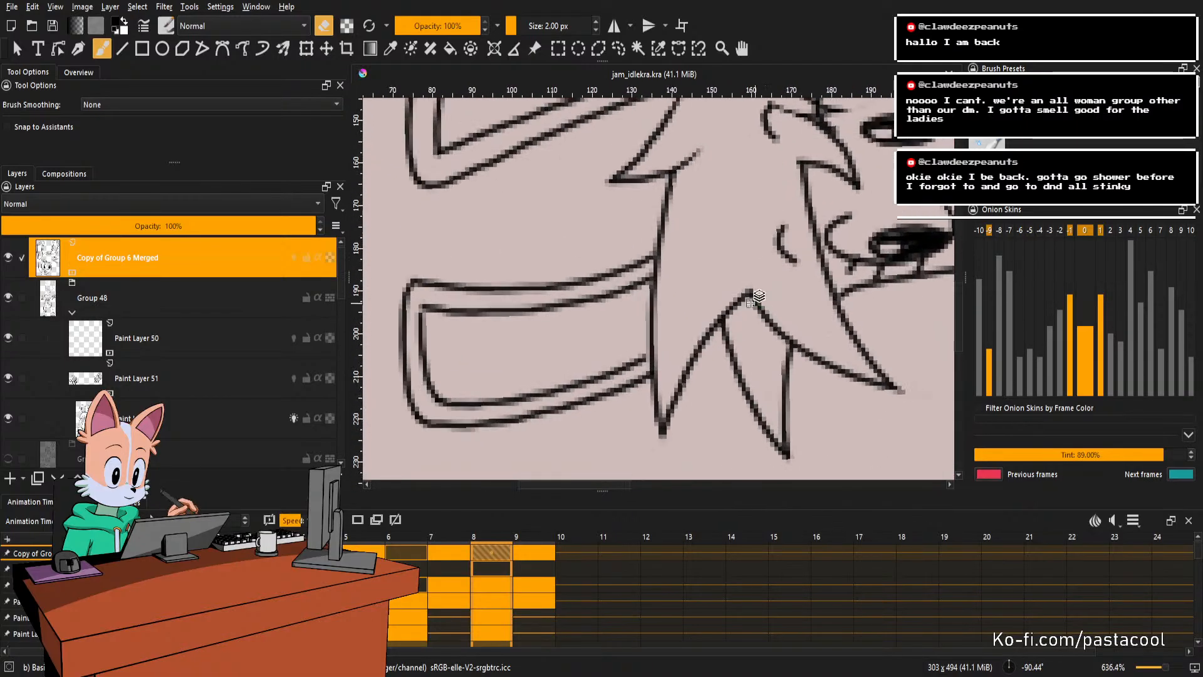
pyautogui.click(738, 303)
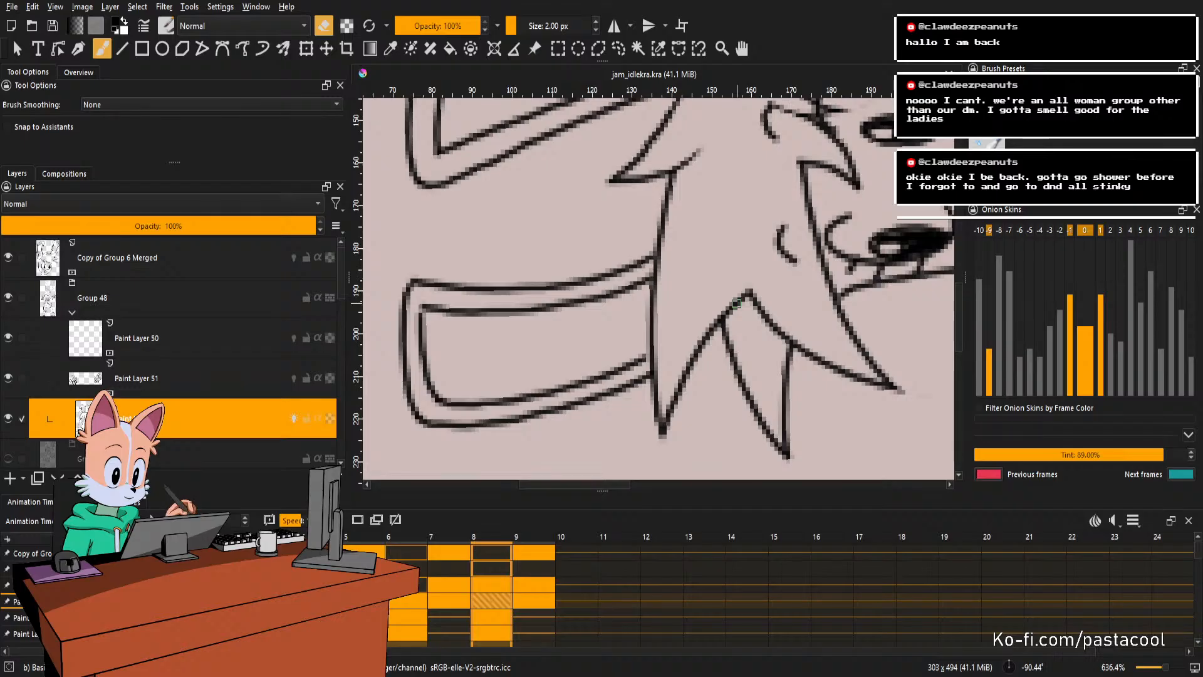
pyautogui.press('Right')
pyautogui.press('Right')
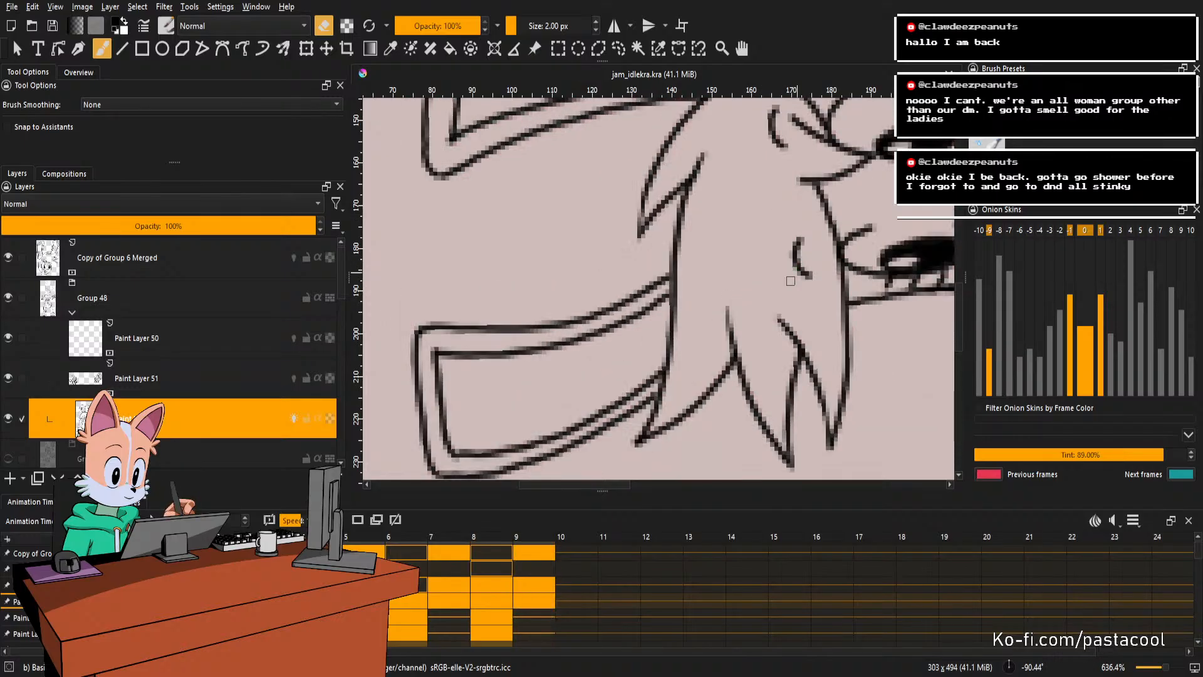
pyautogui.press('e')
pyautogui.moveTo(740, 340); pyautogui.dragTo(723, 365)
pyautogui.hotkey('ctrl', 'z')
pyautogui.press('e')
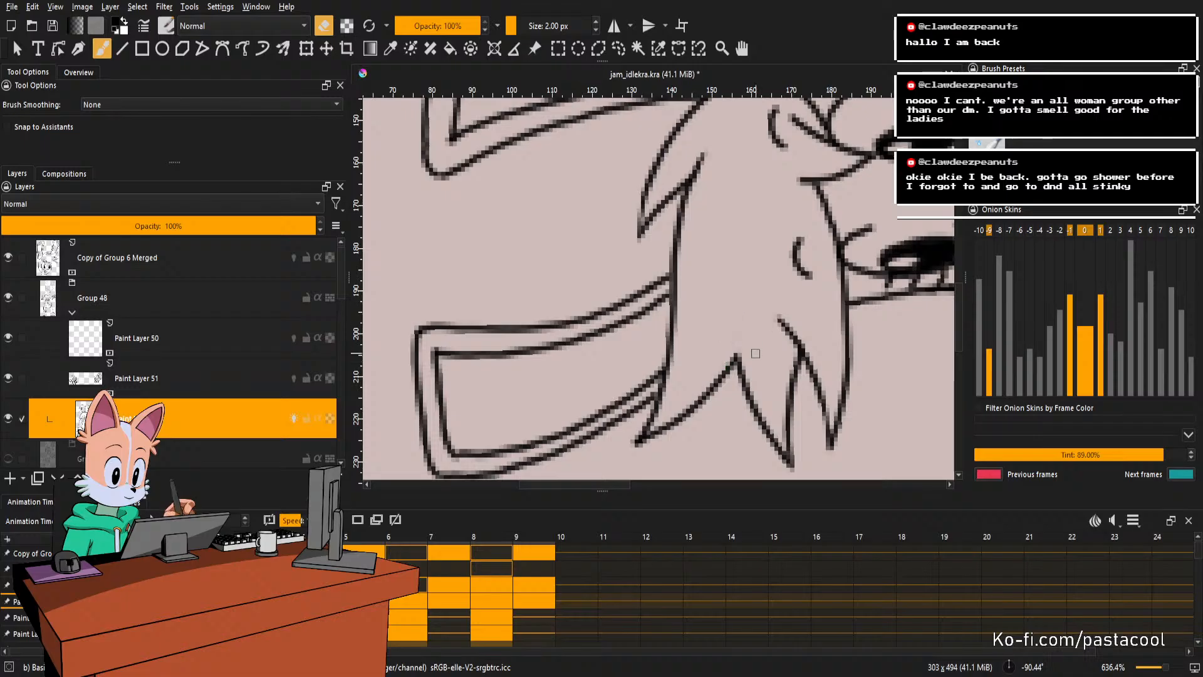
# On frame 9 of the Copy of Group 6 Merged layer, erase the line joining the tops of the back hair spikes.
pyautogui.press('Right')
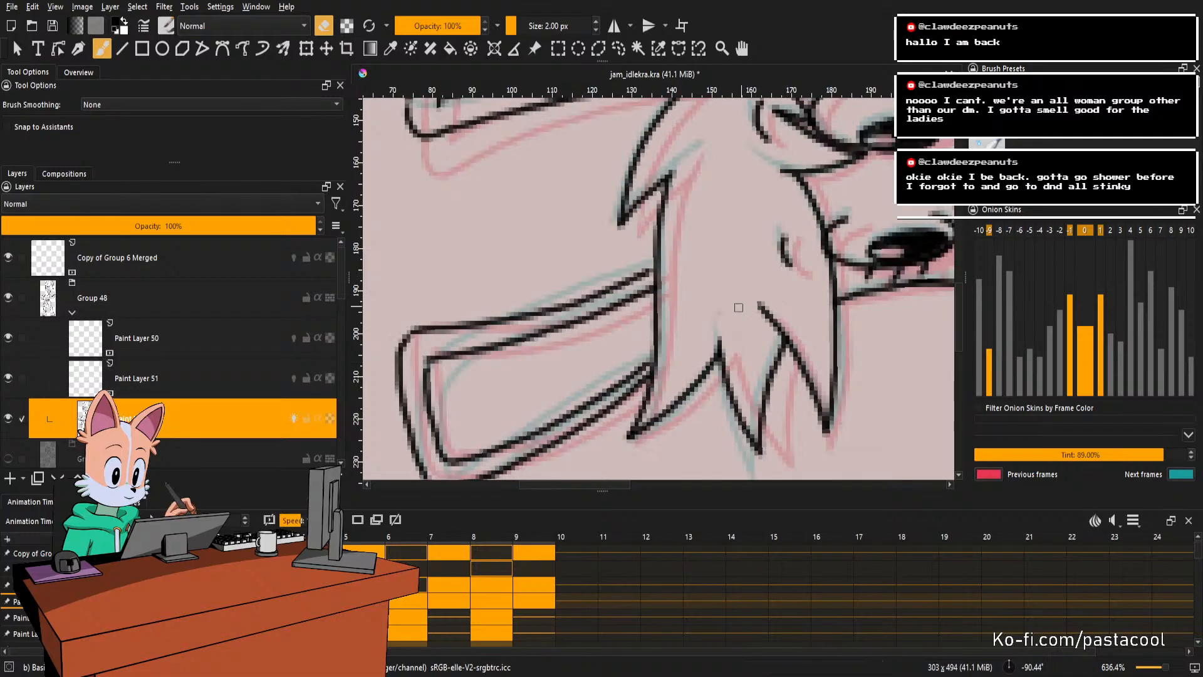
pyautogui.press('Right')
pyautogui.press('Right')
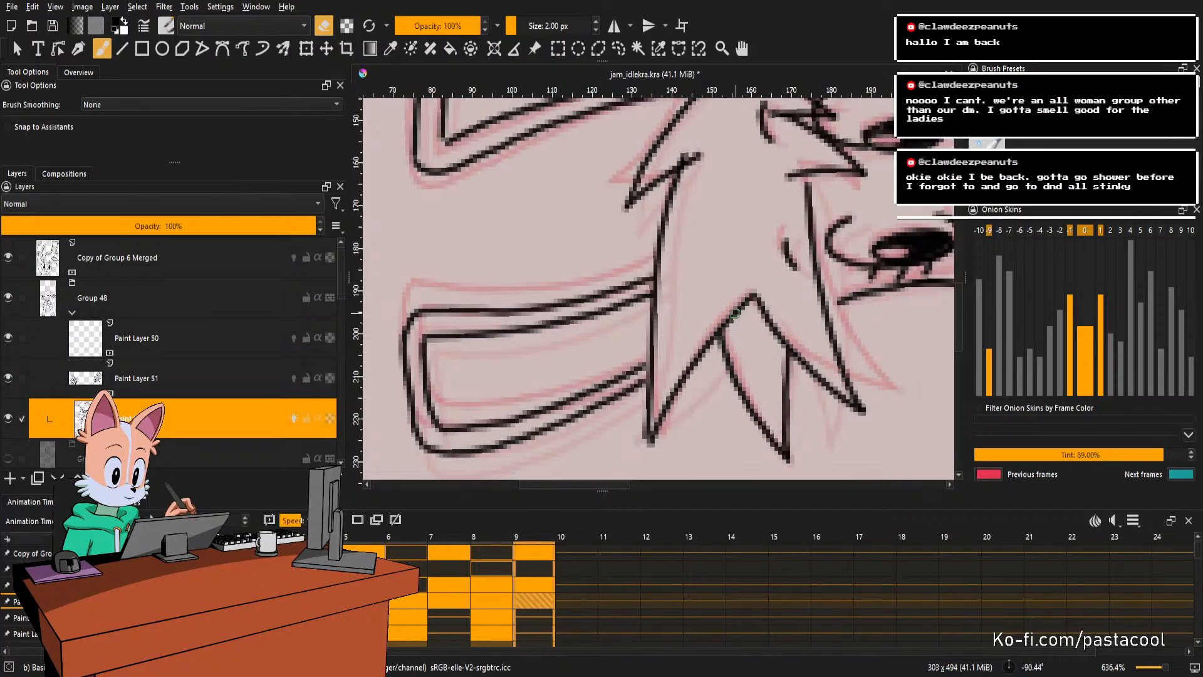
pyautogui.press('r')
pyautogui.click(735, 314)
pyautogui.moveTo(728, 314); pyautogui.dragTo(730, 334)
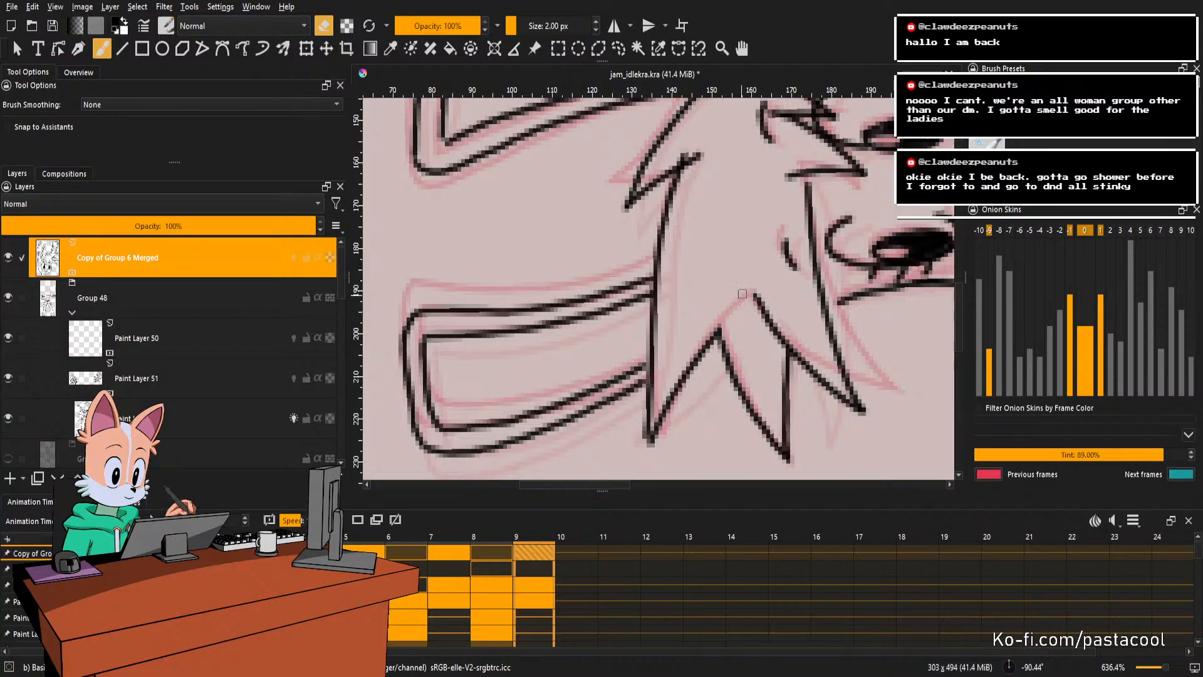
# On frame 8 of the body line-art layer, erase the matching line joining the back hair spikes, and check frame 7.
pyautogui.press('Left')
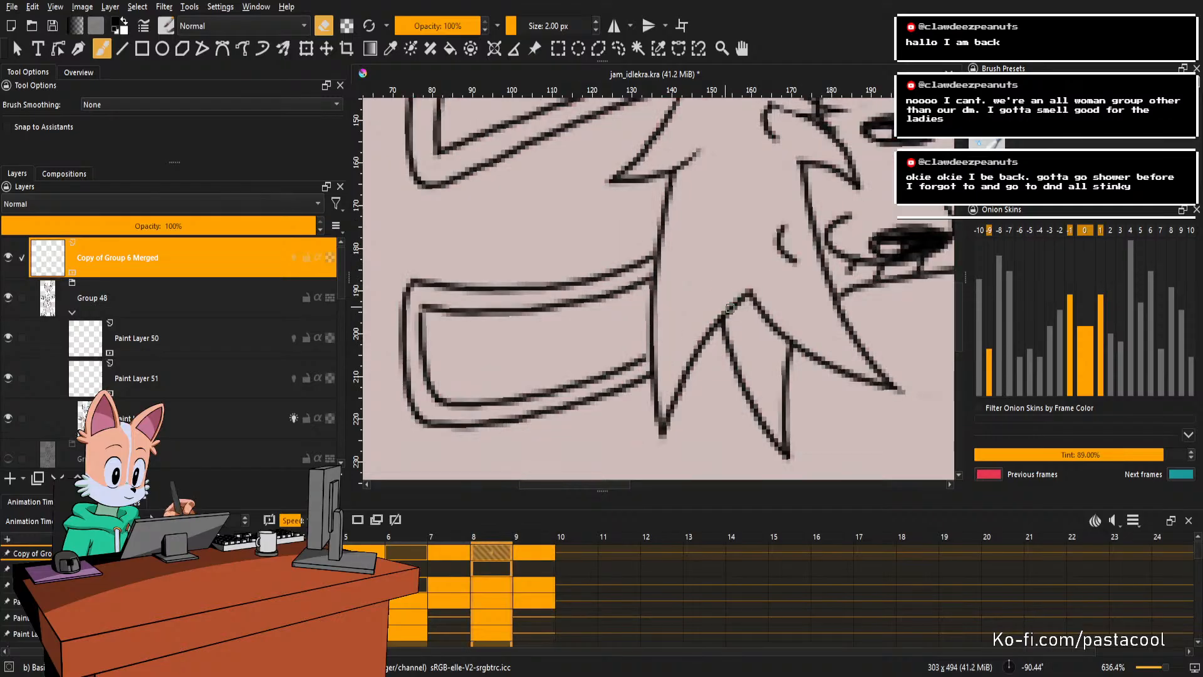
pyautogui.press('r')
pyautogui.click(728, 309)
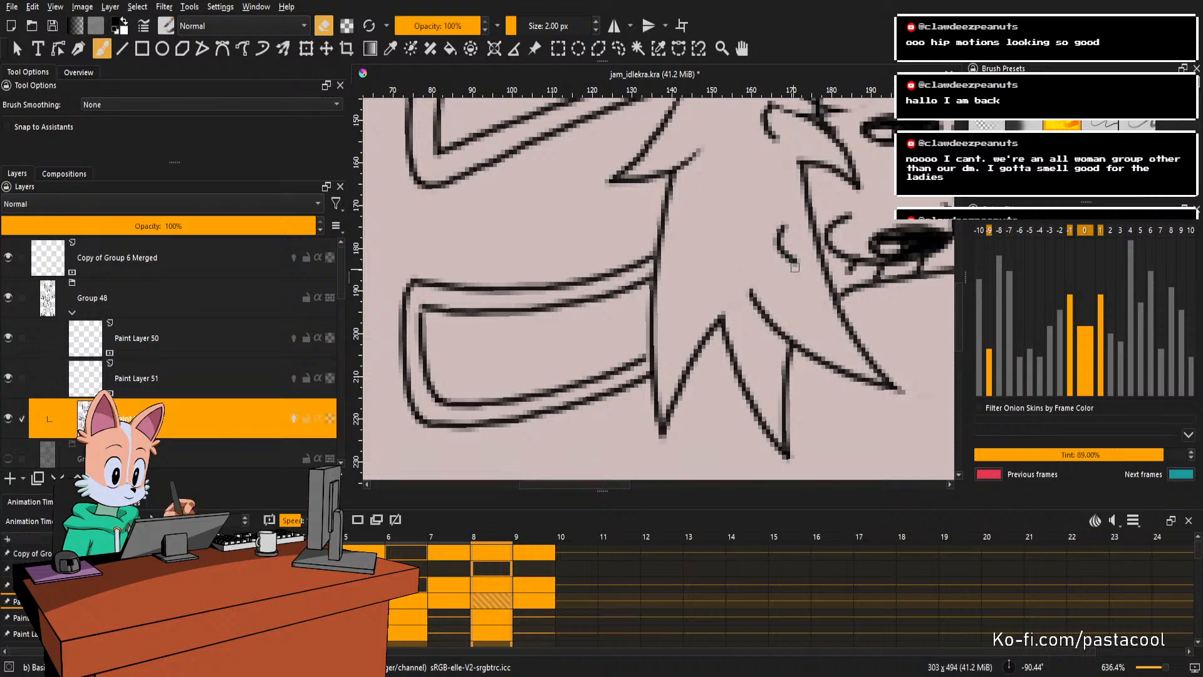
pyautogui.press('Left')
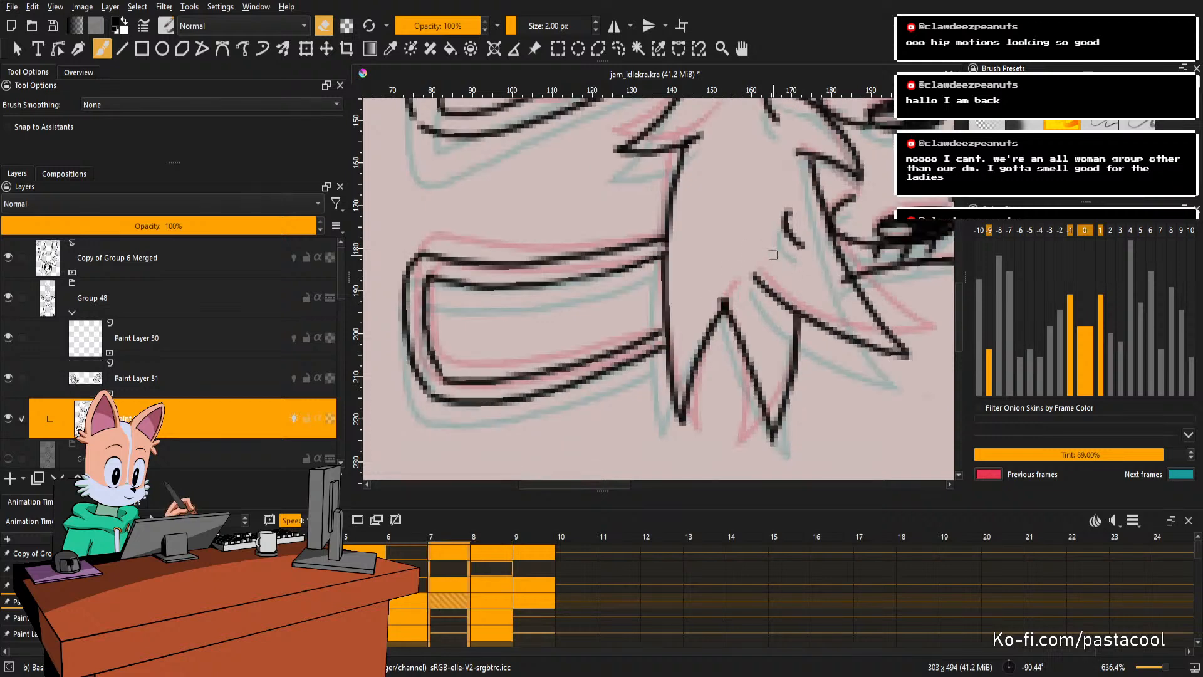
# Play the animation on the full figure to check the hair corrections, and save the file.
pyautogui.scroll(-8, 773, 254)
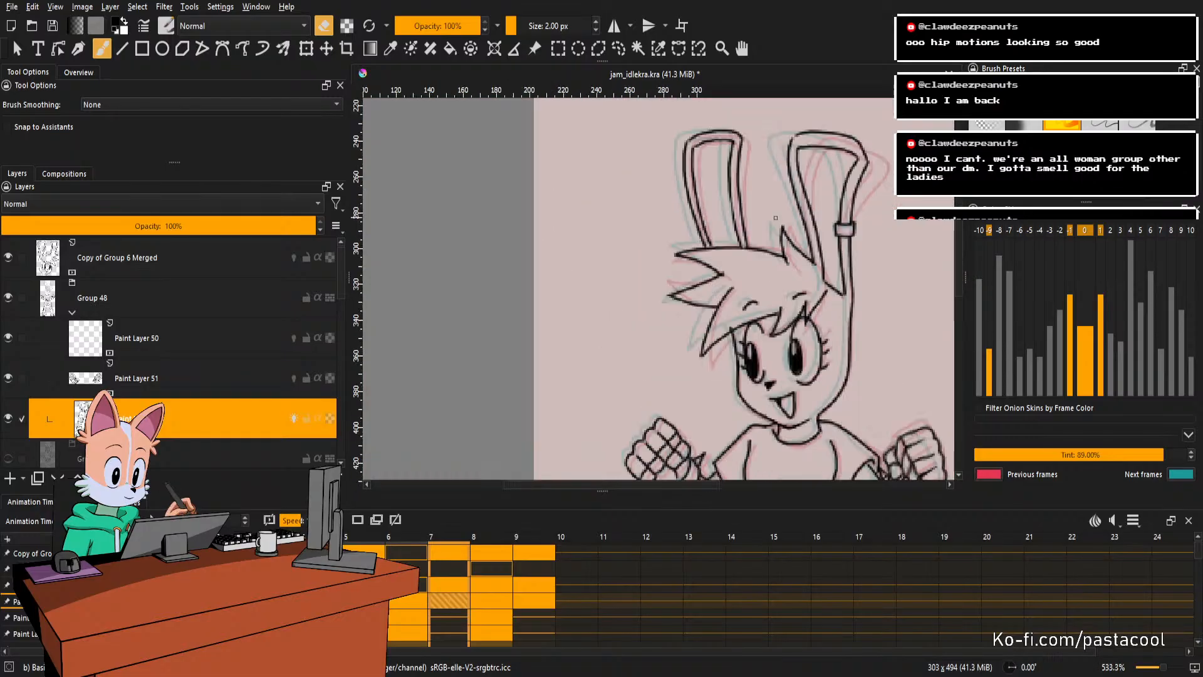
pyautogui.scroll(2, 794, 249)
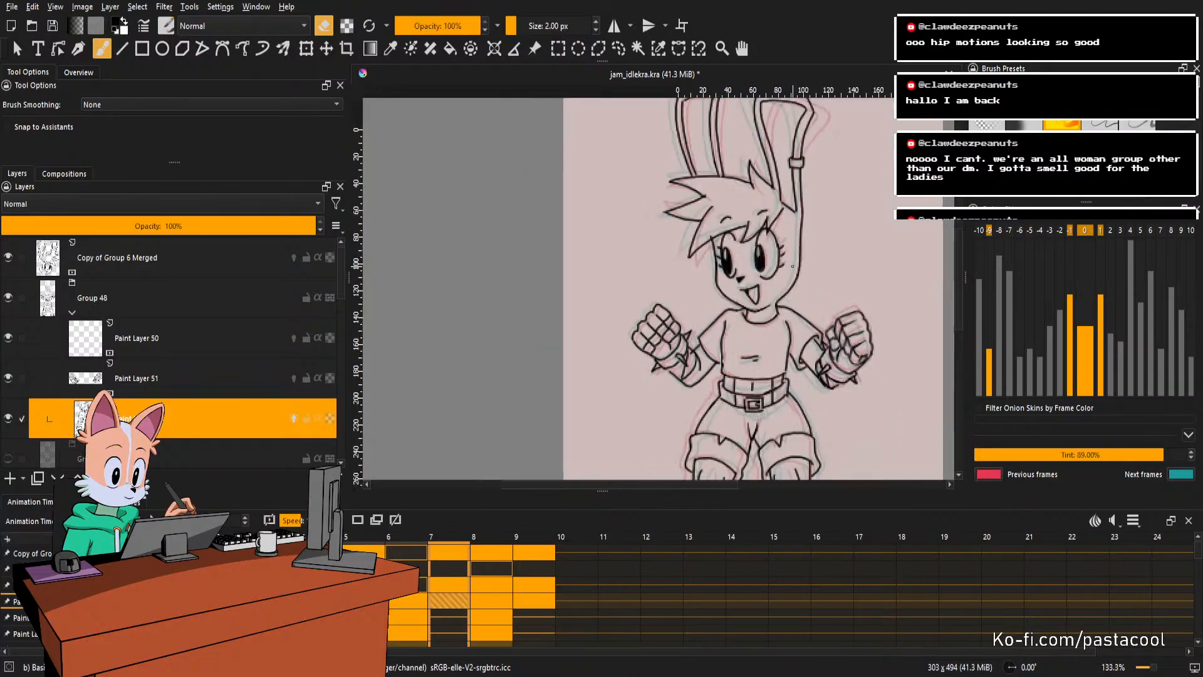
pyautogui.scroll(-2, 799, 244)
pyautogui.press('space')
pyautogui.moveTo(836, 302); pyautogui.dragTo(791, 294)
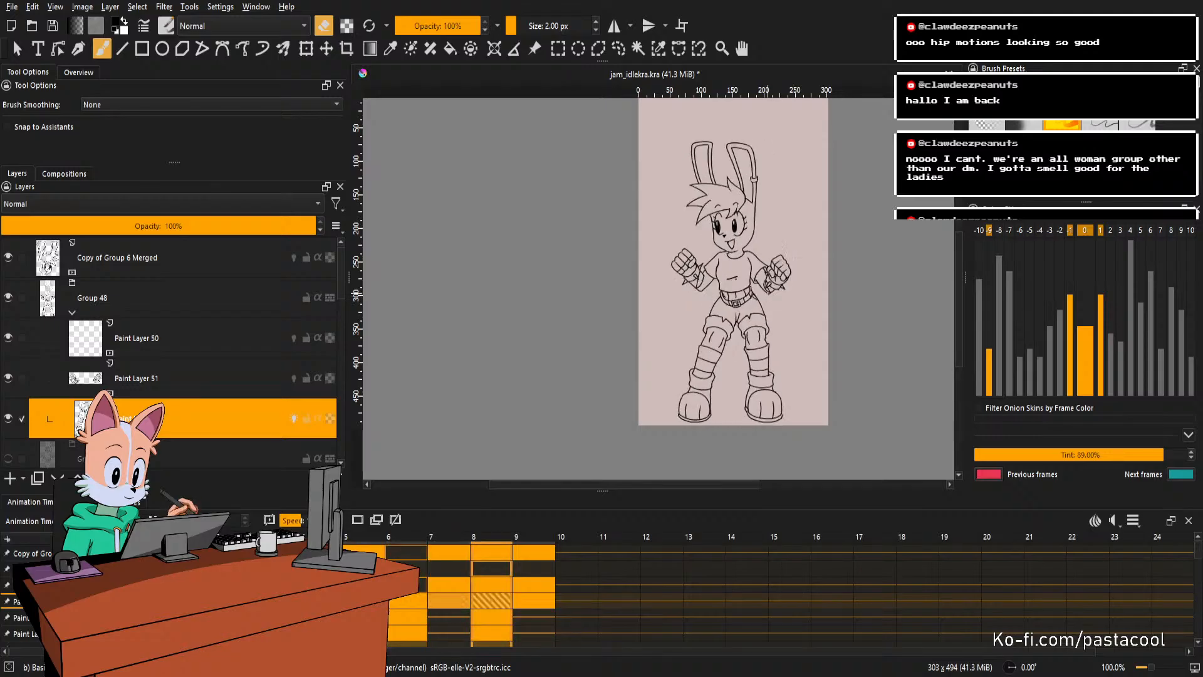
pyautogui.scroll(1, 756, 279)
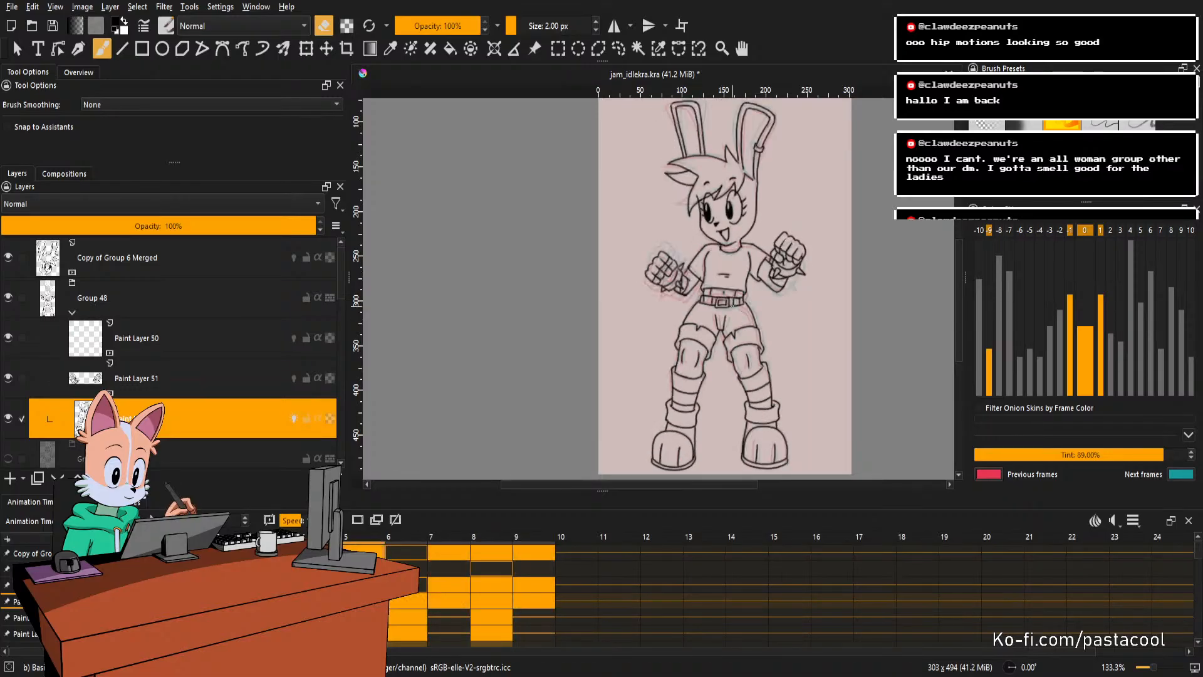
pyautogui.hotkey('ctrl', 's')
# Try to draw an inner contour line along the hip on the banded-ear side, from the belt down to the trouser cuff.
pyautogui.moveTo(778, 283); pyautogui.dragTo(745, 284)
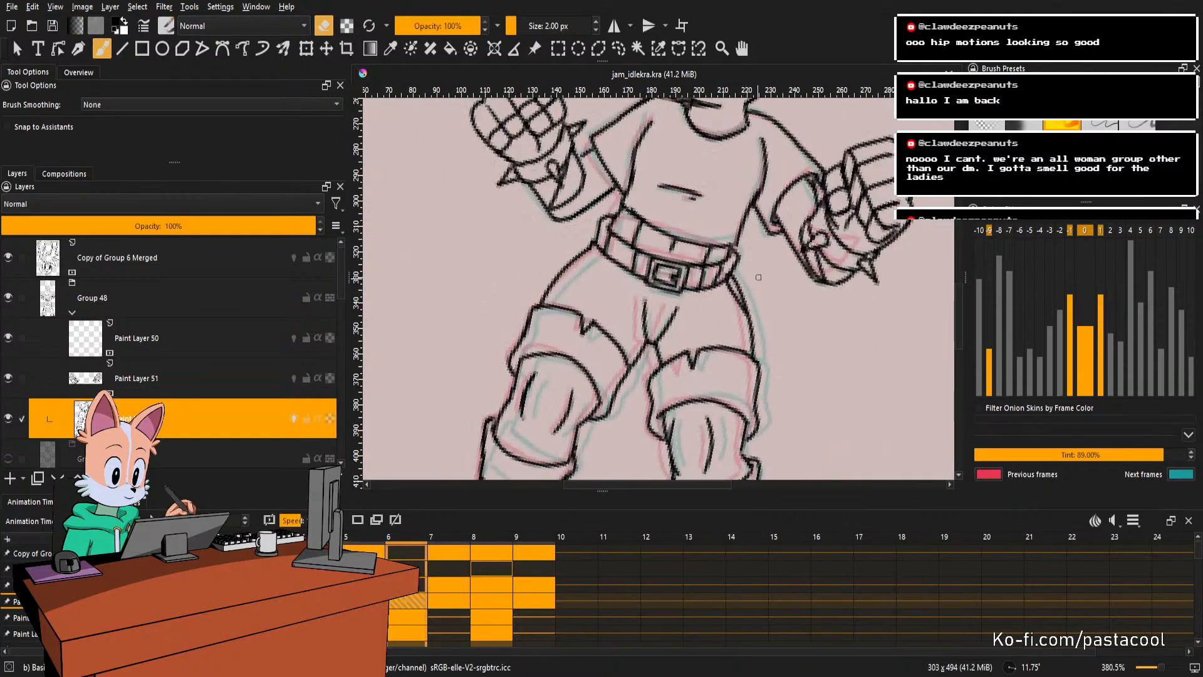
pyautogui.press('Left')
pyautogui.press('Left')
pyautogui.press('Right')
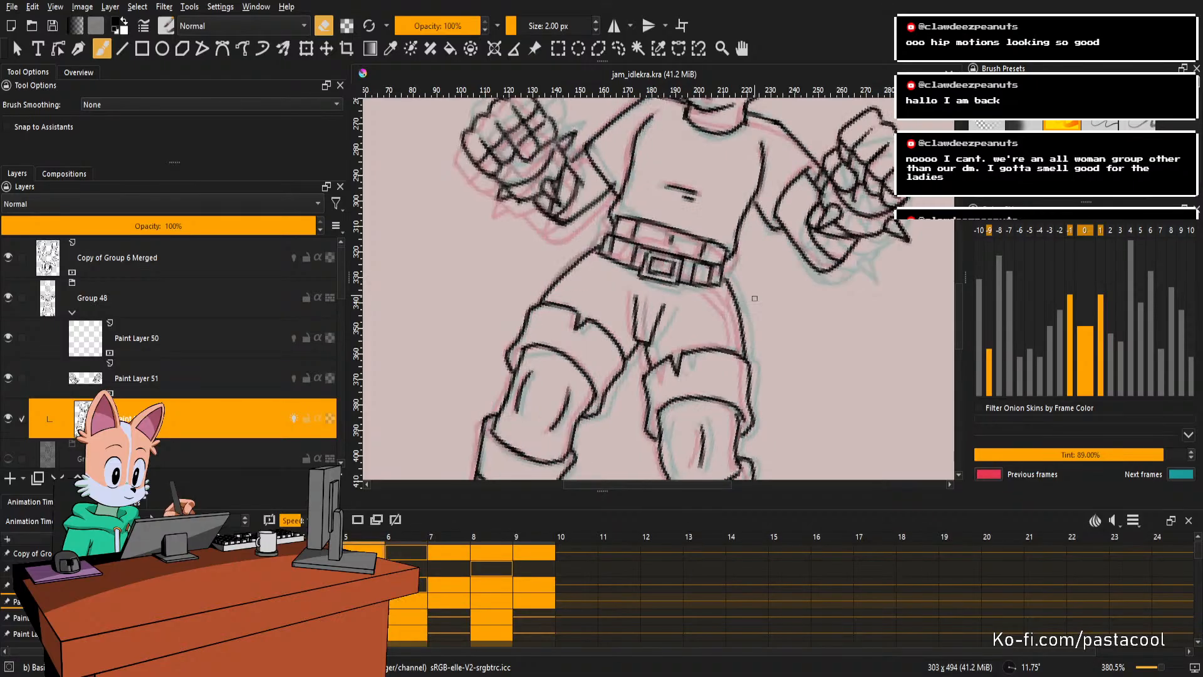
pyautogui.moveTo(728, 315); pyautogui.dragTo(729, 266)
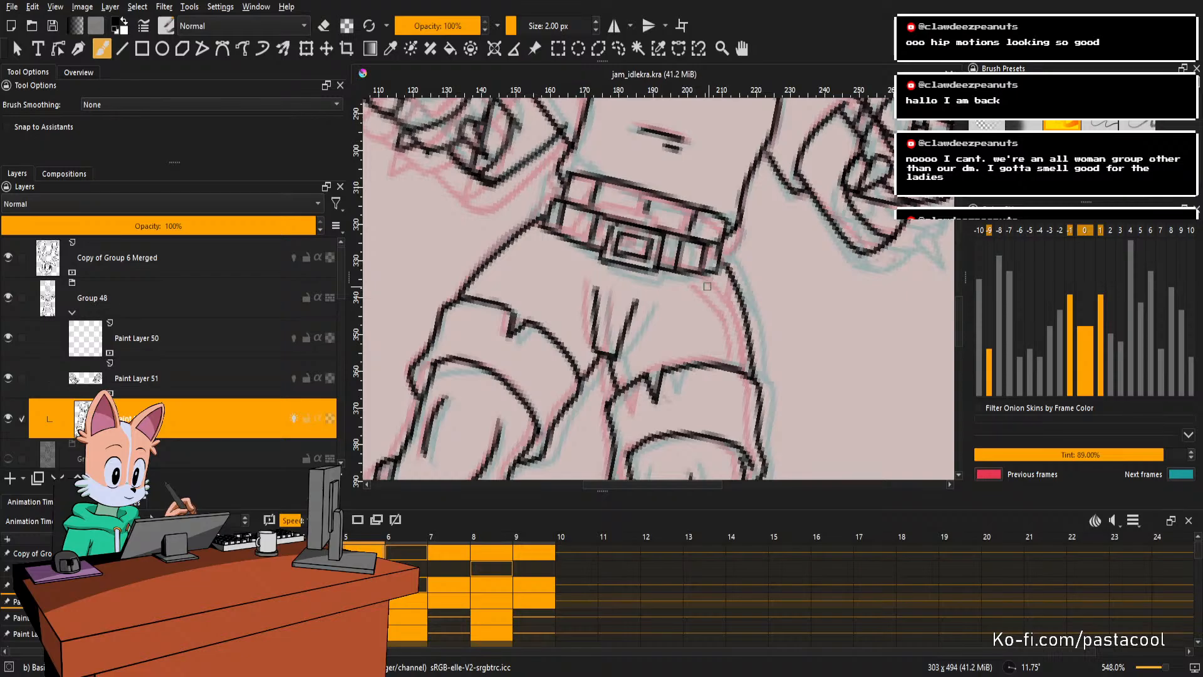
pyautogui.hotkey('ctrl', 'z')
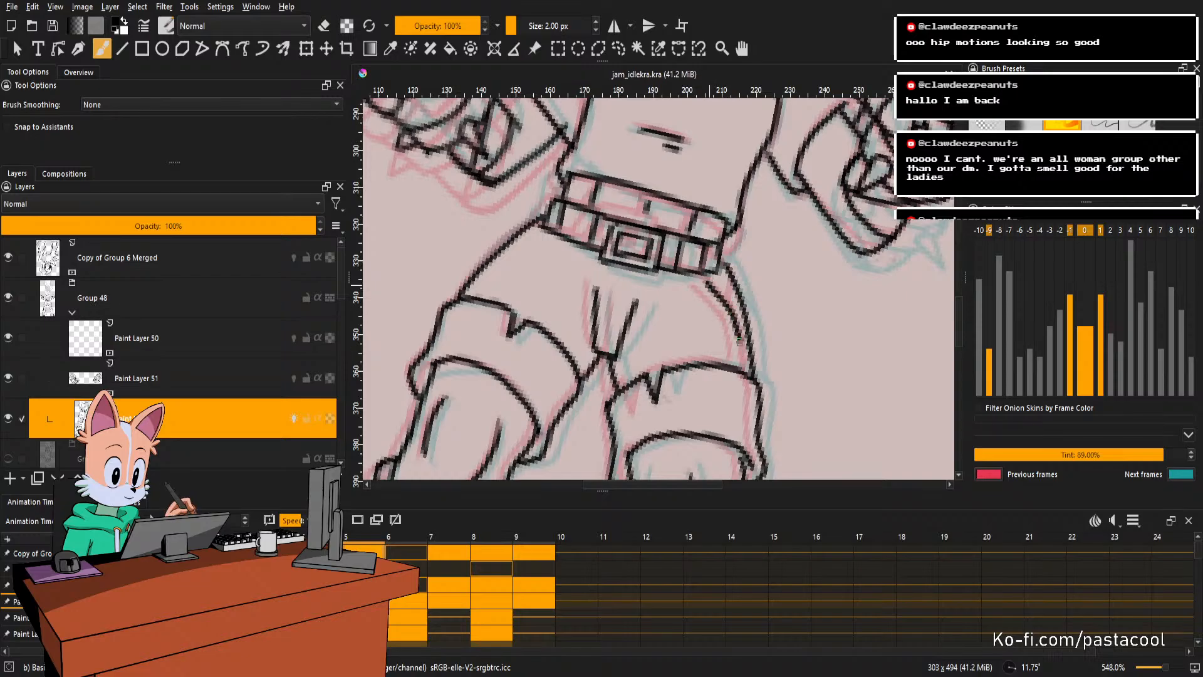
pyautogui.moveTo(721, 276); pyautogui.dragTo(742, 346)
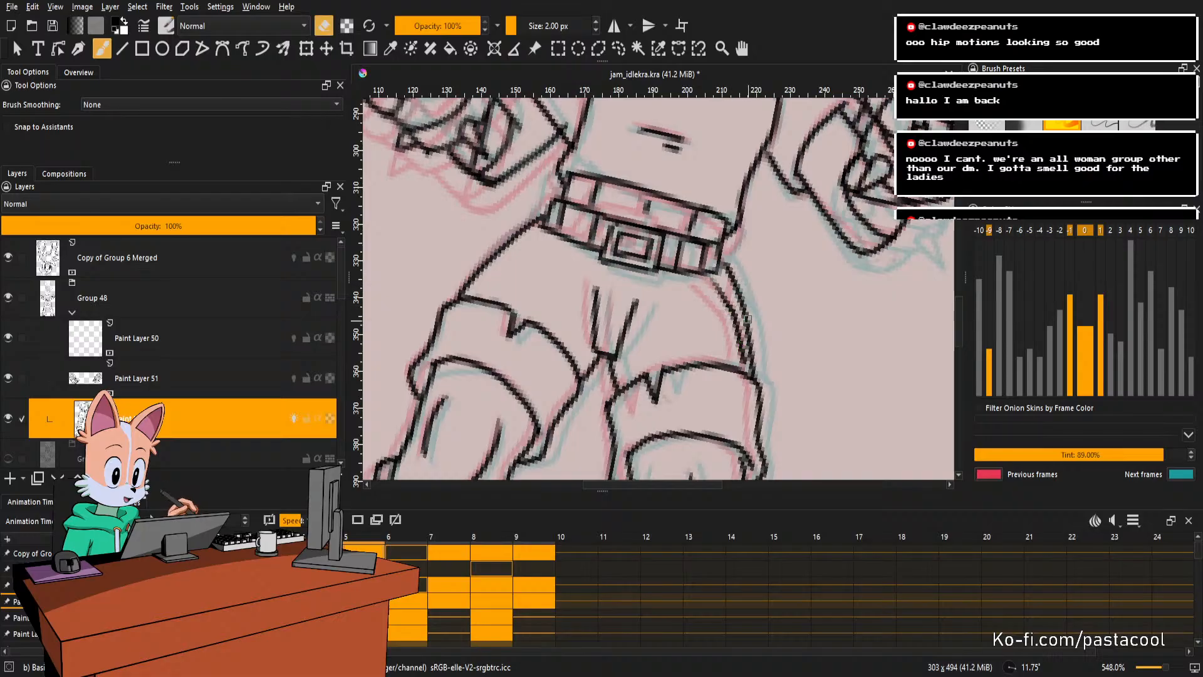
pyautogui.press('5')
pyautogui.moveTo(774, 287); pyautogui.dragTo(763, 307)
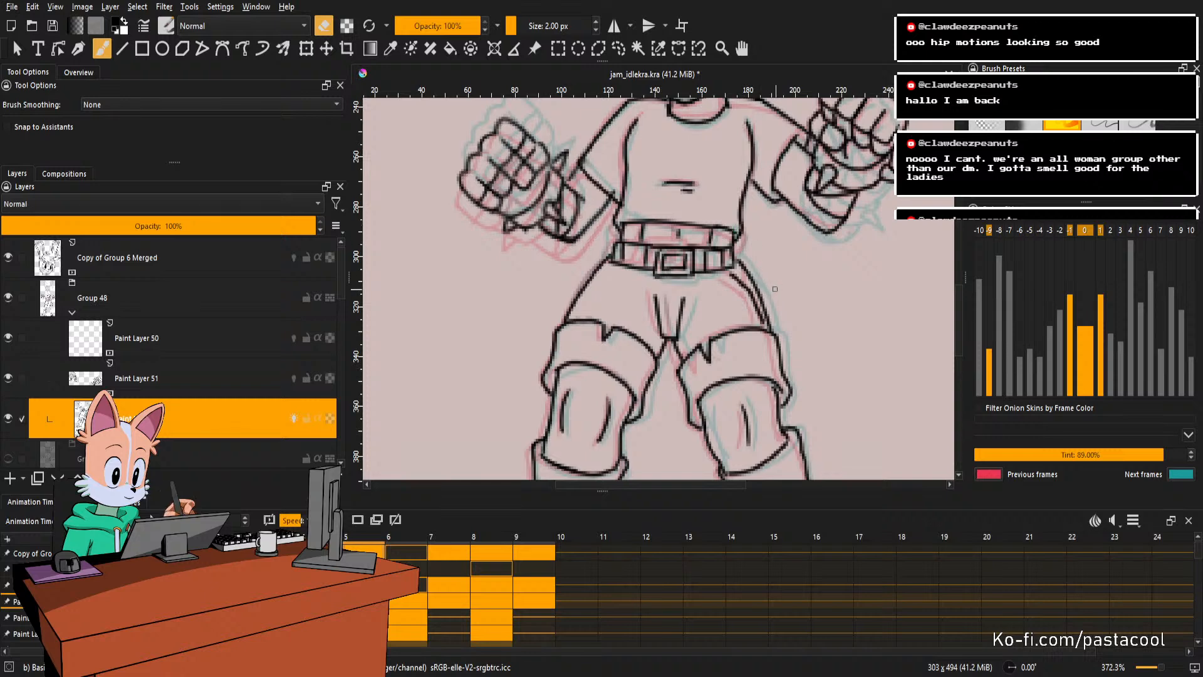
# Examine the hip and belt lines, and play the animation on the full figure to check the hip motion.
pyautogui.moveTo(769, 283); pyautogui.dragTo(791, 233)
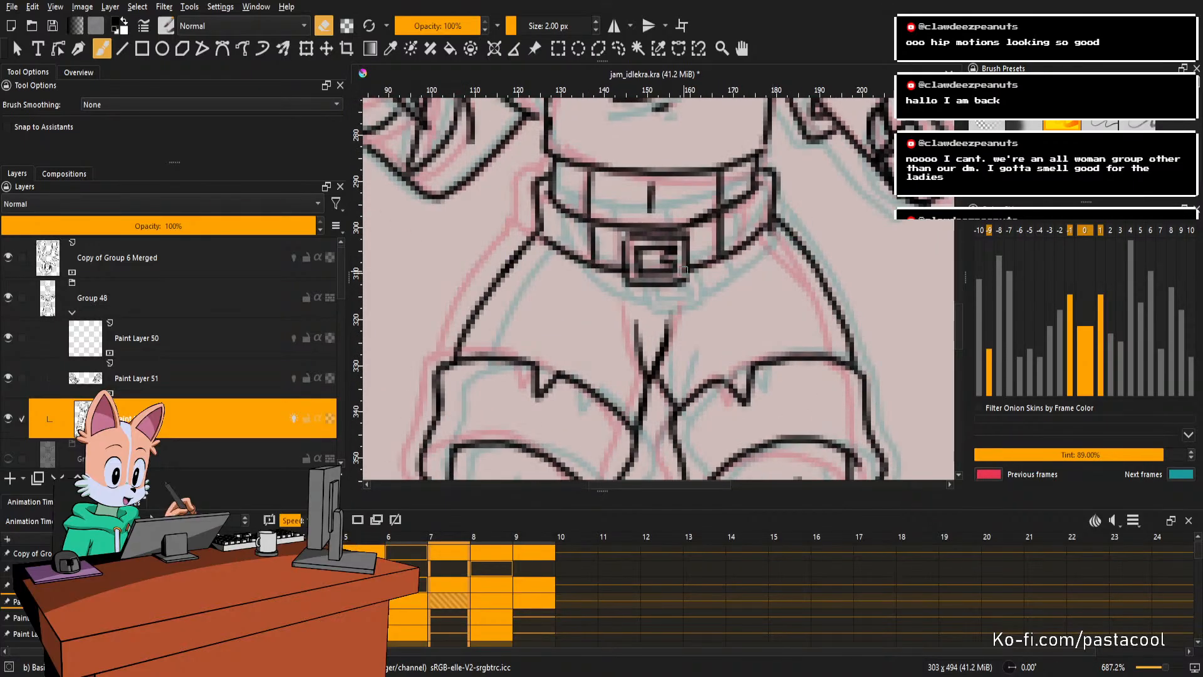
pyautogui.scroll(-7, 681, 270)
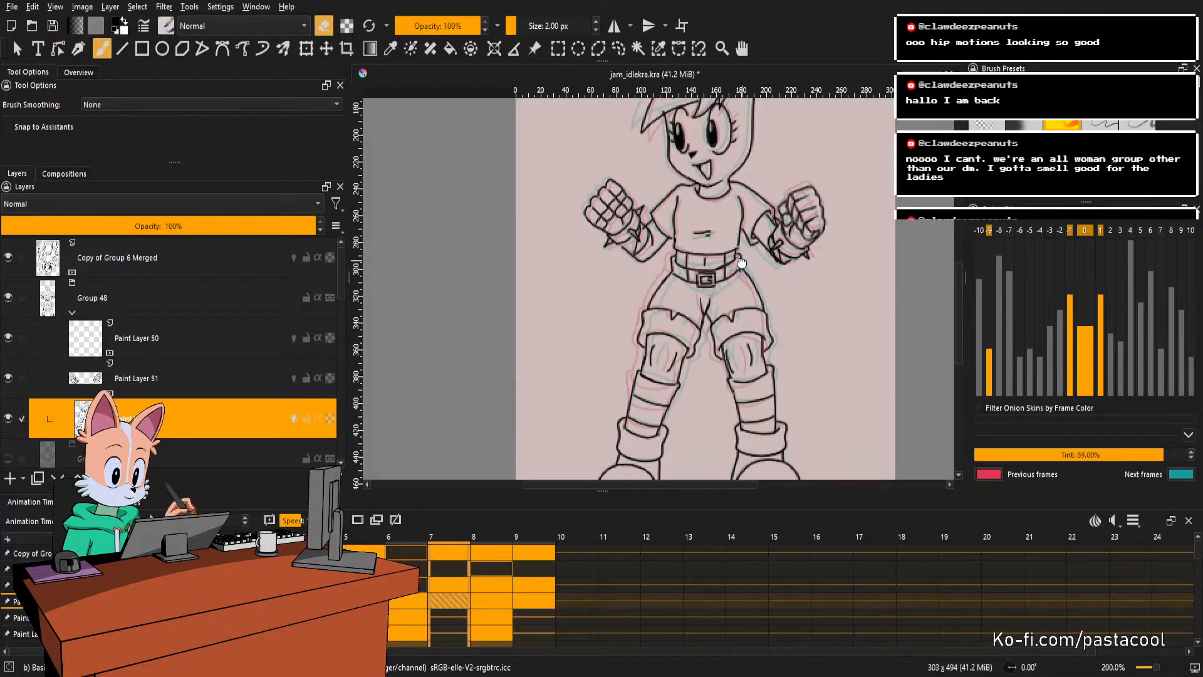
pyautogui.scroll(-2, 741, 262)
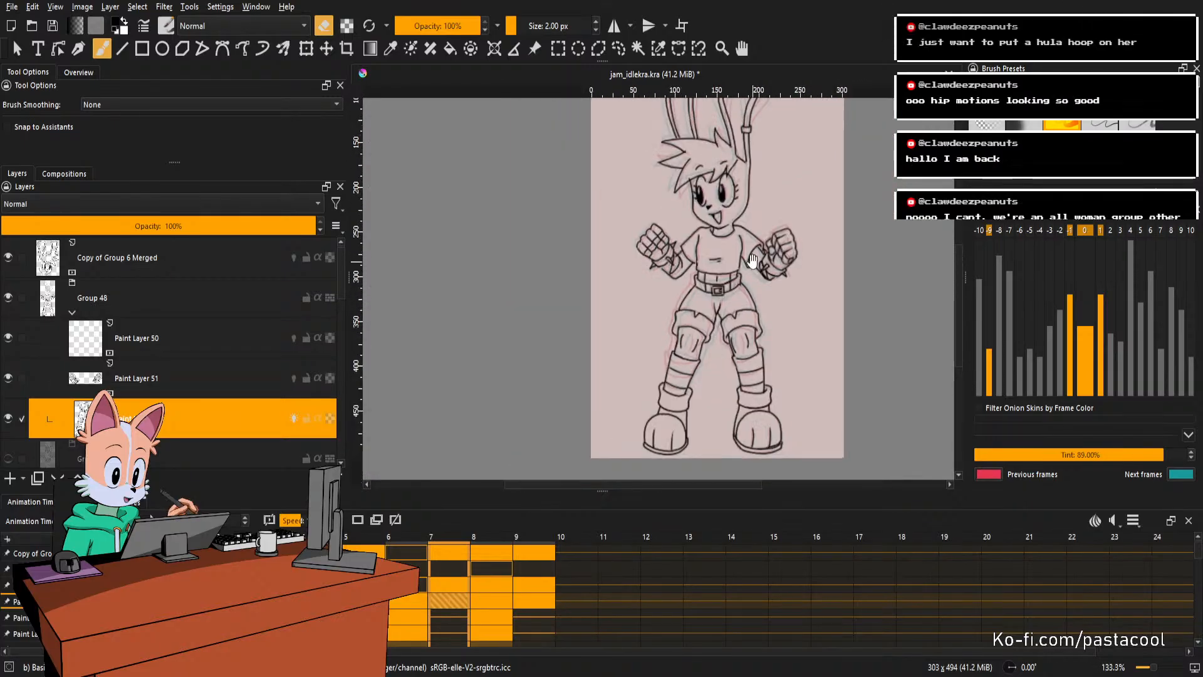
pyautogui.scroll(-2, 751, 256)
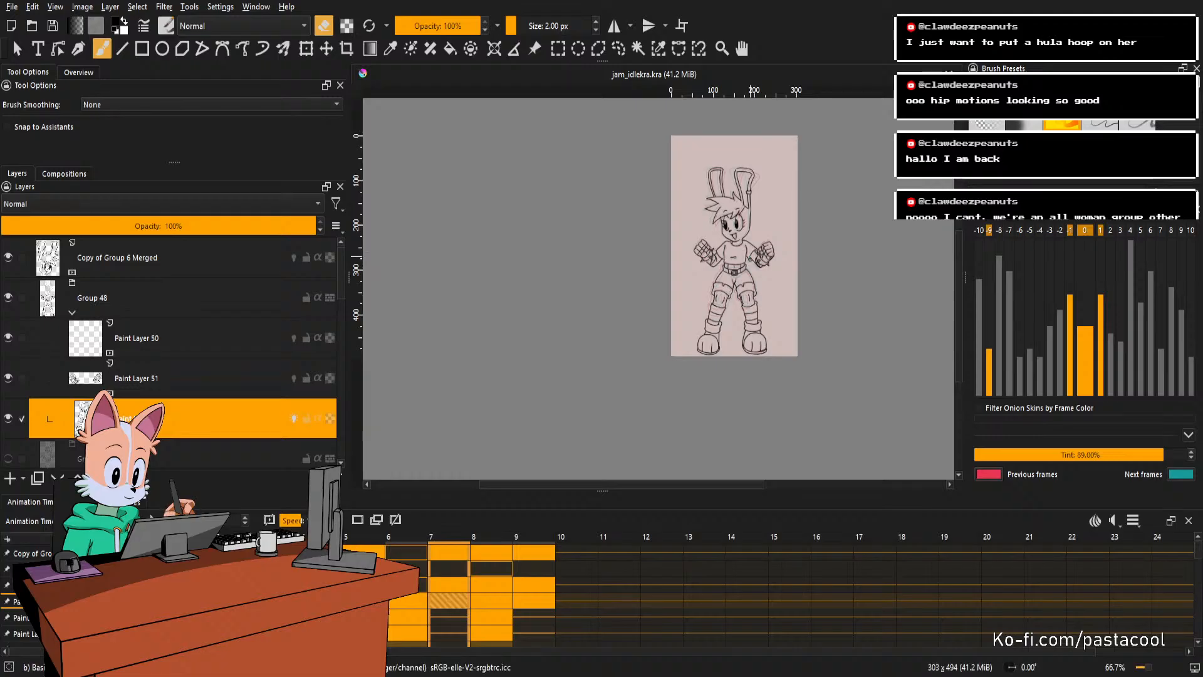
pyautogui.scroll(1, 753, 219)
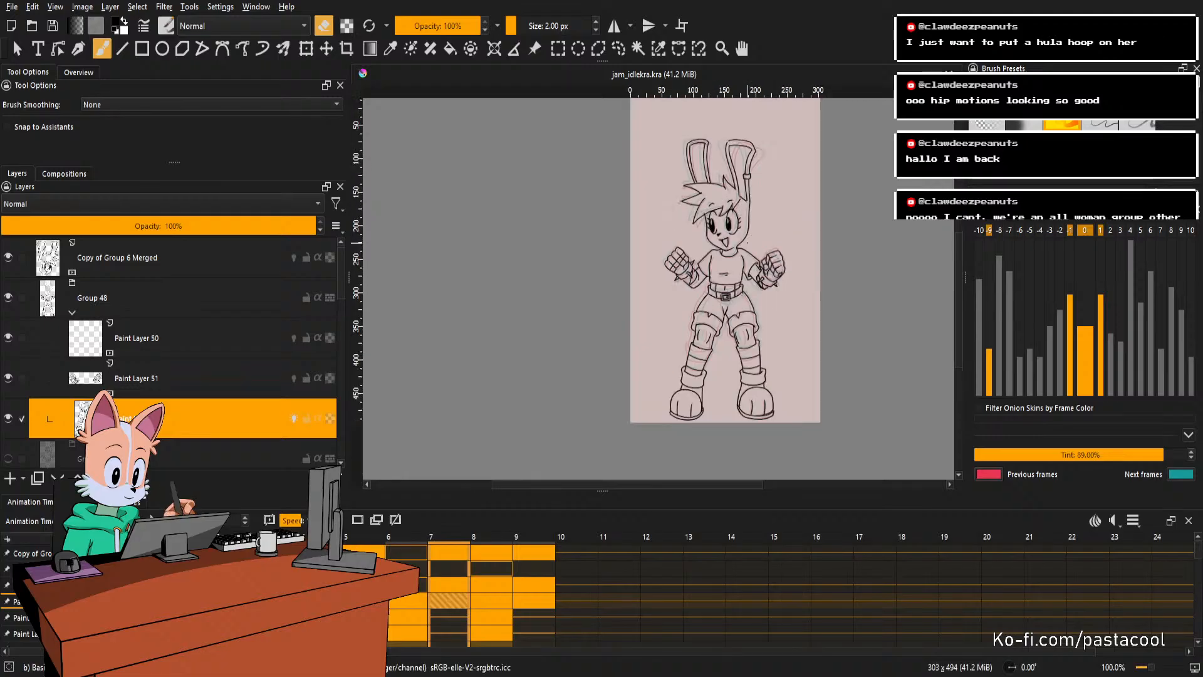
pyautogui.scroll(1, 747, 274)
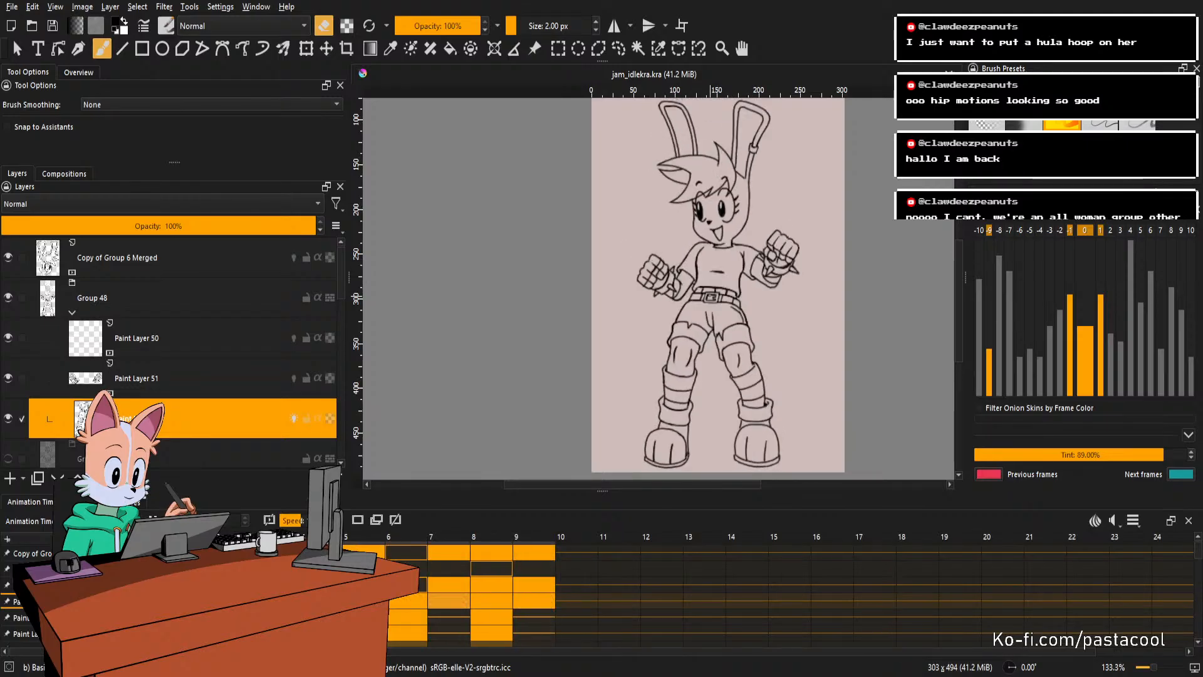
pyautogui.press('space')
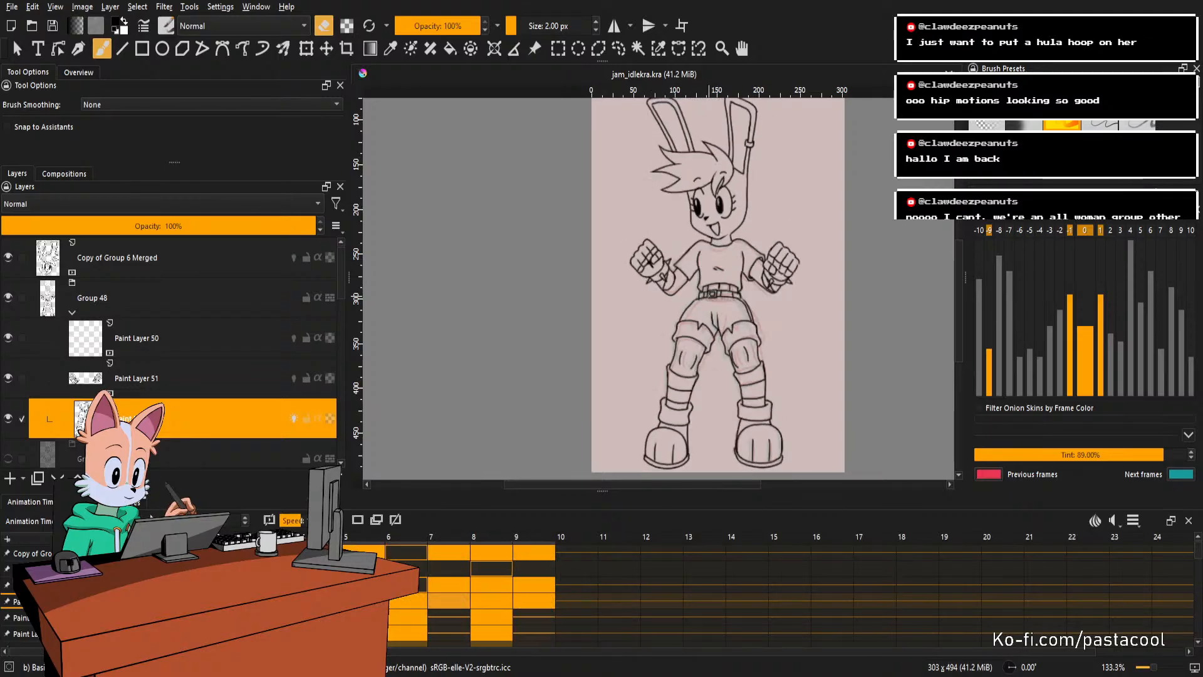
# Draw a curved inner hip line from just below the belt to the trouser cuff on the banded-ear side.
pyautogui.scroll(1, 709, 296)
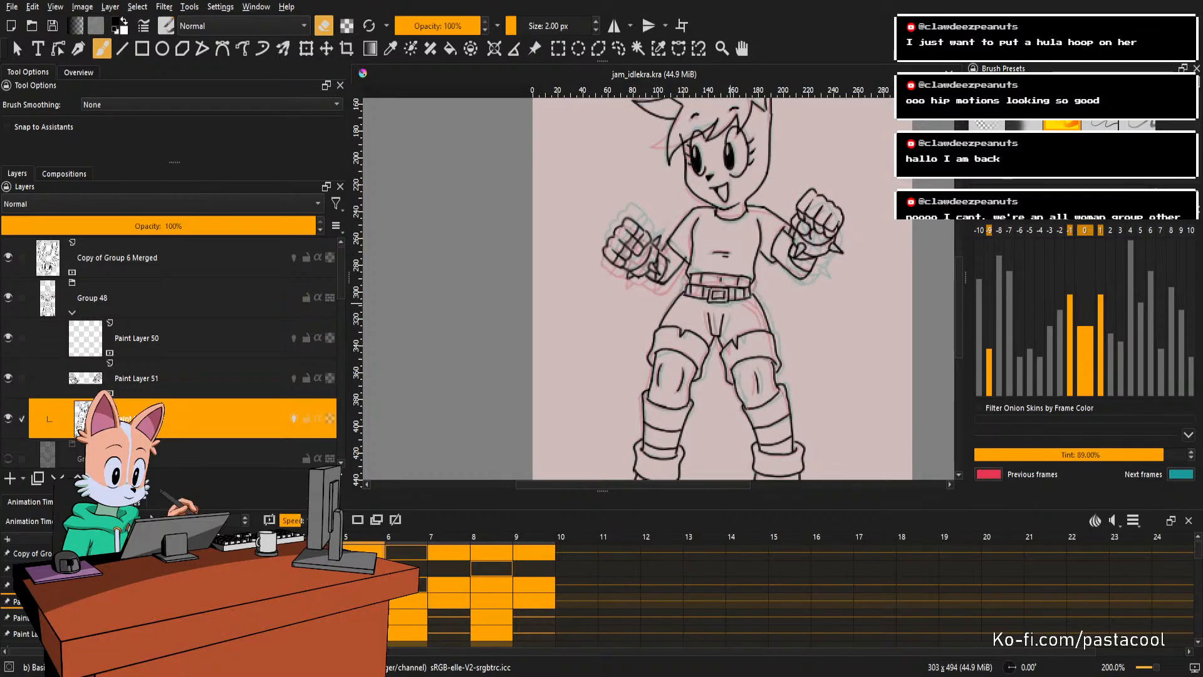
pyautogui.scroll(4, 769, 276)
pyautogui.press('e')
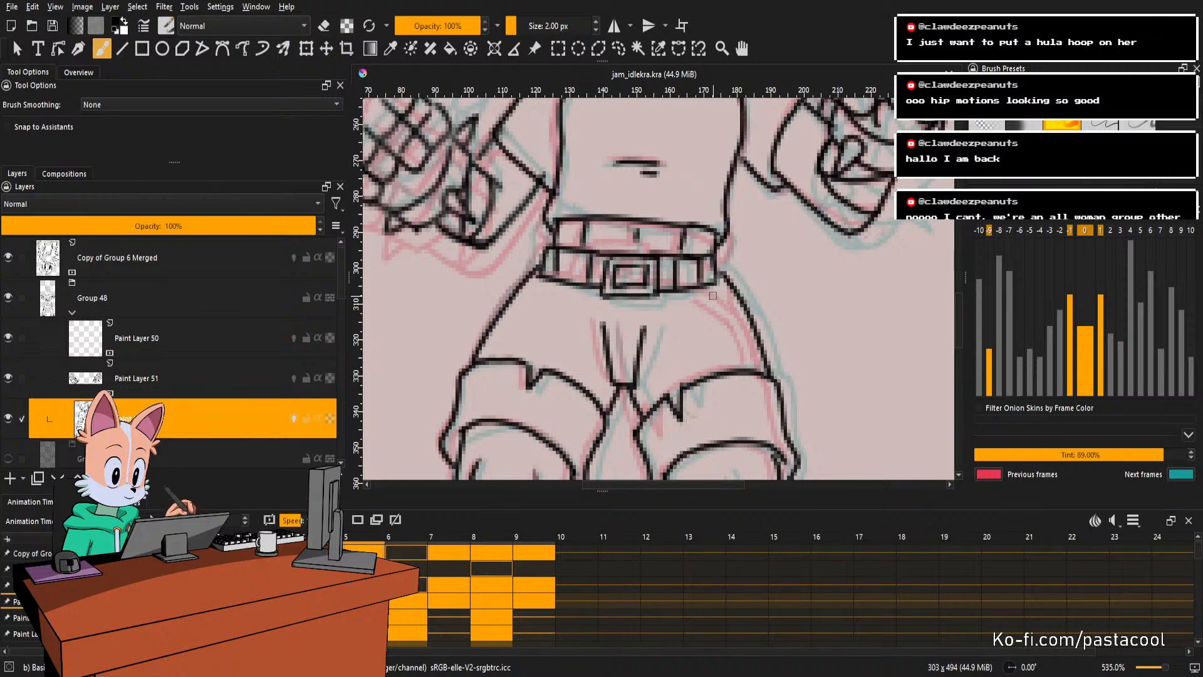
pyautogui.moveTo(731, 307); pyautogui.dragTo(758, 366)
pyautogui.hotkey('ctrl', 'z')
pyautogui.moveTo(708, 290)
pyautogui.mouseDown()
pyautogui.moveTo(737, 311)
pyautogui.moveTo(758, 368)
pyautogui.mouseUp()
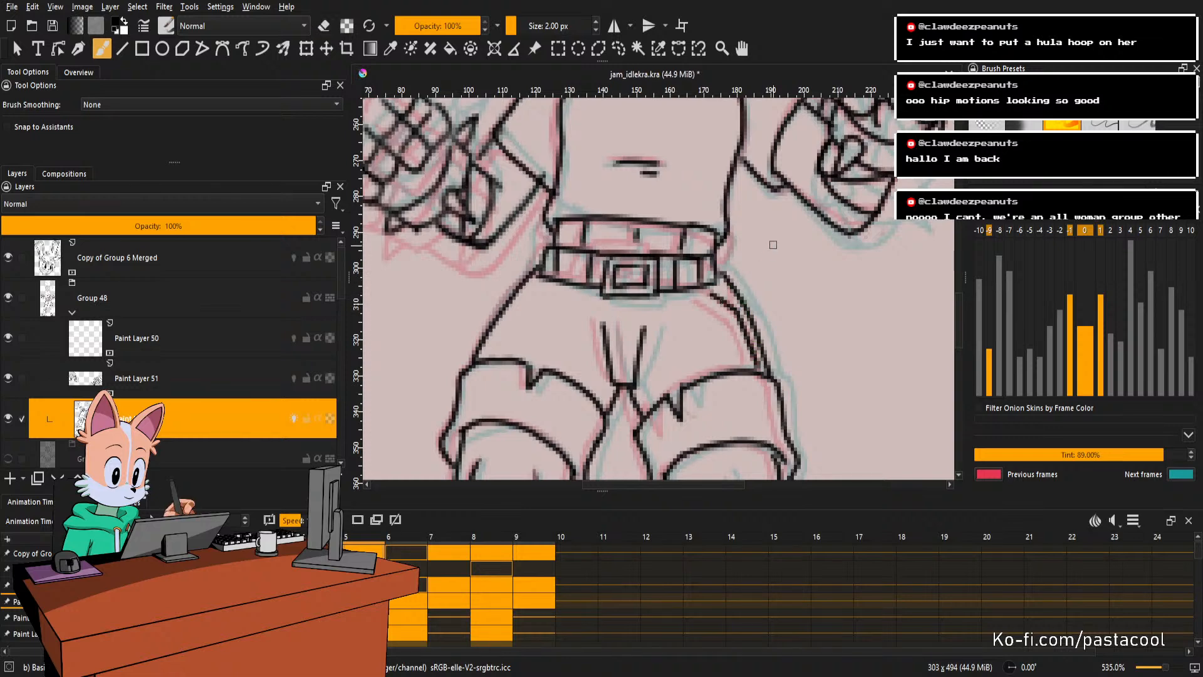
# Step through the frames and compare the inner hip line's position and length with the onion skins.
pyautogui.press('Left')
pyautogui.press('Right')
pyautogui.press('Right')
pyautogui.press('Right')
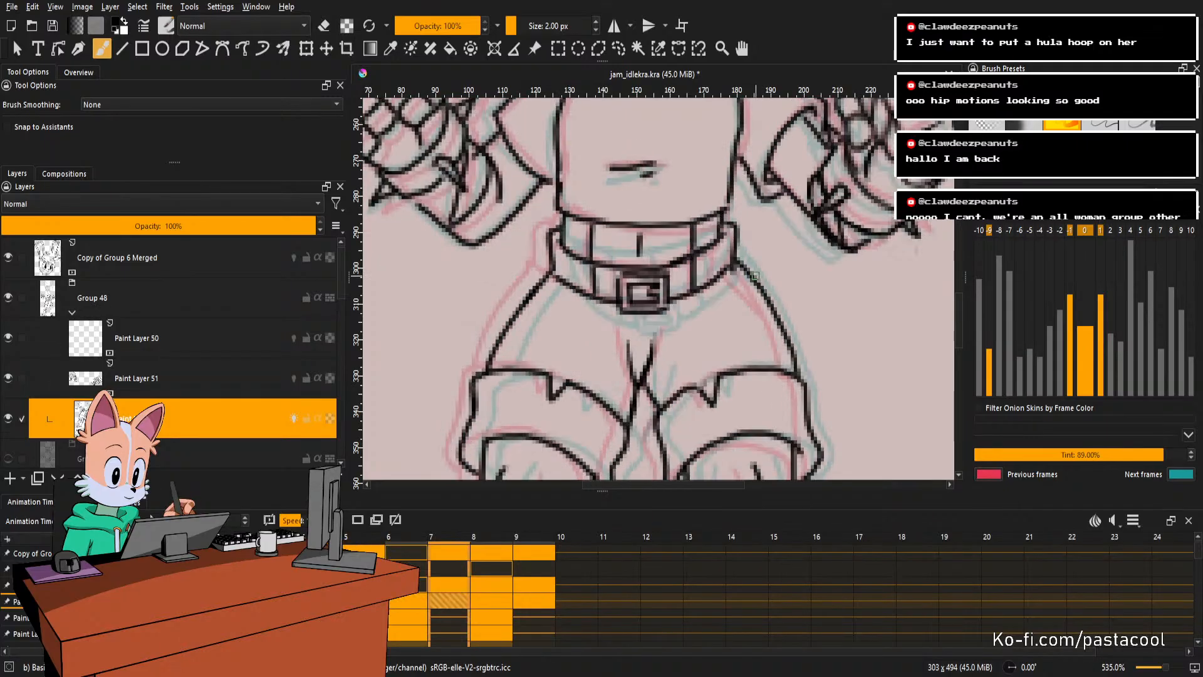
pyautogui.press('Right')
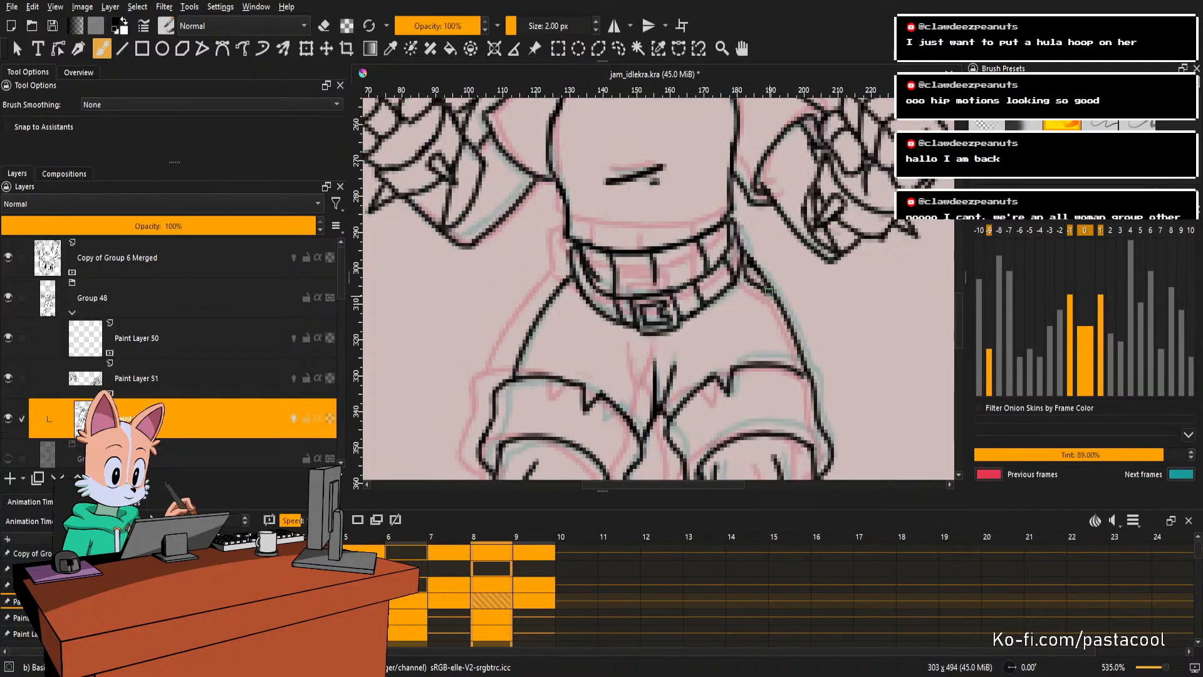
pyautogui.press('Right')
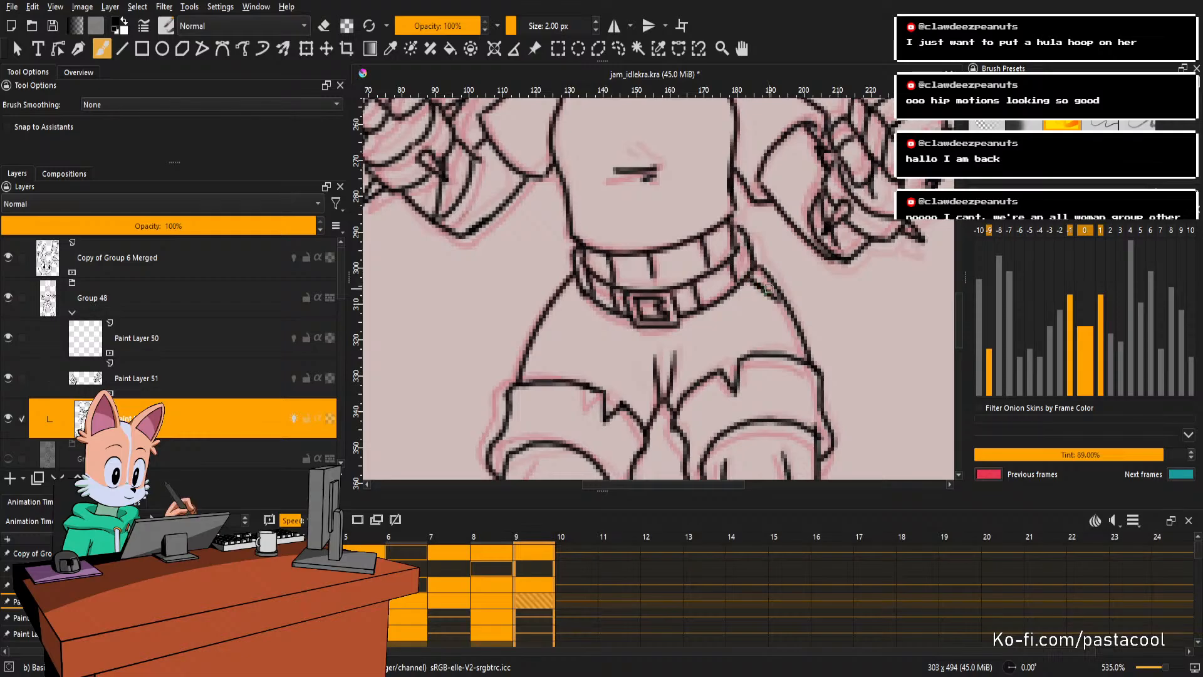
pyautogui.press('Right')
pyautogui.press('Left')
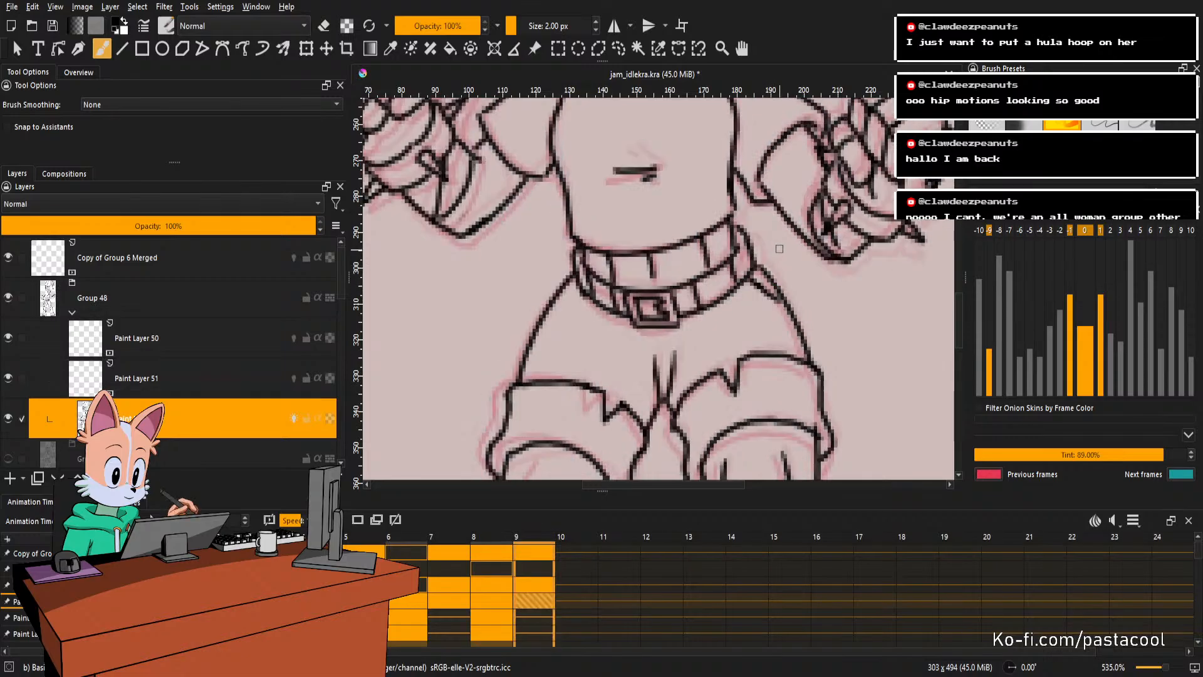
pyautogui.press('Right')
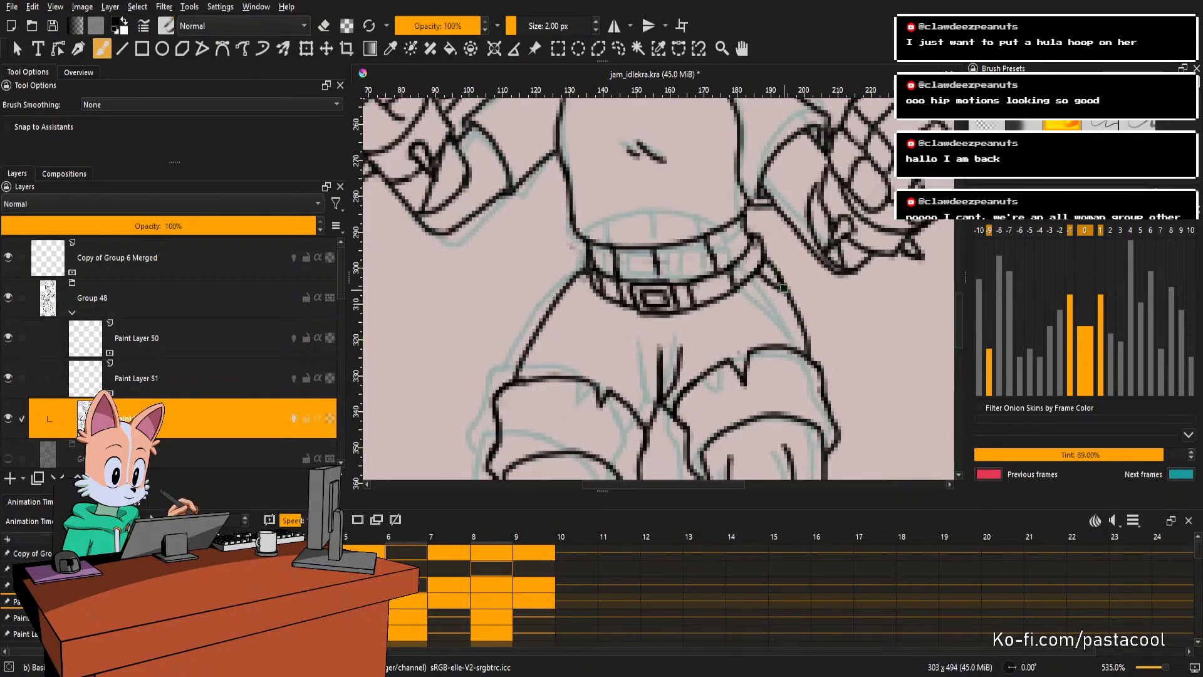
pyautogui.press('Right')
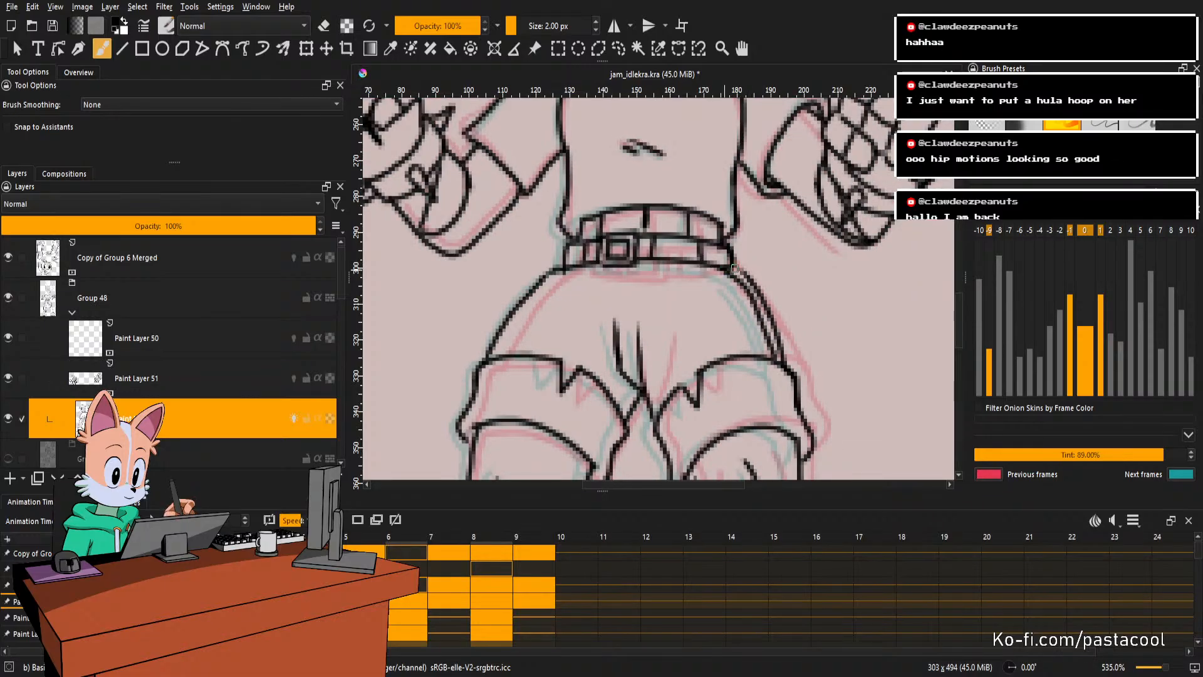
pyautogui.press('Left')
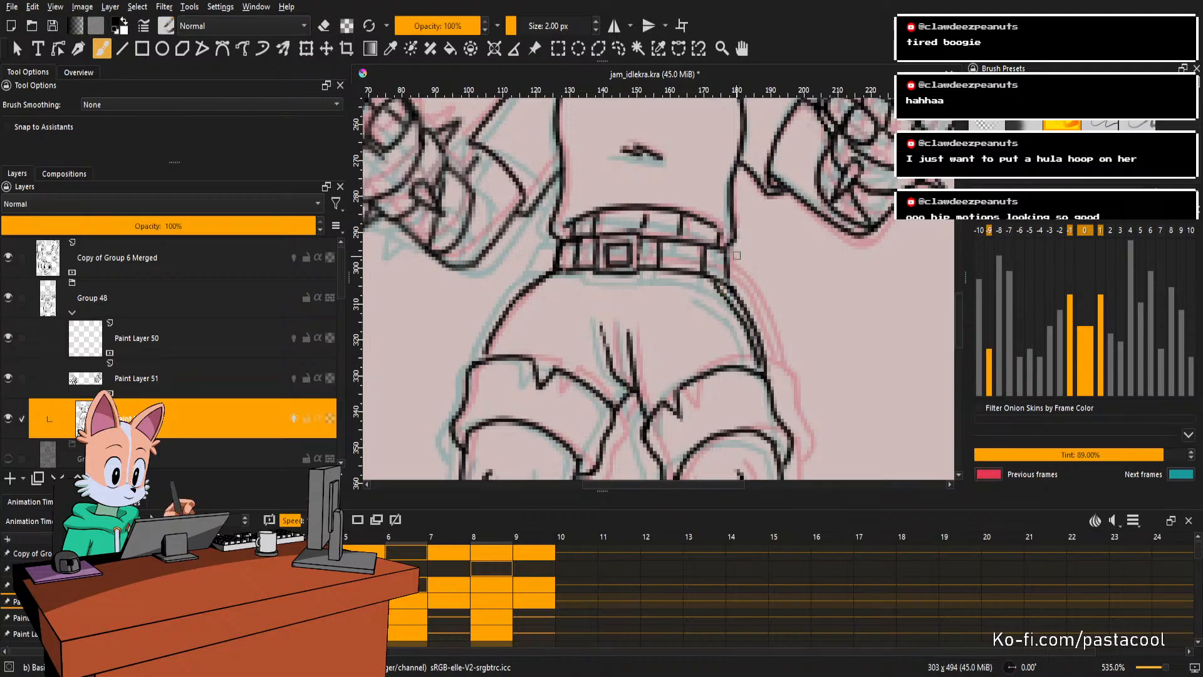
pyautogui.press('Right')
# Step through the frames and examine the inner hip line against the belt and trouser outline.
pyautogui.press('e')
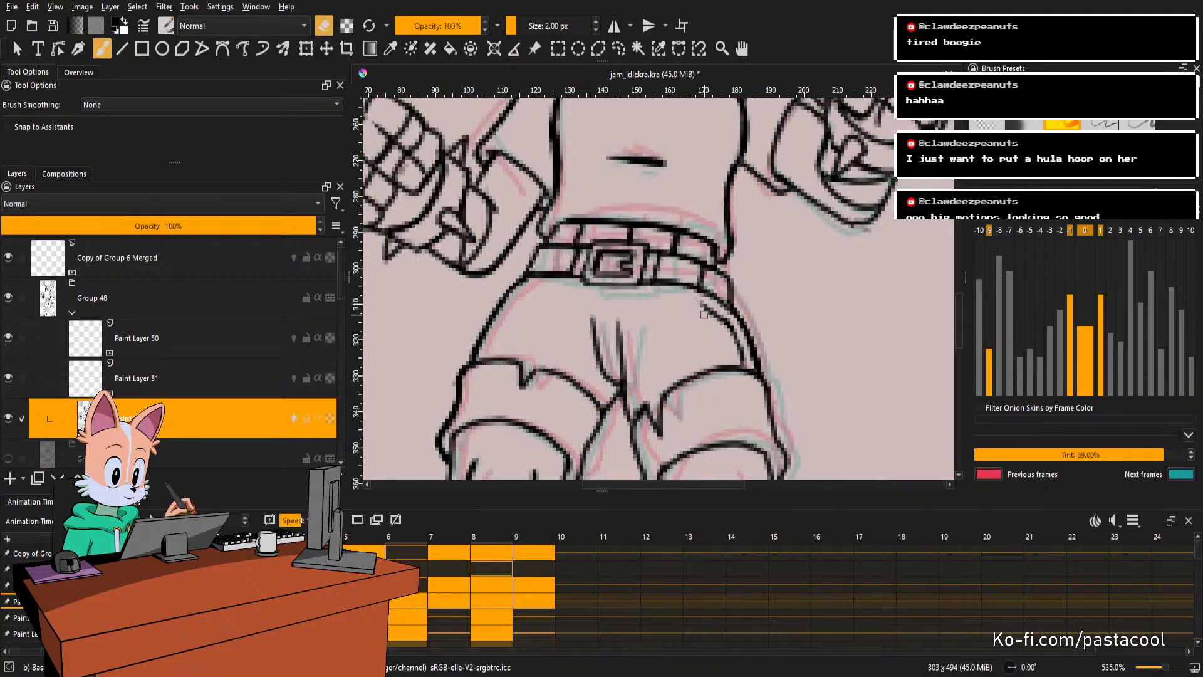
pyautogui.press('e')
pyautogui.scroll(-2, 761, 250)
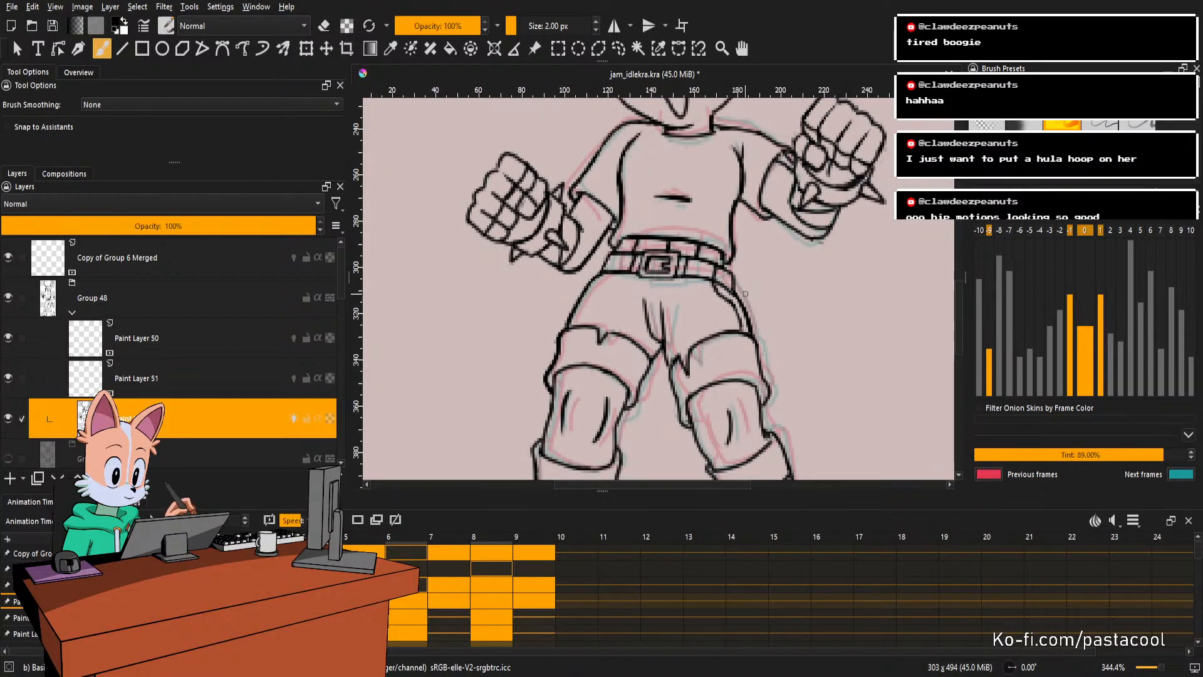
pyautogui.press('Right')
pyautogui.press('Right')
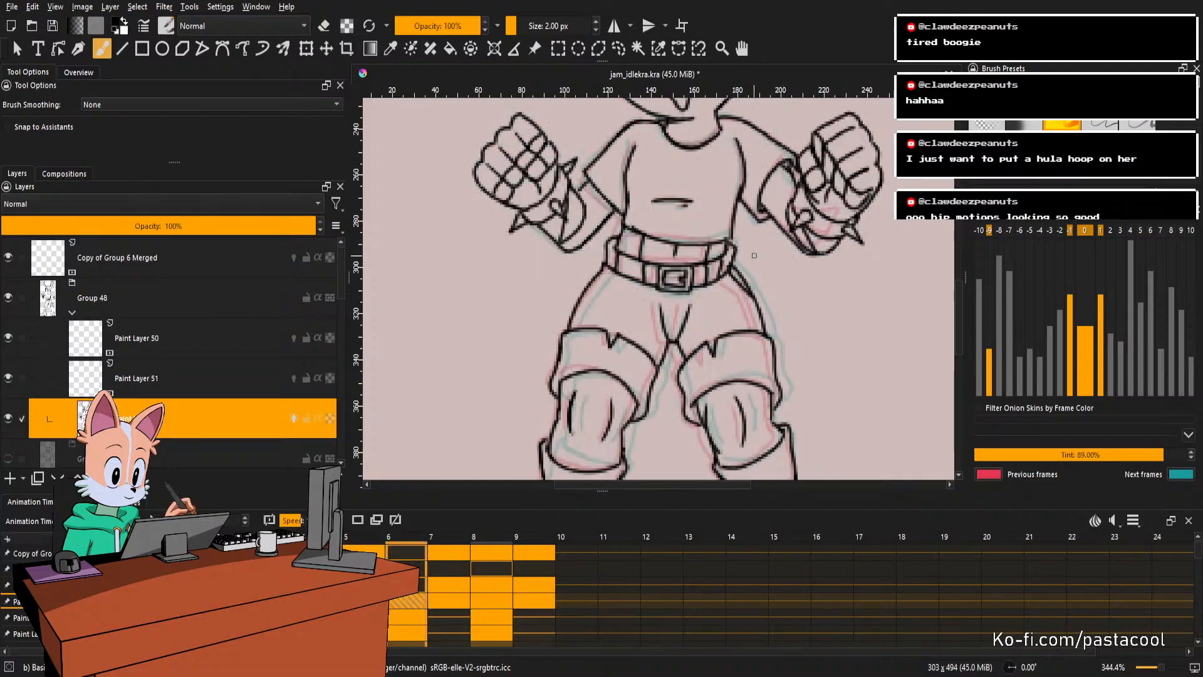
pyautogui.press('Right')
pyautogui.press('Right')
pyautogui.scroll(-4, 754, 255)
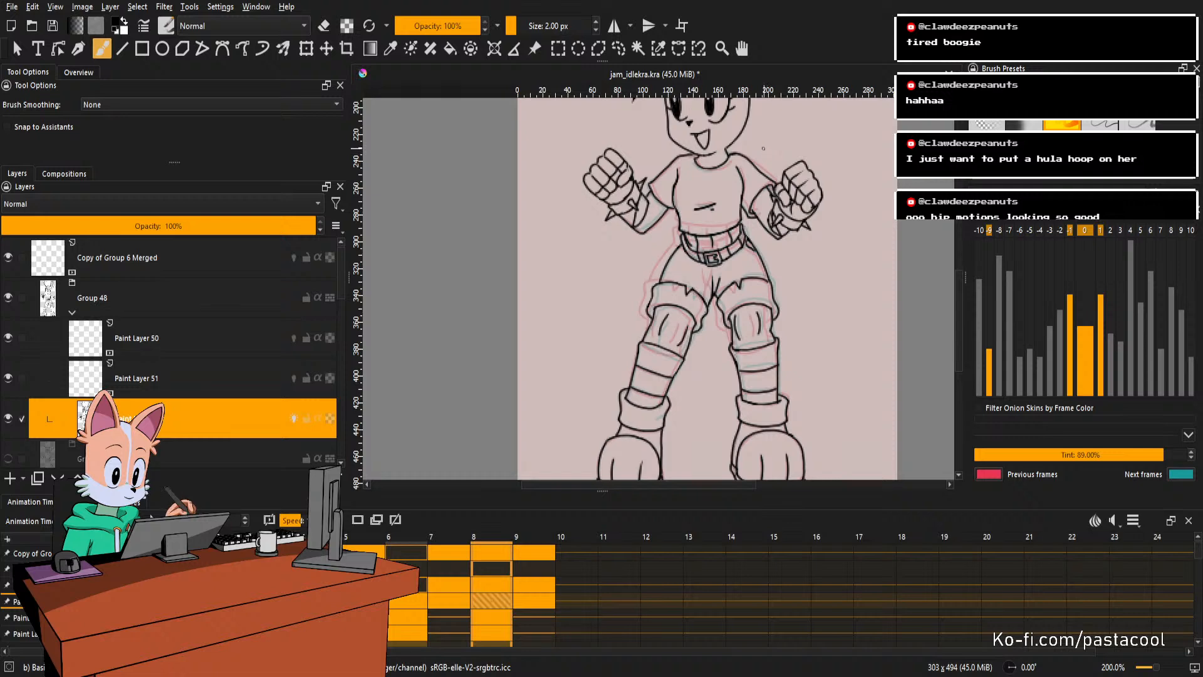
# Play the animation on the full figure to check the hip motion and overall pose.
pyautogui.scroll(-2, 764, 148)
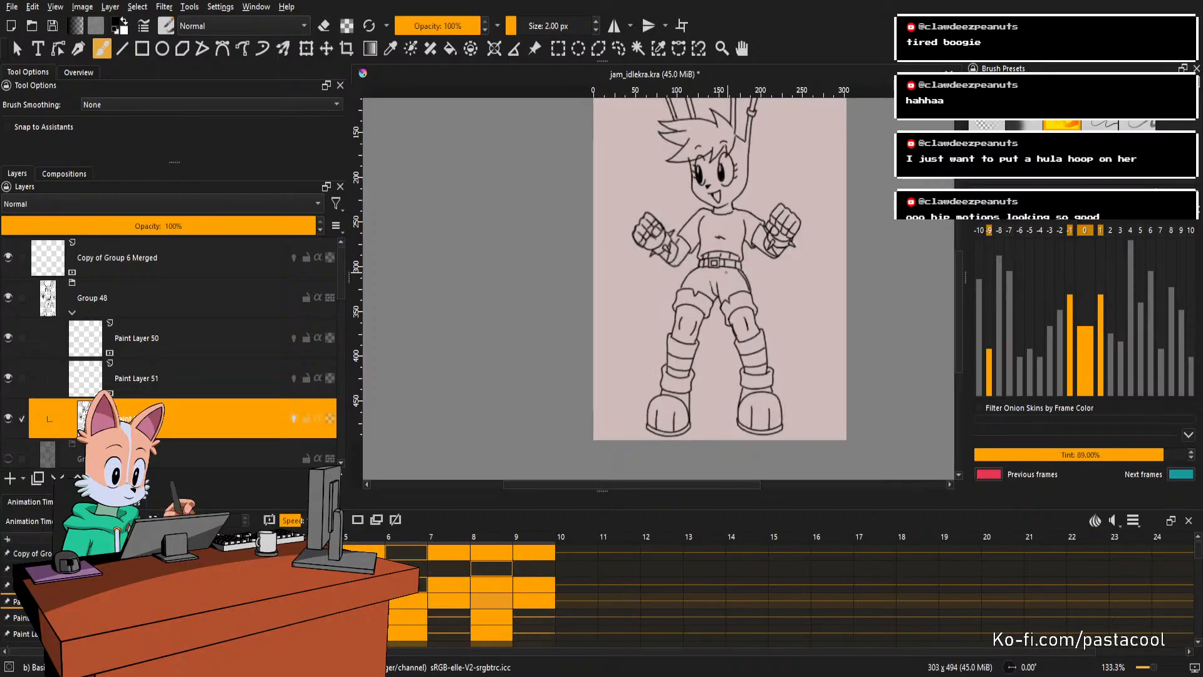
pyautogui.scroll(-1, 709, 270)
pyautogui.scroll(1, 724, 240)
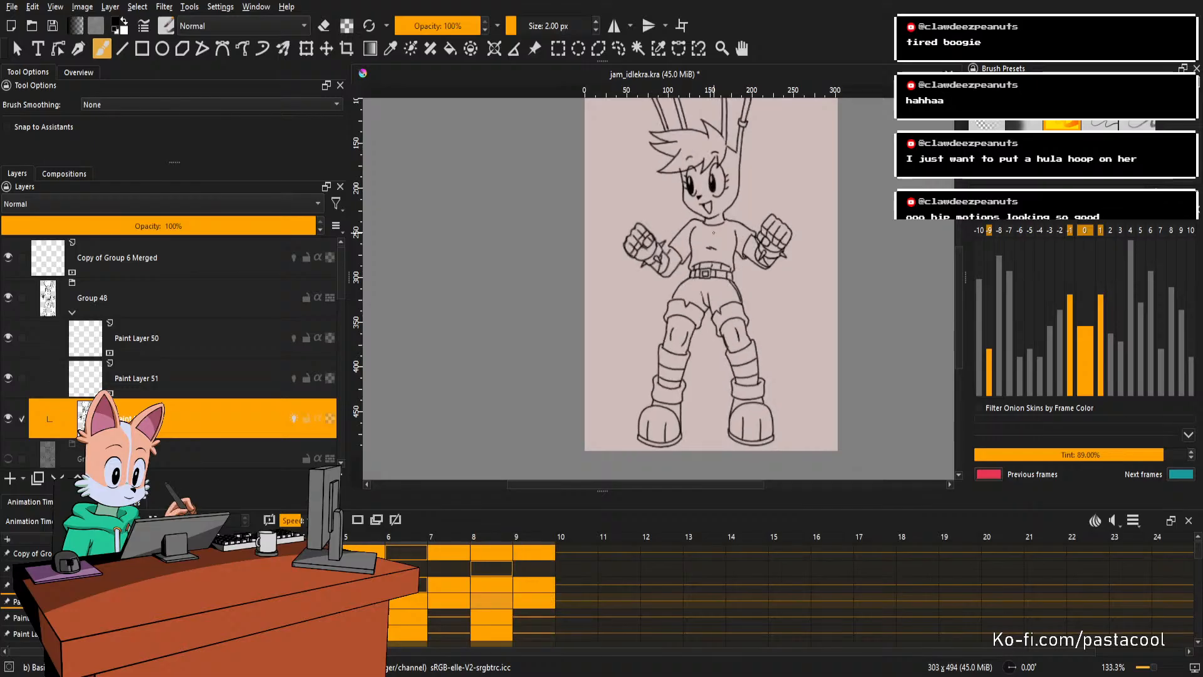
pyautogui.scroll(-1, 721, 224)
pyautogui.scroll(1, 729, 216)
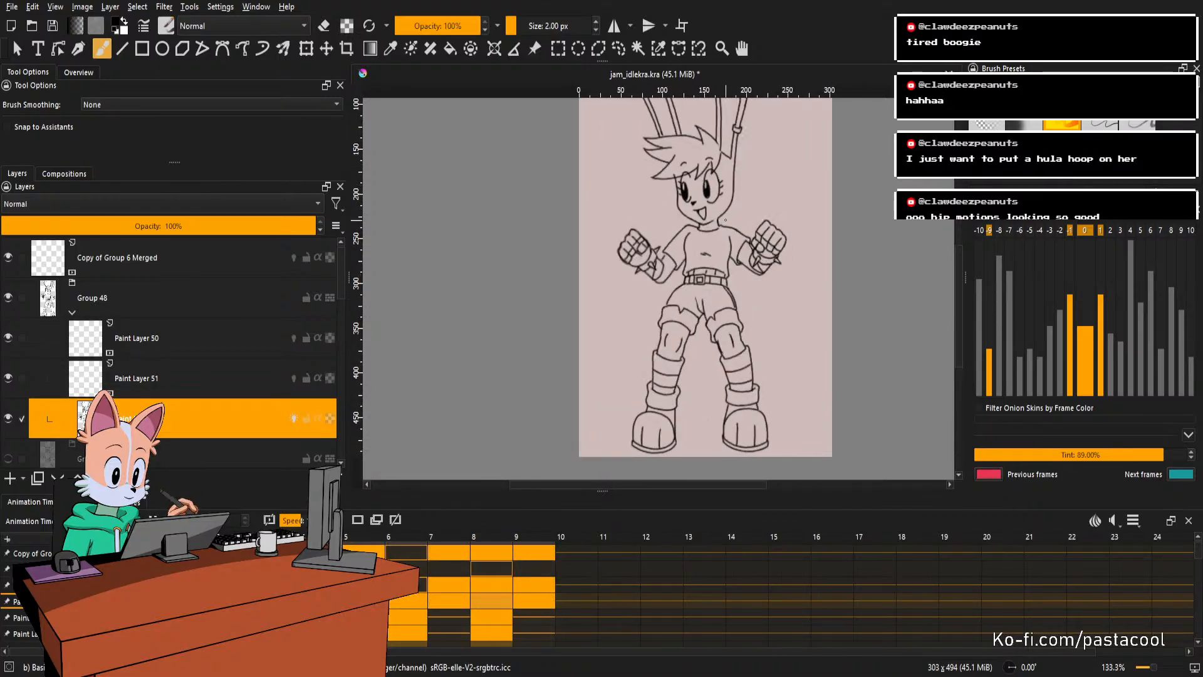
pyautogui.scroll(-1, 726, 220)
pyautogui.scroll(1, 739, 167)
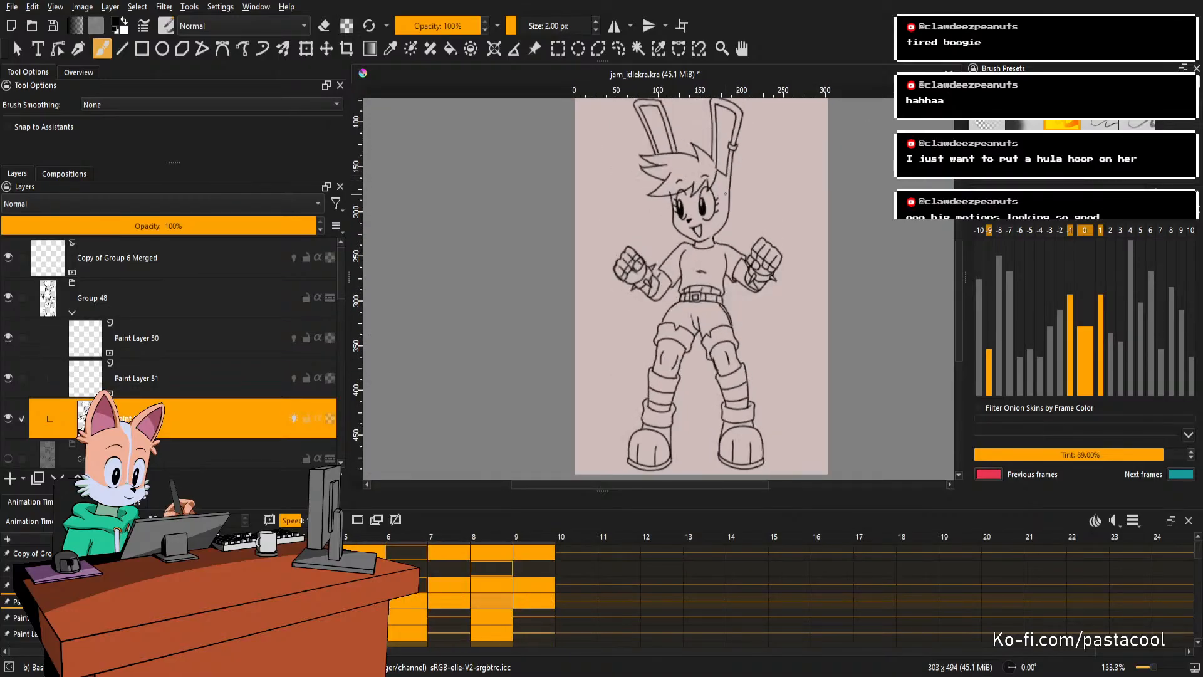
# Erase the line segment joining the two side hair tufts on frame 5, with the canvas rotated for closer work on the head.
pyautogui.scroll(2, 726, 194)
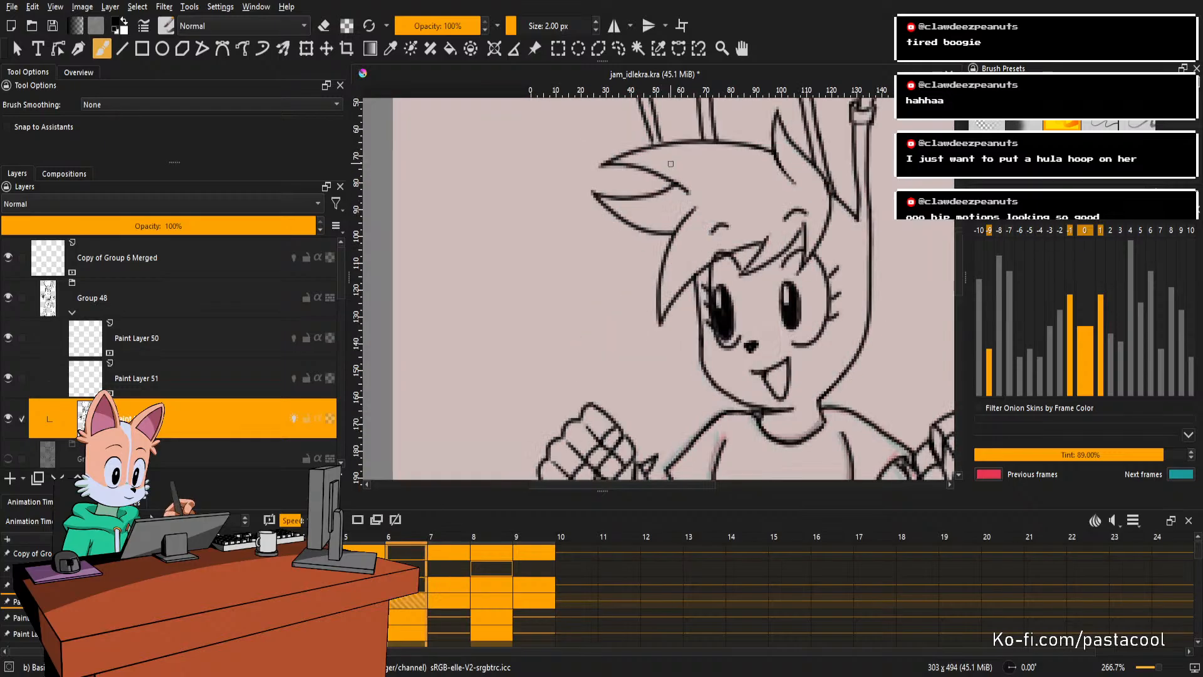
pyautogui.scroll(-2, 677, 169)
pyautogui.scroll(3, 680, 172)
pyautogui.scroll(-2, 683, 176)
pyautogui.moveTo(742, 287); pyautogui.dragTo(709, 223)
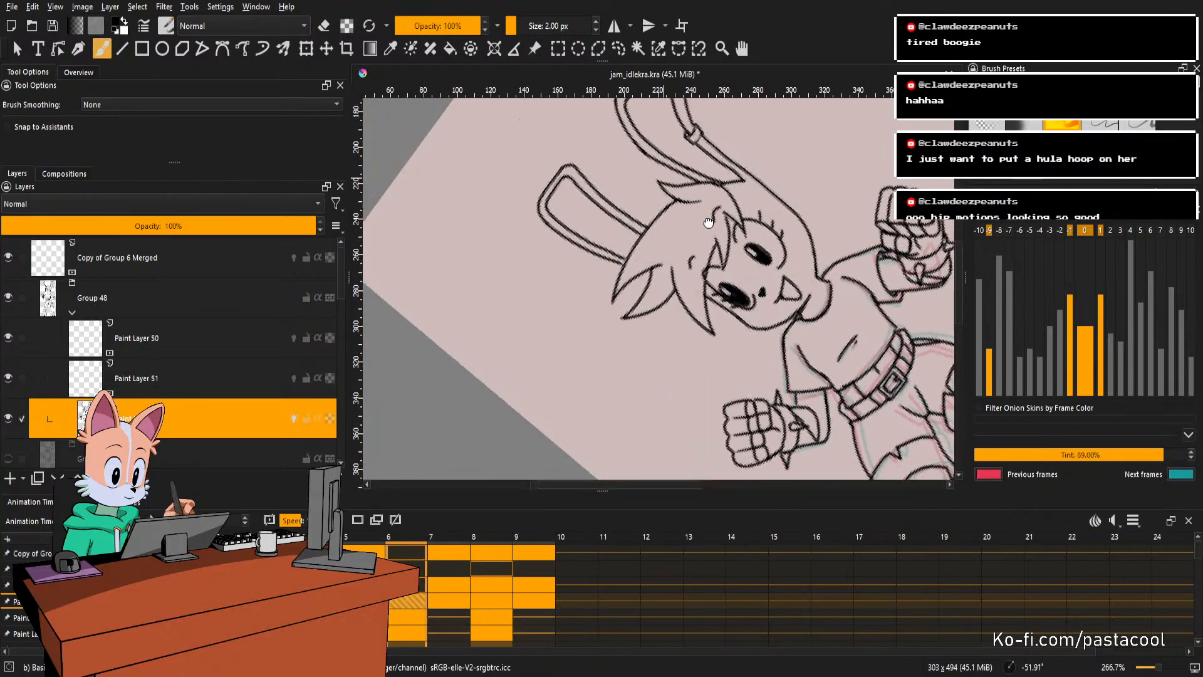
pyautogui.scroll(3, 709, 223)
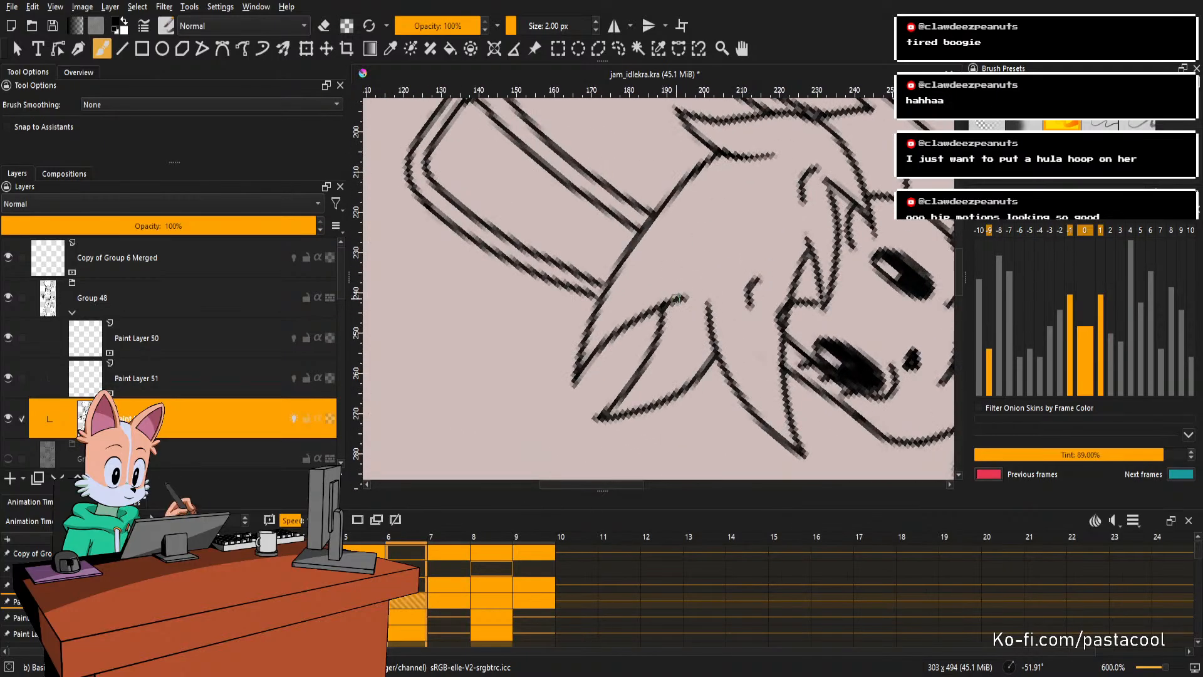
pyautogui.press('space')
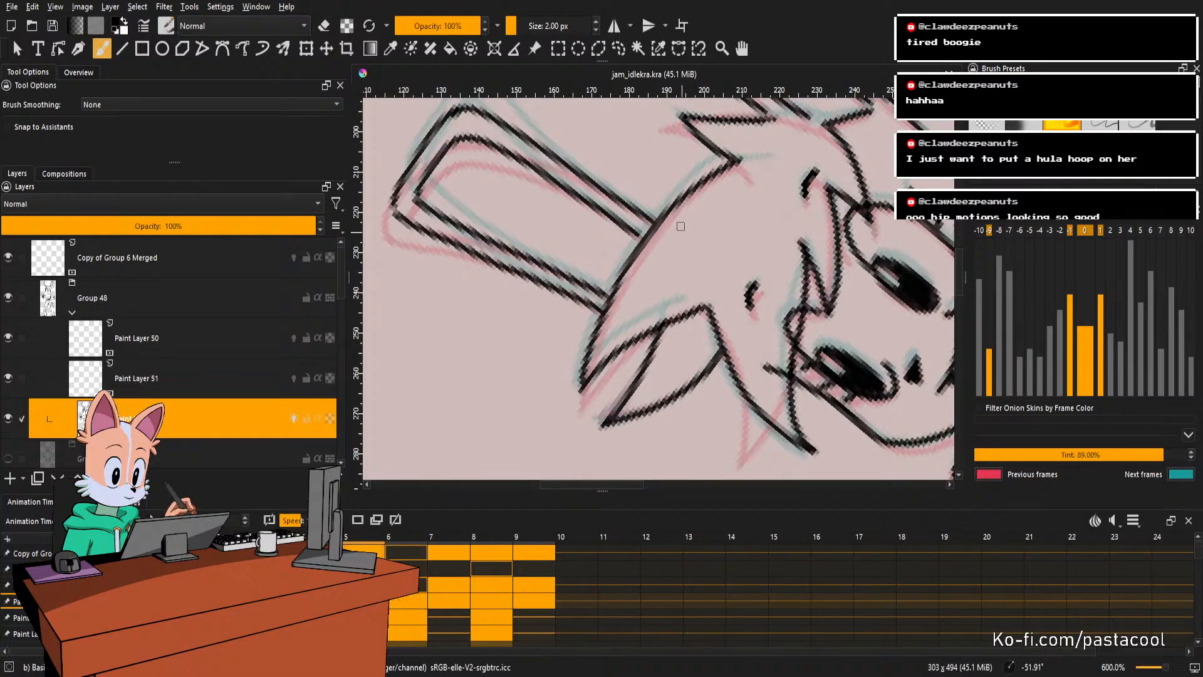
pyautogui.moveTo(740, 321); pyautogui.dragTo(744, 318)
pyautogui.press('e')
pyautogui.click(703, 332)
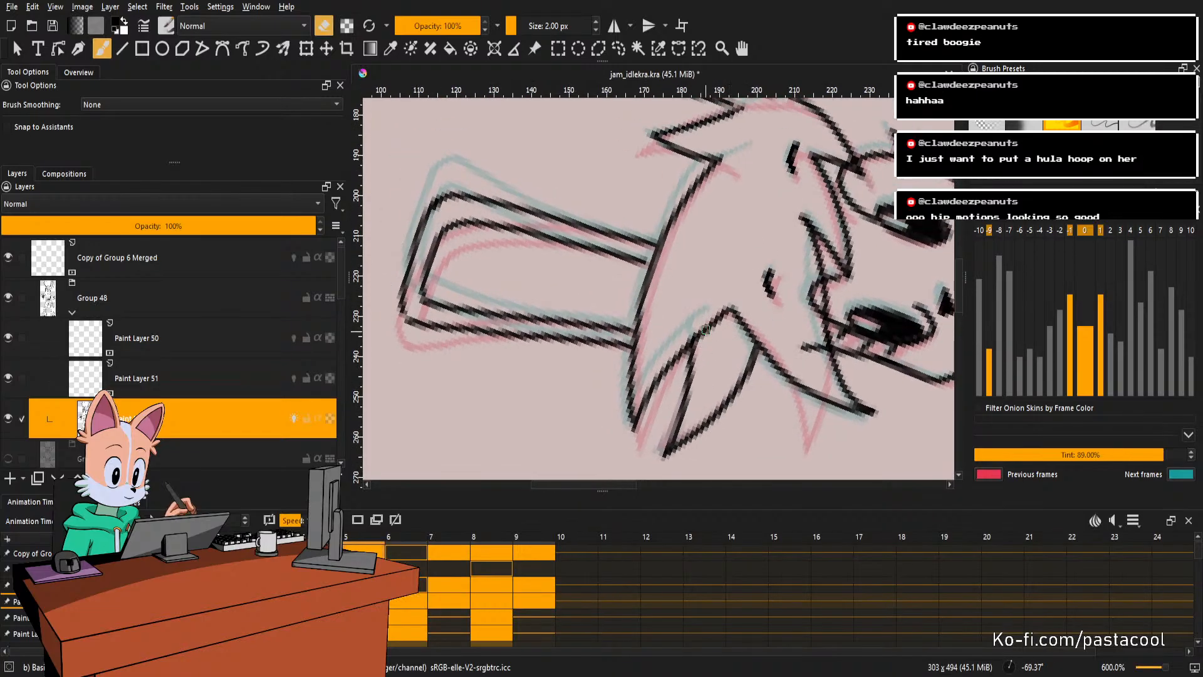
pyautogui.press('r')
pyautogui.click(698, 333)
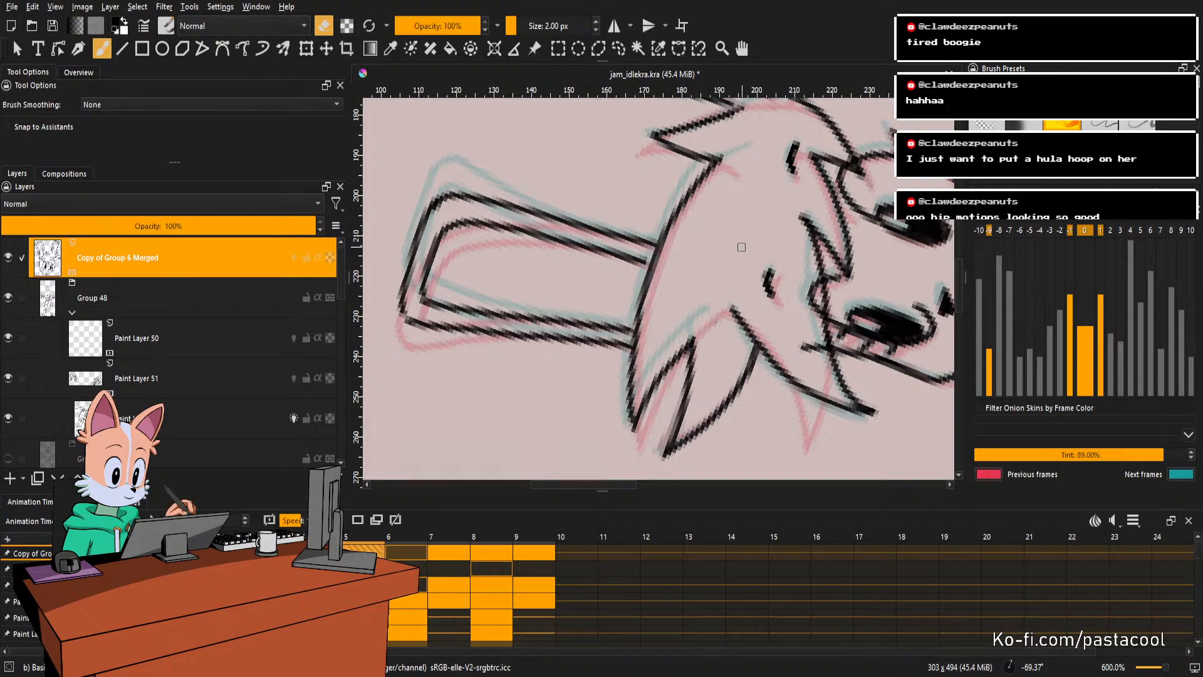
# Erase the arched line joining the side hair tufts above the brow on frame 4.
pyautogui.hotkey('ctrl', 'z')
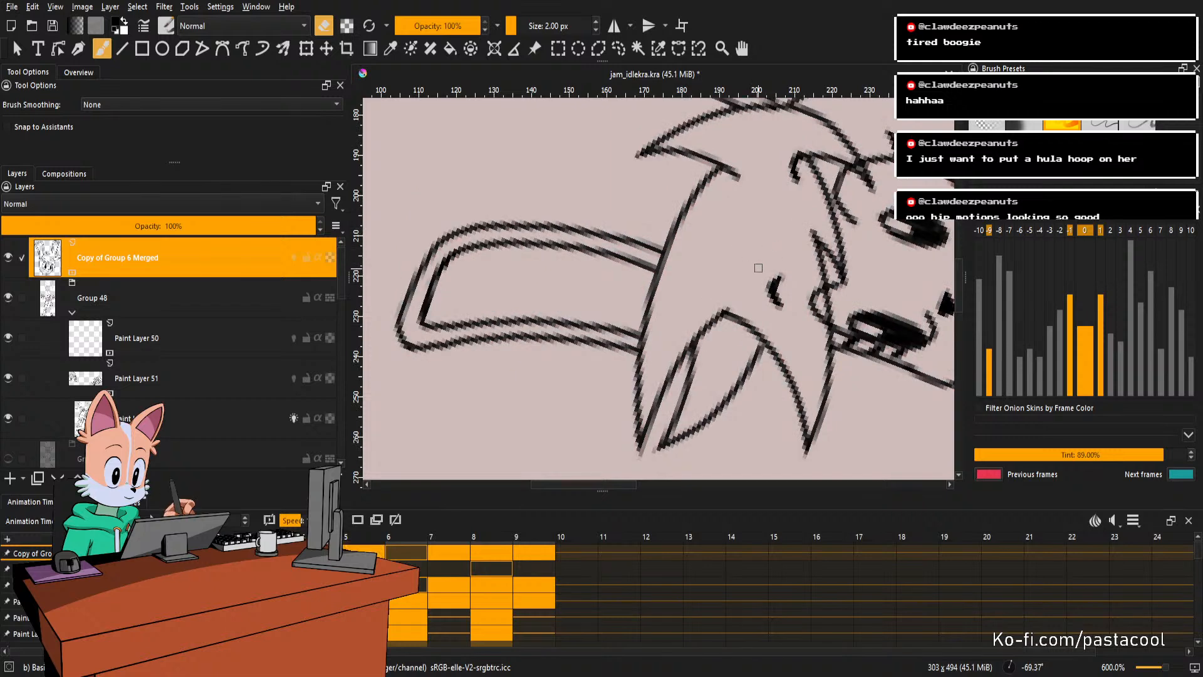
pyautogui.click(707, 326)
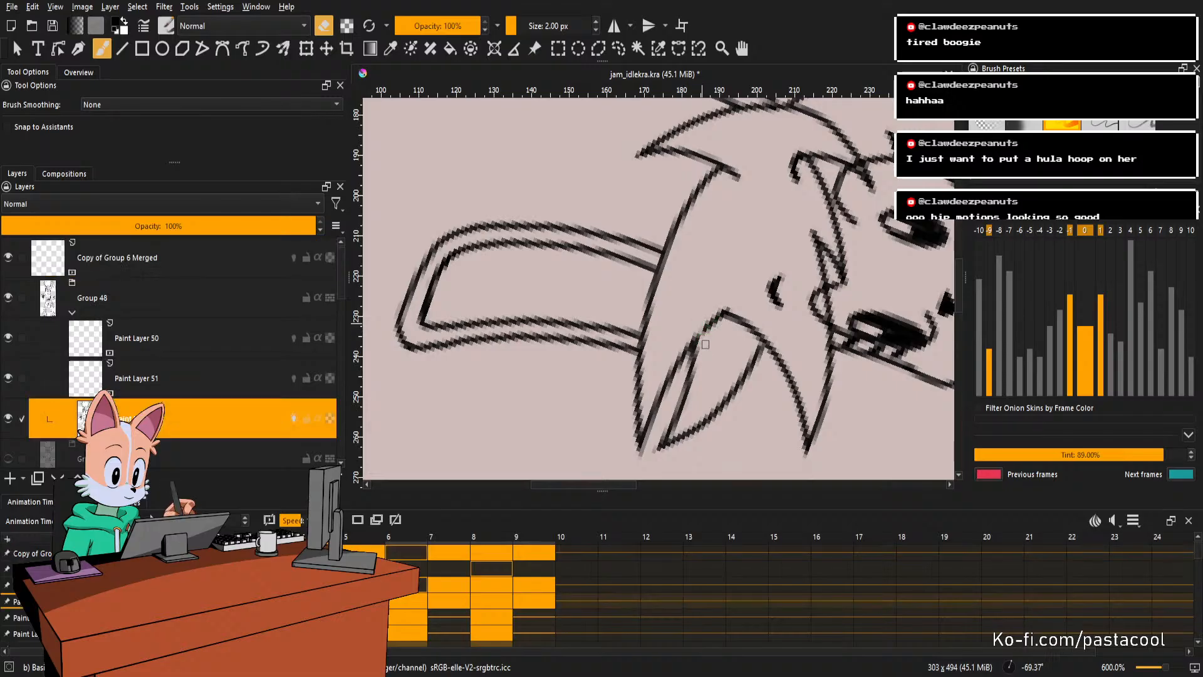
pyautogui.moveTo(701, 341)
pyautogui.mouseDown()
pyautogui.moveTo(723, 298)
pyautogui.moveTo(758, 320)
pyautogui.mouseUp()
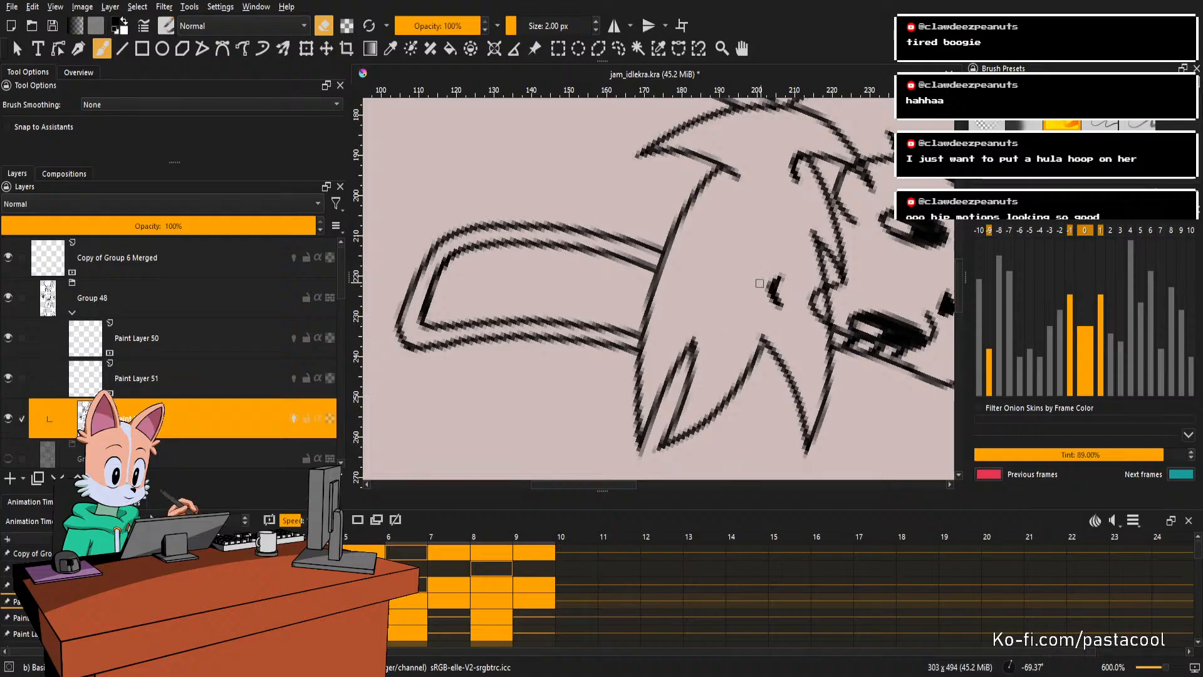
pyautogui.press('e')
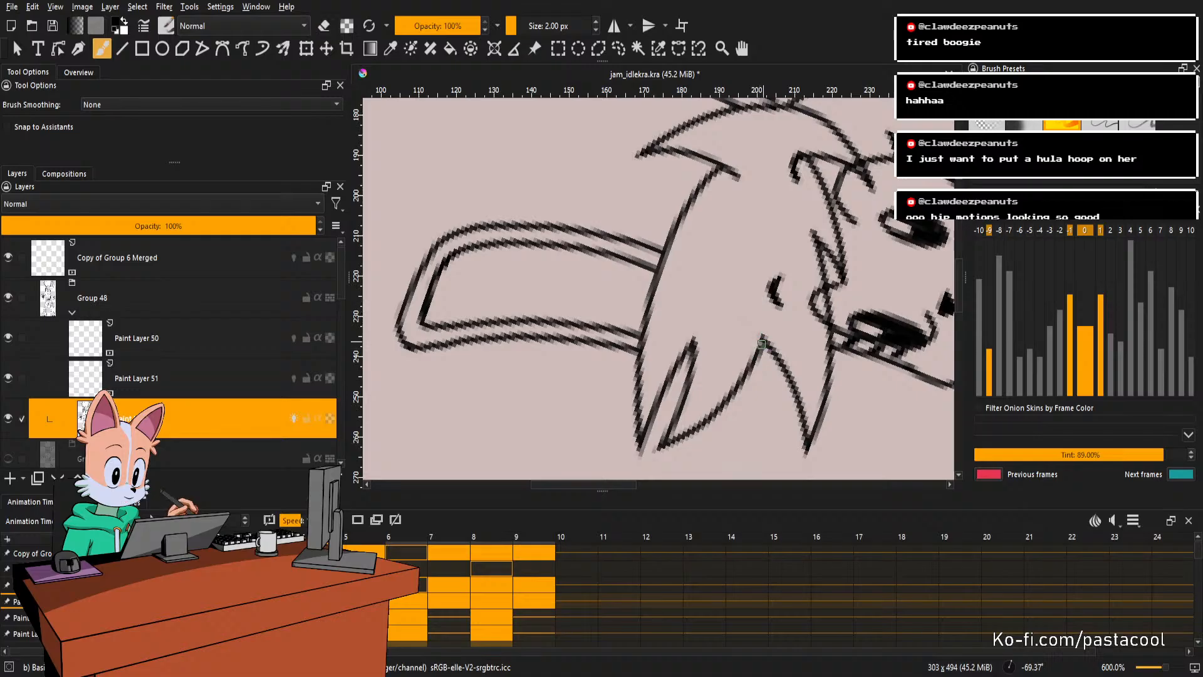
# Try to add a short stroke in the gap between the side hair tufts on frame 5.
pyautogui.press('.')
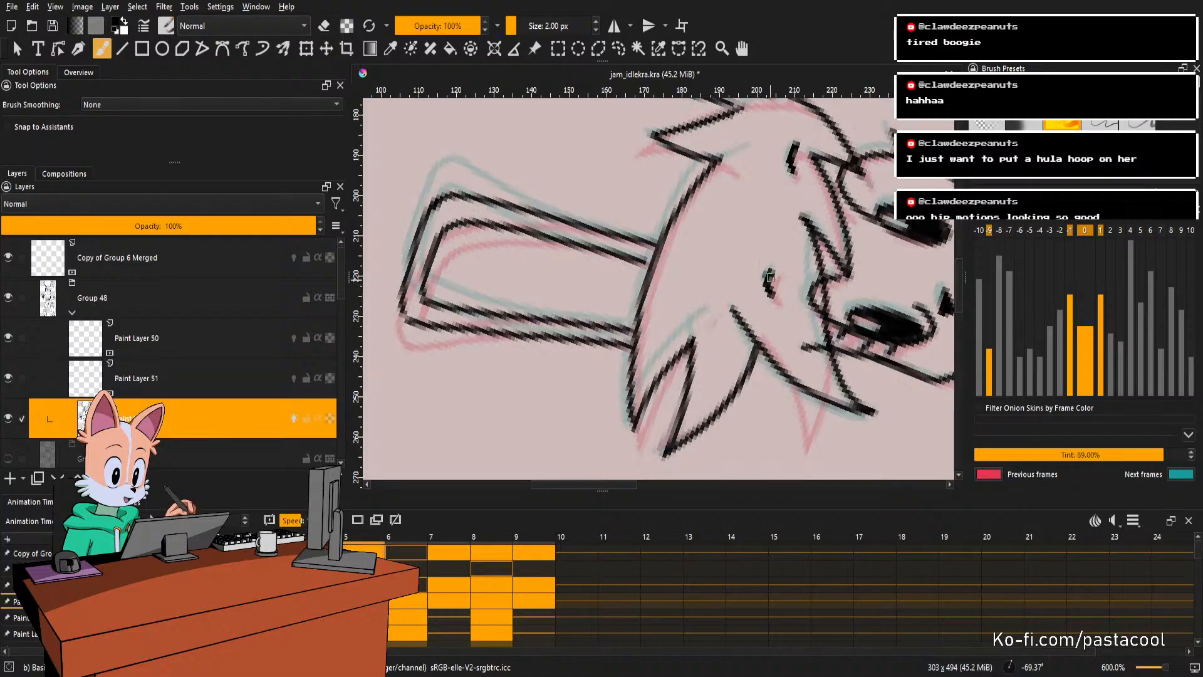
pyautogui.press('e')
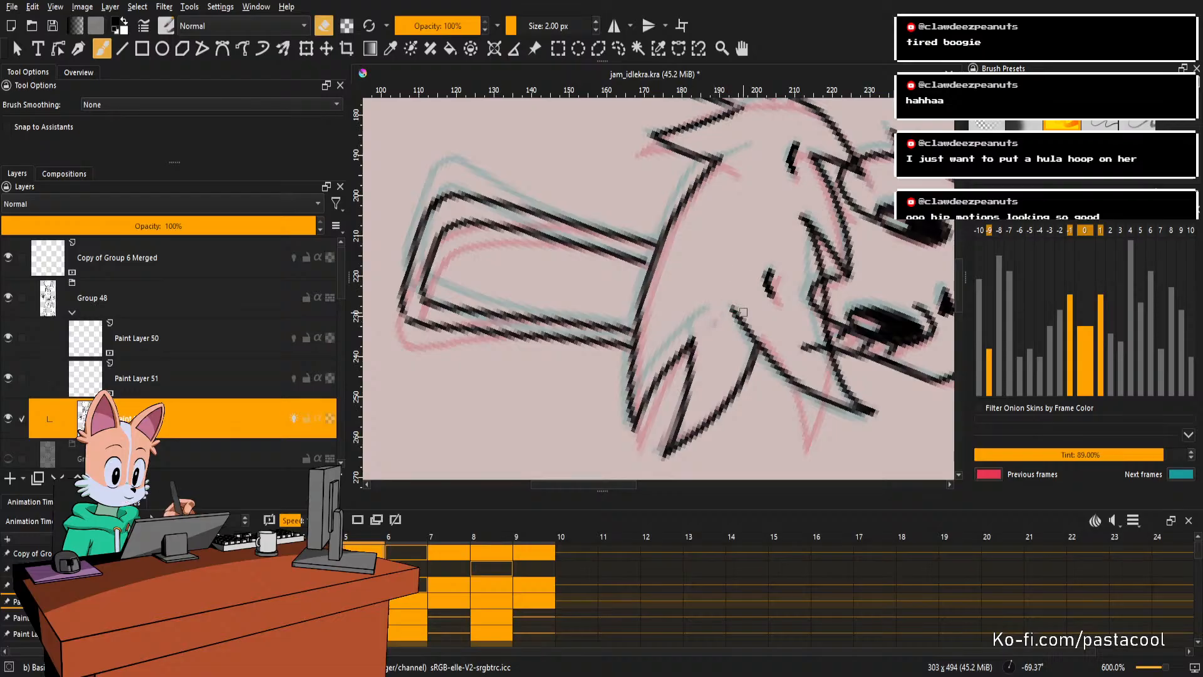
pyautogui.press('r')
pyautogui.click(742, 316)
pyautogui.press('e')
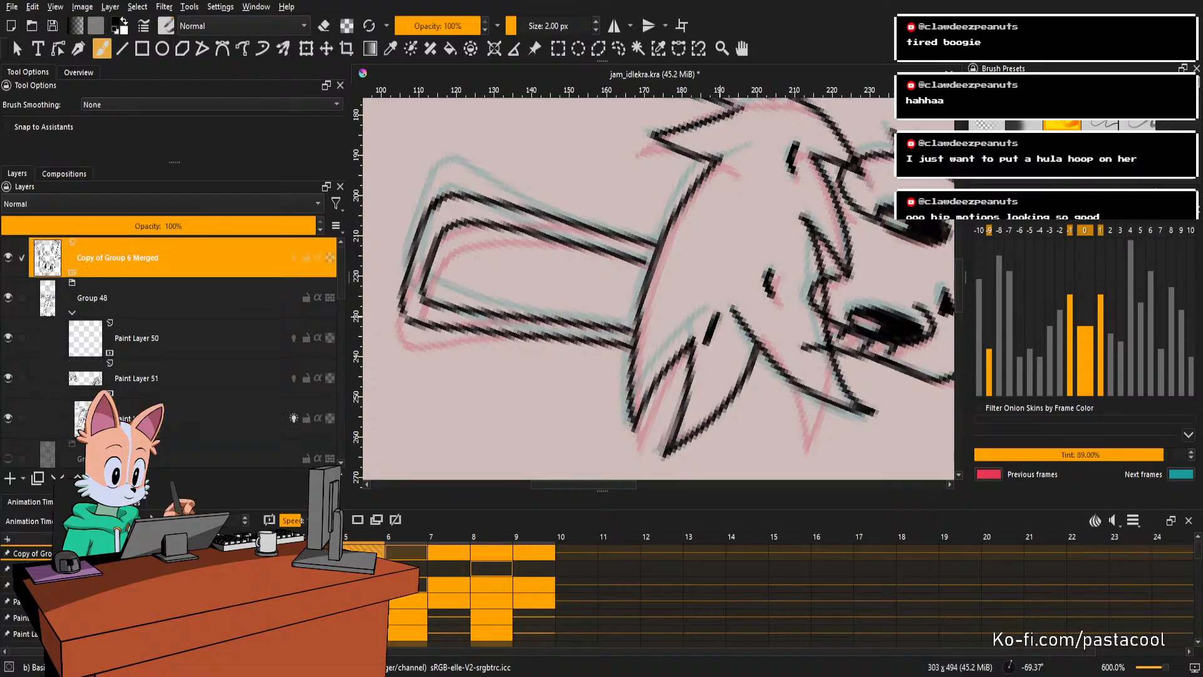
pyautogui.press('e')
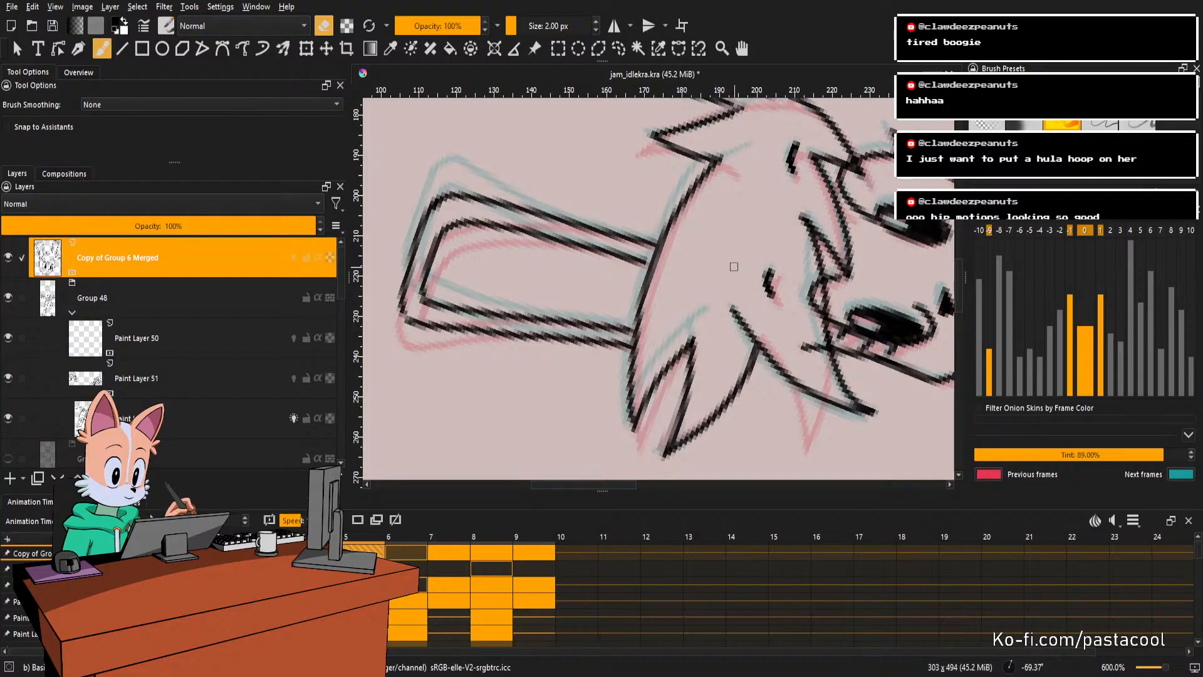
# Trim the overshooting line at the root of the side hair tuft on frames 6 and 7.
pyautogui.press('Right')
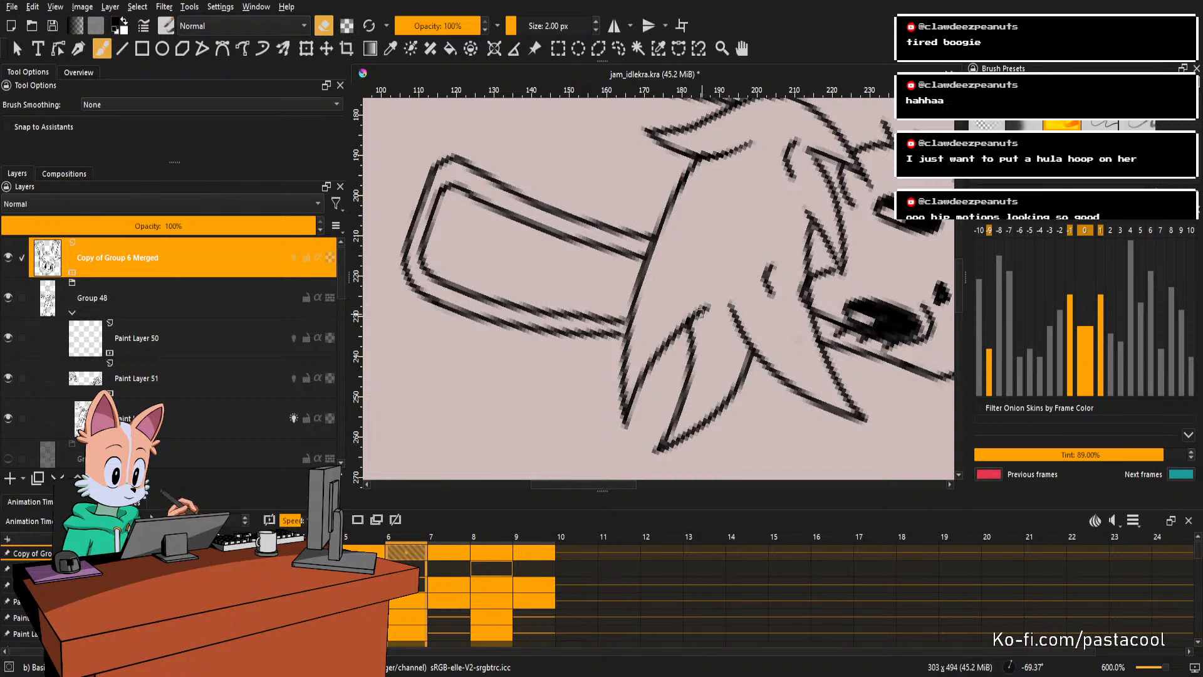
pyautogui.press('Down')
pyautogui.press('Down')
pyautogui.press('Down')
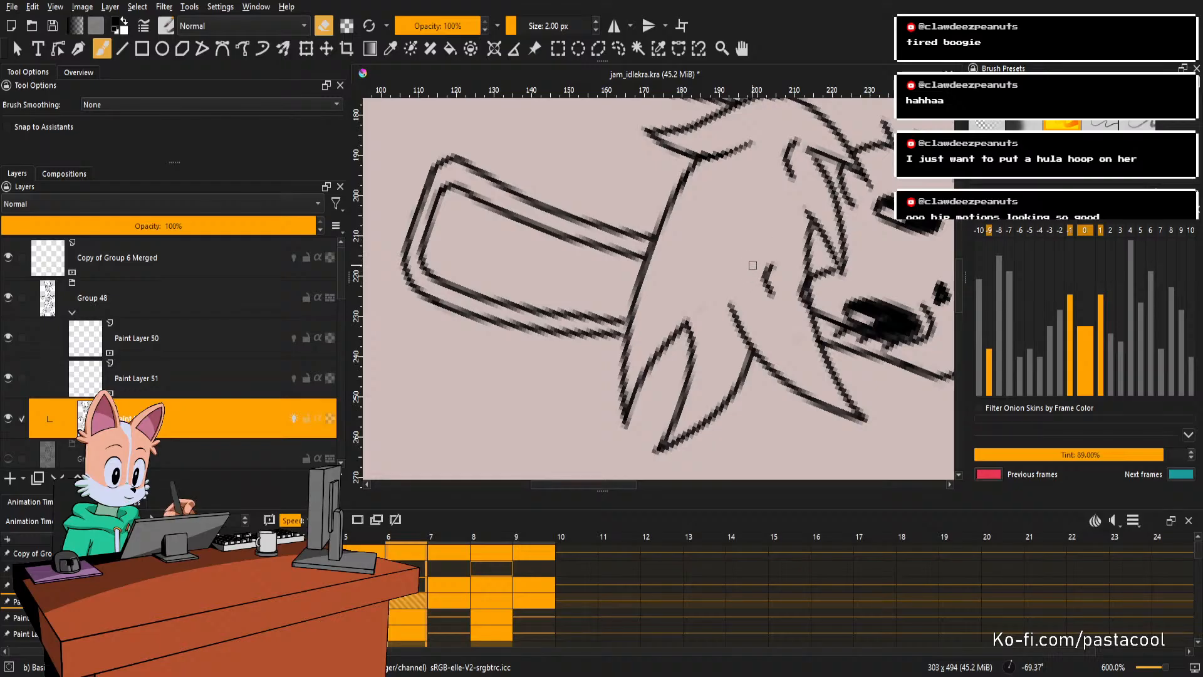
pyautogui.press('.')
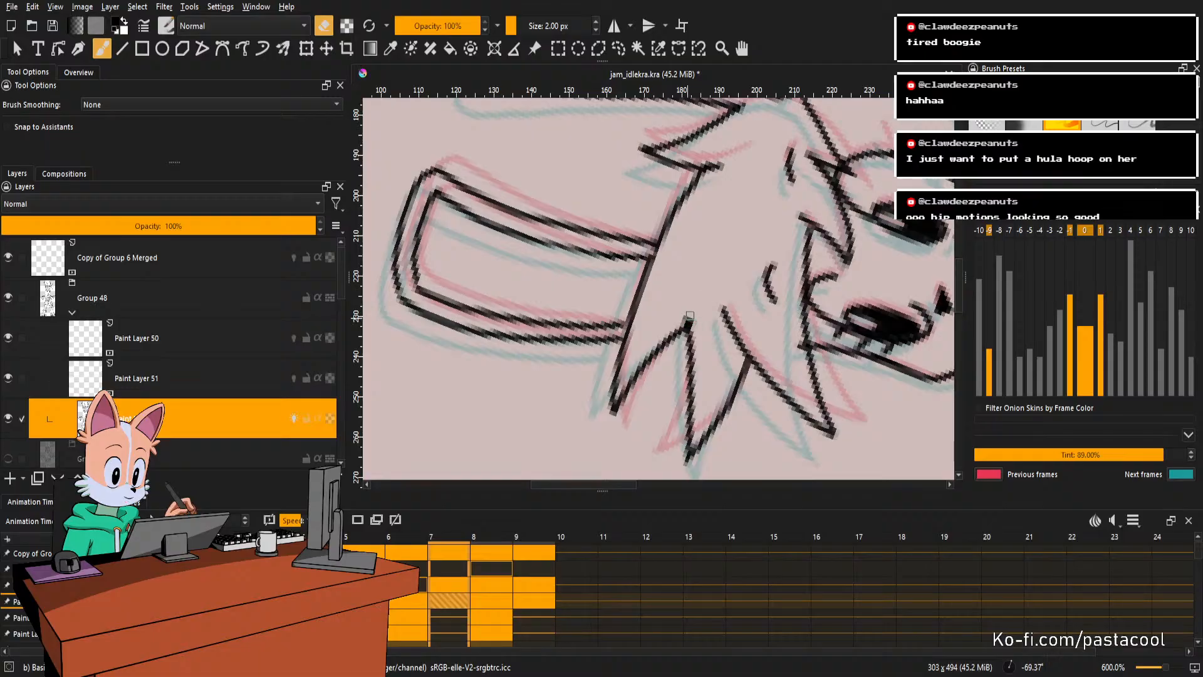
pyautogui.press('r')
pyautogui.click(689, 322)
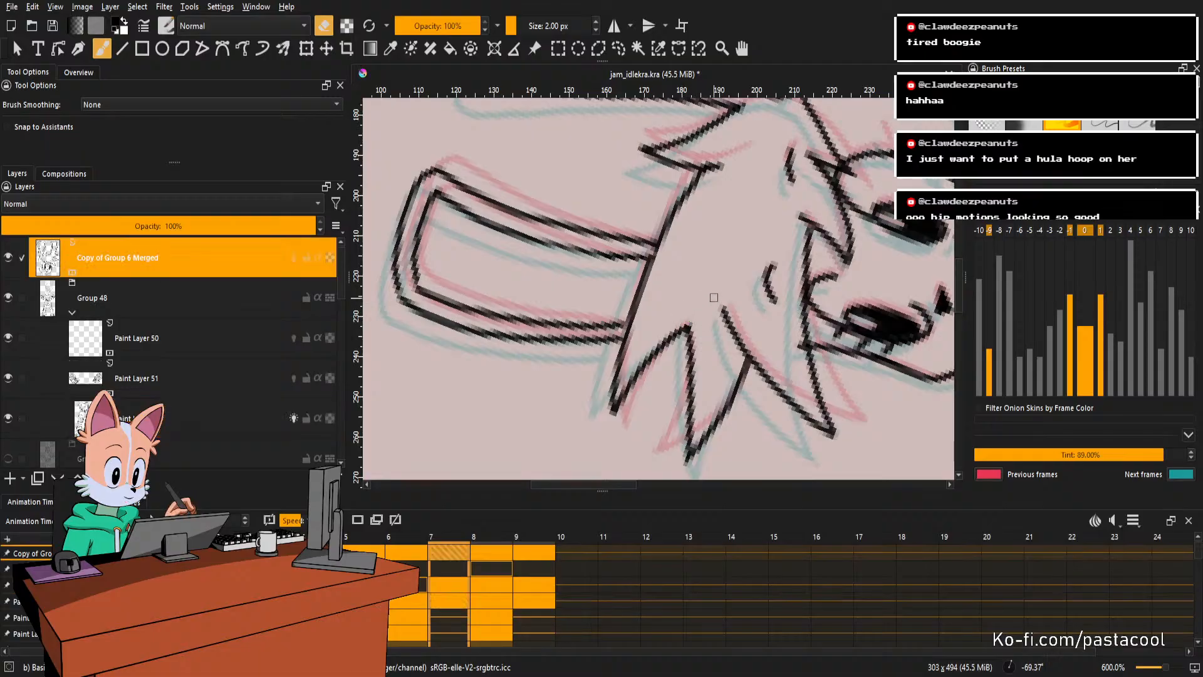
# Step back and forth through the frames and compare the side hair tufts' shapes with the onion skins.
pyautogui.press('.')
pyautogui.press('.')
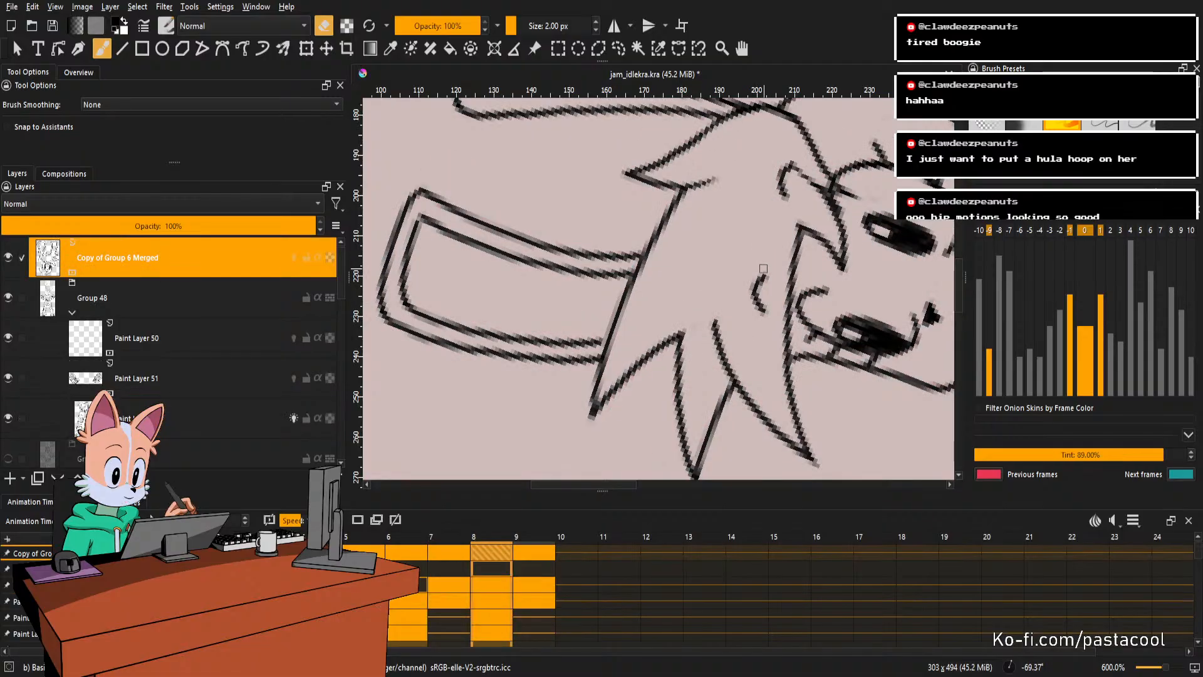
pyautogui.press(',')
pyautogui.press(',')
pyautogui.press(',')
pyautogui.press(',')
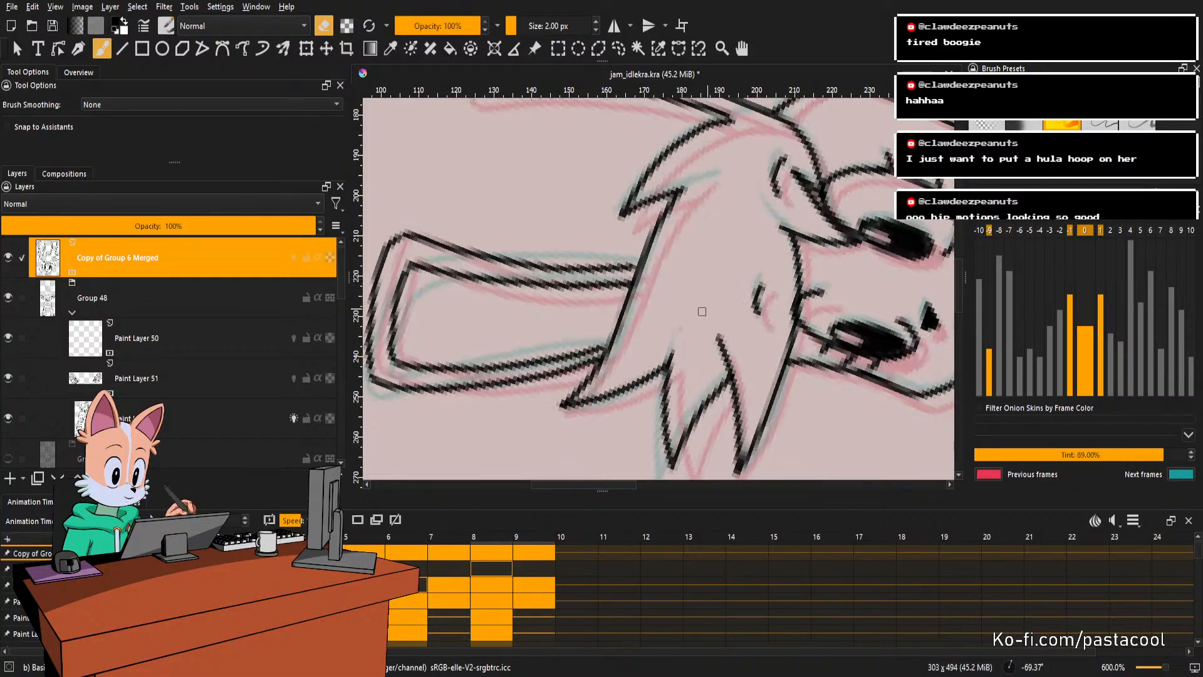
pyautogui.press('.')
pyautogui.press('.')
pyautogui.press('.')
pyautogui.press('.')
pyautogui.press('.')
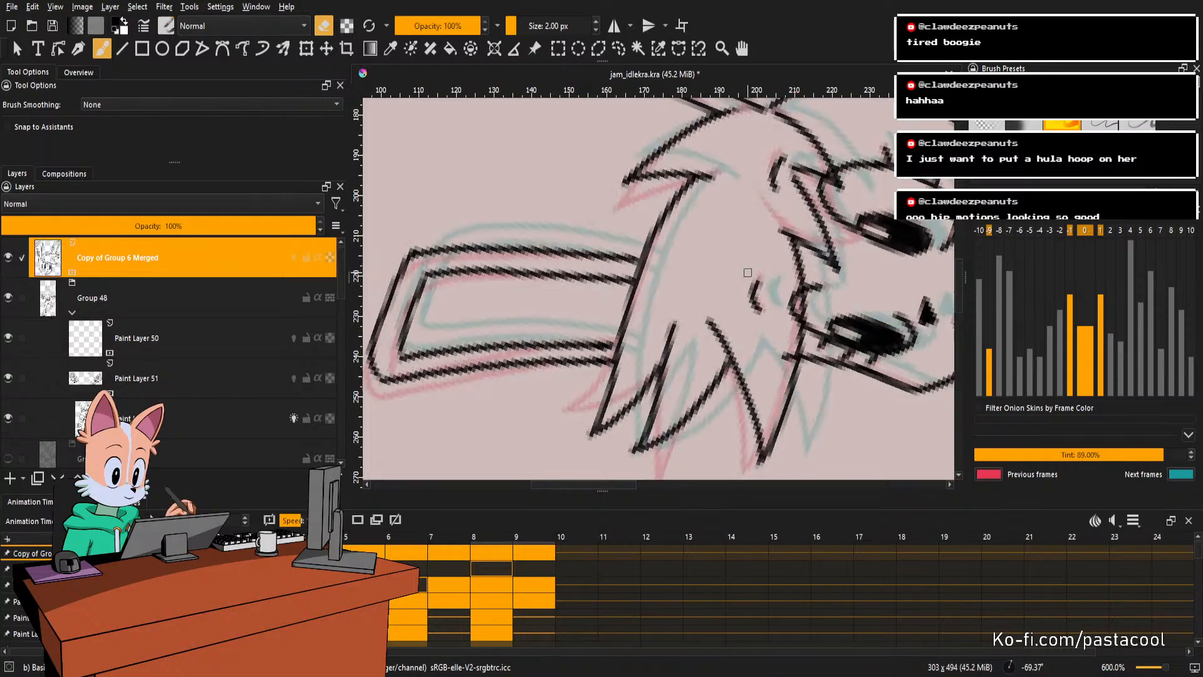
pyautogui.press('.')
pyautogui.press('.')
pyautogui.press('.')
pyautogui.press('.')
pyautogui.press('.')
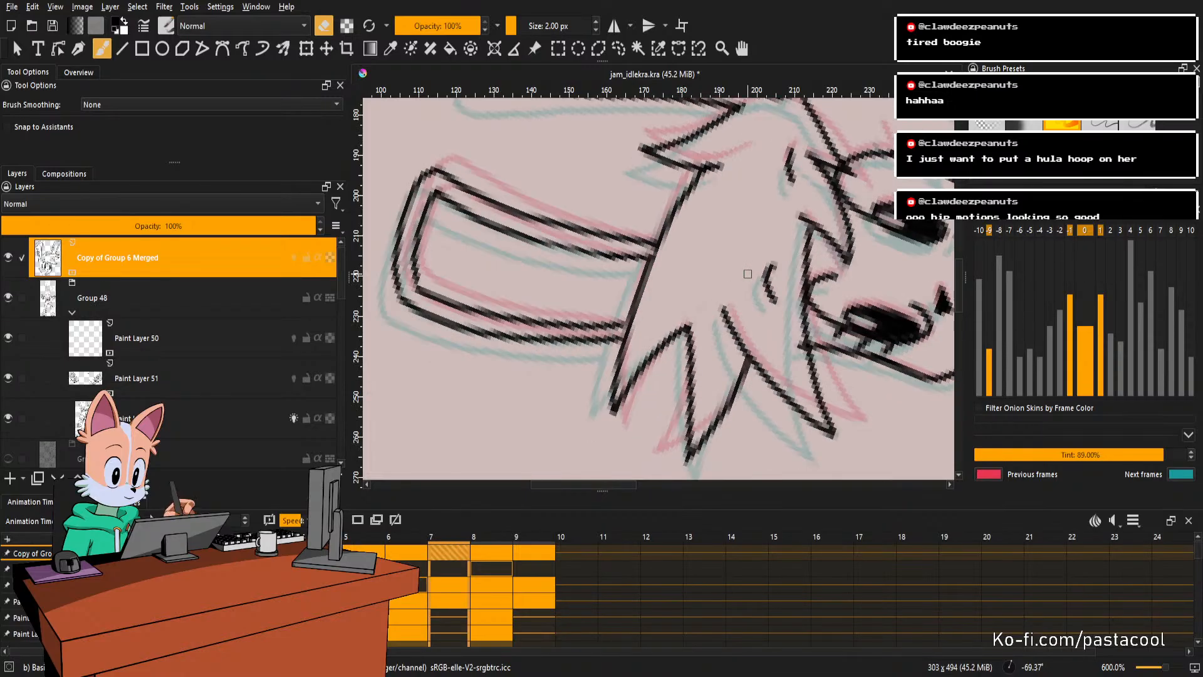
pyautogui.press(',')
pyautogui.press(',')
pyautogui.press(',')
pyautogui.press(',')
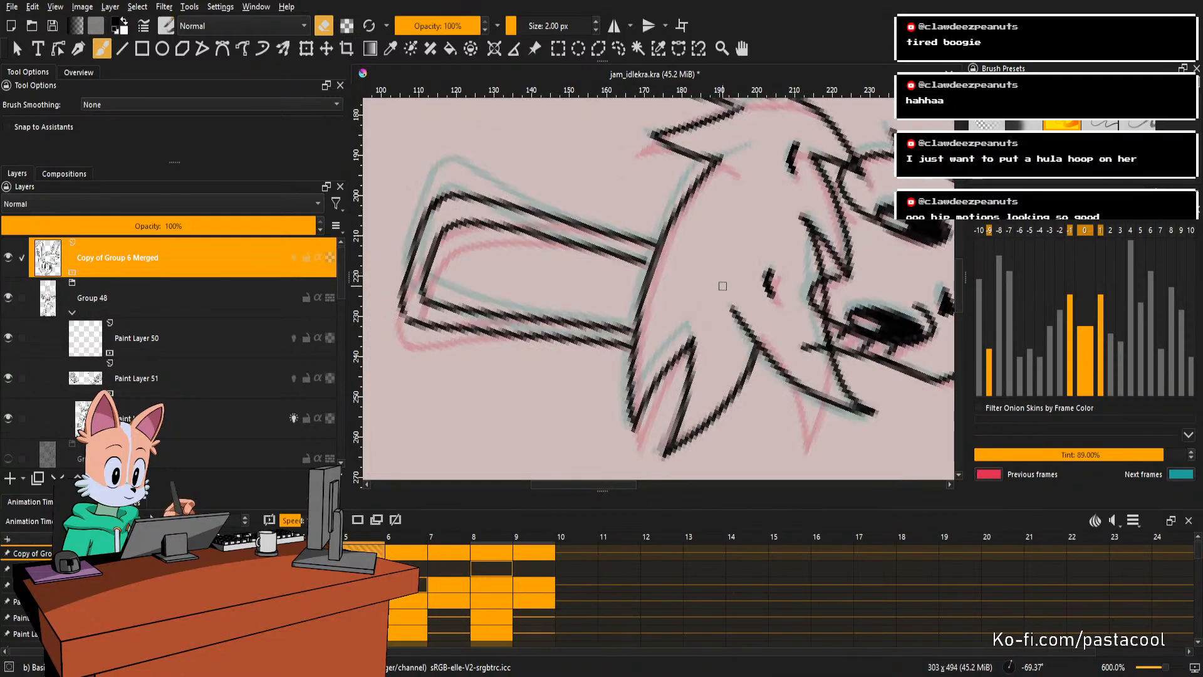
# Reset the canvas rotation and play the animation on the full figure to check the hair movement.
pyautogui.press('5')
pyautogui.scroll(-1, 717, 276)
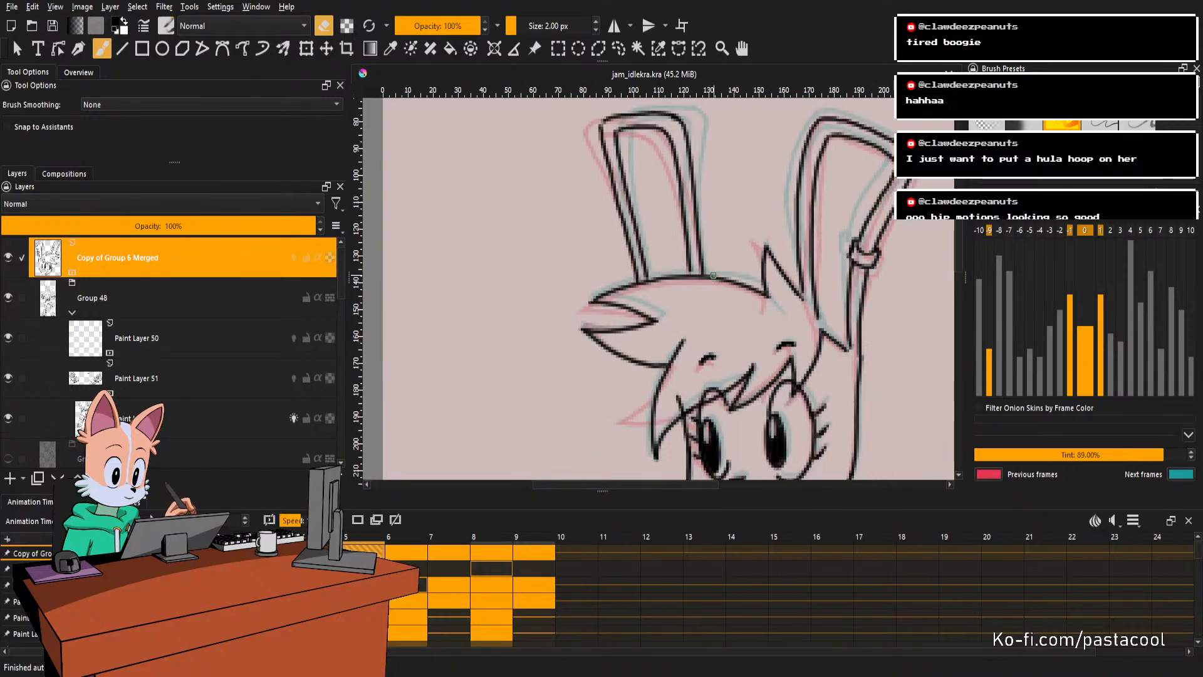
pyautogui.scroll(-3, 714, 273)
pyautogui.press('space')
pyautogui.scroll(-2, 717, 250)
pyautogui.scroll(1, 717, 249)
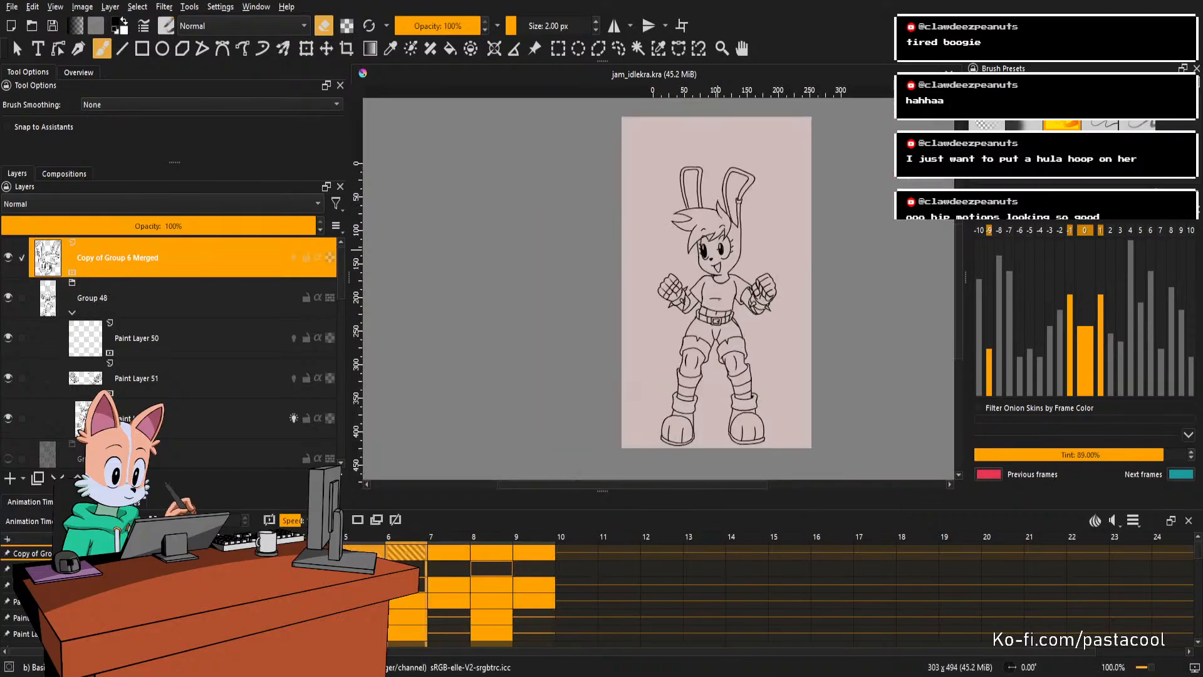
pyautogui.scroll(1, 717, 251)
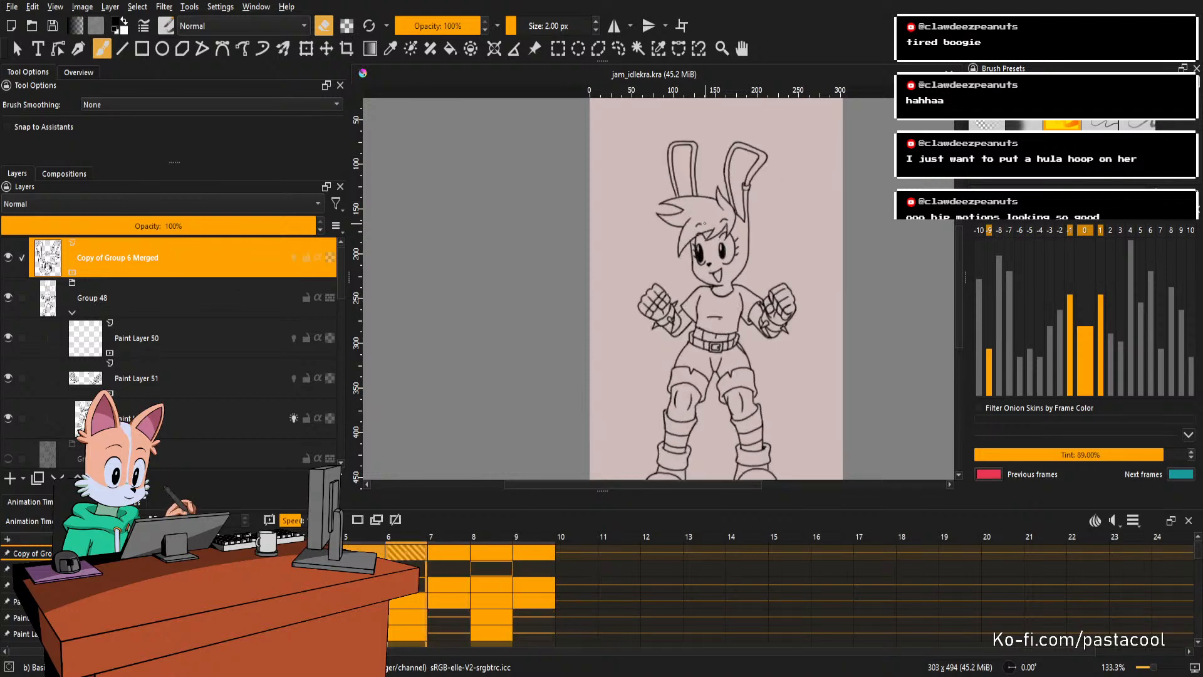
pyautogui.scroll(2, 679, 222)
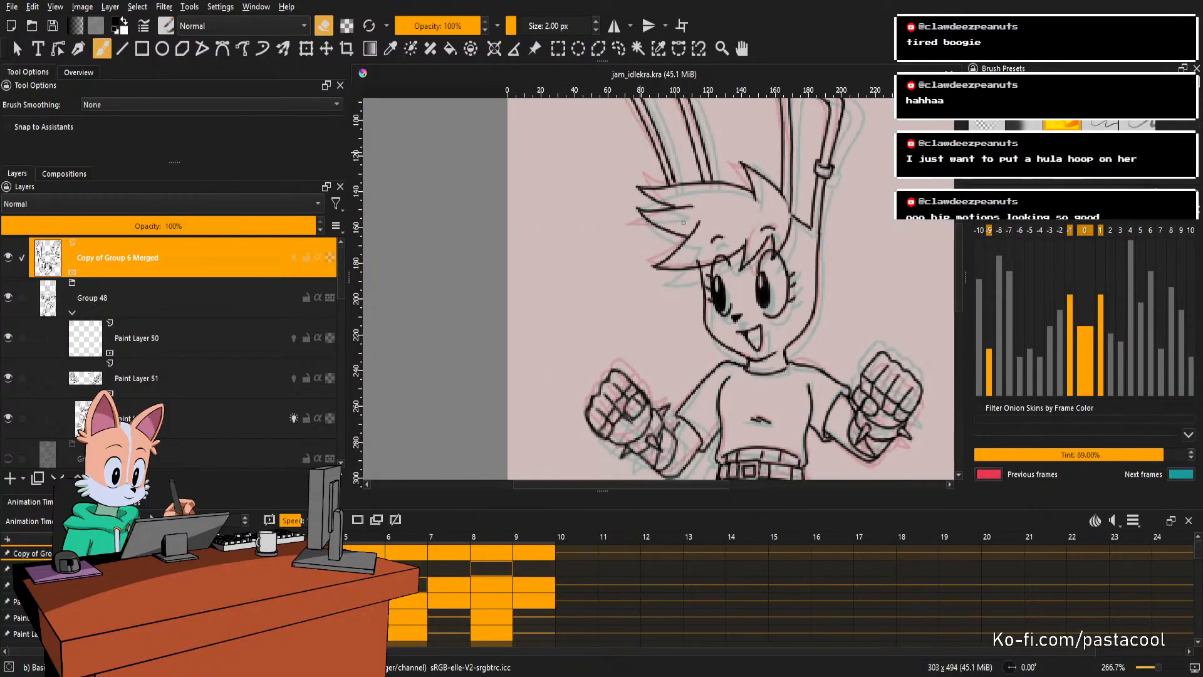
# Erase the overshooting line above the root of the lowest side hair tuft on the frames leading up to frame 6.
pyautogui.scroll(2, 683, 223)
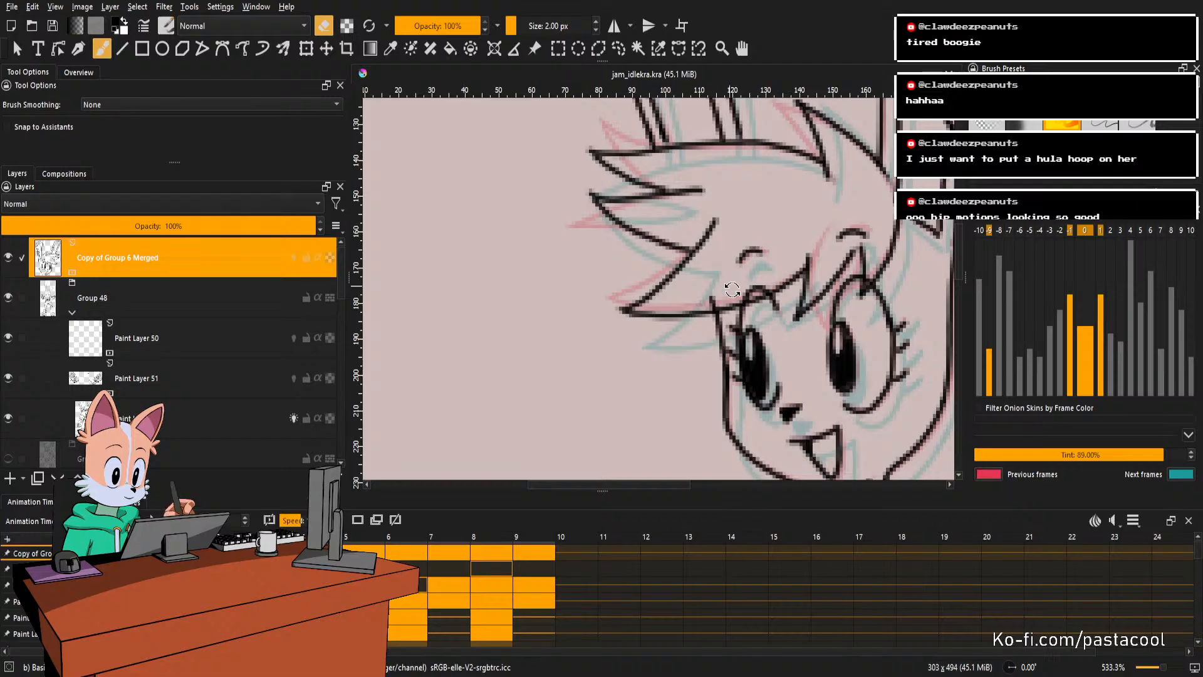
pyautogui.moveTo(732, 289)
pyautogui.mouseDown()
pyautogui.moveTo(752, 220)
pyautogui.moveTo(764, 282)
pyautogui.moveTo(739, 306)
pyautogui.moveTo(710, 270)
pyautogui.moveTo(684, 295)
pyautogui.moveTo(696, 264)
pyautogui.moveTo(699, 305)
pyautogui.mouseUp()
pyautogui.press('e')
pyautogui.press('e')
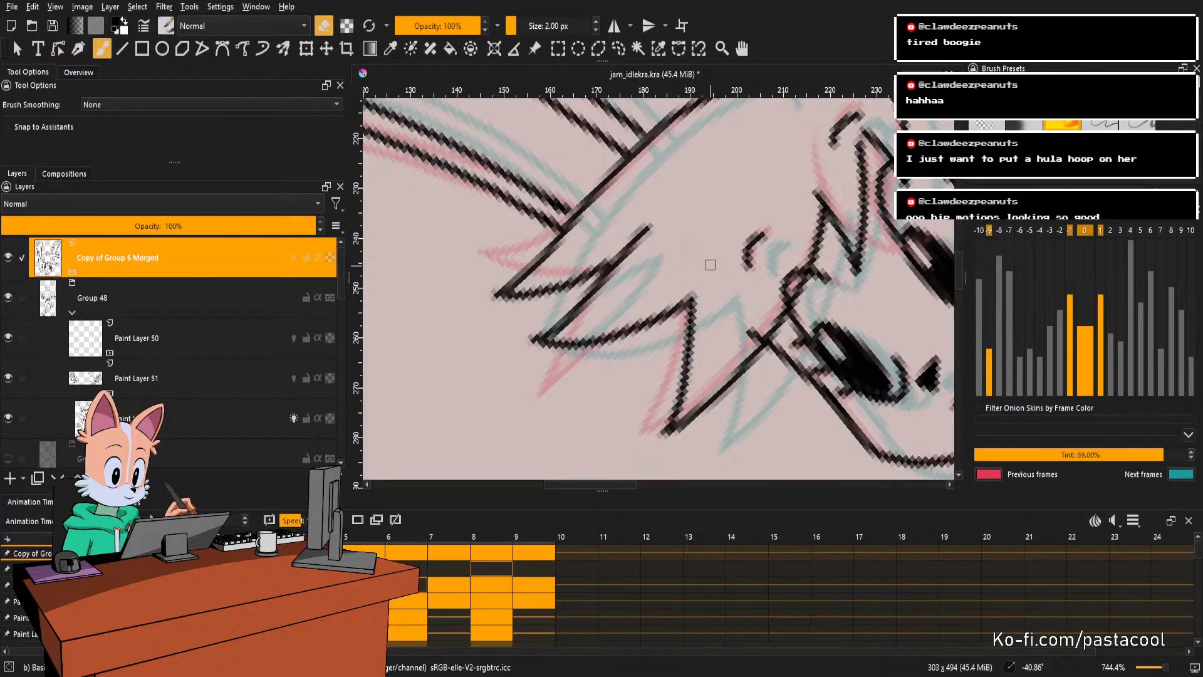
pyautogui.press('.')
pyautogui.press('.')
pyautogui.press('.')
pyautogui.press('.')
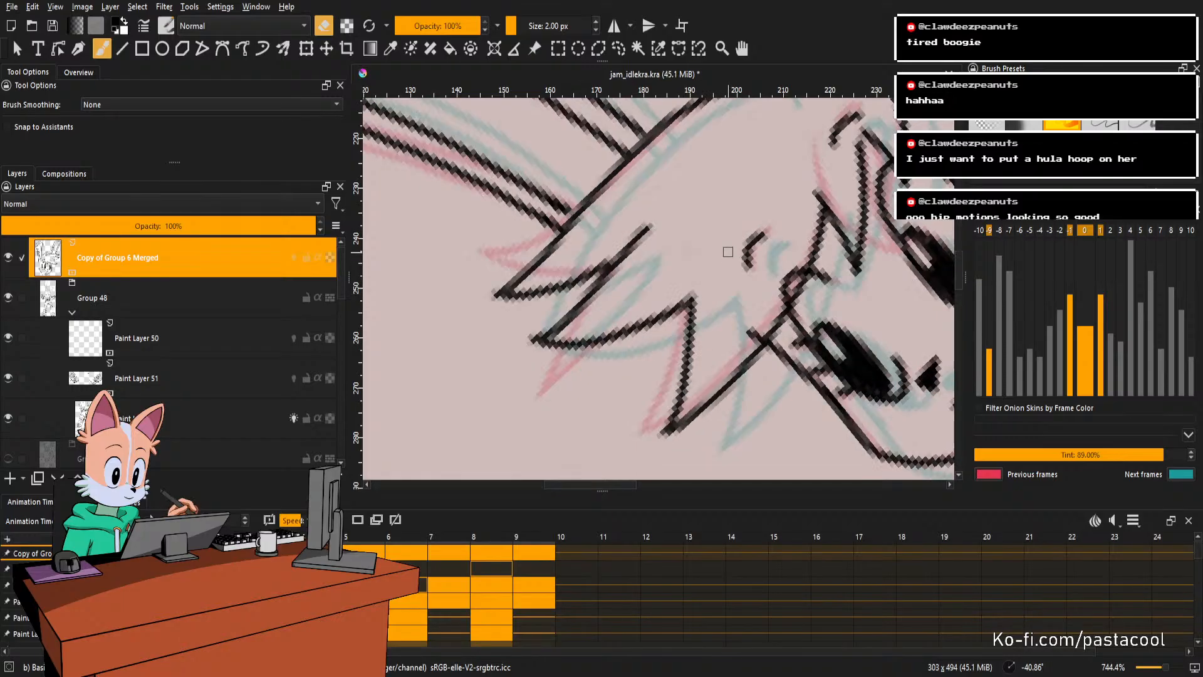
pyautogui.moveTo(728, 296)
pyautogui.mouseDown()
pyautogui.moveTo(718, 246)
pyautogui.moveTo(721, 274)
pyautogui.mouseUp()
# Erase the overshooting line above the root of the lowest side hair tuft on frames 6 and 7.
pyautogui.press('.')
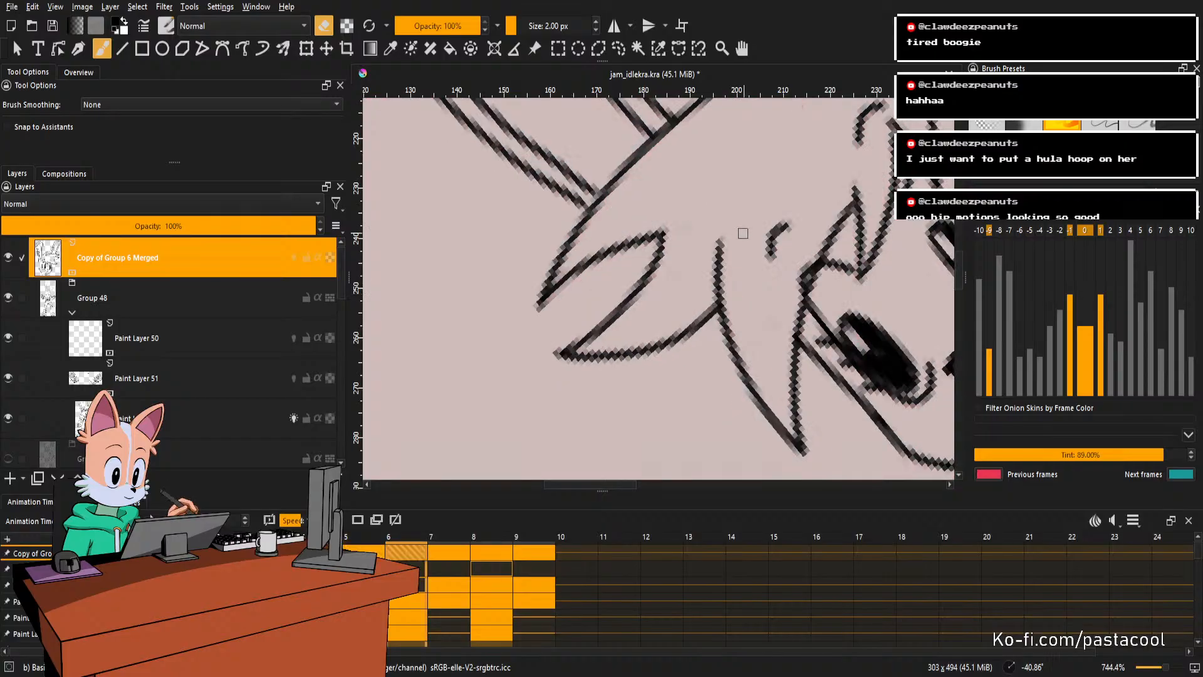
pyautogui.click(717, 276)
pyautogui.moveTo(719, 288)
pyautogui.mouseDown()
pyautogui.moveTo(719, 243)
pyautogui.moveTo(720, 287)
pyautogui.mouseUp()
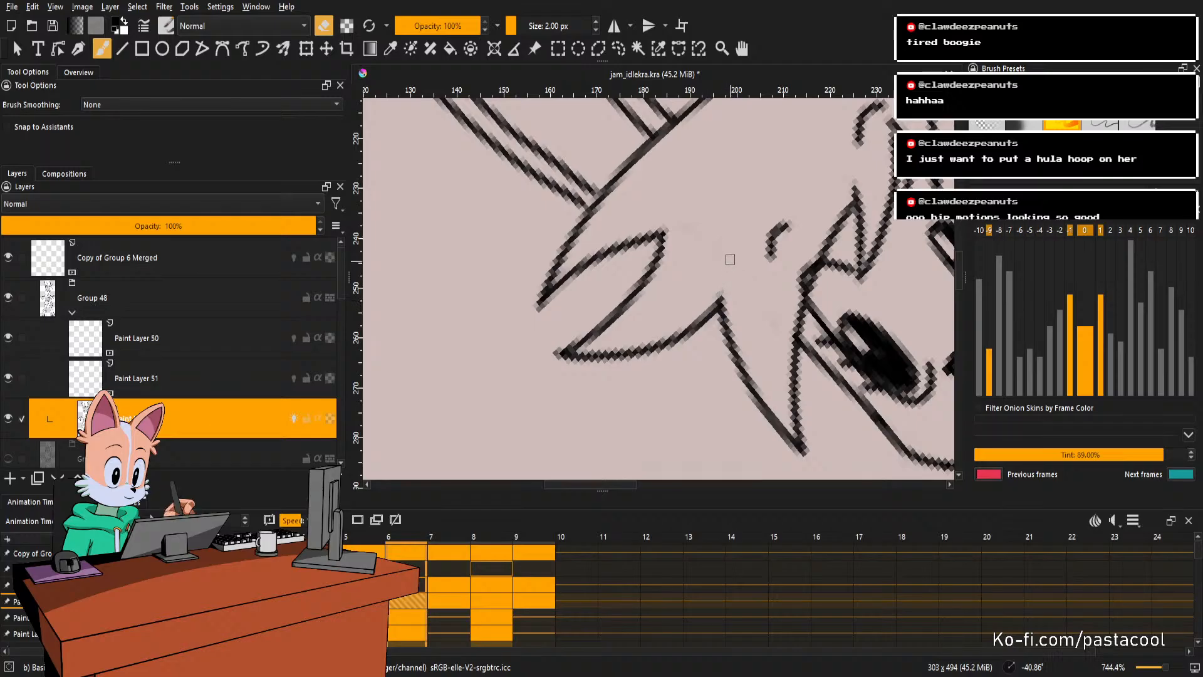
pyautogui.press('.')
pyautogui.click(709, 296)
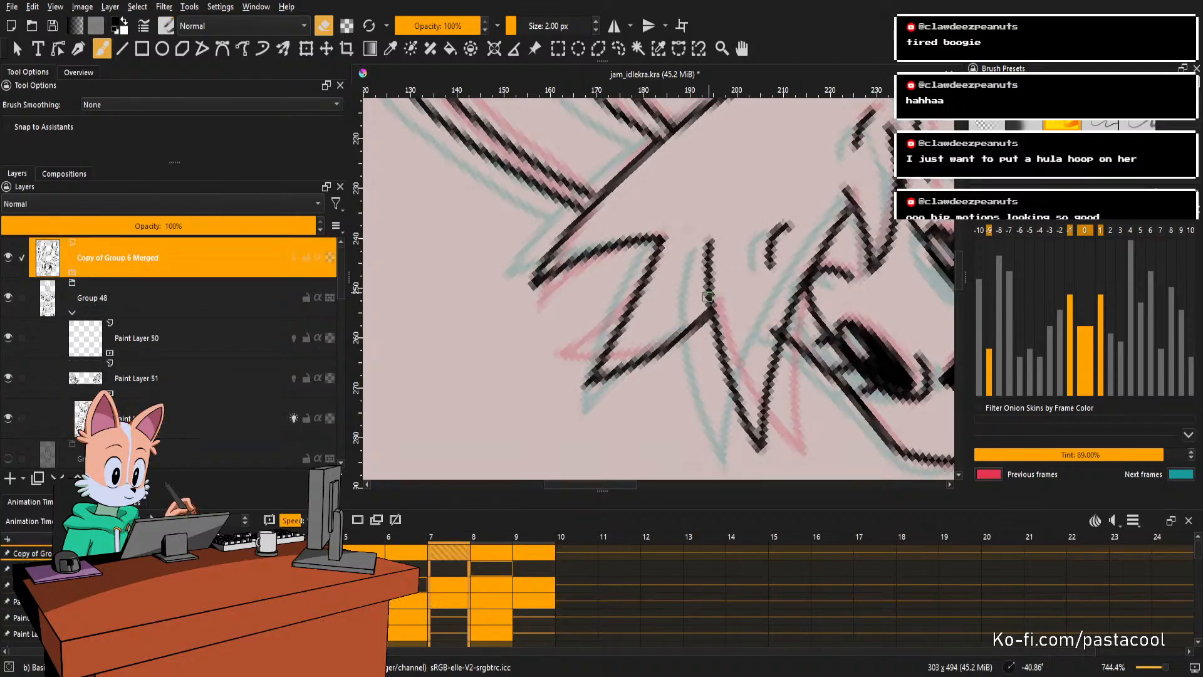
pyautogui.moveTo(715, 296)
pyautogui.mouseDown()
pyautogui.moveTo(709, 237)
pyautogui.moveTo(712, 288)
pyautogui.mouseUp()
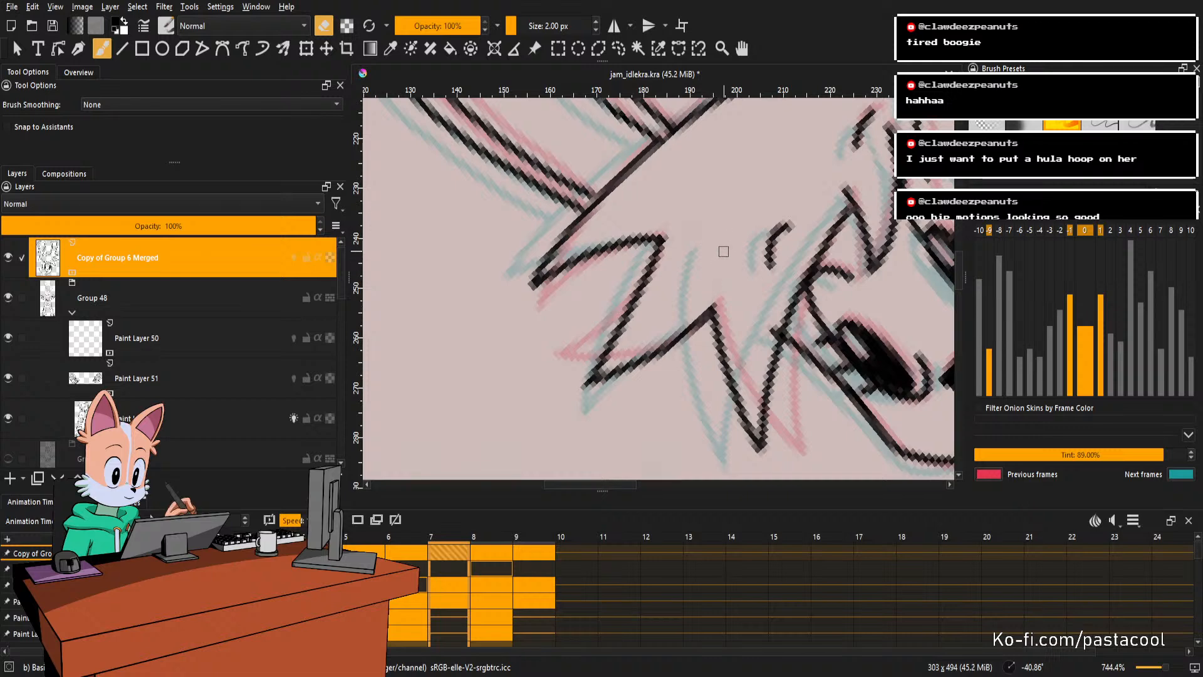
# Trim the line sticking out past the lowest side hair tuft's root on frames 8 and 9.
pyautogui.press('.')
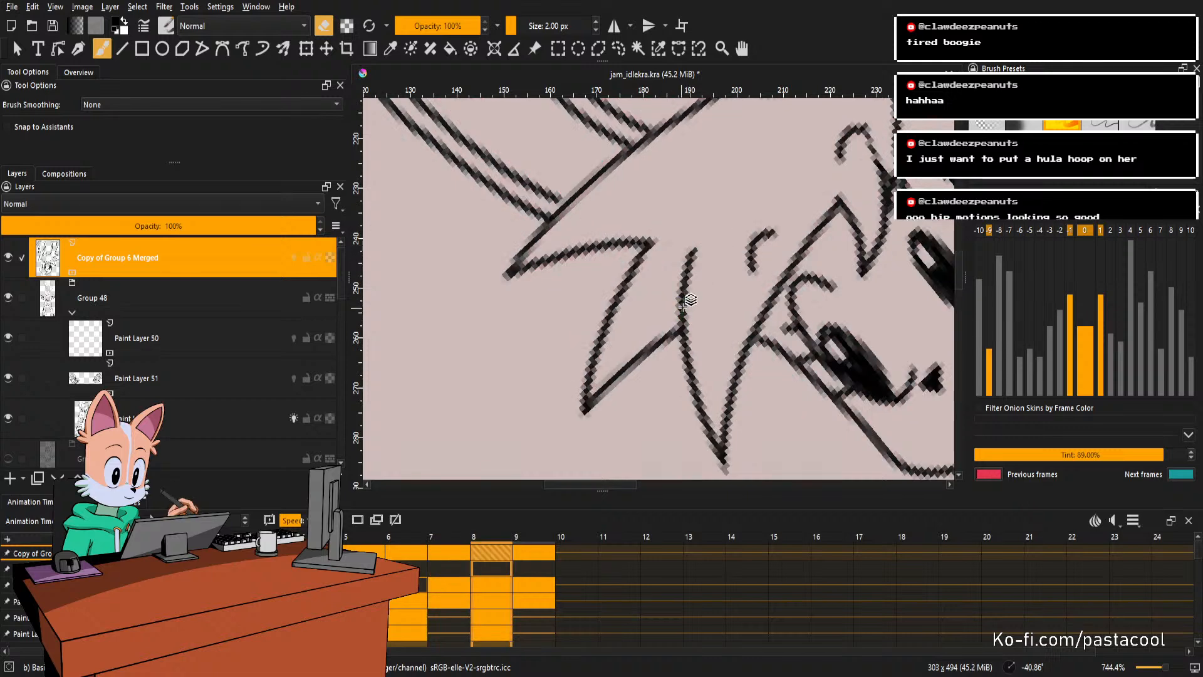
pyautogui.click(683, 307)
pyautogui.moveTo(682, 323)
pyautogui.mouseDown()
pyautogui.moveTo(689, 251)
pyautogui.moveTo(678, 305)
pyautogui.mouseUp()
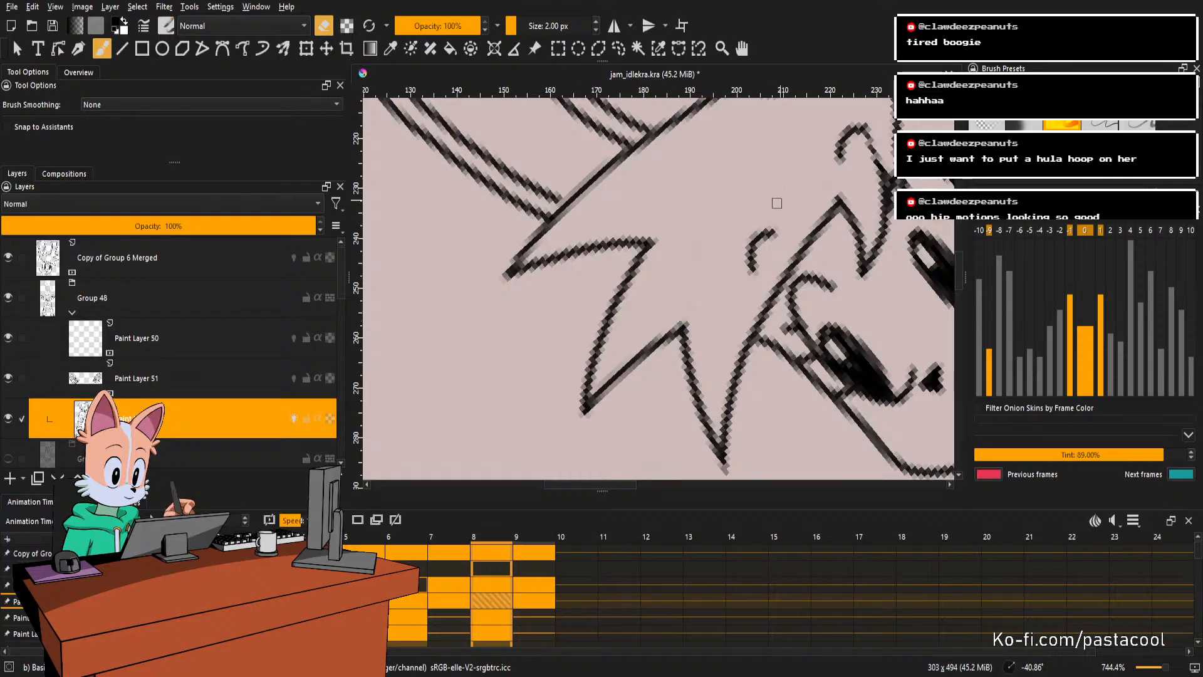
pyautogui.press('.')
pyautogui.click(680, 307)
pyautogui.moveTo(684, 302)
pyautogui.mouseDown()
pyautogui.moveTo(678, 316)
pyautogui.moveTo(689, 273)
pyautogui.moveTo(686, 301)
pyautogui.mouseUp()
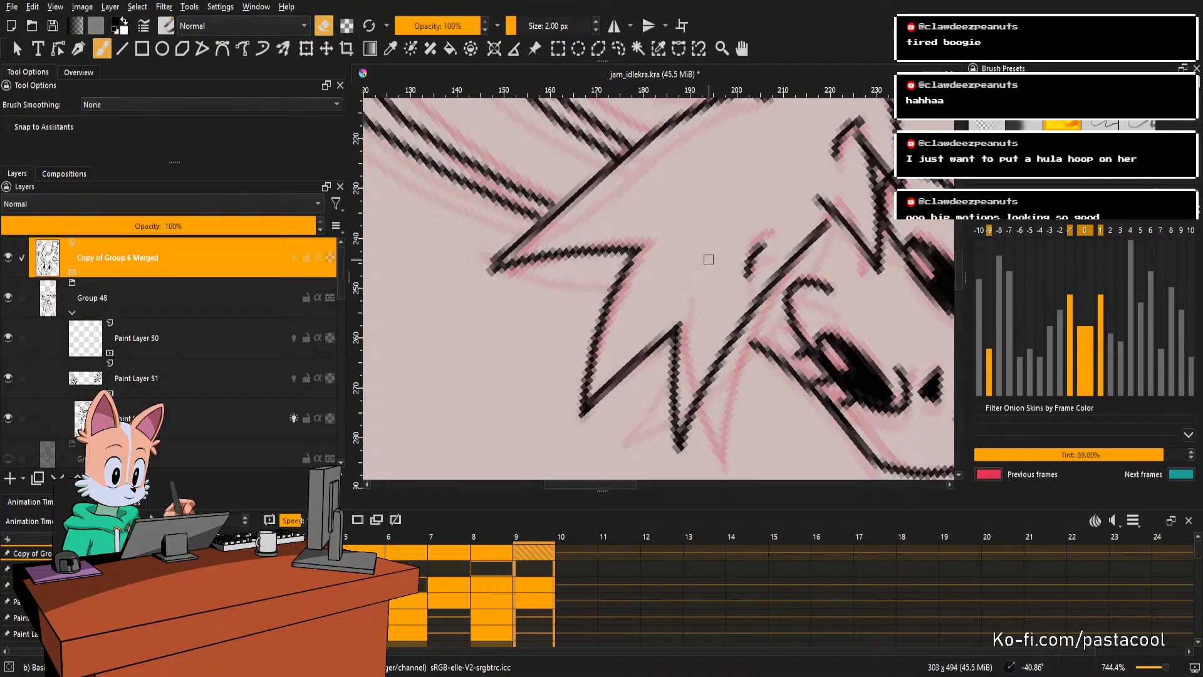
# Trim the same overshoot at the lowest side hair tuft's root on the first two frames of the loop.
pyautogui.press('.')
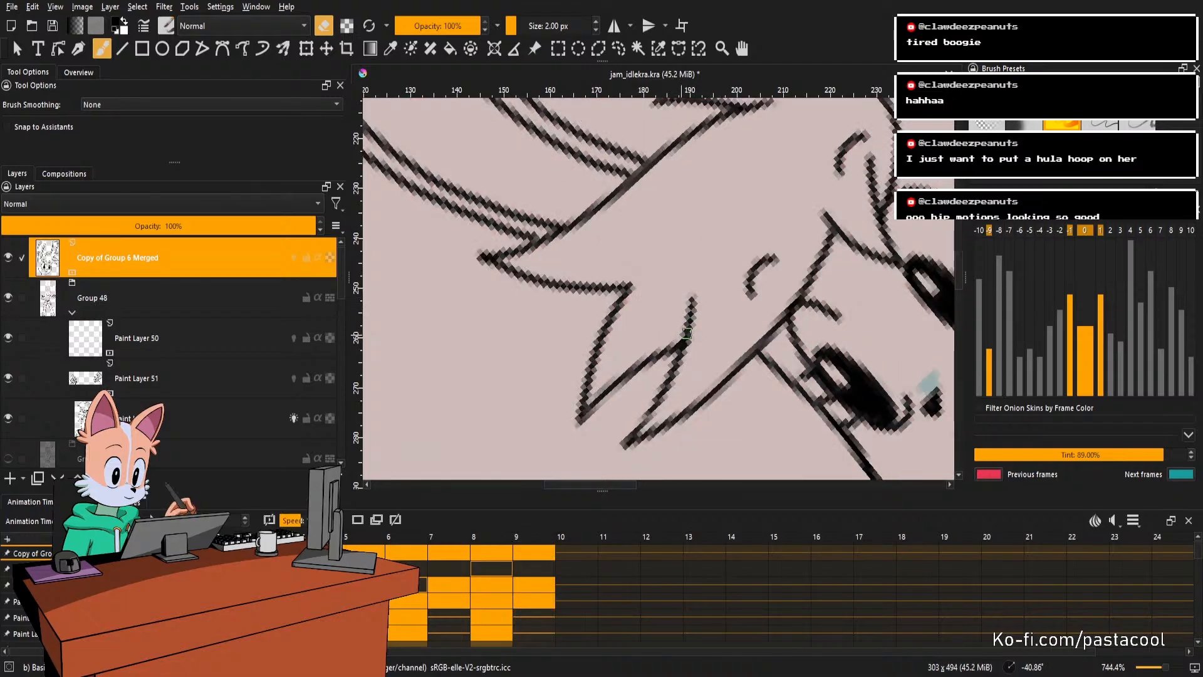
pyautogui.click(695, 318)
pyautogui.moveTo(682, 335); pyautogui.dragTo(694, 301)
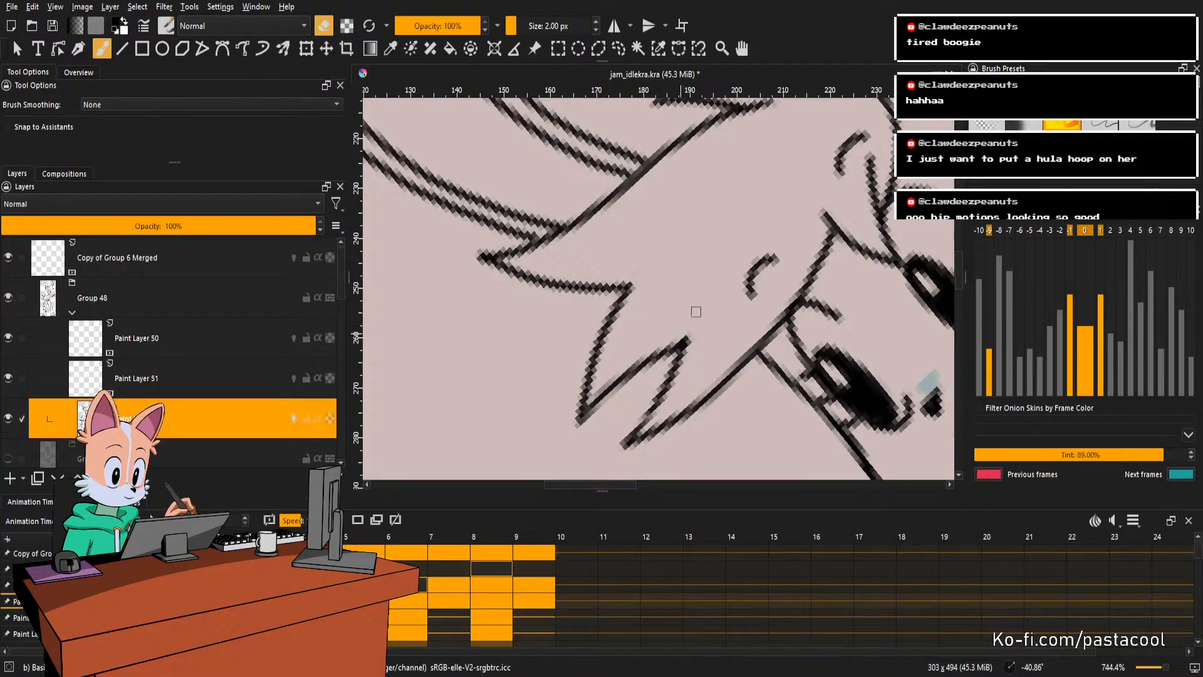
pyautogui.press('.')
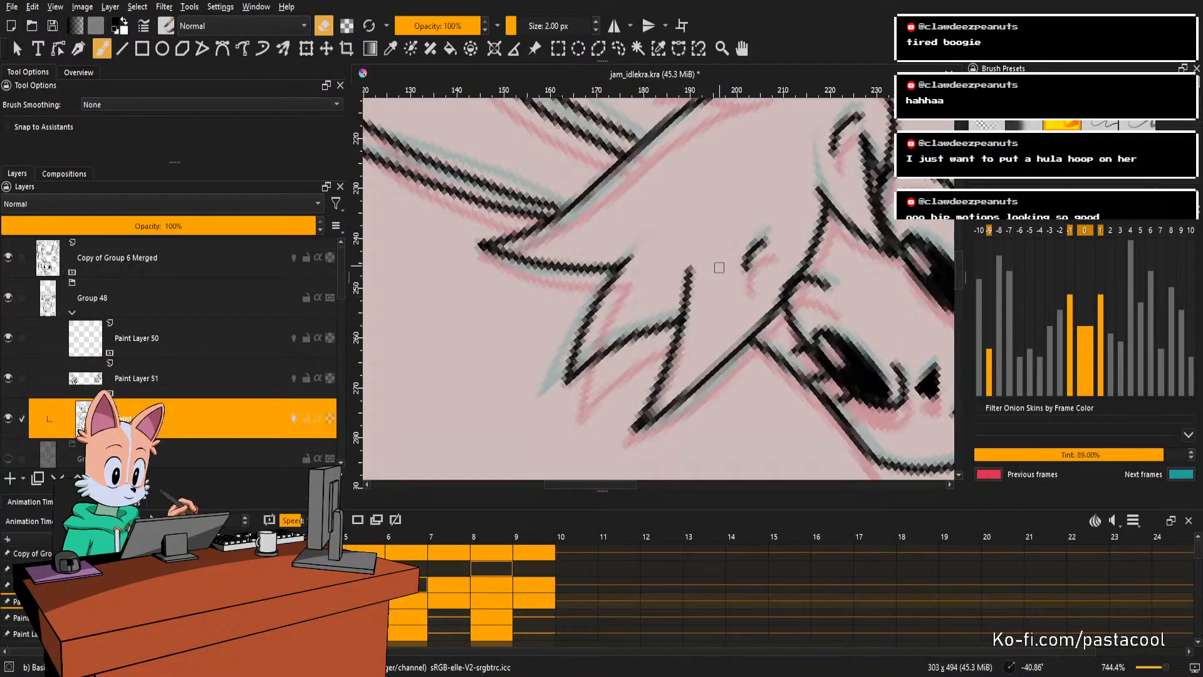
pyautogui.click(690, 305)
pyautogui.moveTo(678, 311); pyautogui.dragTo(694, 262)
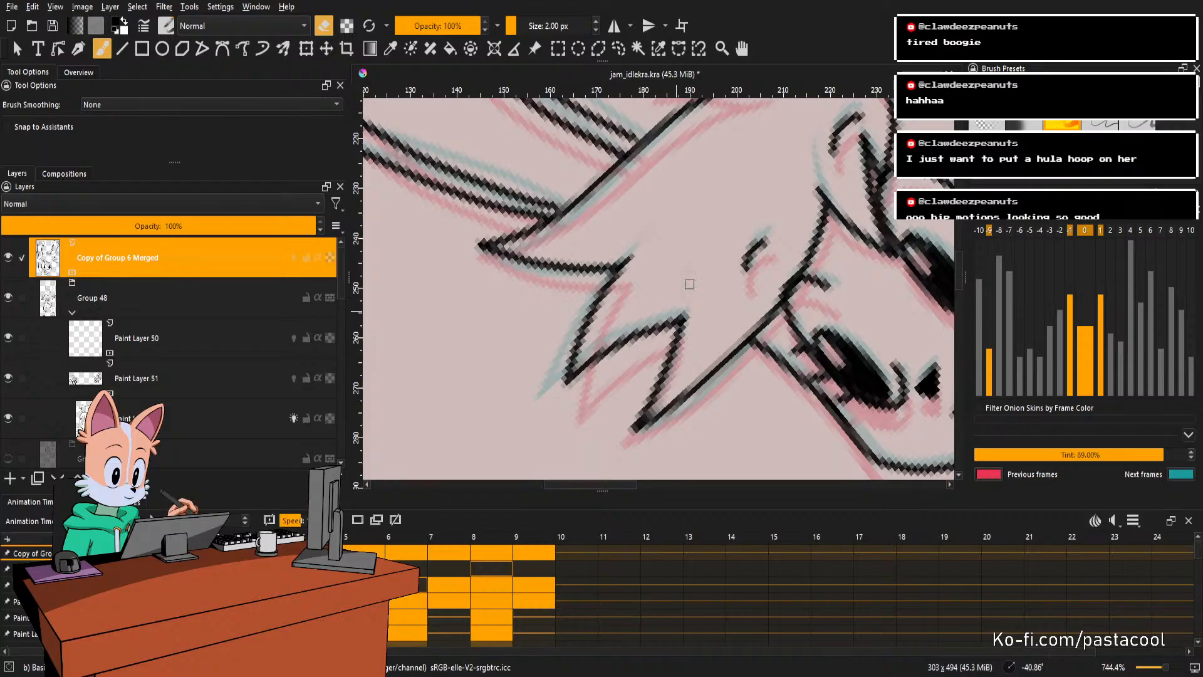
pyautogui.press('.')
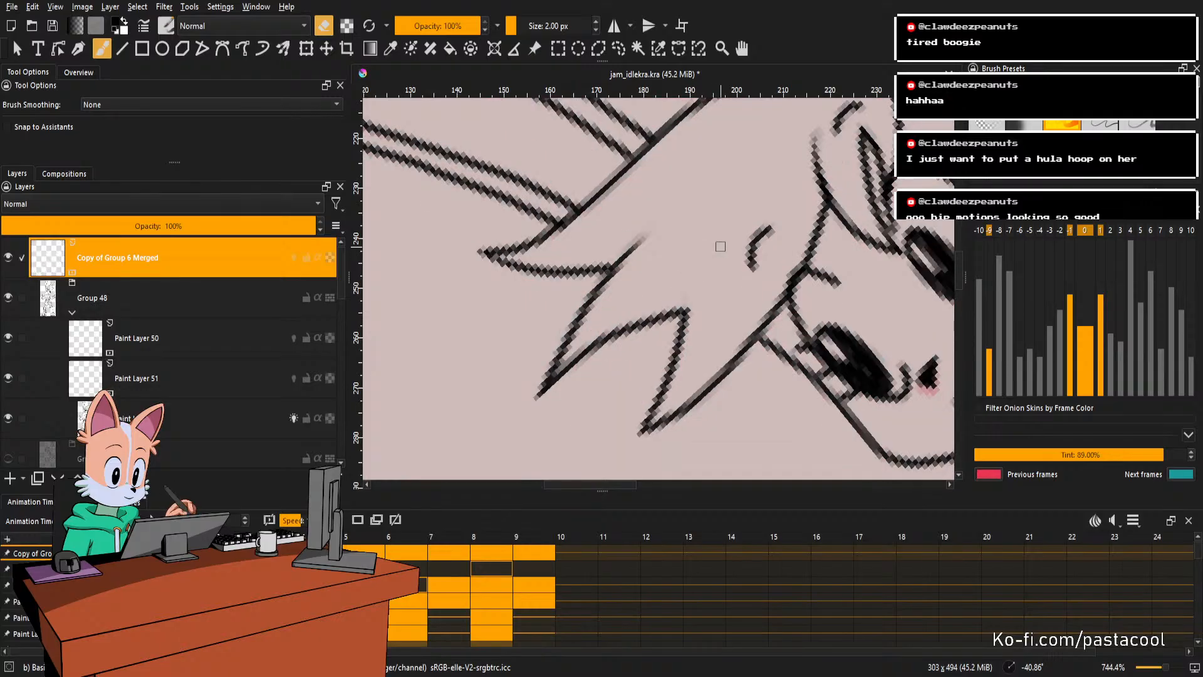
# Reset the canvas rotation and play the animation on the full figure to check the trimmed hair tufts.
pyautogui.press('5')
pyautogui.scroll(-3, 731, 301)
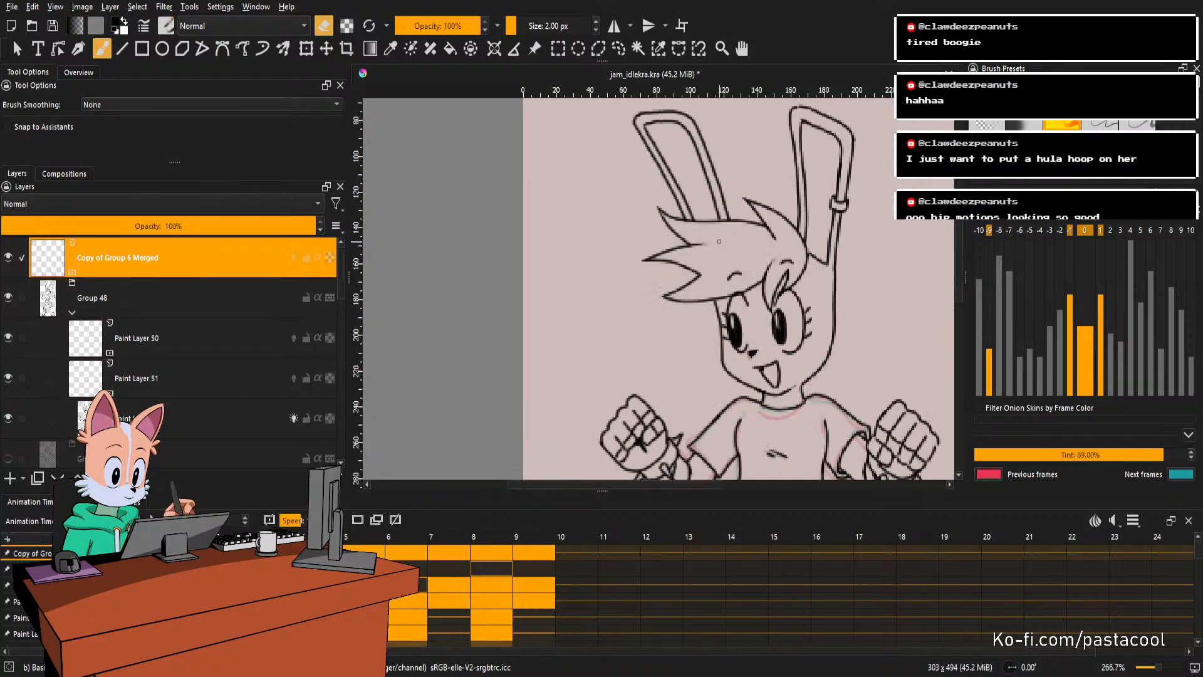
pyautogui.scroll(-4, 714, 204)
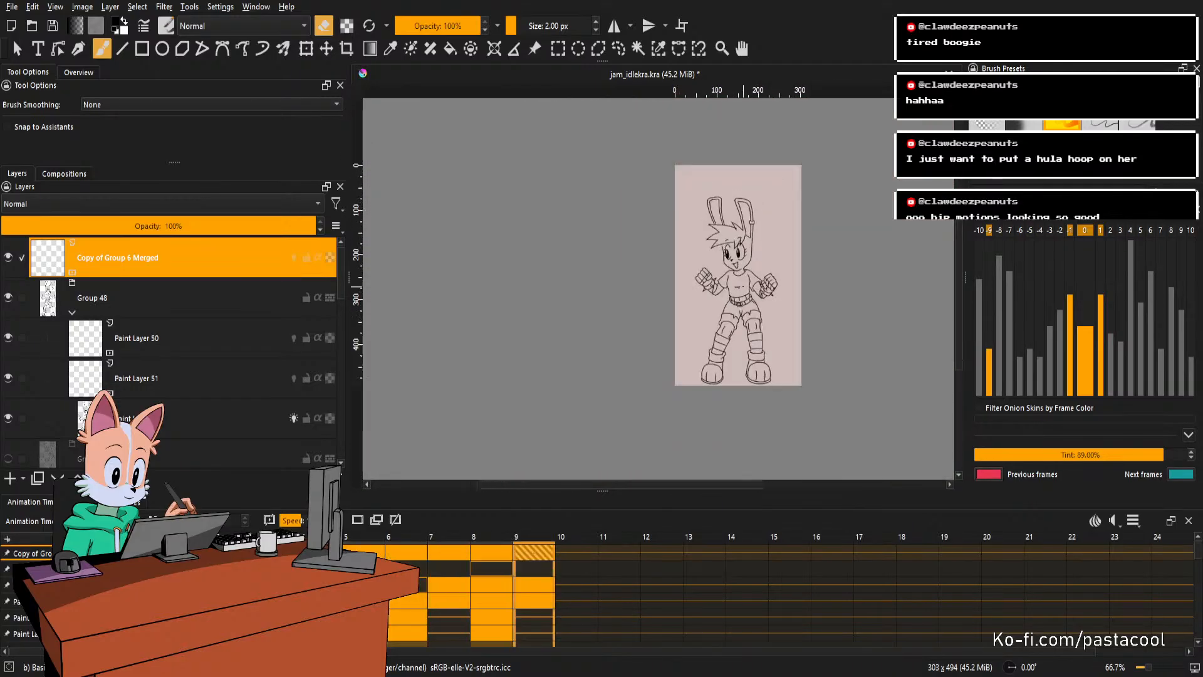
pyautogui.scroll(1, 735, 271)
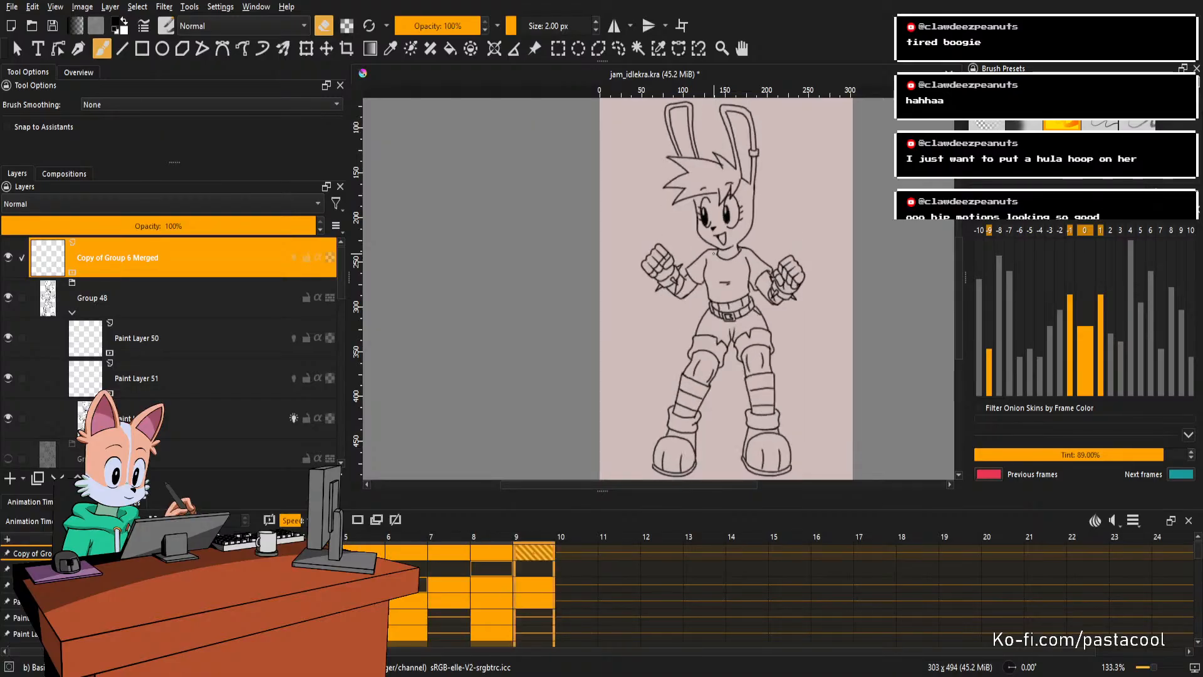
# Try to redraw the edge of the middle side hair tuft on frame 6 with a longer stroke from the notch.
pyautogui.scroll(2, 690, 189)
pyautogui.scroll(2, 690, 189)
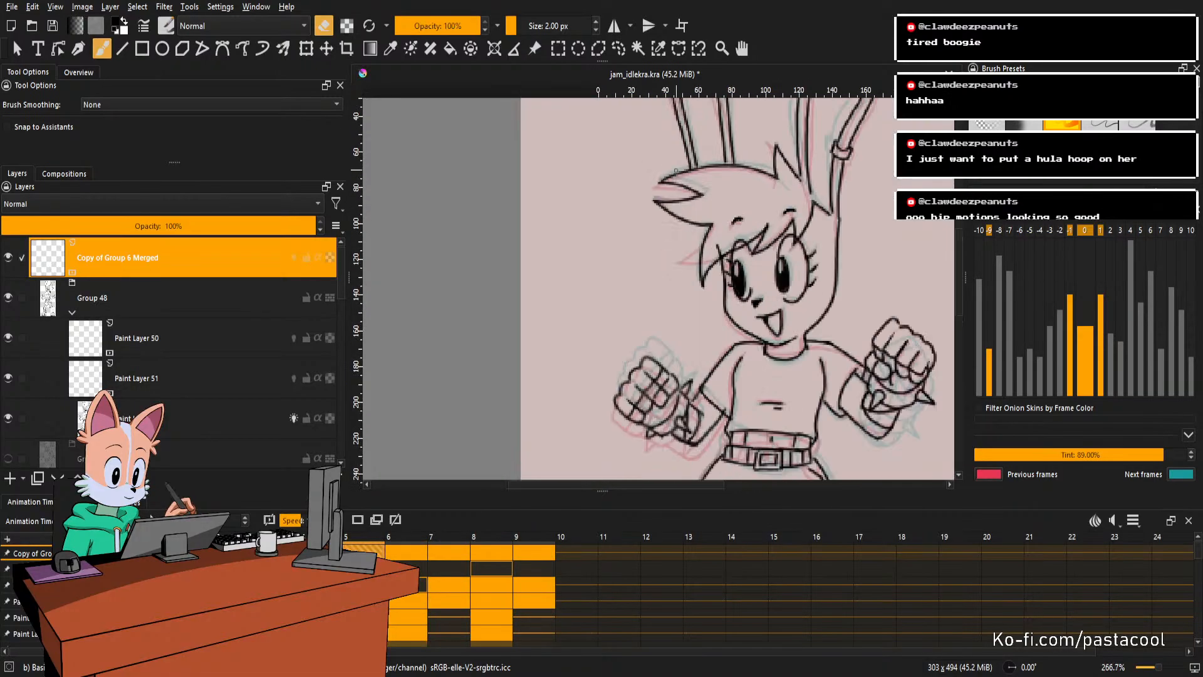
pyautogui.press('Left')
pyautogui.press('Left')
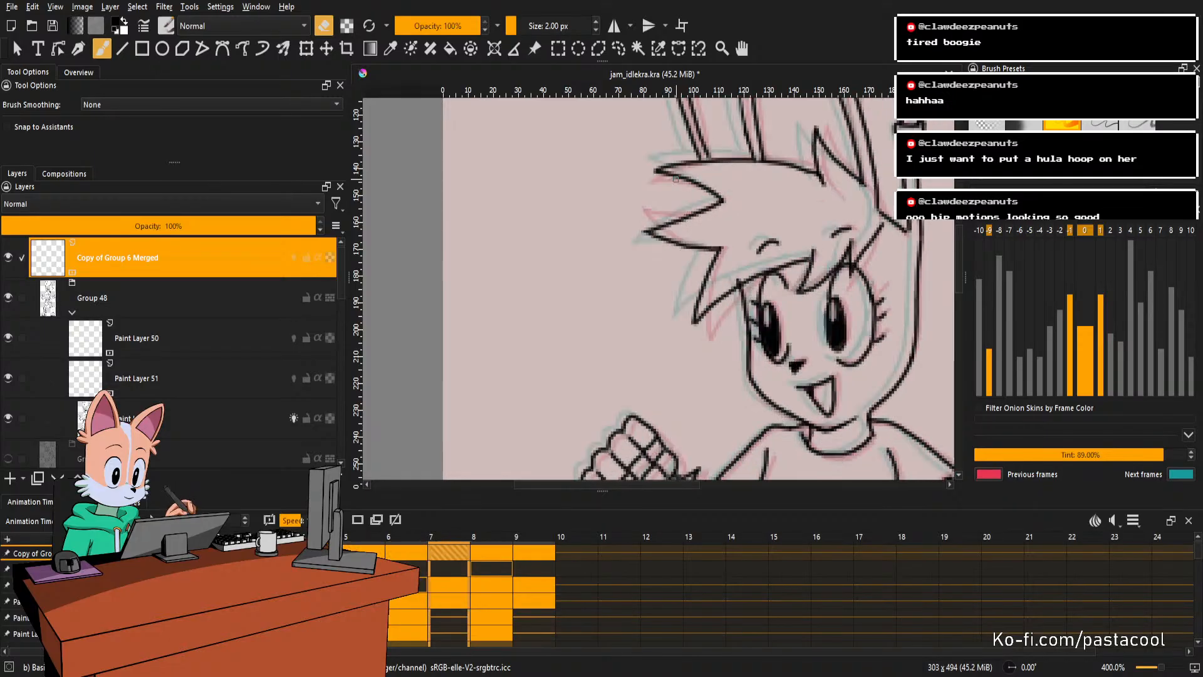
pyautogui.scroll(1, 676, 194)
pyautogui.moveTo(715, 330); pyautogui.dragTo(760, 280)
pyautogui.moveTo(703, 247); pyautogui.dragTo(714, 265)
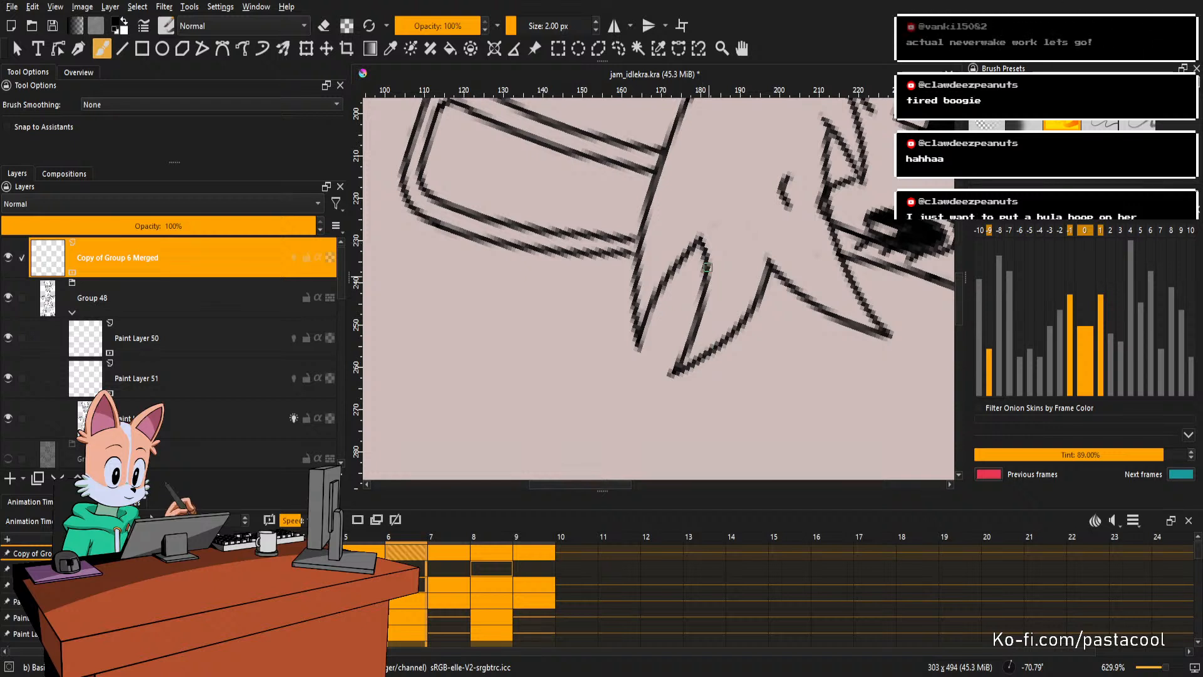
pyautogui.moveTo(702, 242); pyautogui.dragTo(703, 363)
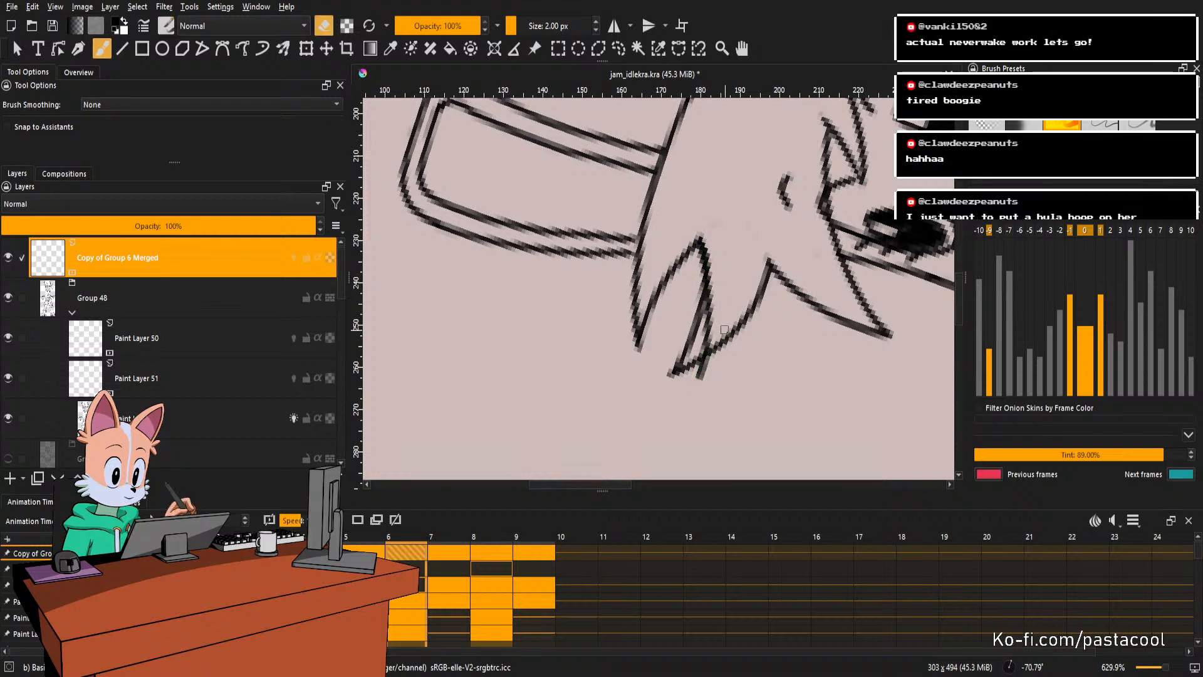
pyautogui.hotkey('ctrl', 'z')
# On the hair's line art layer, redraw the middle side hair tuft on frame 6 with its tip spread away from the top tuft.
pyautogui.click(704, 294)
pyautogui.press('e')
pyautogui.moveTo(702, 240); pyautogui.dragTo(710, 339)
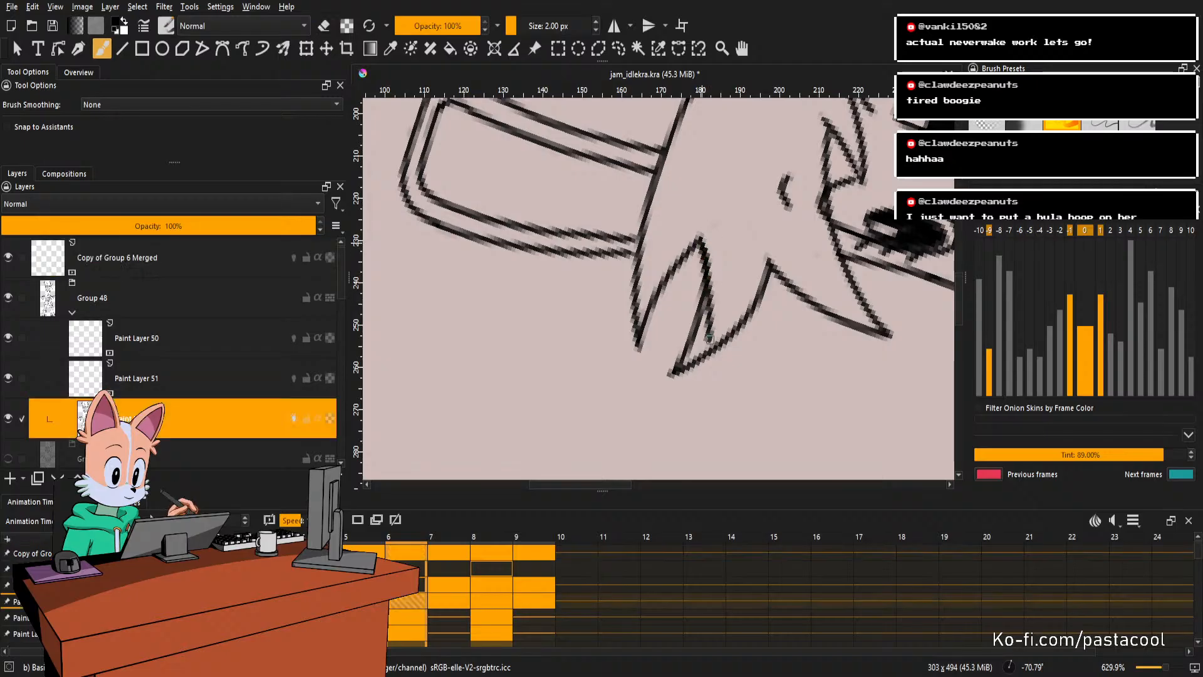
pyautogui.hotkey('ctrl', 'z')
pyautogui.moveTo(699, 238)
pyautogui.mouseDown()
pyautogui.moveTo(704, 380)
pyautogui.moveTo(732, 384)
pyautogui.moveTo(755, 272)
pyautogui.mouseUp()
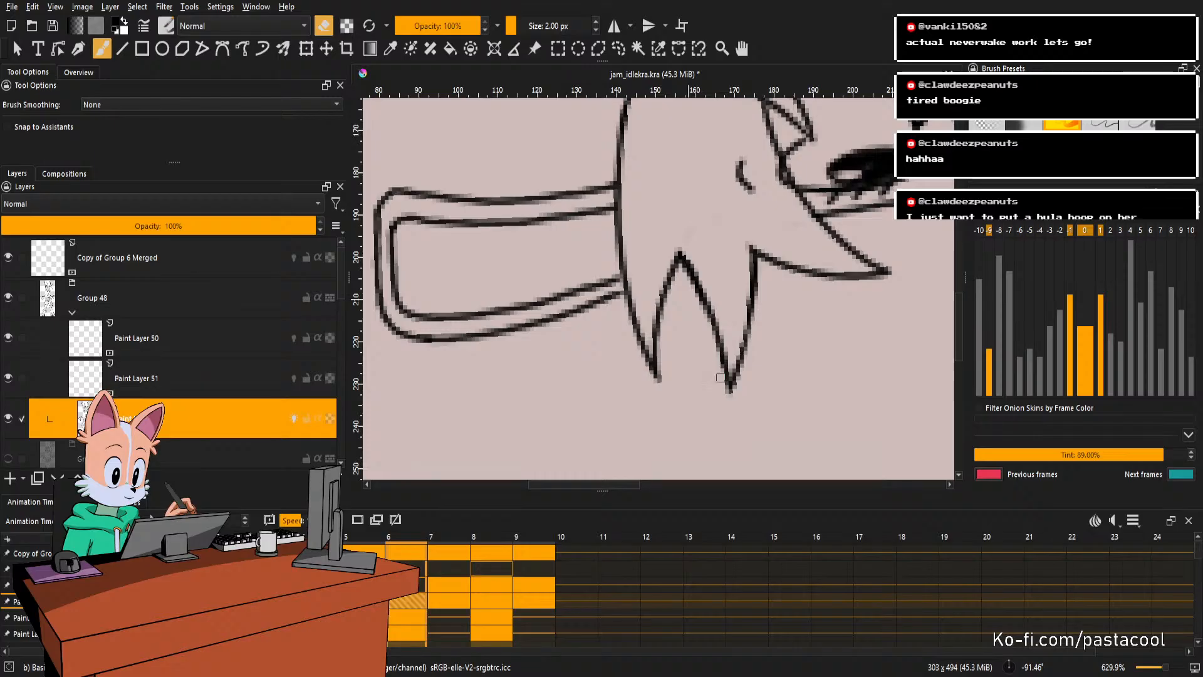
# Reset the canvas rotation and play the animation on the full figure to check the redrawn side hair tuft.
pyautogui.scroll(-4, 777, 279)
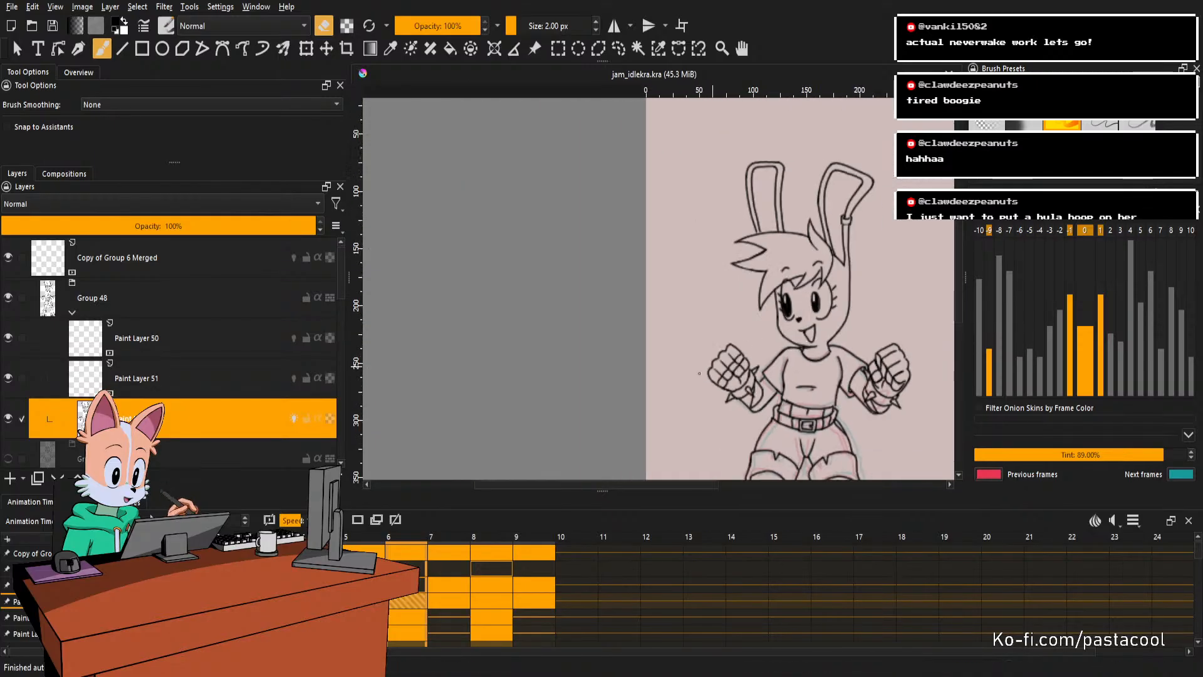
pyautogui.scroll(-2, 676, 343)
pyautogui.moveTo(676, 343); pyautogui.dragTo(725, 266)
pyautogui.scroll(-2, 774, 252)
pyautogui.scroll(2, 774, 269)
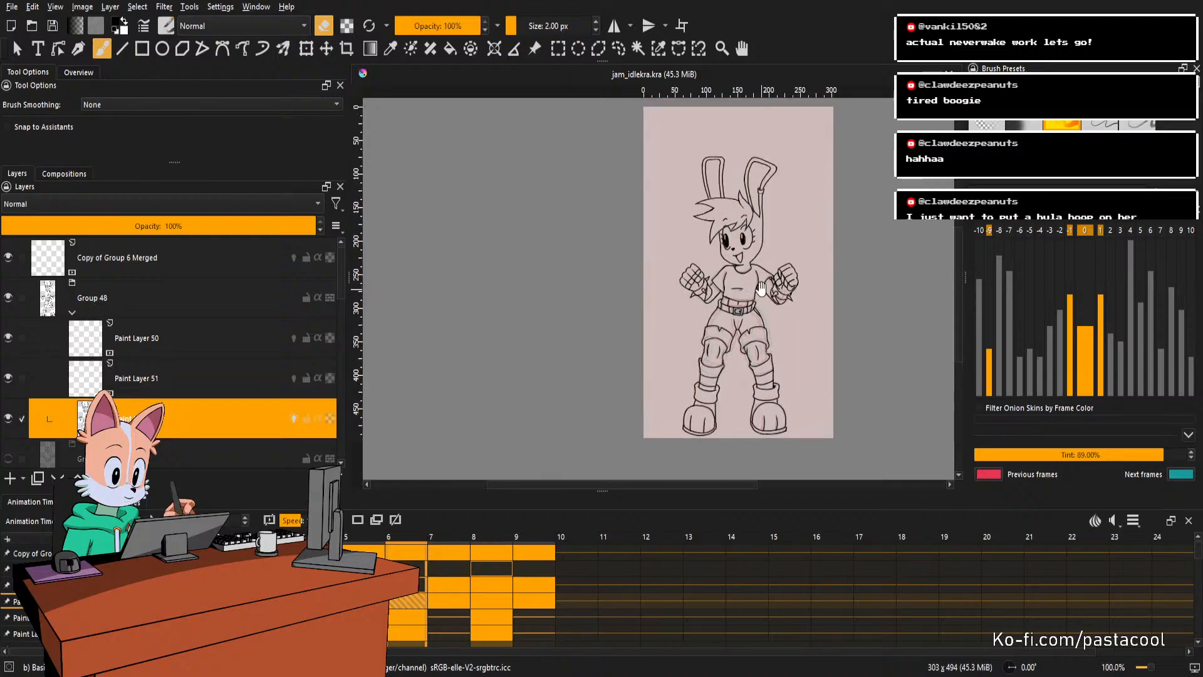
pyautogui.scroll(1, 727, 276)
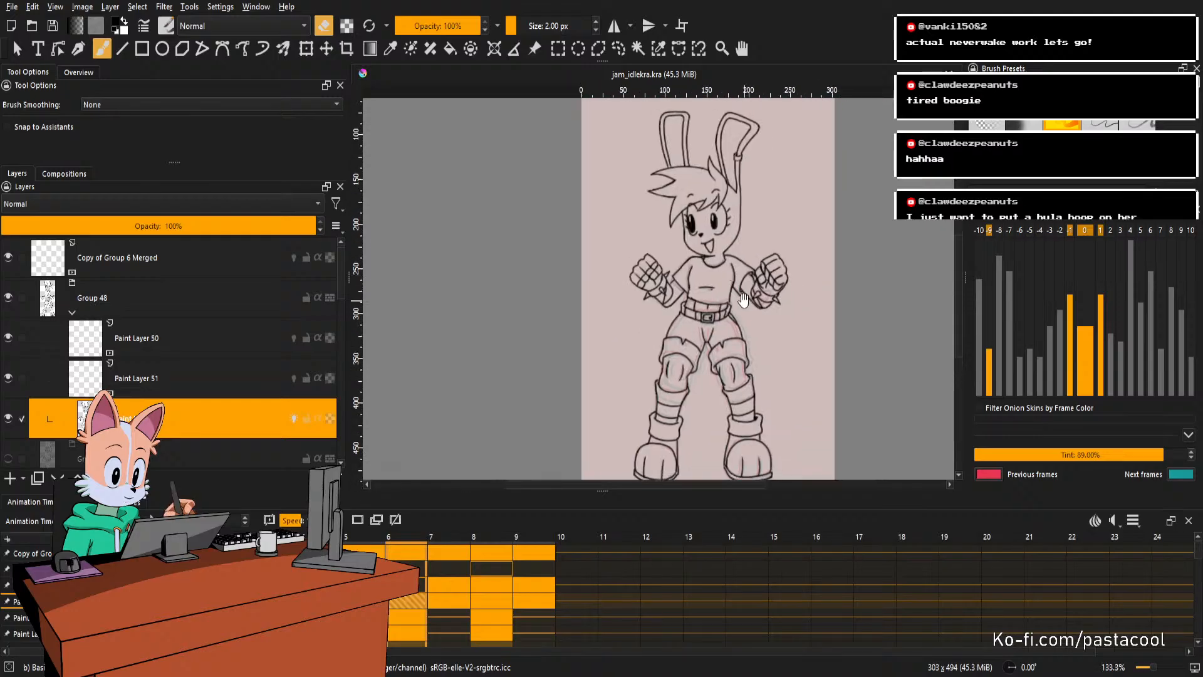
pyautogui.moveTo(744, 300)
pyautogui.mouseDown()
pyautogui.moveTo(727, 292)
pyautogui.moveTo(720, 302)
pyautogui.mouseUp()
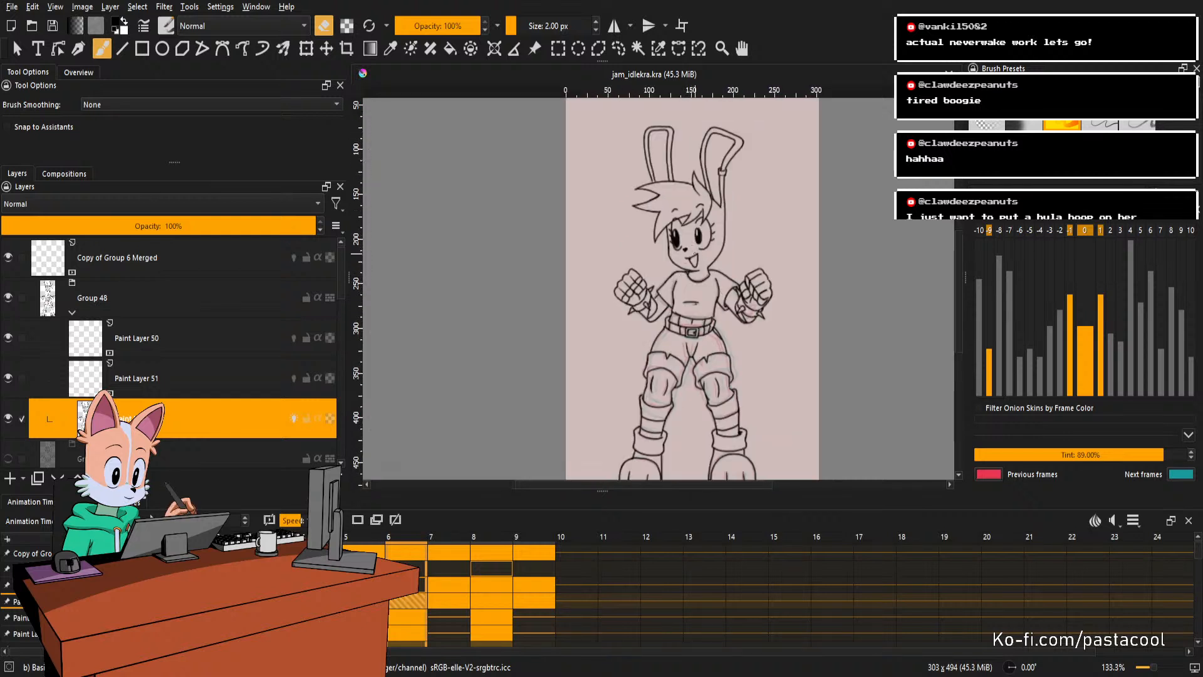
pyautogui.scroll(-1, 693, 241)
pyautogui.scroll(1, 687, 241)
pyautogui.scroll(-1, 685, 235)
pyautogui.press('space')
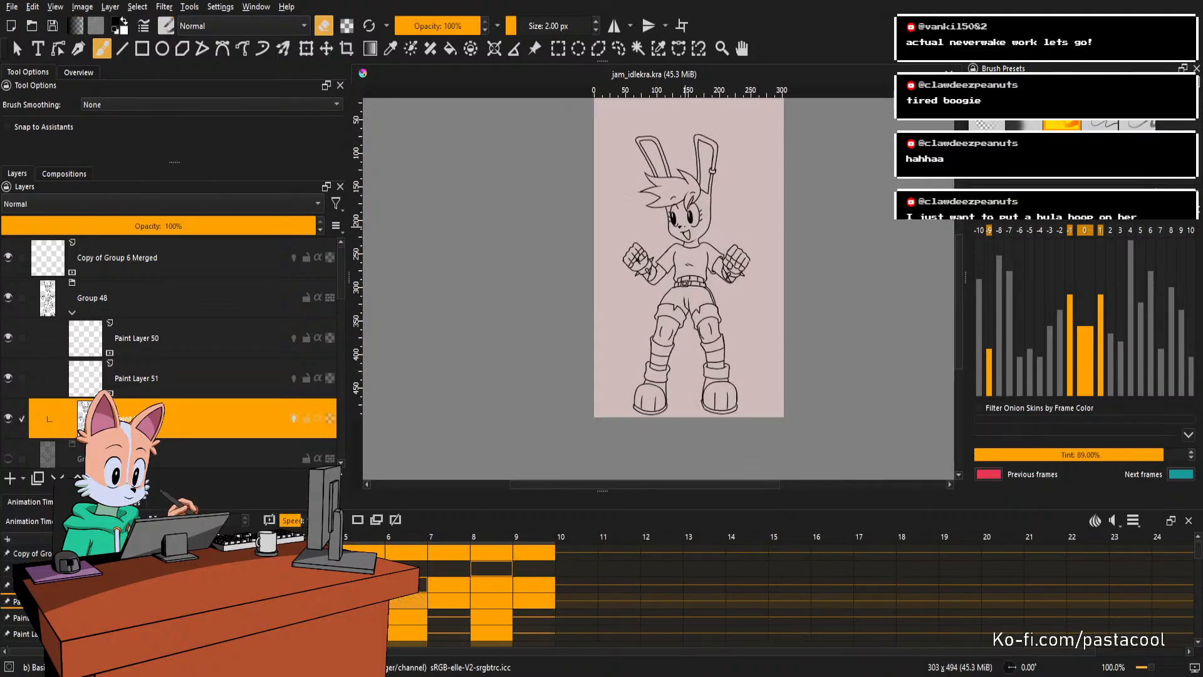
# Examine the looping animation at different zoom levels, looking over the hair, arms and hips across the frames.
pyautogui.scroll(-1, 686, 225)
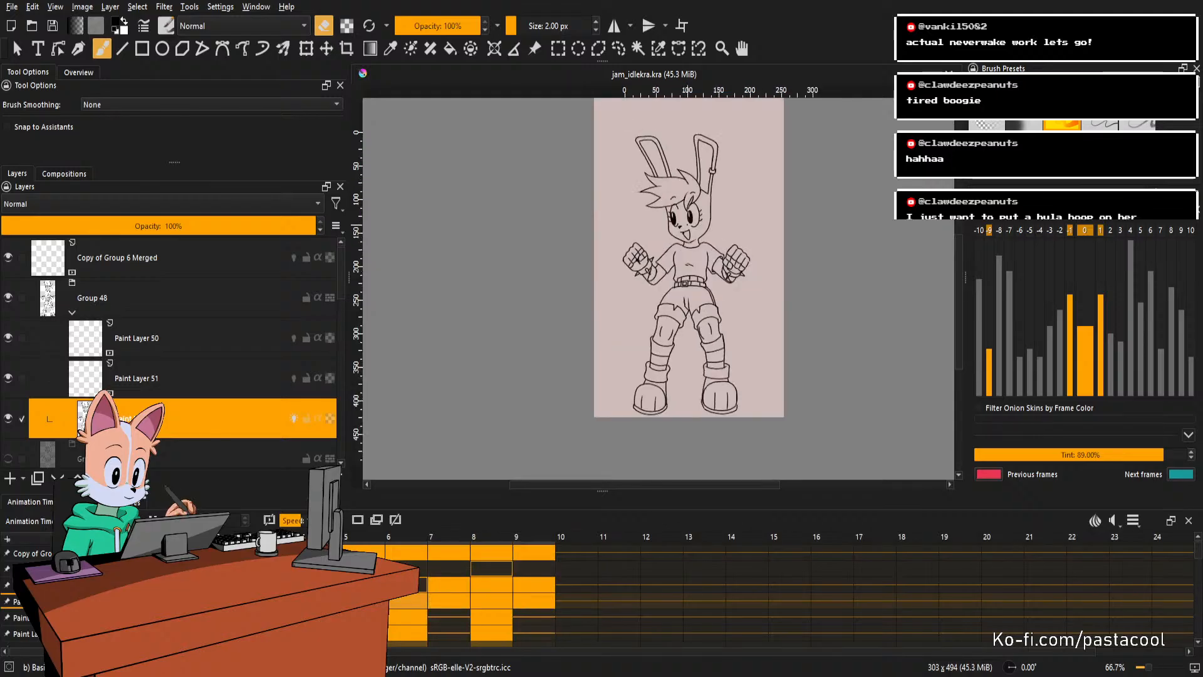
pyautogui.scroll(2, 687, 225)
pyautogui.scroll(-1, 688, 225)
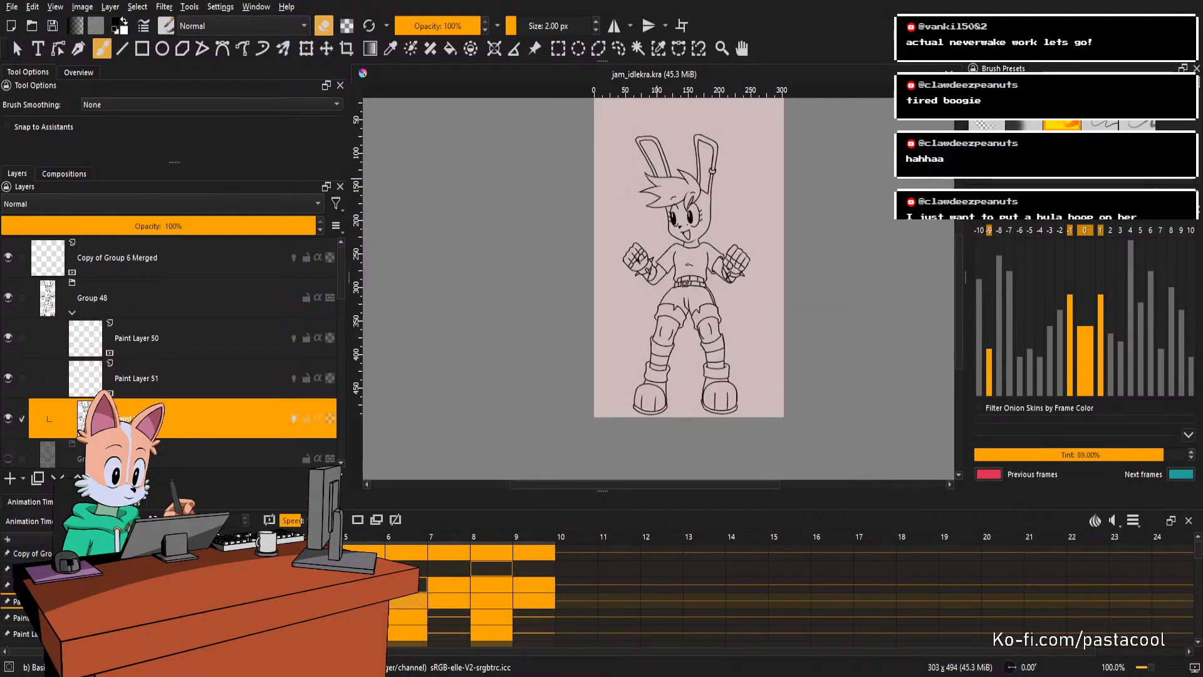
pyautogui.scroll(1, 688, 225)
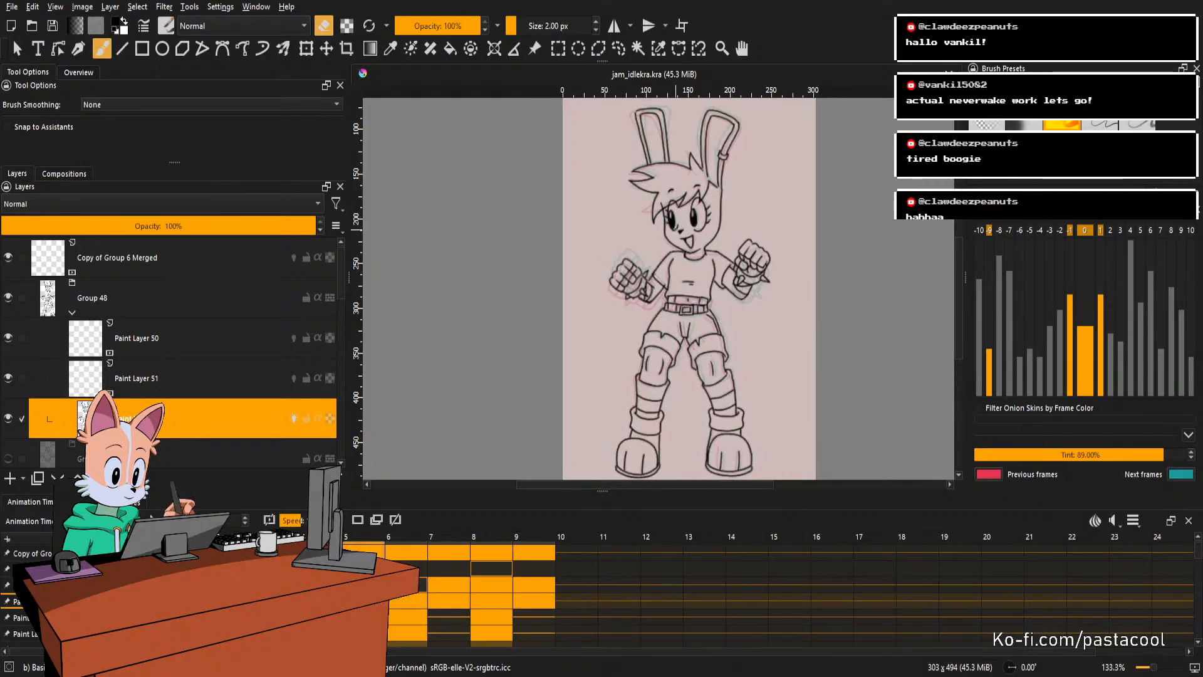
pyautogui.scroll(2, 639, 194)
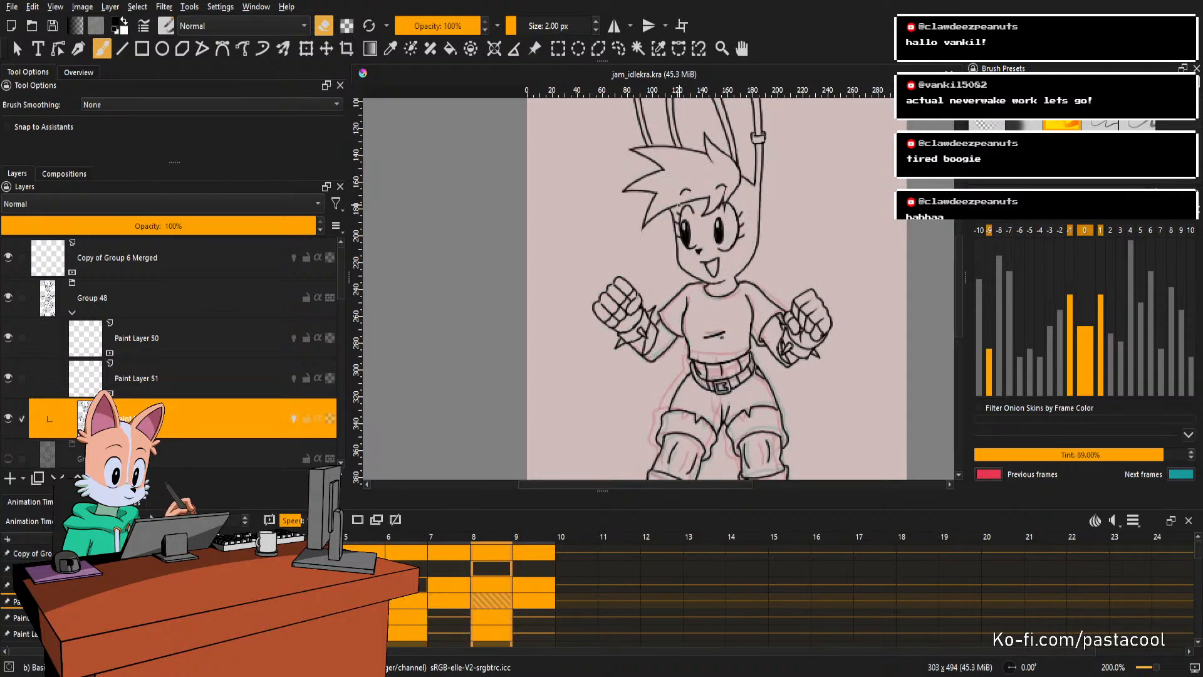
pyautogui.press('-')
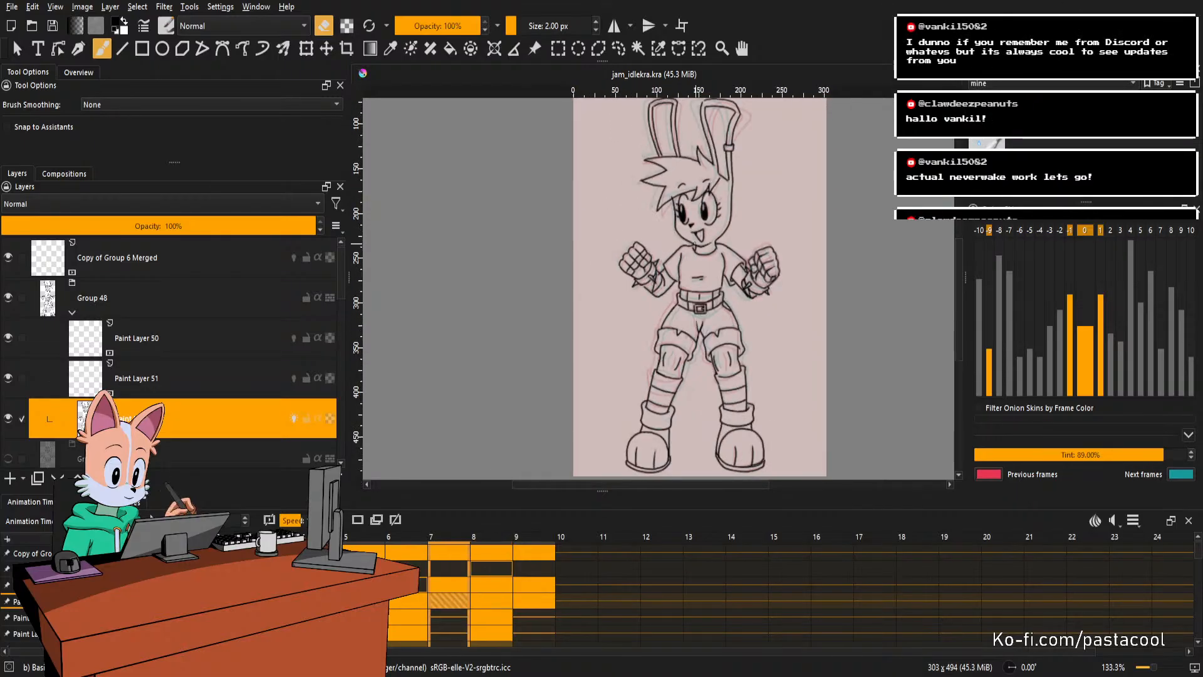
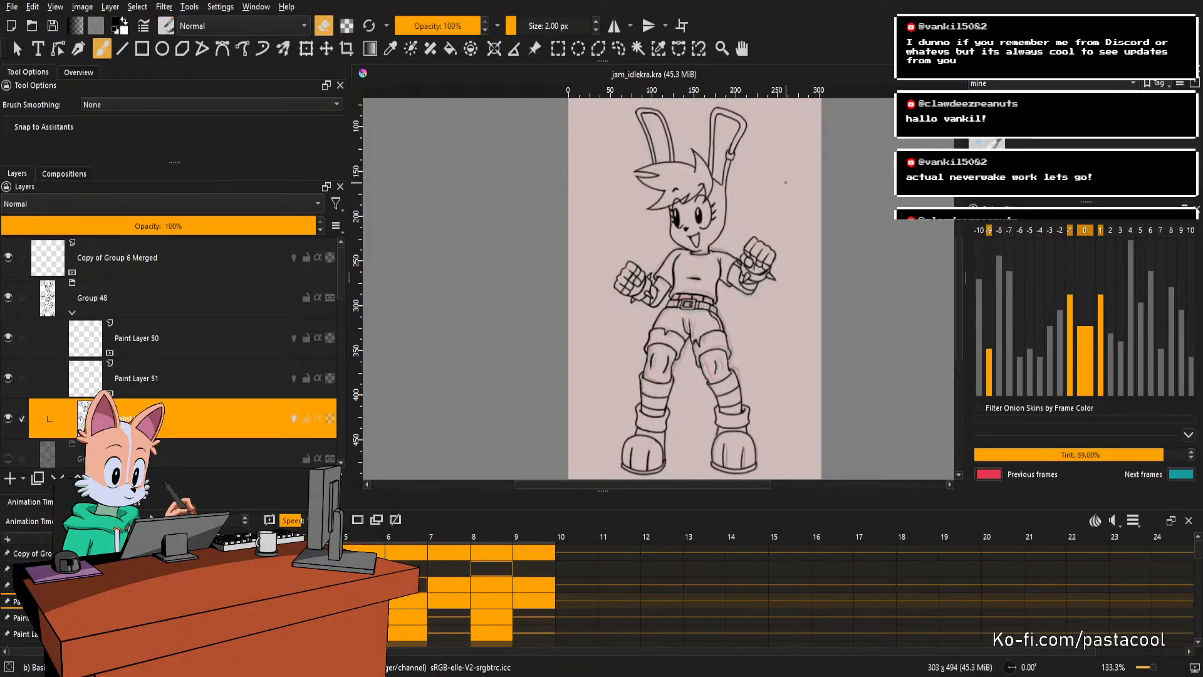
# On the Copy of Group 6 Merged layer, clean up the jaw line where it meets the neck on frame 5 and save the file.
pyautogui.moveTo(785, 183); pyautogui.dragTo(777, 267)
pyautogui.moveTo(735, 353); pyautogui.dragTo(739, 336)
pyautogui.moveTo(742, 341); pyautogui.dragTo(729, 381)
pyautogui.moveTo(729, 392)
pyautogui.mouseDown()
pyautogui.moveTo(678, 337)
pyautogui.moveTo(684, 353)
pyautogui.mouseUp()
pyautogui.click(680, 330)
pyautogui.press('e')
pyautogui.hotkey('ctrl', 's')
pyautogui.press('e')
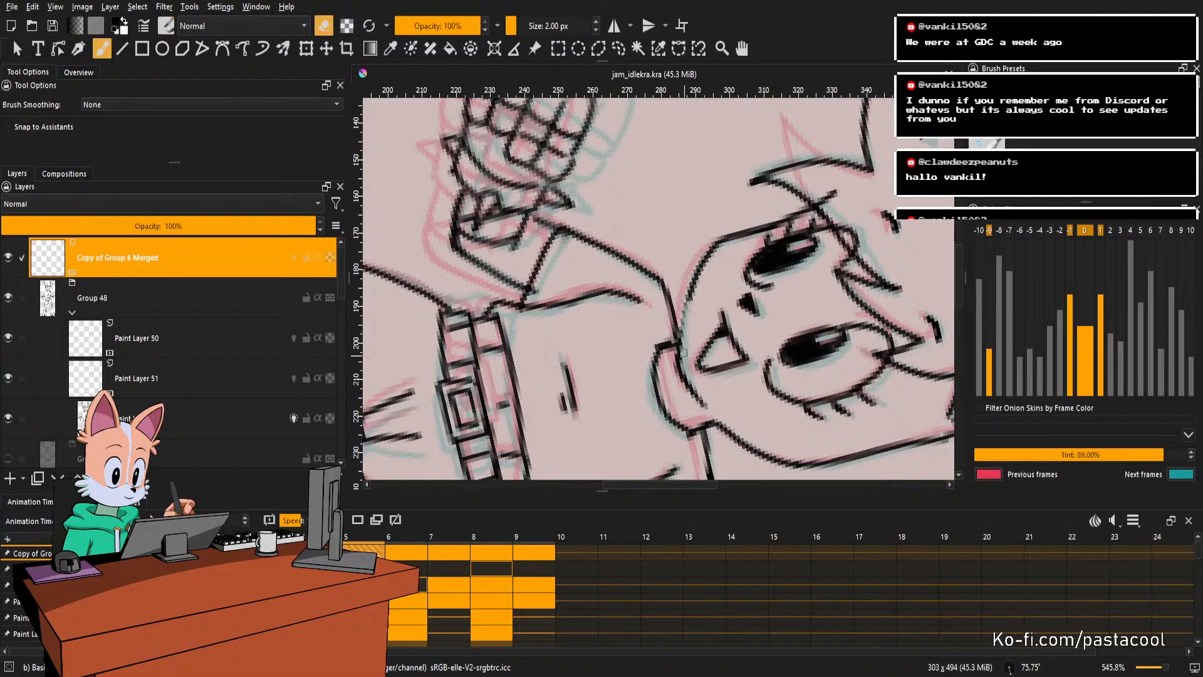
pyautogui.moveTo(683, 319); pyautogui.dragTo(681, 333)
pyautogui.press('e')
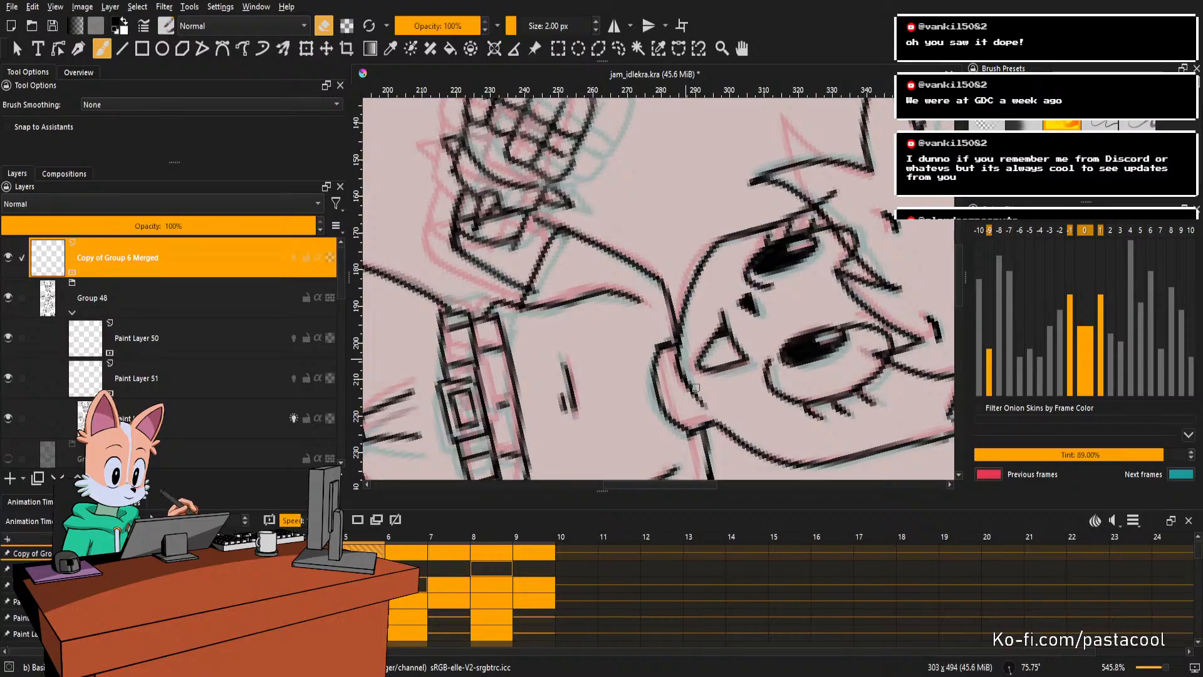
pyautogui.press('5')
pyautogui.moveTo(759, 226); pyautogui.dragTo(686, 295)
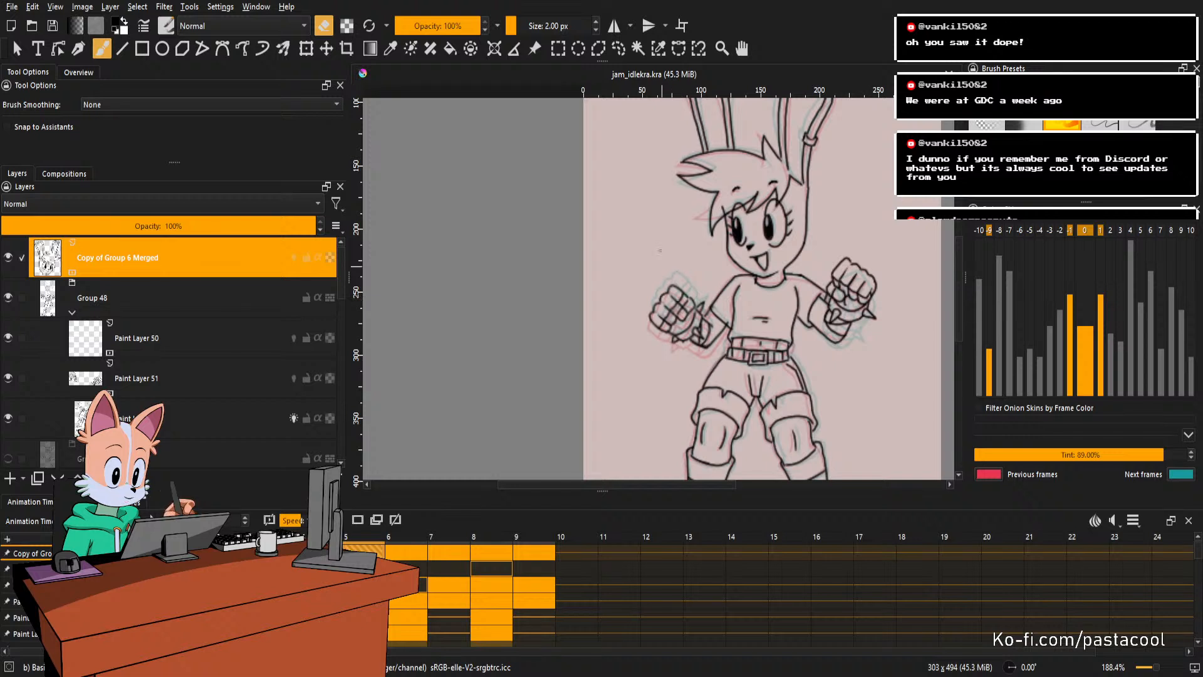
# Play the animation on the full figure and examine its motion at different zoom levels.
pyautogui.scroll(-3, 766, 239)
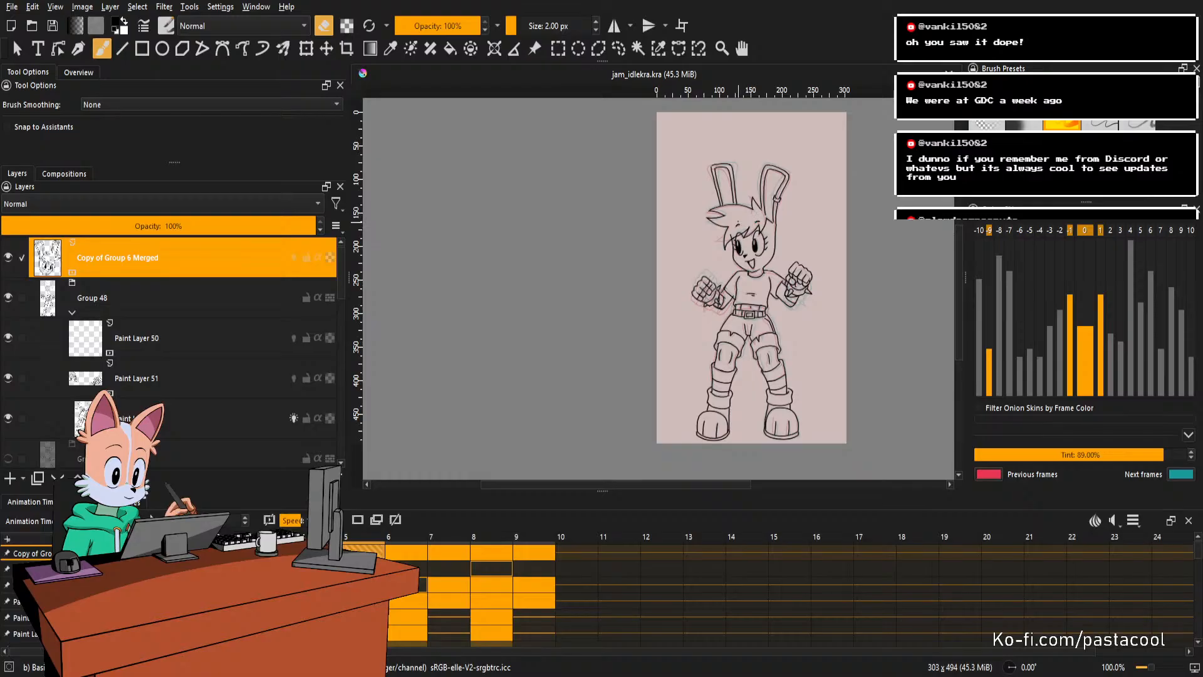
pyautogui.press('space')
pyautogui.scroll(1, 754, 282)
pyautogui.scroll(-1, 749, 282)
pyautogui.scroll(1, 751, 274)
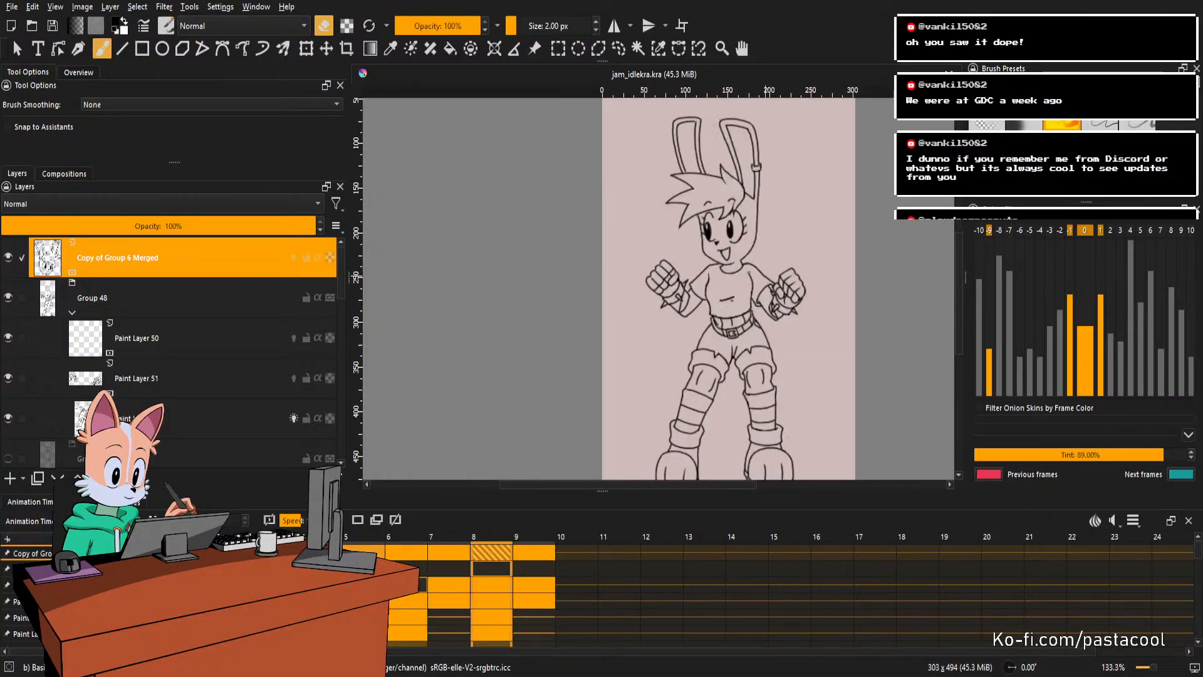
pyautogui.scroll(-1, 751, 274)
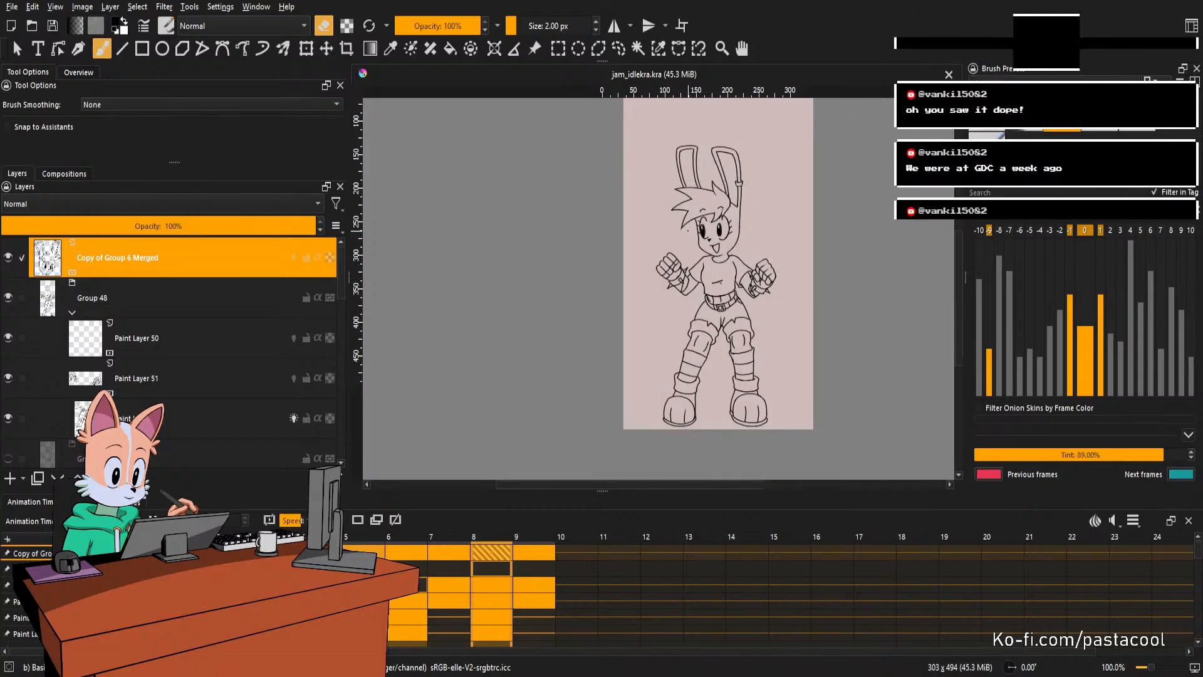
pyautogui.scroll(1, 755, 274)
pyautogui.scroll(-1, 702, 237)
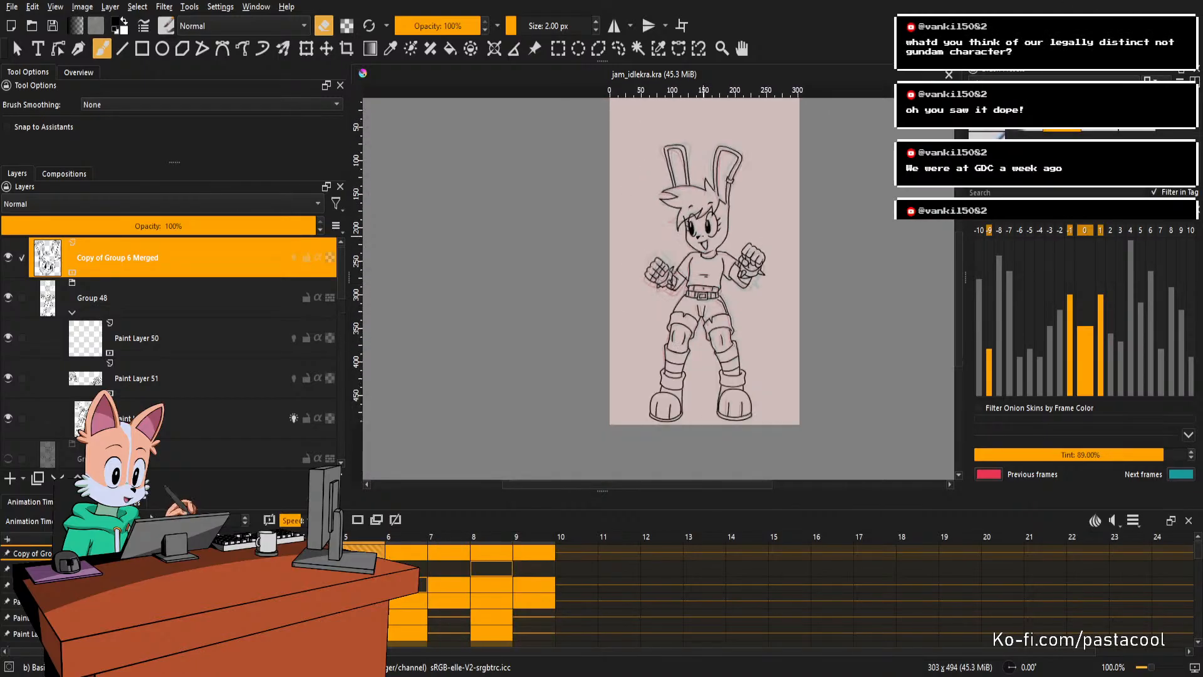
pyautogui.scroll(1, 713, 242)
pyautogui.scroll(-1, 717, 245)
pyautogui.scroll(1, 721, 249)
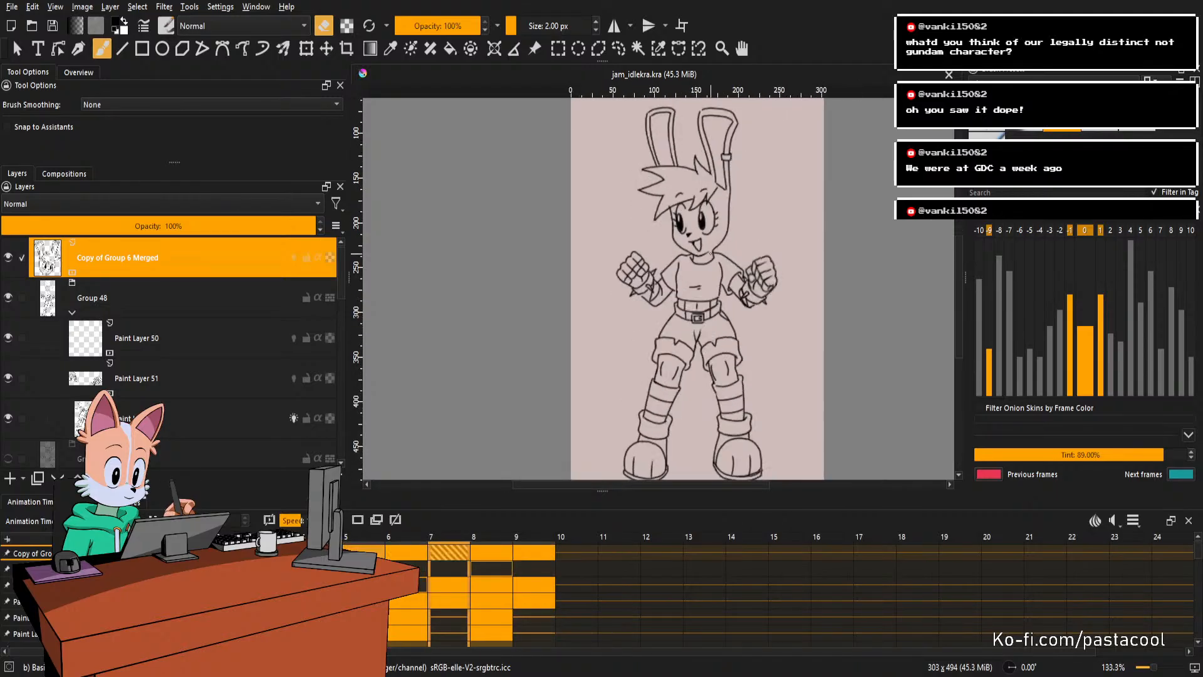
pyautogui.scroll(-1, 714, 258)
pyautogui.scroll(1, 713, 257)
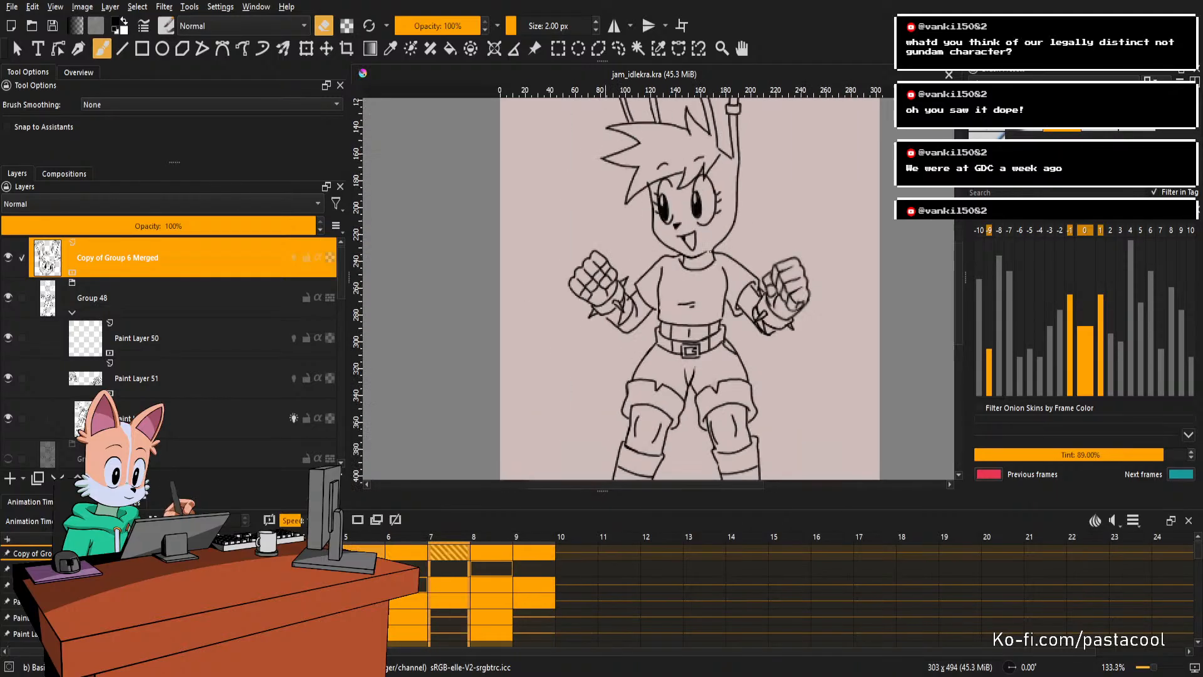
pyautogui.scroll(-1, 713, 258)
pyautogui.scroll(1, 719, 257)
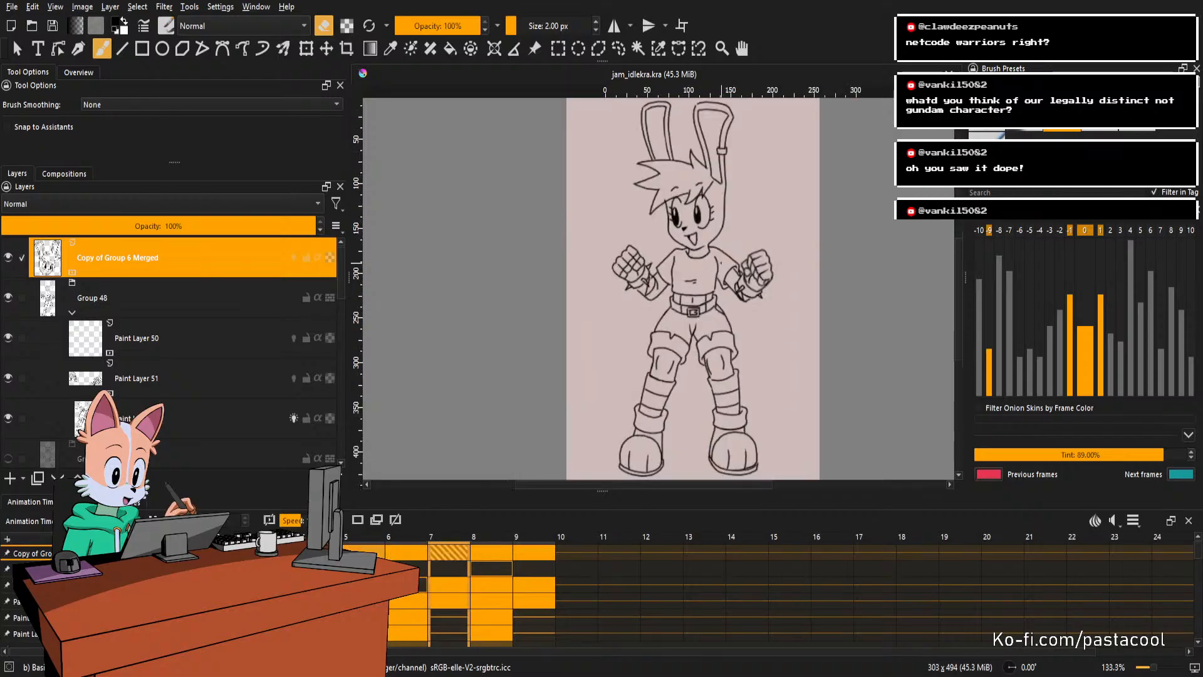
pyautogui.scroll(-1, 719, 257)
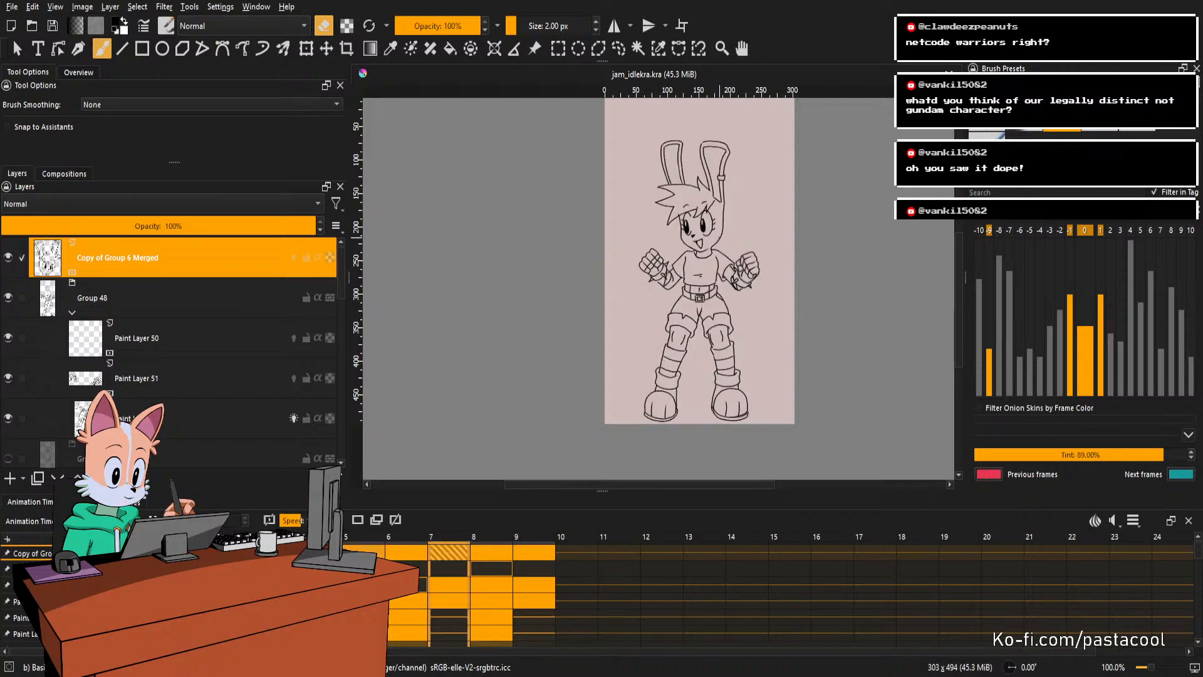
# Step back and forth between frames 6 to 9 to compare the arm, torso and hip lines against the onion skins.
pyautogui.press('+')
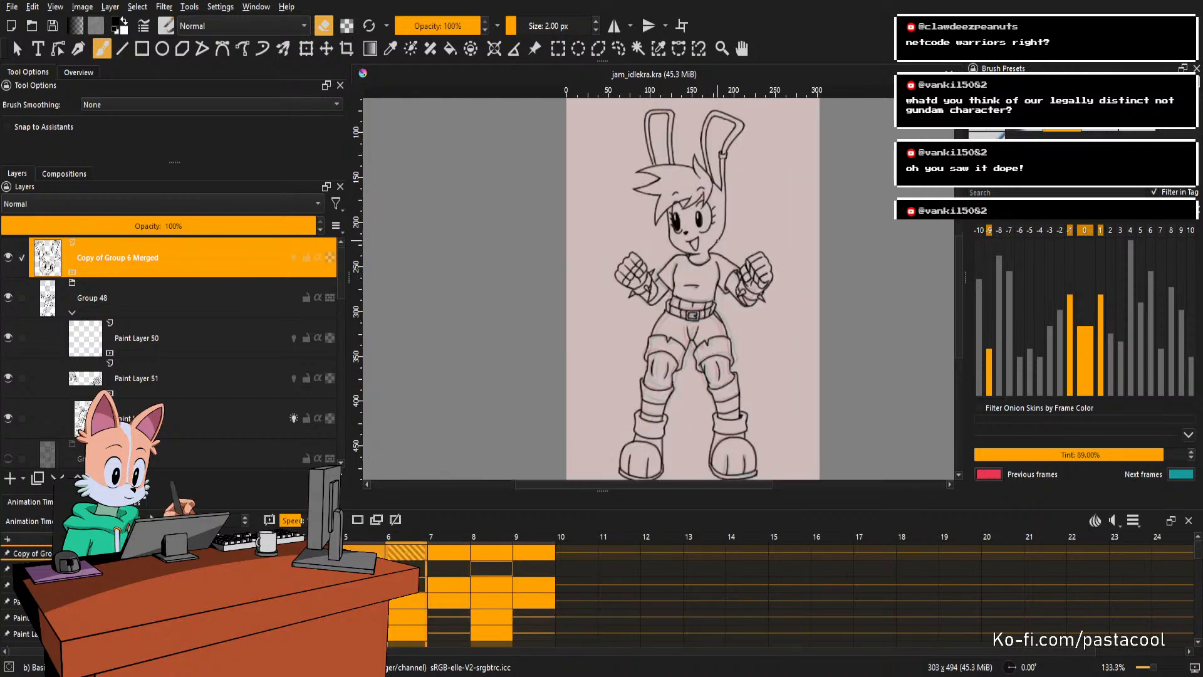
pyautogui.press('-')
pyautogui.press('+')
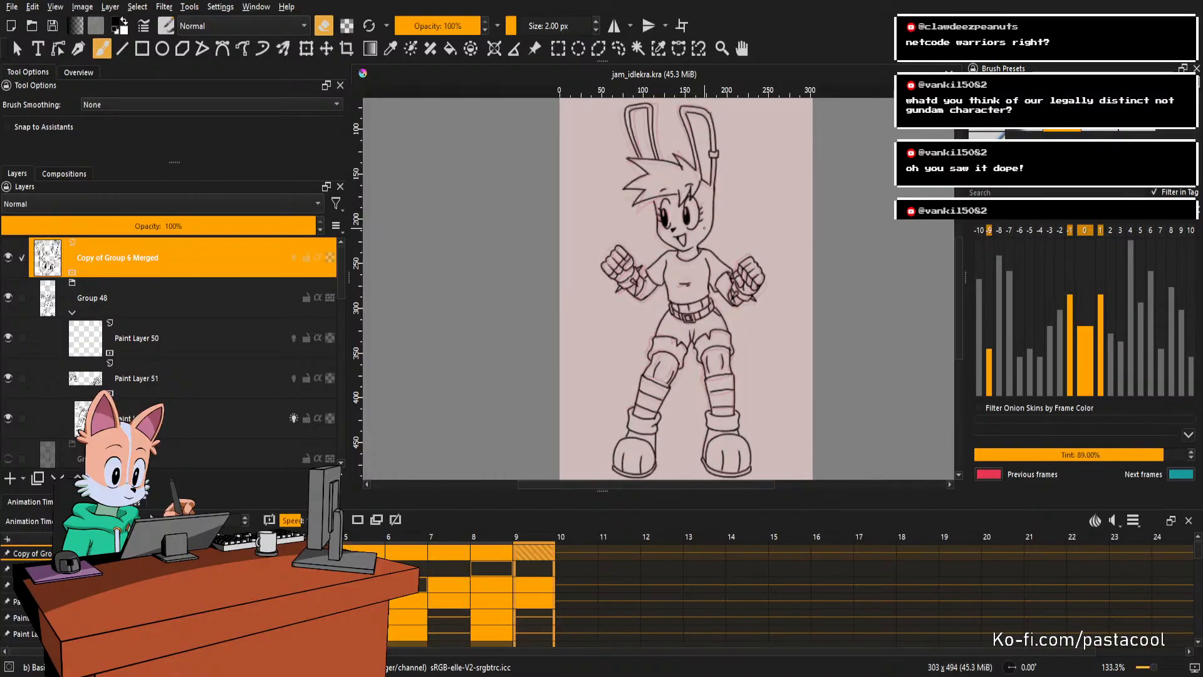
pyautogui.scroll(1, 670, 278)
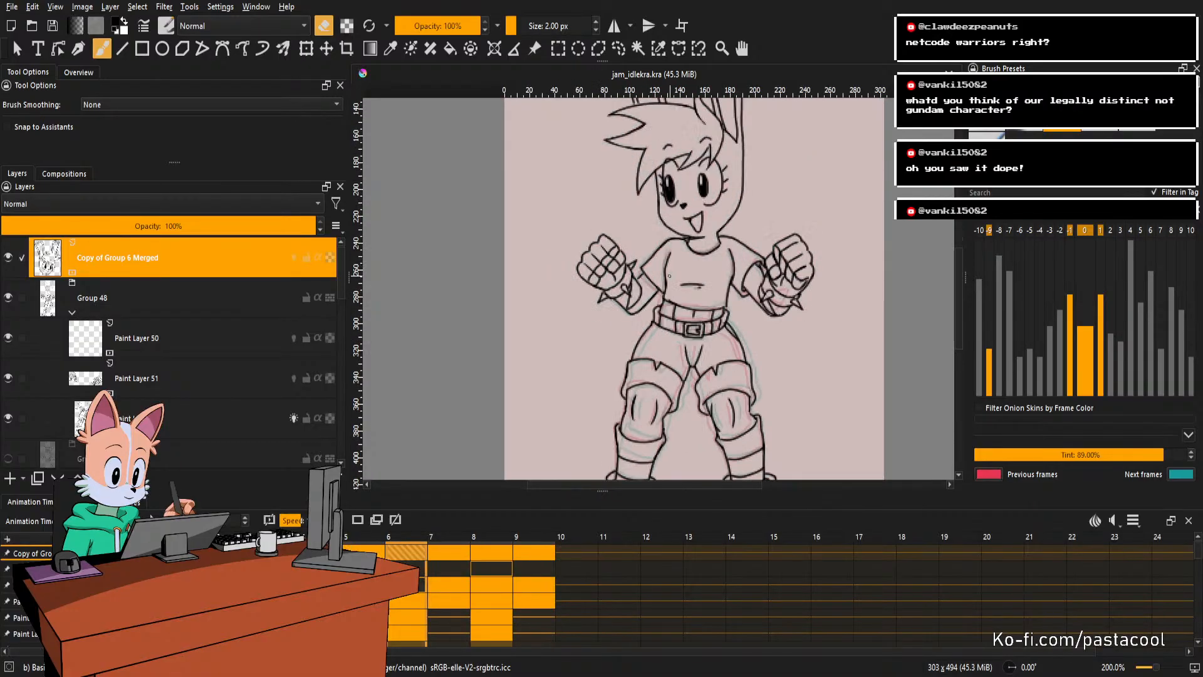
pyautogui.scroll(-1, 673, 271)
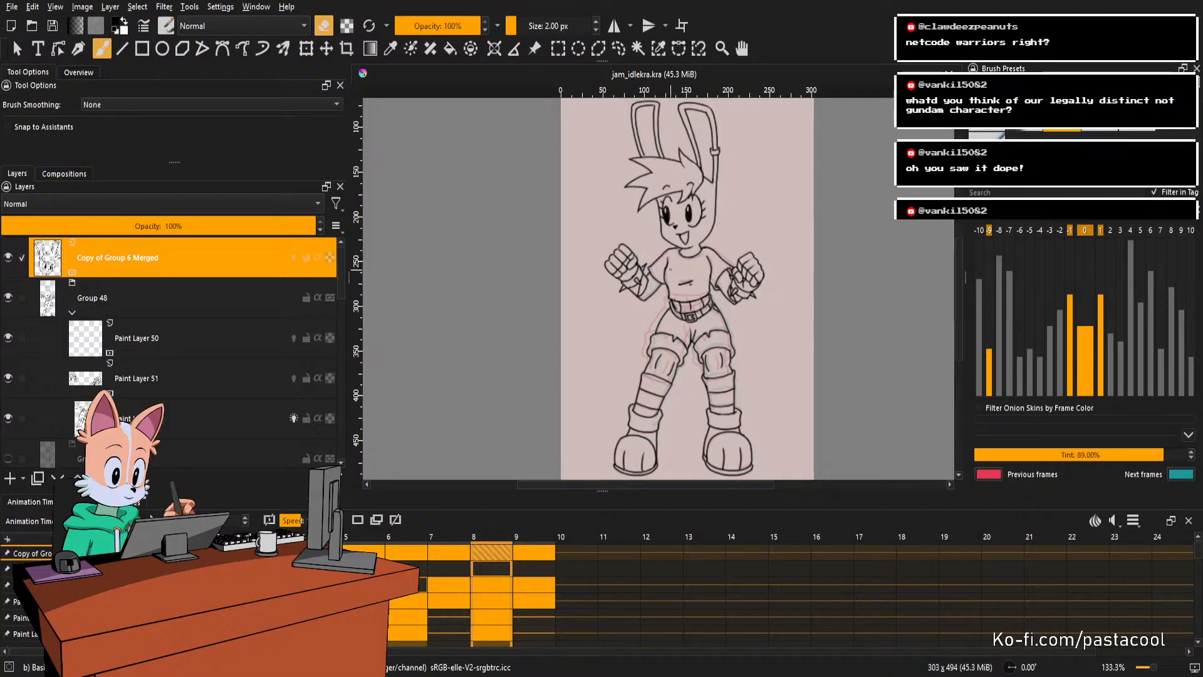
pyautogui.scroll(1, 668, 273)
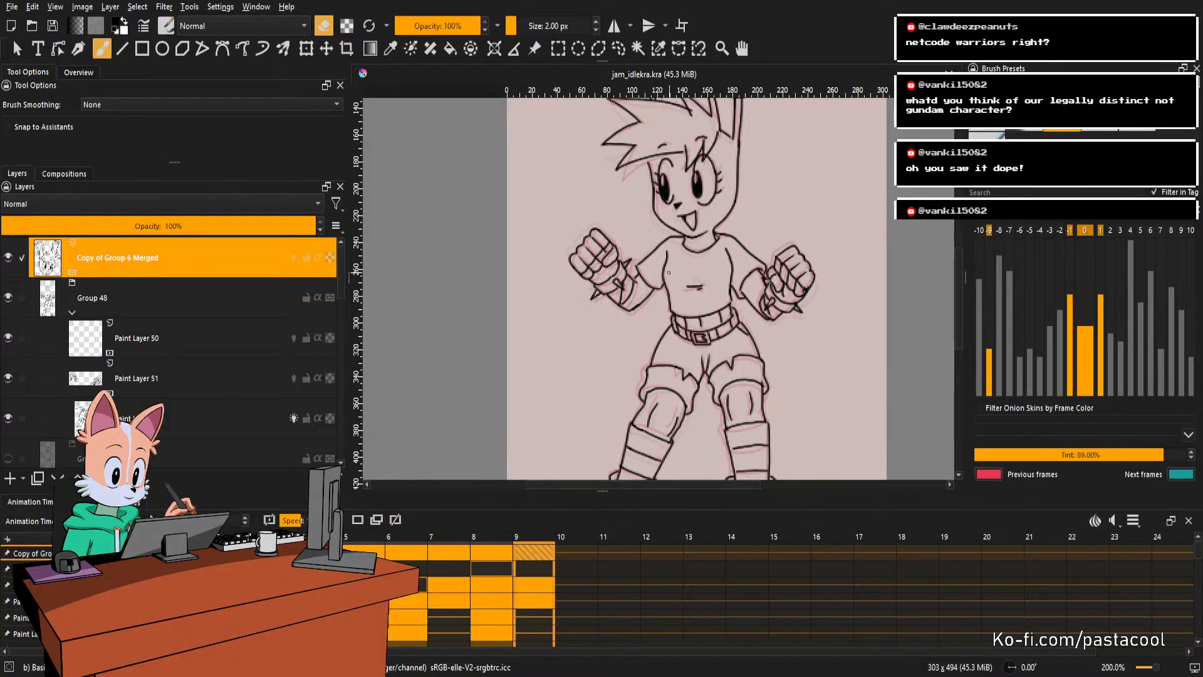
pyautogui.scroll(-1, 669, 273)
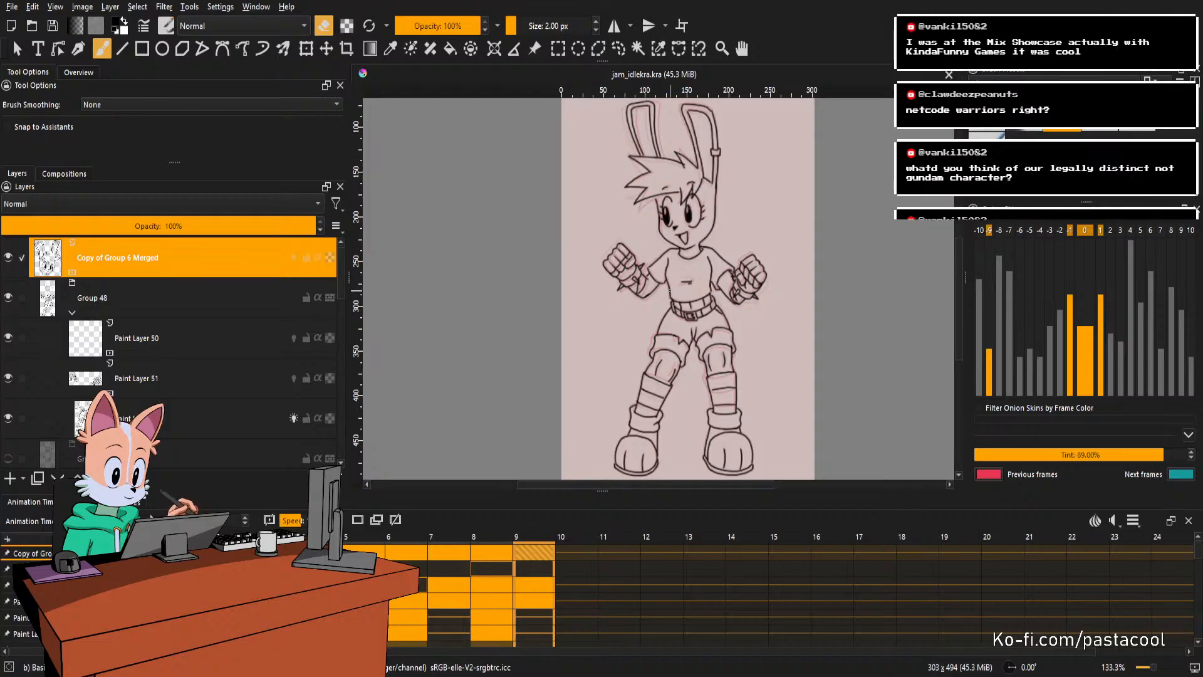
pyautogui.press('Left')
pyautogui.press('Left')
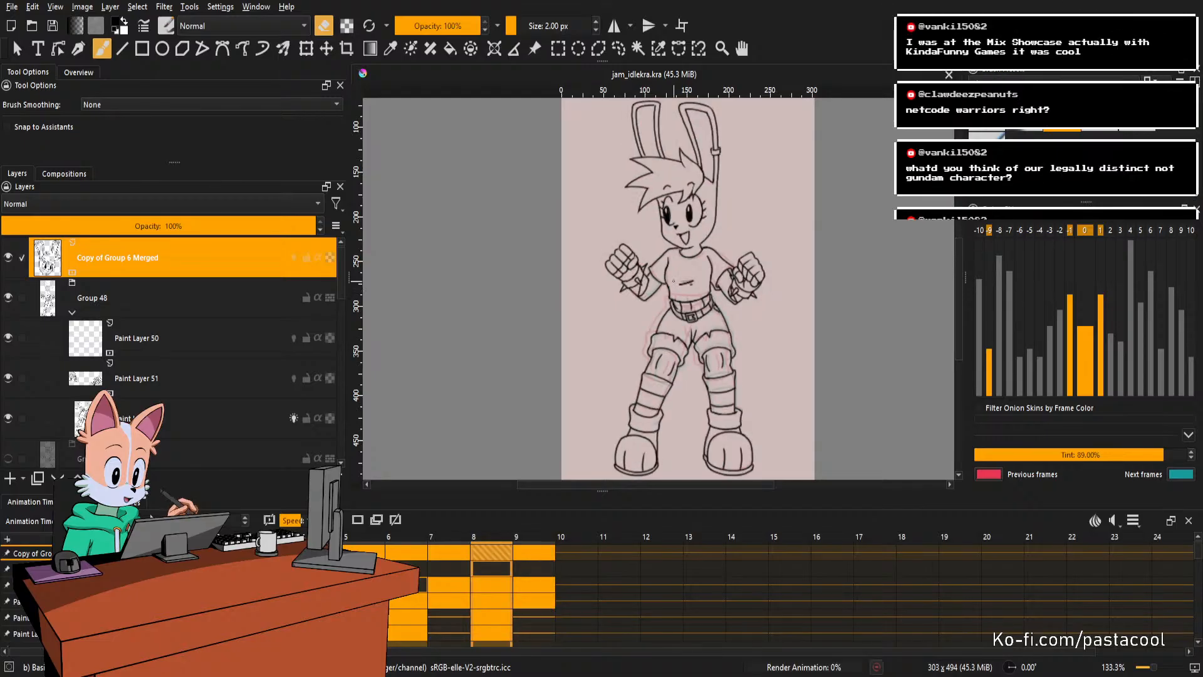
pyautogui.press('Left')
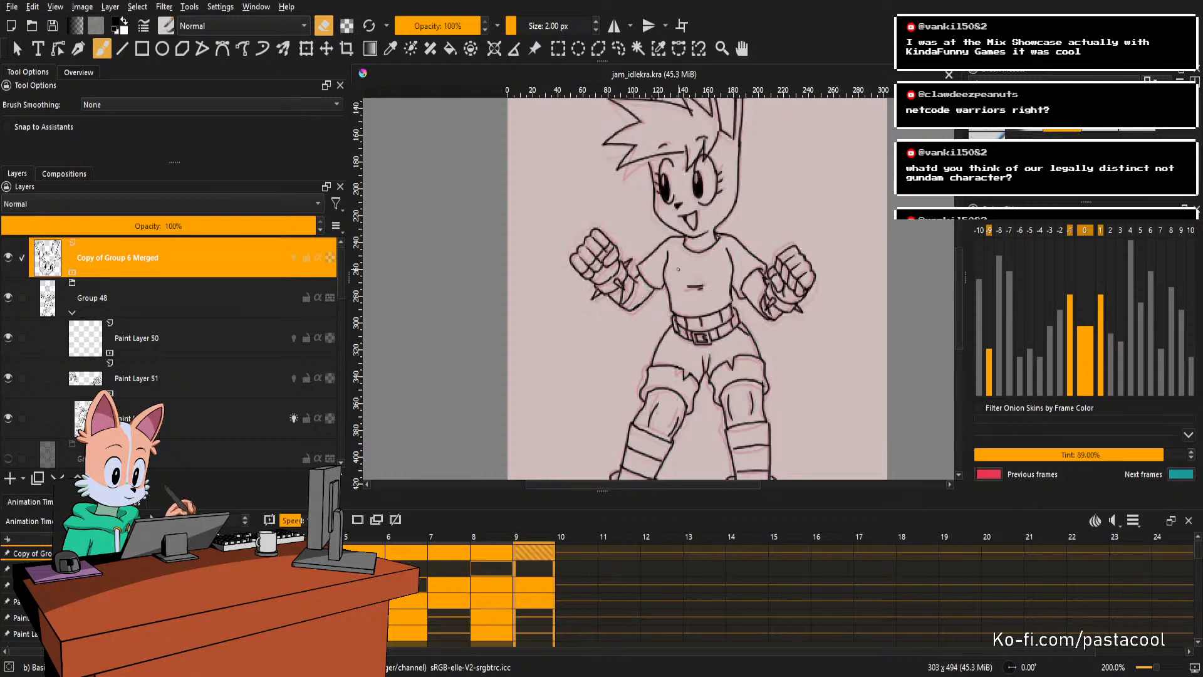
# On the body's line art layer, redraw the torso's side line beside the sleeve opening on frame 8 and save the file.
pyautogui.scroll(2, 669, 271)
pyautogui.scroll(2, 667, 278)
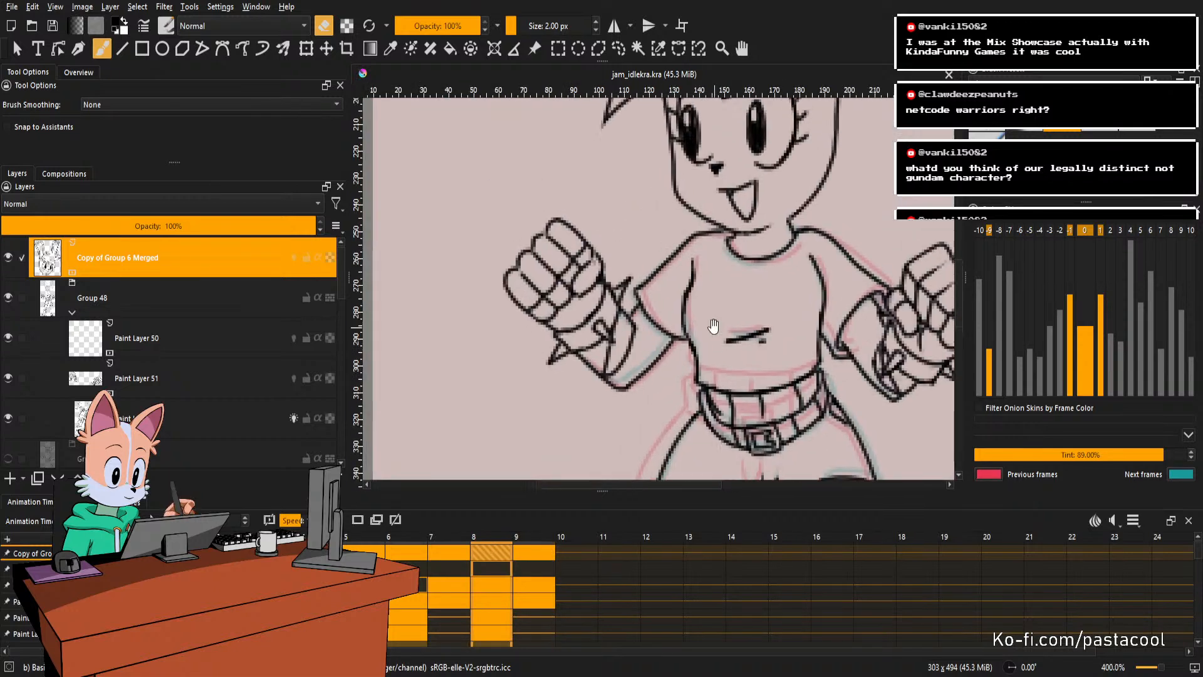
pyautogui.press('pagedown')
pyautogui.press('pagedown')
pyautogui.press('pagedown')
pyautogui.press('pagedown')
pyautogui.press('e')
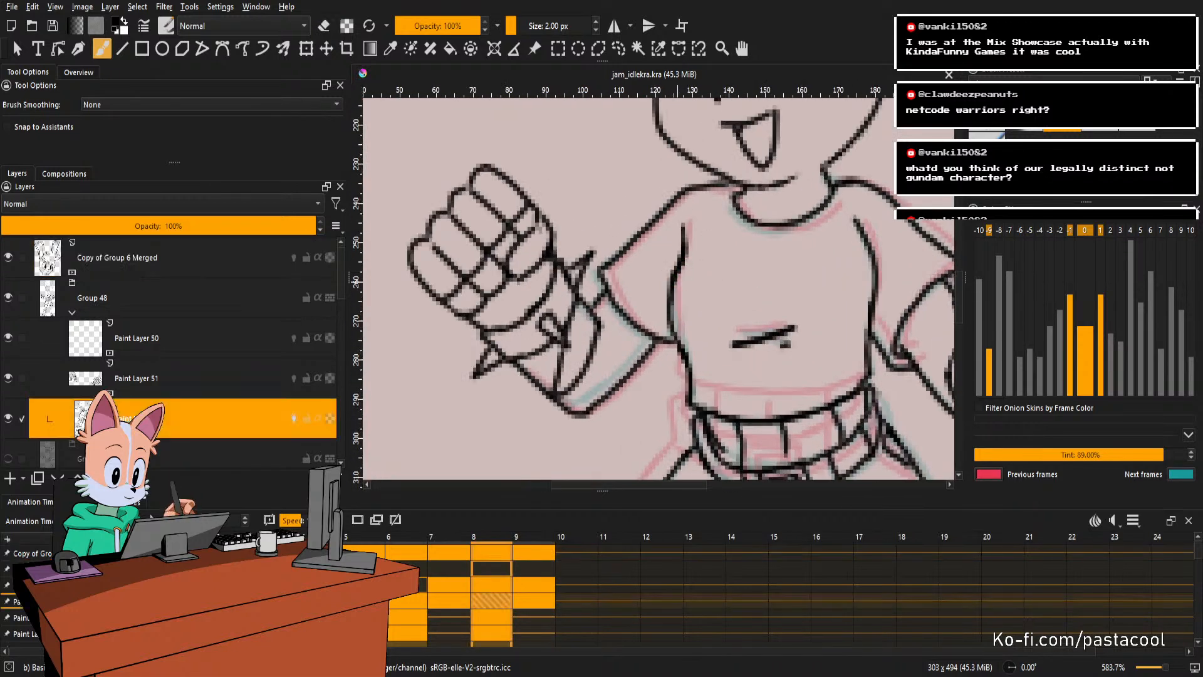
pyautogui.press('e')
pyautogui.moveTo(670, 301); pyautogui.dragTo(672, 328)
pyautogui.press('e')
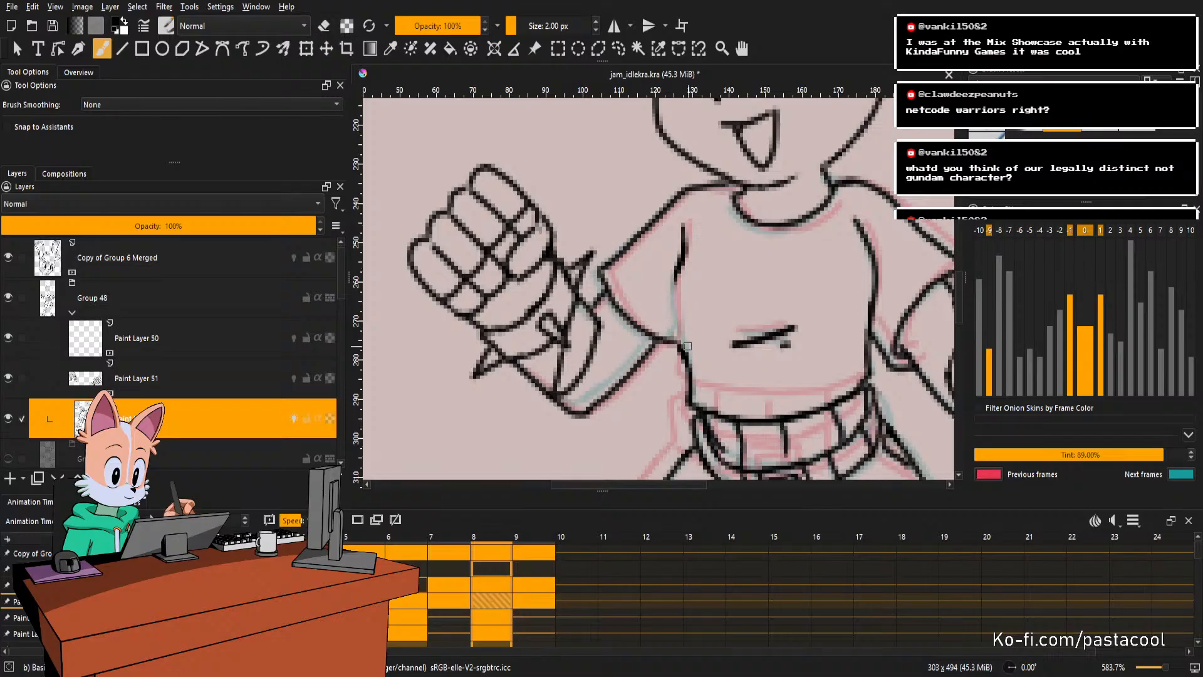
pyautogui.press('e')
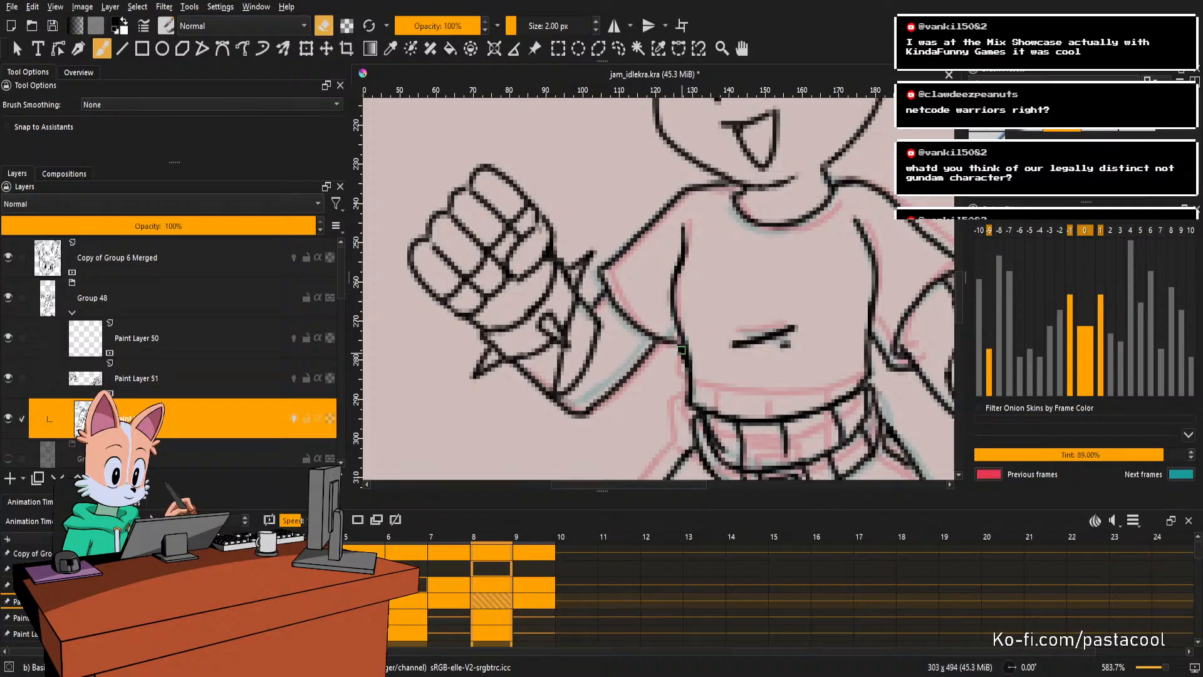
pyautogui.press('e')
pyautogui.moveTo(721, 313); pyautogui.dragTo(704, 387)
pyautogui.hotkey('ctrl', 's')
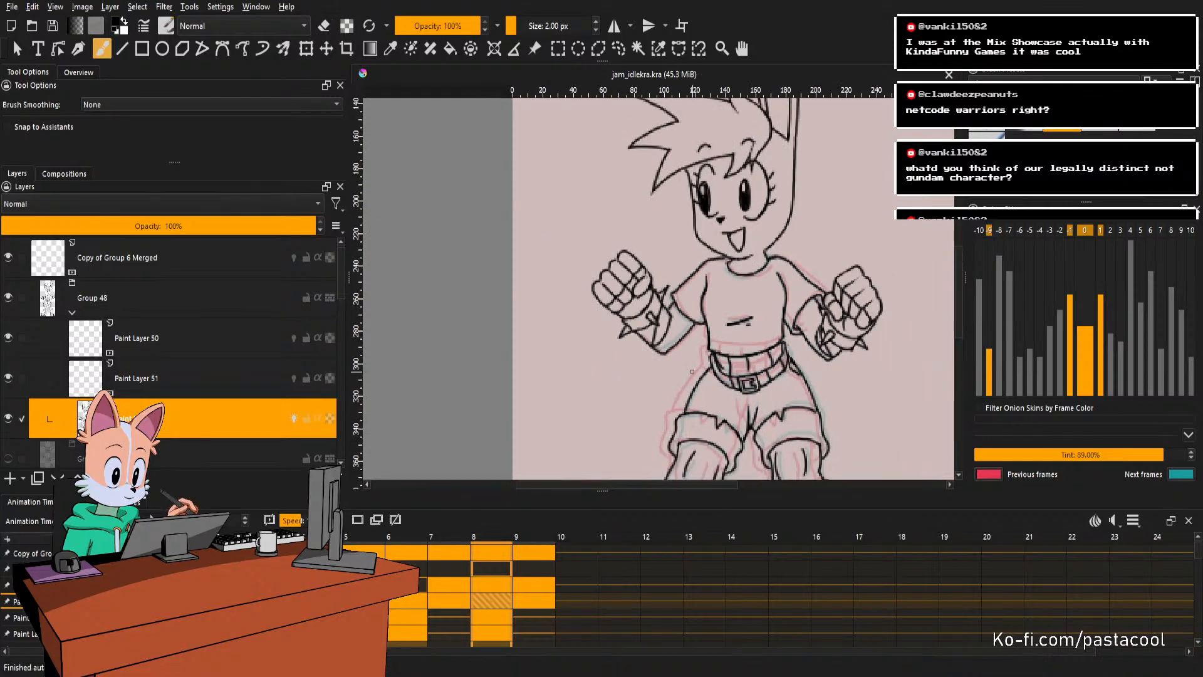
# Play the looping animation to check the corrected torso line on the full figure and close up.
pyautogui.scroll(-4, 719, 272)
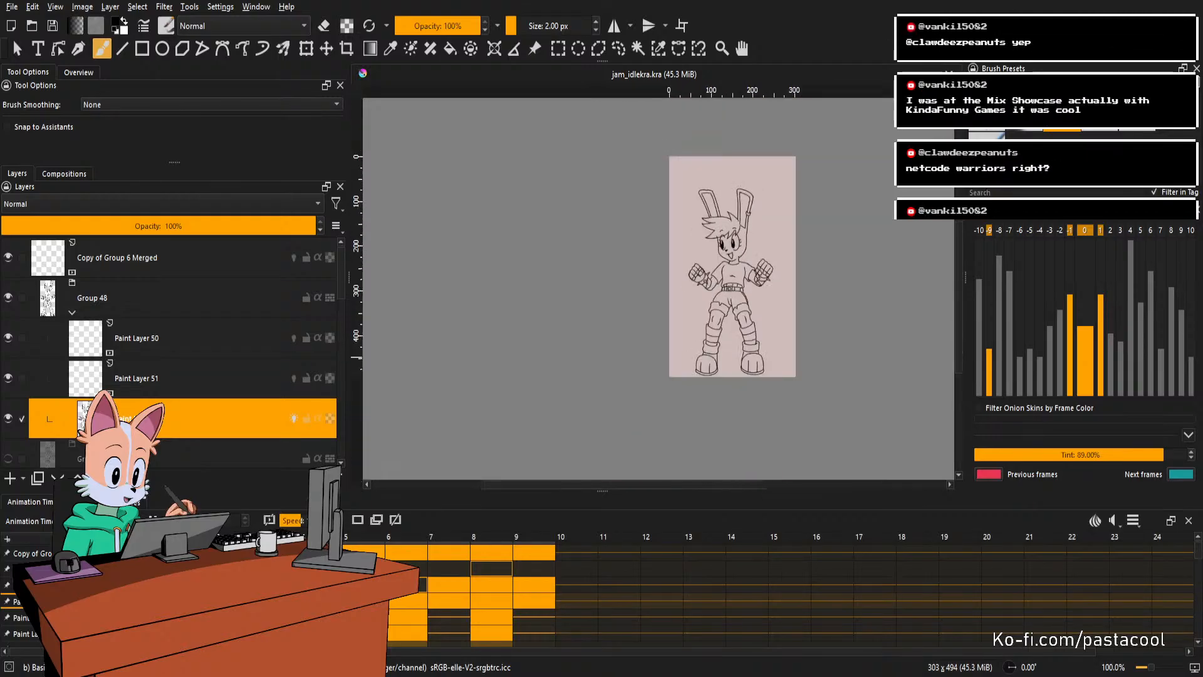
pyautogui.scroll(1, 761, 285)
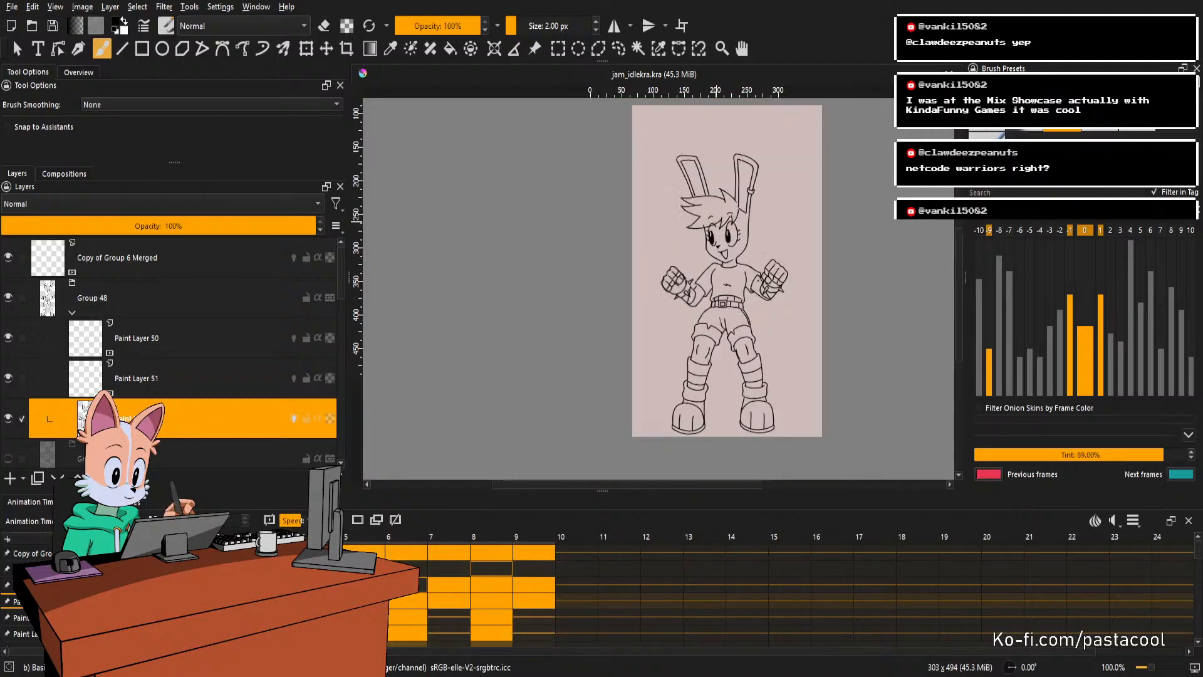
pyautogui.scroll(-1, 730, 273)
pyautogui.scroll(1, 807, 299)
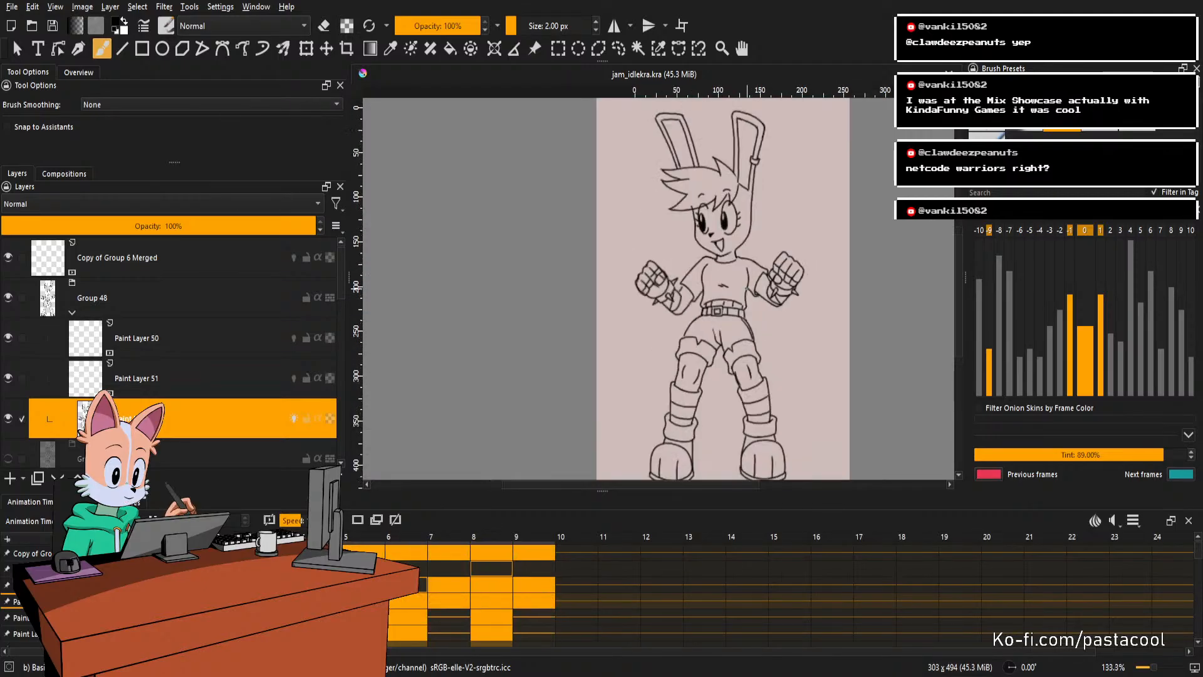
pyautogui.scroll(-1, 807, 298)
pyautogui.scroll(1, 807, 298)
pyautogui.scroll(1, 806, 298)
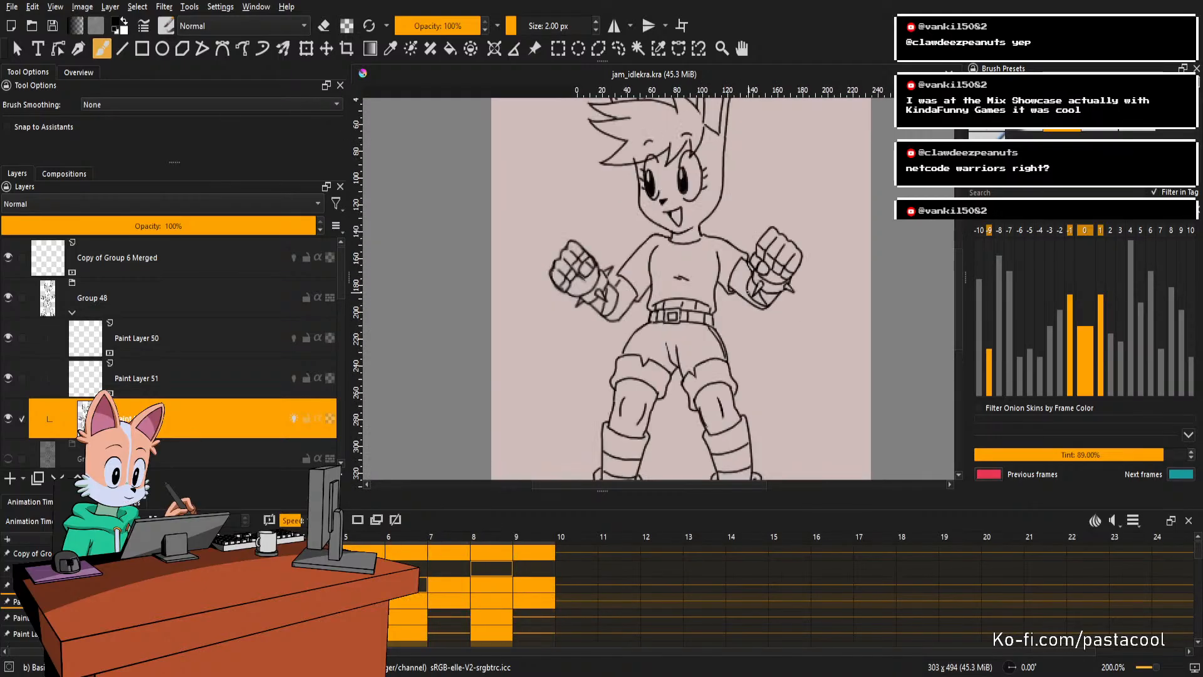
pyautogui.scroll(-1, 807, 299)
pyautogui.scroll(-1, 743, 290)
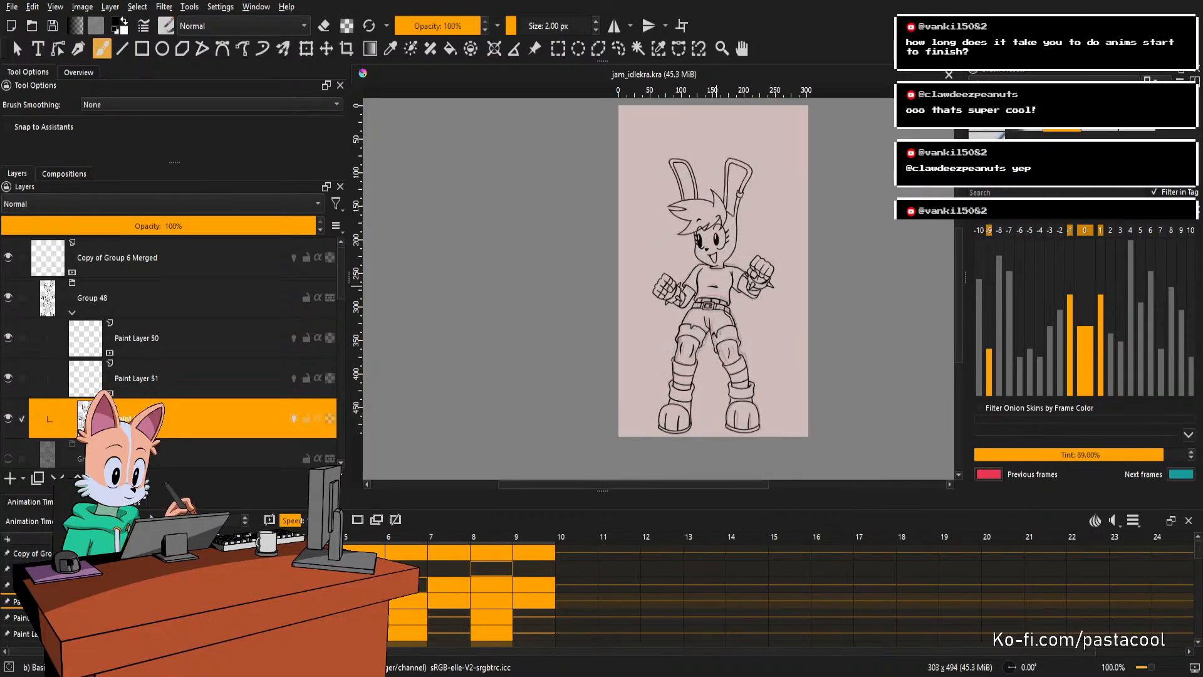
pyautogui.scroll(1, 717, 286)
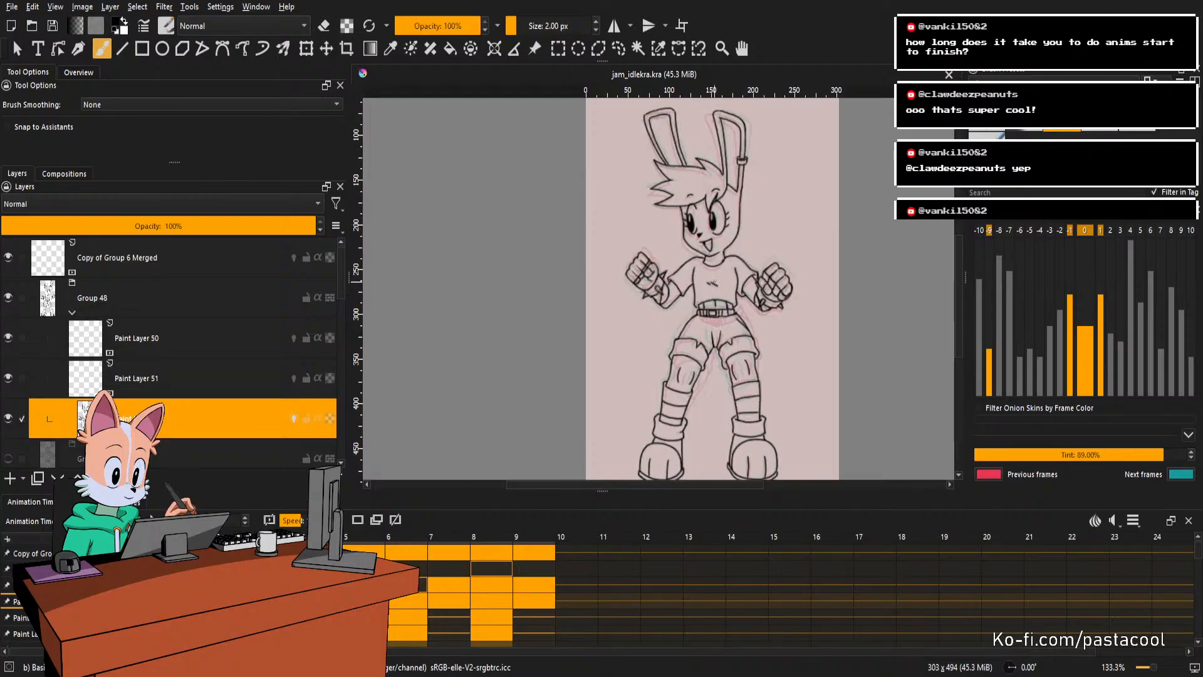
pyautogui.scroll(-1, 718, 276)
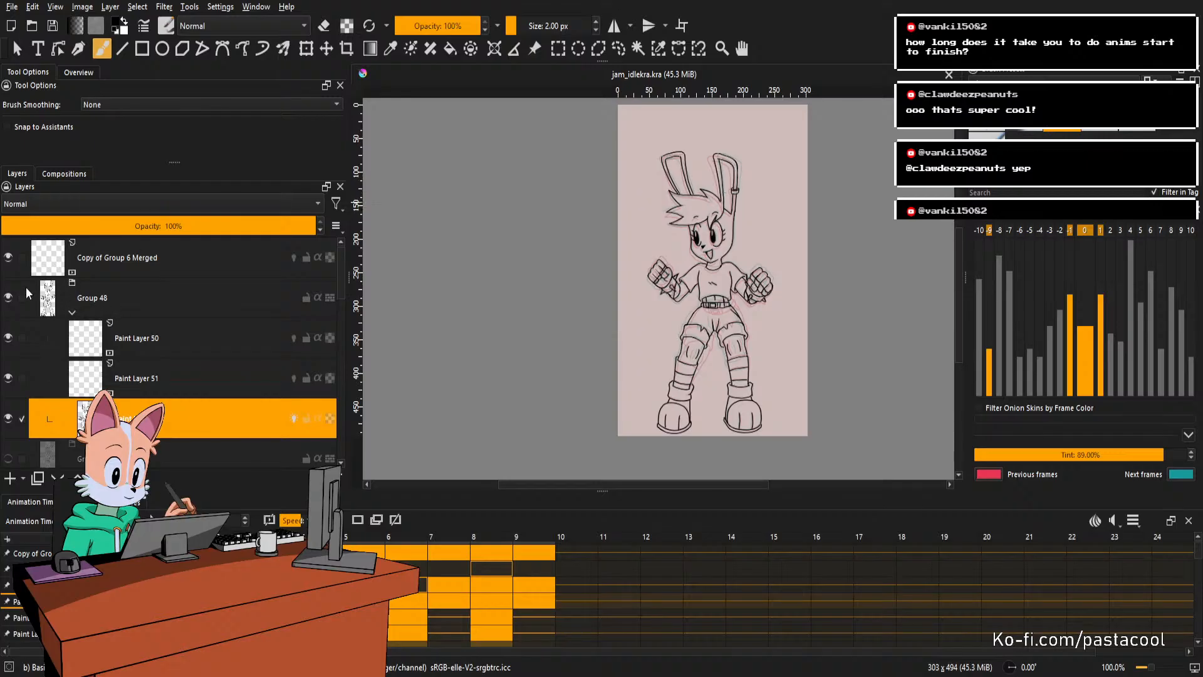
# Collapse Group 48, check it by toggling its visibility, and group it together with the Copy of Group 6 Merged layer.
pyautogui.click(72, 310)
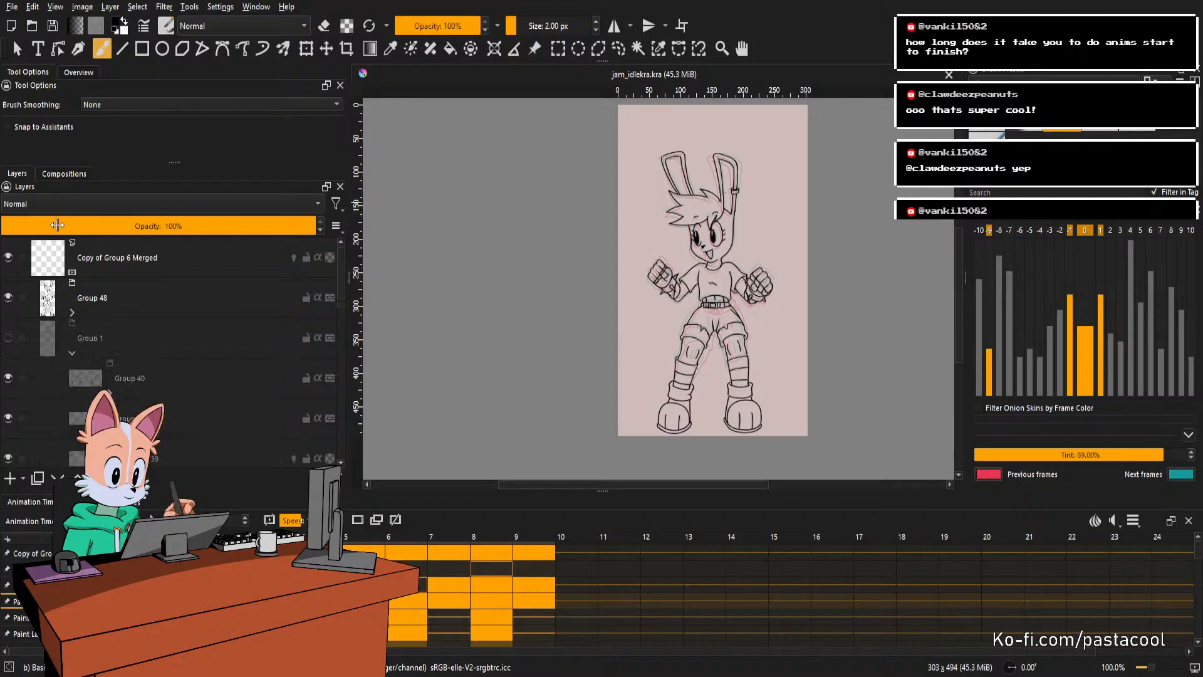
pyautogui.click(10, 339)
pyautogui.click(92, 287)
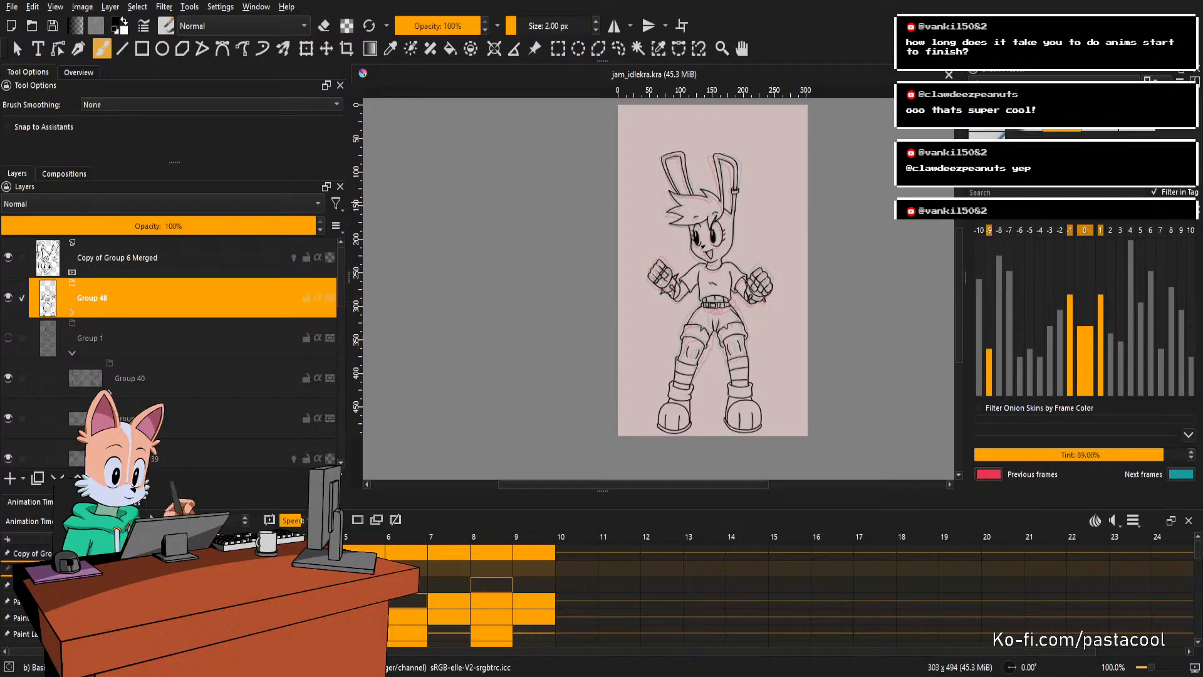
pyautogui.click(8, 297)
pyautogui.click(8, 297)
pyautogui.keyDown('ctrl'); pyautogui.click(108, 270); pyautogui.keyUp('ctrl')
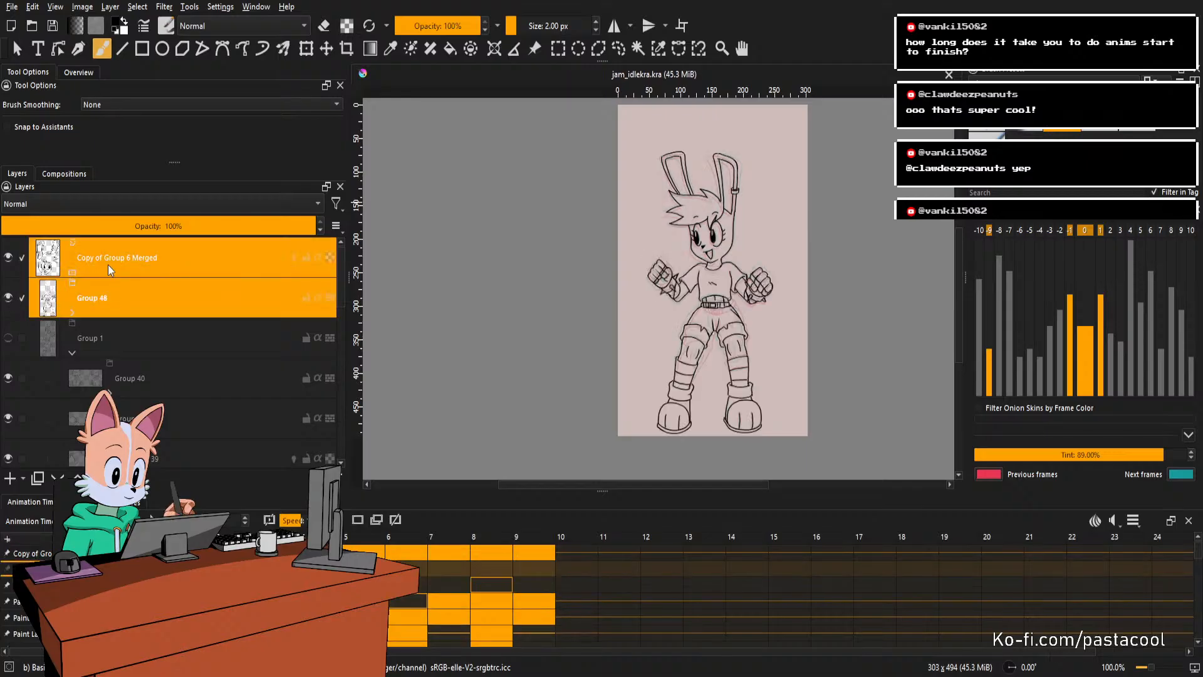
pyautogui.hotkey('ctrl', 'g')
pyautogui.click(115, 265)
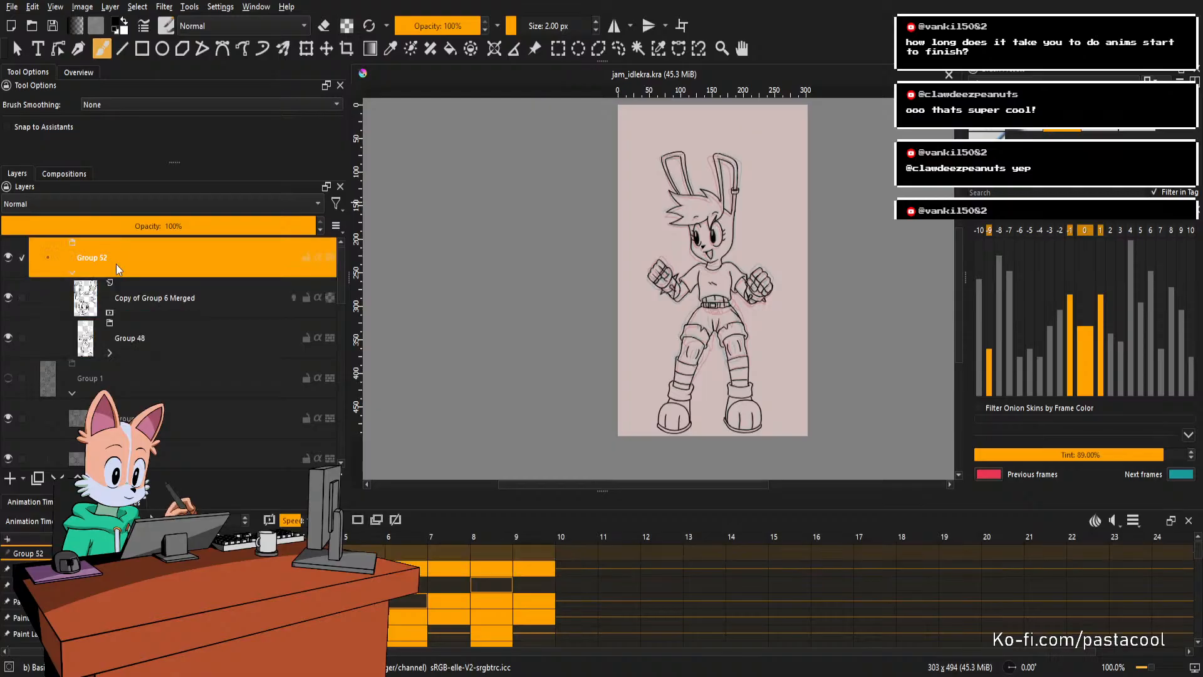
# Fade Group 52 to 25% opacity and add a new paint layer above the group, saving the file.
pyautogui.click(77, 224)
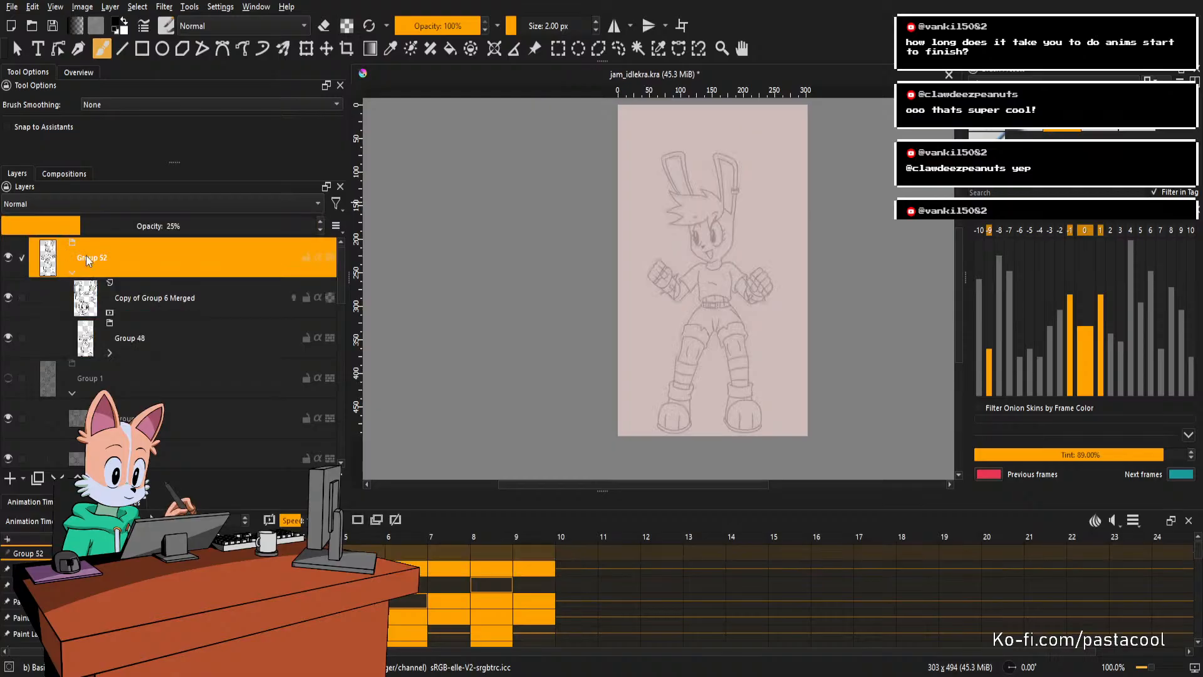
pyautogui.click(10, 478)
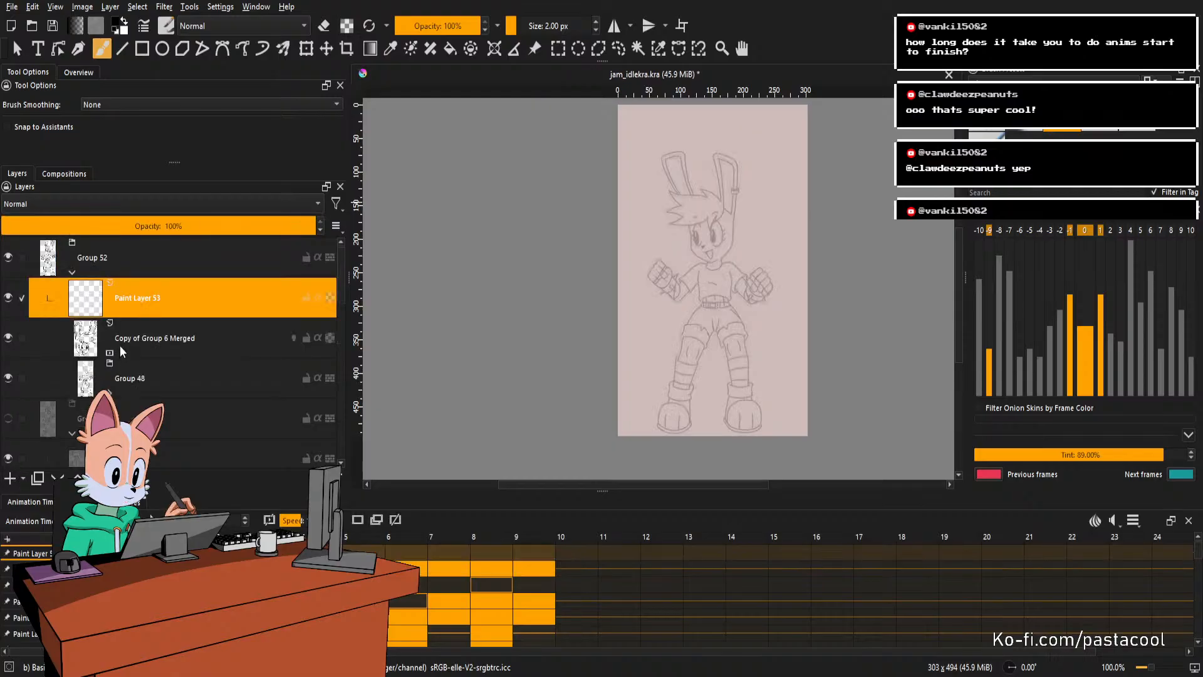
pyautogui.moveTo(126, 298); pyautogui.dragTo(138, 246)
pyautogui.moveTo(123, 294); pyautogui.dragTo(120, 243)
pyautogui.hotkey('ctrl', 's')
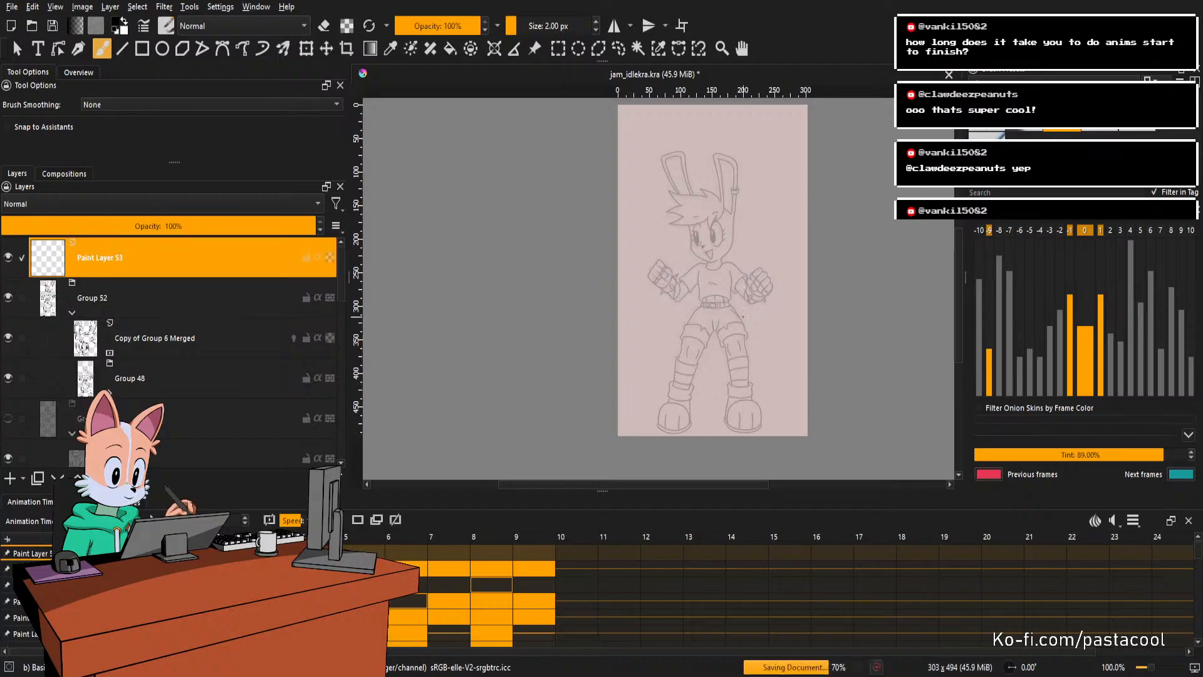
# On the new paint layer, draw a head circle over the rabbit's face with a 3.90 px brush.
pyautogui.scroll(1, 699, 270)
pyautogui.moveTo(698, 268); pyautogui.dragTo(698, 301)
pyautogui.scroll(1, 698, 300)
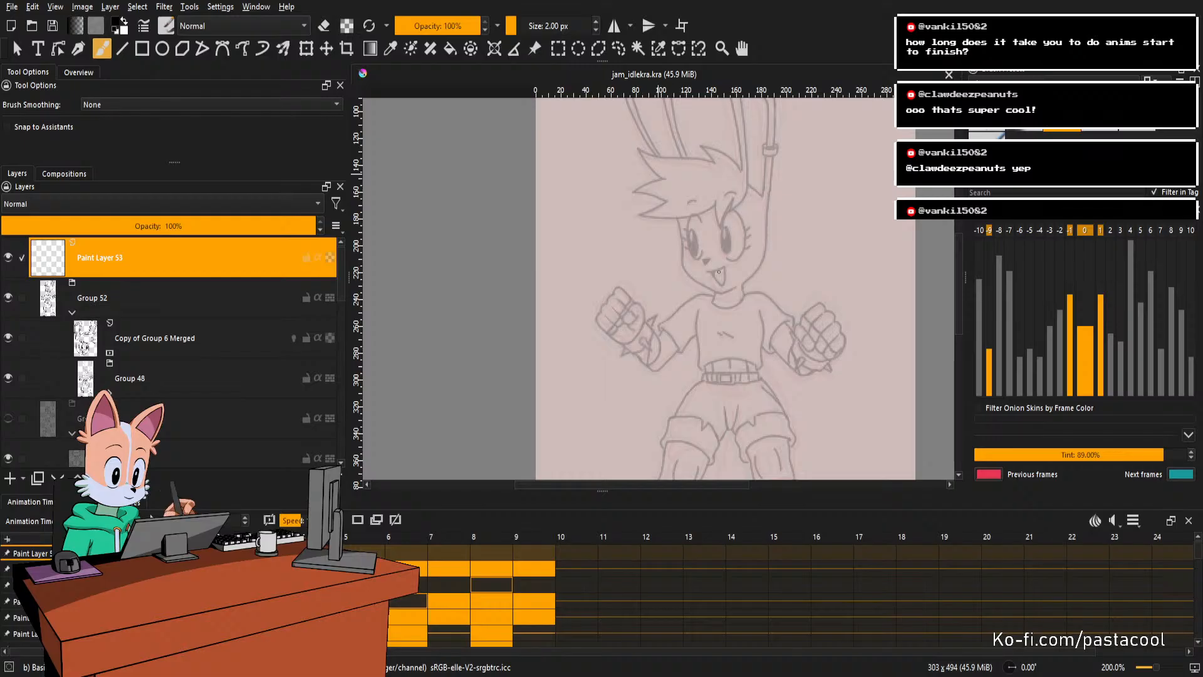
pyautogui.moveTo(774, 220); pyautogui.dragTo(820, 256)
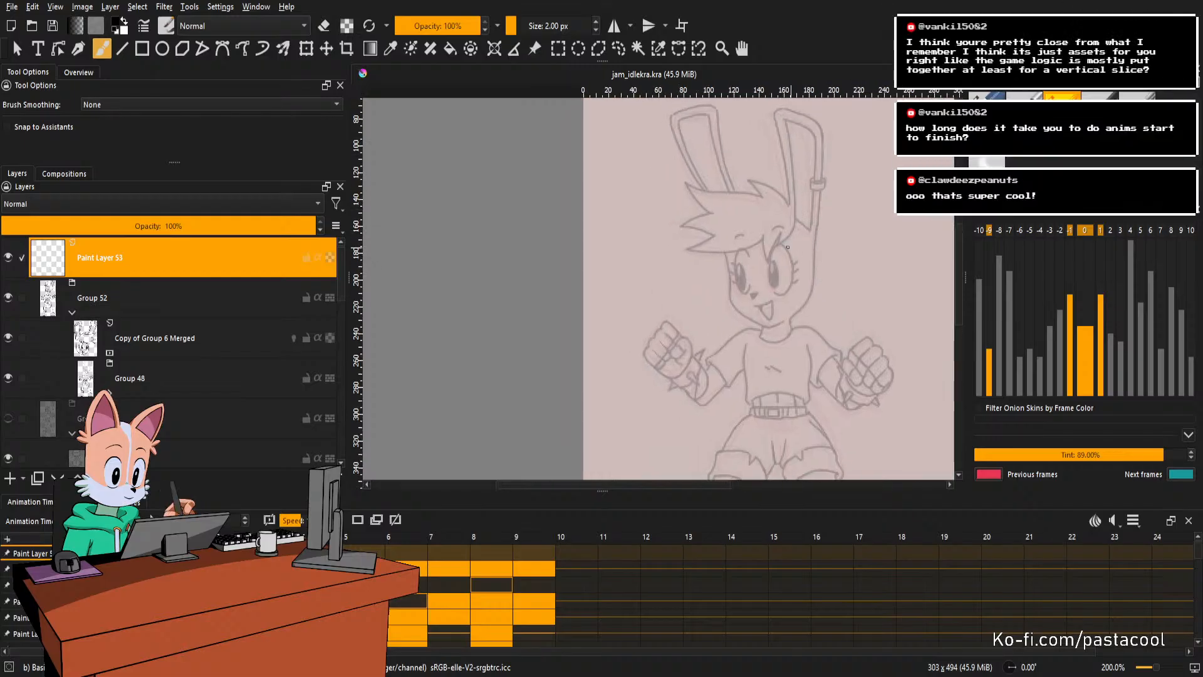
pyautogui.moveTo(746, 245)
pyautogui.mouseDown()
pyautogui.moveTo(728, 278)
pyautogui.moveTo(761, 315)
pyautogui.moveTo(810, 298)
pyautogui.moveTo(817, 243)
pyautogui.mouseUp()
pyautogui.hotkey('ctrl', 'z')
pyautogui.moveTo(757, 213)
pyautogui.mouseDown()
pyautogui.moveTo(730, 233)
pyautogui.moveTo(739, 311)
pyautogui.moveTo(804, 306)
pyautogui.moveTo(806, 244)
pyautogui.moveTo(753, 211)
pyautogui.mouseUp()
pyautogui.press('Right')
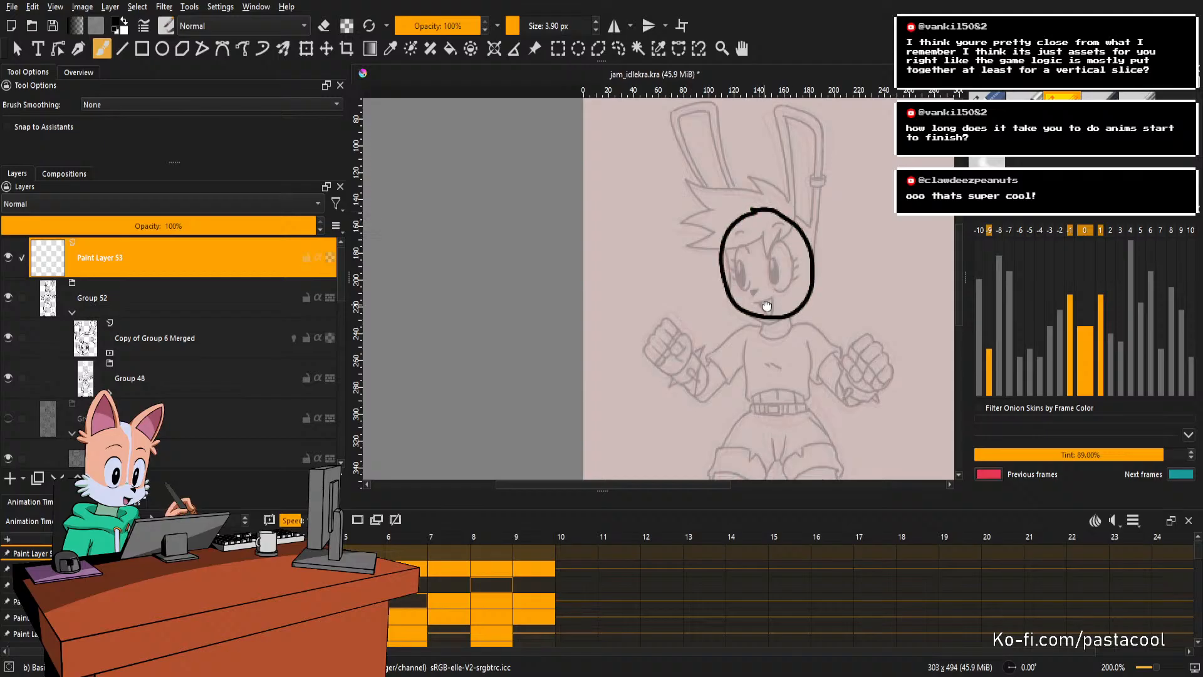
# Draw simple circles over the rabbit's two fists on the paint layer.
pyautogui.moveTo(768, 306); pyautogui.dragTo(777, 262)
pyautogui.moveTo(680, 289)
pyautogui.mouseDown()
pyautogui.moveTo(663, 308)
pyautogui.moveTo(678, 287)
pyautogui.mouseUp()
pyautogui.moveTo(846, 298); pyautogui.dragTo(849, 275)
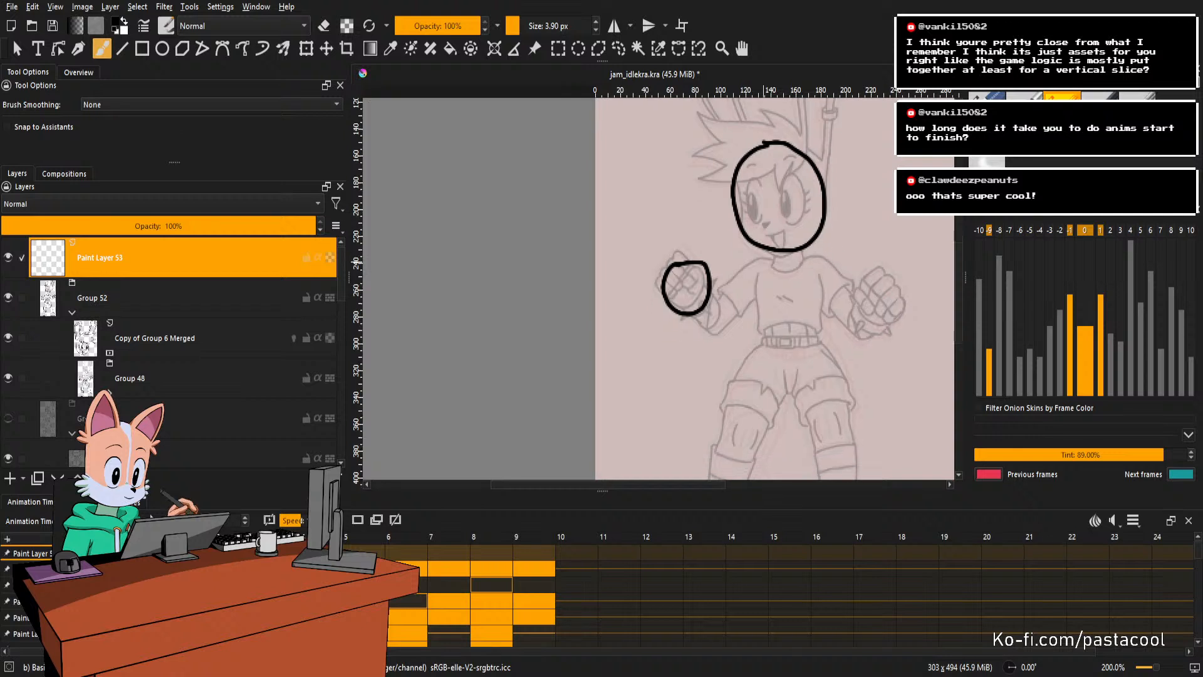
pyautogui.hotkey('ctrl', 'z')
pyautogui.moveTo(685, 258)
pyautogui.mouseDown()
pyautogui.moveTo(668, 275)
pyautogui.moveTo(696, 309)
pyautogui.moveTo(687, 257)
pyautogui.mouseUp()
pyautogui.moveTo(874, 282)
pyautogui.mouseDown()
pyautogui.moveTo(821, 250)
pyautogui.moveTo(811, 278)
pyautogui.moveTo(821, 244)
pyautogui.mouseUp()
# Draw the torso circle, the bent arm lines joining it to the fists, and the hip circle.
pyautogui.moveTo(732, 227)
pyautogui.mouseDown()
pyautogui.moveTo(704, 281)
pyautogui.moveTo(739, 228)
pyautogui.mouseUp()
pyautogui.moveTo(651, 268)
pyautogui.mouseDown()
pyautogui.moveTo(658, 281)
pyautogui.moveTo(715, 233)
pyautogui.moveTo(698, 222)
pyautogui.moveTo(783, 280)
pyautogui.moveTo(801, 264)
pyautogui.mouseUp()
pyautogui.moveTo(764, 300); pyautogui.dragTo(803, 226)
pyautogui.moveTo(743, 221)
pyautogui.mouseDown()
pyautogui.moveTo(732, 222)
pyautogui.moveTo(783, 226)
pyautogui.moveTo(747, 218)
pyautogui.mouseUp()
pyautogui.moveTo(758, 270); pyautogui.dragTo(771, 216)
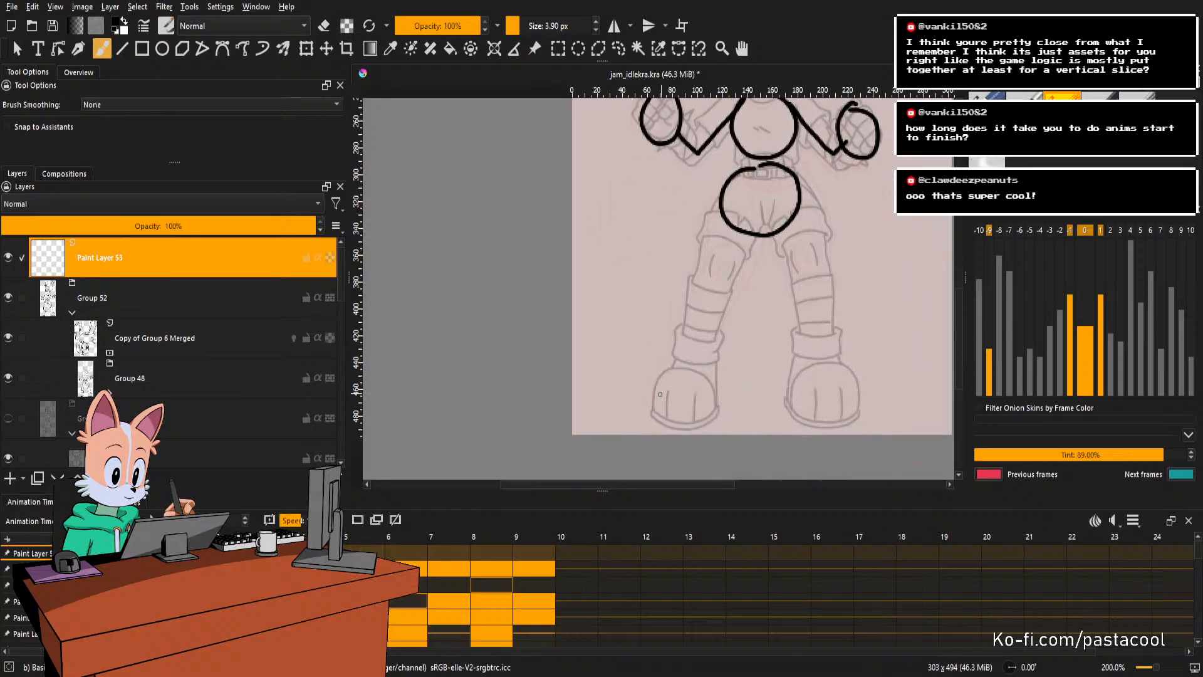
# Draw simplified shapes over both feet and connect them to the hip circle with leg lines.
pyautogui.moveTo(660, 394)
pyautogui.mouseDown()
pyautogui.moveTo(714, 402)
pyautogui.moveTo(686, 414)
pyautogui.moveTo(715, 401)
pyautogui.mouseUp()
pyautogui.moveTo(795, 395)
pyautogui.mouseDown()
pyautogui.moveTo(841, 379)
pyautogui.moveTo(850, 394)
pyautogui.mouseUp()
pyautogui.moveTo(794, 396); pyautogui.dragTo(847, 395)
pyautogui.moveTo(692, 364)
pyautogui.mouseDown()
pyautogui.moveTo(711, 270)
pyautogui.moveTo(736, 230)
pyautogui.moveTo(709, 280)
pyautogui.moveTo(692, 362)
pyautogui.mouseUp()
pyautogui.hotkey('ctrl', 'z')
pyautogui.moveTo(787, 220); pyautogui.dragTo(818, 362)
pyautogui.scroll(-3, 818, 363)
pyautogui.scroll(1, 784, 238)
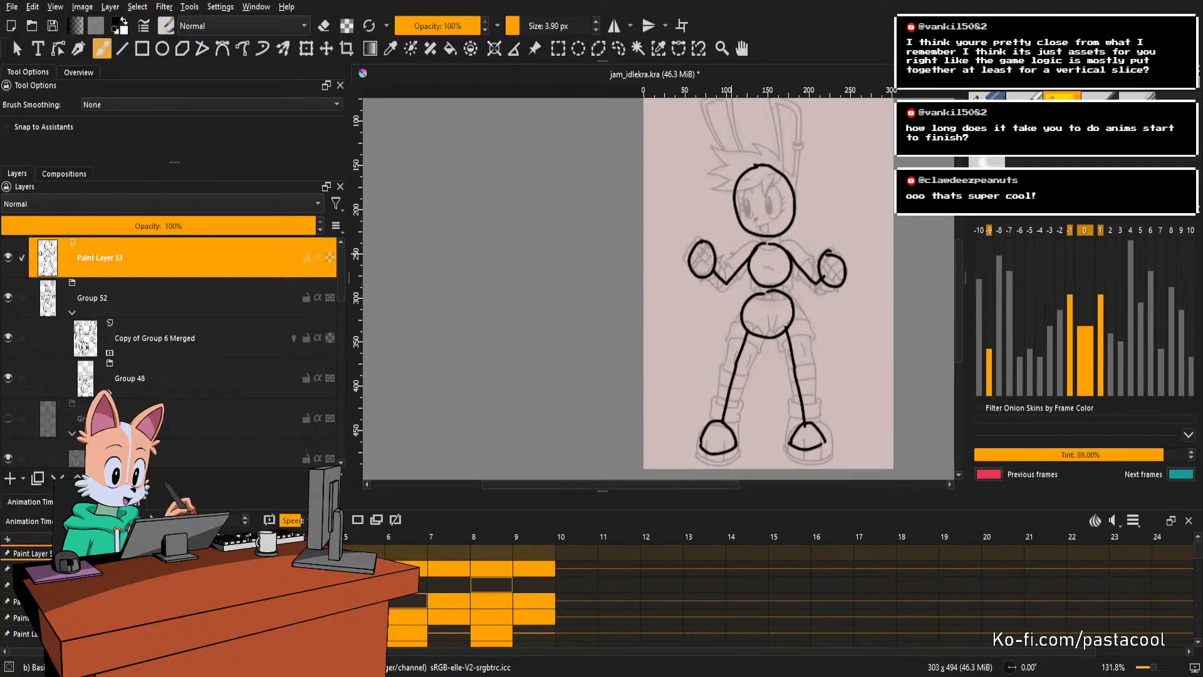
pyautogui.scroll(-1, 730, 241)
pyautogui.scroll(1, 782, 263)
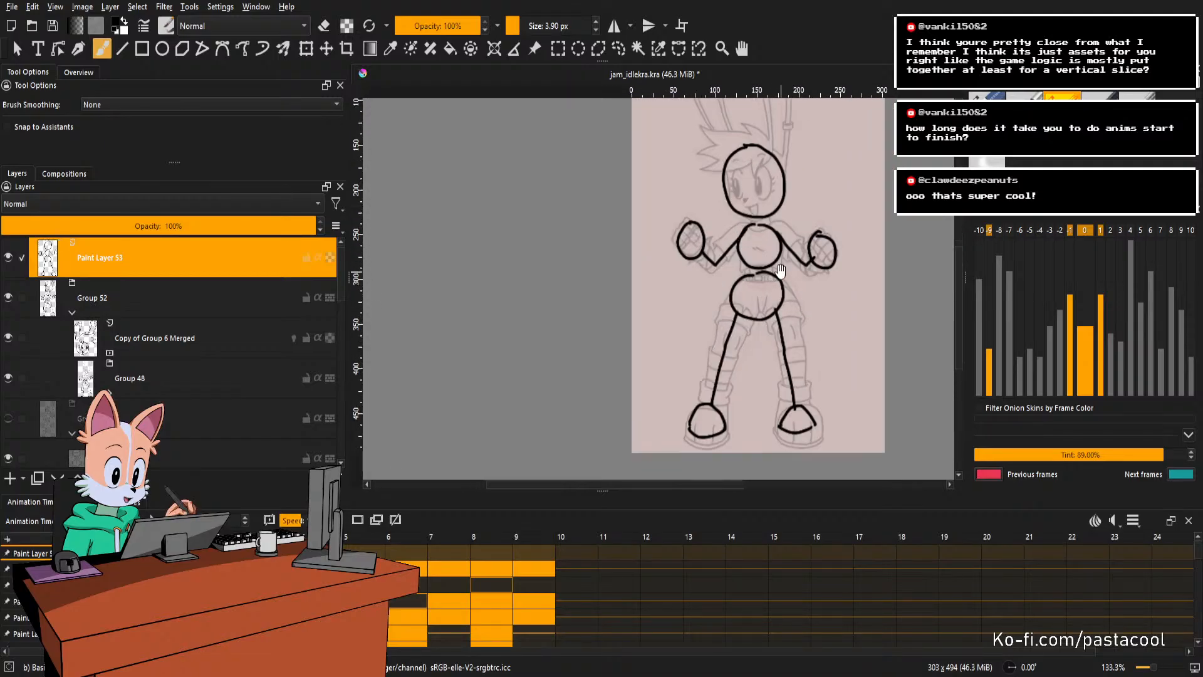
pyautogui.moveTo(781, 237); pyautogui.dragTo(766, 253)
pyautogui.scroll(-1, 771, 242)
pyautogui.scroll(1, 771, 242)
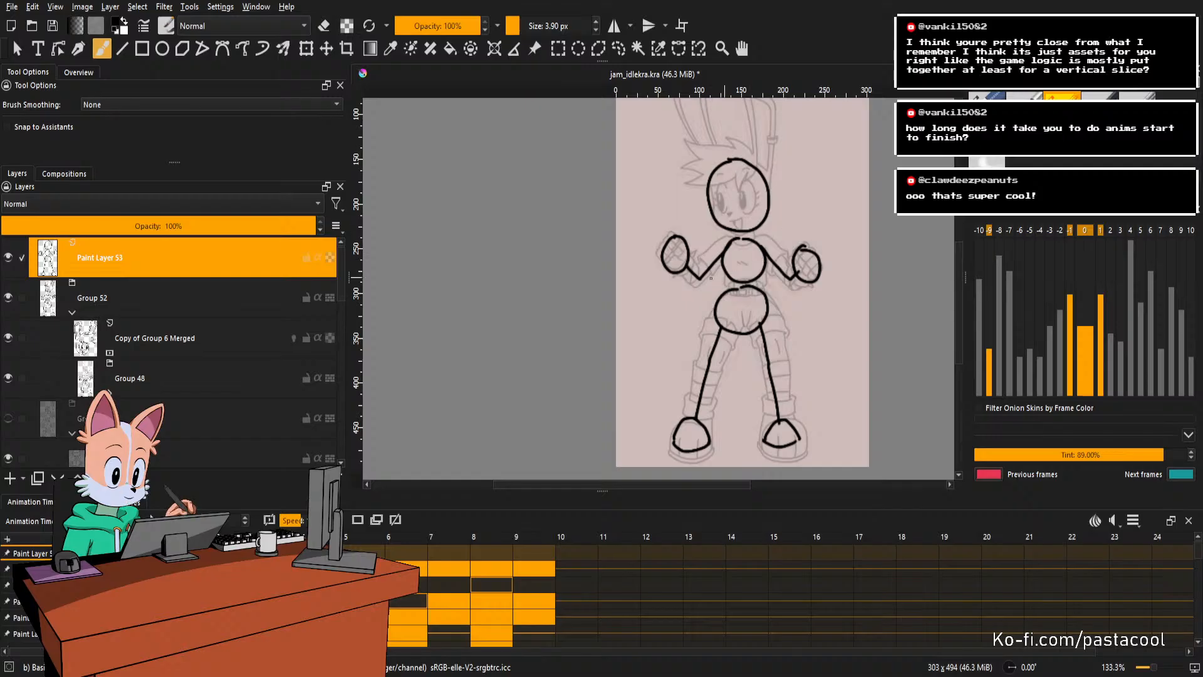
pyautogui.scroll(2, 784, 276)
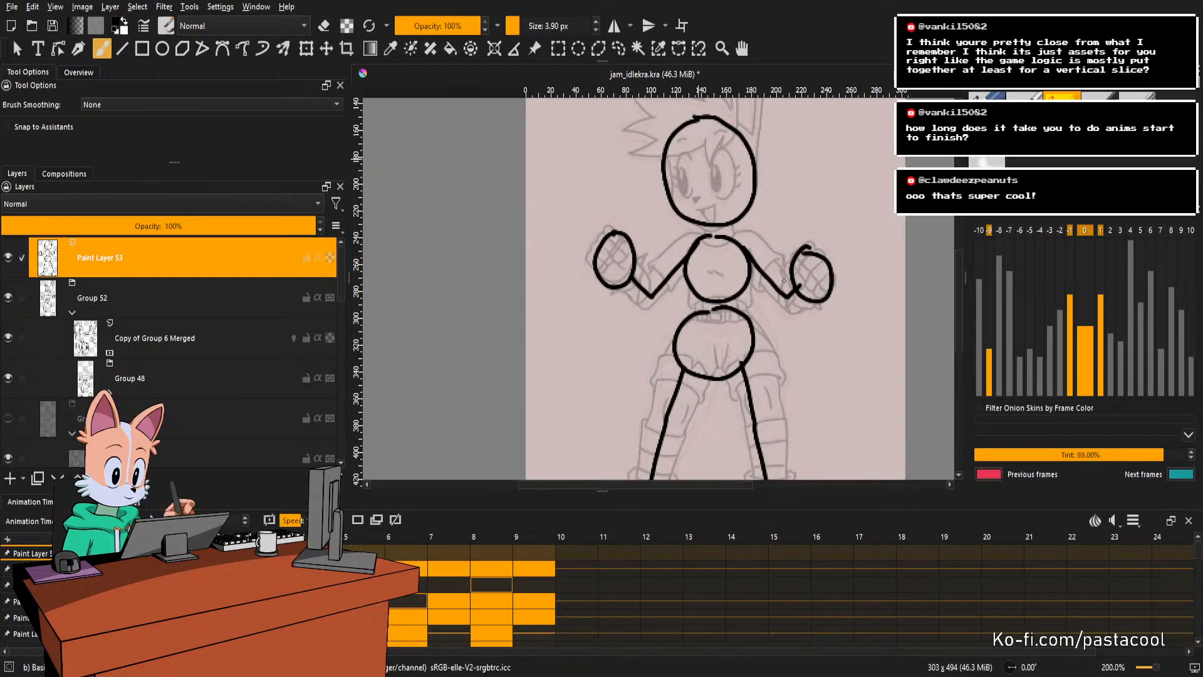
pyautogui.scroll(-2, 783, 274)
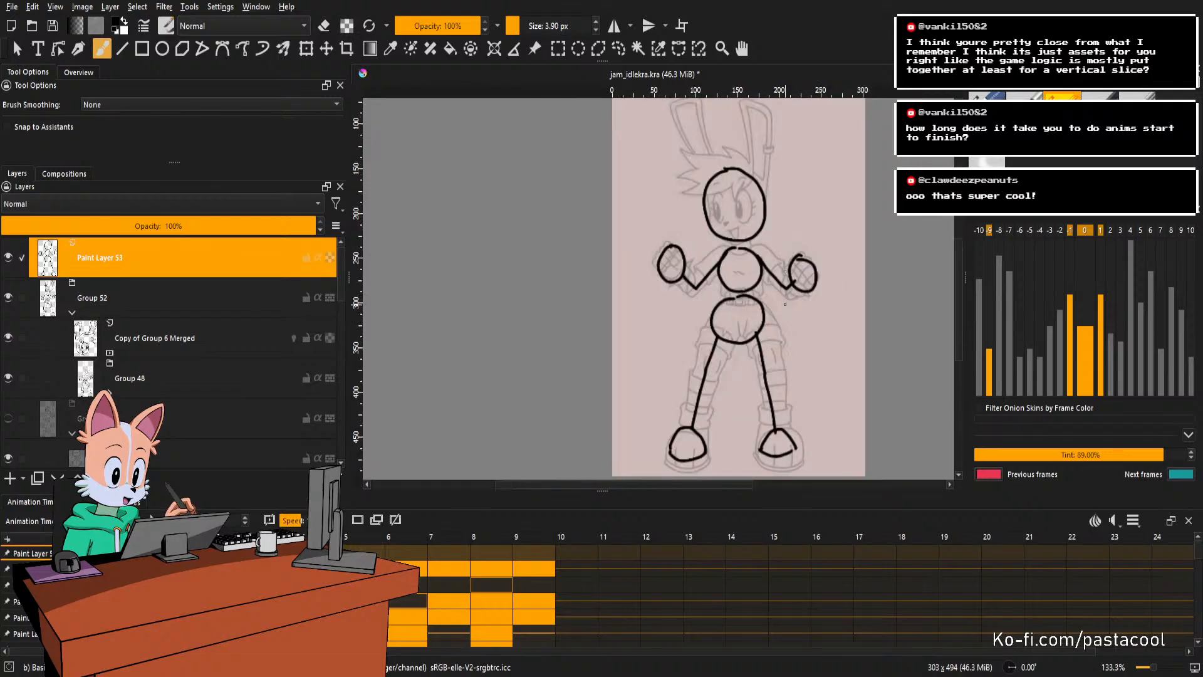
pyautogui.scroll(2, 785, 304)
pyautogui.scroll(-2, 772, 295)
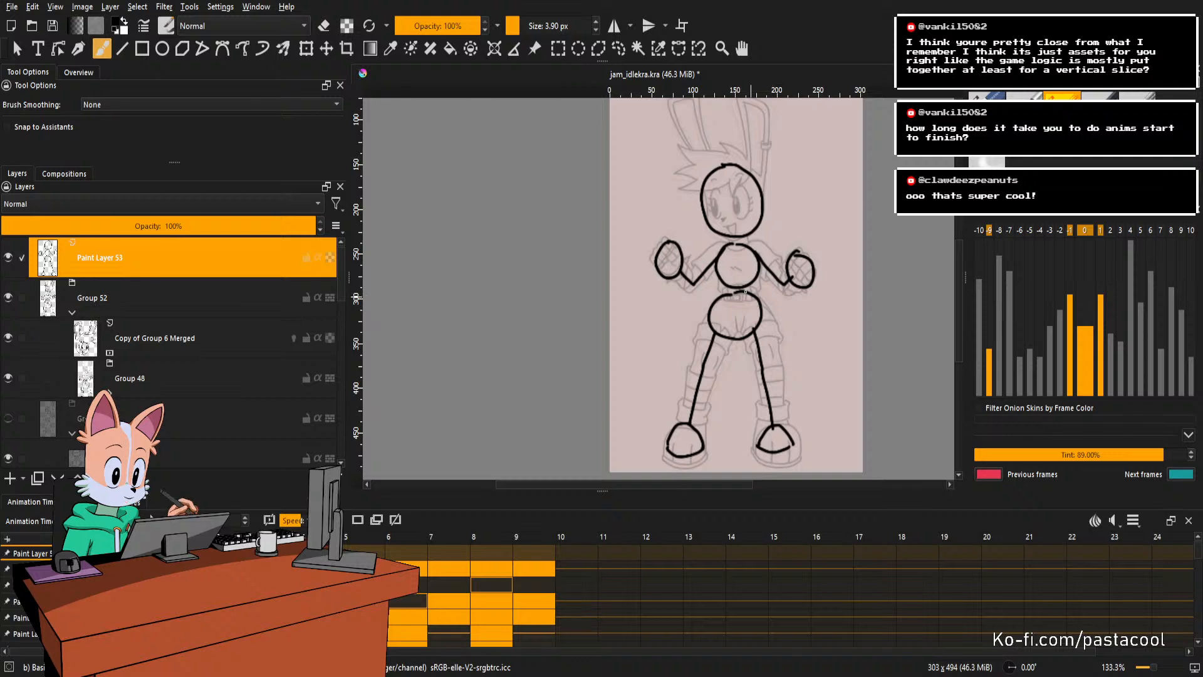
pyautogui.moveTo(756, 237); pyautogui.dragTo(758, 242)
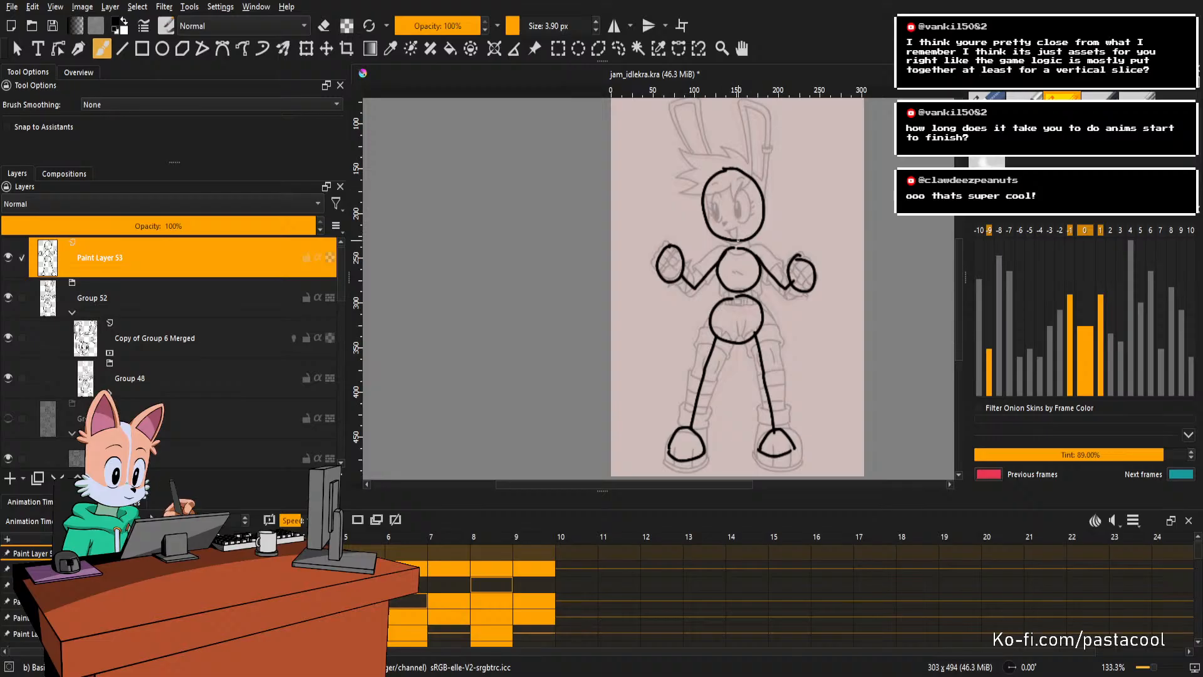
pyautogui.scroll(-1, 735, 261)
pyautogui.scroll(1, 763, 251)
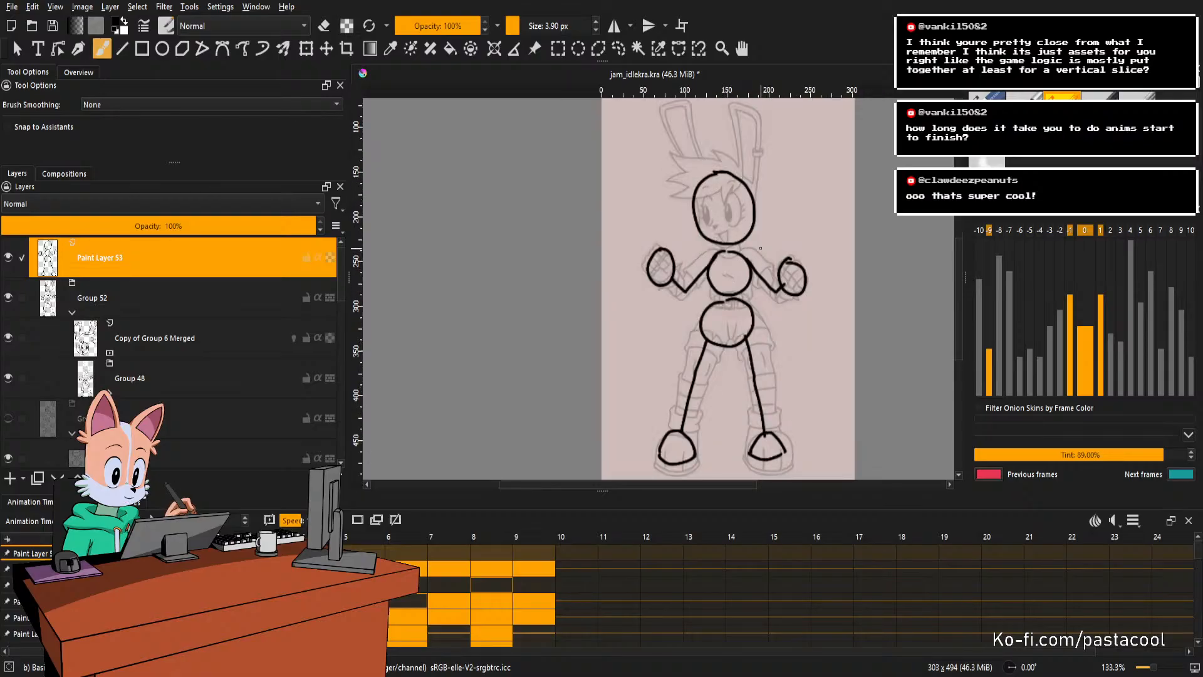
pyautogui.scroll(-1, 760, 248)
pyautogui.scroll(1, 760, 248)
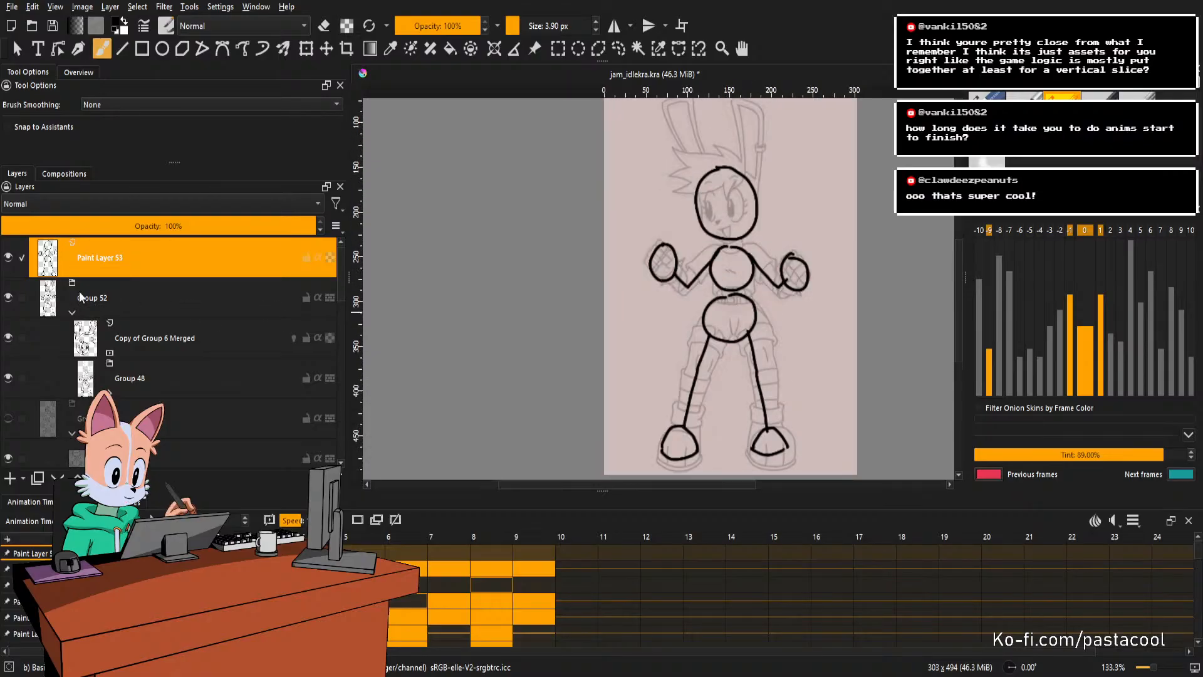
# Hide the stick-figure sketch on Paint Layer 53 and set Group 52's opacity to 100%.
pyautogui.click(9, 257)
pyautogui.scroll(-1, 733, 261)
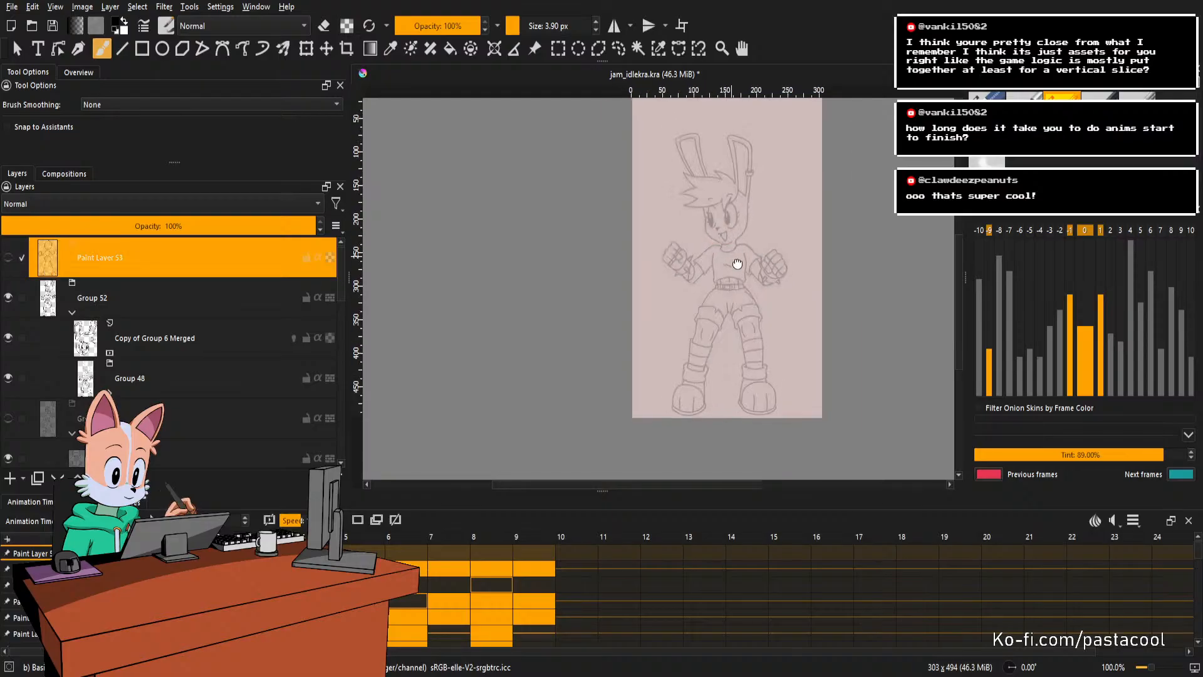
pyautogui.scroll(1, 736, 259)
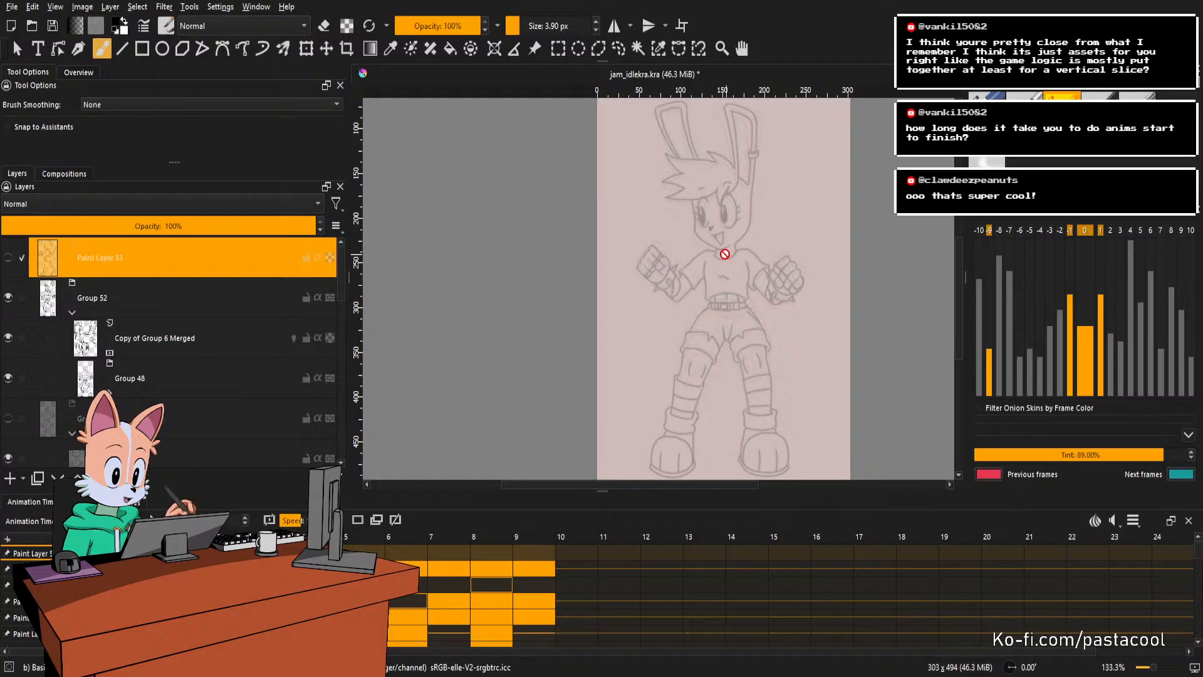
pyautogui.scroll(-1, 724, 251)
pyautogui.scroll(1, 724, 251)
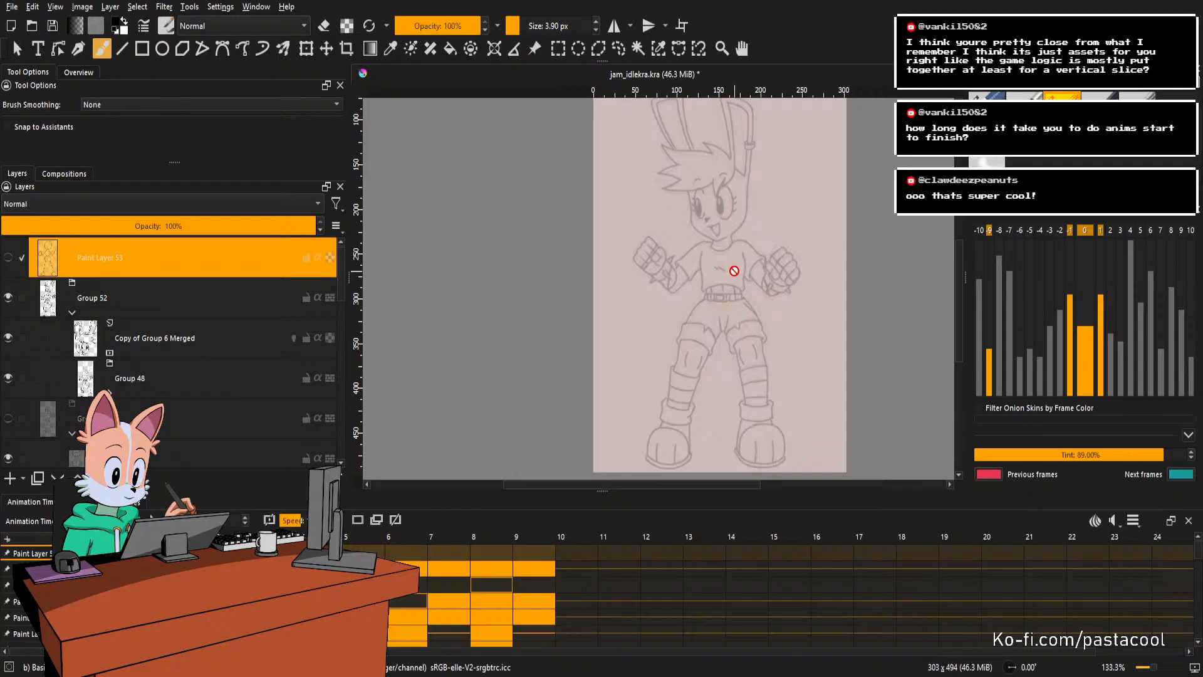
pyautogui.scroll(-1, 734, 261)
pyautogui.scroll(1, 740, 263)
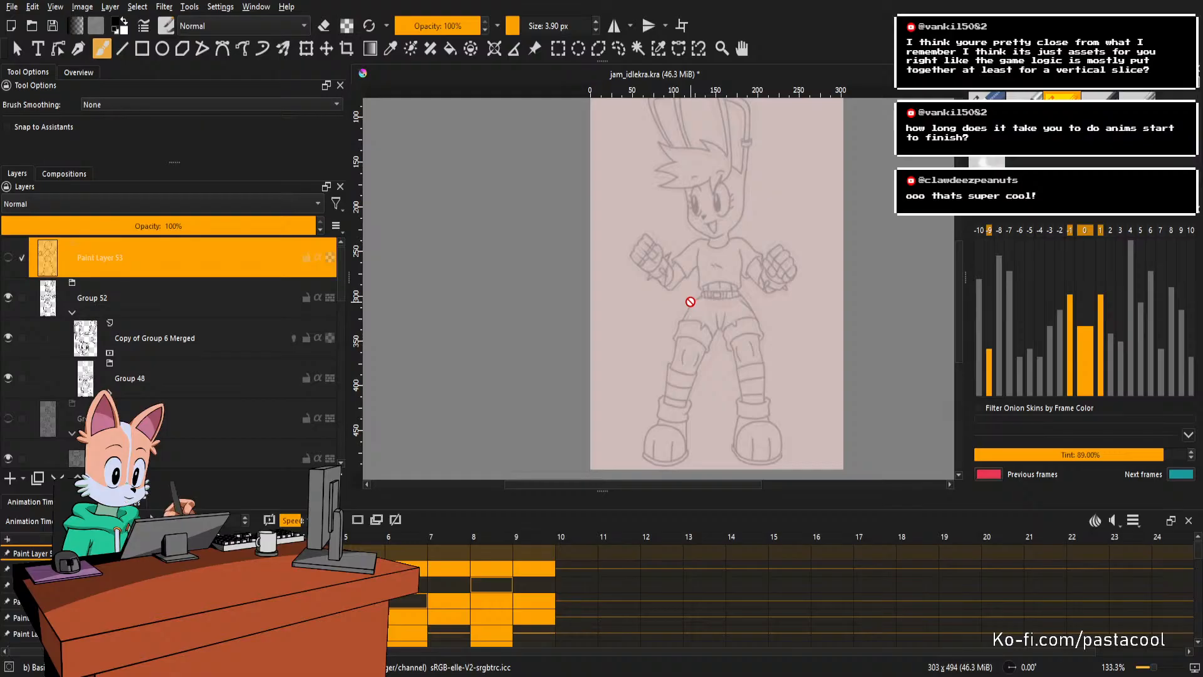
pyautogui.click(64, 299)
pyautogui.moveTo(128, 225); pyautogui.dragTo(316, 226)
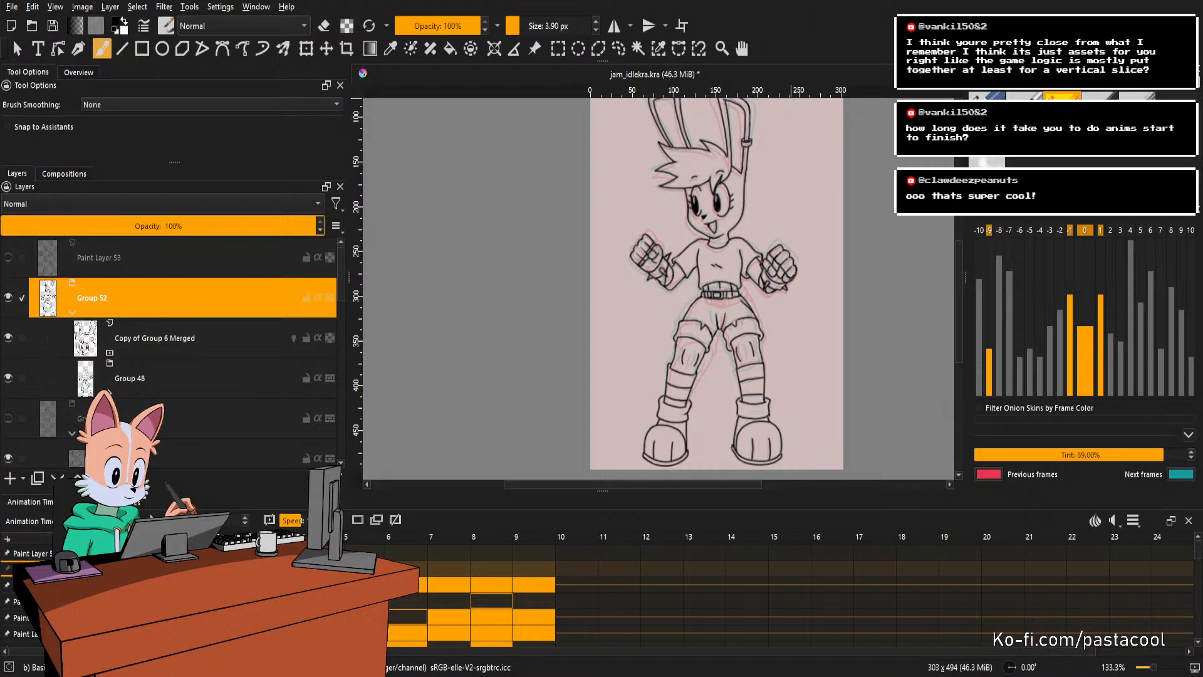
pyautogui.scroll(-1, 741, 201)
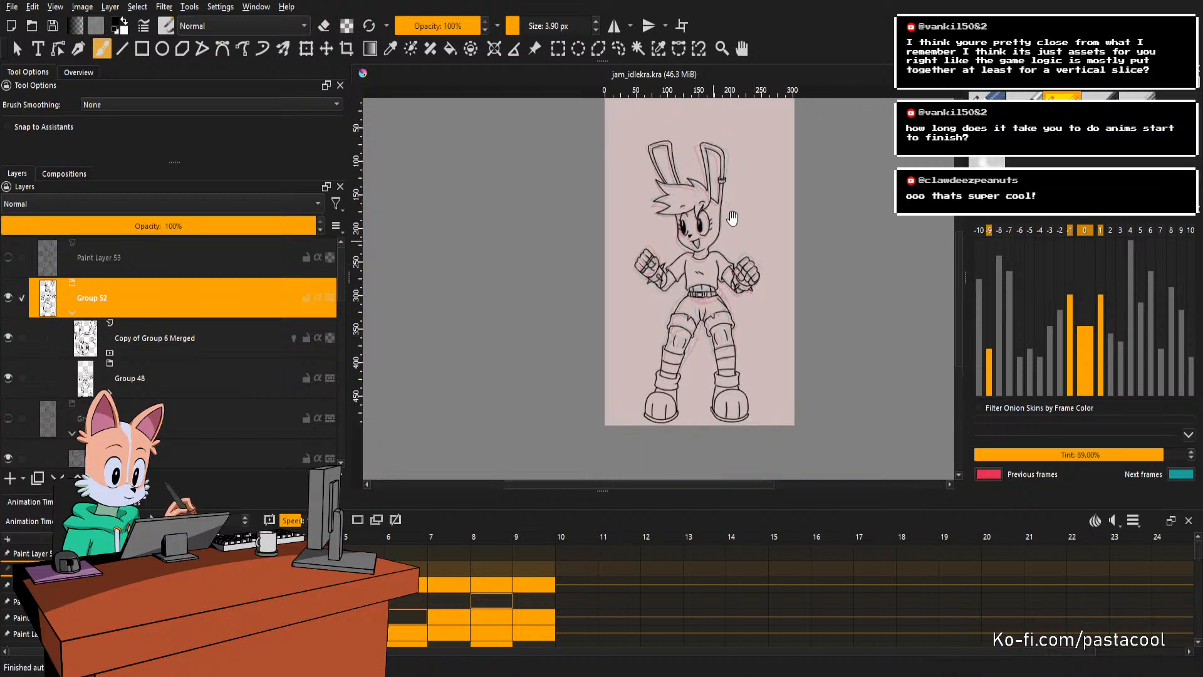
pyautogui.moveTo(740, 202); pyautogui.dragTo(703, 238)
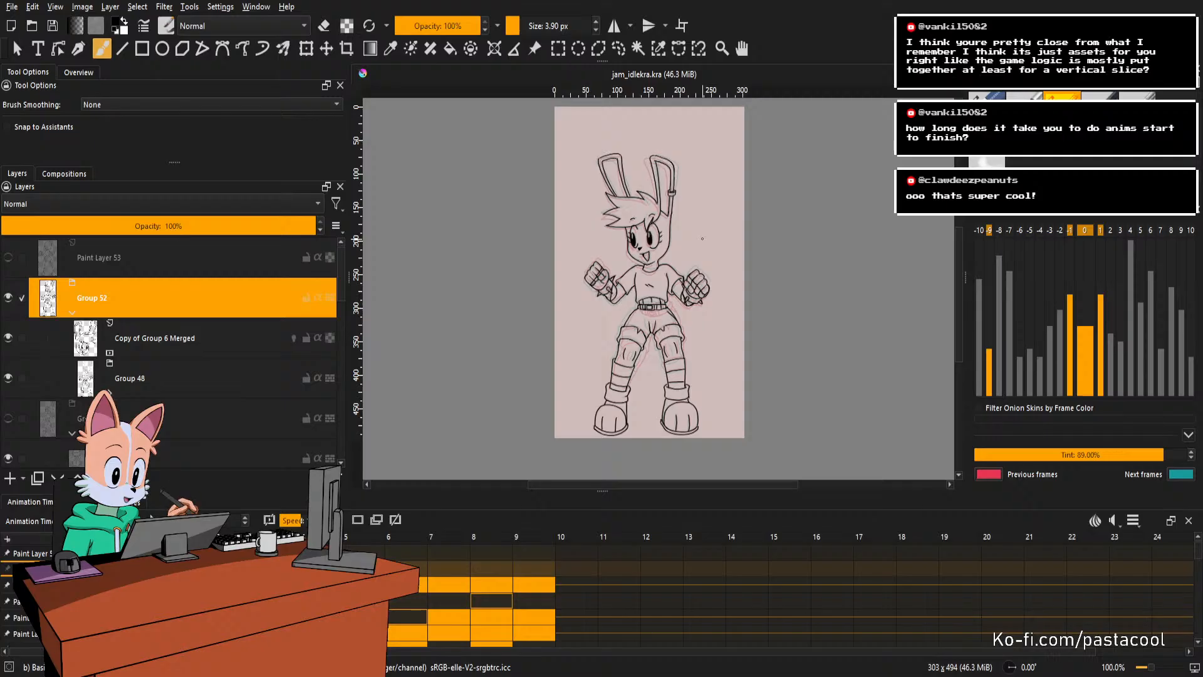
pyautogui.scroll(-2, 701, 240)
pyautogui.scroll(3, 674, 250)
pyautogui.scroll(-1, 665, 254)
pyautogui.scroll(1, 665, 255)
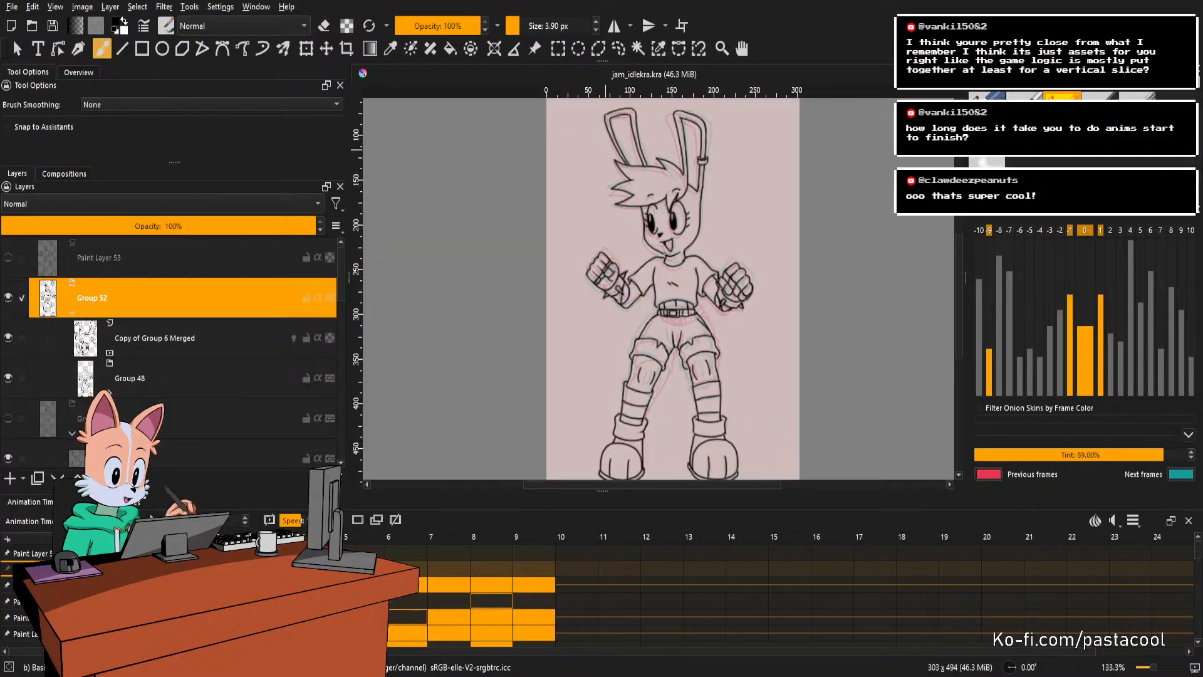
pyautogui.scroll(-1, 665, 255)
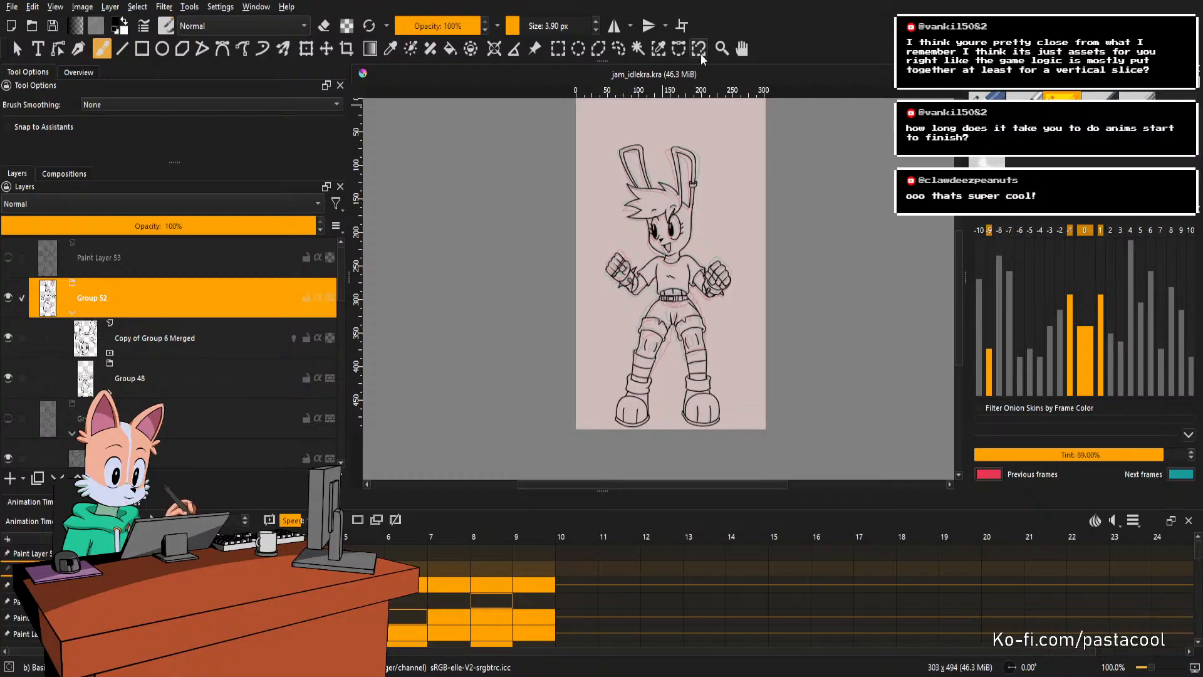
pyautogui.scroll(-1, 709, 191)
pyautogui.scroll(1, 712, 193)
pyautogui.moveTo(703, 204); pyautogui.dragTo(690, 208)
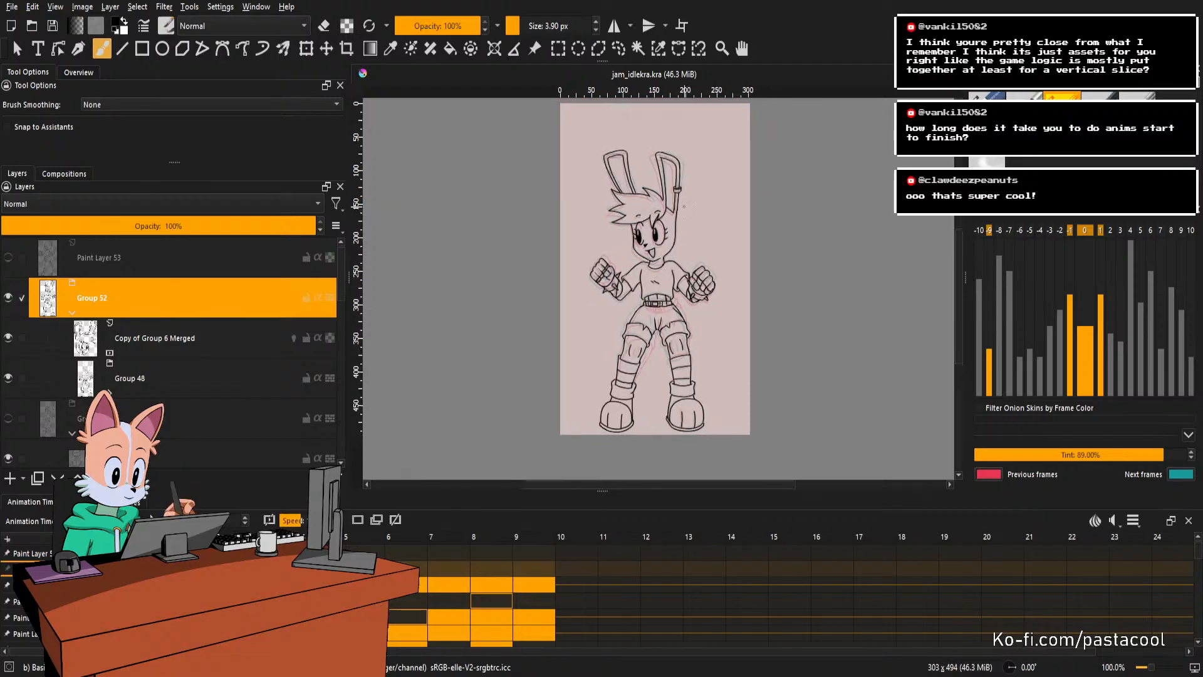
pyautogui.scroll(1, 678, 211)
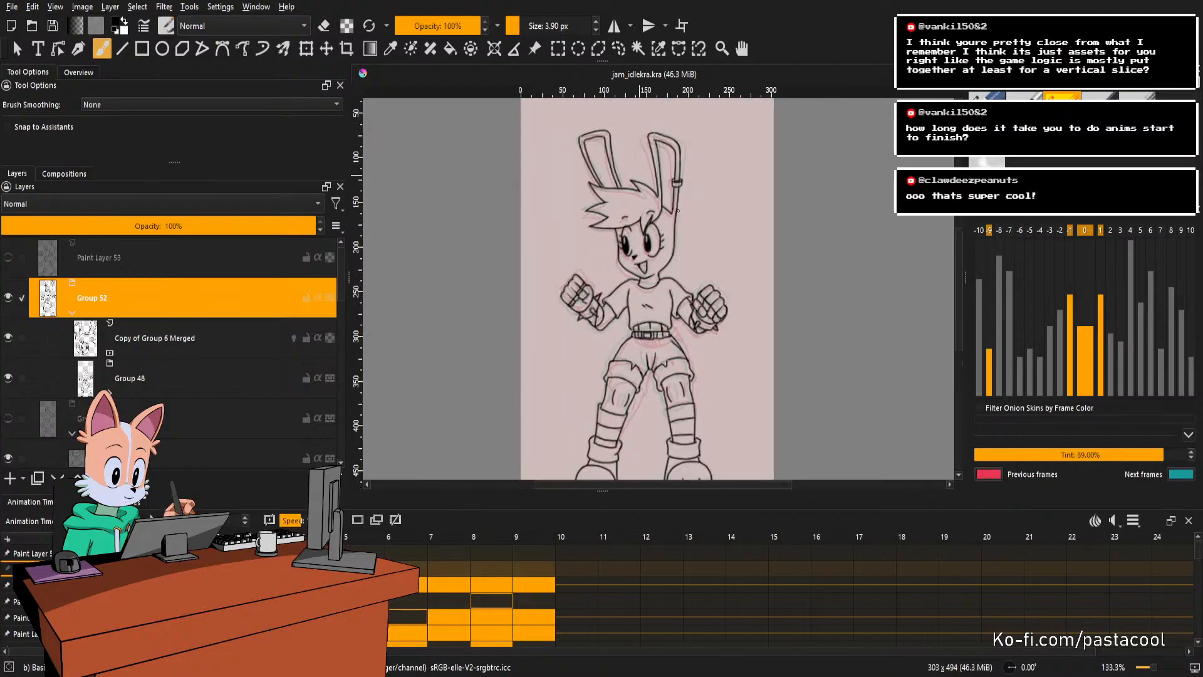
pyautogui.scroll(-1, 678, 212)
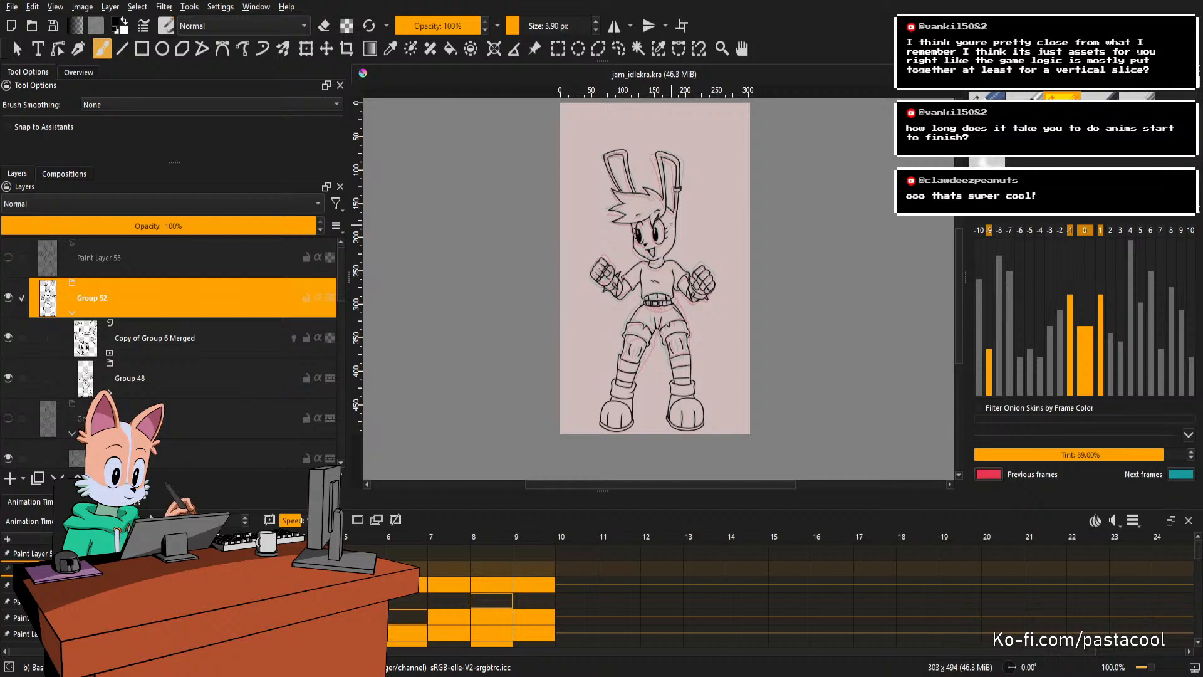
pyautogui.scroll(1, 671, 216)
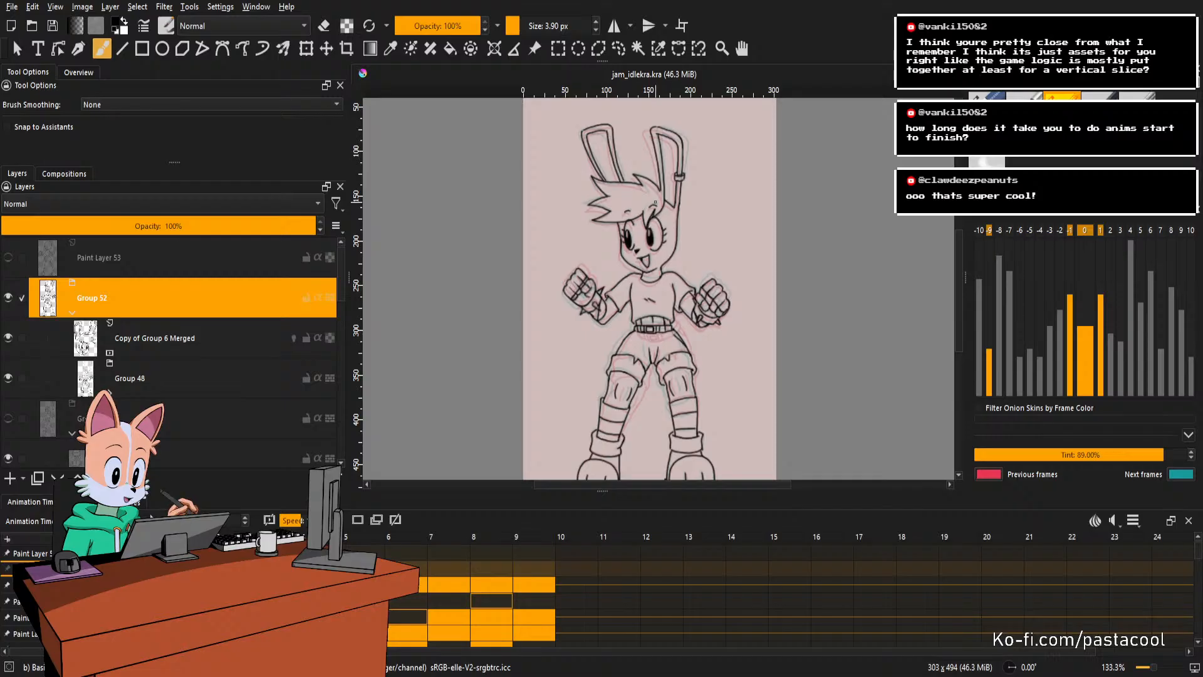
pyautogui.press('-')
pyautogui.press('=')
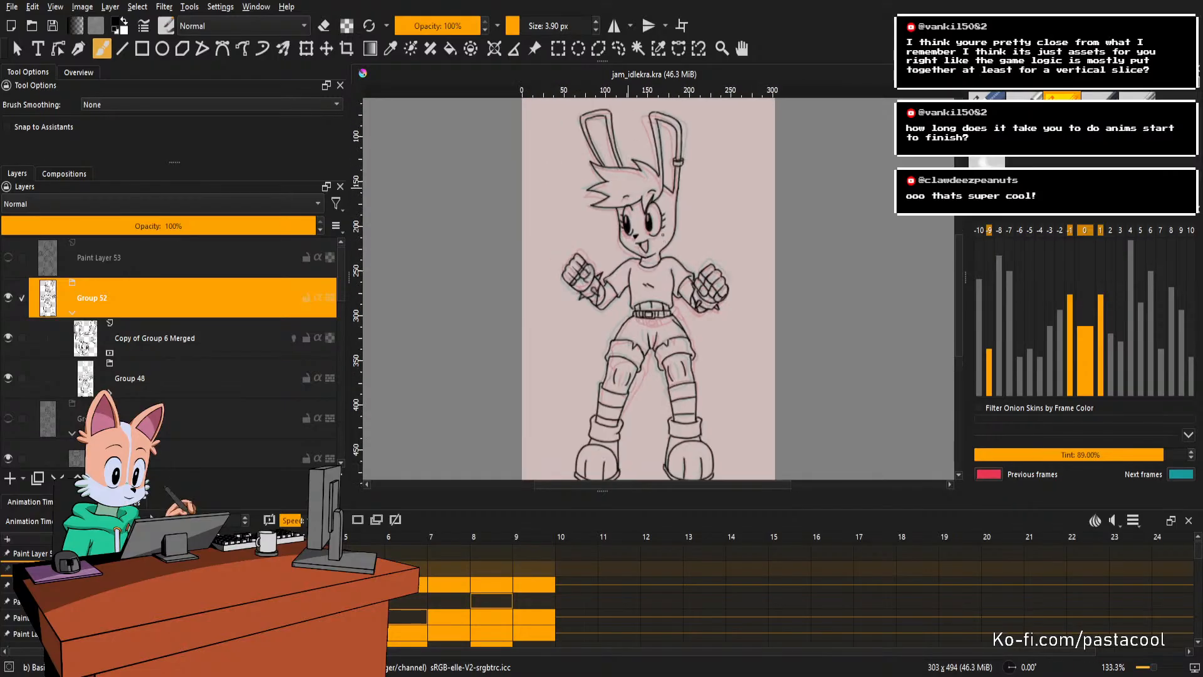
pyautogui.press('-')
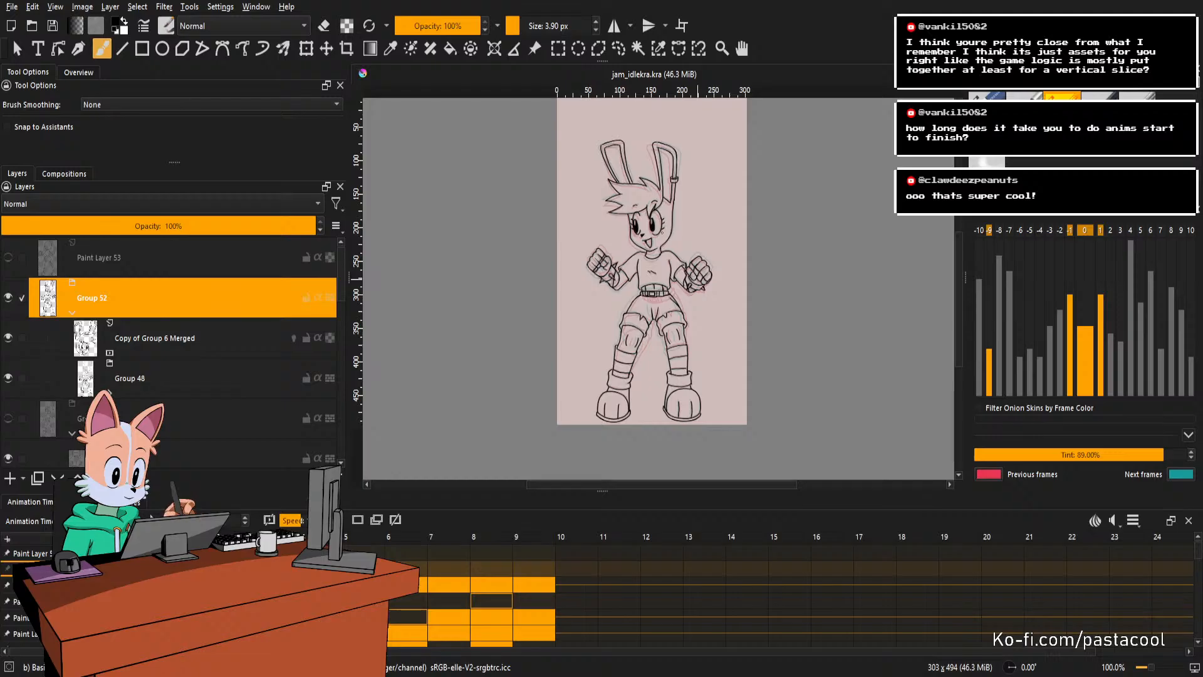
pyautogui.press('=')
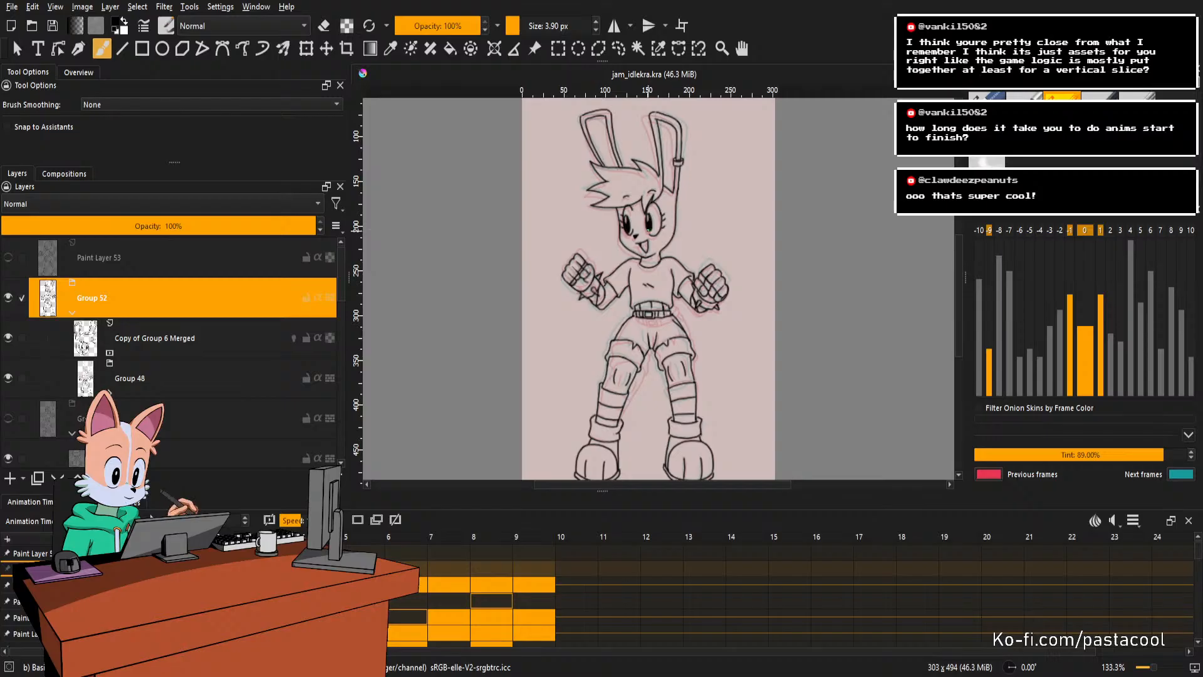
pyautogui.scroll(-2, 661, 210)
pyautogui.scroll(2, 660, 209)
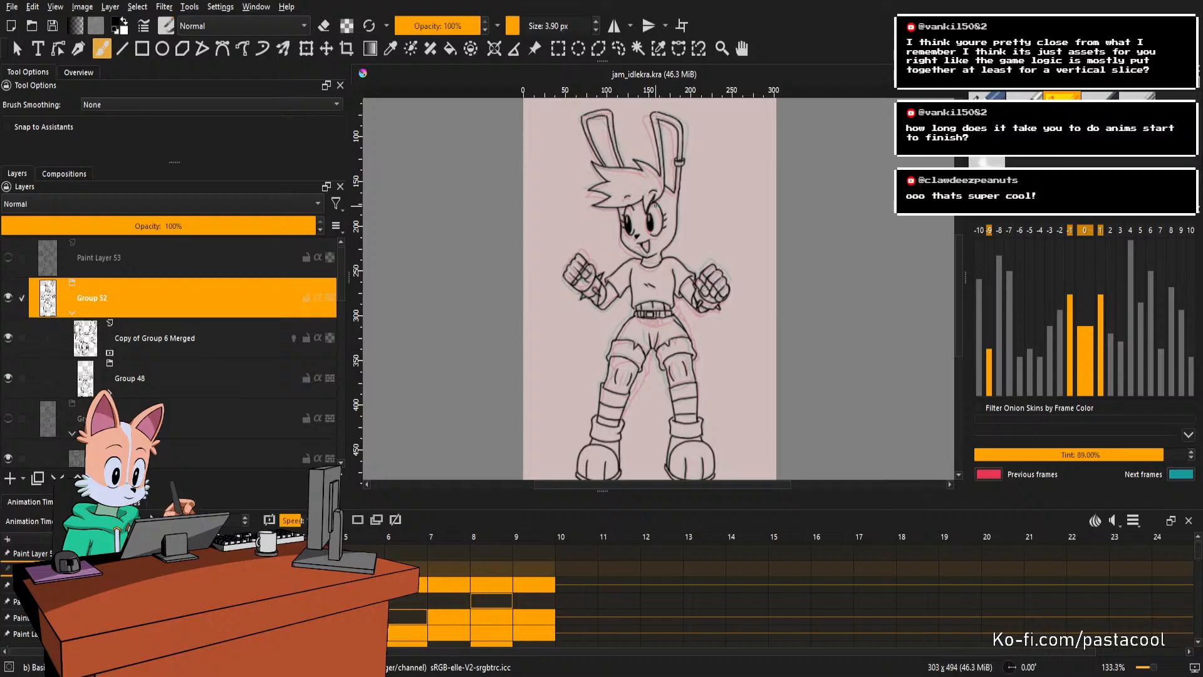
pyautogui.scroll(-1, 658, 211)
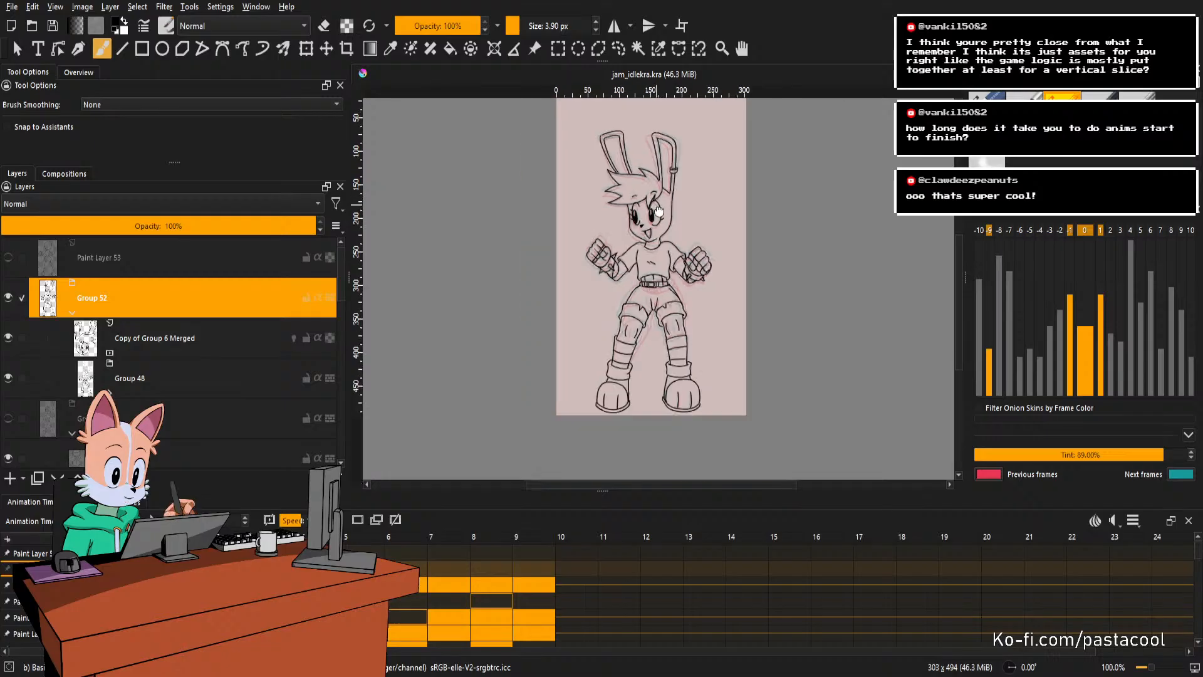
# Inspect the rabbit's full idle pose in both the mirrored and the normal view.
pyautogui.scroll(1, 659, 211)
pyautogui.scroll(-1, 658, 211)
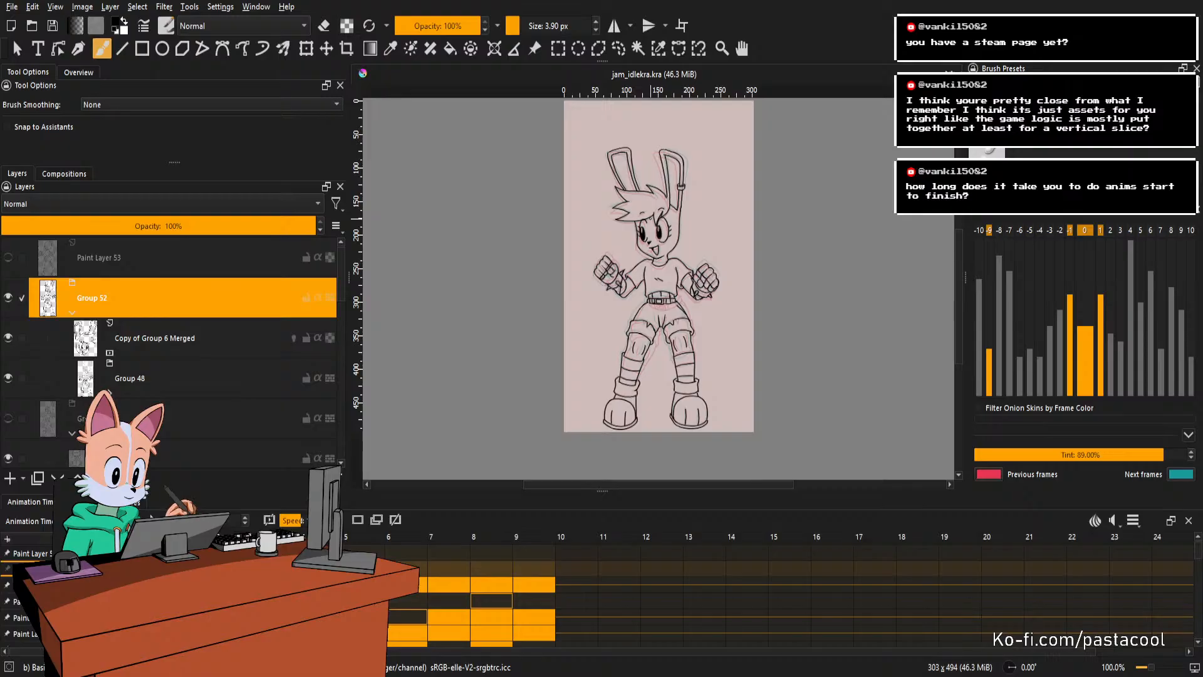
pyautogui.scroll(1, 655, 239)
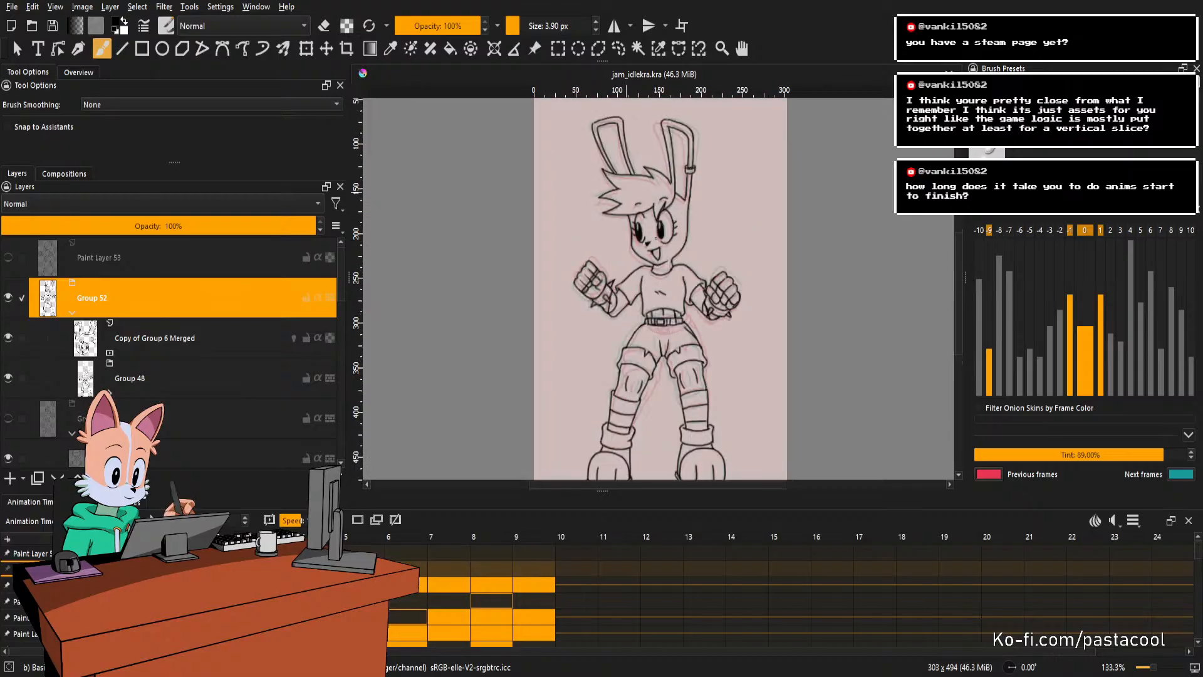
pyautogui.press('m')
pyautogui.scroll(-1, 712, 237)
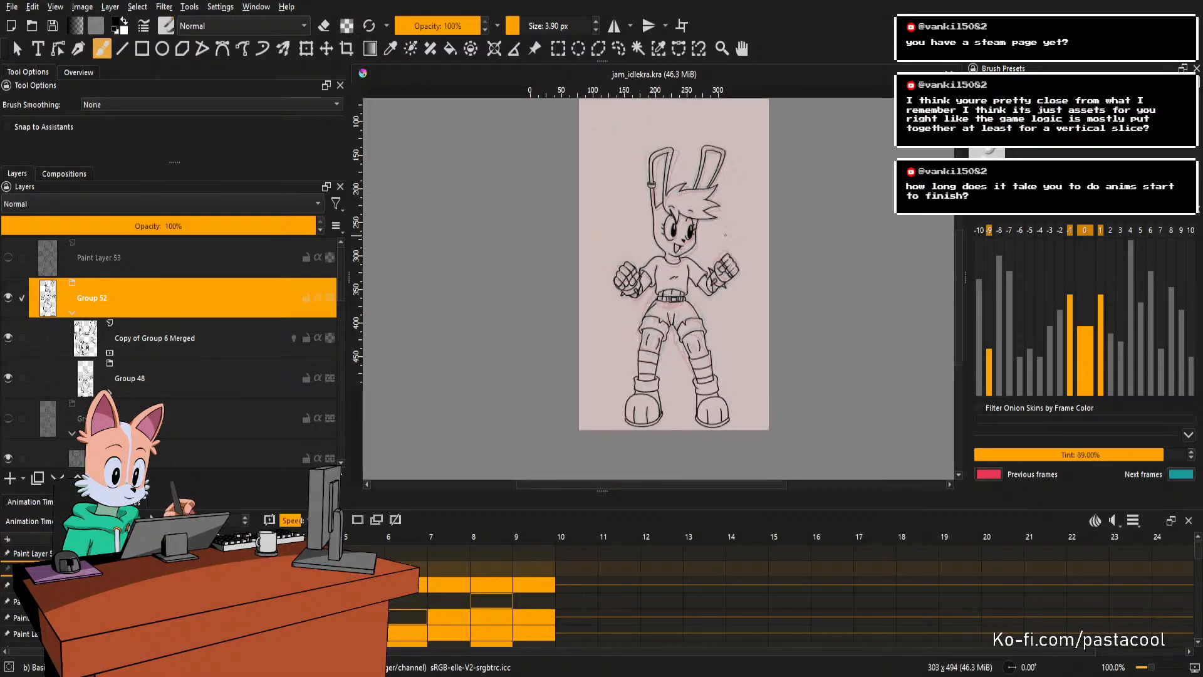
pyautogui.scroll(1, 715, 252)
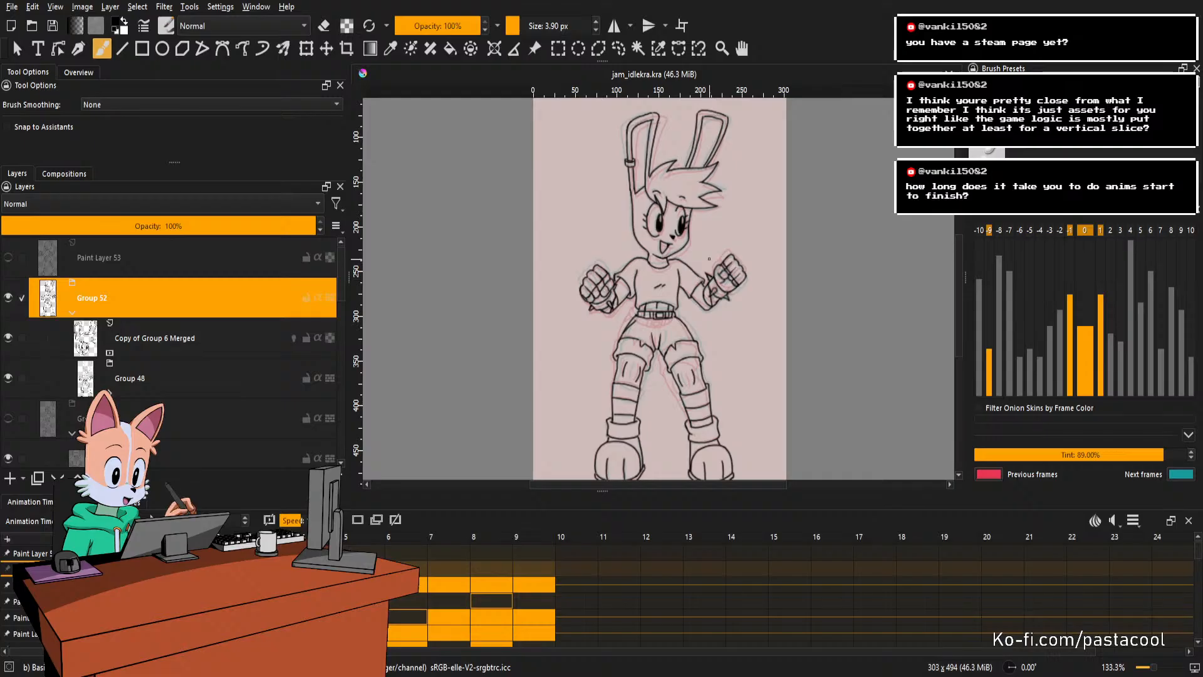
pyautogui.scroll(-1, 709, 258)
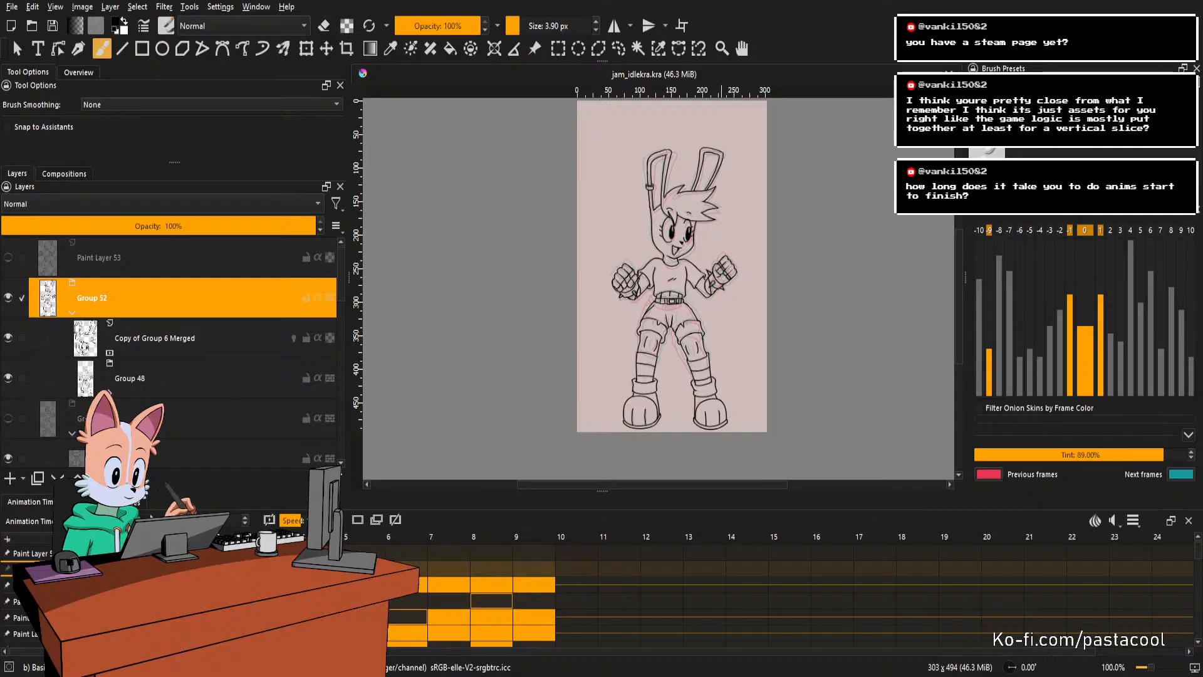
pyautogui.press('m')
pyautogui.moveTo(679, 268); pyautogui.dragTo(717, 252)
pyautogui.scroll(1, 675, 275)
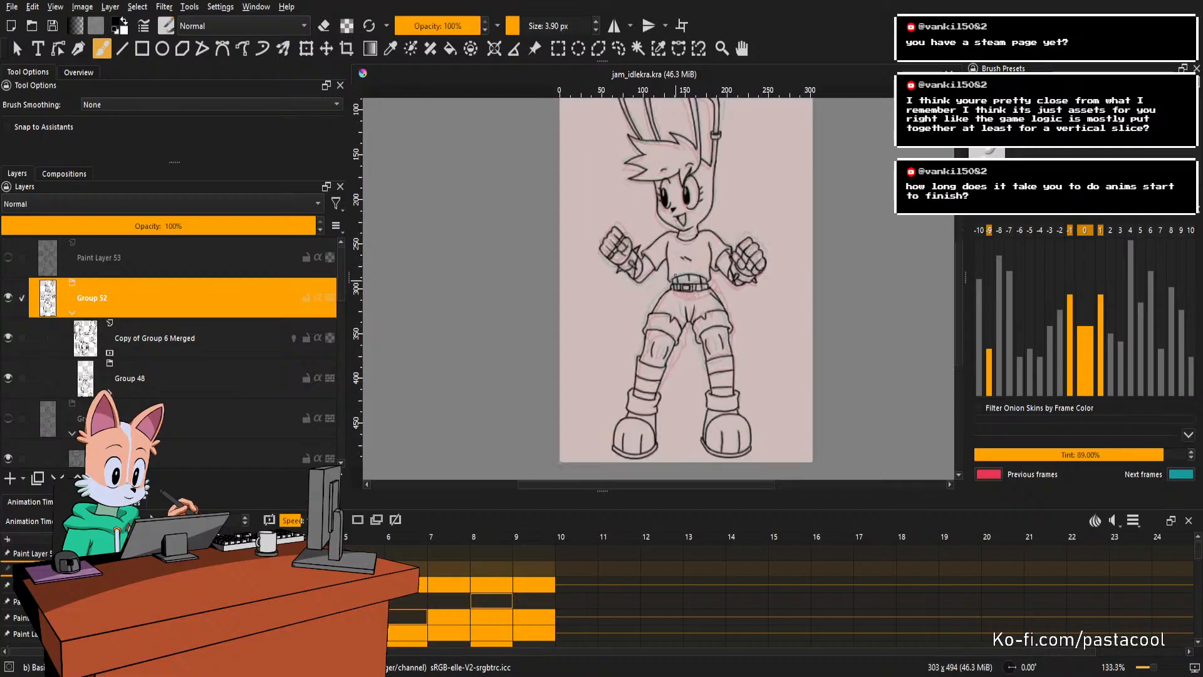
pyautogui.scroll(-1, 727, 256)
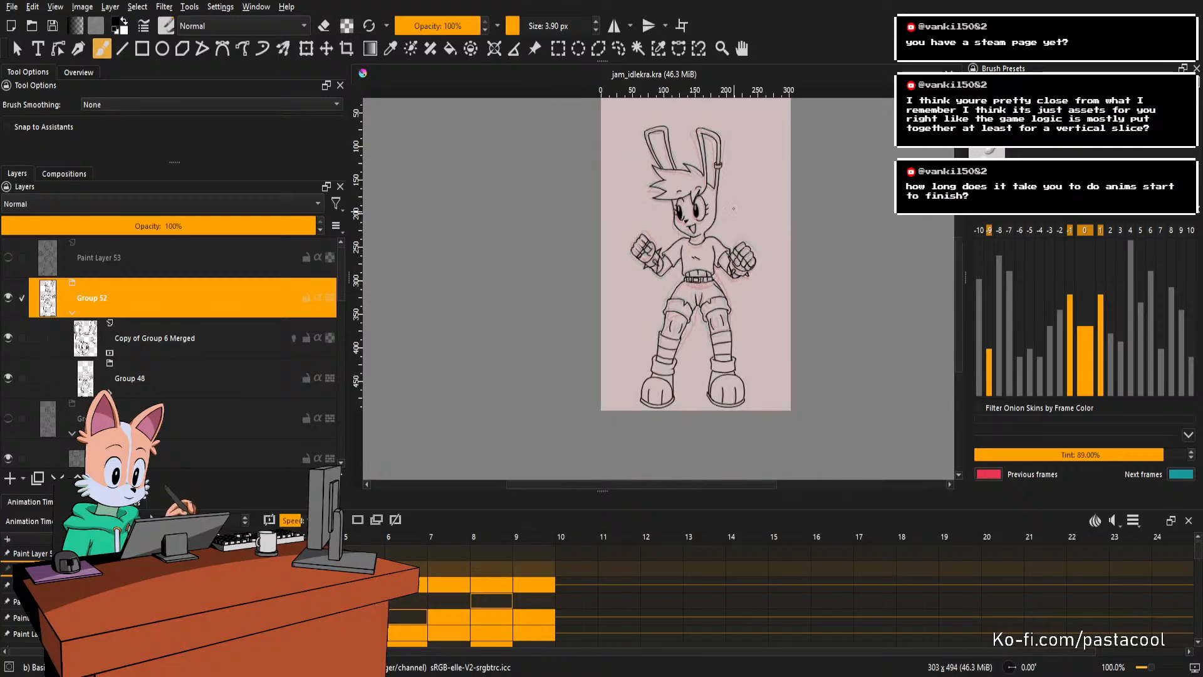
# Play the rabbit's idle animation and step through its frames to check the motion.
pyautogui.scroll(1, 731, 205)
pyautogui.press('Right')
pyautogui.press('Left')
pyautogui.press('space')
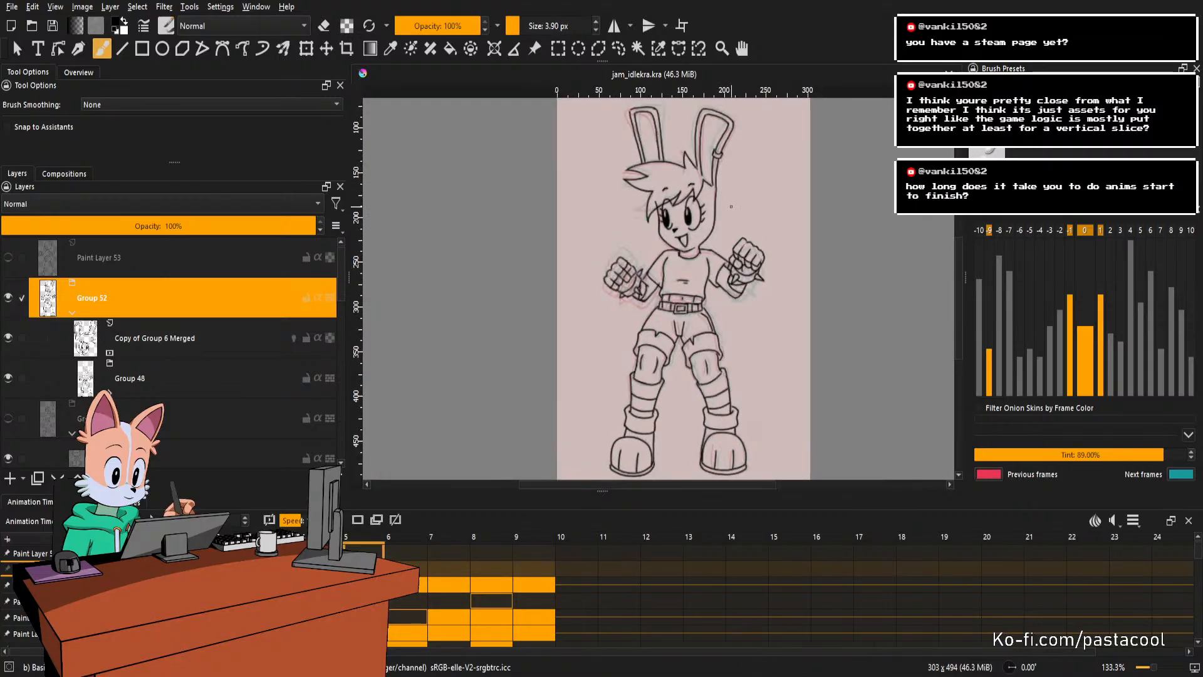
pyautogui.press('Right')
pyautogui.press('Right')
pyautogui.press('Right')
pyautogui.press('Right')
pyautogui.press('Right')
pyautogui.press('Right')
pyautogui.press('Right')
pyautogui.press('Right')
pyautogui.press('Right')
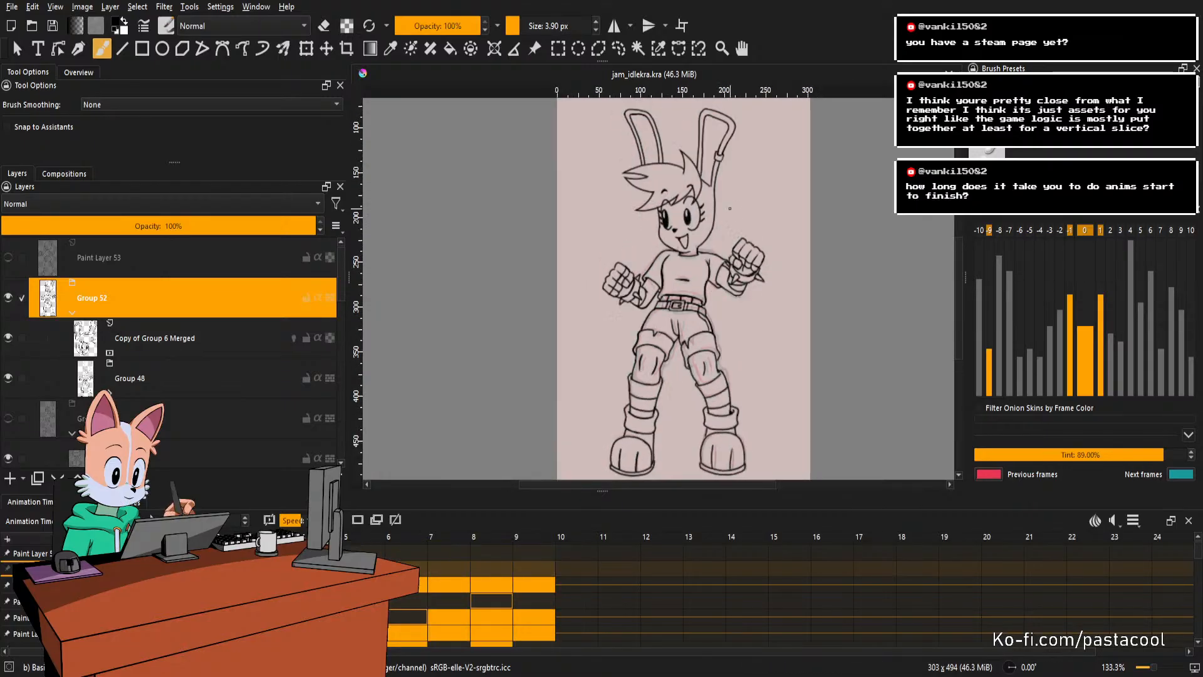
pyautogui.press('space')
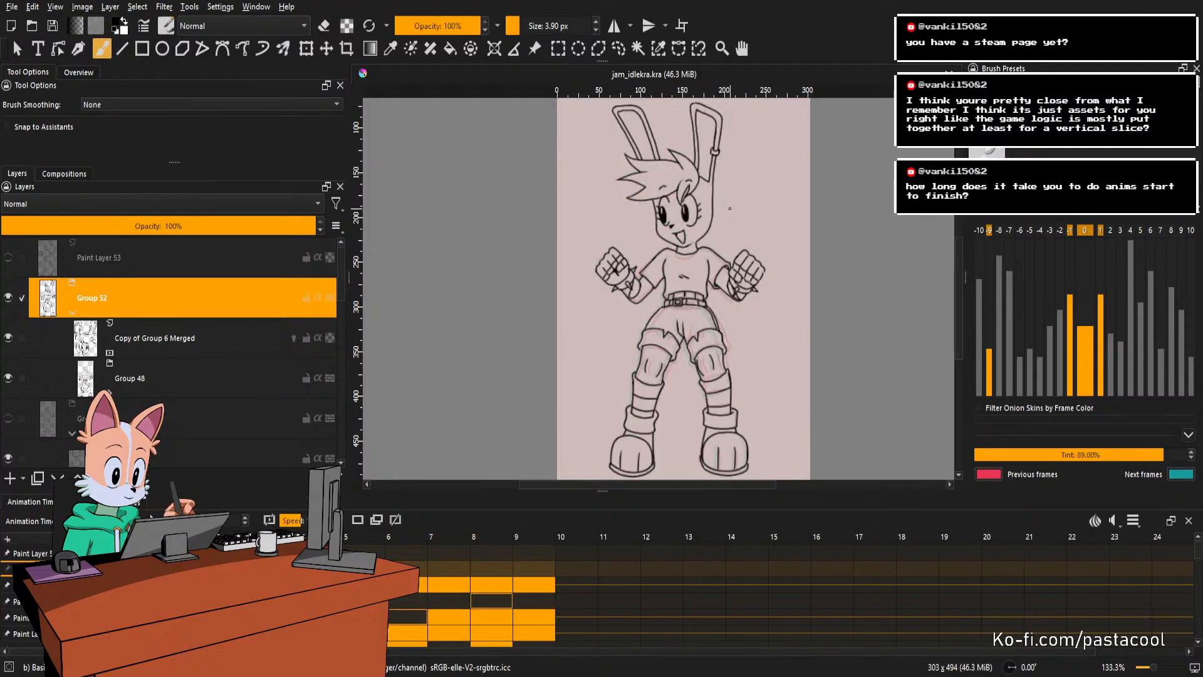
pyautogui.press('space')
pyautogui.press('Right')
pyautogui.press('Right')
pyautogui.press('Right')
pyautogui.press('Right')
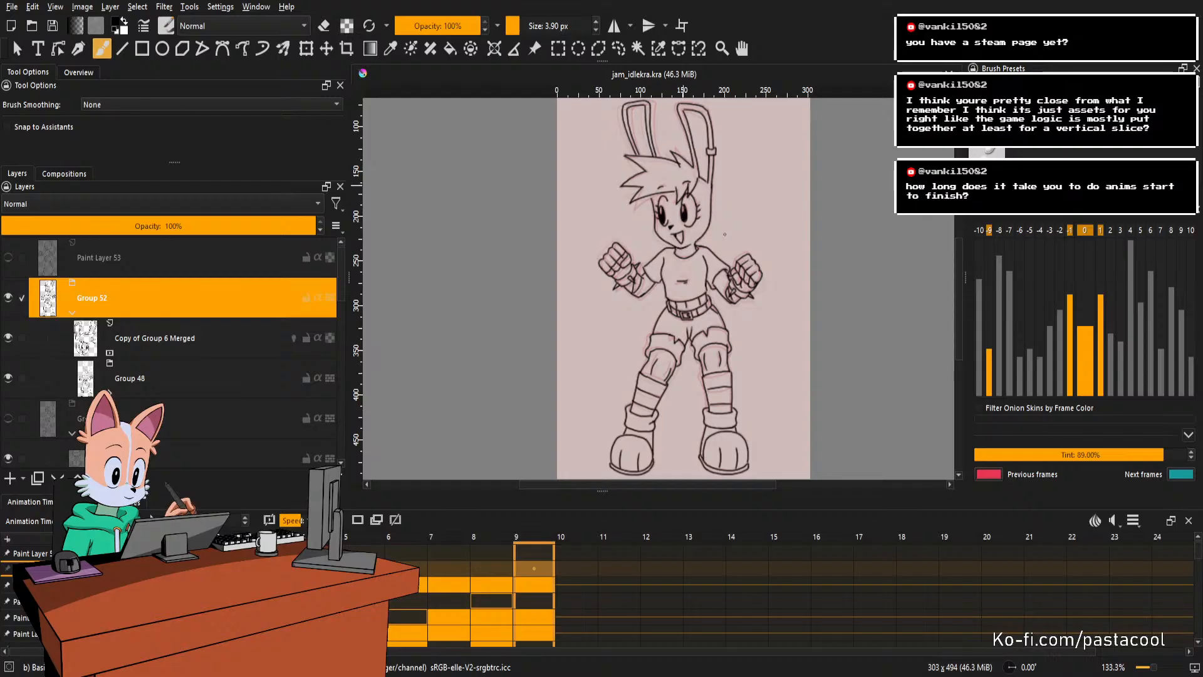
pyautogui.press('space')
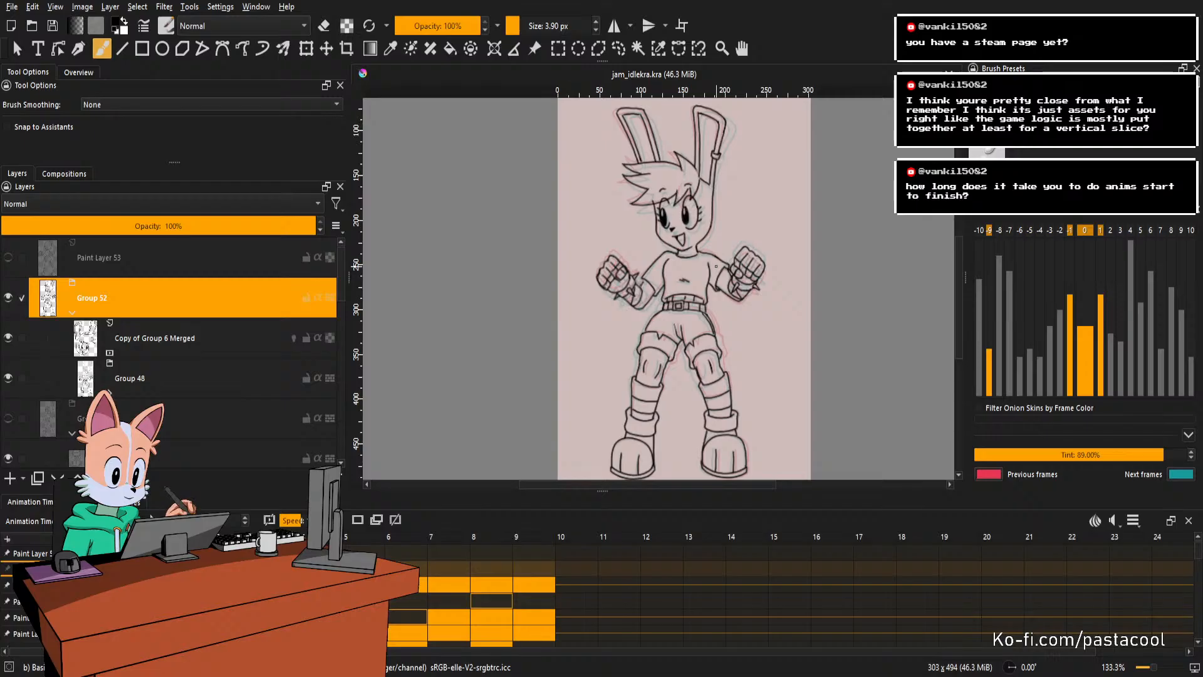
pyautogui.press('1')
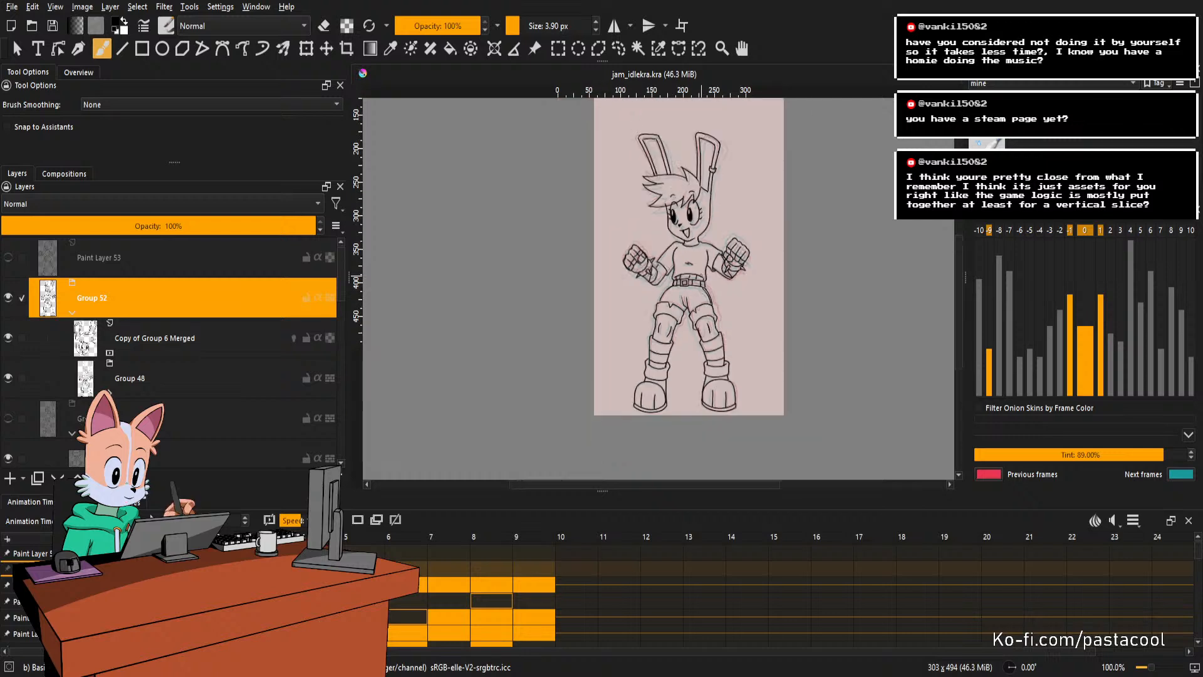
pyautogui.scroll(1, 702, 274)
pyautogui.scroll(-1, 702, 270)
pyautogui.scroll(1, 701, 241)
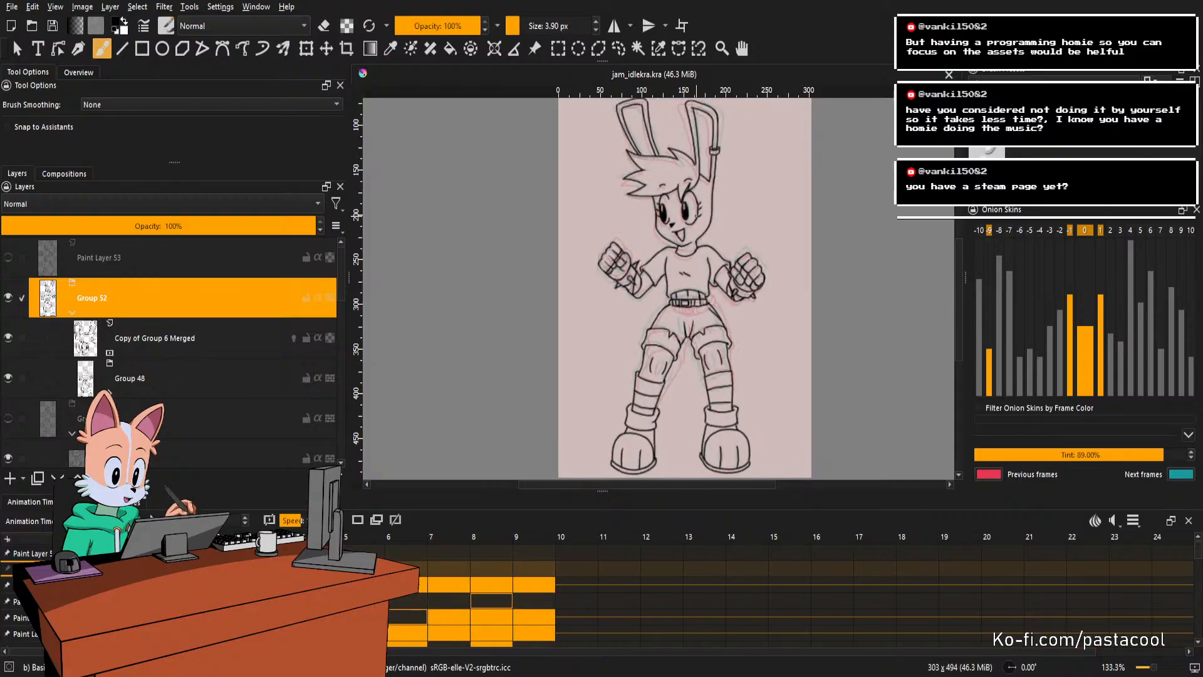
pyautogui.press('1')
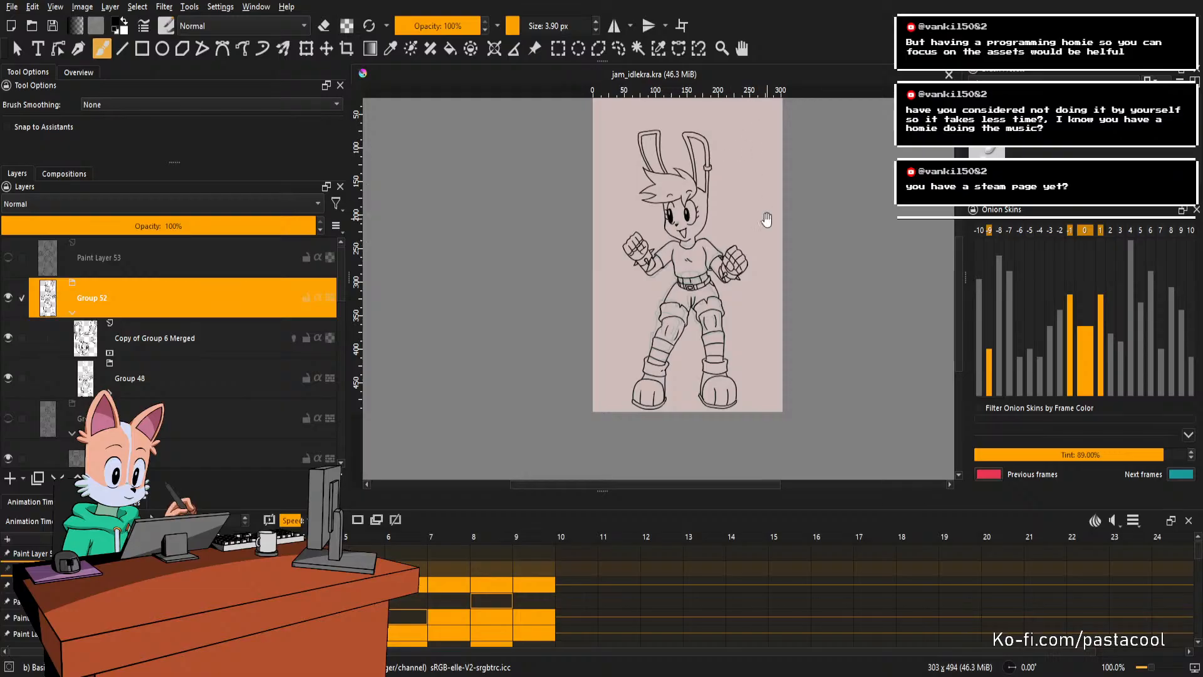
# Make Paint Layer 49 active by picking the rabbit's thigh outline on the canvas.
pyautogui.moveTo(765, 220)
pyautogui.mouseDown()
pyautogui.moveTo(794, 249)
pyautogui.moveTo(783, 207)
pyautogui.mouseUp()
pyautogui.press('m')
pyautogui.moveTo(731, 295); pyautogui.dragTo(771, 255)
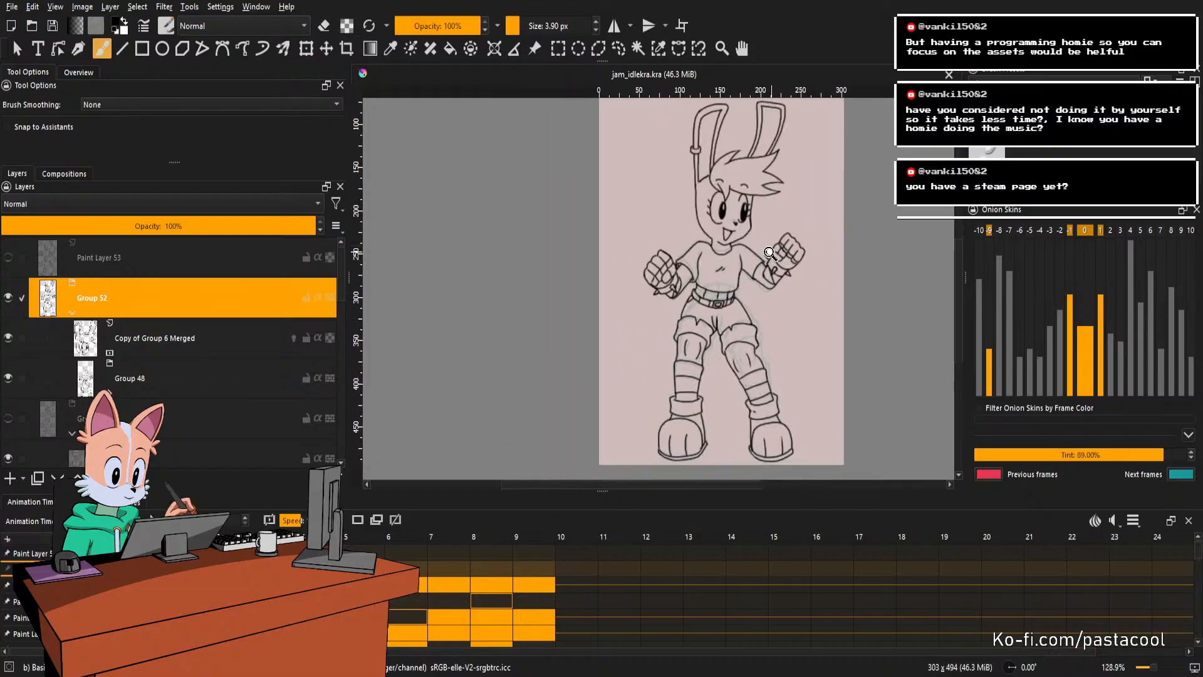
pyautogui.keyDown('ctrl'); pyautogui.moveTo(757, 310); pyautogui.dragTo(758, 296); pyautogui.keyUp('ctrl')
pyautogui.keyDown('shift'); pyautogui.moveTo(809, 340); pyautogui.dragTo(755, 287); pyautogui.keyUp('shift')
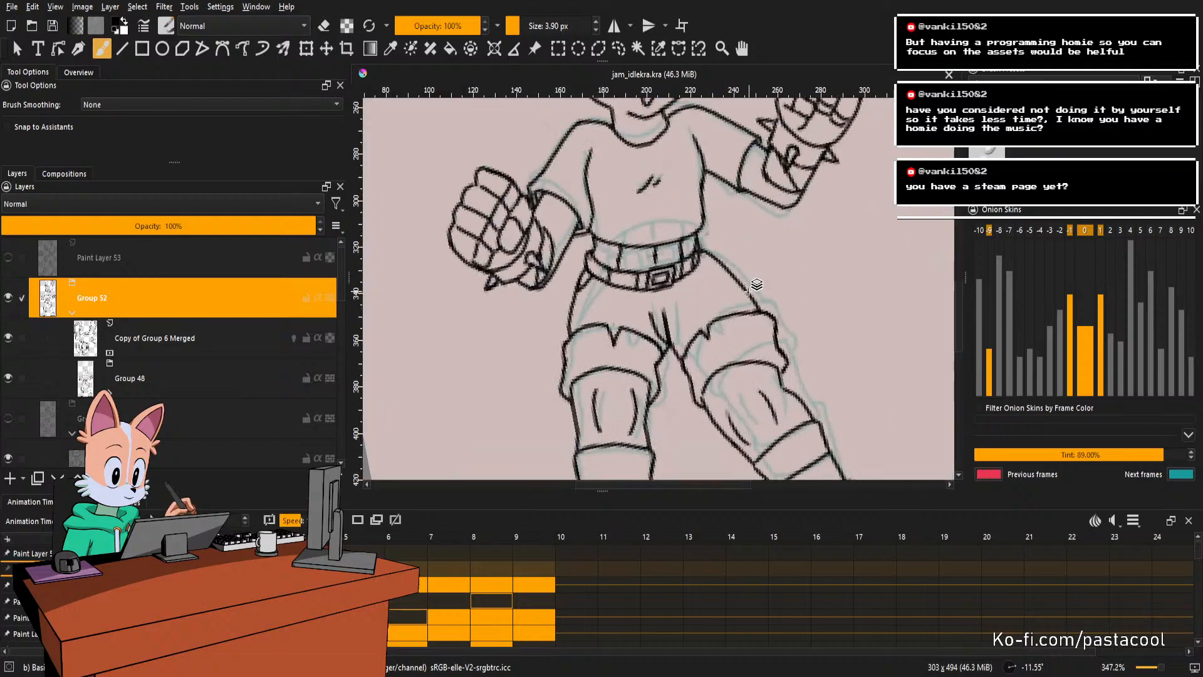
pyautogui.click(754, 287)
pyautogui.press('5')
pyautogui.press('m')
pyautogui.press('m')
# Set the brush size to 2 px and retouch the line where the shorts' cuff meets the bent leg's inner knee.
pyautogui.moveTo(734, 357); pyautogui.dragTo(751, 301)
pyautogui.moveTo(715, 358)
pyautogui.keyDown('ctrl'); pyautogui.mouseDown()
pyautogui.moveTo(714, 305)
pyautogui.moveTo(693, 351)
pyautogui.mouseUp(); pyautogui.keyUp('ctrl')
pyautogui.hotkey('ctrl', 'z')
pyautogui.press('[')
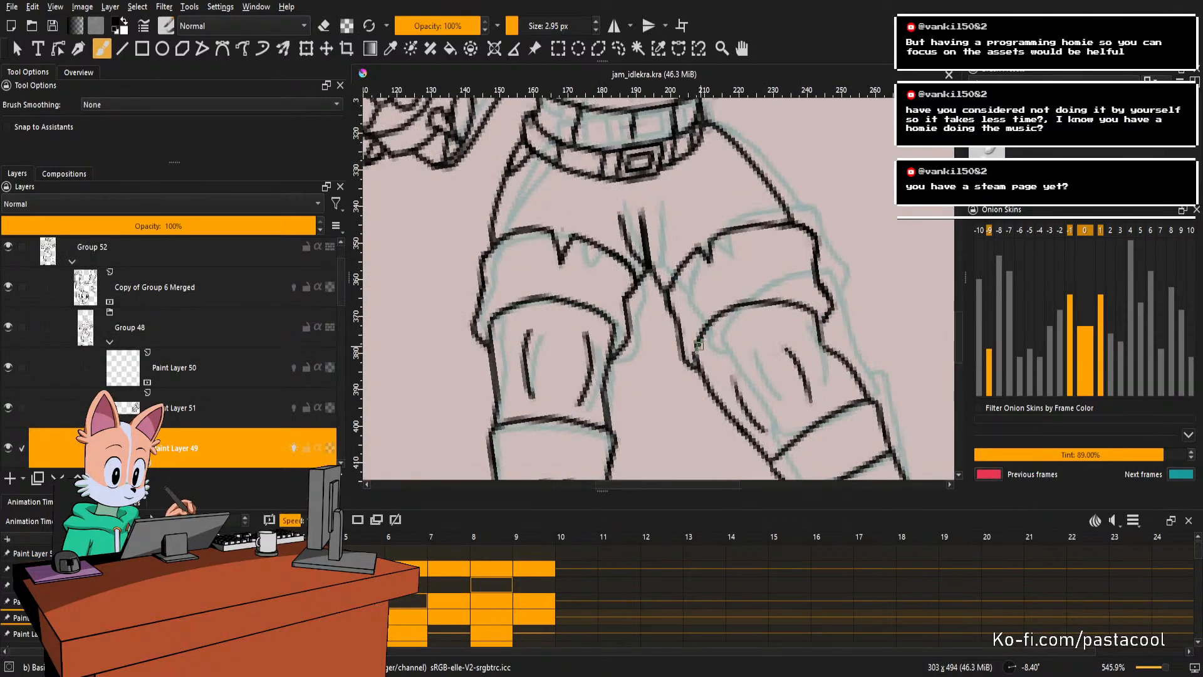
pyautogui.doubleClick(574, 25)
pyautogui.write('2')
pyautogui.press('Return')
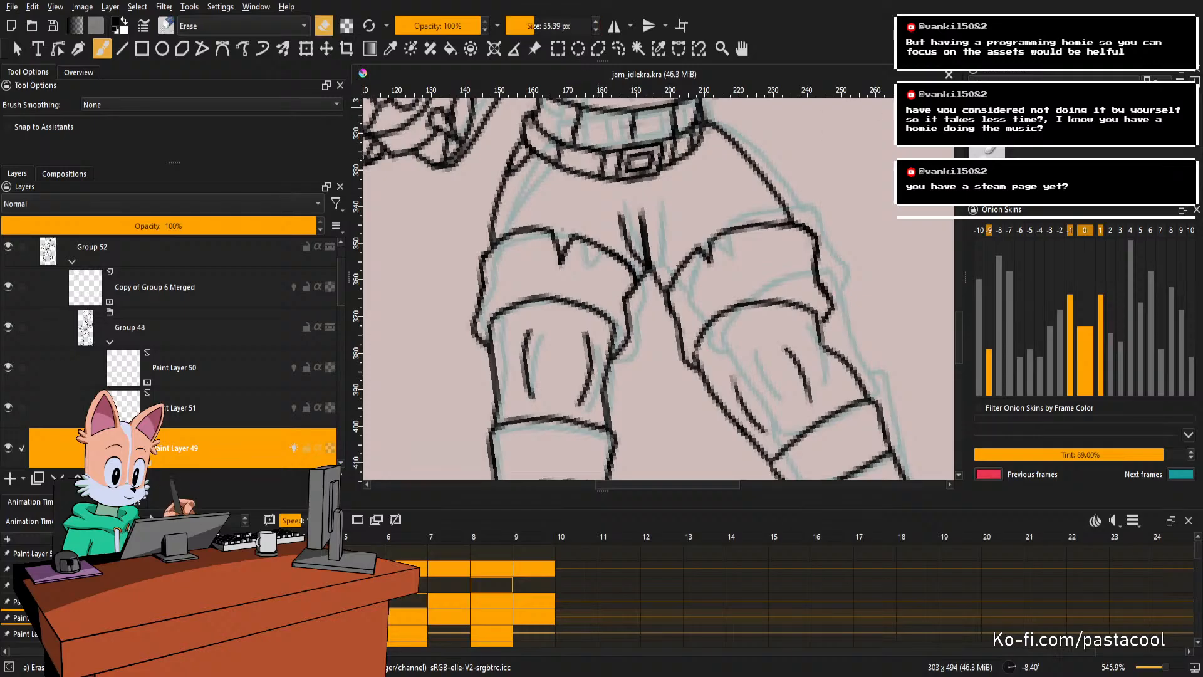
pyautogui.press('e')
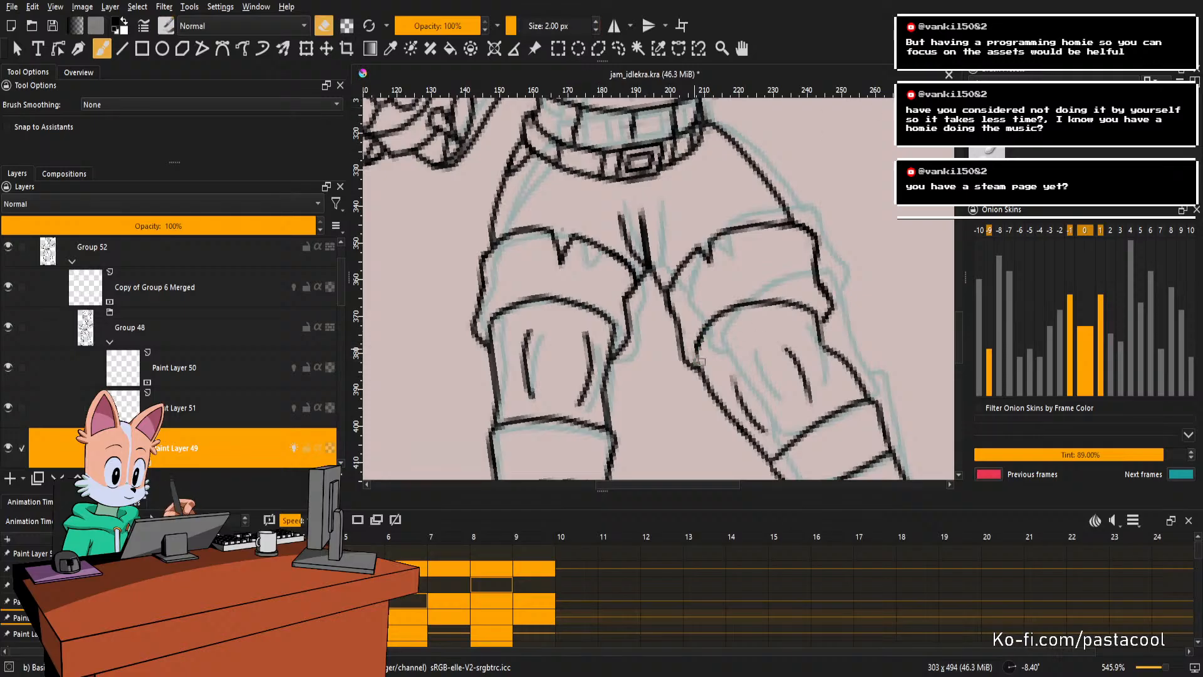
pyautogui.moveTo(699, 366)
pyautogui.mouseDown()
pyautogui.moveTo(709, 391)
pyautogui.moveTo(701, 336)
pyautogui.moveTo(714, 390)
pyautogui.moveTo(704, 334)
pyautogui.mouseUp()
pyautogui.press('e')
pyautogui.hotkey('ctrl', 'z')
pyautogui.hotkey('ctrl', 'z')
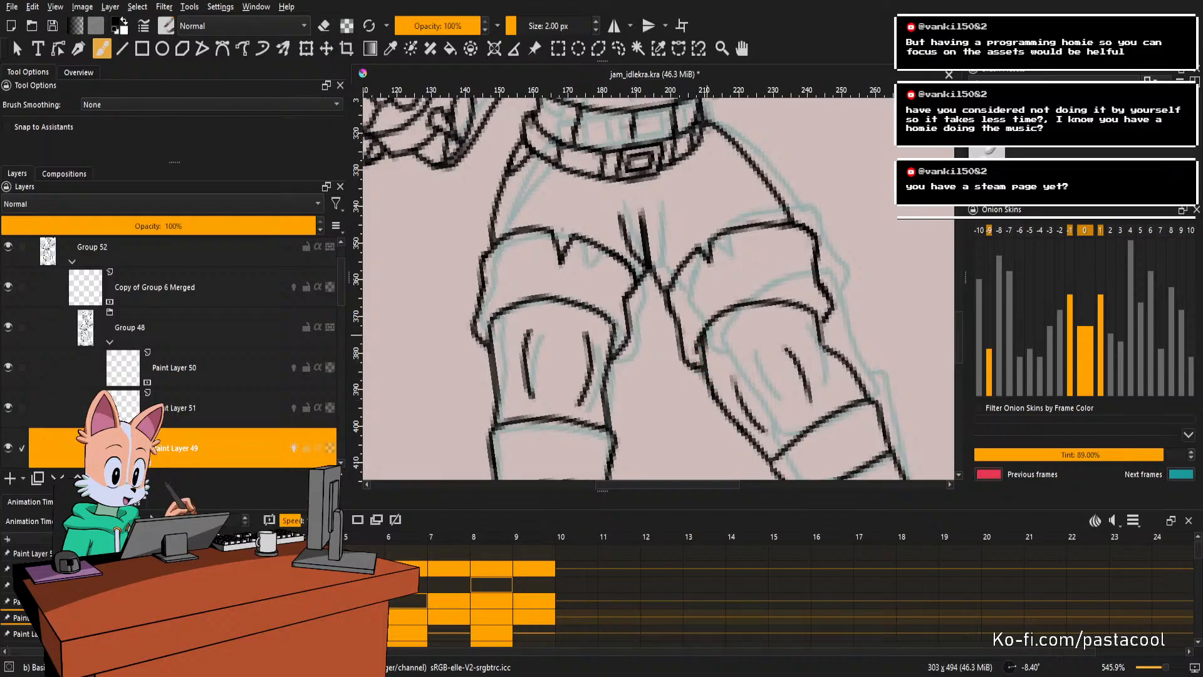
# Check the whole figure in the mirrored and the normal view for line art that still needs correcting.
pyautogui.scroll(-6, 718, 312)
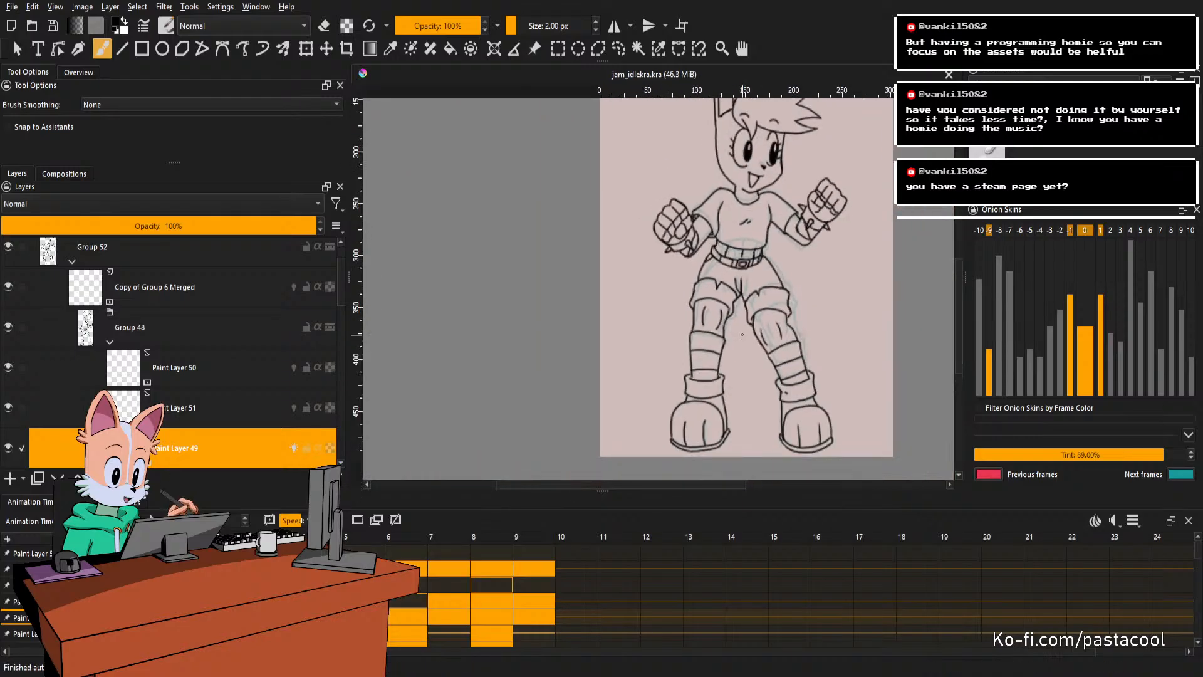
pyautogui.scroll(-1, 574, 334)
pyautogui.moveTo(596, 272); pyautogui.dragTo(717, 271)
pyautogui.scroll(2, 717, 271)
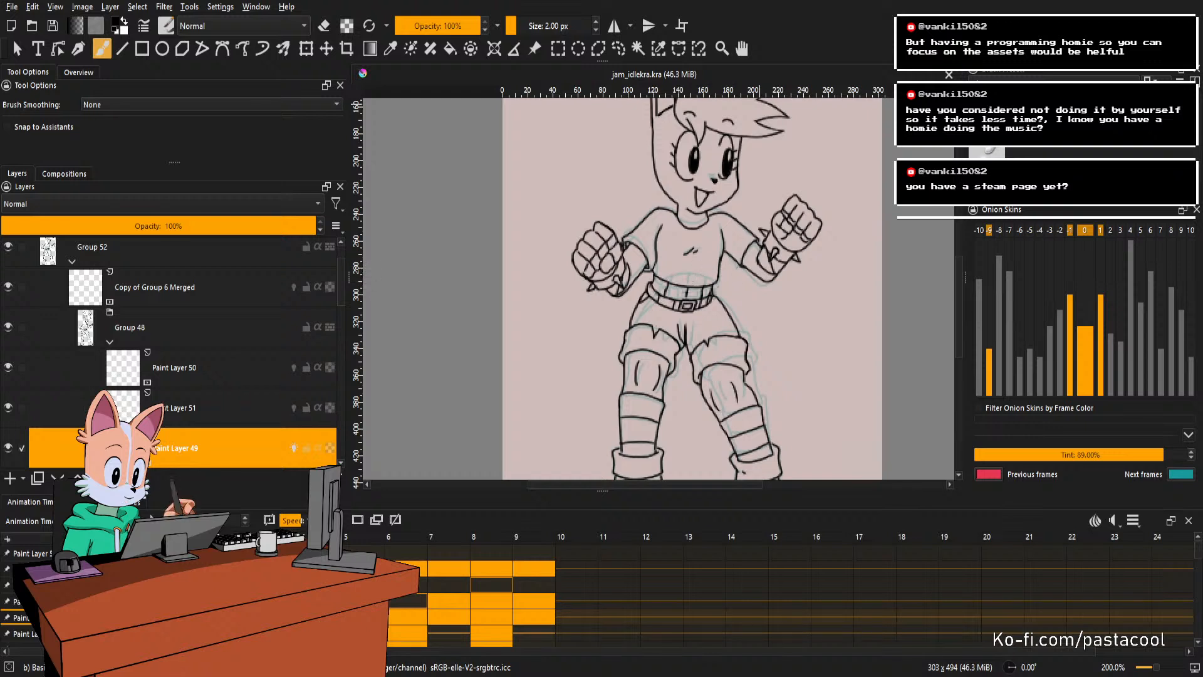
pyautogui.scroll(-1, 767, 196)
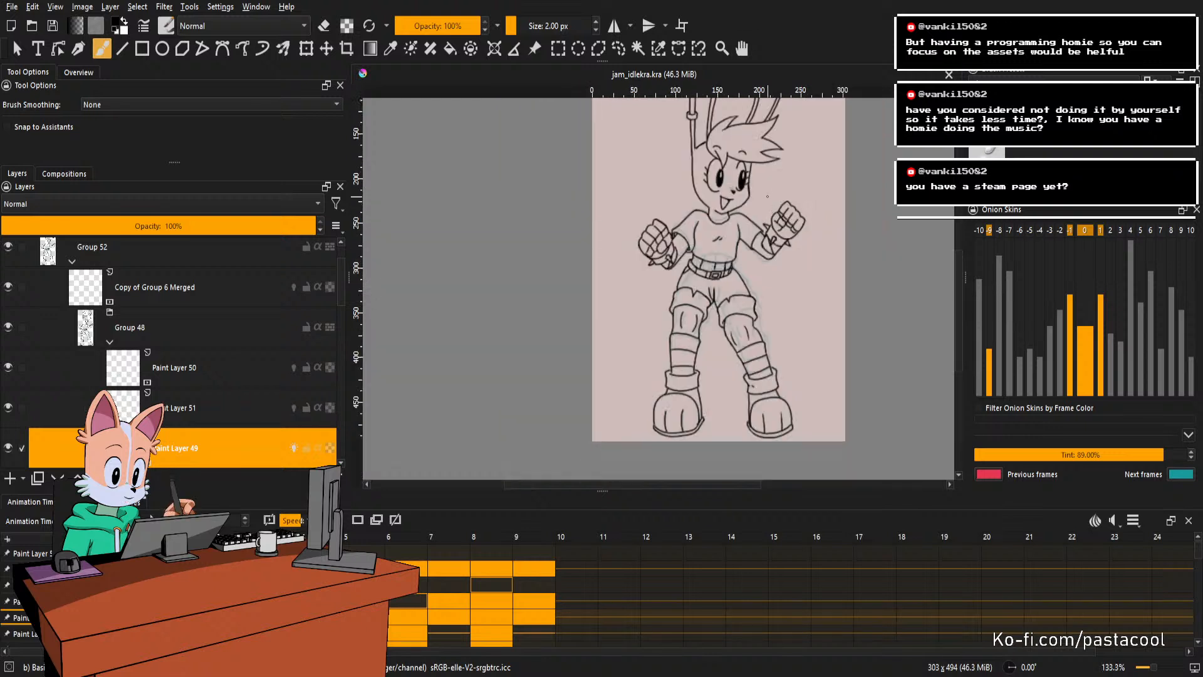
pyautogui.scroll(-1, 767, 196)
pyautogui.moveTo(769, 202); pyautogui.dragTo(786, 238)
pyautogui.scroll(1, 785, 235)
pyautogui.press('m')
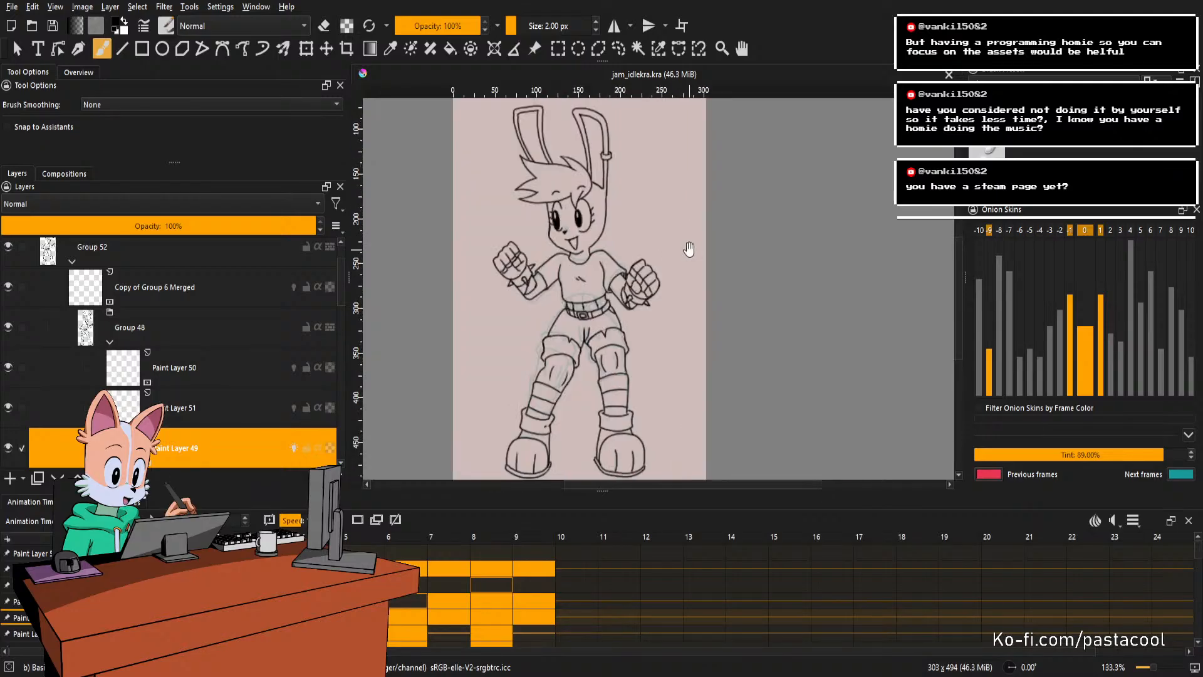
pyautogui.moveTo(689, 250); pyautogui.dragTo(728, 239)
pyautogui.moveTo(649, 257)
pyautogui.mouseDown()
pyautogui.moveTo(742, 241)
pyautogui.moveTo(751, 283)
pyautogui.mouseUp()
pyautogui.press('m')
pyautogui.moveTo(649, 290)
pyautogui.mouseDown()
pyautogui.moveTo(720, 256)
pyautogui.moveTo(698, 257)
pyautogui.moveTo(746, 271)
pyautogui.moveTo(718, 276)
pyautogui.moveTo(750, 287)
pyautogui.mouseUp()
pyautogui.scroll(1, 711, 268)
pyautogui.scroll(-1, 742, 274)
pyautogui.press('m')
pyautogui.scroll(-1, 737, 273)
pyautogui.scroll(1, 749, 286)
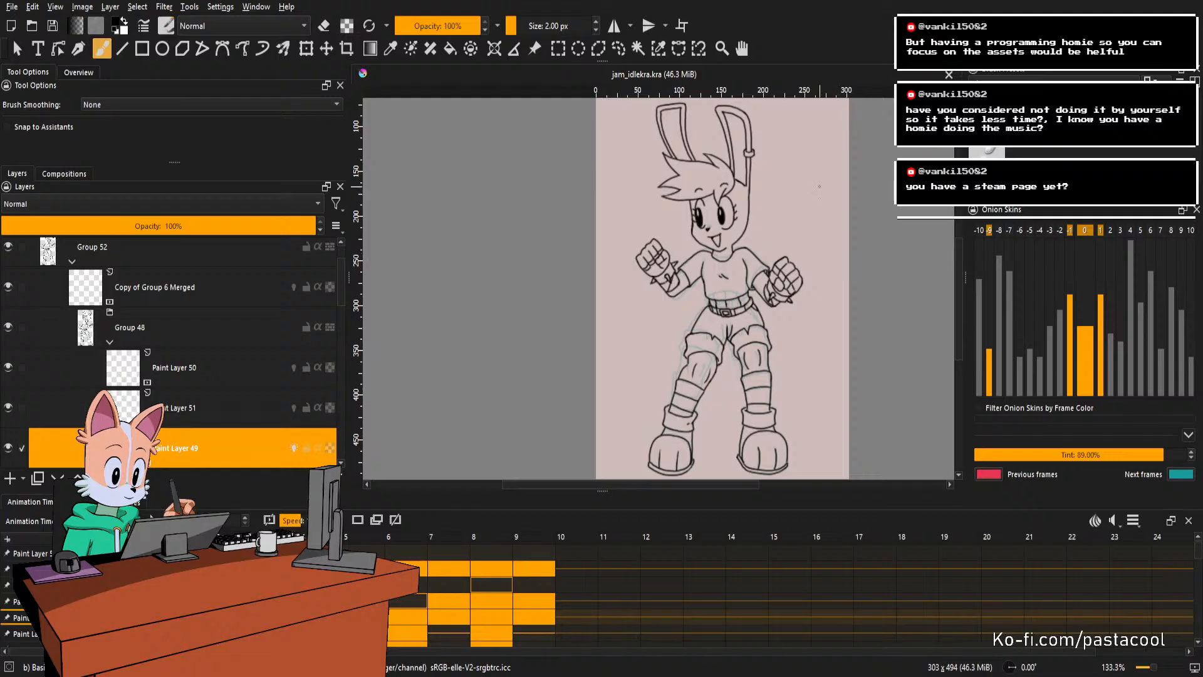
# Erase the rabbit's face outline beside the nose and mouth, redraw it straighter, and trim the stroke's outer edge.
pyautogui.moveTo(782, 241)
pyautogui.mouseDown()
pyautogui.moveTo(799, 262)
pyautogui.moveTo(773, 312)
pyautogui.moveTo(769, 221)
pyautogui.mouseUp()
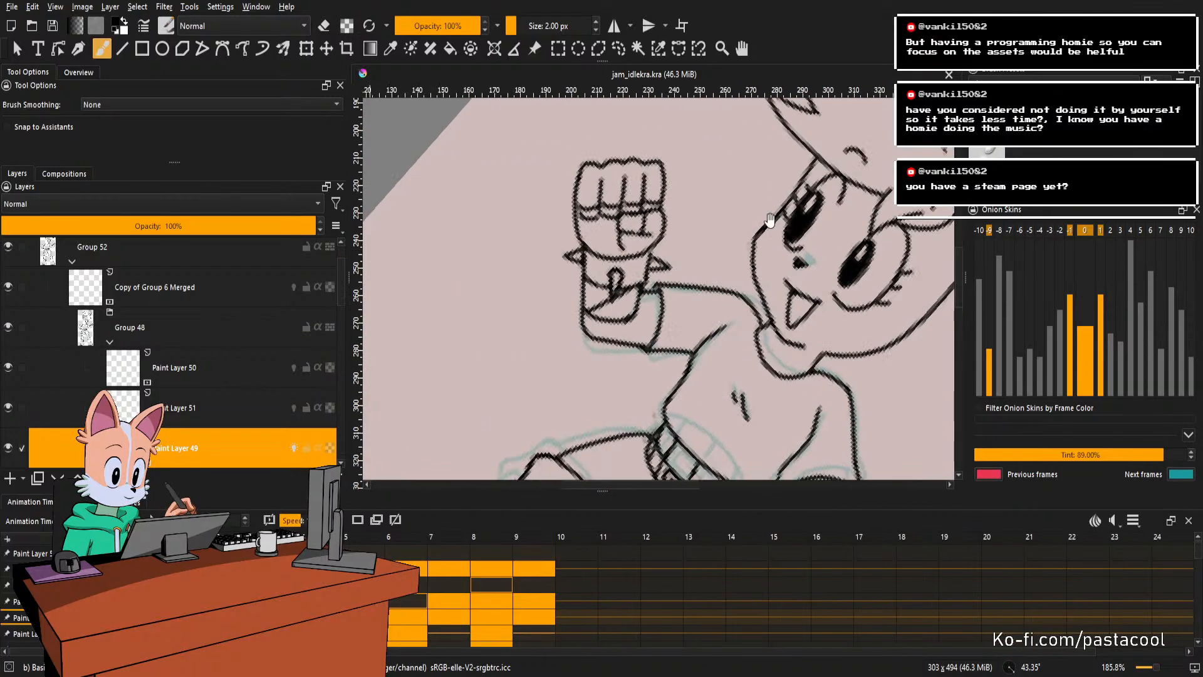
pyautogui.press('e')
pyautogui.moveTo(752, 260); pyautogui.dragTo(758, 277)
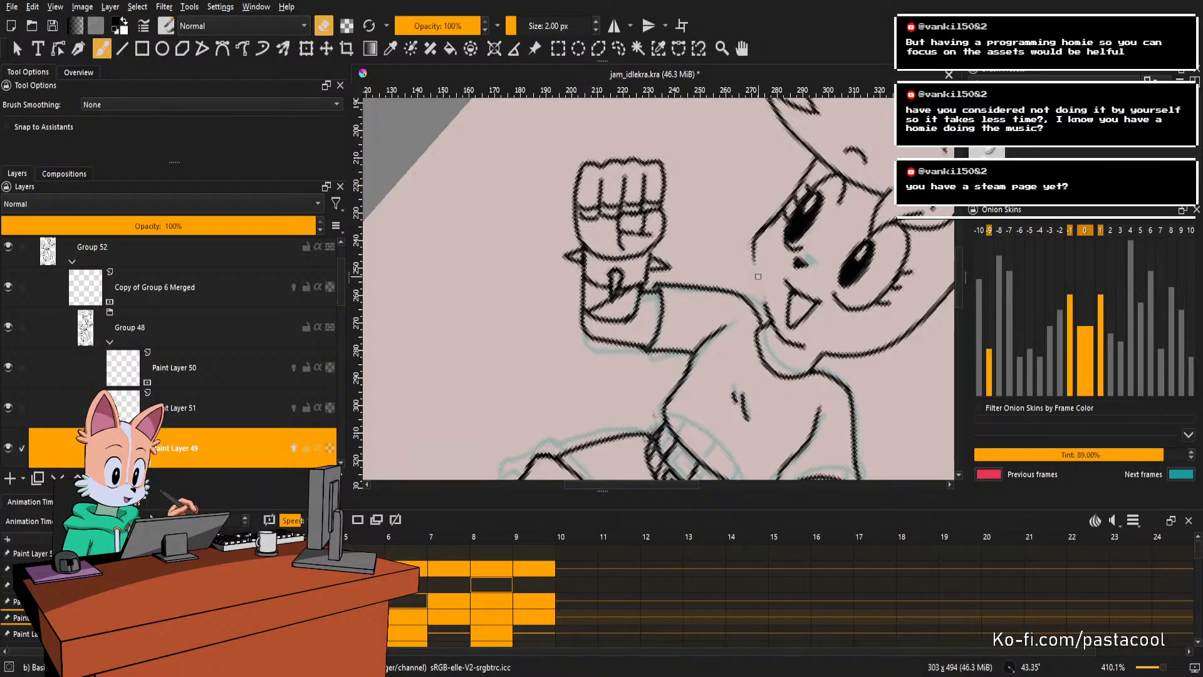
pyautogui.press('e')
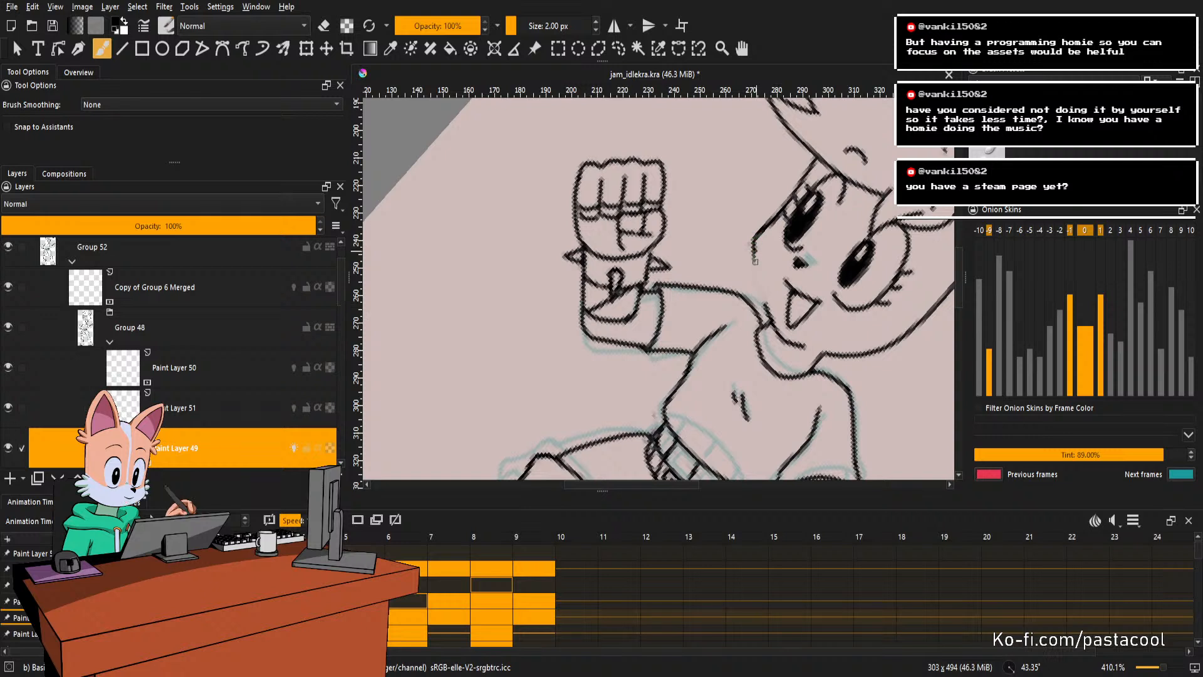
pyautogui.moveTo(751, 254)
pyautogui.mouseDown()
pyautogui.moveTo(754, 240)
pyautogui.moveTo(762, 298)
pyautogui.mouseUp()
pyautogui.hotkey('ctrl', 'z')
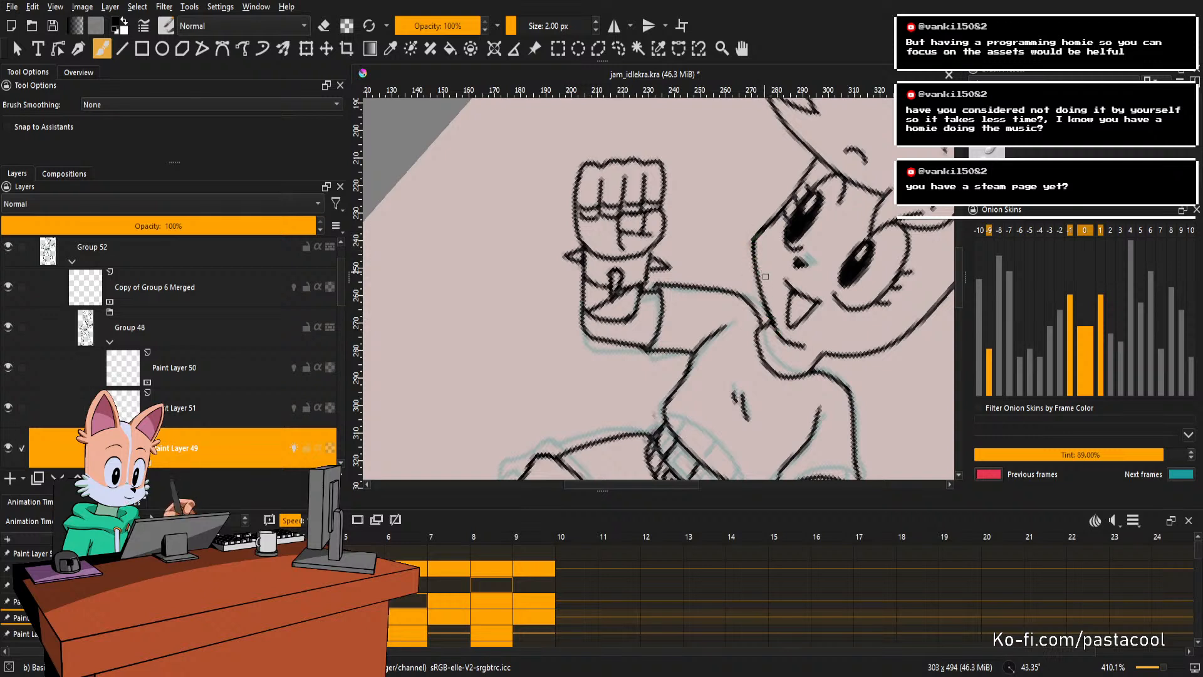
pyautogui.press('e')
pyautogui.moveTo(755, 240); pyautogui.dragTo(767, 279)
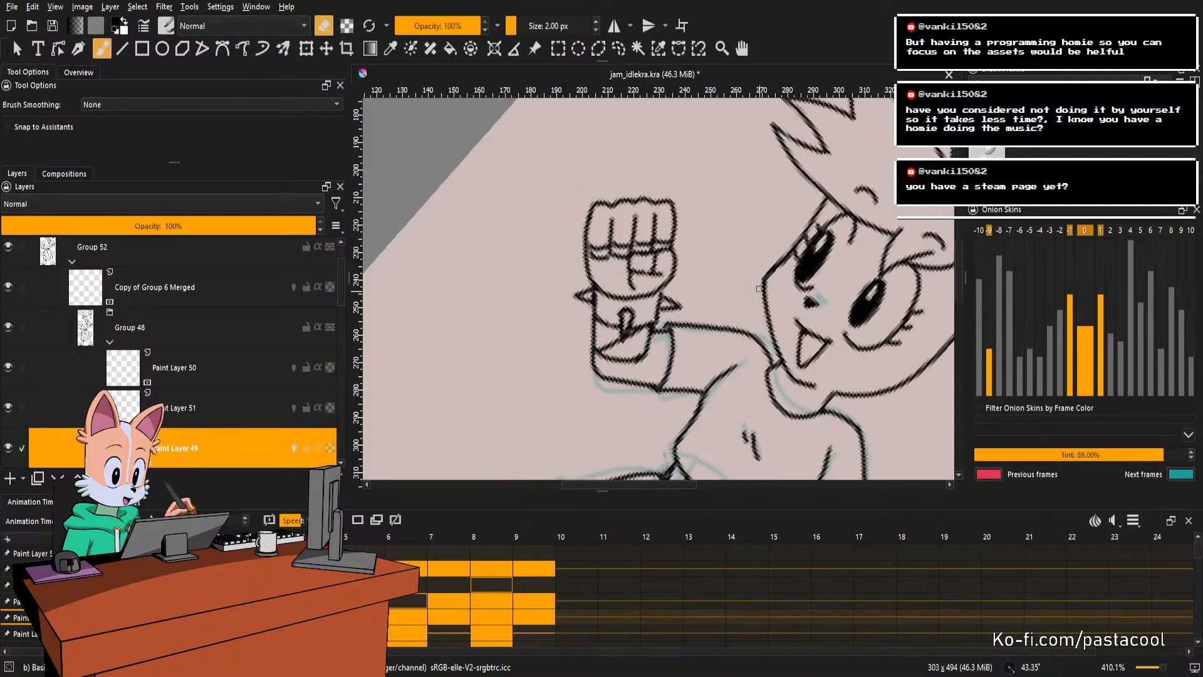
pyautogui.press('5')
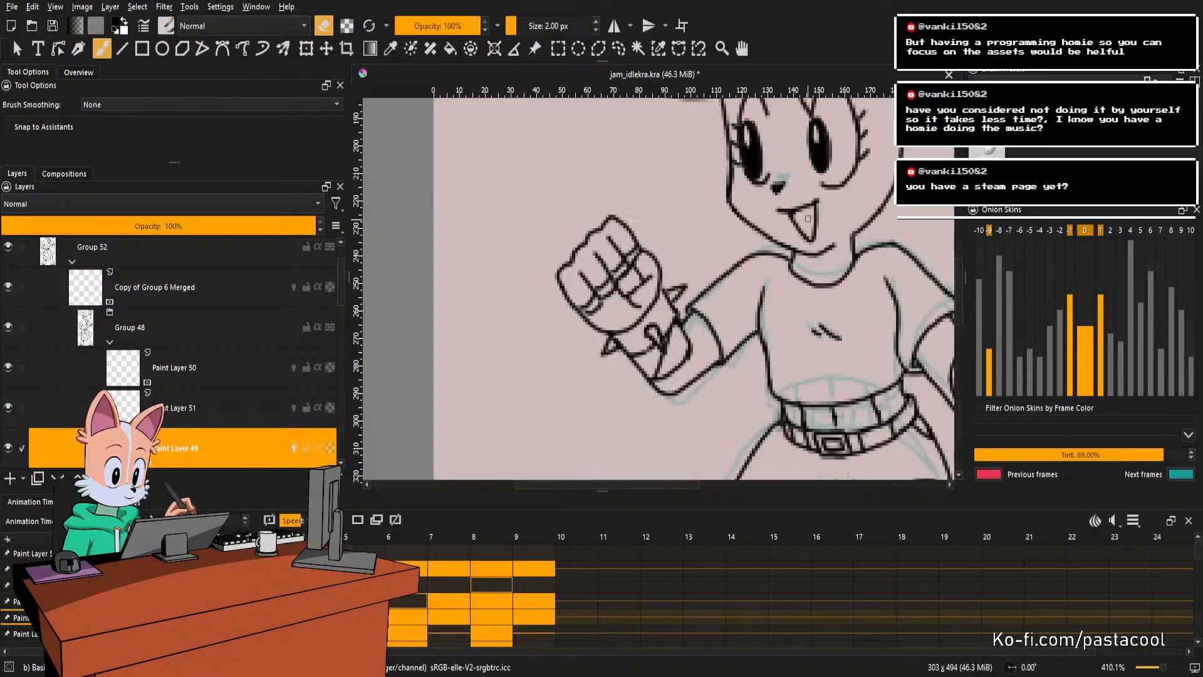
pyautogui.scroll(-4, 807, 218)
pyautogui.scroll(-3, 808, 217)
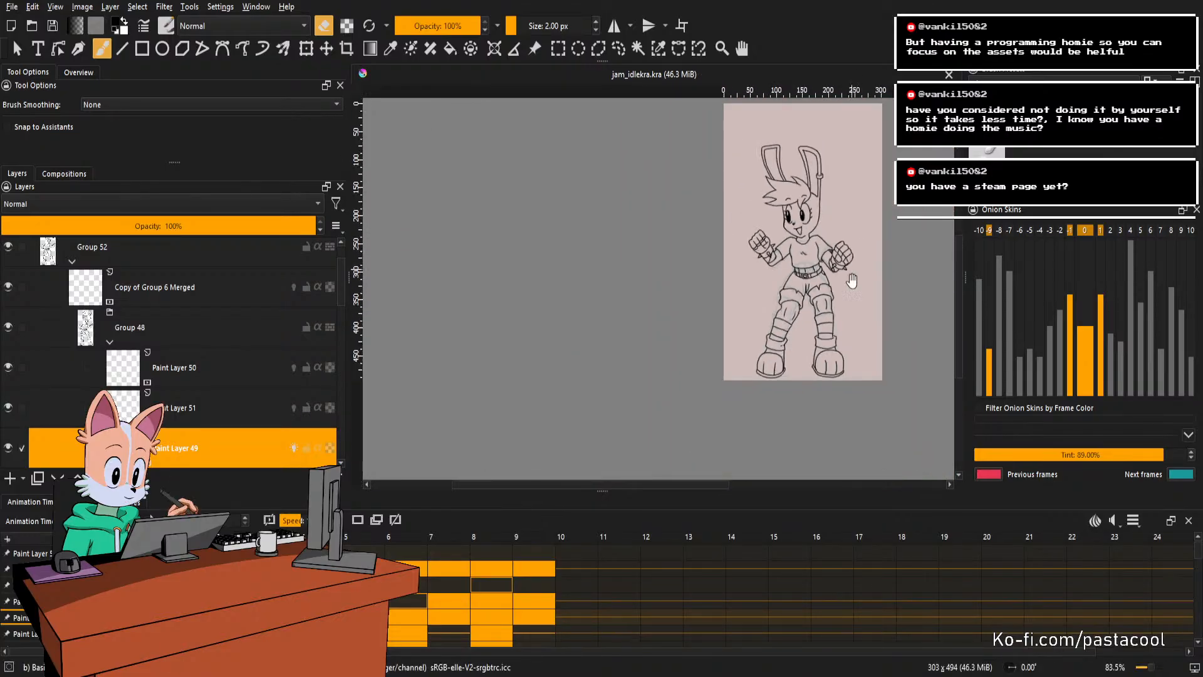
pyautogui.moveTo(852, 280); pyautogui.dragTo(799, 315)
pyautogui.scroll(1, 798, 314)
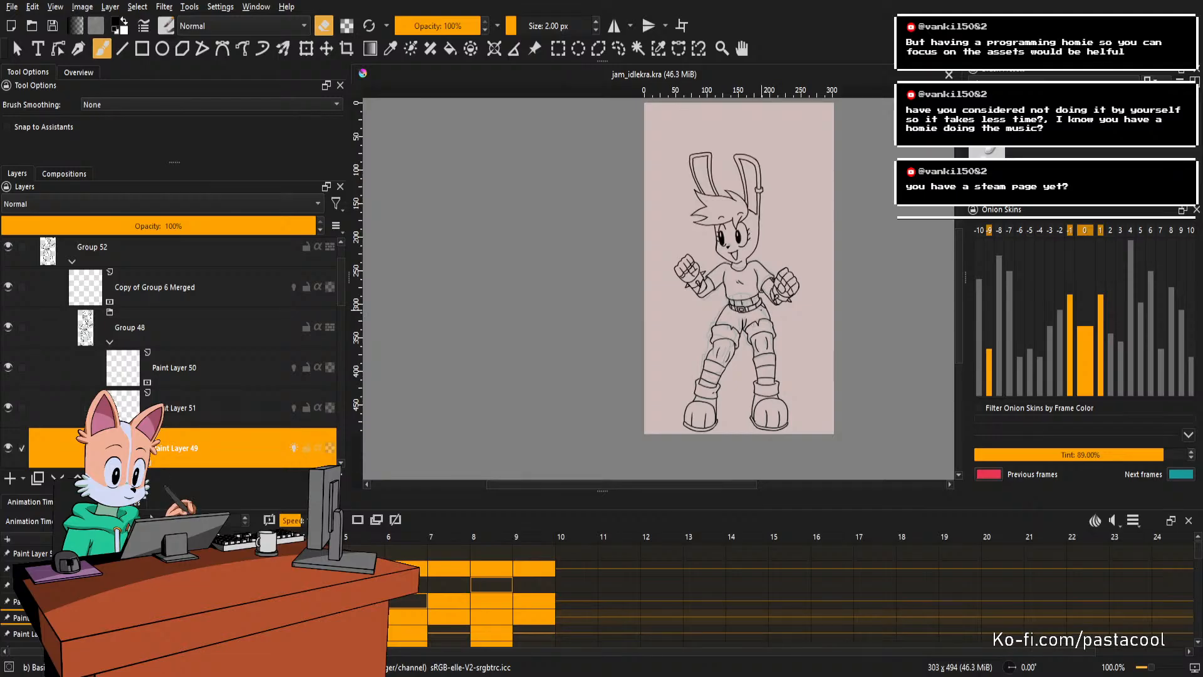
pyautogui.scroll(1, 773, 285)
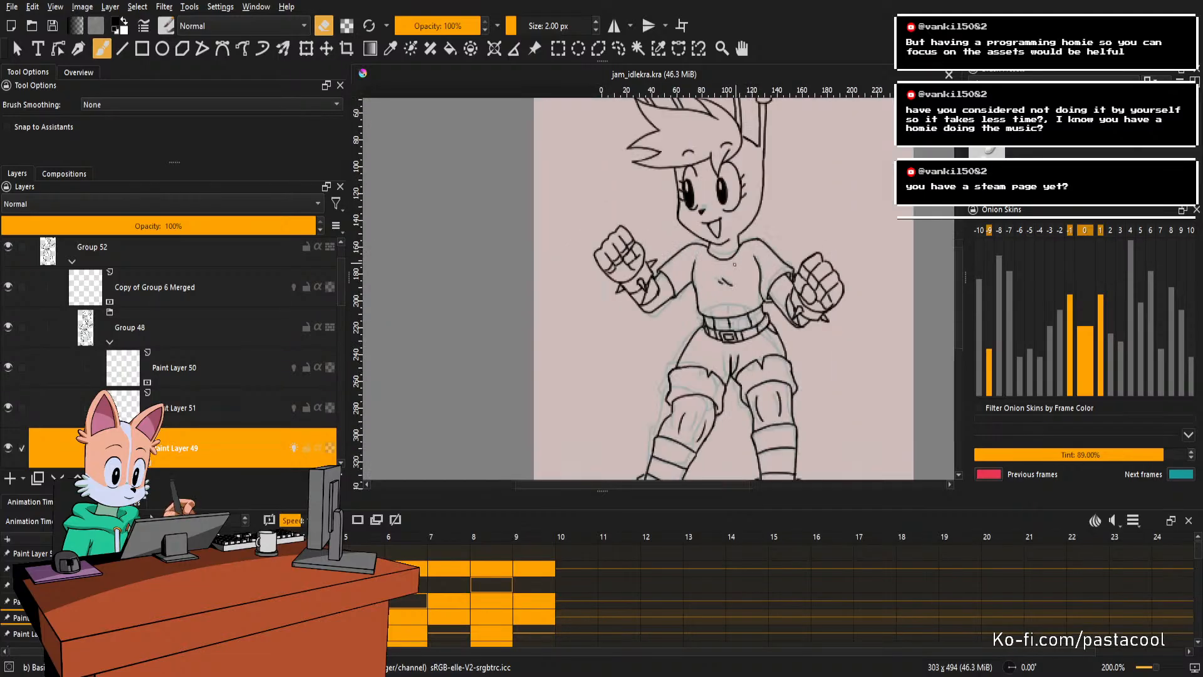
# Retouch the end of the shirt's collar line where it meets the neck and the shoulder of the raised arm.
pyautogui.scroll(4, 743, 220)
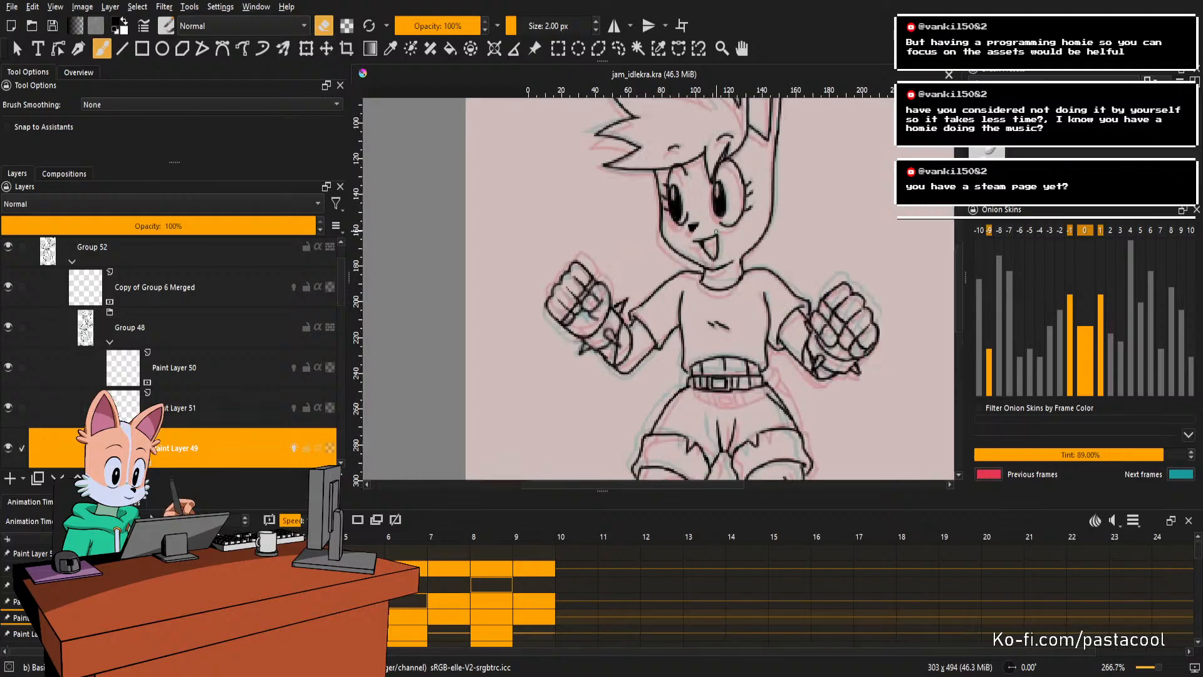
pyautogui.scroll(-4, 664, 276)
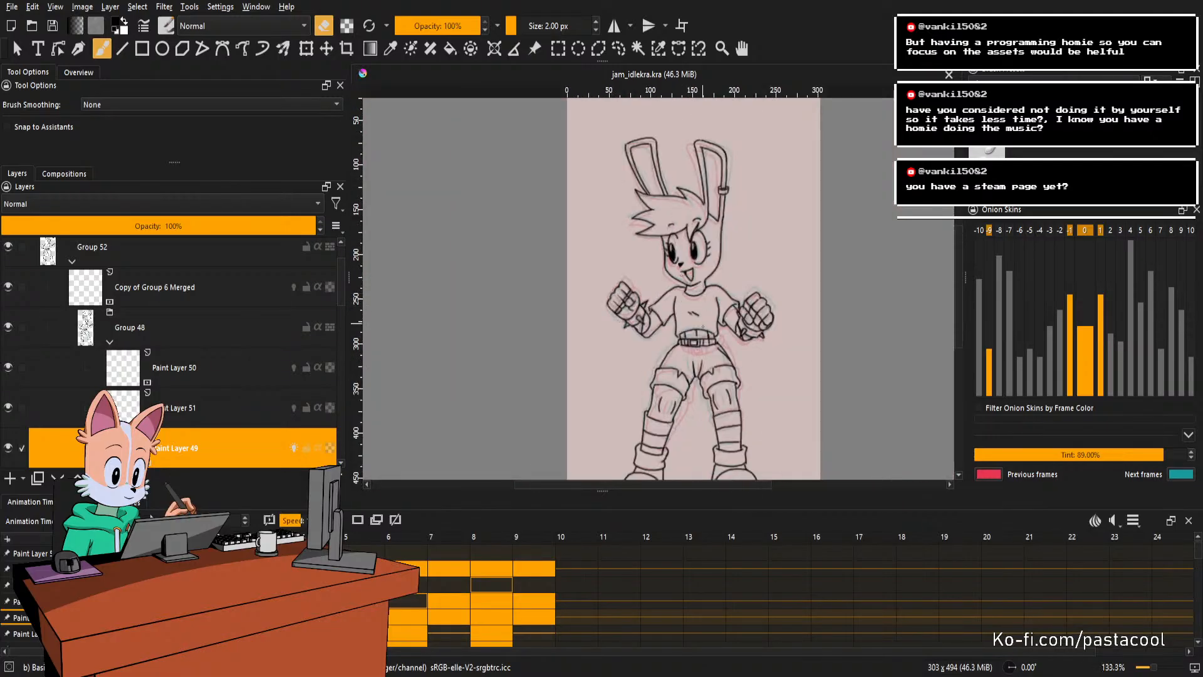
pyautogui.press('space')
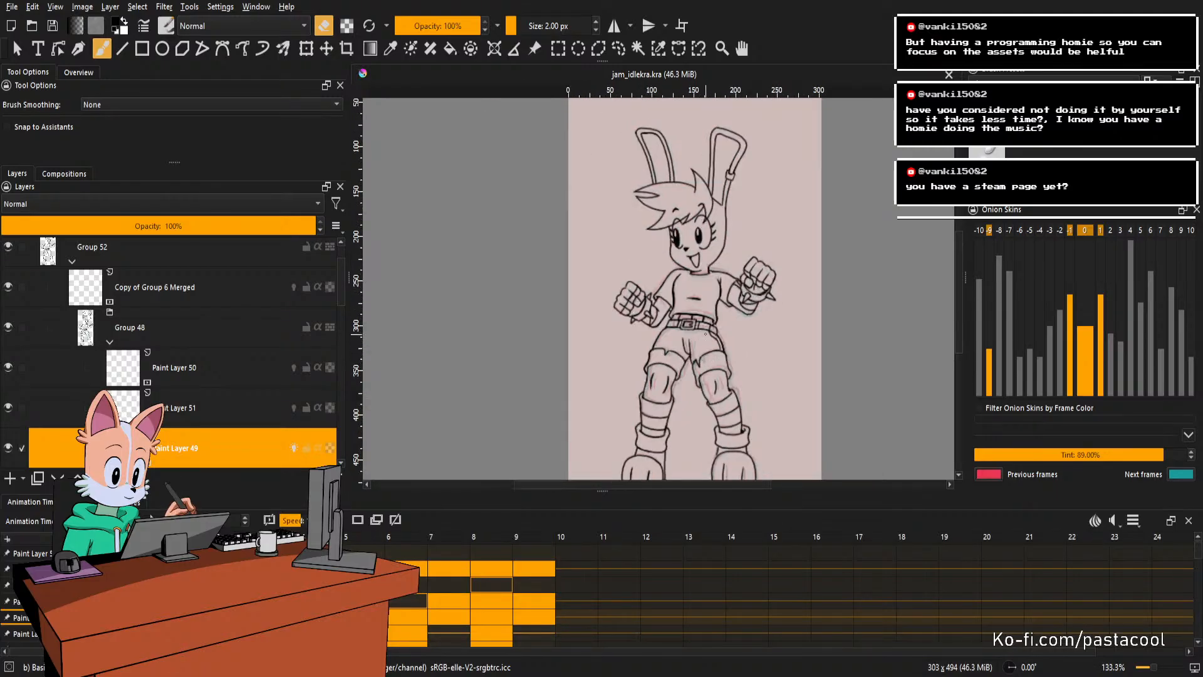
pyautogui.scroll(4, 708, 320)
pyautogui.moveTo(689, 270); pyautogui.dragTo(725, 306)
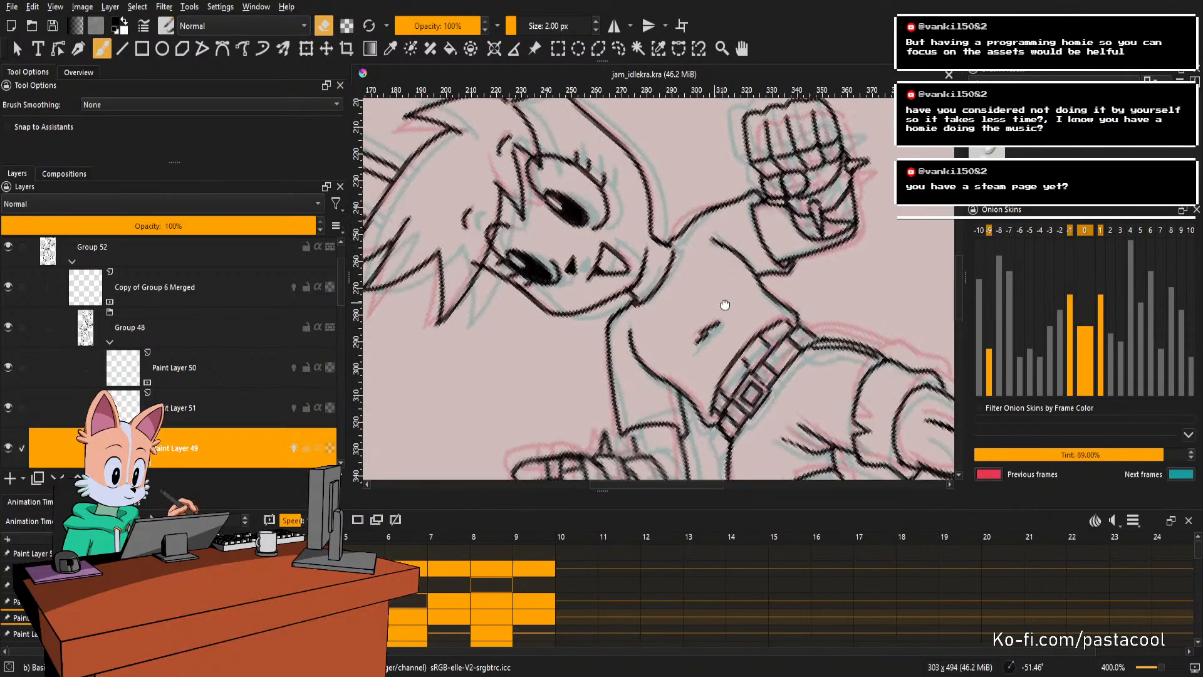
pyautogui.scroll(2, 726, 305)
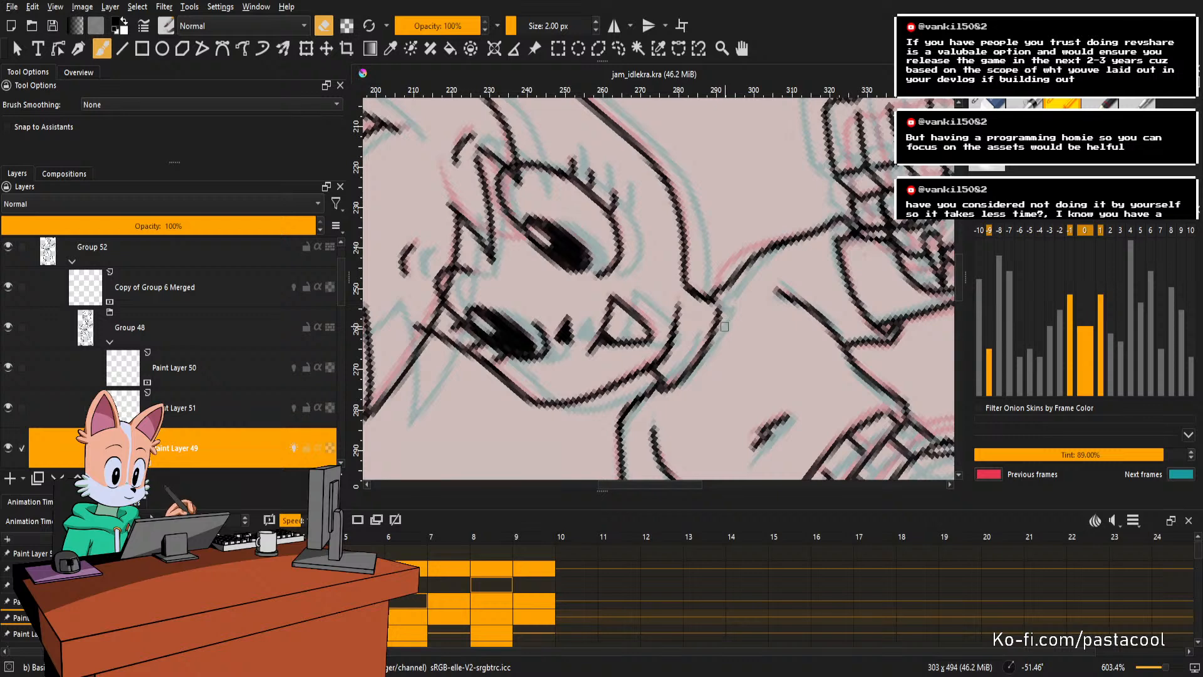
pyautogui.moveTo(722, 323)
pyautogui.mouseDown()
pyautogui.moveTo(731, 344)
pyautogui.moveTo(727, 328)
pyautogui.mouseUp()
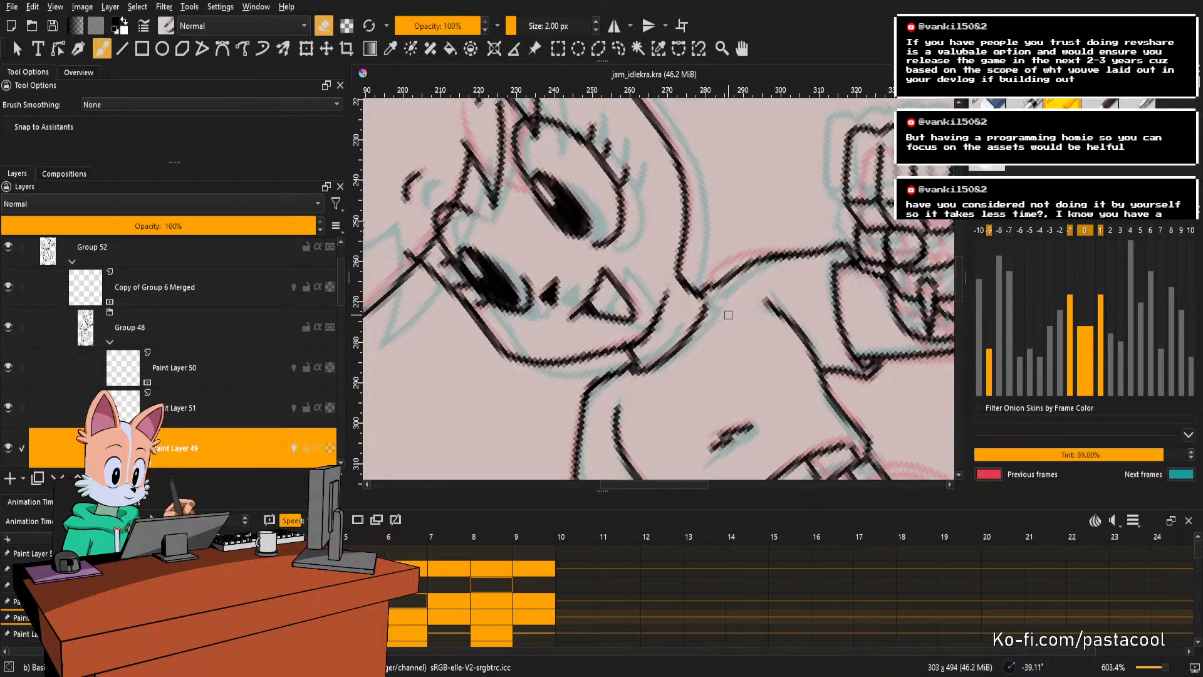
pyautogui.press('e')
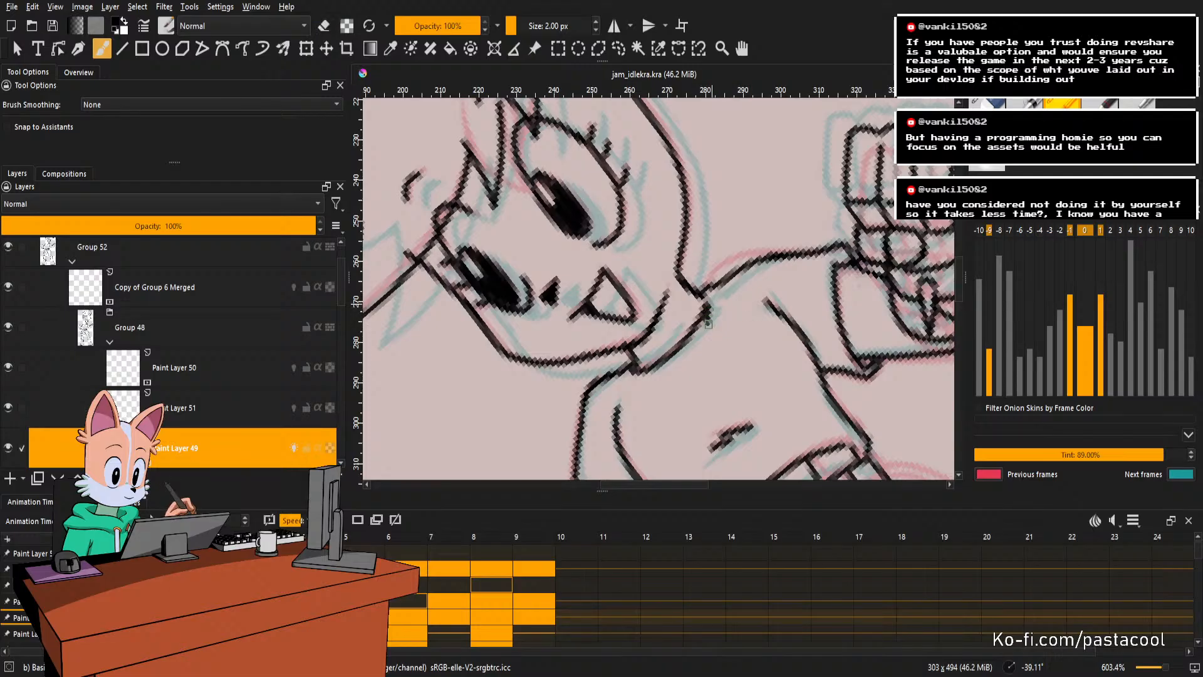
pyautogui.press('e')
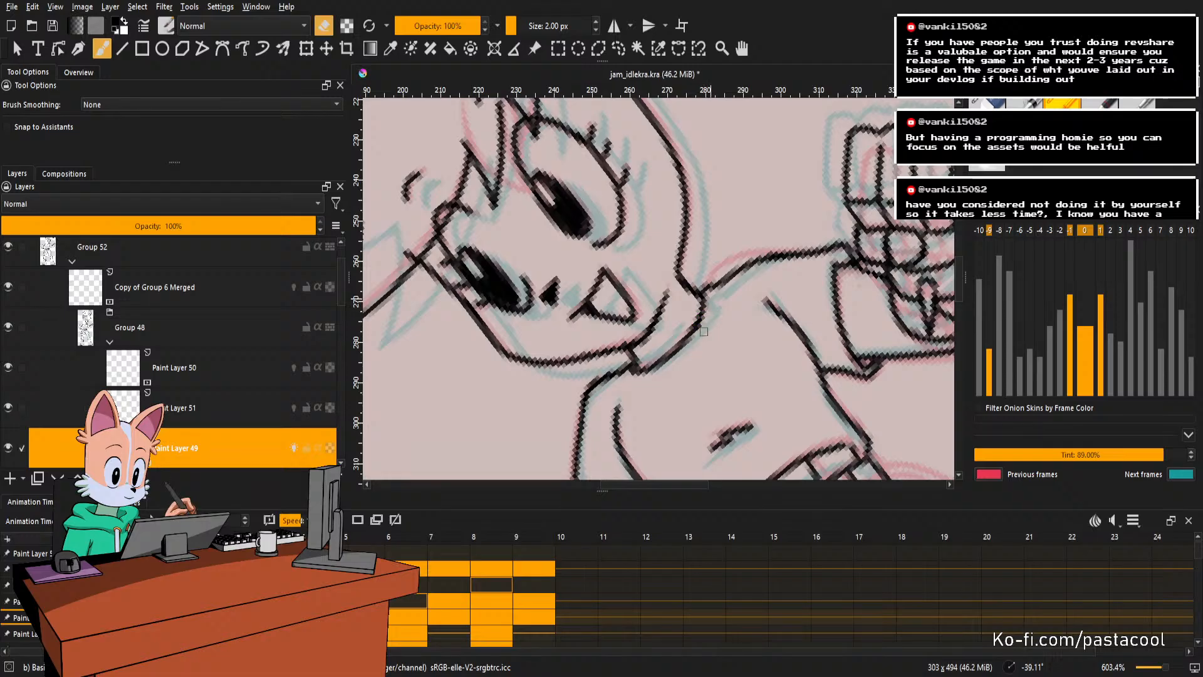
# Make the Copy of Group 6 Merged layer active by picking the face outline and retouch where the fringe meets the face.
pyautogui.press('5')
pyautogui.moveTo(732, 279); pyautogui.dragTo(730, 309)
pyautogui.moveTo(729, 309); pyautogui.dragTo(727, 341)
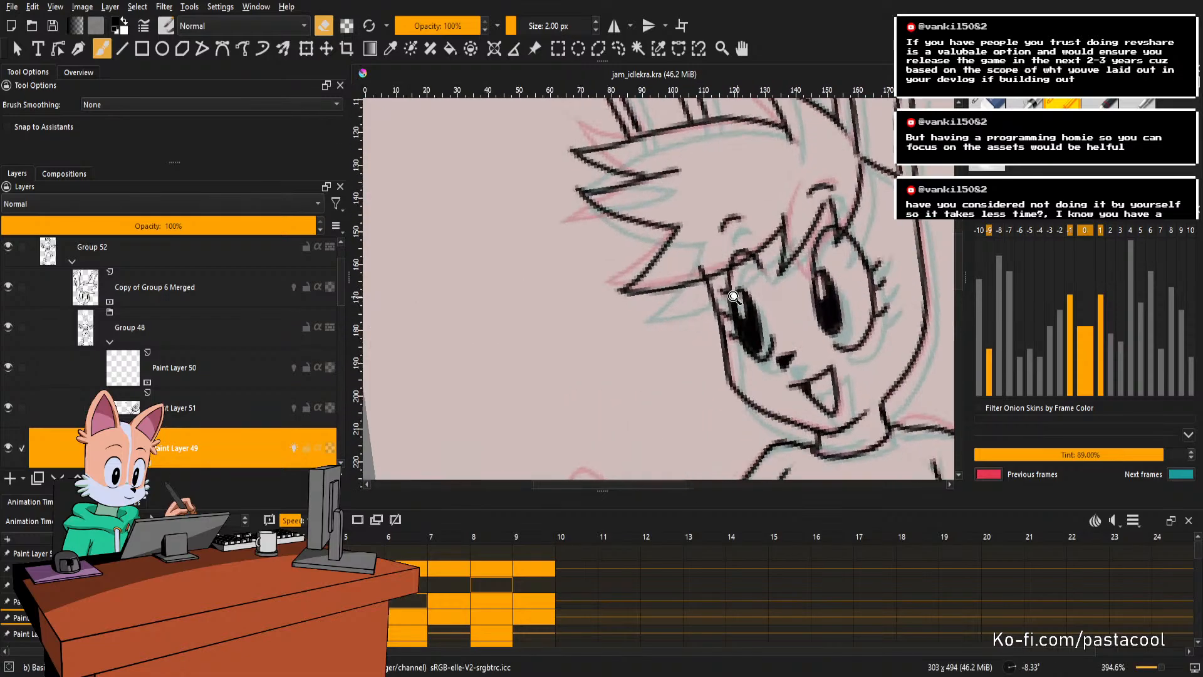
pyautogui.click(740, 339)
pyautogui.moveTo(741, 339); pyautogui.dragTo(725, 316)
pyautogui.press('e')
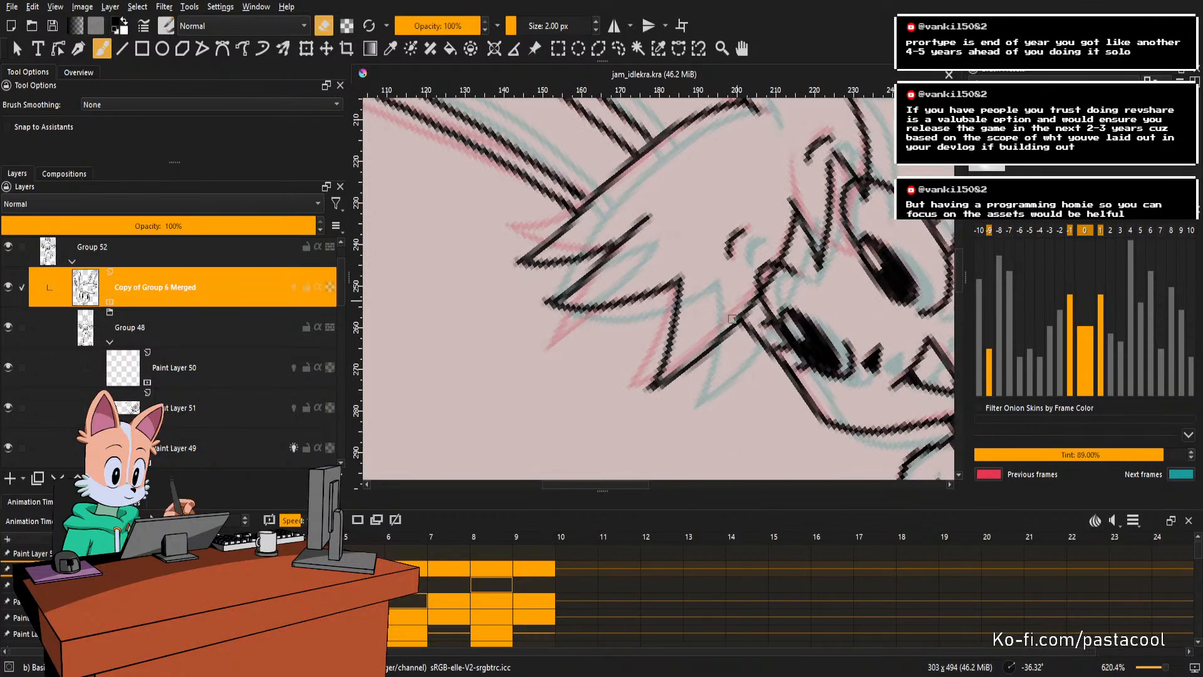
pyautogui.press('5')
pyautogui.moveTo(776, 256); pyautogui.dragTo(744, 320)
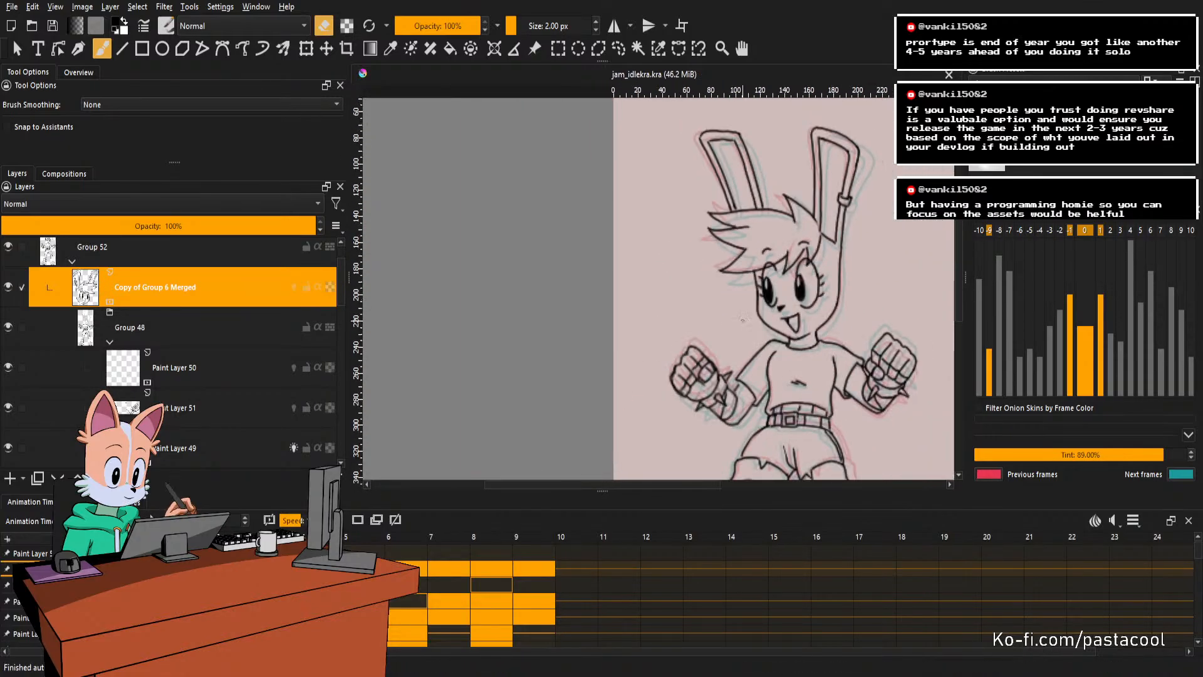
# Check the figure mirrored, make Paint Layer 49 active, and clean up the hair line at the base of the ear.
pyautogui.press('1')
pyautogui.moveTo(762, 259); pyautogui.dragTo(800, 229)
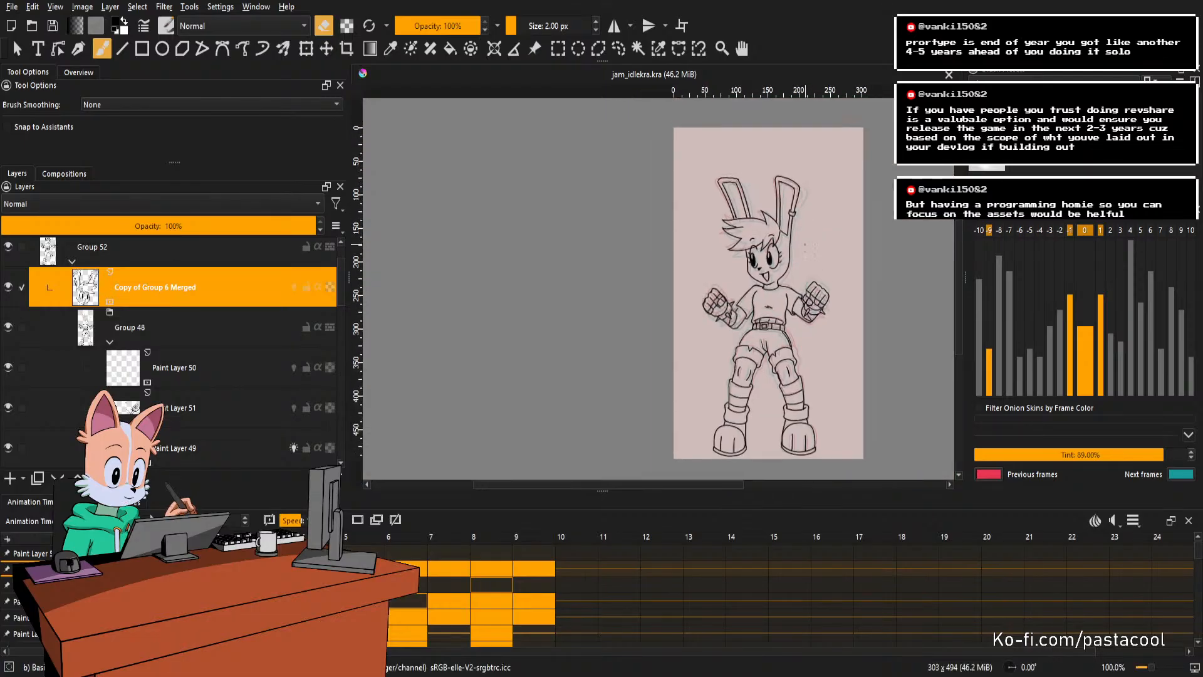
pyautogui.press('m')
pyautogui.moveTo(625, 268); pyautogui.dragTo(774, 309)
pyautogui.press('+')
pyautogui.press('+')
pyautogui.press('+')
pyautogui.moveTo(711, 248)
pyautogui.mouseDown()
pyautogui.moveTo(763, 299)
pyautogui.moveTo(830, 286)
pyautogui.mouseUp()
pyautogui.press('+')
pyautogui.click(757, 357)
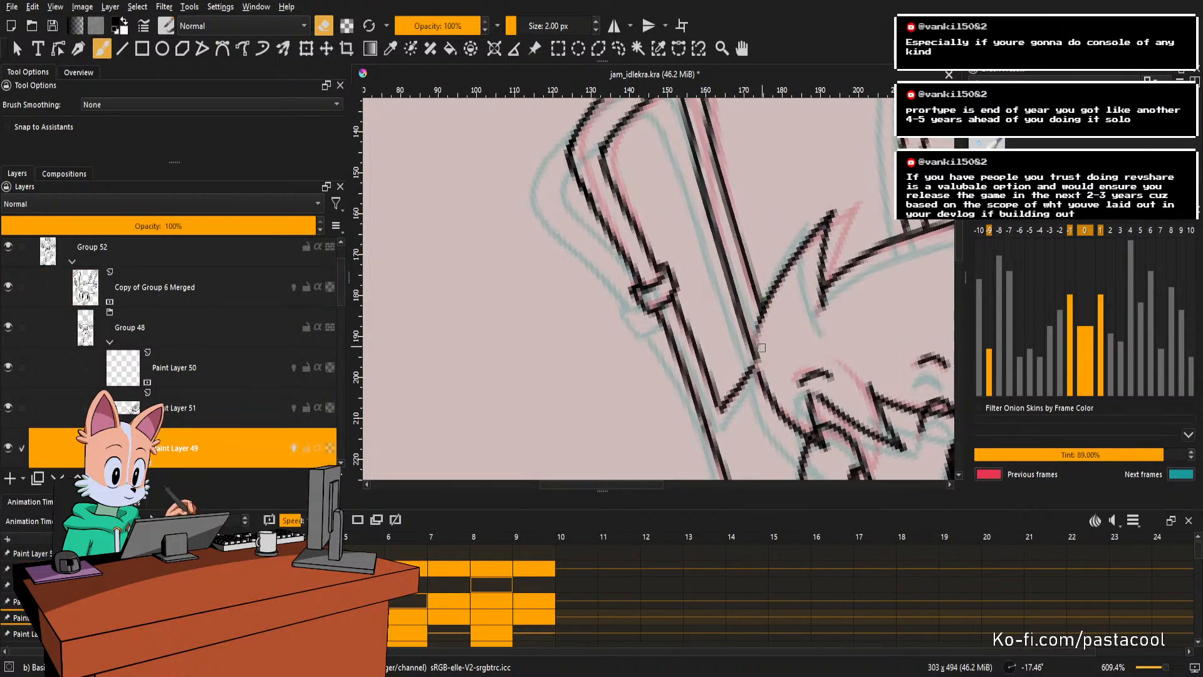
pyautogui.press('e')
pyautogui.moveTo(758, 370)
pyautogui.mouseDown()
pyautogui.moveTo(772, 294)
pyautogui.moveTo(711, 277)
pyautogui.mouseUp()
# Save the file and retouch the shirt's side line below the armpit of the raised arm.
pyautogui.press('5')
pyautogui.moveTo(786, 292)
pyautogui.mouseDown()
pyautogui.moveTo(803, 284)
pyautogui.moveTo(784, 351)
pyautogui.moveTo(834, 332)
pyautogui.moveTo(797, 329)
pyautogui.moveTo(799, 317)
pyautogui.mouseUp()
pyautogui.hotkey('ctrl', 's')
pyautogui.press('e')
pyautogui.click(797, 335)
pyautogui.press('e')
pyautogui.press('e')
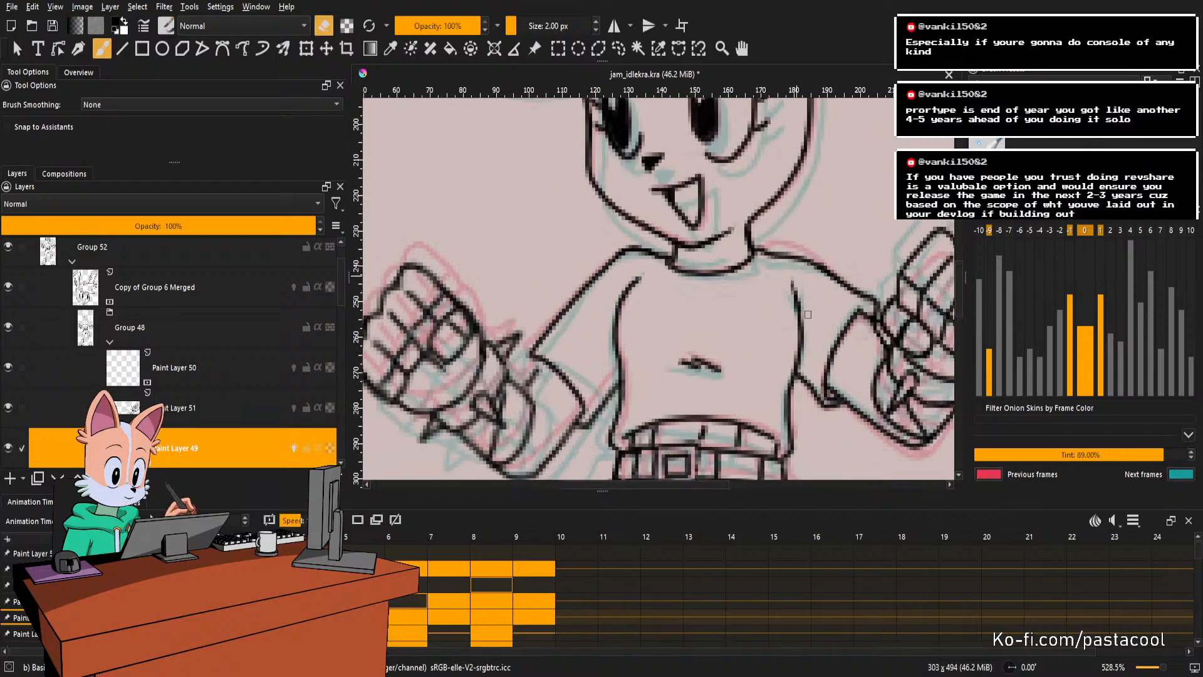
pyautogui.moveTo(801, 270); pyautogui.dragTo(799, 343)
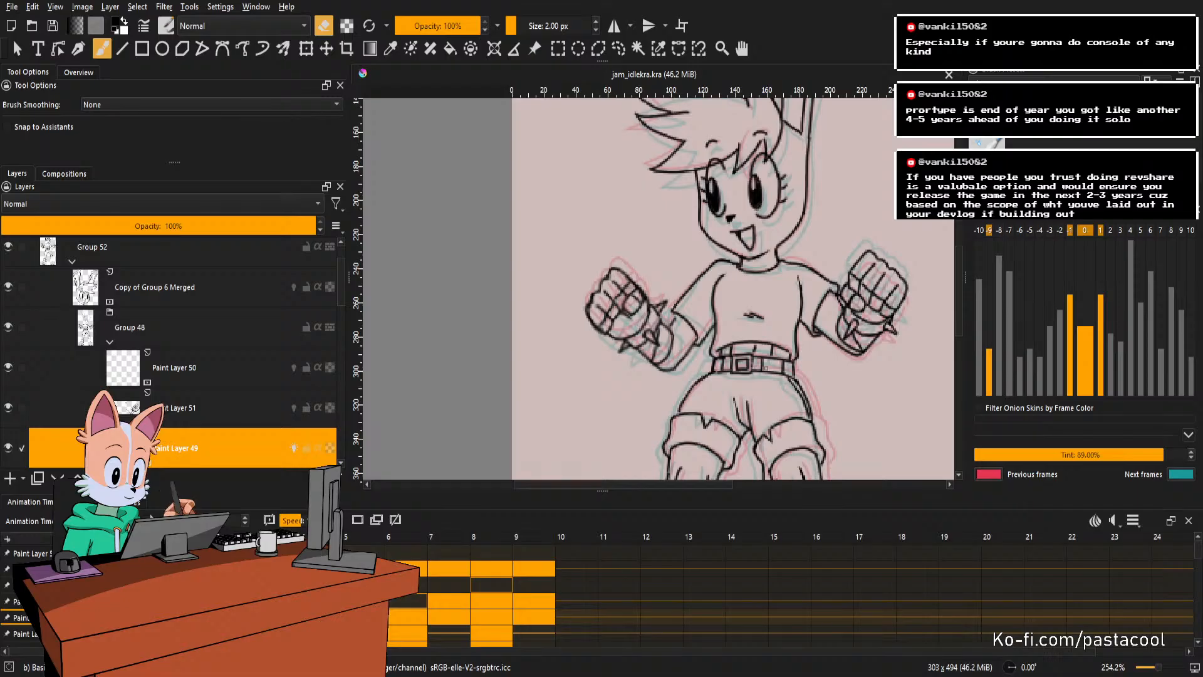
# Make Paint Layer 51 active by picking the lower arm's line on the canvas and clean up that line inside the sleeve cuff.
pyautogui.press('-')
pyautogui.moveTo(788, 401); pyautogui.dragTo(777, 321)
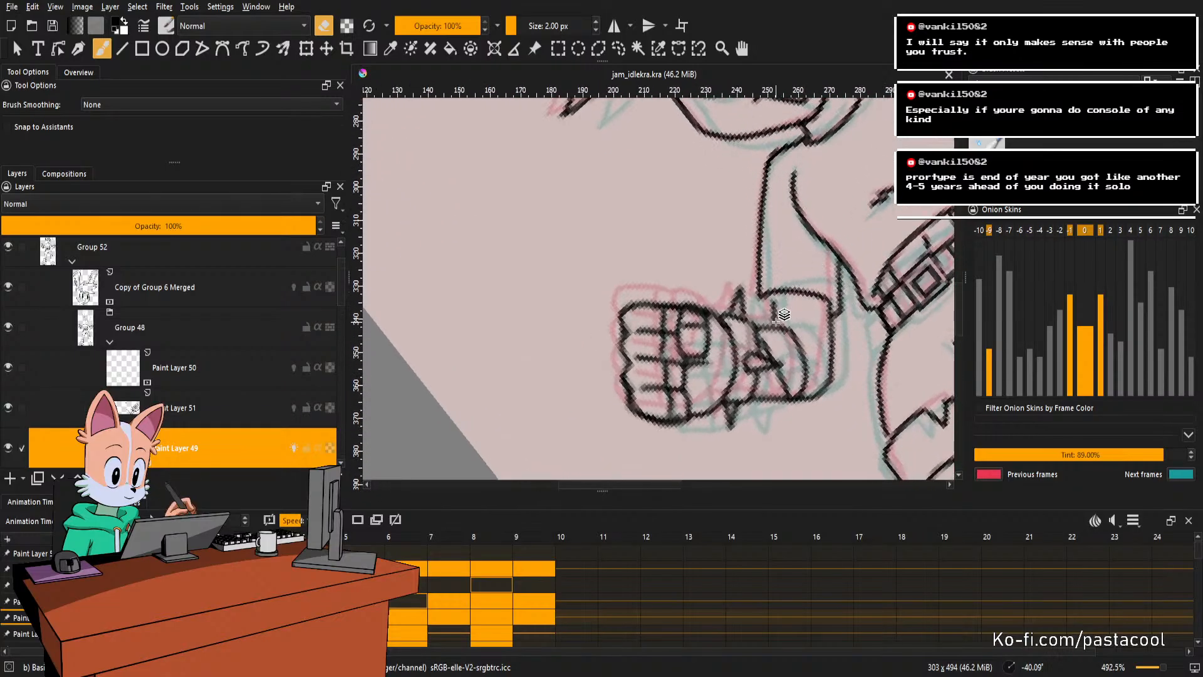
pyautogui.click(777, 311)
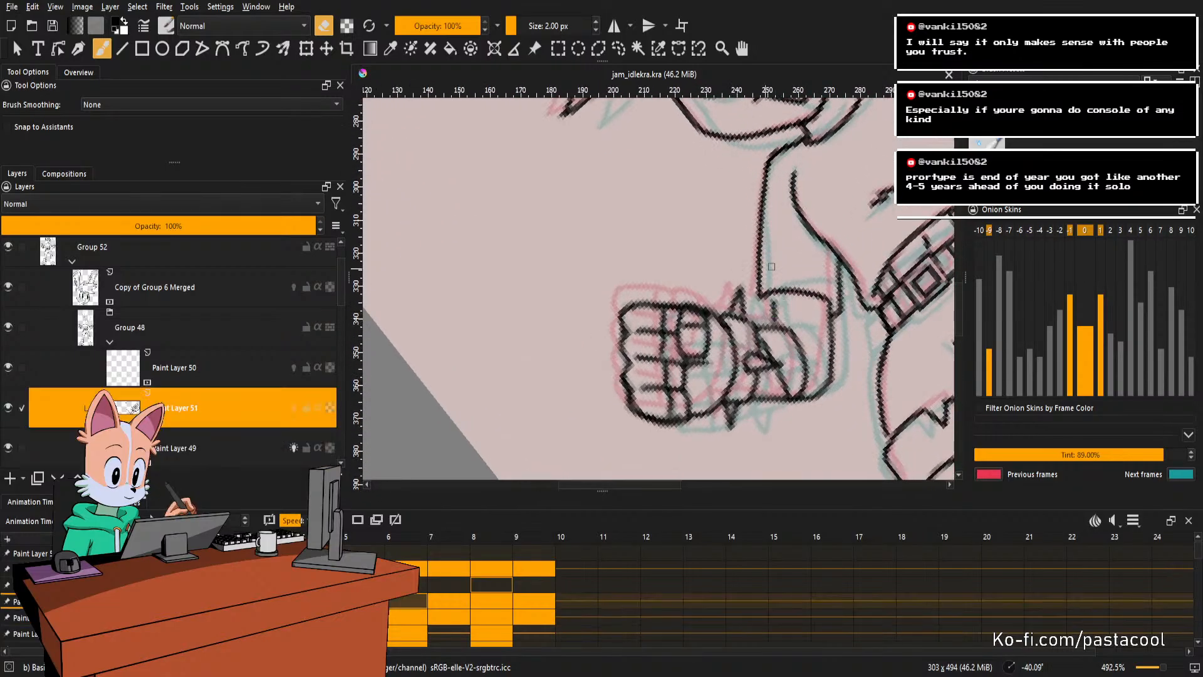
pyautogui.press('e')
pyautogui.press('e')
pyautogui.moveTo(776, 306); pyautogui.dragTo(773, 321)
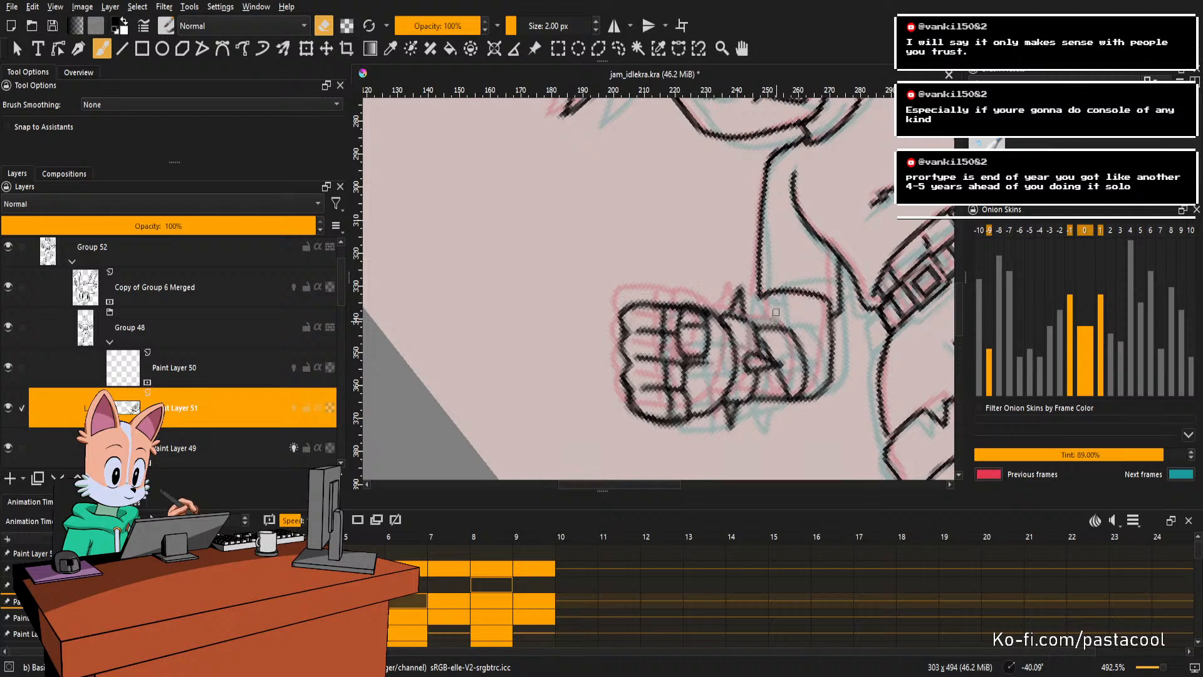
pyautogui.press('e')
pyautogui.scroll(1, 376, 462)
pyautogui.press('e')
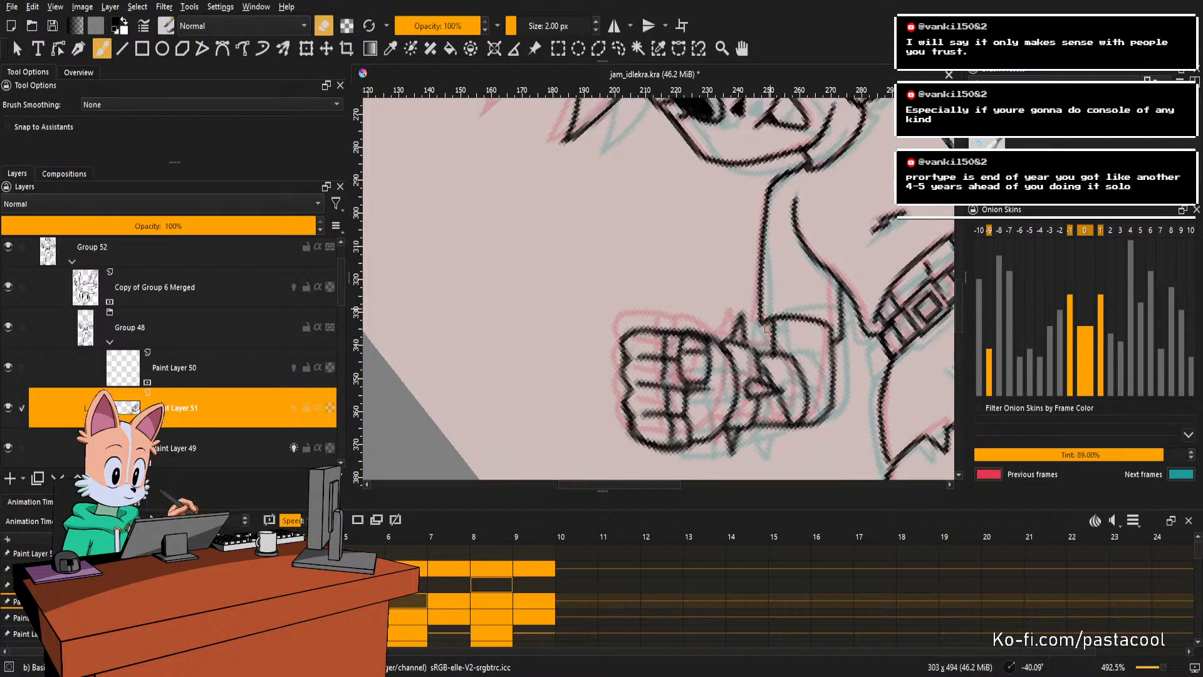
# Switch to Paint Layer 49 and rework the sleeve's outer corner at the cuff, undoing the strokes that miss.
pyautogui.press('pagedown')
pyautogui.press('e')
pyautogui.press('e')
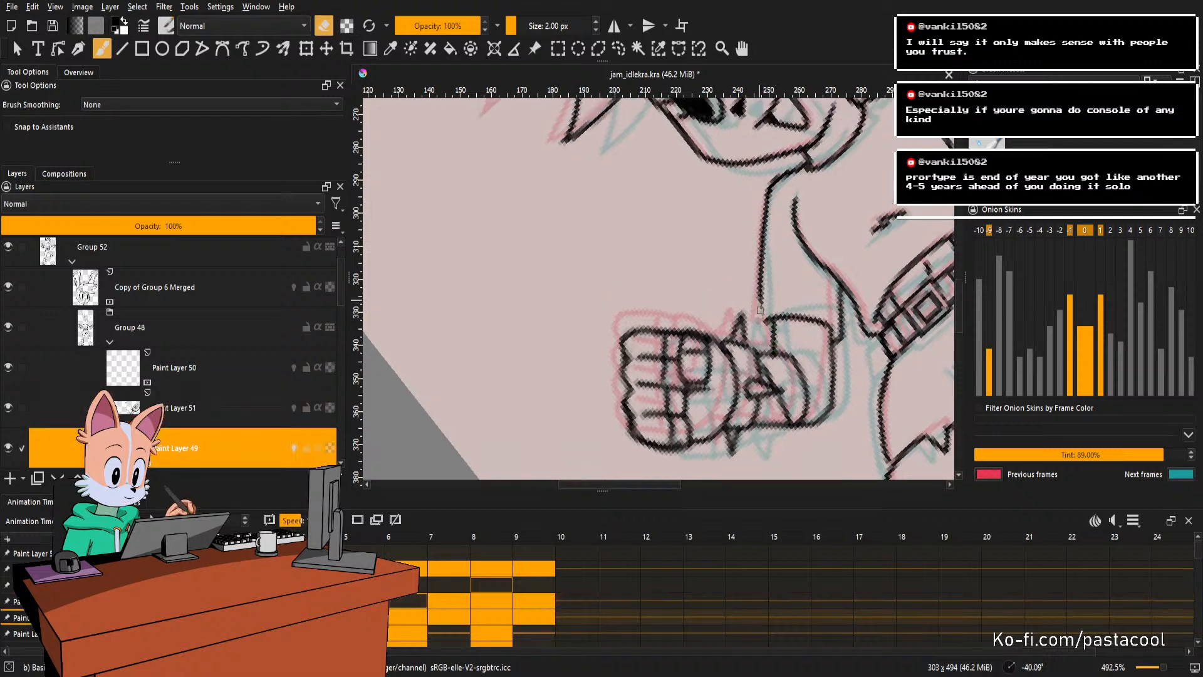
pyautogui.moveTo(775, 294)
pyautogui.mouseDown()
pyautogui.moveTo(771, 326)
pyautogui.moveTo(756, 310)
pyautogui.mouseUp()
pyautogui.press('e')
pyautogui.moveTo(770, 364)
pyautogui.mouseDown()
pyautogui.moveTo(757, 289)
pyautogui.moveTo(769, 359)
pyautogui.moveTo(756, 354)
pyautogui.moveTo(755, 281)
pyautogui.moveTo(770, 363)
pyautogui.moveTo(755, 353)
pyautogui.moveTo(758, 293)
pyautogui.moveTo(768, 361)
pyautogui.moveTo(787, 300)
pyautogui.mouseUp()
pyautogui.hotkey('ctrl', 'z')
pyautogui.hotkey('ctrl', 'z')
pyautogui.hotkey('ctrl', 'z')
pyautogui.press('e')
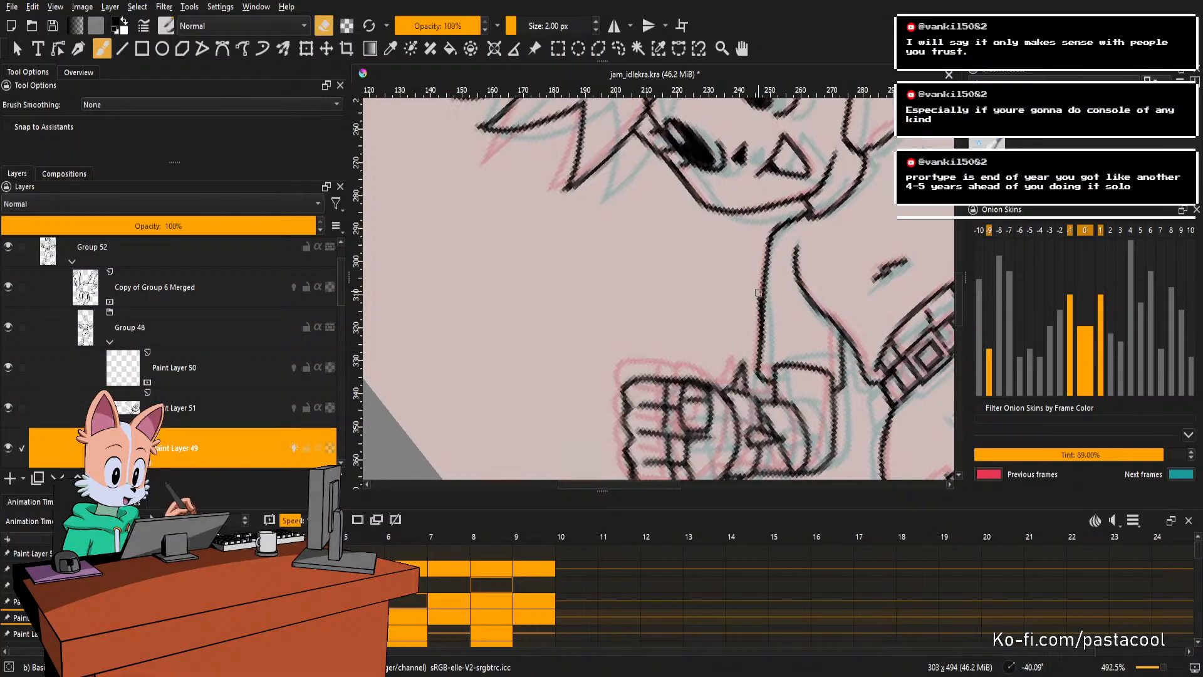
pyautogui.scroll(2, 779, 277)
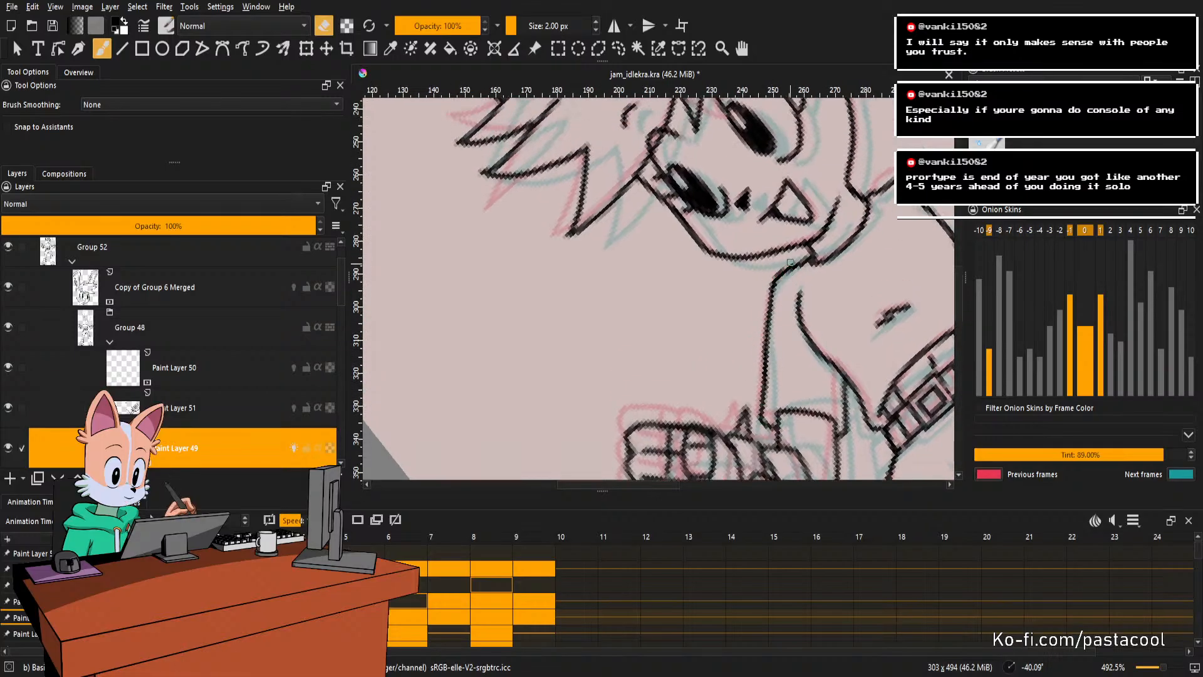
# Check the torso, arms and whole figure in the mirrored and the normal view for remaining flaws.
pyautogui.press('5')
pyautogui.moveTo(800, 358); pyautogui.dragTo(824, 282)
pyautogui.press('m')
pyautogui.moveTo(814, 231); pyautogui.dragTo(793, 352)
pyautogui.scroll(2, 792, 352)
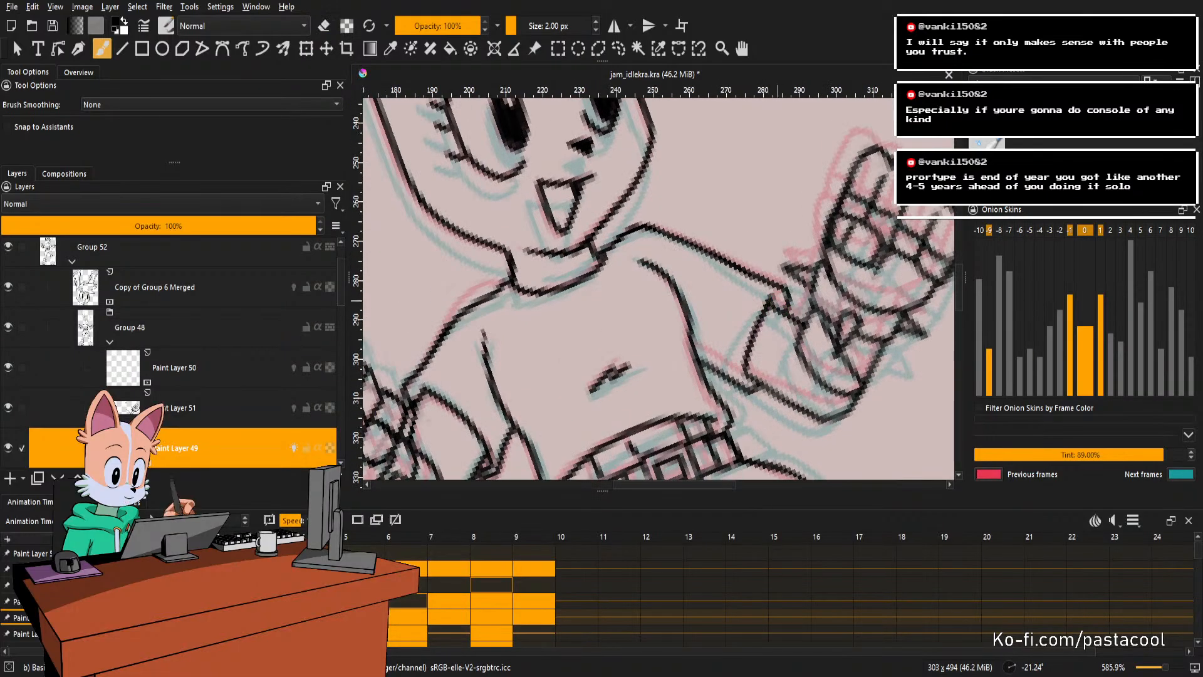
pyautogui.press('5')
pyautogui.press('m')
pyautogui.scroll(-6, 806, 278)
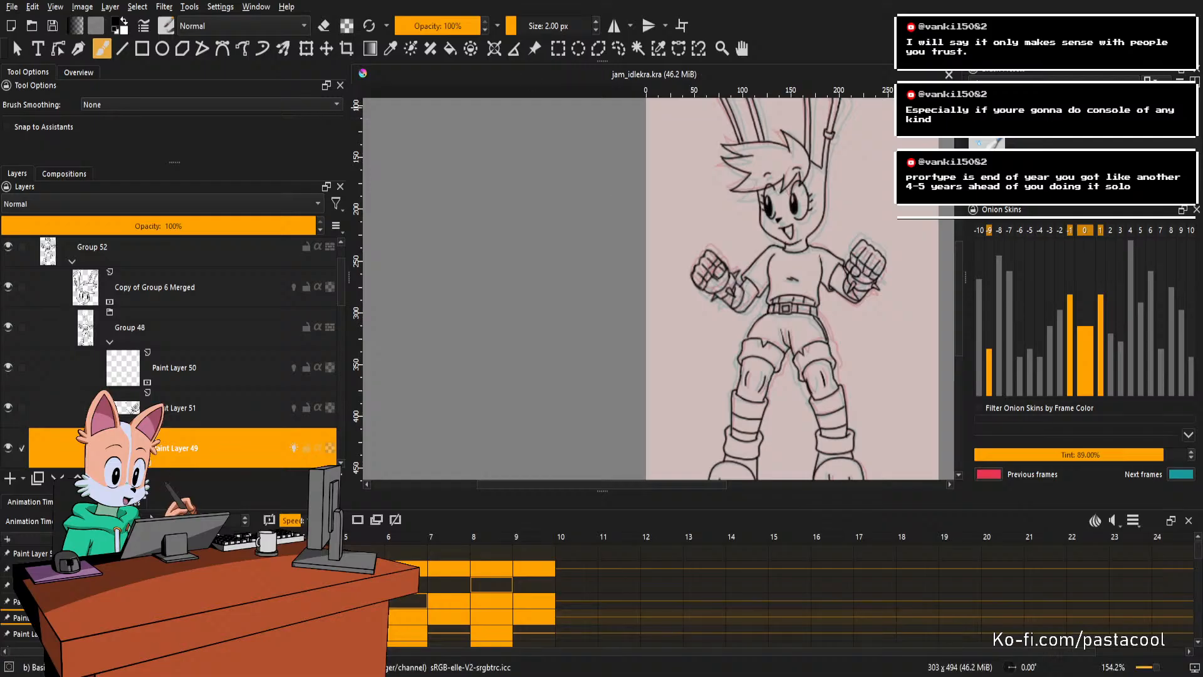
pyautogui.scroll(-3, 790, 292)
pyautogui.scroll(5, 790, 292)
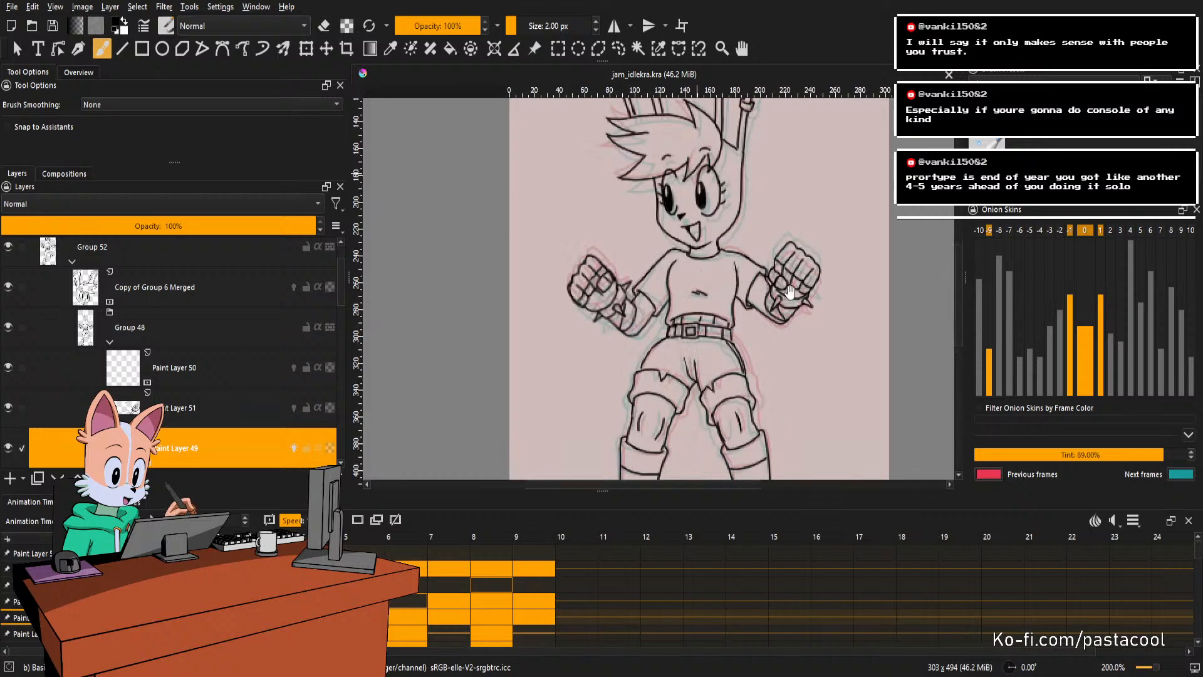
pyautogui.scroll(-2, 782, 278)
# Touch up the sleeve line beside the raised fist and compare the figure in the mirrored and the normal view.
pyautogui.moveTo(780, 338); pyautogui.dragTo(806, 344)
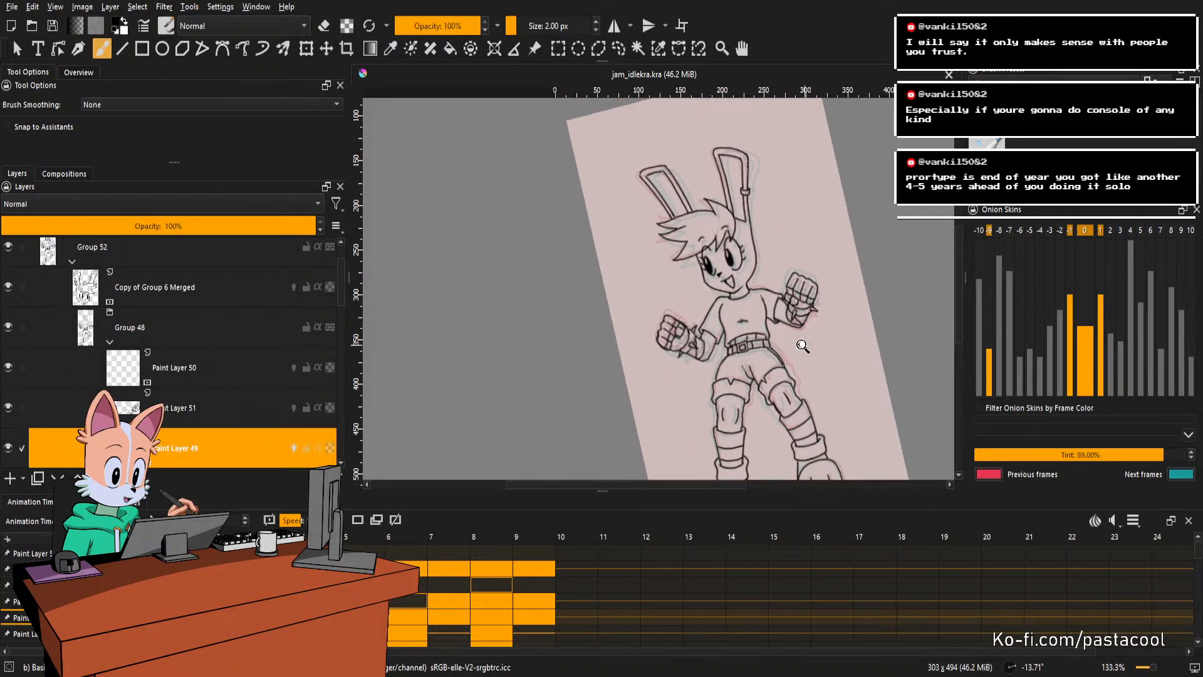
pyautogui.scroll(5, 808, 332)
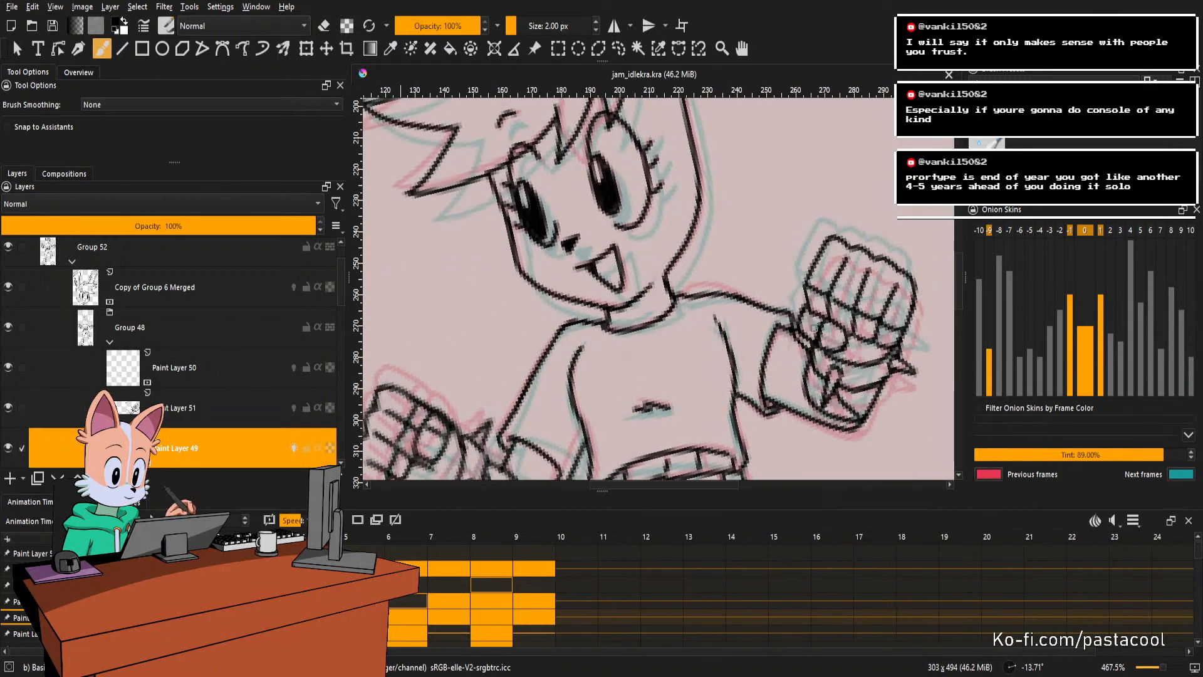
pyautogui.moveTo(795, 345); pyautogui.dragTo(787, 331)
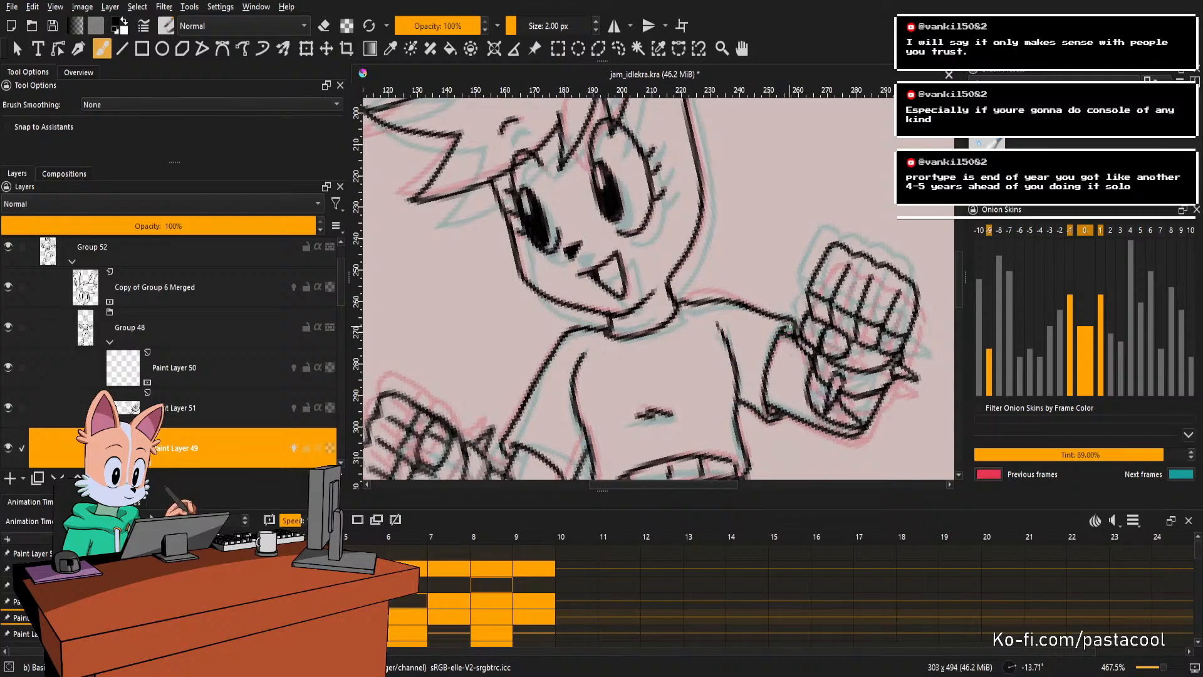
pyautogui.press('5')
pyautogui.scroll(-4, 796, 333)
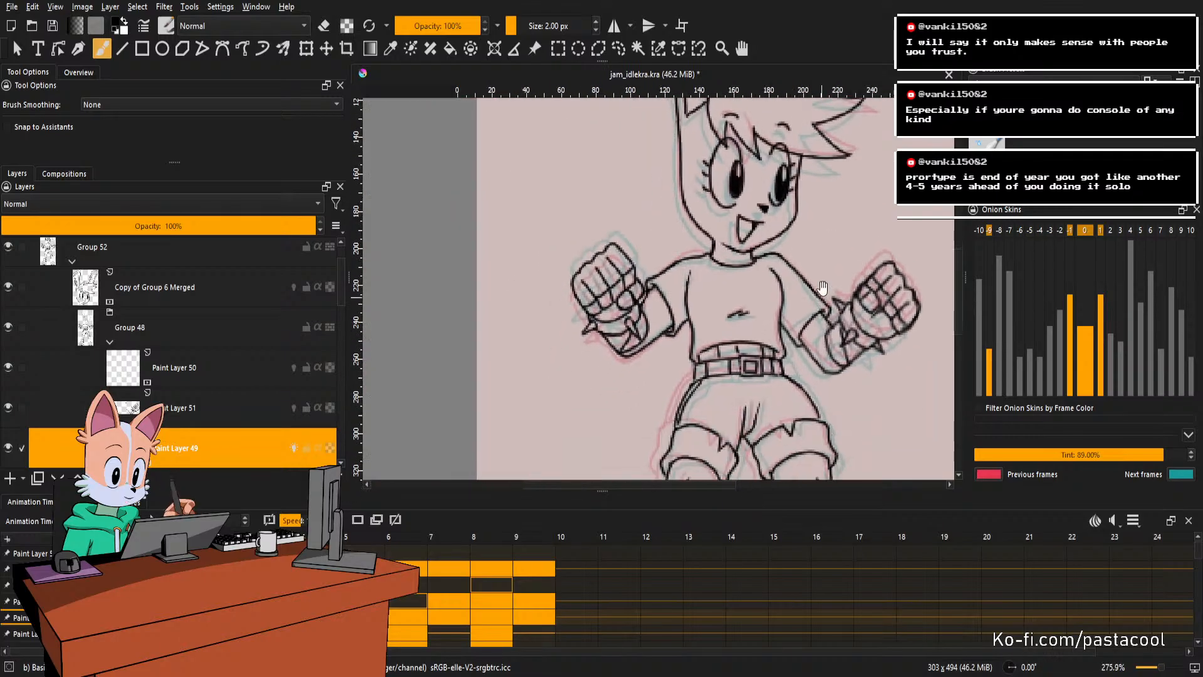
pyautogui.scroll(-2, 816, 283)
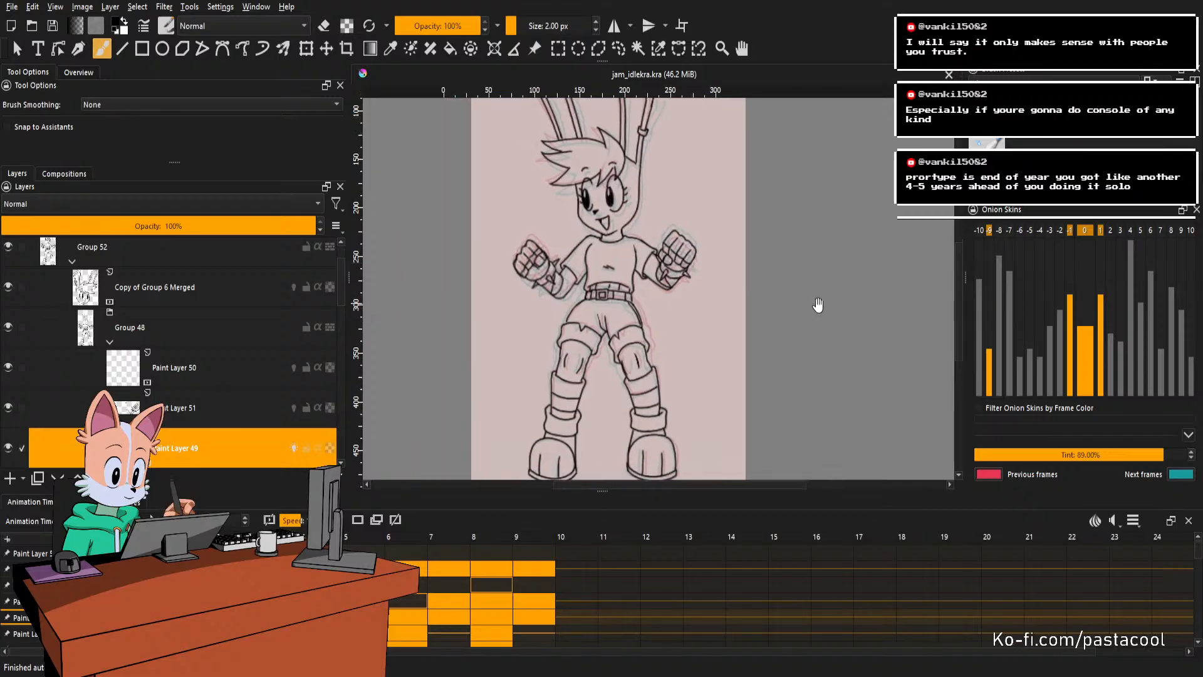
# Make the Copy of Group 6 Merged layer active by picking the face outline and retouch the jaw line near the neck.
pyautogui.moveTo(864, 285)
pyautogui.mouseDown()
pyautogui.moveTo(867, 378)
pyautogui.moveTo(840, 340)
pyautogui.moveTo(775, 309)
pyautogui.moveTo(771, 333)
pyautogui.mouseUp()
pyautogui.click(765, 318)
pyautogui.press('e')
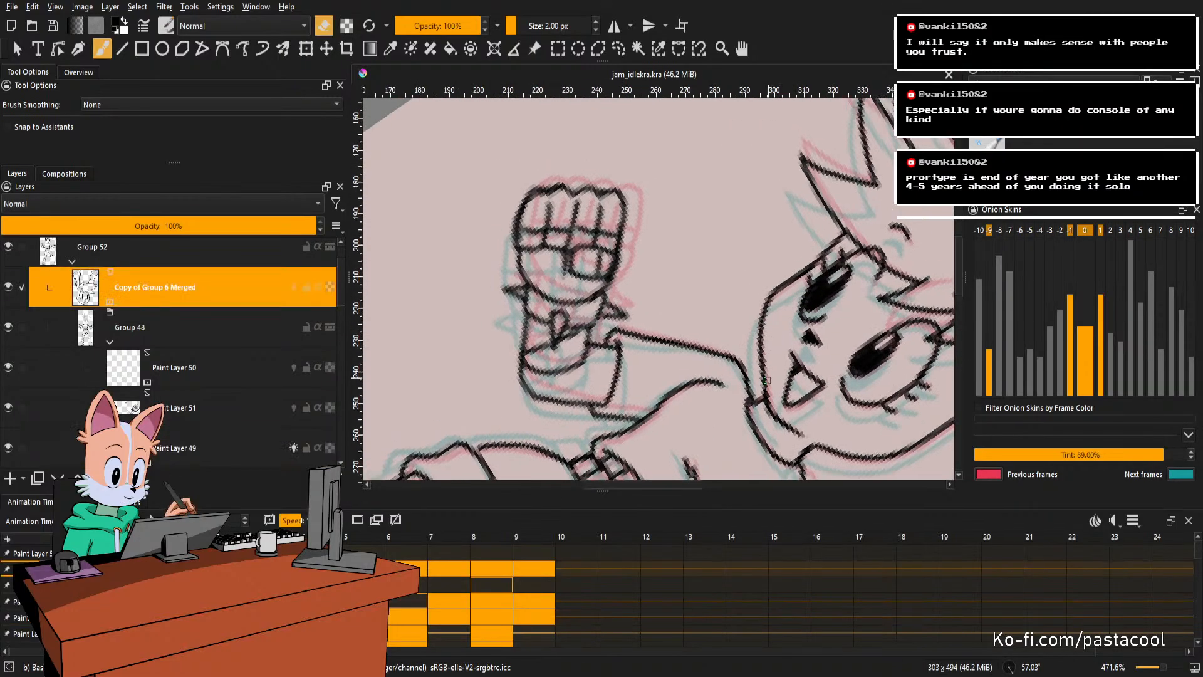
pyautogui.press('e')
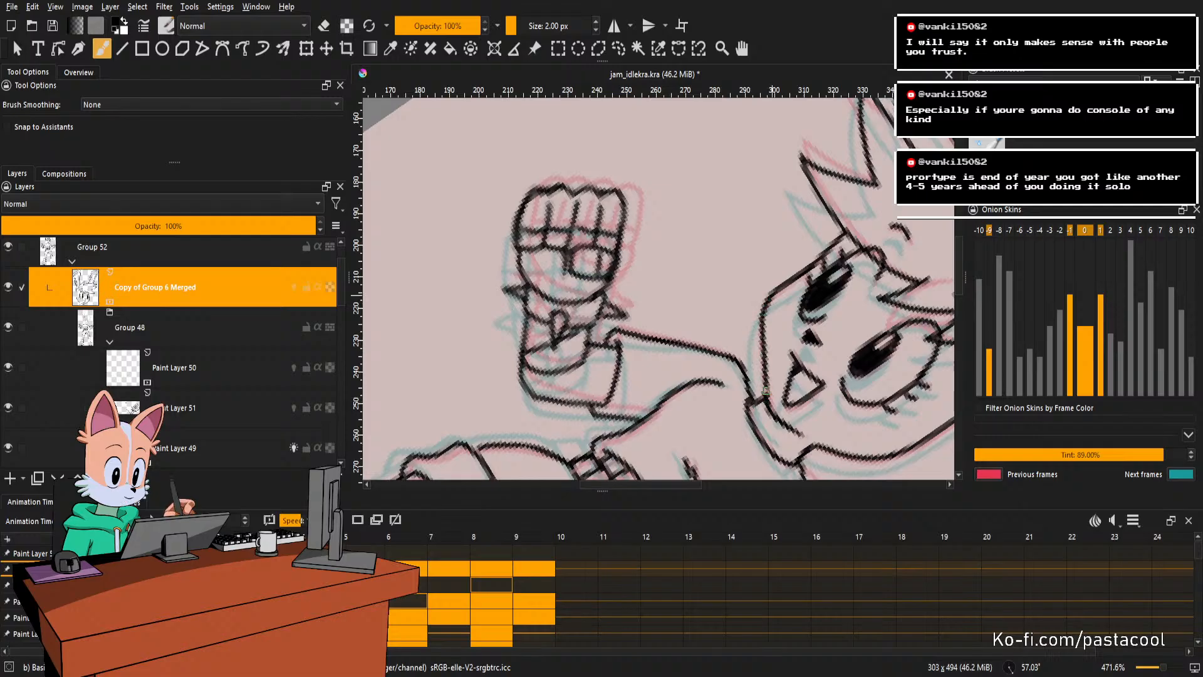
pyautogui.press('e')
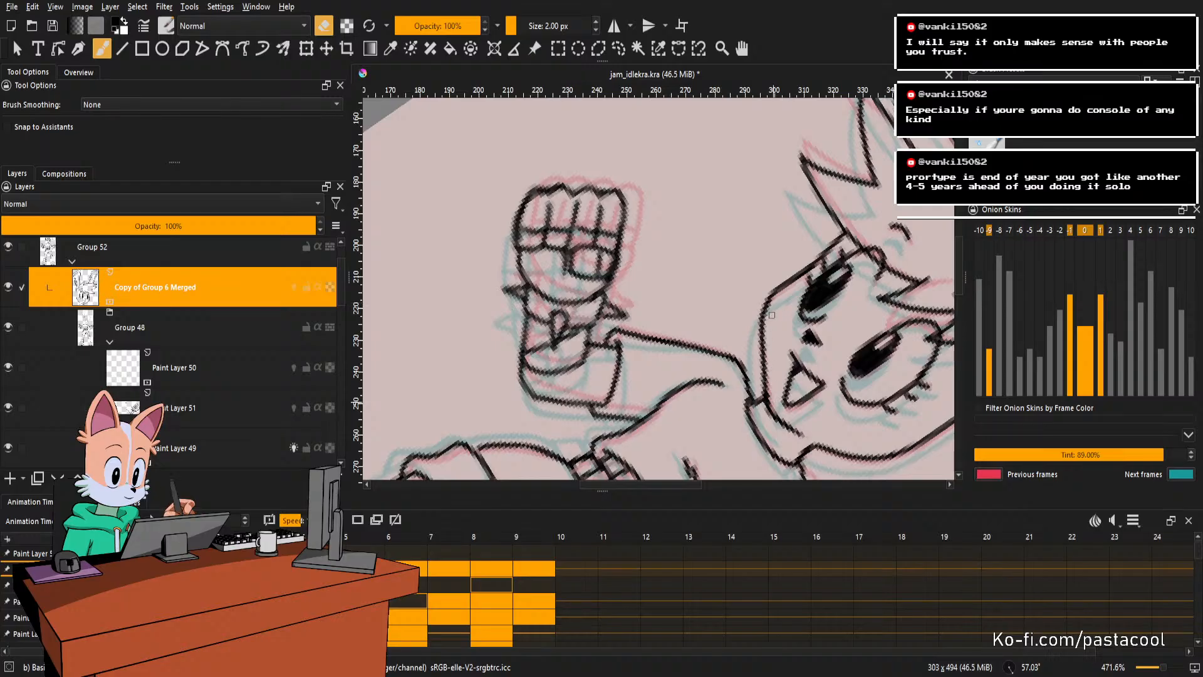
# Erase and redraw the face outline between the cheek and the neck beside the mouth in the mirrored view.
pyautogui.press('5')
pyautogui.moveTo(788, 309); pyautogui.dragTo(811, 333)
pyautogui.press('m')
pyautogui.moveTo(708, 341); pyautogui.dragTo(727, 320)
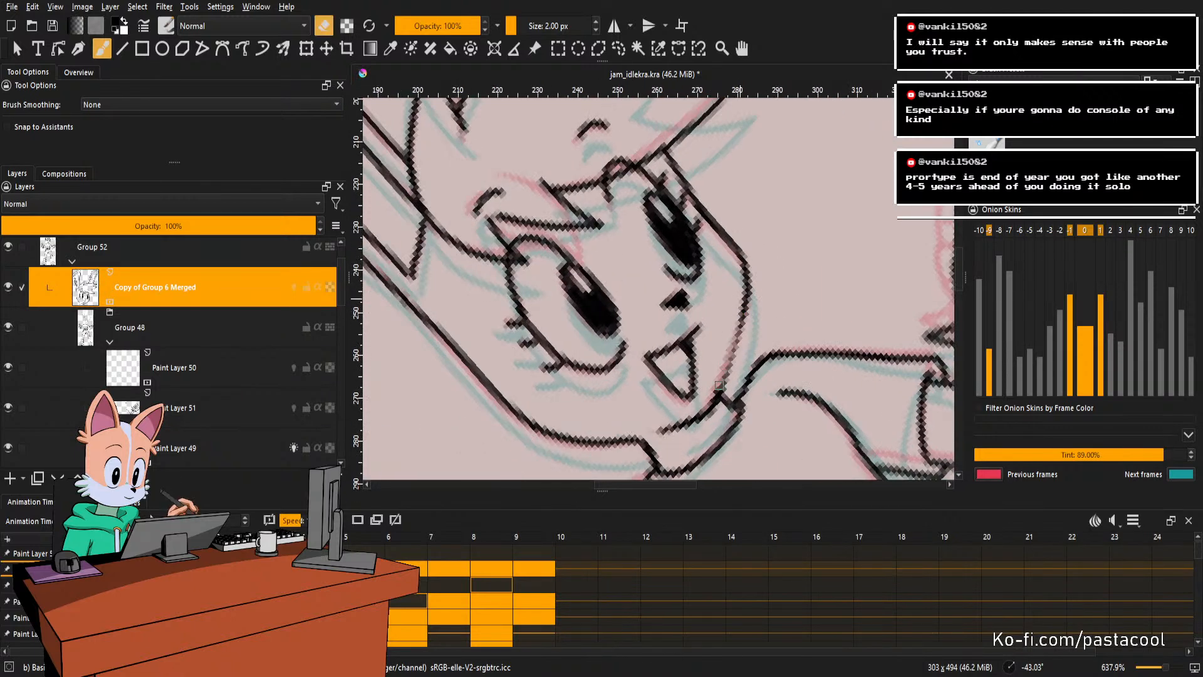
pyautogui.press('e')
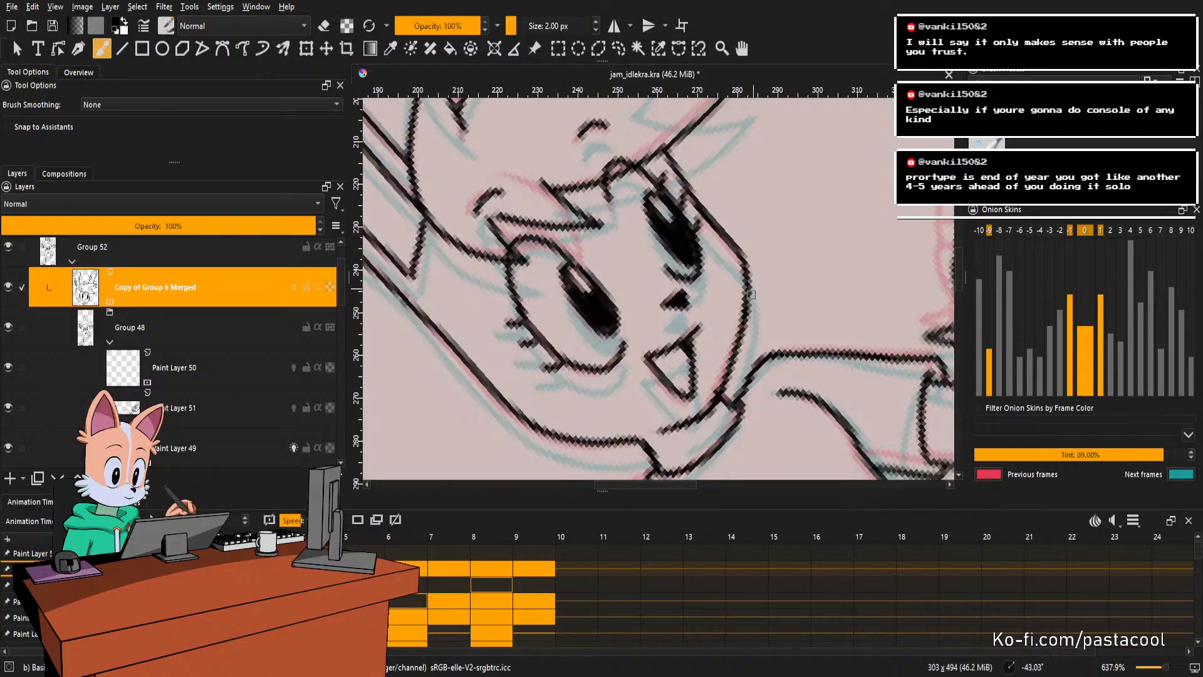
# Finish the touch-up of the face outline beside the mouth and save the file.
pyautogui.press('e')
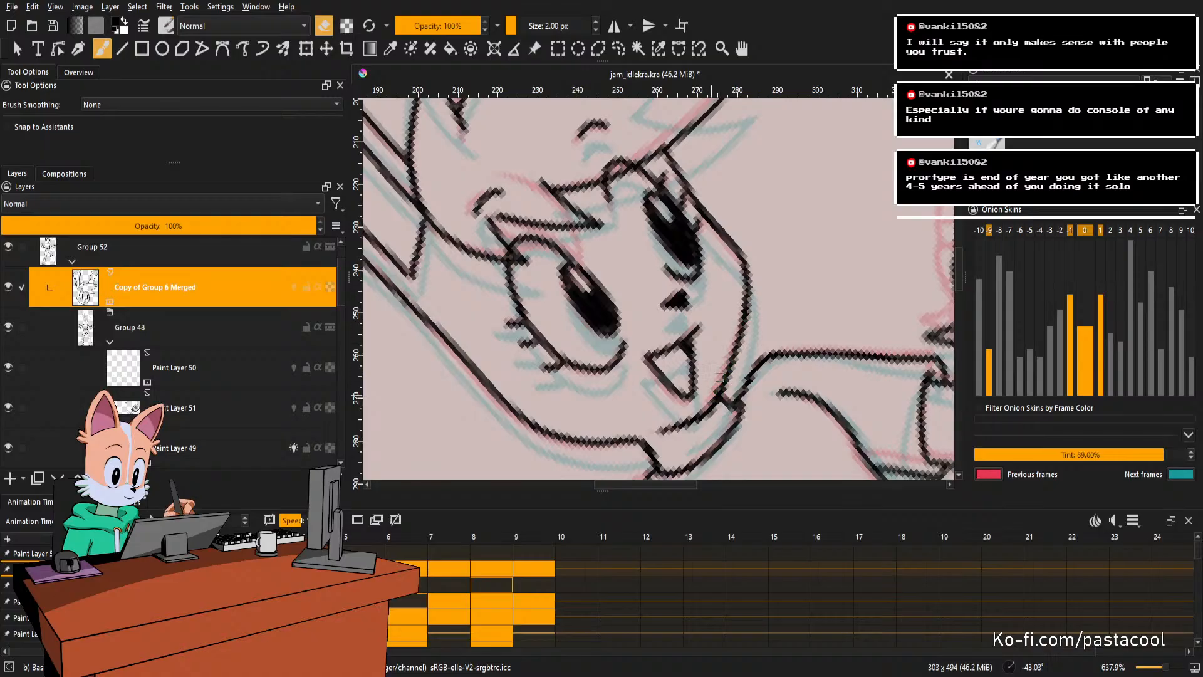
pyautogui.press('5')
pyautogui.moveTo(773, 283); pyautogui.dragTo(772, 342)
pyautogui.hotkey('ctrl', 's')
pyautogui.press('m')
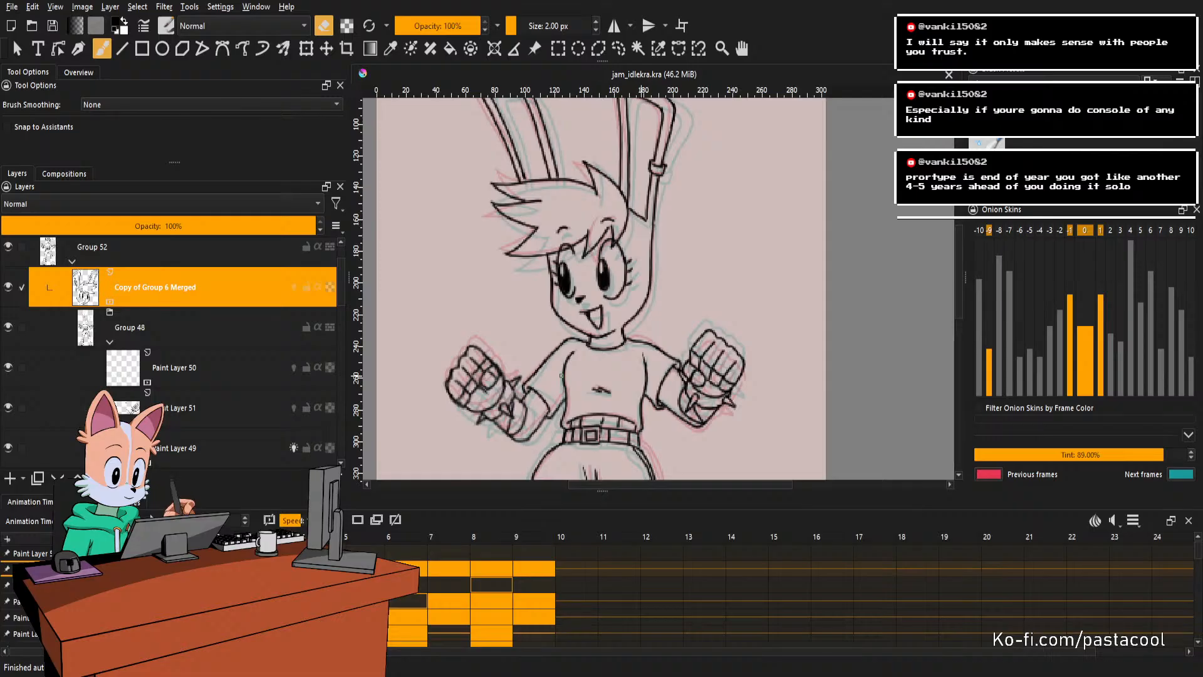
# Check the corrected face and the whole figure in the mirrored and the normal view at several zoom levels.
pyautogui.scroll(-2, 784, 250)
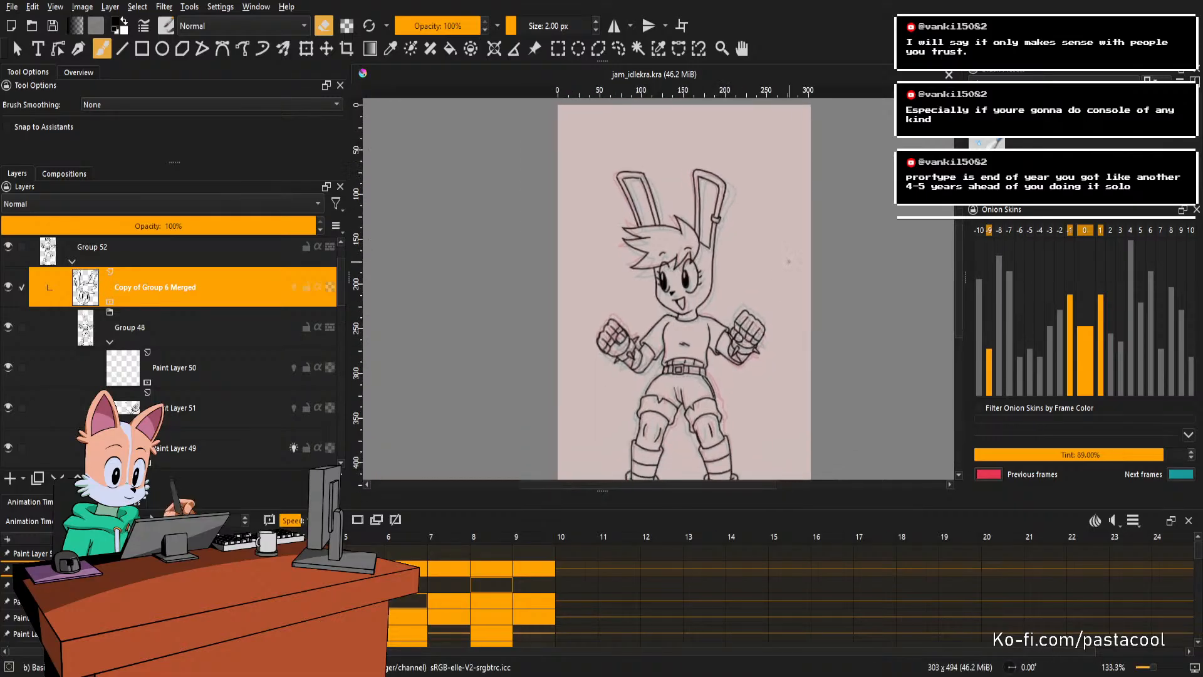
pyautogui.scroll(-1, 790, 262)
pyautogui.moveTo(790, 262)
pyautogui.mouseDown()
pyautogui.moveTo(822, 210)
pyautogui.moveTo(789, 265)
pyautogui.mouseUp()
pyautogui.scroll(-1, 773, 233)
pyautogui.scroll(1, 789, 265)
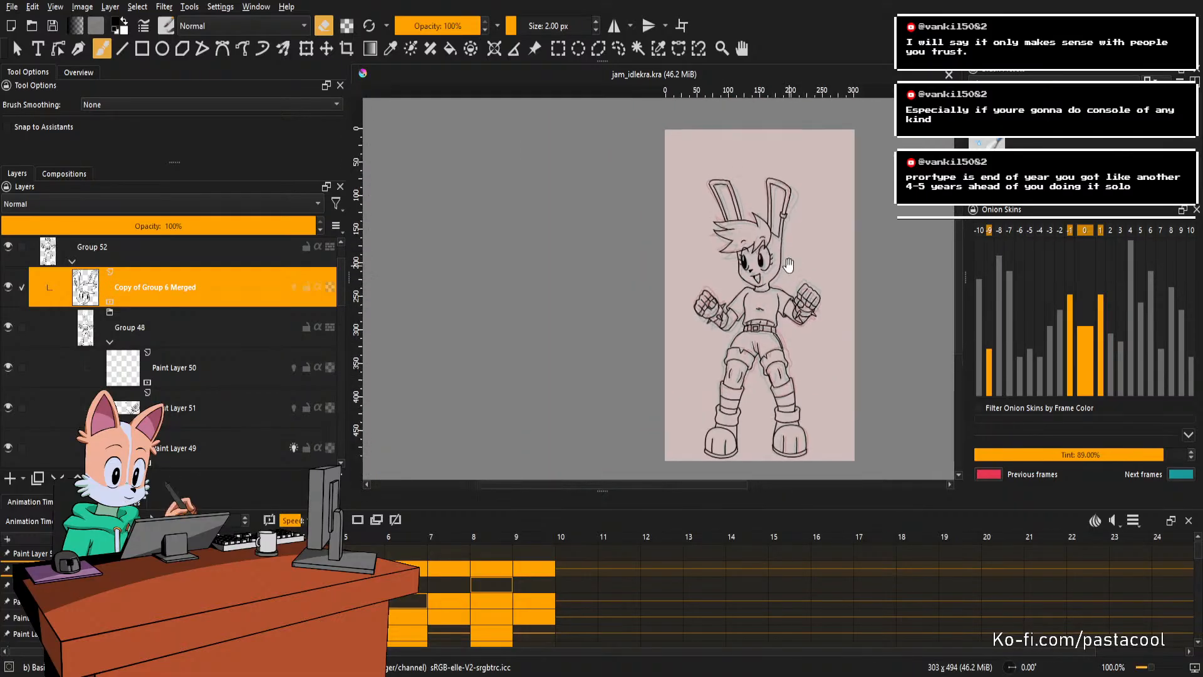
pyautogui.scroll(-1, 789, 266)
pyautogui.scroll(3, 785, 248)
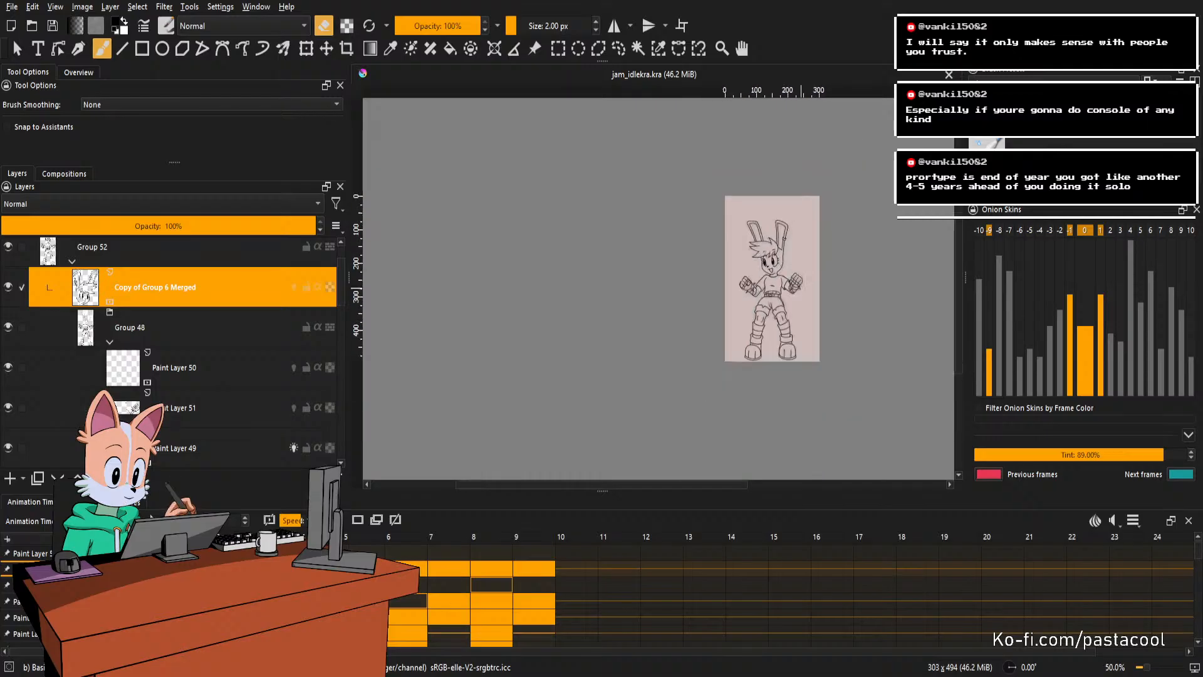
pyautogui.scroll(-2, 781, 240)
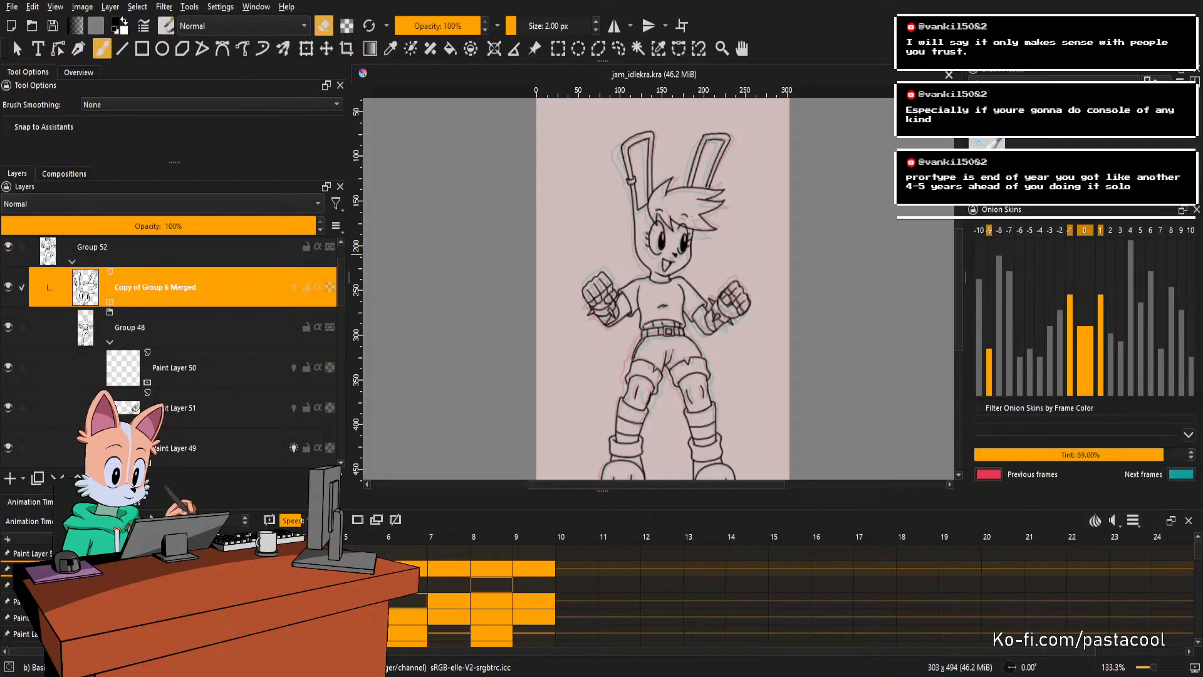
# Flip through the neighbouring animation frames in the mirrored view to compare the poses, and move to frame 5.
pyautogui.press('Right')
pyautogui.press('Right')
pyautogui.press('Left')
pyautogui.press('Left')
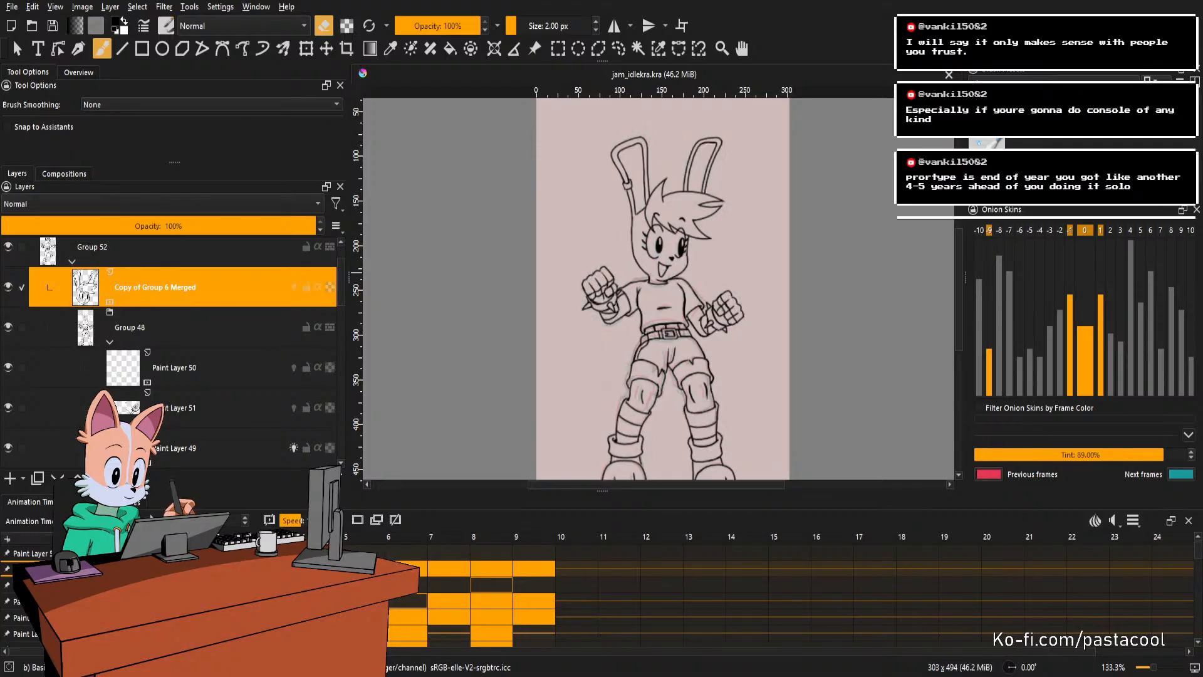
pyautogui.press('Right')
pyautogui.press('Right')
pyautogui.press('Right')
pyautogui.press('Right')
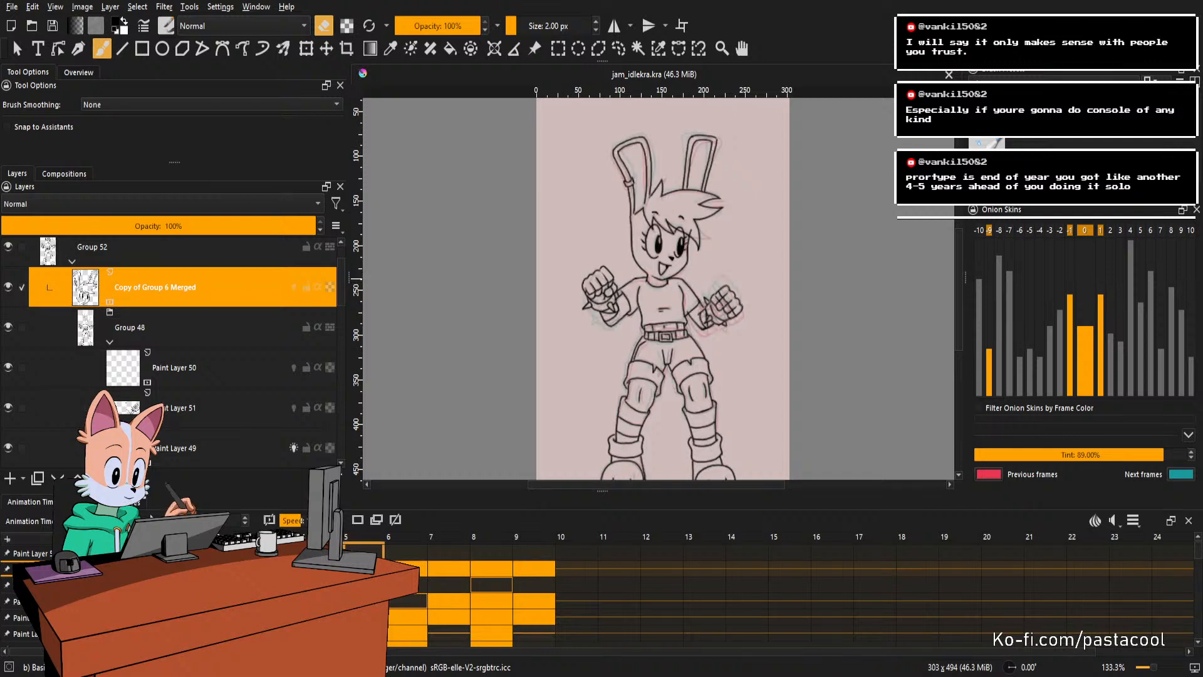
# Erase the stray end of the face outline that sticks out above the fringe beside the eye.
pyautogui.moveTo(597, 210); pyautogui.dragTo(834, 210)
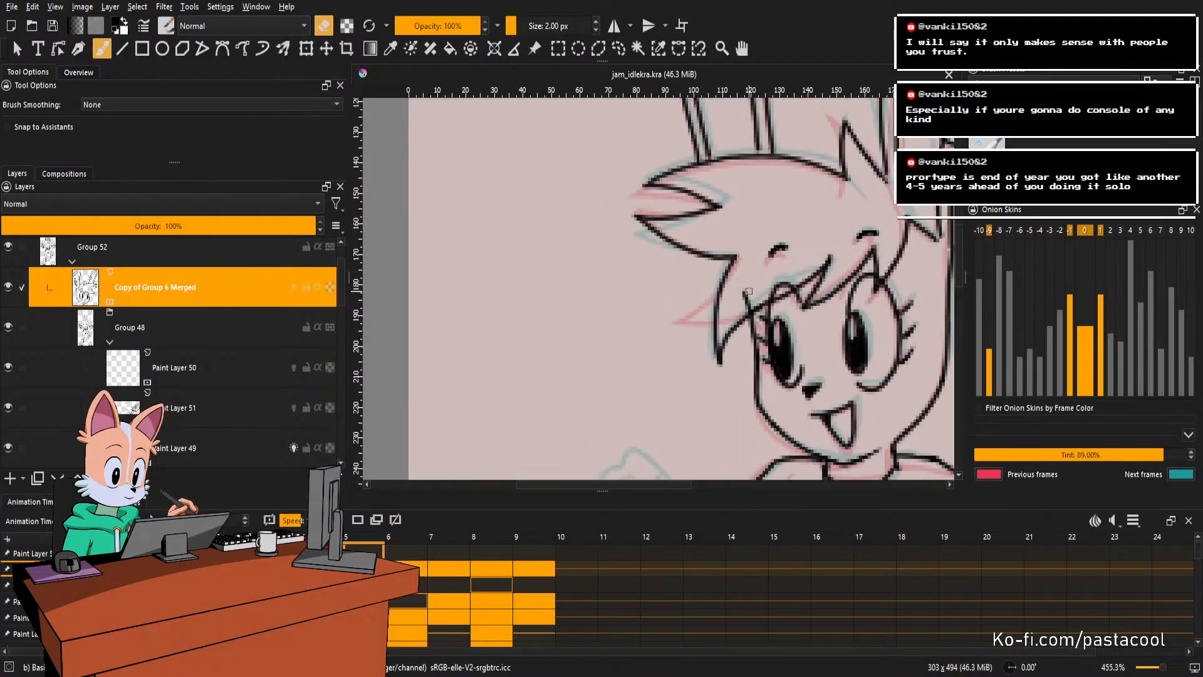
pyautogui.press('e')
pyautogui.press('e')
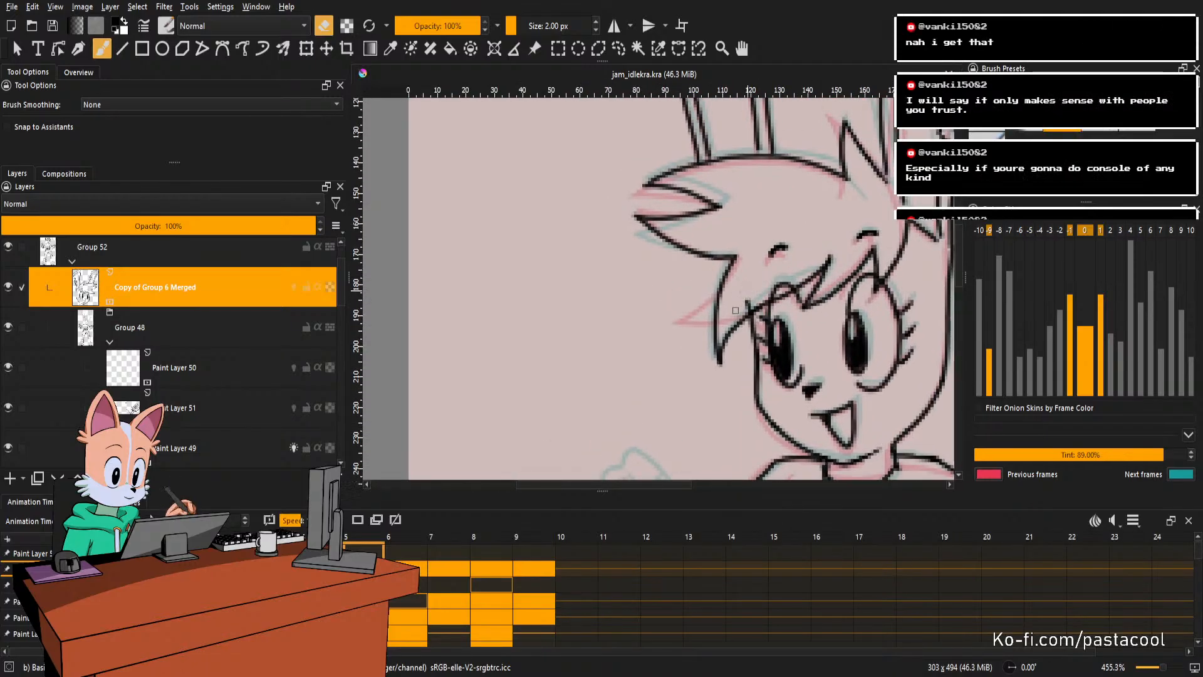
pyautogui.moveTo(746, 309); pyautogui.dragTo(751, 312)
pyautogui.moveTo(726, 359); pyautogui.dragTo(723, 368)
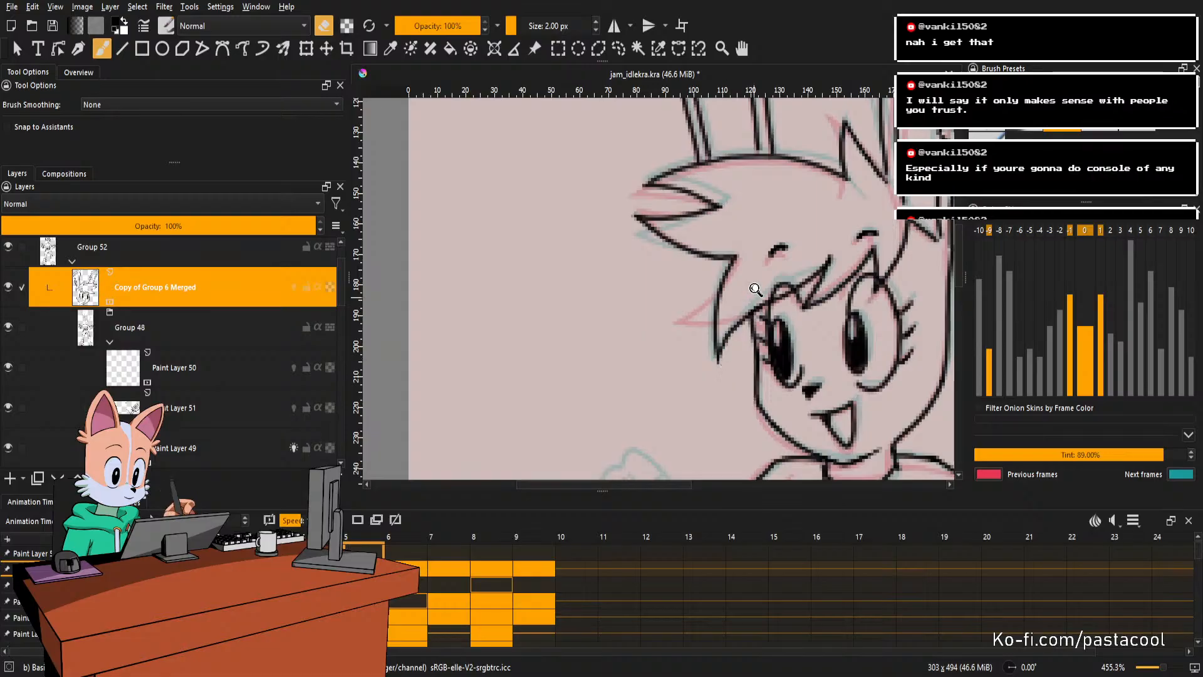
# Retouch the hair outline where the upright tuft meets the base of the bent ear.
pyautogui.moveTo(757, 288); pyautogui.dragTo(806, 335)
pyautogui.moveTo(809, 294)
pyautogui.mouseDown()
pyautogui.moveTo(792, 253)
pyautogui.moveTo(784, 282)
pyautogui.mouseUp()
pyautogui.moveTo(808, 239)
pyautogui.mouseDown()
pyautogui.moveTo(850, 305)
pyautogui.moveTo(816, 322)
pyautogui.mouseUp()
pyautogui.press('e')
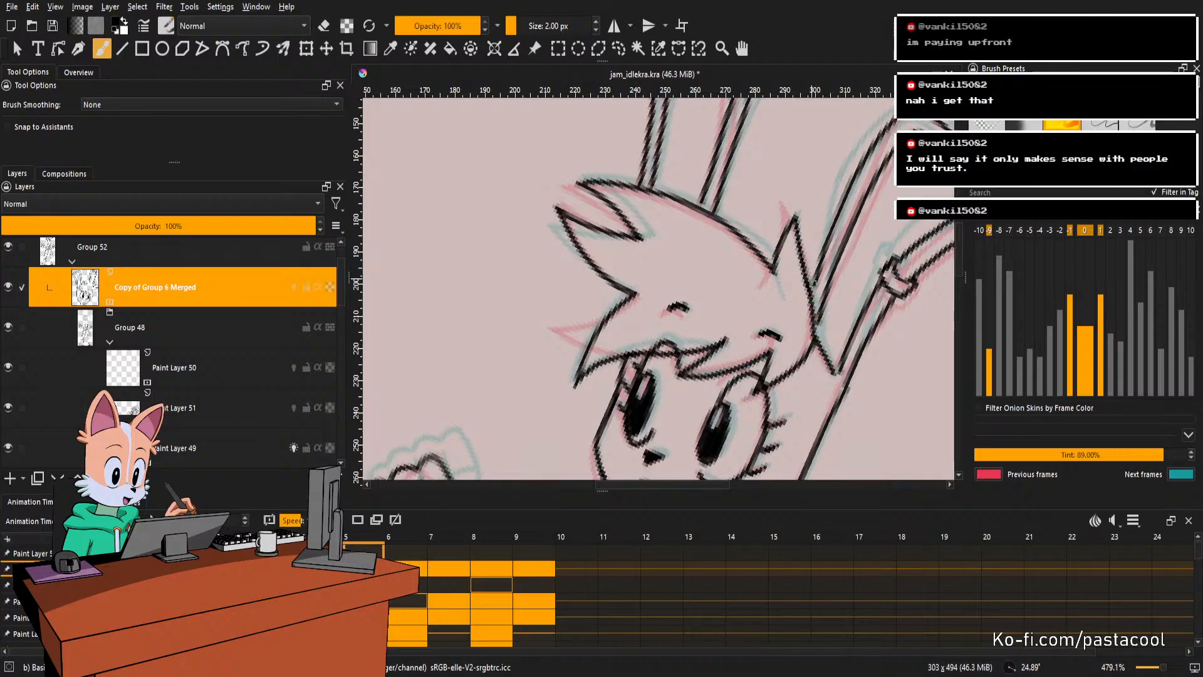
pyautogui.moveTo(814, 316); pyautogui.dragTo(813, 312)
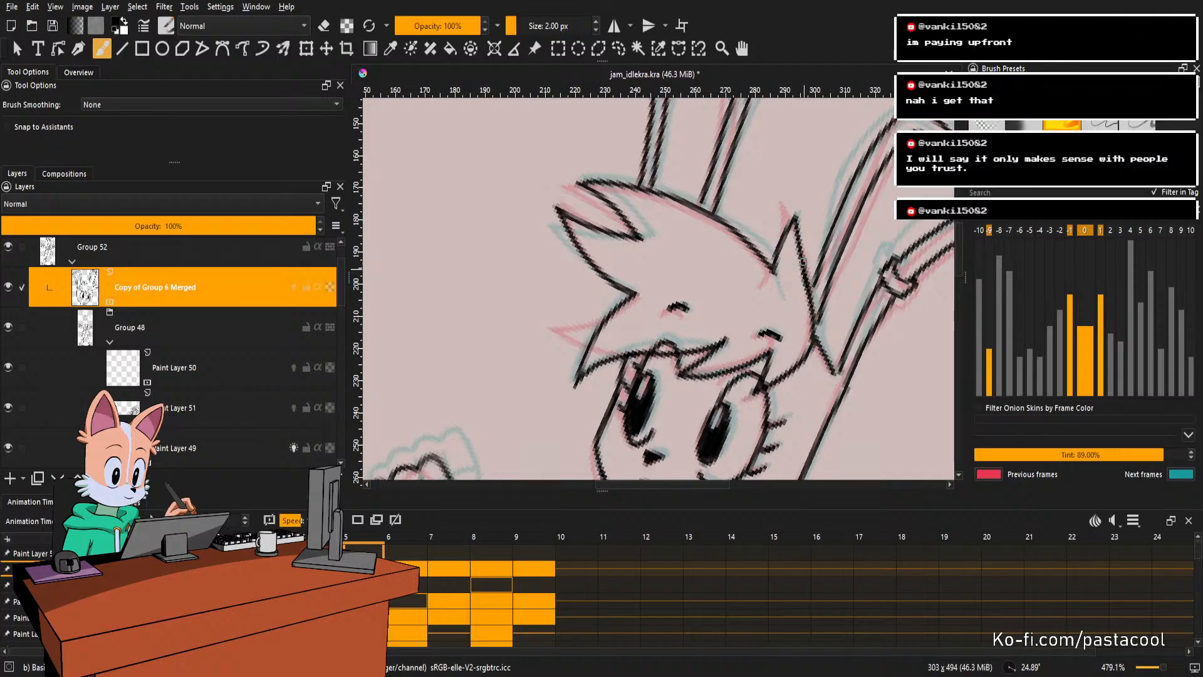
pyautogui.press('e')
pyautogui.scroll(1, 797, 309)
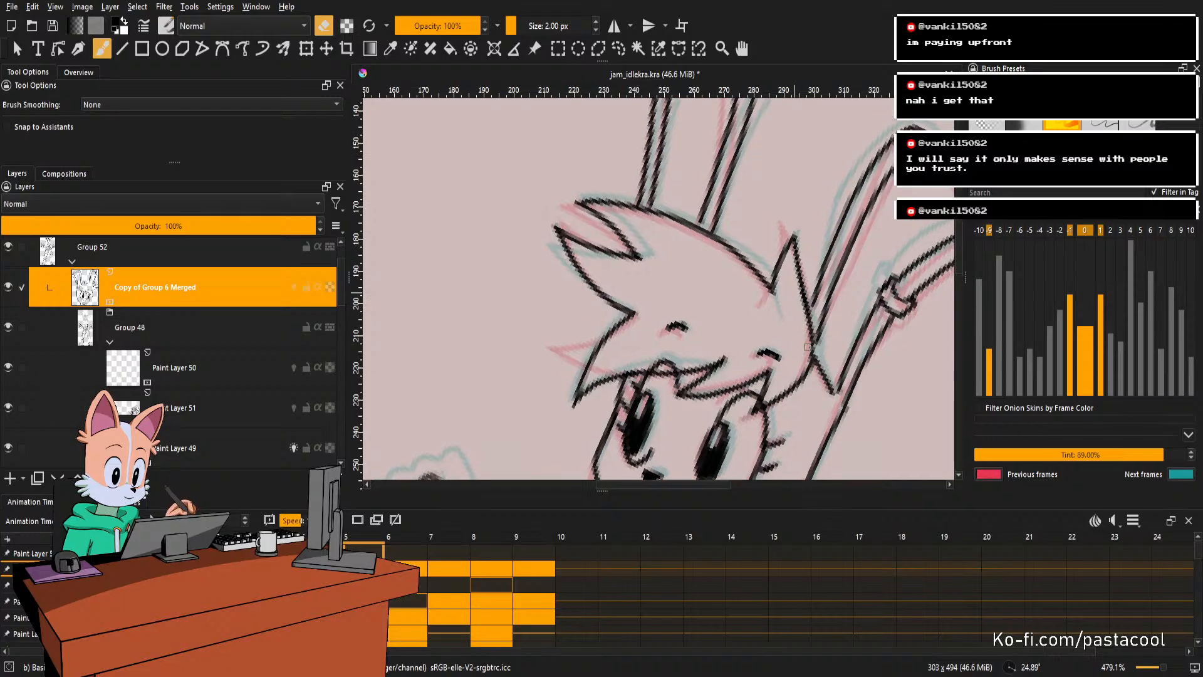
pyautogui.press('e')
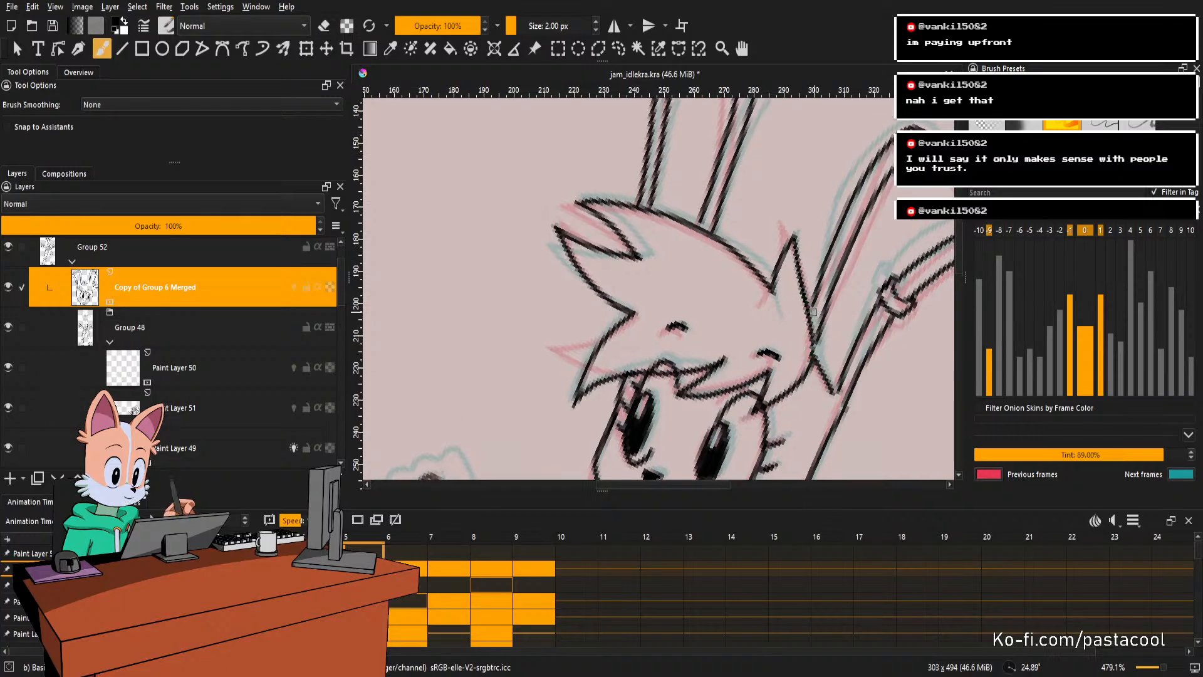
pyautogui.scroll(1, 821, 310)
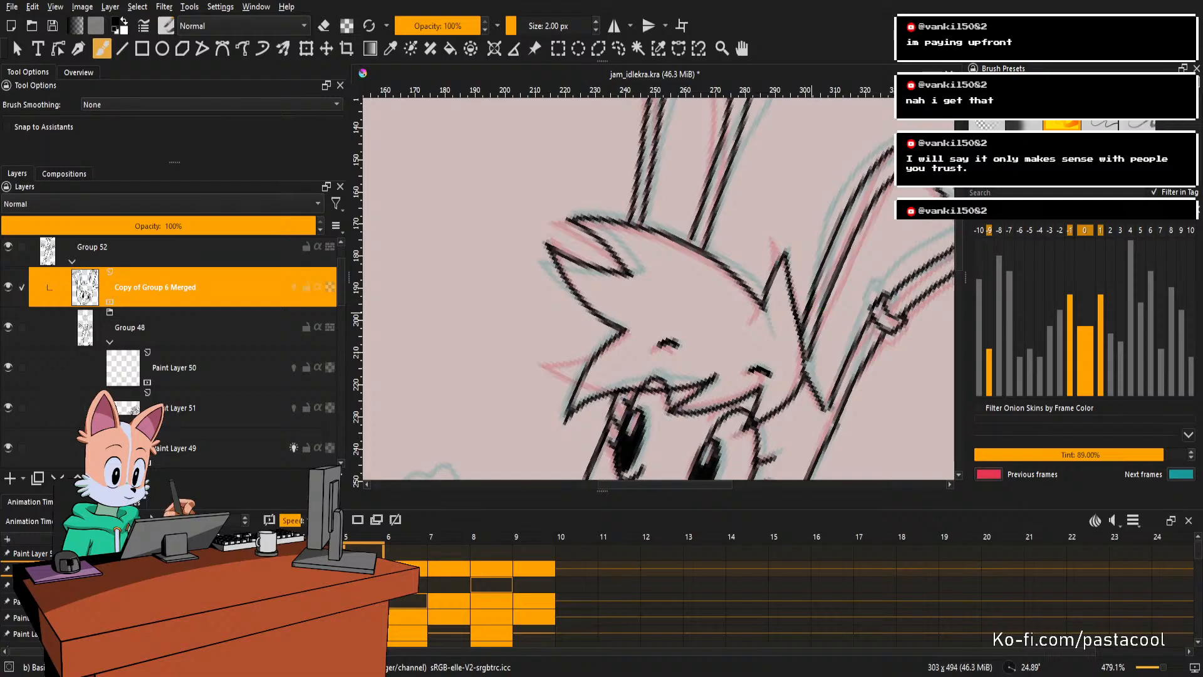
pyautogui.moveTo(814, 299); pyautogui.dragTo(853, 205)
pyautogui.press('5')
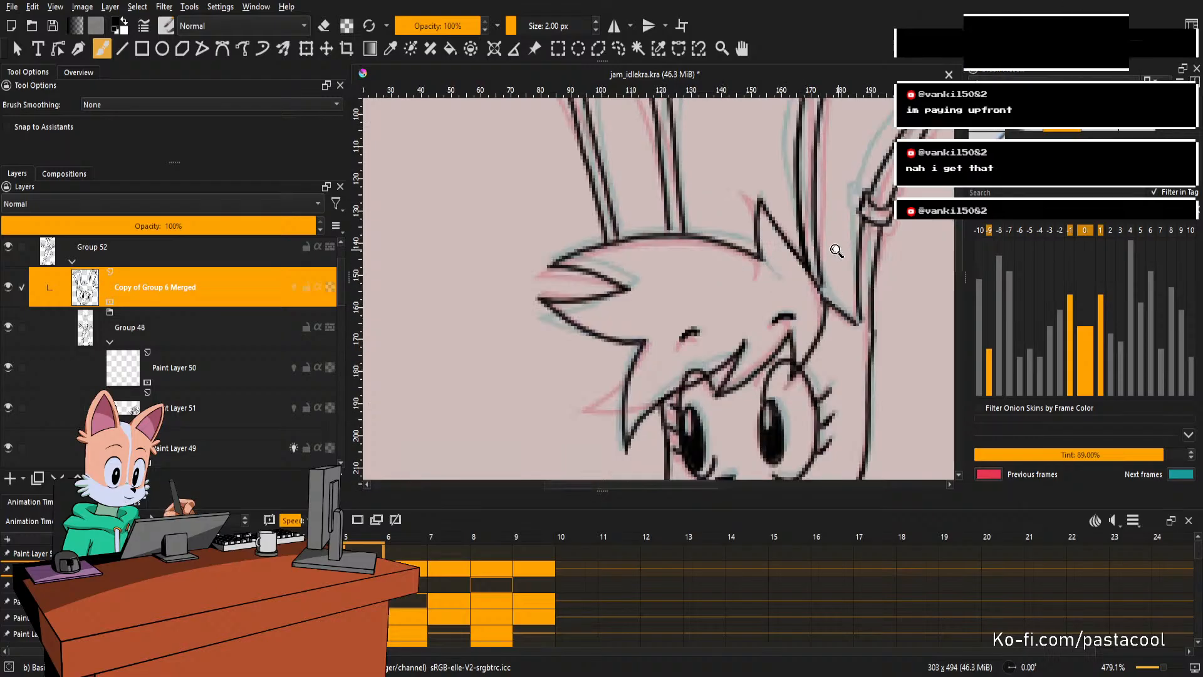
# Clean up the outer line of the bent ear between its band and the head, and save the file.
pyautogui.moveTo(836, 250)
pyautogui.mouseDown()
pyautogui.moveTo(856, 238)
pyautogui.moveTo(840, 294)
pyautogui.mouseUp()
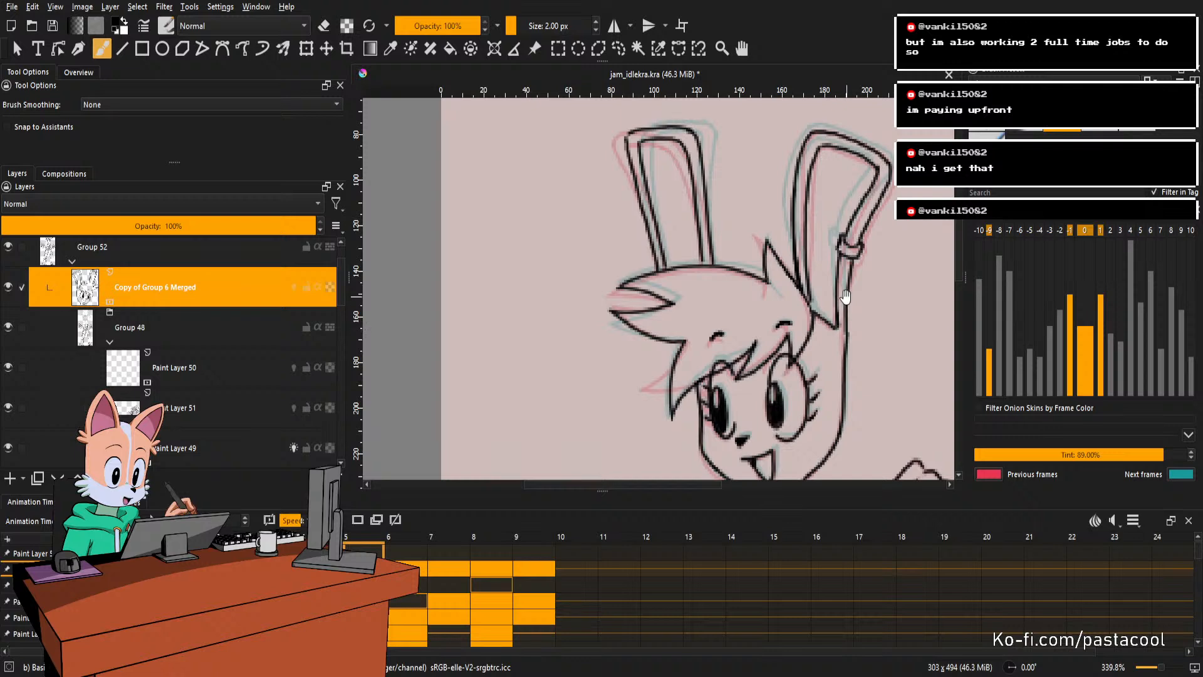
pyautogui.scroll(2, 838, 329)
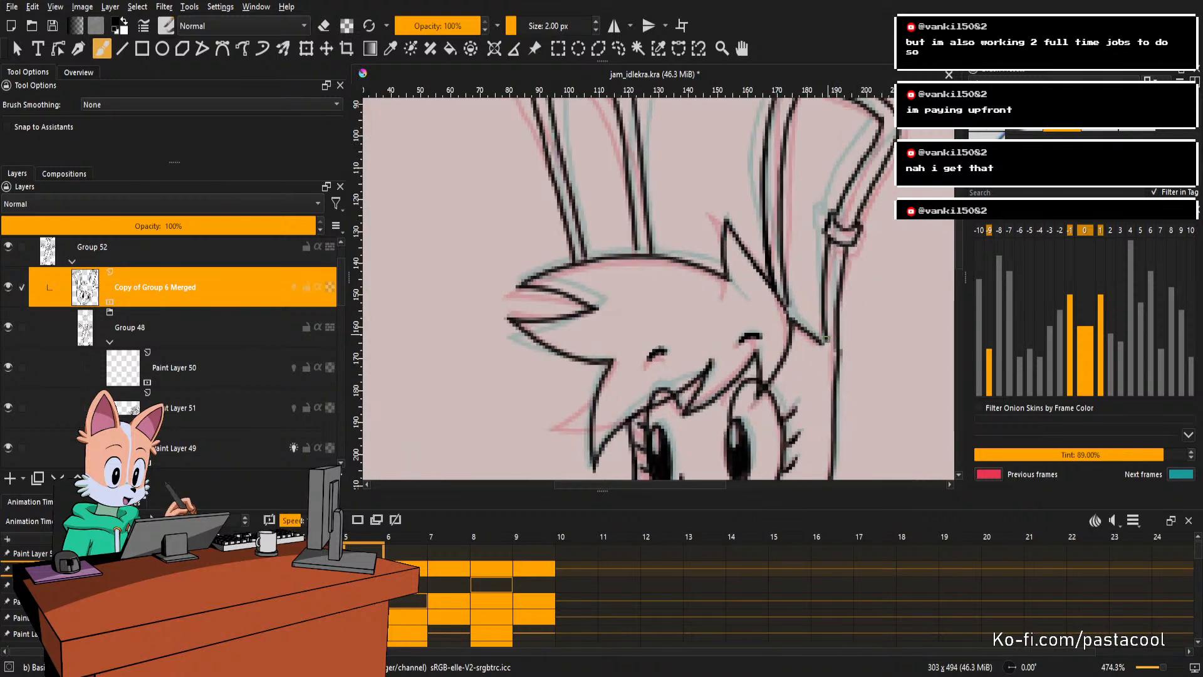
pyautogui.press('e')
pyautogui.press('e')
pyautogui.press('e')
pyautogui.moveTo(844, 323)
pyautogui.mouseDown()
pyautogui.moveTo(842, 373)
pyautogui.moveTo(839, 324)
pyautogui.mouseUp()
pyautogui.press('e')
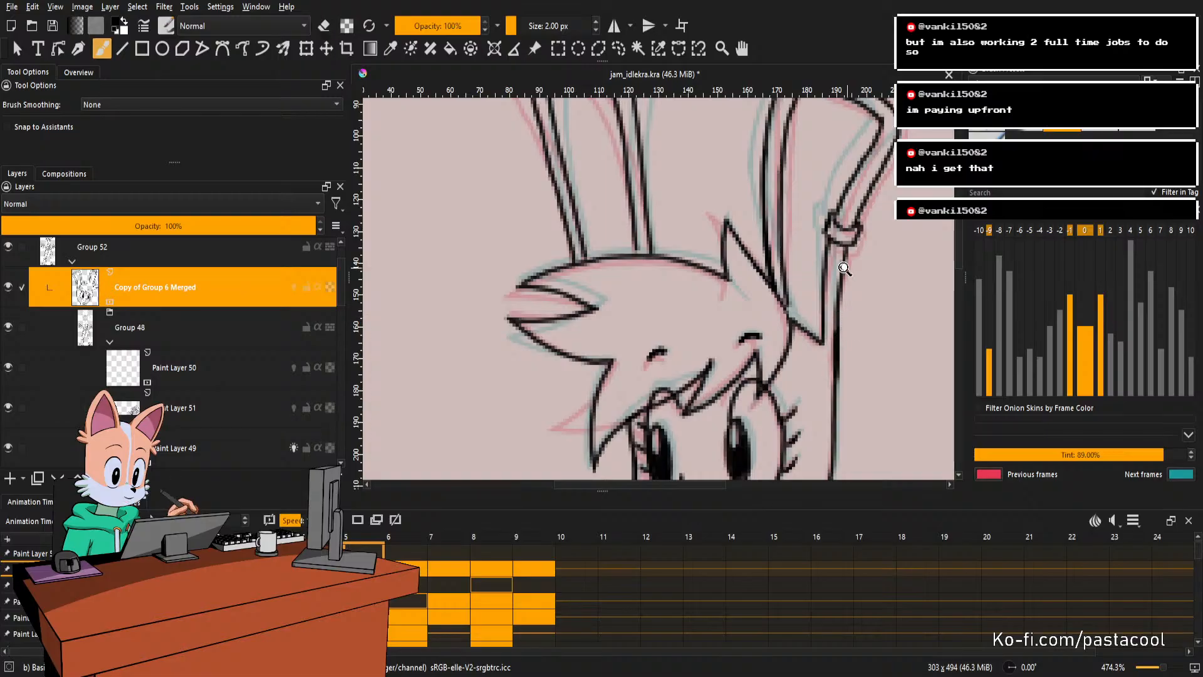
pyautogui.hotkey('ctrl', 'z')
pyautogui.hotkey('ctrl', 'shift', 'z')
pyautogui.press('e')
pyautogui.scroll(-3, 850, 323)
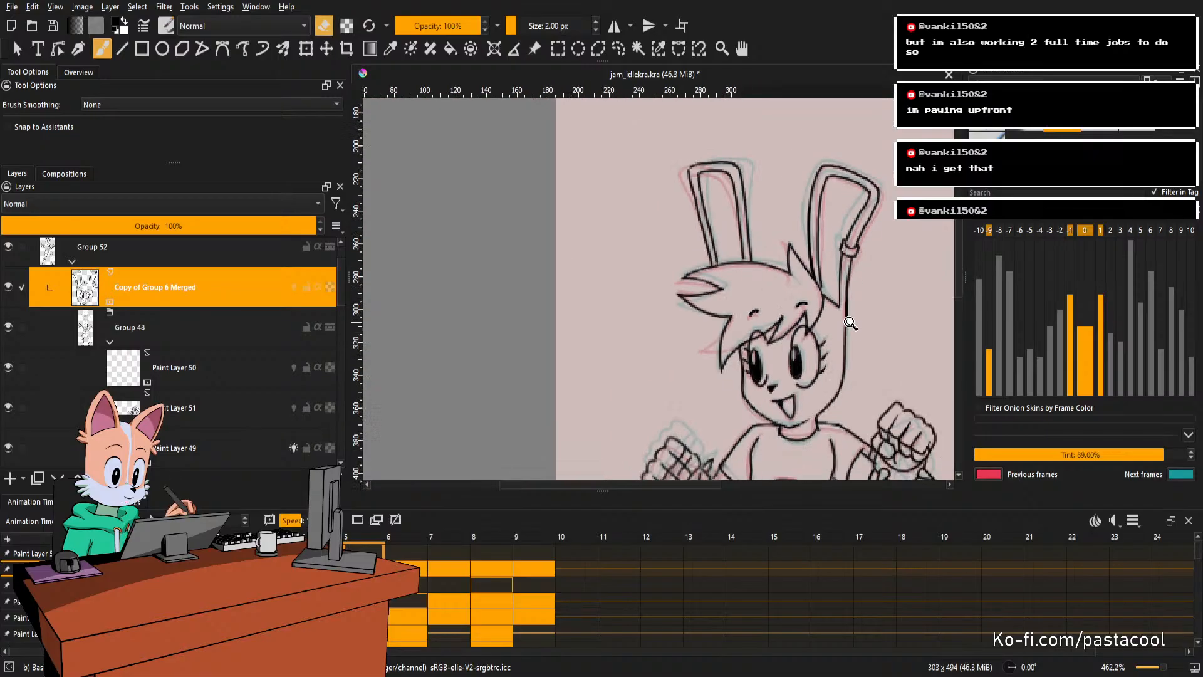
pyautogui.scroll(-5, 850, 323)
pyautogui.hotkey('ctrl', 's')
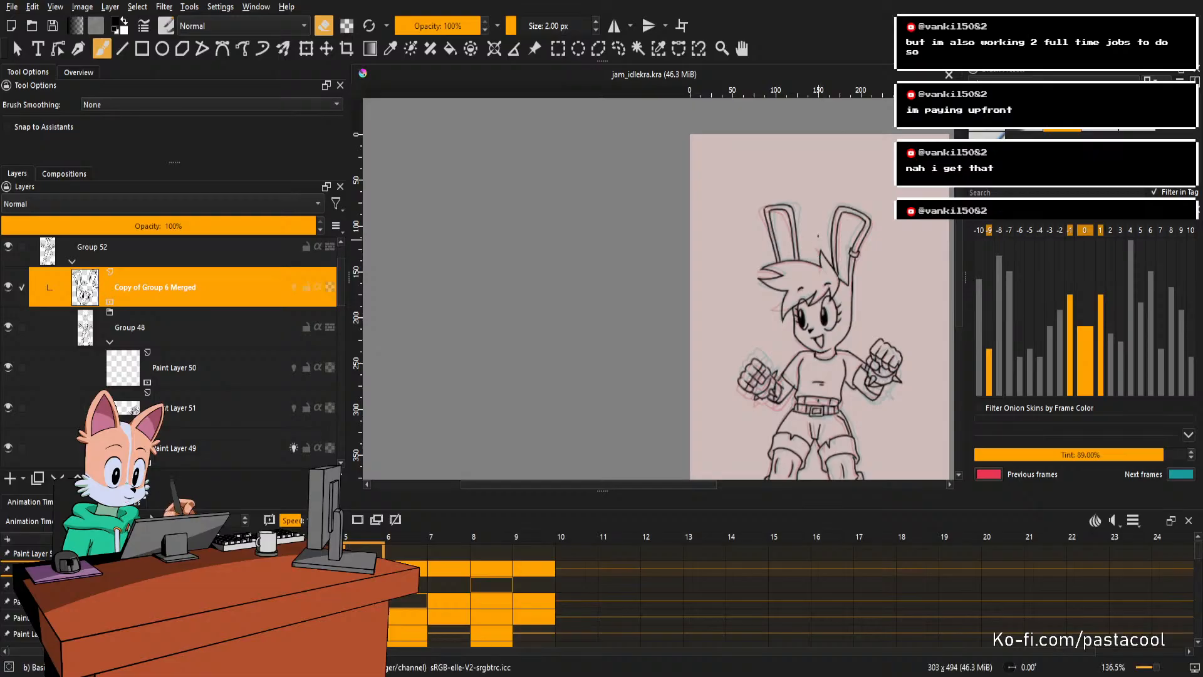
# Examine the whole figure of this frame in the mirrored and the normal view for remaining line flaws.
pyautogui.scroll(-2, 818, 236)
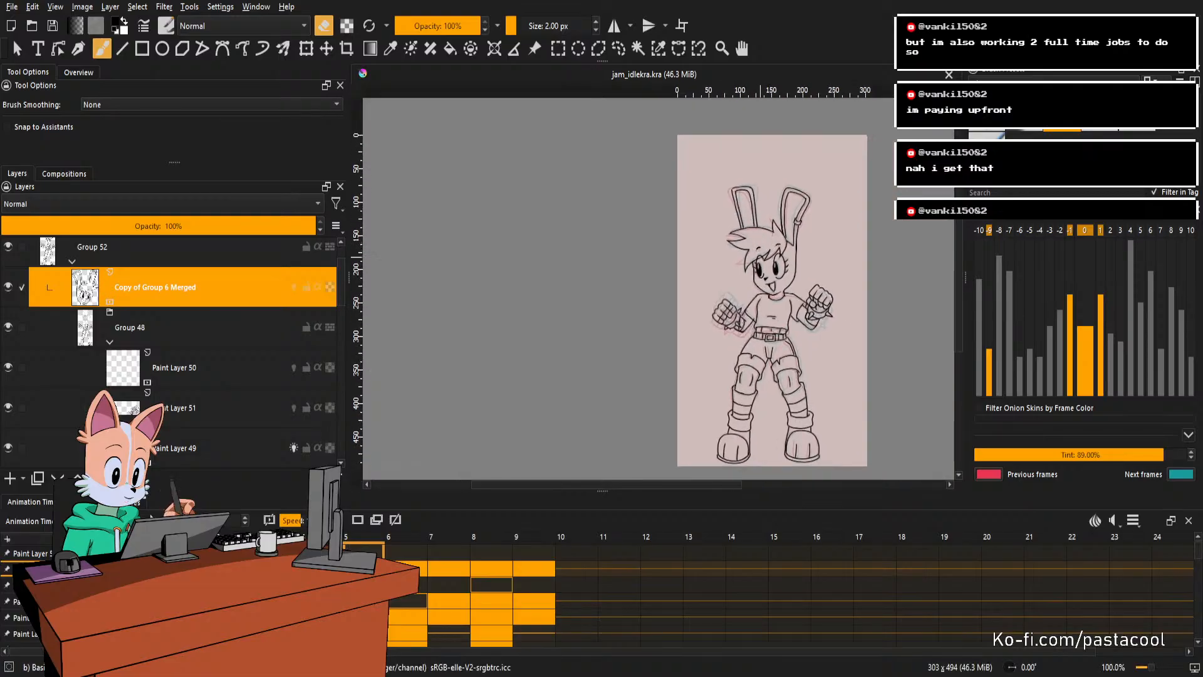
pyautogui.moveTo(760, 257); pyautogui.dragTo(729, 251)
pyautogui.scroll(1, 749, 254)
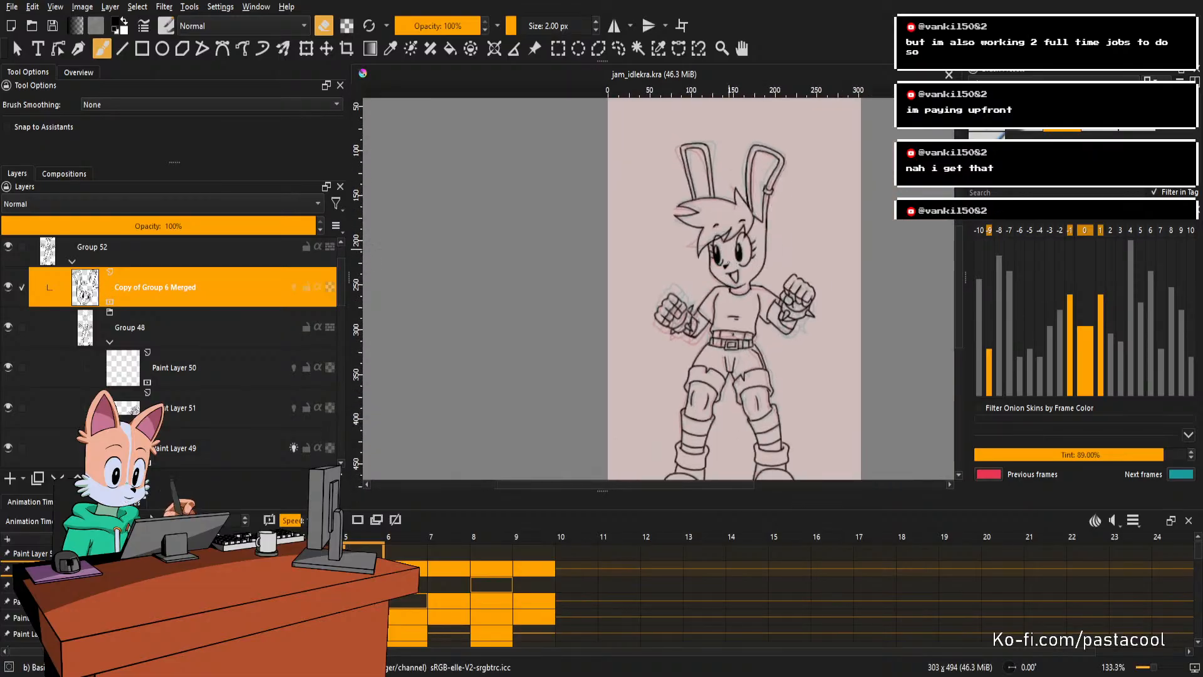
pyautogui.scroll(2, 767, 264)
pyautogui.scroll(-2, 741, 256)
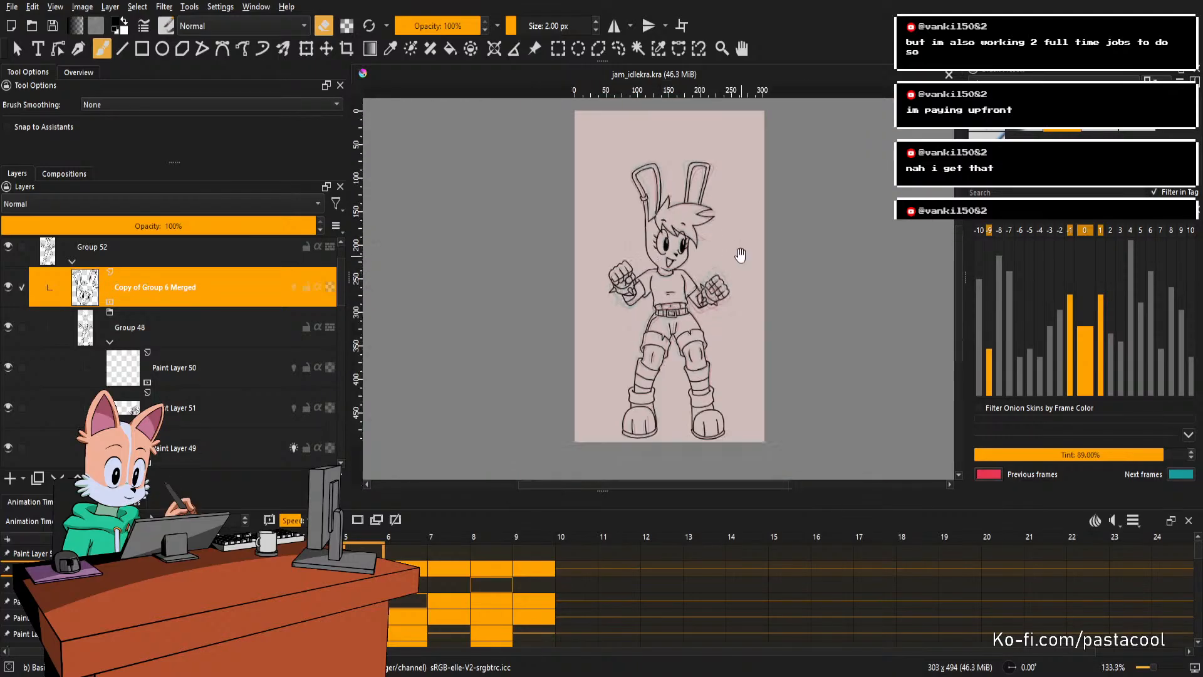
pyautogui.moveTo(741, 255); pyautogui.dragTo(777, 267)
pyautogui.scroll(1, 772, 263)
pyautogui.scroll(1, 742, 257)
pyautogui.scroll(-1, 728, 235)
pyautogui.moveTo(709, 245); pyautogui.dragTo(737, 254)
pyautogui.scroll(-1, 727, 242)
pyautogui.scroll(2, 737, 253)
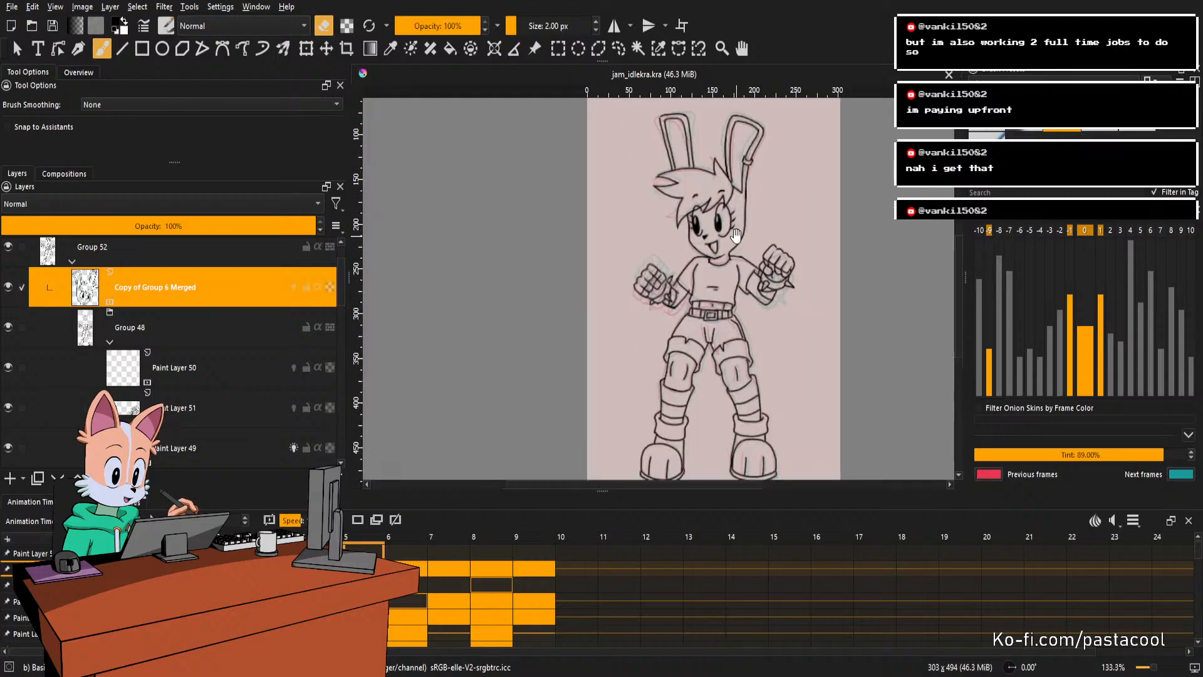
pyautogui.scroll(-1, 745, 246)
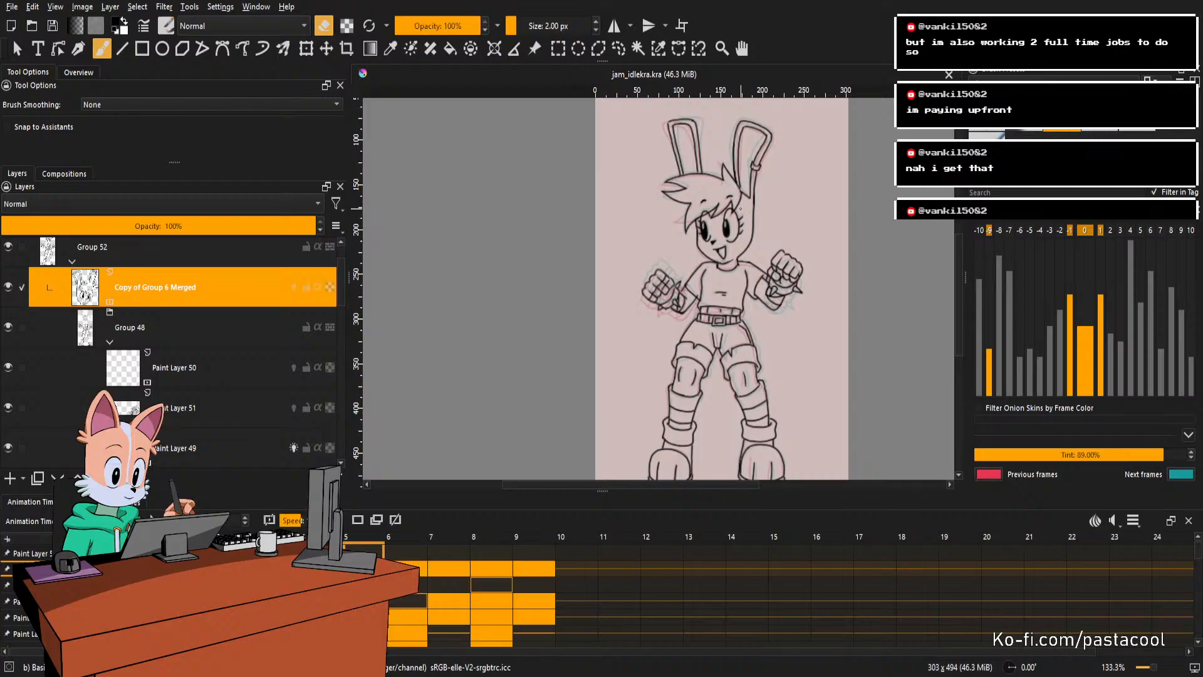
pyautogui.scroll(-1, 737, 213)
pyautogui.scroll(1, 720, 232)
pyautogui.moveTo(721, 232); pyautogui.dragTo(753, 255)
pyautogui.scroll(-1, 743, 244)
pyautogui.scroll(1, 753, 256)
pyautogui.moveTo(746, 295); pyautogui.dragTo(727, 267)
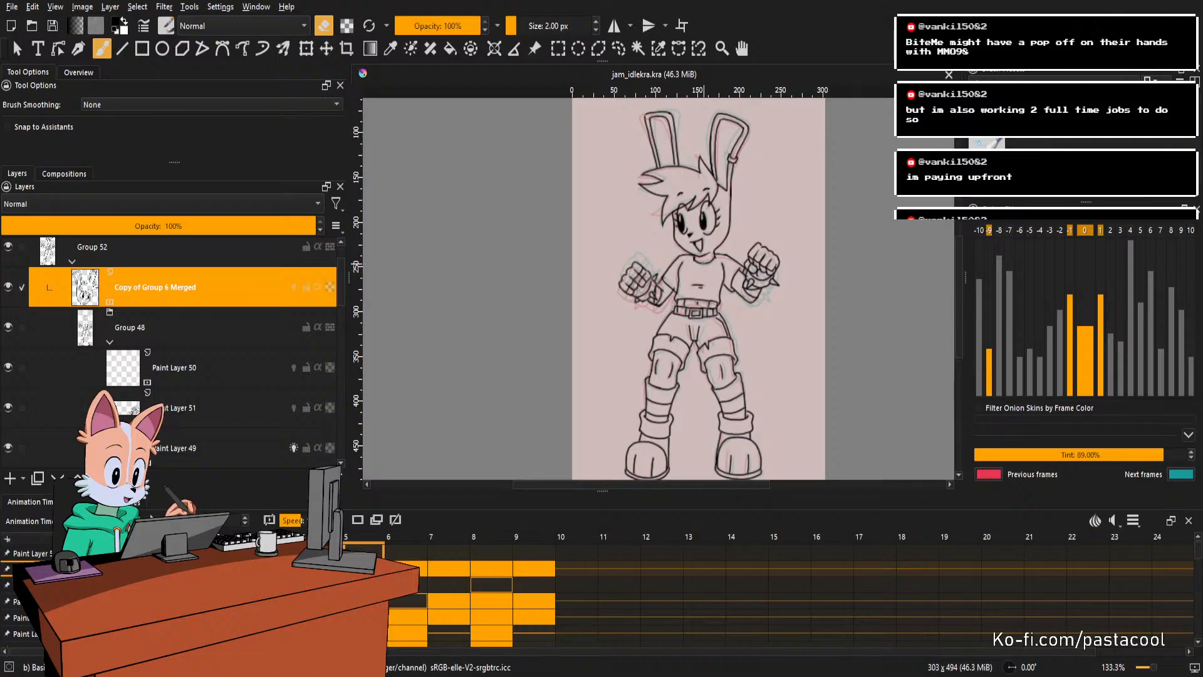
pyautogui.moveTo(706, 274); pyautogui.dragTo(703, 267)
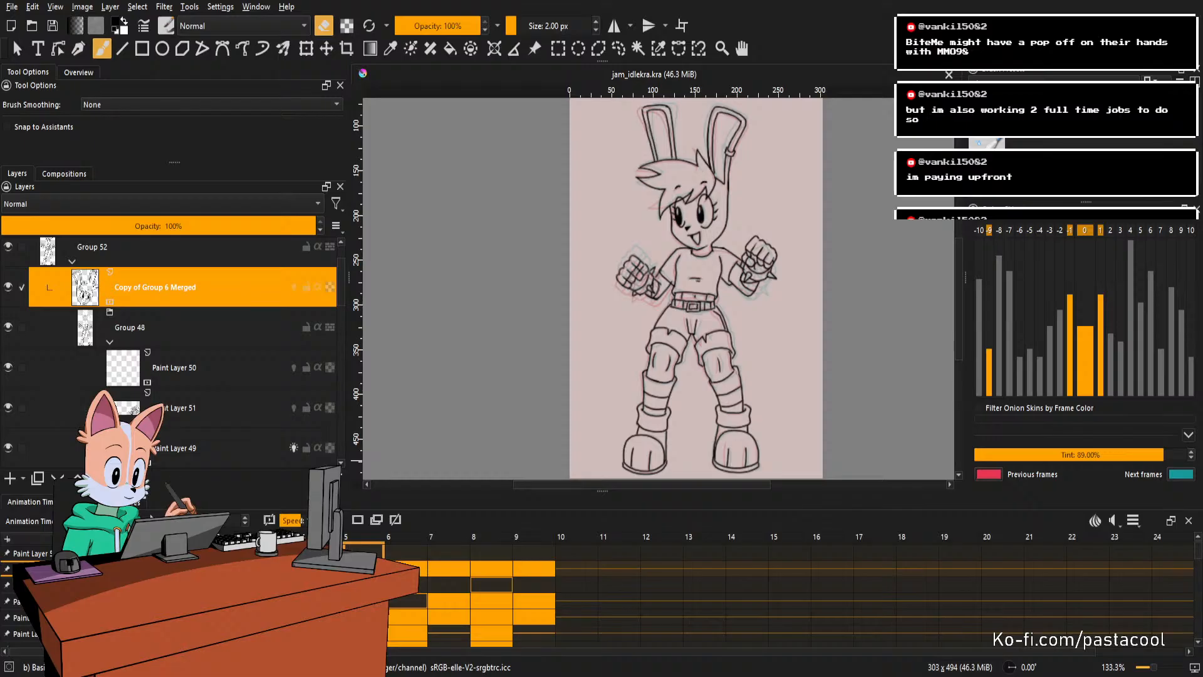
pyautogui.moveTo(847, 288)
pyautogui.mouseDown()
pyautogui.moveTo(739, 287)
pyautogui.moveTo(870, 272)
pyautogui.moveTo(807, 270)
pyautogui.moveTo(819, 286)
pyautogui.moveTo(859, 270)
pyautogui.mouseUp()
pyautogui.press('5')
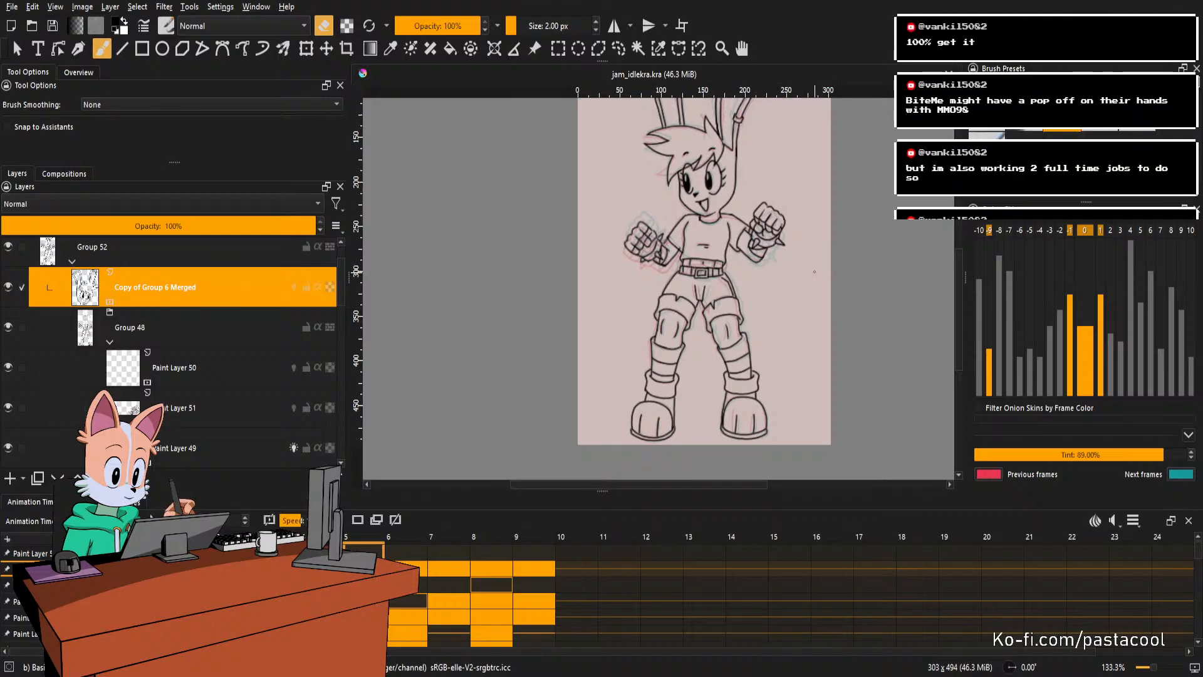
pyautogui.moveTo(812, 272); pyautogui.dragTo(874, 334)
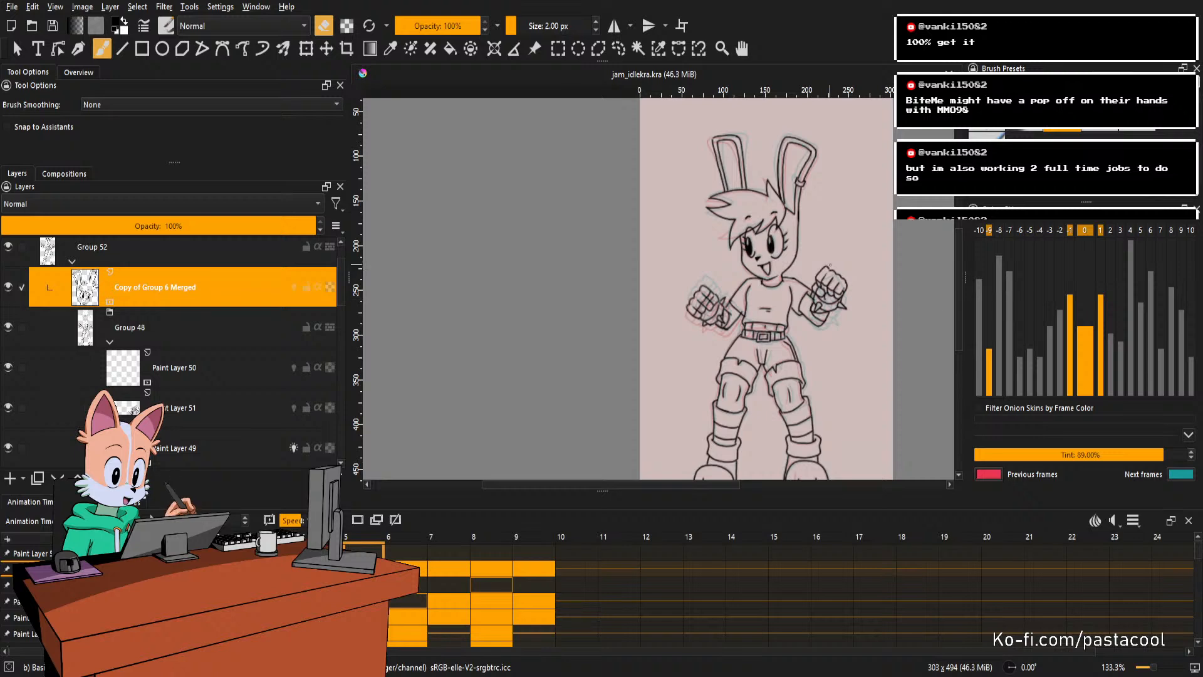
# Make Paint Layer 49 active by picking a body line and redraw the shoulder line between the neck and the raised arm.
pyautogui.moveTo(830, 266)
pyautogui.mouseDown()
pyautogui.moveTo(801, 251)
pyautogui.moveTo(809, 261)
pyautogui.moveTo(819, 247)
pyautogui.moveTo(786, 281)
pyautogui.moveTo(821, 252)
pyautogui.mouseUp()
pyautogui.press('r')
pyautogui.click(797, 270)
pyautogui.press('e')
pyautogui.hotkey('ctrl', 'z')
pyautogui.moveTo(778, 306); pyautogui.dragTo(826, 247)
pyautogui.hotkey('ctrl', 'z')
pyautogui.press('5')
pyautogui.keyDown('shift'); pyautogui.moveTo(801, 366); pyautogui.dragTo(843, 204); pyautogui.keyUp('shift')
pyautogui.press('e')
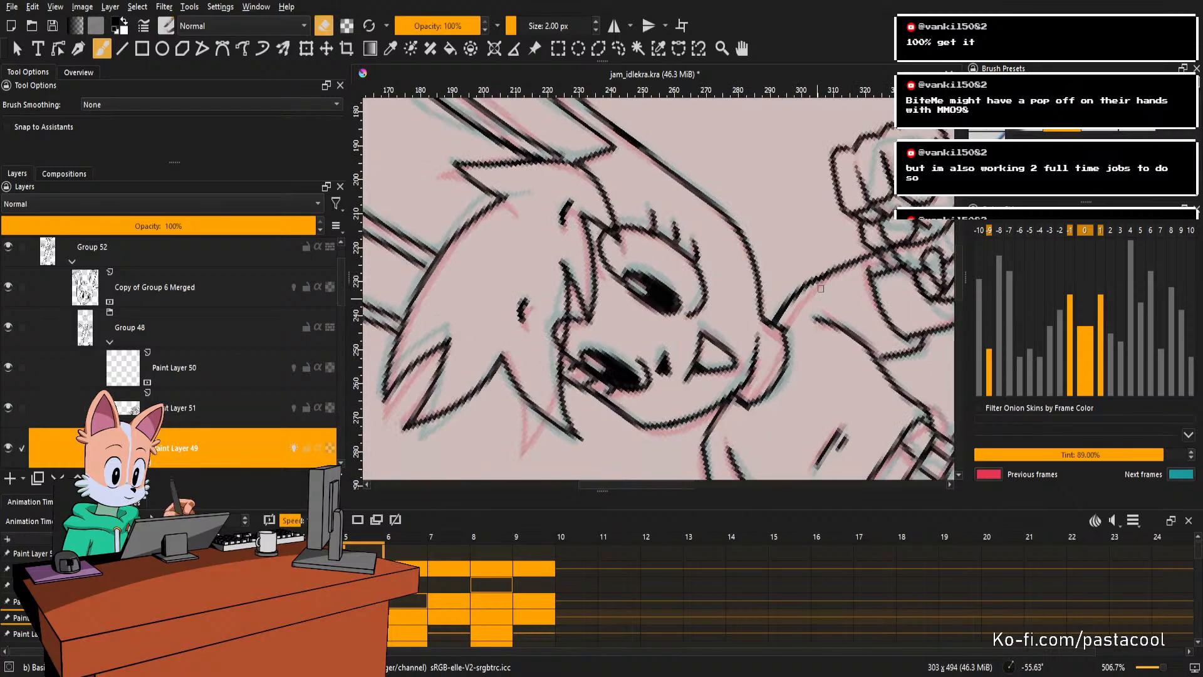
pyautogui.moveTo(822, 287); pyautogui.dragTo(843, 279)
pyautogui.press('5')
pyautogui.keyDown('ctrl'); pyautogui.moveTo(768, 201); pyautogui.dragTo(818, 320); pyautogui.keyUp('ctrl')
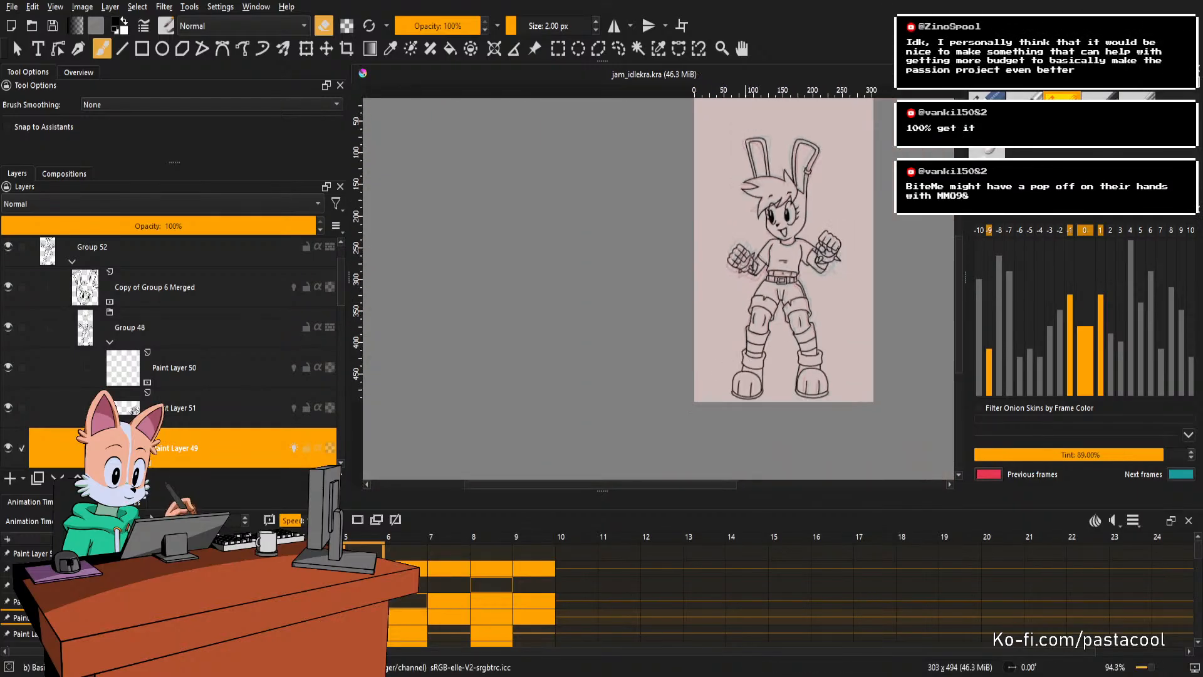
# Compare the redrawn shoulder with the rest of the figure in the mirrored and the normal view.
pyautogui.scroll(1, 745, 339)
pyautogui.scroll(-2, 673, 388)
pyautogui.scroll(2, 752, 401)
pyautogui.scroll(-2, 699, 371)
pyautogui.scroll(3, 603, 295)
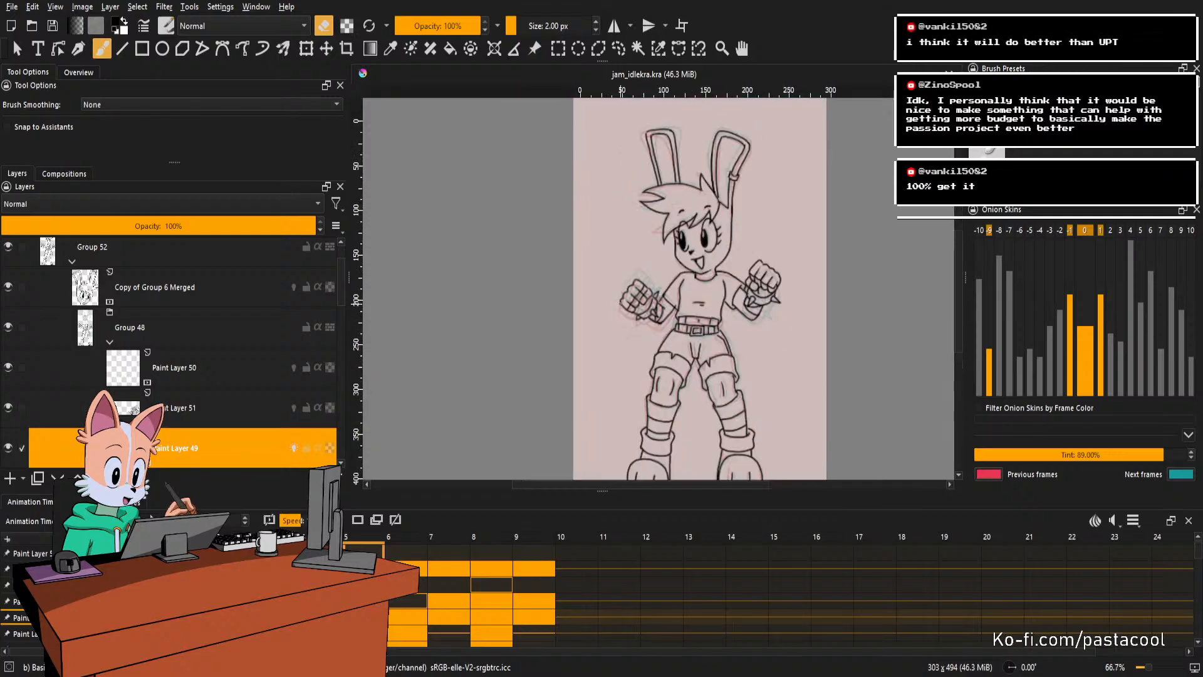
pyautogui.scroll(-1, 730, 351)
pyautogui.scroll(1, 730, 351)
pyautogui.scroll(-1, 733, 348)
pyautogui.scroll(1, 726, 343)
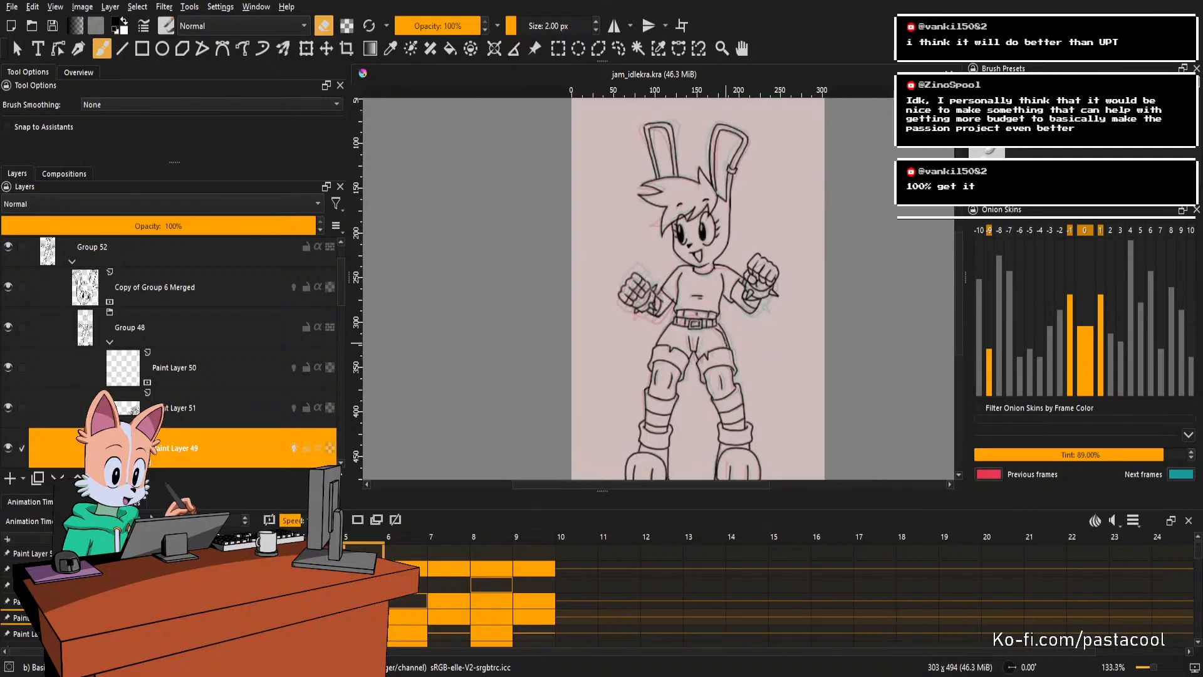
# Examine the whole figure at reduced and enlarged size for remaining flaws in the line art.
pyautogui.scroll(-1, 702, 288)
pyautogui.scroll(1, 702, 288)
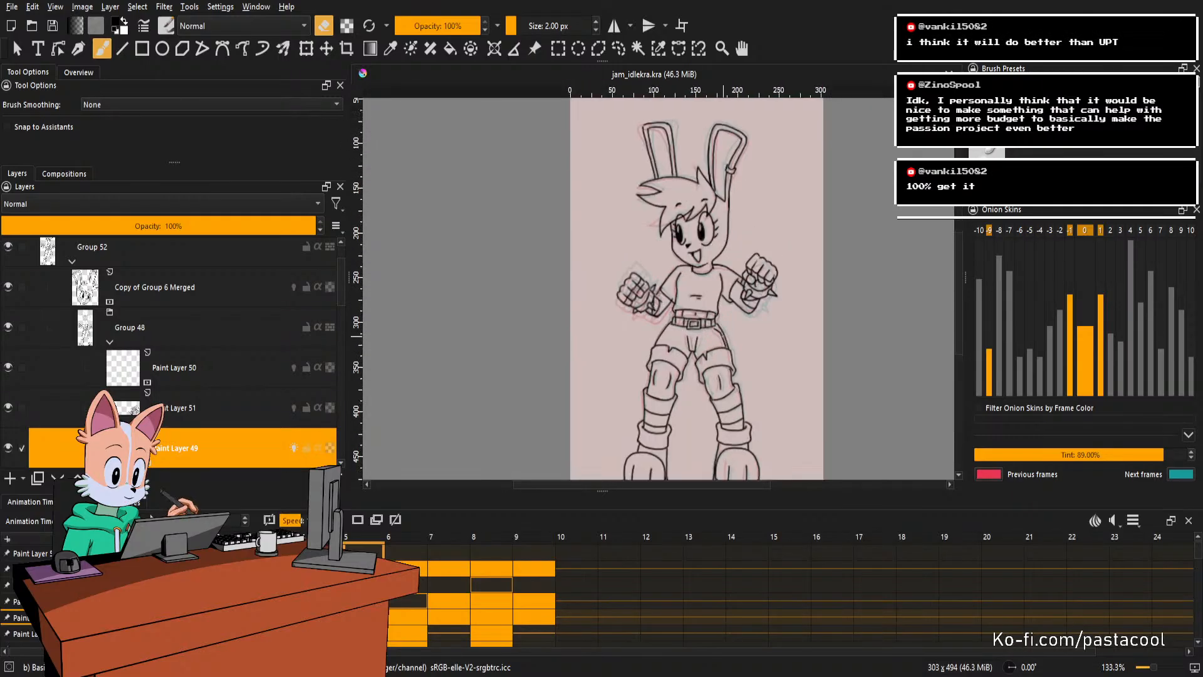
pyautogui.scroll(-1, 702, 288)
pyautogui.scroll(1, 702, 288)
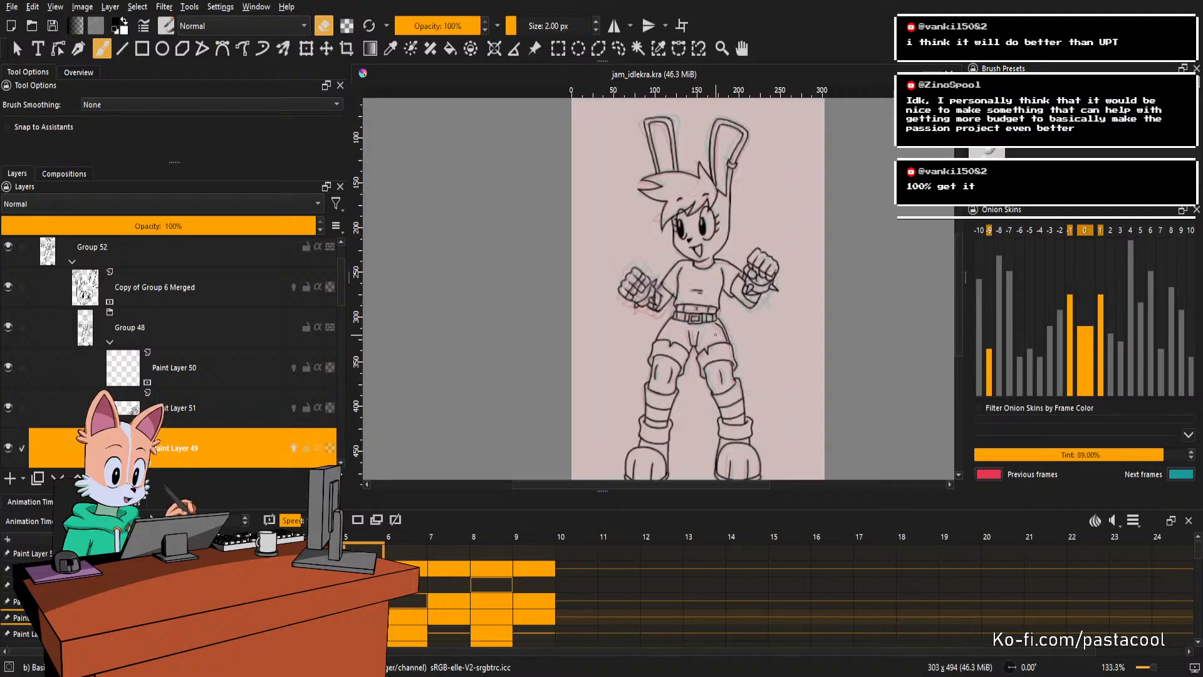
pyautogui.scroll(-1, 715, 335)
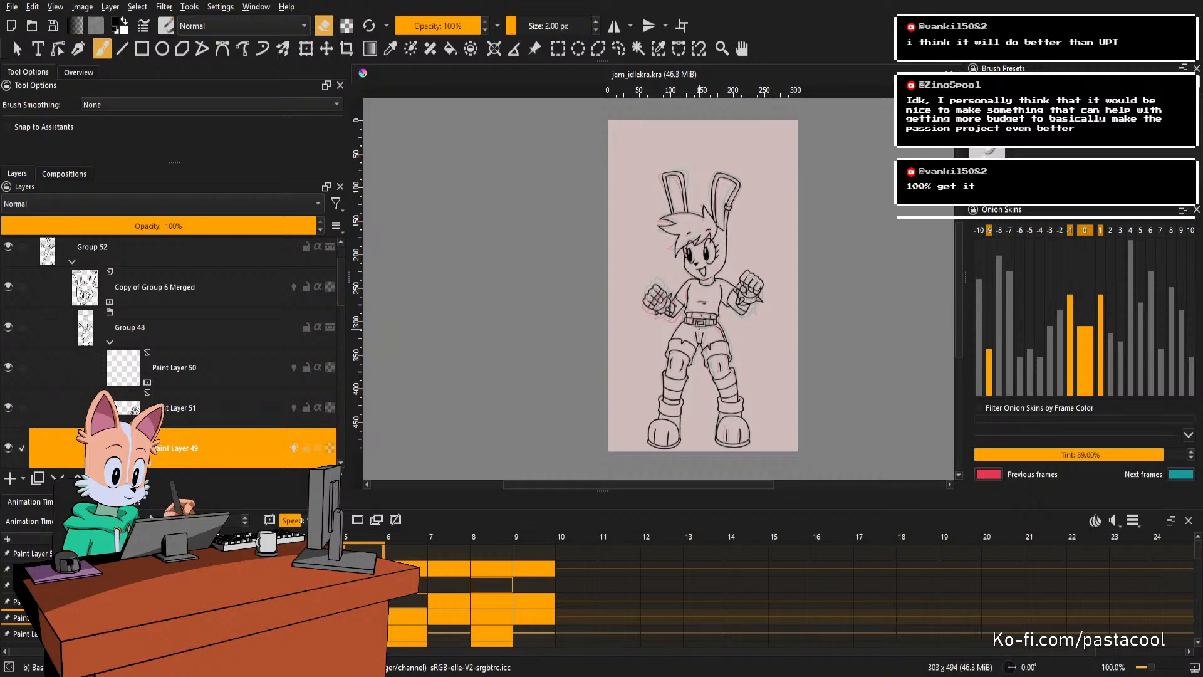
pyautogui.scroll(1, 701, 334)
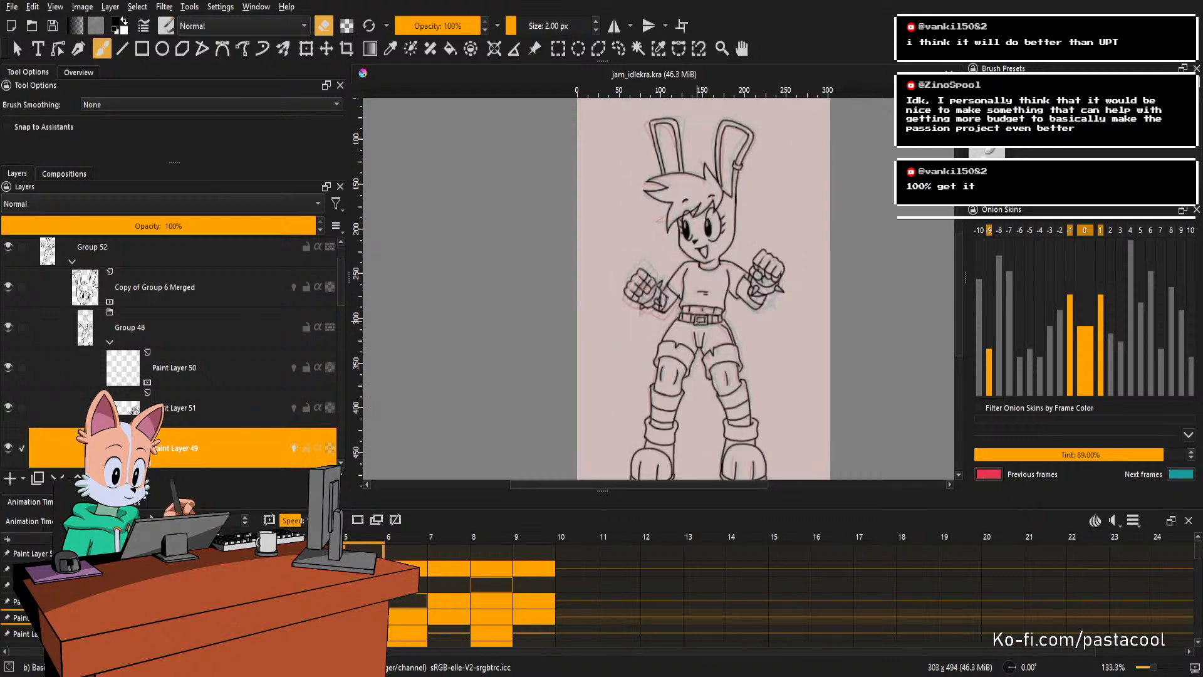
pyautogui.scroll(-1, 697, 322)
pyautogui.scroll(1, 706, 341)
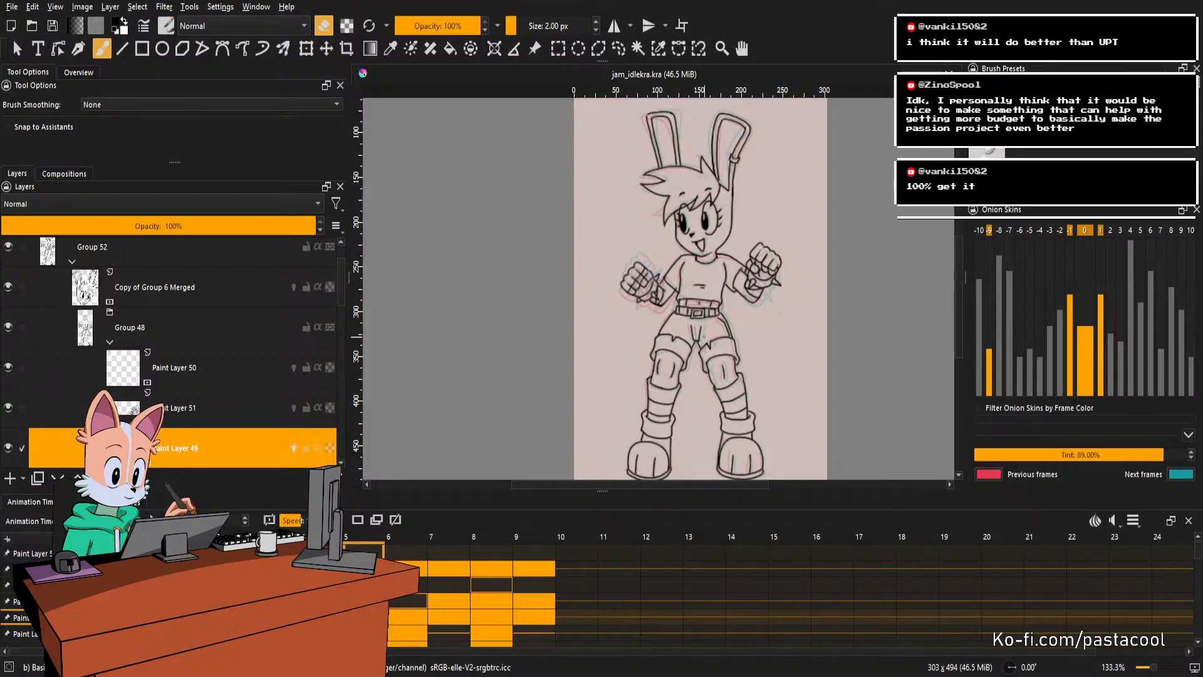
pyautogui.scroll(-1, 705, 335)
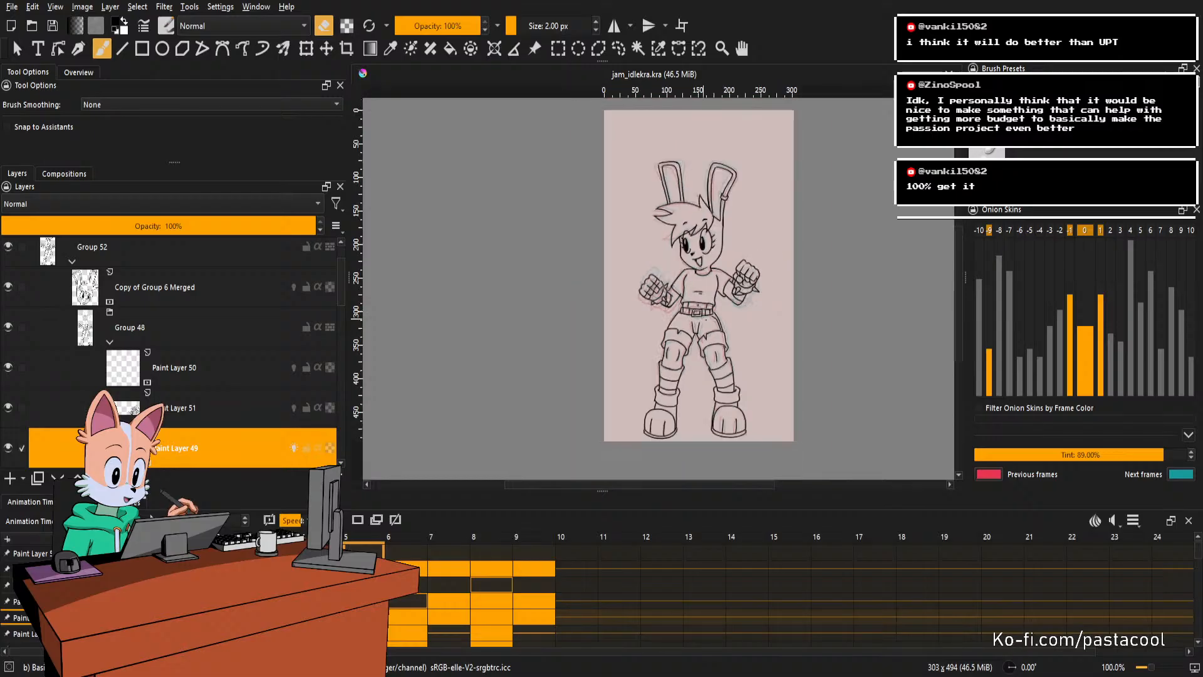
pyautogui.scroll(1, 713, 339)
pyautogui.scroll(-1, 709, 292)
pyautogui.scroll(1, 710, 292)
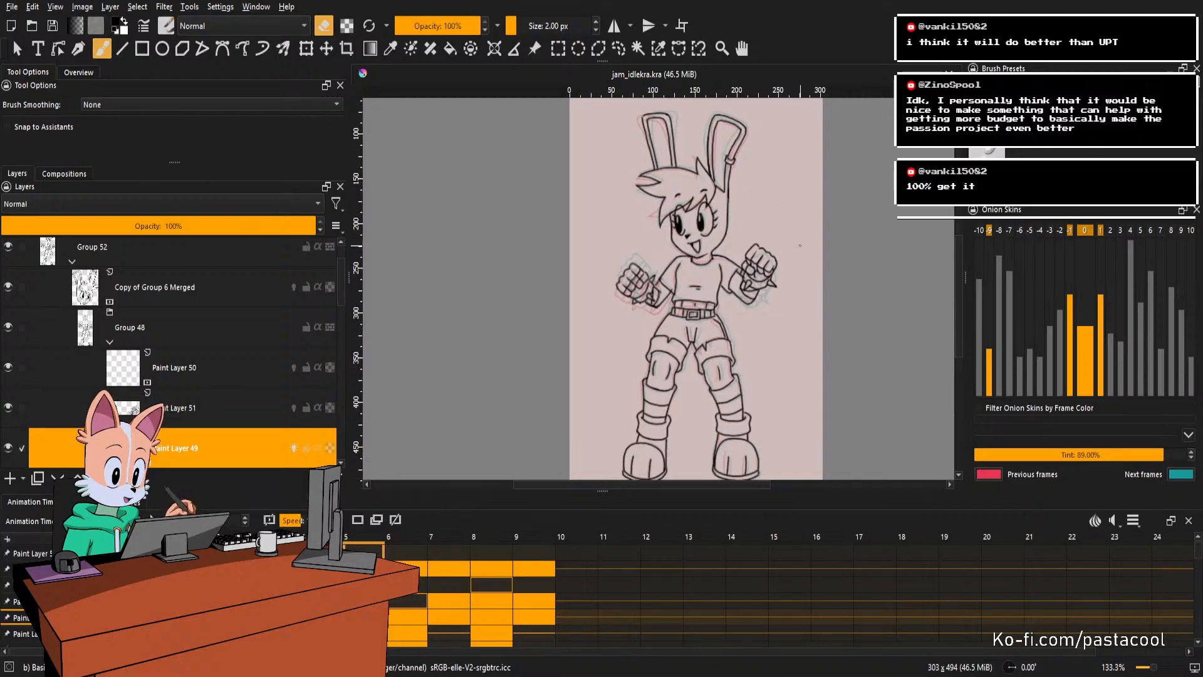
# In the mirrored view, refine the torso's side line below the raised arm's shoulder and save the file.
pyautogui.press('m')
pyautogui.moveTo(750, 295); pyautogui.dragTo(886, 292)
pyautogui.moveTo(766, 267)
pyautogui.mouseDown()
pyautogui.moveTo(797, 312)
pyautogui.moveTo(752, 296)
pyautogui.moveTo(748, 316)
pyautogui.mouseUp()
pyautogui.press('e')
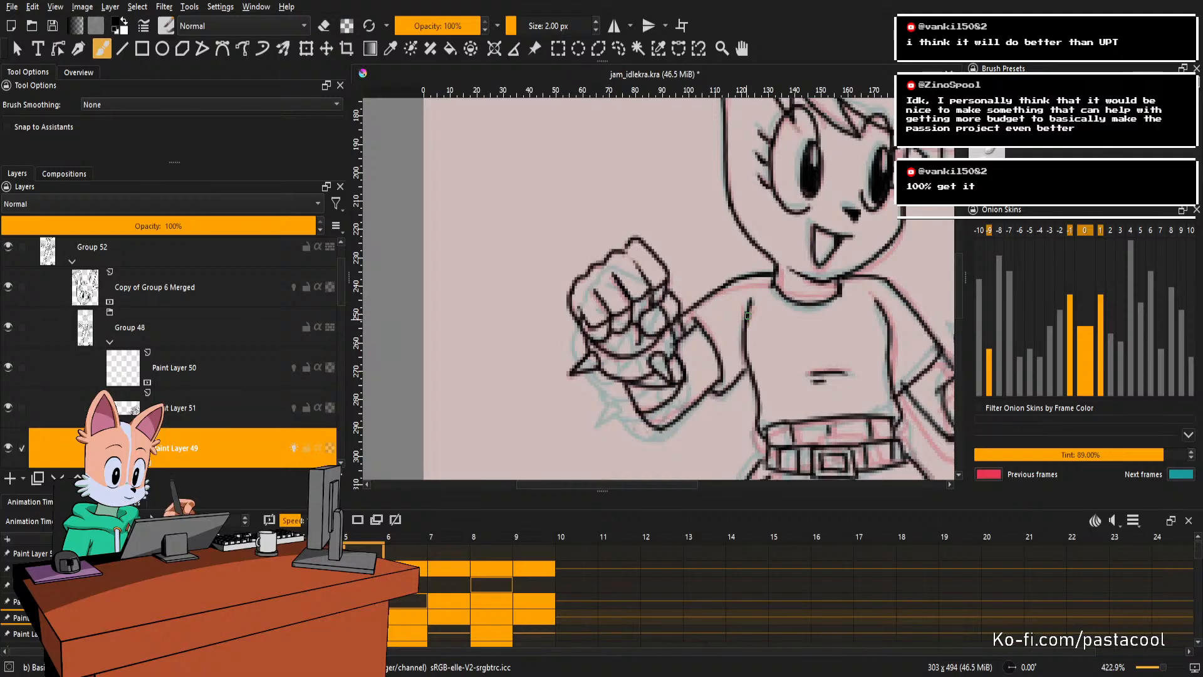
pyautogui.press('e')
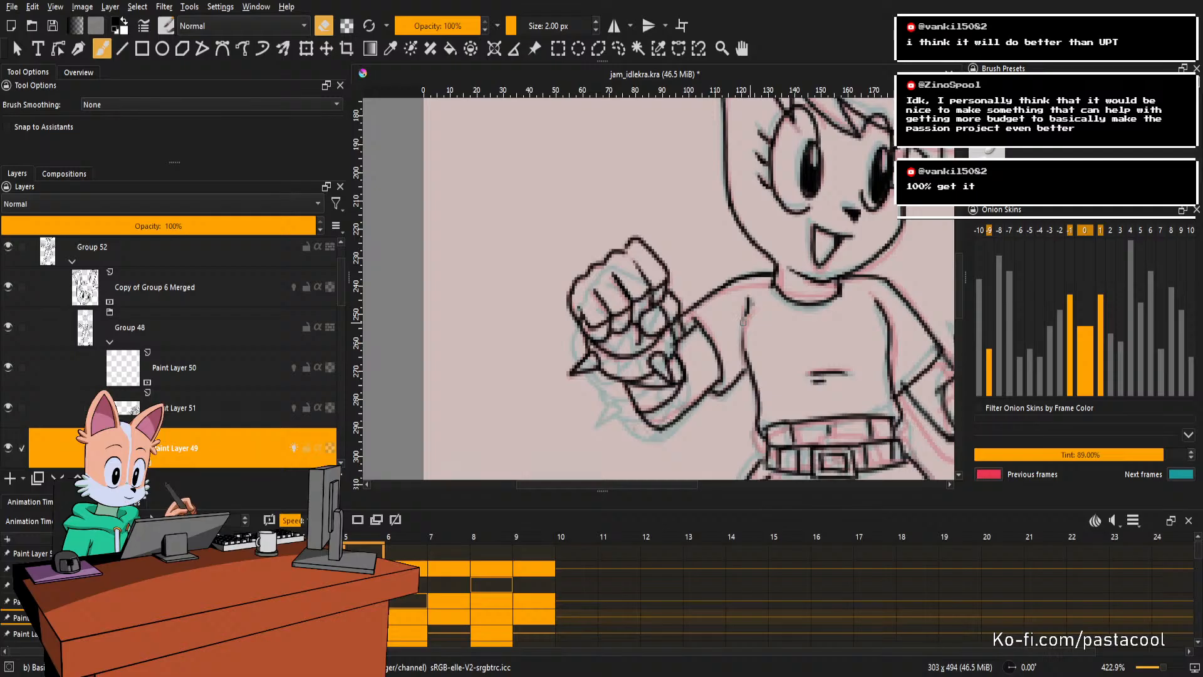
pyautogui.press('e')
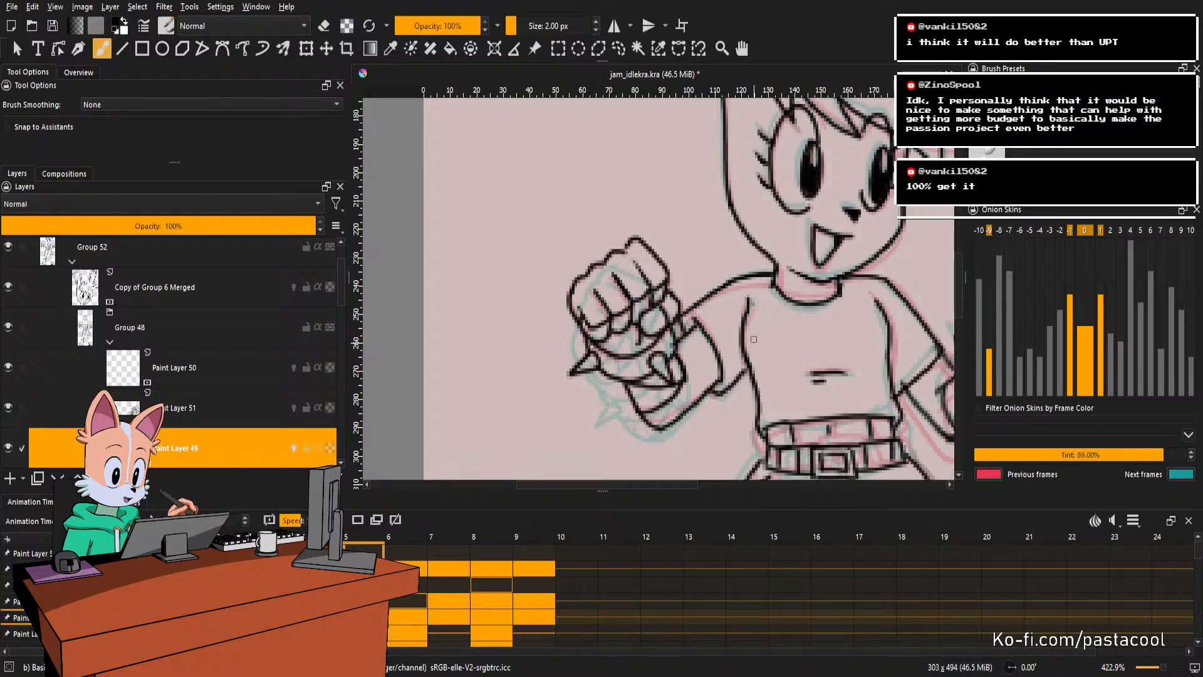
pyautogui.press('e')
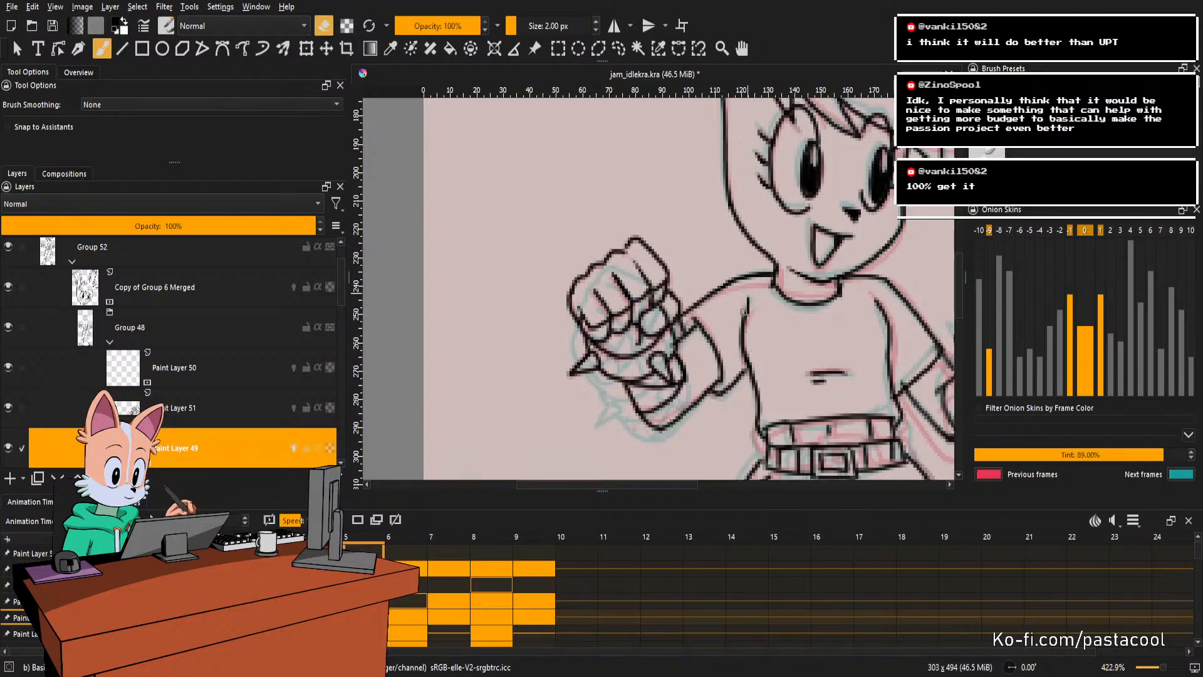
pyautogui.scroll(-3, 743, 311)
pyautogui.hotkey('ctrl', 's')
pyautogui.hscroll(3, 743, 319)
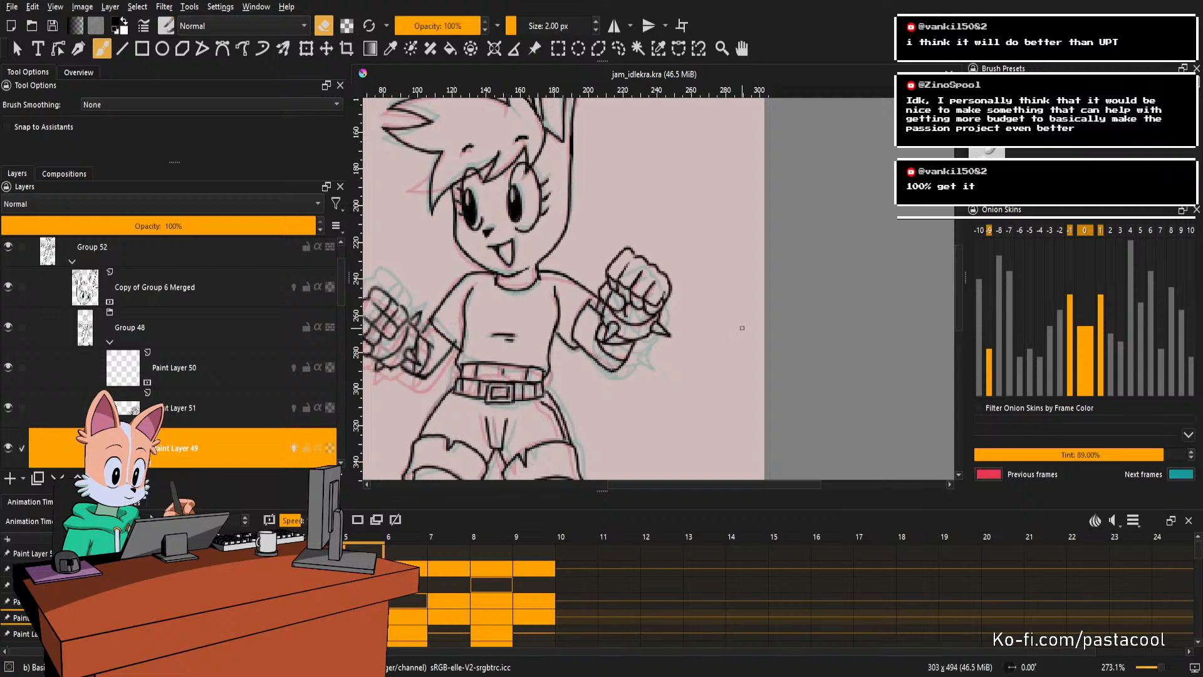
# Rework the upper part of the torso's side line beside the raised arm's sleeve in the normal view.
pyautogui.scroll(-2, 638, 351)
pyautogui.hscroll(-4, 721, 313)
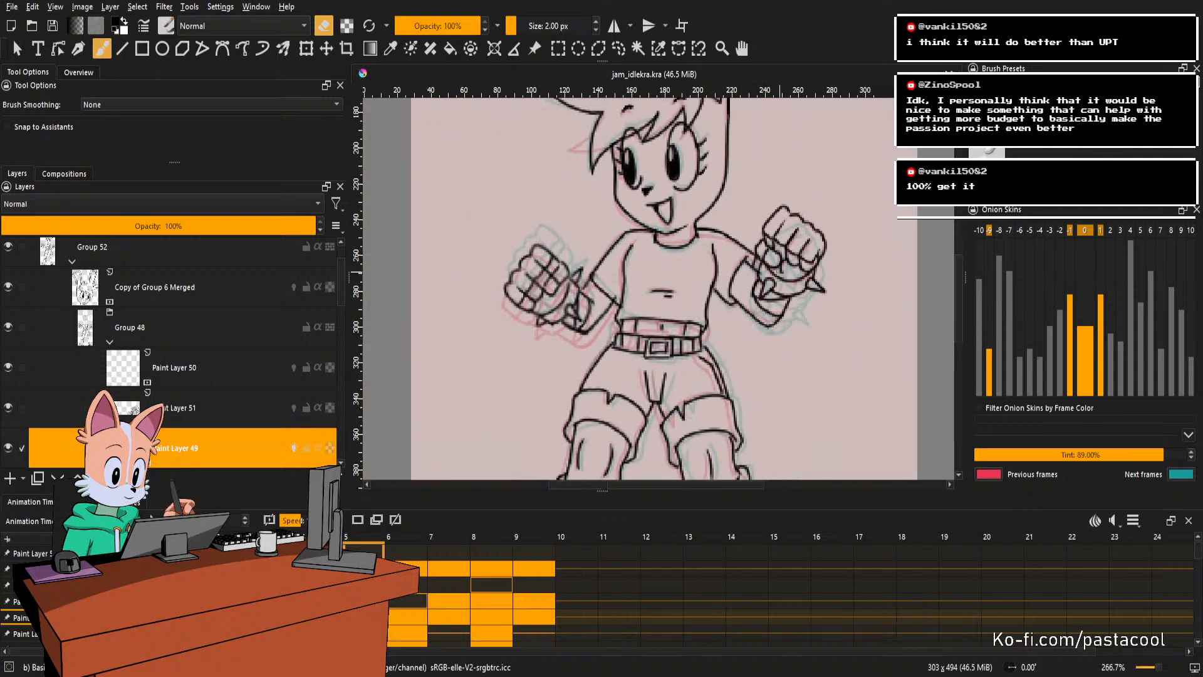
pyautogui.scroll(1, 787, 288)
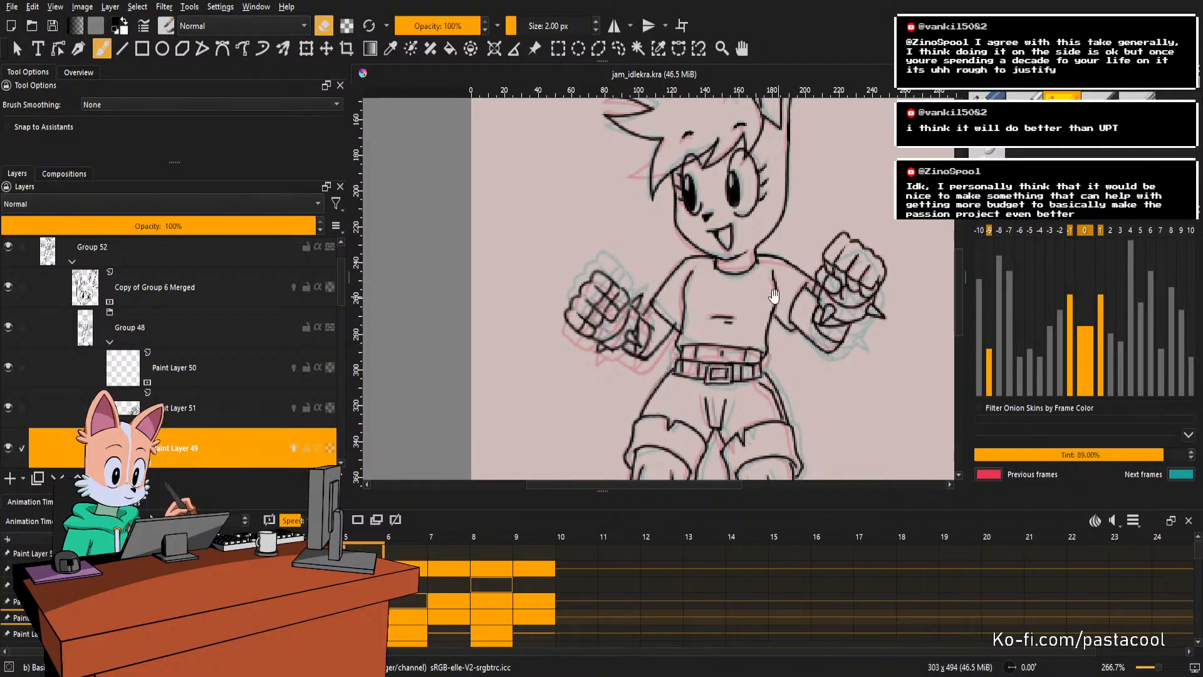
pyautogui.scroll(2, 783, 282)
pyautogui.press('e')
pyautogui.press('e')
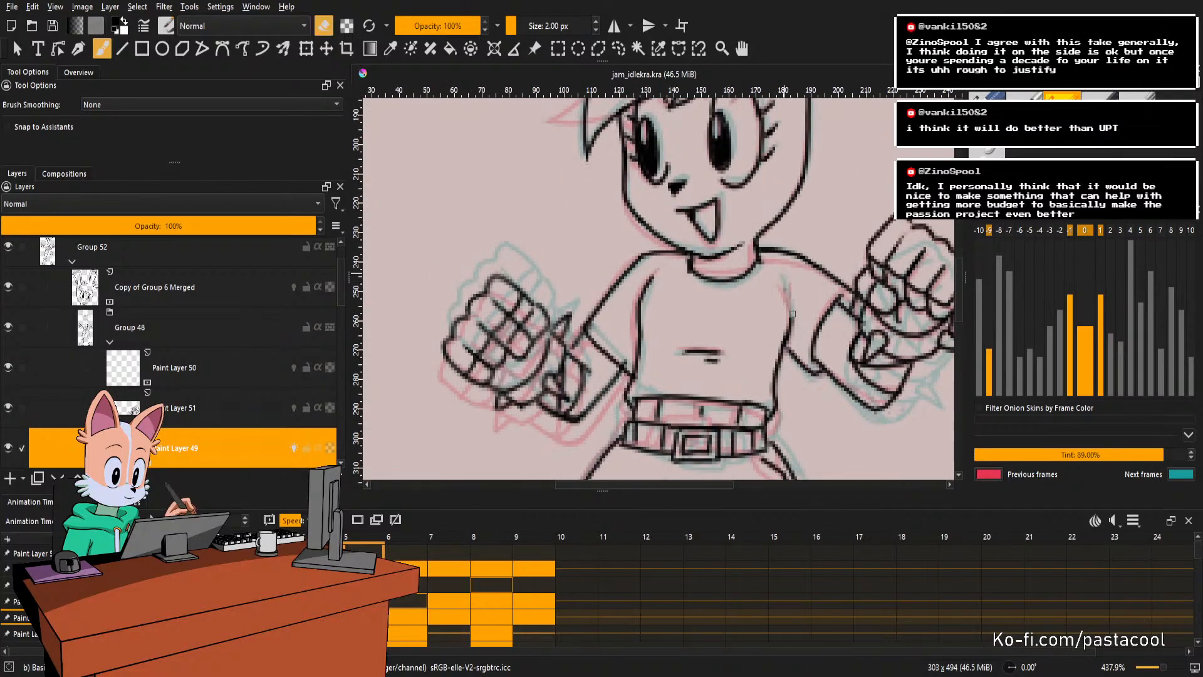
pyautogui.moveTo(786, 327); pyautogui.dragTo(788, 339)
pyautogui.press('e')
pyautogui.moveTo(781, 282)
pyautogui.mouseDown()
pyautogui.moveTo(784, 356)
pyautogui.moveTo(785, 340)
pyautogui.mouseUp()
pyautogui.hotkey('ctrl', 'z')
pyautogui.hotkey('ctrl', 'z')
pyautogui.press('e')
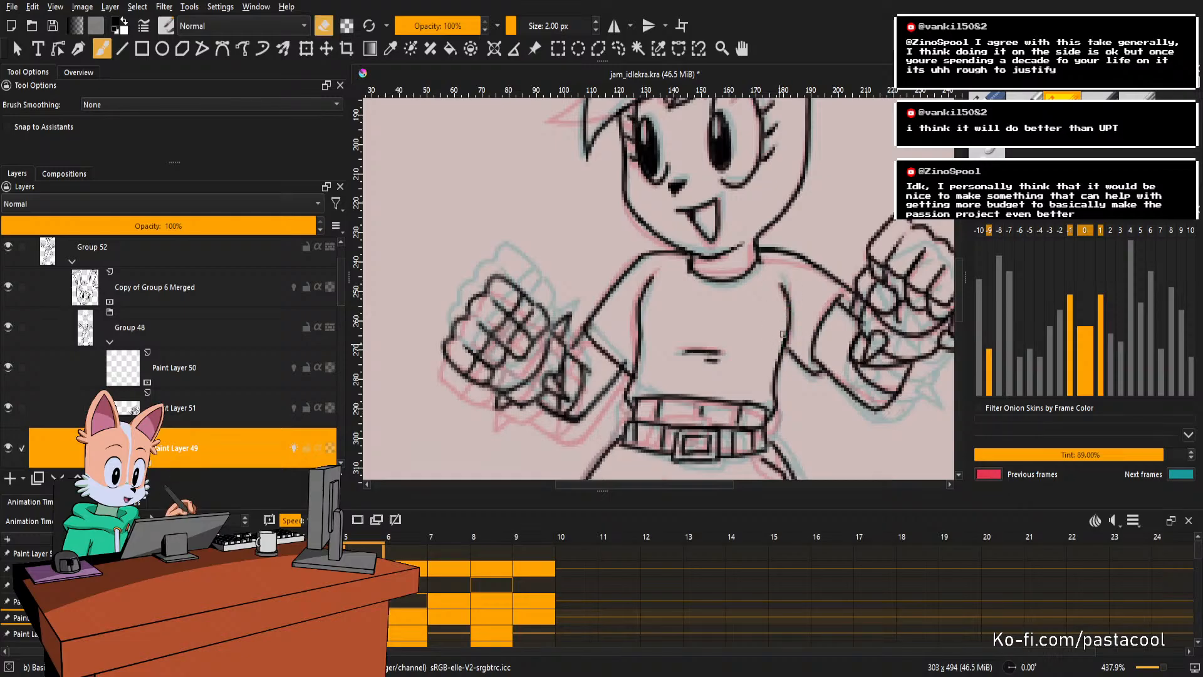
# Smooth the upper end of the torso line at the raised arm's armpit with small brush and eraser corrections.
pyautogui.scroll(-2, 802, 302)
pyautogui.scroll(-4, 801, 302)
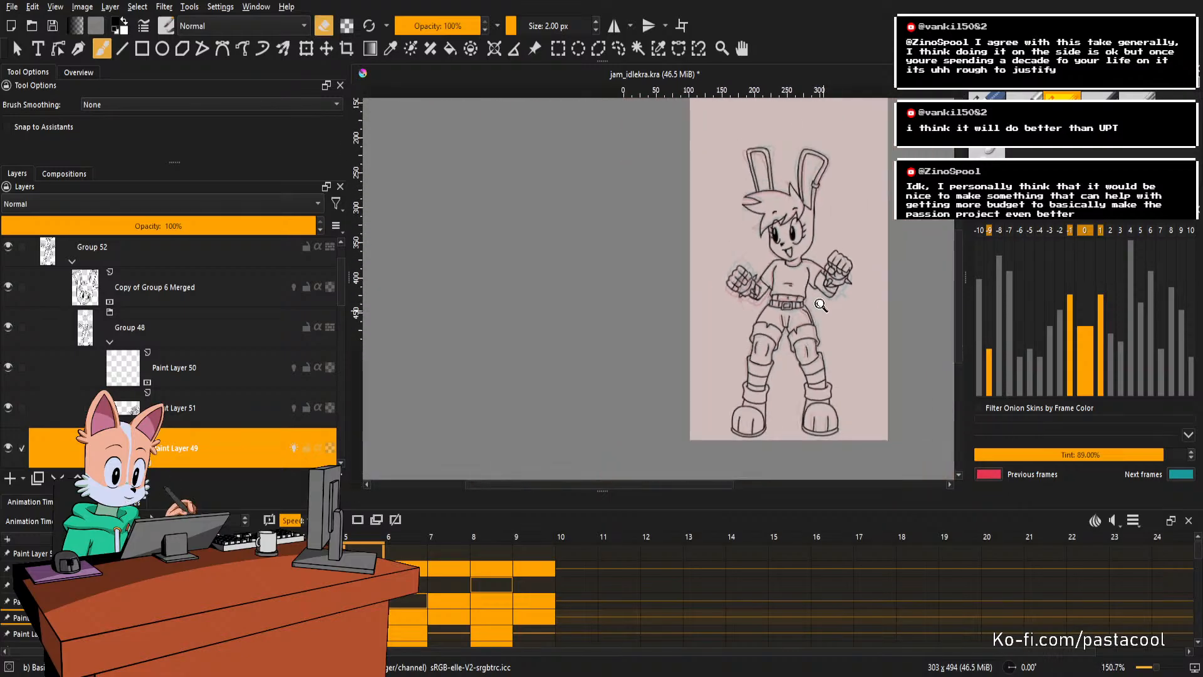
pyautogui.scroll(3, 815, 283)
pyautogui.scroll(2, 815, 283)
pyautogui.press('e')
pyautogui.moveTo(809, 266); pyautogui.dragTo(812, 280)
pyautogui.hotkey('ctrl', 'z')
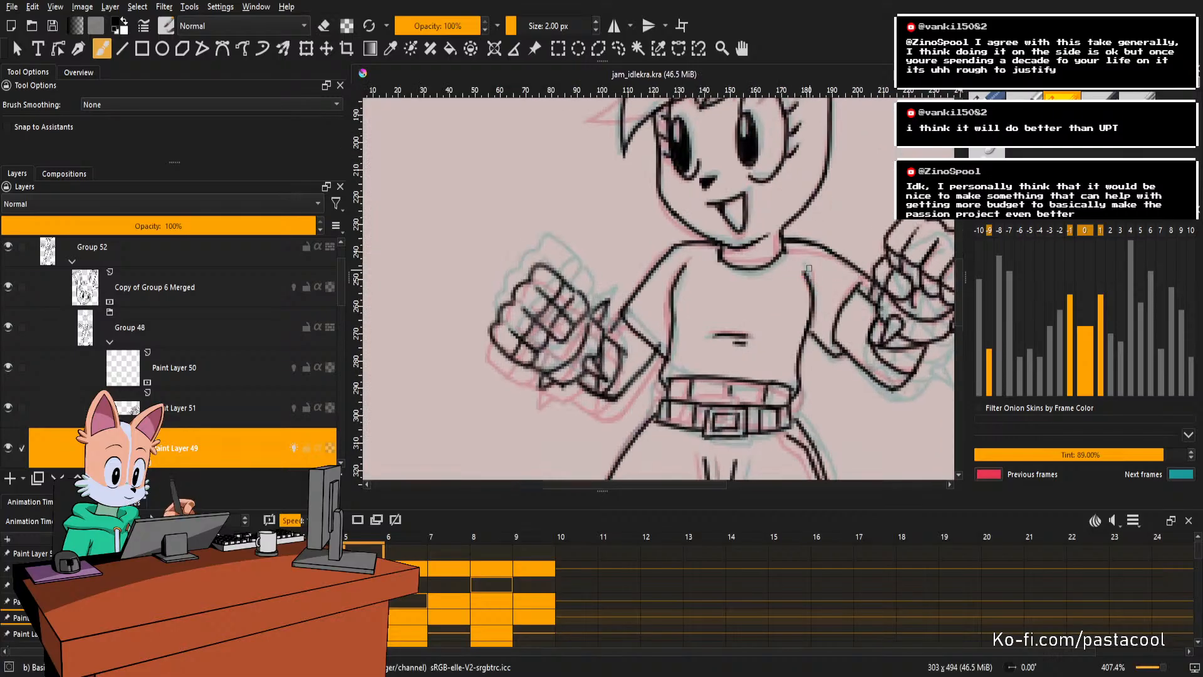
pyautogui.press('e')
pyautogui.moveTo(812, 262); pyautogui.dragTo(810, 299)
pyautogui.press('e')
pyautogui.hotkey('ctrl', 'z')
pyautogui.press('e')
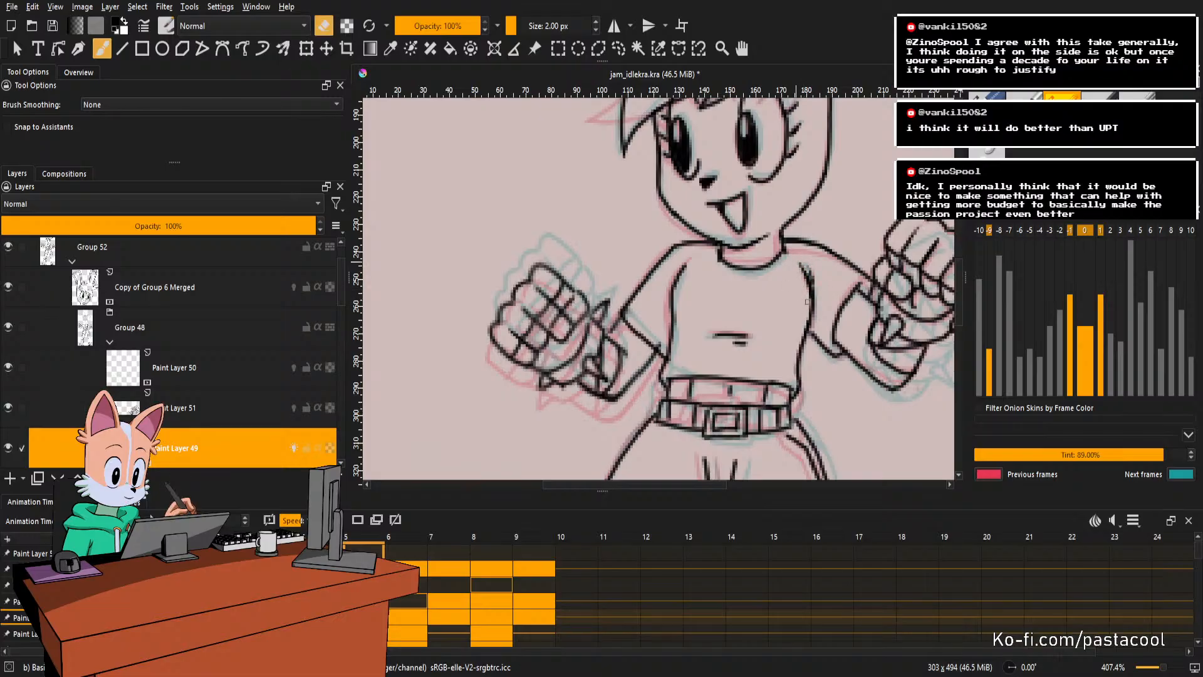
# Compare the corrected torso line with the whole figure in the mirrored and the normal view.
pyautogui.press('2')
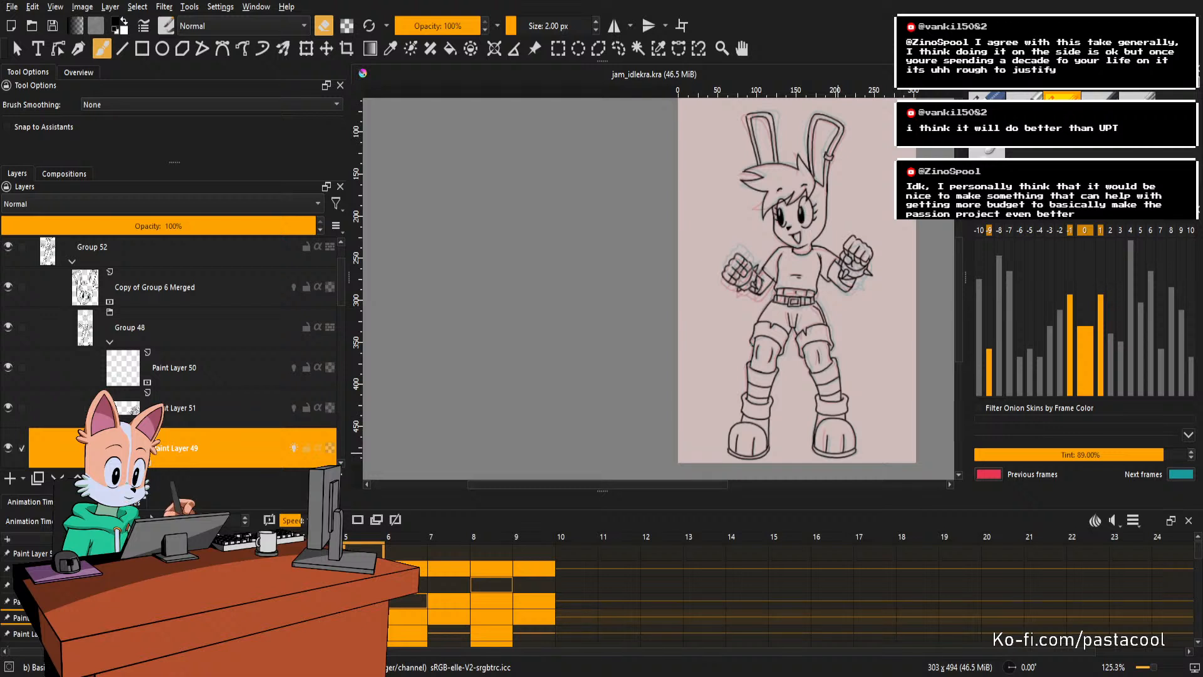
pyautogui.scroll(-2, 755, 248)
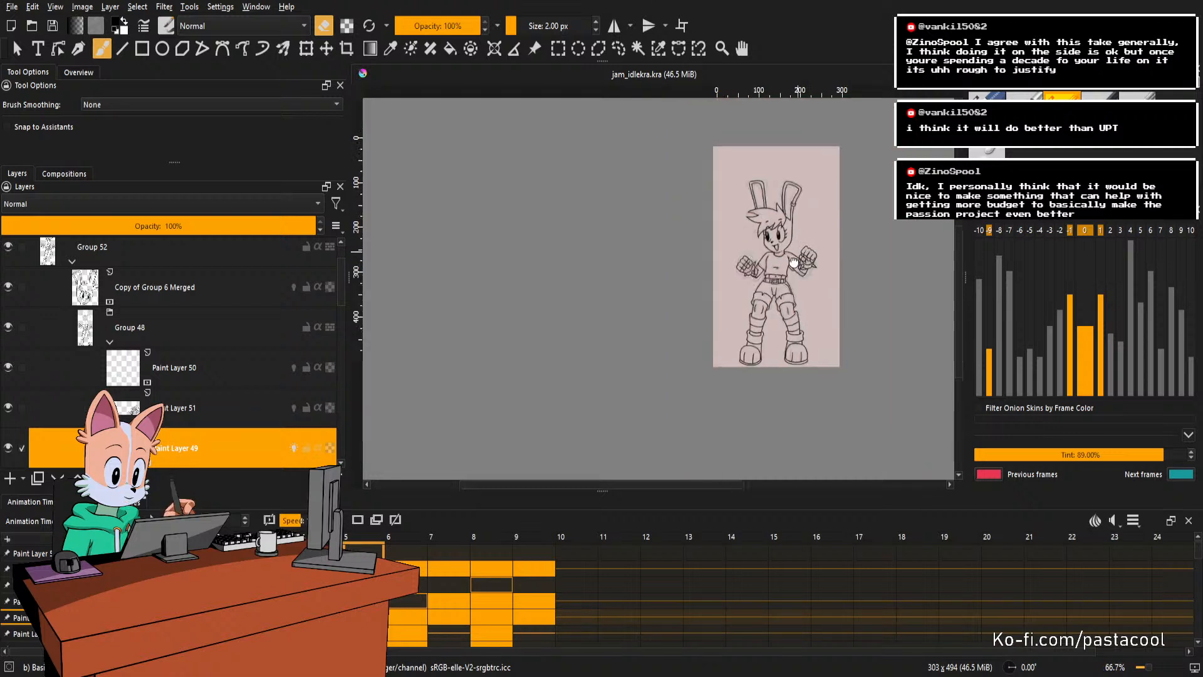
pyautogui.scroll(1, 783, 264)
pyautogui.scroll(-1, 784, 264)
pyautogui.scroll(1, 757, 279)
pyautogui.press('m')
pyautogui.scroll(-1, 534, 273)
pyautogui.moveTo(534, 274); pyautogui.dragTo(721, 280)
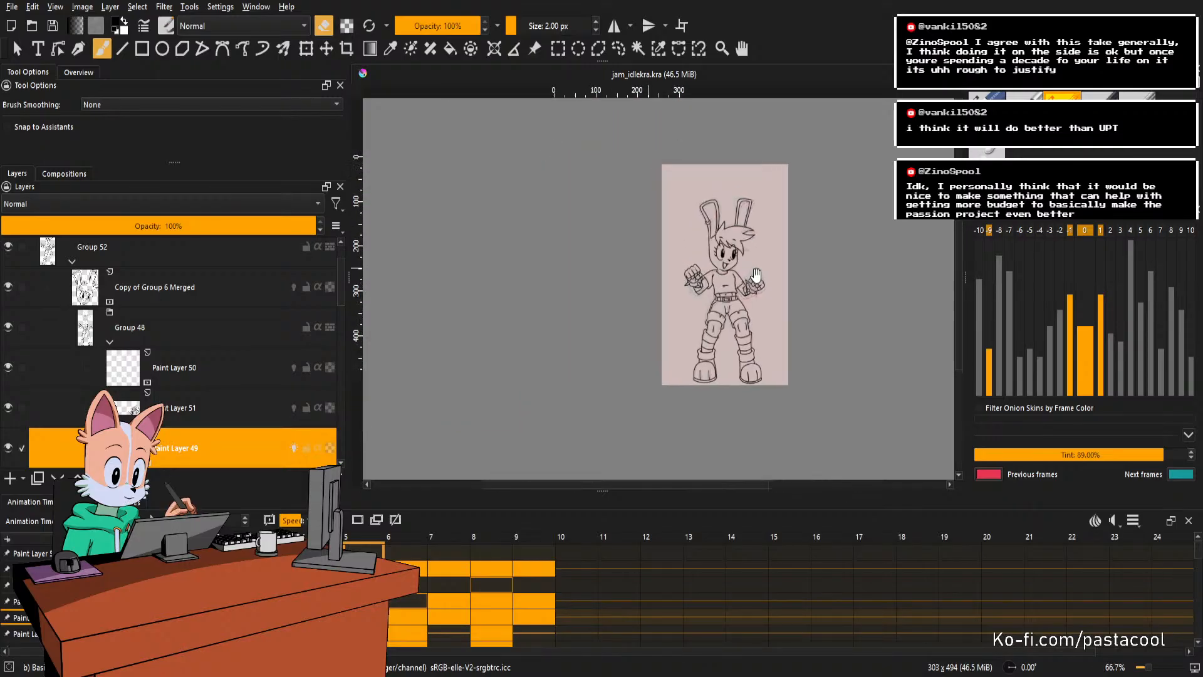
pyautogui.scroll(1, 745, 277)
pyautogui.scroll(-2, 718, 275)
pyautogui.scroll(3, 717, 276)
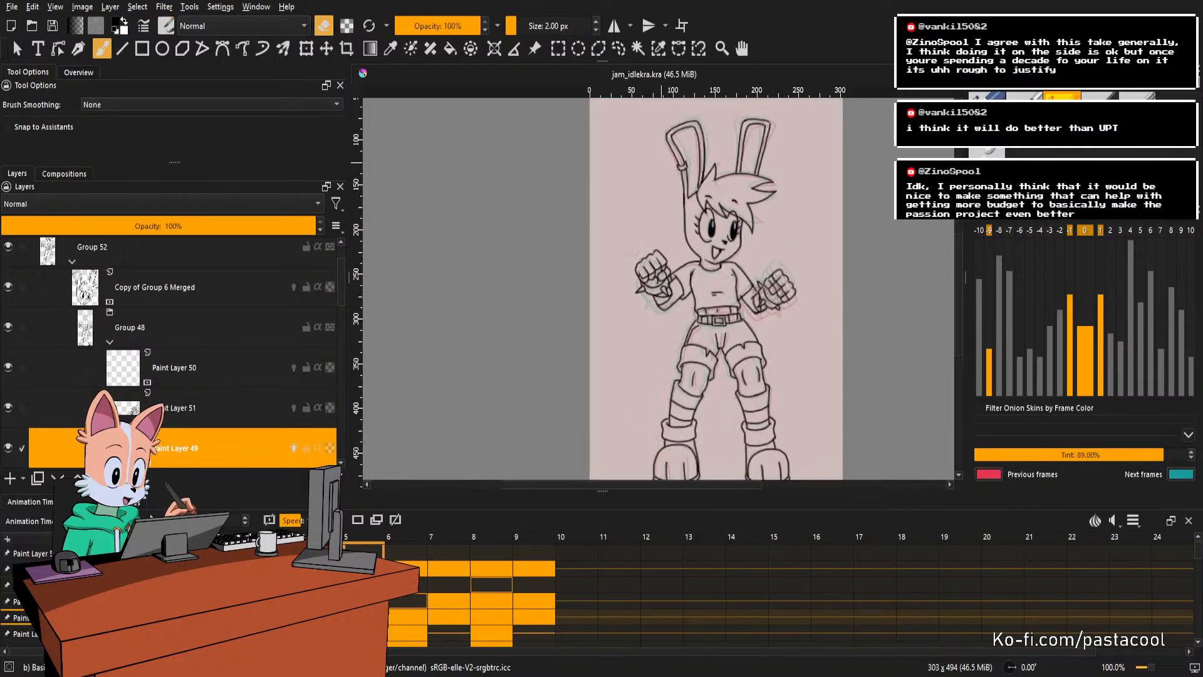
pyautogui.press('m')
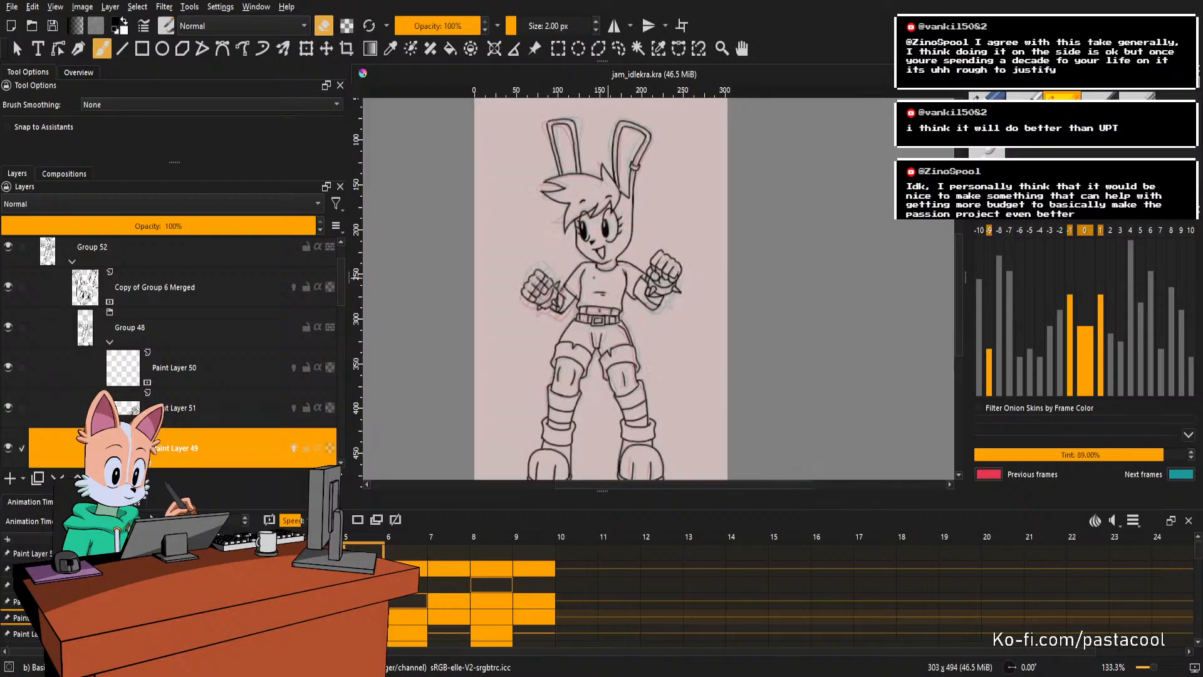
pyautogui.press('m')
pyautogui.press('m')
# Tidy the lines where the lowered arm's sleeve meets the torso, working on Paint Layer 49 and Paint Layer 51.
pyautogui.scroll(4, 716, 276)
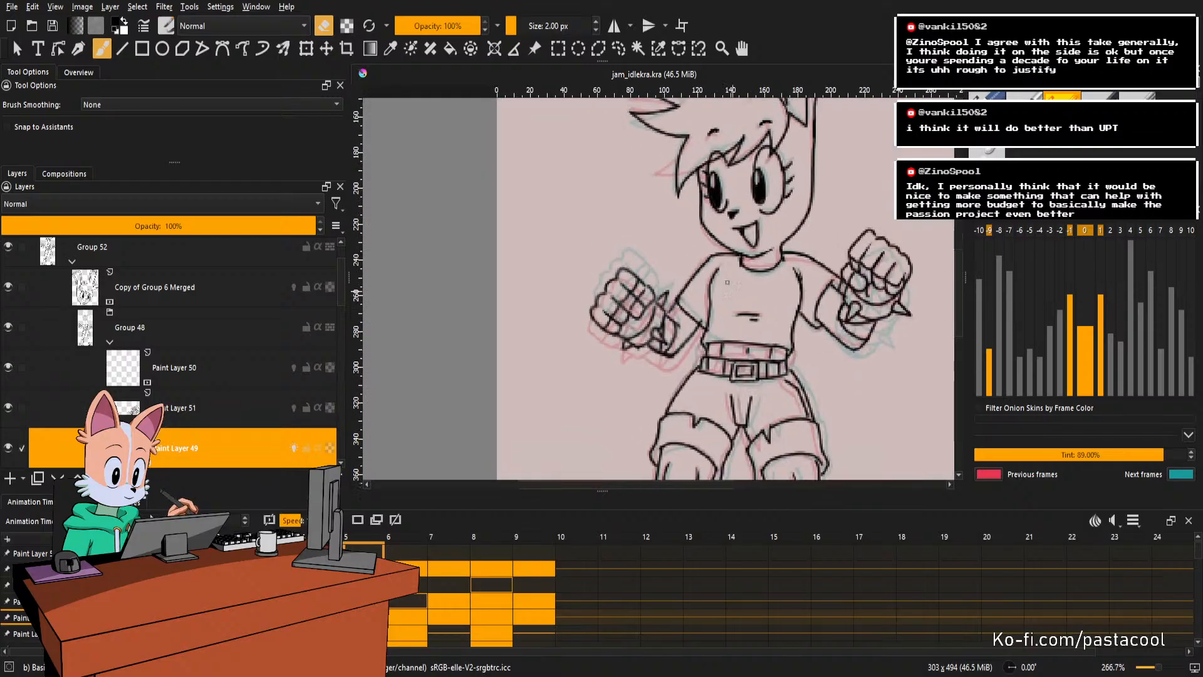
pyautogui.moveTo(690, 337); pyautogui.dragTo(692, 345)
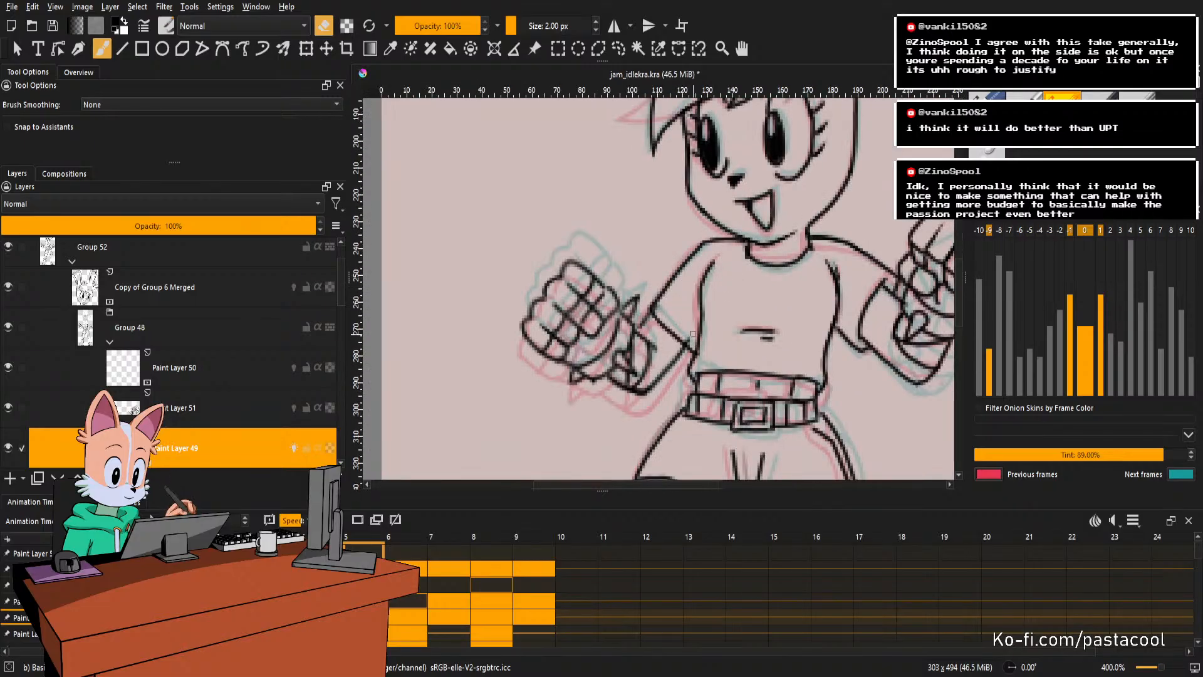
pyautogui.press('e')
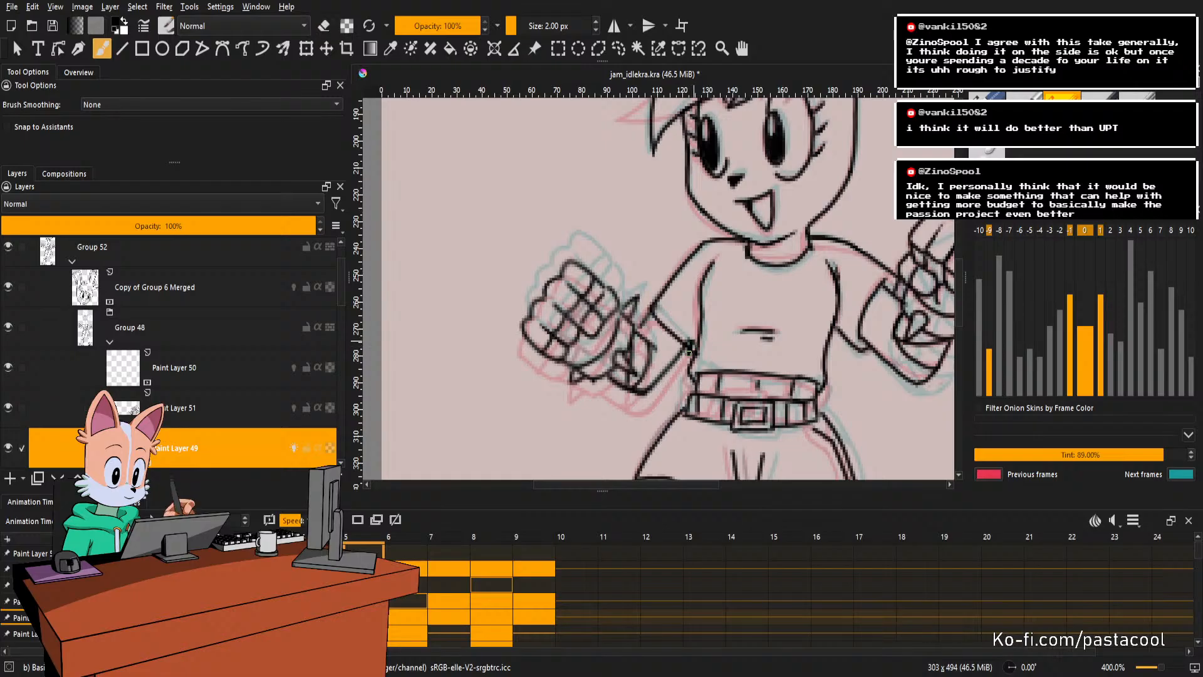
pyautogui.press('e')
pyautogui.press('pageup')
pyautogui.moveTo(689, 331); pyautogui.dragTo(706, 363)
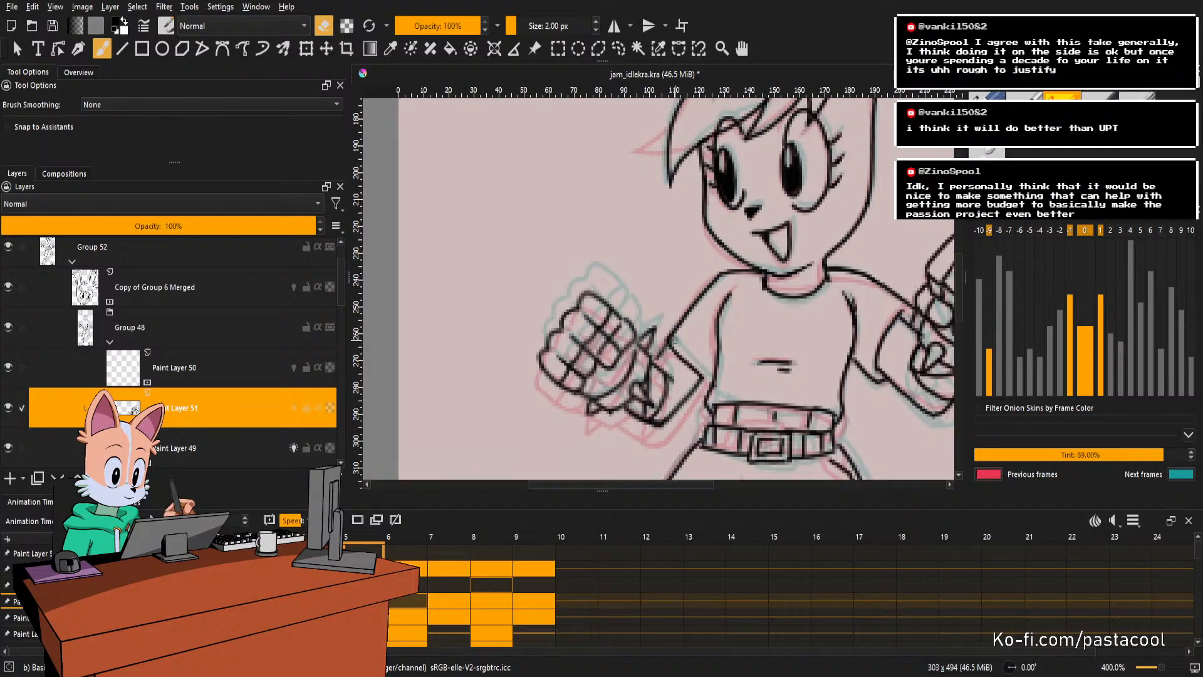
pyautogui.press('e')
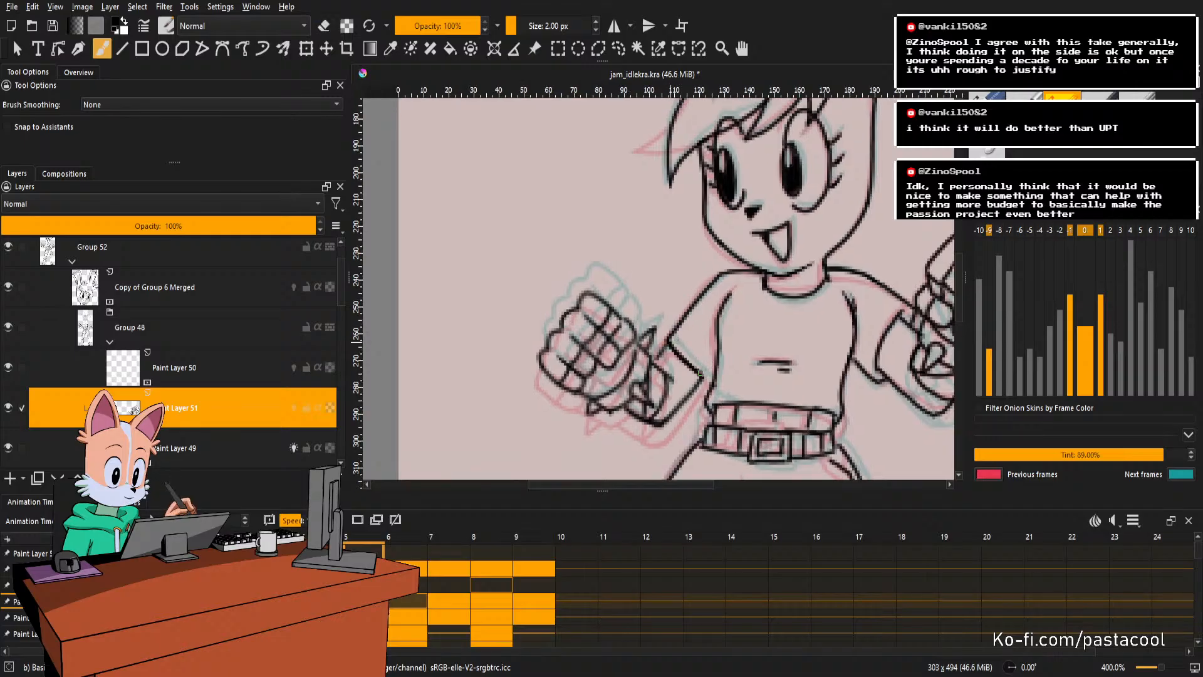
pyautogui.press('e')
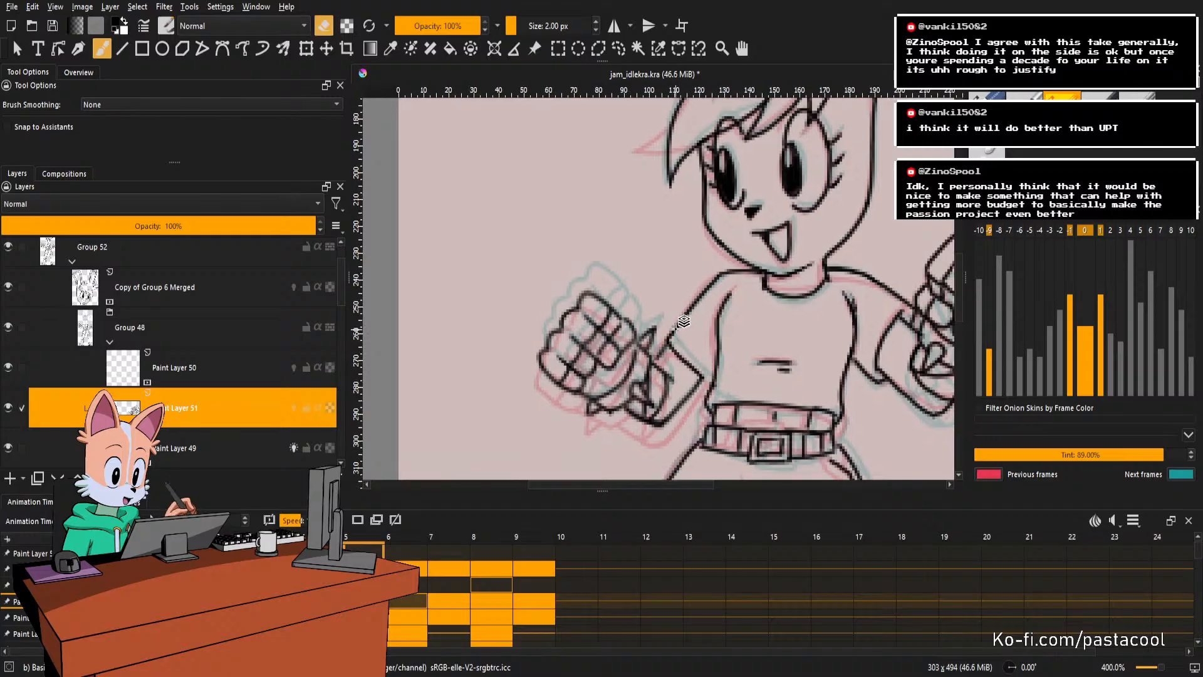
# Redraw the hem and outer corner of the lowered arm's sleeve on Paint Layer 49 and save the file.
pyautogui.press('pagedown')
pyautogui.press('e')
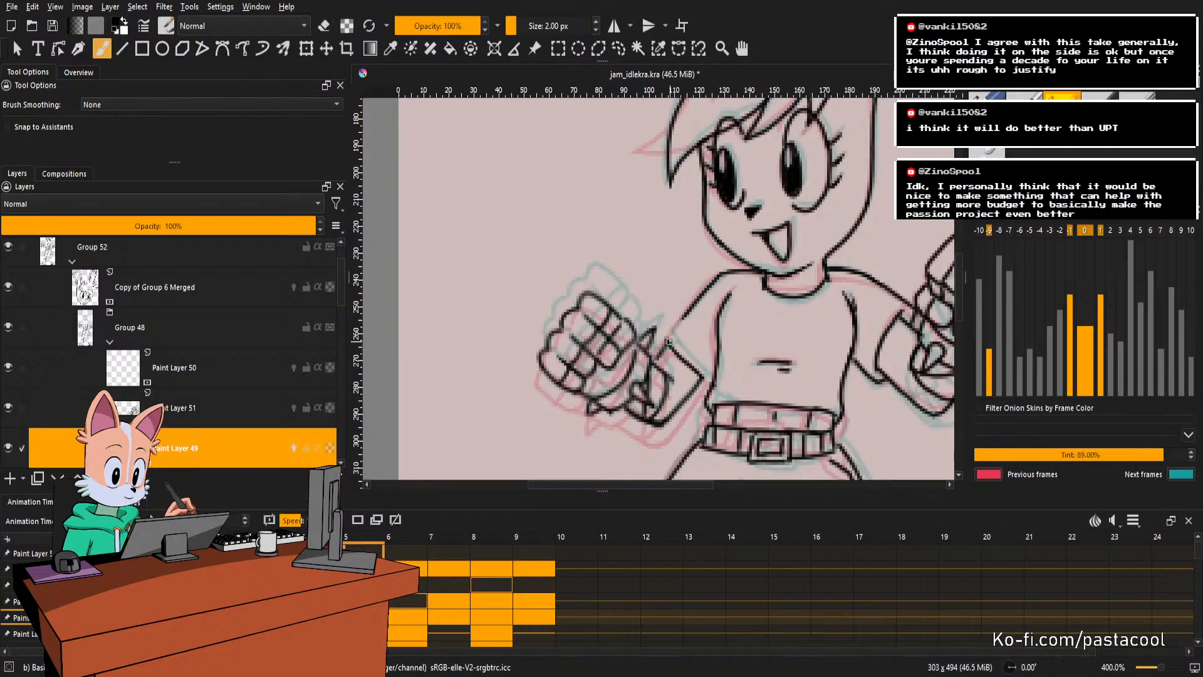
pyautogui.moveTo(666, 332); pyautogui.dragTo(698, 289)
pyautogui.hotkey('ctrl', 'z')
pyautogui.moveTo(668, 333); pyautogui.dragTo(713, 301)
pyautogui.hotkey('ctrl', 'z')
pyautogui.moveTo(699, 386); pyautogui.dragTo(720, 363)
pyautogui.hotkey('ctrl', 'z')
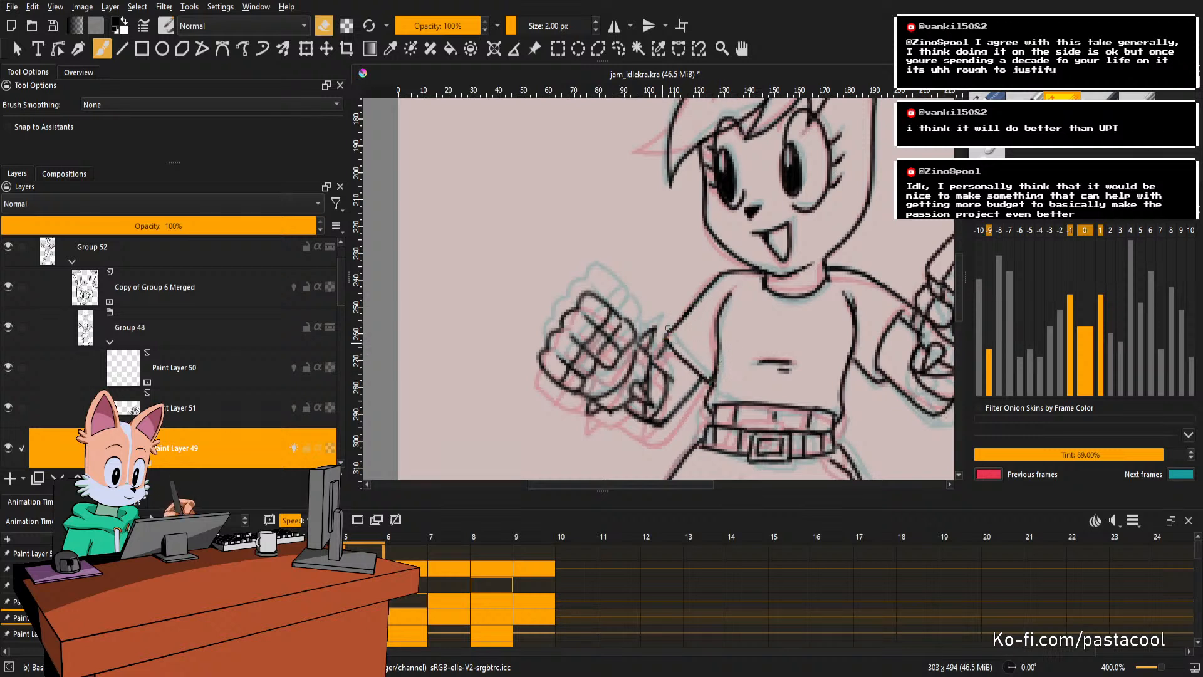
pyautogui.press('e')
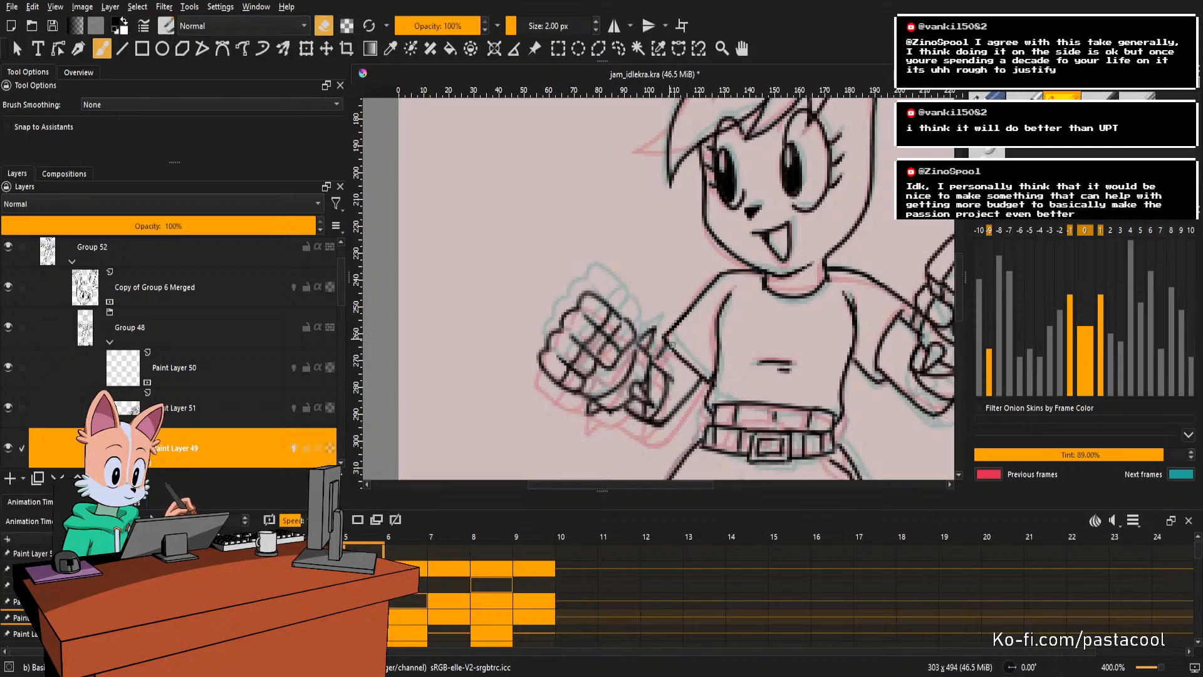
pyautogui.scroll(-8, 685, 327)
pyautogui.hotkey('ctrl', 's')
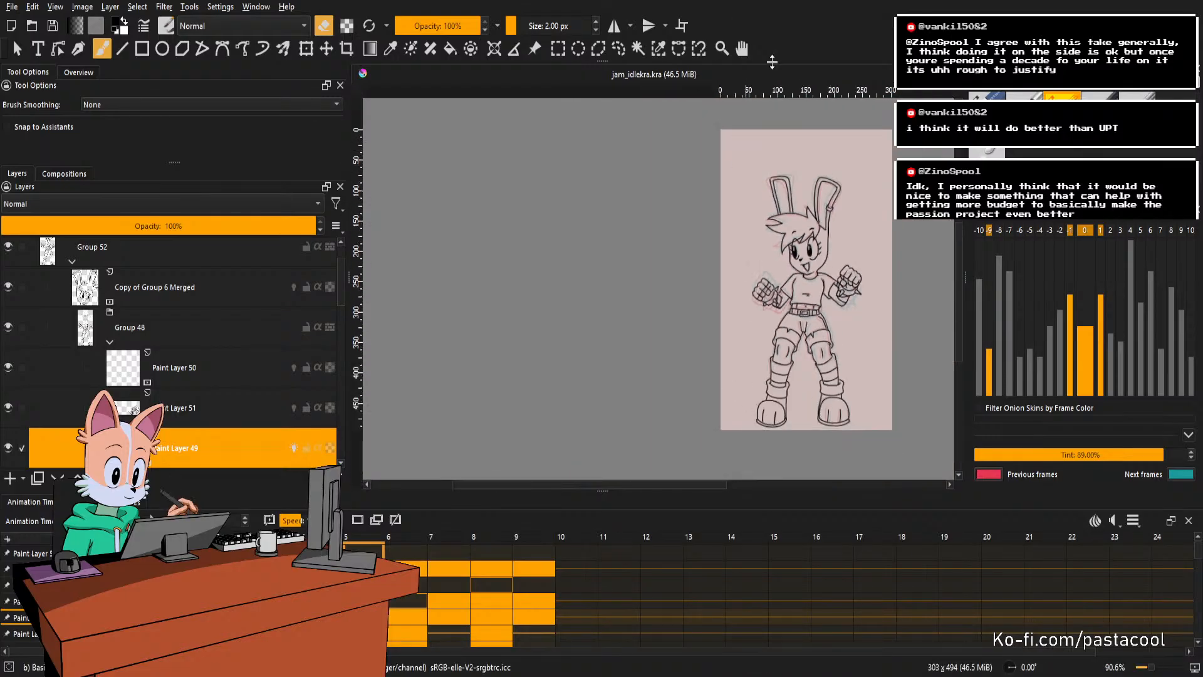
pyautogui.scroll(2, 834, 216)
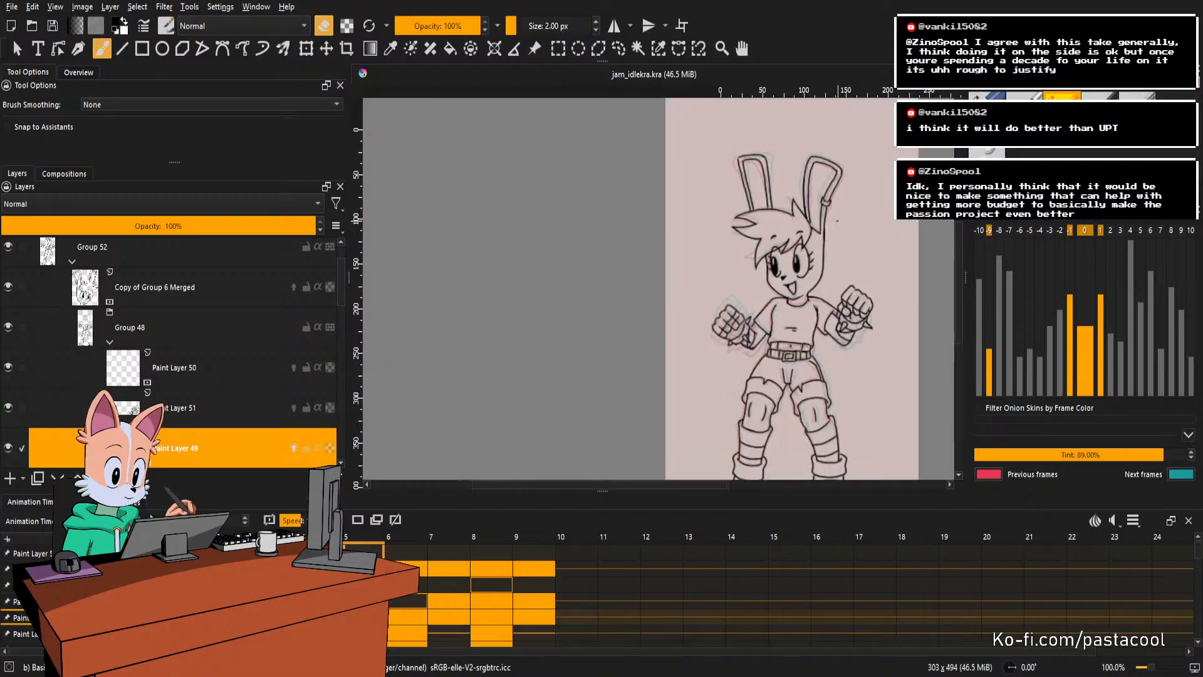
# Erase the upper part of the raised arm's shoulder line beside the neck on Paint Layer 49.
pyautogui.moveTo(833, 200); pyautogui.dragTo(798, 207)
pyautogui.scroll(-2, 796, 206)
pyautogui.scroll(2, 801, 217)
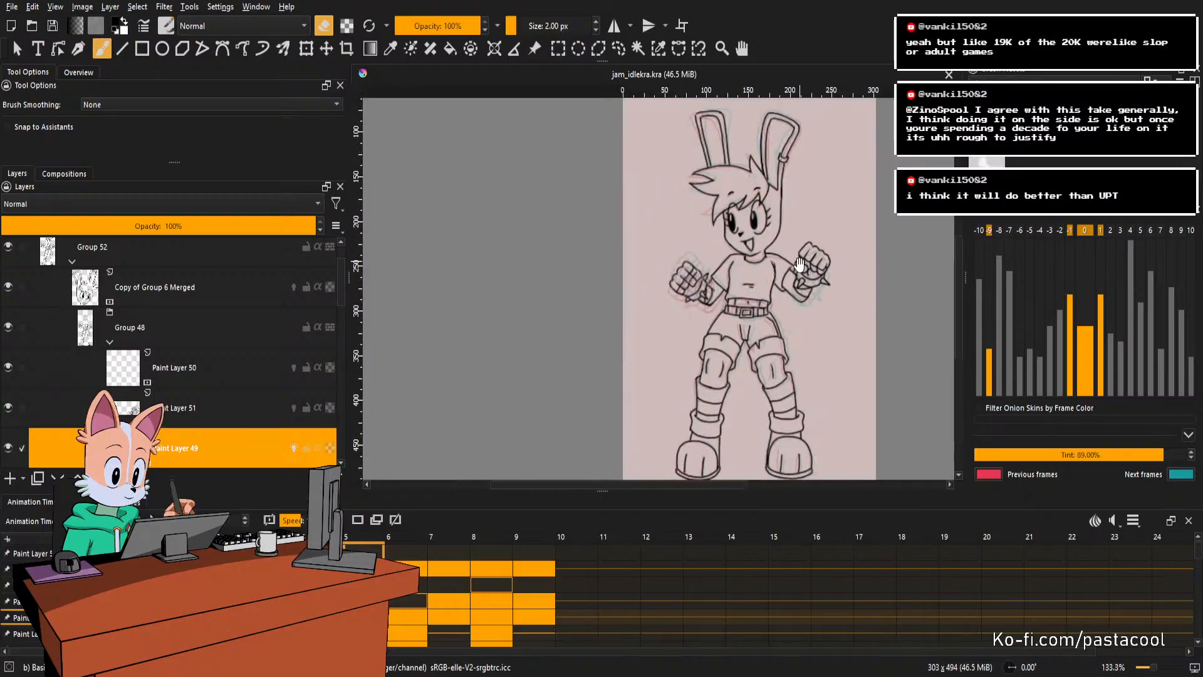
pyautogui.scroll(2, 777, 285)
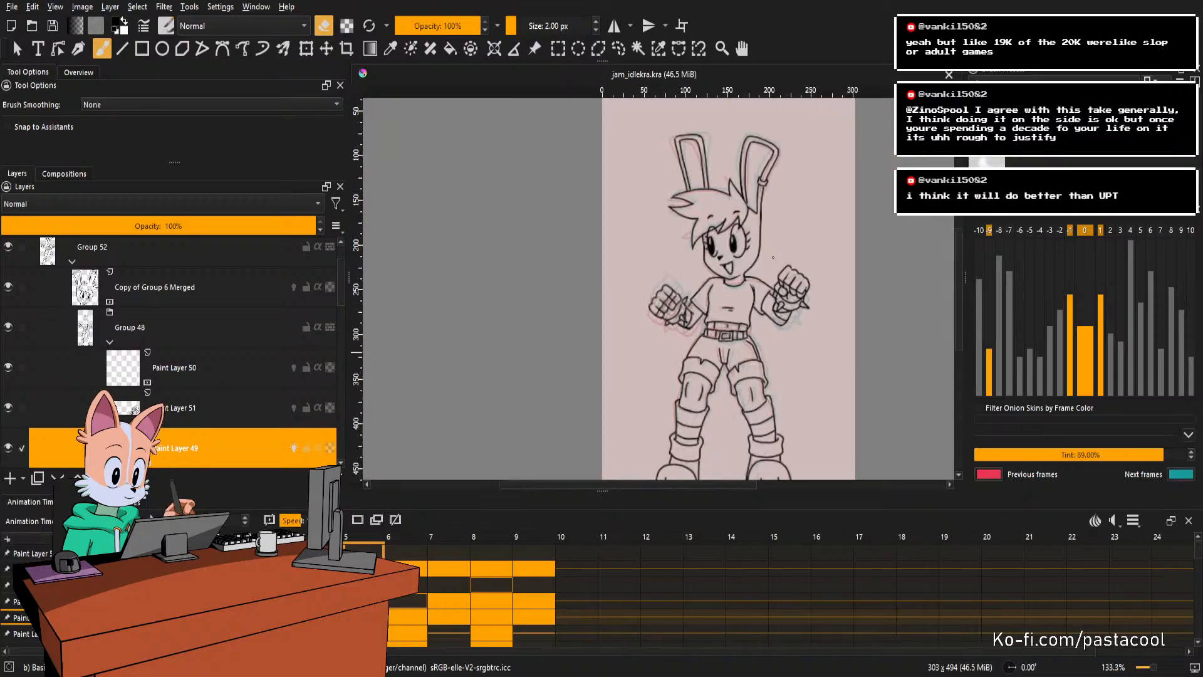
pyautogui.moveTo(776, 259)
pyautogui.mouseDown()
pyautogui.moveTo(730, 348)
pyautogui.moveTo(674, 381)
pyautogui.mouseUp()
pyautogui.moveTo(706, 380); pyautogui.dragTo(774, 361)
pyautogui.moveTo(774, 361); pyautogui.dragTo(761, 301)
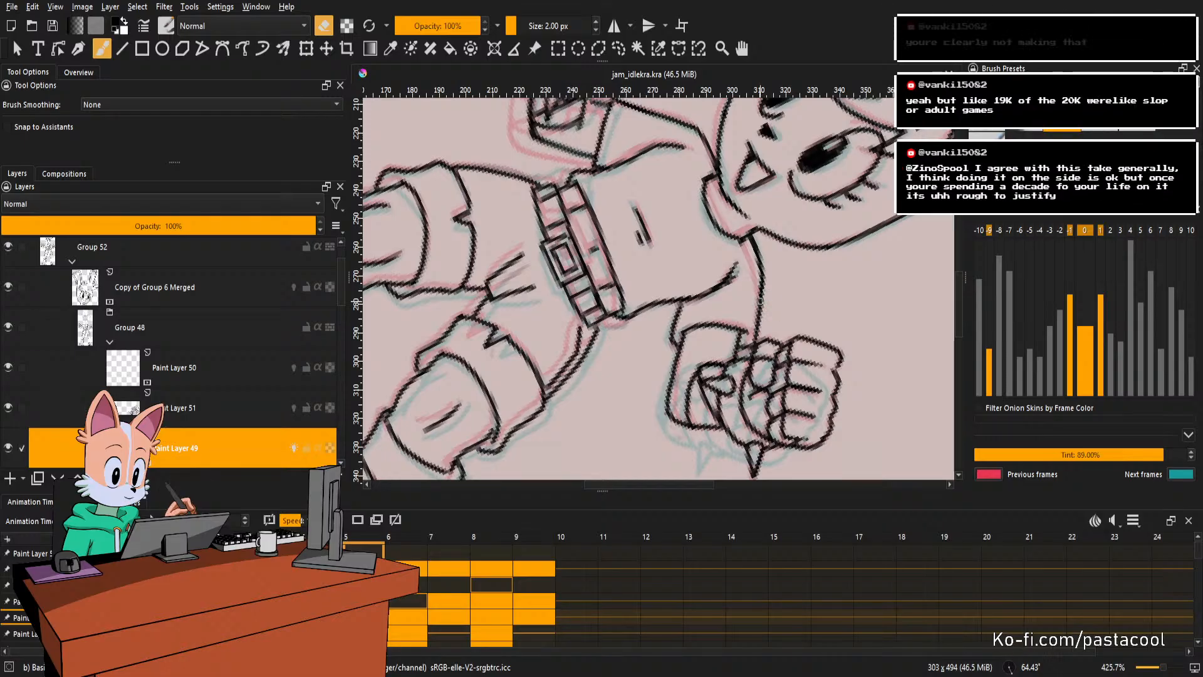
pyautogui.moveTo(796, 259); pyautogui.dragTo(798, 314)
pyautogui.scroll(2, 797, 318)
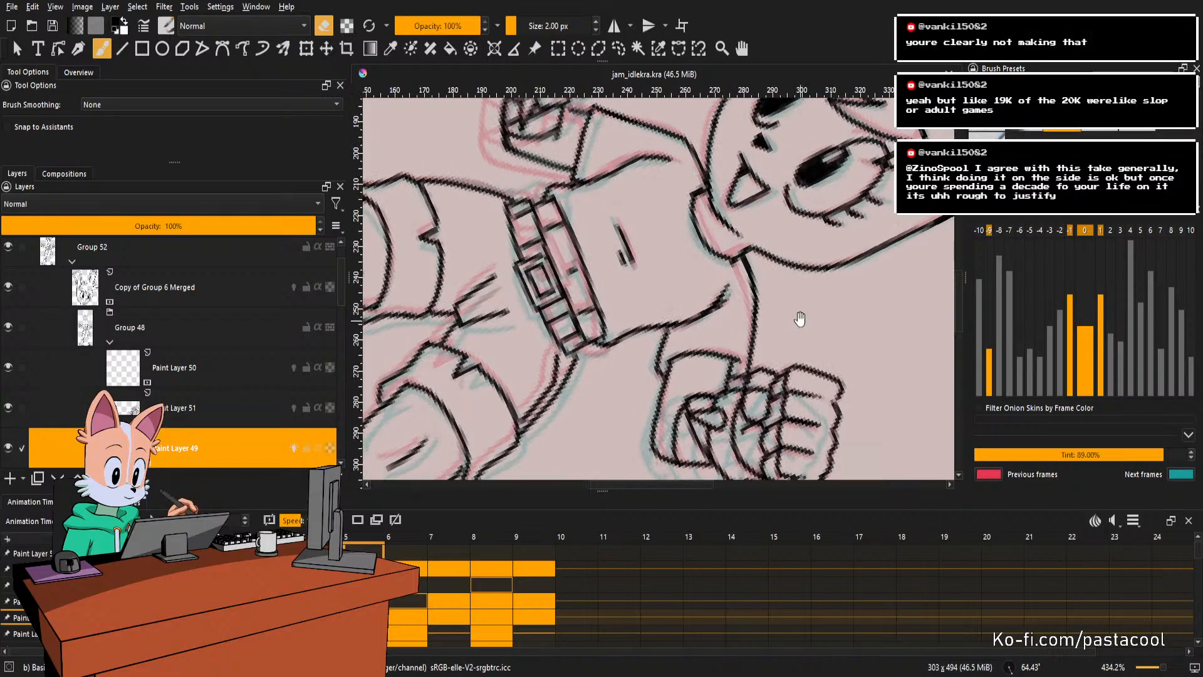
pyautogui.press('e')
pyautogui.press('e')
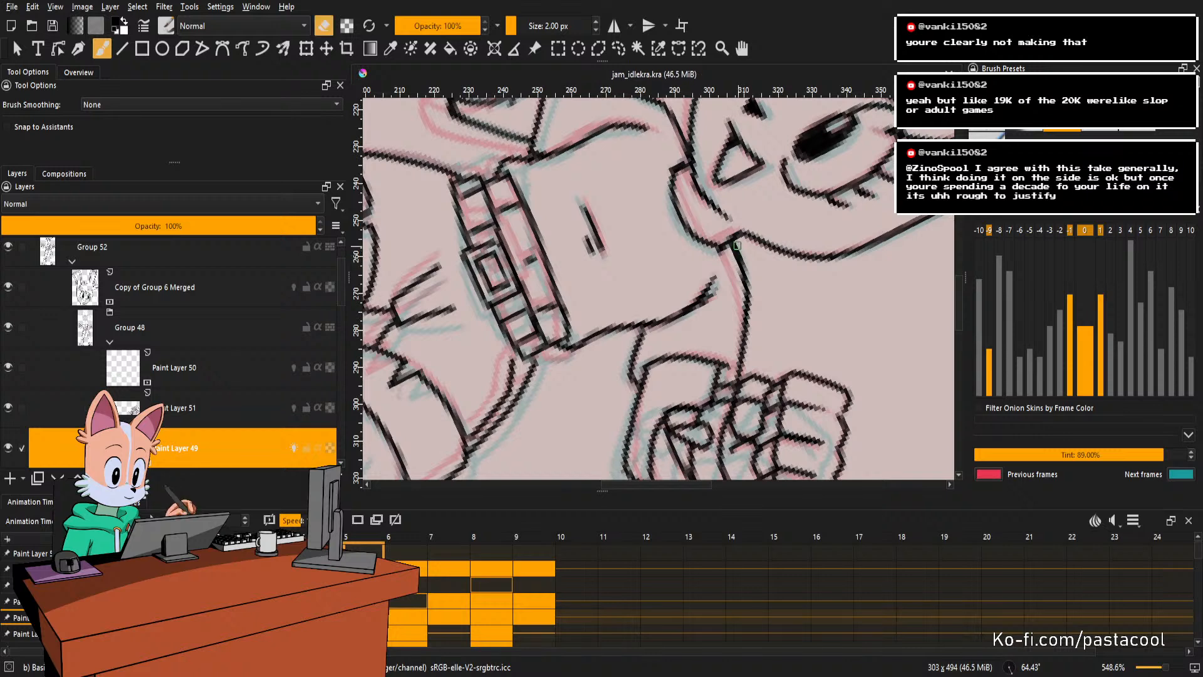
pyautogui.moveTo(738, 283); pyautogui.dragTo(766, 307)
# Redraw the raised arm's shoulder line as a smooth curve from the neckline towards the sleeve.
pyautogui.press('e')
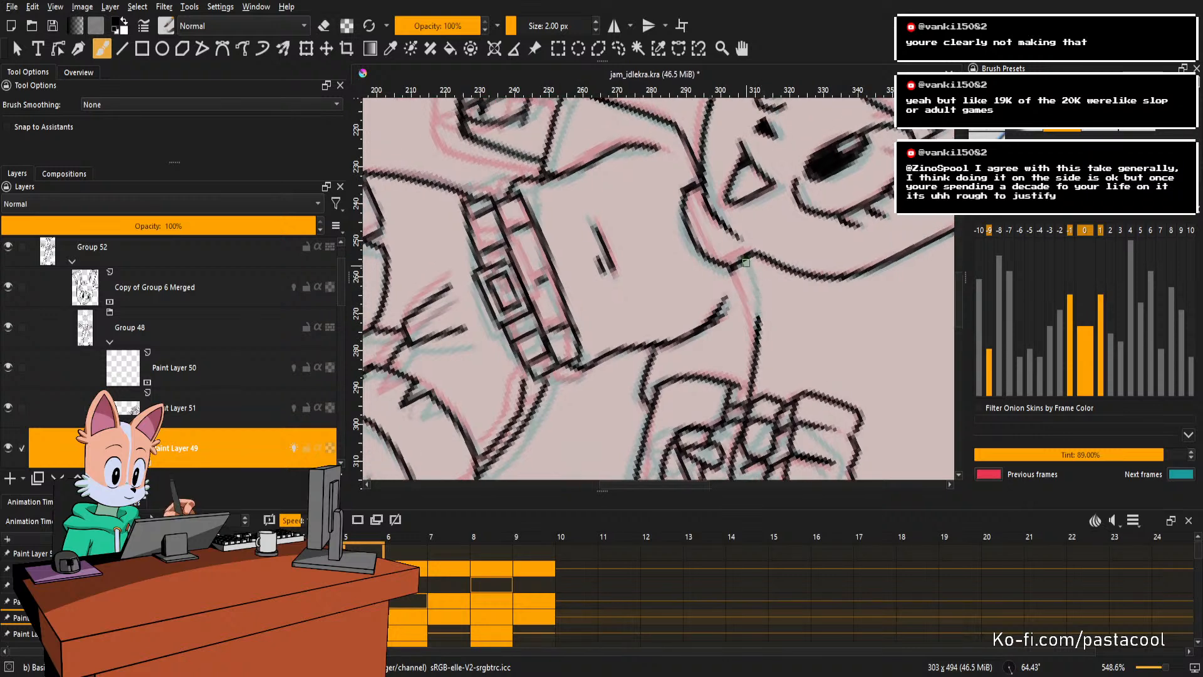
pyautogui.moveTo(740, 264)
pyautogui.mouseDown()
pyautogui.moveTo(759, 338)
pyautogui.moveTo(755, 308)
pyautogui.moveTo(777, 280)
pyautogui.moveTo(770, 312)
pyautogui.moveTo(743, 287)
pyautogui.mouseUp()
pyautogui.hotkey('ctrl', 'z')
pyautogui.press('e')
pyautogui.click(737, 271)
pyautogui.press('5')
# Tidy the corner where the neck meets the raised arm's shoulder on the Copy of Group 6 Merged layer and save the file.
pyautogui.press('pageup')
pyautogui.press('pageup')
pyautogui.press('pageup')
pyautogui.press('pageup')
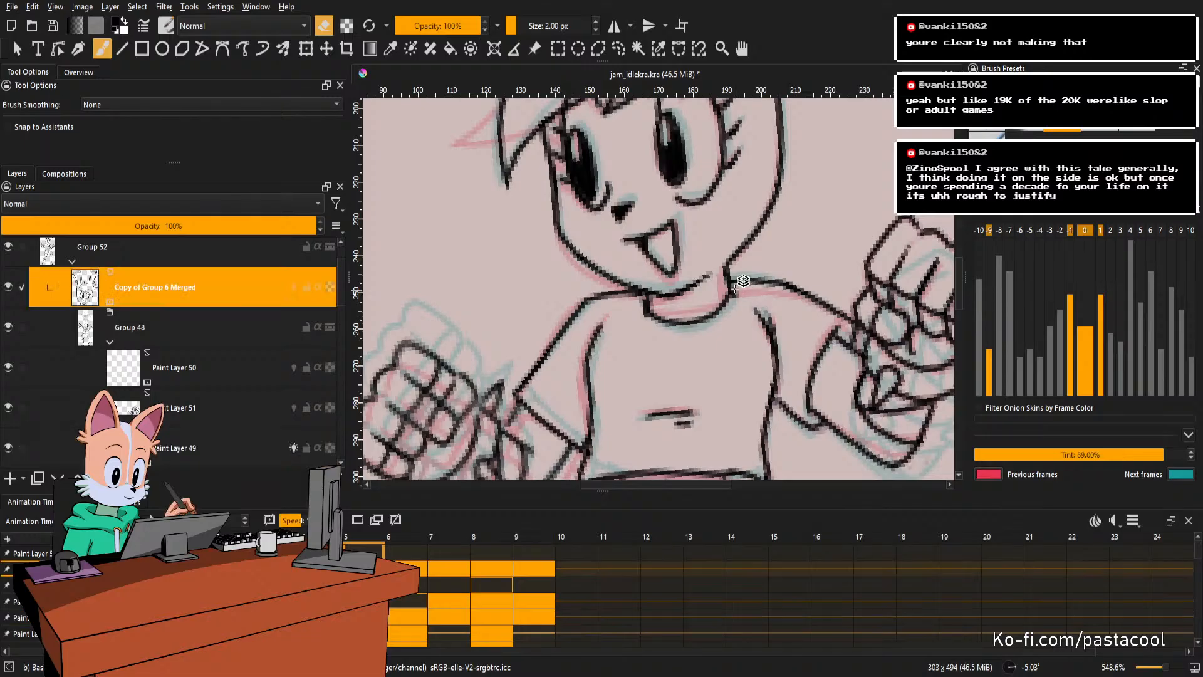
pyautogui.press('e')
pyautogui.press('e')
pyautogui.moveTo(777, 241); pyautogui.dragTo(706, 418)
pyautogui.press('5')
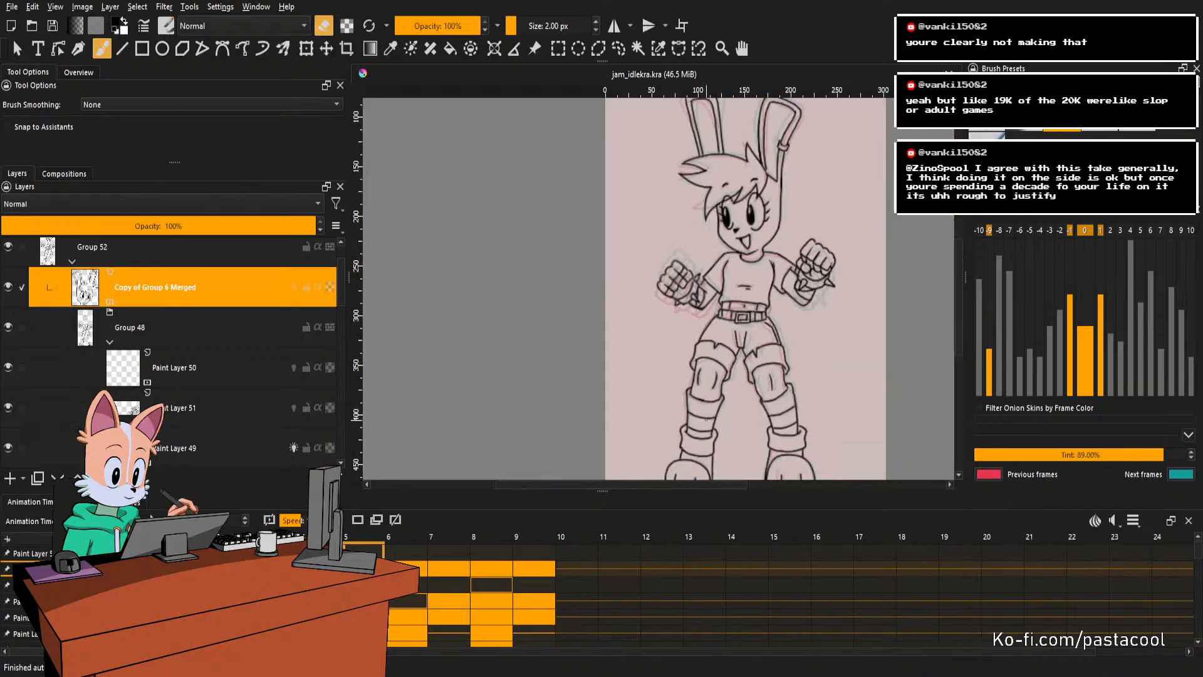
# Touch up the junction of the raised arm's shoulder line and sleeve hem beside the fist, save the file, and check the whole figure.
pyautogui.scroll(5, 797, 242)
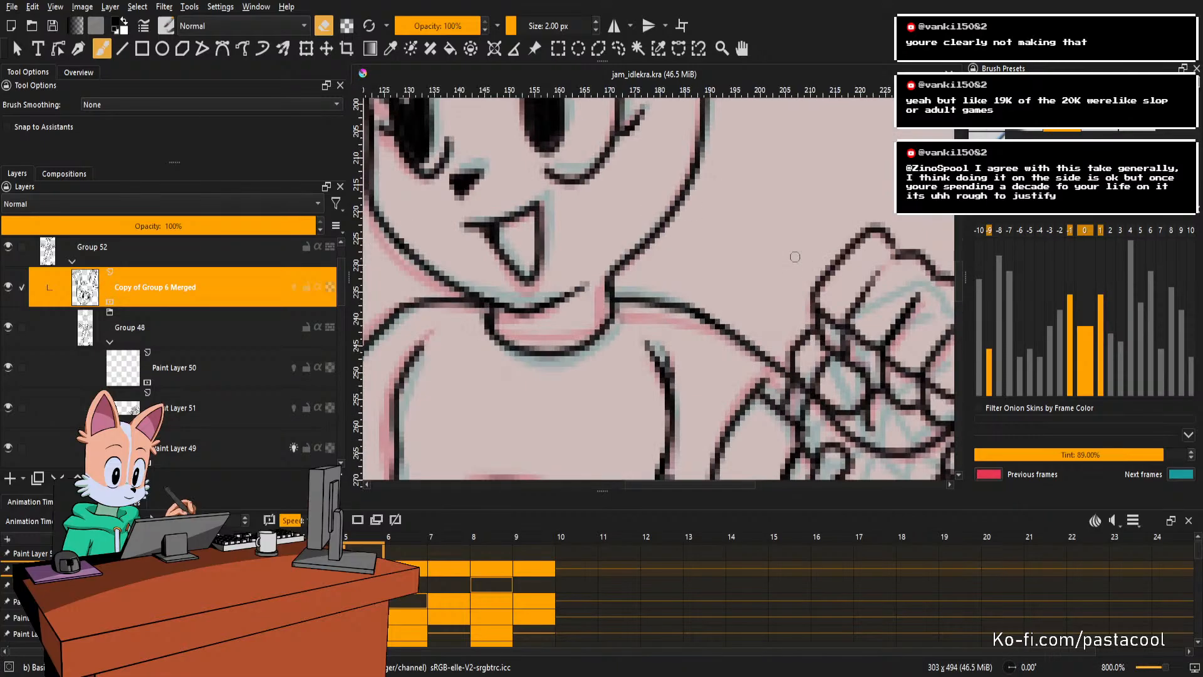
pyautogui.press('e')
pyautogui.scroll(-2, 777, 384)
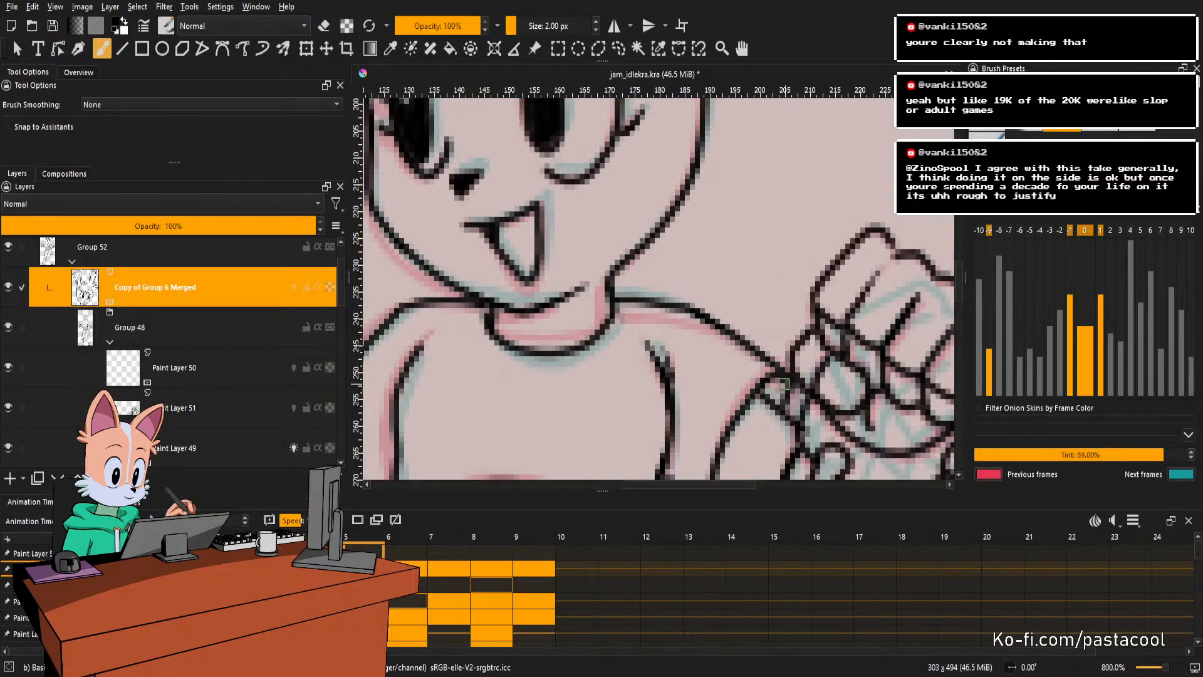
pyautogui.scroll(-2, 783, 382)
pyautogui.scroll(2, 787, 402)
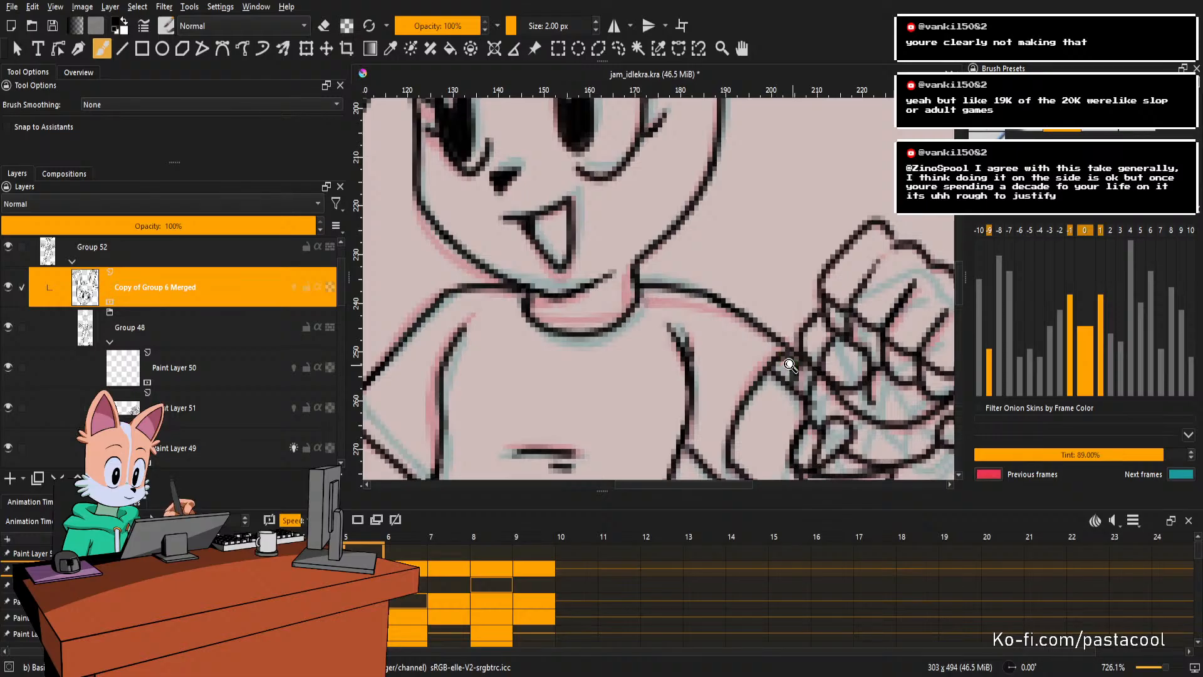
pyautogui.moveTo(796, 361); pyautogui.dragTo(812, 317)
pyautogui.scroll(-2, 793, 364)
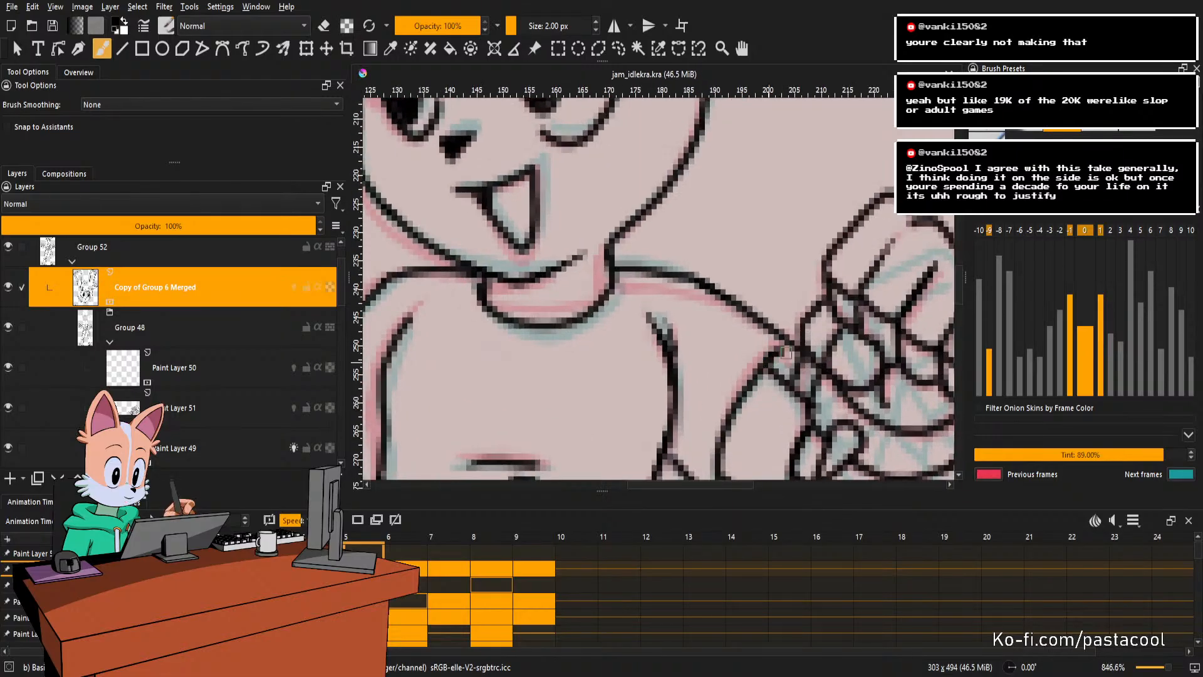
pyautogui.scroll(-2, 789, 376)
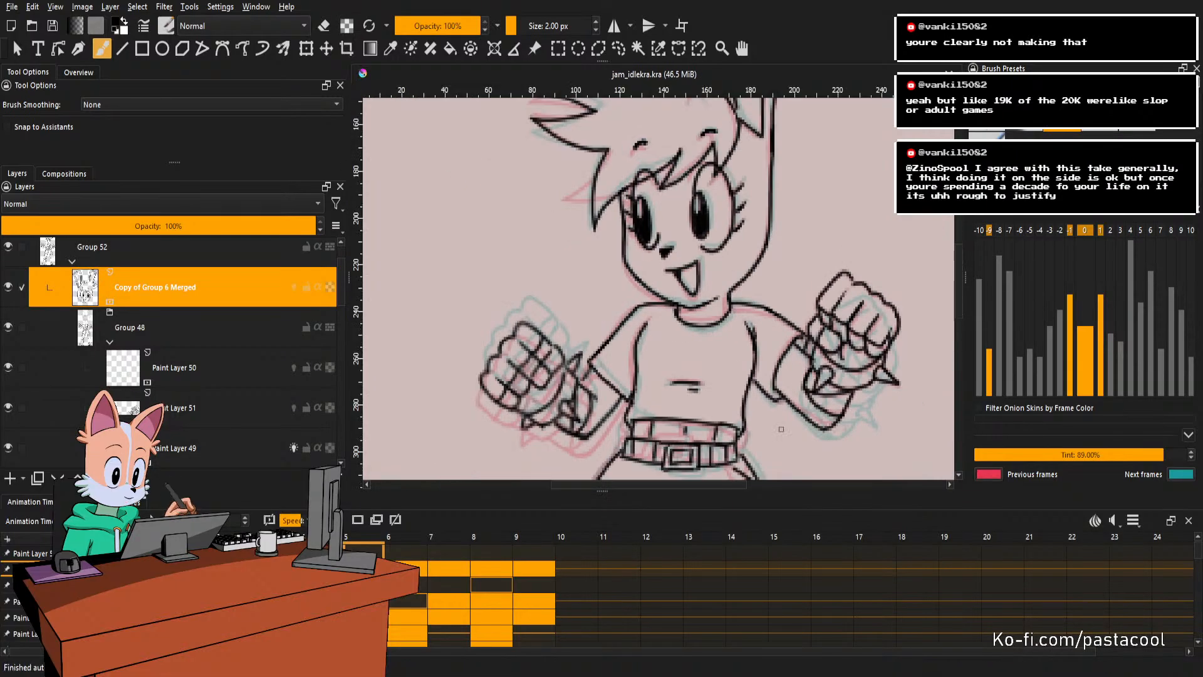
pyautogui.scroll(-3, 782, 430)
pyautogui.moveTo(782, 429); pyautogui.dragTo(786, 303)
pyautogui.scroll(-1, 760, 282)
pyautogui.scroll(1, 782, 297)
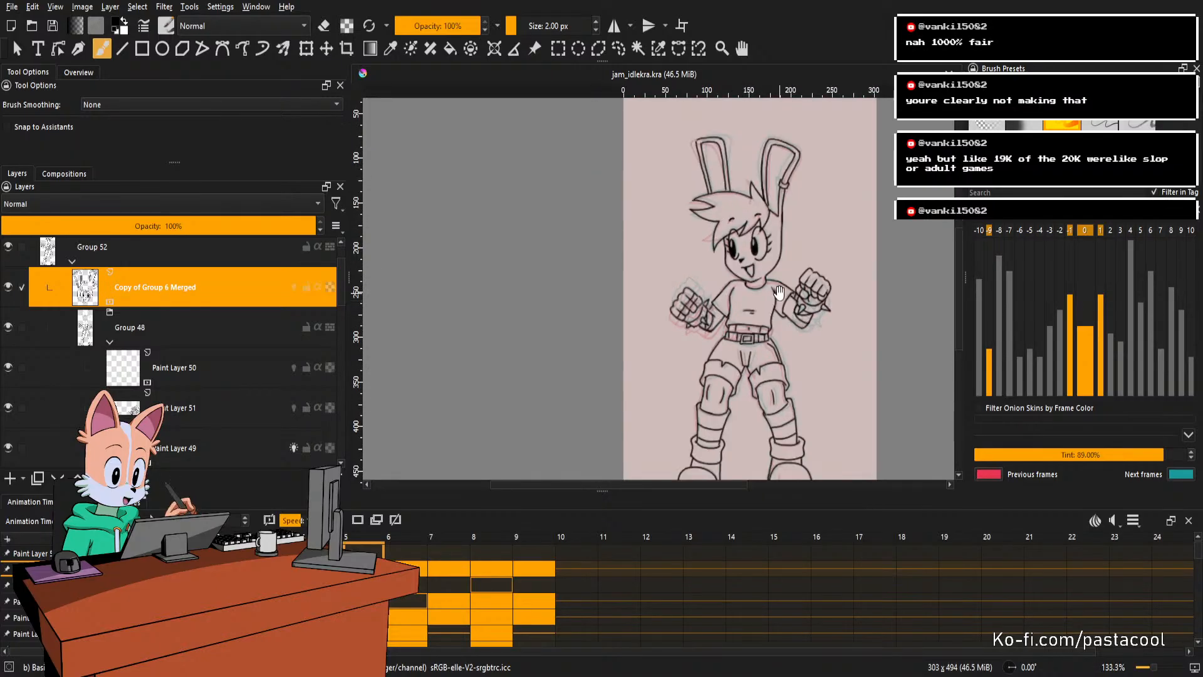
# Examine the character's pose in frame 5 against its onion skins in both normal and mirrored canvas views.
pyautogui.scroll(1, 778, 293)
pyautogui.scroll(-2, 781, 279)
pyautogui.scroll(1, 782, 264)
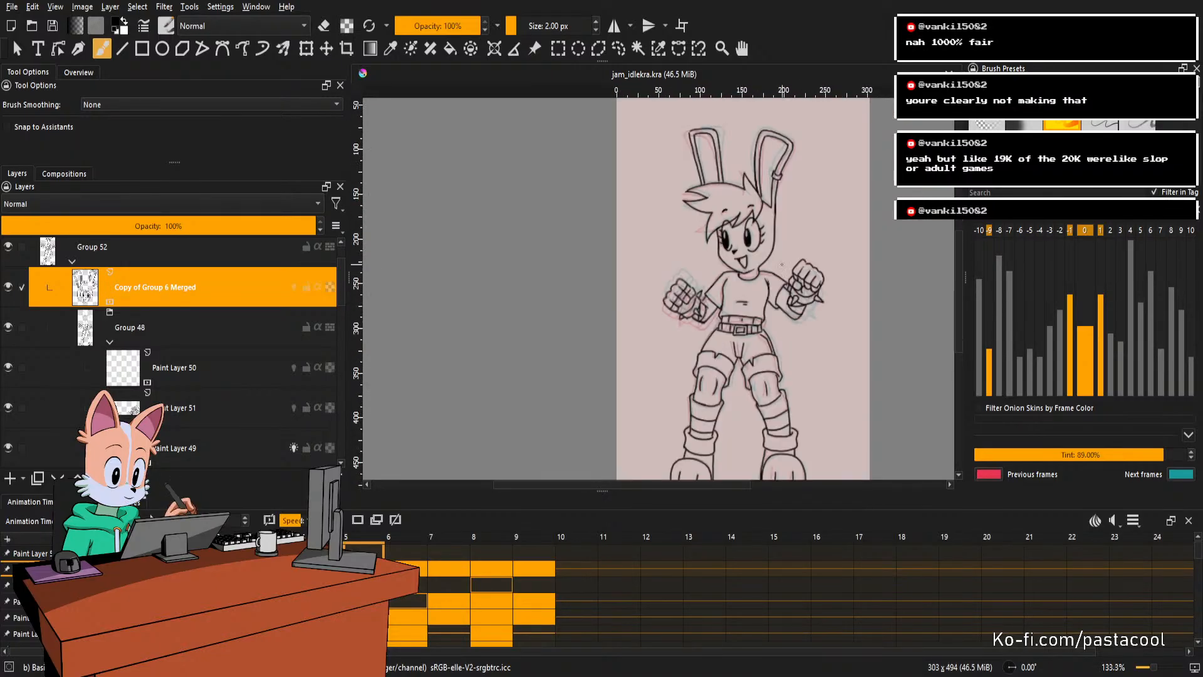
pyautogui.scroll(-1, 782, 265)
pyautogui.scroll(1, 775, 273)
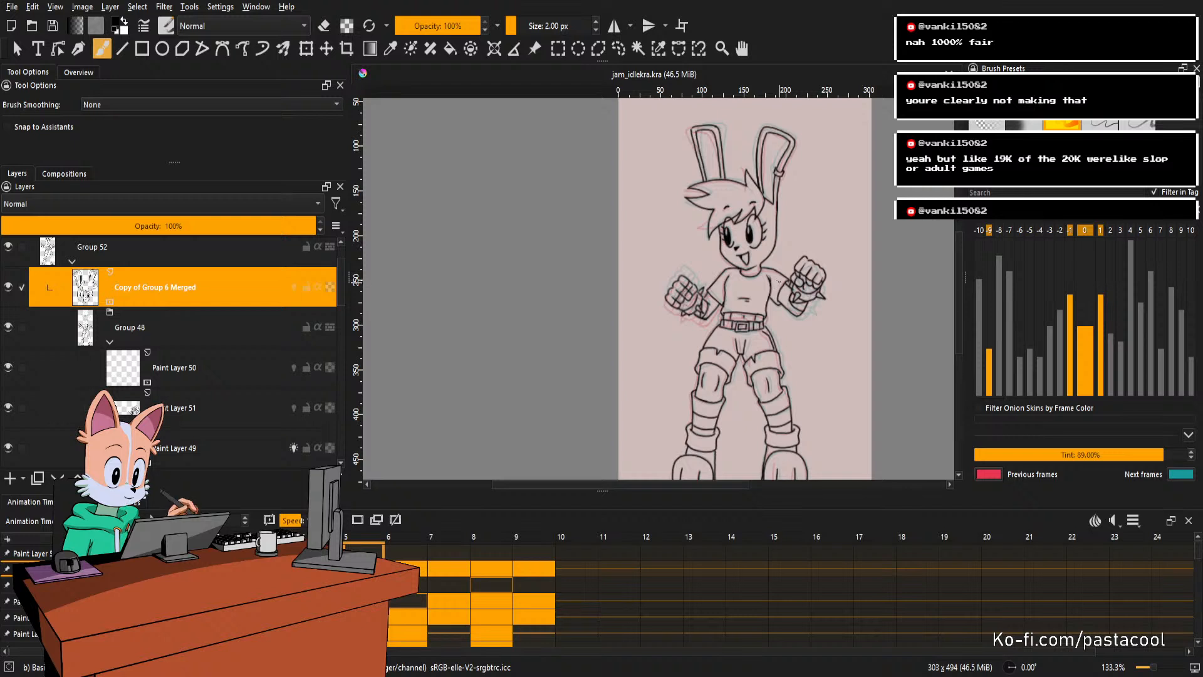
pyautogui.press('m')
pyautogui.scroll(-1, 759, 282)
pyautogui.moveTo(672, 315); pyautogui.dragTo(696, 318)
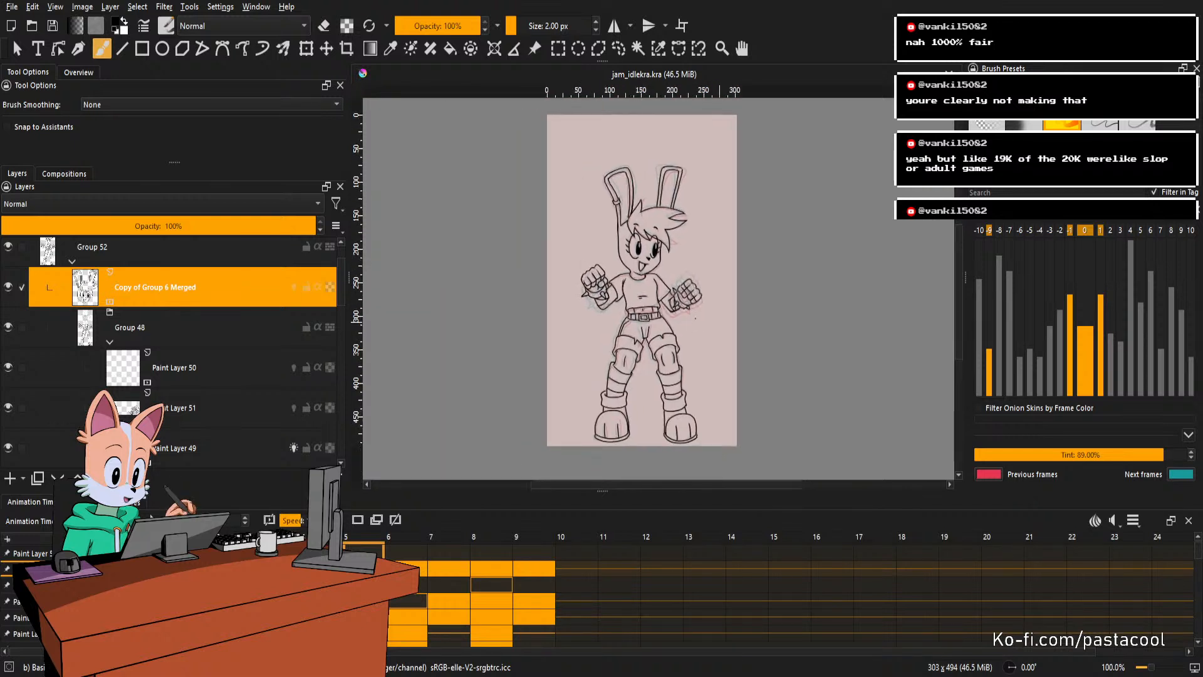
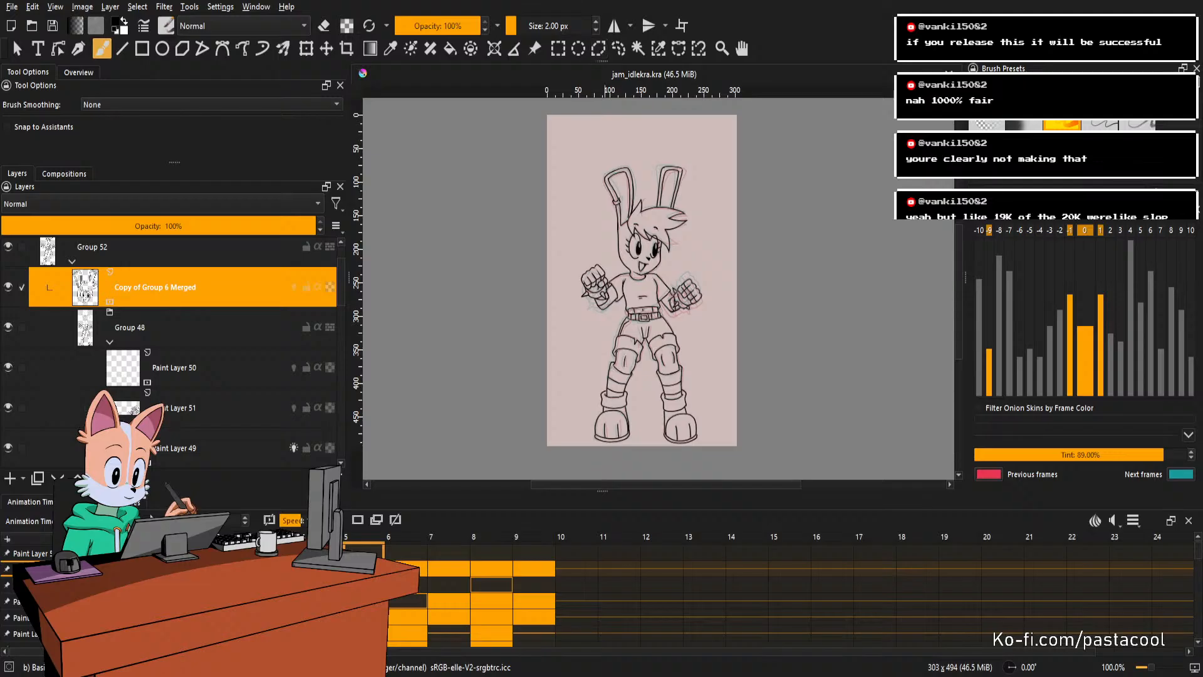
pyautogui.scroll(-2, 645, 178)
pyautogui.scroll(2, 643, 185)
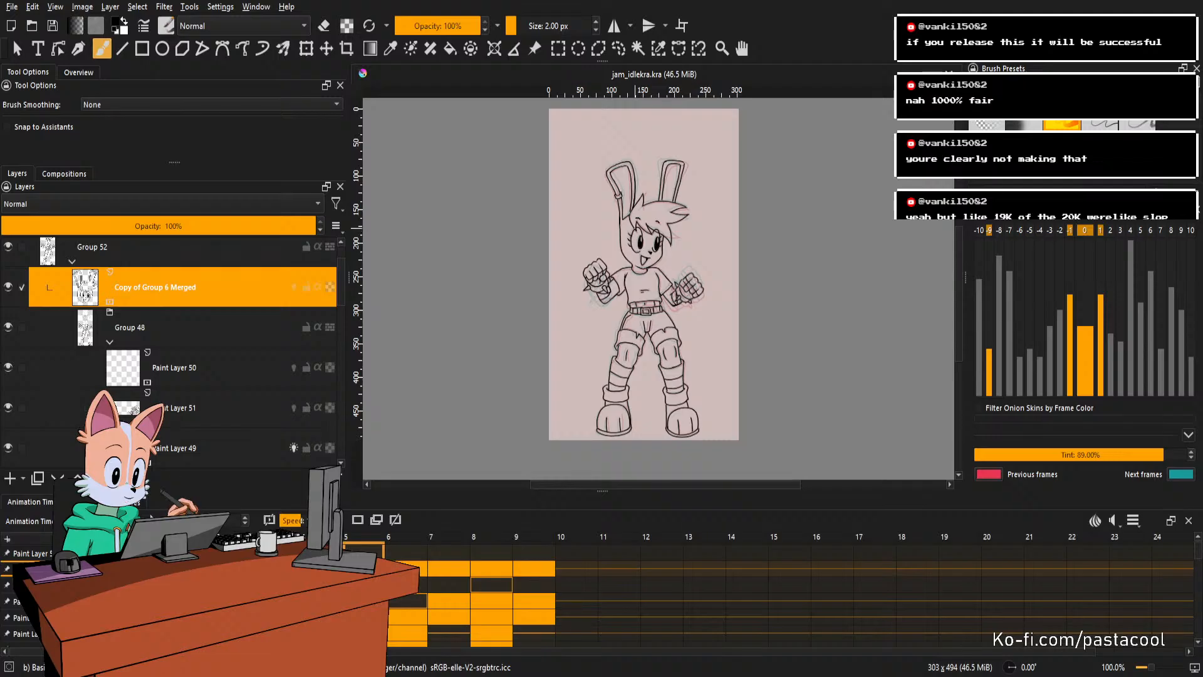
pyautogui.scroll(1, 630, 209)
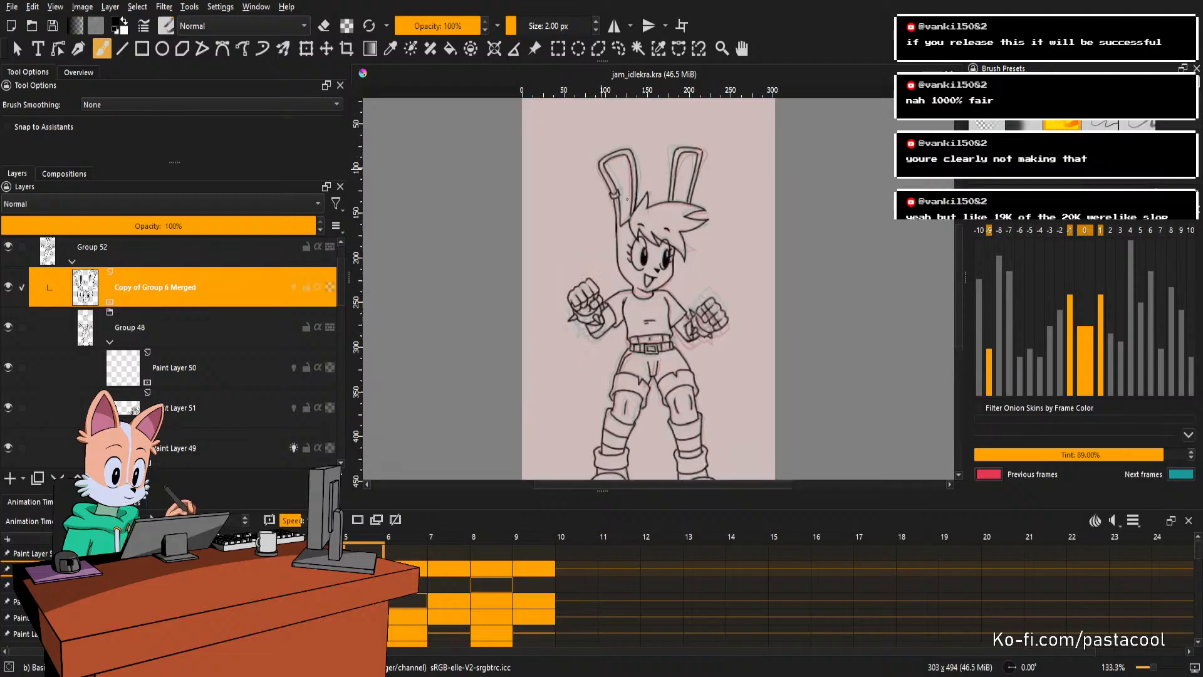
pyautogui.scroll(-3, 627, 216)
pyautogui.scroll(3, 613, 258)
# Examine the poses in frames 7 and 8, comparing the arms and hips with neighbouring frames.
pyautogui.press('space')
pyautogui.scroll(-2, 685, 216)
pyautogui.scroll(2, 686, 211)
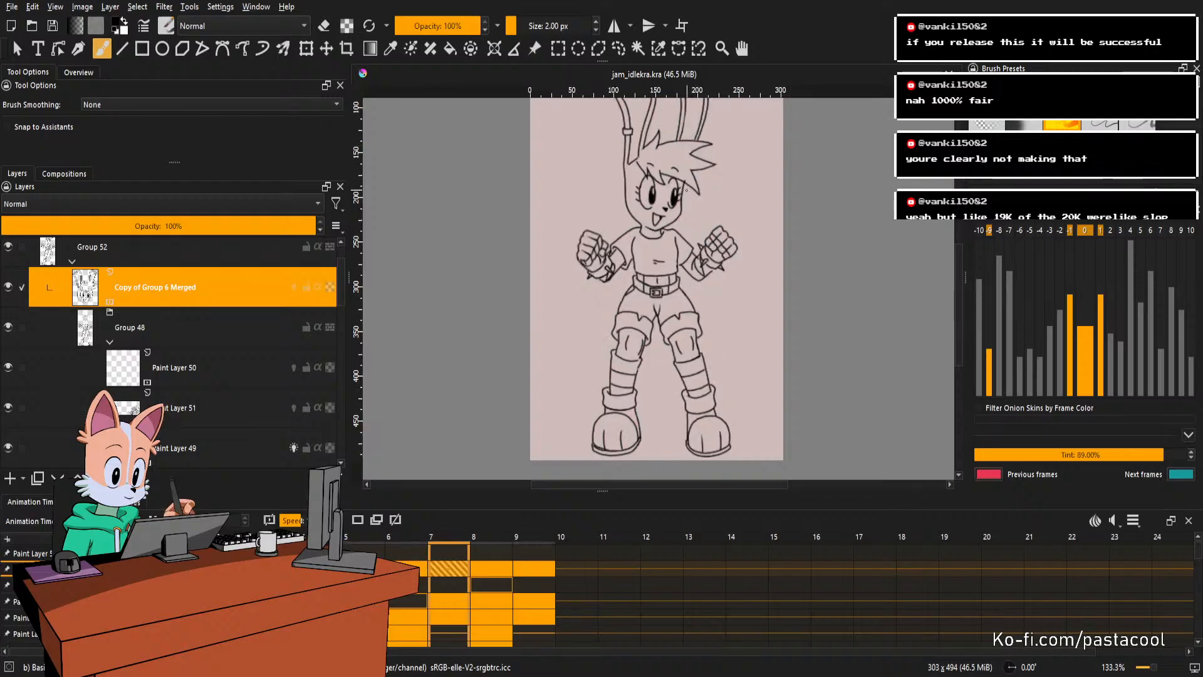
pyautogui.scroll(-2, 676, 219)
pyautogui.scroll(2, 677, 207)
pyautogui.scroll(-1, 676, 205)
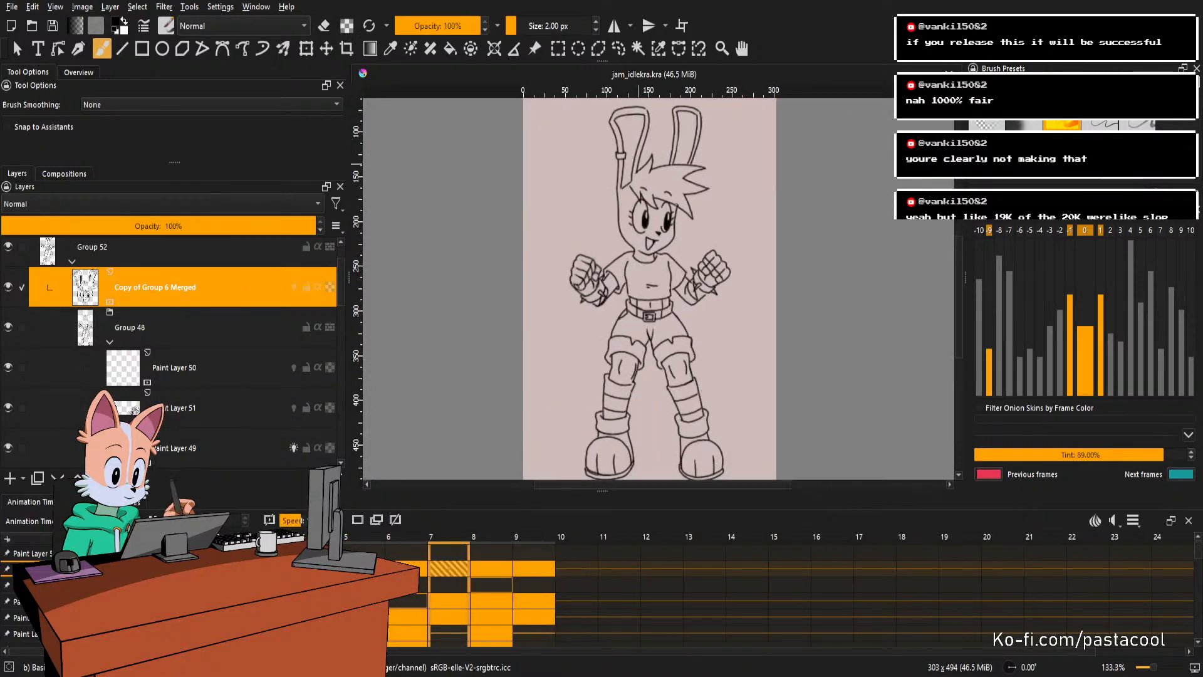
pyautogui.scroll(1, 676, 206)
pyautogui.scroll(-1, 676, 204)
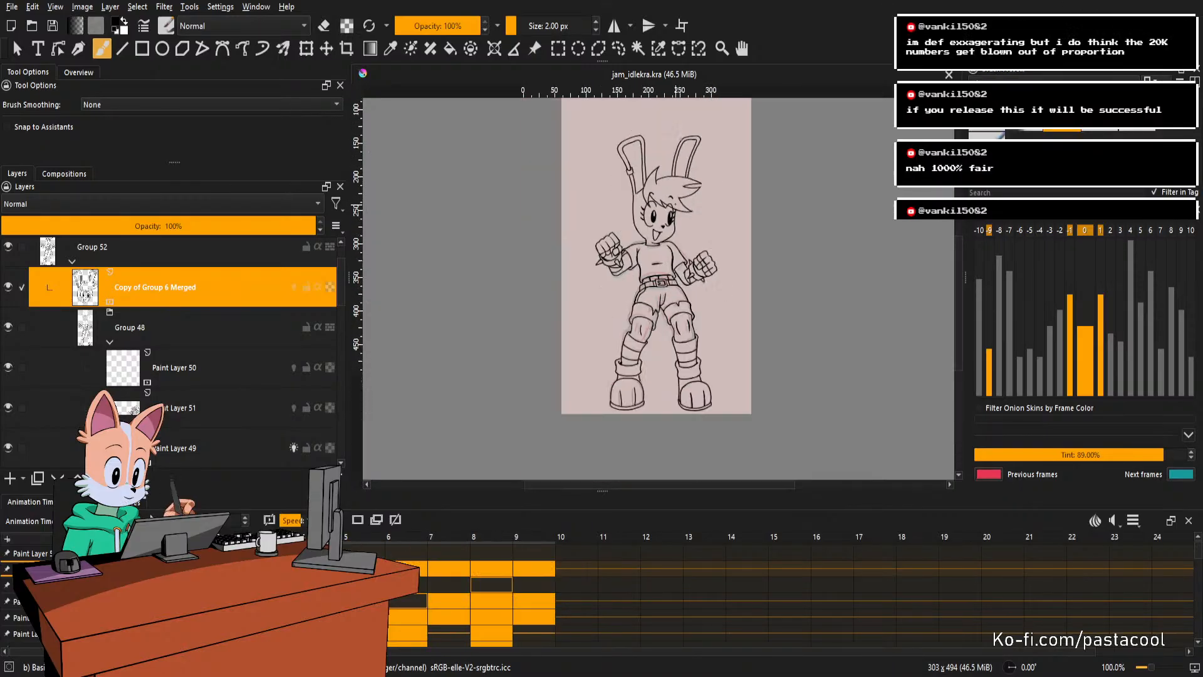
pyautogui.scroll(1, 676, 204)
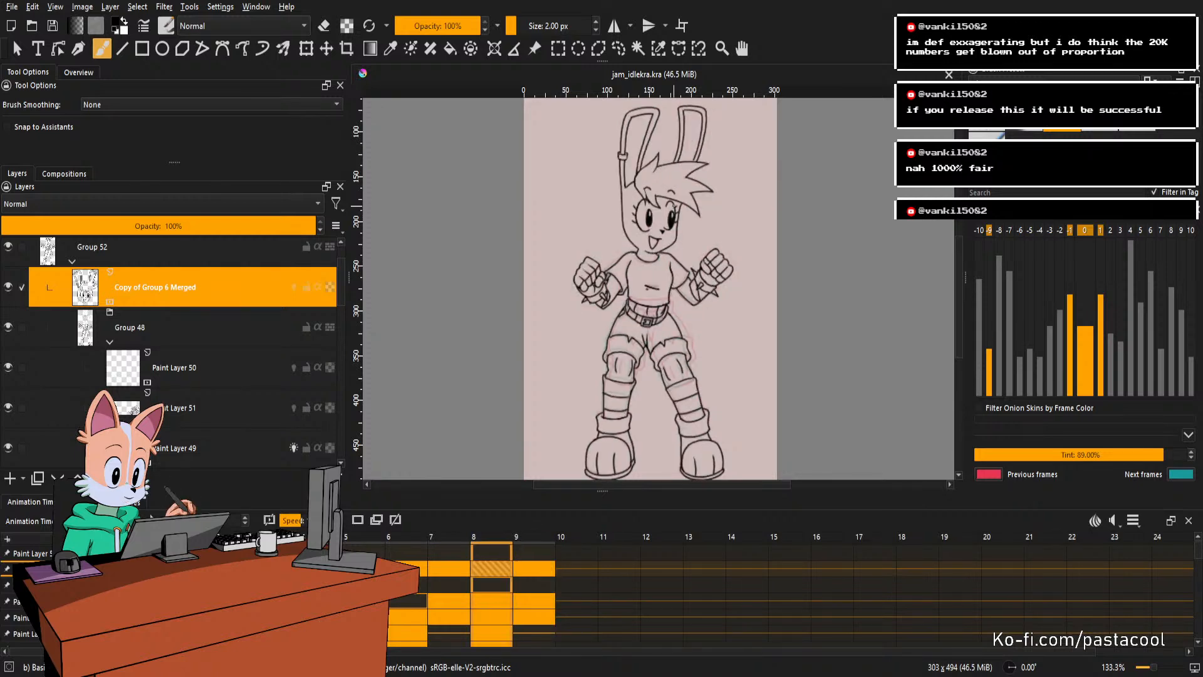
pyautogui.scroll(1, 673, 249)
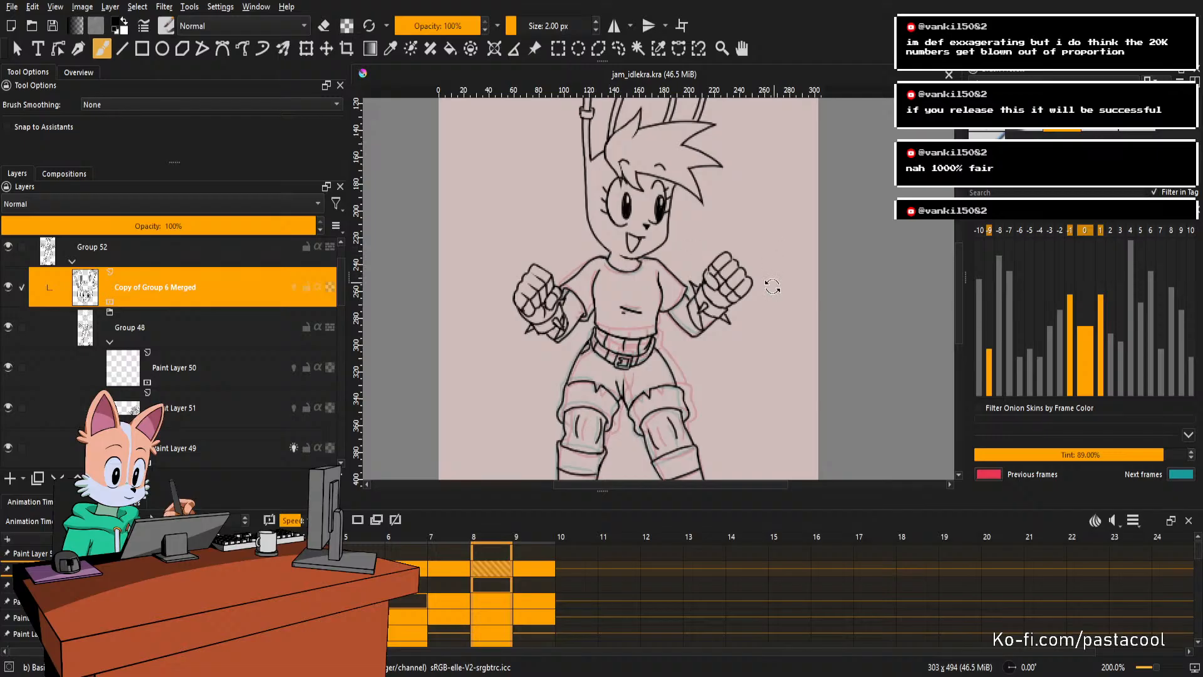
# Redraw the lower finger outline and add a thumb line on the raised fist in frame 8 of Paint Layer 49.
pyautogui.moveTo(760, 346)
pyautogui.mouseDown()
pyautogui.moveTo(776, 320)
pyautogui.moveTo(783, 337)
pyautogui.moveTo(767, 317)
pyautogui.moveTo(788, 325)
pyautogui.moveTo(754, 345)
pyautogui.mouseUp()
pyautogui.click(782, 332)
pyautogui.hotkey('ctrl', 'z')
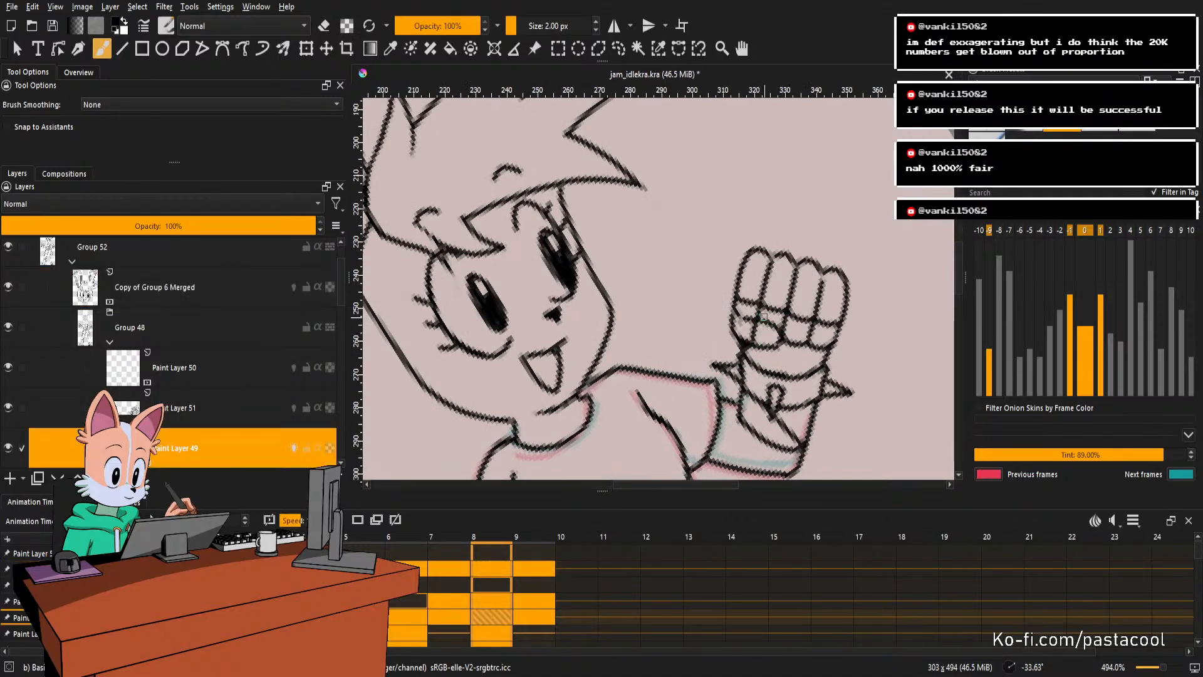
pyautogui.press('e')
pyautogui.press('e')
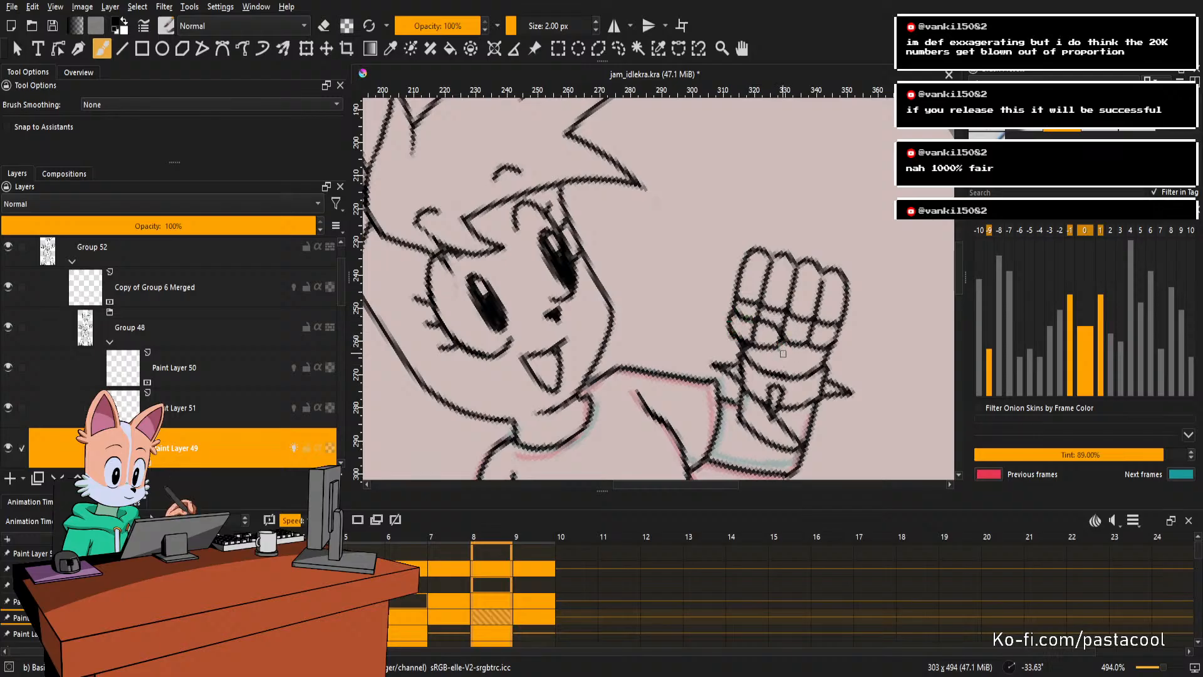
pyautogui.press('Left')
pyautogui.press('Right')
pyautogui.moveTo(786, 336); pyautogui.dragTo(782, 360)
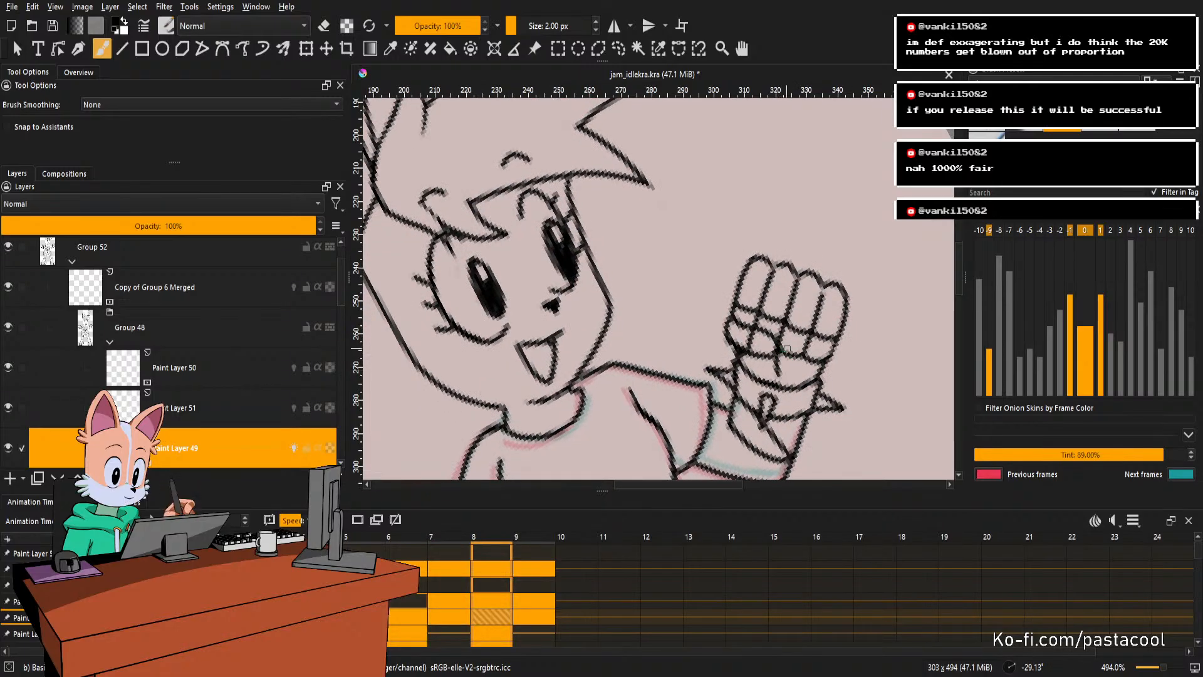
# Clean up the thumb and knuckle lines of the same fist, alternating between erasing and drawing.
pyautogui.press('e')
pyautogui.moveTo(765, 342); pyautogui.dragTo(704, 380)
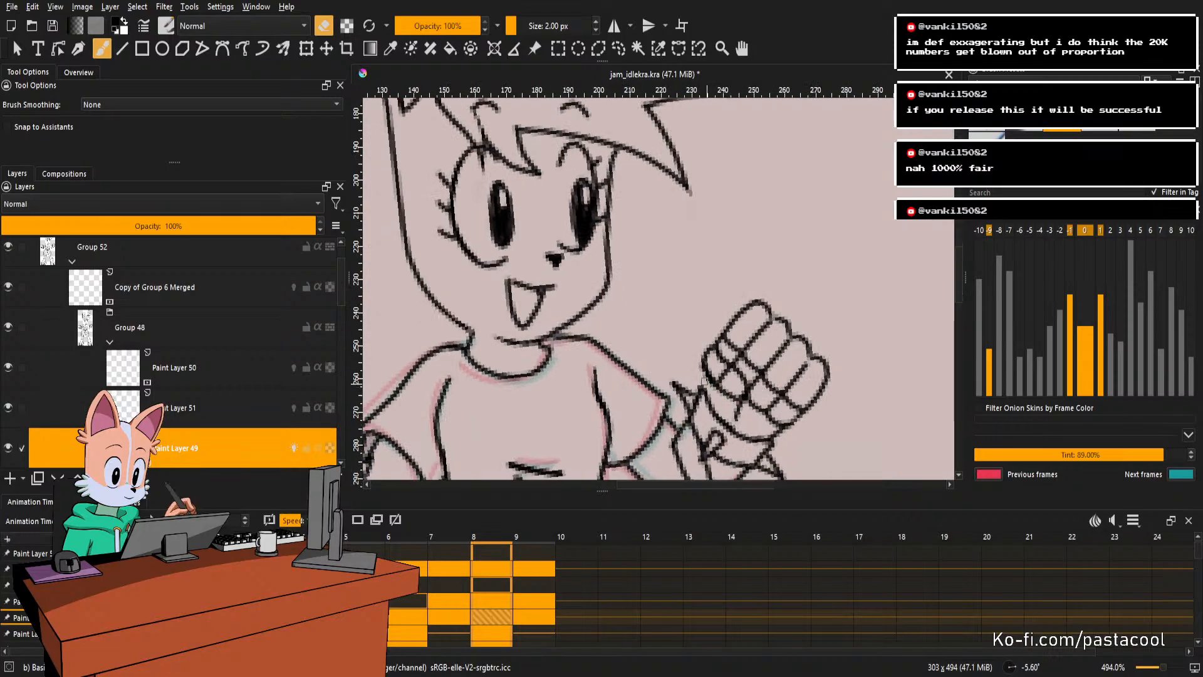
pyautogui.press('e')
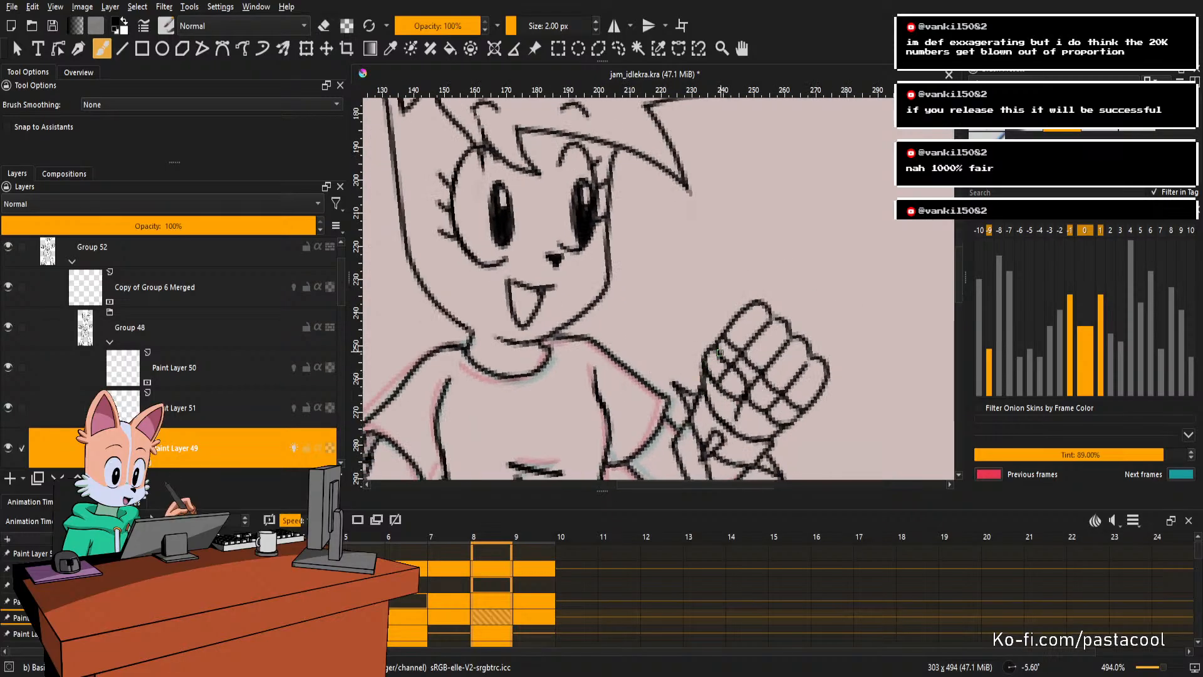
pyautogui.press('e')
pyautogui.press('e')
pyautogui.scroll(-5, 715, 352)
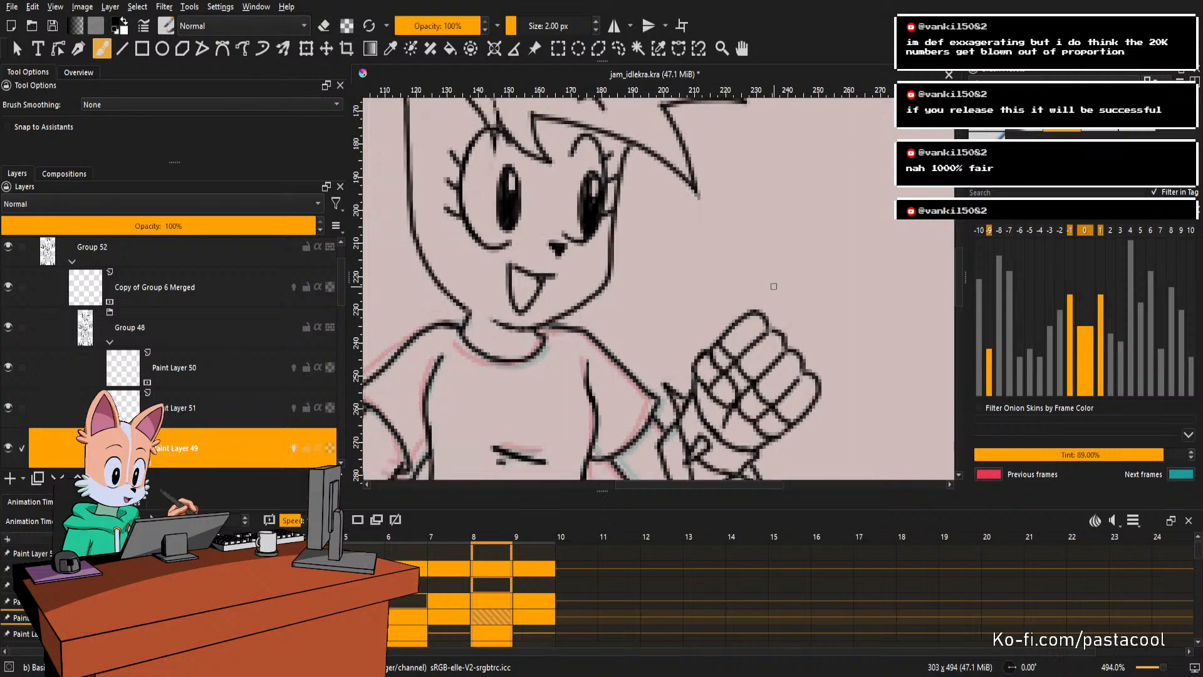
pyautogui.press('5')
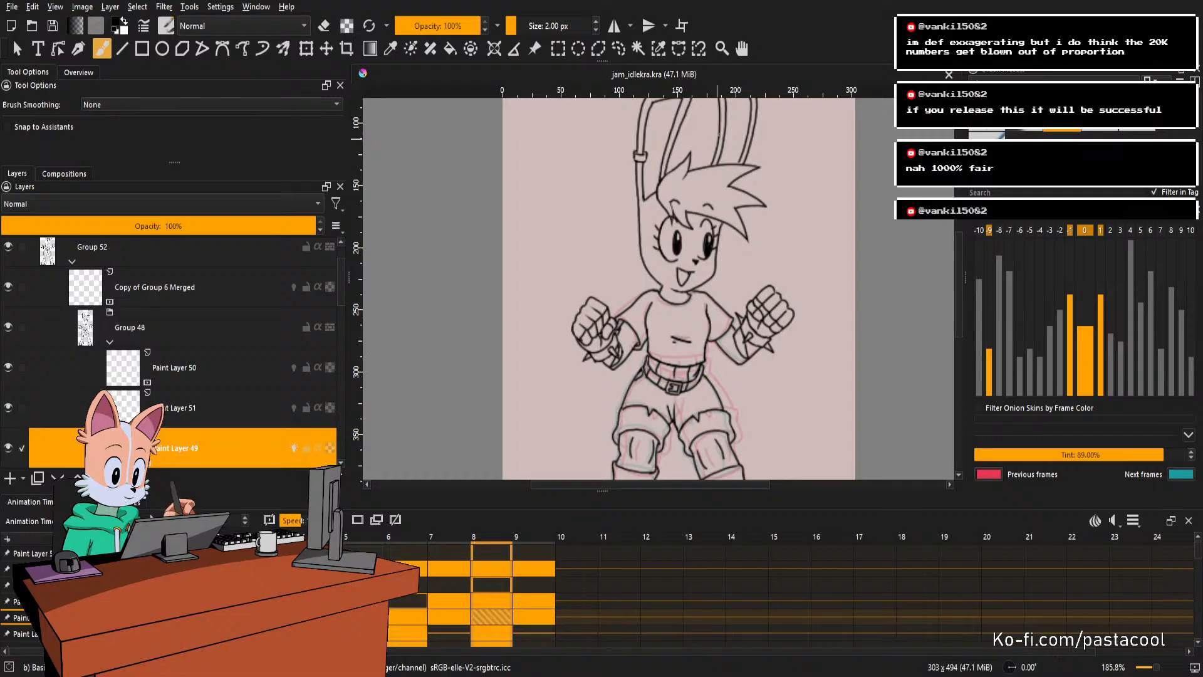
# Examine the full frame 8 pose in mirrored view at different zoom levels, checking fists and body proportions.
pyautogui.scroll(-2, 781, 317)
pyautogui.press('m')
pyautogui.scroll(2, 746, 307)
pyautogui.scroll(-4, 740, 300)
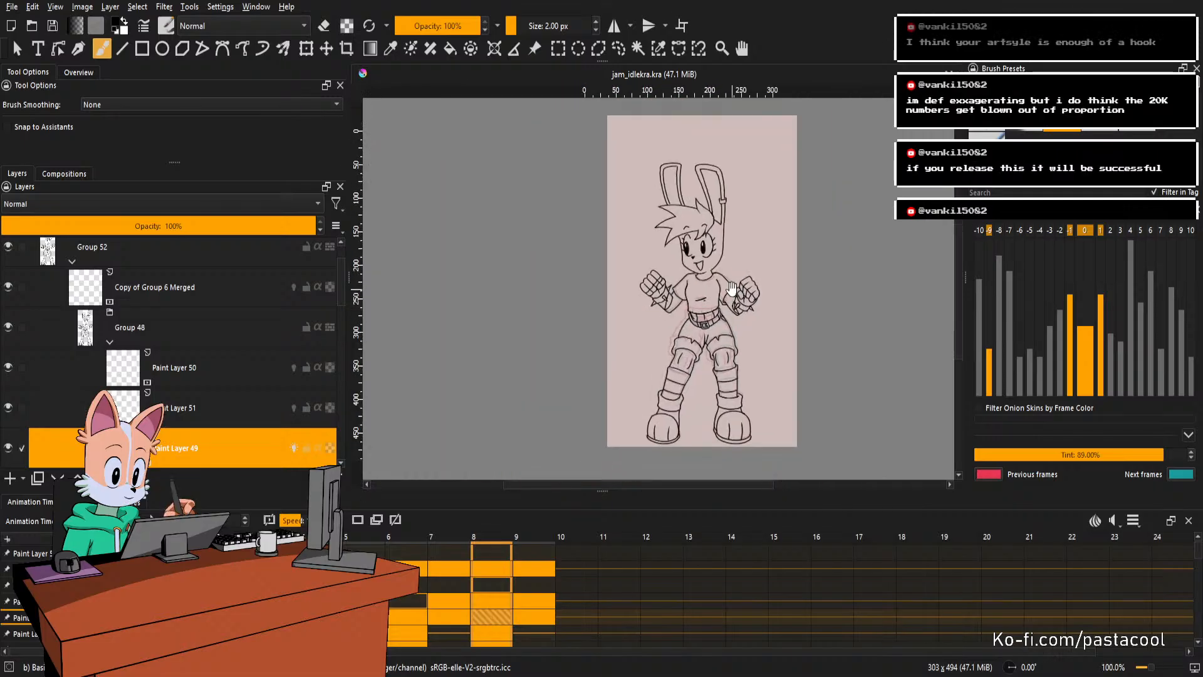
pyautogui.scroll(2, 739, 310)
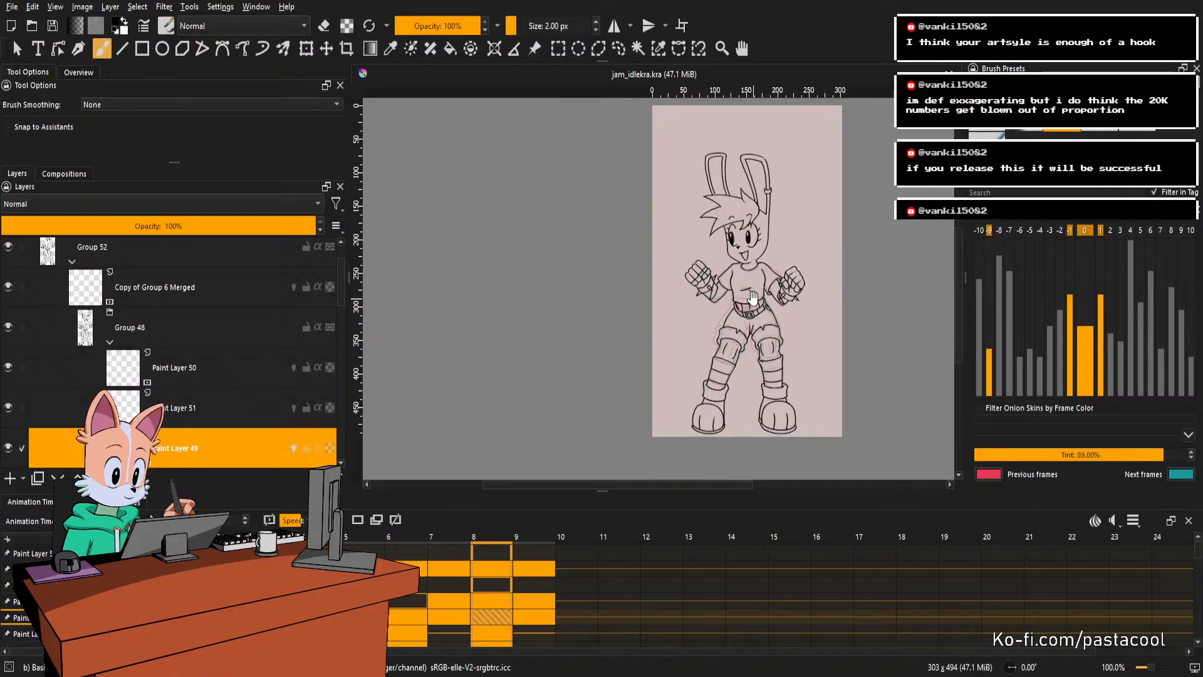
pyautogui.scroll(3, 765, 302)
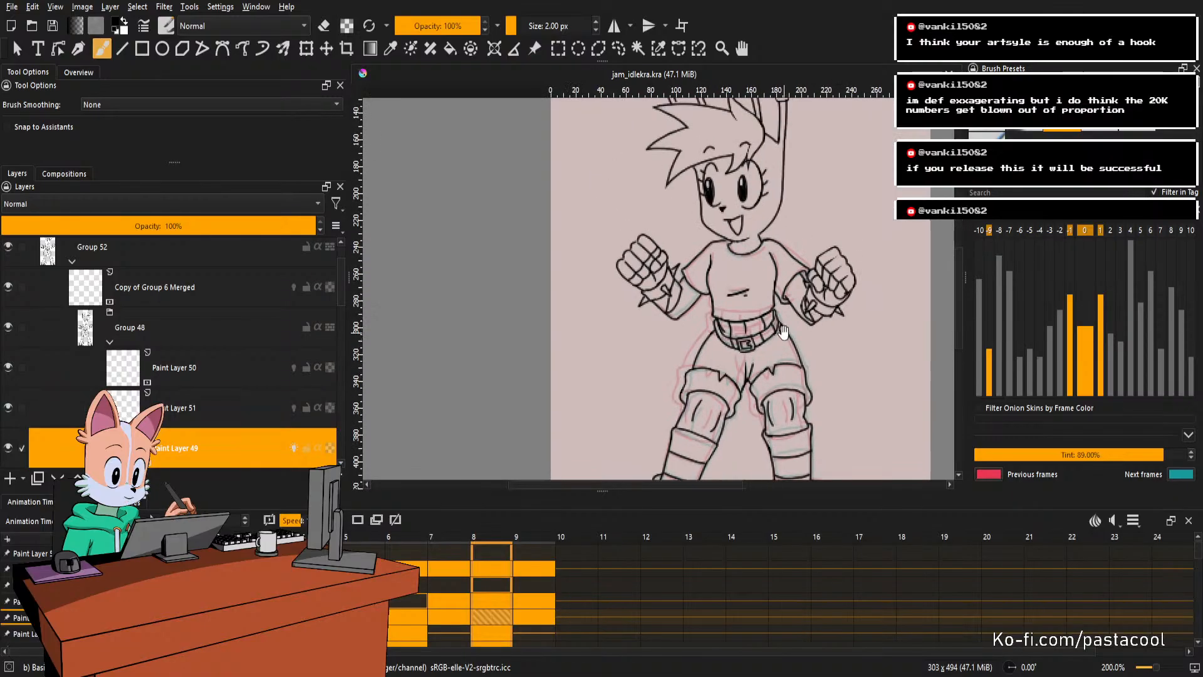
pyautogui.scroll(-3, 777, 306)
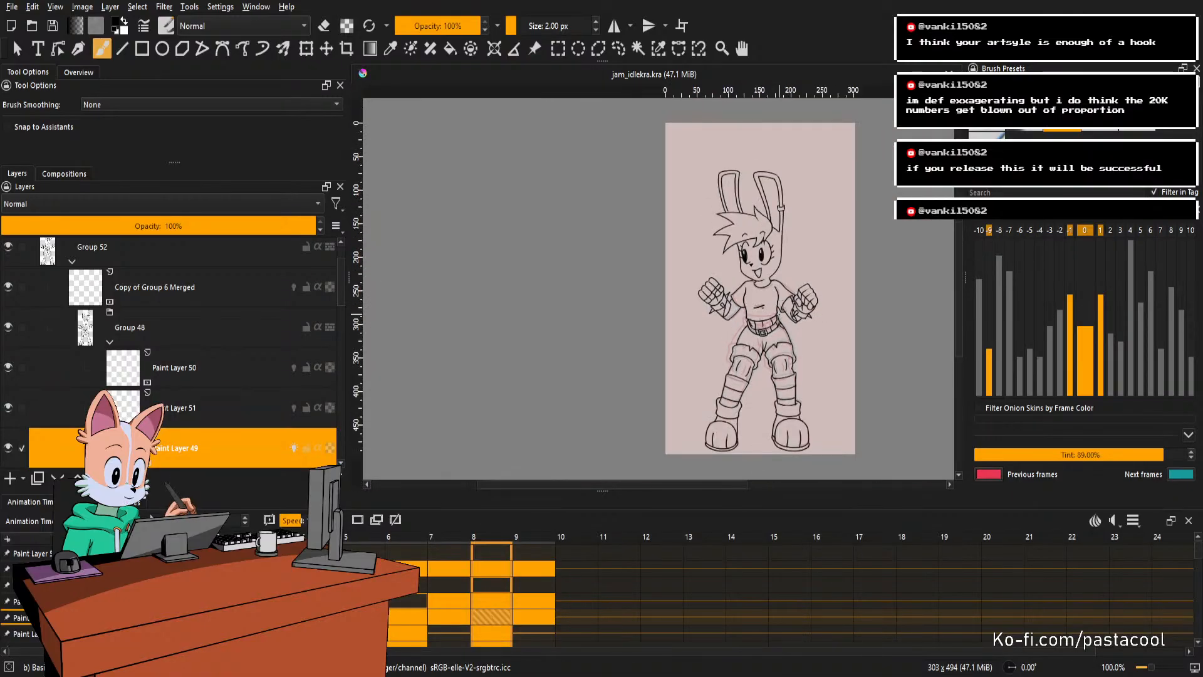
pyautogui.scroll(-1, 782, 305)
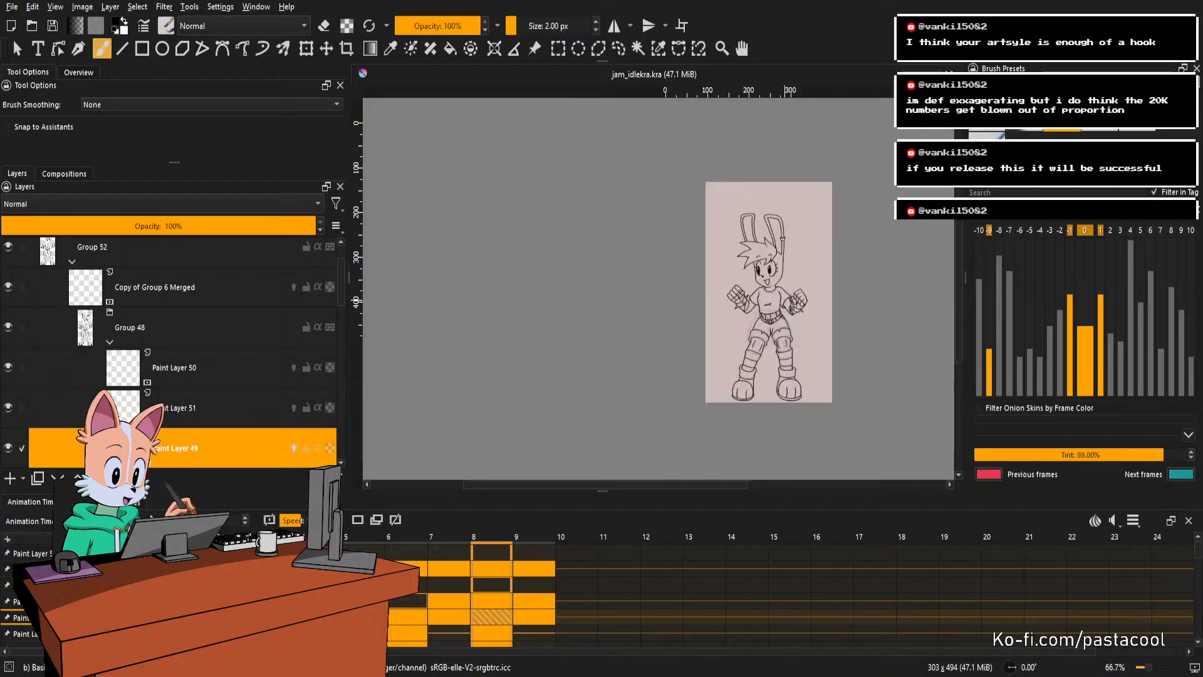
pyautogui.scroll(1, 794, 308)
pyautogui.scroll(-1, 753, 245)
pyautogui.scroll(1, 755, 243)
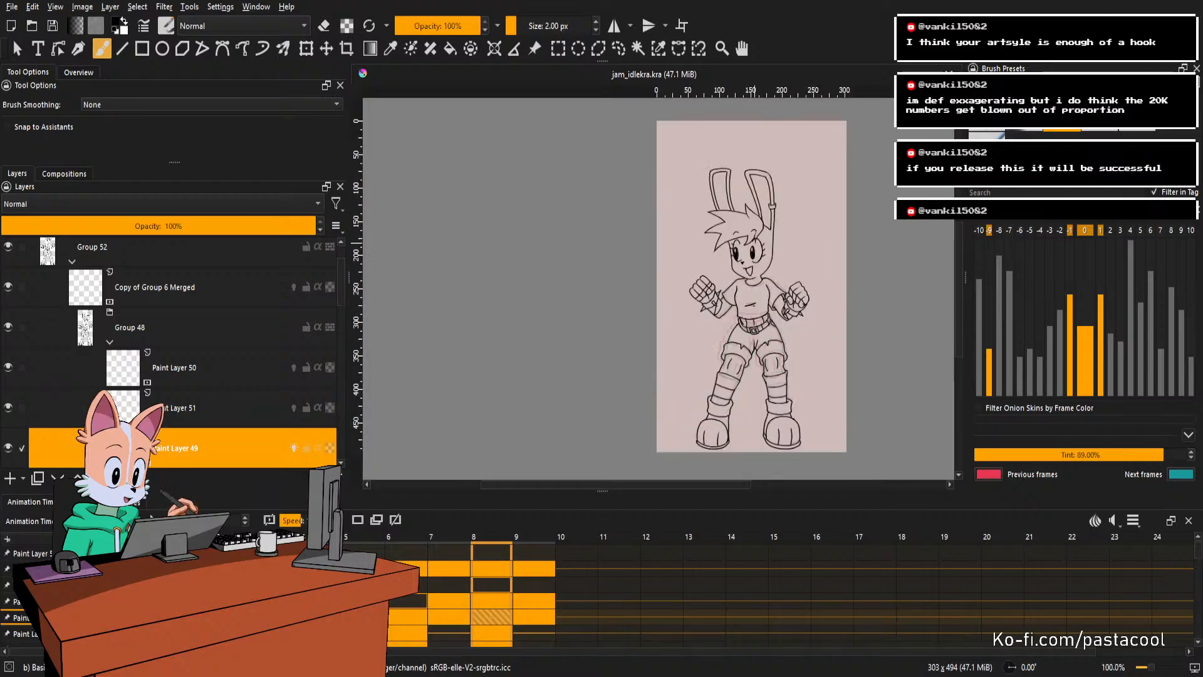
pyautogui.scroll(1, 804, 305)
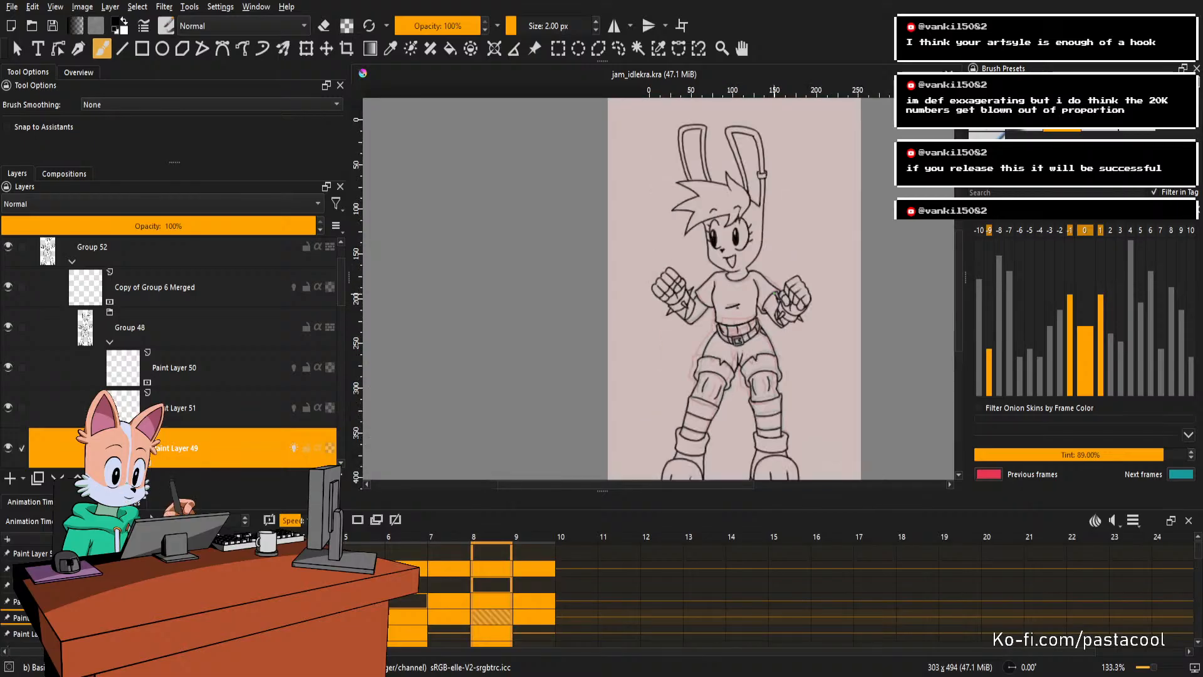
pyautogui.press('m')
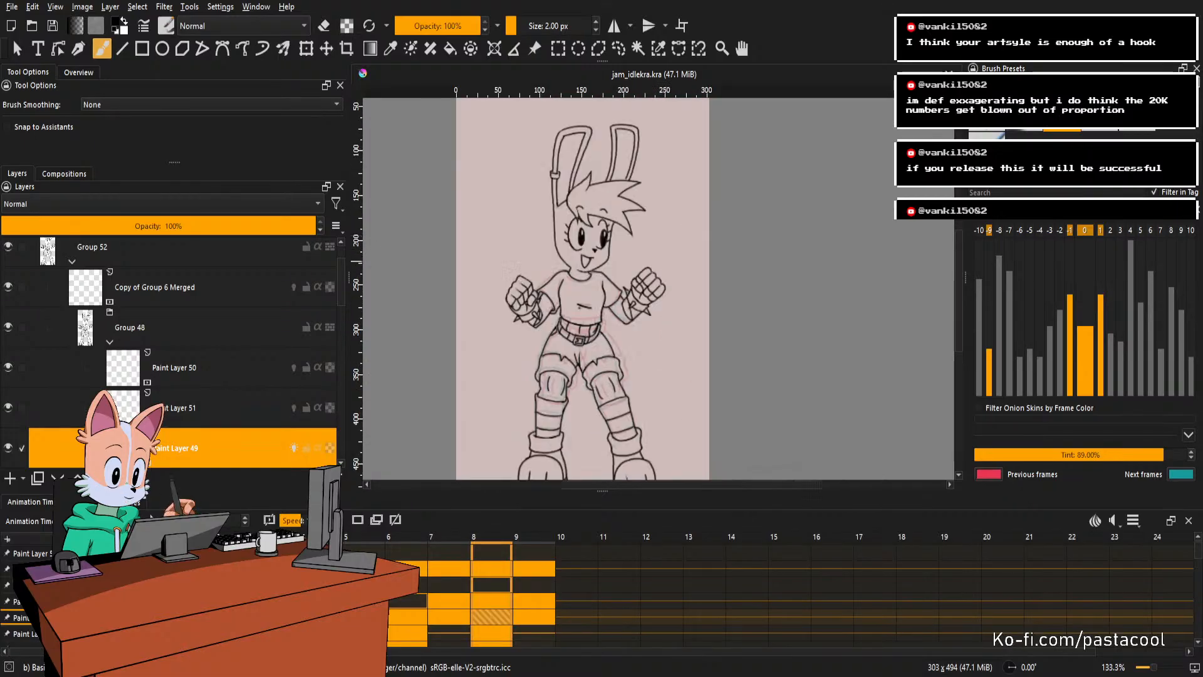
# Touch up the frame 8 line art around the fist and torso with the eraser in mirrored view.
pyautogui.moveTo(720, 320); pyautogui.dragTo(839, 299)
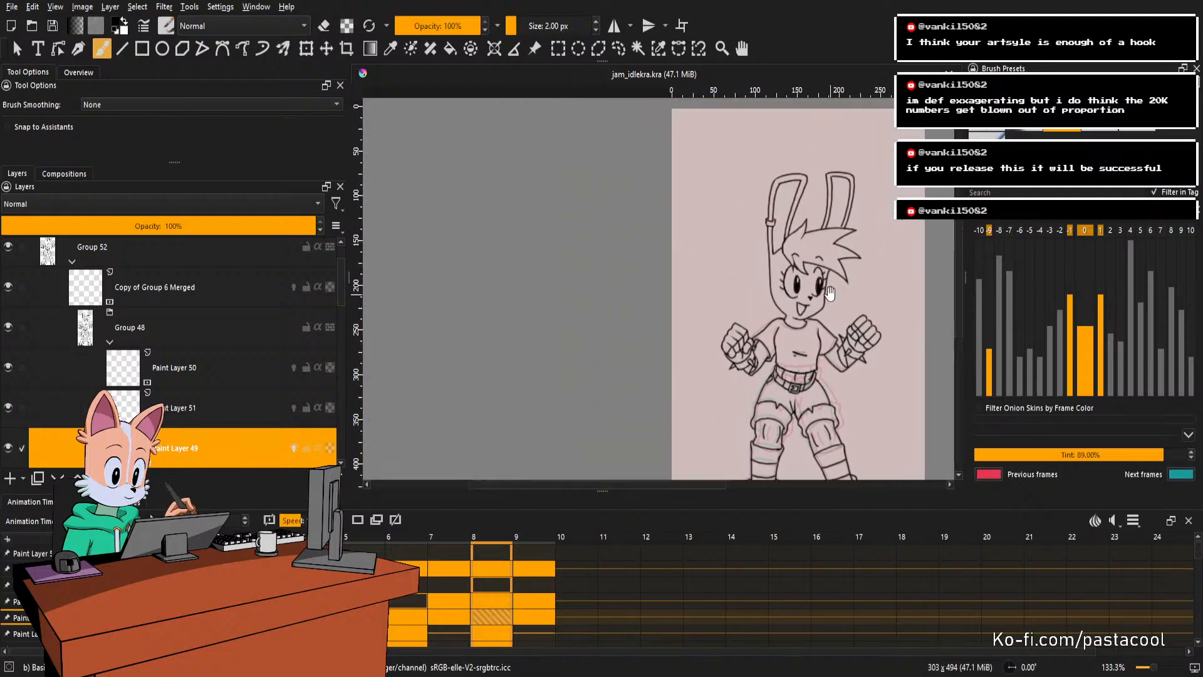
pyautogui.moveTo(835, 379)
pyautogui.mouseDown()
pyautogui.moveTo(834, 302)
pyautogui.moveTo(808, 309)
pyautogui.moveTo(793, 251)
pyautogui.moveTo(832, 303)
pyautogui.moveTo(815, 338)
pyautogui.moveTo(801, 290)
pyautogui.moveTo(794, 321)
pyautogui.moveTo(828, 265)
pyautogui.mouseUp()
pyautogui.press('m')
pyautogui.press('e')
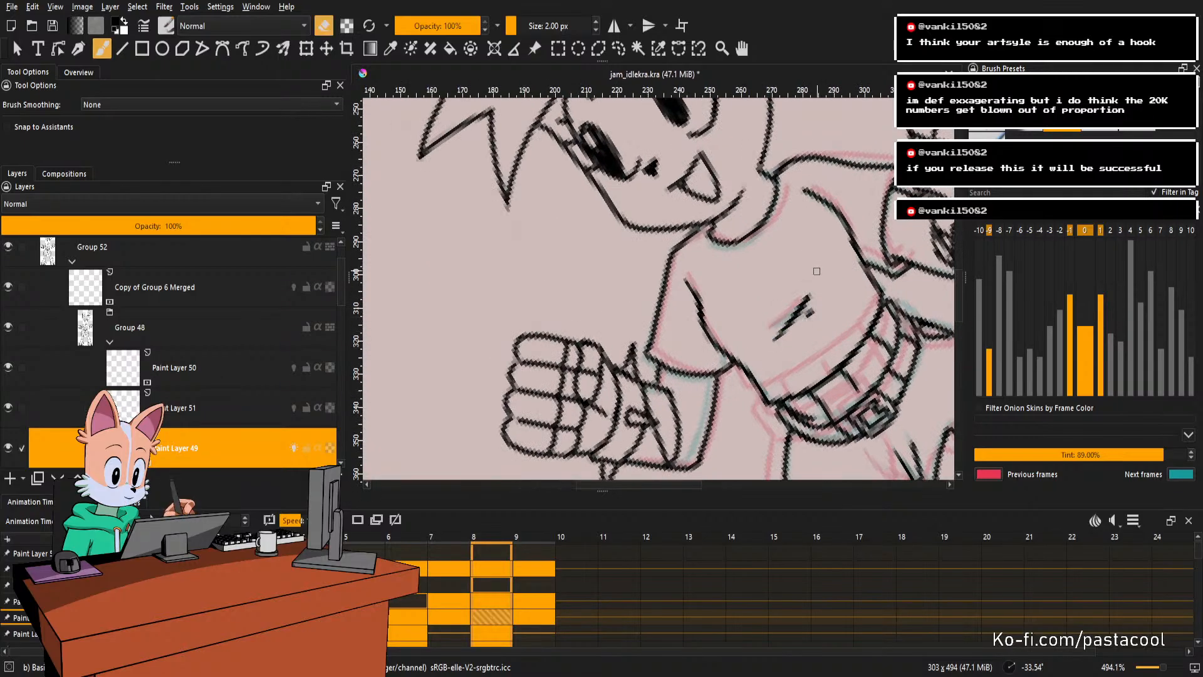
pyautogui.press('5')
pyautogui.moveTo(803, 364)
pyautogui.mouseDown()
pyautogui.moveTo(828, 298)
pyautogui.moveTo(823, 263)
pyautogui.moveTo(804, 299)
pyautogui.moveTo(822, 313)
pyautogui.mouseUp()
pyautogui.press('e')
pyautogui.press('e')
pyautogui.press('5')
pyautogui.scroll(-4, 822, 313)
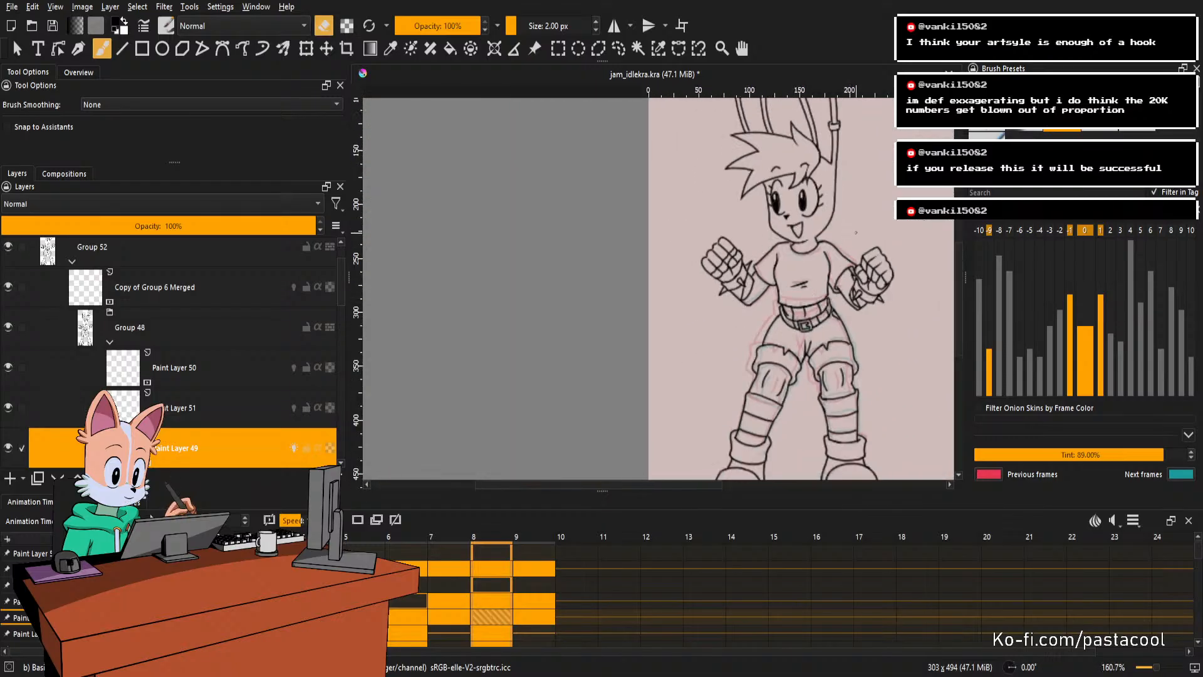
pyautogui.scroll(-2, 854, 238)
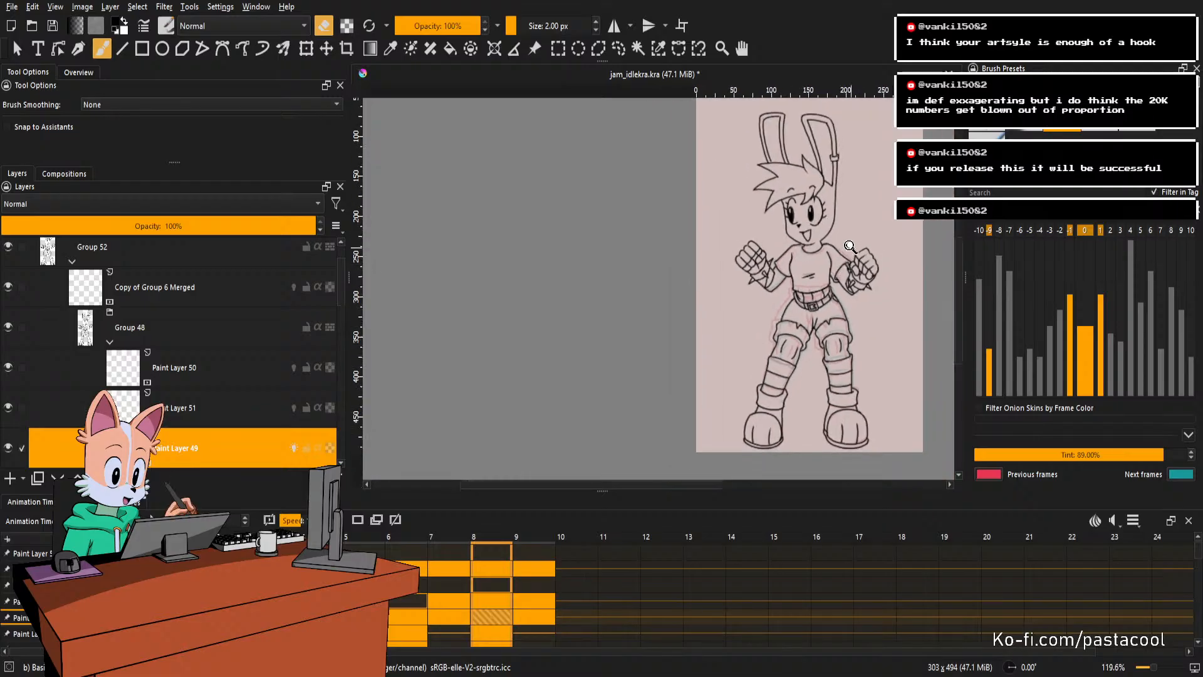
pyautogui.moveTo(851, 273); pyautogui.dragTo(845, 292)
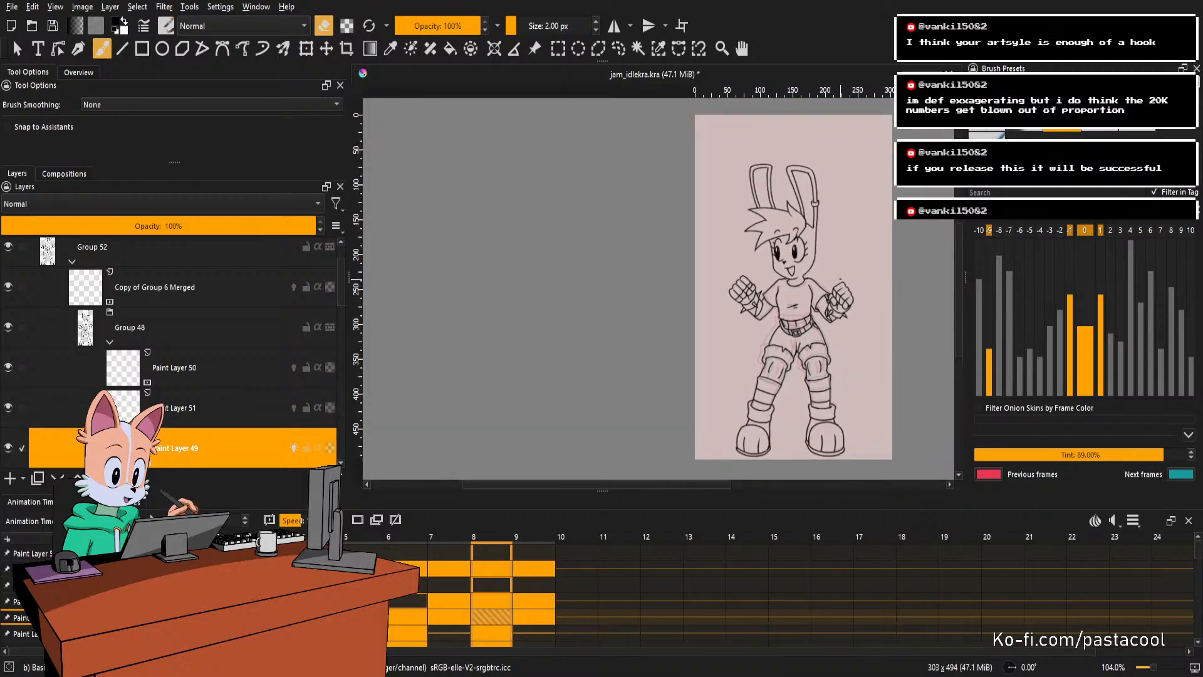
# Return the canvas to its unmirrored view and save the animation document.
pyautogui.press('m')
pyautogui.moveTo(714, 327); pyautogui.dragTo(902, 311)
pyautogui.moveTo(812, 297)
pyautogui.mouseDown()
pyautogui.moveTo(853, 309)
pyautogui.moveTo(814, 290)
pyautogui.mouseUp()
pyautogui.moveTo(797, 350); pyautogui.dragTo(811, 309)
pyautogui.hotkey('ctrl', 's')
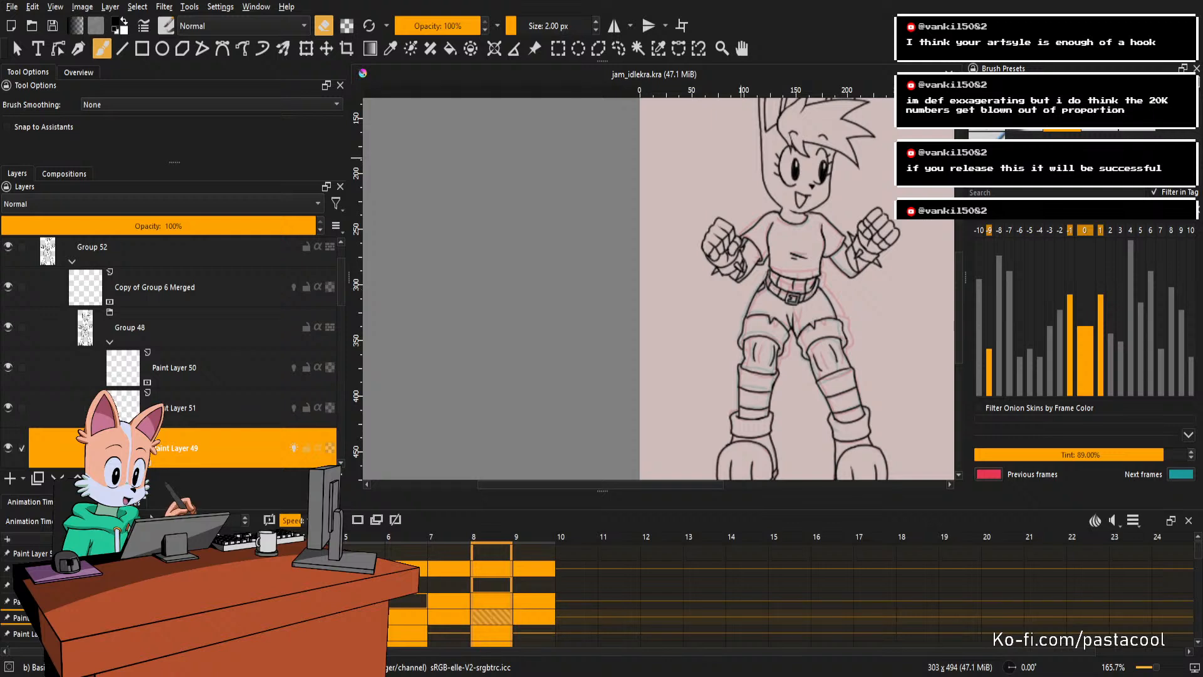
# Examine the whole unmirrored frame 8 pose against the onion skins.
pyautogui.scroll(-2, 771, 252)
pyautogui.scroll(1, 783, 250)
pyautogui.scroll(-3, 778, 254)
pyautogui.scroll(2, 815, 253)
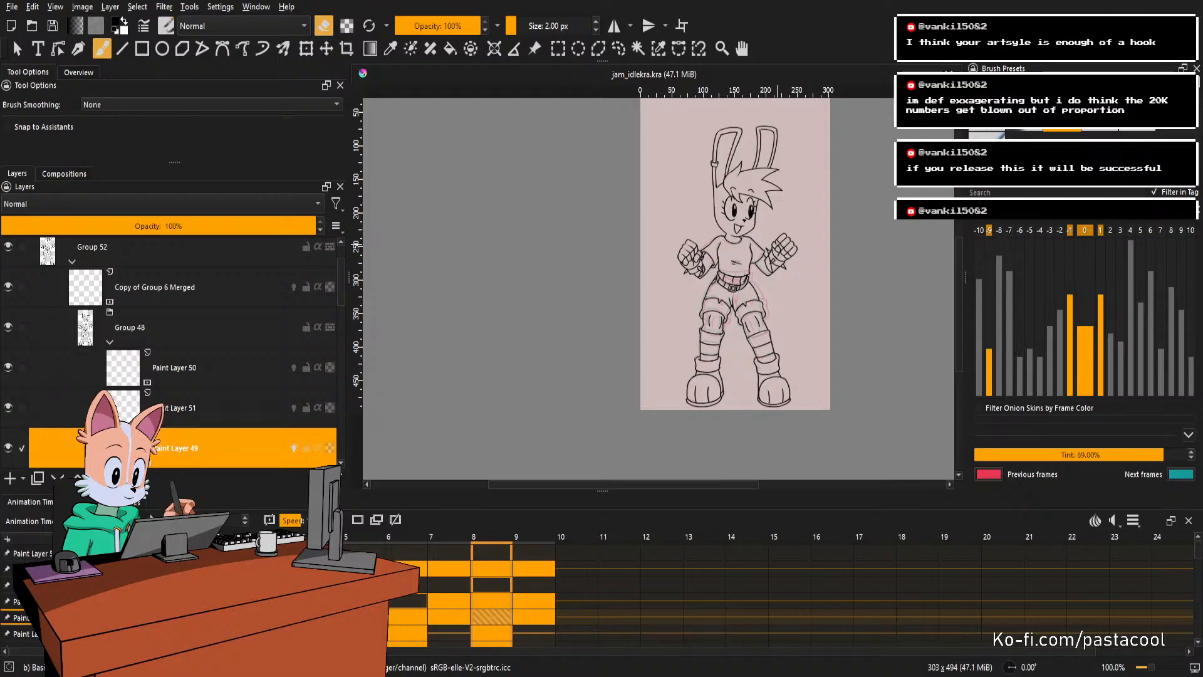
pyautogui.scroll(1, 766, 249)
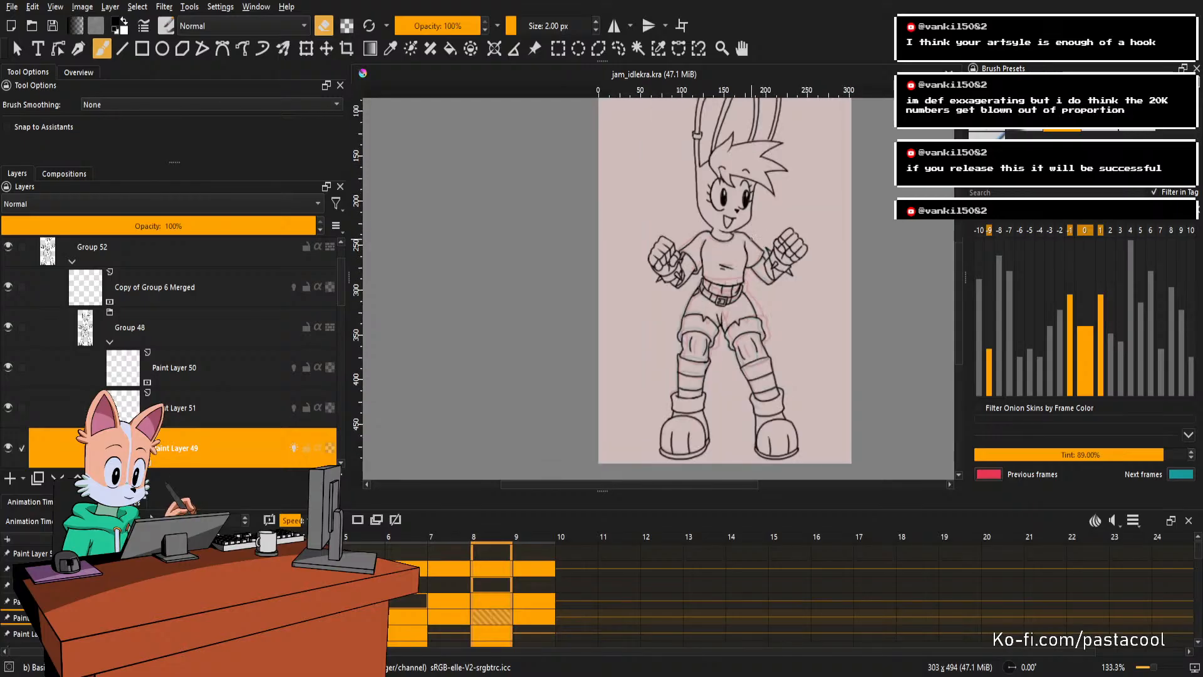
pyautogui.scroll(-1, 751, 239)
pyautogui.scroll(1, 756, 227)
pyautogui.scroll(-1, 742, 260)
pyautogui.scroll(1, 742, 248)
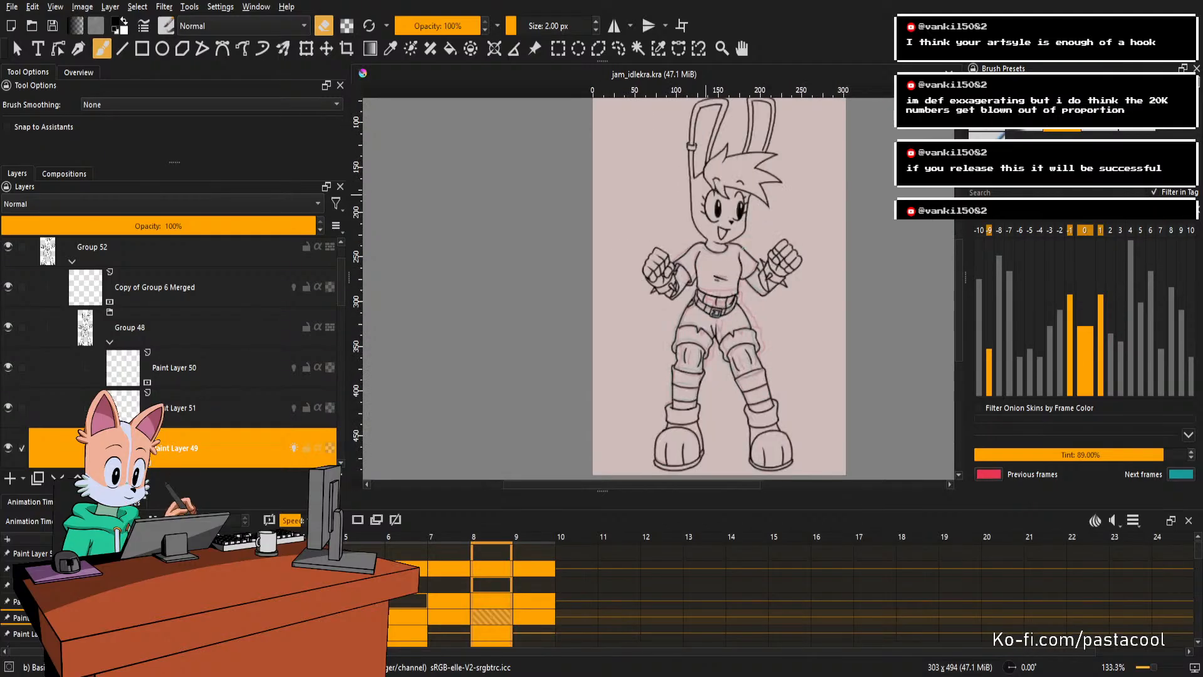
# Examine the full frame 8 pose with and without the onion skins.
pyautogui.press('space')
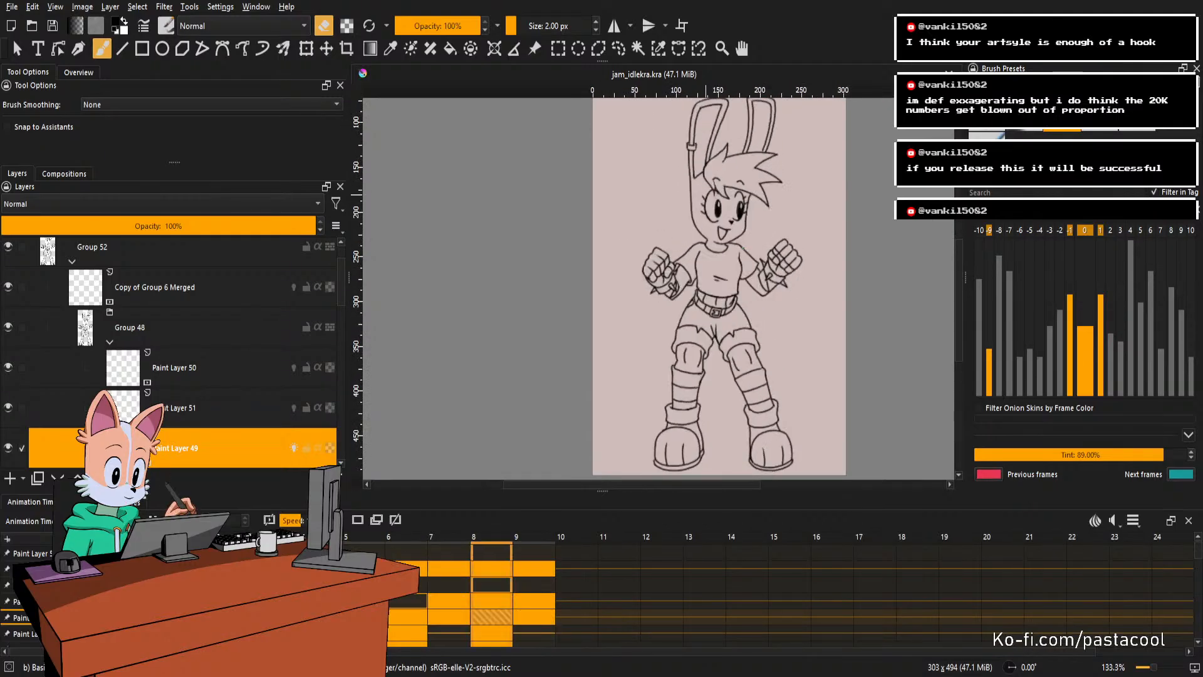
pyautogui.press('space')
pyautogui.scroll(-1, 751, 232)
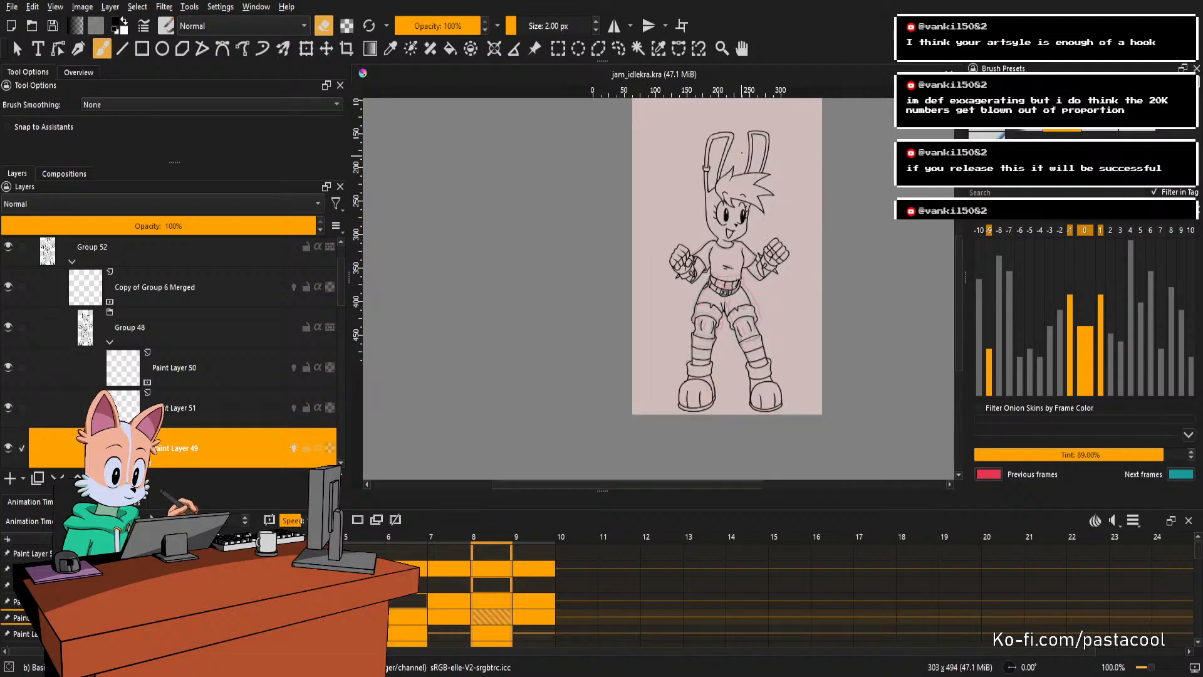
pyautogui.scroll(1, 743, 152)
pyautogui.scroll(-1, 743, 157)
pyautogui.scroll(1, 742, 163)
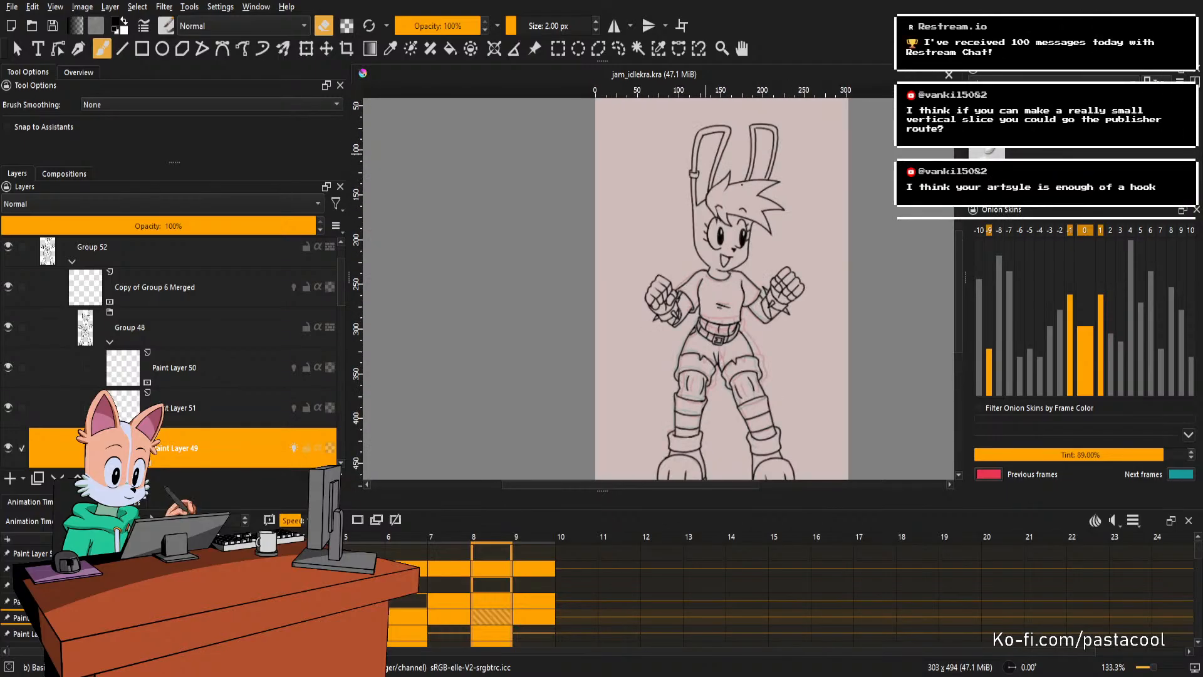
# Step forward through the animation frames and around to frame 8, comparing the full-body poses with the onion skins.
pyautogui.press('Right')
pyautogui.press('Right')
pyautogui.press('Right')
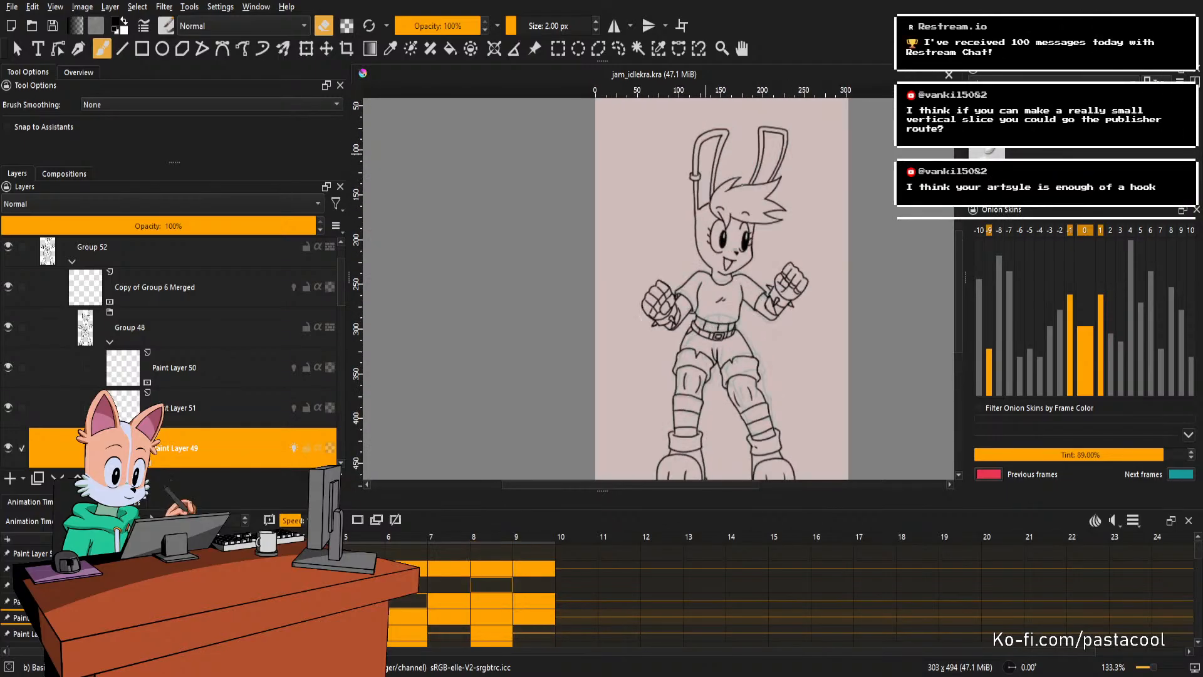
pyautogui.scroll(-1, 742, 184)
pyautogui.scroll(1, 743, 183)
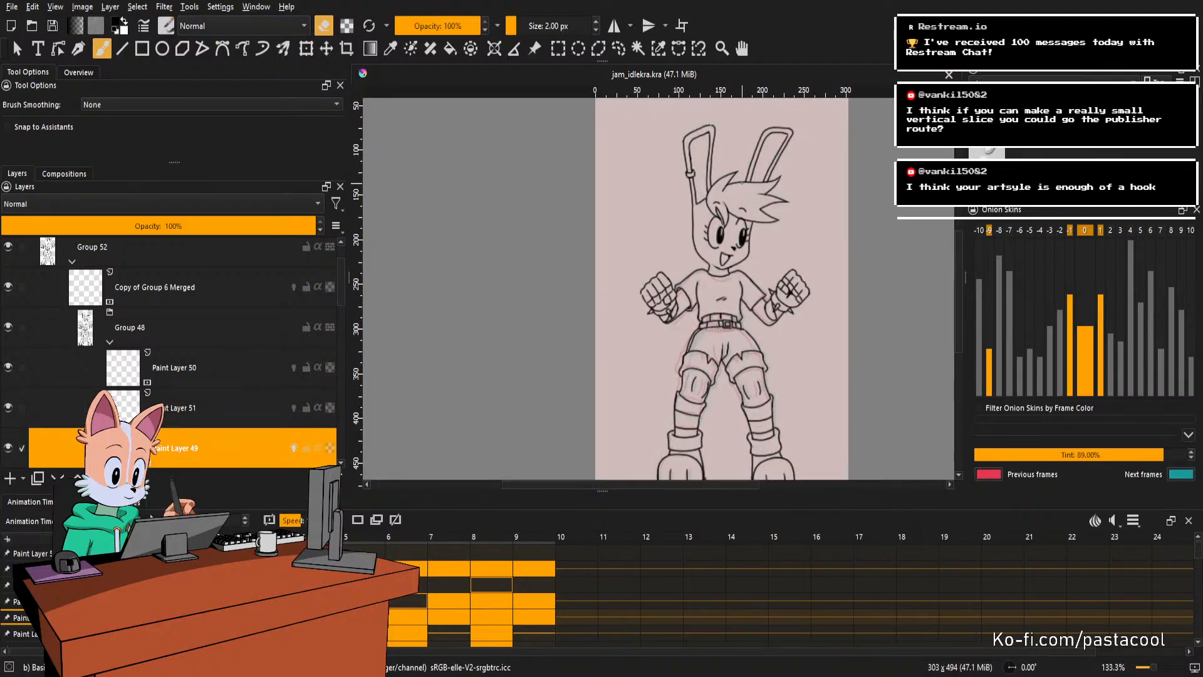
pyautogui.press('Right')
pyautogui.press('Right')
pyautogui.press('Right')
pyautogui.press('Right')
pyautogui.scroll(-2, 742, 183)
pyautogui.scroll(2, 745, 175)
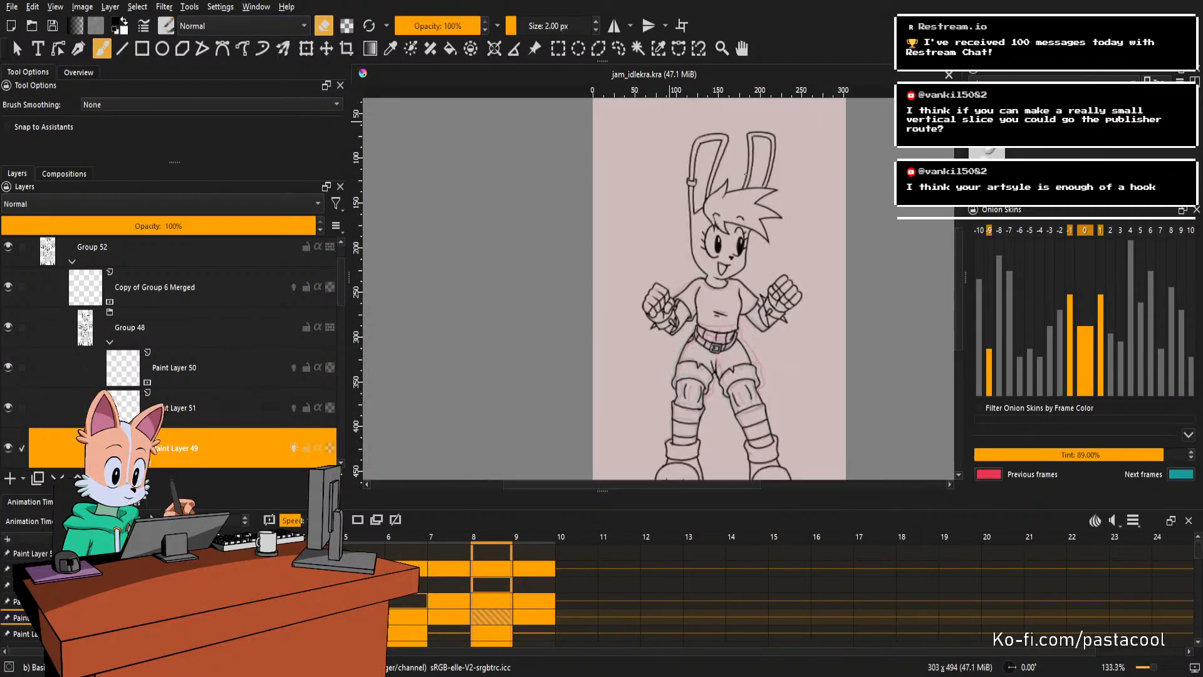
# Cycle through the idle frames again past frame 7, checking how the ears, fists and hips move.
pyautogui.press('Right')
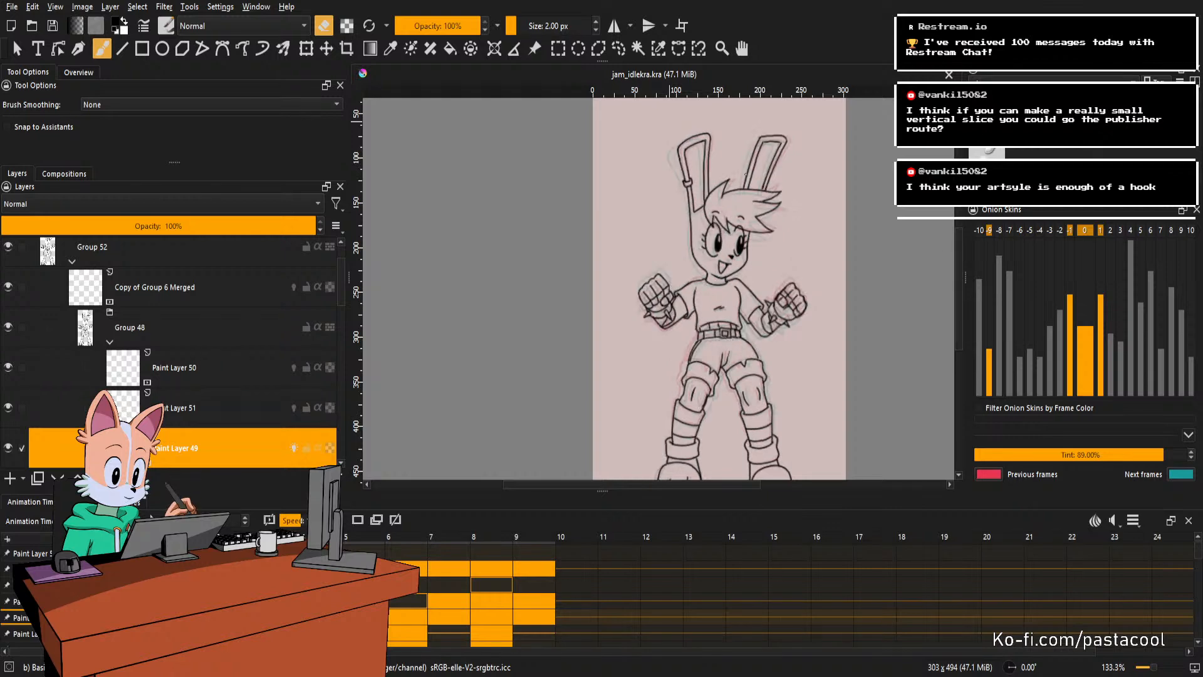
pyautogui.press('Right')
pyautogui.press('Right')
pyautogui.press('Right')
pyautogui.scroll(-1, 746, 175)
pyautogui.scroll(1, 742, 206)
pyautogui.press('Right')
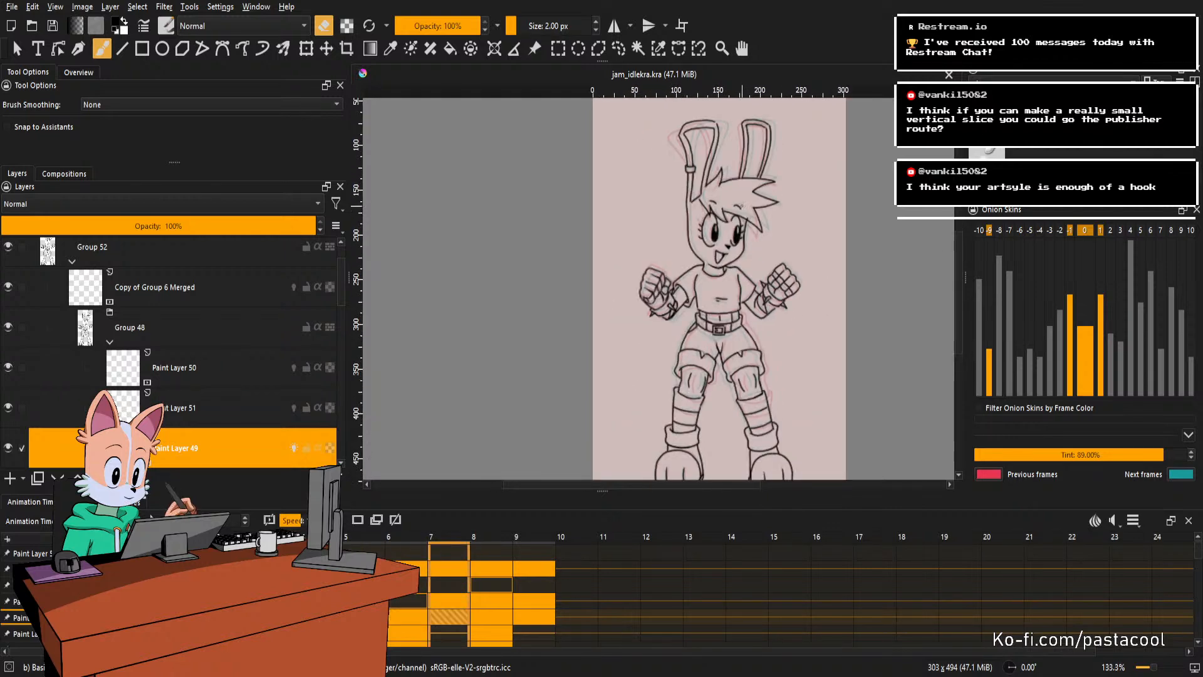
pyautogui.scroll(-1, 741, 206)
pyautogui.scroll(1, 744, 238)
pyautogui.press('Right')
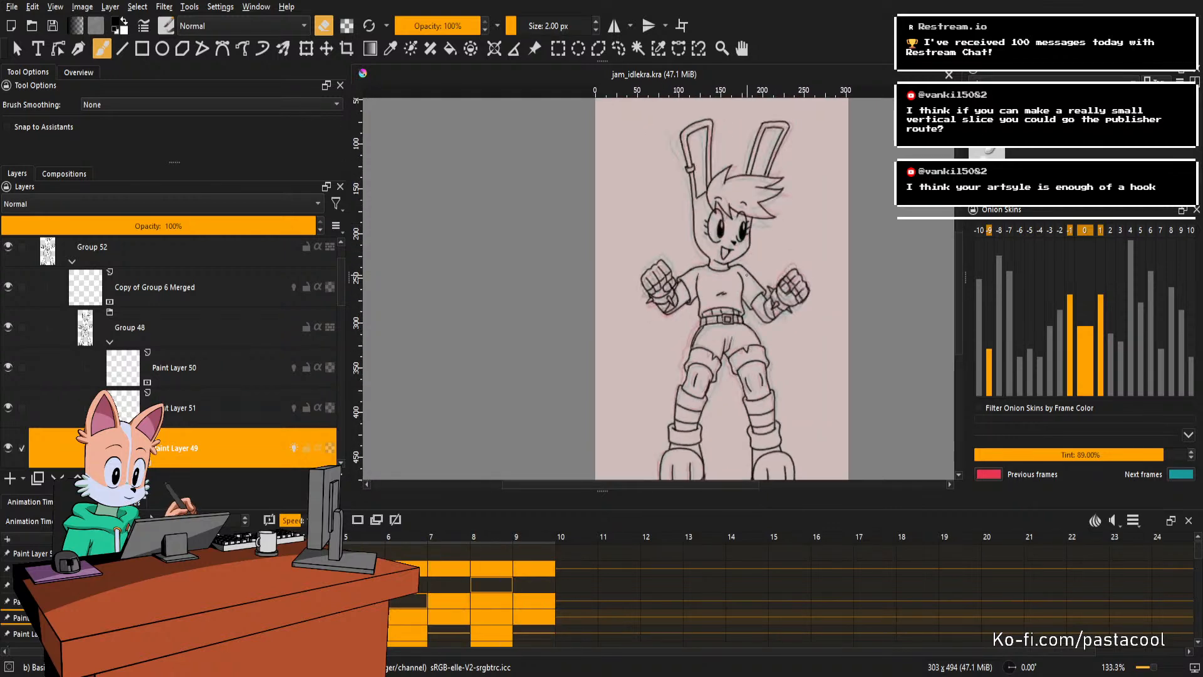
# Compare the full-body poses of frames 6 and 7.
pyautogui.press('Left')
pyautogui.press('Left')
pyautogui.scroll(-1, 744, 238)
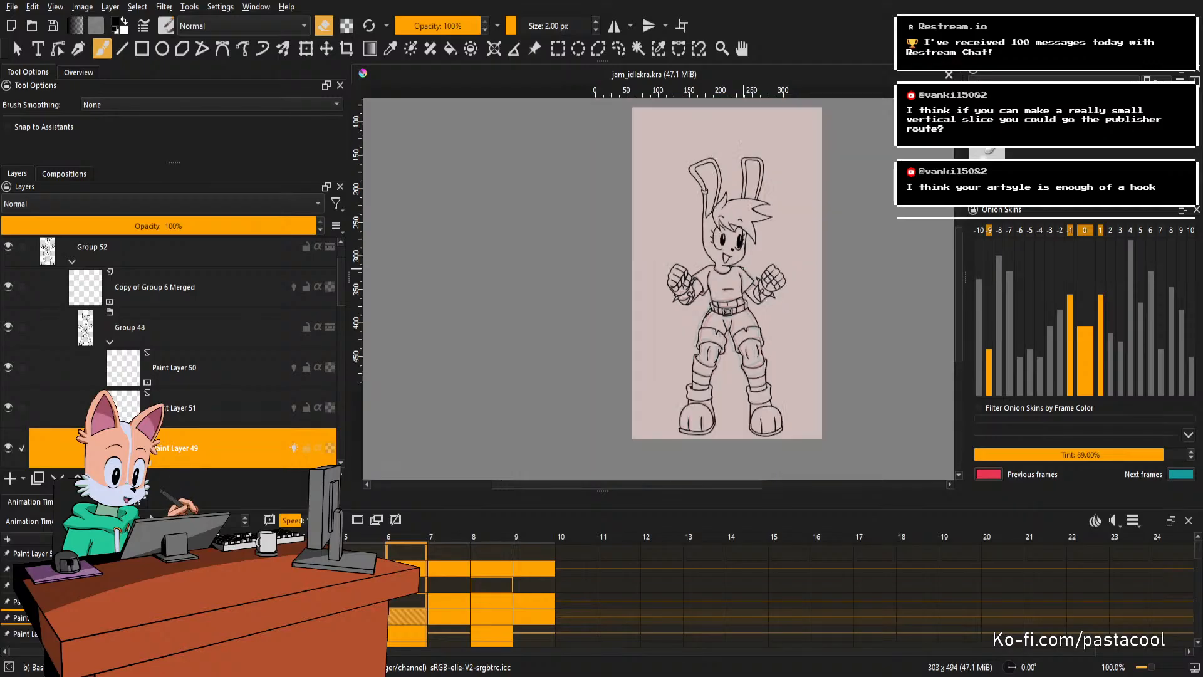
pyautogui.scroll(1, 744, 239)
pyautogui.scroll(-1, 744, 238)
pyautogui.scroll(1, 744, 238)
pyautogui.press('Right')
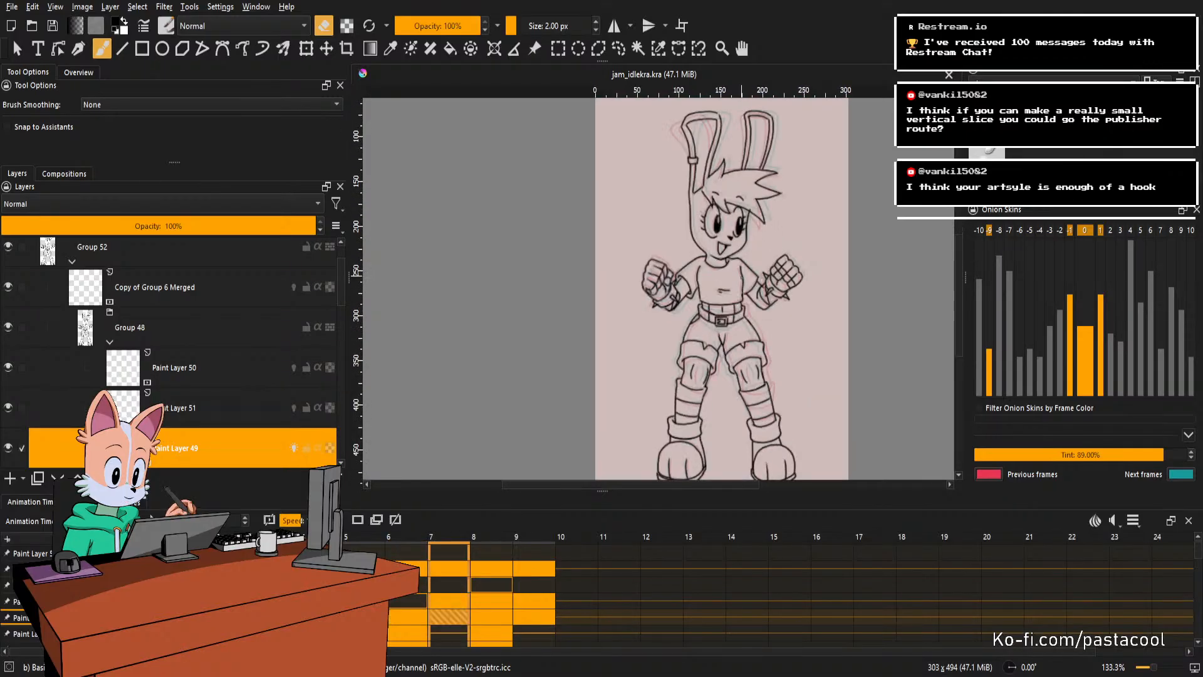
# Mirror the canvas and check the frame 7 pose against the other frames.
pyautogui.press('Left')
pyautogui.press('.')
pyautogui.press('m')
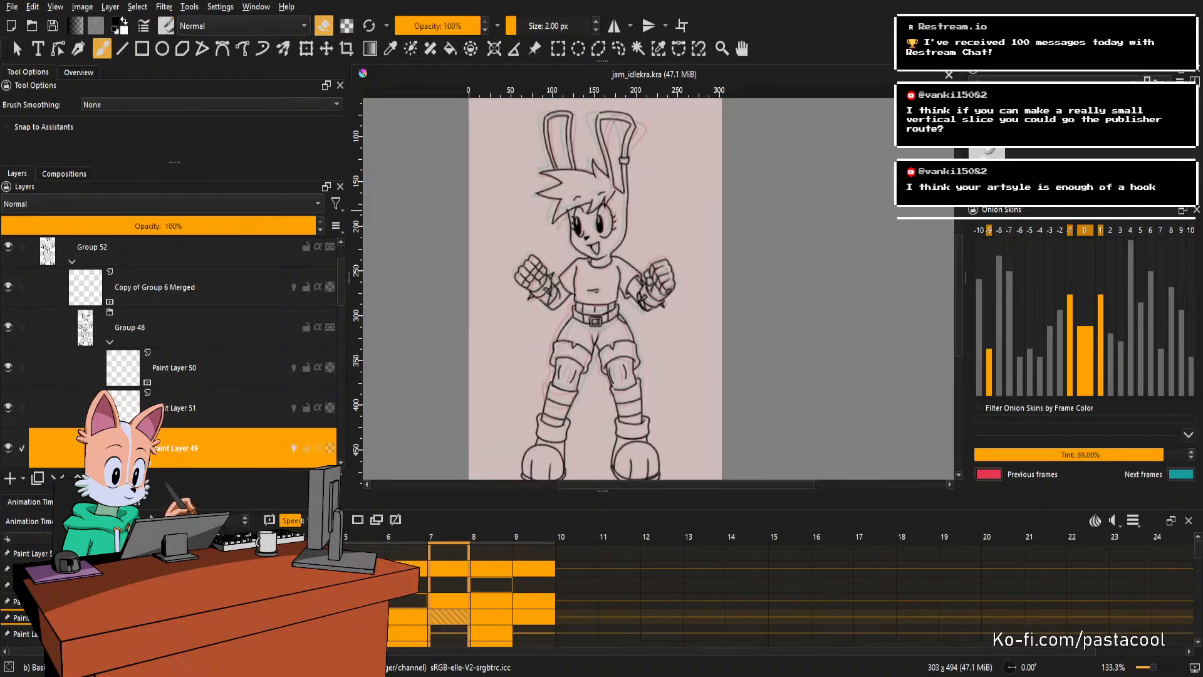
pyautogui.press('space')
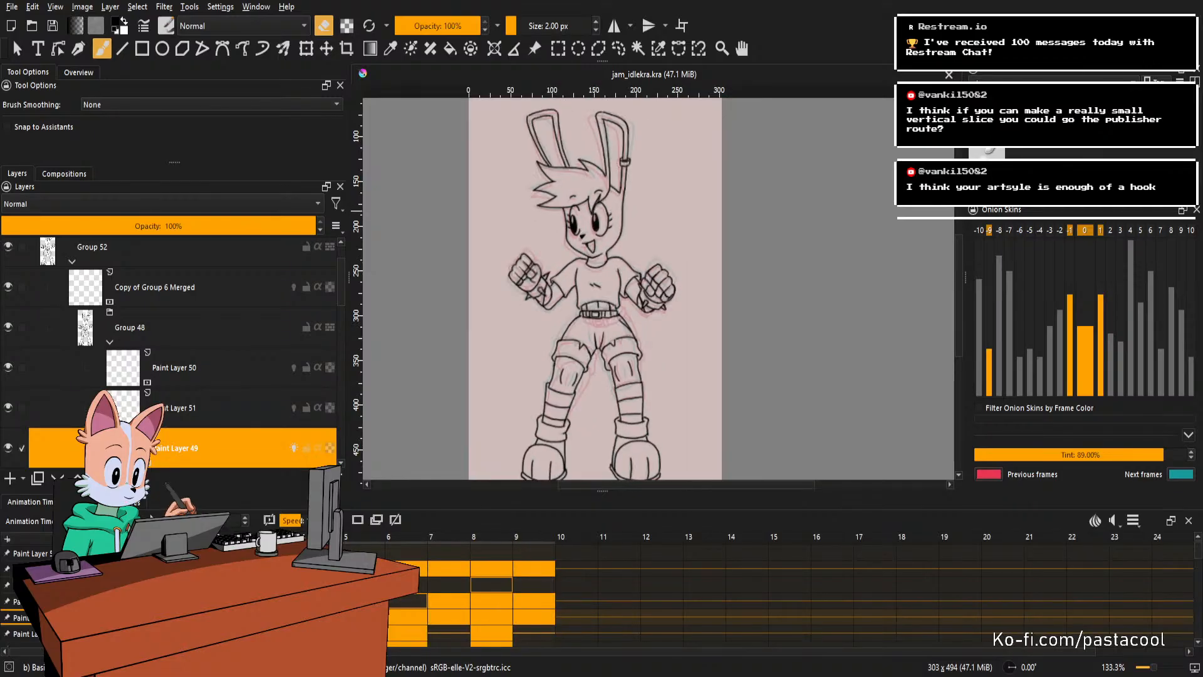
pyautogui.press('space')
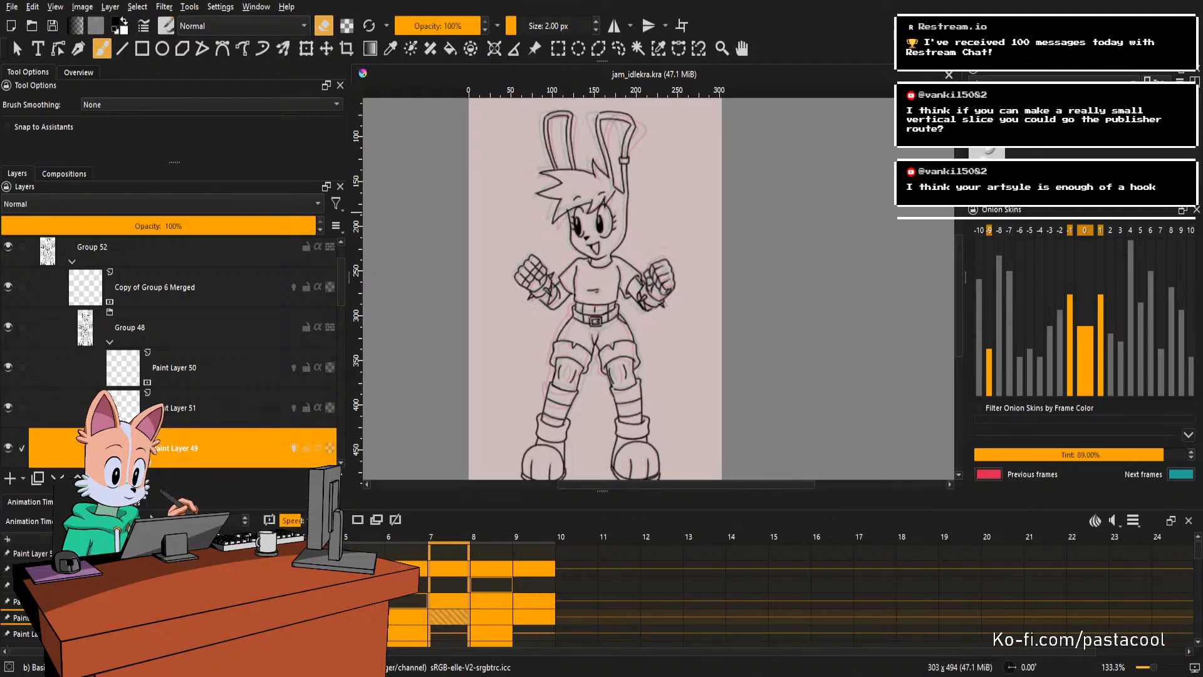
# Activate the Copy of Group 6 Merged layer for touching up the ears on frame 7.
pyautogui.moveTo(685, 180)
pyautogui.mouseDown()
pyautogui.moveTo(801, 210)
pyautogui.moveTo(763, 180)
pyautogui.moveTo(800, 186)
pyautogui.moveTo(827, 169)
pyautogui.mouseUp()
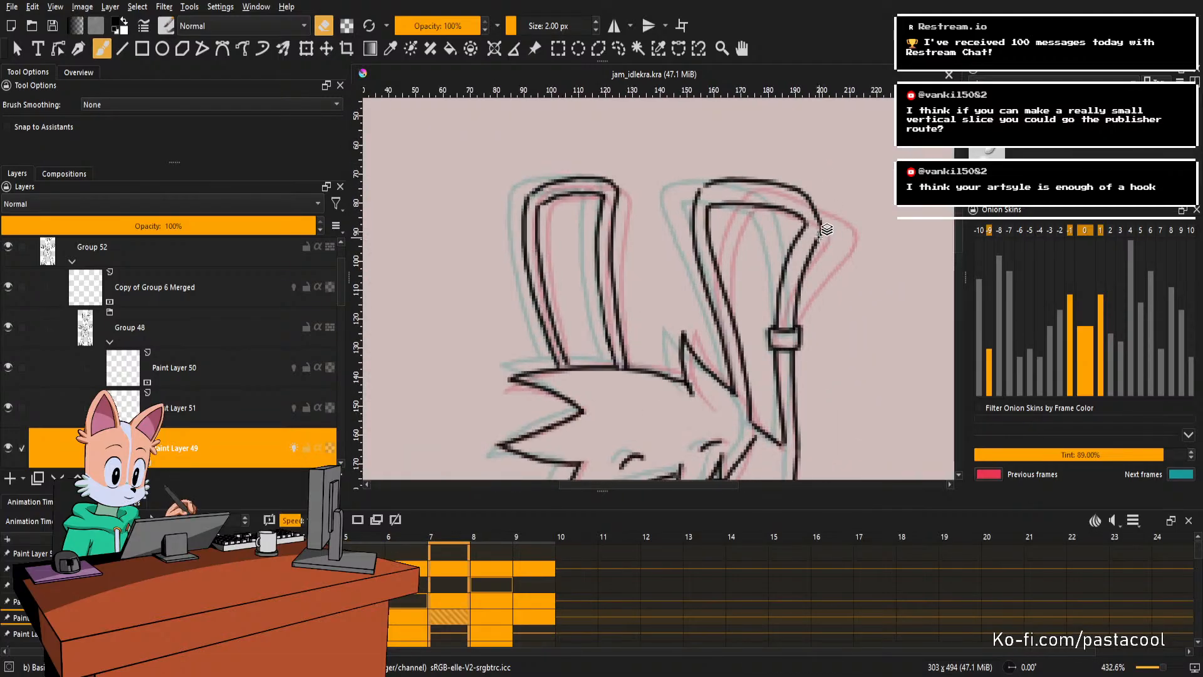
pyautogui.press('pageup')
pyautogui.press('pageup')
pyautogui.press('pageup')
pyautogui.press('pageup')
pyautogui.press('e')
pyautogui.press('e')
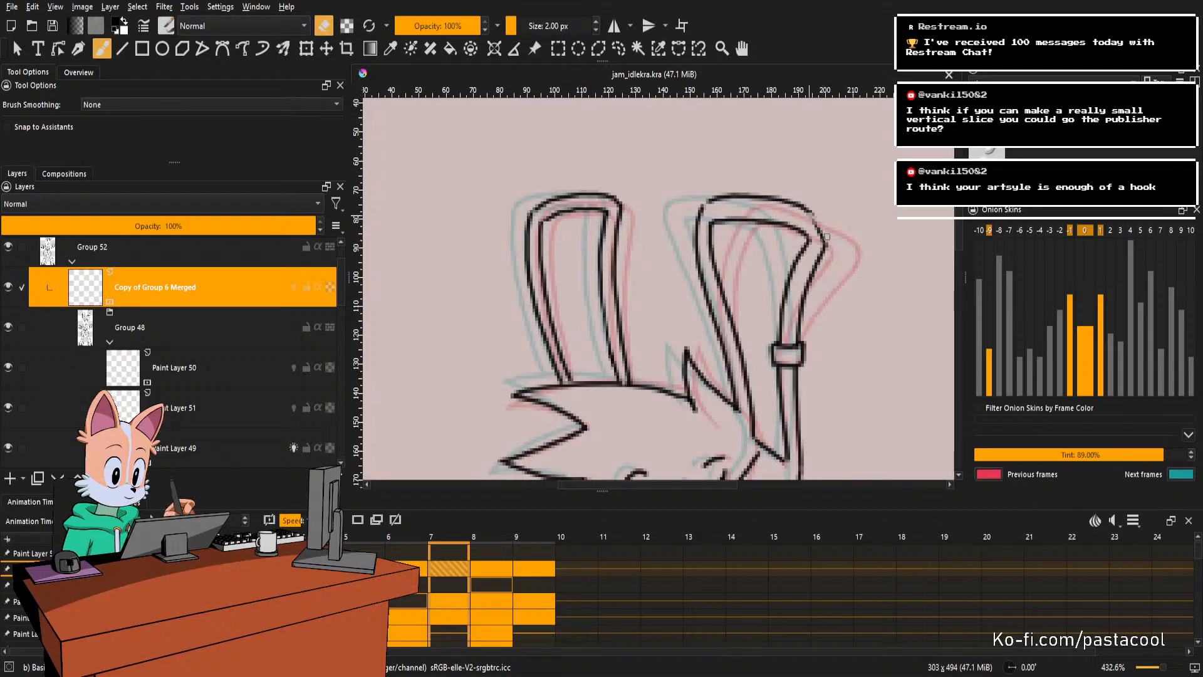
# Clean up and redraw the outer bend of the banded ear on frame 7, then restore the canvas rotation.
pyautogui.moveTo(824, 239)
pyautogui.mouseDown()
pyautogui.moveTo(825, 217)
pyautogui.moveTo(828, 250)
pyautogui.mouseUp()
pyautogui.press('e')
pyautogui.hotkey('ctrl', 'z')
pyautogui.hotkey('ctrl', 'z')
pyautogui.hotkey('ctrl', 'z')
pyautogui.moveTo(807, 210)
pyautogui.mouseDown()
pyautogui.moveTo(825, 217)
pyautogui.moveTo(827, 254)
pyautogui.moveTo(845, 252)
pyautogui.moveTo(822, 267)
pyautogui.moveTo(761, 233)
pyautogui.mouseUp()
pyautogui.press('e')
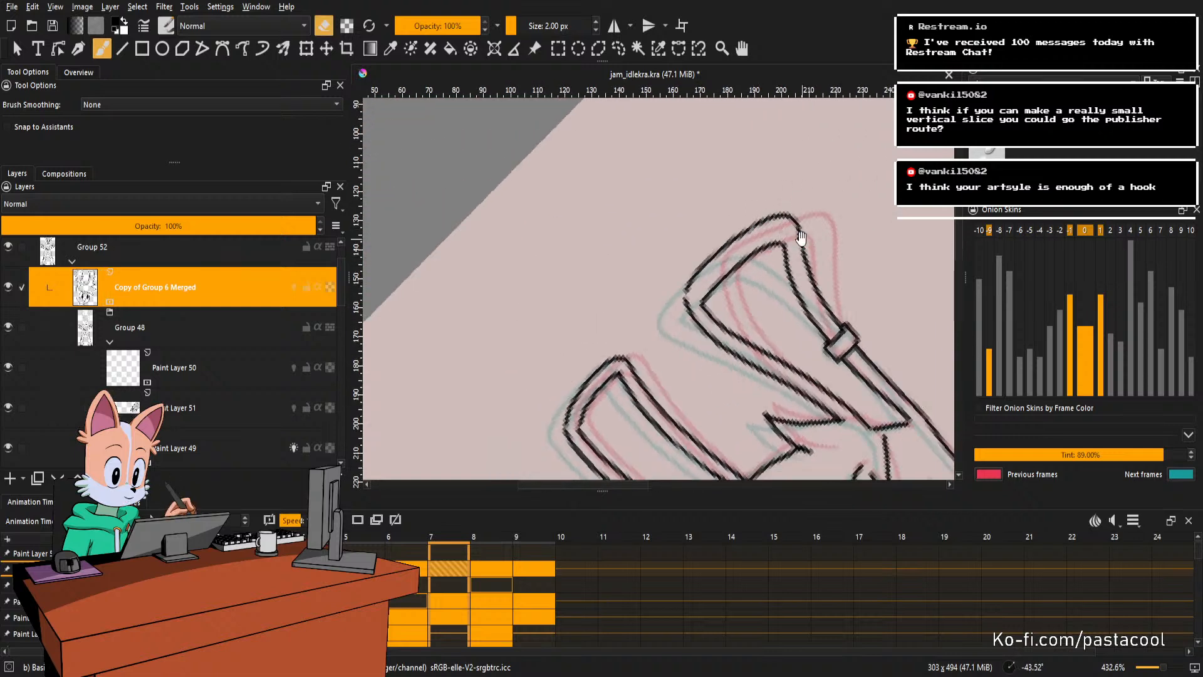
pyautogui.moveTo(801, 237); pyautogui.dragTo(792, 307)
pyautogui.press('e')
pyautogui.hotkey('ctrl', 'z')
pyautogui.hotkey('ctrl', 'z')
pyautogui.press('e')
pyautogui.press('5')
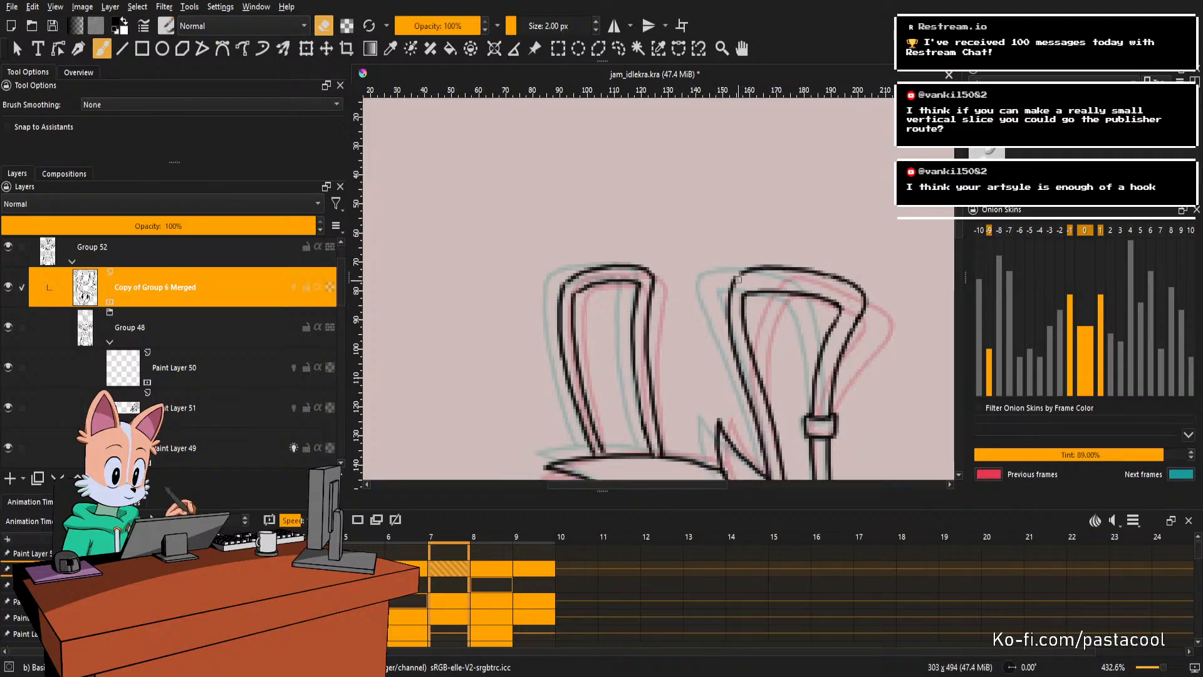
# Rework the outline at the inner upper corner of the banded ear's tip on frame 7.
pyautogui.press('e')
pyautogui.moveTo(734, 279)
pyautogui.mouseDown()
pyautogui.moveTo(733, 308)
pyautogui.moveTo(727, 286)
pyautogui.moveTo(750, 271)
pyautogui.moveTo(730, 311)
pyautogui.moveTo(742, 272)
pyautogui.mouseUp()
pyautogui.press('e')
pyautogui.press('e')
pyautogui.hotkey('ctrl', 'z')
pyautogui.hotkey('ctrl', 'z')
pyautogui.hotkey('ctrl', 'z')
pyautogui.hotkey('ctrl', 'z')
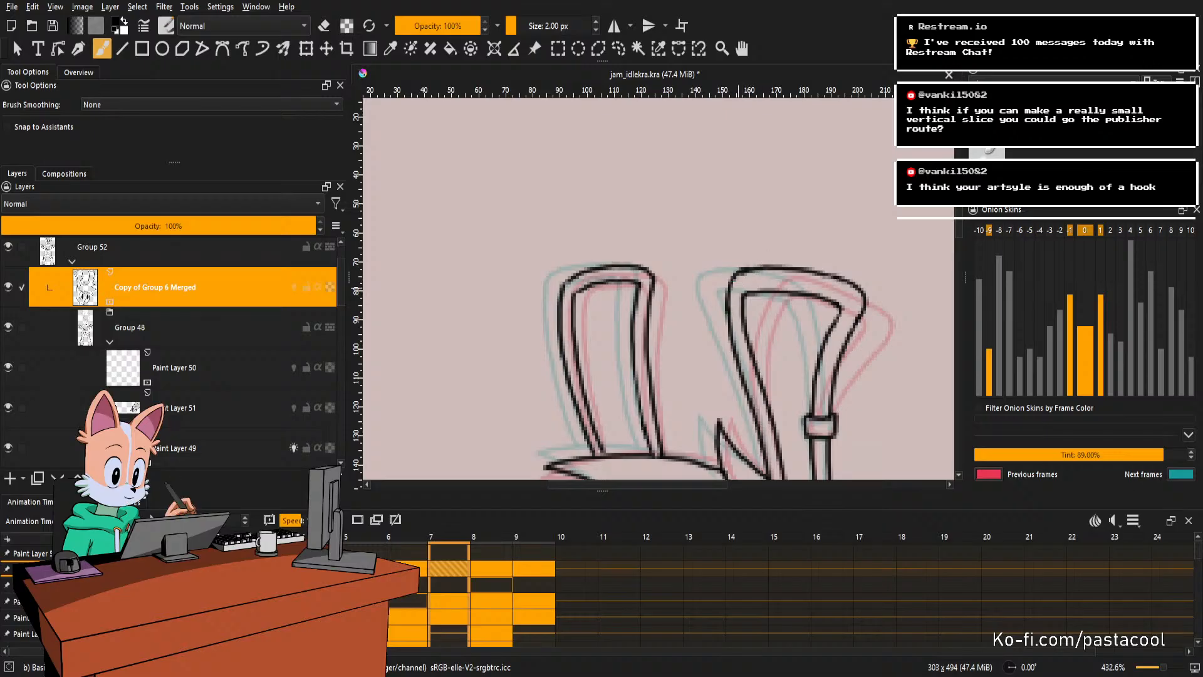
pyautogui.hotkey('ctrl', 'z')
pyautogui.moveTo(730, 317); pyautogui.dragTo(746, 270)
pyautogui.hotkey('ctrl', 'z')
pyautogui.moveTo(730, 319); pyautogui.dragTo(745, 271)
pyautogui.hotkey('ctrl', 'z')
# Examine the full-figure poses of frames 5 to 9 in mirrored view at different zoom levels.
pyautogui.press('-')
pyautogui.press('-')
pyautogui.press('-')
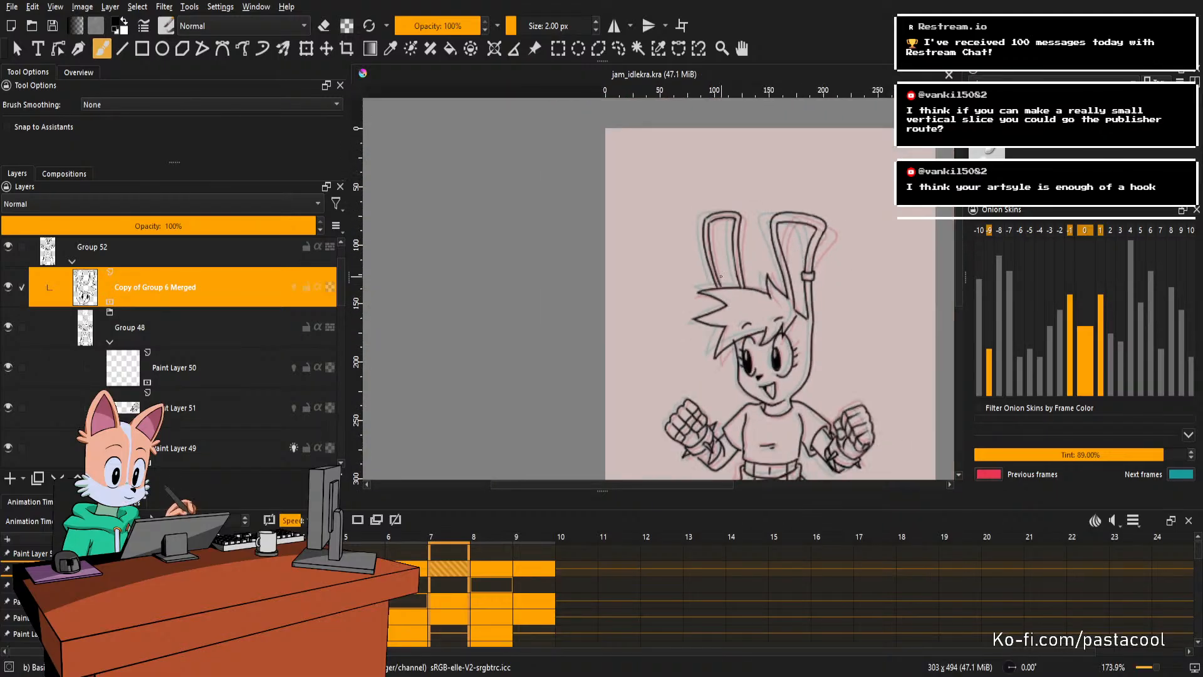
pyautogui.press('-')
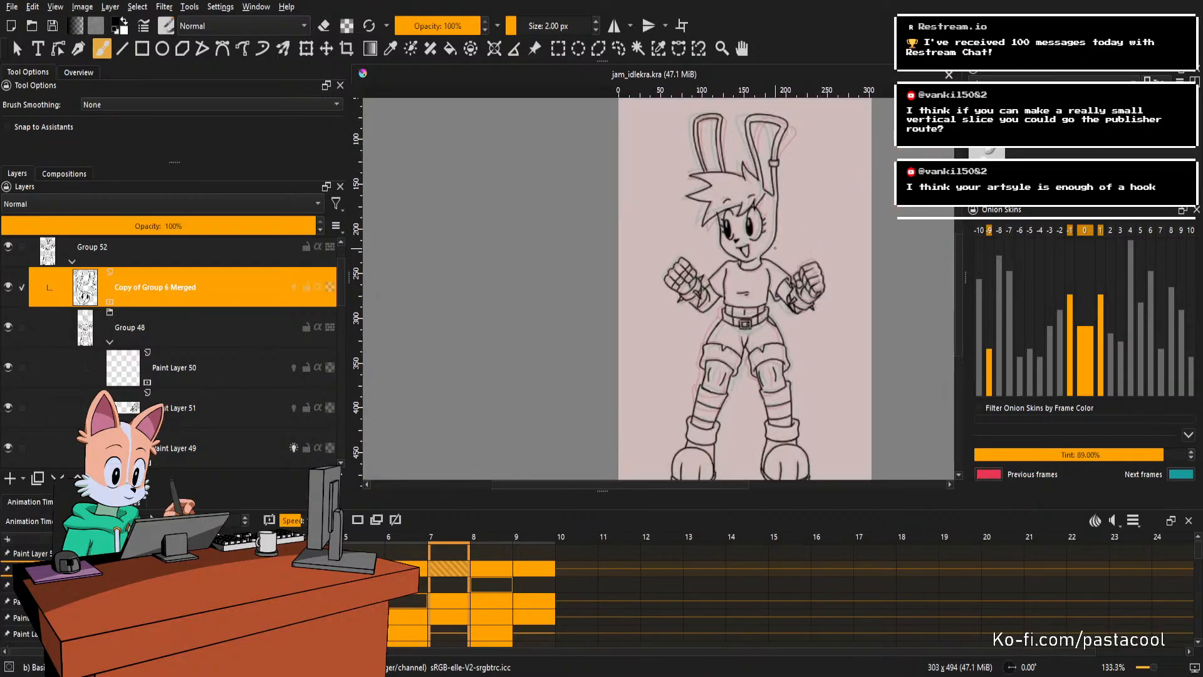
pyautogui.press('-')
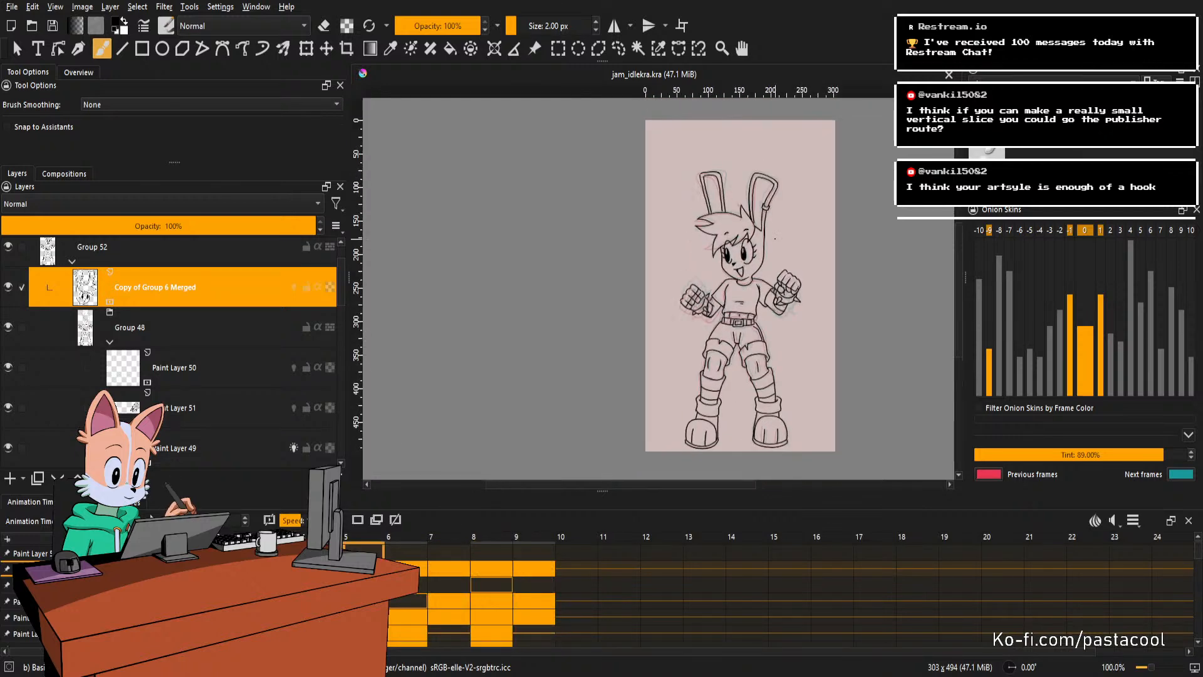
pyautogui.scroll(-1, 773, 242)
pyautogui.scroll(2, 773, 243)
pyautogui.scroll(-2, 773, 242)
pyautogui.scroll(1, 773, 242)
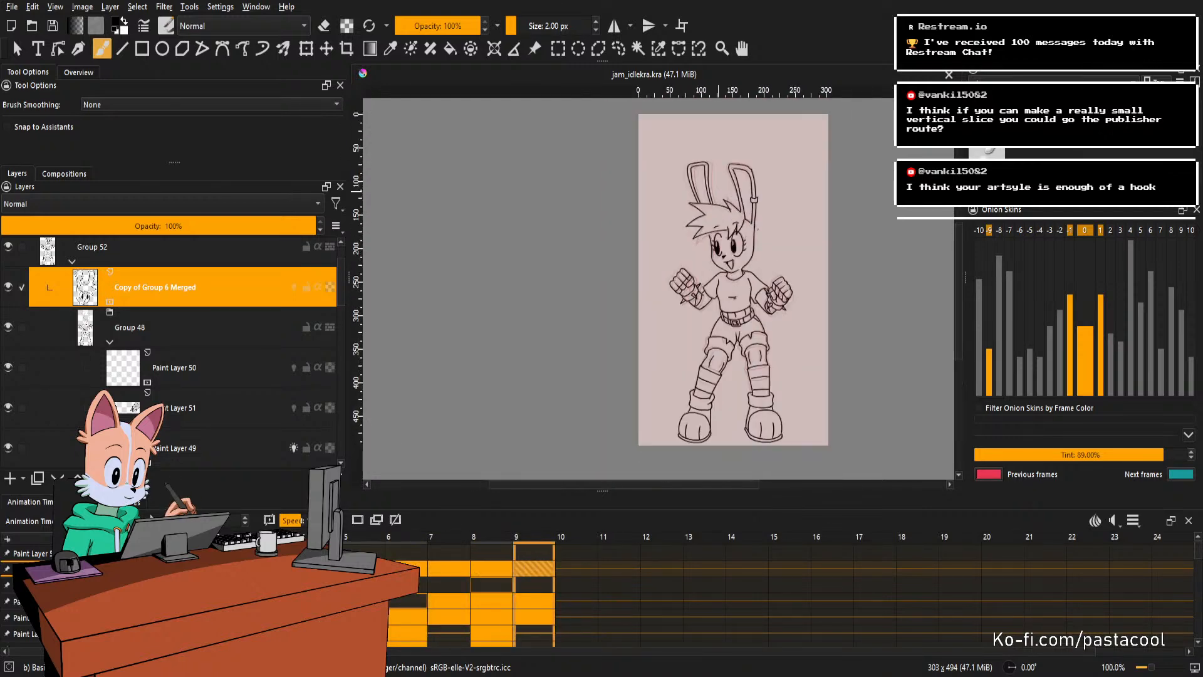
pyautogui.scroll(1, 751, 266)
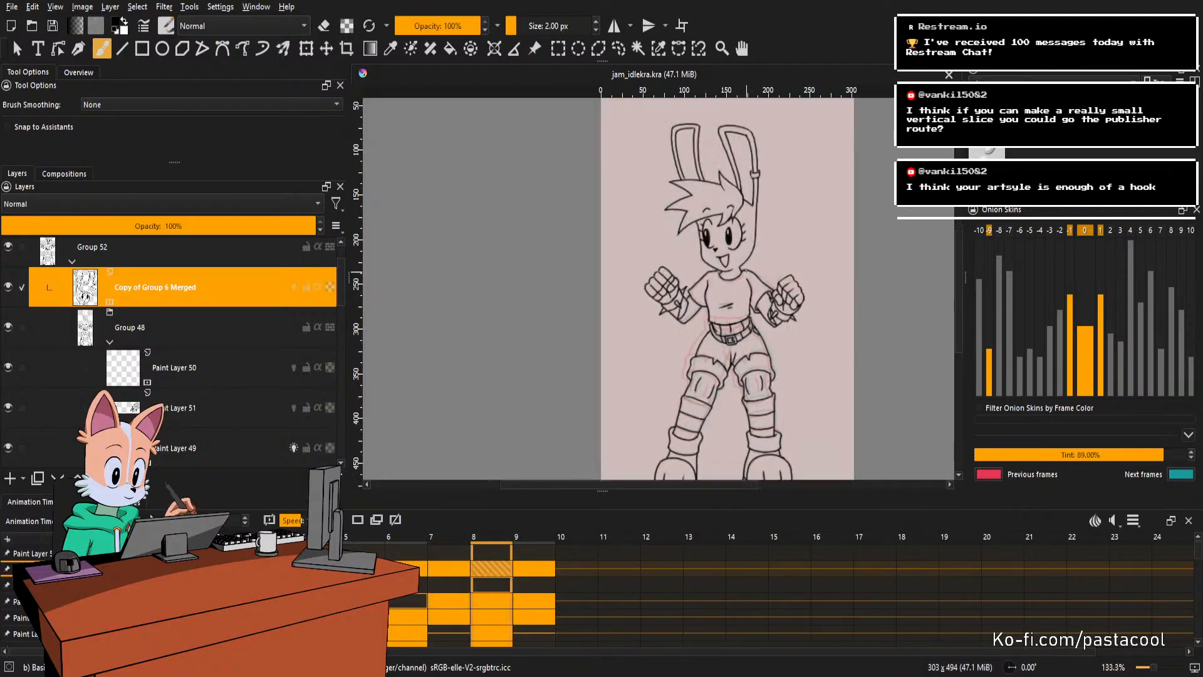
pyautogui.scroll(1, 702, 292)
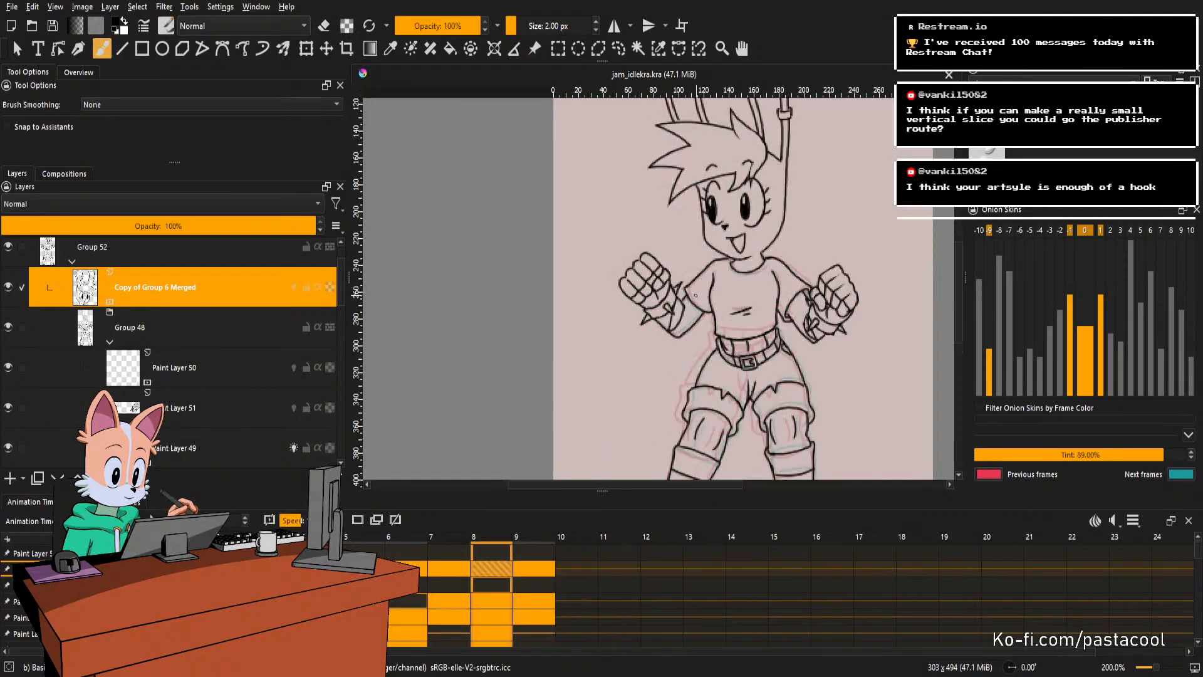
# Compare the earlier idle poses with frame 8 in mirrored view.
pyautogui.scroll(-2, 702, 292)
pyautogui.scroll(1, 702, 292)
pyautogui.scroll(-1, 702, 292)
pyautogui.scroll(1, 716, 292)
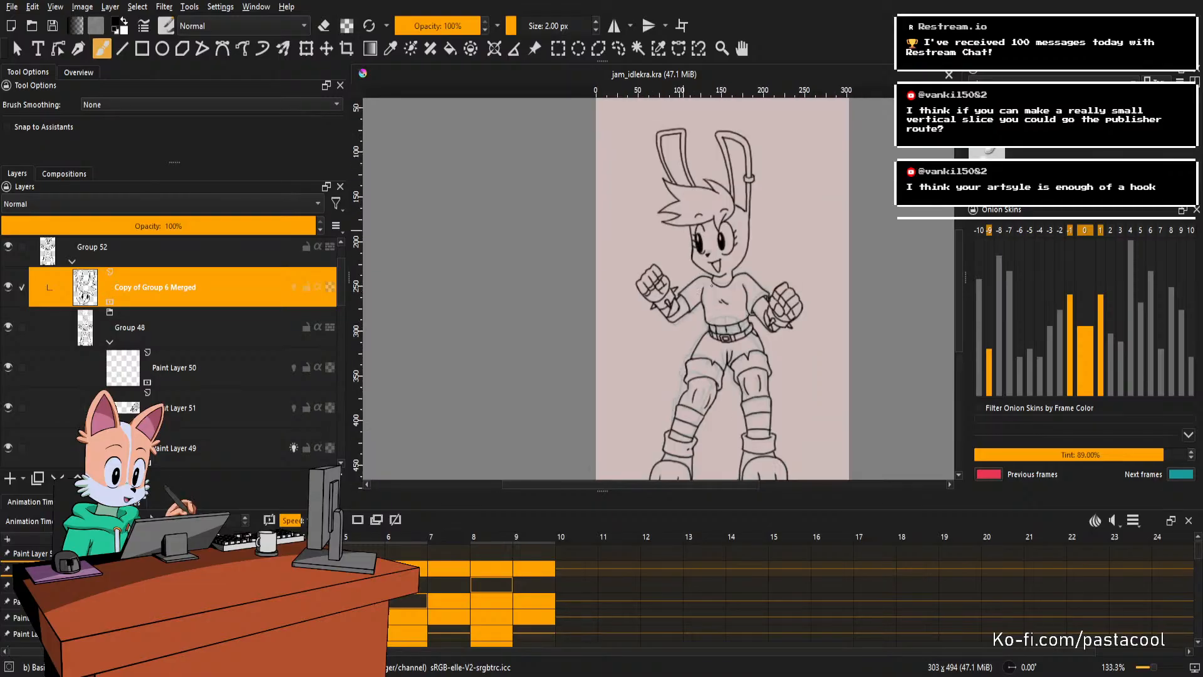
pyautogui.scroll(-1, 717, 292)
pyautogui.scroll(1, 717, 292)
pyautogui.scroll(-1, 721, 293)
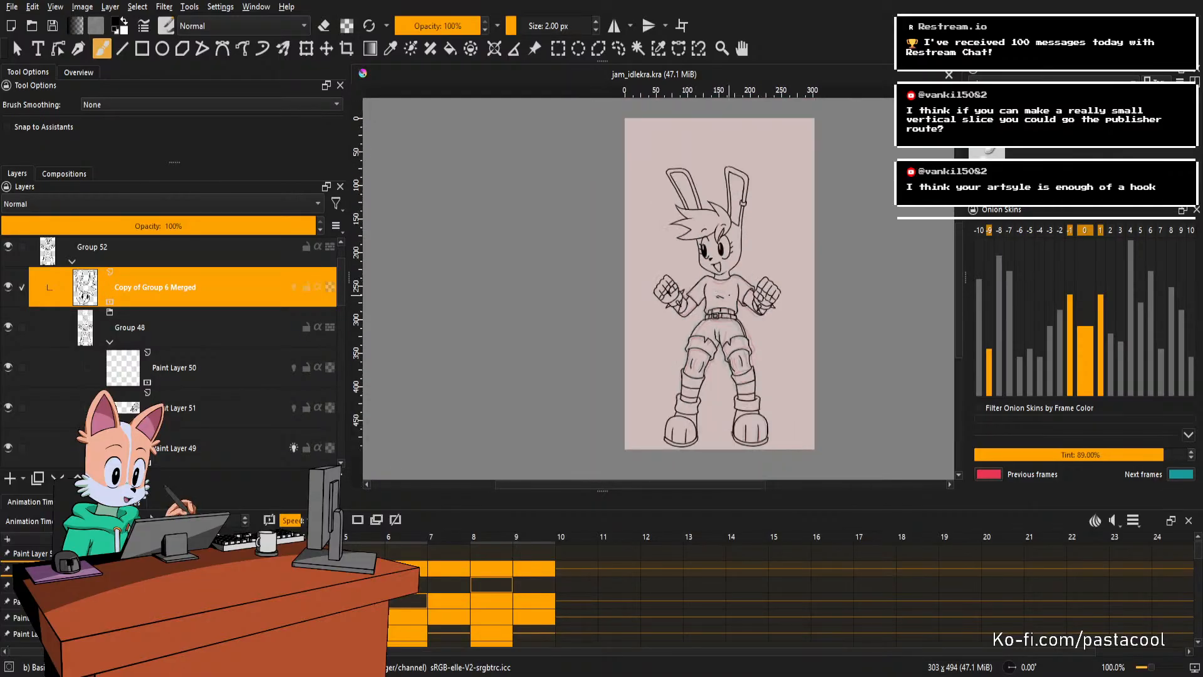
pyautogui.scroll(1, 729, 294)
pyautogui.scroll(-1, 729, 288)
pyautogui.scroll(1, 729, 286)
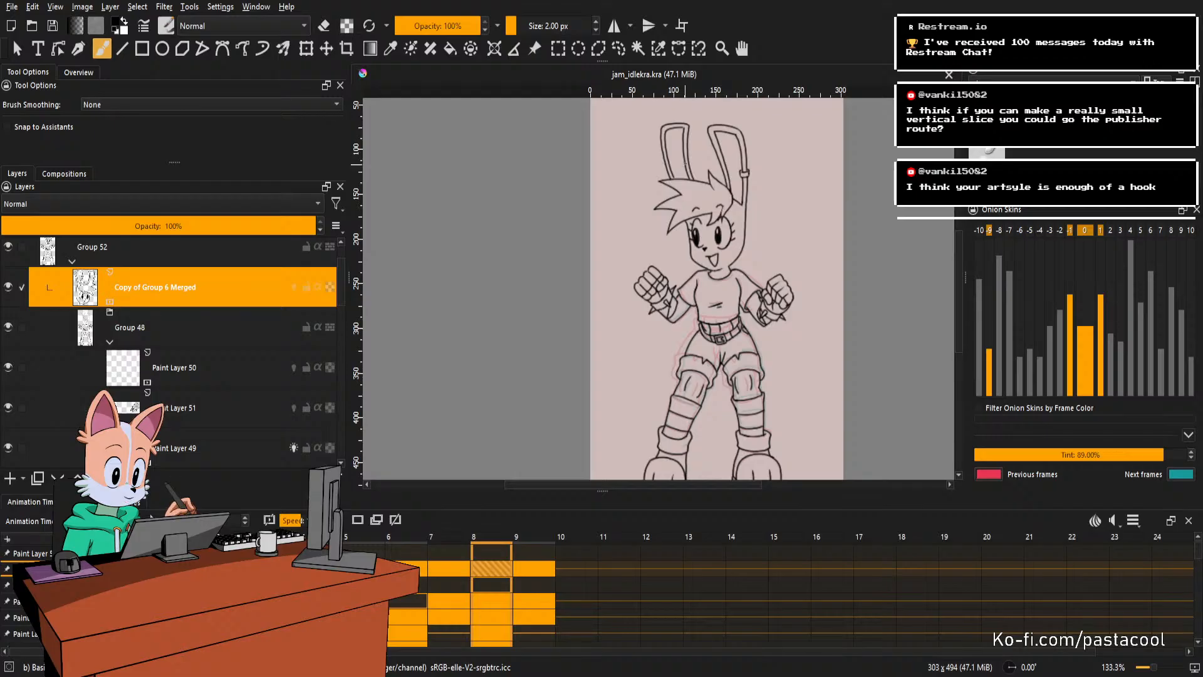
# Return the canvas to its unmirrored view with the whole frame 8 figure visible.
pyautogui.press('m')
pyautogui.moveTo(732, 115); pyautogui.dragTo(823, 116)
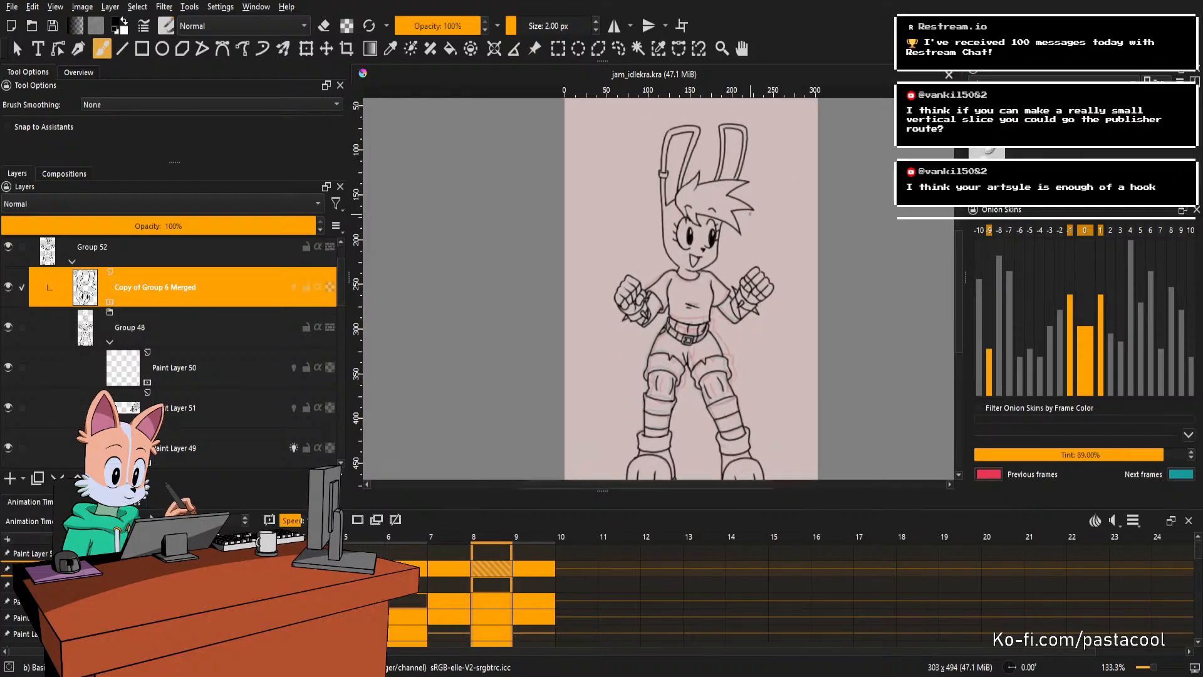
pyautogui.scroll(-3, 764, 176)
pyautogui.scroll(2, 763, 188)
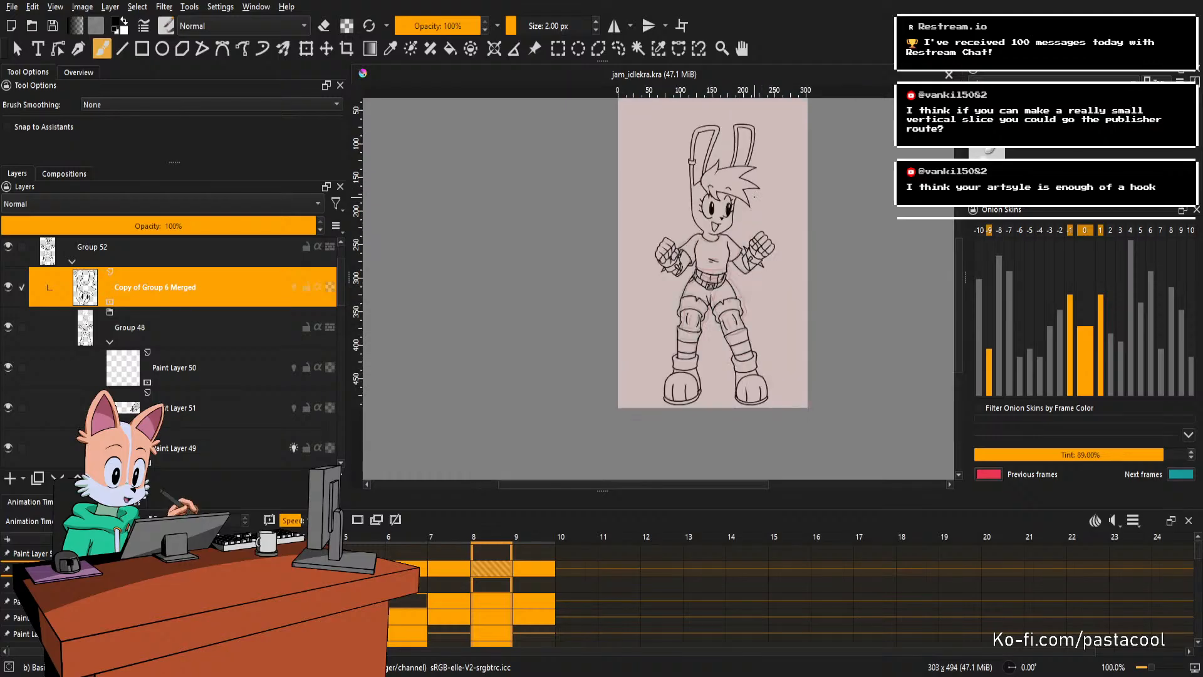
# Examine the whole unmirrored frame 8 pose without the onion skins at different zoom levels.
pyautogui.press('space')
pyautogui.scroll(1, 755, 197)
pyautogui.scroll(-1, 749, 202)
pyautogui.scroll(1, 745, 205)
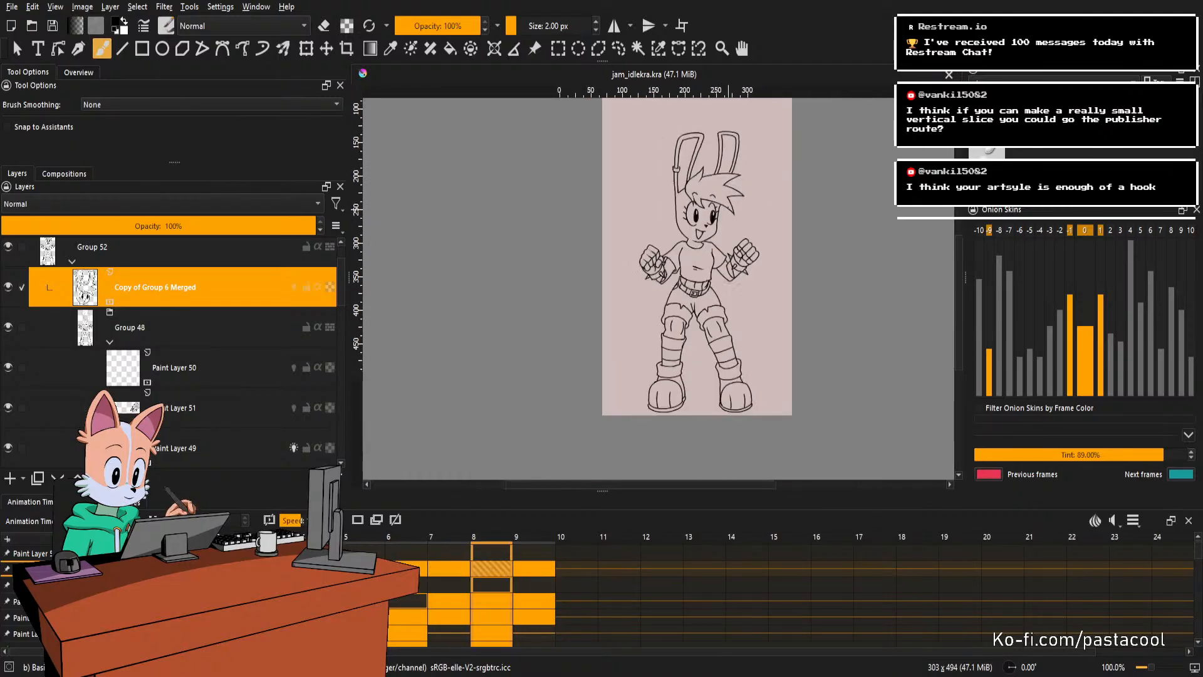
pyautogui.scroll(-1, 756, 204)
pyautogui.scroll(1, 759, 204)
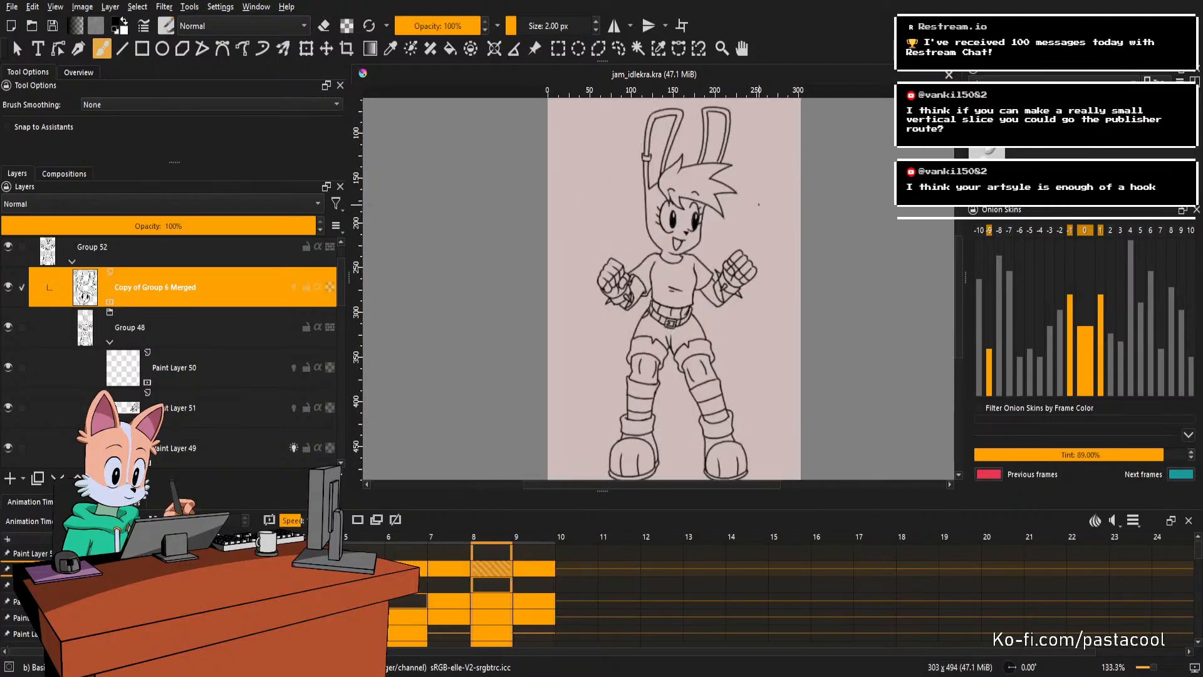
pyautogui.scroll(-1, 700, 341)
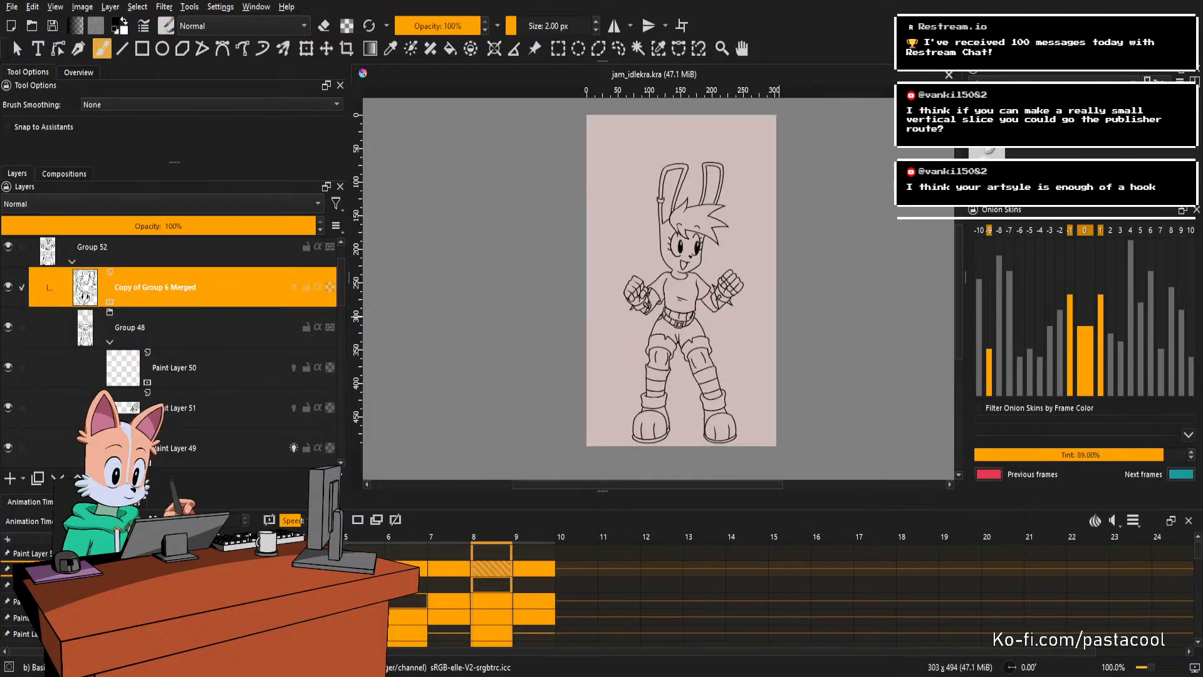
pyautogui.scroll(1, 774, 323)
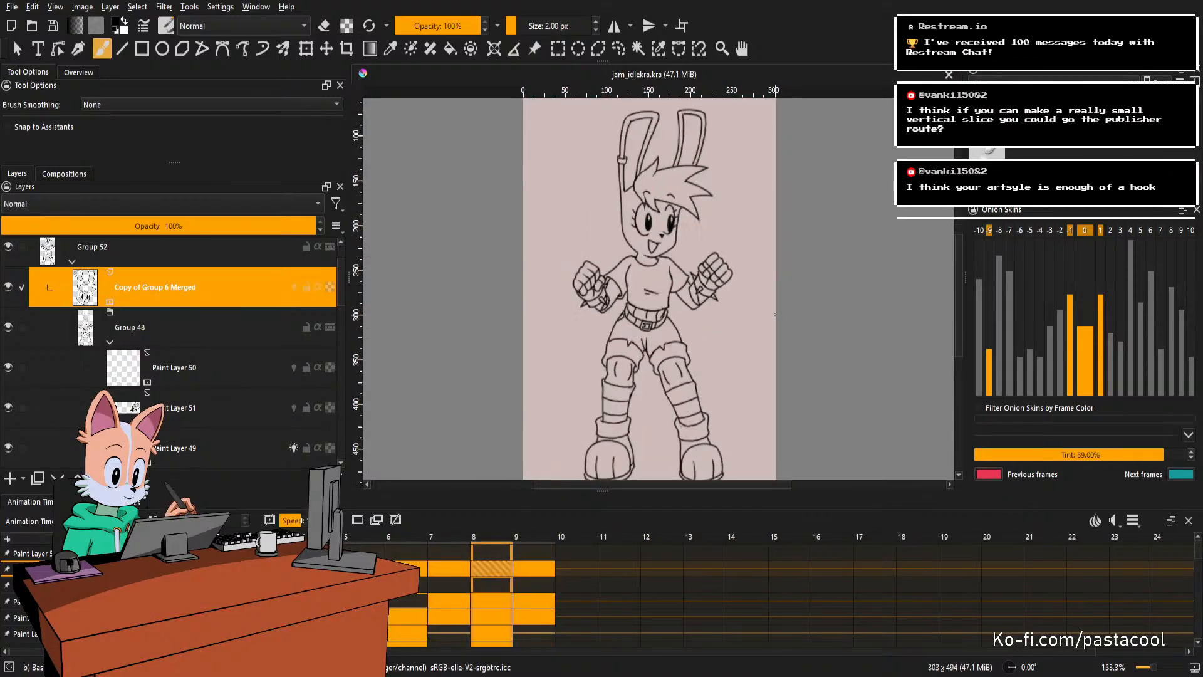
pyautogui.scroll(-1, 772, 309)
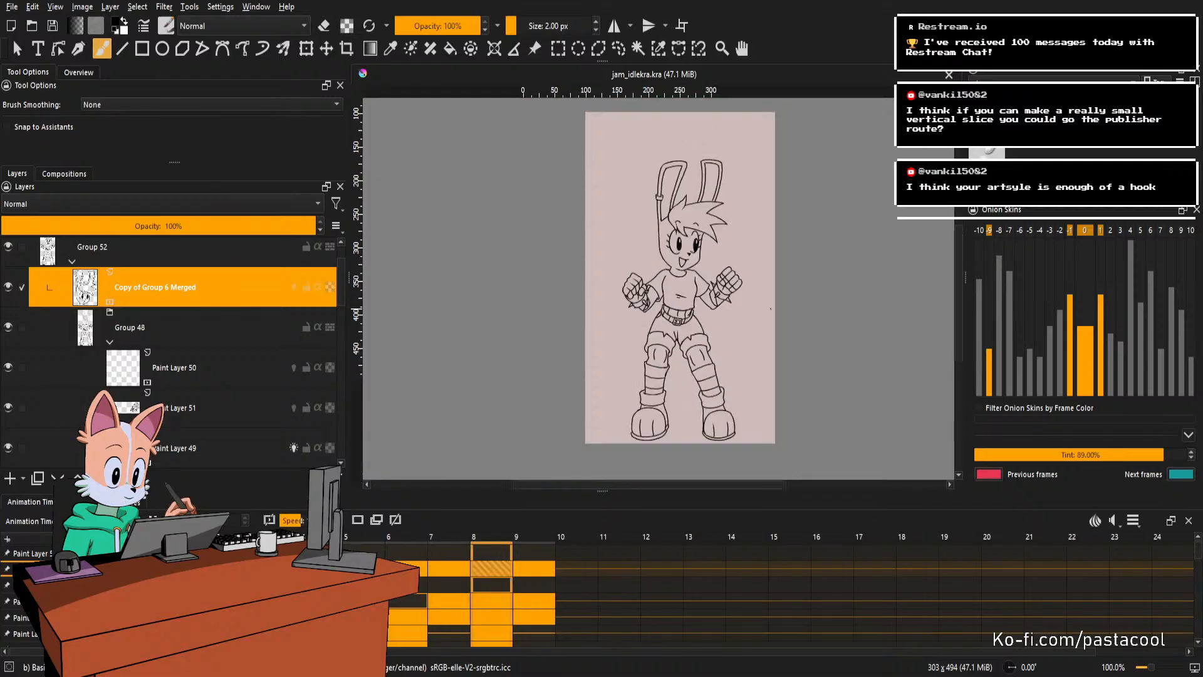
# Erase the stray pixels at the notch of the small hair tuft beside the ears on frame 9.
pyautogui.scroll(1, 771, 309)
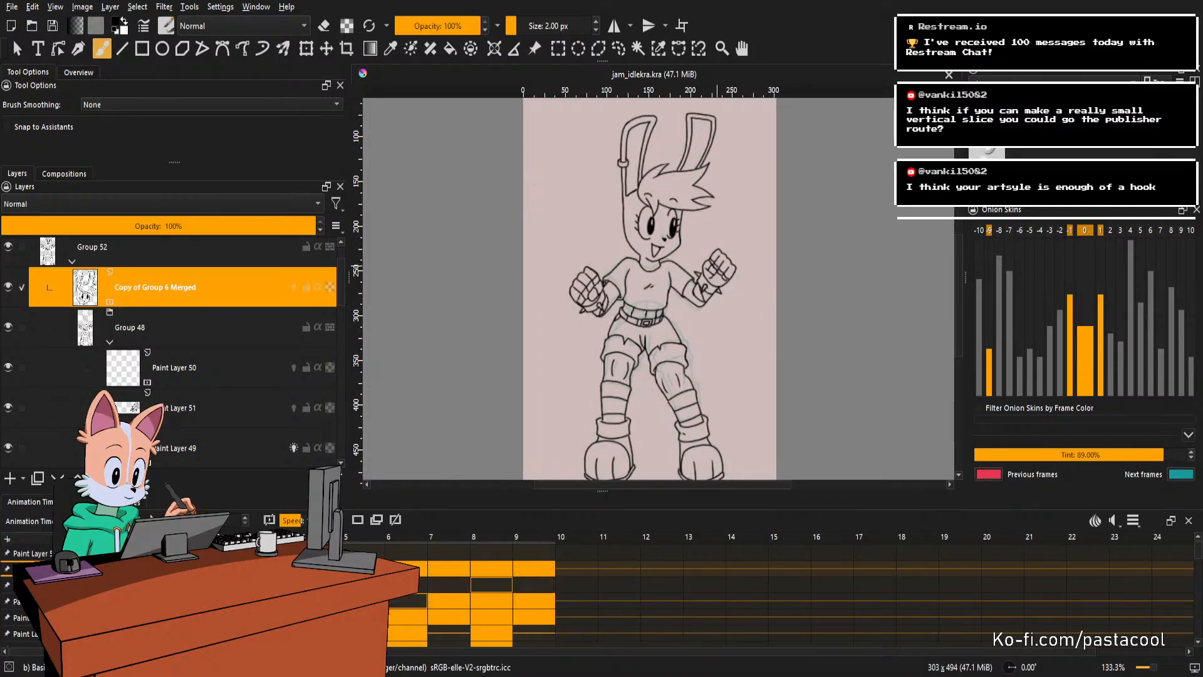
pyautogui.scroll(-1, 696, 243)
pyautogui.scroll(1, 662, 180)
pyautogui.scroll(-1, 664, 179)
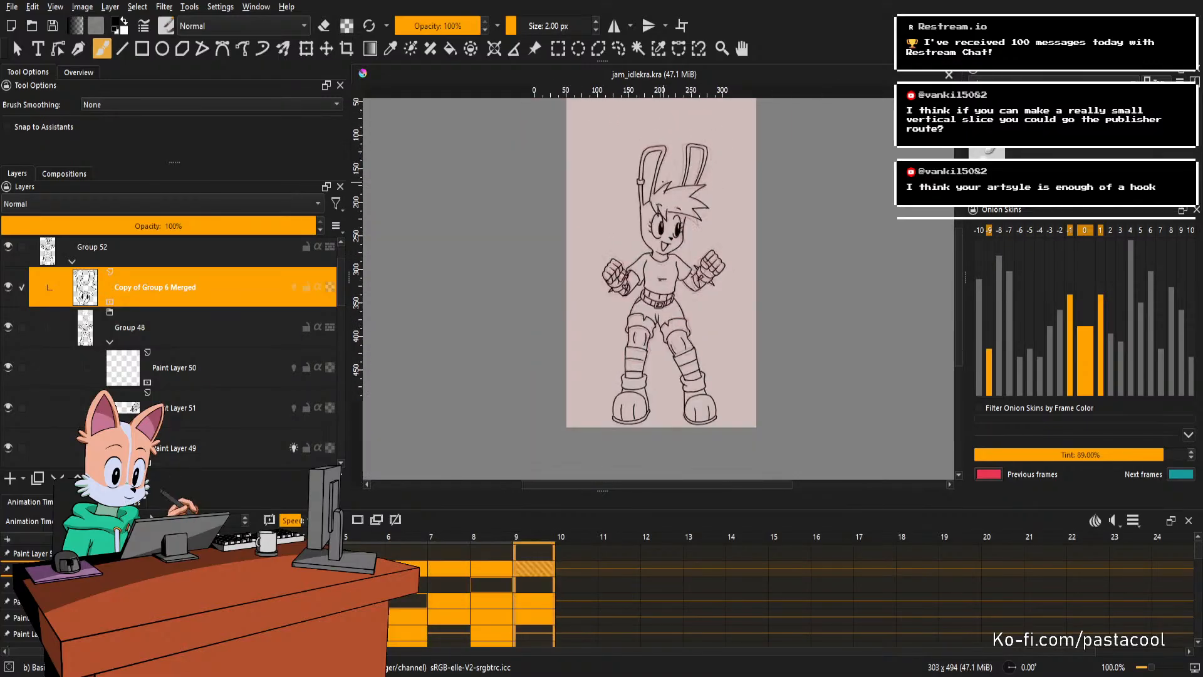
pyautogui.scroll(2, 667, 175)
pyautogui.moveTo(743, 323); pyautogui.dragTo(748, 245)
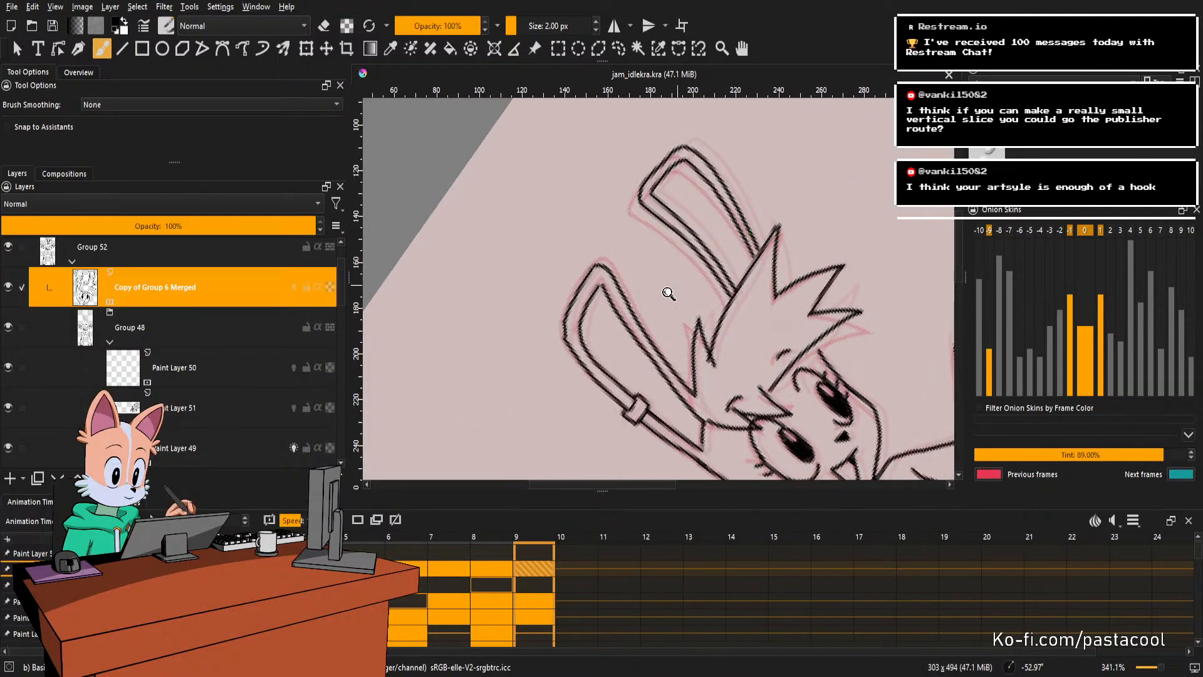
pyautogui.moveTo(668, 293); pyautogui.dragTo(696, 354)
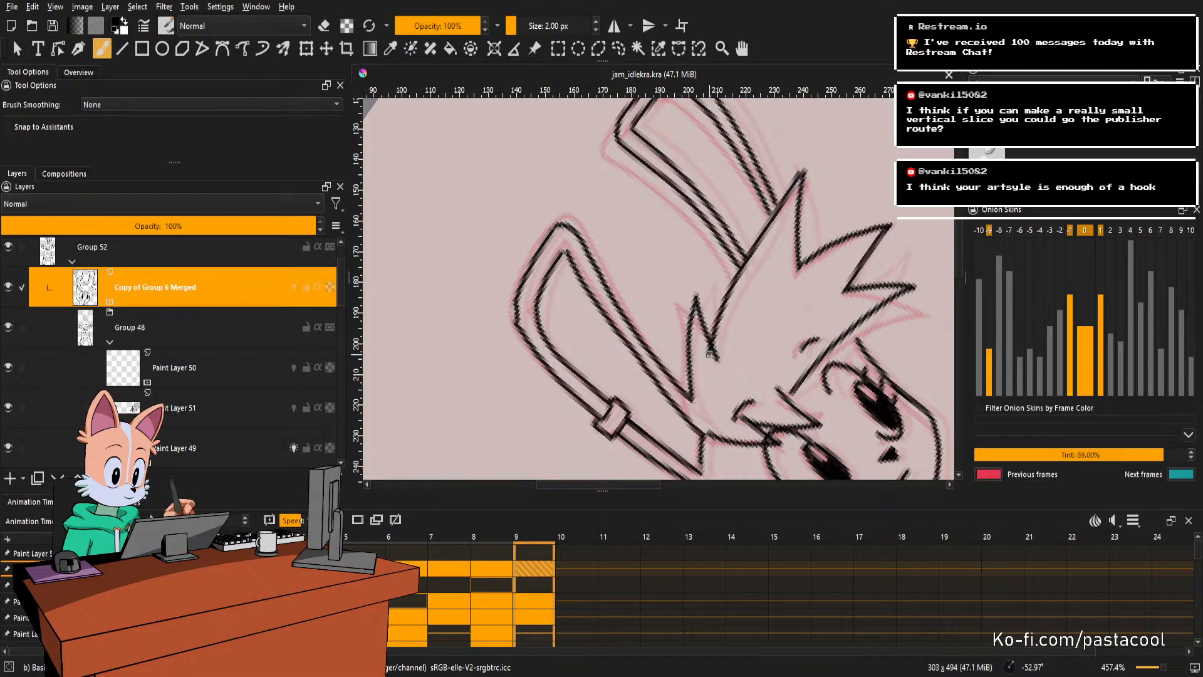
pyautogui.press('e')
pyautogui.click(711, 349)
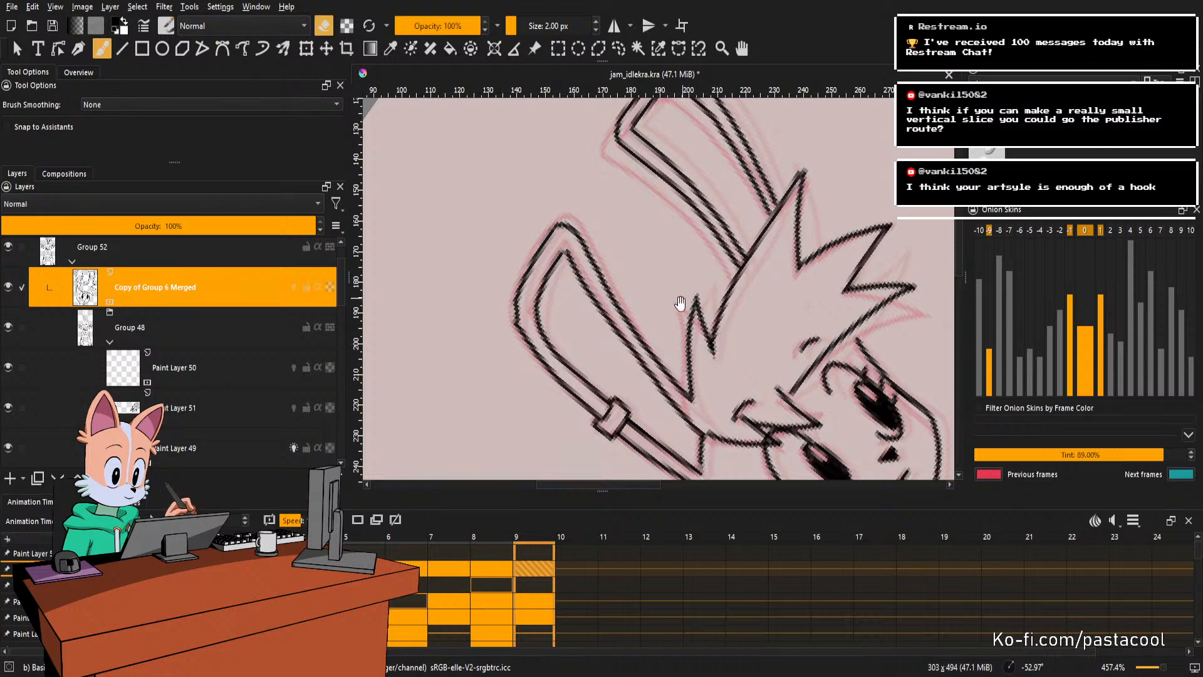
# Refine the outline of the banded ear on frame 9, rounding its outer bend and cleaning up the tip corner.
pyautogui.moveTo(680, 303); pyautogui.dragTo(702, 286)
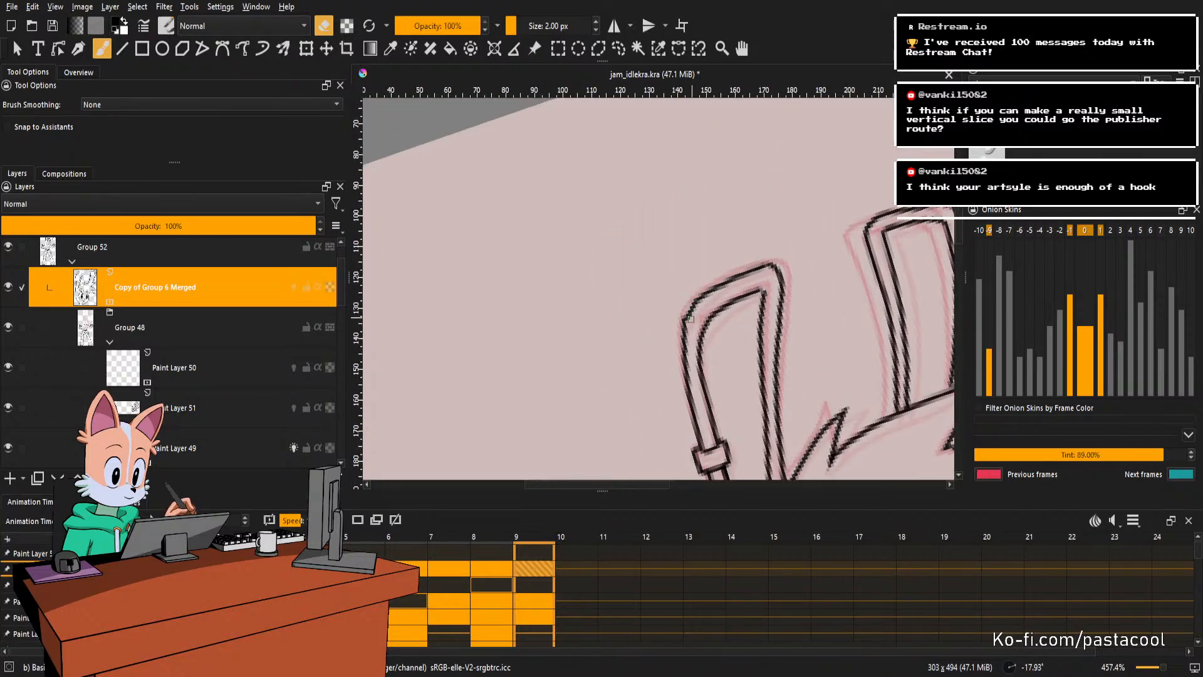
pyautogui.press('e')
pyautogui.press('e')
pyautogui.press('e')
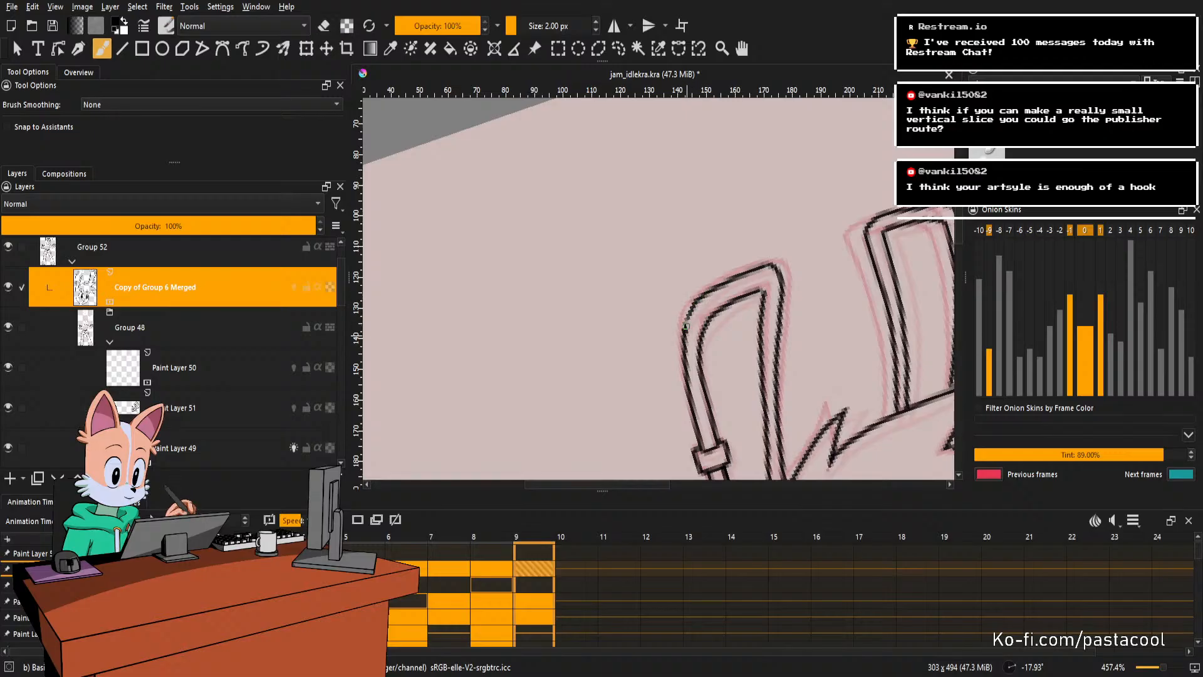
pyautogui.press('e')
pyautogui.press('5')
pyautogui.scroll(-2, 780, 301)
pyautogui.scroll(3, 783, 282)
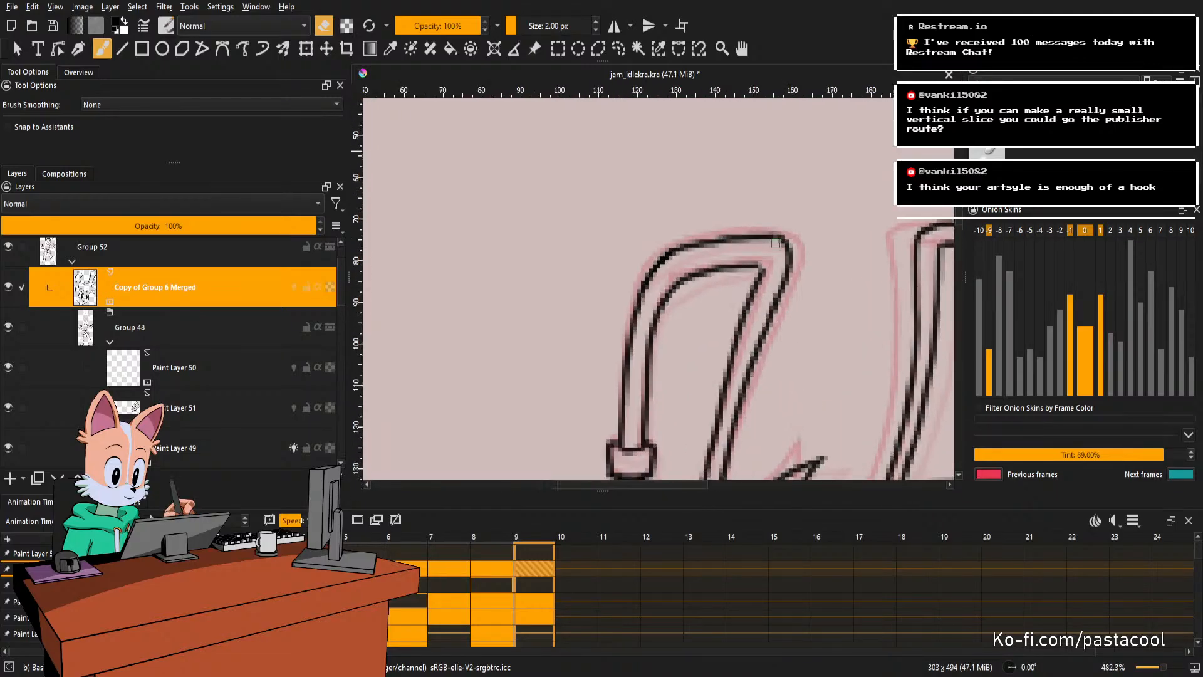
pyautogui.press('e')
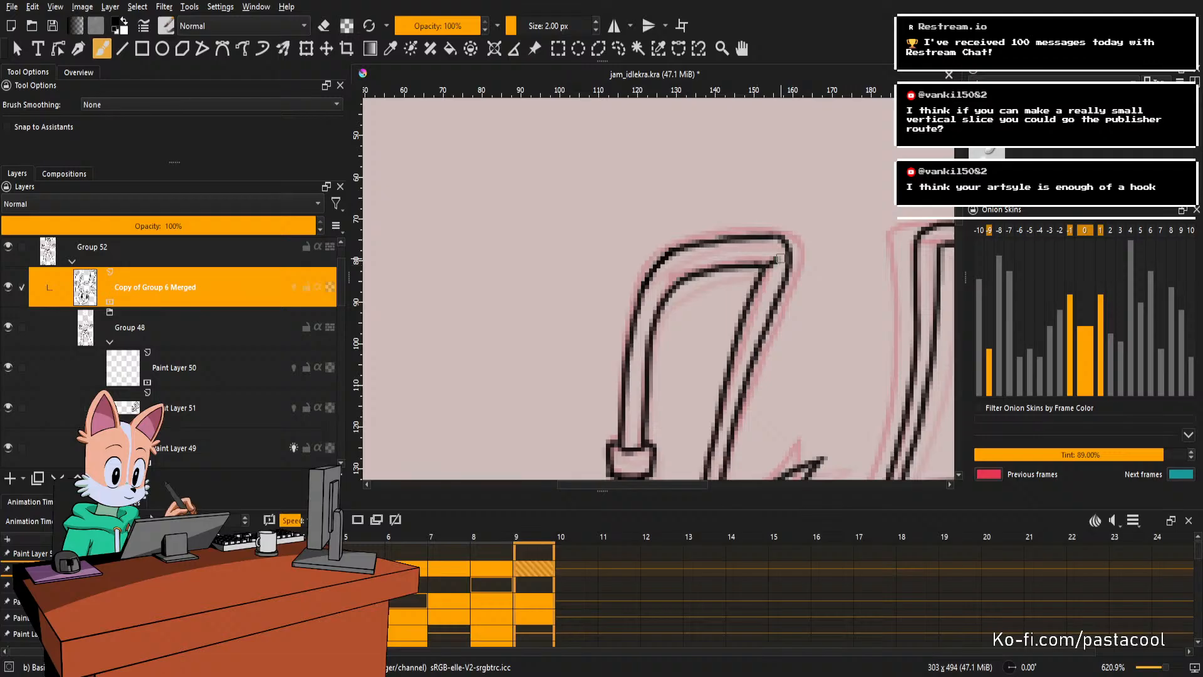
pyautogui.press('e')
# Try to redraw the cheek contour beside the far eye on frame 9.
pyautogui.scroll(-4, 783, 251)
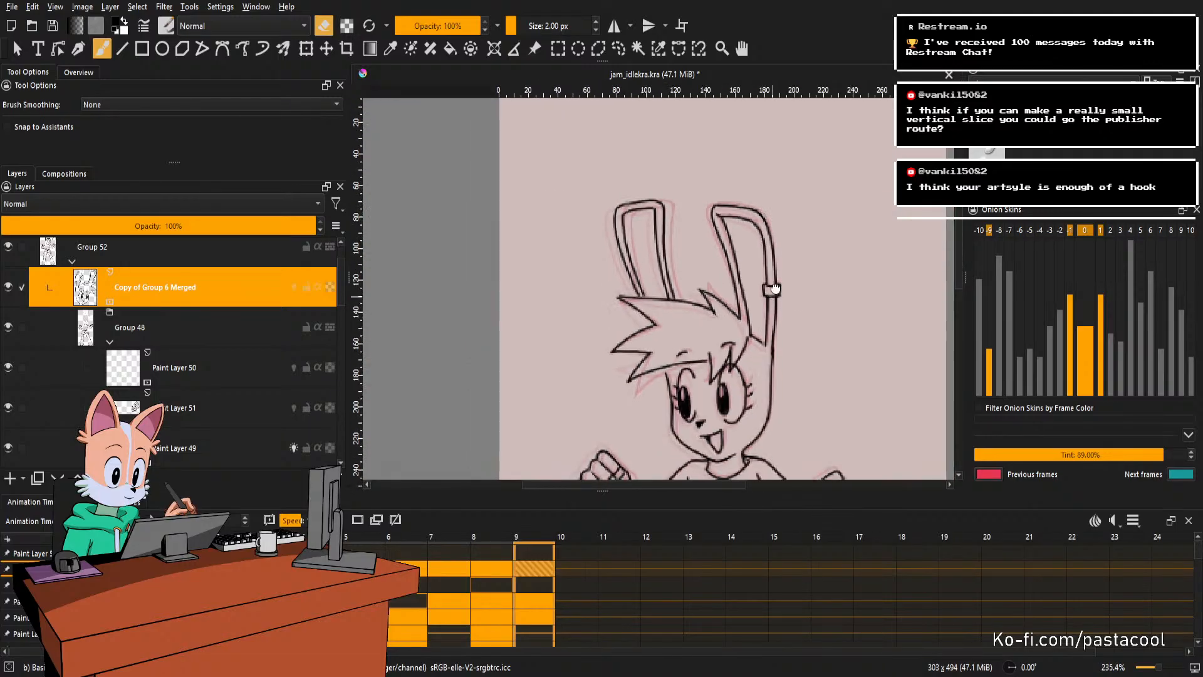
pyautogui.scroll(-2, 785, 271)
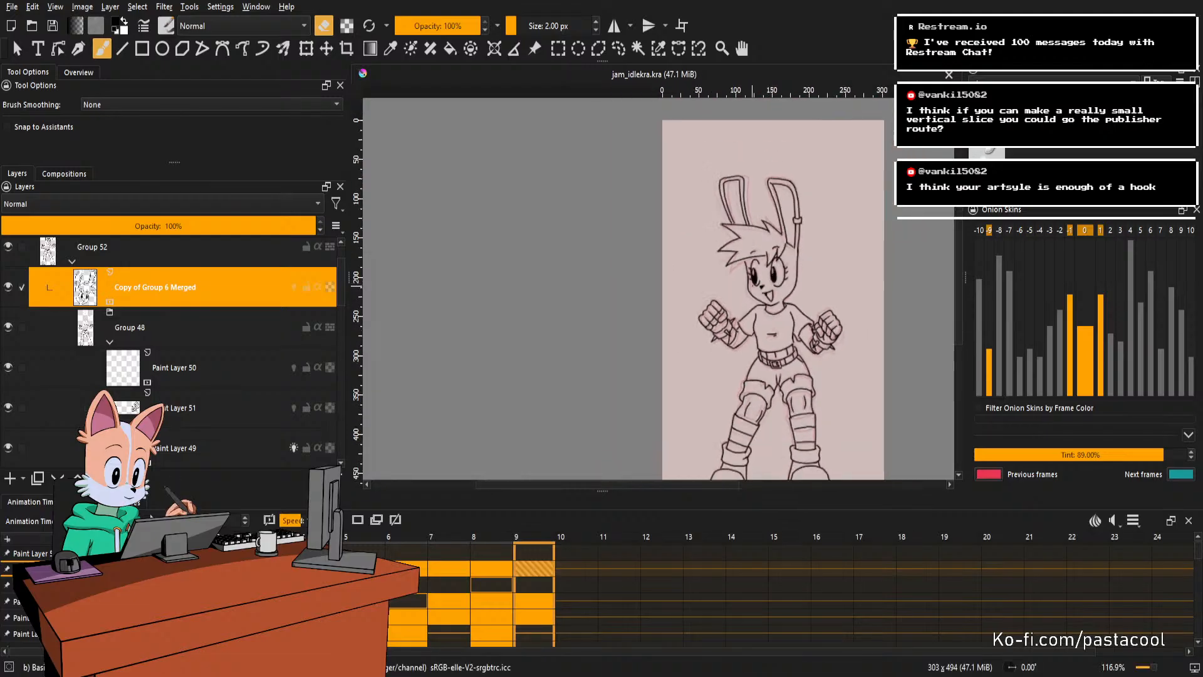
pyautogui.press('m')
pyautogui.scroll(1, 583, 276)
pyautogui.moveTo(589, 278); pyautogui.dragTo(755, 287)
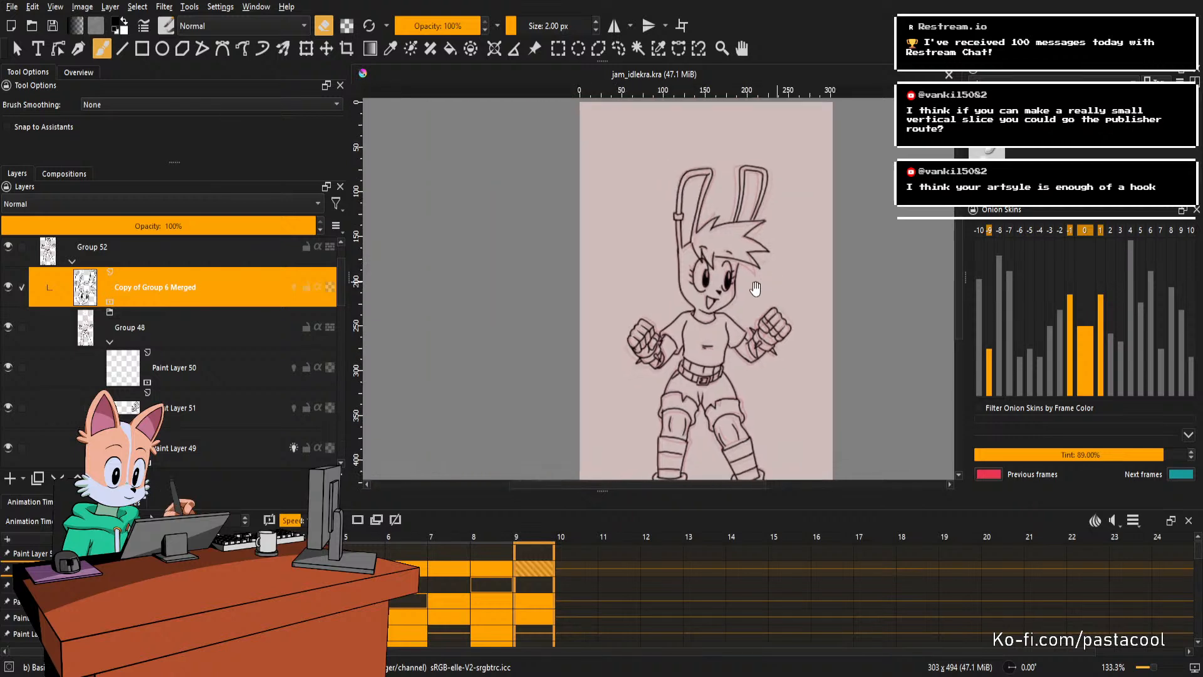
pyautogui.scroll(3, 744, 265)
pyautogui.moveTo(713, 324)
pyautogui.mouseDown()
pyautogui.moveTo(755, 353)
pyautogui.moveTo(775, 341)
pyautogui.mouseUp()
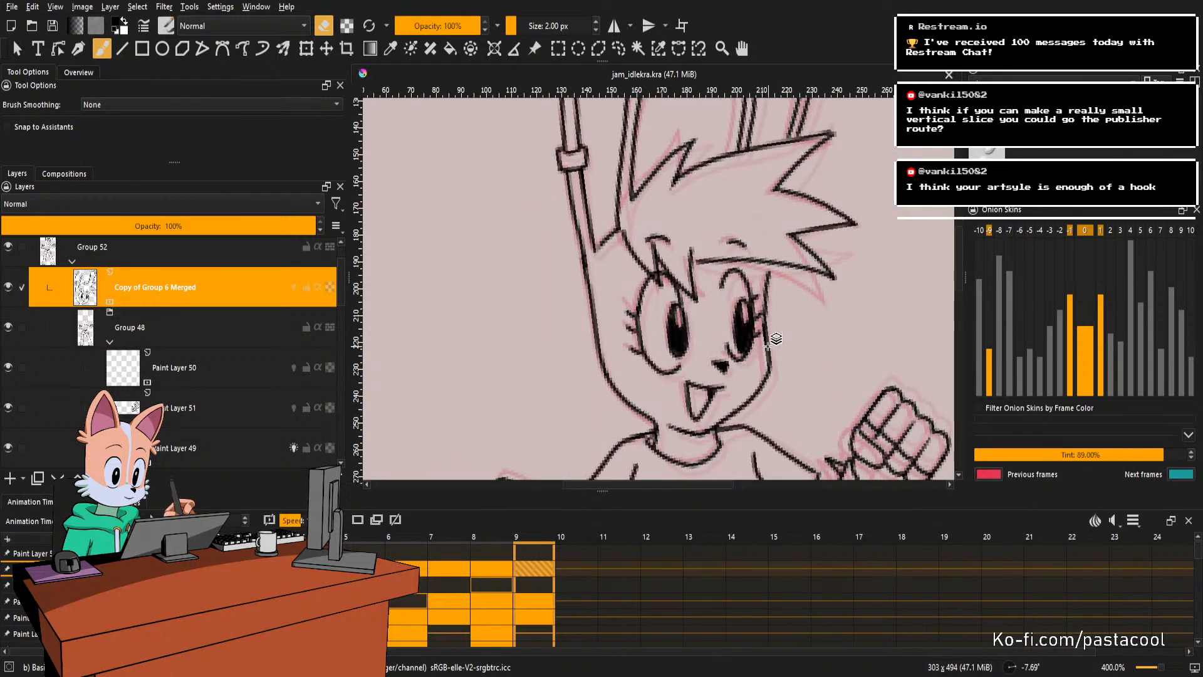
pyautogui.press('e')
pyautogui.moveTo(770, 266); pyautogui.dragTo(759, 363)
pyautogui.hotkey('ctrl', 'z')
# Reset the canvas rotation, mirror the view and save the animation file.
pyautogui.press('5')
pyautogui.press('m')
pyautogui.hotkey('ctrl', 's')
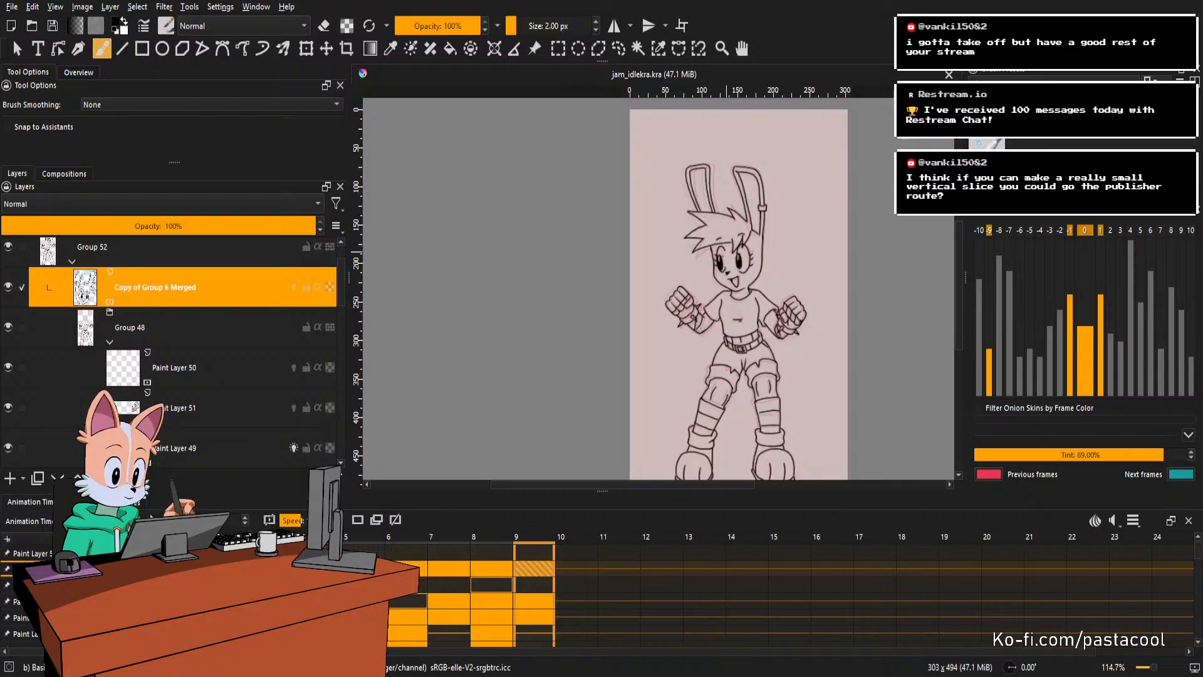
# Compare the idle poses in mirrored view and go to frame 5, focusing on the face.
pyautogui.press('1')
pyautogui.press('space')
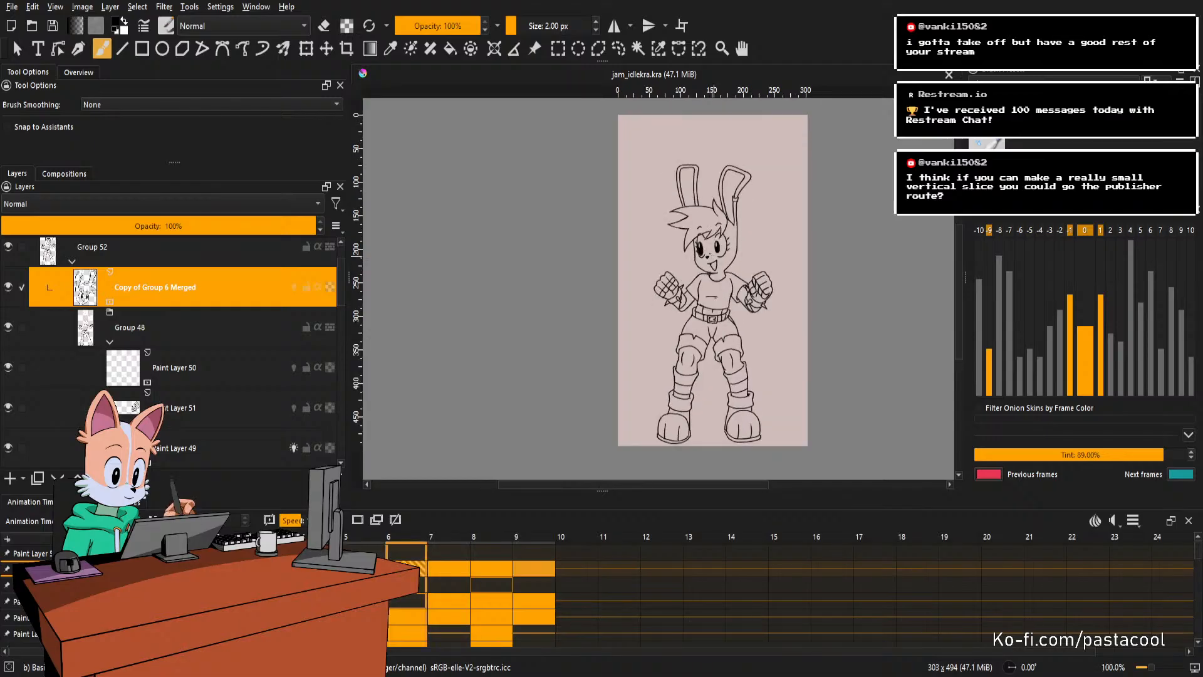
pyautogui.scroll(1, 715, 277)
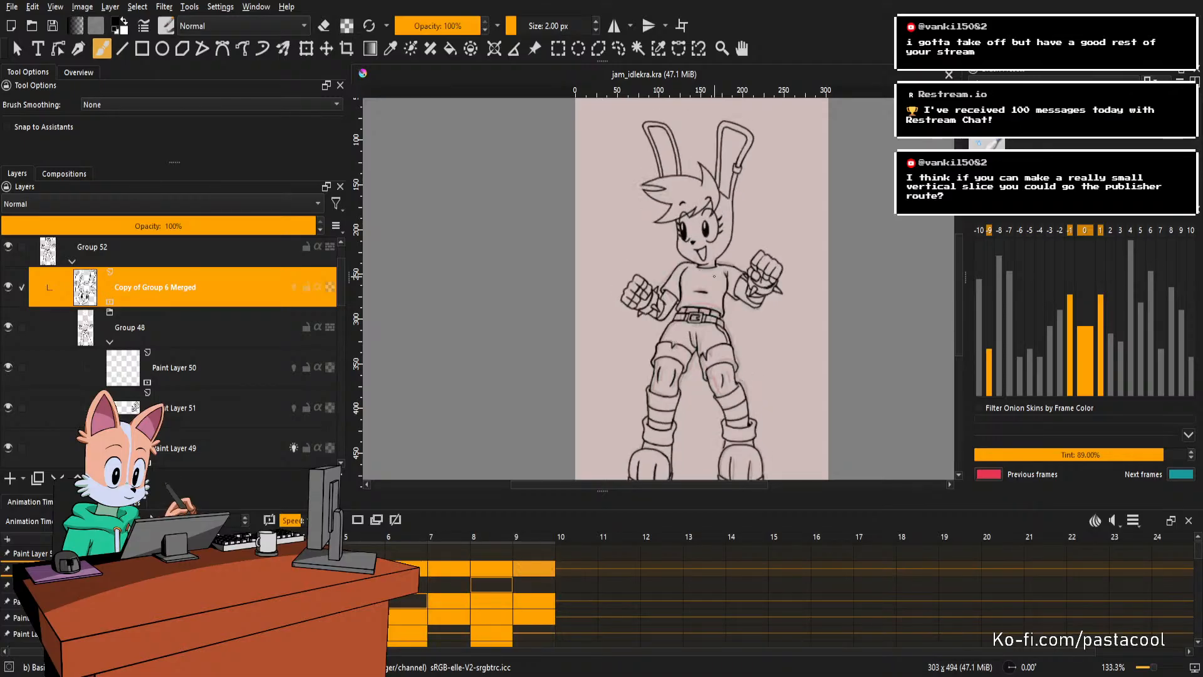
pyautogui.press('Left')
pyautogui.scroll(2, 701, 243)
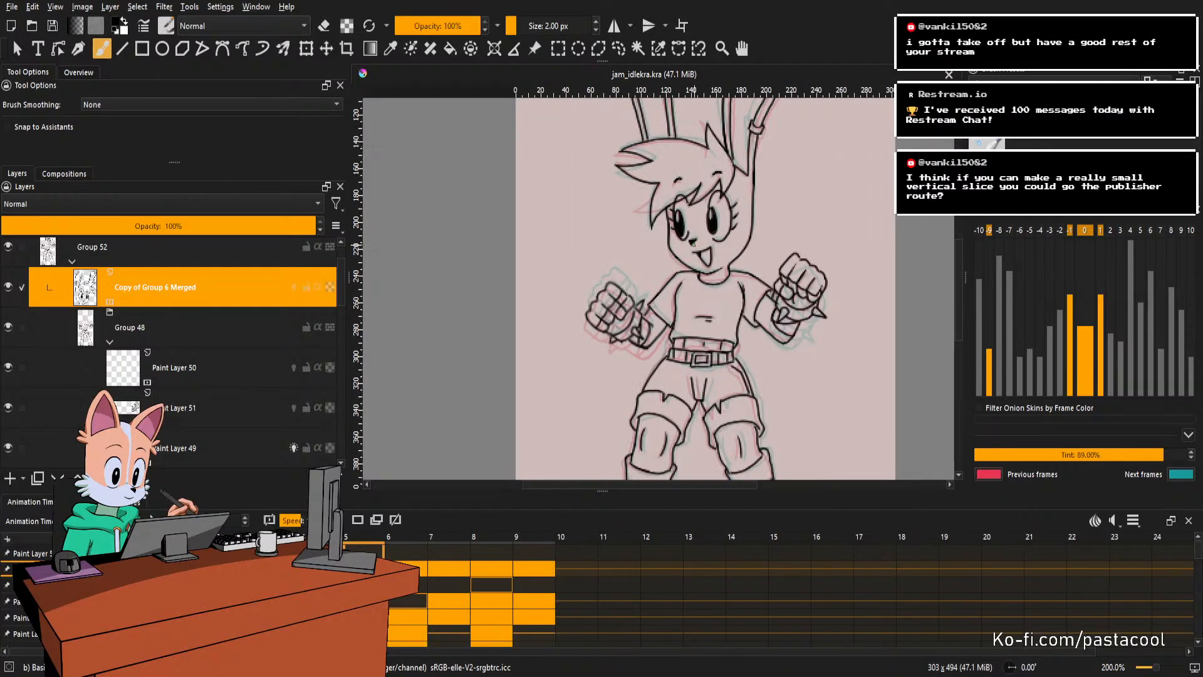
pyautogui.moveTo(747, 262); pyautogui.dragTo(723, 286)
pyautogui.press('pagedown')
pyautogui.press('pagedown')
pyautogui.press('pagedown')
pyautogui.press('pagedown')
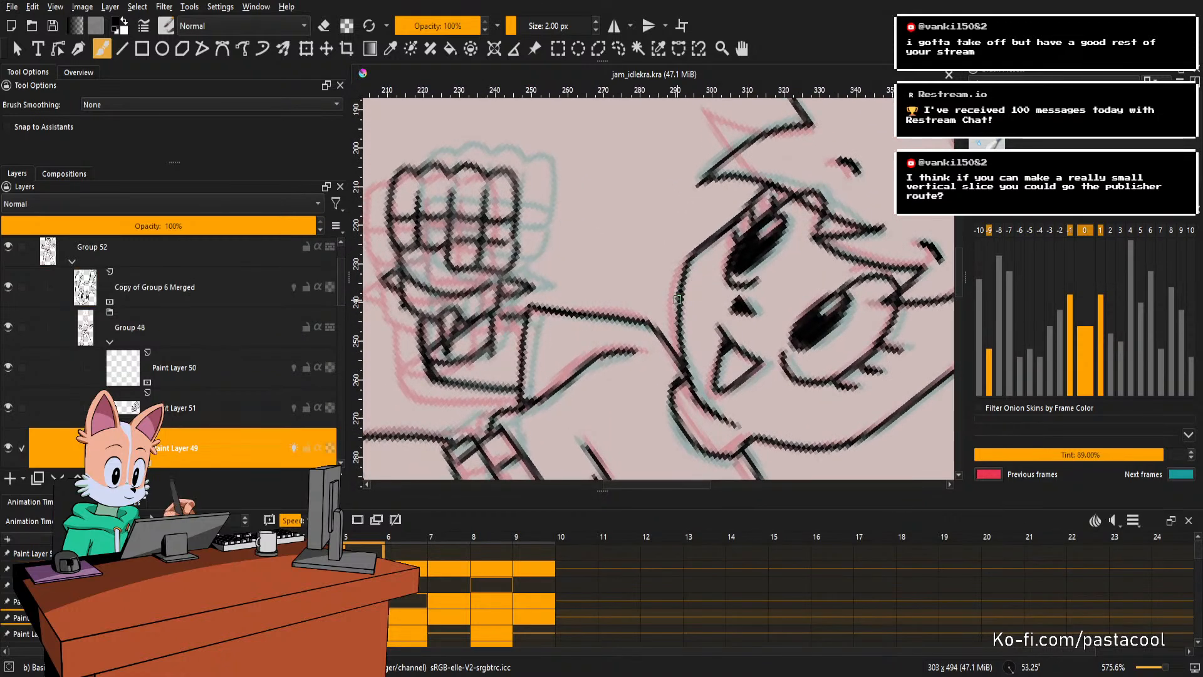
pyautogui.press('e')
pyautogui.press('pageup')
pyautogui.press('pageup')
pyautogui.press('pageup')
pyautogui.press('pageup')
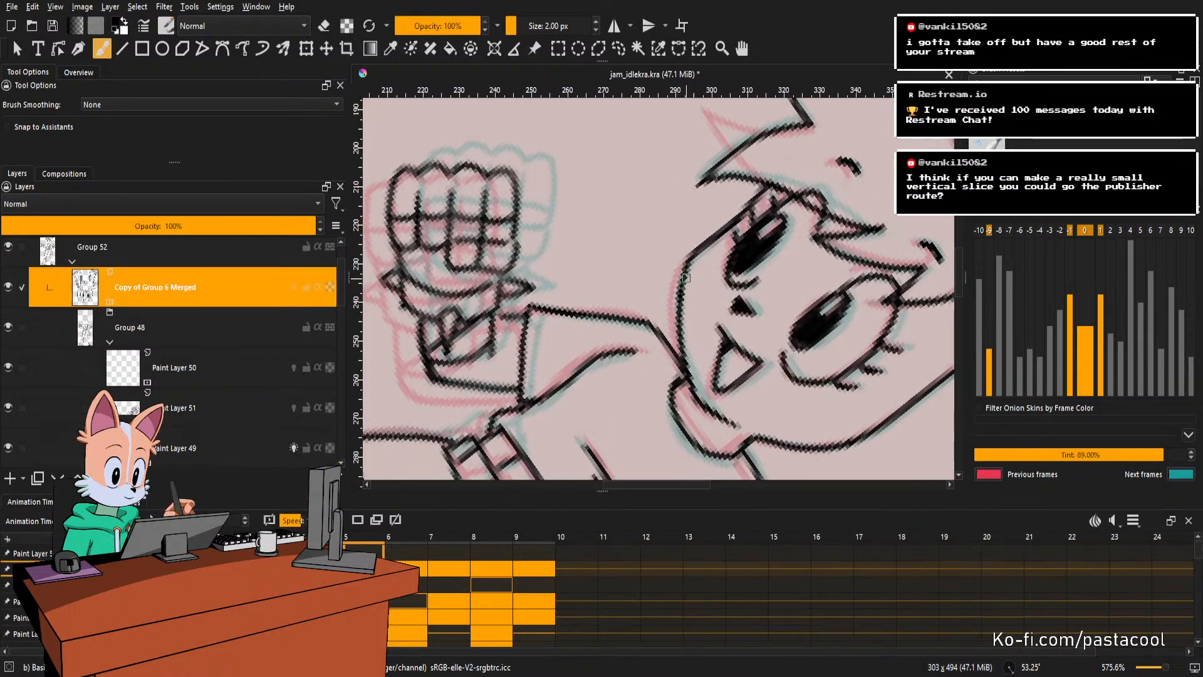
# Erase the face contour between the cheek and the chin on frame 5 of the merged line art layer.
pyautogui.moveTo(692, 301); pyautogui.dragTo(699, 310)
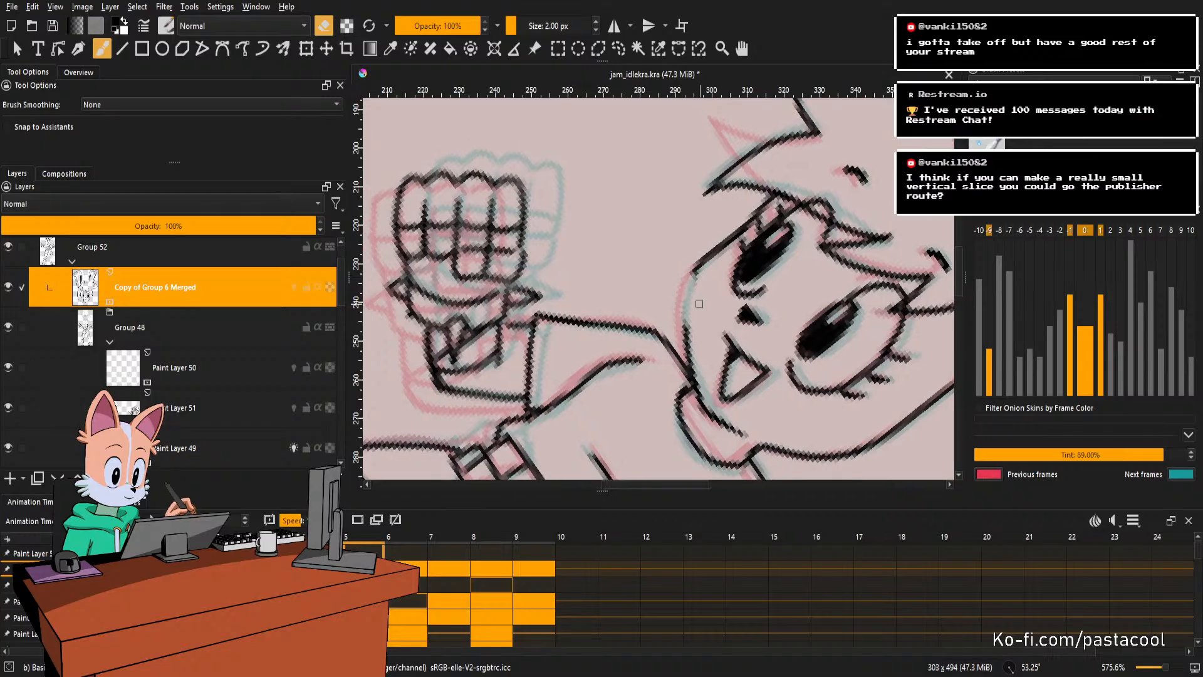
pyautogui.press('e')
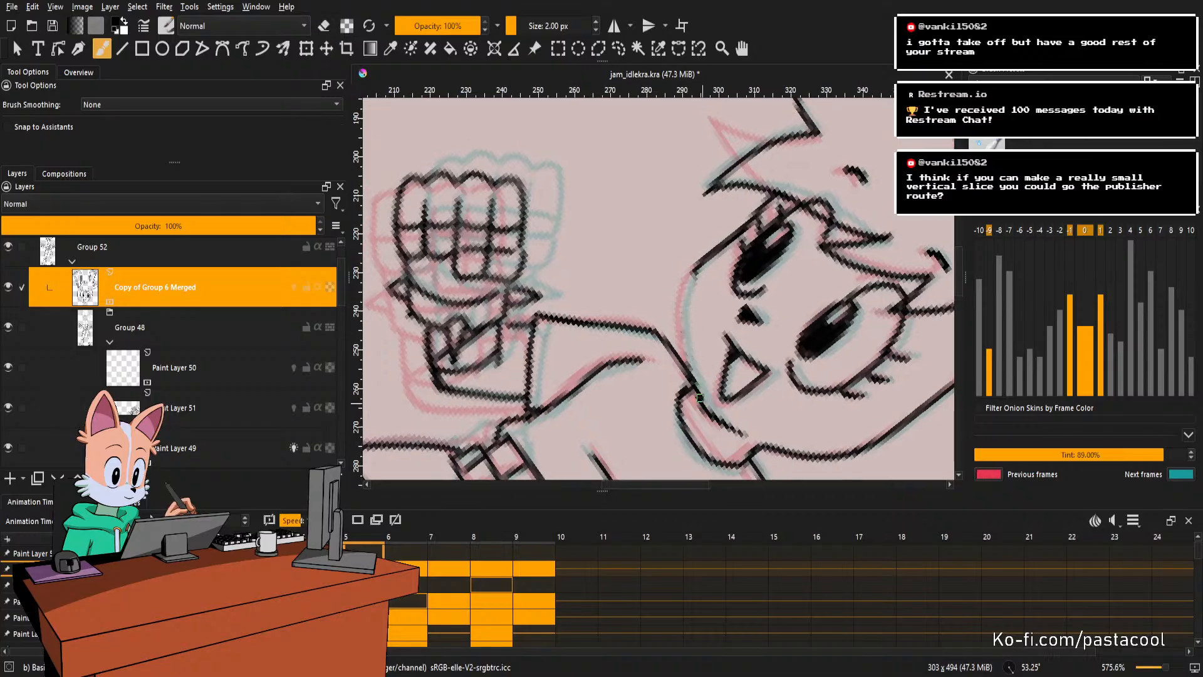
# Try several strokes for the contour running from the cheek down to the chin on frame 5.
pyautogui.moveTo(701, 395)
pyautogui.mouseDown()
pyautogui.moveTo(685, 334)
pyautogui.moveTo(693, 274)
pyautogui.moveTo(700, 392)
pyautogui.mouseUp()
pyautogui.hotkey('ctrl', 'z')
pyautogui.hotkey('ctrl', 'z')
pyautogui.hotkey('ctrl', 'z')
pyautogui.moveTo(682, 321); pyautogui.dragTo(697, 397)
pyautogui.hotkey('ctrl', 'z')
pyautogui.moveTo(683, 332); pyautogui.dragTo(697, 404)
pyautogui.hotkey('ctrl', 'z')
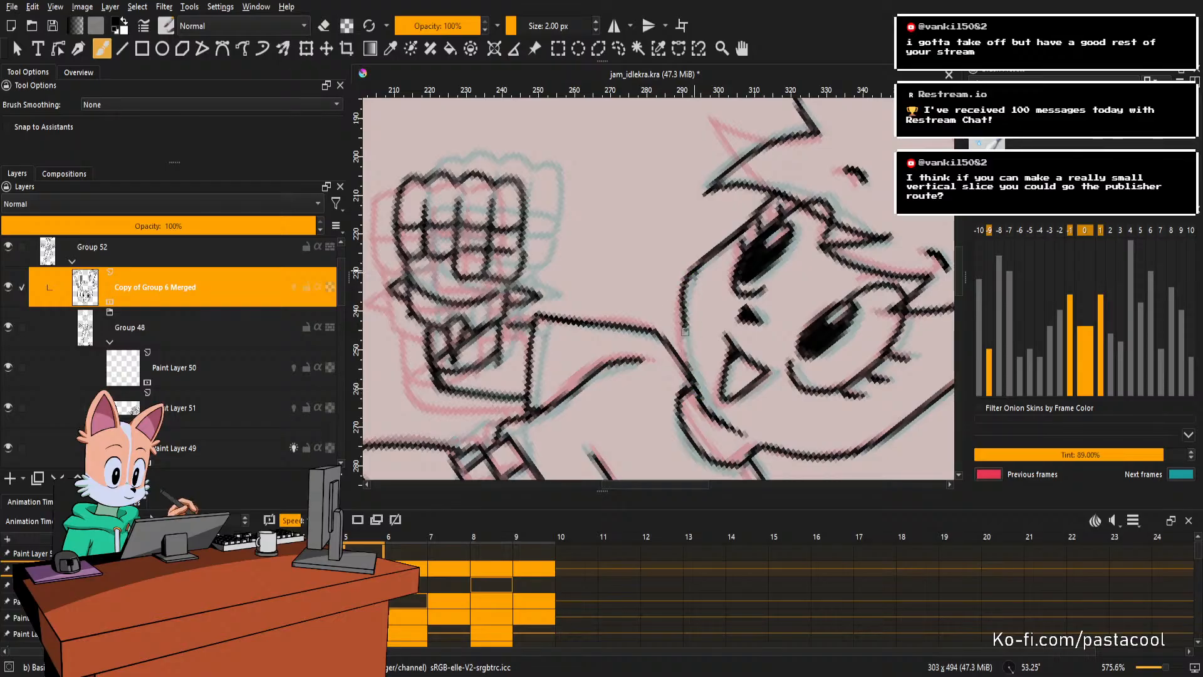
pyautogui.moveTo(685, 332); pyautogui.dragTo(699, 389)
pyautogui.hotkey('ctrl', 'z')
pyautogui.moveTo(684, 333)
pyautogui.mouseDown()
pyautogui.moveTo(693, 380)
pyautogui.moveTo(693, 327)
pyautogui.moveTo(690, 344)
pyautogui.moveTo(662, 327)
pyautogui.moveTo(680, 415)
pyautogui.mouseUp()
pyautogui.hotkey('ctrl', 'z')
pyautogui.hotkey('ctrl', 'z')
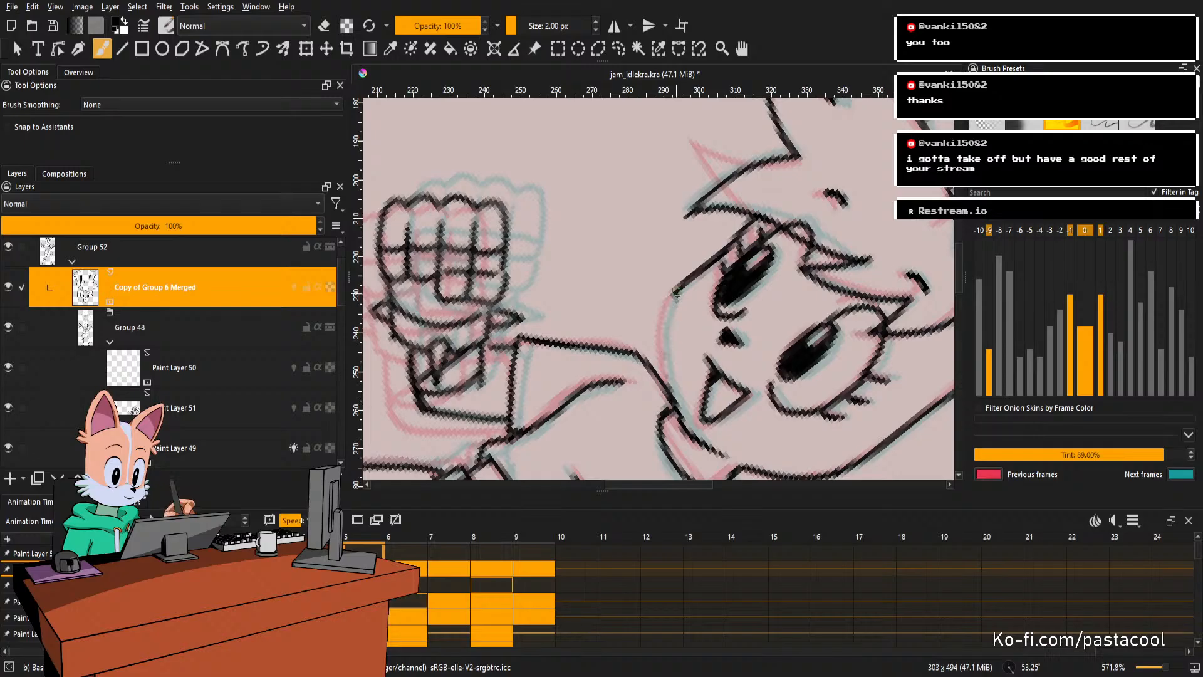
# Redraw the cheek-to-chin contour on frame 5 as one continuous stroke and clean up its inner edge with the eraser.
pyautogui.moveTo(677, 292)
pyautogui.mouseDown()
pyautogui.moveTo(660, 331)
pyautogui.moveTo(674, 411)
pyautogui.mouseUp()
pyautogui.press('e')
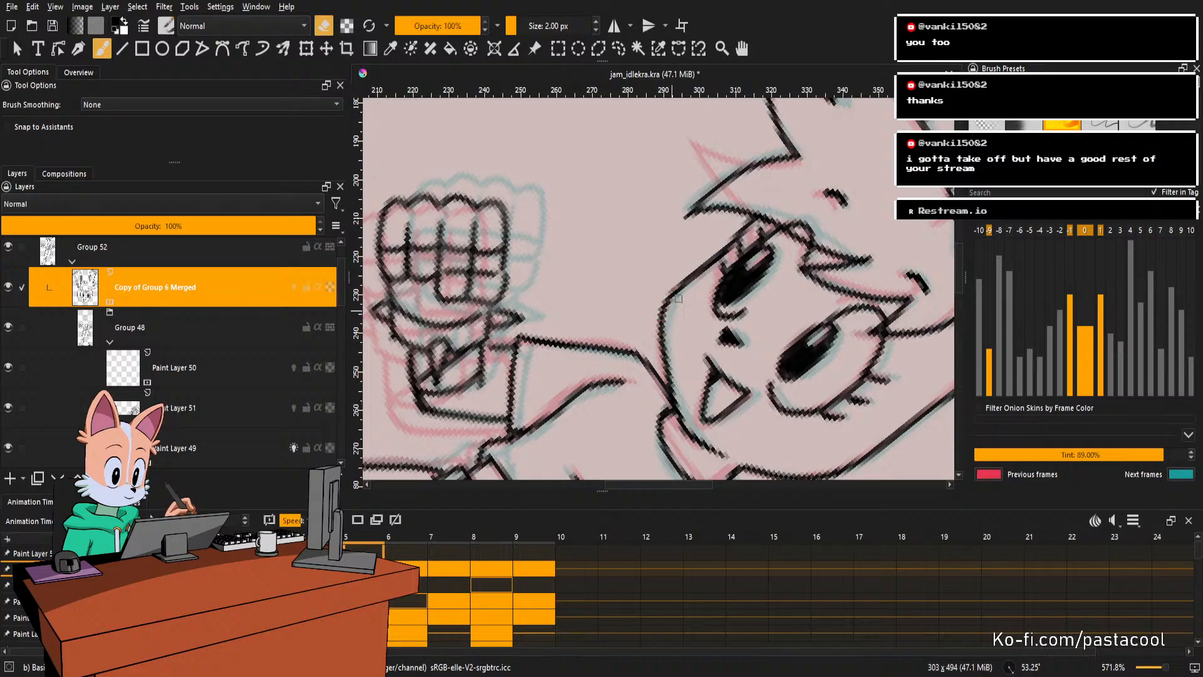
pyautogui.moveTo(679, 298)
pyautogui.mouseDown()
pyautogui.moveTo(669, 326)
pyautogui.moveTo(685, 418)
pyautogui.mouseUp()
# Examine the corrected frame 5 face in upright mirrored view, and return the canvas to its unmirrored view.
pyautogui.press('5')
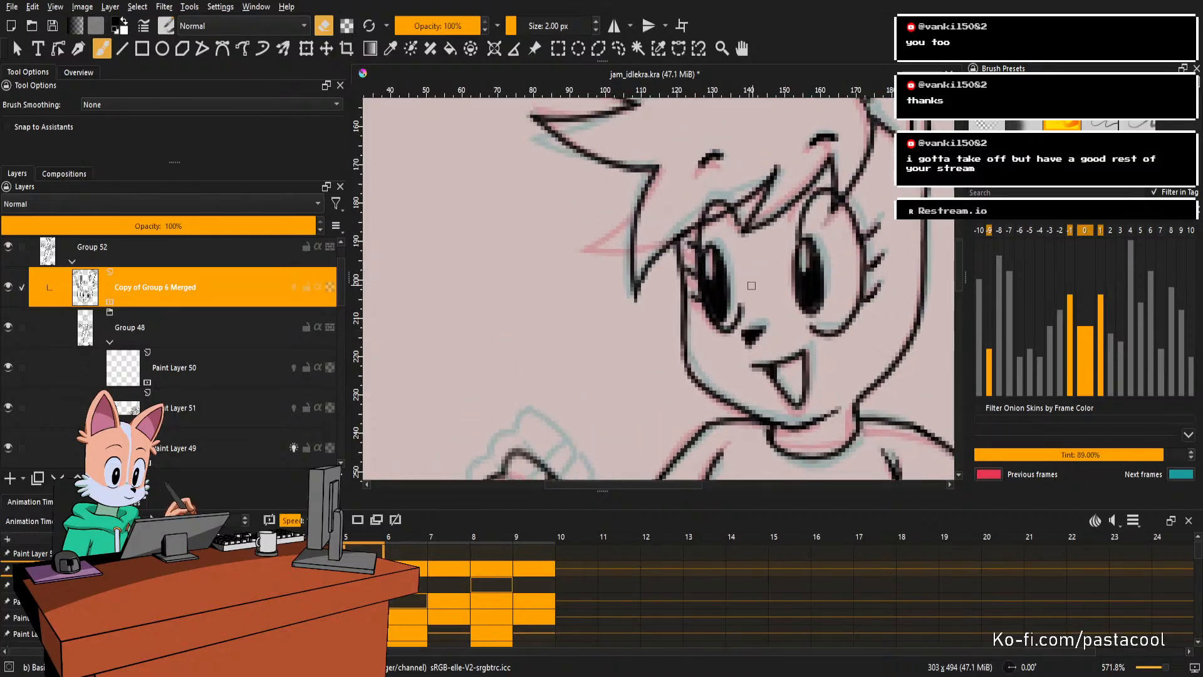
pyautogui.scroll(-3, 751, 286)
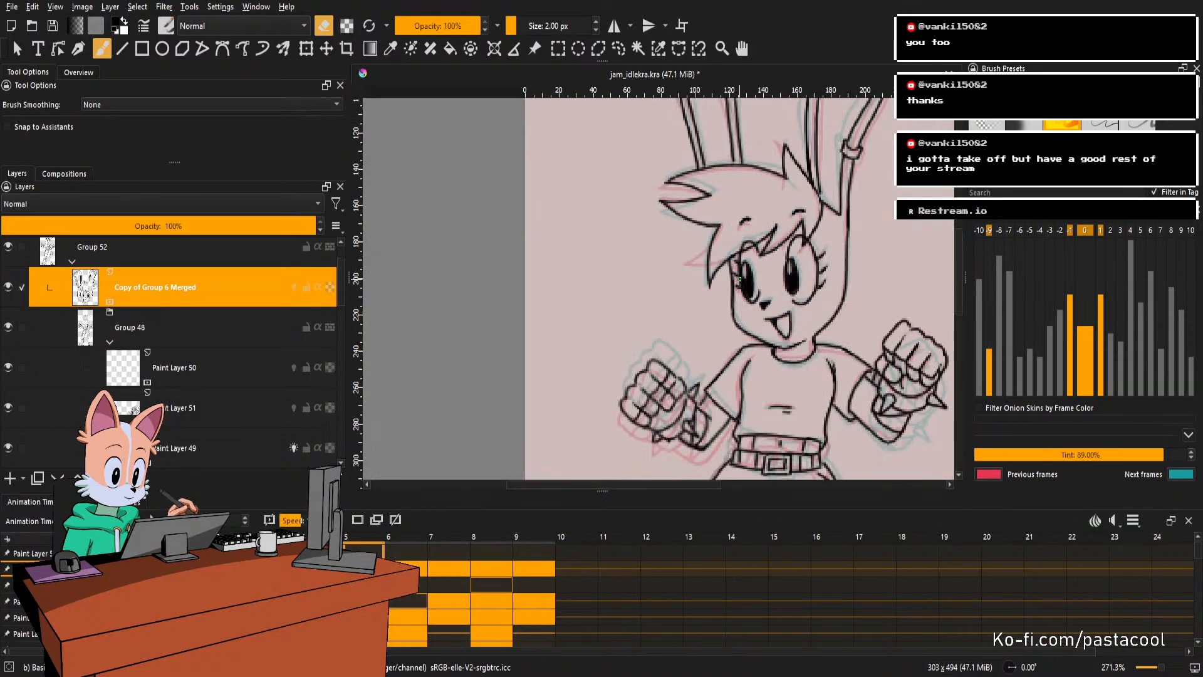
pyautogui.hscroll(3, 746, 278)
pyautogui.scroll(-1, 666, 299)
pyautogui.press('space')
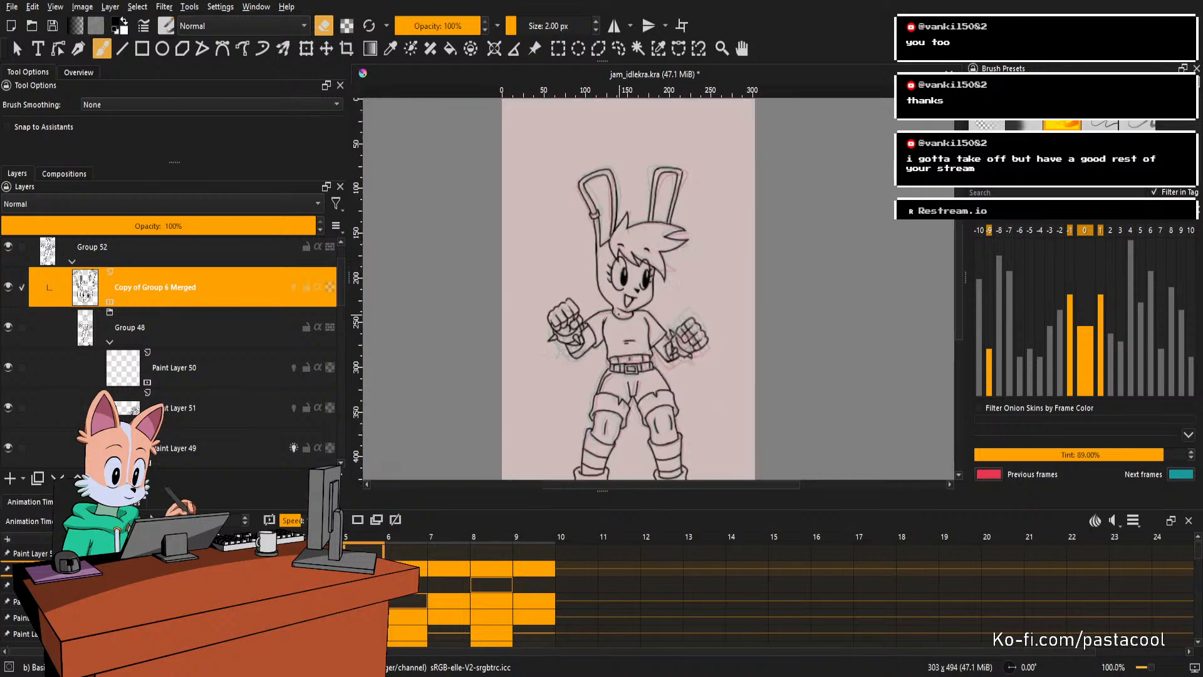
pyautogui.scroll(1, 650, 285)
pyautogui.scroll(-1, 650, 284)
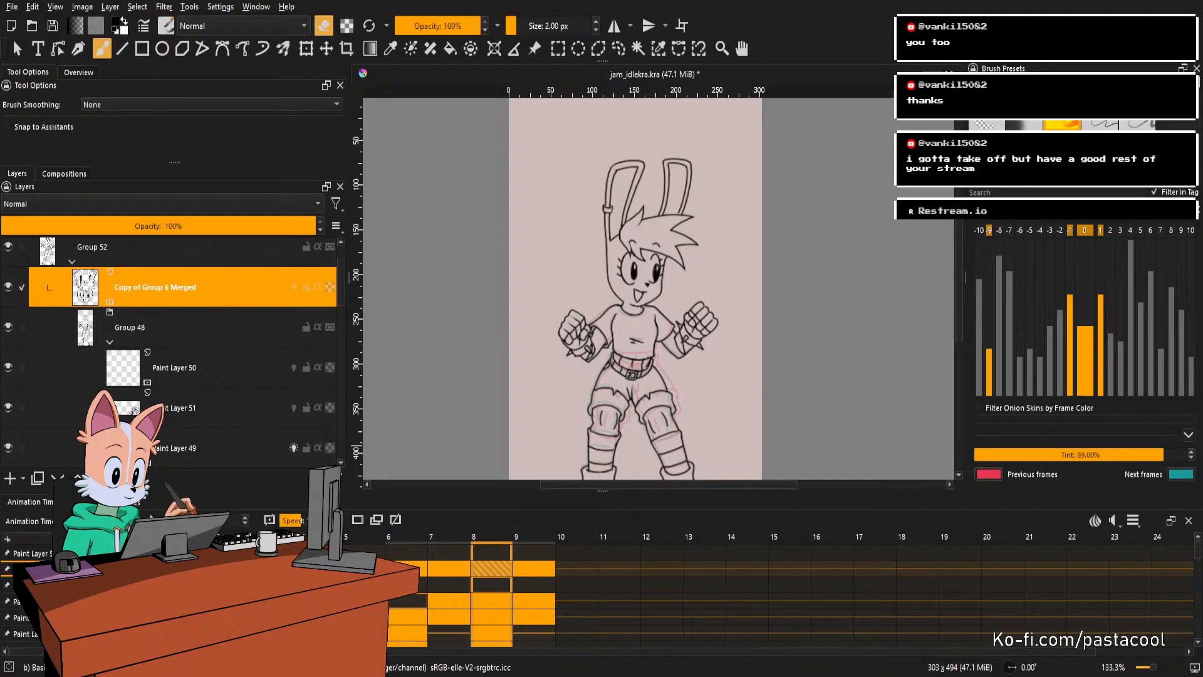
# Step through the unmirrored idle frames around frame 8 and compare the full-figure poses at different zoom levels.
pyautogui.moveTo(619, 301); pyautogui.dragTo(643, 265)
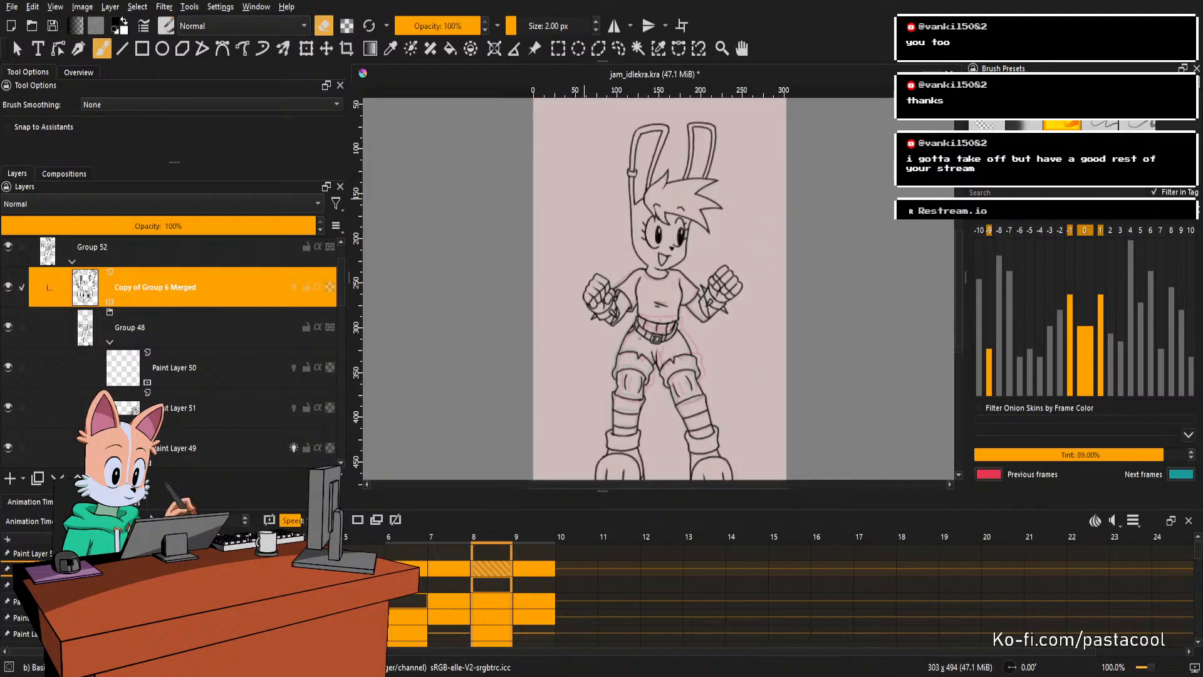
pyautogui.press('Left')
pyautogui.press('Right')
pyautogui.press('Right')
pyautogui.press('Right')
pyautogui.press('Right')
pyautogui.press('Right')
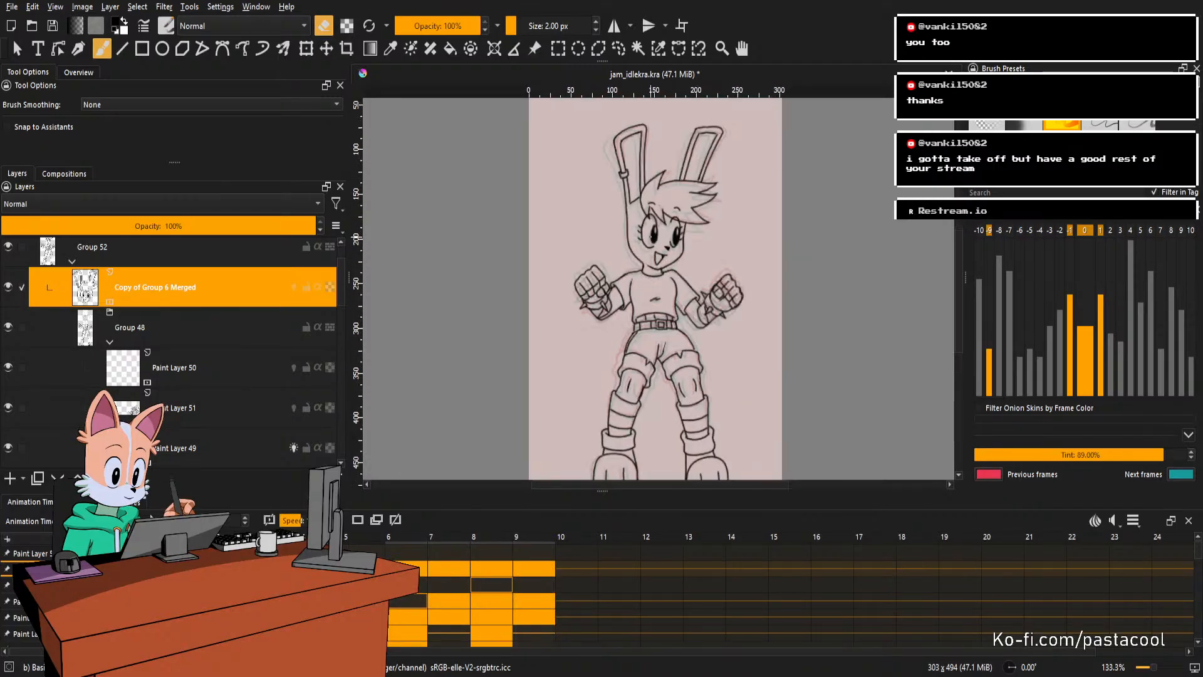
pyautogui.press('1')
pyautogui.press('+')
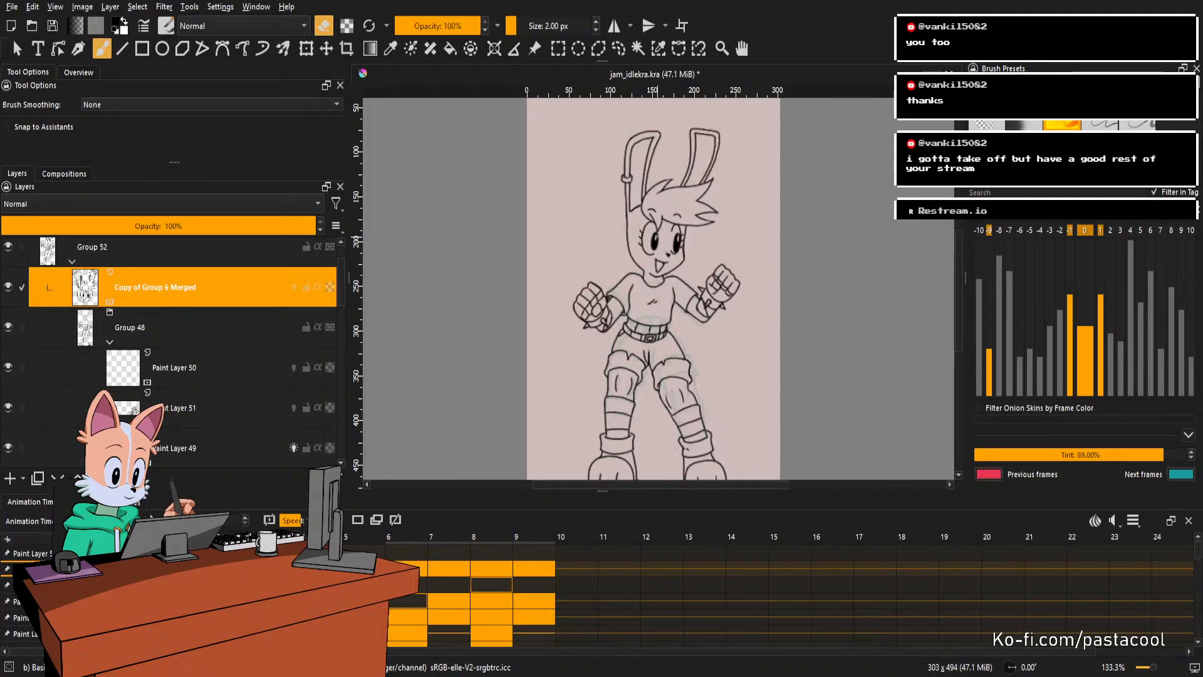
pyautogui.press('+')
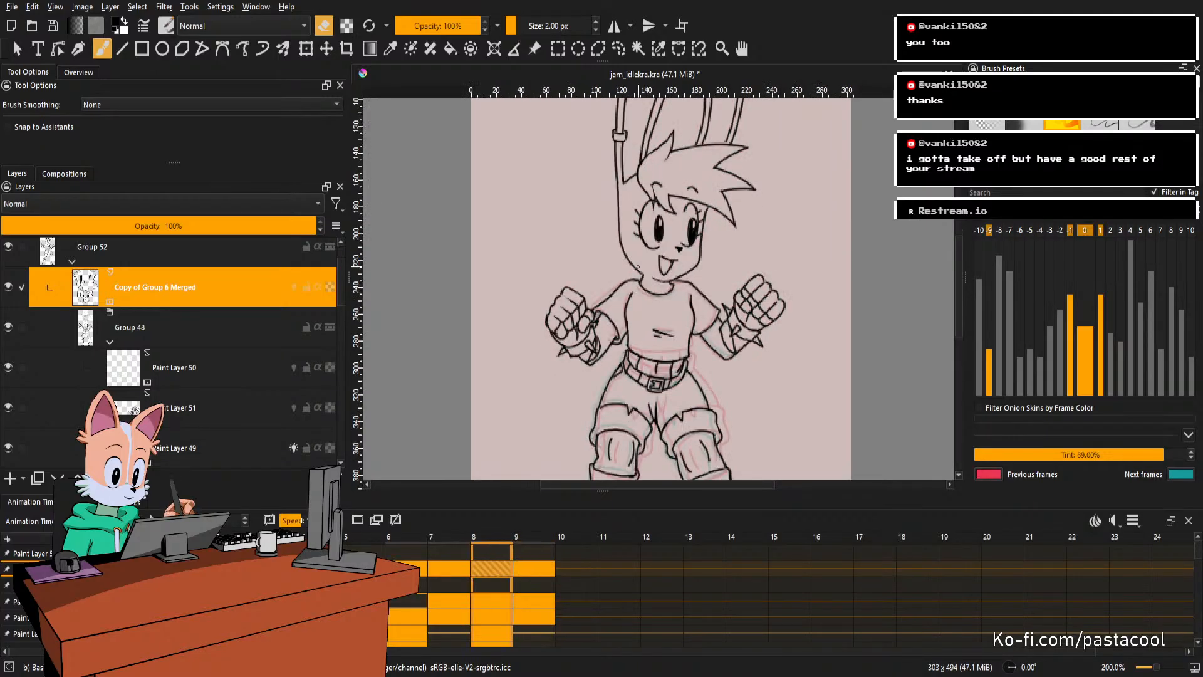
pyautogui.press('-')
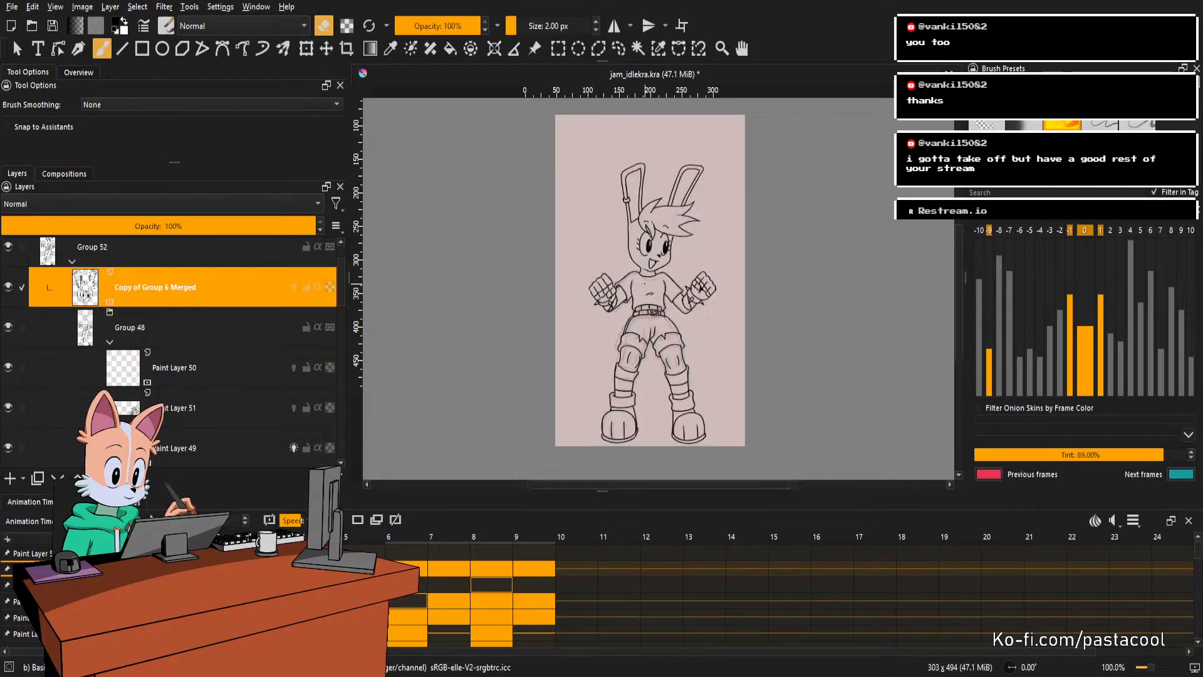
# Touch up the shirt's side line just below the shoulder on Paint Layer 49.
pyautogui.press('+')
pyautogui.scroll(5, 646, 282)
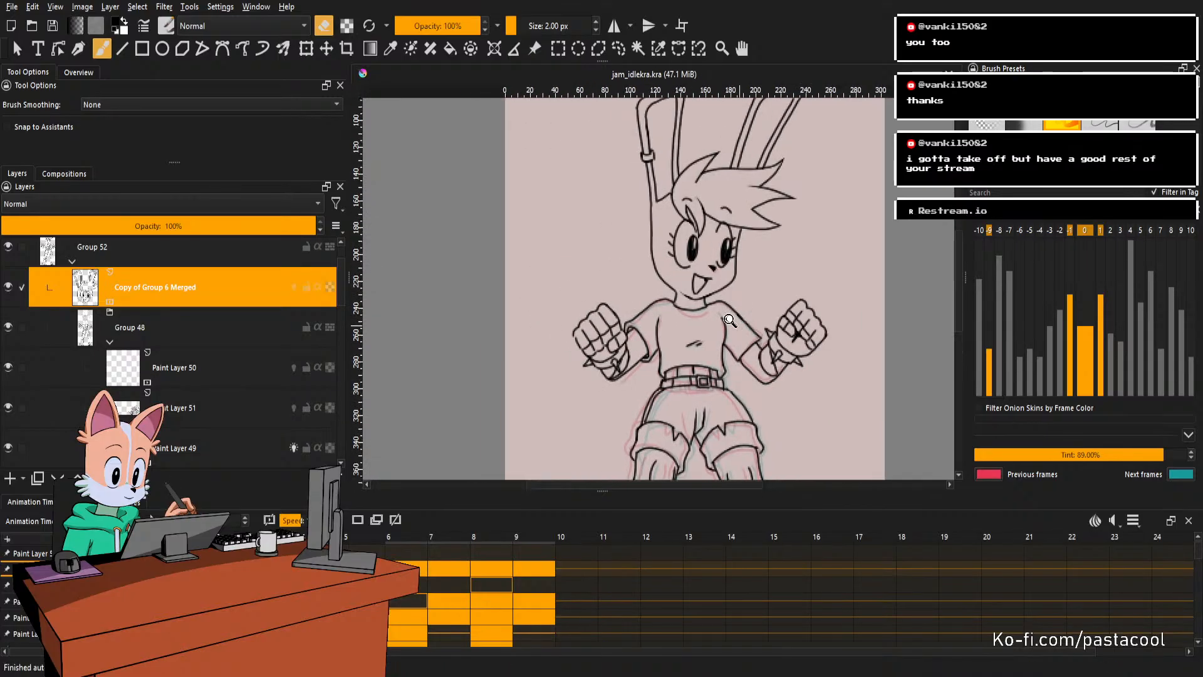
pyautogui.press('e')
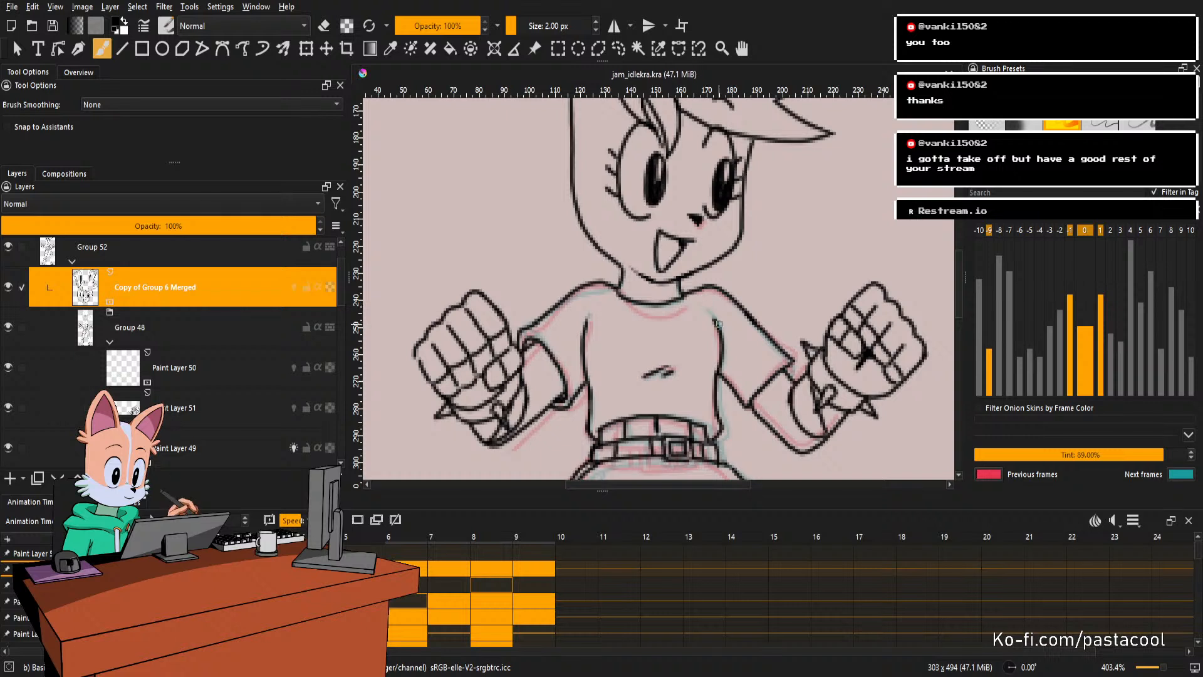
pyautogui.press('pagedown')
pyautogui.press('pagedown')
pyautogui.press('pagedown')
pyautogui.press('pagedown')
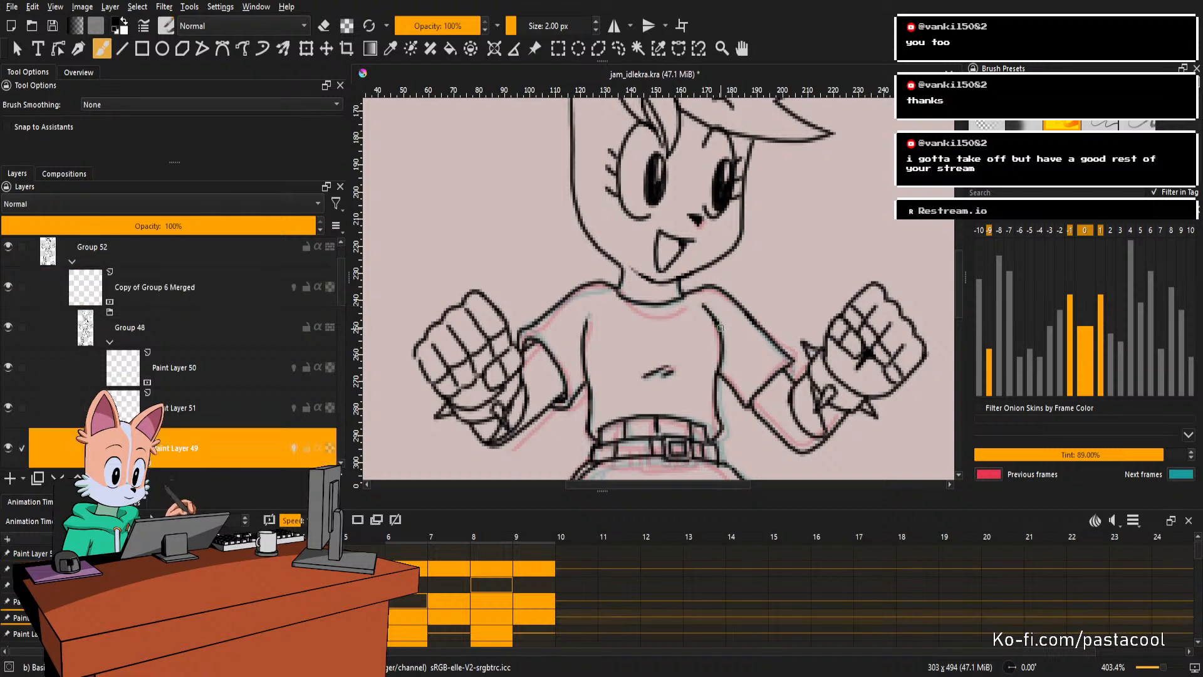
pyautogui.press('e')
pyautogui.moveTo(720, 320); pyautogui.dragTo(789, 327)
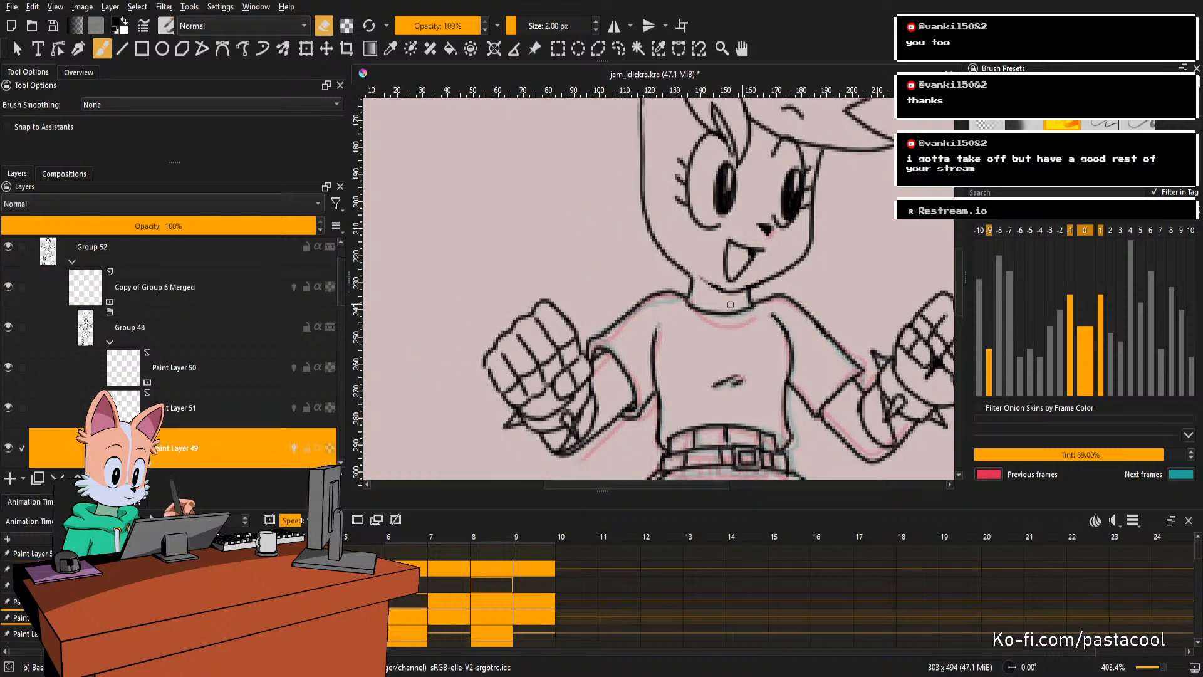
pyautogui.press('e')
pyautogui.press('e')
pyautogui.press('2')
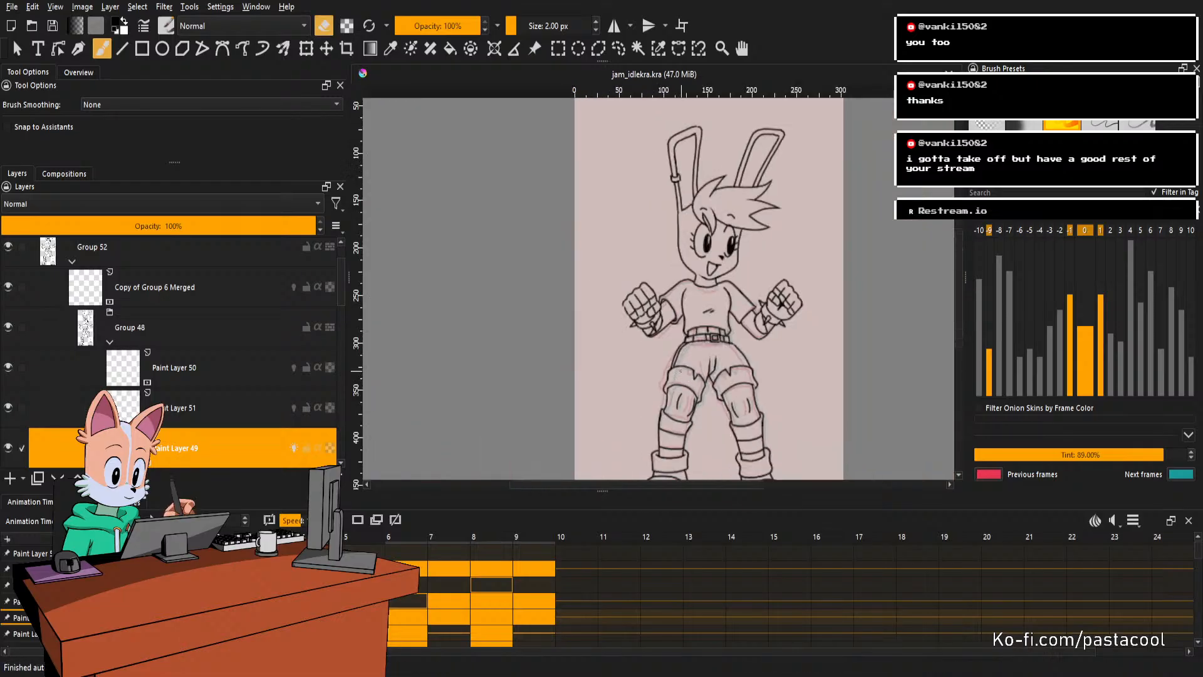
# Flip the canvas horizontally and compare the full-figure idle poses at different zoom levels.
pyautogui.moveTo(681, 371); pyautogui.dragTo(636, 371)
pyautogui.moveTo(647, 305); pyautogui.dragTo(665, 290)
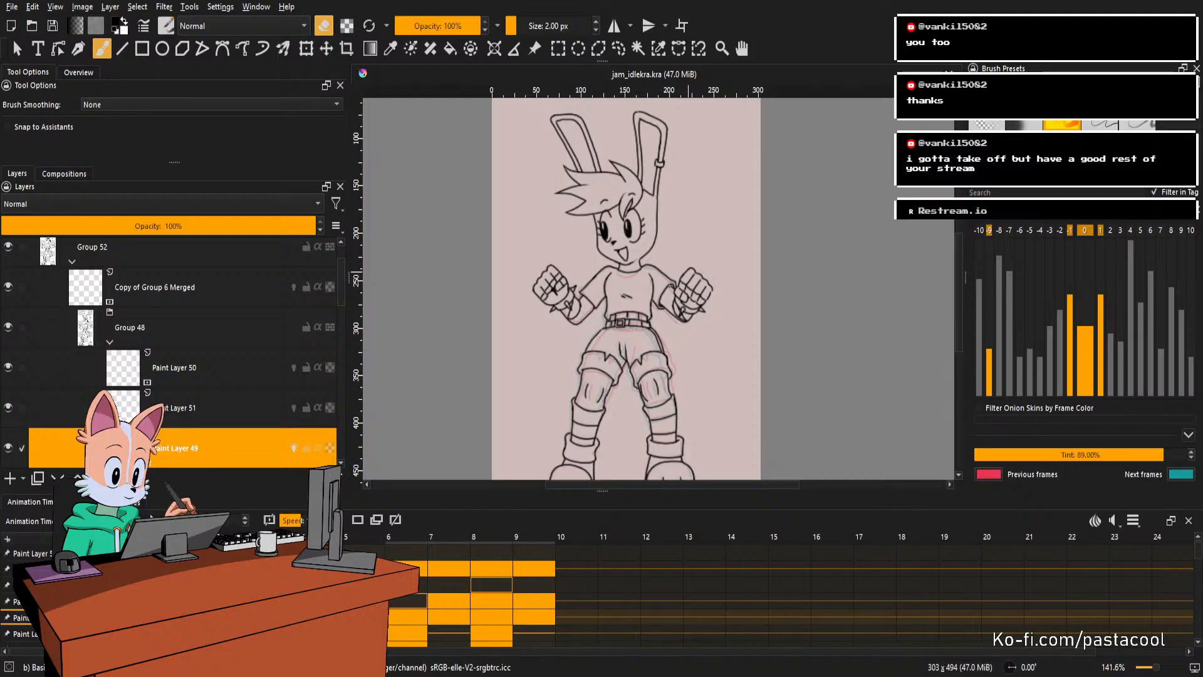
pyautogui.press('+')
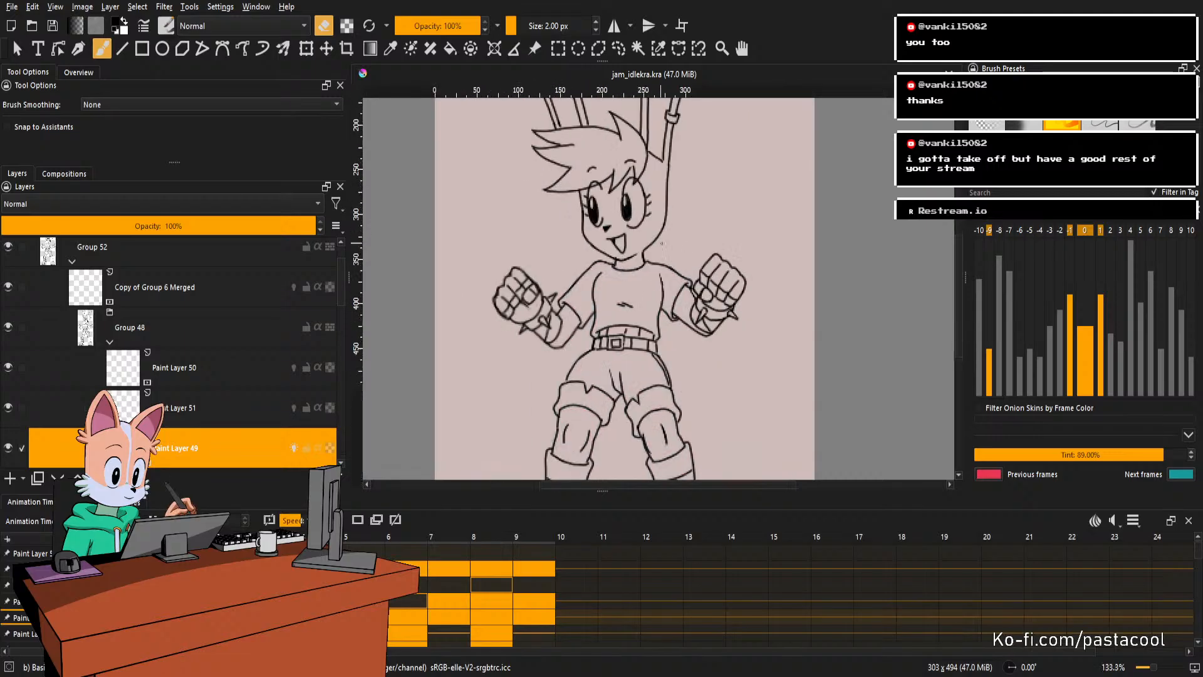
pyautogui.press('-')
pyautogui.press('-')
pyautogui.press('+')
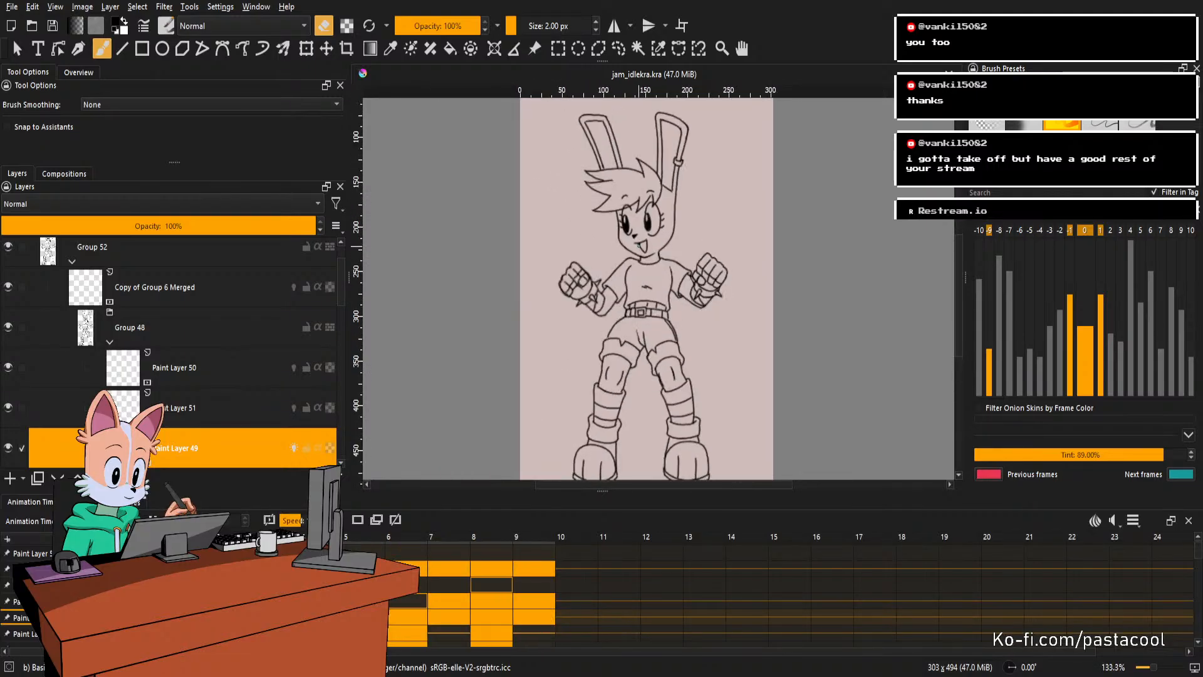
pyautogui.press('-')
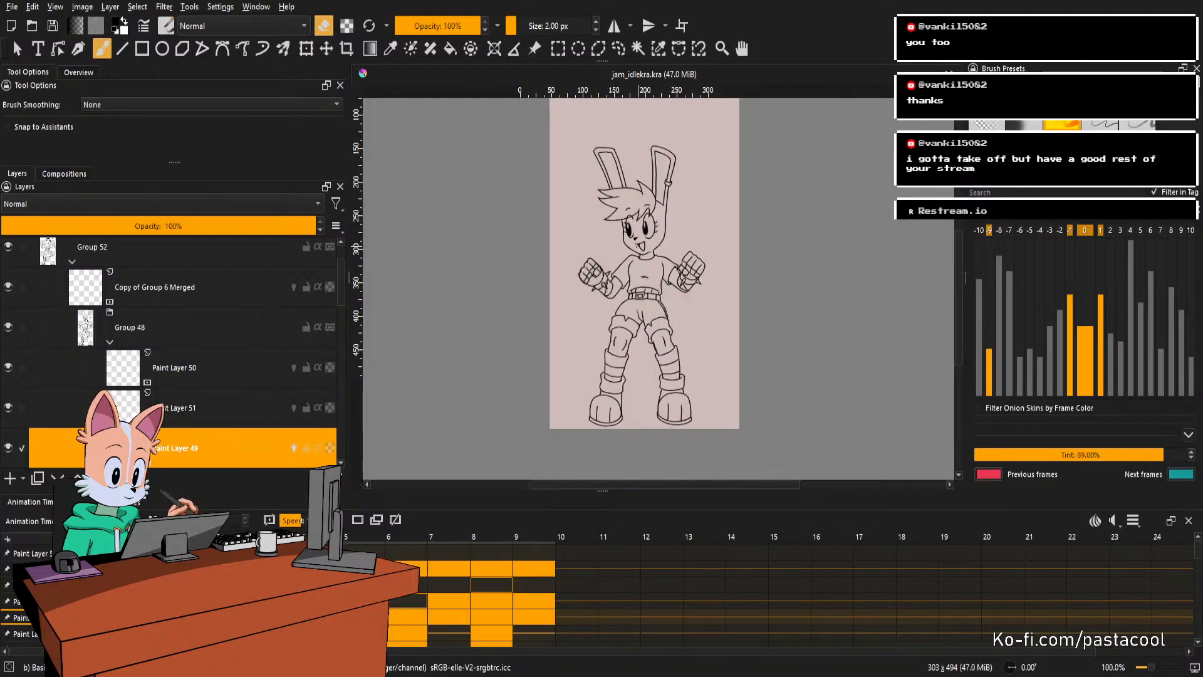
pyautogui.press('+')
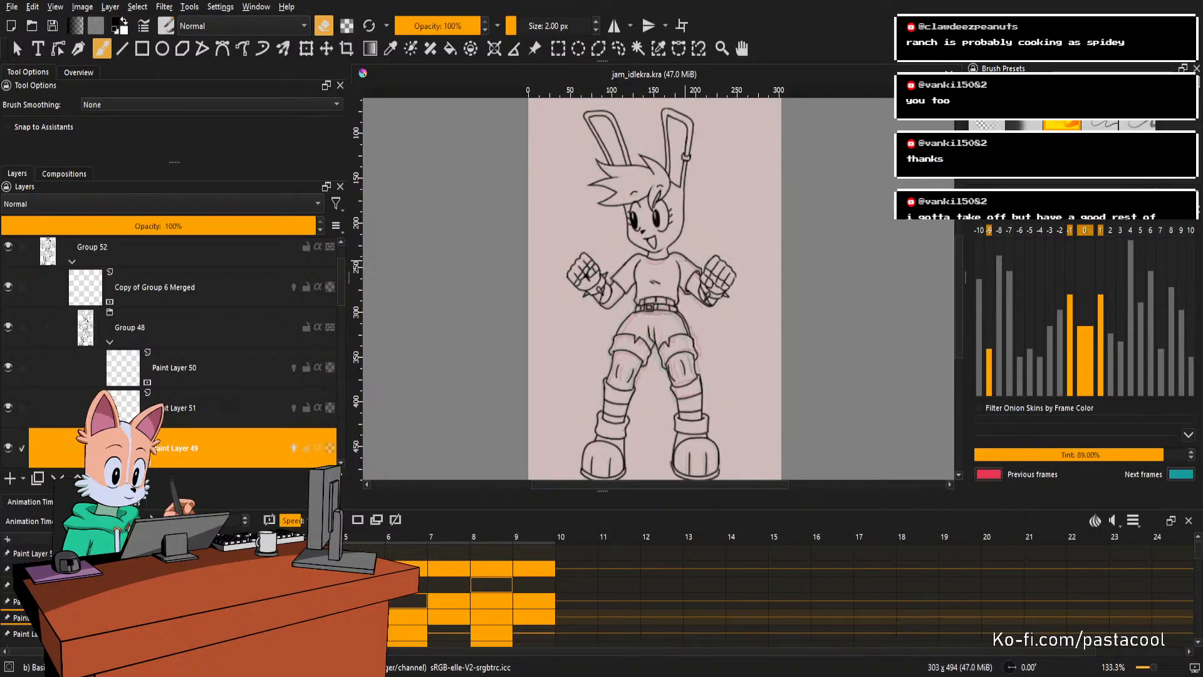
# Rotate in close on the shoulder beside the earring-side arm and erase its outline between the neck and the sleeve.
pyautogui.scroll(2, 694, 262)
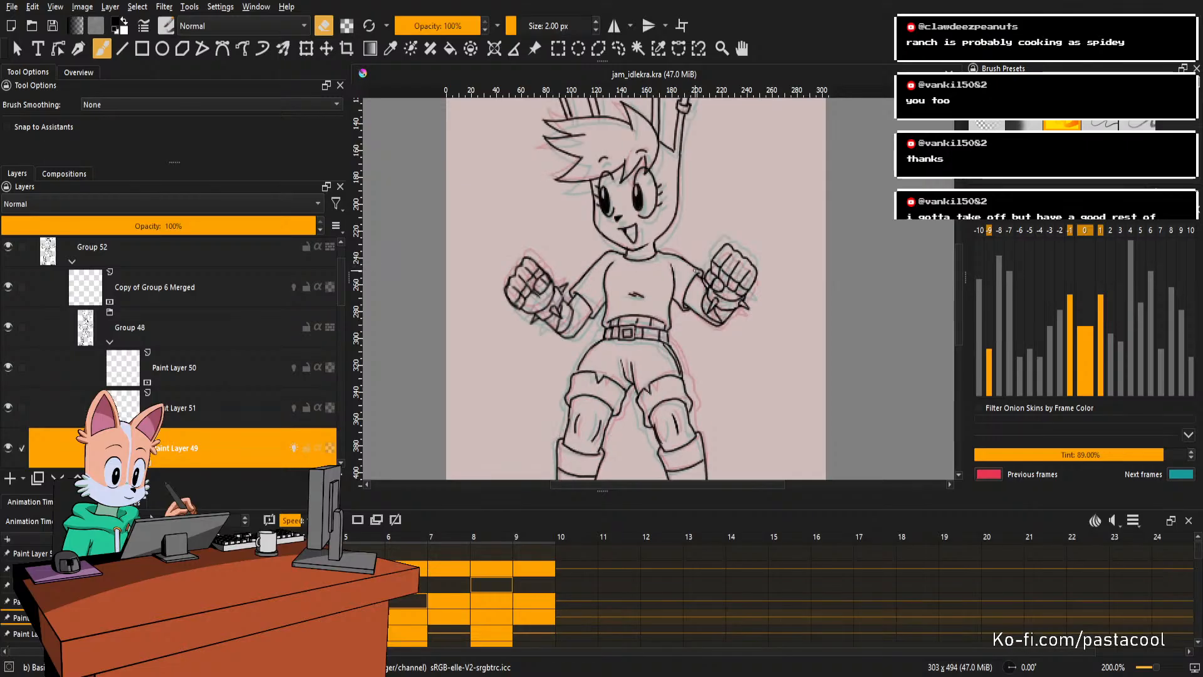
pyautogui.moveTo(680, 241); pyautogui.dragTo(719, 247)
pyautogui.moveTo(738, 288); pyautogui.dragTo(697, 252)
pyautogui.press('e')
pyautogui.hotkey('ctrl', 'z')
pyautogui.press('e')
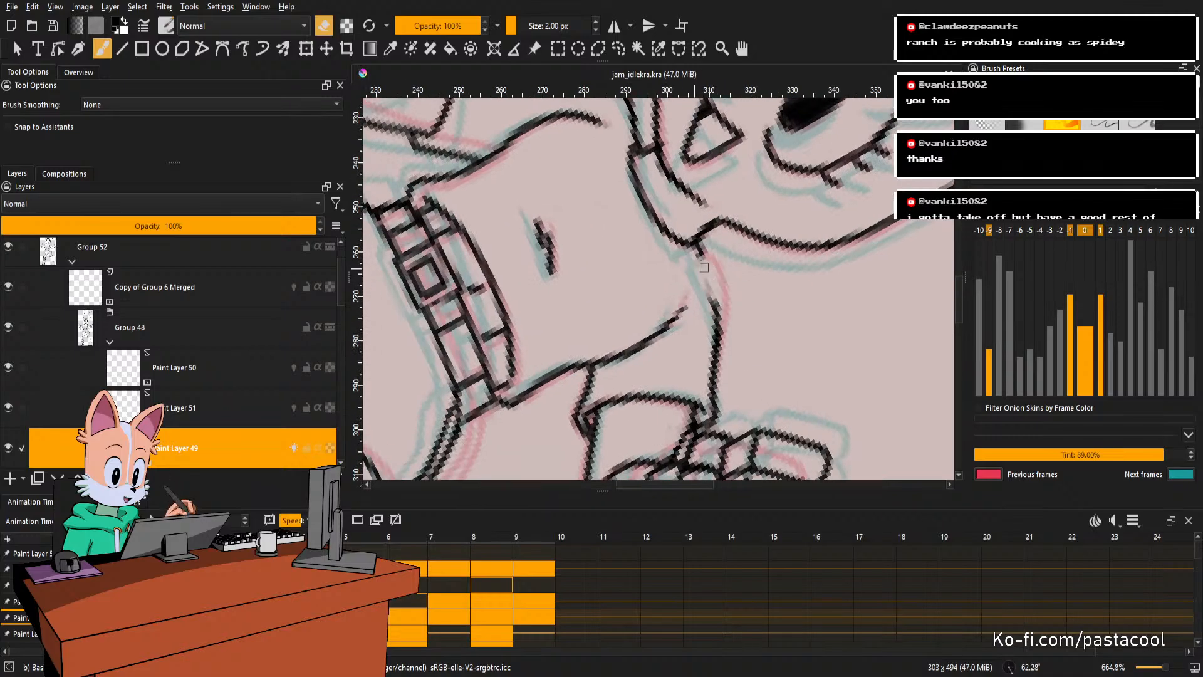
# Redraw the shoulder outline from the neck down to the sleeve along the previous frame's onion skin, and save the file.
pyautogui.press('e')
pyautogui.moveTo(722, 358); pyautogui.dragTo(721, 282)
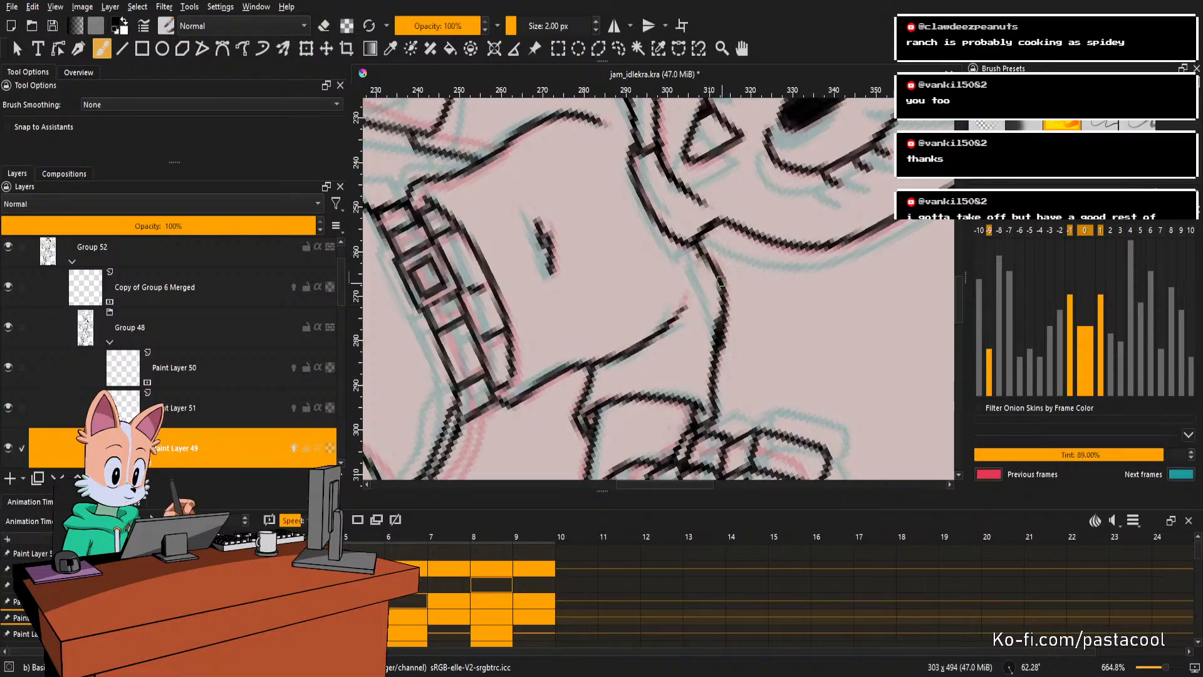
pyautogui.hotkey('ctrl', 'z')
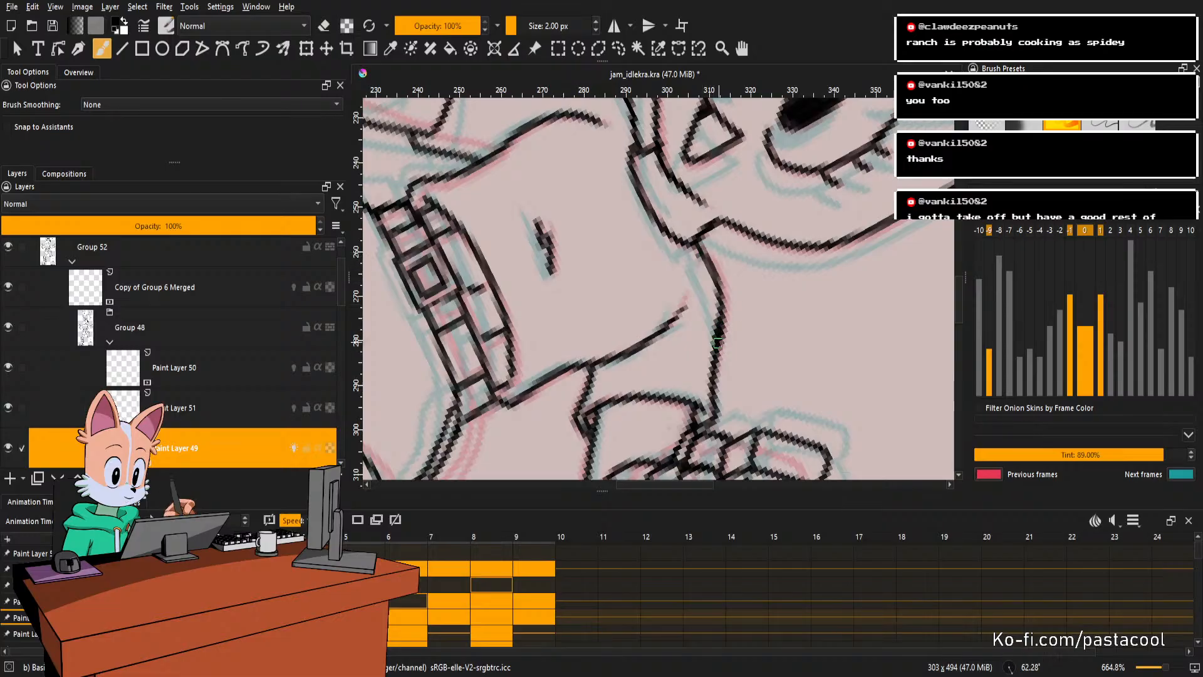
pyautogui.press('e')
pyautogui.press('5')
pyautogui.moveTo(757, 230); pyautogui.dragTo(718, 375)
pyautogui.hotkey('ctrl', 's')
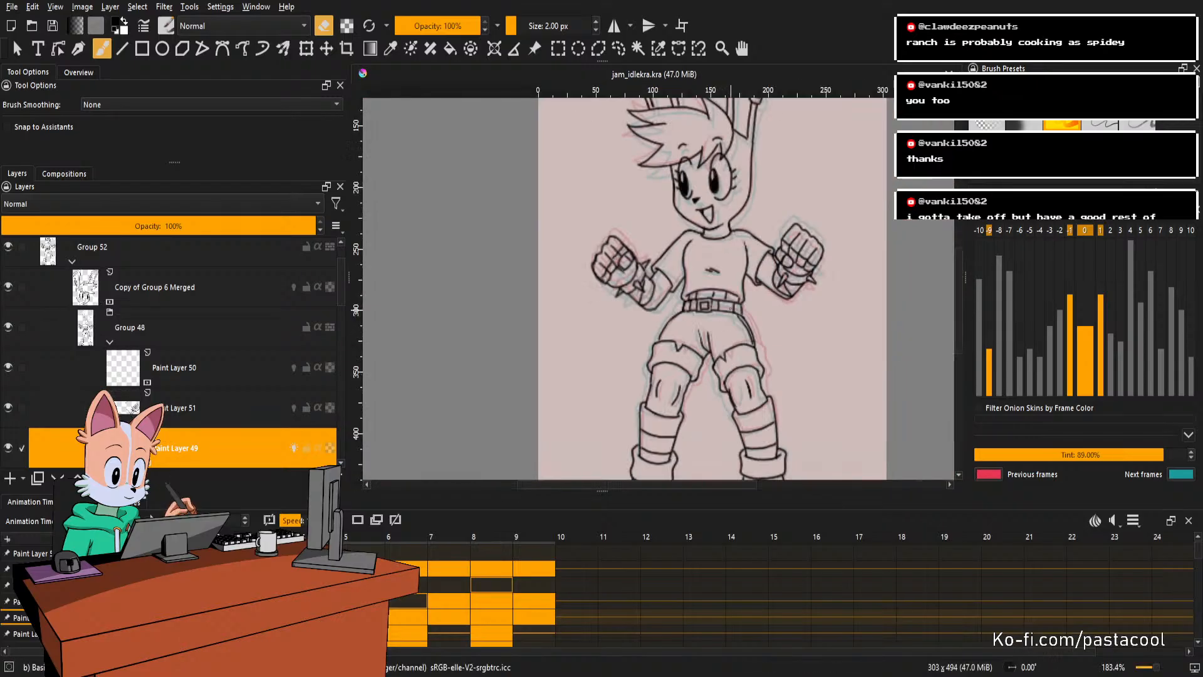
# Play back the idle animation at full-figure view, stop it, and go to frame 6.
pyautogui.scroll(-2, 721, 308)
pyautogui.press('space')
pyautogui.scroll(-1, 708, 295)
pyautogui.scroll(1, 722, 292)
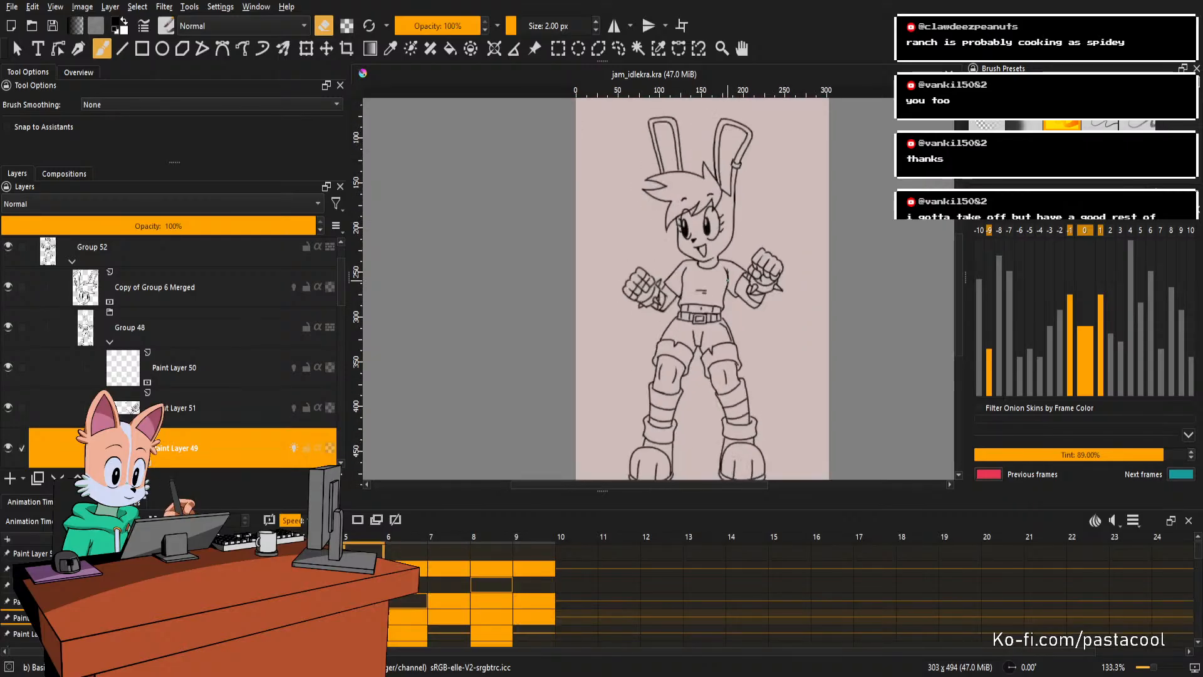
pyautogui.press('space')
pyautogui.scroll(1, 676, 276)
pyautogui.press('Right')
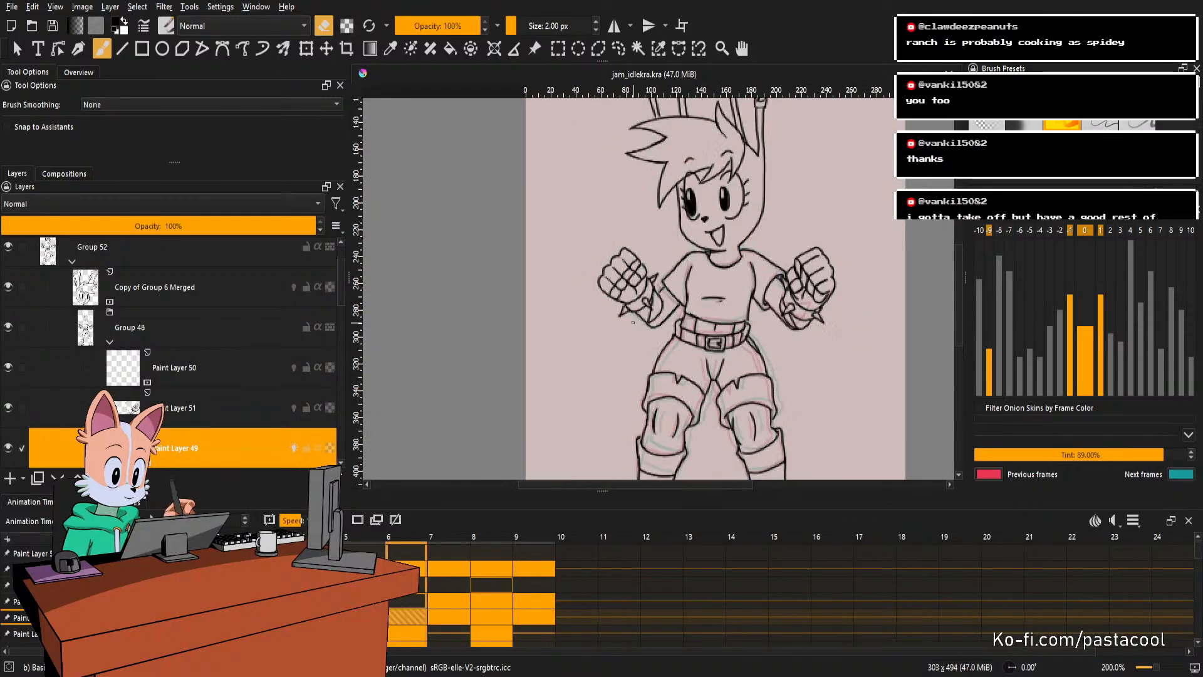
# On frame 7, rework the outer forearm outline below the spiked wrist cuff on Paint Layer 49.
pyautogui.scroll(2, 633, 322)
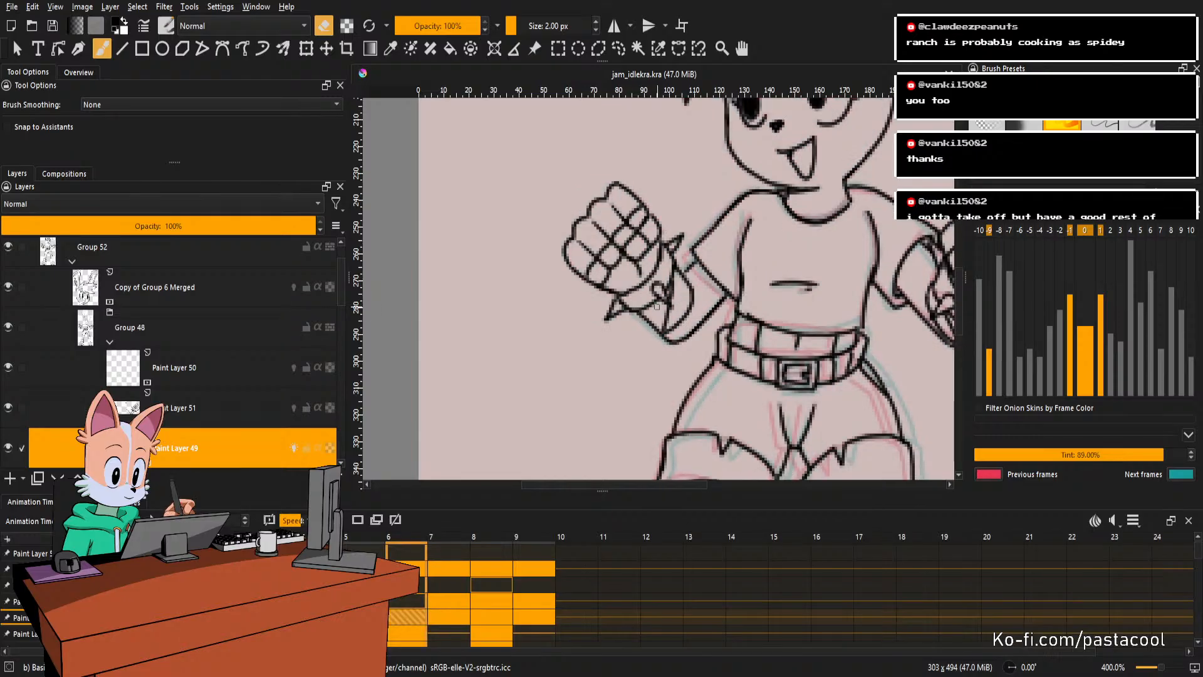
pyautogui.press('Right')
pyautogui.moveTo(665, 313)
pyautogui.mouseDown()
pyautogui.moveTo(707, 307)
pyautogui.moveTo(699, 368)
pyautogui.mouseUp()
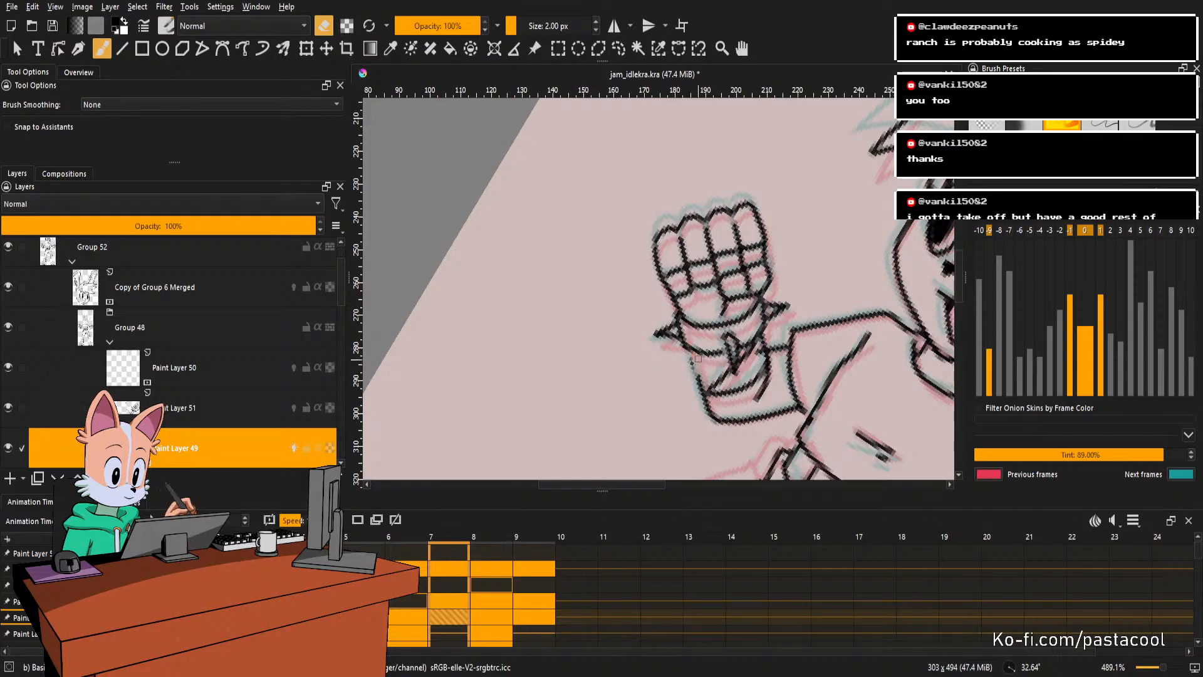
pyautogui.press('e')
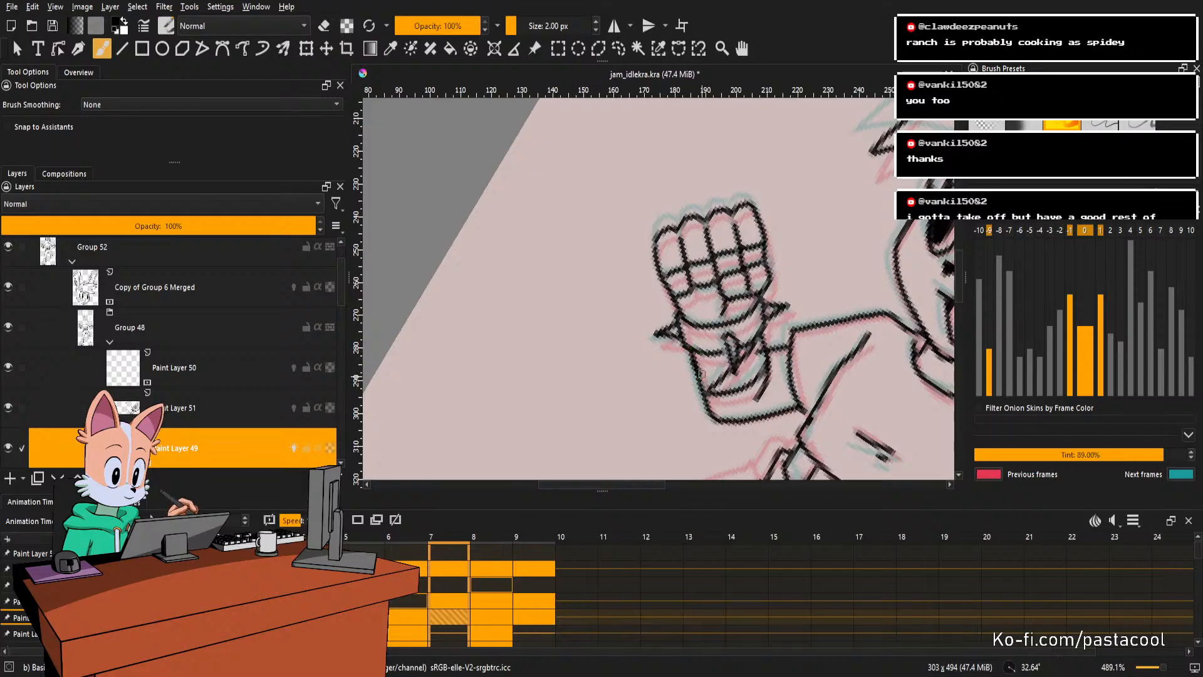
pyautogui.moveTo(690, 390)
pyautogui.mouseDown()
pyautogui.moveTo(717, 341)
pyautogui.moveTo(704, 357)
pyautogui.mouseUp()
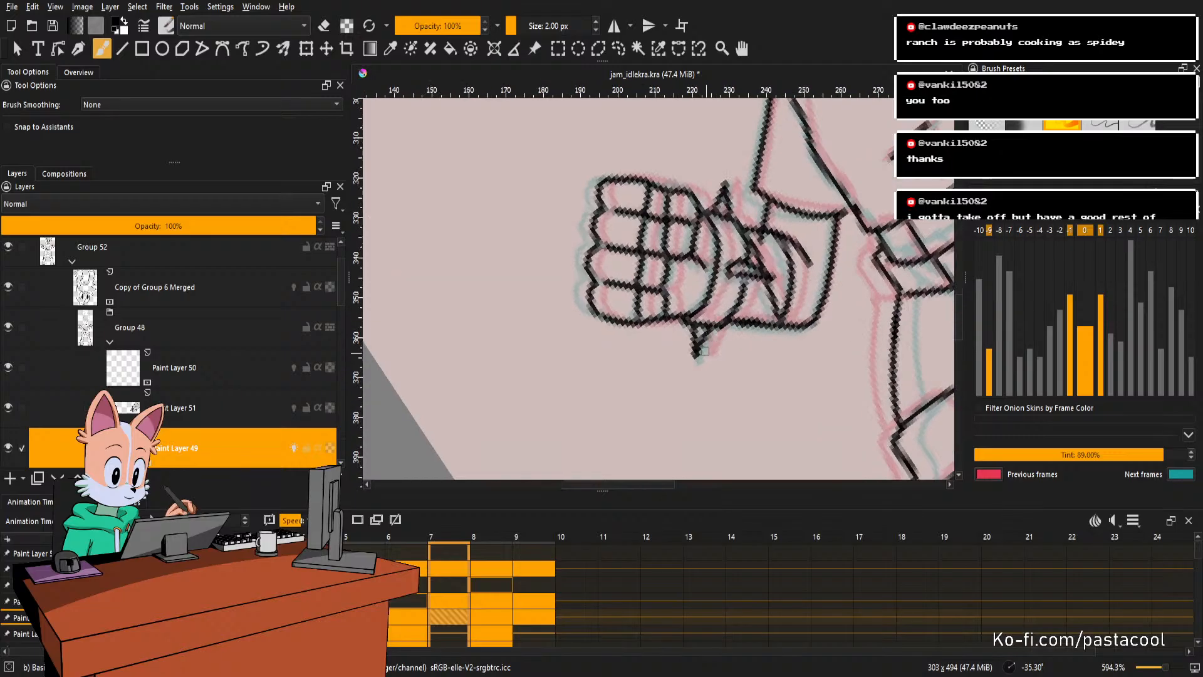
# Touch up the lower wrist cuff spike on frame 7, pick Paint Layer 51, and straighten the canvas to check both spikes.
pyautogui.press('e')
pyautogui.click(698, 350)
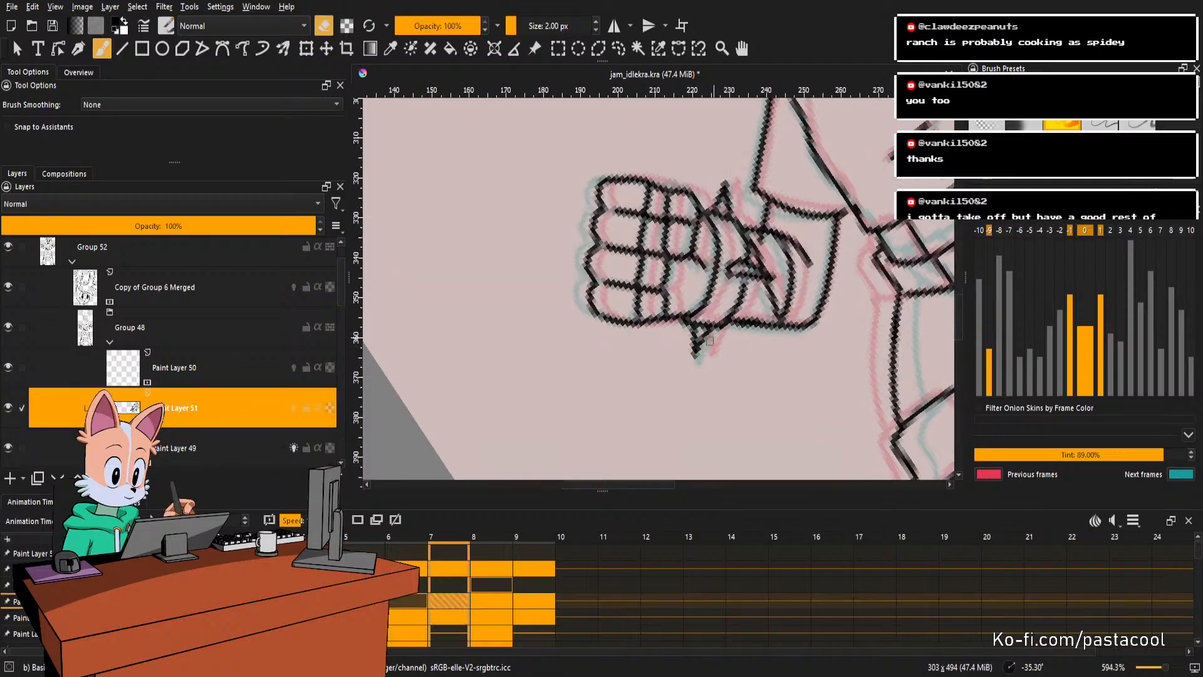
pyautogui.press('5')
pyautogui.moveTo(721, 322); pyautogui.dragTo(748, 304)
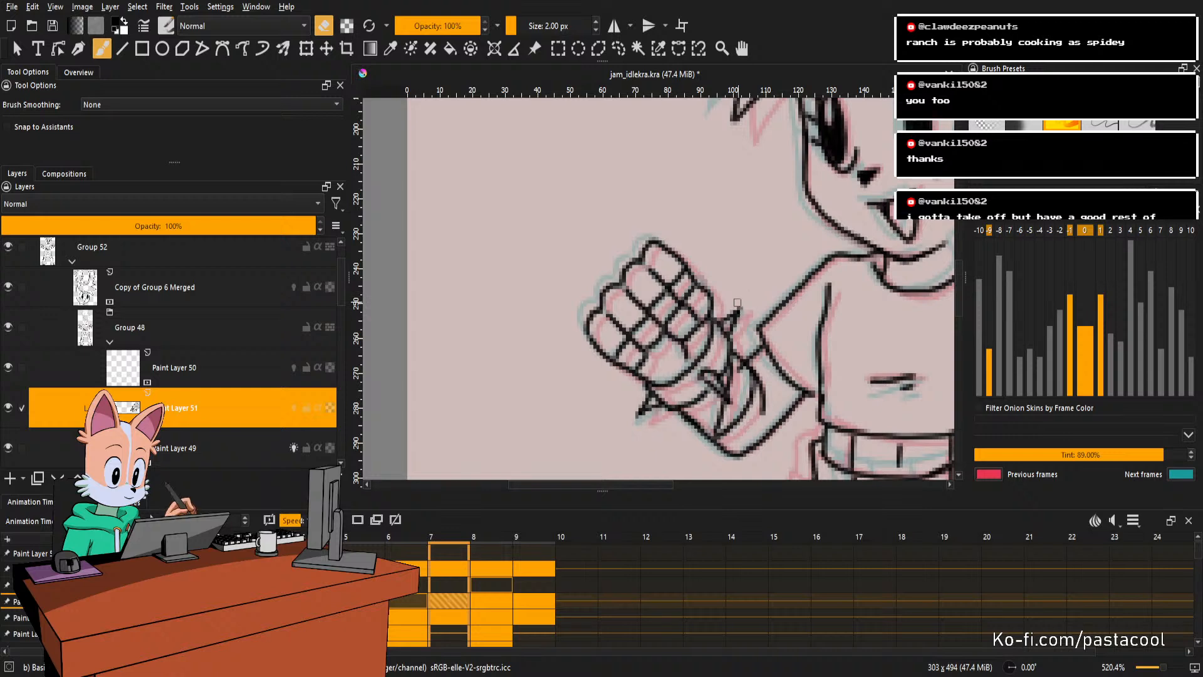
# On frame 8, lasso the fist's two wrist cuff spikes and shift them slightly upward with a transform on Paint Layer 49.
pyautogui.press('.')
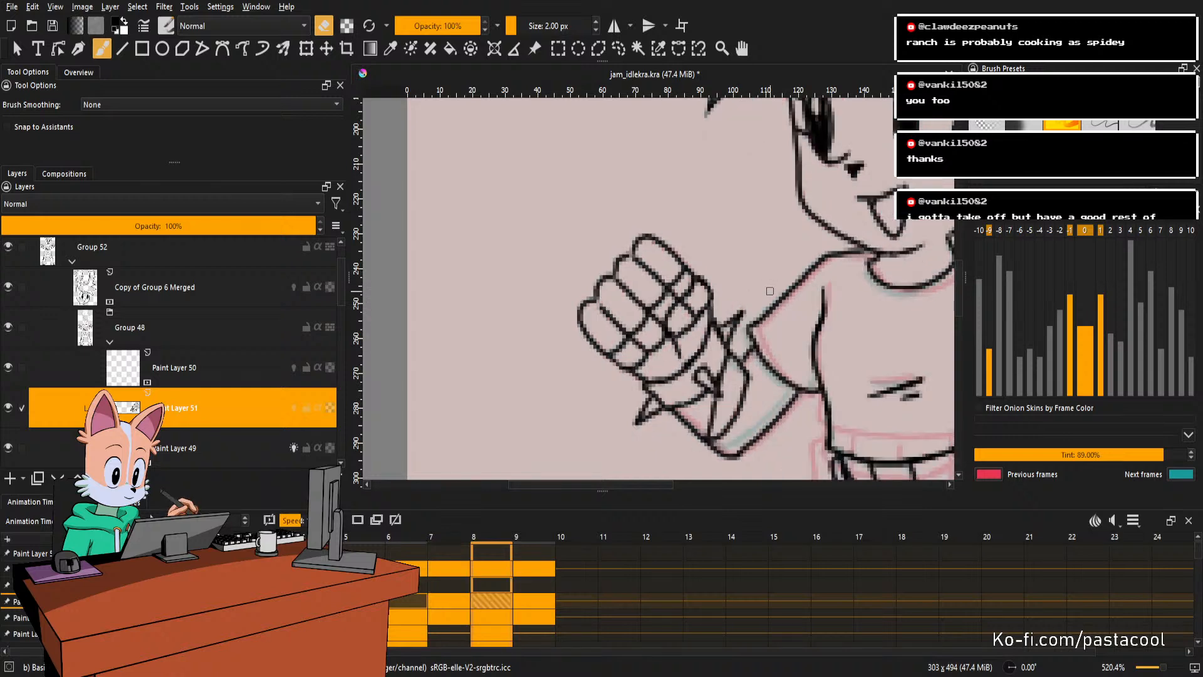
pyautogui.moveTo(755, 294); pyautogui.dragTo(702, 365)
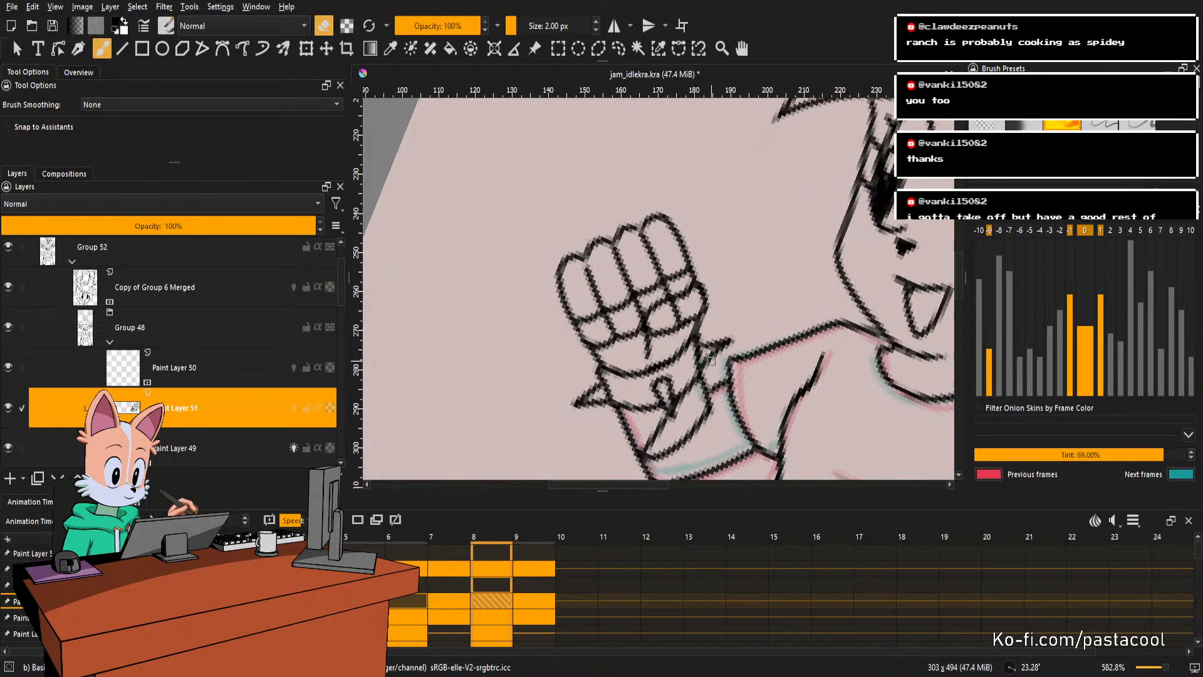
pyautogui.press('l')
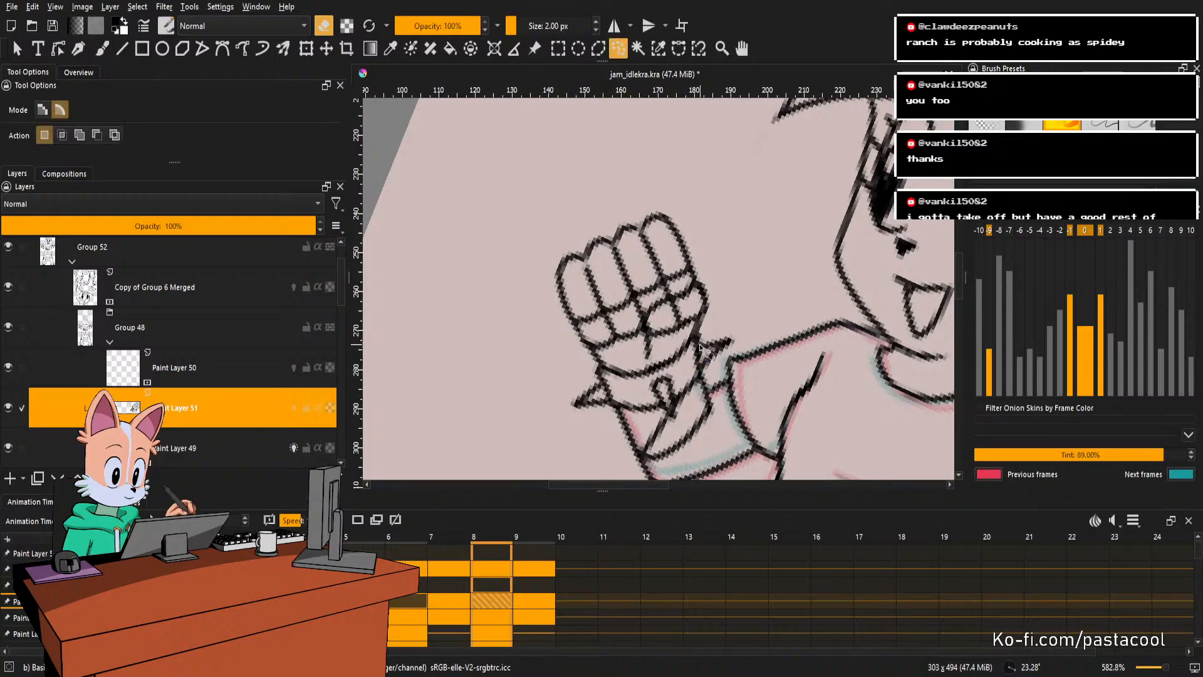
pyautogui.moveTo(731, 348); pyautogui.dragTo(702, 340)
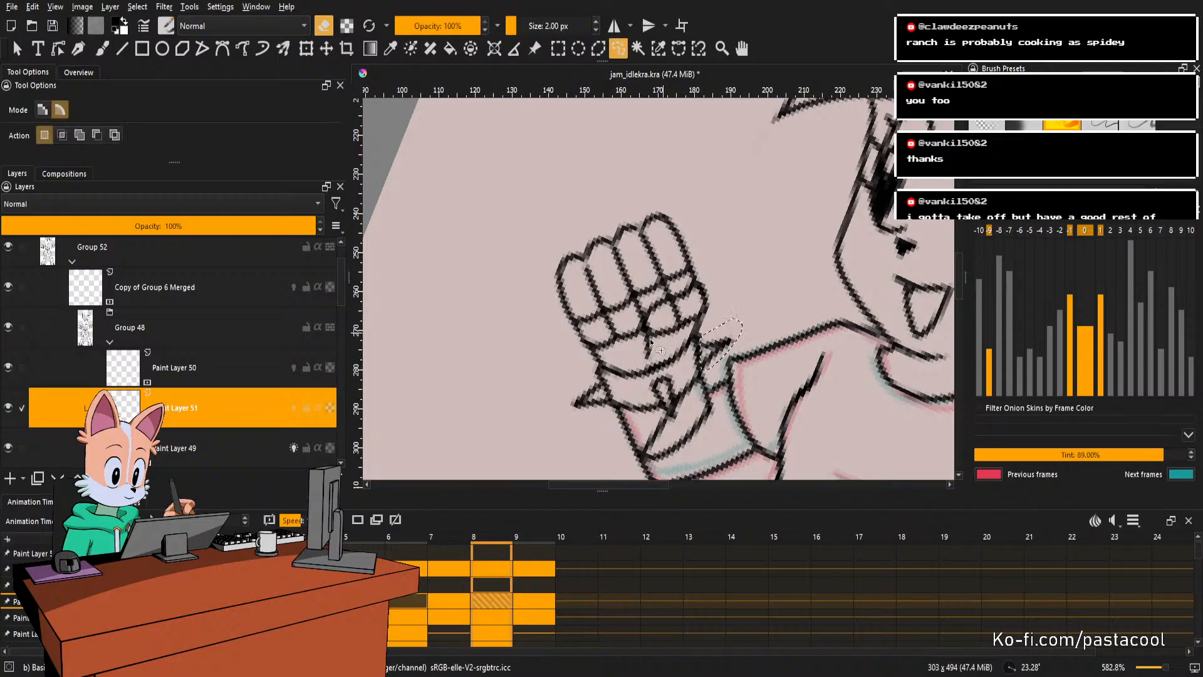
pyautogui.moveTo(599, 381)
pyautogui.mouseDown()
pyautogui.moveTo(611, 409)
pyautogui.moveTo(581, 419)
pyautogui.moveTo(575, 404)
pyautogui.mouseUp()
pyautogui.hotkey('ctrl', 't')
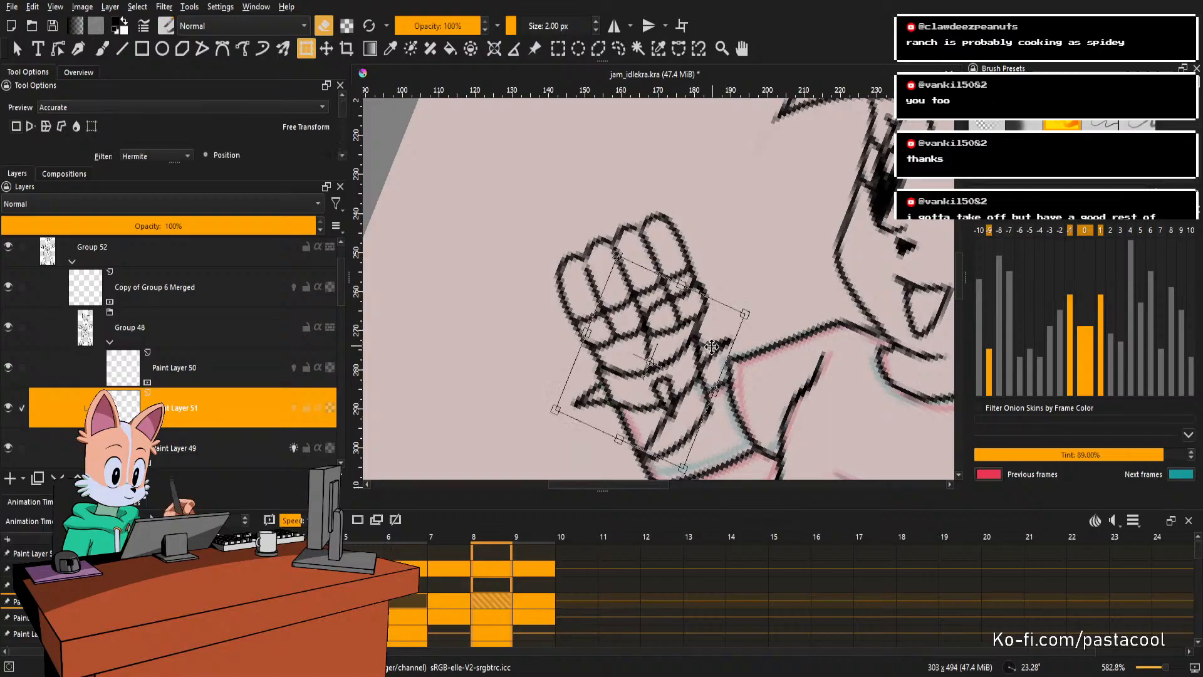
pyautogui.scroll(1, 714, 337)
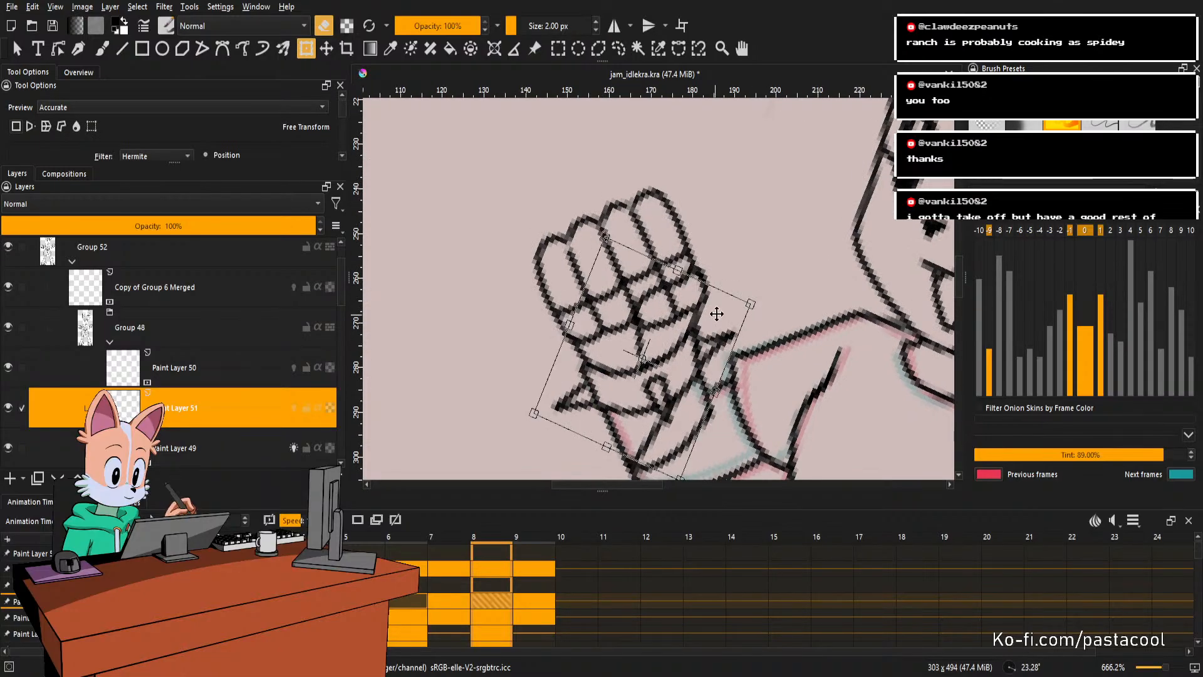
pyautogui.press('r')
pyautogui.click(715, 337)
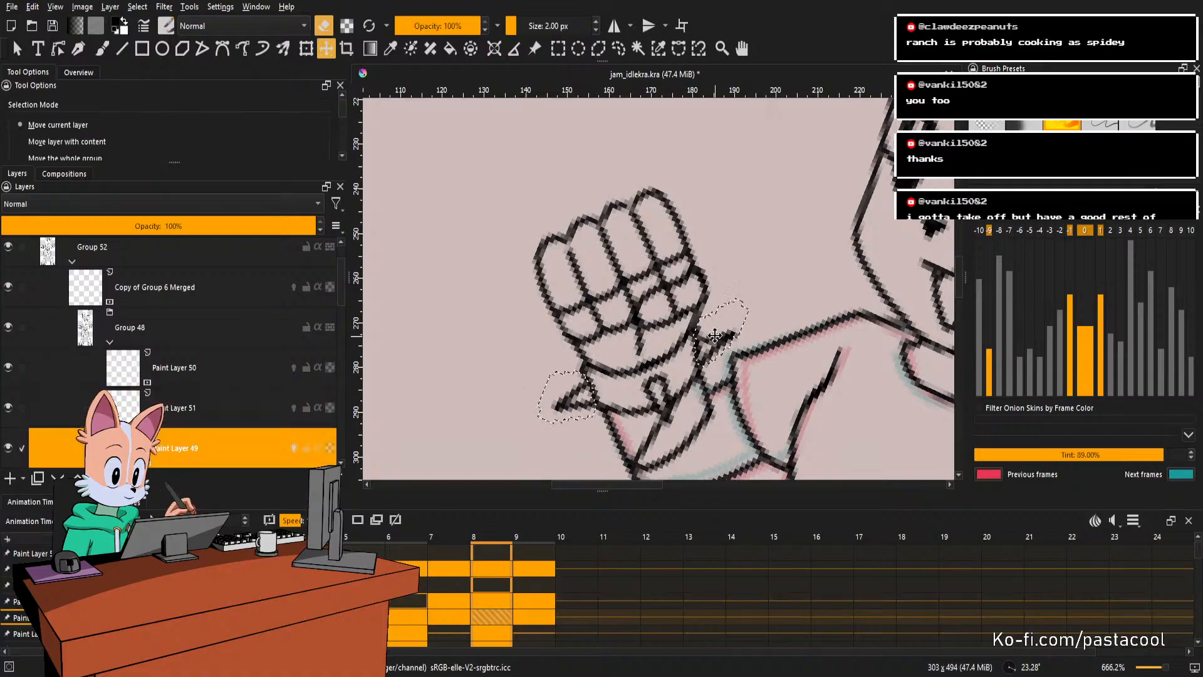
pyautogui.press('Return')
pyautogui.click(721, 319)
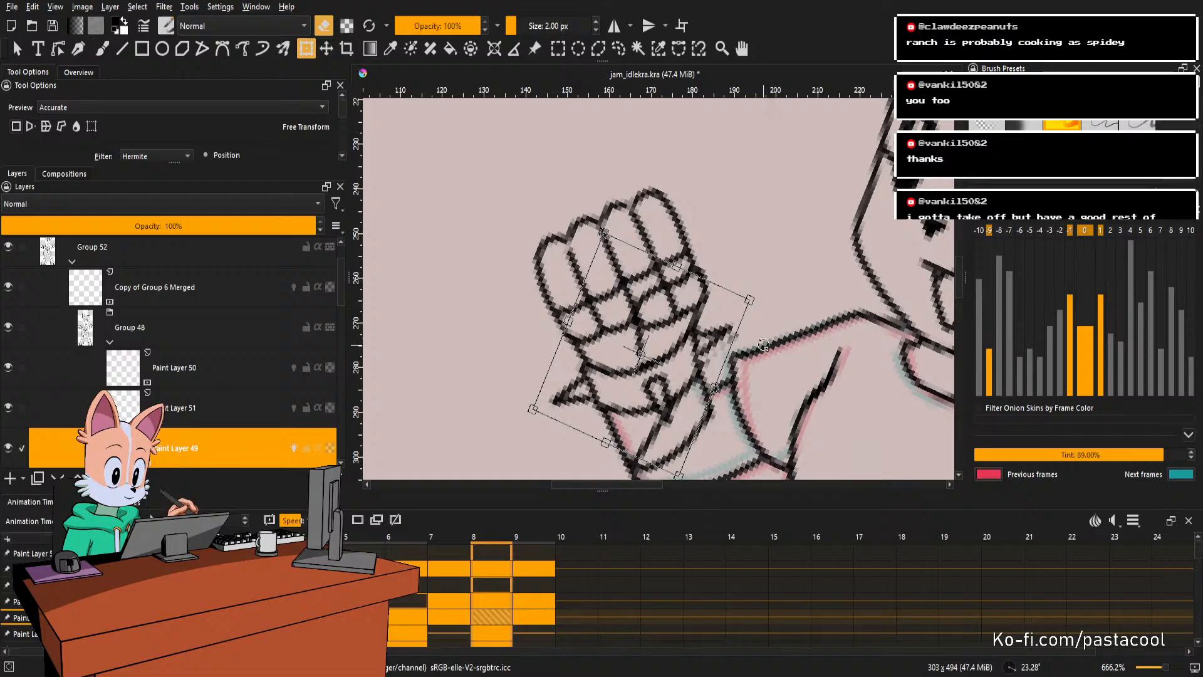
# Compare the spikes with frame 7, touch up the inner spike's base on frame 8, and save the file.
pyautogui.hotkey('ctrl', 'r')
pyautogui.press('Left')
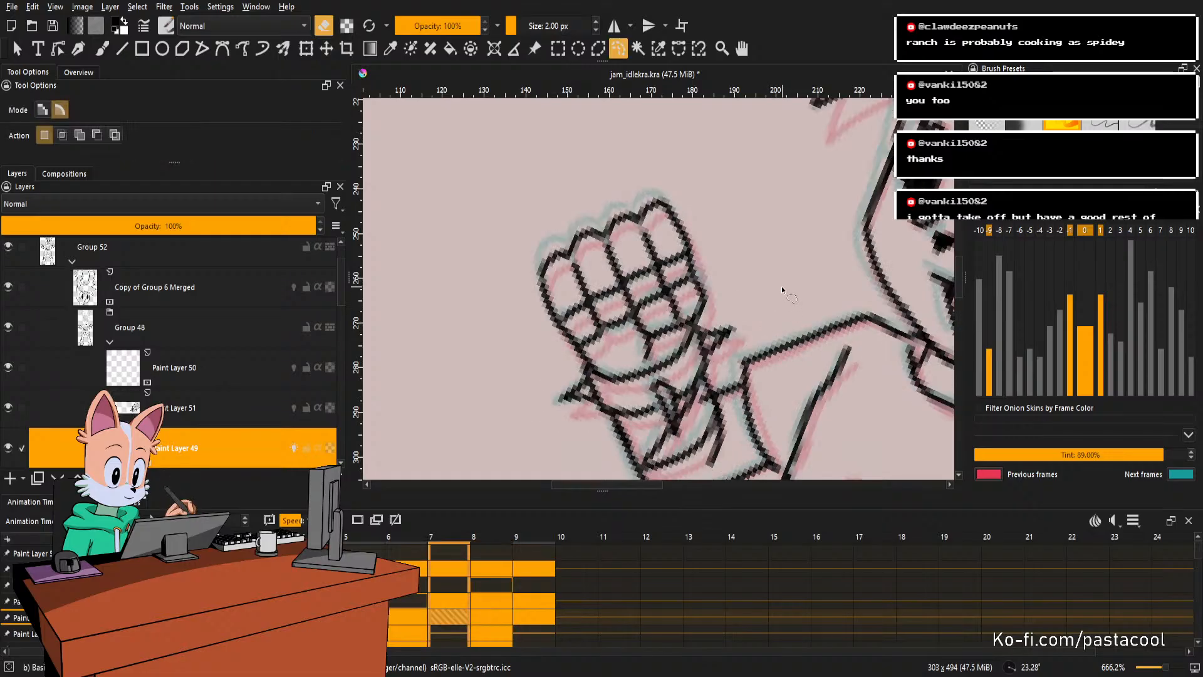
pyautogui.press('Right')
pyautogui.press('b')
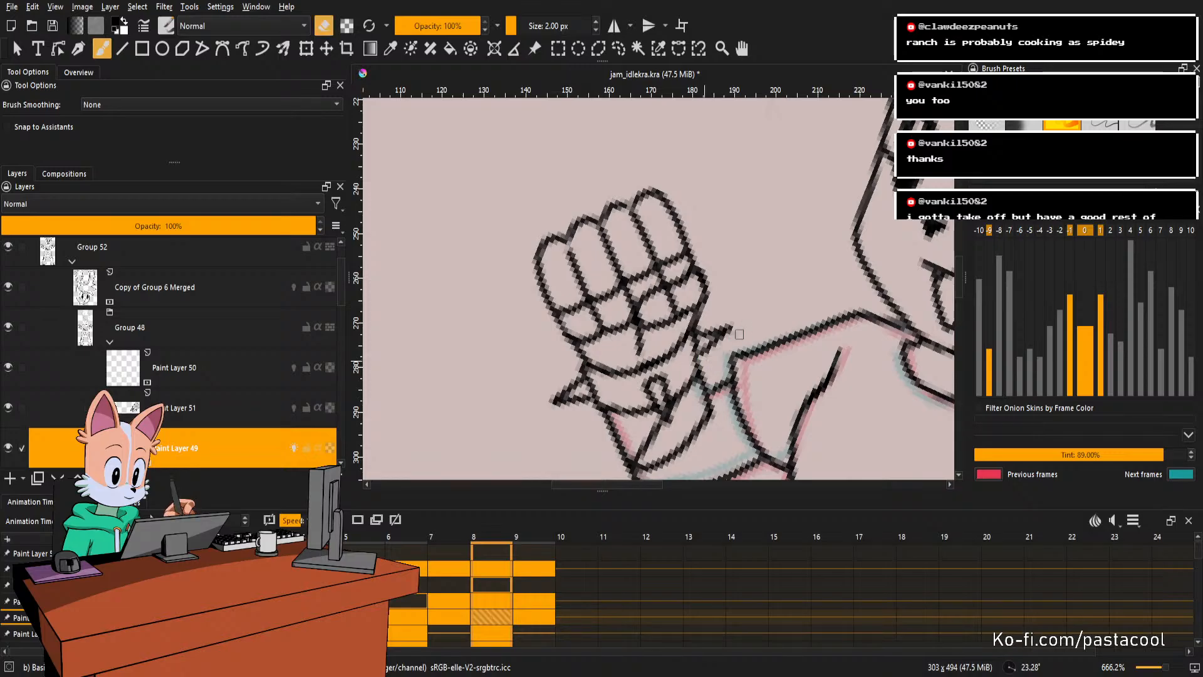
pyautogui.press('e')
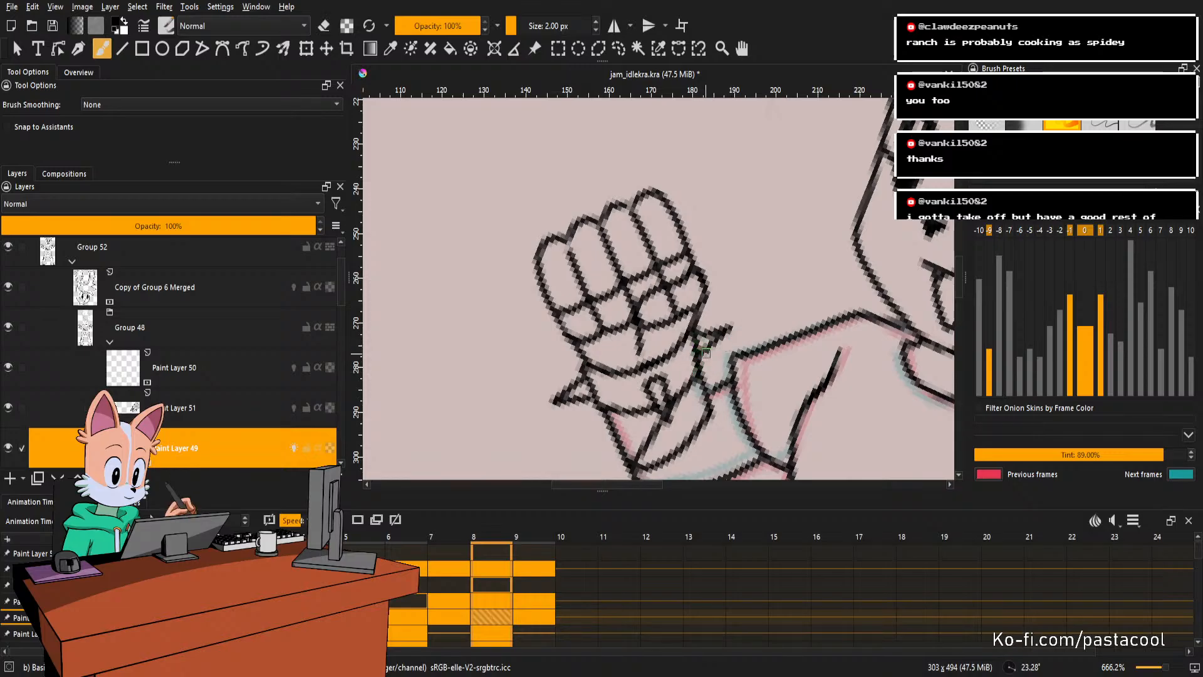
pyautogui.press('5')
pyautogui.moveTo(760, 291); pyautogui.dragTo(710, 431)
pyautogui.hotkey('ctrl', 's')
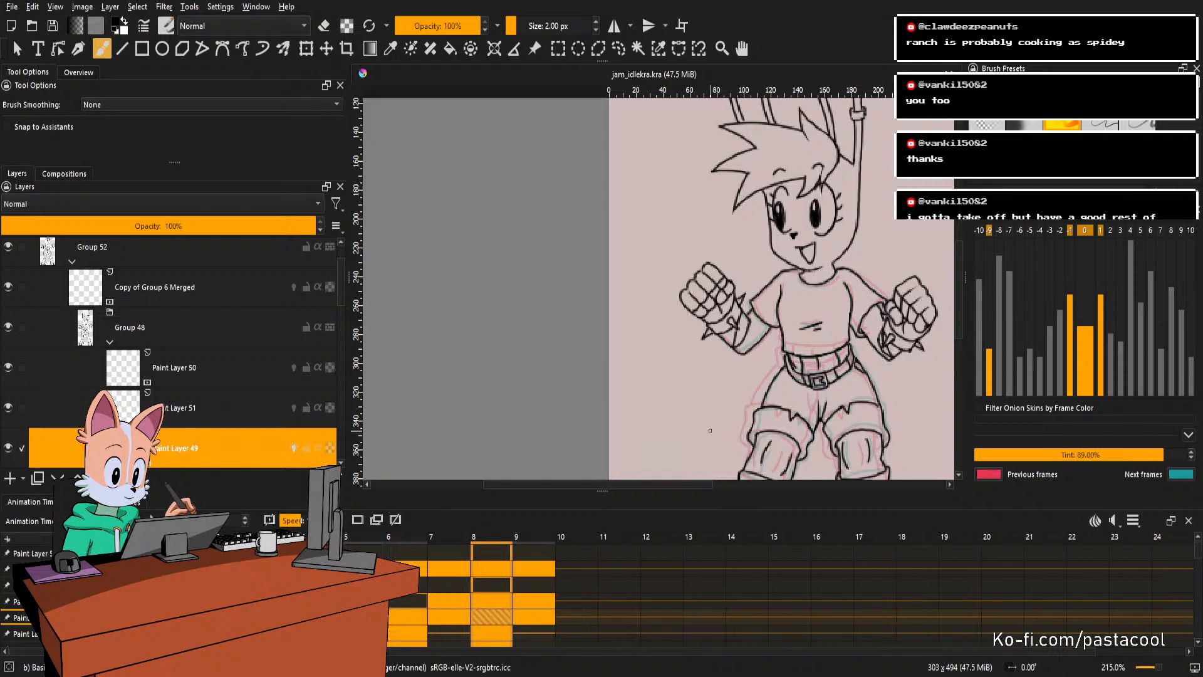
# Compare the rabbit's fists and spiked wrist cuffs across frames 7, 8 and 9 using the onion skins.
pyautogui.press('Left')
pyautogui.press('Right')
pyautogui.scroll(-1, 770, 277)
pyautogui.press('Left')
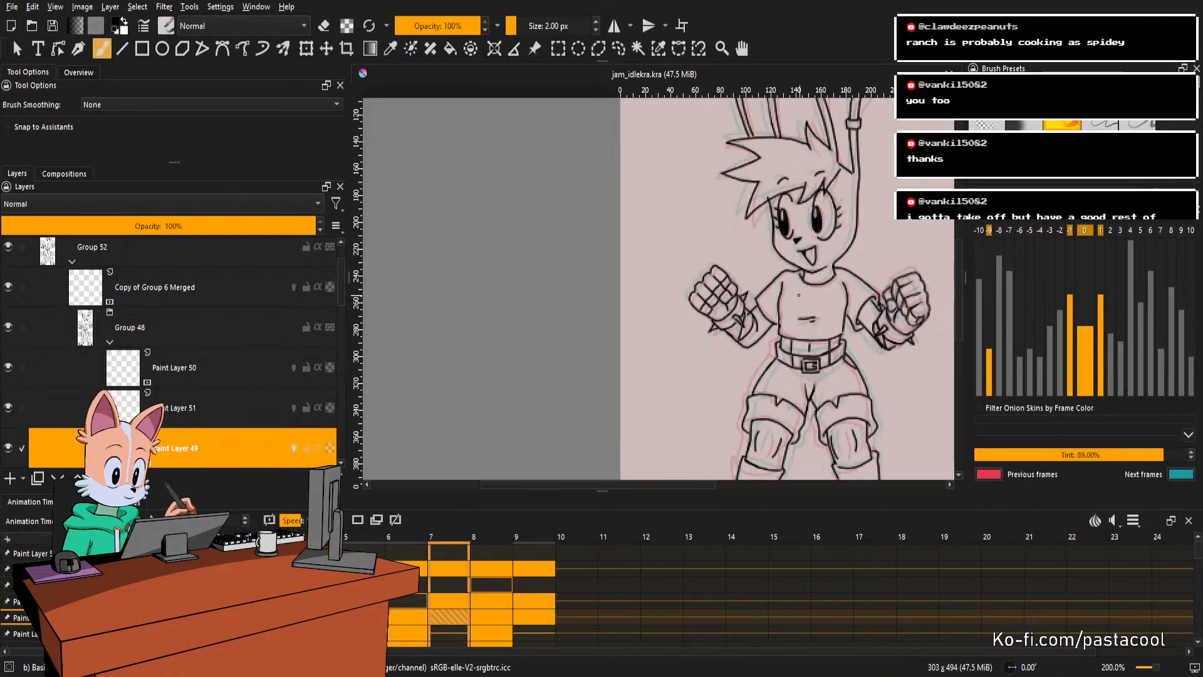
pyautogui.scroll(-1, 799, 294)
pyautogui.scroll(1, 799, 294)
pyautogui.press('Right')
pyautogui.scroll(1, 732, 302)
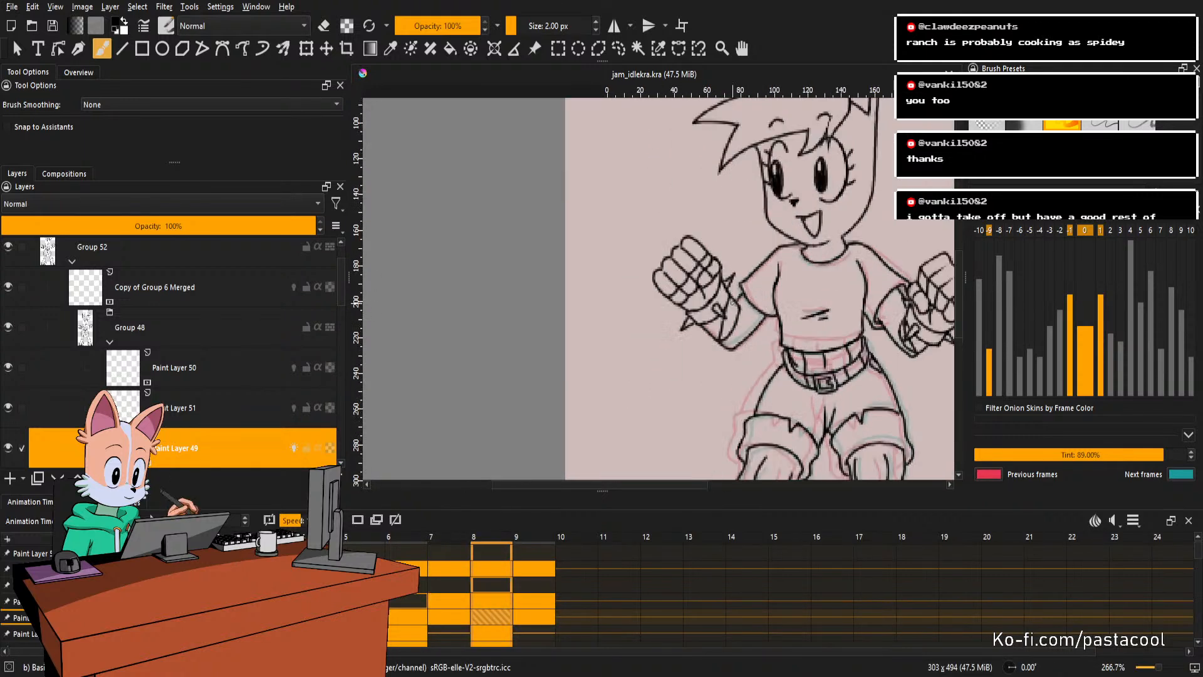
pyautogui.press('Right')
pyautogui.scroll(-1, 731, 301)
pyautogui.press('Left')
pyautogui.press('Right')
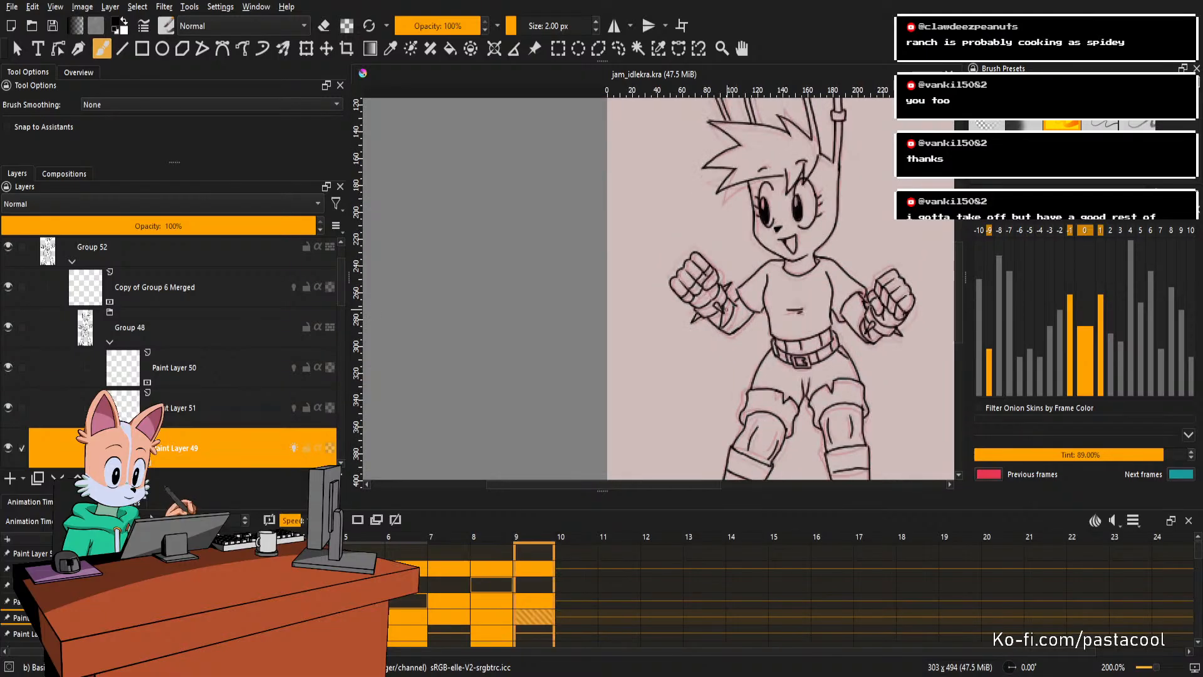
pyautogui.press('Left')
pyautogui.press('Right')
pyautogui.press('Left')
pyautogui.scroll(1, 716, 306)
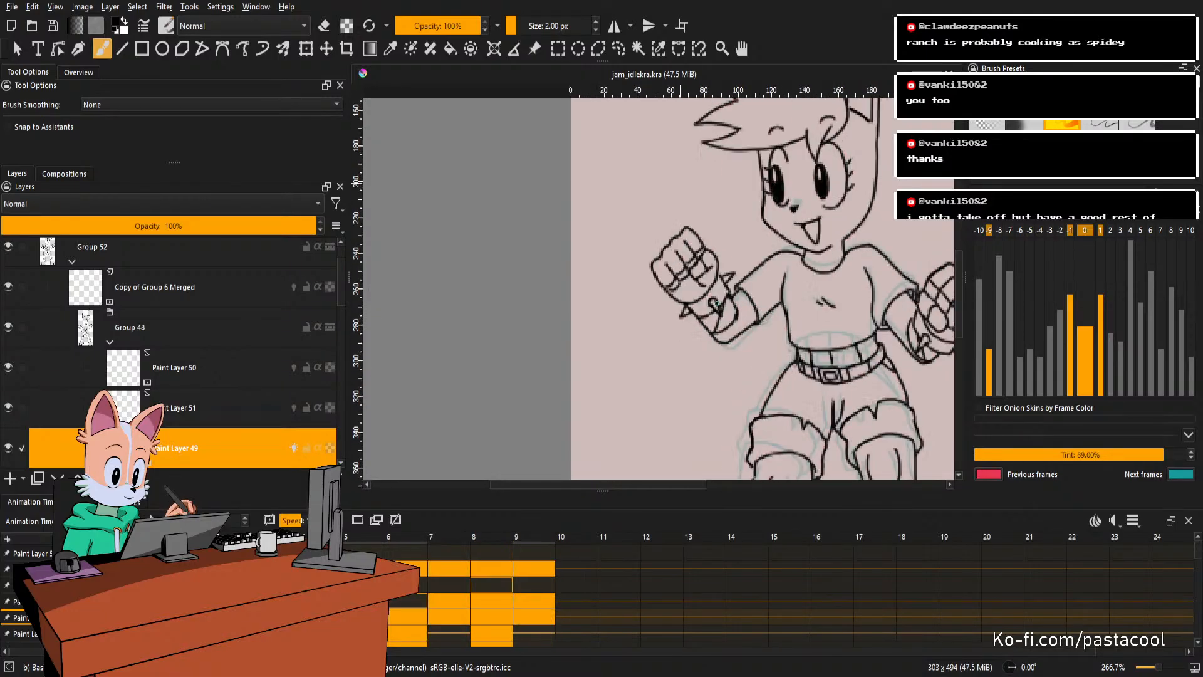
# Step repeatedly through the whole idle loop to examine how the fists and wrist cuffs move between frames.
pyautogui.scroll(-1, 716, 304)
pyautogui.press('Right')
pyautogui.scroll(-1, 721, 297)
pyautogui.scroll(1, 729, 287)
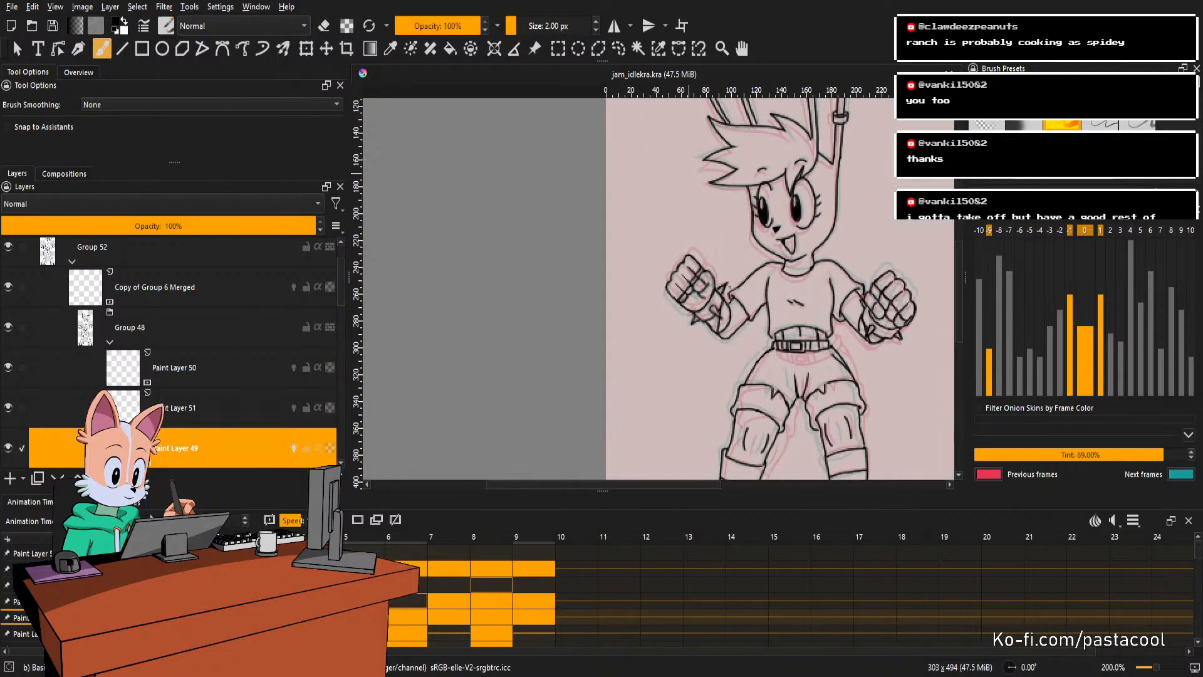
pyautogui.press('Right')
pyautogui.press('Right')
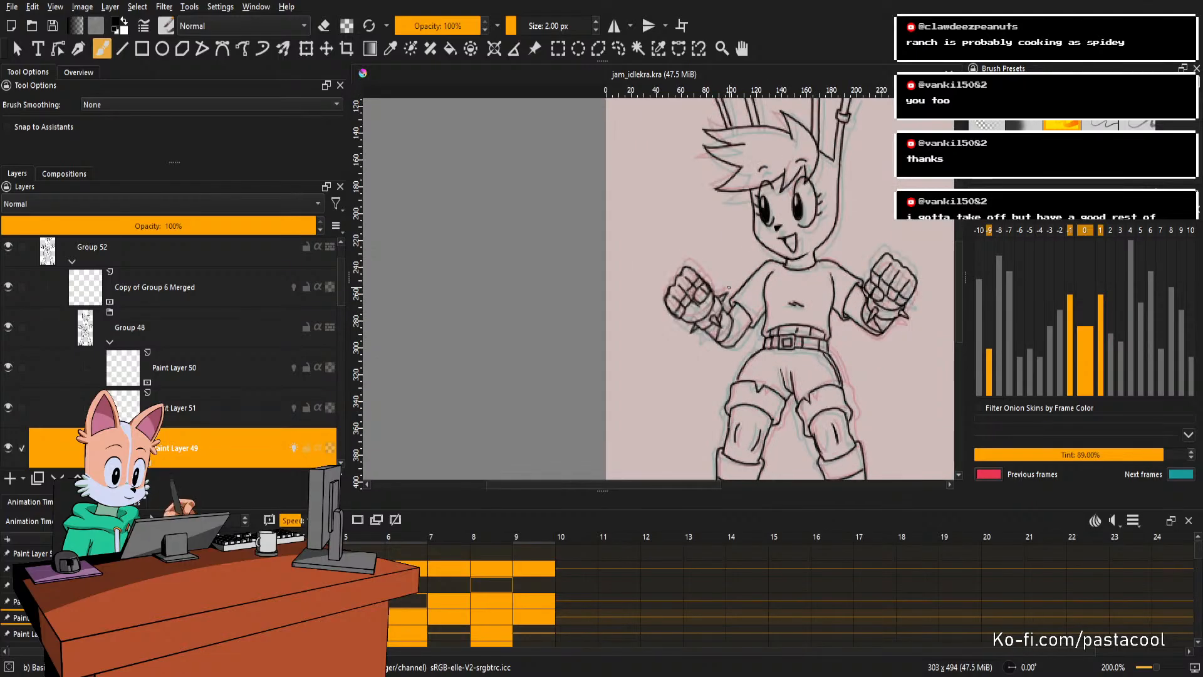
pyautogui.press('Right')
pyautogui.press('Left')
pyautogui.press('Right')
pyautogui.press('Left')
pyautogui.press('Right')
pyautogui.press('Right')
pyautogui.press('Right')
pyautogui.press('Right')
pyautogui.press('Right')
pyautogui.press('Right')
pyautogui.press('Right')
pyautogui.press('Right')
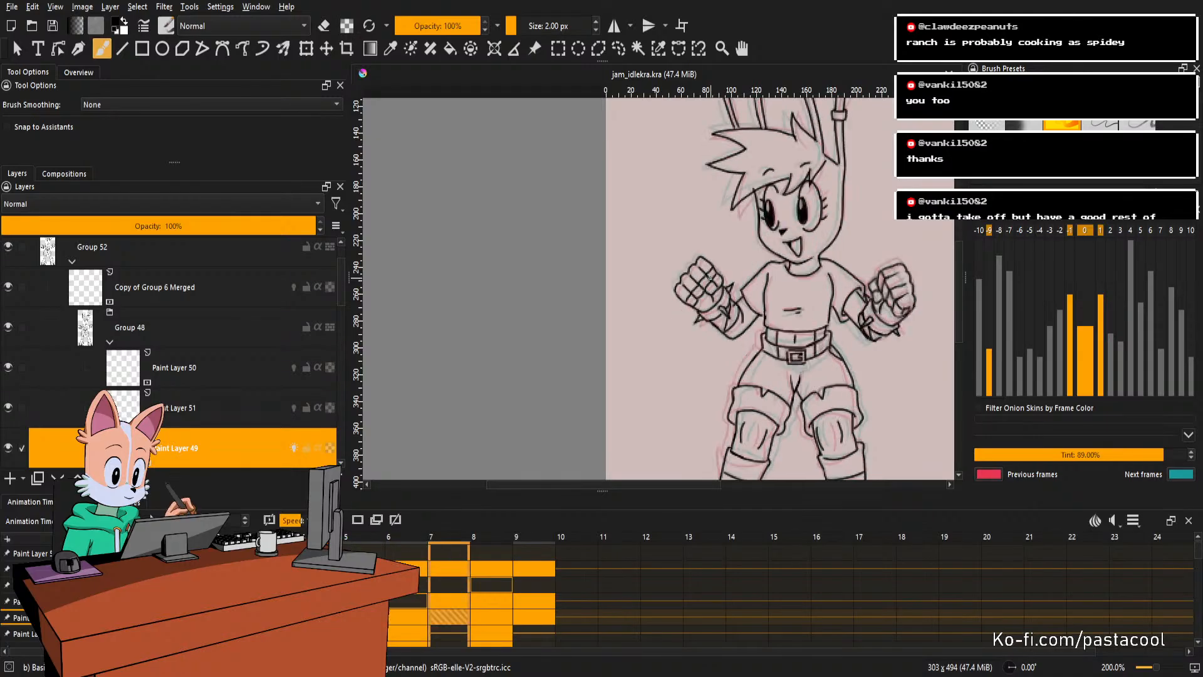
pyautogui.press('Right')
pyautogui.press('Right')
pyautogui.press('Right')
pyautogui.press('Right')
pyautogui.press('Right')
pyautogui.press('Right')
pyautogui.press('Right')
pyautogui.press('Right')
pyautogui.press('Right')
pyautogui.press('Right')
pyautogui.press('Right')
pyautogui.press('Right')
pyautogui.press('Right')
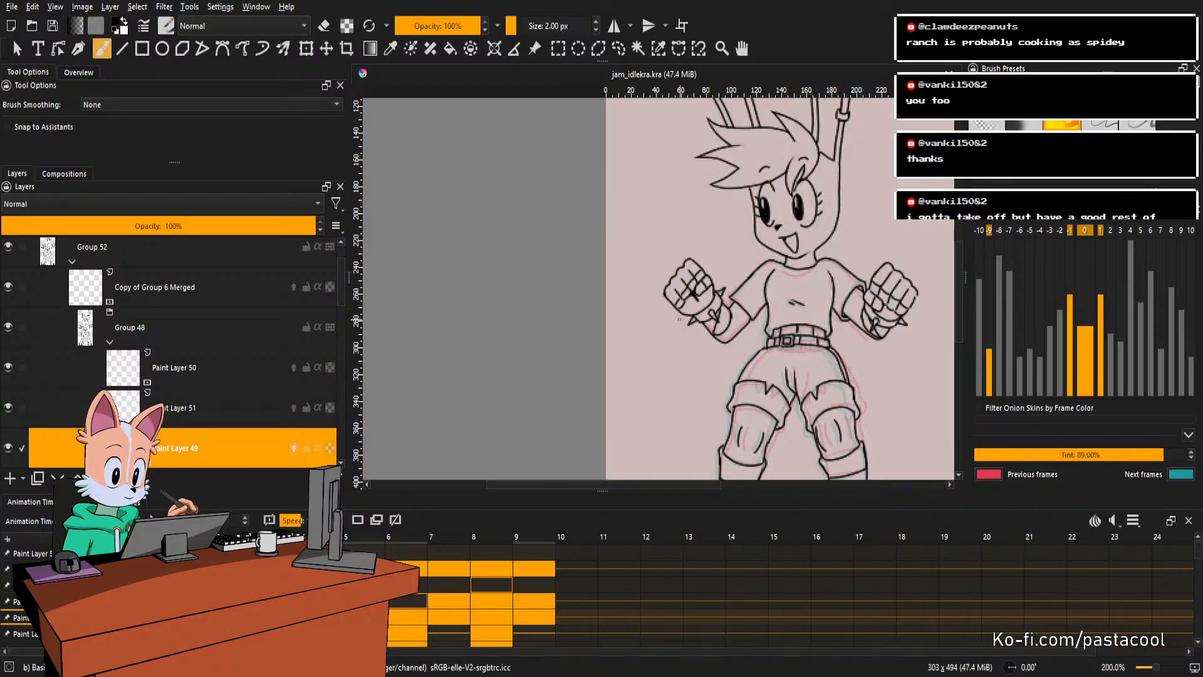
# On an earlier frame, pick Paint Layer 51 and rework the outer wrist cuff spike below the fist with the canvas rotated.
pyautogui.scroll(3, 700, 284)
pyautogui.scroll(-2, 689, 321)
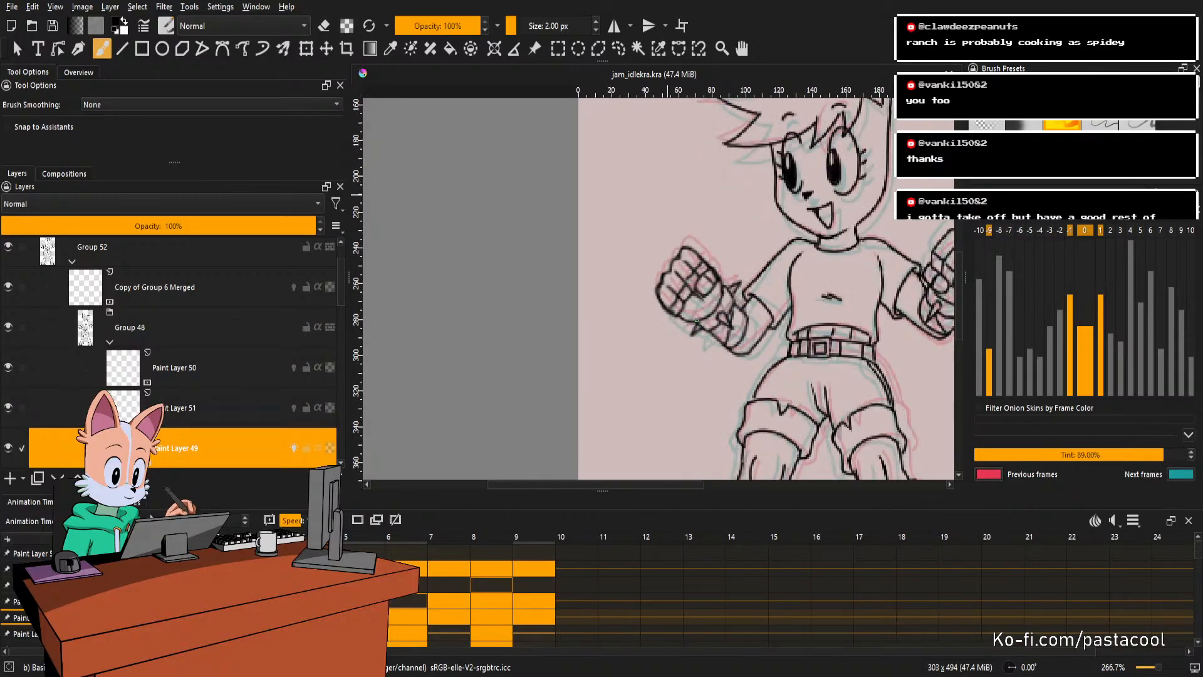
pyautogui.moveTo(773, 321); pyautogui.dragTo(721, 351)
pyautogui.scroll(3, 689, 345)
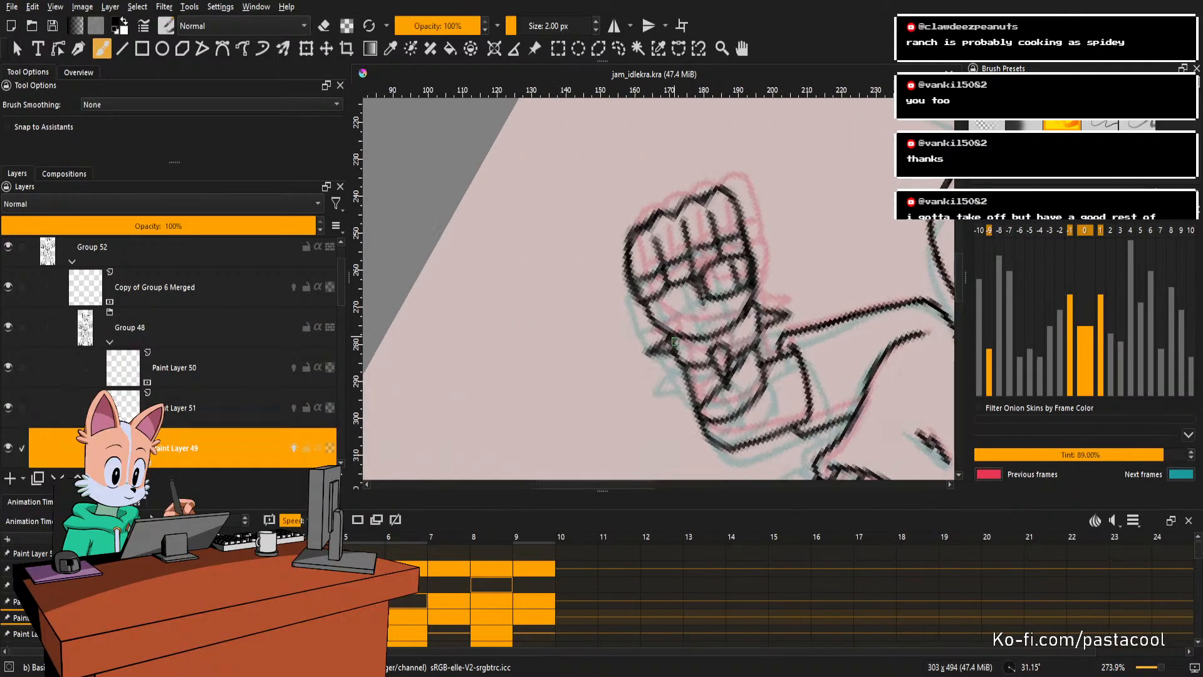
pyautogui.press('pageup')
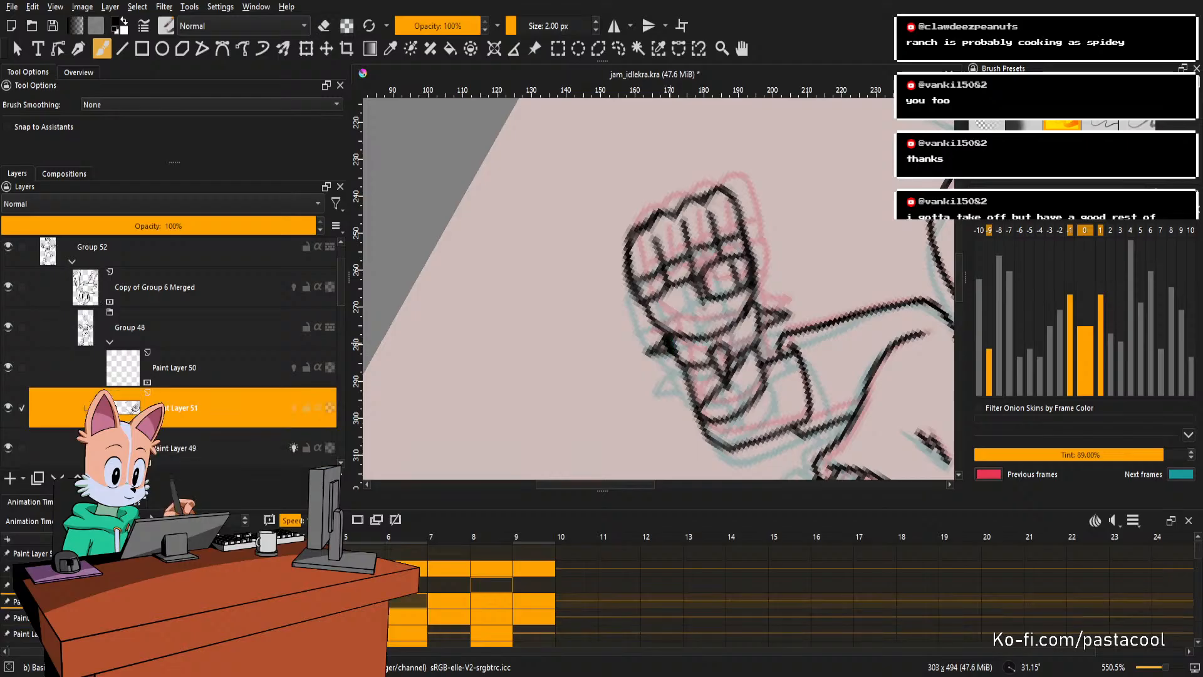
pyautogui.press('e')
pyautogui.moveTo(666, 338)
pyautogui.mouseDown()
pyautogui.moveTo(664, 351)
pyautogui.moveTo(677, 332)
pyautogui.moveTo(715, 325)
pyautogui.mouseUp()
pyautogui.press('e')
pyautogui.scroll(2, 719, 317)
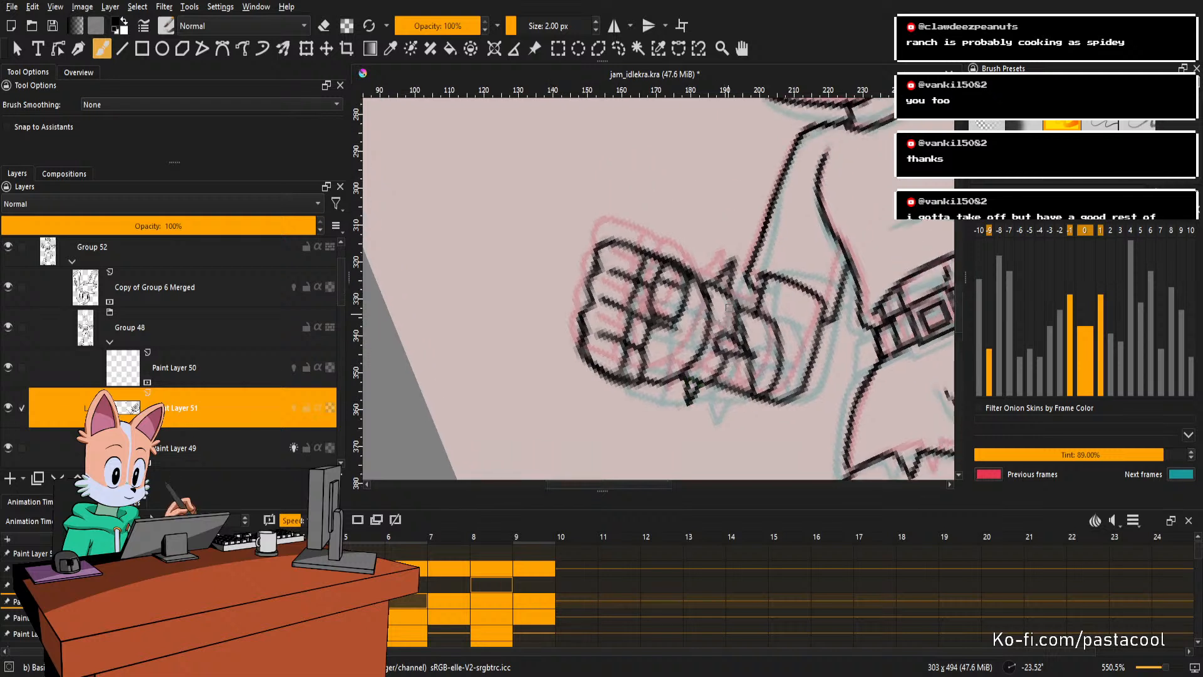
# Erase and redraw the inner wrist cuff spike beside the upper arm on Paint Layer 51, and save the file.
pyautogui.press('e')
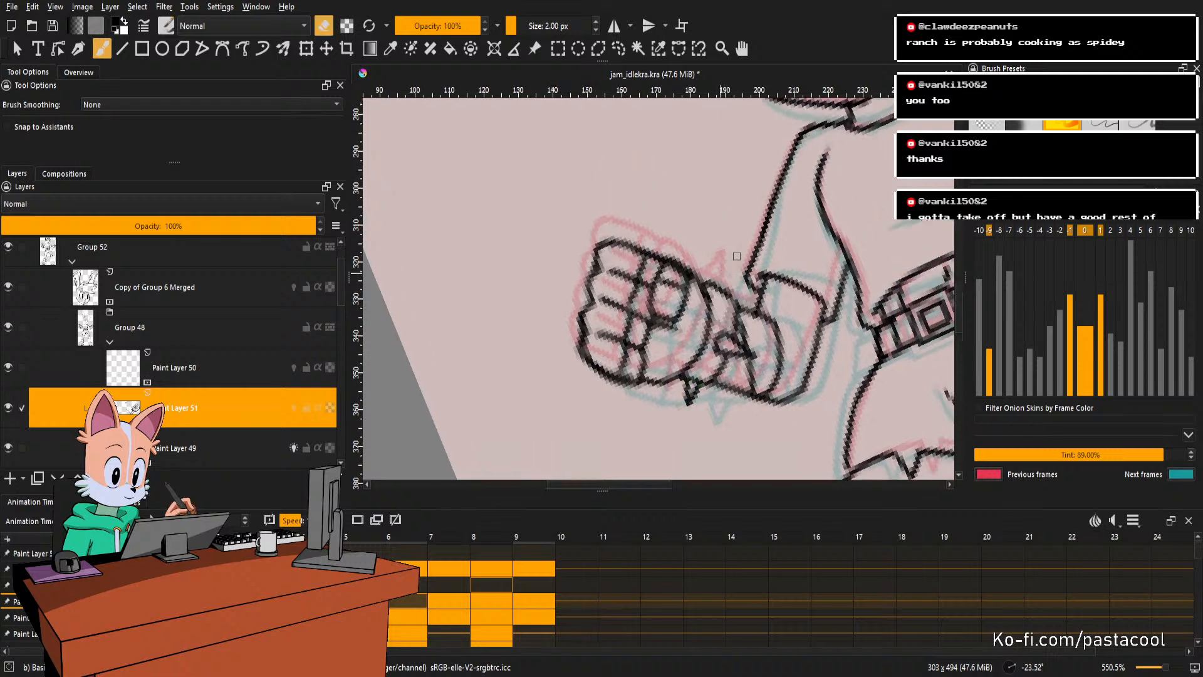
pyautogui.press('e')
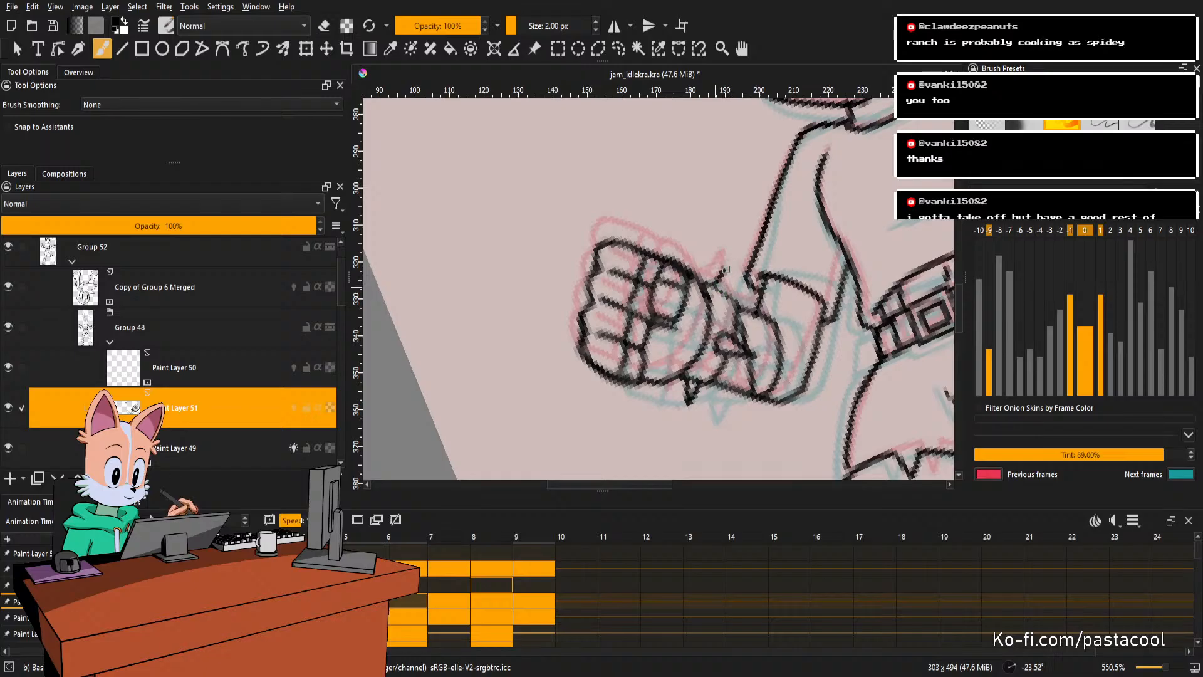
pyautogui.moveTo(719, 286)
pyautogui.mouseDown()
pyautogui.moveTo(727, 345)
pyautogui.moveTo(705, 361)
pyautogui.moveTo(685, 339)
pyautogui.moveTo(746, 282)
pyautogui.mouseUp()
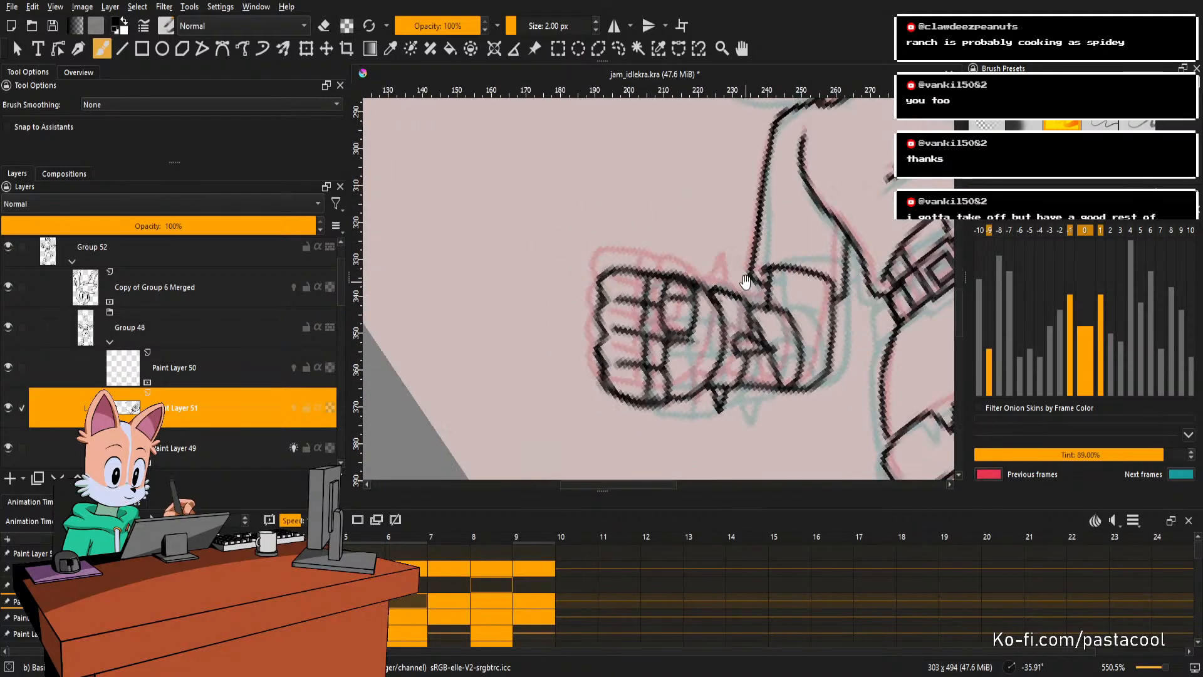
pyautogui.scroll(2, 748, 306)
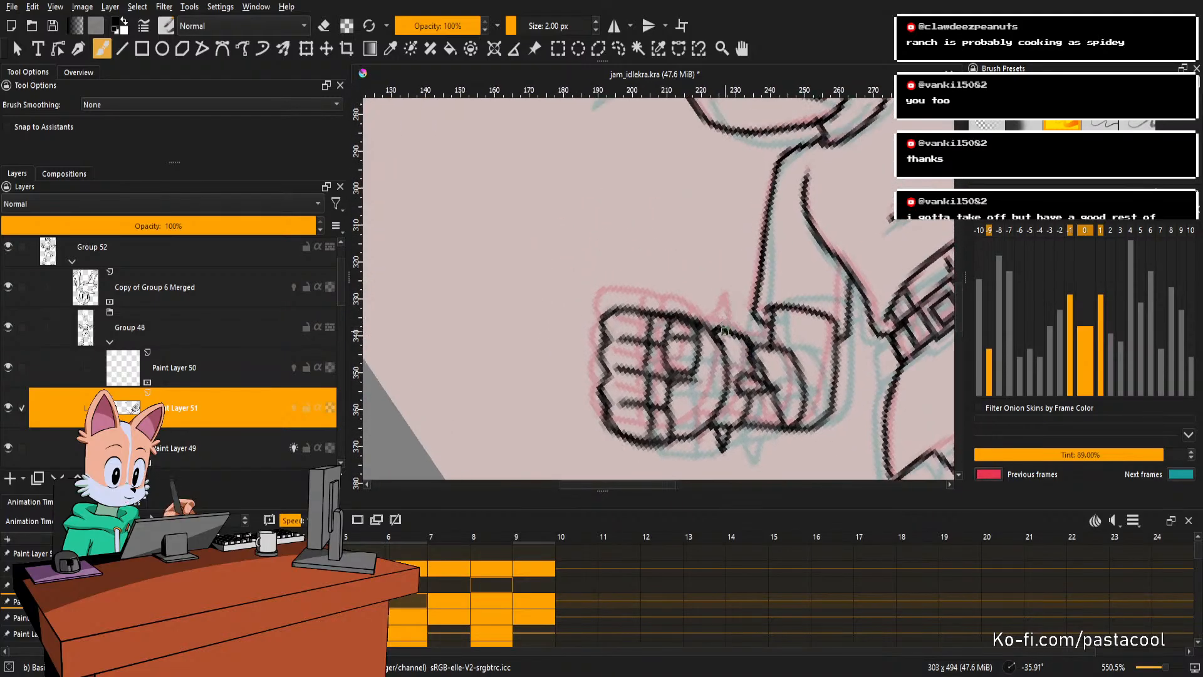
pyautogui.moveTo(726, 331)
pyautogui.mouseDown()
pyautogui.moveTo(742, 337)
pyautogui.moveTo(729, 309)
pyautogui.mouseUp()
pyautogui.hotkey('ctrl', 'z')
pyautogui.press('e')
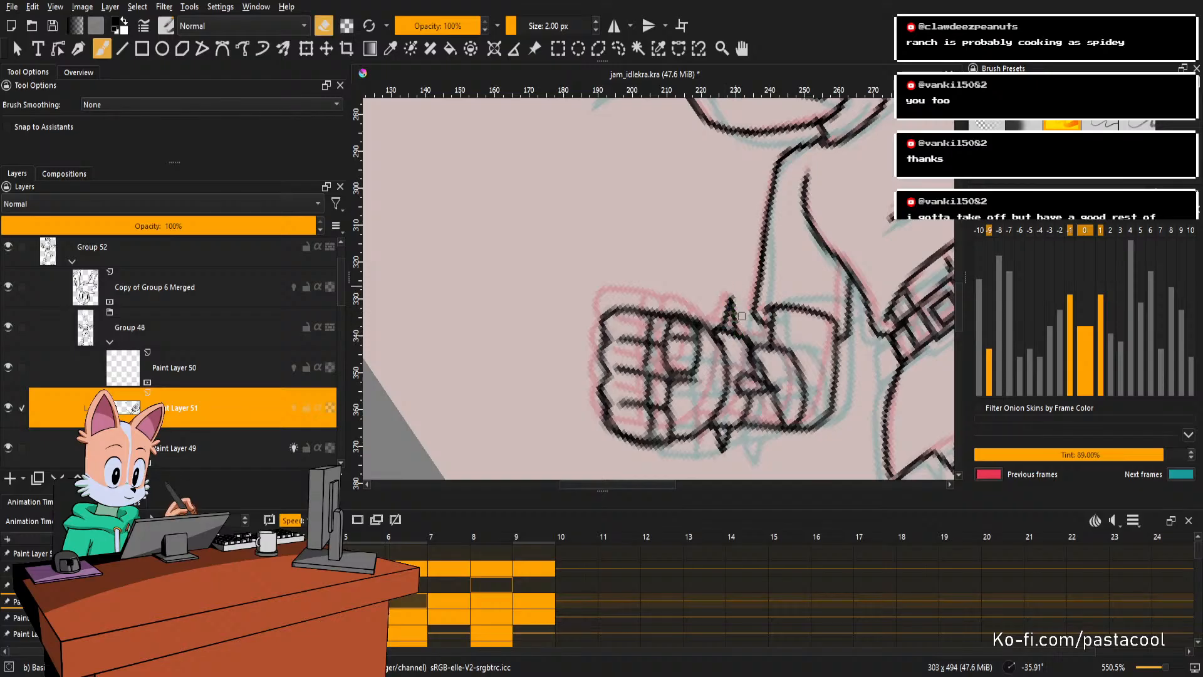
pyautogui.scroll(-4, 736, 268)
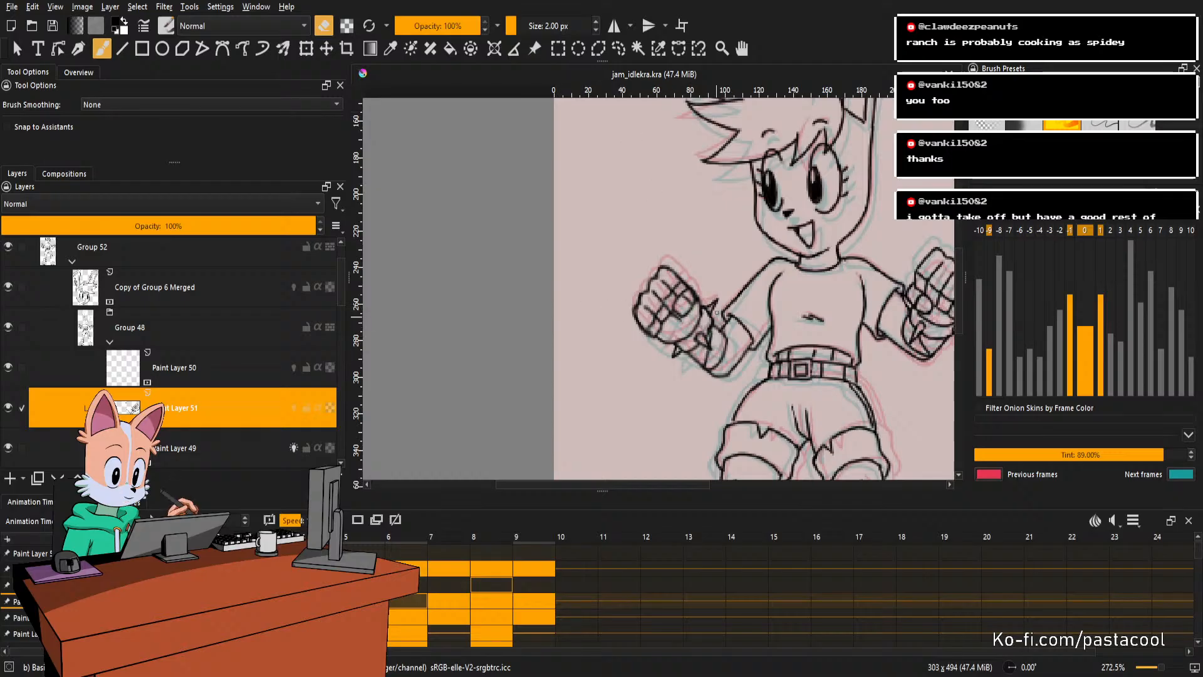
# Examine the full pose on the mirrored and unmirrored canvas at several sizes, checking the fists and wrist cuffs.
pyautogui.scroll(-1, 718, 308)
pyautogui.scroll(1, 730, 279)
pyautogui.press('m')
pyautogui.scroll(-1, 719, 280)
pyautogui.moveTo(710, 280); pyautogui.dragTo(778, 280)
pyautogui.scroll(-2, 772, 290)
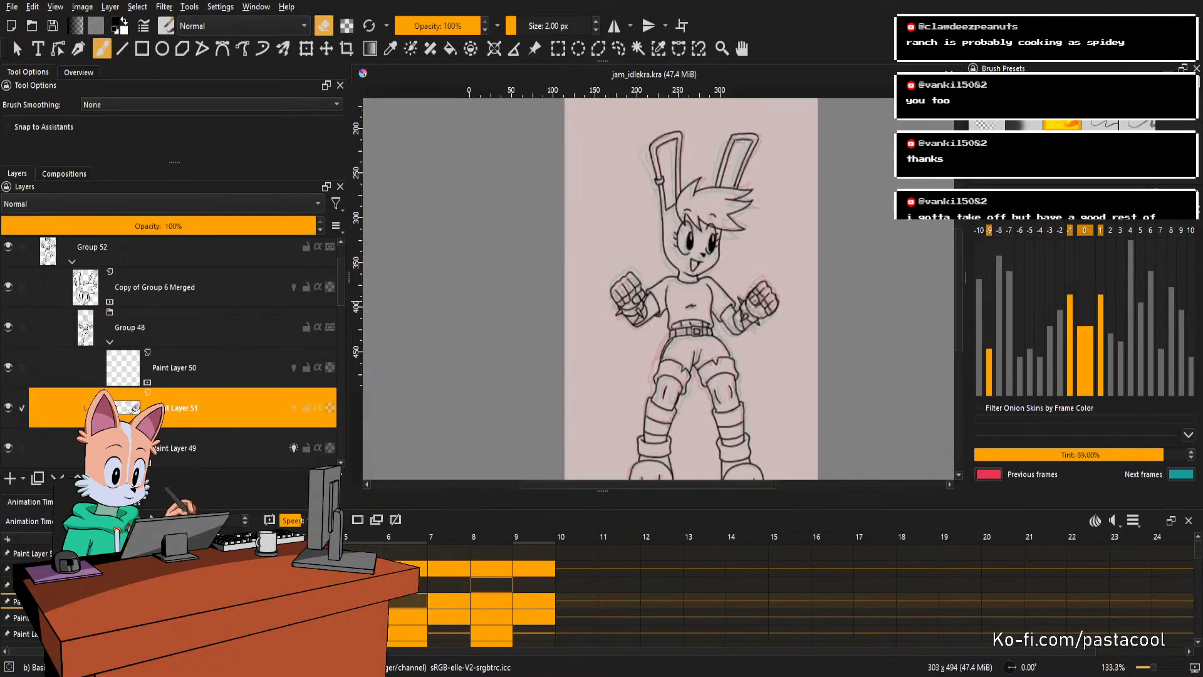
pyautogui.scroll(1, 689, 288)
pyautogui.press('m')
pyautogui.scroll(-2, 689, 288)
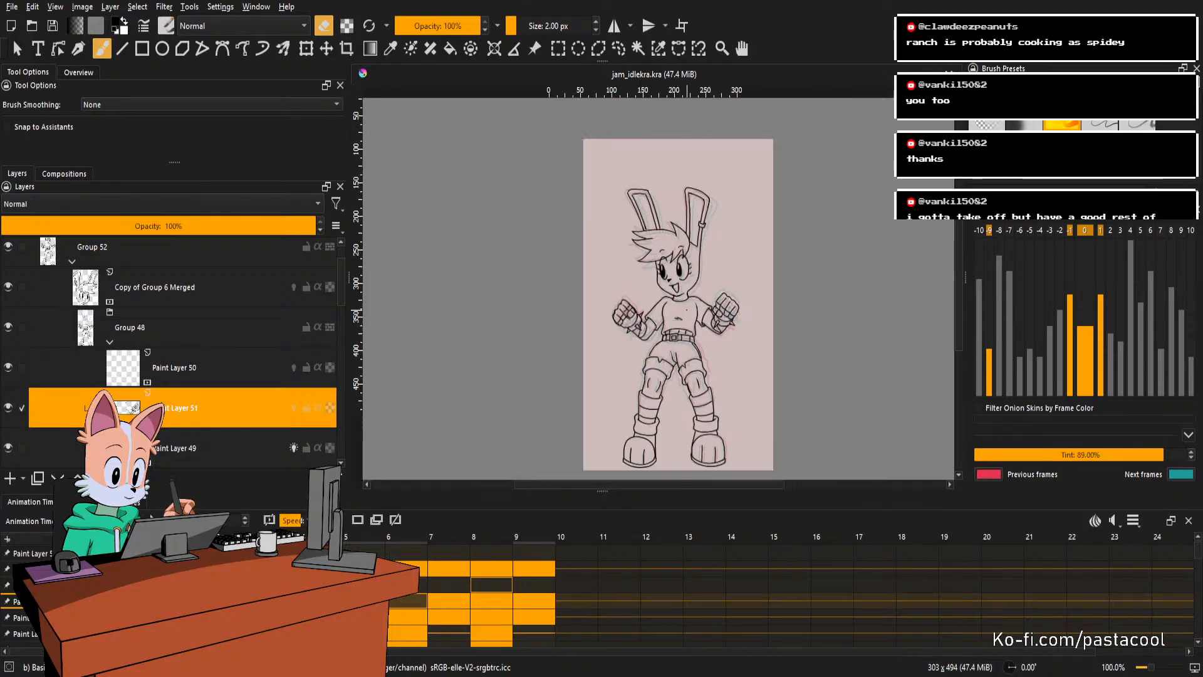
pyautogui.moveTo(686, 310); pyautogui.dragTo(692, 314)
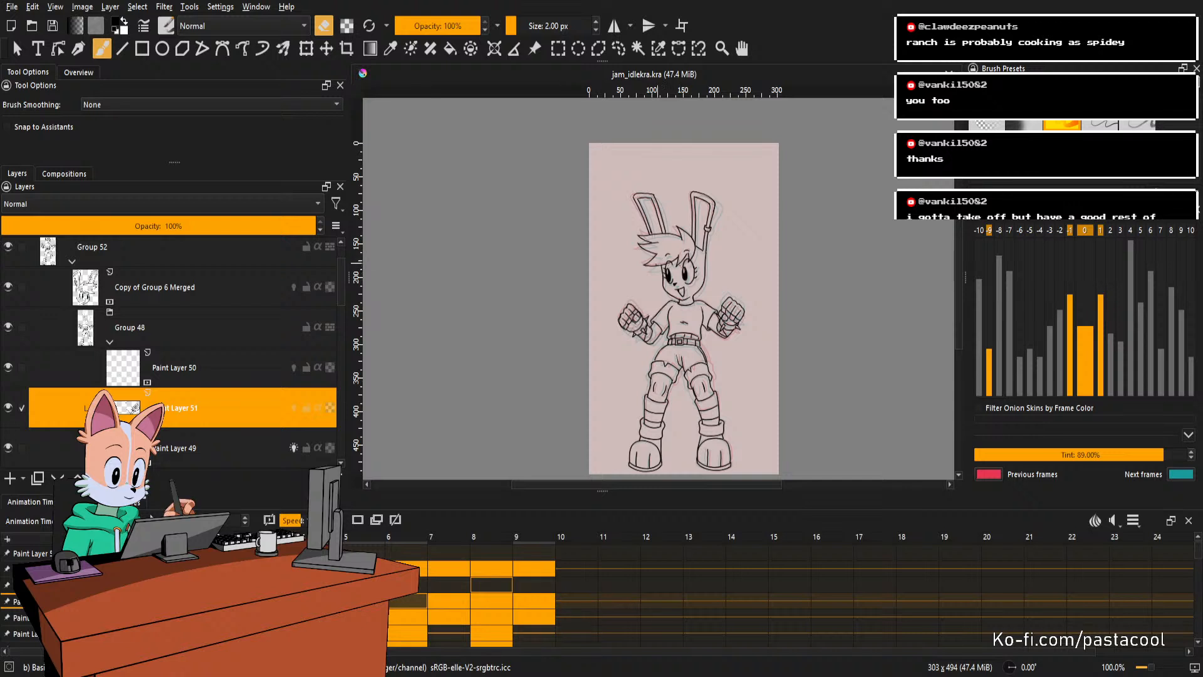
pyautogui.scroll(-1, 721, 276)
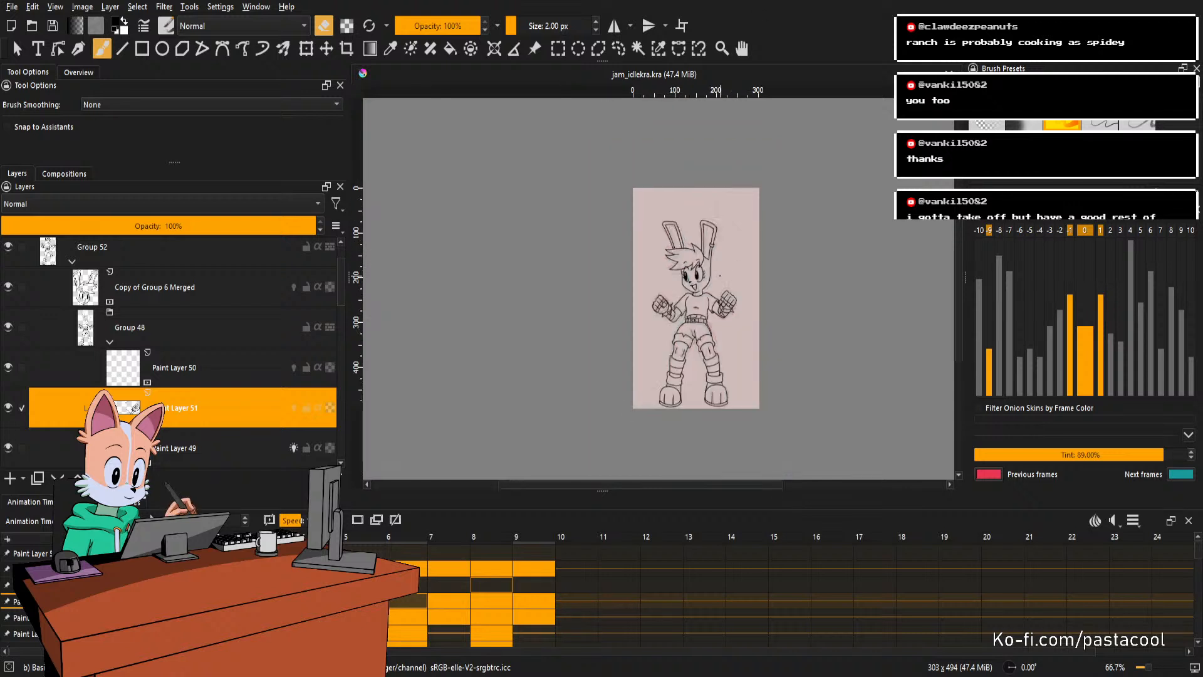
pyautogui.scroll(2, 685, 292)
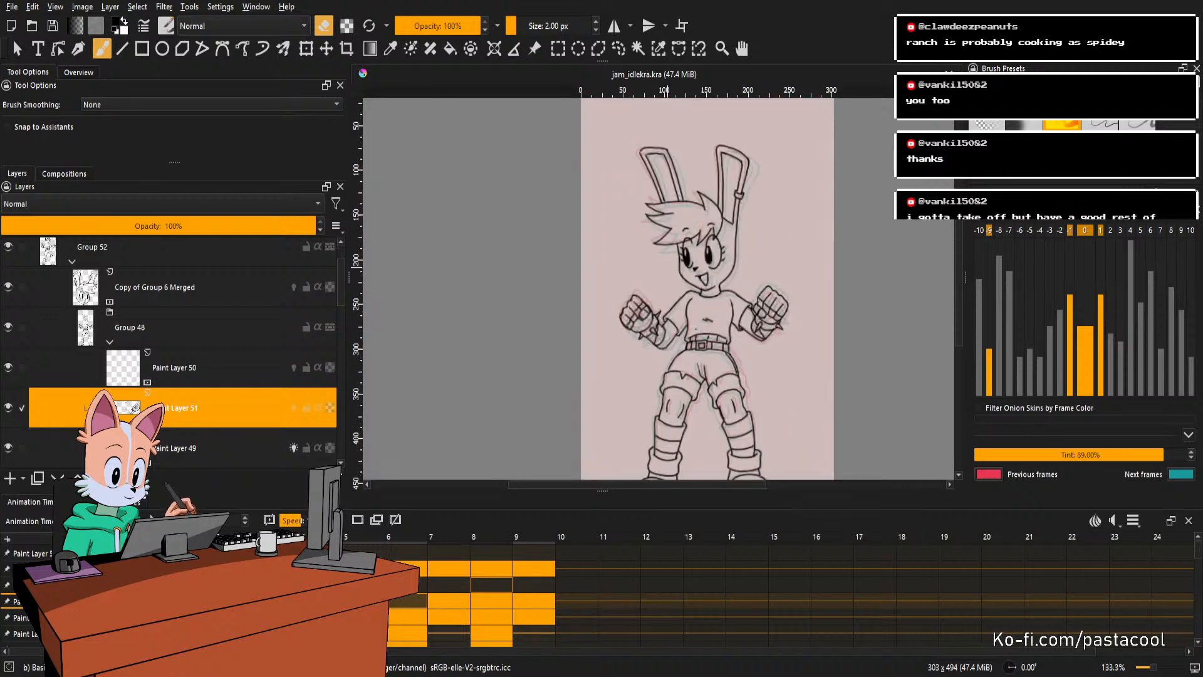
pyautogui.scroll(-1, 683, 292)
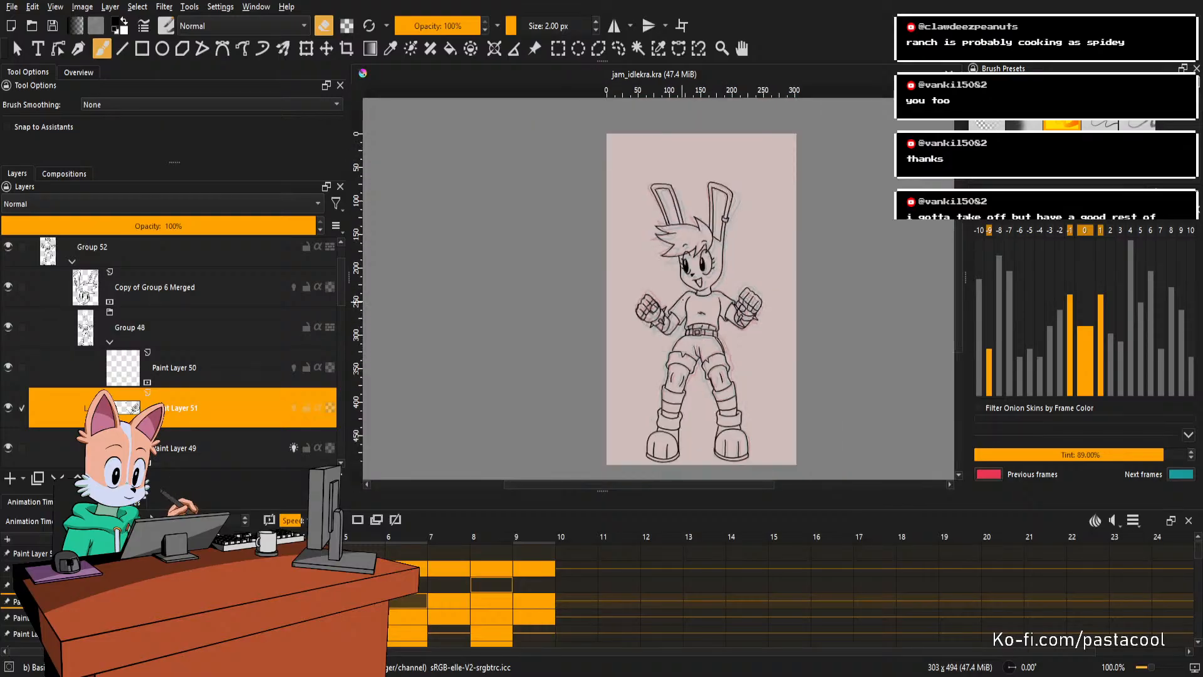
pyautogui.scroll(1, 703, 315)
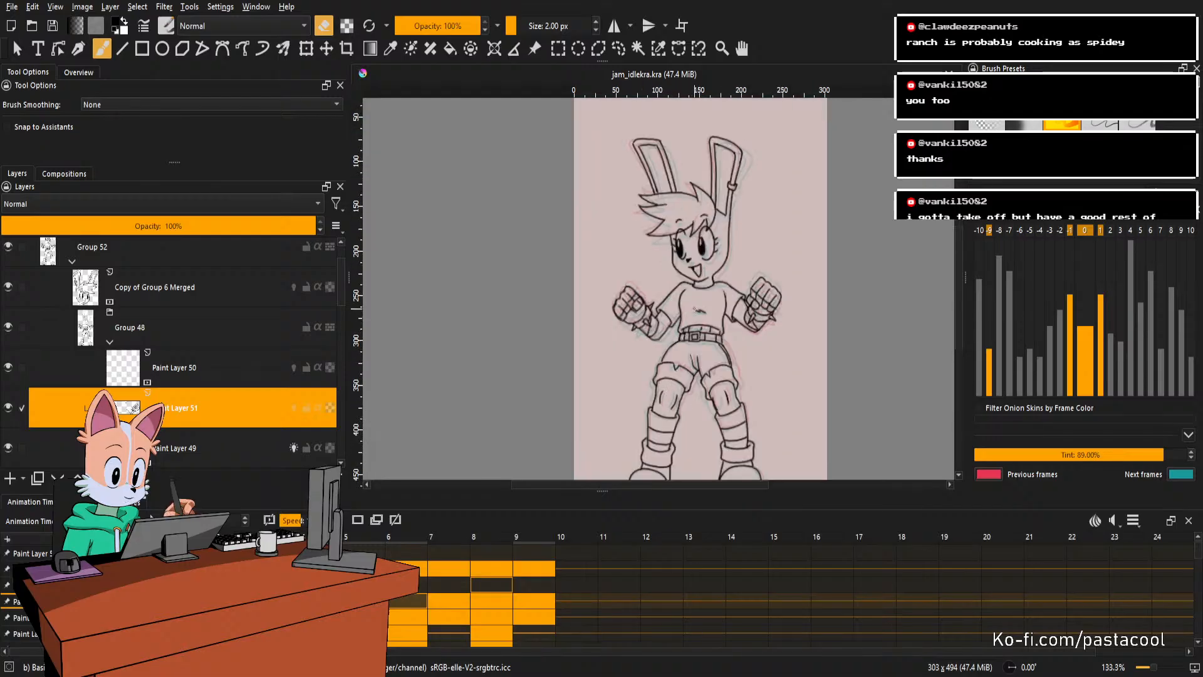
pyautogui.scroll(1, 909, 311)
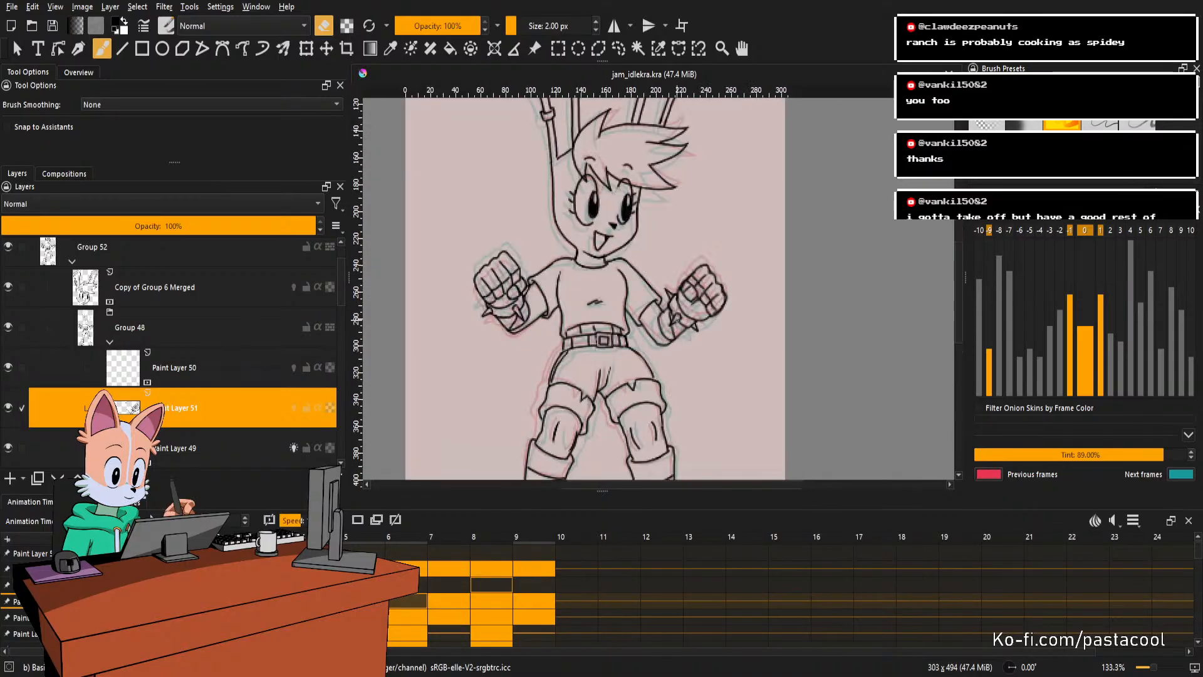
# On the mirrored canvas, trim the spiked fist's outer edge and rework the thumb's outline on Paint Layer 51.
pyautogui.moveTo(691, 391)
pyautogui.mouseDown()
pyautogui.moveTo(700, 405)
pyautogui.moveTo(704, 247)
pyautogui.moveTo(762, 353)
pyautogui.moveTo(754, 363)
pyautogui.mouseUp()
pyautogui.scroll(2, 743, 292)
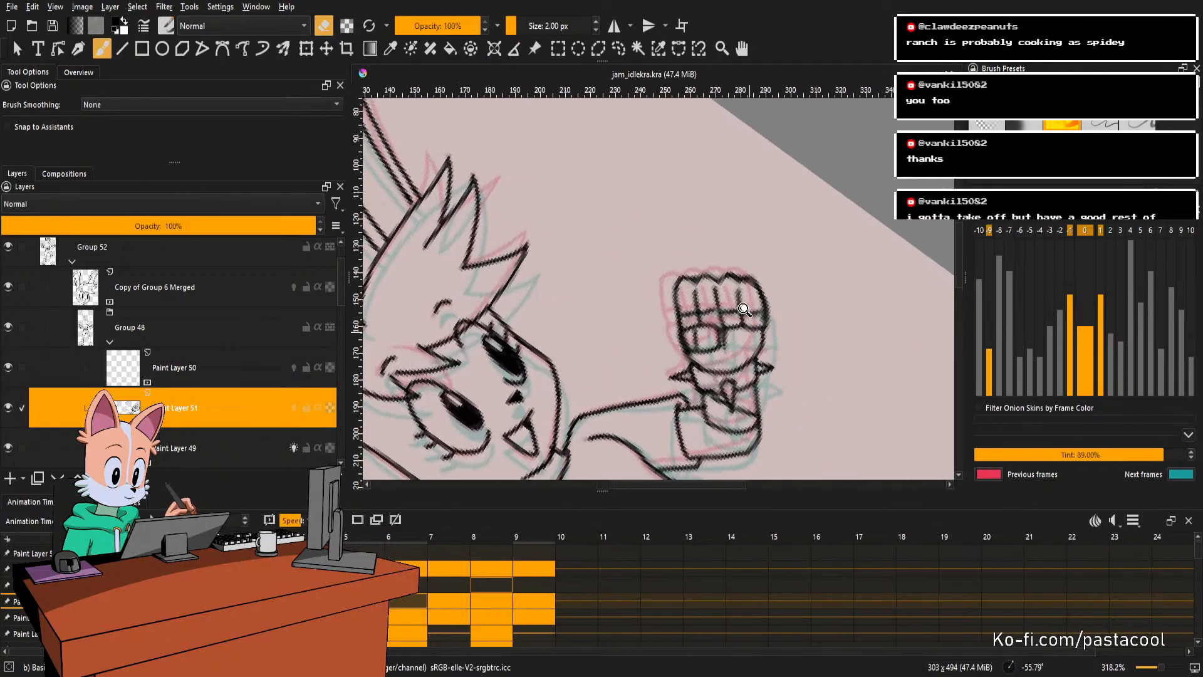
pyautogui.scroll(1, 748, 306)
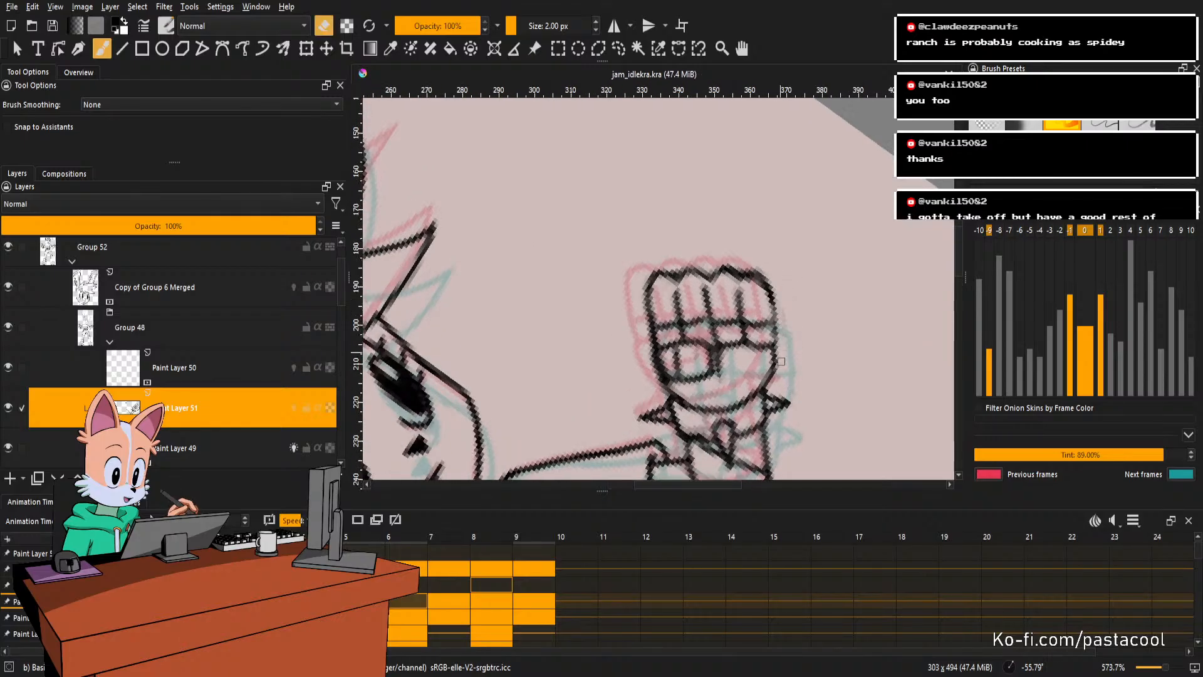
pyautogui.moveTo(779, 290); pyautogui.dragTo(779, 345)
pyautogui.moveTo(784, 322); pyautogui.dragTo(823, 317)
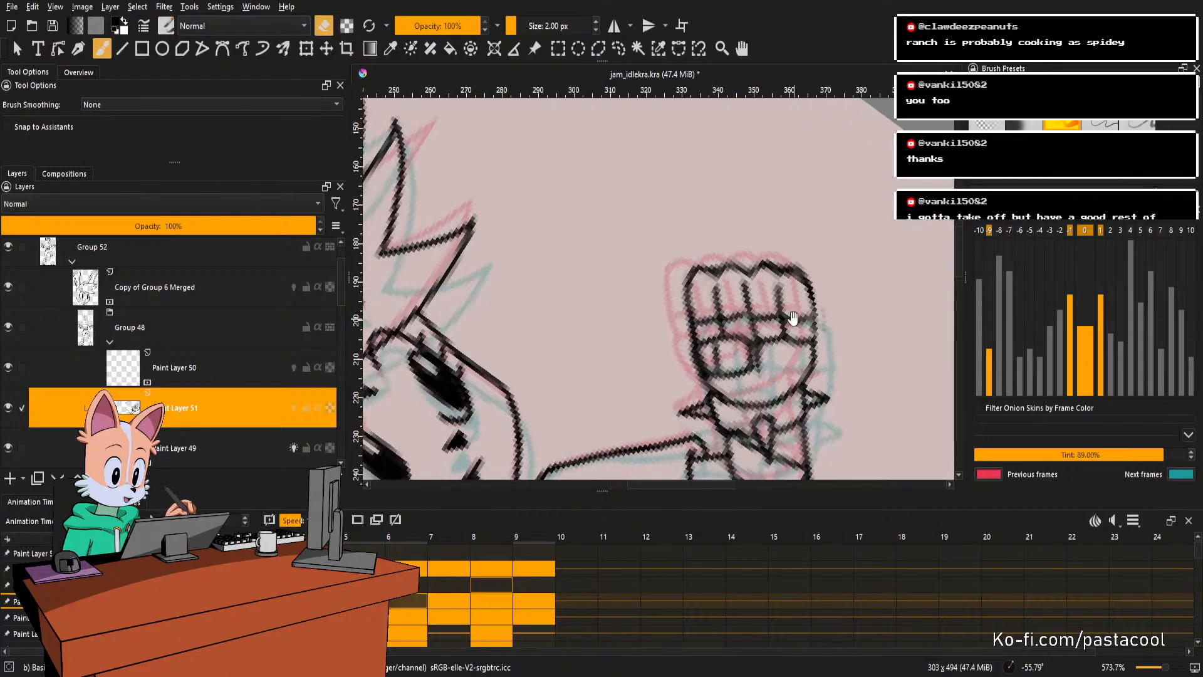
pyautogui.moveTo(703, 369); pyautogui.dragTo(704, 353)
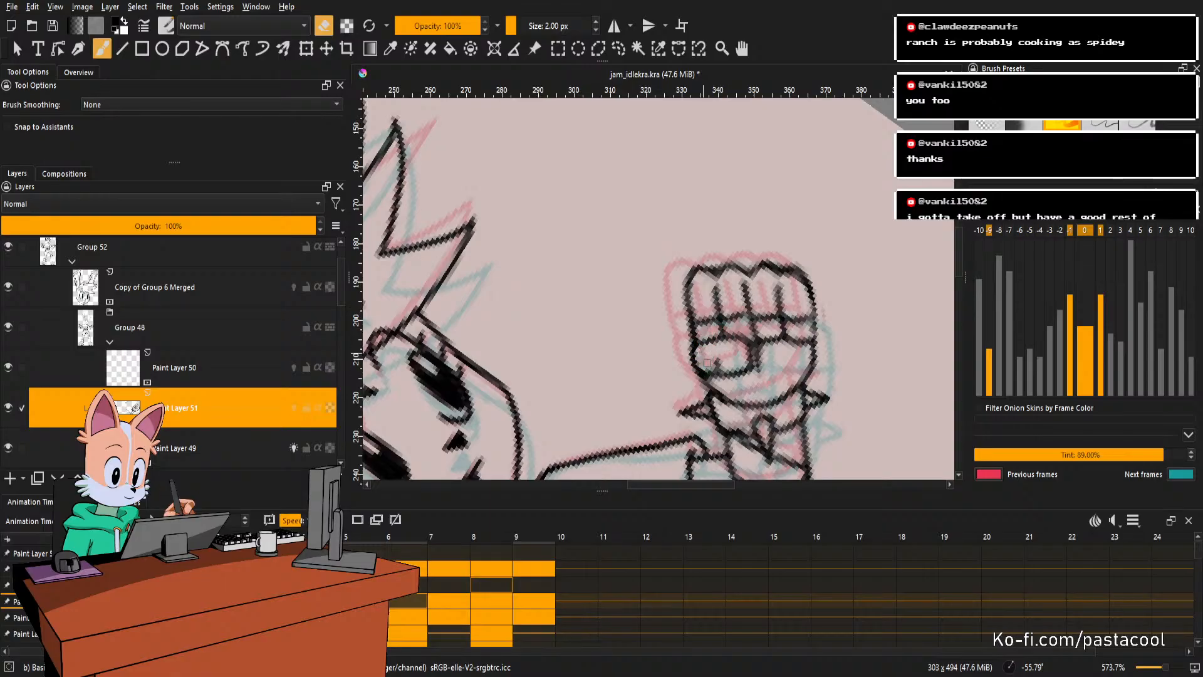
pyautogui.press('e')
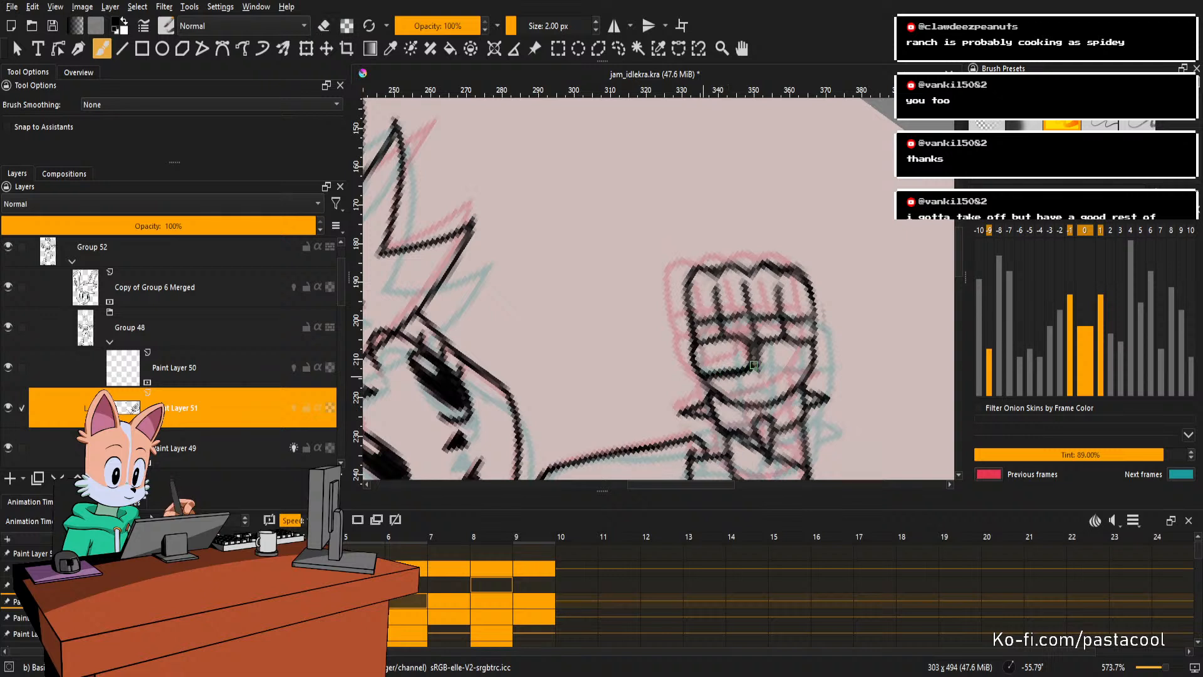
pyautogui.press('e')
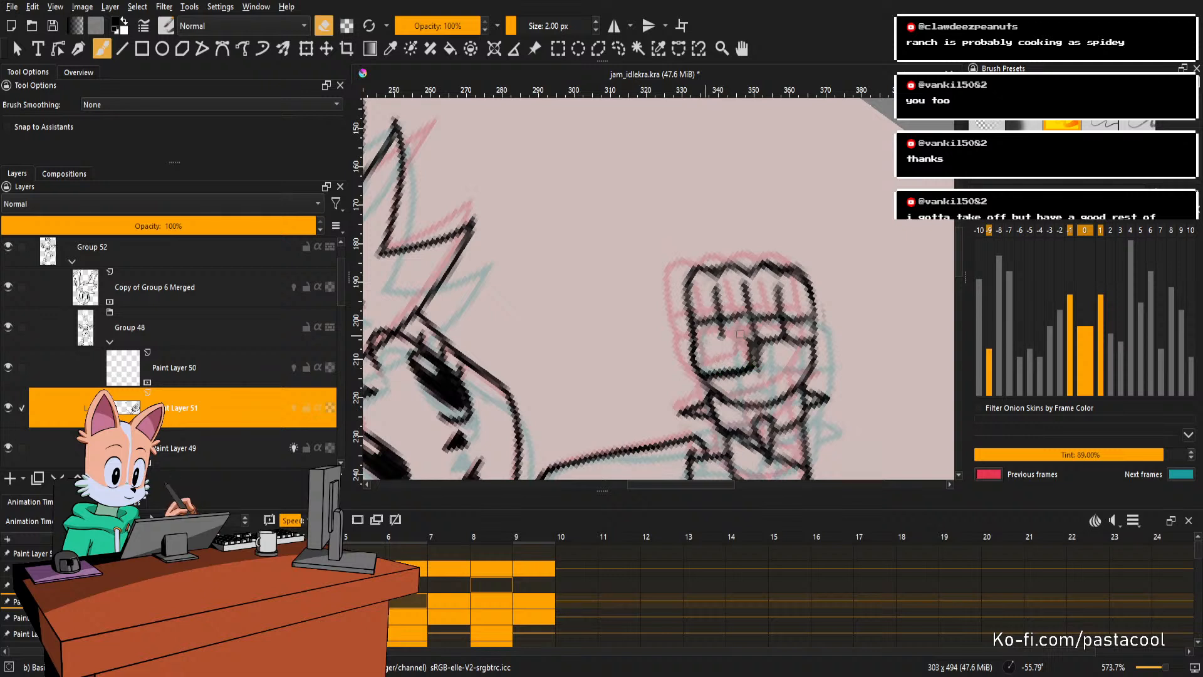
pyautogui.press('e')
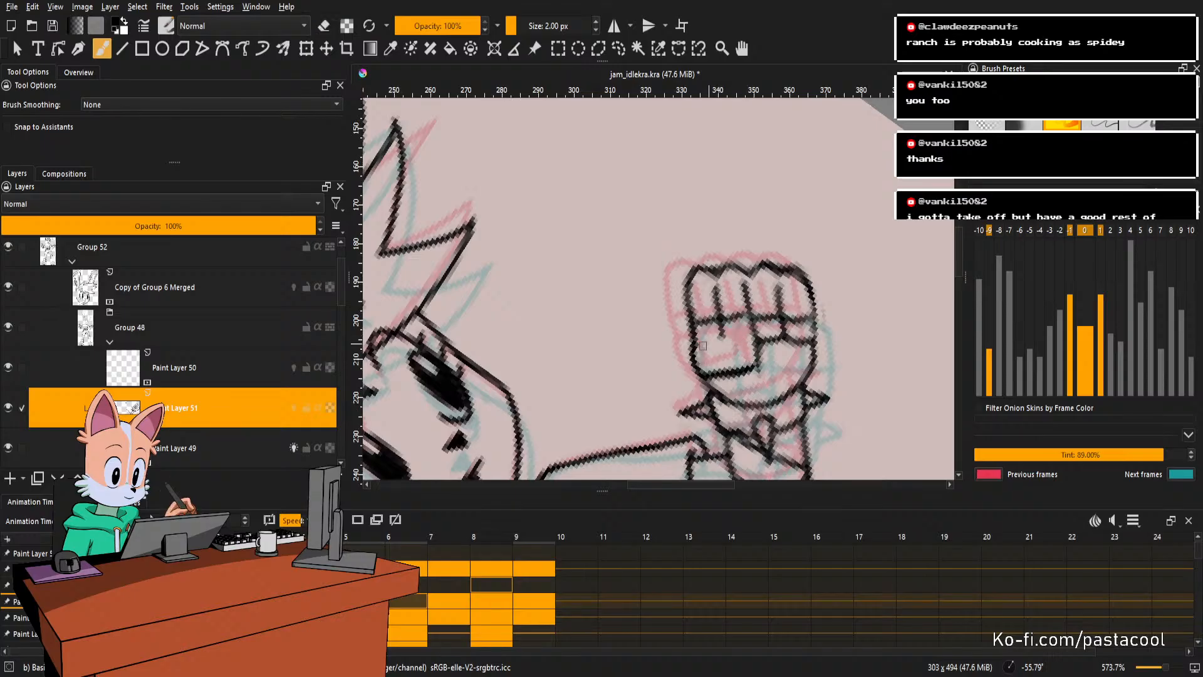
# Redraw the folded thumb and the dividing line inside it beneath the fingers, undoing the unwanted strokes.
pyautogui.moveTo(755, 366)
pyautogui.mouseDown()
pyautogui.moveTo(745, 342)
pyautogui.moveTo(754, 369)
pyautogui.moveTo(720, 353)
pyautogui.moveTo(726, 376)
pyautogui.moveTo(750, 361)
pyautogui.moveTo(722, 302)
pyautogui.moveTo(732, 345)
pyautogui.moveTo(720, 306)
pyautogui.moveTo(717, 350)
pyautogui.moveTo(719, 294)
pyautogui.moveTo(728, 330)
pyautogui.moveTo(734, 290)
pyautogui.mouseUp()
pyautogui.hotkey('ctrl', 'z')
pyautogui.hotkey('ctrl', 'z')
pyautogui.hotkey('ctrl', 'z')
pyautogui.hotkey('ctrl', 'z')
pyautogui.press('e')
pyautogui.press('e')
pyautogui.press('e')
pyautogui.press('e')
pyautogui.hotkey('ctrl', 'z')
pyautogui.press('e')
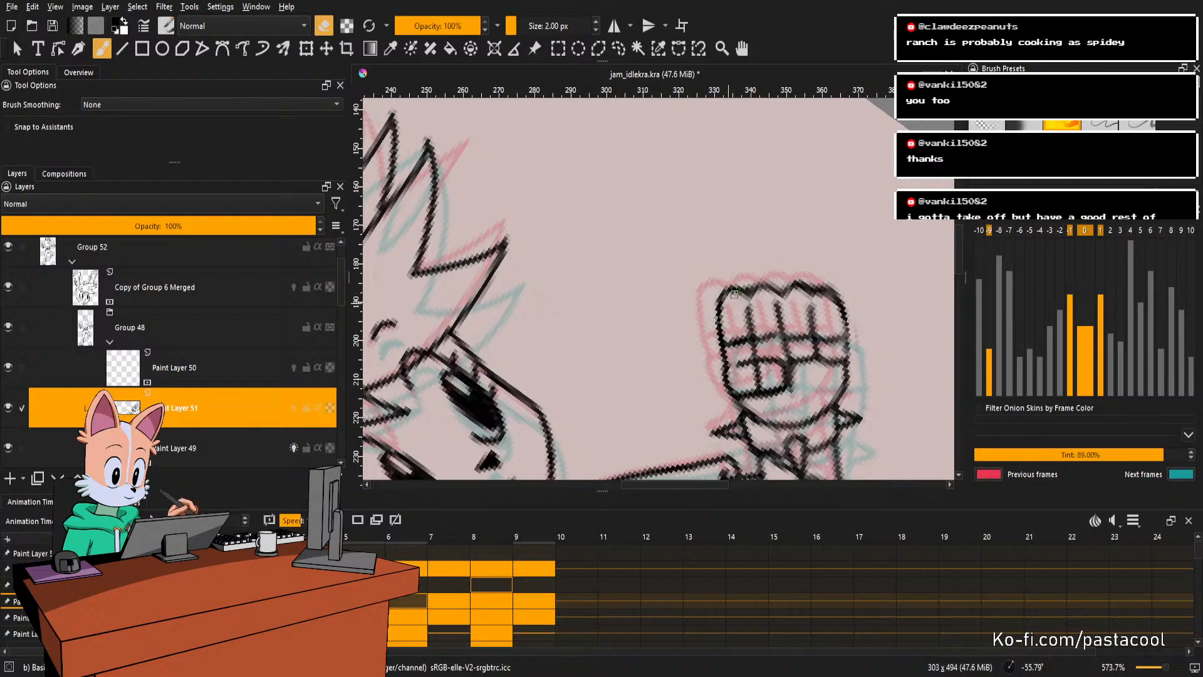
# Redraw the knuckle outline and the dividing lines between the raised fist's fingers on Paint Layer 51, undoing the unwanted strokes.
pyautogui.press('e')
pyautogui.moveTo(750, 296)
pyautogui.mouseDown()
pyautogui.moveTo(775, 288)
pyautogui.moveTo(741, 285)
pyautogui.moveTo(785, 302)
pyautogui.moveTo(823, 268)
pyautogui.moveTo(800, 288)
pyautogui.moveTo(803, 261)
pyautogui.moveTo(812, 323)
pyautogui.moveTo(813, 306)
pyautogui.moveTo(782, 339)
pyautogui.mouseUp()
pyautogui.press('e')
pyautogui.press('e')
pyautogui.press('e')
pyautogui.press('e')
pyautogui.press('e')
pyautogui.press('e')
pyautogui.hotkey('ctrl', 'z')
pyautogui.press('e')
pyautogui.press('e')
pyautogui.hotkey('ctrl', 'z')
pyautogui.press('e')
pyautogui.press('e')
pyautogui.hotkey('ctrl', 'z')
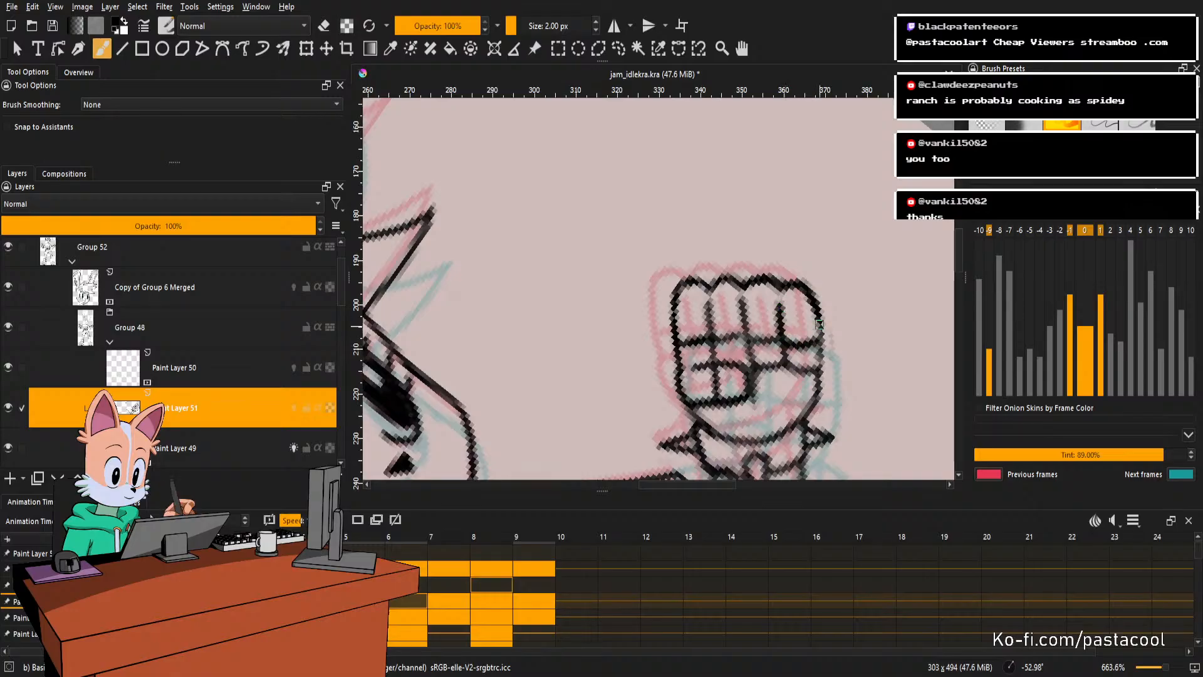
# Erase the excess along the fist's outer side edge beside the last finger to smooth its contour.
pyautogui.press('e')
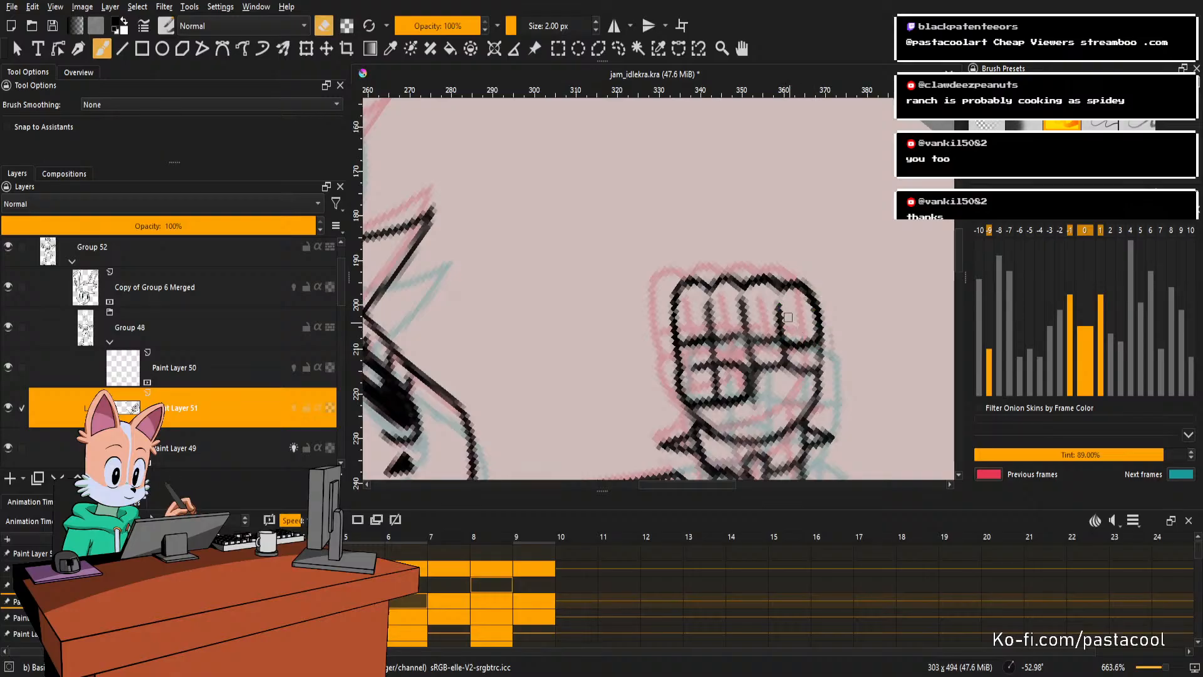
pyautogui.moveTo(815, 292)
pyautogui.mouseDown()
pyautogui.moveTo(827, 341)
pyautogui.moveTo(824, 309)
pyautogui.mouseUp()
pyautogui.moveTo(825, 371)
pyautogui.mouseDown()
pyautogui.moveTo(823, 312)
pyautogui.moveTo(814, 342)
pyautogui.moveTo(833, 332)
pyautogui.mouseUp()
pyautogui.press('e')
pyautogui.scroll(2, 833, 332)
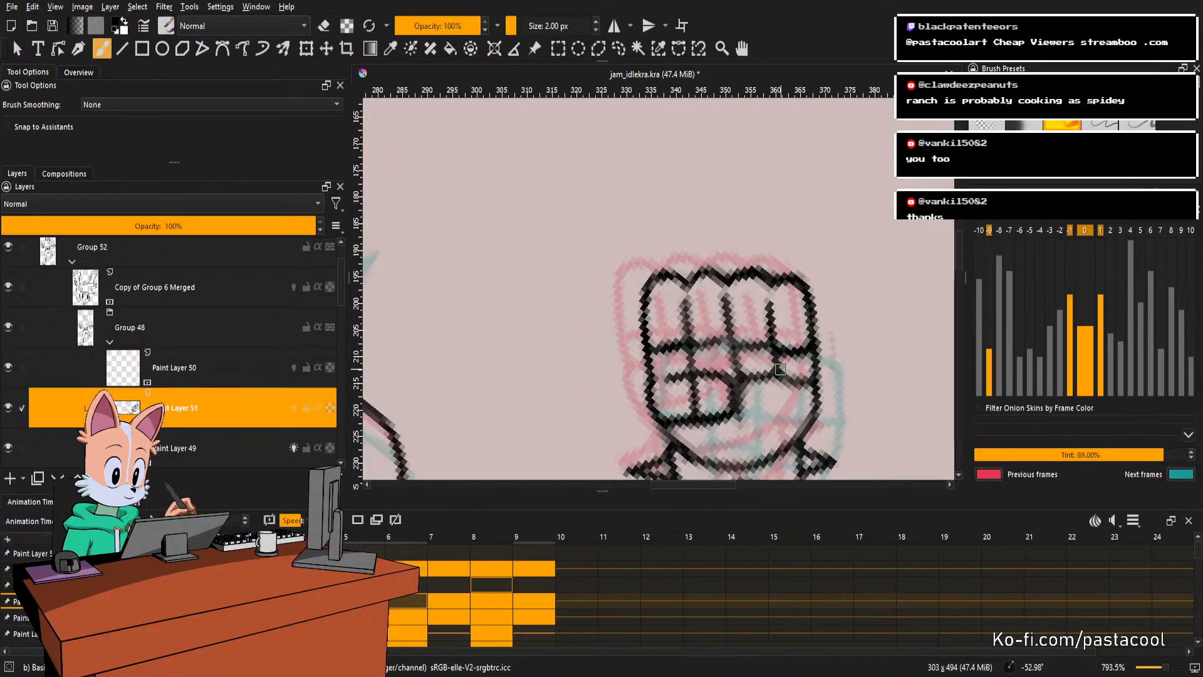
# Clean up the joint lines between the fingers and the folded thumb with the canvas rotation reset, and save the file.
pyautogui.press('e')
pyautogui.moveTo(780, 367)
pyautogui.mouseDown()
pyautogui.moveTo(780, 382)
pyautogui.moveTo(807, 385)
pyautogui.moveTo(779, 373)
pyautogui.moveTo(799, 388)
pyautogui.moveTo(799, 367)
pyautogui.moveTo(764, 361)
pyautogui.moveTo(748, 375)
pyautogui.moveTo(816, 381)
pyautogui.mouseUp()
pyautogui.press('e')
pyautogui.hotkey('ctrl', 'z')
pyautogui.moveTo(756, 351)
pyautogui.mouseDown()
pyautogui.moveTo(808, 353)
pyautogui.moveTo(766, 366)
pyautogui.moveTo(731, 338)
pyautogui.moveTo(753, 329)
pyautogui.moveTo(739, 355)
pyautogui.moveTo(761, 348)
pyautogui.mouseUp()
pyautogui.press('e')
pyautogui.press('e')
pyautogui.hotkey('ctrl', 'z')
pyautogui.moveTo(683, 380); pyautogui.dragTo(696, 381)
pyautogui.scroll(-8, 697, 381)
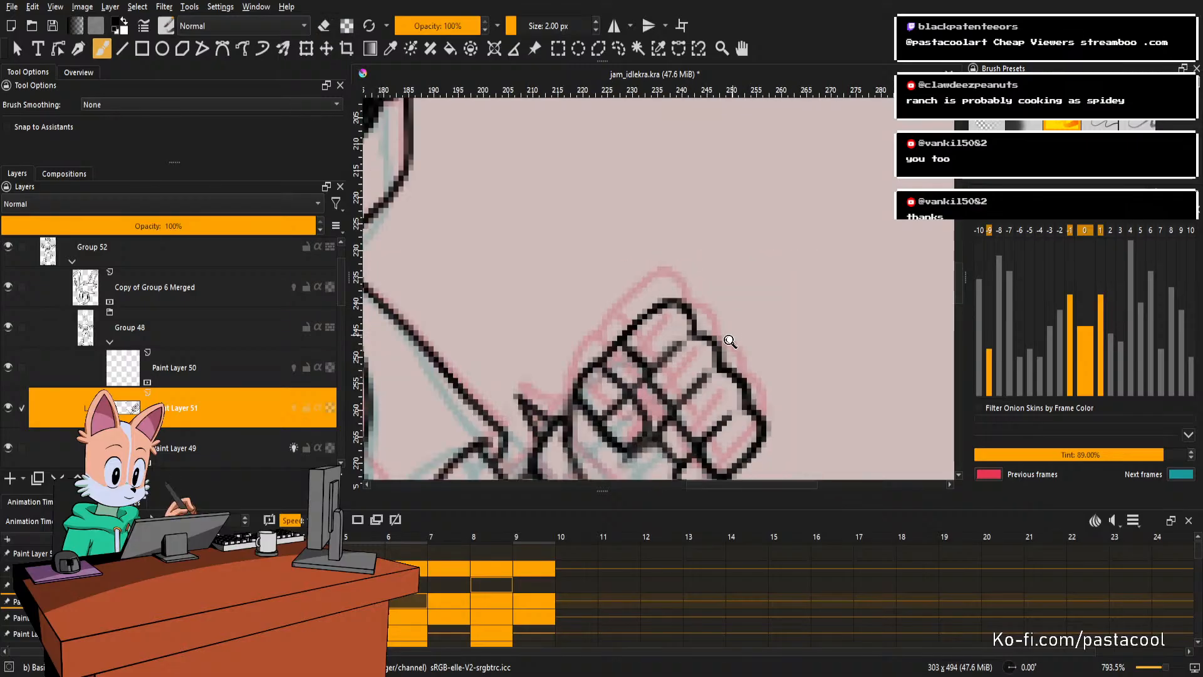
pyautogui.press('5')
pyautogui.hotkey('ctrl', 's')
# Erase the stray line at the inner edge of the wrist cuff beside the sleeve, and save the file.
pyautogui.scroll(6, 766, 287)
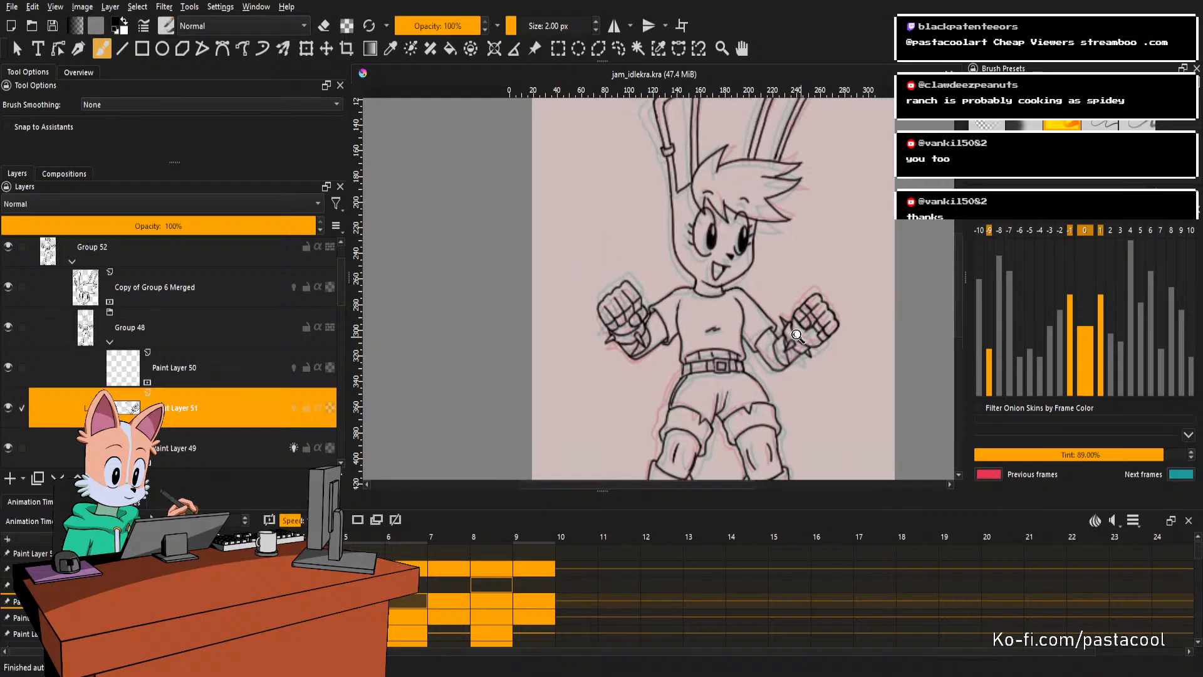
pyautogui.press('e')
pyautogui.moveTo(770, 318); pyautogui.dragTo(759, 330)
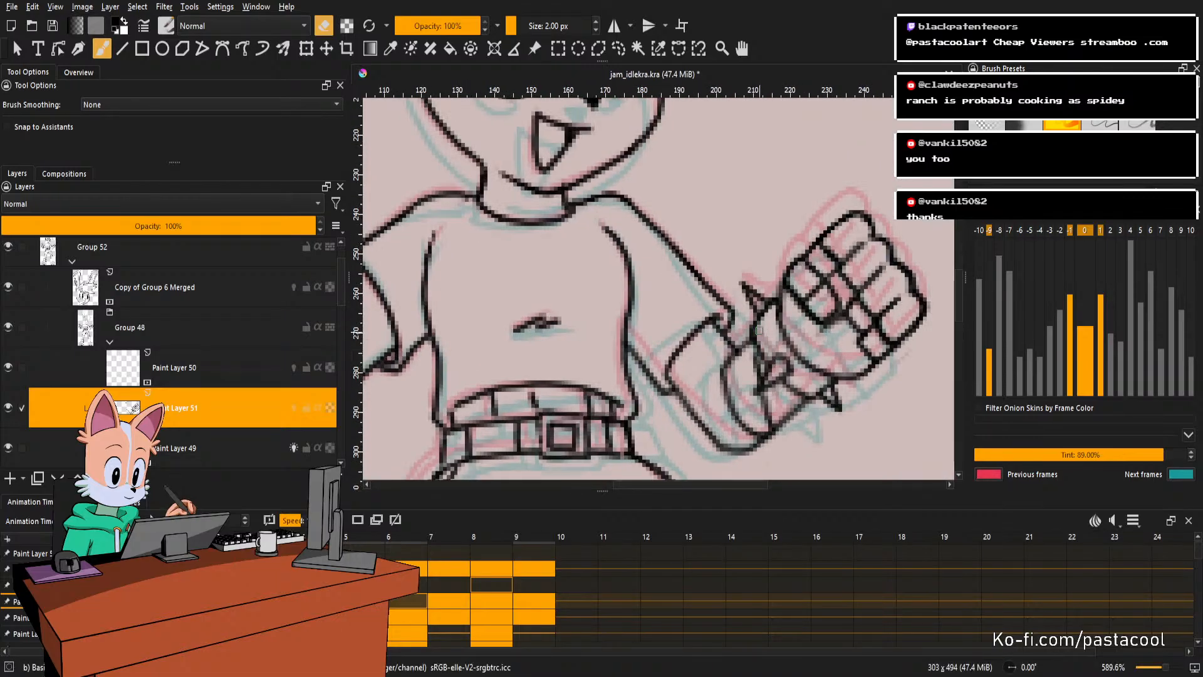
pyautogui.hotkey('ctrl', 's')
pyautogui.scroll(-4, 806, 309)
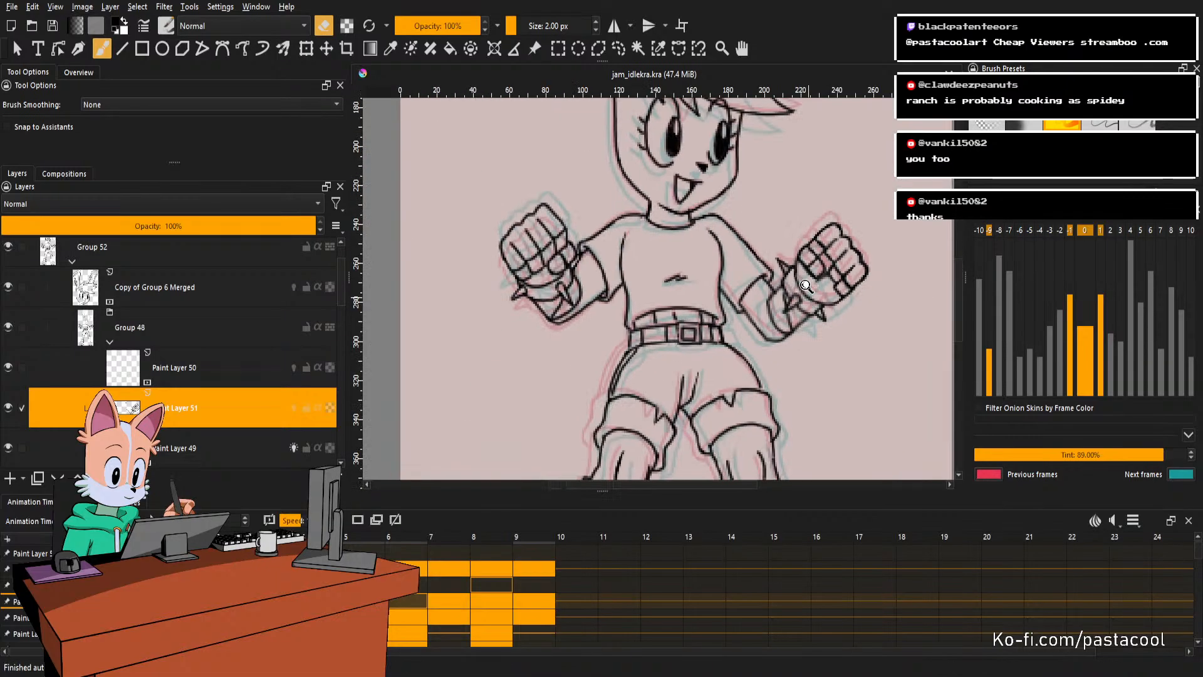
# Examine the whole pose on the mirrored canvas, play the animation, and compare the fists across neighbouring frames.
pyautogui.scroll(-2, 805, 309)
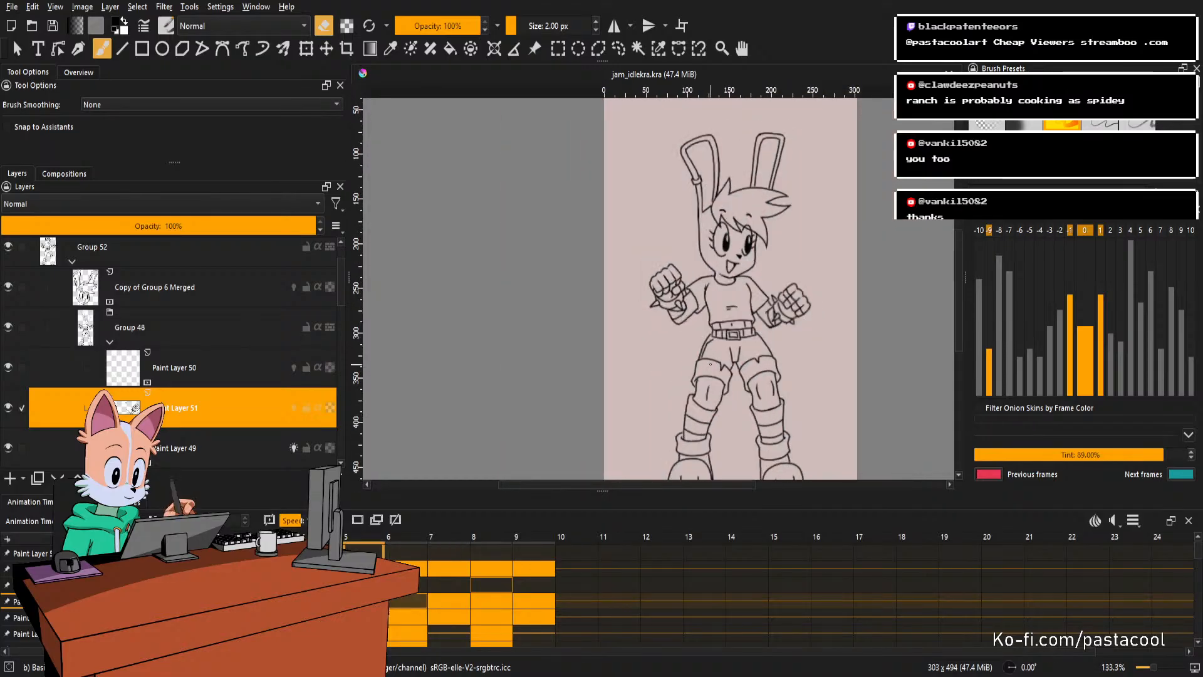
pyautogui.scroll(-1, 806, 309)
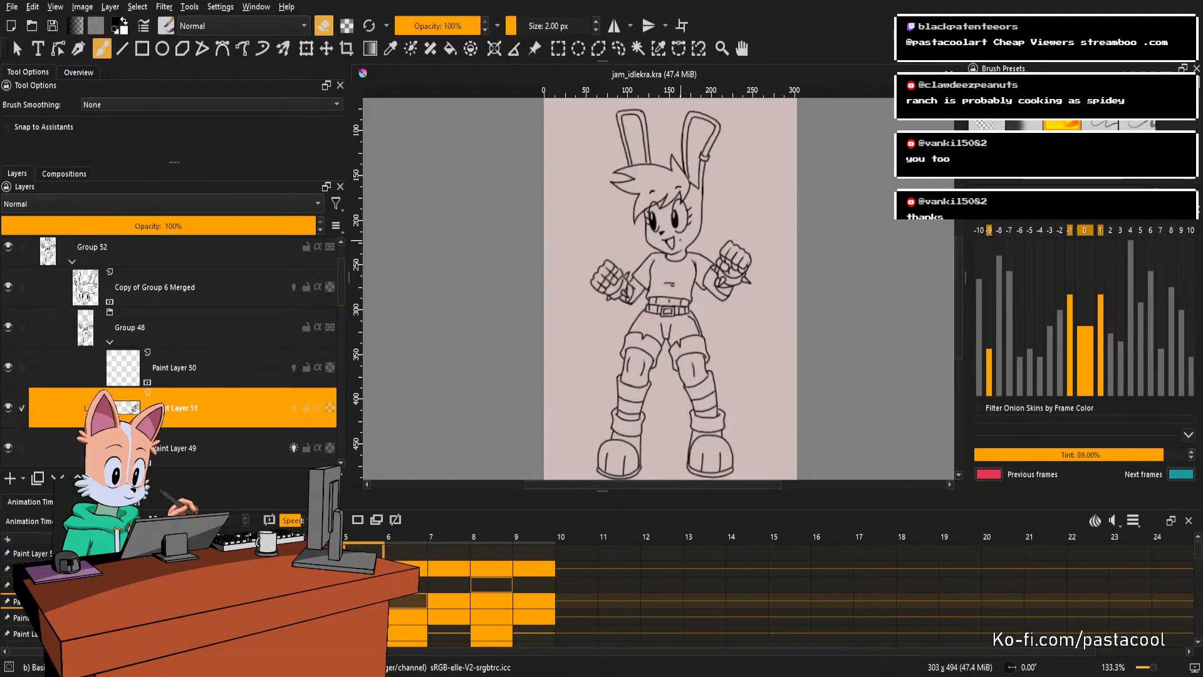
pyautogui.press('space')
pyautogui.scroll(1, 630, 242)
pyautogui.scroll(1, 631, 305)
pyautogui.press('.')
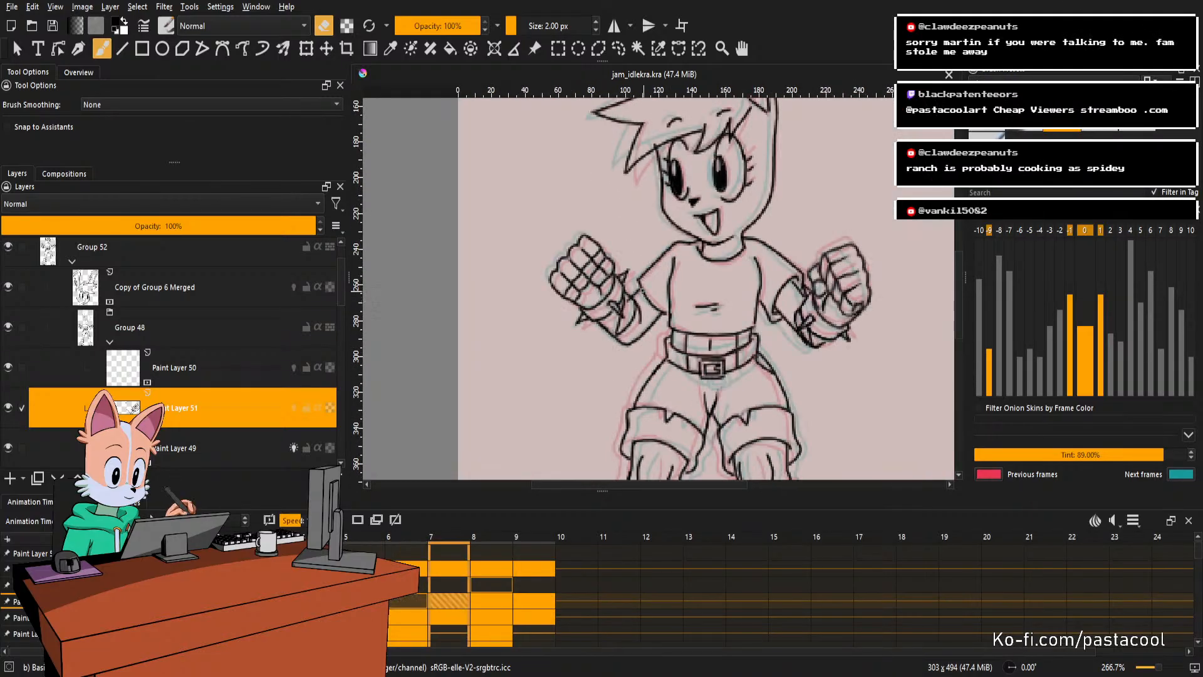
pyautogui.press('Left')
pyautogui.press('Right')
# On frame 7, erase the dark fill inside the central wrist cuff spike below the fist on Paint Layer 51.
pyautogui.scroll(1, 643, 293)
pyautogui.moveTo(702, 299)
pyautogui.mouseDown()
pyautogui.moveTo(673, 334)
pyautogui.moveTo(752, 410)
pyautogui.moveTo(722, 398)
pyautogui.moveTo(720, 382)
pyautogui.mouseUp()
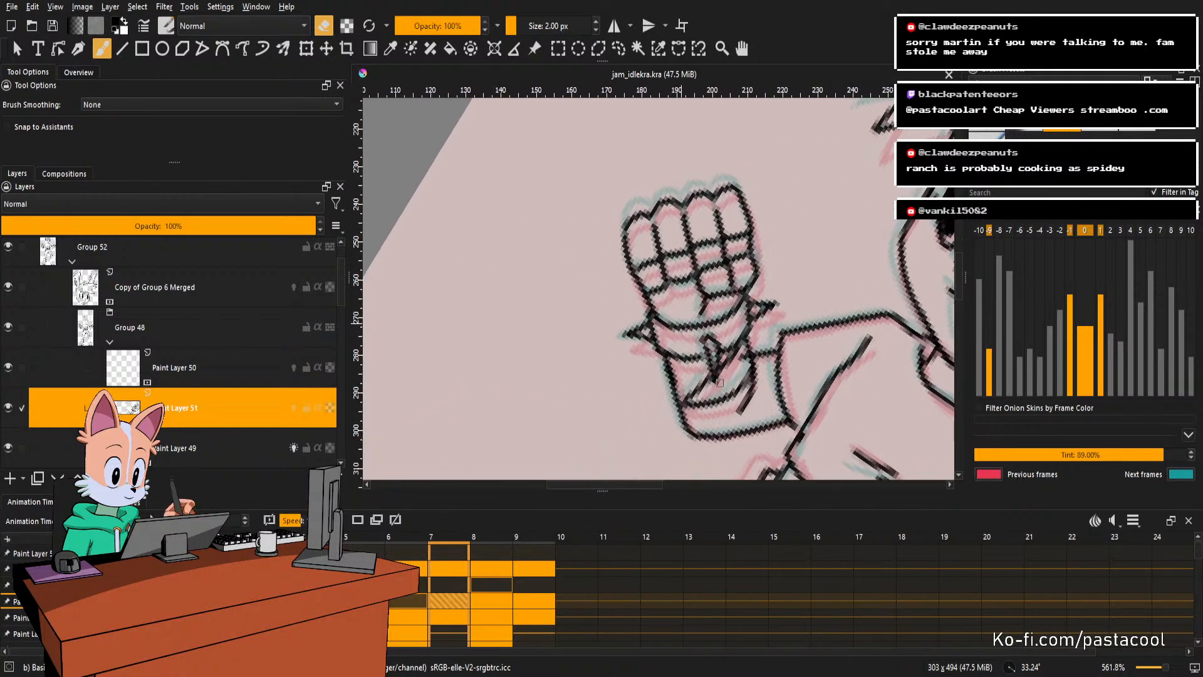
pyautogui.moveTo(657, 285); pyautogui.dragTo(670, 294)
pyautogui.press('e')
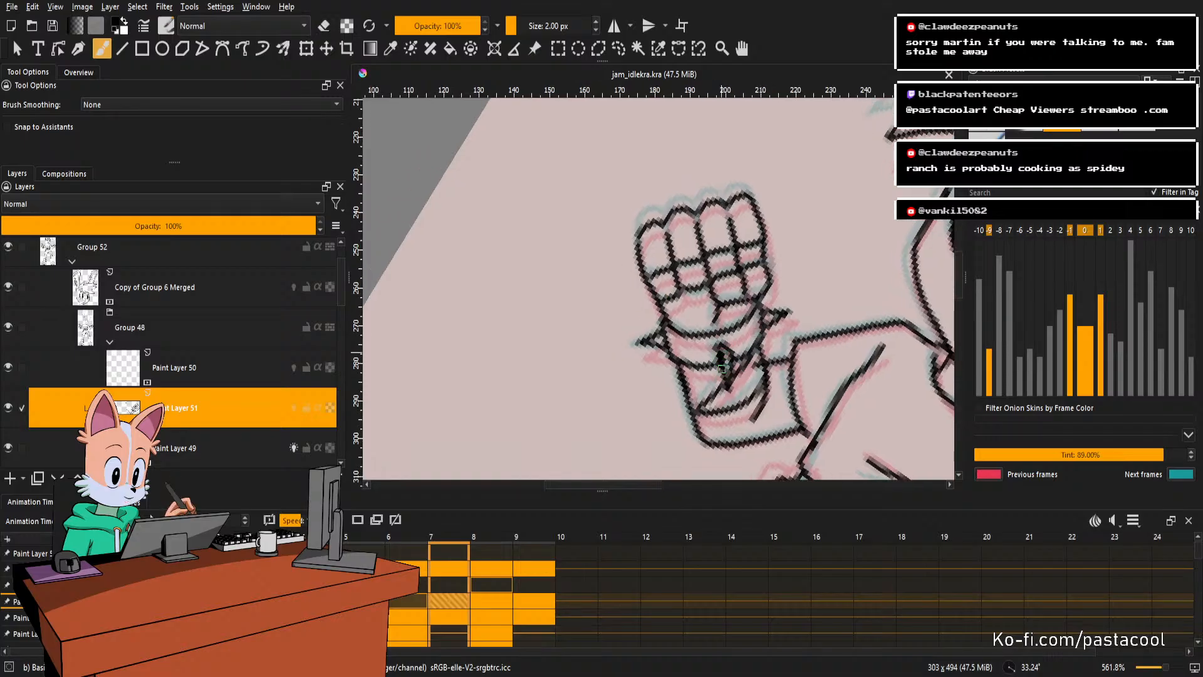
pyautogui.press('e')
pyautogui.click(722, 364)
pyautogui.press('e')
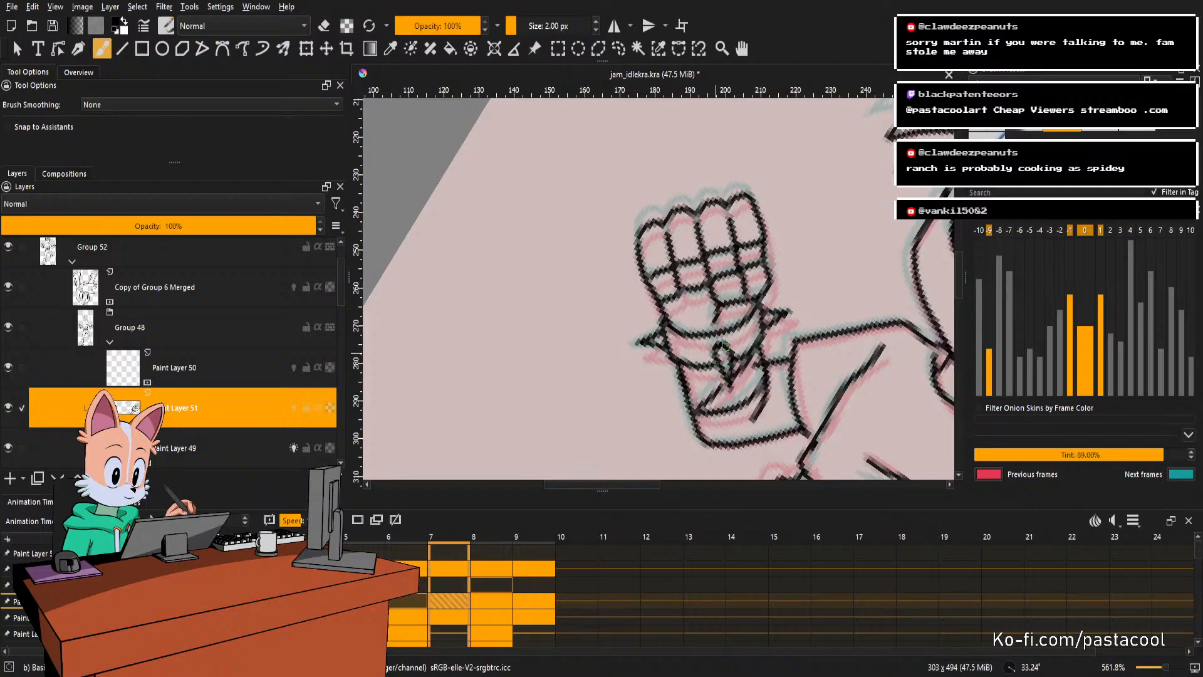
# Refine the rounded end and side lines of the central cuff spike, reset the canvas rotation, and save the file.
pyautogui.press('e')
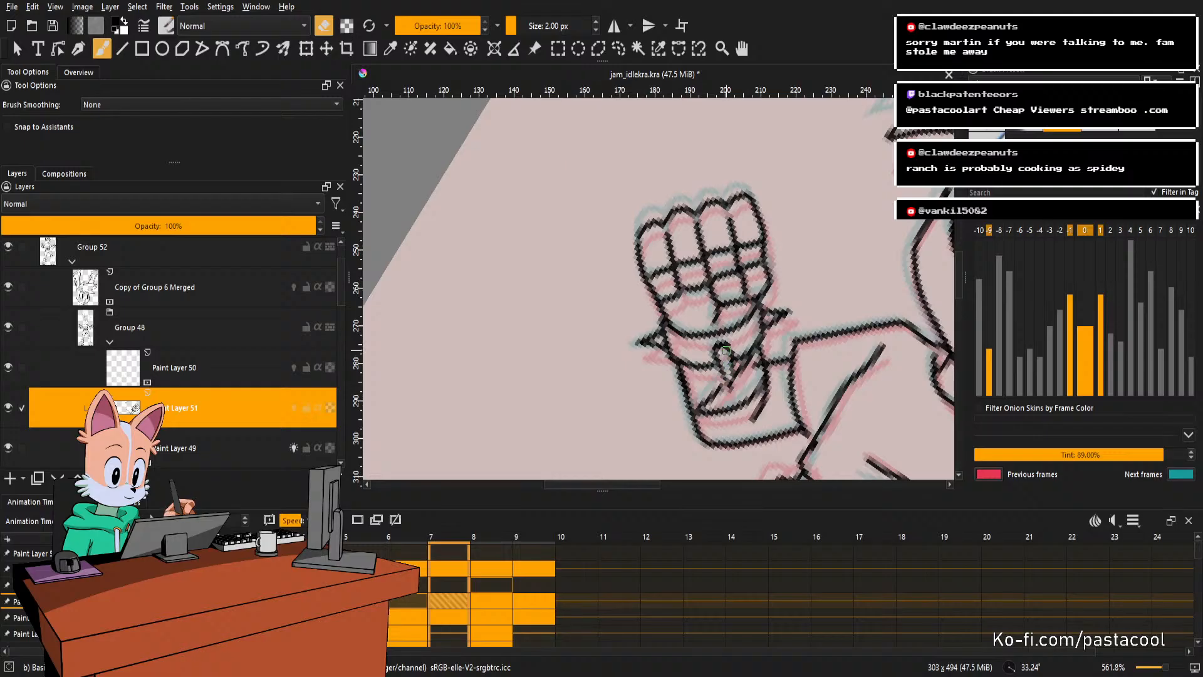
pyautogui.press('e')
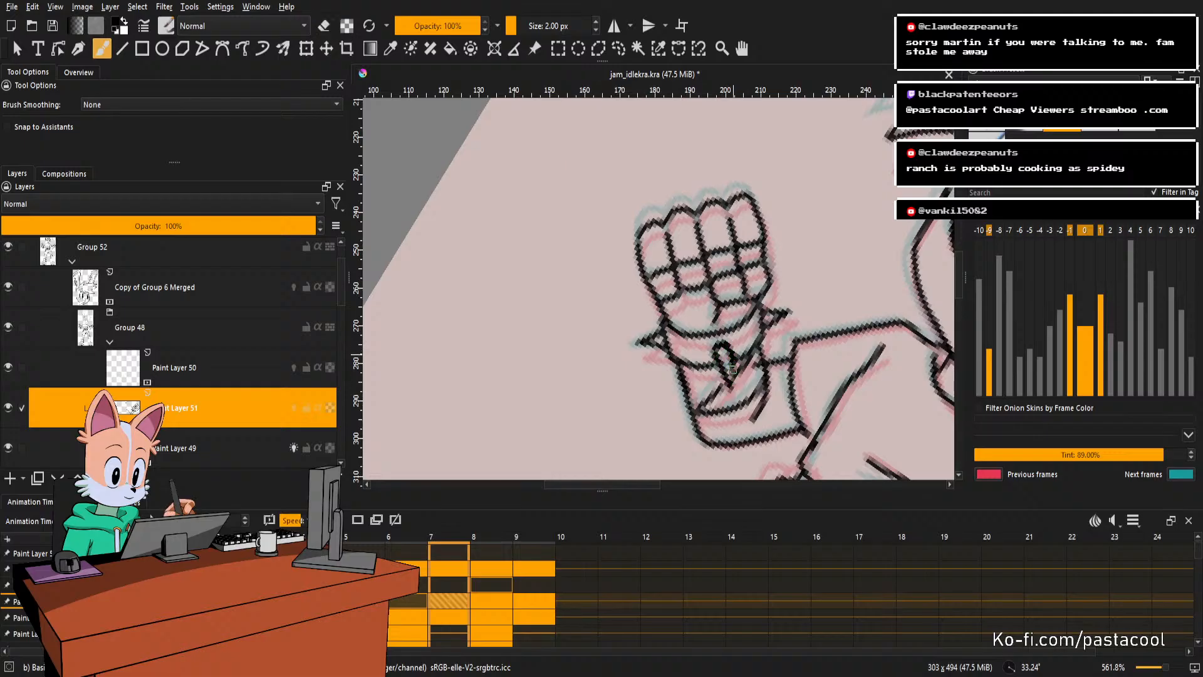
pyautogui.press('e')
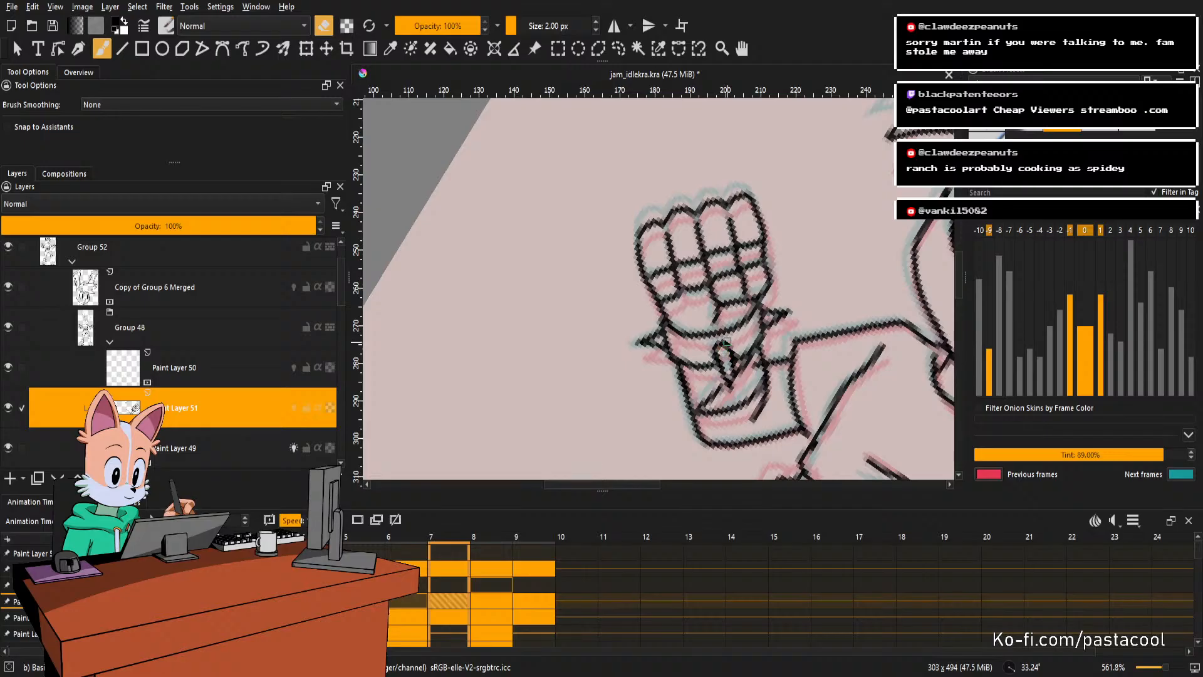
pyautogui.press('e')
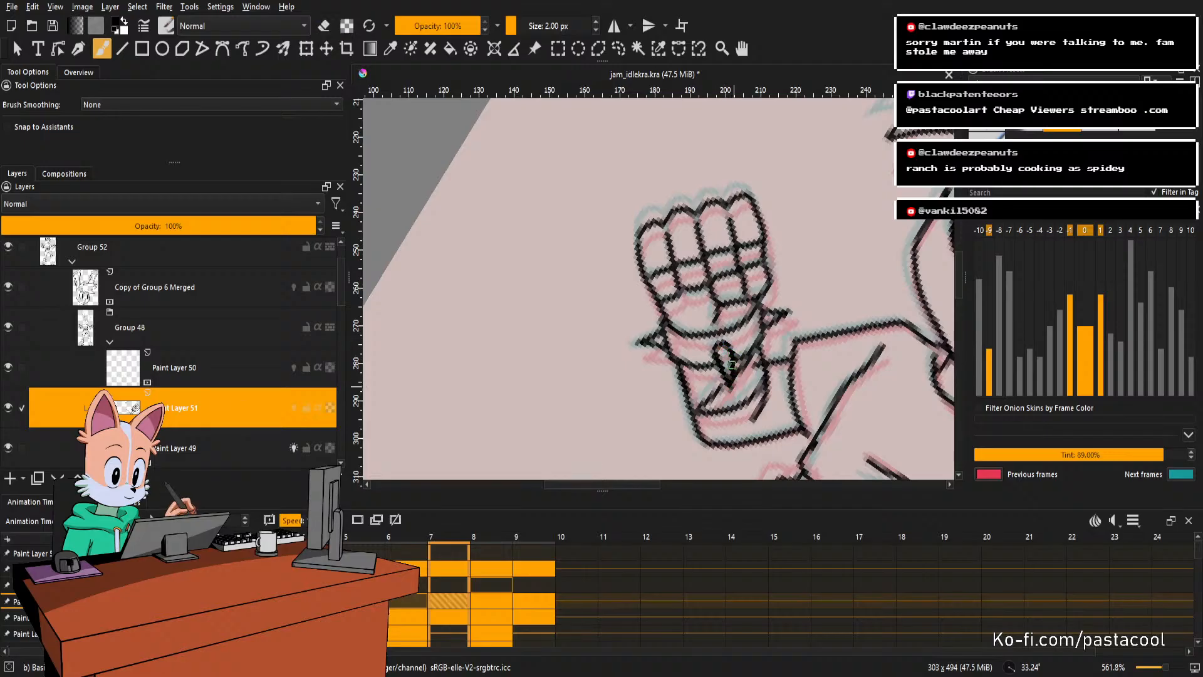
pyautogui.press('e')
pyautogui.moveTo(783, 301)
pyautogui.mouseDown()
pyautogui.moveTo(762, 313)
pyautogui.moveTo(766, 370)
pyautogui.mouseUp()
pyautogui.moveTo(761, 327); pyautogui.dragTo(827, 378)
pyautogui.moveTo(708, 339); pyautogui.dragTo(717, 377)
pyautogui.press('e')
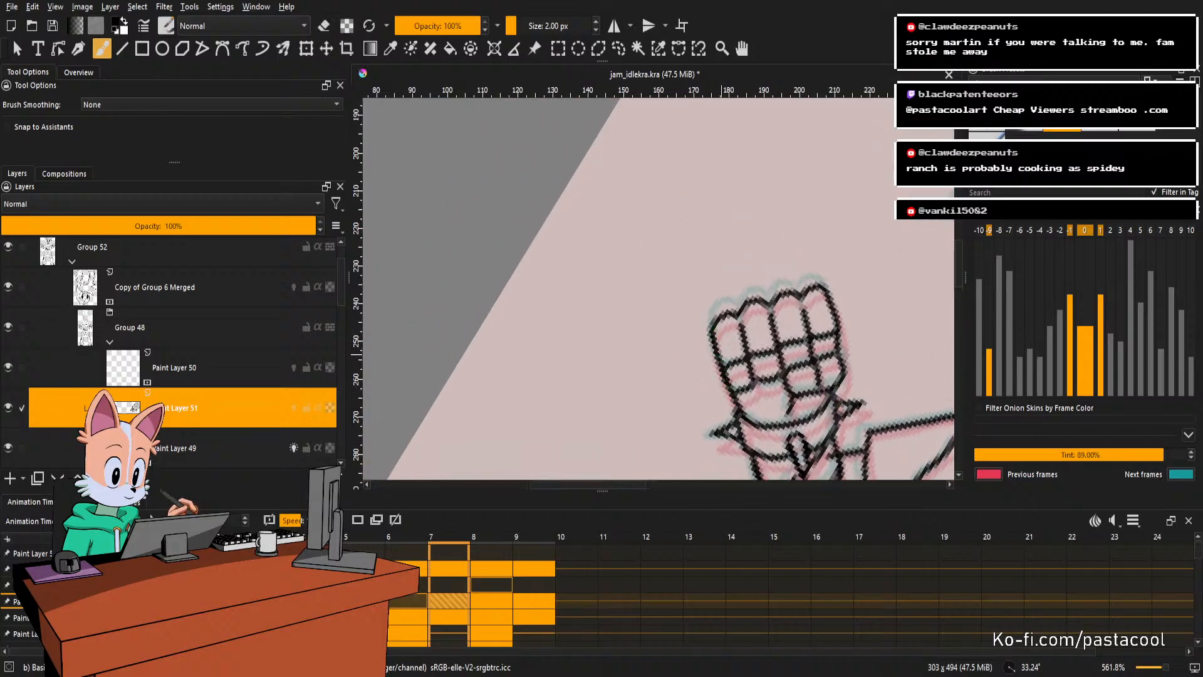
pyautogui.scroll(-4, 729, 389)
pyautogui.hotkey('ctrl', 's')
pyautogui.press('5')
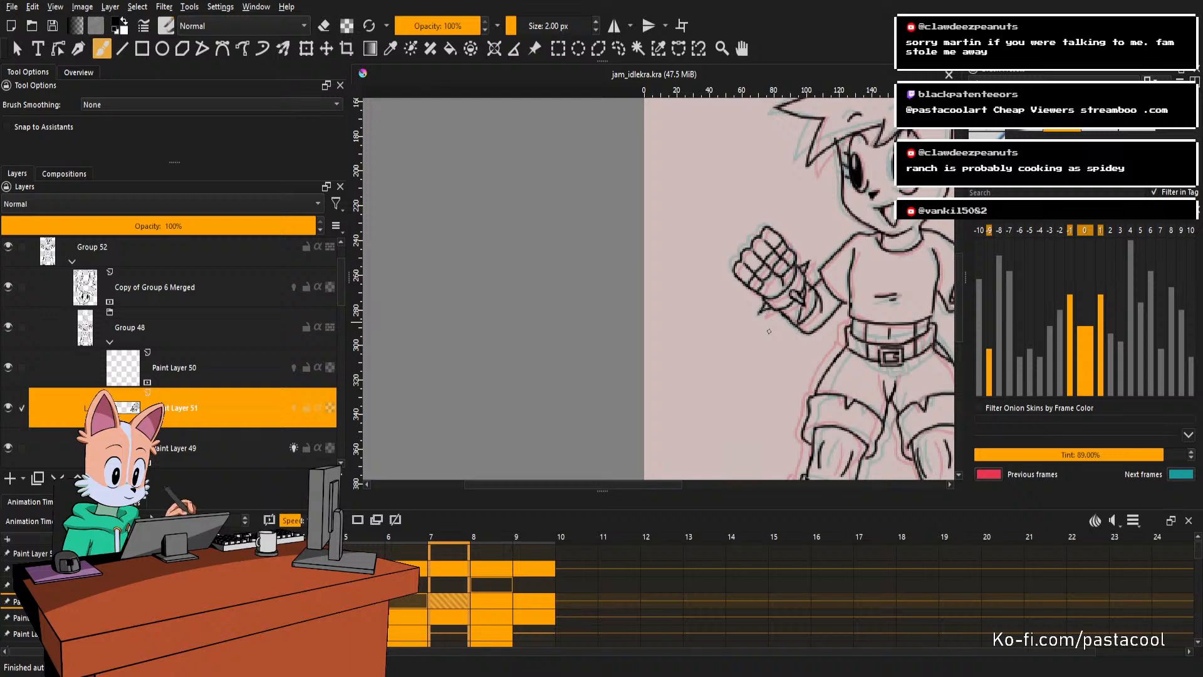
# Examine the fists and wrist cuffs at several sizes while stepping back and forth through the frames.
pyautogui.scroll(-2, 724, 325)
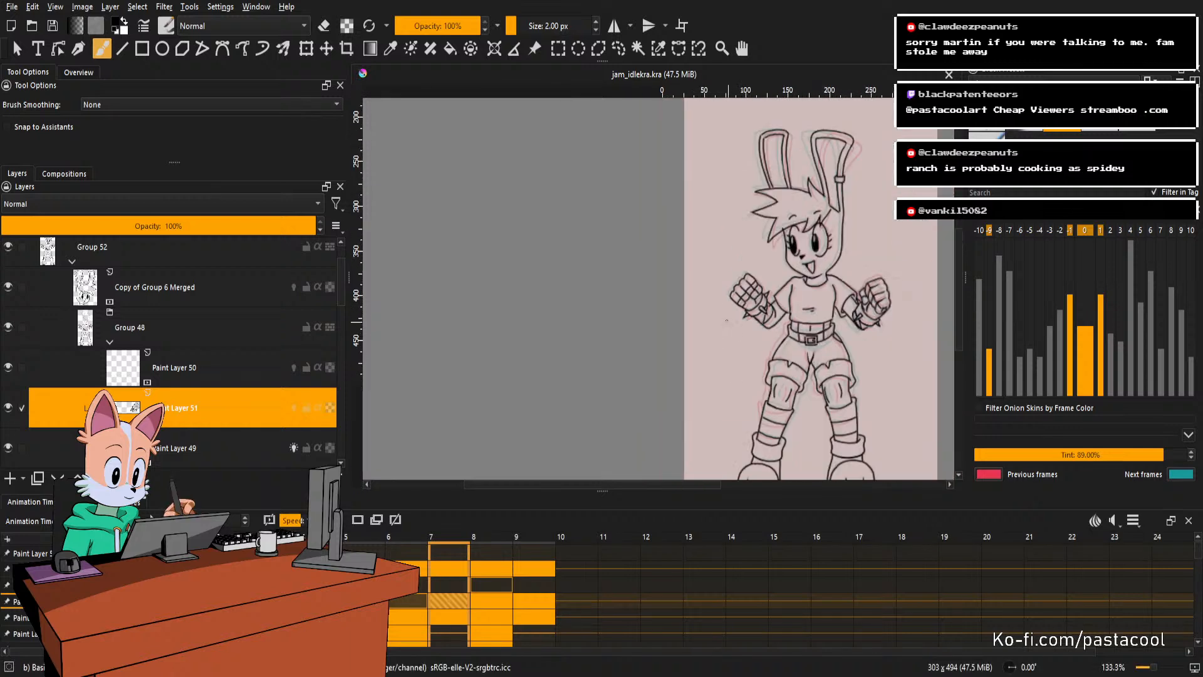
pyautogui.scroll(1, 824, 320)
pyautogui.press('Right')
pyautogui.press('Right')
pyautogui.press('Left')
pyautogui.press('Left')
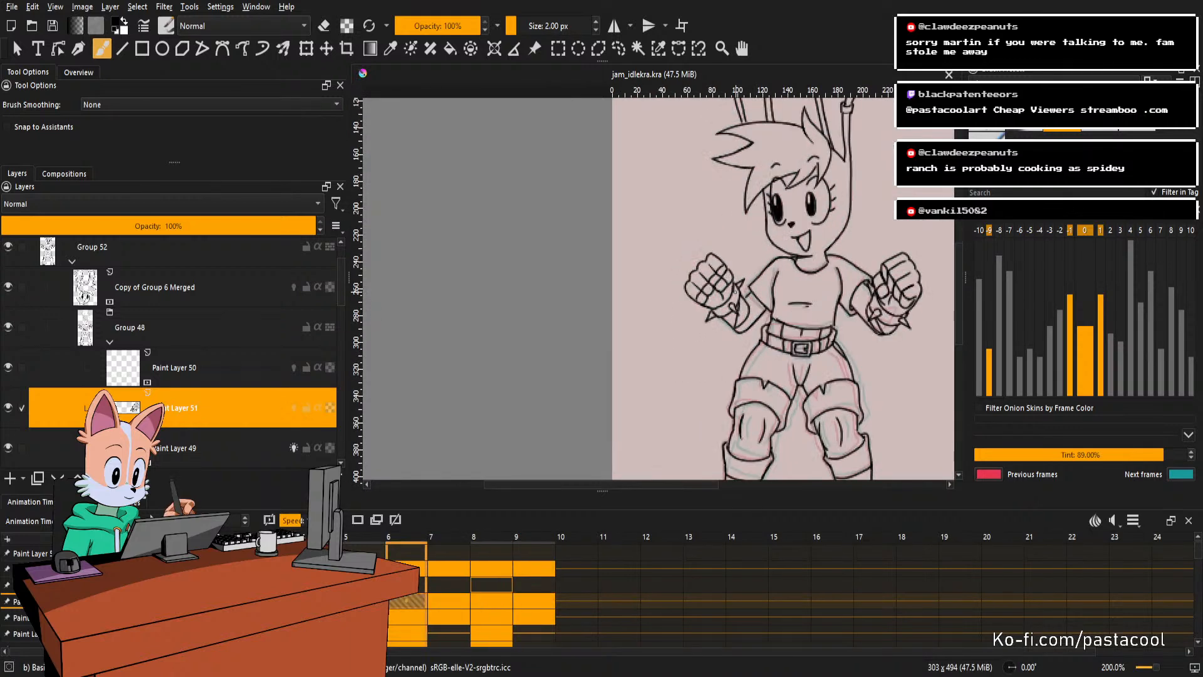
pyautogui.scroll(-2, 738, 287)
pyautogui.scroll(3, 739, 288)
pyautogui.press('Left')
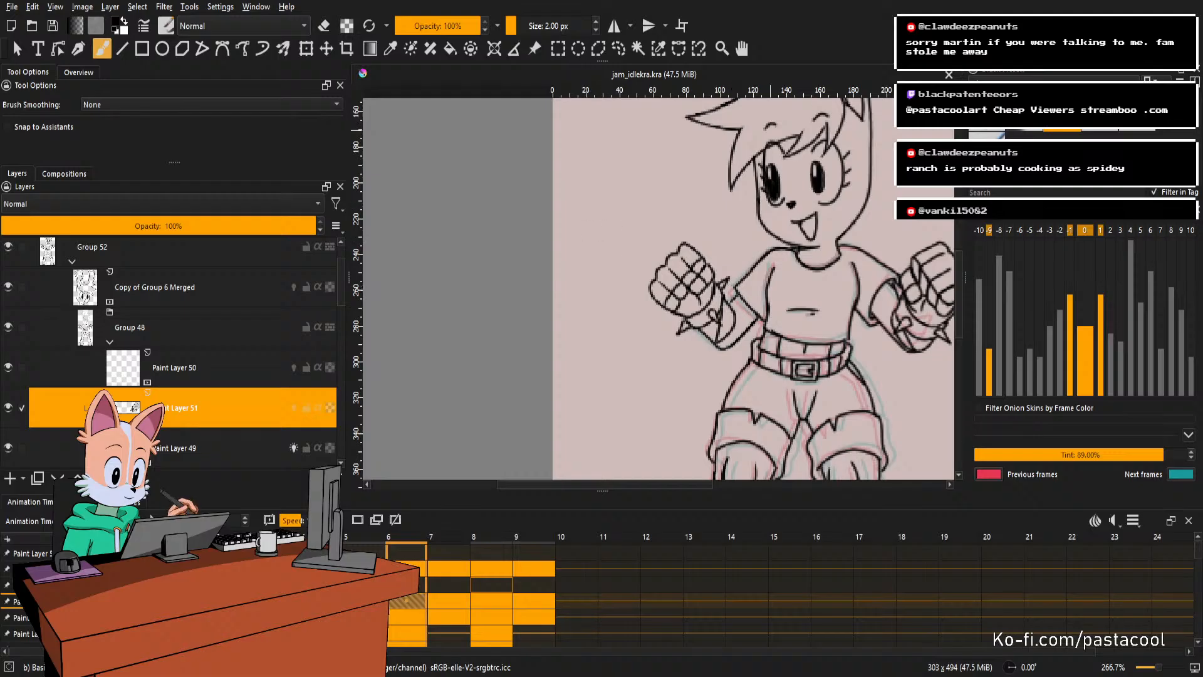
# On frame 6, switch to Paint Layer 49 and trim the upper end of the shirt's sleeve seam line.
pyautogui.moveTo(839, 208); pyautogui.dragTo(791, 236)
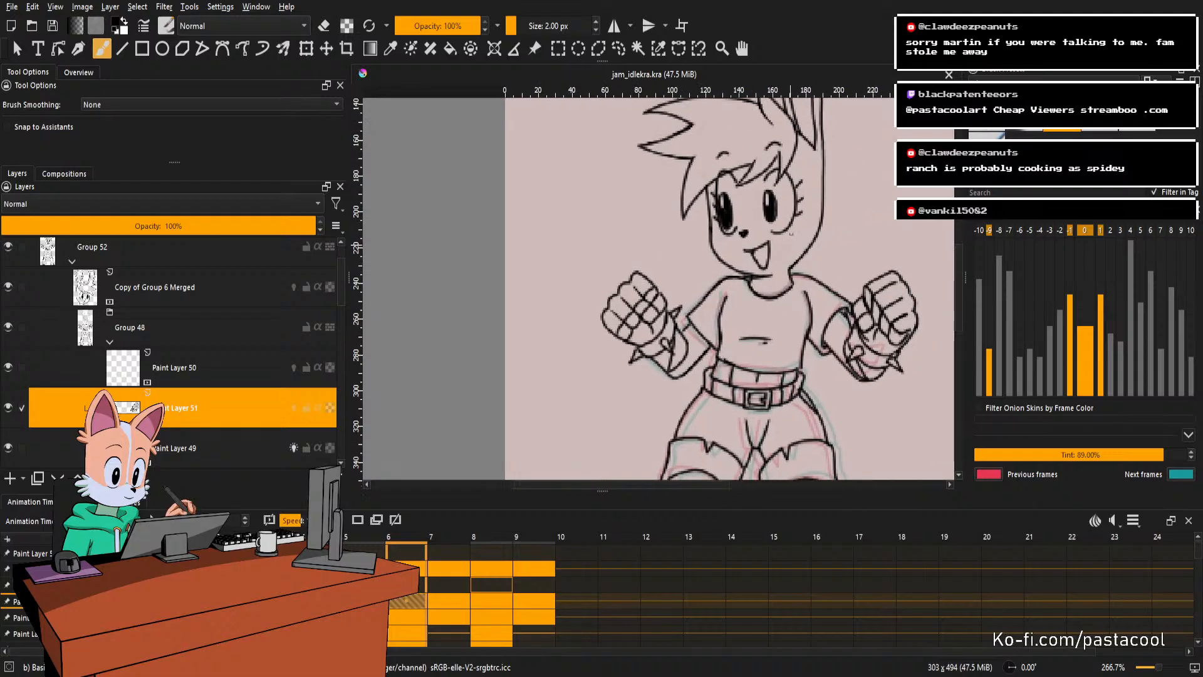
pyautogui.scroll(5, 728, 315)
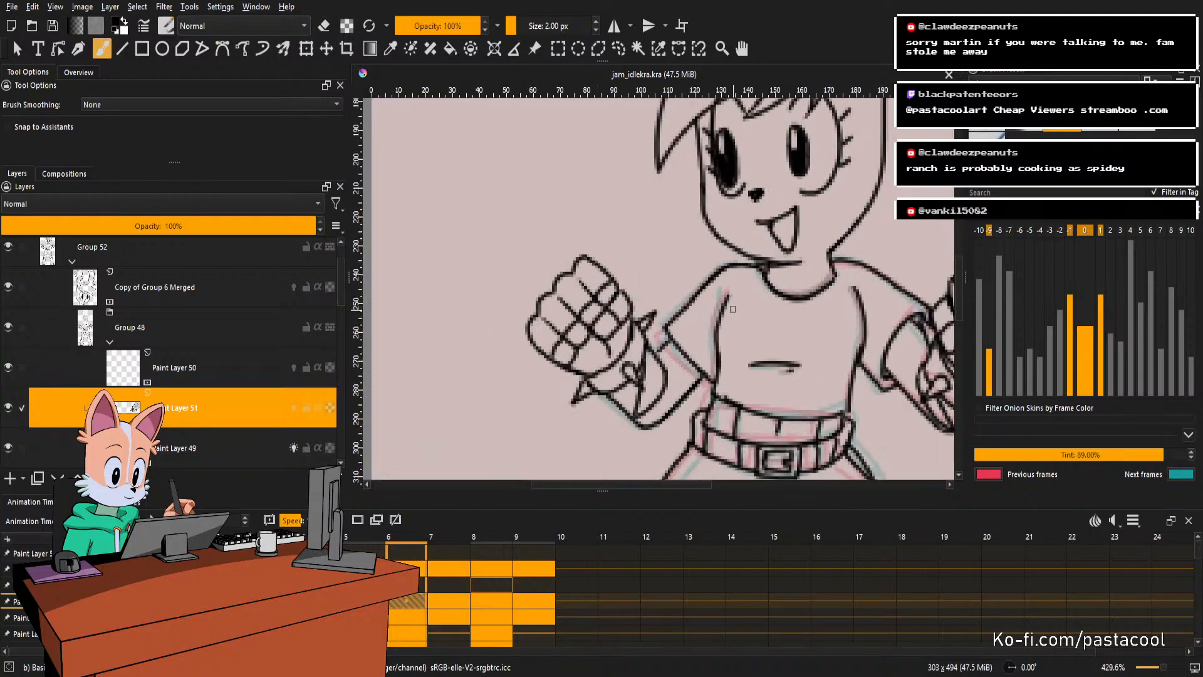
pyautogui.press('e')
pyautogui.moveTo(731, 300); pyautogui.dragTo(726, 313)
pyautogui.moveTo(730, 307); pyautogui.dragTo(722, 326)
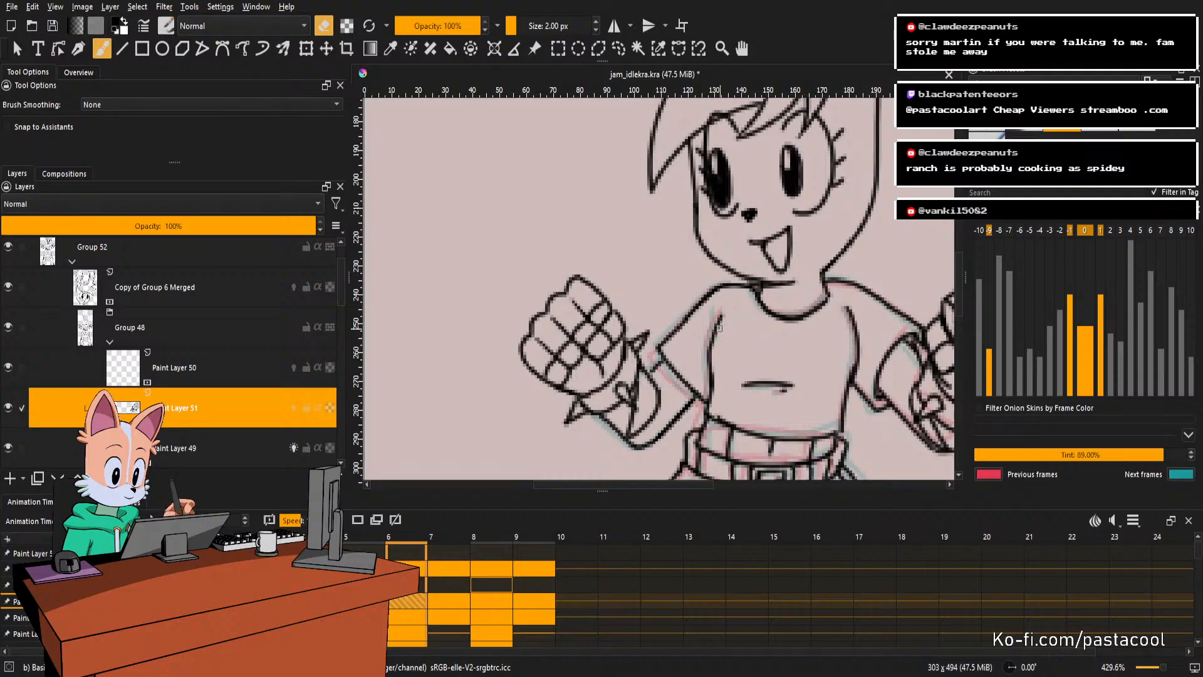
pyautogui.press('r')
pyautogui.click(719, 324)
pyautogui.press('e')
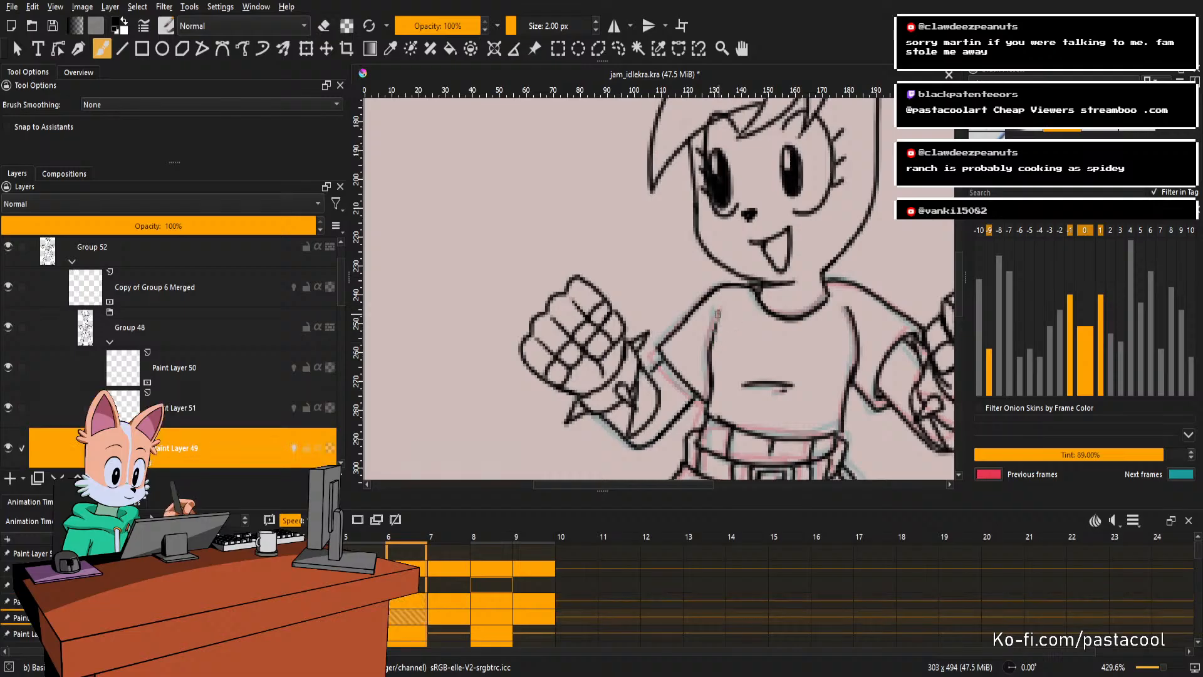
pyautogui.press('e')
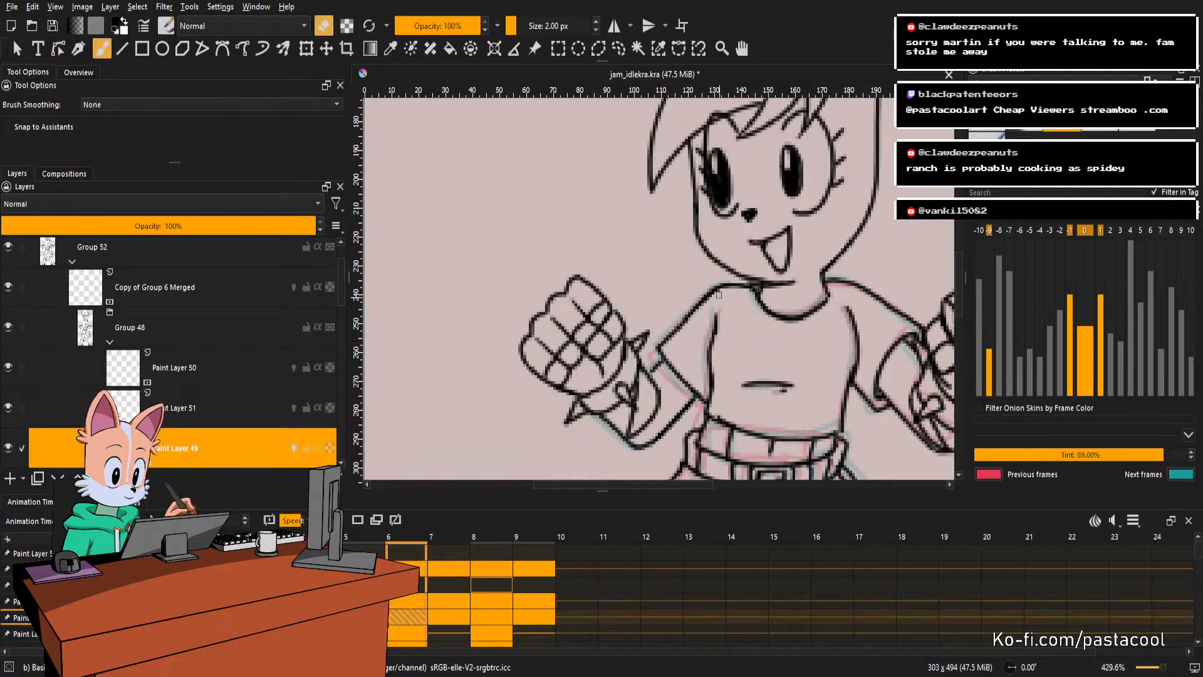
# On the rotated canvas, rework the fist's inner side edge beside the finger joints, undoing the unwanted strokes.
pyautogui.moveTo(766, 296)
pyautogui.mouseDown()
pyautogui.moveTo(756, 268)
pyautogui.moveTo(784, 258)
pyautogui.moveTo(791, 329)
pyautogui.mouseUp()
pyautogui.scroll(-3, 757, 268)
pyautogui.moveTo(739, 318); pyautogui.dragTo(781, 328)
pyautogui.scroll(1, 779, 327)
pyautogui.press('e')
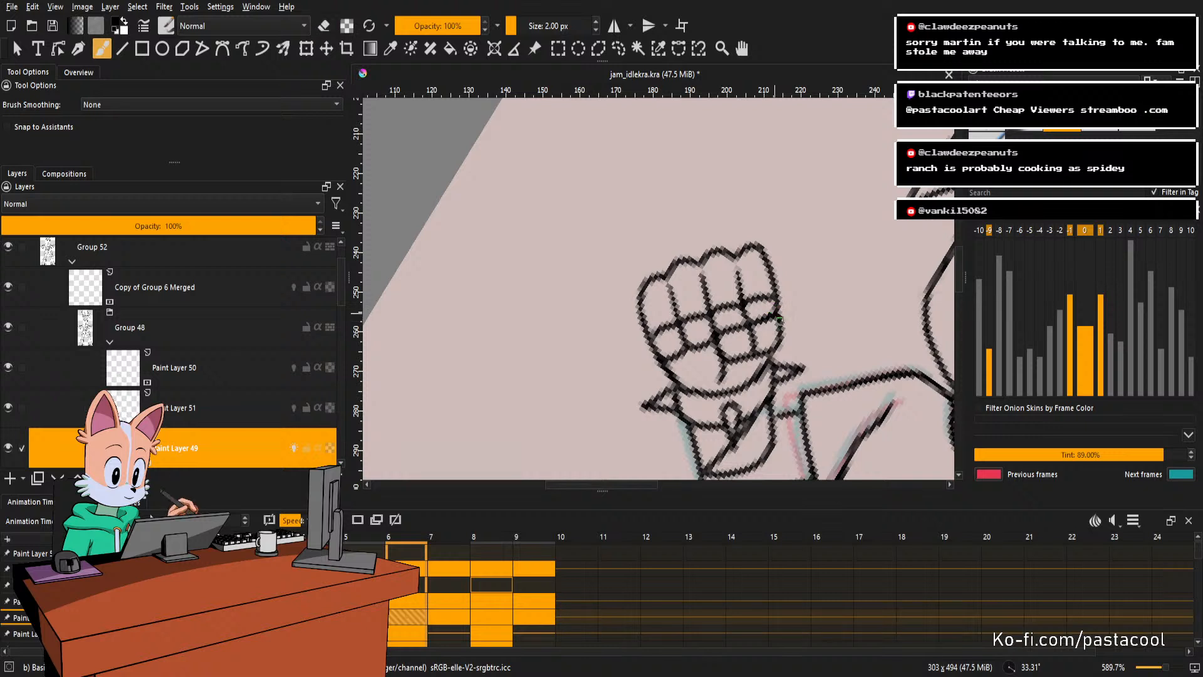
pyautogui.moveTo(779, 317); pyautogui.dragTo(780, 335)
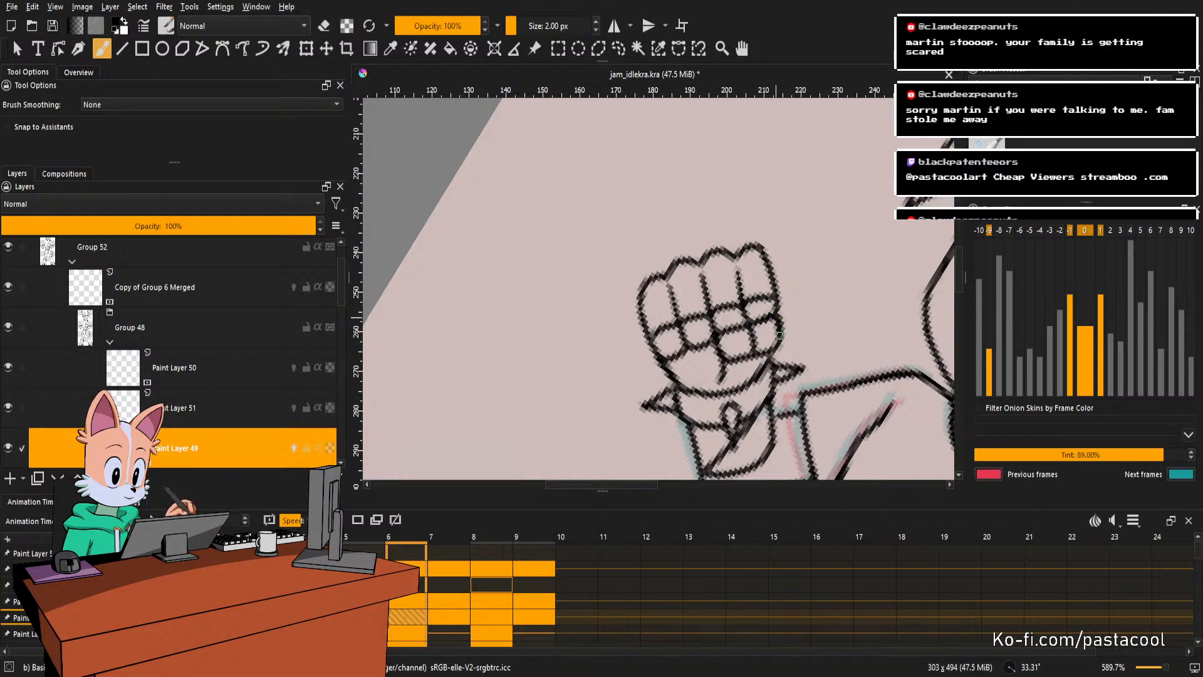
pyautogui.moveTo(779, 295)
pyautogui.mouseDown()
pyautogui.moveTo(779, 347)
pyautogui.moveTo(809, 316)
pyautogui.moveTo(826, 322)
pyautogui.mouseUp()
pyautogui.hotkey('ctrl', 'z')
pyautogui.hotkey('ctrl', 'z')
# Erase and redraw the fist's outer side edge from the first knuckle down to the palm, undoing the unwanted strokes.
pyautogui.press('e')
pyautogui.moveTo(683, 310)
pyautogui.mouseDown()
pyautogui.moveTo(693, 379)
pyautogui.moveTo(690, 310)
pyautogui.moveTo(701, 364)
pyautogui.mouseUp()
pyautogui.press('e')
pyautogui.hotkey('ctrl', 'z')
pyautogui.hotkey('ctrl', 'z')
pyautogui.hotkey('ctrl', 'z')
pyautogui.hotkey('ctrl', 'z')
pyautogui.moveTo(688, 308); pyautogui.dragTo(700, 362)
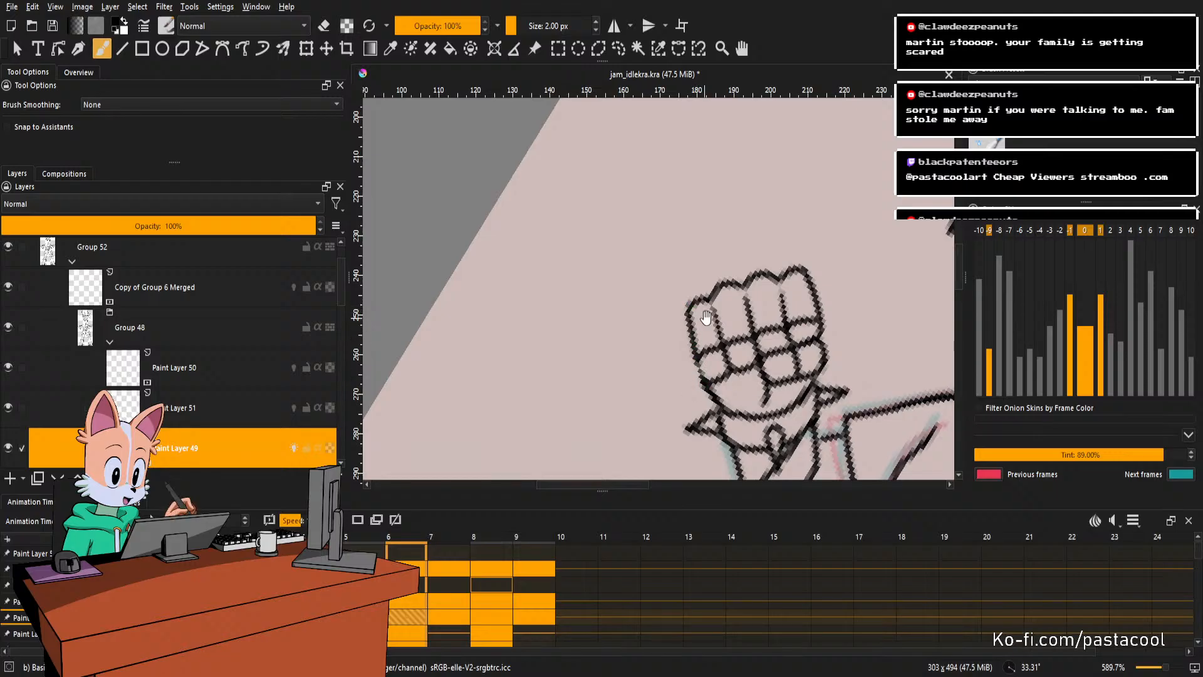
pyautogui.moveTo(733, 296)
pyautogui.mouseDown()
pyautogui.moveTo(720, 321)
pyautogui.moveTo(714, 311)
pyautogui.moveTo(697, 398)
pyautogui.mouseUp()
pyautogui.hotkey('ctrl', 'z')
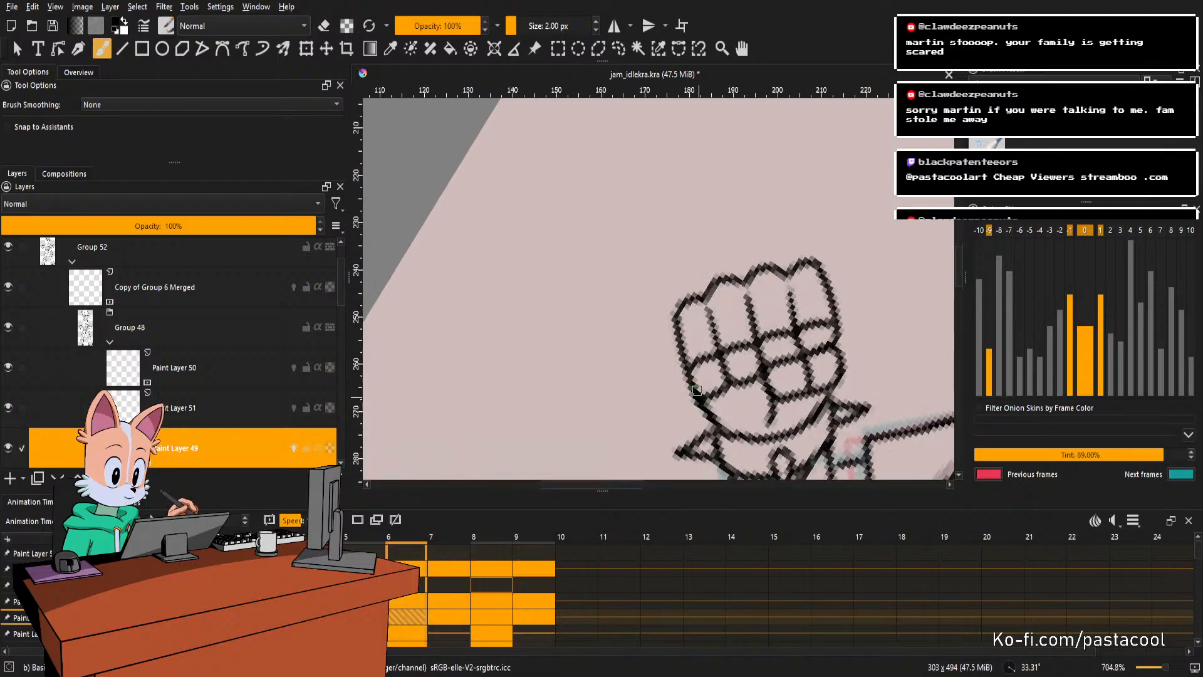
pyautogui.hotkey('ctrl', 'z')
pyautogui.moveTo(679, 313); pyautogui.dragTo(697, 396)
pyautogui.hotkey('ctrl', 'z')
pyautogui.hotkey('ctrl', 'z')
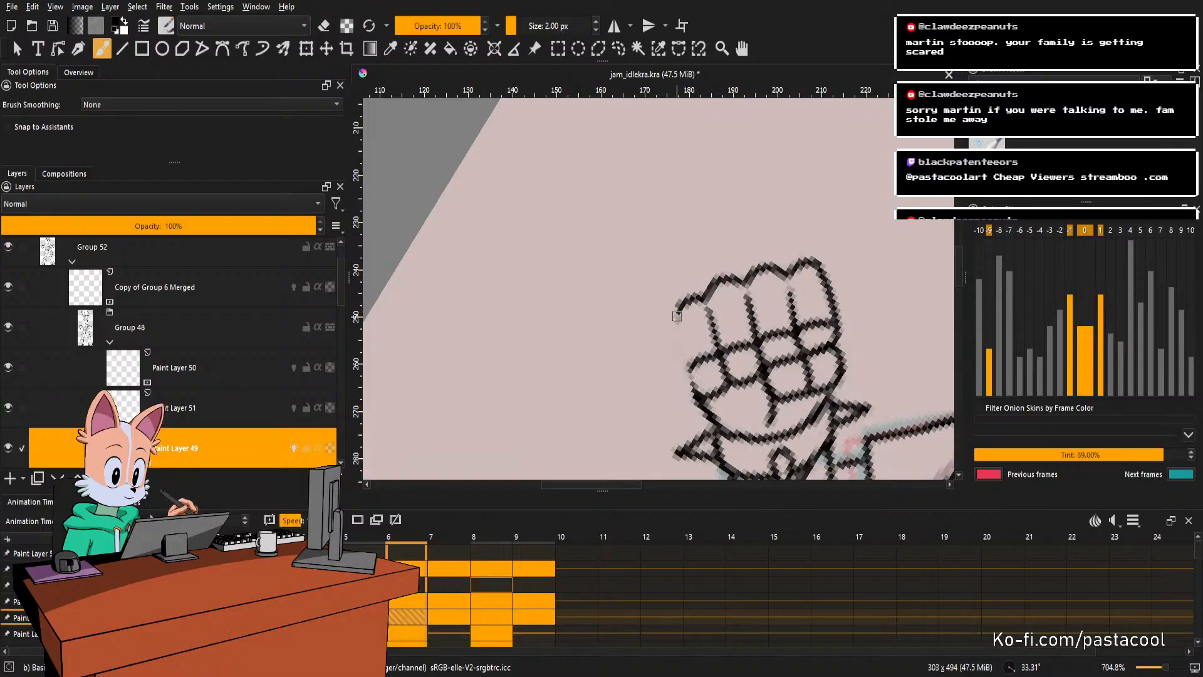
pyautogui.moveTo(674, 308); pyautogui.dragTo(697, 396)
pyautogui.hotkey('ctrl', 'z')
pyautogui.hotkey('ctrl', 'z')
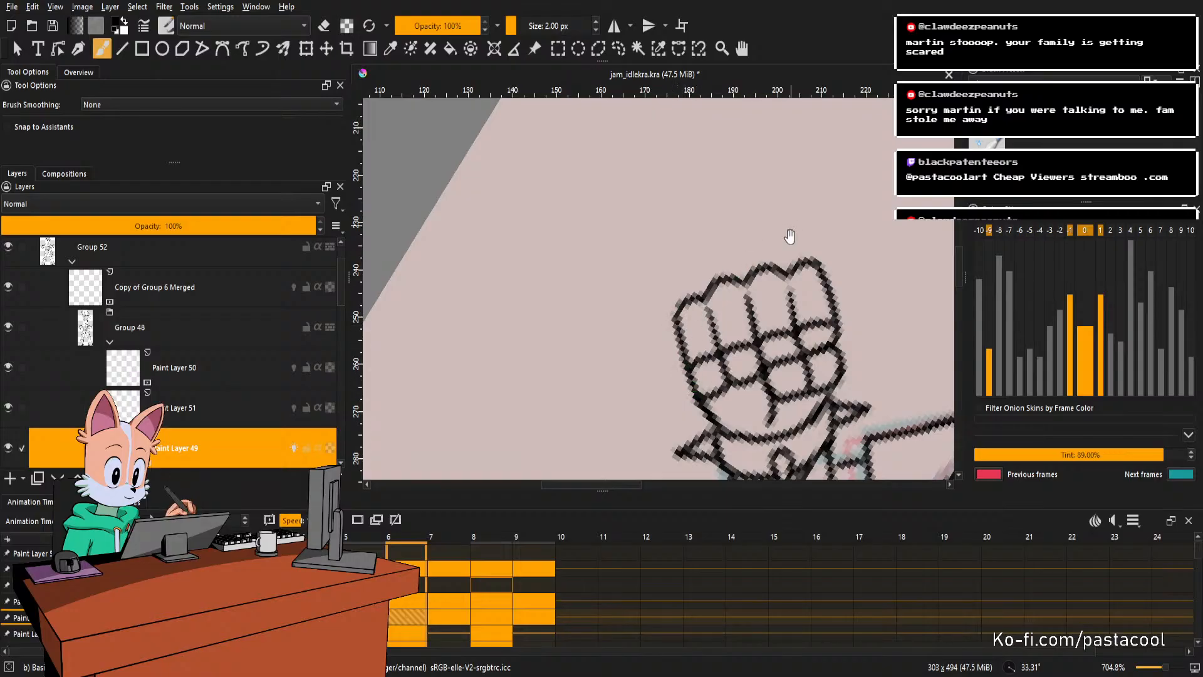
# Erase and redraw the knuckle bumps across the top of the fist on Paint Layer 49, undoing the unwanted strokes.
pyautogui.moveTo(790, 237); pyautogui.dragTo(796, 263)
pyautogui.press('e')
pyautogui.press('e')
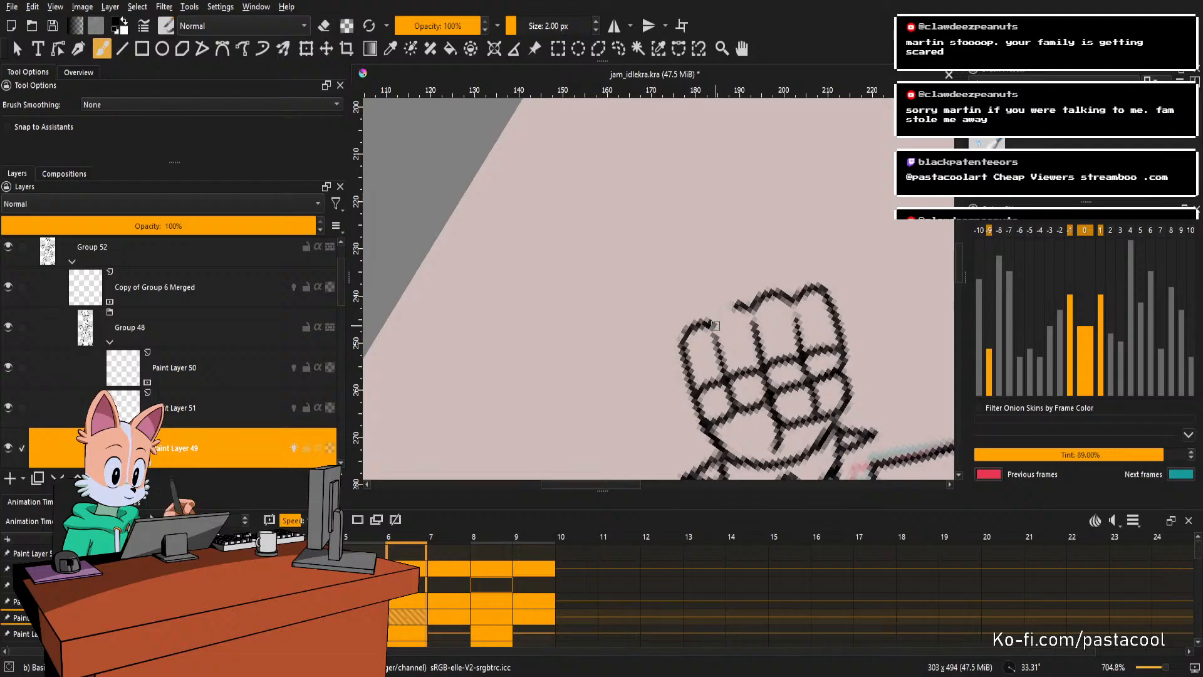
pyautogui.hotkey('ctrl', 'z')
pyautogui.hotkey('ctrl', 'z')
pyautogui.moveTo(716, 326)
pyautogui.mouseDown()
pyautogui.moveTo(755, 296)
pyautogui.moveTo(757, 312)
pyautogui.moveTo(772, 287)
pyautogui.moveTo(783, 304)
pyautogui.moveTo(774, 294)
pyautogui.moveTo(832, 300)
pyautogui.mouseUp()
pyautogui.press('e')
pyautogui.press('e')
pyautogui.hotkey('ctrl', 'z')
pyautogui.press('e')
pyautogui.press('e')
pyautogui.hotkey('ctrl', 'z')
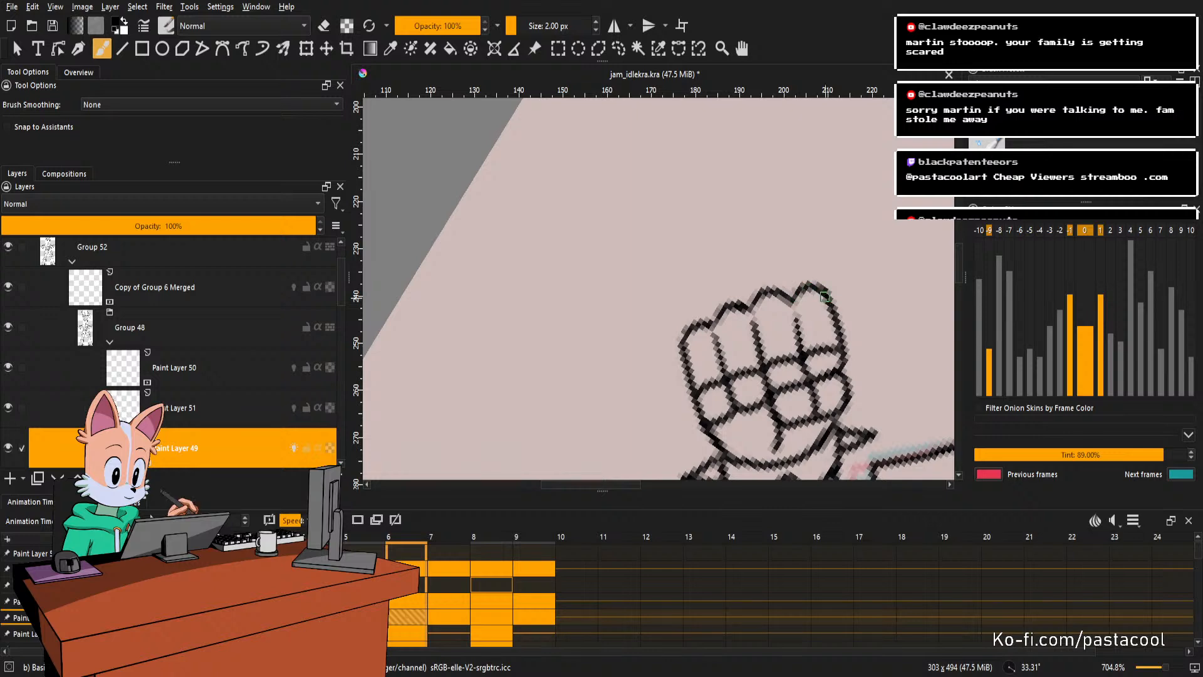
# Touch up the finger line inside the fist on Paint Layer 49, undo the unwanted stroke, flip the straightened canvas and save the file.
pyautogui.press('e')
pyautogui.moveTo(757, 303)
pyautogui.mouseDown()
pyautogui.moveTo(769, 291)
pyautogui.moveTo(797, 299)
pyautogui.moveTo(801, 361)
pyautogui.mouseUp()
pyautogui.press('e')
pyautogui.hotkey('ctrl', 'z')
pyautogui.press('5')
pyautogui.press('m')
pyautogui.hotkey('ctrl', 's')
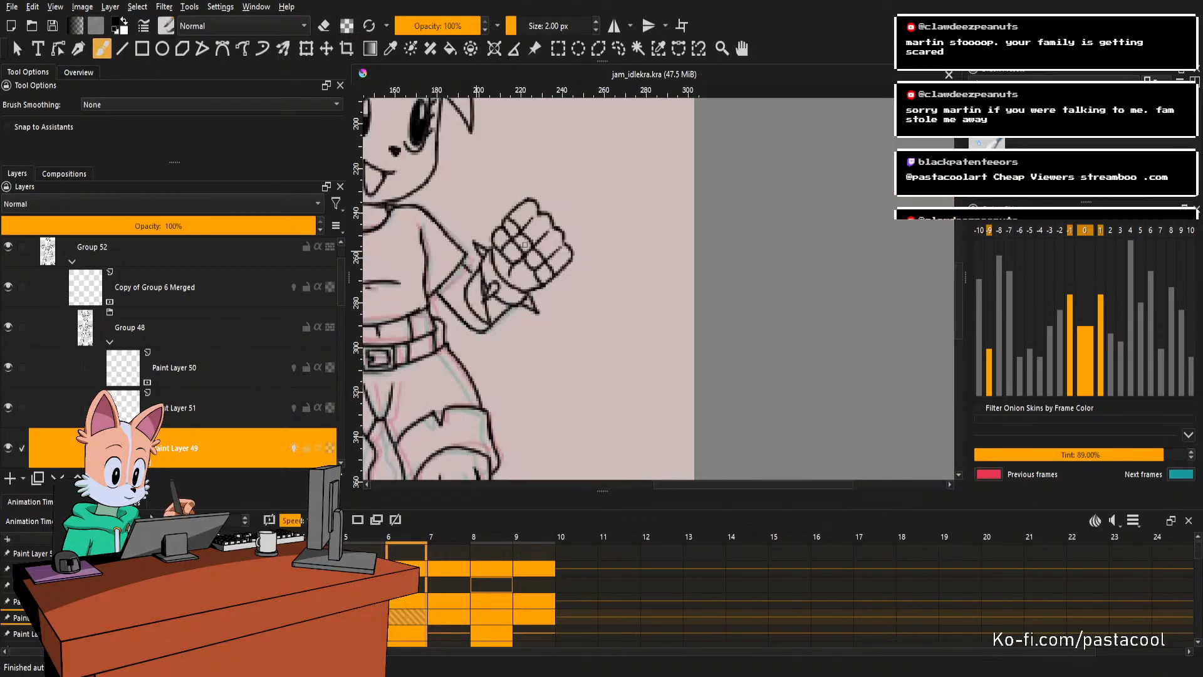
# Examine the whole character on frame 6 in mirrored view and play the animation.
pyautogui.moveTo(774, 292); pyautogui.dragTo(774, 338)
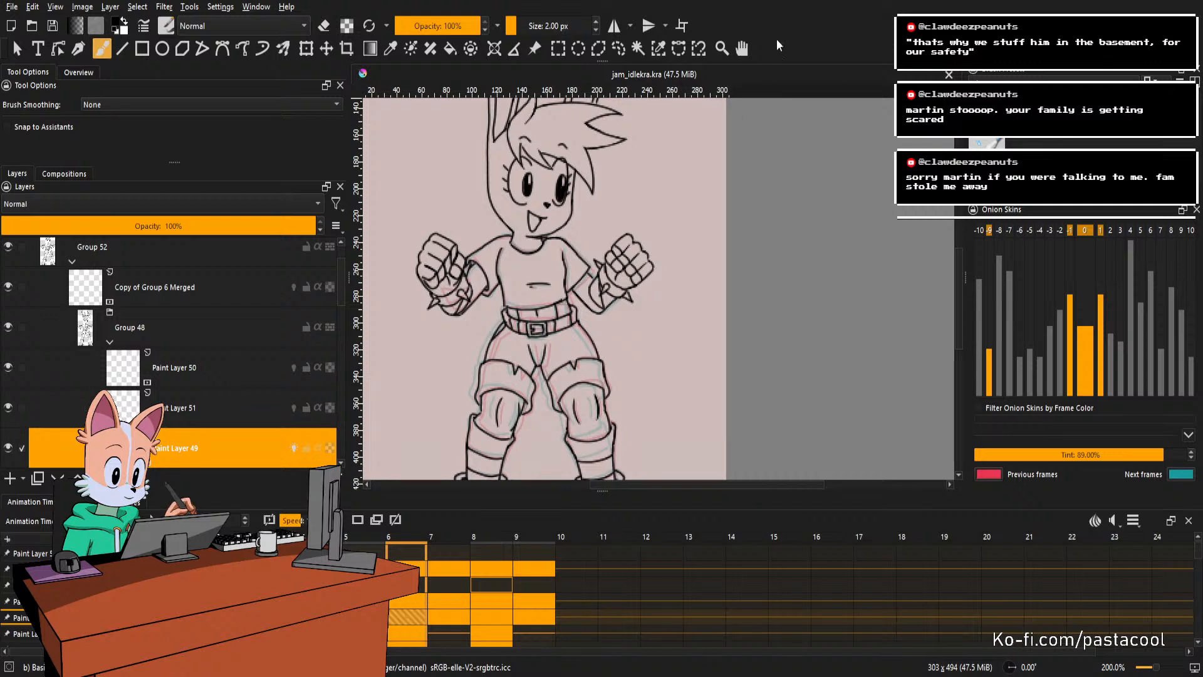
pyautogui.moveTo(720, 188)
pyautogui.mouseDown()
pyautogui.moveTo(725, 195)
pyautogui.moveTo(724, 180)
pyautogui.mouseUp()
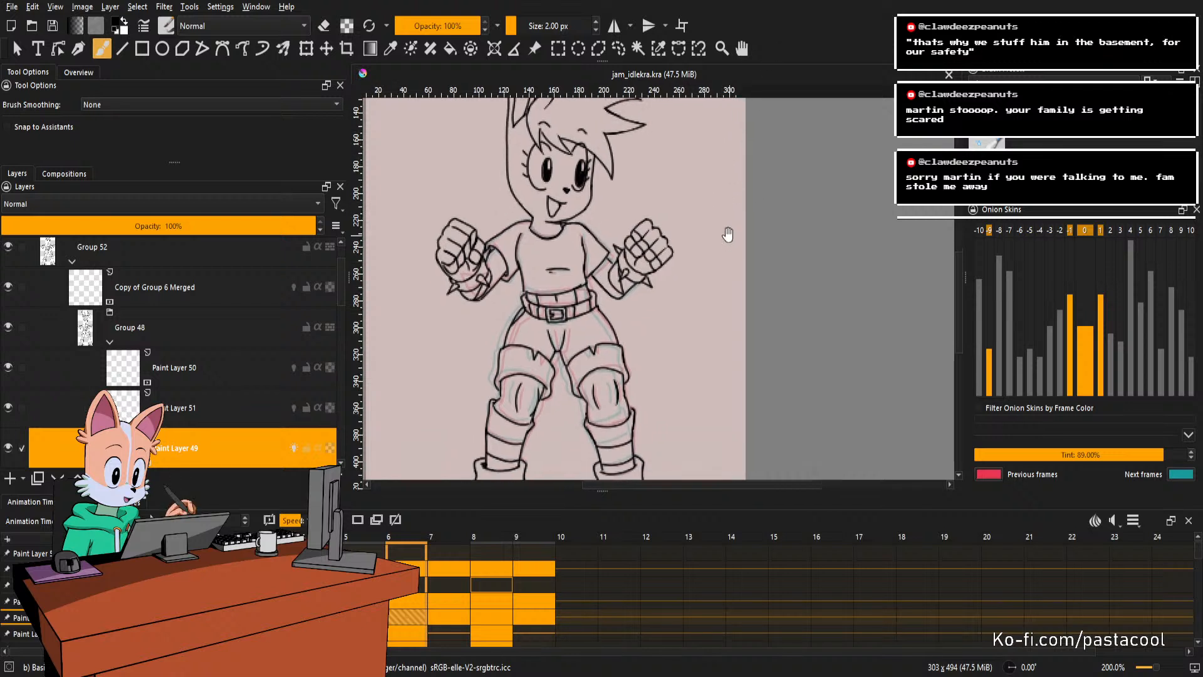
pyautogui.moveTo(689, 264); pyautogui.dragTo(743, 276)
pyautogui.press('m')
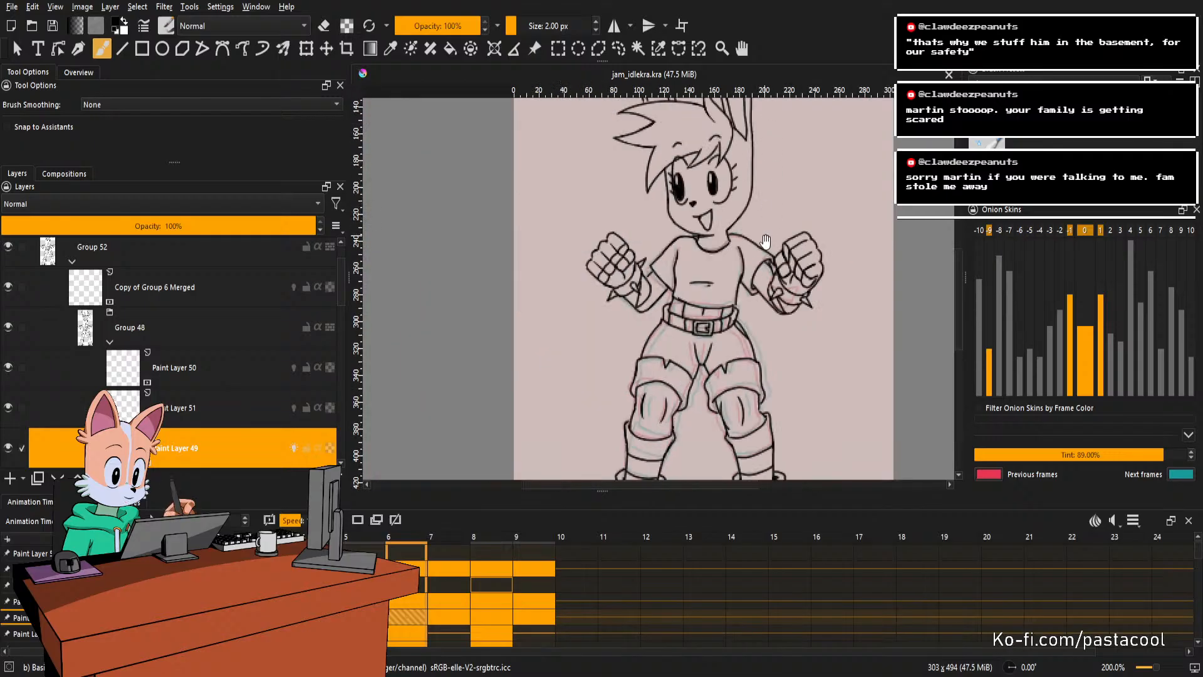
pyautogui.scroll(-3, 761, 226)
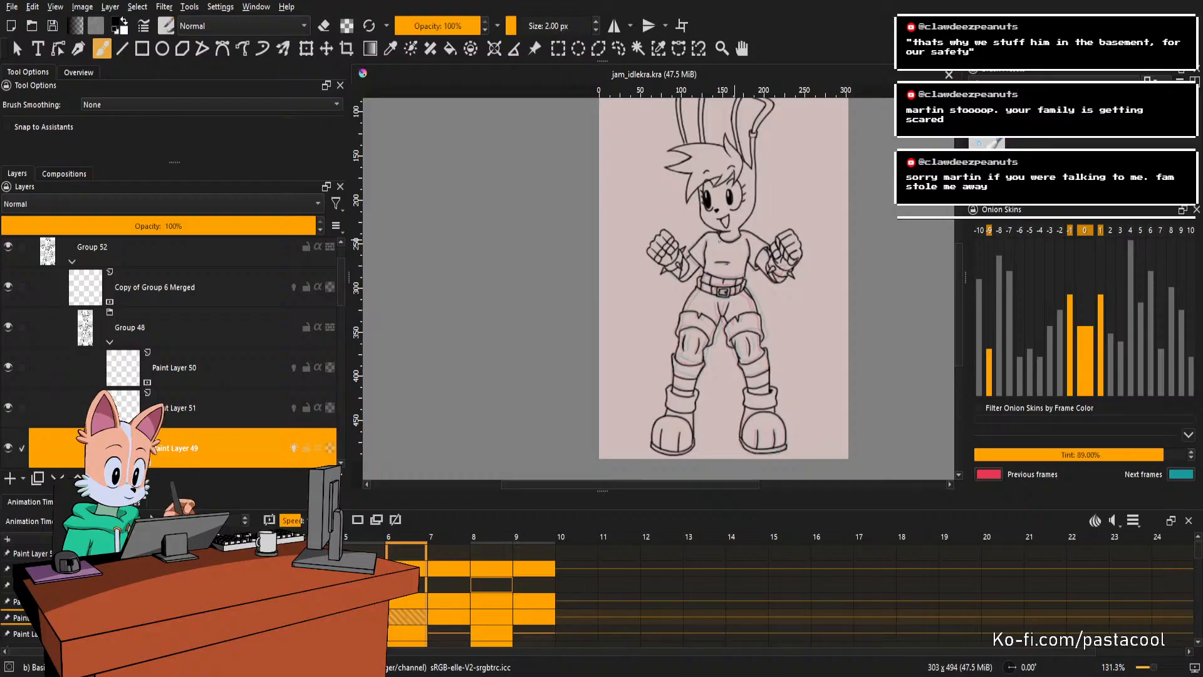
pyautogui.scroll(-2, 730, 336)
pyautogui.scroll(2, 778, 323)
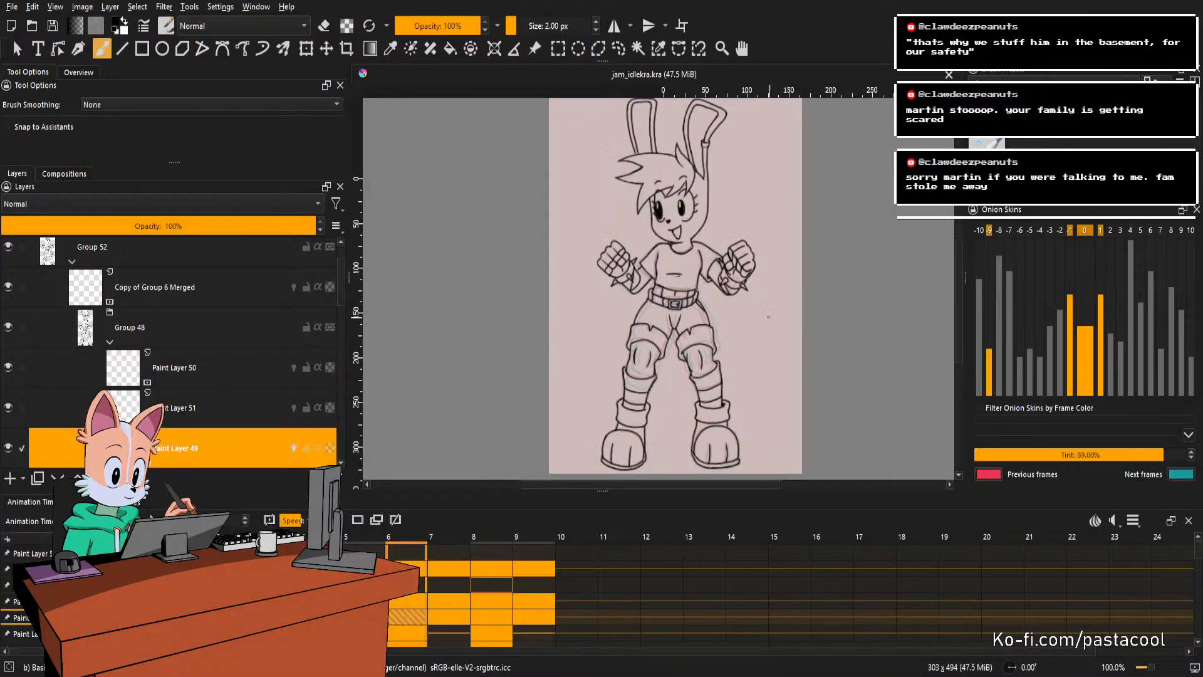
pyautogui.scroll(-2, 750, 296)
pyautogui.scroll(2, 720, 251)
pyautogui.press('space')
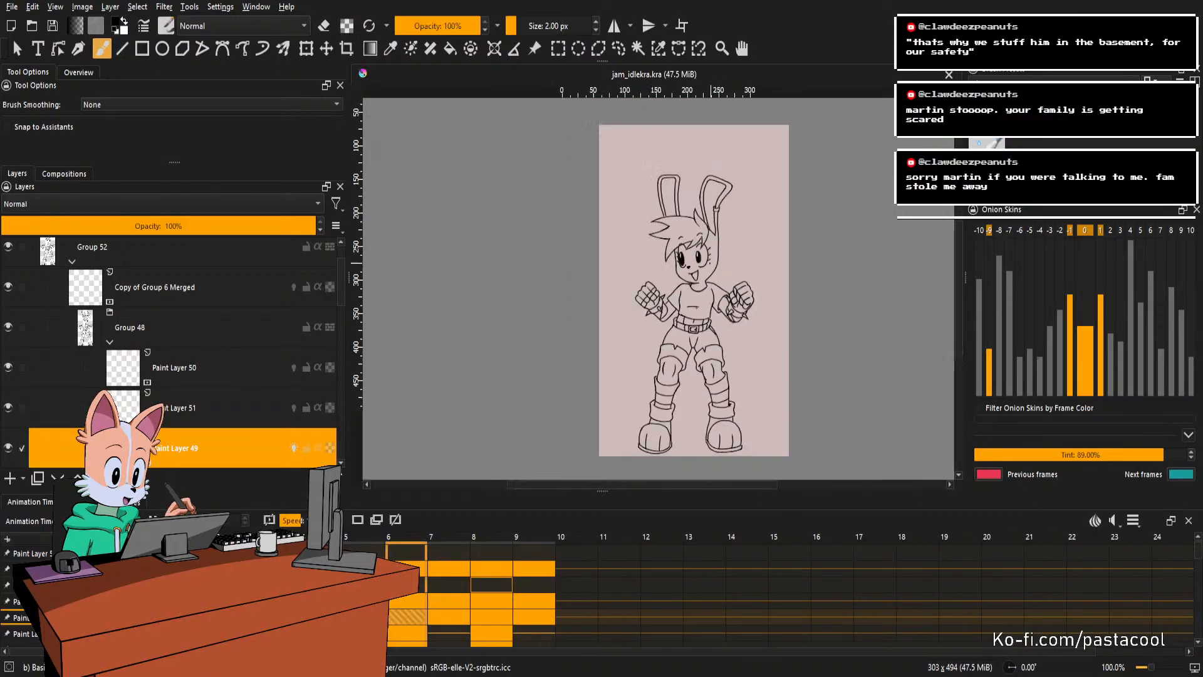
pyautogui.scroll(-1, 665, 242)
pyautogui.scroll(1, 710, 289)
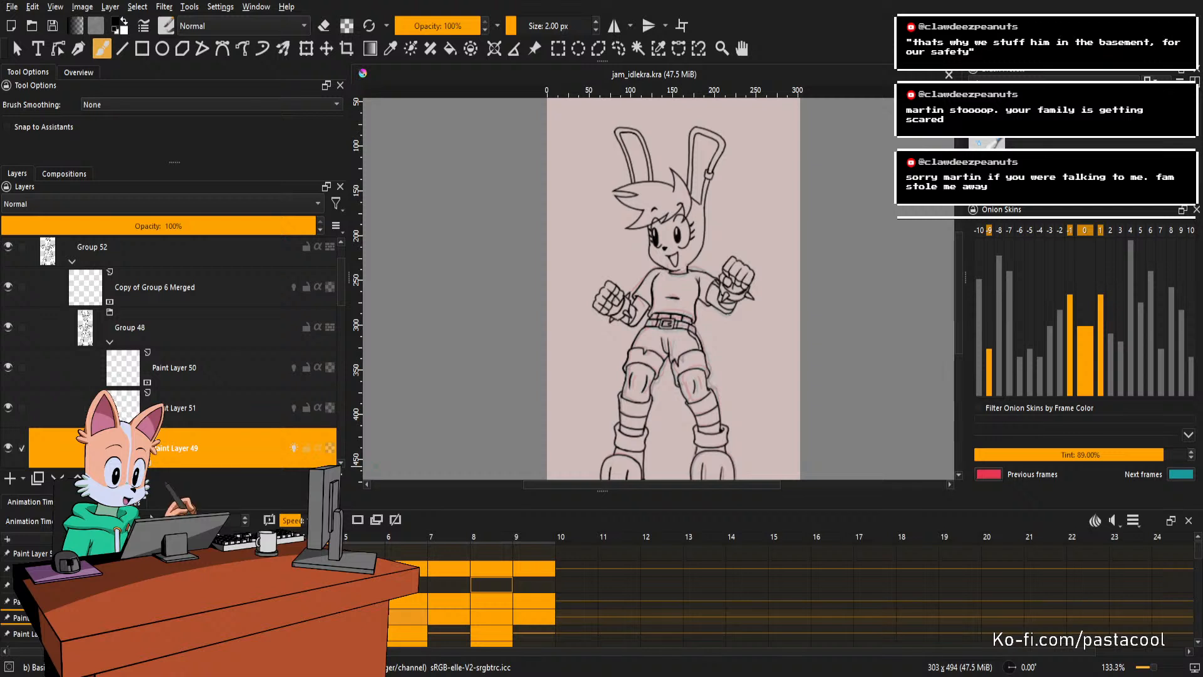
# Step backward through the animation frames to compare the fists, arms and ears from pose to pose.
pyautogui.press('Left')
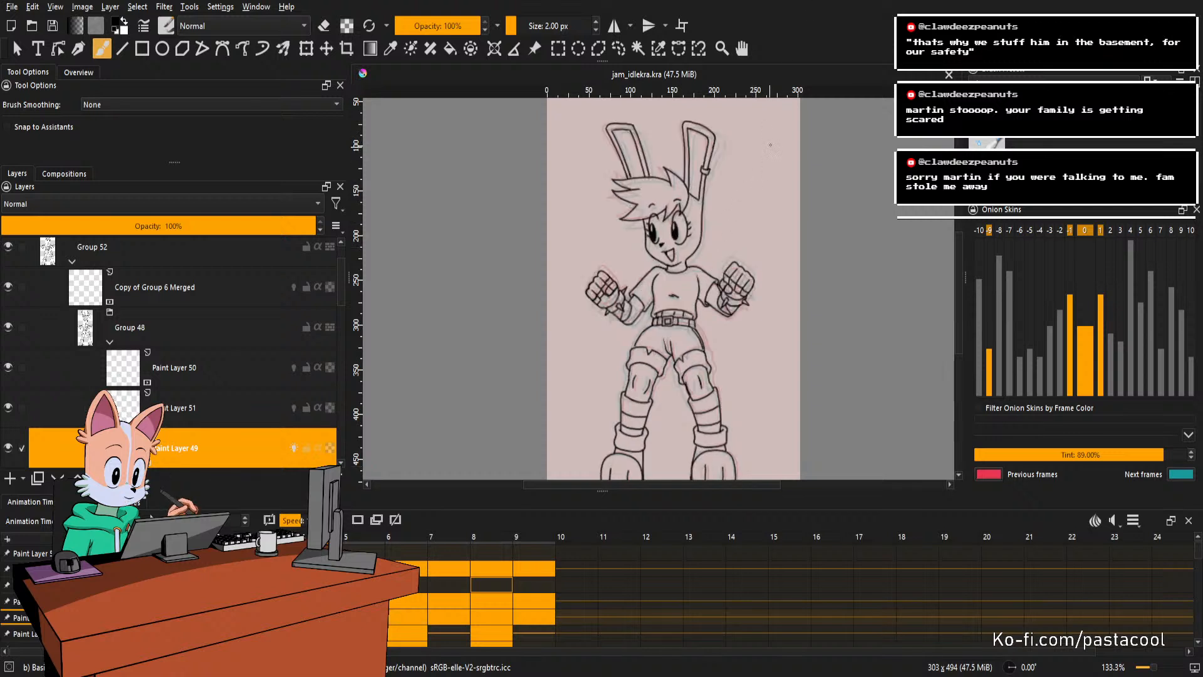
pyautogui.press('Left')
pyautogui.press('Left')
pyautogui.press('Left')
pyautogui.press('Left')
pyautogui.press('Left')
pyautogui.press('Left')
pyautogui.press('Left')
pyautogui.press('Left')
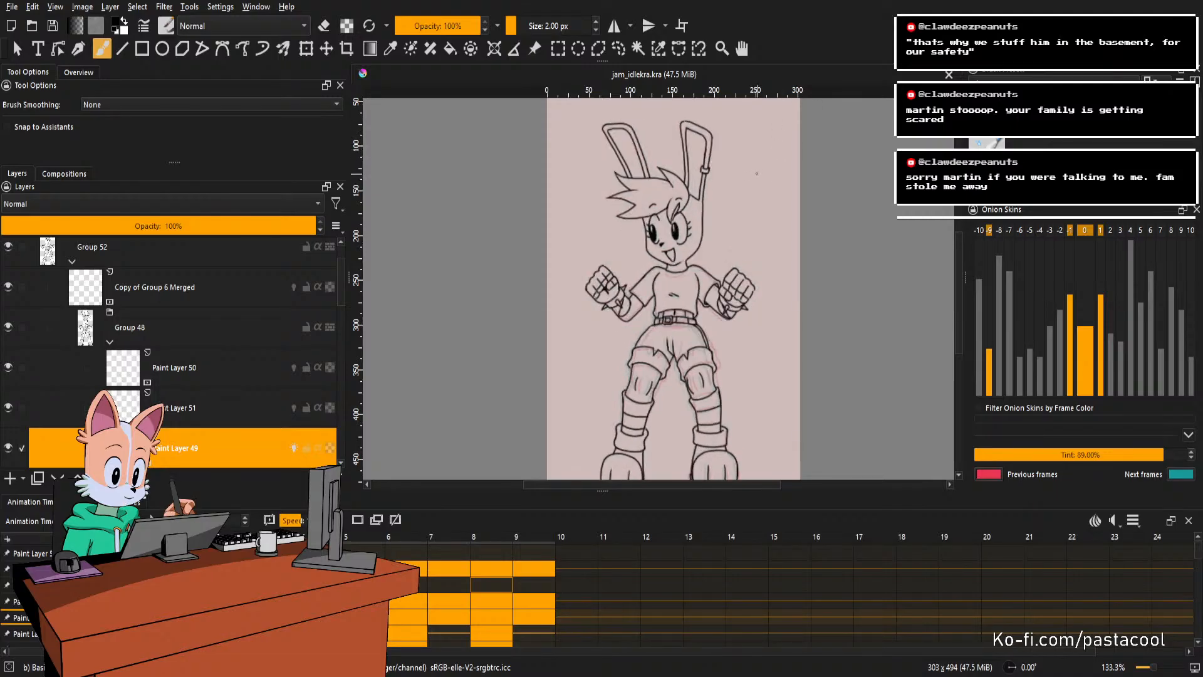
pyautogui.press('space')
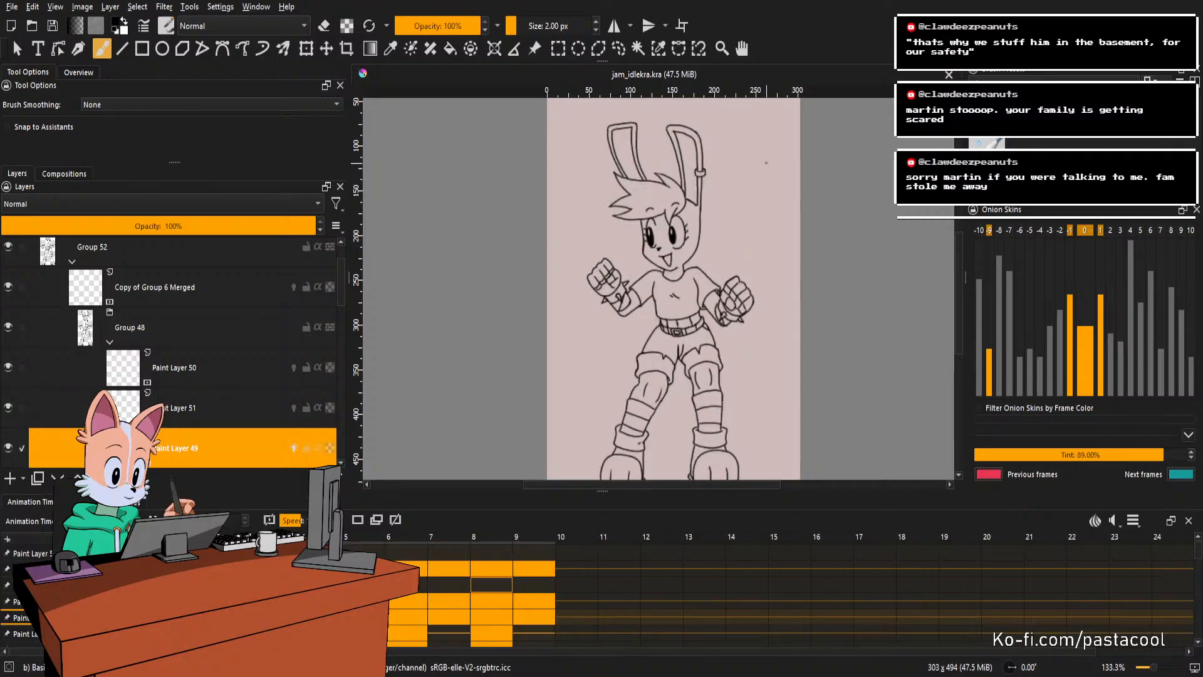
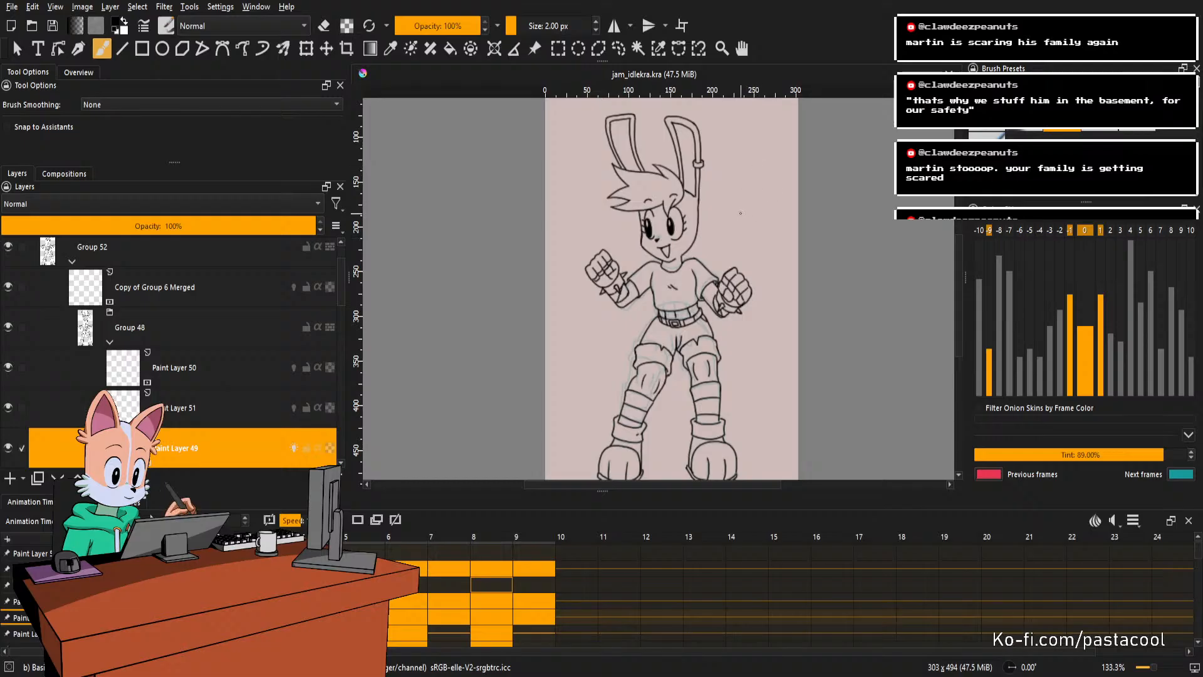
# Replay the idle loop and check the full character's motion against the onion skins of neighbouring frames.
pyautogui.press('Right')
pyautogui.press('Left')
pyautogui.press('space')
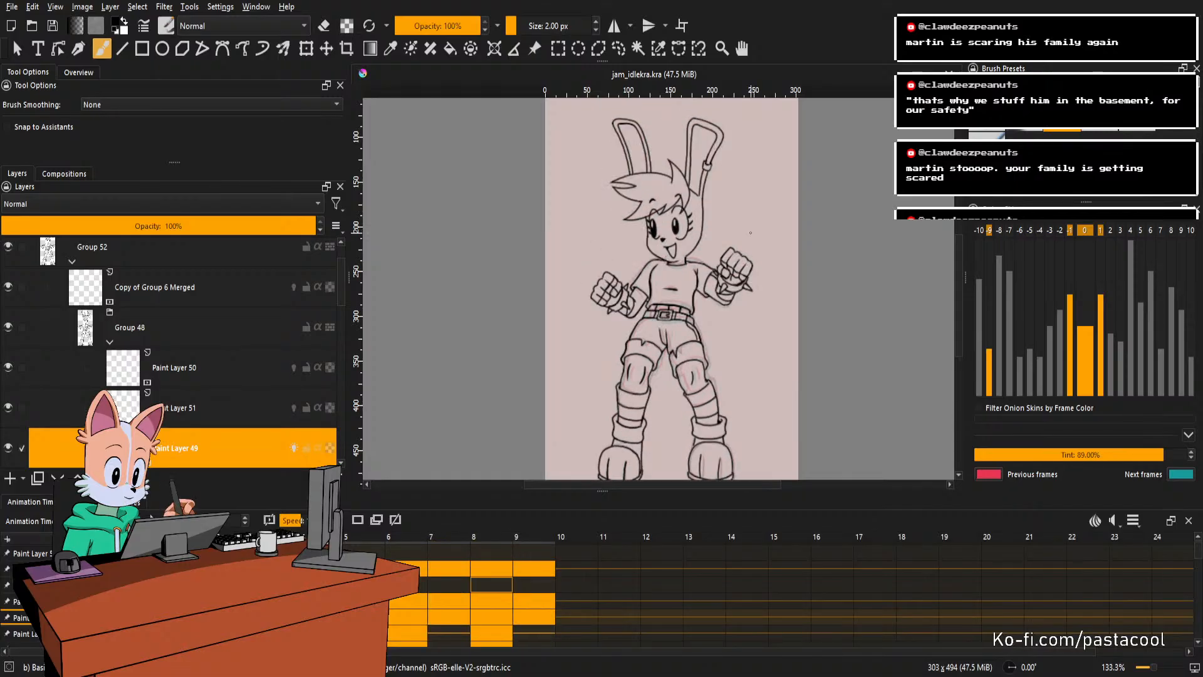
pyautogui.press('.')
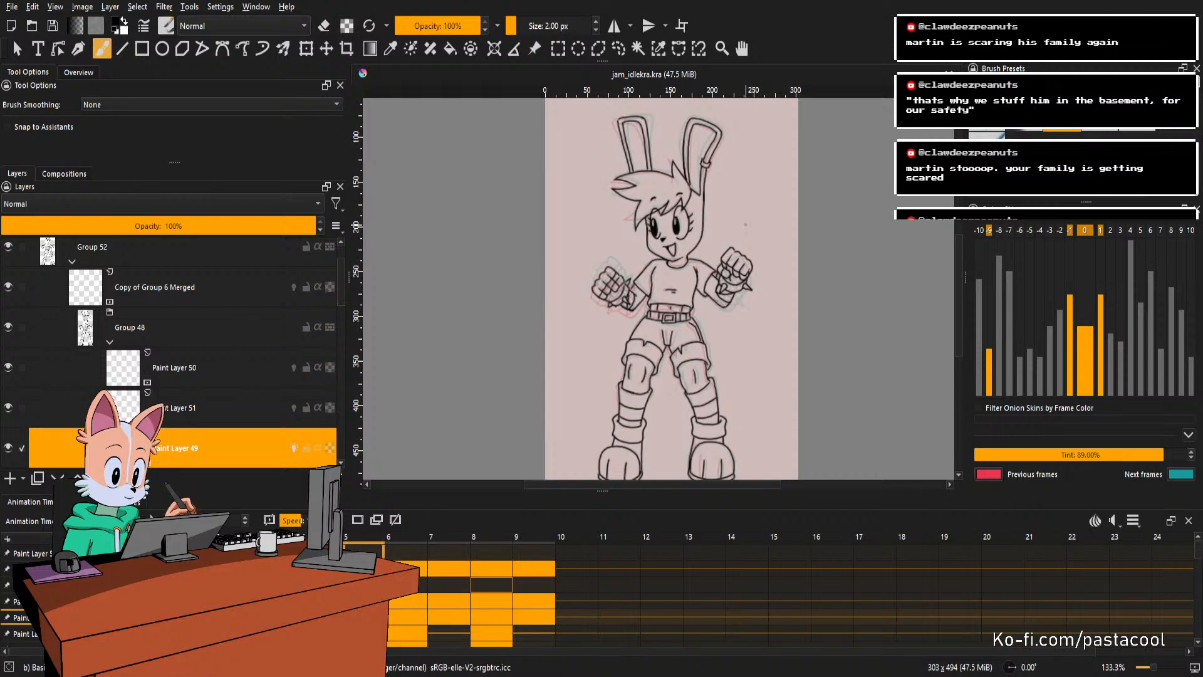
pyautogui.rightClick(684, 240)
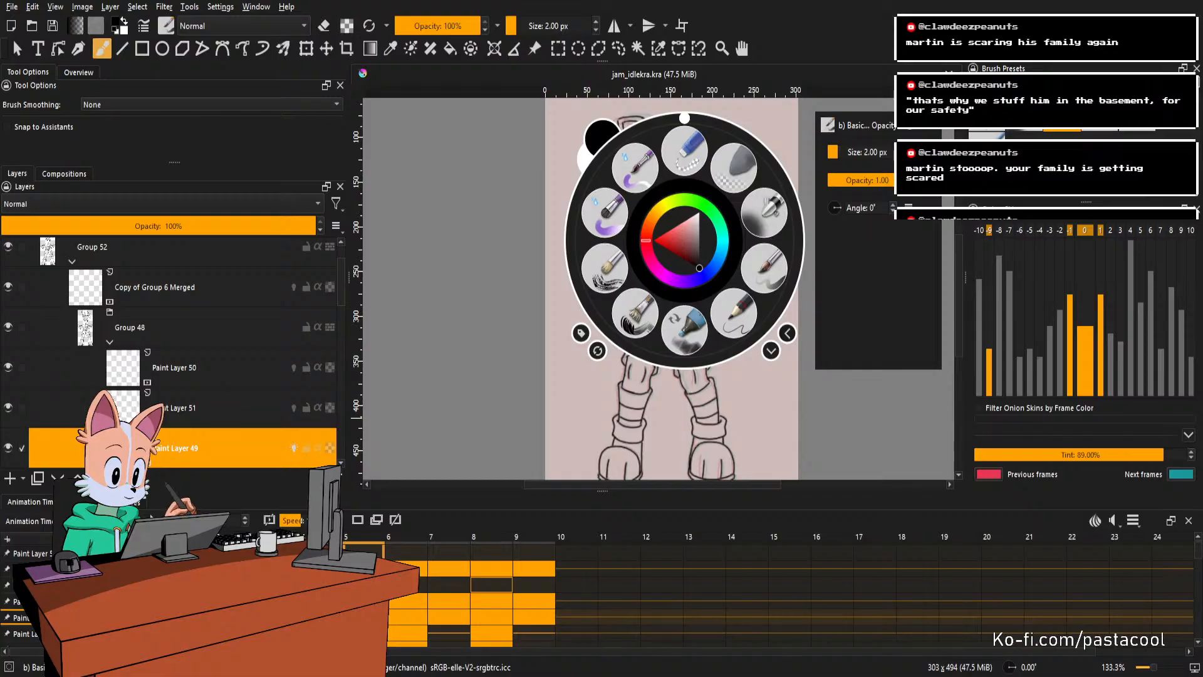
pyautogui.click(1048, 221)
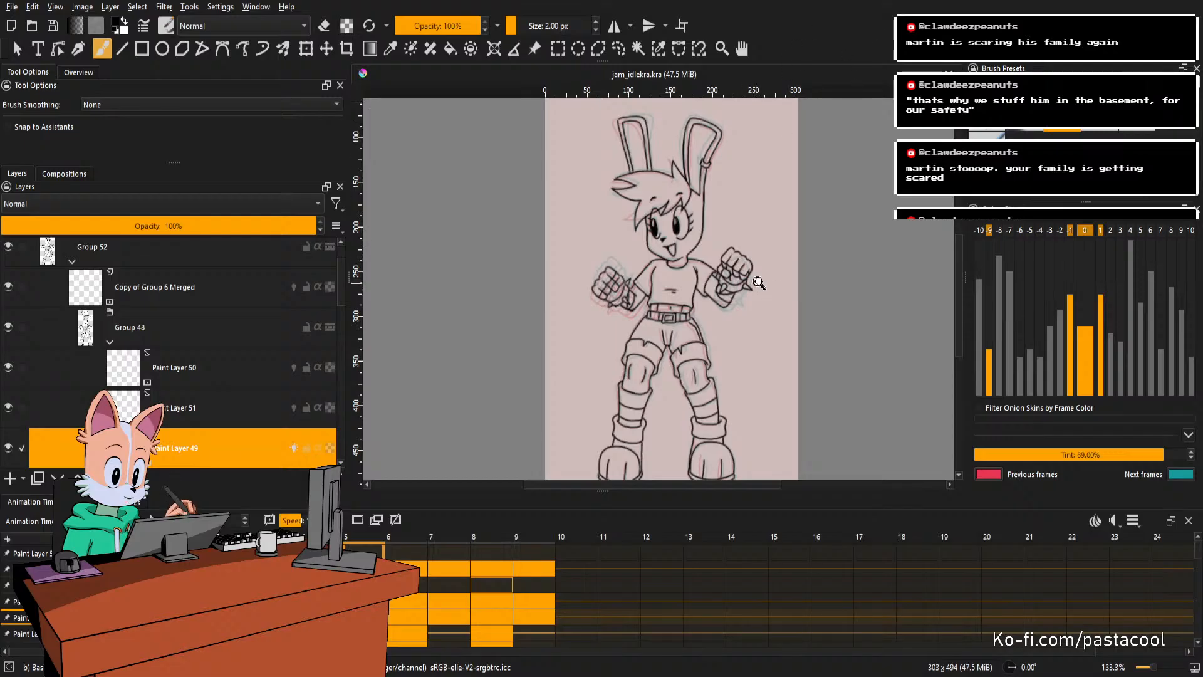
pyautogui.moveTo(759, 282)
pyautogui.mouseDown()
pyautogui.moveTo(766, 290)
pyautogui.moveTo(780, 263)
pyautogui.moveTo(776, 287)
pyautogui.moveTo(761, 296)
pyautogui.moveTo(772, 270)
pyautogui.mouseUp()
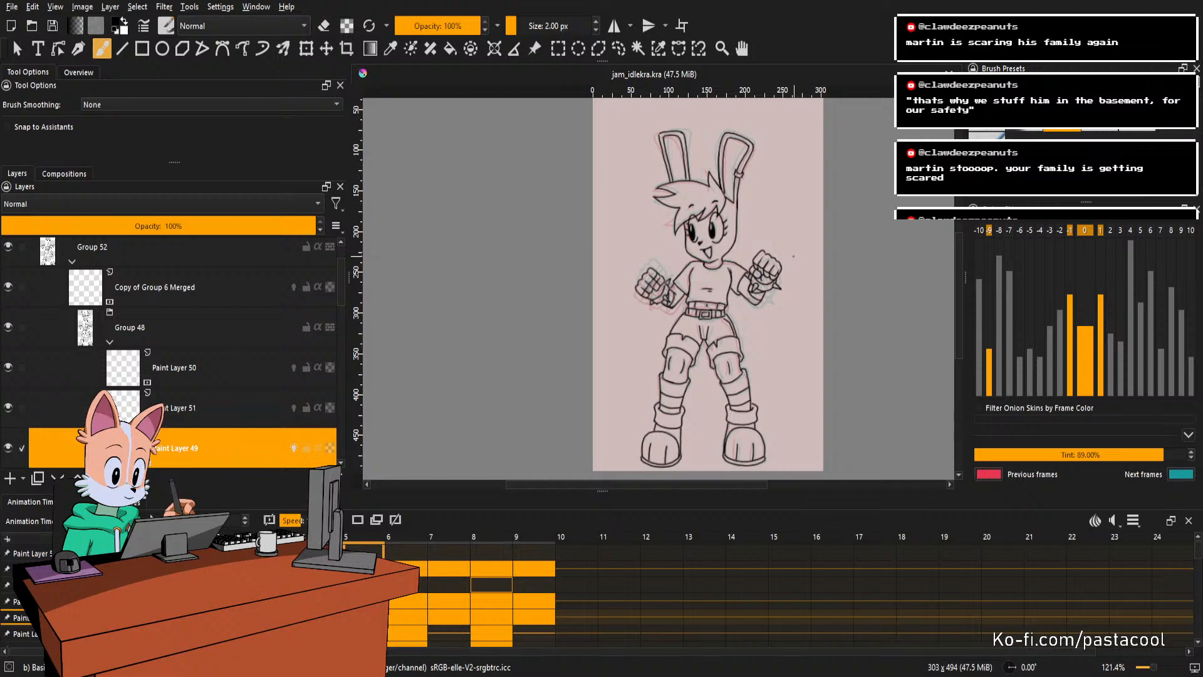
pyautogui.press('space')
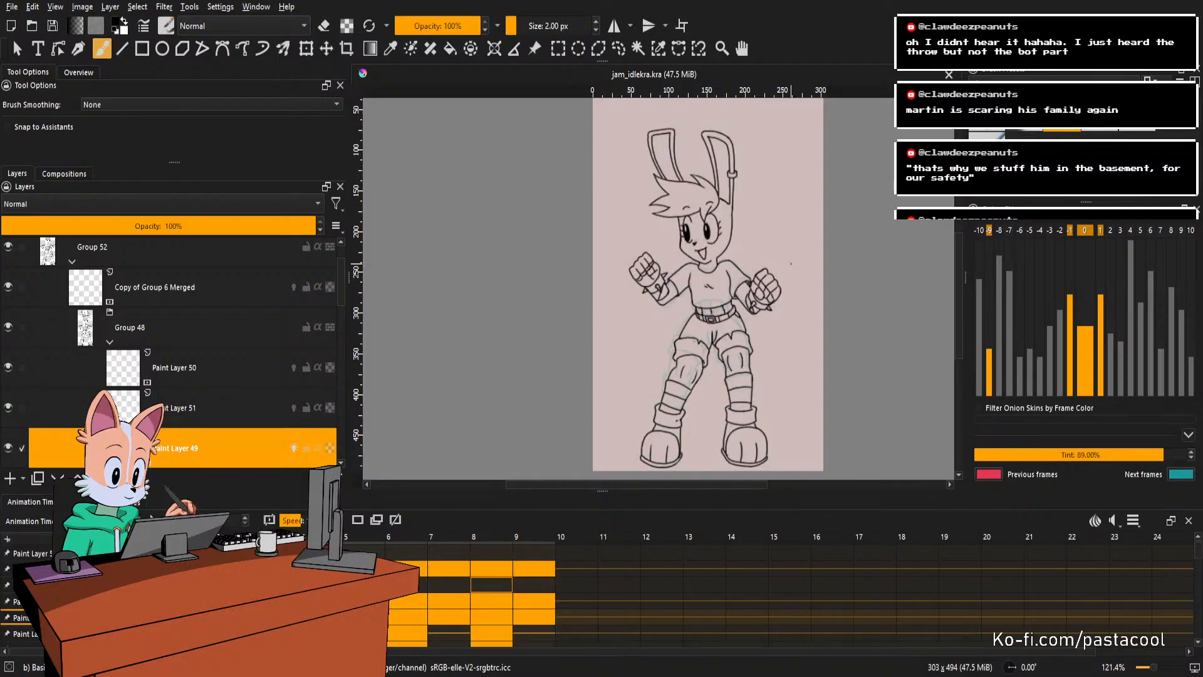
# Compare the raised fist beside the face with the neighbouring frame, undoing a trial erasure on its first finger.
pyautogui.moveTo(779, 323); pyautogui.dragTo(800, 201)
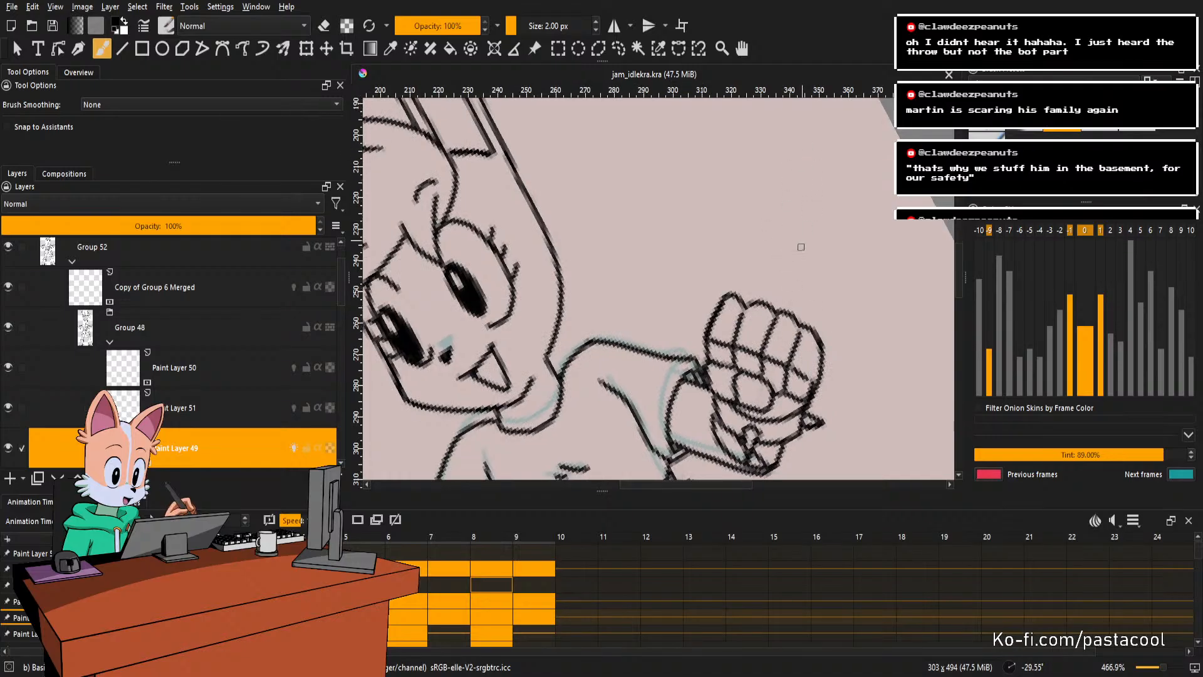
pyautogui.press('e')
pyautogui.moveTo(740, 291)
pyautogui.mouseDown()
pyautogui.moveTo(708, 297)
pyautogui.moveTo(724, 301)
pyautogui.moveTo(734, 285)
pyautogui.moveTo(708, 349)
pyautogui.moveTo(737, 343)
pyautogui.mouseUp()
pyautogui.hotkey('ctrl', 'z')
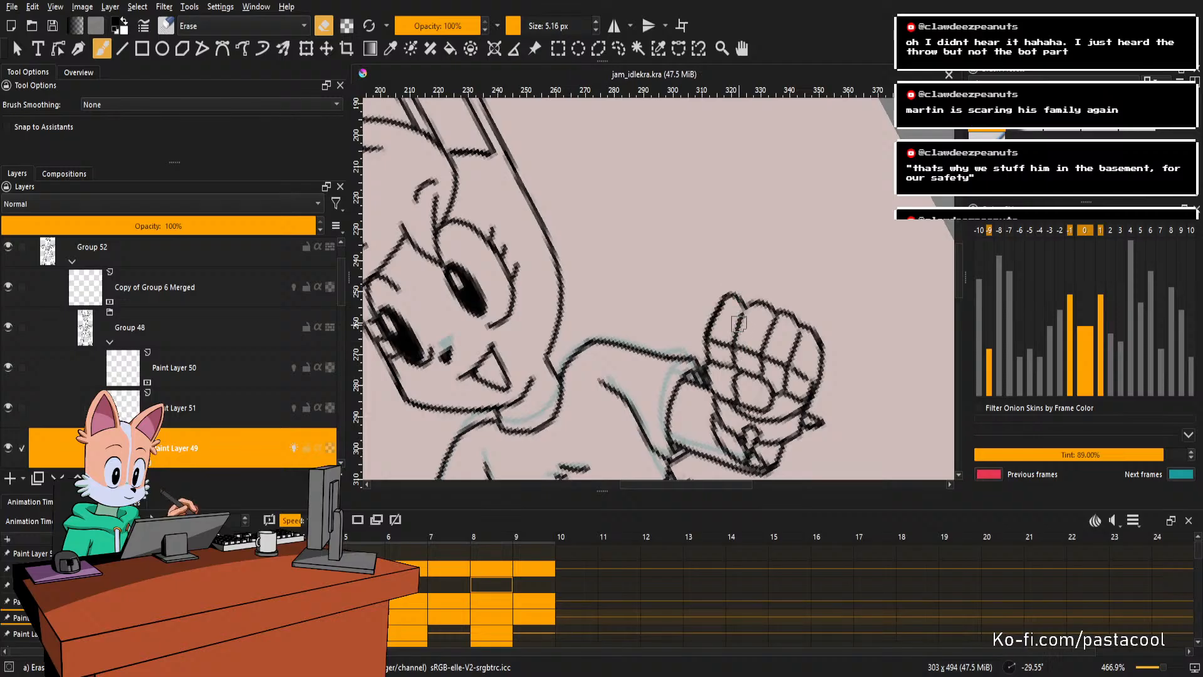
pyautogui.moveTo(762, 282)
pyautogui.mouseDown()
pyautogui.moveTo(755, 341)
pyautogui.moveTo(793, 320)
pyautogui.moveTo(781, 427)
pyautogui.mouseUp()
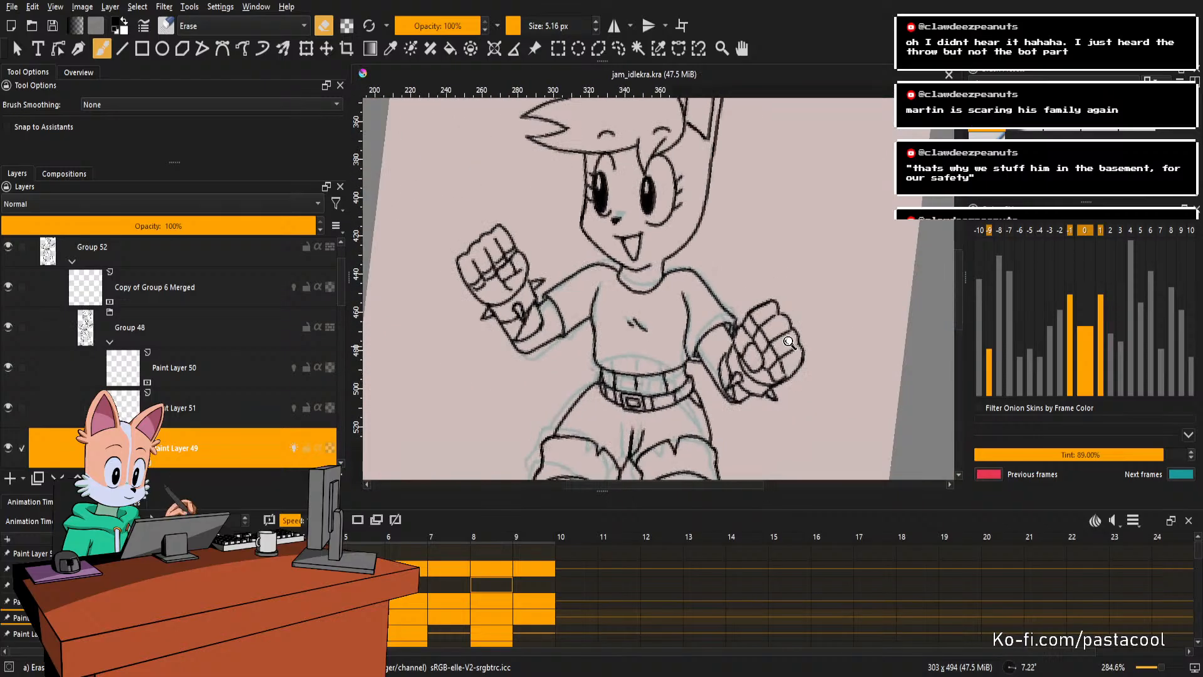
pyautogui.press('Right')
pyautogui.press('Left')
pyautogui.moveTo(791, 369); pyautogui.dragTo(793, 324)
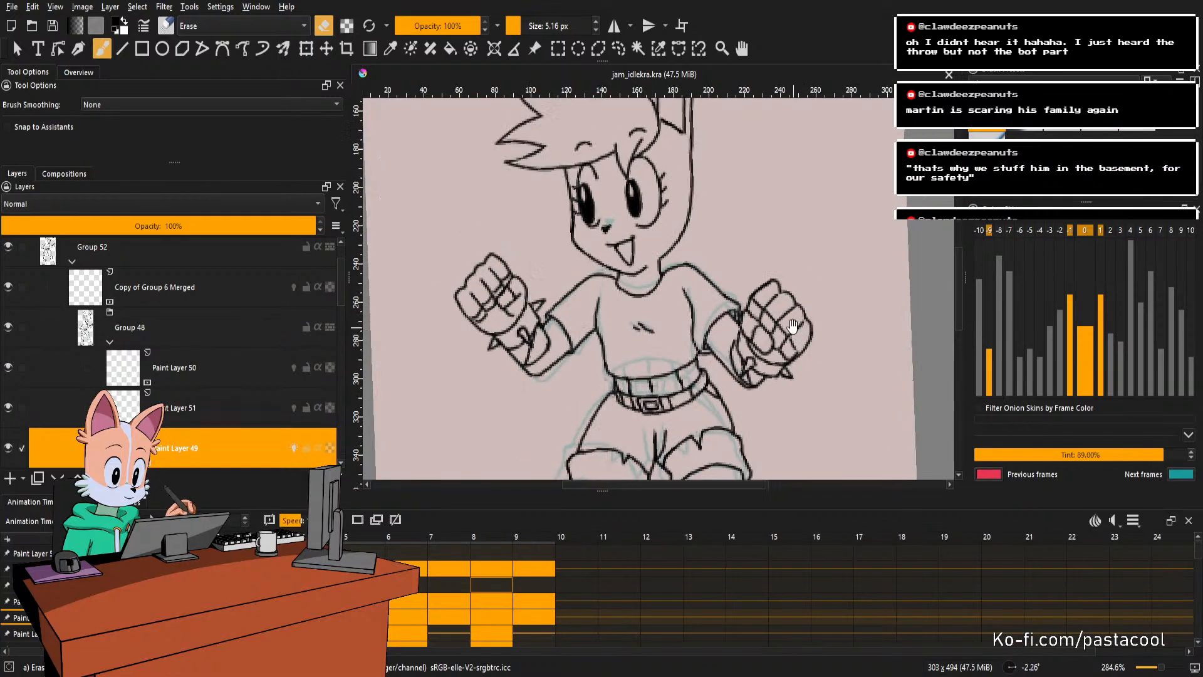
pyautogui.press('Right')
pyautogui.press('Left')
pyautogui.press('Right')
pyautogui.press('Left')
# Erase the tip of the fist's first finger and redraw it as a rounded knuckle on Paint Layer 49.
pyautogui.moveTo(808, 338)
pyautogui.mouseDown()
pyautogui.moveTo(796, 274)
pyautogui.moveTo(772, 270)
pyautogui.moveTo(758, 307)
pyautogui.mouseUp()
pyautogui.press('e')
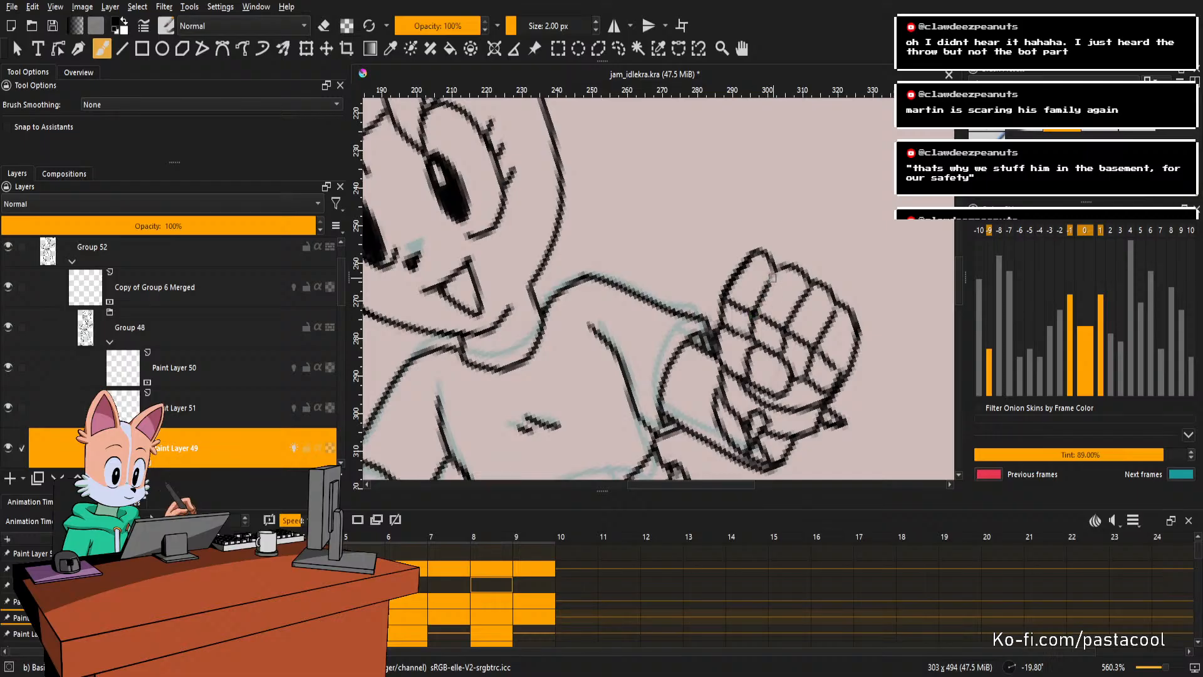
pyautogui.press('e')
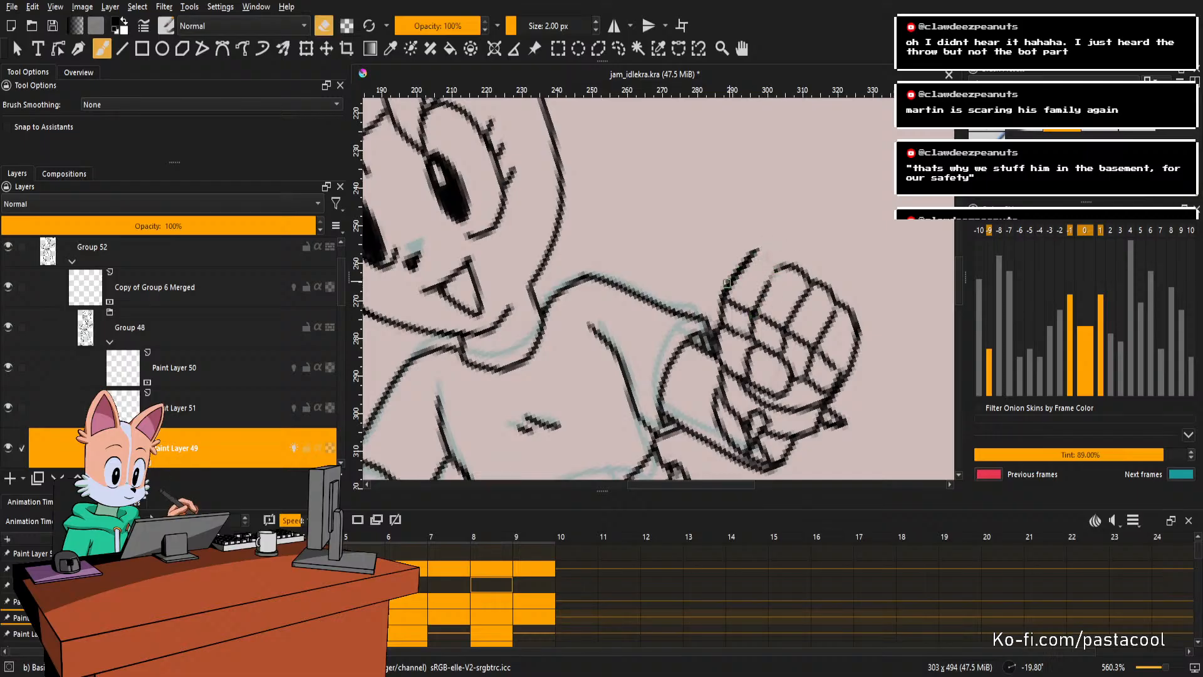
pyautogui.moveTo(726, 282); pyautogui.dragTo(722, 292)
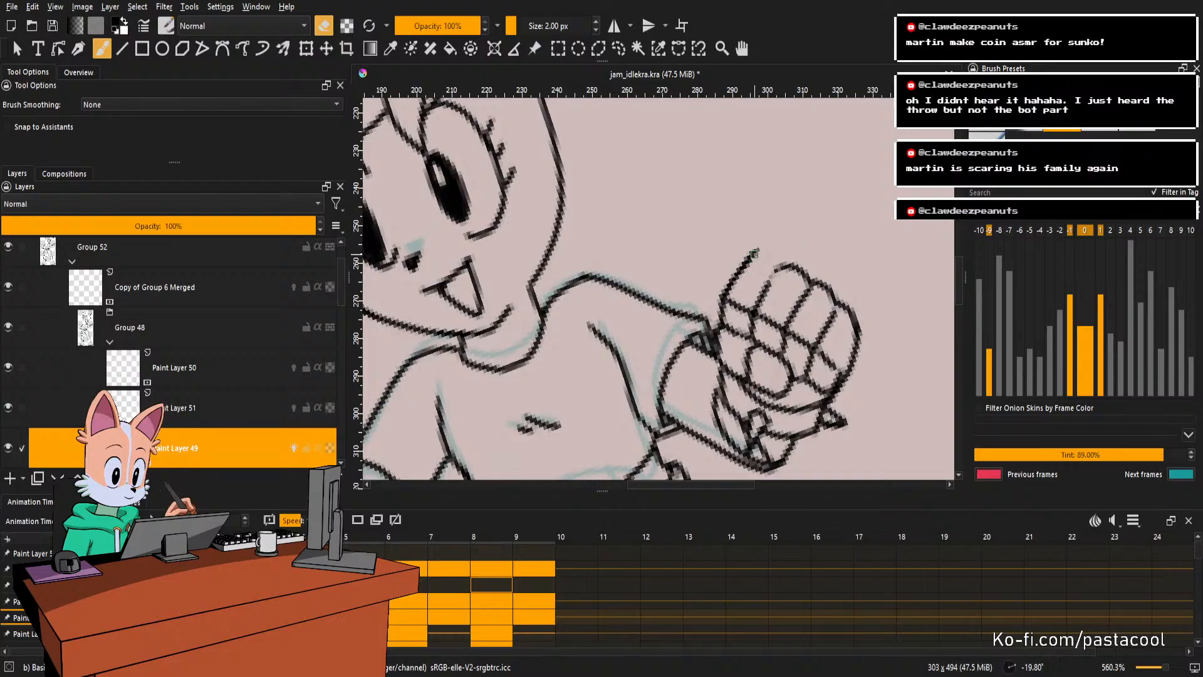
pyautogui.press('e')
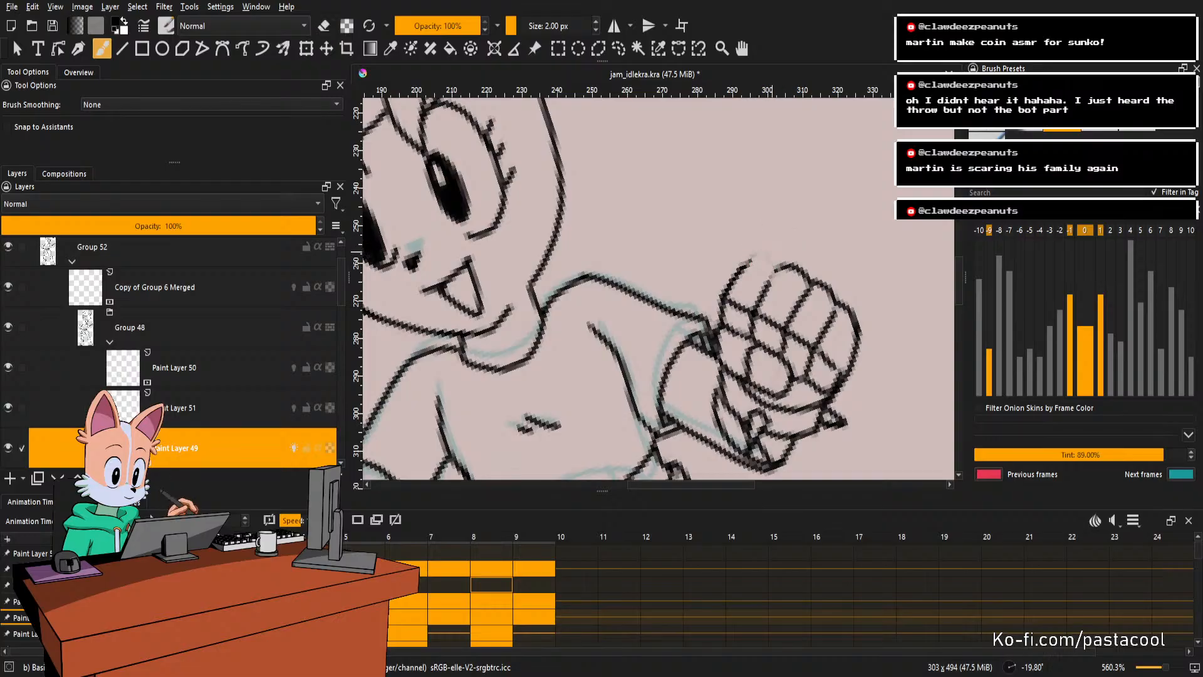
pyautogui.moveTo(744, 266)
pyautogui.mouseDown()
pyautogui.moveTo(758, 249)
pyautogui.moveTo(777, 268)
pyautogui.mouseUp()
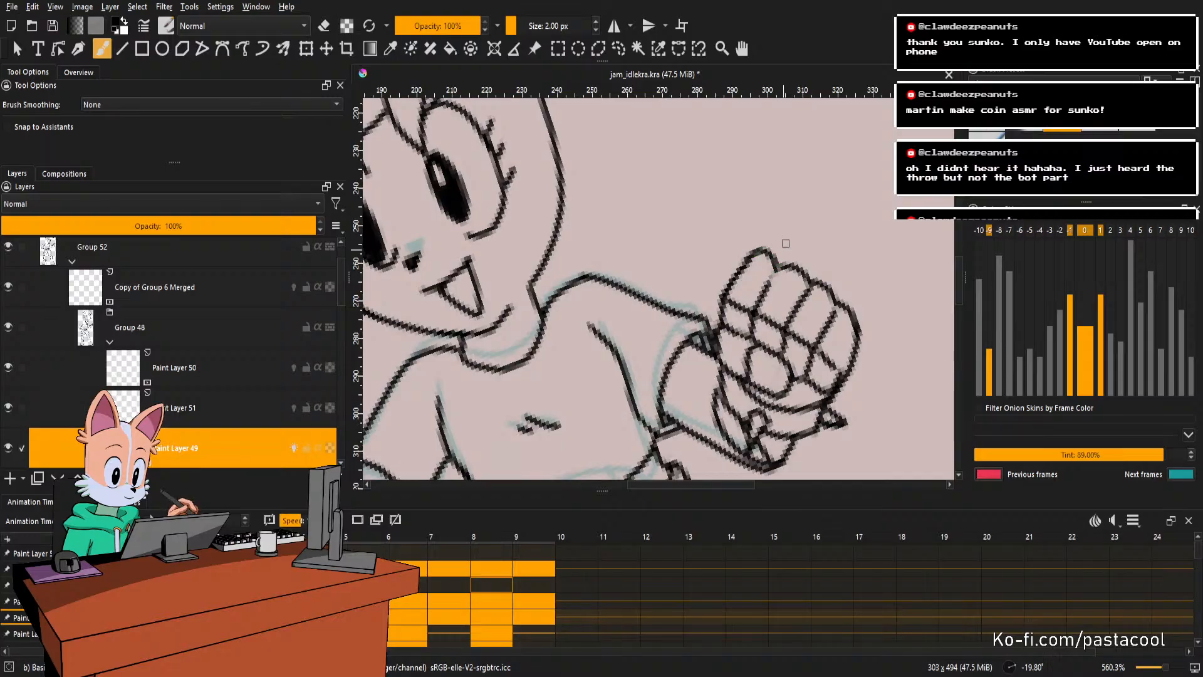
# Erase and redraw the remaining knuckle bumps along the fist's outer edge, undoing the unwanted strokes.
pyautogui.press('e')
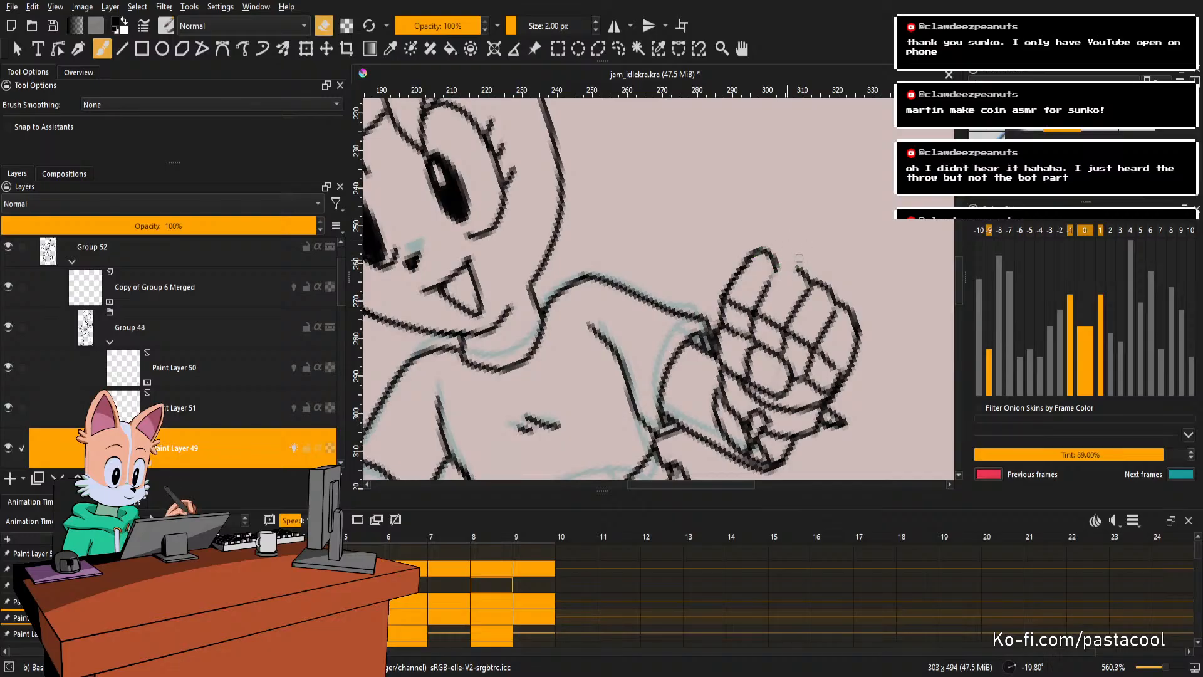
pyautogui.press('e')
pyautogui.moveTo(778, 266)
pyautogui.mouseDown()
pyautogui.moveTo(807, 281)
pyautogui.moveTo(826, 273)
pyautogui.moveTo(833, 310)
pyautogui.moveTo(821, 296)
pyautogui.moveTo(850, 347)
pyautogui.mouseUp()
pyautogui.press('e')
pyautogui.press('e')
pyautogui.hotkey('ctrl', 'z')
pyautogui.hotkey('ctrl', 'z')
pyautogui.press('e')
pyautogui.press('e')
pyautogui.hotkey('ctrl', 'z')
pyautogui.moveTo(820, 288); pyautogui.dragTo(775, 383)
# On the rotated canvas, erase the old thumb lines across the fist and redraw the thumb with a rounded tip, undoing unwanted strokes.
pyautogui.moveTo(752, 427)
pyautogui.mouseDown()
pyautogui.moveTo(745, 370)
pyautogui.moveTo(717, 374)
pyautogui.moveTo(732, 426)
pyautogui.mouseUp()
pyautogui.press('e')
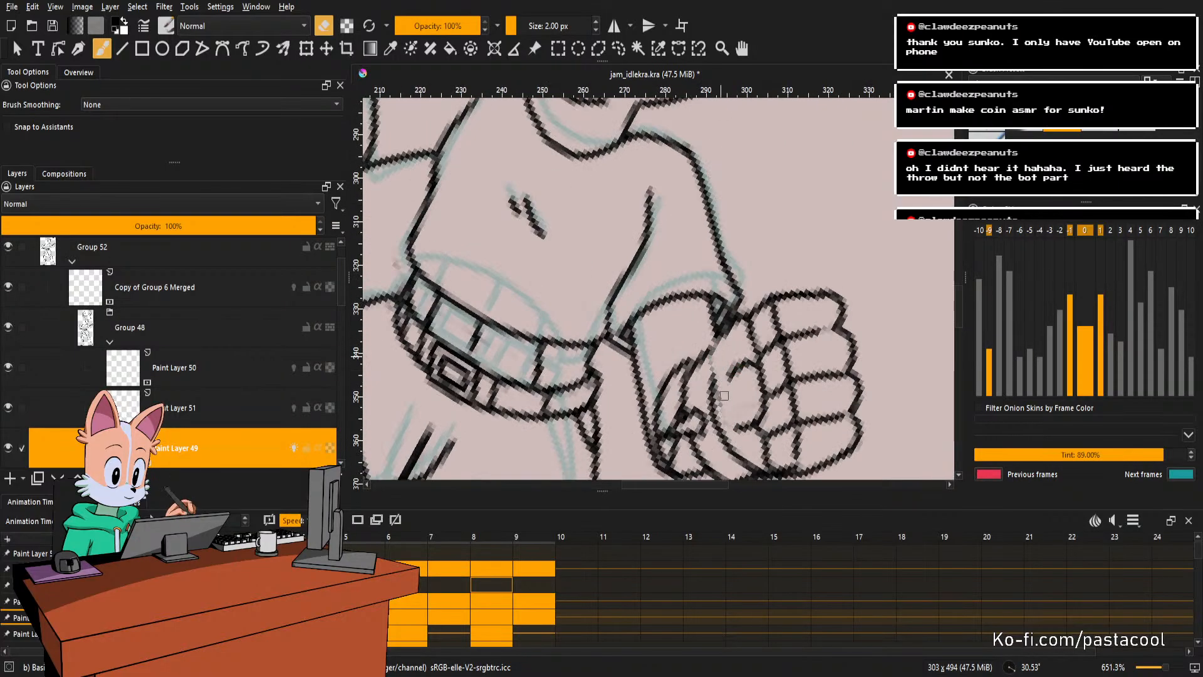
pyautogui.press('e')
pyautogui.moveTo(720, 332); pyautogui.dragTo(741, 422)
pyautogui.press('e')
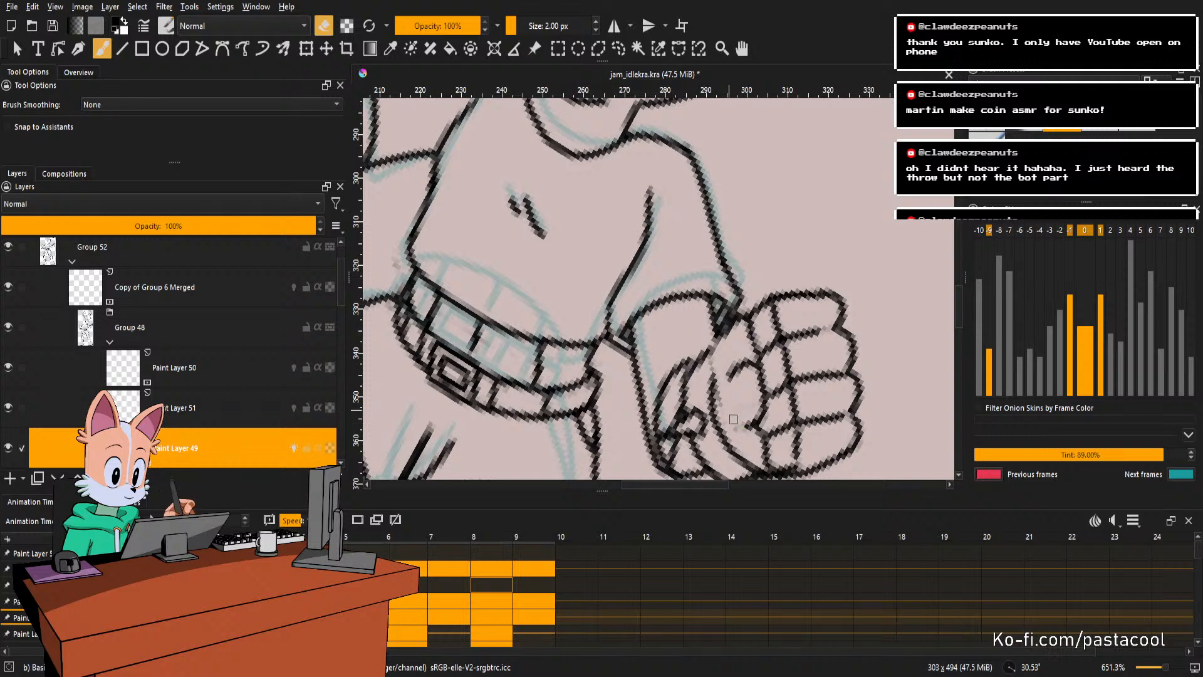
pyautogui.press('e')
pyautogui.moveTo(720, 332)
pyautogui.mouseDown()
pyautogui.moveTo(729, 389)
pyautogui.moveTo(748, 414)
pyautogui.moveTo(761, 375)
pyautogui.moveTo(724, 356)
pyautogui.moveTo(729, 401)
pyautogui.moveTo(751, 417)
pyautogui.moveTo(764, 373)
pyautogui.moveTo(752, 420)
pyautogui.moveTo(739, 389)
pyautogui.moveTo(734, 407)
pyautogui.moveTo(745, 416)
pyautogui.moveTo(764, 364)
pyautogui.moveTo(732, 406)
pyautogui.moveTo(762, 397)
pyautogui.moveTo(757, 375)
pyautogui.moveTo(765, 393)
pyautogui.moveTo(753, 328)
pyautogui.mouseUp()
pyautogui.hotkey('ctrl', 'z')
pyautogui.press('e')
pyautogui.press('e')
pyautogui.hotkey('ctrl', 'z')
pyautogui.press('e')
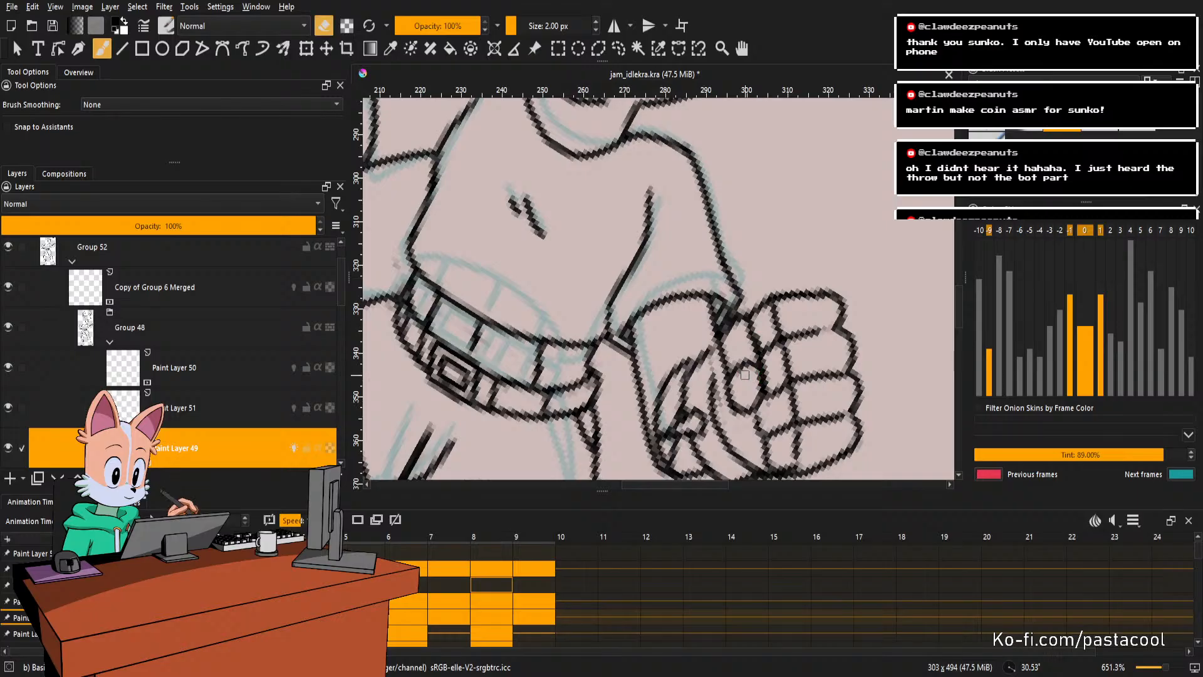
# Clean up the lines around the thumb tip and the adjoining finger joints with small erasures and redrawn strokes.
pyautogui.moveTo(723, 381)
pyautogui.mouseDown()
pyautogui.moveTo(724, 406)
pyautogui.moveTo(720, 344)
pyautogui.moveTo(741, 331)
pyautogui.mouseUp()
pyautogui.press('e')
pyautogui.hotkey('ctrl', 'z')
pyautogui.press('e')
pyautogui.moveTo(741, 331)
pyautogui.mouseDown()
pyautogui.moveTo(752, 362)
pyautogui.moveTo(733, 371)
pyautogui.moveTo(743, 345)
pyautogui.mouseUp()
pyautogui.press('e')
pyautogui.press('e')
pyautogui.moveTo(813, 372)
pyautogui.mouseDown()
pyautogui.moveTo(839, 286)
pyautogui.moveTo(769, 279)
pyautogui.moveTo(803, 329)
pyautogui.moveTo(798, 288)
pyautogui.moveTo(806, 318)
pyautogui.moveTo(784, 316)
pyautogui.moveTo(804, 312)
pyautogui.moveTo(730, 393)
pyautogui.moveTo(704, 295)
pyautogui.moveTo(699, 346)
pyautogui.mouseUp()
pyautogui.press('e')
# Try to redraw the forearm's edge between the sleeve opening and the cuff, undoing each stroke.
pyautogui.press('5')
pyautogui.scroll(-4, 778, 301)
pyautogui.moveTo(685, 341); pyautogui.dragTo(688, 386)
pyautogui.hotkey('ctrl', 'z')
pyautogui.press('e')
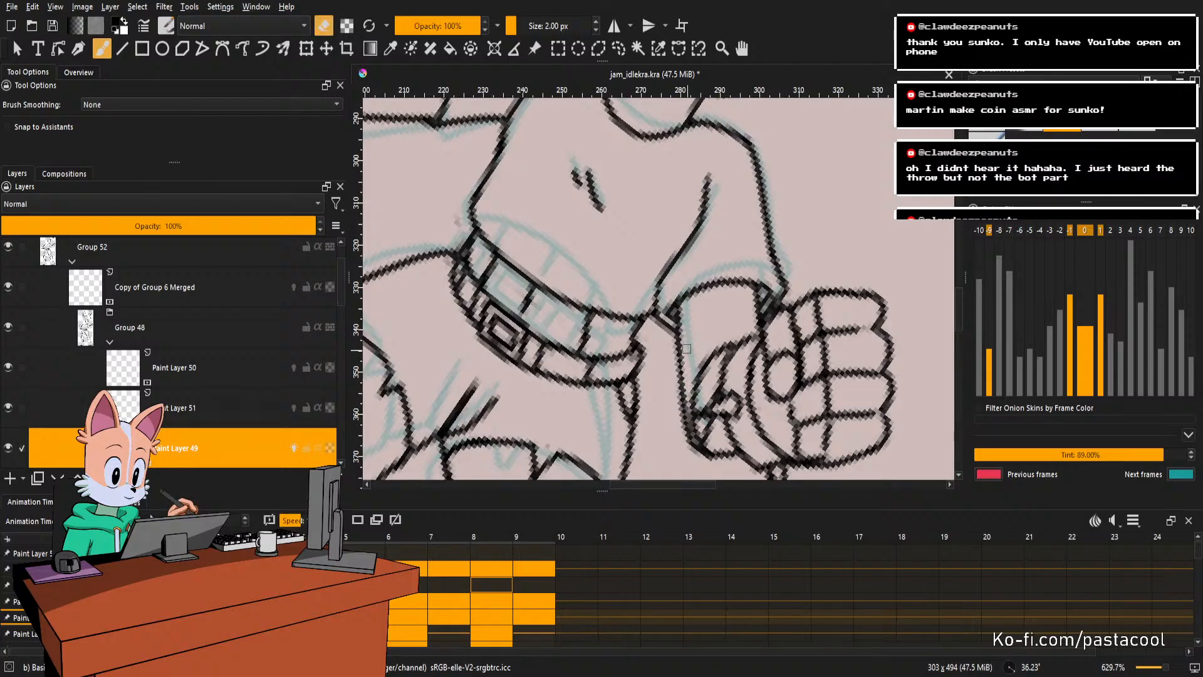
pyautogui.hotkey('ctrl', 'z')
pyautogui.moveTo(694, 441); pyautogui.dragTo(682, 309)
pyautogui.hotkey('ctrl', 'z')
pyautogui.moveTo(693, 409); pyautogui.dragTo(690, 301)
pyautogui.hotkey('ctrl', 'z')
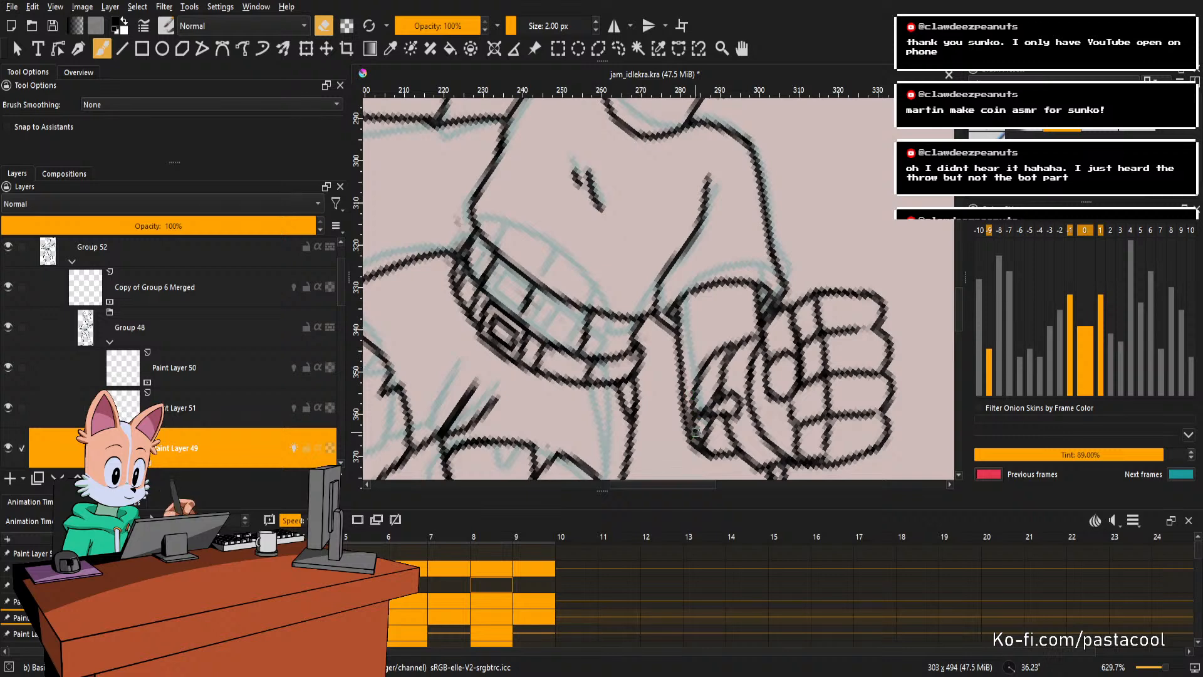
pyautogui.press('e')
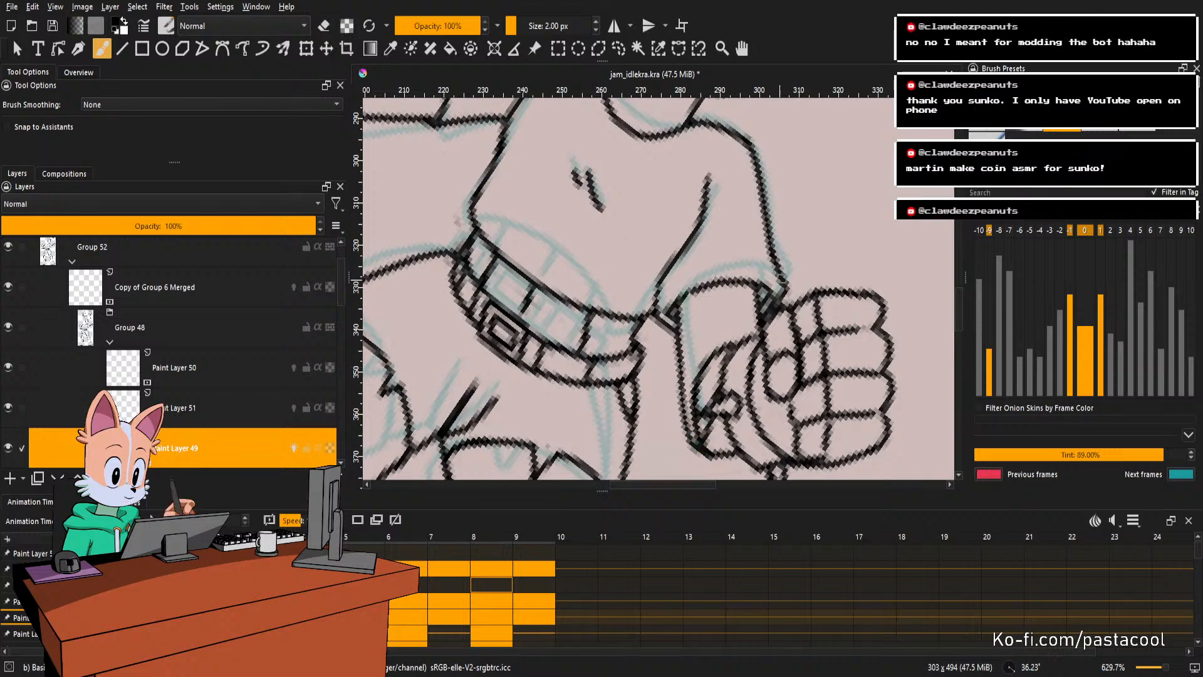
pyautogui.press('5')
pyautogui.scroll(-4, 778, 351)
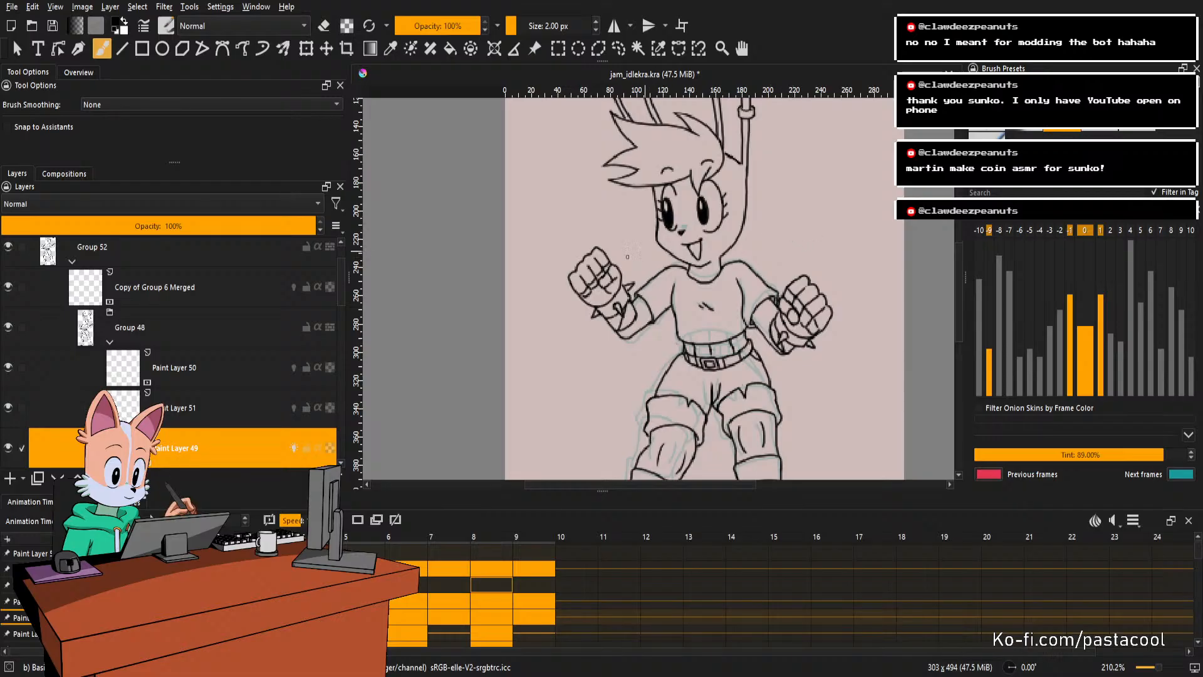
# Play the idle animation and examine the whole figure's motion at several zoom levels.
pyautogui.scroll(-2, 779, 350)
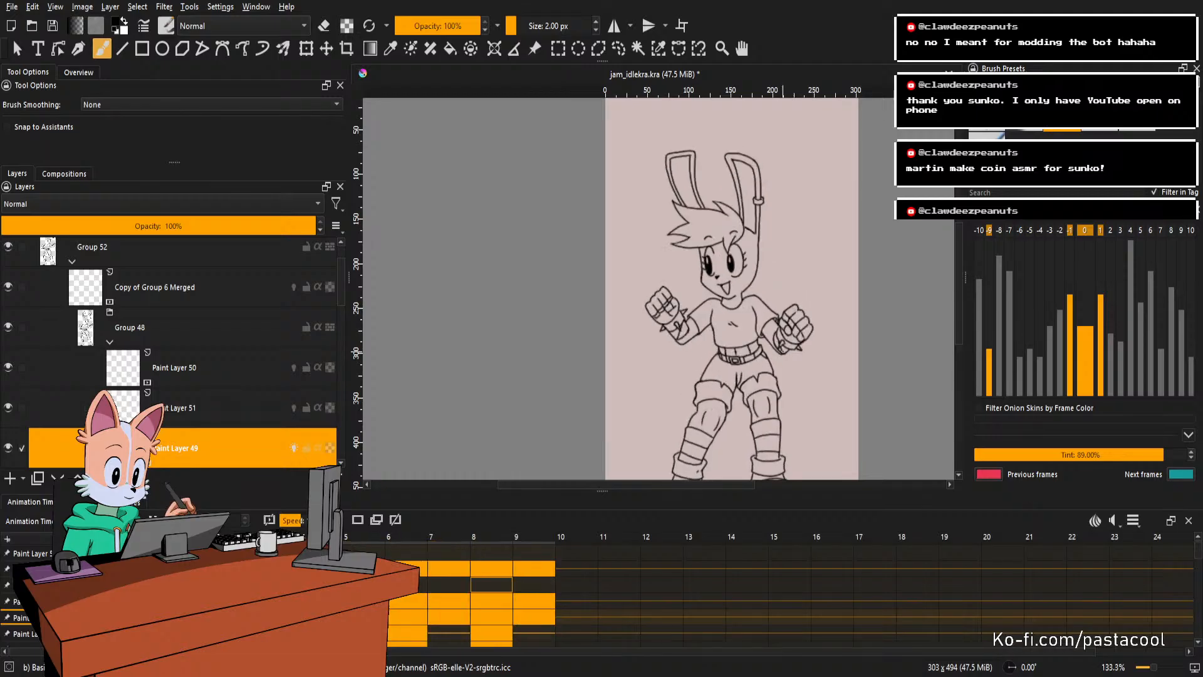
pyautogui.scroll(-2, 725, 295)
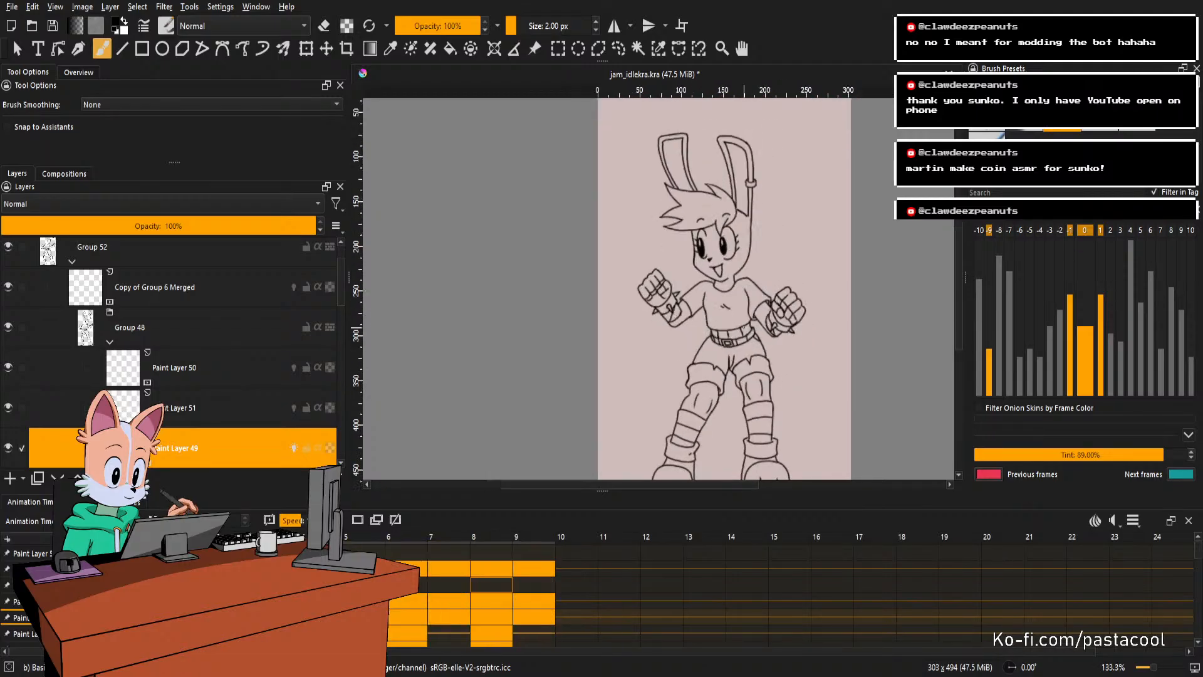
pyautogui.scroll(2, 740, 313)
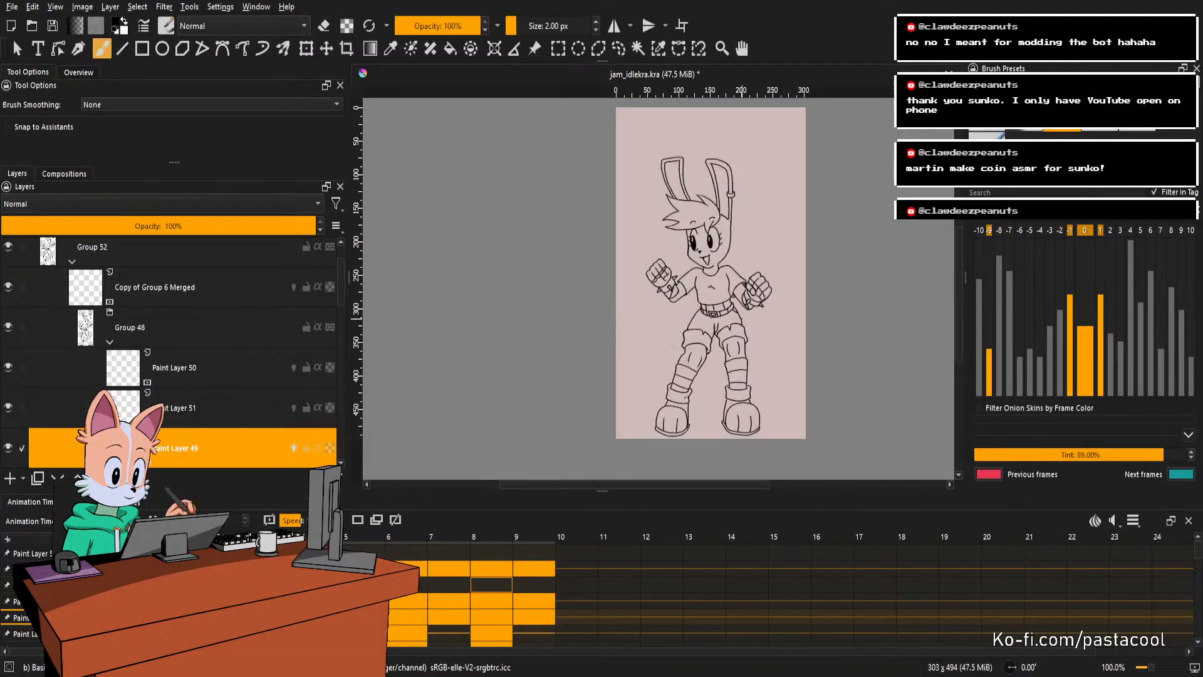
pyautogui.scroll(-2, 739, 305)
pyautogui.scroll(2, 739, 305)
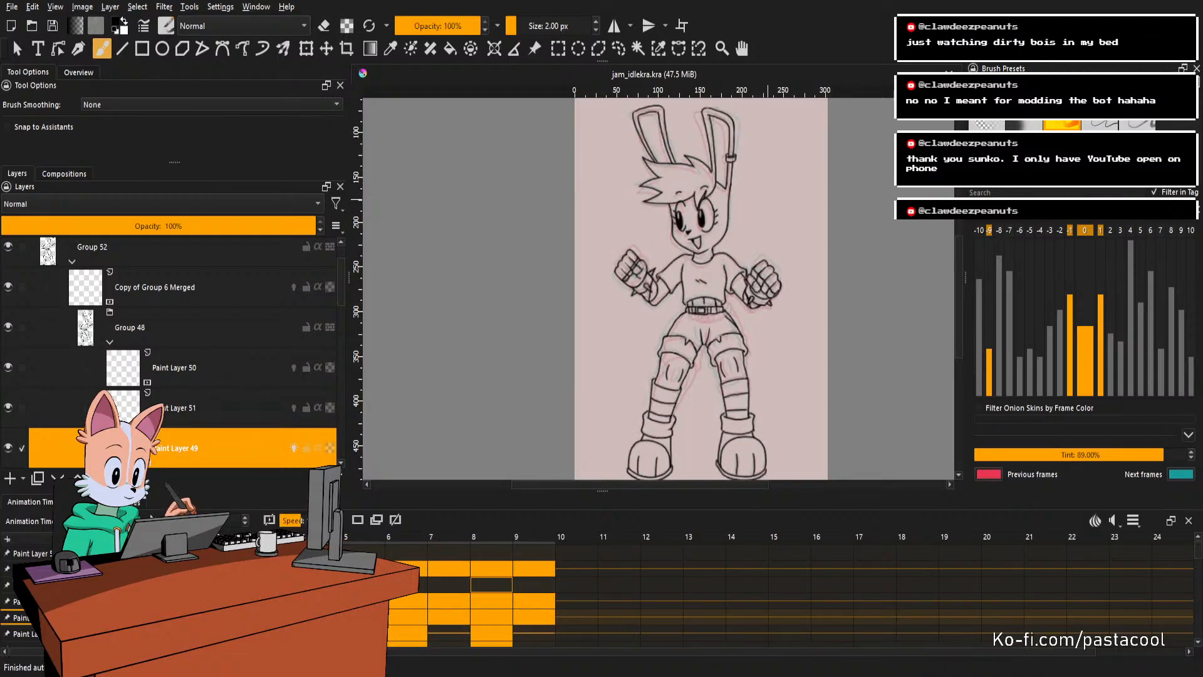
# On the rotated canvas, try a cleanup stroke at the base of the back hair spike and undo it.
pyautogui.scroll(1, 712, 134)
pyautogui.moveTo(712, 134)
pyautogui.mouseDown()
pyautogui.moveTo(806, 282)
pyautogui.moveTo(763, 334)
pyautogui.moveTo(742, 194)
pyautogui.mouseUp()
pyautogui.moveTo(716, 300)
pyautogui.mouseDown()
pyautogui.moveTo(708, 270)
pyautogui.moveTo(693, 326)
pyautogui.moveTo(693, 301)
pyautogui.mouseUp()
pyautogui.click(701, 278)
pyautogui.hotkey('ctrl', 'z')
pyautogui.press('e')
pyautogui.press('e')
pyautogui.press('e')
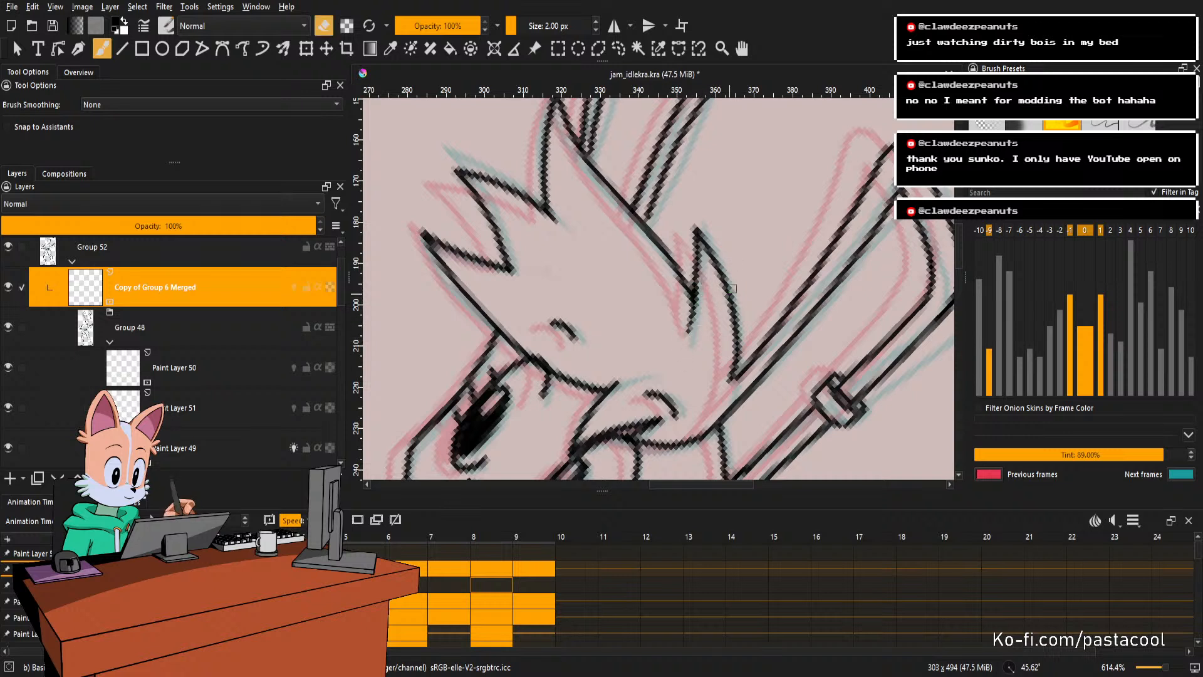
# Step back and forth through the neighbouring frames to compare the shape of the hair spikes.
pyautogui.press('Left')
pyautogui.press('Left')
pyautogui.press('Right')
pyautogui.press('Right')
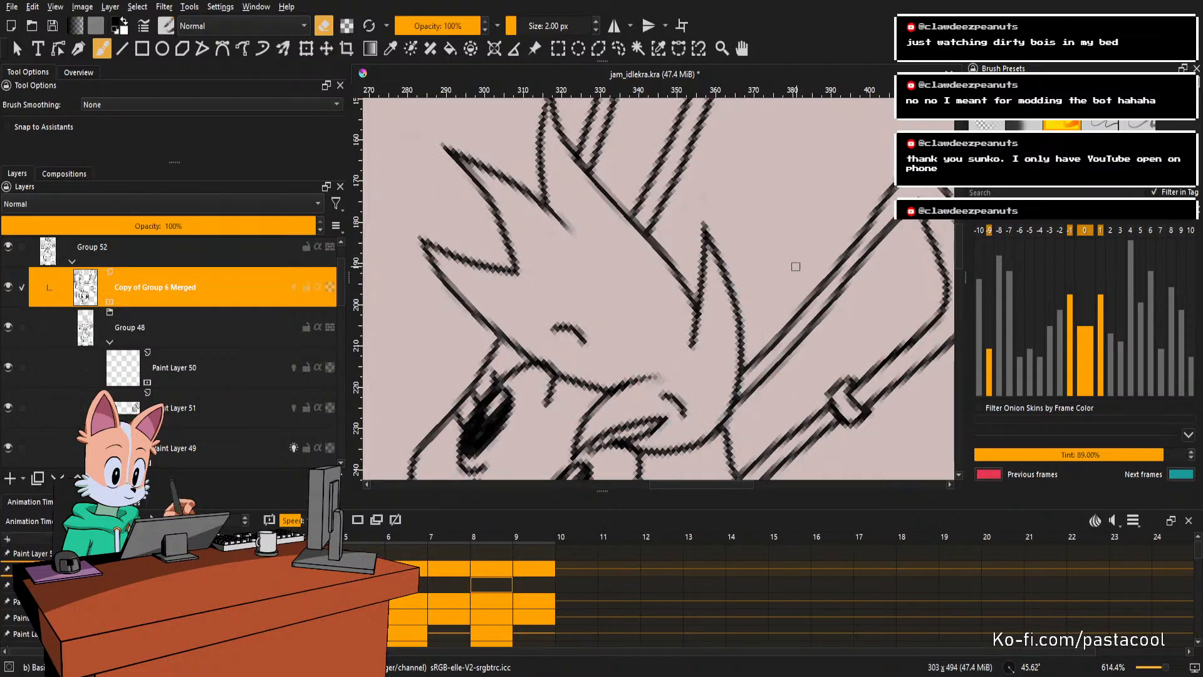
pyautogui.press('Left')
pyautogui.press('Right')
pyautogui.press('Right')
# Make Paint Layer 49 active and touch up the short hair line below the back spike on frame 5, undoing the unwanted stroke.
pyautogui.press('pagedown')
pyautogui.press('pagedown')
pyautogui.press('pagedown')
pyautogui.press('pagedown')
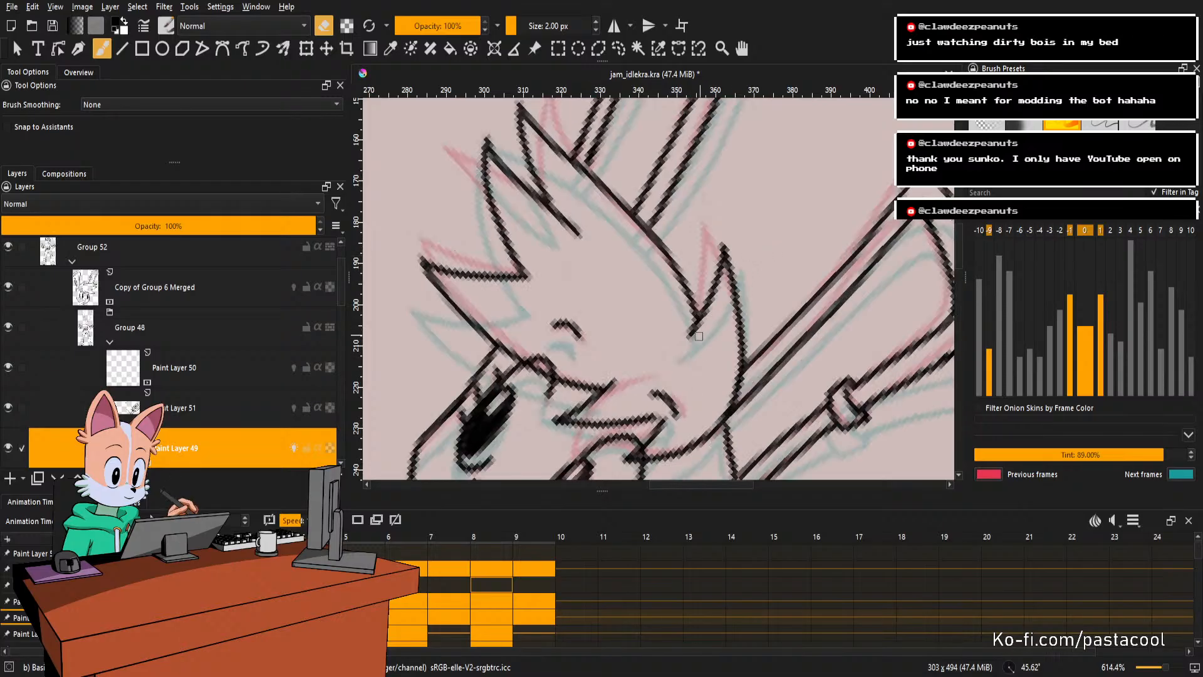
pyautogui.press('Right')
pyautogui.press('Right')
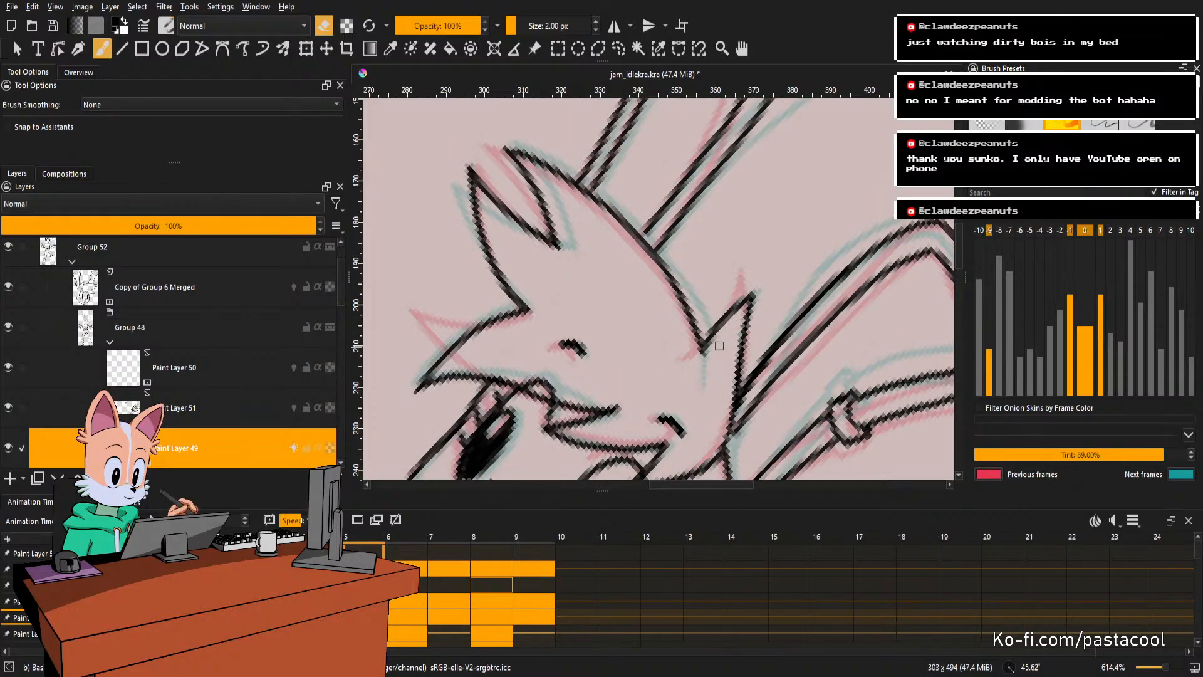
pyautogui.moveTo(710, 347); pyautogui.dragTo(708, 387)
pyautogui.press('e')
pyautogui.hotkey('ctrl', 'z')
pyautogui.press('e')
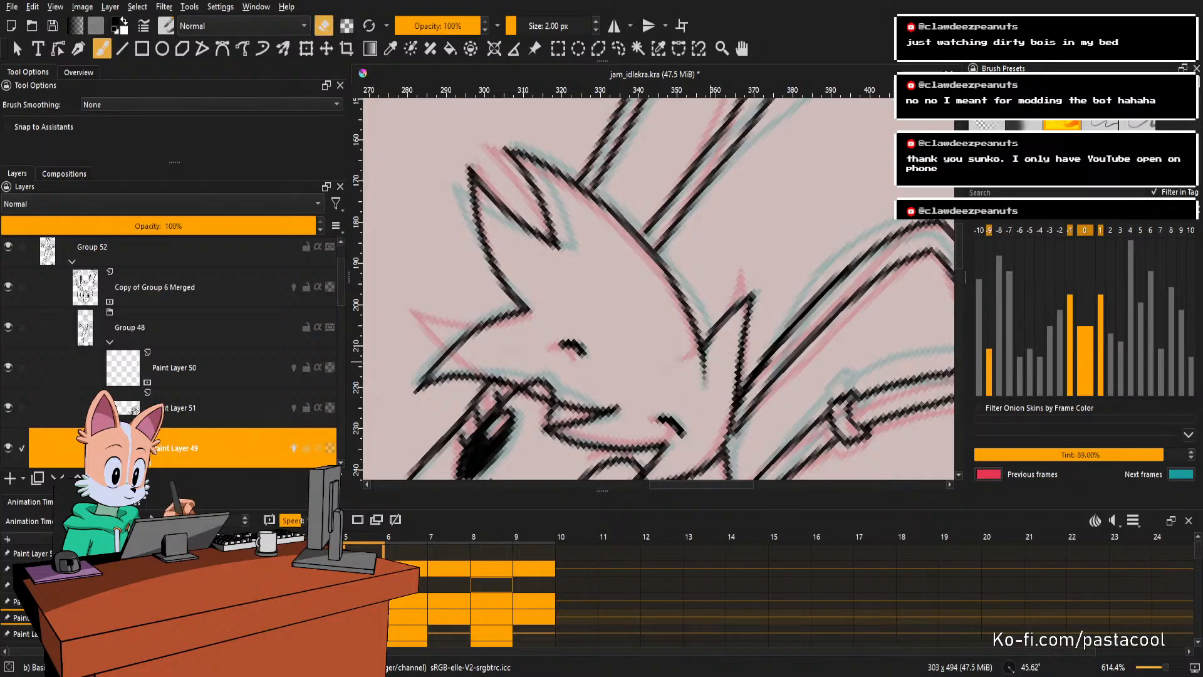
# Touch up the matching hair line at the back spike on frame 6 and compare the hair across frames 7 to 9.
pyautogui.scroll(-3, 721, 336)
pyautogui.press('Right')
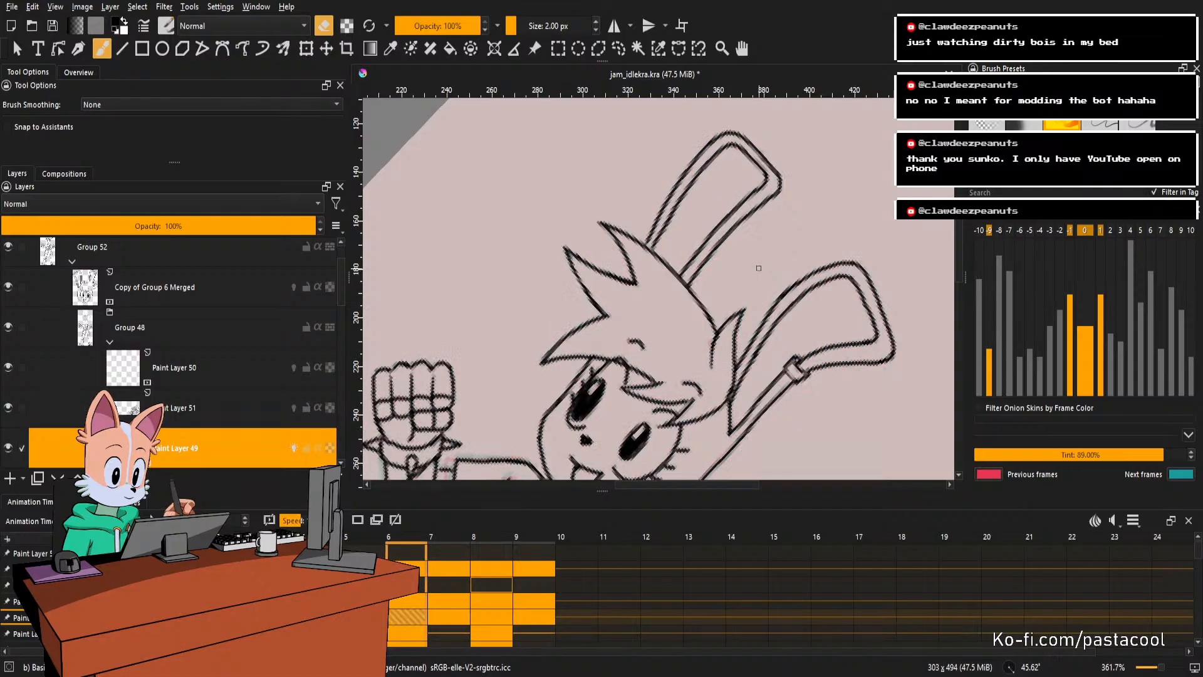
pyautogui.scroll(3, 719, 371)
pyautogui.moveTo(699, 359); pyautogui.dragTo(697, 342)
pyautogui.scroll(-3, 739, 302)
pyautogui.press('5')
pyautogui.press('Right')
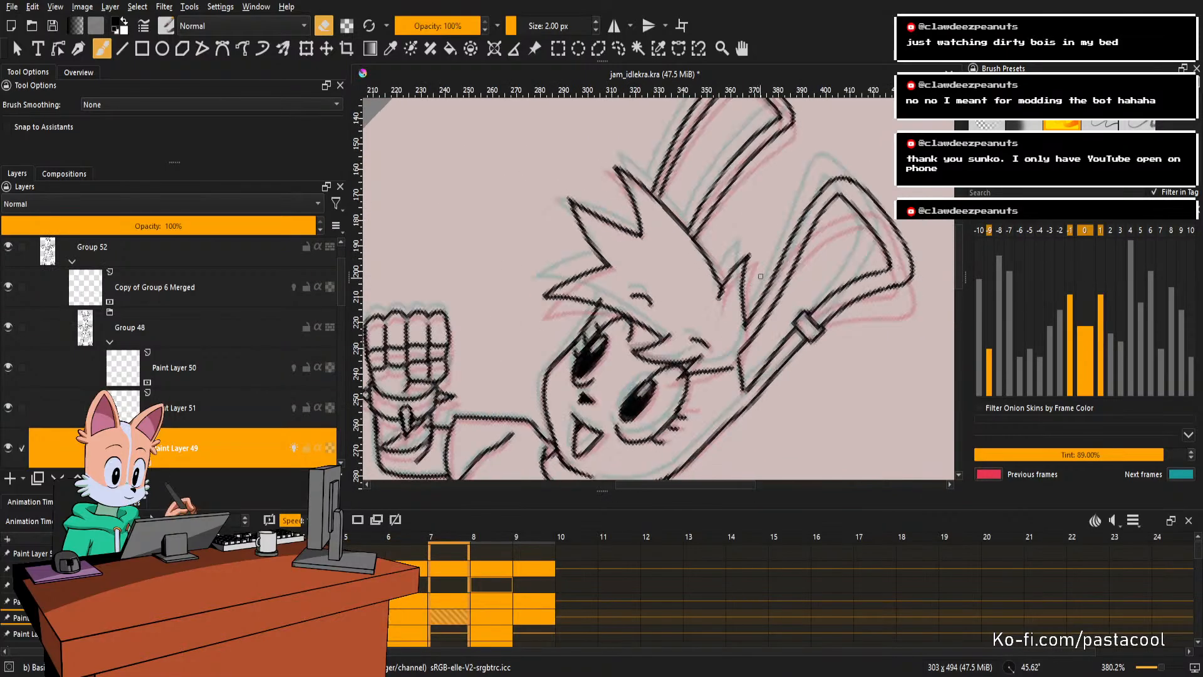
pyautogui.press('Right')
pyautogui.press('Right')
pyautogui.scroll(2, 690, 195)
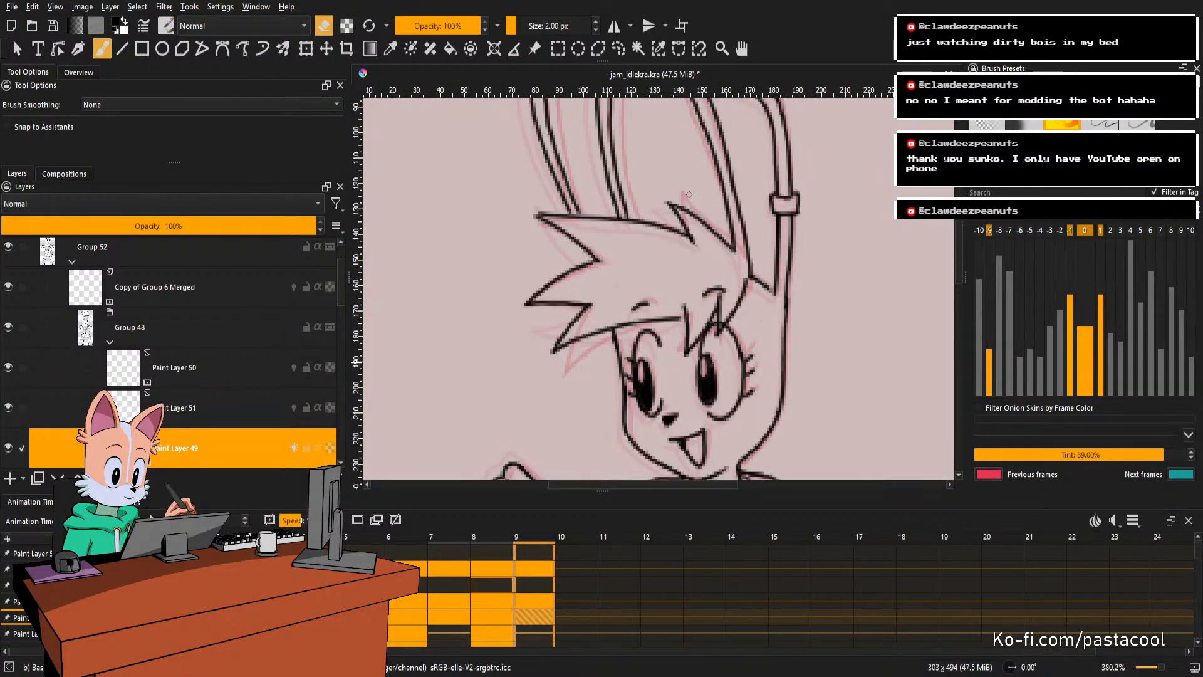
# Play the animation with the whole figure in view and check the cleaned-up hair and arms in motion.
pyautogui.scroll(-4, 700, 161)
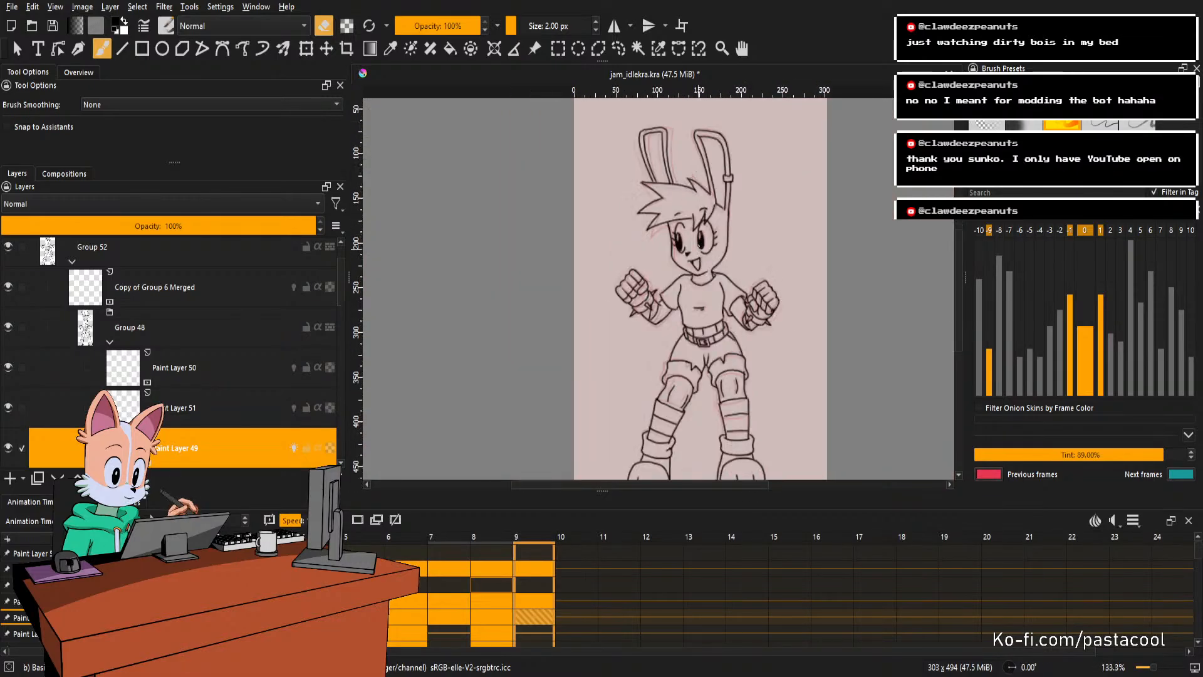
pyautogui.scroll(-1, 699, 245)
pyautogui.scroll(1, 698, 242)
pyautogui.scroll(-1, 697, 230)
pyautogui.scroll(1, 698, 229)
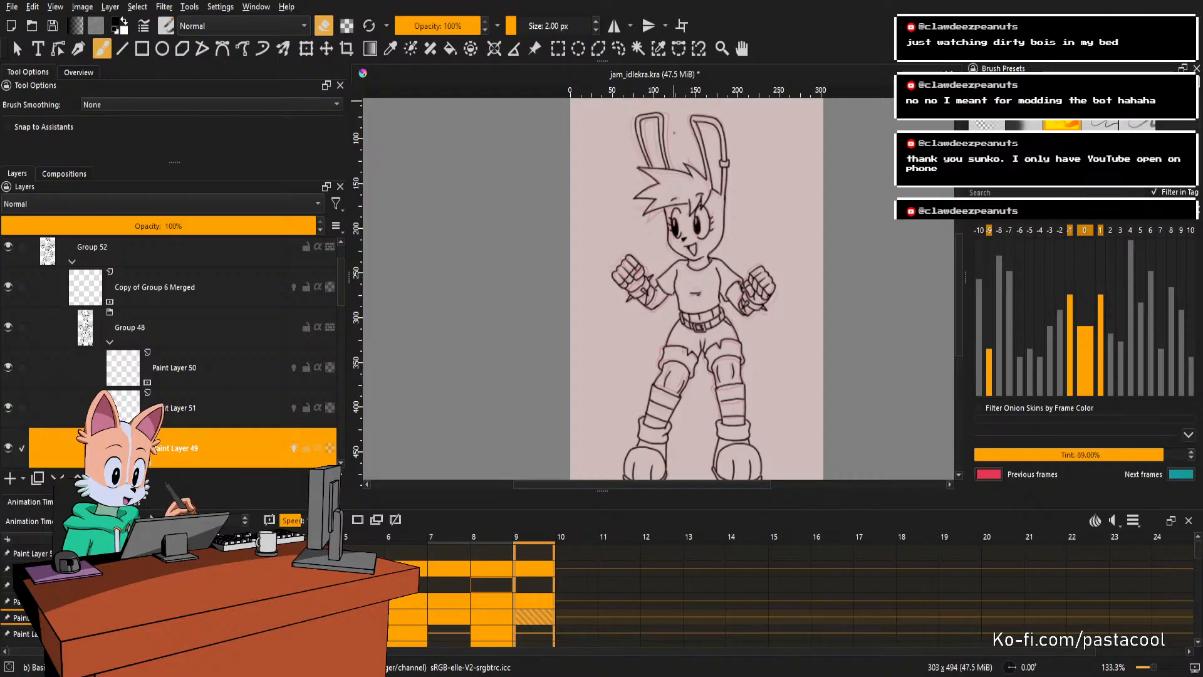
pyautogui.moveTo(665, 168); pyautogui.dragTo(660, 168)
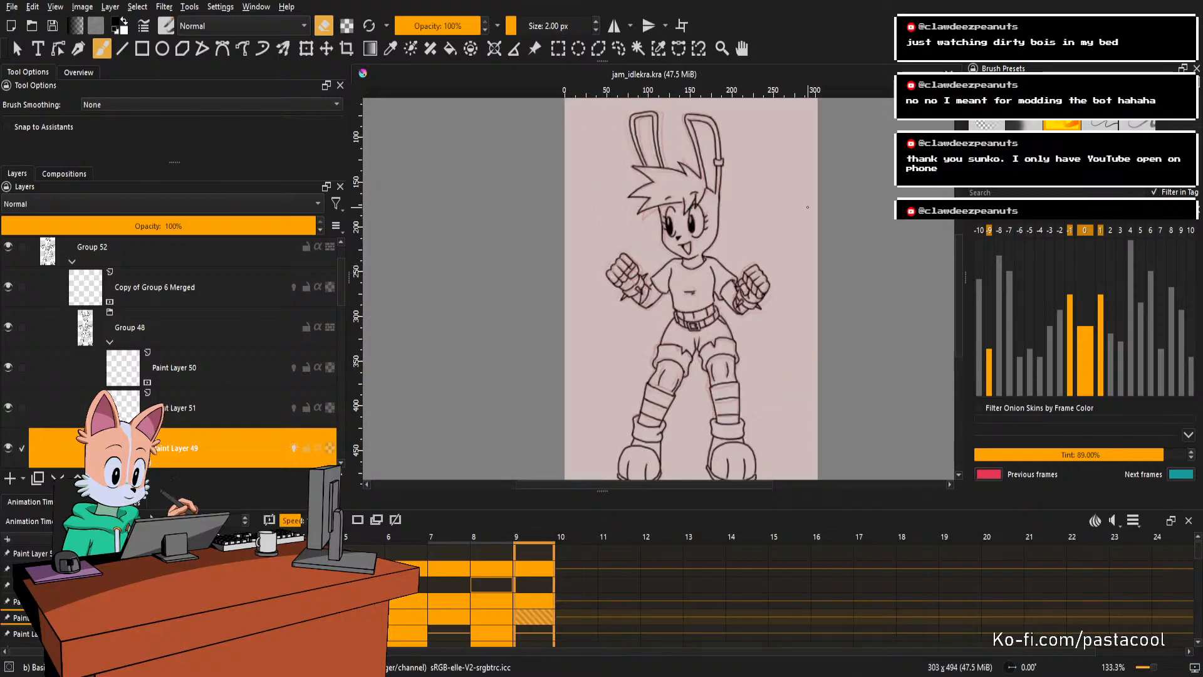
pyautogui.press('space')
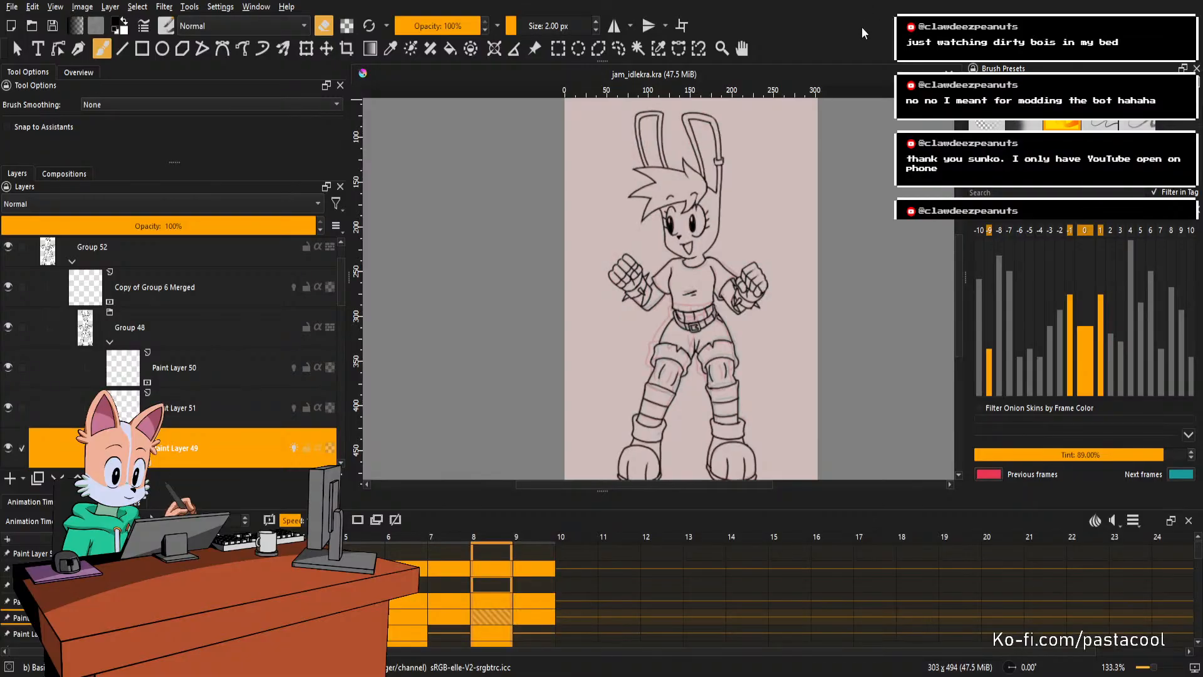
# On frame 5, make Paint Layer 51 active and redraw the outer edge of the raised fist's end finger on a rotated canvas.
pyautogui.hotkey('ctrl', '+')
pyautogui.hotkey('ctrl', '+')
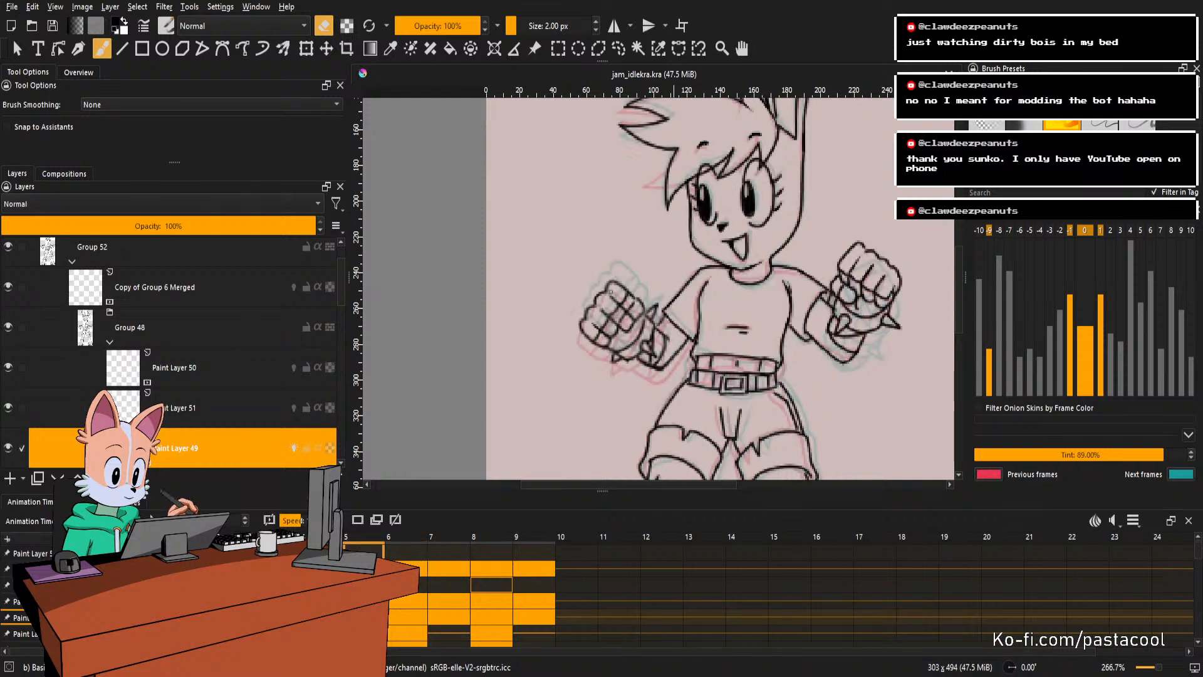
pyautogui.scroll(1, 609, 316)
pyautogui.moveTo(725, 285); pyautogui.dragTo(806, 313)
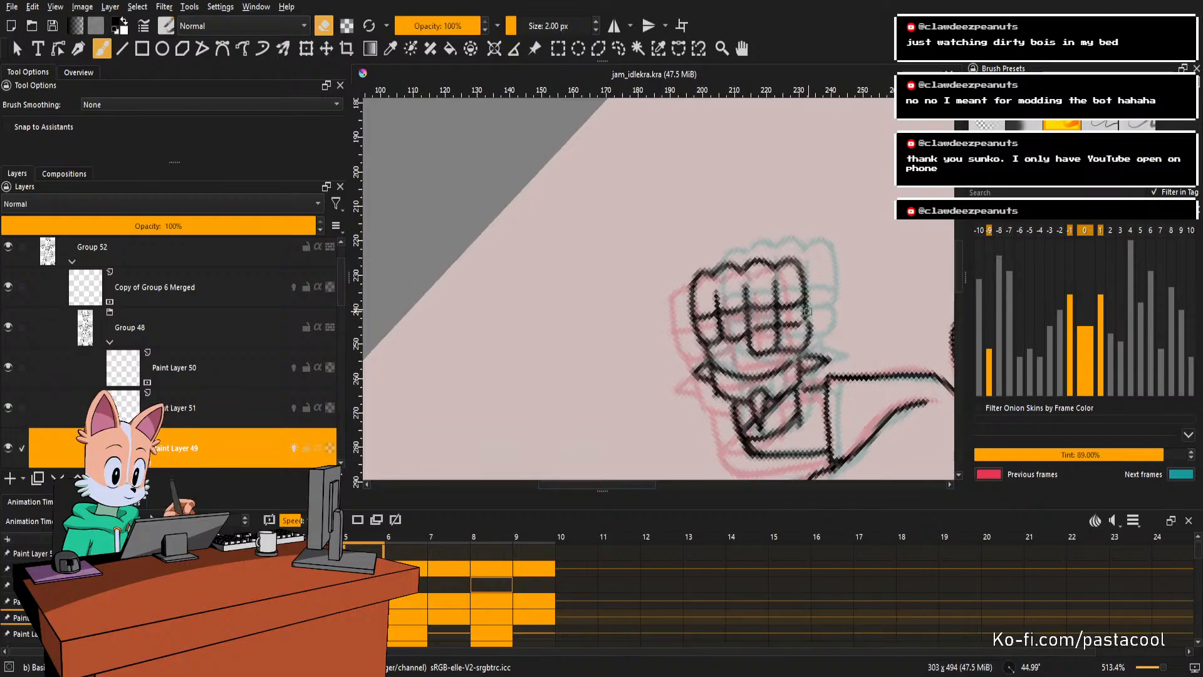
pyautogui.click(805, 306)
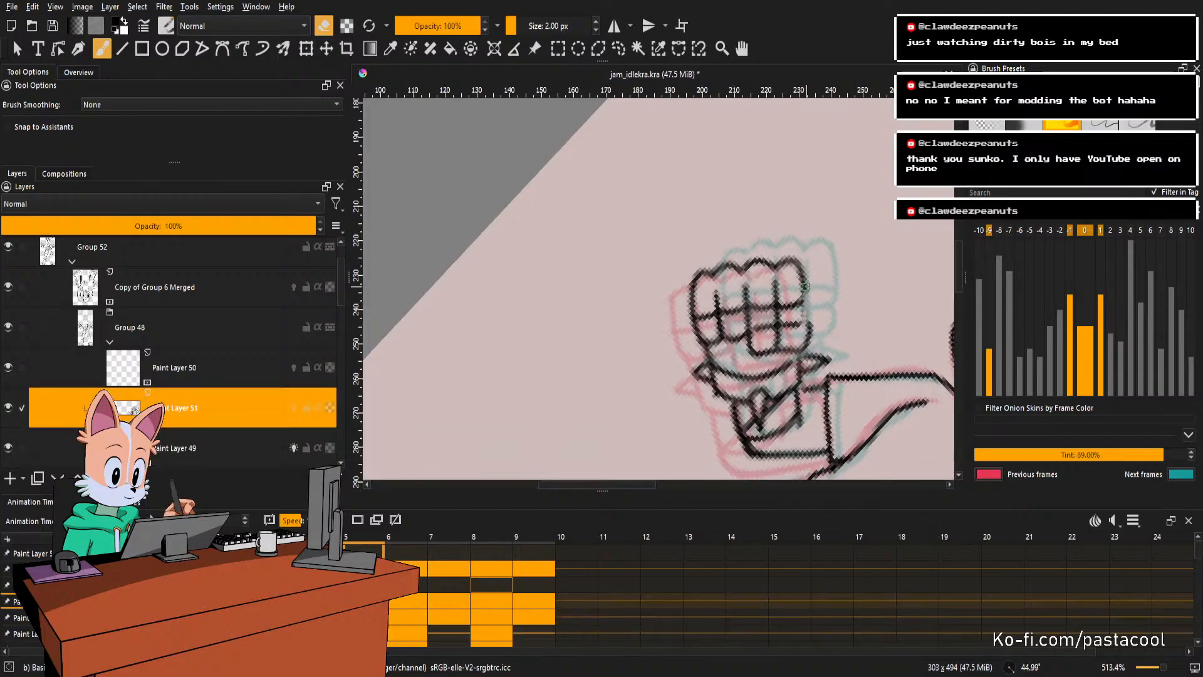
pyautogui.press('e')
pyautogui.moveTo(802, 268); pyautogui.dragTo(802, 323)
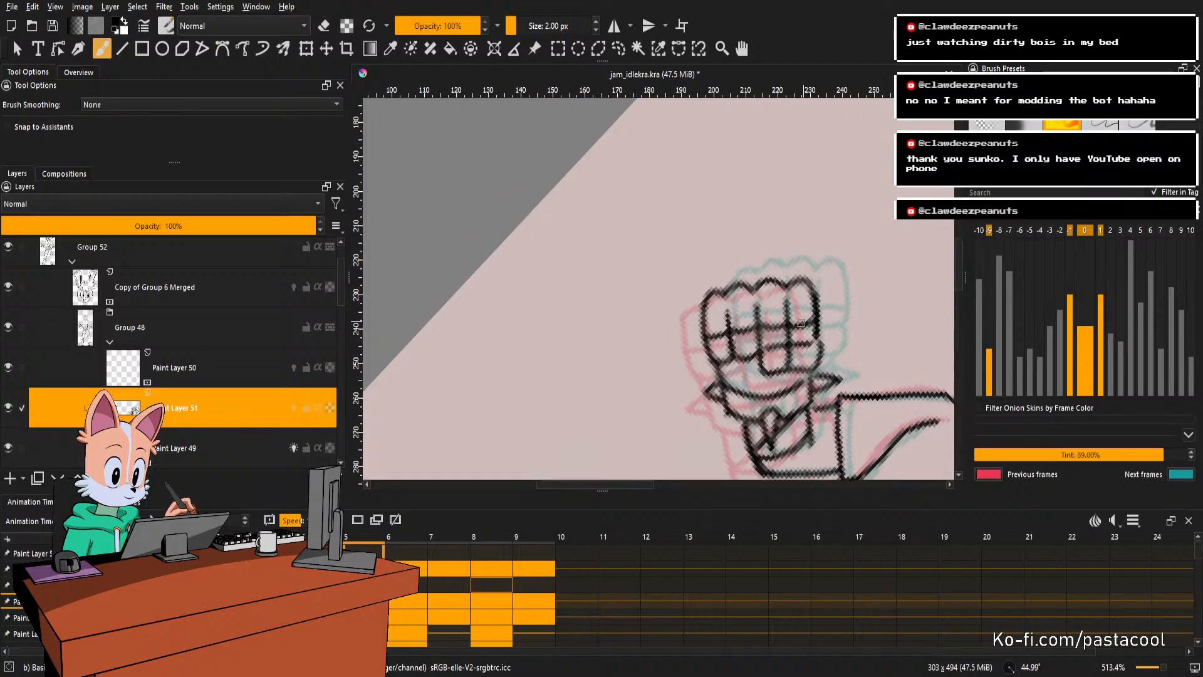
pyautogui.press('e')
pyautogui.press('e')
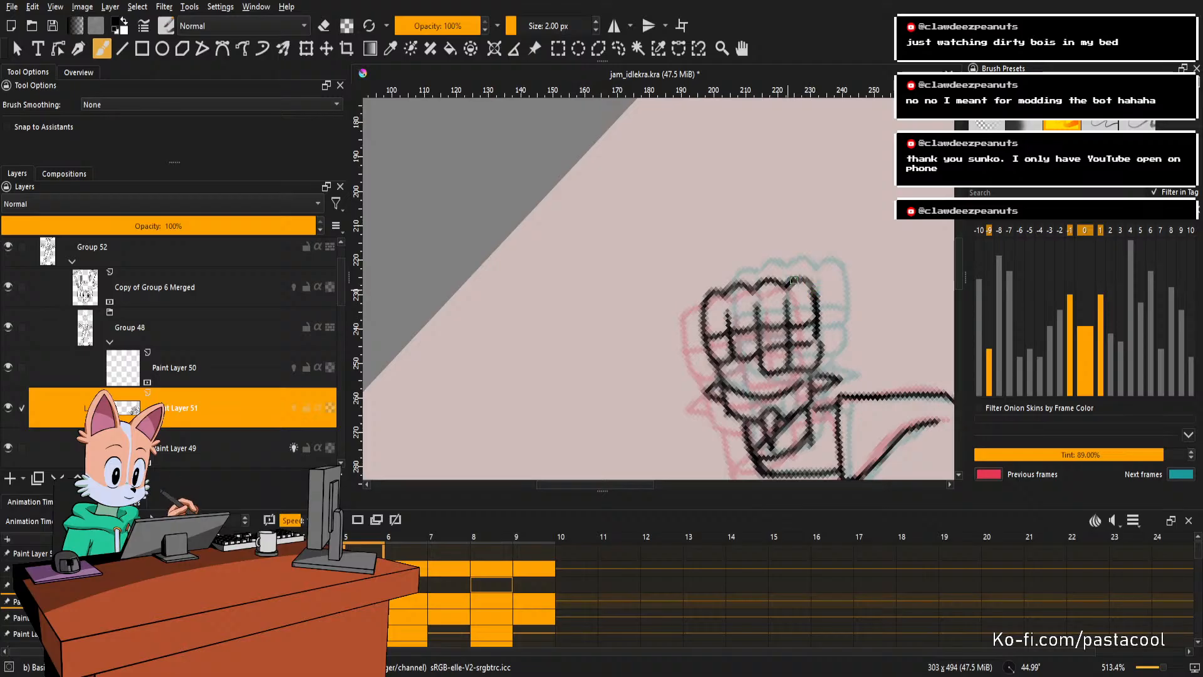
# Erase the old knuckle bumps along the top of the frame 5 fist and redraw them with rounder curves.
pyautogui.press('e')
pyautogui.moveTo(809, 276)
pyautogui.mouseDown()
pyautogui.moveTo(840, 306)
pyautogui.moveTo(795, 295)
pyautogui.mouseUp()
pyautogui.press('e')
pyautogui.press('e')
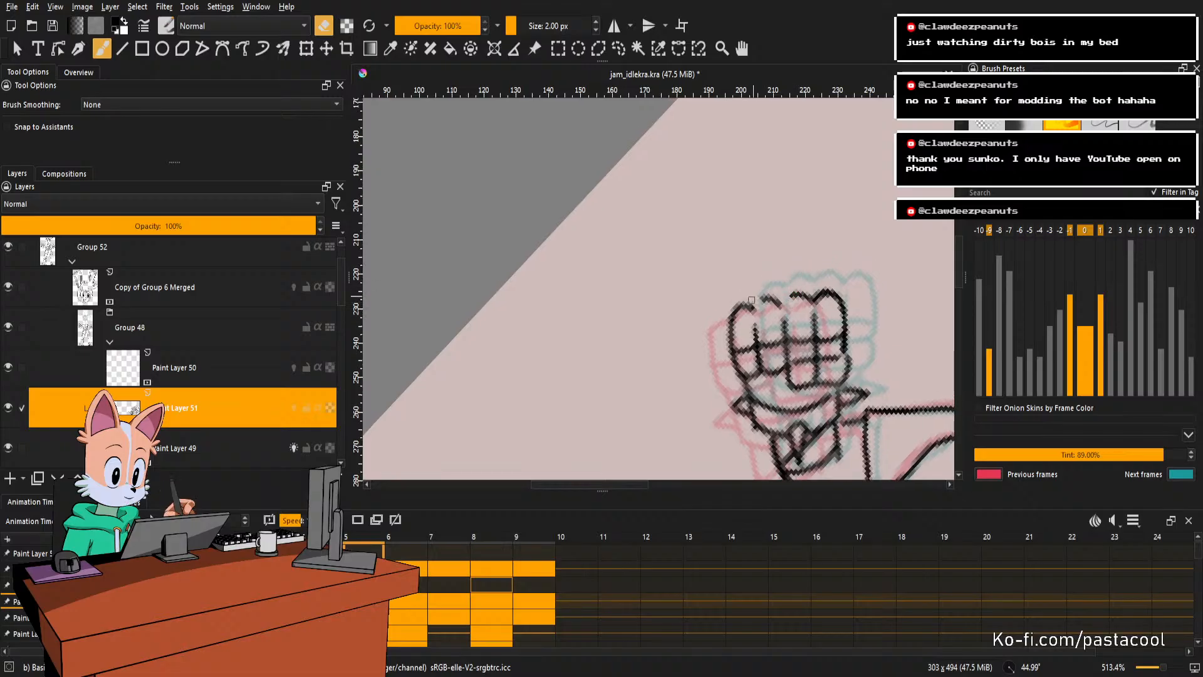
pyautogui.moveTo(752, 300); pyautogui.dragTo(763, 297)
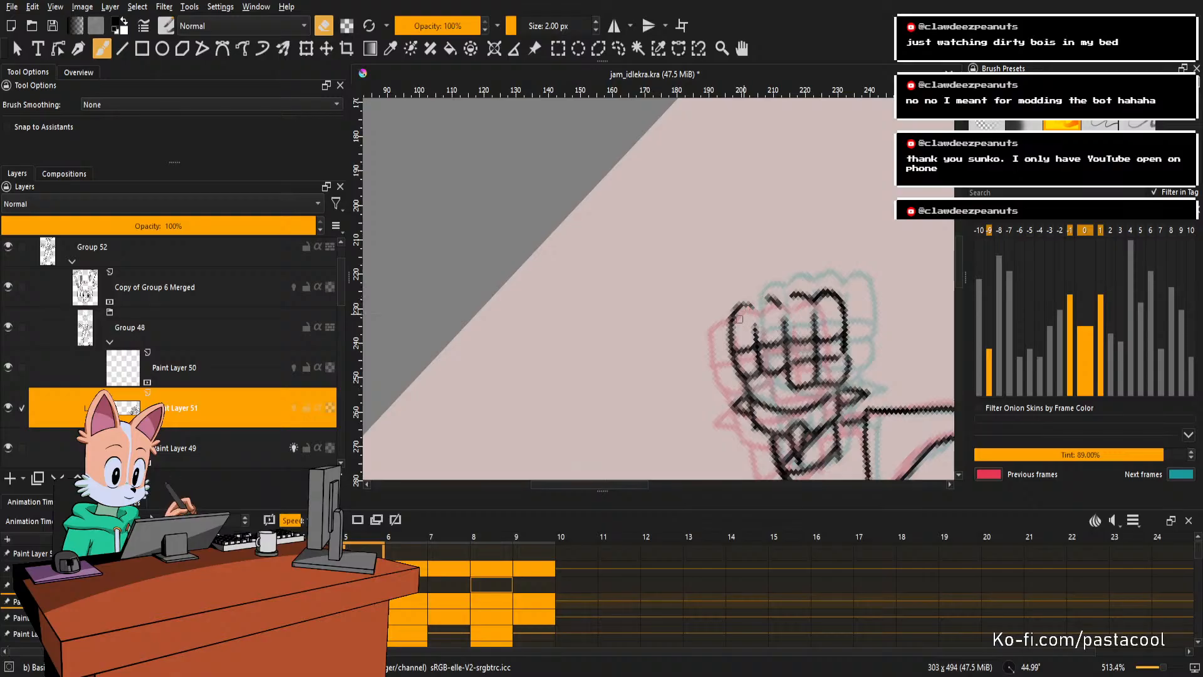
pyautogui.press('e')
pyautogui.moveTo(737, 335); pyautogui.dragTo(740, 306)
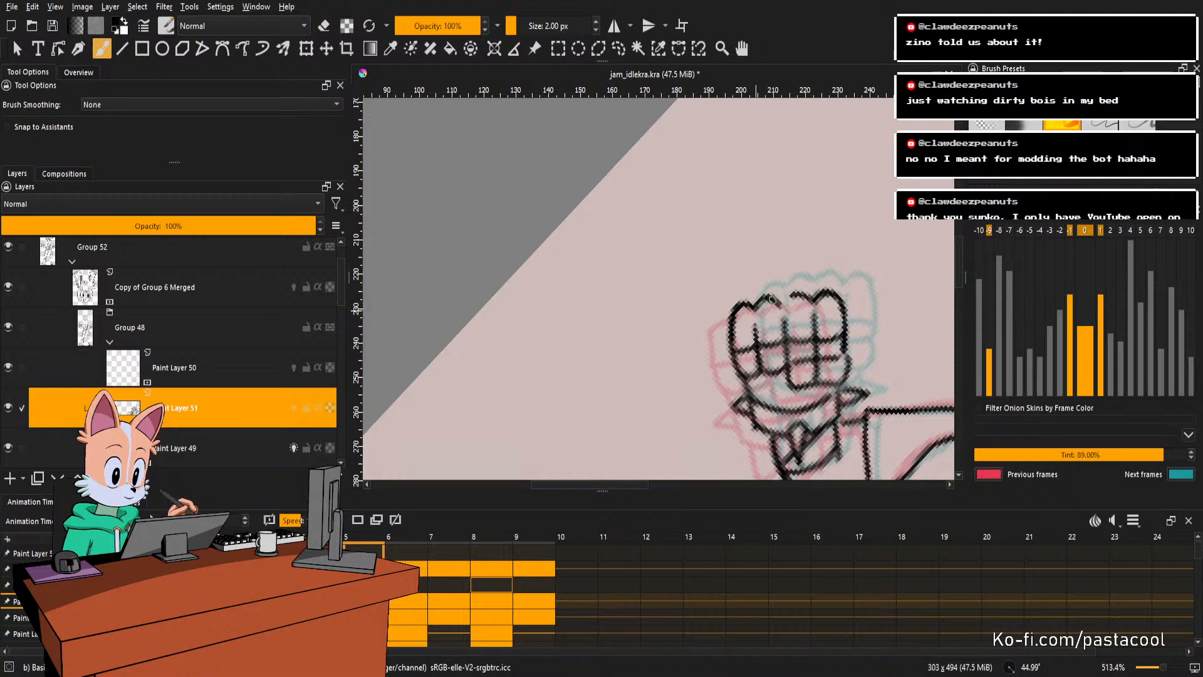
pyautogui.moveTo(779, 303); pyautogui.dragTo(776, 300)
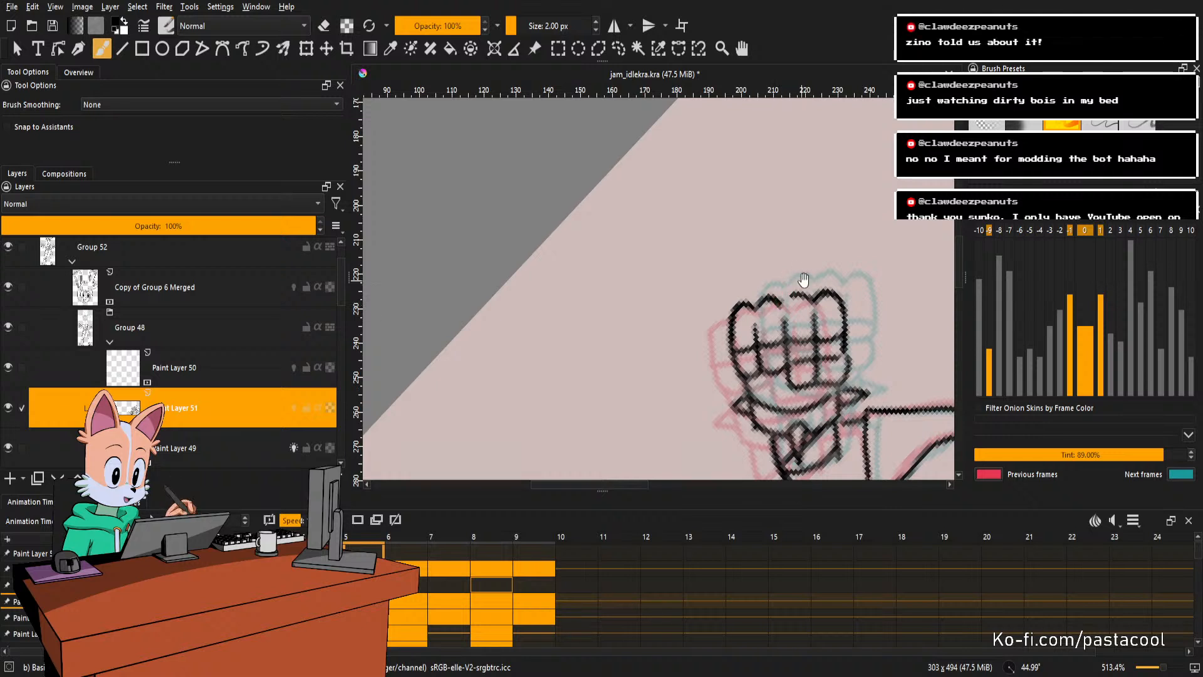
pyautogui.moveTo(805, 280)
pyautogui.mouseDown()
pyautogui.moveTo(777, 288)
pyautogui.moveTo(800, 313)
pyautogui.moveTo(768, 320)
pyautogui.moveTo(784, 334)
pyautogui.mouseUp()
# Extend the middle finger divider up to the knuckle line and clean up the adjoining knuckle and divider lines with small erasures.
pyautogui.press('e')
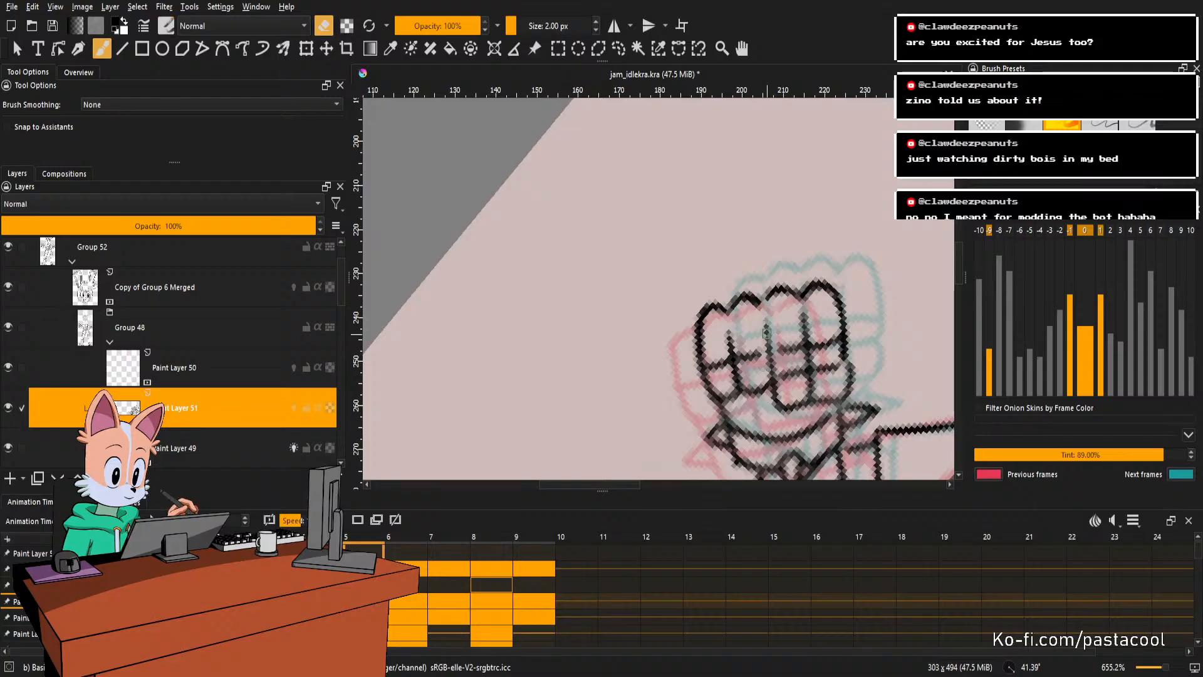
pyautogui.press('e')
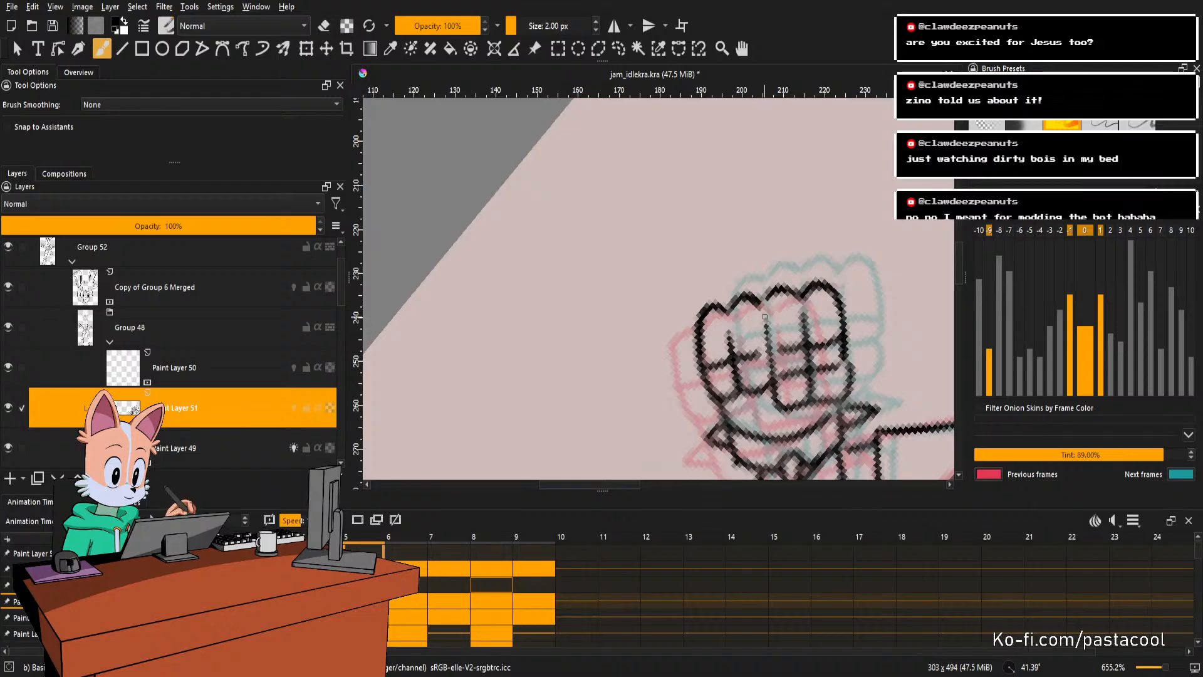
pyautogui.press('e')
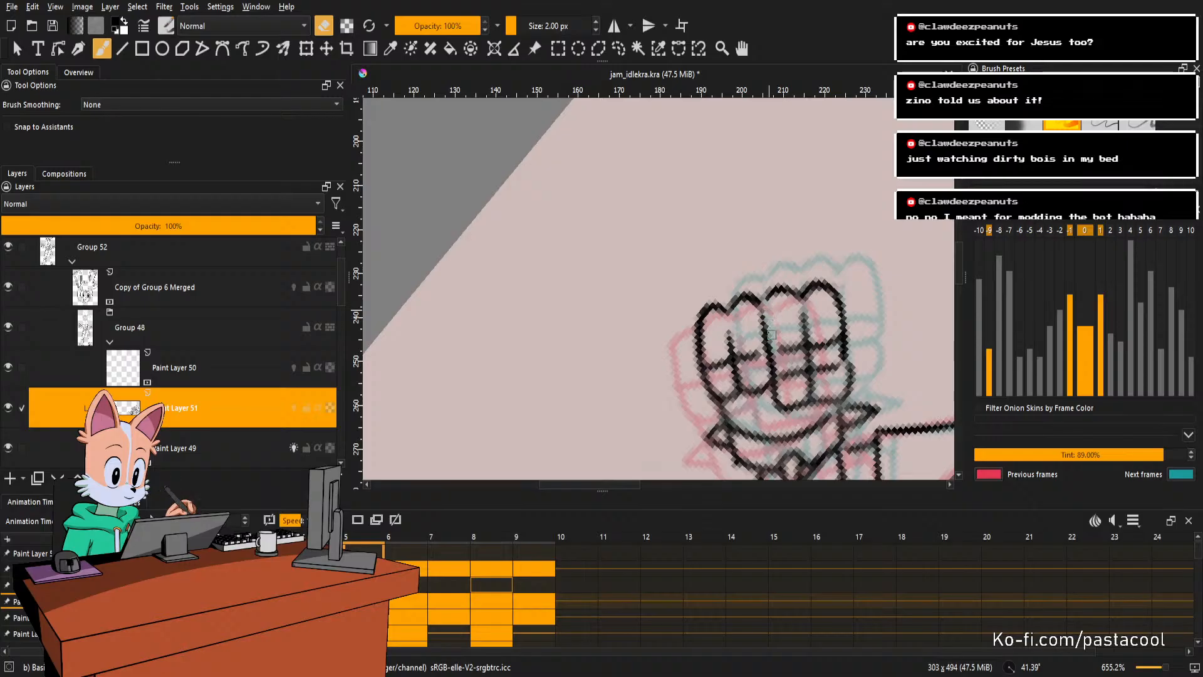
pyautogui.press('e')
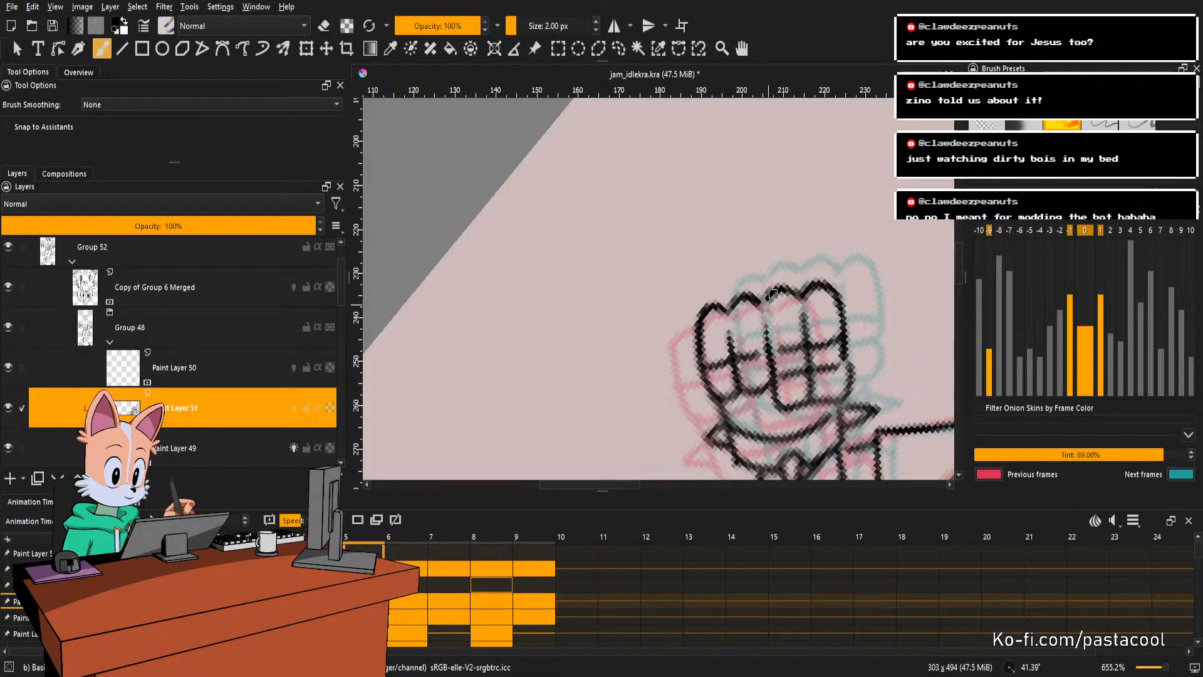
pyautogui.press('e')
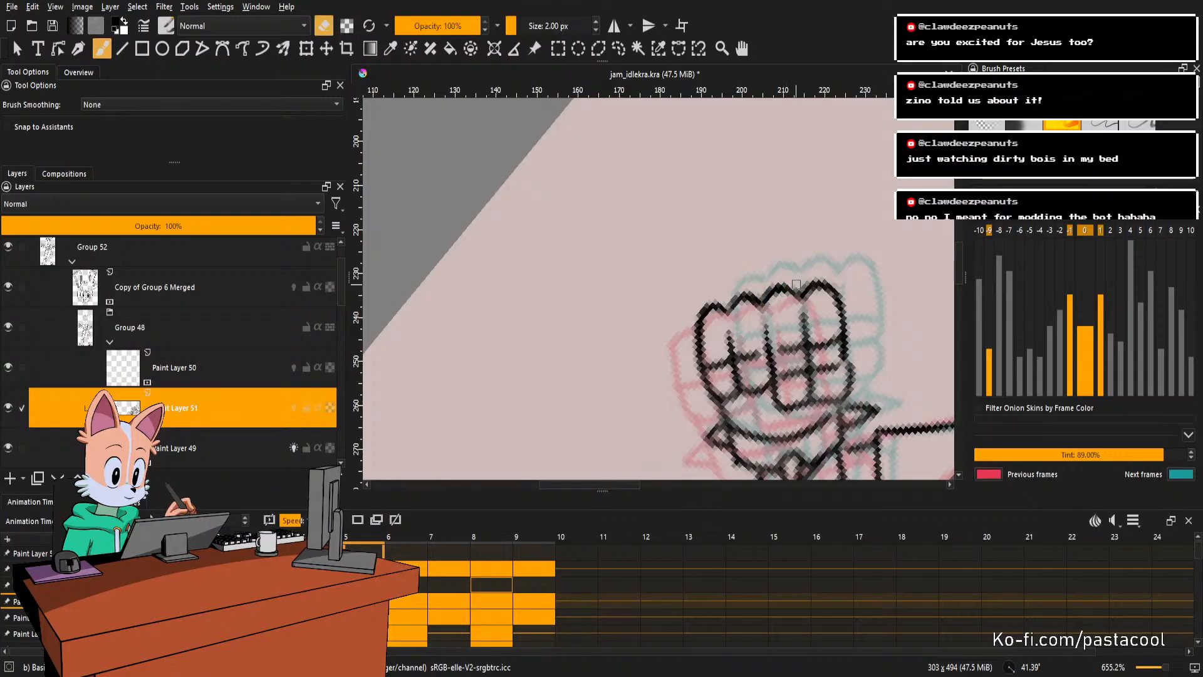
pyautogui.press('e')
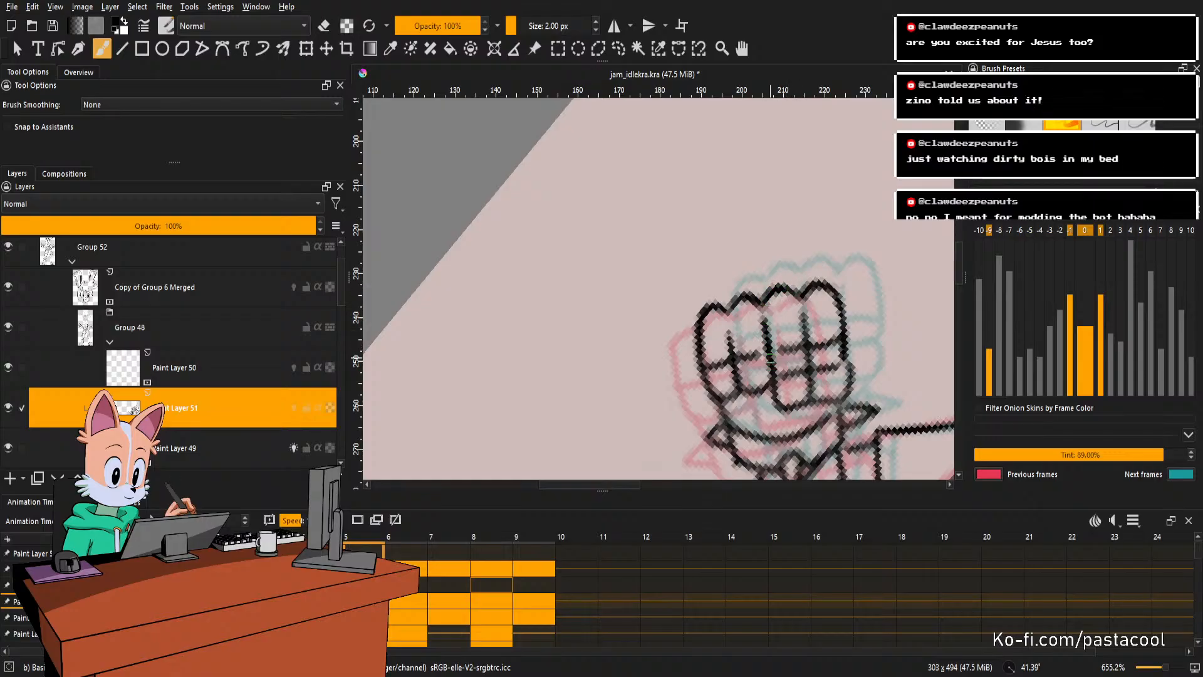
pyautogui.press('e')
pyautogui.press('e')
pyautogui.moveTo(757, 356)
pyautogui.mouseDown()
pyautogui.moveTo(776, 332)
pyautogui.moveTo(752, 368)
pyautogui.moveTo(753, 351)
pyautogui.moveTo(759, 372)
pyautogui.mouseUp()
pyautogui.press('e')
pyautogui.press('e')
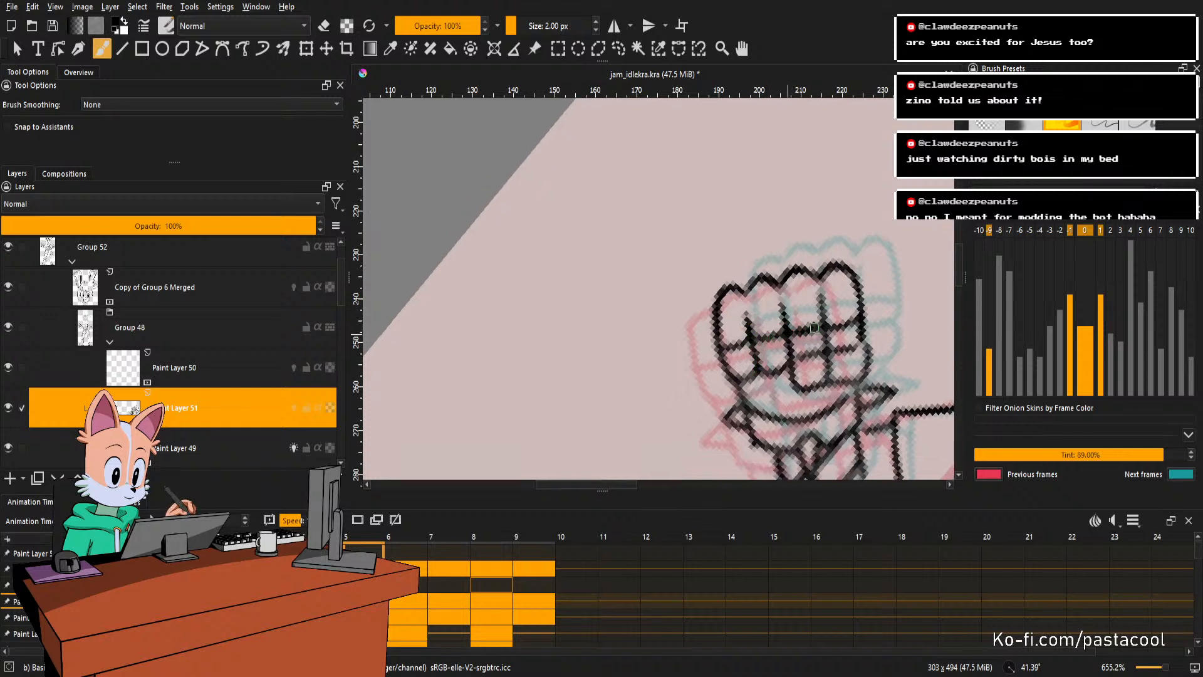
# Clean up the finger dividers around the knuckle line of the frame 5 raised fist with small erasures and short strokes.
pyautogui.press('e')
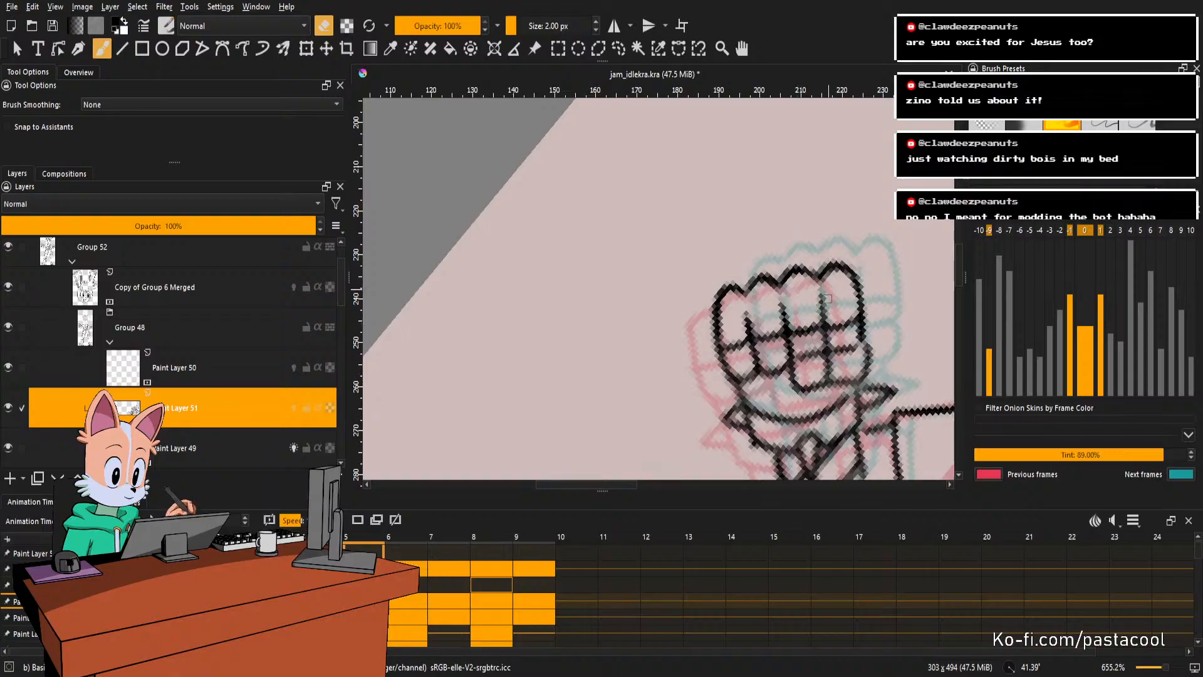
pyautogui.press('e')
pyautogui.press('e')
pyautogui.press('e')
pyautogui.moveTo(832, 323)
pyautogui.mouseDown()
pyautogui.moveTo(791, 282)
pyautogui.moveTo(774, 350)
pyautogui.mouseUp()
pyautogui.press('e')
pyautogui.moveTo(790, 306); pyautogui.dragTo(782, 332)
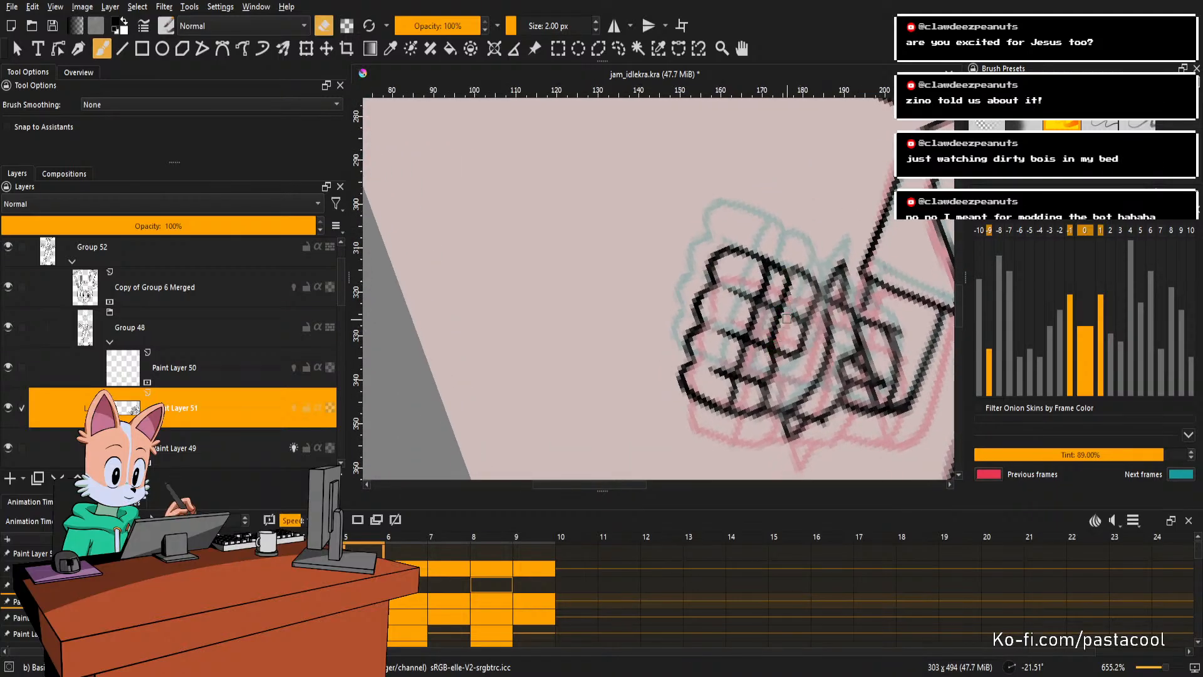
# Refine the outline and divider of the fist's end finger nearest the wrist, alternating short strokes with small erasures.
pyautogui.press('e')
pyautogui.press('e')
pyautogui.press('e')
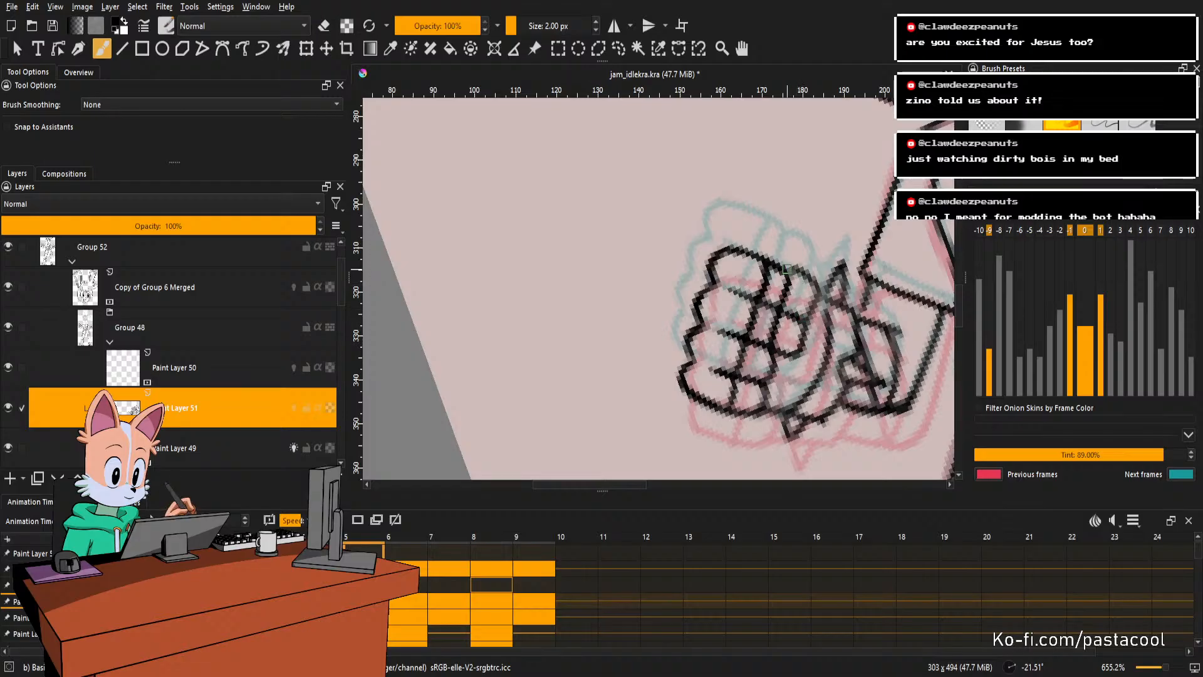
pyautogui.press('e')
pyautogui.press('e')
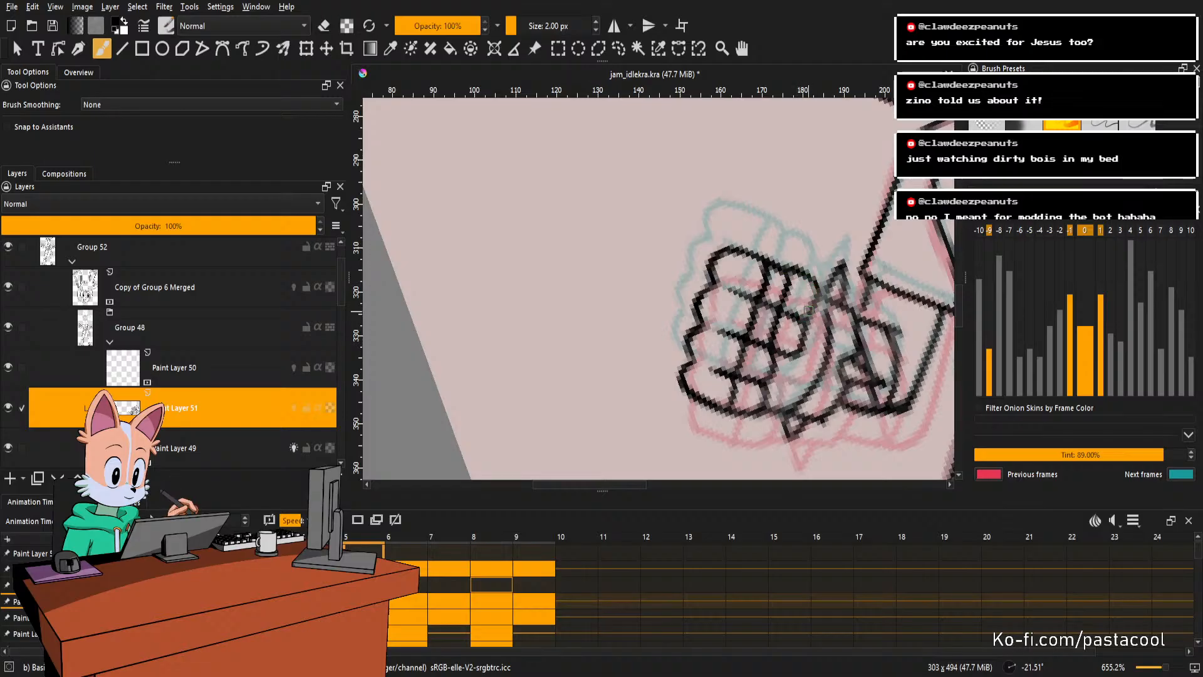
pyautogui.press('e')
pyautogui.press('e')
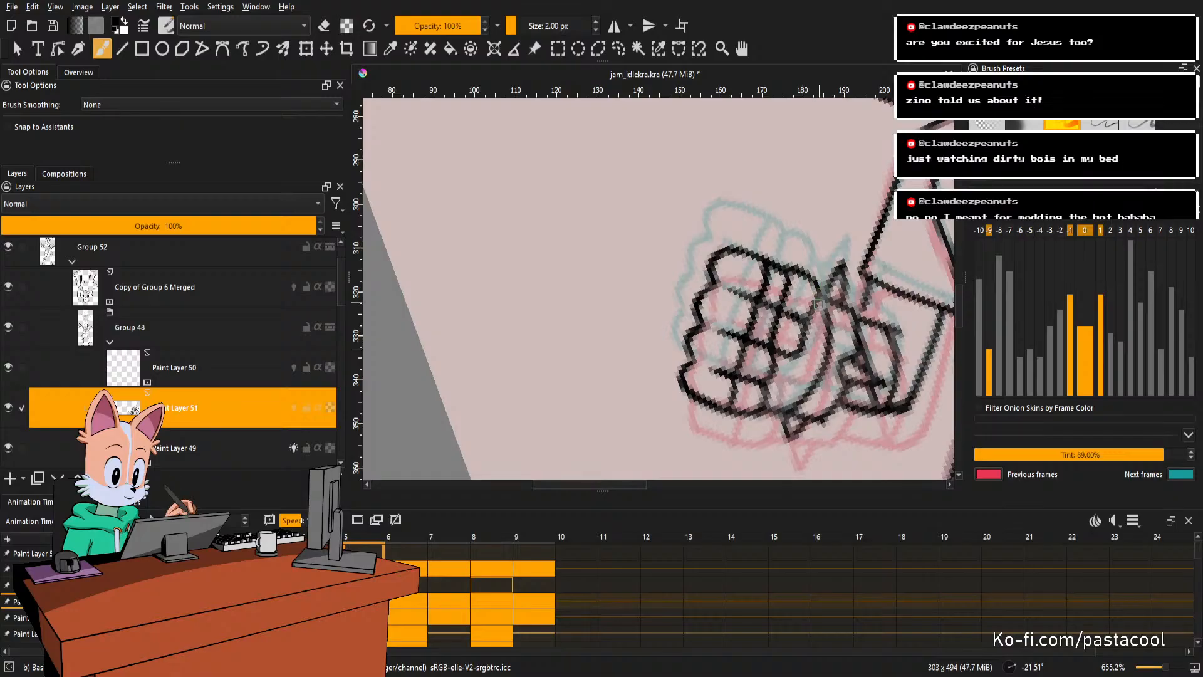
pyautogui.press('e')
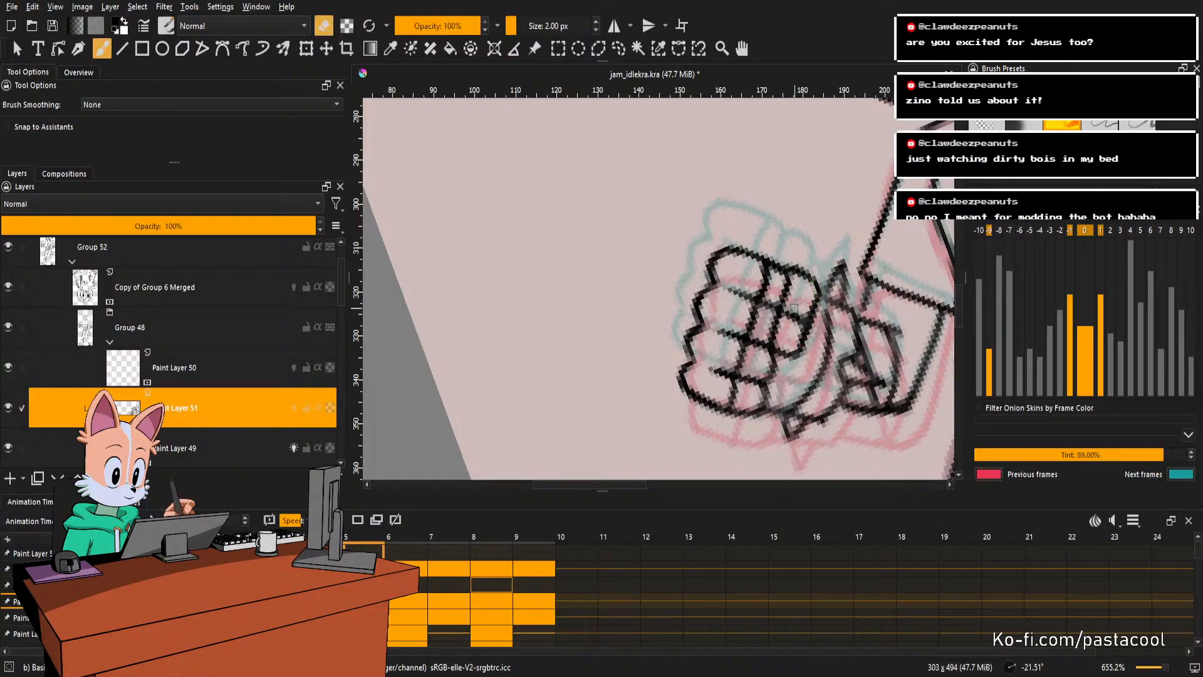
pyautogui.press('e')
# Redraw the curved palm edge between the end finger and the wrist spike, and erase the excess line where they meet.
pyautogui.moveTo(821, 302); pyautogui.dragTo(833, 350)
pyautogui.moveTo(809, 409)
pyautogui.mouseDown()
pyautogui.moveTo(805, 379)
pyautogui.moveTo(776, 373)
pyautogui.mouseUp()
pyautogui.press('e')
pyautogui.press('e')
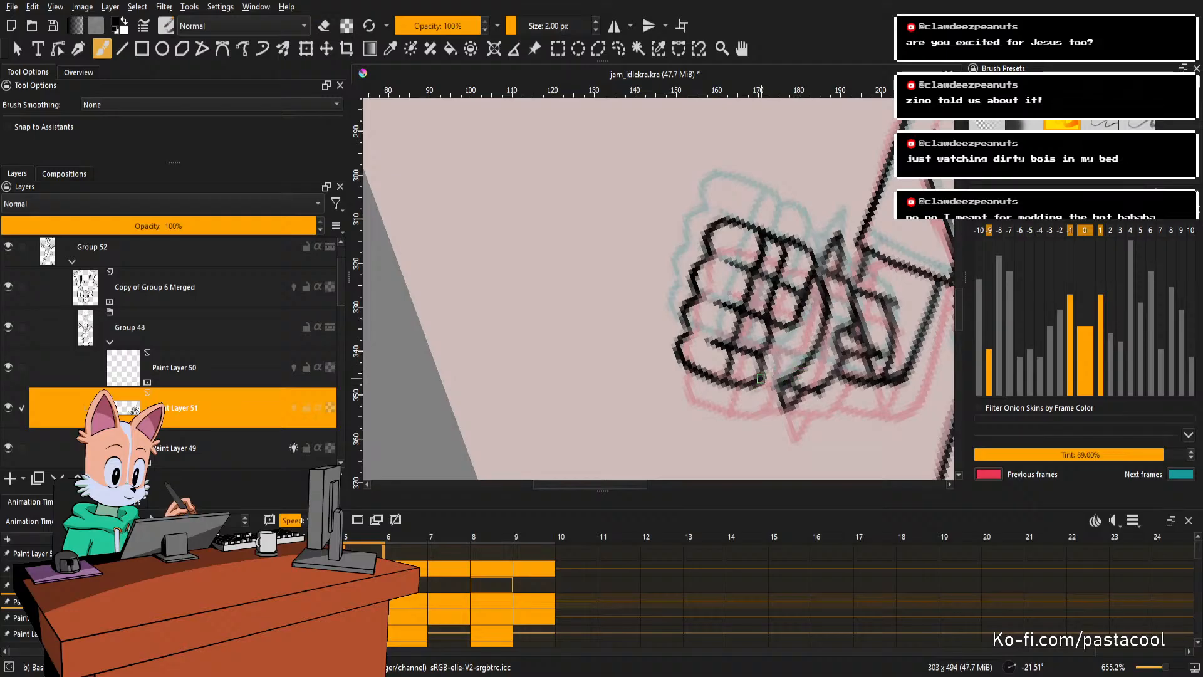
pyautogui.press('e')
pyautogui.moveTo(793, 373); pyautogui.dragTo(815, 329)
# Reset the canvas rotation and play the animation with the whole figure in view to check the redrawn fist in motion.
pyautogui.press('5')
pyautogui.moveTo(830, 275); pyautogui.dragTo(834, 294)
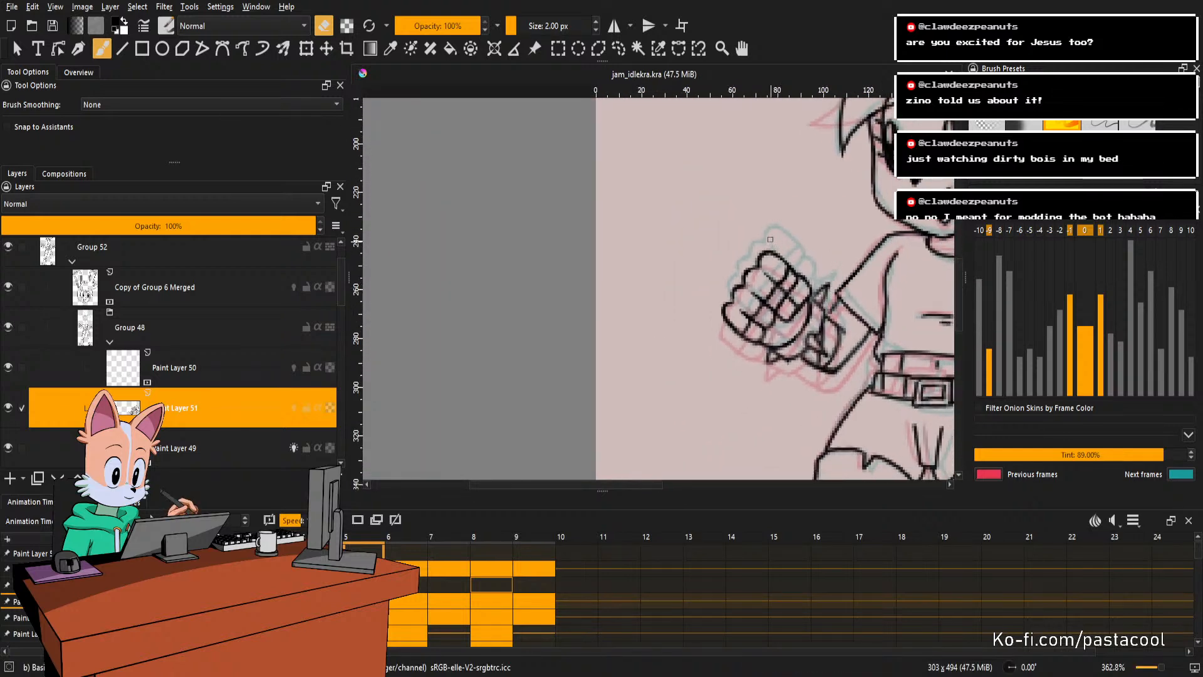
pyautogui.moveTo(779, 248); pyautogui.dragTo(781, 282)
pyautogui.moveTo(877, 276); pyautogui.dragTo(723, 297)
pyautogui.press('Right')
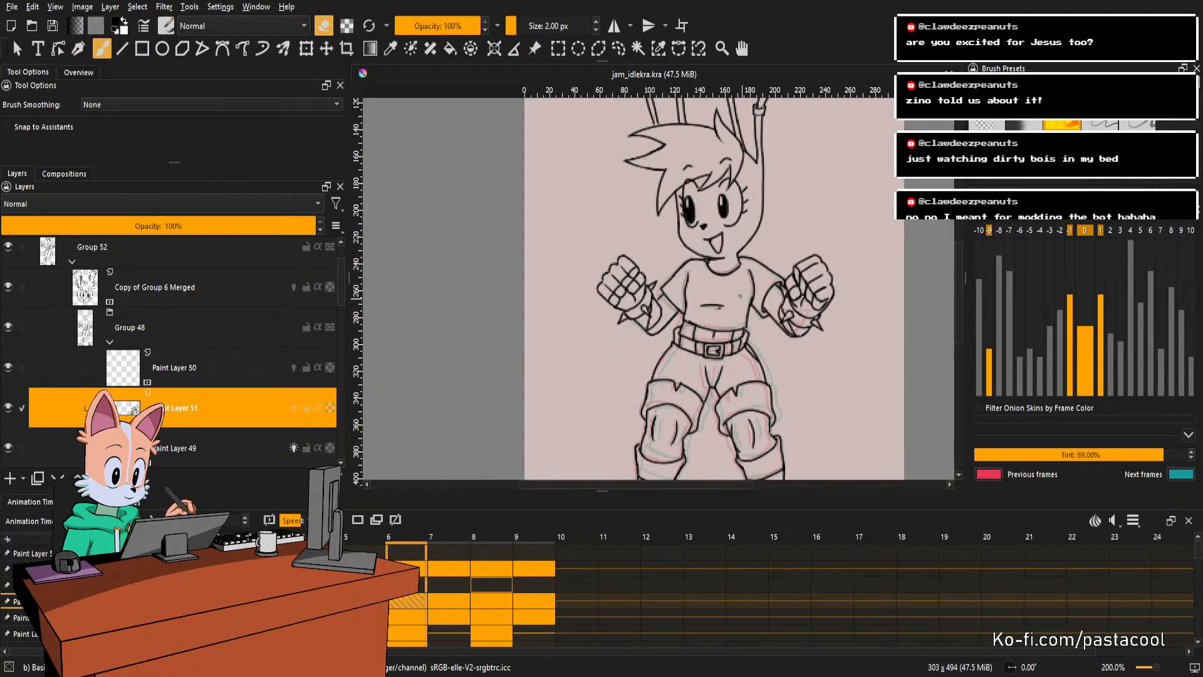
pyautogui.press('1')
pyautogui.press('space')
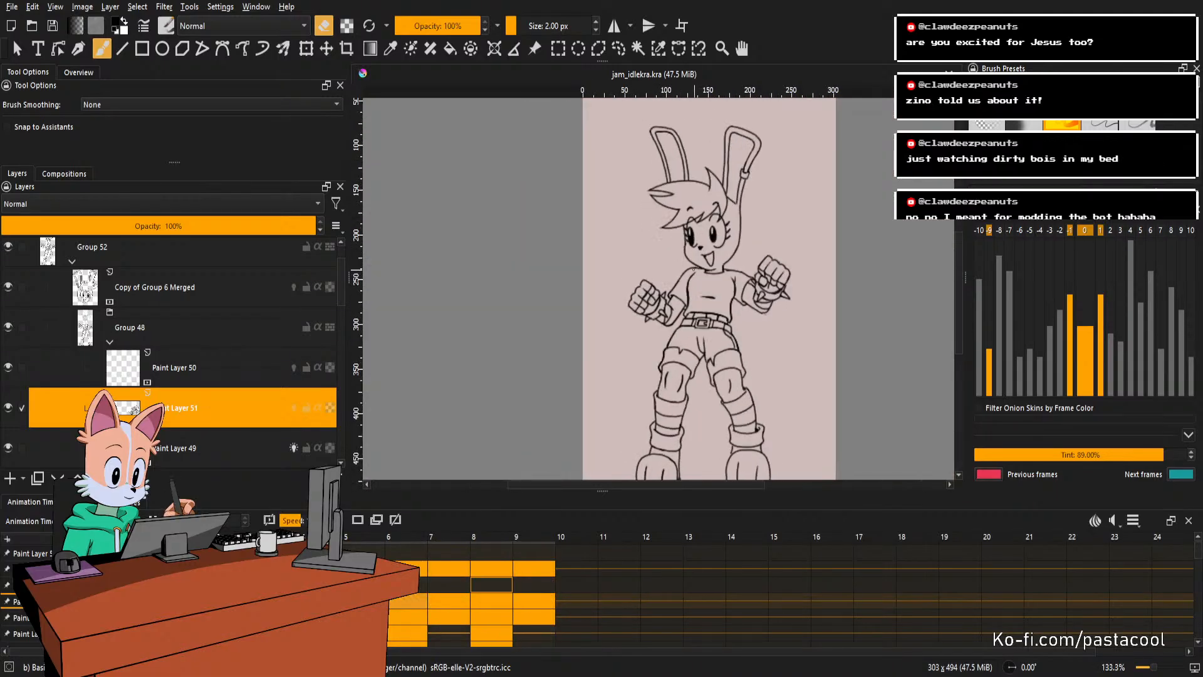
pyautogui.hotkey('ctrl', '+')
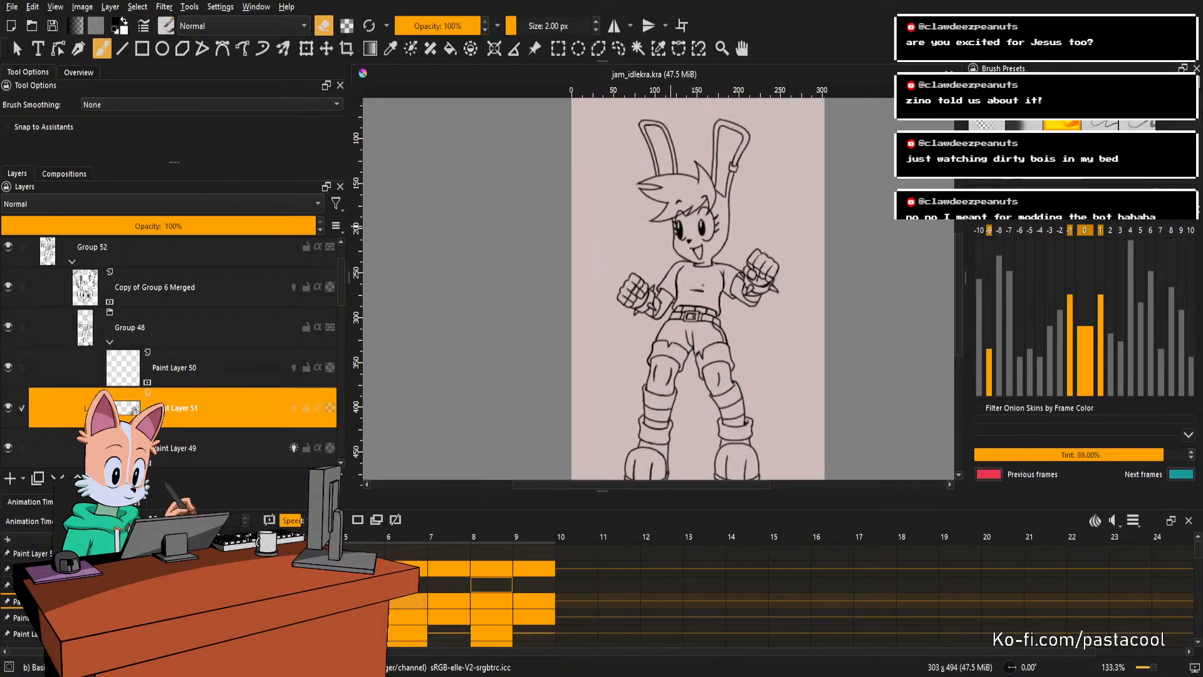
pyautogui.press('space')
pyautogui.scroll(1, 714, 162)
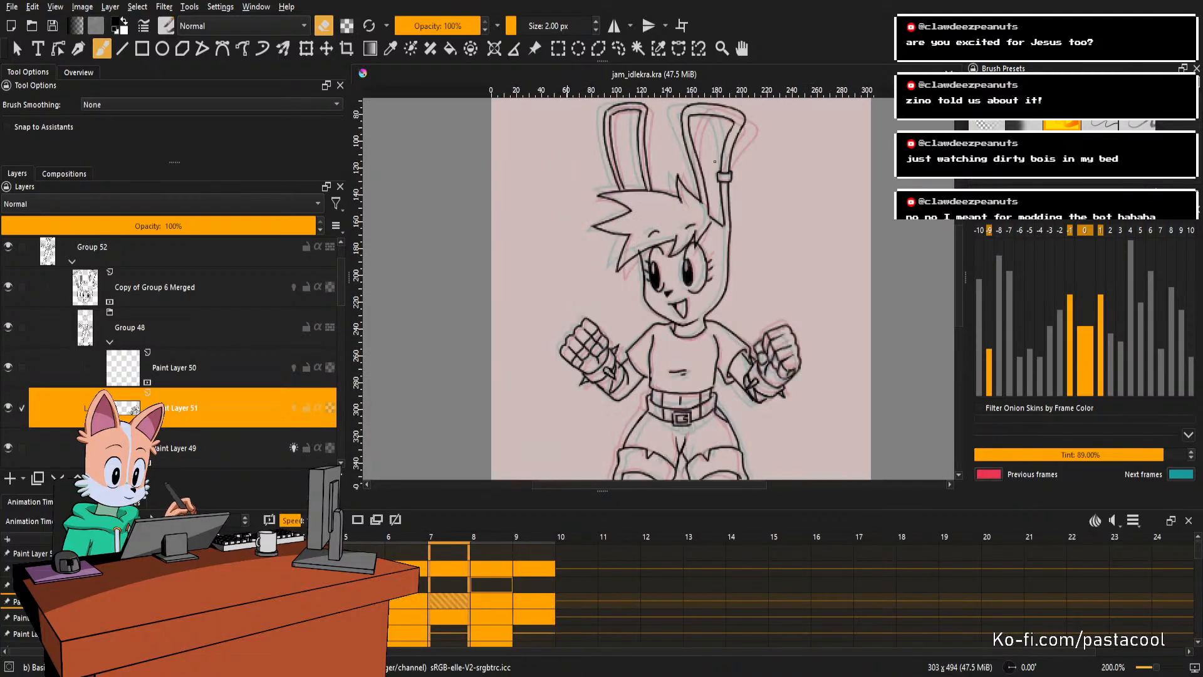
# On frame 7, make the Copy of Group 6 Merged layer active and touch up the hair edge beside the banded ear.
pyautogui.moveTo(744, 225)
pyautogui.mouseDown()
pyautogui.moveTo(757, 278)
pyautogui.moveTo(740, 220)
pyautogui.mouseUp()
pyautogui.press('e')
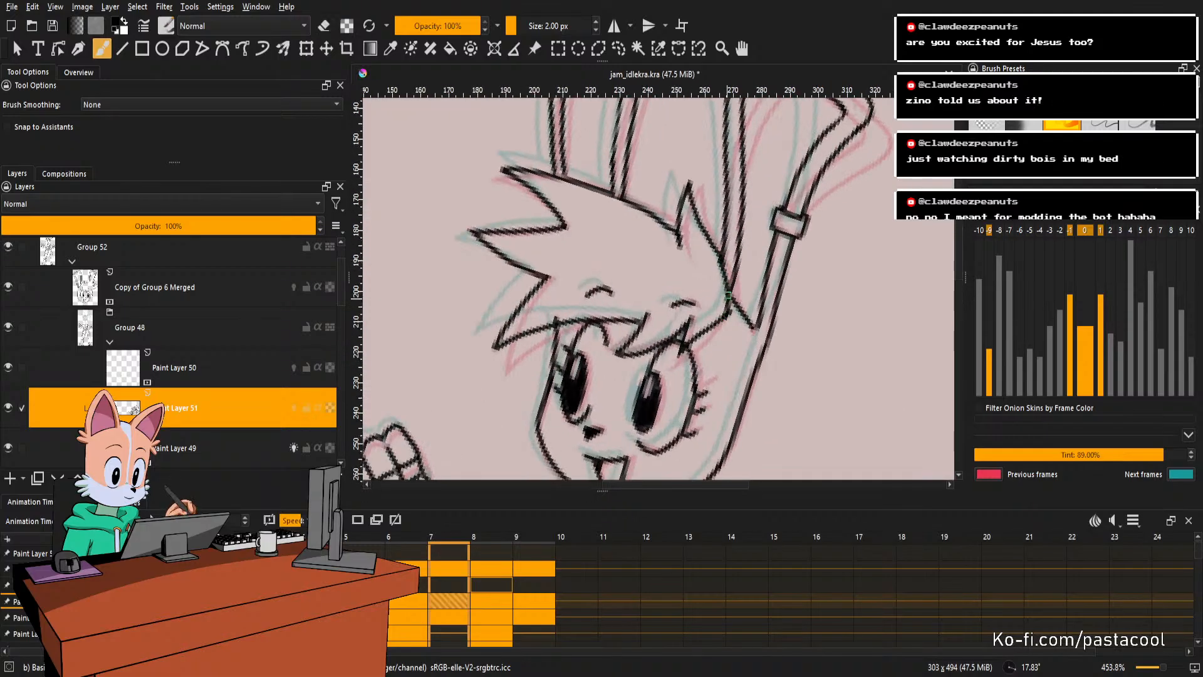
pyautogui.press('pageup')
pyautogui.press('pageup')
pyautogui.press('pageup')
pyautogui.moveTo(733, 309); pyautogui.dragTo(736, 319)
pyautogui.press('e')
pyautogui.press('e')
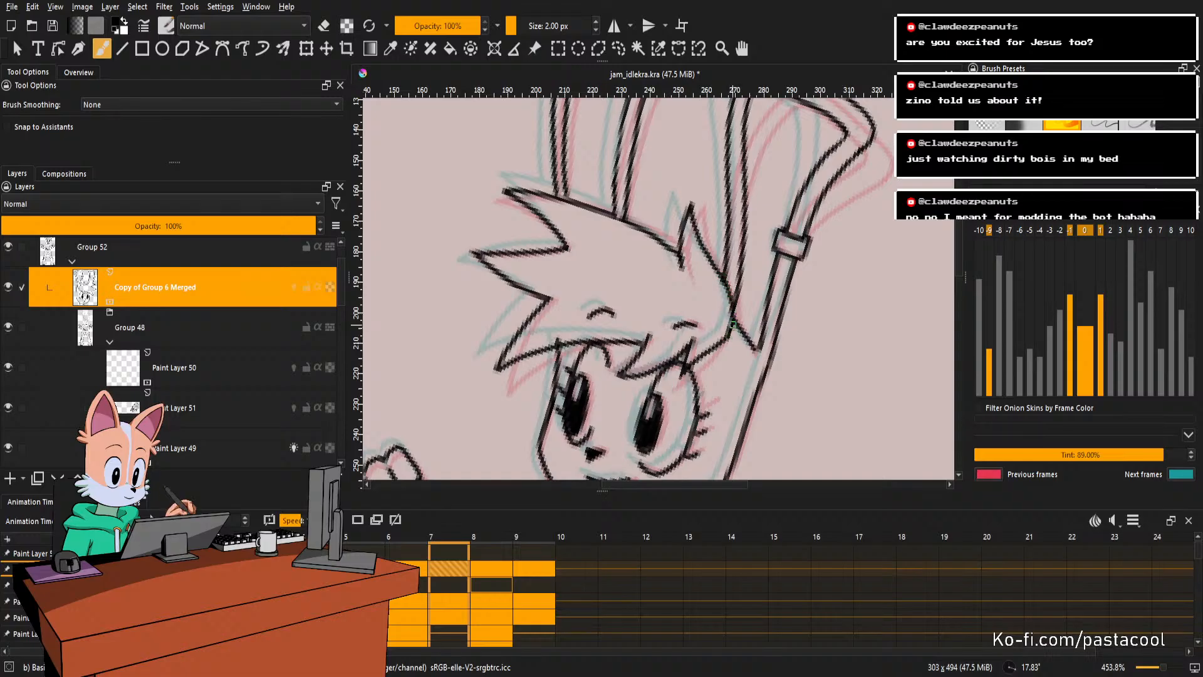
# Move to frame 9 and try a correction stroke along the hair edge beside the banded ear.
pyautogui.press('.')
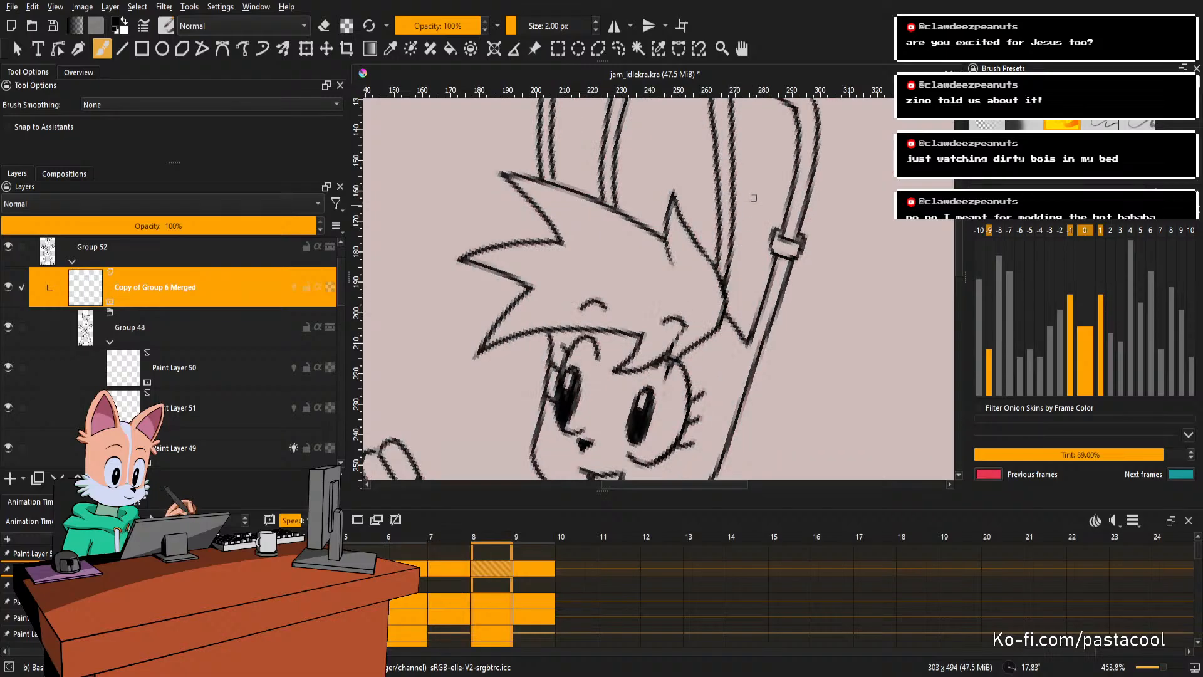
pyautogui.press('.')
pyautogui.moveTo(719, 313); pyautogui.dragTo(714, 276)
pyautogui.hotkey('ctrl', 'z')
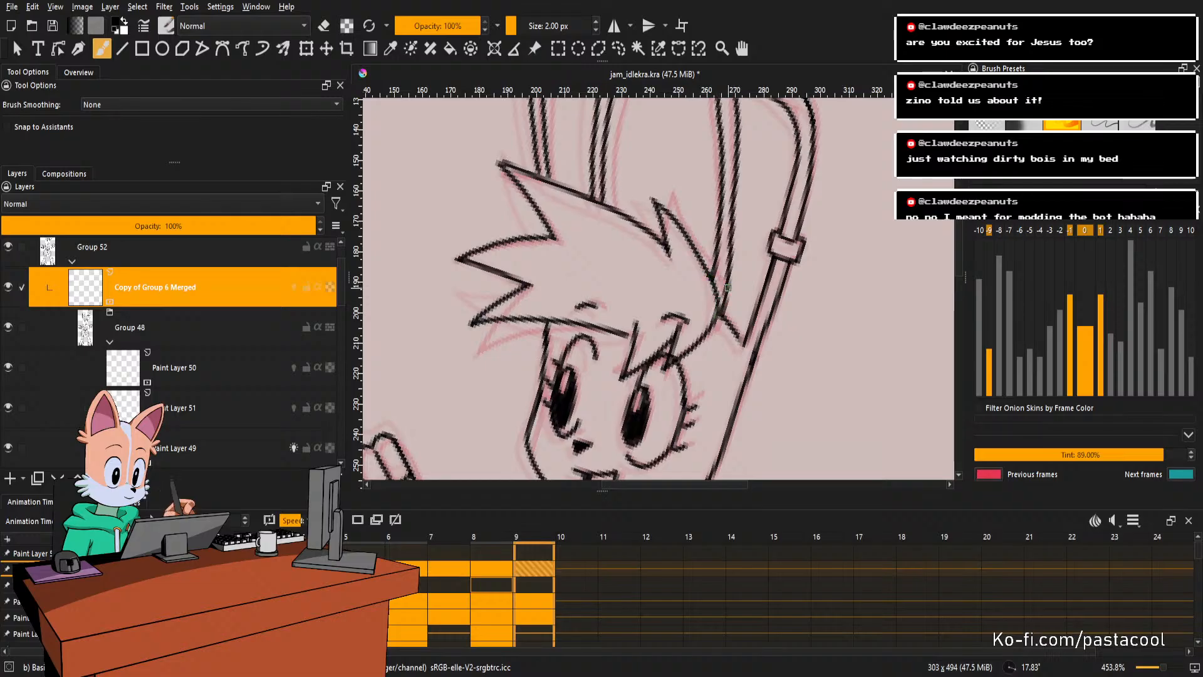
# Play the animation on an unrotated canvas and examine the whole figure's hair, fists and arms in motion at different zoom levels.
pyautogui.press('space')
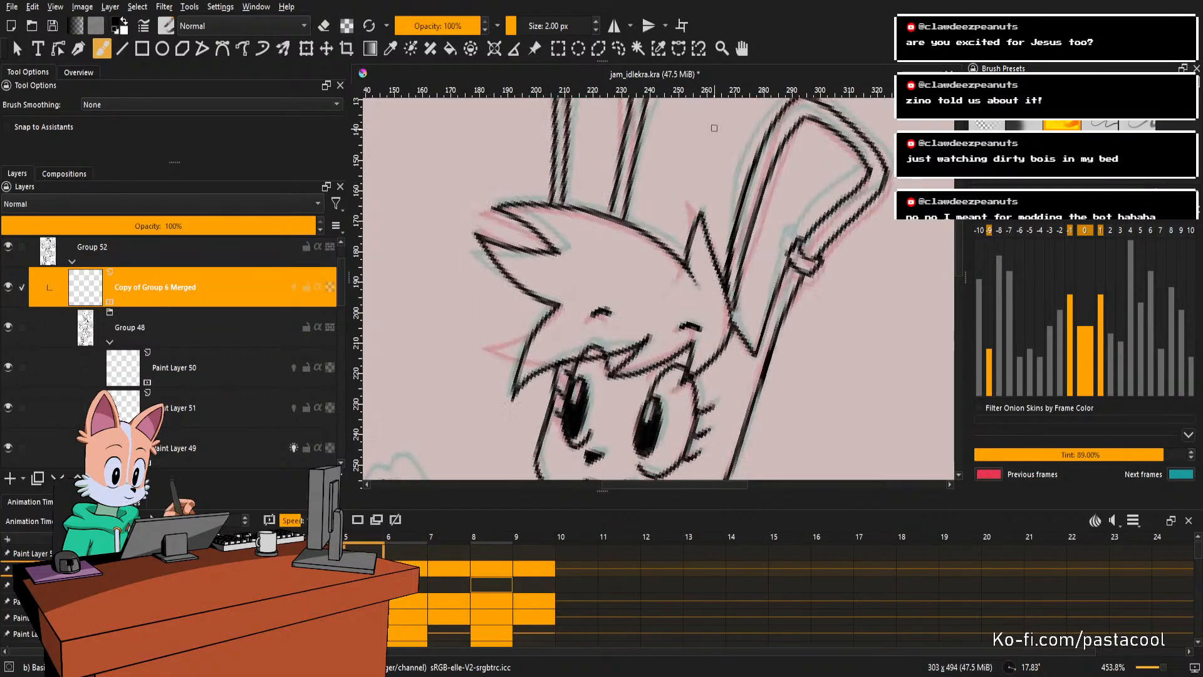
pyautogui.scroll(-6, 714, 128)
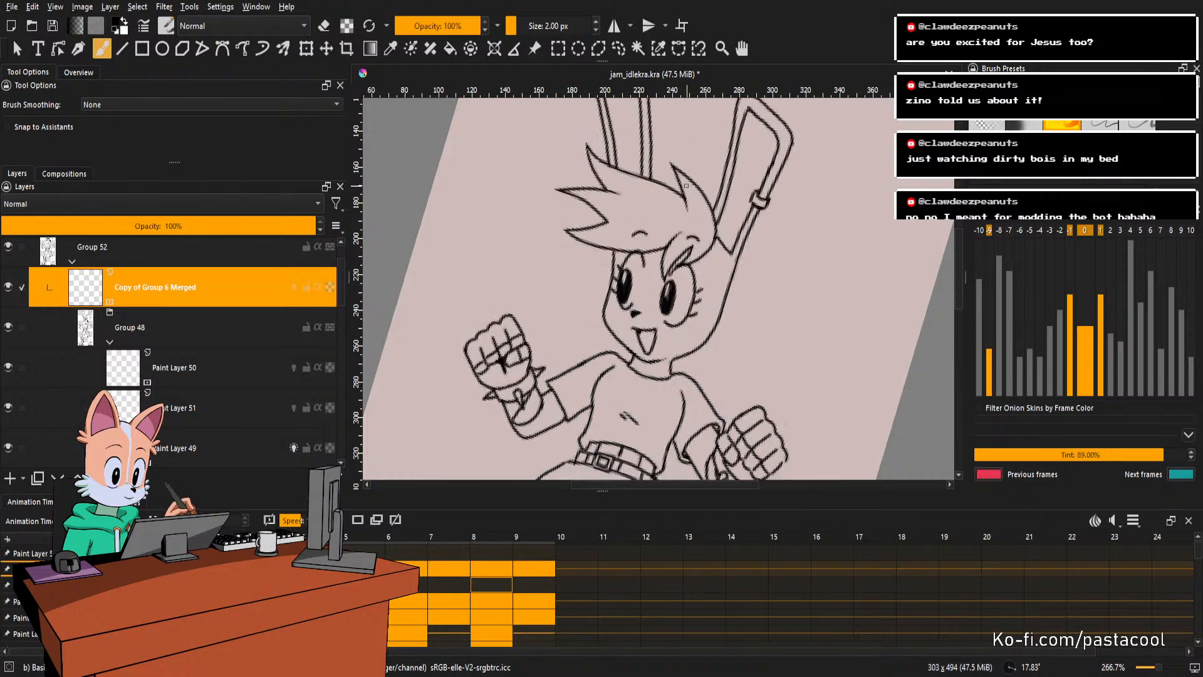
pyautogui.press('5')
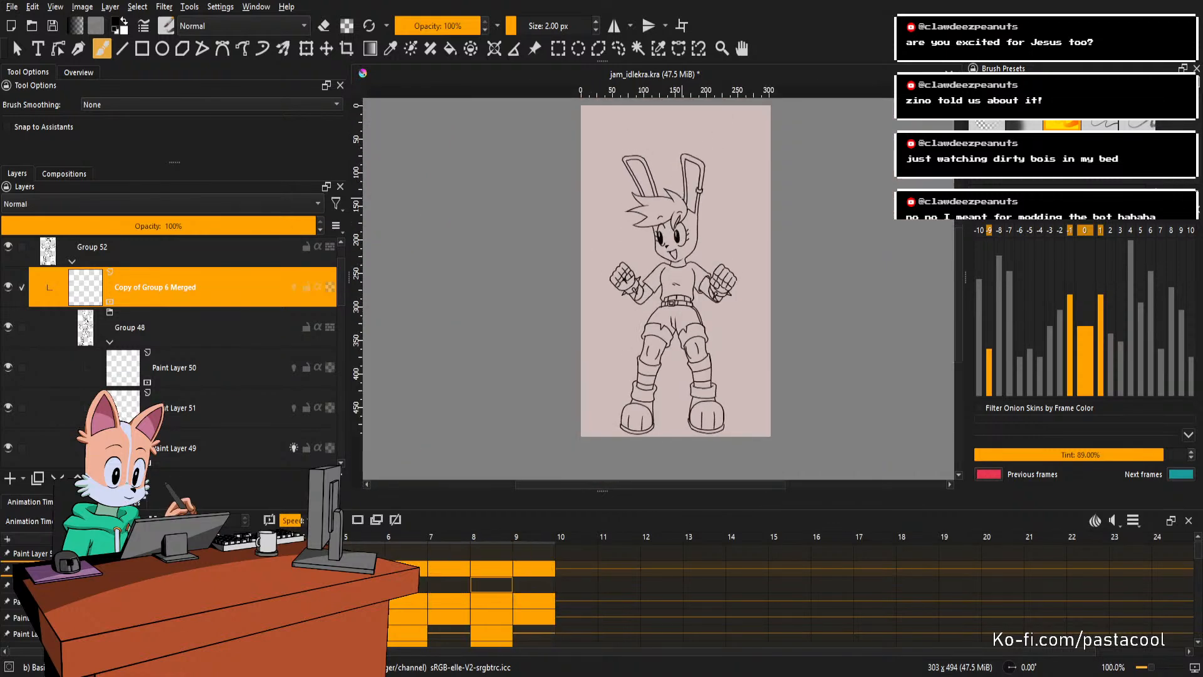
pyautogui.scroll(1, 675, 269)
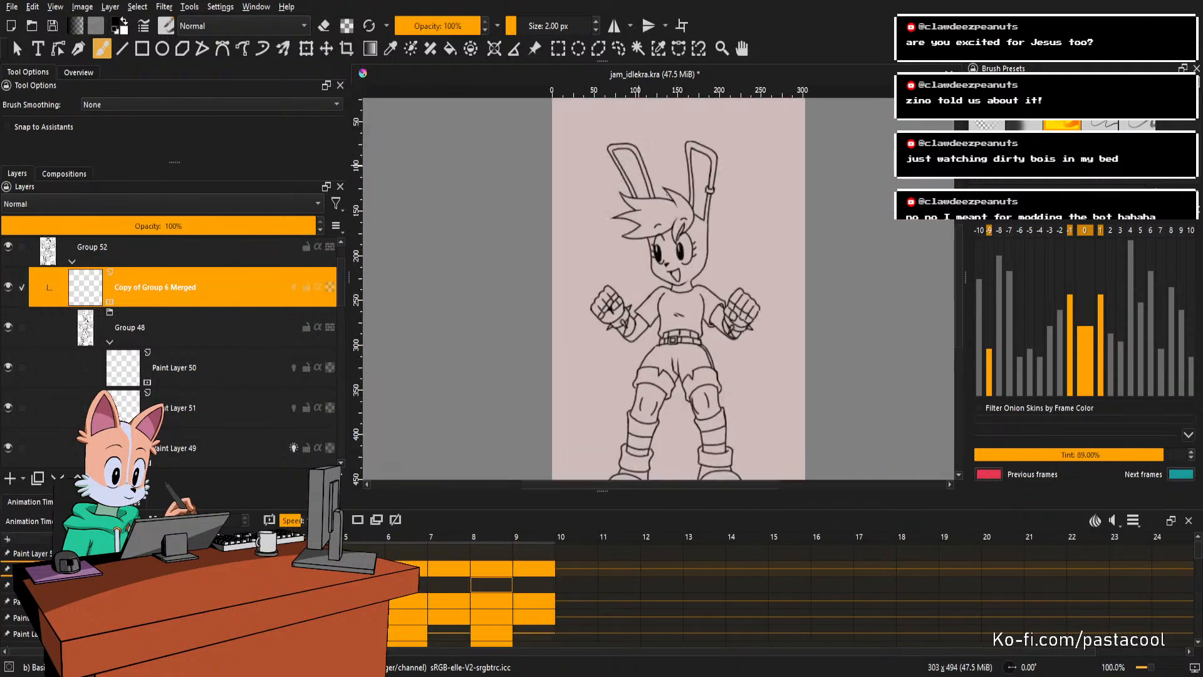
pyautogui.scroll(-1, 681, 240)
pyautogui.scroll(1, 700, 279)
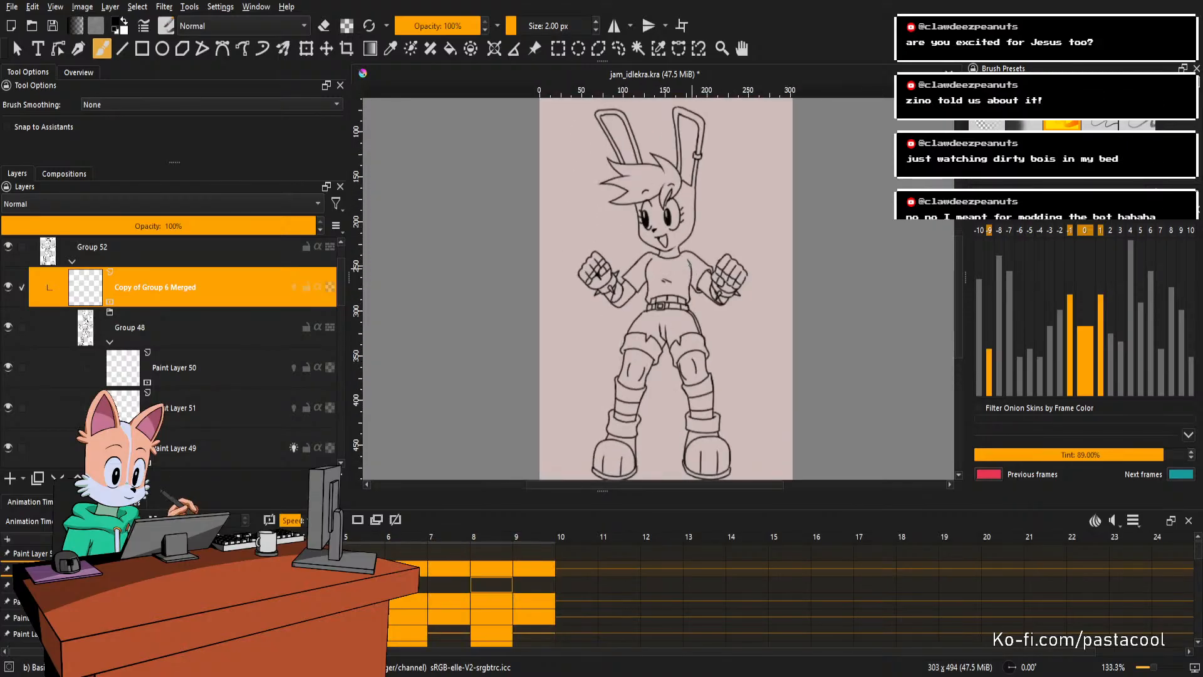
pyautogui.scroll(-1, 688, 261)
pyautogui.scroll(1, 671, 269)
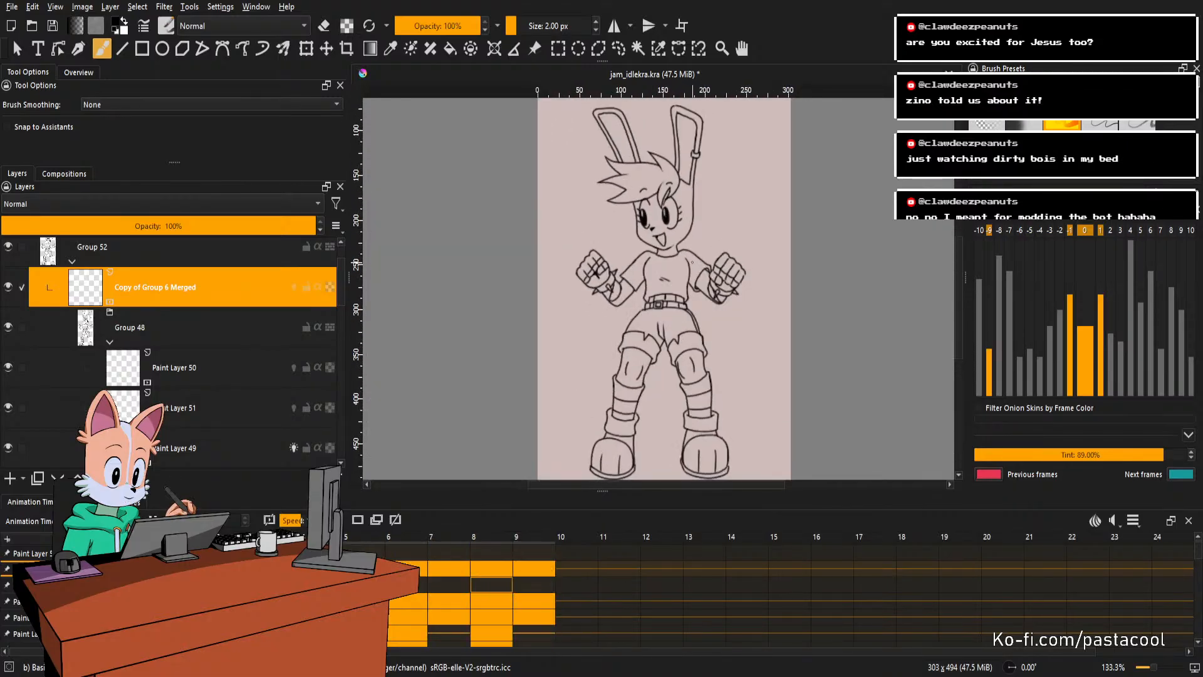
pyautogui.scroll(-1, 671, 270)
pyautogui.scroll(1, 671, 270)
pyautogui.scroll(-1, 693, 264)
pyautogui.scroll(1, 693, 269)
pyautogui.scroll(-1, 662, 286)
pyautogui.scroll(1, 663, 286)
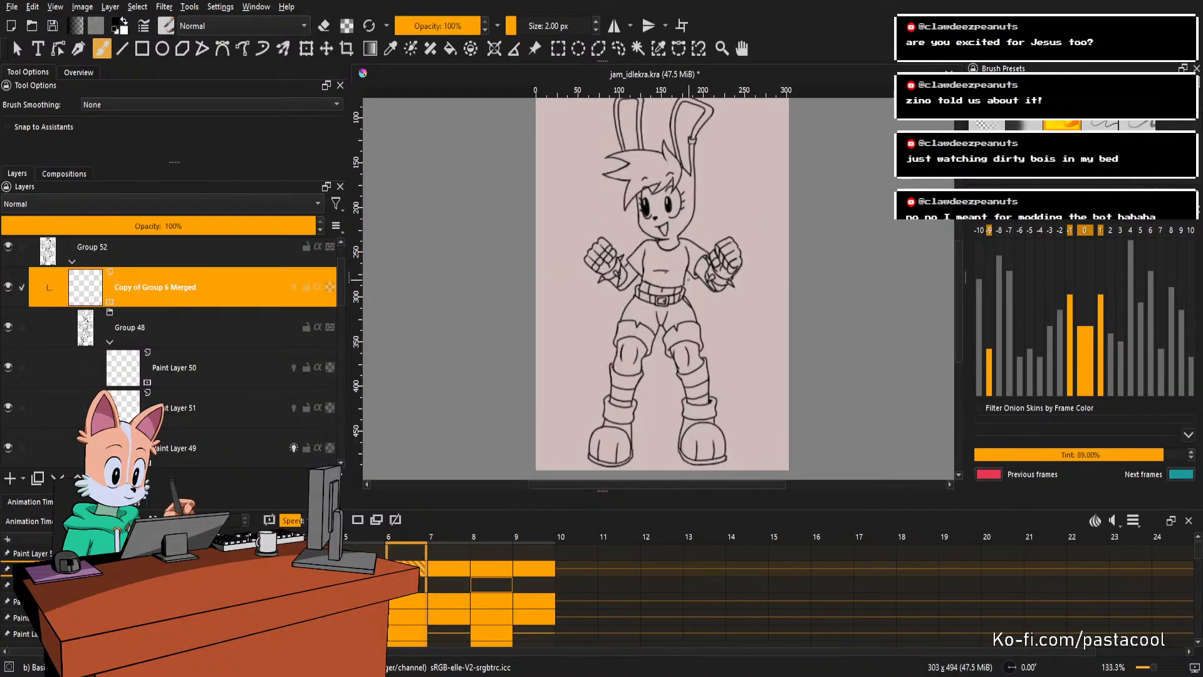
pyautogui.scroll(-1, 663, 285)
pyautogui.scroll(1, 684, 266)
pyautogui.scroll(-1, 683, 266)
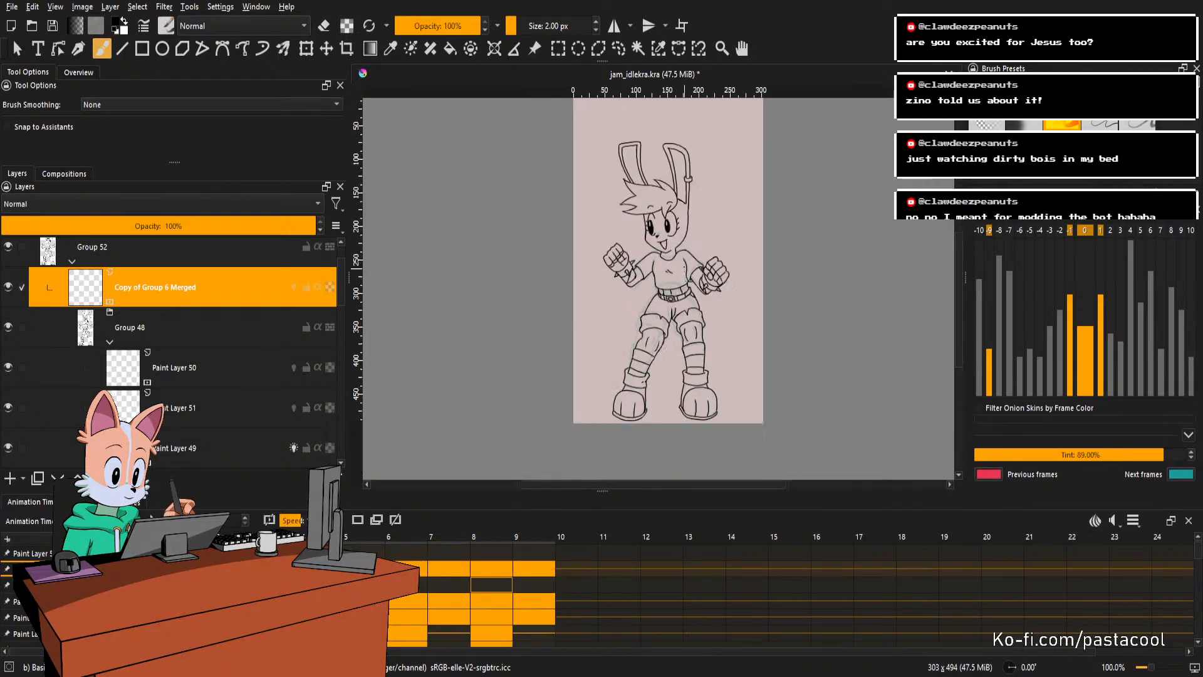
pyautogui.scroll(1, 685, 266)
pyautogui.scroll(-1, 685, 265)
pyautogui.scroll(1, 685, 265)
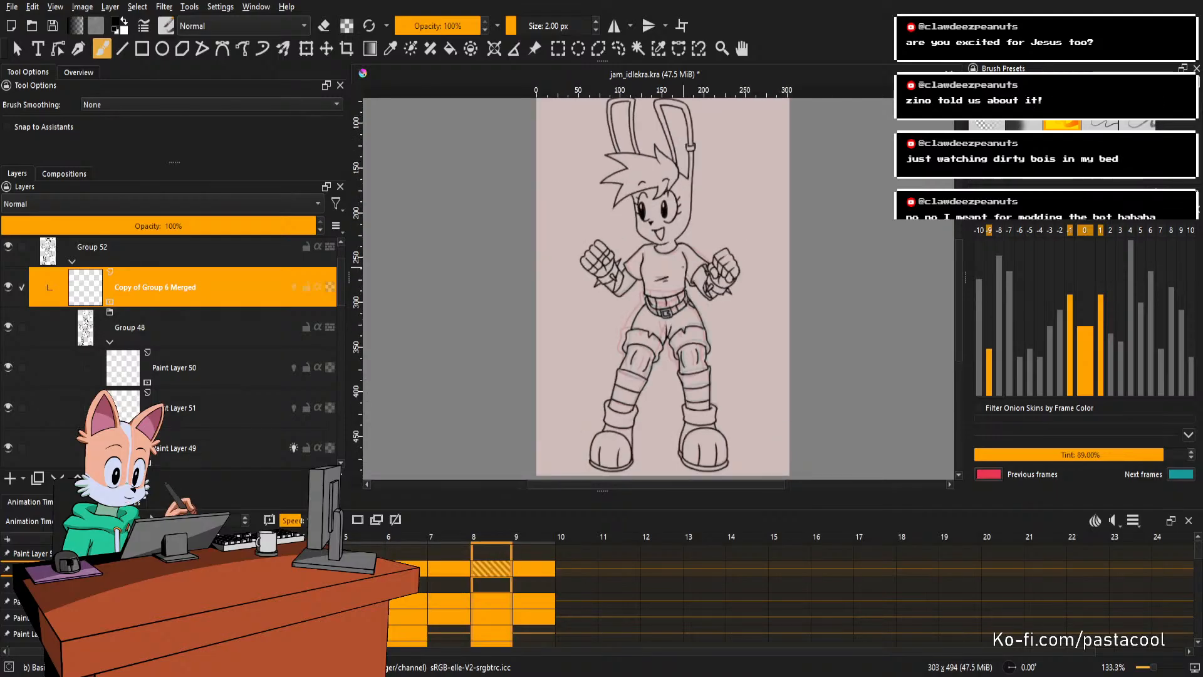
pyautogui.scroll(-1, 683, 269)
pyautogui.scroll(1, 682, 268)
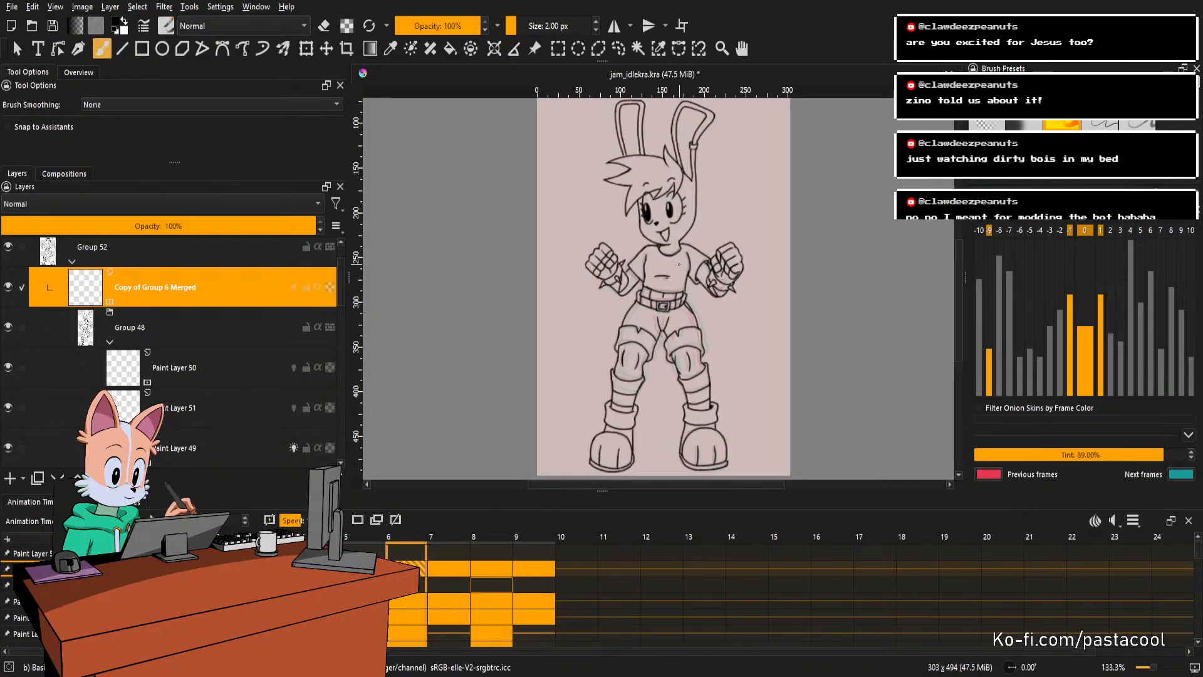
pyautogui.scroll(-1, 678, 264)
pyautogui.scroll(1, 676, 255)
pyautogui.scroll(-1, 677, 257)
pyautogui.scroll(1, 674, 249)
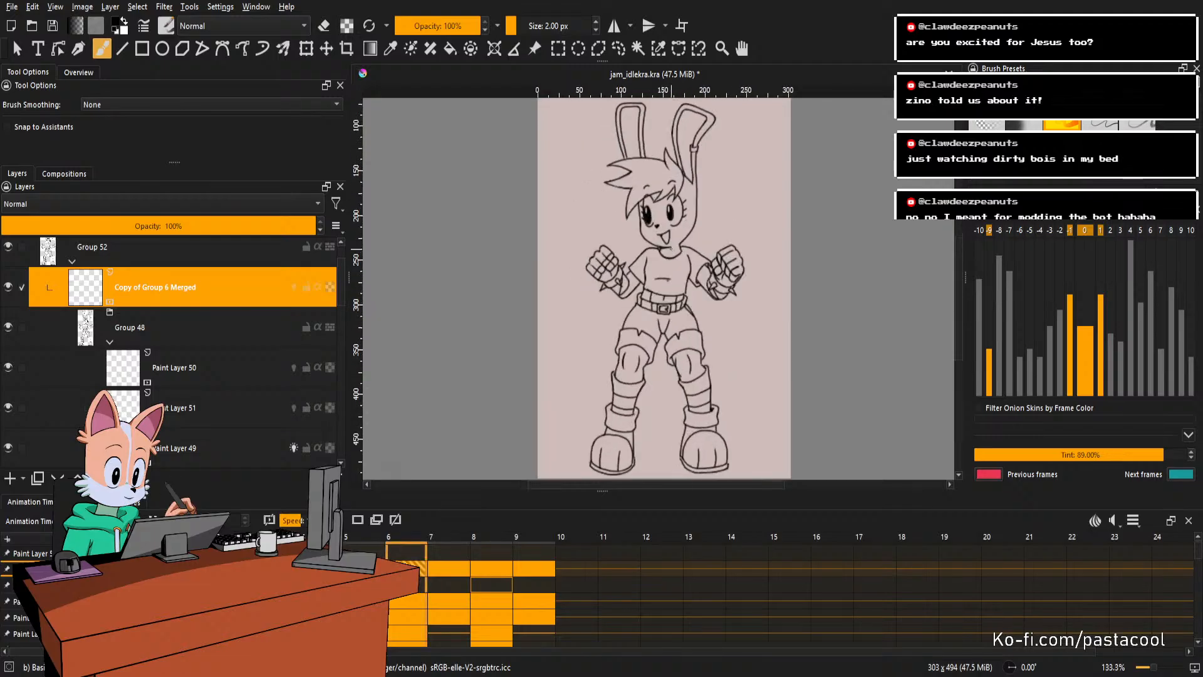
pyautogui.scroll(-1, 671, 241)
pyautogui.scroll(1, 669, 229)
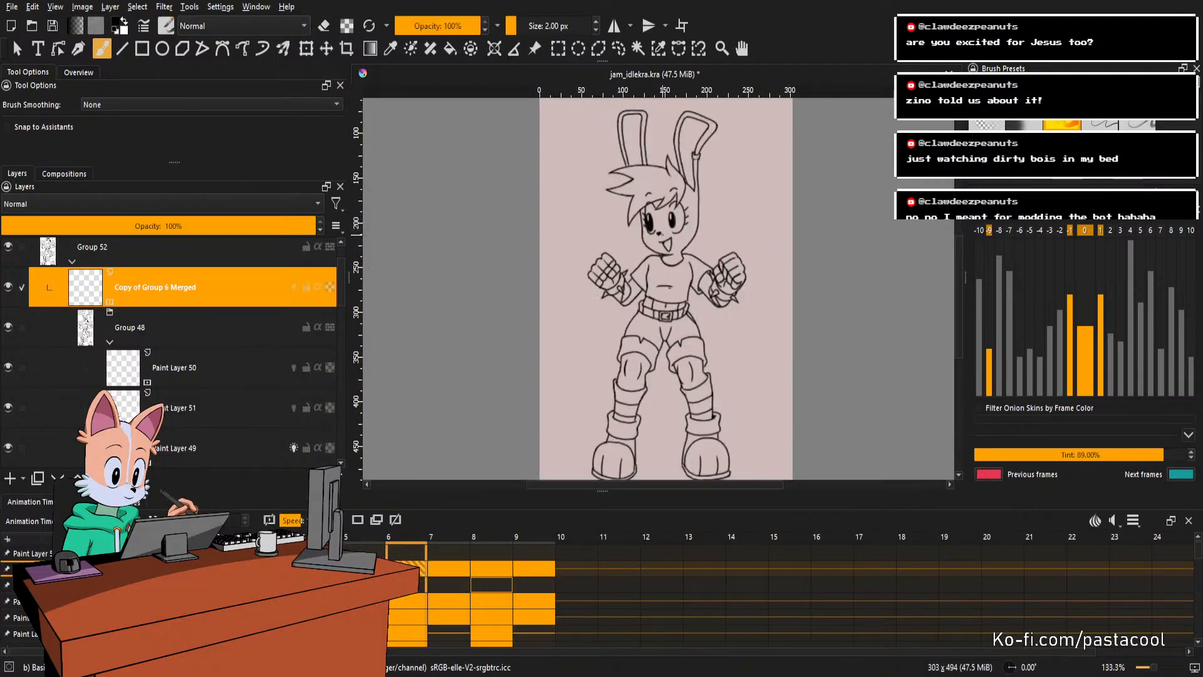
pyautogui.scroll(-1, 680, 191)
pyautogui.scroll(1, 684, 182)
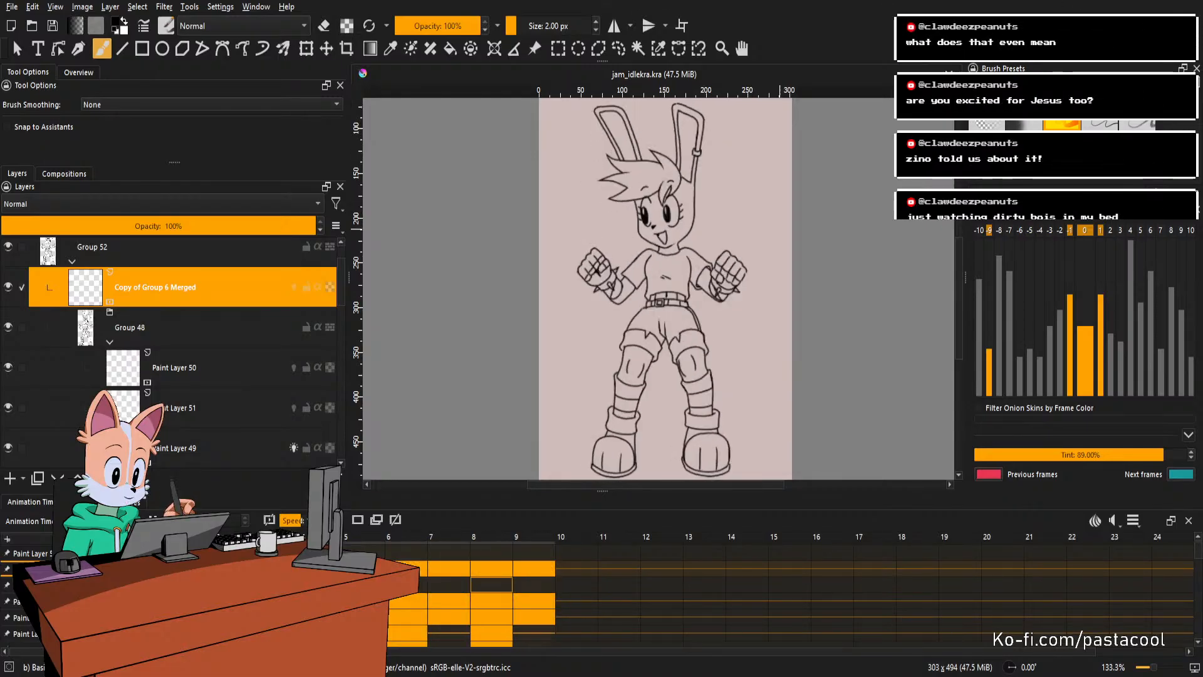
pyautogui.press('1')
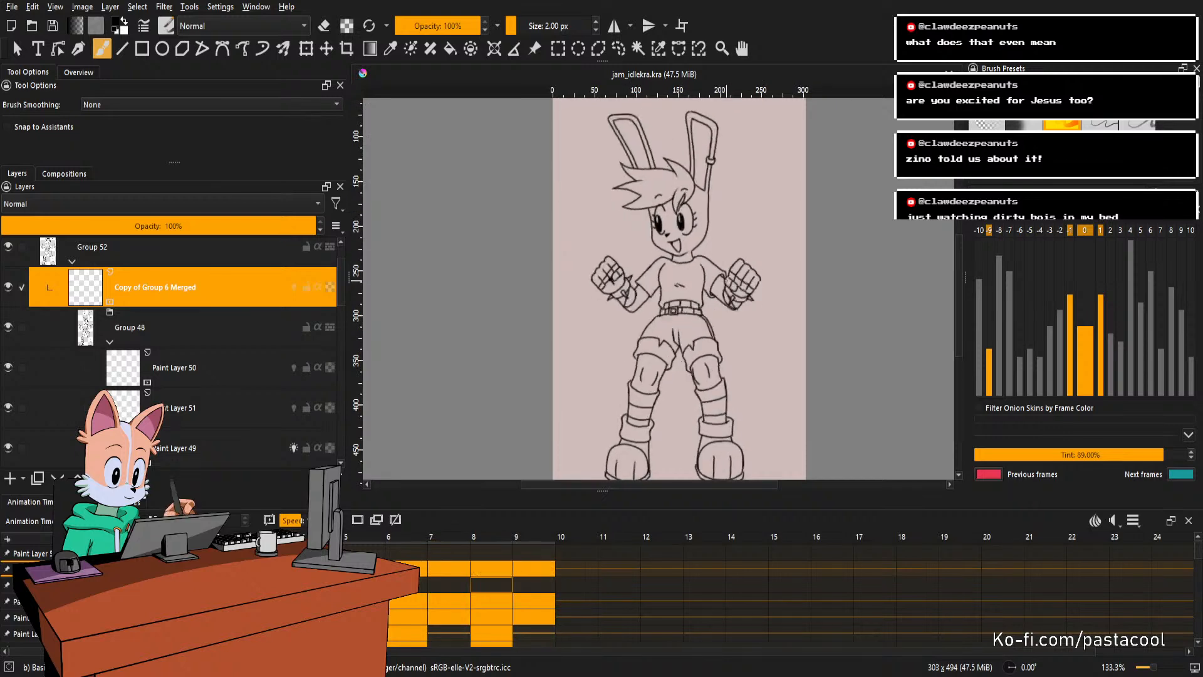
pyautogui.press('+')
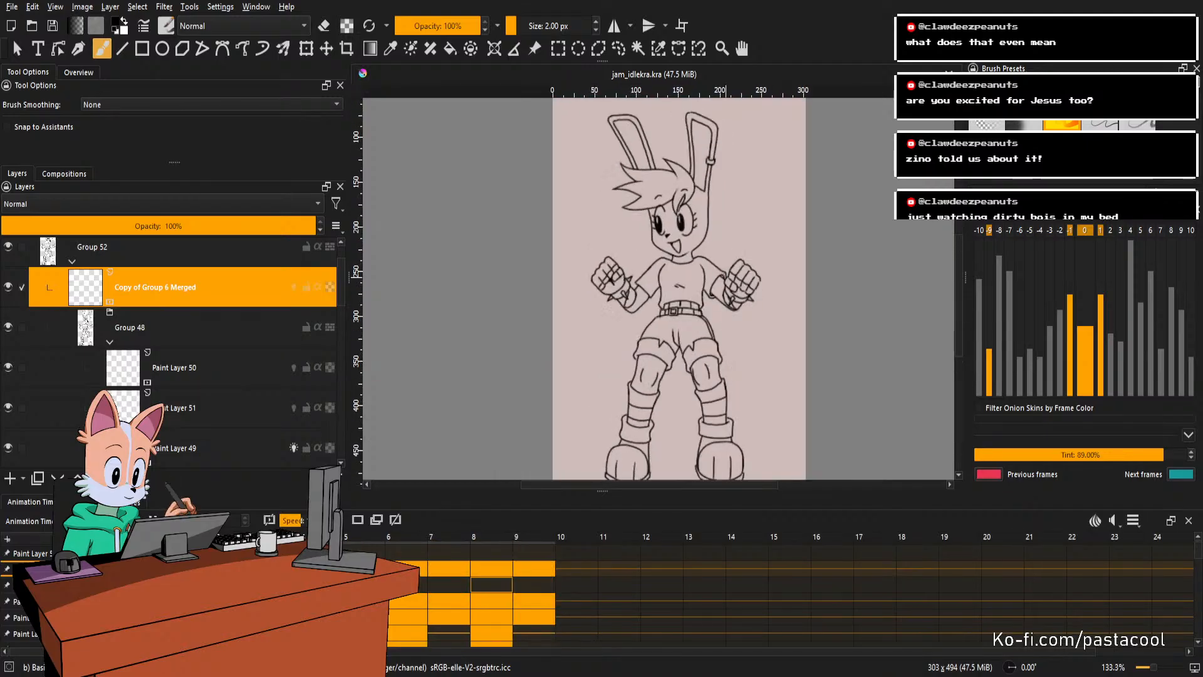
pyautogui.press('1')
pyautogui.press('+')
pyautogui.press('1')
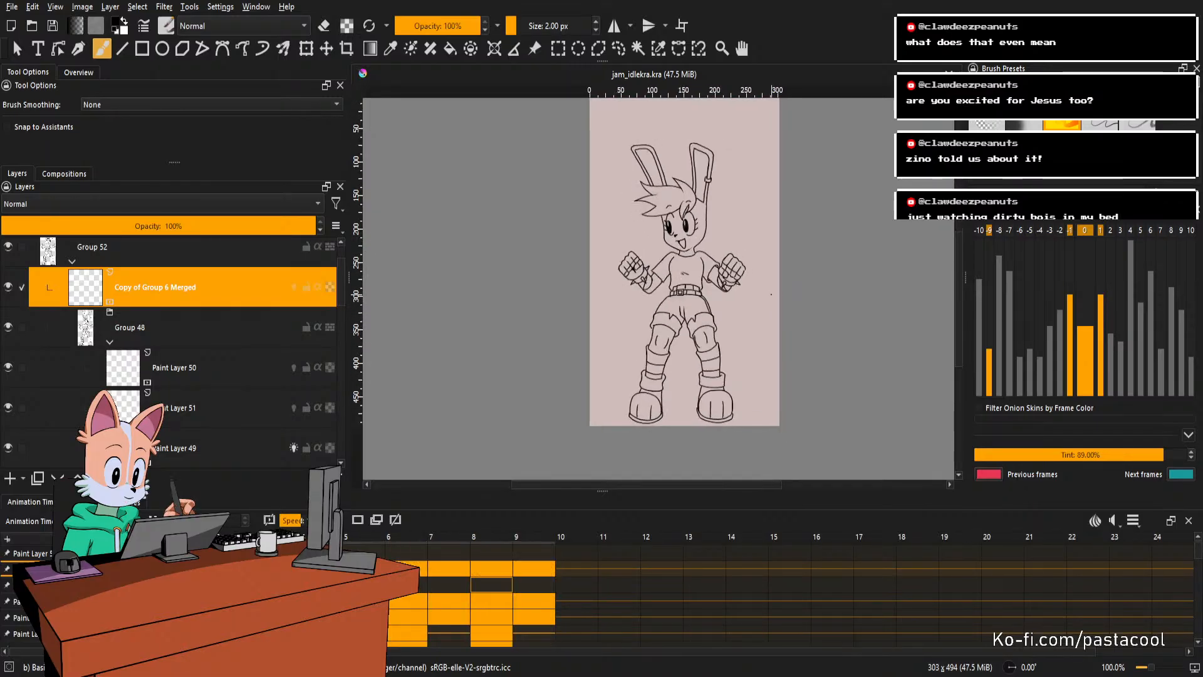
pyautogui.scroll(1, 772, 294)
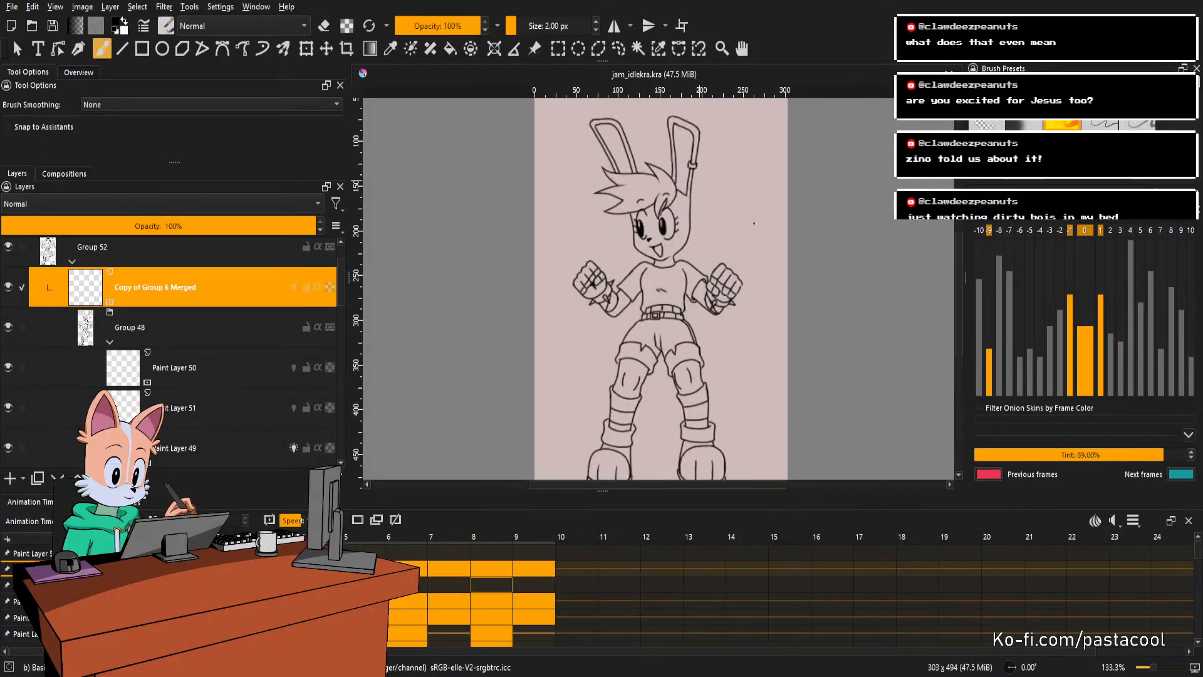
pyautogui.scroll(-1, 753, 241)
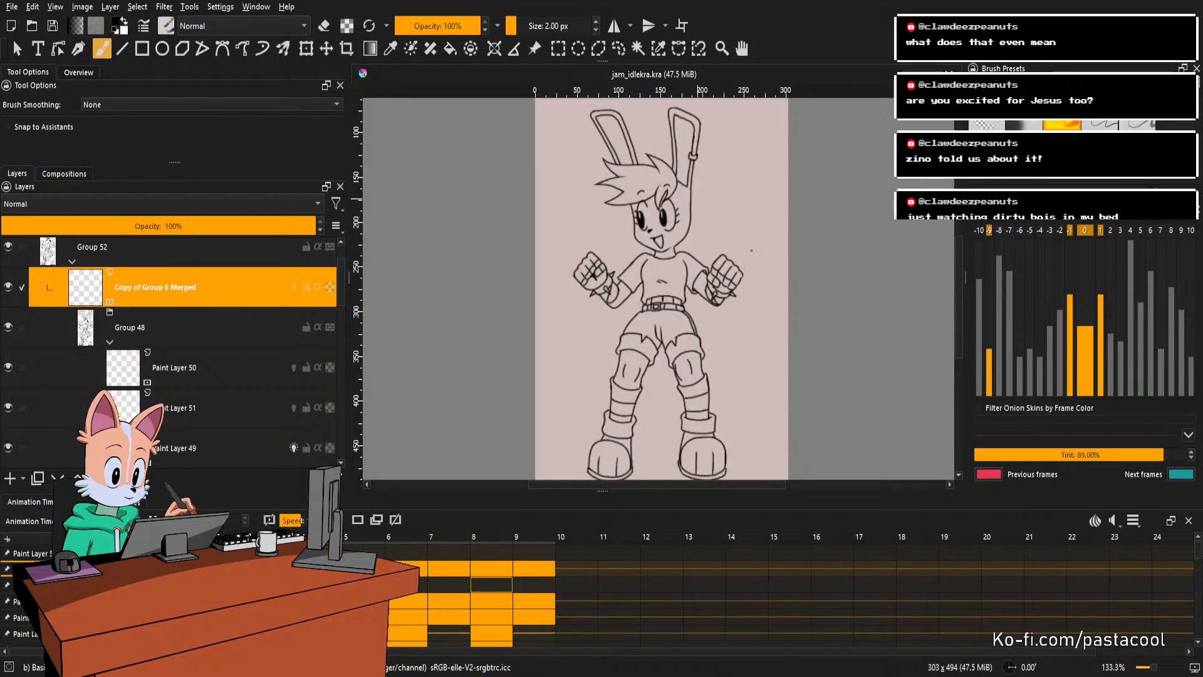
pyautogui.scroll(1, 760, 257)
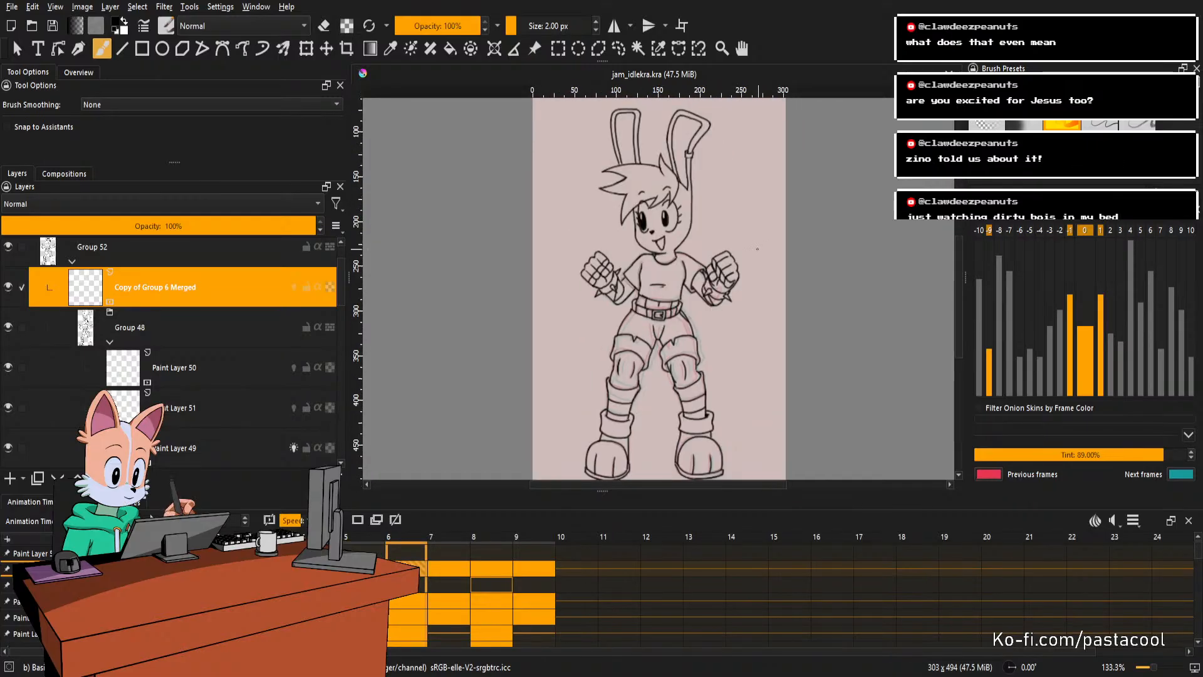
# Play the animation in normal and mirrored view and examine the whole figure's motion at several zoom levels.
pyautogui.scroll(-1, 758, 249)
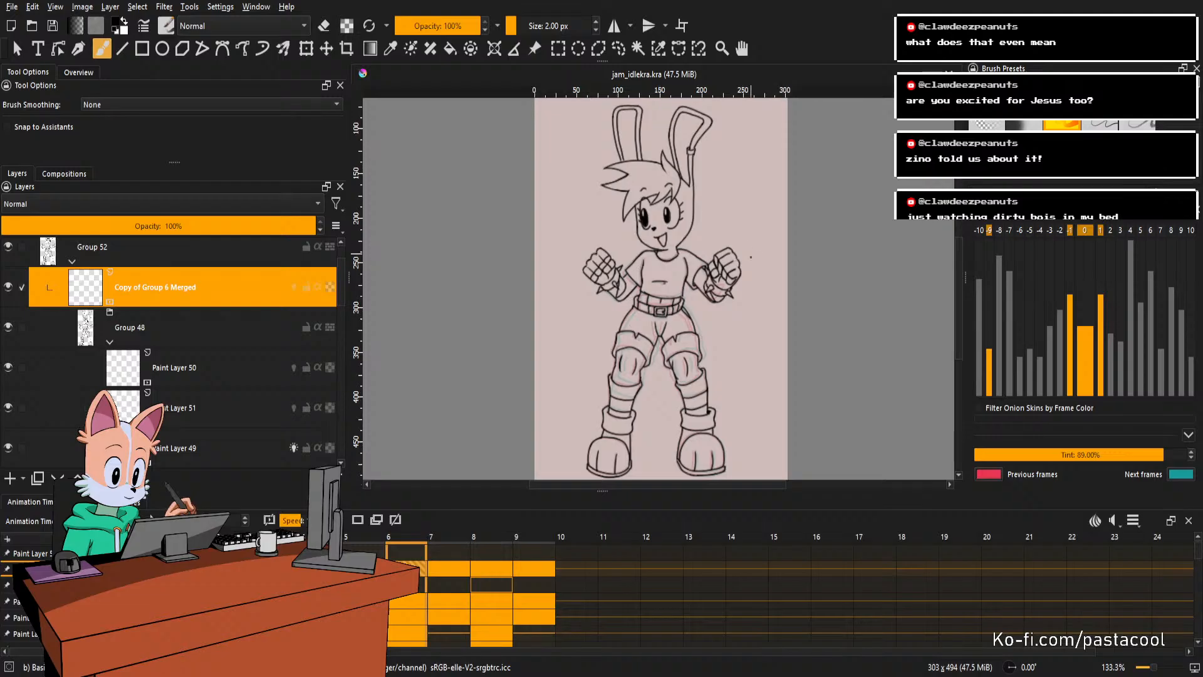
pyautogui.scroll(1, 750, 256)
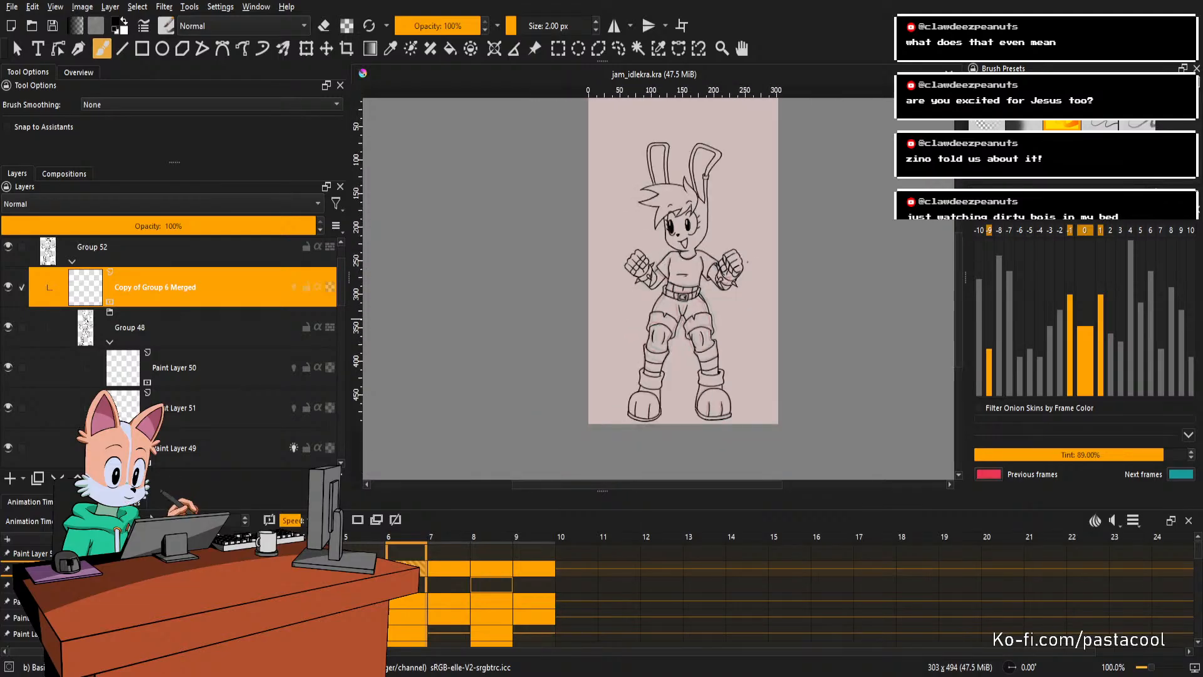
pyautogui.scroll(-1, 747, 263)
pyautogui.scroll(1, 745, 262)
pyautogui.scroll(-1, 740, 256)
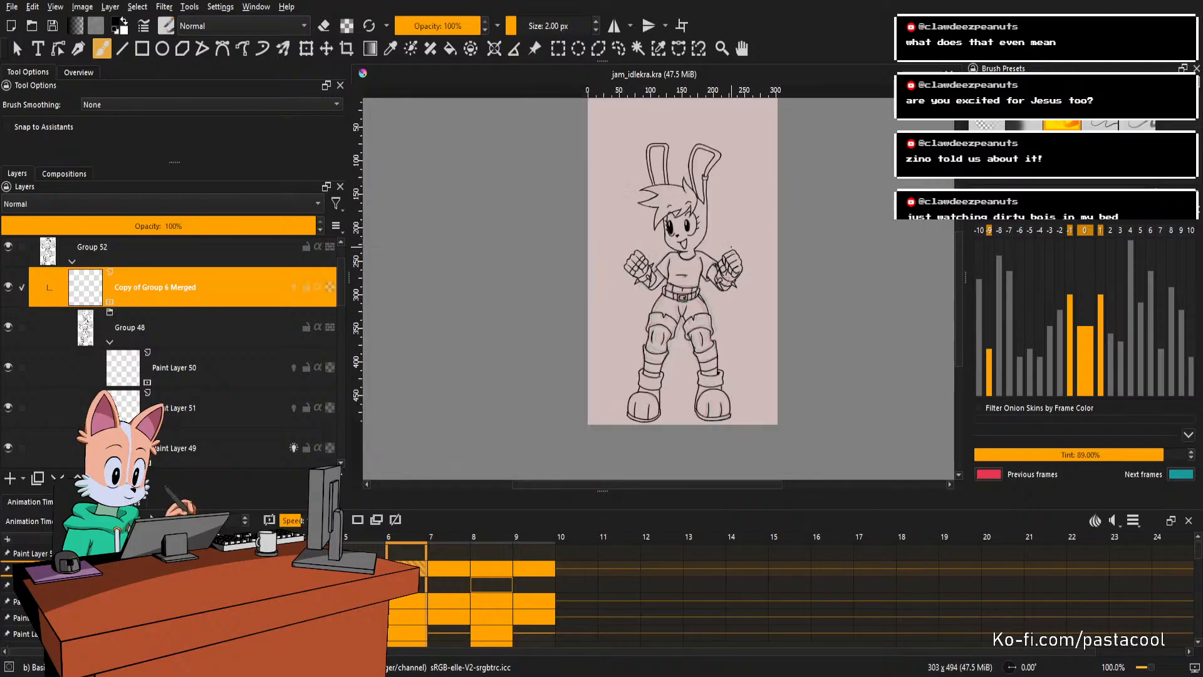
pyautogui.scroll(1, 730, 247)
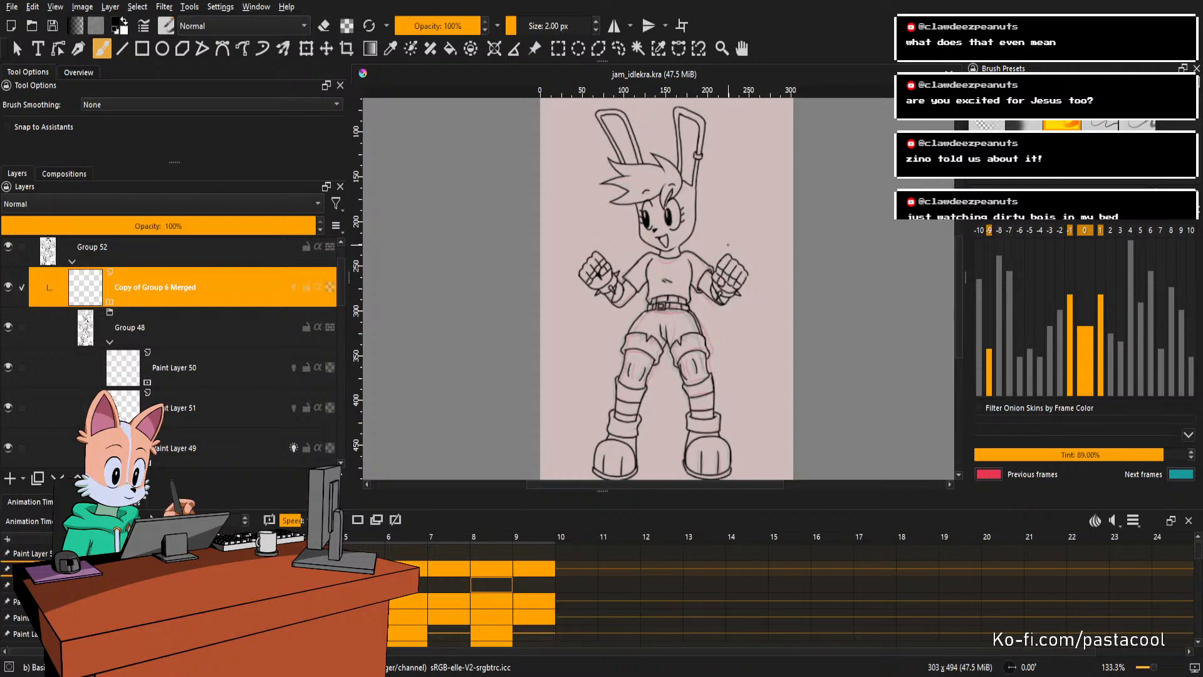
pyautogui.press('space')
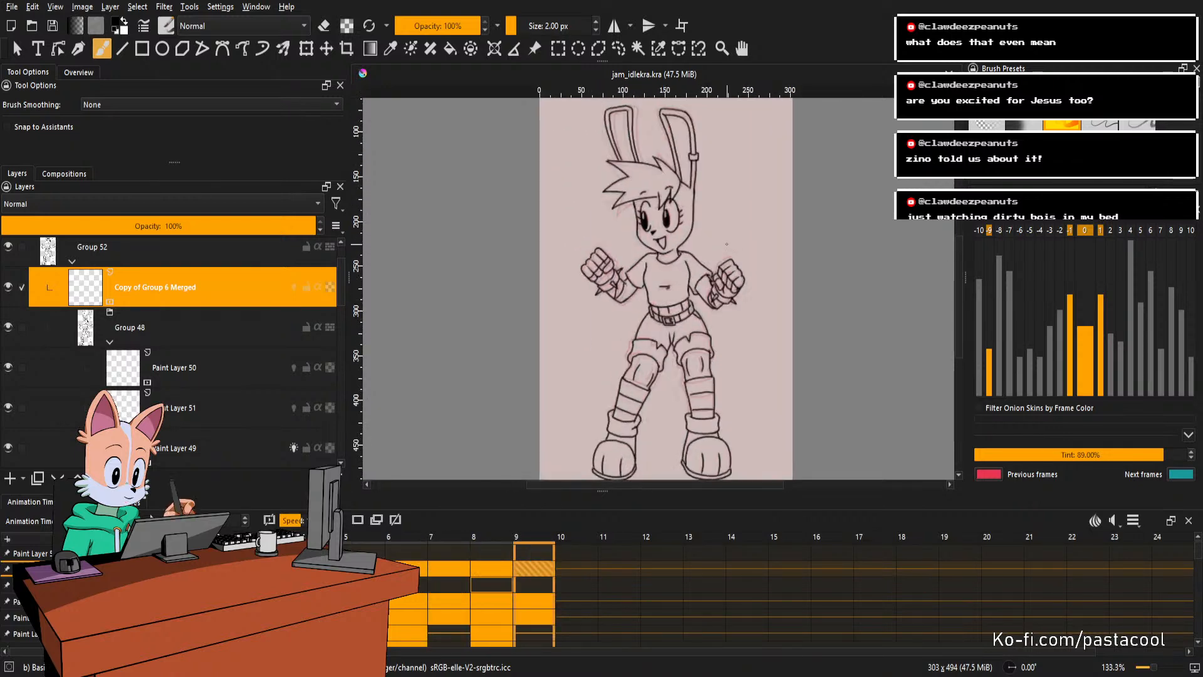
pyautogui.scroll(-1, 727, 244)
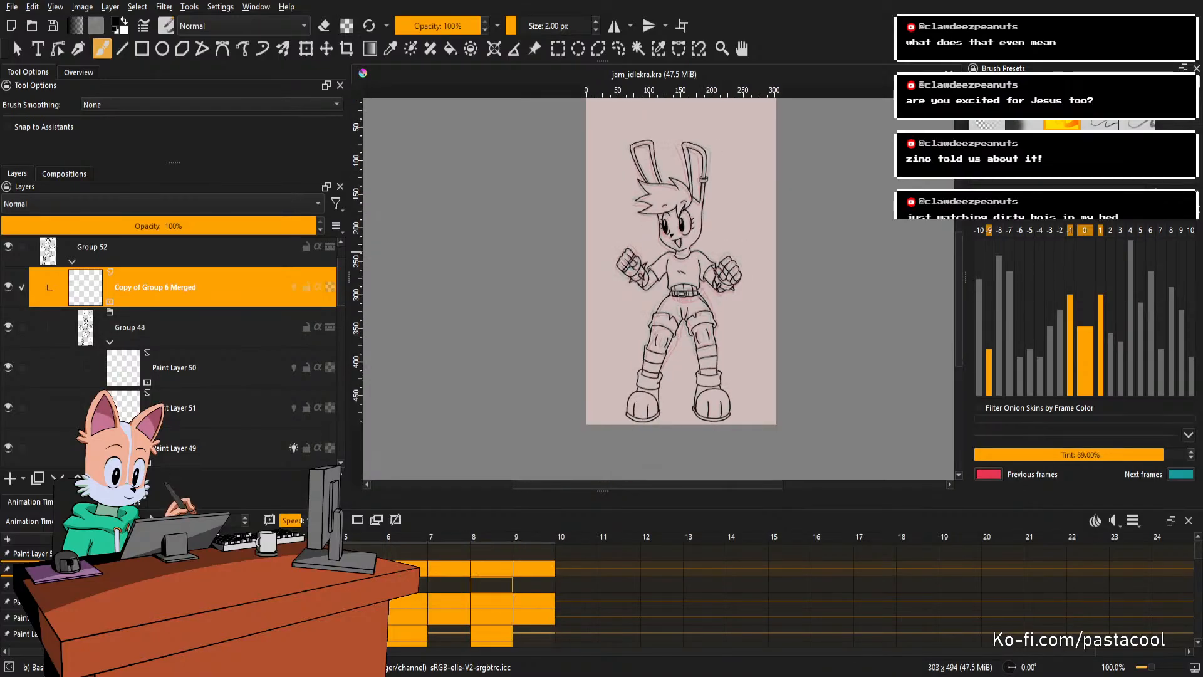
pyautogui.moveTo(738, 248); pyautogui.dragTo(692, 248)
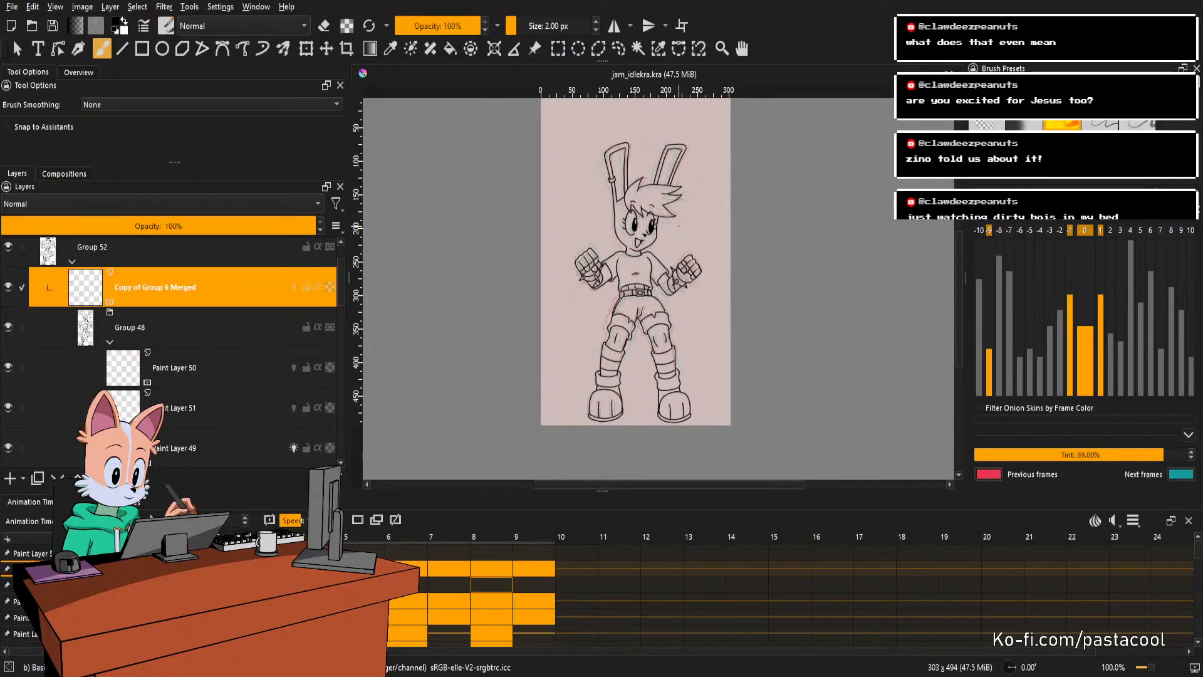
pyautogui.press('+')
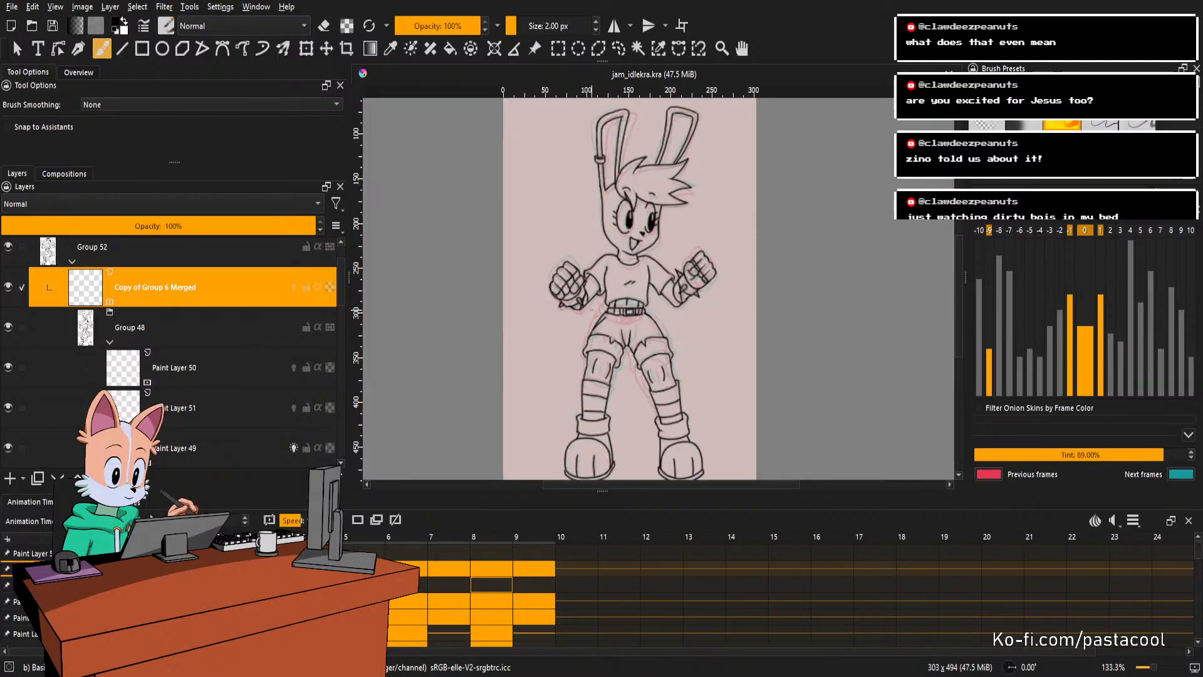
# Make Paint Layer 51 active and erase the outer edge of the fist's little finger in a rotated, mirrored close-up.
pyautogui.moveTo(743, 303); pyautogui.dragTo(779, 371)
pyautogui.moveTo(729, 337)
pyautogui.mouseDown()
pyautogui.moveTo(730, 295)
pyautogui.moveTo(717, 354)
pyautogui.moveTo(697, 345)
pyautogui.moveTo(665, 356)
pyautogui.mouseUp()
pyautogui.press('pagedown')
pyautogui.press('pagedown')
pyautogui.press('pagedown')
pyautogui.press('e')
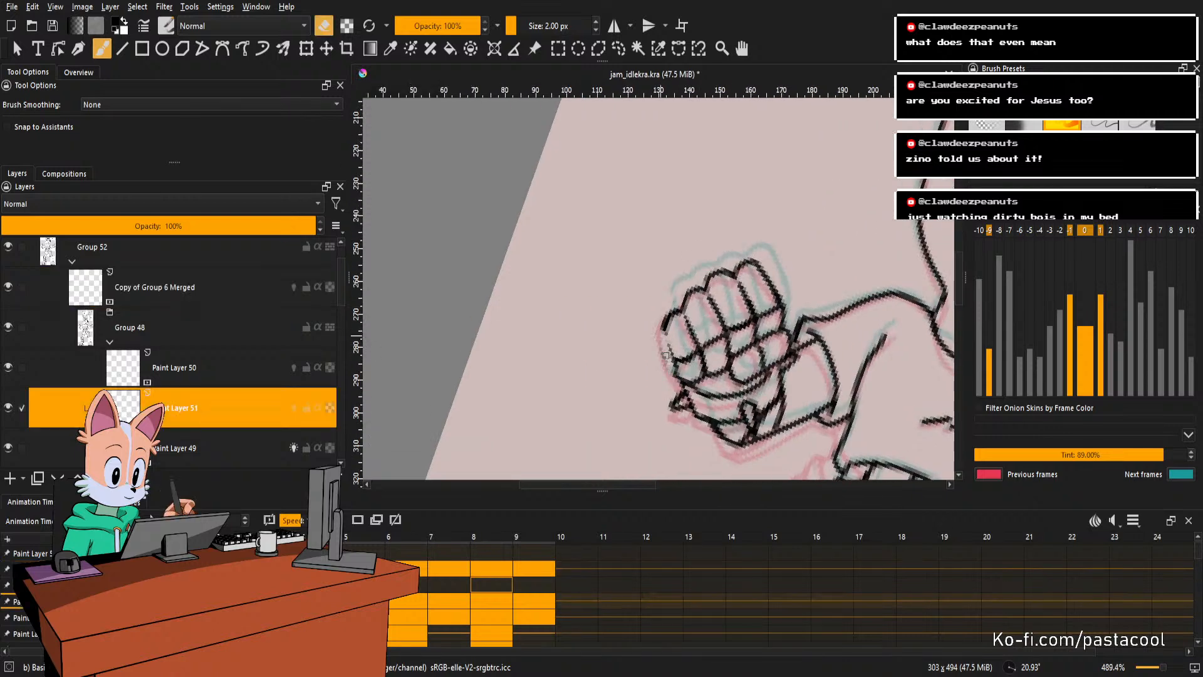
pyautogui.moveTo(660, 312); pyautogui.dragTo(676, 370)
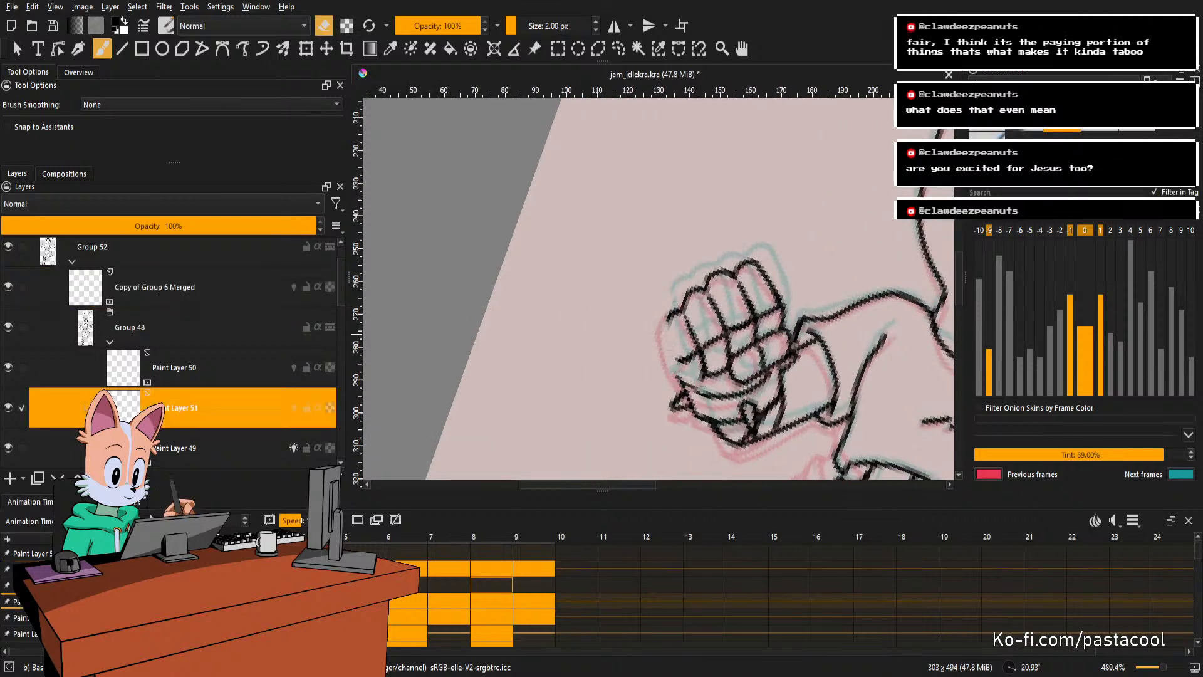
# Redraw the fist's outer edge from the little-finger knuckle down to the wrist, undoing and repeating the stroke until it fits.
pyautogui.press('e')
pyautogui.moveTo(708, 284); pyautogui.dragTo(705, 297)
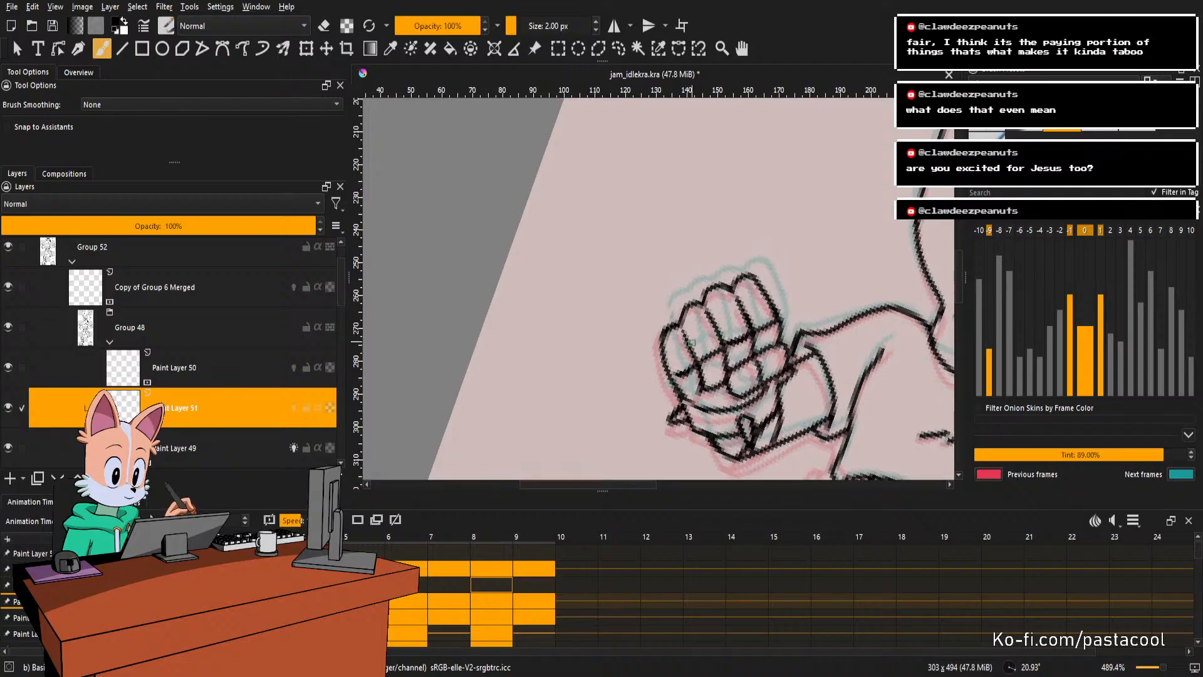
pyautogui.hotkey('ctrl', 'z')
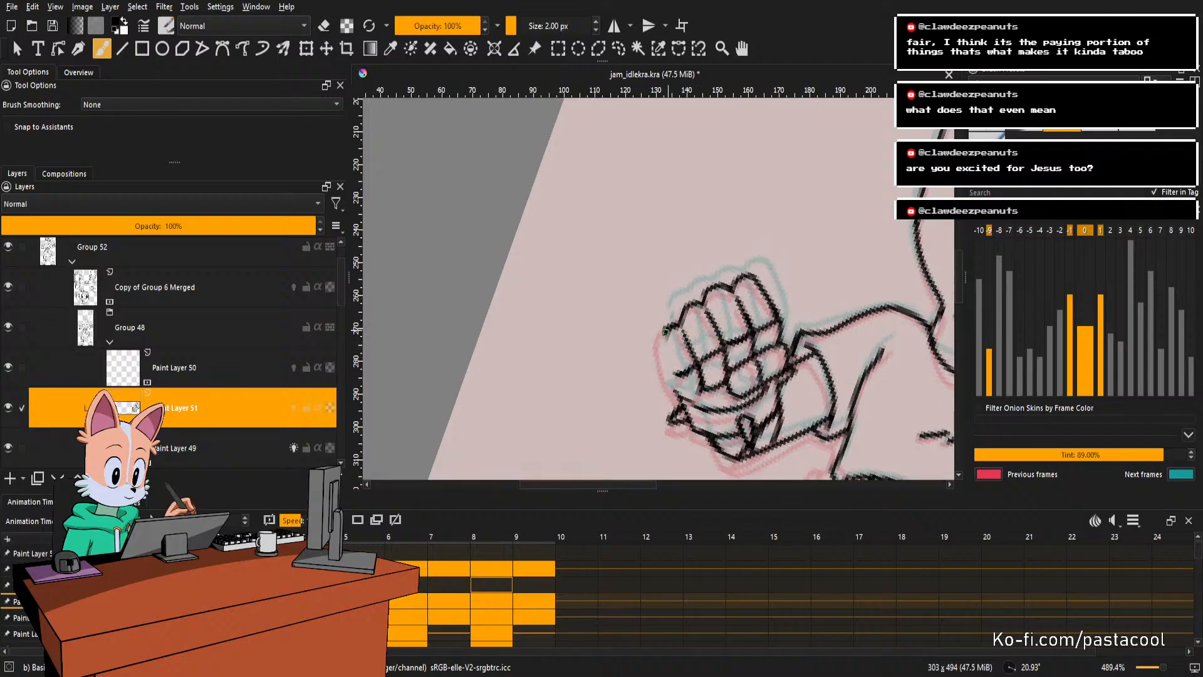
pyautogui.moveTo(661, 329)
pyautogui.mouseDown()
pyautogui.moveTo(666, 369)
pyautogui.moveTo(690, 407)
pyautogui.mouseUp()
pyautogui.hotkey('ctrl', 'z')
pyautogui.moveTo(663, 362); pyautogui.dragTo(689, 403)
pyautogui.hotkey('ctrl', 'z')
pyautogui.moveTo(658, 331)
pyautogui.mouseDown()
pyautogui.moveTo(665, 361)
pyautogui.moveTo(696, 411)
pyautogui.mouseUp()
# Turn off the mirrored view, then erase and redraw the divider line between the fist's middle fingers.
pyautogui.press('m')
pyautogui.moveTo(676, 342)
pyautogui.mouseDown()
pyautogui.moveTo(736, 355)
pyautogui.moveTo(723, 357)
pyautogui.mouseUp()
pyautogui.press('e')
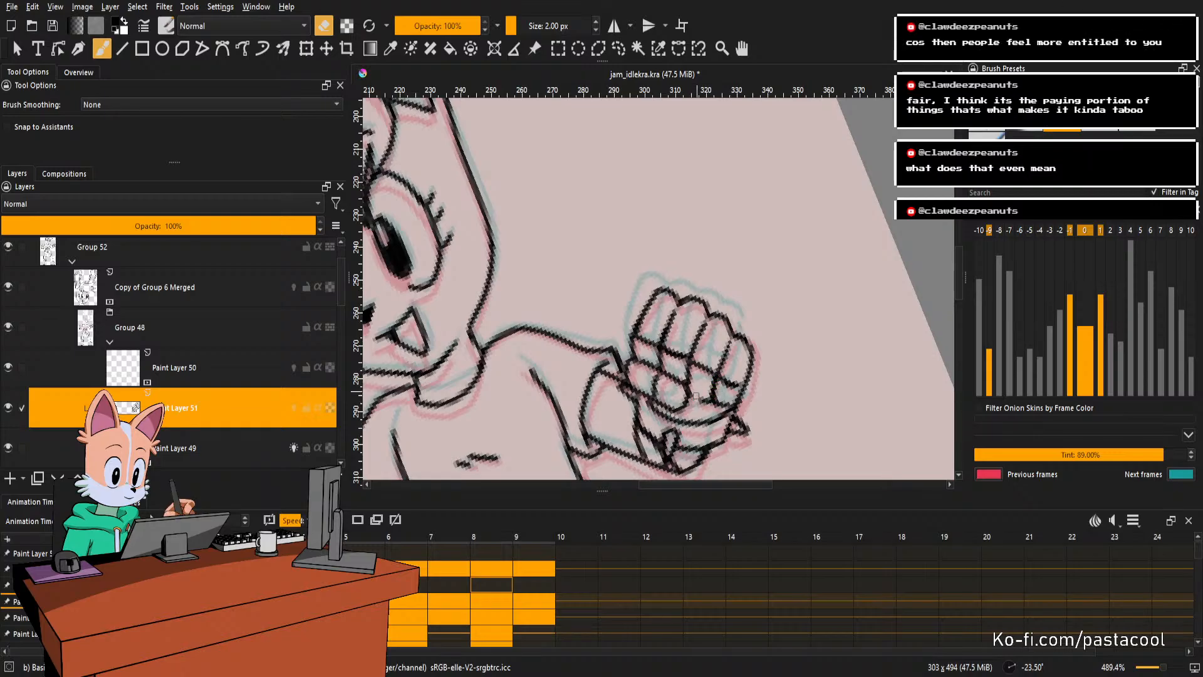
pyautogui.press('e')
pyautogui.press('e')
pyautogui.press('e')
pyautogui.press('e')
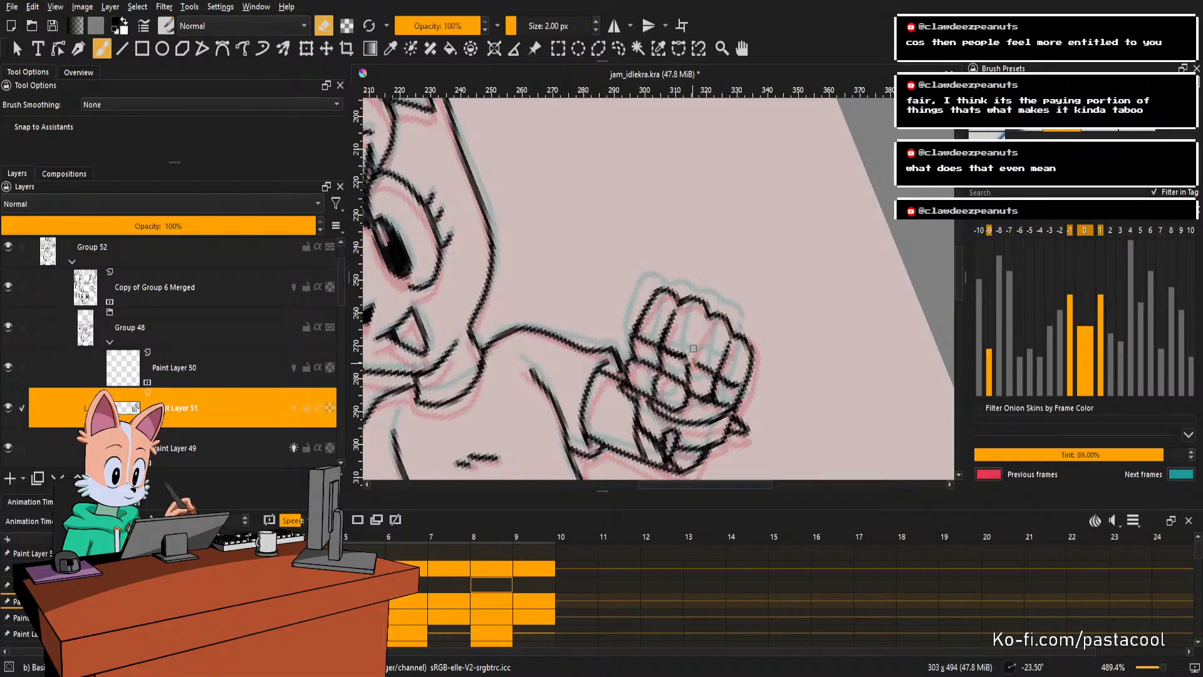
pyautogui.press('e')
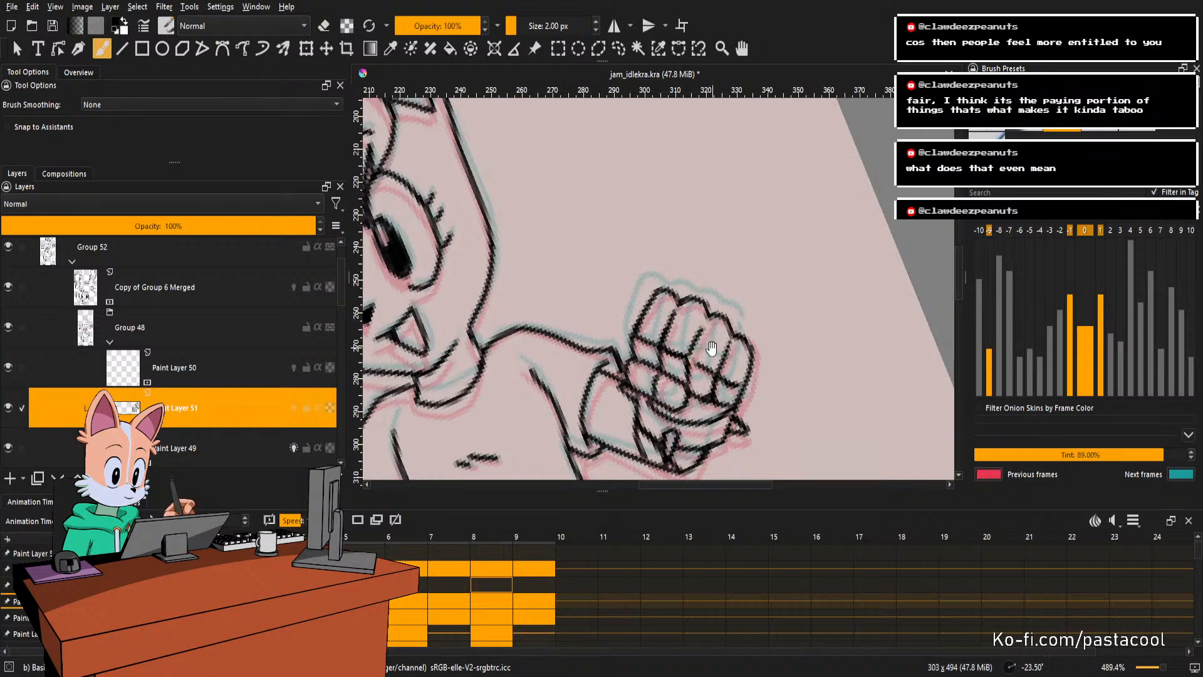
# Turn and enlarge the view of the fist, and erase and rework the lines between the ring and little fingers.
pyautogui.moveTo(713, 348); pyautogui.dragTo(690, 391)
pyautogui.press('e')
pyautogui.press('e')
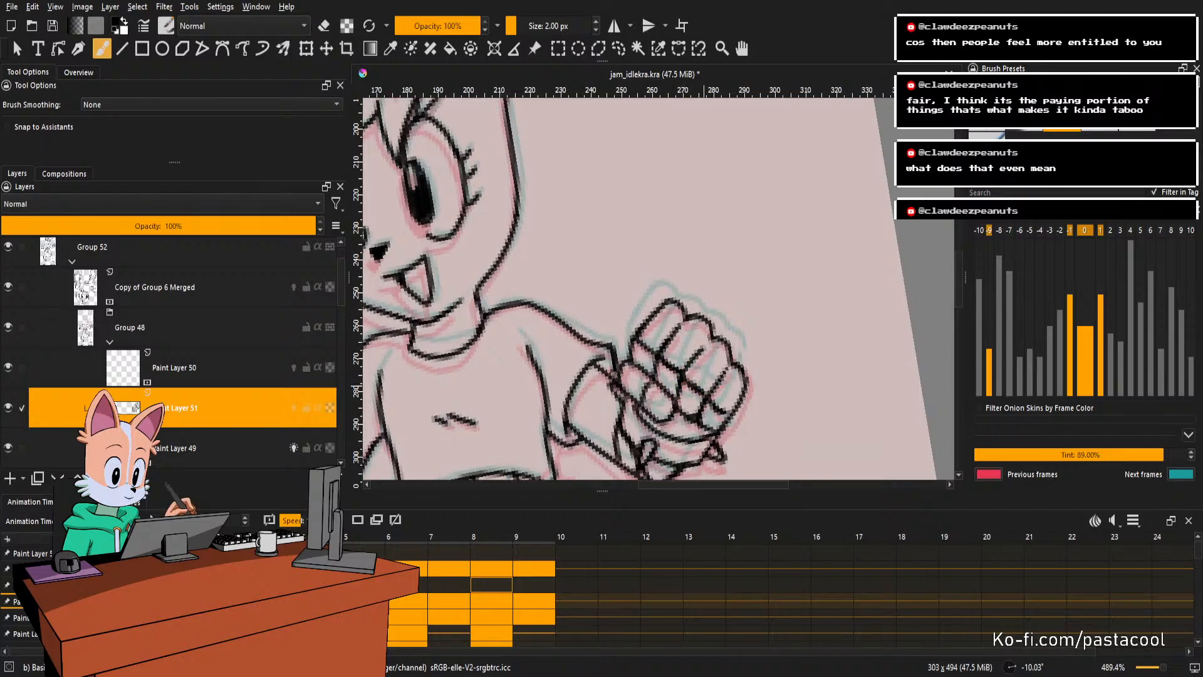
pyautogui.hotkey('ctrl', 'z')
pyautogui.moveTo(683, 372); pyautogui.dragTo(718, 346)
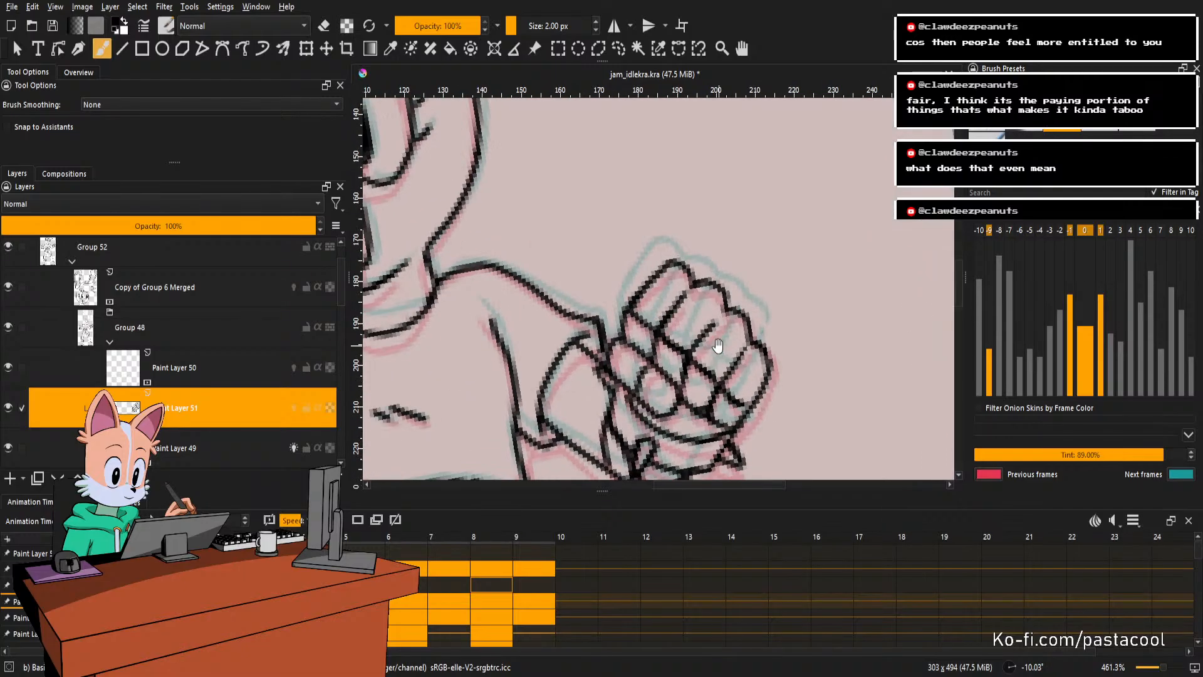
pyautogui.press('e')
pyautogui.press('e')
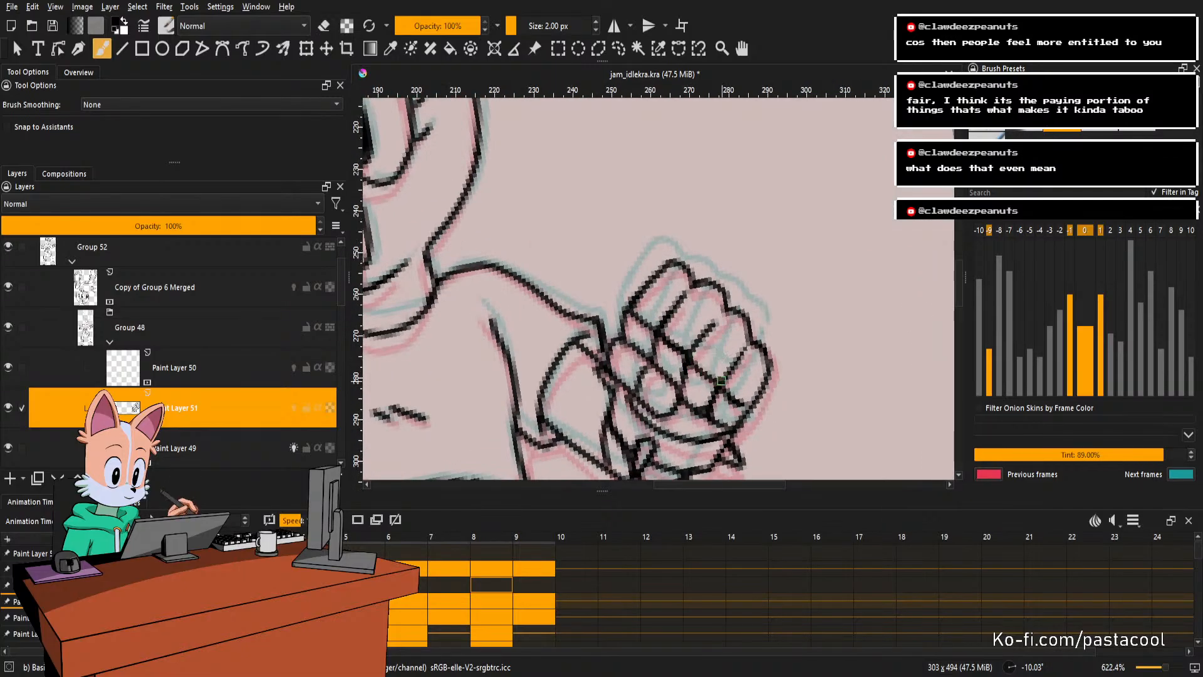
pyautogui.press('e')
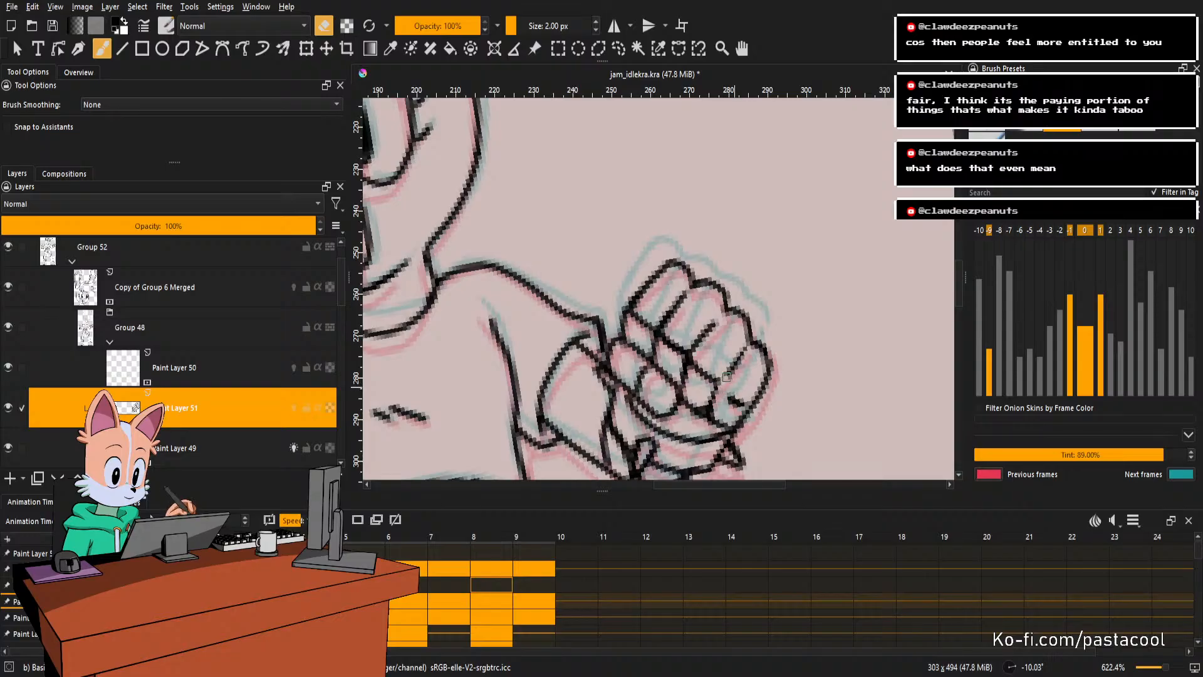
pyautogui.press('e')
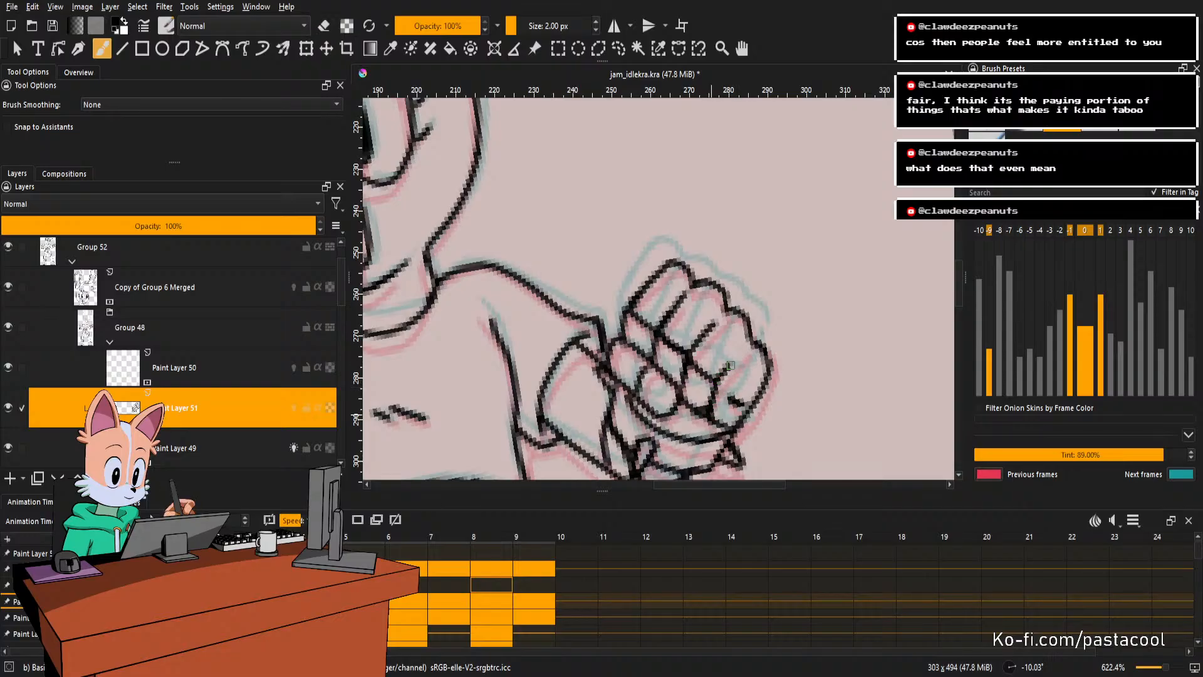
# Undo the last finger strokes and redraw a short divider between the fist's last two fingers.
pyautogui.hotkey('ctrl', 'z')
pyautogui.hotkey('ctrl', 'z')
pyautogui.moveTo(730, 365)
pyautogui.mouseDown()
pyautogui.moveTo(743, 349)
pyautogui.moveTo(713, 413)
pyautogui.mouseUp()
pyautogui.hotkey('ctrl', 'z')
pyautogui.press('e')
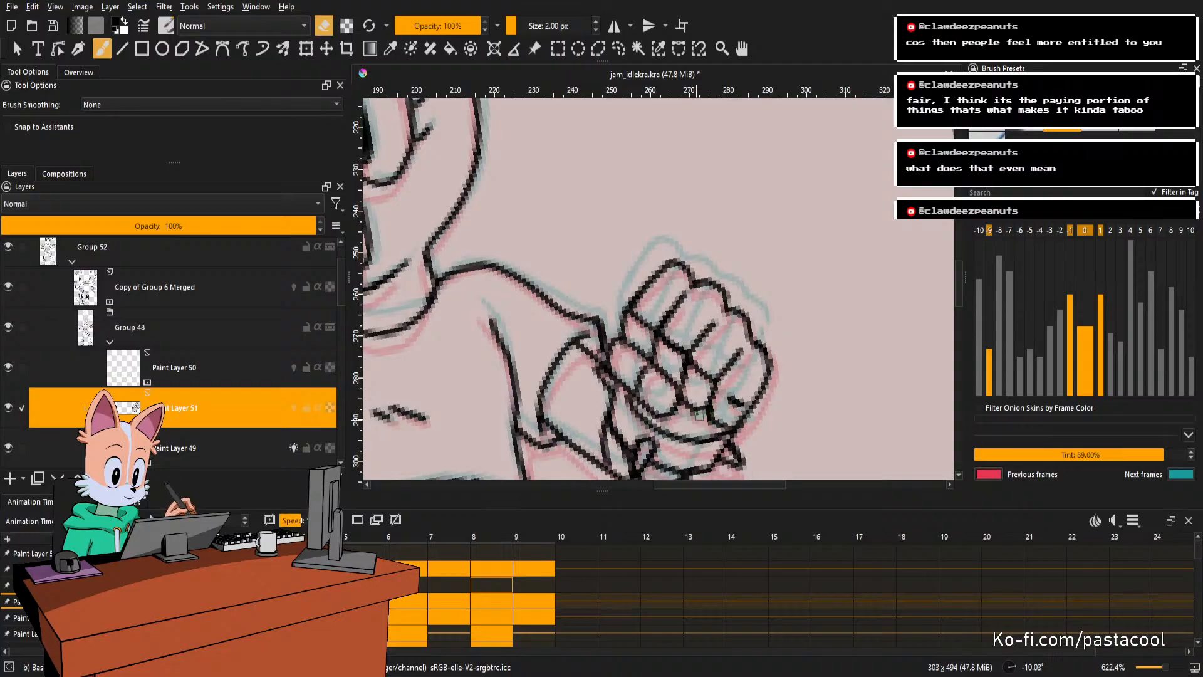
# Rework the lower fingertip line of the little finger, undoing strokes that do not fit.
pyautogui.moveTo(722, 414)
pyautogui.mouseDown()
pyautogui.moveTo(746, 391)
pyautogui.moveTo(716, 382)
pyautogui.moveTo(753, 406)
pyautogui.moveTo(734, 388)
pyautogui.mouseUp()
pyautogui.press('e')
pyautogui.hotkey('ctrl', 'z')
pyautogui.hotkey('ctrl', 'z')
pyautogui.press('e')
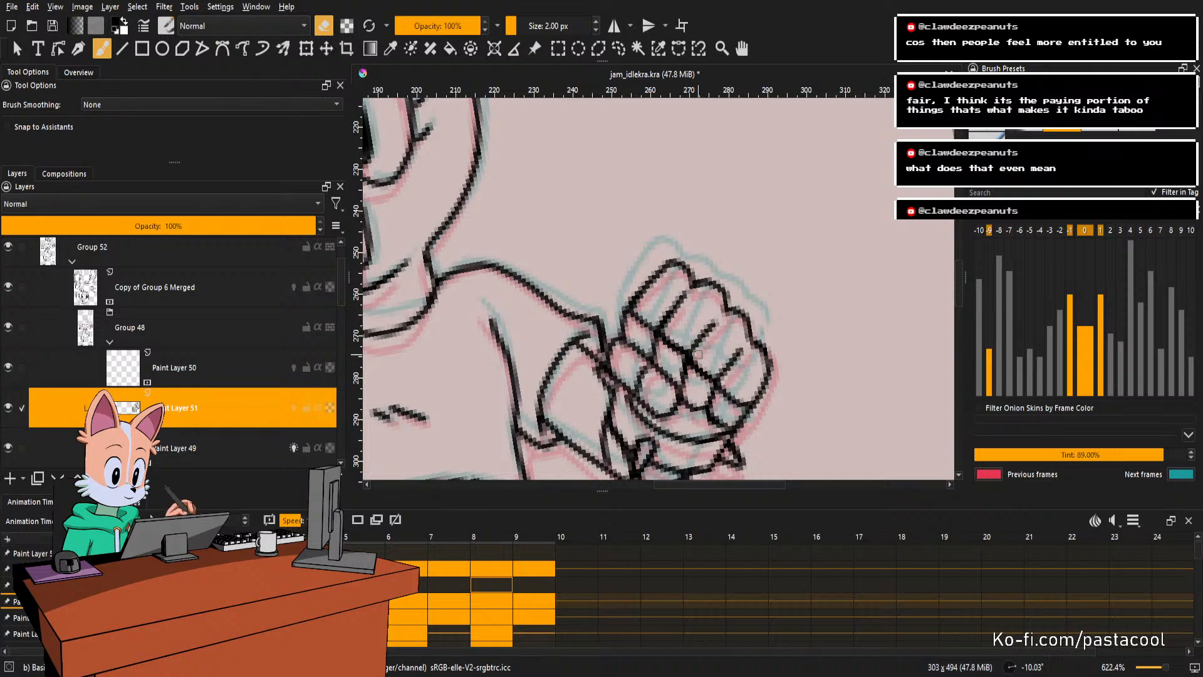
pyautogui.press('e')
pyautogui.press('e')
# Reset the canvas rotation, save the file and touch up the lines where the sleeve meets the fist.
pyautogui.scroll(-5, 712, 379)
pyautogui.scroll(5, 702, 369)
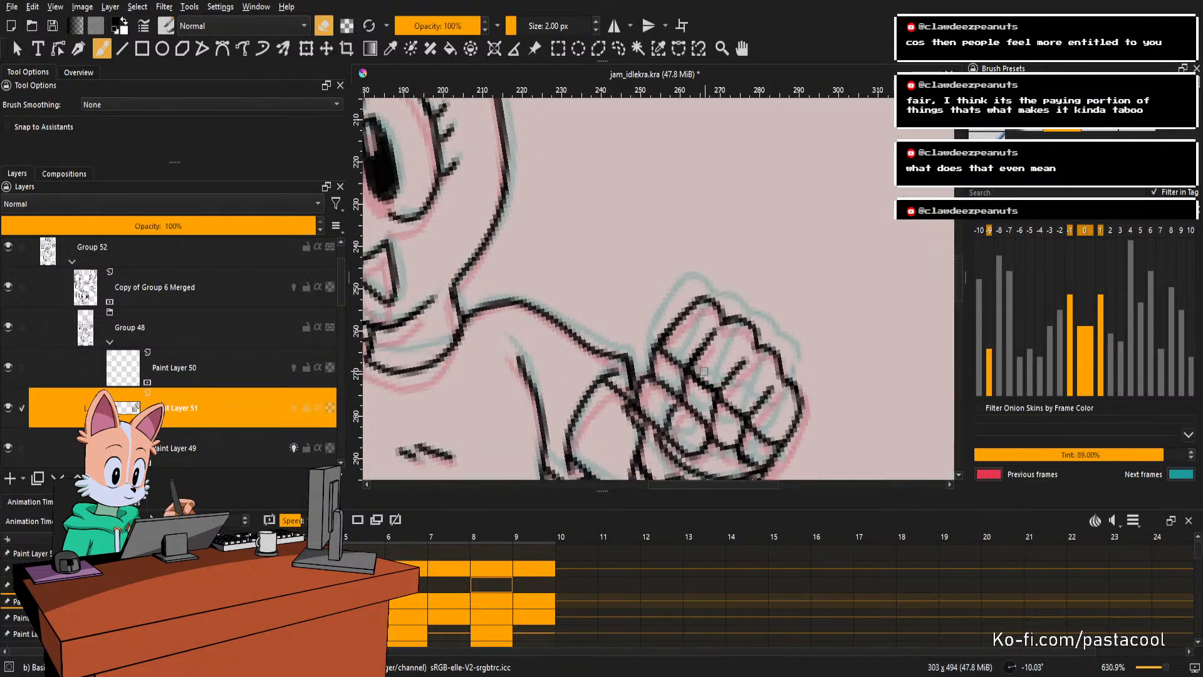
pyautogui.moveTo(729, 320)
pyautogui.mouseDown()
pyautogui.moveTo(746, 345)
pyautogui.moveTo(764, 338)
pyautogui.moveTo(744, 319)
pyautogui.moveTo(731, 327)
pyautogui.moveTo(764, 336)
pyautogui.moveTo(704, 338)
pyautogui.moveTo(744, 349)
pyautogui.moveTo(726, 301)
pyautogui.moveTo(731, 345)
pyautogui.mouseUp()
pyautogui.press('5')
pyautogui.hotkey('ctrl', 's')
pyautogui.press('e')
pyautogui.press('e')
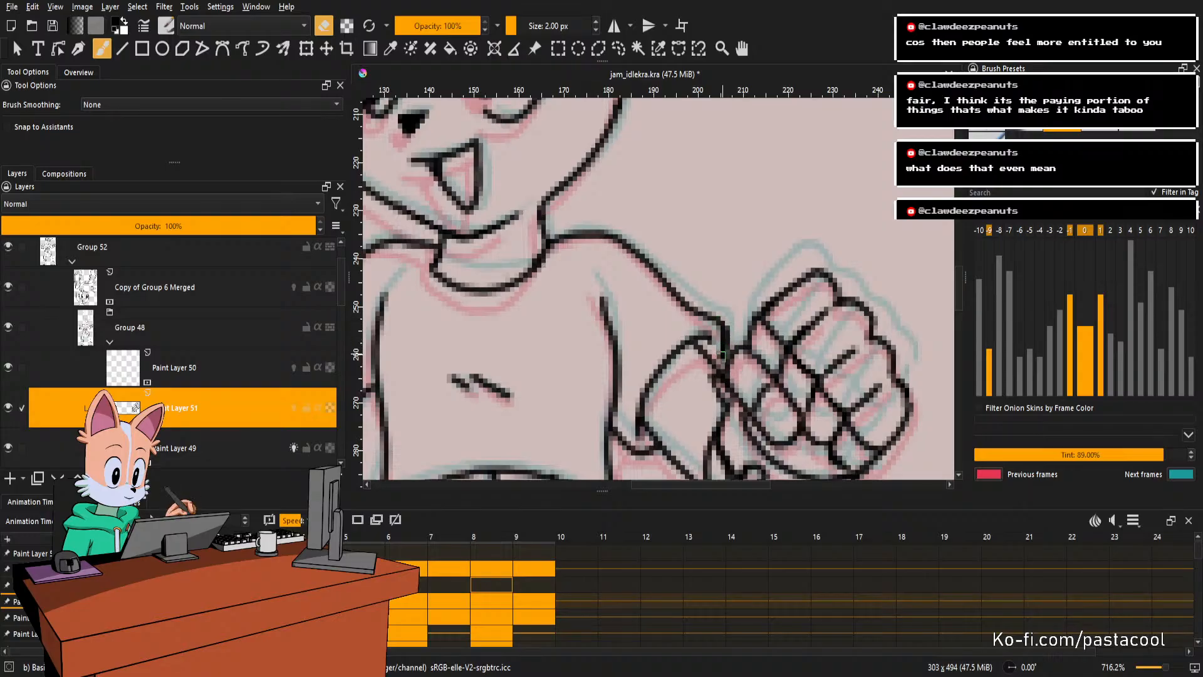
# Play the animation and check the reworked fist against the torso and the other arm.
pyautogui.moveTo(724, 338); pyautogui.dragTo(689, 331)
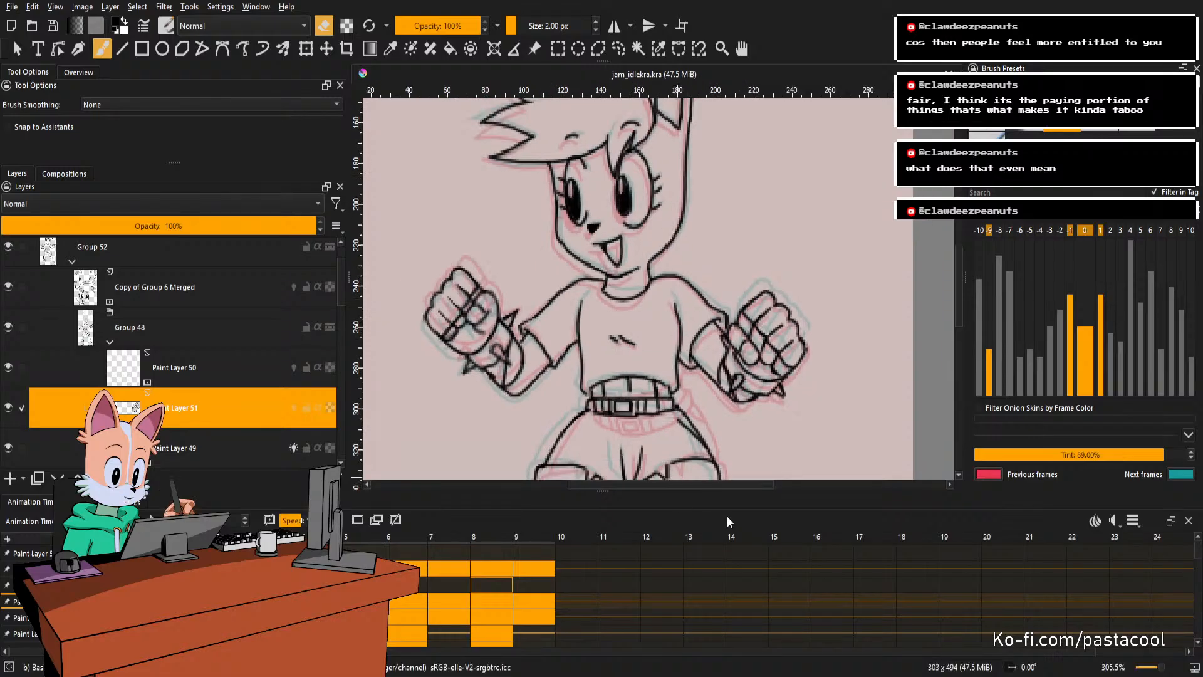
pyautogui.scroll(-2, 785, 229)
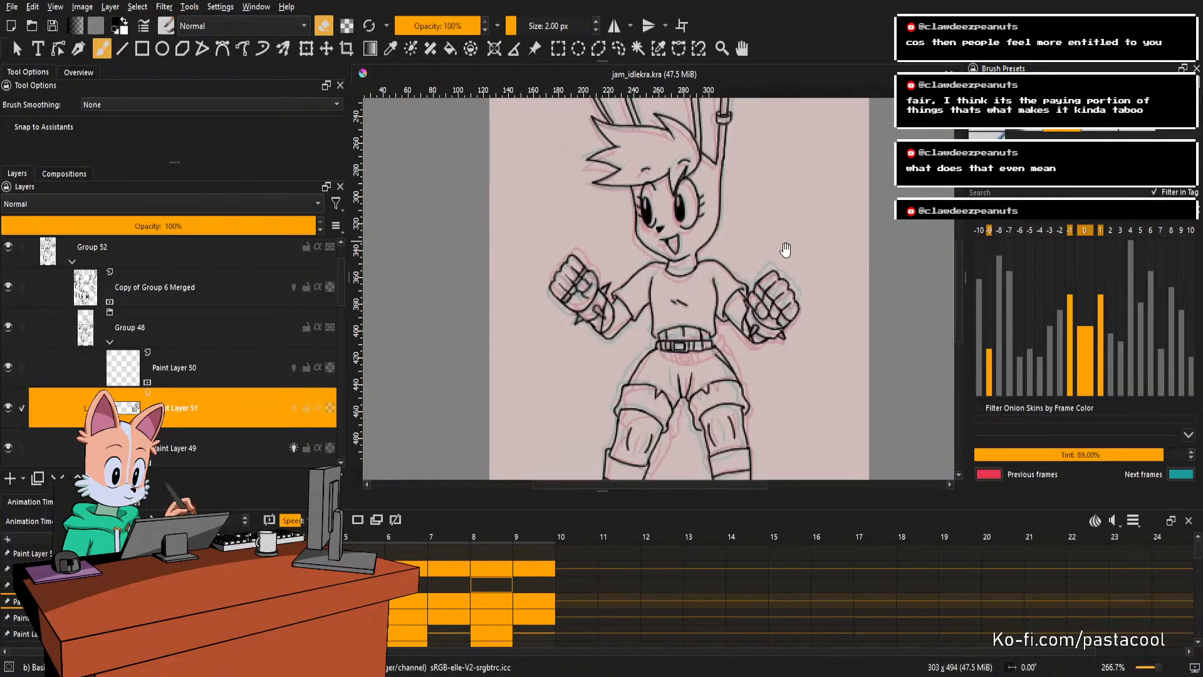
pyautogui.moveTo(784, 250); pyautogui.dragTo(784, 270)
pyautogui.scroll(1, 784, 300)
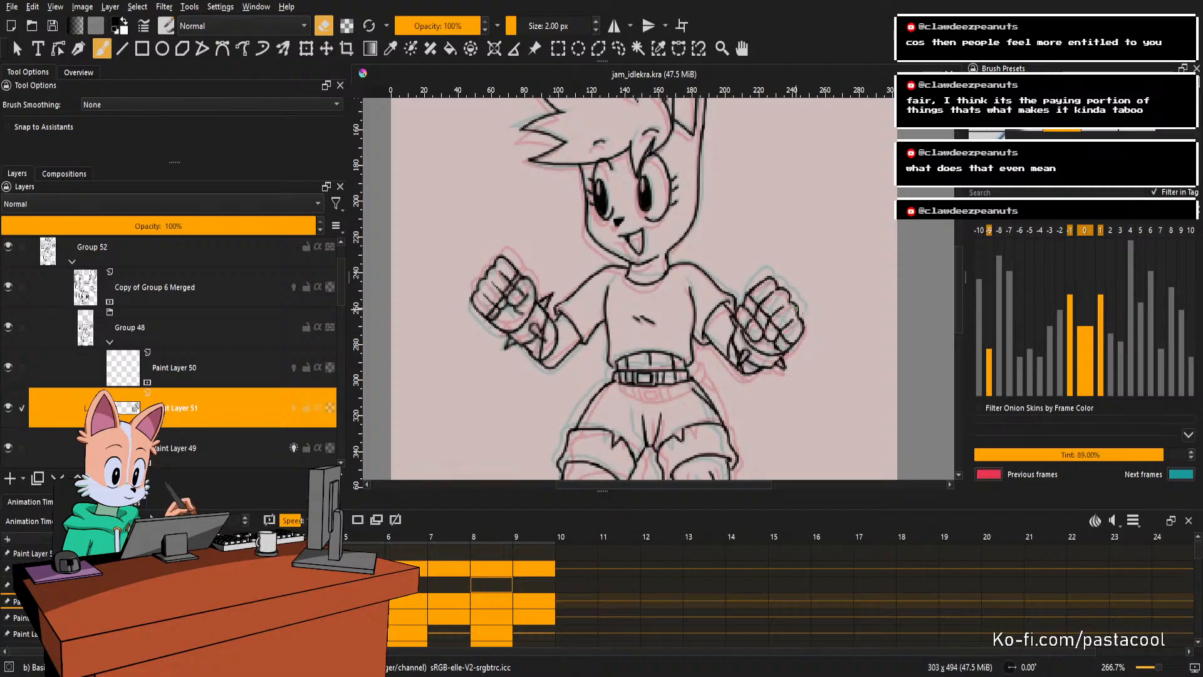
# Rotate into a close-up of the fist, erase and redraw the lower ends of the curled fingers, and save the file.
pyautogui.moveTo(786, 324)
pyautogui.mouseDown()
pyautogui.moveTo(811, 360)
pyautogui.moveTo(815, 326)
pyautogui.moveTo(800, 307)
pyautogui.moveTo(796, 342)
pyautogui.mouseUp()
pyautogui.moveTo(779, 339); pyautogui.dragTo(791, 370)
pyautogui.moveTo(821, 317)
pyautogui.mouseDown()
pyautogui.moveTo(816, 343)
pyautogui.moveTo(829, 300)
pyautogui.mouseUp()
pyautogui.moveTo(828, 302); pyautogui.dragTo(809, 347)
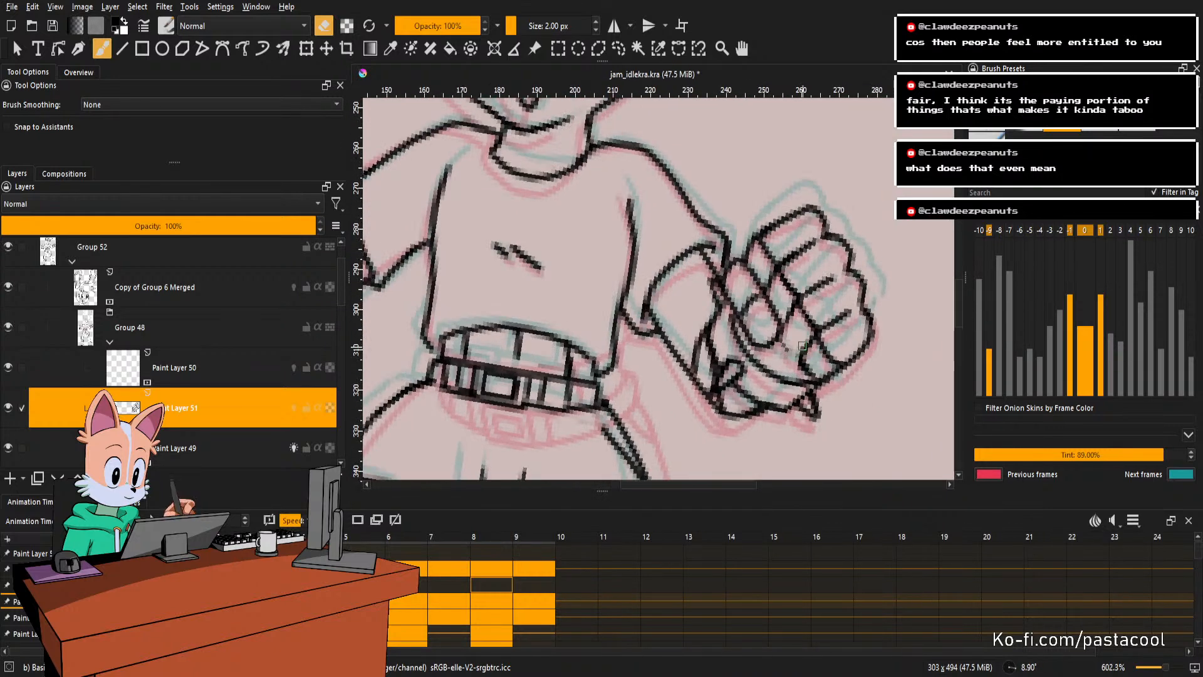
pyautogui.press('e')
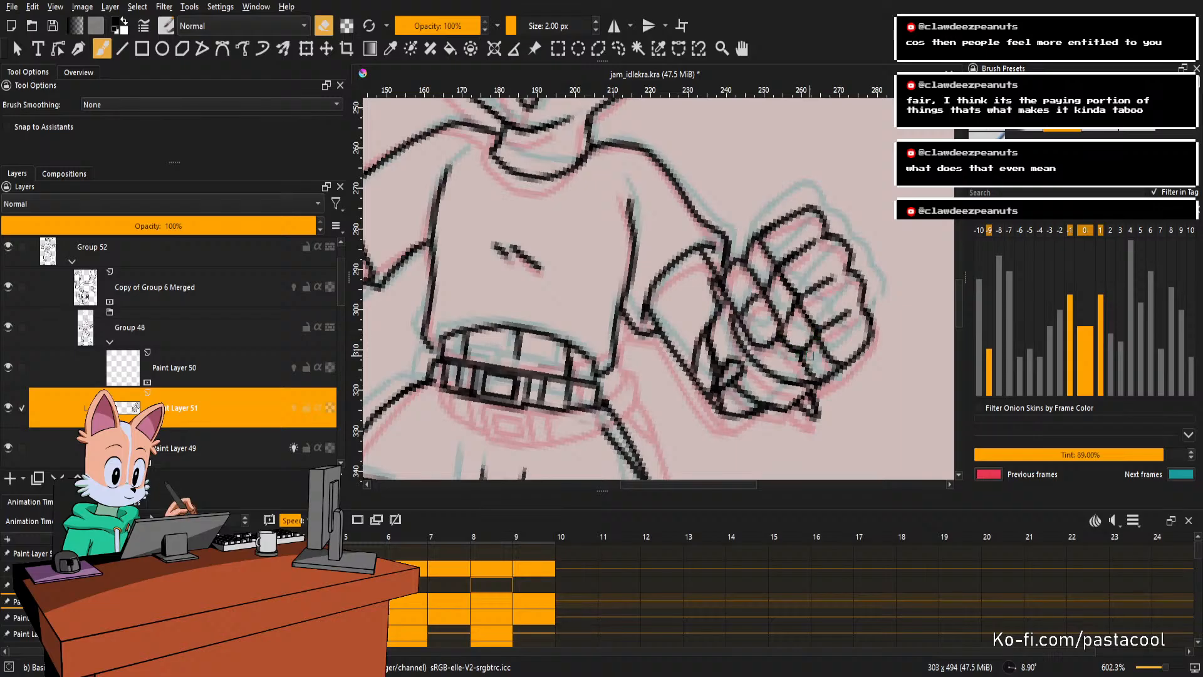
pyautogui.scroll(-4, 820, 332)
pyautogui.hotkey('ctrl', 's')
# In a mirrored, rotated view, erase the fist's outer edge and rework the little-finger line, then return to the normal view.
pyautogui.moveTo(757, 291); pyautogui.dragTo(864, 359)
pyautogui.press('5')
pyautogui.press('m')
pyautogui.moveTo(684, 347); pyautogui.dragTo(847, 316)
pyautogui.scroll(-2, 847, 316)
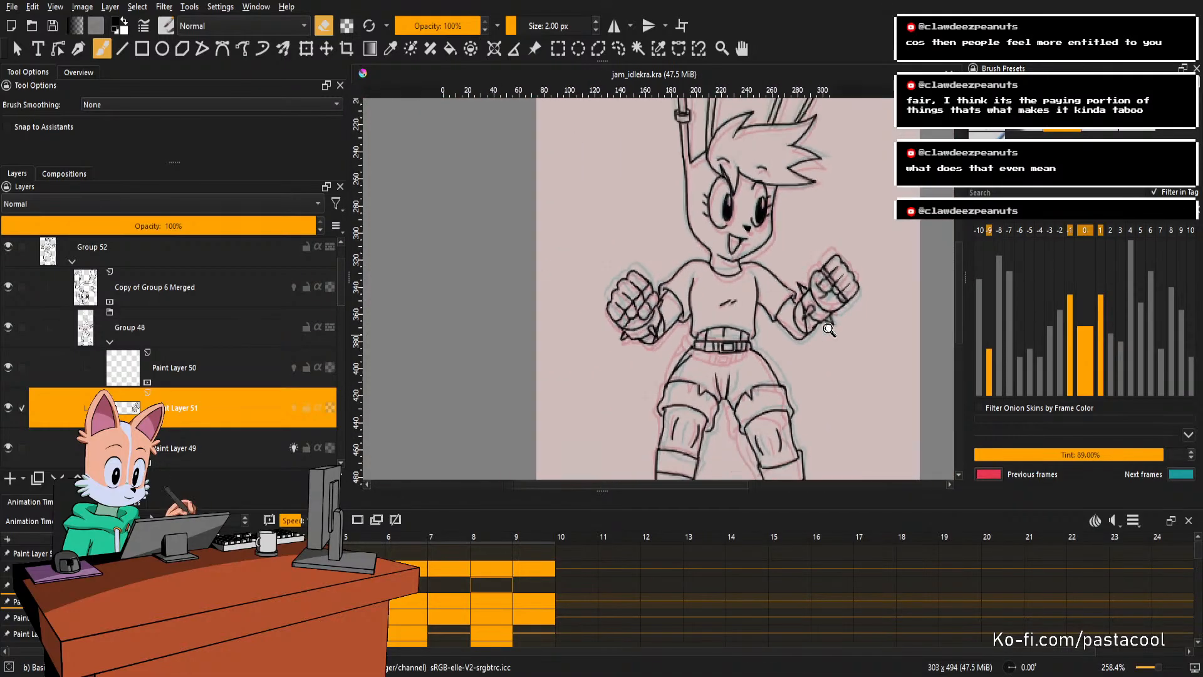
pyautogui.moveTo(776, 328)
pyautogui.mouseDown()
pyautogui.moveTo(770, 316)
pyautogui.moveTo(743, 366)
pyautogui.moveTo(753, 378)
pyautogui.mouseUp()
pyautogui.press('e')
pyautogui.hotkey('ctrl', 'z')
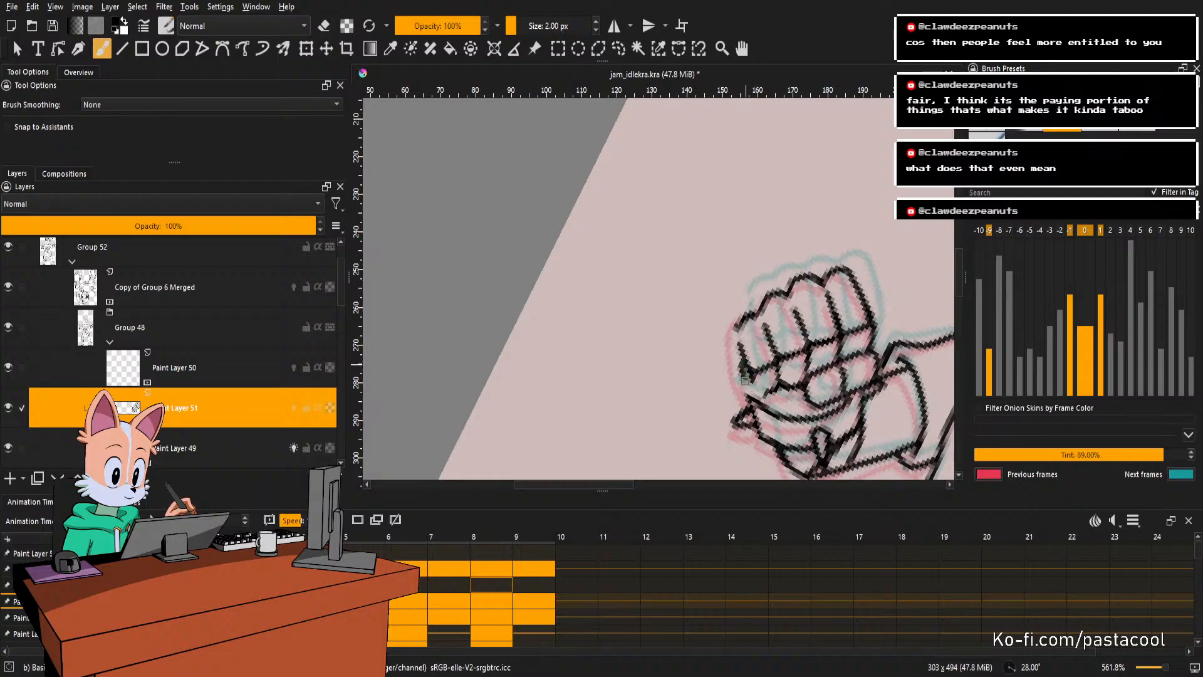
pyautogui.moveTo(748, 385); pyautogui.dragTo(763, 395)
pyautogui.press('m')
pyautogui.moveTo(637, 366); pyautogui.dragTo(784, 360)
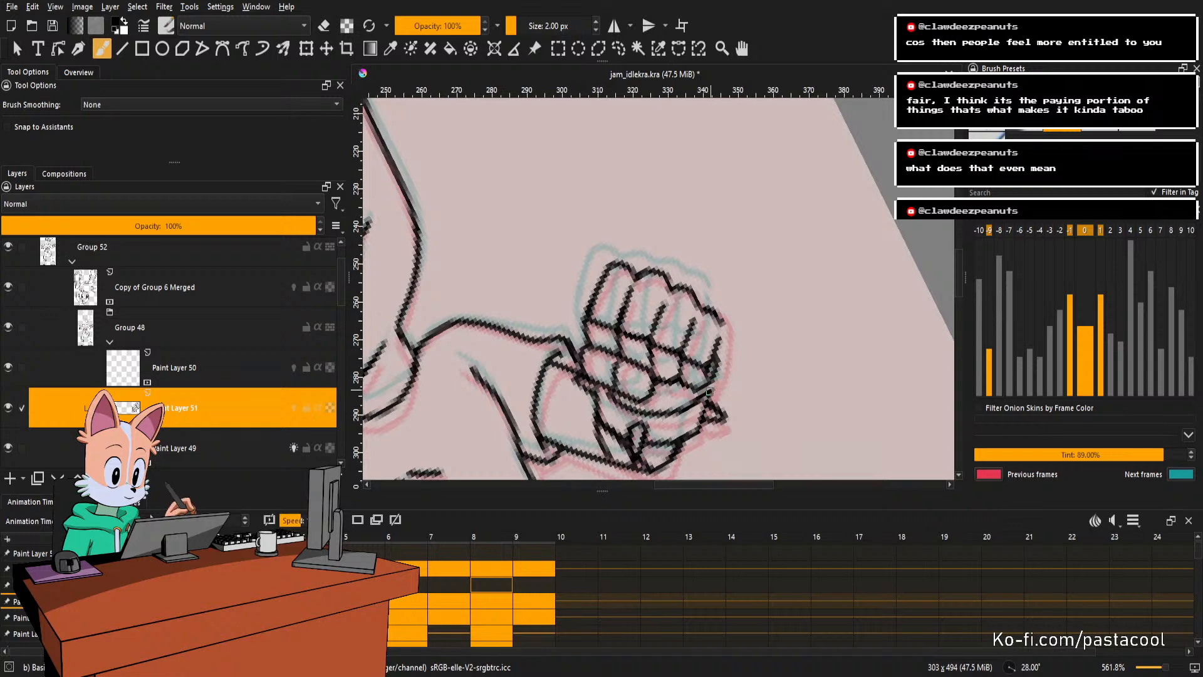
# Play the animation unrotated with the full figure in view to check the little-finger changes in motion.
pyautogui.scroll(-8, 728, 353)
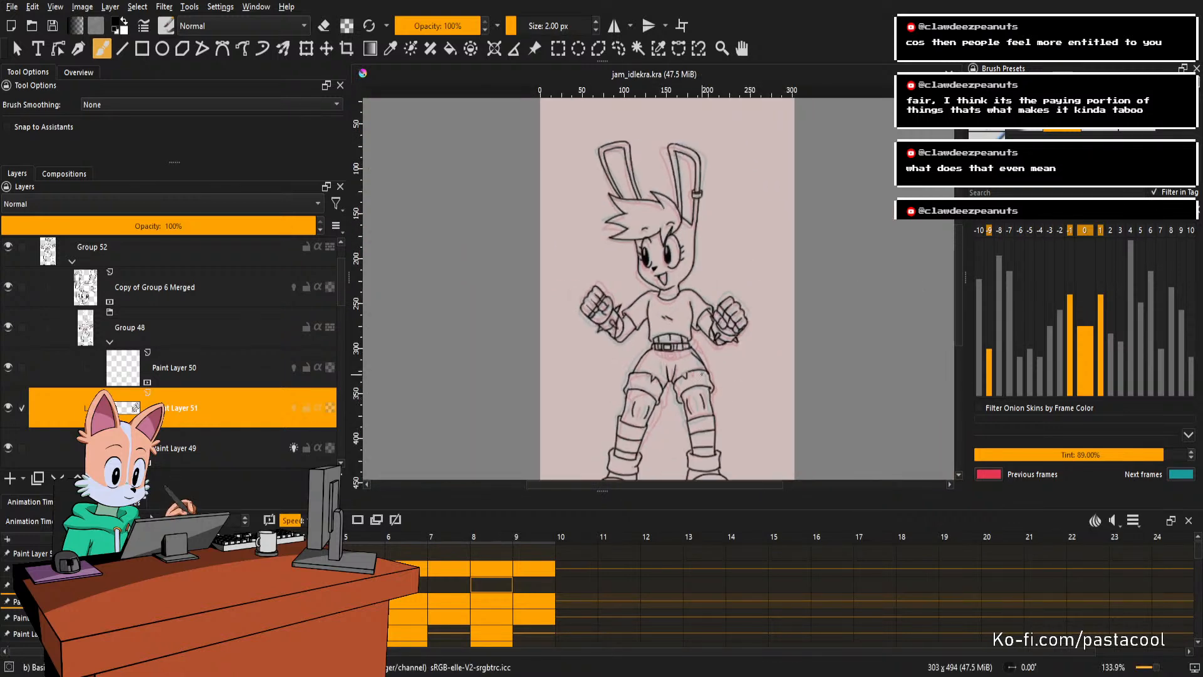
pyautogui.scroll(-1, 698, 361)
pyautogui.scroll(1, 687, 322)
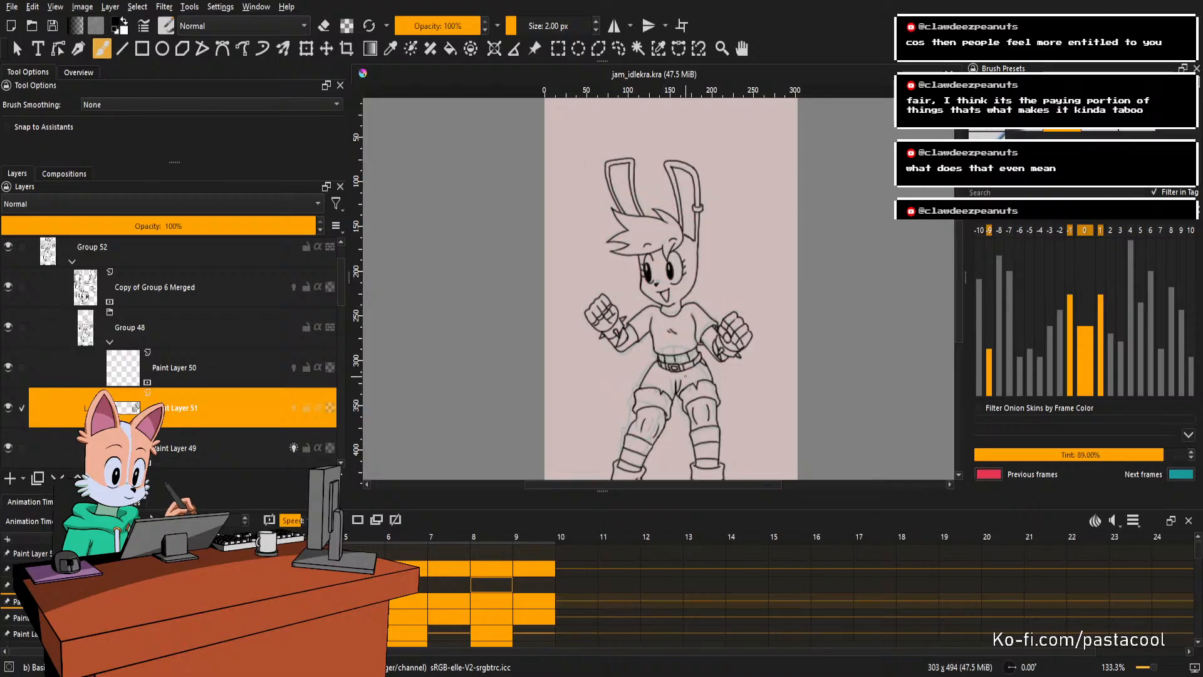
pyautogui.scroll(-1, 663, 304)
pyautogui.scroll(1, 664, 304)
pyautogui.scroll(-1, 663, 304)
pyautogui.scroll(1, 665, 299)
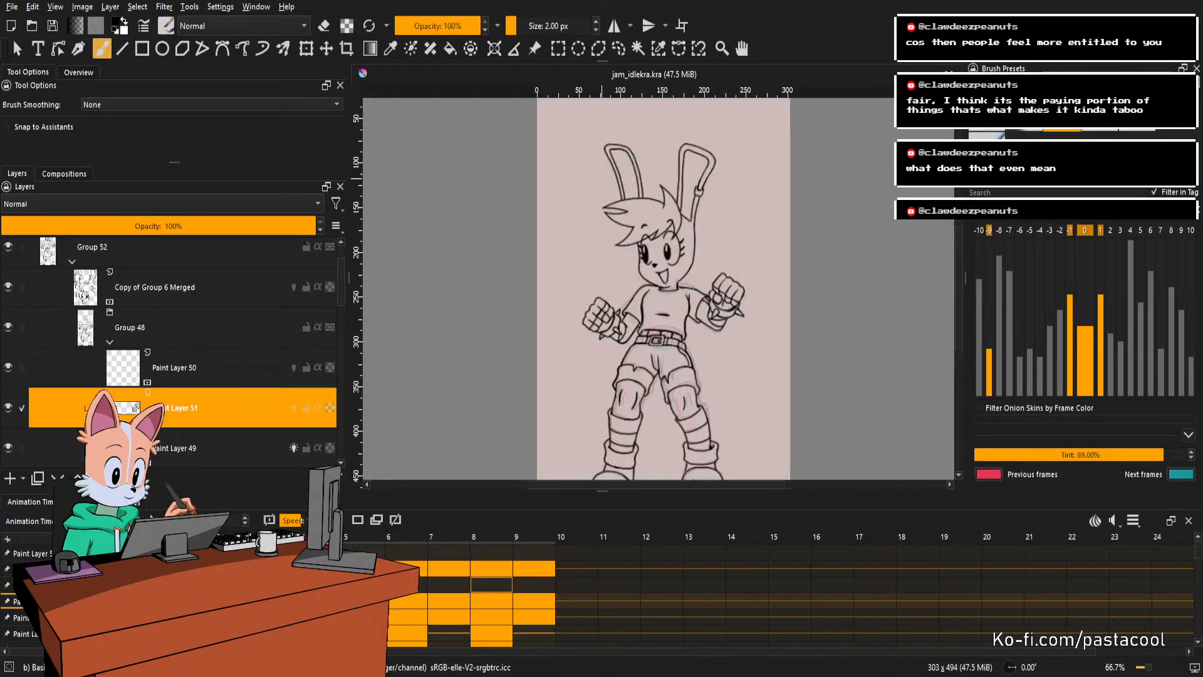
# Zoom and rotate into the character's left fist, touch up its curled-finger lines against the onion skins, and restore the upright view.
pyautogui.scroll(-1, 666, 299)
pyautogui.scroll(1, 665, 298)
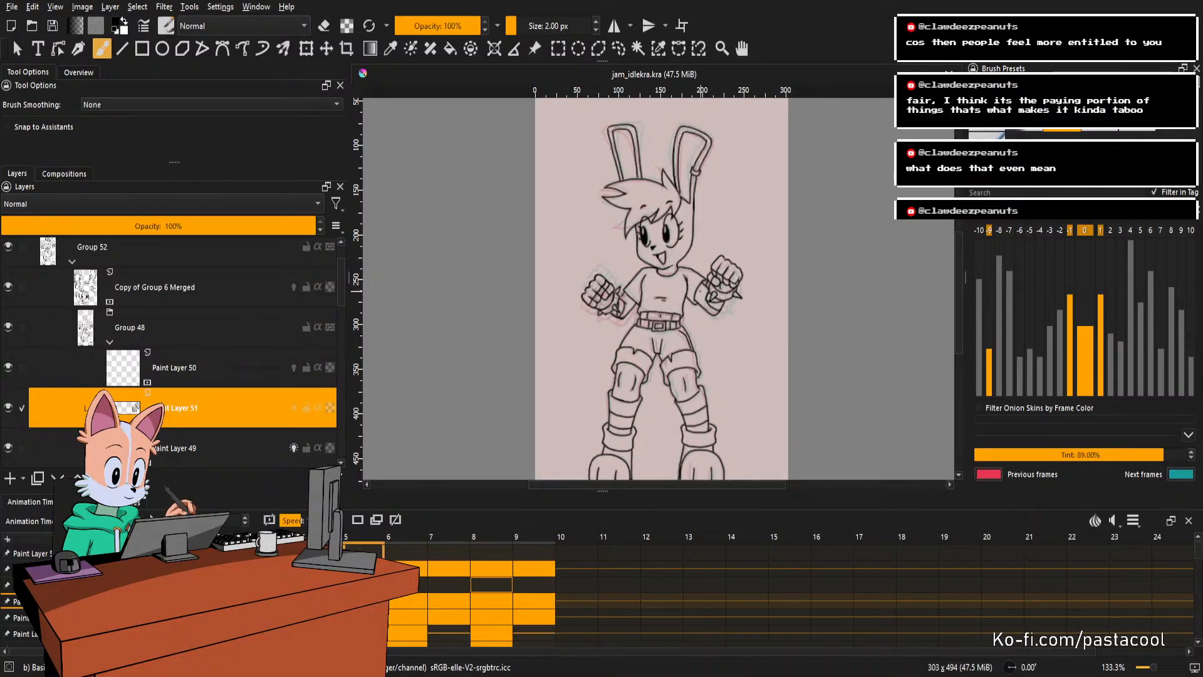
pyautogui.scroll(1, 715, 292)
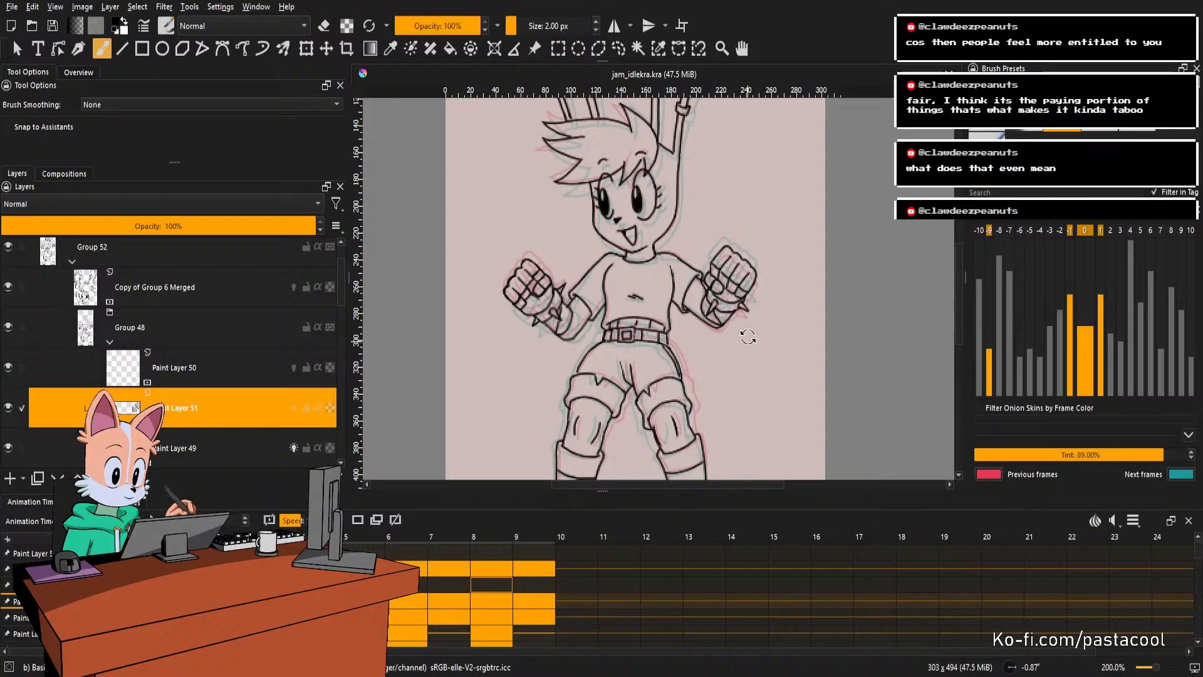
pyautogui.moveTo(748, 337); pyautogui.dragTo(730, 412)
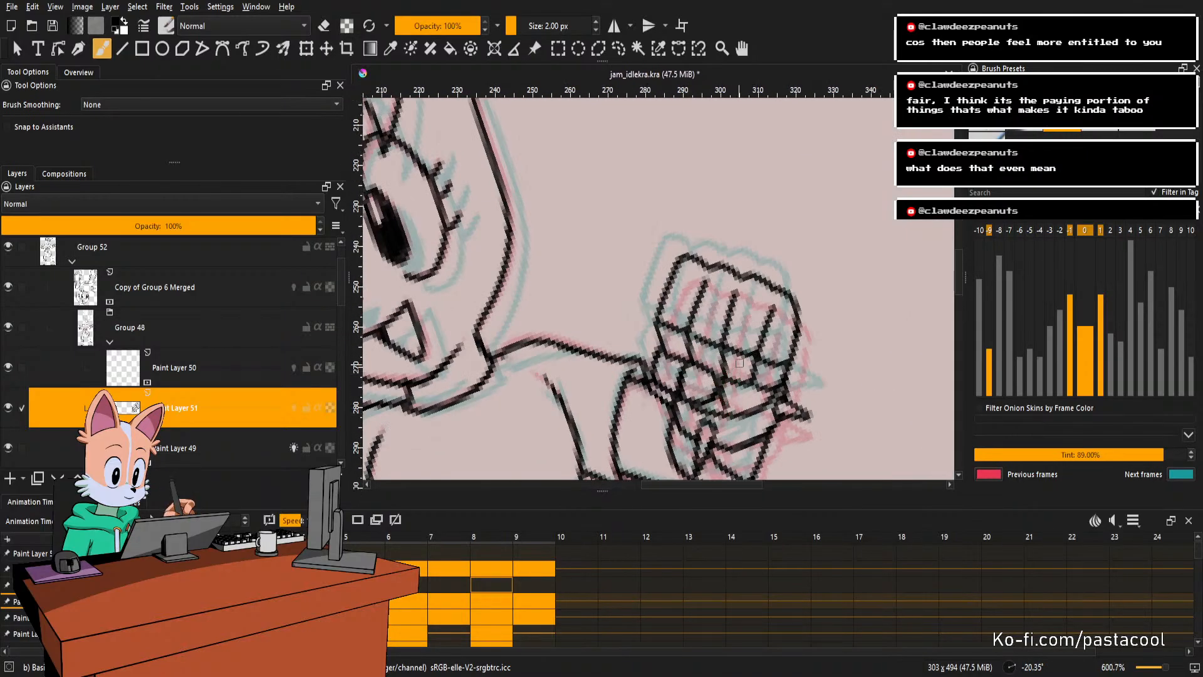
pyautogui.press('5')
pyautogui.scroll(-2, 753, 331)
pyautogui.press('e')
pyautogui.scroll(-1, 758, 332)
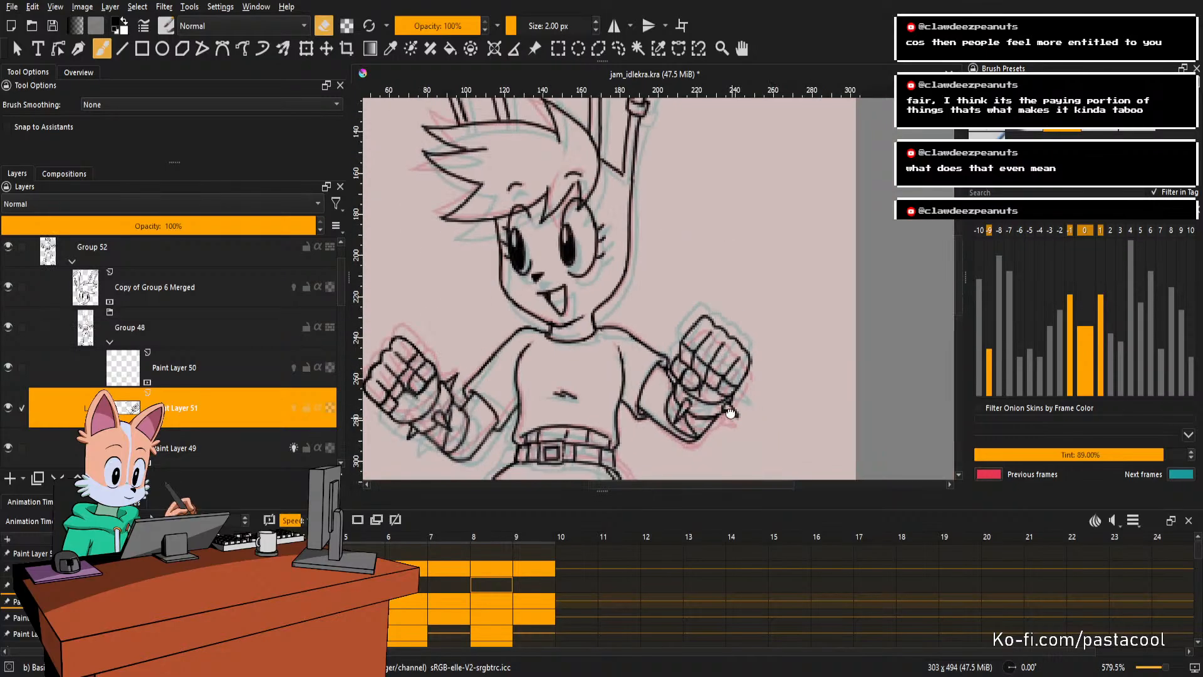
# Step through the neighbouring frames and adjust the same fist's outline and finger lines against the onion skins.
pyautogui.press('.')
pyautogui.scroll(2, 701, 379)
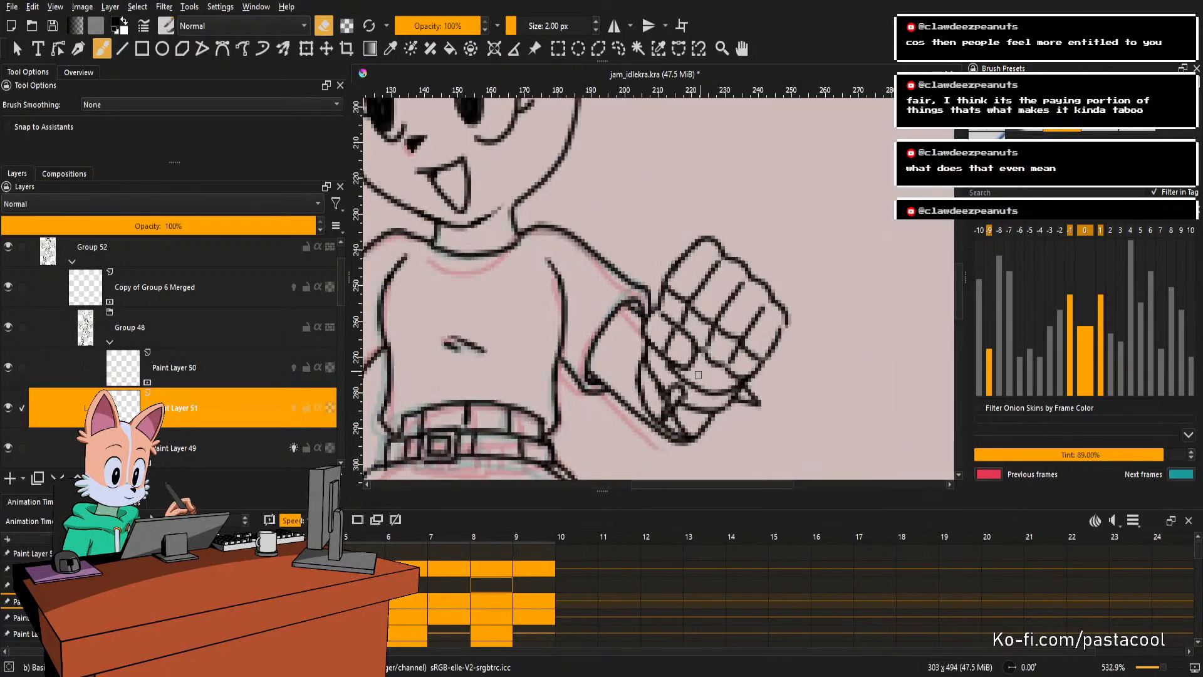
pyautogui.scroll(-1, 696, 378)
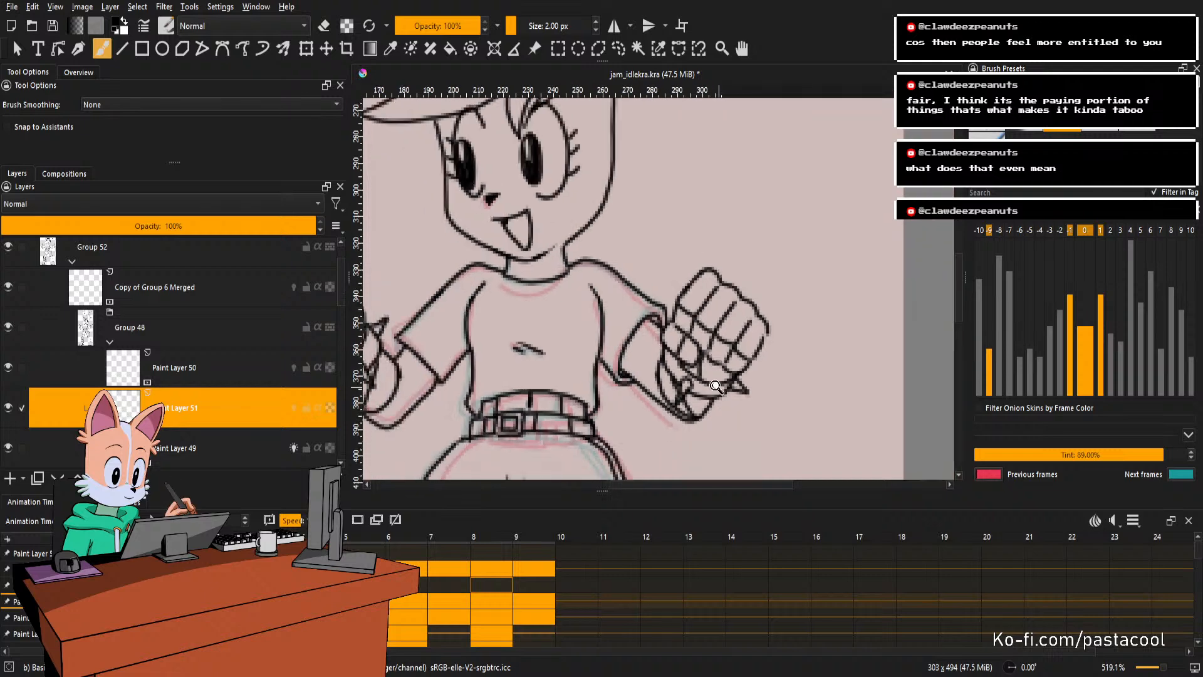
pyautogui.scroll(-2, 714, 348)
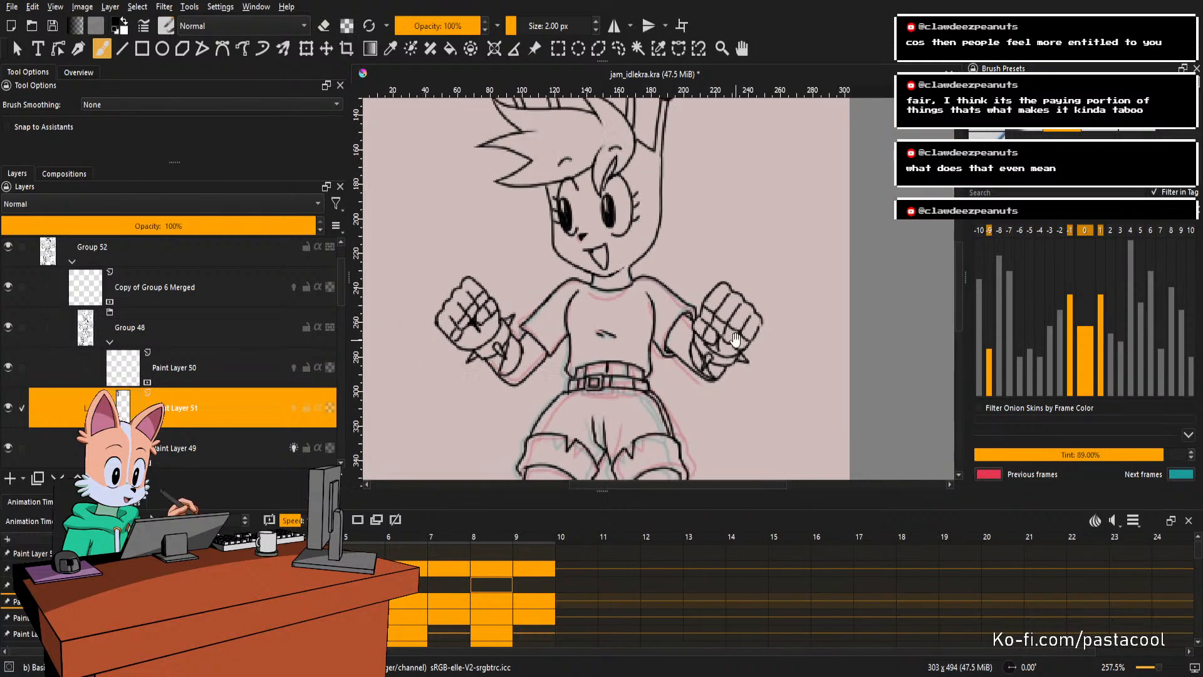
pyautogui.scroll(-2, 754, 309)
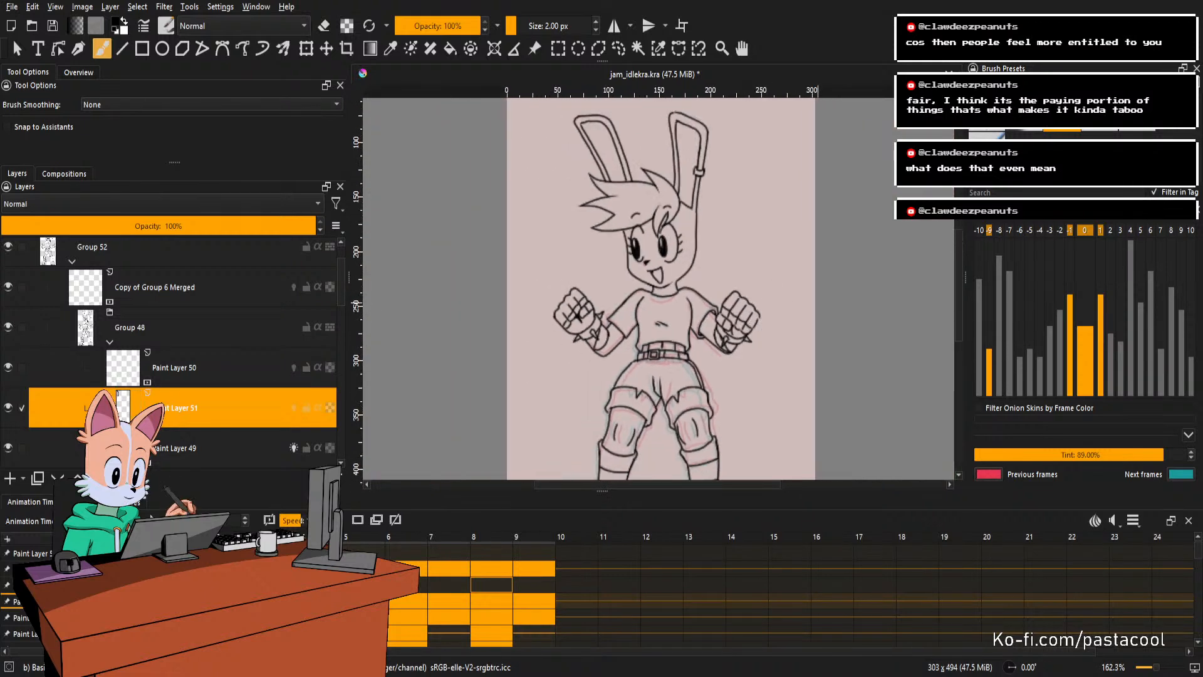
pyautogui.moveTo(755, 343); pyautogui.dragTo(752, 243)
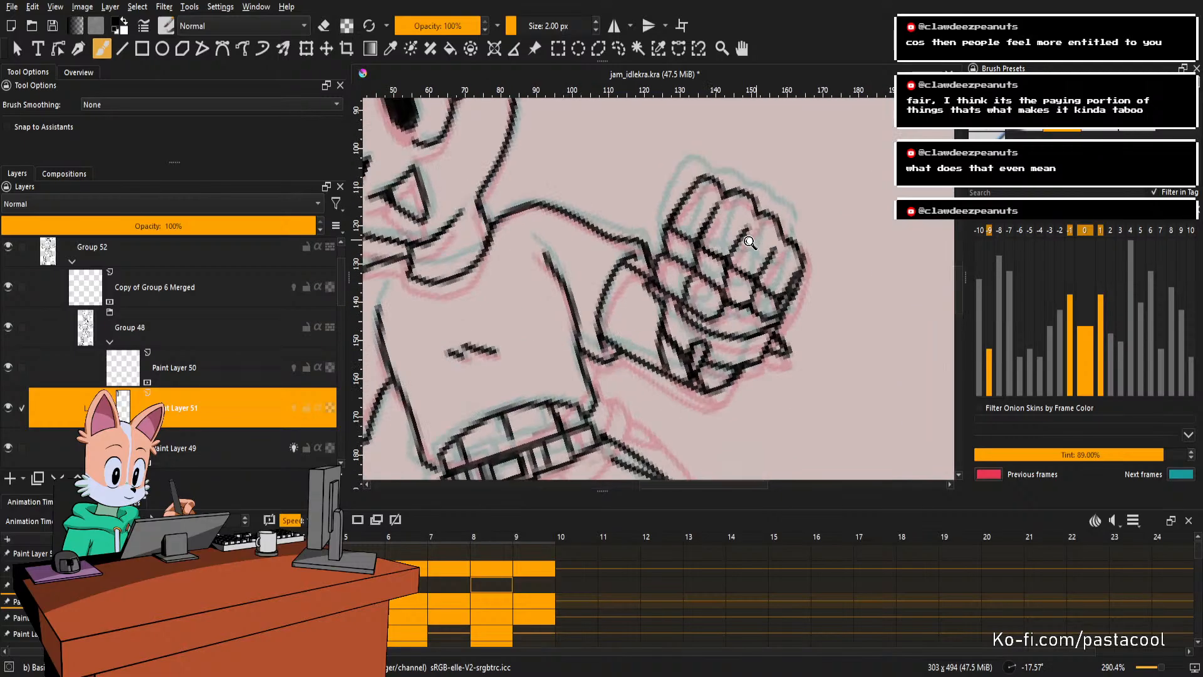
pyautogui.scroll(-5, 724, 315)
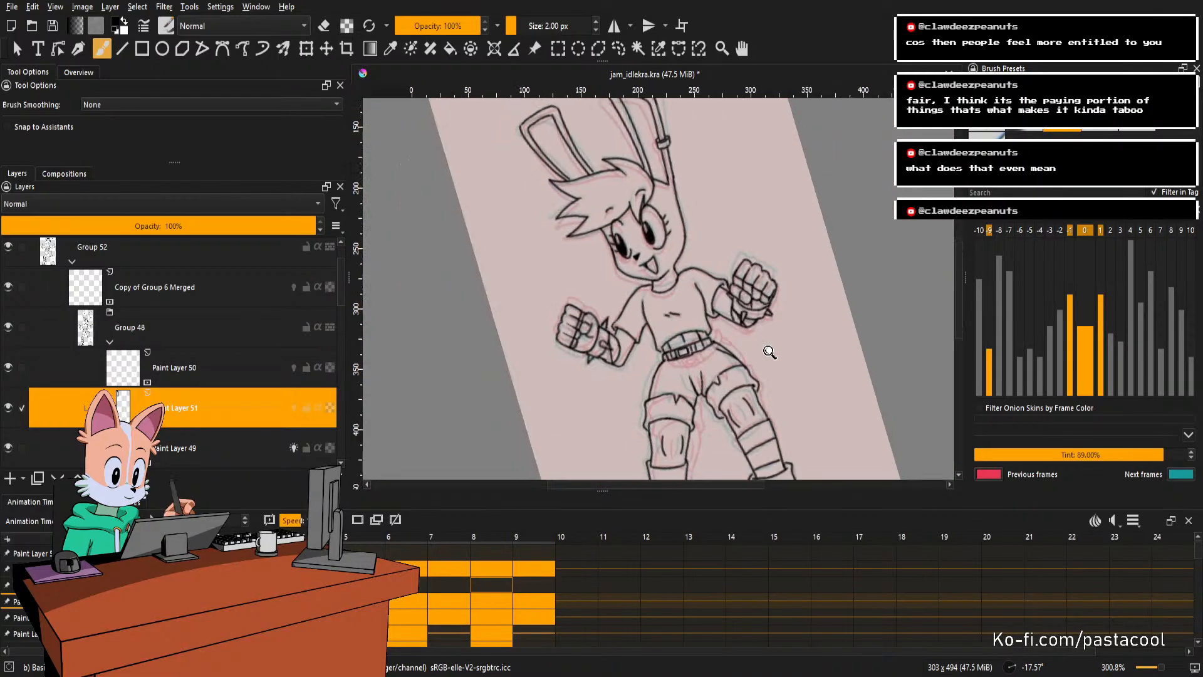
pyautogui.scroll(3, 746, 307)
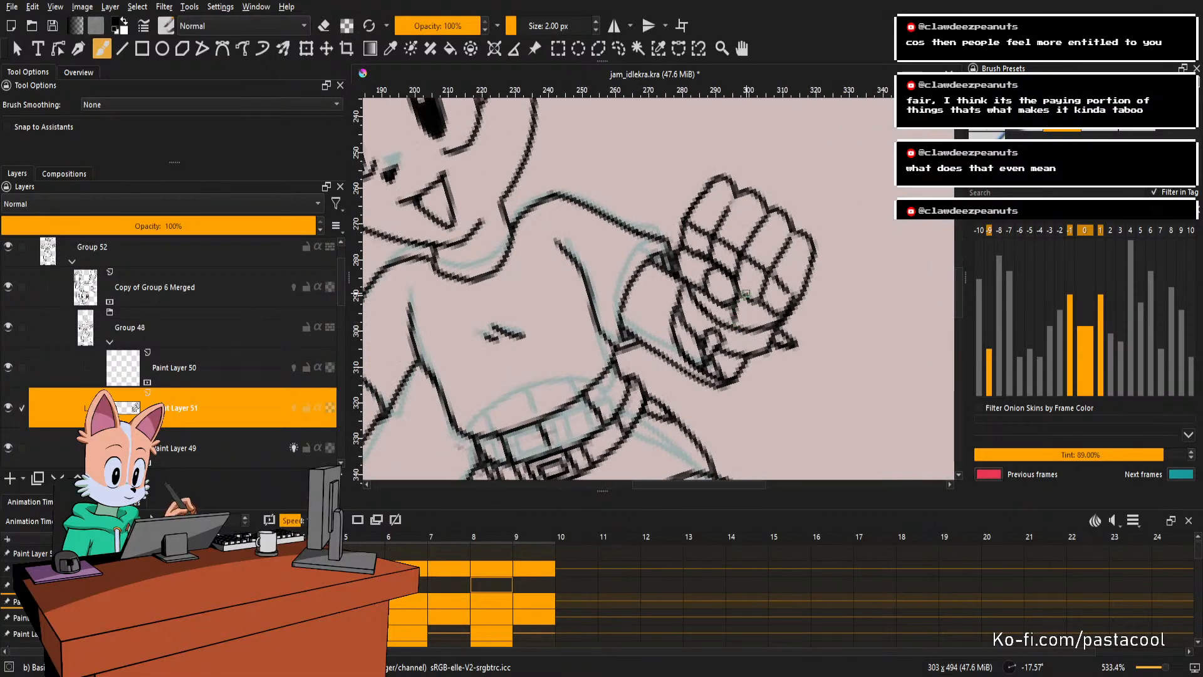
# Flip back and forth between frames 6 and 9 to compare both fists and forearms.
pyautogui.scroll(-4, 746, 294)
pyautogui.press('Right')
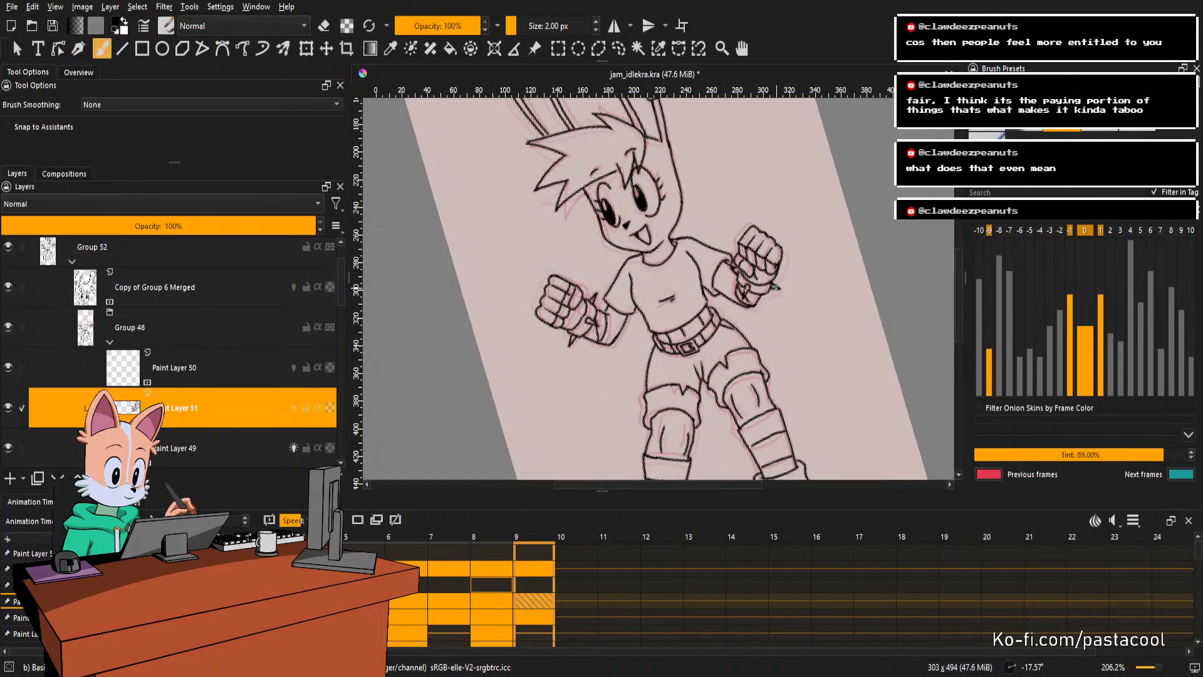
pyautogui.press('Left')
pyautogui.press('Left')
pyautogui.press('Left')
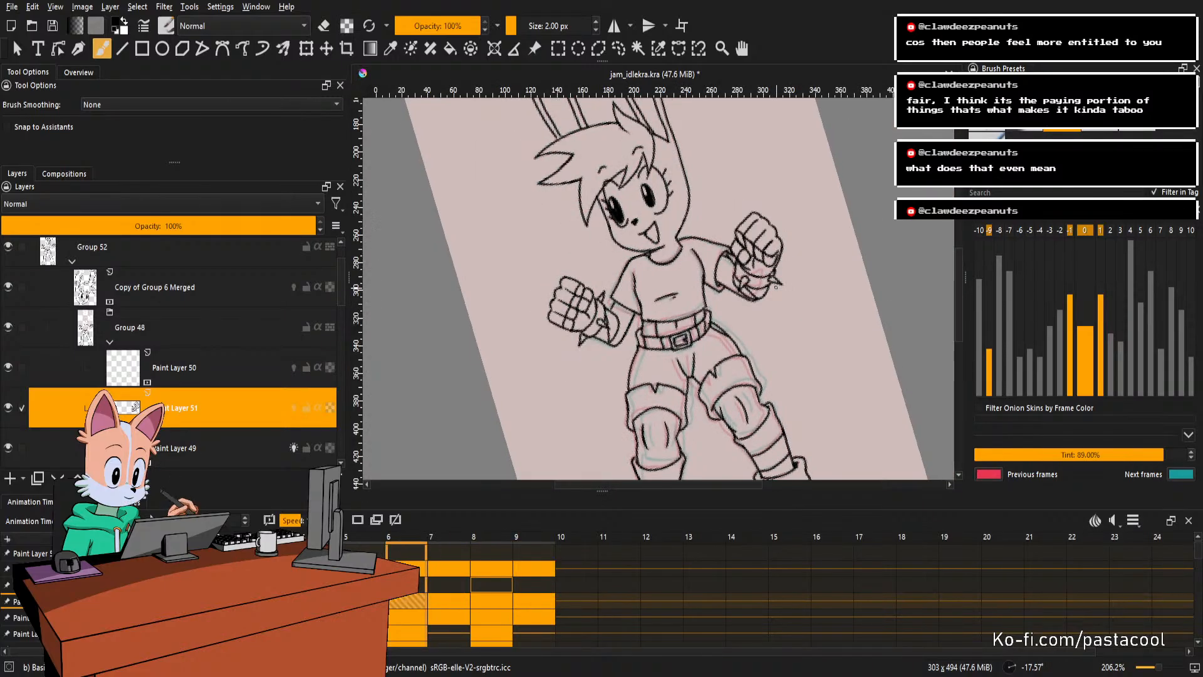
pyautogui.press('Right')
pyautogui.press('Left')
pyautogui.press('Right')
pyautogui.press('Left')
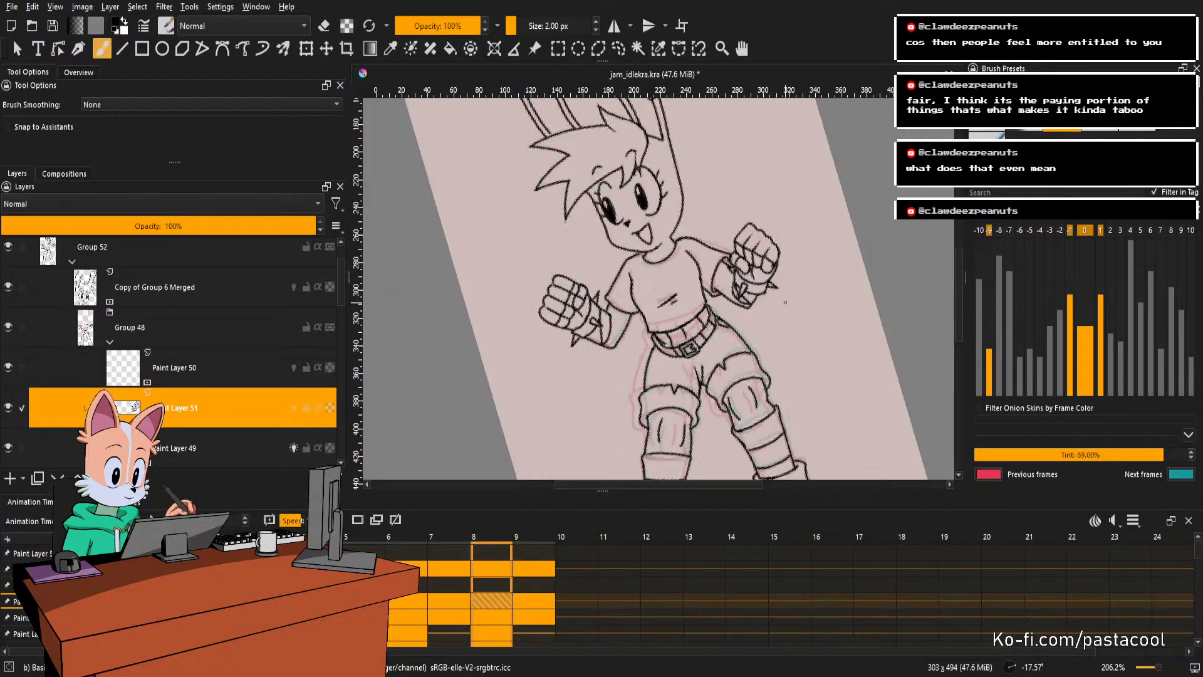
pyautogui.press('Right')
pyautogui.press('Left')
pyautogui.press('Right')
# On frame 7, erase and rework the lines around the wristband and its spike below the character's left fist.
pyautogui.scroll(4, 765, 314)
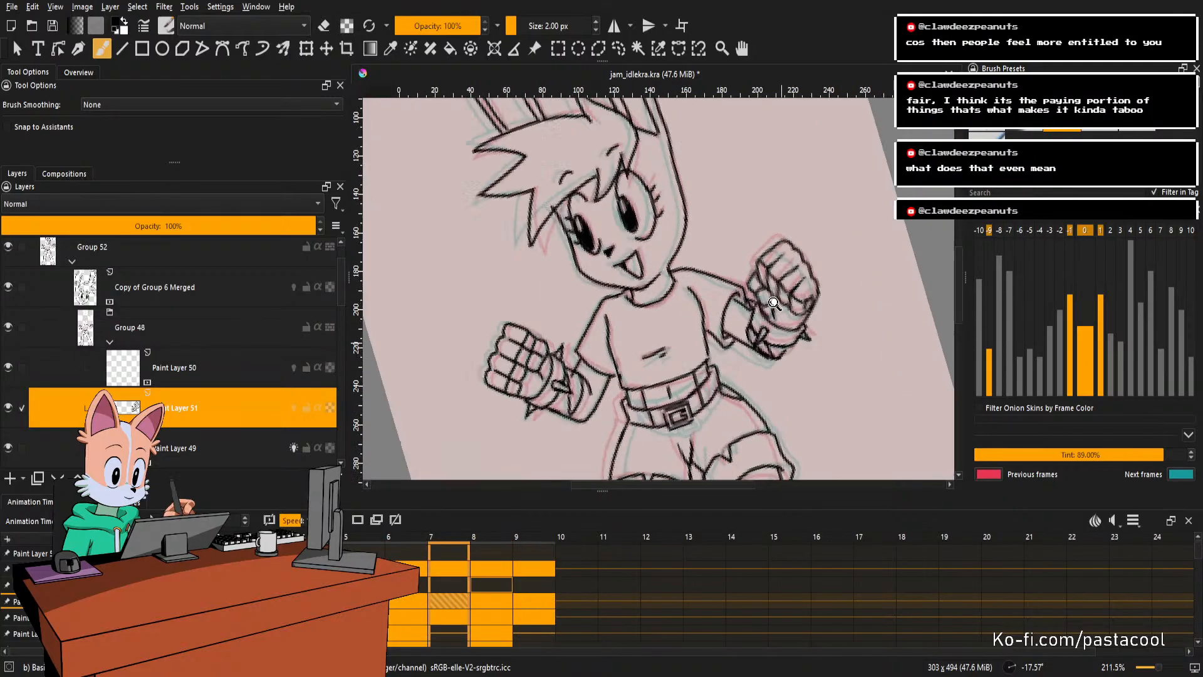
pyautogui.press('e')
pyautogui.moveTo(742, 331)
pyautogui.mouseDown()
pyautogui.moveTo(728, 352)
pyautogui.moveTo(733, 335)
pyautogui.mouseUp()
pyautogui.press('e')
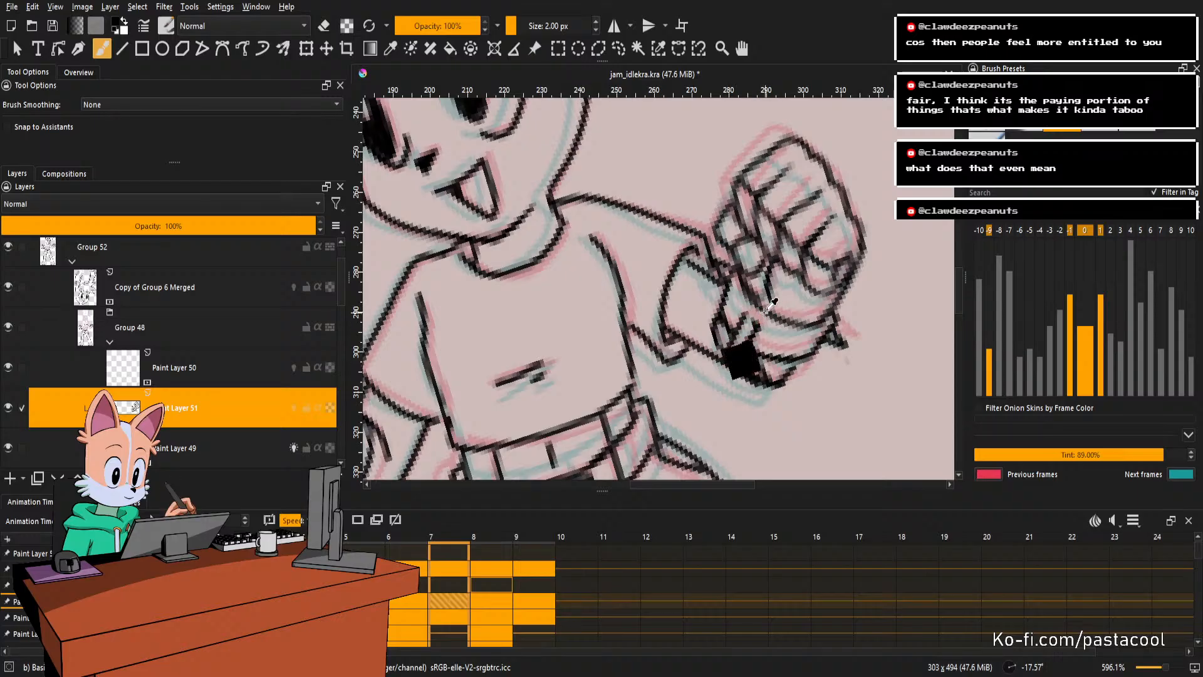
pyautogui.moveTo(815, 273)
pyautogui.mouseDown()
pyautogui.moveTo(845, 331)
pyautogui.moveTo(826, 325)
pyautogui.moveTo(803, 430)
pyautogui.moveTo(787, 410)
pyautogui.mouseUp()
pyautogui.press('e')
pyautogui.press('e')
# Undo the last two strokes, redraw the wristband's lower outline on frame 7, save the file and return to the upright view.
pyautogui.moveTo(772, 359)
pyautogui.mouseDown()
pyautogui.moveTo(808, 380)
pyautogui.moveTo(799, 304)
pyautogui.moveTo(797, 379)
pyautogui.moveTo(772, 363)
pyautogui.mouseUp()
pyautogui.hotkey('ctrl', 'z')
pyautogui.hotkey('ctrl', 'z')
pyautogui.press('e')
pyautogui.press('e')
pyautogui.press('e')
pyautogui.press('e')
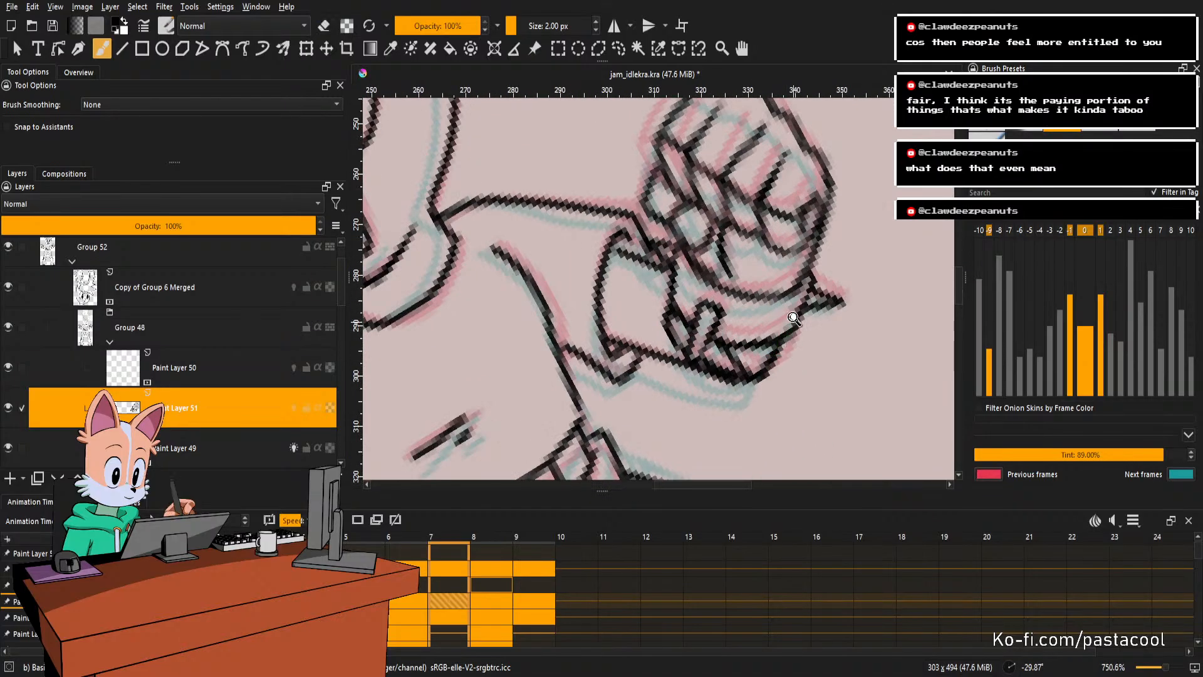
pyautogui.moveTo(794, 318); pyautogui.dragTo(752, 370)
pyautogui.press('5')
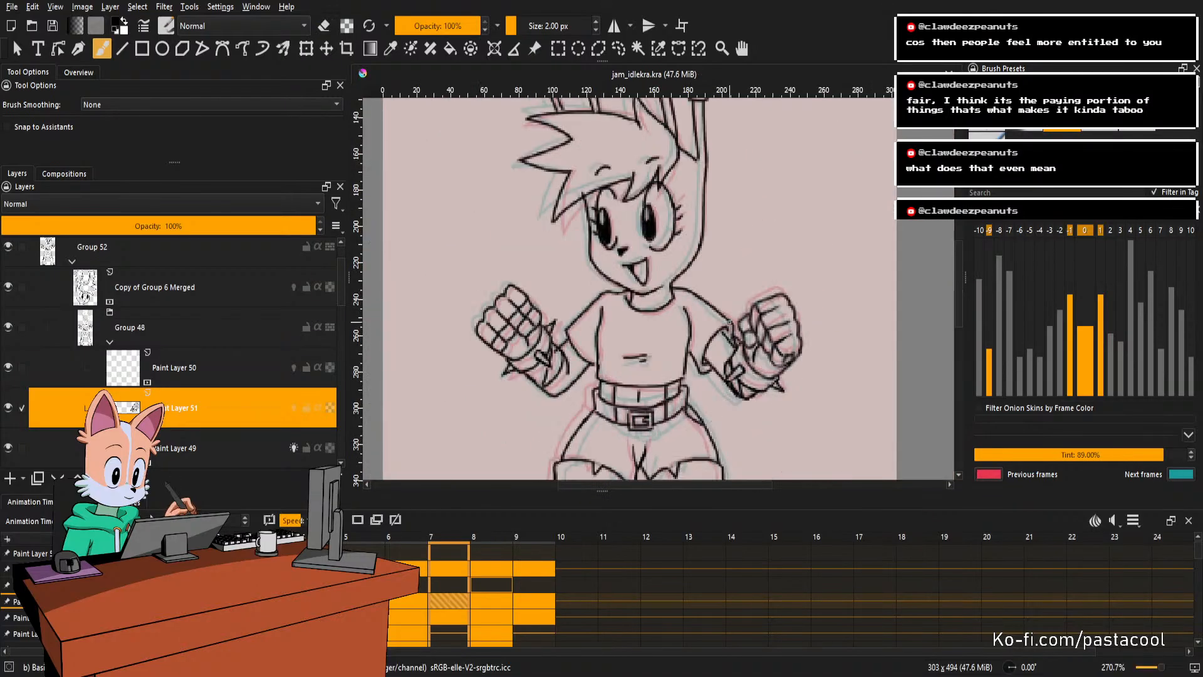
# Step through frames 6 to 8 at a smaller zoom to examine the reworked wristband across the frames.
pyautogui.scroll(-1, 738, 323)
pyautogui.scroll(1, 738, 324)
pyautogui.scroll(-2, 739, 323)
pyautogui.scroll(1, 740, 322)
pyautogui.press('Left')
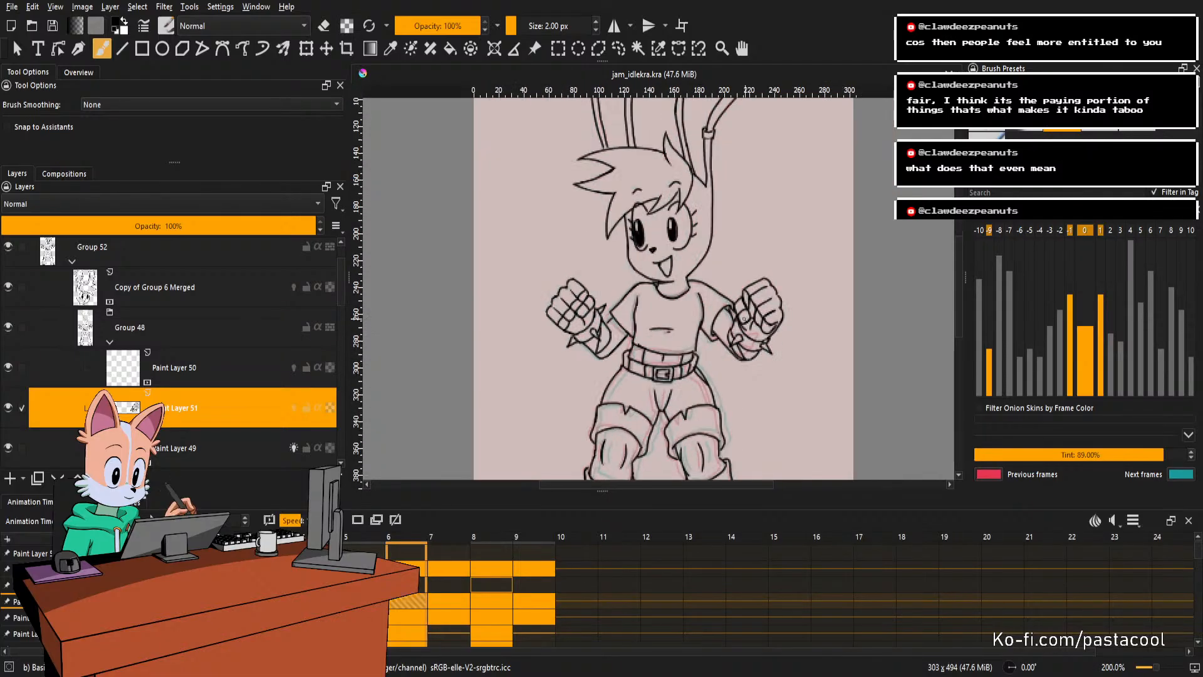
pyautogui.press('Right')
pyautogui.press('Right')
pyautogui.scroll(-1, 742, 320)
pyautogui.scroll(-1, 741, 321)
pyautogui.scroll(1, 739, 321)
pyautogui.press('Left')
pyautogui.scroll(-1, 736, 322)
pyautogui.scroll(1, 735, 323)
pyautogui.press('Right')
pyautogui.press('Right')
pyautogui.press('Right')
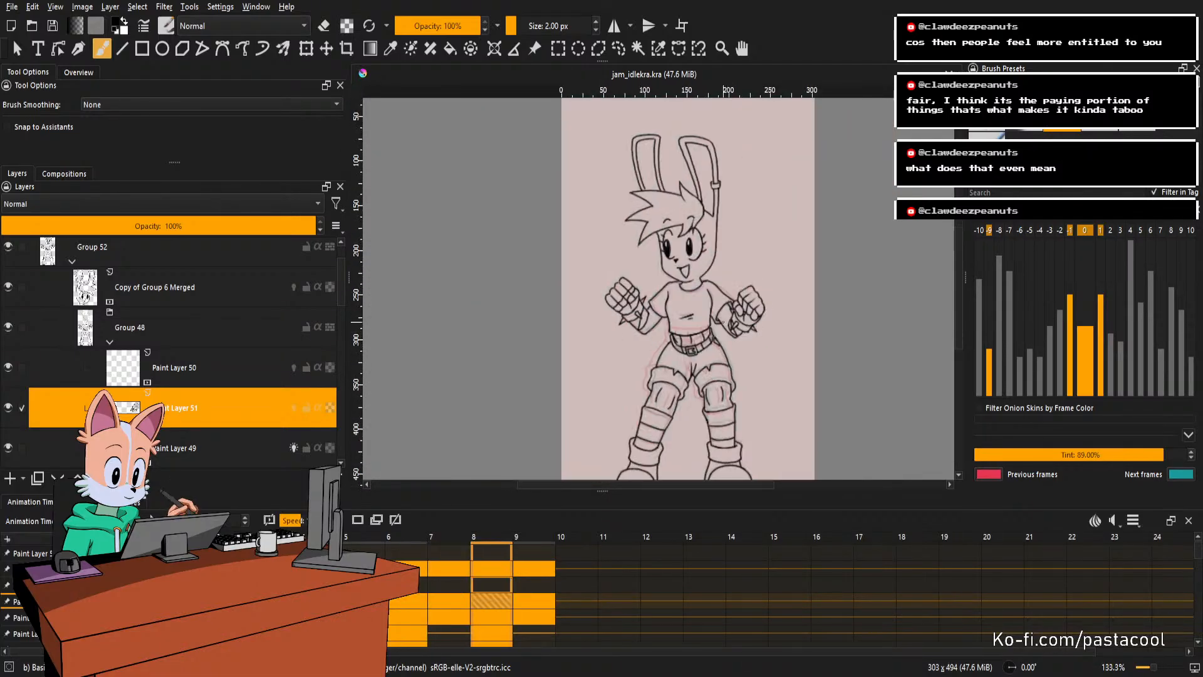
# Play the animation with the full figure in view to check the fists and wristbands in motion, and stop playback.
pyautogui.press('space')
pyautogui.scroll(-1, 722, 324)
pyautogui.scroll(1, 724, 332)
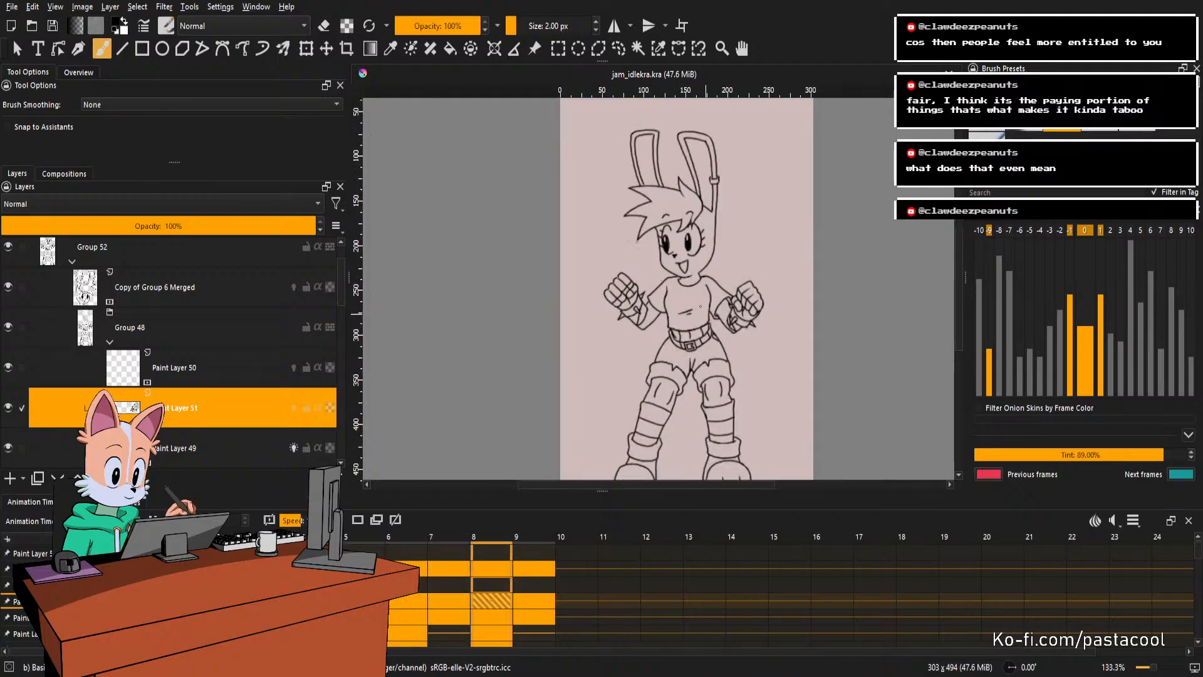
pyautogui.scroll(-2, 695, 298)
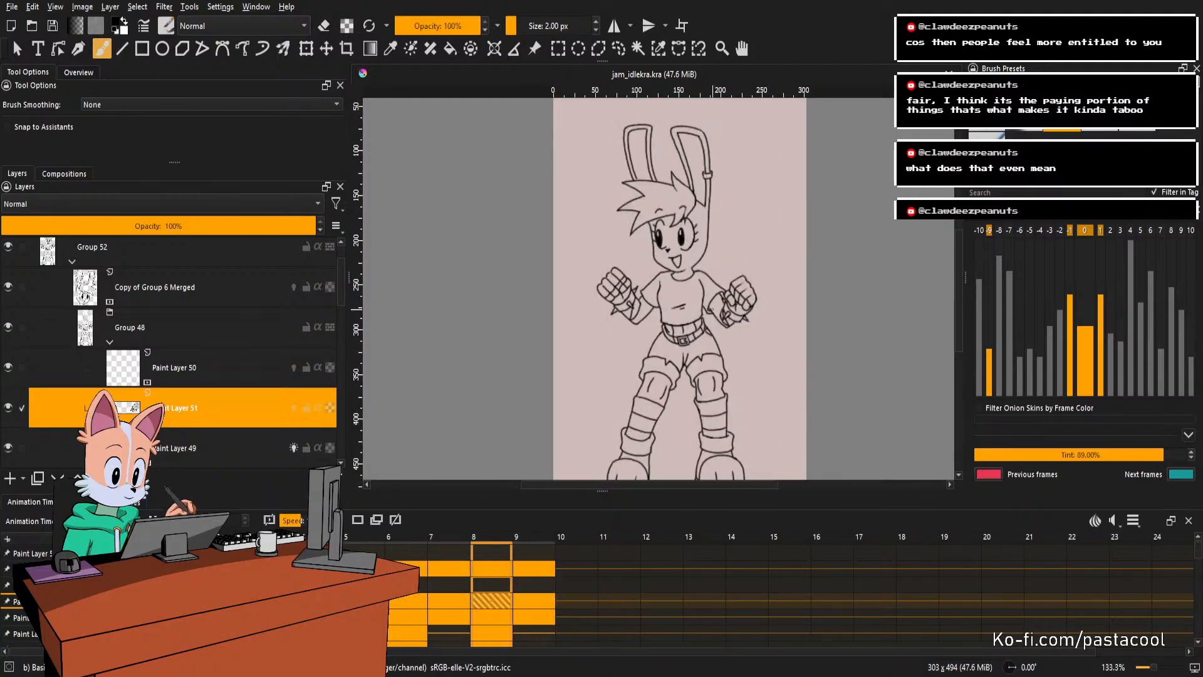
pyautogui.scroll(2, 710, 320)
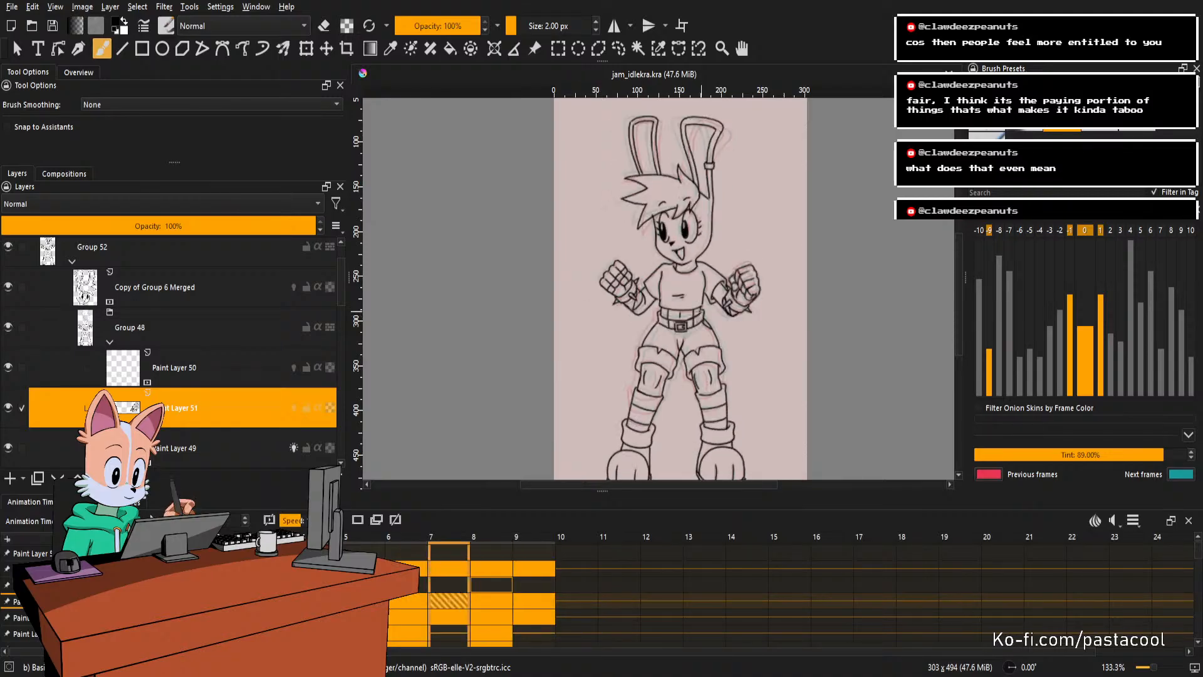
pyautogui.press('space')
# On frame 8, draw a short curved line down the character's right forearm from the wristband, undoing rejected strokes, and save.
pyautogui.press('.')
pyautogui.scroll(1, 649, 290)
pyautogui.scroll(-2, 650, 291)
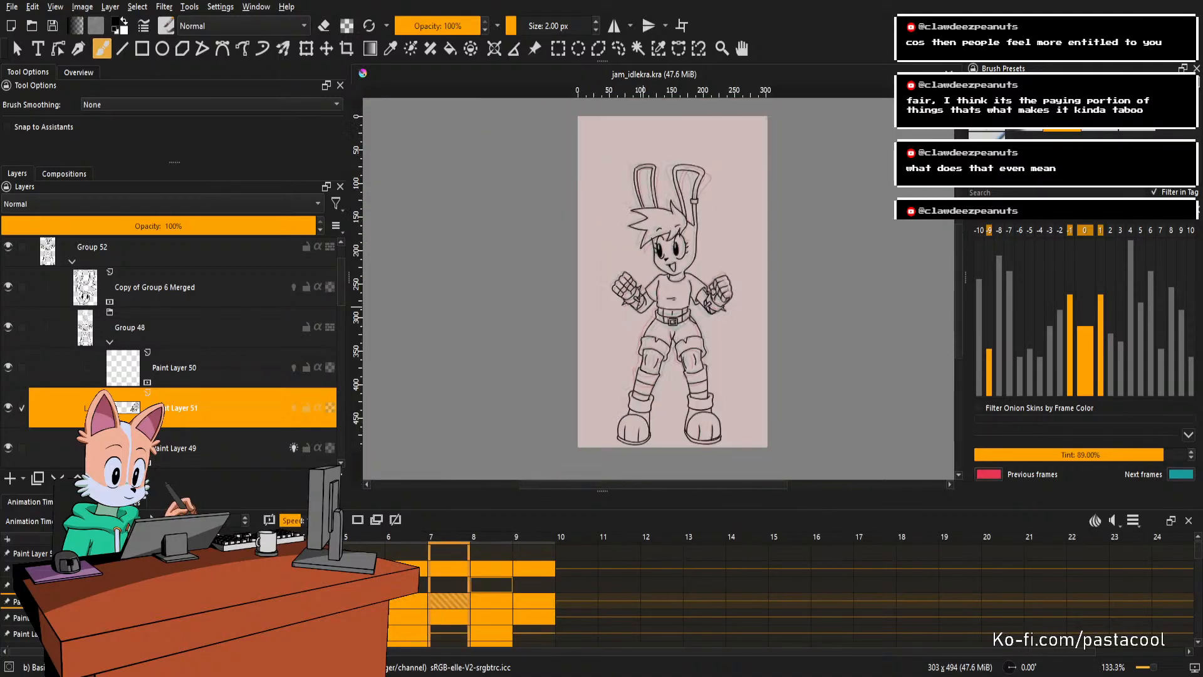
pyautogui.press('.')
pyautogui.scroll(2, 635, 308)
pyautogui.press('.')
pyautogui.scroll(1, 635, 309)
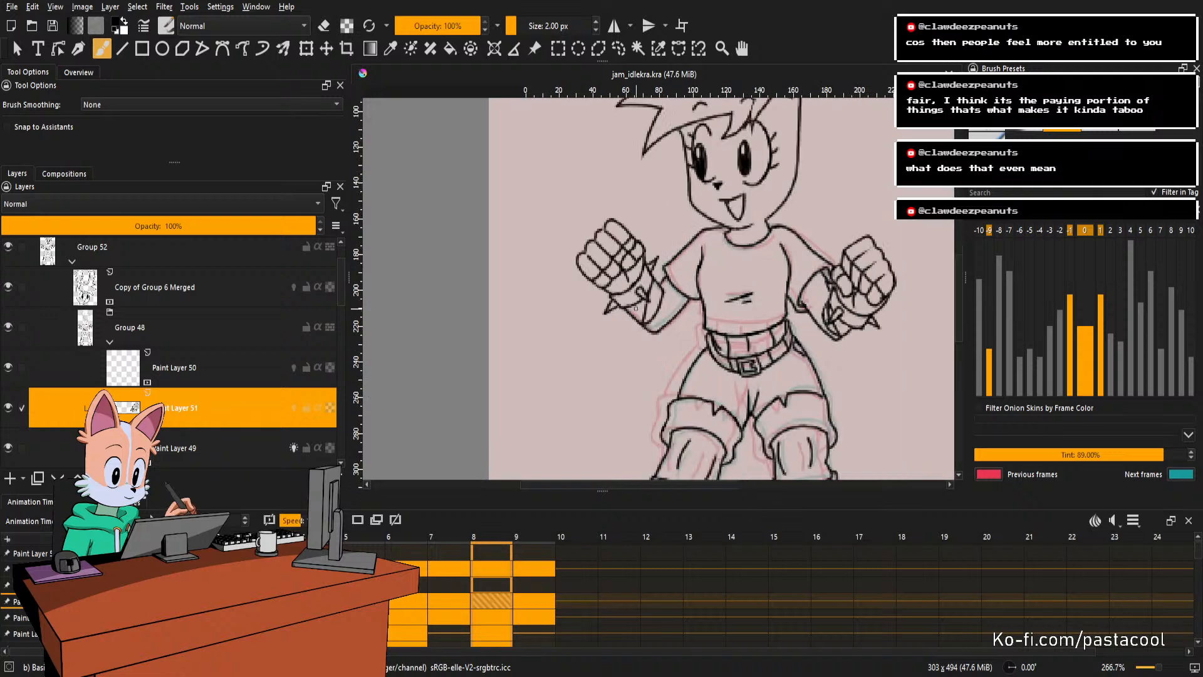
pyautogui.moveTo(635, 308); pyautogui.dragTo(629, 293)
pyautogui.moveTo(693, 349); pyautogui.dragTo(696, 282)
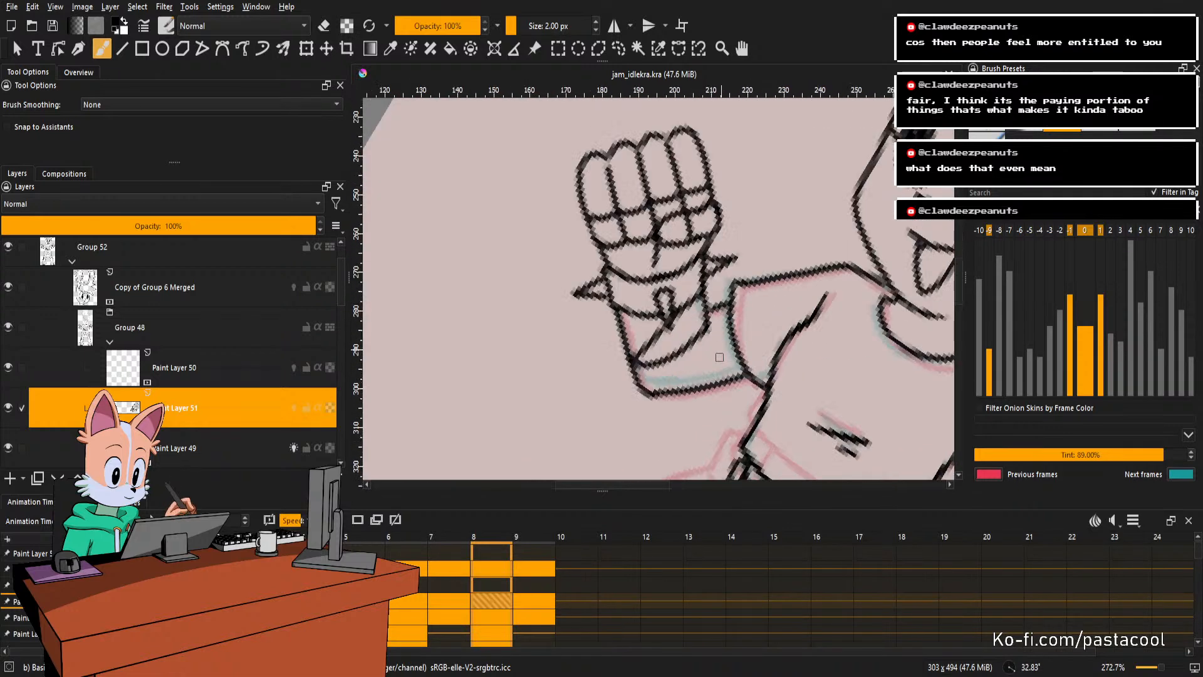
pyautogui.moveTo(712, 328); pyautogui.dragTo(702, 360)
pyautogui.hotkey('ctrl', 'z')
pyautogui.hotkey('ctrl', 'z')
pyautogui.moveTo(708, 316); pyautogui.dragTo(703, 365)
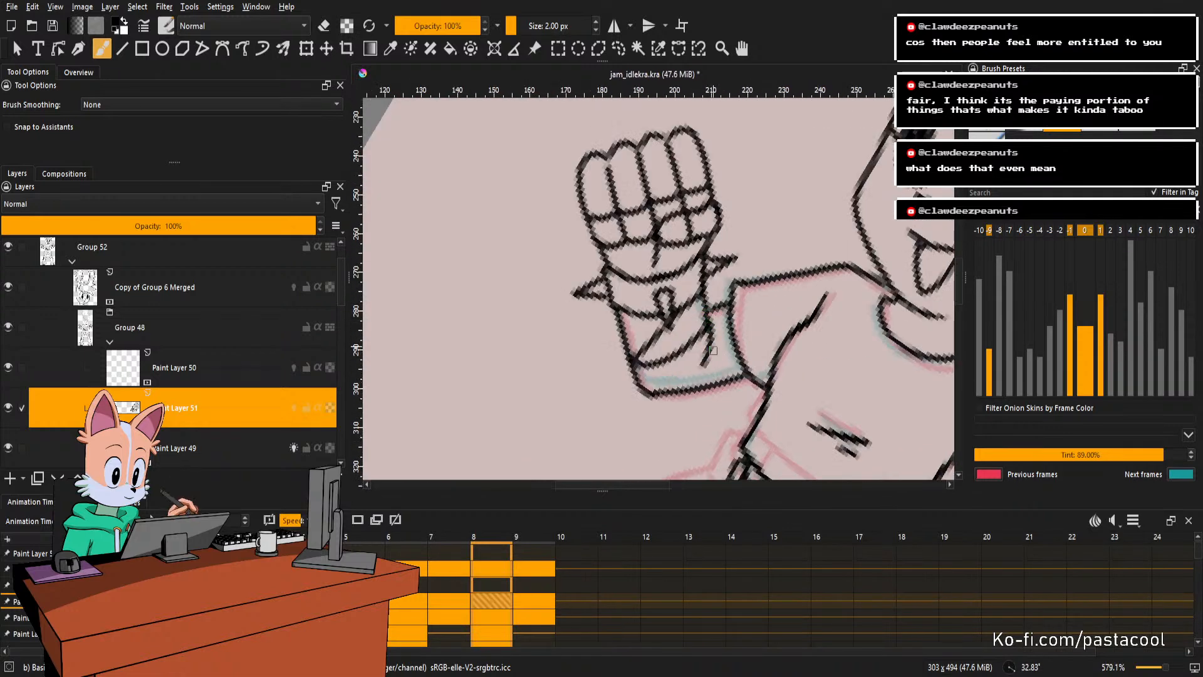
pyautogui.scroll(-3, 722, 340)
pyautogui.press('5')
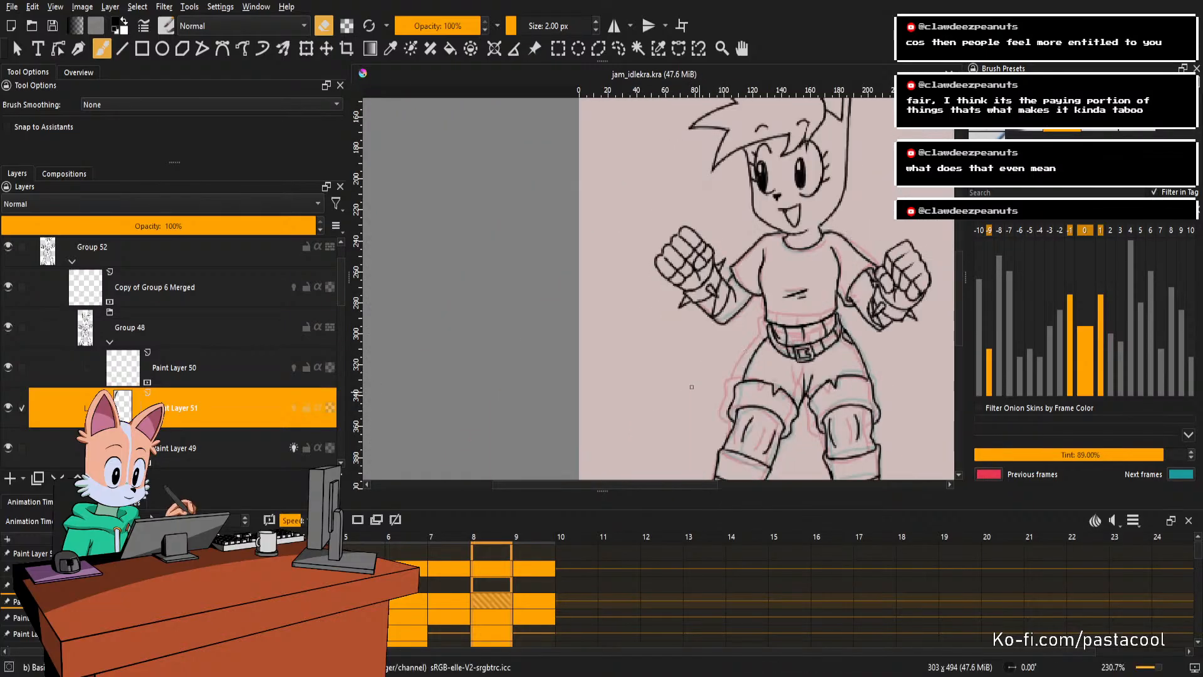
# On frame 9, switch to Paint Layer 49 and draw the matching short forearm line beside the wristband.
pyautogui.press('.')
pyautogui.scroll(3, 736, 324)
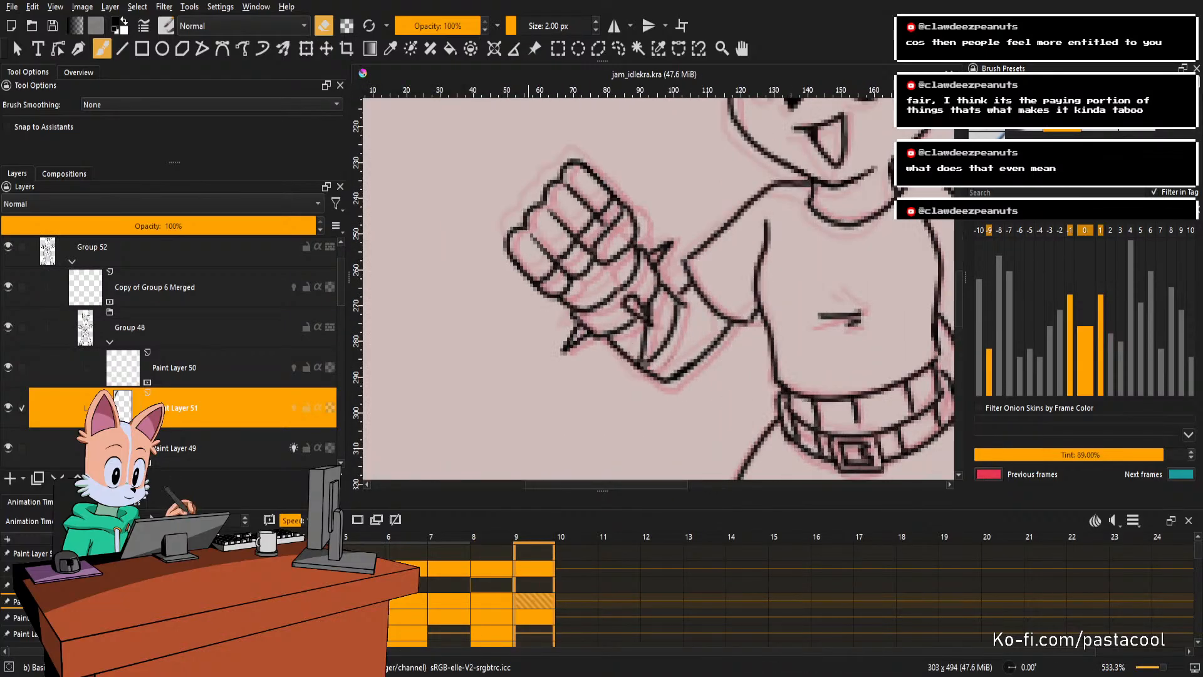
pyautogui.press('e')
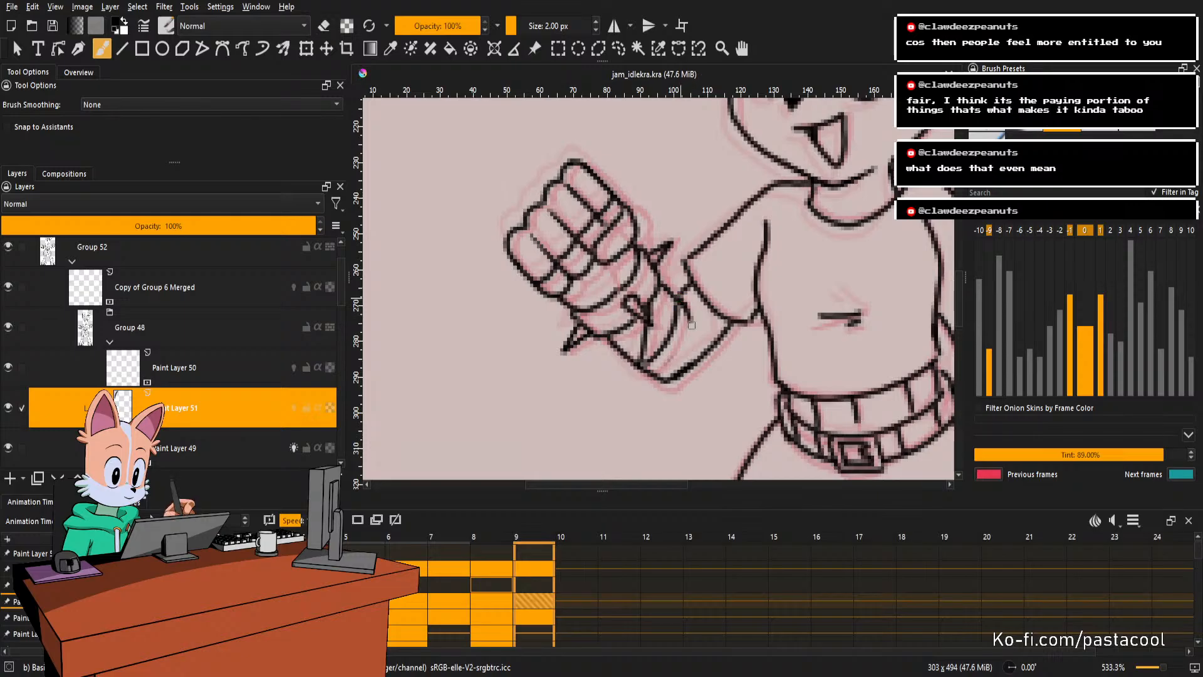
pyautogui.press('pagedown')
pyautogui.moveTo(690, 312); pyautogui.dragTo(692, 332)
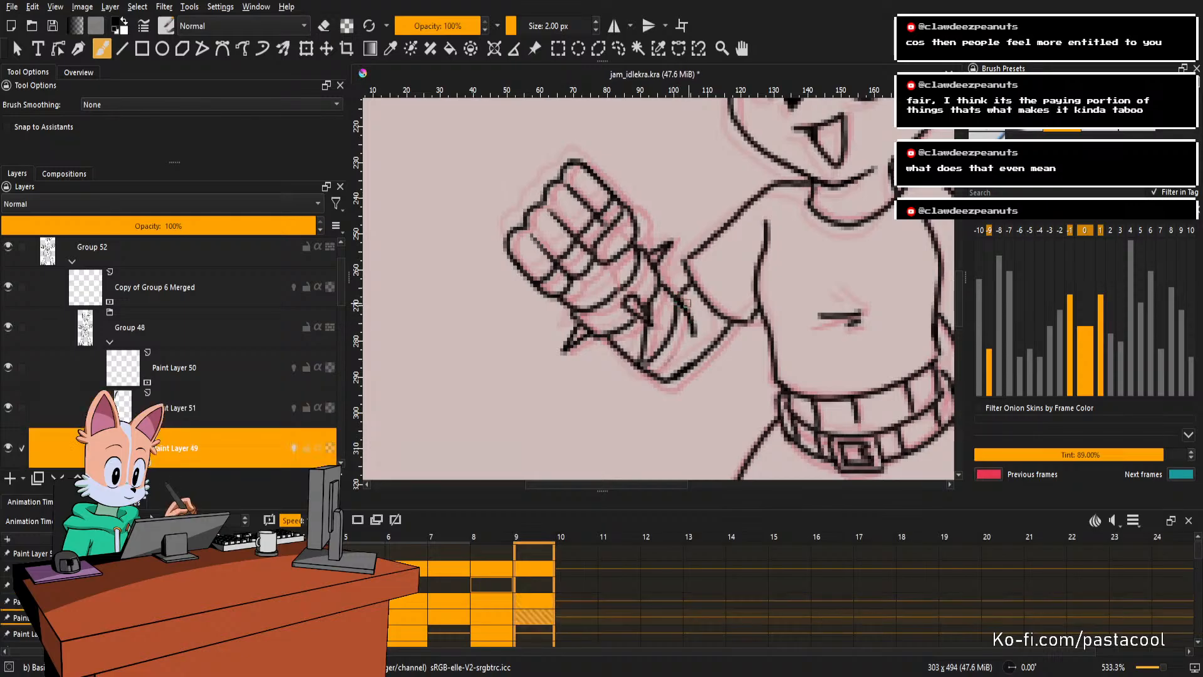
pyautogui.press('e')
# Move to the next frame of the loop, rotate into the character's right forearm and draw the same short line beside the wristband.
pyautogui.scroll(-4, 714, 268)
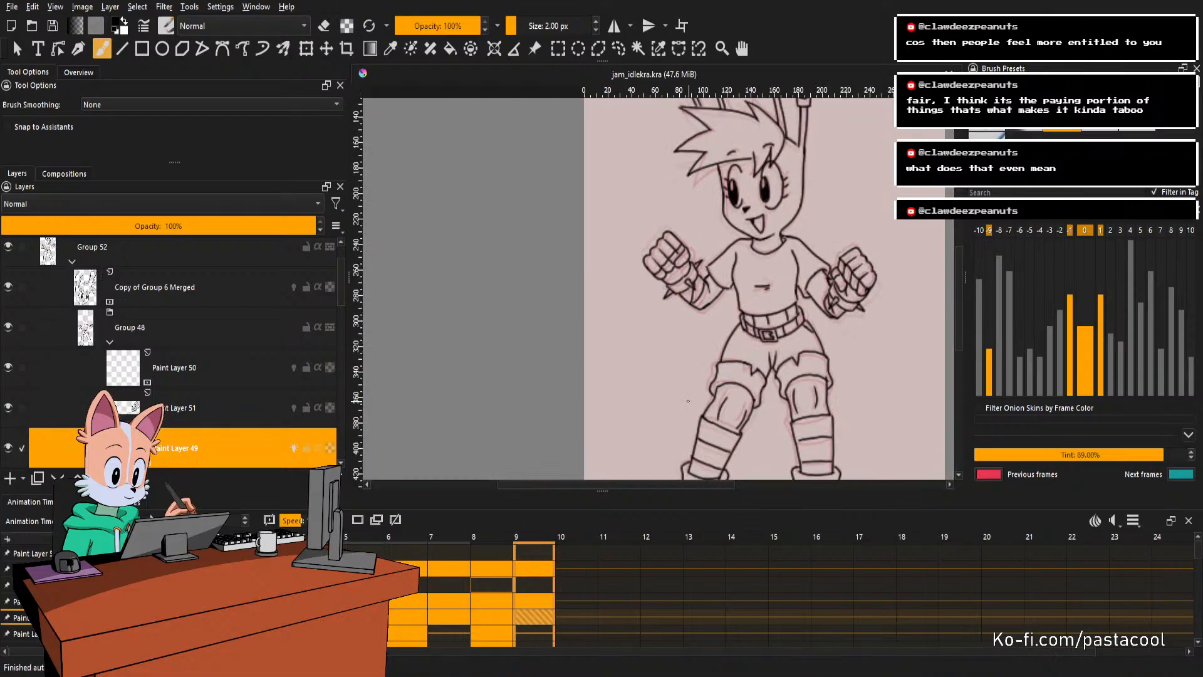
pyautogui.scroll(-2, 688, 376)
pyautogui.scroll(4, 690, 295)
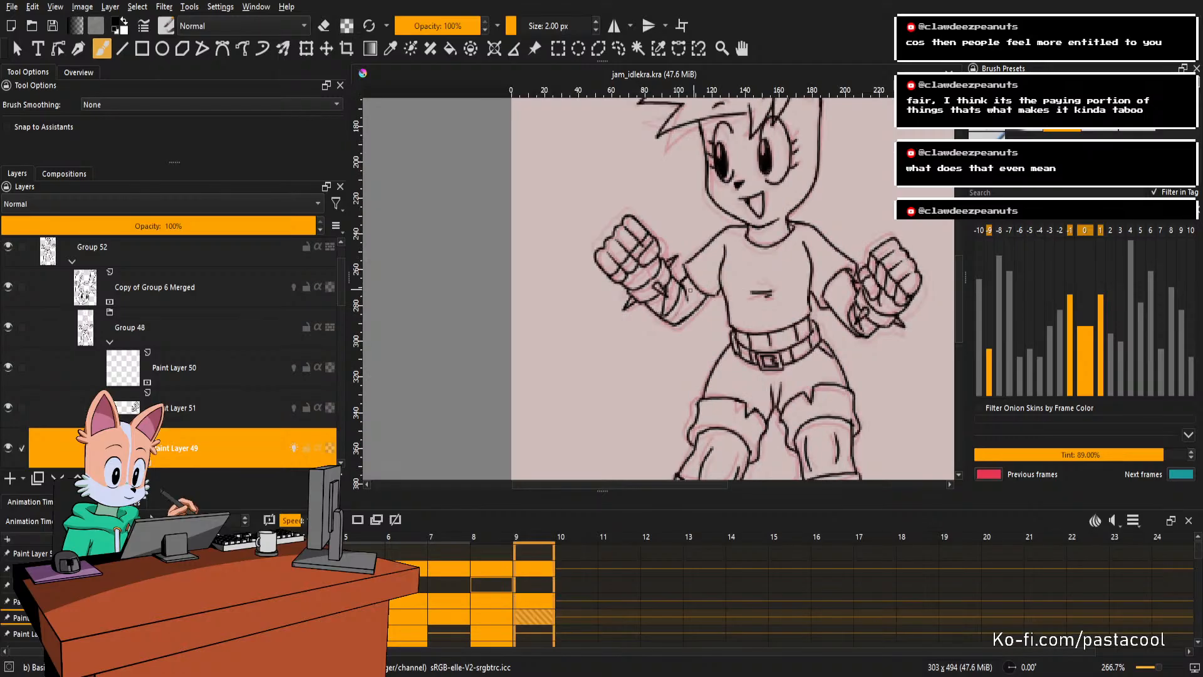
pyautogui.scroll(1, 690, 290)
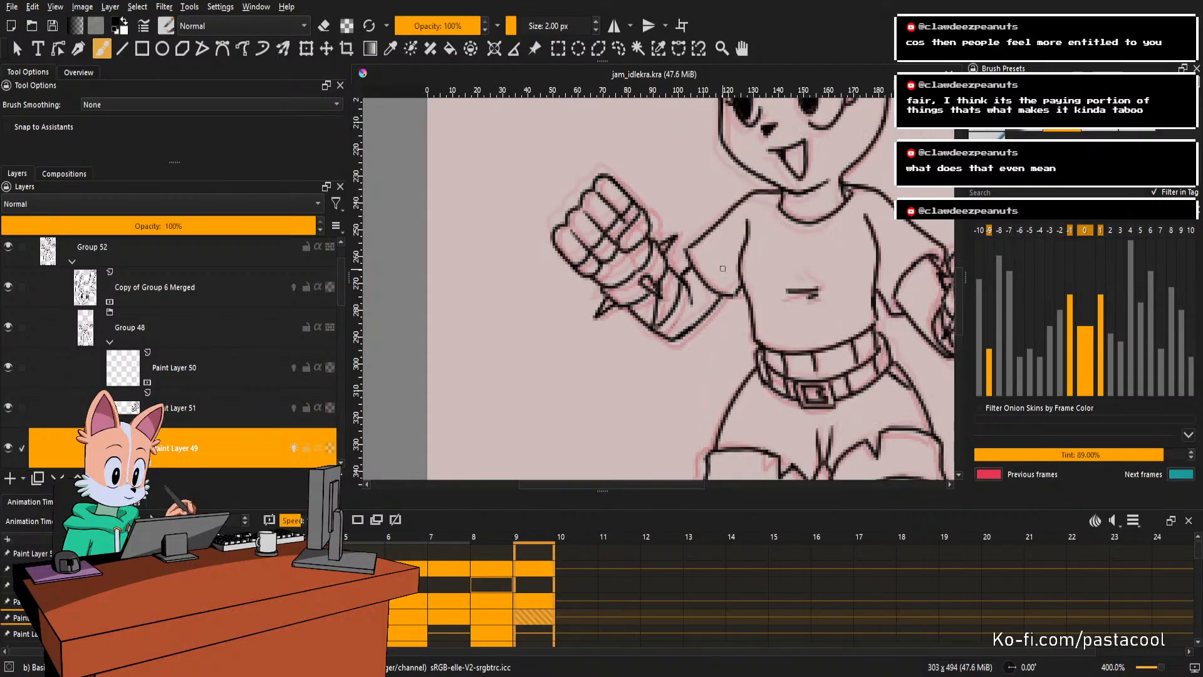
pyautogui.press('Right')
pyautogui.moveTo(723, 268)
pyautogui.mouseDown()
pyautogui.moveTo(748, 361)
pyautogui.moveTo(707, 327)
pyautogui.moveTo(711, 382)
pyautogui.mouseUp()
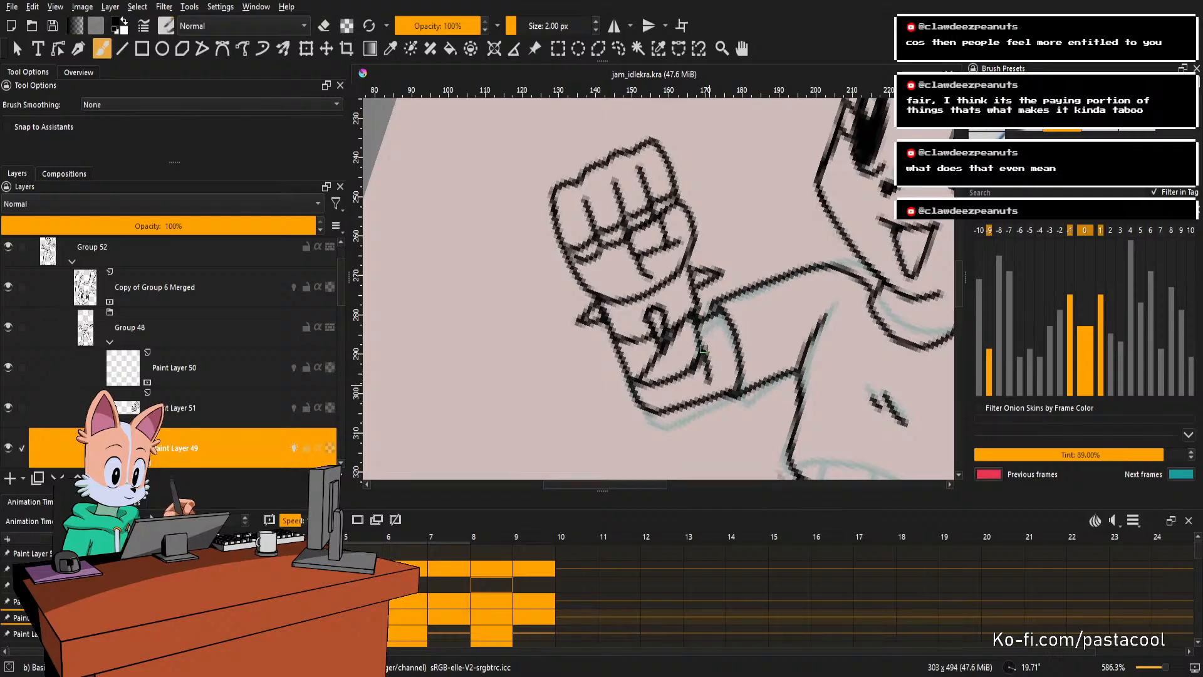
# Clean up the short forearm line beside the character's right wristband, return the canvas to upright, and save the file.
pyautogui.moveTo(698, 327); pyautogui.dragTo(707, 374)
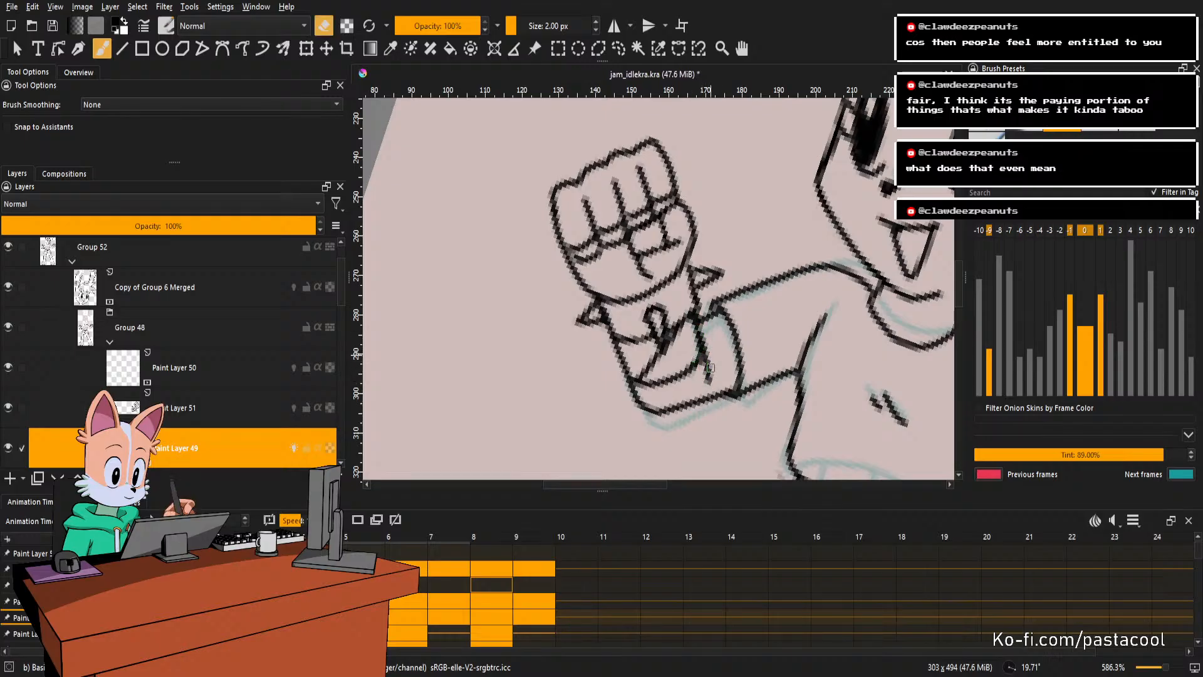
pyautogui.press('5')
pyautogui.scroll(-4, 718, 344)
pyautogui.hotkey('ctrl', 's')
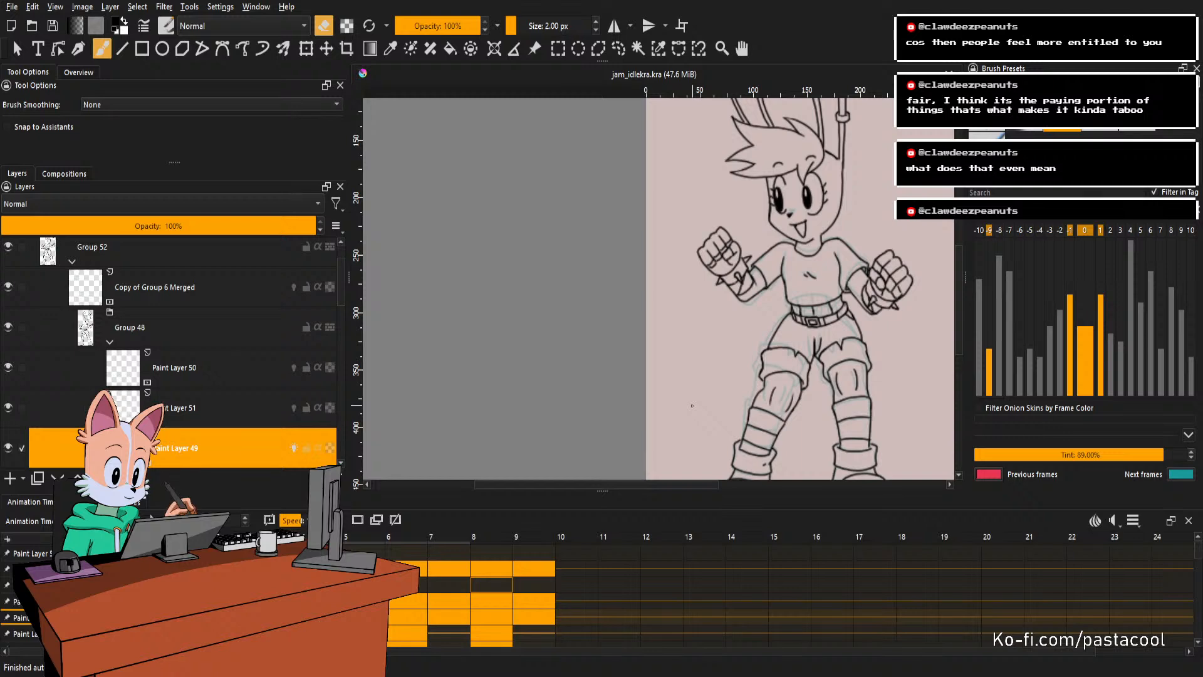
# Review the animation with the full figure in view to check the new forearm lines, select Paint Layer 51, and save.
pyautogui.press('1')
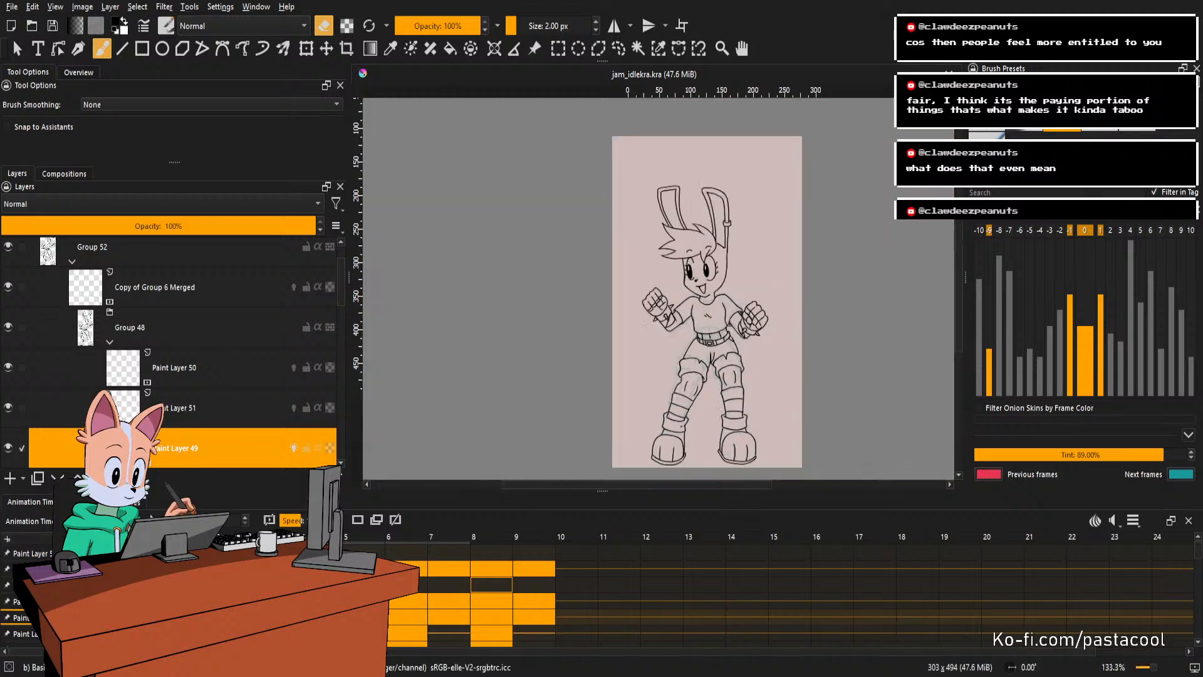
pyautogui.press('+')
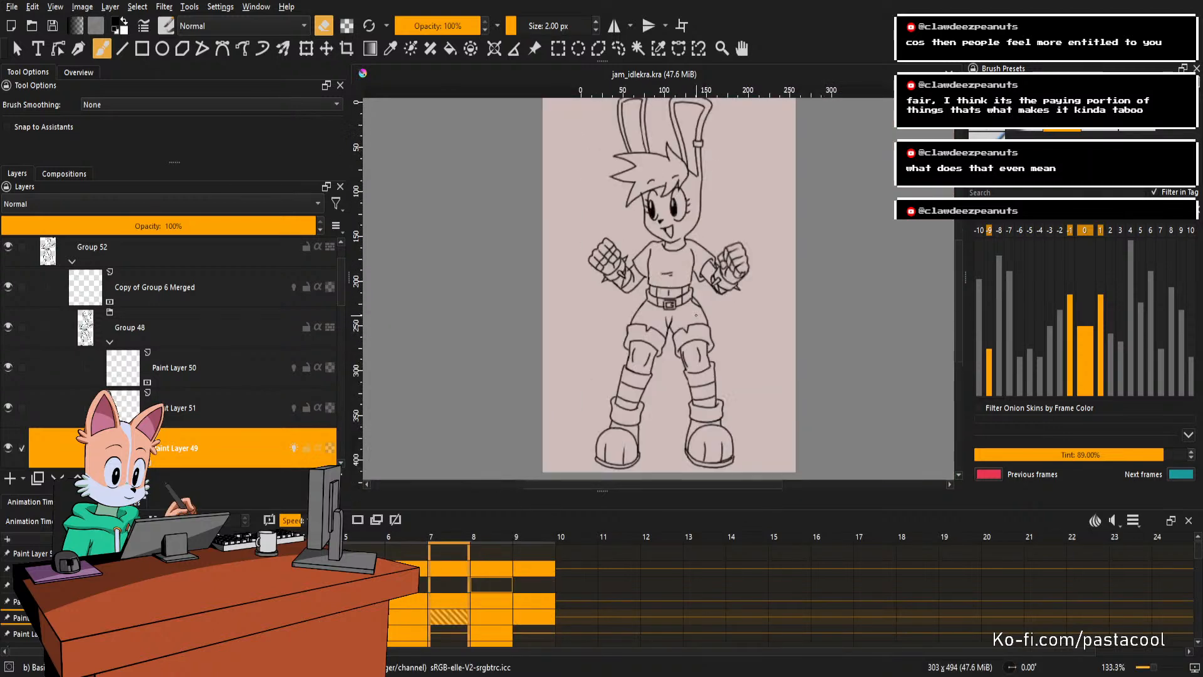
pyautogui.press('-')
pyautogui.press('+')
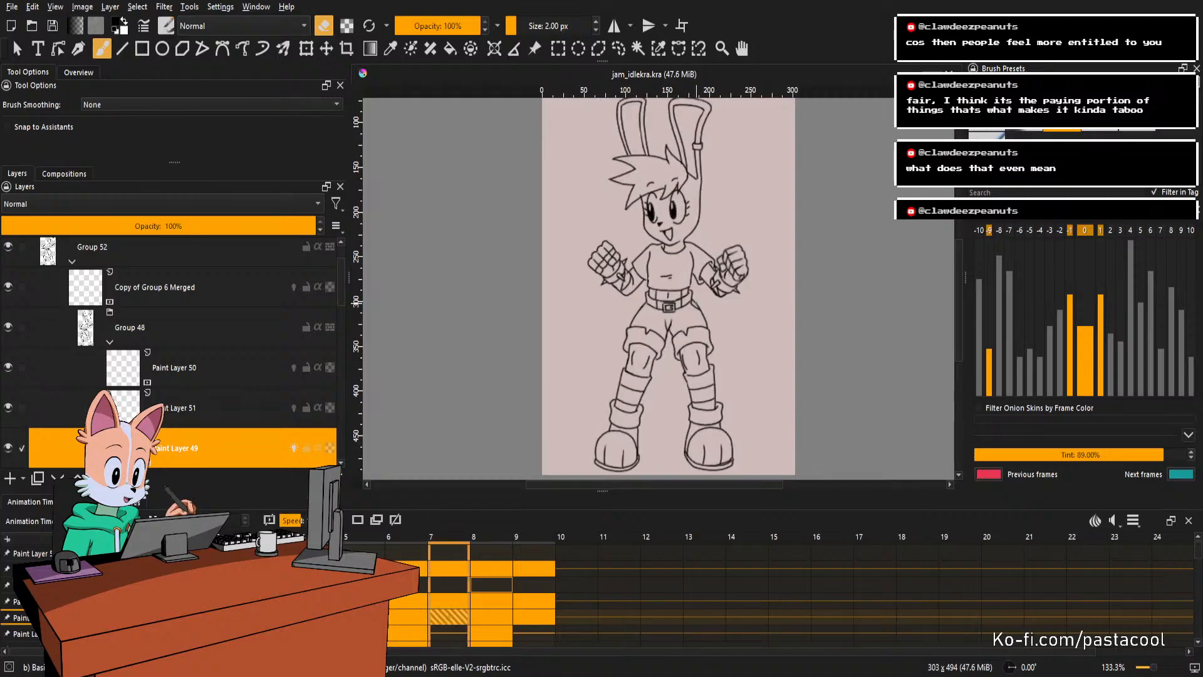
pyautogui.press('-')
pyautogui.press('+')
pyautogui.press('-')
pyautogui.press('+')
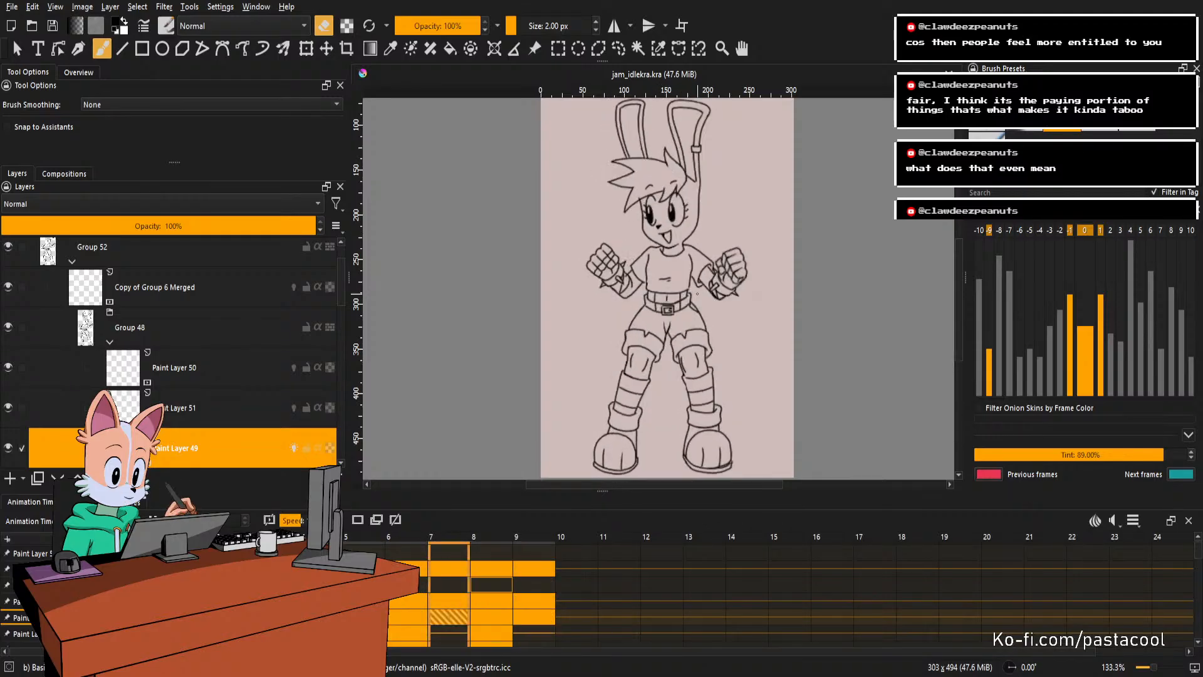
pyautogui.click(220, 407)
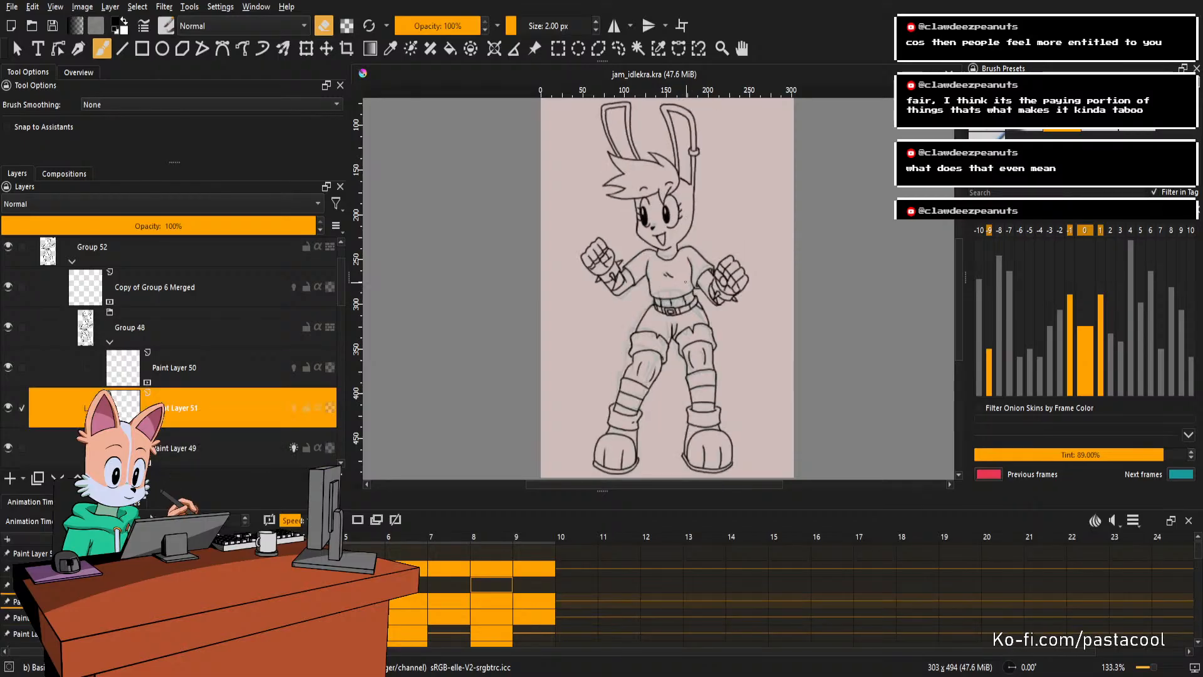
pyautogui.hotkey('ctrl', 's')
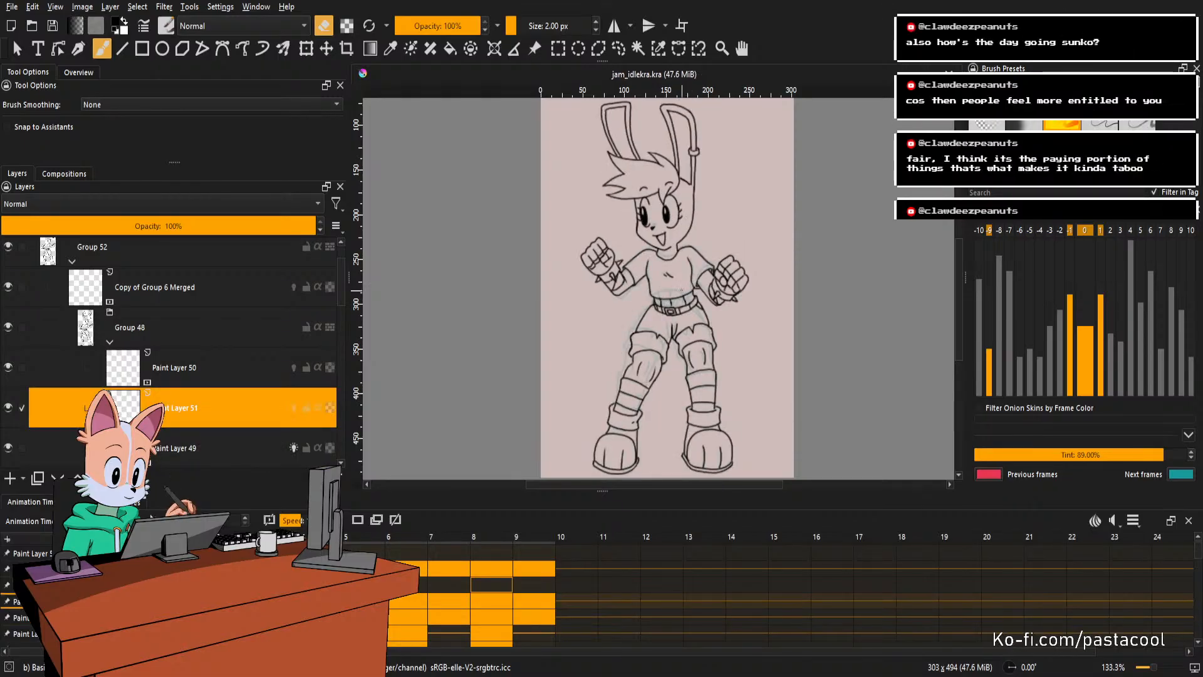
# Mirror the canvas view and inspect the whole figure flipped.
pyautogui.press('1')
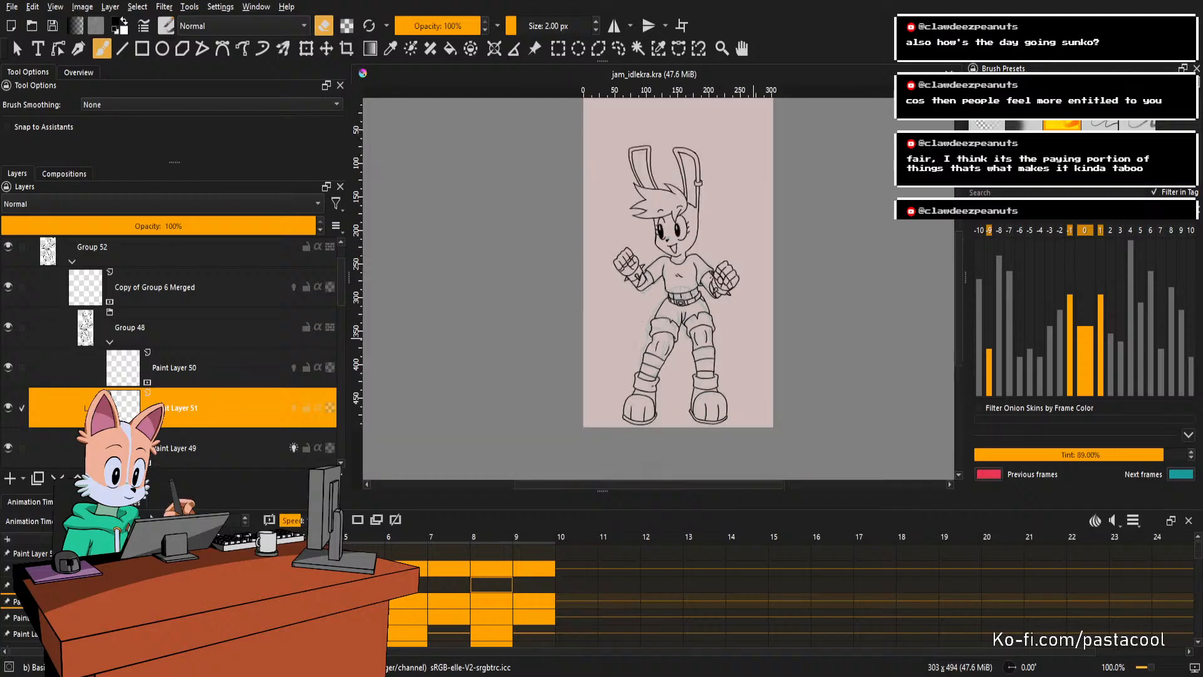
pyautogui.press('+')
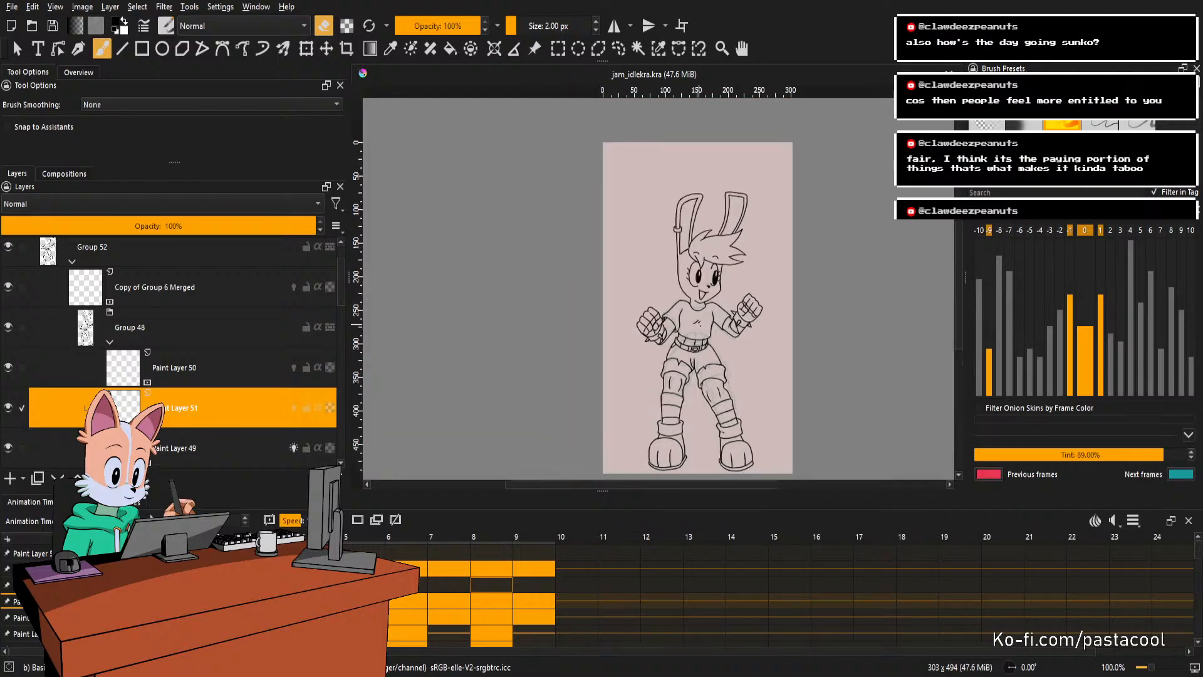
pyautogui.moveTo(694, 293); pyautogui.dragTo(666, 288)
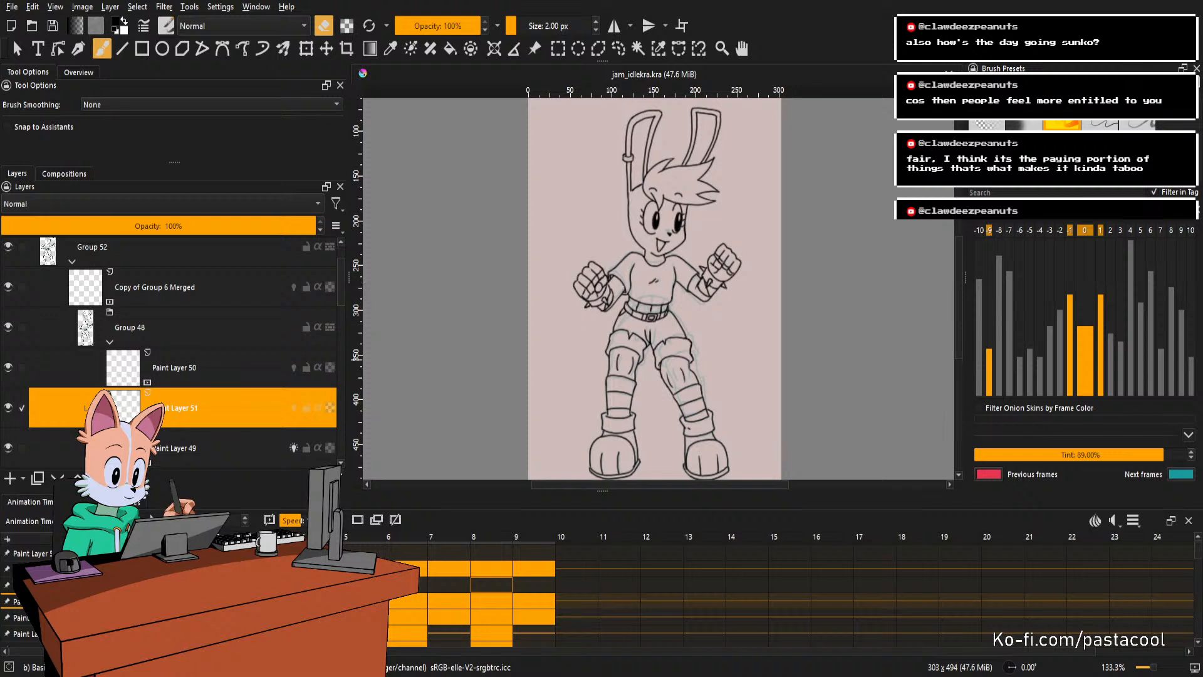
# Collapse Group 52 and Group 1 in the layer stack.
pyautogui.click(71, 262)
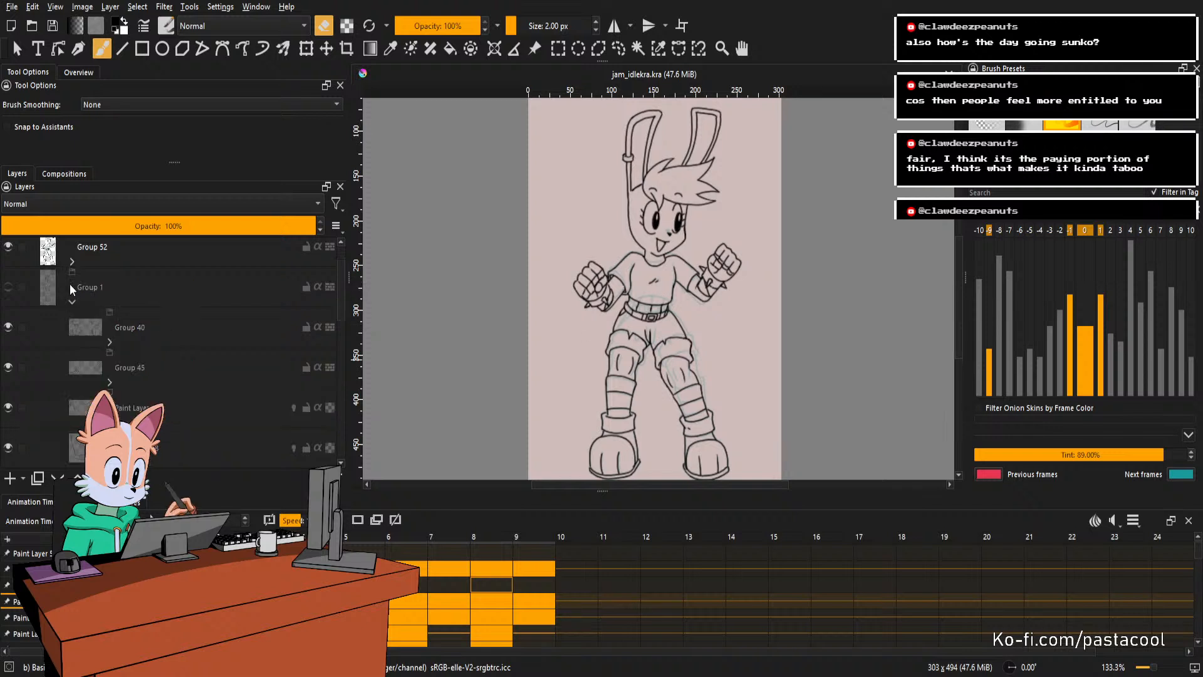
pyautogui.click(104, 295)
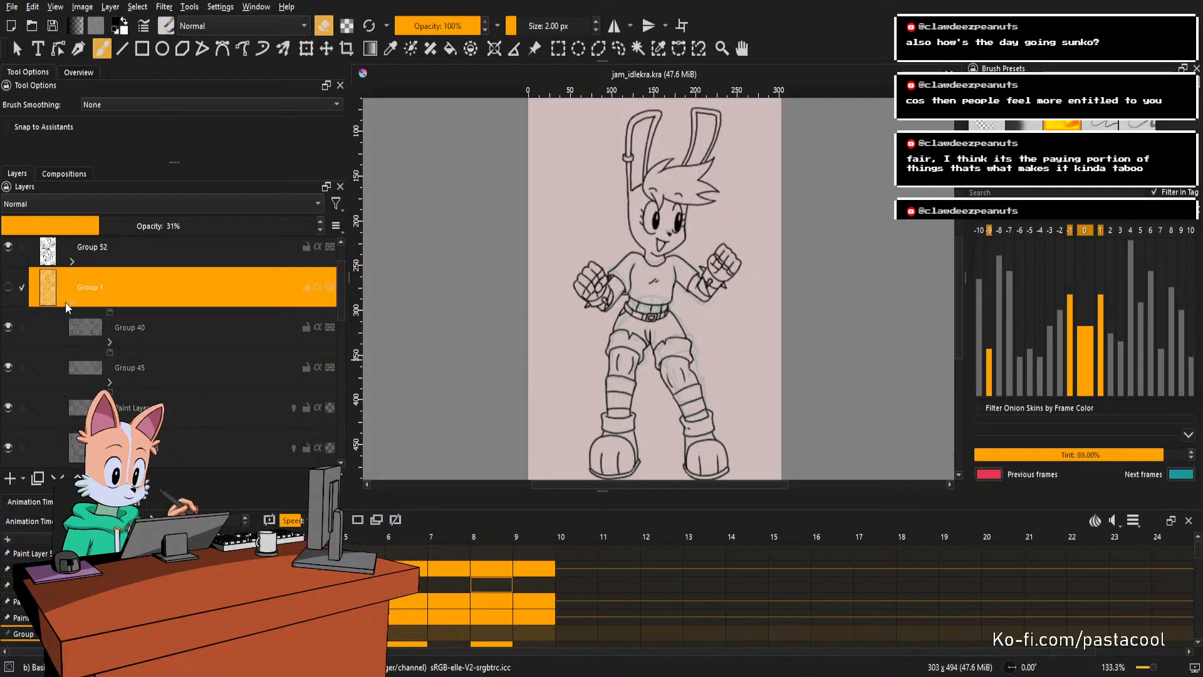
pyautogui.click(70, 303)
pyautogui.click(116, 312)
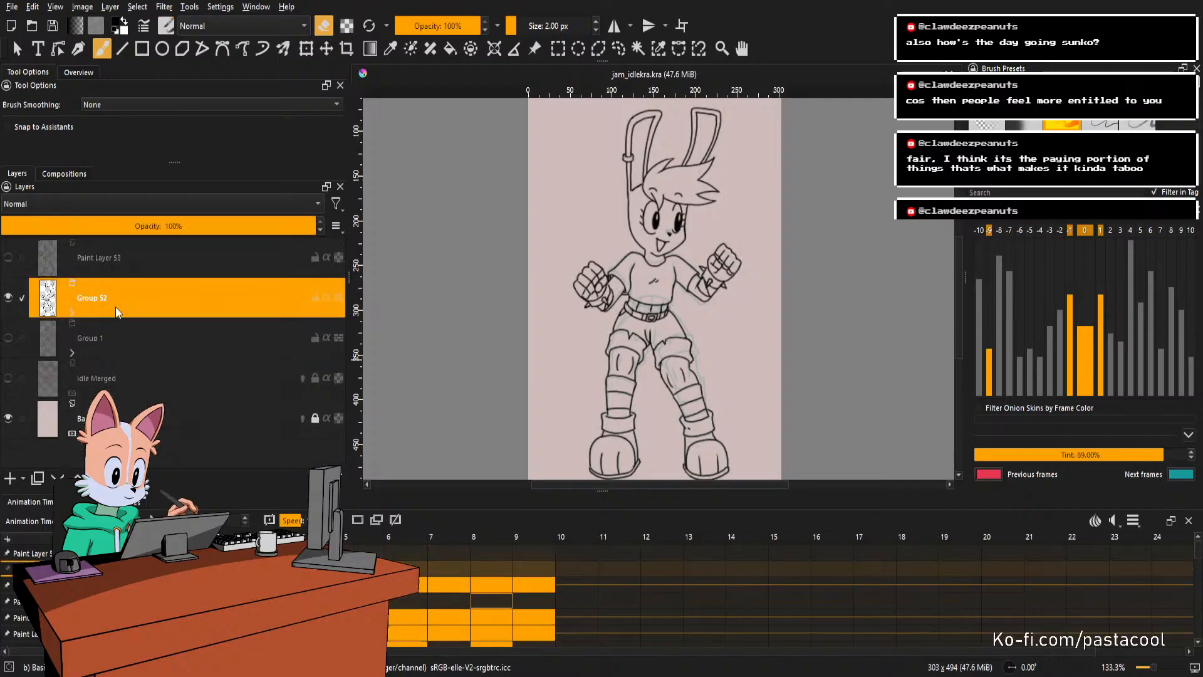
# Add a new group layer between Group 52 and Group 1 and open its name for editing.
pyautogui.click(53, 341)
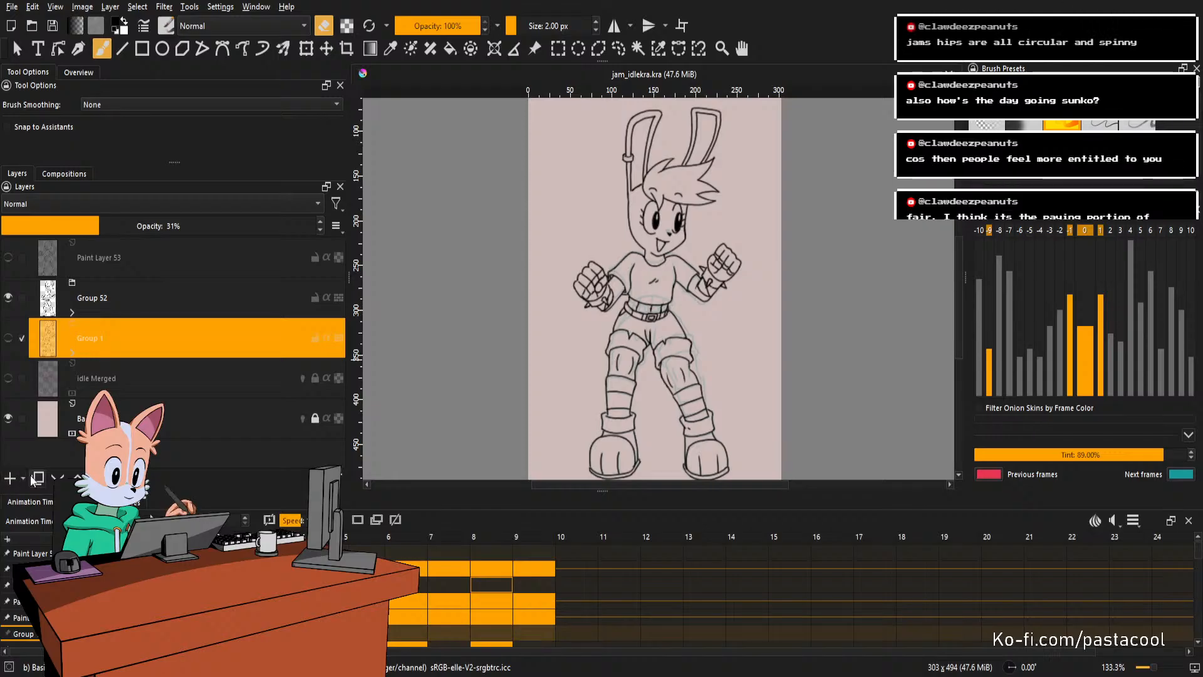
pyautogui.click(126, 313)
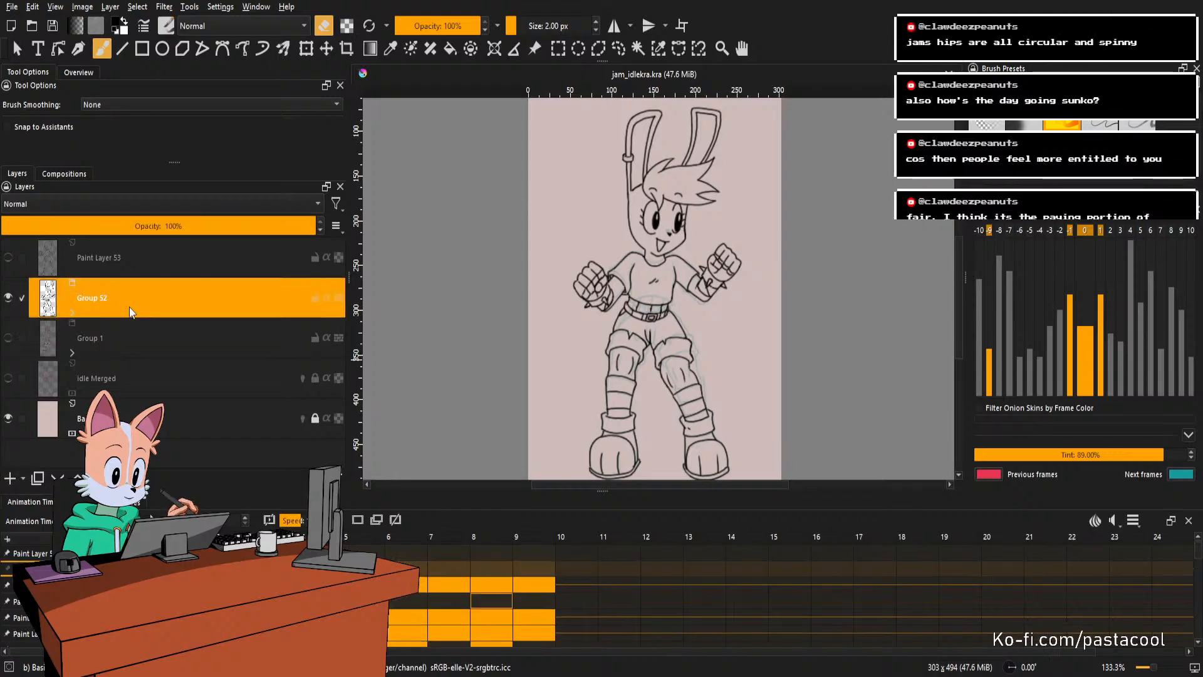
pyautogui.click(83, 346)
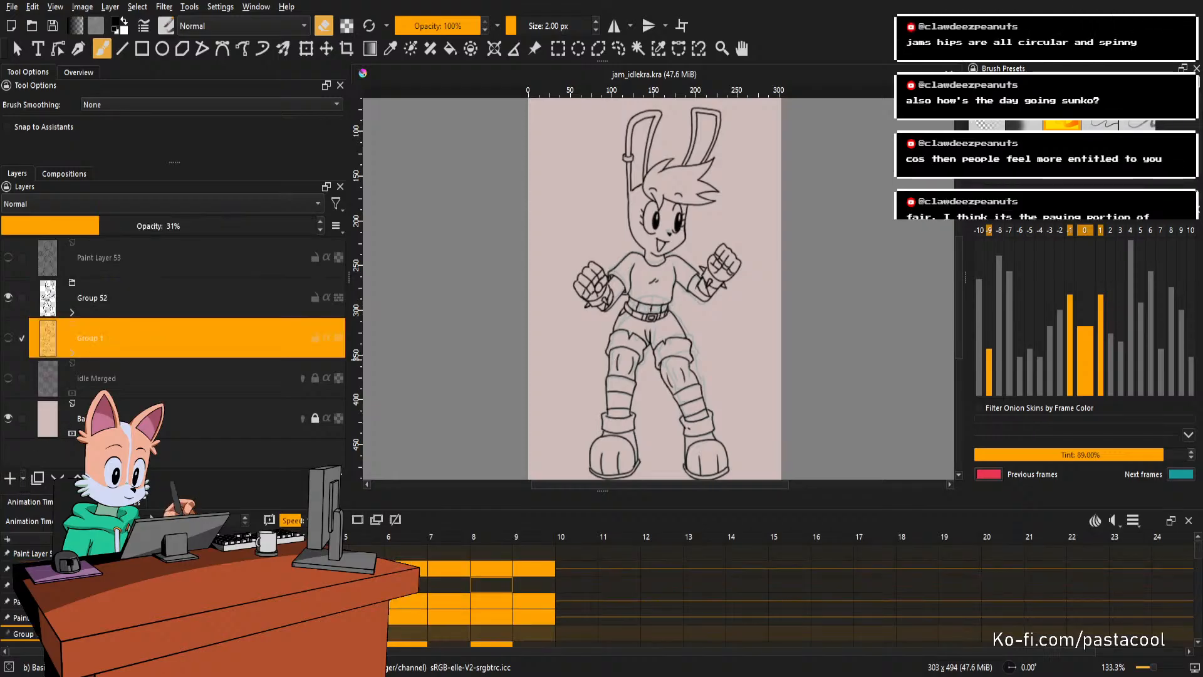
pyautogui.click(53, 507)
pyautogui.doubleClick(114, 337)
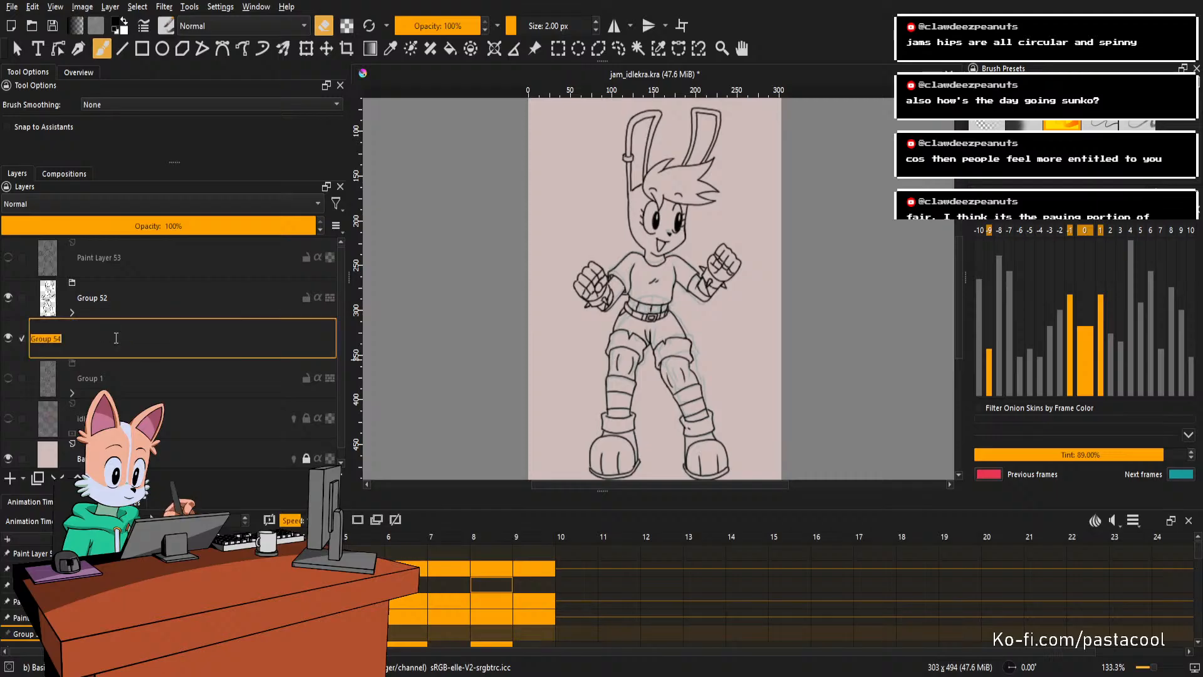
# Rename the new layer group as color and add an empty paint layer inside it.
pyautogui.write('color')
pyautogui.press('Return')
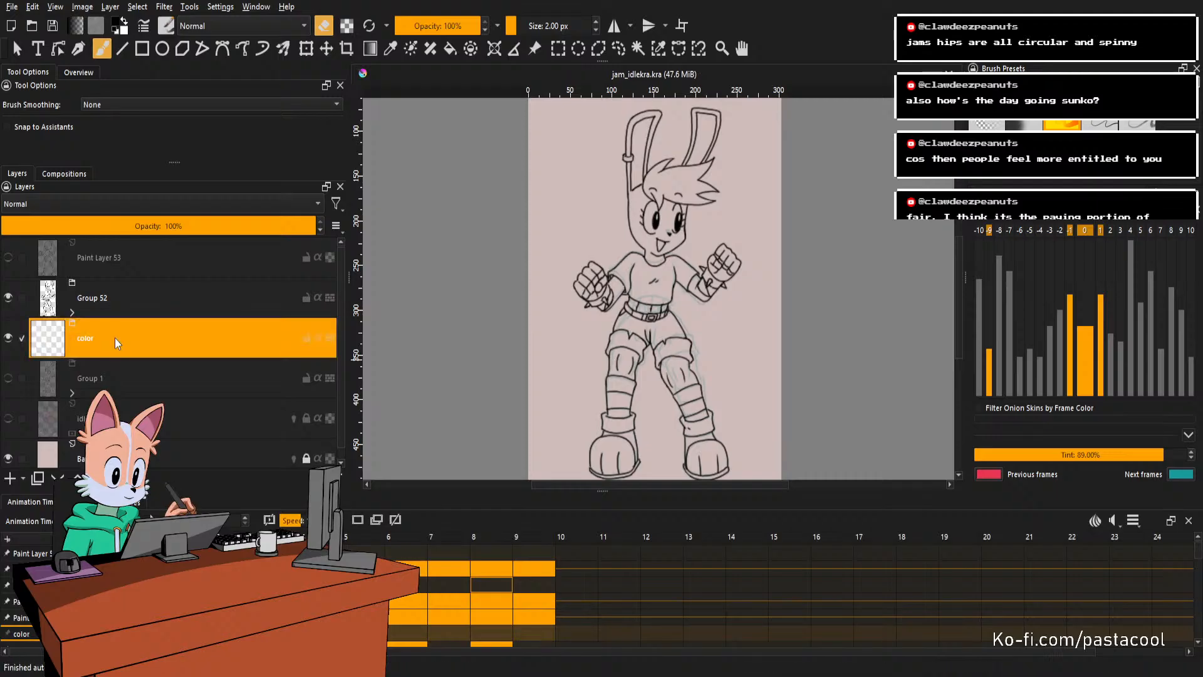
pyautogui.click(10, 479)
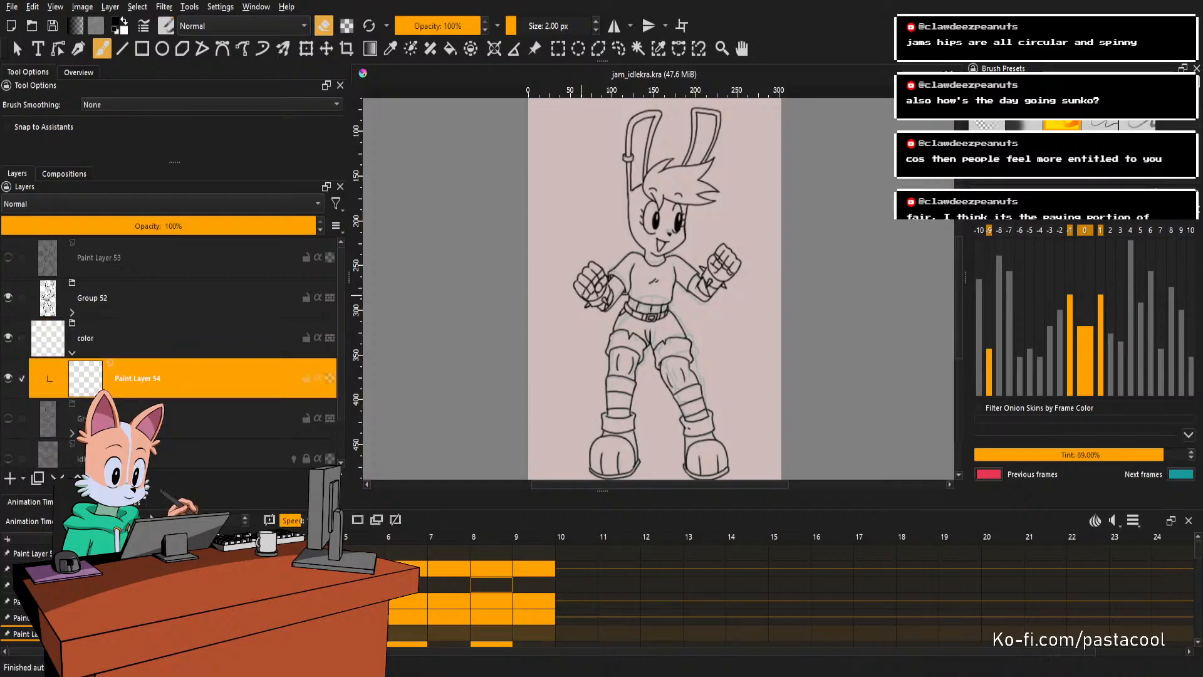
# Play back the character's line-art idle animation to check its motion.
pyautogui.press('space')
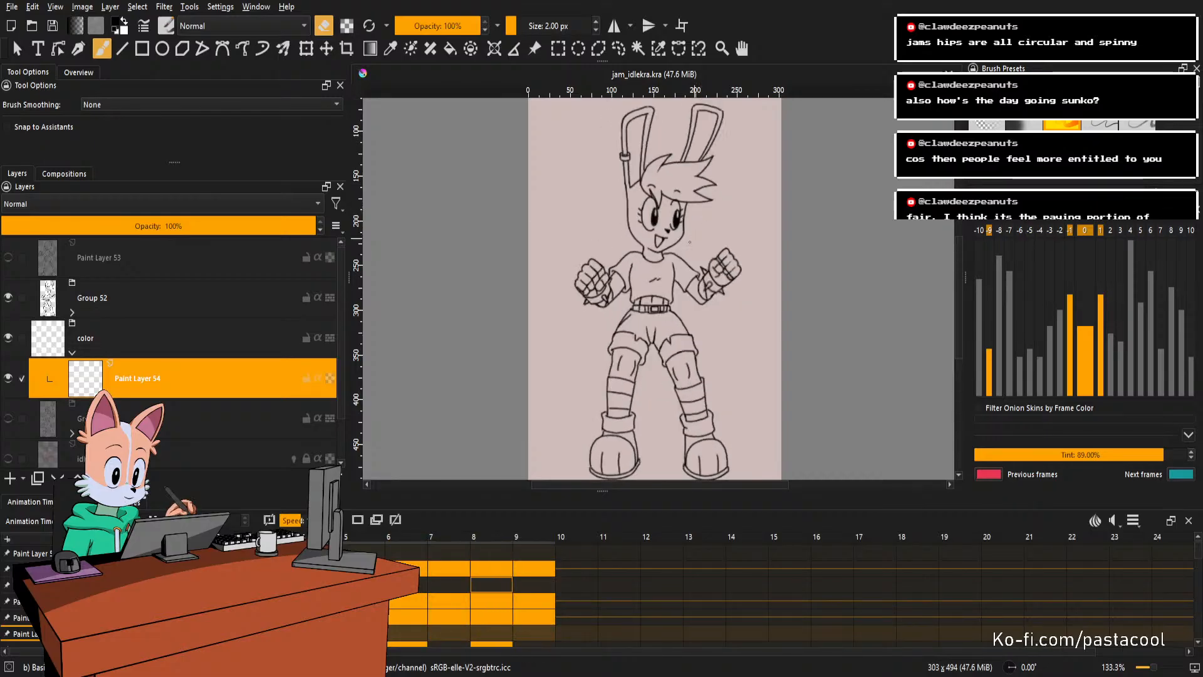
pyautogui.press('-')
pyautogui.press('+')
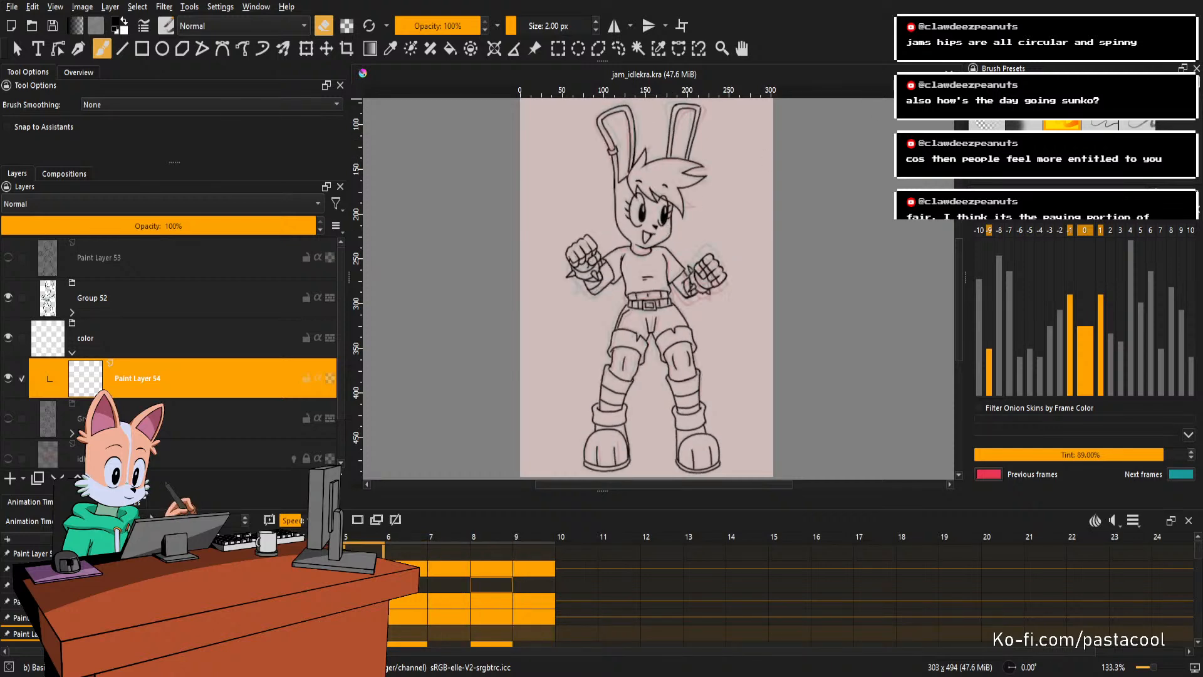
# Close jam_idlekra.kra, open the recent image brick_idle_2.kra and look over its sketch.
pyautogui.click(949, 73)
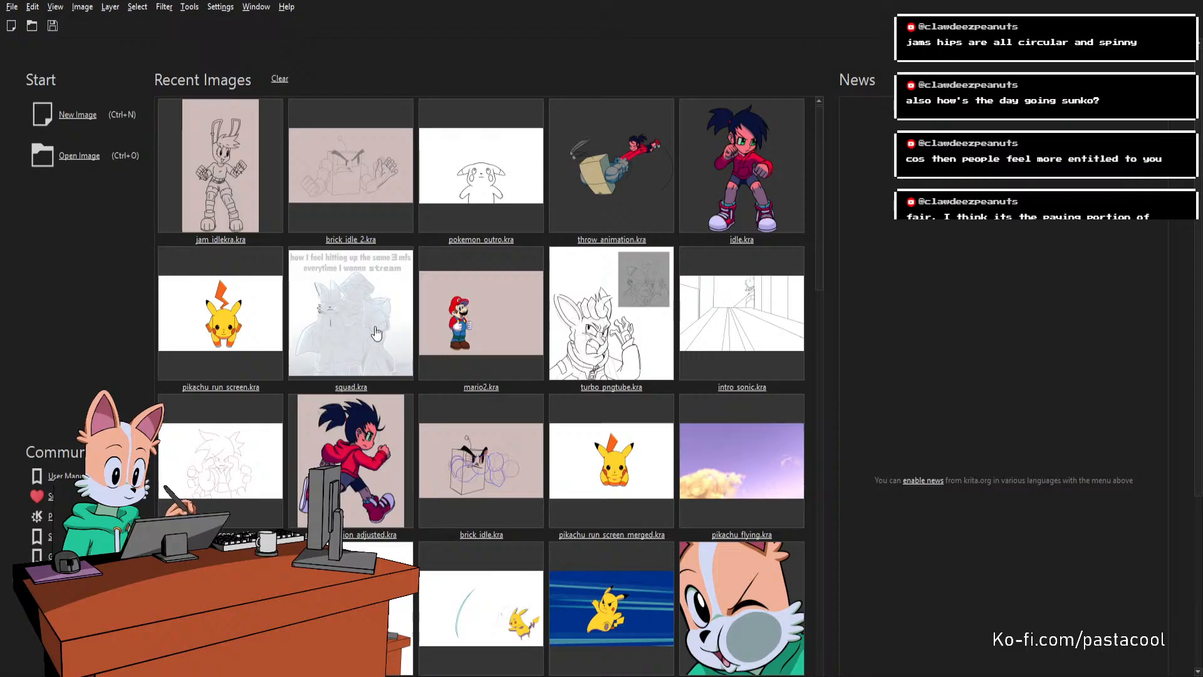
pyautogui.click(361, 188)
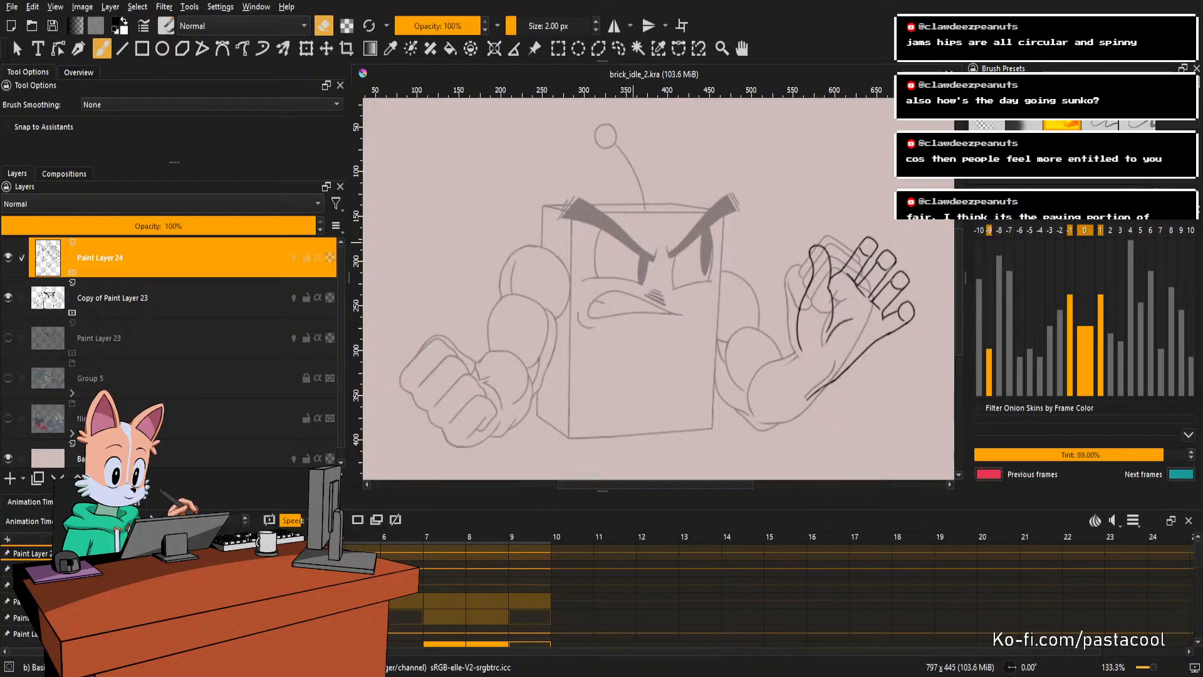
pyautogui.scroll(-2, 633, 241)
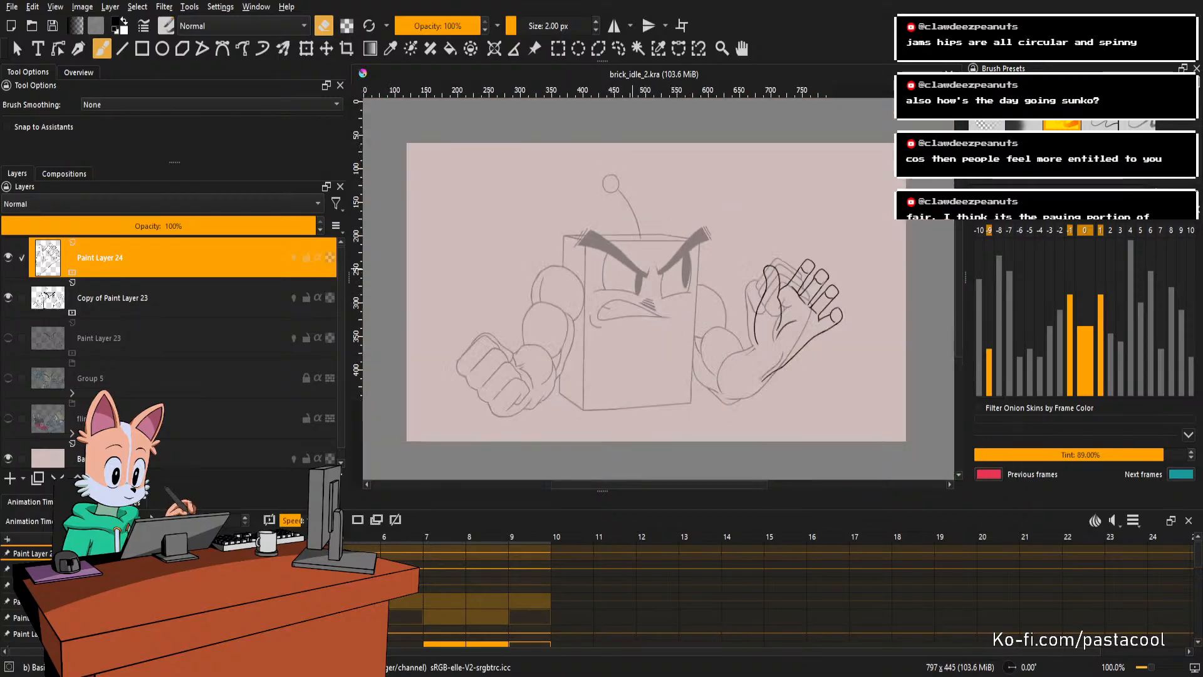
pyautogui.scroll(-1, 633, 241)
pyautogui.scroll(1, 633, 241)
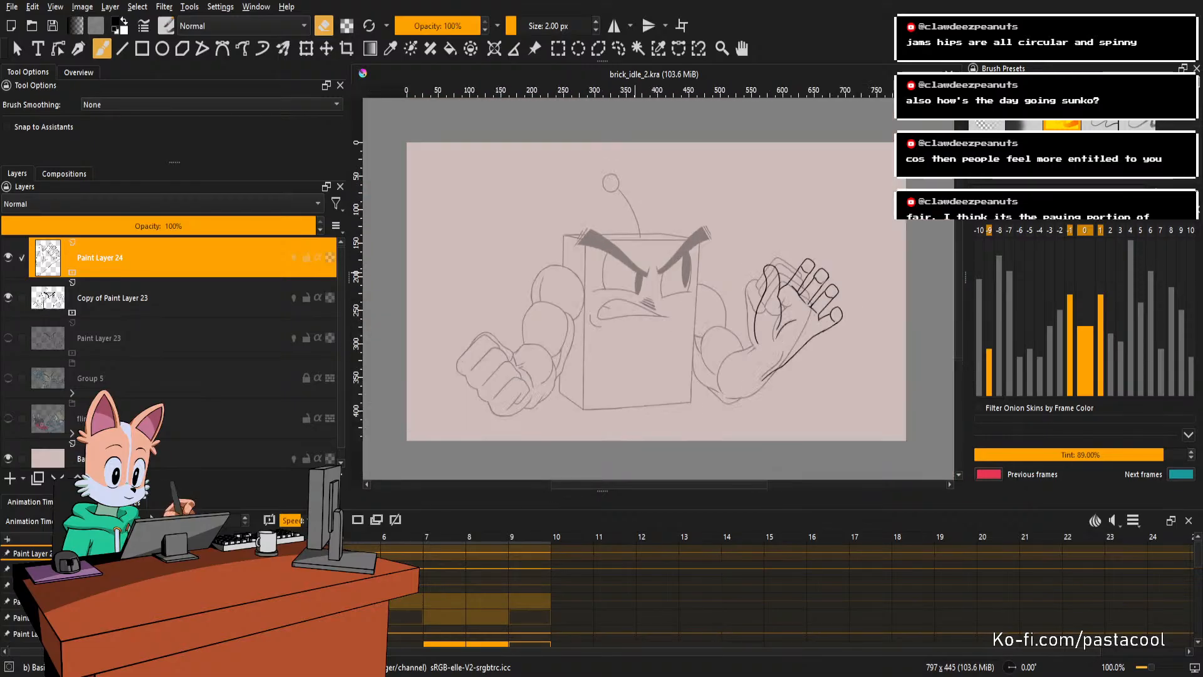
pyautogui.scroll(1, 634, 273)
pyautogui.scroll(-1, 627, 289)
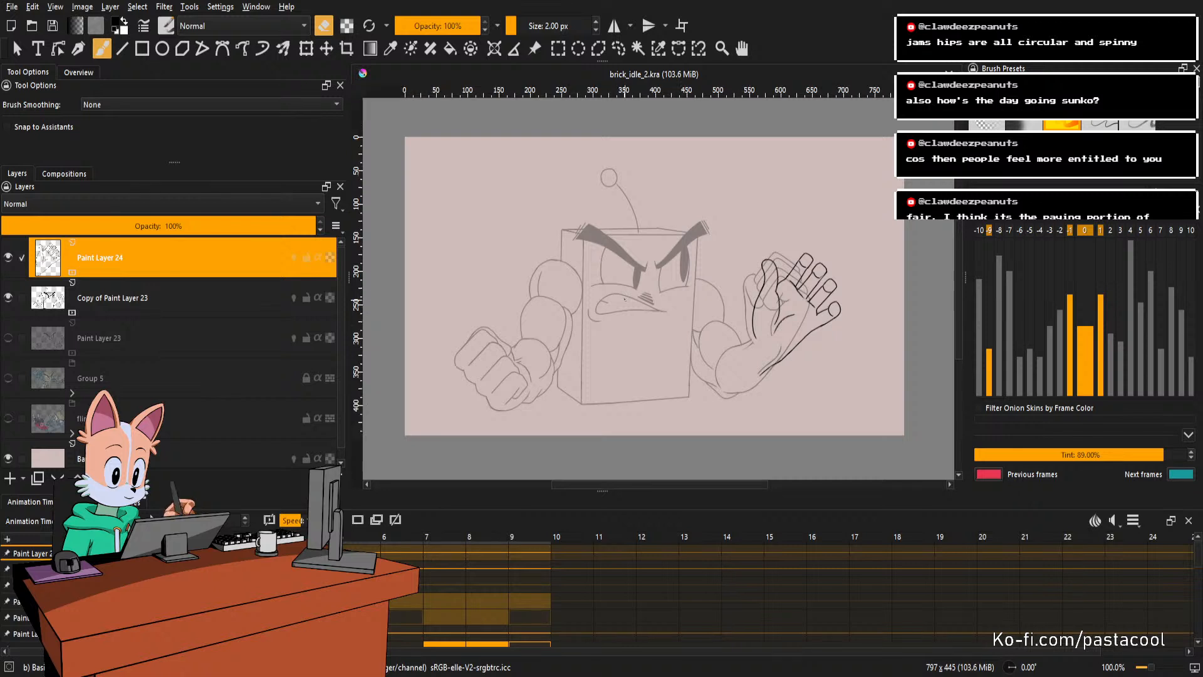
pyautogui.scroll(1, 624, 299)
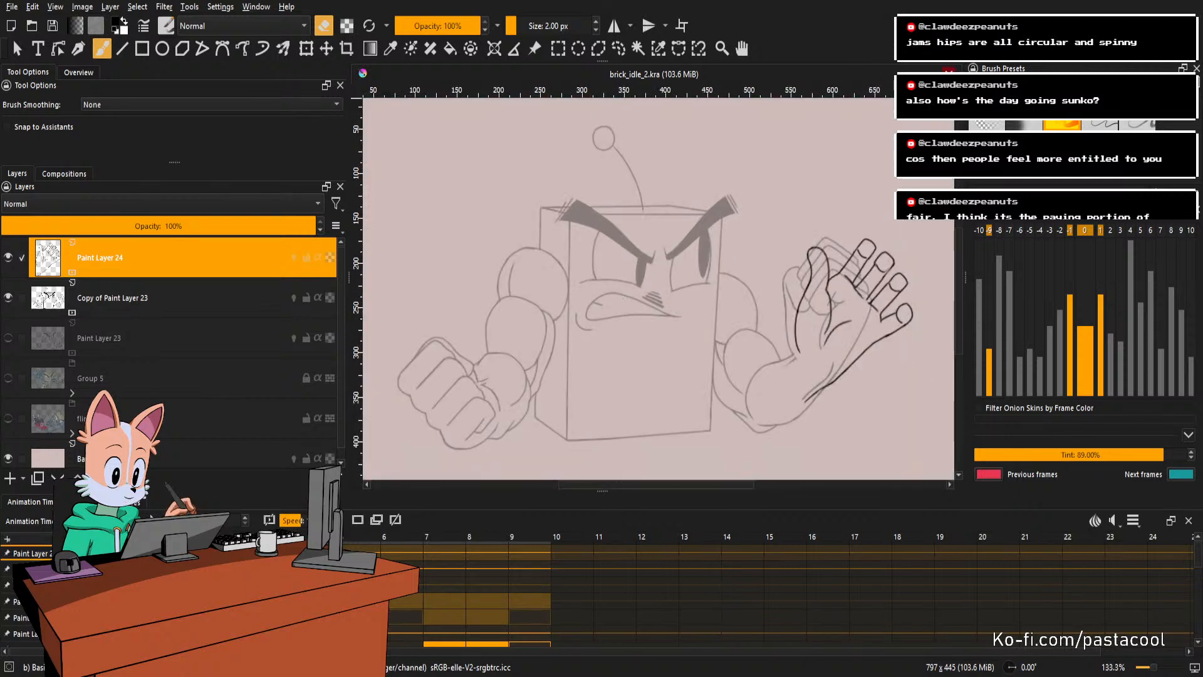
# Close brick_idle_2.kra, reopen jam_idlekra.kra and mirror the canvas view.
pyautogui.hotkey('ctrl', 'w')
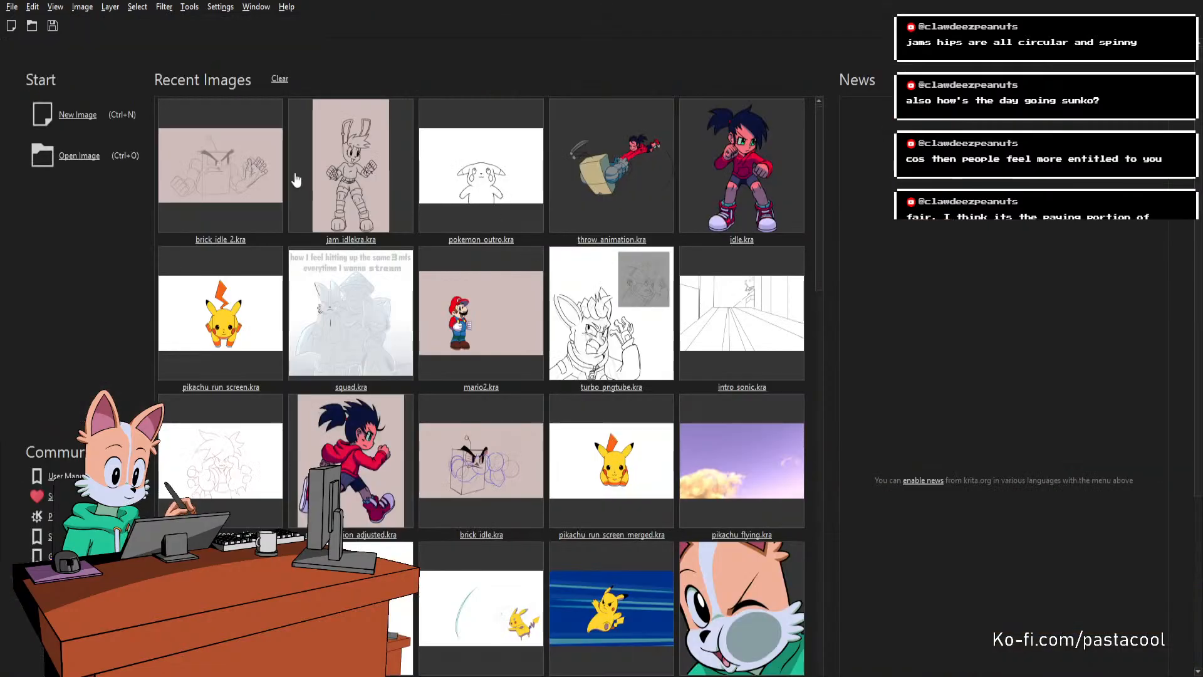
pyautogui.click(368, 173)
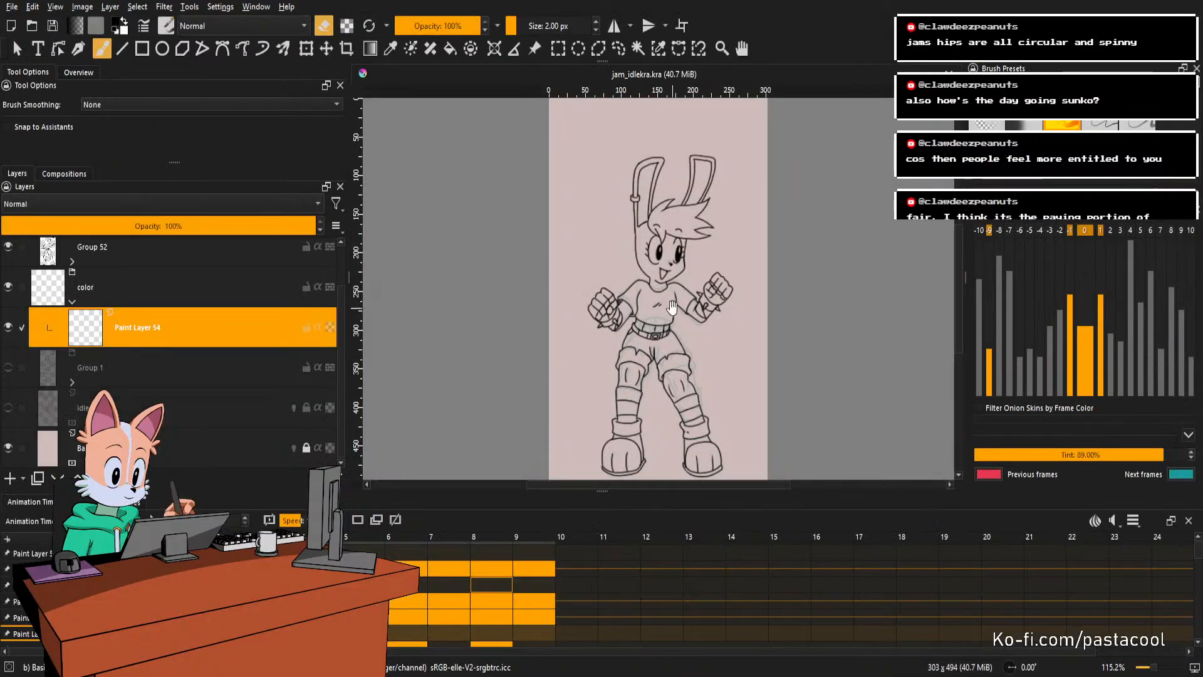
pyautogui.scroll(-1, 664, 300)
pyautogui.scroll(1, 661, 302)
pyautogui.press('m')
pyautogui.scroll(-1, 654, 311)
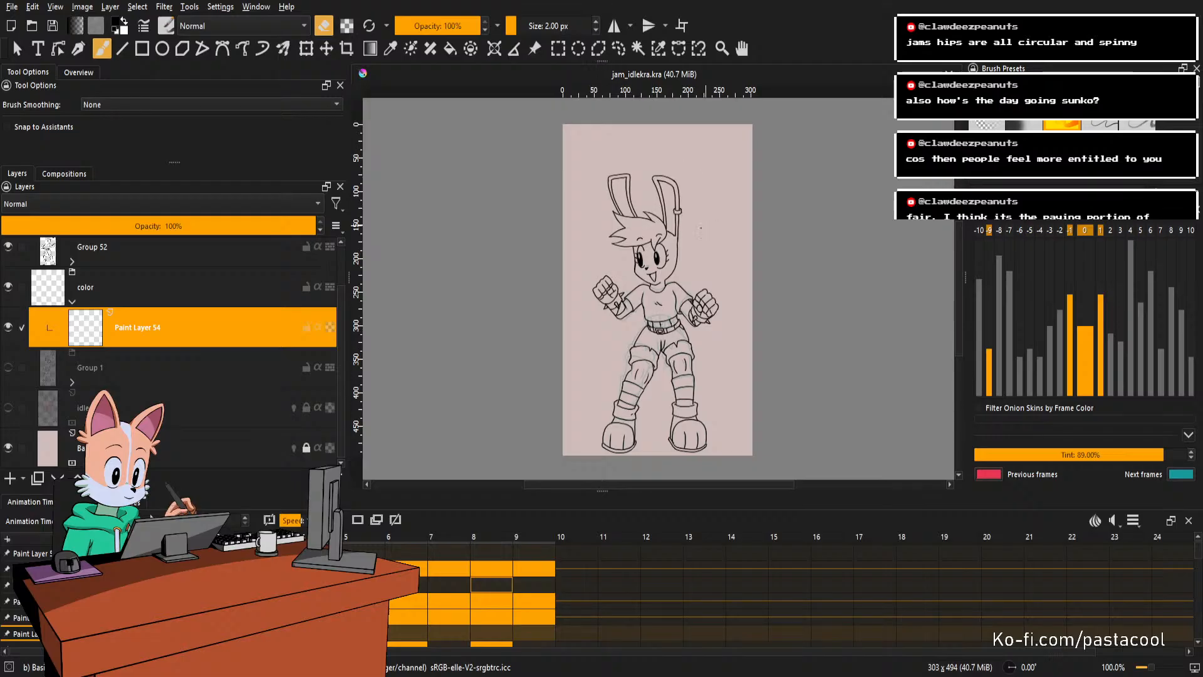
# Review the mirrored idle animation by playing it back and stepping through its frames.
pyautogui.scroll(1, 686, 300)
pyautogui.scroll(-3, 650, 313)
pyautogui.press('Right')
pyautogui.scroll(2, 649, 292)
pyautogui.press('space')
pyautogui.scroll(1, 639, 273)
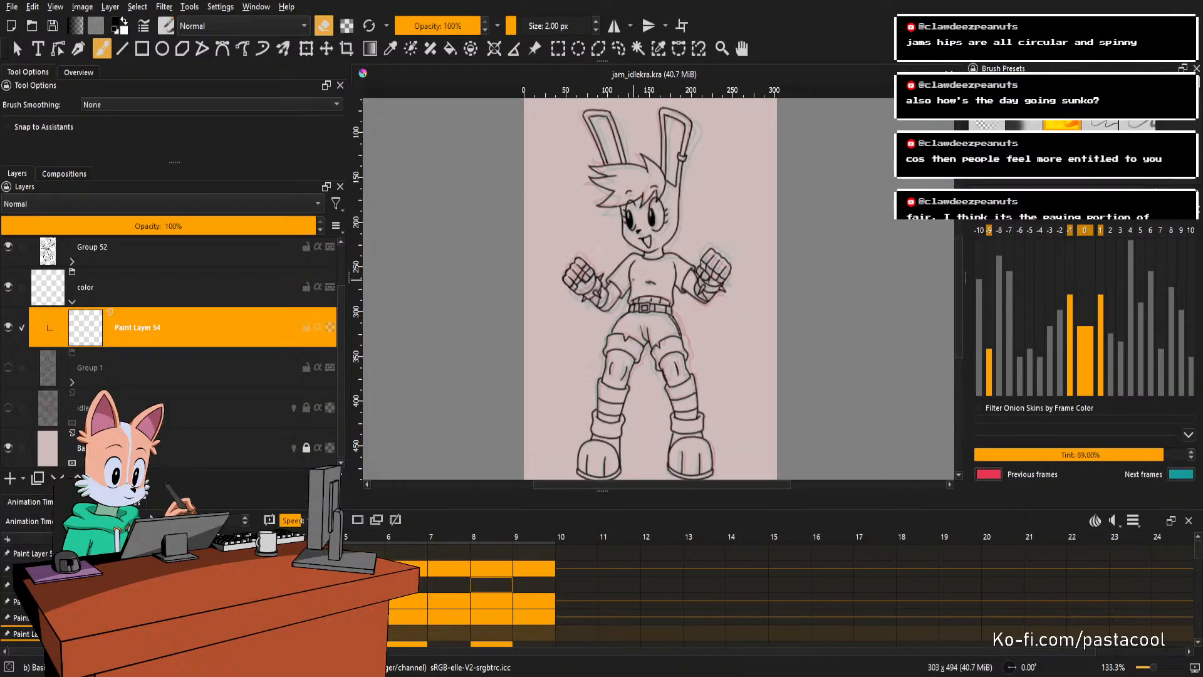
pyautogui.scroll(-1, 639, 274)
pyautogui.scroll(1, 625, 299)
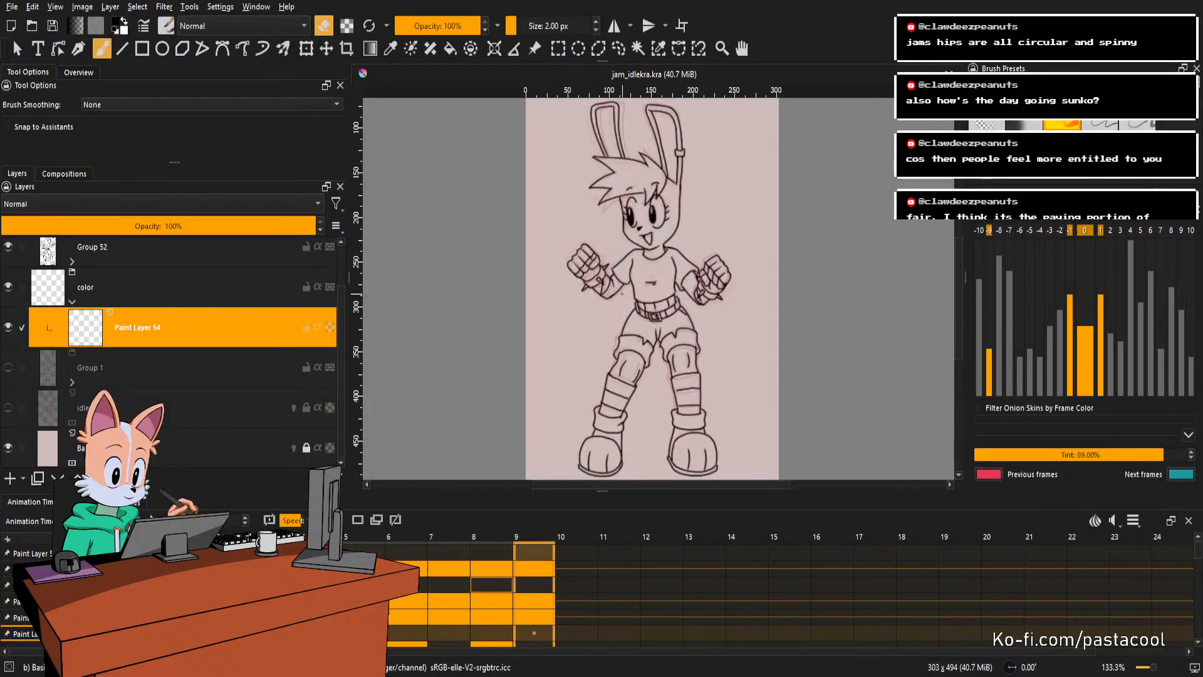
pyautogui.press('Right')
pyautogui.press('Right')
pyautogui.press('Right')
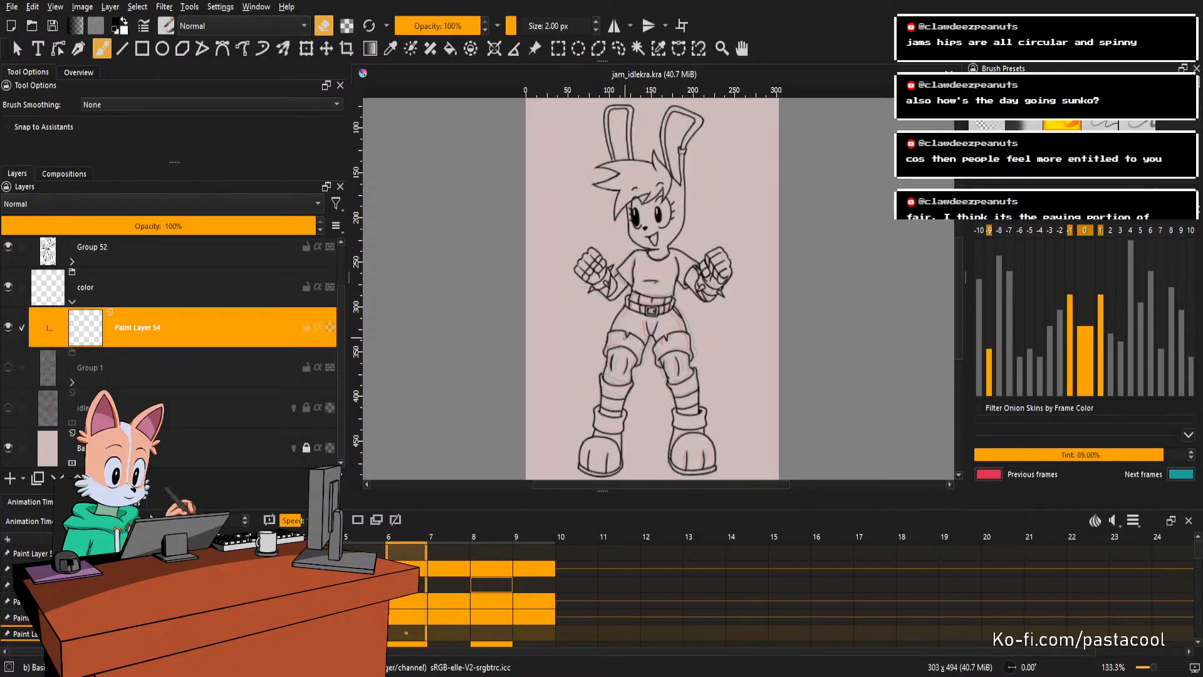
pyautogui.scroll(1, 625, 330)
pyautogui.scroll(-1, 630, 321)
pyautogui.press('Right')
pyautogui.press('Left')
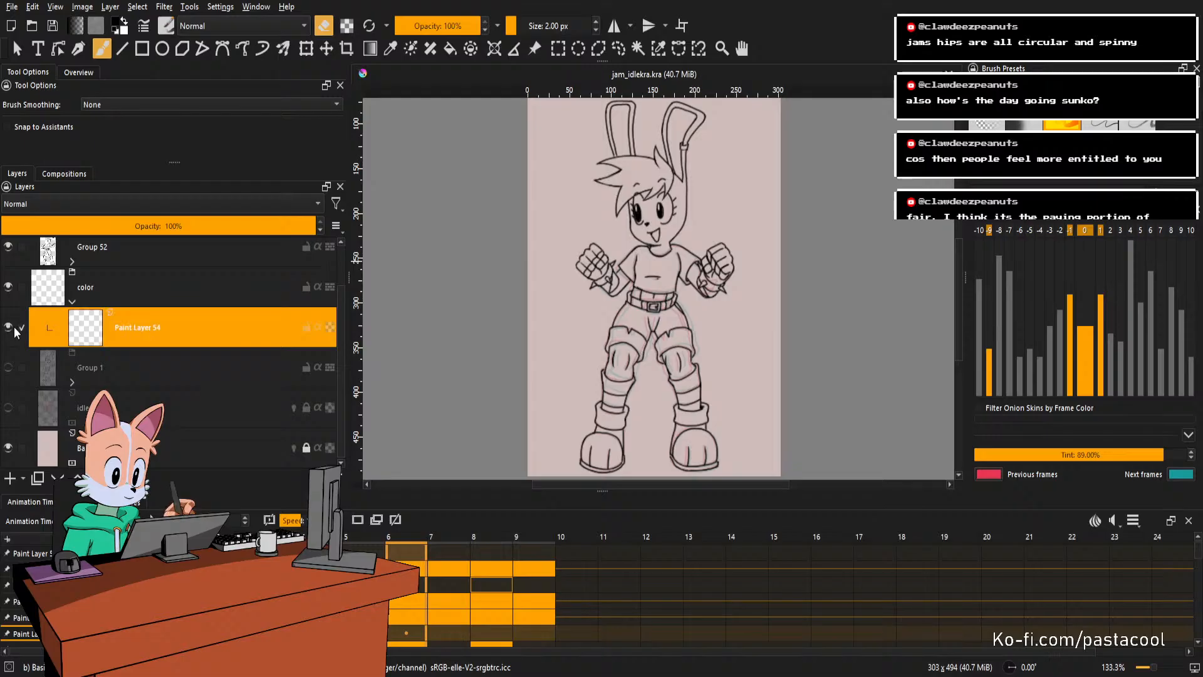
pyautogui.scroll(-1, 691, 299)
pyautogui.scroll(1, 692, 292)
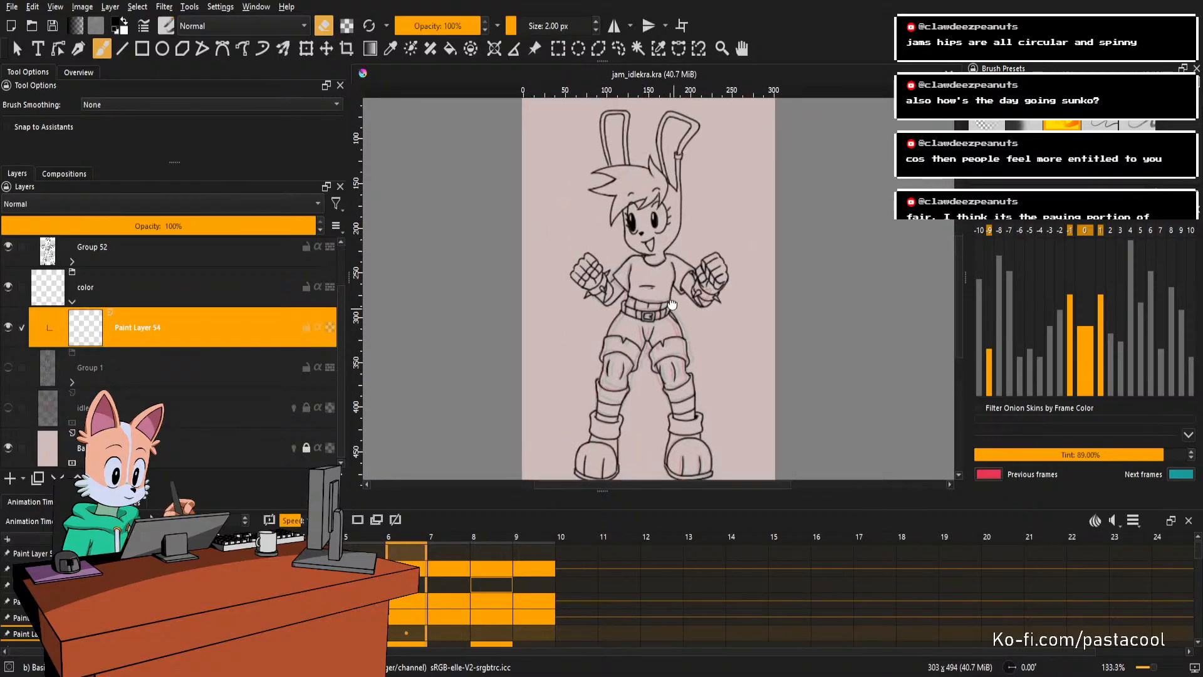
pyautogui.scroll(-1, 692, 291)
pyautogui.scroll(1, 695, 285)
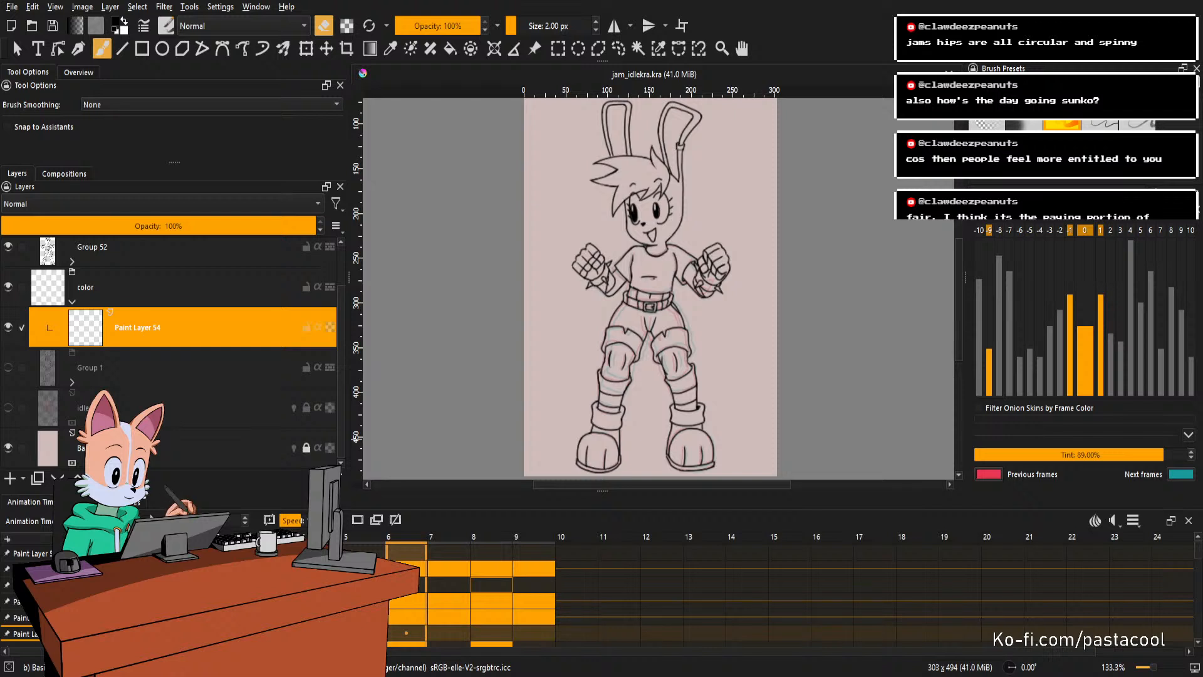
pyautogui.scroll(-1, 721, 193)
pyautogui.moveTo(720, 193); pyautogui.dragTo(687, 227)
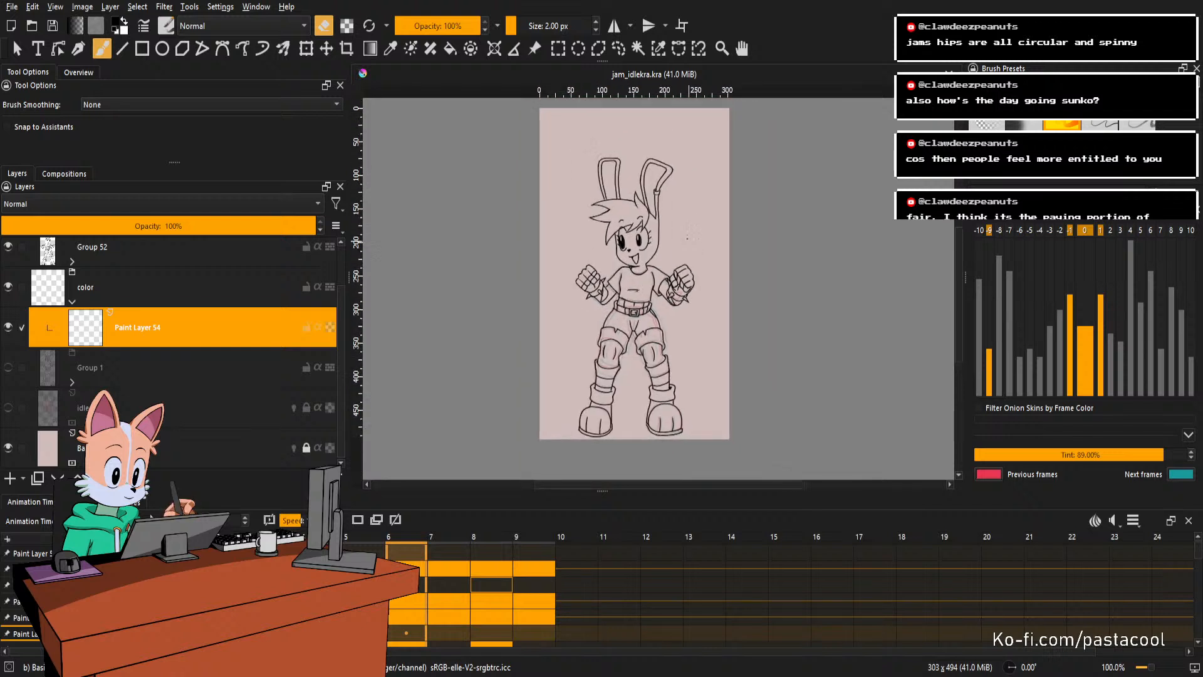
pyautogui.scroll(-2, 668, 260)
pyautogui.scroll(2, 673, 258)
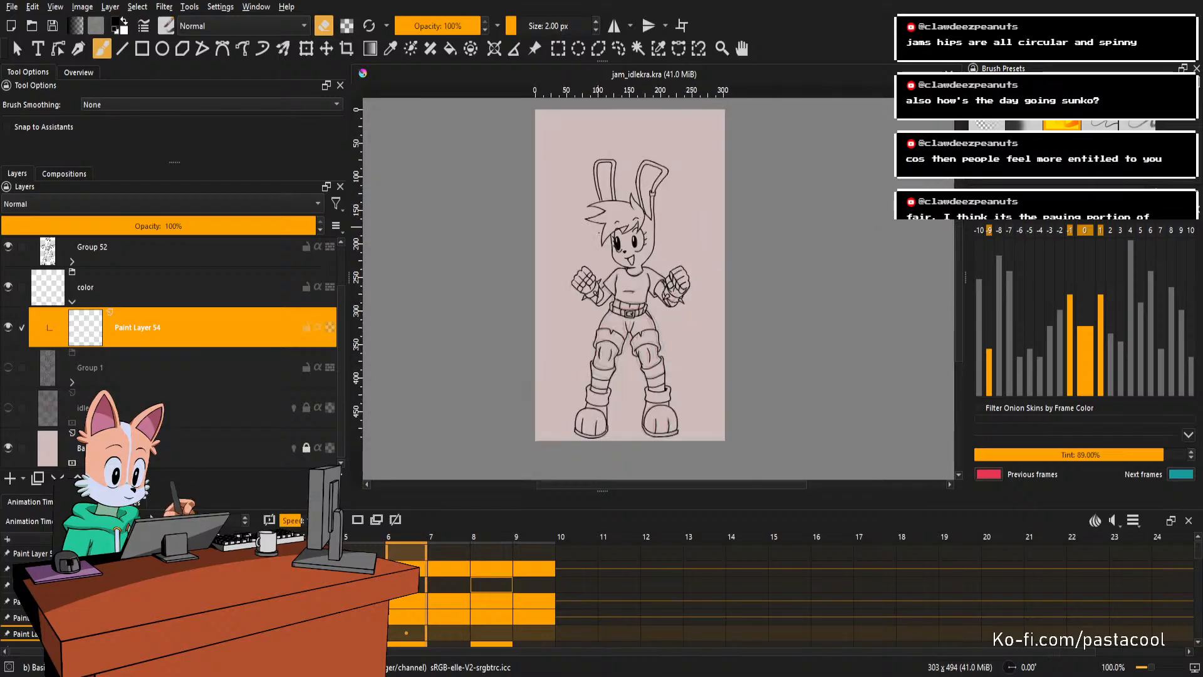
pyautogui.scroll(-1, 674, 266)
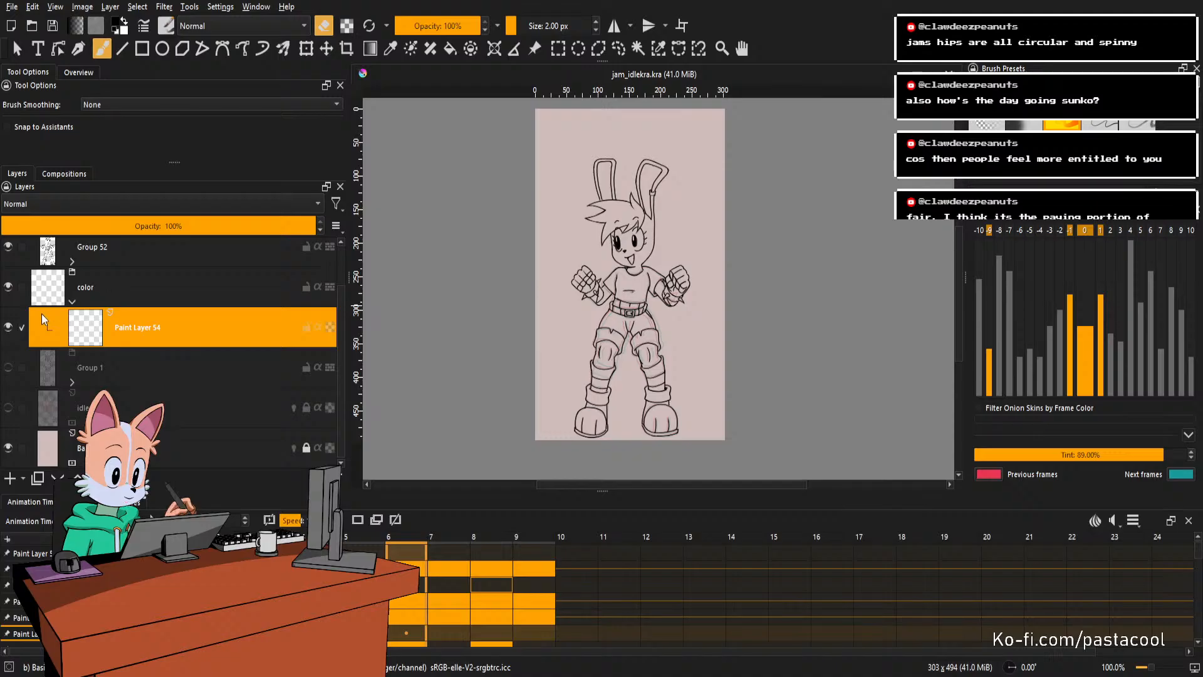
pyautogui.hotkey('ctrl', 'v')
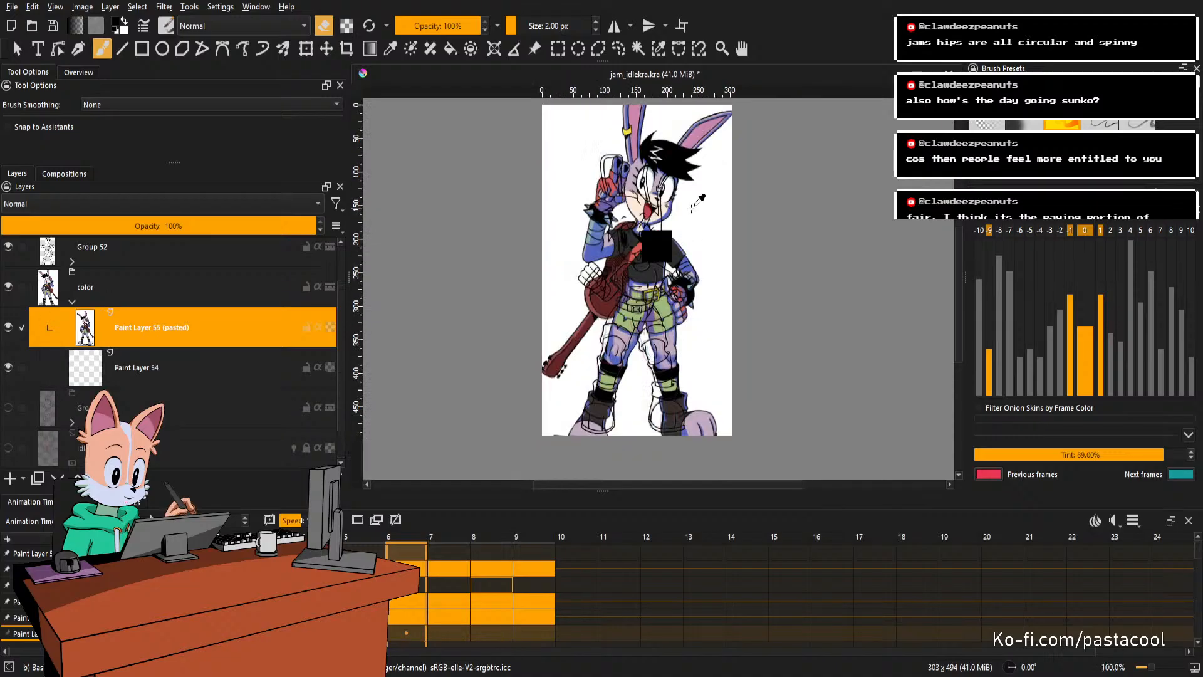
pyautogui.hotkey('ctrl', 't')
pyautogui.press('-')
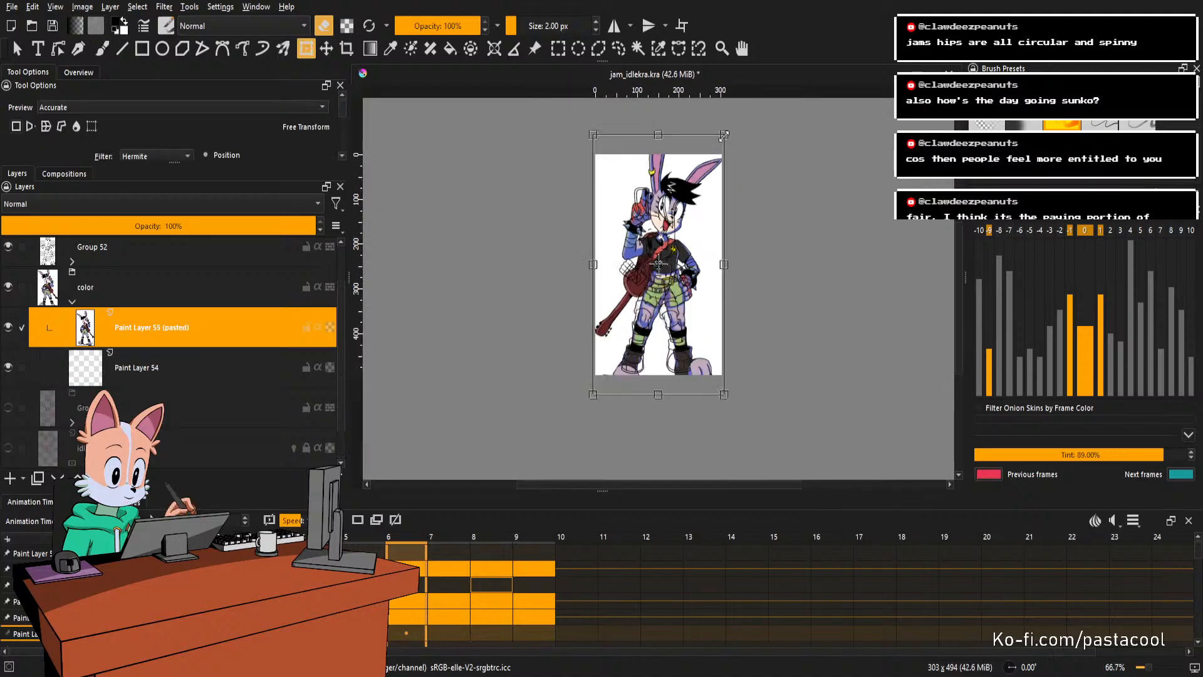
pyautogui.moveTo(724, 136); pyautogui.dragTo(679, 223)
pyautogui.moveTo(658, 281); pyautogui.dragTo(694, 213)
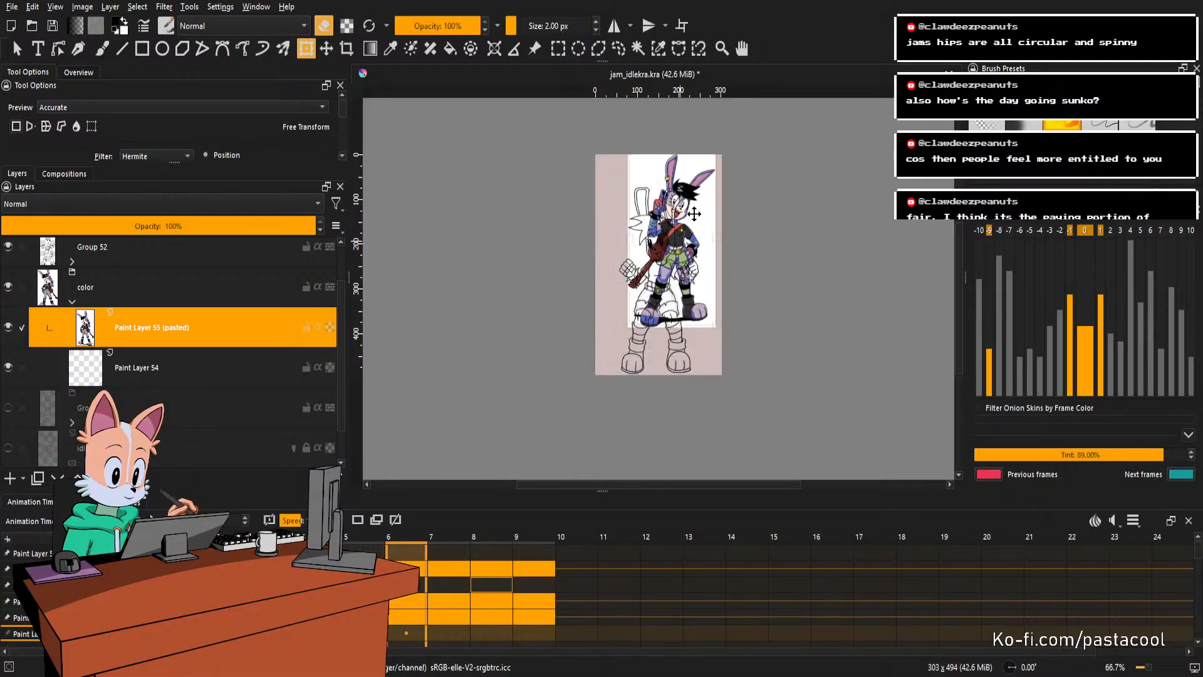
pyautogui.moveTo(705, 168)
pyautogui.mouseDown()
pyautogui.moveTo(684, 177)
pyautogui.moveTo(701, 162)
pyautogui.mouseUp()
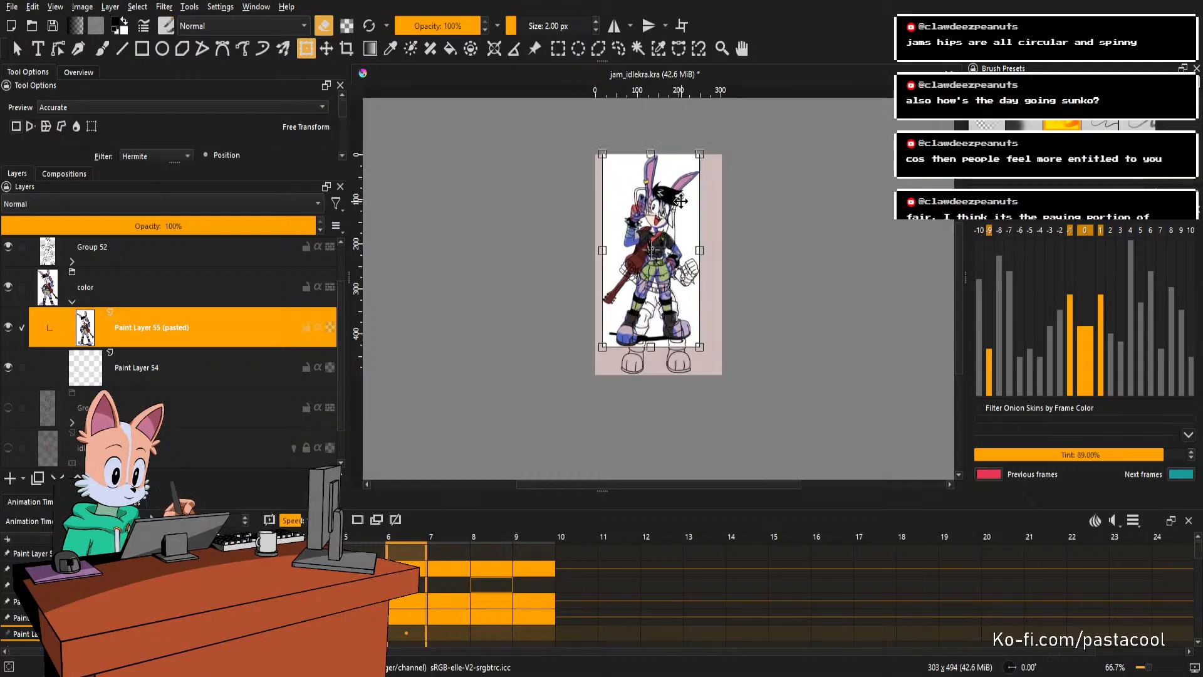
pyautogui.press('Escape')
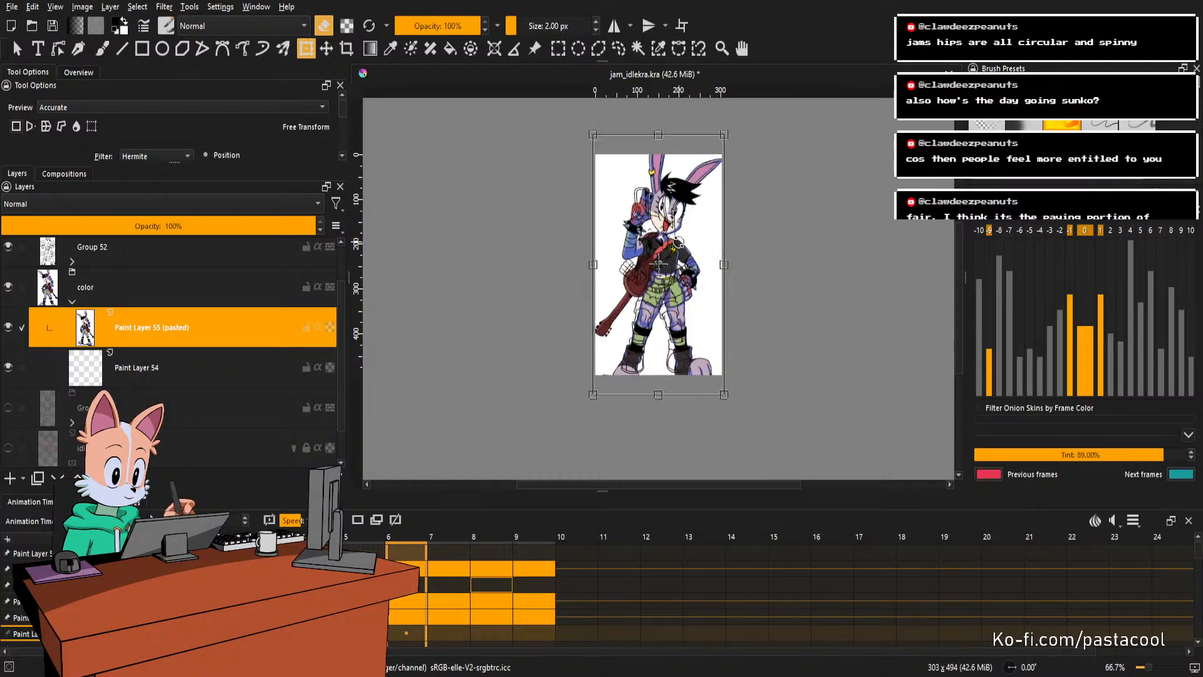
pyautogui.press('Return')
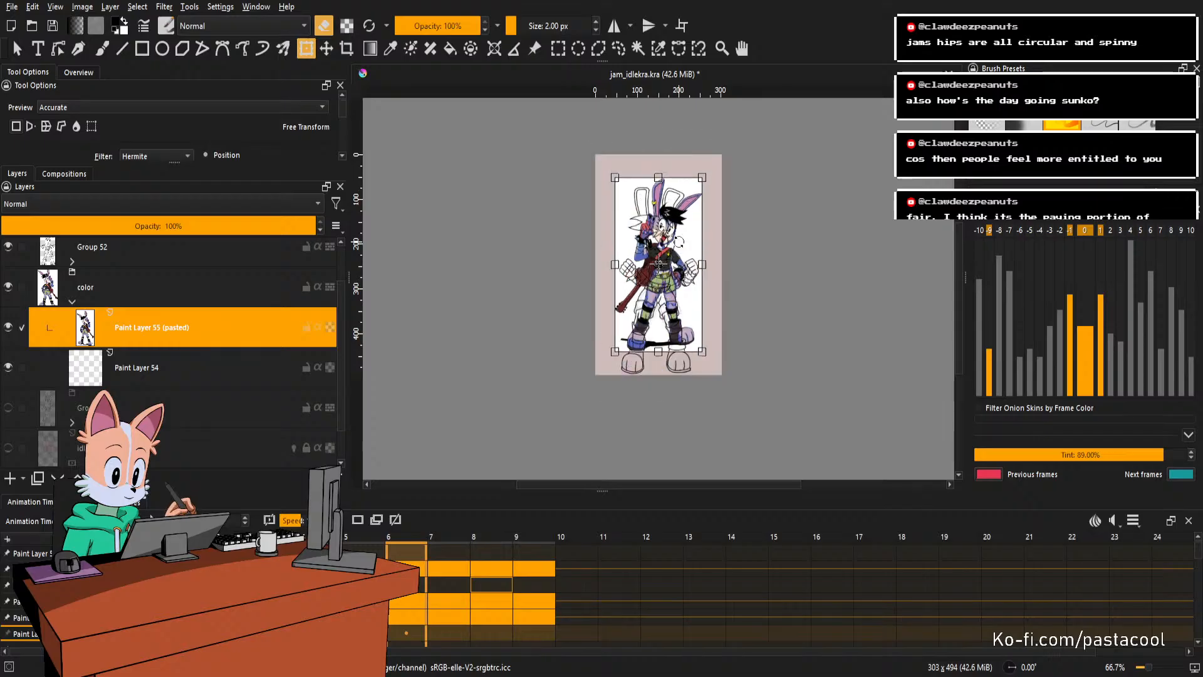
pyautogui.hotkey('ctrl', 'z')
pyautogui.hotkey('ctrl', 'z')
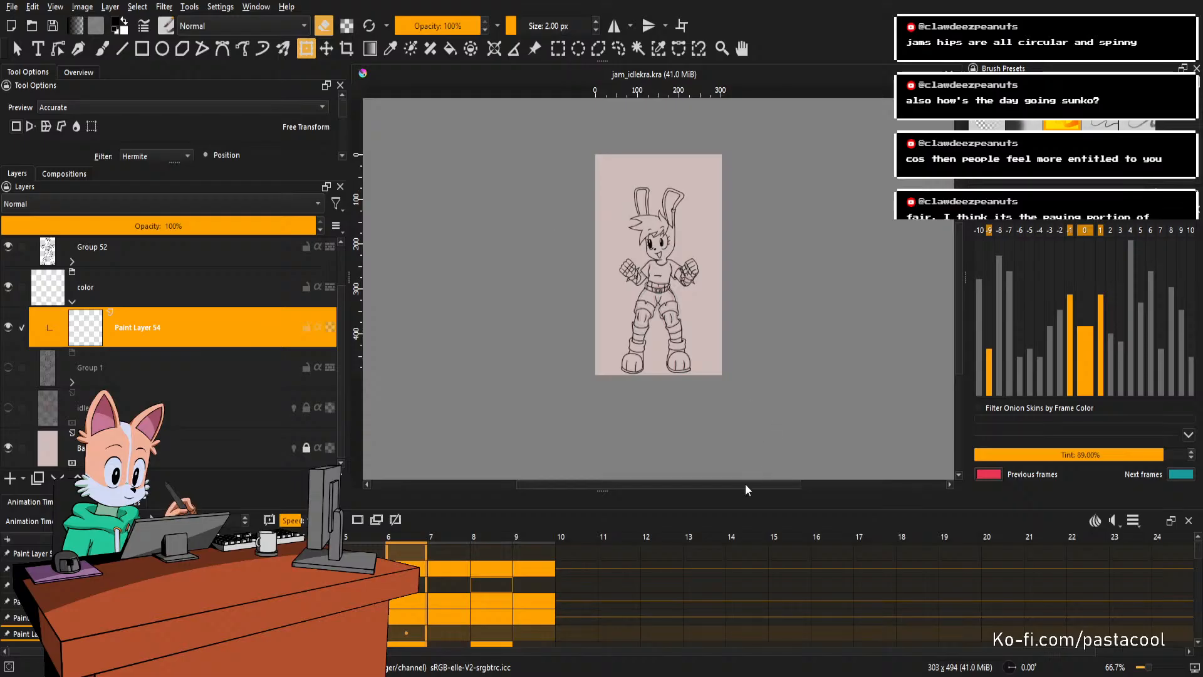
# Paste the copied character reference into a new image and sample the character's fur color from it.
pyautogui.hotkey('ctrl', 'v')
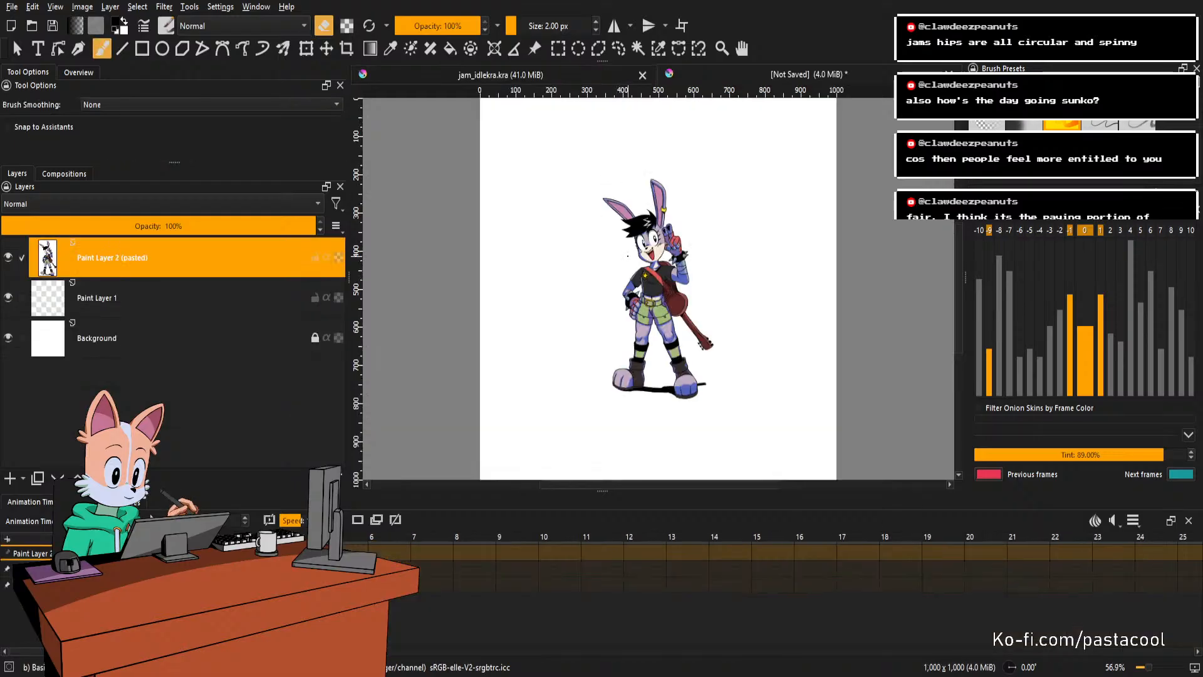
pyautogui.scroll(2, 634, 261)
pyautogui.scroll(2, 683, 371)
pyautogui.scroll(-2, 684, 371)
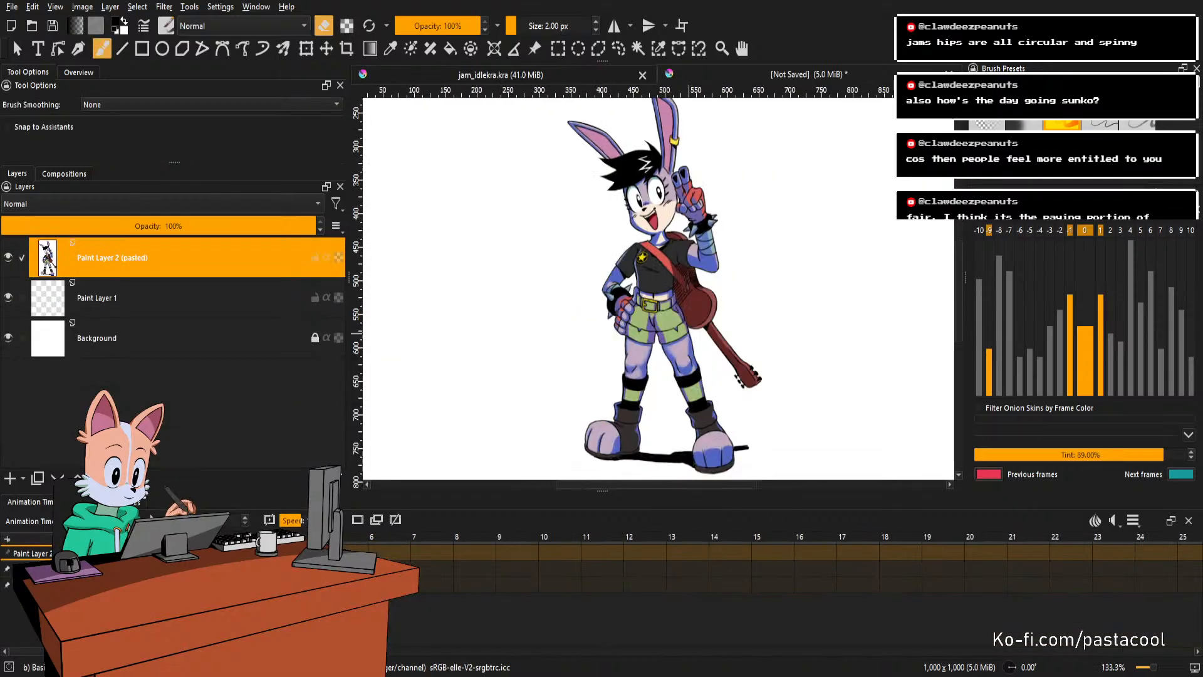
pyautogui.scroll(2, 683, 371)
pyautogui.keyDown('ctrl'); pyautogui.click(679, 376); pyautogui.keyUp('ctrl')
# Return to jam_idlekra.kra, select Paint Layer 54 inside the color group, and save the file.
pyautogui.click(549, 77)
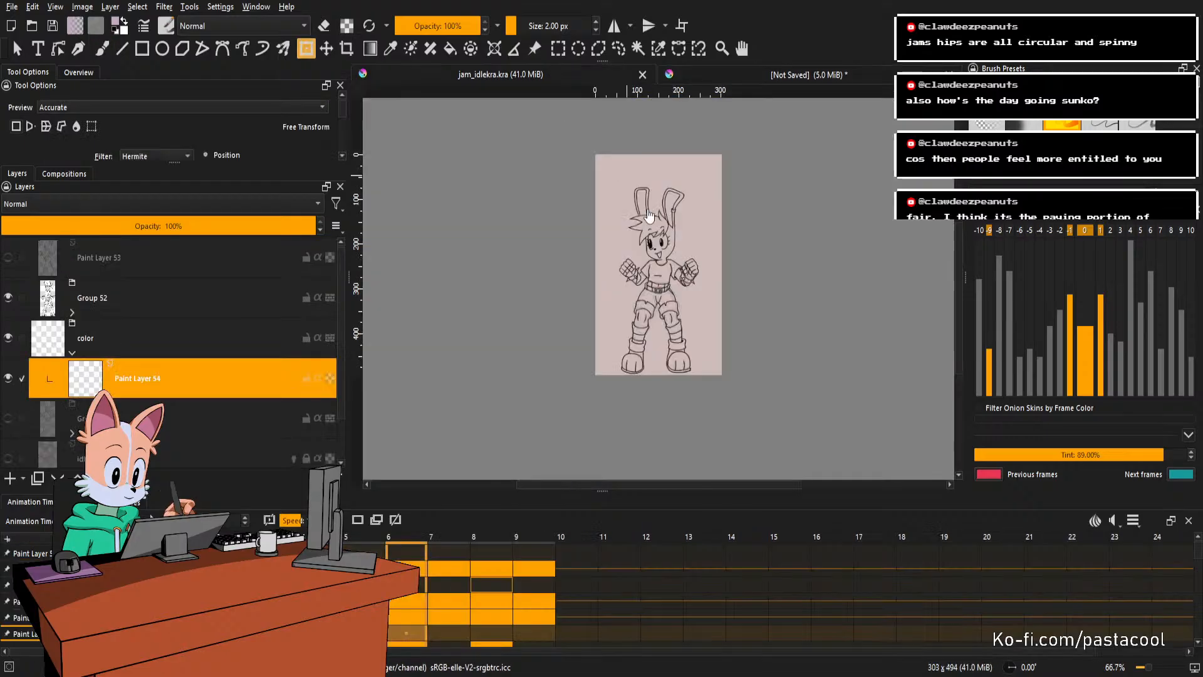
pyautogui.scroll(1, 668, 268)
pyautogui.scroll(1, 649, 293)
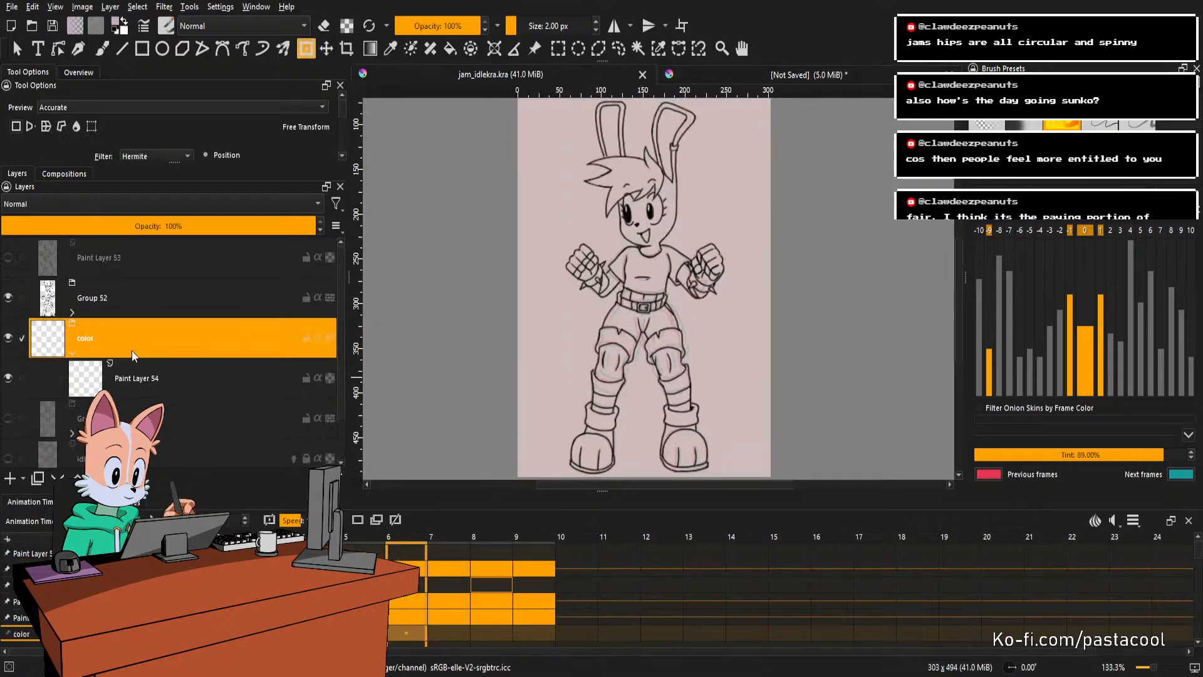
pyautogui.click(152, 634)
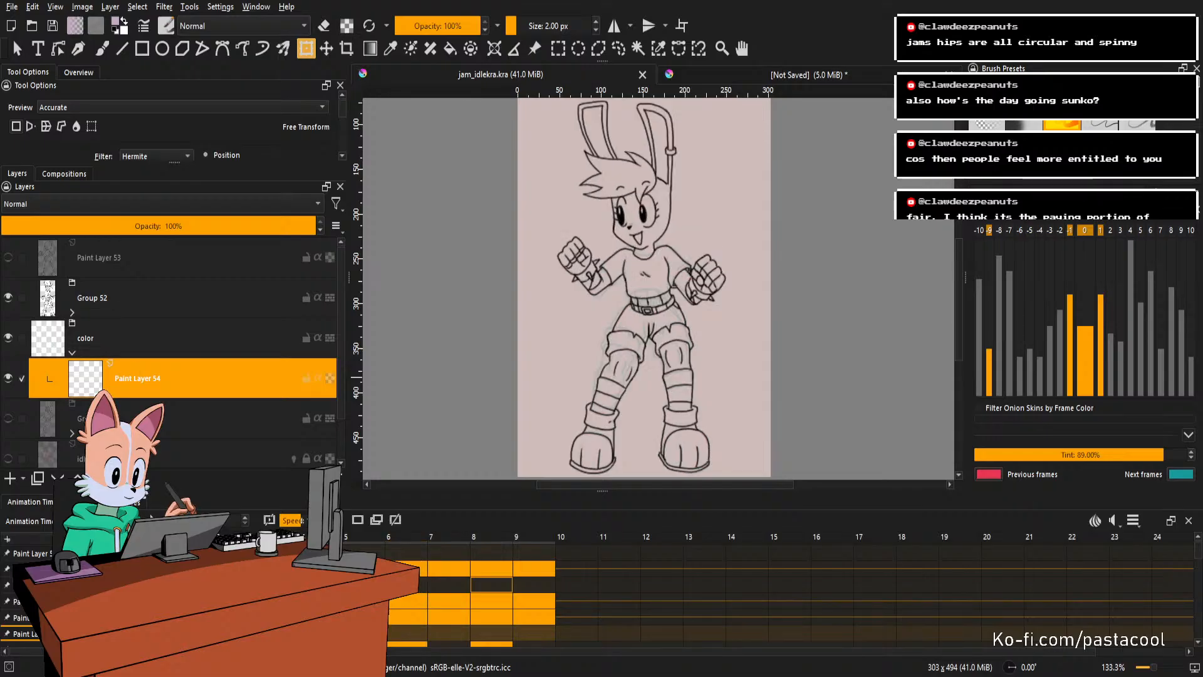
pyautogui.hotkey('ctrl', 's')
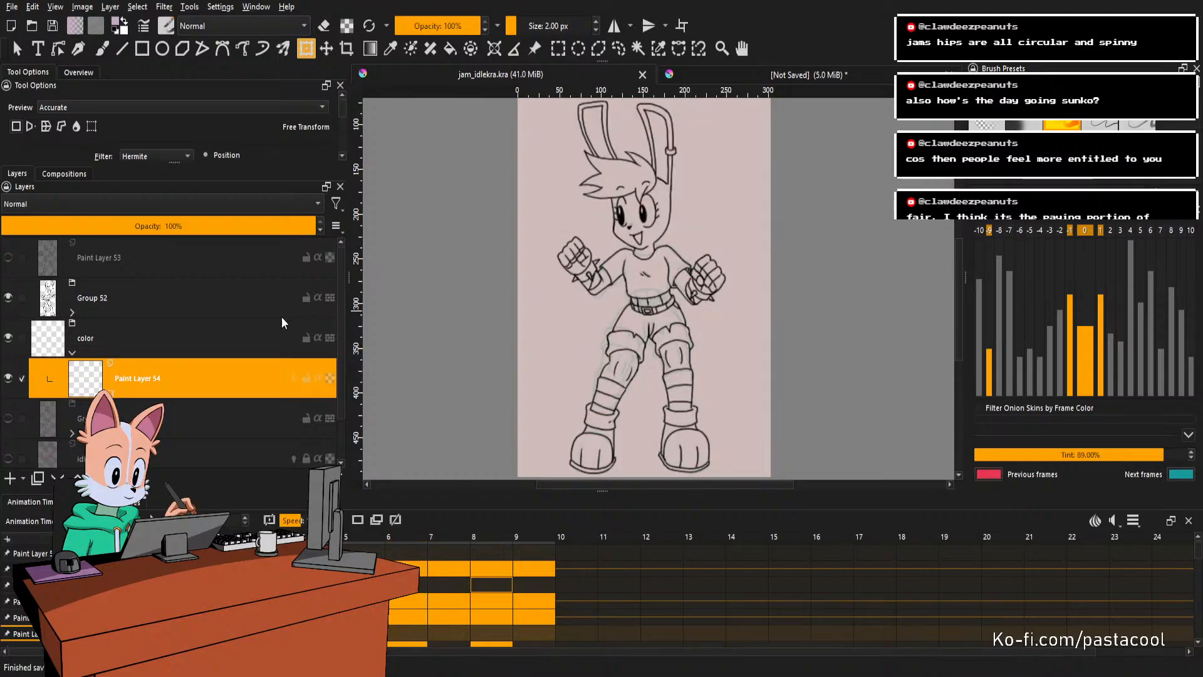
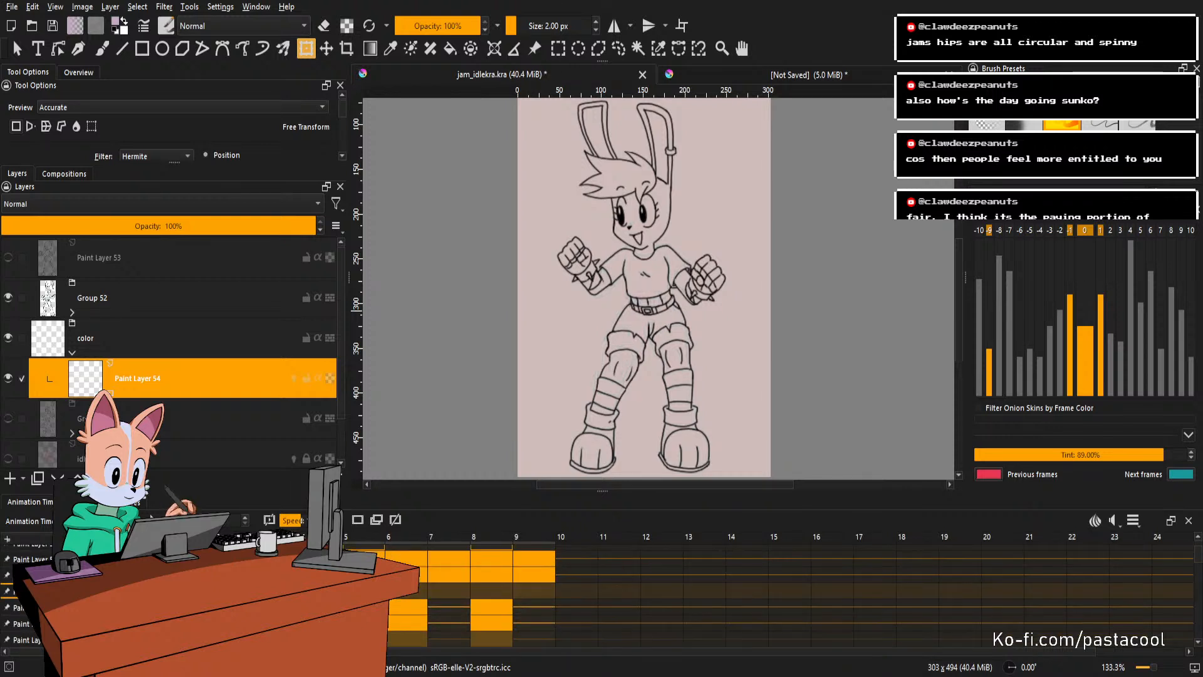
# Look through the layer rows of the animation timeline and save jam_idlekra.kra.
pyautogui.scroll(-8, 771, 596)
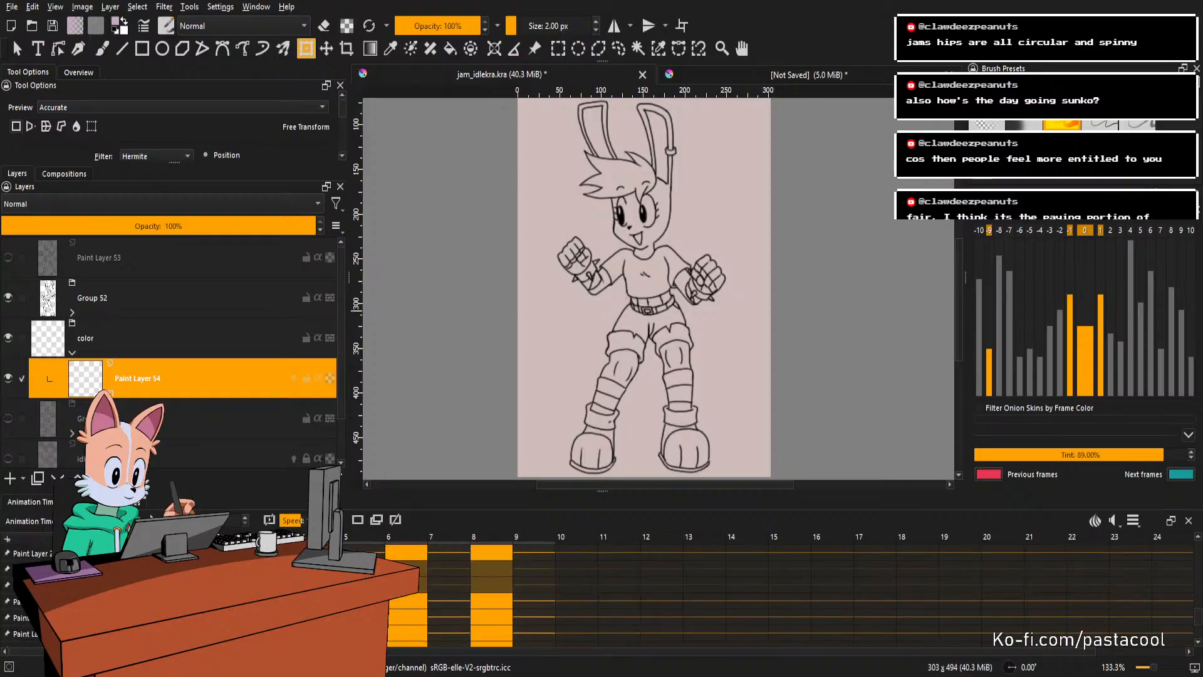
pyautogui.scroll(3, 771, 596)
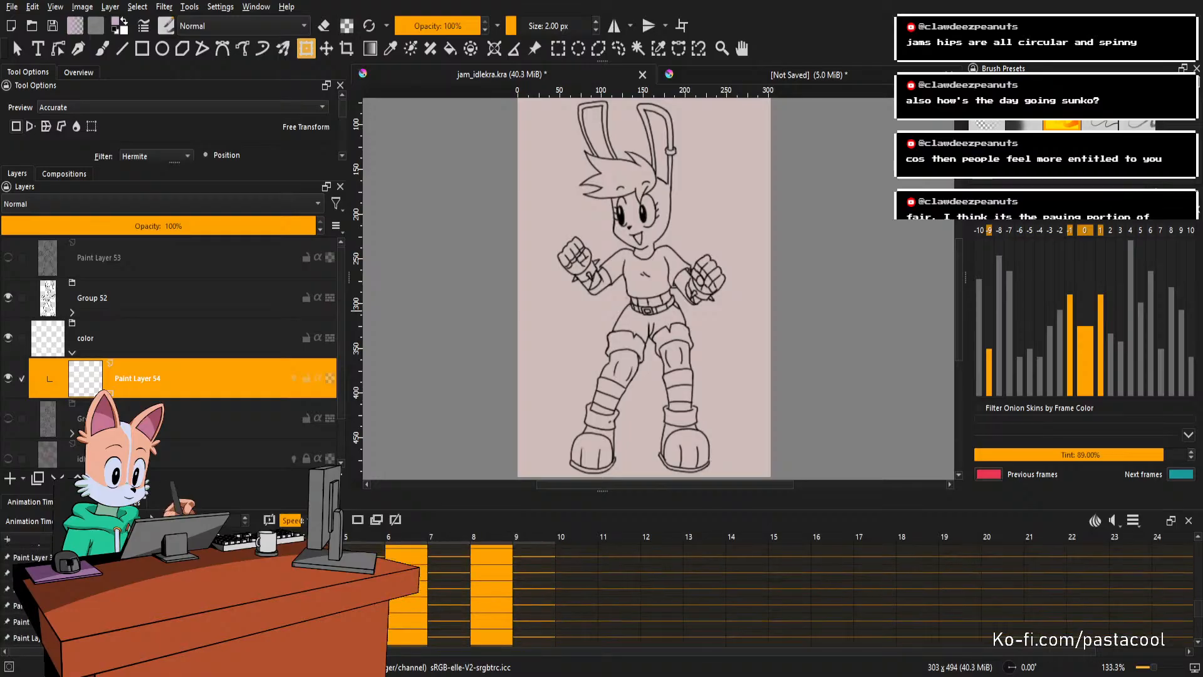
pyautogui.scroll(-2, 771, 596)
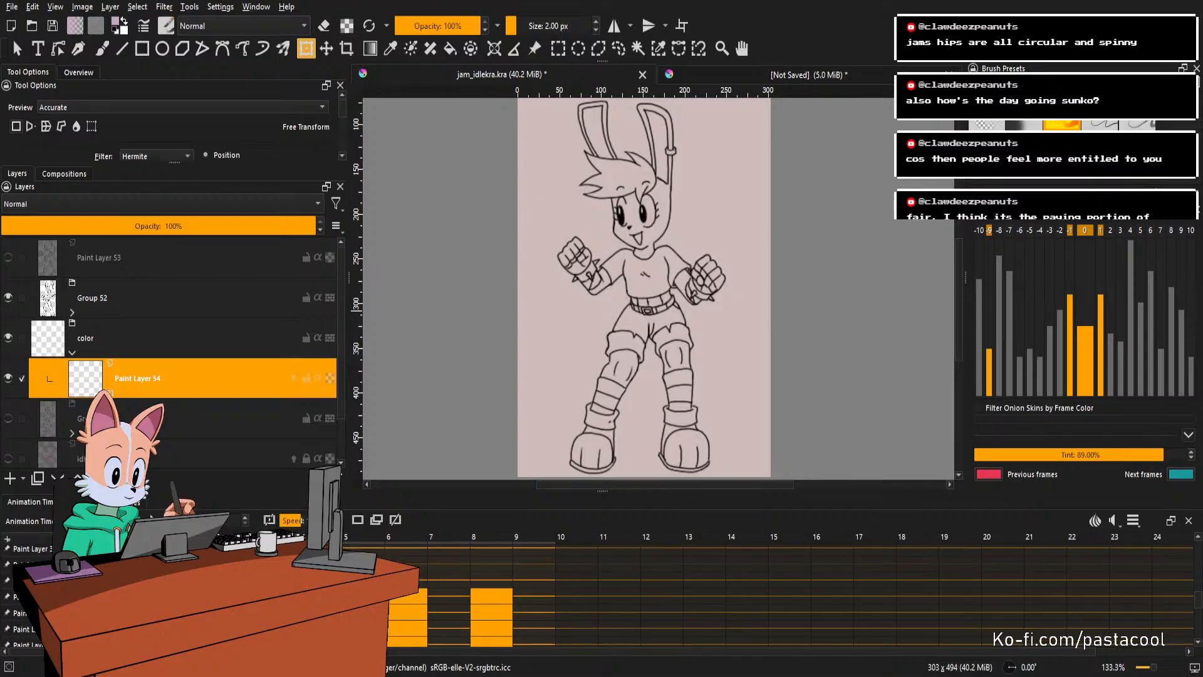
pyautogui.scroll(5, 770, 595)
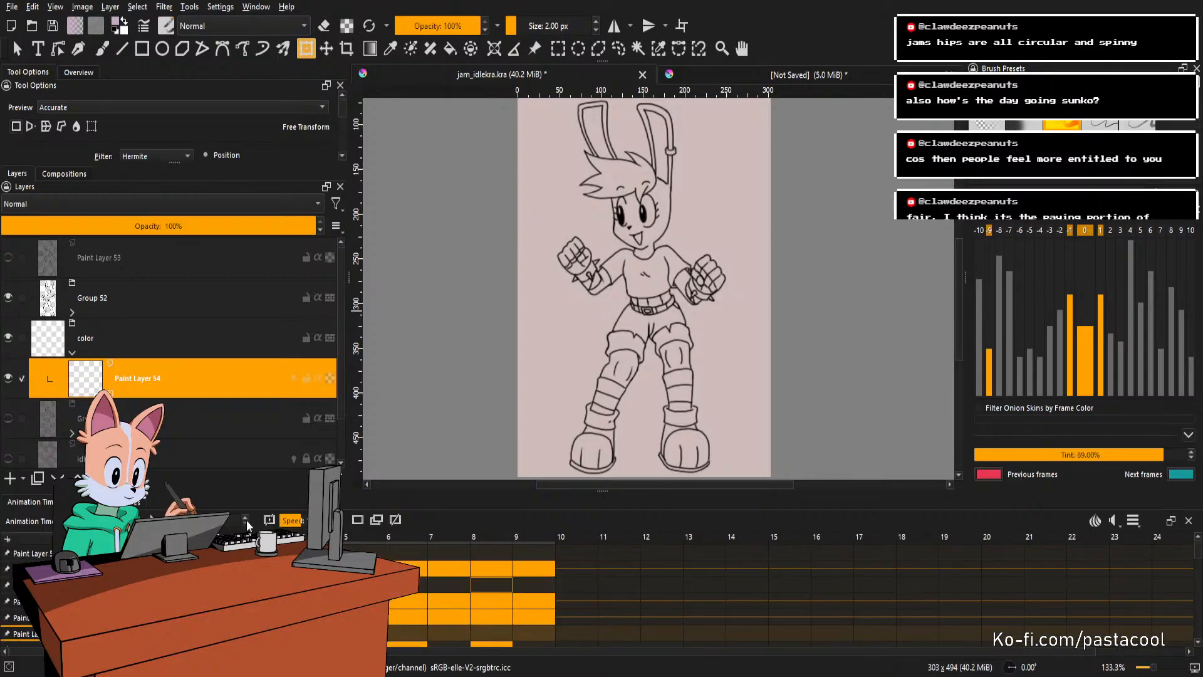
pyautogui.hotkey('ctrl', 's')
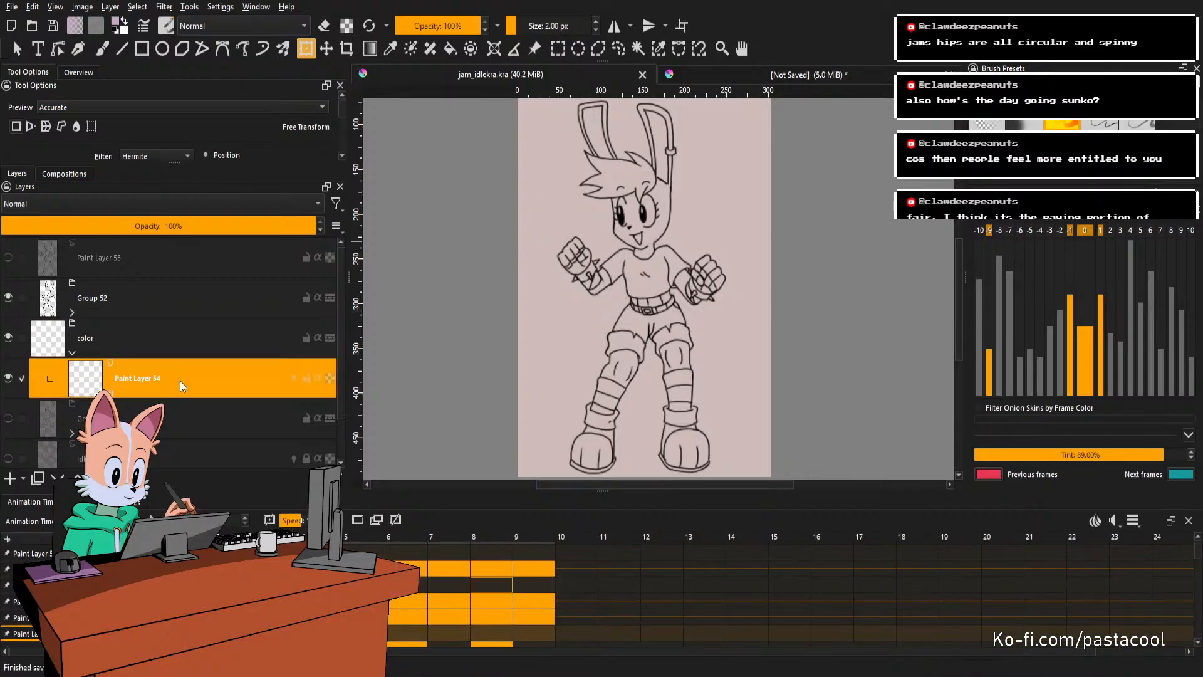
# Try to fill the left-hand leg below the torn shorts with the sampled purple fur color.
pyautogui.scroll(4, 595, 351)
pyautogui.press('f')
pyautogui.click(600, 357)
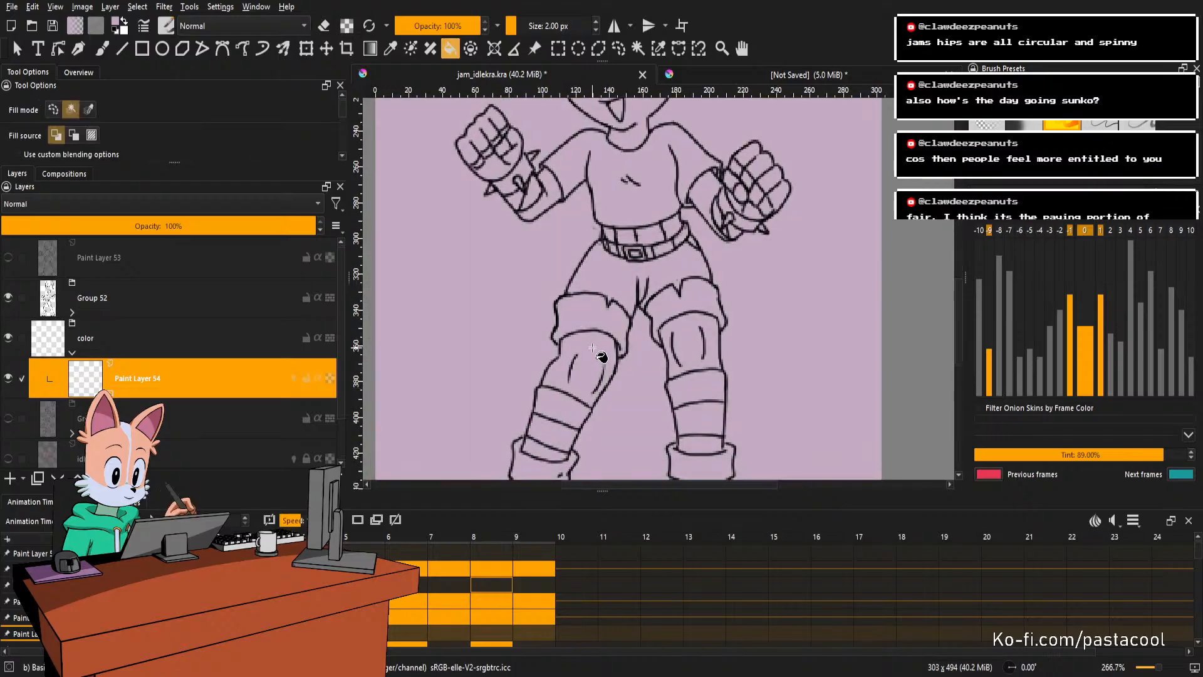
pyautogui.hotkey('ctrl', 'z')
pyautogui.scroll(-2, 601, 358)
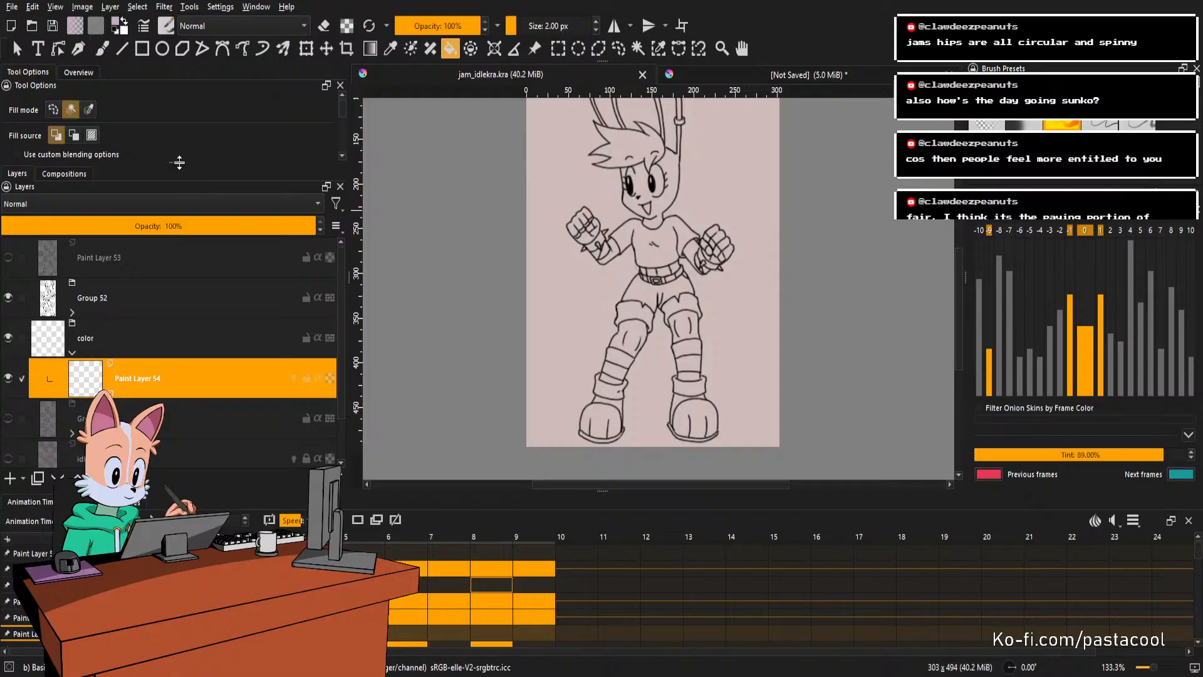
# Enlarge the tool options area and set the Fill tool's reference to all layers.
pyautogui.moveTo(179, 162); pyautogui.dragTo(179, 207)
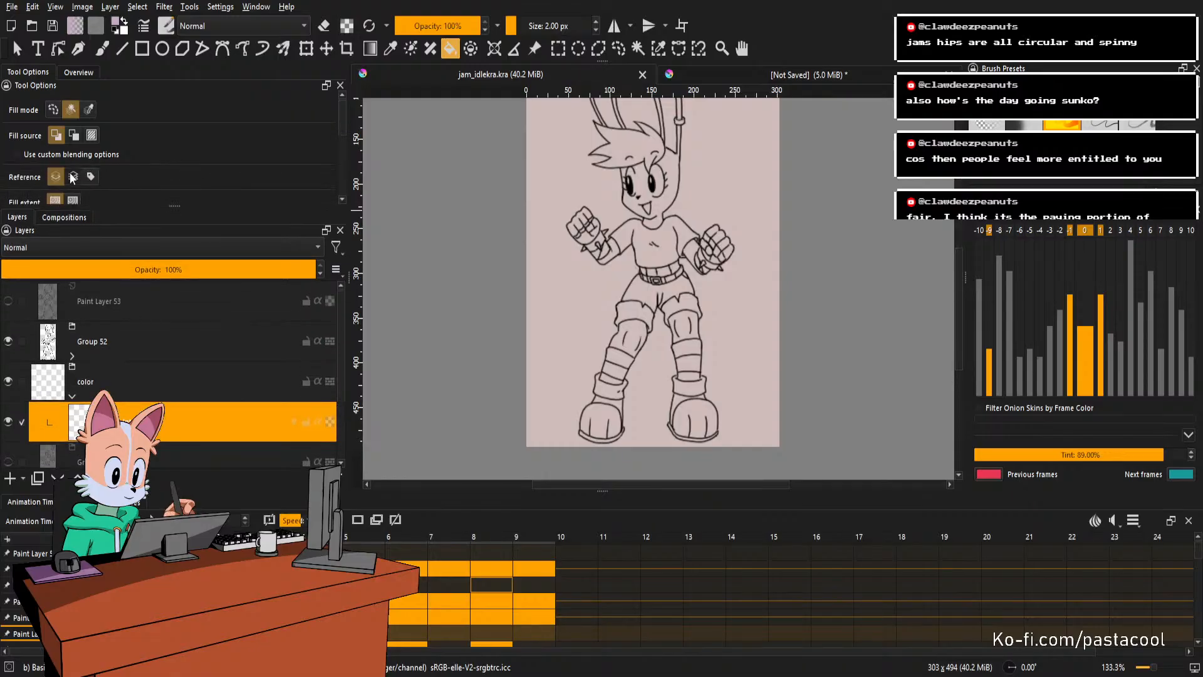
pyautogui.click(72, 176)
pyautogui.scroll(1, 651, 292)
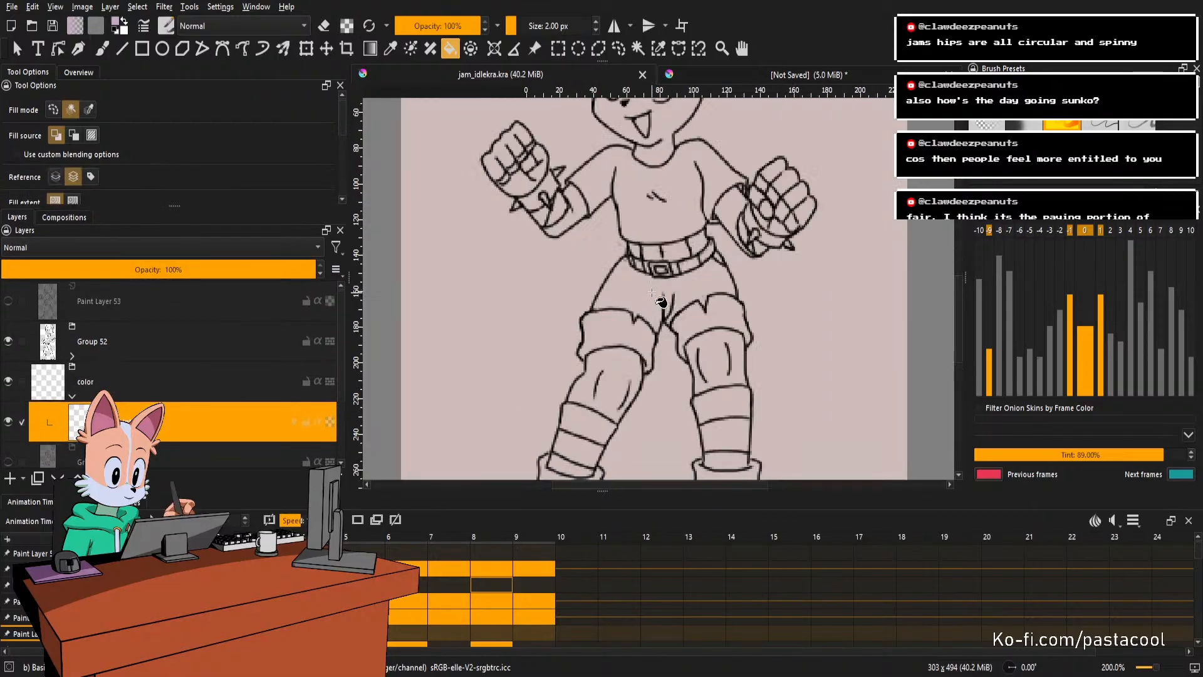
pyautogui.scroll(-1, 627, 360)
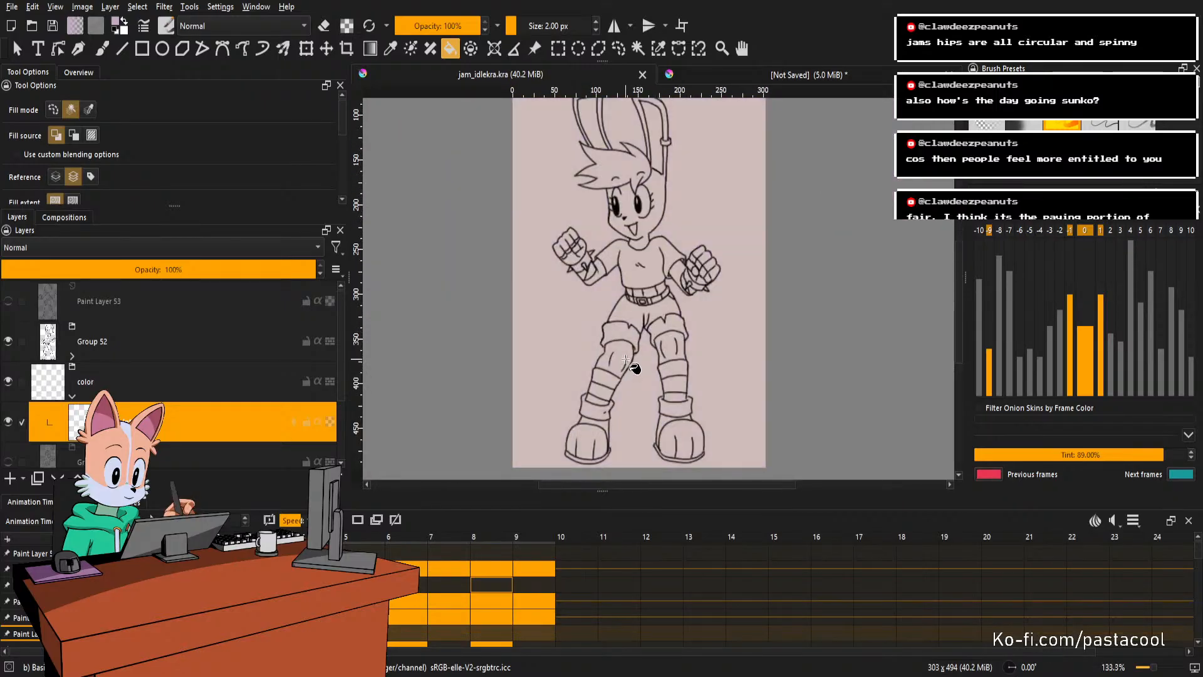
pyautogui.scroll(3, 629, 362)
# Hide the pink background layer so the line art shows over transparency.
pyautogui.press('b')
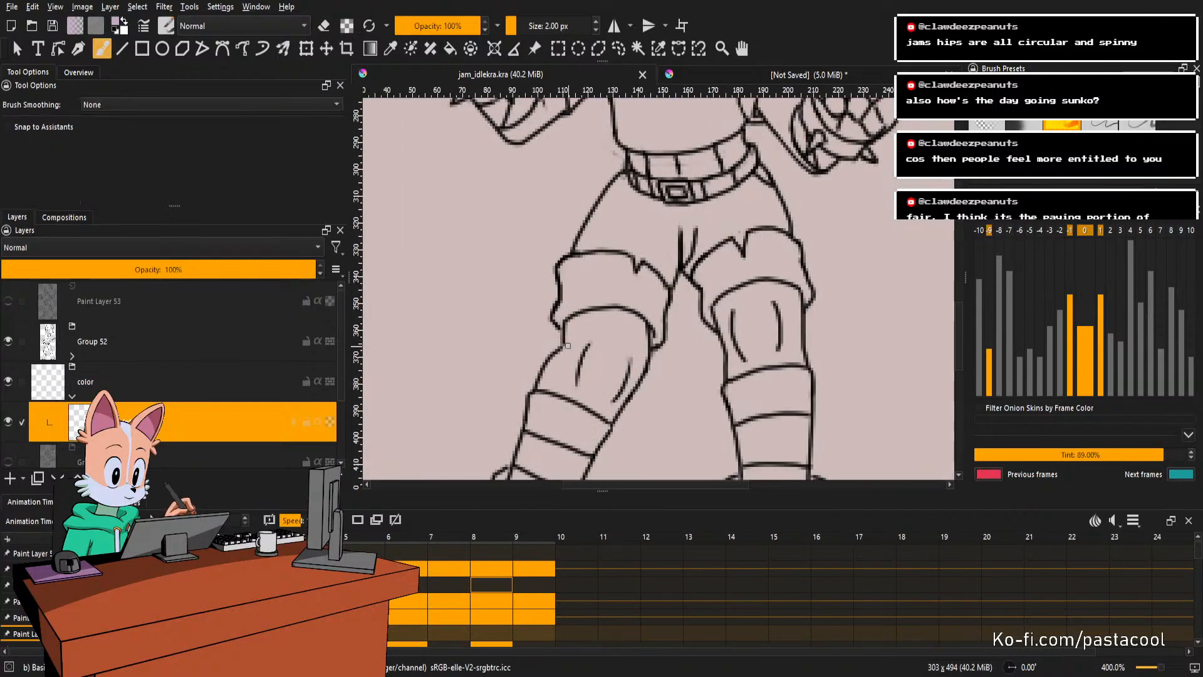
pyautogui.scroll(-2, 634, 335)
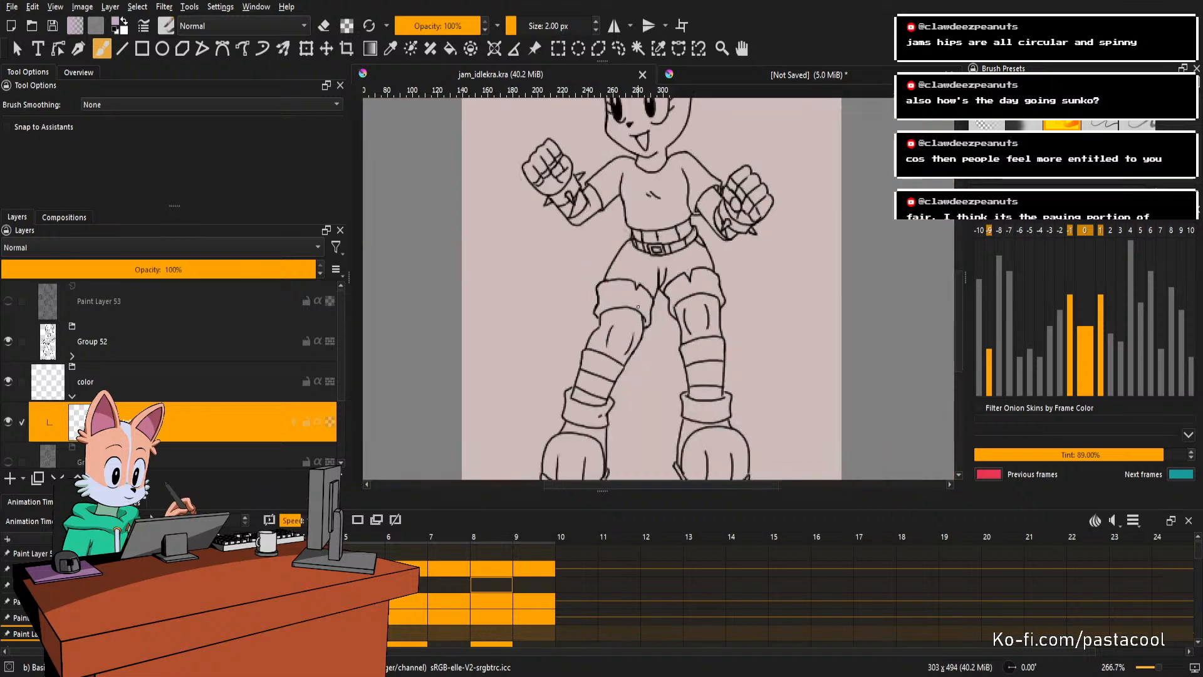
pyautogui.scroll(-2, 249, 352)
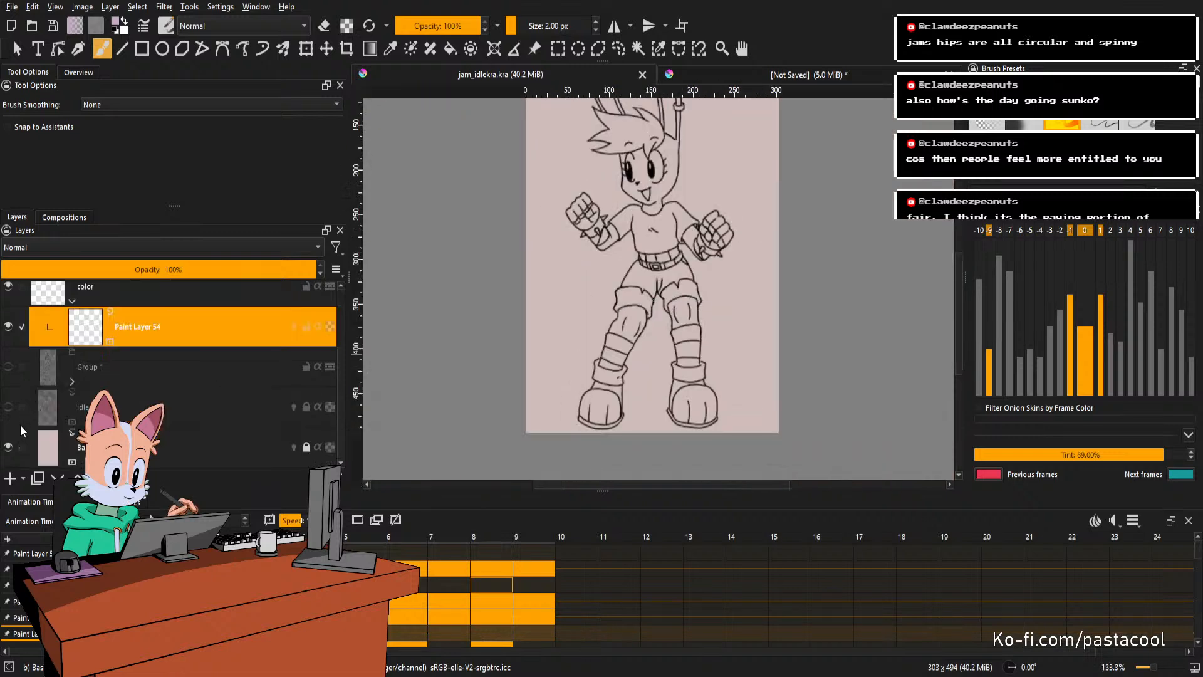
pyautogui.click(8, 447)
pyautogui.scroll(2, 634, 301)
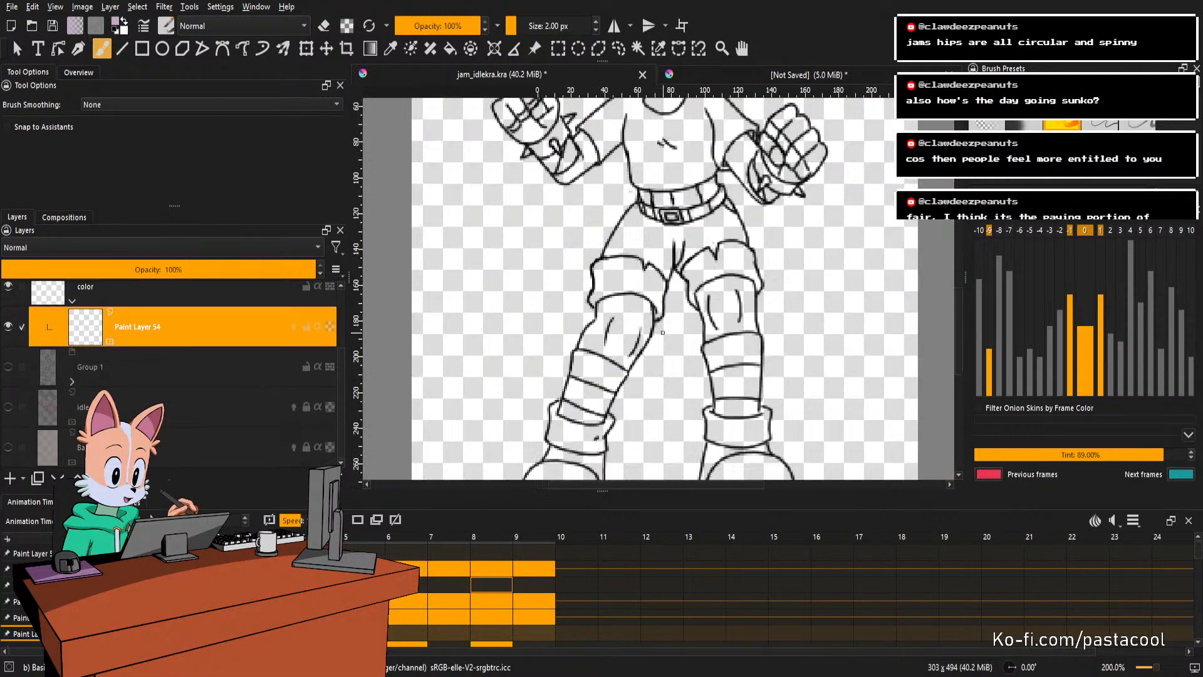
pyautogui.scroll(-2, 635, 301)
pyautogui.scroll(2, 643, 304)
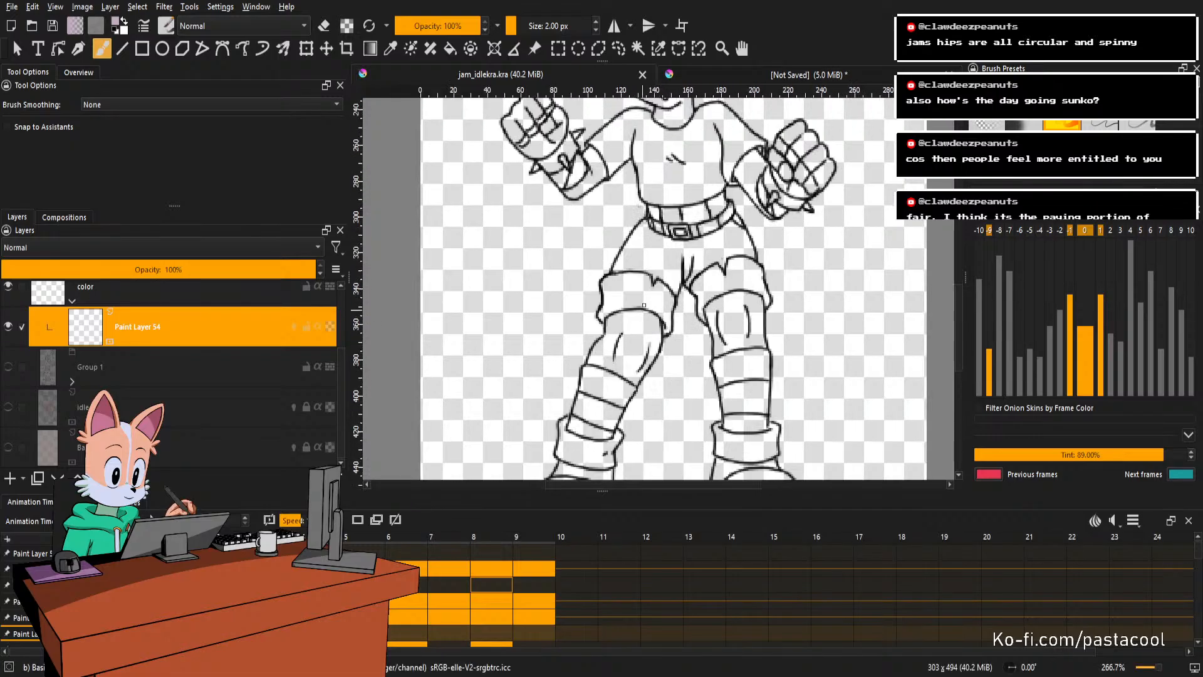
# Paint over the knee outline gap on the left-hand leg, test-fill the knee area, undo that fill and save.
pyautogui.scroll(2, 606, 342)
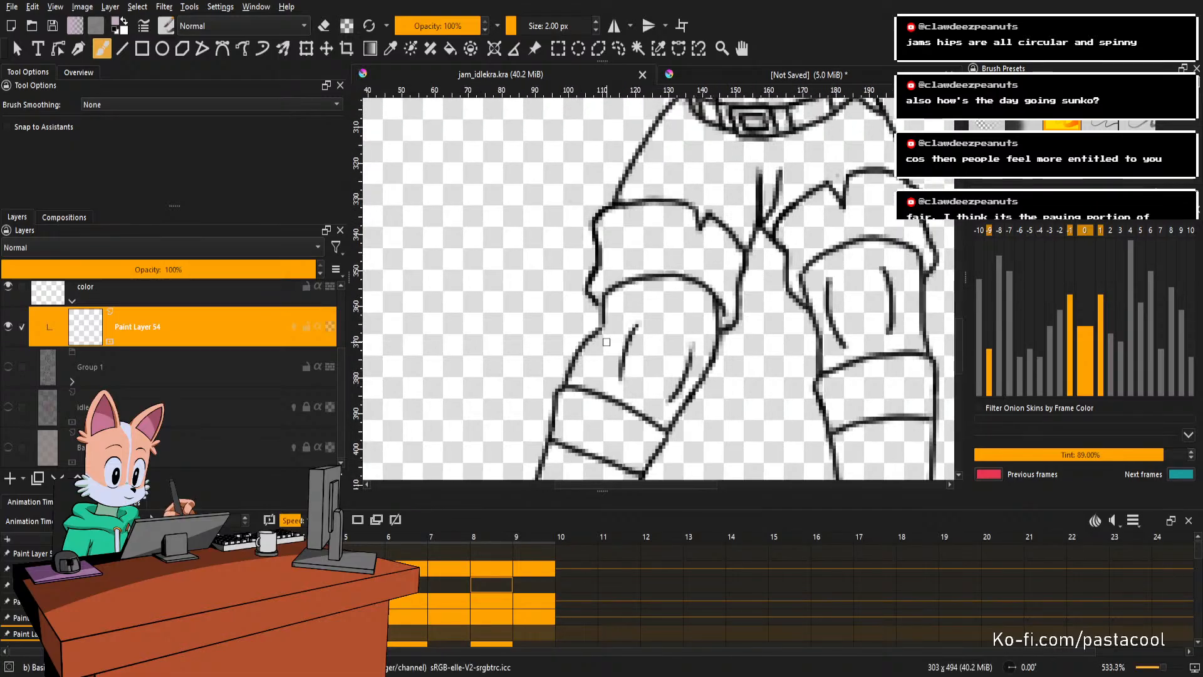
pyautogui.moveTo(607, 323); pyautogui.dragTo(610, 332)
pyautogui.press('f')
pyautogui.click(641, 307)
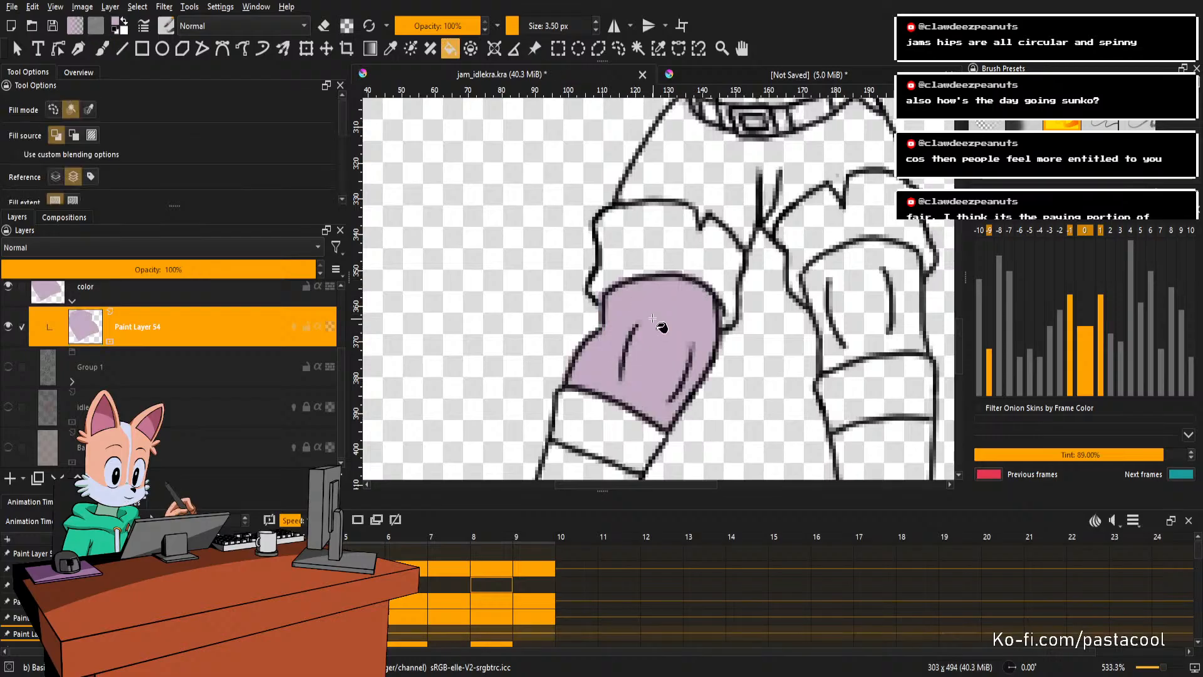
pyautogui.hotkey('ctrl', 'z')
pyautogui.hotkey('ctrl', 's')
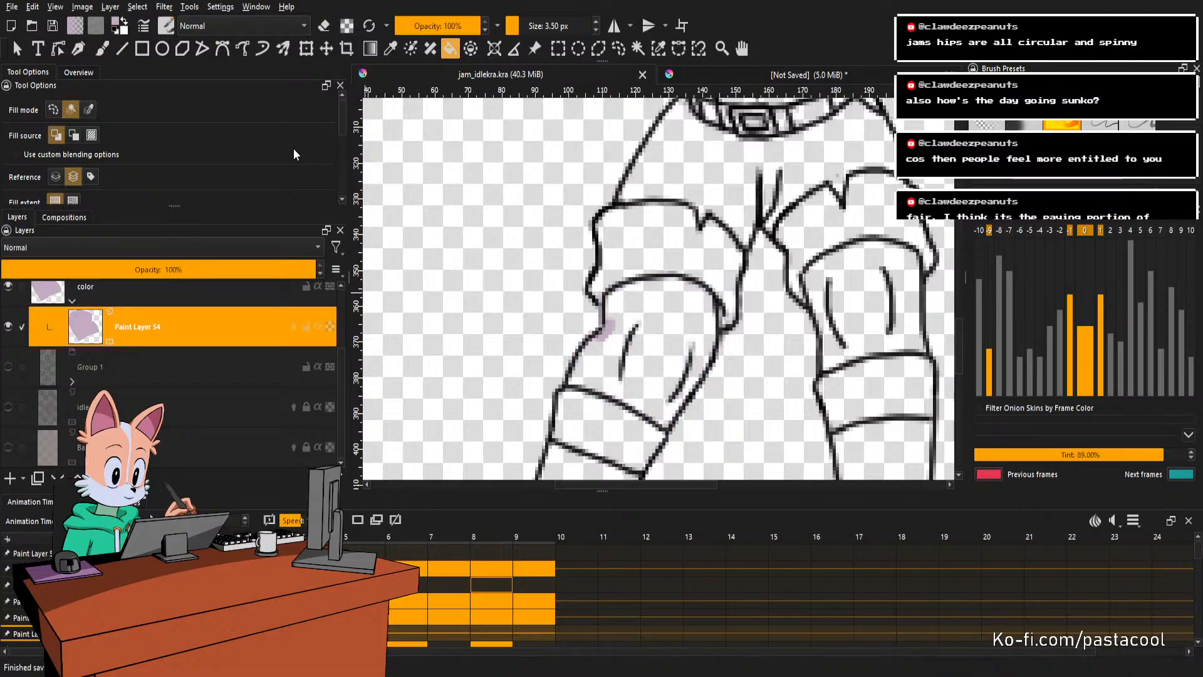
# Set the Fill tool's threshold to 38 and its grow value to 0 px.
pyautogui.scroll(-2, 244, 137)
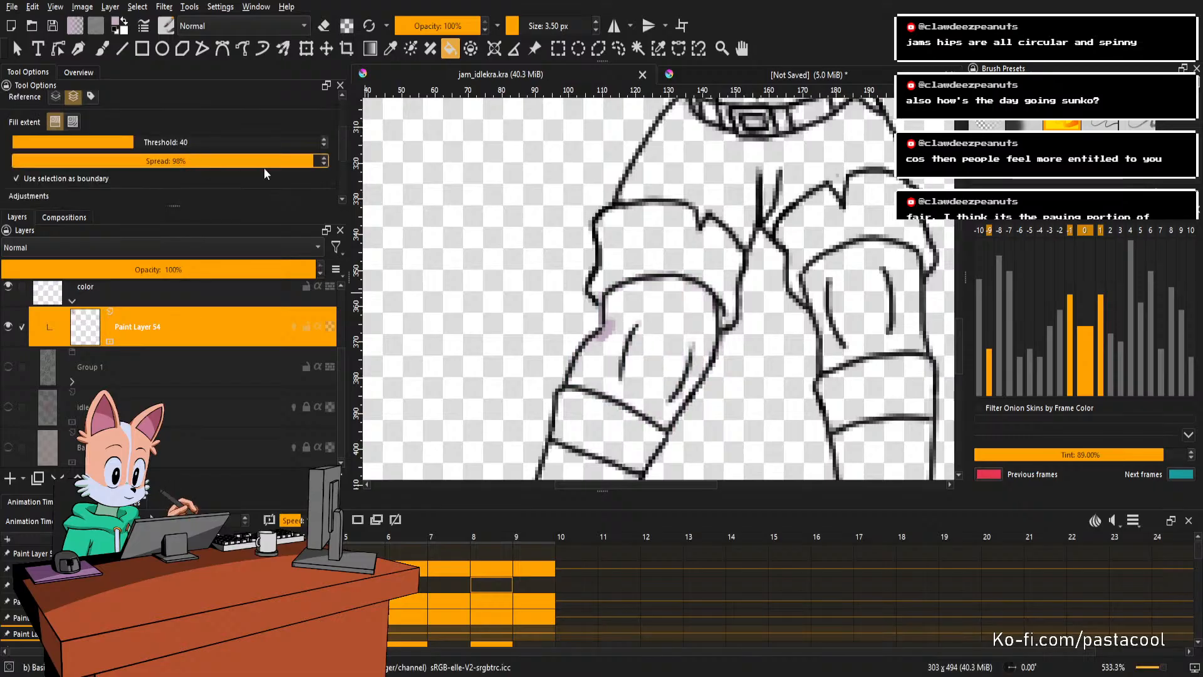
pyautogui.scroll(-2, 171, 146)
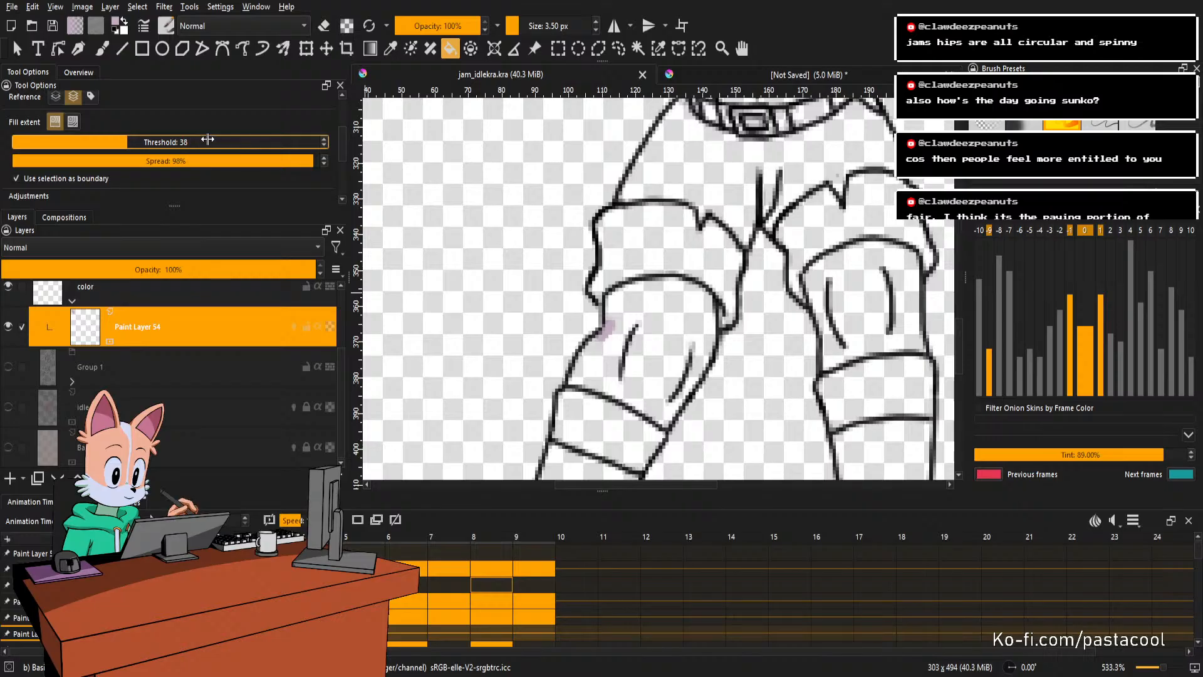
pyautogui.moveTo(338, 123); pyautogui.dragTo(341, 156)
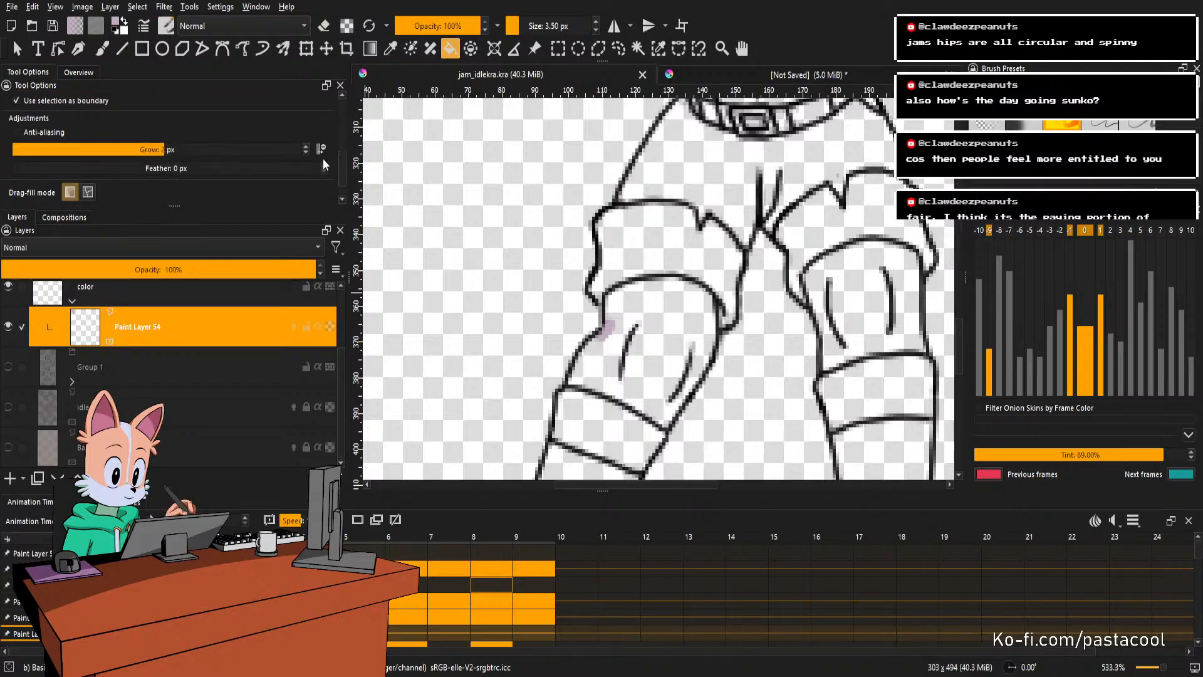
pyautogui.click(306, 153)
pyautogui.click(306, 153)
# Fill the left-hand knee area with the purple fur color, redoing the fill once.
pyautogui.click(676, 330)
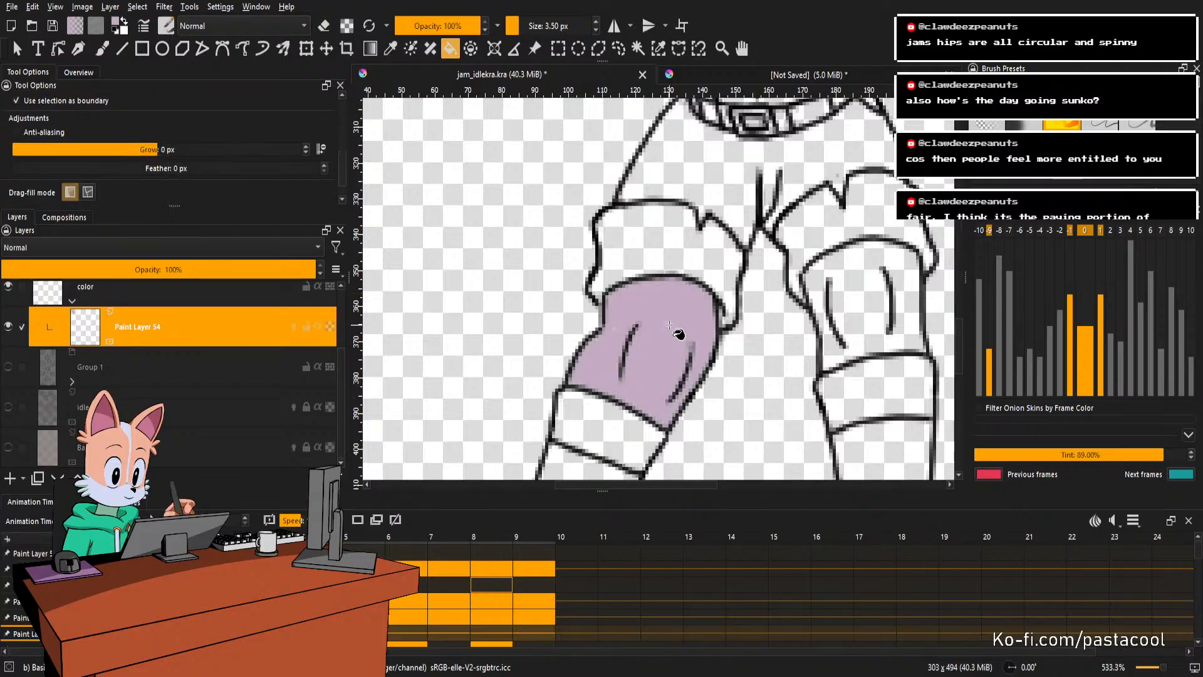
pyautogui.hotkey('ctrl', 'z')
pyautogui.click(663, 344)
pyautogui.scroll(-3, 658, 332)
pyautogui.scroll(5, 627, 313)
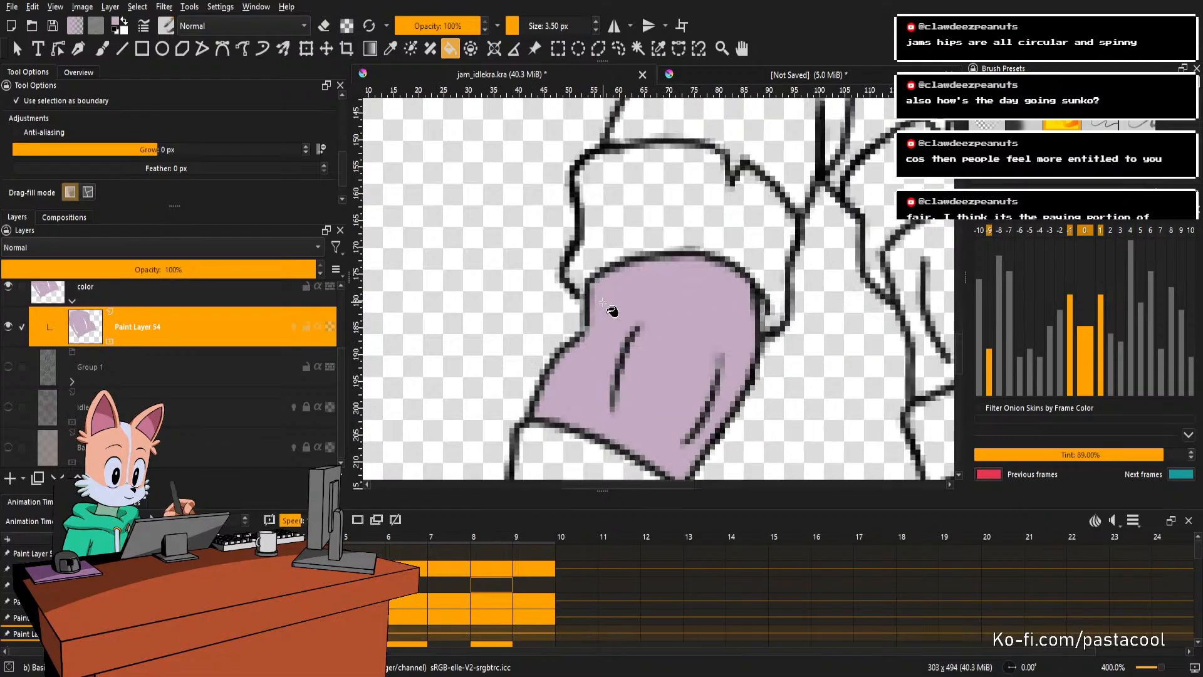
# Touch up the edges of the left-hand knee fill with the brush, rotating the canvas as needed.
pyautogui.press('b')
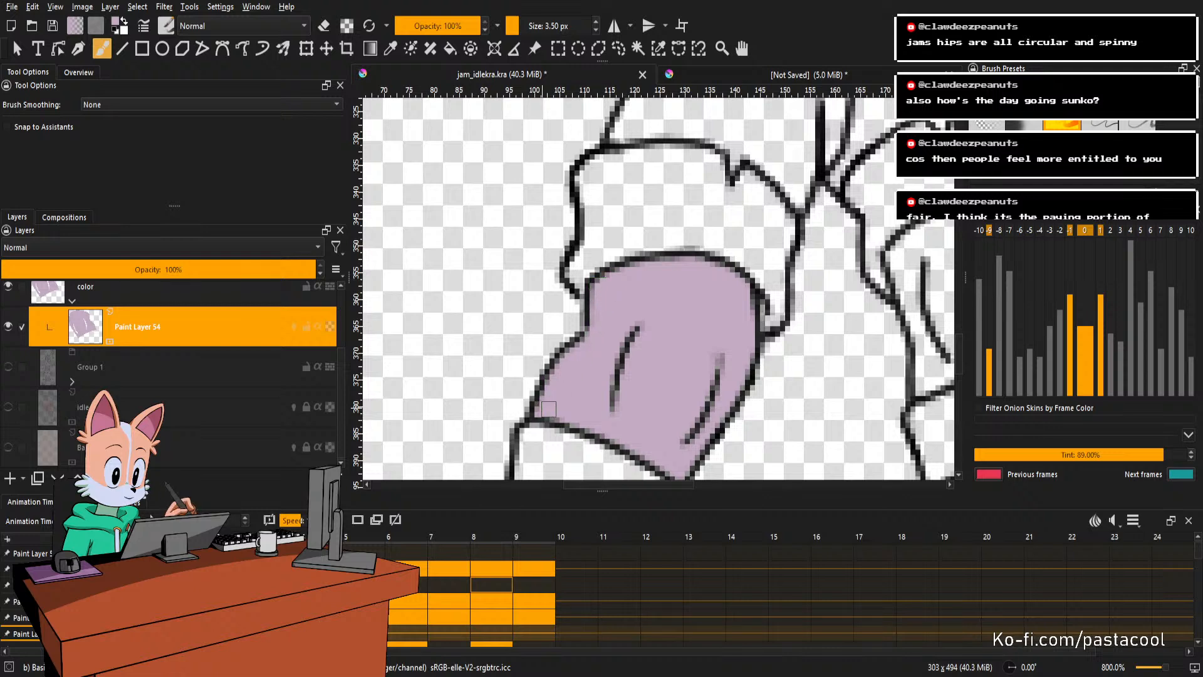
pyautogui.moveTo(648, 400); pyautogui.dragTo(650, 389)
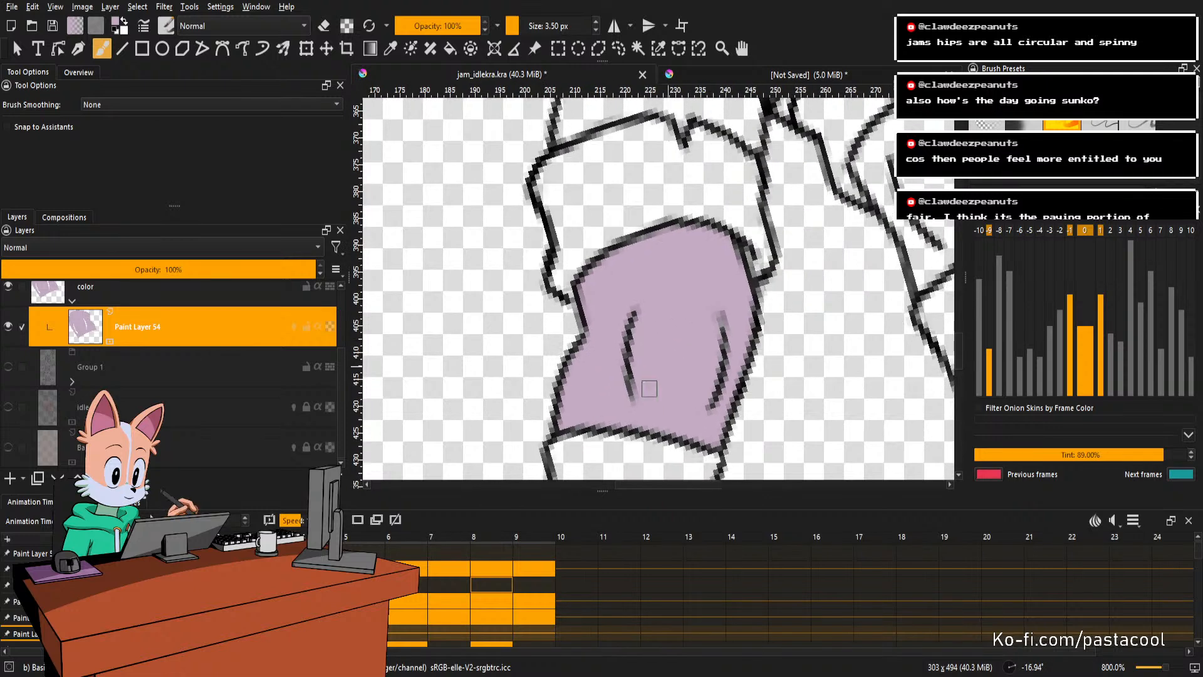
pyautogui.hscroll(2, 726, 322)
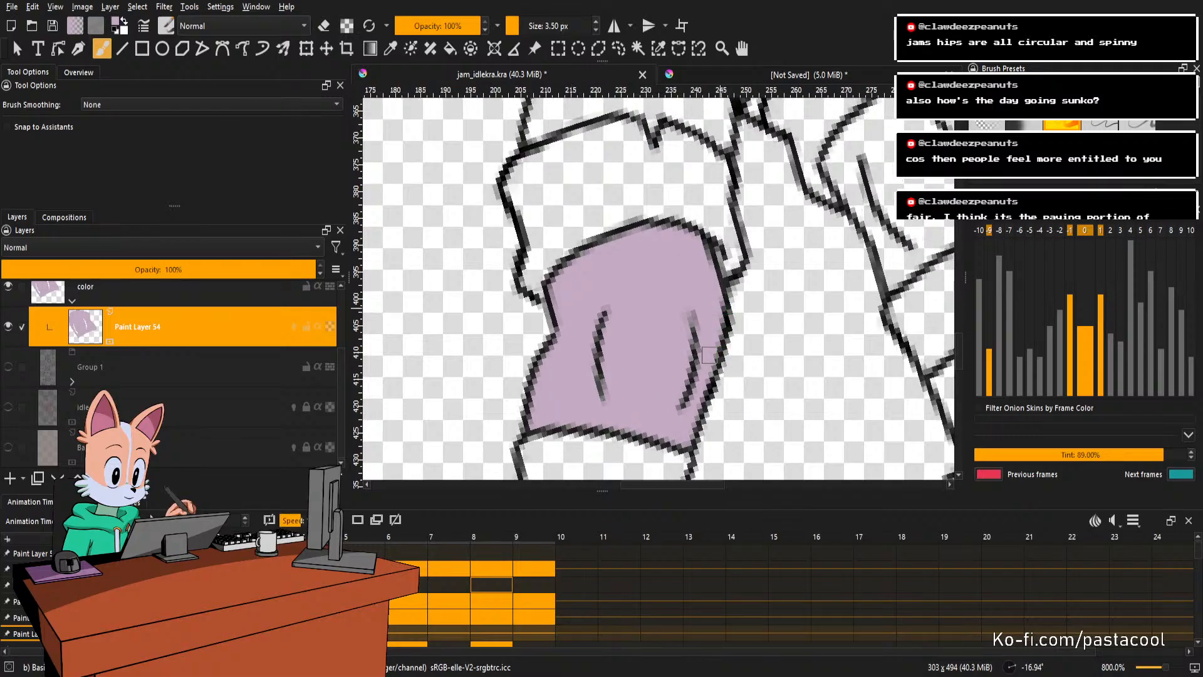
pyautogui.moveTo(727, 291); pyautogui.dragTo(744, 327)
pyautogui.moveTo(855, 337); pyautogui.dragTo(722, 313)
# Fill the right-hand knee area with the purple fur color and brush along its edge.
pyautogui.press('f')
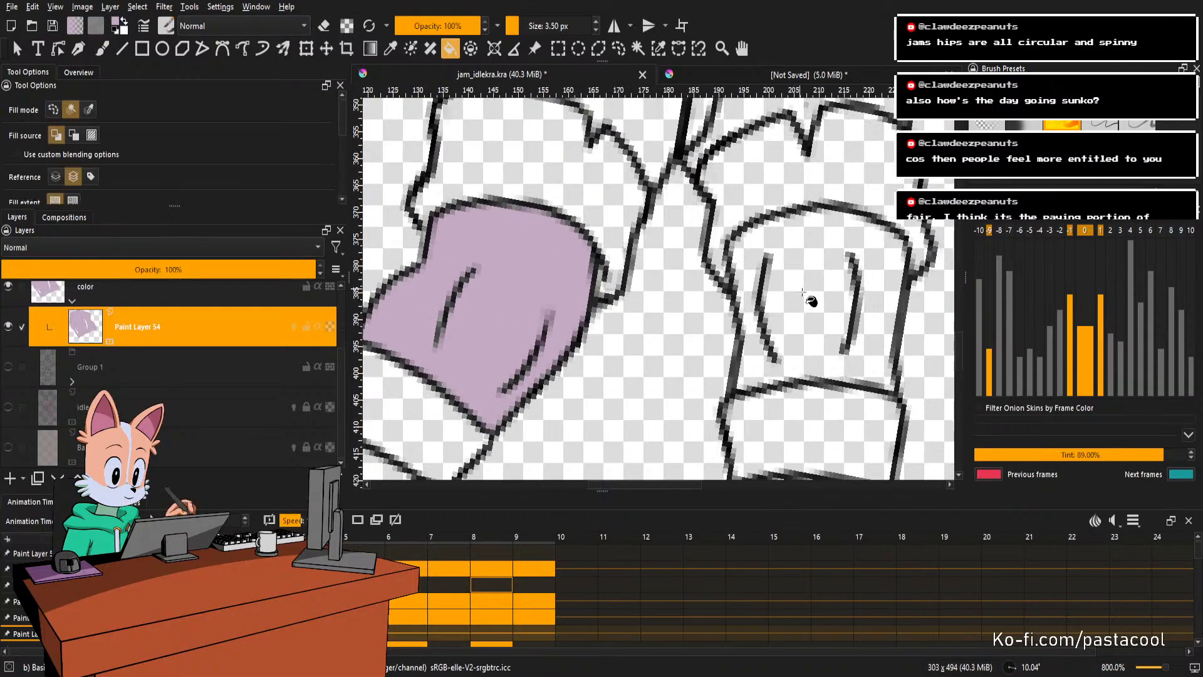
pyautogui.click(812, 301)
pyautogui.moveTo(832, 295)
pyautogui.mouseDown()
pyautogui.moveTo(766, 305)
pyautogui.moveTo(745, 293)
pyautogui.mouseUp()
pyautogui.press('b')
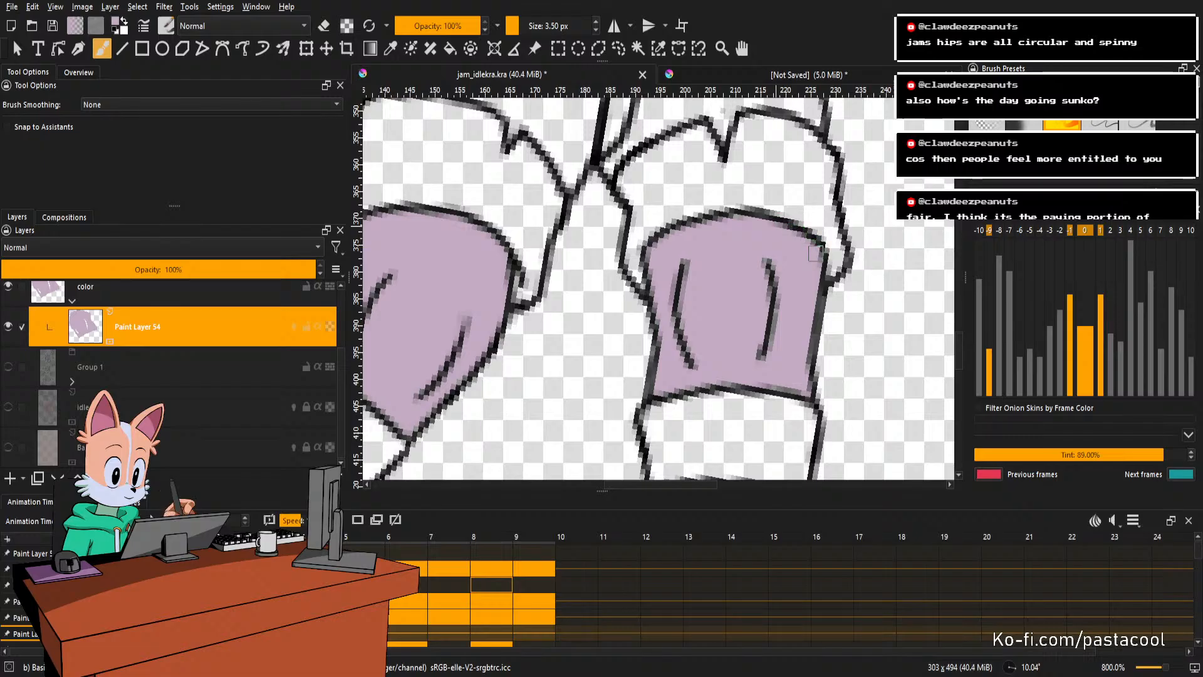
pyautogui.moveTo(811, 252); pyautogui.dragTo(753, 345)
# Undo all fills and brush touch-ups on both knees and save the file.
pyautogui.hotkey('ctrl', 'z')
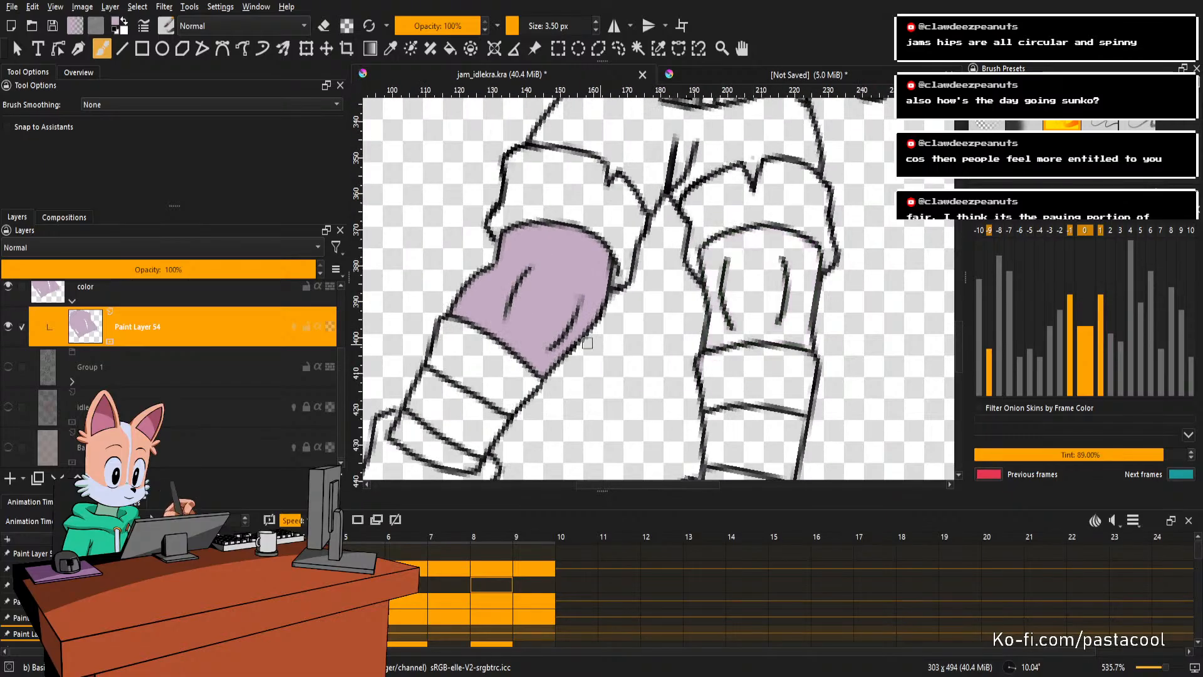
pyautogui.hotkey('ctrl', 'z')
pyautogui.hotkey('ctrl', 's')
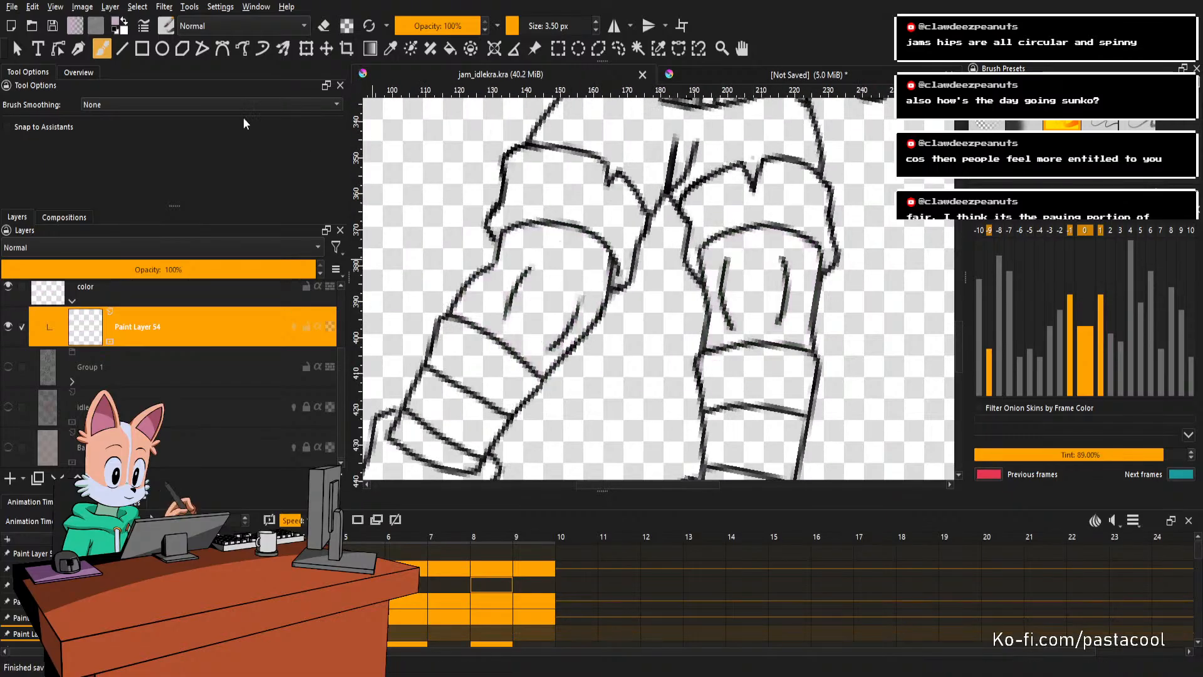
# Set the Fill tool's grow value to 1 px, fill both knee areas with the purple fur color and save.
pyautogui.press('f')
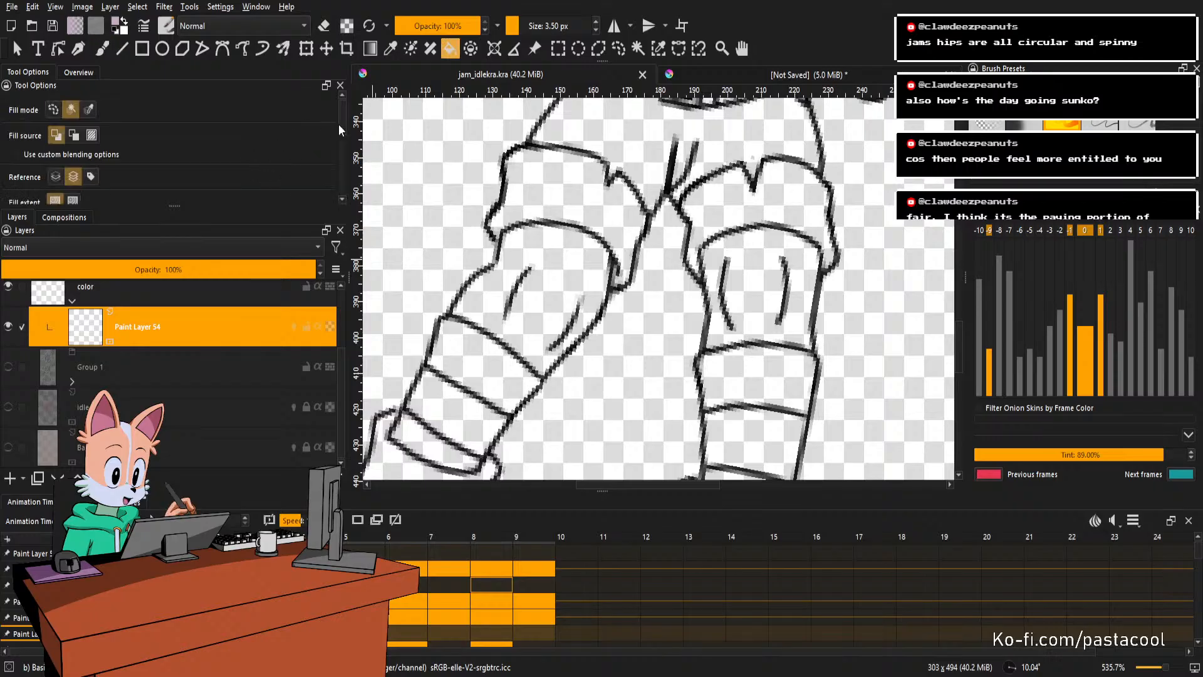
pyautogui.scroll(-5, 340, 163)
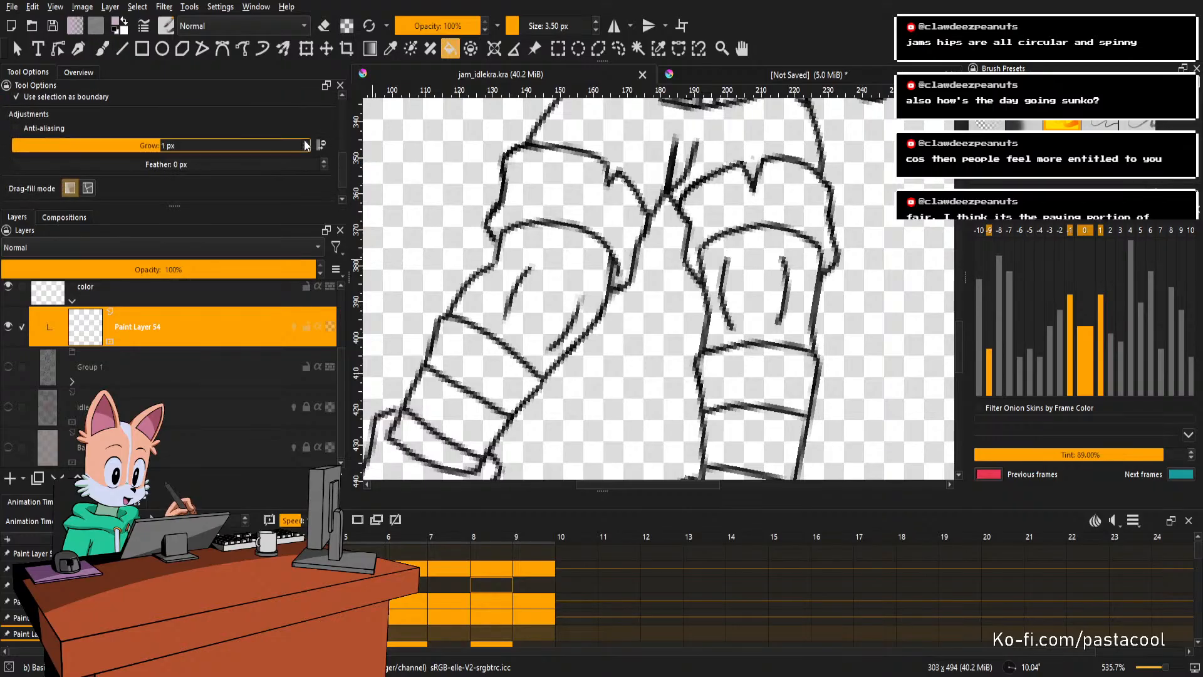
pyautogui.click(564, 269)
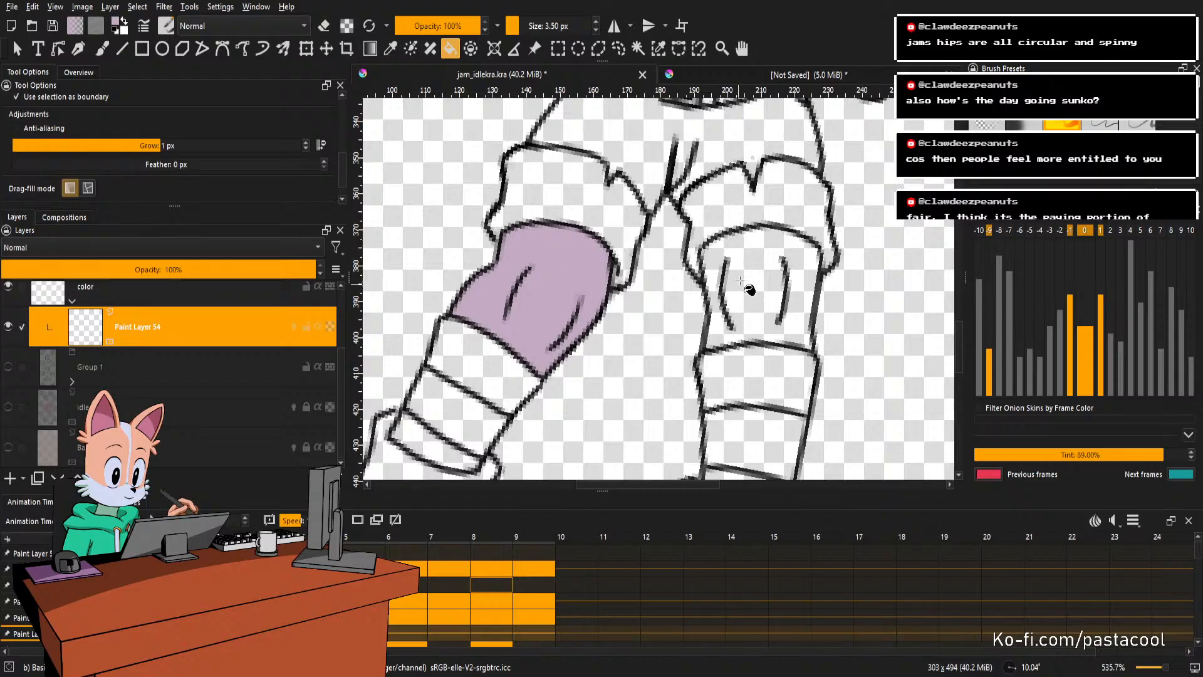
pyautogui.click(752, 285)
pyautogui.scroll(-2, 752, 285)
pyautogui.hotkey('ctrl', 's')
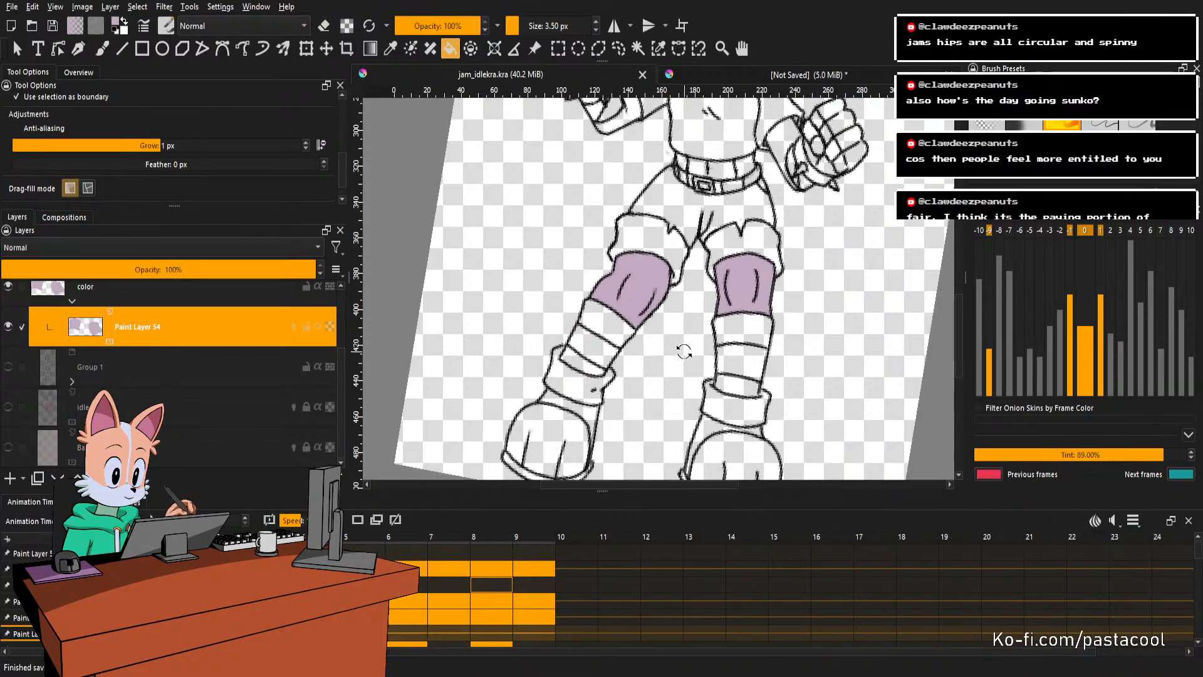
# Fill the two midriff areas above the belt and the right-hand forearm with the purple fur color.
pyautogui.moveTo(679, 346); pyautogui.dragTo(690, 314)
pyautogui.scroll(2, 626, 301)
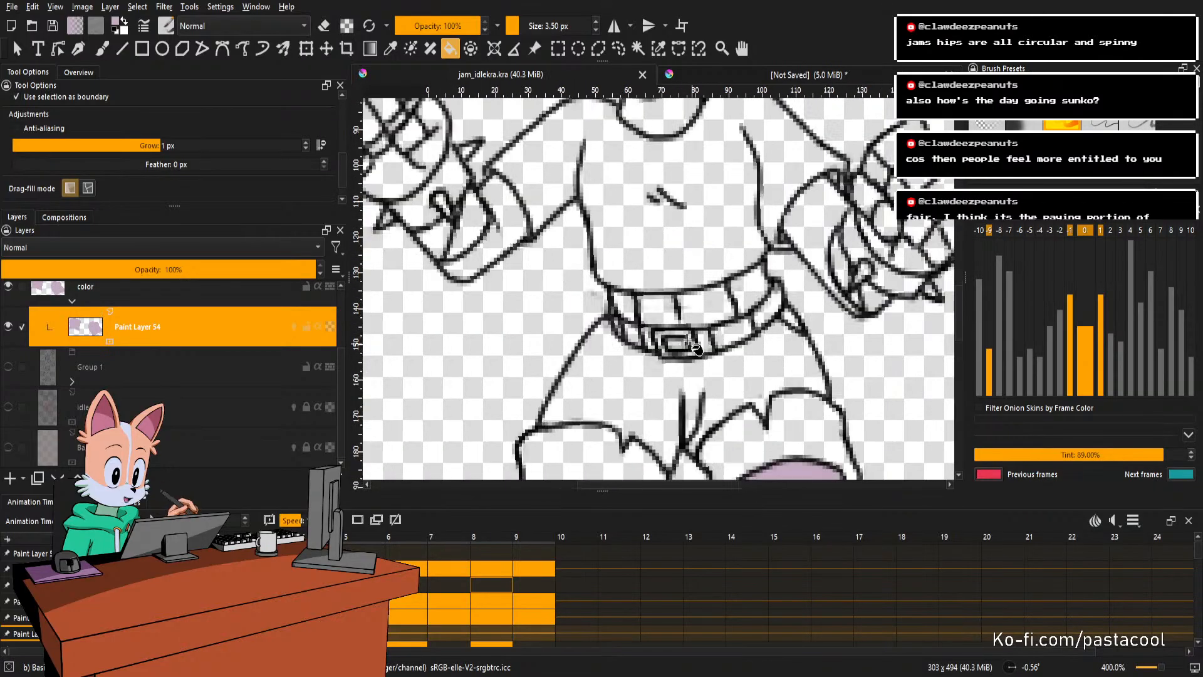
pyautogui.click(624, 304)
pyautogui.click(754, 305)
pyautogui.scroll(-1, 754, 306)
pyautogui.click(766, 338)
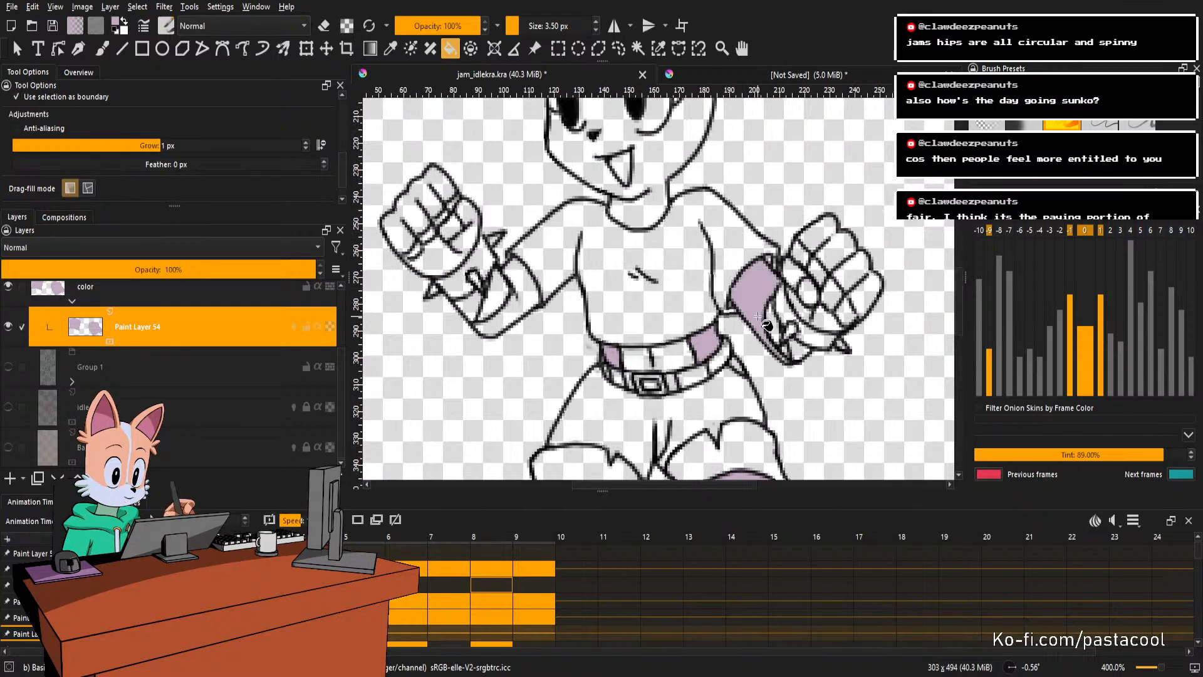
# Brush the purple fur color into the narrow tip of the right-hand forearm beside the spiked wristband.
pyautogui.scroll(-1, 766, 340)
pyautogui.scroll(3, 759, 334)
pyautogui.press('b')
pyautogui.moveTo(799, 339); pyautogui.dragTo(811, 353)
pyautogui.scroll(-2, 802, 343)
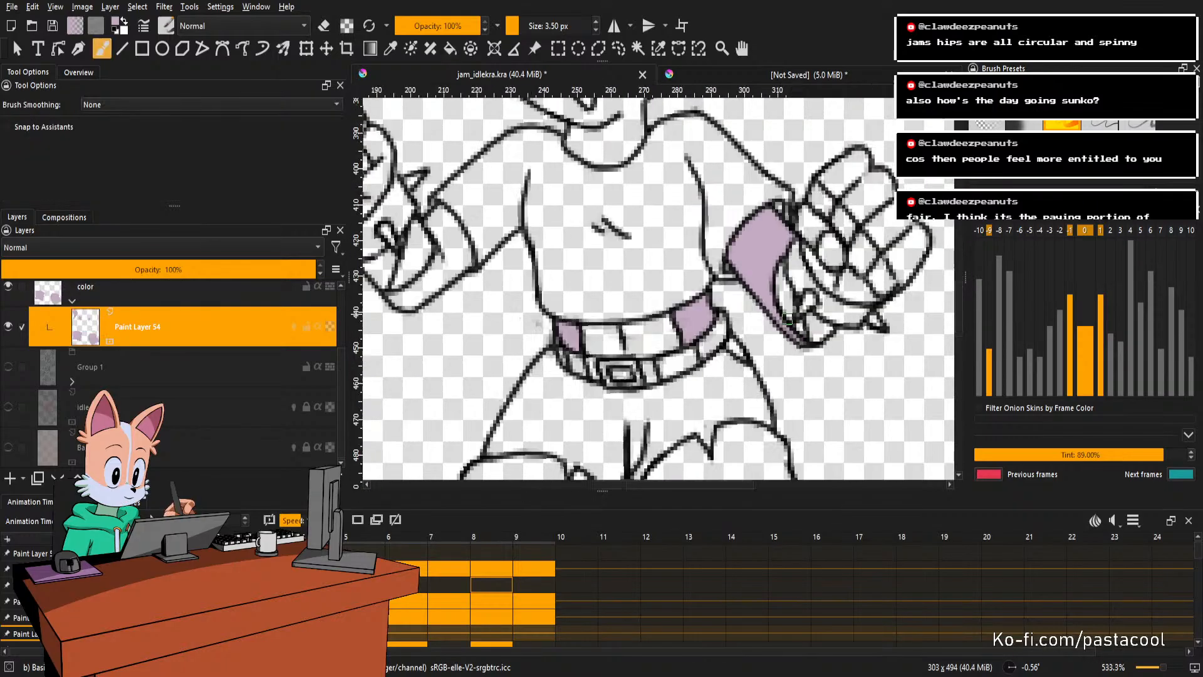
# Fill the exposed finger areas of the left-hand fist with the purple fur color.
pyautogui.moveTo(637, 276)
pyautogui.mouseDown()
pyautogui.moveTo(656, 312)
pyautogui.moveTo(646, 324)
pyautogui.moveTo(708, 347)
pyautogui.mouseUp()
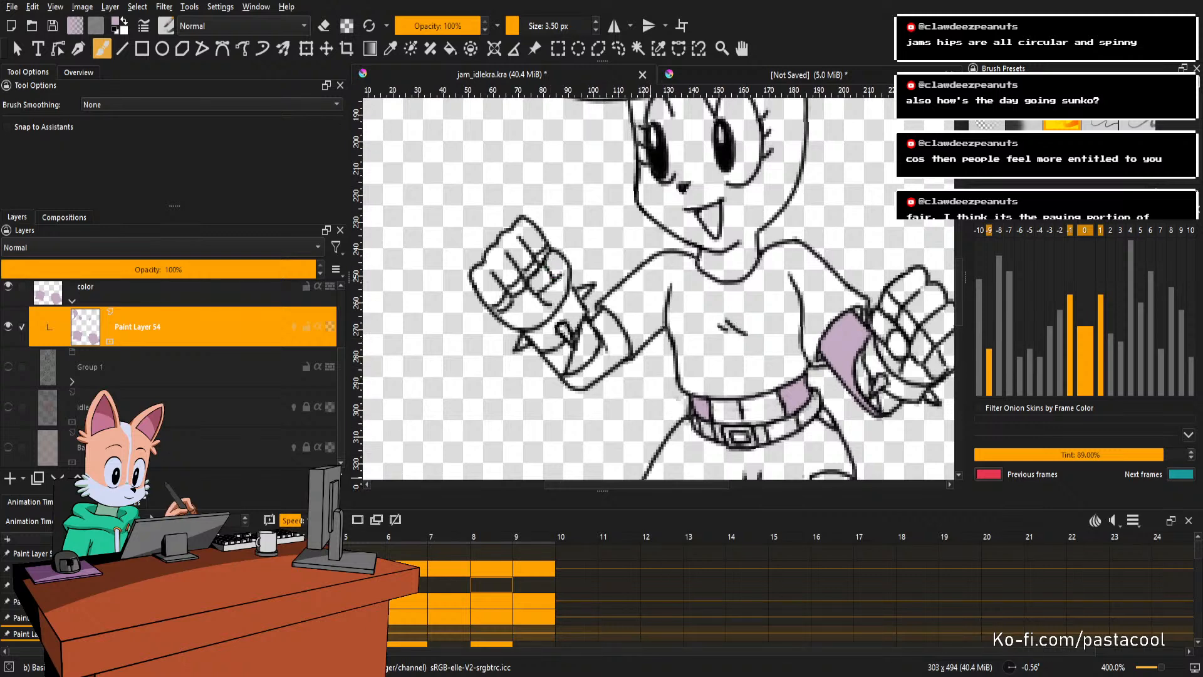
pyautogui.scroll(2, 539, 301)
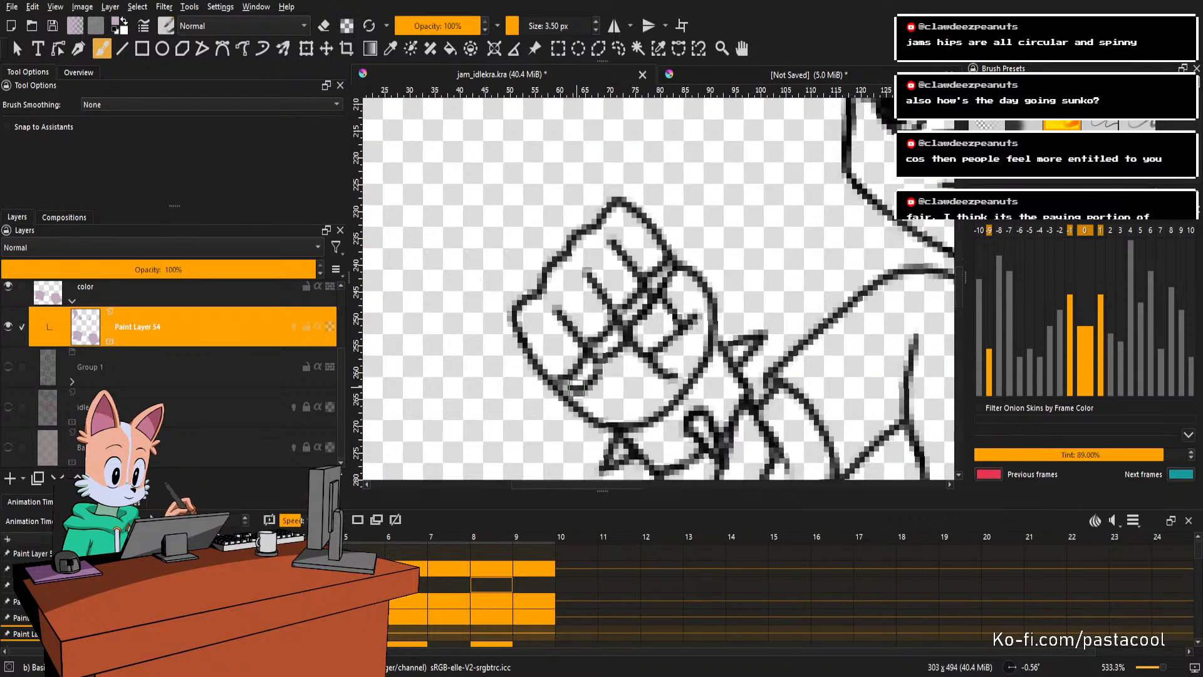
pyautogui.press('f')
pyautogui.moveTo(591, 374); pyautogui.dragTo(611, 340)
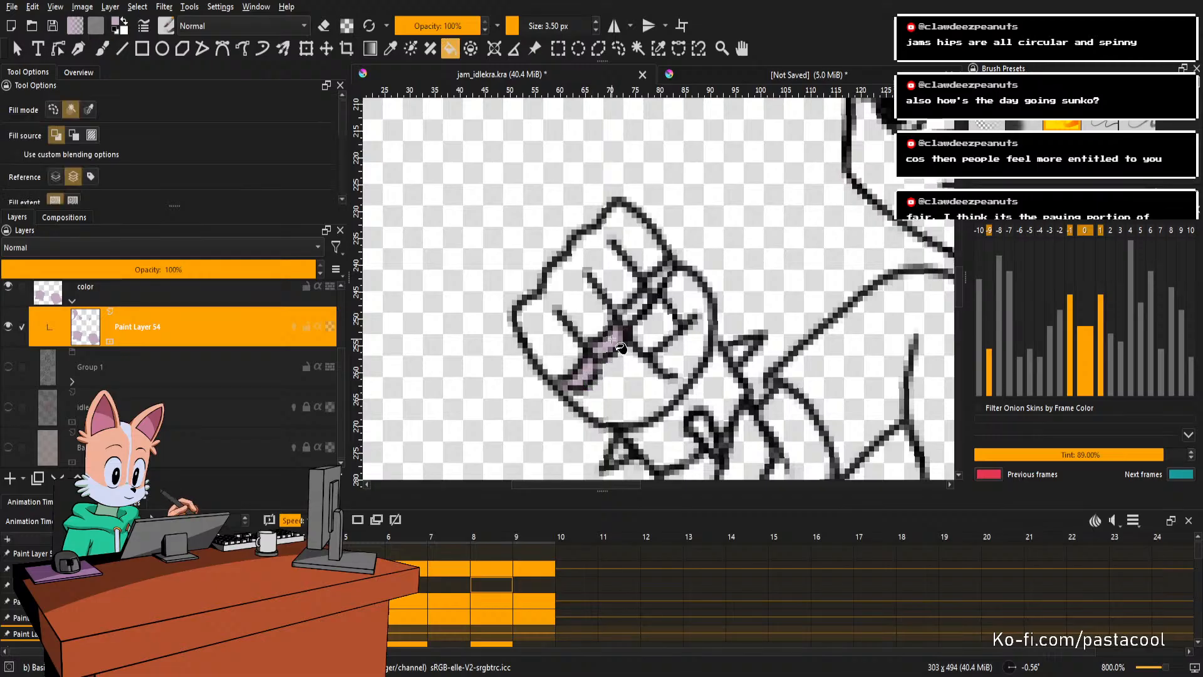
pyautogui.scroll(-4, 664, 326)
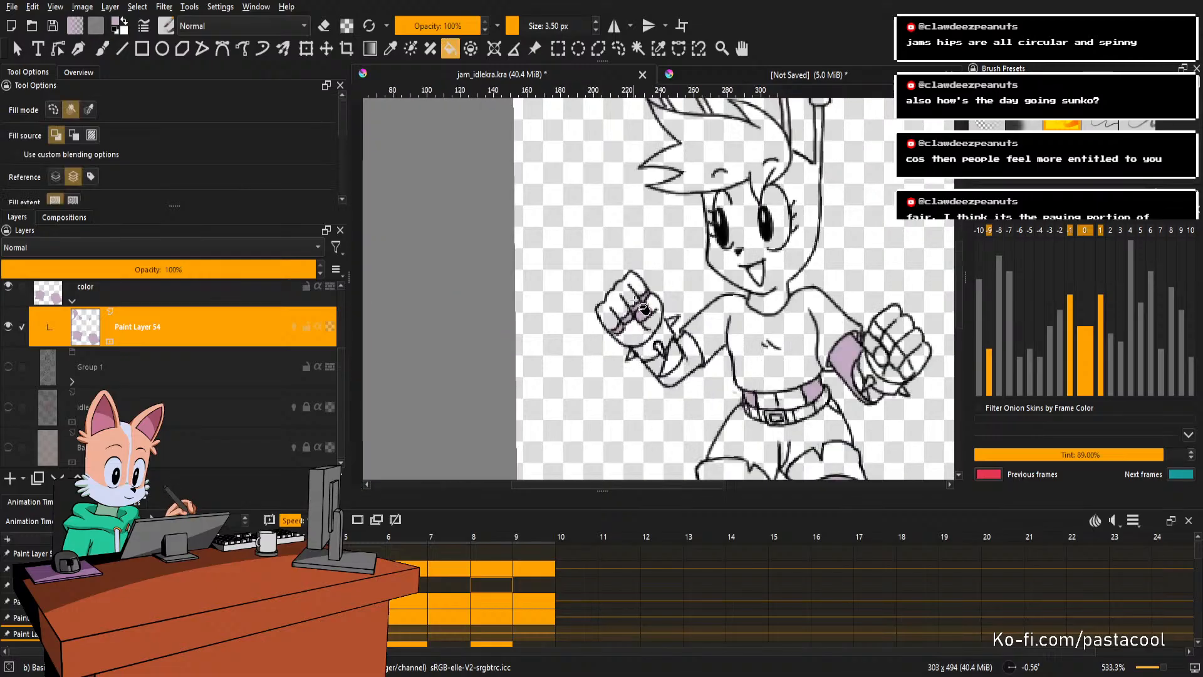
# Fill the face and neck with the purple fur color.
pyautogui.click(696, 330)
pyautogui.moveTo(749, 282); pyautogui.dragTo(683, 278)
pyautogui.moveTo(718, 320); pyautogui.dragTo(707, 286)
# Fill the exposed finger and palm sections of the right-hand fist with the purple fur color.
pyautogui.scroll(2, 753, 326)
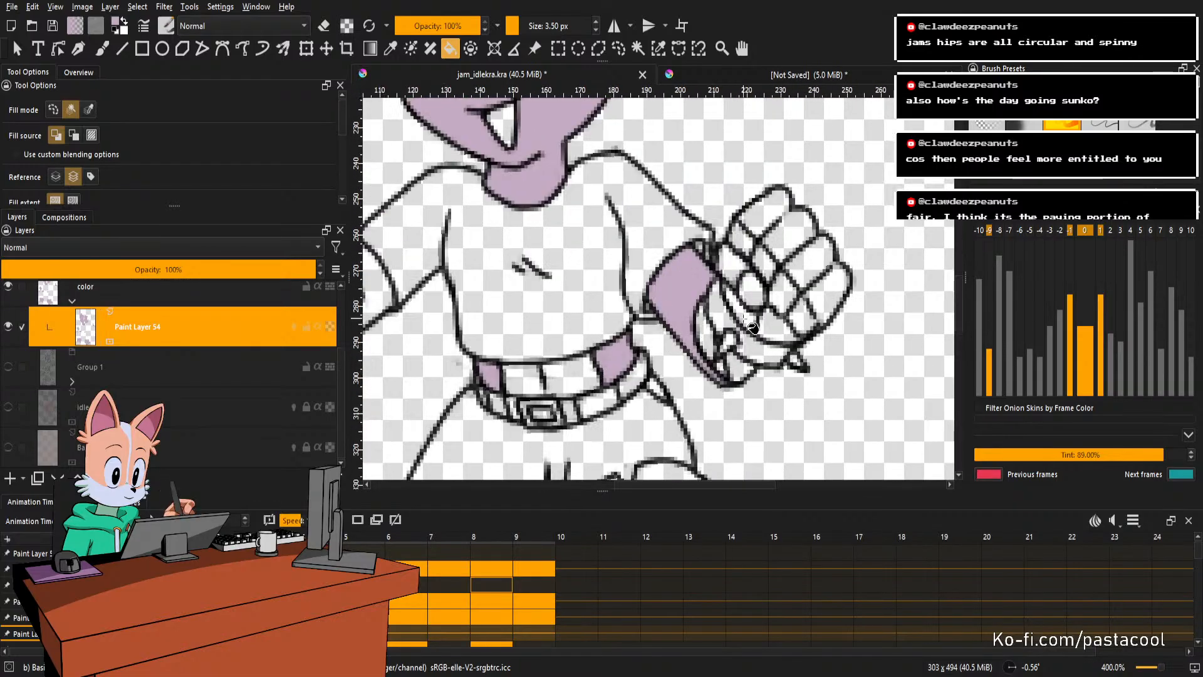
pyautogui.click(757, 292)
pyautogui.click(751, 246)
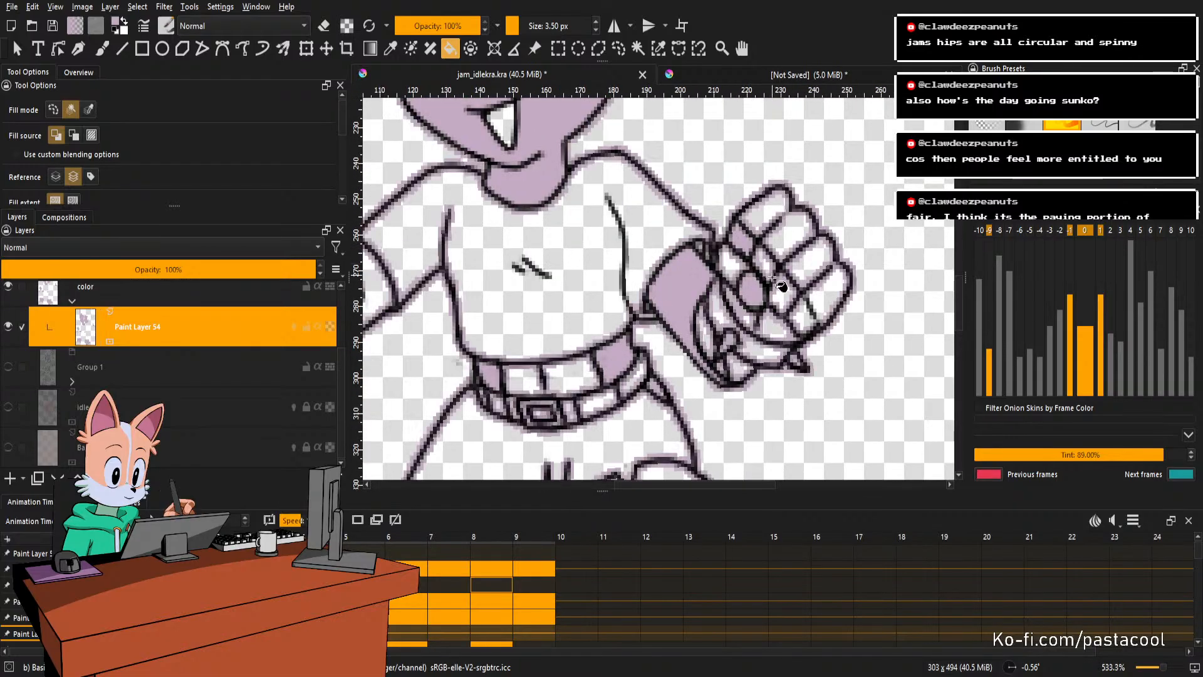
pyautogui.click(770, 268)
pyautogui.click(783, 292)
pyautogui.click(803, 315)
pyautogui.scroll(-4, 774, 255)
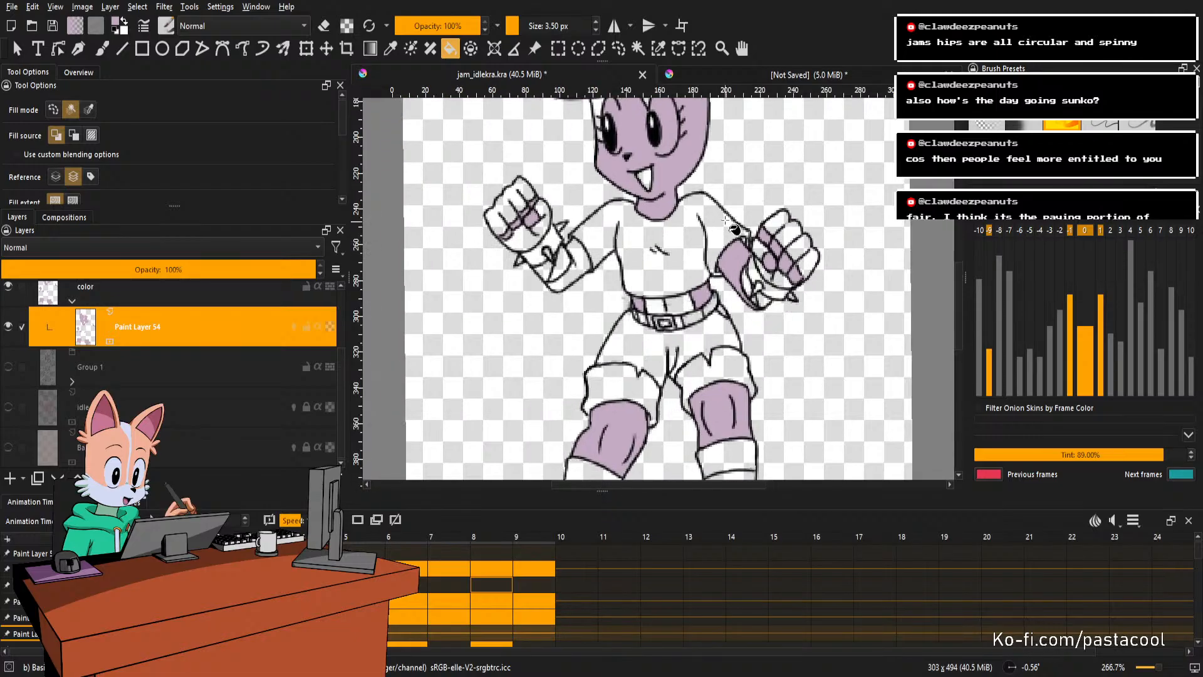
# Fill the outer rims of both ears with the purple fur color and save the file.
pyautogui.scroll(4, 728, 263)
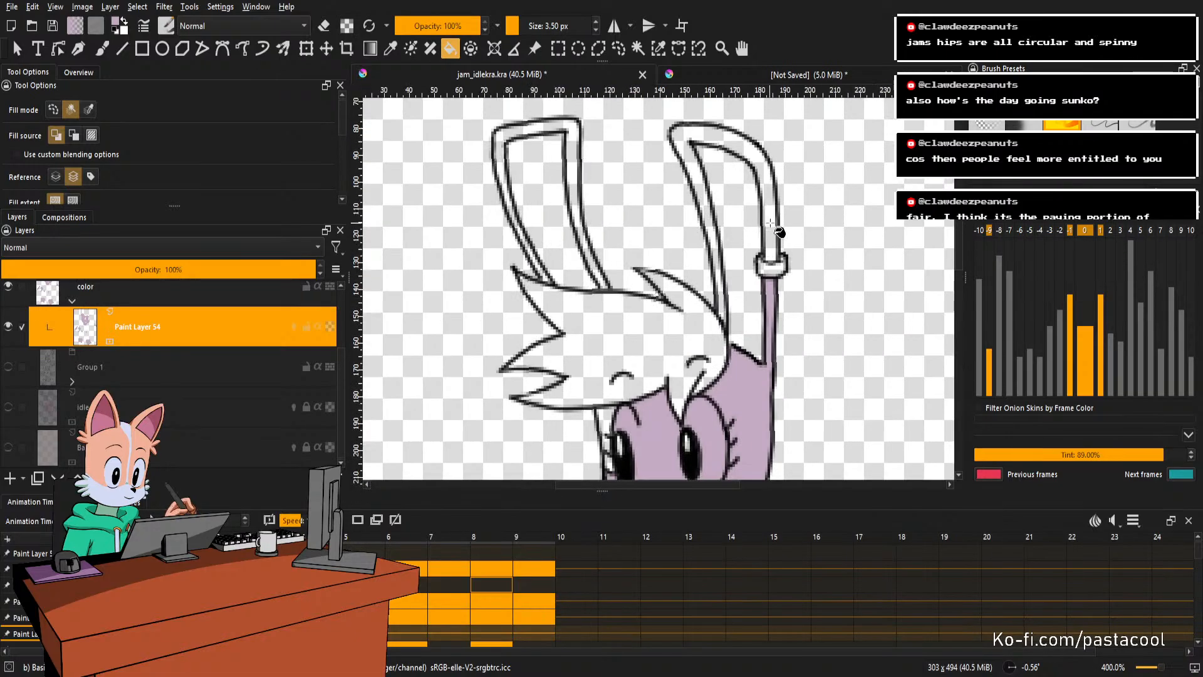
pyautogui.click(714, 249)
pyautogui.click(573, 224)
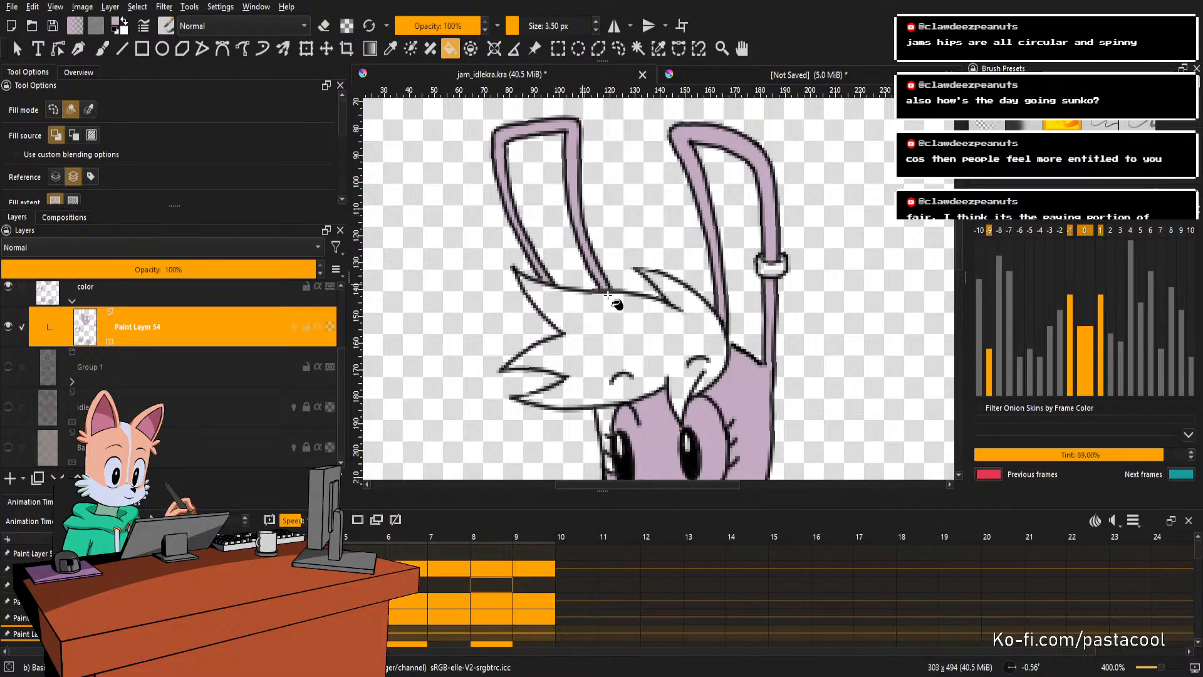
pyautogui.scroll(3, 624, 428)
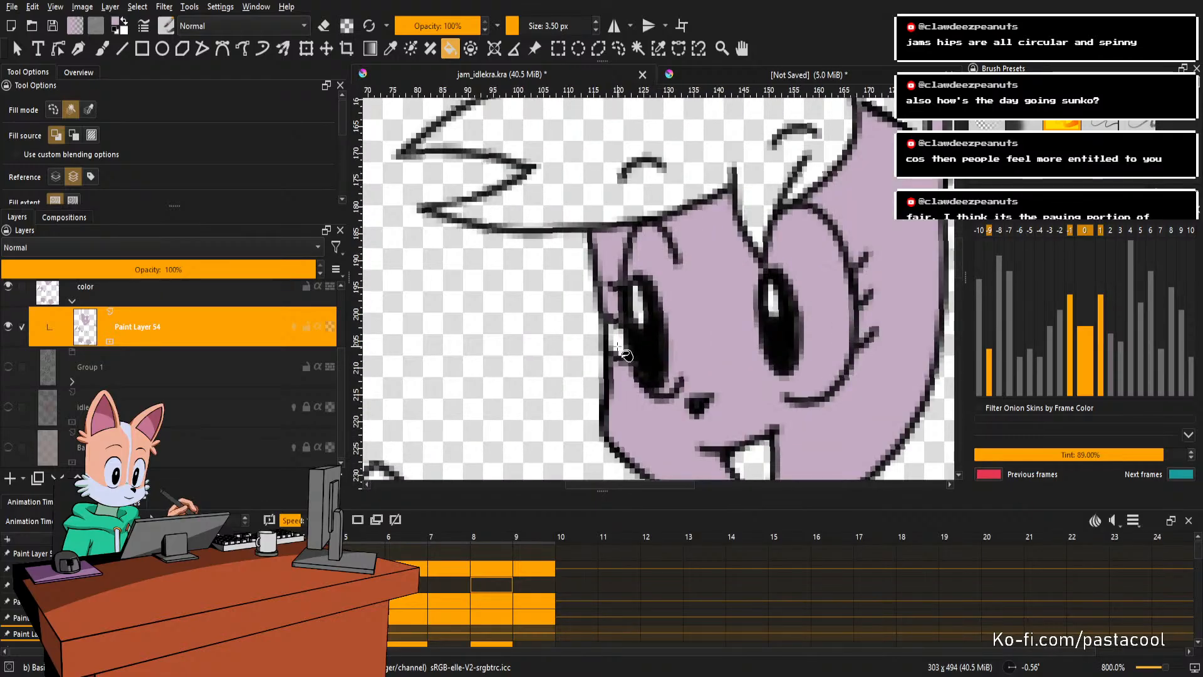
pyautogui.scroll(-7, 669, 287)
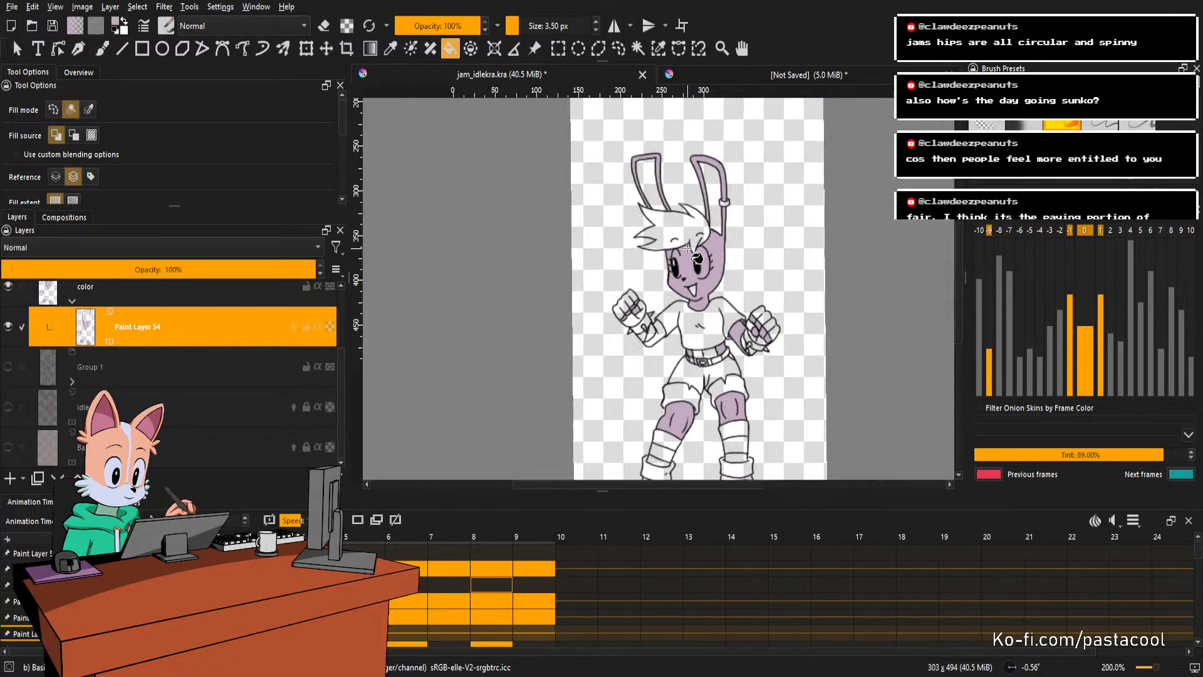
pyautogui.scroll(-2, 697, 261)
pyautogui.hotkey('ctrl', 's')
pyautogui.scroll(2, 699, 318)
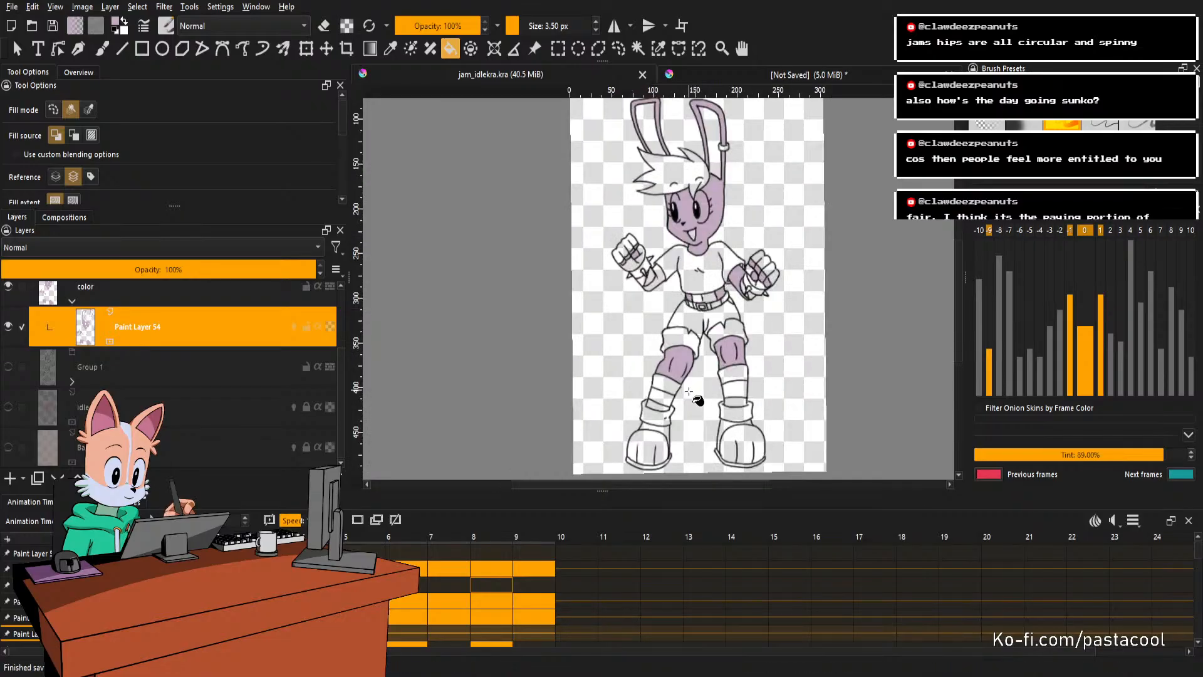
# Fill the toe areas of both feet with the purple fur color.
pyautogui.scroll(1, 675, 465)
pyautogui.click(655, 437)
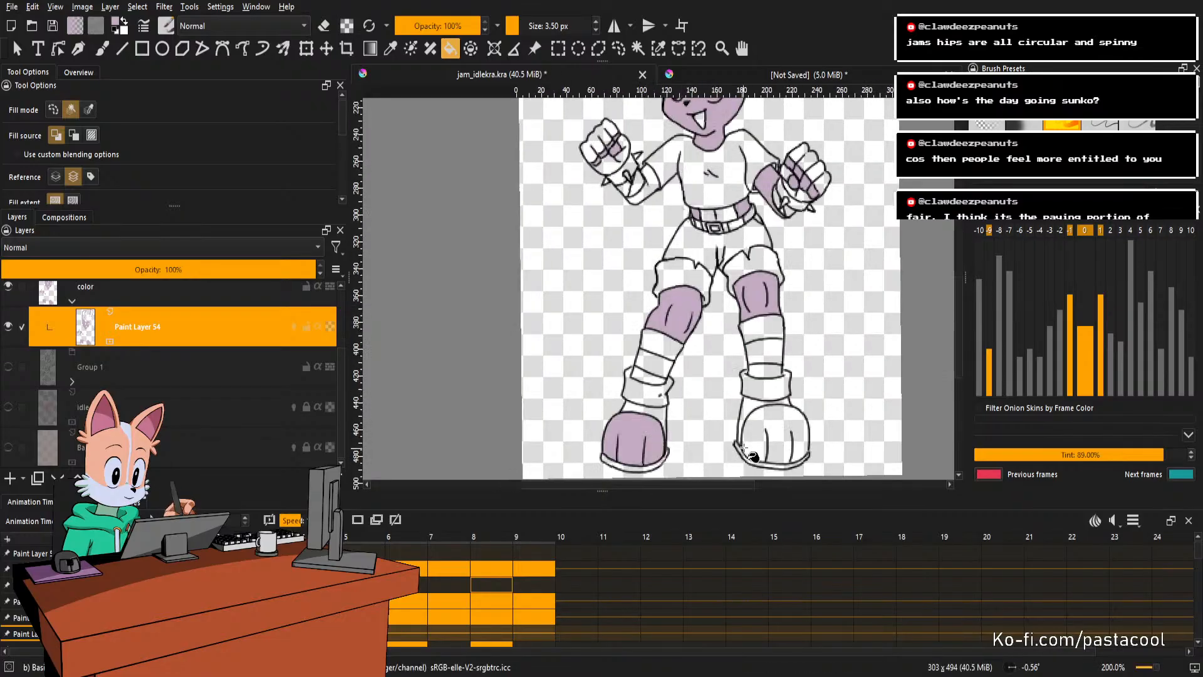
pyautogui.click(758, 440)
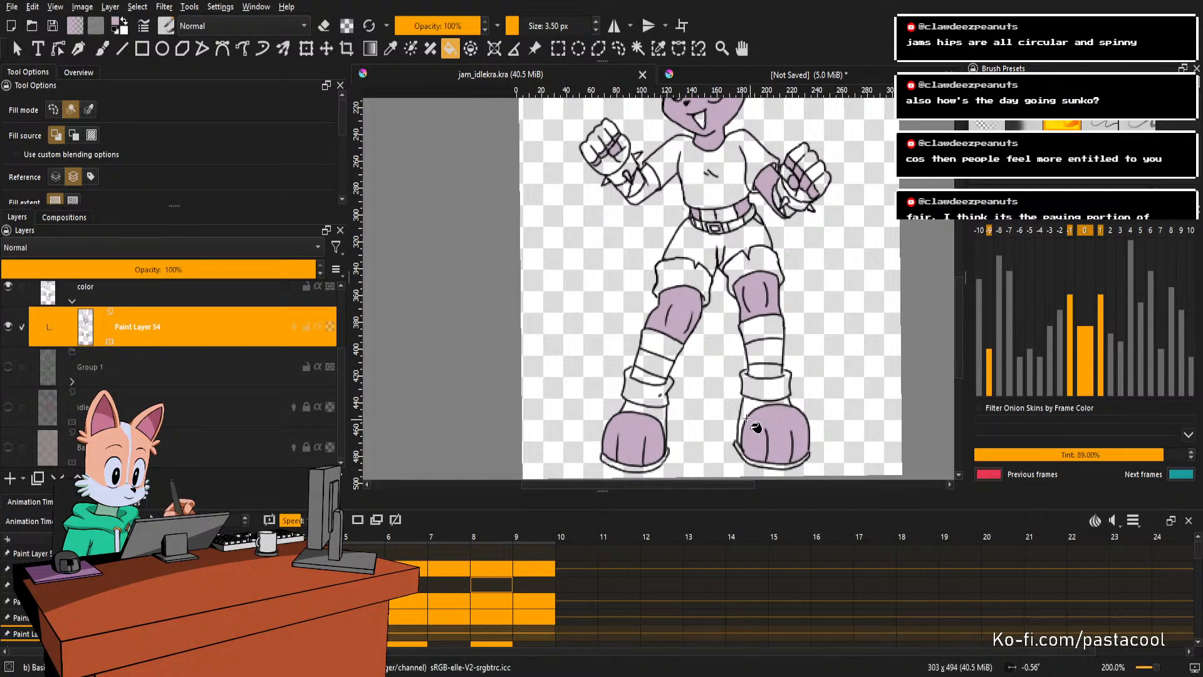
# On the next uncolored frame, fill both feet and both knees with the purple fur color.
pyautogui.scroll(-2, 720, 338)
pyautogui.scroll(1, 695, 264)
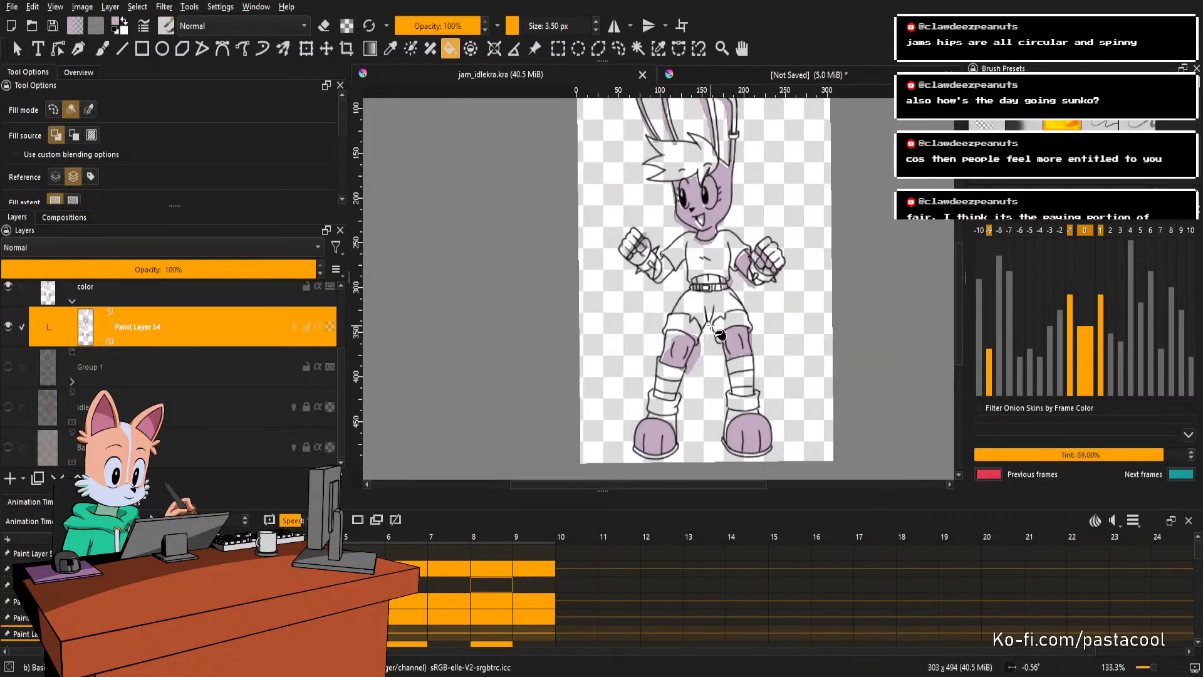
pyautogui.scroll(1, 672, 450)
pyautogui.click(652, 442)
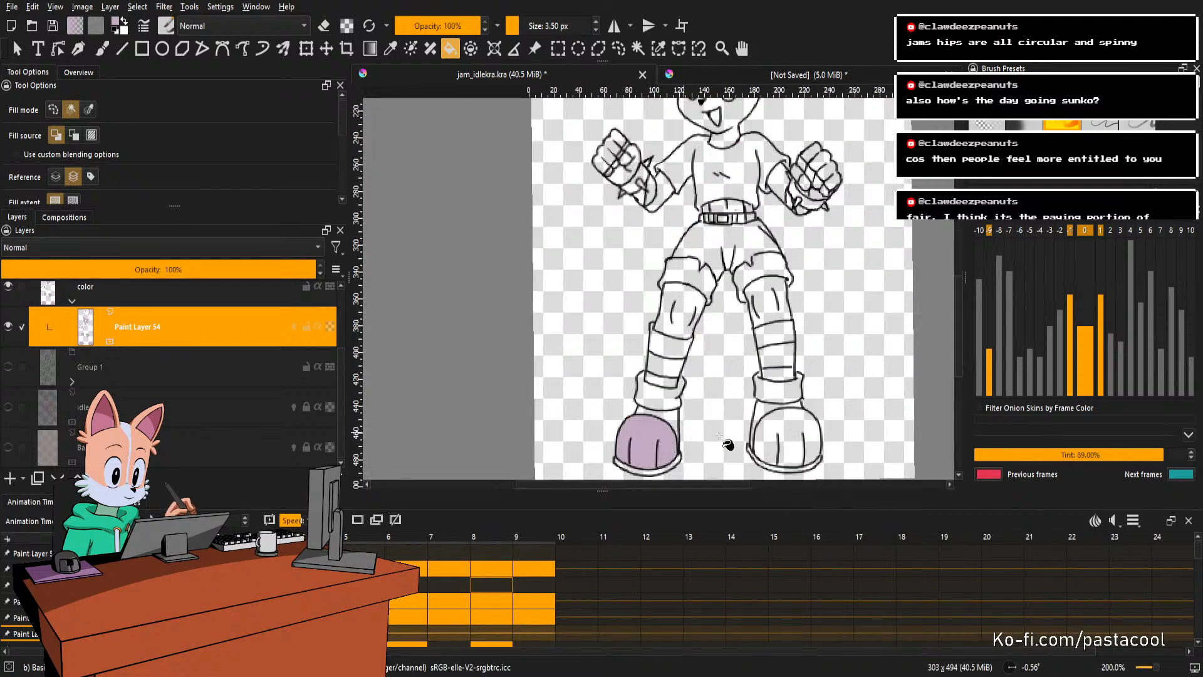
pyautogui.click(777, 442)
pyautogui.click(686, 326)
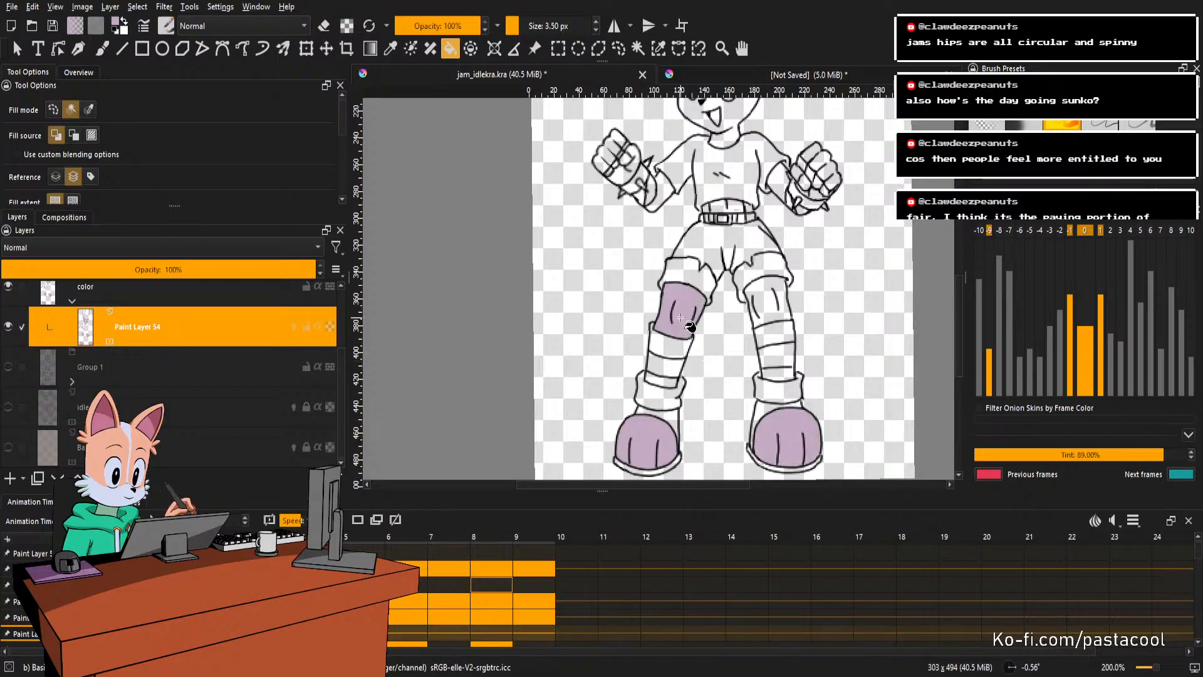
pyautogui.click(771, 309)
# Fill the exposed finger sections of this frame's right-hand fist with the purple fur color.
pyautogui.scroll(-2, 771, 309)
pyautogui.scroll(2, 793, 297)
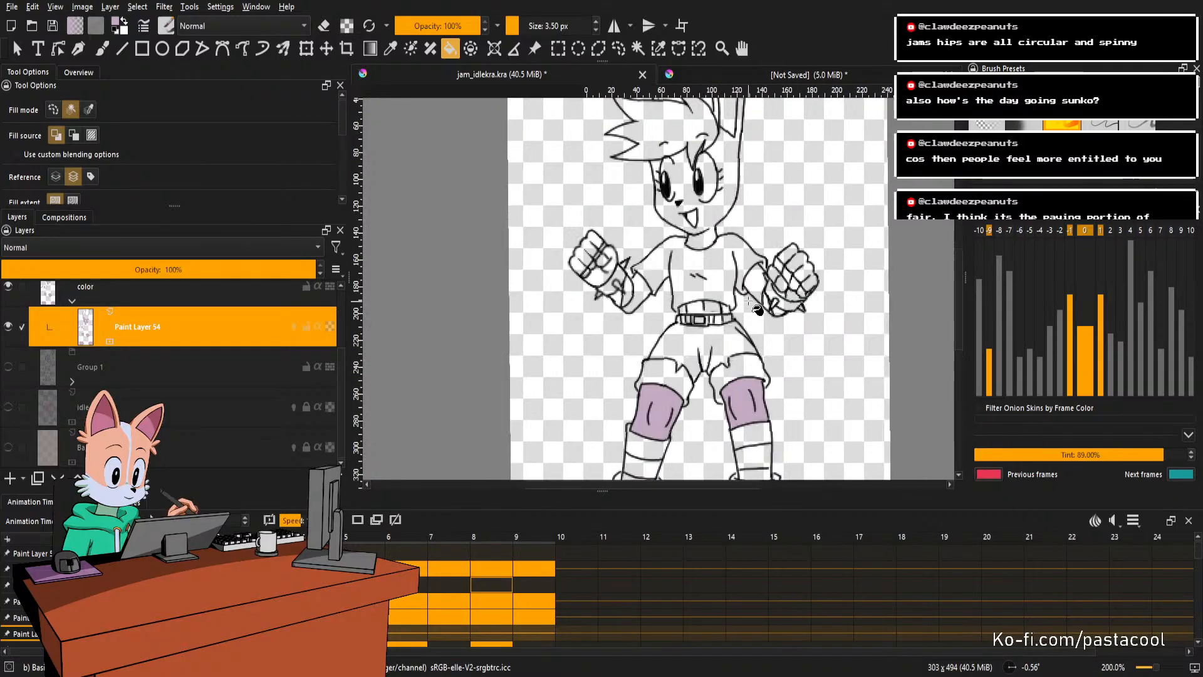
pyautogui.scroll(2, 793, 298)
pyautogui.click(761, 279)
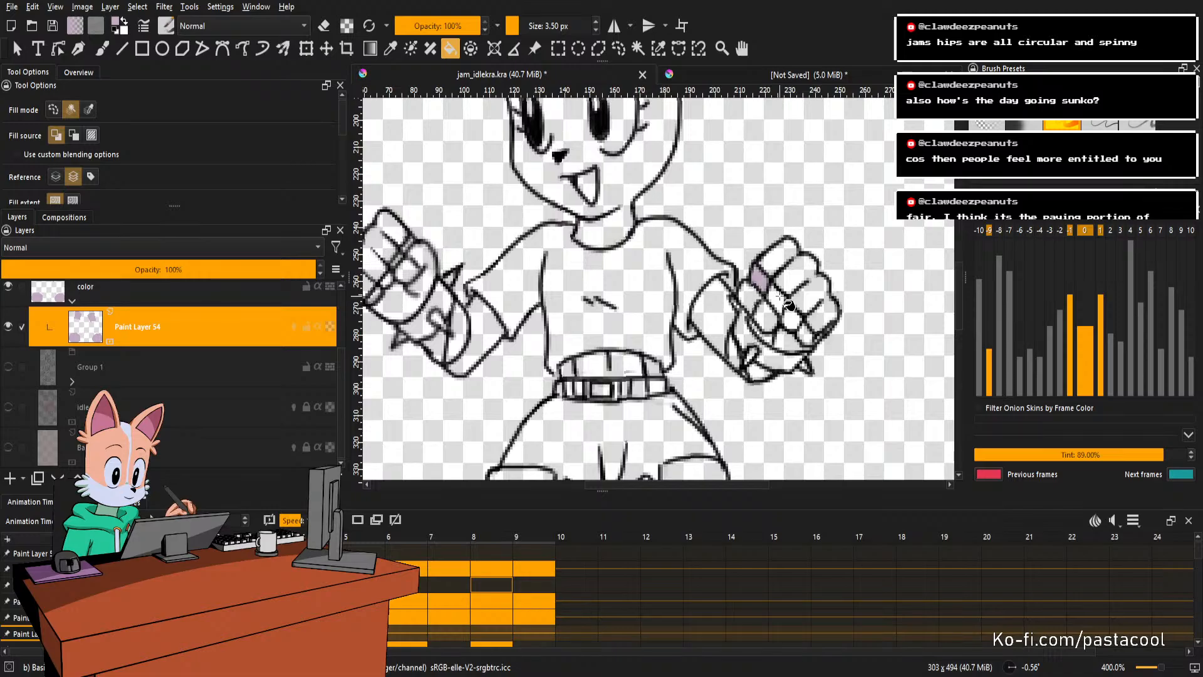
pyautogui.click(777, 303)
pyautogui.click(788, 305)
pyautogui.click(802, 324)
pyautogui.scroll(3, 815, 329)
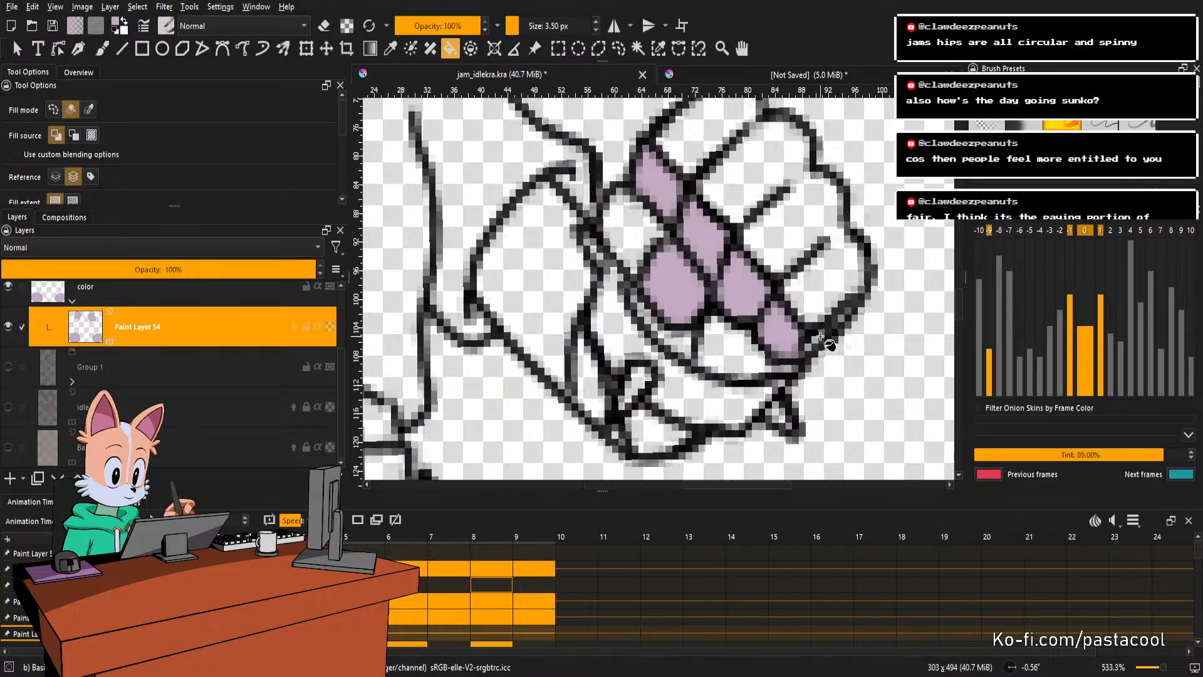
# Touch up the outer edge of the right-hand fist's lowest finger fill with the brush.
pyautogui.press('b')
pyautogui.scroll(-2, 840, 329)
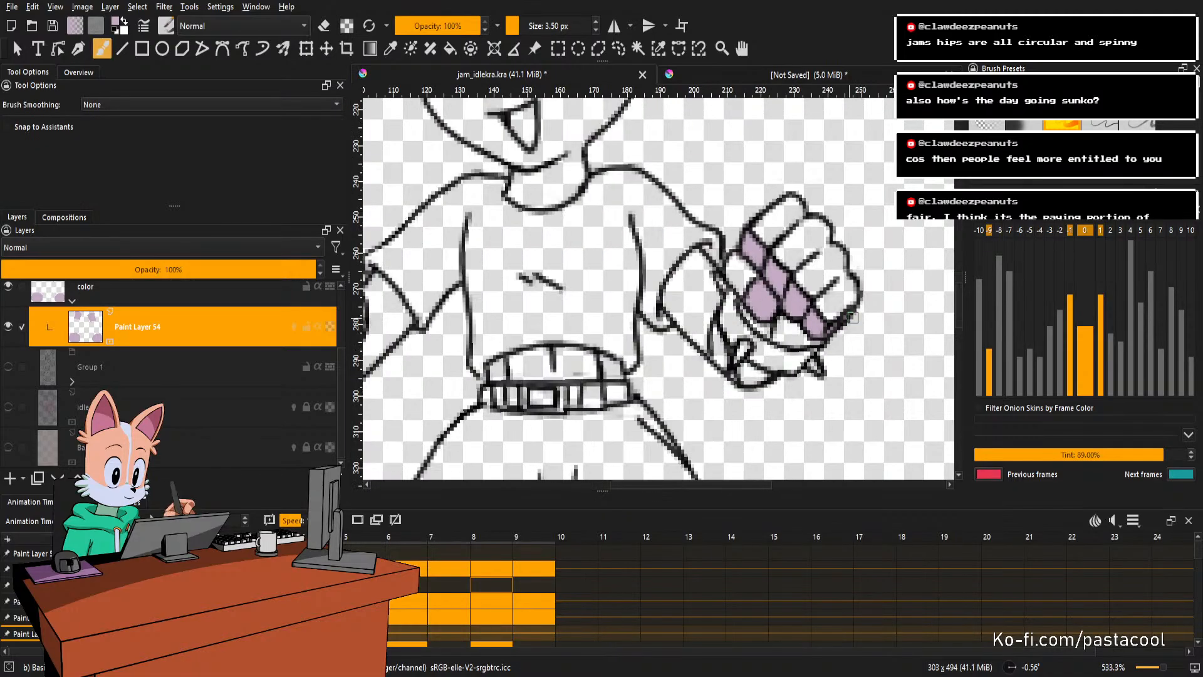
pyautogui.press('e')
pyautogui.scroll(-2, 843, 332)
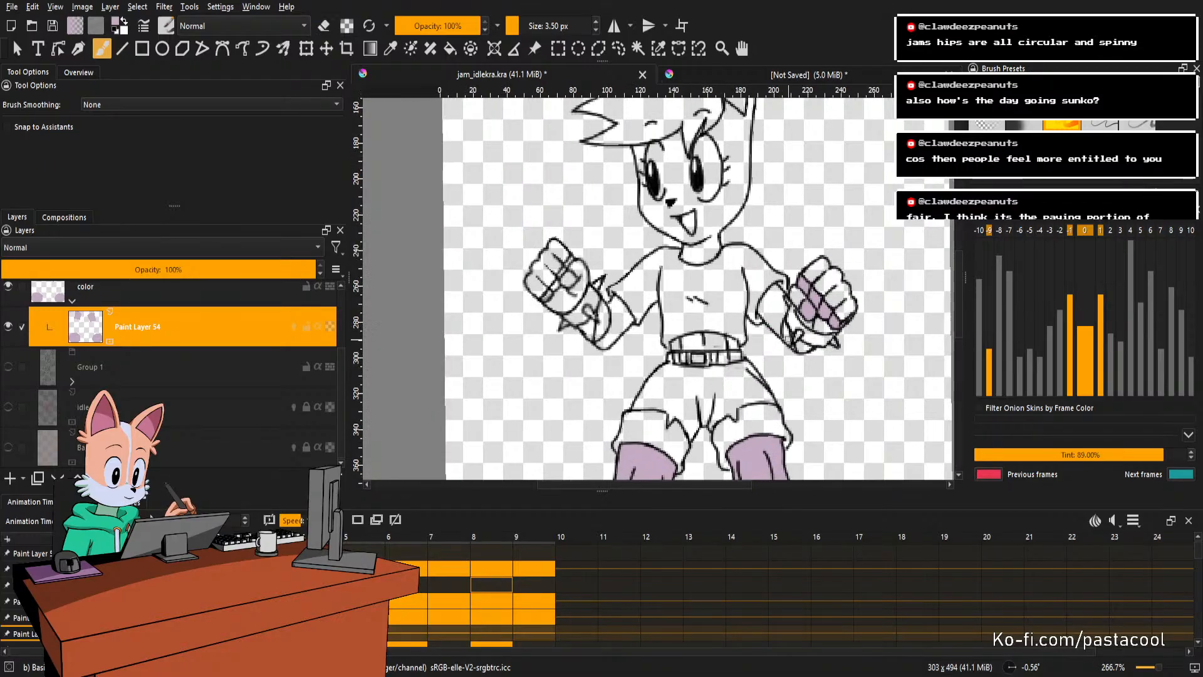
# Fill the right-hand and left-hand forearms with the purple fur color.
pyautogui.scroll(1, 815, 314)
pyautogui.press('f')
pyautogui.click(769, 303)
pyautogui.scroll(-2, 769, 303)
pyautogui.scroll(3, 564, 270)
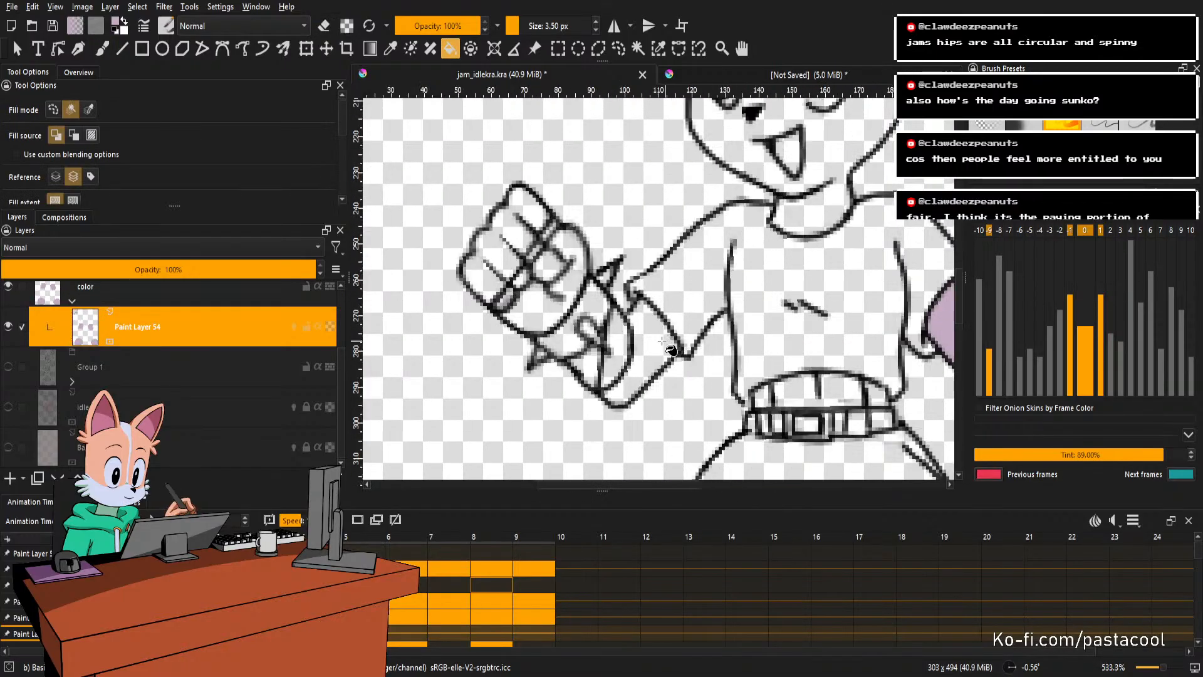
pyautogui.click(658, 337)
pyautogui.scroll(-3, 551, 277)
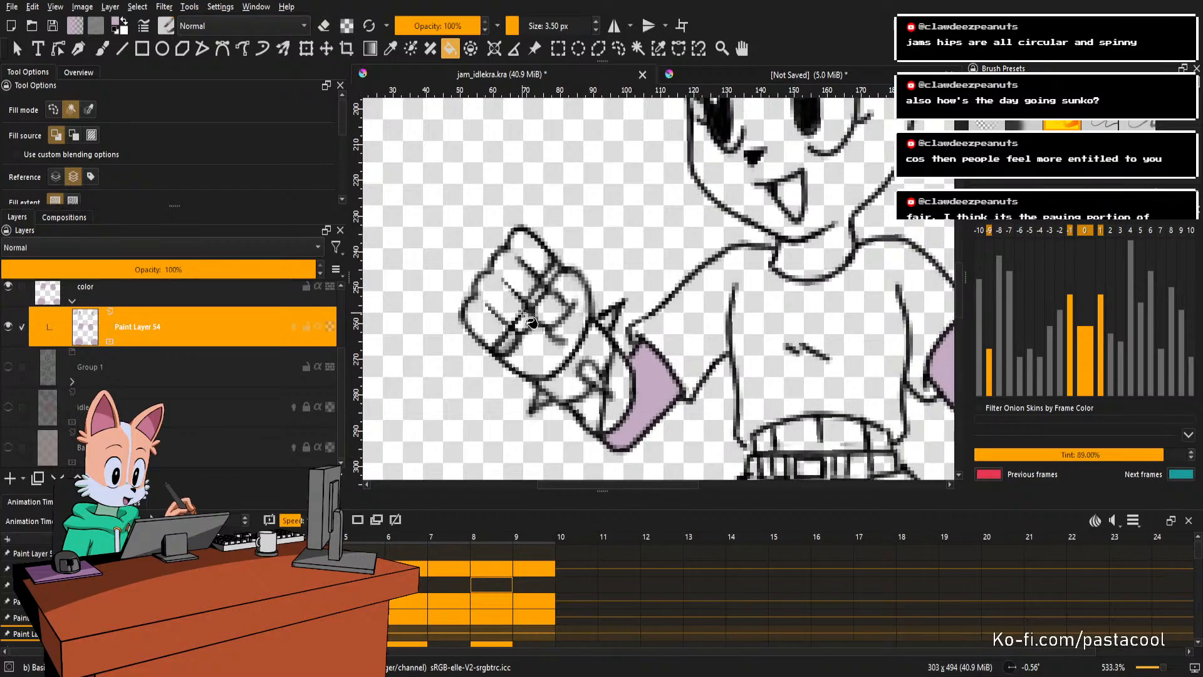
# Fill the narrow exposed finger sections across the left-hand fist with the purple fur color.
pyautogui.moveTo(534, 307); pyautogui.dragTo(534, 352)
pyautogui.scroll(1, 540, 334)
pyautogui.scroll(-1, 543, 337)
pyautogui.scroll(1, 551, 344)
pyautogui.scroll(1, 534, 352)
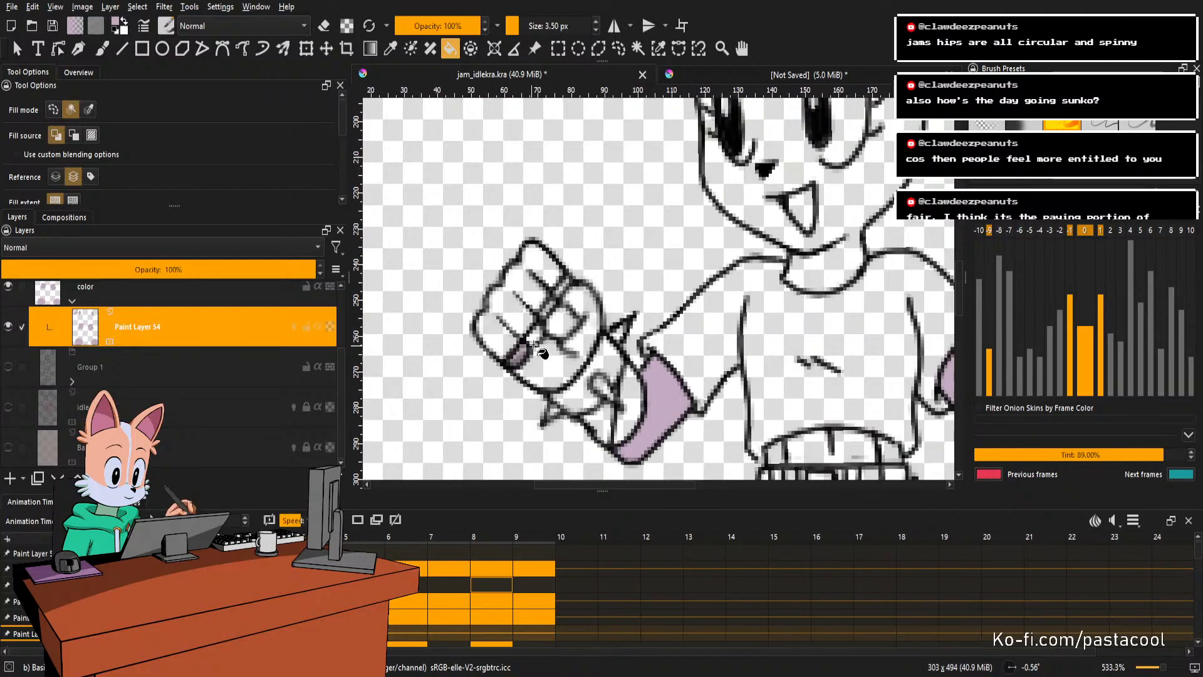
pyautogui.scroll(2, 540, 332)
pyautogui.click(550, 307)
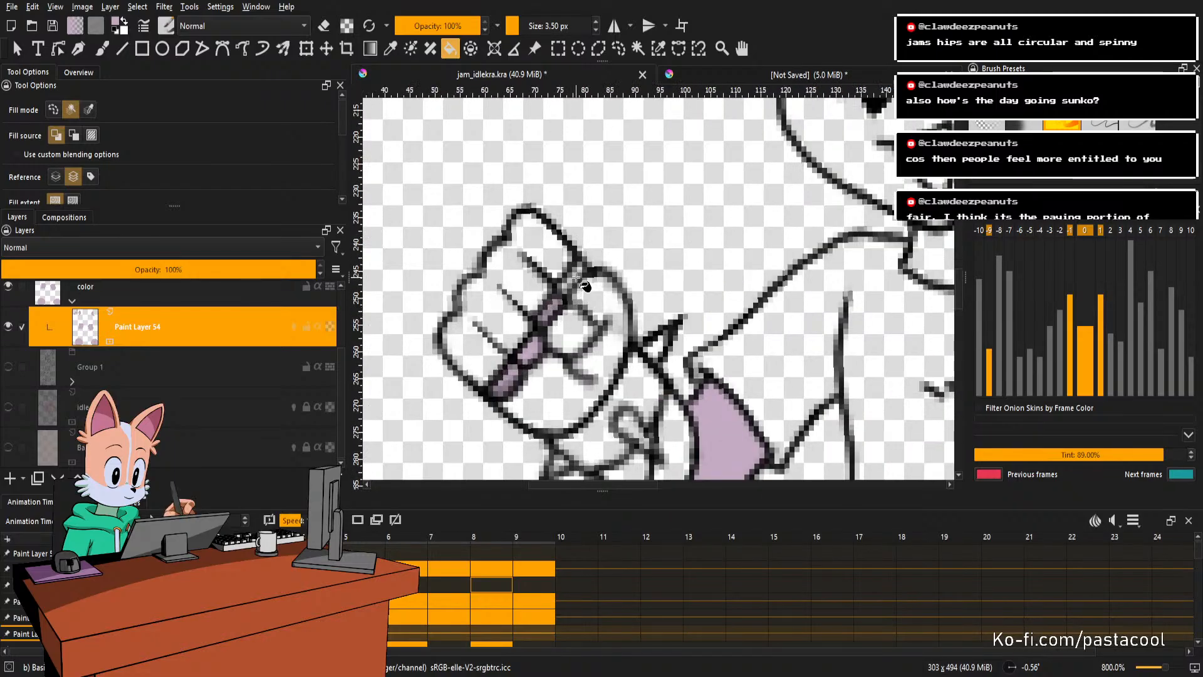
pyautogui.click(576, 278)
# Fill this frame's face and neck with the purple fur color.
pyautogui.scroll(-2, 576, 278)
pyautogui.moveTo(654, 273); pyautogui.dragTo(609, 352)
pyautogui.click(699, 294)
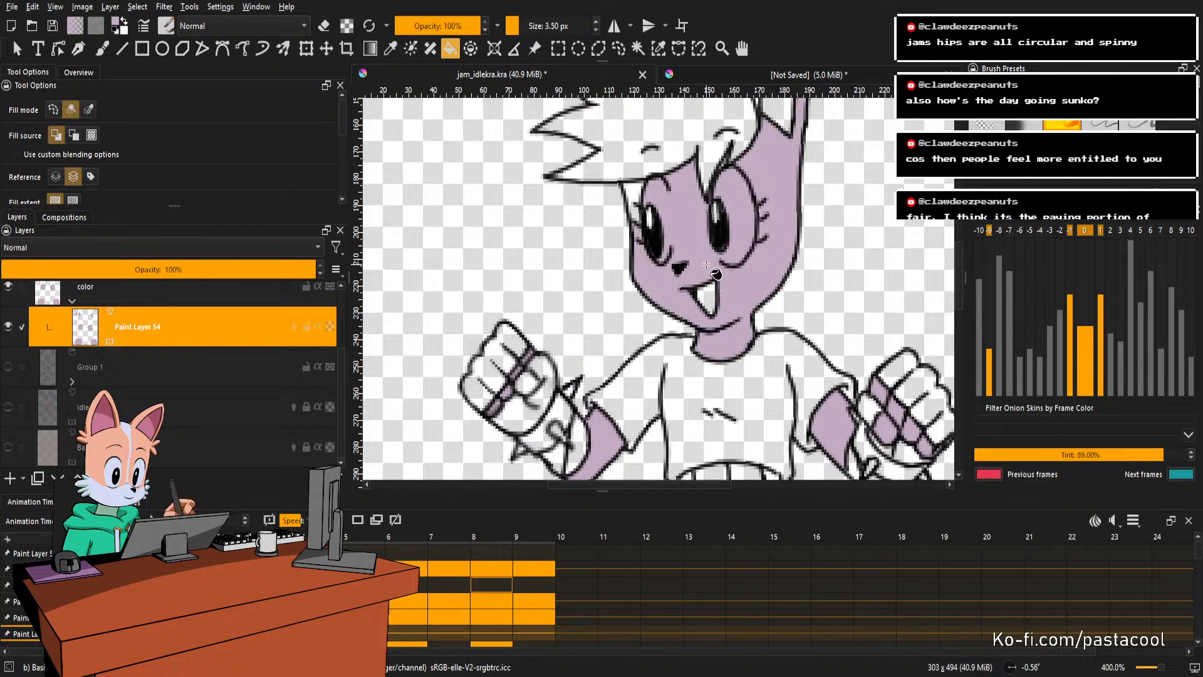
# Try to fill the outer rim of the left-hand ear with the purple fur color.
pyautogui.scroll(4, 695, 282)
pyautogui.scroll(3, 694, 271)
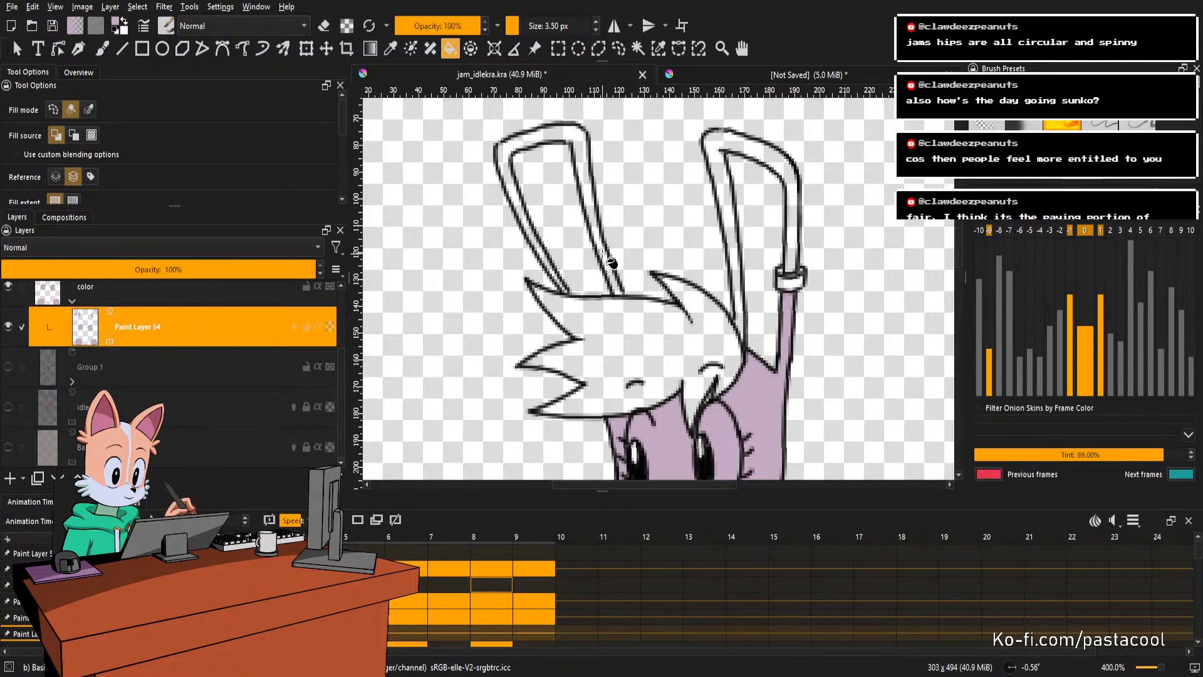
pyautogui.click(611, 263)
pyautogui.hotkey('ctrl', 'z')
# Brush purple over the gap where the left-hand ear's rim meets the hair and retry the rim fill.
pyautogui.scroll(2, 615, 305)
pyautogui.press('b')
pyautogui.scroll(-1, 615, 305)
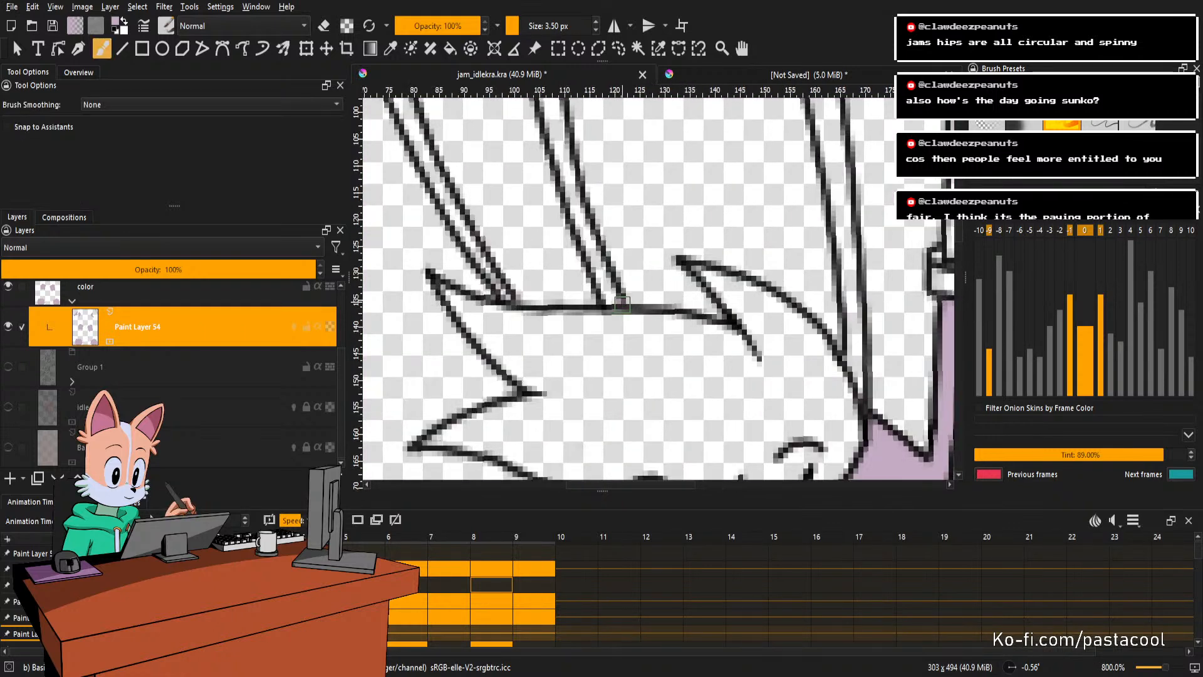
pyautogui.press('f')
pyautogui.click(634, 309)
pyautogui.hotkey('ctrl', 'z')
# Extend the purple brushwork inside the base of the left-hand ear's rim and test the fill again.
pyautogui.moveTo(590, 304); pyautogui.dragTo(625, 355)
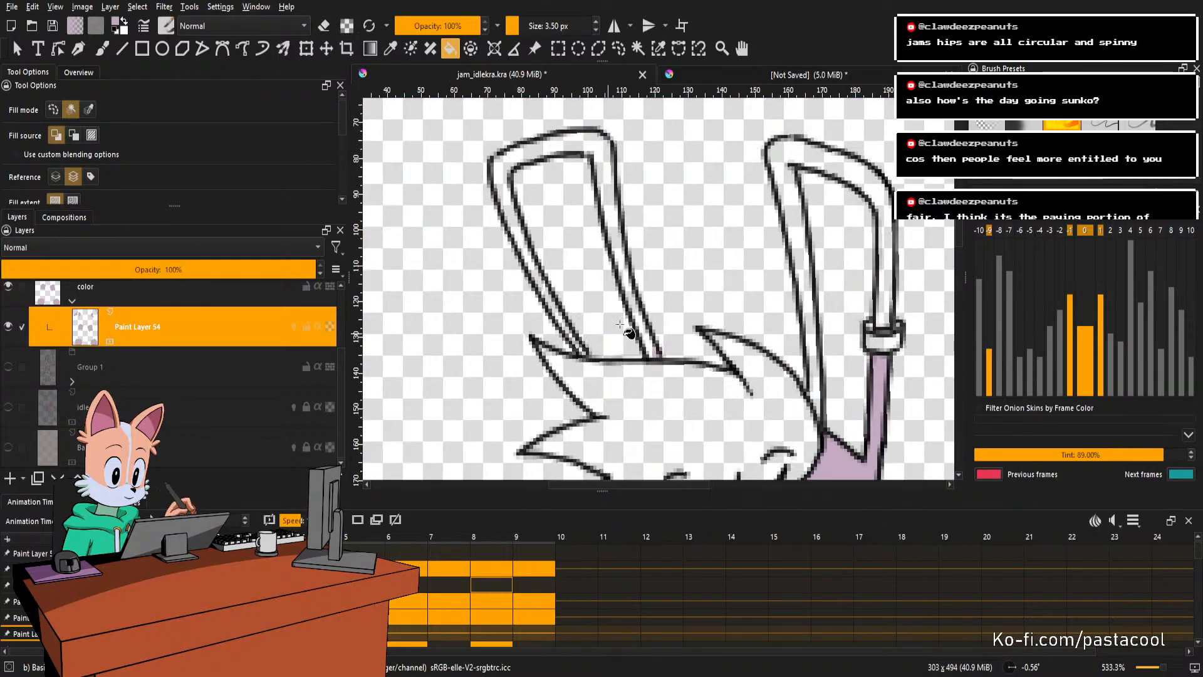
pyautogui.press('b')
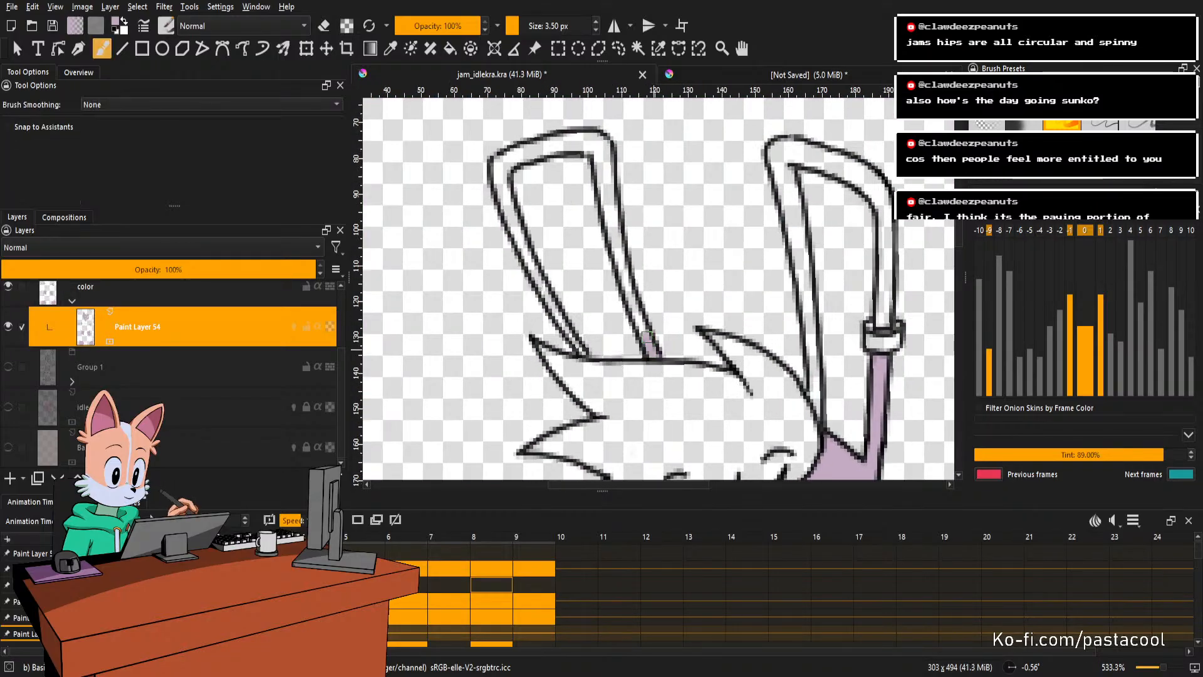
pyautogui.press('f')
pyautogui.click(649, 338)
pyautogui.hotkey('ctrl', 'z')
# Brush purple over the outline gap at the left-hand ear's upper corner and fill the ear's outer rim with the purple fur color.
pyautogui.moveTo(509, 162); pyautogui.dragTo(541, 222)
pyautogui.press('b')
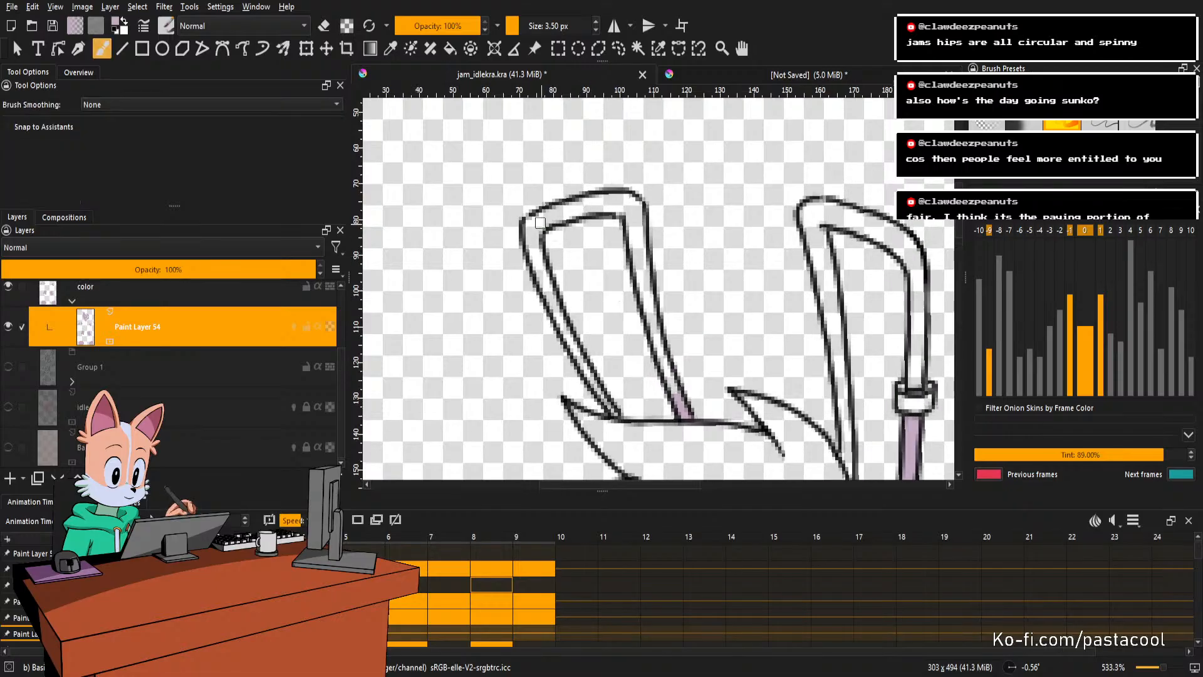
pyautogui.press('f')
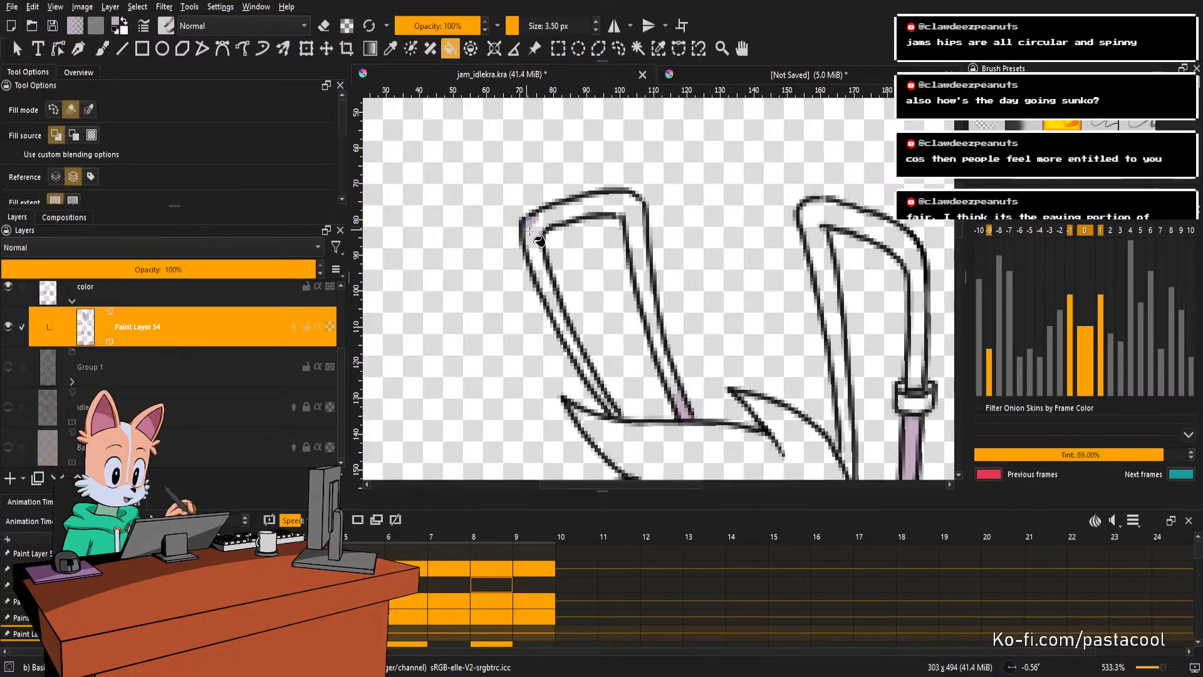
pyautogui.click(539, 245)
pyautogui.scroll(-3, 564, 282)
pyautogui.scroll(4, 600, 316)
# Try to fill the inner area of the left-hand ear with the purple fur color.
pyautogui.press('b')
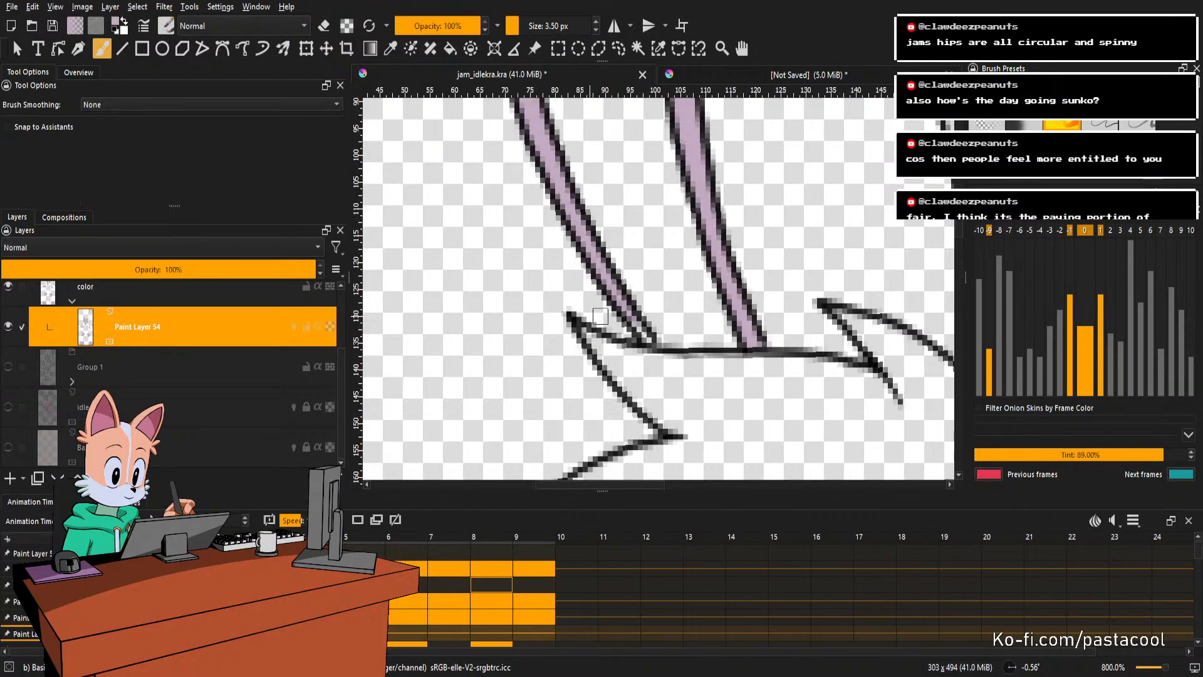
pyautogui.press('f')
pyautogui.click(658, 326)
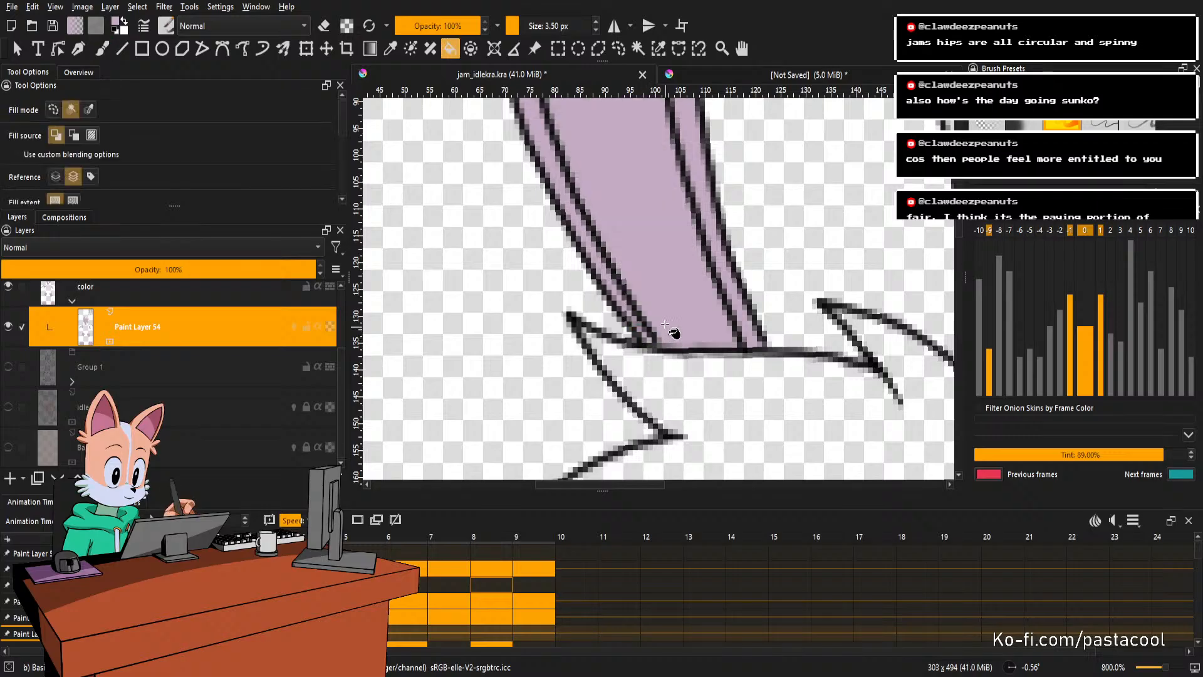
pyautogui.hotkey('ctrl', 'z')
pyautogui.press('b')
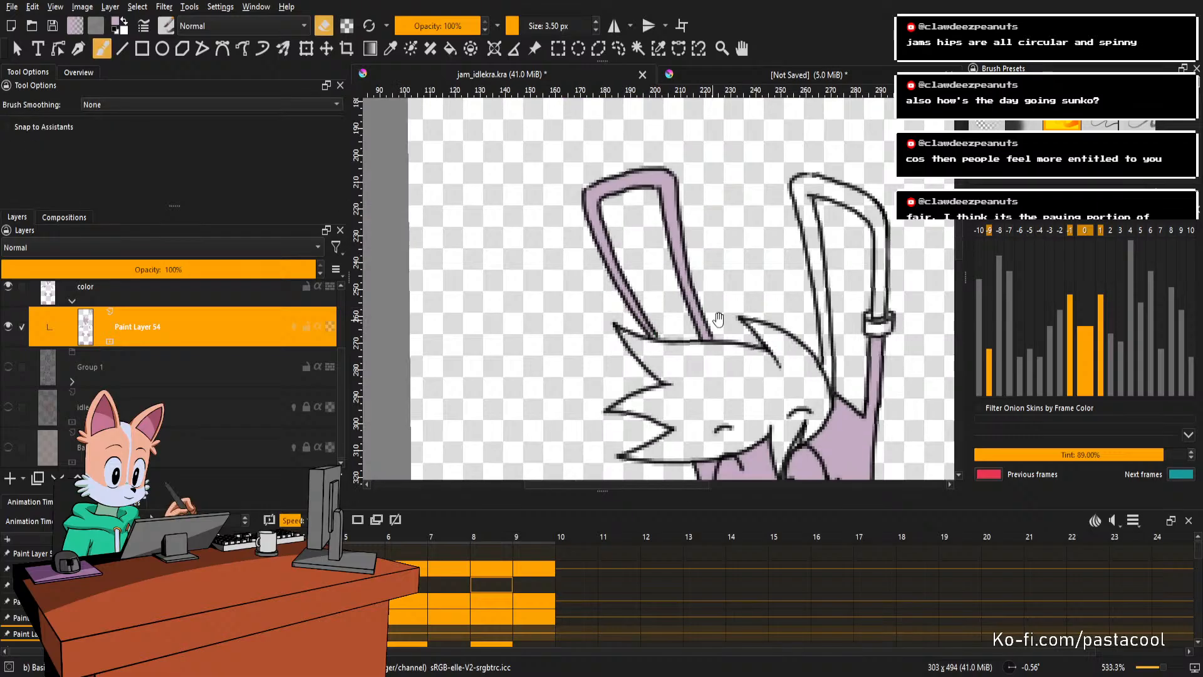
# Try to fill the outer rim of the right-hand ear with the purple fur color.
pyautogui.scroll(-3, 664, 326)
pyautogui.scroll(2, 719, 306)
pyautogui.press('f')
pyautogui.click(711, 298)
pyautogui.hotkey('ctrl', 'z')
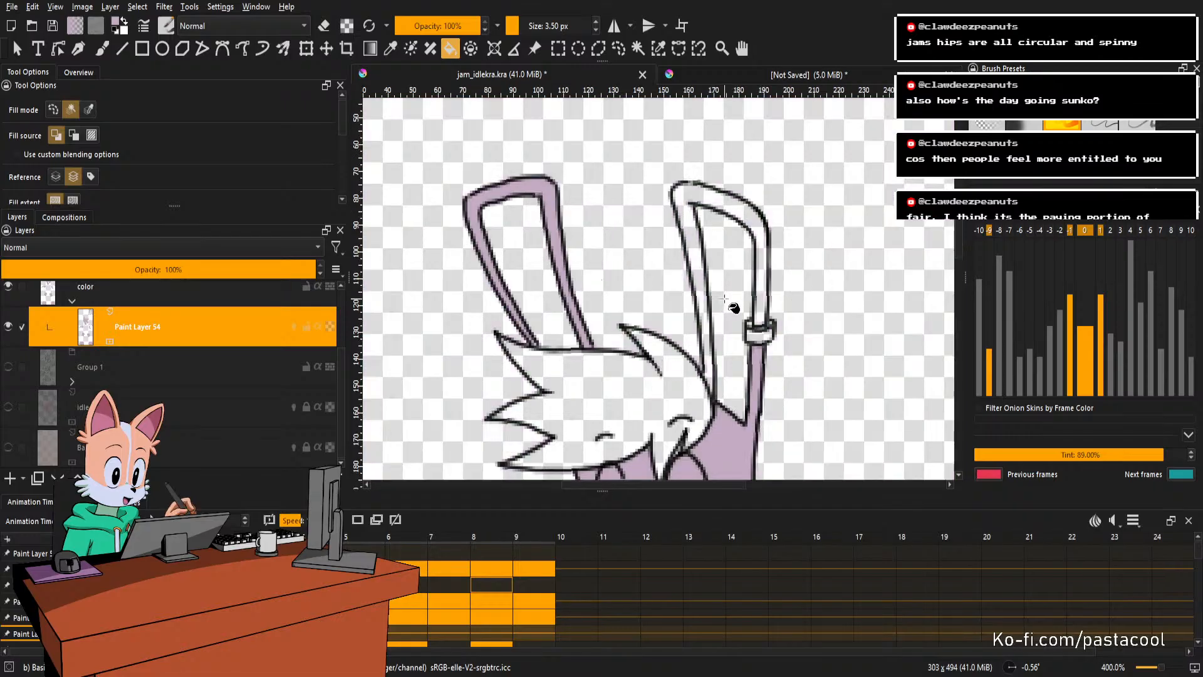
# Brush purple over the gap at the base of the right-hand ear's rim, testing the fill after each pass.
pyautogui.press('b')
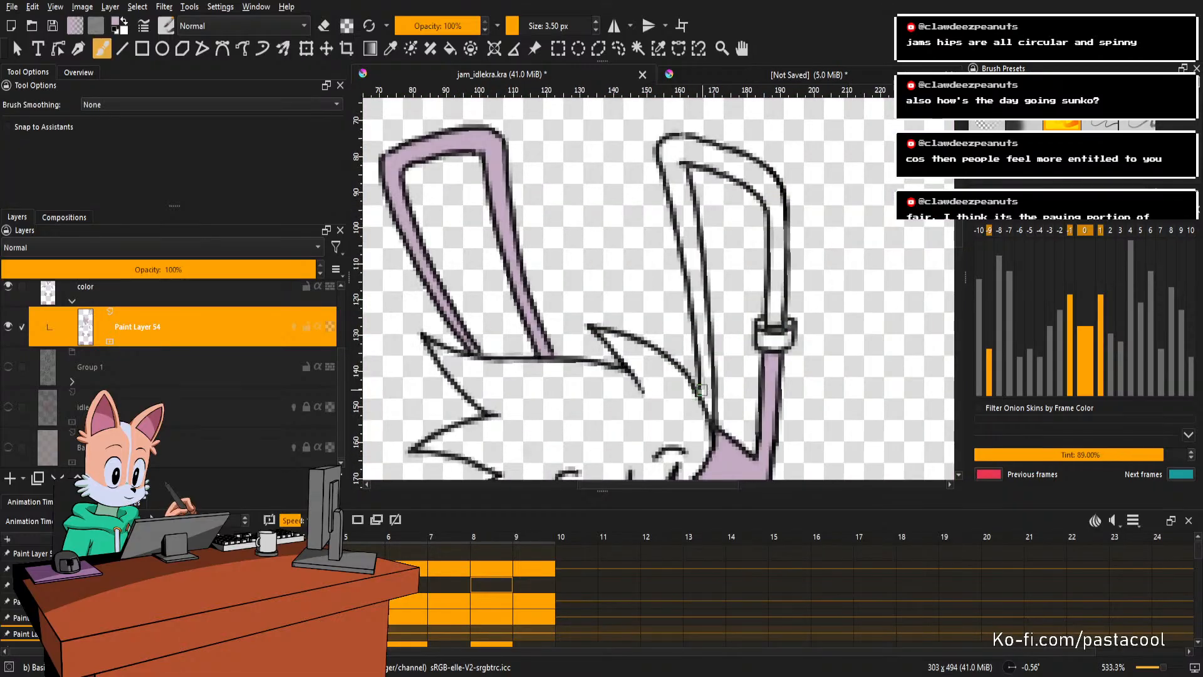
pyautogui.press('f')
pyautogui.click(714, 380)
pyautogui.hotkey('ctrl', 'z')
pyautogui.press('b')
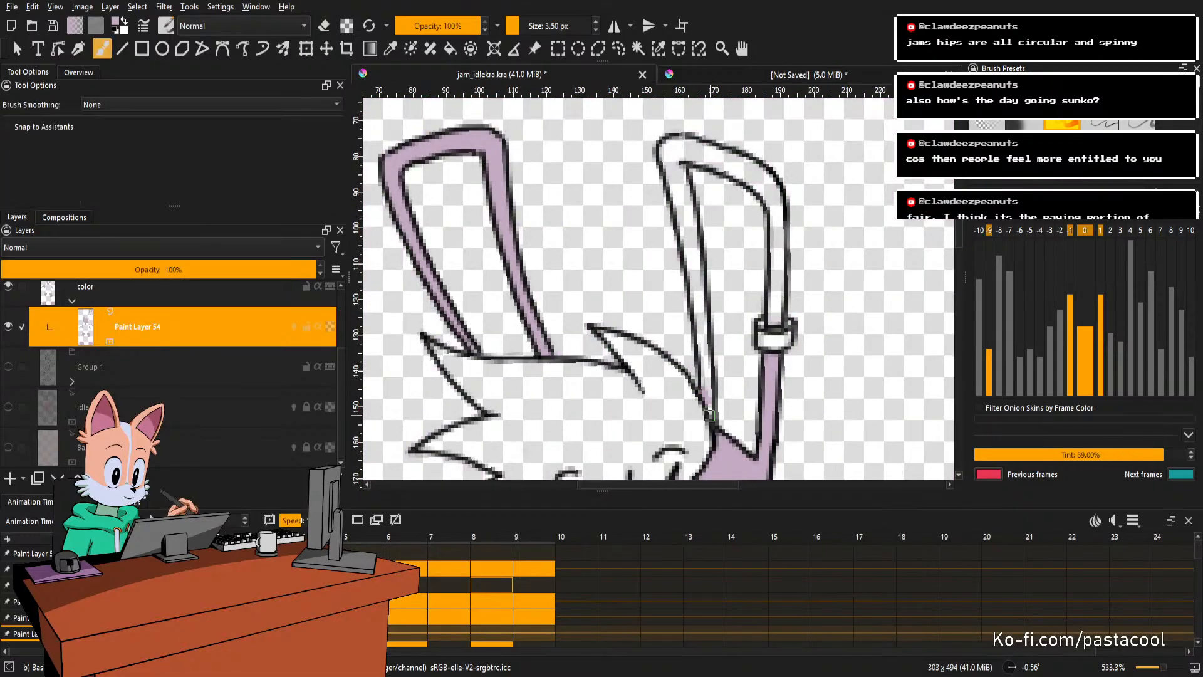
pyautogui.press('f')
pyautogui.click(714, 376)
pyautogui.hotkey('ctrl', 'z')
# Touch up the remaining gap in the right-hand ear's outline, fill its rim with the purple fur color and save the file.
pyautogui.press('b')
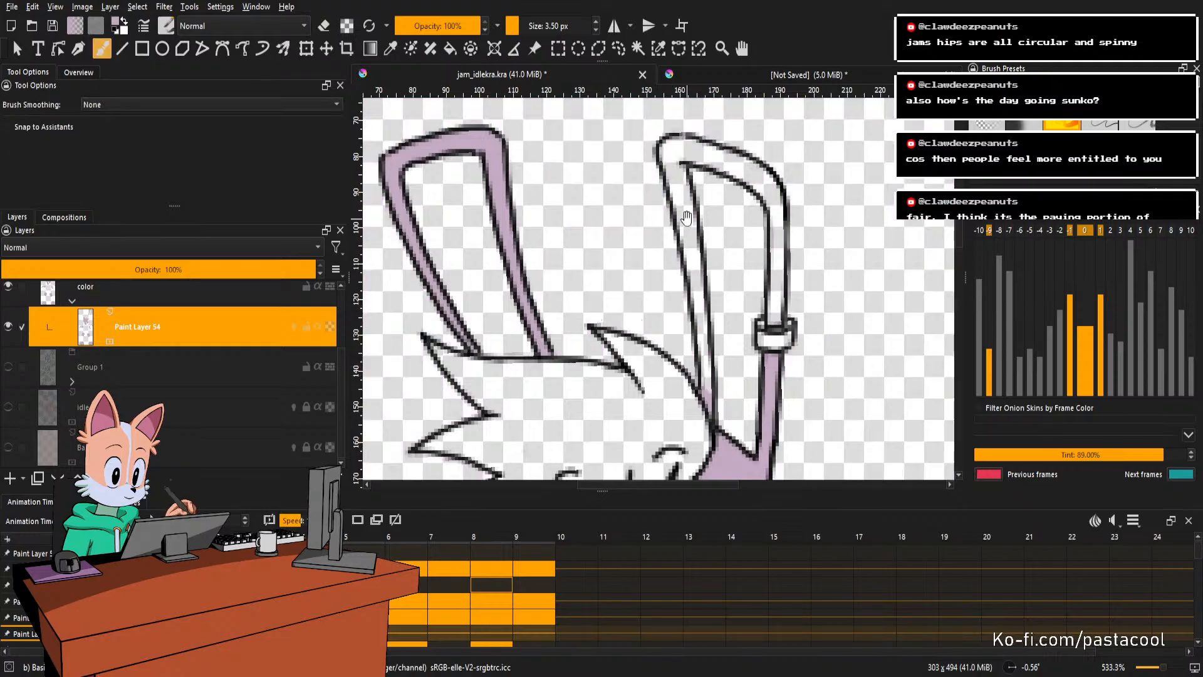
pyautogui.moveTo(687, 217); pyautogui.dragTo(688, 231)
pyautogui.press('f')
pyautogui.click(687, 154)
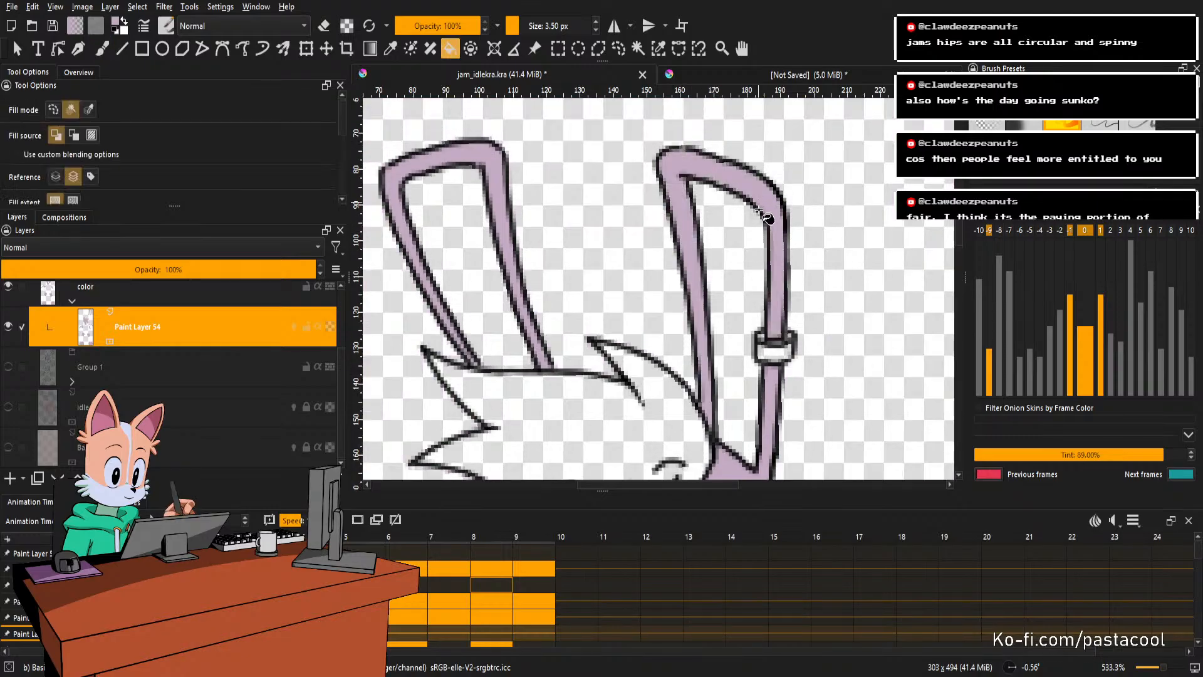
pyautogui.press('-')
pyautogui.press('-')
pyautogui.hotkey('ctrl', 's')
pyautogui.press('-')
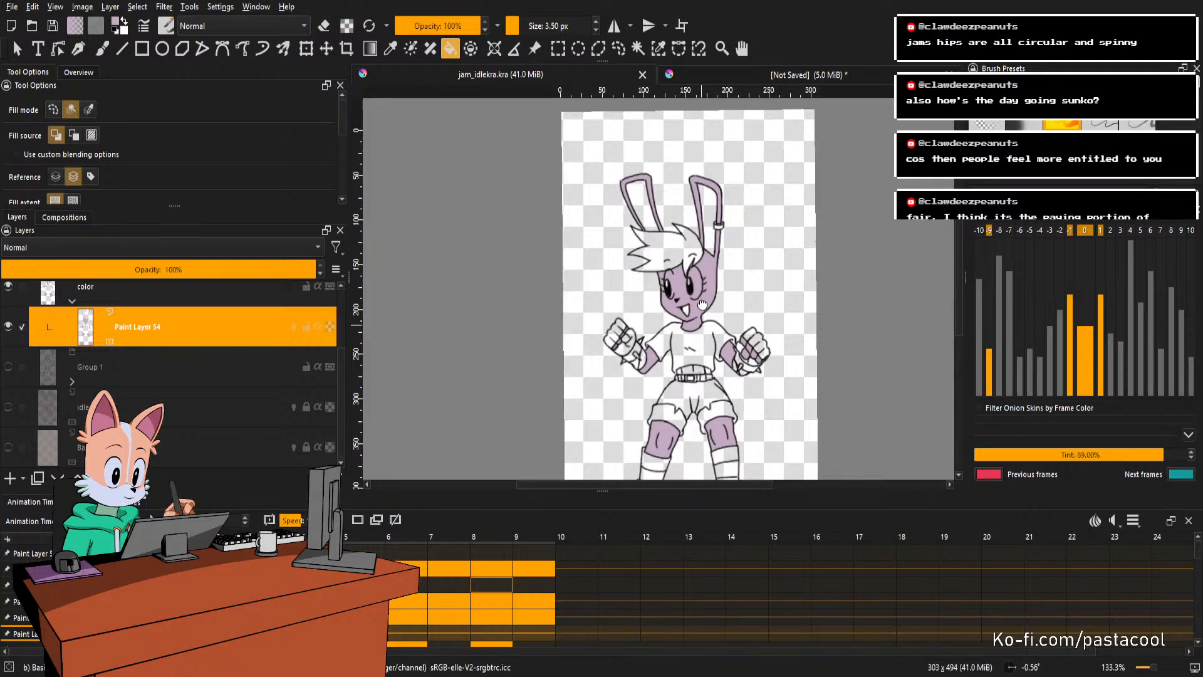
# Inspect the colored frame's torso, arms, face and legs for missed fur areas.
pyautogui.press('+')
pyautogui.press('+')
pyautogui.press('+')
pyautogui.press('+')
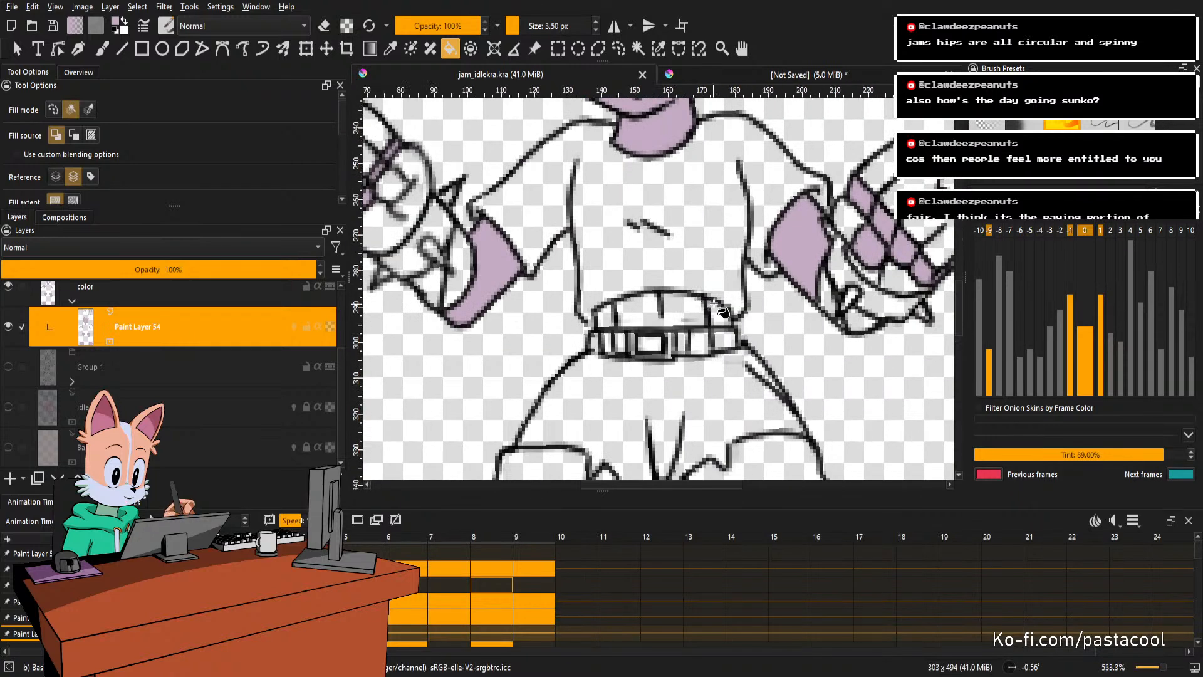
pyautogui.press('-')
pyautogui.press('-')
pyautogui.press('-')
pyautogui.press('-')
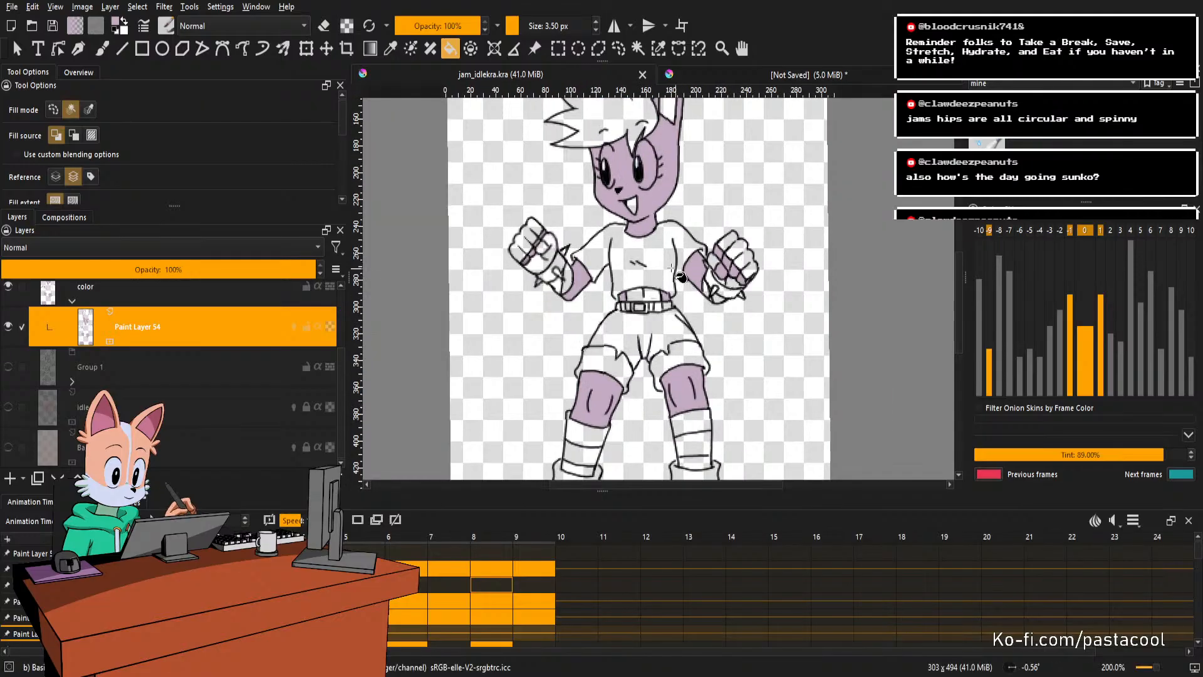
pyautogui.press('-')
pyautogui.press('+')
pyautogui.press('-')
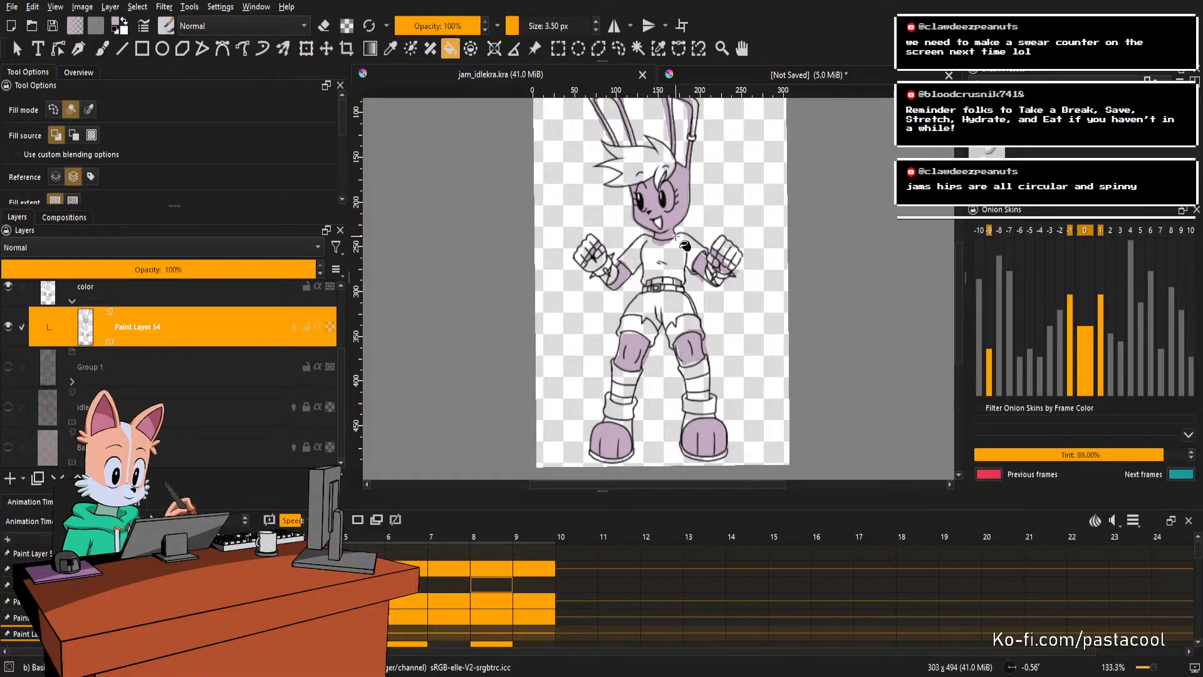
# Clear the purple carried over into the next frame on Paint Layer 54 and save the file.
pyautogui.press('Delete')
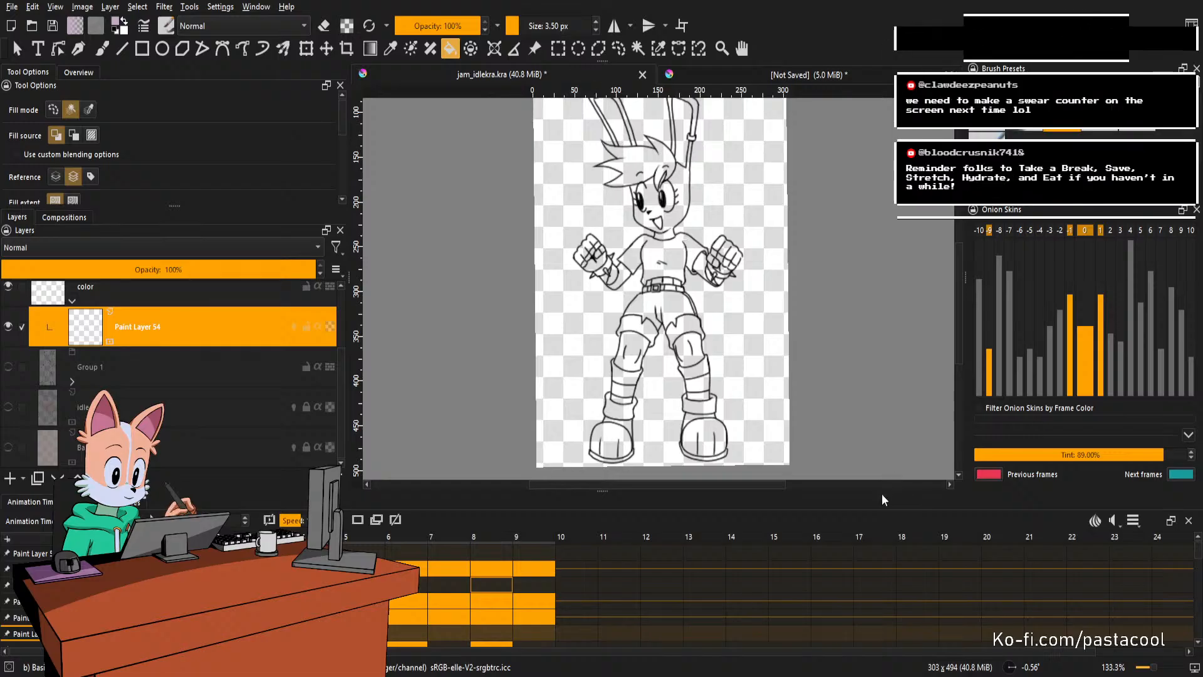
pyautogui.hotkey('ctrl', 's')
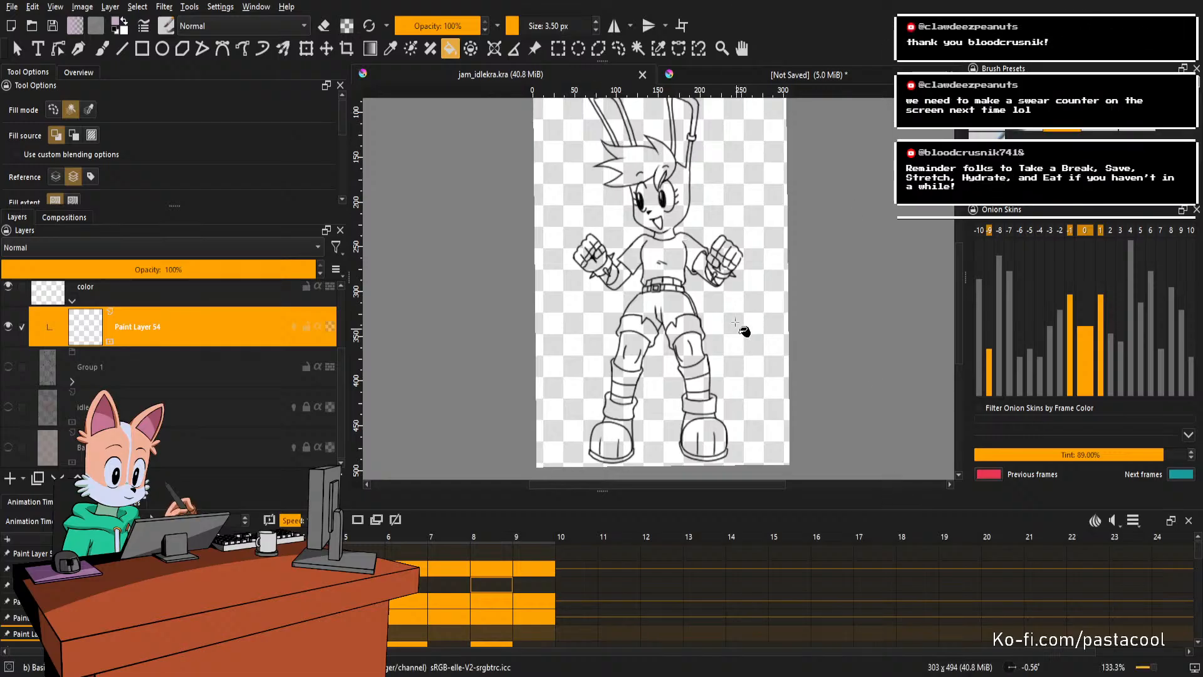
# Compare the colored frame with the uncolored frame after it by flipping back and forth between their poses.
pyautogui.scroll(-2, 699, 282)
pyautogui.scroll(2, 695, 252)
pyautogui.press('Left')
pyautogui.press('Right')
pyautogui.scroll(-1, 684, 277)
pyautogui.scroll(1, 689, 312)
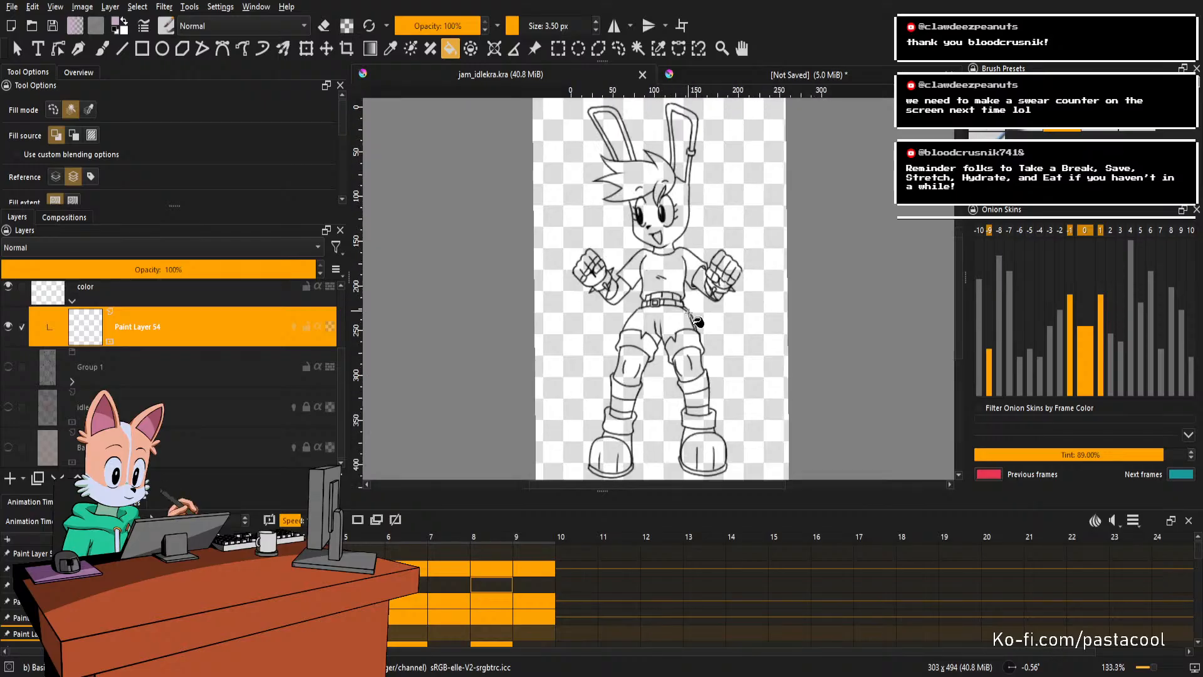
pyautogui.scroll(1, 668, 283)
pyautogui.press('Left')
pyautogui.scroll(-1, 660, 278)
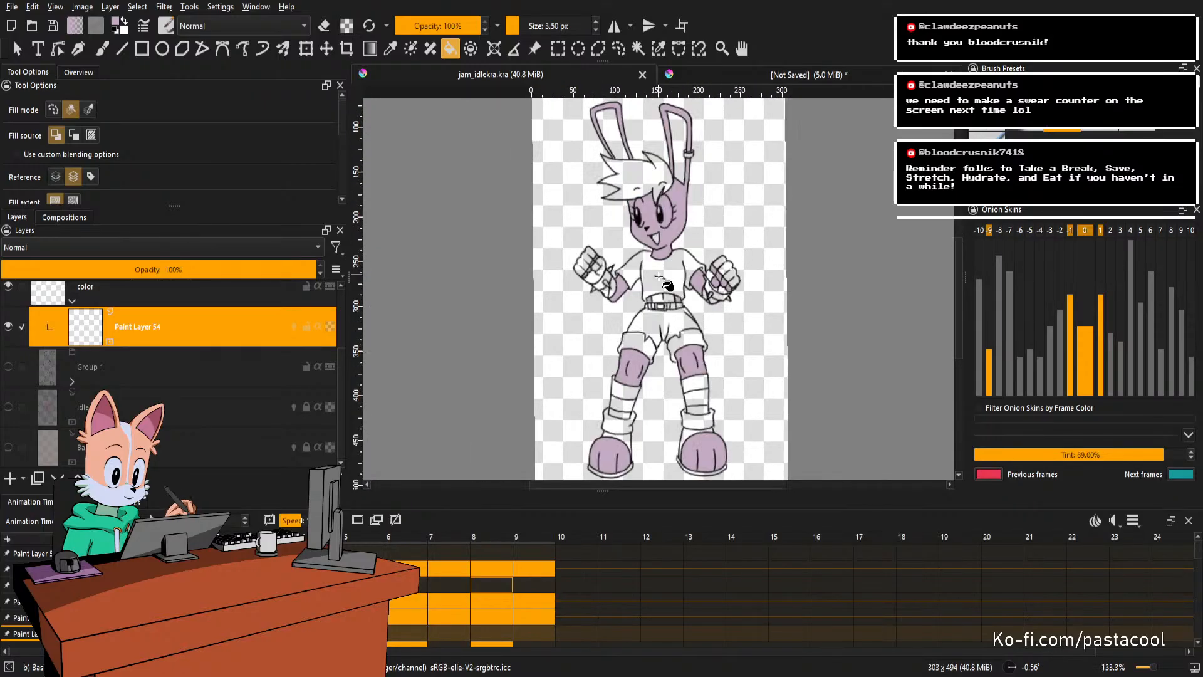
pyautogui.scroll(1, 659, 278)
pyautogui.press('Right')
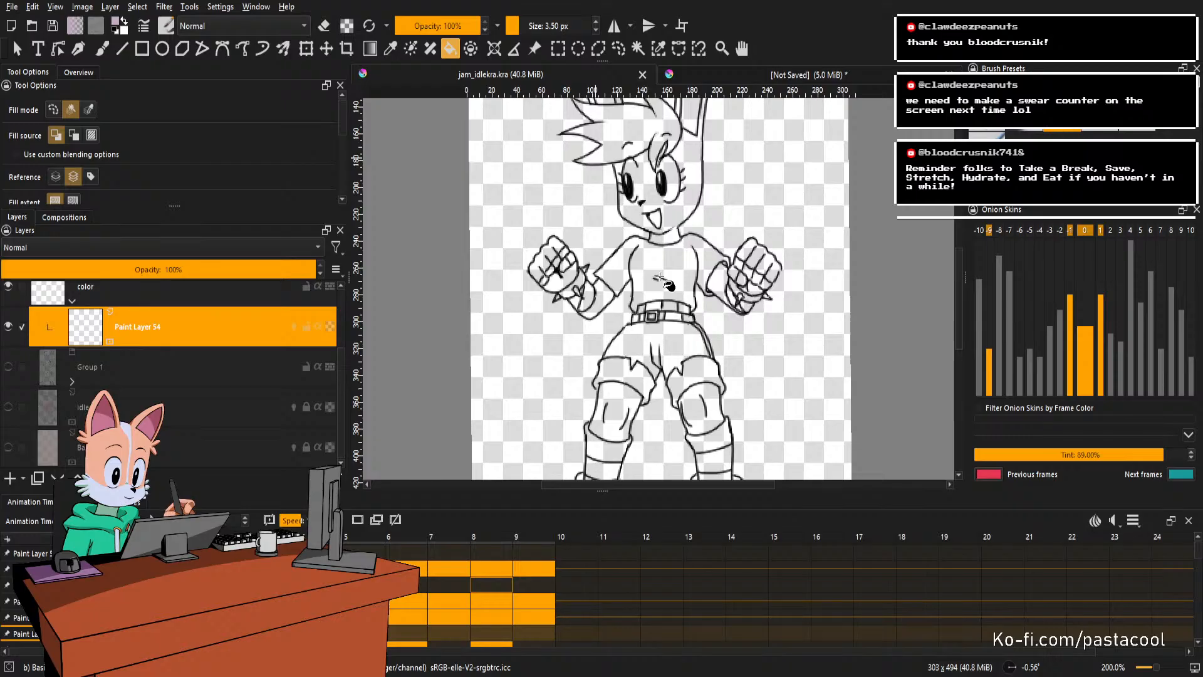
pyautogui.press('Left')
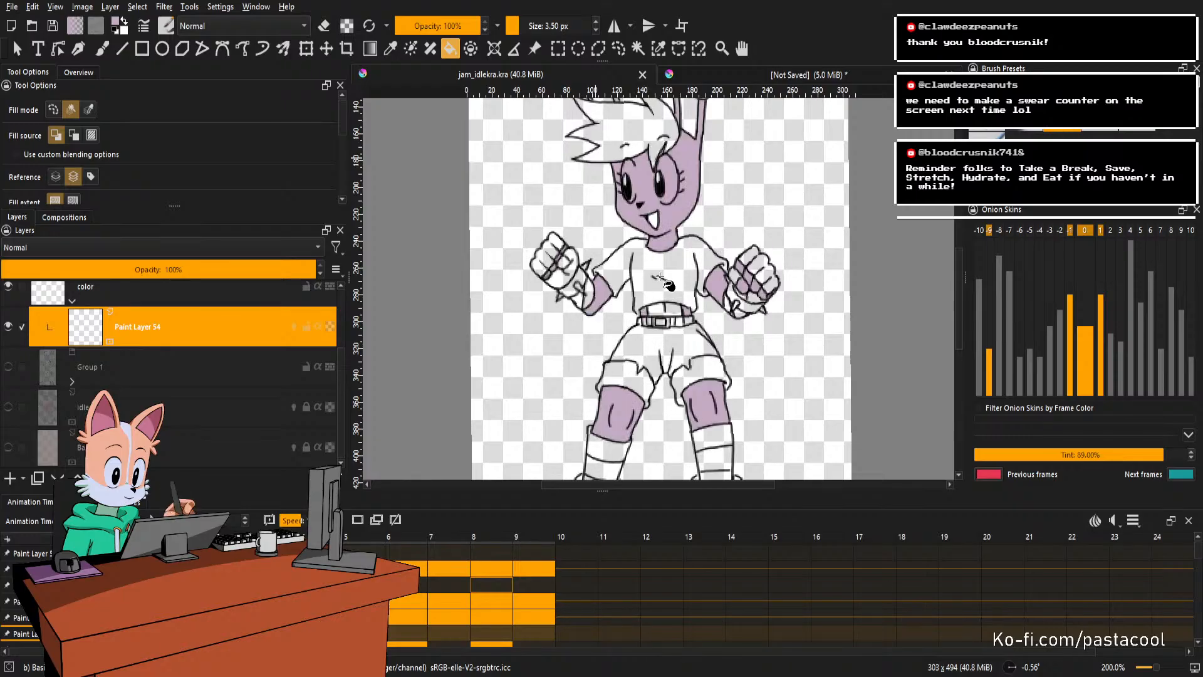
pyautogui.scroll(-1, 669, 284)
pyautogui.press('Right')
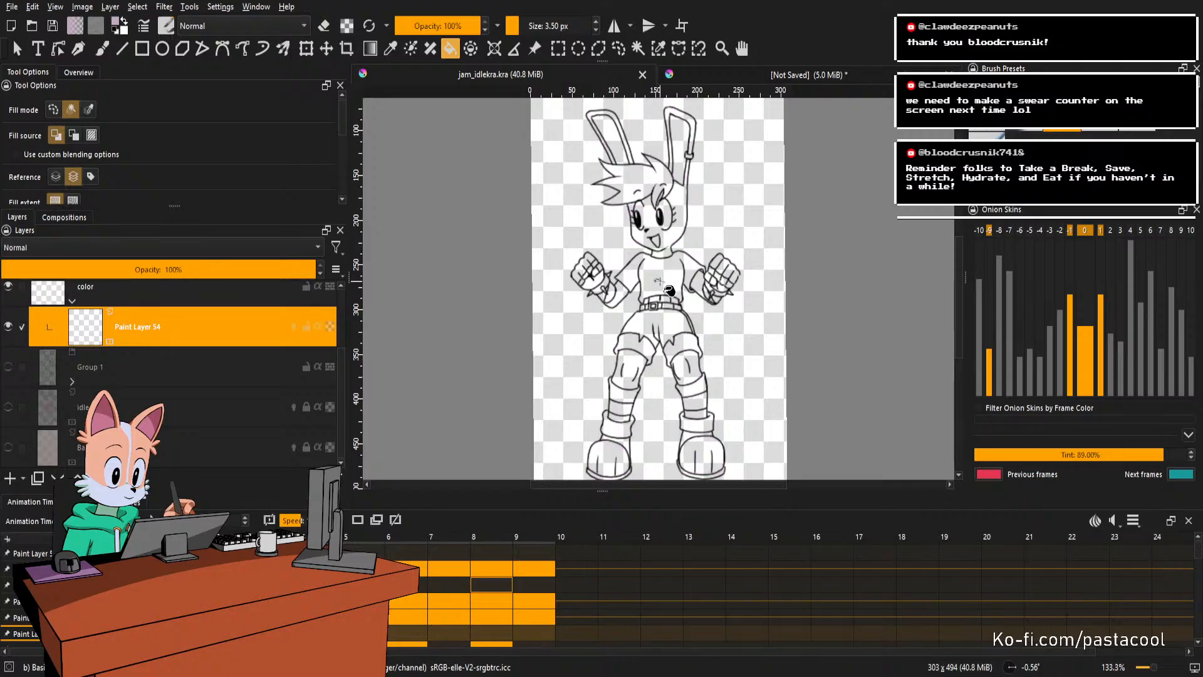
pyautogui.press('Left')
pyautogui.press('Right')
pyautogui.press('Left')
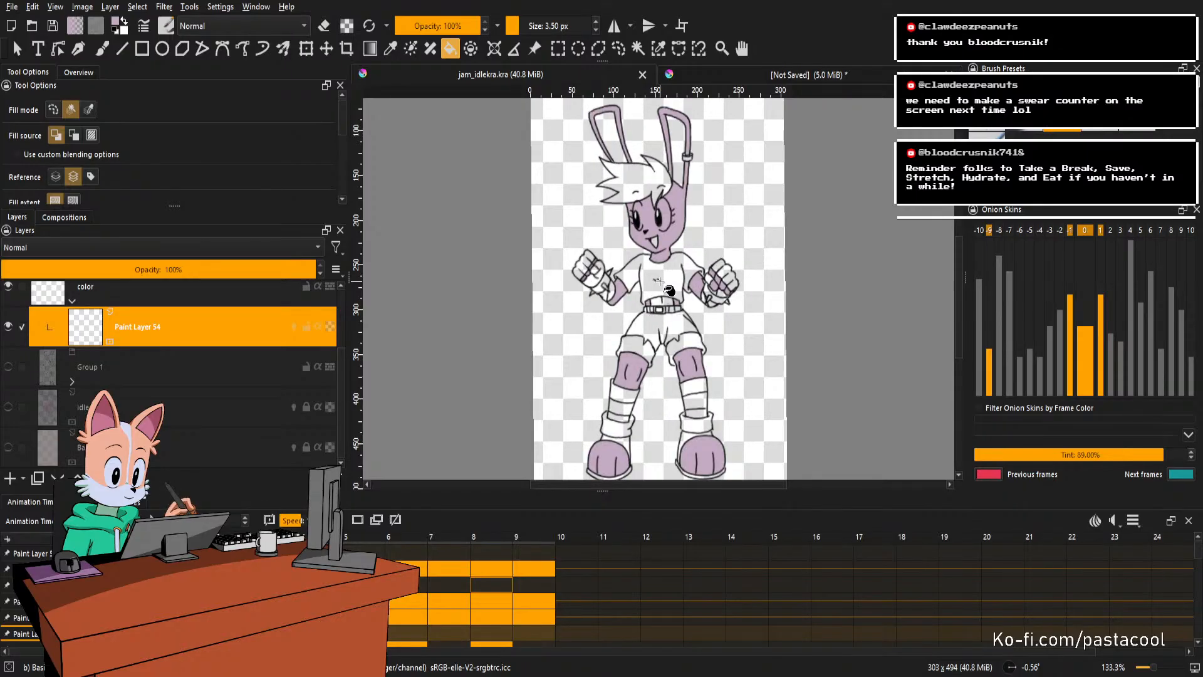
pyautogui.press('Right')
pyautogui.press('Left')
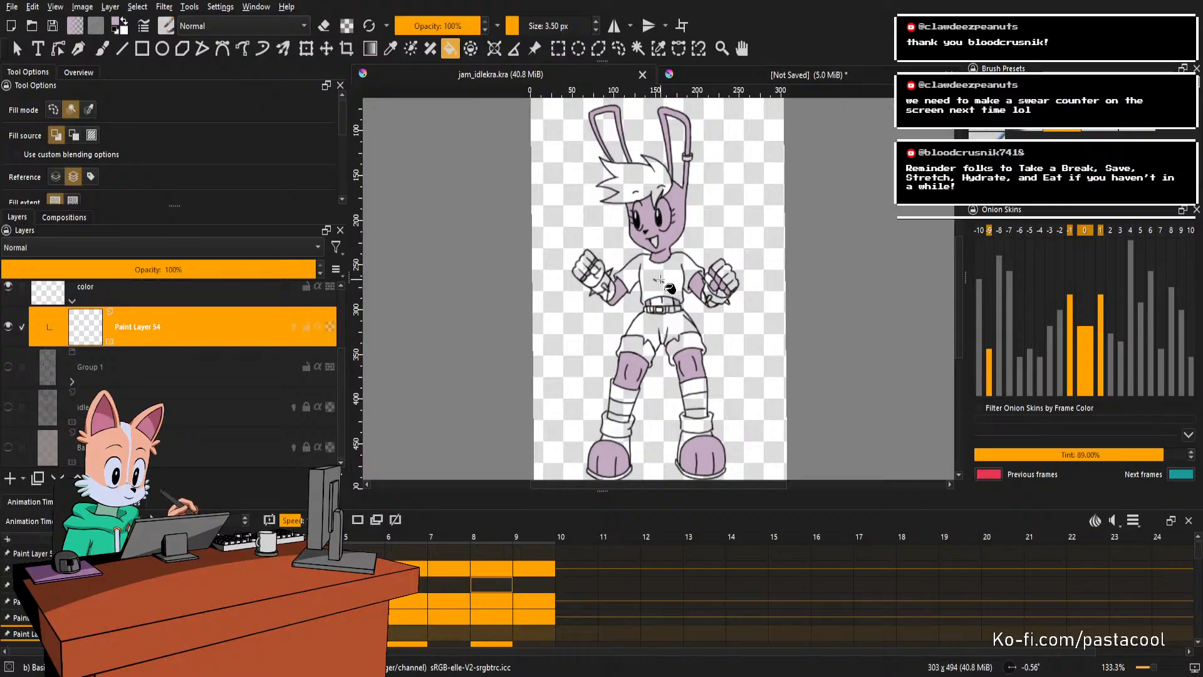
pyautogui.press('Right')
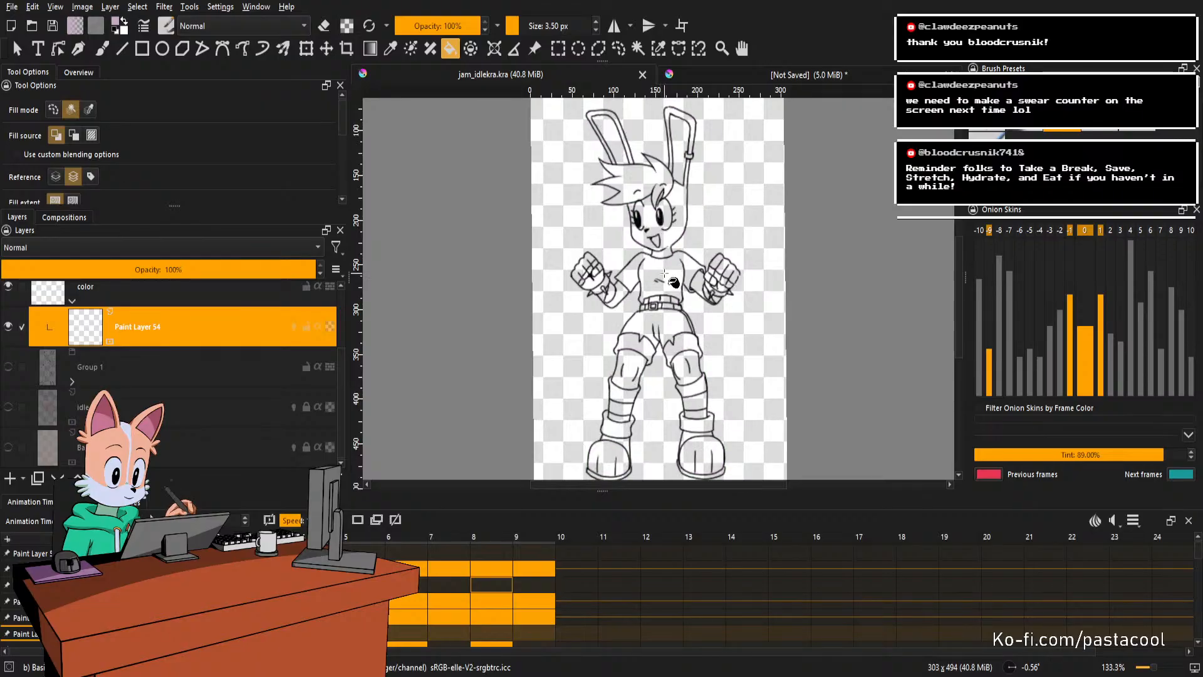
pyautogui.scroll(-1, 664, 273)
pyautogui.scroll(1, 664, 270)
pyautogui.press('Left')
pyautogui.press('Right')
pyautogui.press('Right')
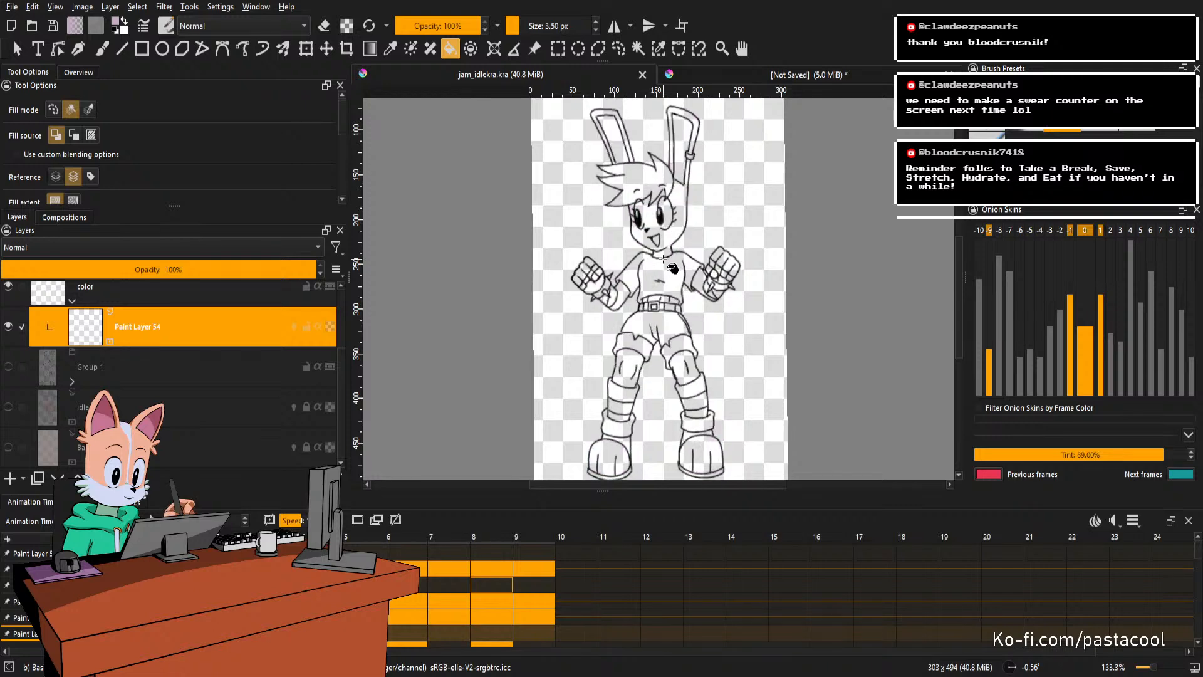
pyautogui.press('Left')
pyautogui.scroll(-1, 672, 268)
pyautogui.scroll(1, 671, 269)
pyautogui.press('Right')
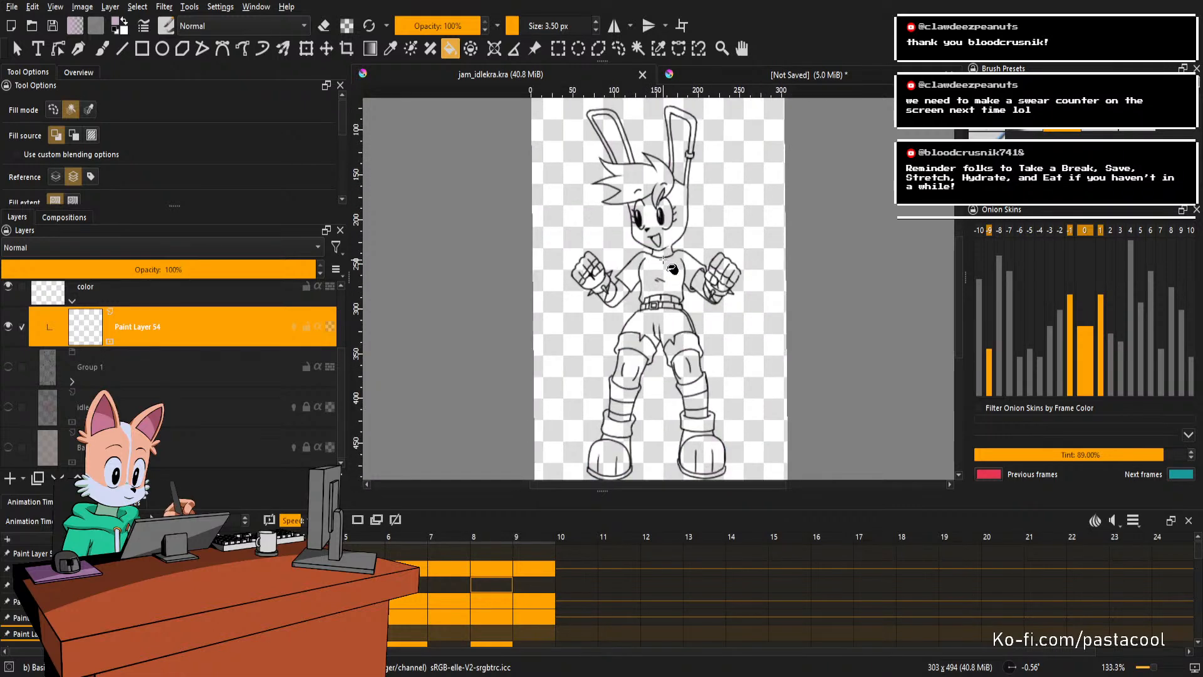
pyautogui.press('Left')
pyautogui.scroll(-1, 668, 272)
pyautogui.scroll(1, 666, 273)
pyautogui.scroll(-1, 659, 264)
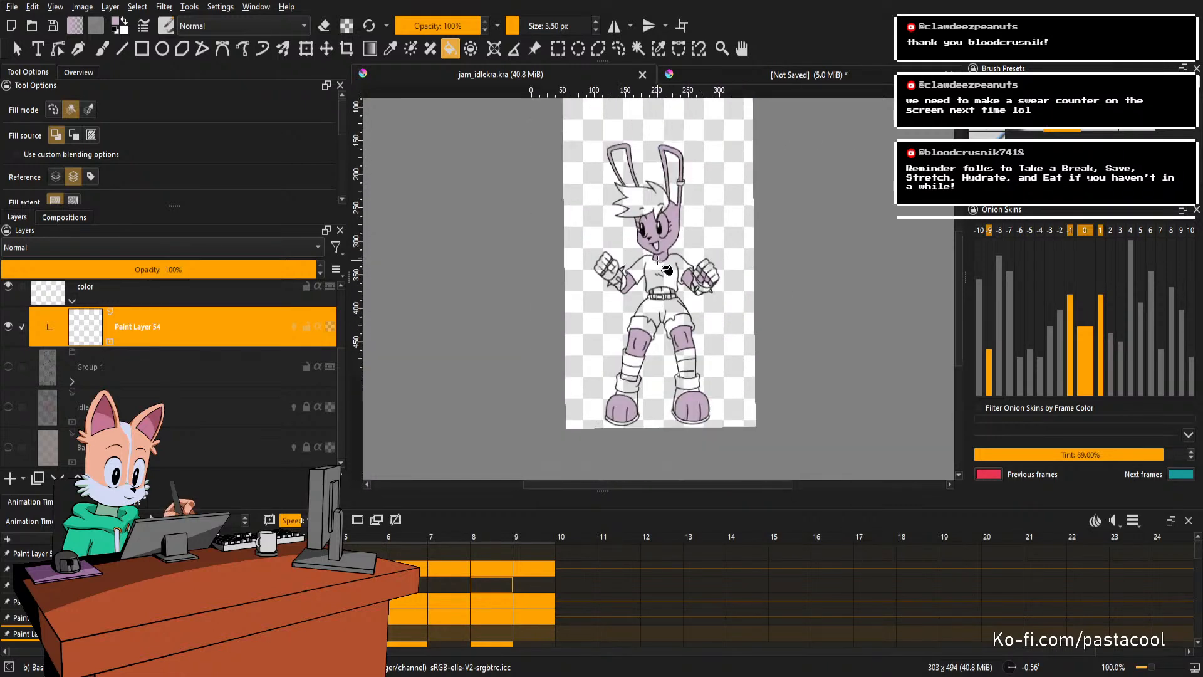
pyautogui.press('Right')
pyautogui.press('Left')
pyautogui.press('Right')
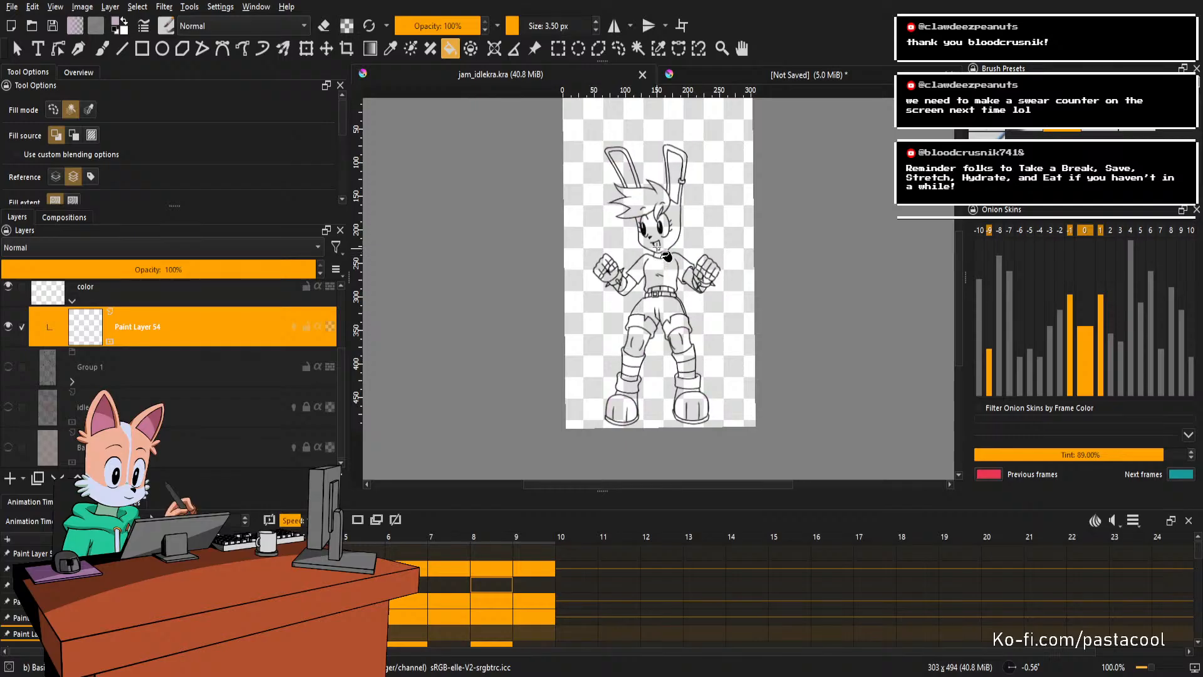
pyautogui.press('Left')
pyautogui.scroll(1, 653, 307)
pyautogui.press('Right')
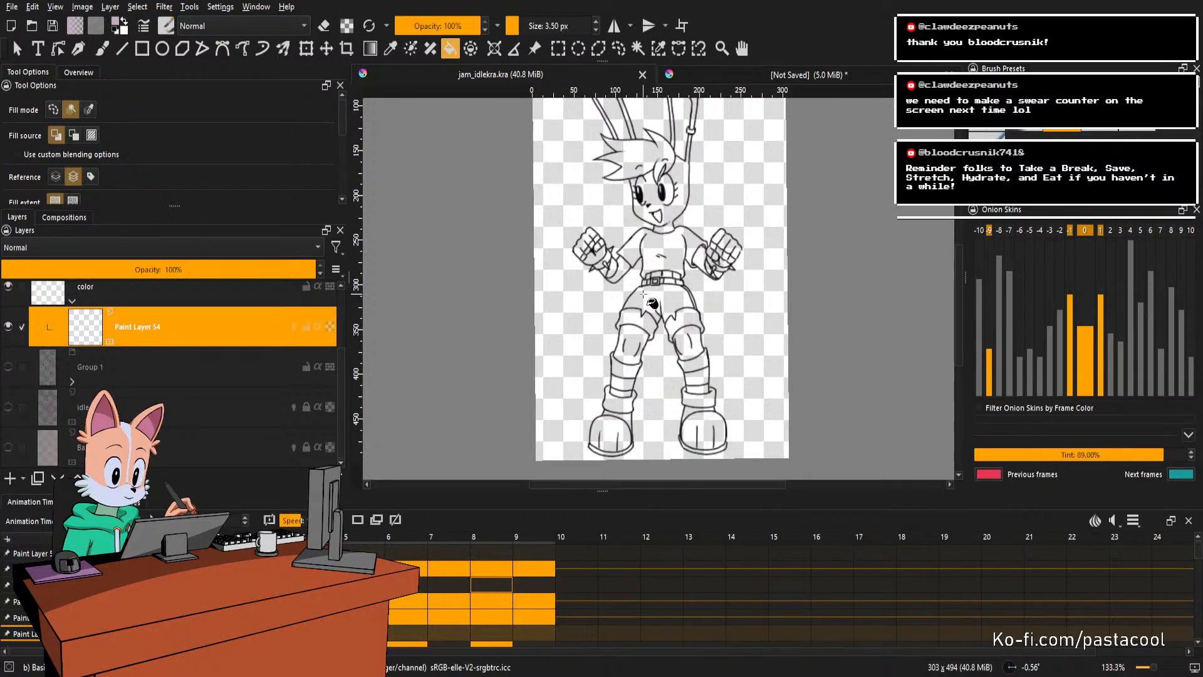
pyautogui.press('Left')
pyautogui.press('Right')
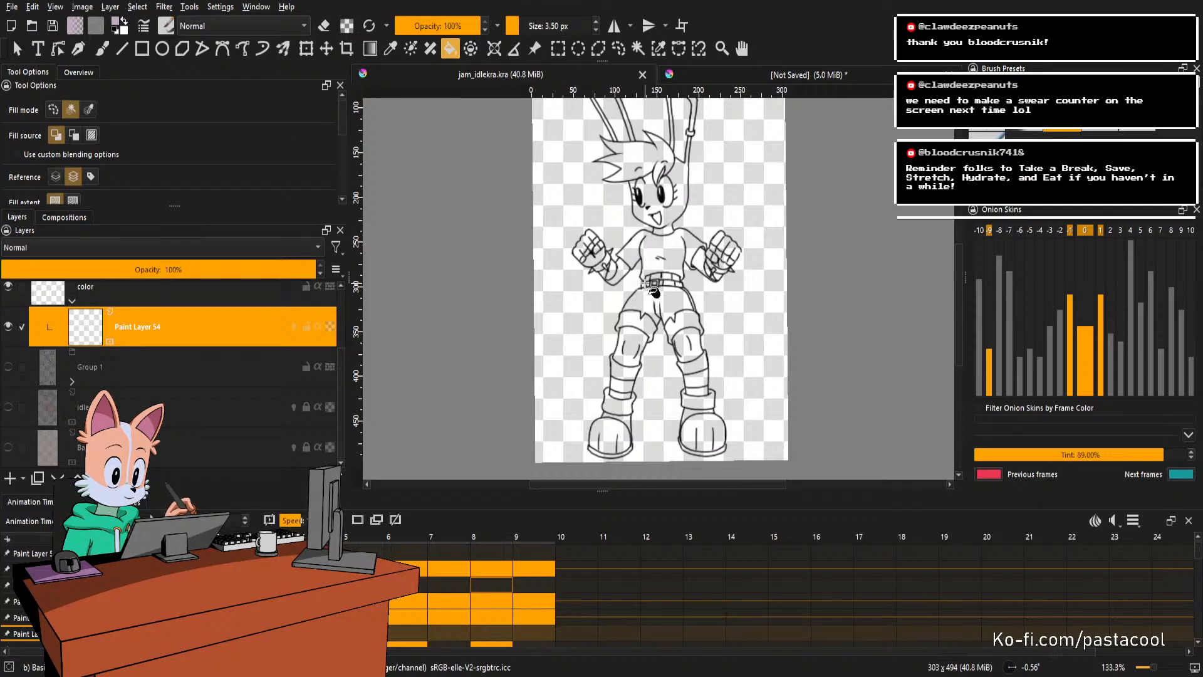
pyautogui.press('Left')
pyautogui.press('Right')
# Step through several neighboring frames to examine how the hips and body move across the idle animation.
pyautogui.press('Right')
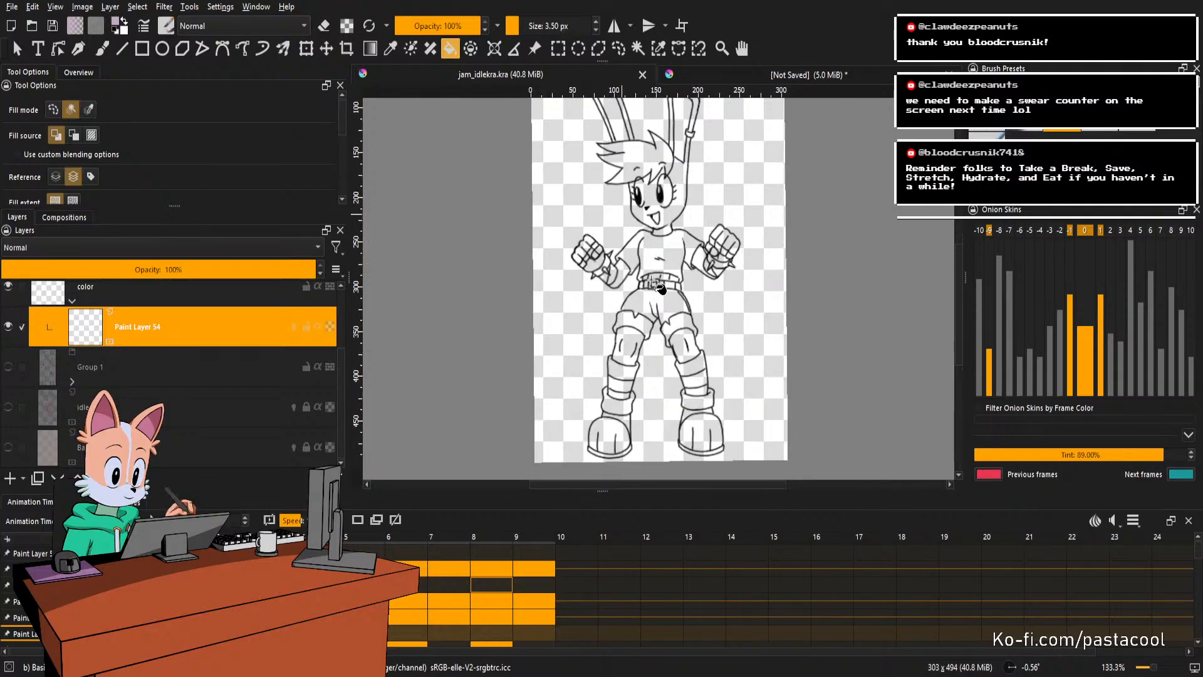
pyautogui.press('Right')
pyautogui.press('Left')
pyautogui.press('Left')
pyautogui.press('Left')
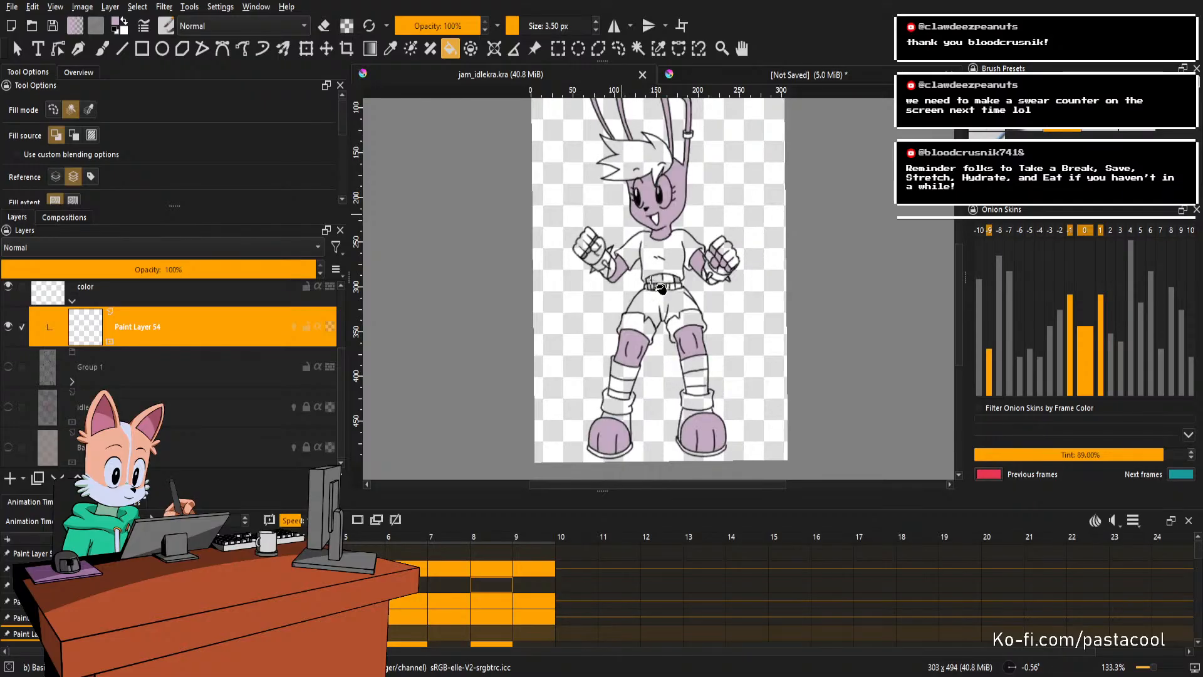
pyautogui.press('Right')
pyautogui.press('Right')
pyautogui.press('Right')
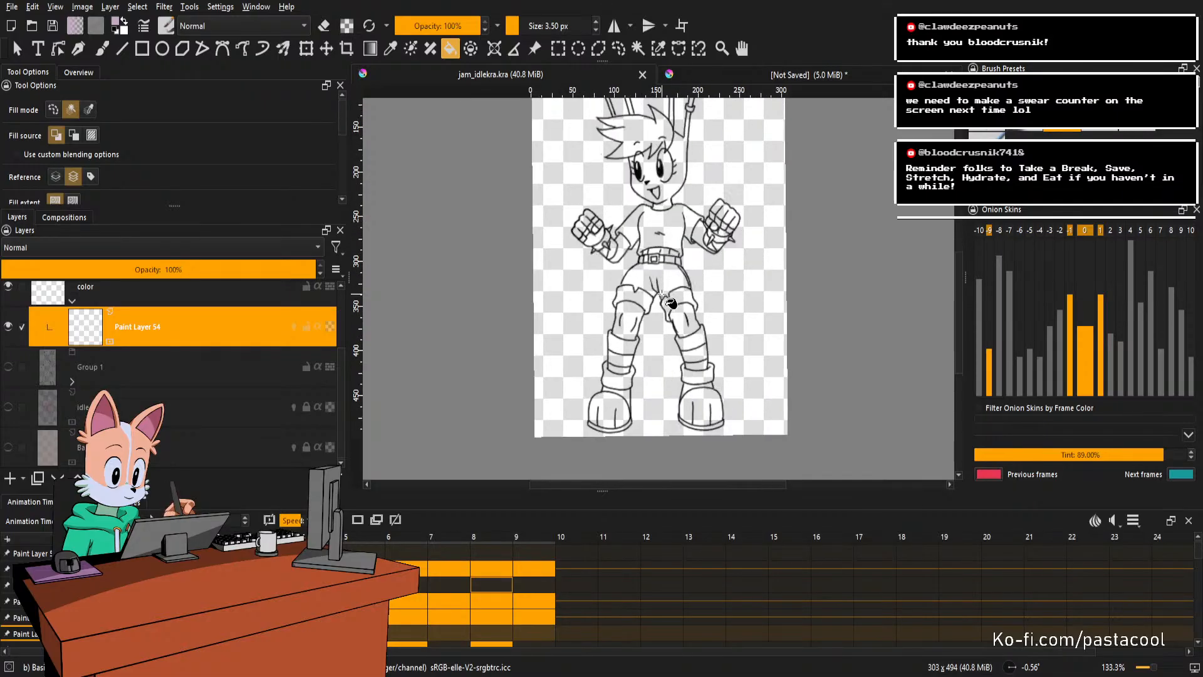
pyautogui.press('Left')
pyautogui.press('Left')
pyautogui.press('Left')
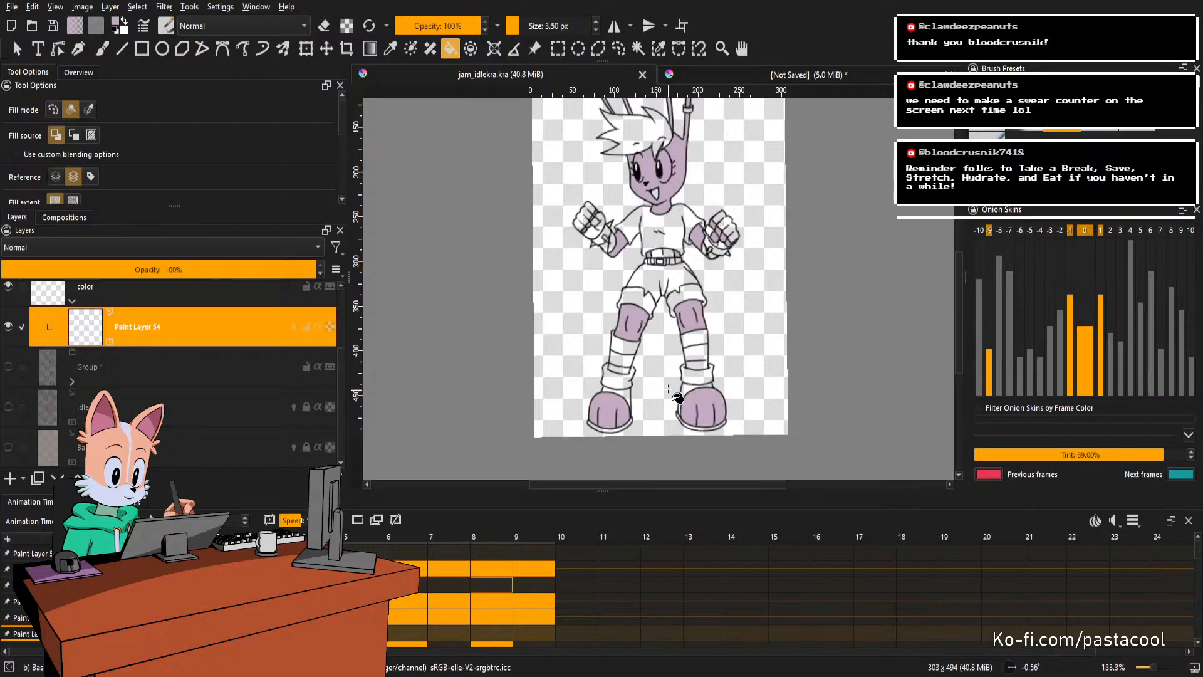
# Fill the left-hand foot of the uncolored frame after the finished one with the purple fur color.
pyautogui.press('Right')
pyautogui.press('Left')
pyautogui.press('Right')
pyautogui.scroll(2, 639, 402)
pyautogui.click(596, 411)
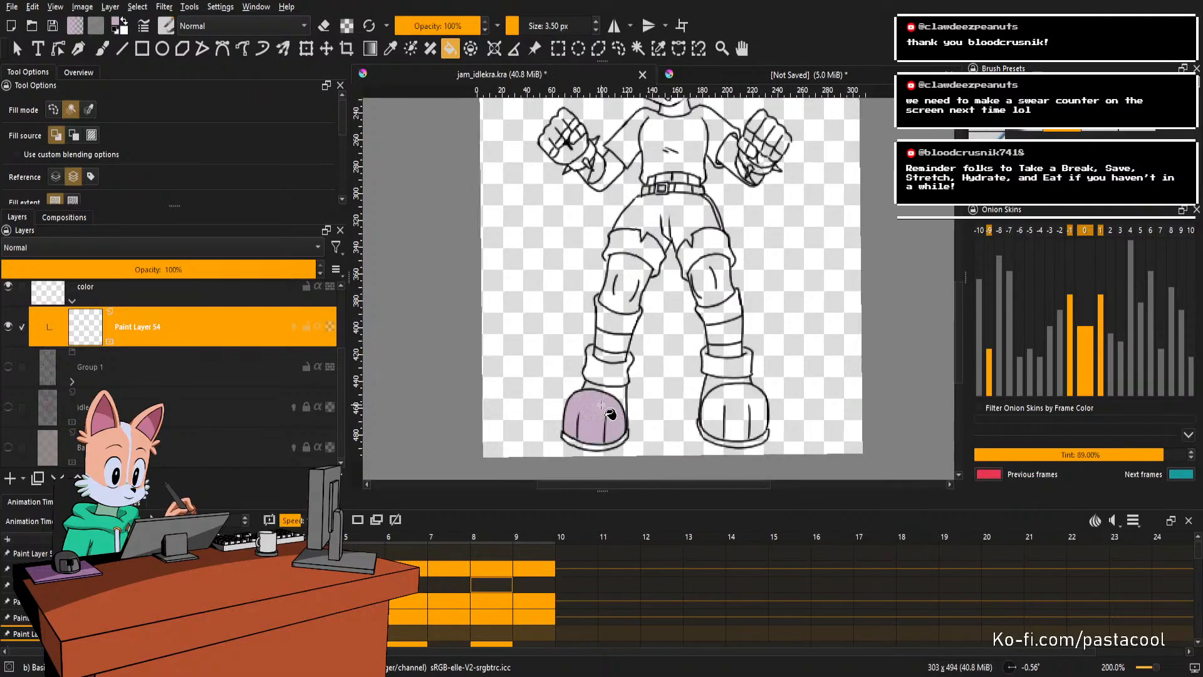
# Fill the right-hand foot and both bare knee areas of the current frame with the purple fur color.
pyautogui.scroll(2, 709, 435)
pyautogui.click(753, 426)
pyautogui.scroll(5, 690, 313)
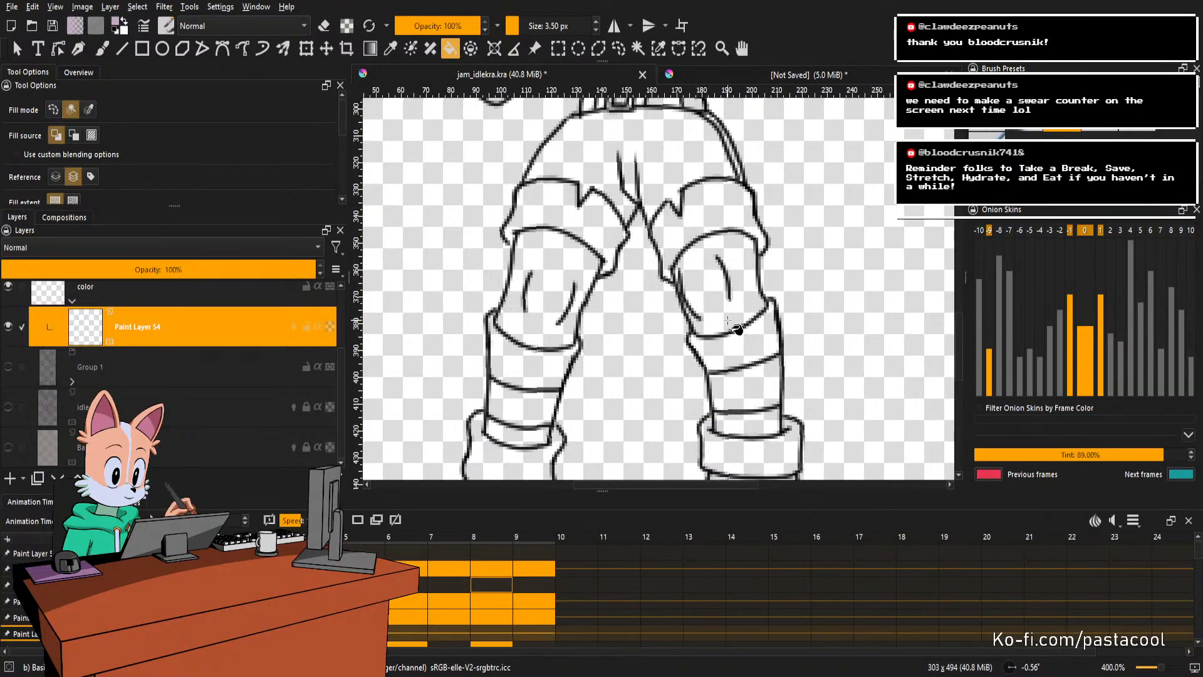
pyautogui.click(715, 276)
pyautogui.scroll(1, 655, 287)
pyautogui.click(612, 334)
pyautogui.scroll(3, 627, 264)
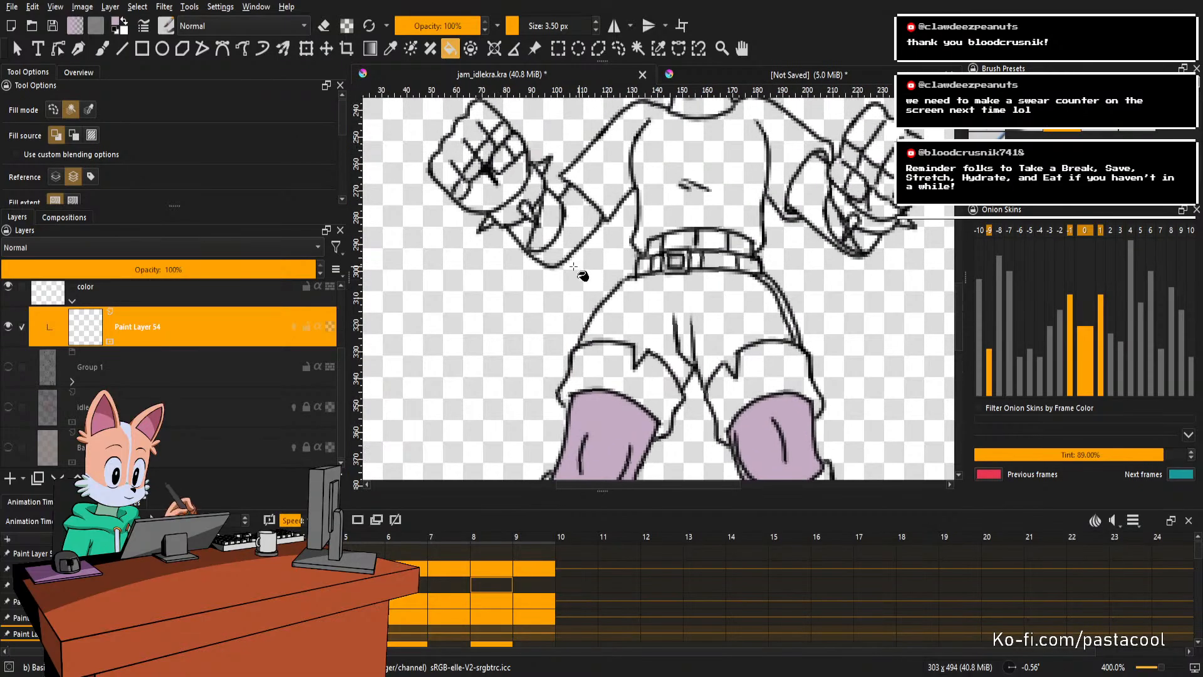
# Fill the exposed fingers of the left-hand fist and the left-hand forearm with the purple fur color.
pyautogui.scroll(1, 459, 300)
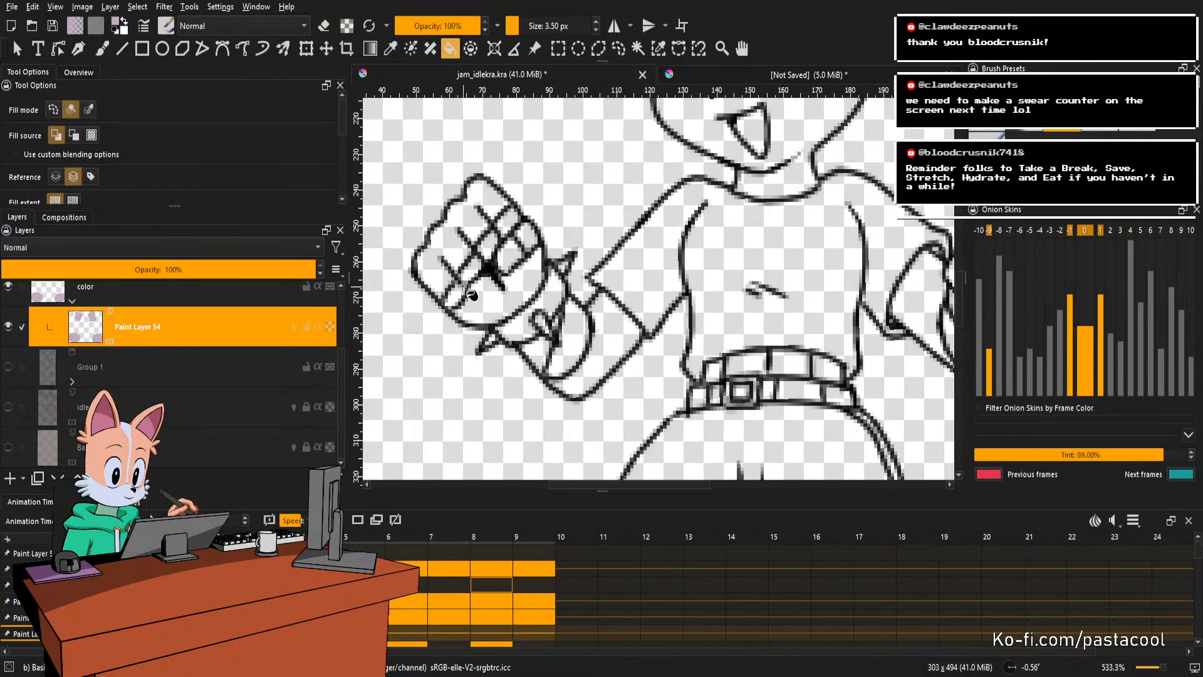
pyautogui.click(463, 291)
pyautogui.click(488, 248)
pyautogui.click(508, 220)
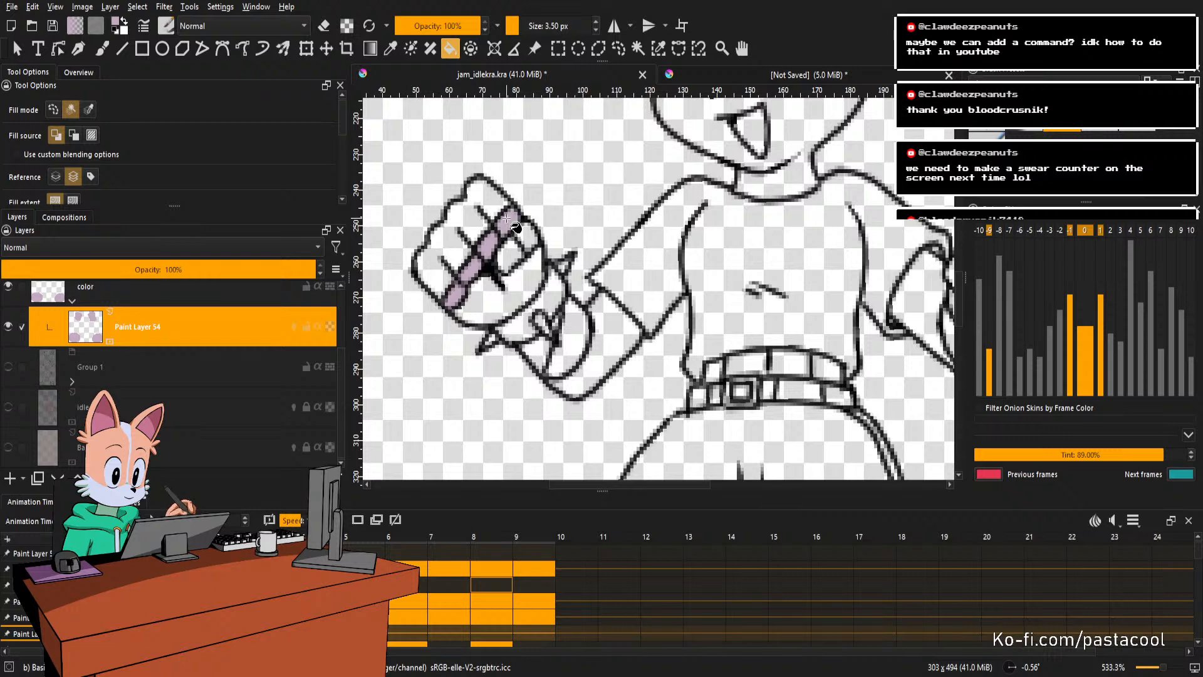
pyautogui.scroll(1, 539, 260)
pyautogui.click(522, 276)
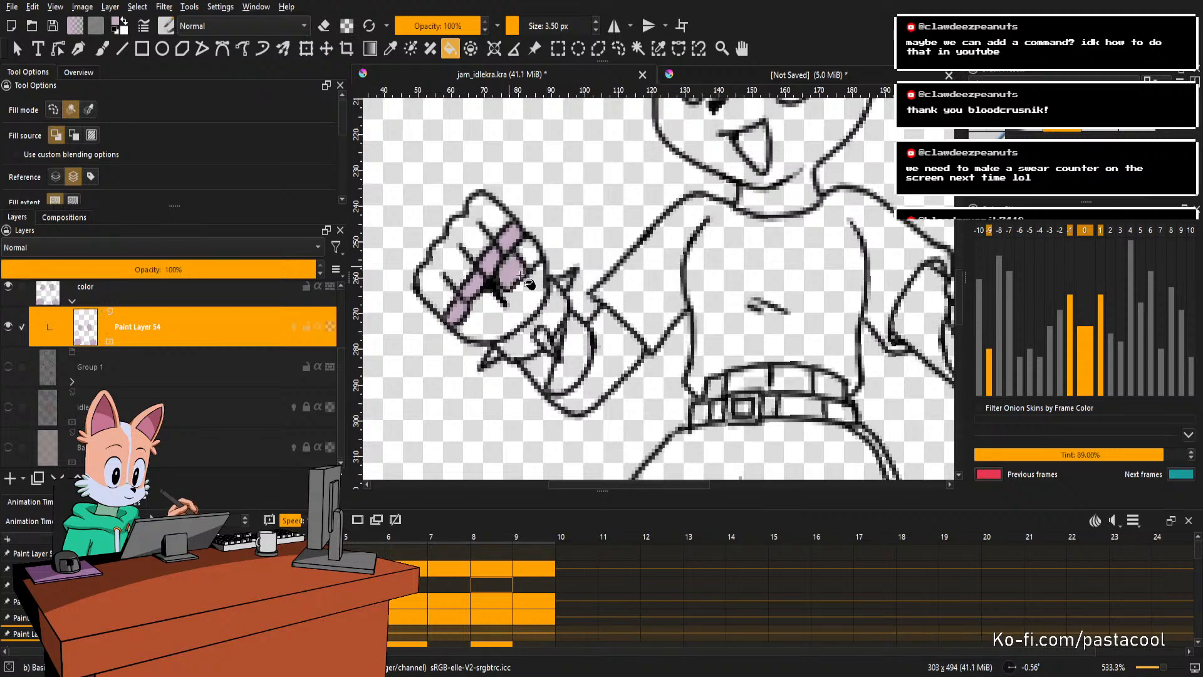
pyautogui.click(616, 344)
pyautogui.scroll(-2, 620, 348)
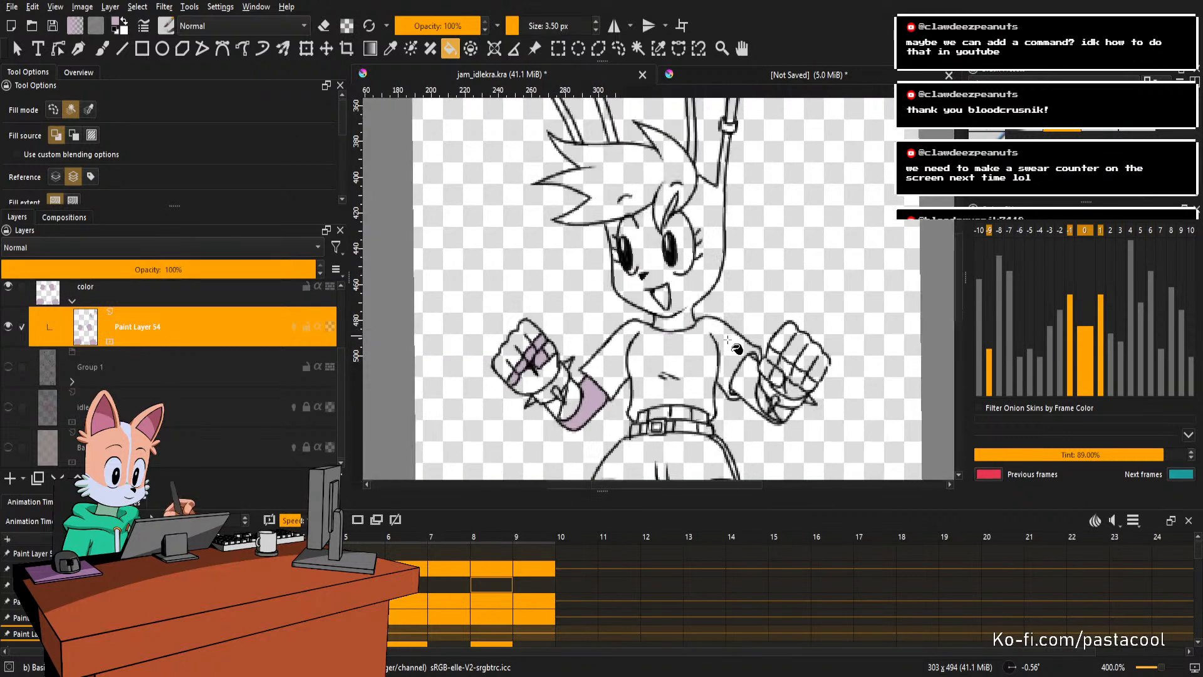
# Fill the exposed finger sections of the right-hand fist with purple, undoing misplaced fills and sealing the outline gap with the brush.
pyautogui.scroll(1, 737, 349)
pyautogui.click(760, 341)
pyautogui.click(735, 314)
pyautogui.click(776, 321)
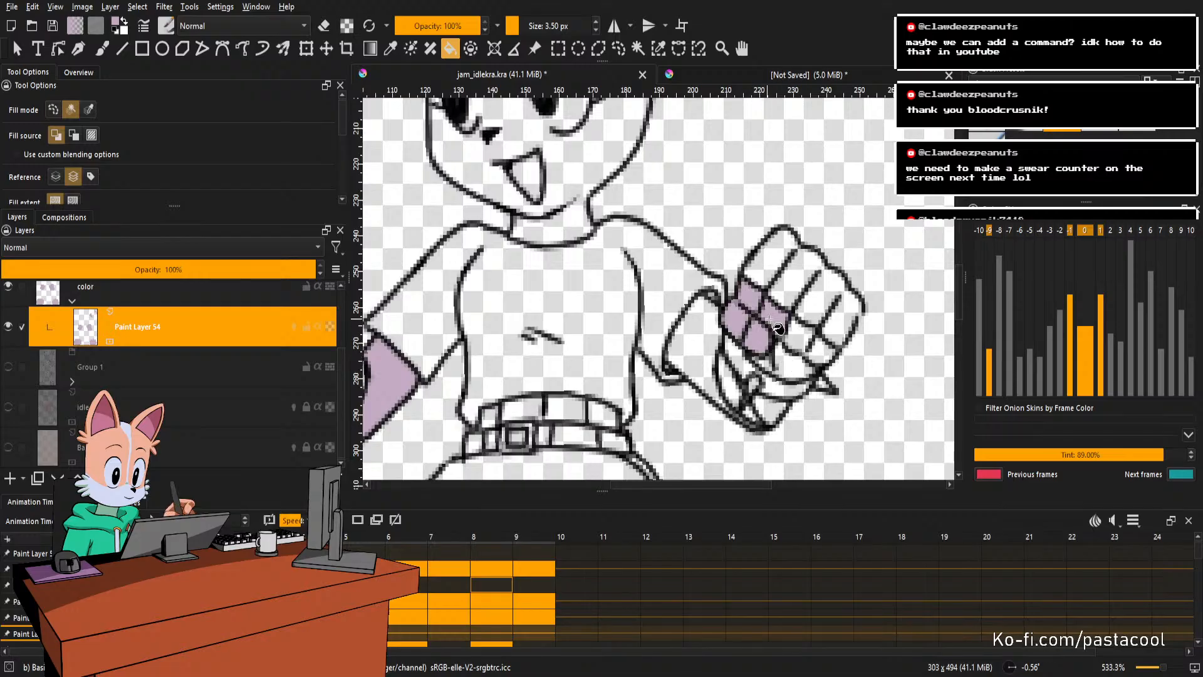
pyautogui.hotkey('ctrl', 'z')
pyautogui.hotkey('ctrl', 'z')
pyautogui.press('b')
pyautogui.scroll(1, 752, 309)
pyautogui.press('f')
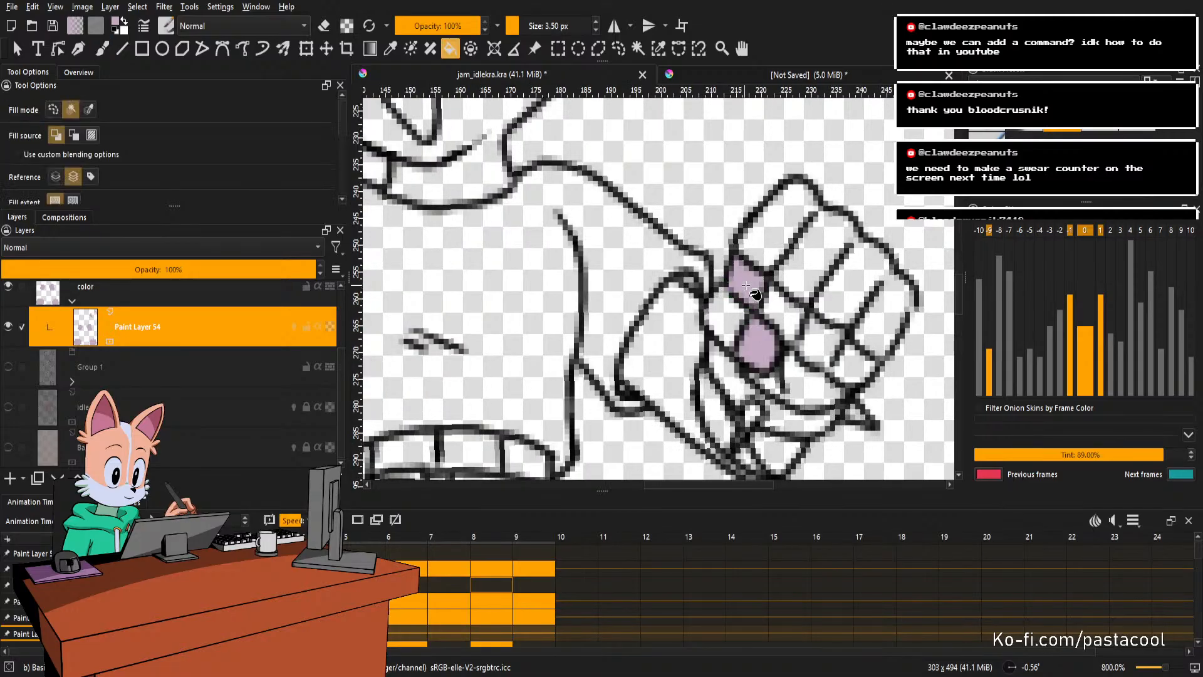
pyautogui.click(783, 314)
pyautogui.click(837, 349)
# Fill the right-hand forearm with purple and touch up its narrow tip beside the spiked wristband with the brush.
pyautogui.scroll(-2, 746, 338)
pyautogui.click(702, 351)
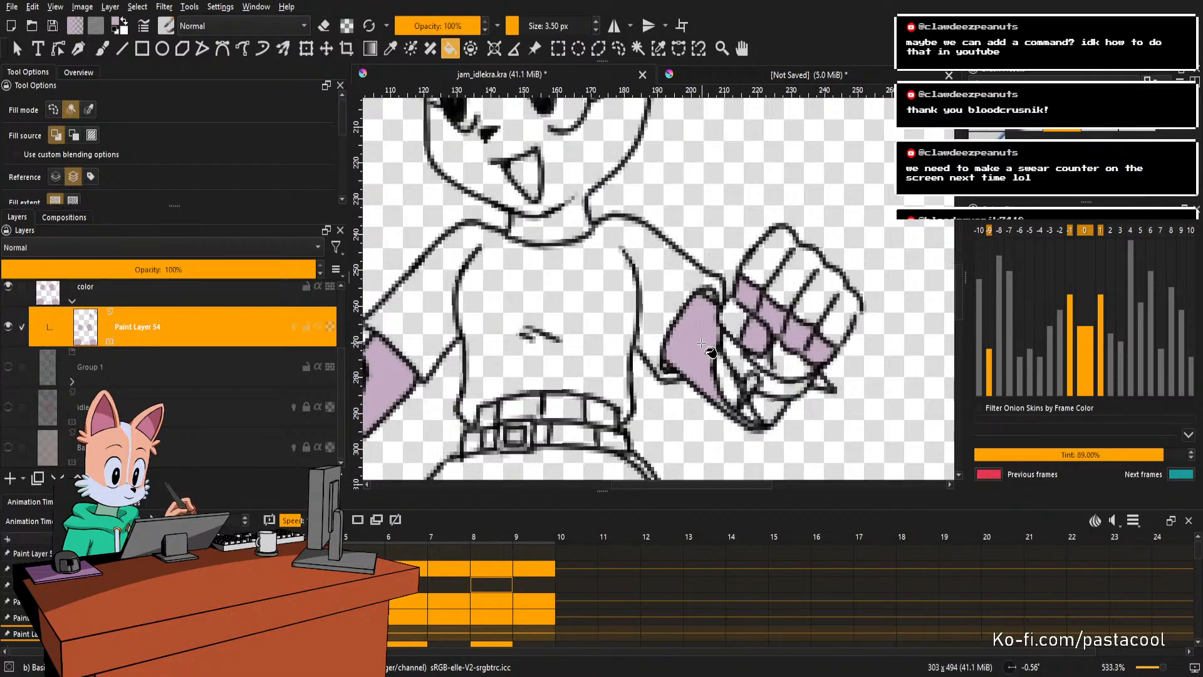
pyautogui.press('b')
pyautogui.scroll(2, 721, 345)
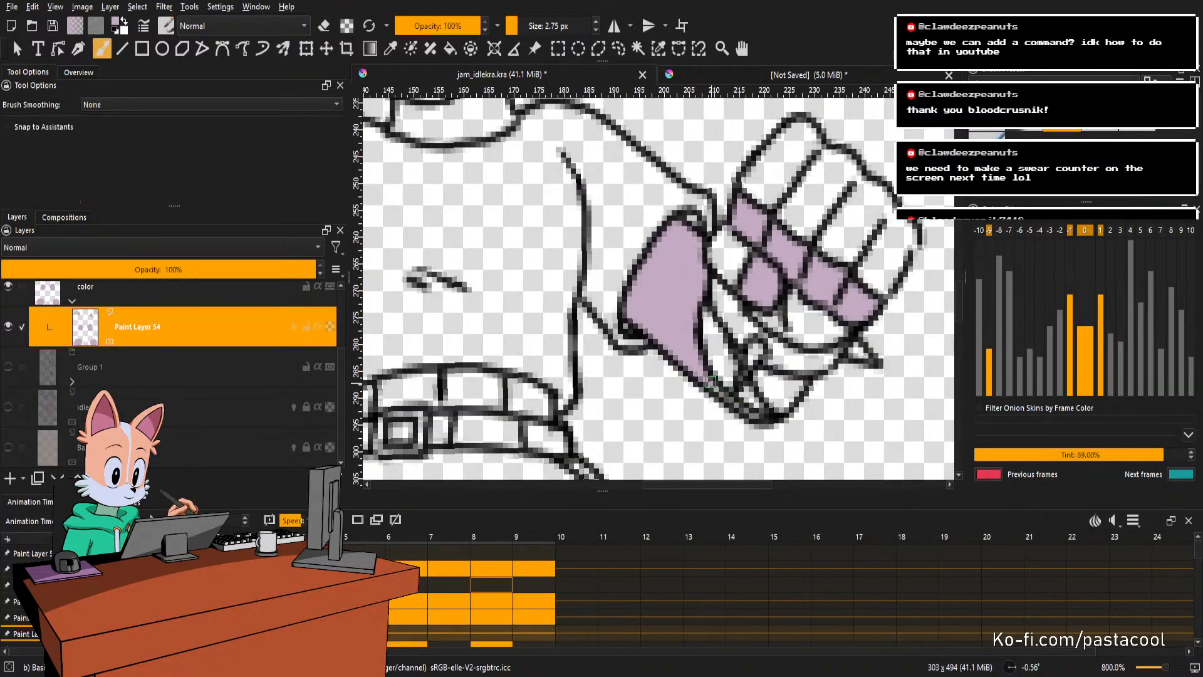
pyautogui.scroll(-2, 757, 351)
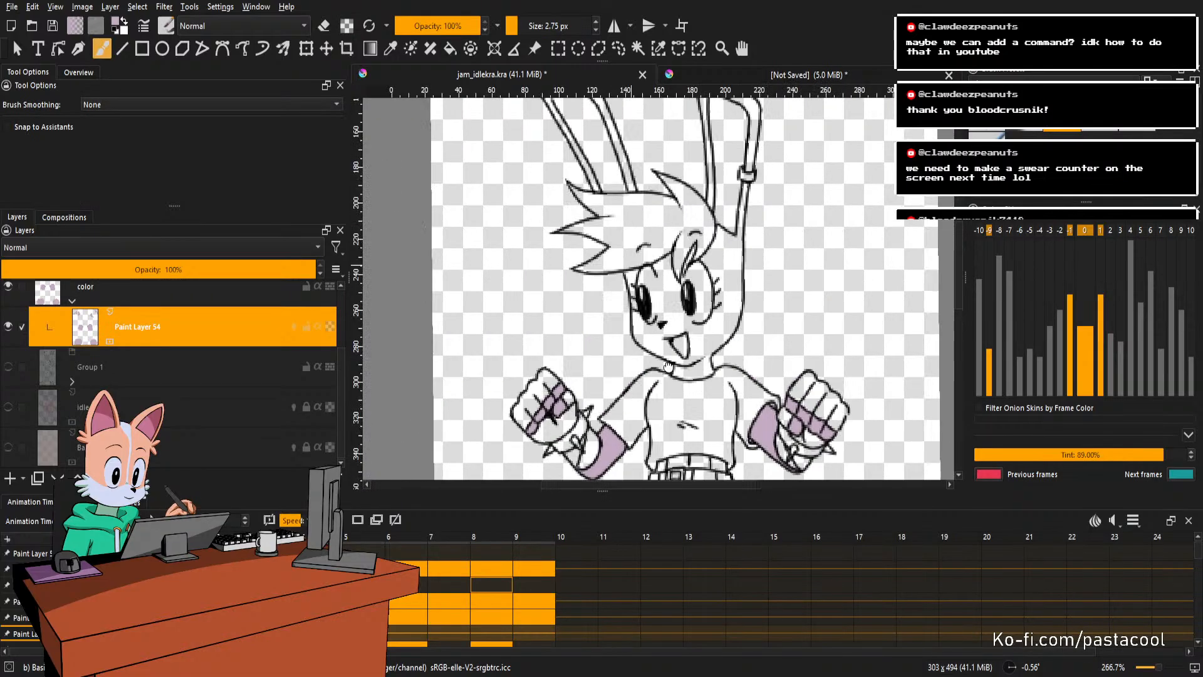
# Fill the rabbit's face and the small enclosed area beside the left-hand eye with the purple fur color.
pyautogui.scroll(2, 721, 326)
pyautogui.press('f')
pyautogui.scroll(-2, 711, 315)
pyautogui.click(712, 315)
pyautogui.scroll(2, 683, 312)
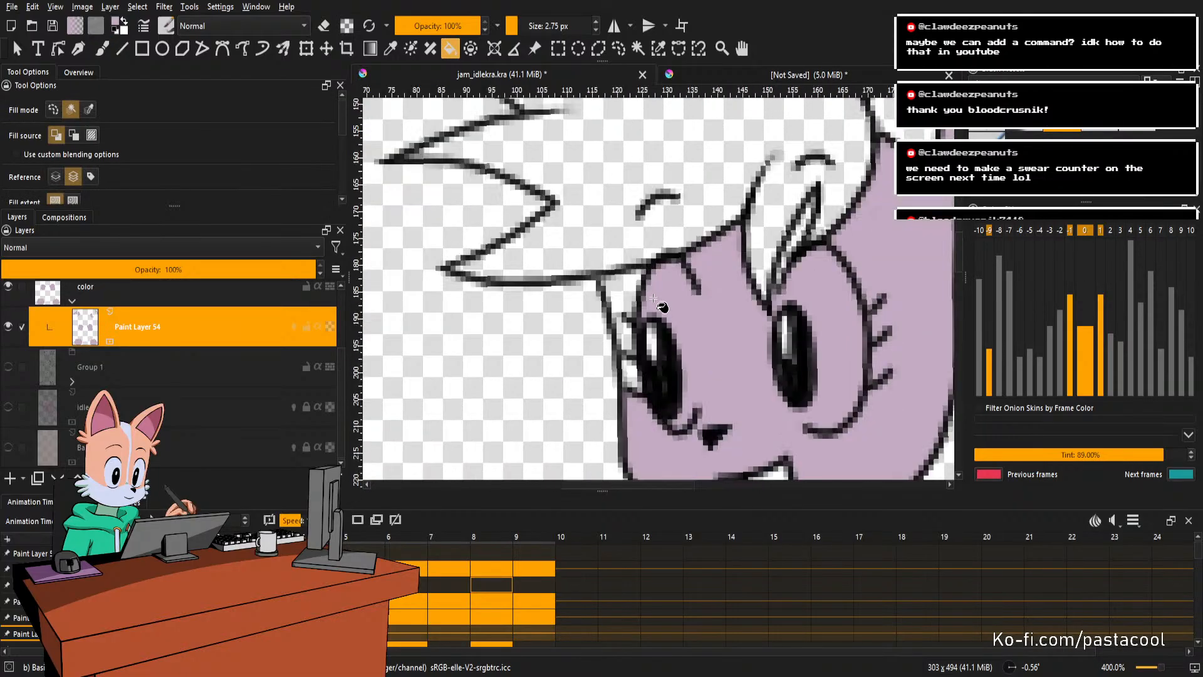
pyautogui.click(634, 369)
# Fill the outer rims of both rabbit ears with the purple fur color.
pyautogui.scroll(-3, 634, 368)
pyautogui.scroll(2, 673, 304)
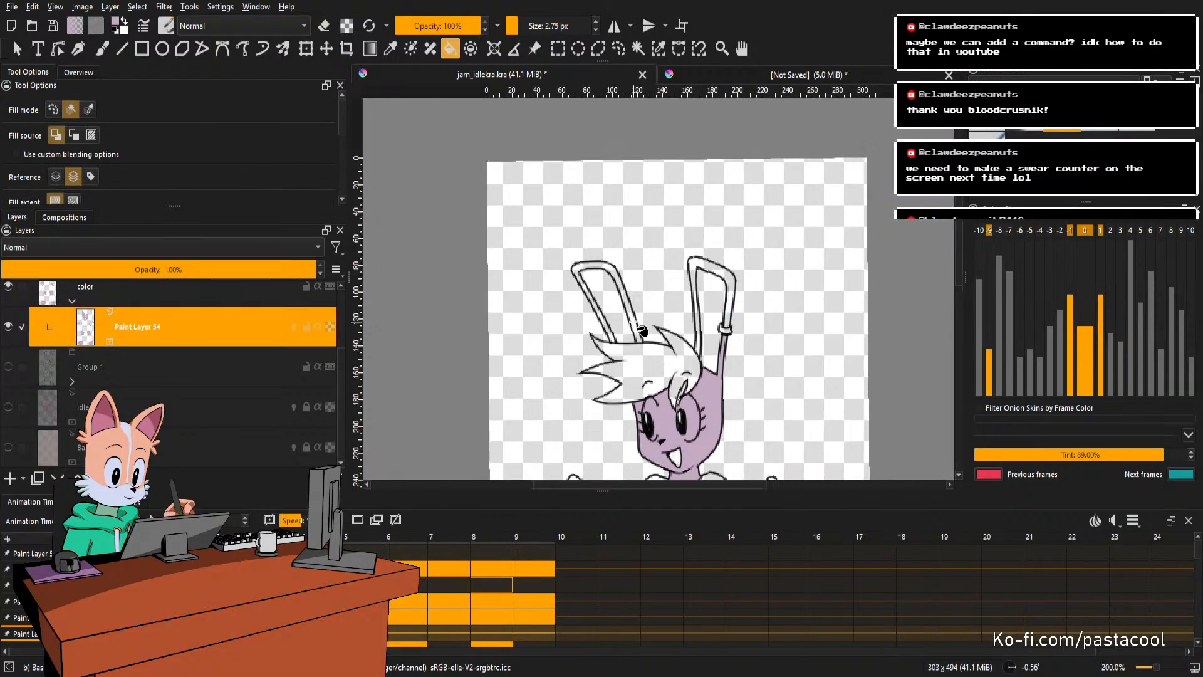
pyautogui.click(638, 323)
pyautogui.scroll(-3, 674, 304)
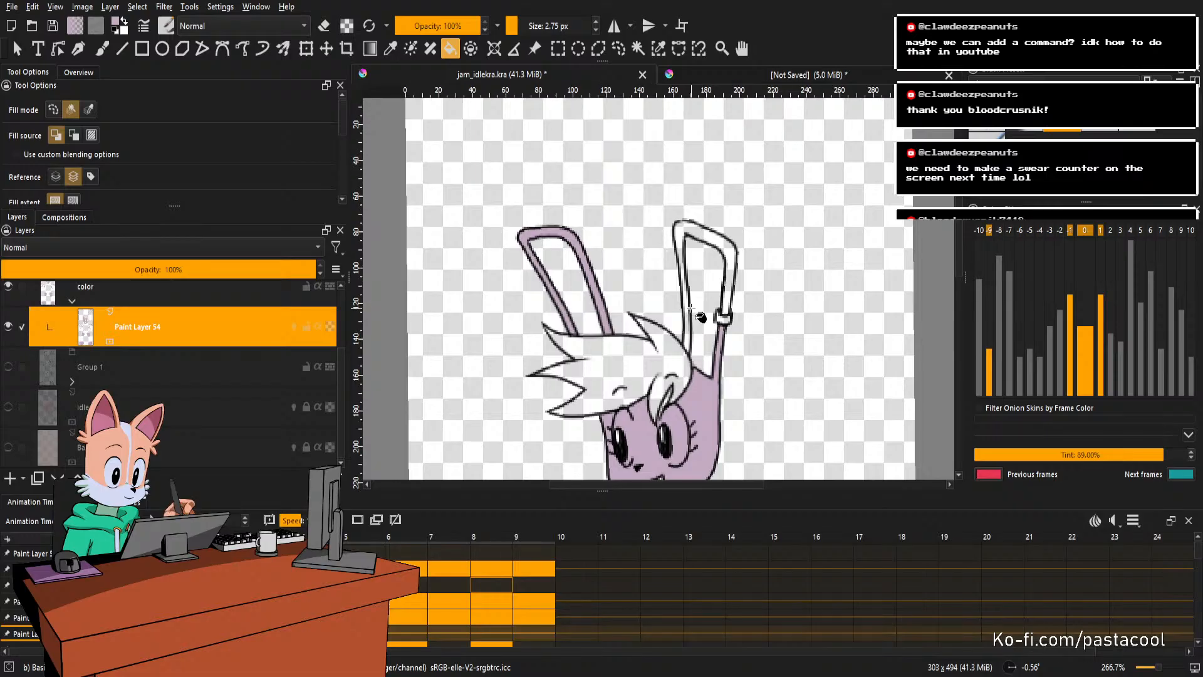
pyautogui.scroll(2, 712, 304)
pyautogui.click(743, 298)
pyautogui.scroll(-3, 743, 299)
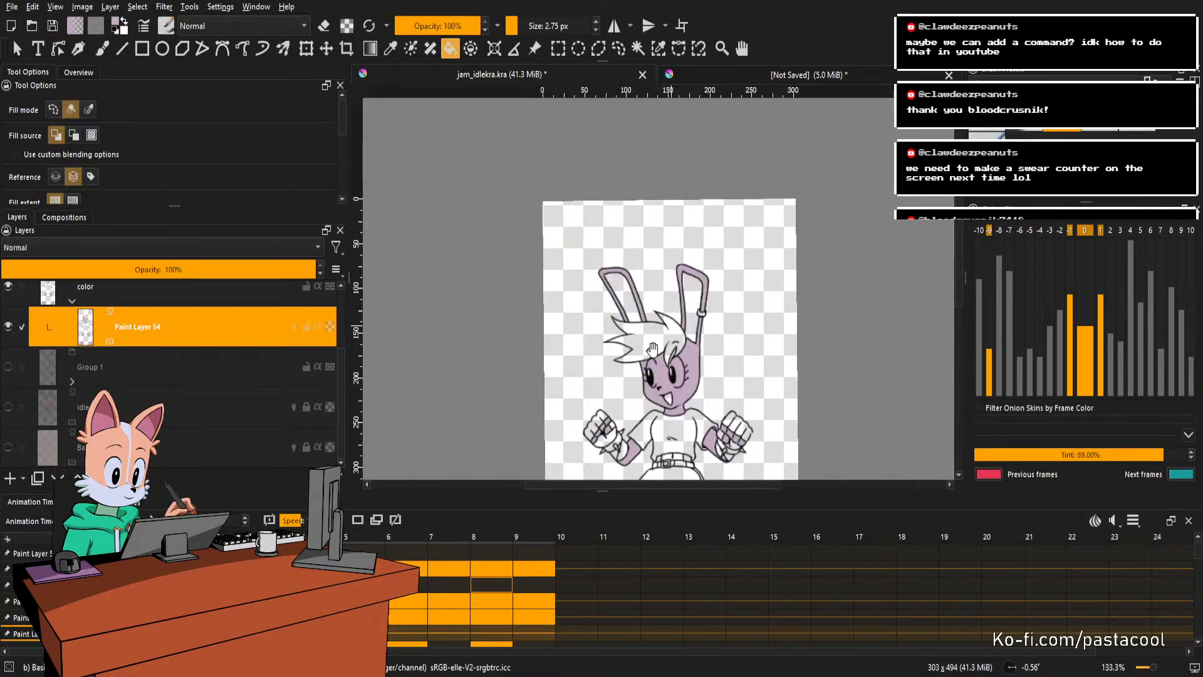
# Fill the exposed waist sections above the belt with purple and save the file.
pyautogui.scroll(1, 694, 292)
pyautogui.scroll(3, 694, 292)
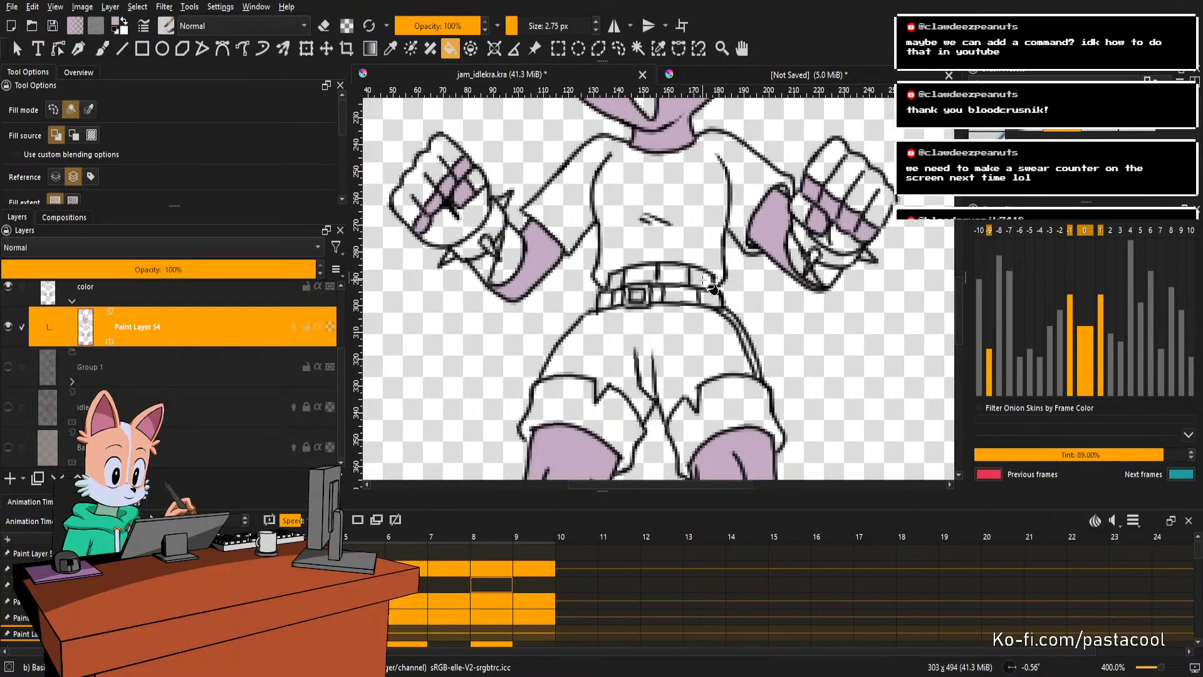
pyautogui.scroll(-3, 668, 269)
pyautogui.hotkey('ctrl', 's')
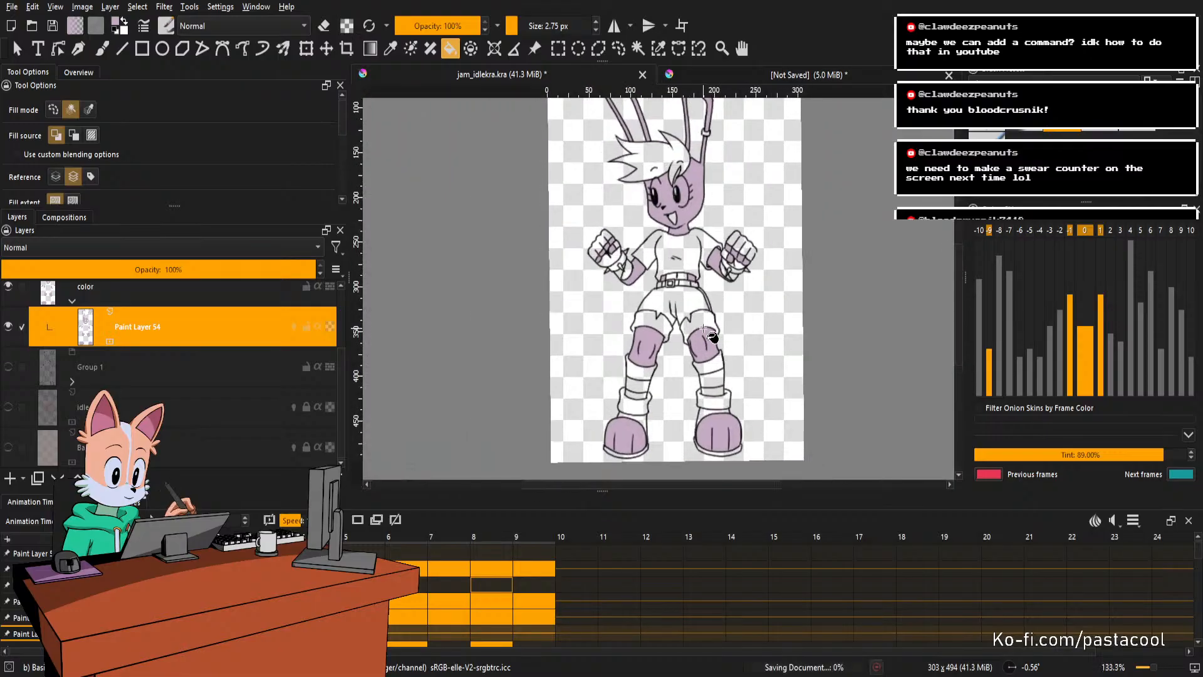
# Flip through the colored frames of the idle animation to check the purple fill on the face, fists and waist.
pyautogui.scroll(3, 709, 318)
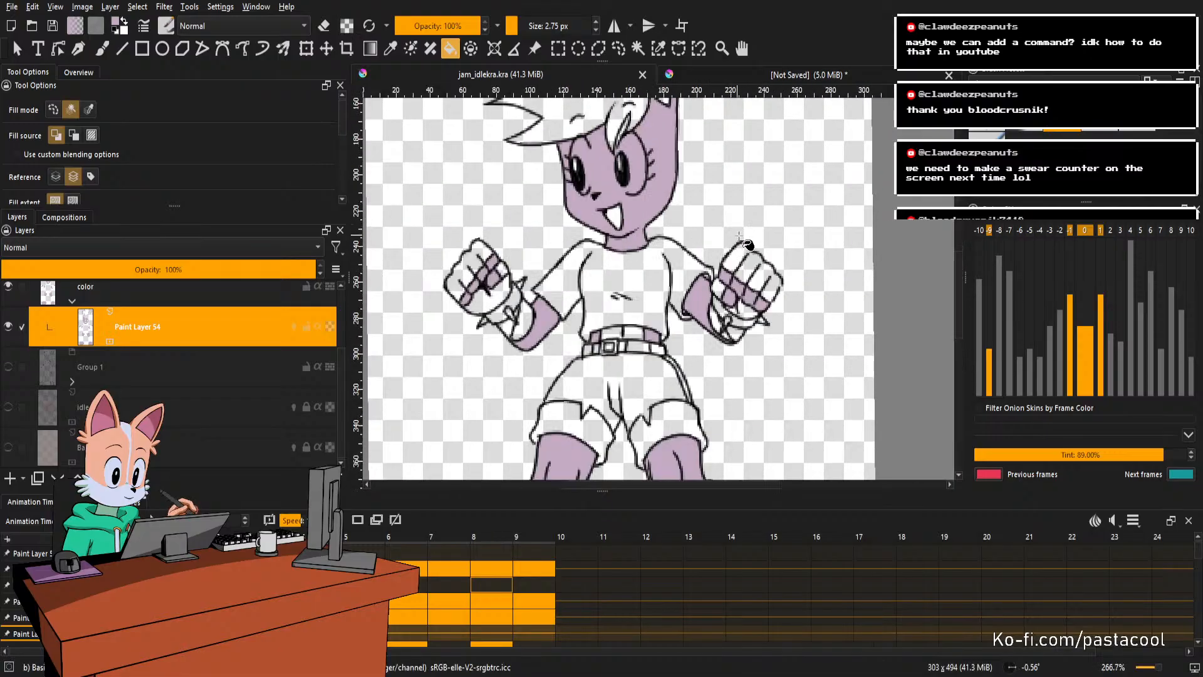
pyautogui.scroll(-1, 740, 232)
pyautogui.scroll(1, 713, 253)
pyautogui.scroll(-2, 712, 252)
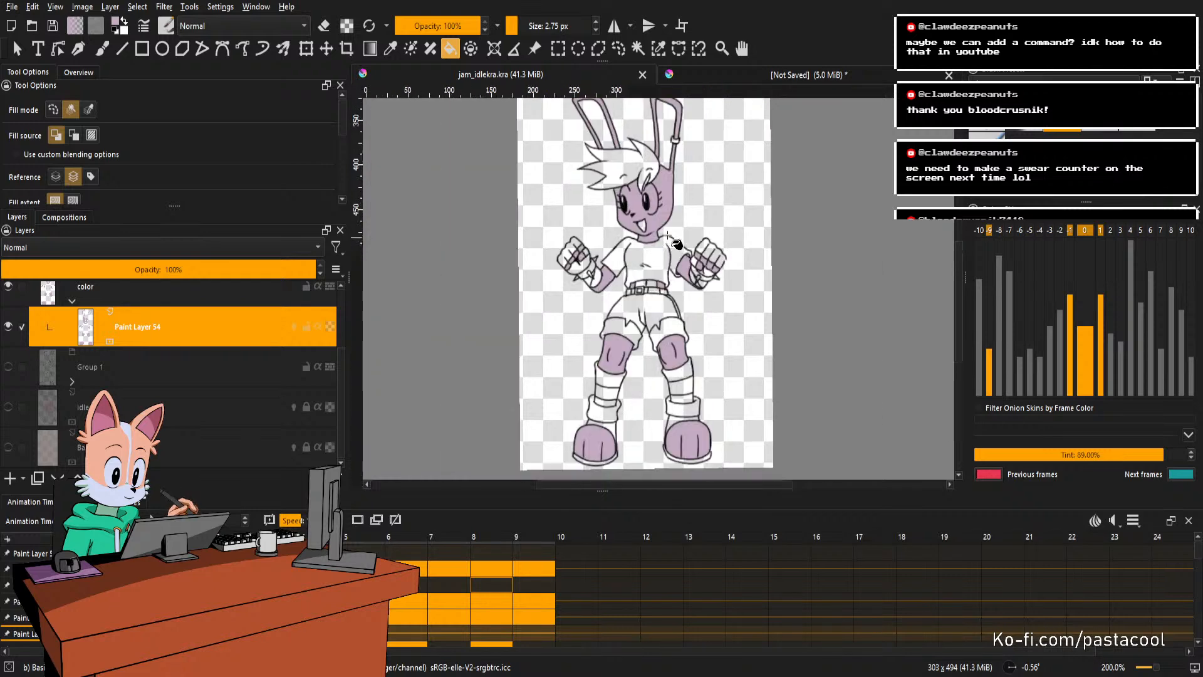
pyautogui.scroll(1, 689, 242)
pyautogui.scroll(-1, 666, 227)
pyautogui.scroll(1, 656, 219)
pyautogui.scroll(-1, 652, 201)
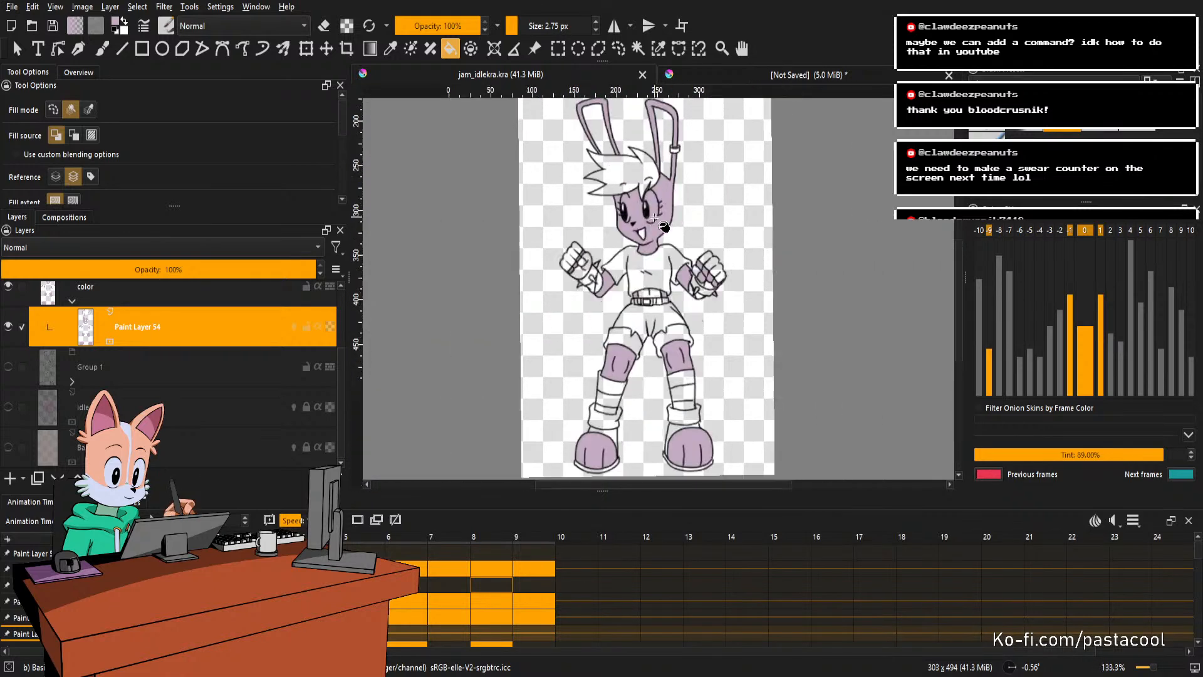
pyautogui.scroll(1, 653, 181)
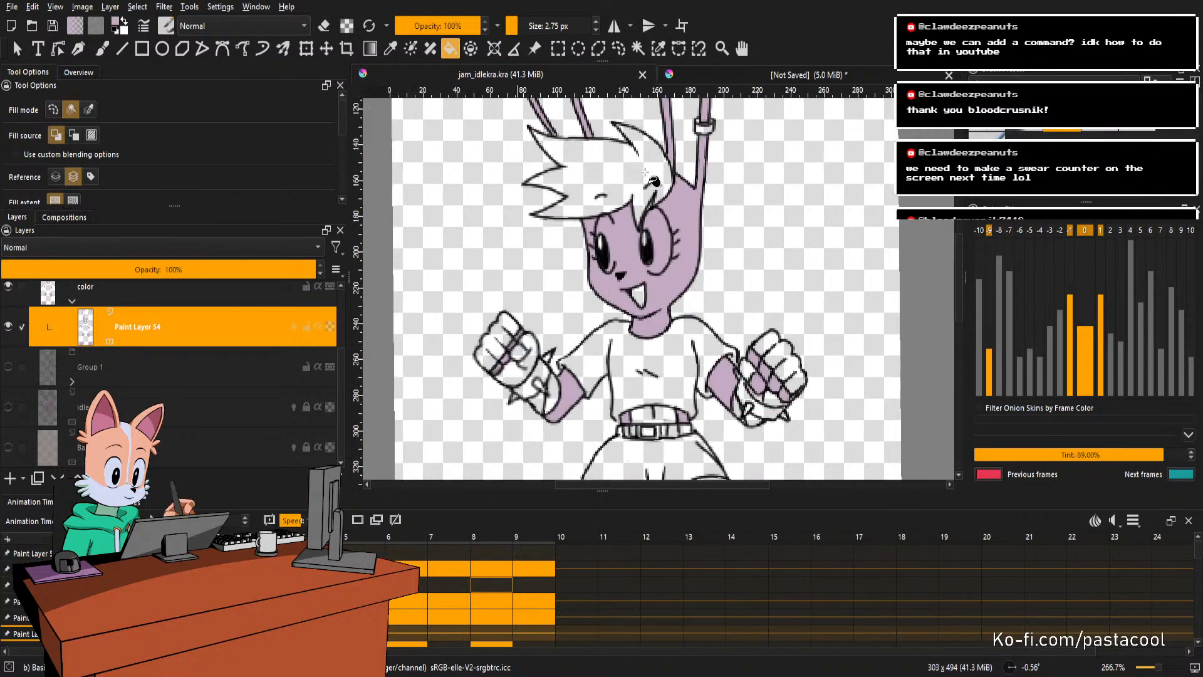
pyautogui.scroll(-1, 657, 194)
pyautogui.scroll(1, 662, 206)
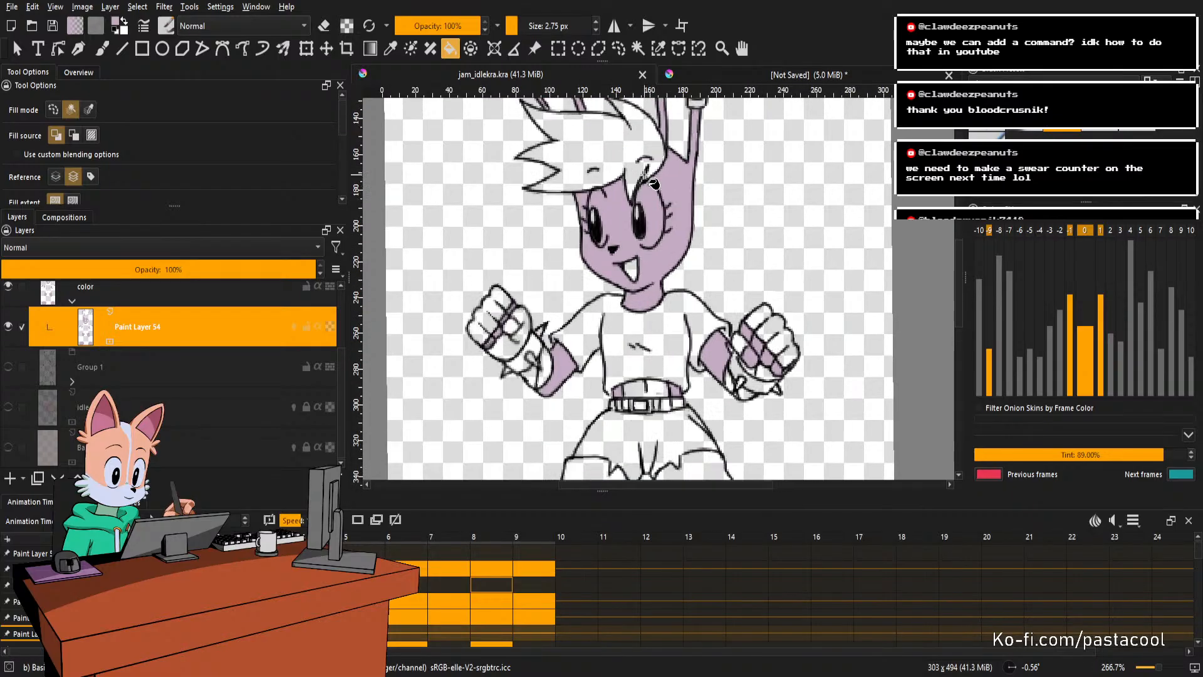
# Brush purple into the small unfilled gap at the hair strand above the right-hand eye.
pyautogui.scroll(1, 648, 182)
pyautogui.press('b')
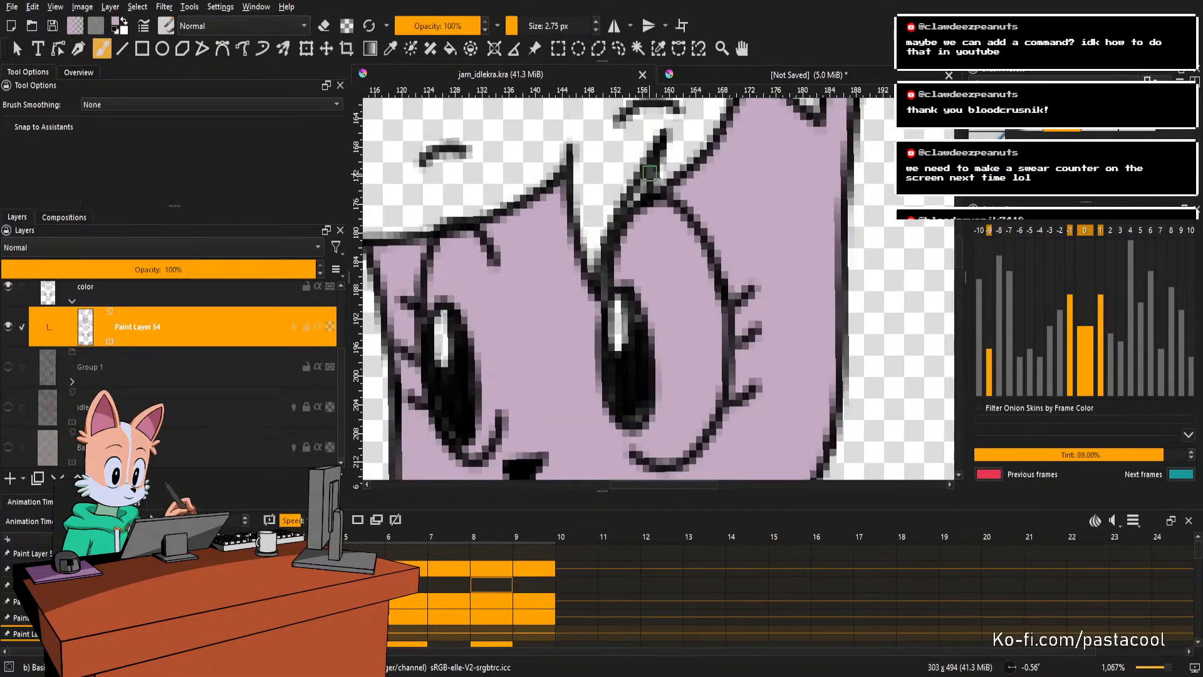
pyautogui.scroll(-4, 636, 201)
pyautogui.scroll(2, 646, 176)
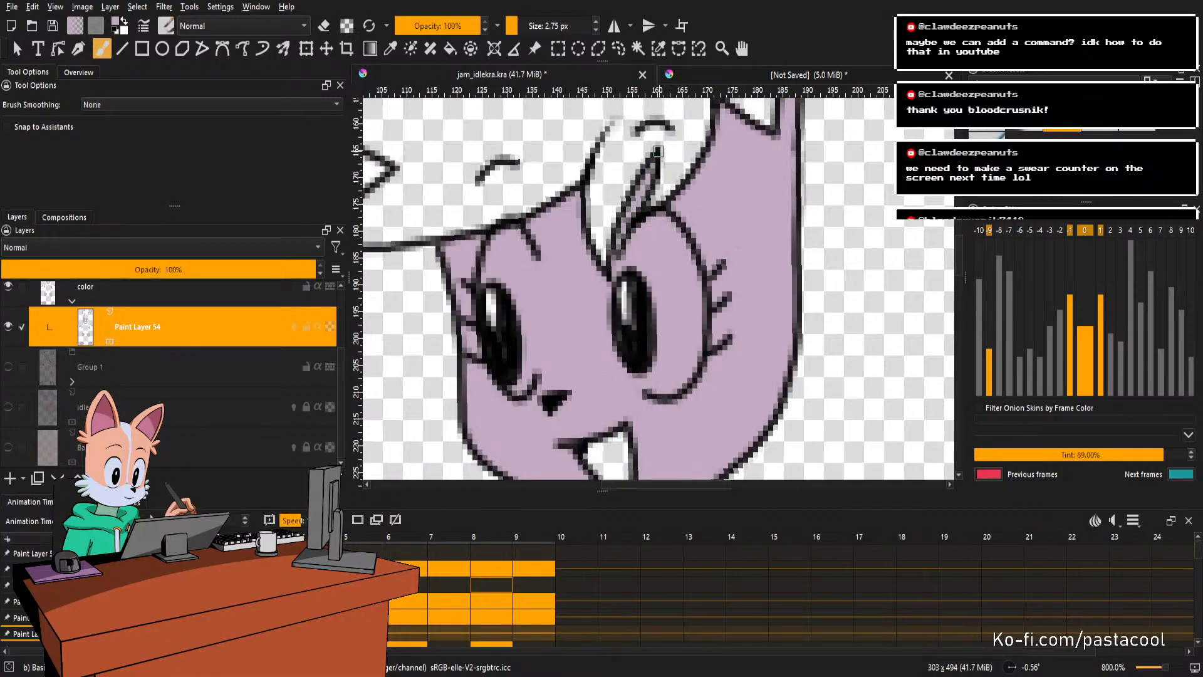
pyautogui.scroll(-3, 653, 166)
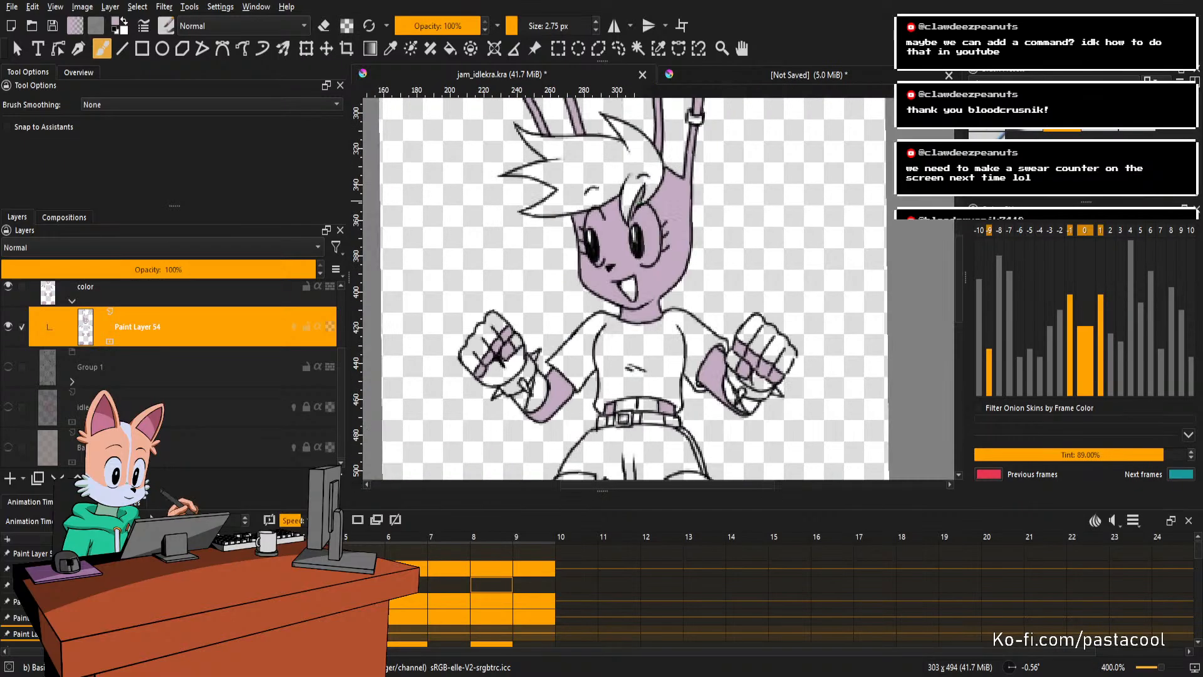
# Go to the next uncolored frame, clear its carried-over purple on Paint Layer 54, and save the file.
pyautogui.scroll(-3, 658, 201)
pyautogui.scroll(2, 646, 245)
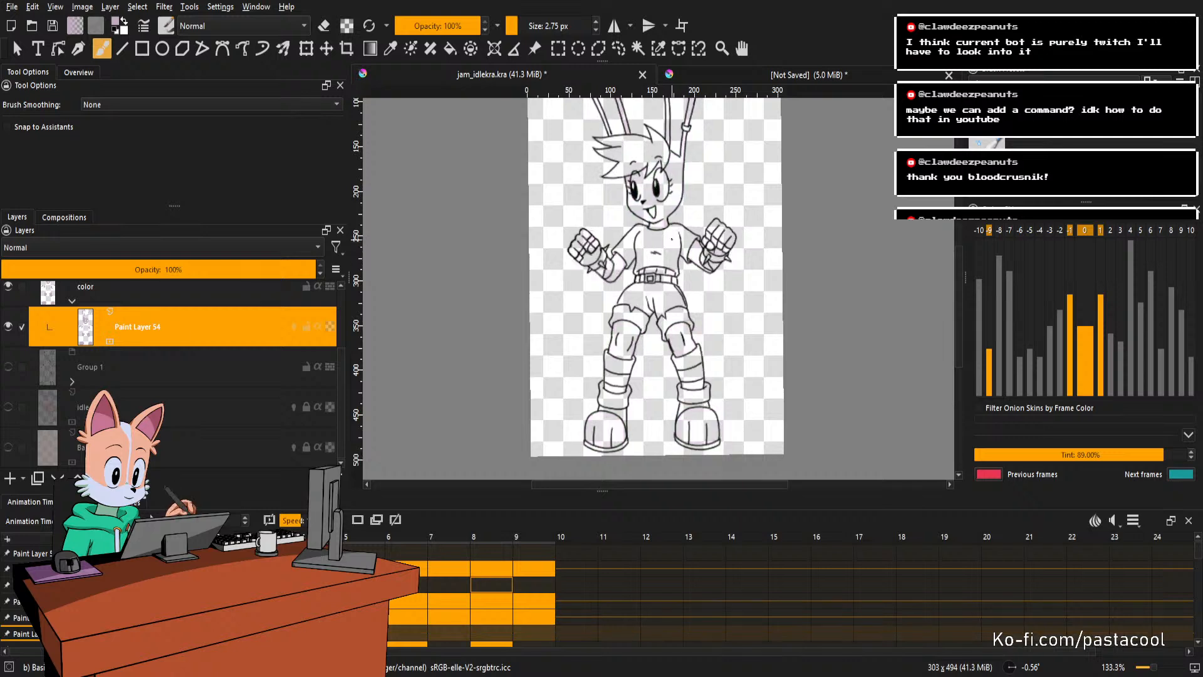
pyautogui.hotkey('ctrl', 's')
pyautogui.moveTo(647, 309); pyautogui.dragTo(650, 297)
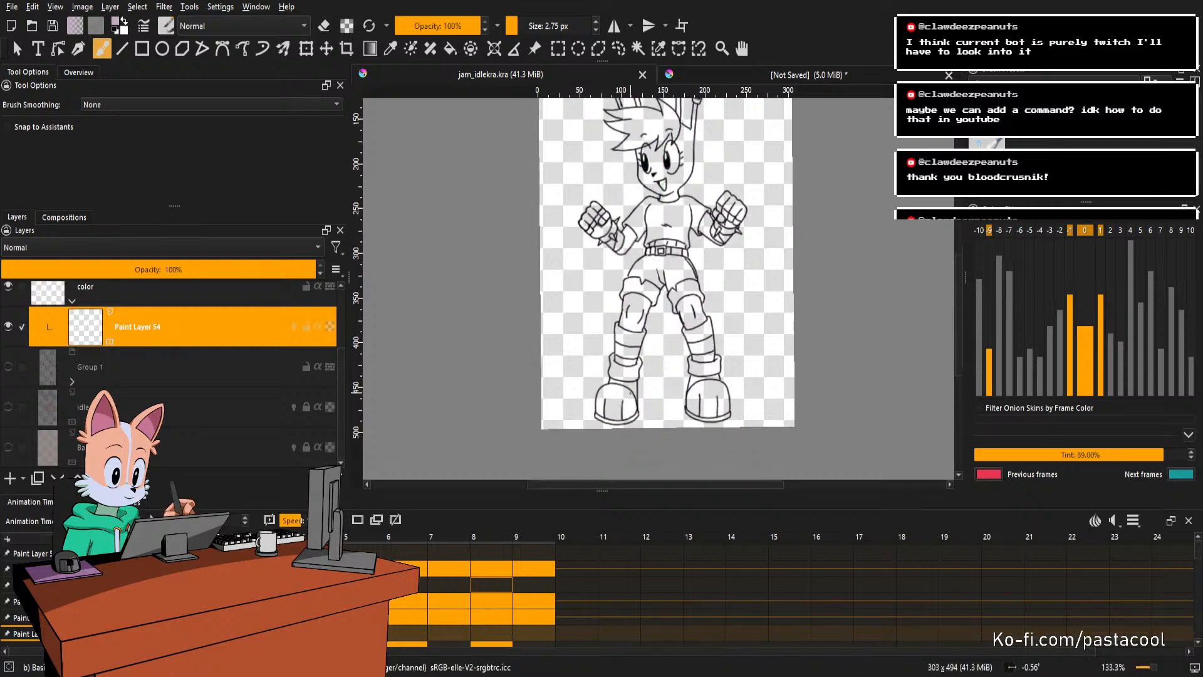
# Fill both feet of the newly cleared frame with the purple fur color.
pyautogui.scroll(2, 628, 399)
pyautogui.press('f')
pyautogui.click(627, 394)
pyautogui.click(772, 385)
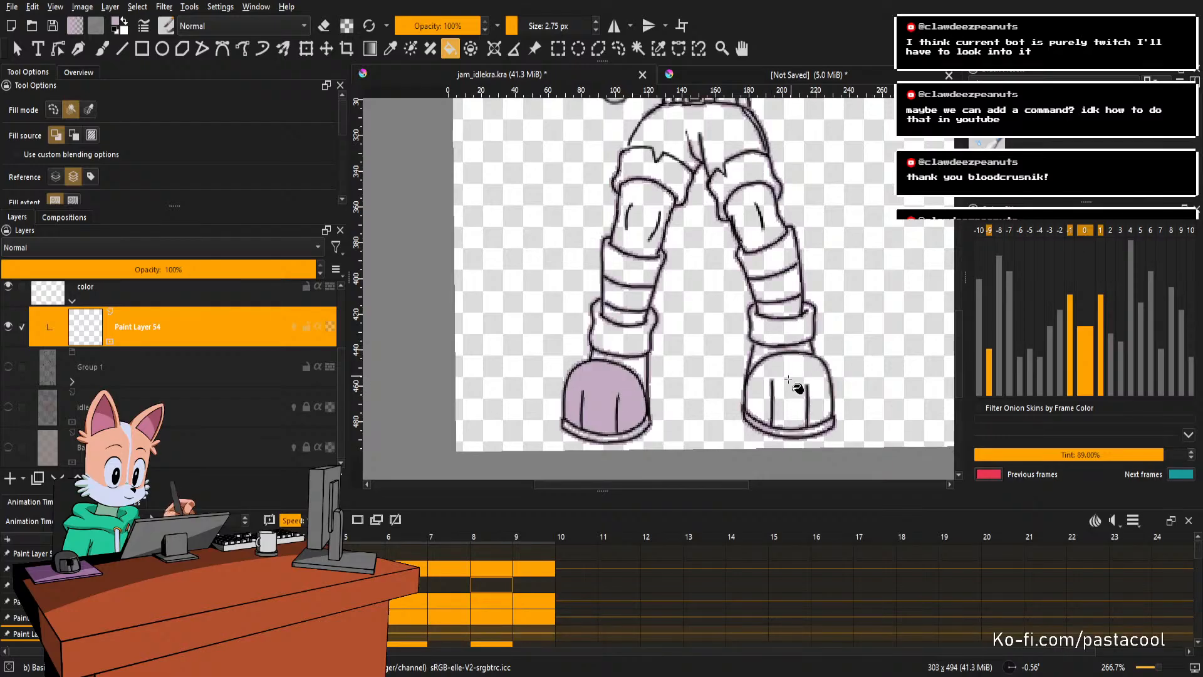
pyautogui.click(796, 387)
# Fill both bare knee areas between the shorts and the leg wraps with purple.
pyautogui.scroll(2, 783, 357)
pyautogui.click(746, 283)
pyautogui.scroll(2, 656, 351)
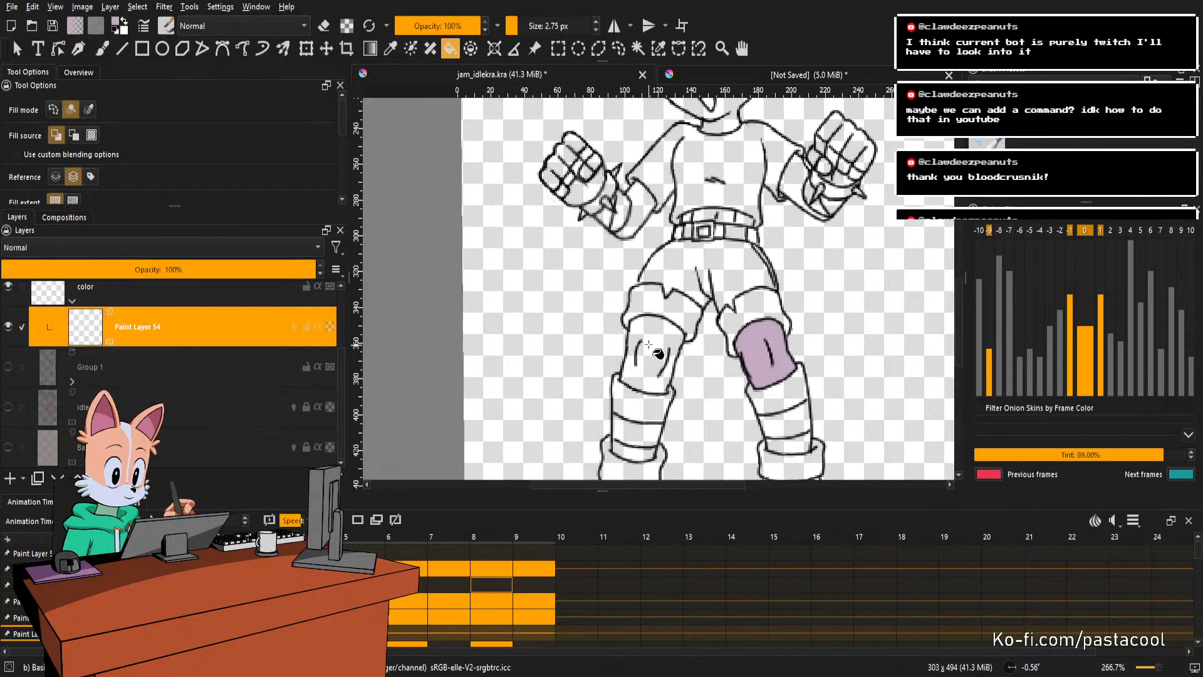
pyautogui.click(657, 353)
pyautogui.scroll(2, 657, 353)
# Fill the left-hand forearm and the left-hand waist section above the belt with purple.
pyautogui.scroll(3, 649, 169)
pyautogui.click(626, 282)
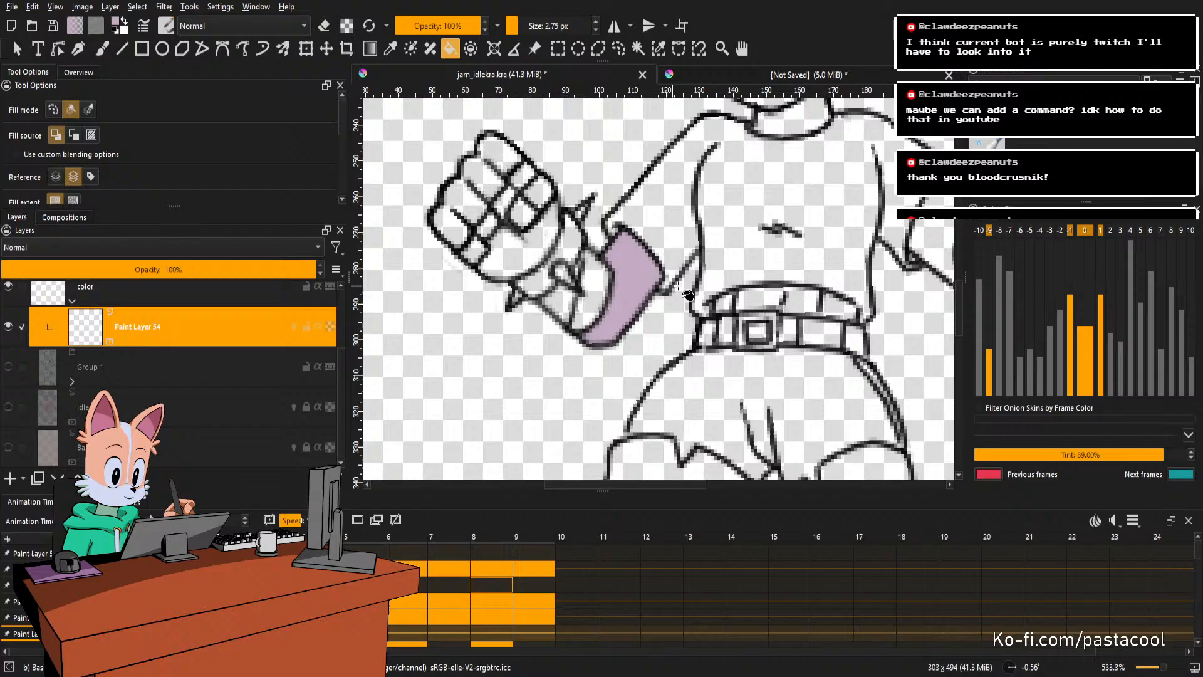
pyautogui.click(718, 303)
# Seal the outline of the right-hand waist section with the brush and fill it with purple, undoing the fills that spill out.
pyautogui.click(833, 309)
pyautogui.scroll(2, 834, 309)
pyautogui.hotkey('ctrl', 'z')
pyautogui.scroll(1, 729, 335)
pyautogui.press('b')
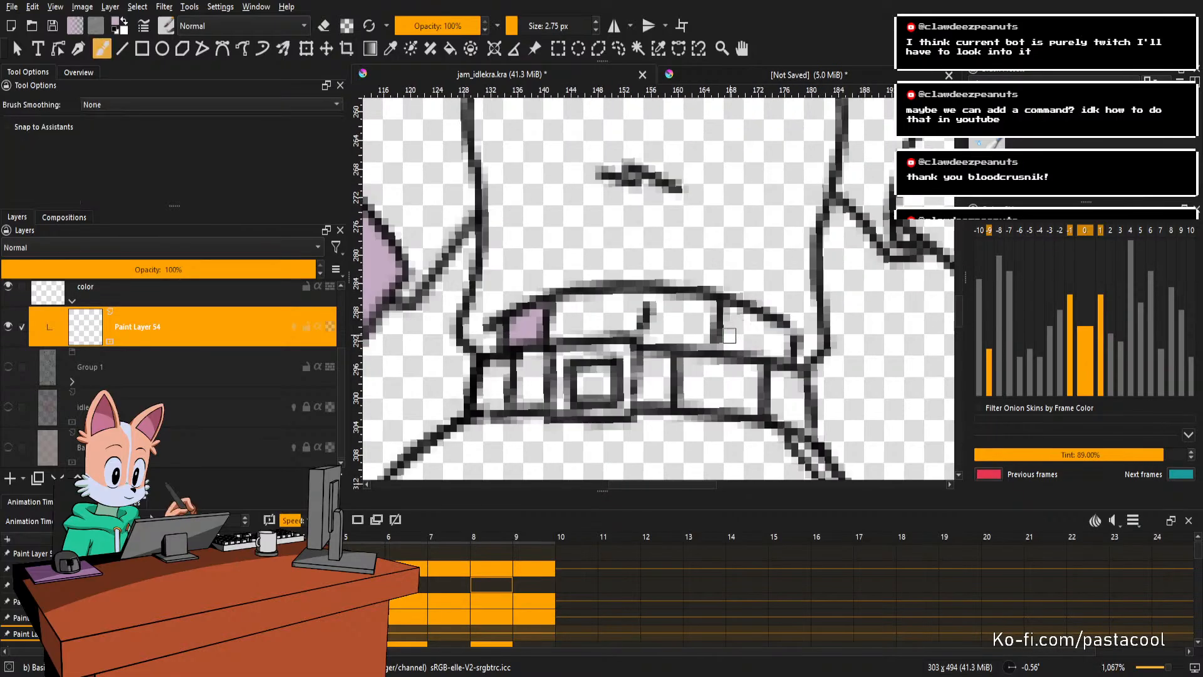
pyautogui.moveTo(720, 342)
pyautogui.mouseDown()
pyautogui.moveTo(720, 313)
pyautogui.moveTo(722, 339)
pyautogui.mouseUp()
pyautogui.press('f')
pyautogui.click(719, 348)
pyautogui.scroll(-2, 719, 348)
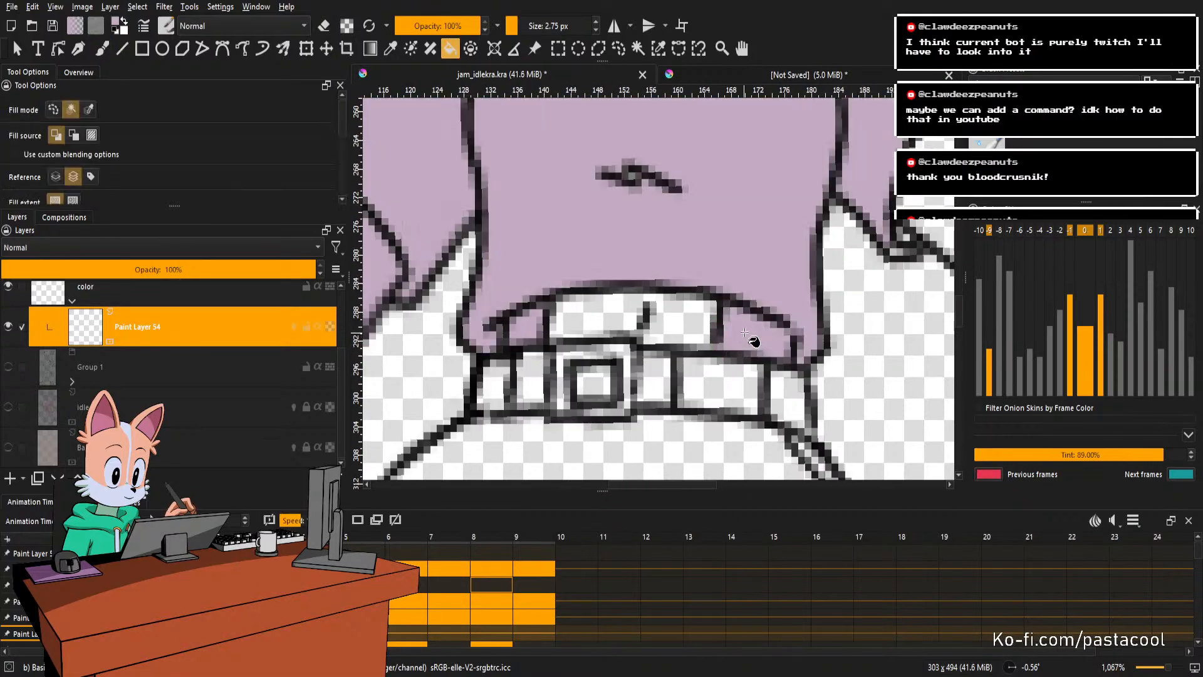
pyautogui.hotkey('ctrl', 'z')
pyautogui.scroll(2, 752, 347)
pyautogui.click(757, 342)
pyautogui.scroll(-1, 724, 323)
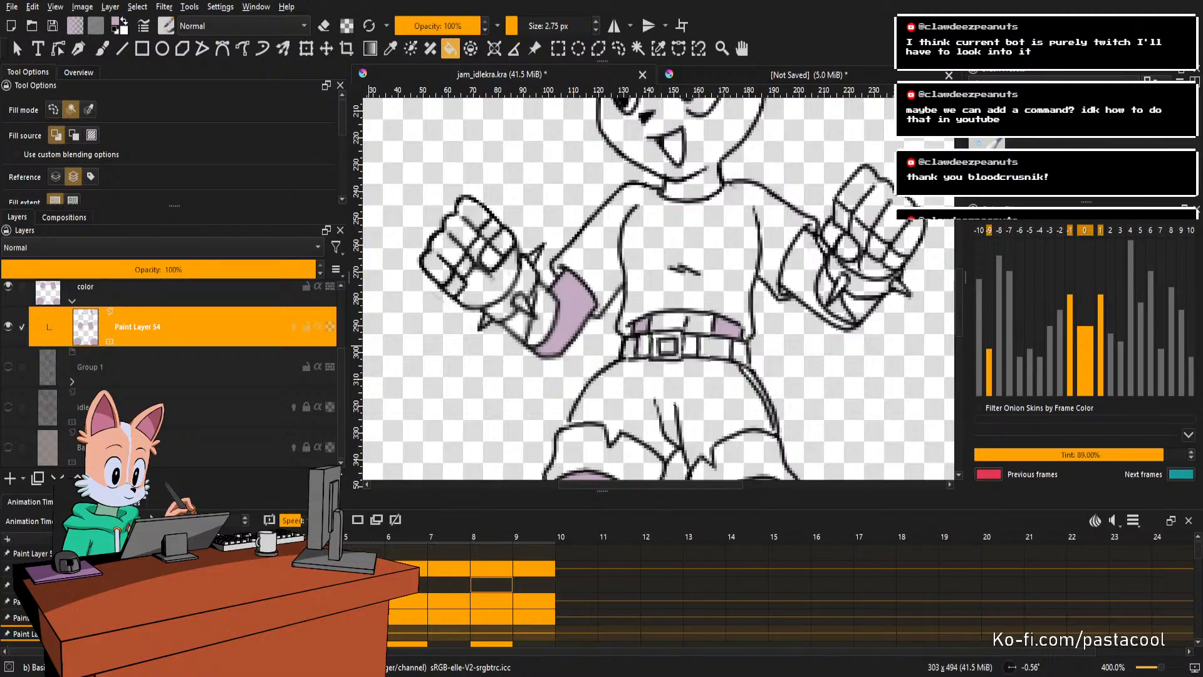
# Fill the right-hand forearm of this frame with the purple fur color.
pyautogui.scroll(-2, 659, 251)
pyautogui.scroll(2, 735, 271)
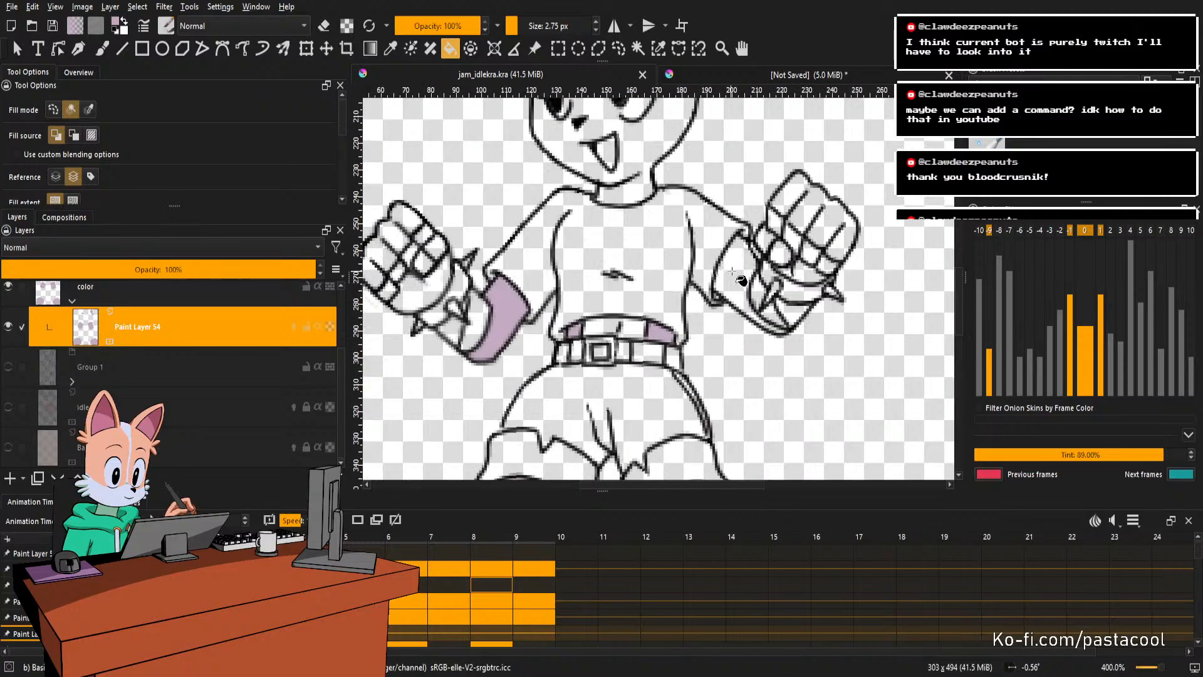
pyautogui.click(737, 274)
pyautogui.scroll(-2, 737, 273)
pyautogui.scroll(2, 684, 225)
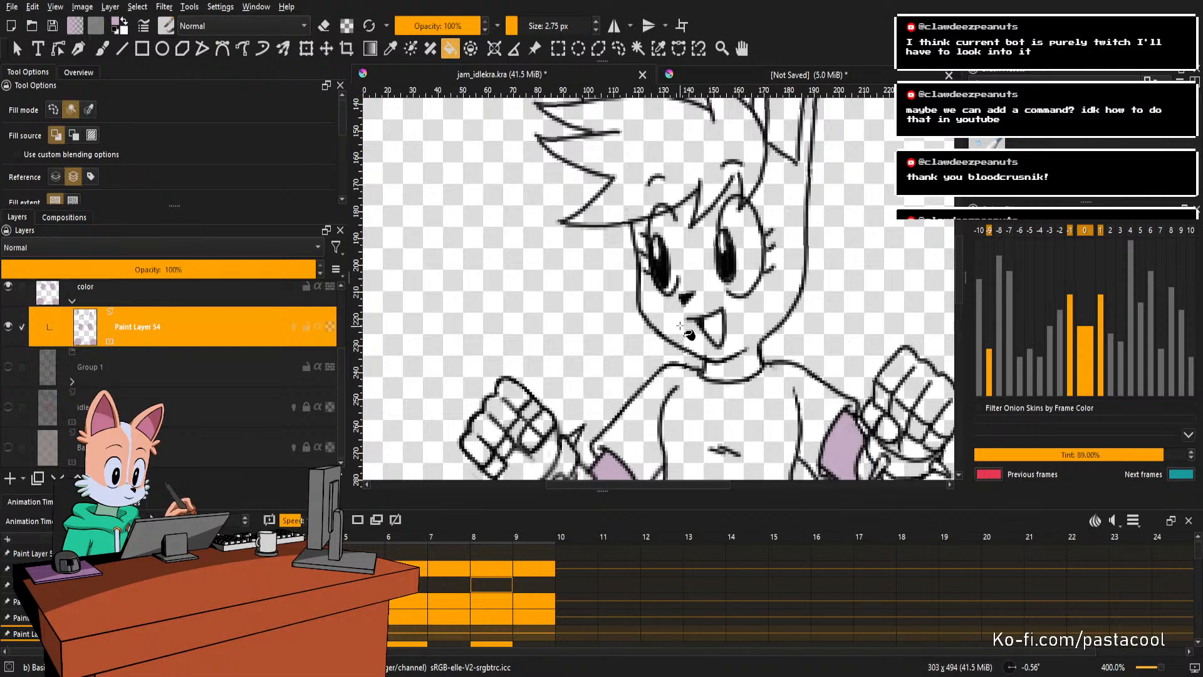
# Try to fill the face with the purple fur color.
pyautogui.click(704, 321)
pyautogui.moveTo(704, 321); pyautogui.dragTo(699, 403)
pyautogui.hotkey('ctrl', 'z')
# Seal the outline of the left-hand ear with the brush and fill the ear's outer band with purple.
pyautogui.press('b')
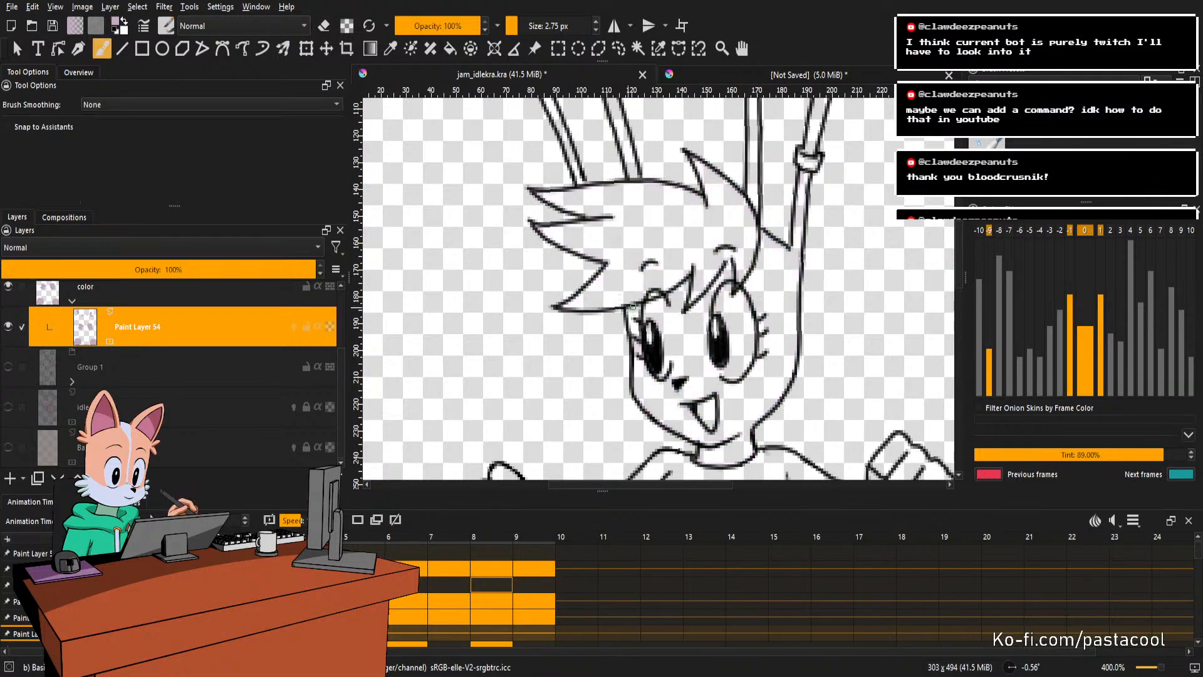
pyautogui.moveTo(704, 236); pyautogui.dragTo(736, 364)
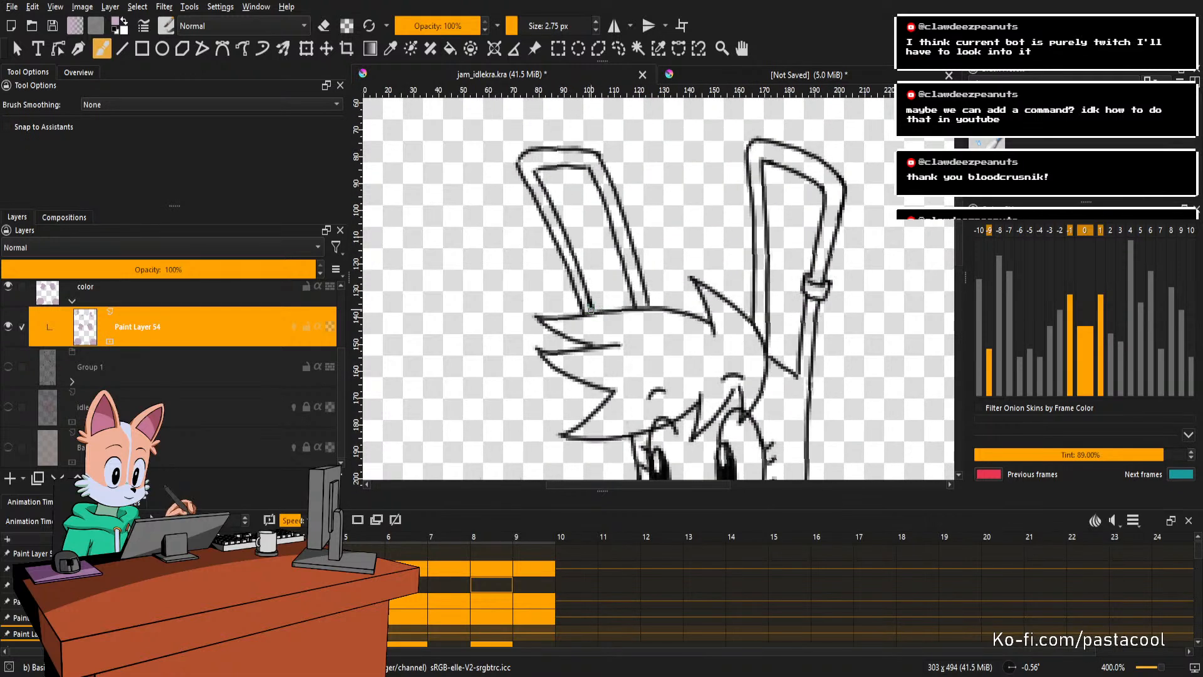
pyautogui.press('f')
pyautogui.scroll(3, 572, 218)
pyautogui.press('b')
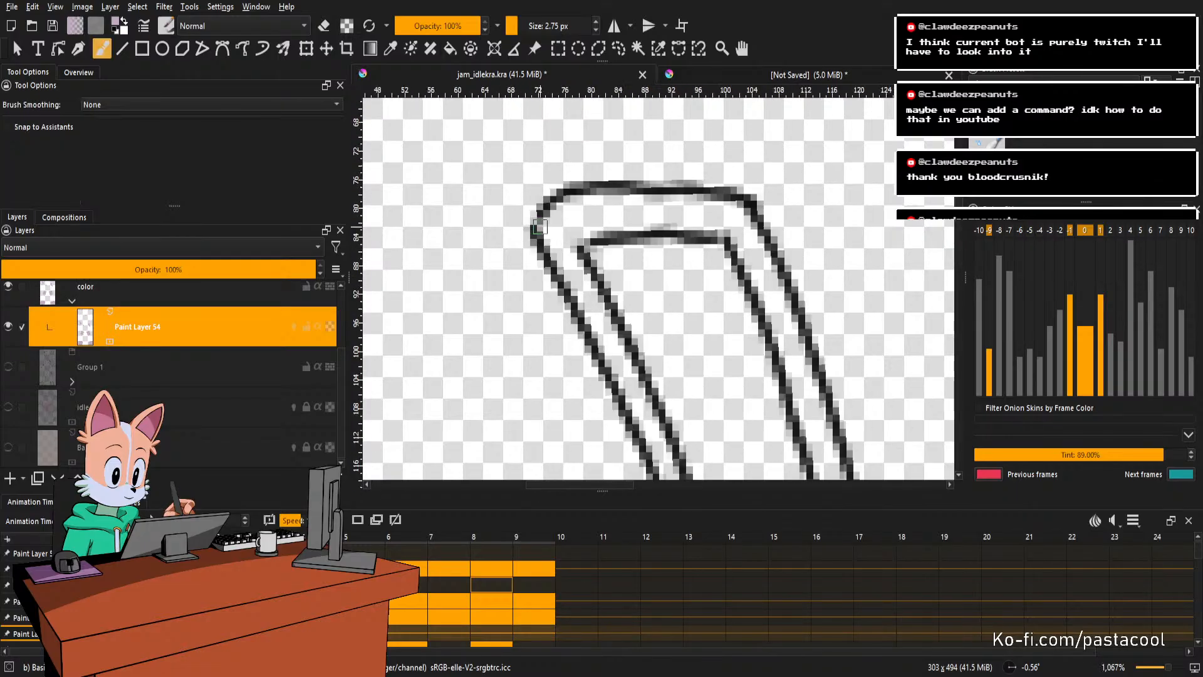
pyautogui.moveTo(540, 238); pyautogui.dragTo(545, 223)
pyautogui.press('f')
pyautogui.press('b')
pyautogui.press('f')
pyautogui.click(560, 248)
pyautogui.scroll(-3, 690, 288)
# Fill the outer band of the right-hand ear above its ring with purple.
pyautogui.scroll(2, 690, 289)
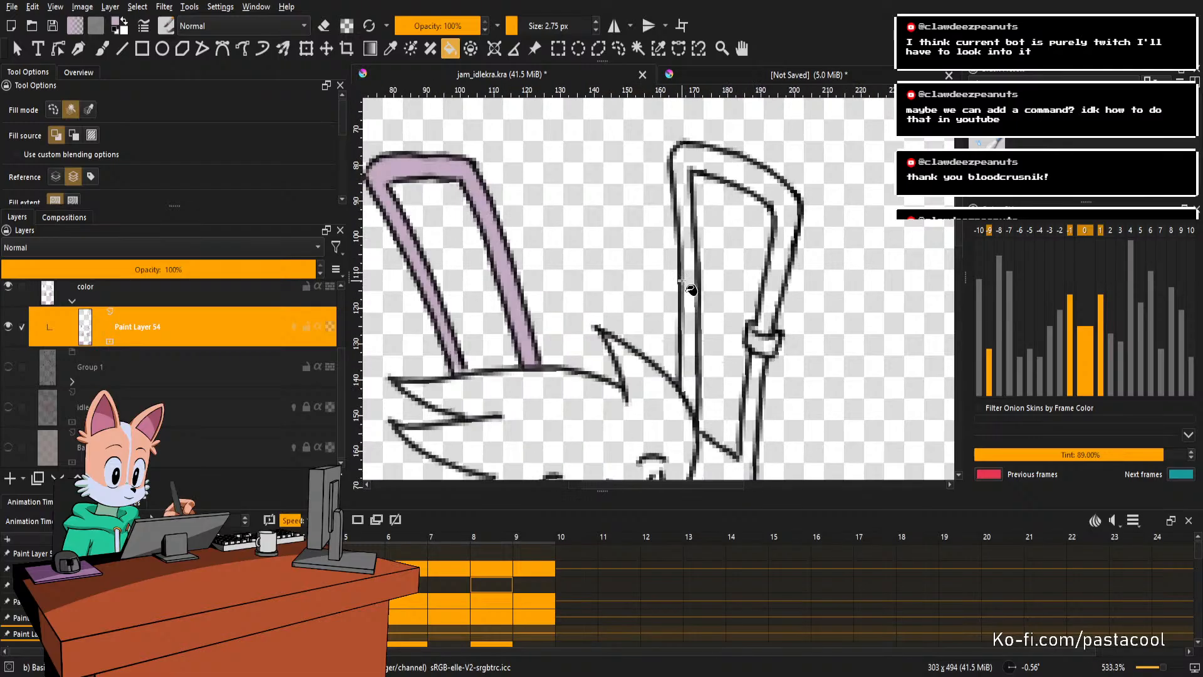
pyautogui.click(690, 289)
pyautogui.scroll(-3, 693, 290)
pyautogui.scroll(3, 696, 292)
pyautogui.scroll(-1, 702, 293)
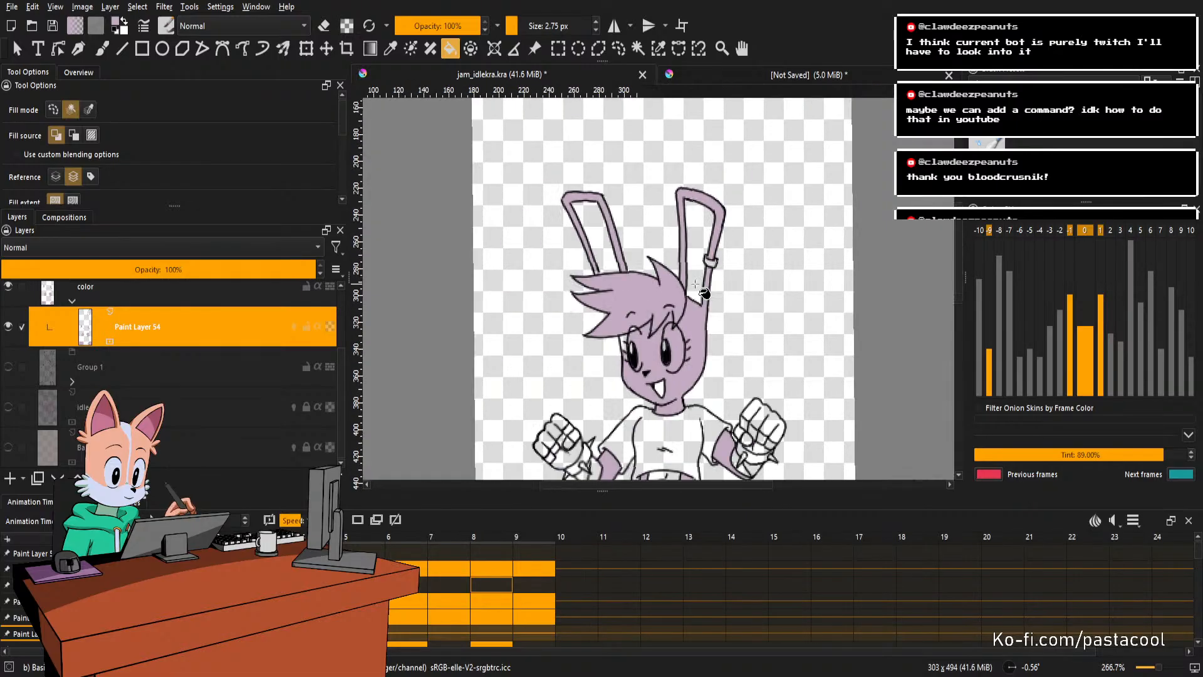
# Seal the gap between the hair tip and the right-hand ear, undo the spilled fill, and fill the face, neck and lower ear with purple.
pyautogui.scroll(3, 703, 292)
pyautogui.press('b')
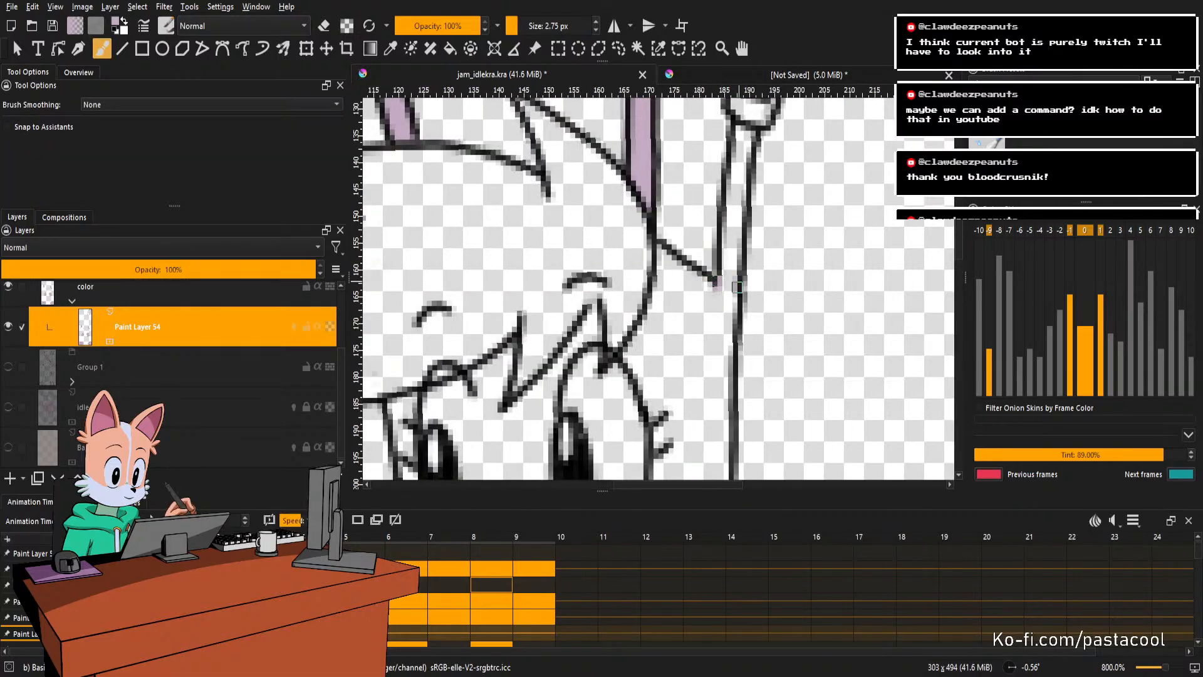
pyautogui.press('f')
pyautogui.scroll(-3, 721, 295)
pyautogui.scroll(2, 671, 313)
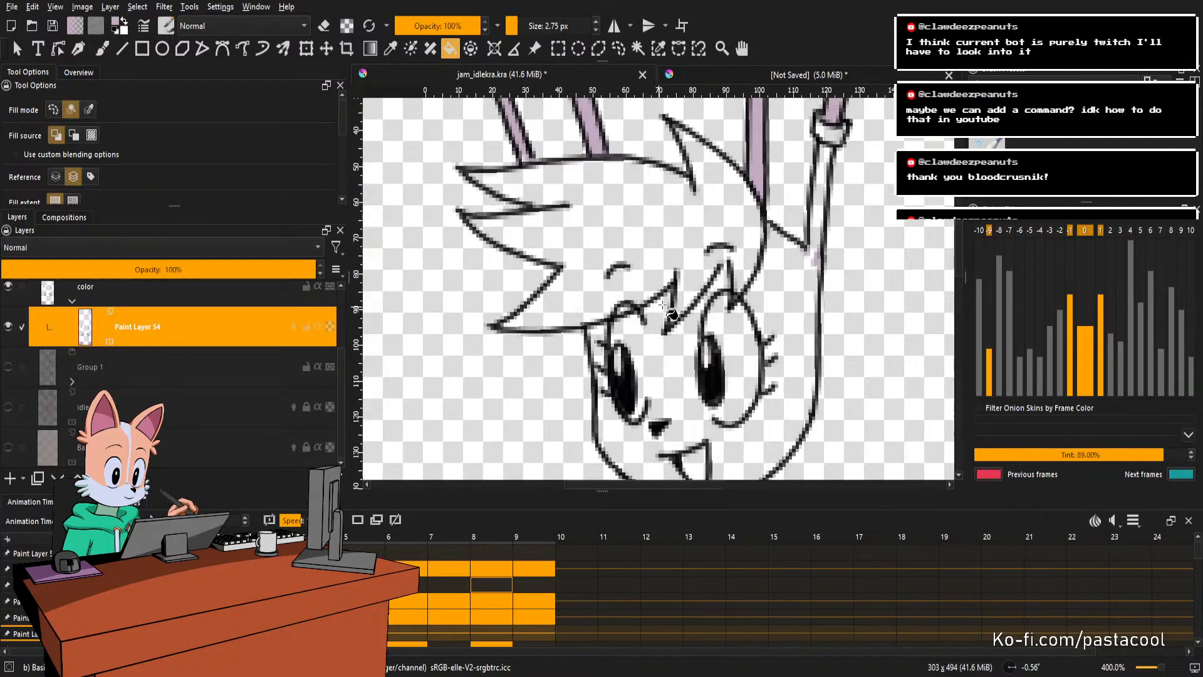
pyautogui.scroll(2, 672, 314)
pyautogui.press('b')
pyautogui.press('f')
pyautogui.click(752, 263)
pyautogui.scroll(-2, 752, 263)
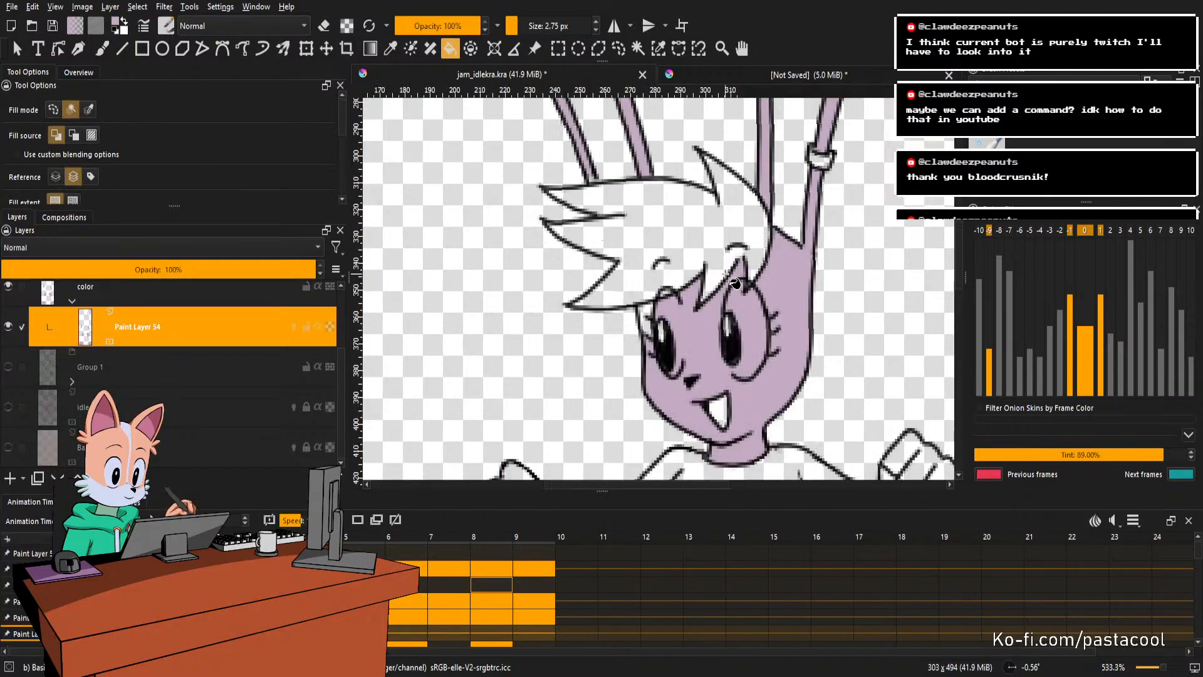
pyautogui.press('b')
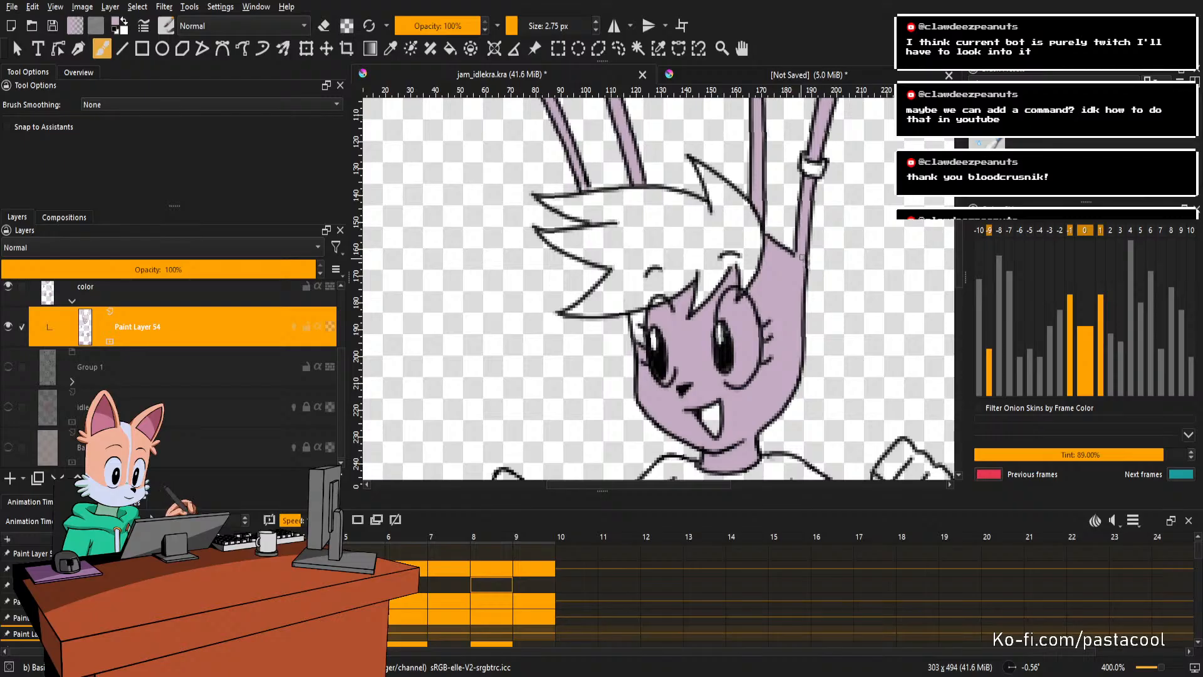
pyautogui.scroll(2, 652, 313)
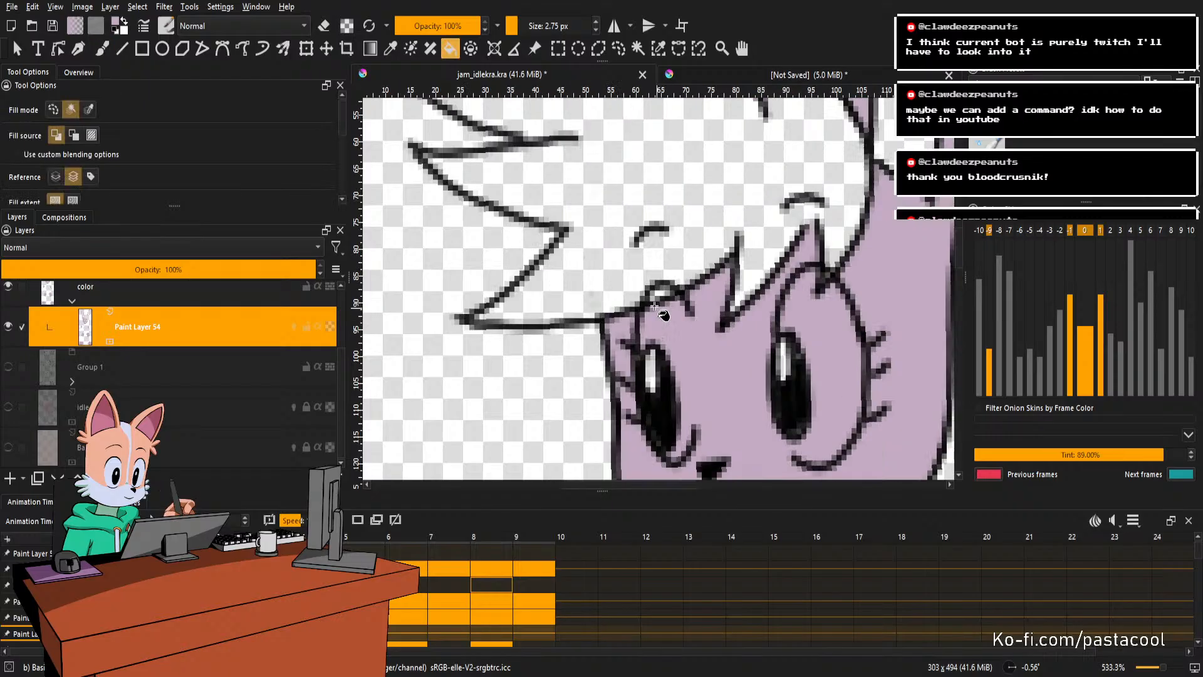
pyautogui.scroll(-3, 646, 277)
# Fill the exposed finger sections of the left-hand fist with purple.
pyautogui.moveTo(646, 277); pyautogui.dragTo(646, 115)
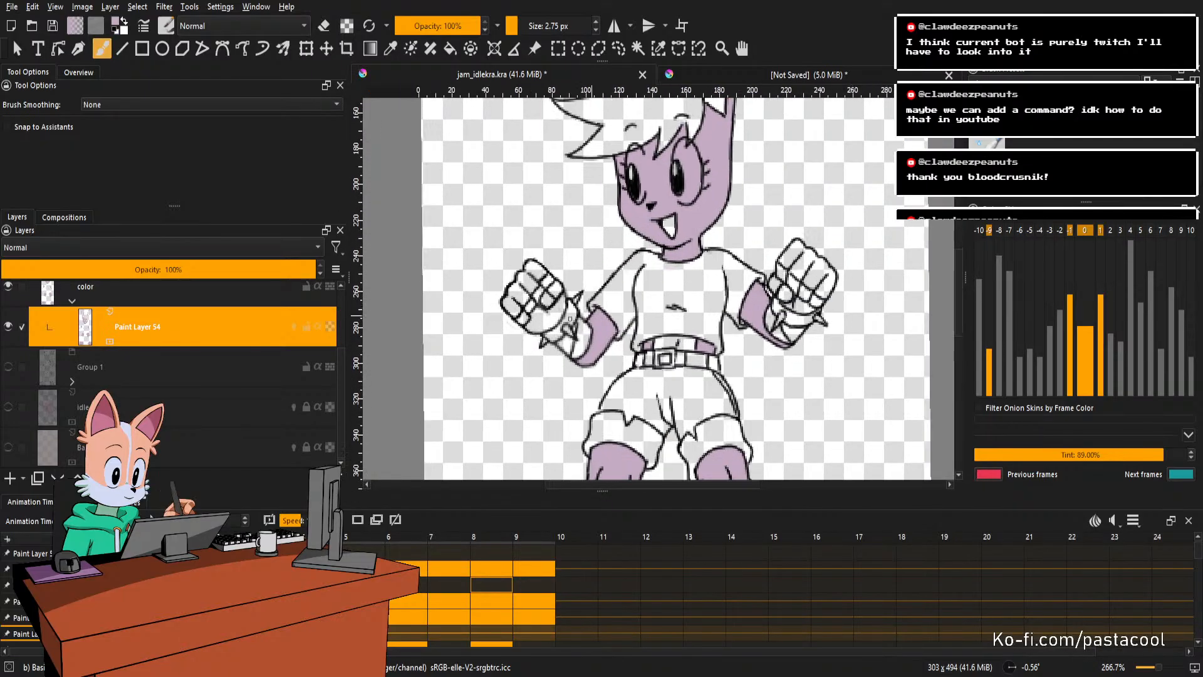
pyautogui.scroll(2, 529, 338)
pyautogui.press('f')
pyautogui.click(545, 295)
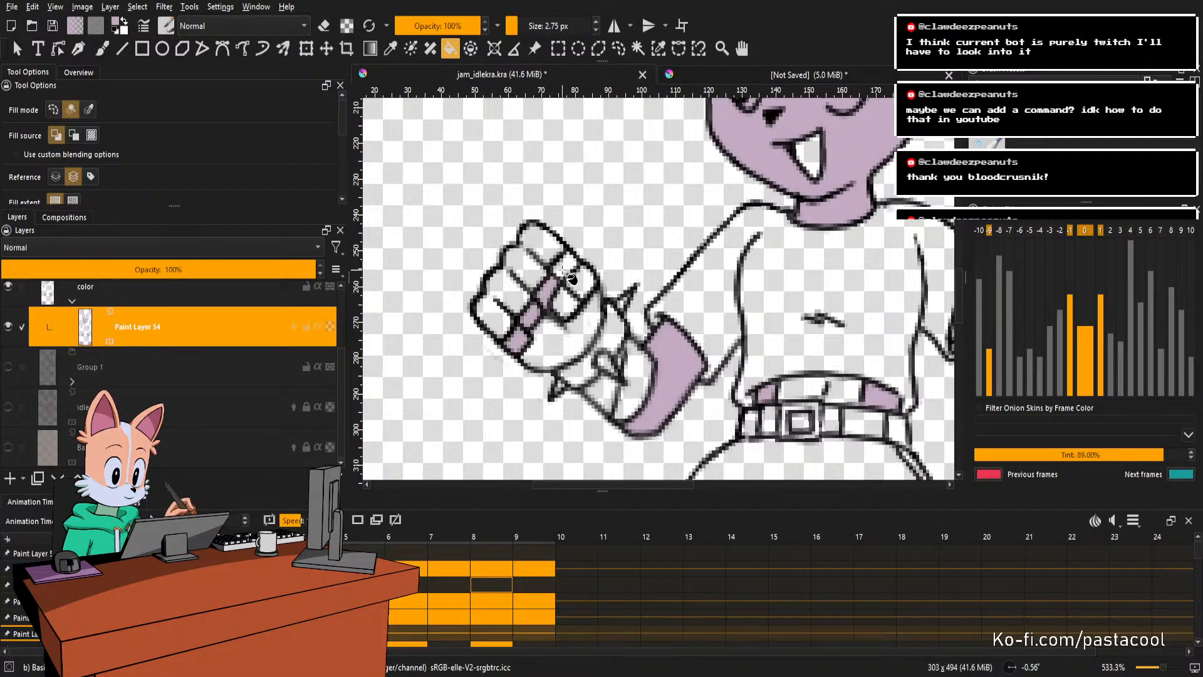
pyautogui.click(568, 301)
pyautogui.scroll(-4, 567, 301)
pyautogui.scroll(4, 737, 241)
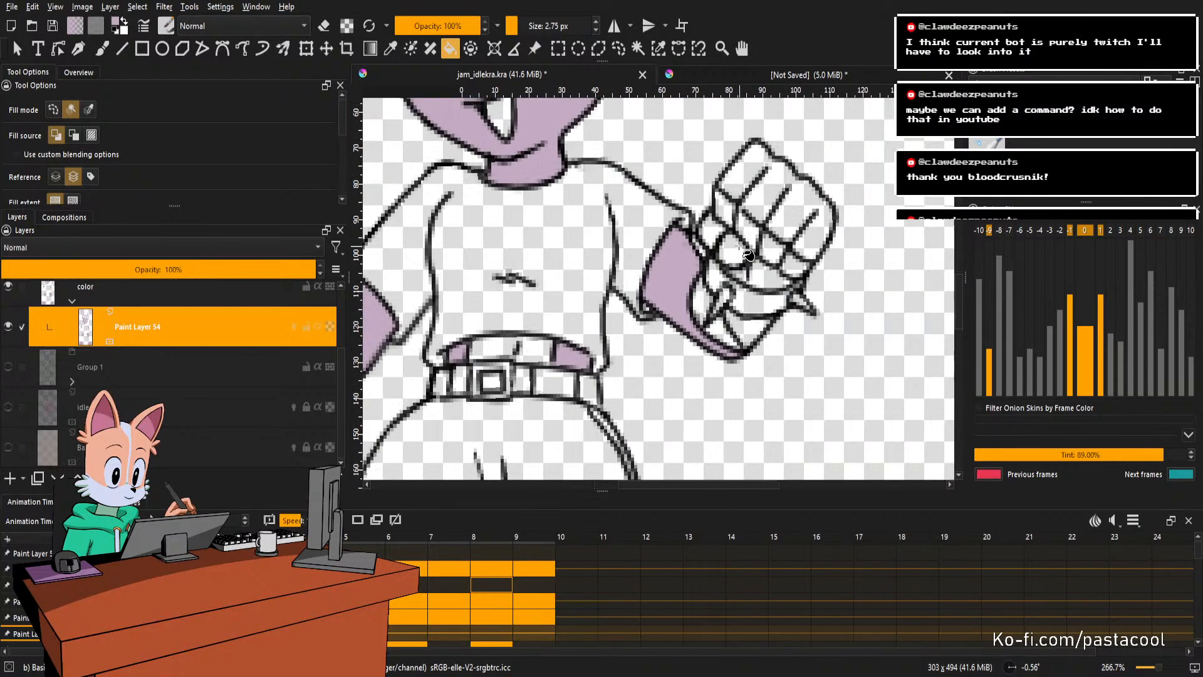
# Fill the thumb and exposed finger sections of the right-hand fist with purple.
pyautogui.click(733, 243)
pyautogui.press('b')
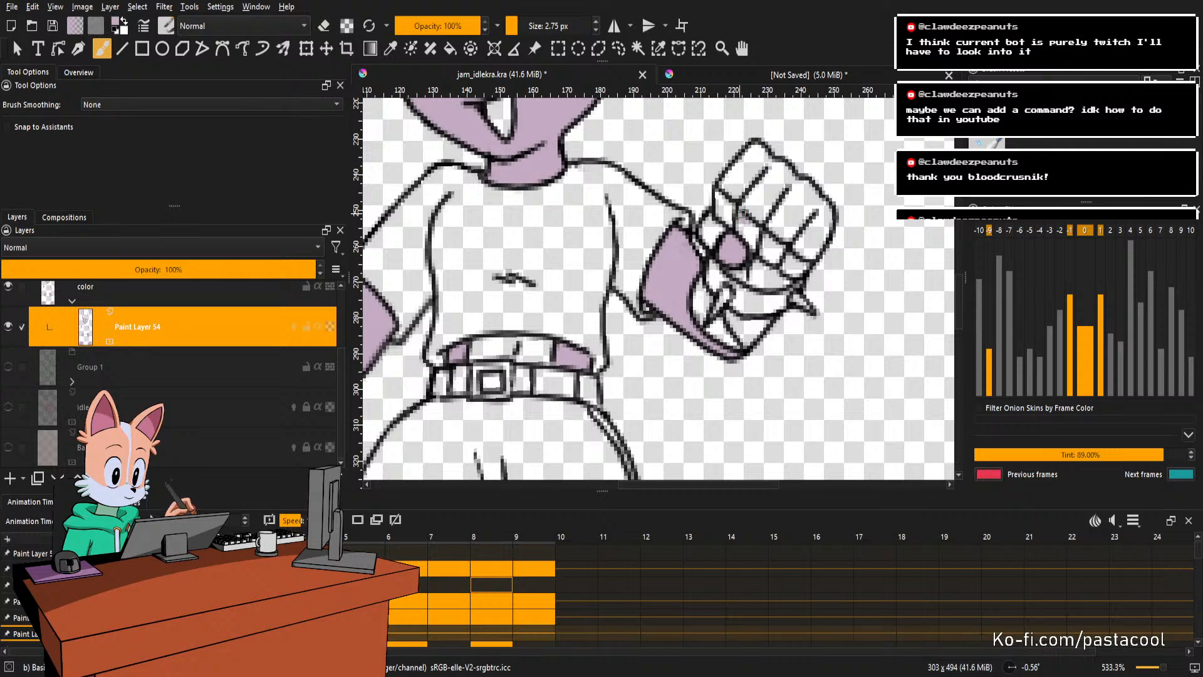
pyautogui.press('f')
pyautogui.click(763, 241)
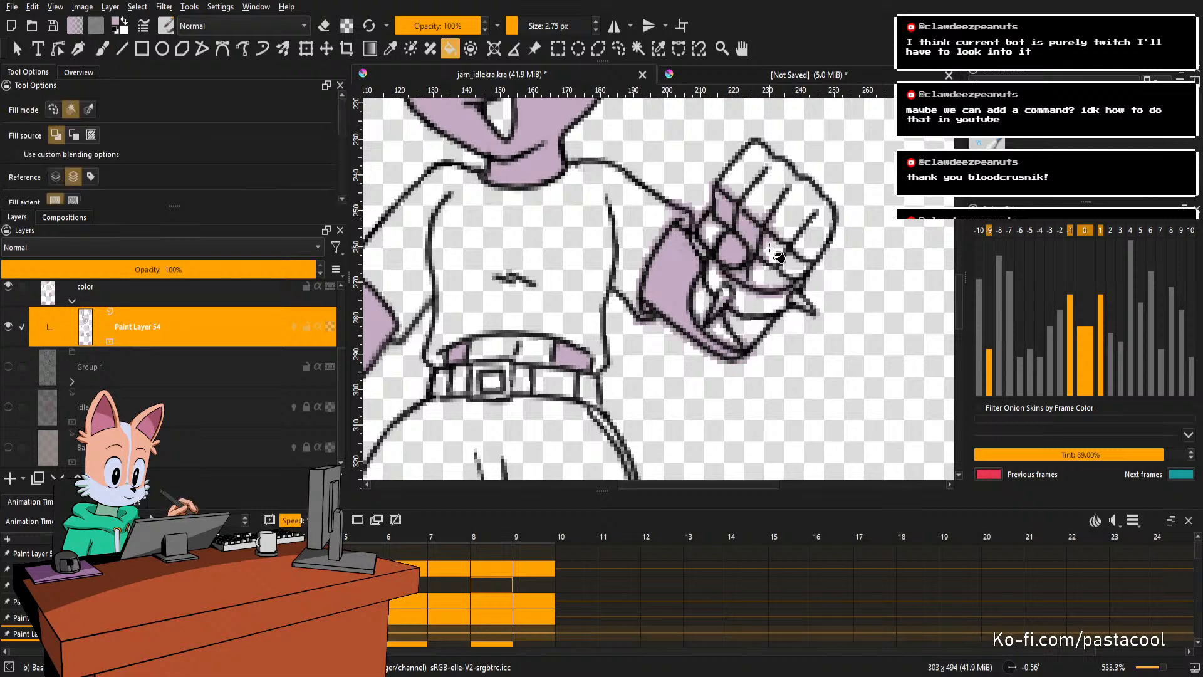
pyautogui.scroll(-6, 747, 251)
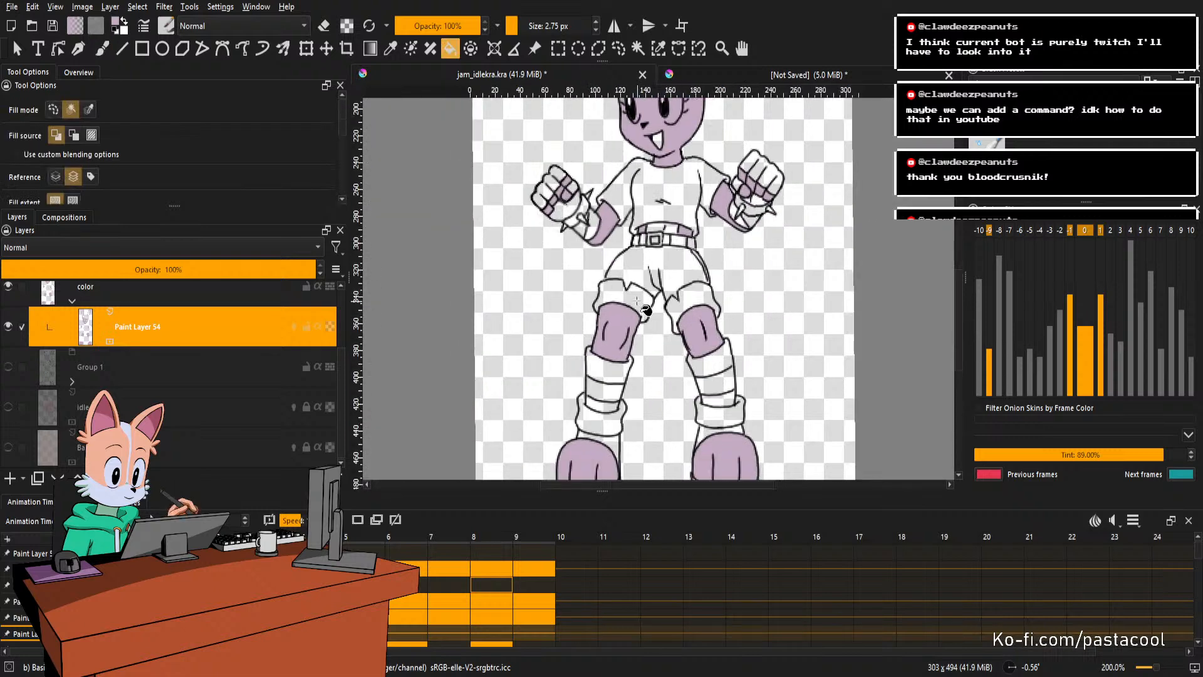
# Save the document and check the whole figure for missed fur areas.
pyautogui.hotkey('ctrl', 's')
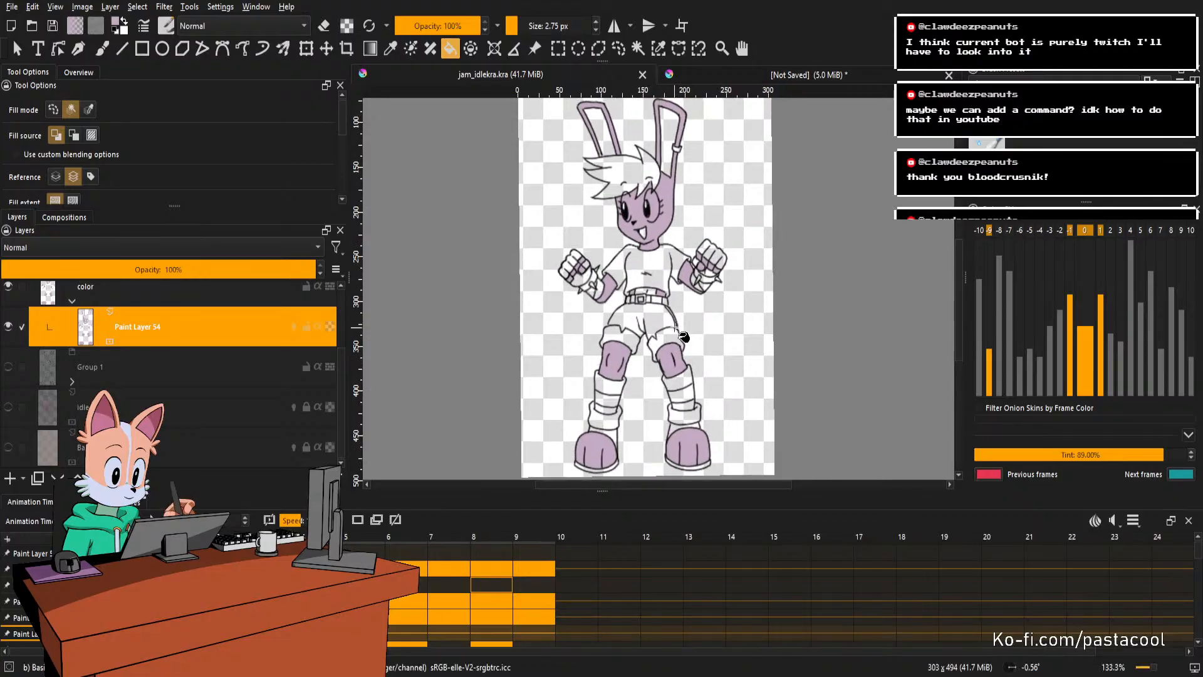
pyautogui.scroll(-1, 667, 324)
pyautogui.scroll(1, 666, 304)
pyautogui.scroll(-1, 668, 292)
pyautogui.scroll(1, 675, 283)
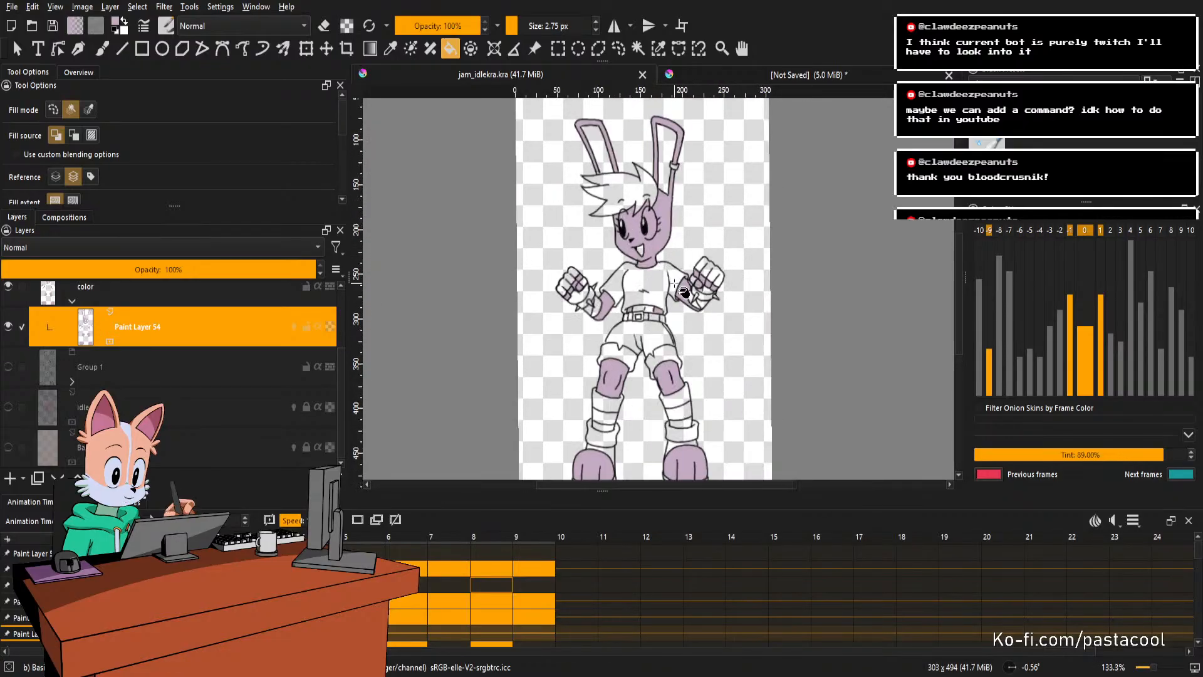
pyautogui.scroll(-1, 684, 292)
pyautogui.scroll(1, 686, 301)
pyautogui.scroll(-1, 667, 308)
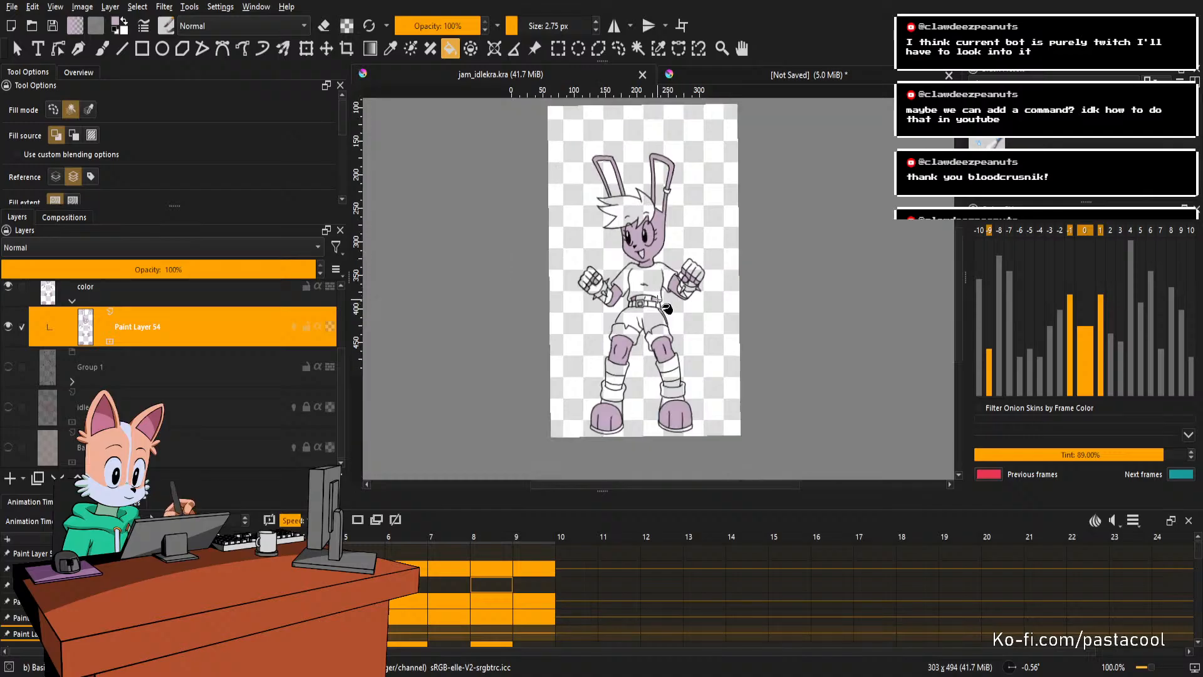
pyautogui.scroll(1, 667, 308)
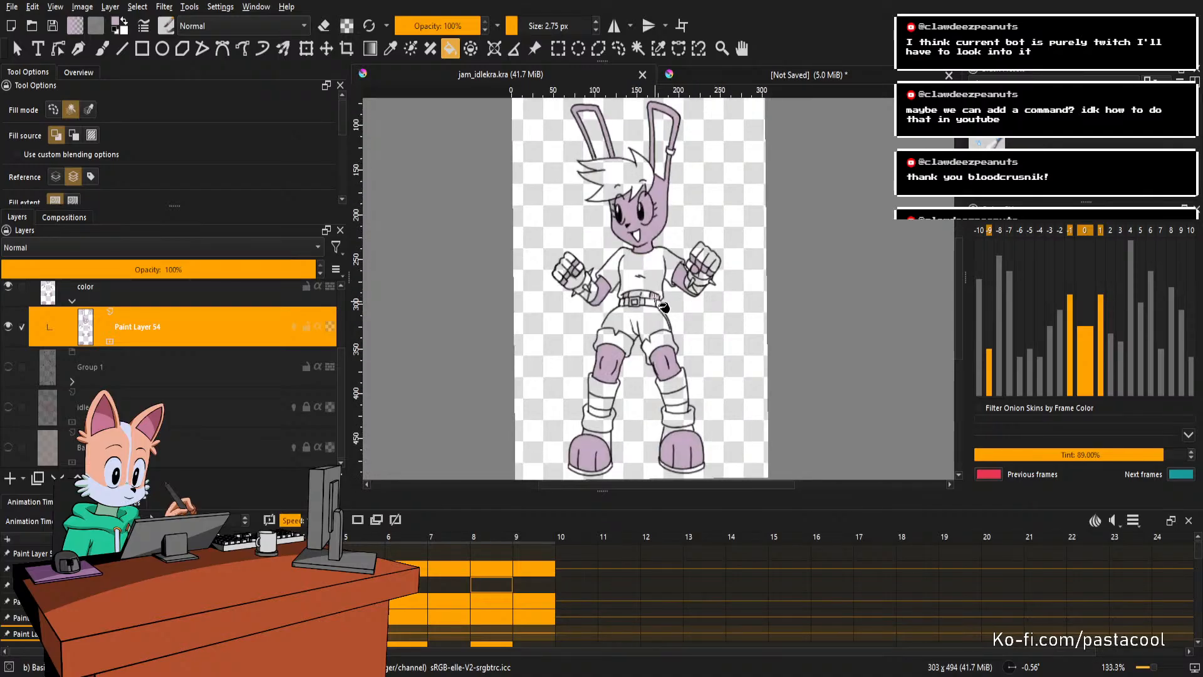
# Touch up the base of the left-hand ear, where it meets the hair, with the purple brush.
pyautogui.scroll(2, 617, 181)
pyautogui.scroll(3, 602, 189)
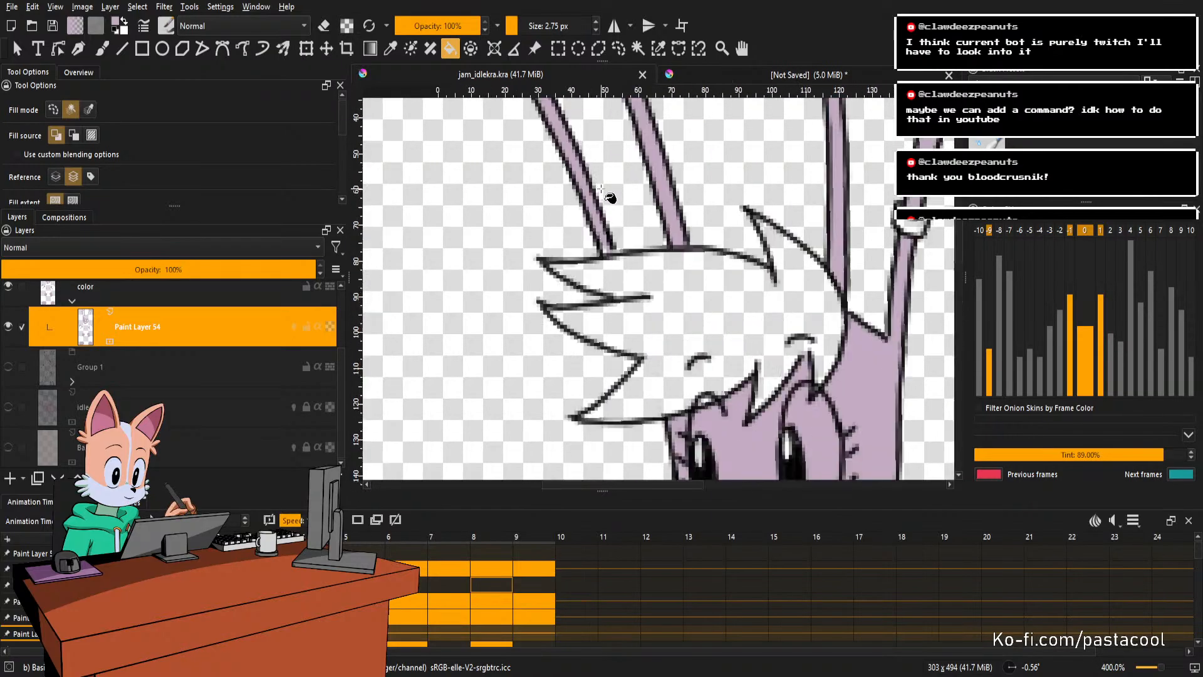
pyautogui.scroll(1, 602, 189)
pyautogui.press('b')
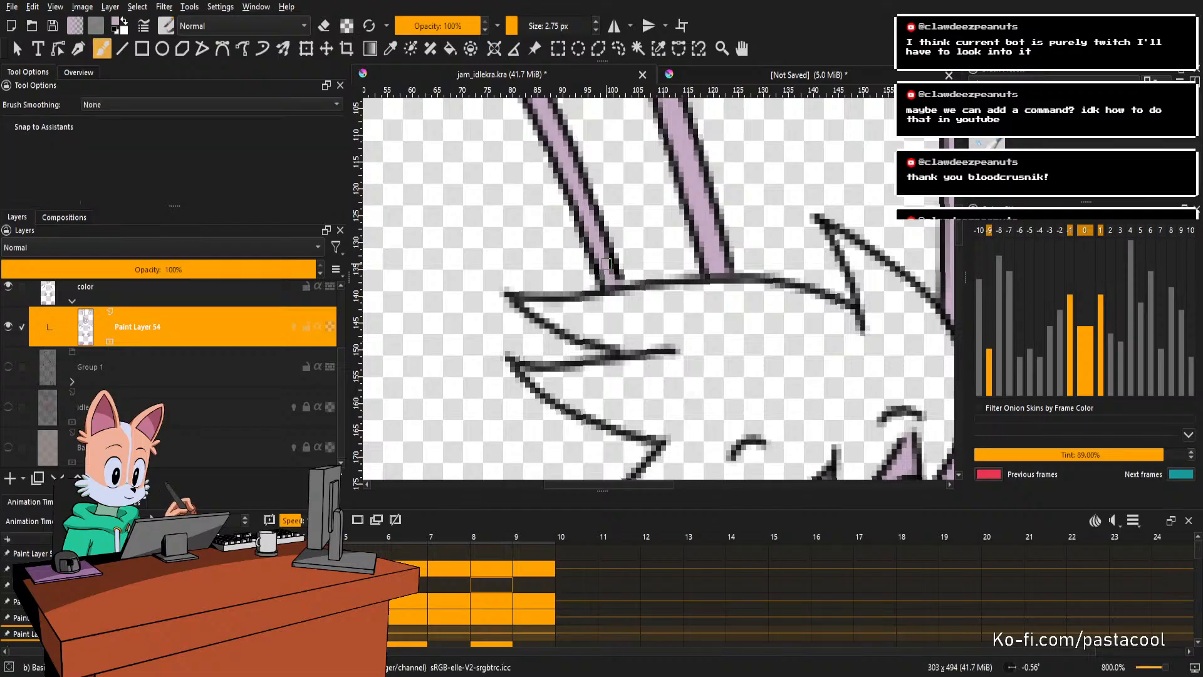
pyautogui.scroll(-6, 608, 289)
pyautogui.moveTo(687, 262); pyautogui.dragTo(655, 269)
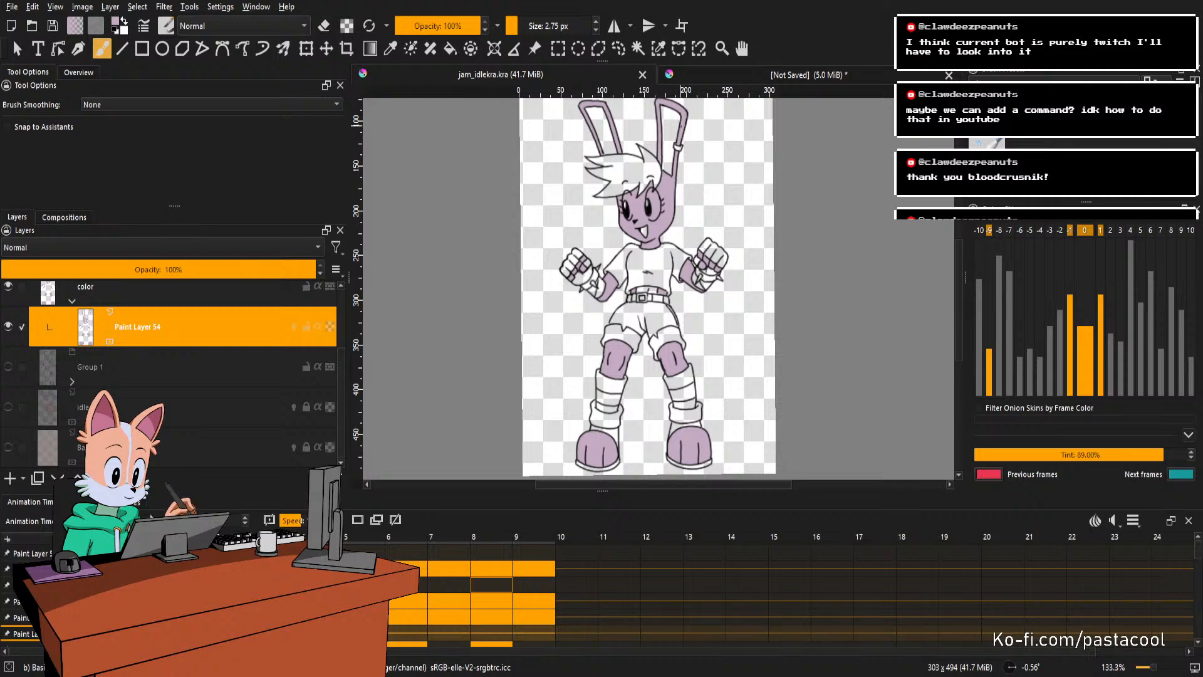
# Advance to the next animation frame with a blank frame on Paint Layer 54 and save the file.
pyautogui.press('space')
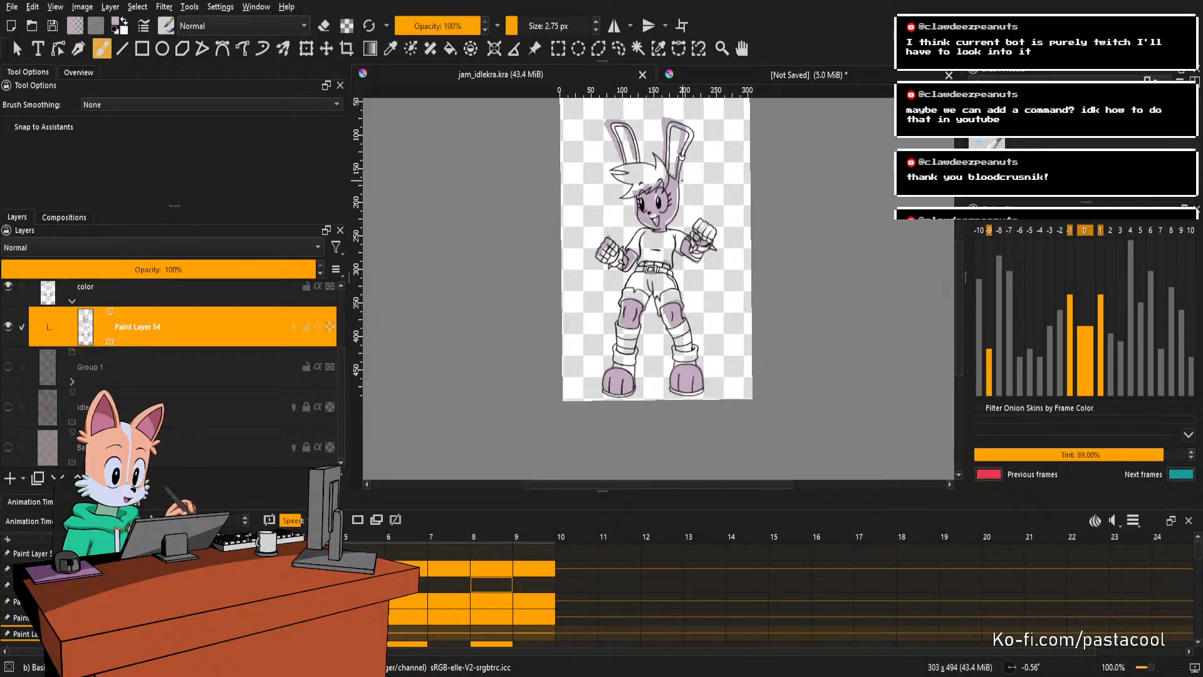
pyautogui.scroll(1, 637, 258)
pyautogui.hotkey('ctrl', 's')
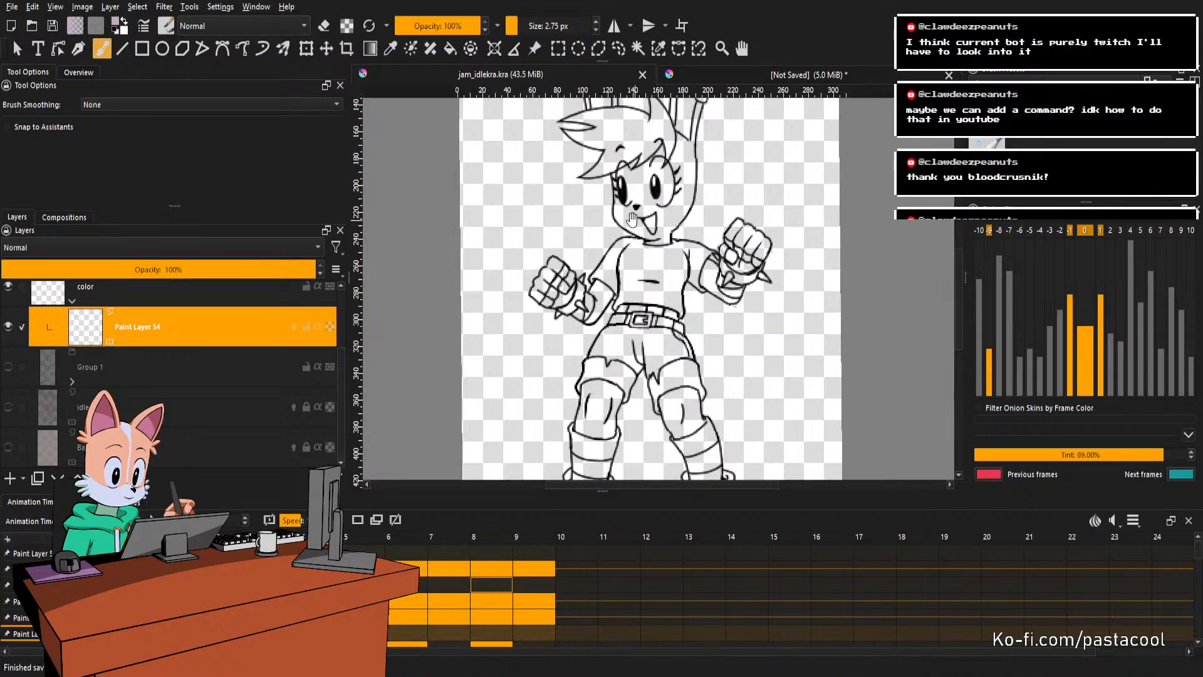
# Fill the left-hand foot and the left-hand knee of the new frame with purple.
pyautogui.scroll(-1, 641, 342)
pyautogui.scroll(1, 641, 342)
pyautogui.scroll(-2, 642, 351)
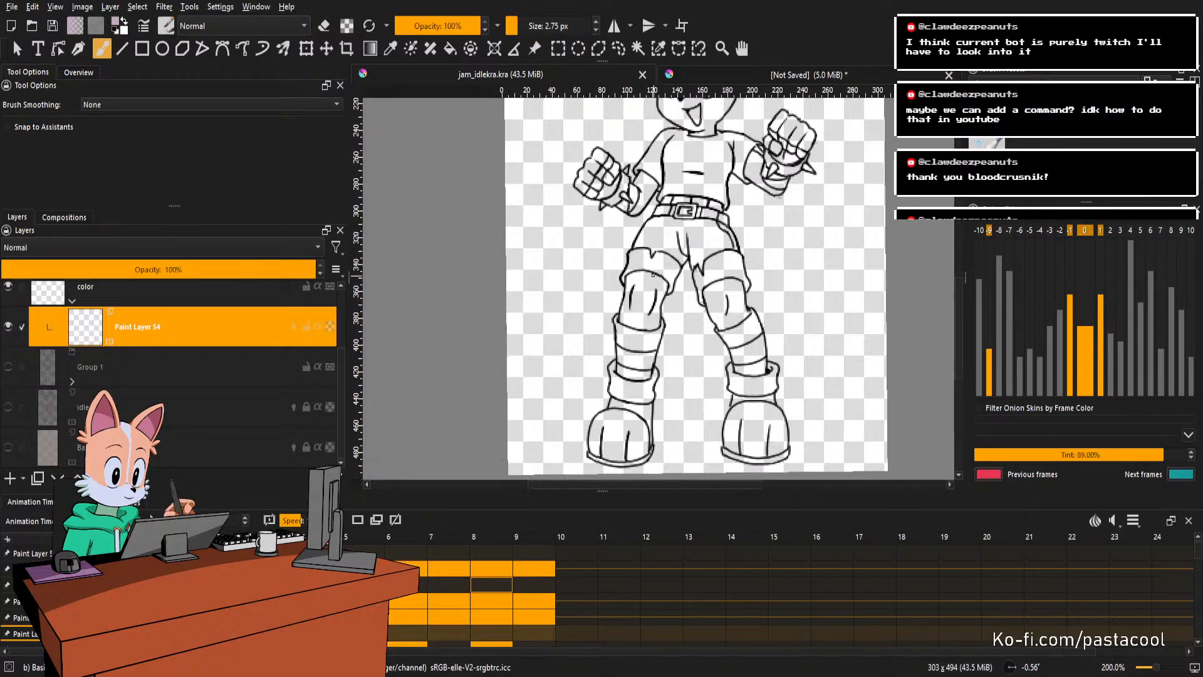
pyautogui.scroll(-1, 646, 364)
pyautogui.scroll(1, 652, 376)
pyautogui.press('f')
pyautogui.scroll(1, 659, 398)
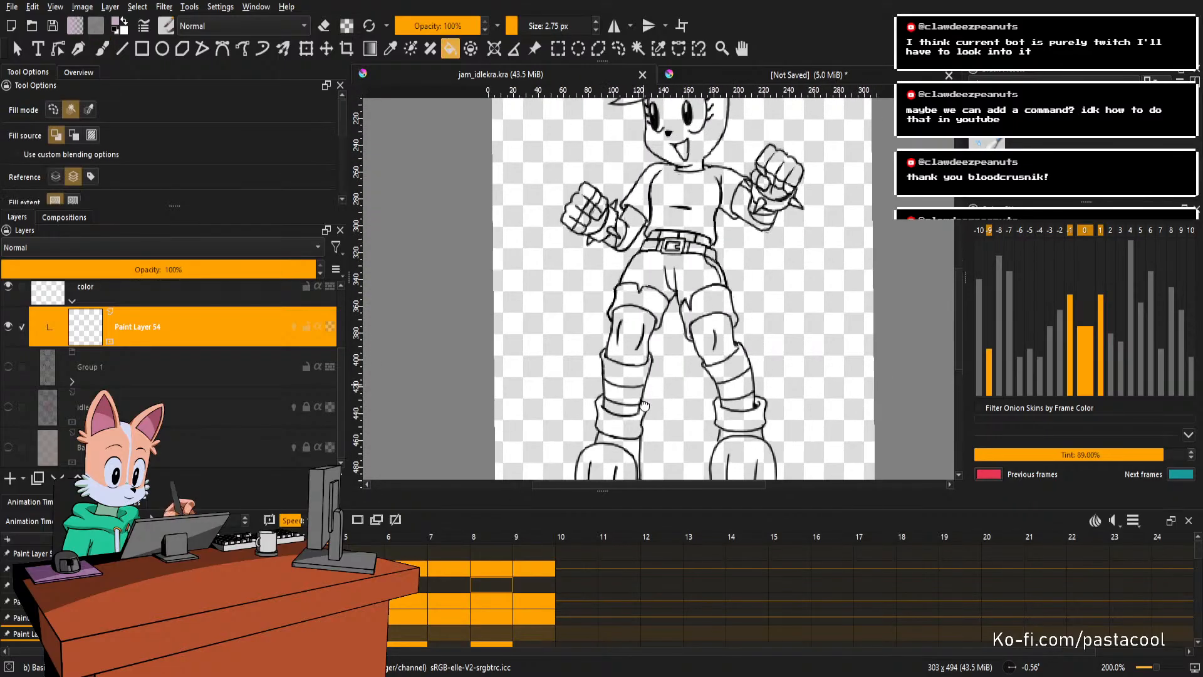
pyautogui.scroll(-2, 647, 348)
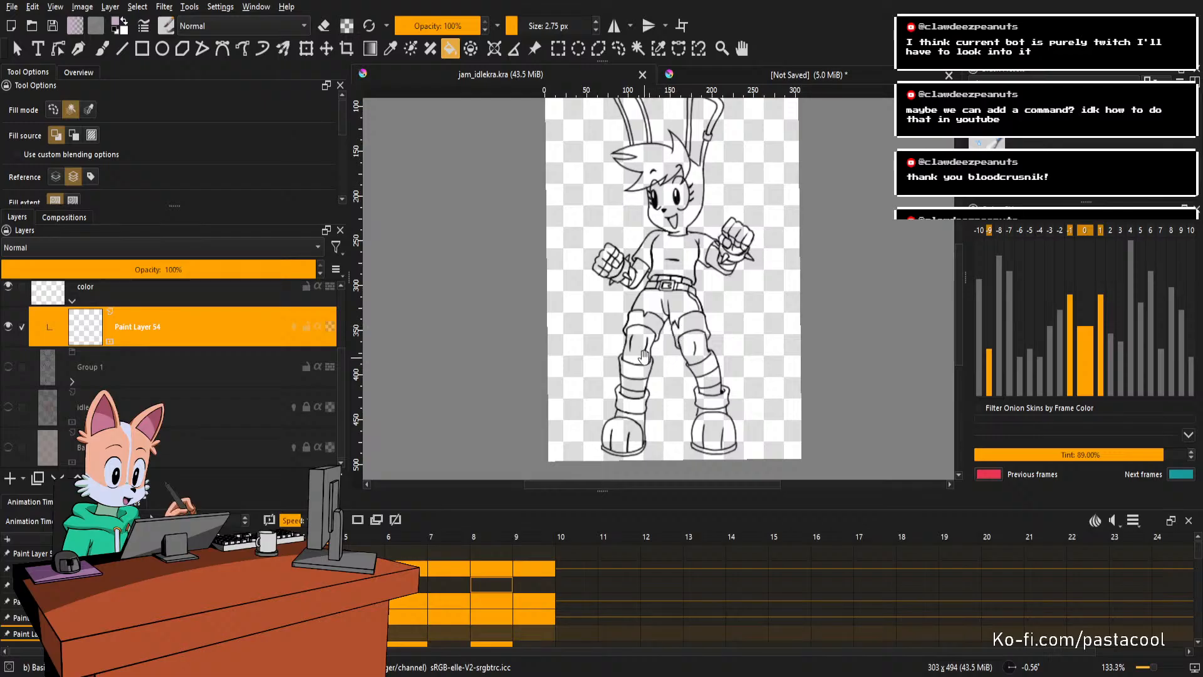
pyautogui.scroll(3, 661, 421)
pyautogui.click(646, 416)
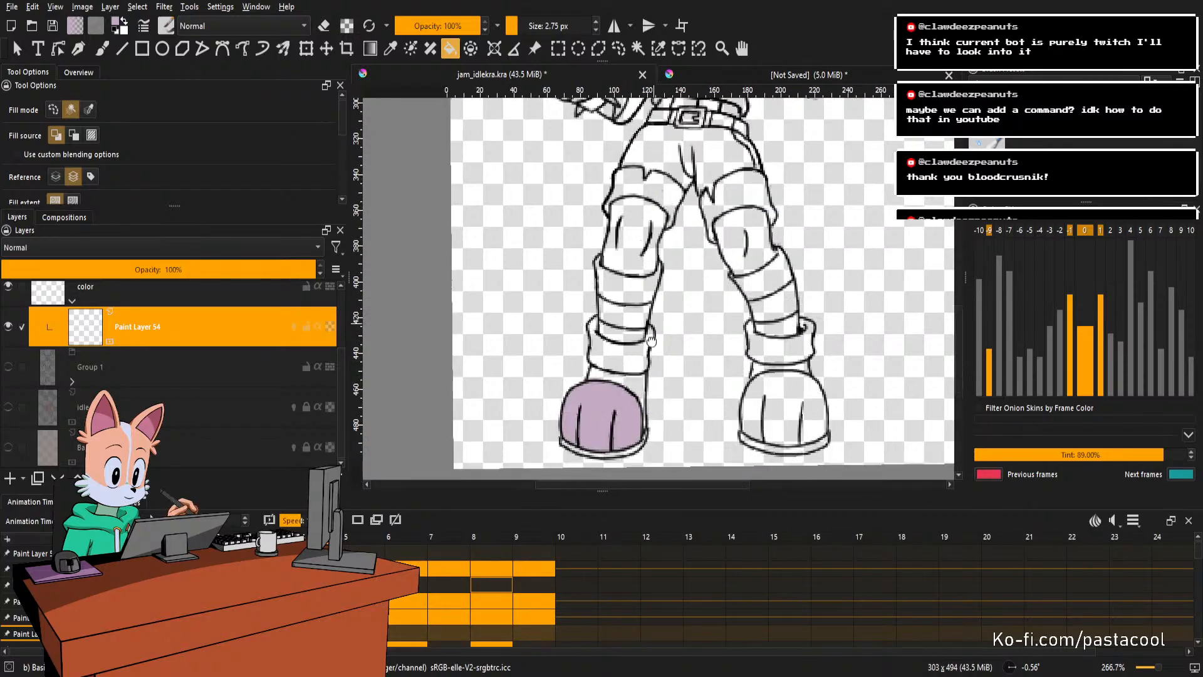
pyautogui.scroll(3, 652, 342)
pyautogui.click(646, 326)
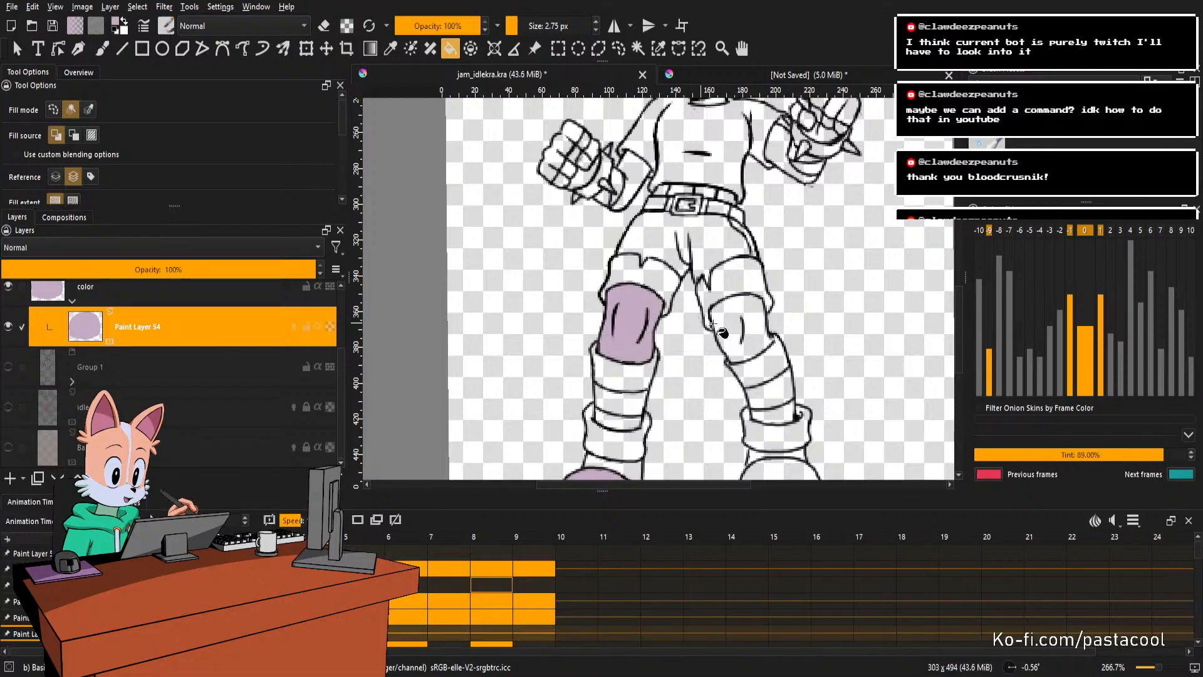
# Try to fill the right-hand knee with purple.
pyautogui.click(714, 325)
pyautogui.scroll(1, 721, 326)
pyautogui.hotkey('ctrl', 'z')
# Seal the gap in the right-hand knee's outline with the brush, and fill that knee and the right-hand foot with purple.
pyautogui.scroll(3, 743, 302)
pyautogui.press('b')
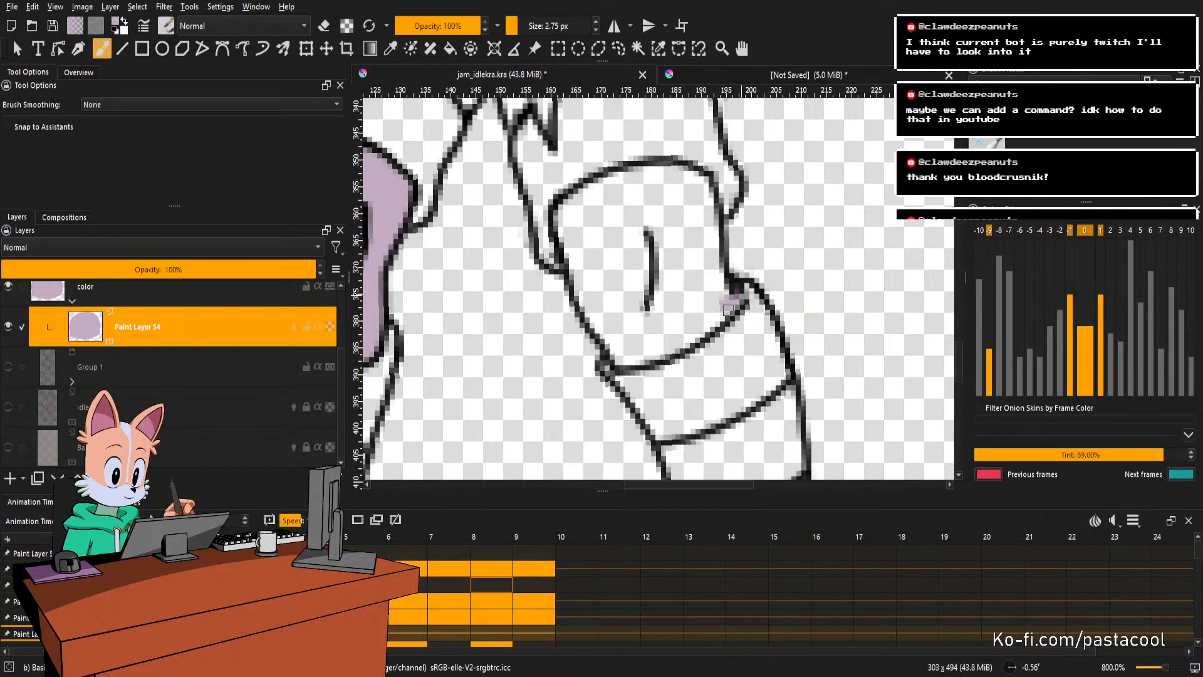
pyautogui.press('f')
pyautogui.scroll(-5, 738, 301)
pyautogui.scroll(3, 721, 342)
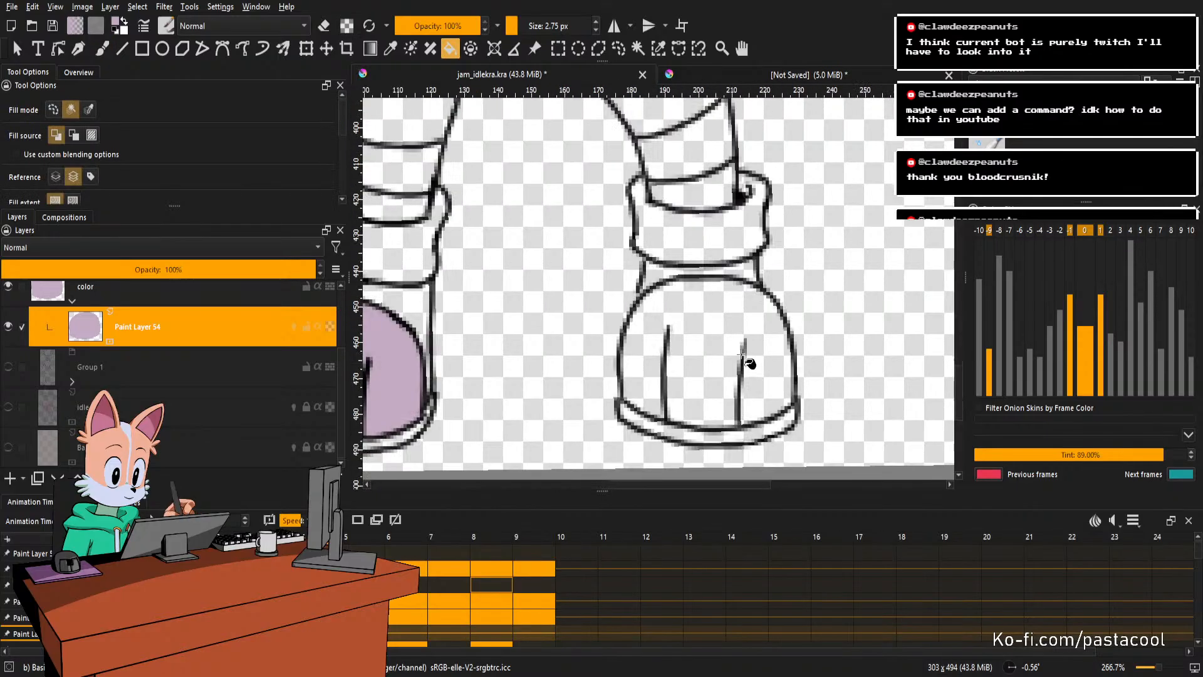
pyautogui.click(721, 342)
pyautogui.scroll(-4, 721, 342)
# Fill the bare waist sections above the belt and the left-hand forearm with purple.
pyautogui.scroll(5, 576, 316)
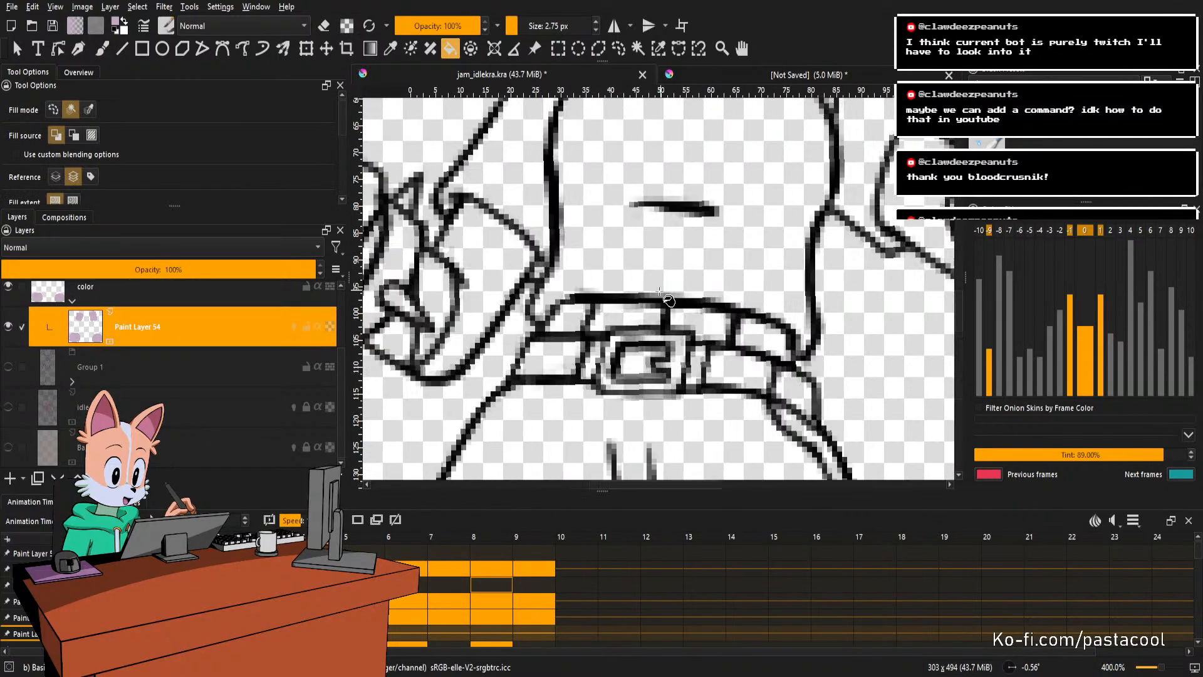
pyautogui.click(573, 314)
pyautogui.scroll(-4, 572, 314)
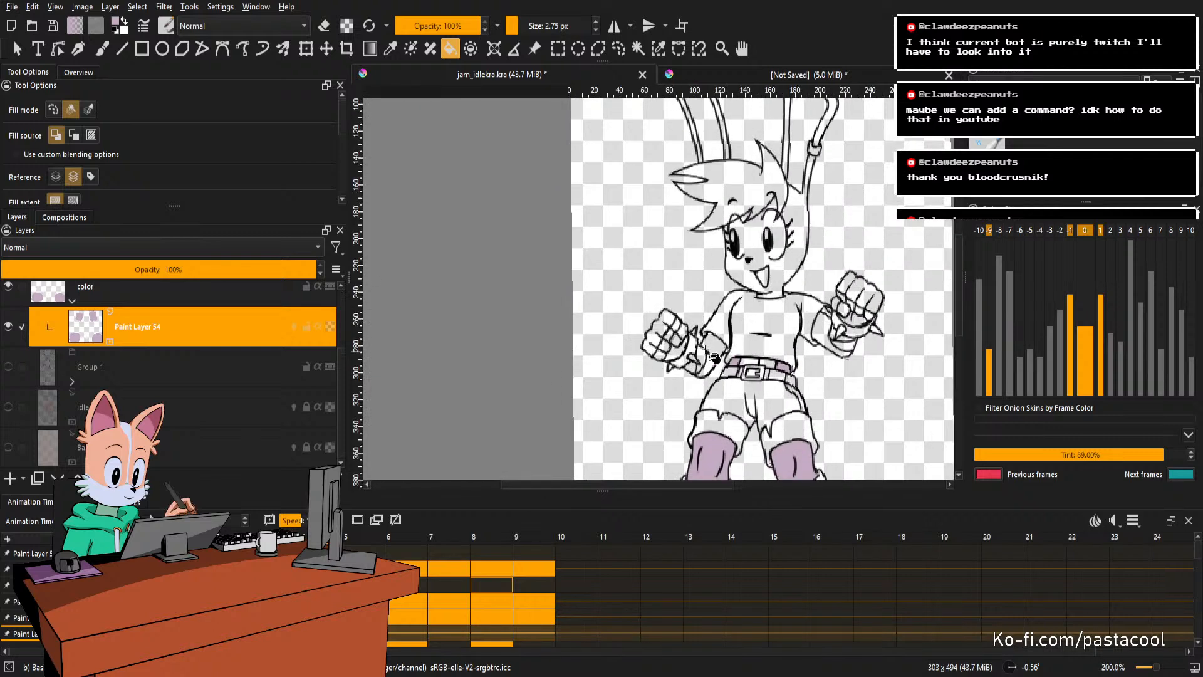
pyautogui.scroll(2, 725, 340)
pyautogui.click(725, 340)
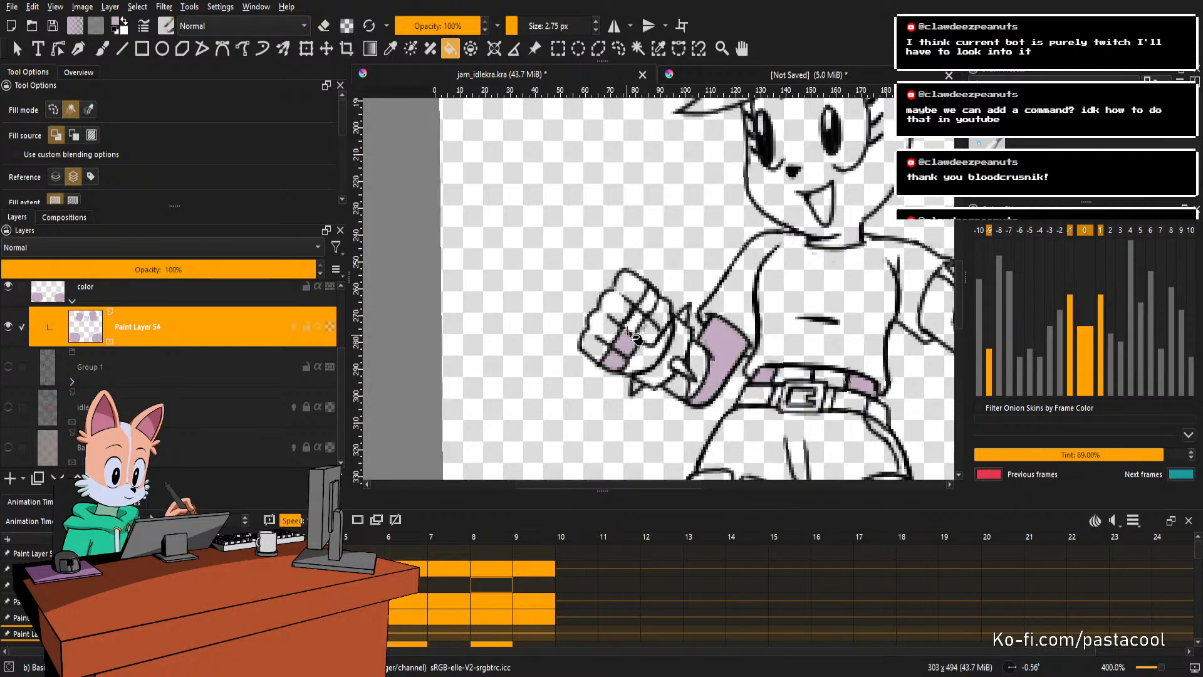
# Fill the bare finger and thumb sections of the right-hand fist and the right-hand forearm with purple.
pyautogui.scroll(-3, 658, 337)
pyautogui.scroll(3, 752, 276)
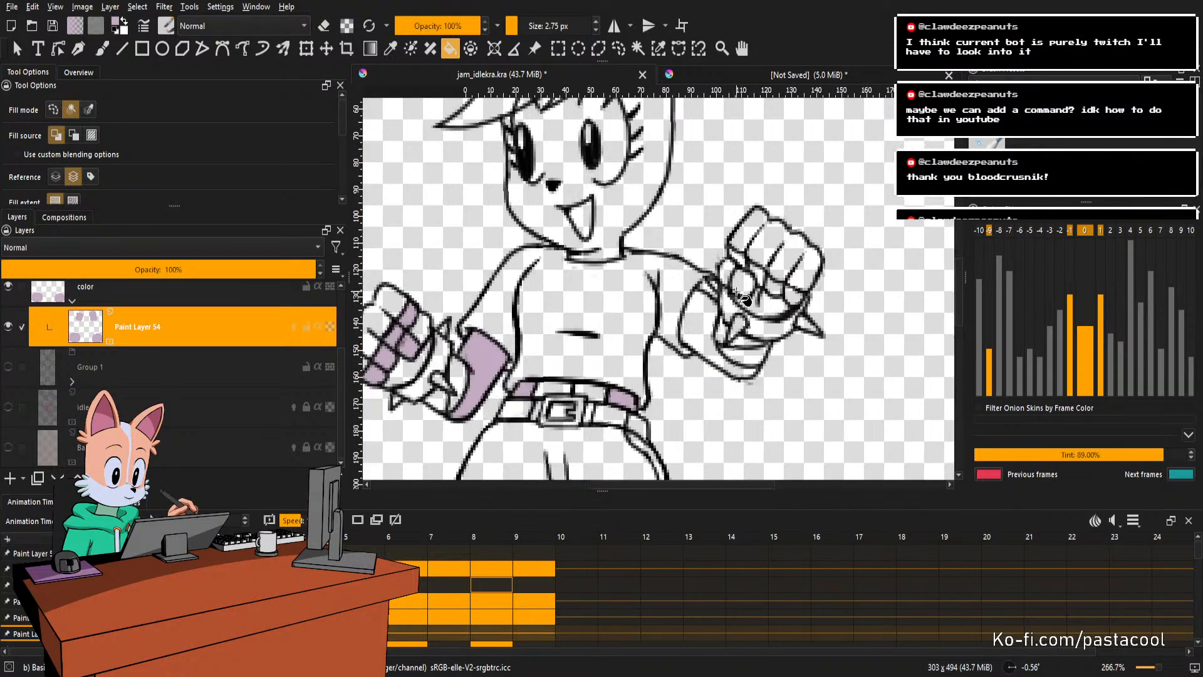
pyautogui.click(746, 285)
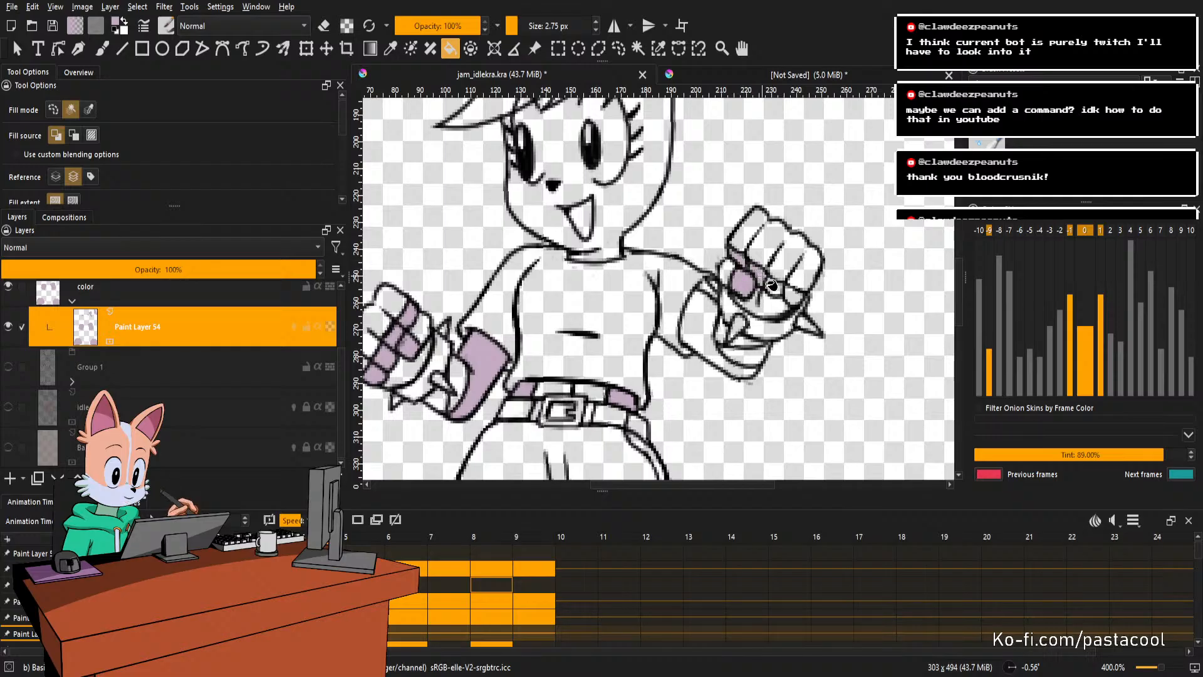
pyautogui.scroll(-3, 800, 302)
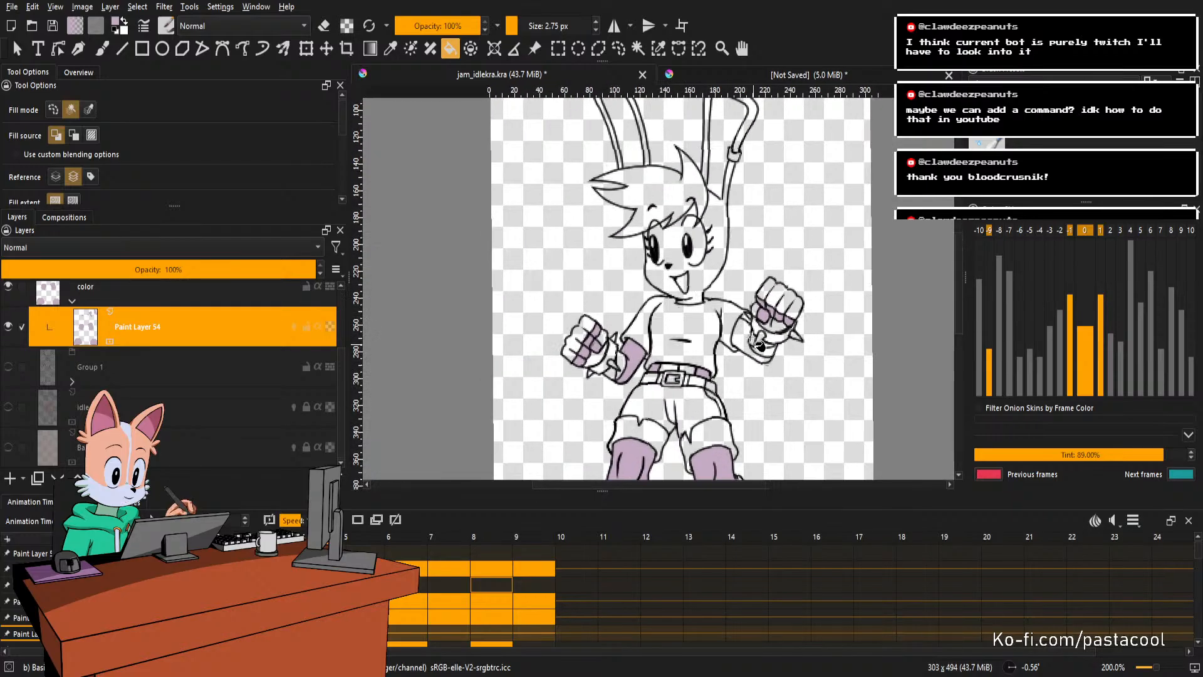
pyautogui.scroll(4, 737, 321)
pyautogui.press('b')
pyautogui.press('f')
pyautogui.scroll(-3, 737, 321)
pyautogui.scroll(2, 669, 266)
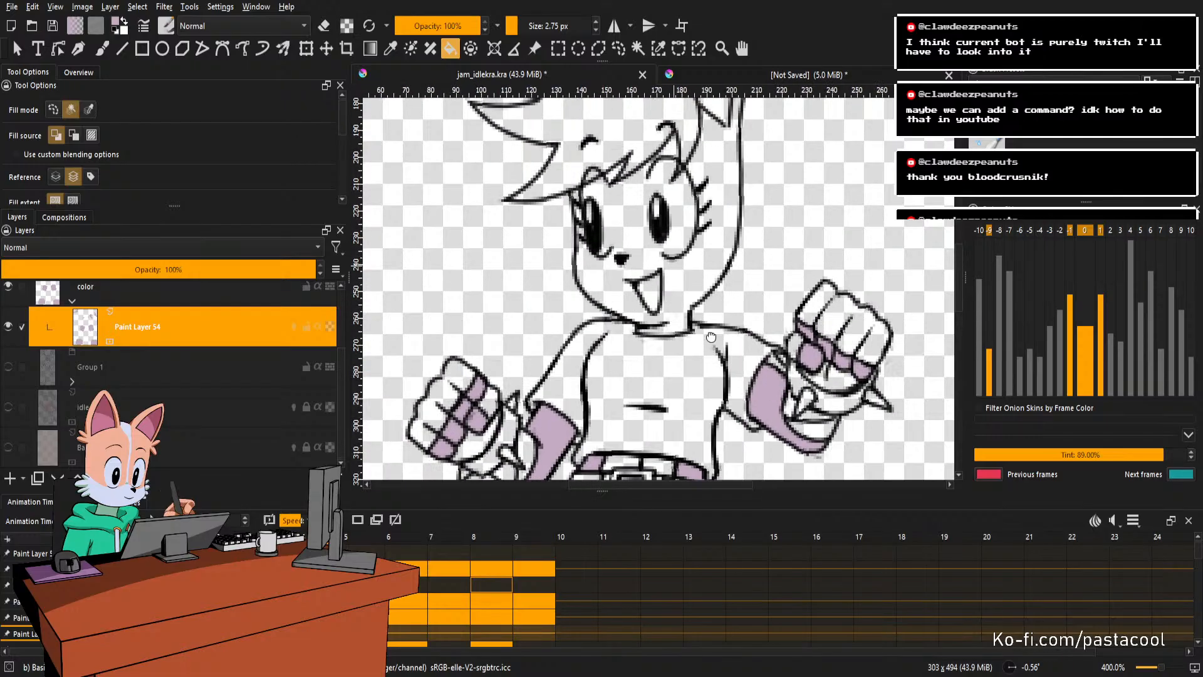
# Fill the face and the small enclosed patches around the eyes and fringe with purple.
pyautogui.click(669, 265)
pyautogui.scroll(4, 600, 282)
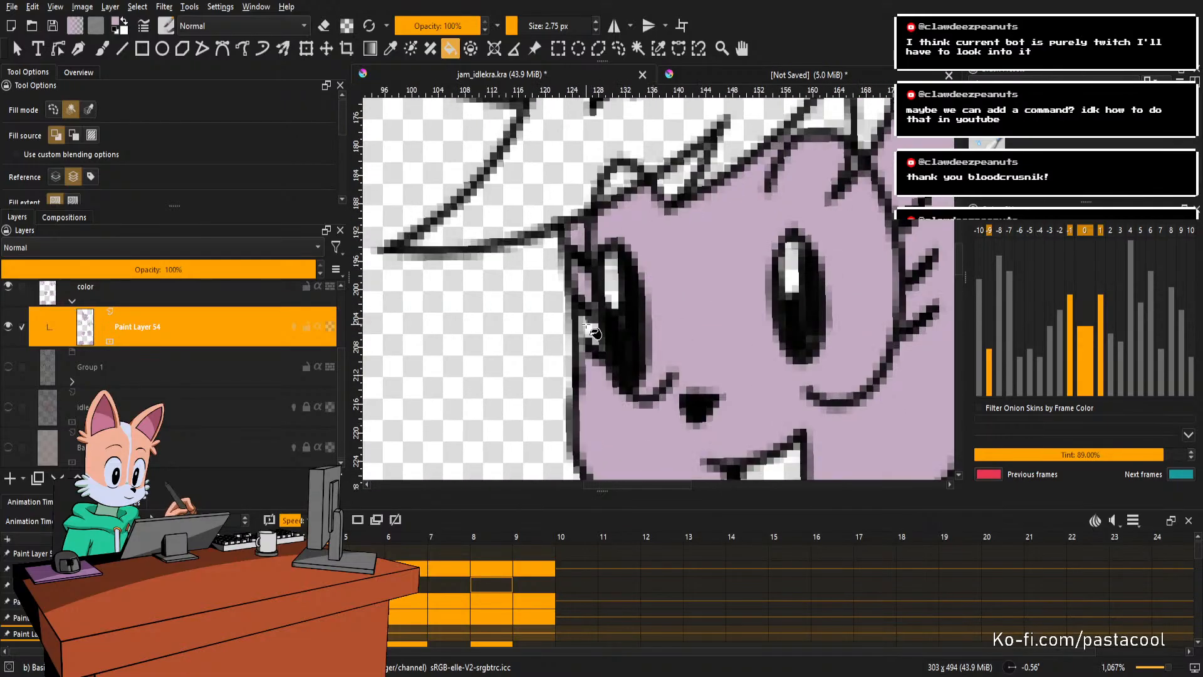
pyautogui.click(687, 178)
pyautogui.moveTo(765, 183); pyautogui.dragTo(704, 271)
pyautogui.click(777, 199)
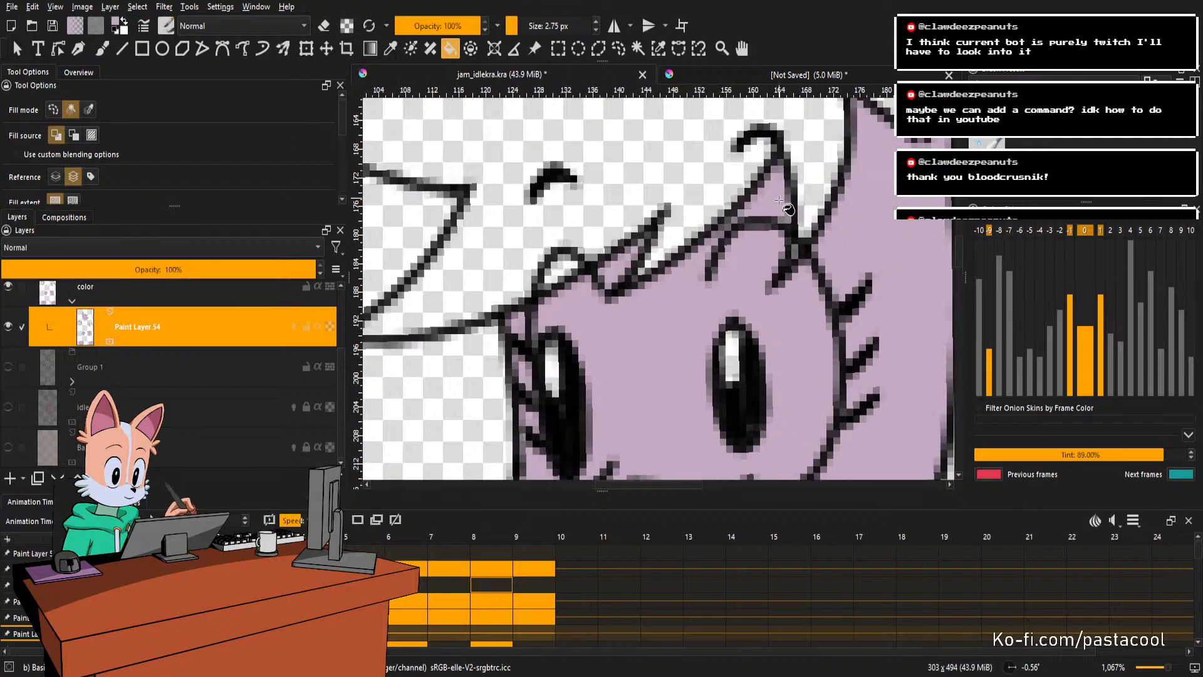
# Seal the gap at the base of the right-hand ear with the brush and fill the ear's rim with purple.
pyautogui.scroll(-2, 799, 176)
pyautogui.moveTo(802, 173); pyautogui.dragTo(748, 279)
pyautogui.scroll(3, 747, 278)
pyautogui.press('b')
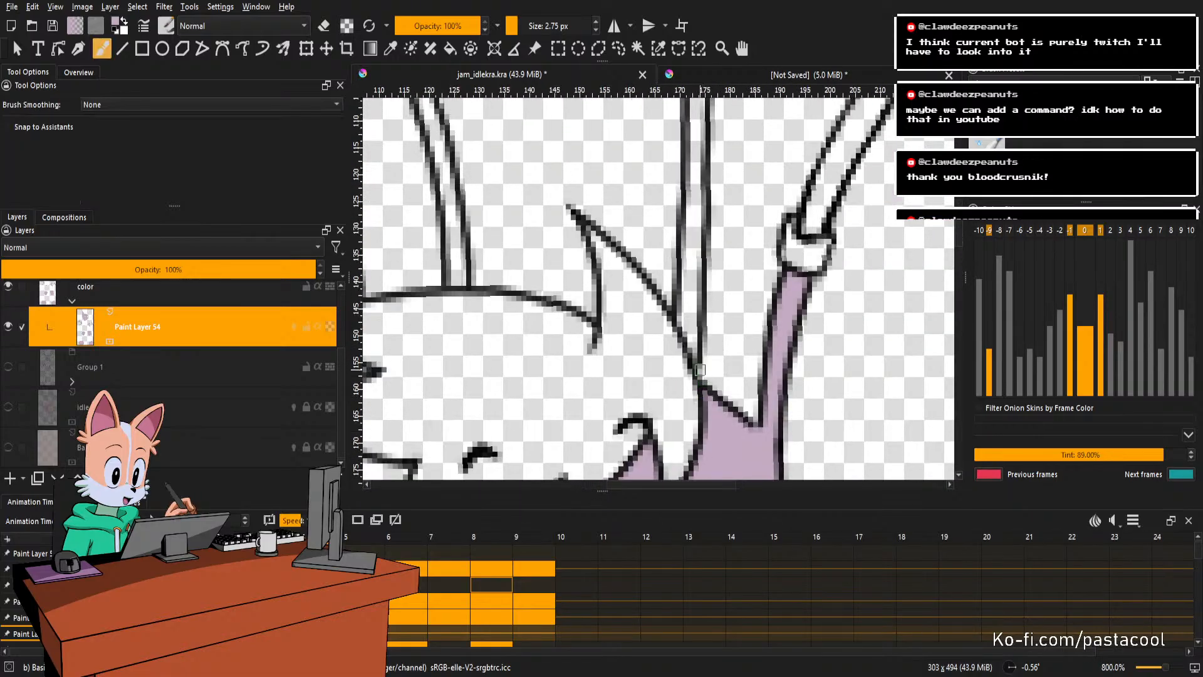
pyautogui.moveTo(697, 349); pyautogui.dragTo(697, 341)
pyautogui.press('f')
pyautogui.click(695, 292)
# Fill the rim of the left-hand ear with purple and save the file.
pyautogui.scroll(-3, 709, 297)
pyautogui.moveTo(644, 266); pyautogui.dragTo(706, 328)
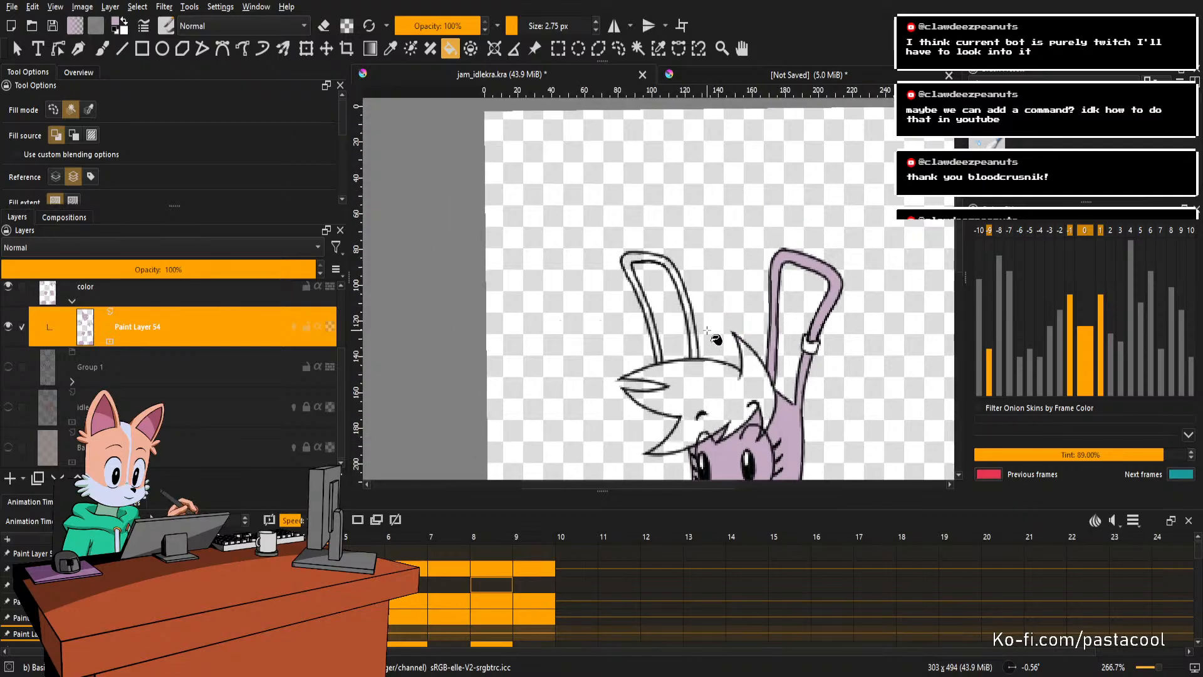
pyautogui.scroll(3, 703, 326)
pyautogui.click(692, 354)
pyautogui.scroll(-5, 696, 338)
pyautogui.hotkey('ctrl', 's')
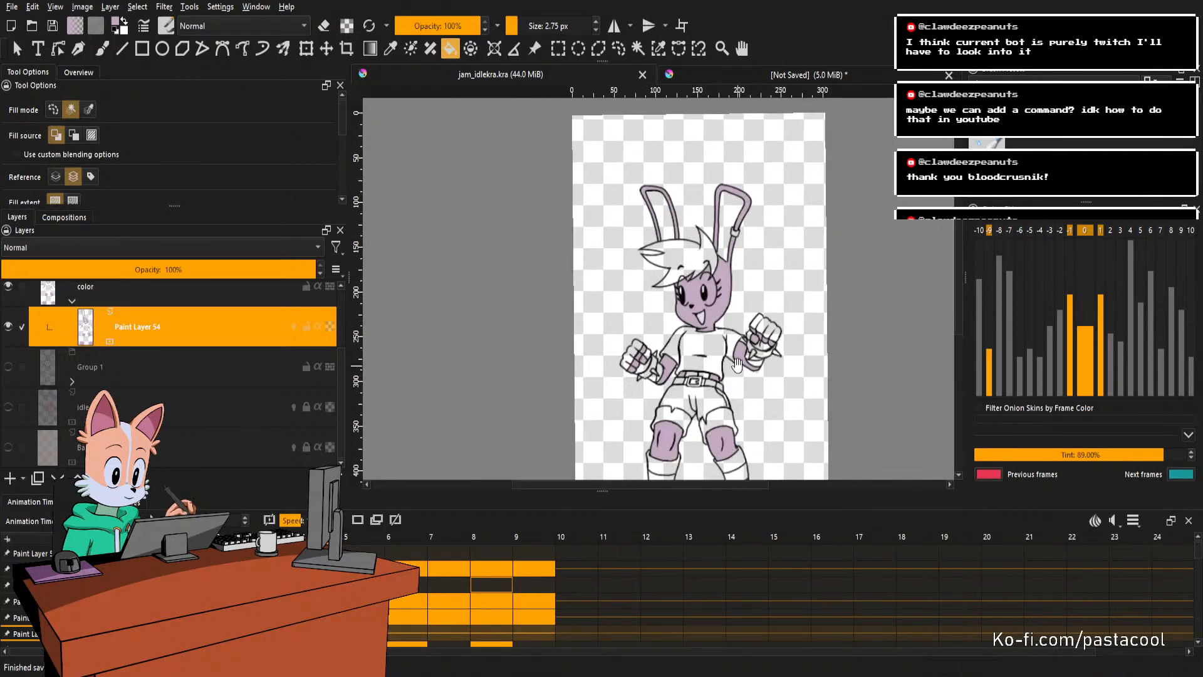
# Clear the carried-over purple from frame 5 of Paint Layer 54 and fill both feet with purple.
pyautogui.press('Right')
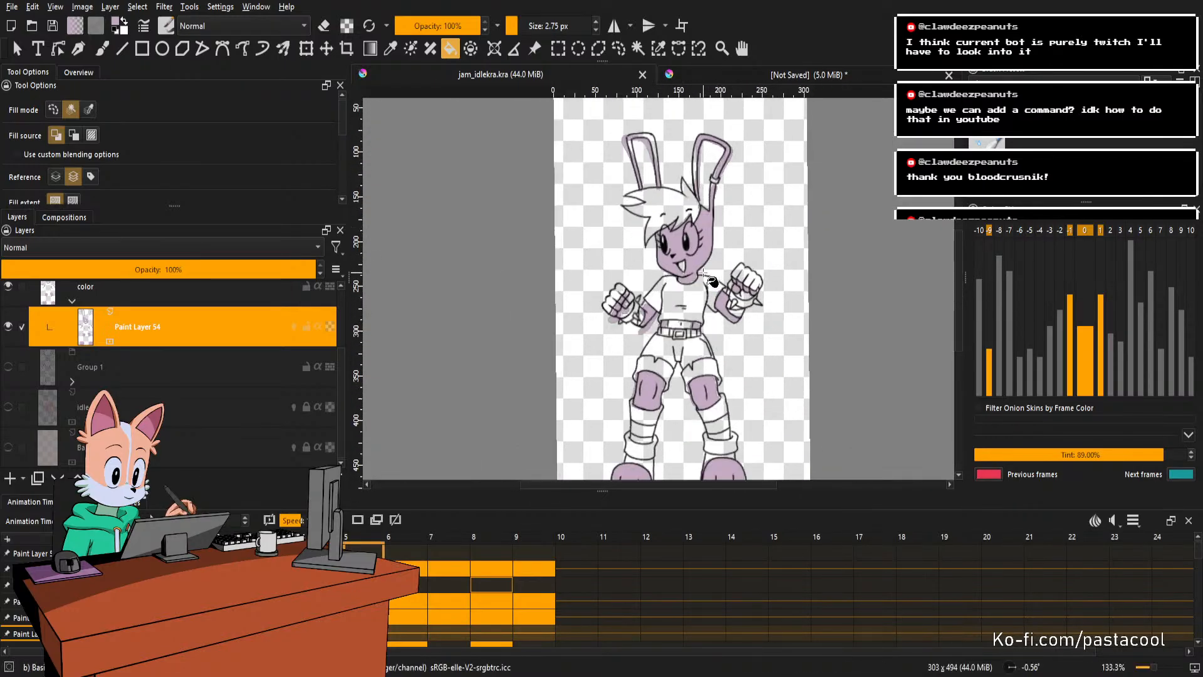
pyautogui.press('Delete')
pyautogui.scroll(-2, 680, 248)
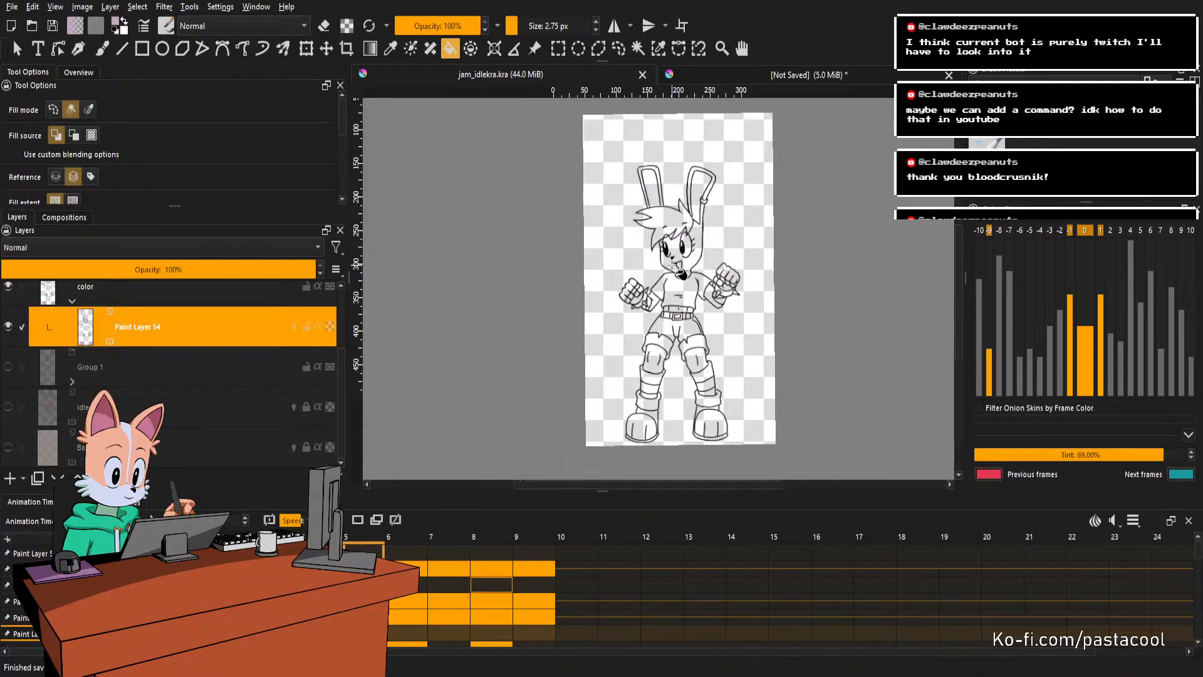
pyautogui.scroll(4, 669, 357)
pyautogui.click(645, 387)
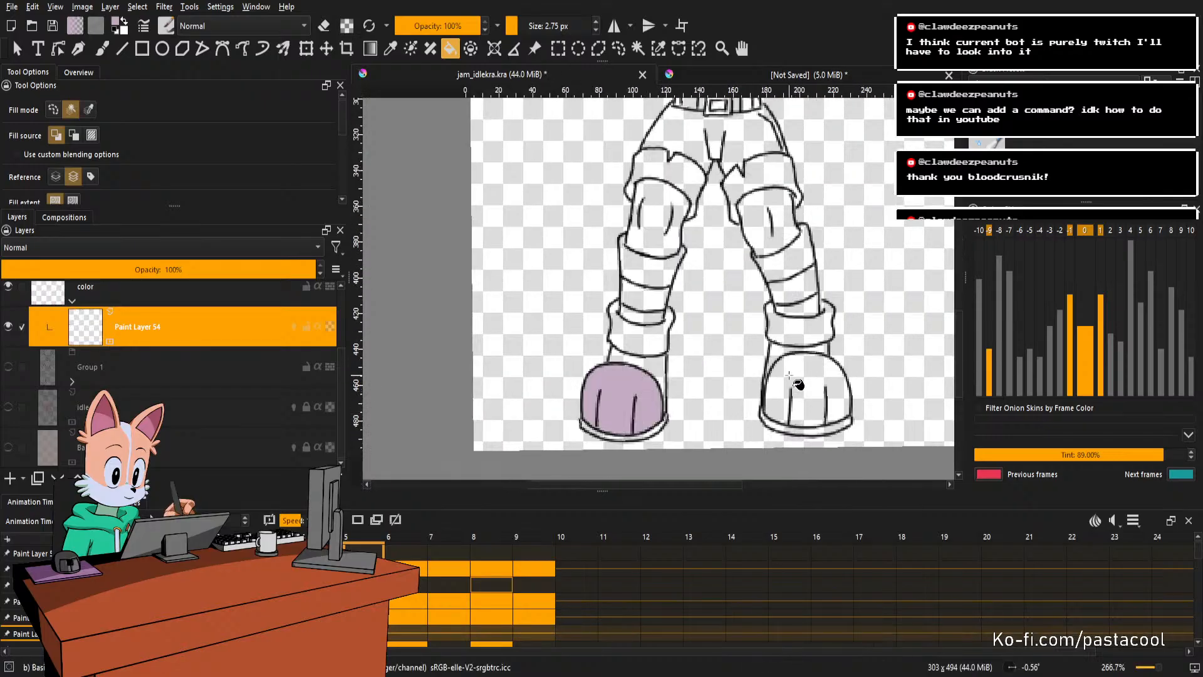
pyautogui.click(806, 401)
# Fill both knees and the left-hand forearm of frame 5 with purple.
pyautogui.scroll(2, 802, 388)
pyautogui.click(746, 276)
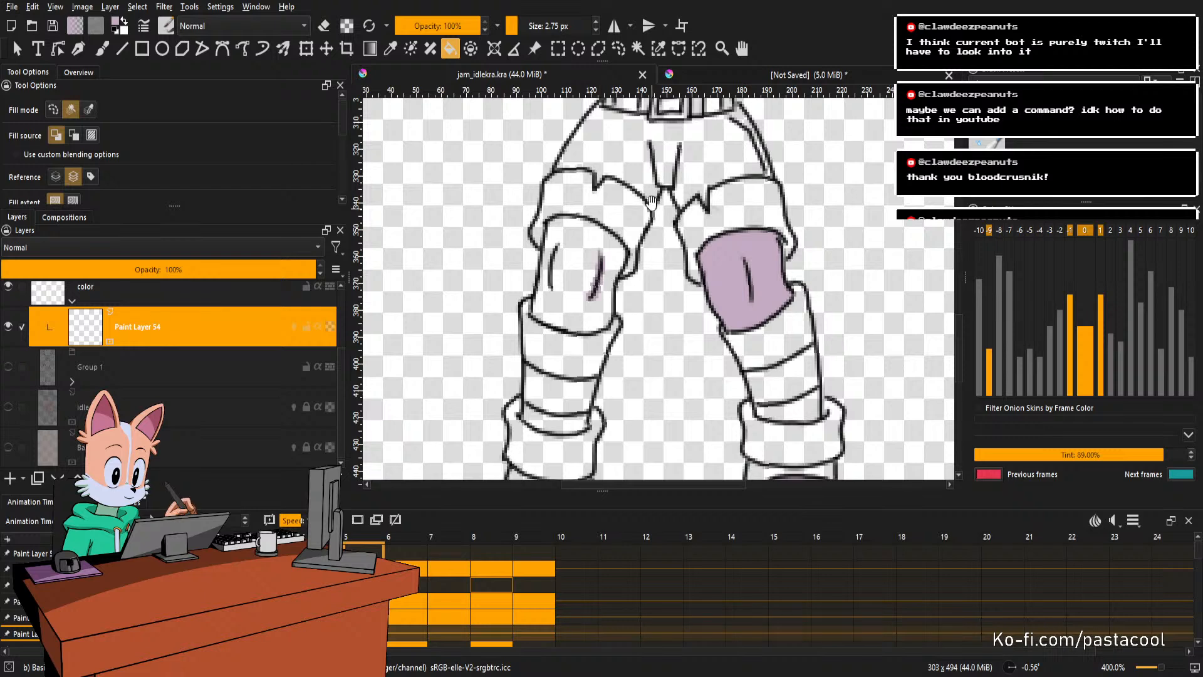
pyautogui.click(589, 272)
pyautogui.scroll(3, 621, 393)
pyautogui.click(580, 217)
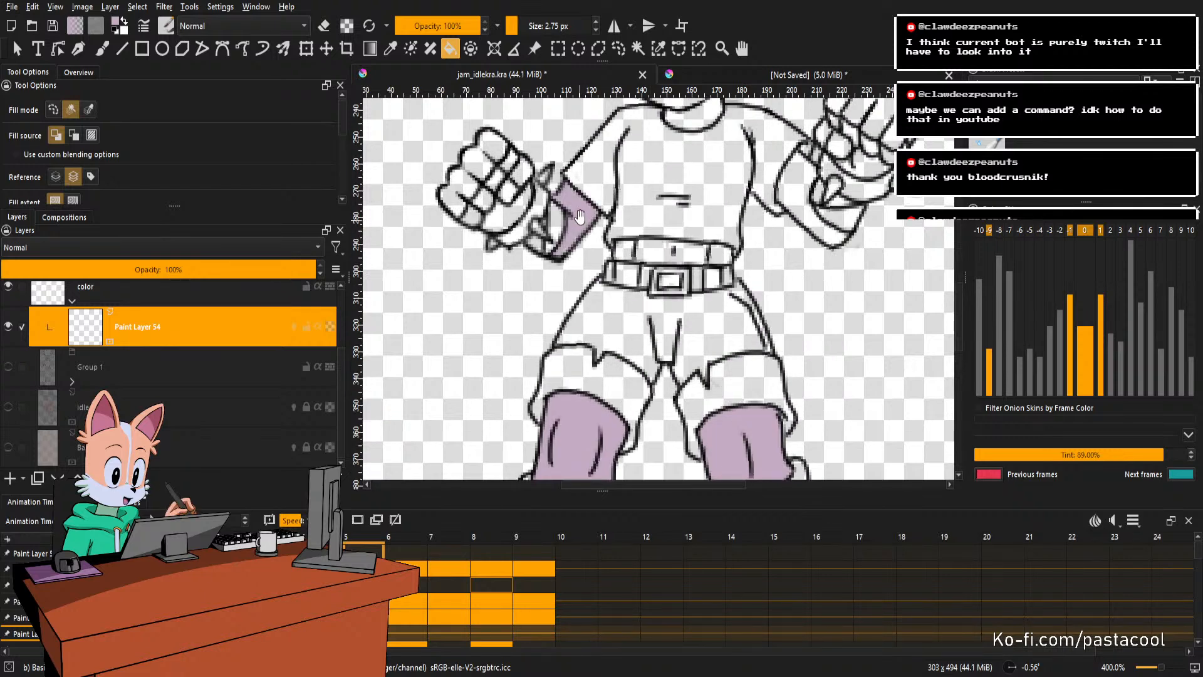
# Fill the bare finger and thumb sections of the left-hand fist with purple.
pyautogui.scroll(3, 564, 213)
pyautogui.click(562, 232)
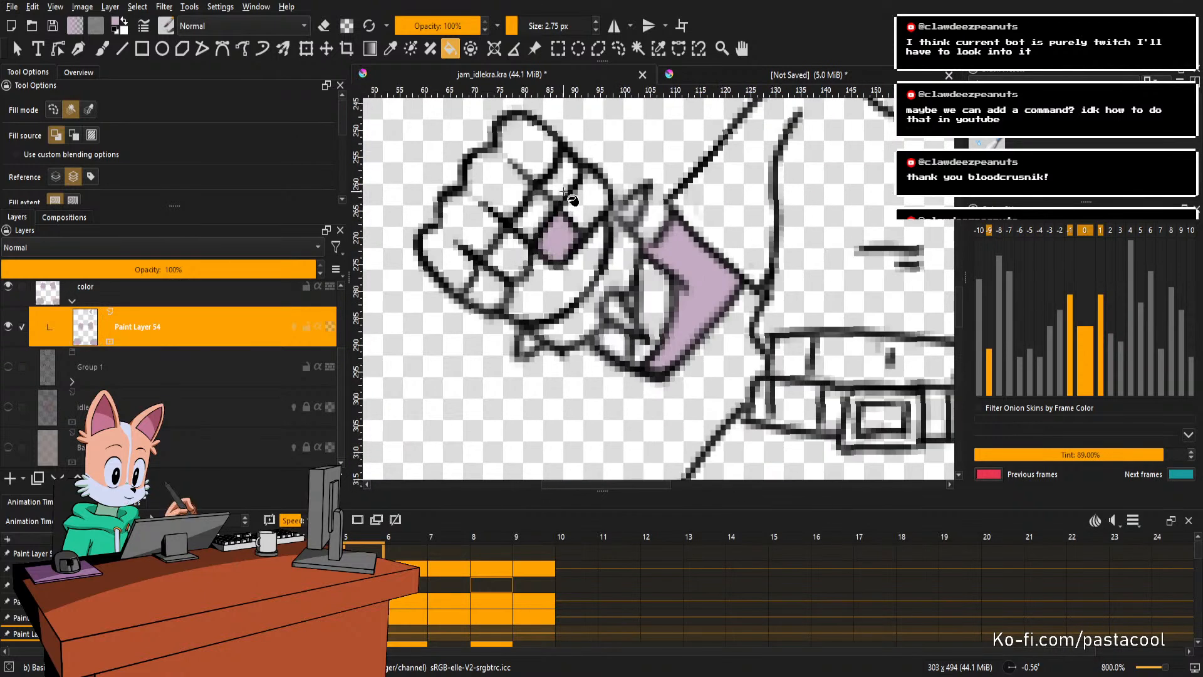
pyautogui.click(564, 181)
pyautogui.click(533, 213)
pyautogui.click(509, 256)
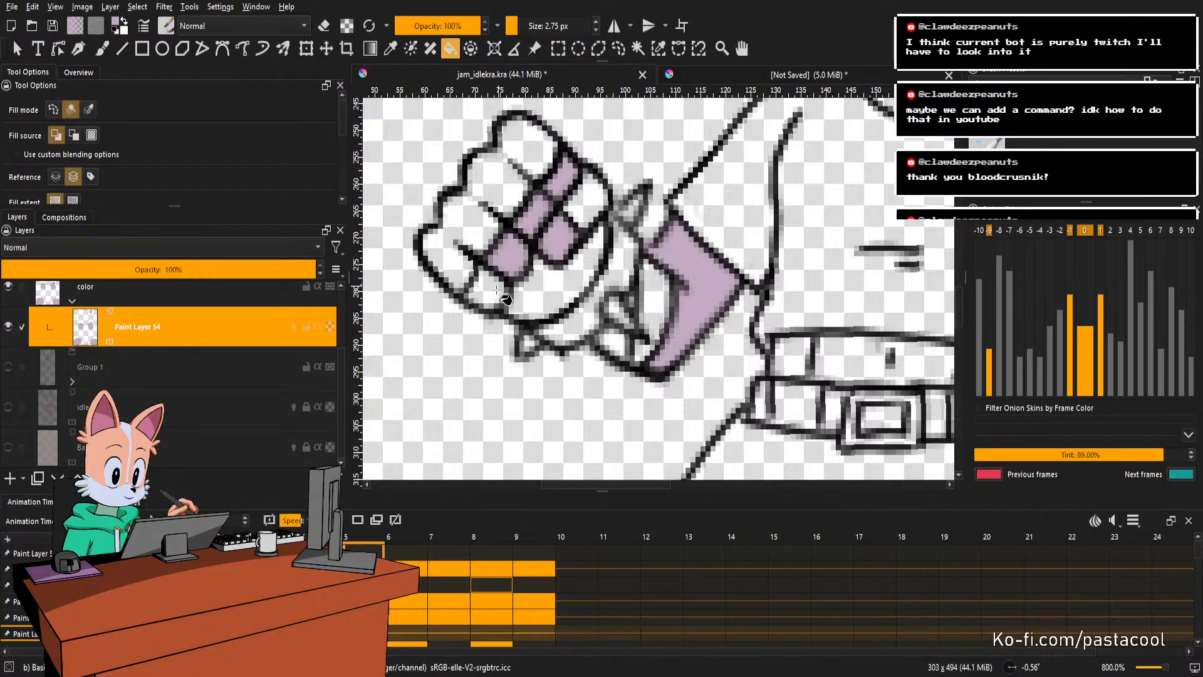
pyautogui.click(505, 299)
# Fill the two outer bare waist sections above the belt with purple.
pyautogui.scroll(-2, 505, 298)
pyautogui.click(662, 356)
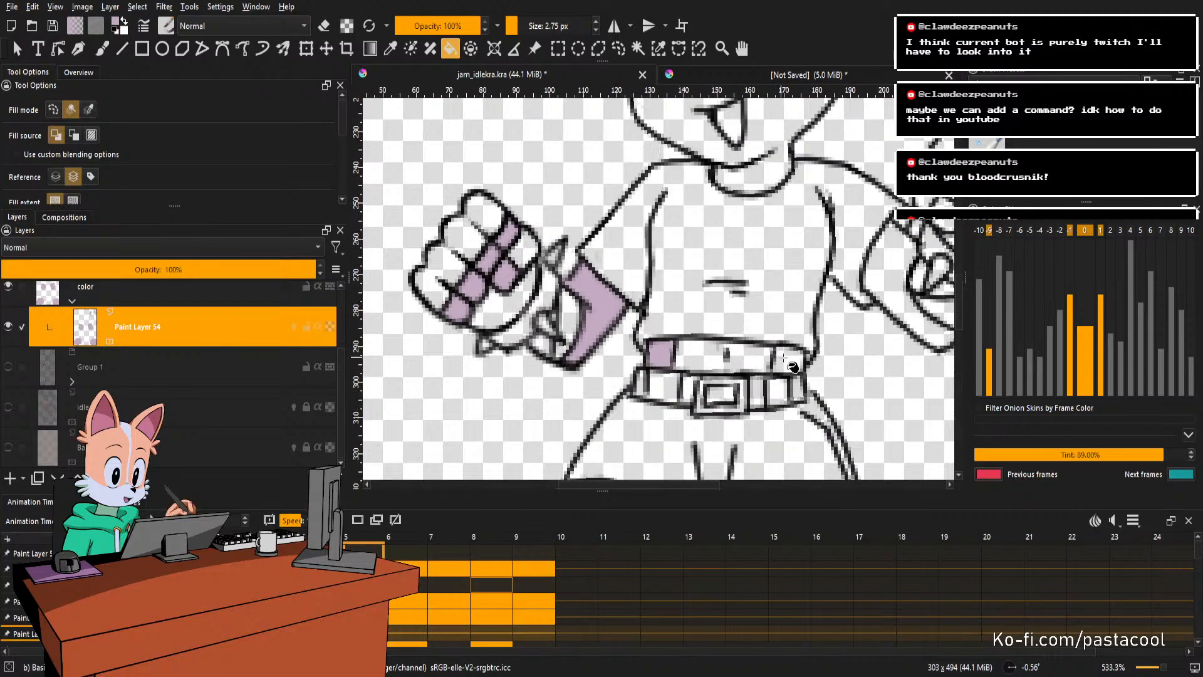
pyautogui.click(791, 359)
pyautogui.press('m')
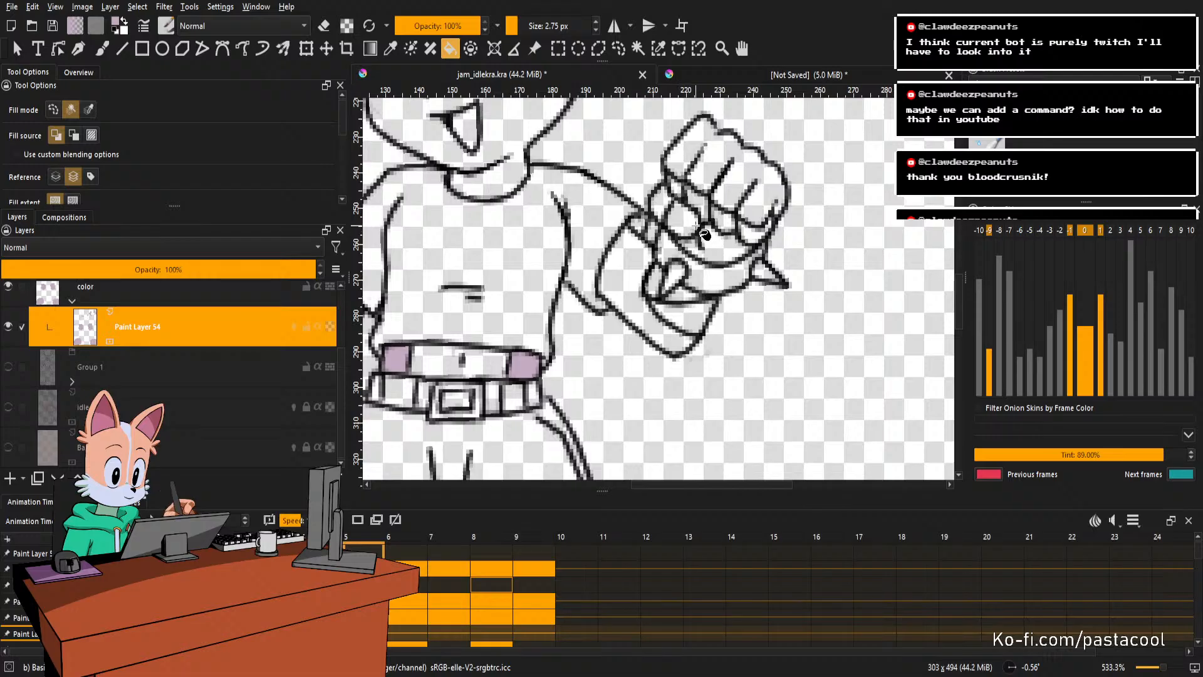
# Fill the bare finger and thumb sections of the right-hand fist with purple and touch up the outermost finger's edge with the brush.
pyautogui.click(688, 217)
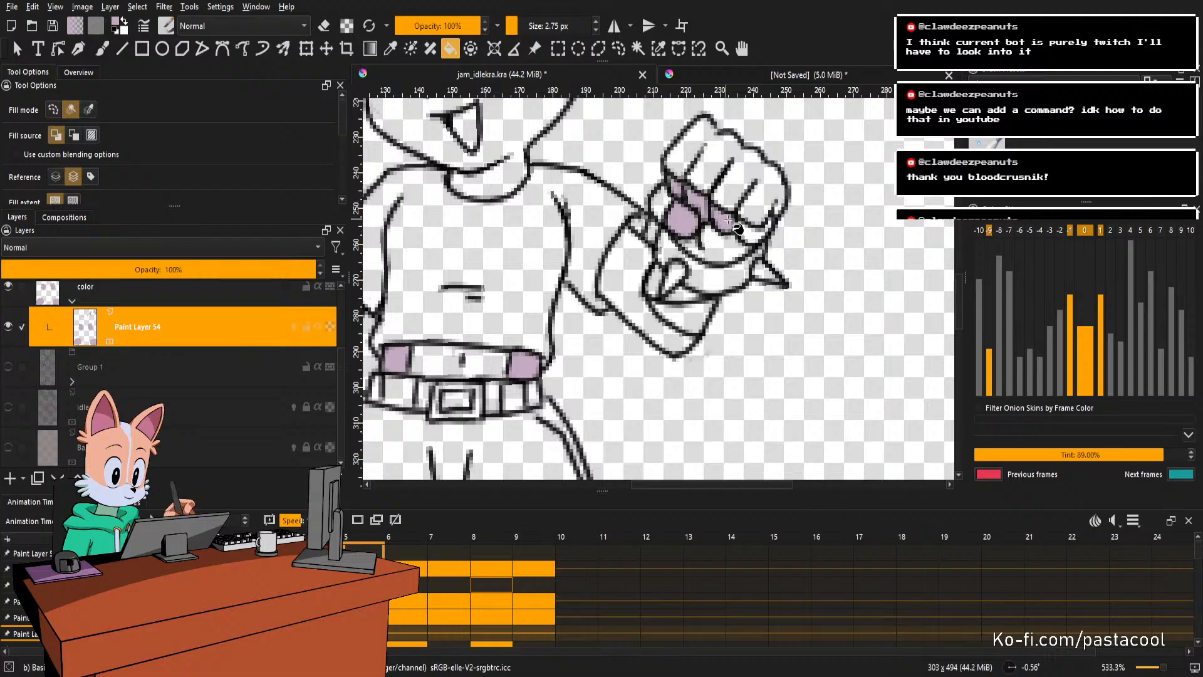
pyautogui.scroll(3, 730, 250)
pyautogui.press('b')
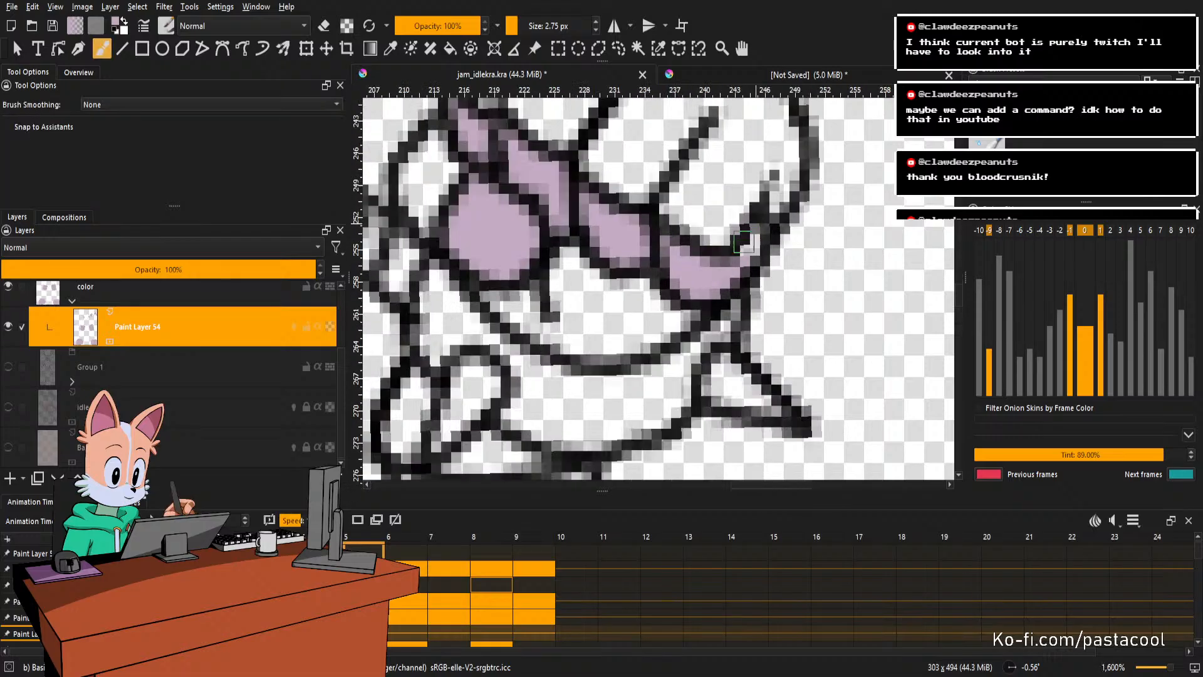
pyautogui.moveTo(759, 229); pyautogui.dragTo(738, 258)
pyautogui.scroll(-4, 735, 278)
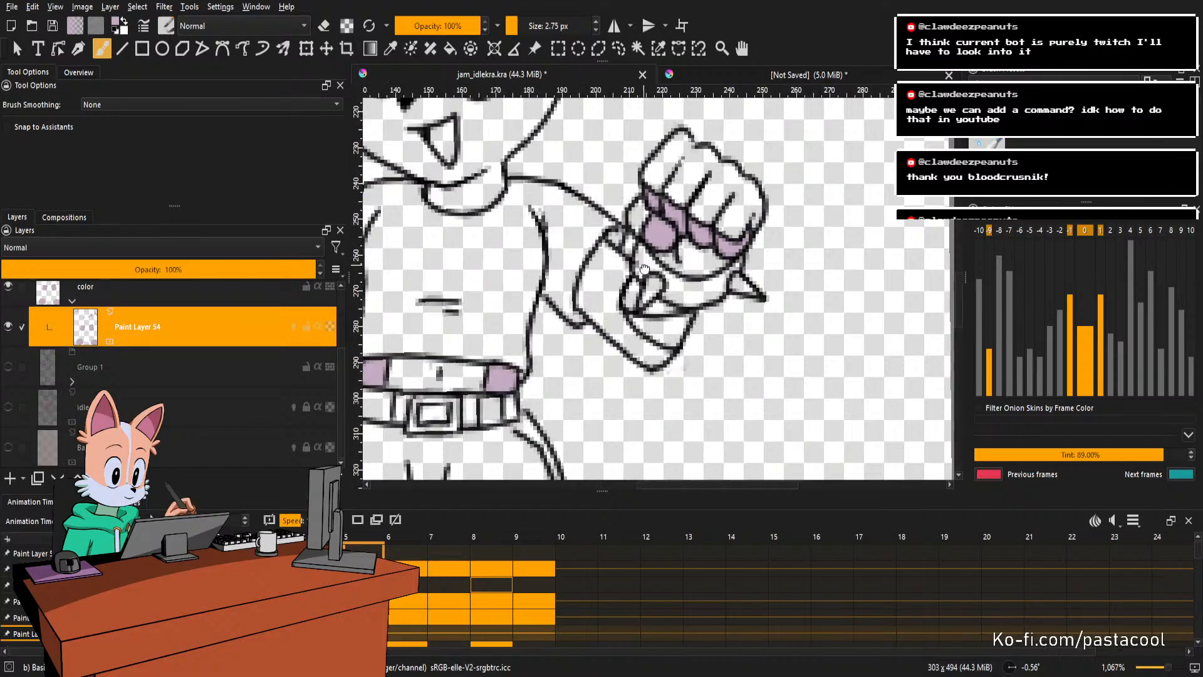
# Fill the right-hand forearm of frame 5 with purple and save the file.
pyautogui.press('f')
pyautogui.click(664, 304)
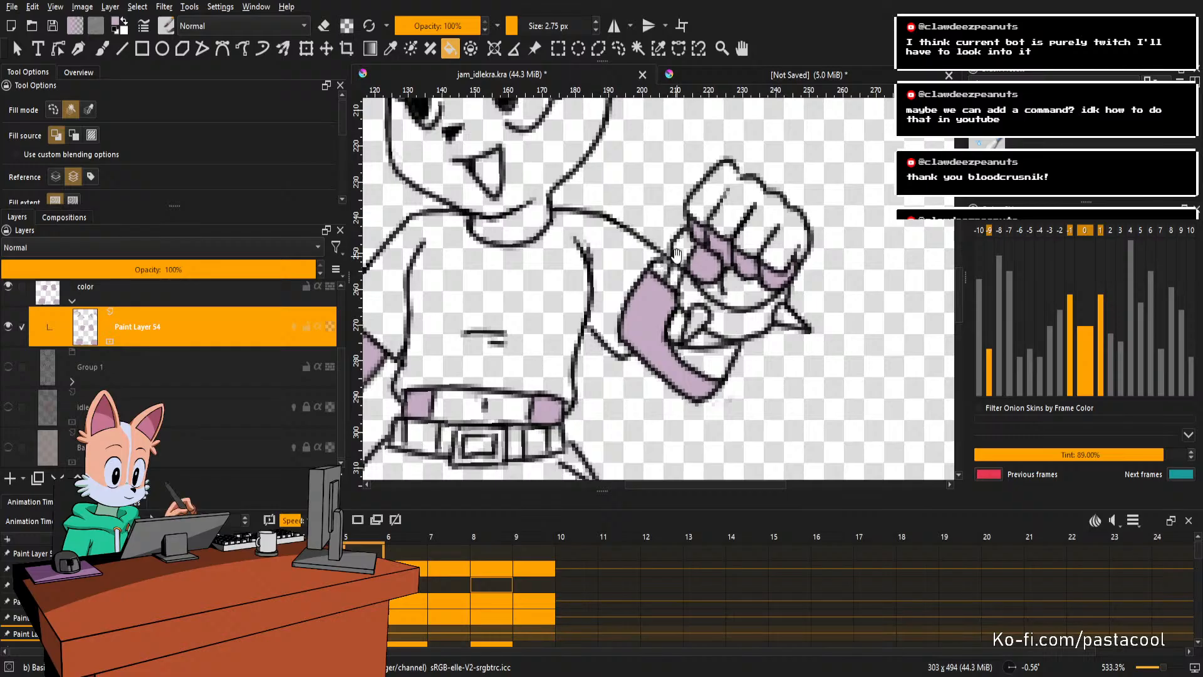
pyautogui.scroll(-1, 677, 254)
pyautogui.hotkey('ctrl', 's')
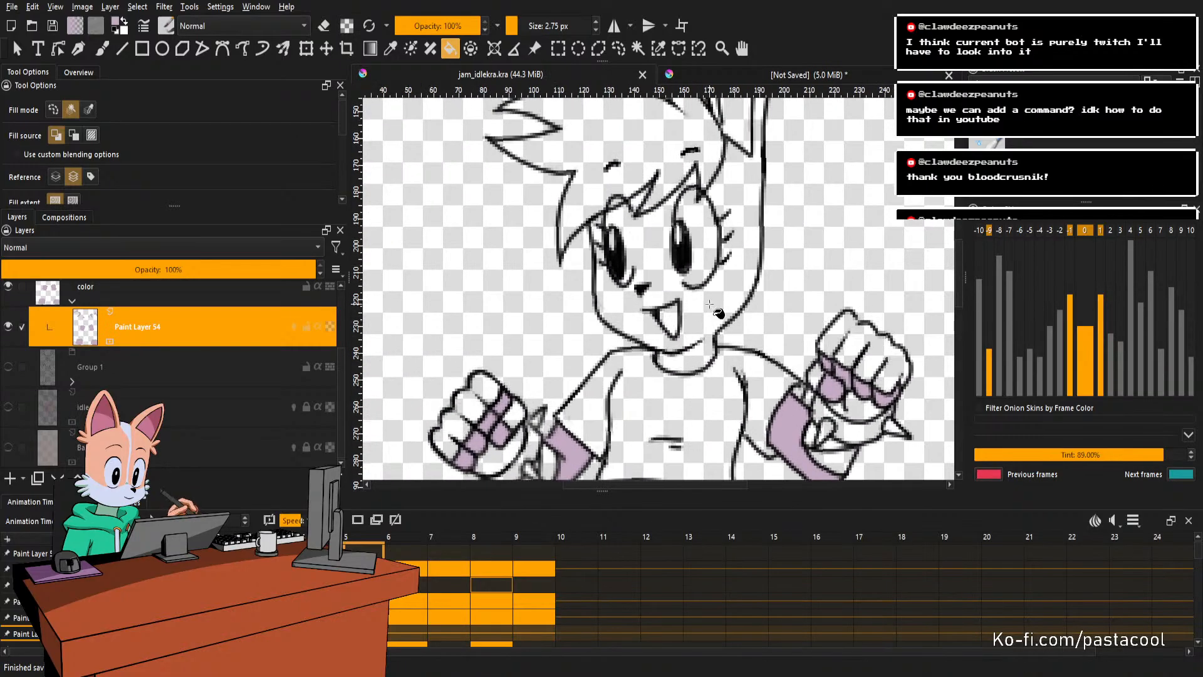
# Fill the face and neck of frame 5 with purple, including the small patches under the fringe and beside the left-hand eye.
pyautogui.click(710, 305)
pyautogui.scroll(3, 690, 295)
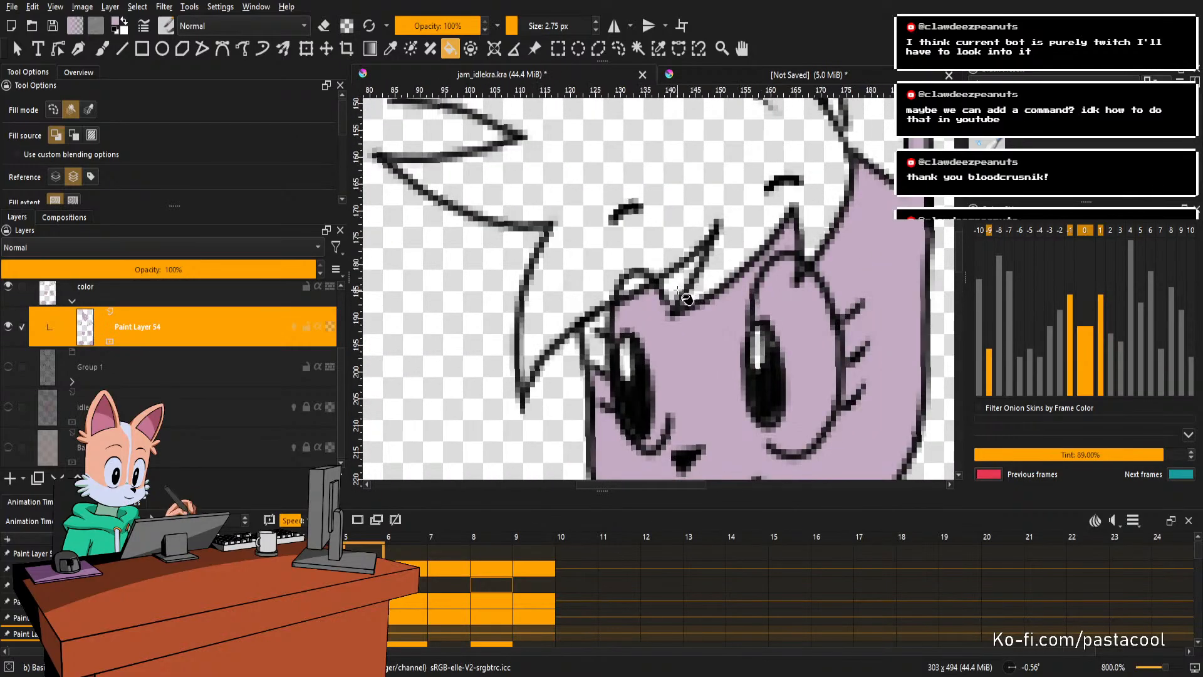
pyautogui.click(679, 289)
pyautogui.click(600, 344)
# Fill the rim of the right-hand ear above its band with purple.
pyautogui.scroll(-3, 614, 294)
pyautogui.moveTo(621, 279); pyautogui.dragTo(628, 342)
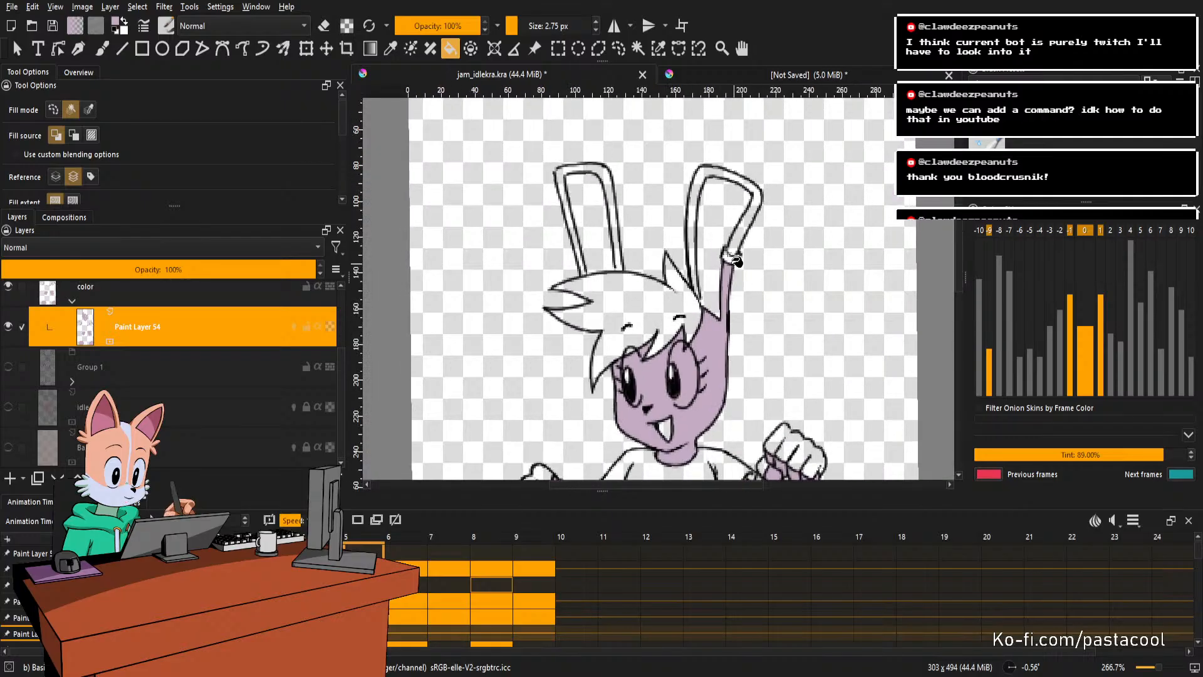
pyautogui.scroll(2, 725, 240)
pyautogui.click(763, 240)
# Seal the gaps at the base and upper corner of the left-hand ear's outline with the brush.
pyautogui.moveTo(684, 204)
pyautogui.mouseDown()
pyautogui.moveTo(790, 232)
pyautogui.moveTo(897, 282)
pyautogui.mouseUp()
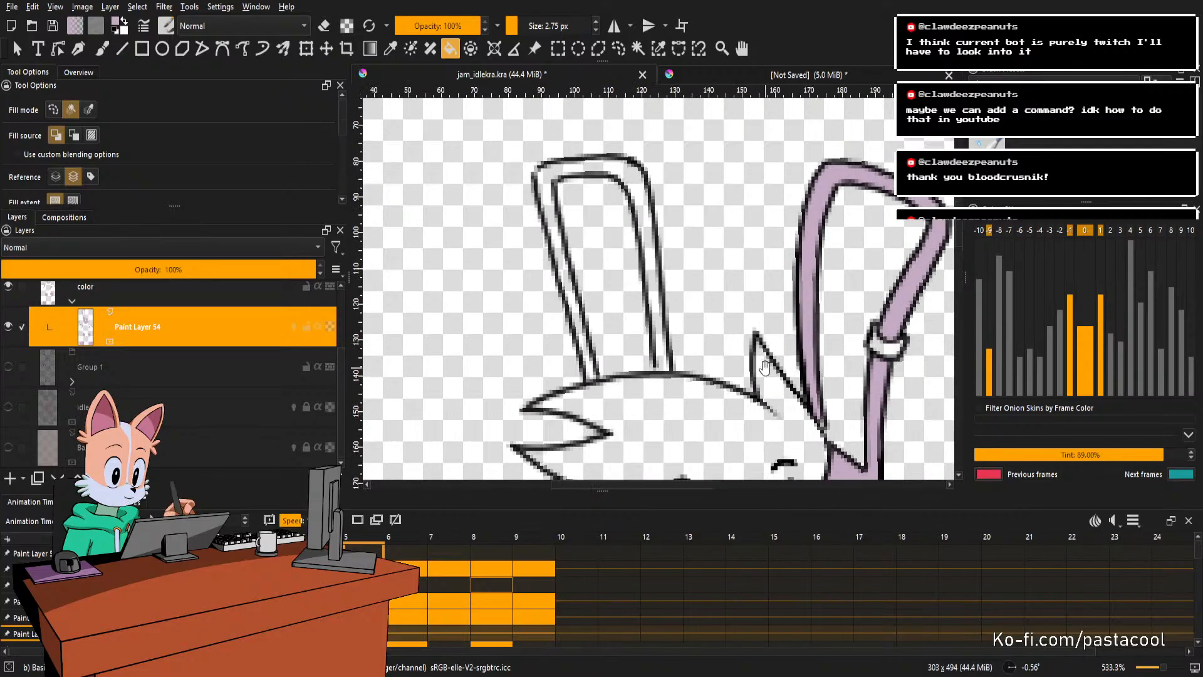
pyautogui.scroll(2, 746, 332)
pyautogui.press('b')
pyautogui.scroll(-2, 741, 266)
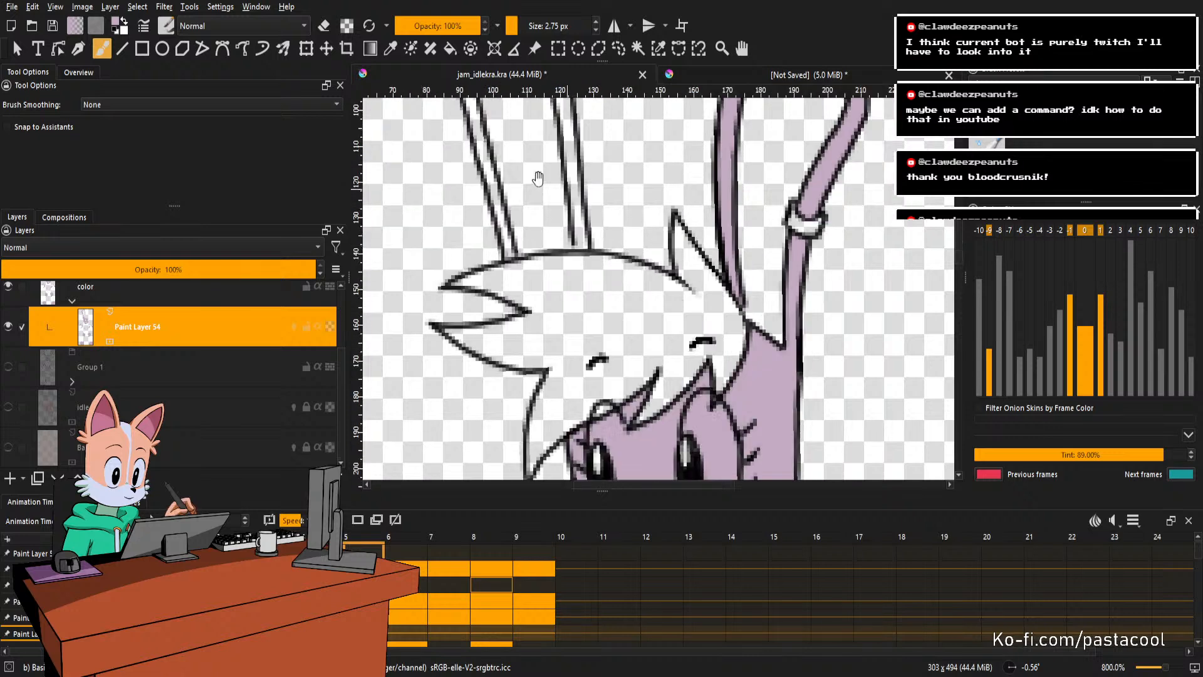
pyautogui.moveTo(537, 179); pyautogui.dragTo(607, 266)
pyautogui.scroll(2, 648, 349)
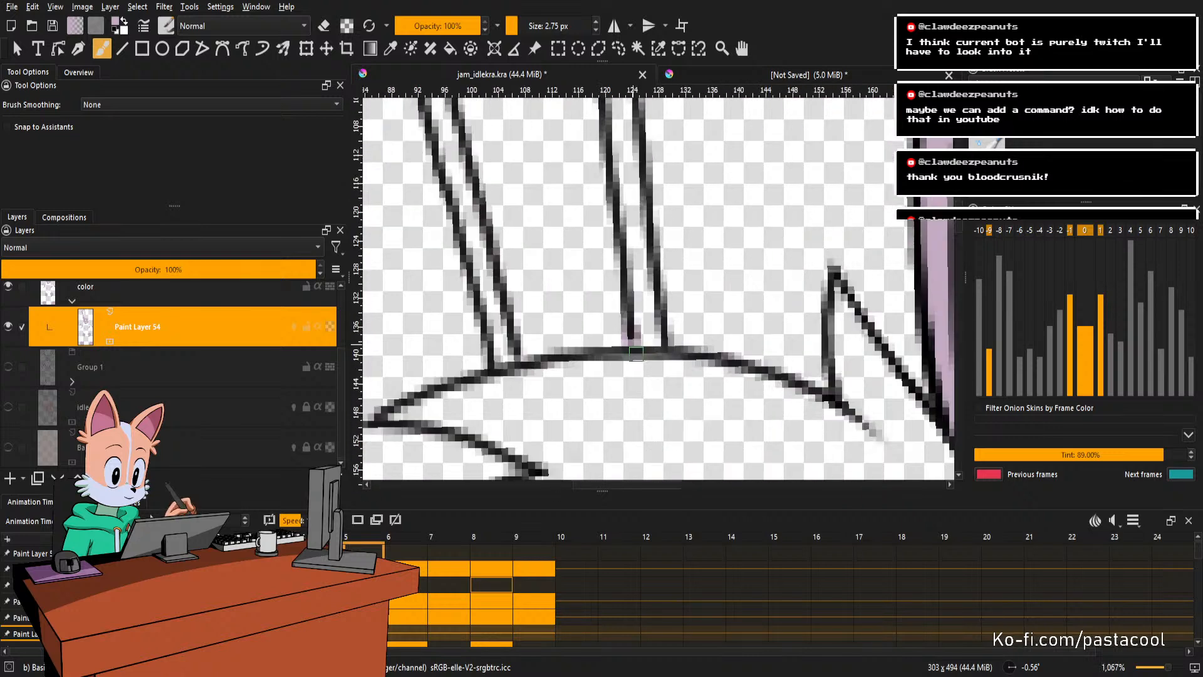
pyautogui.scroll(-2, 459, 195)
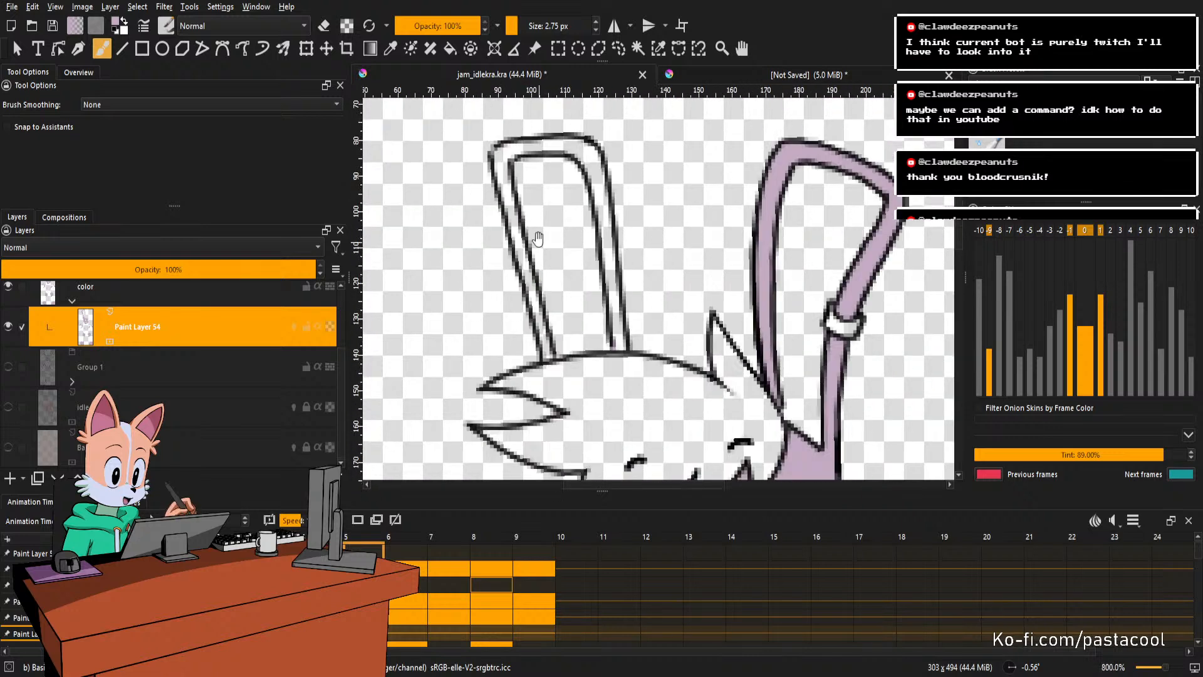
pyautogui.scroll(1, 534, 227)
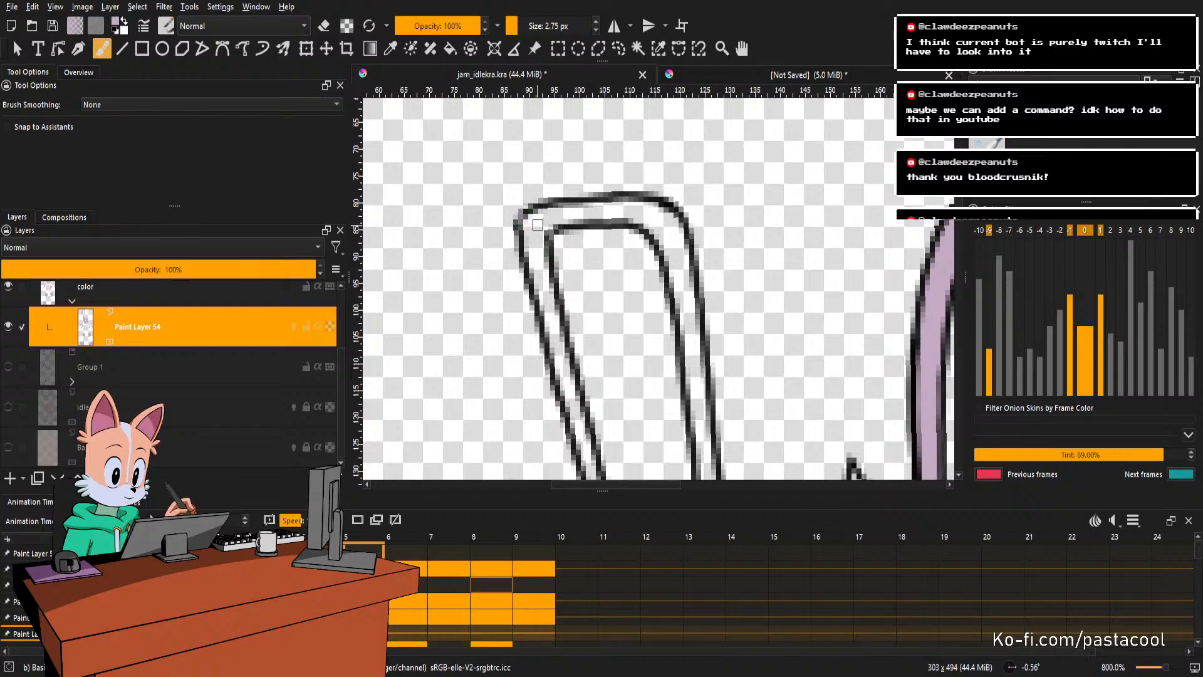
# Fill the sealed rim of the left-hand ear with purple and save the file.
pyautogui.press('f')
pyautogui.click(538, 238)
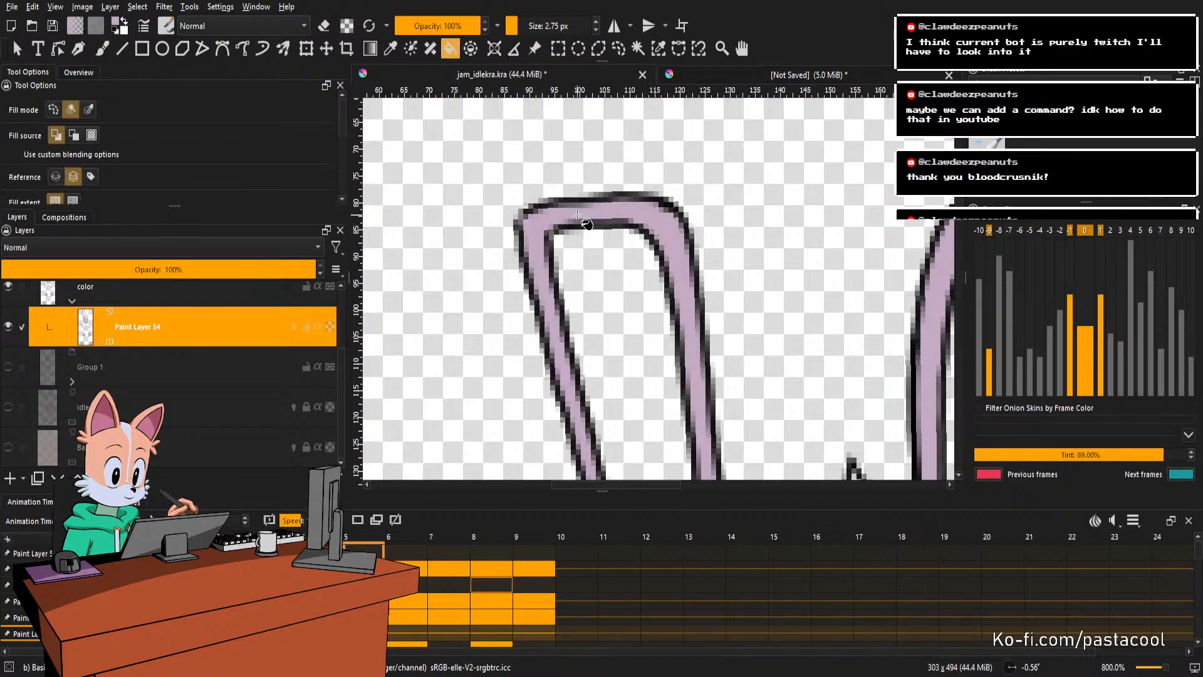
pyautogui.scroll(-5, 658, 288)
pyautogui.hotkey('ctrl', 's')
pyautogui.scroll(-2, 690, 281)
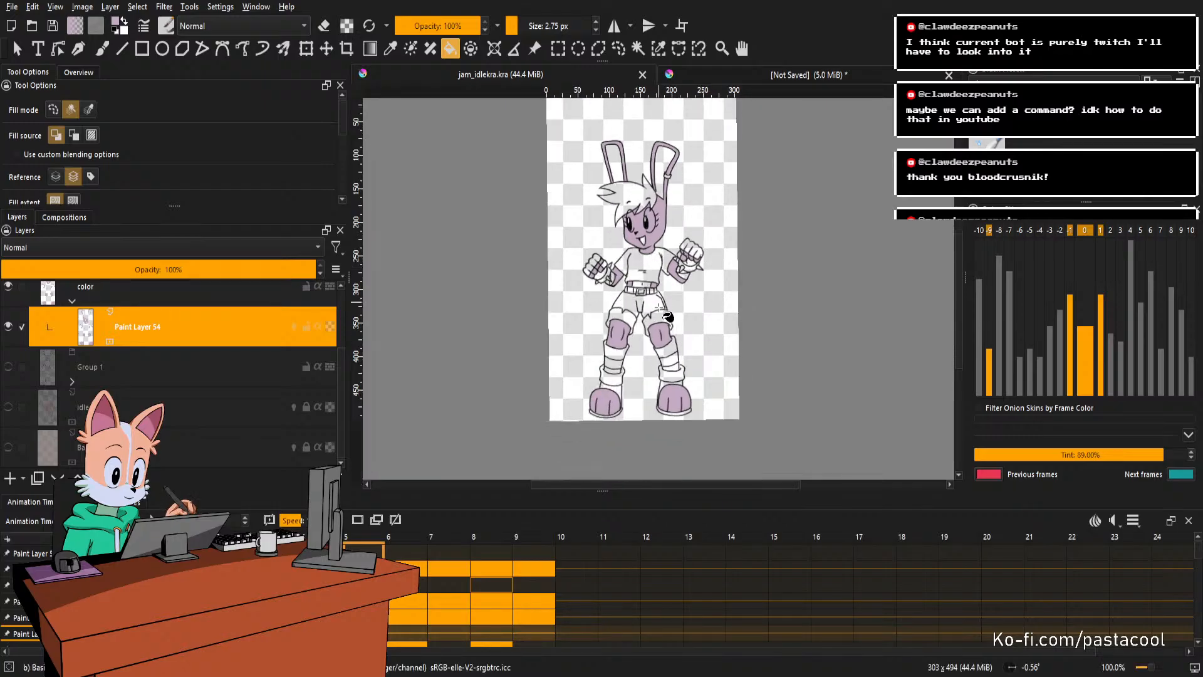
# Clear the old fill from frame 6 of Paint Layer 54 and fill both feet with purple.
pyautogui.scroll(1, 650, 297)
pyautogui.press('Right')
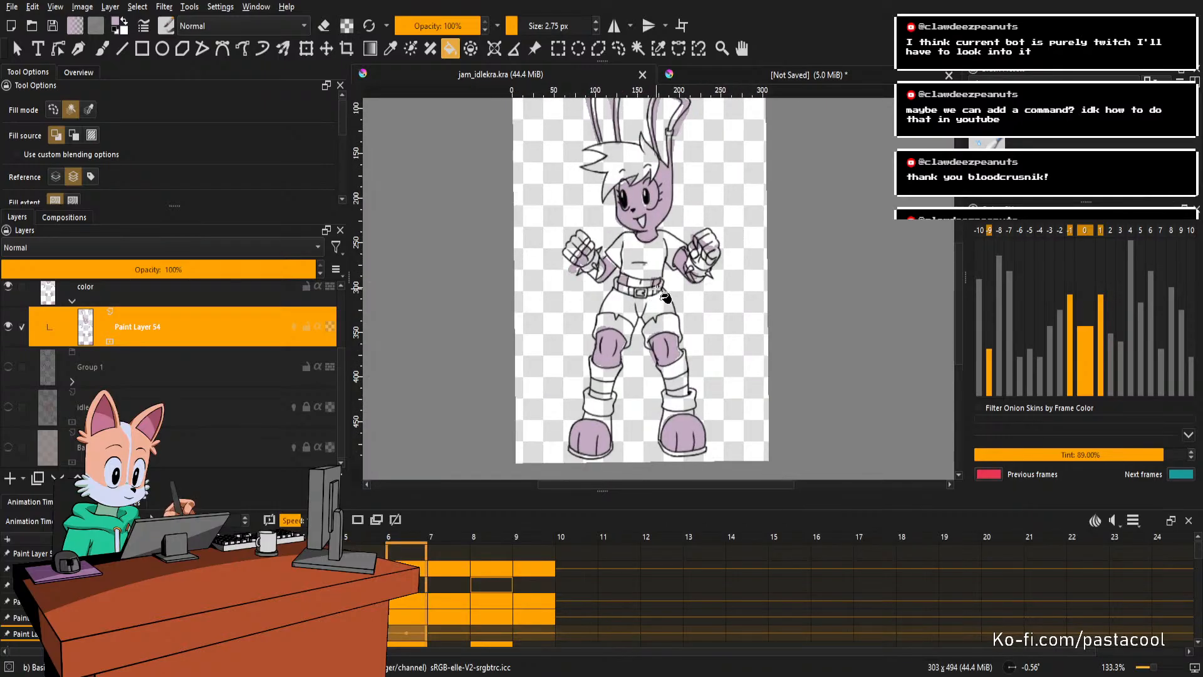
pyautogui.press('Delete')
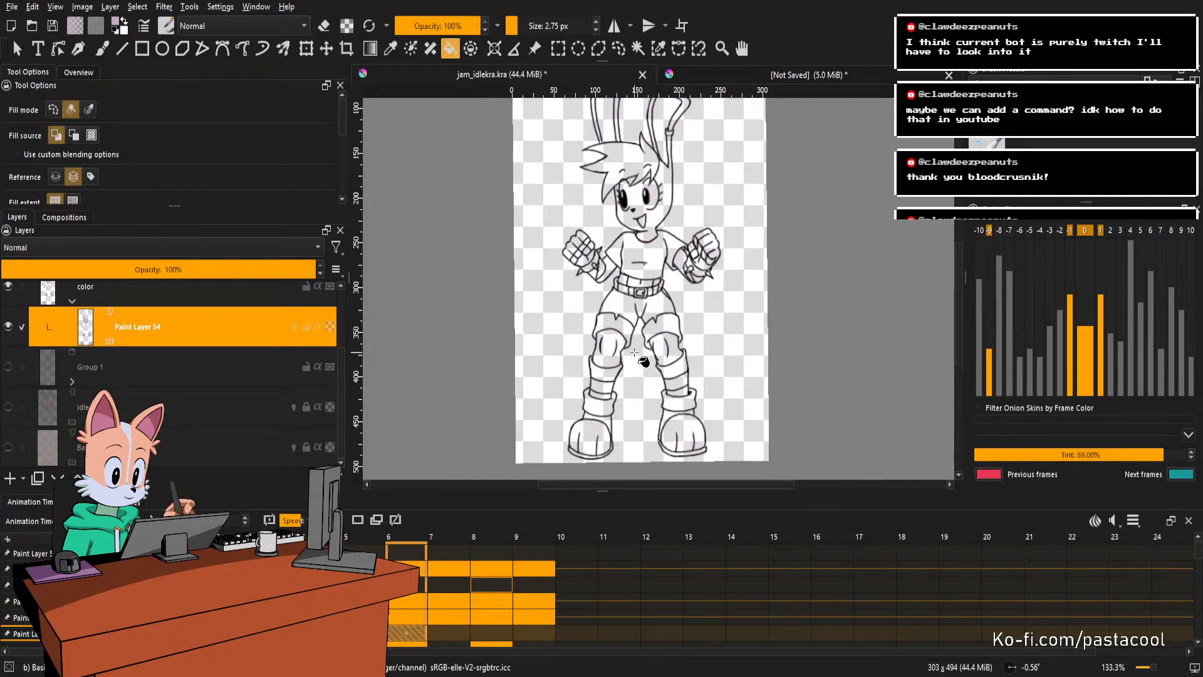
pyautogui.scroll(1, 642, 360)
pyautogui.click(596, 445)
pyautogui.scroll(1, 596, 445)
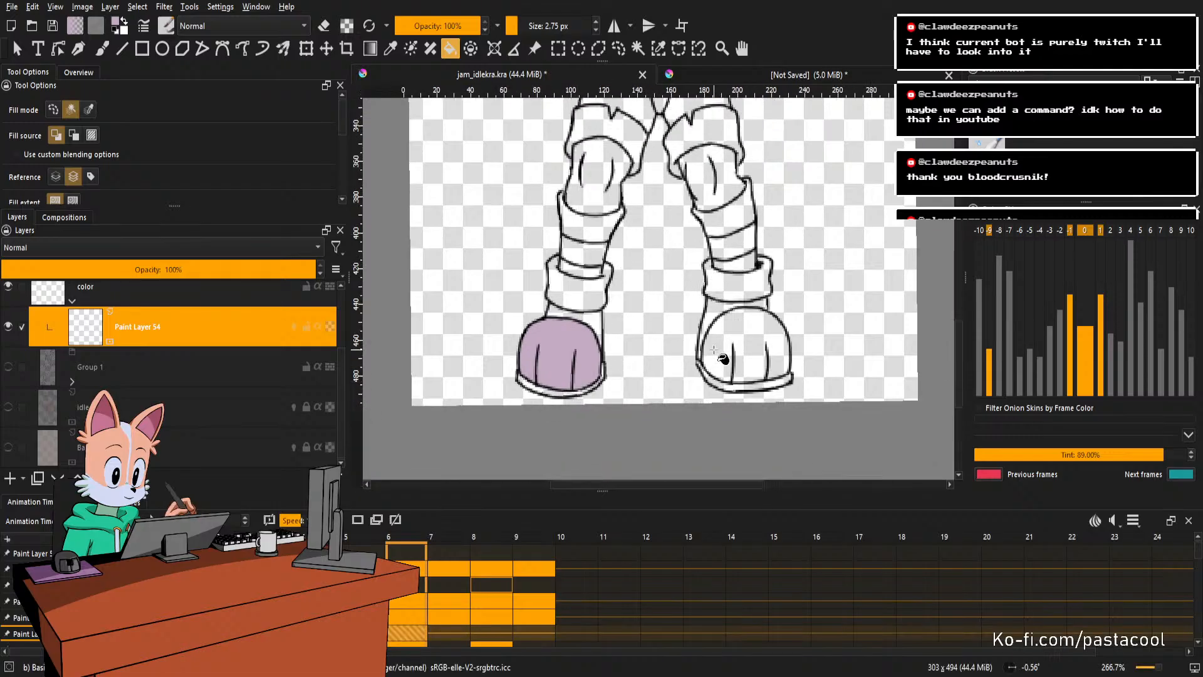
pyautogui.click(728, 340)
pyautogui.moveTo(739, 327); pyautogui.dragTo(717, 387)
# Fill both knees of frame 6 with purple.
pyautogui.scroll(1, 695, 223)
pyautogui.click(699, 228)
pyautogui.moveTo(593, 194); pyautogui.dragTo(633, 253)
pyautogui.click(545, 294)
pyautogui.moveTo(552, 157); pyautogui.dragTo(577, 351)
# Fill the left-hand forearm and the finger segments of the left-hand fist in frame 6 with purple.
pyautogui.click(605, 253)
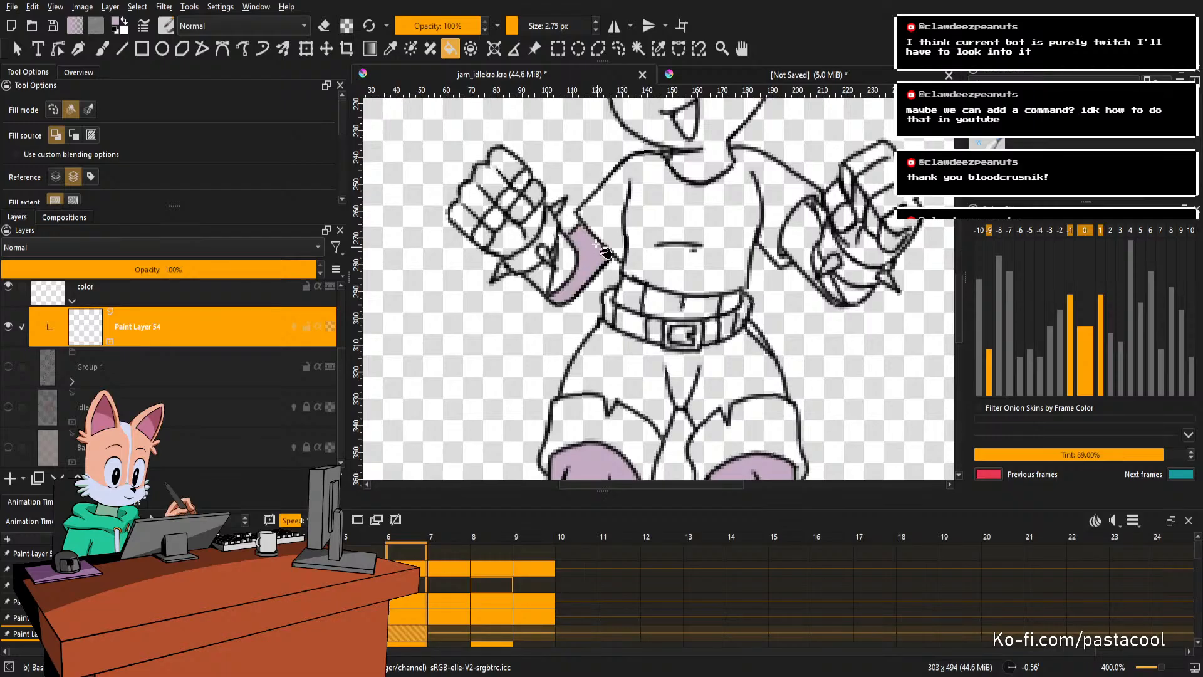
pyautogui.scroll(2, 495, 224)
pyautogui.click(479, 247)
pyautogui.click(504, 212)
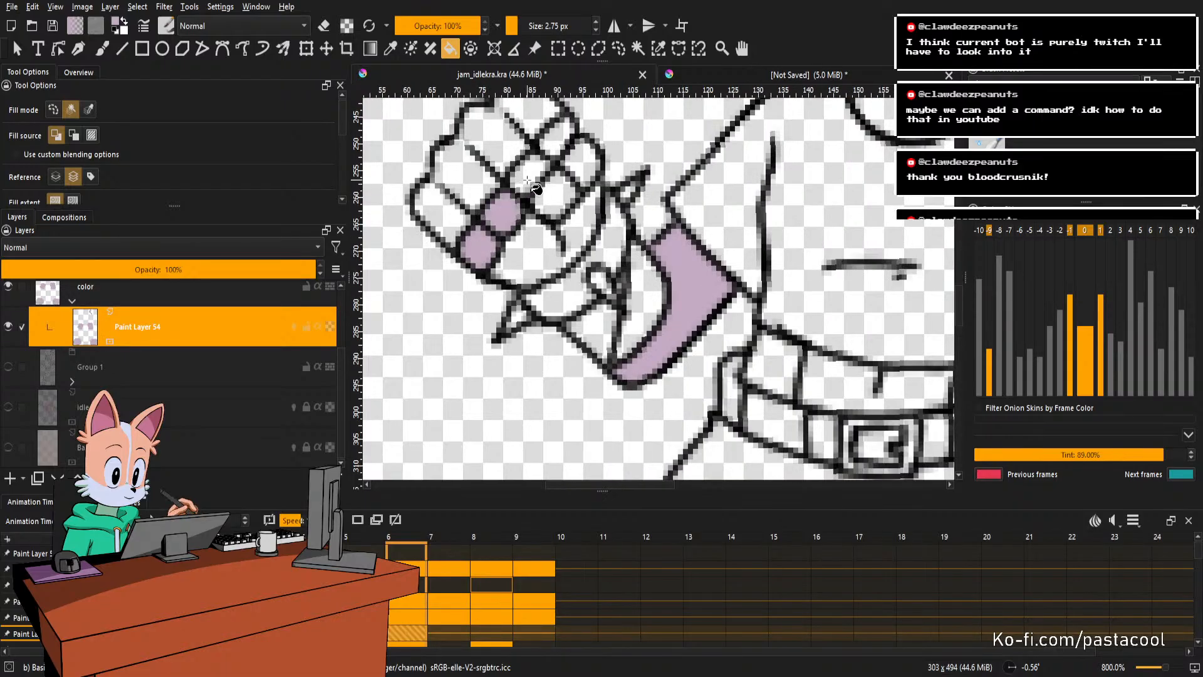
pyautogui.click(536, 175)
pyautogui.click(557, 141)
pyautogui.click(555, 194)
# Fill the two waist patches at the outer ends of the band above the belt with purple.
pyautogui.moveTo(749, 278); pyautogui.dragTo(421, 191)
pyautogui.click(442, 272)
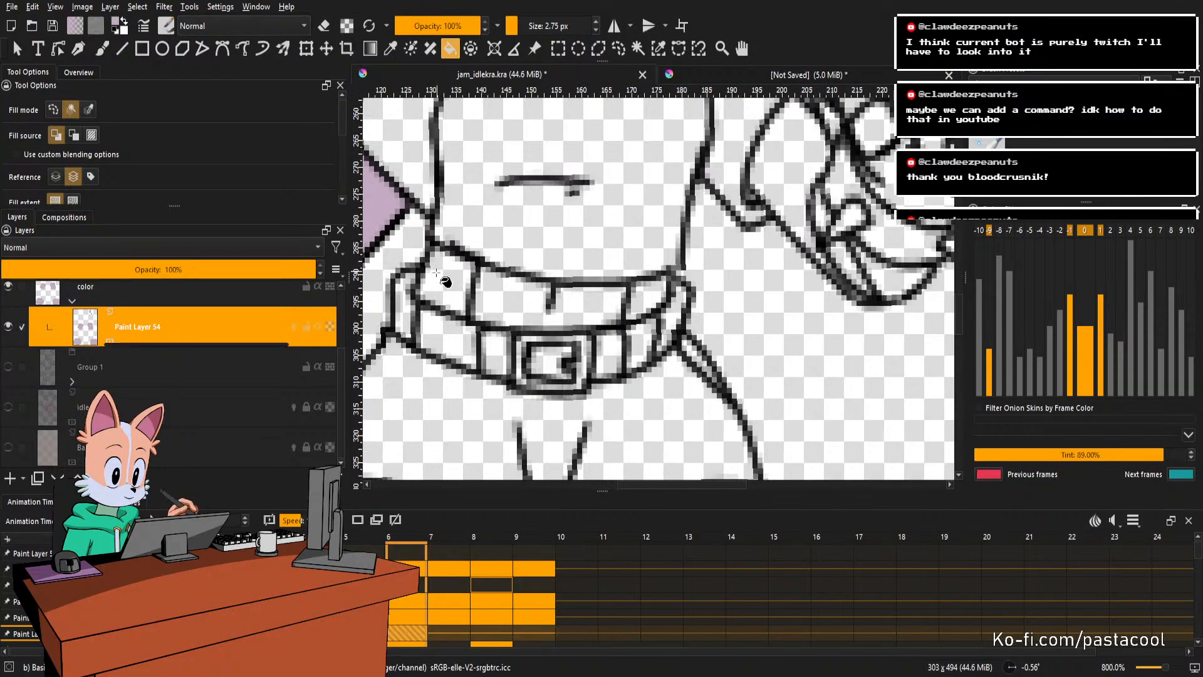
pyautogui.click(647, 295)
# Fill the right-hand forearm, thumb and finger segments of the right-hand fist in frame 6 with purple.
pyautogui.moveTo(757, 196); pyautogui.dragTo(615, 305)
pyautogui.click(657, 267)
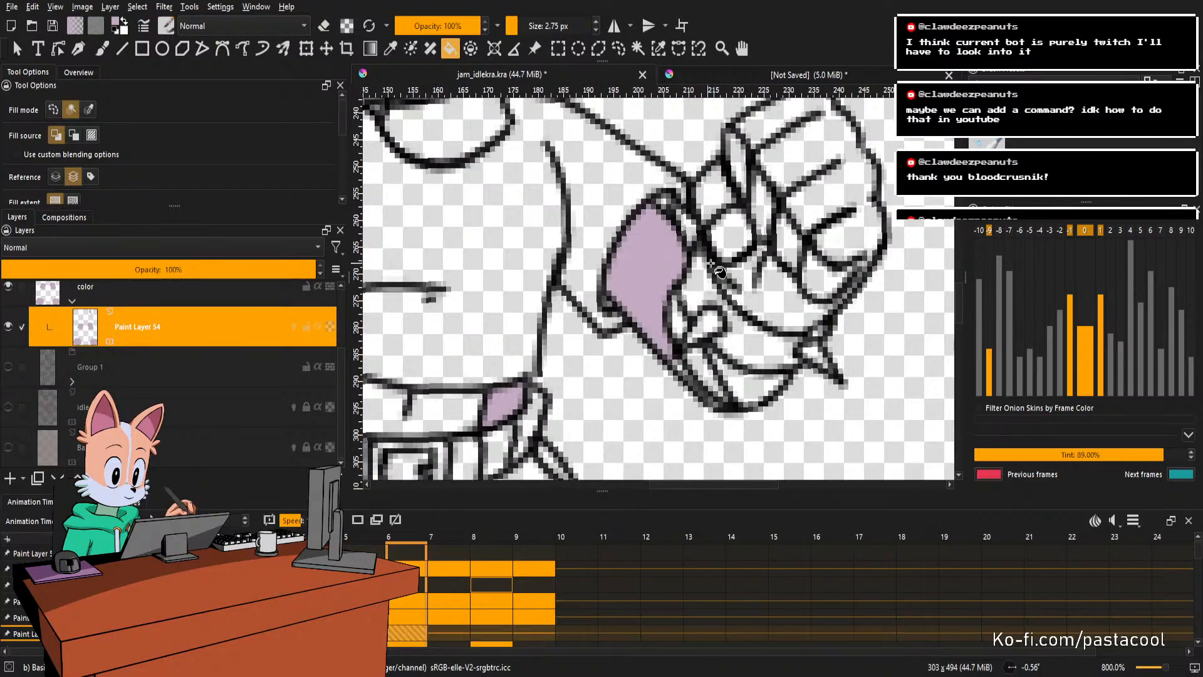
pyautogui.click(731, 235)
pyautogui.click(760, 207)
pyautogui.click(735, 160)
pyautogui.click(787, 238)
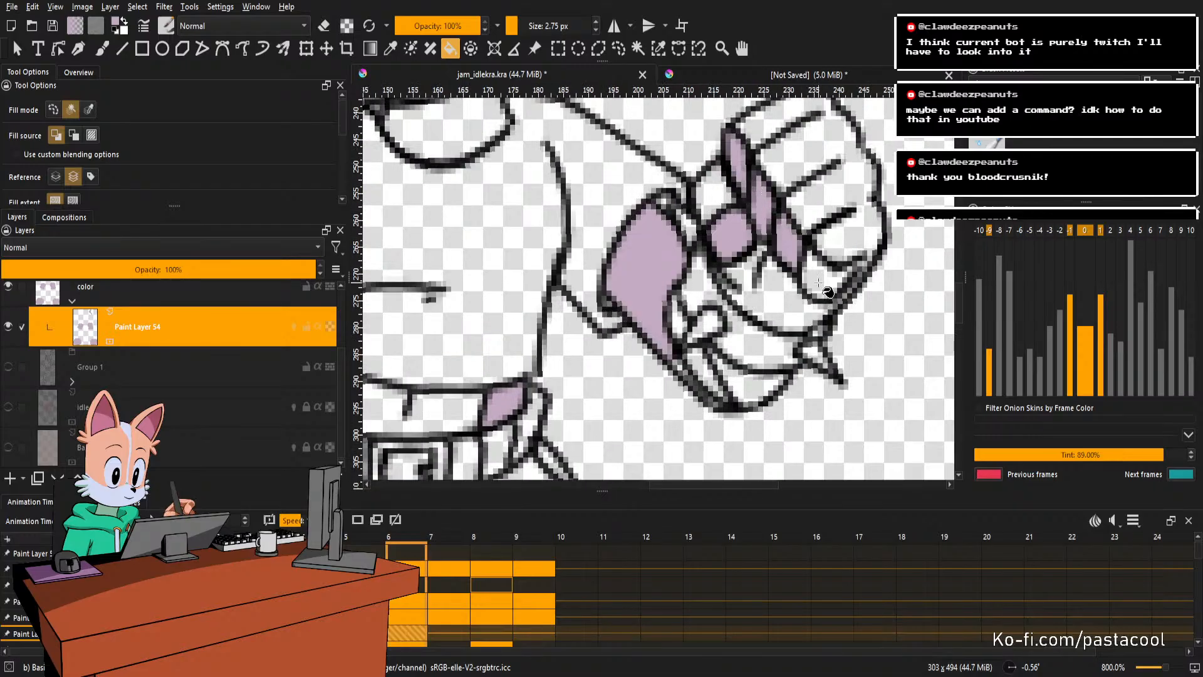
pyautogui.click(818, 280)
# Fill the face, neck and lower right-hand ear of frame 6 with purple, touching up the ear outline at its band with the brush.
pyautogui.scroll(-3, 797, 284)
pyautogui.scroll(1, 711, 286)
pyautogui.click(711, 286)
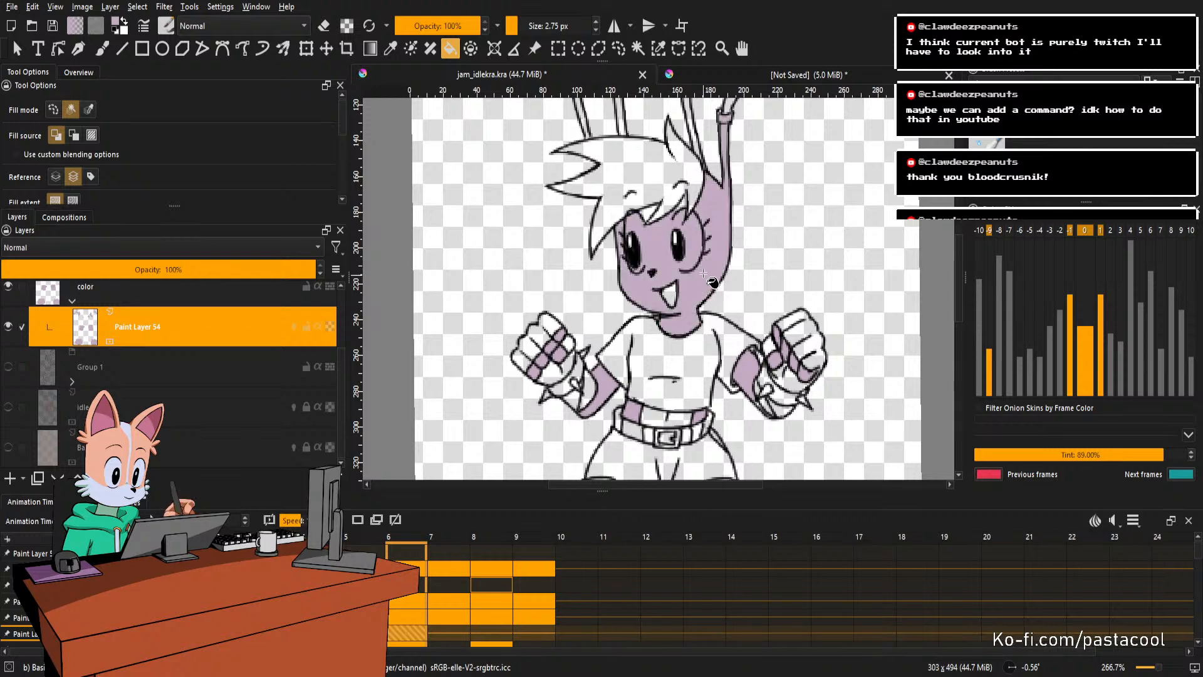
pyautogui.scroll(3, 714, 294)
pyautogui.scroll(4, 715, 295)
pyautogui.press('b')
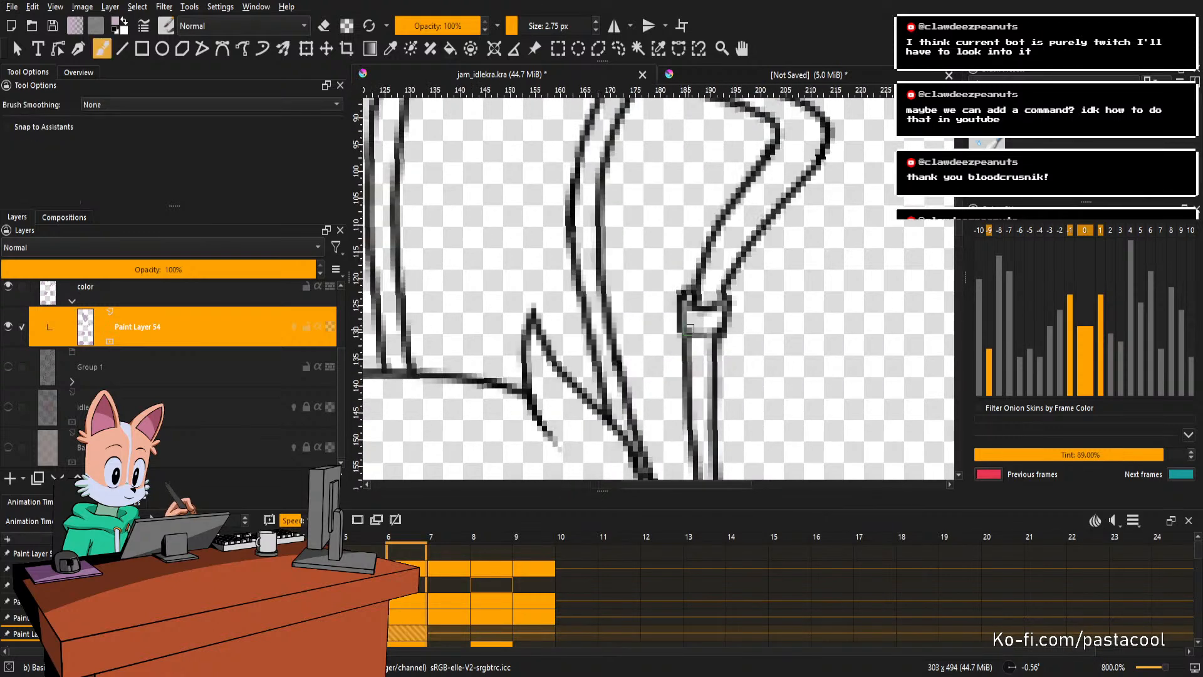
pyautogui.press('f')
pyautogui.click(705, 351)
# Fill the right-hand ear's rim above its band and the small patches under the fringe with purple.
pyautogui.scroll(-3, 709, 338)
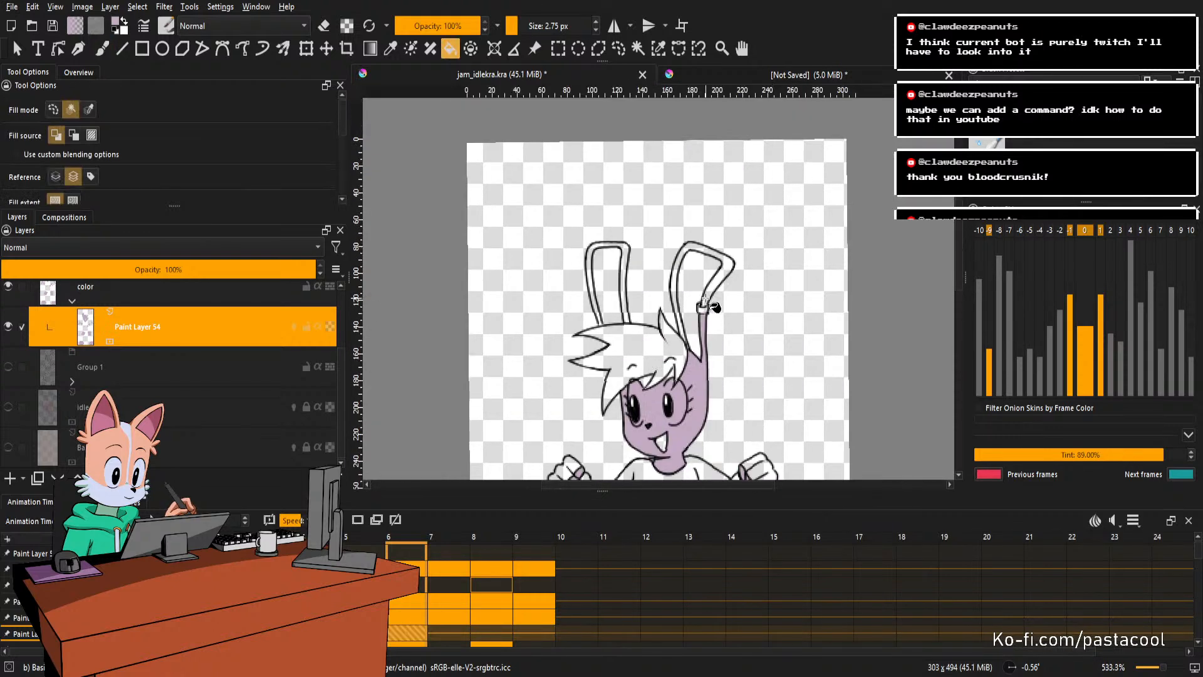
pyautogui.scroll(2, 714, 301)
pyautogui.click(713, 302)
pyautogui.scroll(-3, 713, 303)
pyautogui.scroll(2, 773, 273)
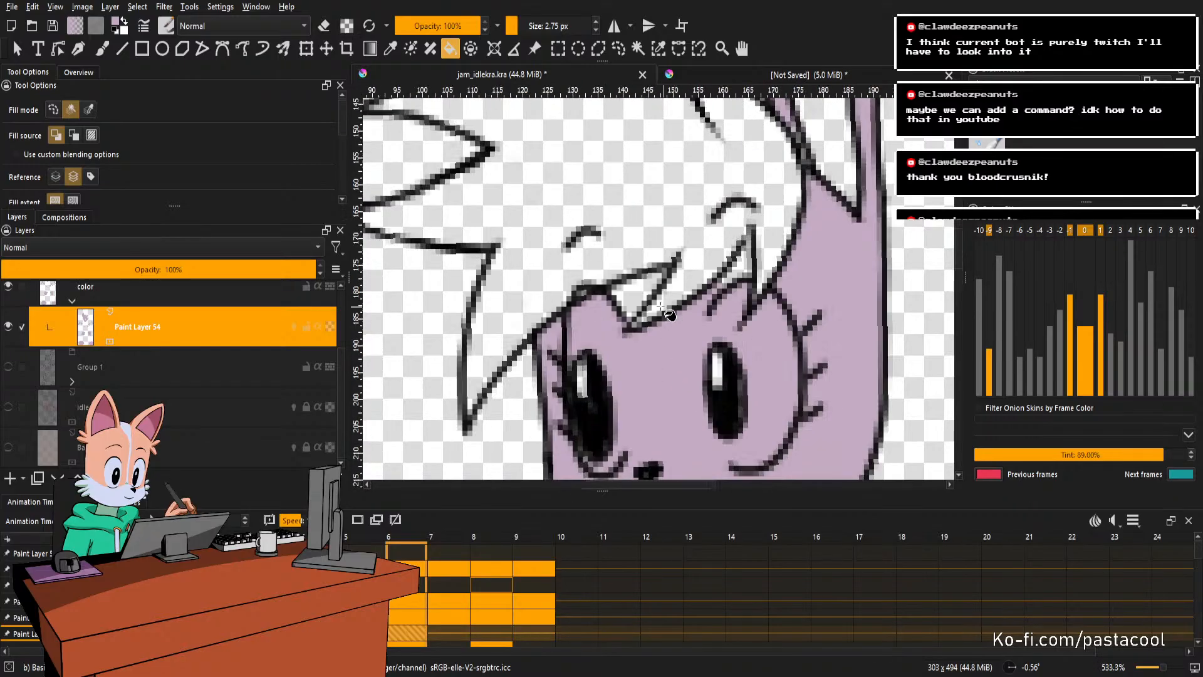
pyautogui.scroll(3, 751, 273)
# Seal the gap at the base of the left-hand ear's outline in frame 6 with the brush.
pyautogui.press('b')
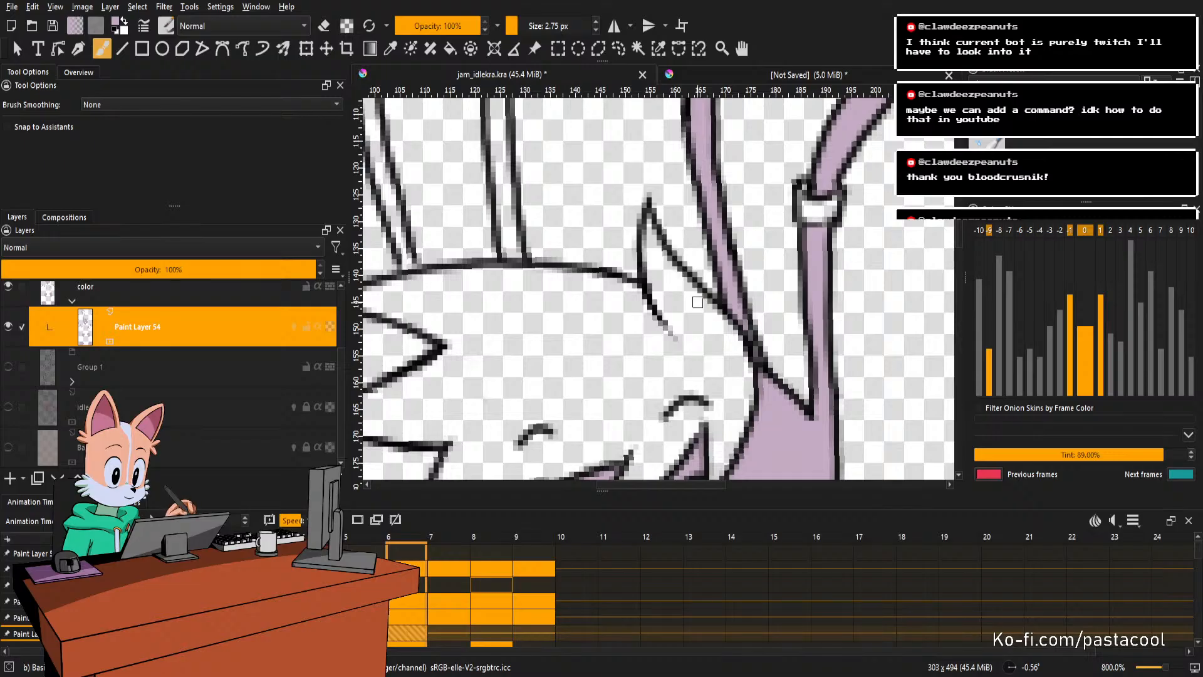
pyautogui.scroll(-2, 696, 299)
pyautogui.scroll(2, 669, 303)
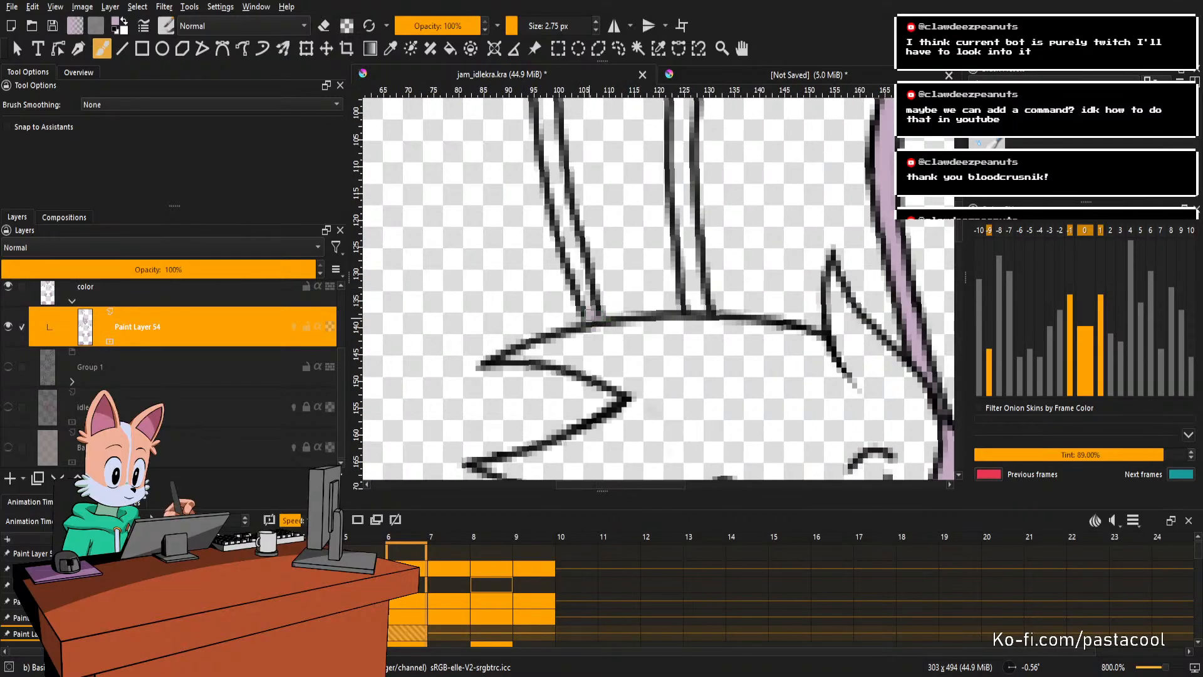
# Fill the left-hand ear's rim in frame 6 with purple and save the file.
pyautogui.press('f')
pyautogui.click(587, 296)
pyautogui.click(690, 296)
pyautogui.scroll(-3, 689, 298)
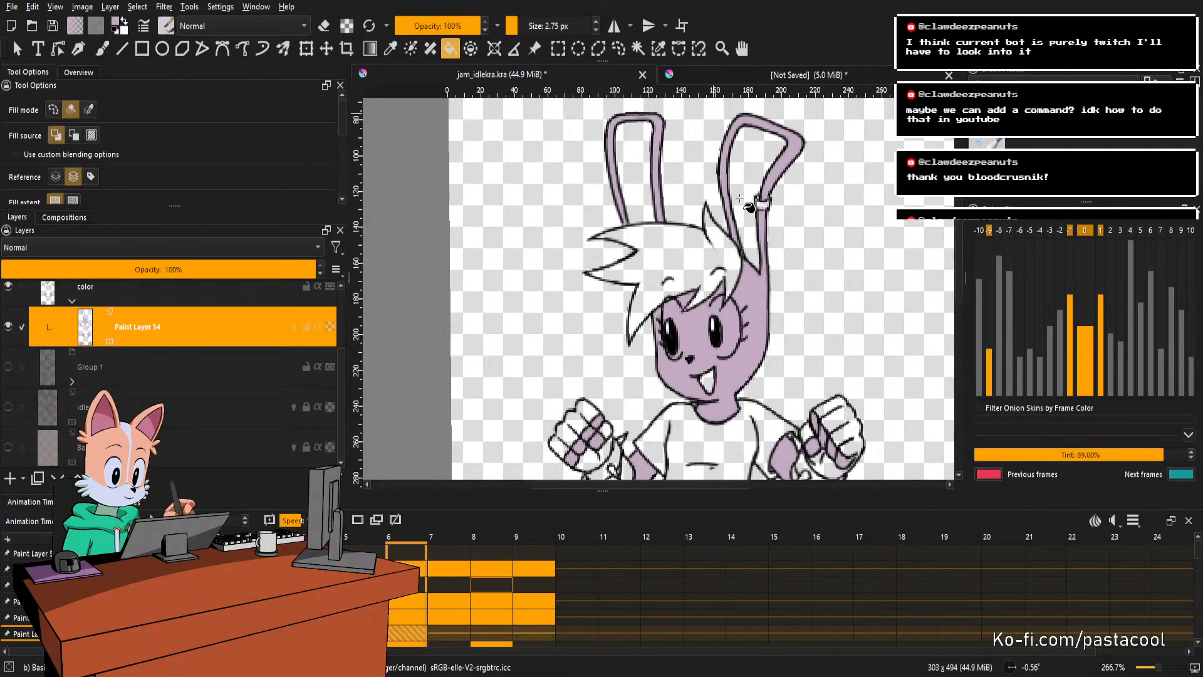
pyautogui.scroll(-2, 749, 206)
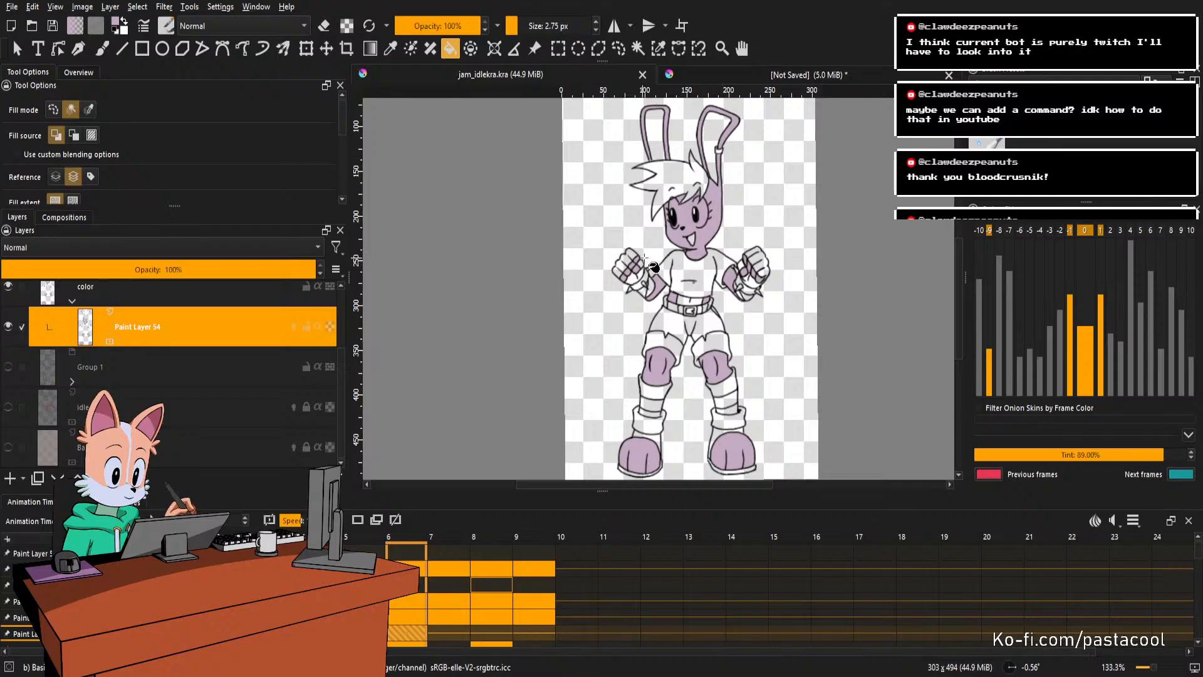
# Clear the old fill from frame 7 of Paint Layer 54 and save the file.
pyautogui.press('.')
pyautogui.scroll(-2, 694, 309)
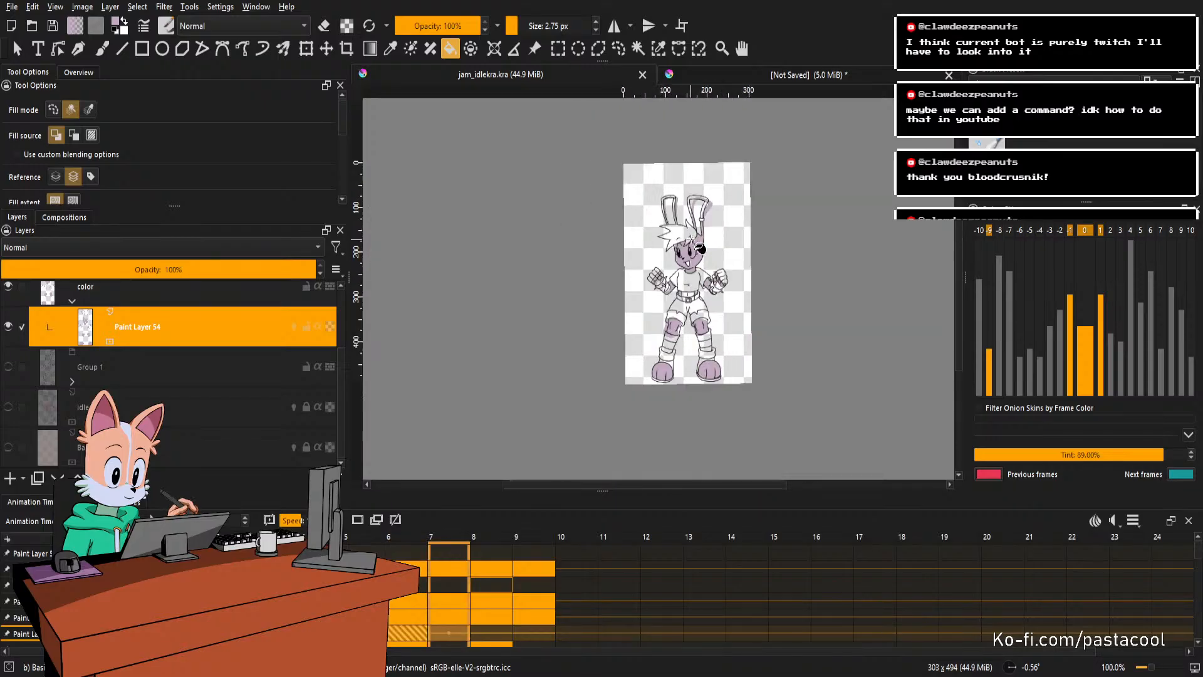
pyautogui.press('Delete')
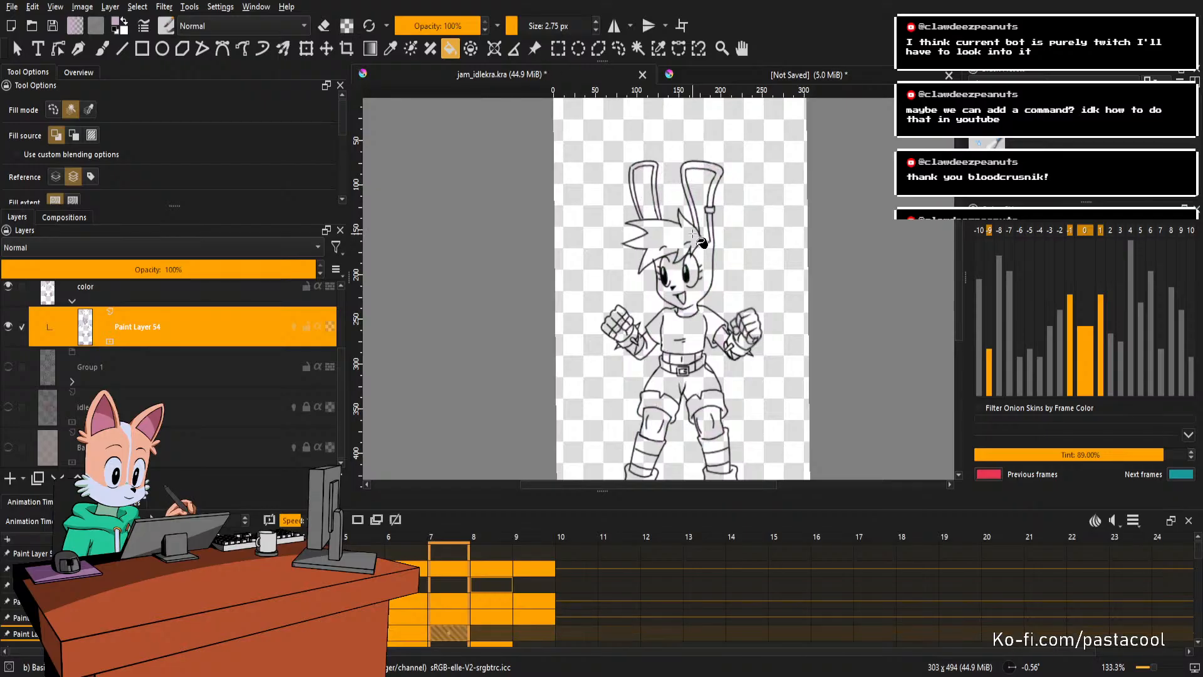
pyautogui.scroll(-1, 693, 242)
pyautogui.hotkey('ctrl', 's')
# Fill the finger segments of the left-hand fist in frame 7 with purple.
pyautogui.scroll(2, 640, 308)
pyautogui.scroll(3, 663, 327)
pyautogui.click(602, 326)
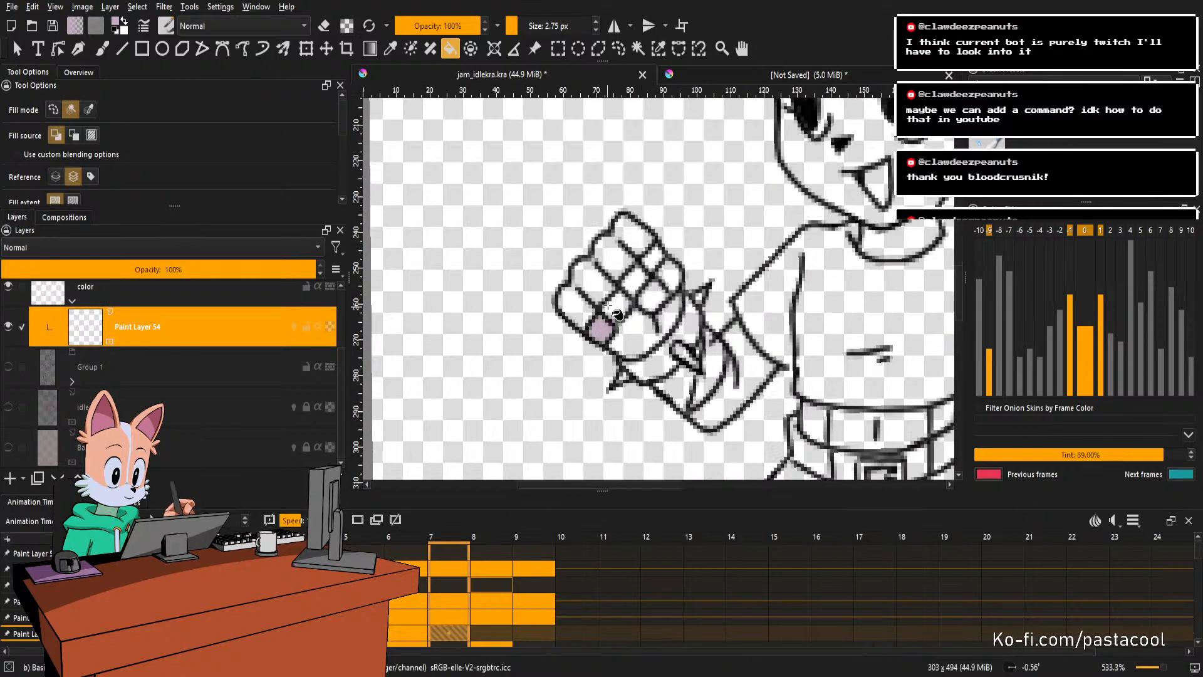
pyautogui.click(618, 306)
pyautogui.click(638, 277)
pyautogui.click(655, 256)
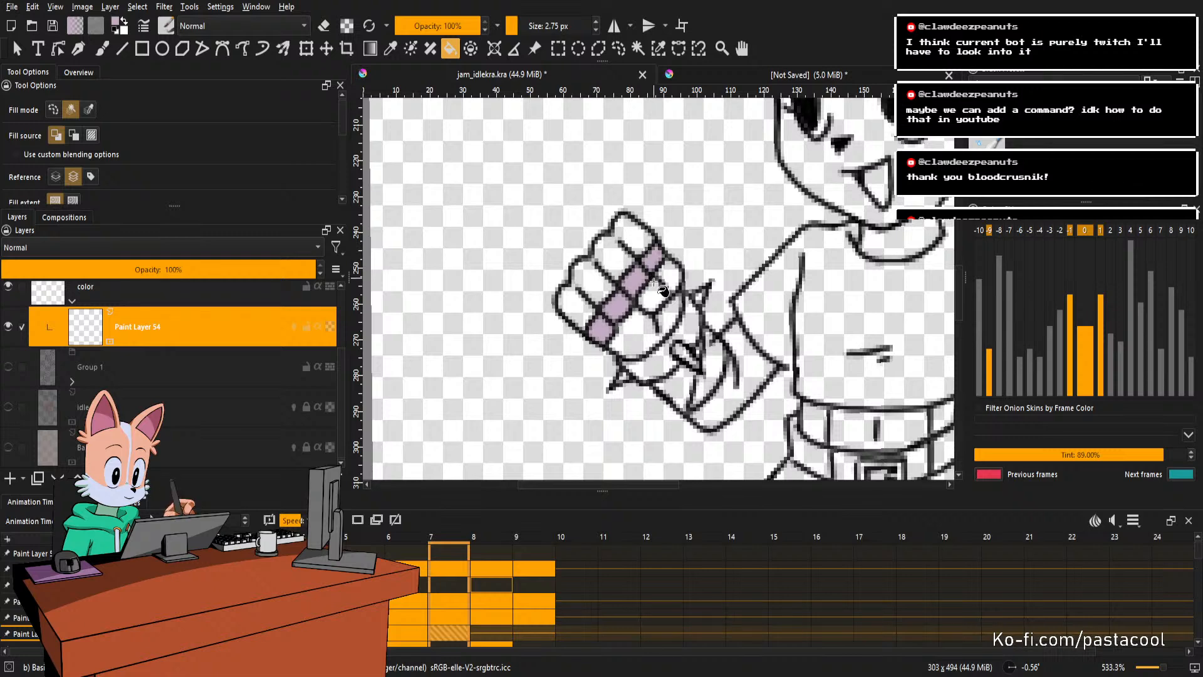
pyautogui.click(653, 296)
# Fill the left-hand forearm of frame 7 with purple, from the glove cuff to the sleeve.
pyautogui.scroll(-3, 681, 261)
pyautogui.scroll(-1, 688, 270)
pyautogui.scroll(3, 677, 269)
pyautogui.click(676, 270)
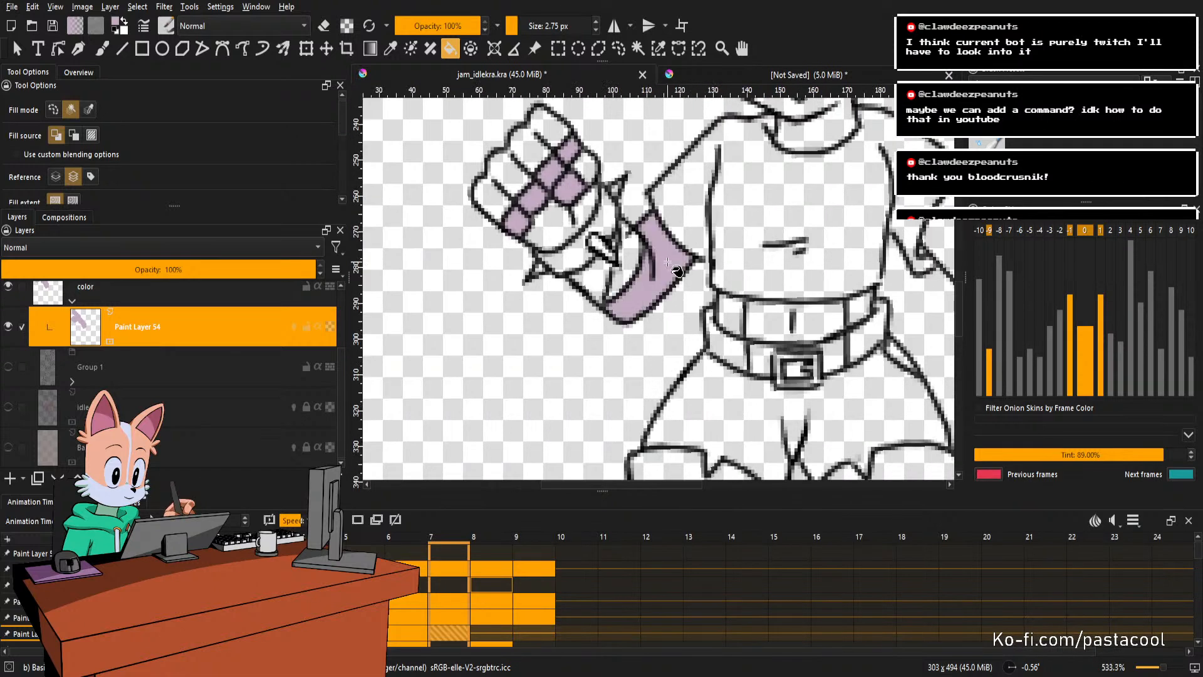
pyautogui.moveTo(665, 235); pyautogui.dragTo(654, 236)
# Fill both knees of frame 7 with purple, sealing the gap at the right-hand knee's lower inner corner with the brush.
pyautogui.scroll(-2, 670, 237)
pyautogui.moveTo(697, 320); pyautogui.dragTo(680, 241)
pyautogui.click(668, 311)
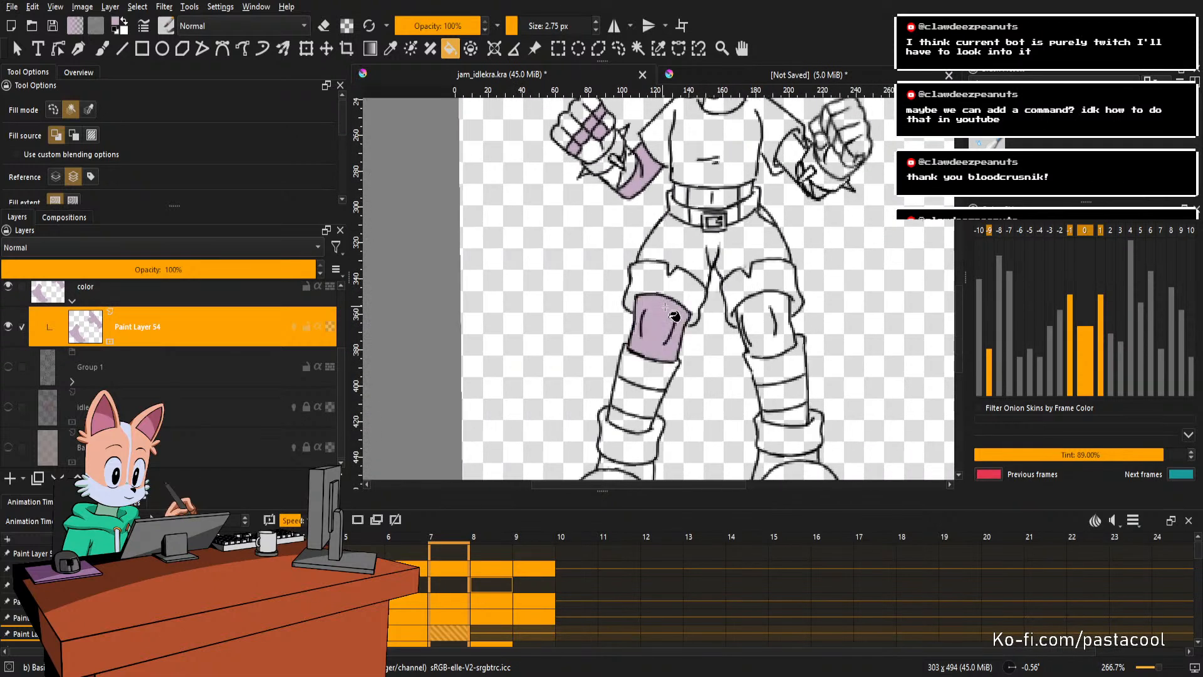
pyautogui.click(761, 310)
pyautogui.scroll(-1, 768, 313)
pyautogui.scroll(3, 755, 314)
pyautogui.press('b')
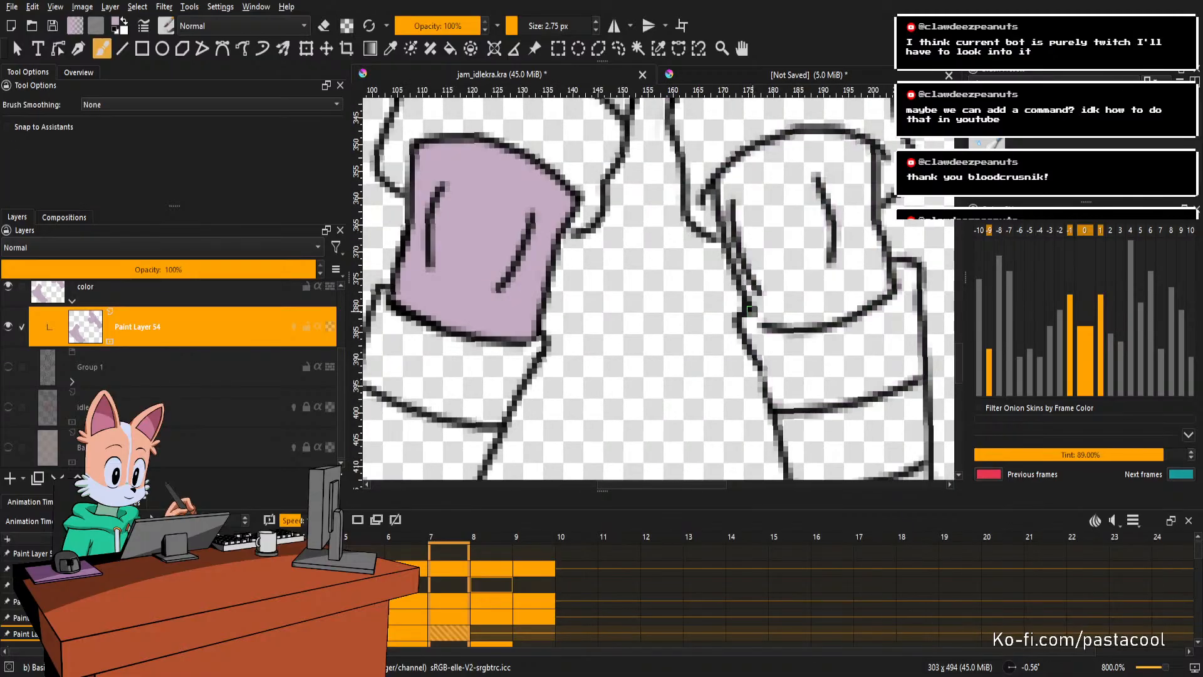
pyautogui.press('f')
pyautogui.scroll(-3, 775, 304)
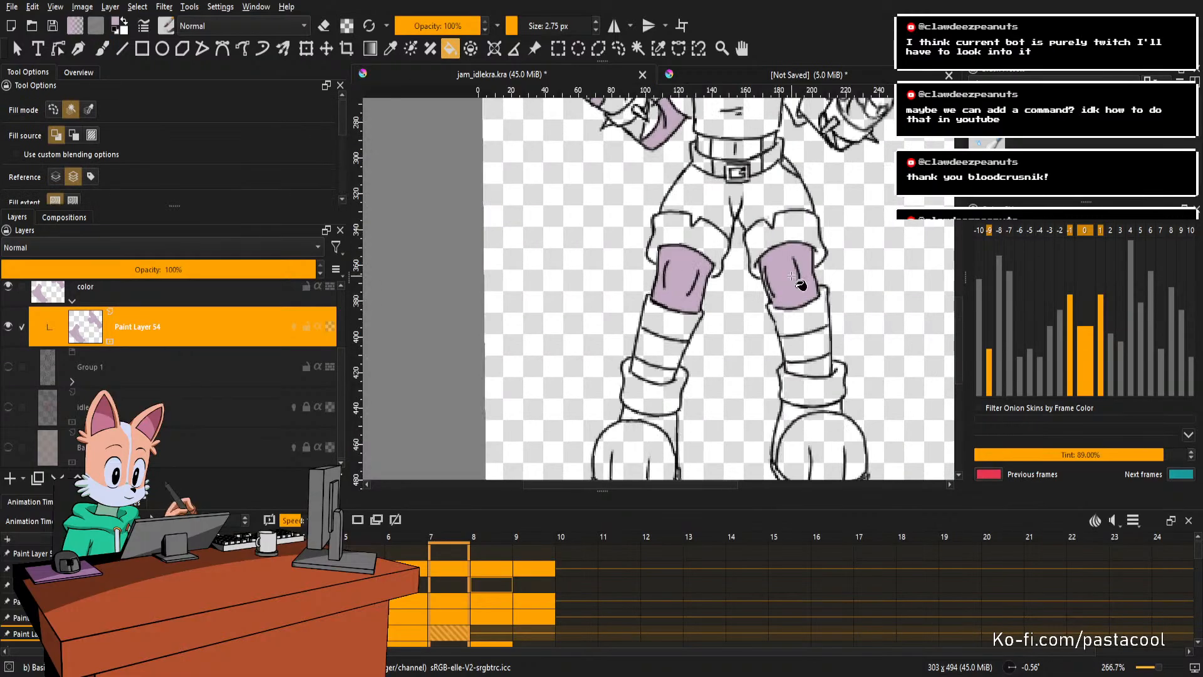
pyautogui.scroll(3, 790, 276)
pyautogui.press('b')
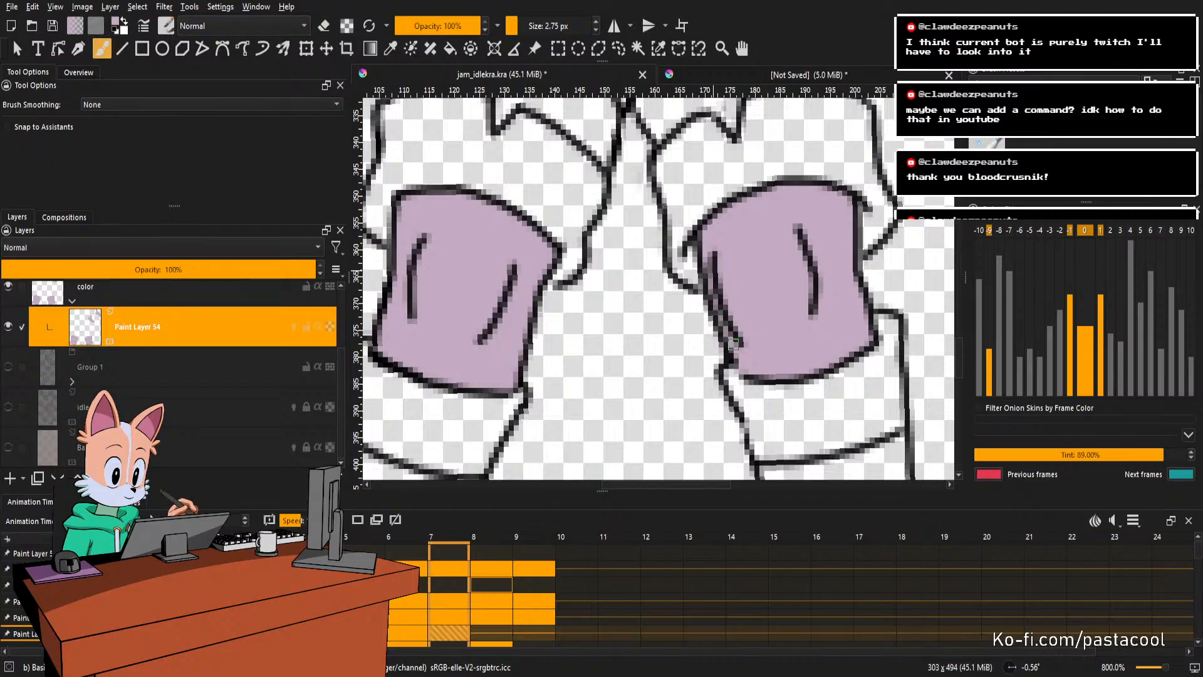
# Fill both feet of frame 7 with purple.
pyautogui.scroll(-4, 733, 342)
pyautogui.press('f')
pyautogui.scroll(2, 695, 344)
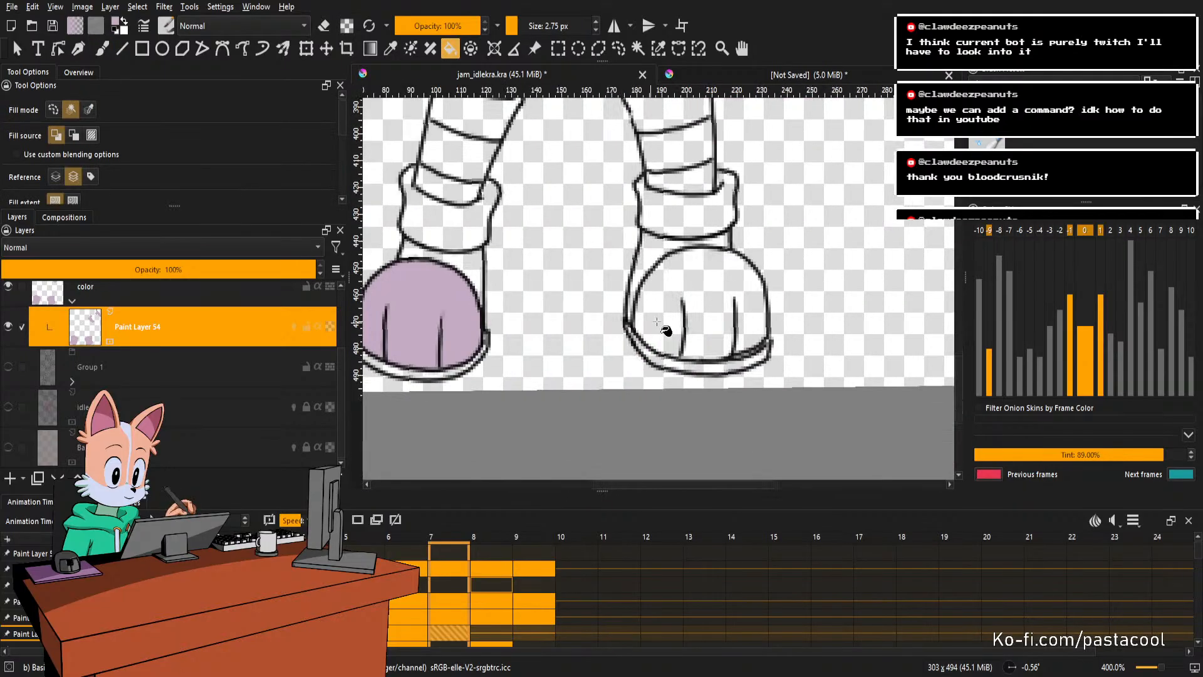
pyautogui.click(657, 322)
pyautogui.scroll(-3, 690, 313)
# Fill the thumb and finger segments of the right-hand fist and the right-hand forearm in frame 7 with purple.
pyautogui.scroll(2, 740, 320)
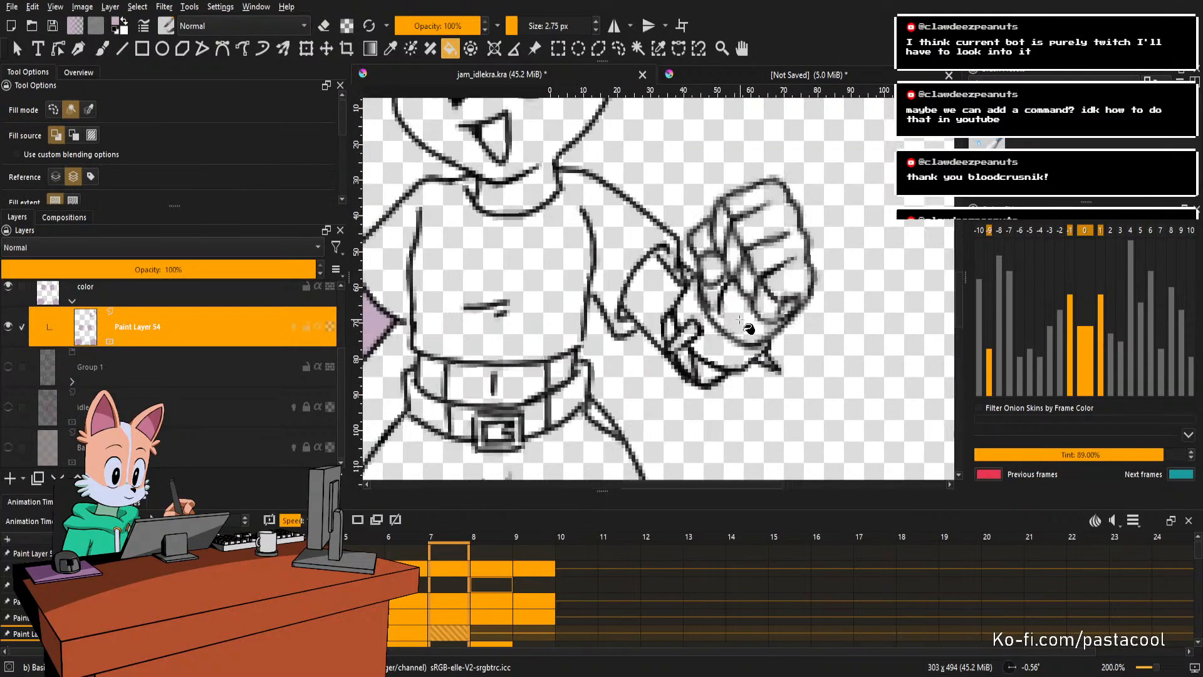
pyautogui.scroll(3, 744, 324)
pyautogui.click(716, 332)
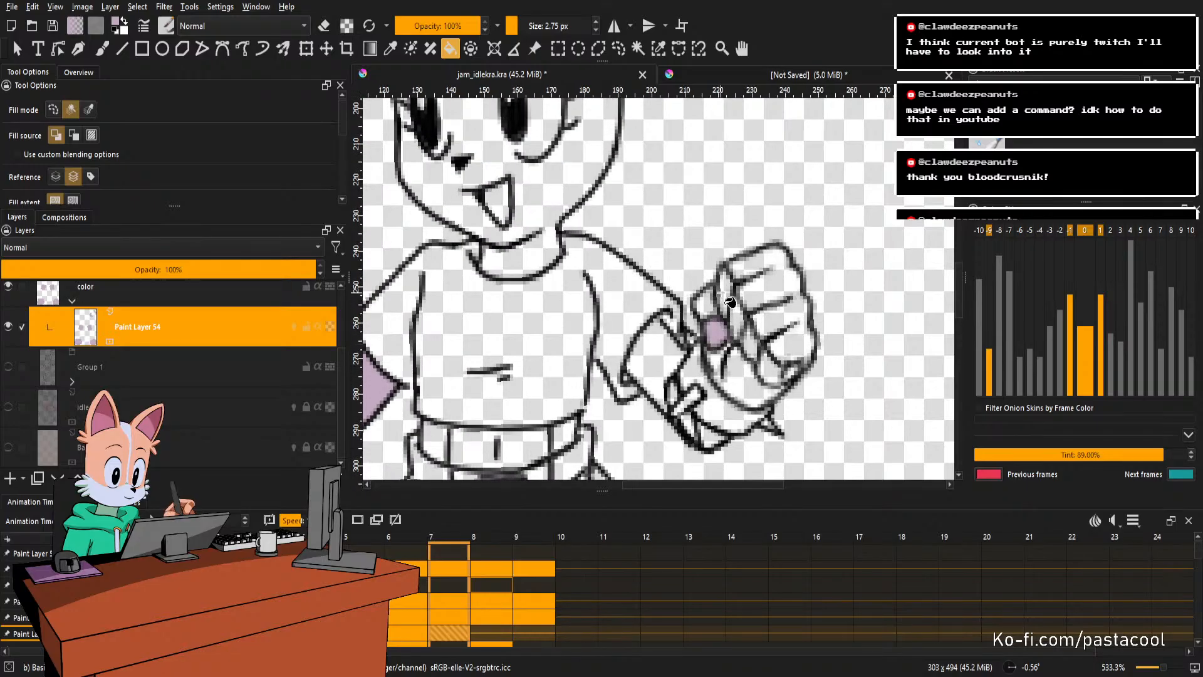
pyautogui.moveTo(722, 294)
pyautogui.mouseDown()
pyautogui.moveTo(782, 375)
pyautogui.moveTo(794, 374)
pyautogui.mouseUp()
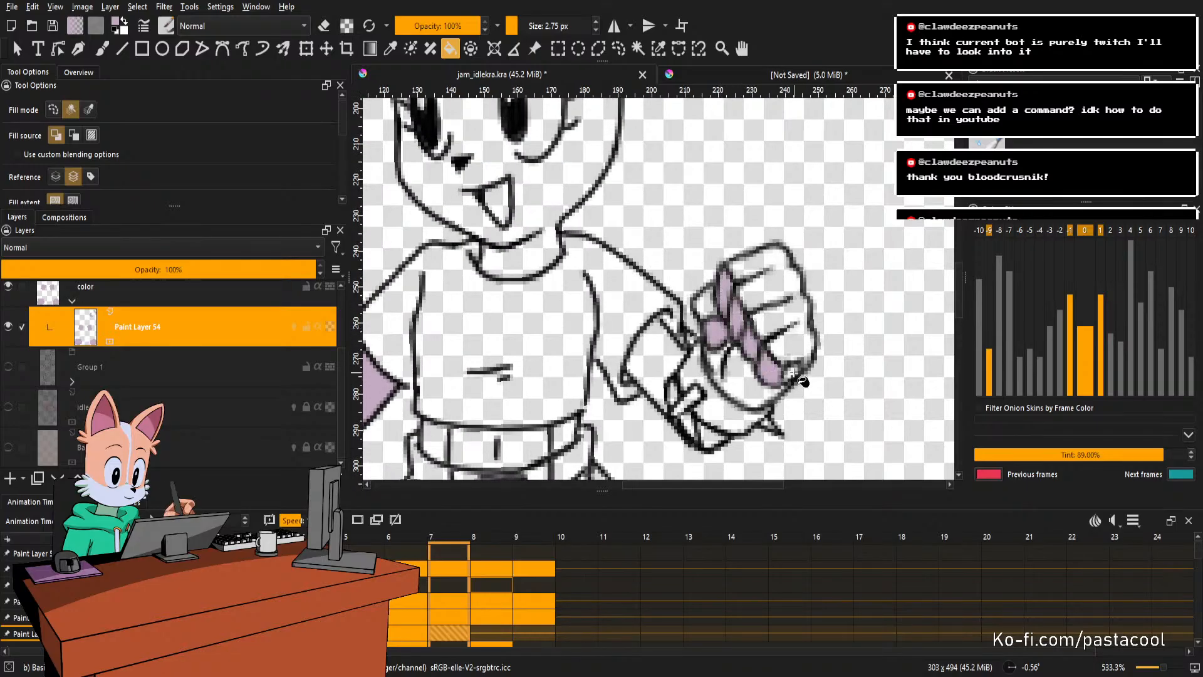
pyautogui.click(665, 386)
# Fill the face and neck of frame 7 with purple, including the small patch beside the left-hand eye.
pyautogui.scroll(-4, 684, 342)
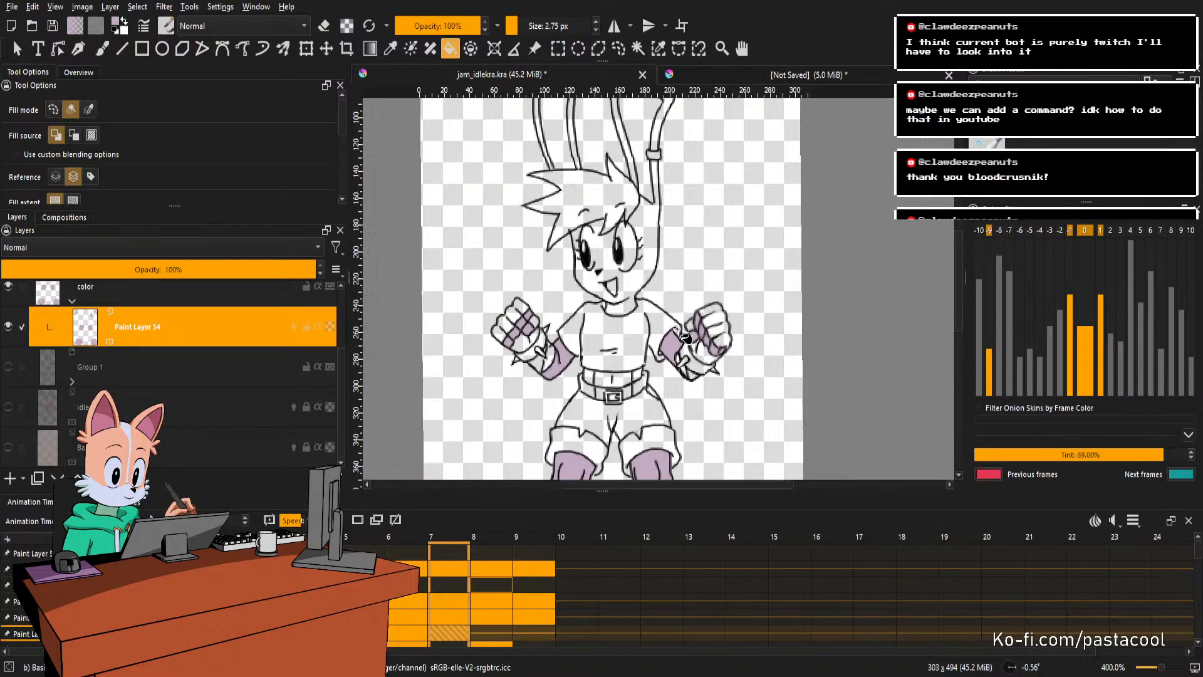
pyautogui.scroll(3, 652, 345)
pyautogui.click(652, 344)
pyautogui.scroll(2, 652, 345)
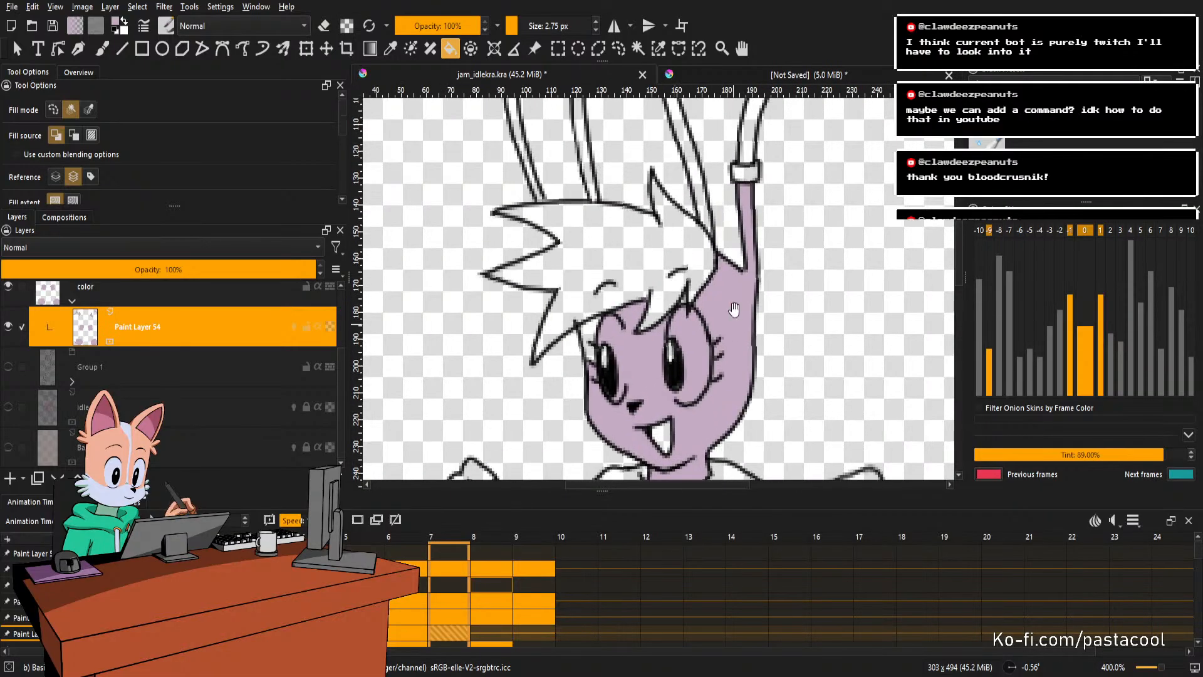
pyautogui.scroll(2, 694, 304)
pyautogui.scroll(-2, 685, 296)
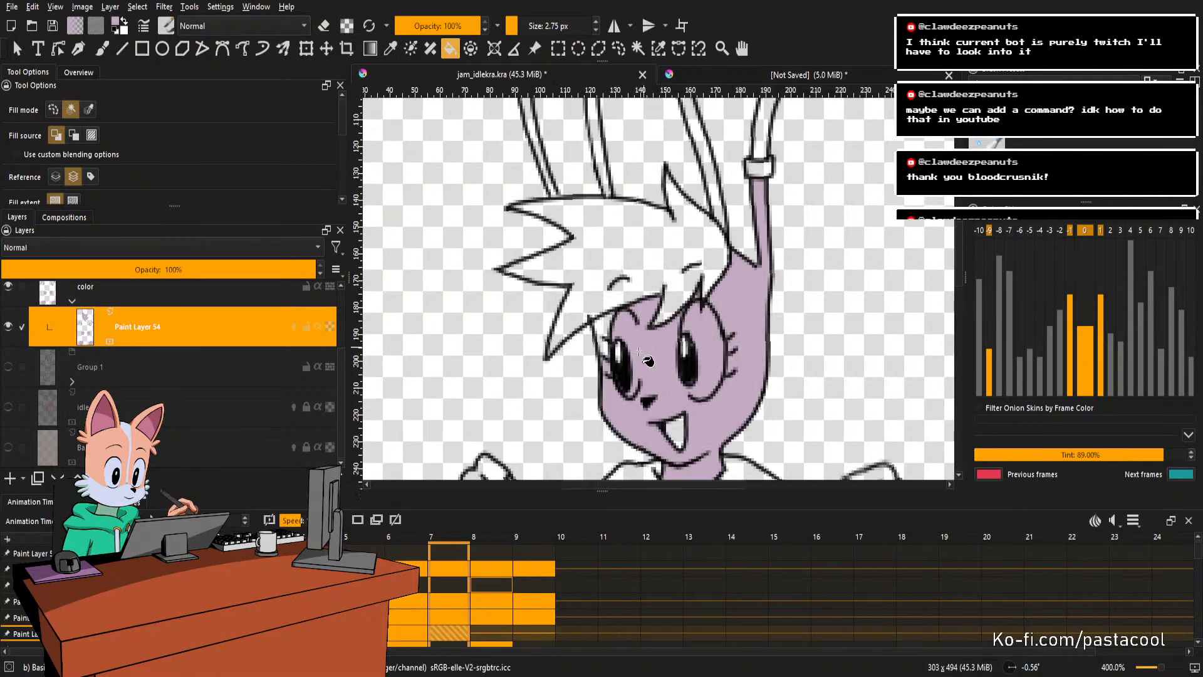
pyautogui.scroll(2, 608, 355)
pyautogui.click(582, 297)
# Fill the rim of the right-hand ear above its band in frame 7 with purple.
pyautogui.scroll(-2, 645, 279)
pyautogui.moveTo(681, 351); pyautogui.dragTo(658, 545)
pyautogui.scroll(-1, 774, 271)
pyautogui.click(759, 263)
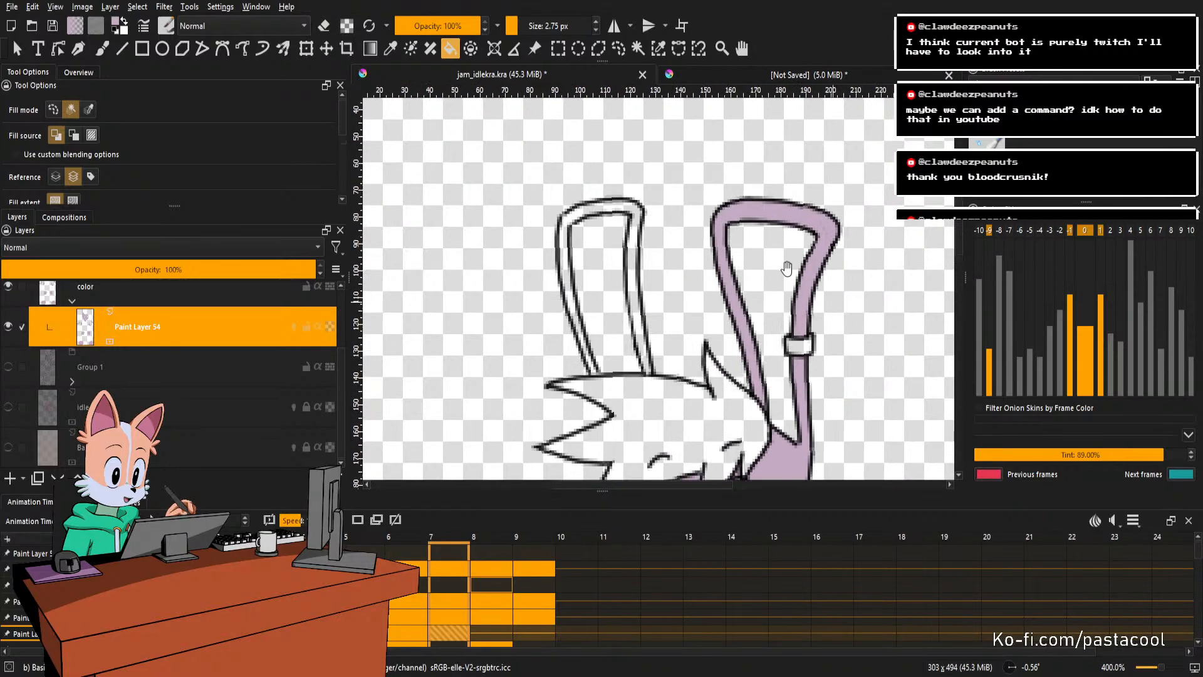
# Fill the left-hand ear's rim in frame 7 with purple and save the file.
pyautogui.scroll(1, 583, 220)
pyautogui.click(589, 225)
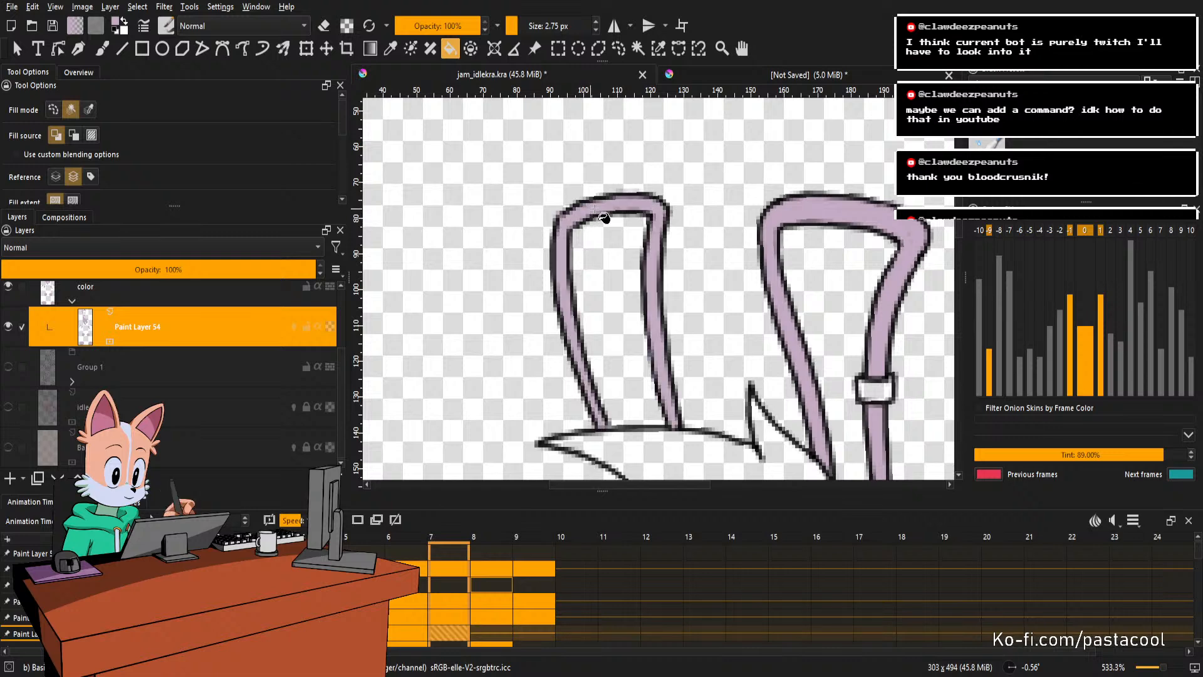
pyautogui.scroll(-5, 765, 312)
pyautogui.hotkey('ctrl', 's')
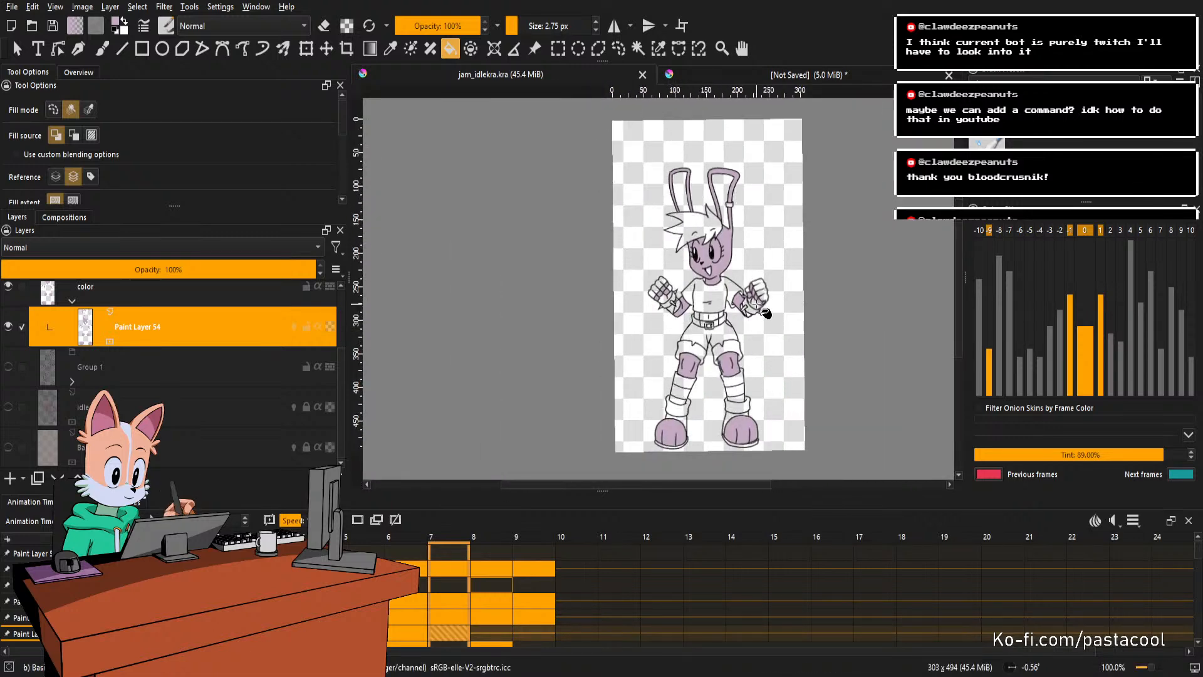
# Fill the exposed waist patches above the belt in frame 7 with purple.
pyautogui.scroll(3, 690, 307)
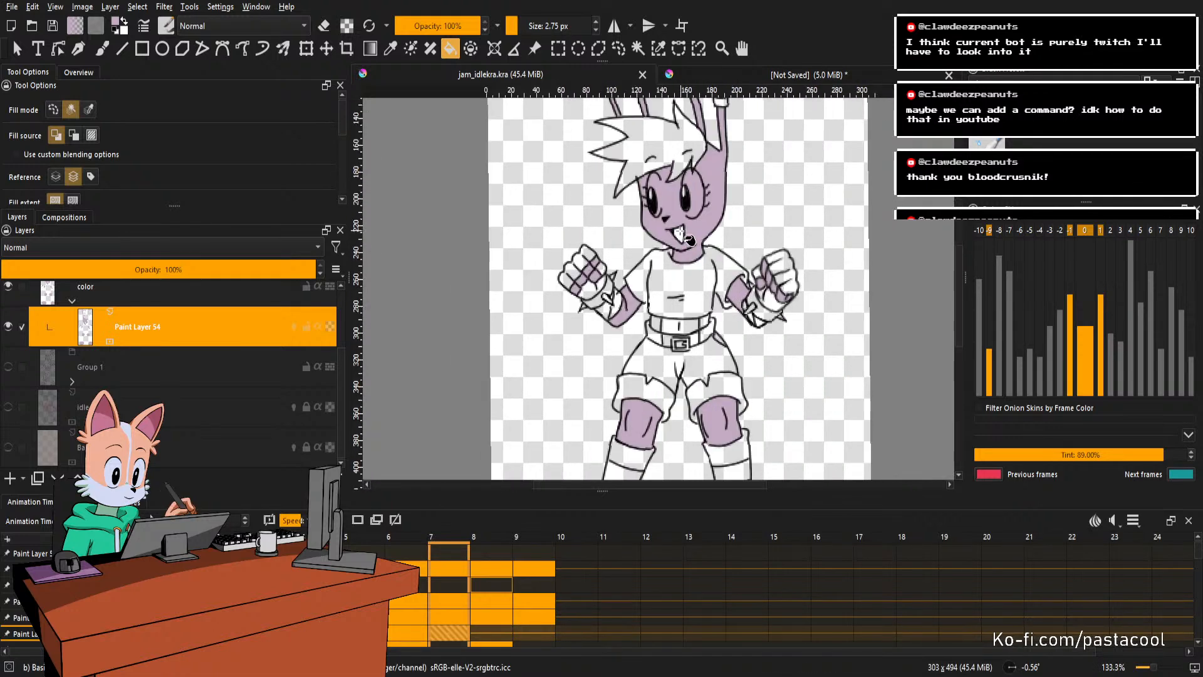
pyautogui.scroll(2, 655, 287)
pyautogui.click(646, 293)
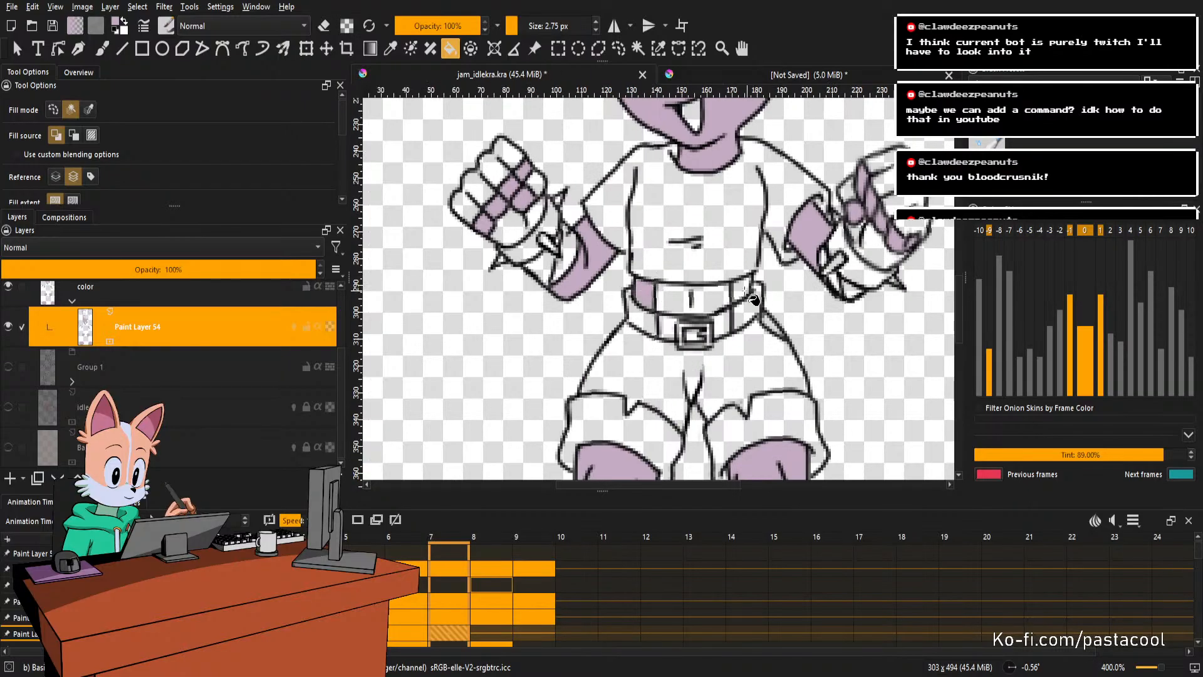
pyautogui.scroll(-3, 702, 263)
# Flip between frames 6, 7 and 8 to compare the purple fur fills.
pyautogui.press('Right')
pyautogui.hscroll(1, 721, 265)
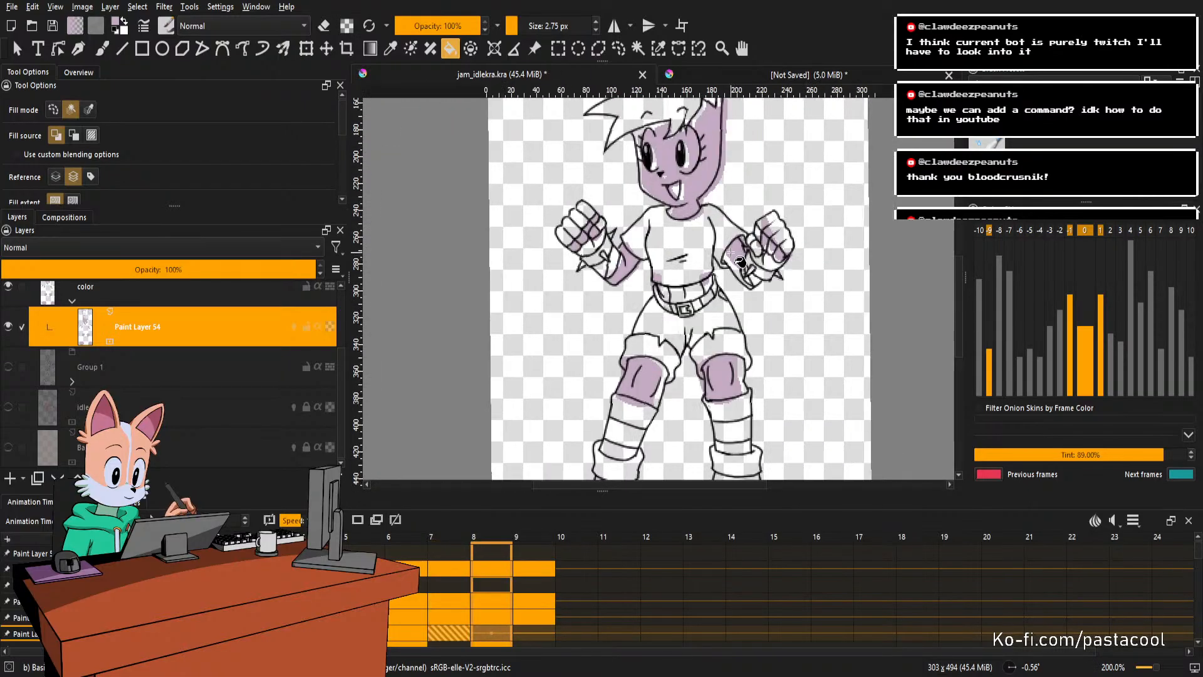
pyautogui.press('Left')
pyautogui.scroll(-2, 740, 262)
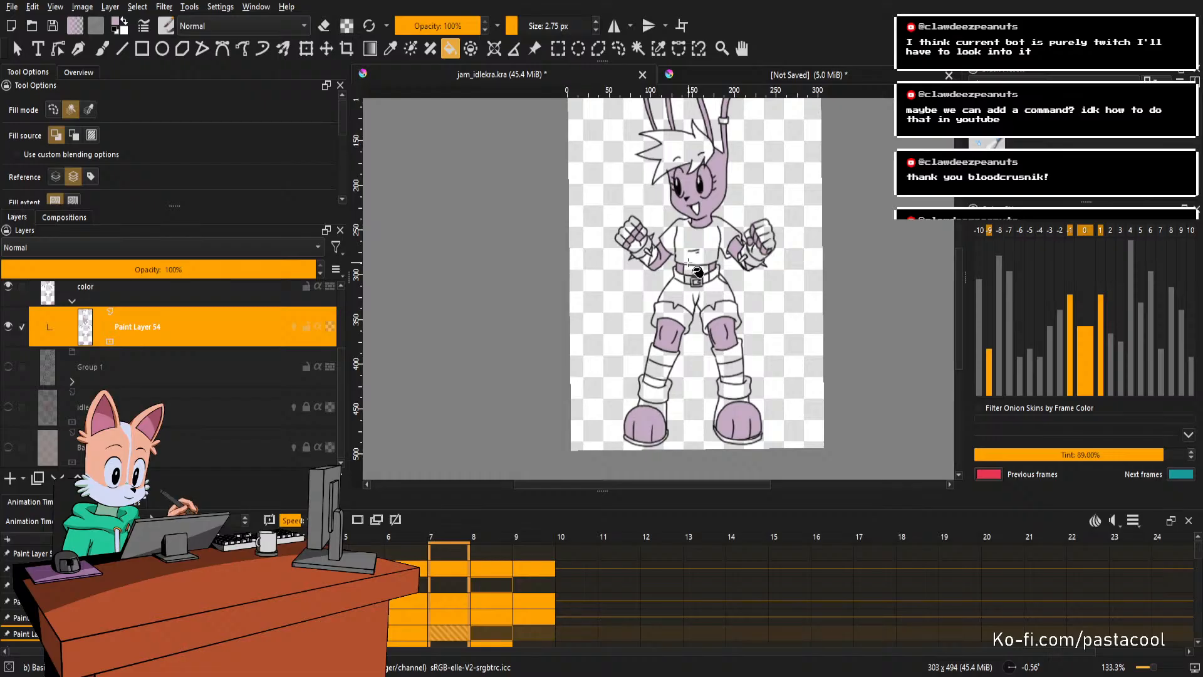
pyautogui.press('Left')
pyautogui.scroll(-1, 705, 294)
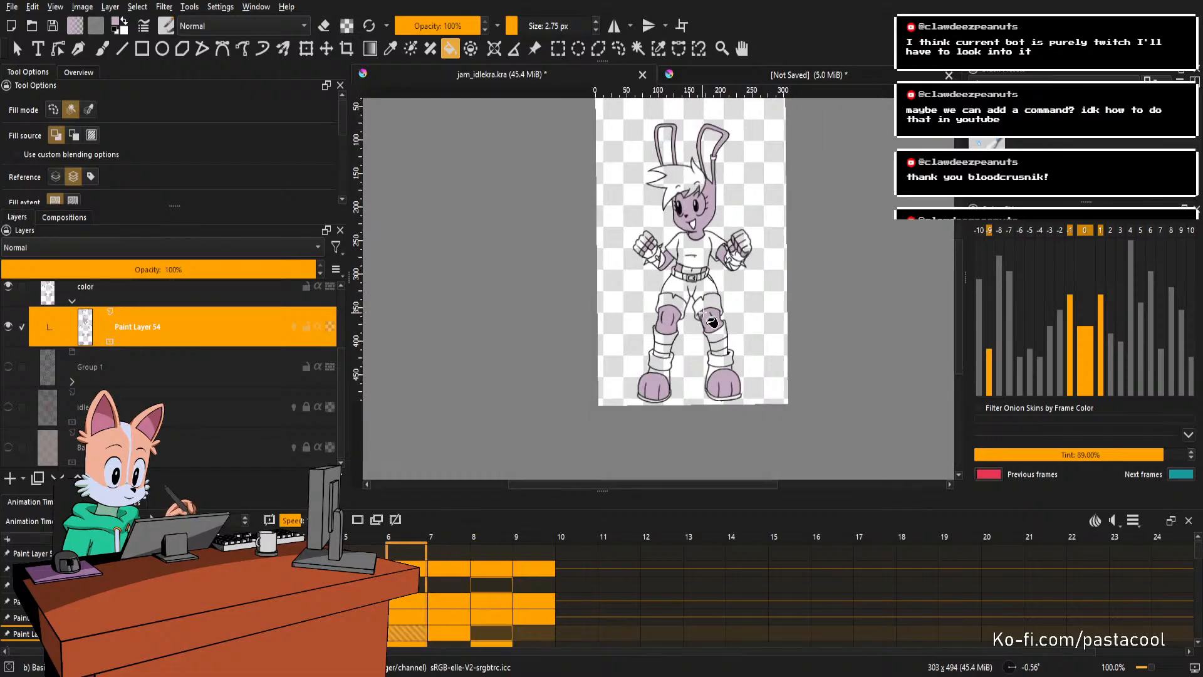
pyautogui.press('Right')
pyautogui.press('Right')
pyautogui.press('Right')
pyautogui.press('Left')
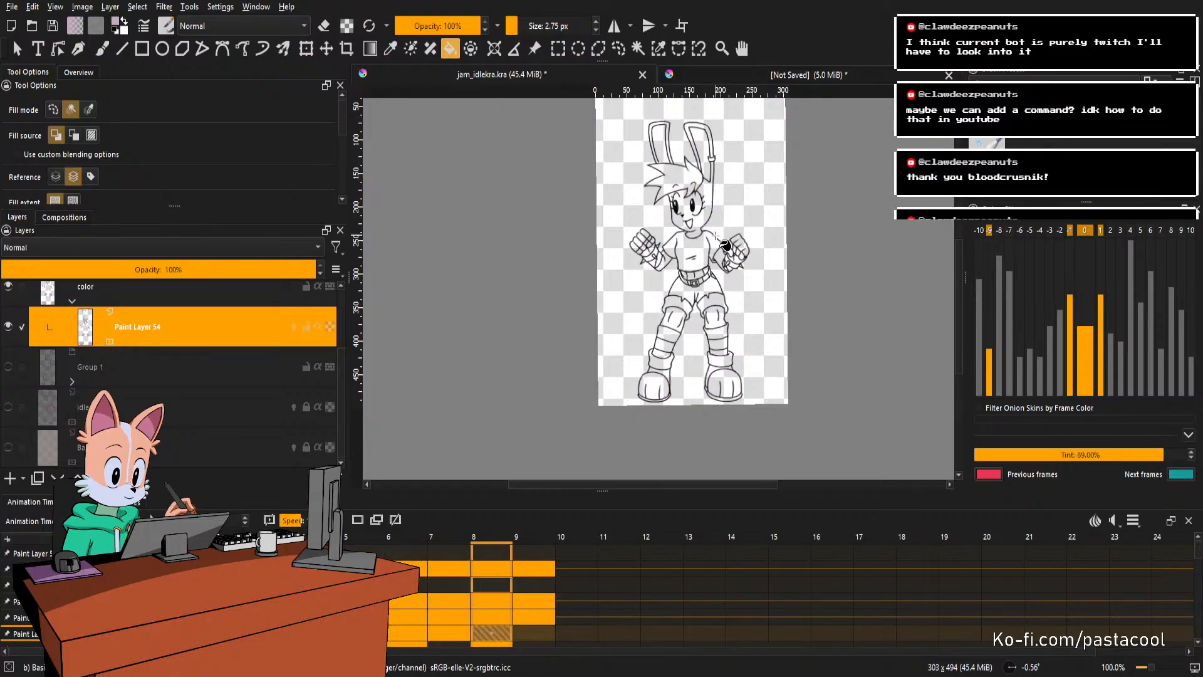
# Fill both feet and both knees in frame 8 with purple.
pyautogui.scroll(5, 715, 351)
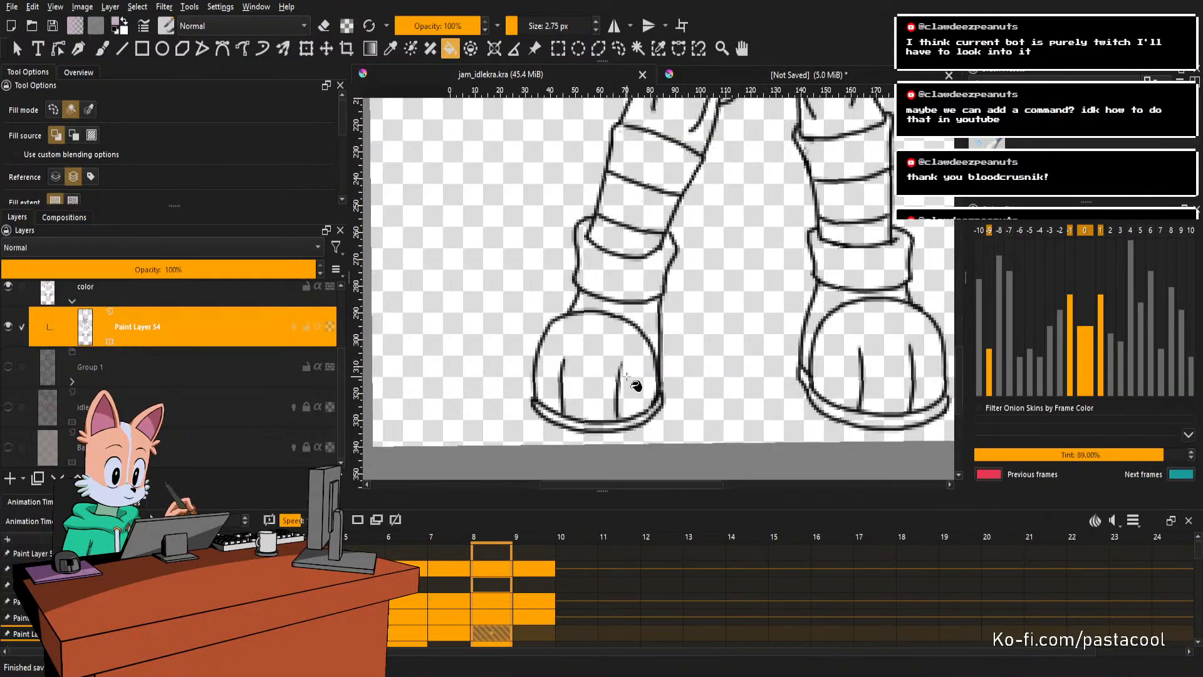
pyautogui.click(633, 384)
pyautogui.click(730, 348)
pyautogui.scroll(4, 733, 351)
pyautogui.click(705, 239)
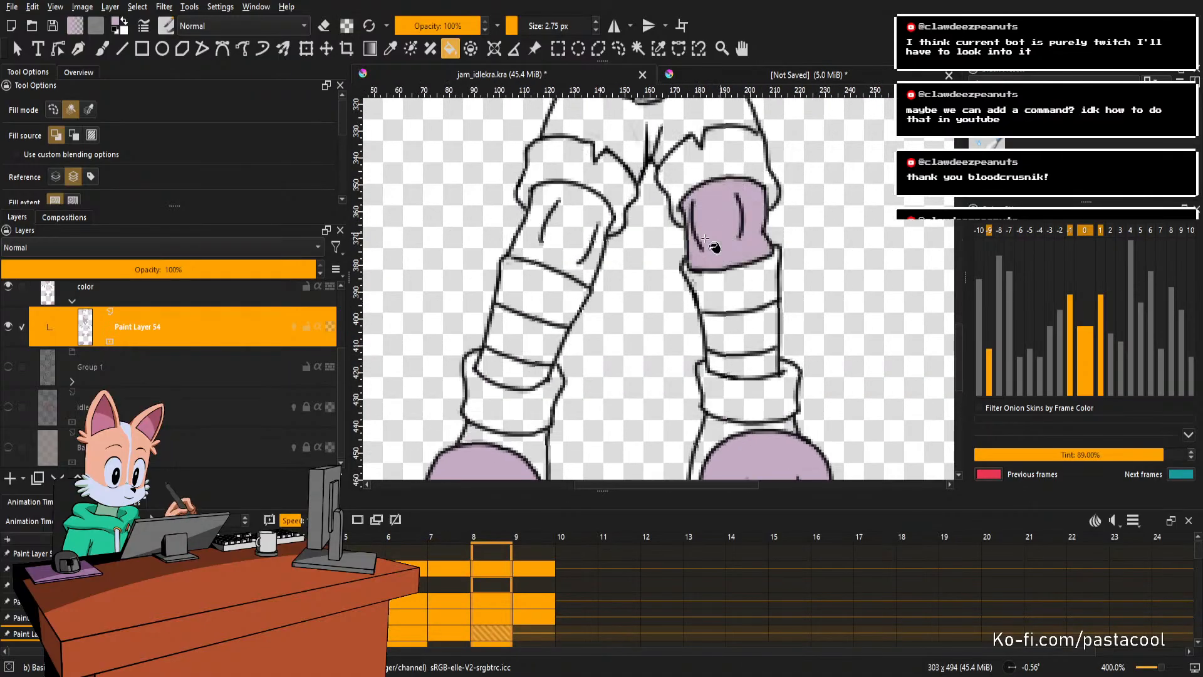
pyautogui.click(604, 223)
# Fill the exposed waist patches on either side above the belt in frame 8 with purple.
pyautogui.moveTo(618, 242); pyautogui.dragTo(639, 383)
pyautogui.click(631, 260)
pyautogui.click(706, 250)
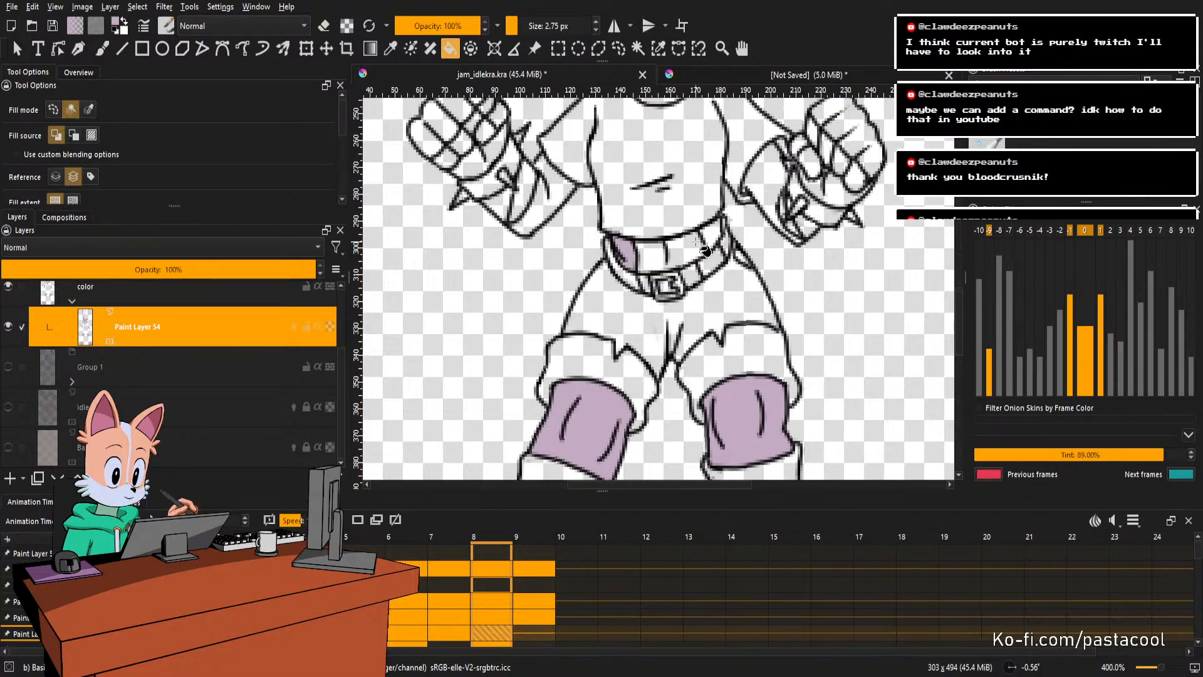
# Fill the finger segments of the left-hand fist and the left-hand forearm in frame 8 with purple.
pyautogui.moveTo(494, 166); pyautogui.dragTo(531, 327)
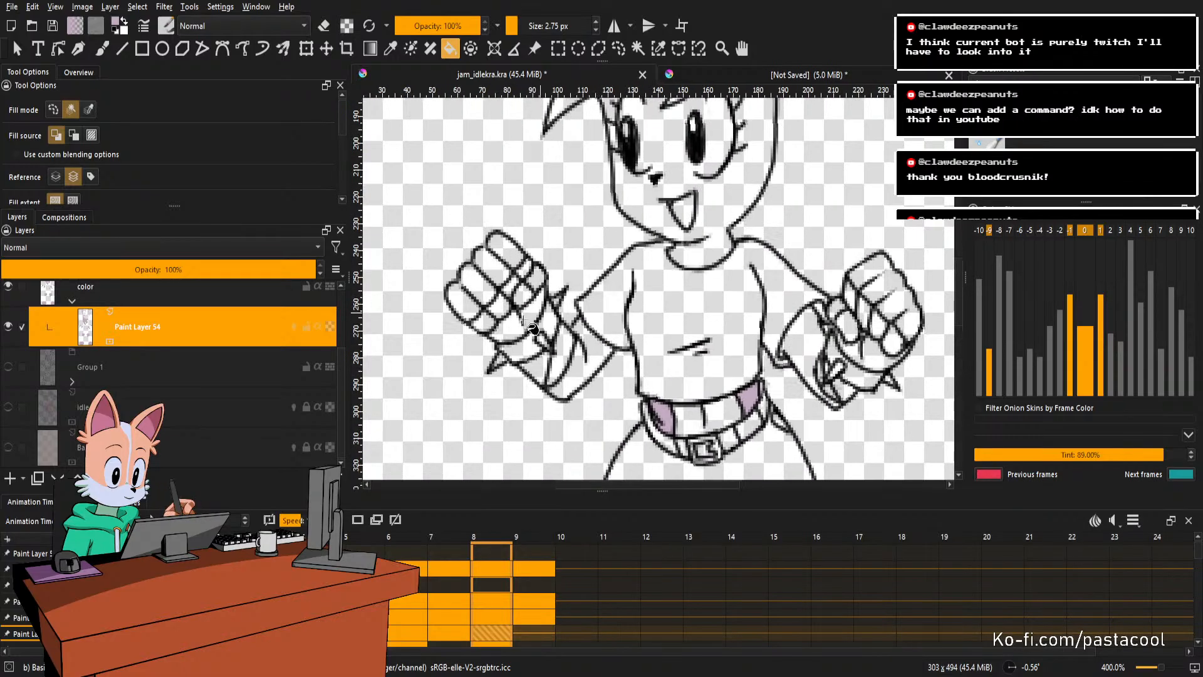
pyautogui.click(524, 276)
pyautogui.click(505, 307)
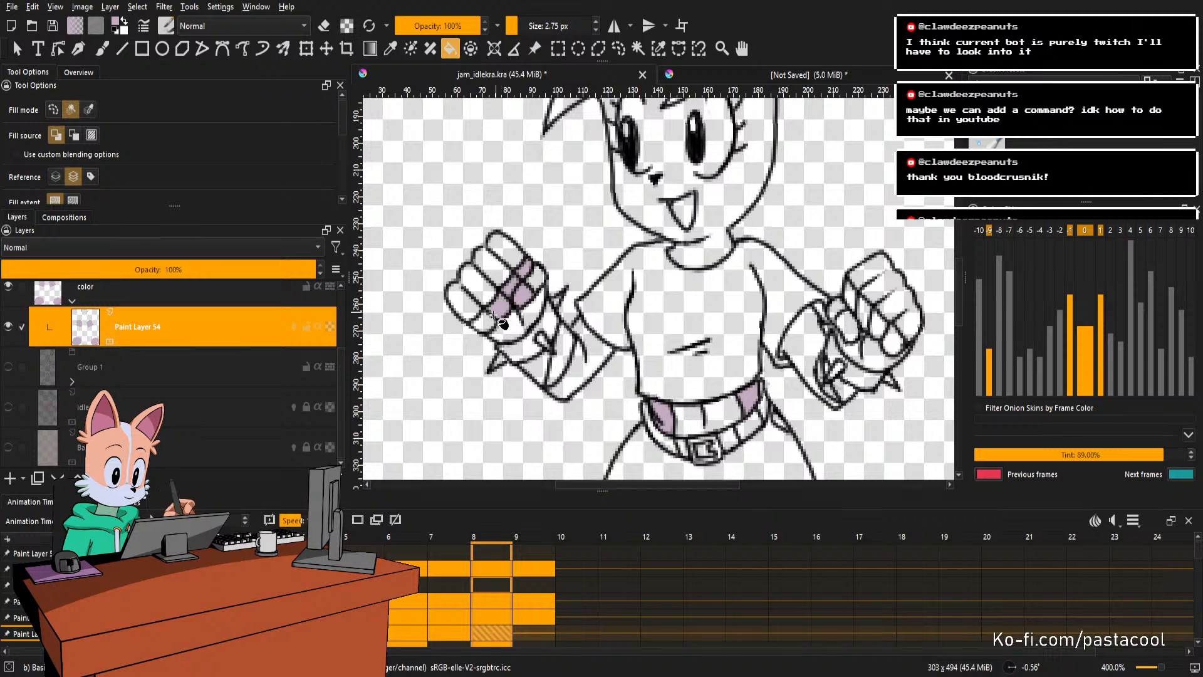
pyautogui.click(487, 321)
pyautogui.moveTo(613, 372); pyautogui.dragTo(470, 395)
pyautogui.click(589, 374)
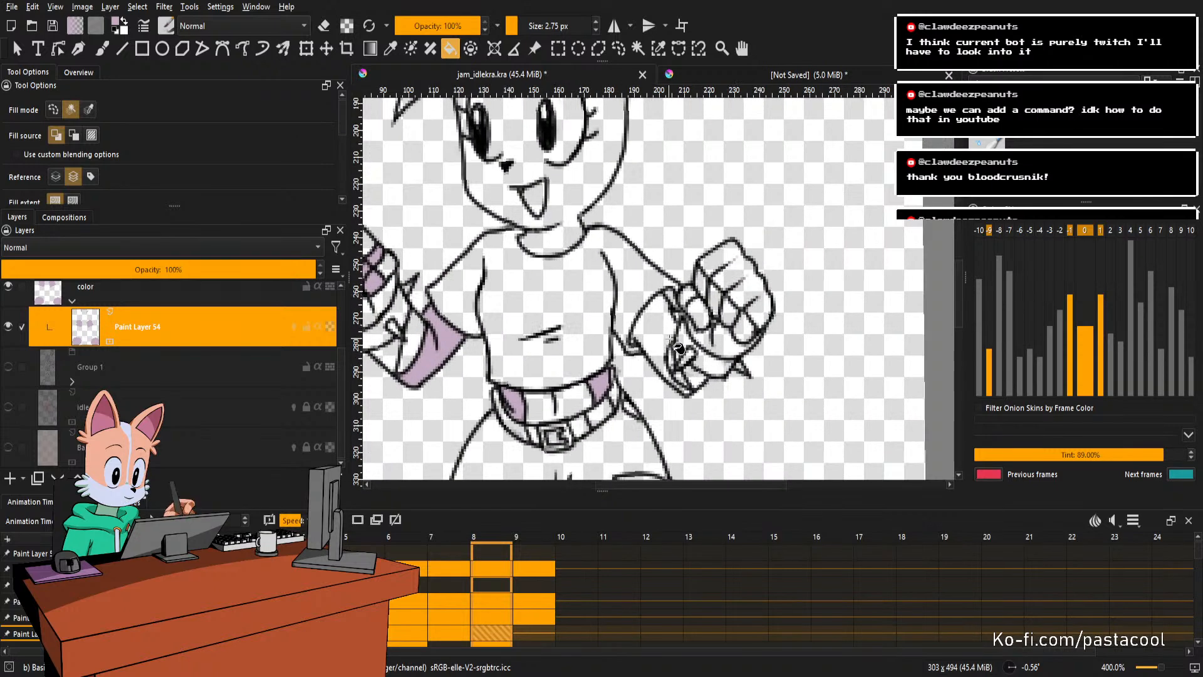
# Fill the right-hand forearm and the thumb and finger segments of the right-hand fist in frame 8 with purple.
pyautogui.click(676, 346)
pyautogui.moveTo(715, 299); pyautogui.dragTo(717, 328)
pyautogui.scroll(1, 717, 328)
pyautogui.click(666, 348)
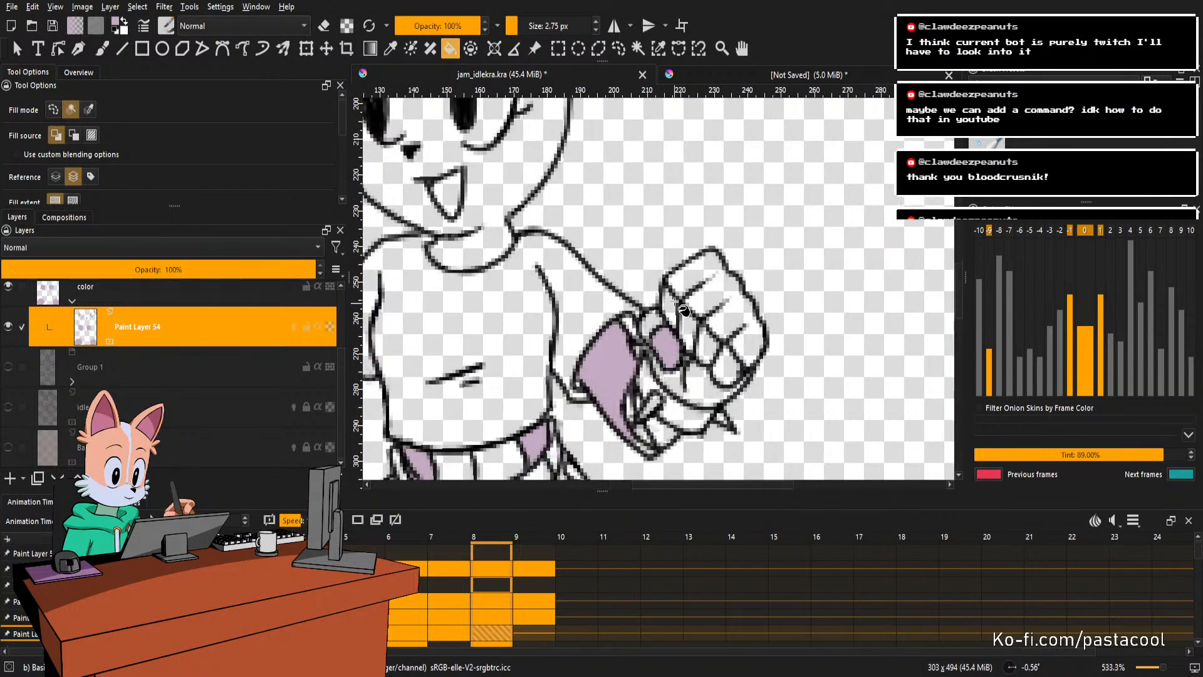
pyautogui.click(675, 306)
pyautogui.click(691, 330)
pyautogui.click(702, 349)
pyautogui.click(722, 359)
# Fill the face and neck and the rim of the right-hand ear above its band in frame 8 with purple.
pyautogui.moveTo(479, 176); pyautogui.dragTo(550, 250)
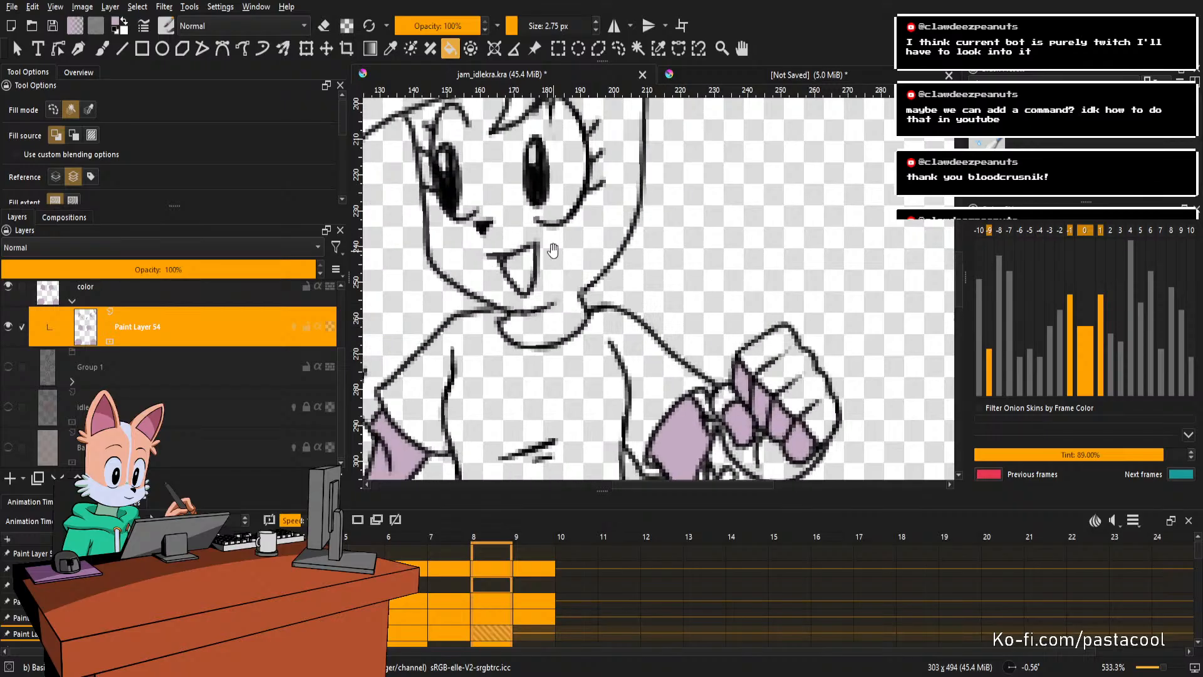
pyautogui.click(513, 203)
pyautogui.moveTo(513, 204); pyautogui.dragTo(604, 326)
pyautogui.scroll(-5, 523, 294)
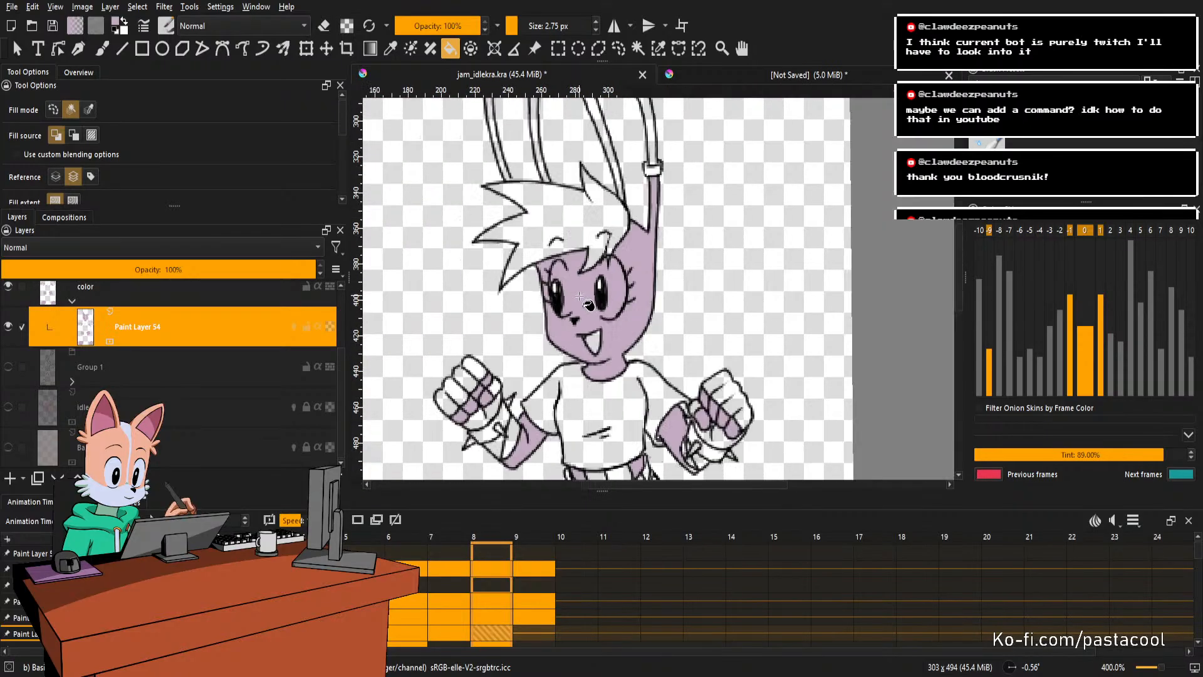
pyautogui.scroll(4, 509, 224)
pyautogui.click(686, 261)
pyautogui.click(509, 224)
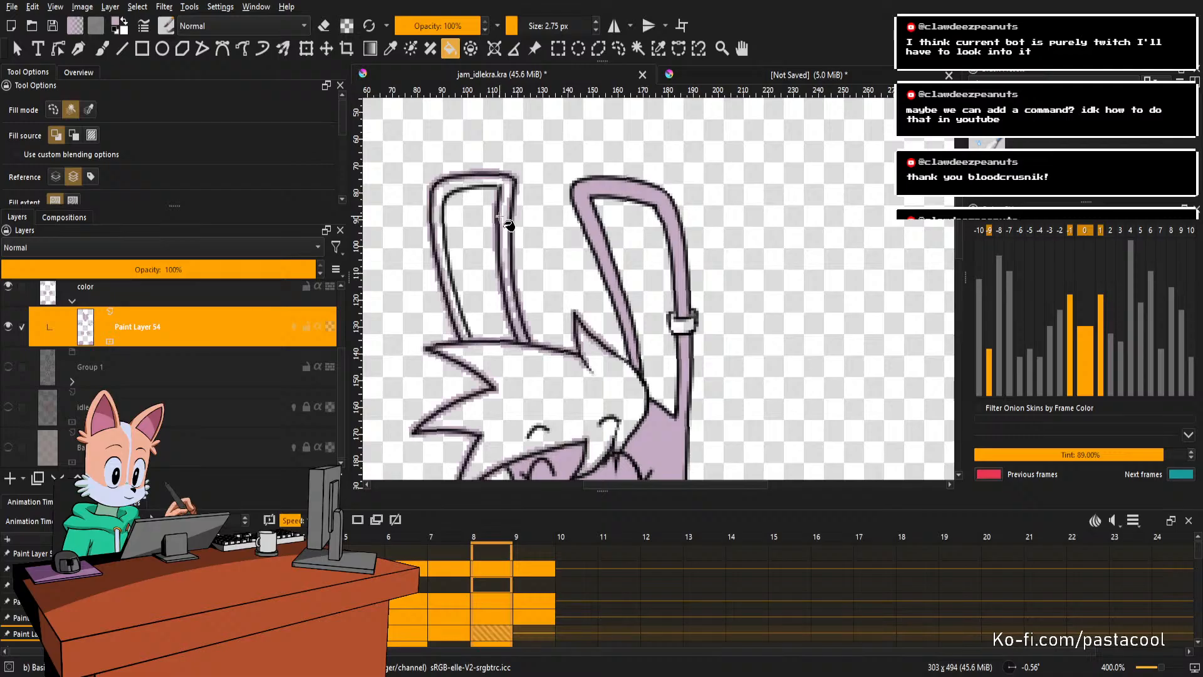
pyautogui.hotkey('ctrl', 'z')
pyautogui.click(505, 214)
pyautogui.hotkey('ctrl', 'z')
# Brush purple over the gaps in the left-hand ear's inner outline in frame 8, at the upper corner and at the base.
pyautogui.scroll(1, 505, 189)
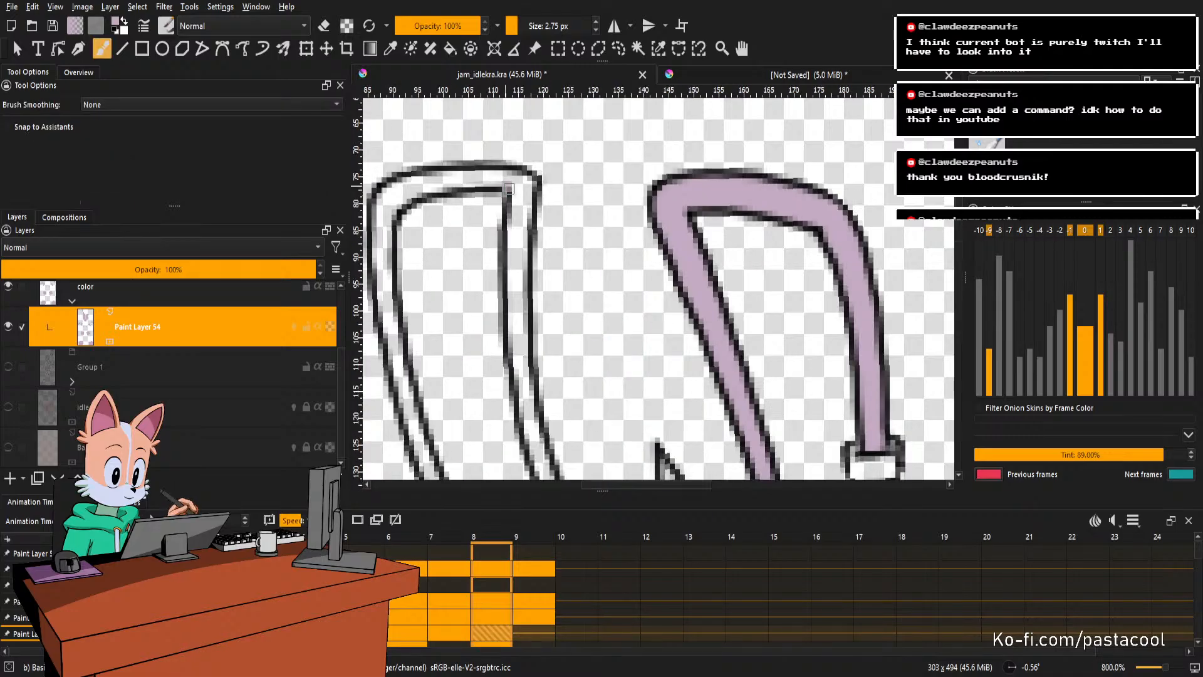
pyautogui.click(496, 183)
pyautogui.scroll(-4, 572, 243)
pyautogui.hotkey('ctrl', 'z')
pyautogui.scroll(5, 574, 247)
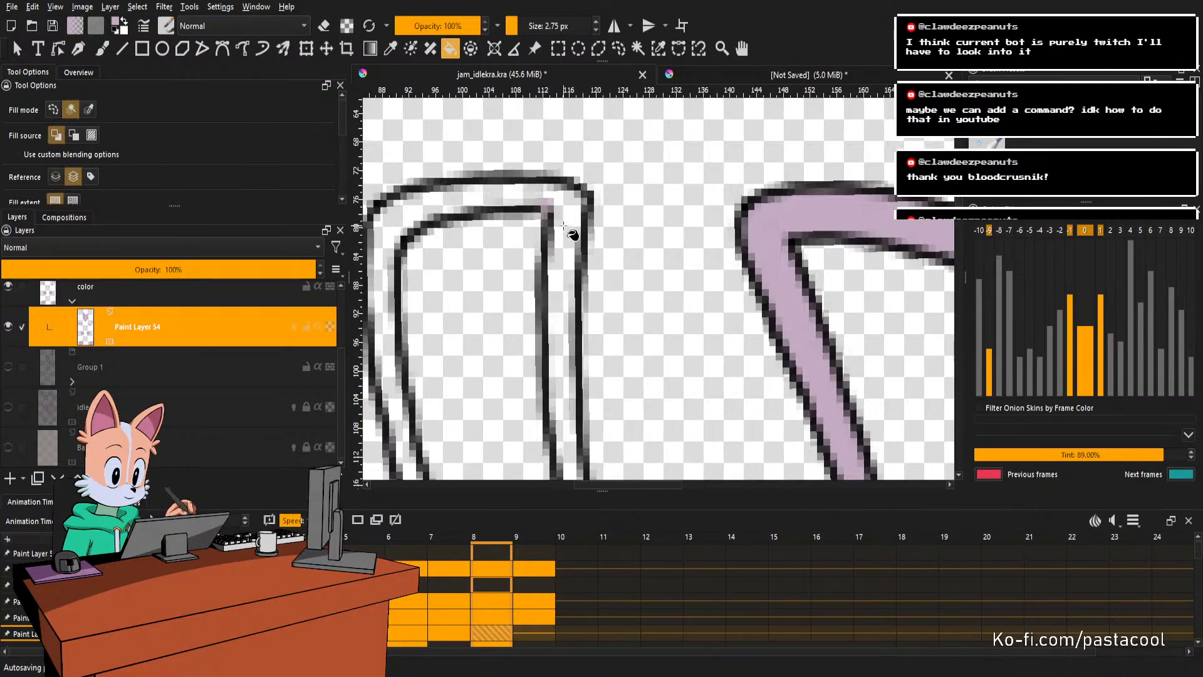
pyautogui.press('b')
pyautogui.scroll(-5, 540, 205)
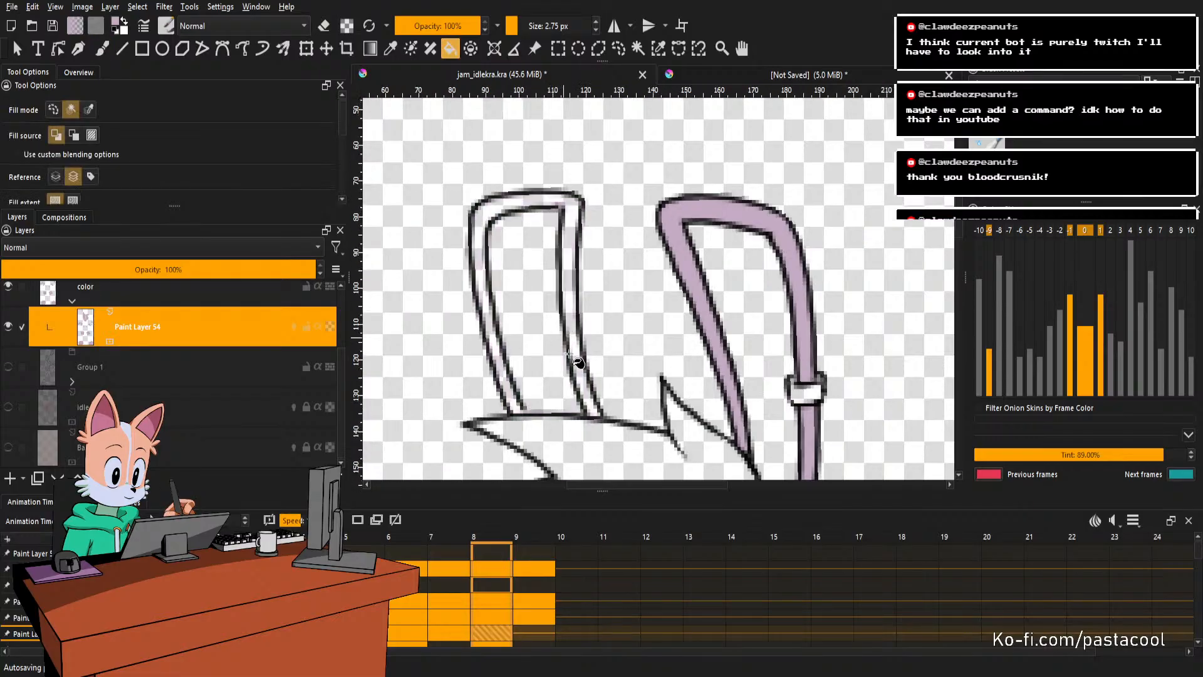
pyautogui.moveTo(469, 447); pyautogui.dragTo(456, 432)
pyautogui.press('f')
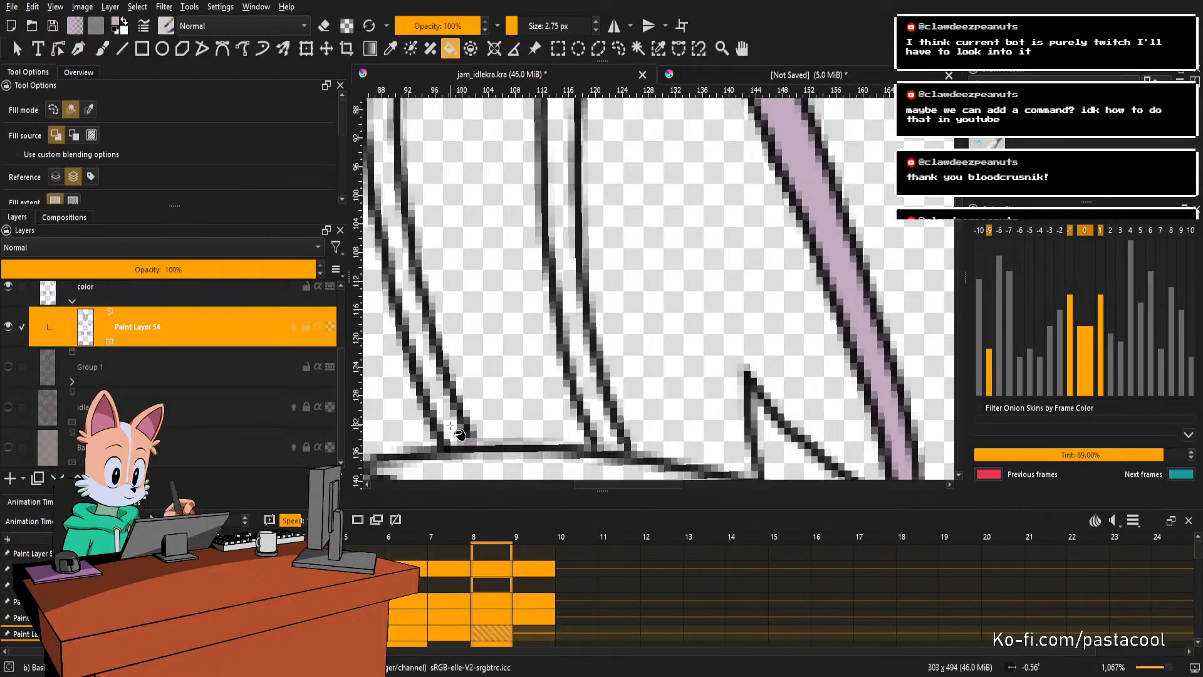
# Fill the left-hand ear's rim in frame 8 with purple, save the file and compare the result with frame 7.
pyautogui.scroll(-6, 619, 228)
pyautogui.click(651, 287)
pyautogui.hotkey('ctrl', 'z')
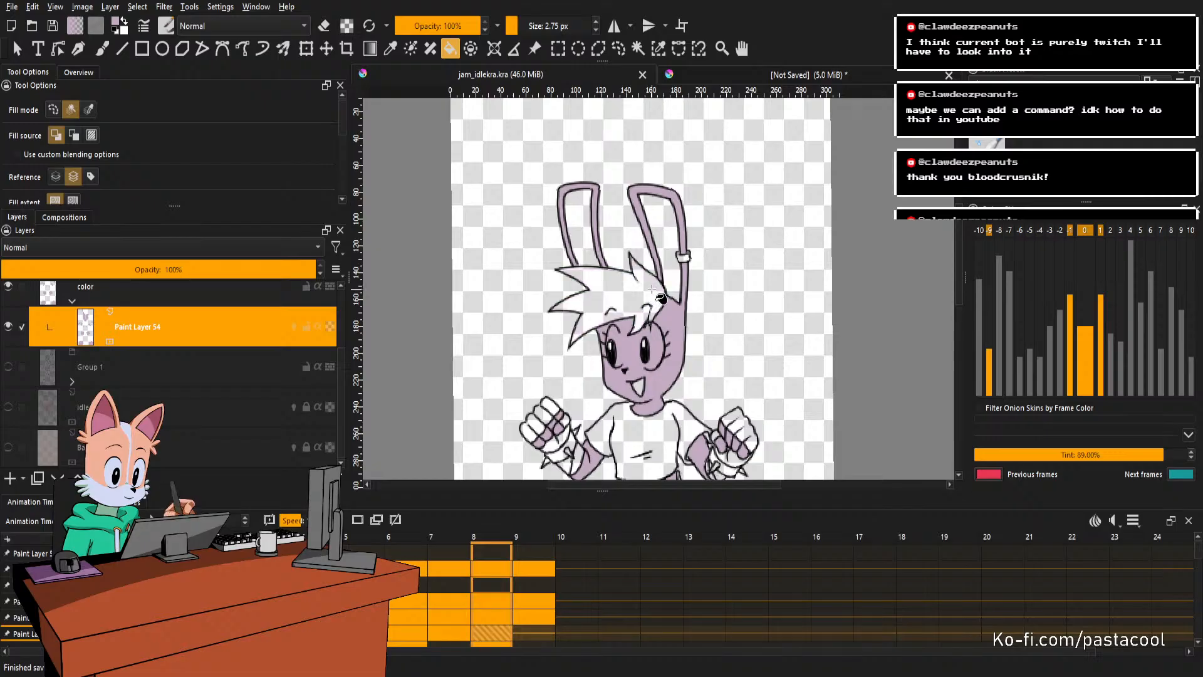
pyautogui.scroll(-6, 663, 340)
pyautogui.scroll(1, 680, 276)
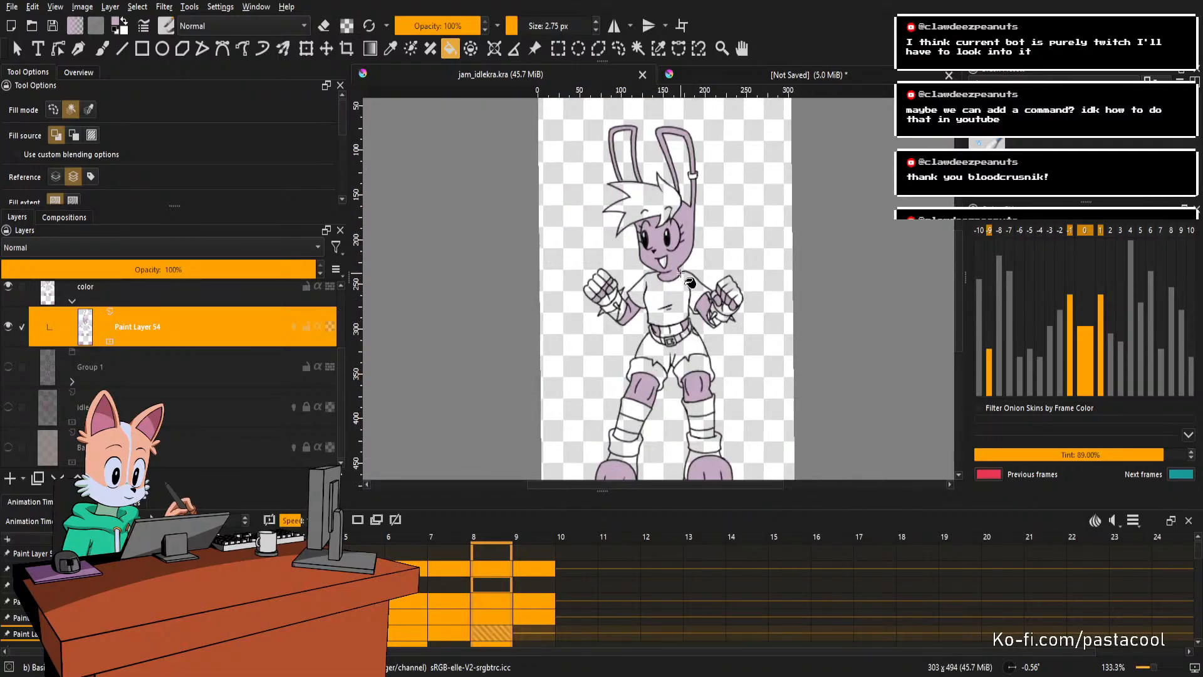
pyautogui.press('Left')
pyautogui.press('Right')
pyautogui.scroll(-1, 691, 227)
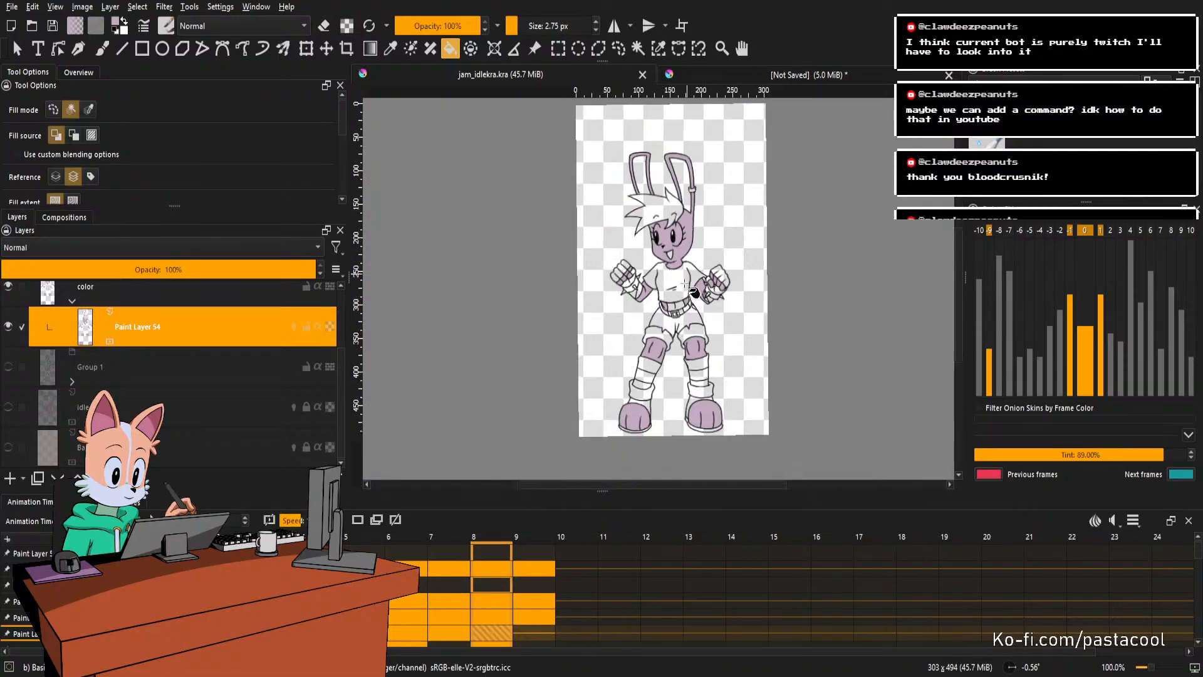
# Fill both feet and both knees in frame 9 with purple.
pyautogui.press('Right')
pyautogui.scroll(4, 680, 326)
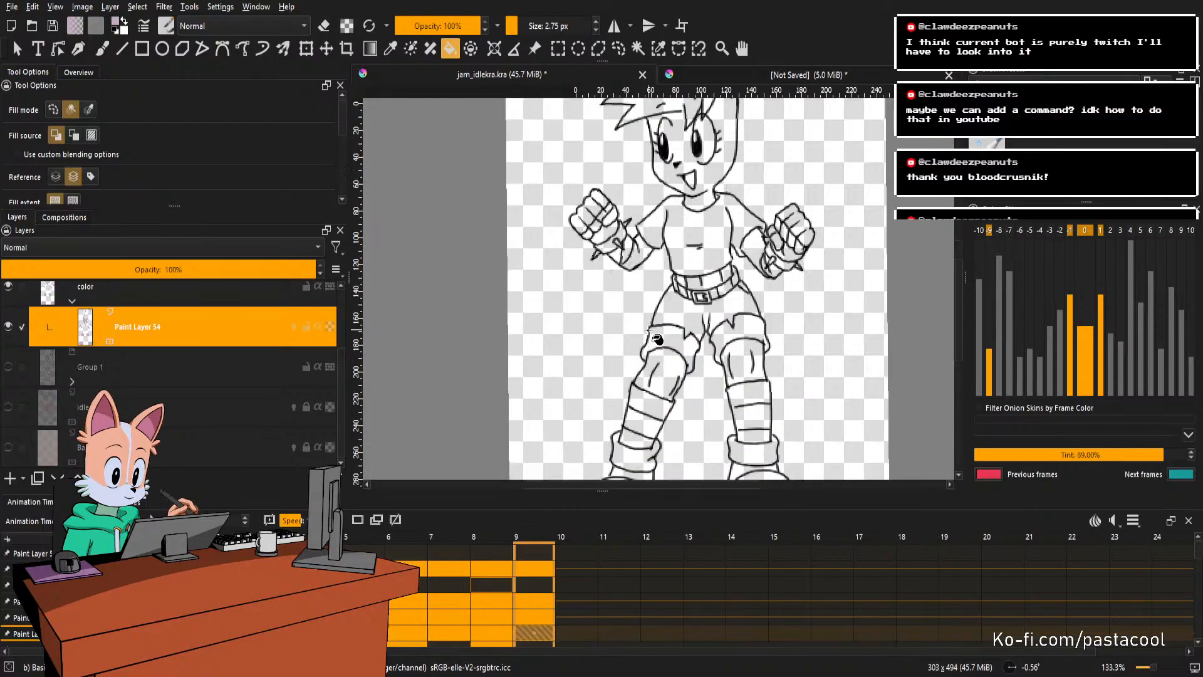
pyautogui.click(612, 349)
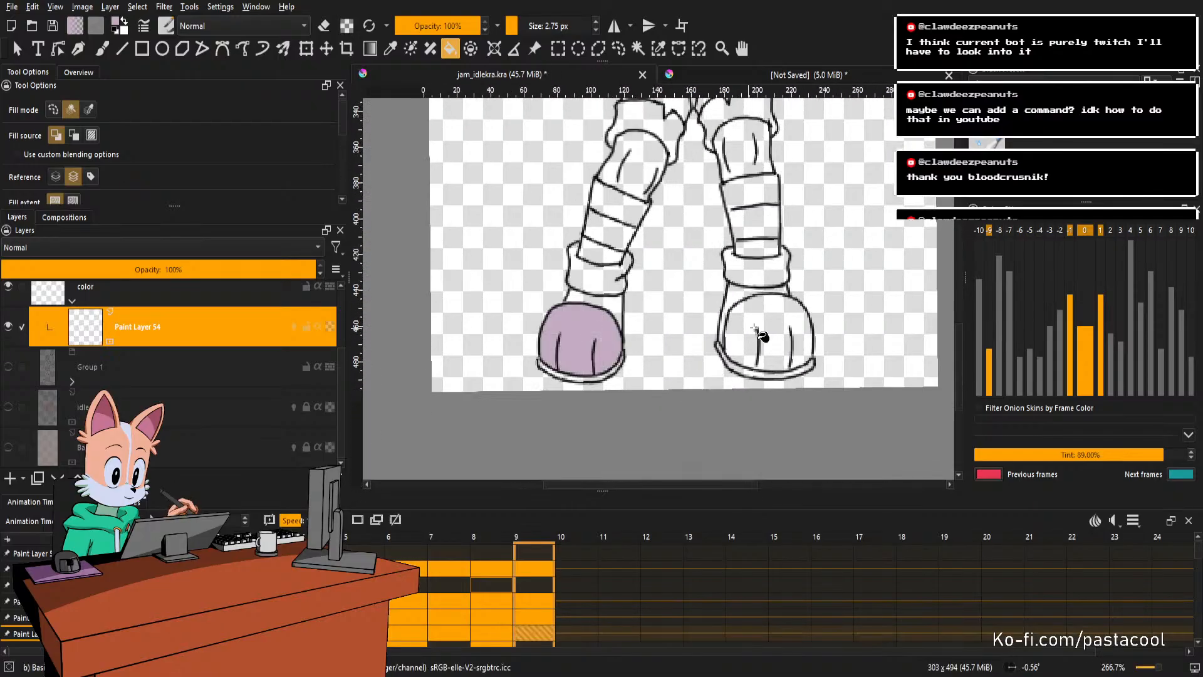
pyautogui.click(762, 338)
pyautogui.scroll(1, 720, 251)
pyautogui.click(739, 207)
pyautogui.click(617, 242)
# Touch up the inner edge of the left-hand knee in frame 9 with the purple brush.
pyautogui.scroll(-4, 621, 250)
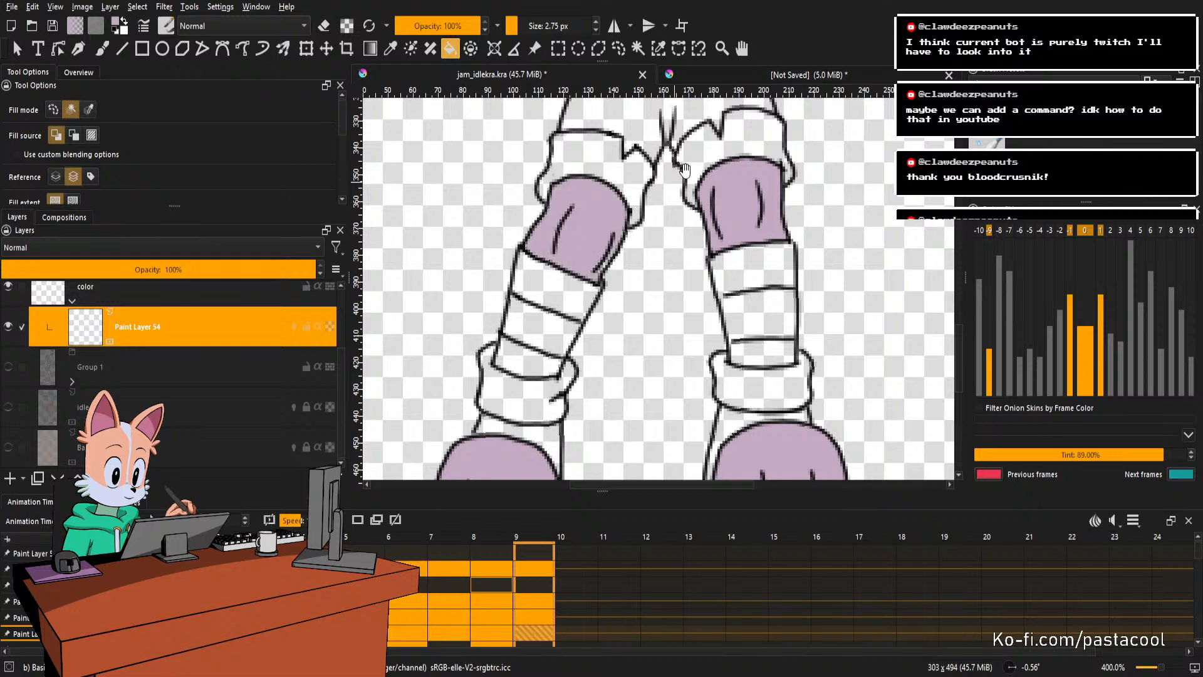
pyautogui.press('b')
pyautogui.scroll(6, 627, 301)
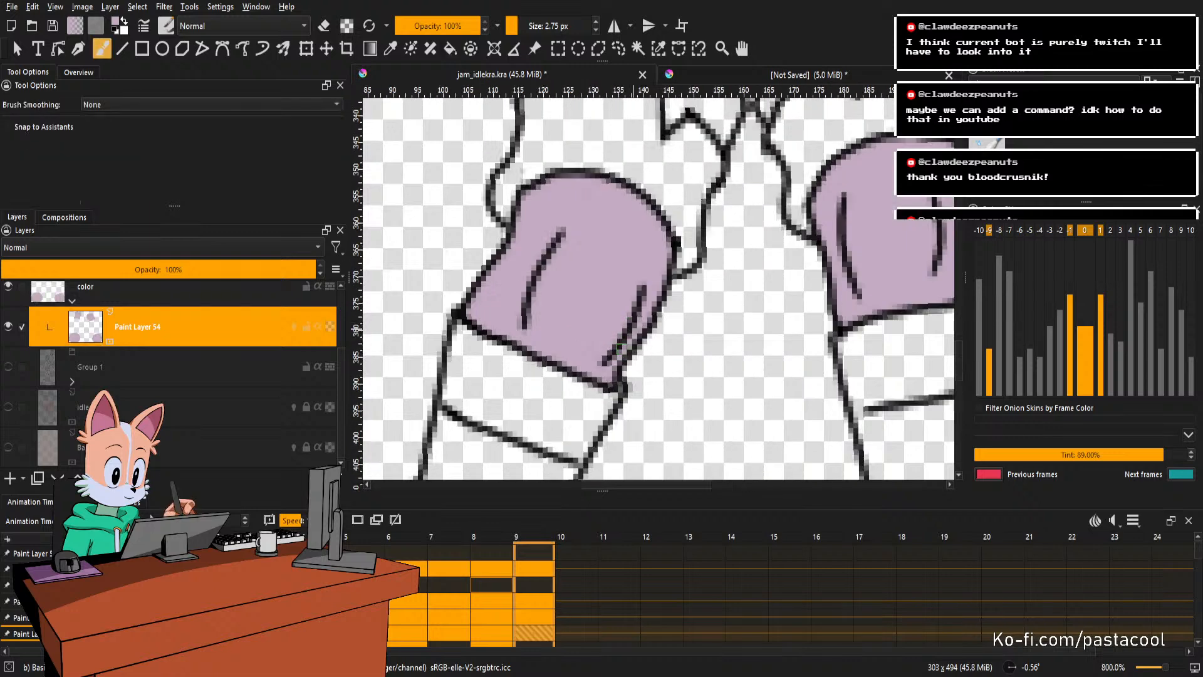
pyautogui.scroll(-4, 619, 348)
pyautogui.scroll(3, 601, 282)
pyautogui.scroll(2, 586, 332)
# Fill the left-hand forearm and the finger segments of the left-hand fist in frame 9 with purple.
pyautogui.press('f')
pyautogui.click(586, 333)
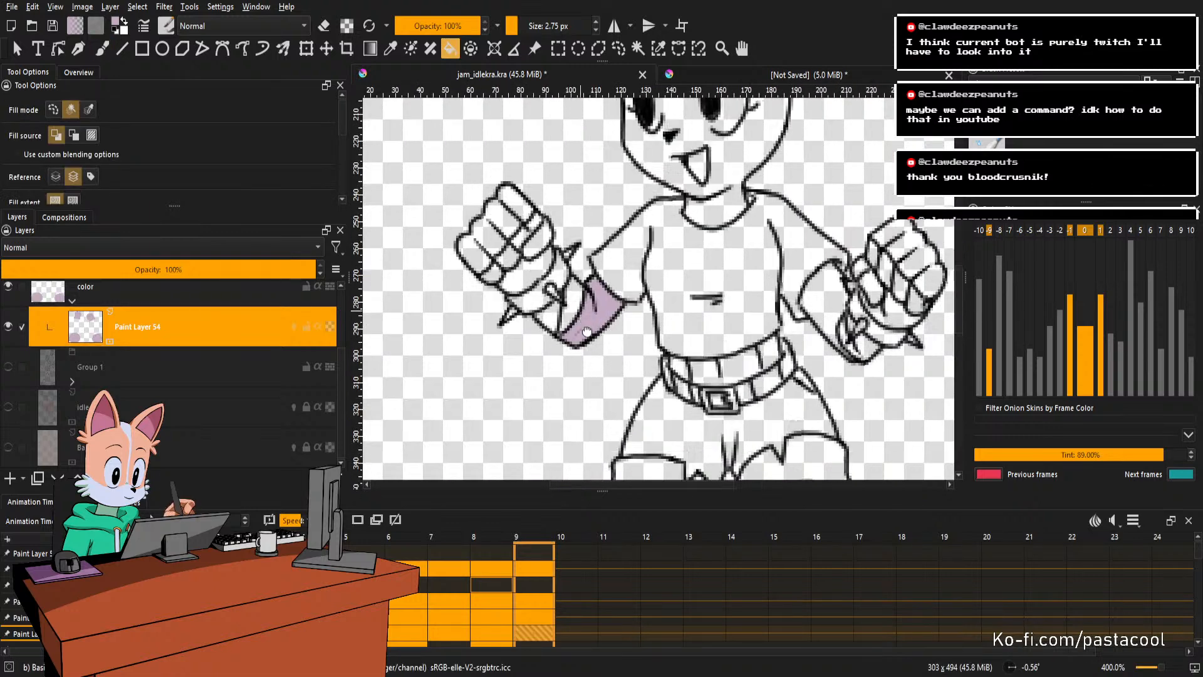
pyautogui.moveTo(586, 332); pyautogui.dragTo(611, 376)
pyautogui.click(520, 307)
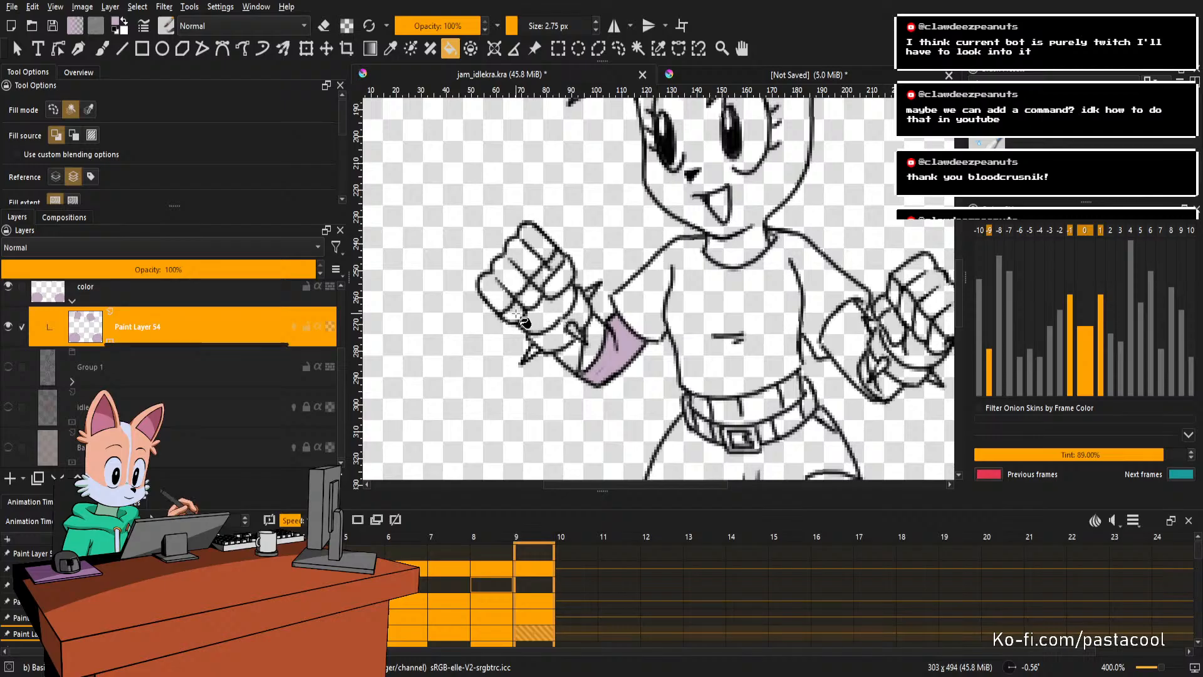
pyautogui.click(556, 260)
pyautogui.moveTo(591, 296); pyautogui.dragTo(610, 320)
# Fill the thumb and finger segments of the right-hand fist in frame 9 with purple.
pyautogui.moveTo(878, 351); pyautogui.dragTo(687, 324)
pyautogui.scroll(1, 800, 364)
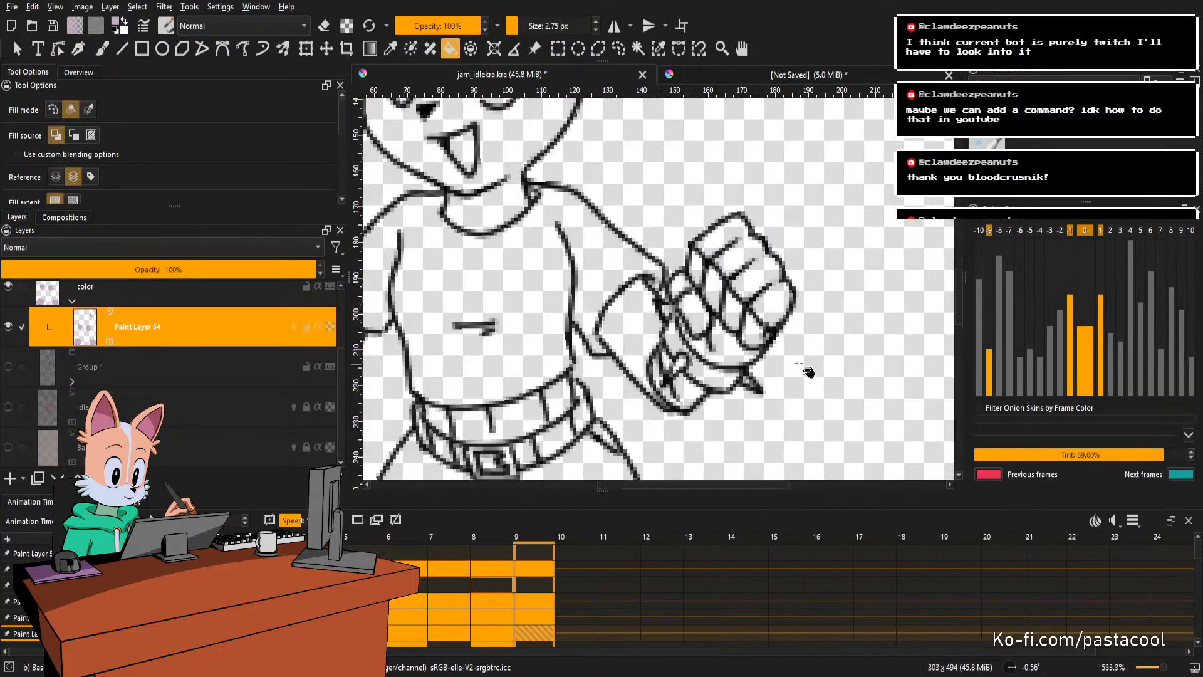
pyautogui.click(693, 314)
pyautogui.click(697, 266)
pyautogui.click(714, 285)
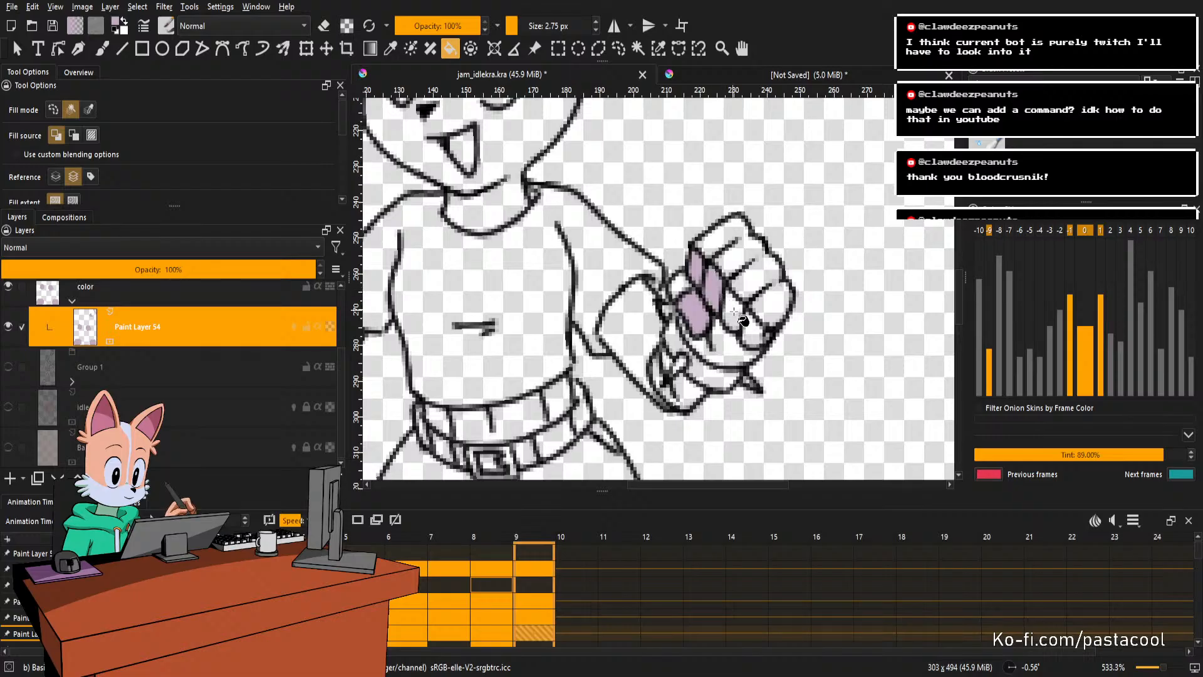
pyautogui.click(741, 319)
pyautogui.click(755, 332)
pyautogui.click(769, 339)
# Fill the right-hand forearm in frame 9 with purple.
pyautogui.press('b')
pyautogui.press('f')
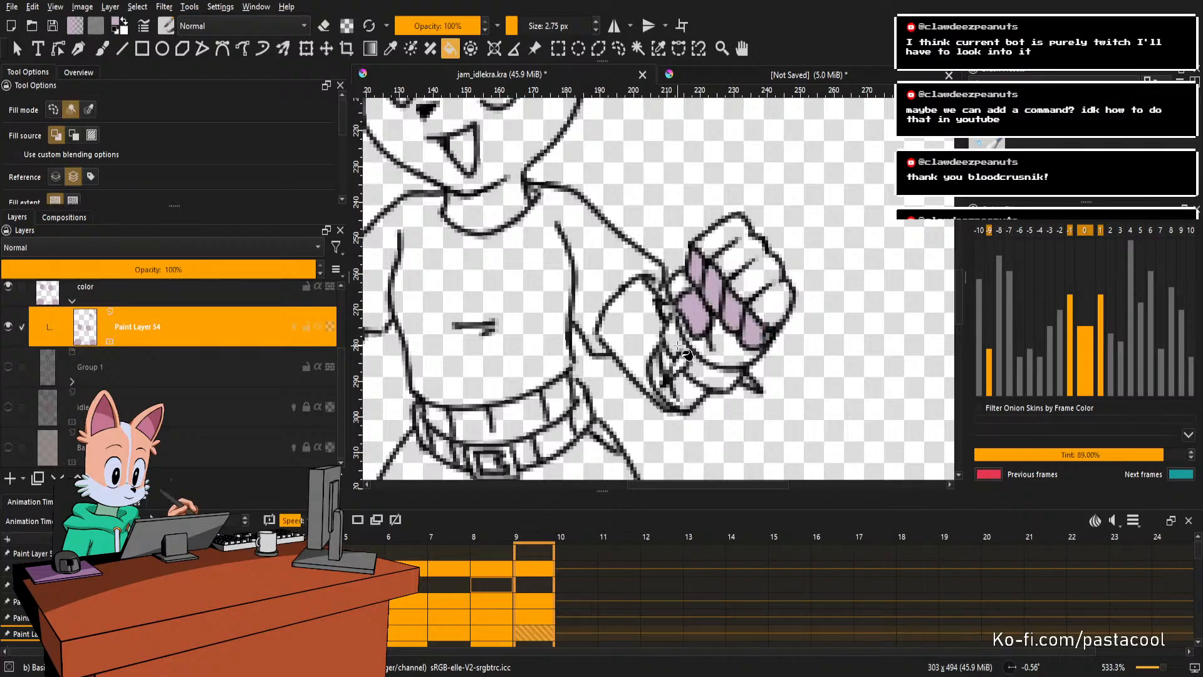
pyautogui.click(627, 320)
# Try to fill the face and neck in frame 9 with purple, and undo the fill.
pyautogui.scroll(-2, 658, 339)
pyautogui.scroll(1, 708, 326)
pyautogui.click(707, 326)
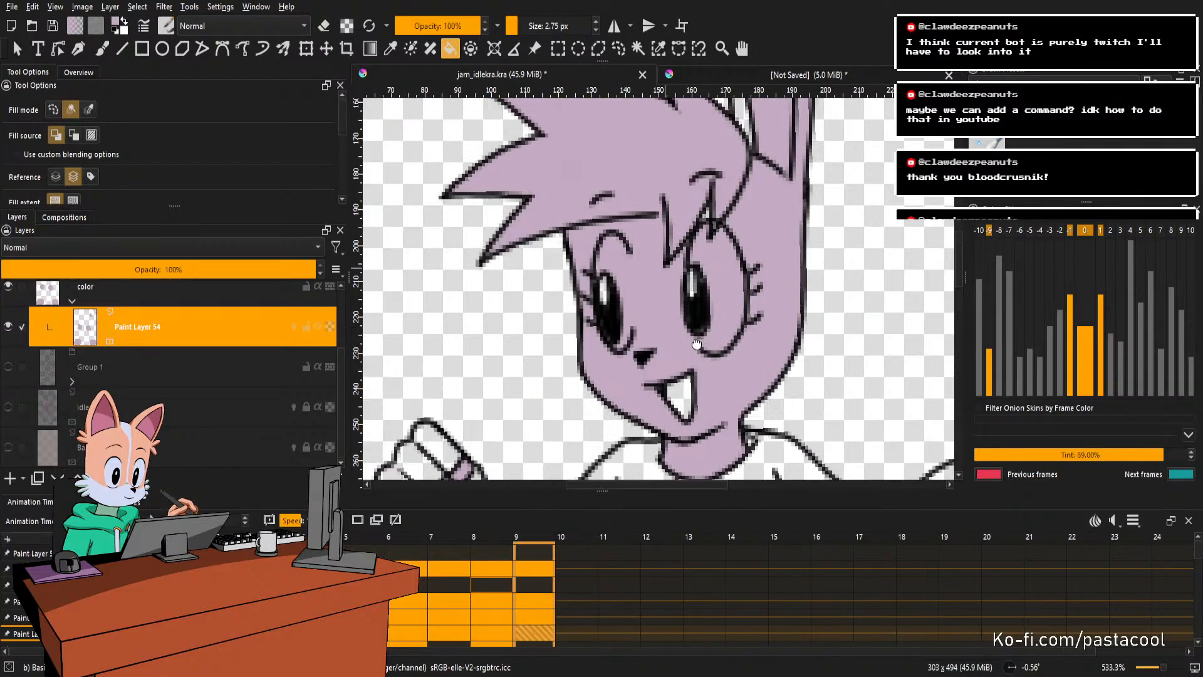
pyautogui.scroll(1, 721, 251)
pyautogui.hotkey('ctrl', 'z')
# Close the small outline gaps at the hair fringe and ear base, and fill the face and neck in frame 9 with purple.
pyautogui.press('b')
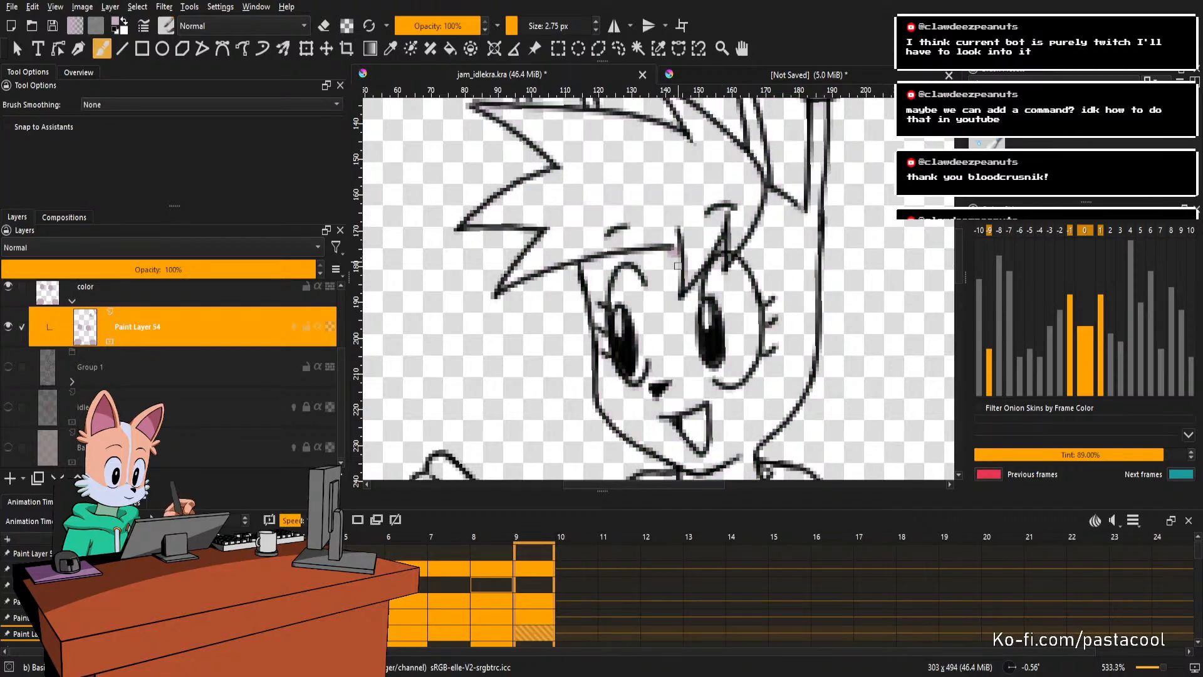
pyautogui.press('f')
pyautogui.click(678, 265)
pyautogui.scroll(5, 759, 377)
pyautogui.hotkey('ctrl', 'z')
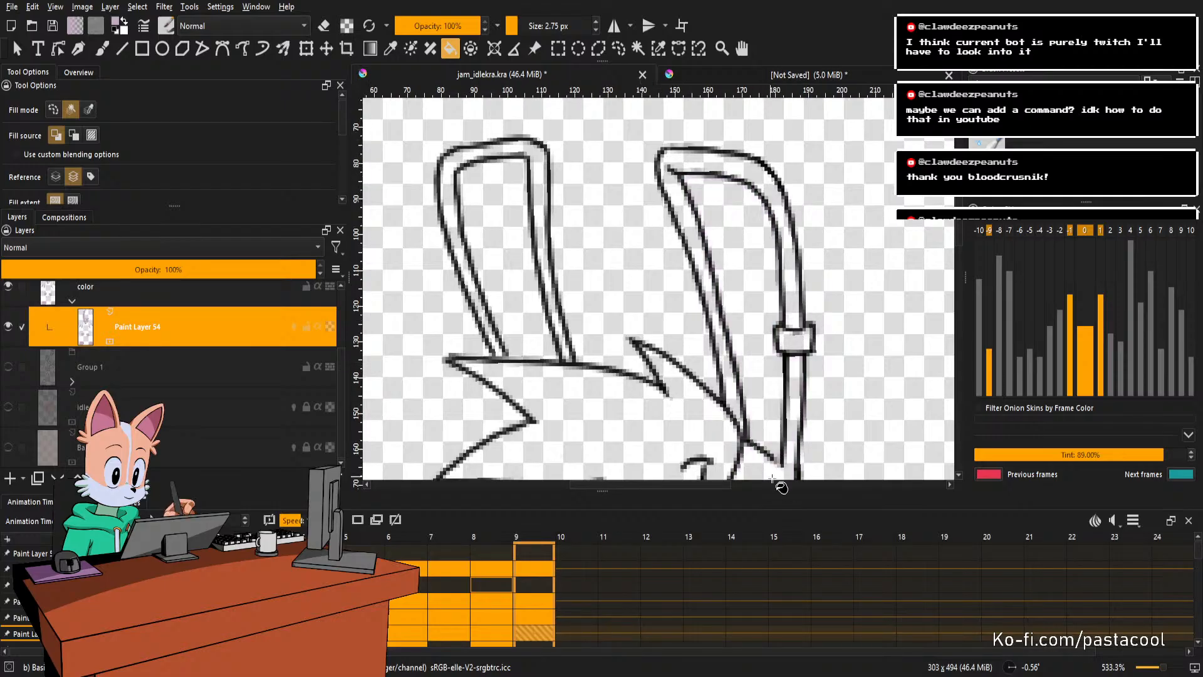
pyautogui.press('b')
pyautogui.press('f')
pyautogui.click(784, 467)
pyautogui.scroll(-3, 790, 376)
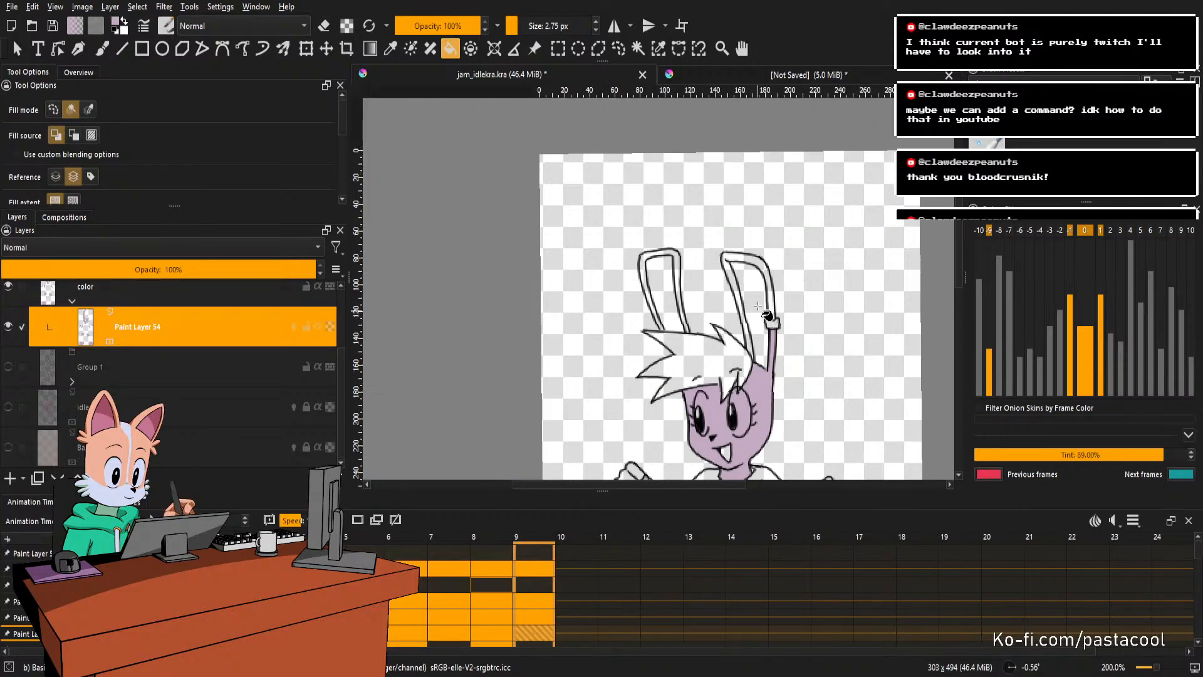
# Fill the outer rims of both ears in frame 9 with purple and save the document.
pyautogui.scroll(2, 793, 308)
pyautogui.hotkey('ctrl', 'z')
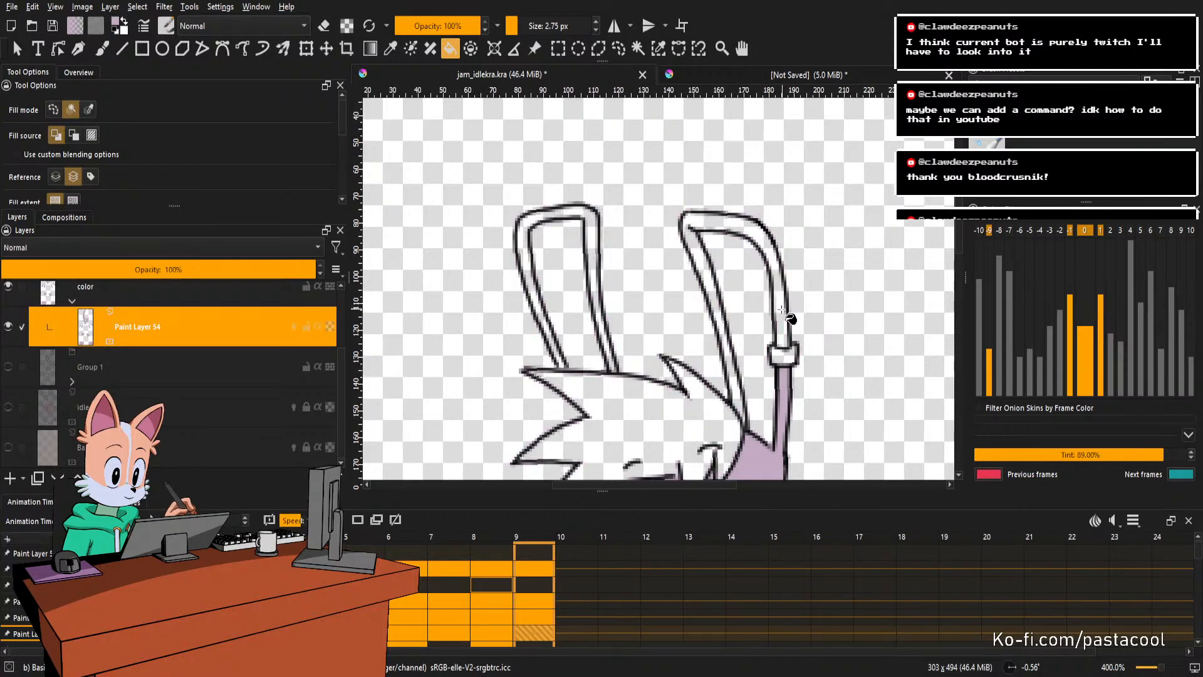
pyautogui.click(781, 310)
pyautogui.click(594, 283)
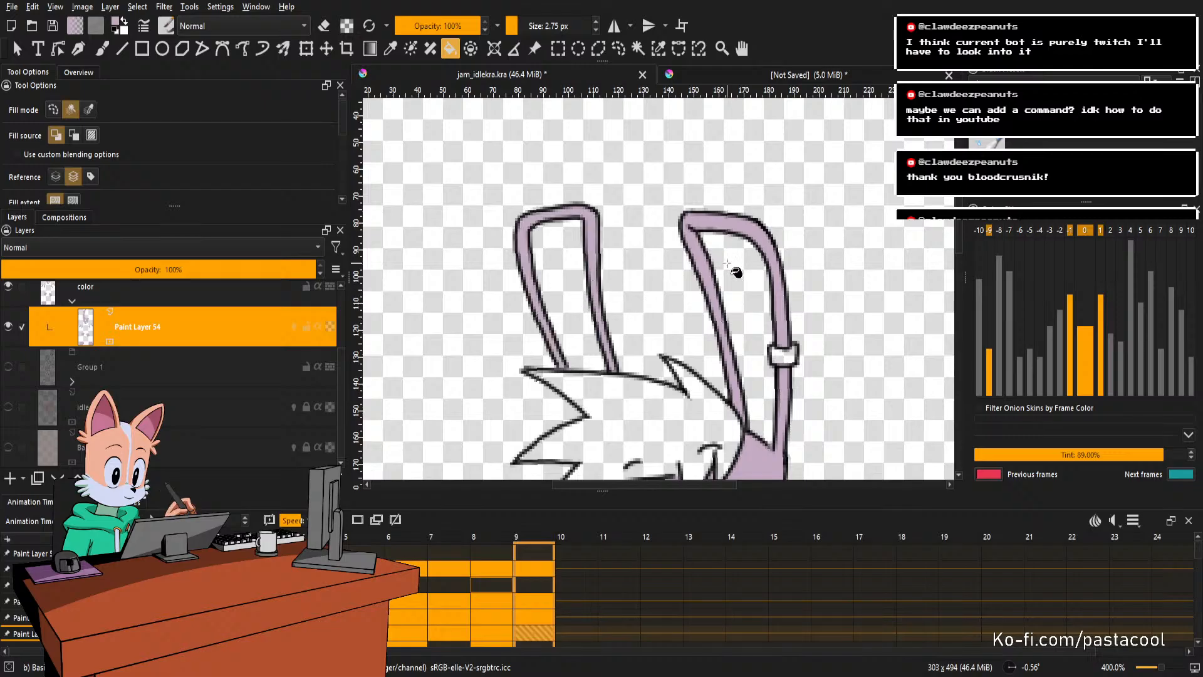
pyautogui.scroll(-2, 727, 263)
pyautogui.scroll(2, 746, 301)
pyautogui.hotkey('ctrl', 's')
pyautogui.scroll(-4, 689, 217)
pyautogui.scroll(3, 690, 210)
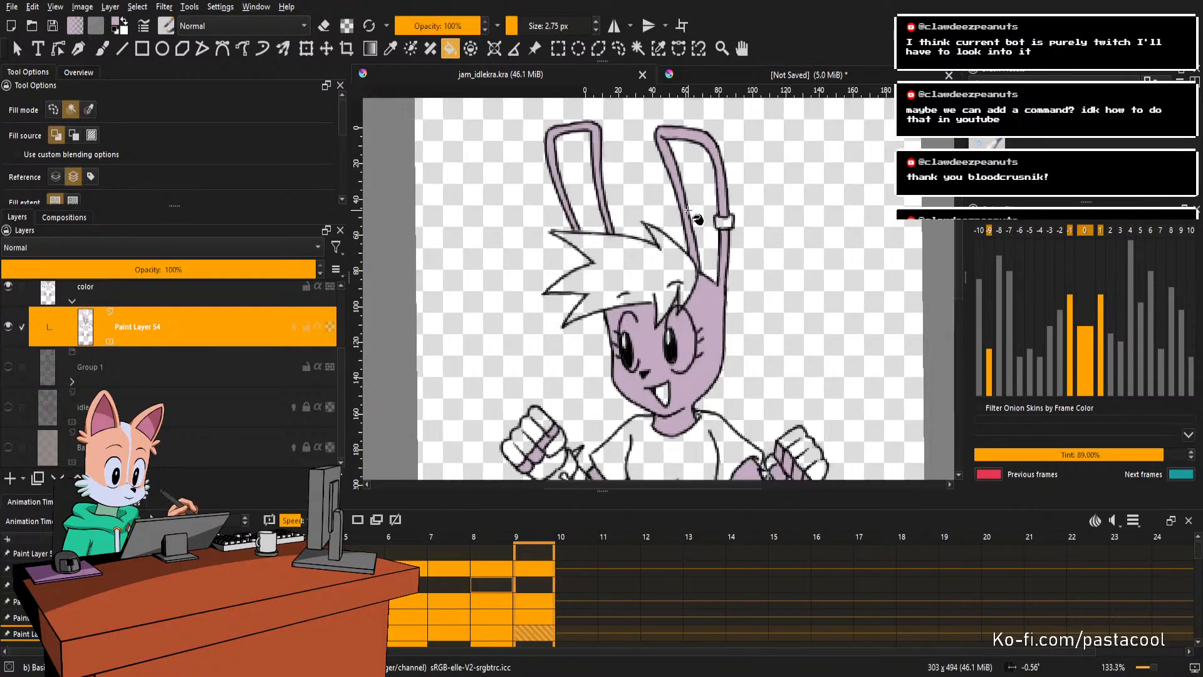
pyautogui.scroll(-2, 689, 212)
pyautogui.scroll(-3, 709, 294)
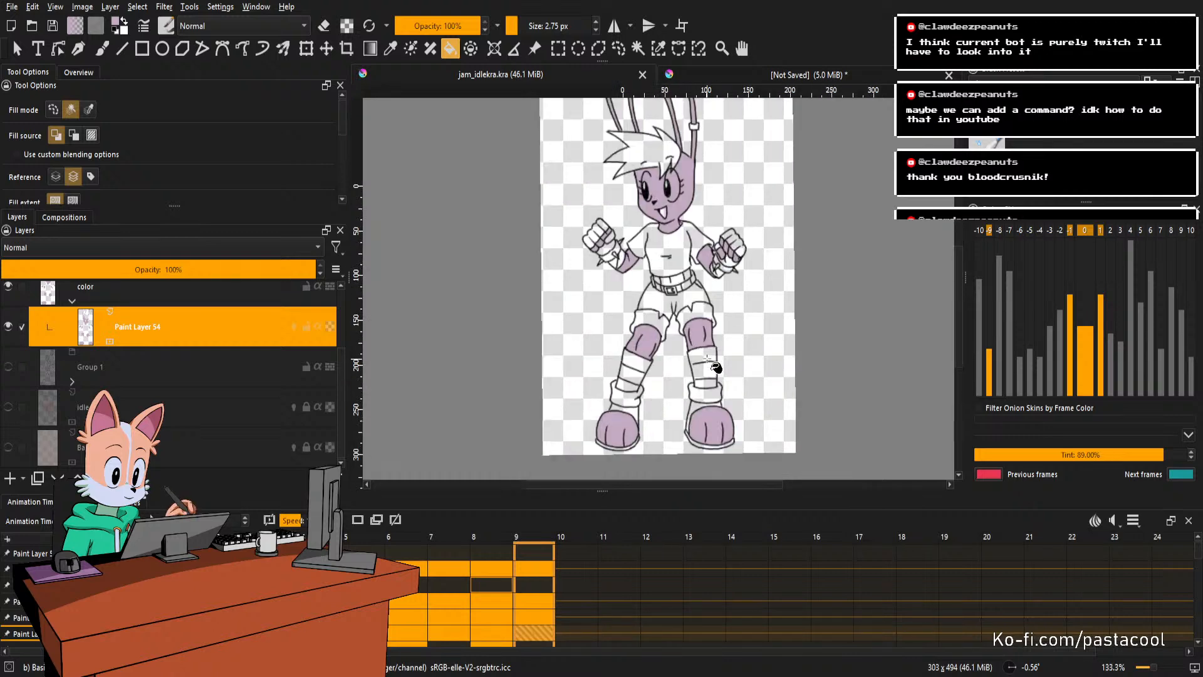
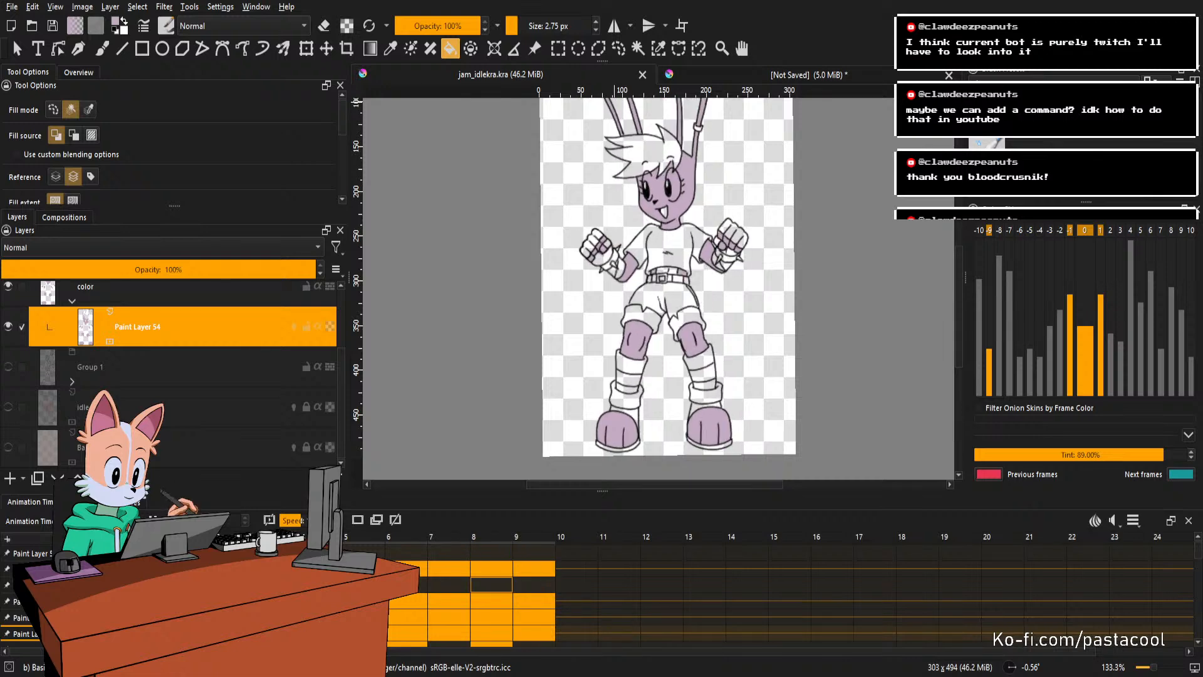
# Step through the animation frames to check the purple fur fills.
pyautogui.click(152, 520)
pyautogui.scroll(-2, 651, 190)
pyautogui.scroll(2, 664, 194)
pyautogui.scroll(-1, 670, 244)
pyautogui.scroll(1, 680, 192)
pyautogui.press('Right')
pyautogui.press('Right')
pyautogui.press('Right')
pyautogui.press('Right')
pyautogui.press('Right')
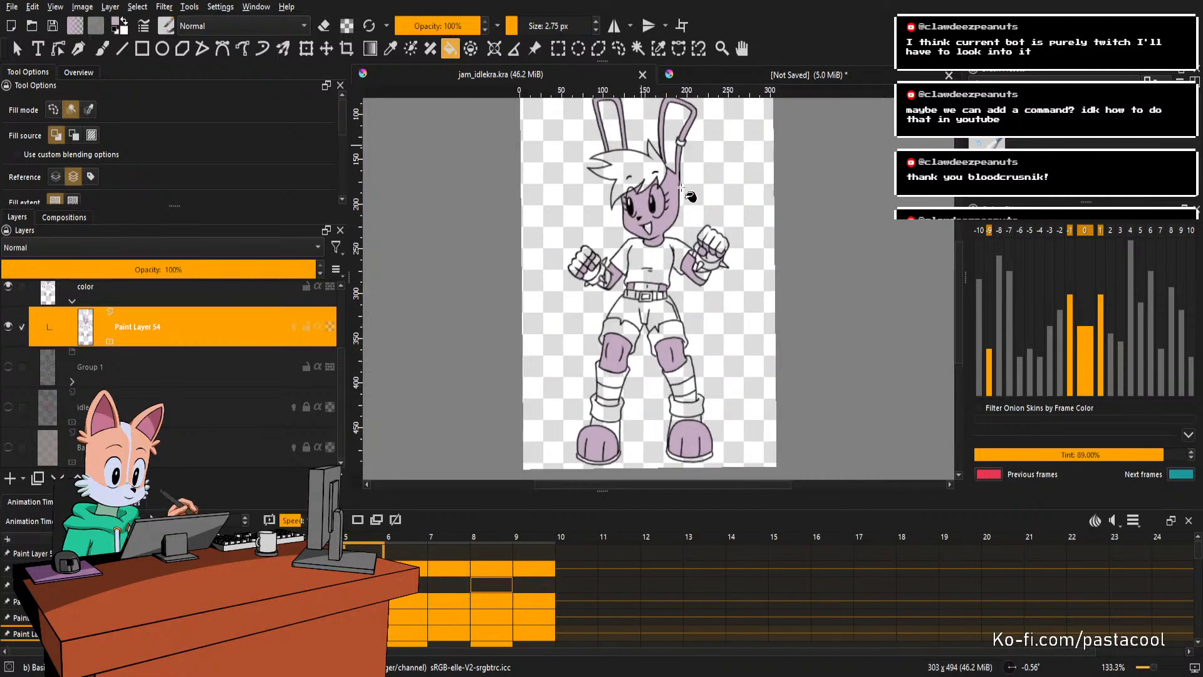
pyautogui.press('Right')
pyautogui.press('Right')
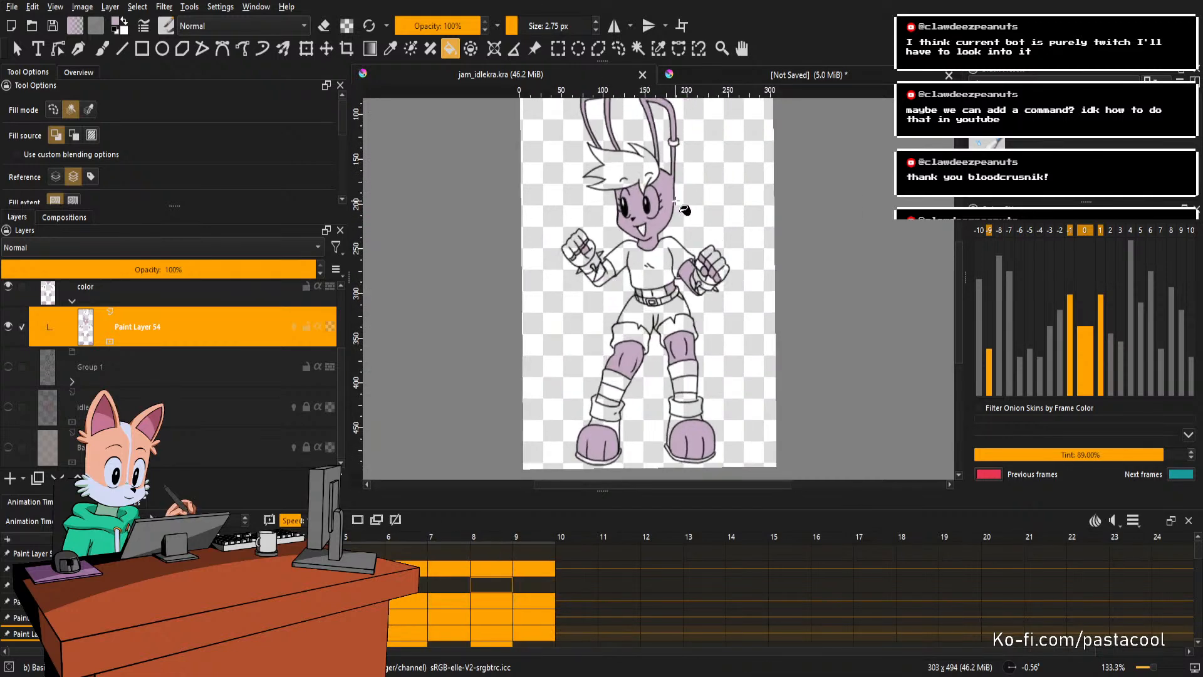
# Sample the cream muzzle color from the reference drawing and add a new paint layer above Paint Layer 54.
pyautogui.click(747, 76)
pyautogui.scroll(3, 655, 216)
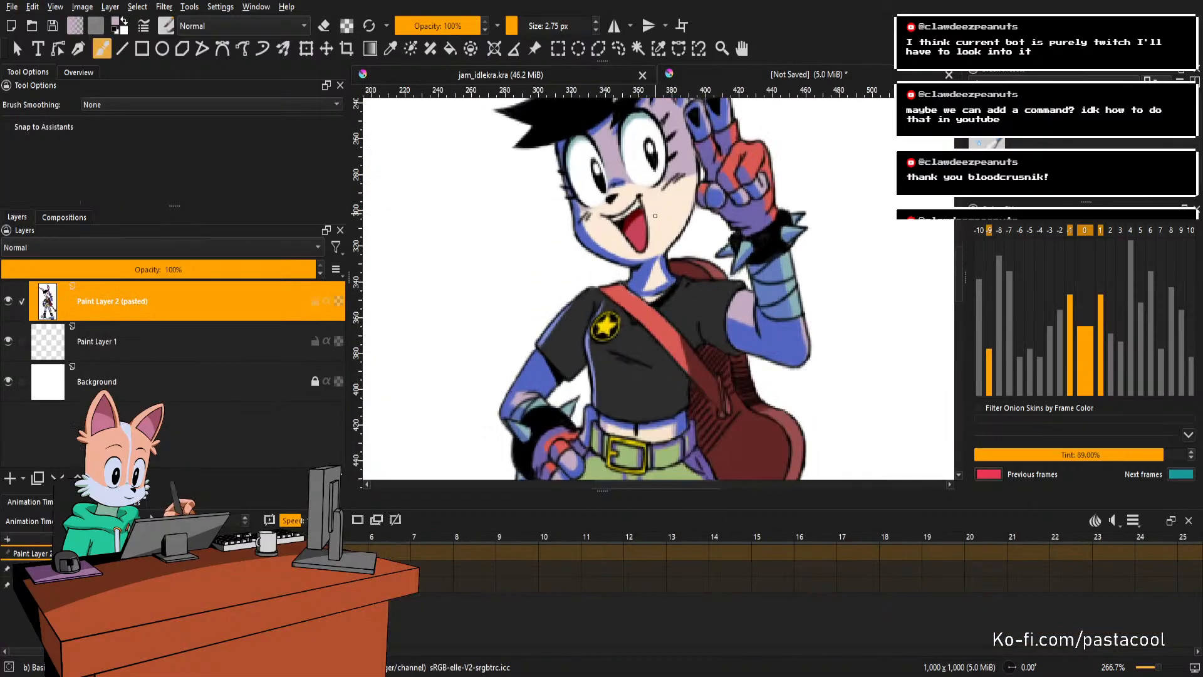
pyautogui.click(510, 73)
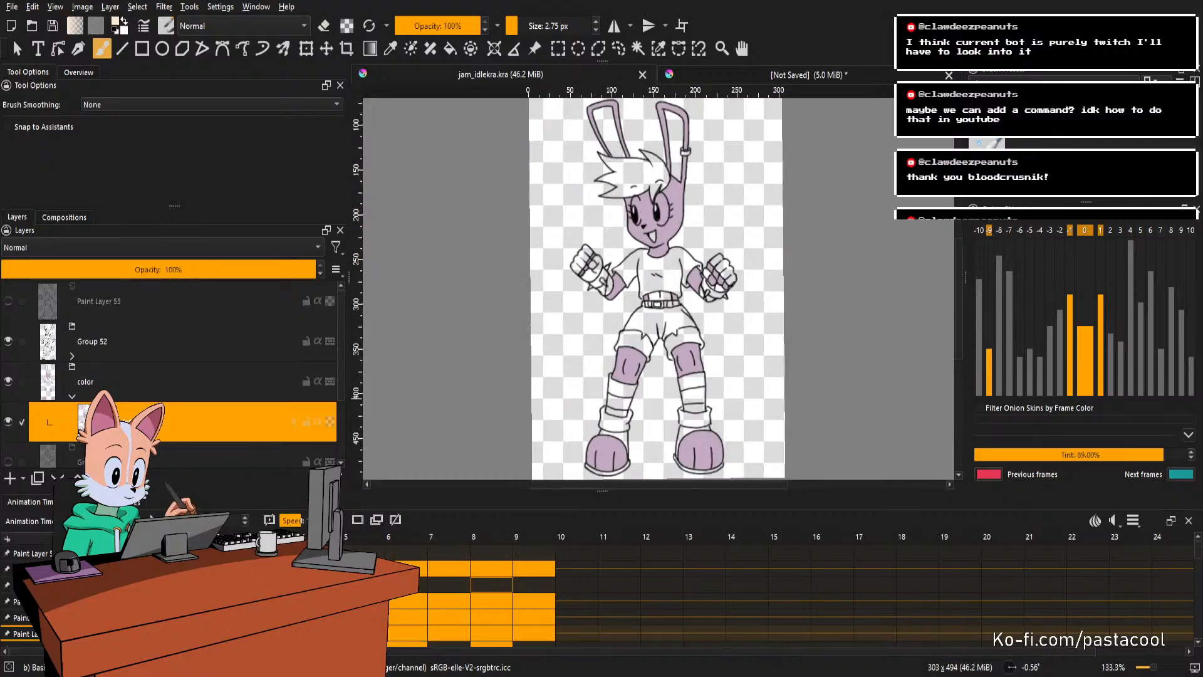
pyautogui.click(10, 478)
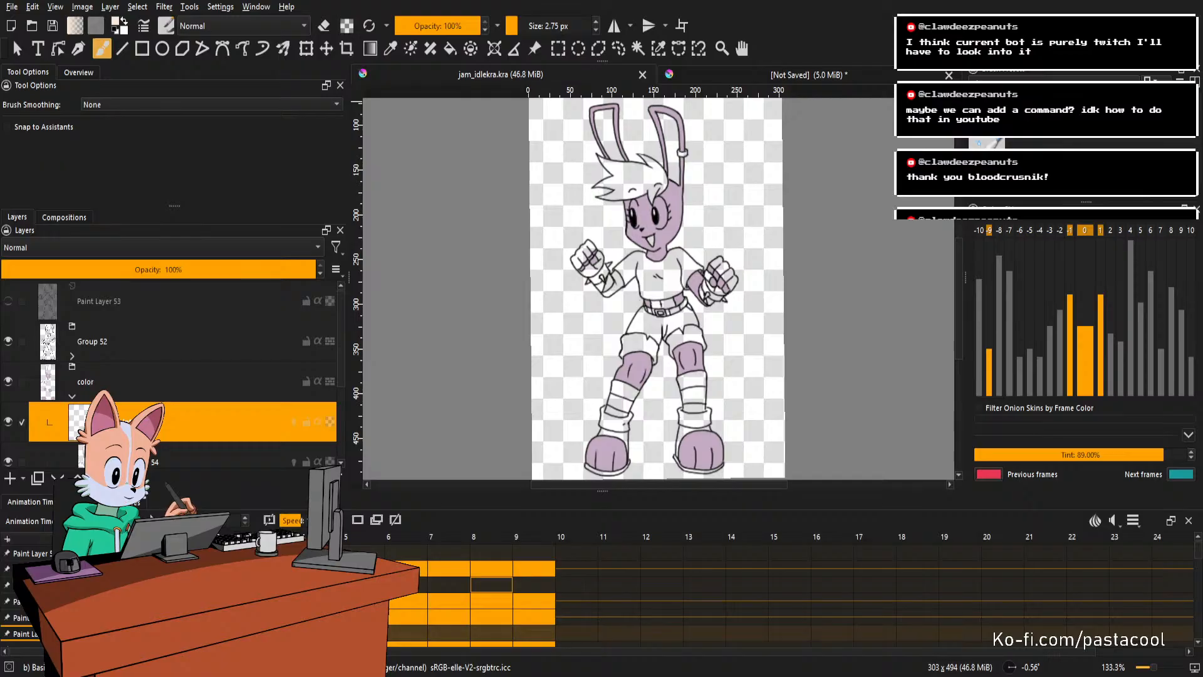
# Paint the upper edge of the muzzle in cream across the face, beneath the eyes and over the nose, with a 3.64 px brush.
pyautogui.press('f')
pyautogui.scroll(3, 671, 218)
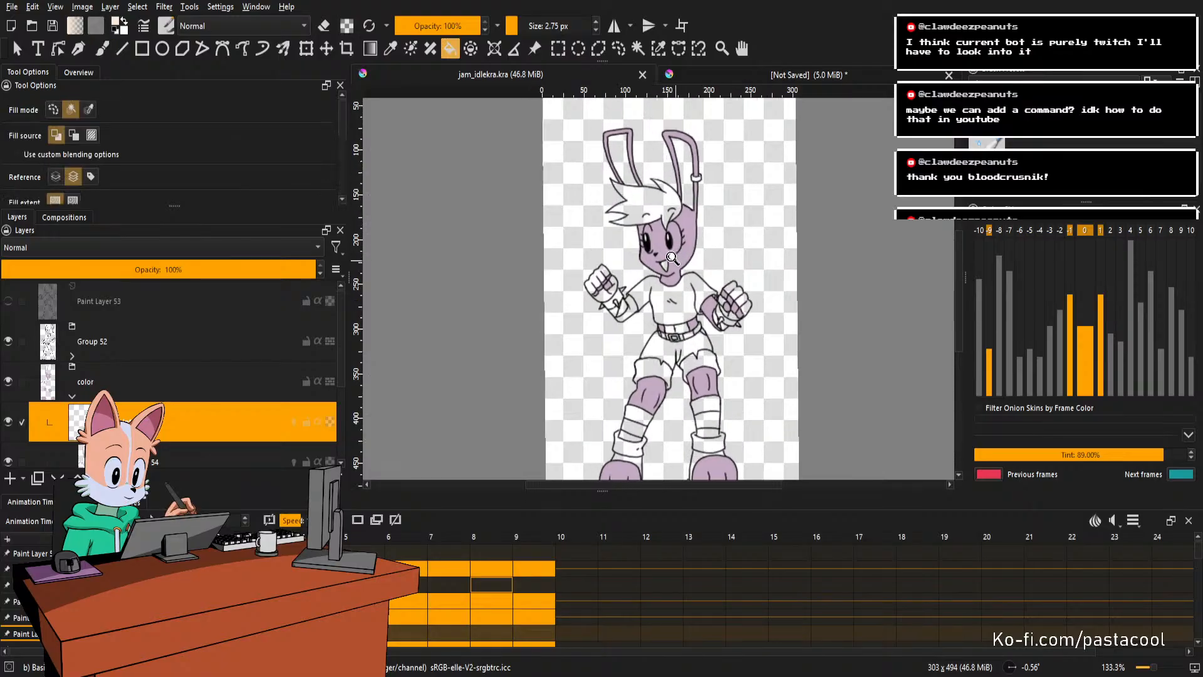
pyautogui.moveTo(672, 218); pyautogui.dragTo(669, 279)
pyautogui.moveTo(683, 325); pyautogui.dragTo(702, 291)
pyautogui.scroll(3, 686, 330)
pyautogui.press('b')
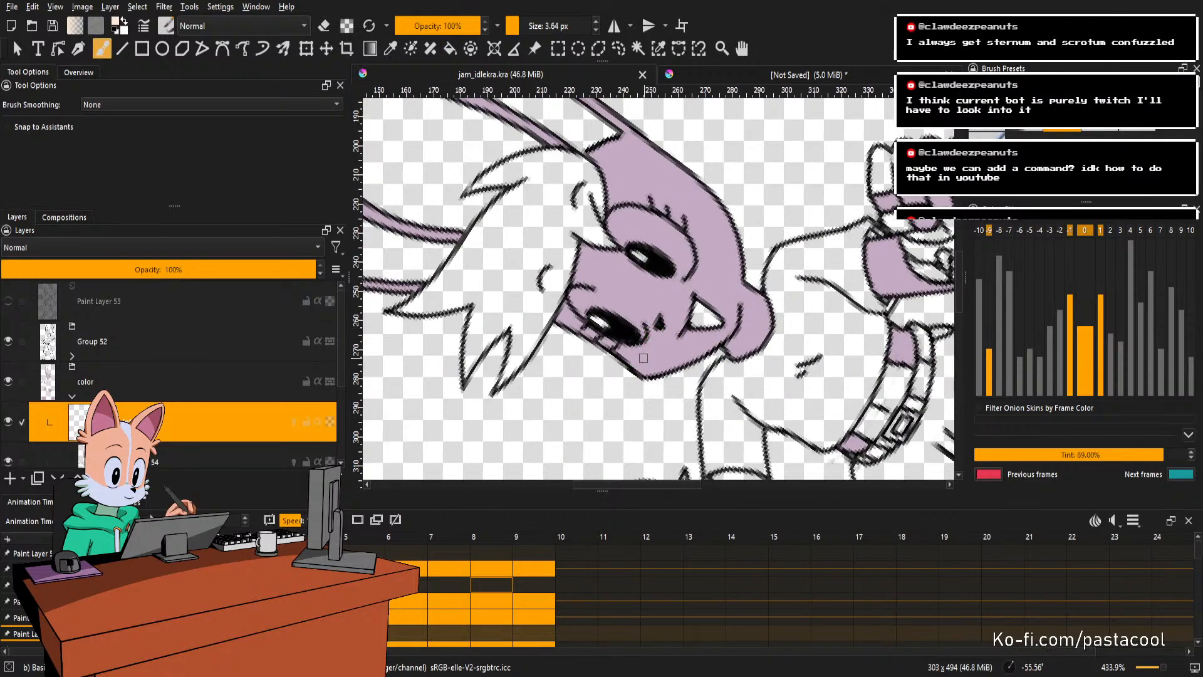
pyautogui.moveTo(632, 368); pyautogui.dragTo(662, 329)
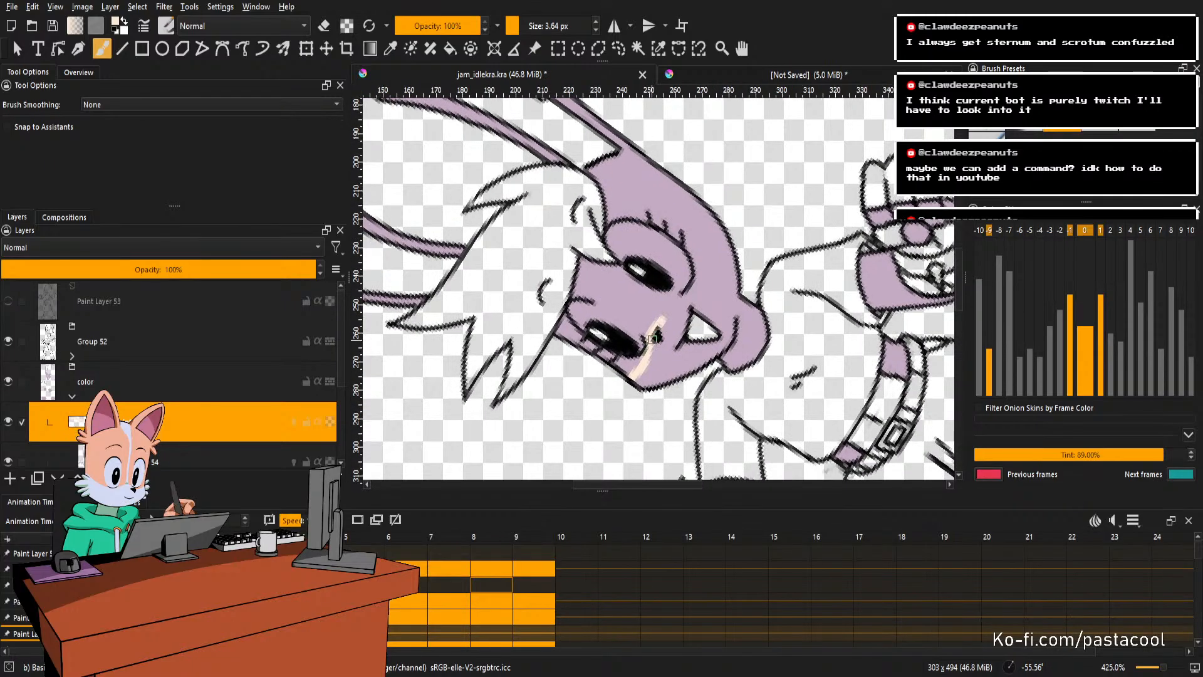
pyautogui.hotkey('ctrl', 'z')
pyautogui.moveTo(665, 321); pyautogui.dragTo(718, 233)
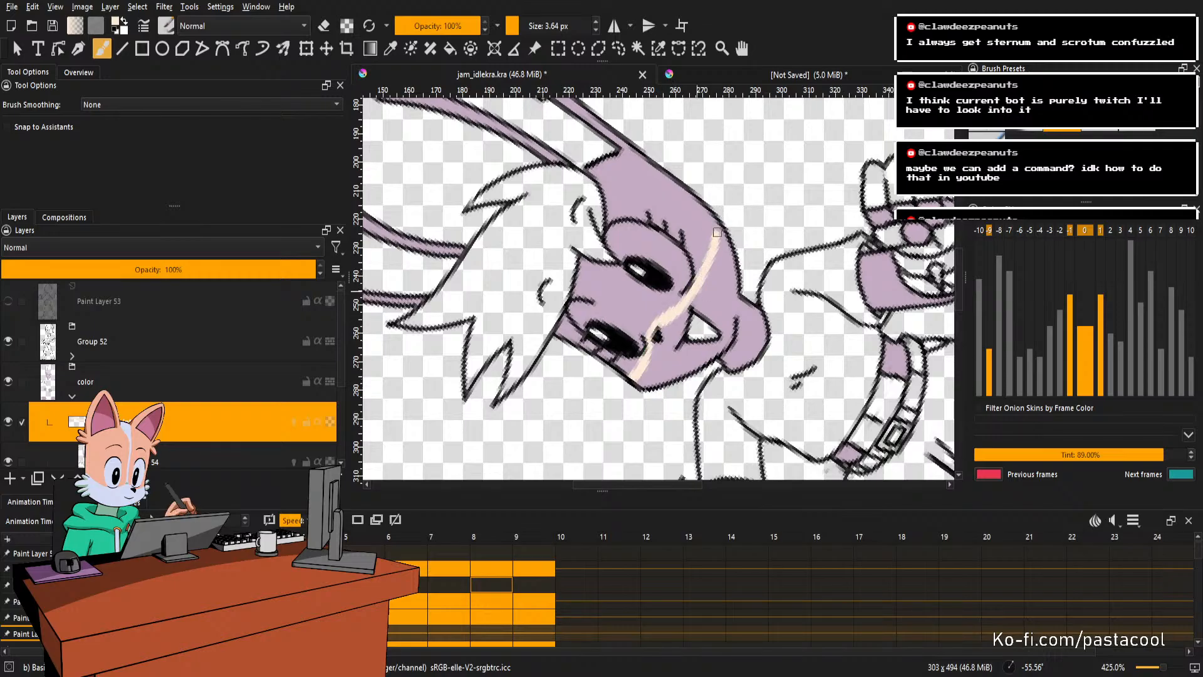
pyautogui.hotkey('ctrl', 'z')
pyautogui.moveTo(692, 294); pyautogui.dragTo(715, 220)
pyautogui.press('5')
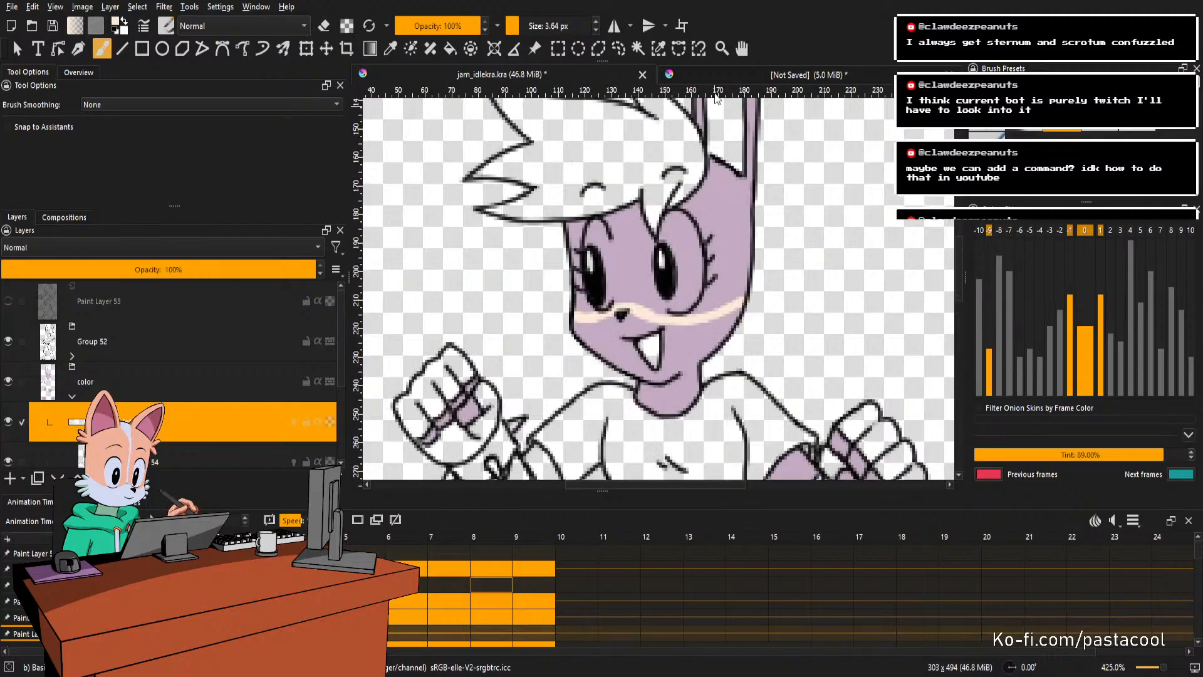
# Compare with the reference drawing and paint a cream edge down the right-hand cheek toward the neck.
pyautogui.hotkey('ctrl', 'Tab')
pyautogui.click(601, 76)
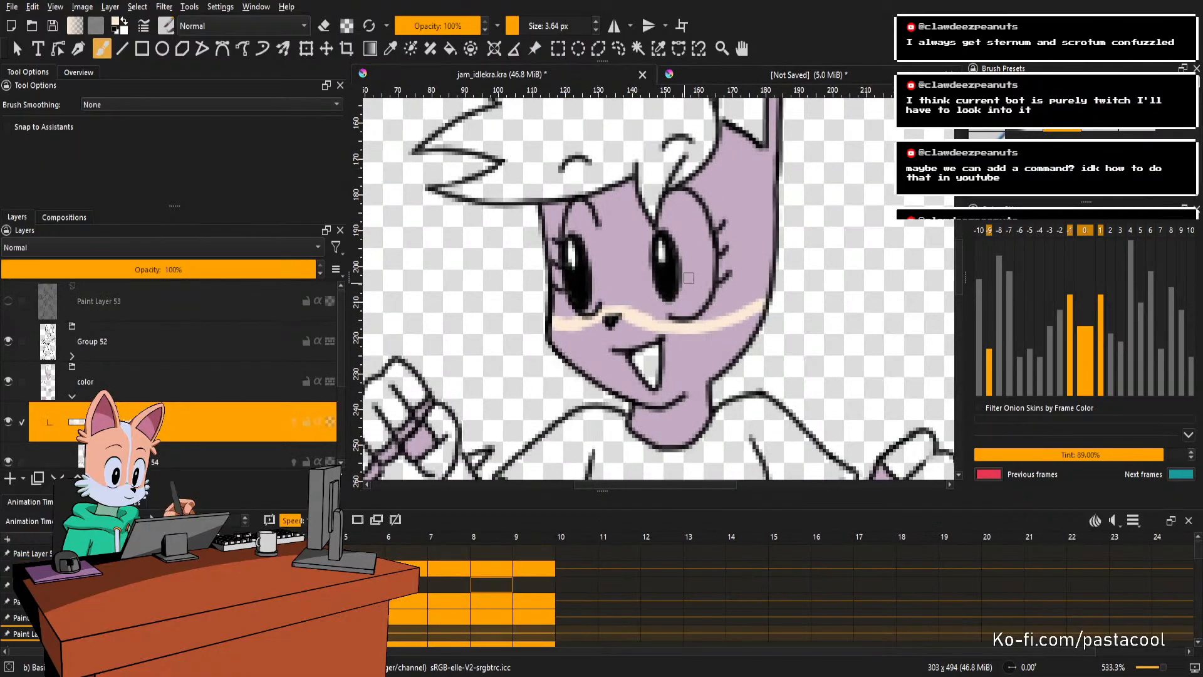
pyautogui.moveTo(727, 362); pyautogui.dragTo(763, 296)
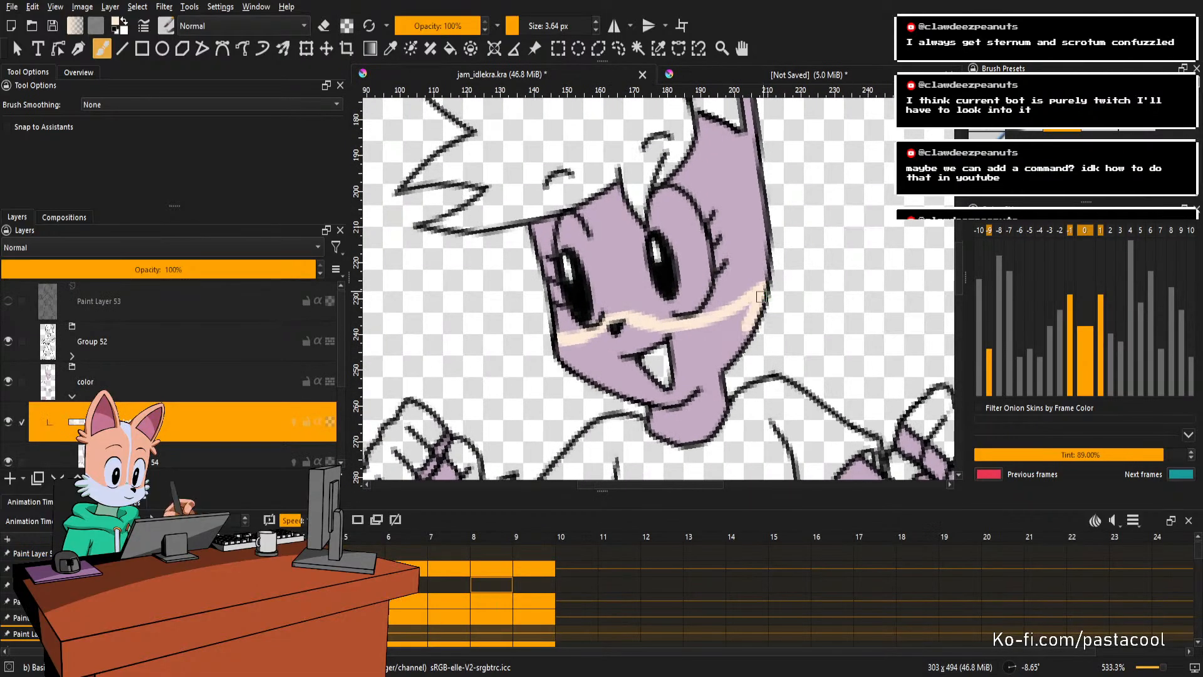
pyautogui.moveTo(732, 350); pyautogui.dragTo(755, 311)
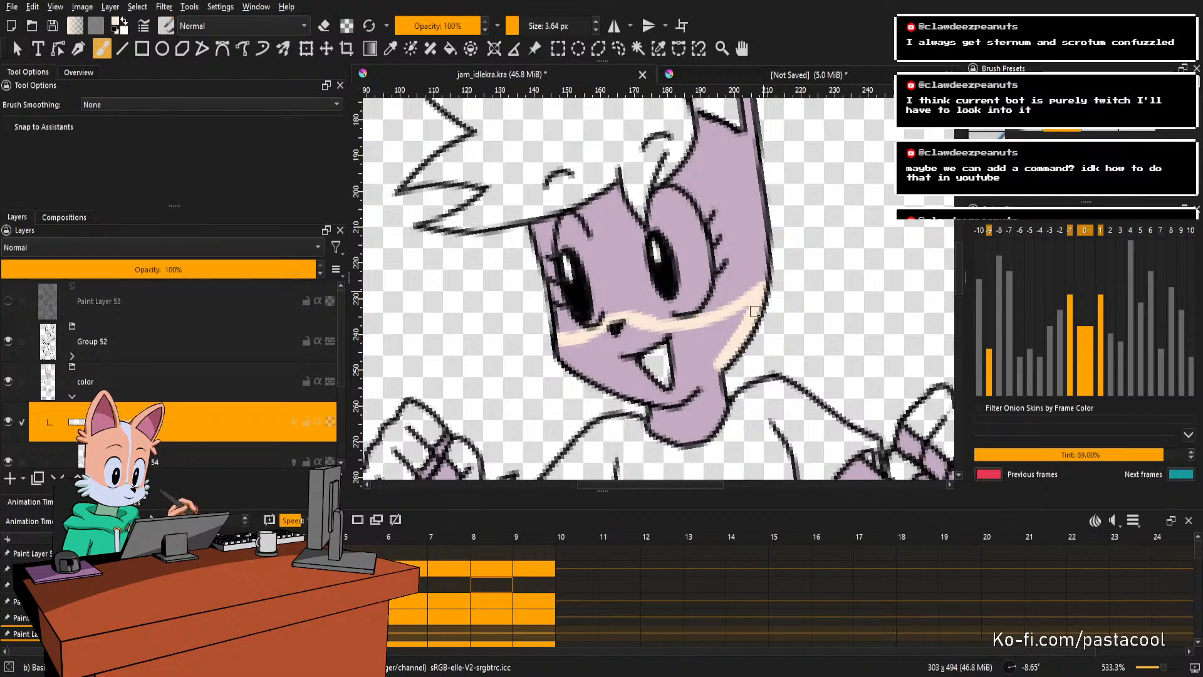
# Try to fill the muzzle area beside the mouth with cream, and undo the fill.
pyautogui.press('f')
pyautogui.click(708, 359)
pyautogui.hotkey('ctrl', 'z')
pyautogui.press('b')
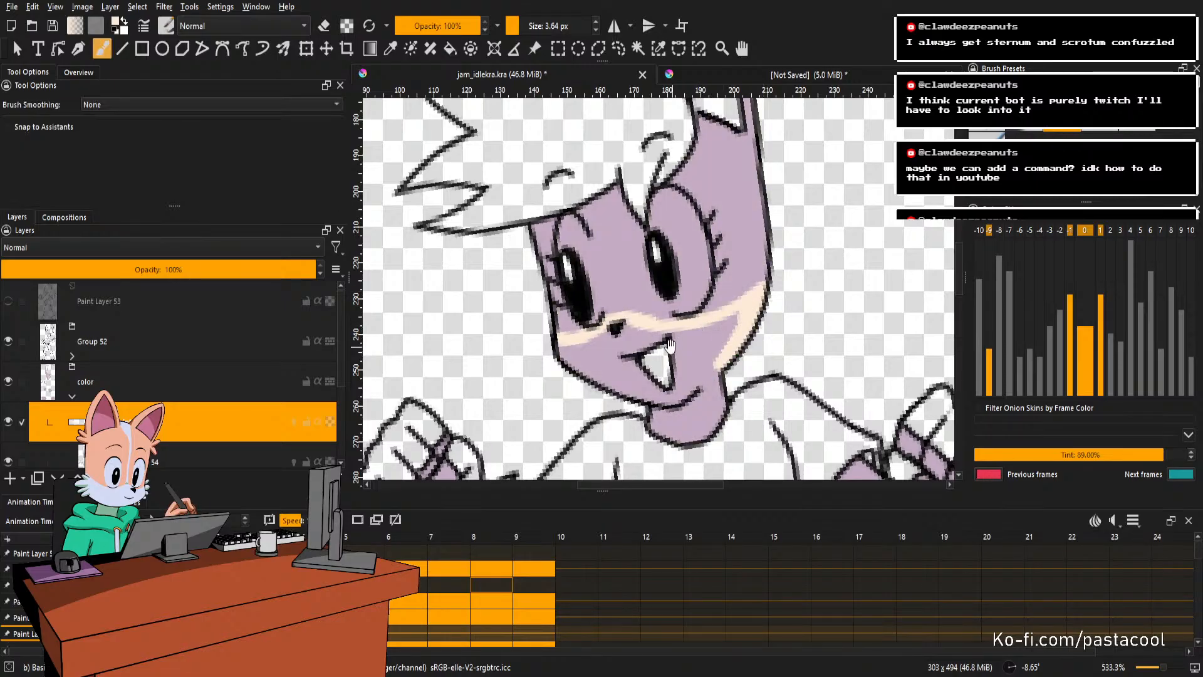
# Paint the remaining muzzle edge along the left-hand cheek and jaw in cream, and cover the neck with the same color.
pyautogui.moveTo(697, 321)
pyautogui.mouseDown()
pyautogui.moveTo(742, 310)
pyautogui.moveTo(739, 322)
pyautogui.mouseUp()
pyautogui.moveTo(602, 316)
pyautogui.mouseDown()
pyautogui.moveTo(661, 377)
pyautogui.moveTo(672, 380)
pyautogui.moveTo(654, 367)
pyautogui.moveTo(706, 382)
pyautogui.moveTo(678, 390)
pyautogui.moveTo(677, 408)
pyautogui.moveTo(706, 425)
pyautogui.moveTo(695, 398)
pyautogui.moveTo(711, 424)
pyautogui.moveTo(743, 406)
pyautogui.mouseUp()
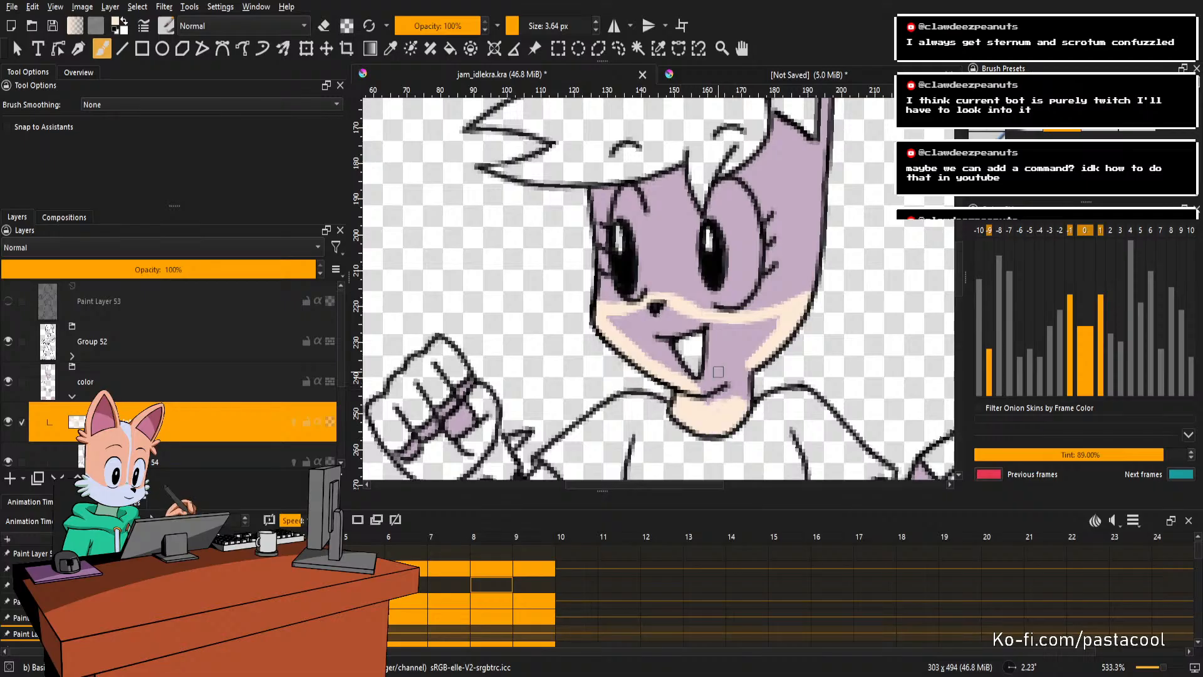
# Hide Paint Layer 54 and fill the open muzzle areas on both sides of the mouth with cream.
pyautogui.scroll(-2, 44, 336)
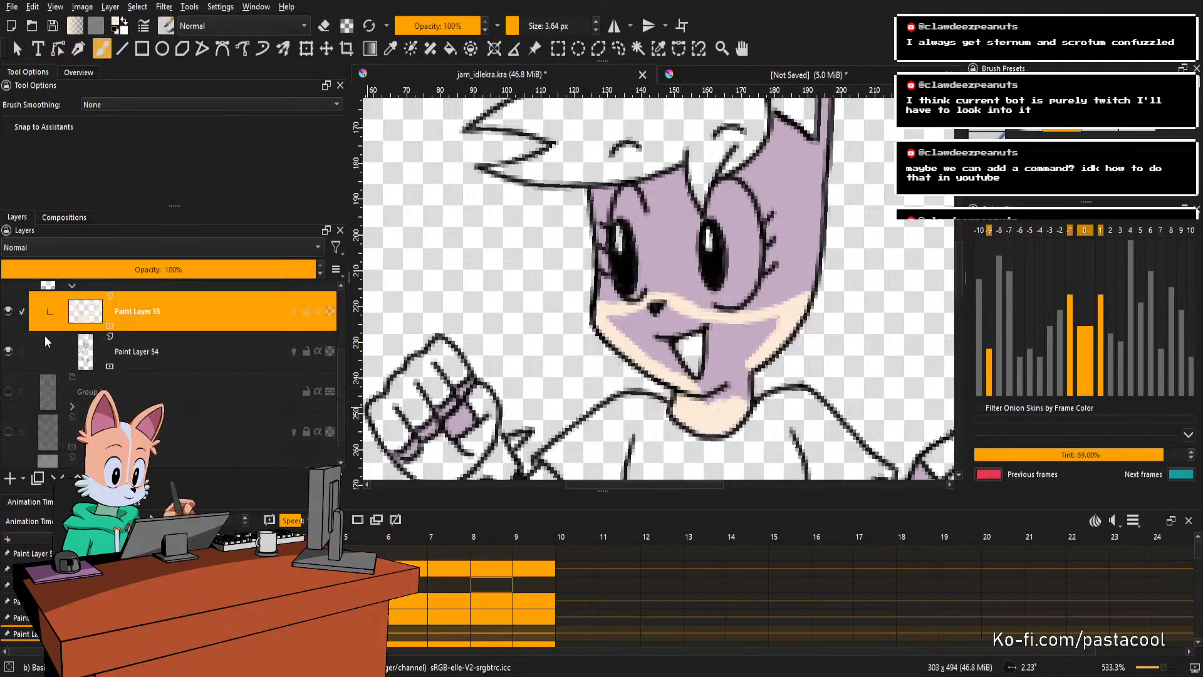
pyautogui.click(9, 351)
pyautogui.press('f')
pyautogui.click(743, 351)
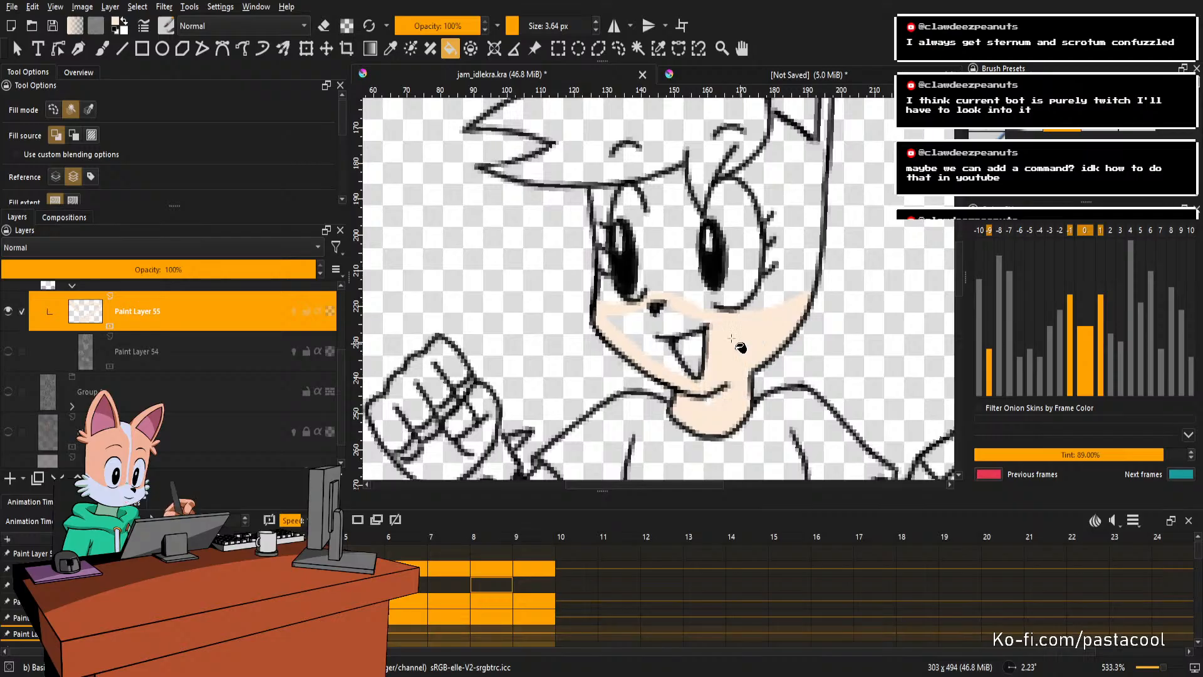
pyautogui.click(674, 335)
pyautogui.scroll(-3, 694, 337)
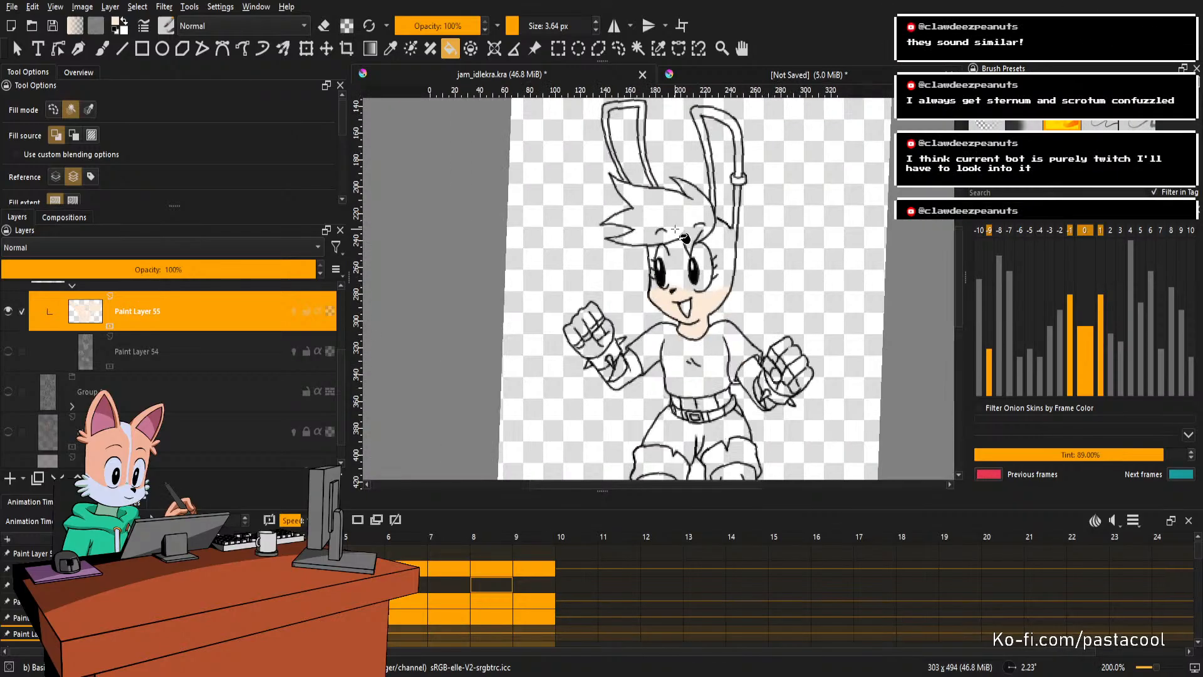
# Enlarge the brush to 6.05 px and paint the inside of the mouth with cream.
pyautogui.press('5')
pyautogui.scroll(3, 700, 301)
pyautogui.press('b')
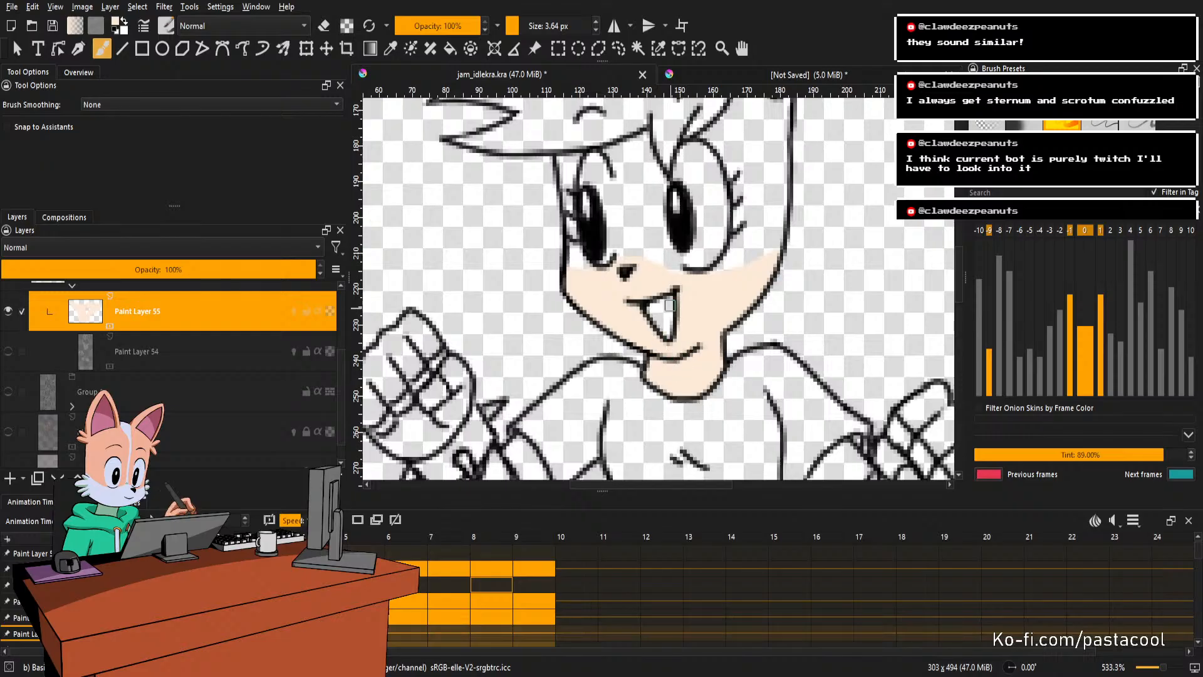
pyautogui.moveTo(670, 306)
pyautogui.keyDown('shift'); pyautogui.mouseDown()
pyautogui.moveTo(666, 328)
pyautogui.moveTo(658, 318)
pyautogui.mouseUp(); pyautogui.keyUp('shift')
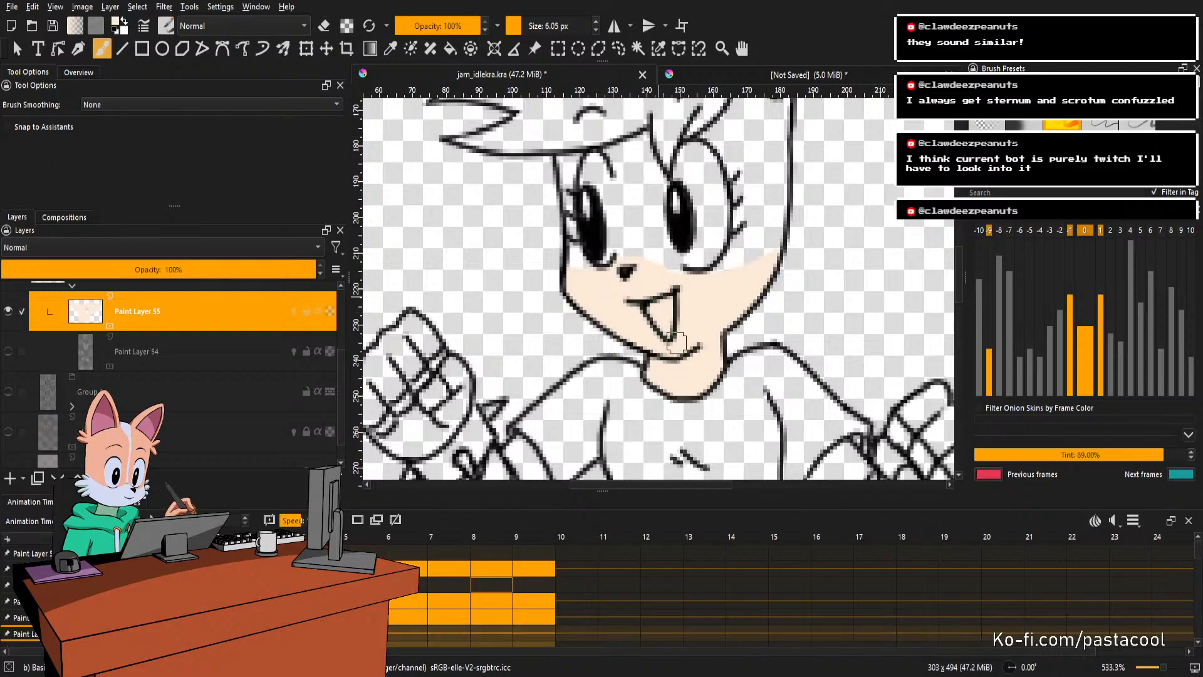
pyautogui.scroll(-3, 730, 261)
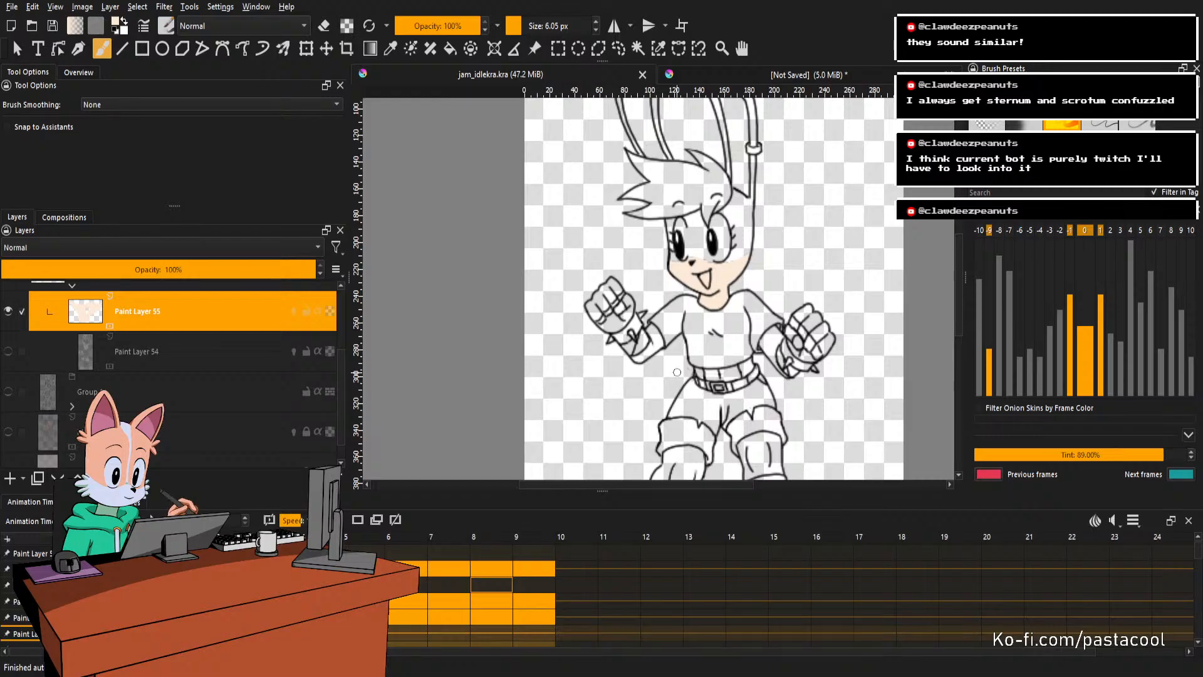
# Add a new paint layer above the cream muzzle layer and sample the inner-ear pink from the reference drawing.
pyautogui.click(724, 74)
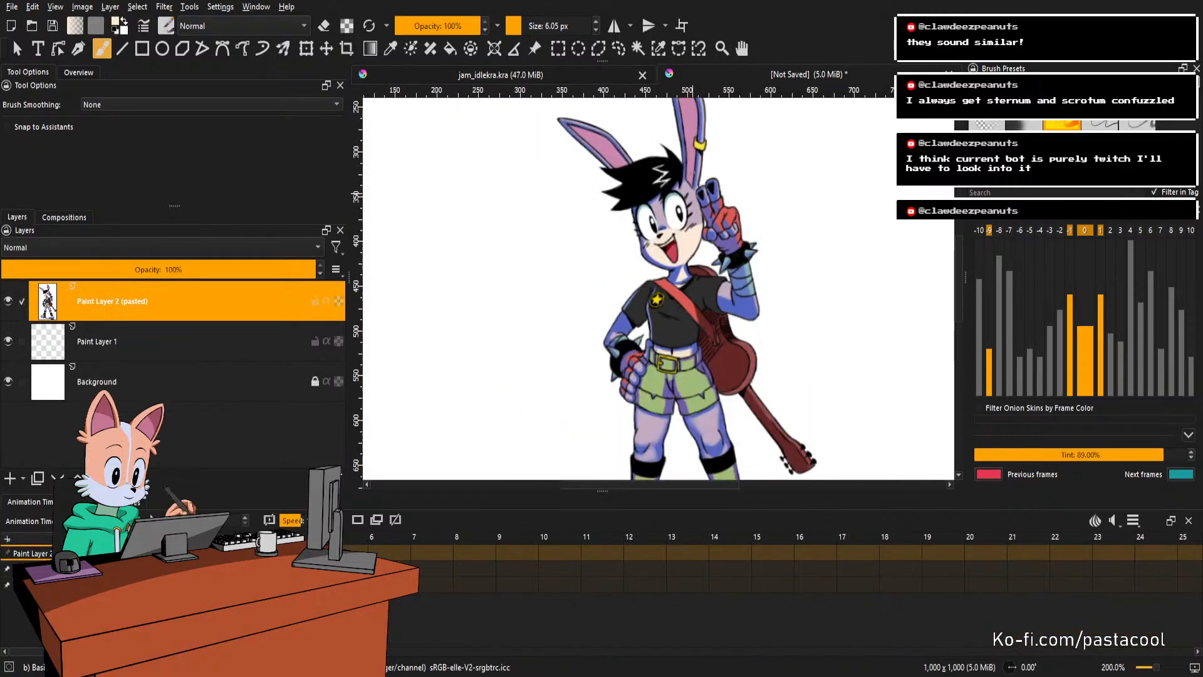
pyautogui.click(579, 75)
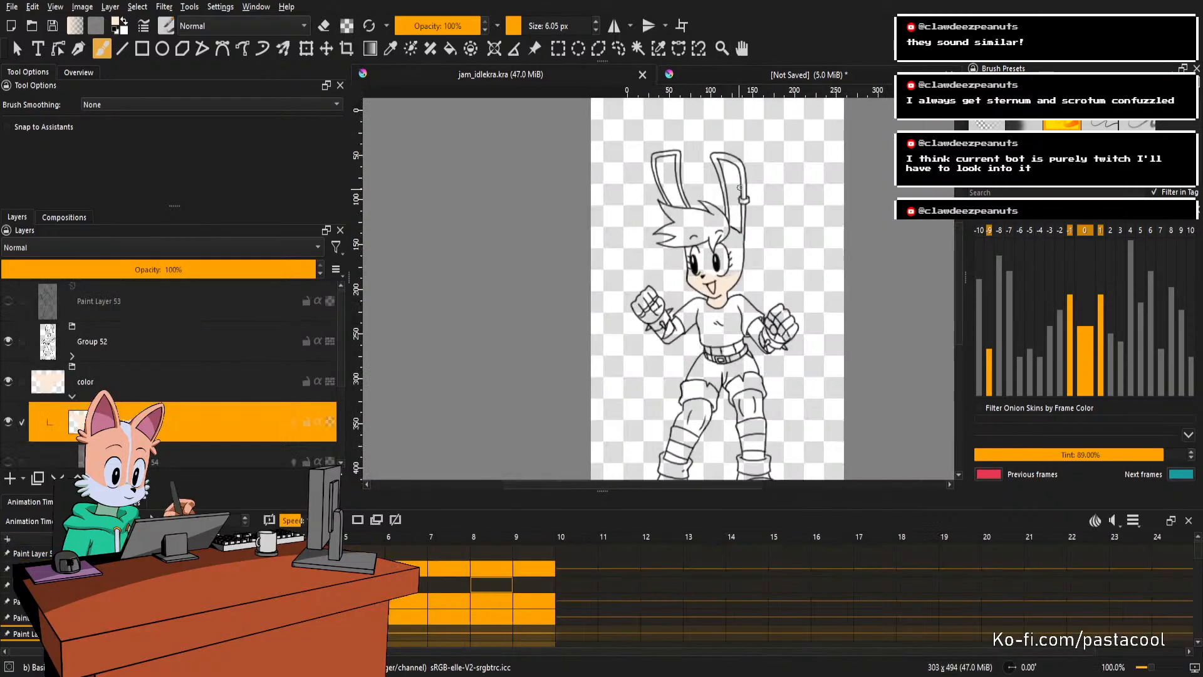
pyautogui.click(10, 479)
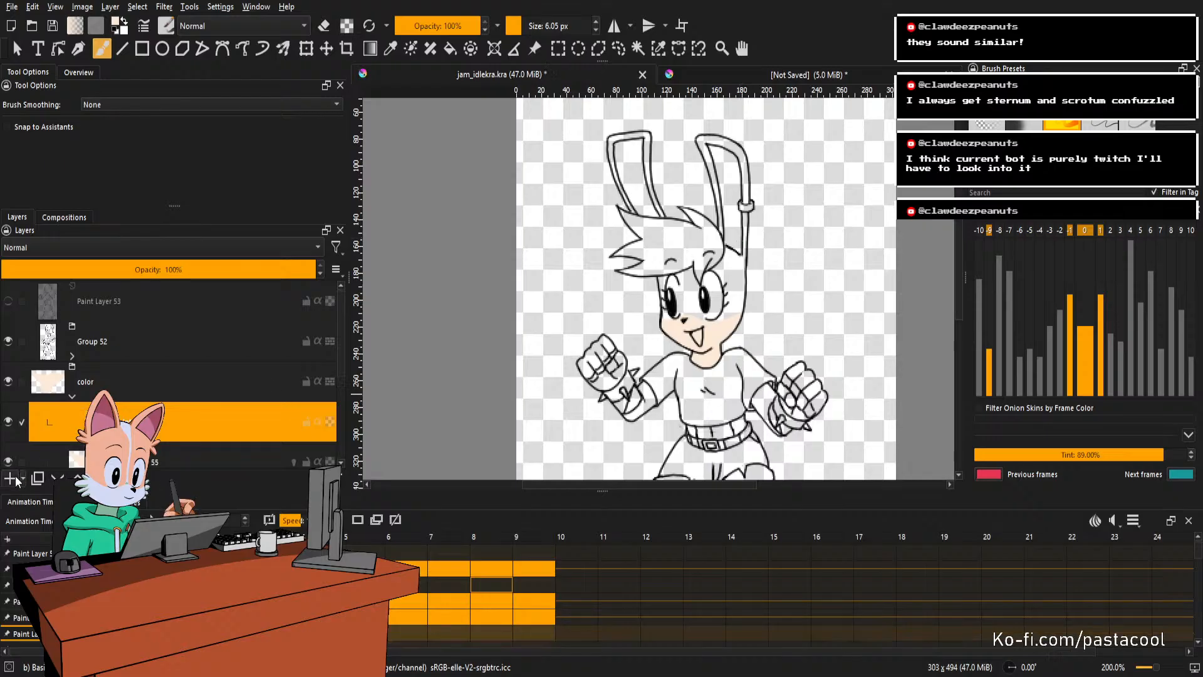
pyautogui.click(860, 78)
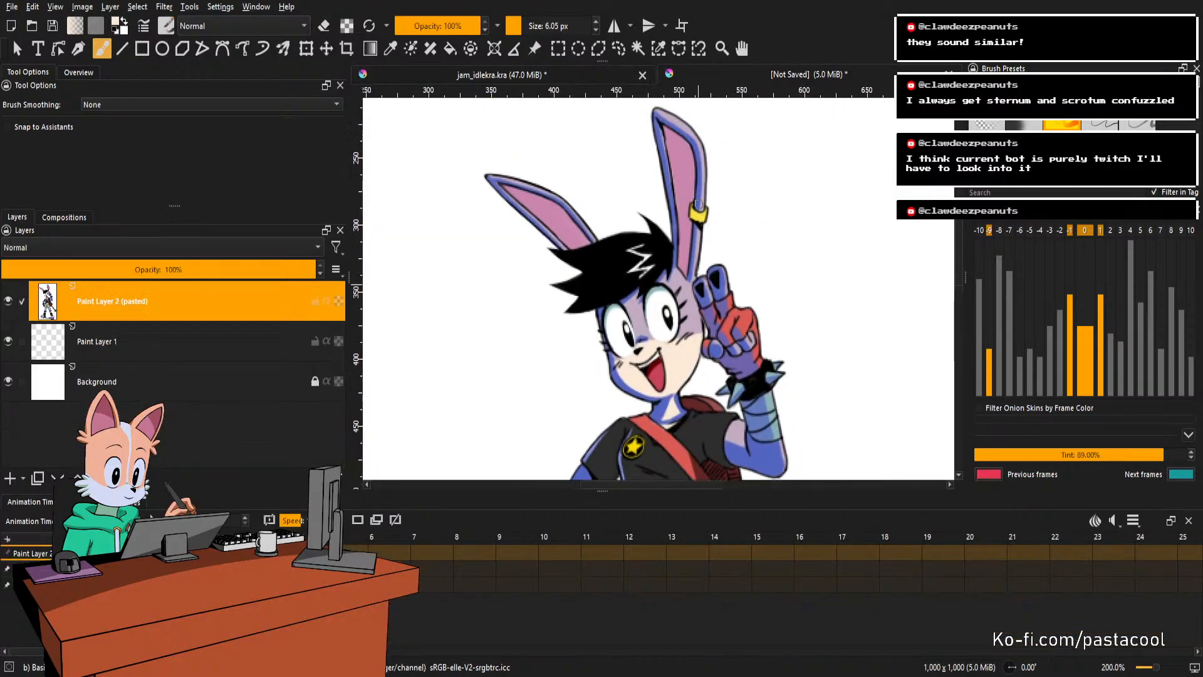
pyautogui.click(519, 73)
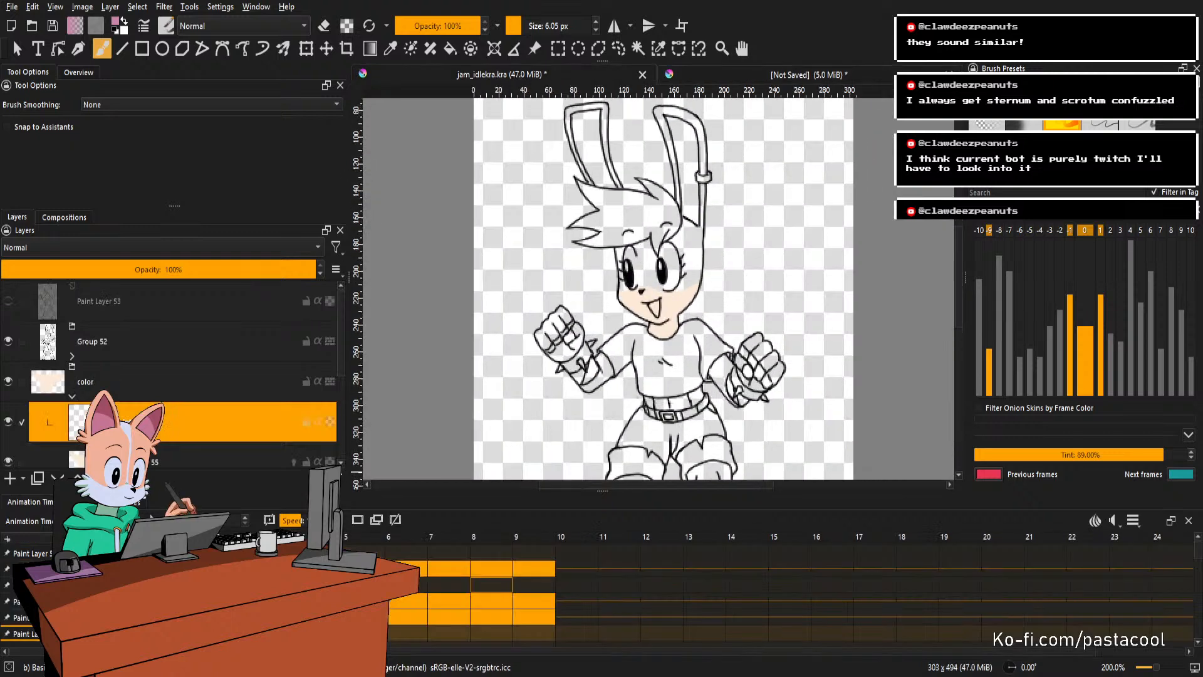
pyautogui.scroll(2, 652, 332)
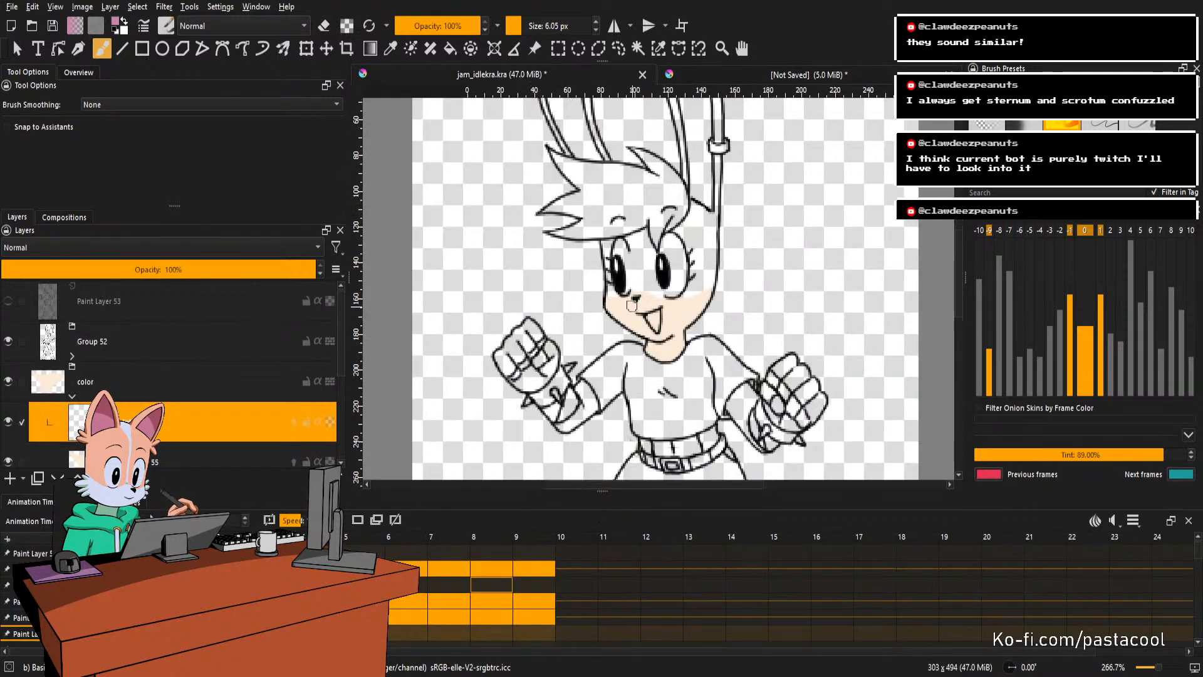
# Fill the inside of both ears with the sampled pink on the current frame.
pyautogui.press('f')
pyautogui.click(674, 299)
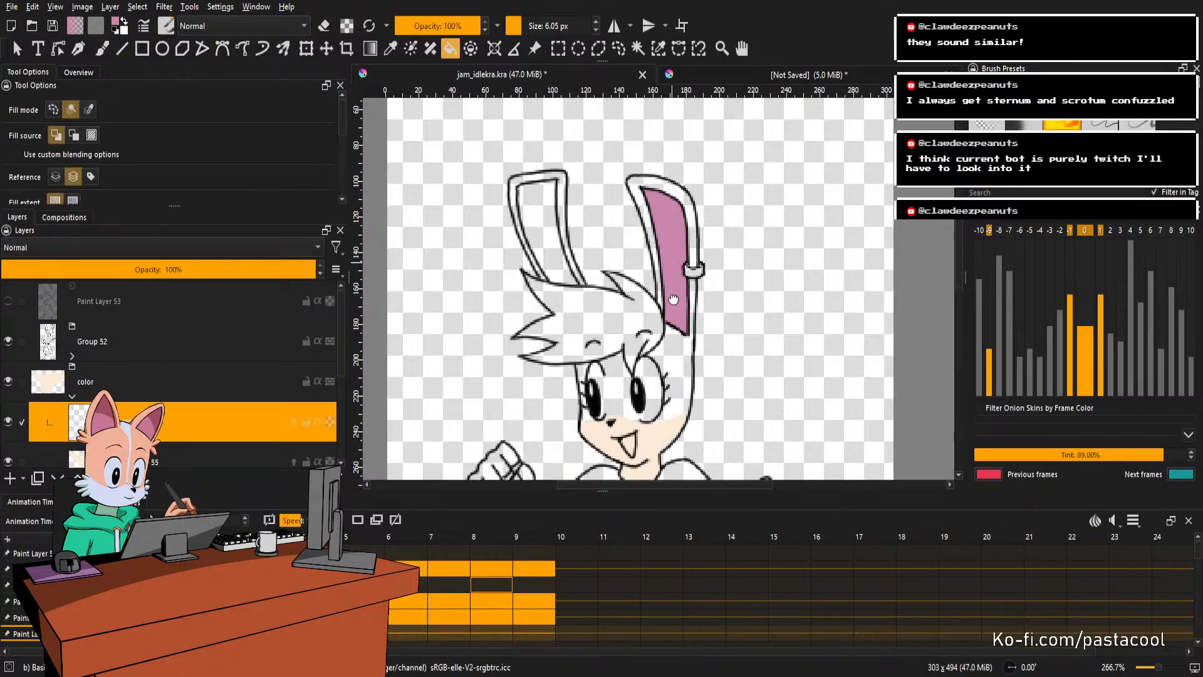
pyautogui.click(539, 241)
pyautogui.scroll(-2, 611, 282)
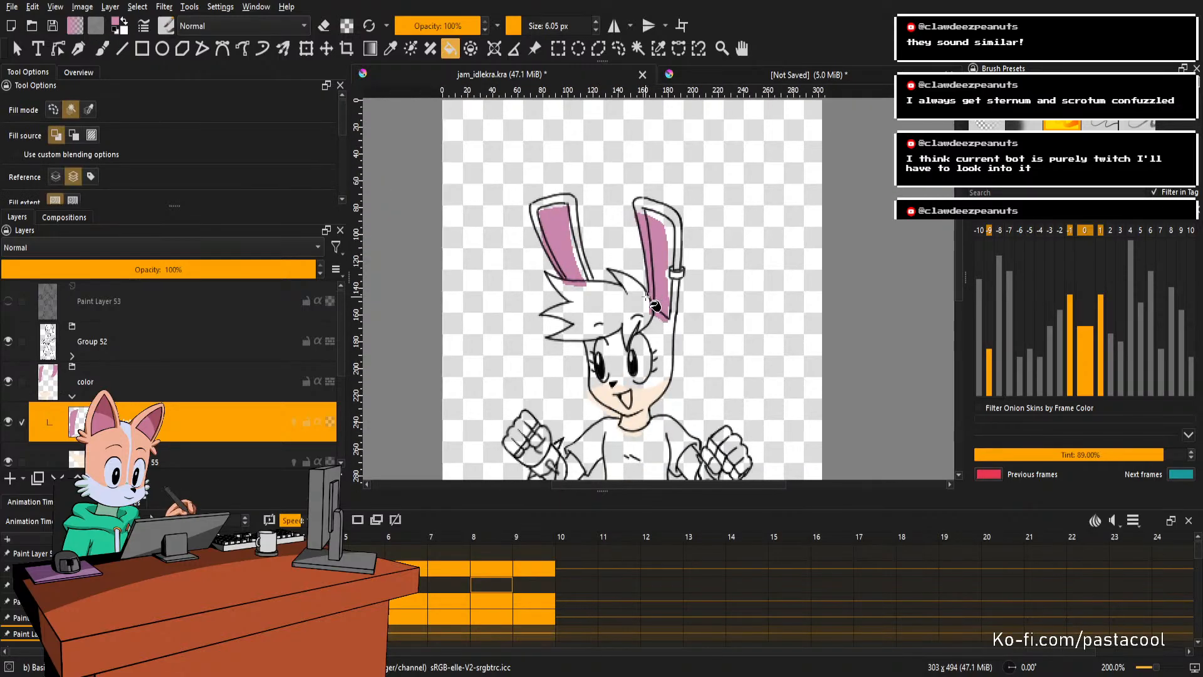
# Advance to the following frame and fill the inside of both ears with the same pink.
pyautogui.hotkey('ctrl', 'z')
pyautogui.hotkey('ctrl', 'z')
pyautogui.scroll(2, 665, 288)
pyautogui.click(660, 268)
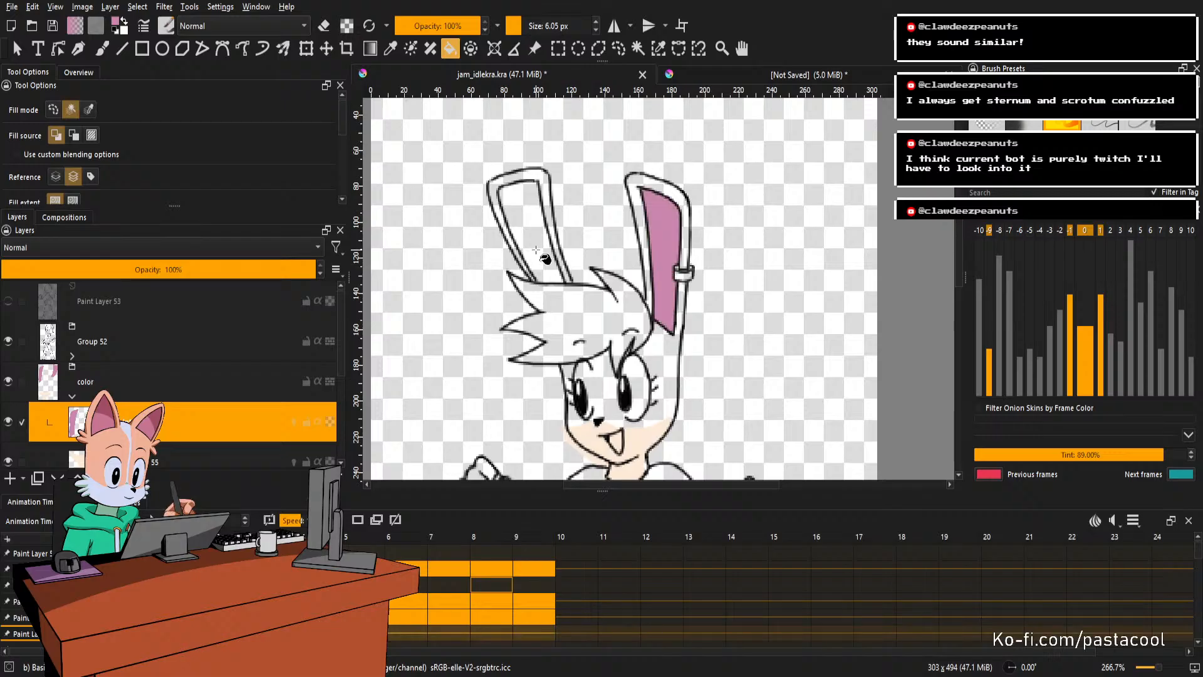
pyautogui.click(545, 260)
pyautogui.scroll(-2, 546, 261)
pyautogui.scroll(1, 591, 369)
pyautogui.scroll(2, 591, 369)
# Switch back to the muzzle layer with its cream color sampled, and save the file.
pyautogui.press('r')
pyautogui.click(602, 356)
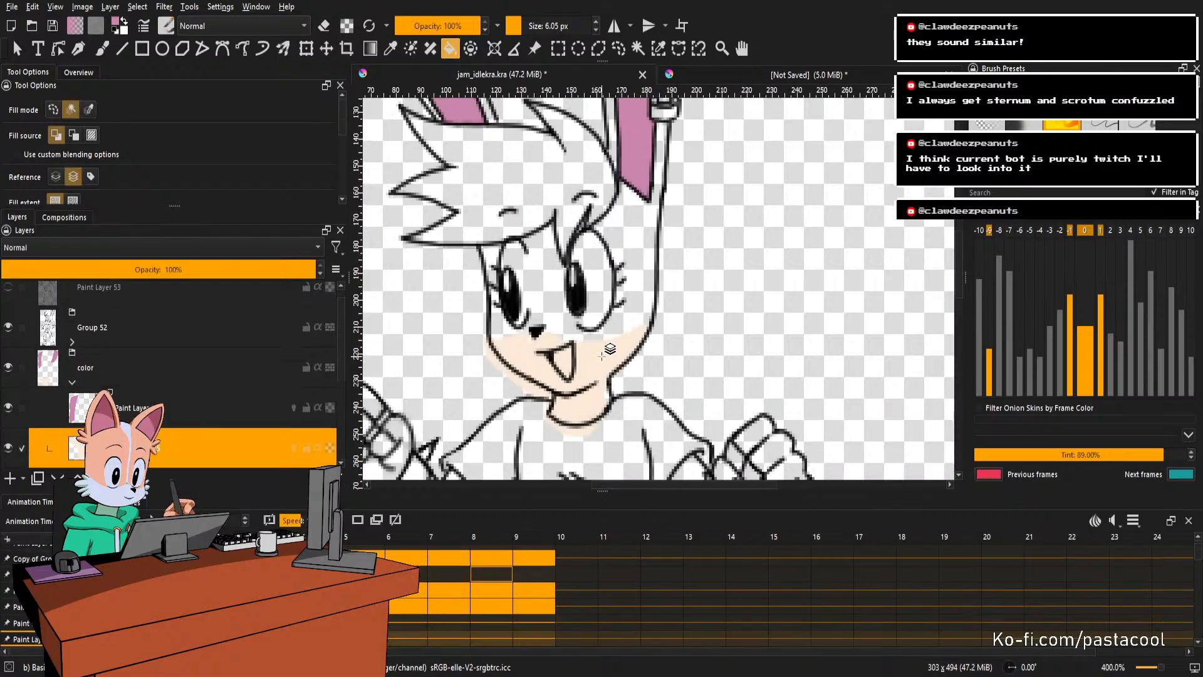
pyautogui.scroll(-2, 620, 347)
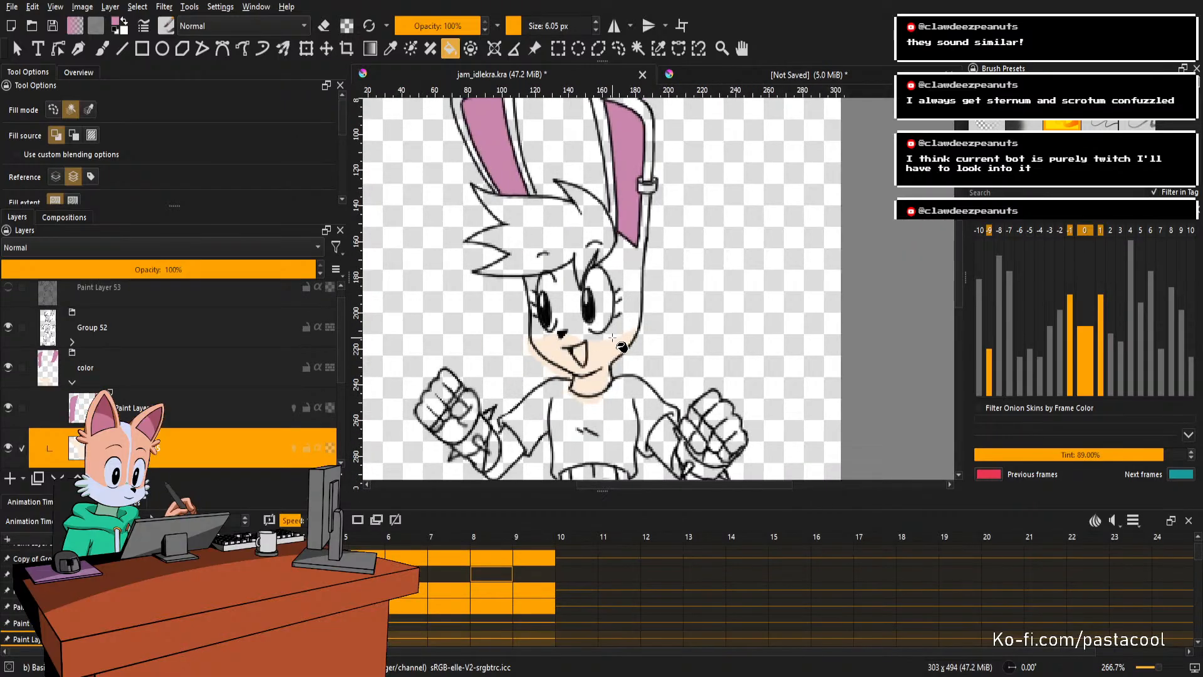
pyautogui.scroll(-1, 615, 349)
pyautogui.scroll(1, 615, 349)
pyautogui.click(610, 340)
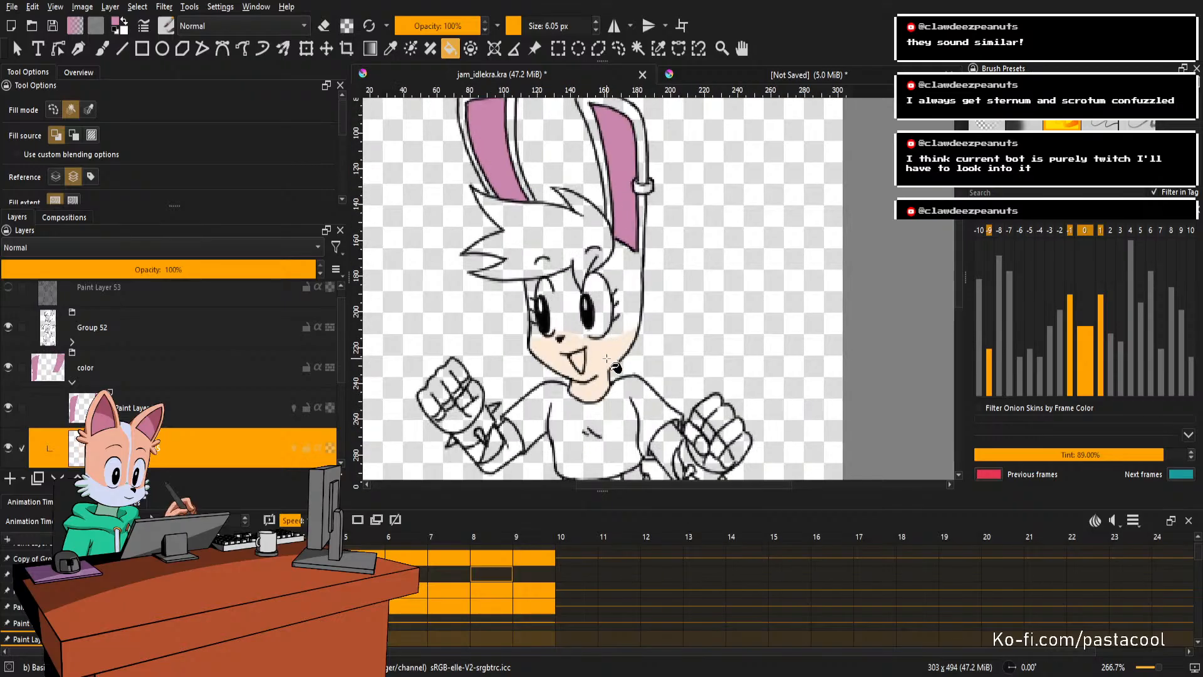
pyautogui.press('.')
pyautogui.hotkey('ctrl', 's')
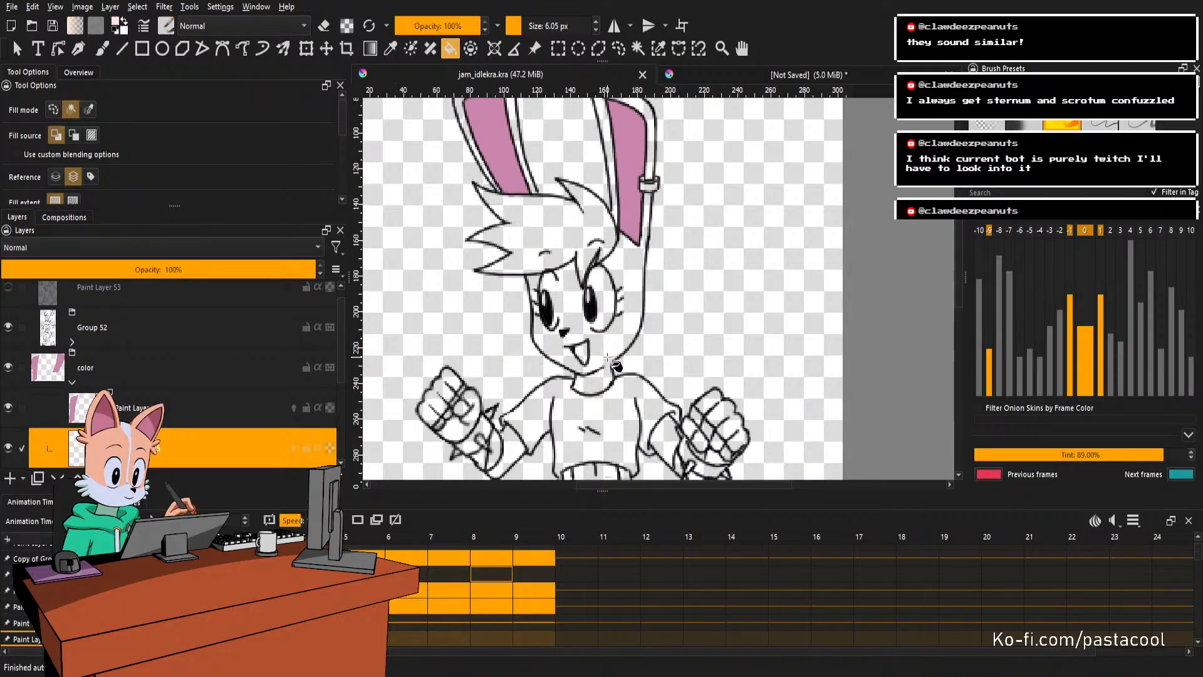
# Reduce the brush to 4.56 px, paint the muzzle's upper edge in cream, and fill the muzzle and neck below it.
pyautogui.press('b')
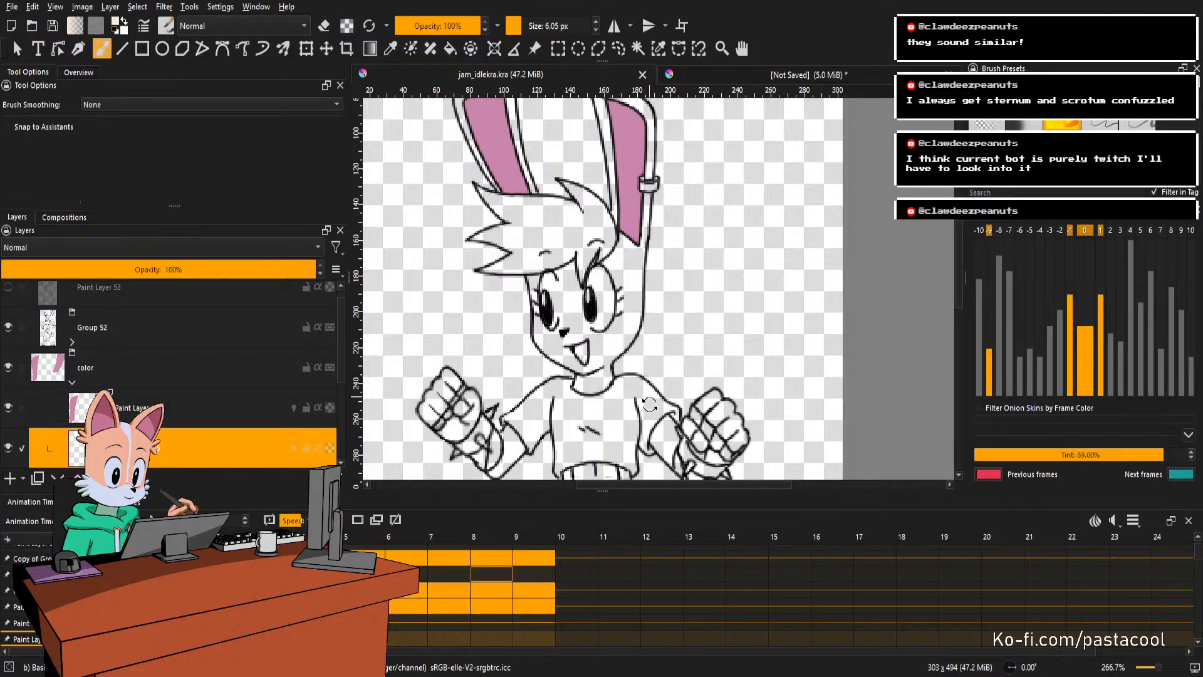
pyautogui.moveTo(576, 363)
pyautogui.mouseDown()
pyautogui.moveTo(605, 392)
pyautogui.moveTo(677, 405)
pyautogui.moveTo(689, 359)
pyautogui.moveTo(647, 388)
pyautogui.moveTo(678, 321)
pyautogui.moveTo(669, 365)
pyautogui.moveTo(722, 241)
pyautogui.moveTo(733, 268)
pyautogui.mouseUp()
pyautogui.press('[')
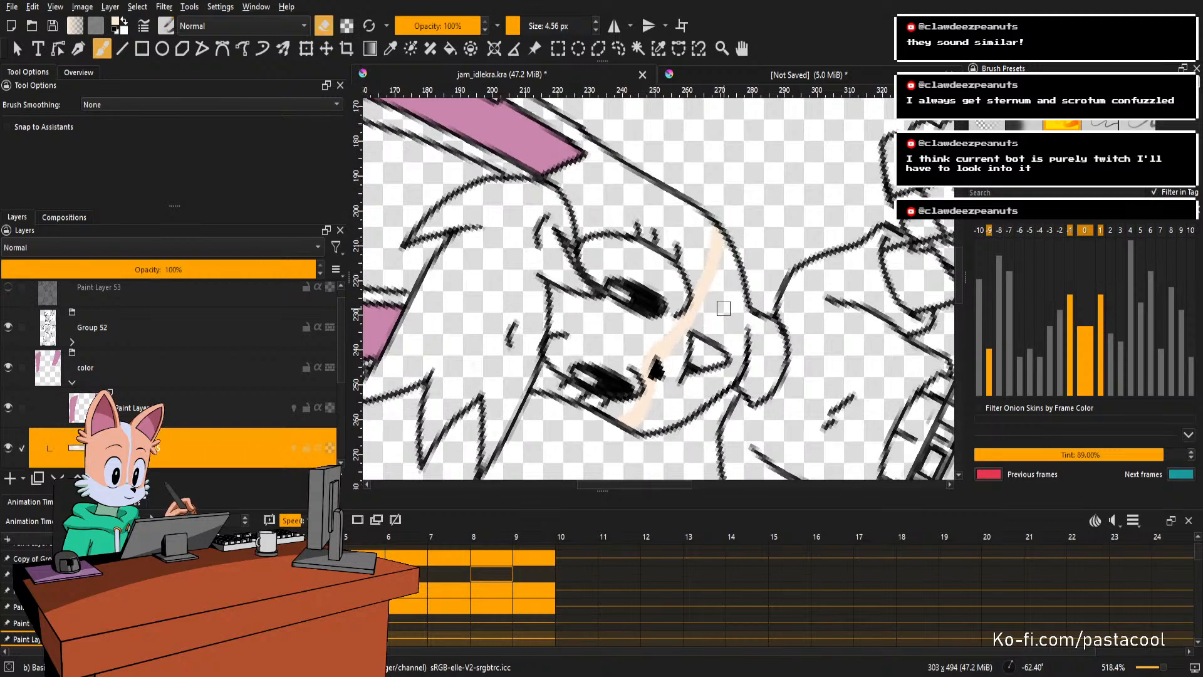
pyautogui.press('f')
pyautogui.click(725, 309)
pyautogui.moveTo(746, 272); pyautogui.dragTo(682, 319)
pyautogui.moveTo(639, 293); pyautogui.dragTo(727, 290)
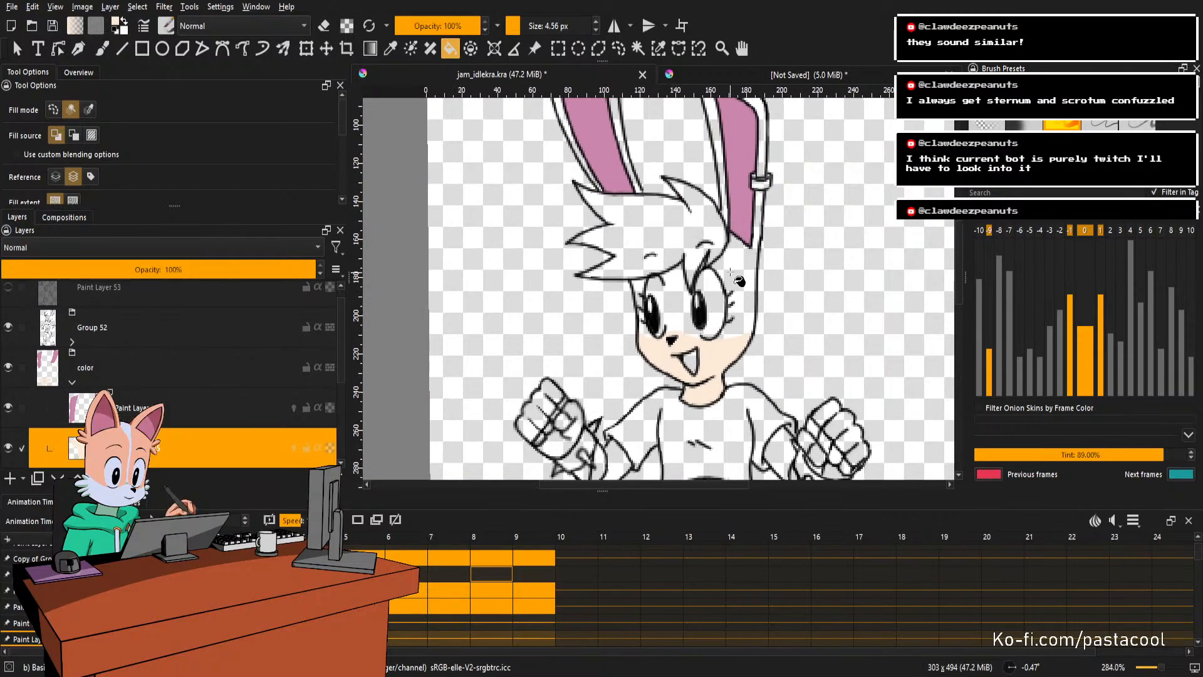
# Clear the muzzle layer on the next frame and play back the animation to check the colored frames.
pyautogui.press('Right')
pyautogui.press('Delete')
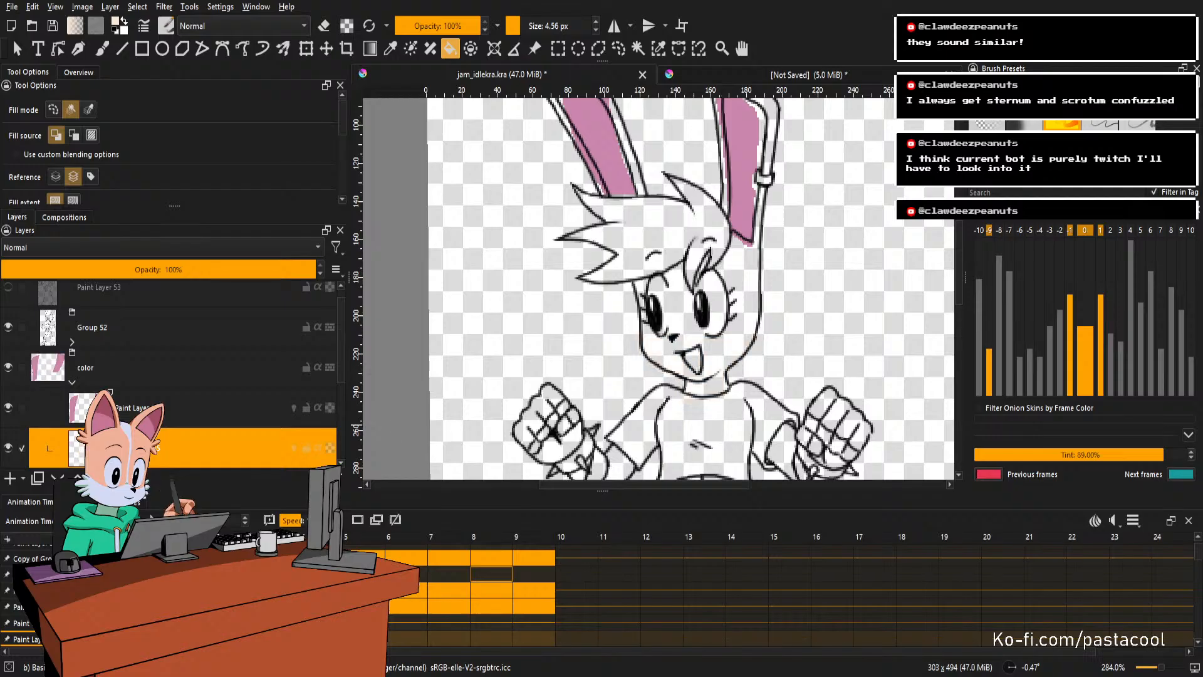
pyautogui.press('-')
pyautogui.press('-')
pyautogui.press('-')
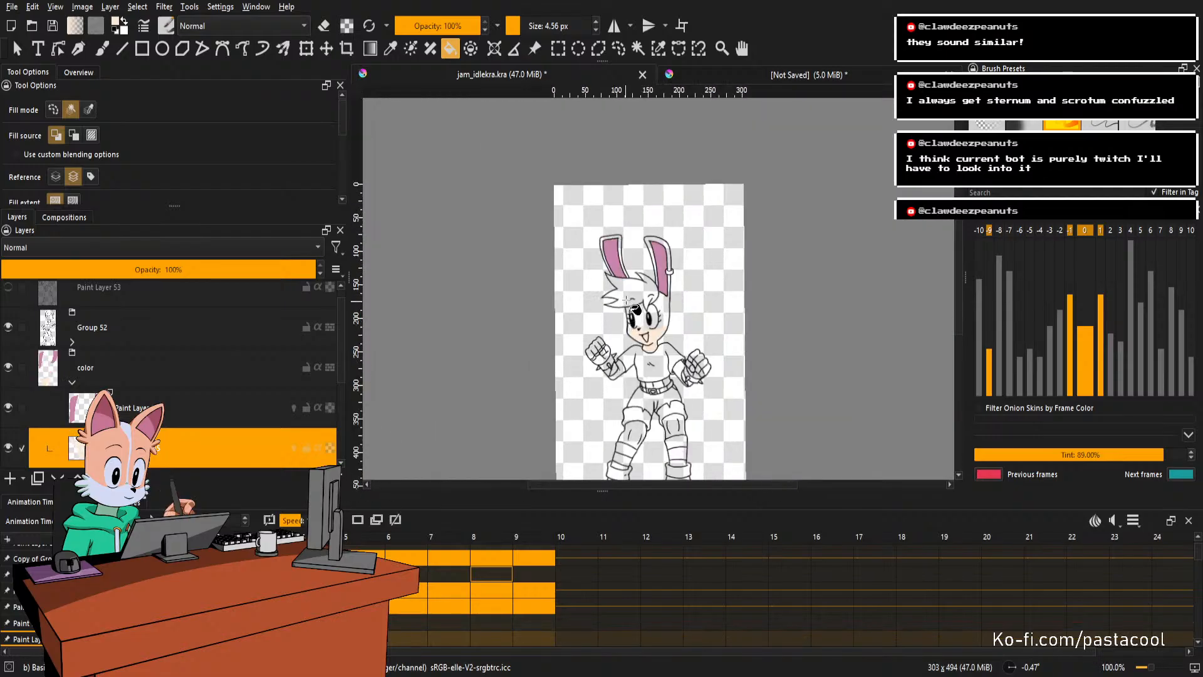
pyautogui.press('space')
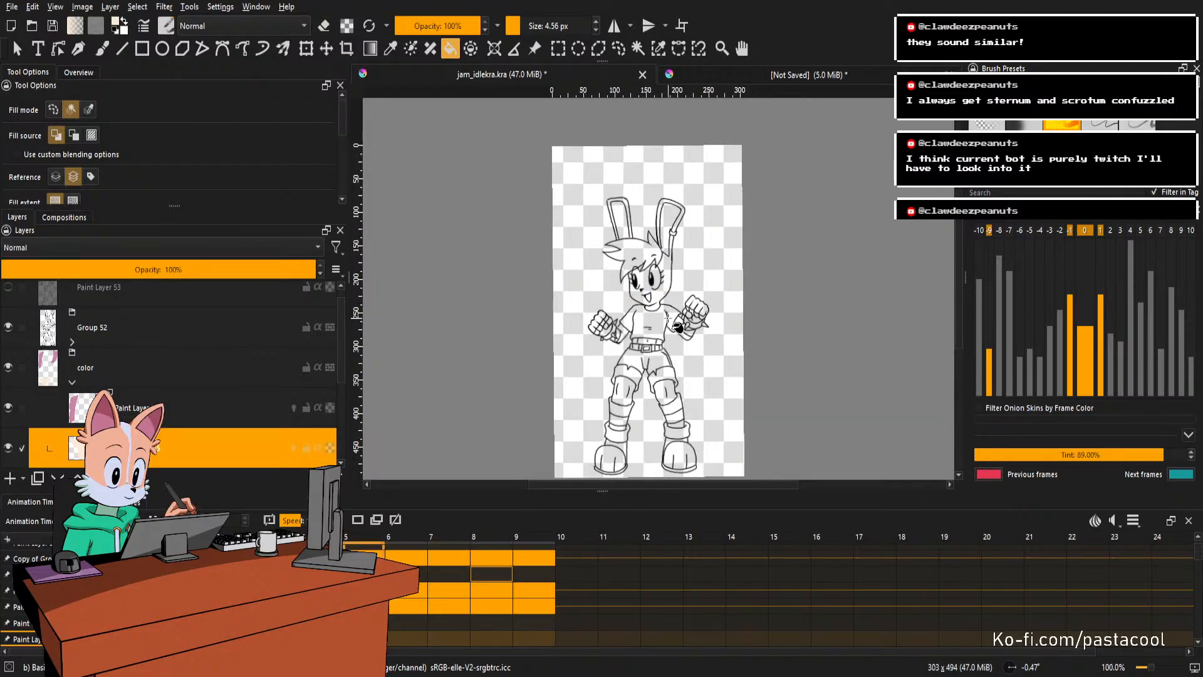
pyautogui.press('space')
pyautogui.press('+')
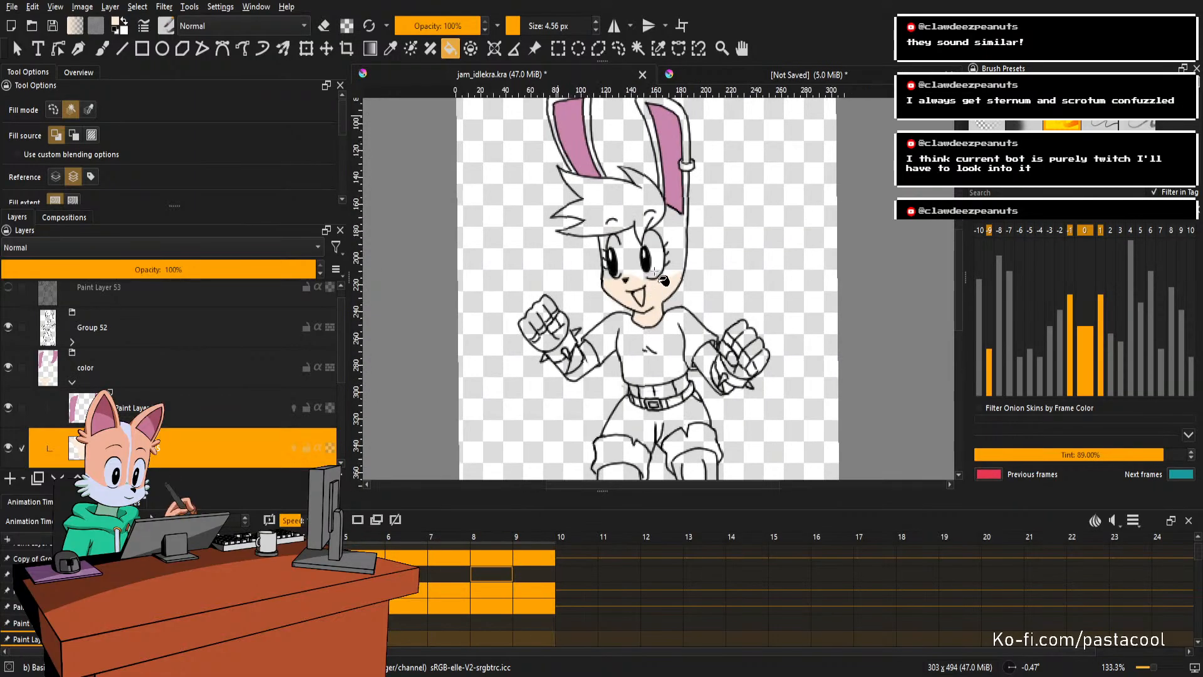
pyautogui.press('+')
pyautogui.press('+')
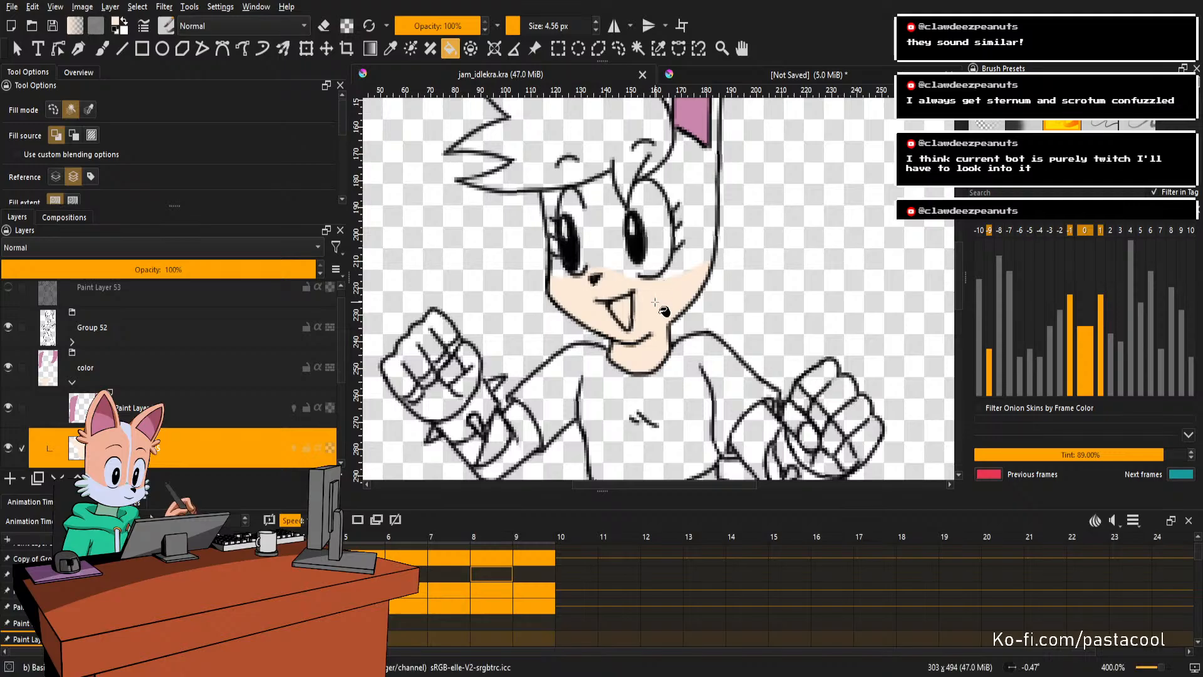
# Begin the cream muzzle edge near the nose on an uncolored frame and check the face markings in the reference drawing.
pyautogui.press('Right')
pyautogui.press('Right')
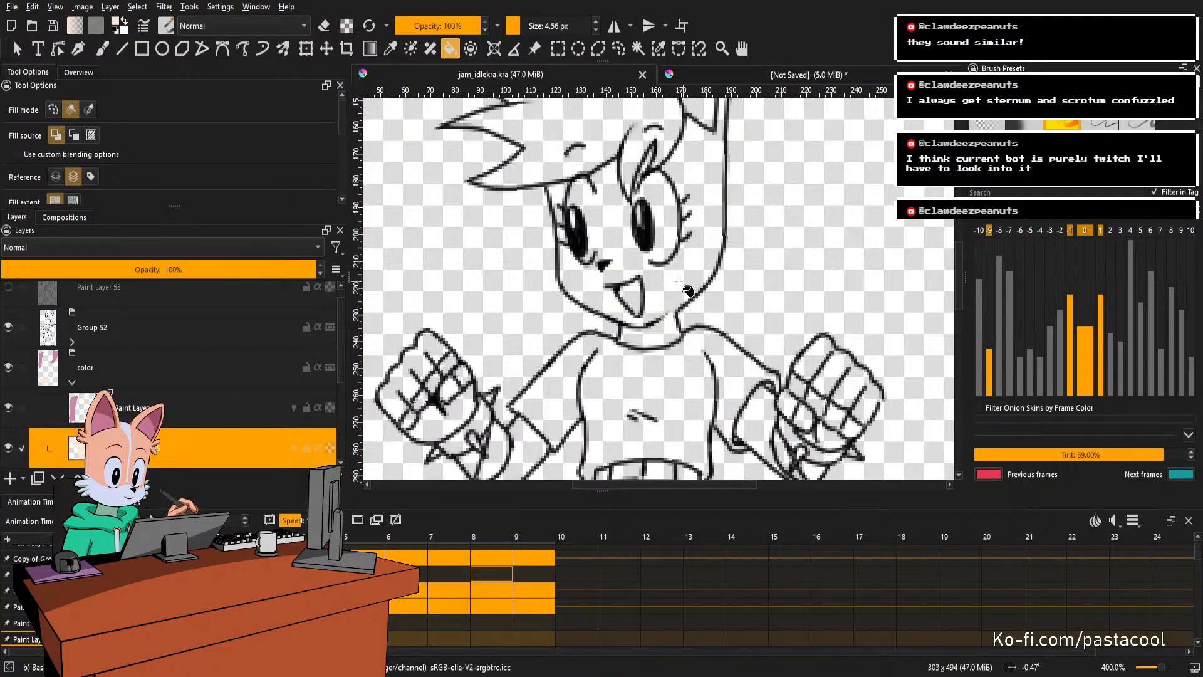
pyautogui.moveTo(690, 290); pyautogui.dragTo(721, 309)
pyautogui.moveTo(739, 368)
pyautogui.mouseDown()
pyautogui.moveTo(696, 409)
pyautogui.moveTo(679, 388)
pyautogui.mouseUp()
pyautogui.press('b')
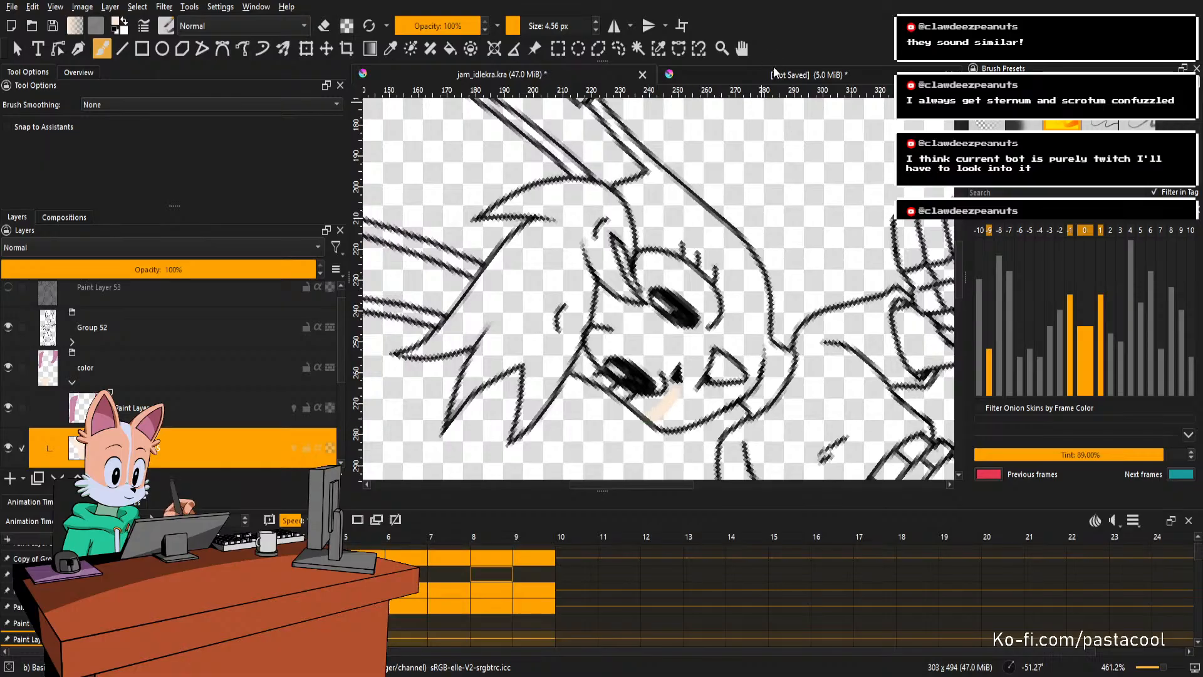
pyautogui.click(777, 74)
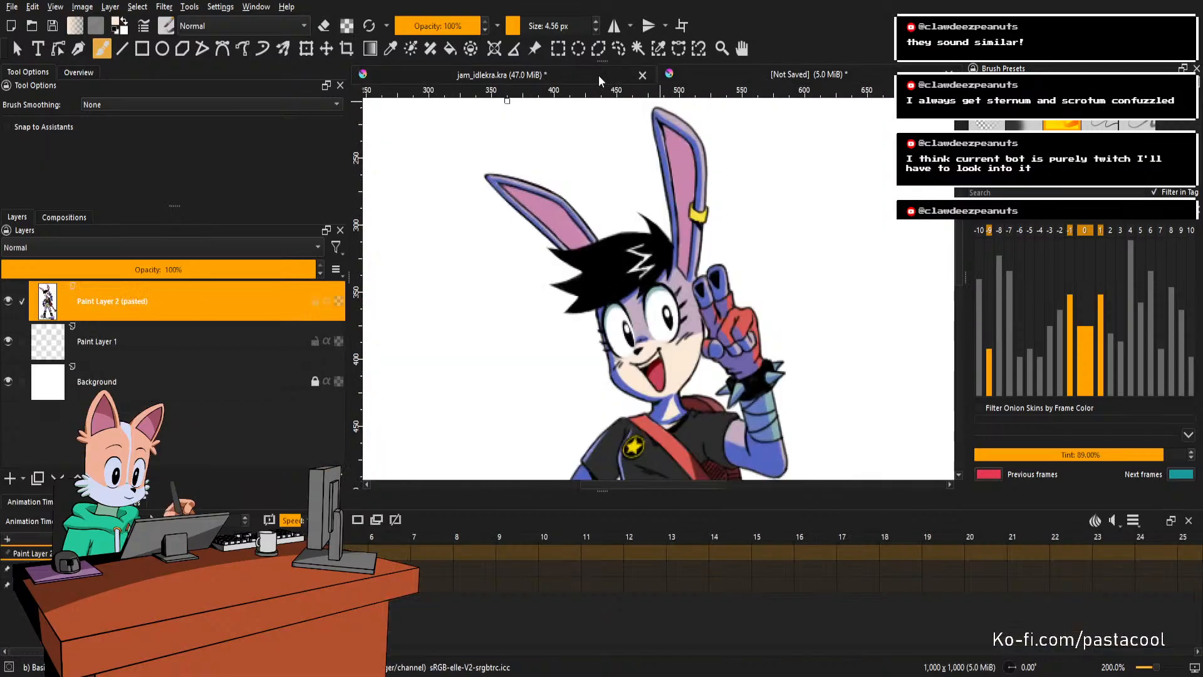
pyautogui.click(599, 75)
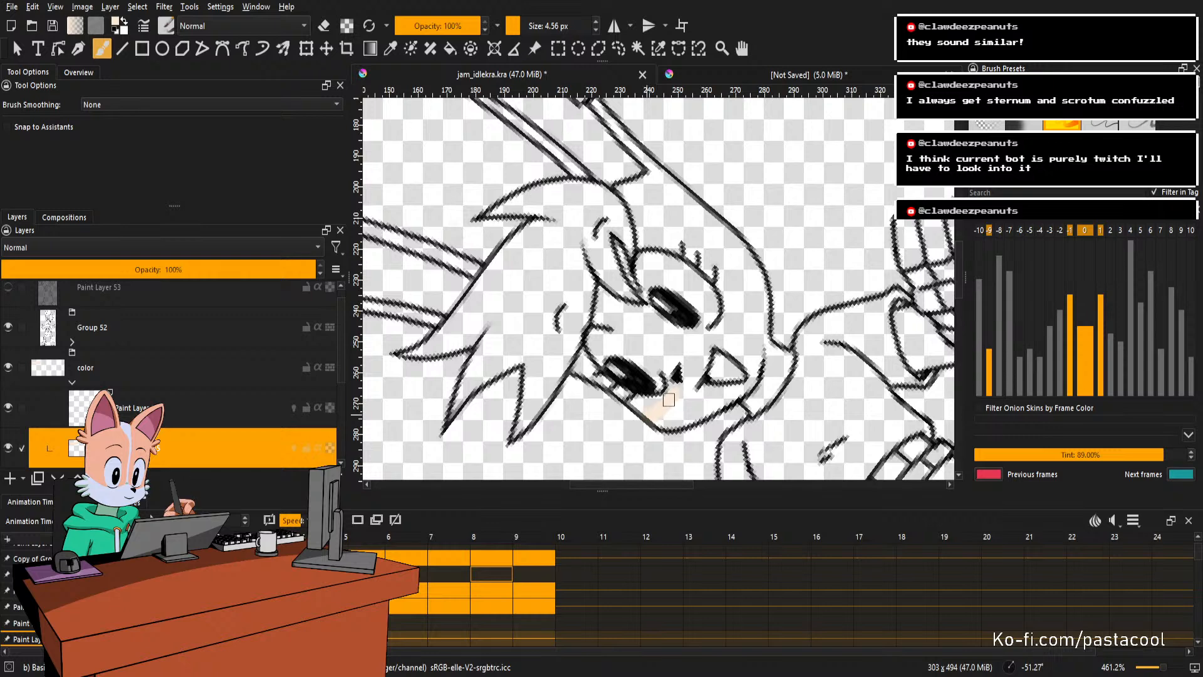
# Extend the cream muzzle edge under the eye to the far cheek and fill the muzzle and neck.
pyautogui.moveTo(679, 368)
pyautogui.mouseDown()
pyautogui.moveTo(713, 347)
pyautogui.moveTo(748, 273)
pyautogui.mouseUp()
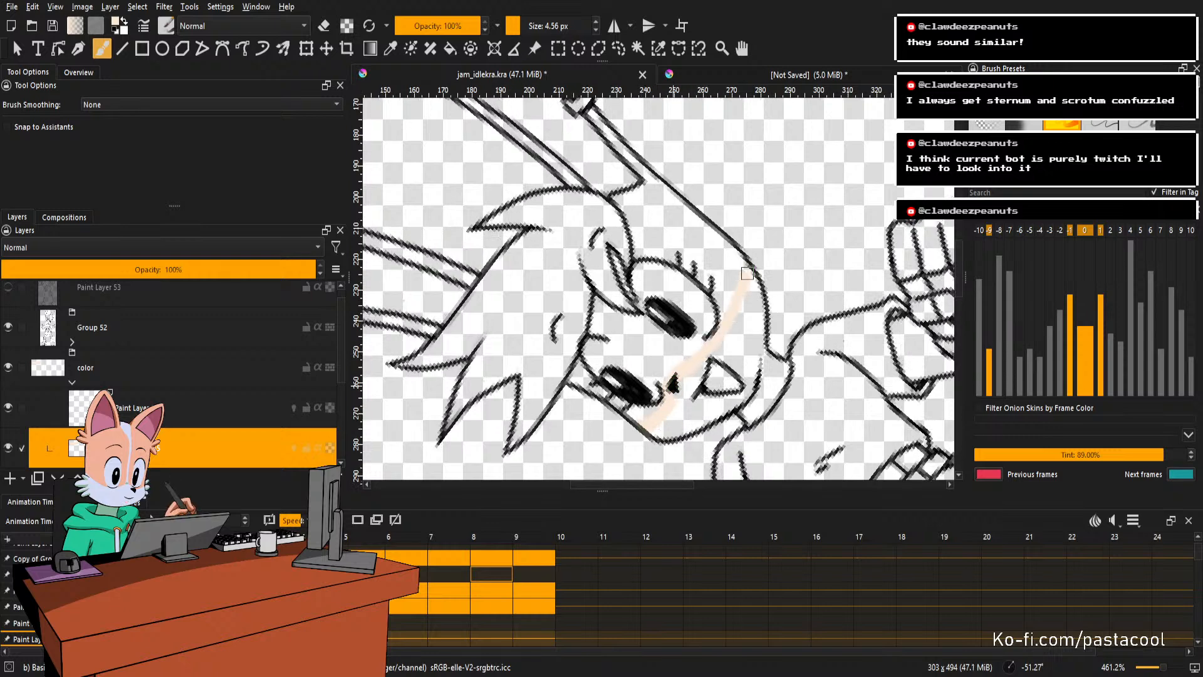
pyautogui.press('f')
pyautogui.click(754, 312)
pyautogui.press('5')
pyautogui.moveTo(696, 394); pyautogui.dragTo(736, 381)
pyautogui.press('b')
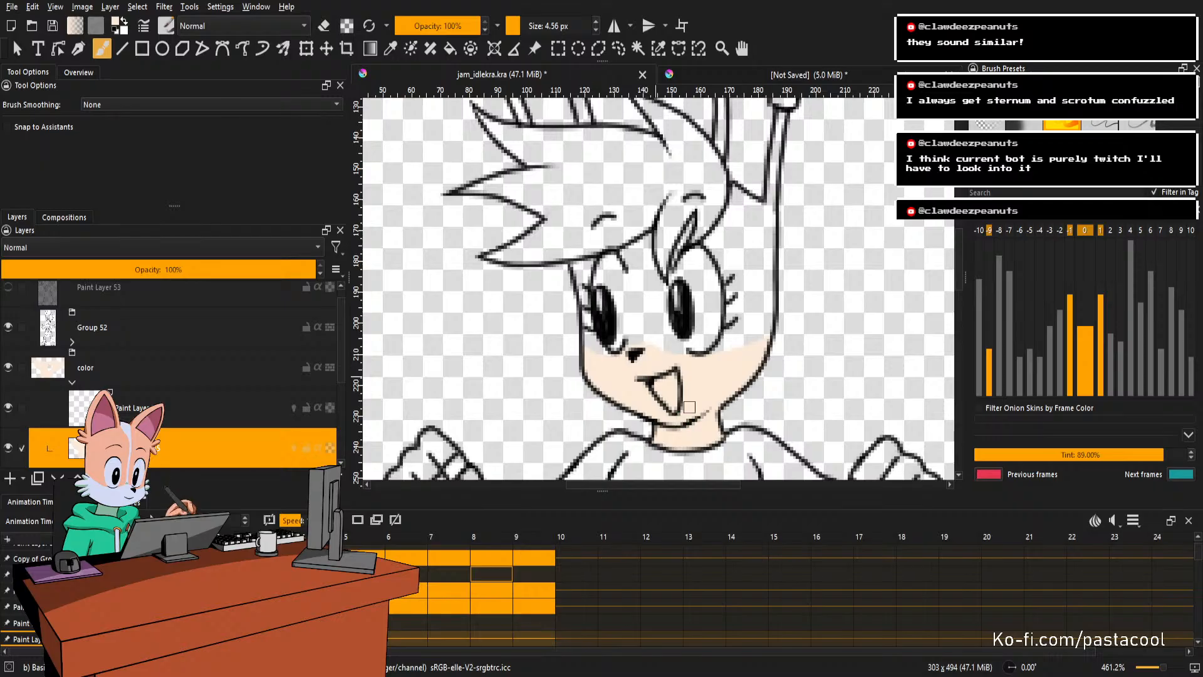
pyautogui.scroll(-3, 714, 429)
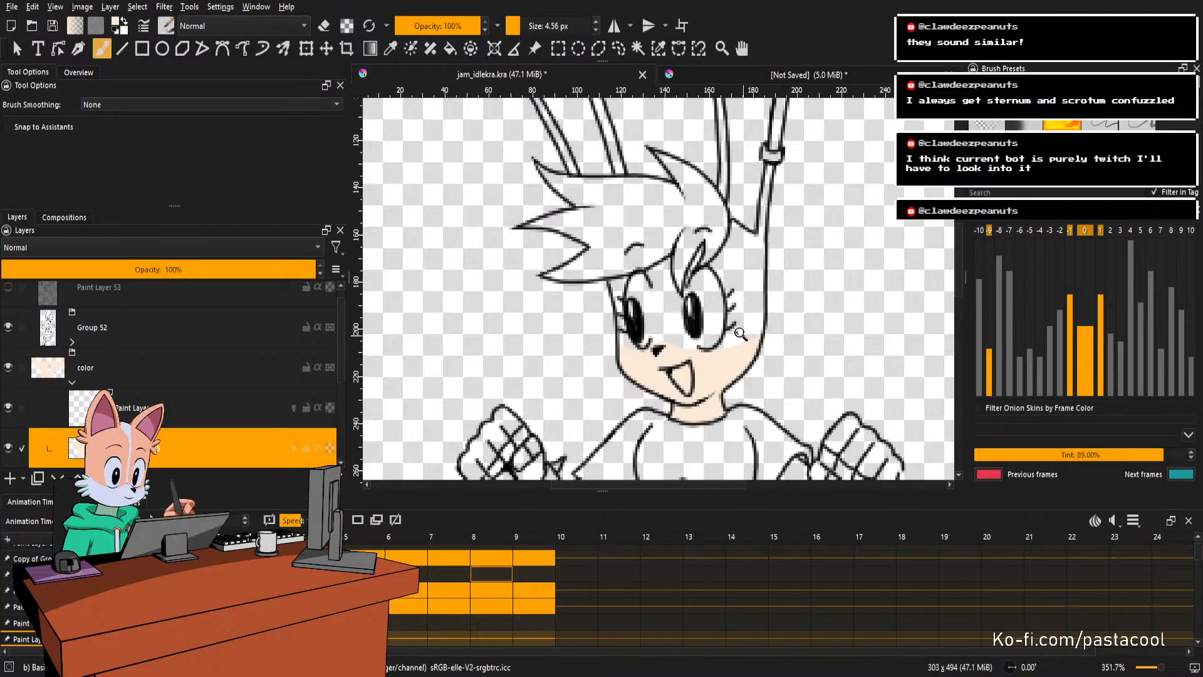
pyautogui.scroll(3, 688, 365)
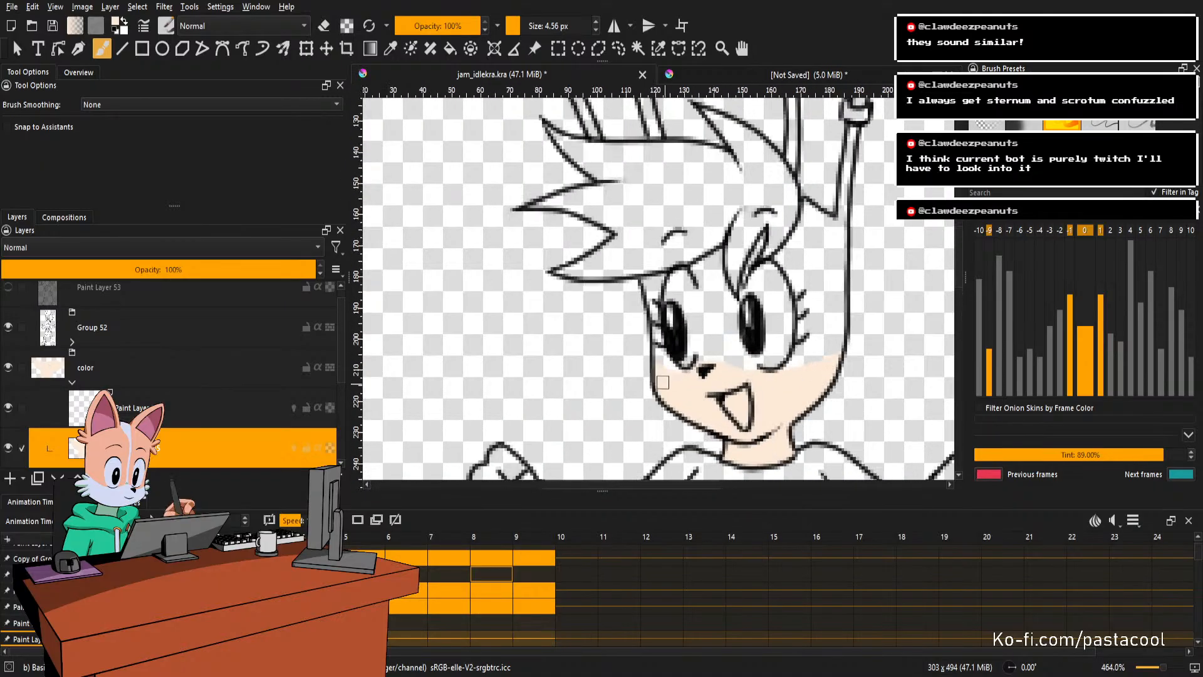
pyautogui.scroll(-4, 725, 363)
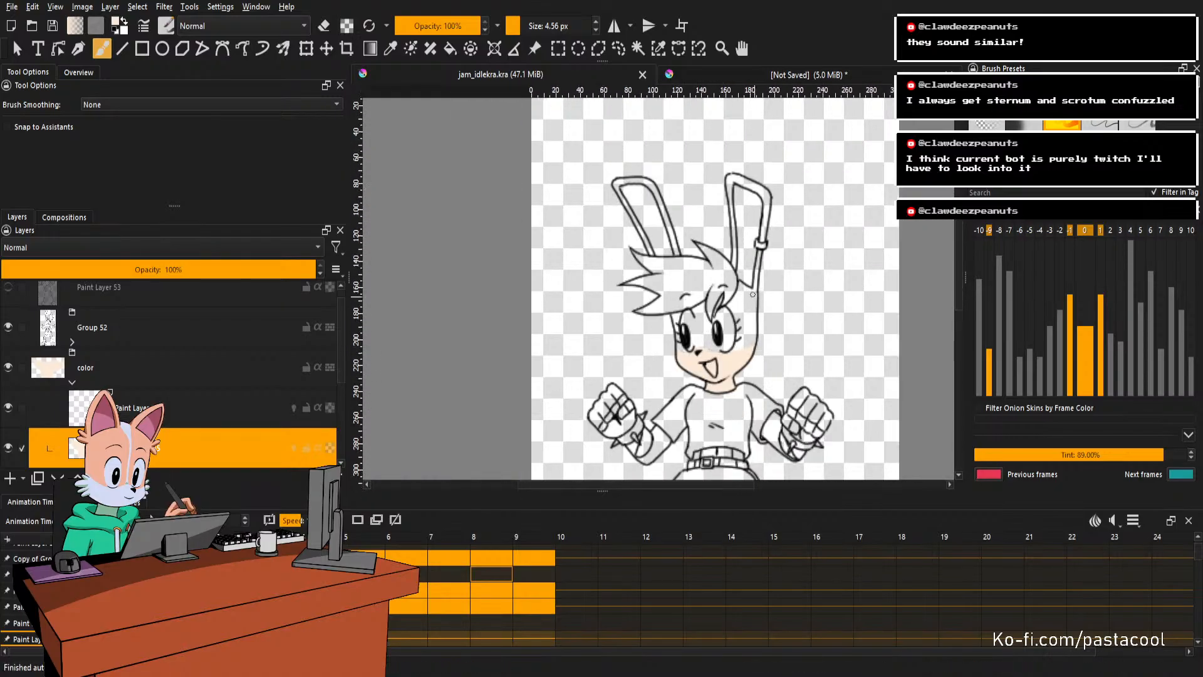
# Move to the next uncolored frame, paint the muzzle's upper edge from cheek to cheek, and fill the area below with cream.
pyautogui.hotkey('ctrl', 'z')
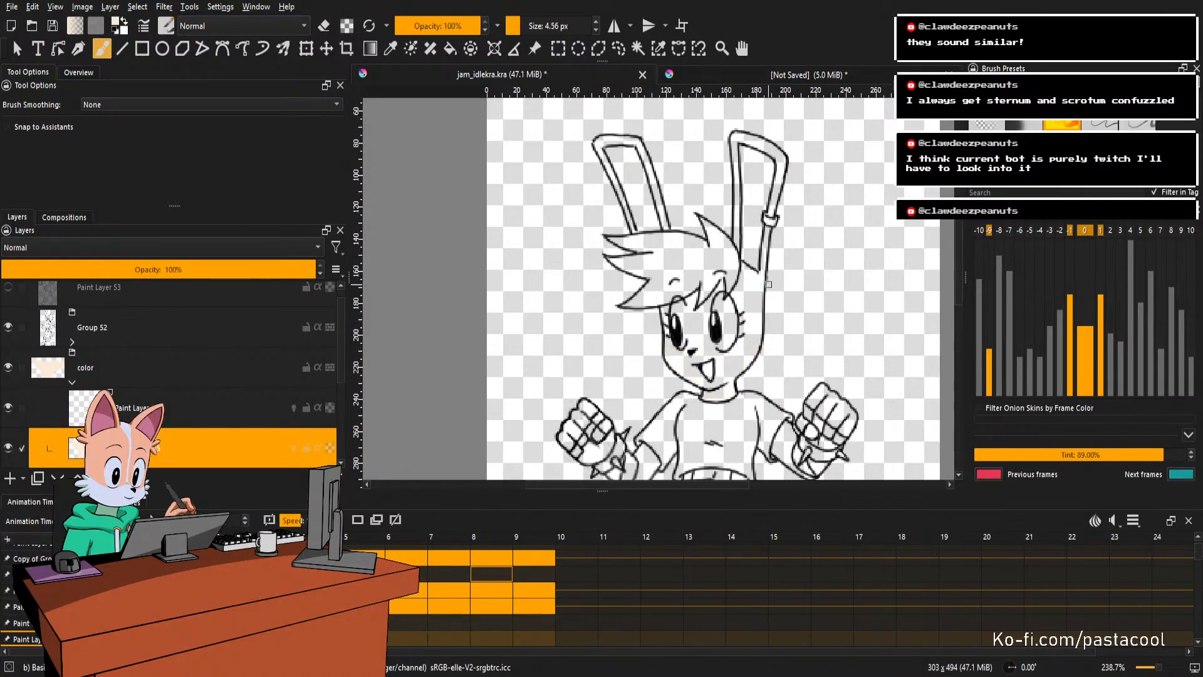
pyautogui.moveTo(728, 401)
pyautogui.mouseDown()
pyautogui.moveTo(746, 338)
pyautogui.moveTo(723, 381)
pyautogui.moveTo(752, 329)
pyautogui.moveTo(749, 369)
pyautogui.moveTo(764, 362)
pyautogui.moveTo(735, 352)
pyautogui.moveTo(694, 402)
pyautogui.moveTo(726, 344)
pyautogui.mouseUp()
pyautogui.hotkey('ctrl', 'z')
pyautogui.moveTo(681, 406); pyautogui.dragTo(809, 232)
pyautogui.press('f')
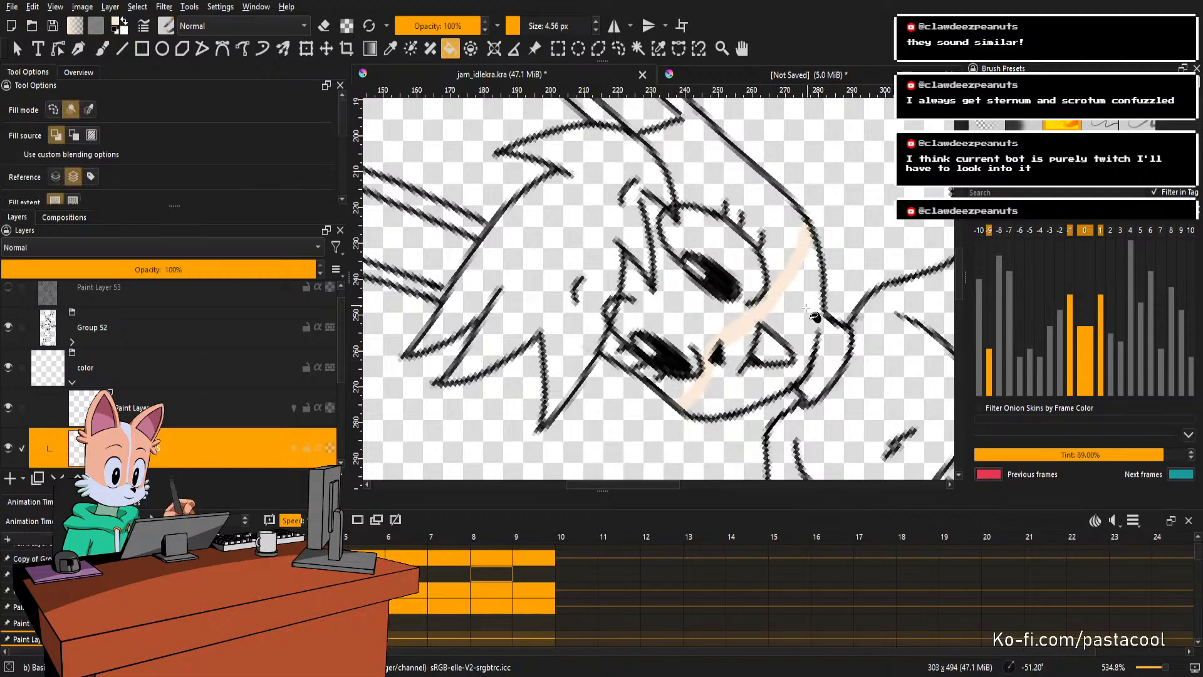
pyautogui.click(800, 301)
pyautogui.press('5')
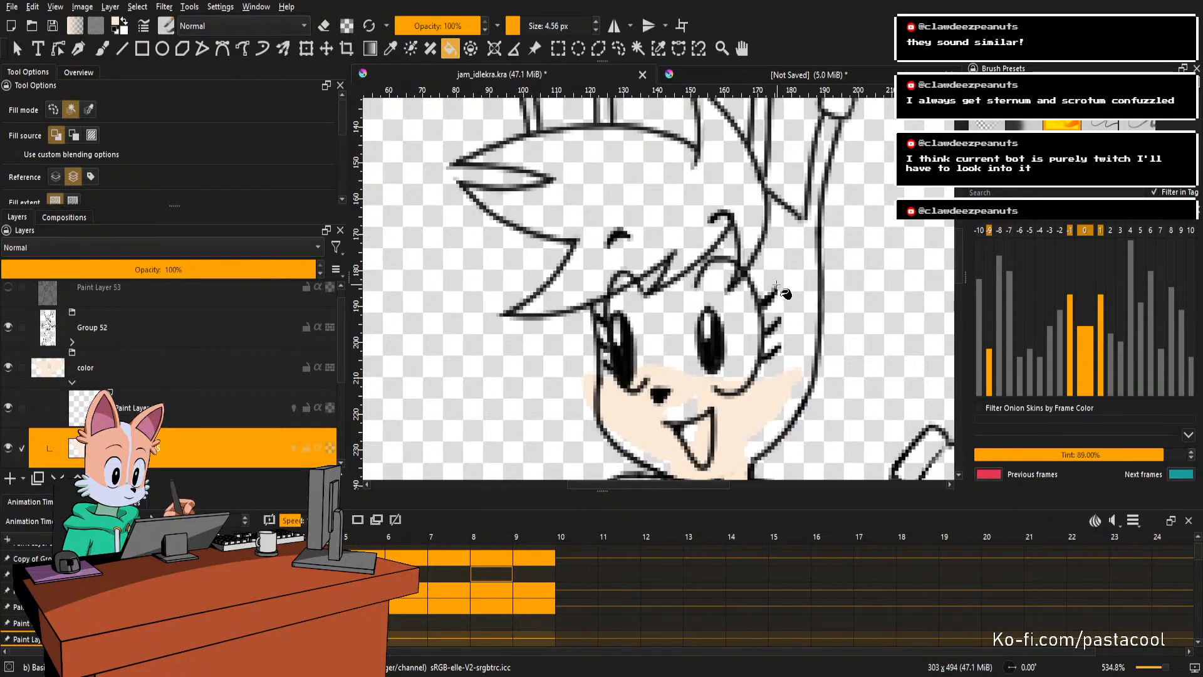
# On the following frame, paint the cream muzzle edge across the nose to the cheek and fill the muzzle.
pyautogui.hotkey('ctrl', 'z')
pyautogui.moveTo(759, 306)
pyautogui.mouseDown()
pyautogui.moveTo(757, 403)
pyautogui.moveTo(722, 384)
pyautogui.moveTo(730, 348)
pyautogui.moveTo(701, 409)
pyautogui.moveTo(745, 329)
pyautogui.moveTo(787, 301)
pyautogui.moveTo(776, 318)
pyautogui.mouseUp()
pyautogui.press('b')
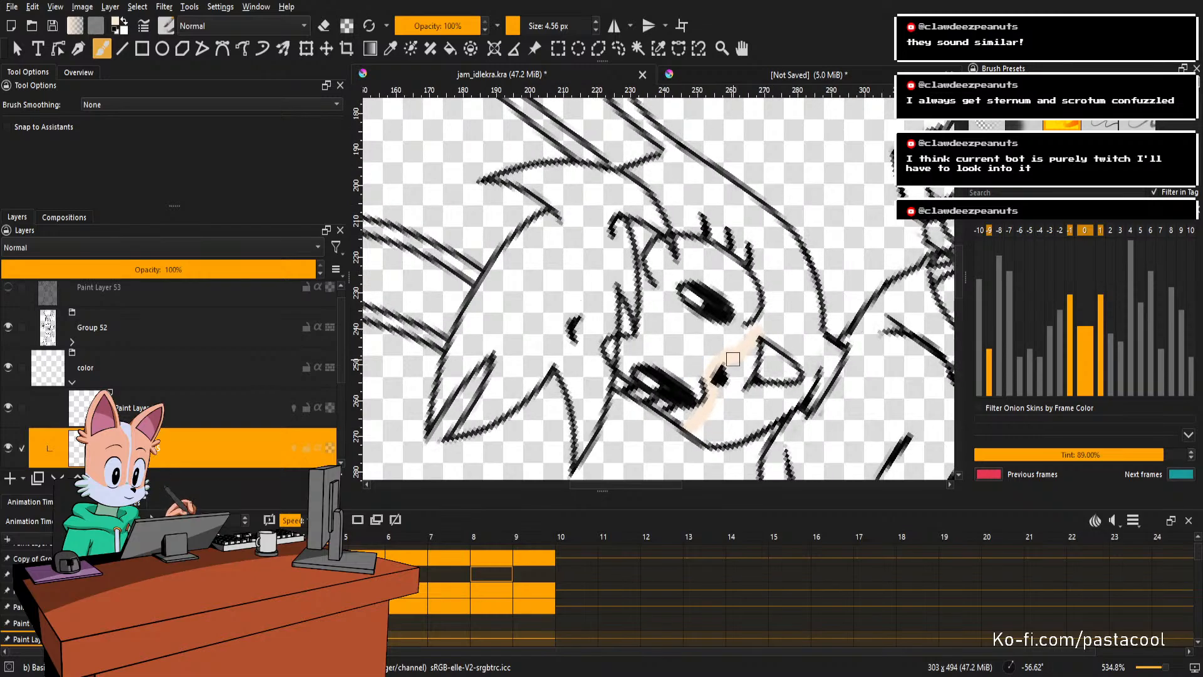
pyautogui.moveTo(733, 358); pyautogui.dragTo(790, 272)
pyautogui.press('f')
pyautogui.click(794, 251)
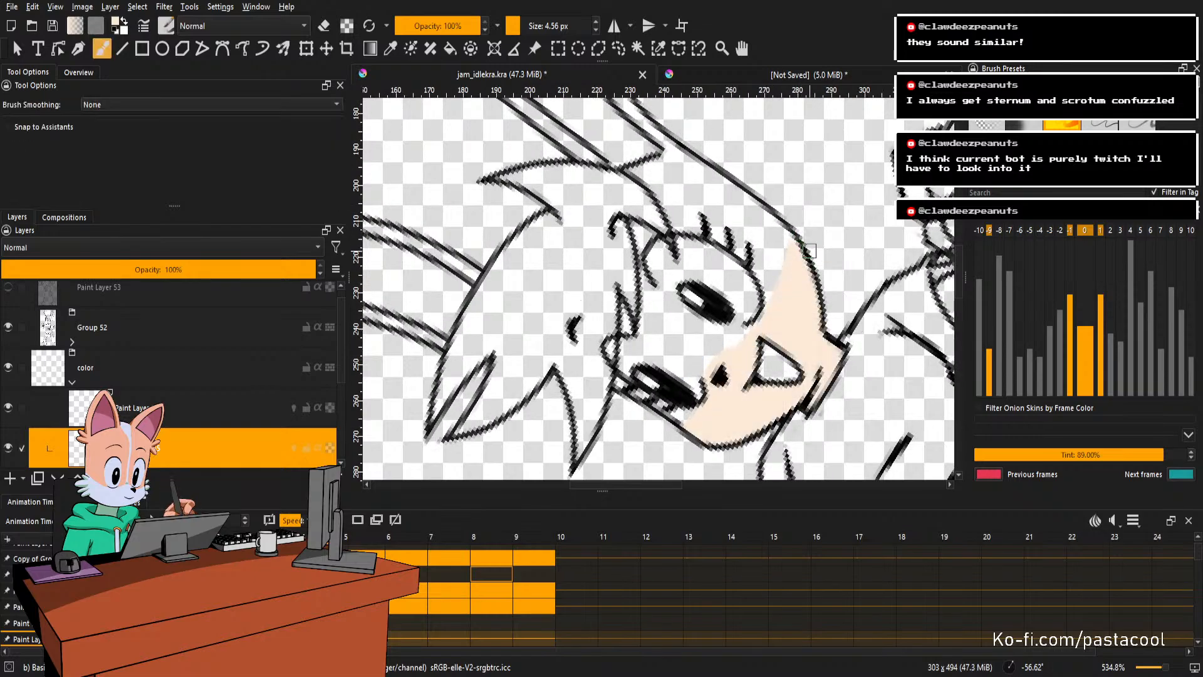
# Erase the cream that spills past the cheek outline.
pyautogui.press('b')
pyautogui.press('e')
pyautogui.moveTo(822, 235); pyautogui.dragTo(811, 231)
pyautogui.press('5')
pyautogui.moveTo(735, 341); pyautogui.dragTo(778, 326)
pyautogui.moveTo(778, 315); pyautogui.dragTo(792, 352)
# On frame 5, paint the muzzle's upper edge in cream with a 3.93 px brush and fill the muzzle and neck.
pyautogui.press('Right')
pyautogui.press('Right')
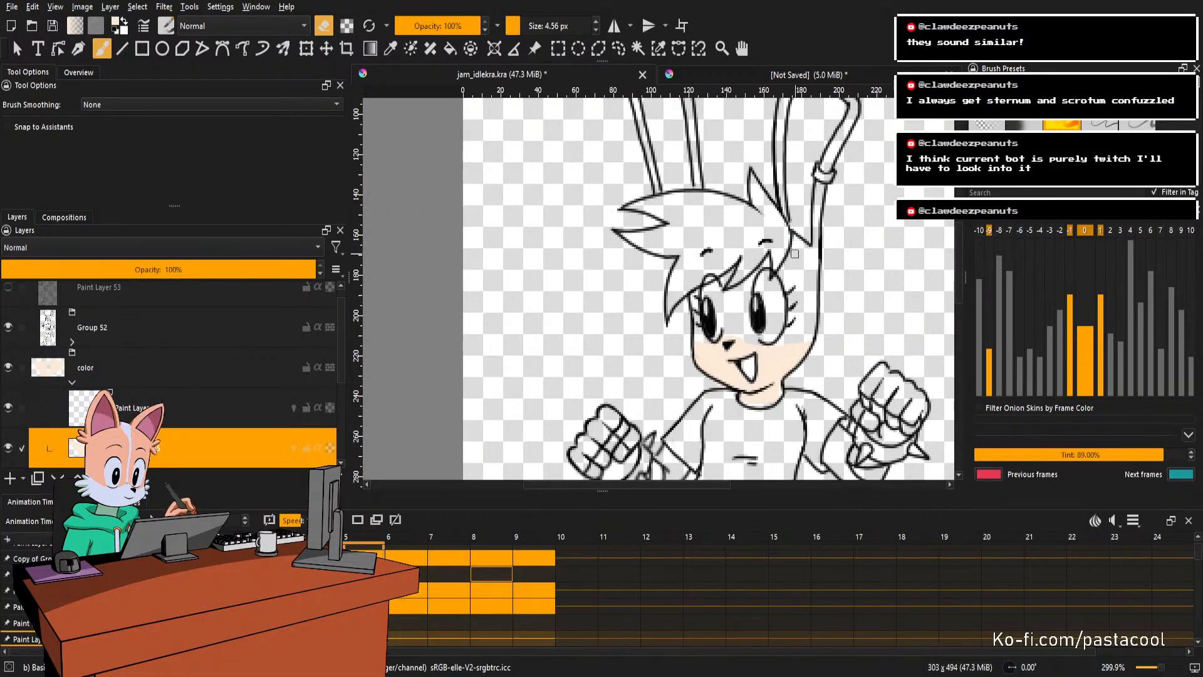
pyautogui.moveTo(794, 254); pyautogui.dragTo(773, 303)
pyautogui.moveTo(761, 339)
pyautogui.mouseDown()
pyautogui.moveTo(766, 308)
pyautogui.moveTo(762, 349)
pyautogui.moveTo(741, 351)
pyautogui.moveTo(708, 394)
pyautogui.moveTo(742, 334)
pyautogui.moveTo(821, 266)
pyautogui.mouseUp()
pyautogui.press('e')
pyautogui.press('f')
pyautogui.click(819, 303)
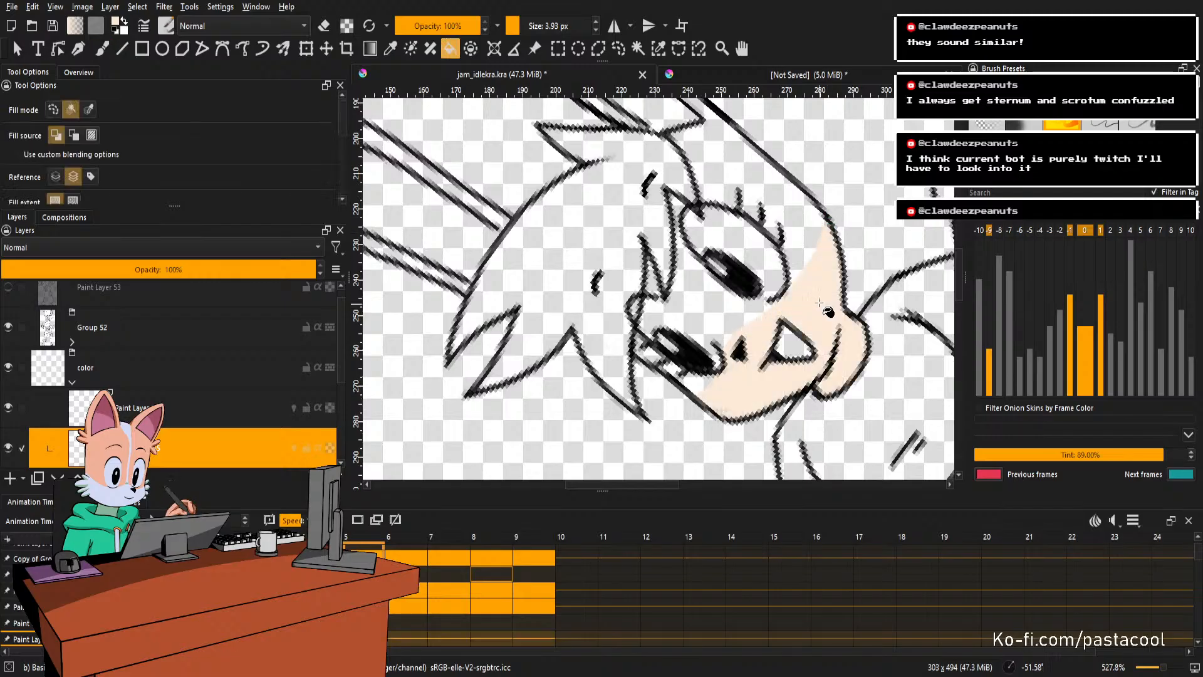
pyautogui.press('b')
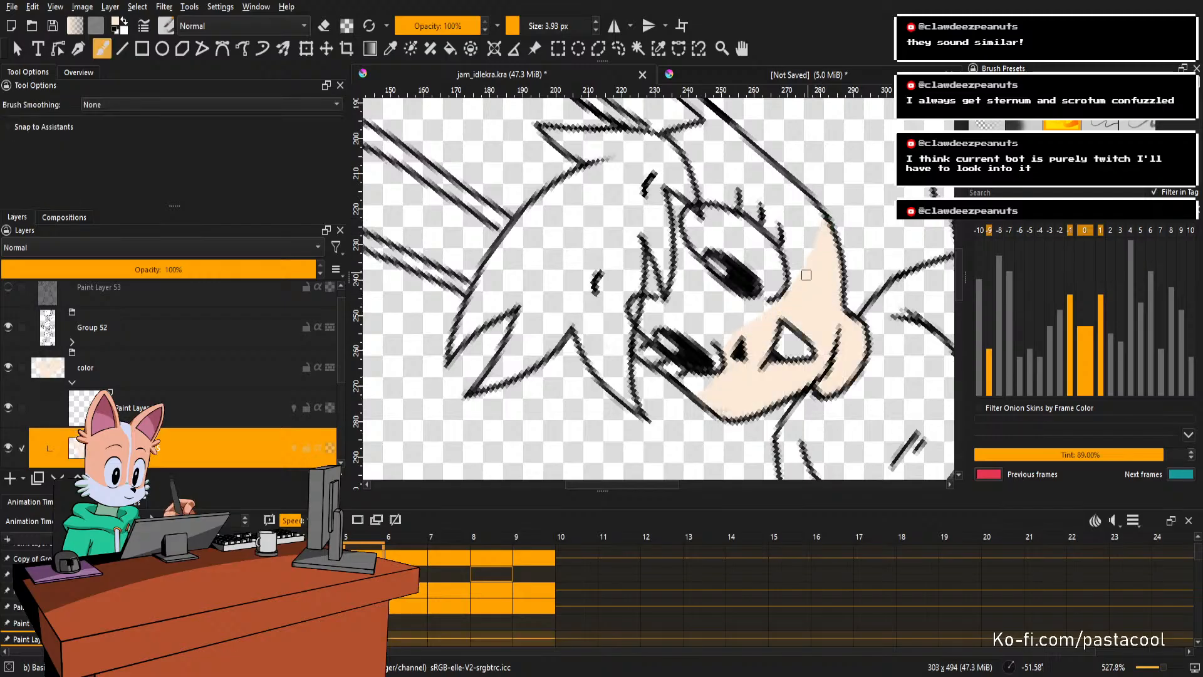
pyautogui.press('5')
pyautogui.scroll(-3, 775, 312)
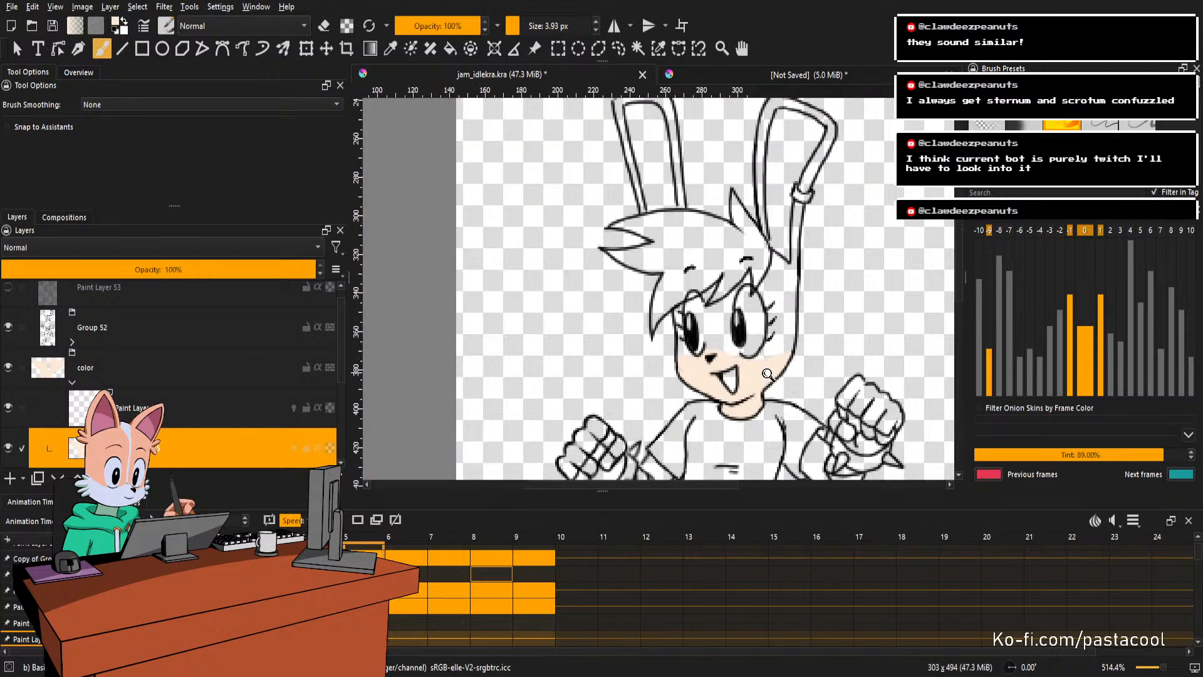
# On frame 6, paint the muzzle's upper edge in cream from cheek to cheek and fill the muzzle and neck.
pyautogui.hotkey('ctrl', 'z')
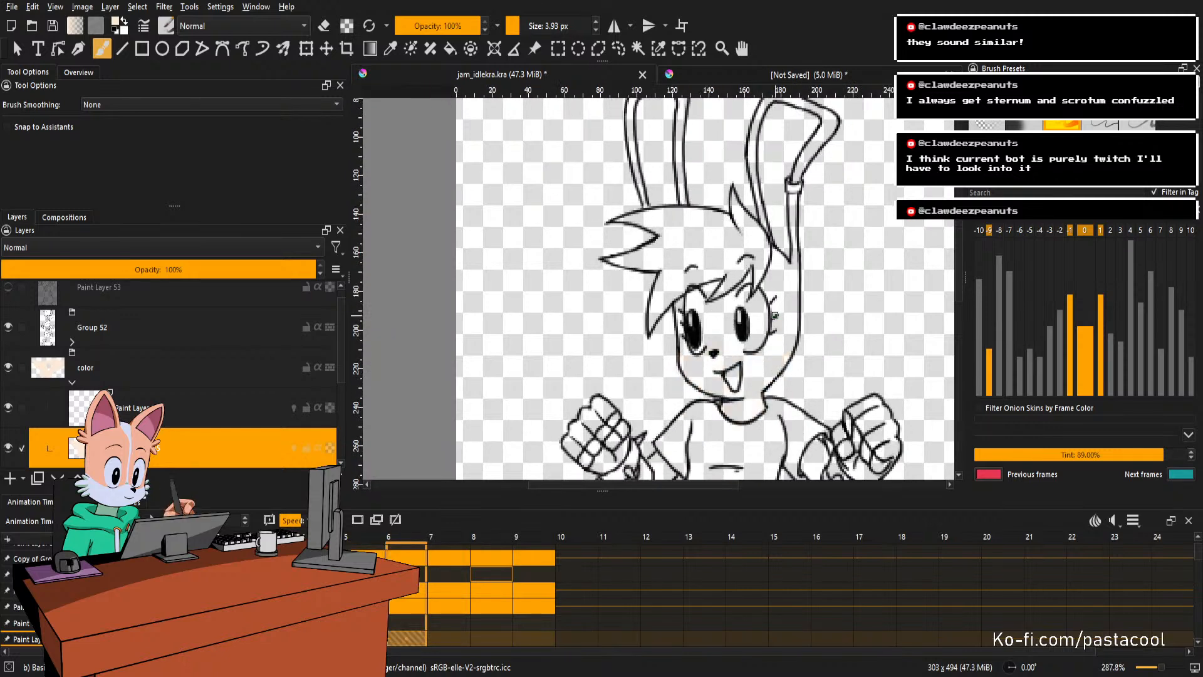
pyautogui.moveTo(776, 315); pyautogui.dragTo(694, 388)
pyautogui.press('e')
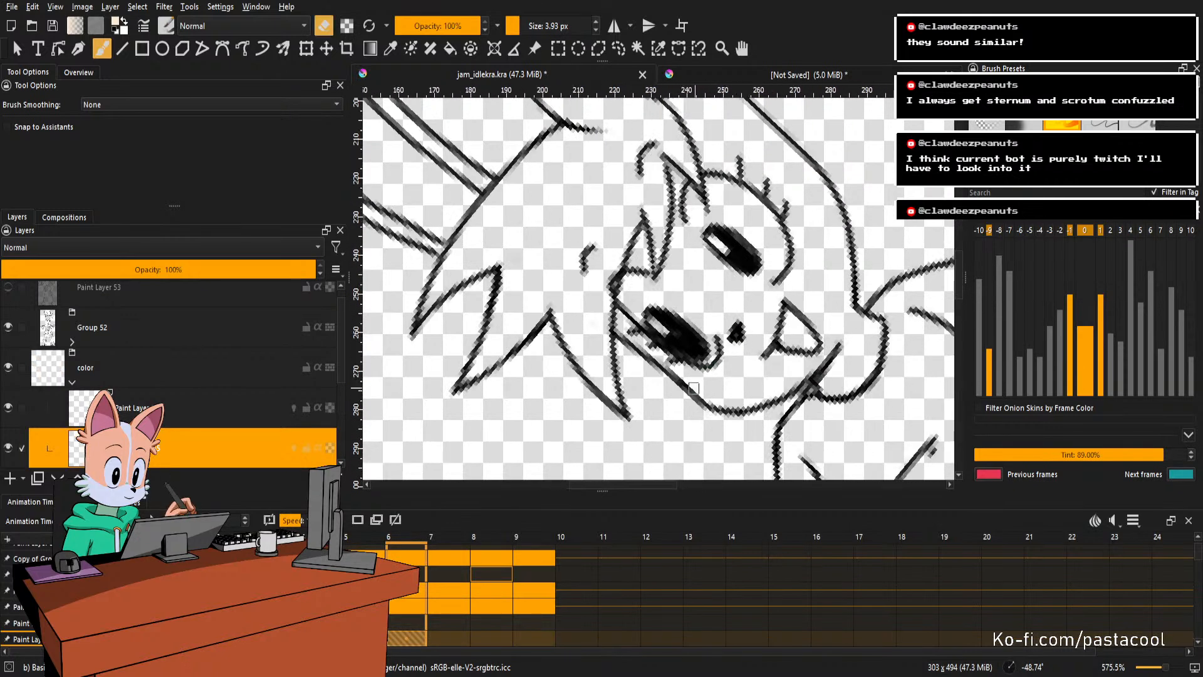
pyautogui.press('e')
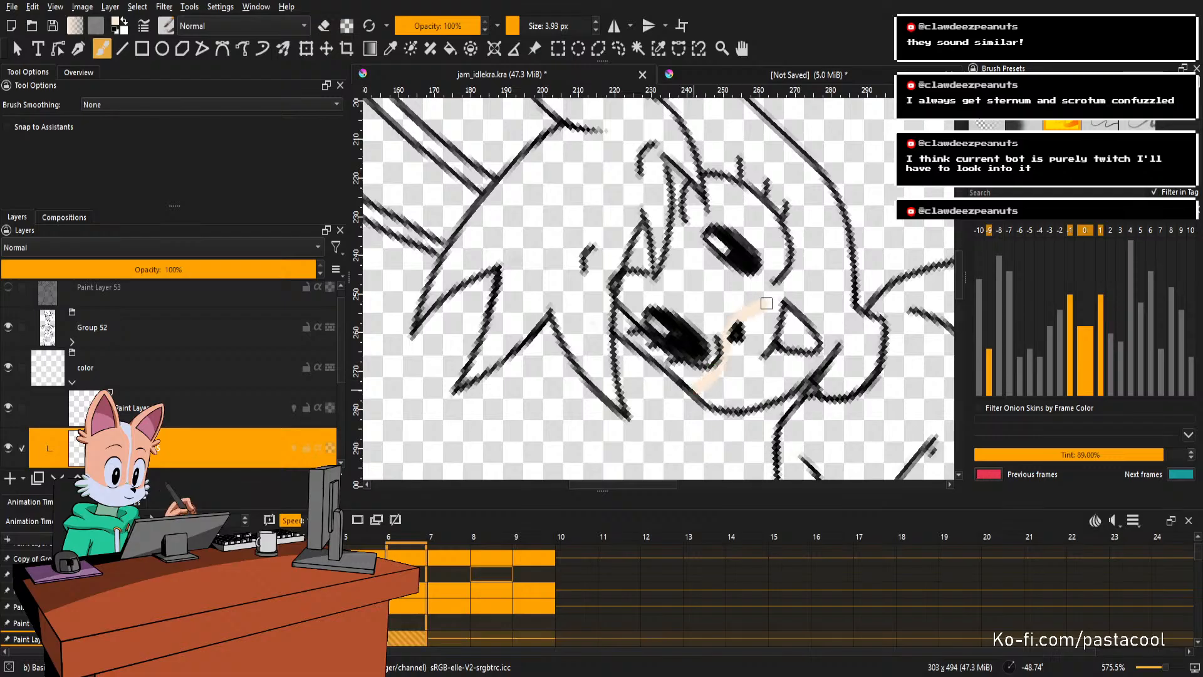
pyautogui.moveTo(767, 303); pyautogui.dragTo(823, 245)
pyautogui.press('f')
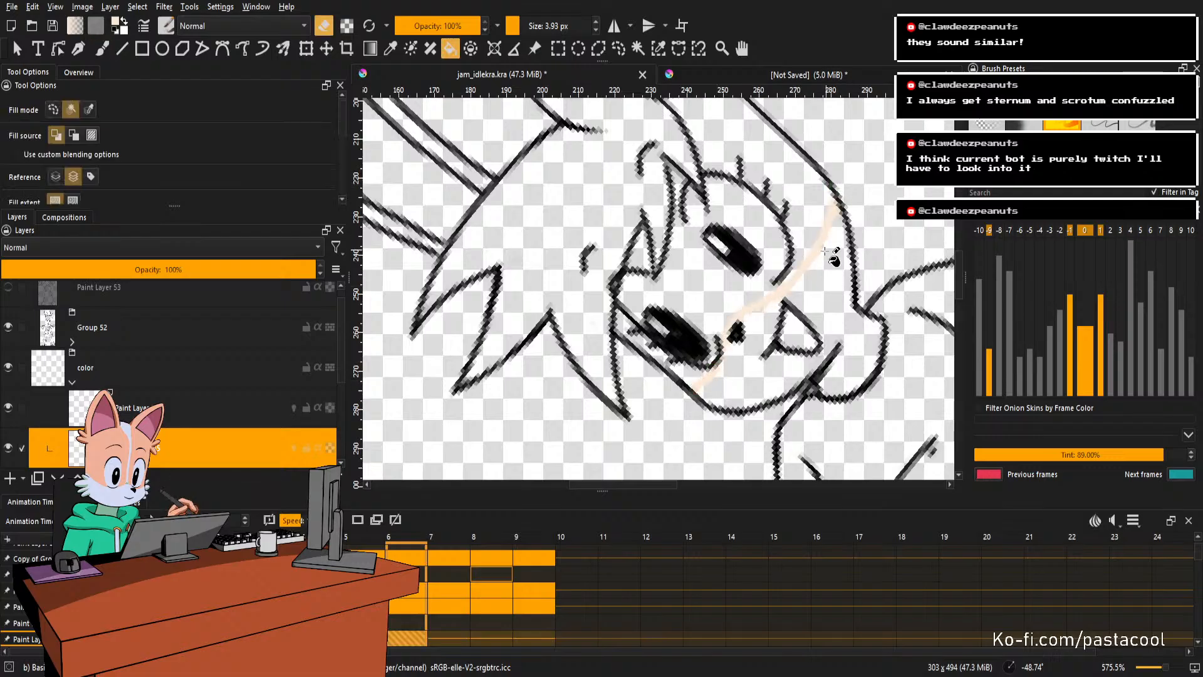
pyautogui.click(821, 262)
pyautogui.press('5')
pyautogui.scroll(-4, 821, 262)
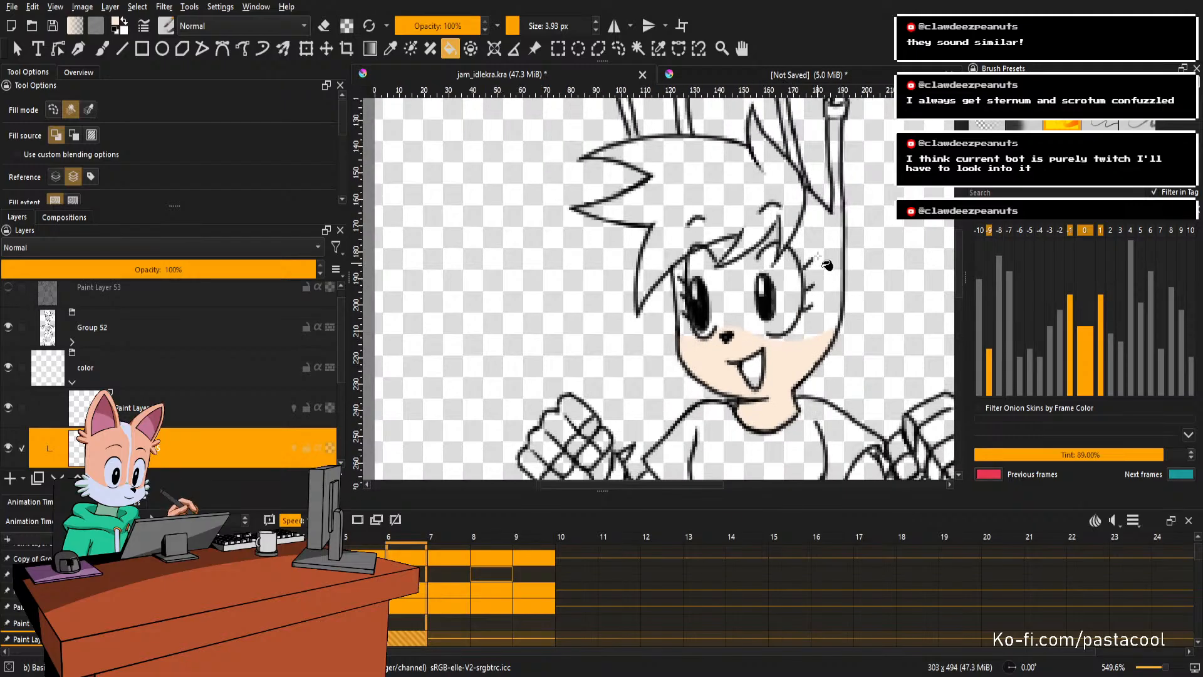
pyautogui.press('m')
pyautogui.press('m')
pyautogui.press('Left')
pyautogui.press('Right')
# On frame 7, paint the cream muzzle edge across the nose to the far cheek and fill the area below.
pyautogui.press('Right')
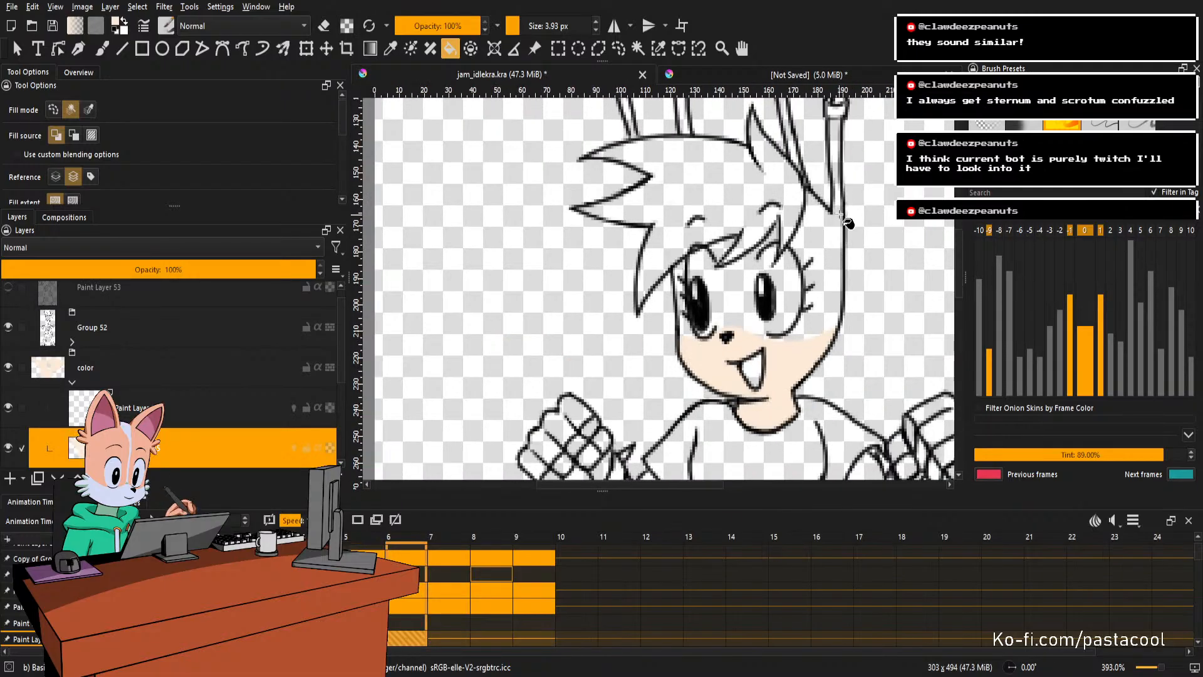
pyautogui.moveTo(772, 391); pyautogui.dragTo(809, 307)
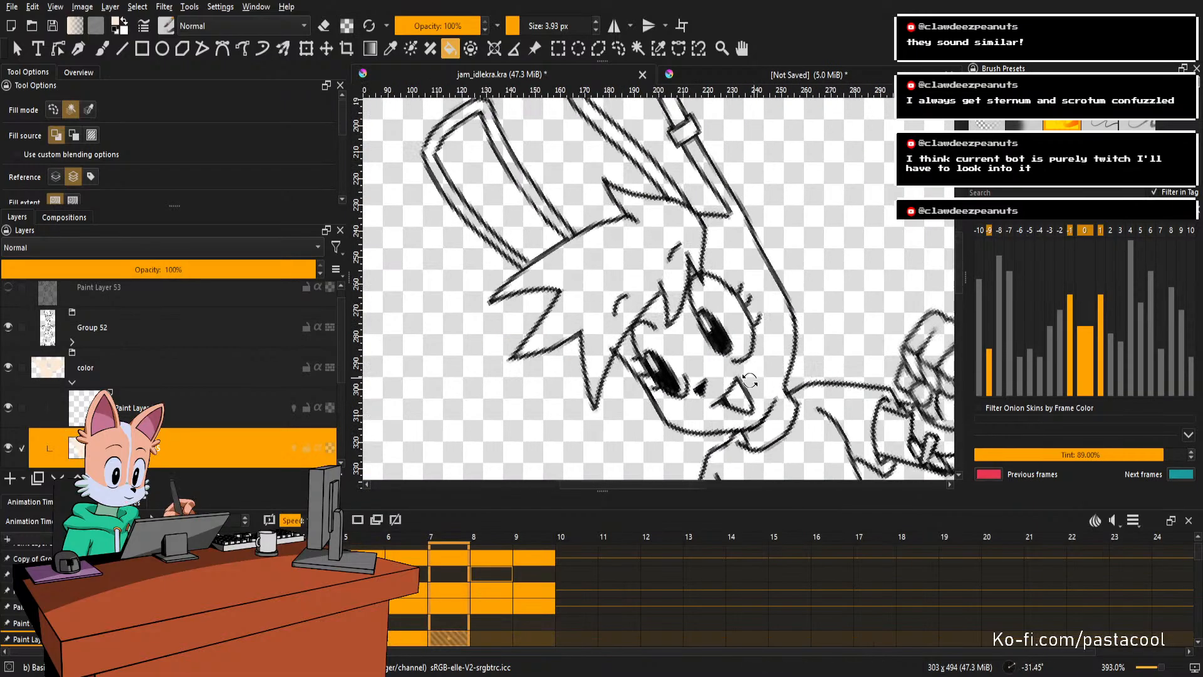
pyautogui.moveTo(674, 461); pyautogui.dragTo(677, 403)
pyautogui.press('b')
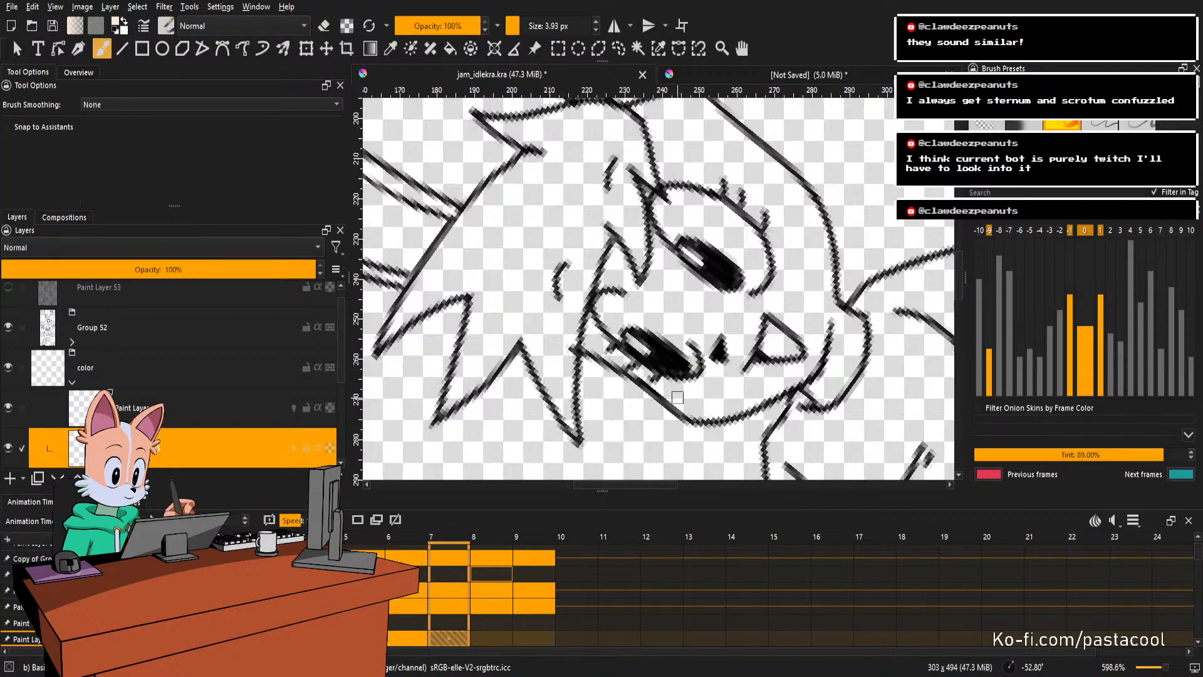
pyautogui.moveTo(716, 338); pyautogui.dragTo(719, 335)
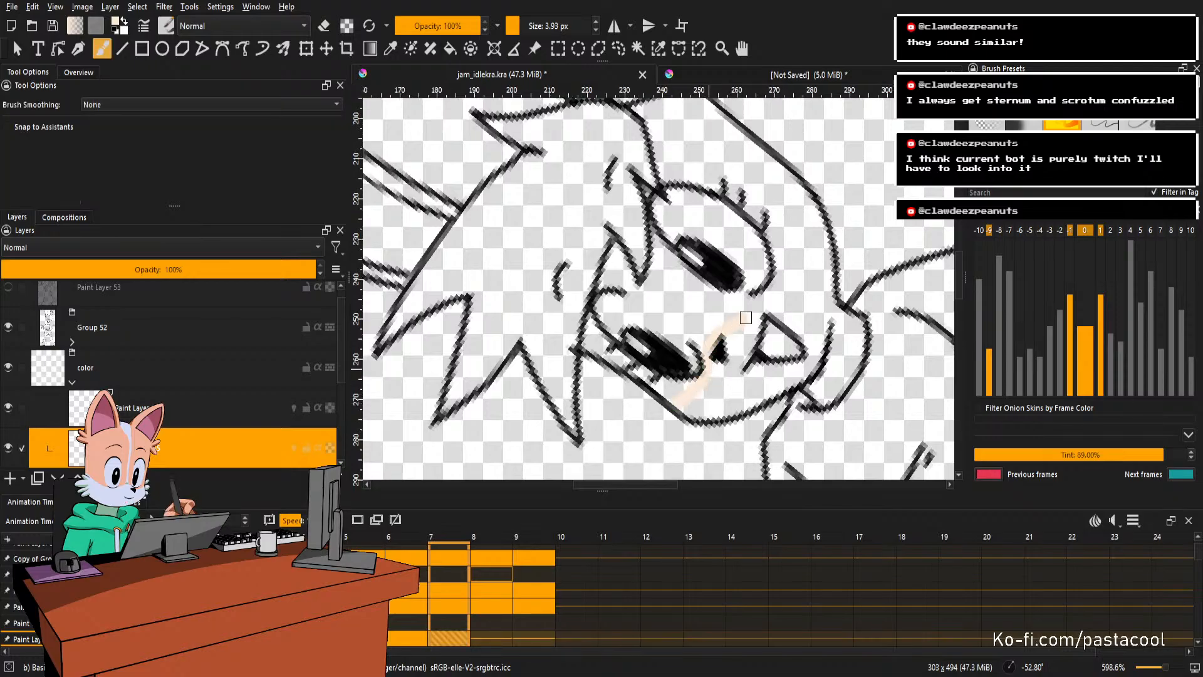
pyautogui.moveTo(778, 282); pyautogui.dragTo(810, 202)
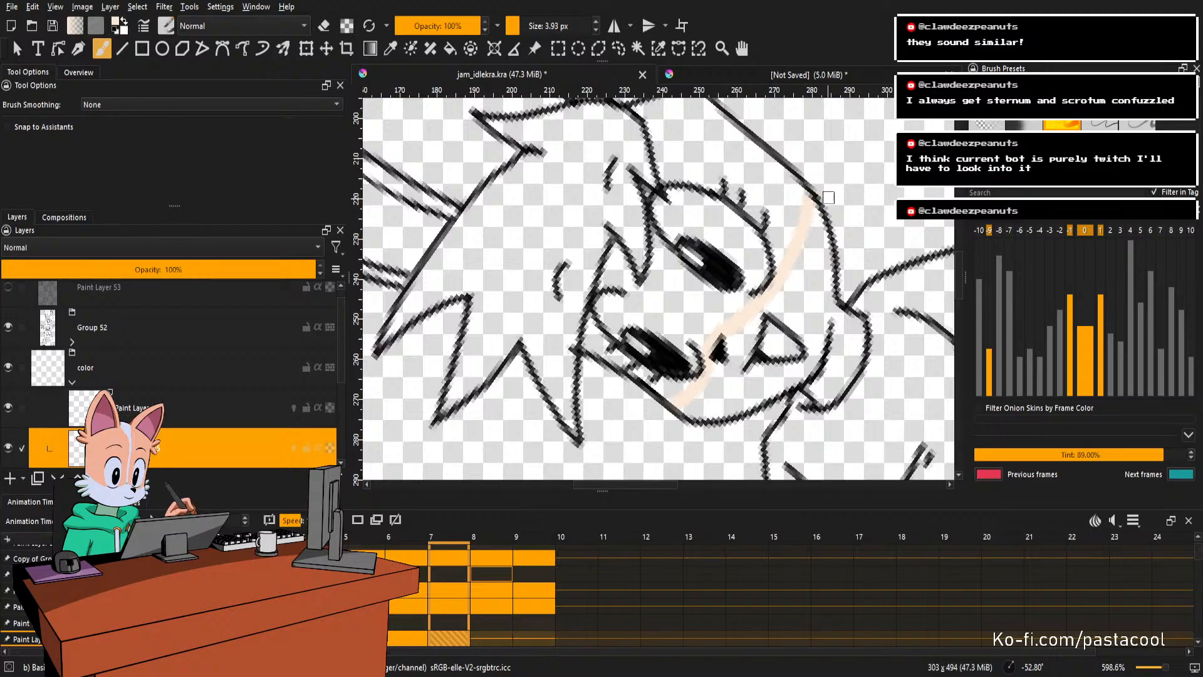
pyautogui.press('5')
pyautogui.moveTo(764, 361); pyautogui.dragTo(773, 332)
pyautogui.press('f')
pyautogui.click(762, 384)
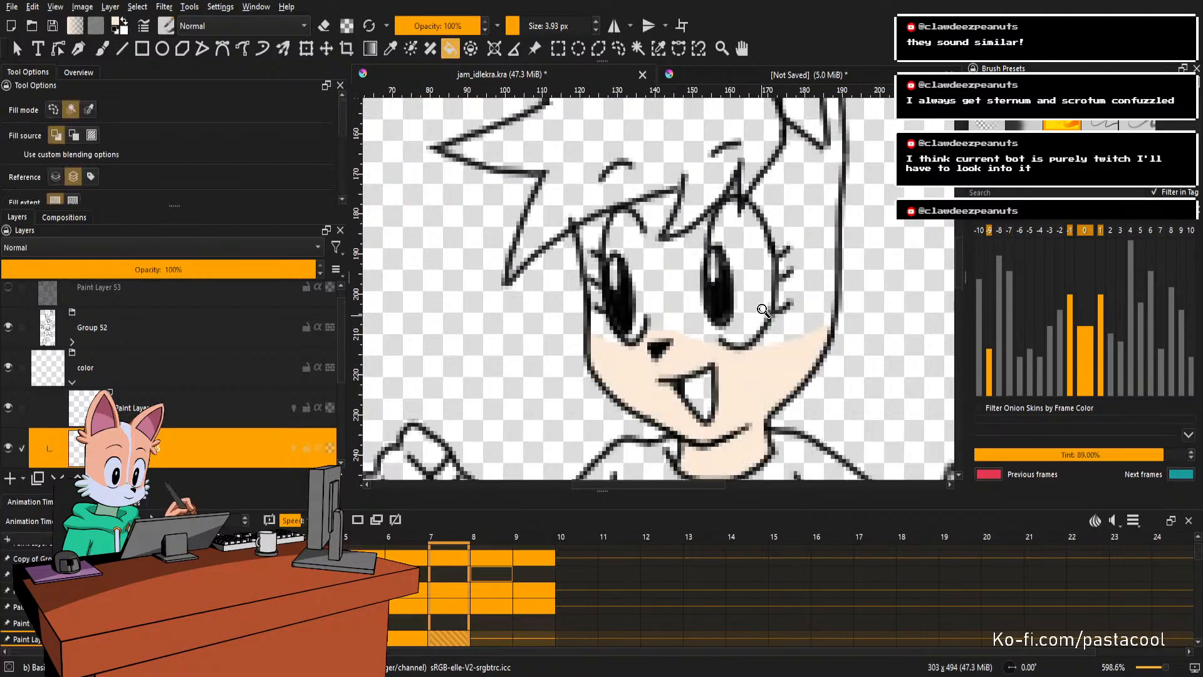
pyautogui.moveTo(764, 269); pyautogui.dragTo(773, 335)
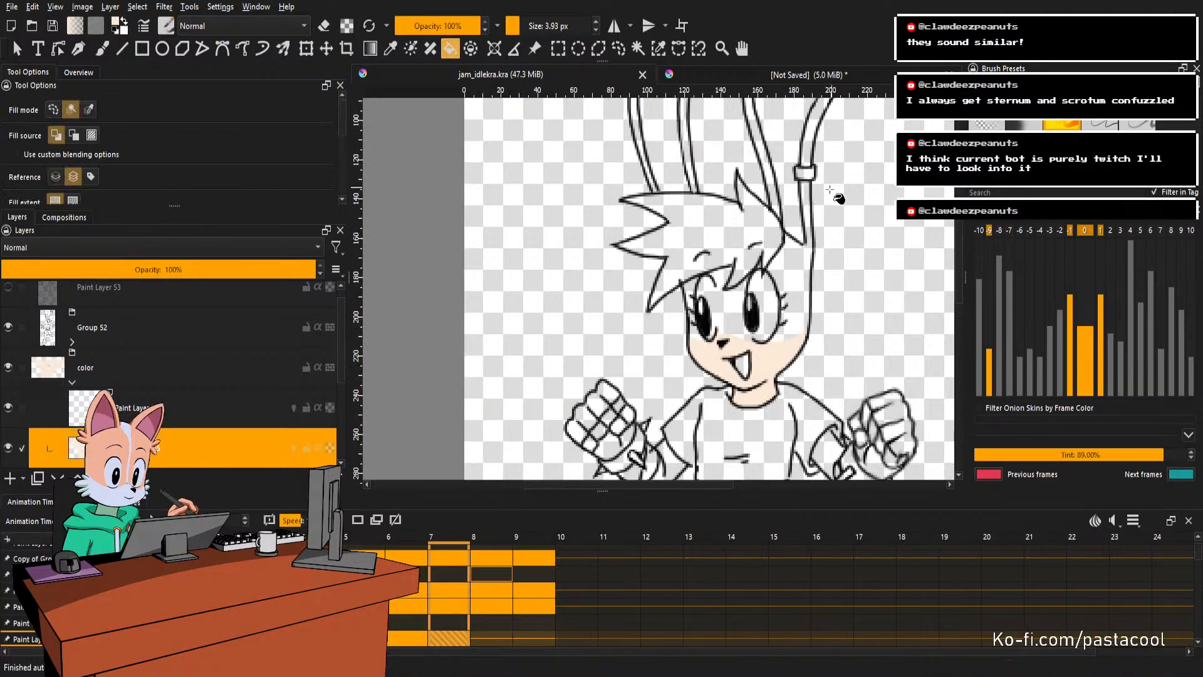
# Start a blank color frame at frame 8 and paint the muzzle's upper edge in cream from cheek to cheek.
pyautogui.press('Right')
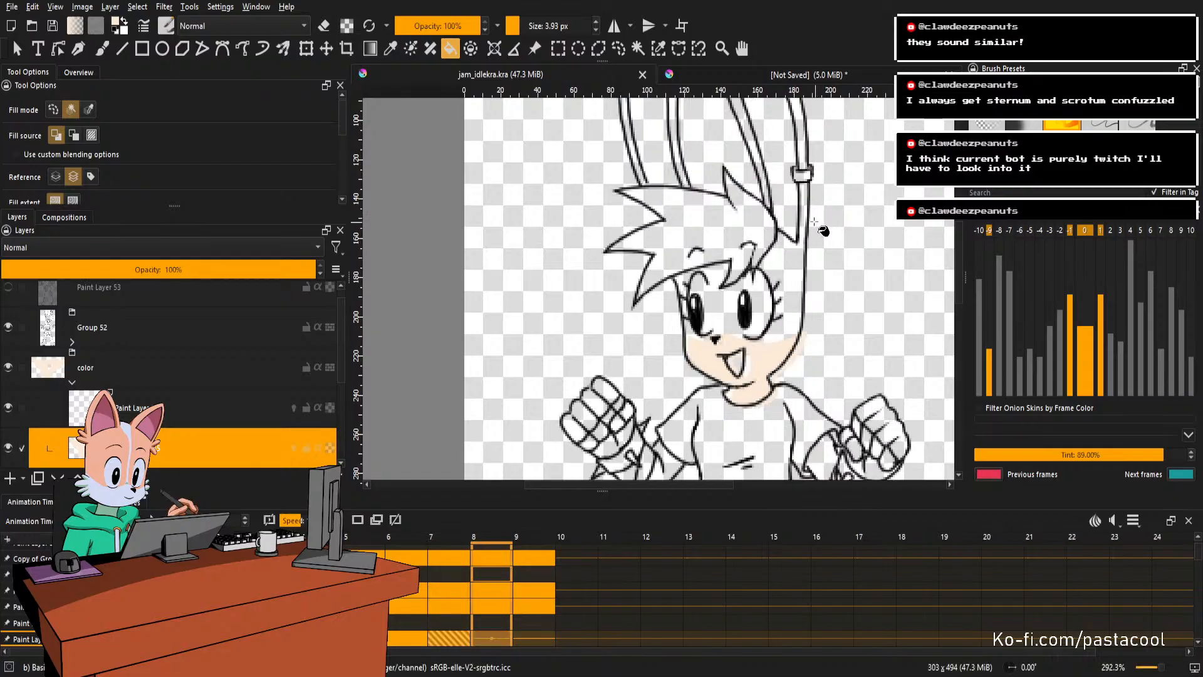
pyautogui.press('Delete')
pyautogui.moveTo(765, 283)
pyautogui.mouseDown()
pyautogui.moveTo(727, 197)
pyautogui.moveTo(740, 148)
pyautogui.mouseUp()
pyautogui.press('b')
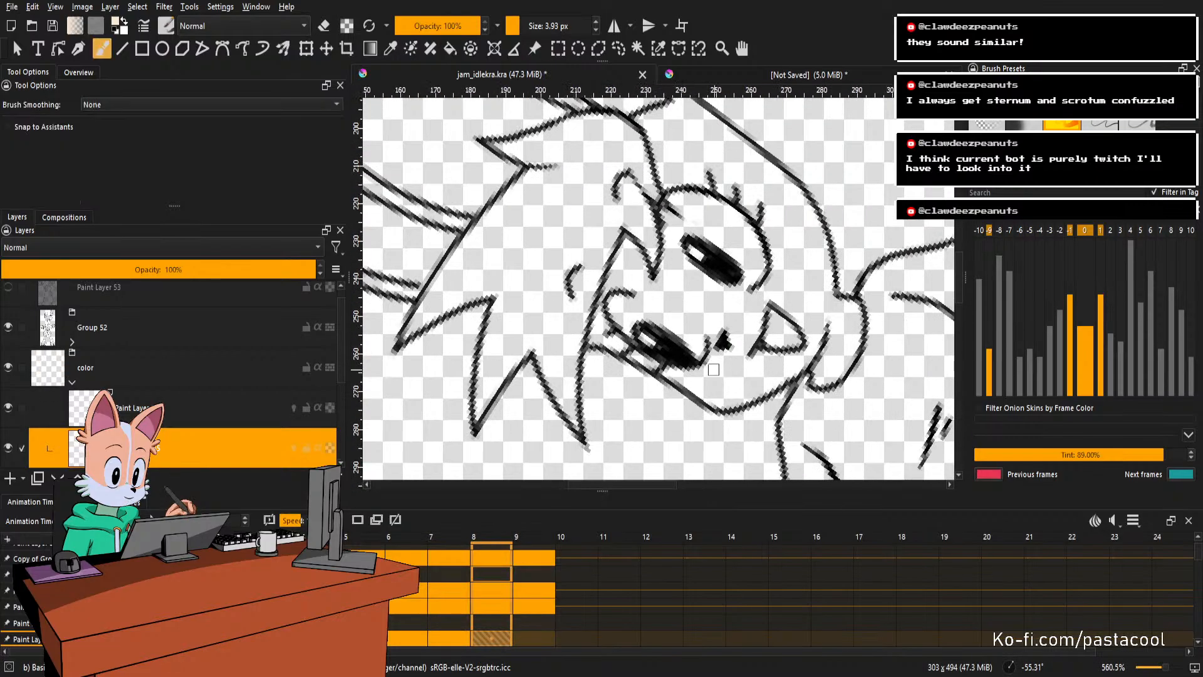
pyautogui.moveTo(688, 392); pyautogui.dragTo(738, 312)
pyautogui.moveTo(739, 318); pyautogui.dragTo(719, 358)
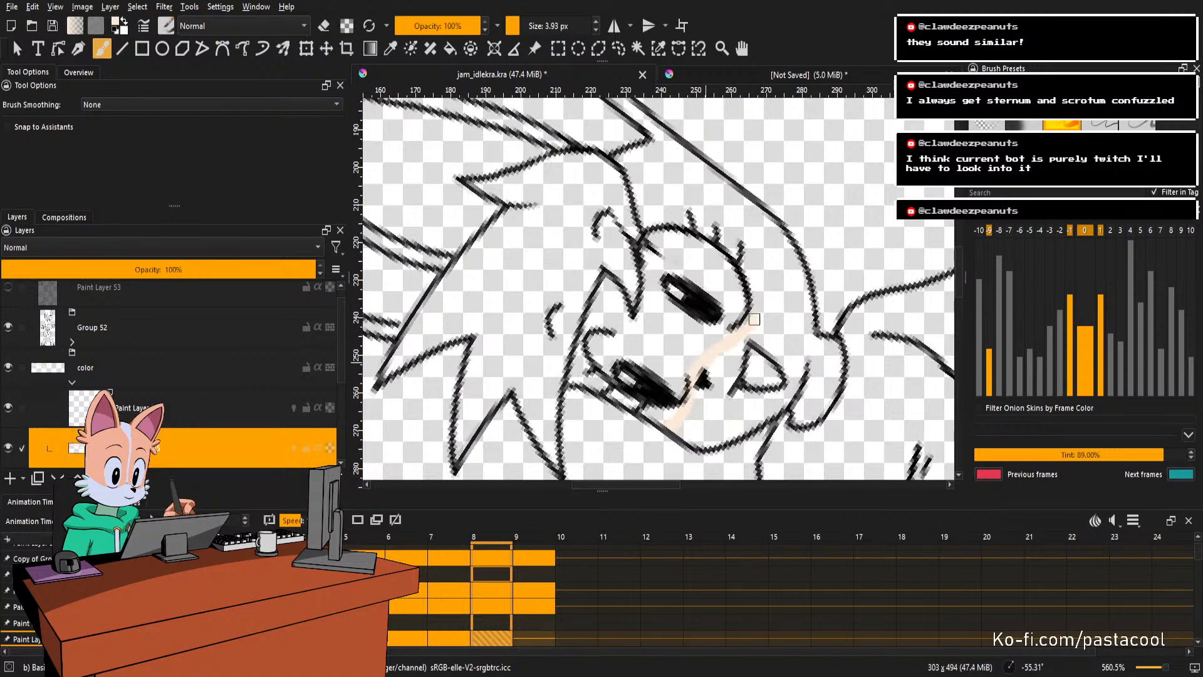
pyautogui.moveTo(754, 320); pyautogui.dragTo(783, 231)
pyautogui.hotkey('ctrl', 'z')
pyautogui.moveTo(720, 349); pyautogui.dragTo(775, 270)
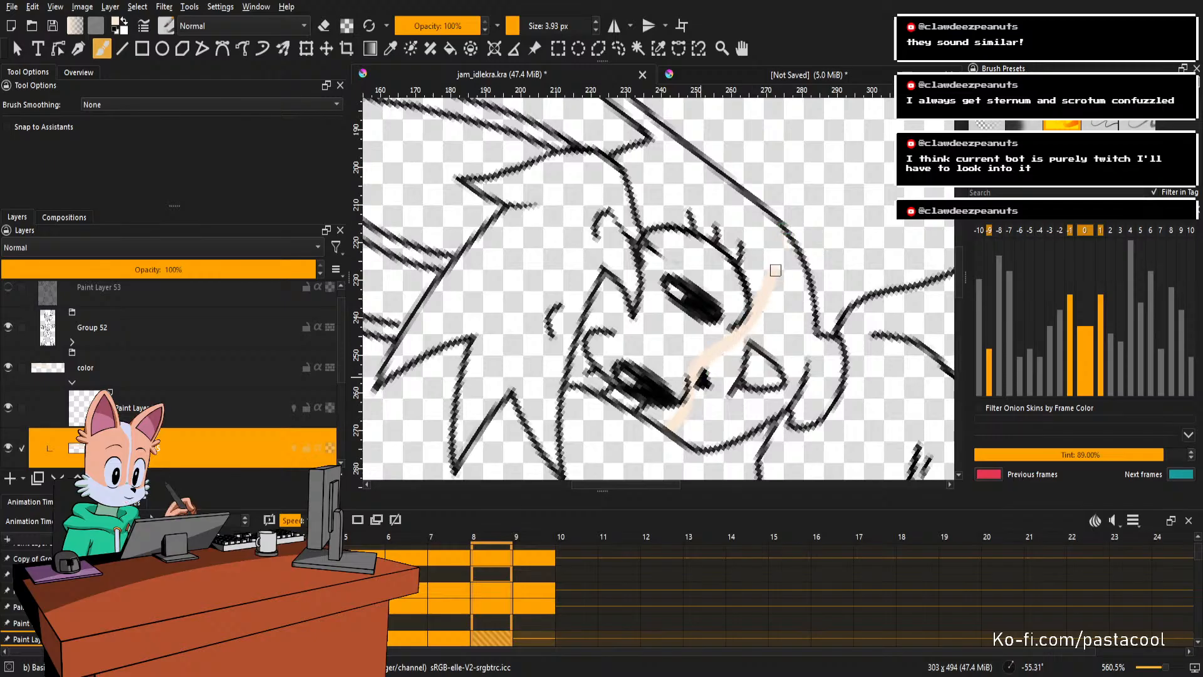
pyautogui.press('5')
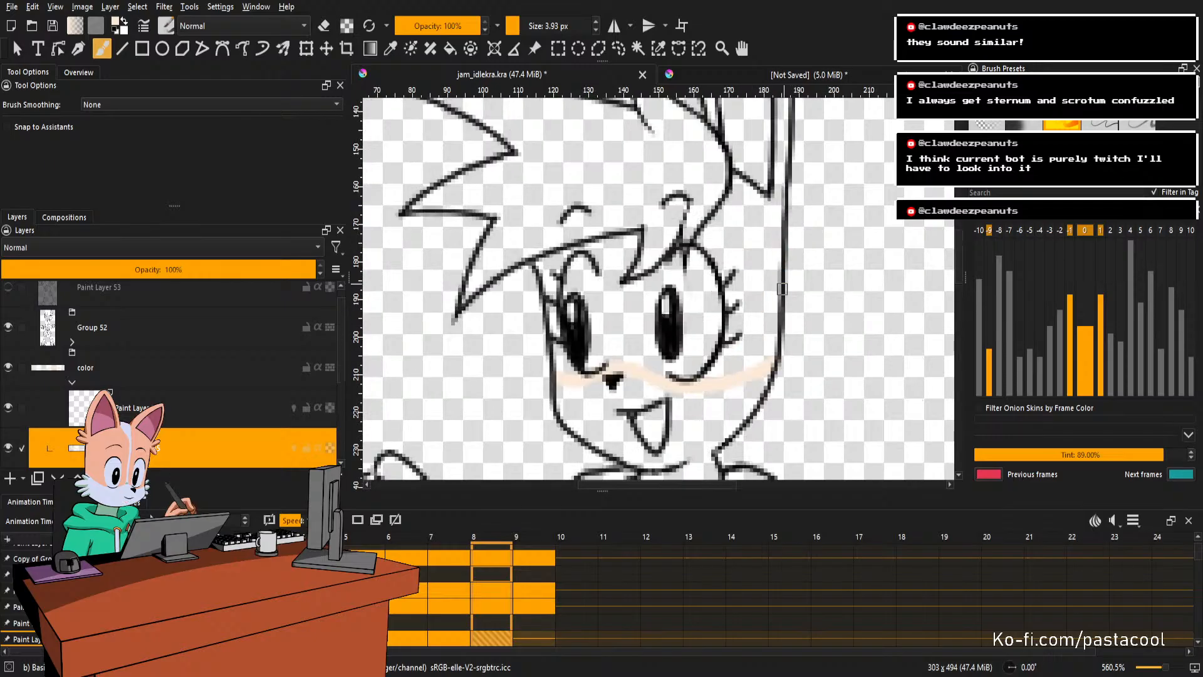
# Fill frame 8's muzzle and neck with cream, and set the brush to erase.
pyautogui.press('f')
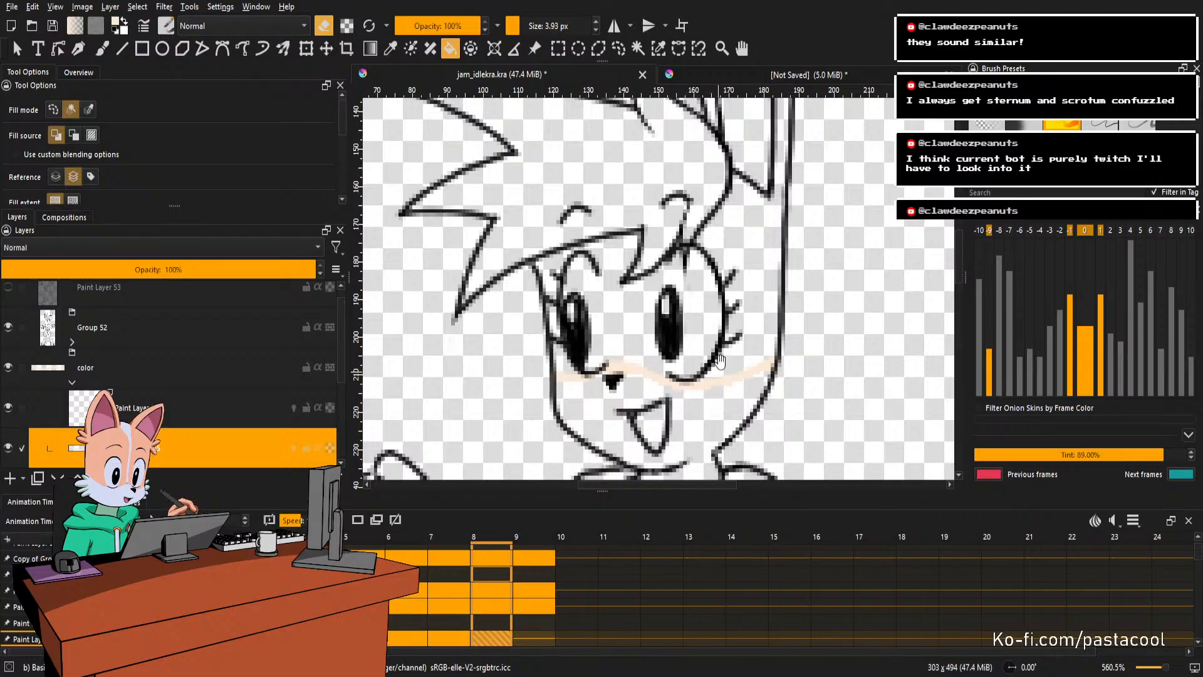
pyautogui.press('e')
pyautogui.click(717, 407)
pyautogui.moveTo(730, 353)
pyautogui.mouseDown()
pyautogui.moveTo(751, 304)
pyautogui.moveTo(741, 357)
pyautogui.moveTo(739, 304)
pyautogui.mouseUp()
pyautogui.press('b')
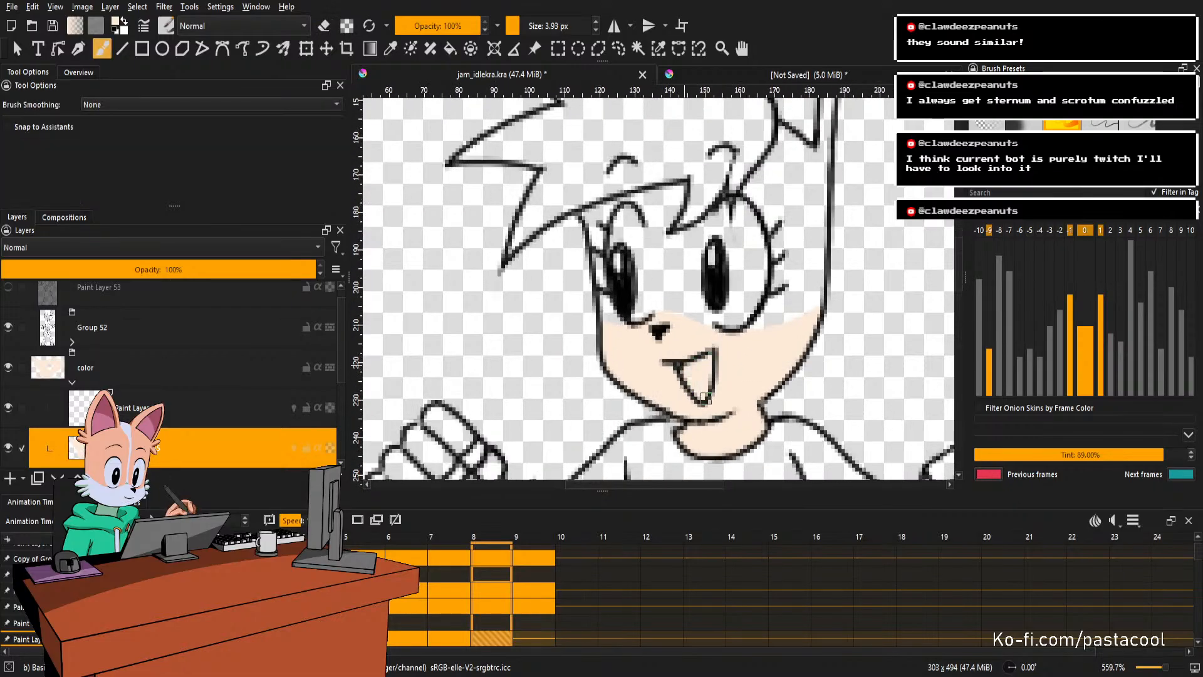
pyautogui.scroll(-3, 705, 398)
pyautogui.scroll(3, 697, 333)
pyautogui.press('e')
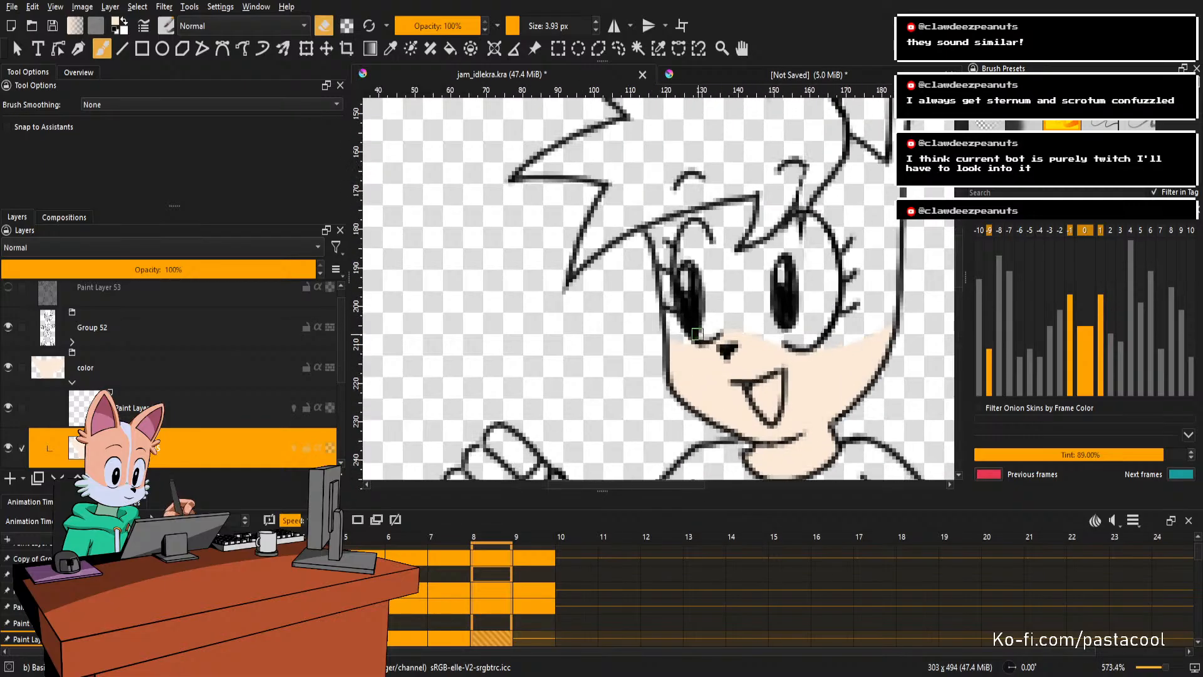
# Advance to frame 9 and paint a cream boundary line across the face beneath both eyes, from one cheek outline to the other.
pyautogui.scroll(-3, 752, 280)
pyautogui.moveTo(850, 295); pyautogui.dragTo(824, 319)
pyautogui.scroll(-1, 824, 319)
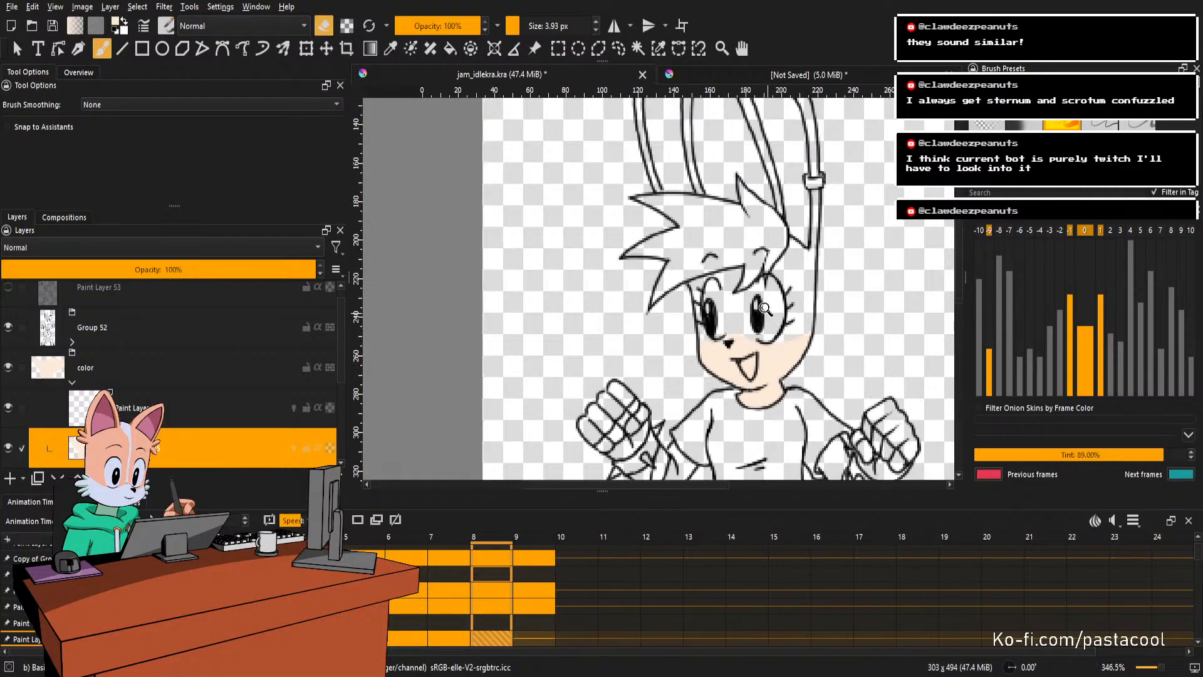
pyautogui.press('Right')
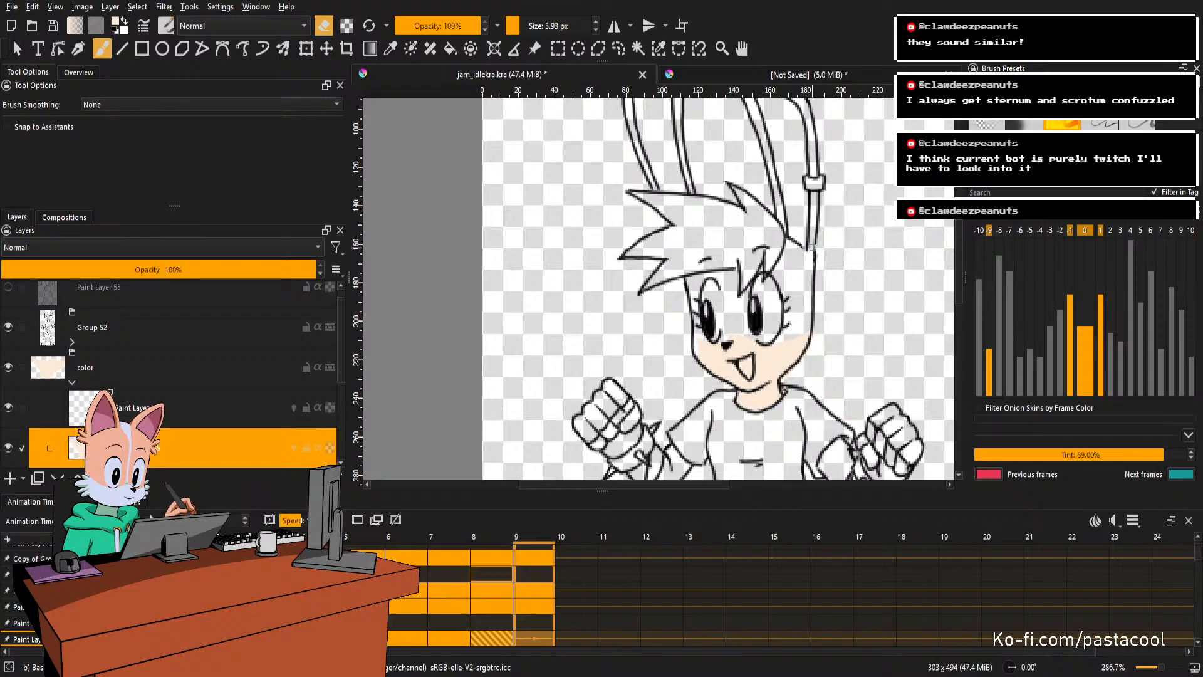
pyautogui.click(813, 247)
pyautogui.moveTo(755, 391); pyautogui.dragTo(801, 294)
pyautogui.scroll(3, 771, 278)
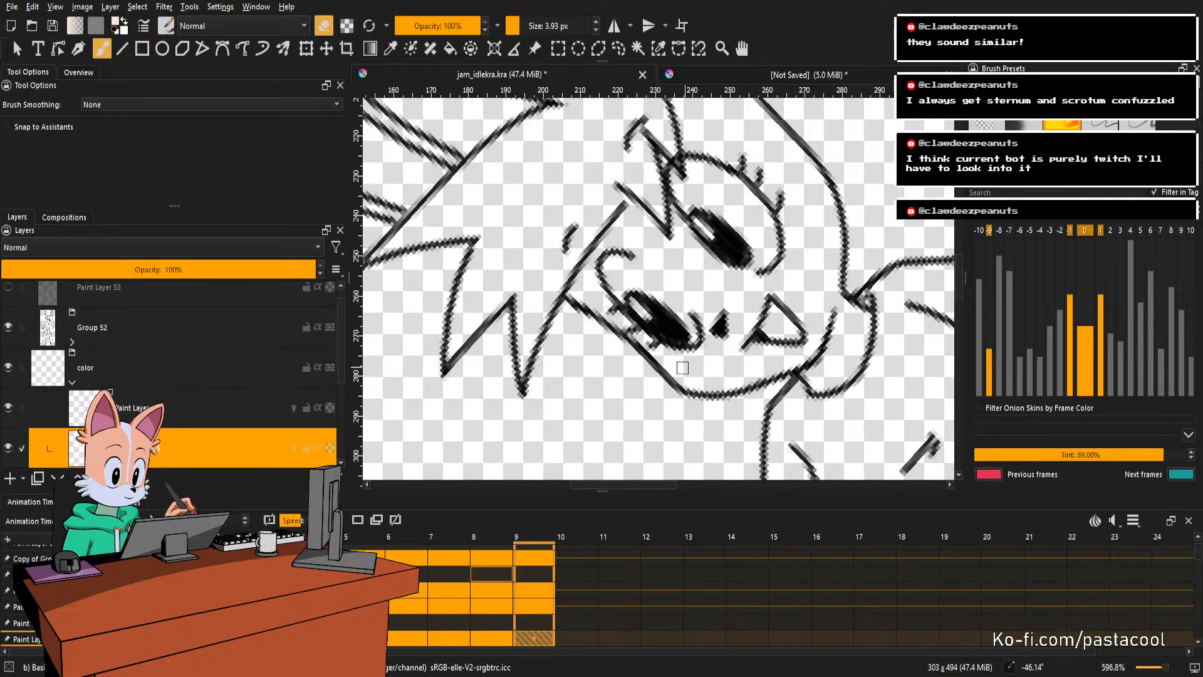
pyautogui.press('e')
pyautogui.hotkey('ctrl', 'z')
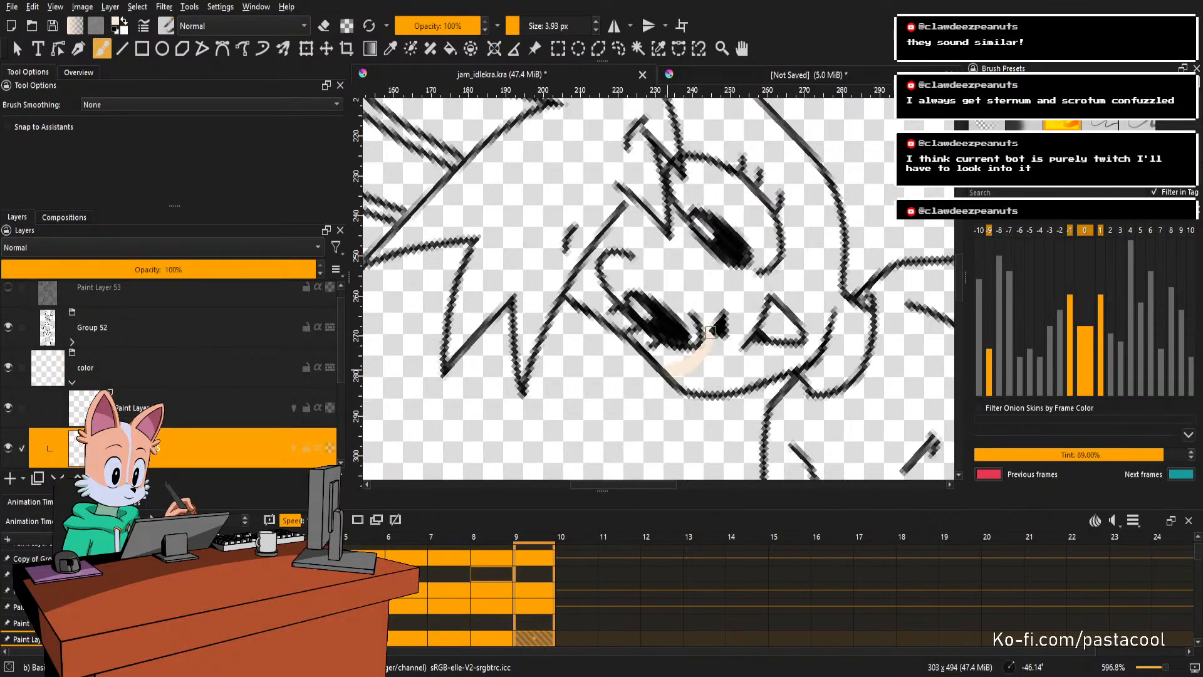
pyautogui.moveTo(727, 306); pyautogui.dragTo(705, 344)
pyautogui.moveTo(741, 301)
pyautogui.mouseDown()
pyautogui.moveTo(804, 241)
pyautogui.moveTo(832, 188)
pyautogui.mouseUp()
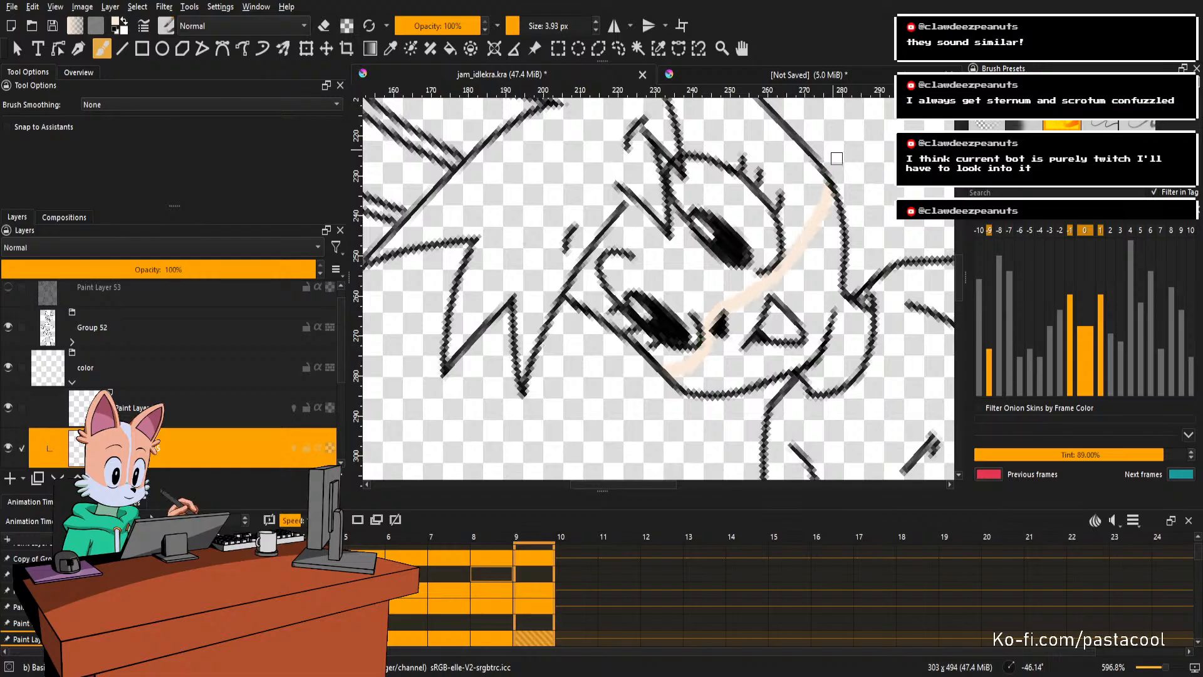
# Fill the lower face and neck below the boundary with the cream skin colour and save the file.
pyautogui.press('e')
pyautogui.press('f')
pyautogui.press('e')
pyautogui.click(808, 279)
pyautogui.press('5')
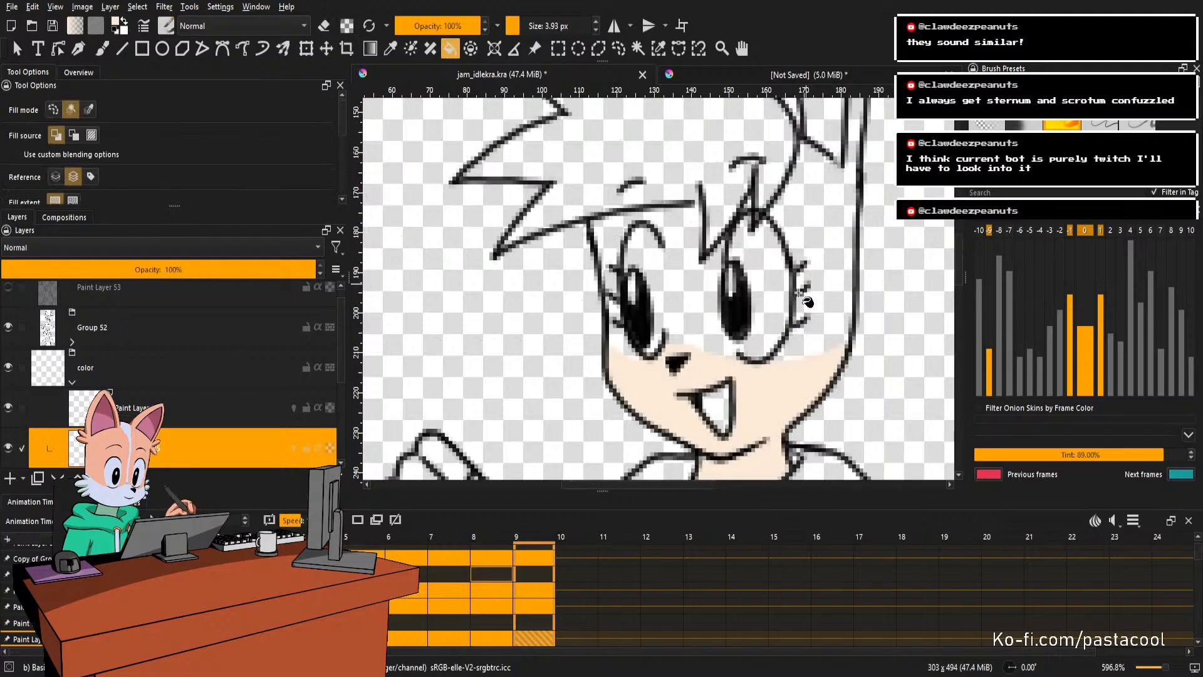
pyautogui.moveTo(807, 303)
pyautogui.mouseDown()
pyautogui.moveTo(773, 361)
pyautogui.moveTo(777, 283)
pyautogui.mouseUp()
pyautogui.press('b')
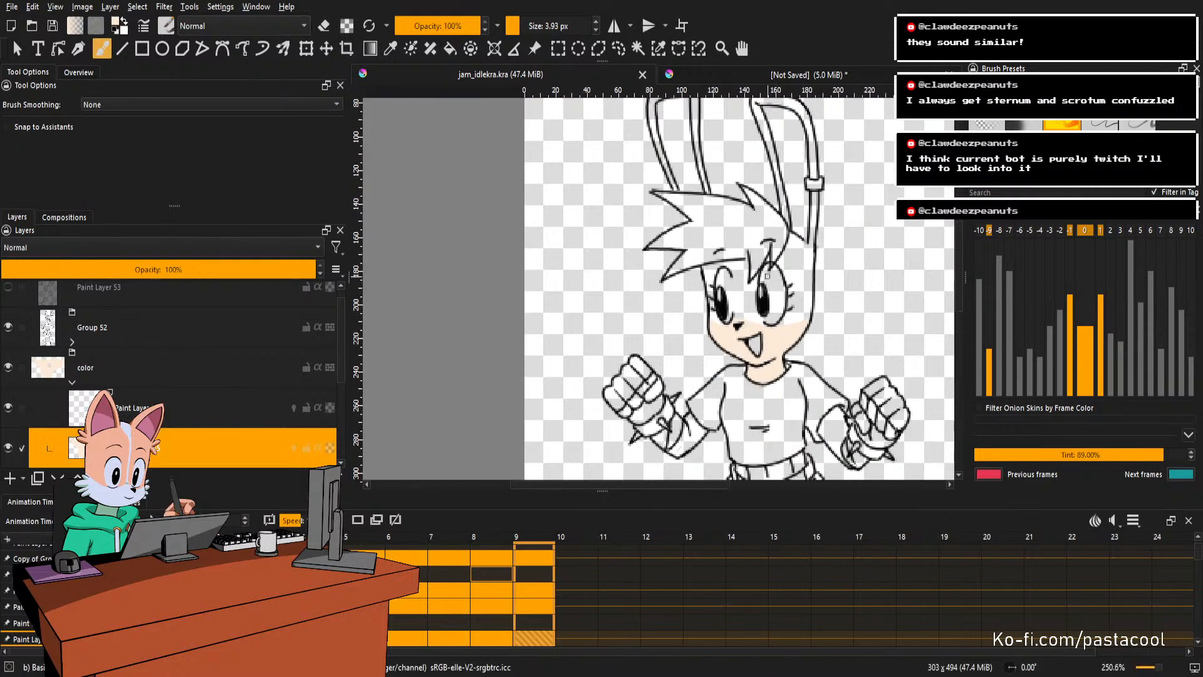
# On the upper paint layer of the color group, sample the inner-ear pink and fill both inner ears on the next uncoloured frame.
pyautogui.press('space')
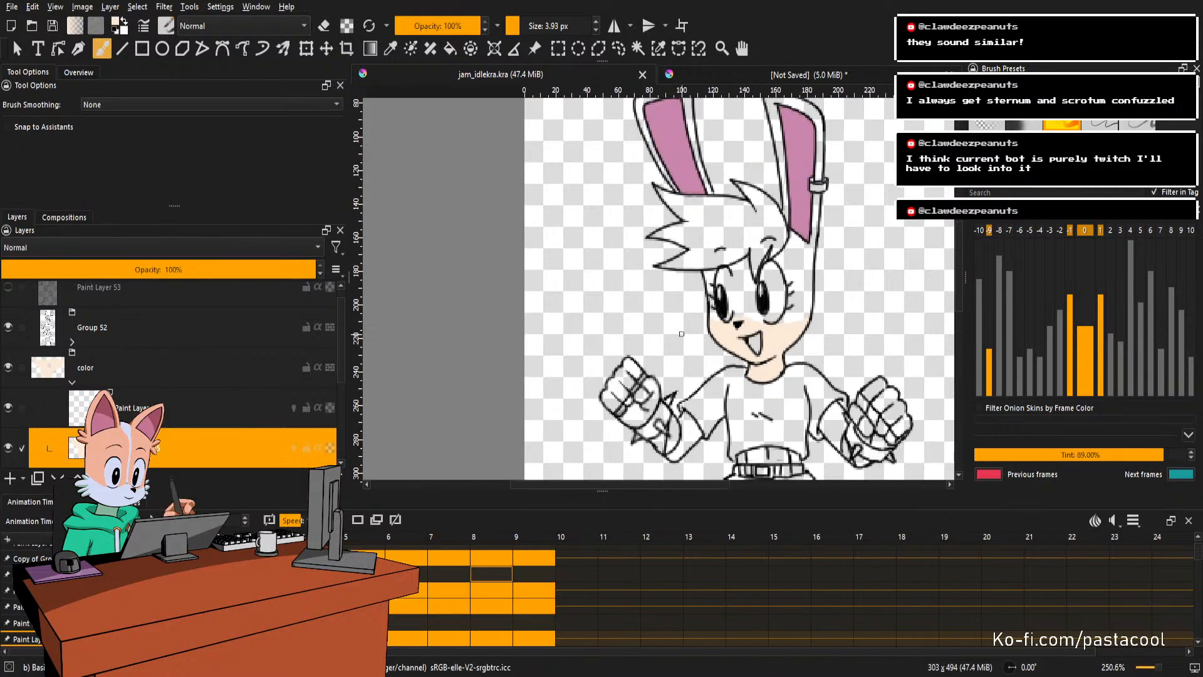
pyautogui.click(806, 155)
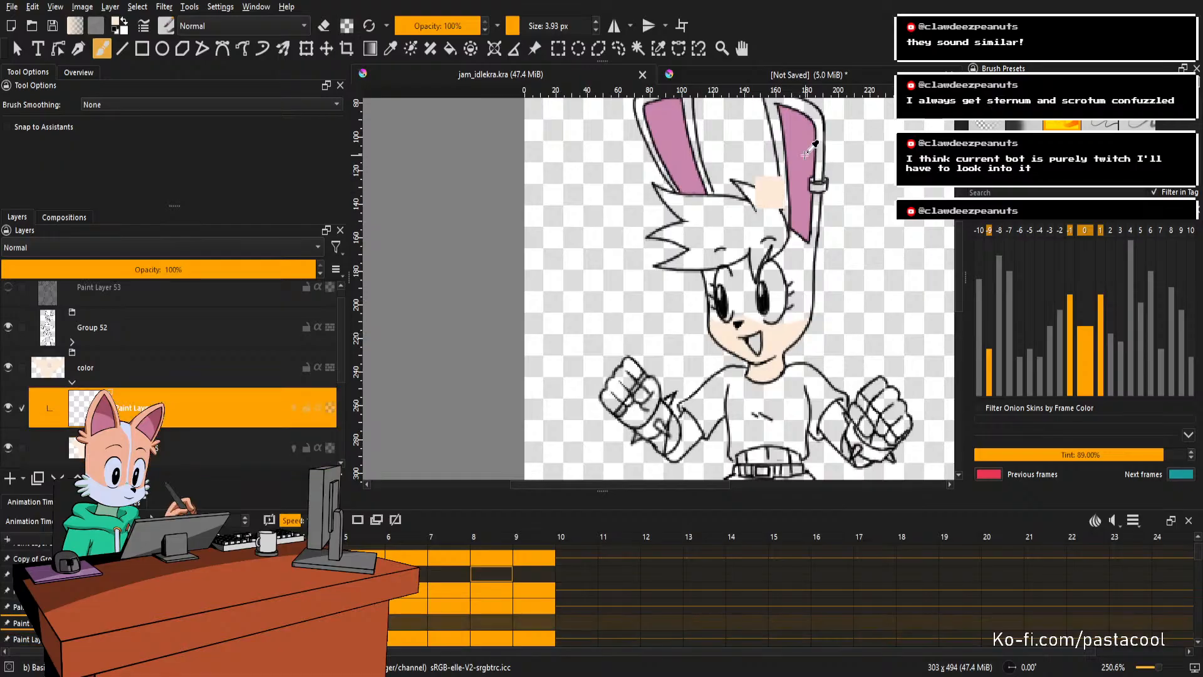
pyautogui.keyDown('ctrl'); pyautogui.click(806, 155); pyautogui.keyUp('ctrl')
pyautogui.scroll(-2, 796, 251)
pyautogui.scroll(2, 798, 242)
pyautogui.press('Right')
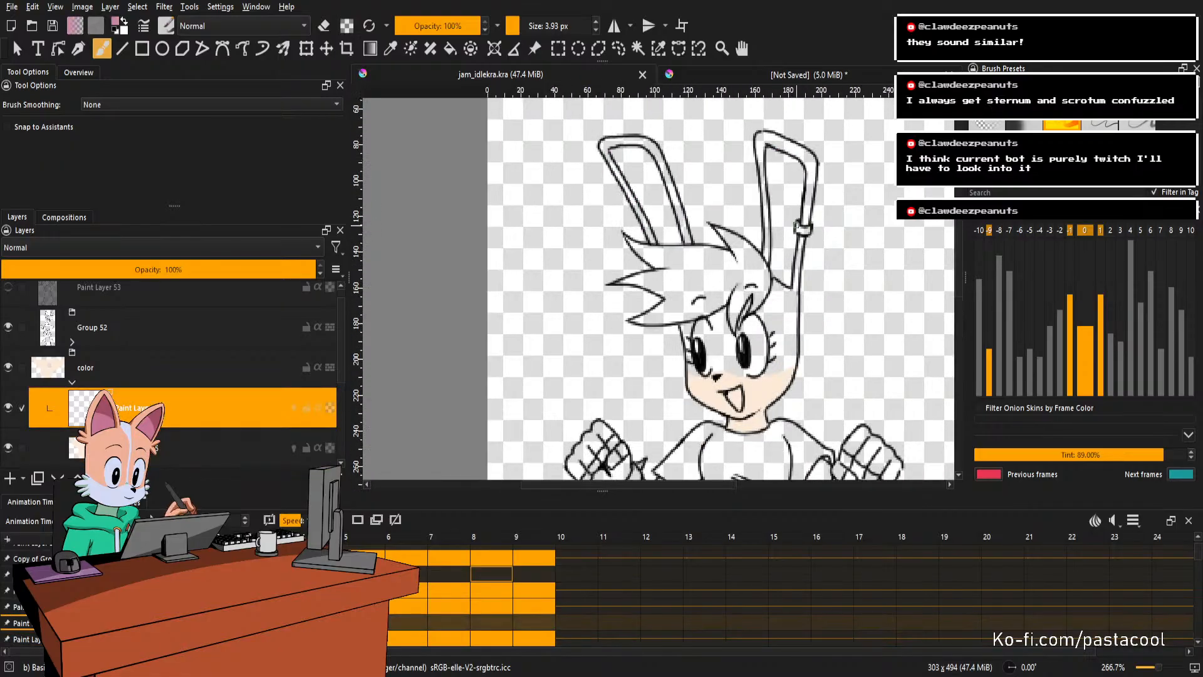
pyautogui.scroll(1, 797, 225)
pyautogui.press('f')
pyautogui.click(779, 212)
pyautogui.click(605, 209)
pyautogui.scroll(-2, 626, 231)
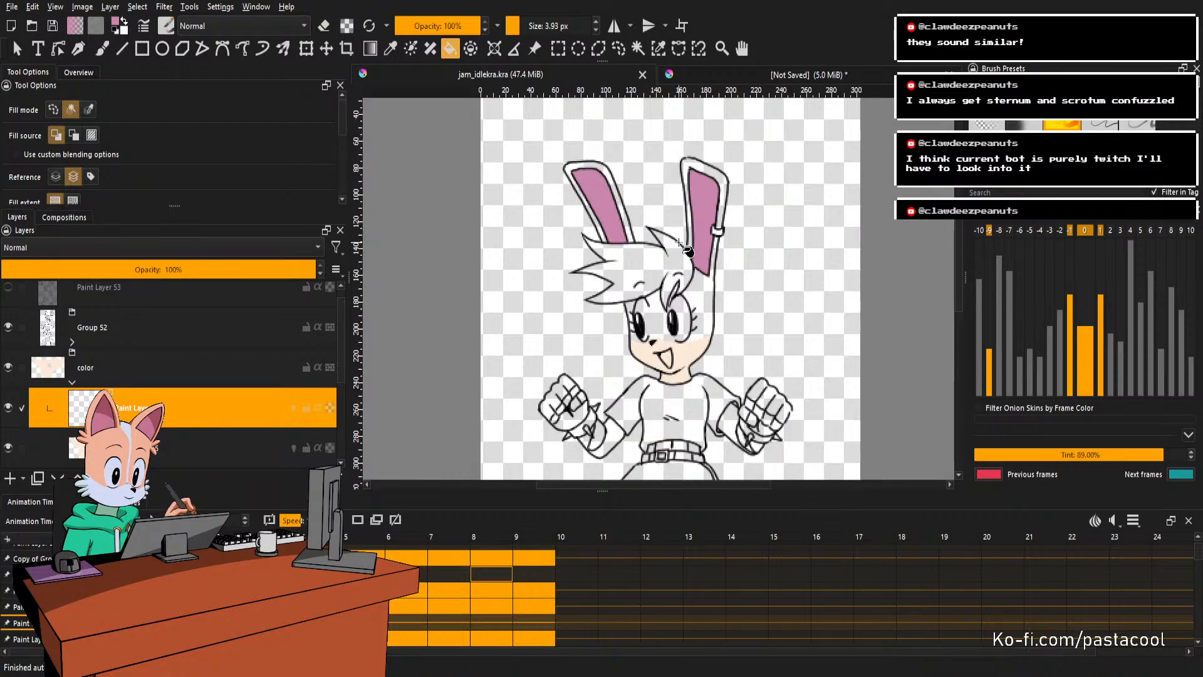
# Clear the carried-over ear colour on the following frame and fill the inside of the banded ear with pink.
pyautogui.scroll(2, 687, 250)
pyautogui.scroll(-1, 714, 231)
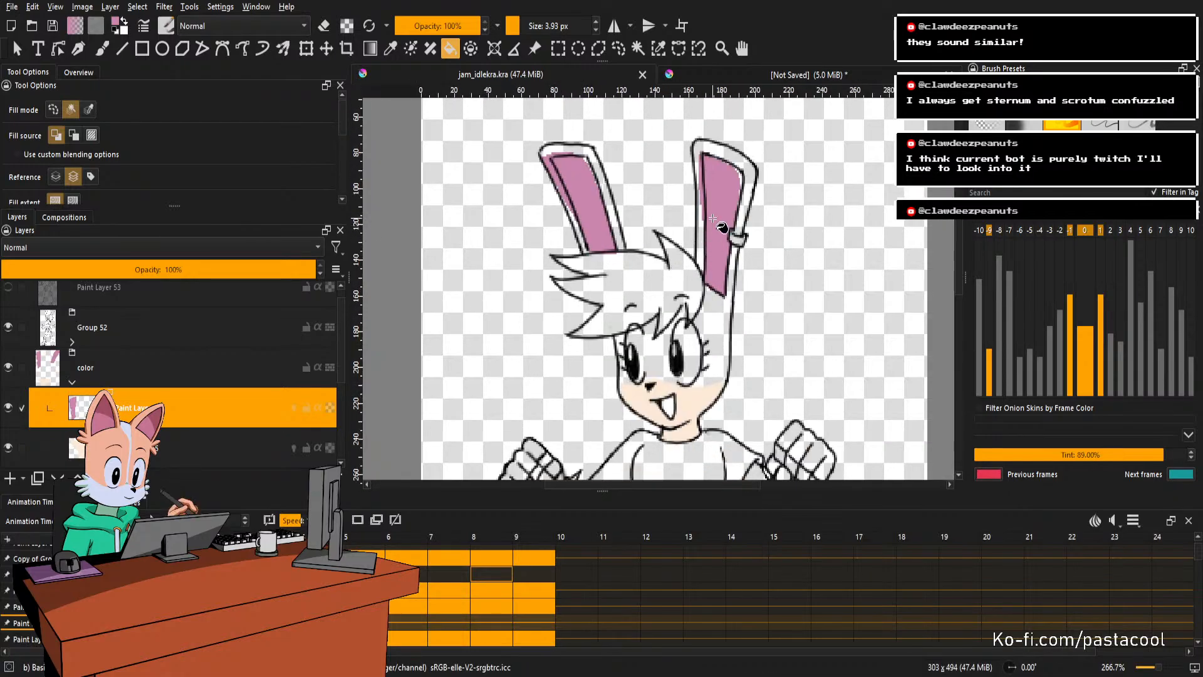
pyautogui.hotkey('ctrl', 'z')
pyautogui.hotkey('ctrl', 'z')
pyautogui.click(715, 220)
# Close the outline gap at the base of the unbanded ear with a pink dab and fill that inner ear.
pyautogui.click(605, 213)
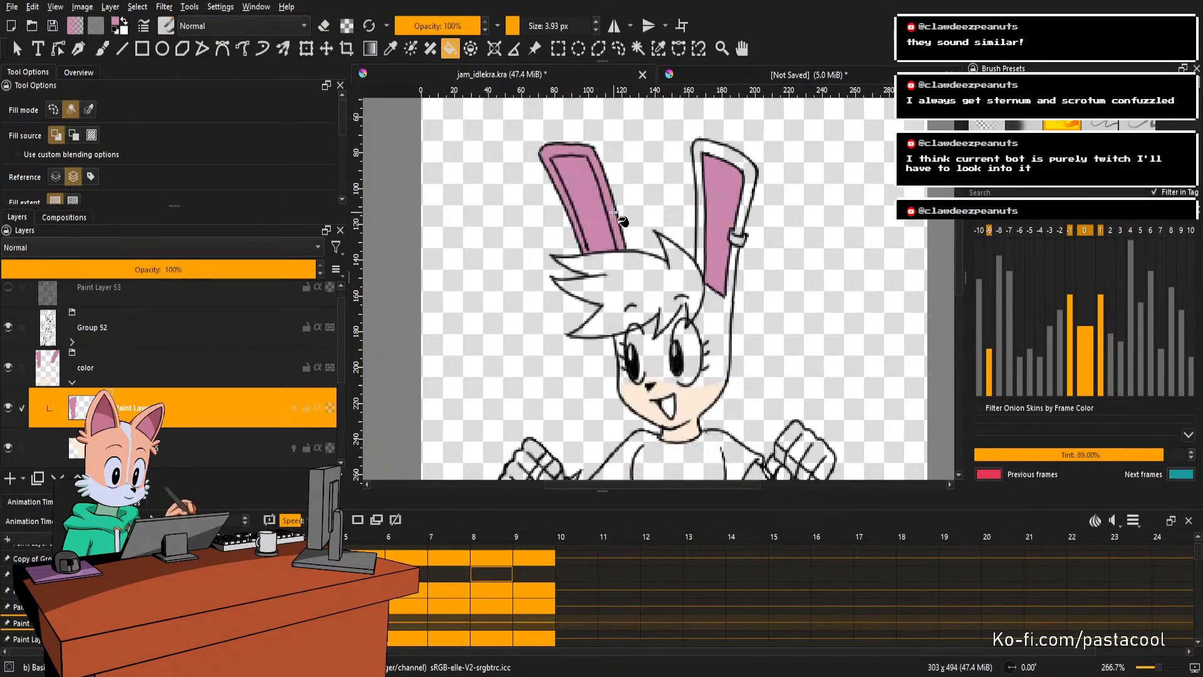
pyautogui.scroll(2, 606, 216)
pyautogui.hotkey('ctrl', 'z')
pyautogui.scroll(2, 585, 265)
pyautogui.press('b')
pyautogui.click(562, 301)
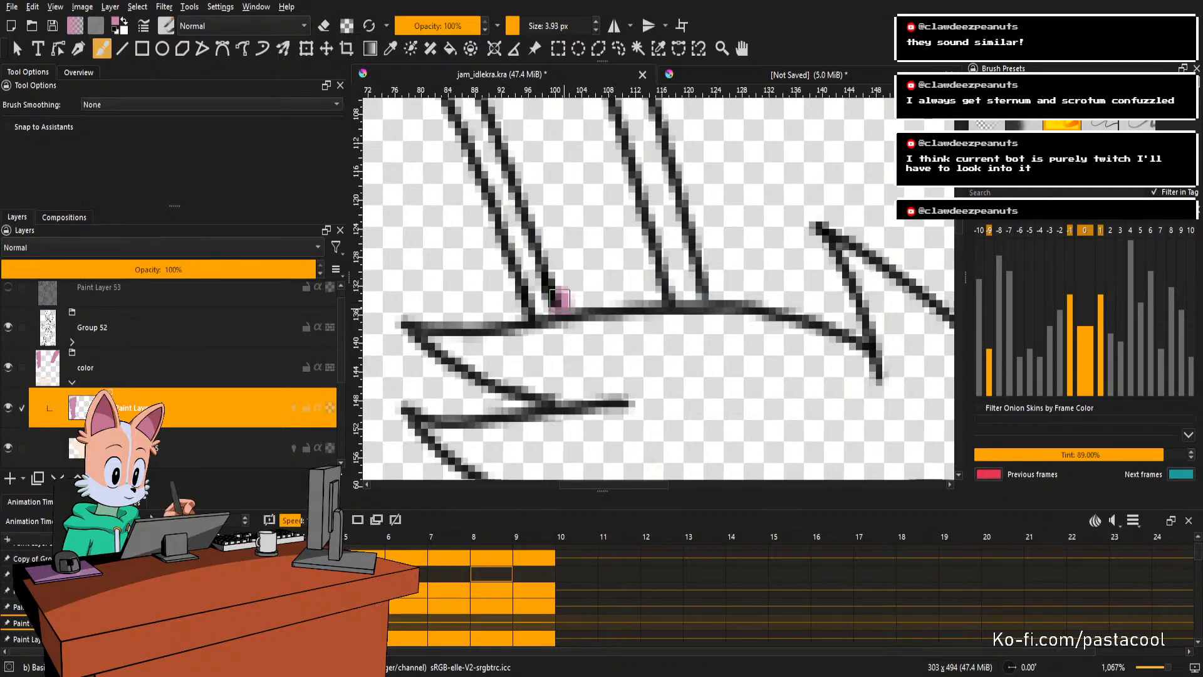
pyautogui.press('f')
pyautogui.click(585, 265)
pyautogui.scroll(-5, 627, 269)
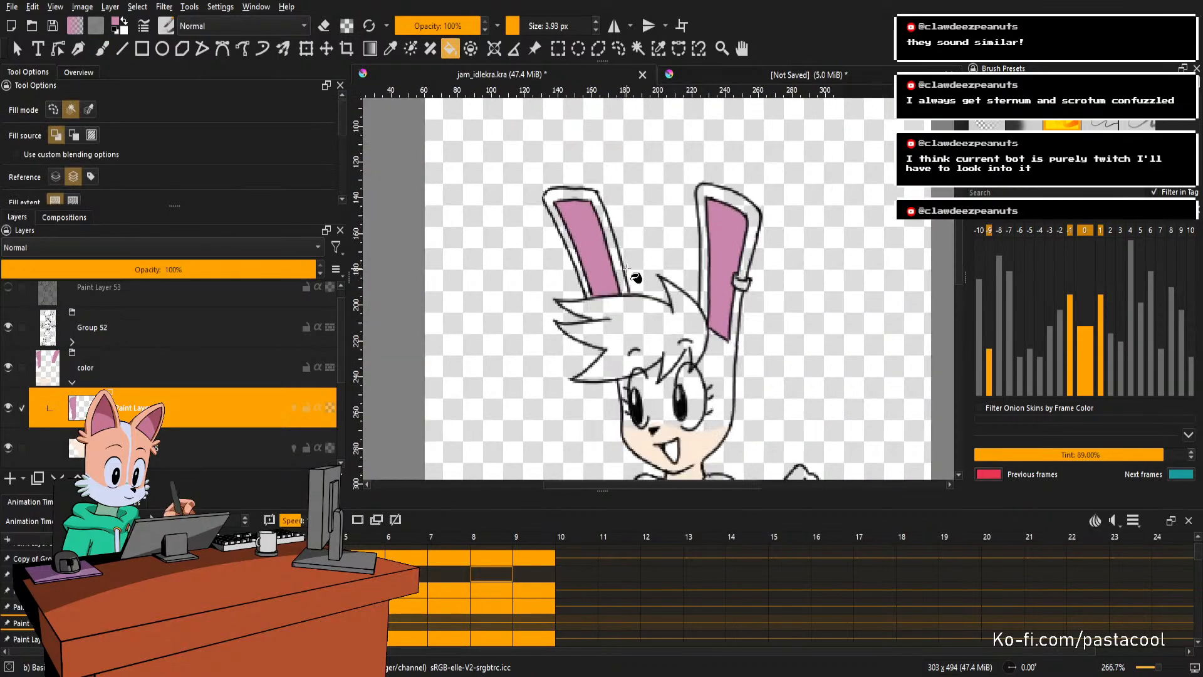
# Start a blank colour frame on the next drawing, patch the banded ear's lower tip with pink, and fill both inner ears.
pyautogui.hotkey('ctrl', 'z')
pyautogui.hotkey('ctrl', 'z')
pyautogui.scroll(2, 716, 262)
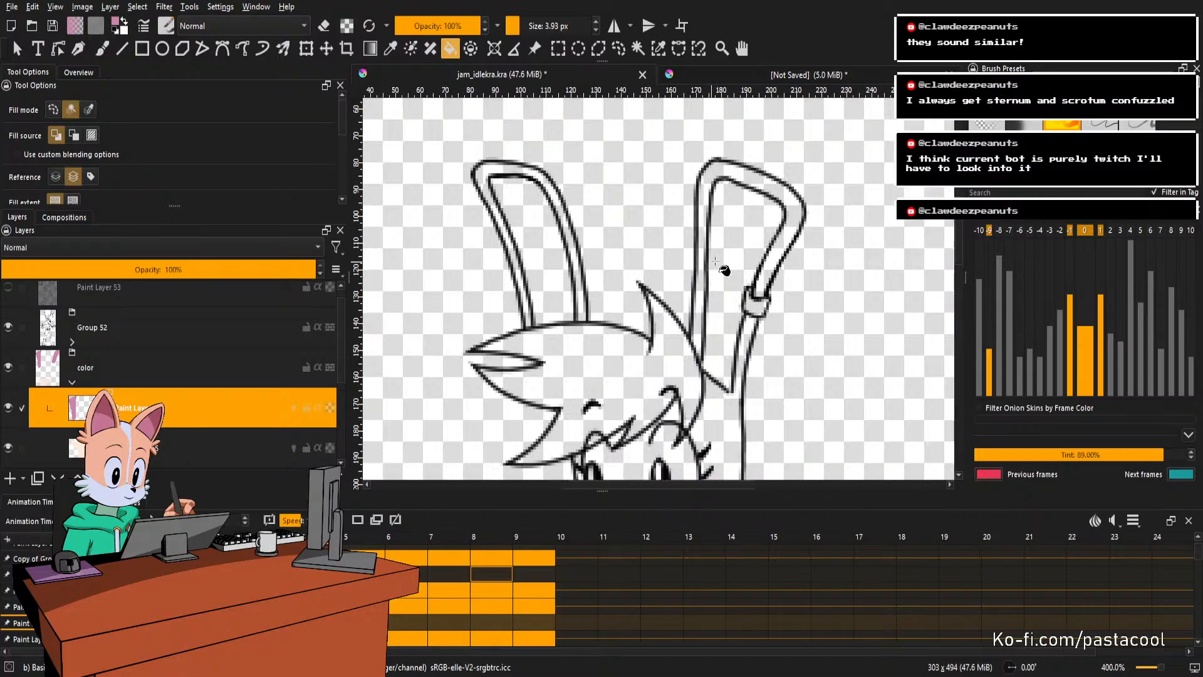
pyautogui.press('b')
pyautogui.scroll(1, 743, 385)
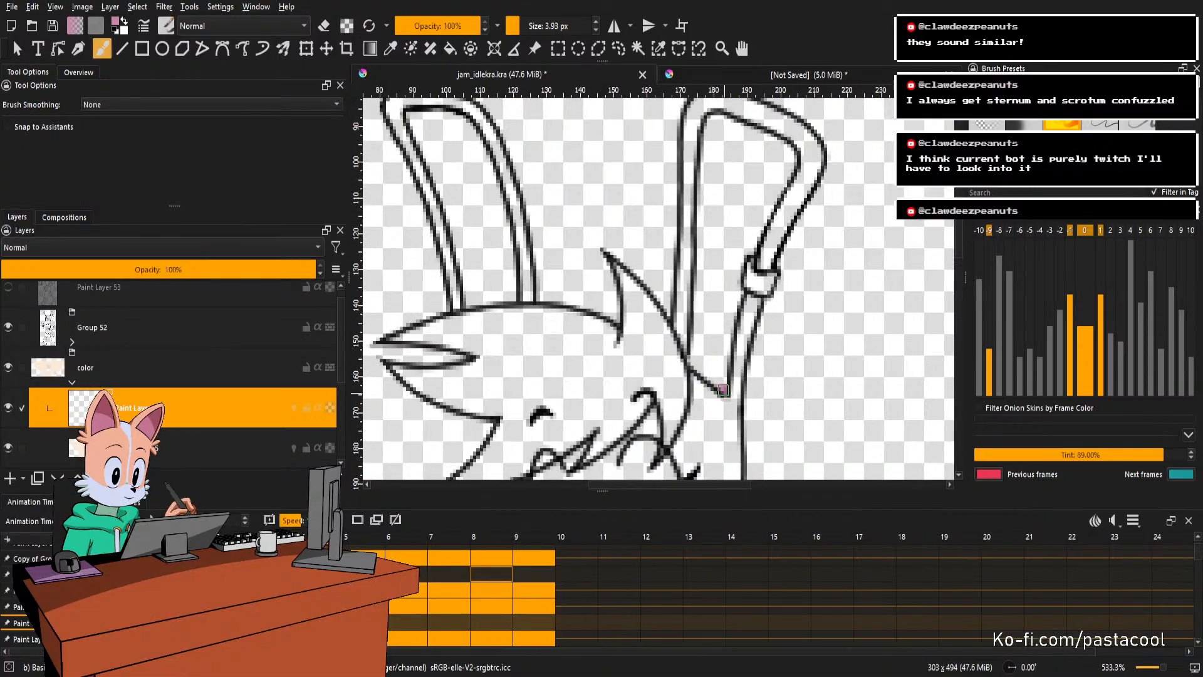
pyautogui.press('f')
pyautogui.click(704, 346)
pyautogui.click(492, 260)
pyautogui.scroll(-1, 495, 257)
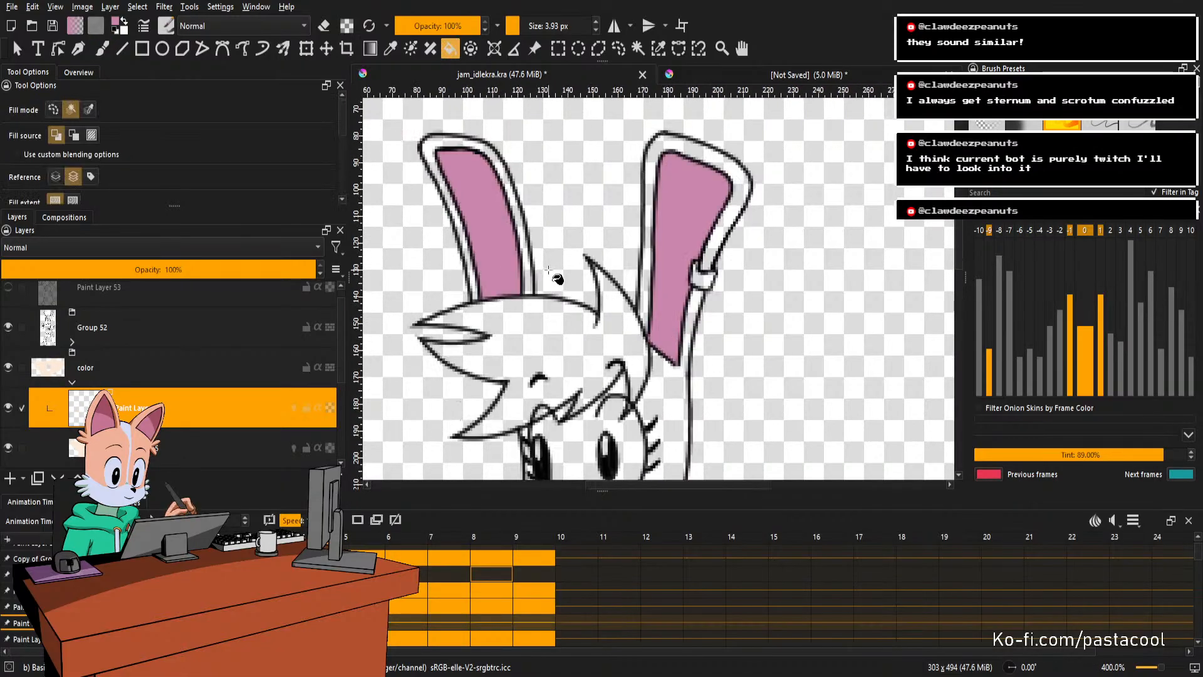
# Start a blank colour frame at frame 5 and fill the inside of the banded ear with pink.
pyautogui.hotkey('ctrl', 'z')
pyautogui.hotkey('ctrl', 'z')
pyautogui.click(692, 229)
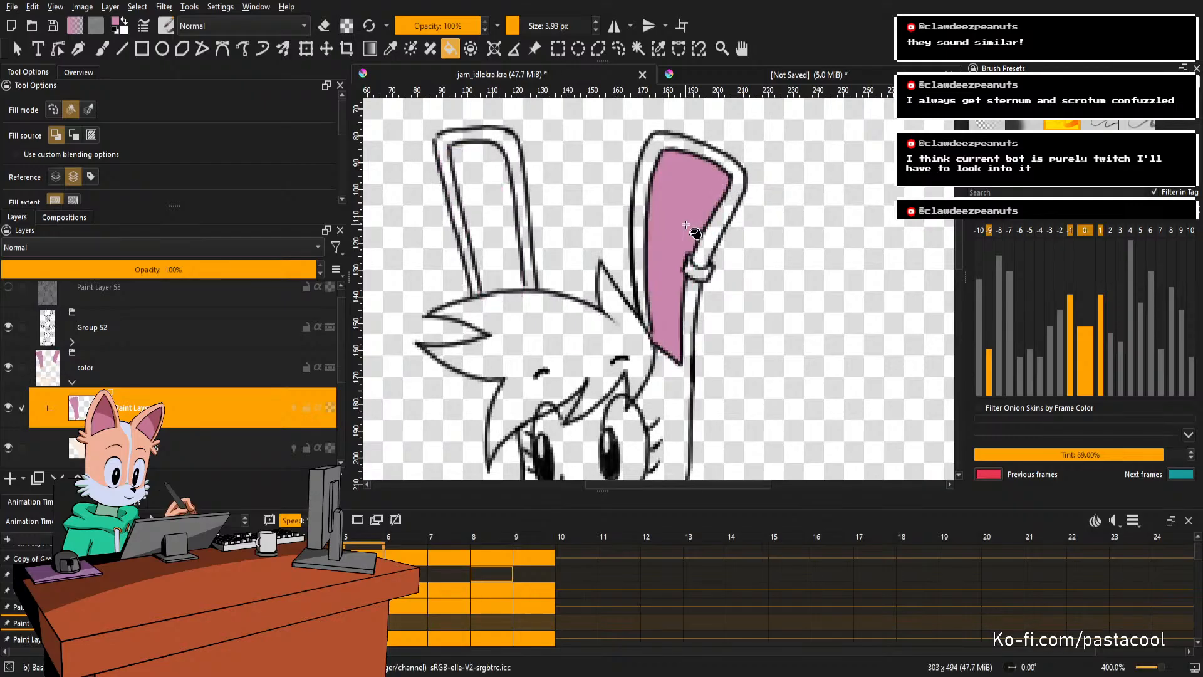
# Patch the gap at the base of the unbanded ear on frame 5 with pink and fill its interior.
pyautogui.click(508, 256)
pyautogui.hotkey('ctrl', 'z')
pyautogui.scroll(3, 510, 263)
pyautogui.press('b')
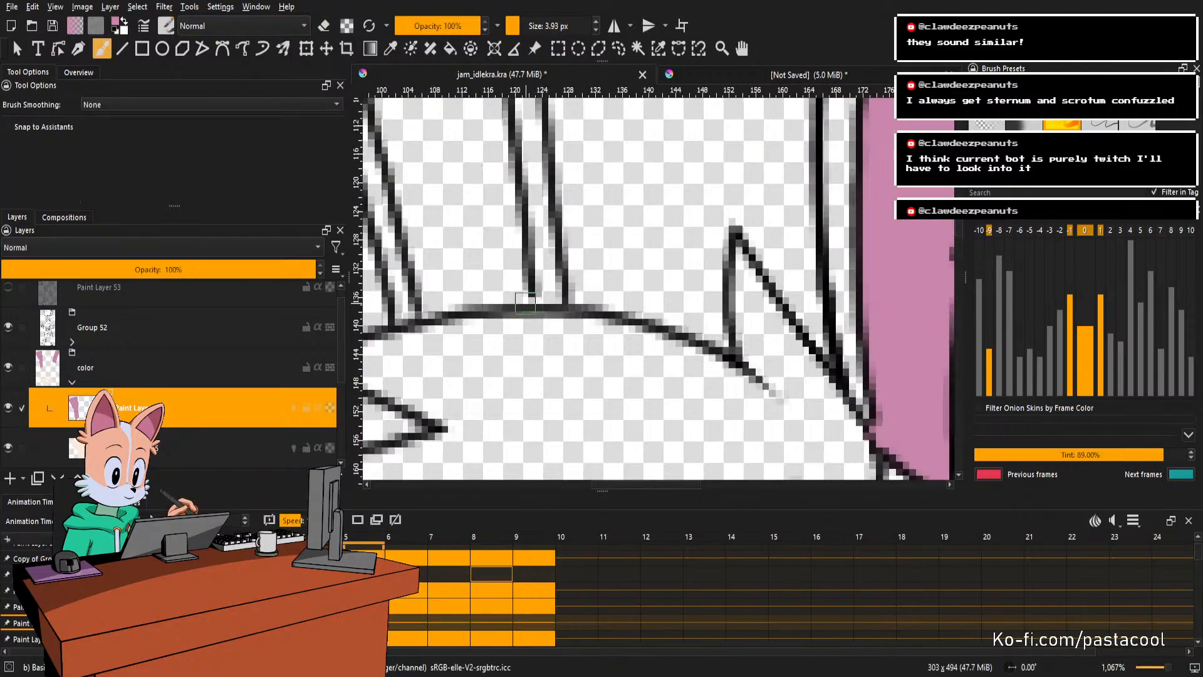
pyautogui.moveTo(518, 285); pyautogui.dragTo(527, 304)
pyautogui.press('f')
pyautogui.click(512, 274)
pyautogui.scroll(-3, 512, 274)
pyautogui.scroll(-2, 677, 276)
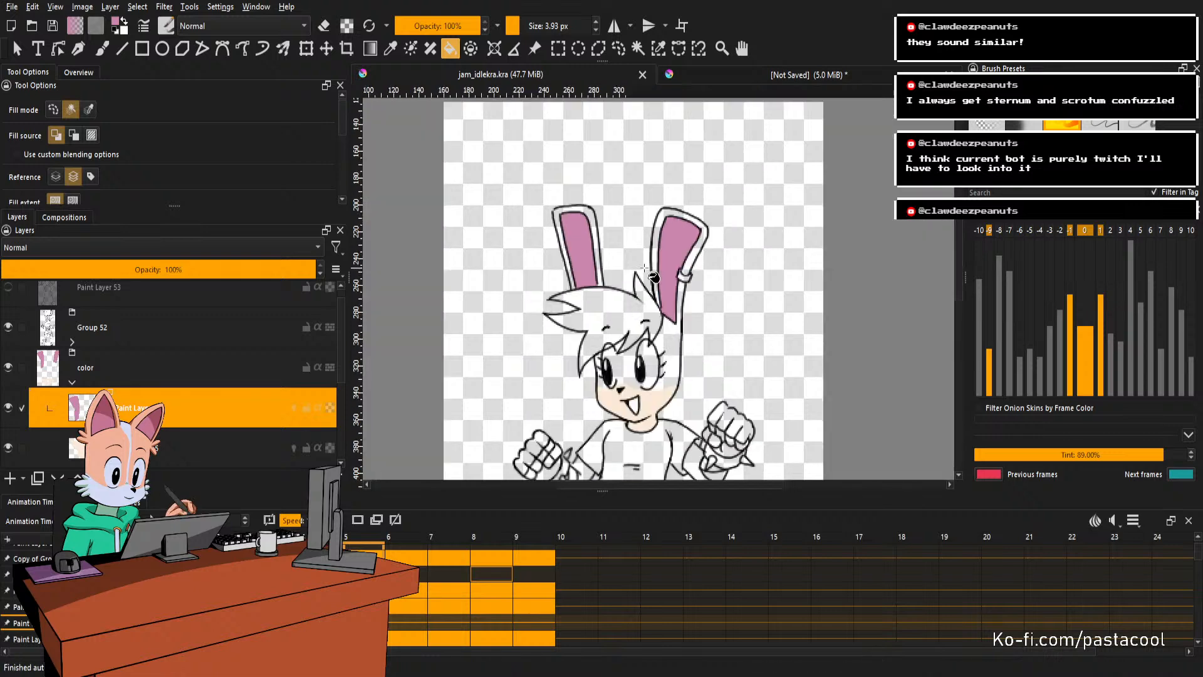
# Start a blank colour frame at frame 6 and fill both inner ears with pink.
pyautogui.hotkey('ctrl', 'z')
pyautogui.hotkey('ctrl', 'z')
pyautogui.scroll(2, 667, 264)
pyautogui.click(665, 257)
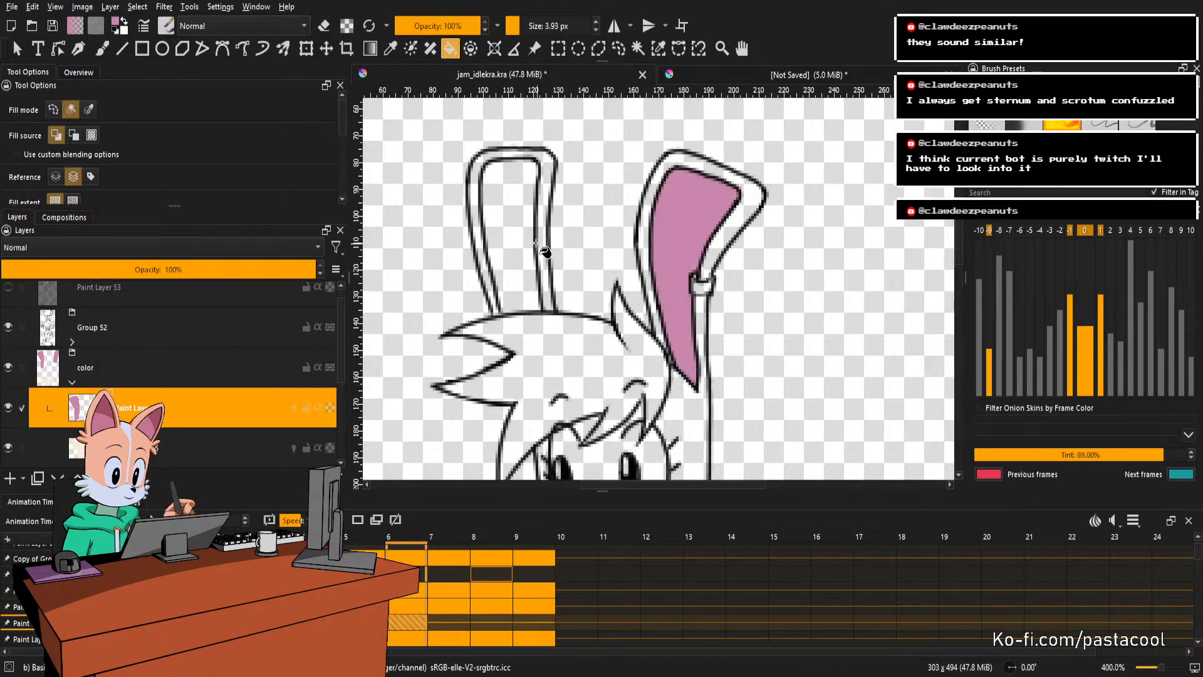
pyautogui.click(519, 251)
pyautogui.scroll(-2, 599, 234)
# Replace the carried-over colour on frame 7 with a blank frame, fill both inner ears pink, and save the file.
pyautogui.press('Right')
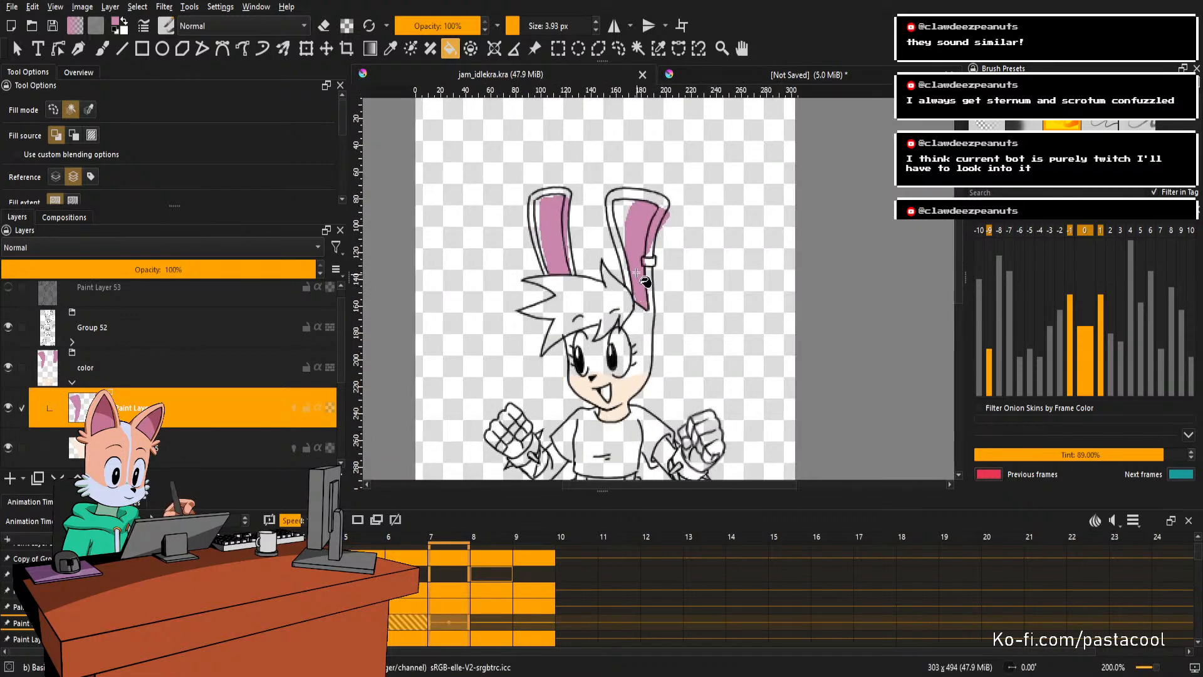
pyautogui.press('Delete')
pyautogui.scroll(3, 631, 256)
pyautogui.click(634, 256)
pyautogui.scroll(-2, 640, 257)
pyautogui.moveTo(639, 261); pyautogui.dragTo(681, 310)
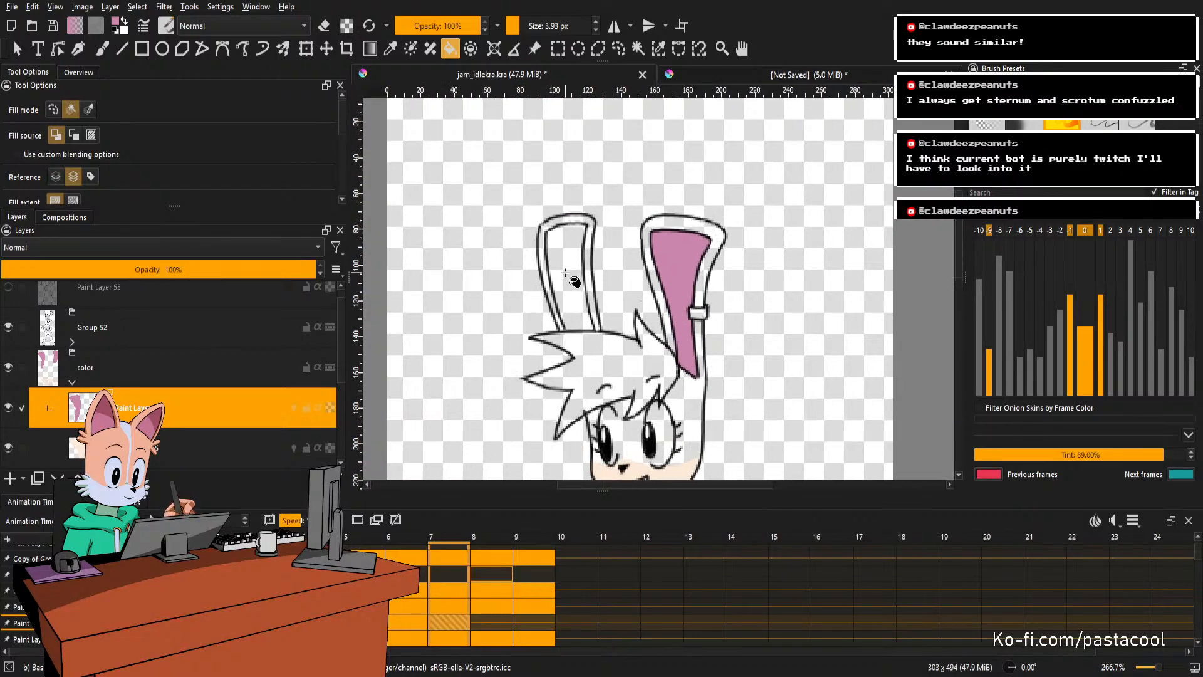
pyautogui.click(565, 272)
pyautogui.hotkey('ctrl', 's')
pyautogui.scroll(-2, 604, 282)
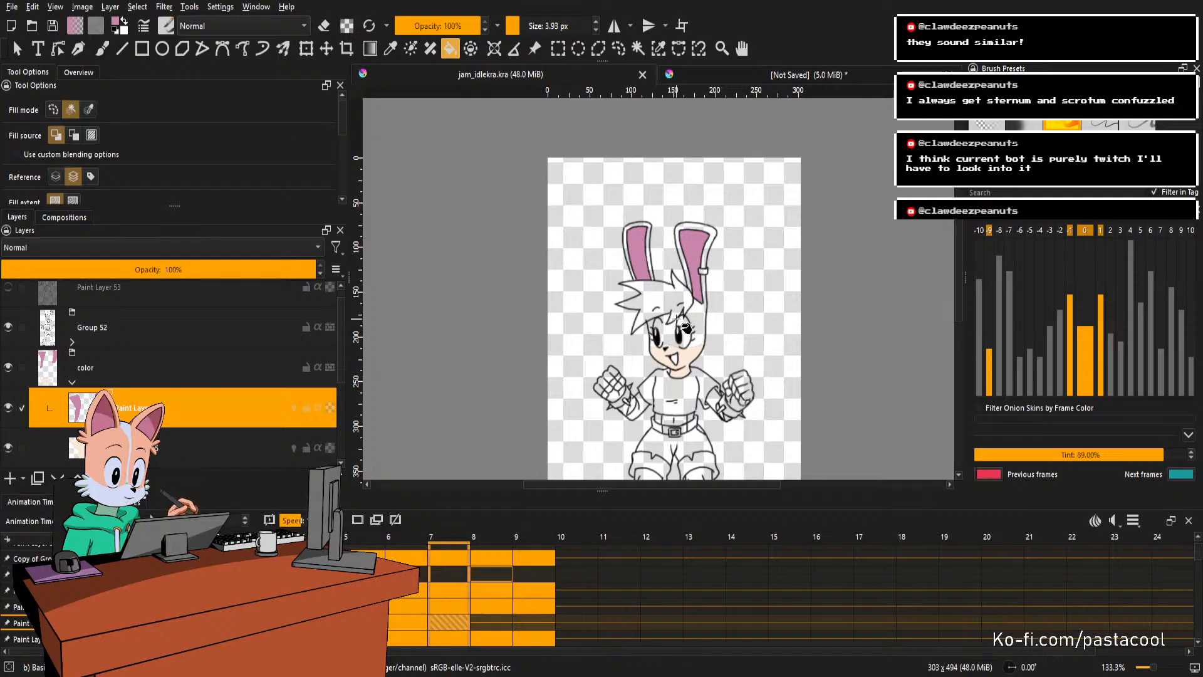
# On frame 8, fill the banded inner ear pink, patch the gap at the other ear's base, and fill that ear too.
pyautogui.press('.')
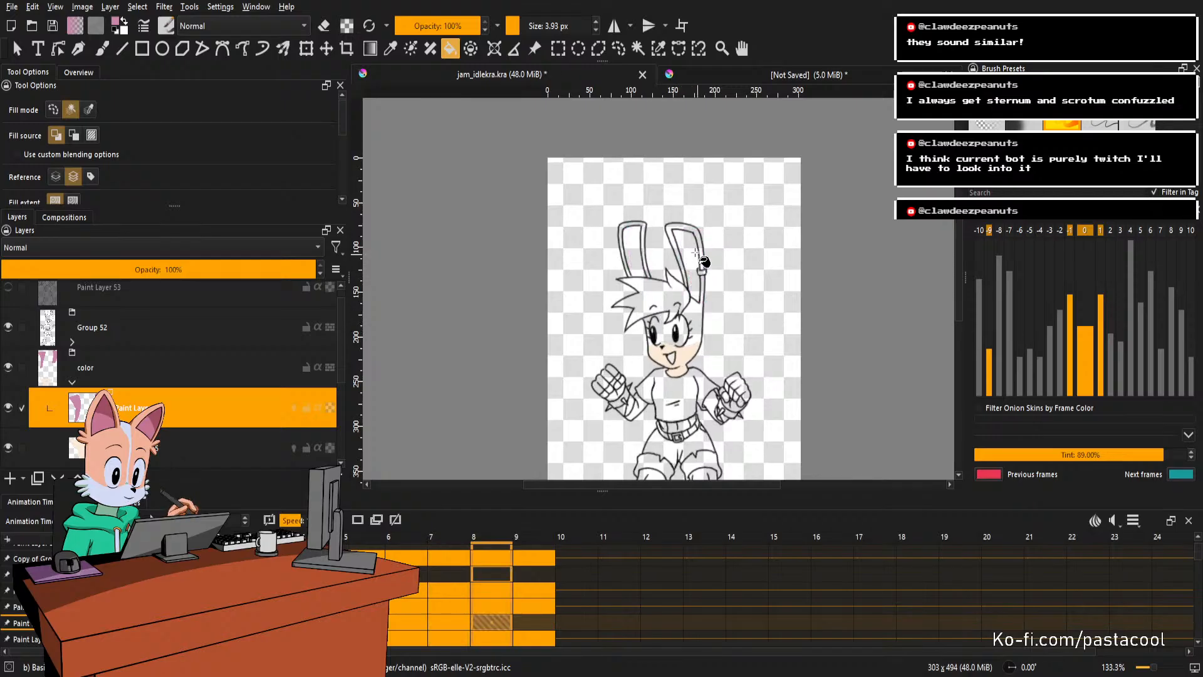
pyautogui.scroll(3, 696, 282)
pyautogui.click(696, 289)
pyautogui.scroll(2, 528, 283)
pyautogui.press('b')
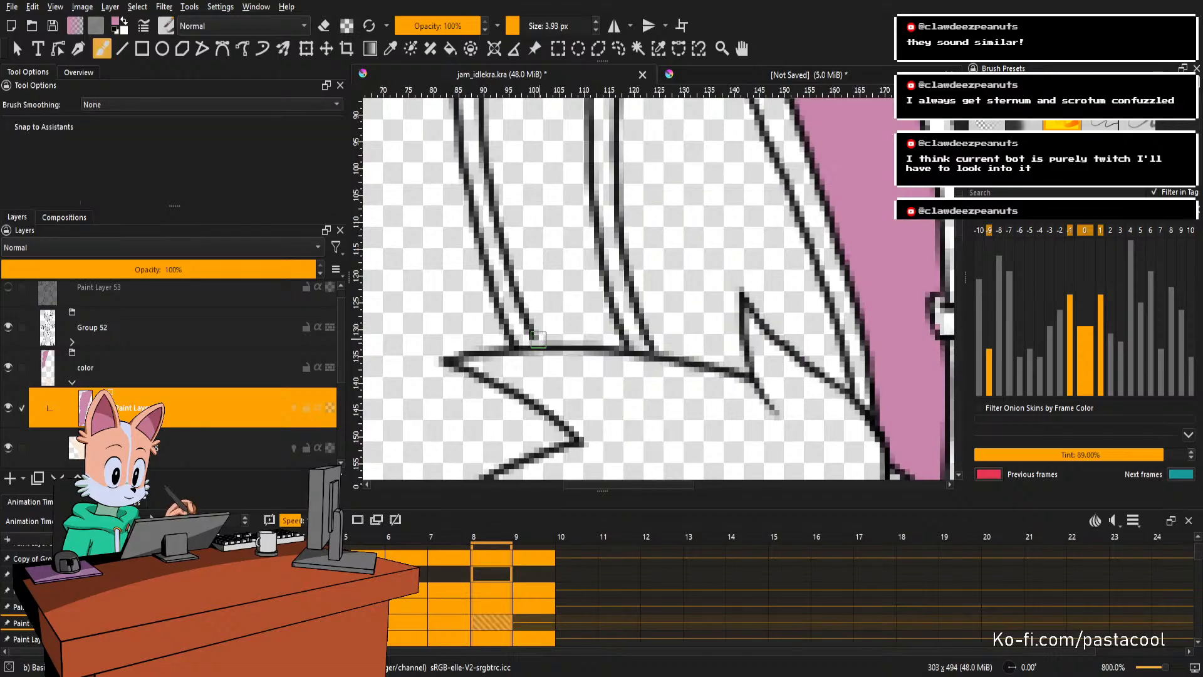
pyautogui.press('f')
pyautogui.click(538, 331)
pyautogui.scroll(-4, 582, 301)
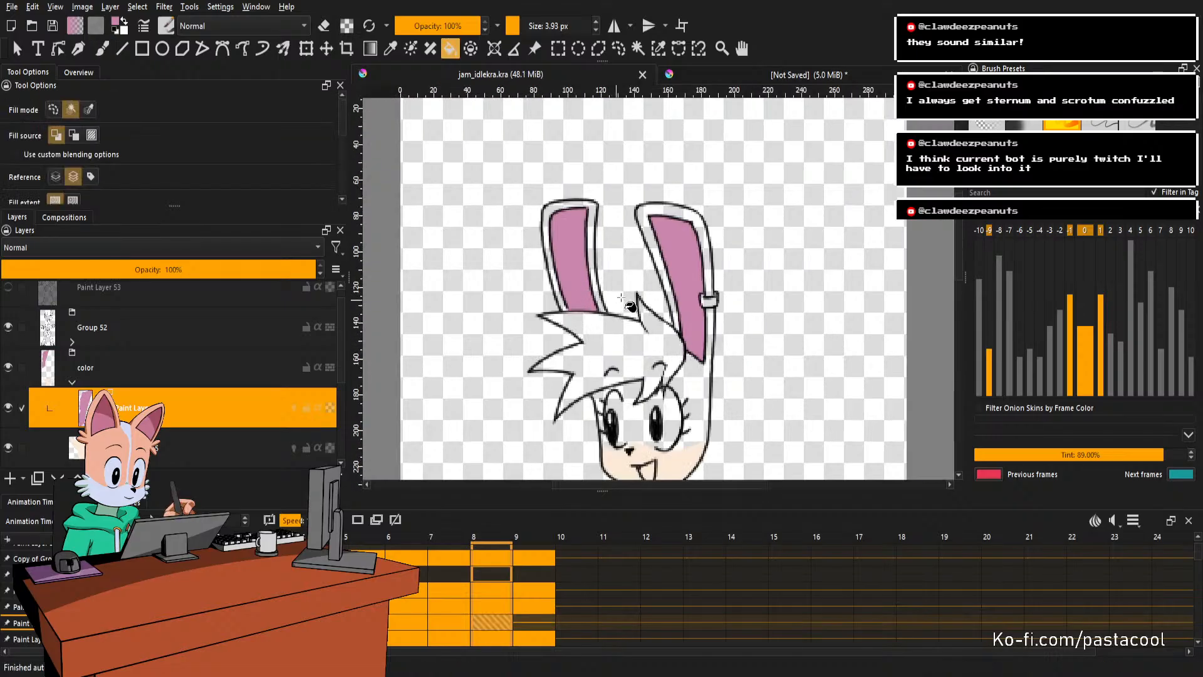
# On frame 9, seal the banded ear's lower tip with a short pink stroke and fill its interior.
pyautogui.press('.')
pyautogui.scroll(2, 707, 291)
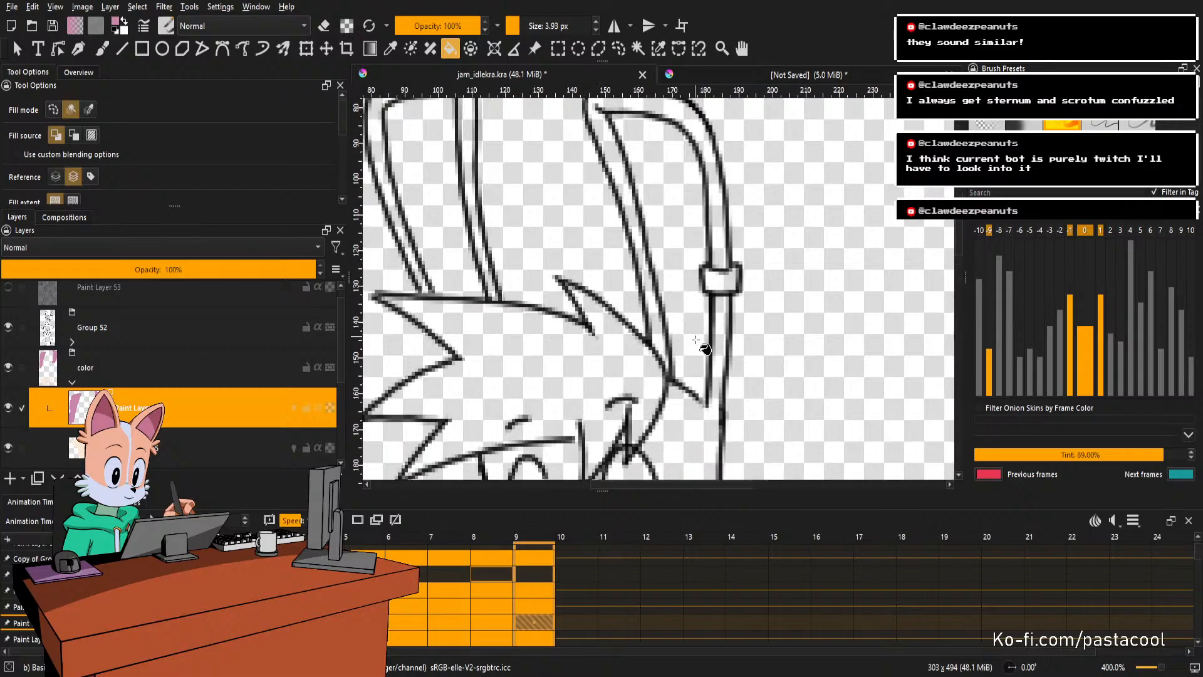
pyautogui.press('b')
pyautogui.moveTo(697, 398); pyautogui.dragTo(698, 387)
pyautogui.press('f')
pyautogui.click(689, 348)
pyautogui.scroll(-2, 699, 352)
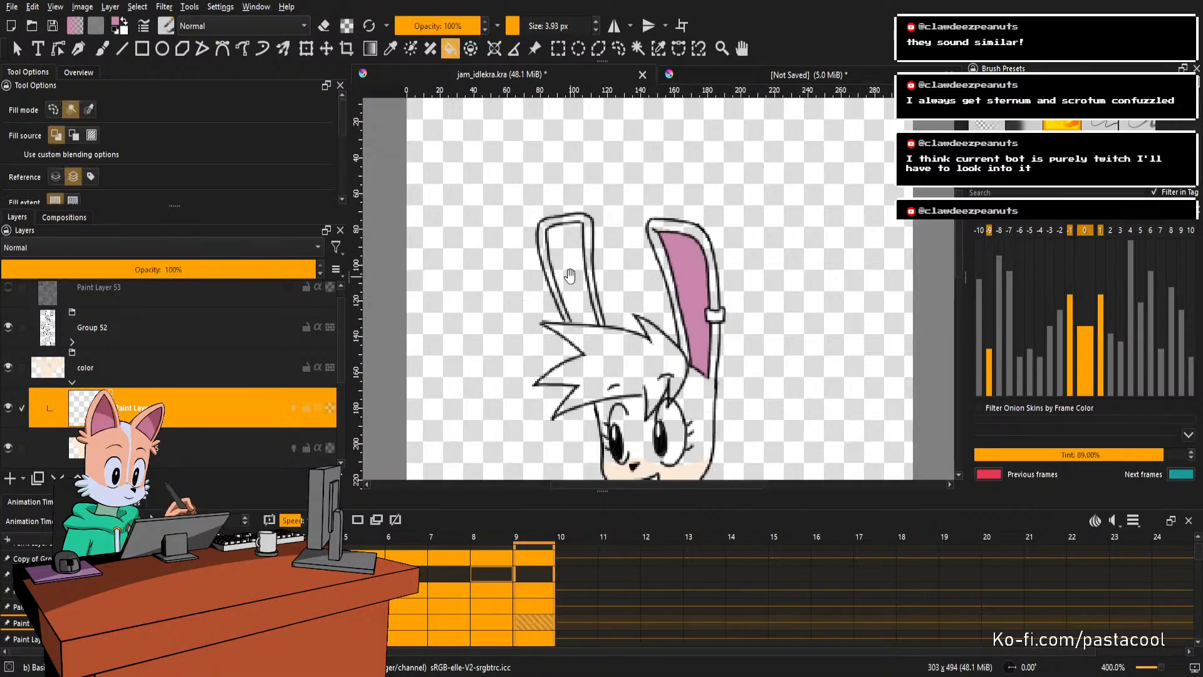
# Fill the unbanded inner ear on frame 9 with pink and save the file.
pyautogui.scroll(1, 556, 263)
pyautogui.click(590, 293)
pyautogui.scroll(-2, 594, 291)
pyautogui.hotkey('ctrl', 's')
pyautogui.scroll(-1, 696, 330)
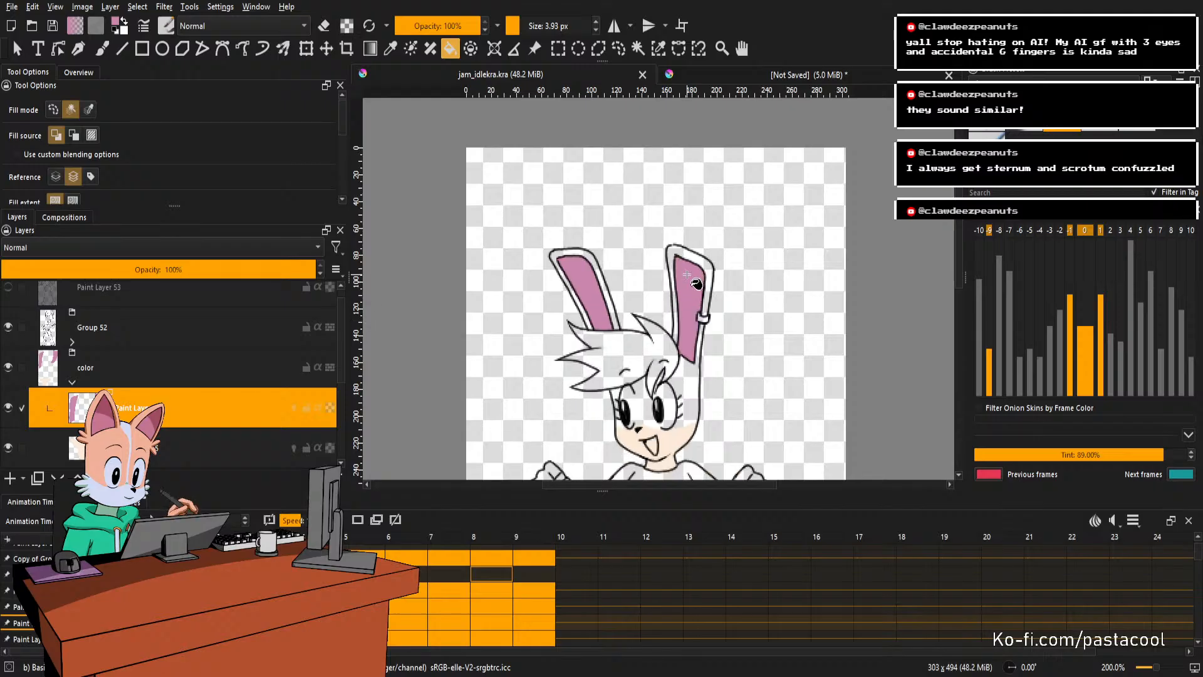
# Review the animation playback with the whole figure in view, checking the face and ear colours.
pyautogui.scroll(-2, 697, 284)
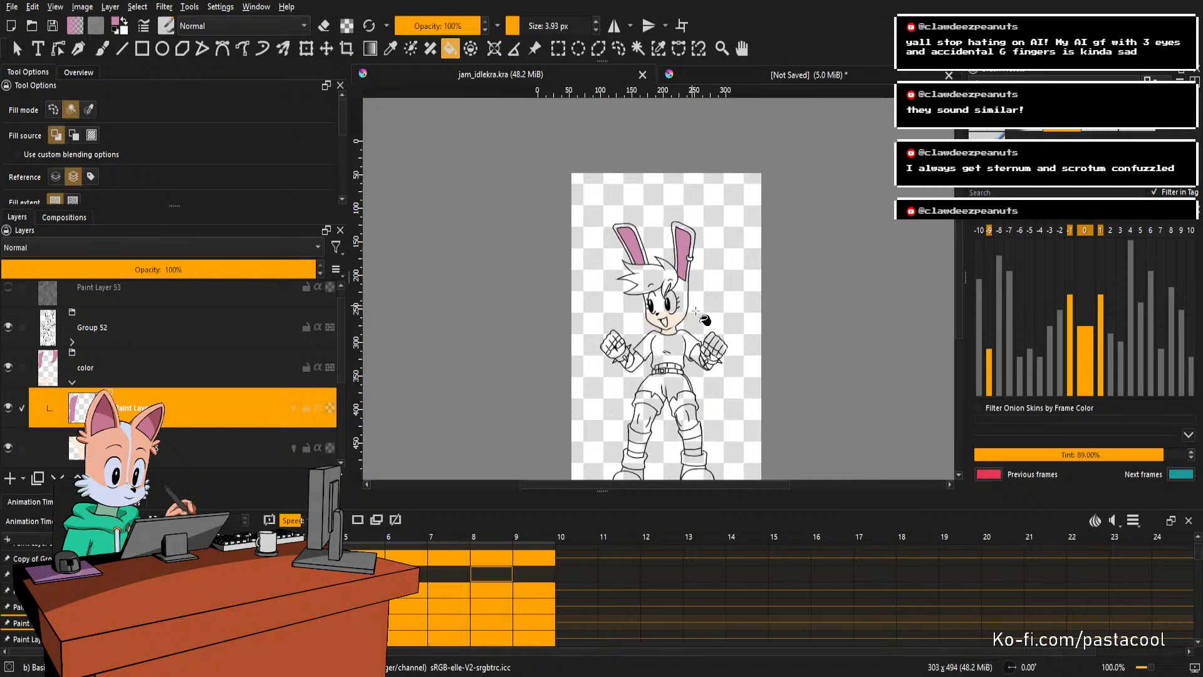
pyautogui.scroll(1, 705, 320)
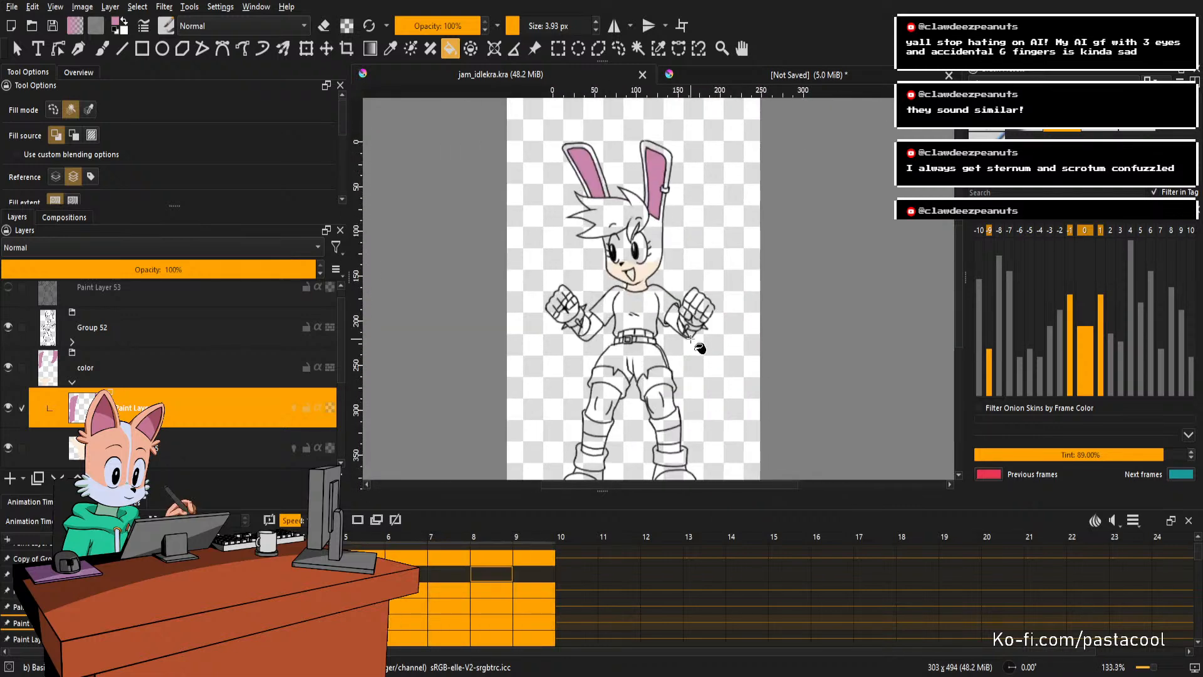
pyautogui.scroll(-1, 664, 360)
pyautogui.scroll(1, 648, 373)
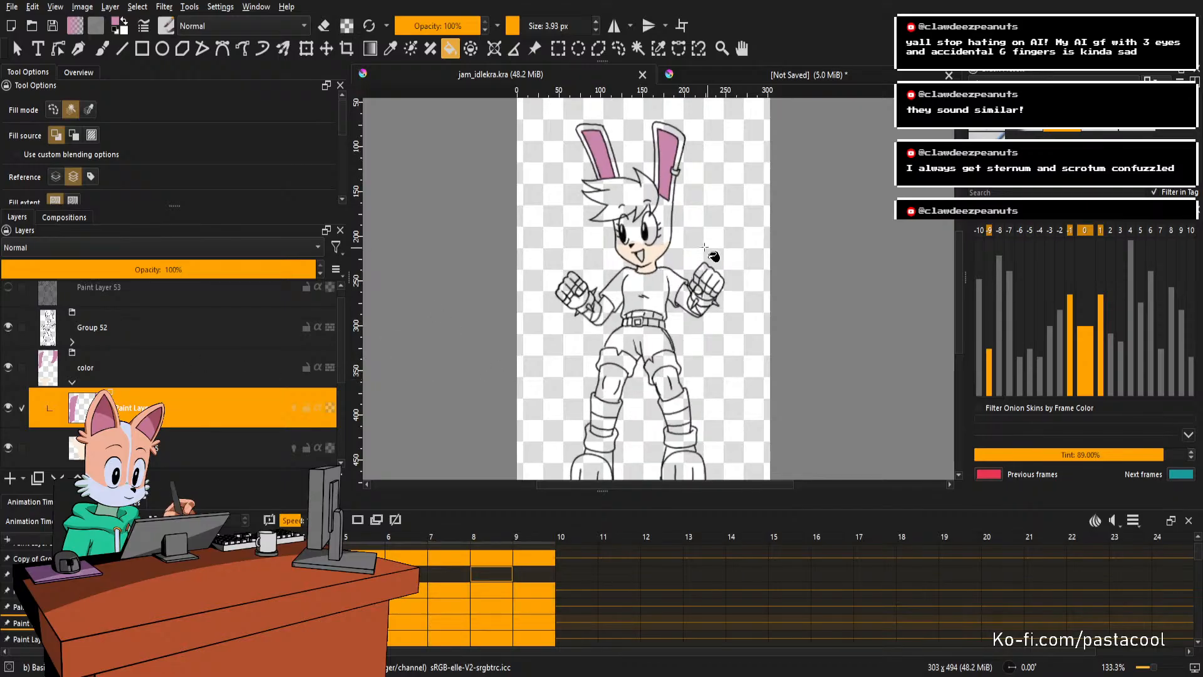
pyautogui.scroll(-1, 687, 252)
pyautogui.scroll(1, 688, 252)
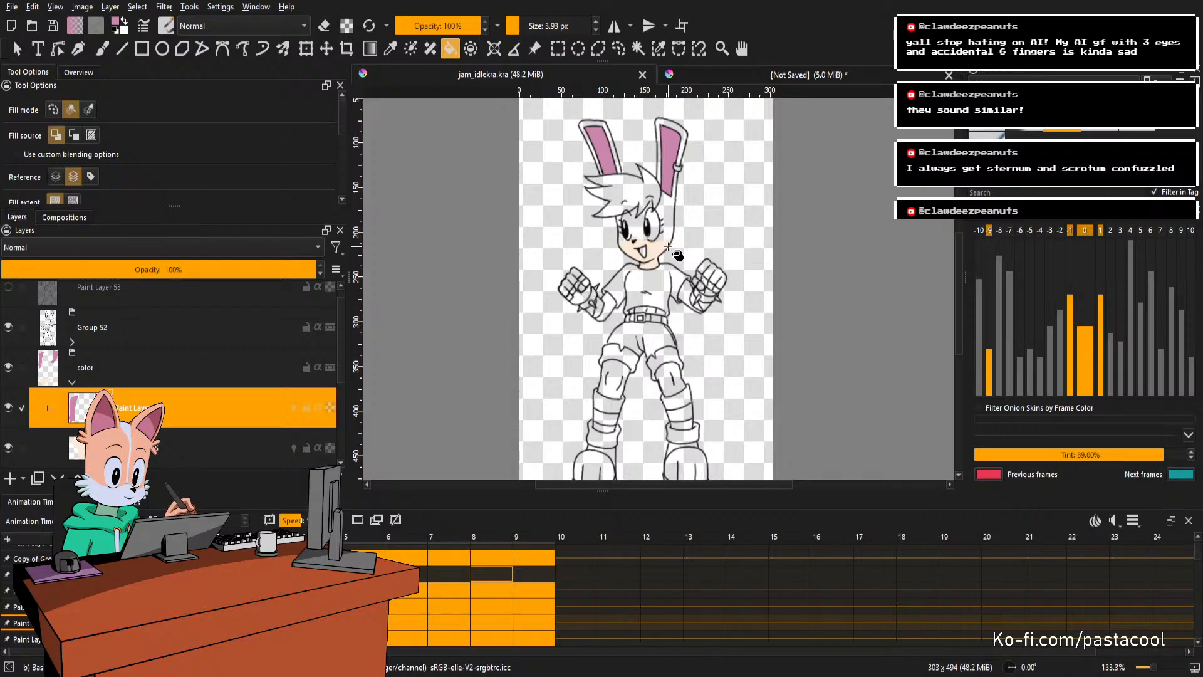
# Hide the cream face layer, Paint Layer 55, and sample the mouth red from the coloured reference image.
pyautogui.scroll(-2, 100, 386)
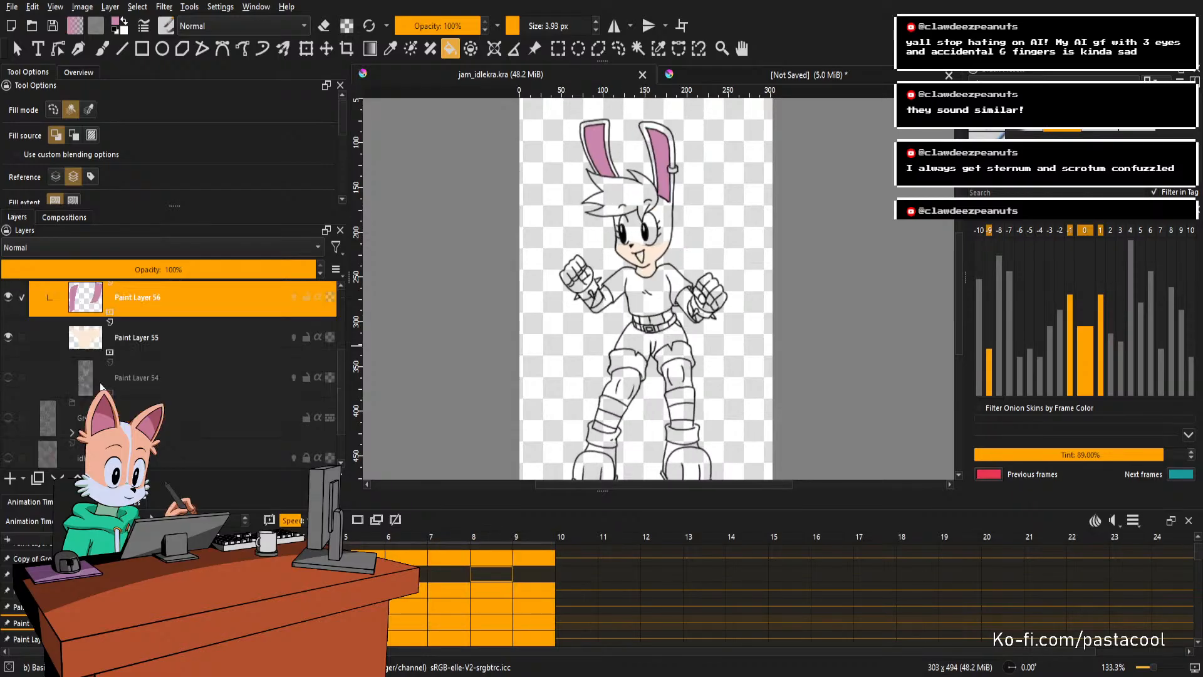
pyautogui.click(8, 337)
pyautogui.click(813, 74)
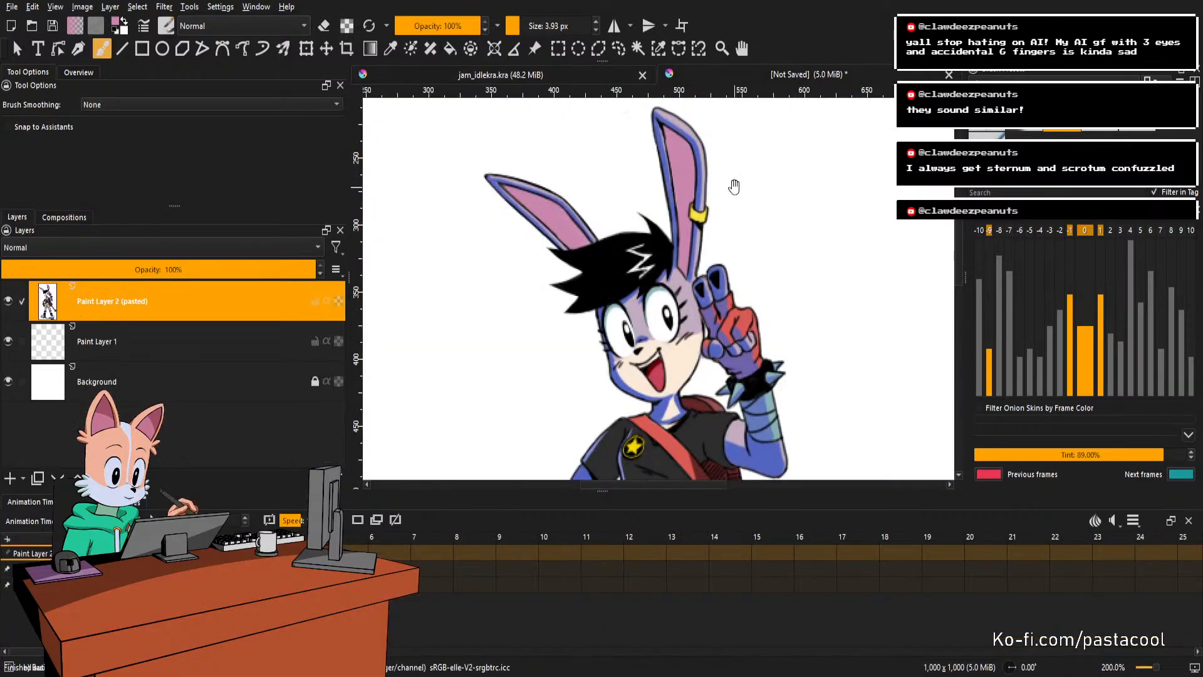
pyautogui.keyDown('ctrl'); pyautogui.click(656, 374); pyautogui.keyUp('ctrl')
# Add a new paint layer above the pink ear layer in jam_idlekra.kra and fill the first frame's open mouth red.
pyautogui.click(501, 74)
pyautogui.press('f')
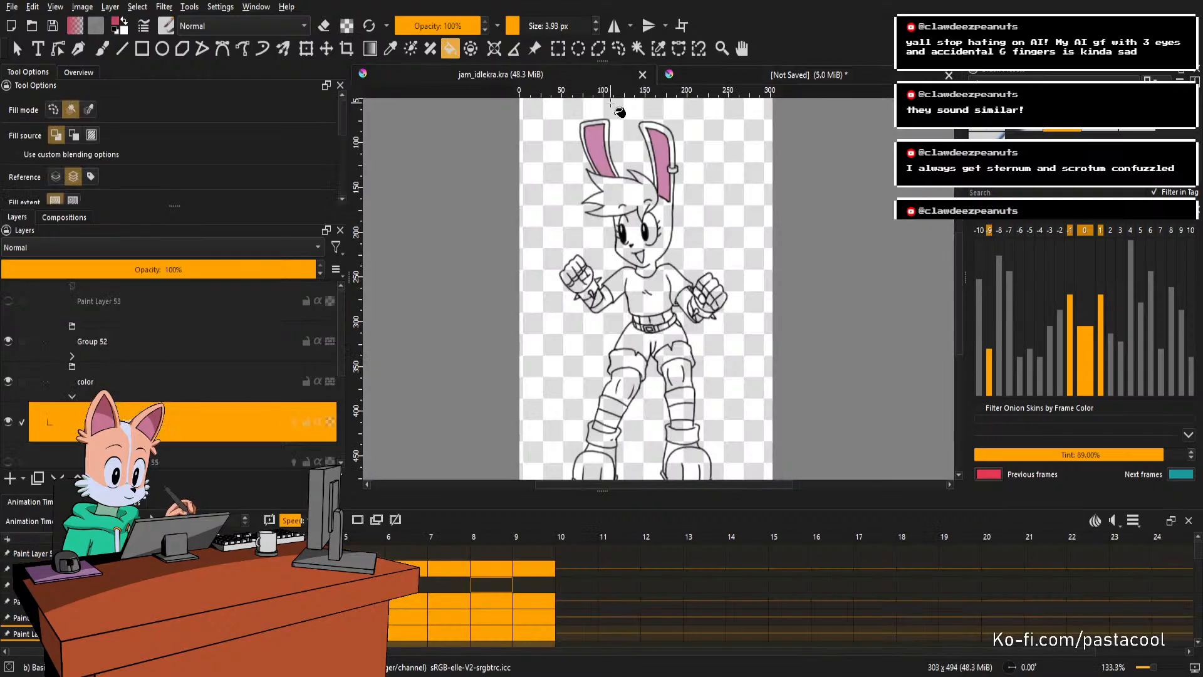
pyautogui.click(10, 481)
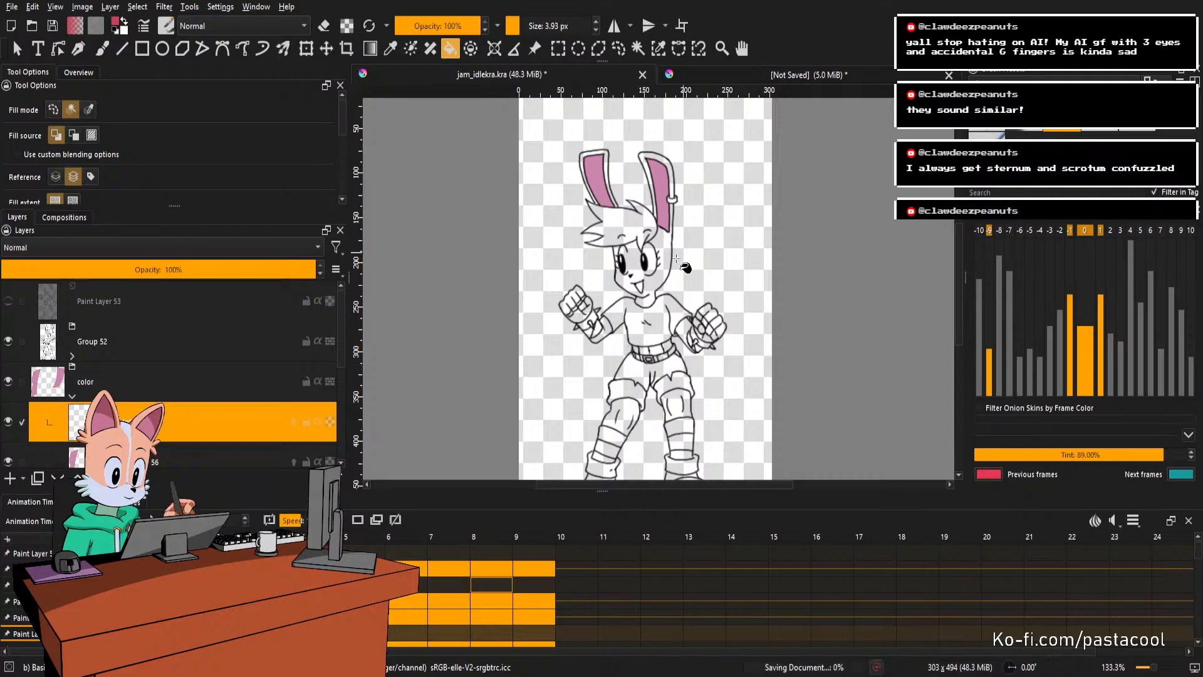
pyautogui.scroll(5, 618, 268)
pyautogui.scroll(2, 618, 268)
pyautogui.click(629, 297)
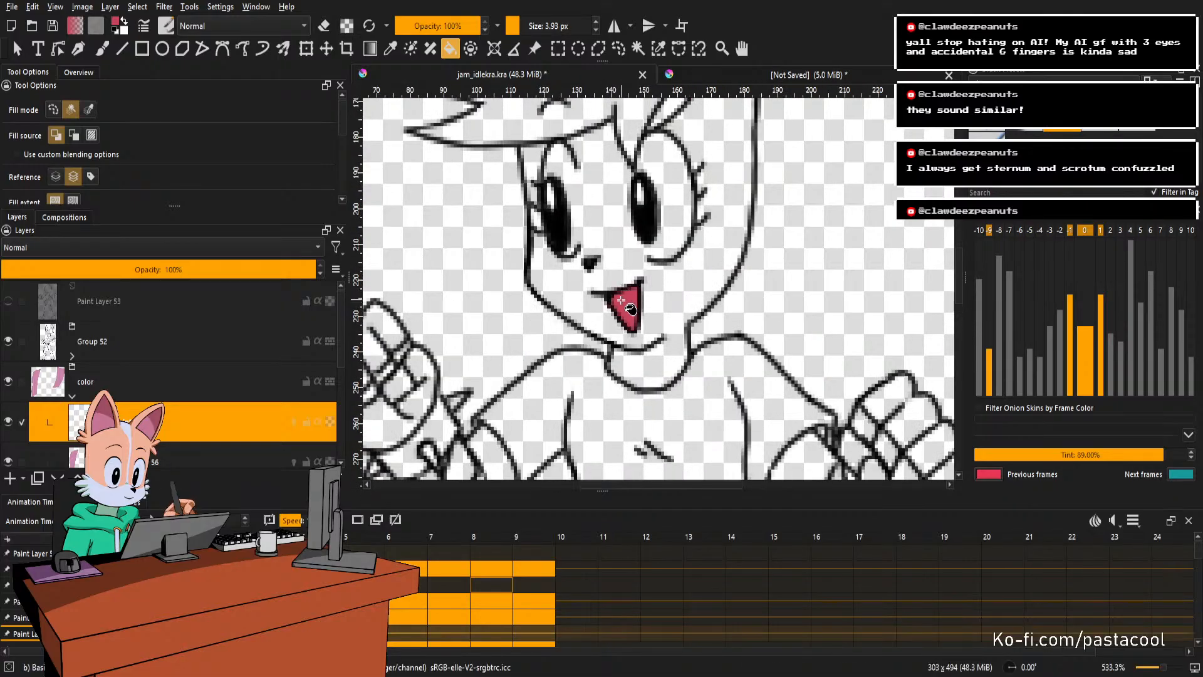
# Fill the open mouth red on each following frame up to frame 5.
pyautogui.press('Right')
pyautogui.click(638, 292)
pyautogui.press('Right')
pyautogui.click(647, 291)
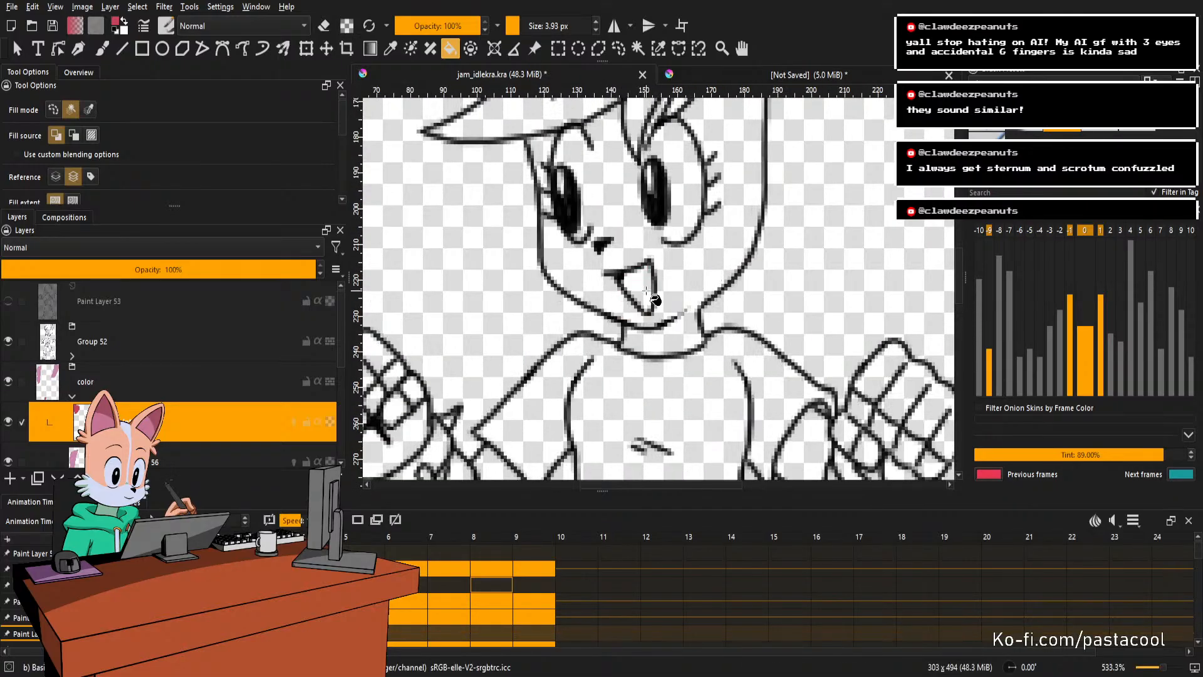
pyautogui.click(647, 291)
pyautogui.press('Right')
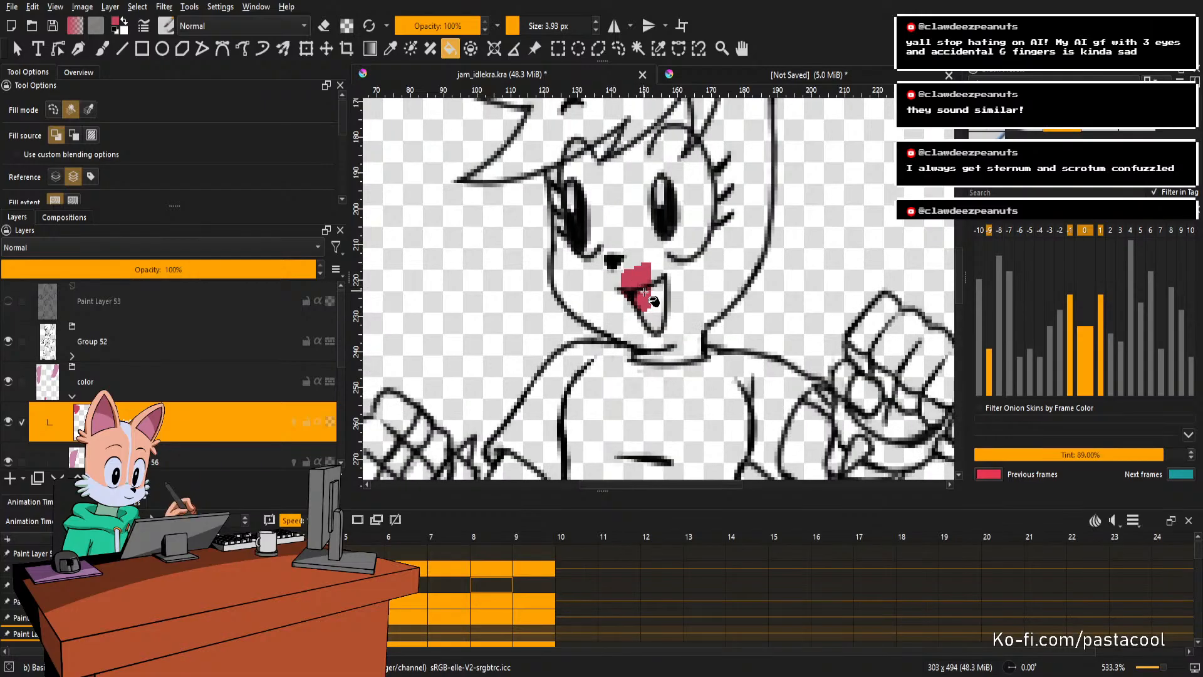
pyautogui.click(649, 294)
pyautogui.press('Right')
pyautogui.click(657, 297)
# Fill the open mouth red on frames 6 through 9.
pyautogui.press('Right')
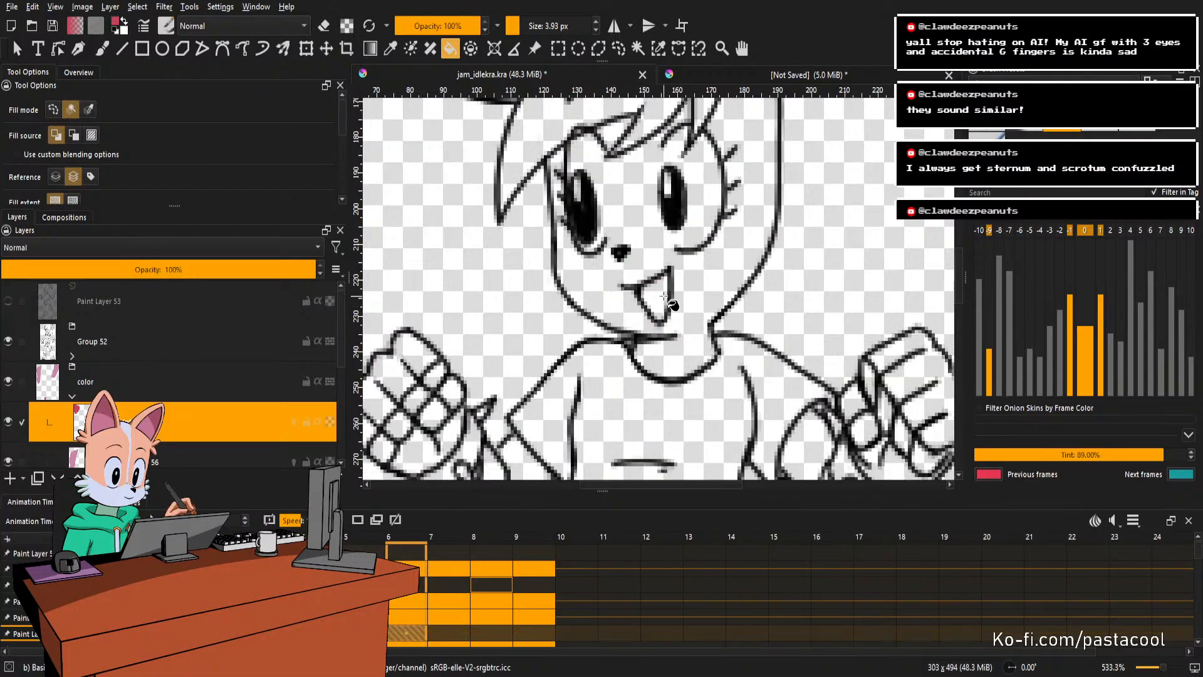
pyautogui.click(665, 296)
pyautogui.press('Right')
pyautogui.click(645, 292)
pyautogui.press('Right')
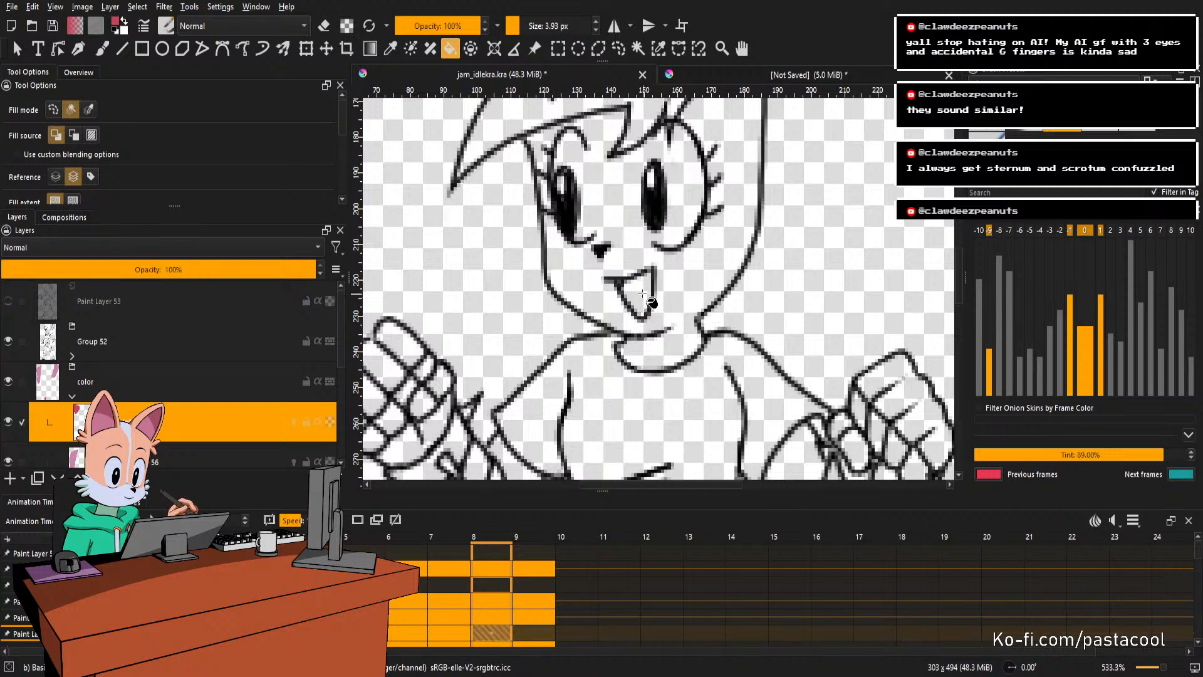
pyautogui.click(642, 292)
pyautogui.press('Right')
pyautogui.click(642, 296)
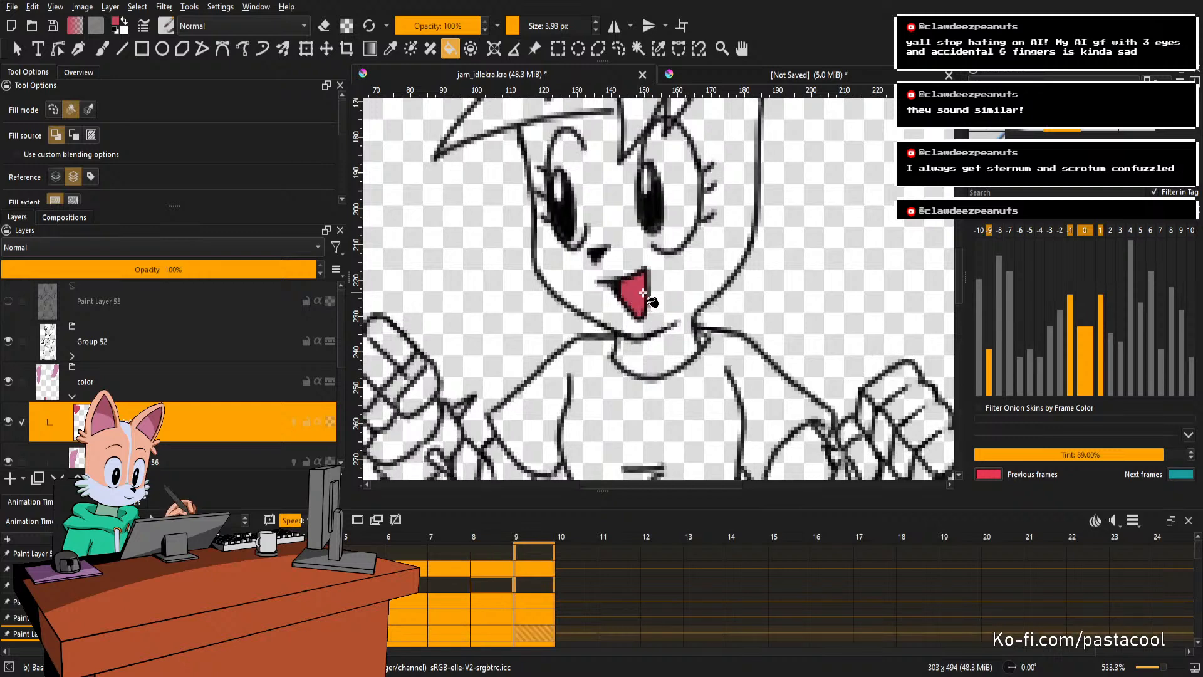
# Review the animation with the whole figure in view, checking the red mouth fills.
pyautogui.scroll(-1, 643, 293)
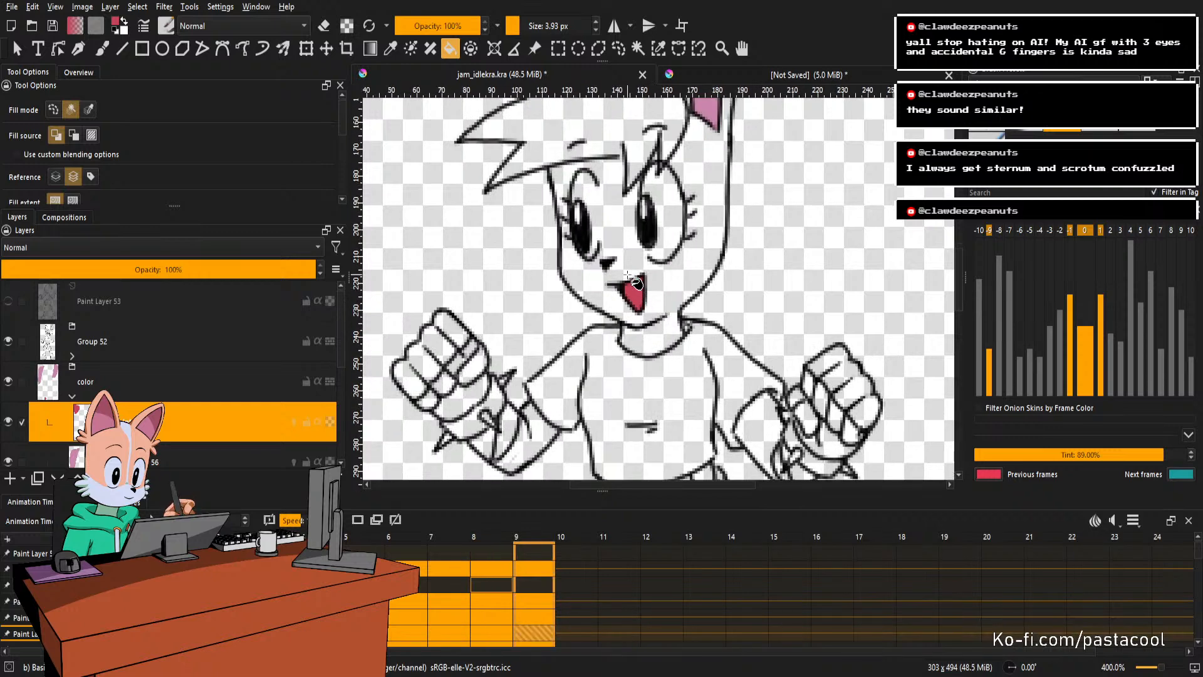
pyautogui.scroll(-1, 638, 270)
pyautogui.scroll(-2, 664, 276)
pyautogui.press('Left')
pyautogui.scroll(1, 702, 282)
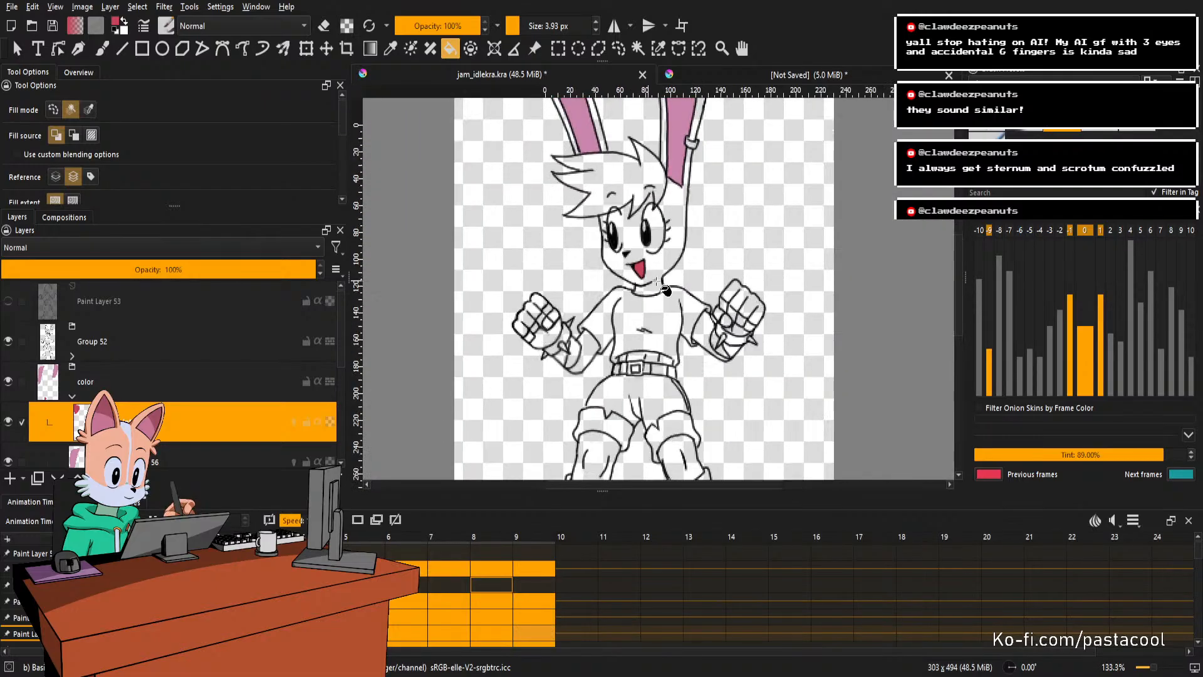
pyautogui.scroll(-1, 674, 276)
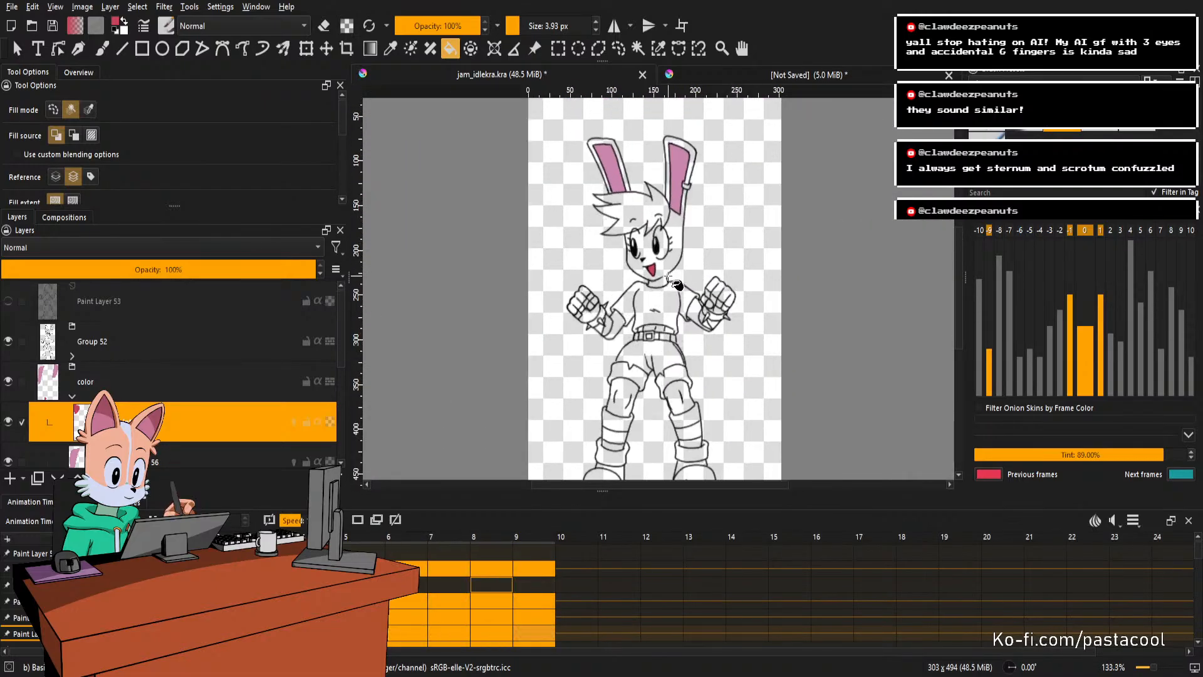
pyautogui.press('space')
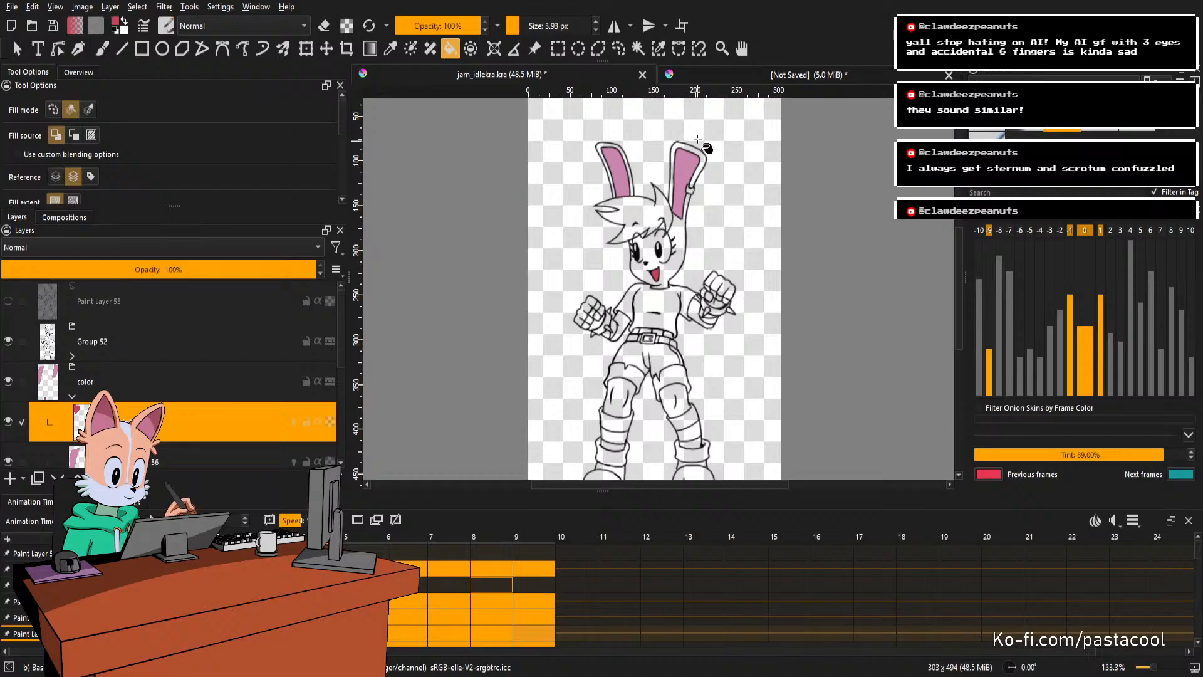
# Sample the shorts' green from the coloured reference image and add a new paint layer above the mouth layer in jam_idlekra.kra.
pyautogui.click(761, 67)
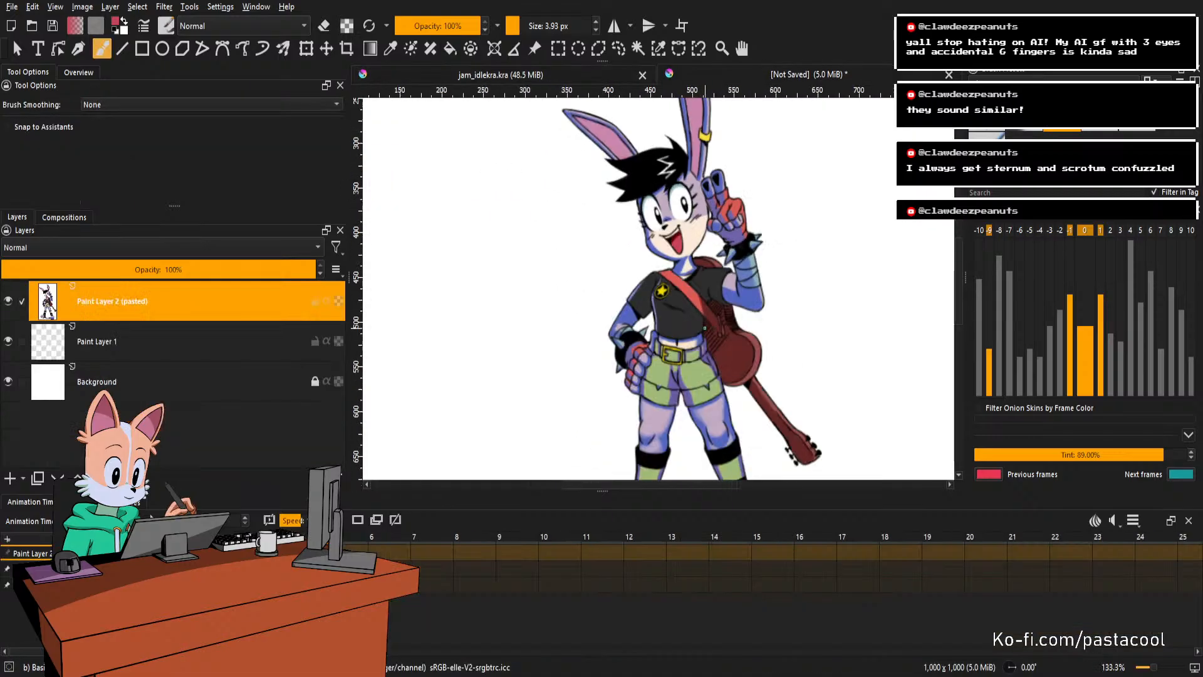
pyautogui.scroll(1, 705, 327)
pyautogui.scroll(-2, 705, 328)
pyautogui.scroll(1, 712, 382)
pyautogui.keyDown('ctrl'); pyautogui.click(698, 353); pyautogui.keyUp('ctrl')
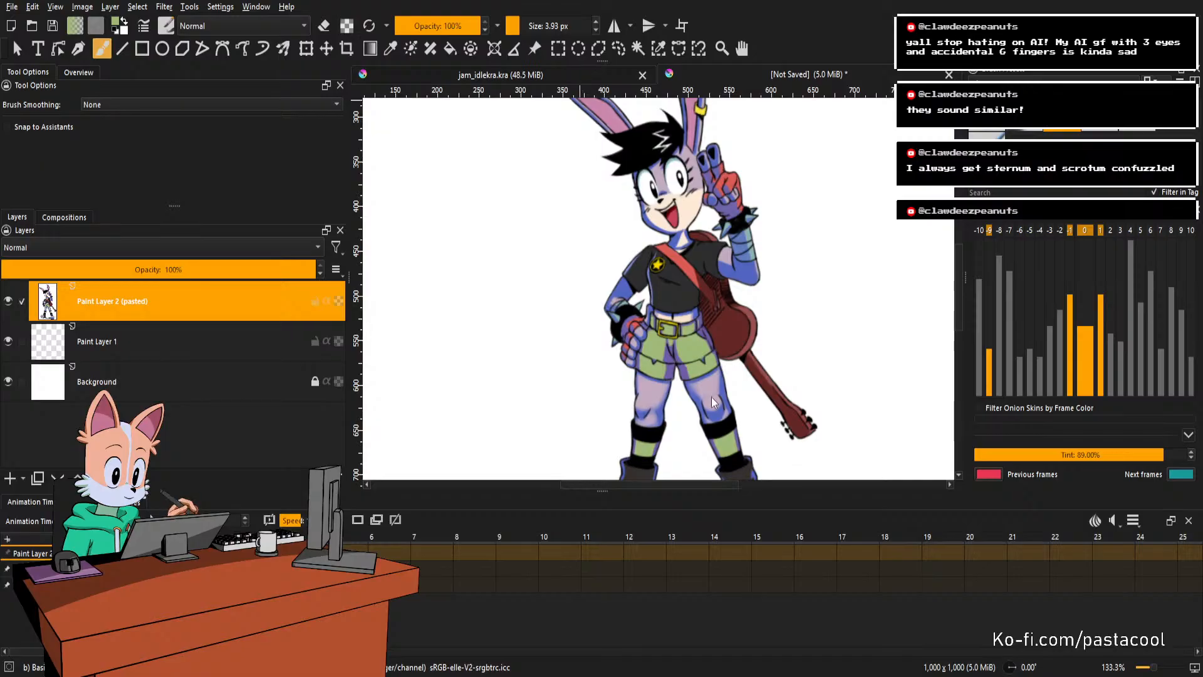
pyautogui.click(594, 74)
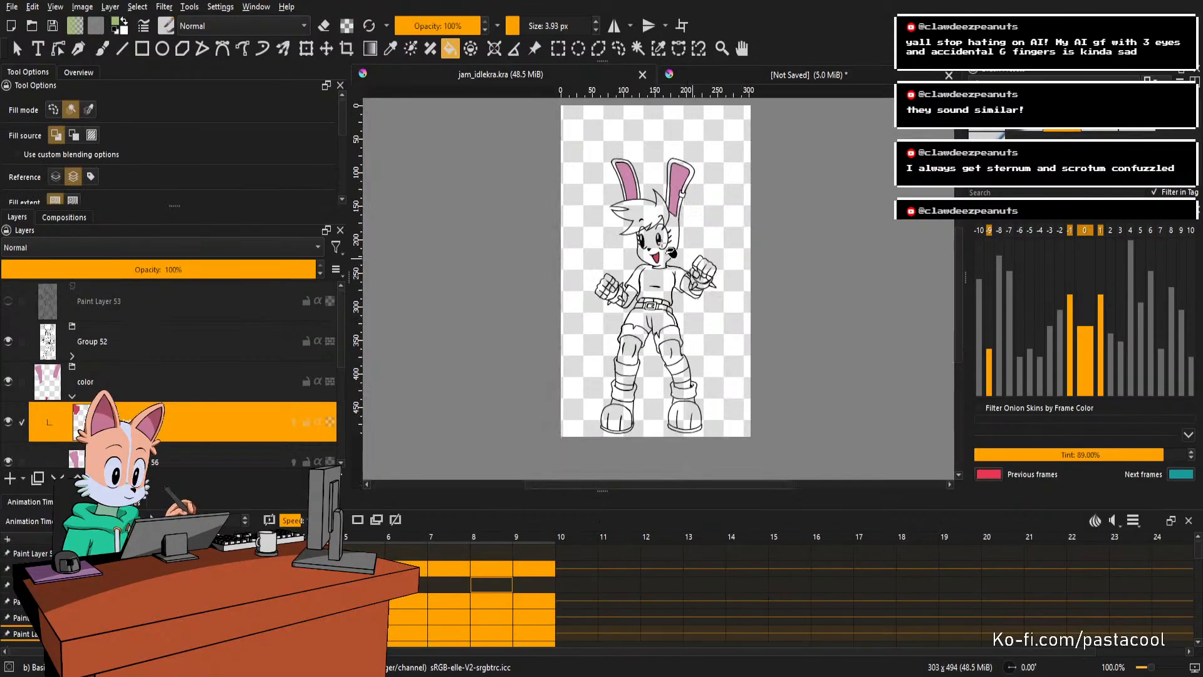
pyautogui.click(10, 478)
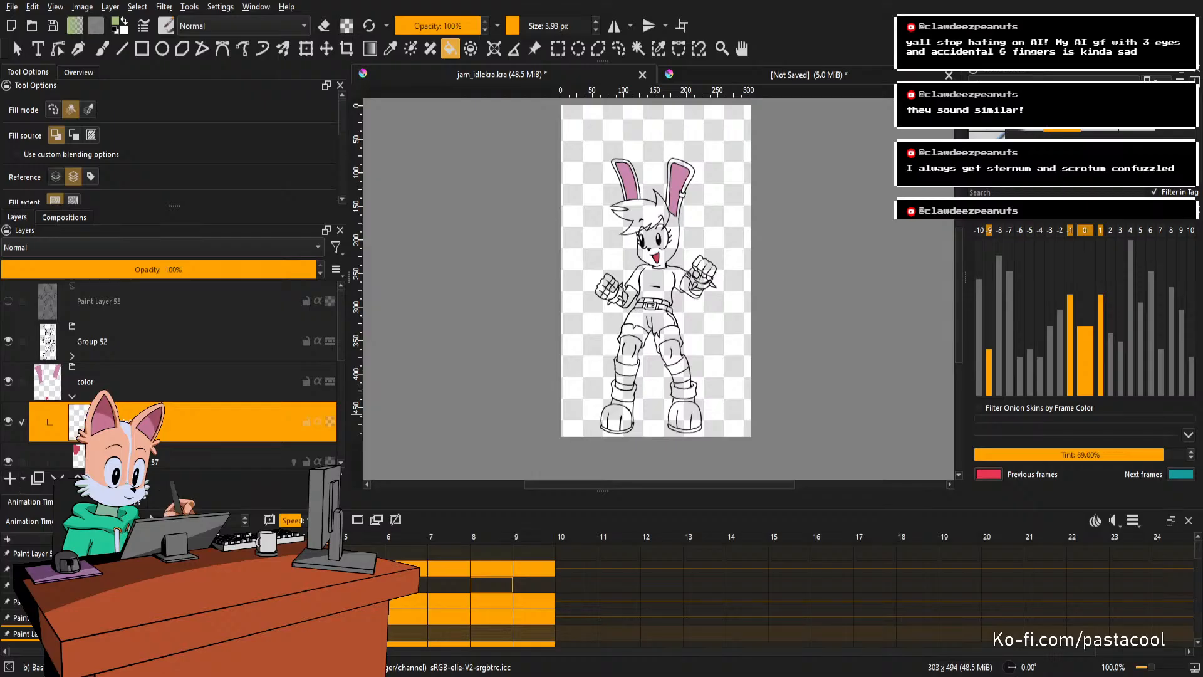
# Fill the shorts and both rolled leg cuffs green on the first frame.
pyautogui.scroll(4, 651, 295)
pyautogui.click(652, 294)
pyautogui.hotkey('ctrl', 'z')
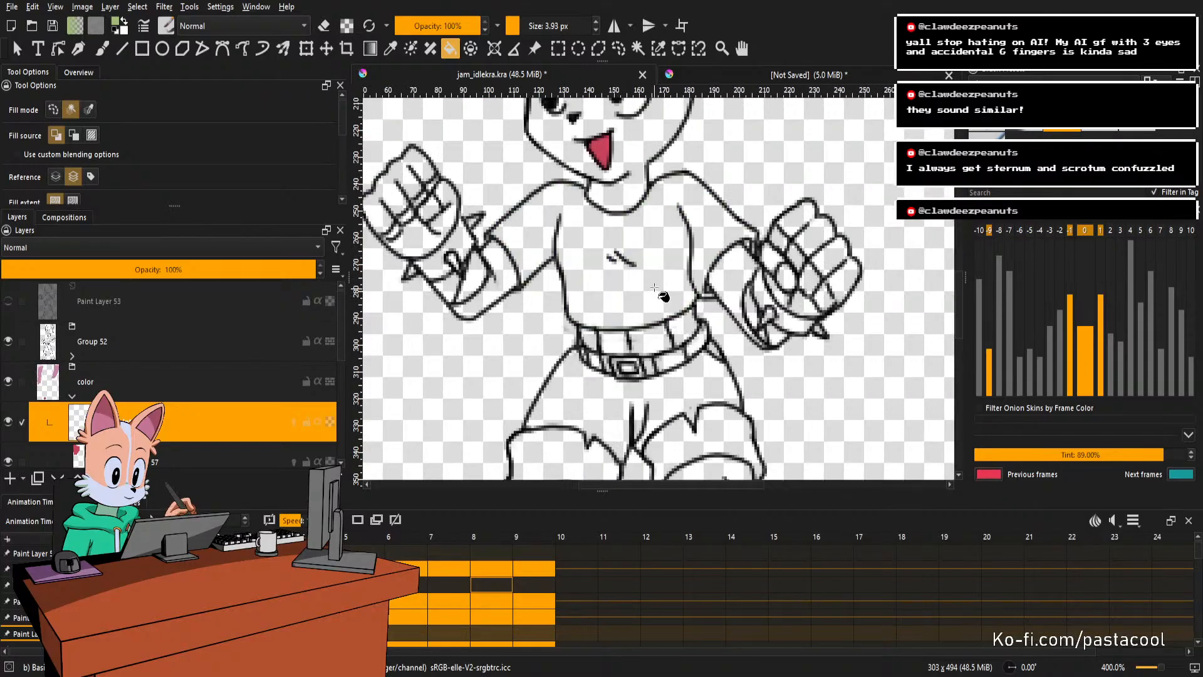
pyautogui.moveTo(652, 294); pyautogui.dragTo(678, 193)
pyautogui.click(626, 286)
pyautogui.click(640, 367)
pyautogui.click(697, 329)
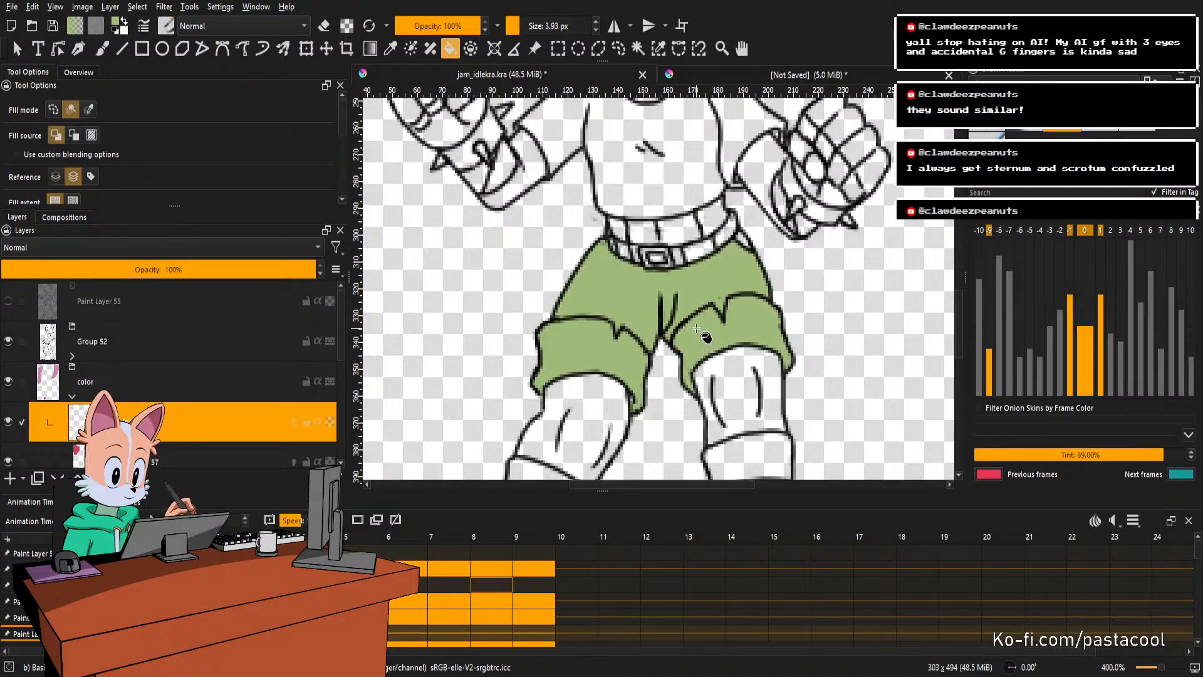
# Fill the first frame's belt segments, buckle centre and small hip gap green, touching up the belt's narrow end with the brush.
pyautogui.scroll(2, 699, 257)
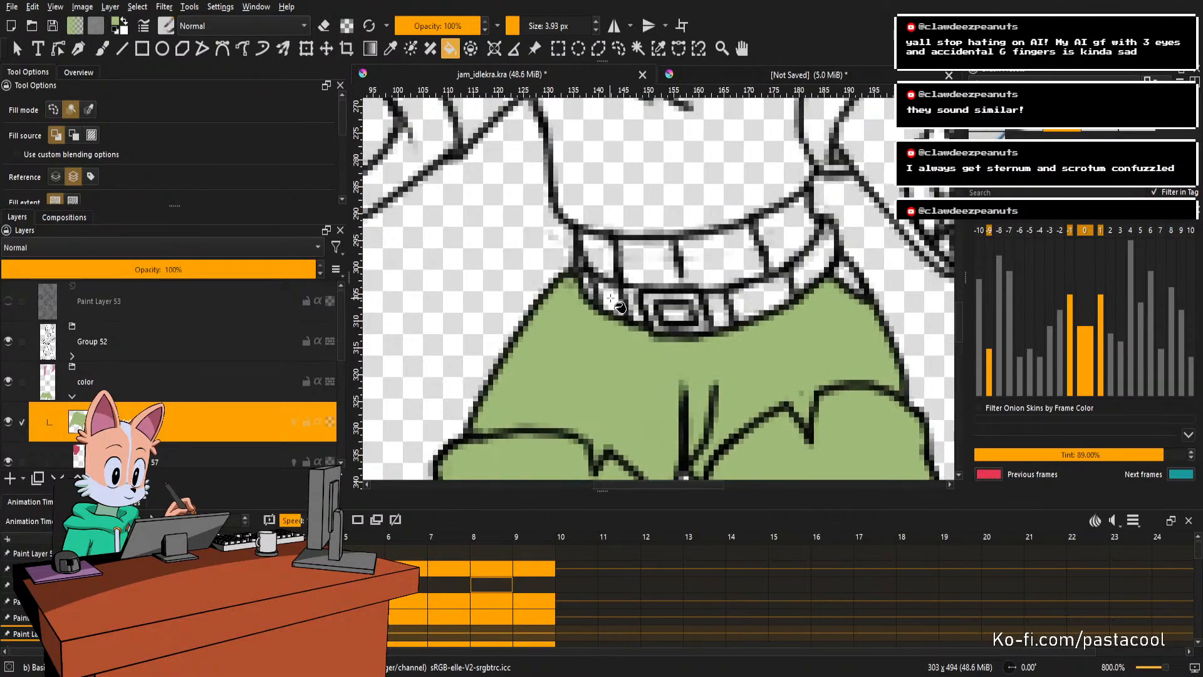
pyautogui.press('b')
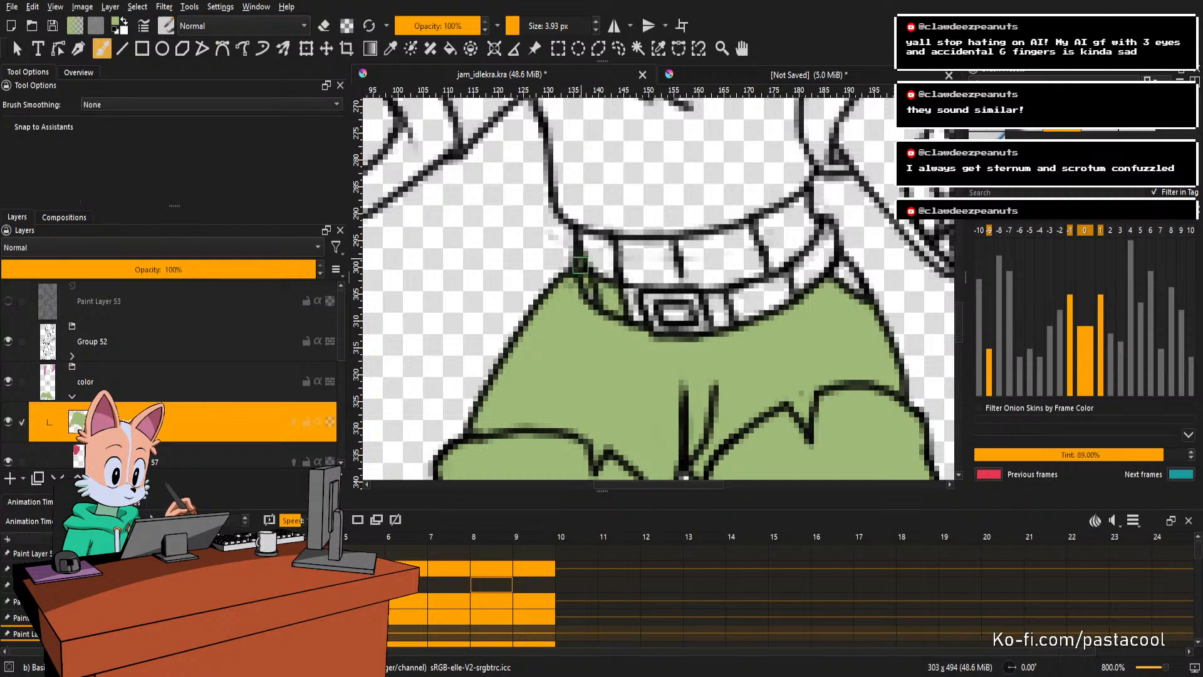
pyautogui.press('f')
pyautogui.click(640, 309)
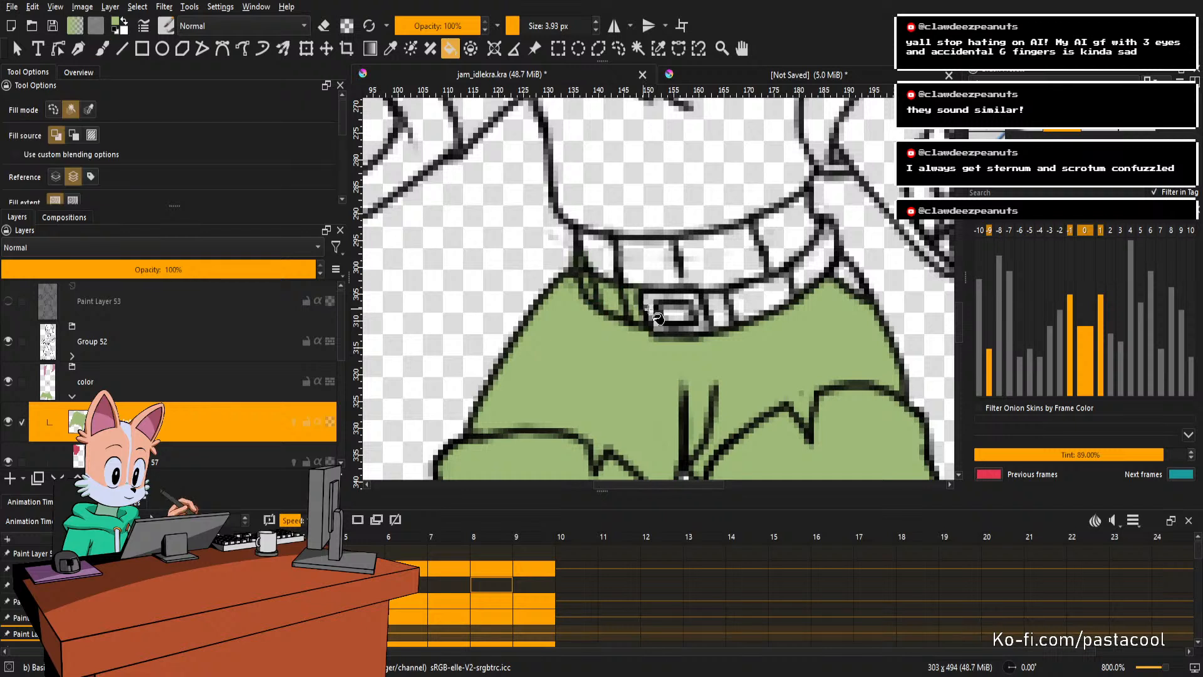
pyautogui.click(682, 314)
pyautogui.click(718, 309)
pyautogui.click(762, 299)
pyautogui.click(812, 264)
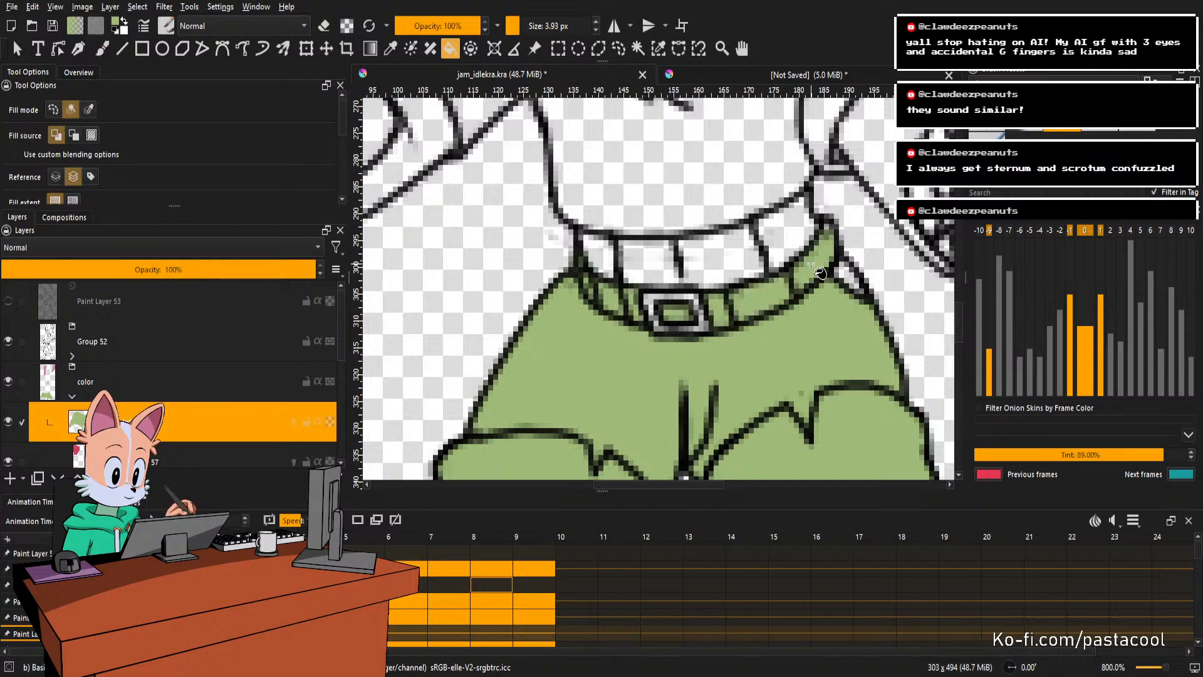
pyautogui.click(854, 277)
pyautogui.press('b')
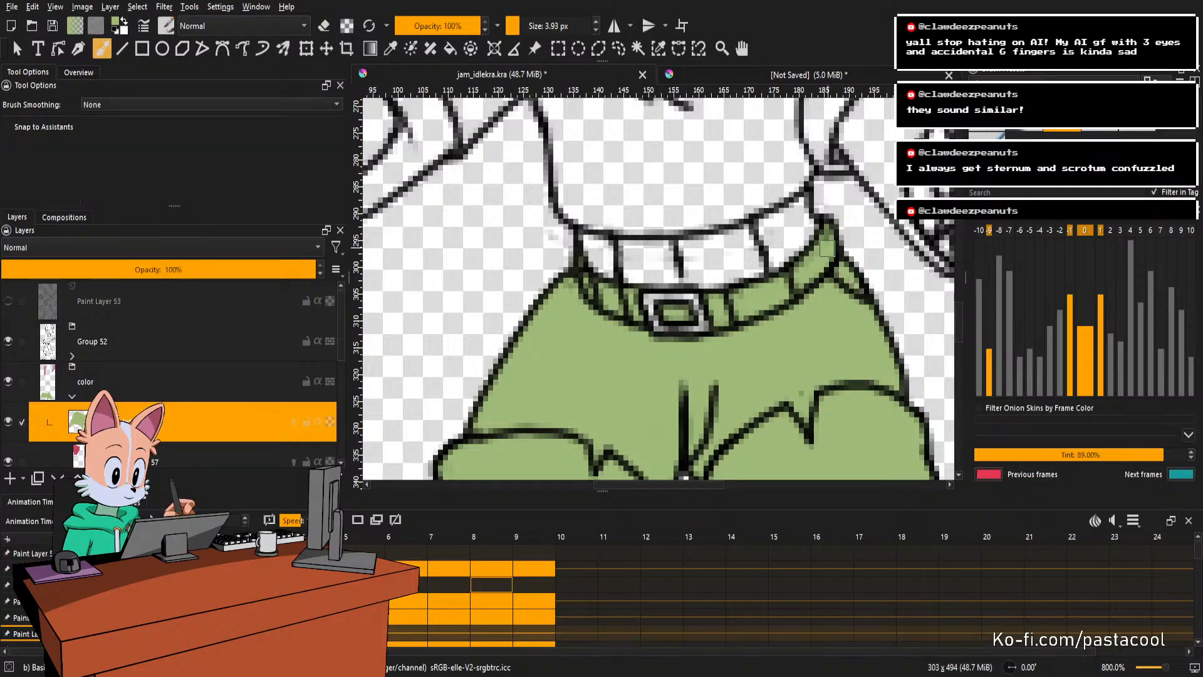
# Compare the first frame's green shorts, belt and waist area with the coloured reference image.
pyautogui.scroll(-3, 827, 248)
pyautogui.moveTo(816, 269); pyautogui.dragTo(771, 293)
pyautogui.click(747, 75)
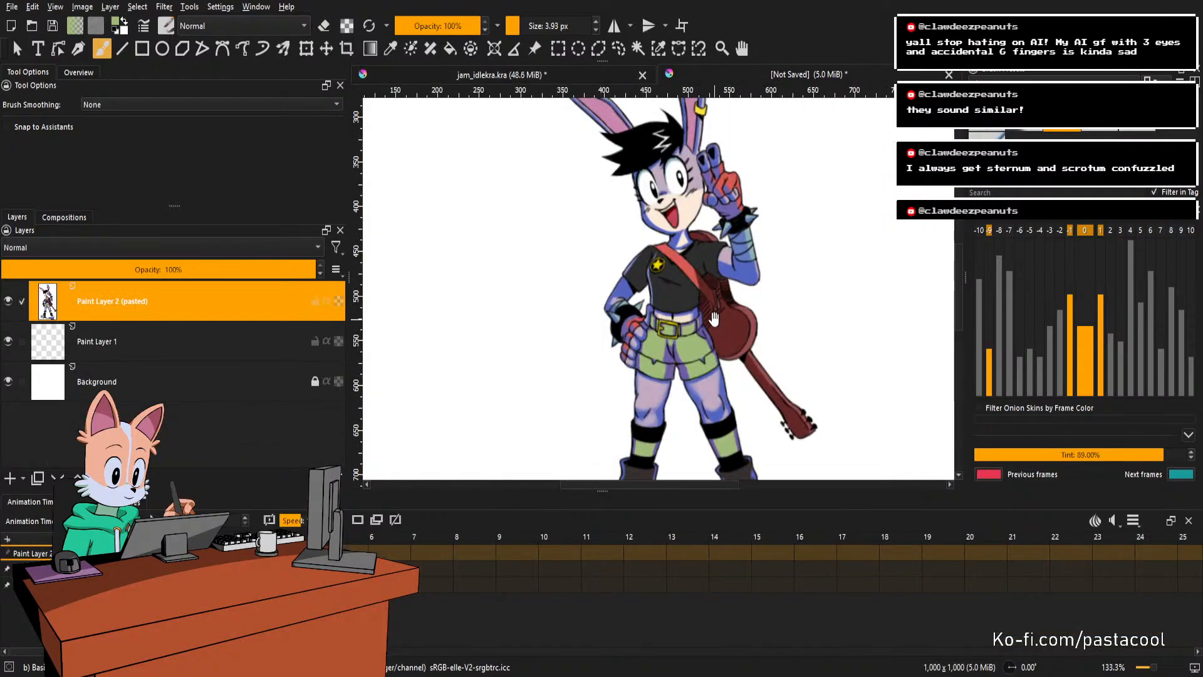
pyautogui.click(578, 74)
pyautogui.scroll(-1, 739, 311)
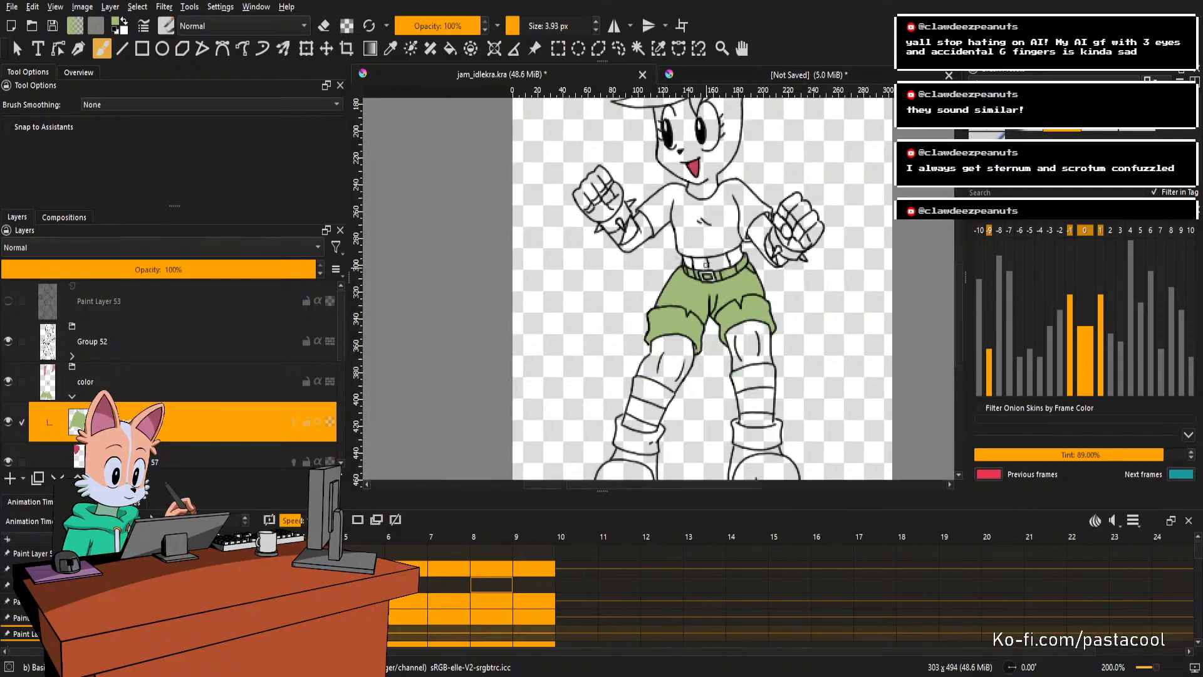
pyautogui.moveTo(721, 270); pyautogui.dragTo(696, 277)
pyautogui.scroll(2, 696, 276)
pyautogui.scroll(-3, 681, 289)
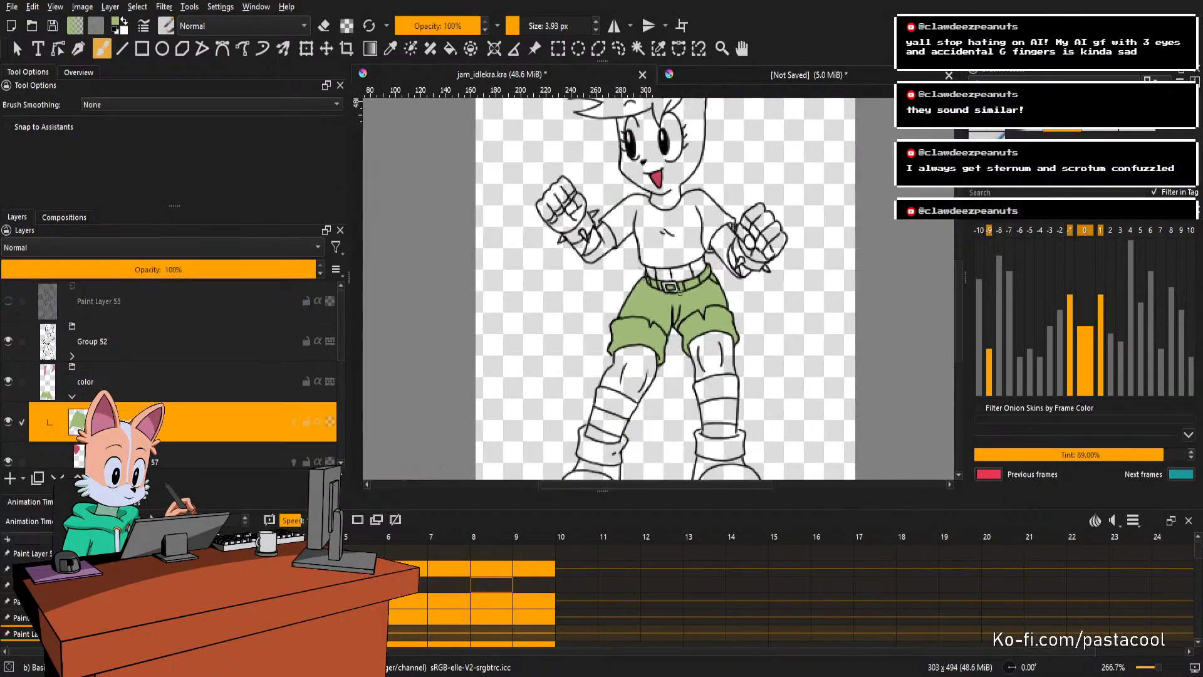
pyautogui.scroll(3, 679, 294)
pyautogui.scroll(-2, 670, 284)
pyautogui.scroll(2, 683, 290)
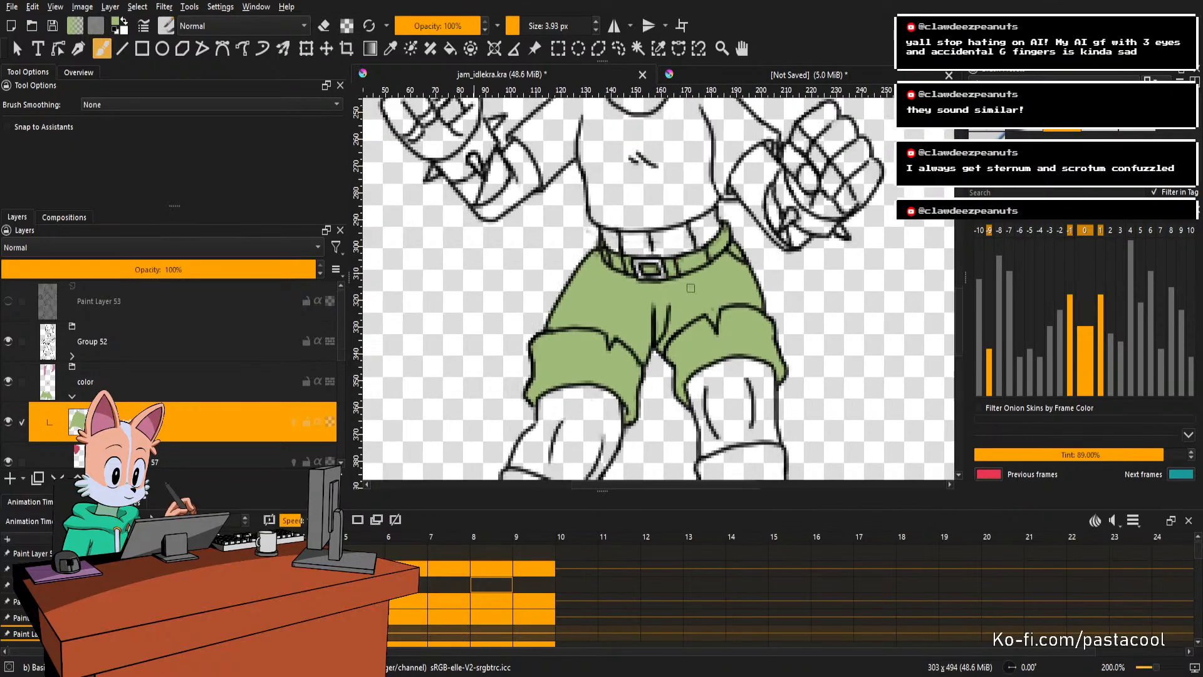
# On the next frame, fill the shorts, belt and both rolled leg cuffs green.
pyautogui.press('Right')
pyautogui.press('Delete')
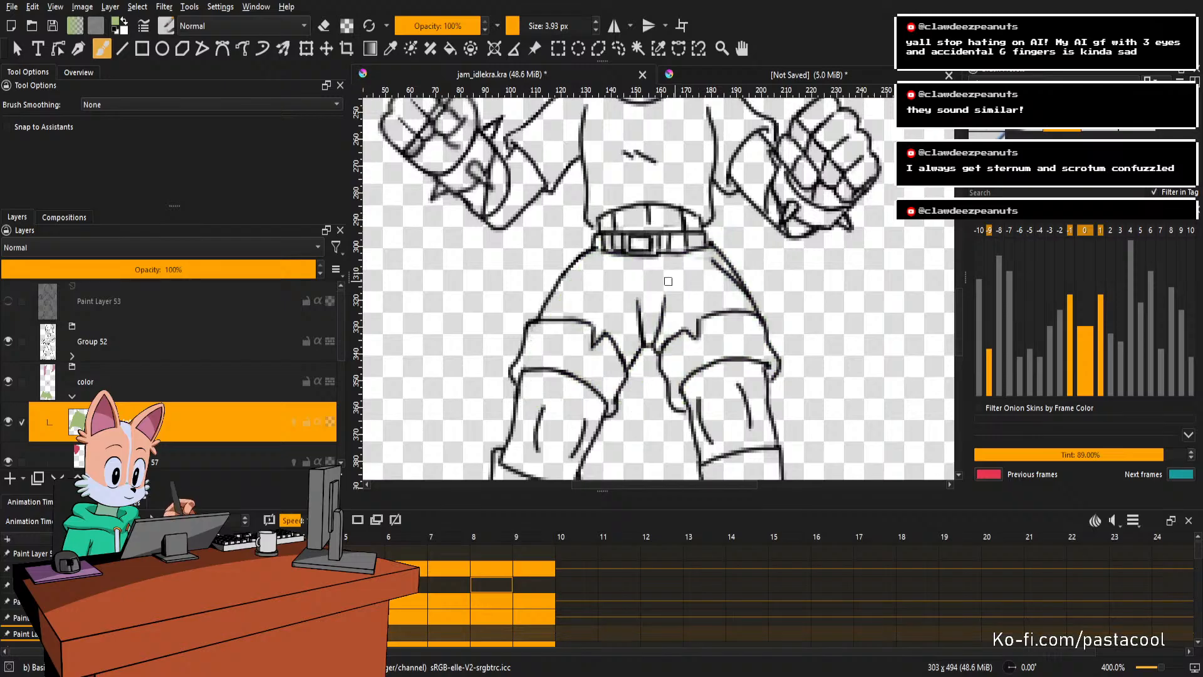
pyautogui.press('f')
pyautogui.click(603, 307)
pyautogui.scroll(1, 646, 252)
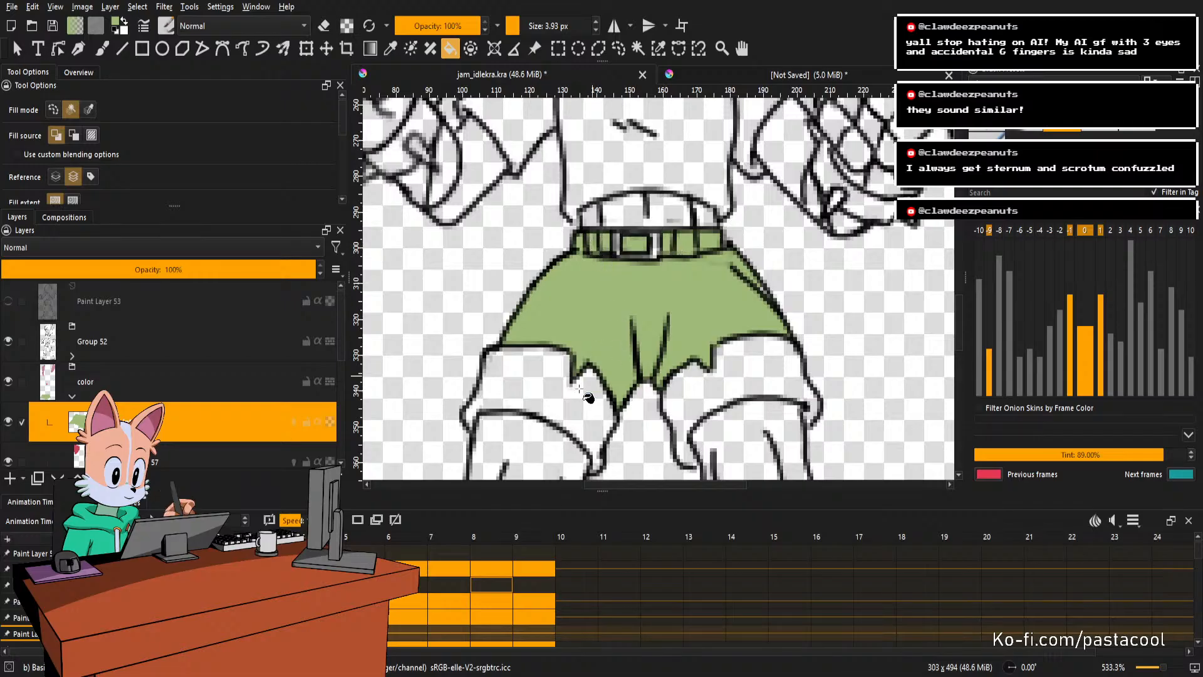
pyautogui.click(554, 402)
pyautogui.click(701, 392)
# Inspect the narrow hip fold of the second frame's shorts and touch up its remaining gaps with the green brush.
pyautogui.scroll(-2, 712, 319)
pyautogui.scroll(3, 749, 303)
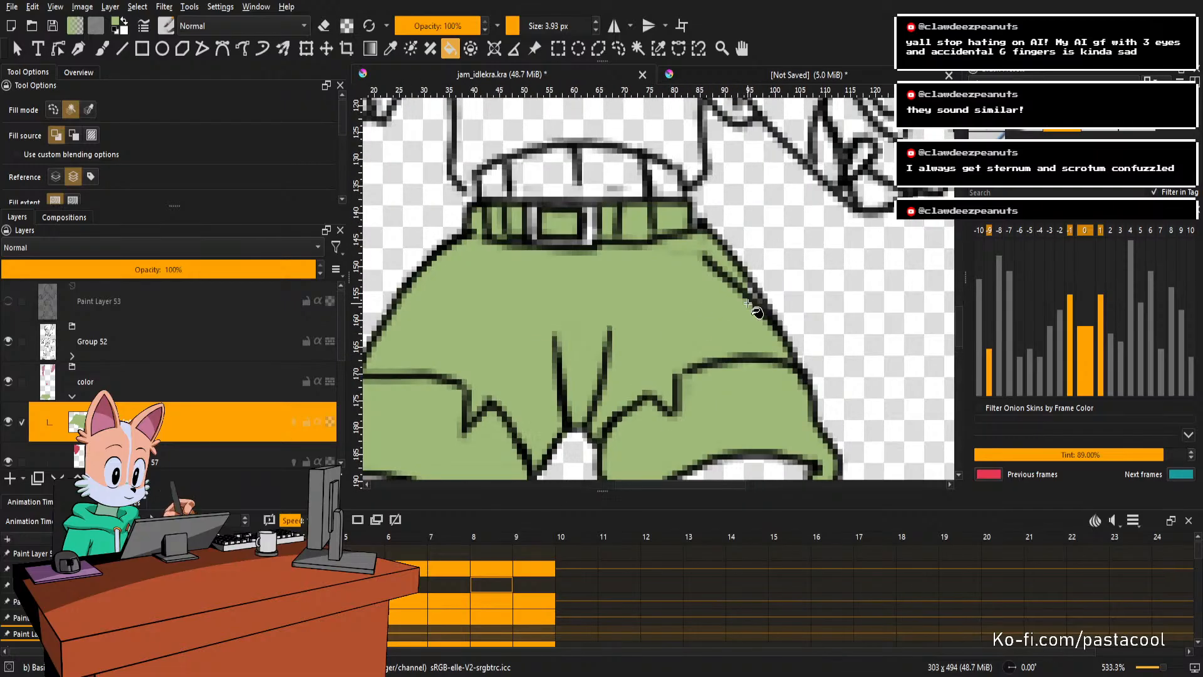
pyautogui.scroll(2, 757, 312)
pyautogui.press('b')
pyautogui.scroll(-5, 754, 305)
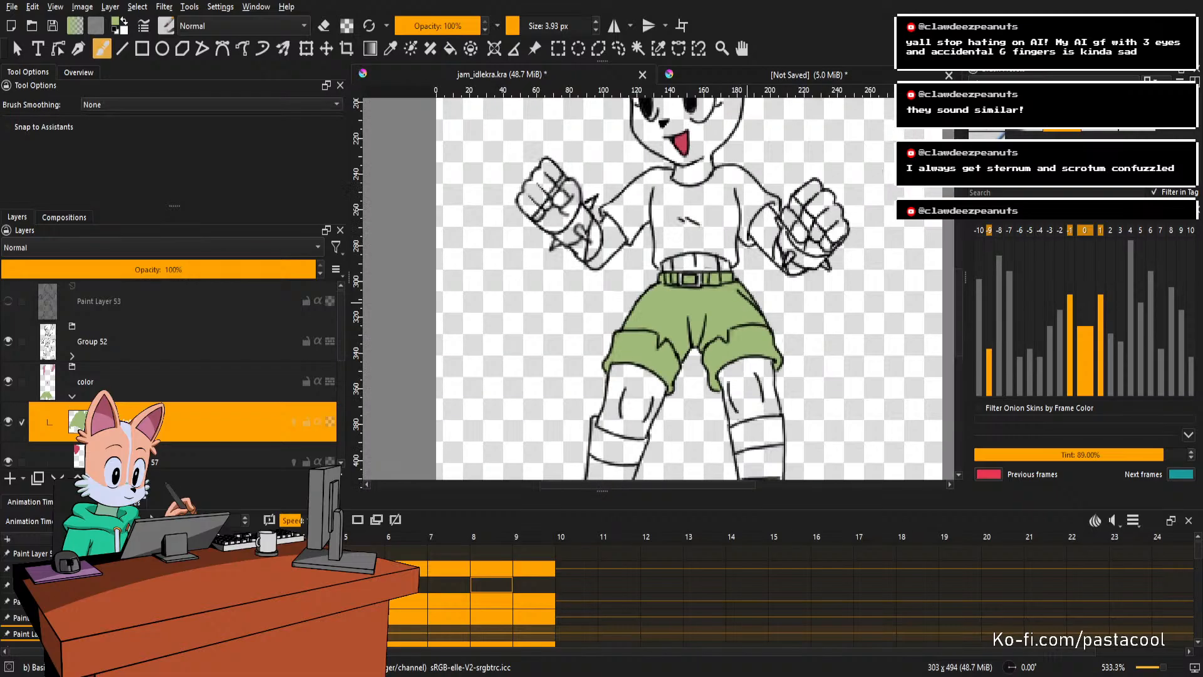
# Go to the next frame whose shorts are still uncoloured on the green shorts layer.
pyautogui.hotkey('ctrl', 'z')
pyautogui.hotkey('ctrl', 'z')
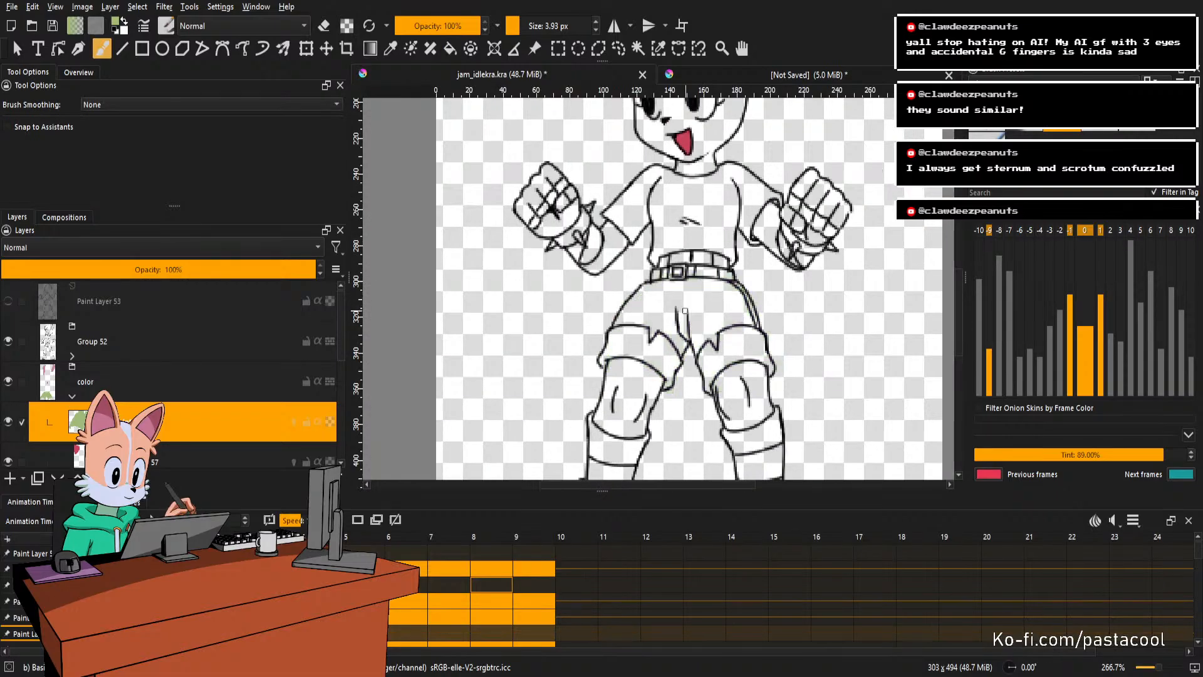
pyautogui.scroll(2, 690, 299)
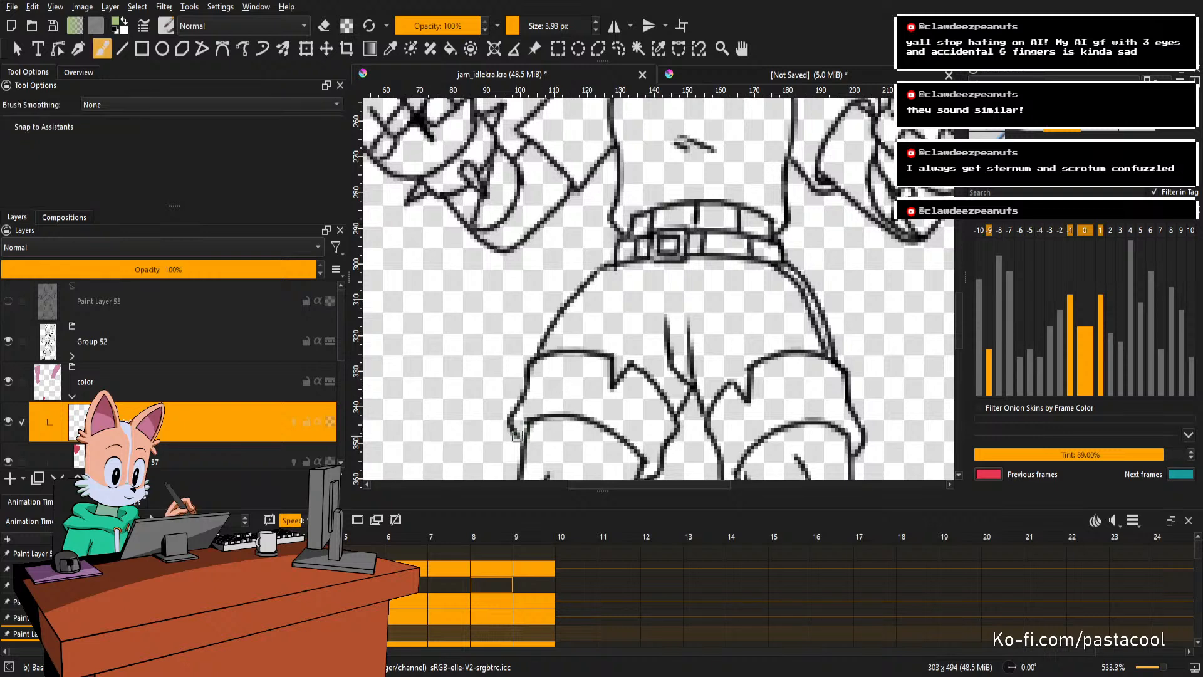
pyautogui.press('f')
pyautogui.click(526, 423)
pyautogui.hotkey('ctrl', 'z')
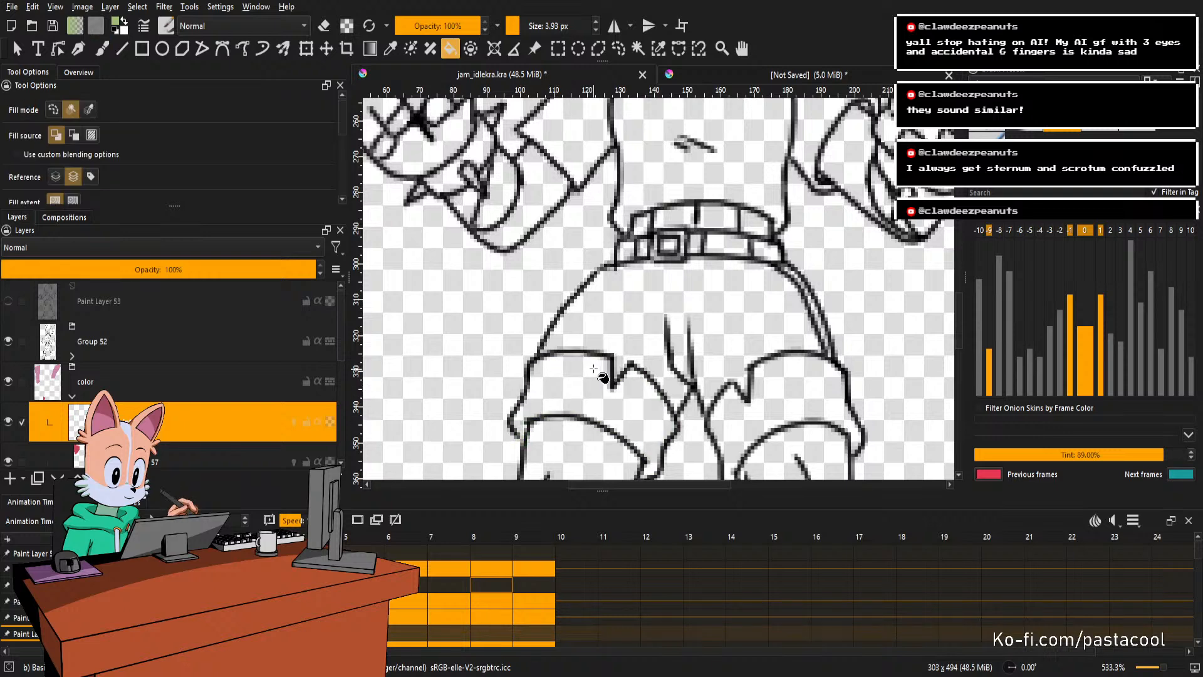
# Close the gap at the left-hand cuff's outer corner with the green brush and fill both rolled leg cuffs green.
pyautogui.scroll(2, 569, 416)
pyautogui.press('b')
pyautogui.press('f')
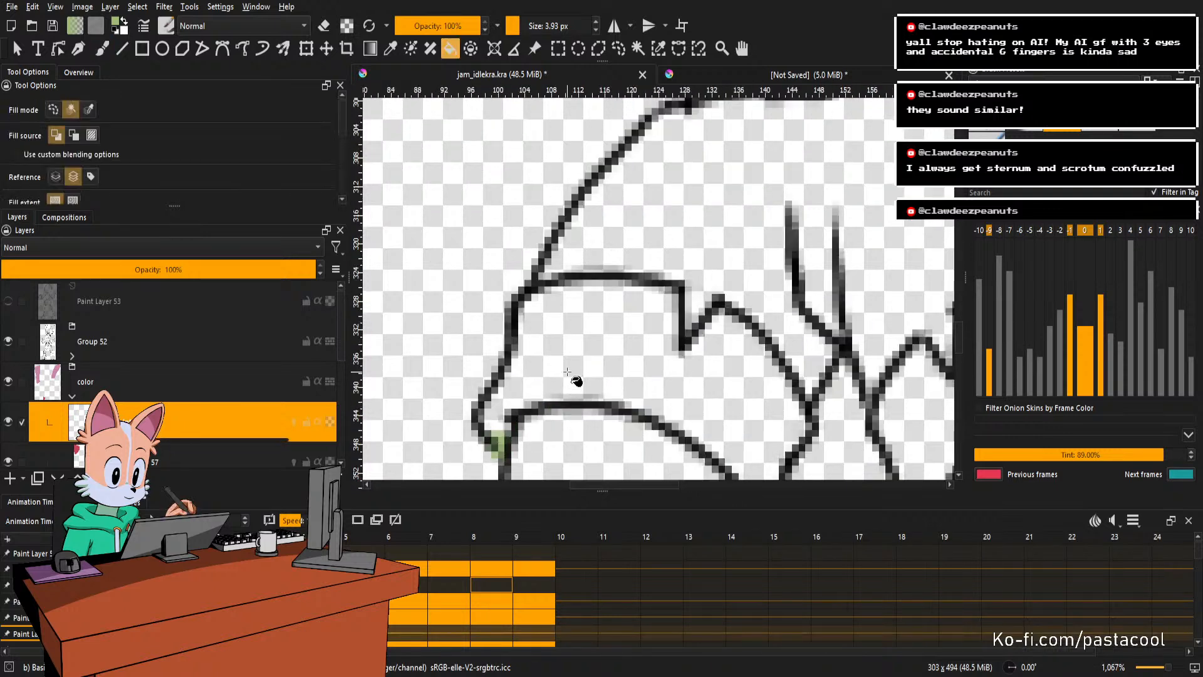
pyautogui.scroll(-3, 572, 379)
pyautogui.scroll(3, 677, 357)
pyautogui.click(681, 354)
pyautogui.scroll(-1, 685, 348)
pyautogui.scroll(2, 572, 270)
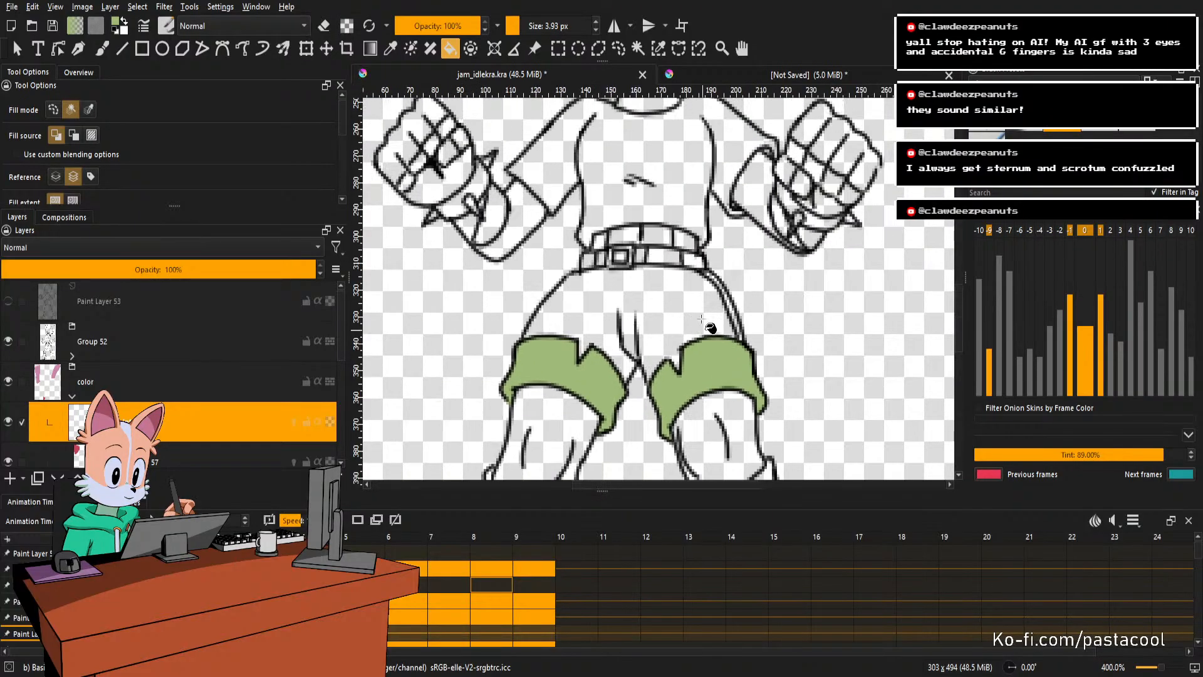
# Undo the misplaced fill on the belt outline, then fill the main shorts area, belt segments and buckle centre green.
pyautogui.click(578, 257)
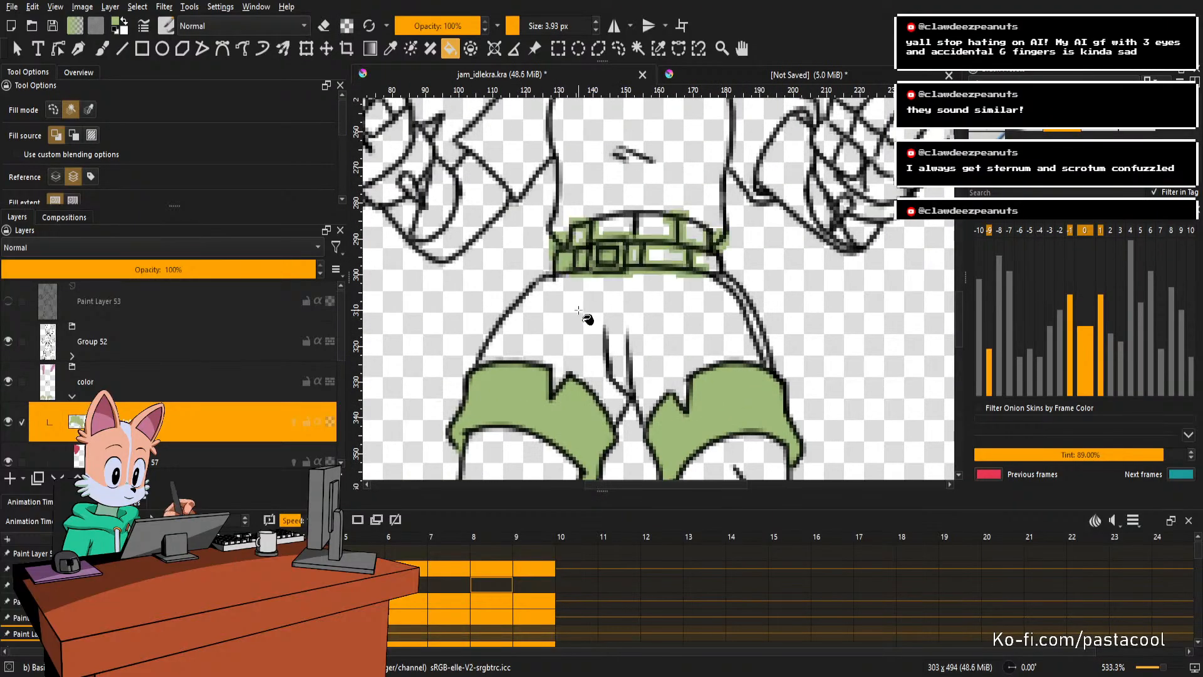
pyautogui.hotkey('ctrl', 'z')
pyautogui.click(589, 307)
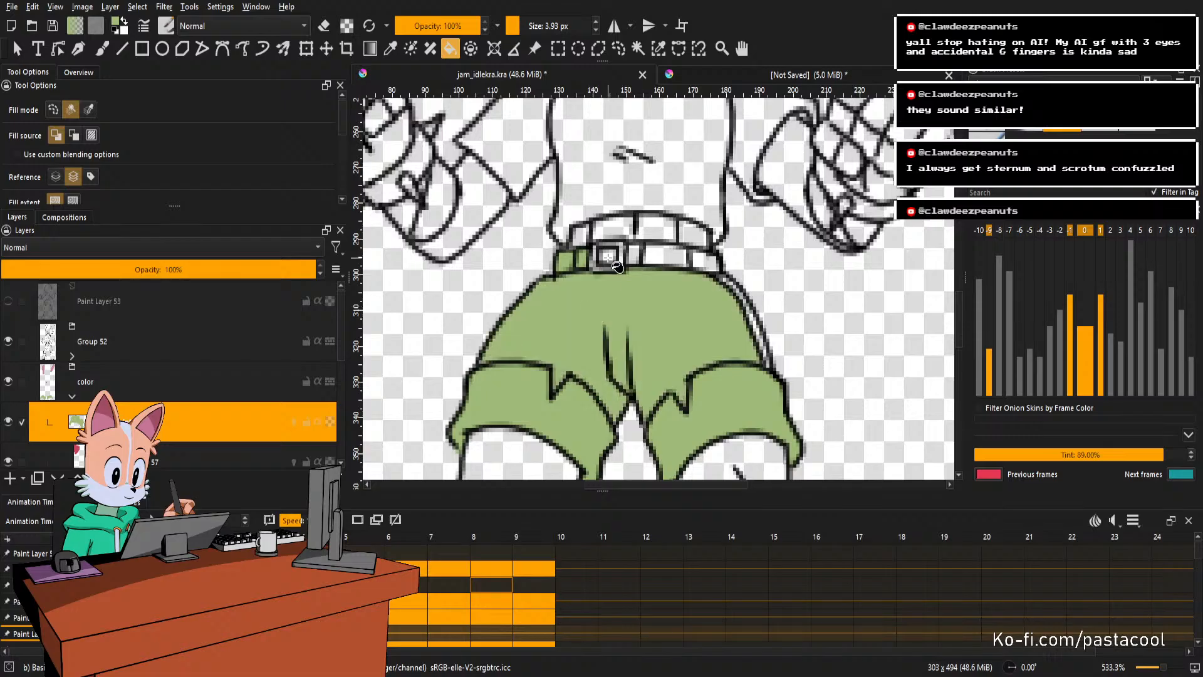
pyautogui.click(653, 255)
pyautogui.click(699, 258)
pyautogui.scroll(1, 759, 317)
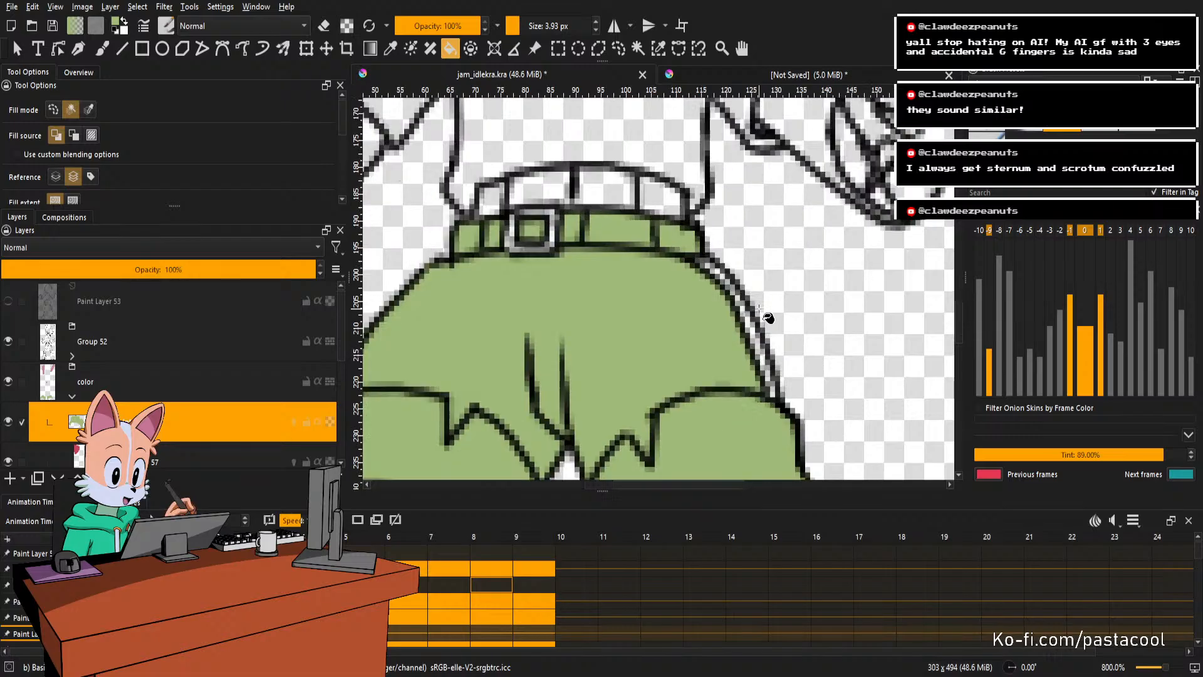
# Fill the narrow fold along the shorts' right-hand hip green and clean up its edges with the brush and eraser.
pyautogui.click(753, 332)
pyautogui.scroll(2, 733, 292)
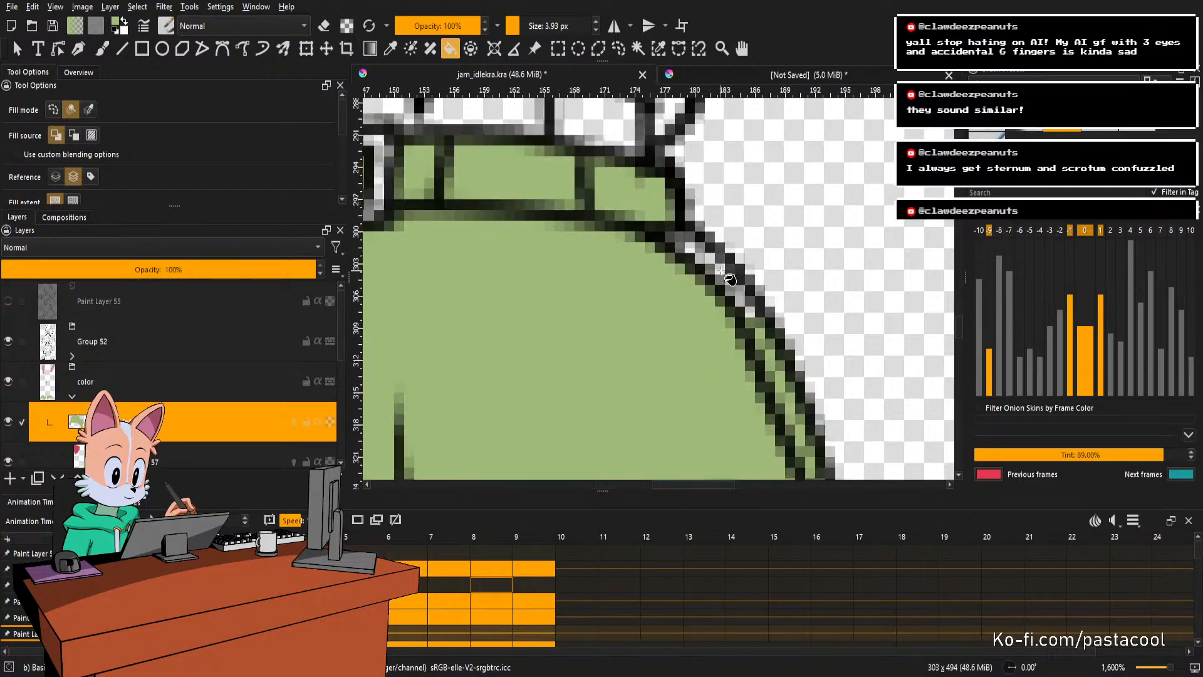
pyautogui.click(690, 248)
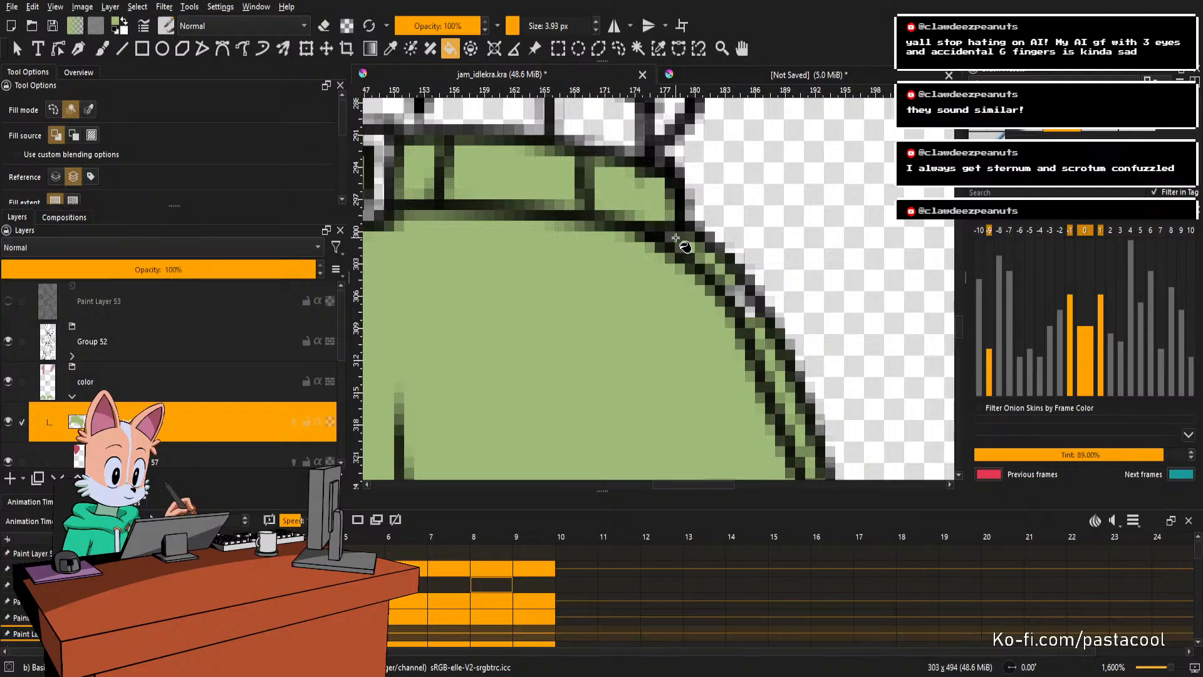
pyautogui.scroll(-6, 760, 310)
pyautogui.scroll(4, 765, 370)
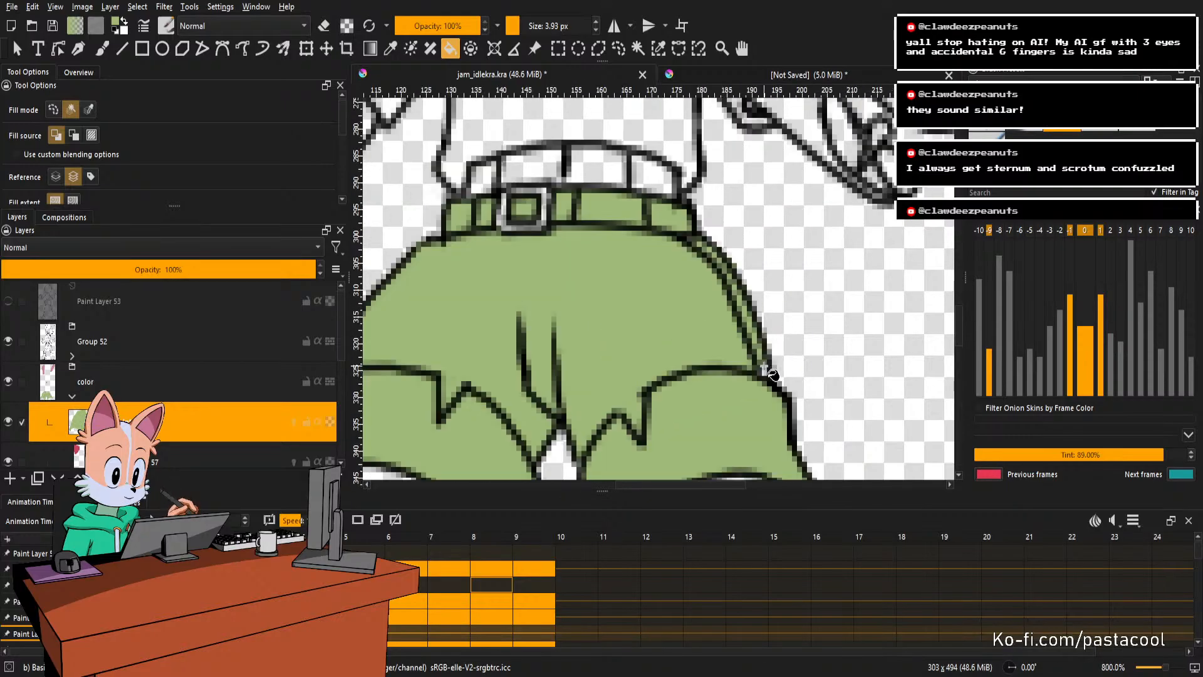
pyautogui.scroll(1, 773, 374)
pyautogui.scroll(-1, 774, 390)
pyautogui.press('b')
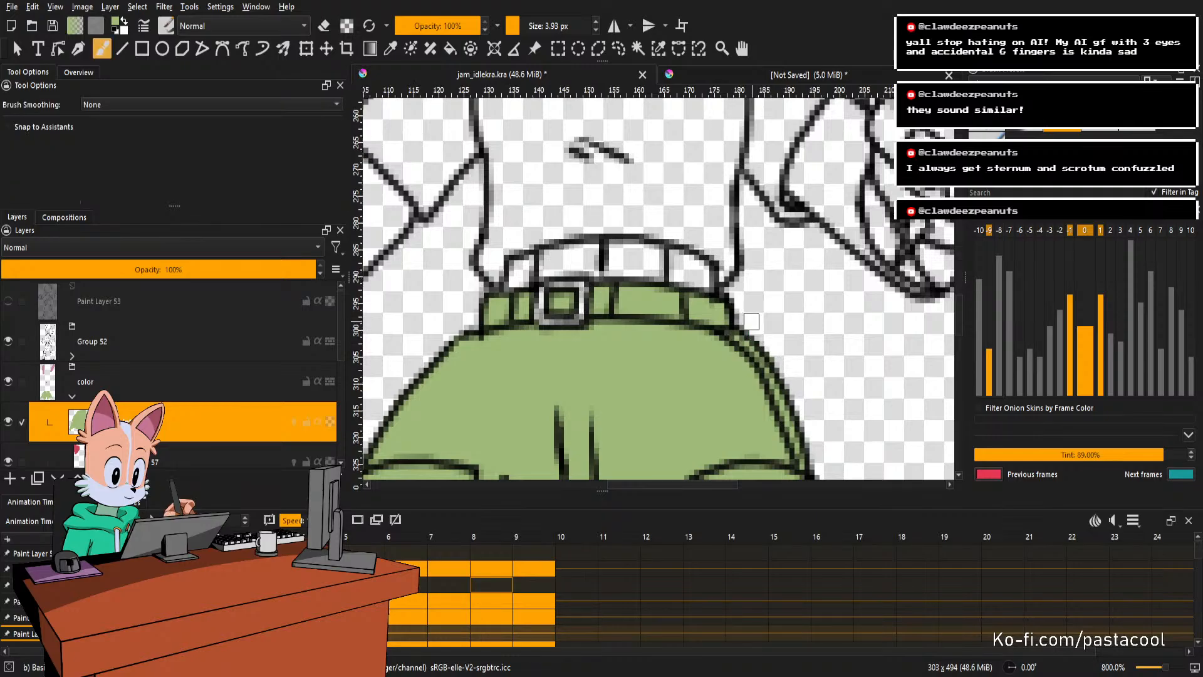
pyautogui.scroll(-2, 762, 309)
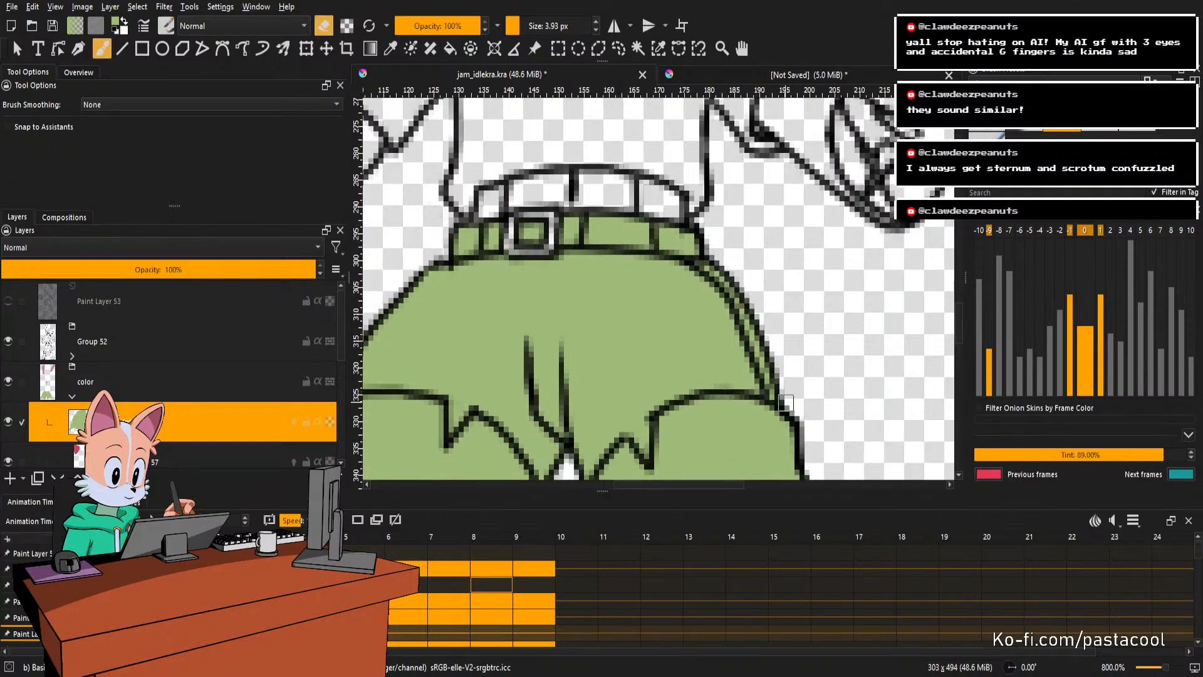
pyautogui.scroll(-5, 778, 355)
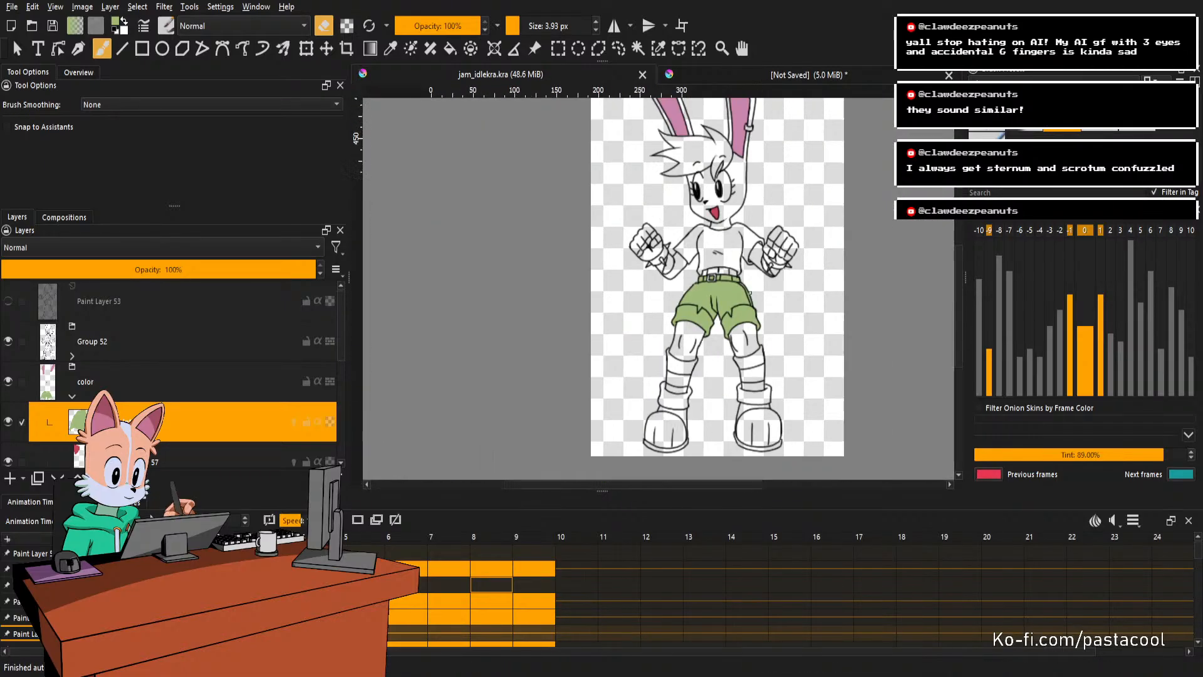
# On the next frame, start from an empty green layer and fill both rolled leg cuffs green.
pyautogui.scroll(2, 746, 303)
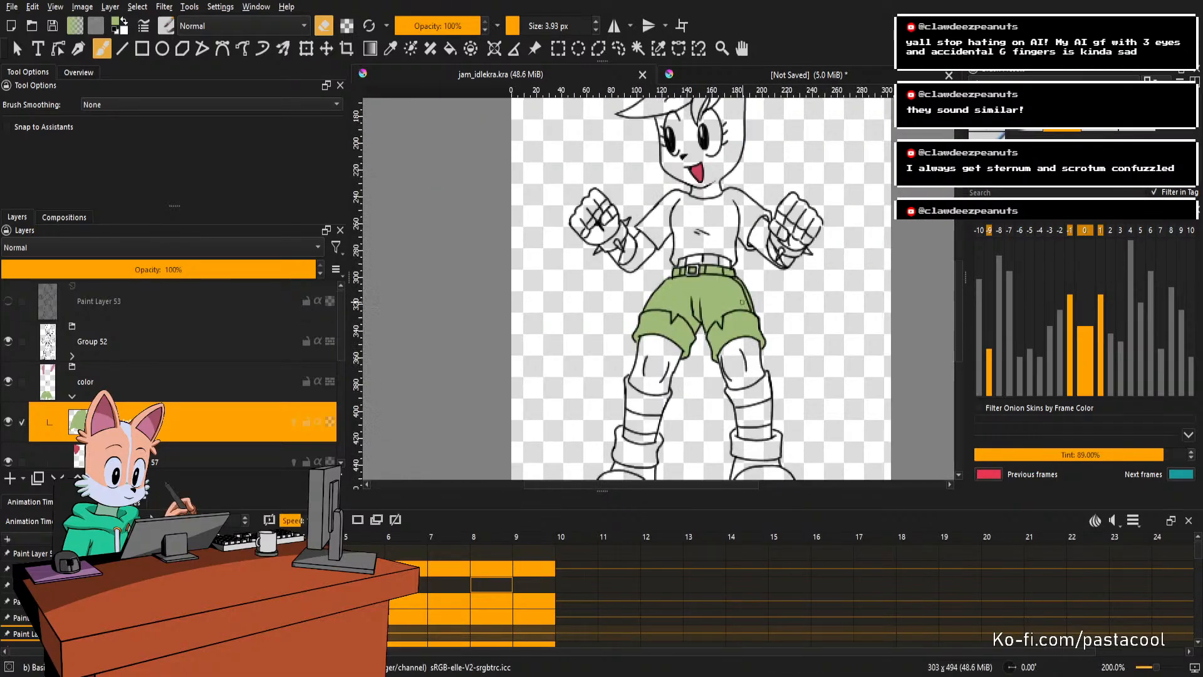
pyautogui.scroll(-1, 743, 303)
pyautogui.scroll(1, 743, 303)
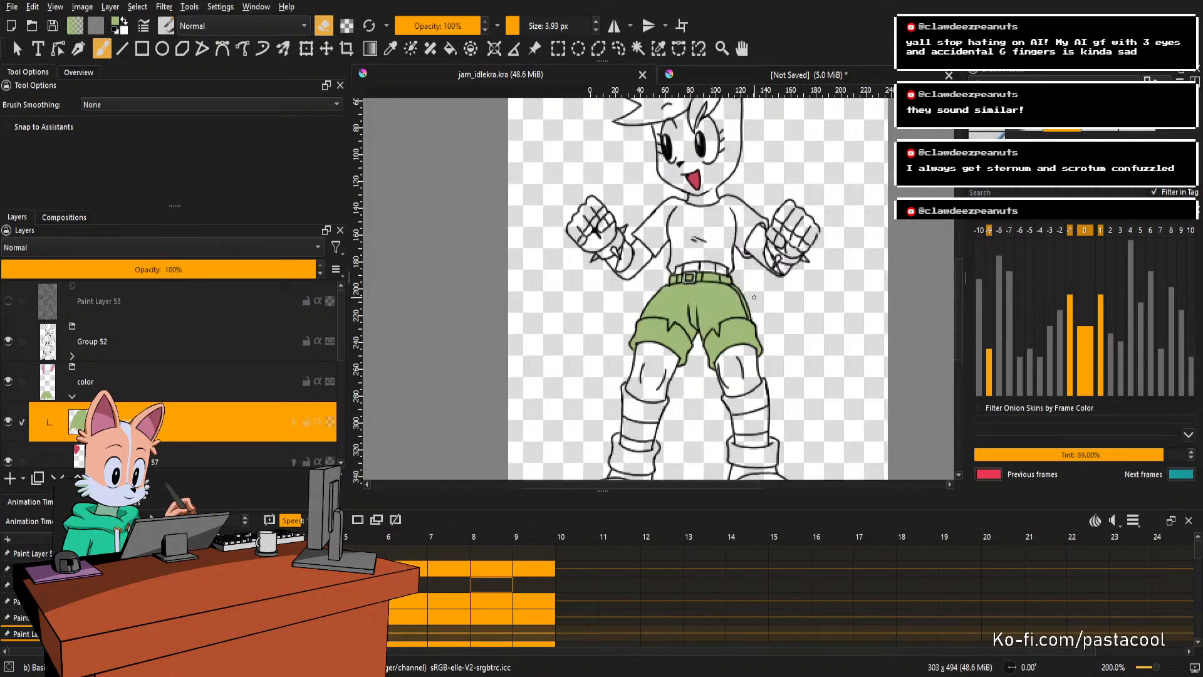
pyautogui.scroll(-1, 728, 293)
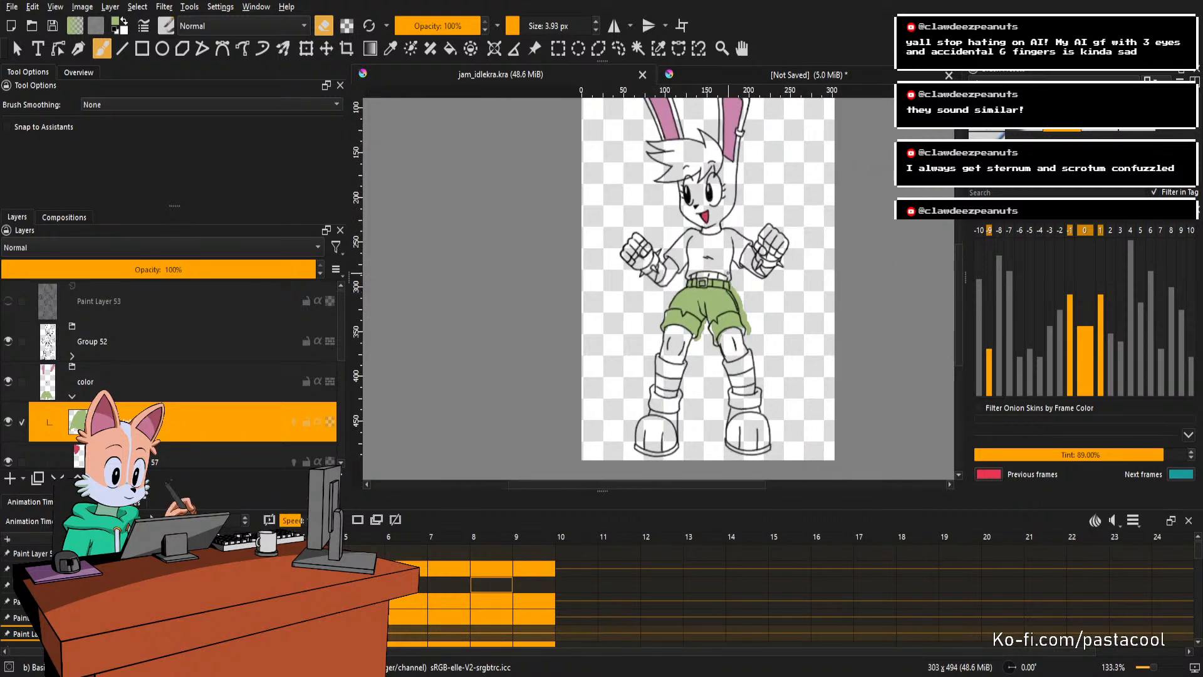
pyautogui.press('f')
pyautogui.click(730, 313)
pyautogui.scroll(3, 740, 316)
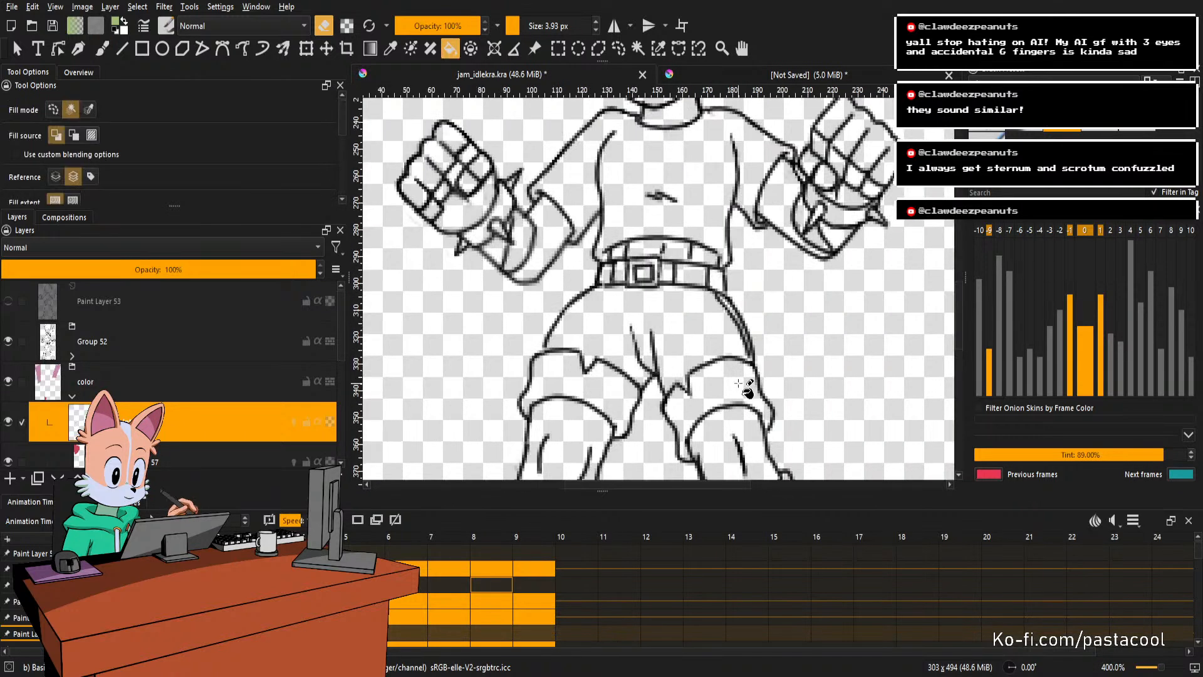
pyautogui.press('e')
pyautogui.click(739, 384)
pyautogui.moveTo(697, 334); pyautogui.dragTo(718, 302)
pyautogui.click(639, 355)
pyautogui.click(634, 285)
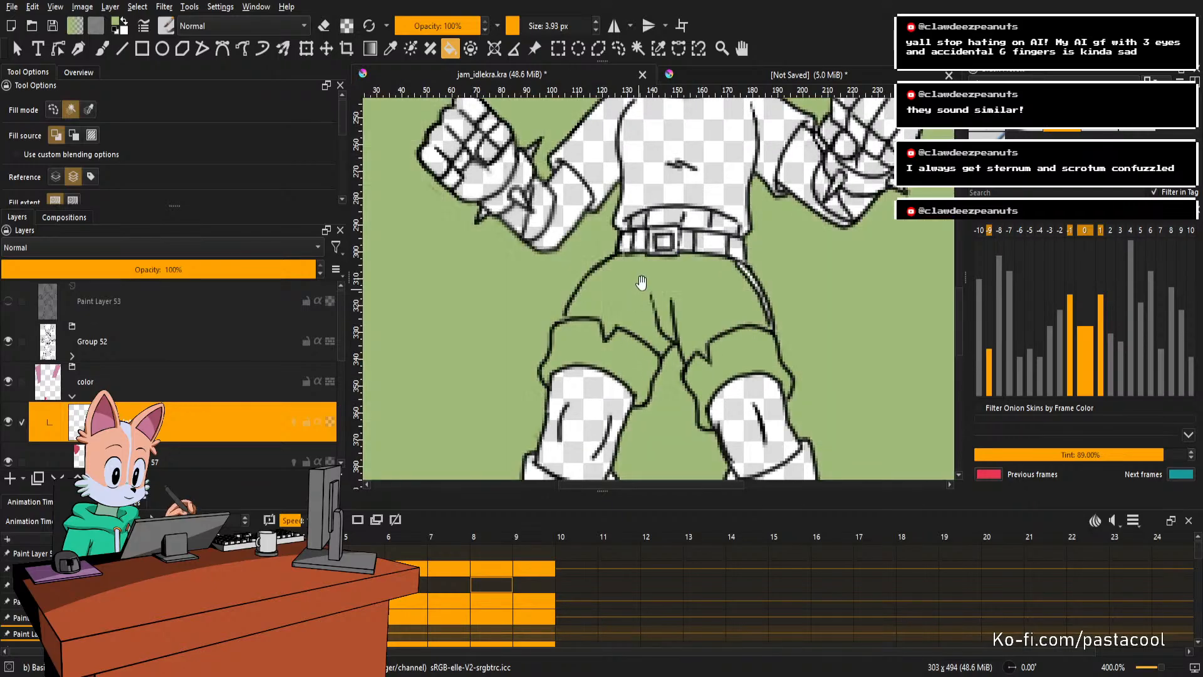
pyautogui.moveTo(634, 277); pyautogui.dragTo(636, 288)
pyautogui.hotkey('ctrl', 'z')
# Close the outline gap where the left-hand hip meets the cuff with the brush and fill the main shorts area green.
pyautogui.scroll(2, 570, 331)
pyautogui.press('b')
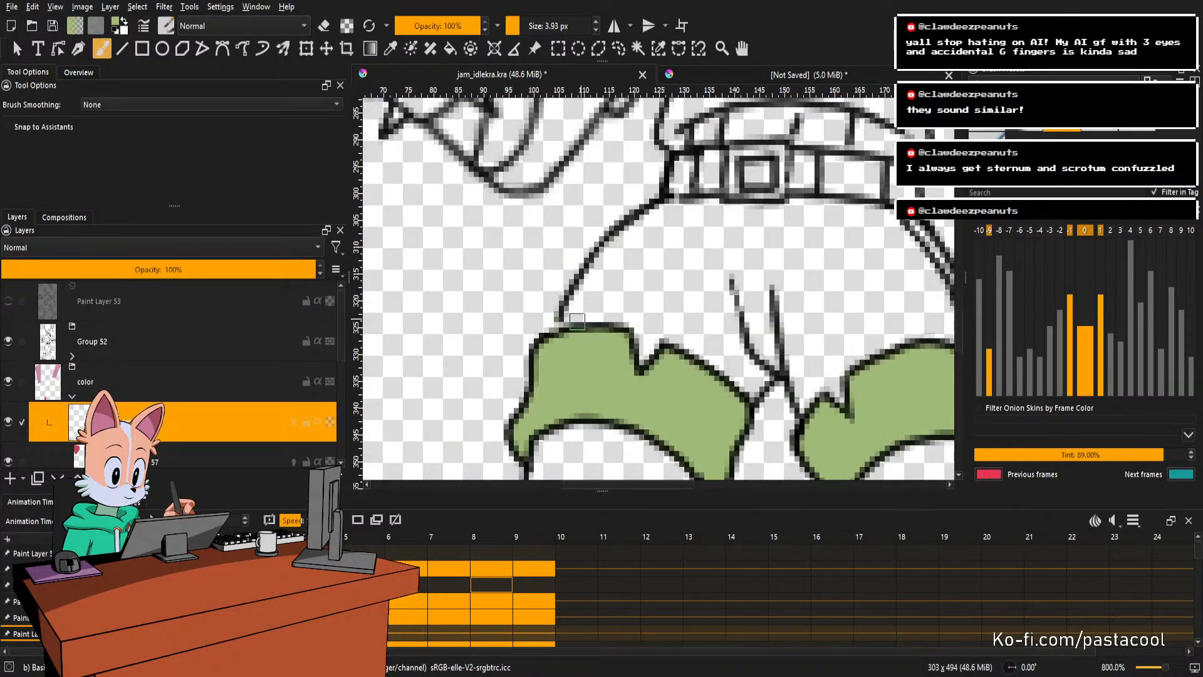
pyautogui.press('f')
pyautogui.click(604, 300)
# Fill this frame's belt segments and the centre of the buckle green.
pyautogui.moveTo(738, 241); pyautogui.dragTo(663, 362)
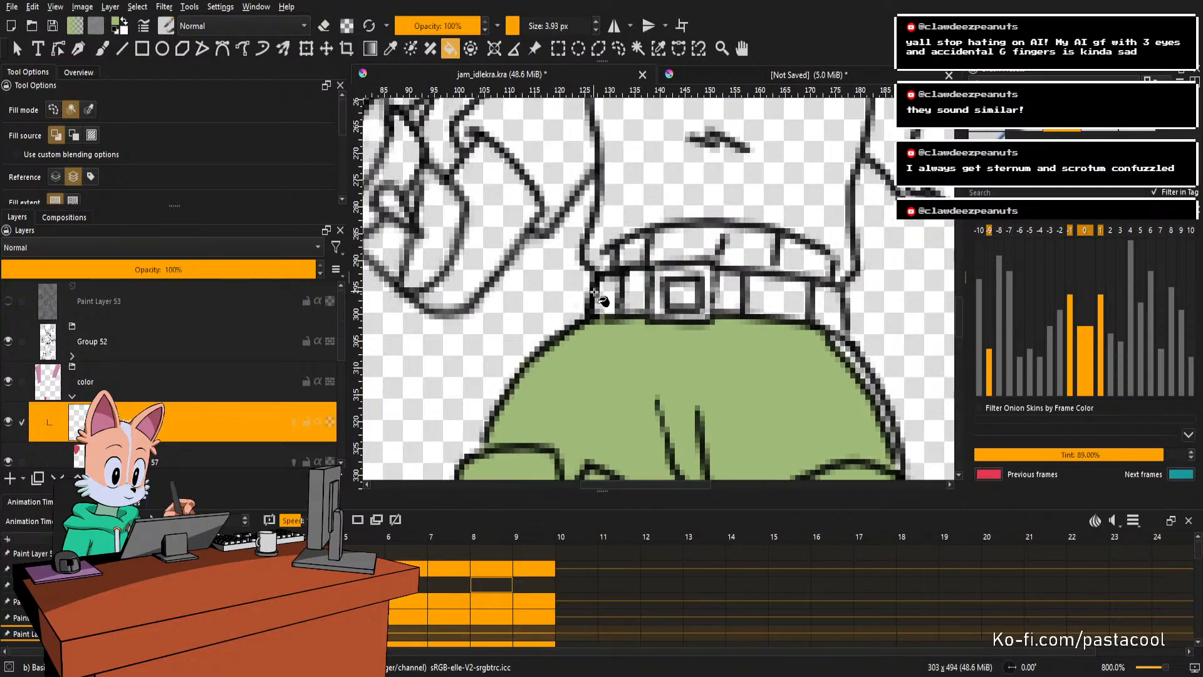
pyautogui.click(606, 295)
pyautogui.click(635, 293)
pyautogui.click(682, 289)
pyautogui.click(725, 295)
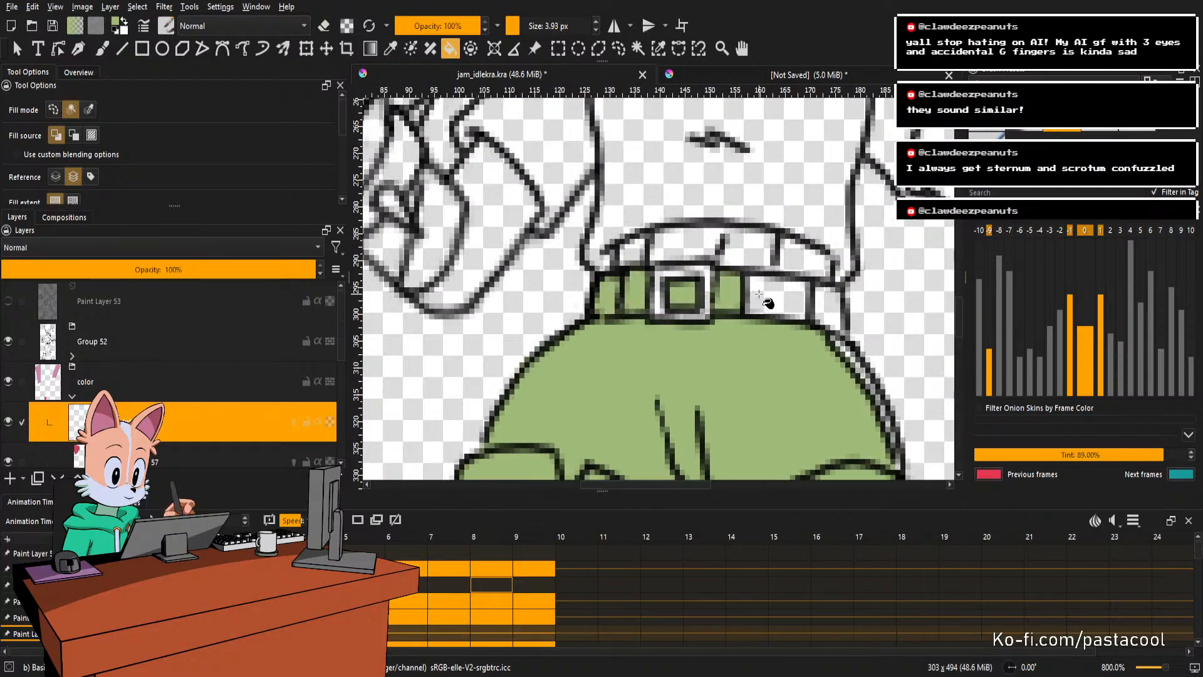
pyautogui.click(777, 295)
pyautogui.click(826, 298)
# Colour the narrow right-hand hip fold green on this frame, tidying its remaining gaps and edges with the brush and eraser.
pyautogui.moveTo(877, 337); pyautogui.dragTo(781, 302)
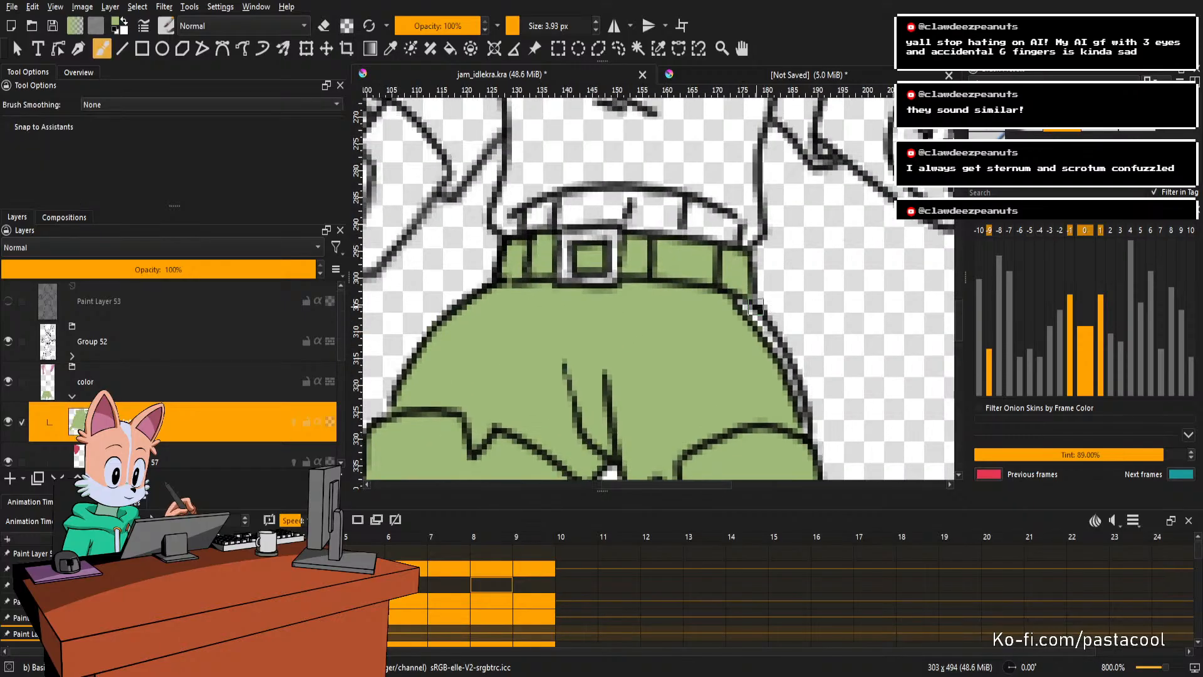
pyautogui.moveTo(832, 364); pyautogui.dragTo(761, 343)
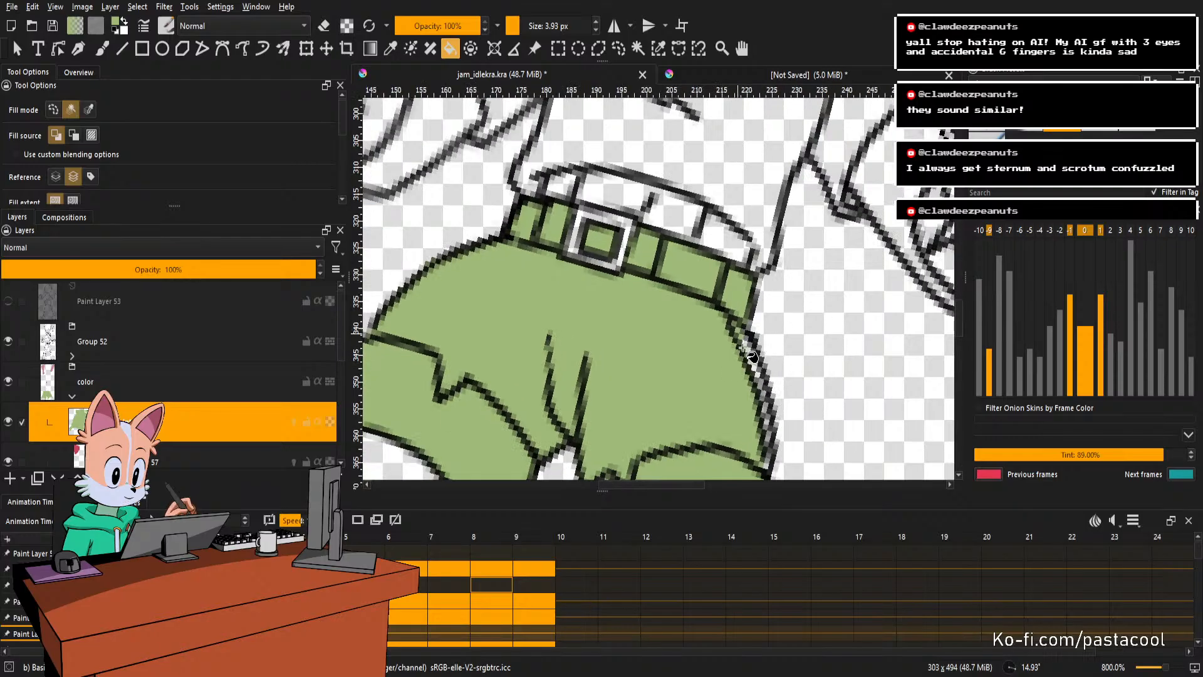
pyautogui.press('b')
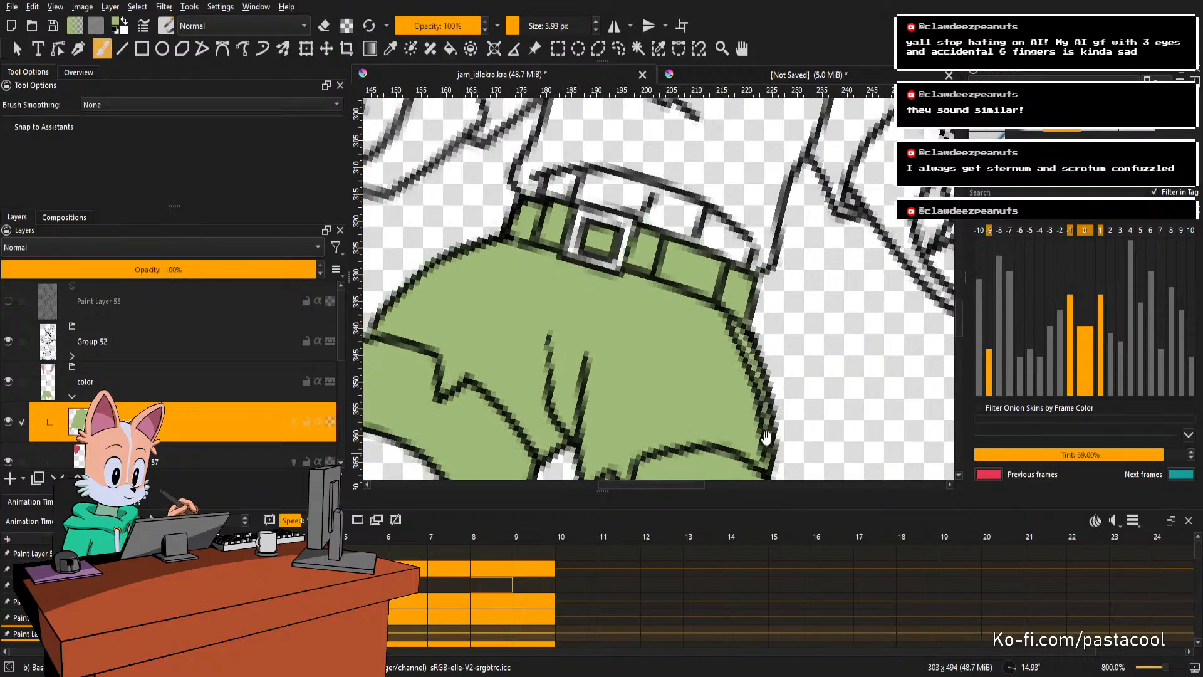
pyautogui.moveTo(766, 437); pyautogui.dragTo(762, 416)
pyautogui.press('e')
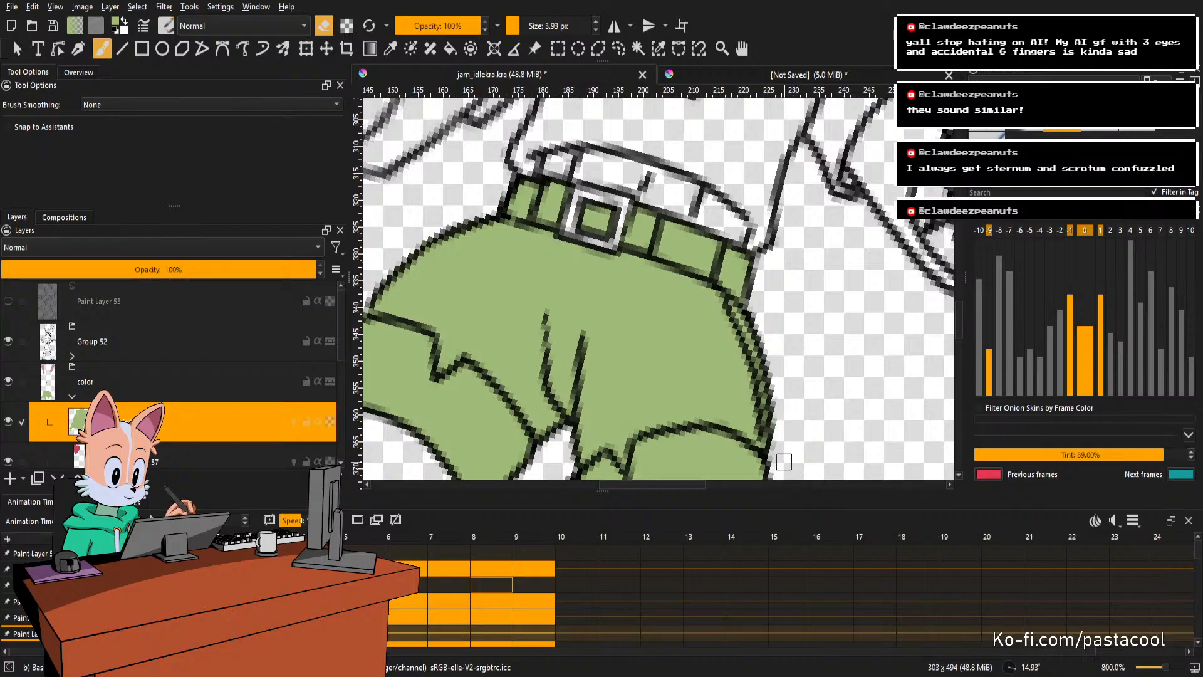
pyautogui.press('5')
pyautogui.keyDown('ctrl'); pyautogui.moveTo(770, 269); pyautogui.dragTo(767, 409); pyautogui.keyUp('ctrl')
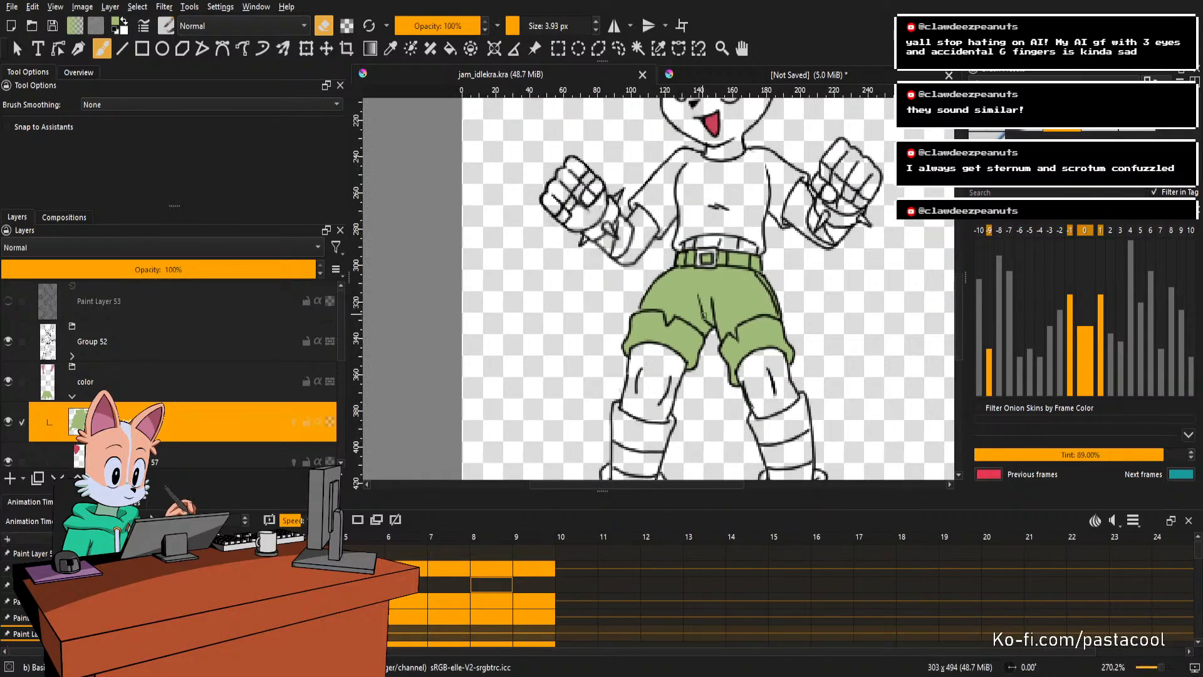
# Advance to the following frame and clear the green carried over from the previous pose.
pyautogui.press('Right')
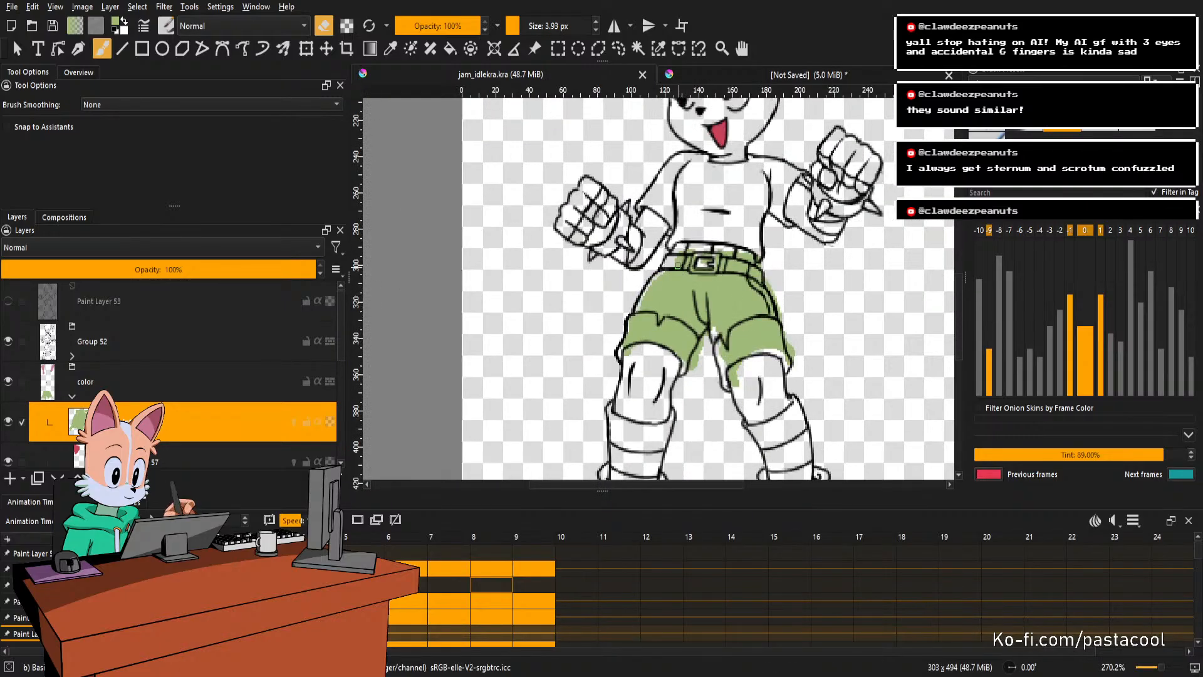
pyautogui.scroll(-1, 679, 259)
pyautogui.scroll(1, 688, 270)
pyautogui.press('Delete')
pyautogui.scroll(-2, 685, 270)
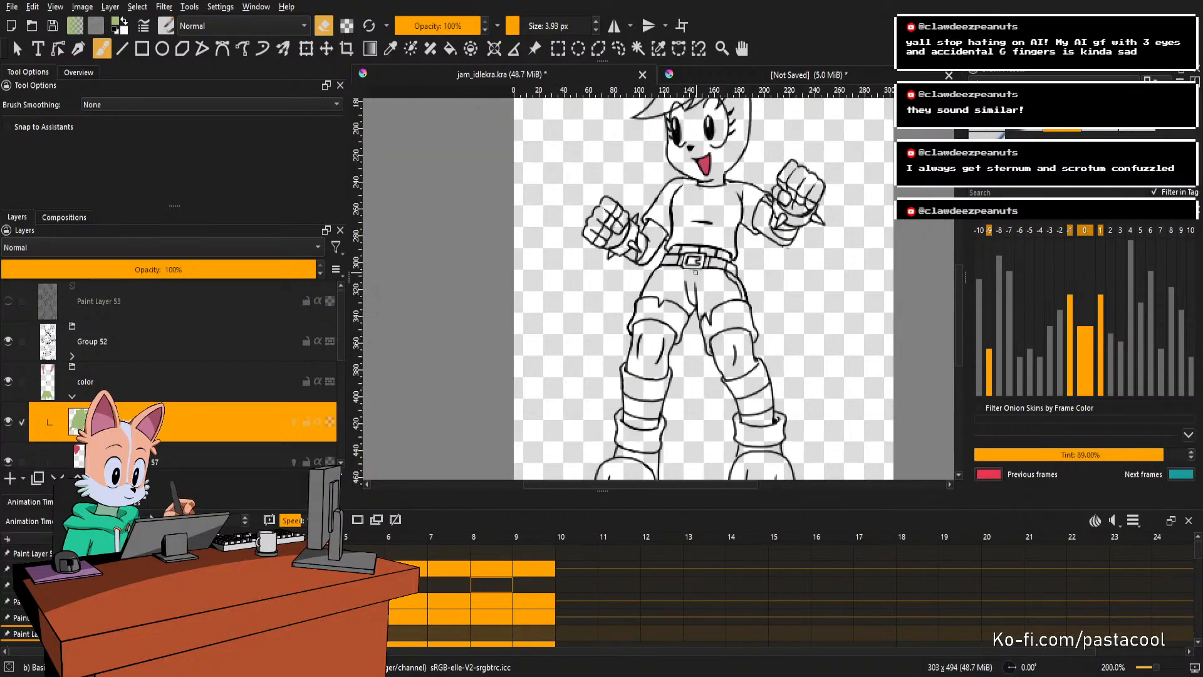
# Fill the main shorts area and the left-hand rolled cuff green, including the cuff's small outer corner.
pyautogui.scroll(1, 693, 283)
pyautogui.scroll(1, 693, 284)
pyautogui.press('f')
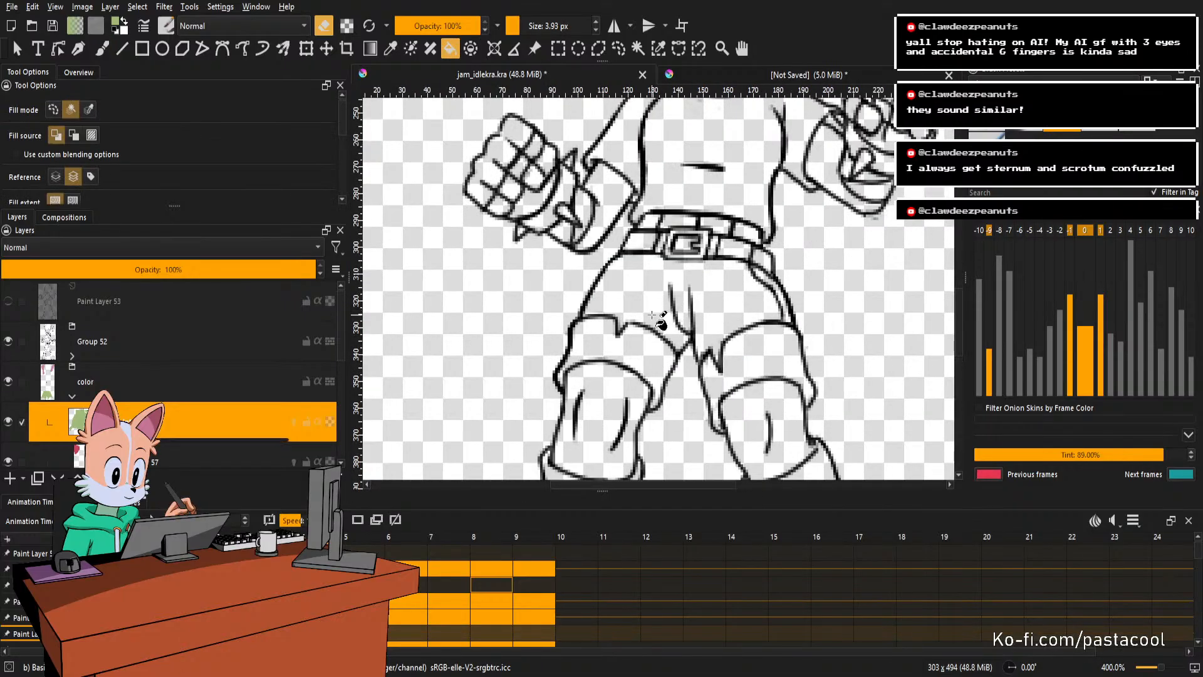
pyautogui.press('e')
pyautogui.click(652, 336)
pyautogui.click(649, 354)
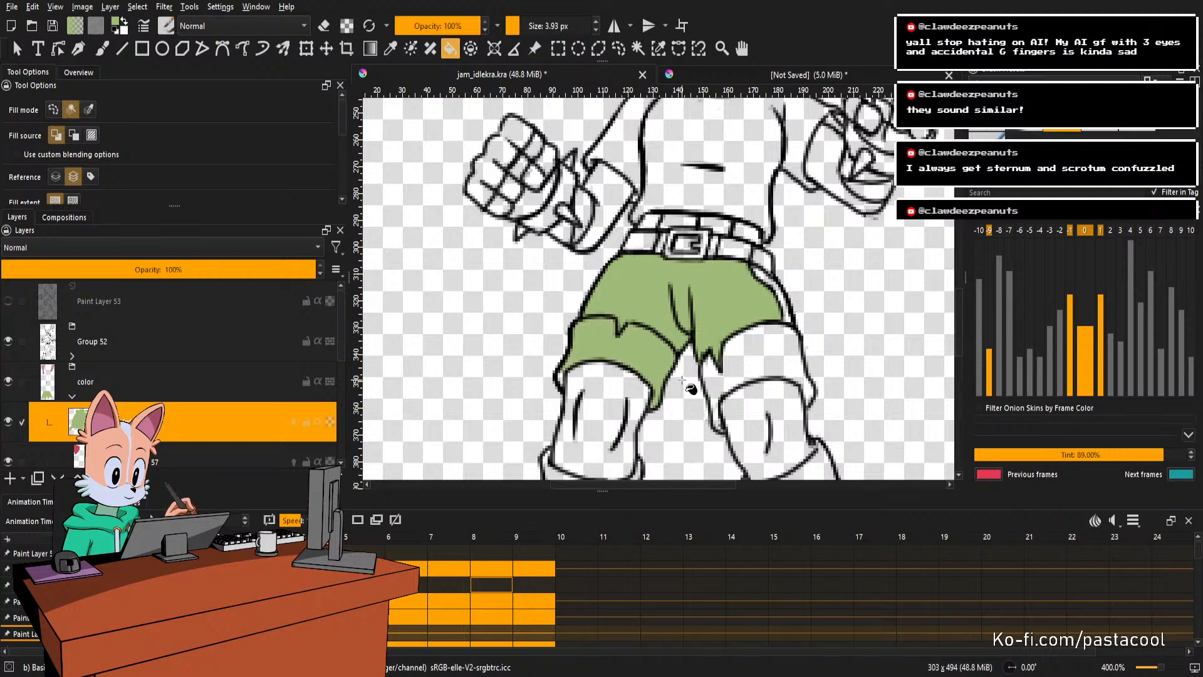
pyautogui.scroll(1, 564, 385)
pyautogui.scroll(1, 560, 381)
pyautogui.click(559, 381)
pyautogui.scroll(-4, 559, 379)
pyautogui.scroll(1, 602, 370)
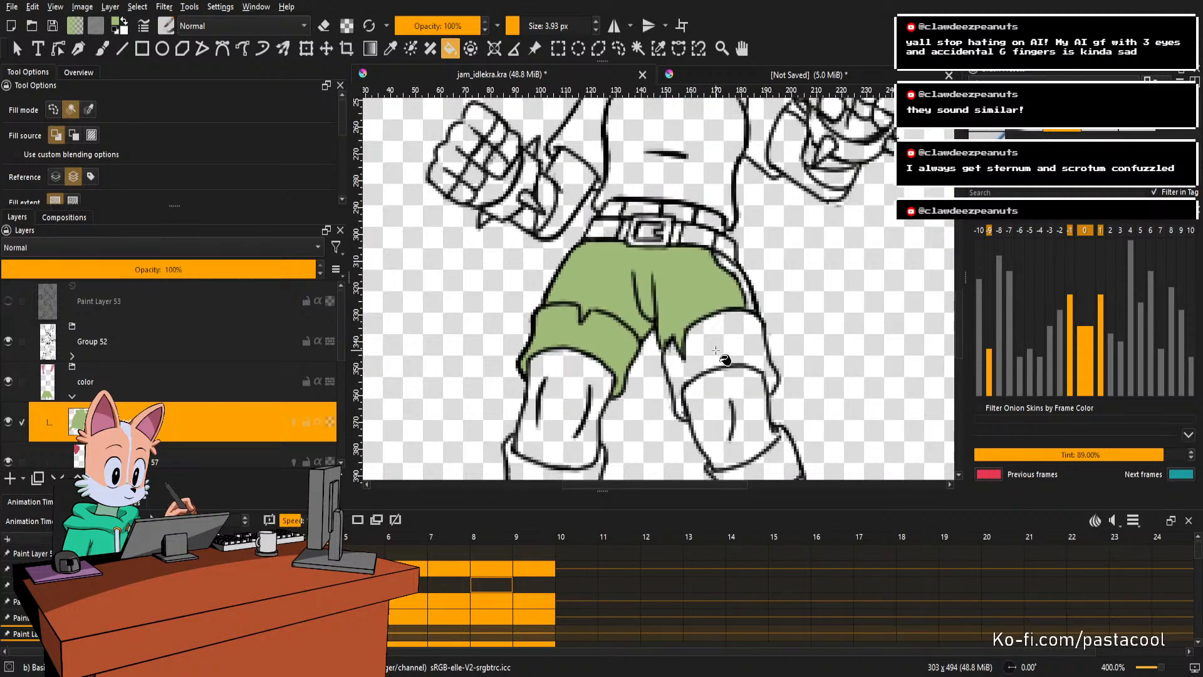
# Fill the right-hand rolled cuff and the narrow hip fold green.
pyautogui.click(716, 357)
pyautogui.scroll(1, 754, 319)
pyautogui.scroll(2, 759, 314)
pyautogui.click(731, 295)
# Fill all the belt segments, the small gaps beside the buckle and the buckle's centre green on this frame.
pyautogui.moveTo(676, 201); pyautogui.dragTo(729, 348)
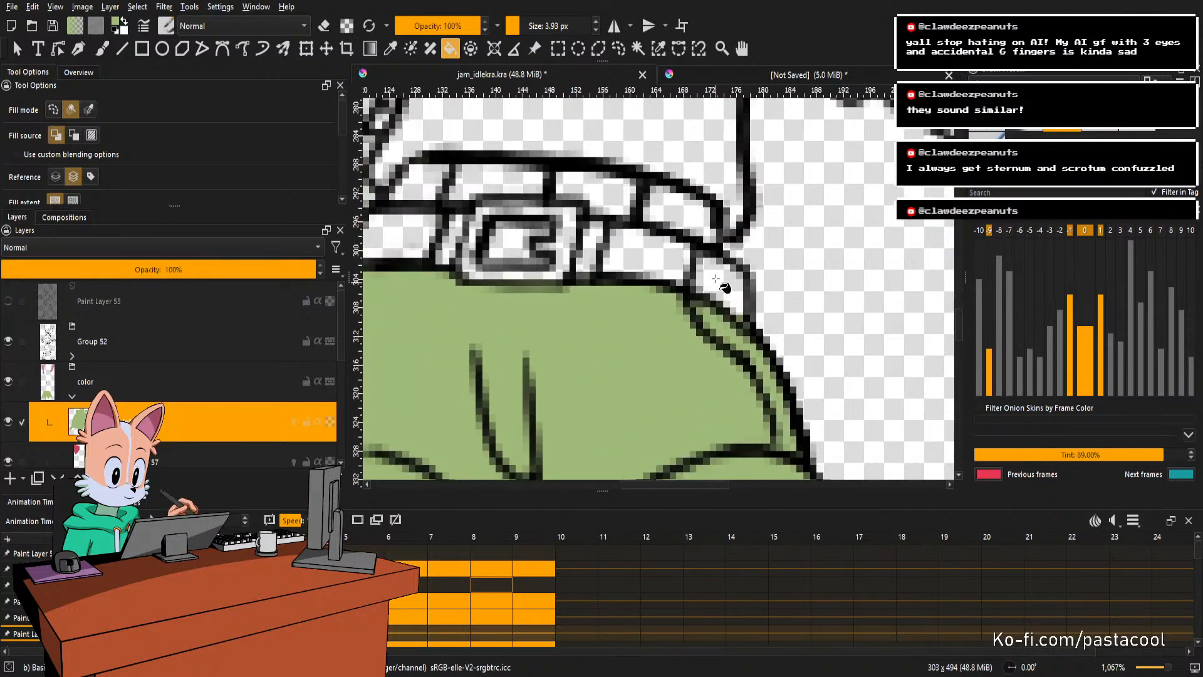
pyautogui.click(716, 276)
pyautogui.click(663, 260)
pyautogui.click(591, 244)
pyautogui.click(505, 243)
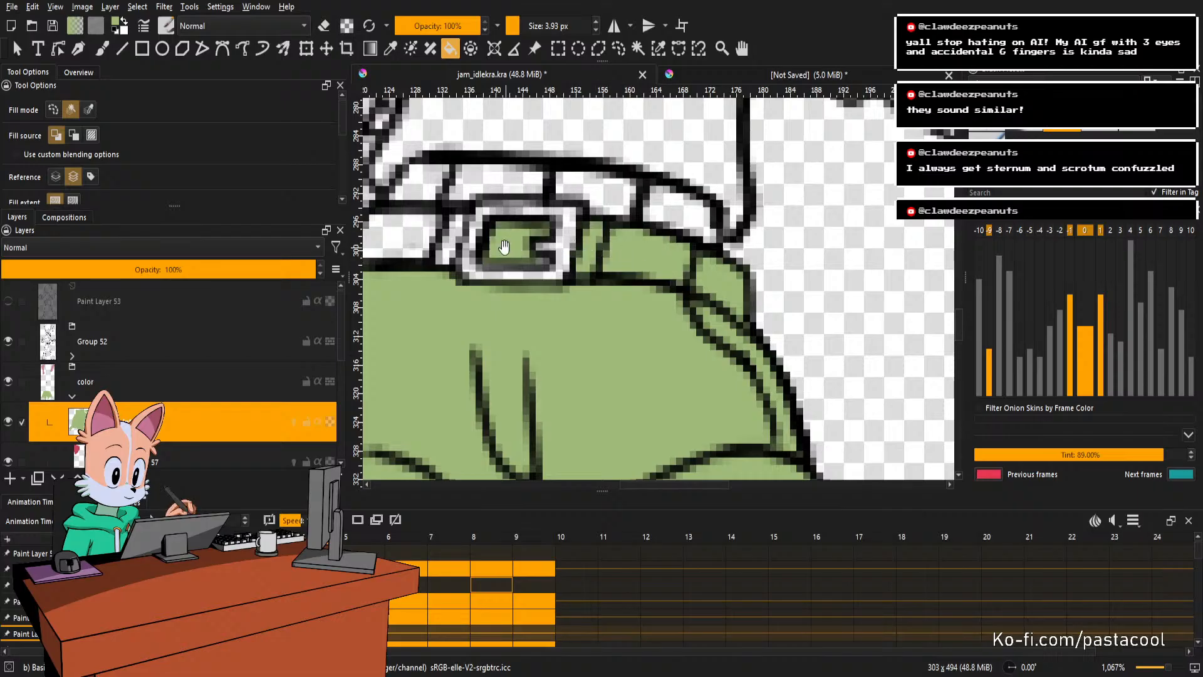
pyautogui.moveTo(442, 249); pyautogui.dragTo(658, 284)
pyautogui.click(654, 282)
pyautogui.click(668, 274)
pyautogui.scroll(-4, 669, 275)
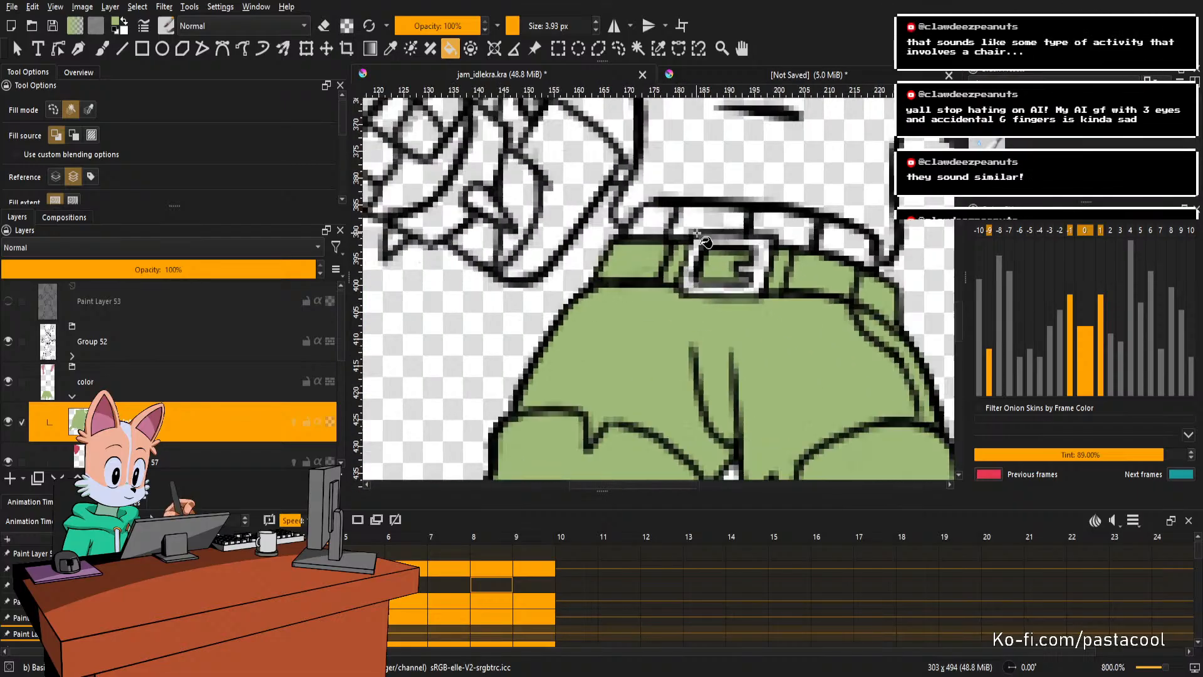
# Advance to frame 5, clear the green carried over, and fill the main shorts area and both rolled cuffs green.
pyautogui.press('.')
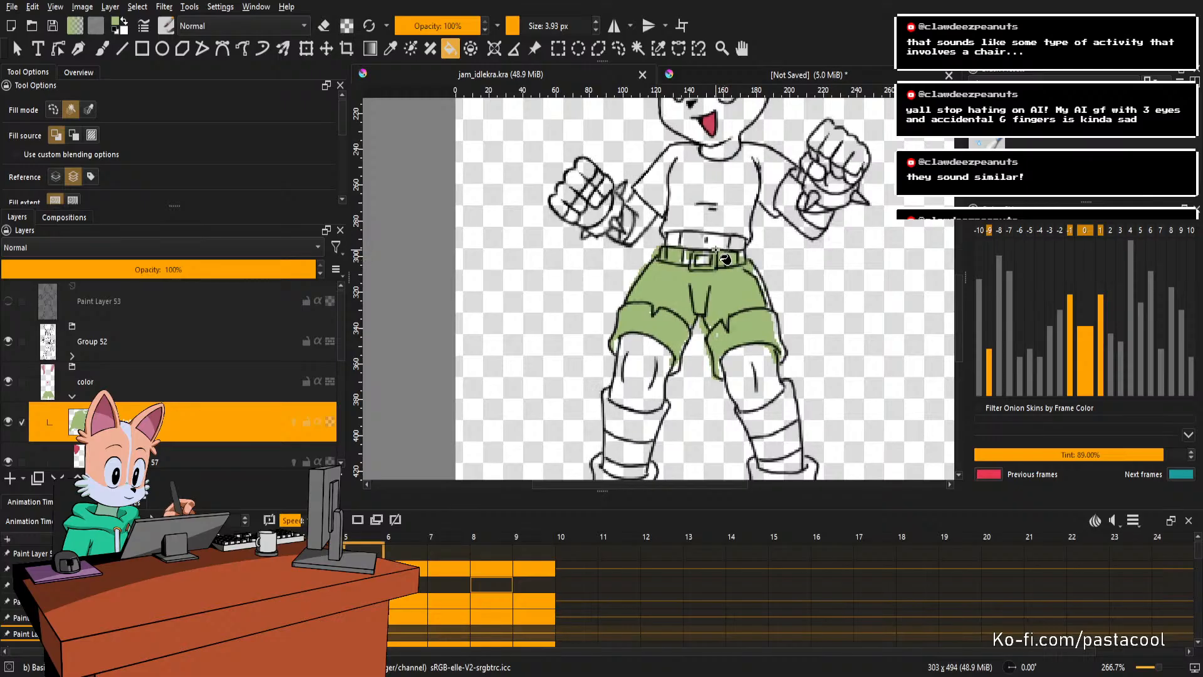
pyautogui.scroll(2, 759, 346)
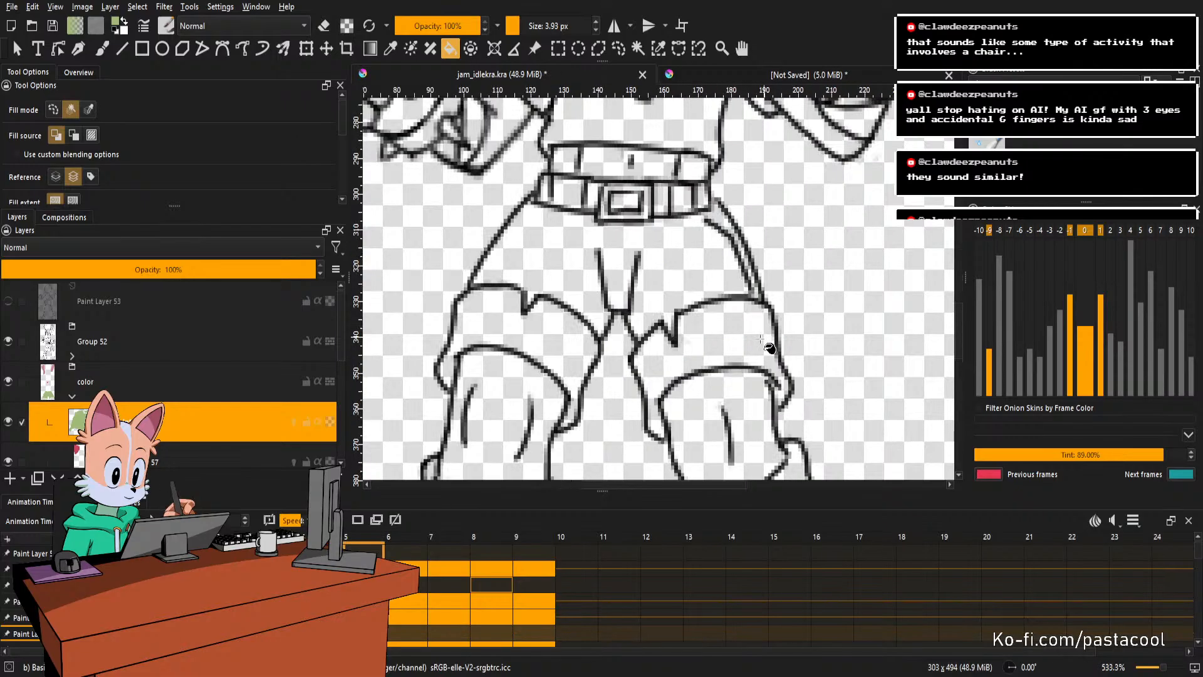
pyautogui.click(761, 345)
pyautogui.click(702, 285)
pyautogui.click(533, 347)
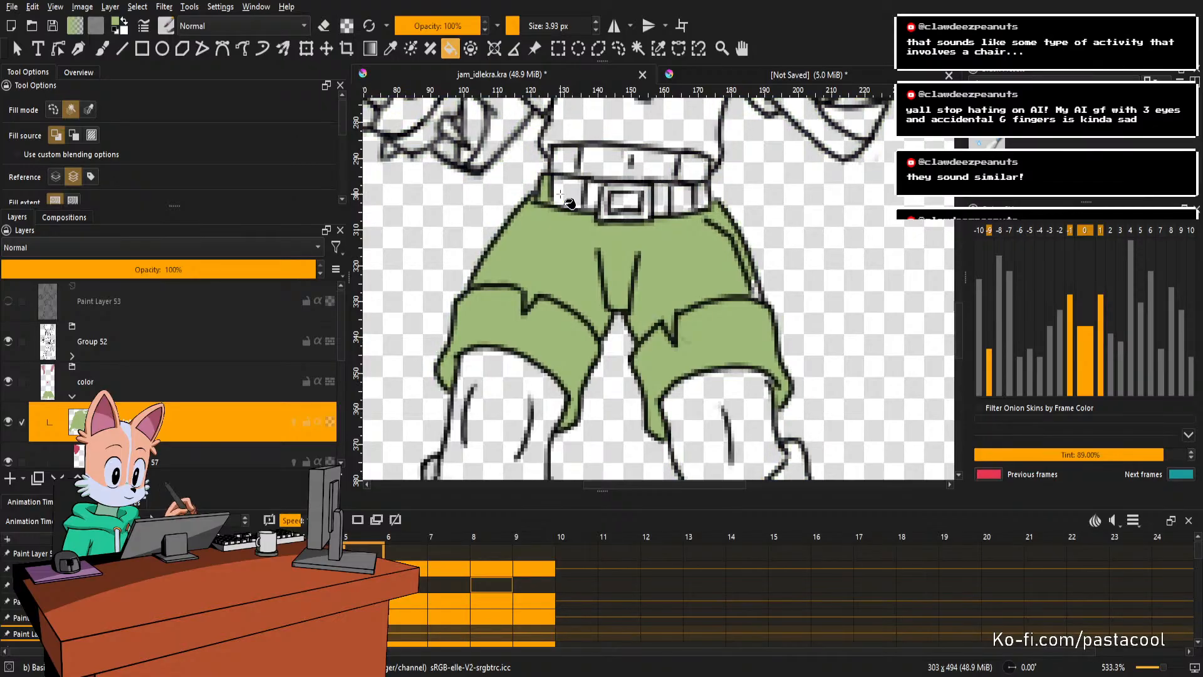
# Fill the belt segments, the buckle's centre and the narrow hip fold green on frame 5.
pyautogui.click(561, 195)
pyautogui.click(627, 201)
pyautogui.click(665, 198)
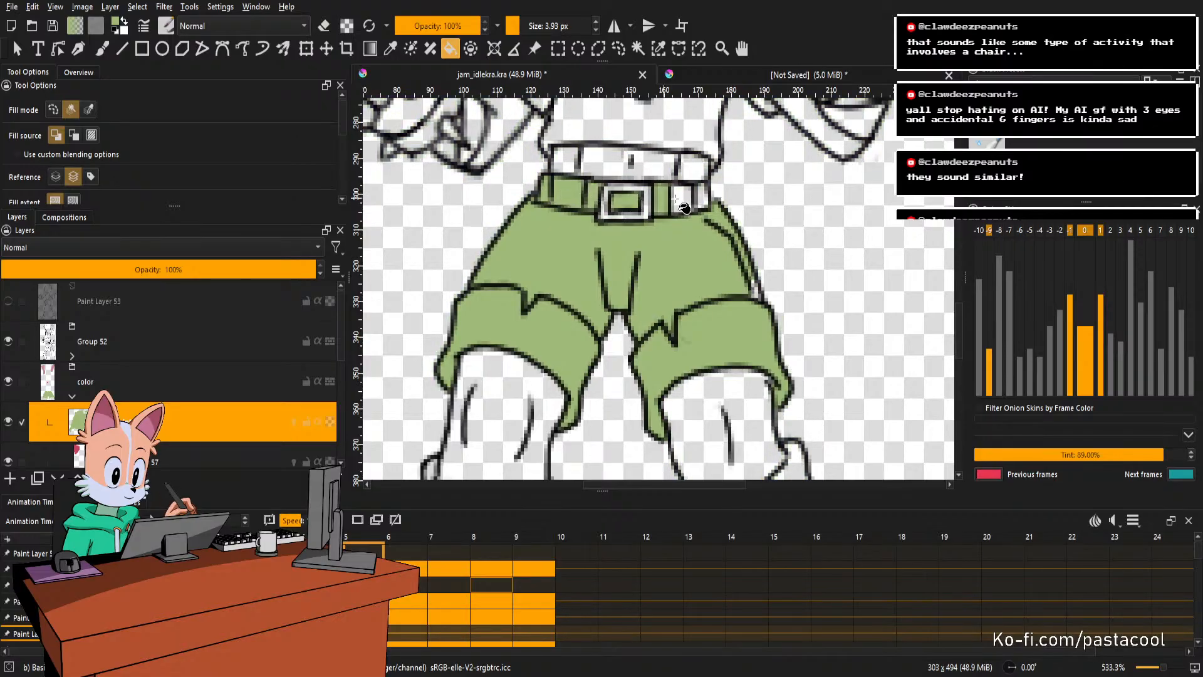
pyautogui.scroll(2, 715, 205)
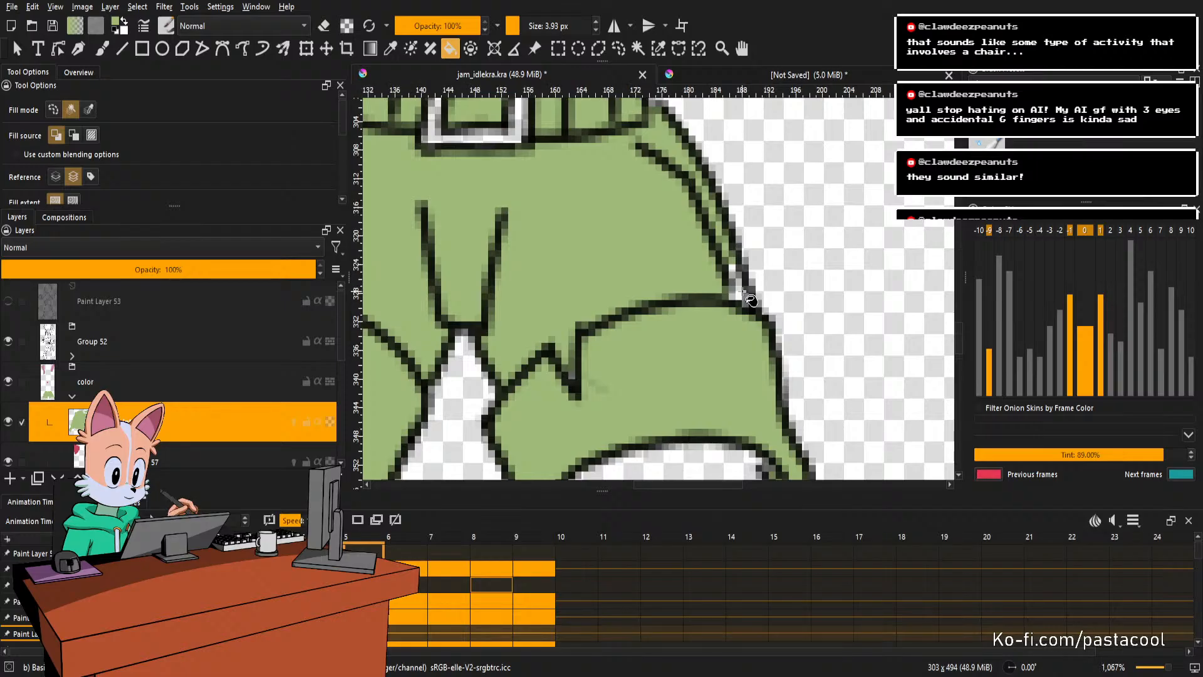
pyautogui.scroll(-4, 734, 270)
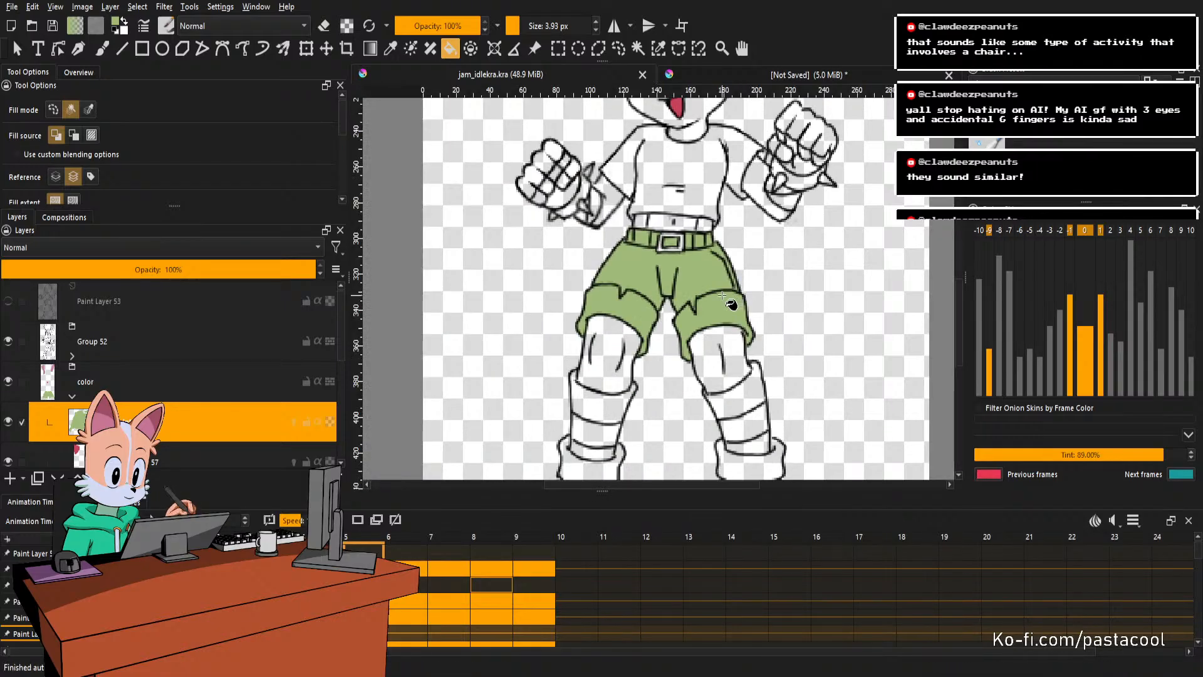
# Advance to frame 6, clear the previous green, and fill the shorts, both rolled cuffs and the hip fold green.
pyautogui.press('Right')
pyautogui.click(711, 302)
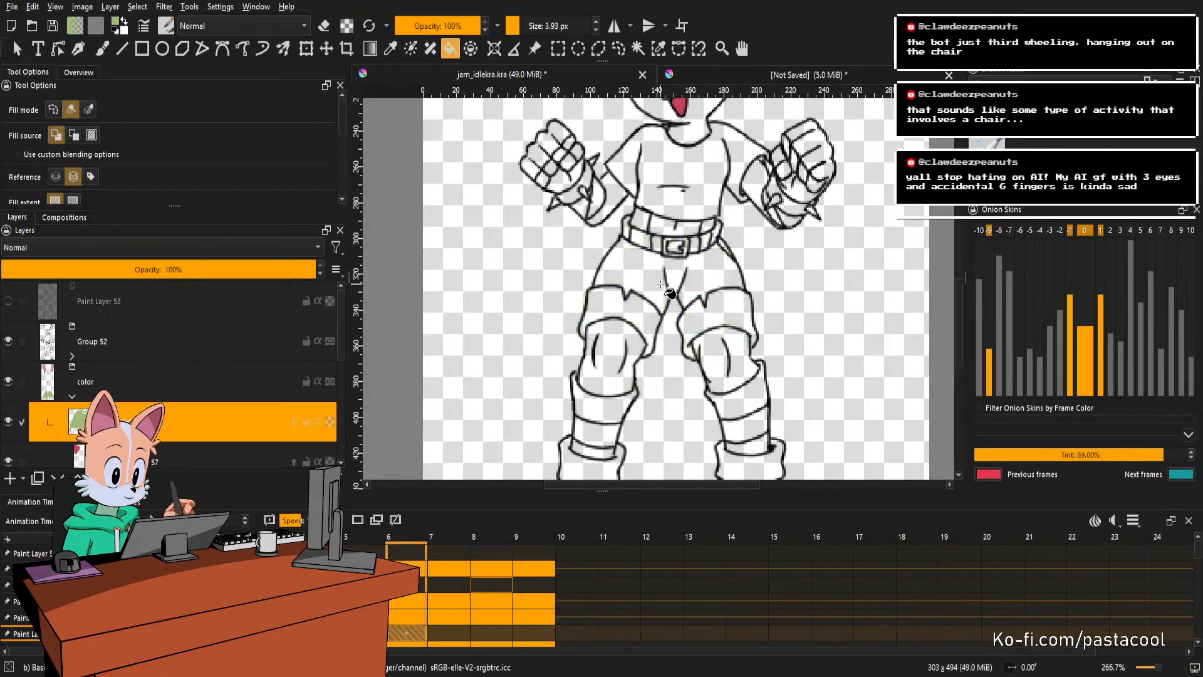
pyautogui.scroll(2, 713, 305)
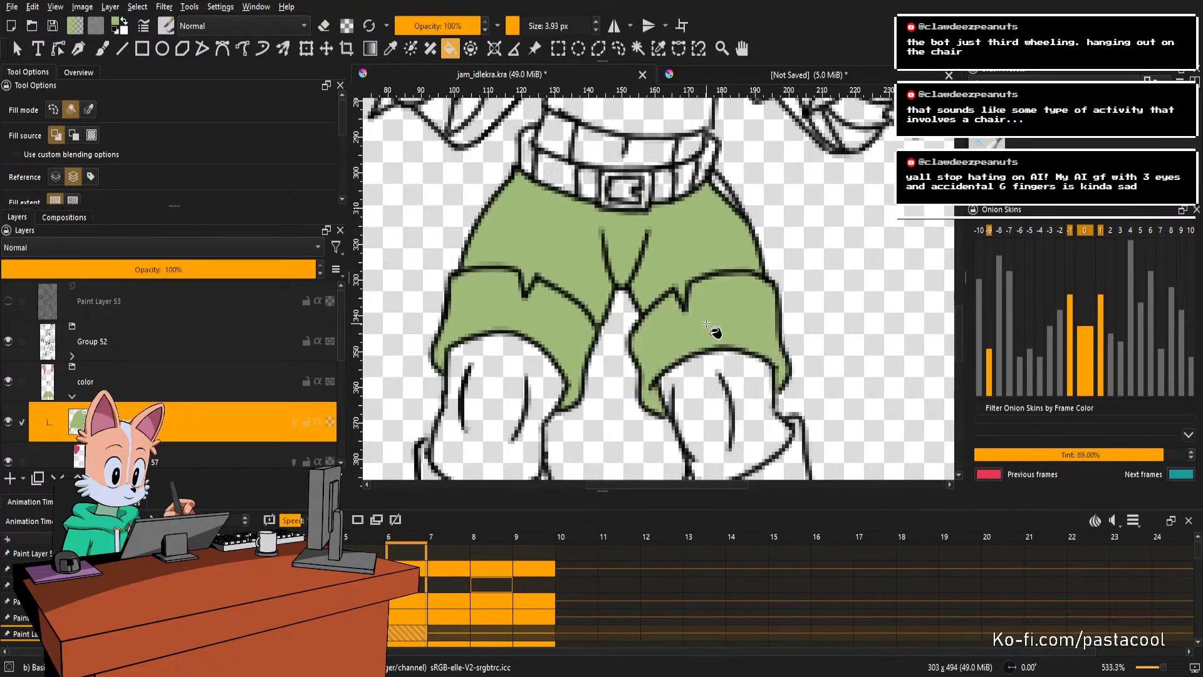
pyautogui.scroll(-2, 714, 310)
pyautogui.scroll(6, 718, 263)
pyautogui.scroll(-4, 709, 252)
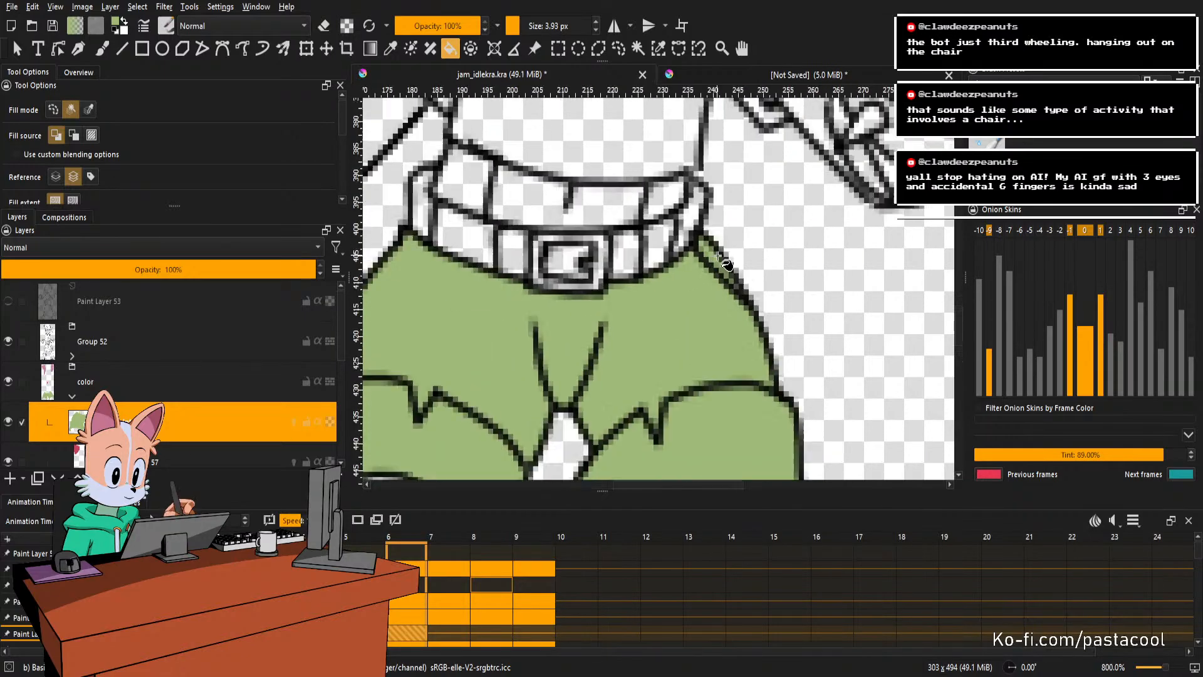
# Fill the belt segments and the buckle's centre green on frame 6.
pyautogui.scroll(4, 560, 244)
pyautogui.click(560, 244)
pyautogui.moveTo(559, 244)
pyautogui.mouseDown()
pyautogui.moveTo(686, 299)
pyautogui.moveTo(766, 293)
pyautogui.mouseUp()
pyautogui.scroll(-1, 766, 293)
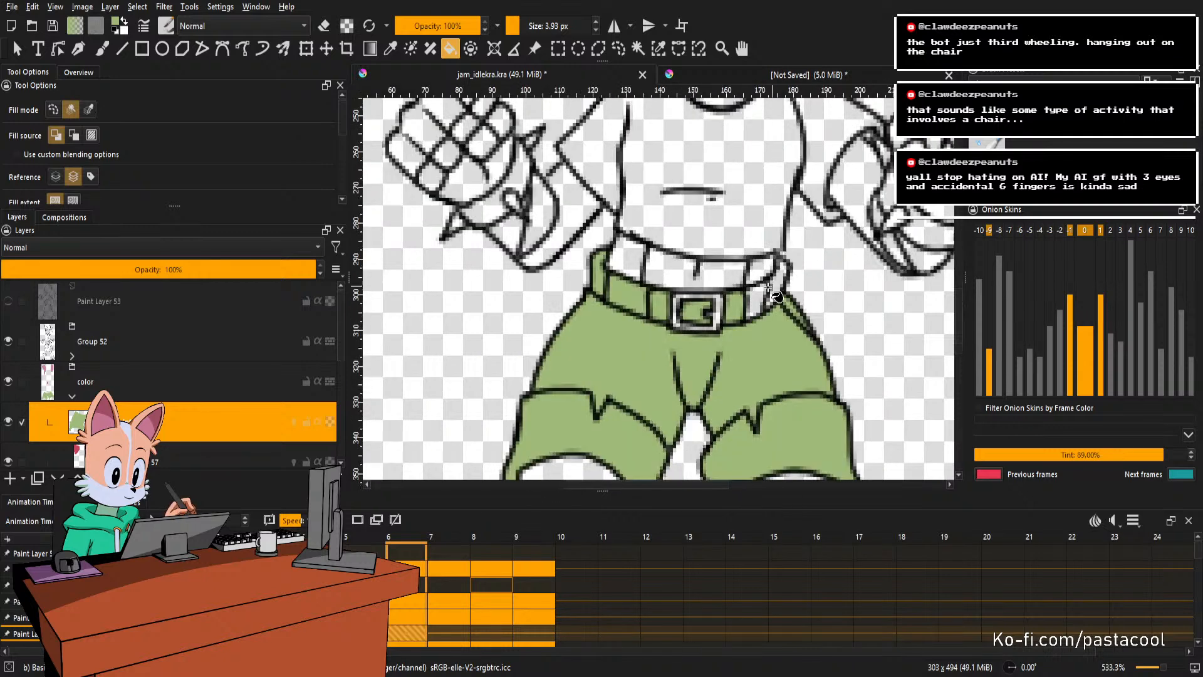
pyautogui.scroll(-3, 778, 278)
# Advance to frame 7, clear the carried-over green, and fill the main shorts area and both rolled cuffs green.
pyautogui.press('Right')
pyautogui.scroll(2, 743, 333)
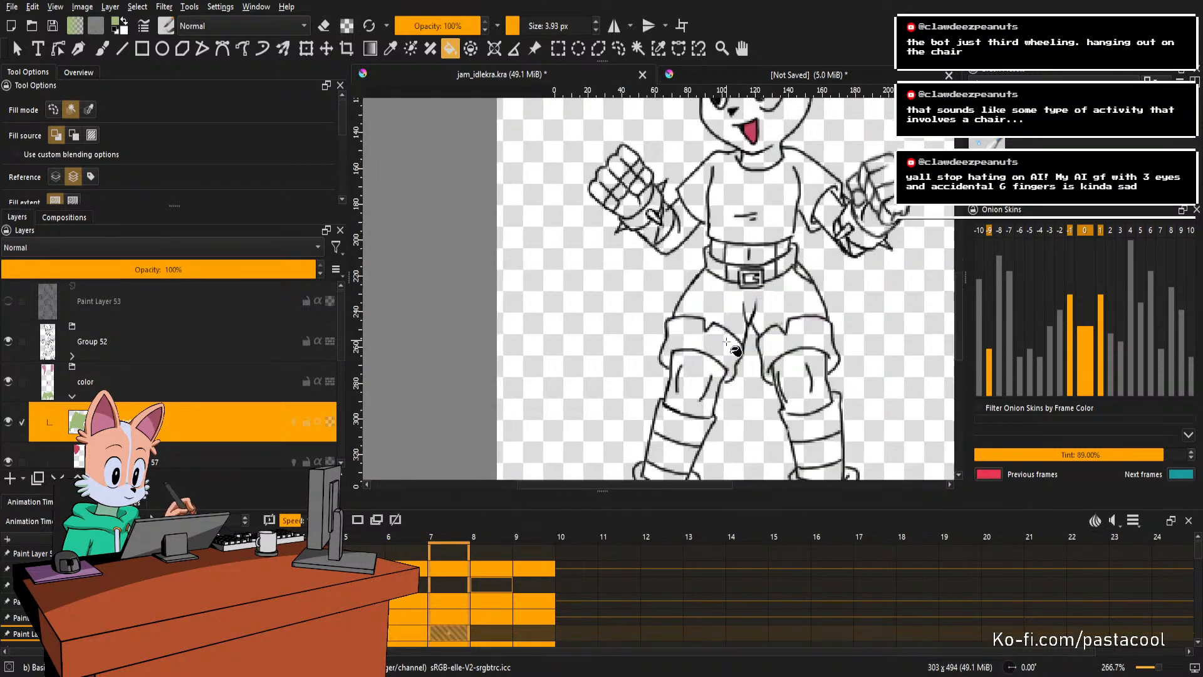
pyautogui.moveTo(728, 335); pyautogui.dragTo(776, 297)
pyautogui.click(802, 368)
pyautogui.scroll(-1, 827, 323)
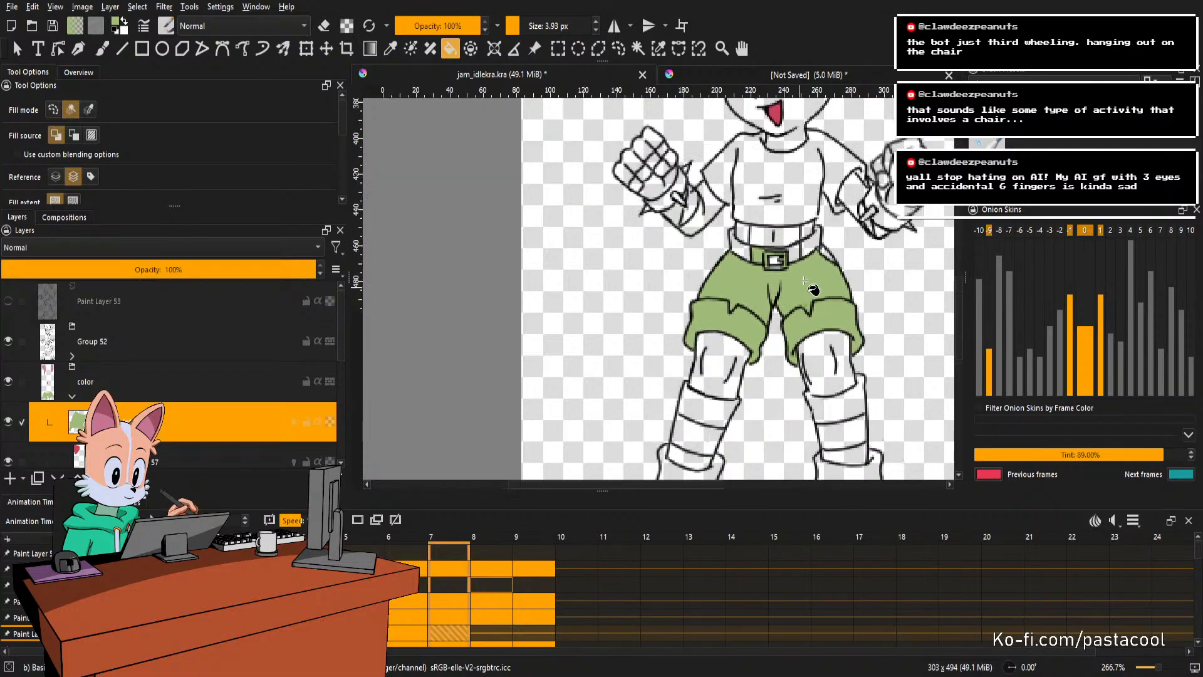
# Fill the right-hand belt segments and buckle centre green on frame 7, and erase the green spilled onto the buckle's frame.
pyautogui.scroll(3, 802, 241)
pyautogui.click(757, 231)
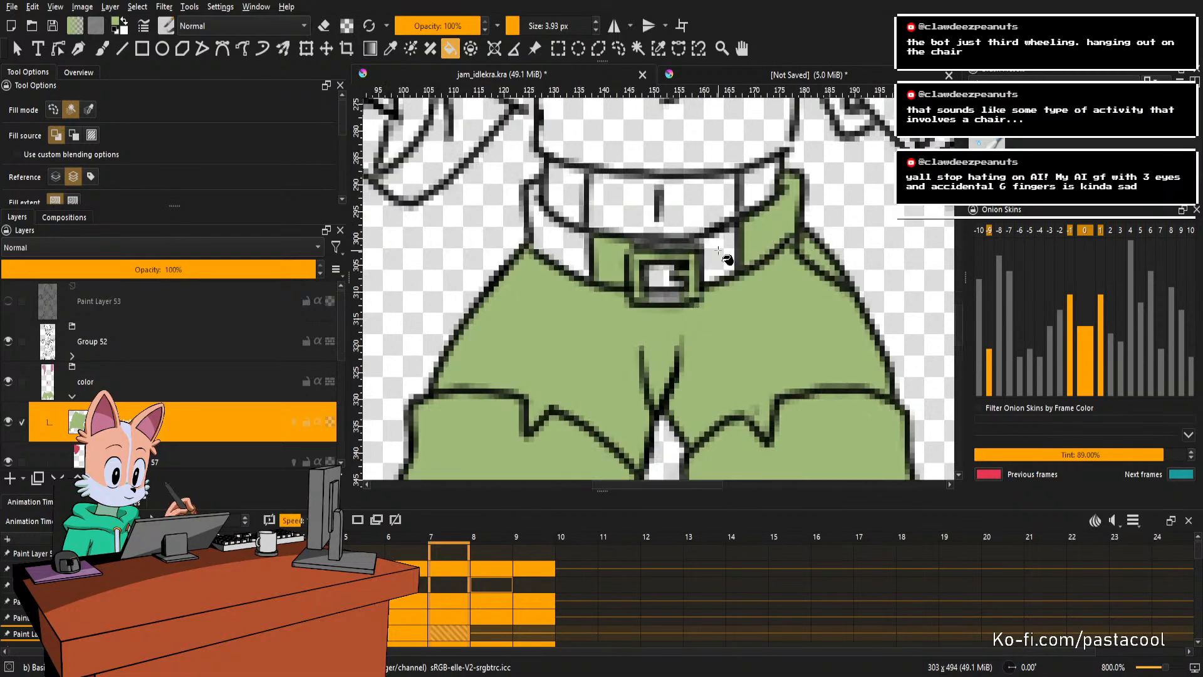
pyautogui.click(664, 278)
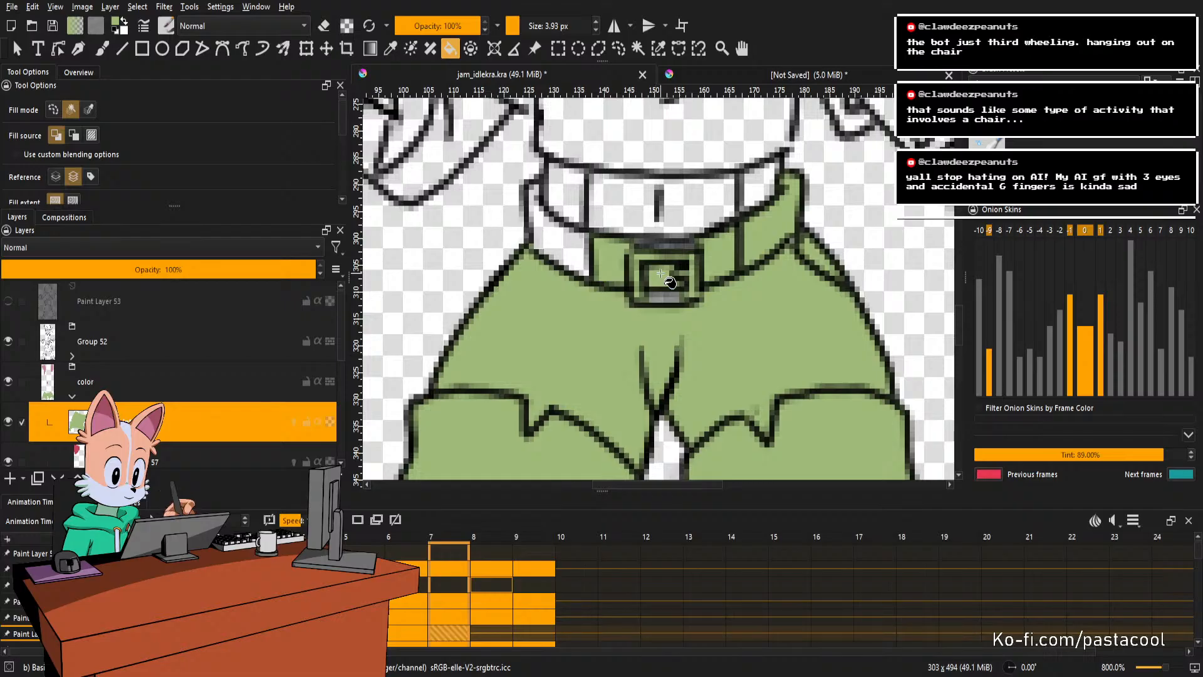
pyautogui.press('b')
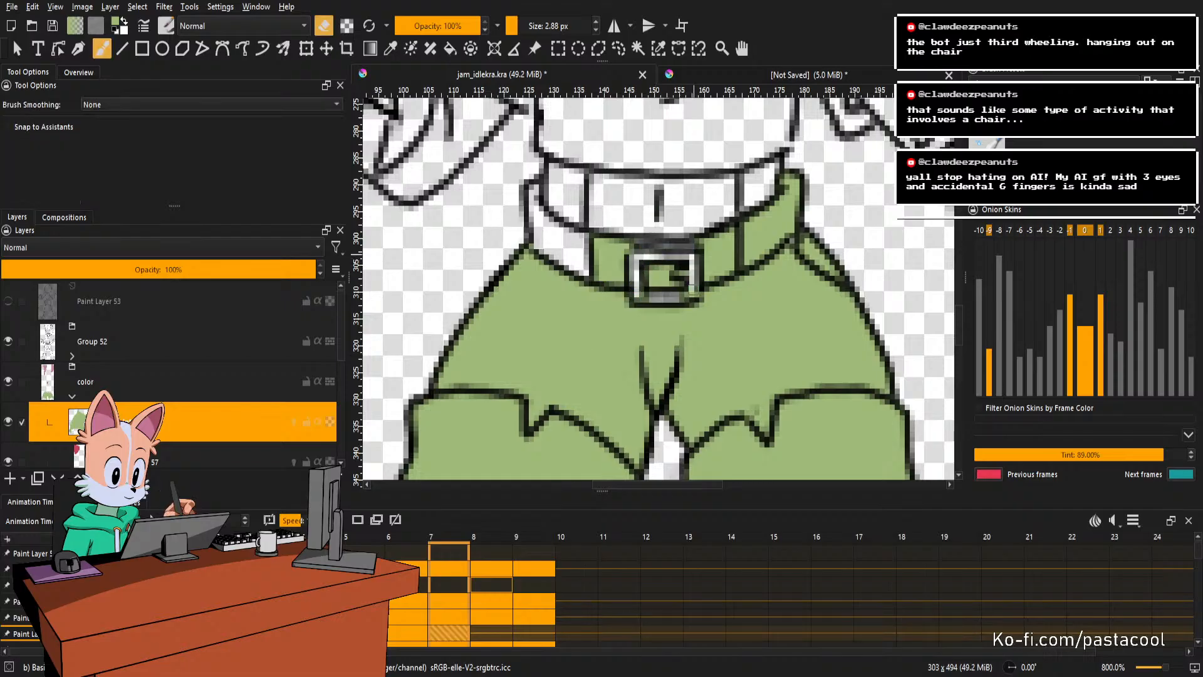
pyautogui.moveTo(677, 276); pyautogui.dragTo(709, 317)
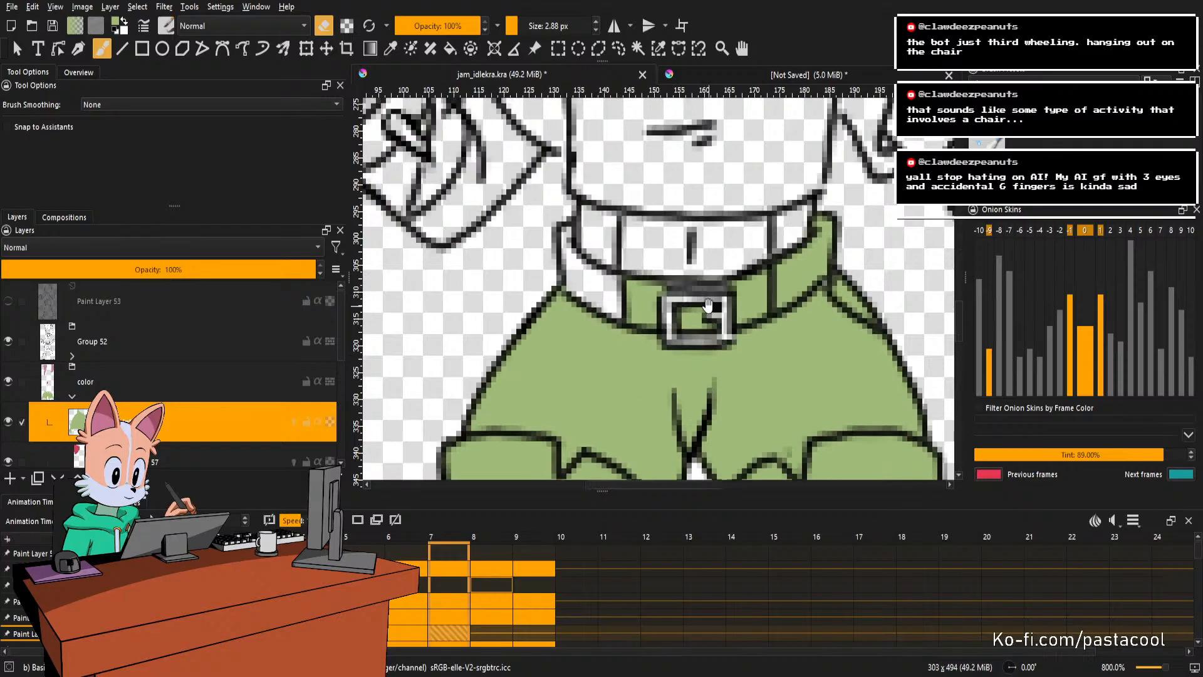
pyautogui.press('e')
# Fill the remaining left-hand belt segments green on frame 7.
pyautogui.press('f')
pyautogui.click(609, 285)
pyautogui.moveTo(676, 232); pyautogui.dragTo(633, 345)
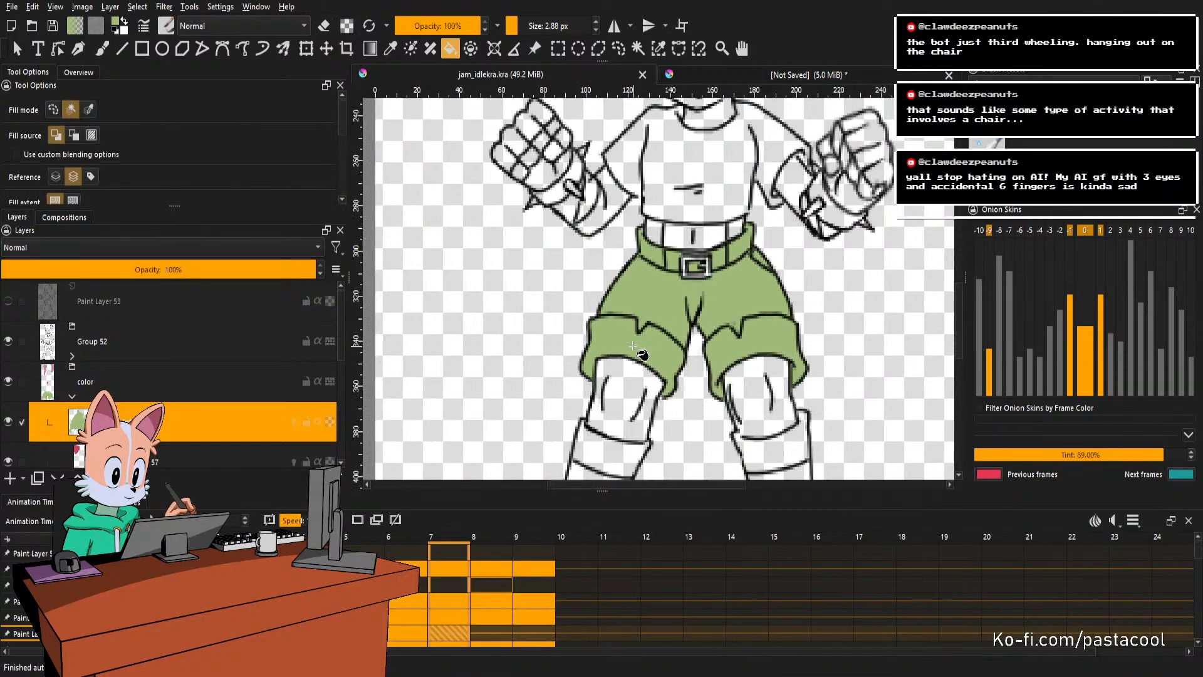
# Advance to frame 8, clear the green carried over from the previous pose, and save the document.
pyautogui.press('.')
pyautogui.press('Delete')
pyautogui.scroll(-2, 616, 346)
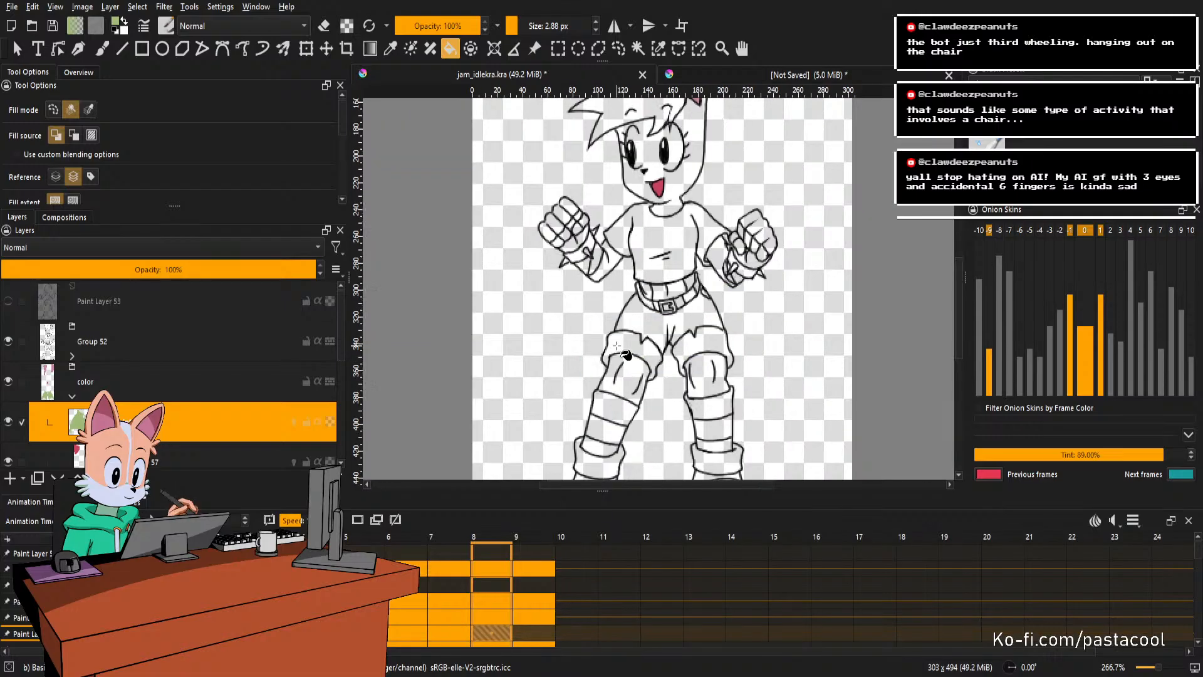
pyautogui.hotkey('ctrl', 's')
pyautogui.scroll(1, 627, 343)
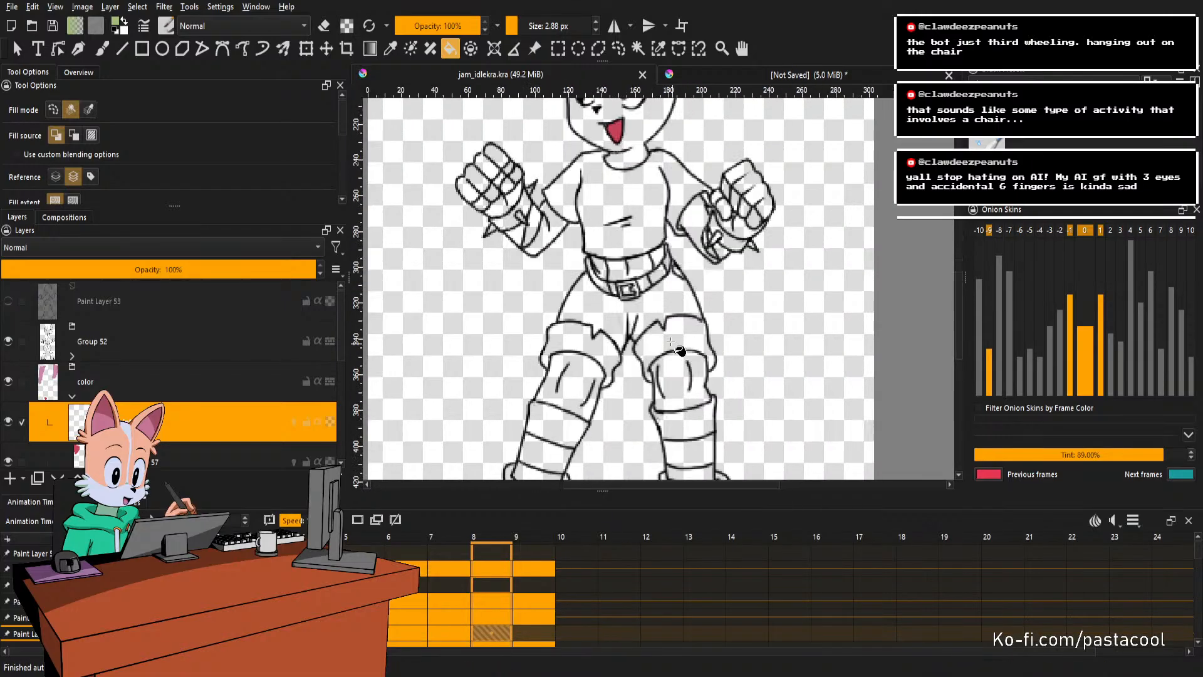
# Fill both rolled cuffs and the main shorts area green on frame 8.
pyautogui.scroll(1, 603, 330)
pyautogui.click(603, 331)
pyautogui.scroll(-1, 603, 331)
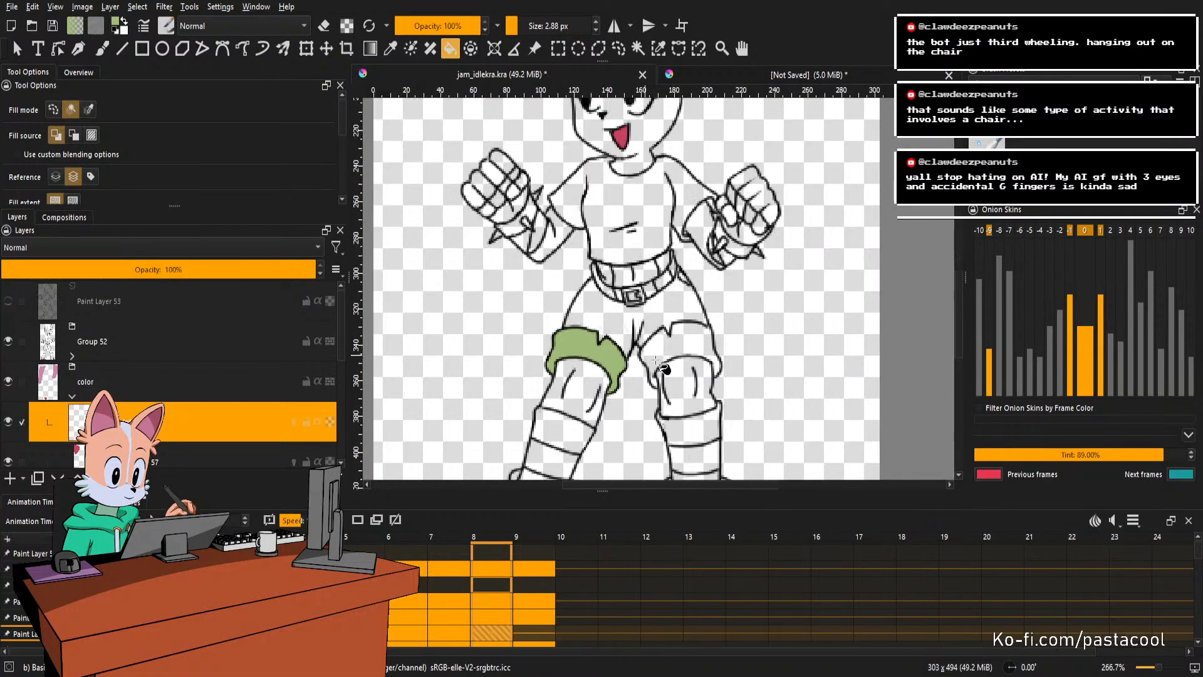
pyautogui.click(651, 343)
pyautogui.click(661, 327)
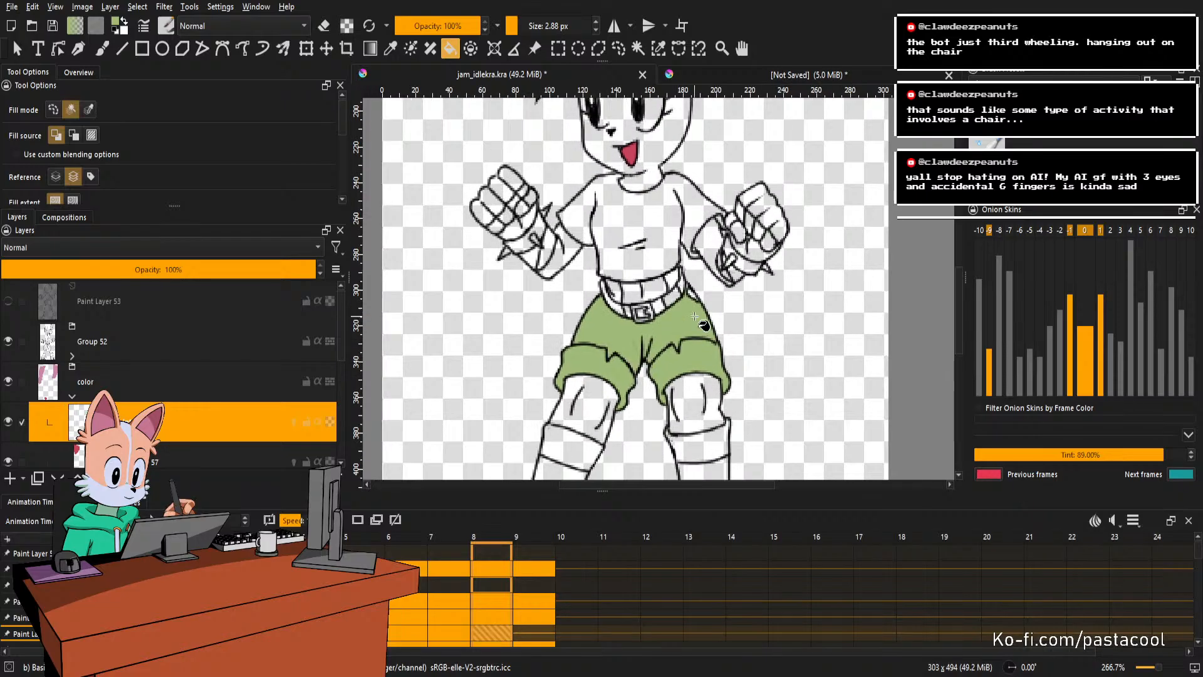
pyautogui.scroll(1, 693, 296)
pyautogui.scroll(-1, 694, 295)
# Colour the narrow hip fold green and fill the belt segments to the right of the buckle on frame 8.
pyautogui.scroll(4, 694, 295)
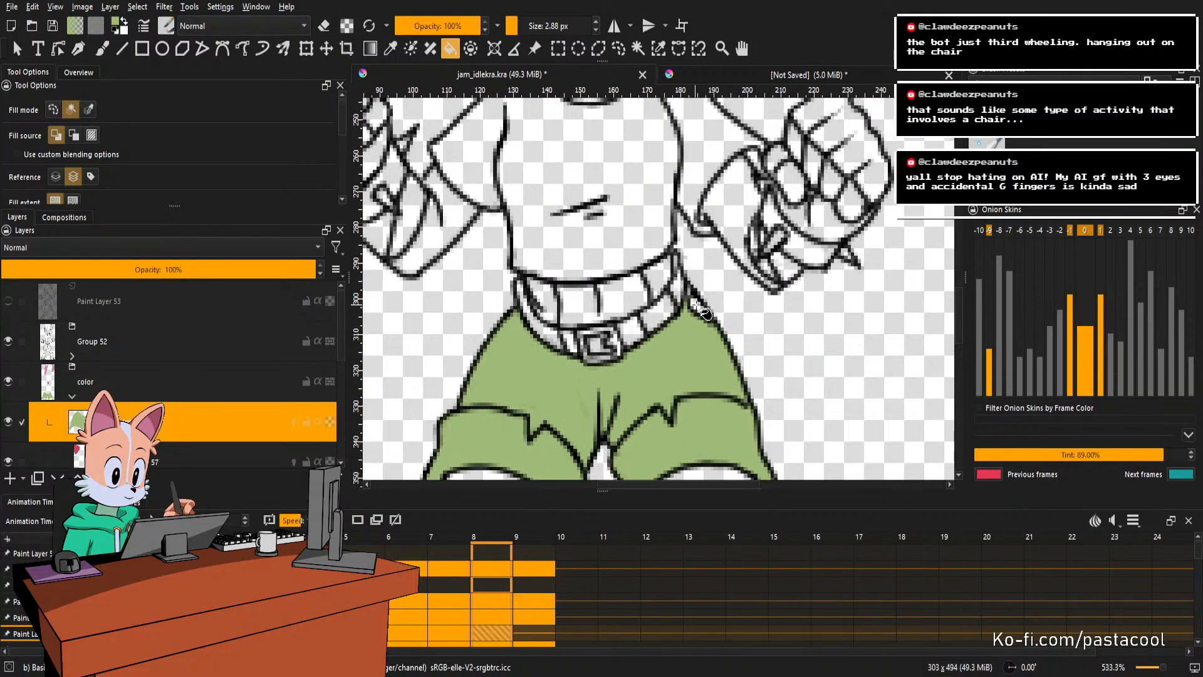
pyautogui.press('b')
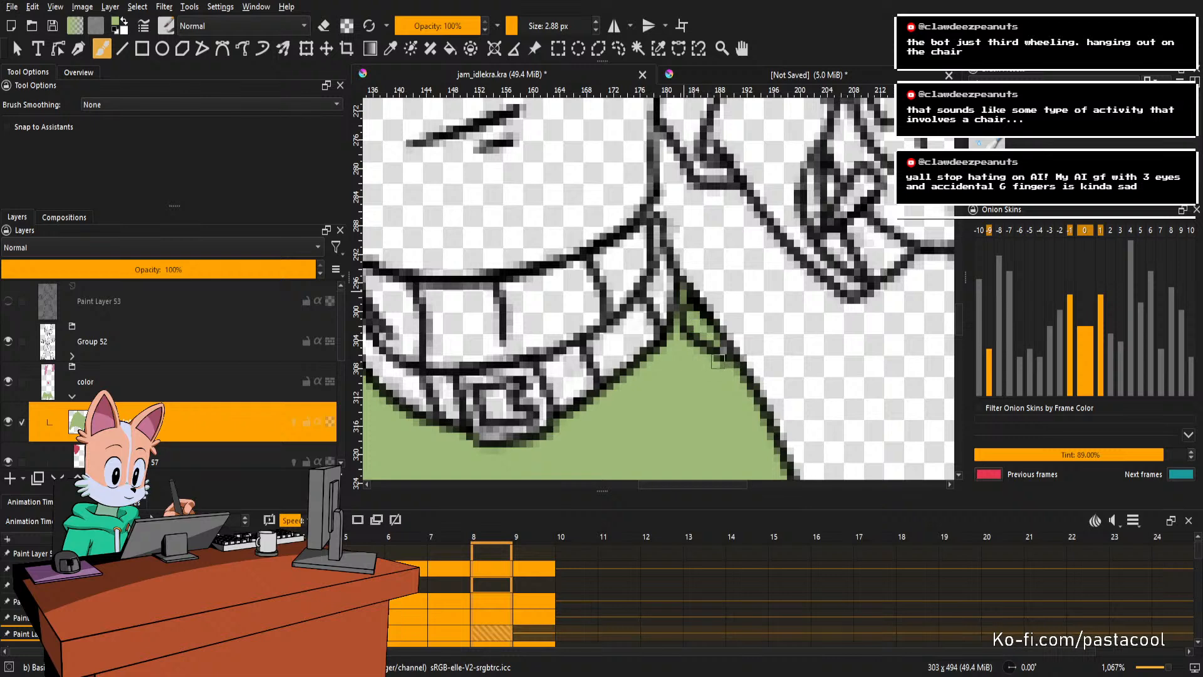
pyautogui.press('f')
pyautogui.click(663, 287)
pyautogui.click(621, 334)
pyautogui.click(569, 373)
pyautogui.scroll(-4, 569, 372)
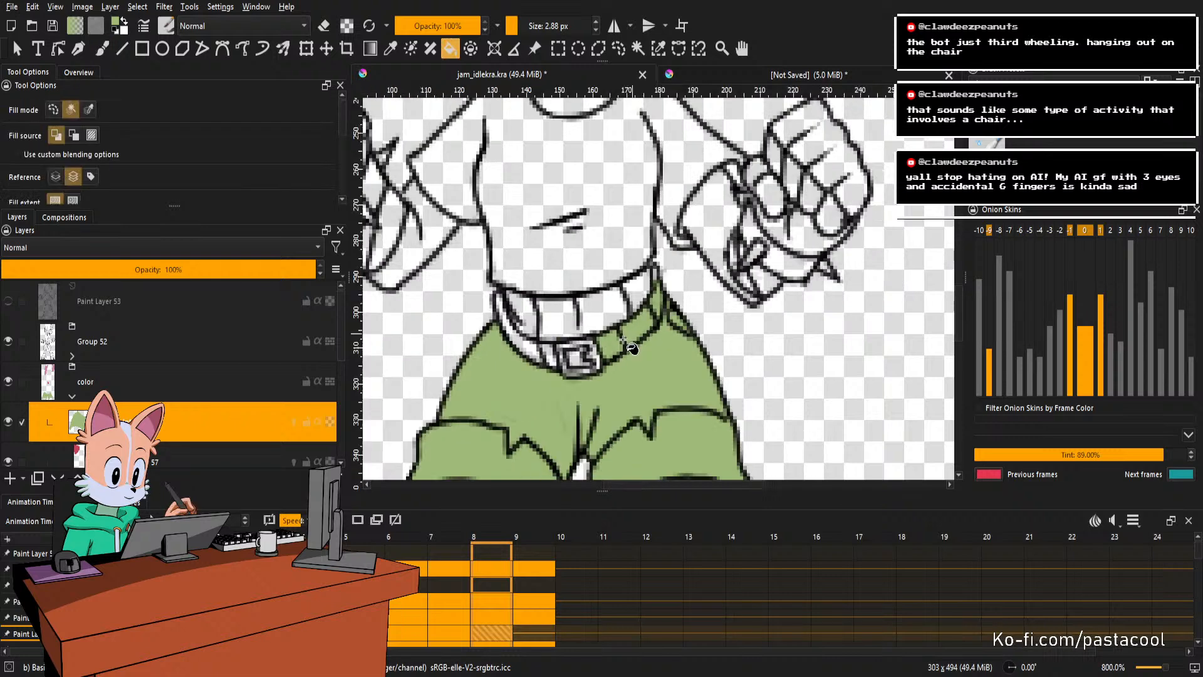
# Fill the buckle's centre and the left-hand belt segments green on frame 8, and save the document.
pyautogui.scroll(4, 523, 376)
pyautogui.click(537, 372)
pyautogui.click(487, 369)
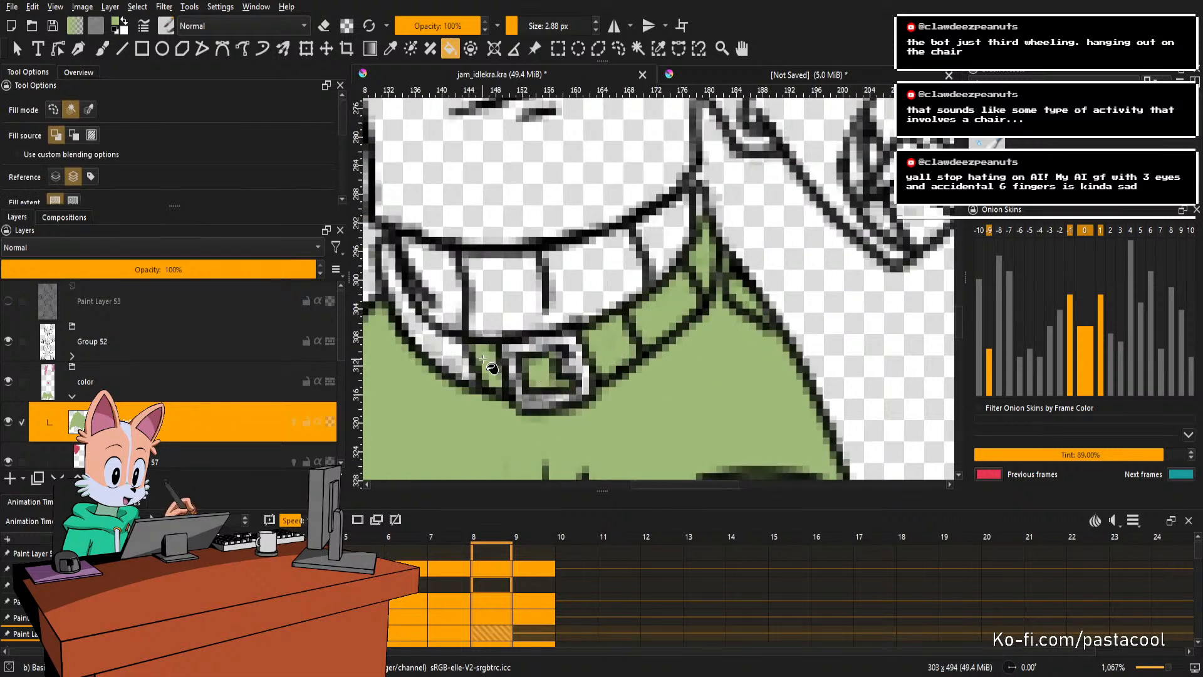
pyautogui.scroll(-4, 495, 360)
pyautogui.scroll(4, 511, 343)
pyautogui.scroll(-8, 512, 342)
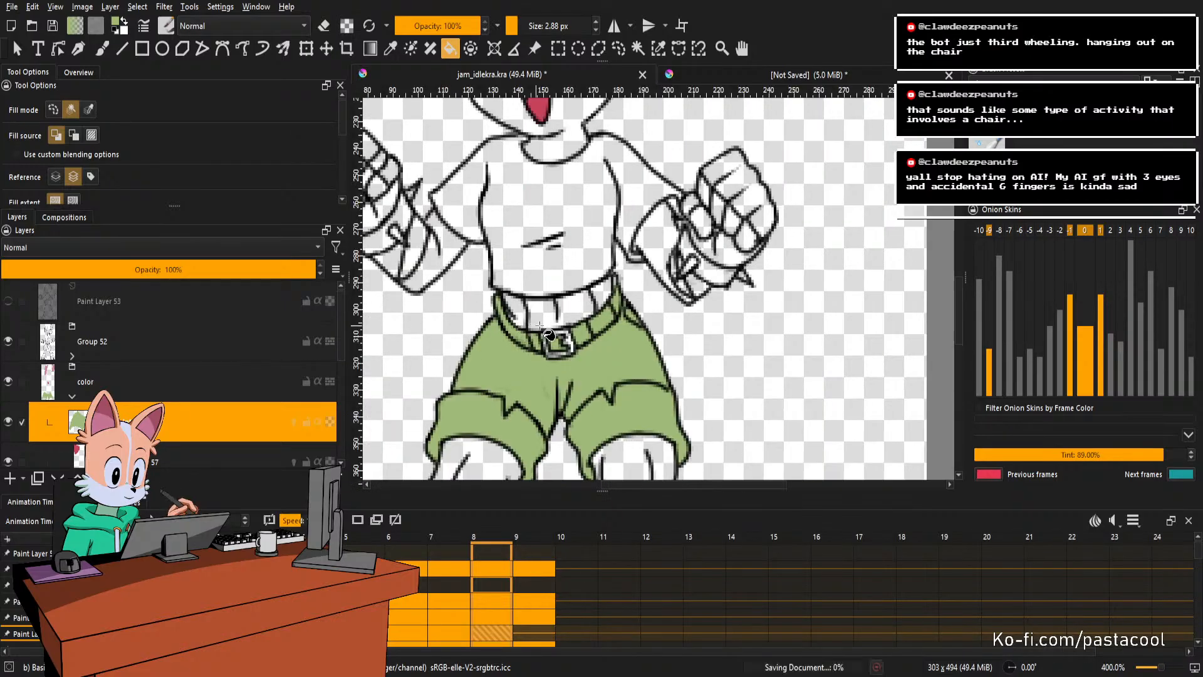
pyautogui.hotkey('ctrl', 's')
# Advance to frame 9, clear the carried-over green, and fill the main shorts area and both rolled cuffs green.
pyautogui.press('space')
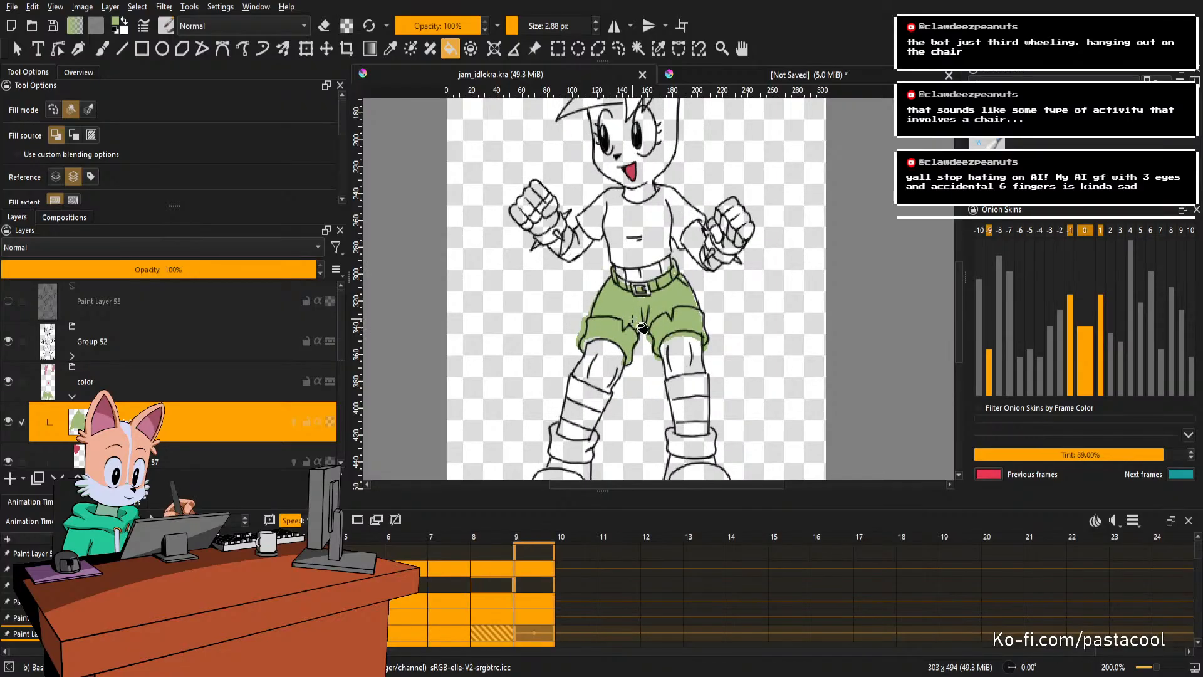
pyautogui.scroll(2, 636, 319)
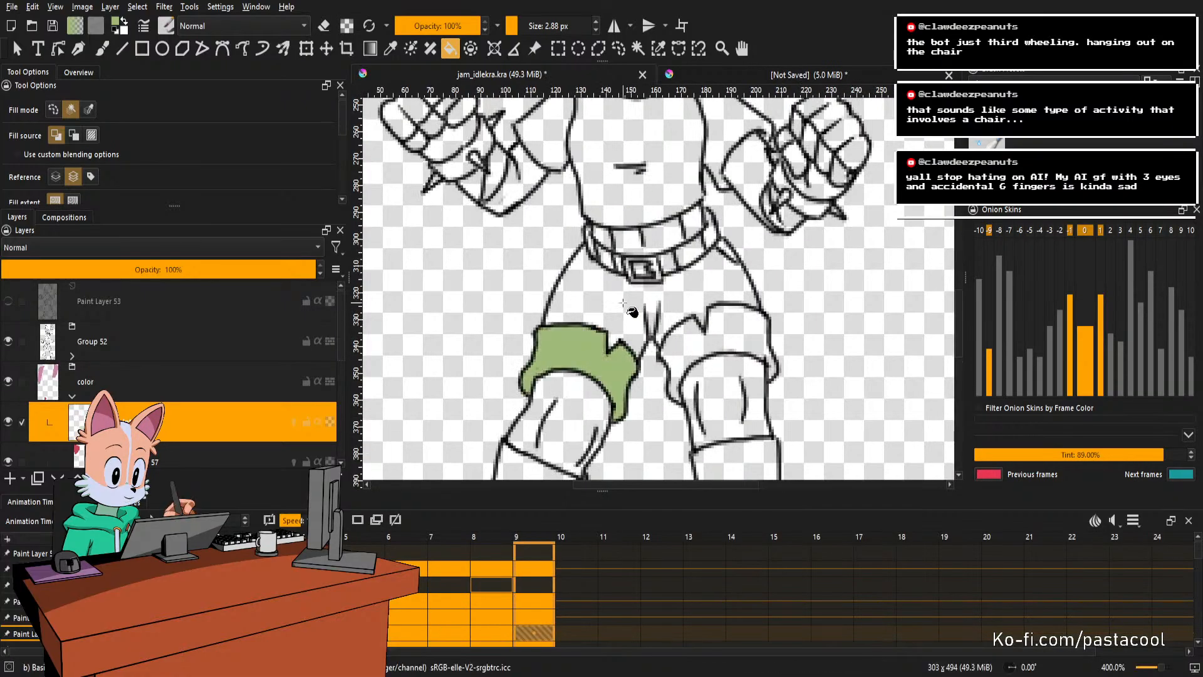
pyautogui.click(632, 311)
pyautogui.scroll(-2, 632, 311)
pyautogui.click(739, 360)
# Fill the narrow hip fold beside the belt green on frame 9.
pyautogui.scroll(3, 724, 286)
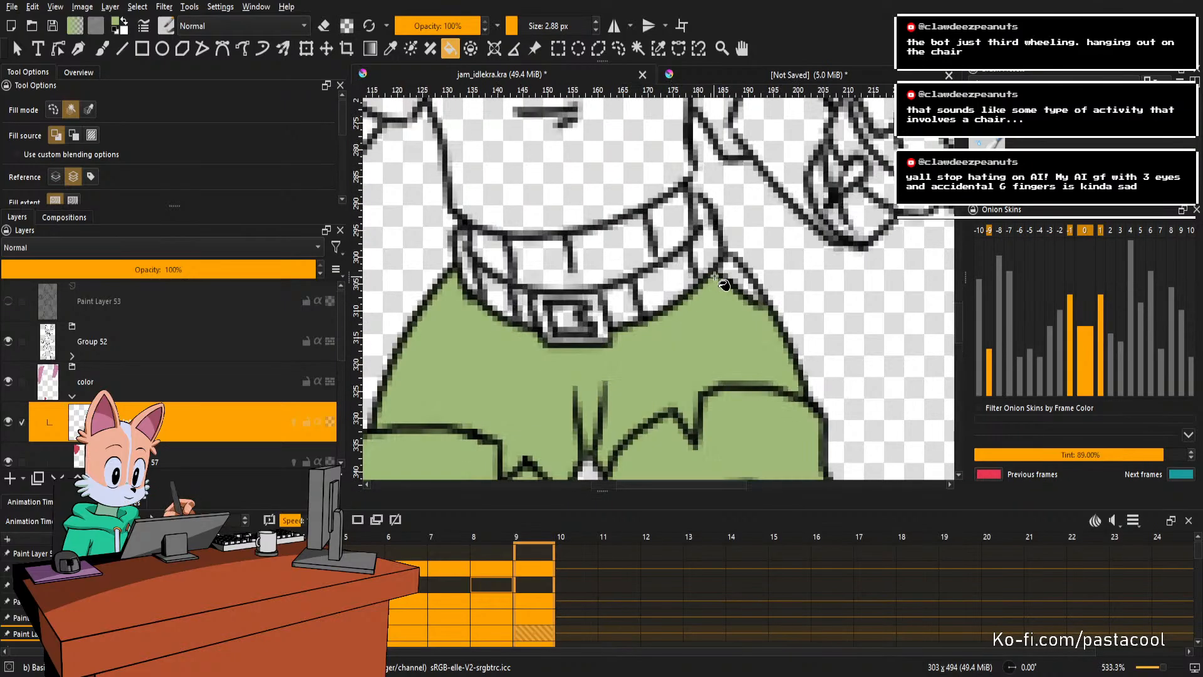
pyautogui.click(736, 279)
pyautogui.scroll(-3, 734, 279)
pyautogui.scroll(3, 721, 266)
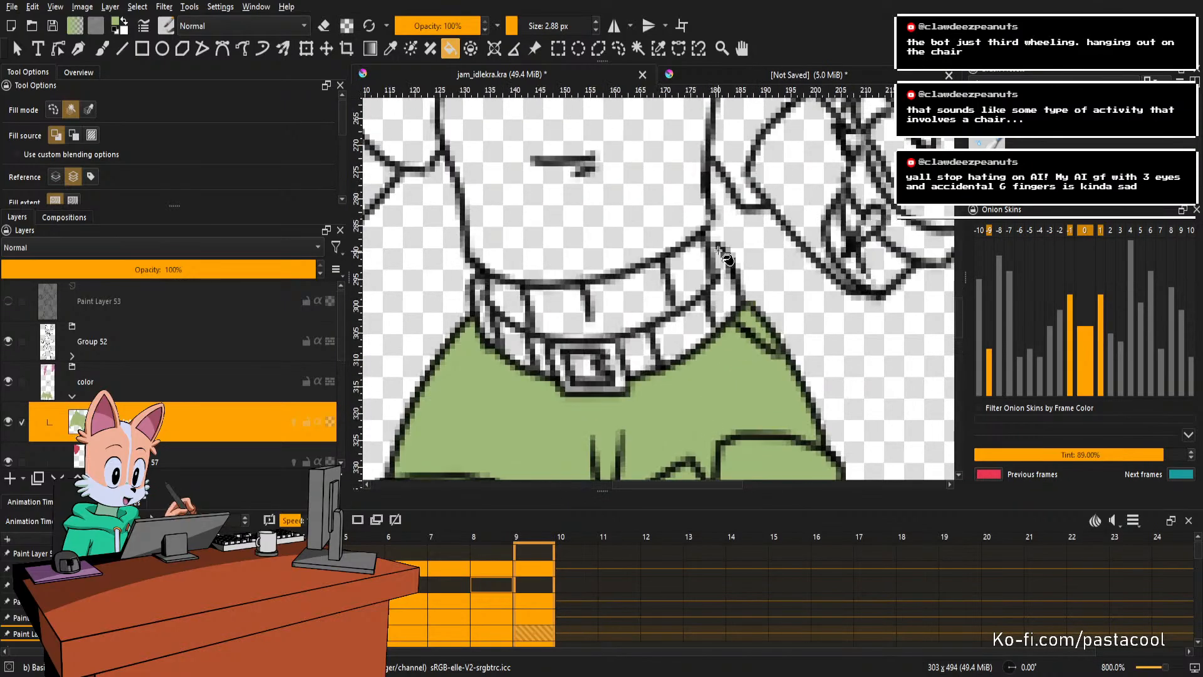
# Fill all the belt segments and the buckle's centre green on frame 9, and save the document.
pyautogui.press('b')
pyautogui.press('f')
pyautogui.click(717, 299)
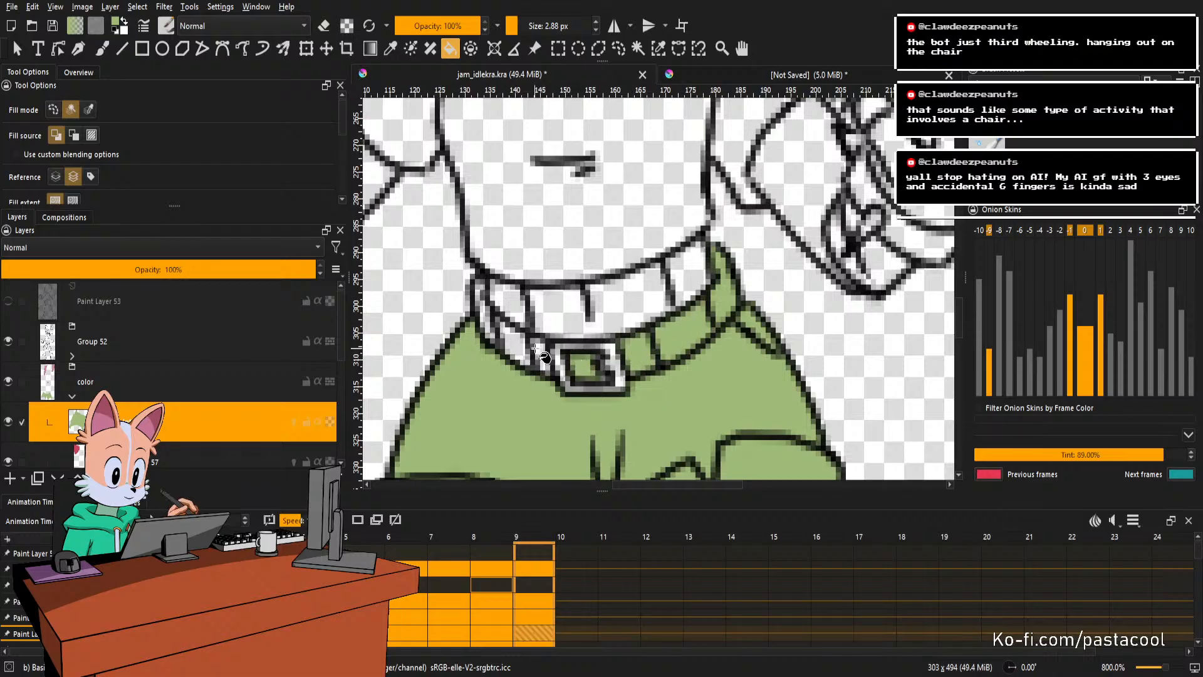
pyautogui.click(486, 318)
pyautogui.scroll(-6, 613, 235)
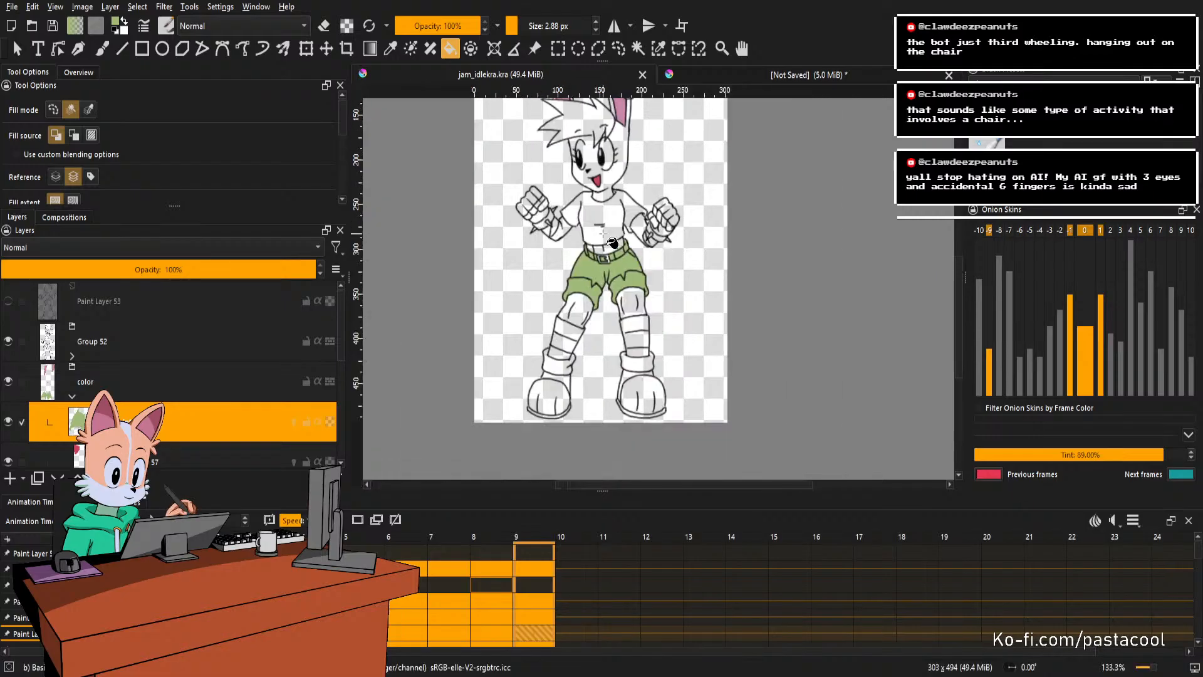
# Examine the finished green shorts and belt across the animation frames with the whole figure in view.
pyautogui.scroll(-1, 621, 245)
pyautogui.scroll(3, 617, 269)
pyautogui.scroll(-2, 608, 272)
pyautogui.scroll(1, 608, 274)
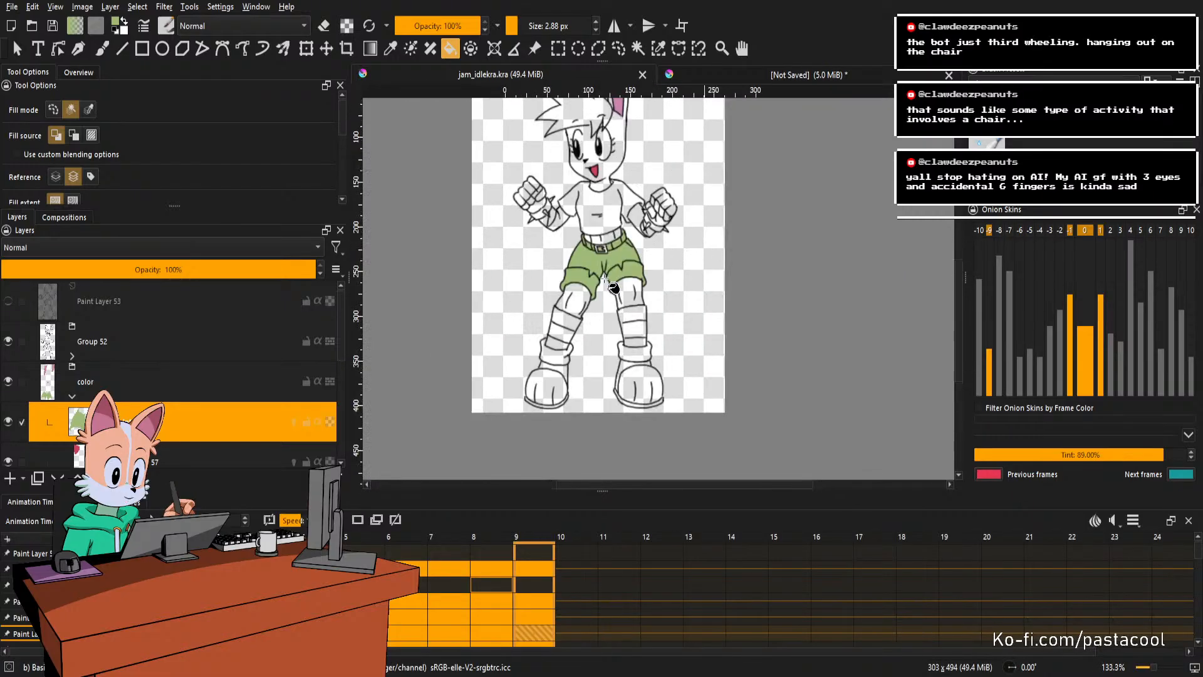
pyautogui.scroll(-1, 607, 270)
pyautogui.scroll(1, 607, 260)
pyautogui.scroll(-1, 607, 258)
pyautogui.scroll(2, 607, 257)
pyautogui.scroll(-1, 607, 257)
pyautogui.scroll(1, 606, 258)
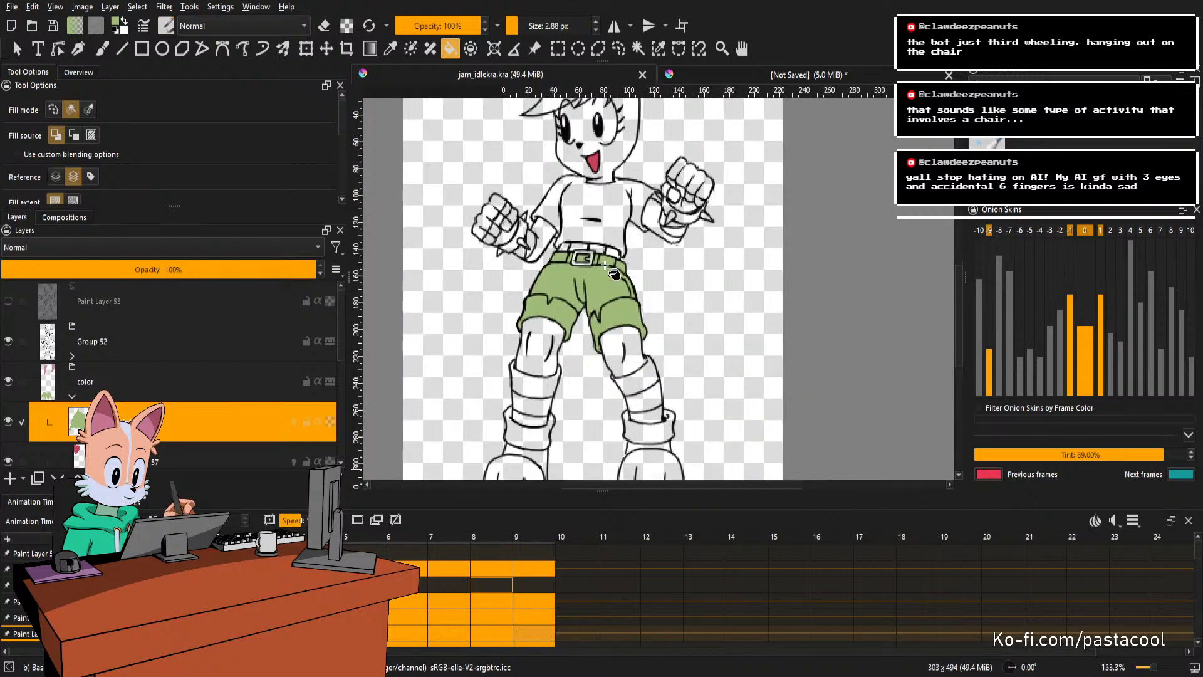
pyautogui.scroll(-1, 606, 258)
pyautogui.scroll(-1, 606, 257)
pyautogui.scroll(1, 606, 257)
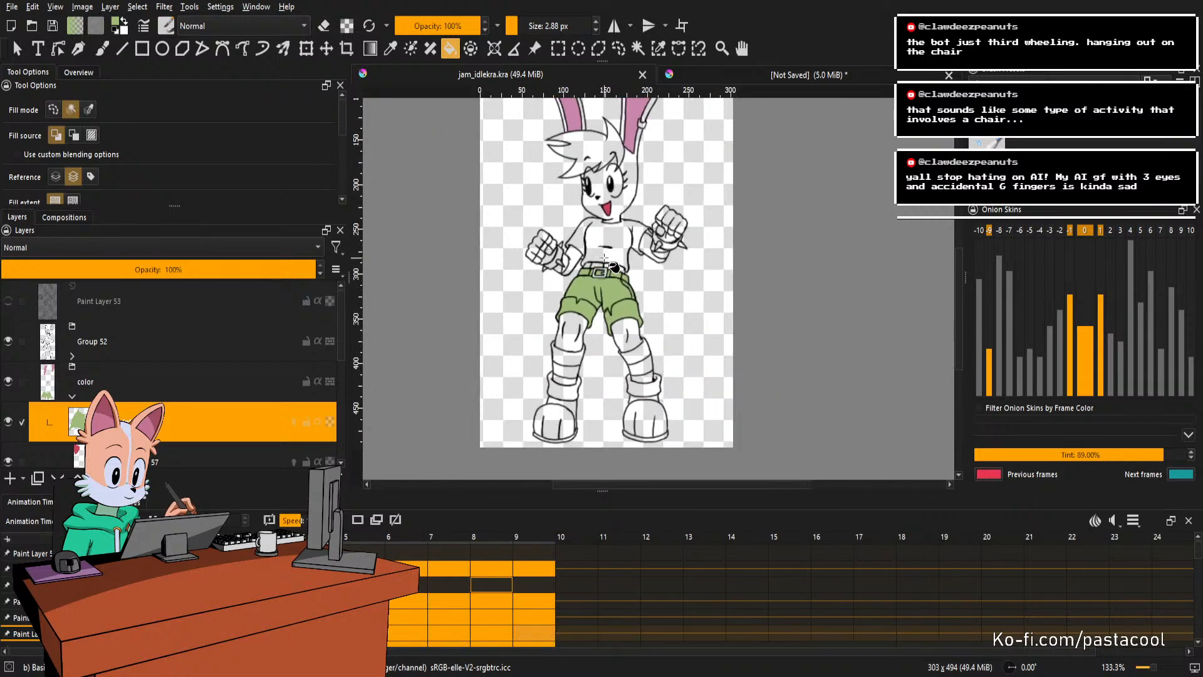
# Review the character's idle poses once more, checking the green shorts, cuffs and belt for missed areas.
pyautogui.scroll(-1, 603, 255)
pyautogui.scroll(1, 603, 252)
pyautogui.scroll(-1, 602, 249)
pyautogui.scroll(1, 600, 245)
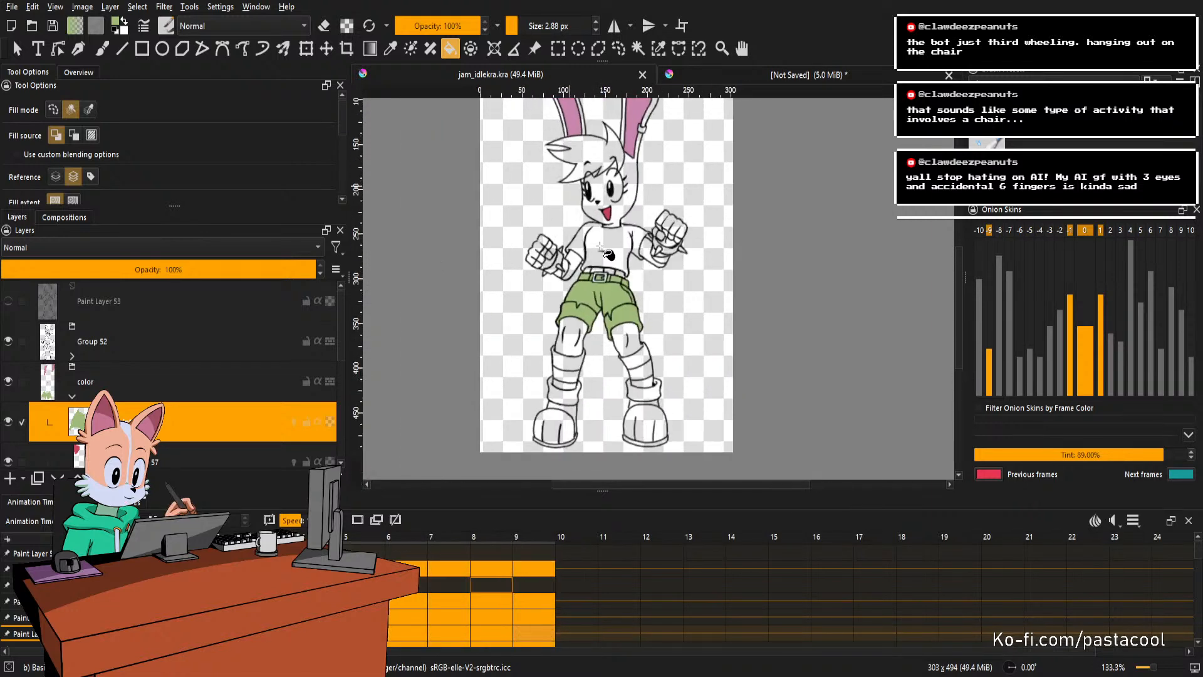
pyautogui.scroll(-1, 595, 248)
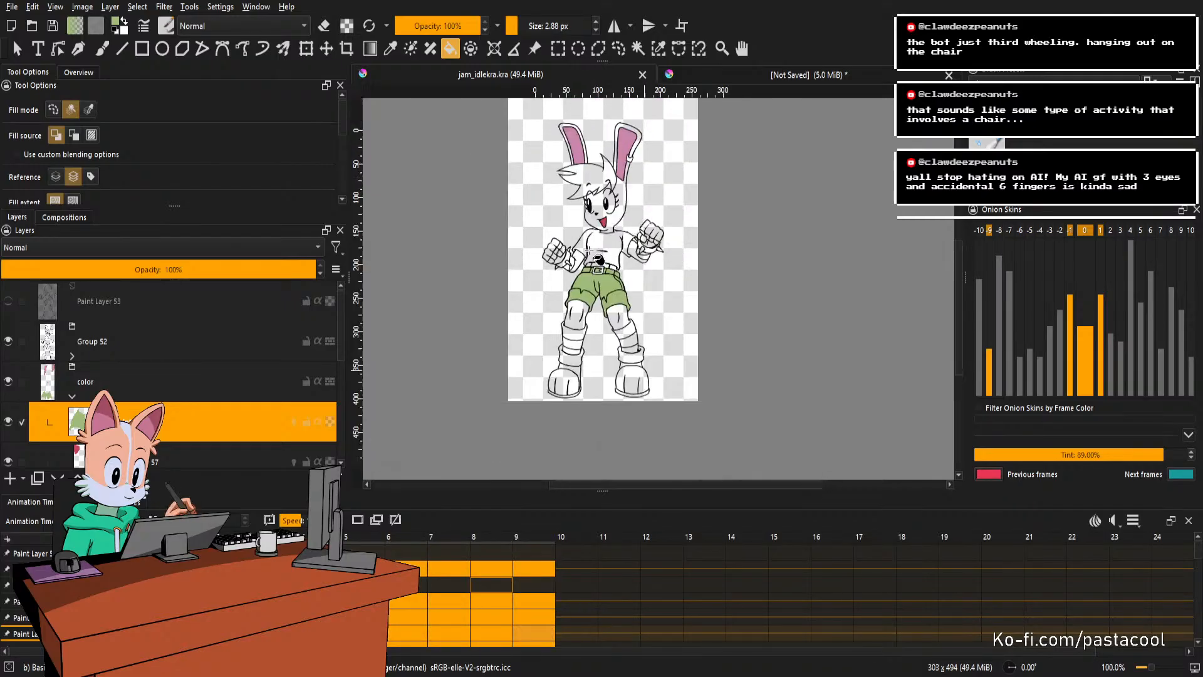
pyautogui.scroll(1, 594, 252)
pyautogui.scroll(-1, 593, 254)
pyautogui.scroll(1, 593, 250)
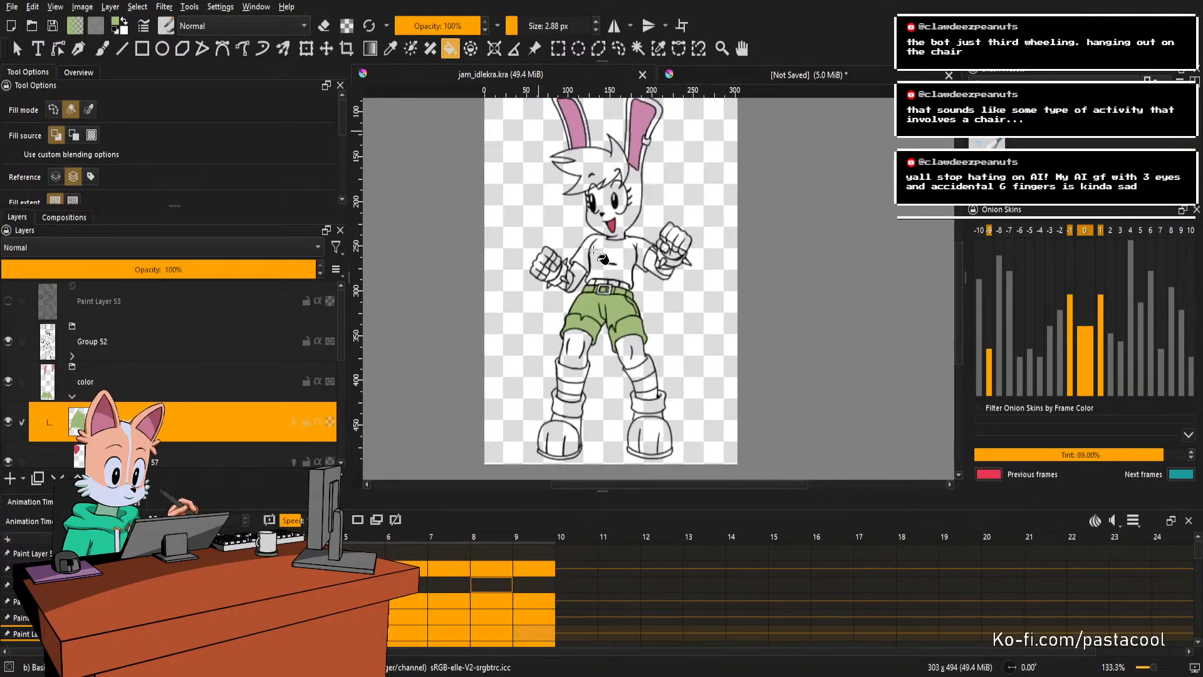
pyautogui.scroll(-1, 591, 244)
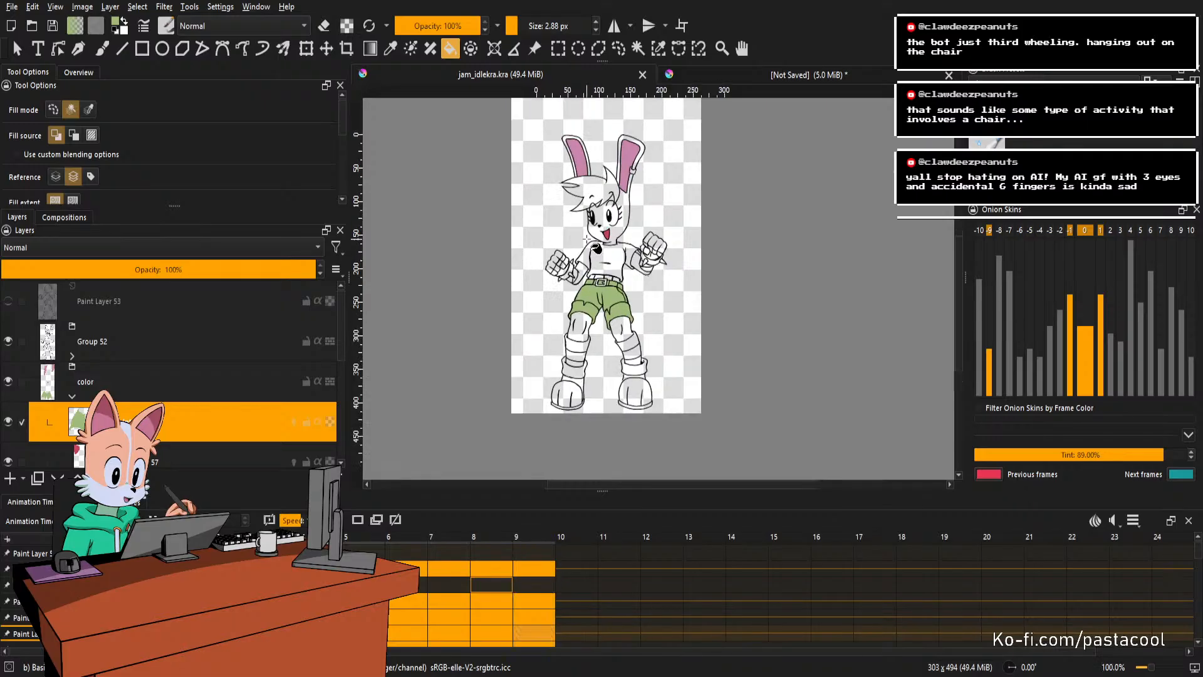
pyautogui.scroll(1, 593, 274)
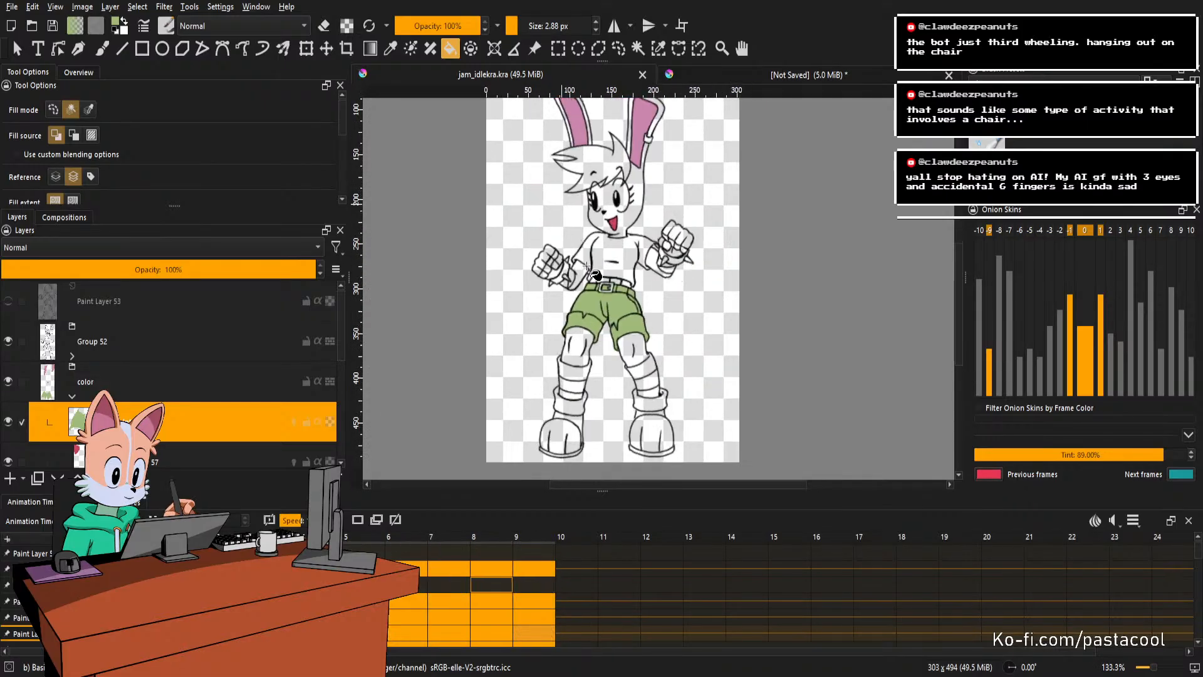
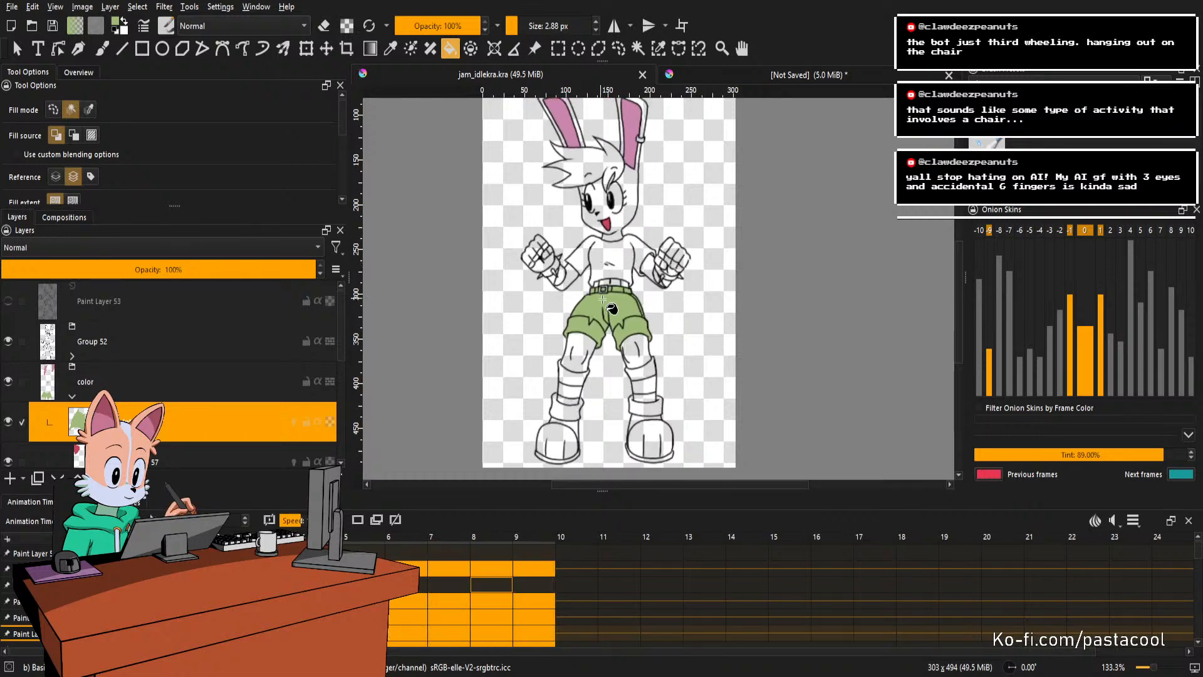
pyautogui.scroll(2, 607, 269)
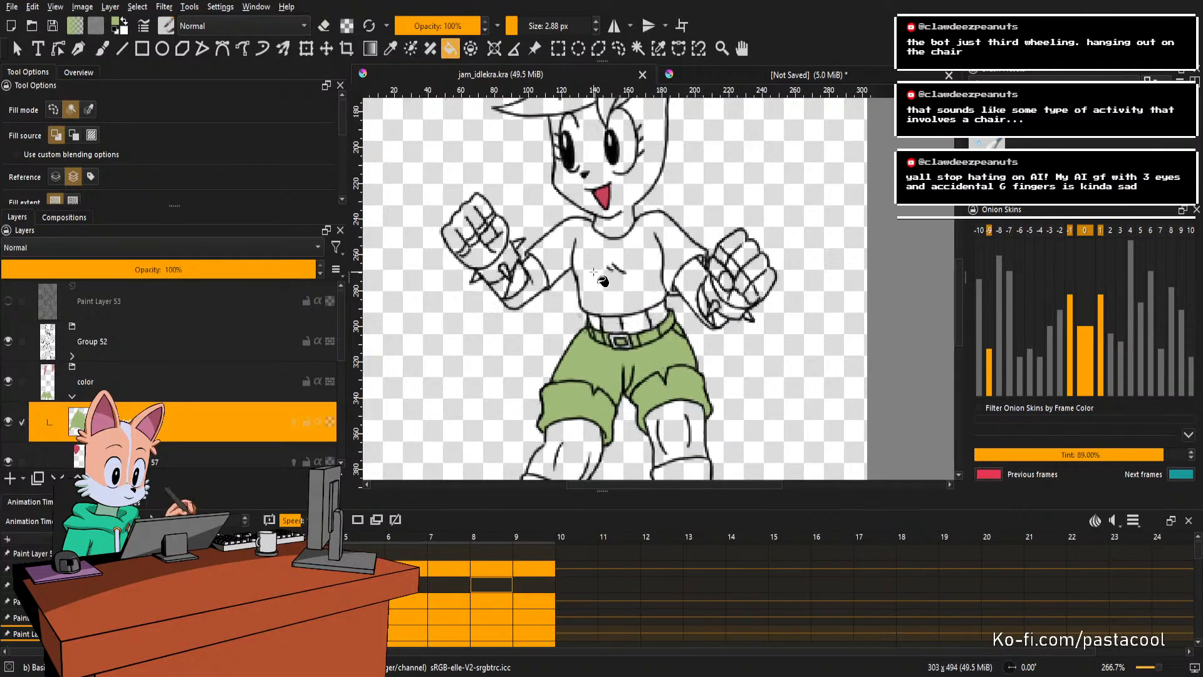
pyautogui.scroll(-3, 630, 323)
pyautogui.scroll(3, 636, 132)
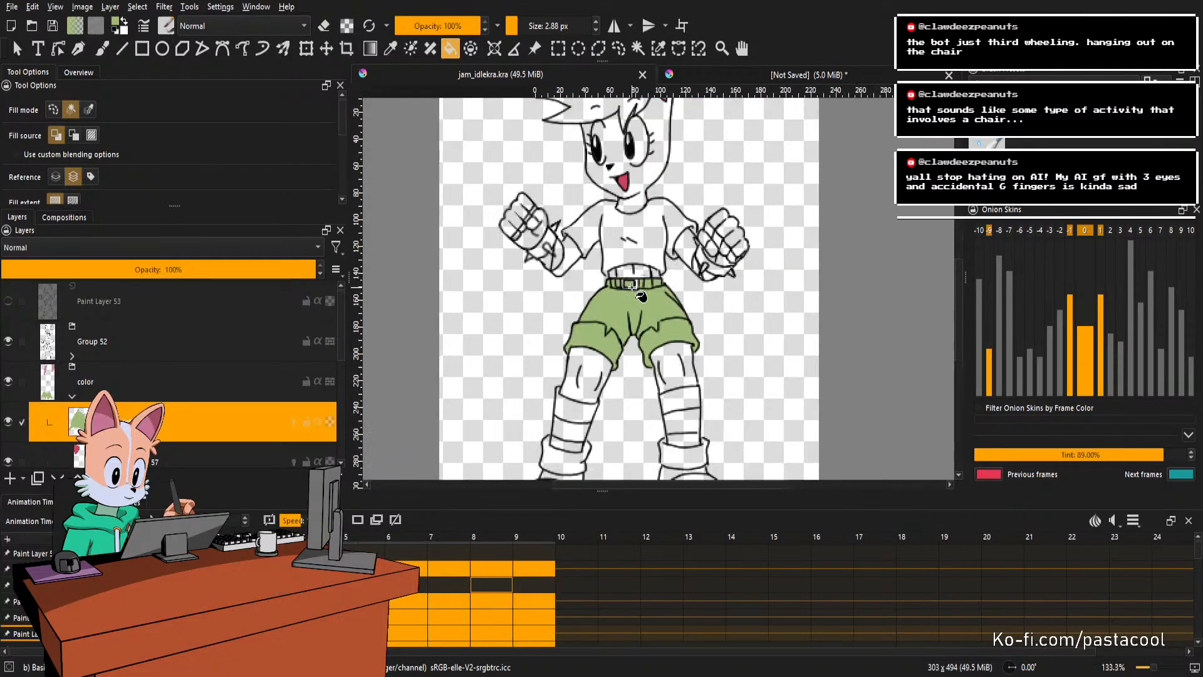
# Sample the dark grey shirt colour from the coloured reference character in the unsaved document, and return to the animation document.
pyautogui.click(712, 75)
pyautogui.press('b')
pyautogui.scroll(-3, 652, 282)
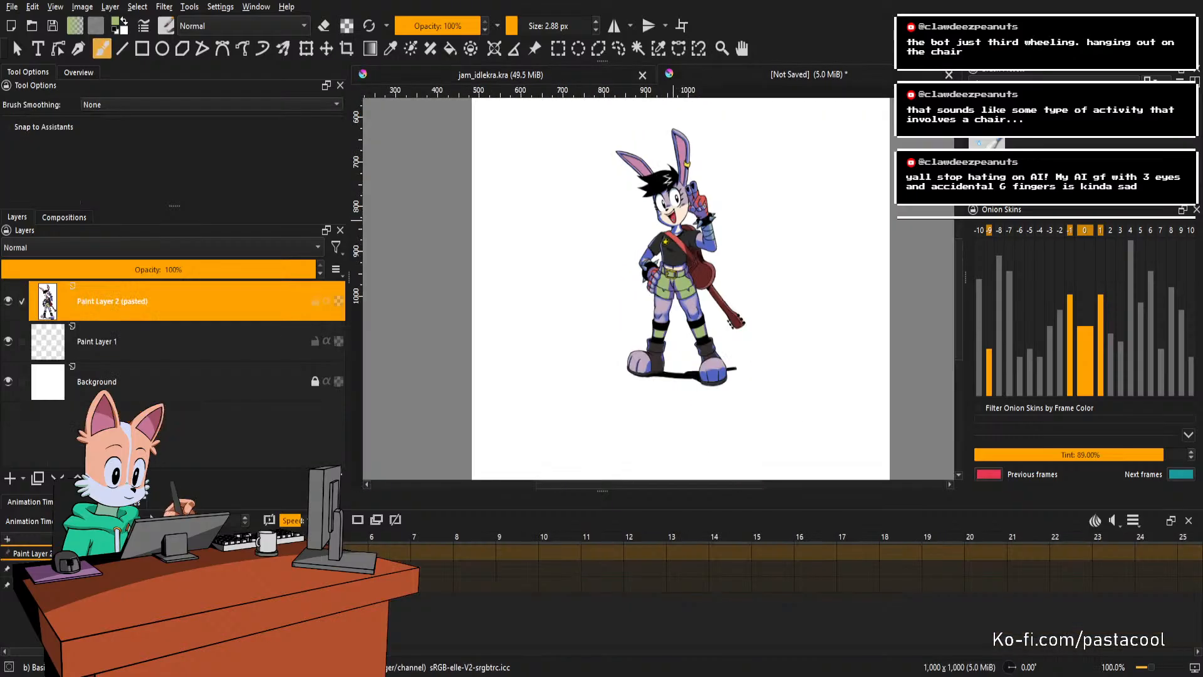
pyautogui.scroll(5, 664, 286)
pyautogui.click(521, 77)
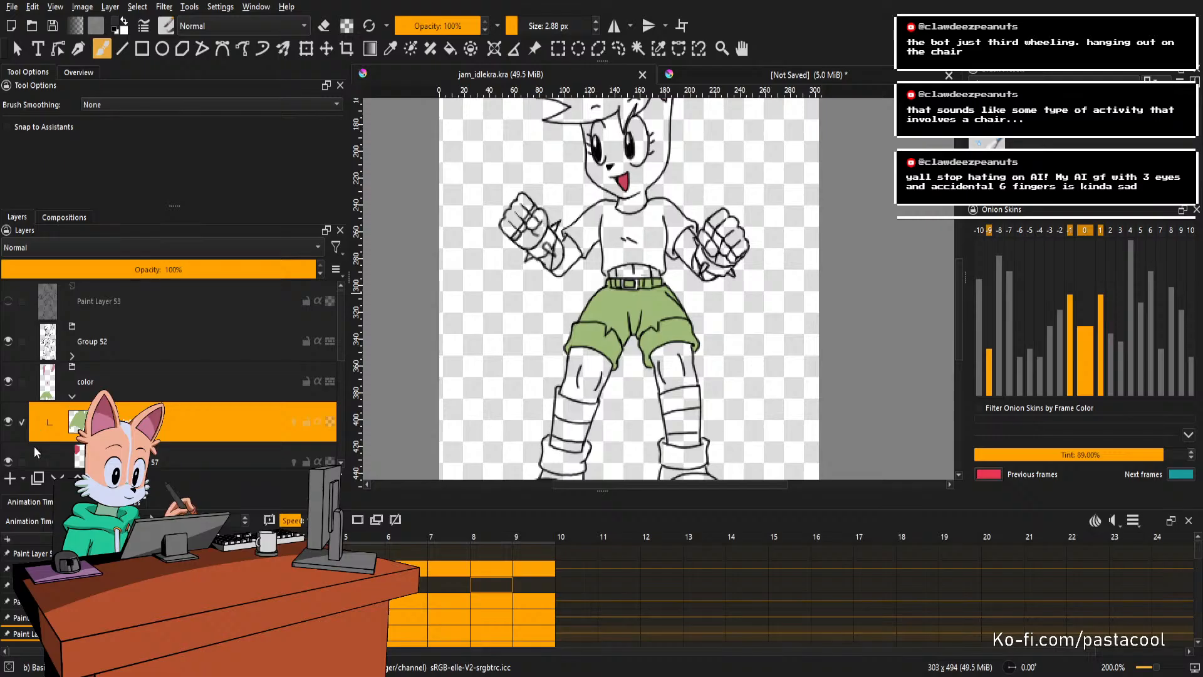
# Add a new paint layer above the shorts layer and fill the shirt and sleeves dark grey on the first frame.
pyautogui.click(12, 478)
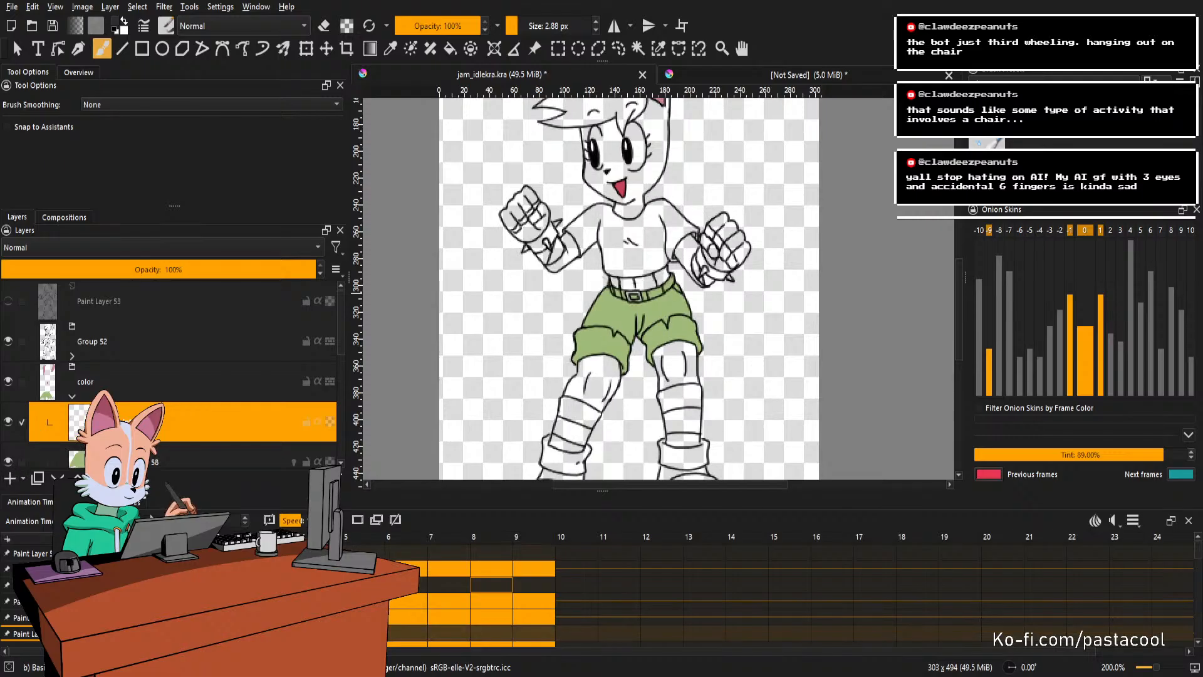
pyautogui.scroll(4, 596, 313)
pyautogui.press('f')
pyautogui.click(673, 304)
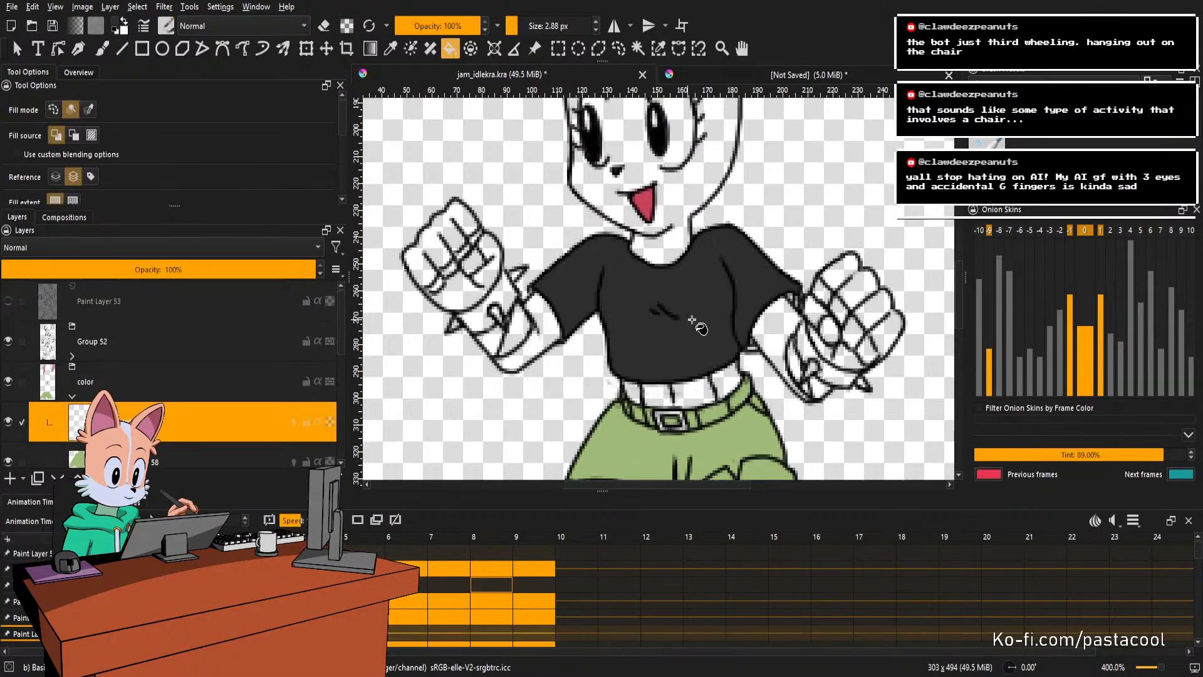
# Paint the leftover gaps at the sleeve's lower hem and outer corner dark grey on the first frame.
pyautogui.scroll(-2, 674, 304)
pyautogui.scroll(2, 673, 304)
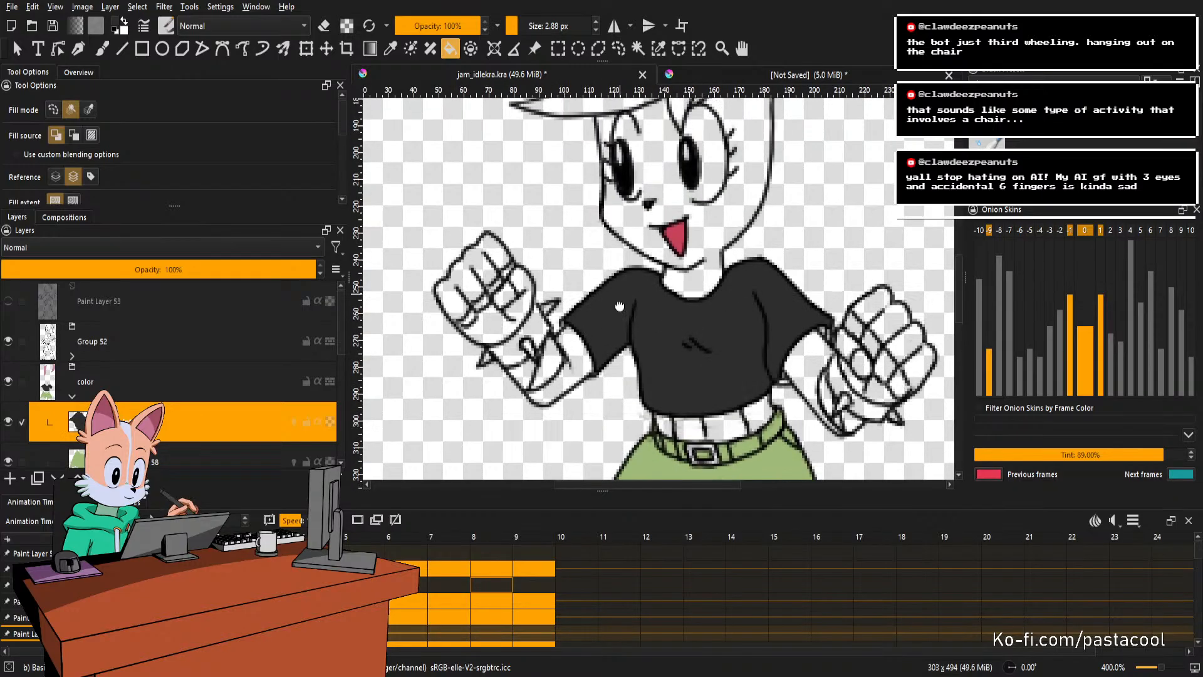
pyautogui.scroll(-1, 602, 311)
pyautogui.scroll(2, 601, 312)
pyautogui.press('b')
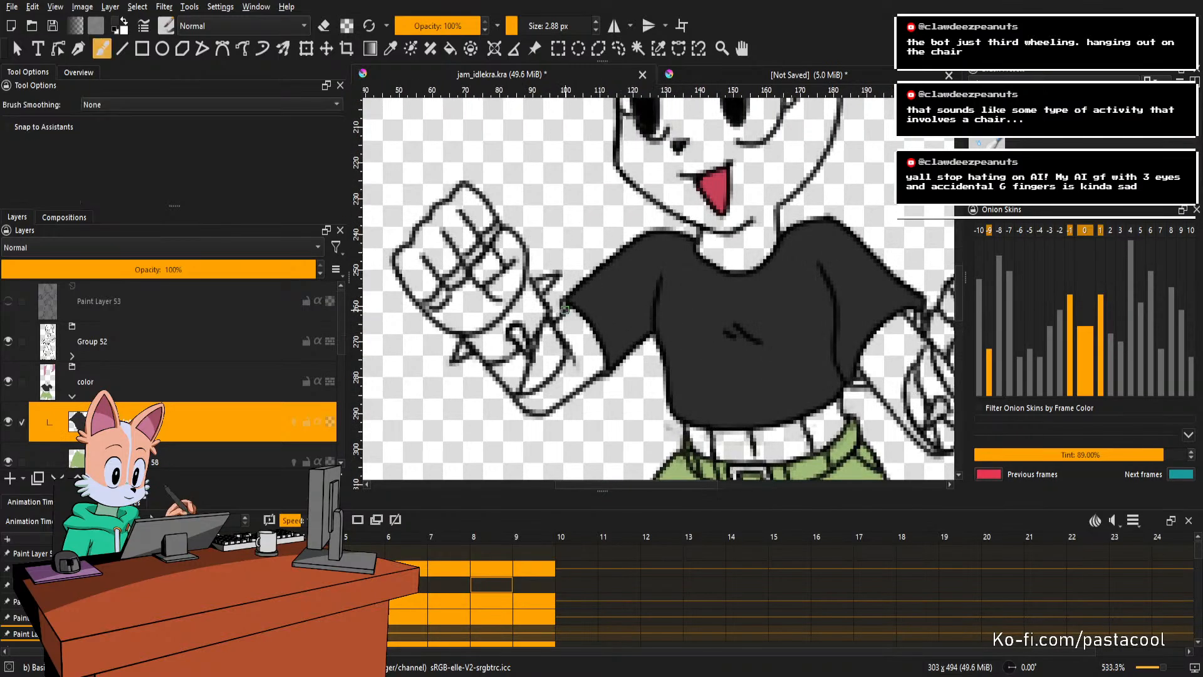
pyautogui.press('m')
pyautogui.scroll(2, 657, 374)
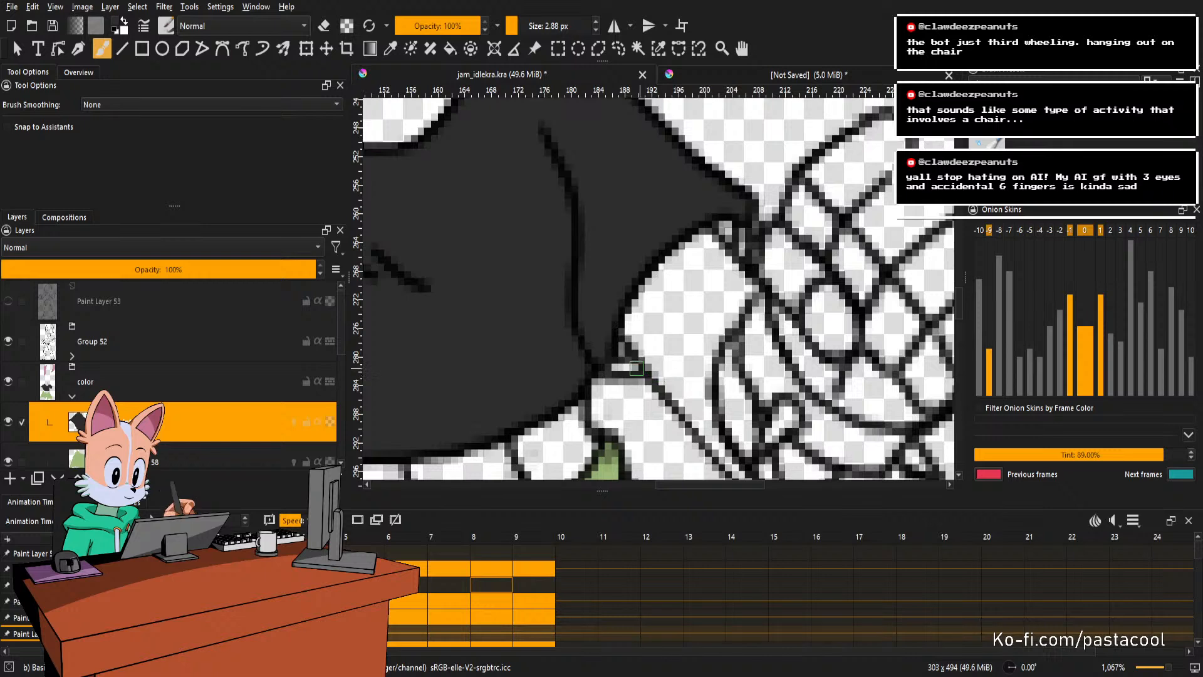
pyautogui.moveTo(636, 368); pyautogui.dragTo(620, 358)
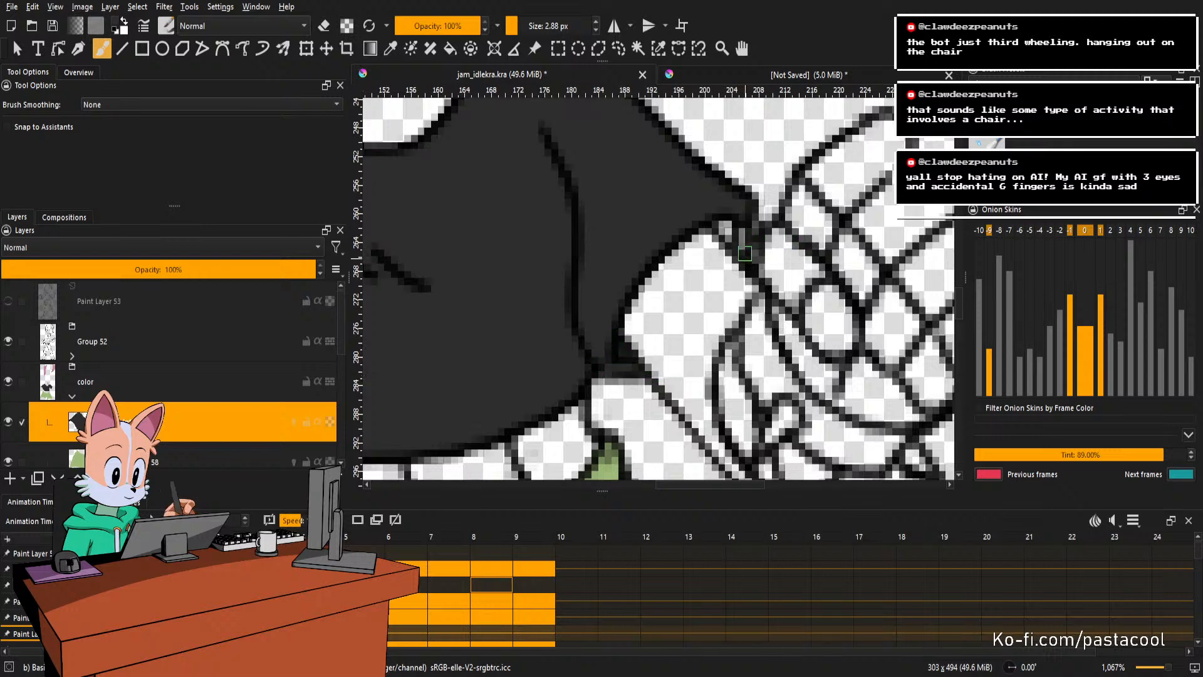
pyautogui.moveTo(745, 253)
pyautogui.mouseDown()
pyautogui.moveTo(743, 222)
pyautogui.moveTo(743, 242)
pyautogui.moveTo(716, 219)
pyautogui.mouseUp()
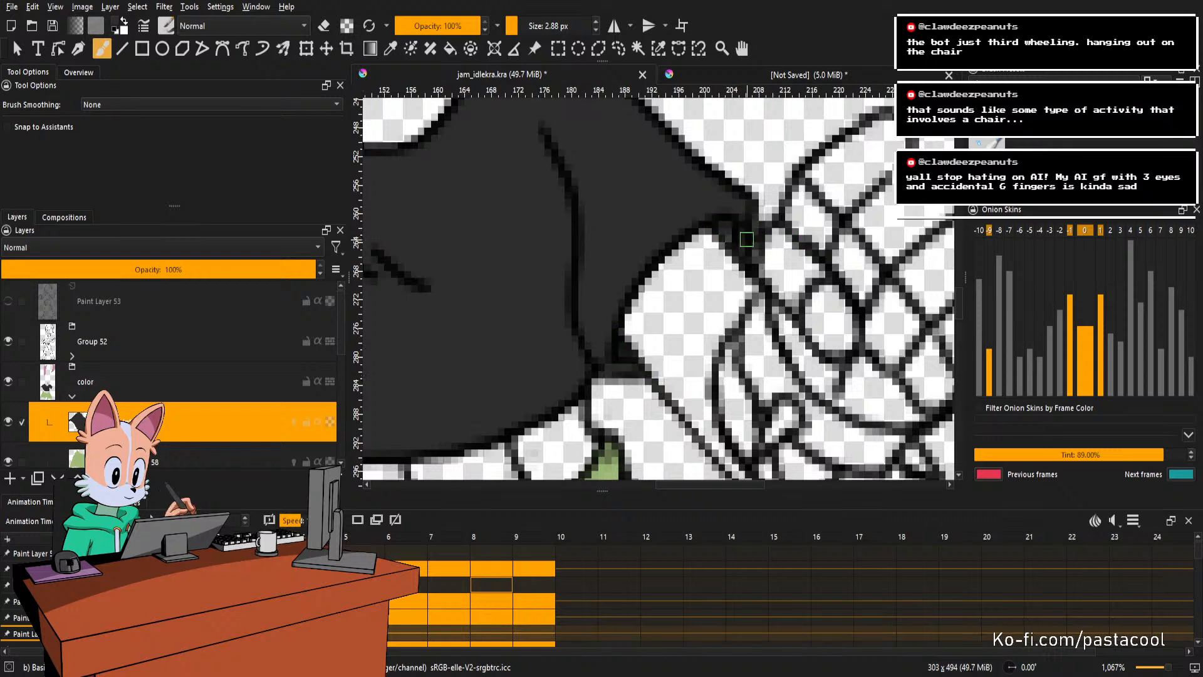
# Advance to frame 1, clear the carried-over shirt colour, and fill the shirt body and both sleeves dark grey.
pyautogui.scroll(-4, 746, 238)
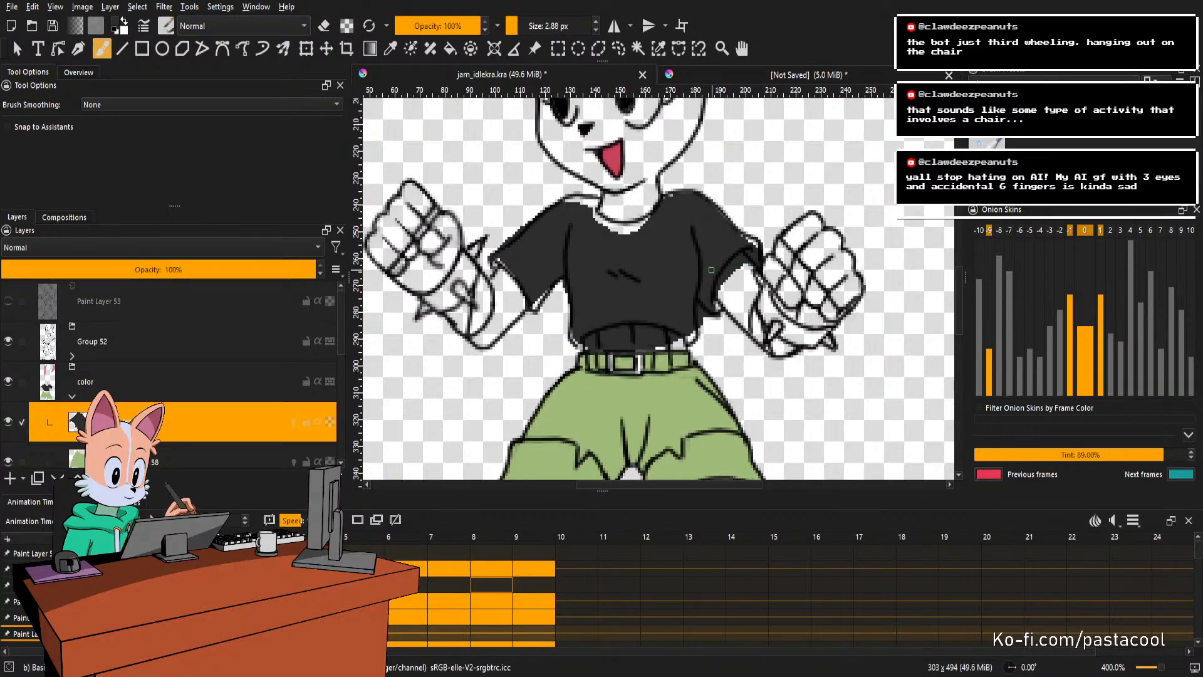
pyautogui.scroll(-2, 673, 272)
pyautogui.scroll(5, 674, 272)
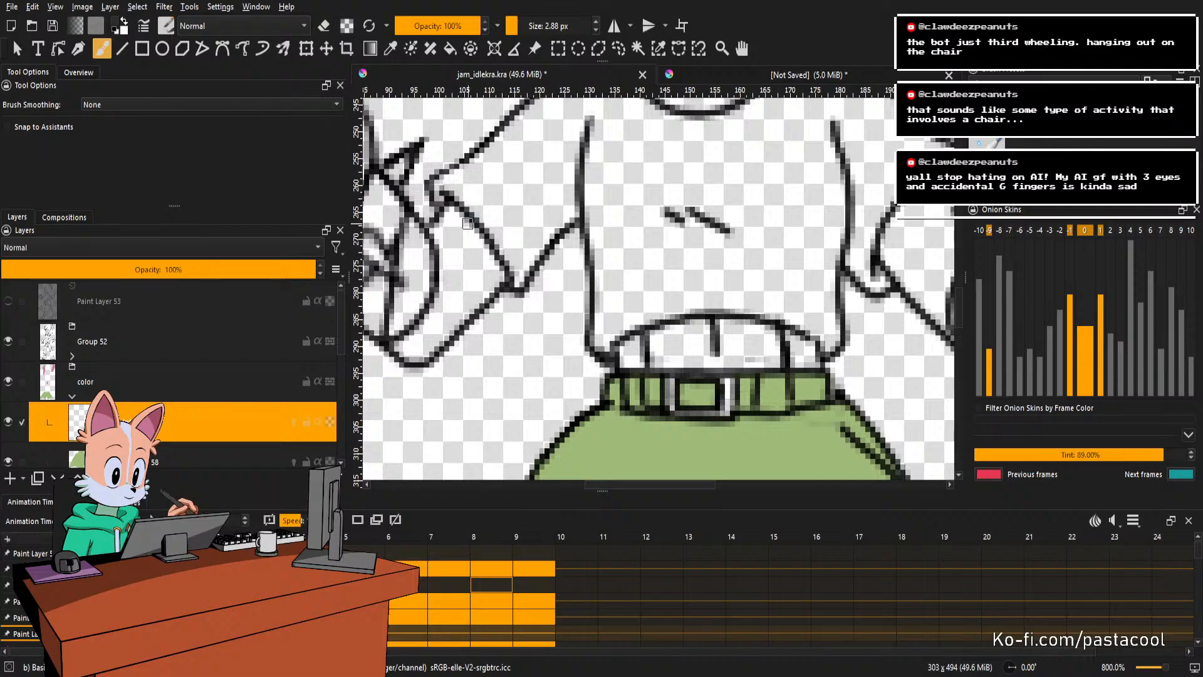
pyautogui.click(443, 202)
pyautogui.moveTo(870, 291)
pyautogui.mouseDown()
pyautogui.moveTo(723, 304)
pyautogui.moveTo(707, 283)
pyautogui.mouseUp()
pyautogui.scroll(-1, 707, 286)
pyautogui.moveTo(655, 220); pyautogui.dragTo(713, 322)
pyautogui.press('f')
pyautogui.click(713, 322)
pyautogui.scroll(-3, 713, 322)
pyautogui.scroll(5, 721, 314)
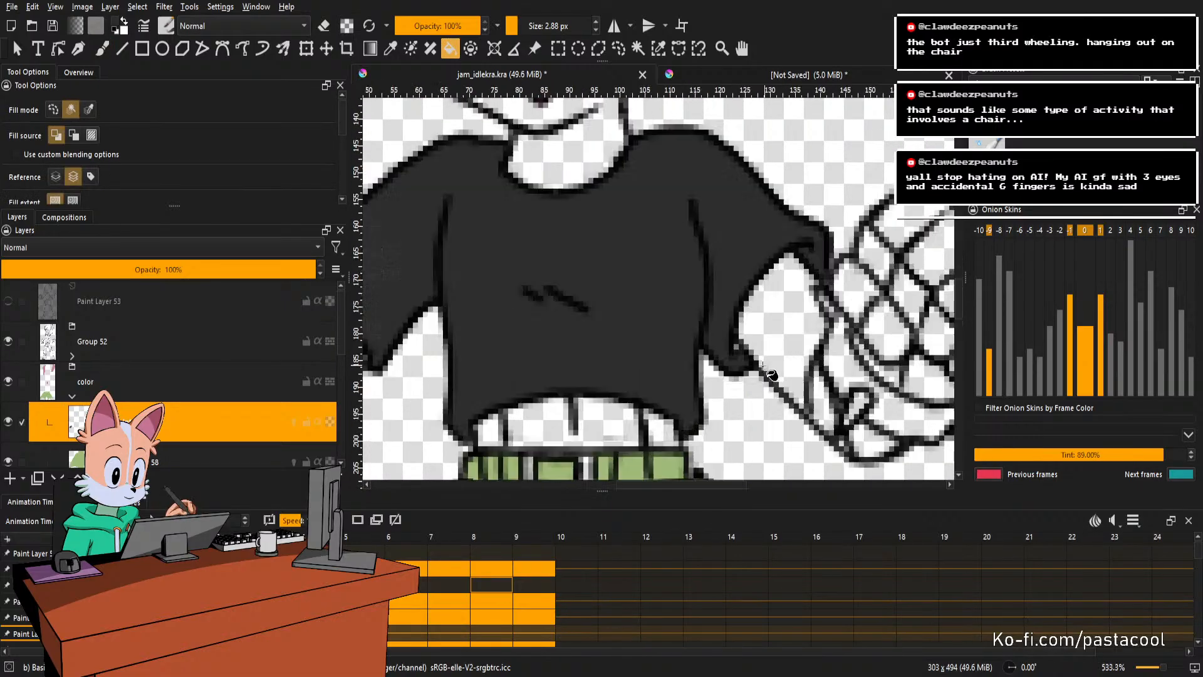
# Touch up the sleeve corner beside the raised fist in dark grey on frame 1.
pyautogui.press('b')
pyautogui.scroll(-2, 739, 306)
pyautogui.scroll(4, 746, 291)
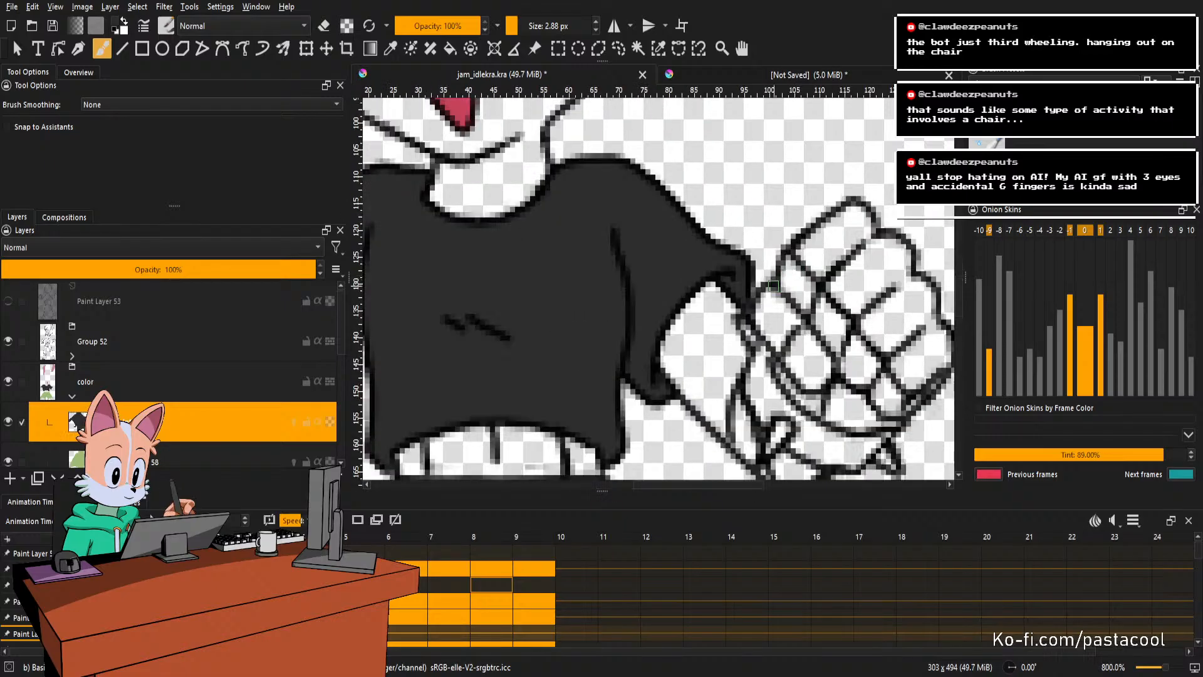
# Advance to frame 2, clear the carried-over shirt colour, and fill the shirt body and both sleeves dark grey.
pyautogui.scroll(-2, 752, 278)
pyautogui.scroll(-1, 743, 283)
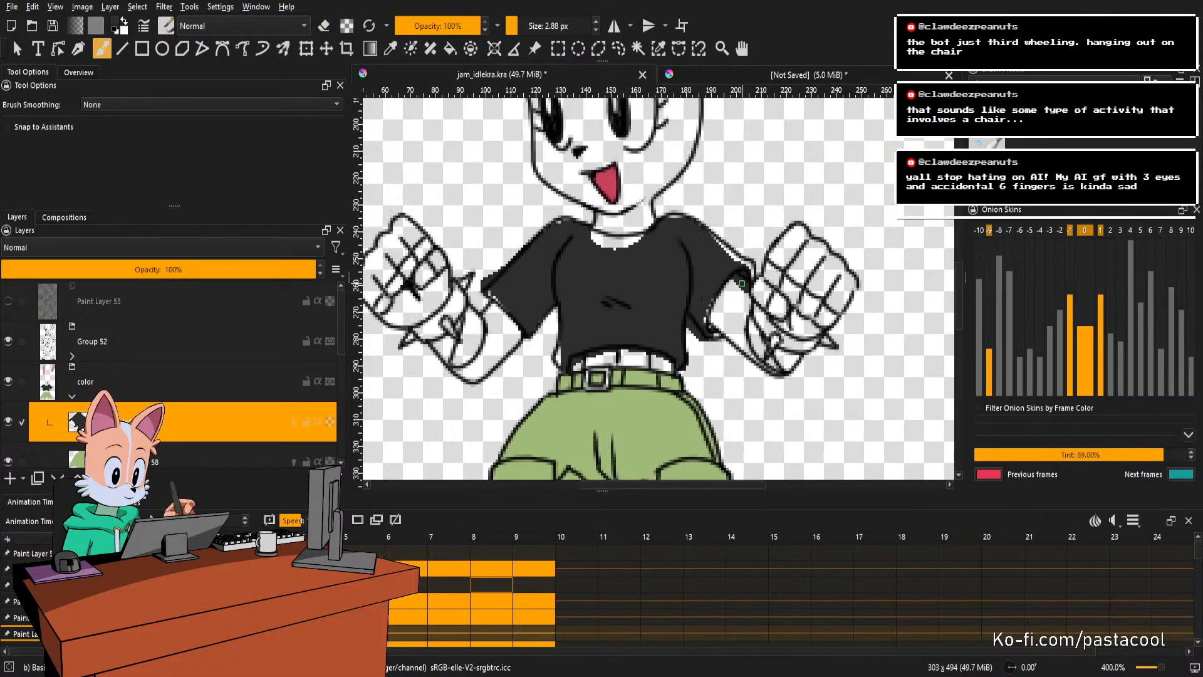
pyautogui.press('Delete')
pyautogui.scroll(1, 750, 267)
pyautogui.moveTo(676, 286); pyautogui.dragTo(736, 286)
pyautogui.press('f')
pyautogui.click(618, 325)
# Touch up the folded sleeve edge beside the raised fist in dark grey on frame 2.
pyautogui.scroll(2, 736, 286)
pyautogui.press('b')
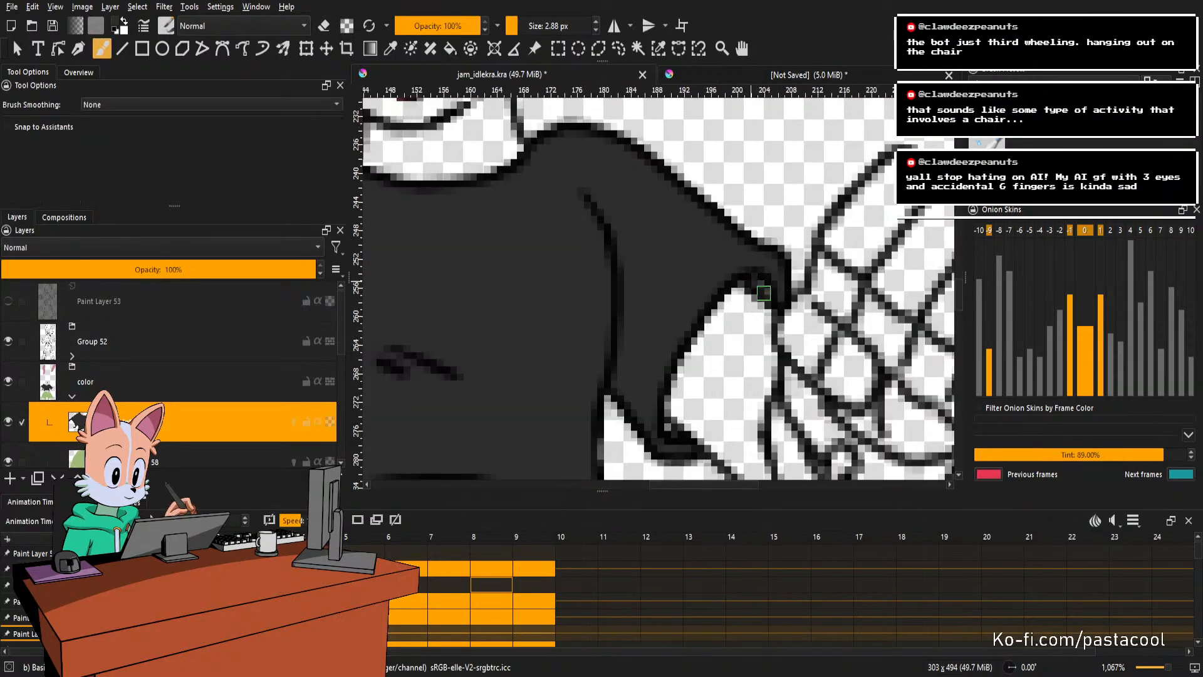
pyautogui.scroll(-3, 661, 422)
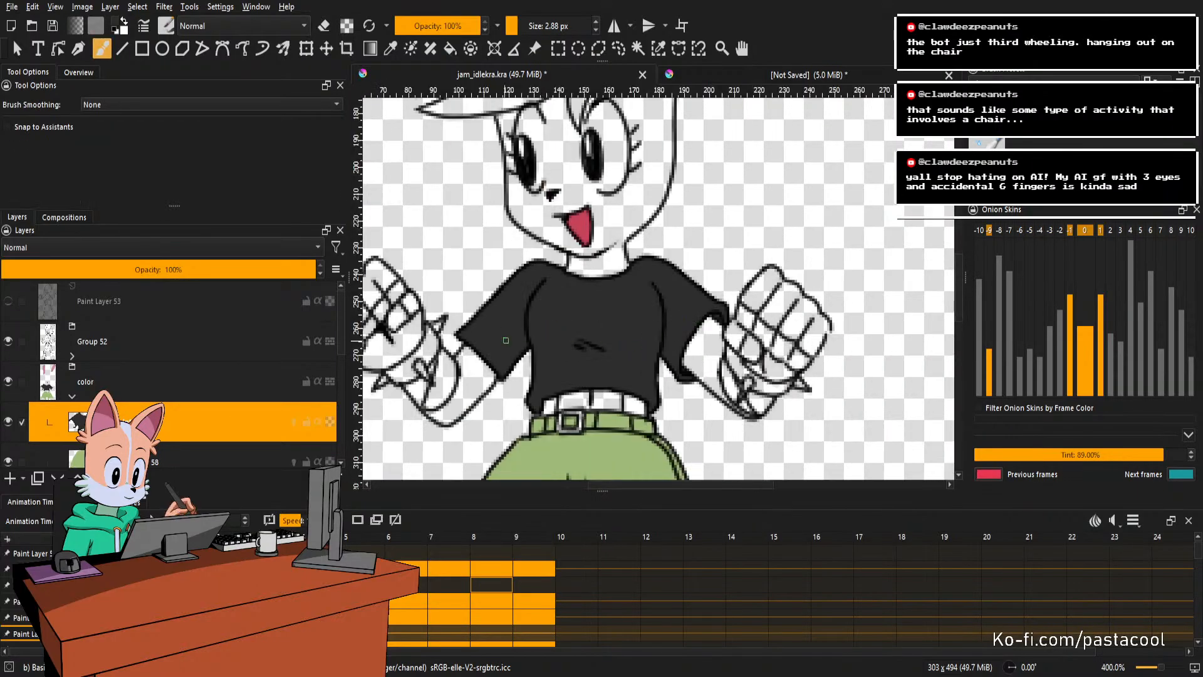
pyautogui.scroll(-1, 677, 284)
pyautogui.scroll(-1, 669, 286)
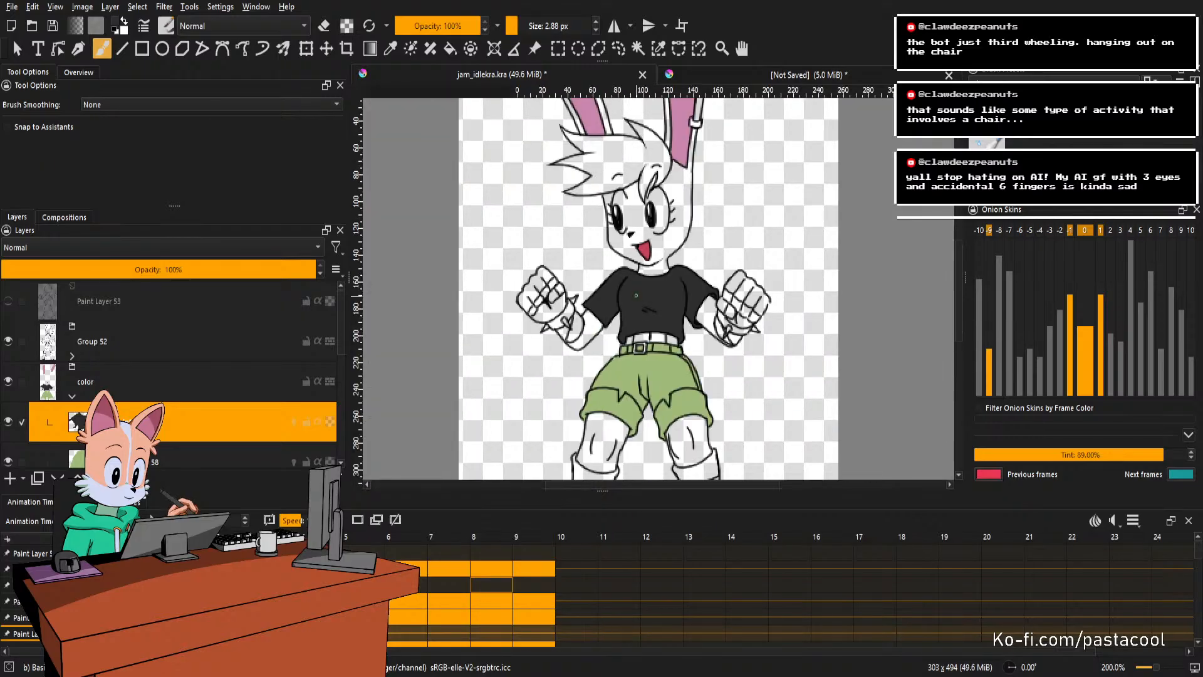
# Advance to frame 3, clear the carried-over shirt colour, and fill the shirt body and both sleeves dark grey.
pyautogui.scroll(2, 629, 310)
pyautogui.press('f')
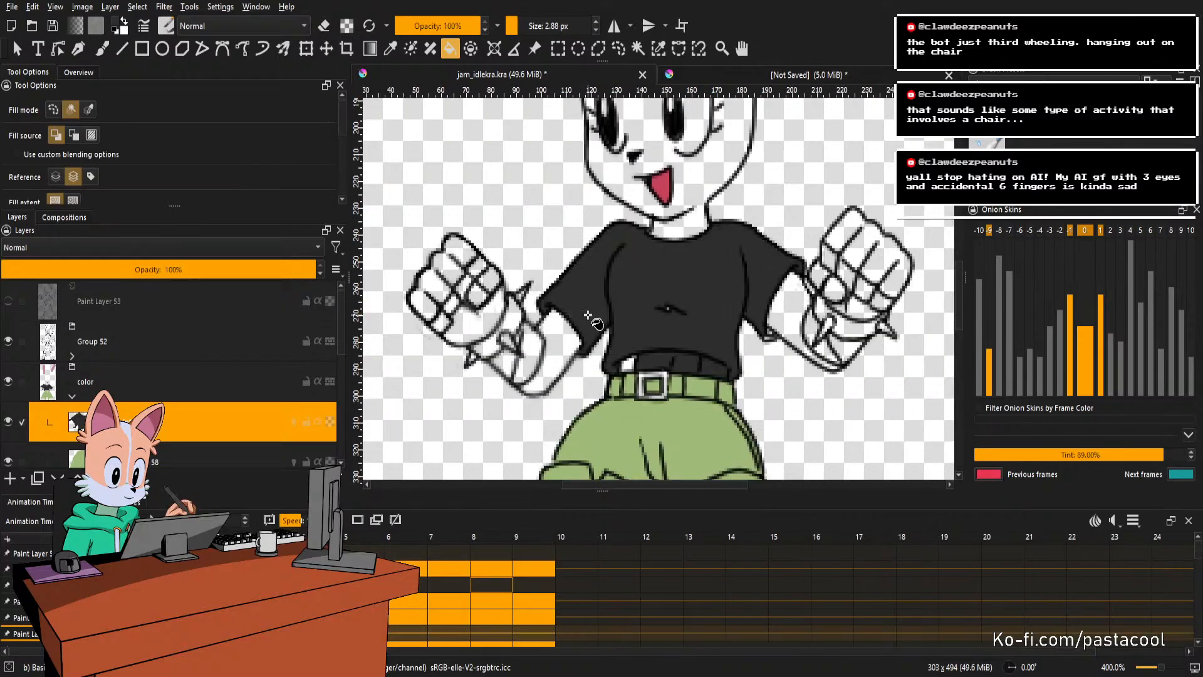
pyautogui.scroll(2, 724, 370)
pyautogui.press('b')
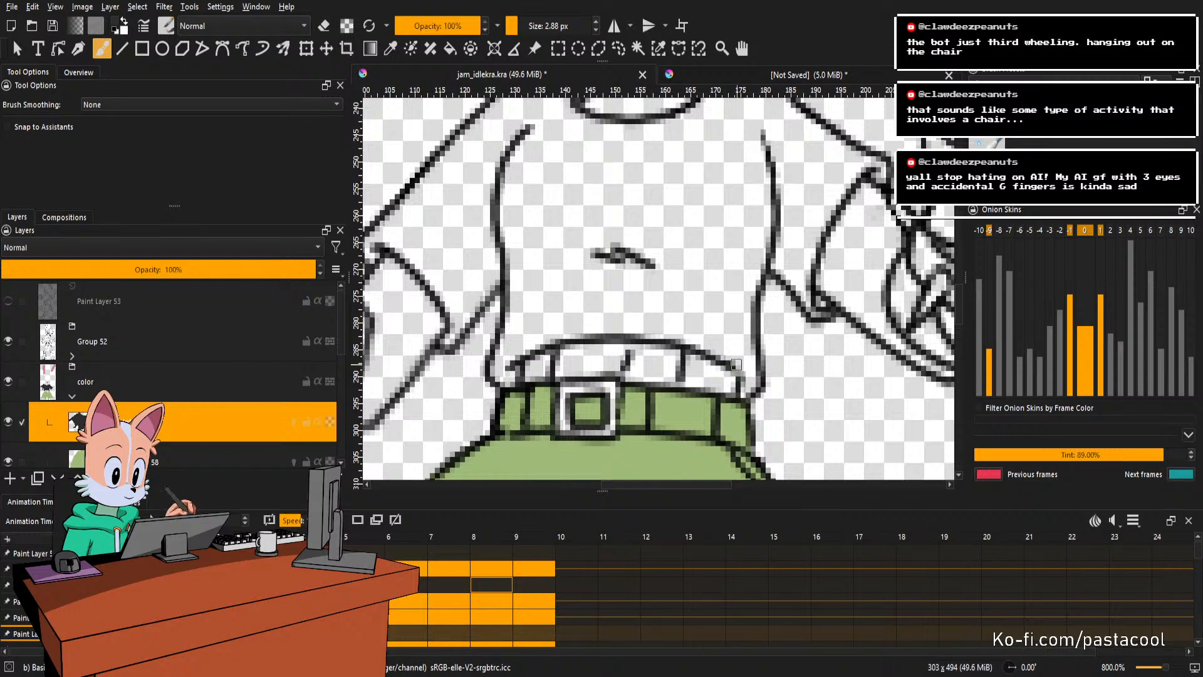
pyautogui.press('f')
pyautogui.click(739, 348)
pyautogui.scroll(-1, 739, 336)
pyautogui.moveTo(681, 296); pyautogui.dragTo(690, 328)
pyautogui.scroll(1, 673, 307)
# Paint the leftover gaps at the chest crease and the sleeve hem dark grey on frame 3.
pyautogui.press('b')
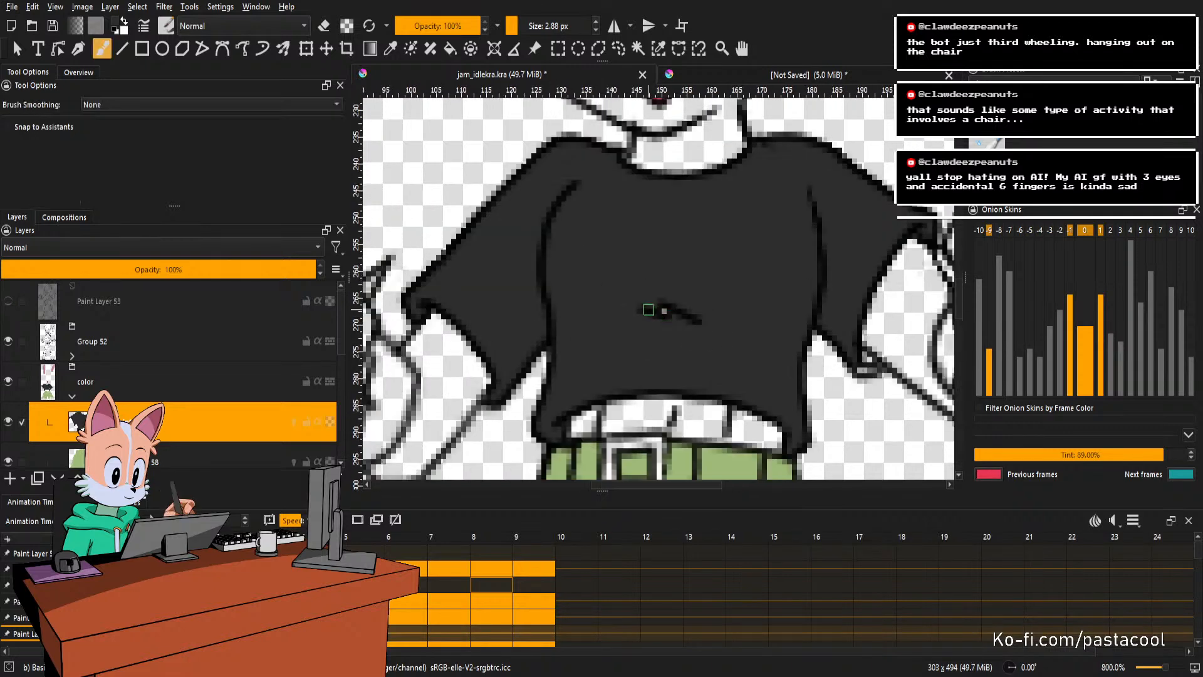
pyautogui.moveTo(857, 345); pyautogui.dragTo(743, 366)
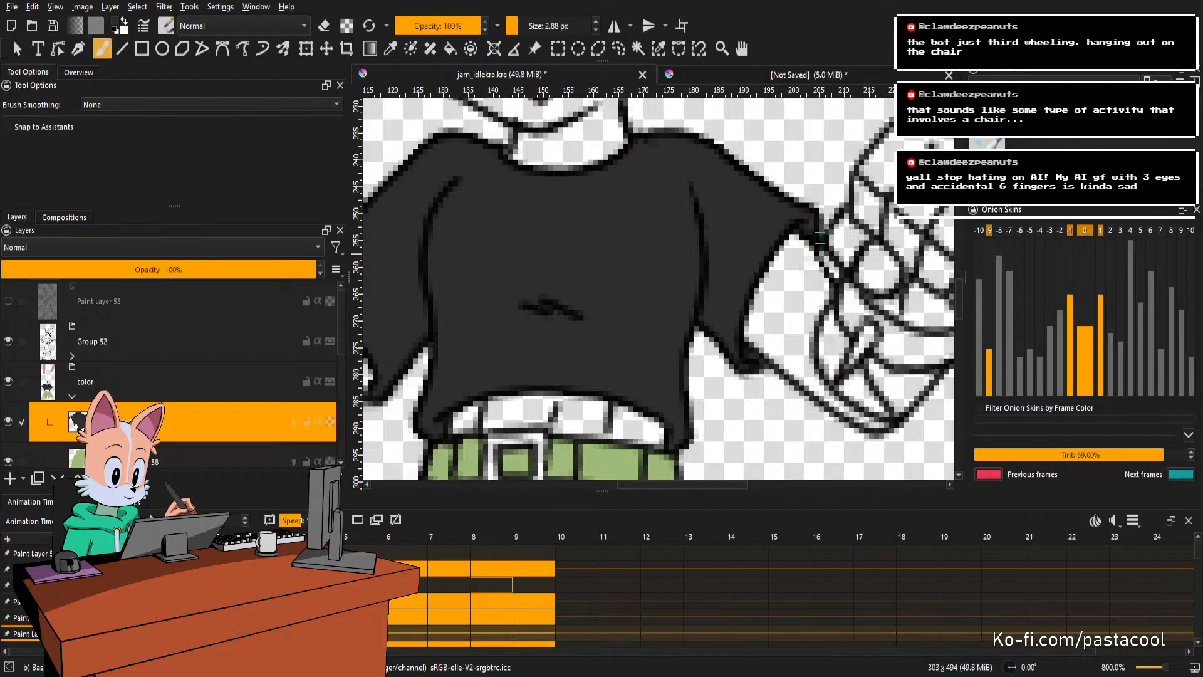
pyautogui.scroll(-4, 803, 230)
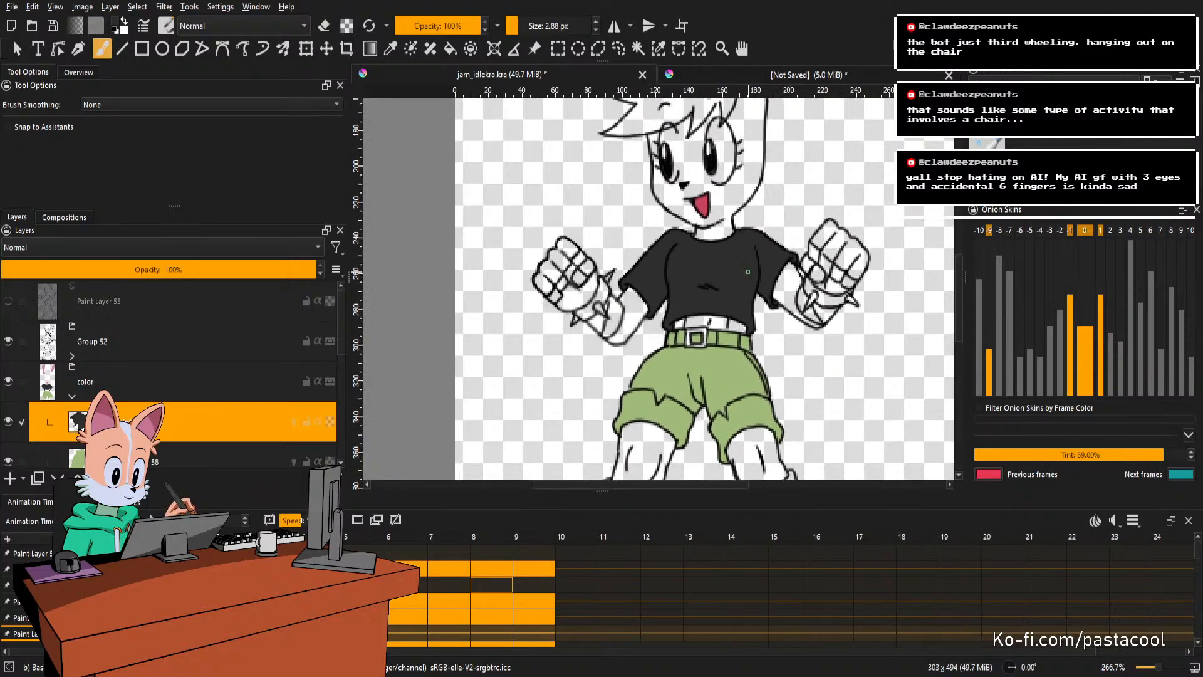
# Advance to frame 4, clear the carried-over shirt colour, and fill the shirt body and both sleeves dark grey.
pyautogui.hotkey('ctrl', 'z')
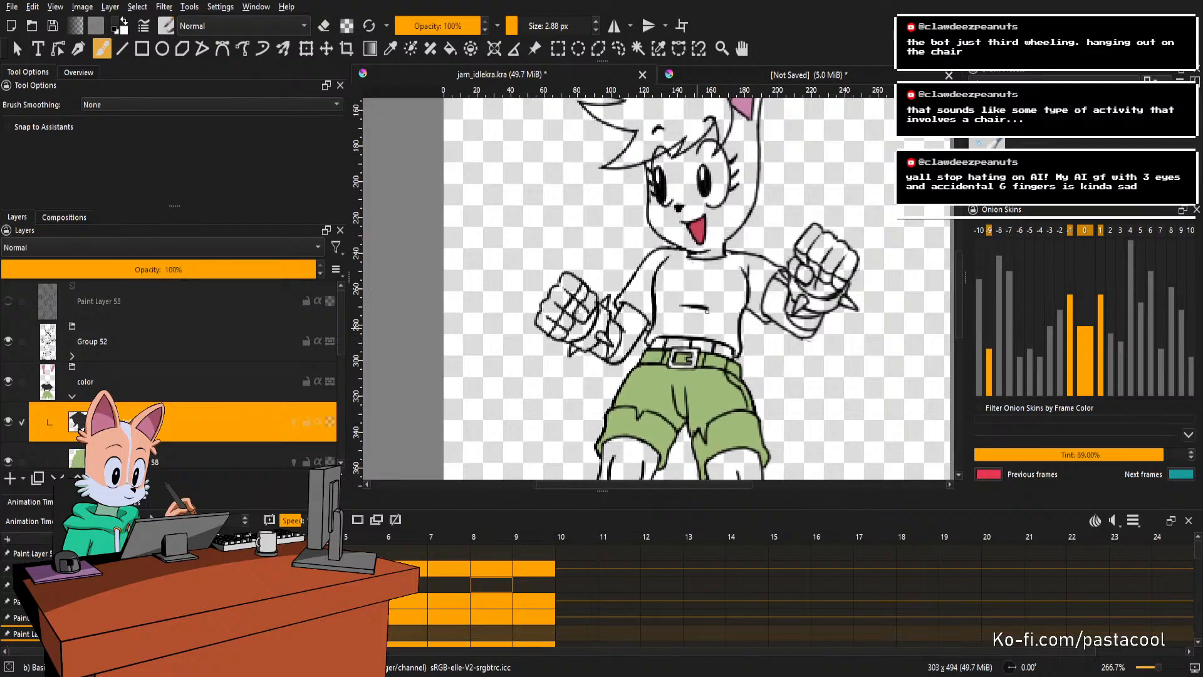
pyautogui.scroll(2, 637, 318)
pyautogui.press('f')
pyautogui.click(637, 318)
pyautogui.scroll(3, 641, 332)
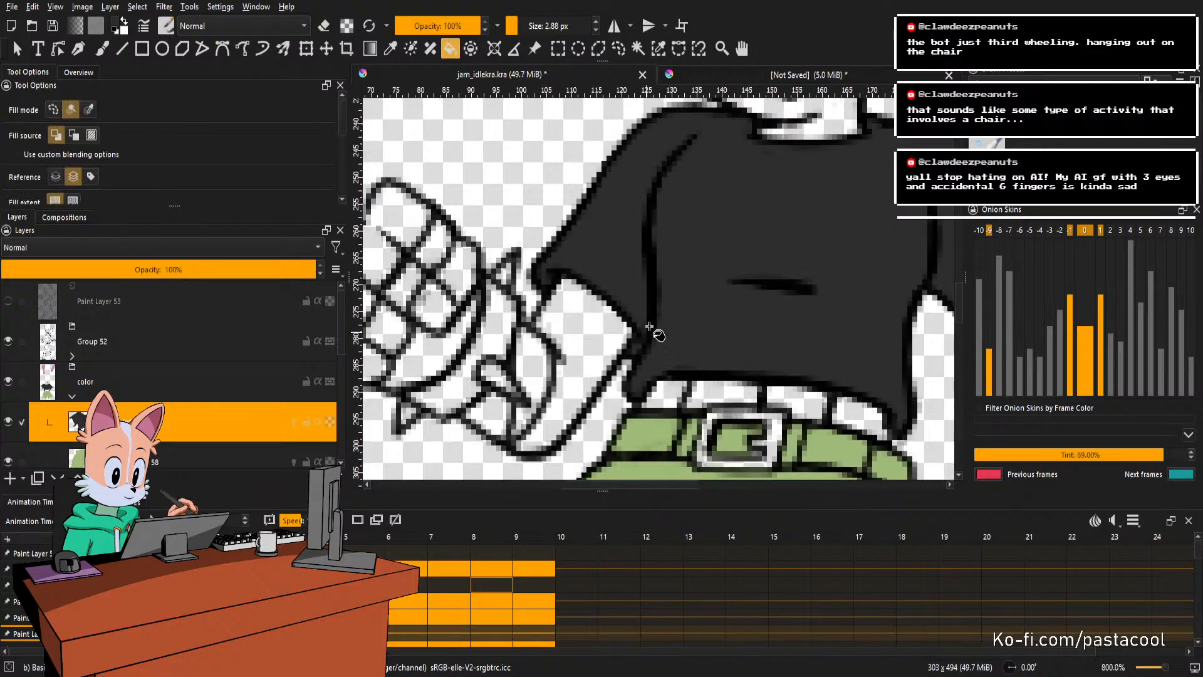
# Touch up the sleeve tip beside the raised fist in dark grey on frame 4.
pyautogui.scroll(-3, 644, 344)
pyautogui.scroll(2, 900, 220)
pyautogui.press('b')
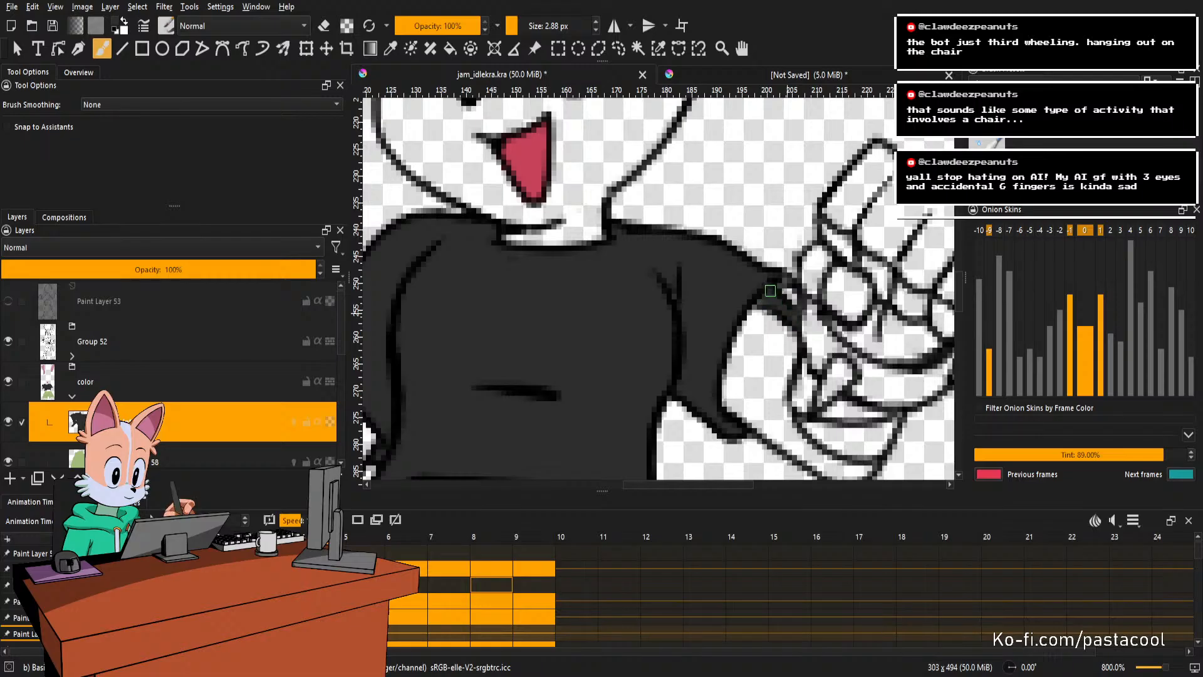
pyautogui.scroll(-2, 776, 284)
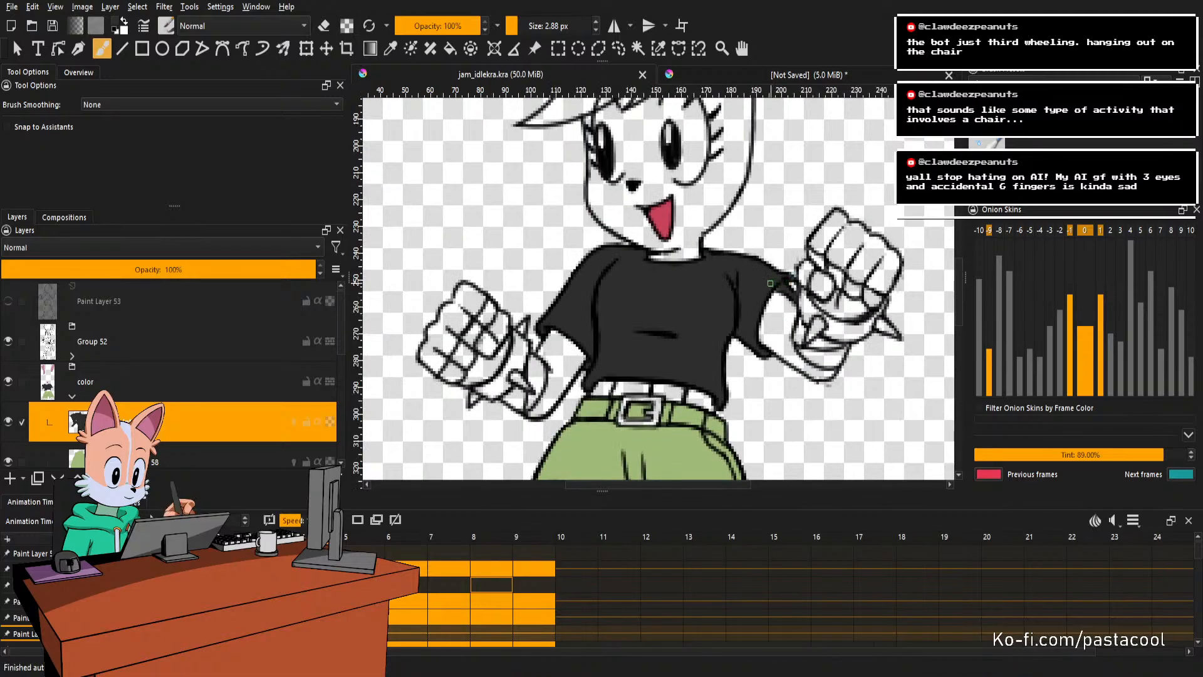
# Advance to frame 5, clear the carried-over shirt colour, and fill the shirt body and both sleeves dark grey.
pyautogui.press('Right')
pyautogui.press('f')
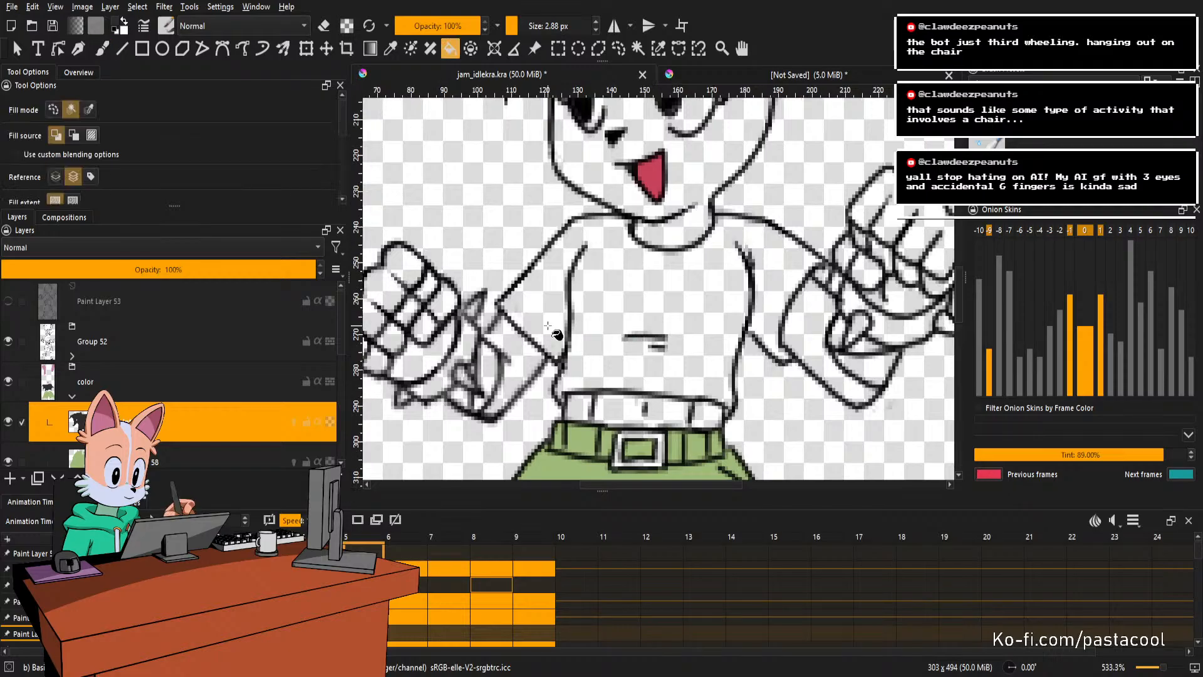
pyautogui.click(558, 336)
pyautogui.scroll(1, 763, 307)
pyautogui.scroll(1, 762, 307)
pyautogui.press('b')
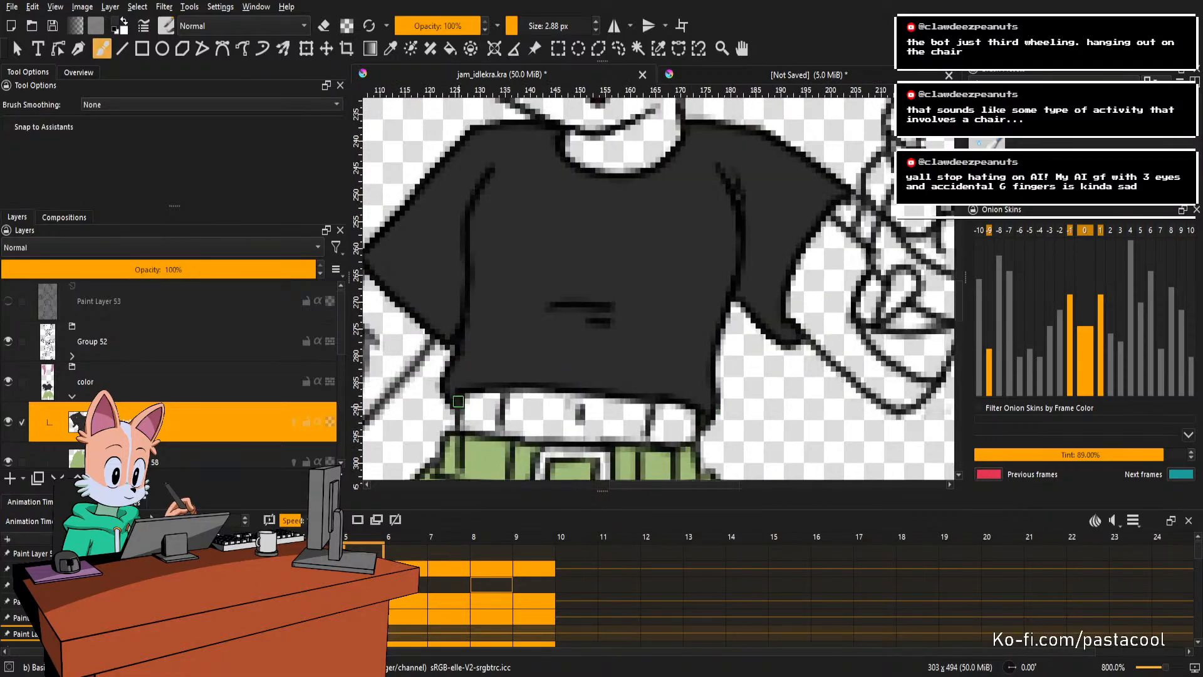
# Touch up the sleeve hem and the sleeve tip beside the raised fist in dark grey on frame 5, and save the file.
pyautogui.scroll(-3, 458, 402)
pyautogui.scroll(3, 707, 296)
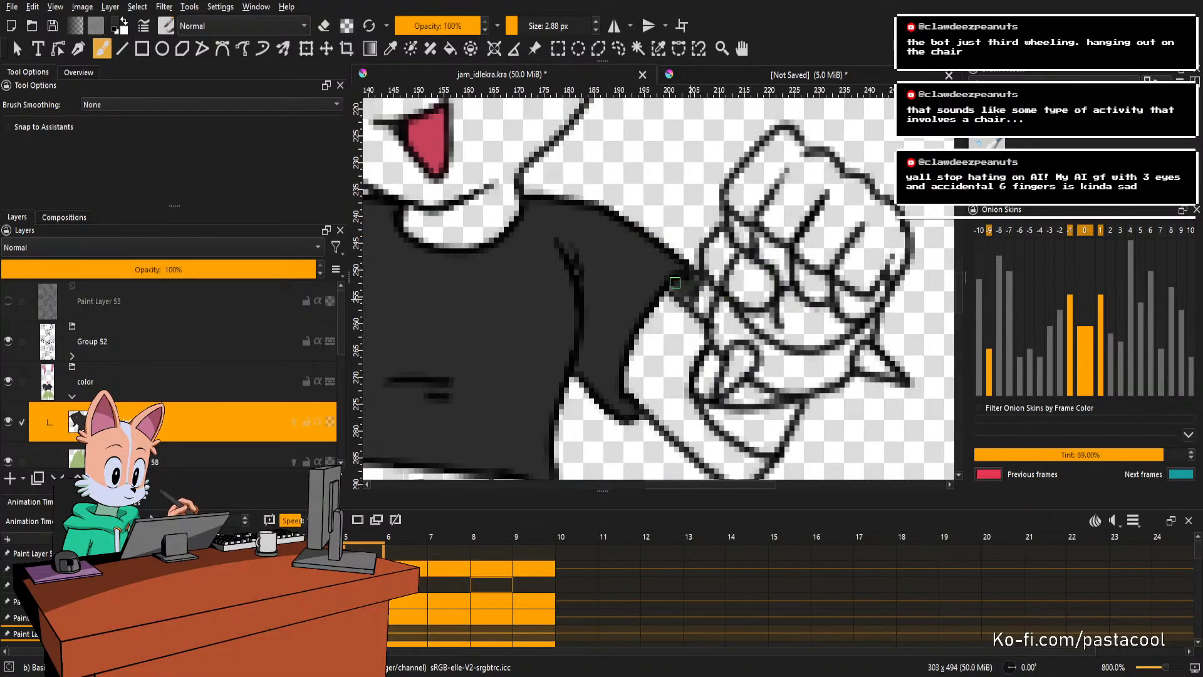
pyautogui.scroll(-3, 692, 281)
pyautogui.scroll(3, 712, 299)
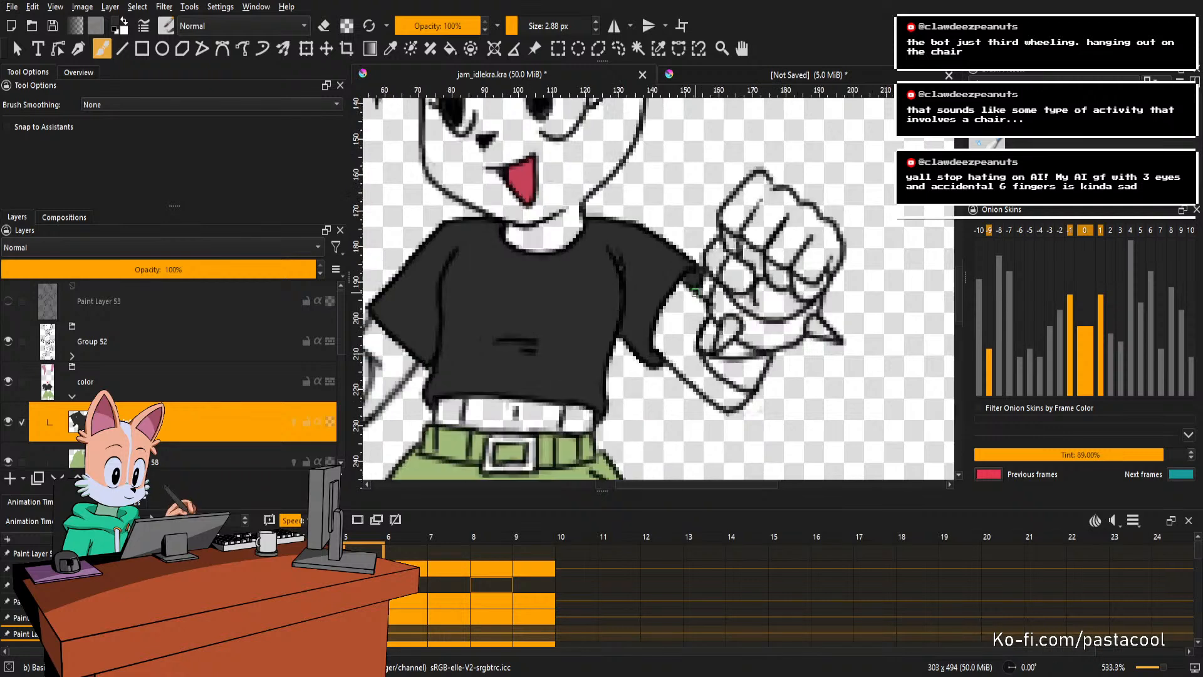
pyautogui.scroll(-4, 707, 283)
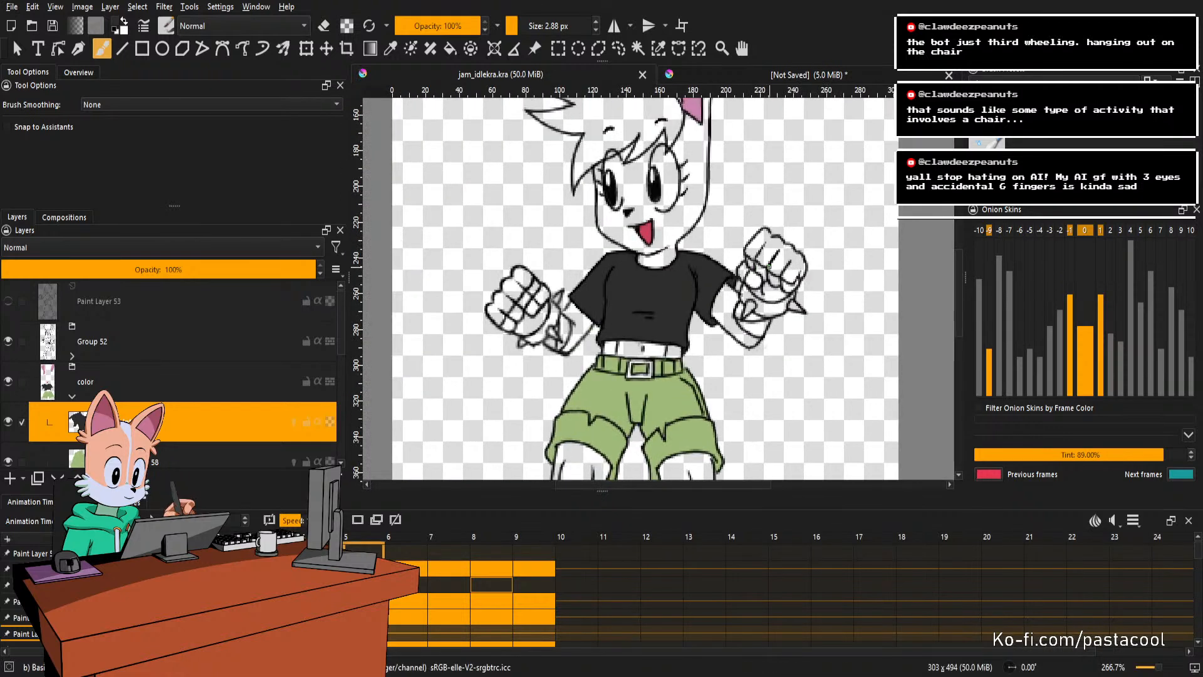
pyautogui.scroll(3, 758, 270)
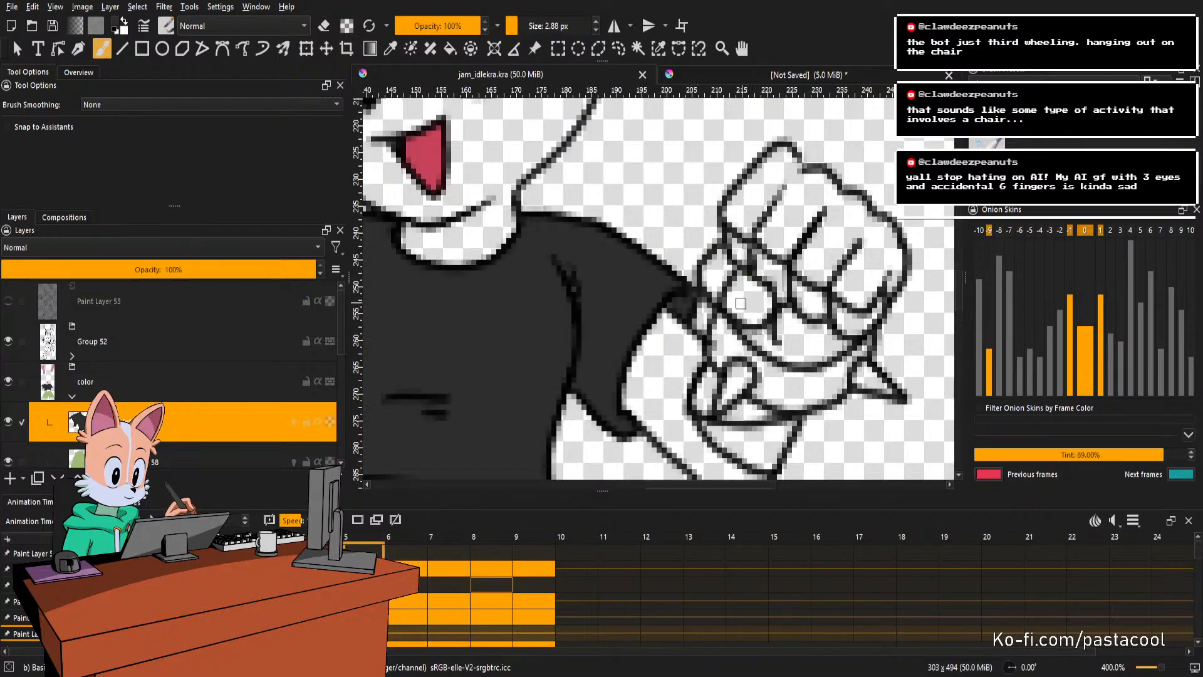
pyautogui.scroll(-3, 752, 276)
# Advance to frame 6, clear the carried-over shirt colour, and fill the shirt body and both sleeves dark grey.
pyautogui.press('Right')
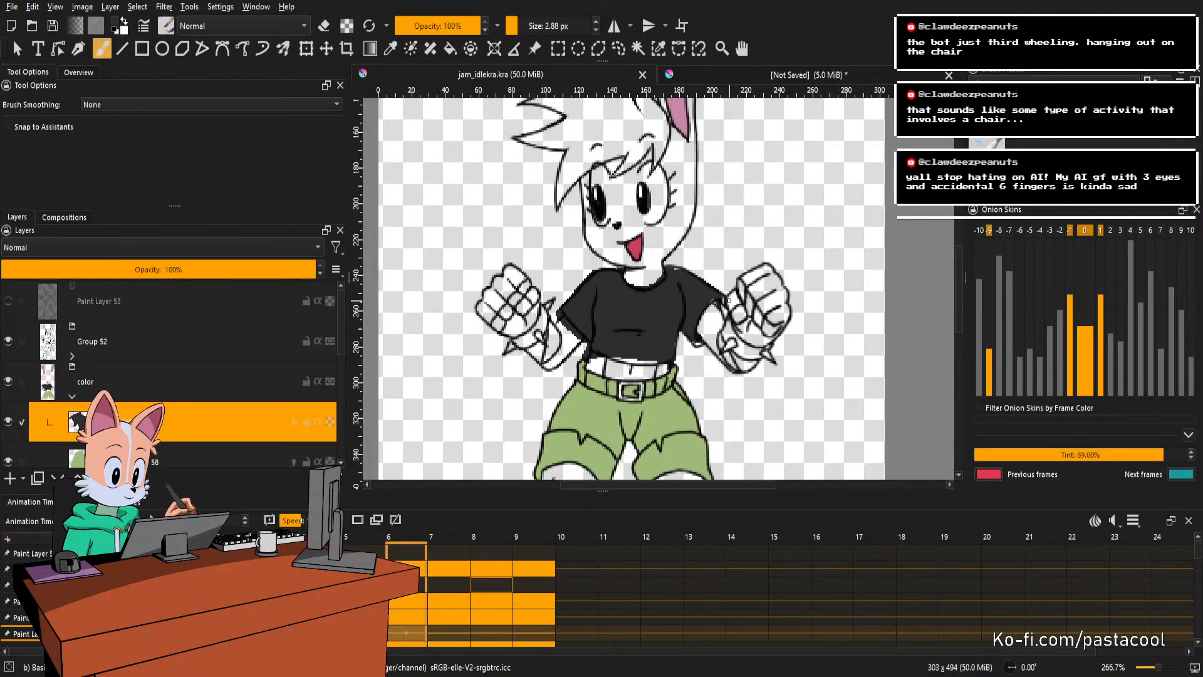
pyautogui.press('Delete')
pyautogui.scroll(2, 639, 330)
pyautogui.press('f')
pyautogui.click(532, 300)
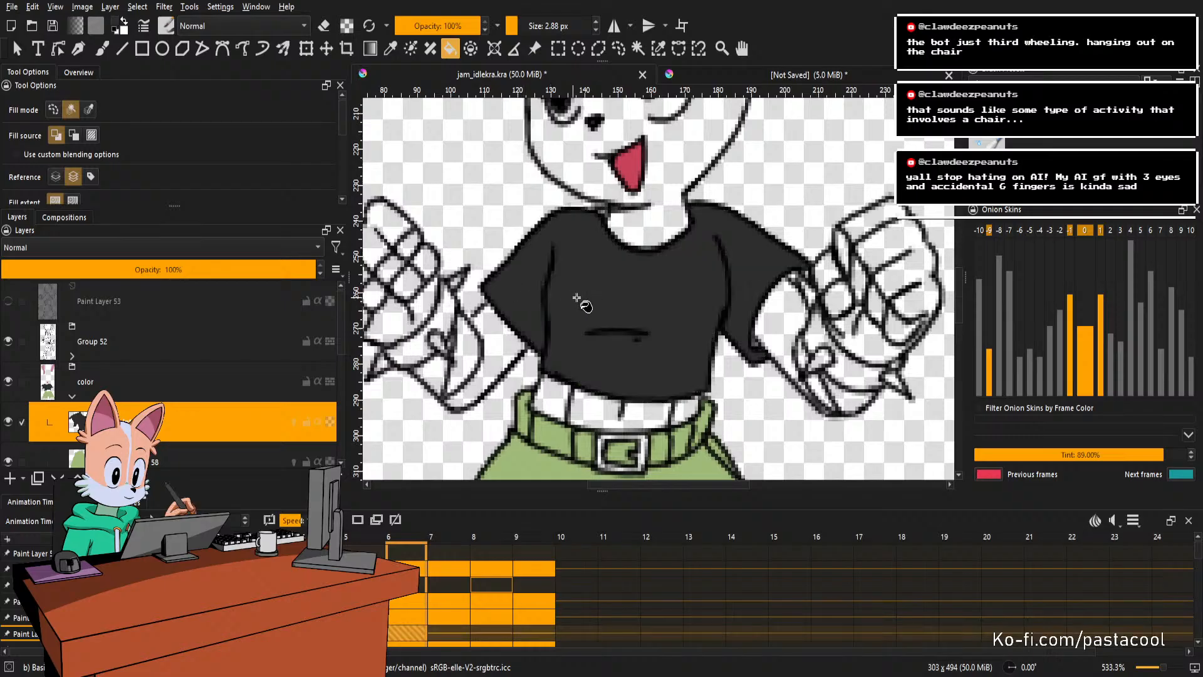
# Paint the leftover gaps at the sleeve hem and the neckline corner dark grey on frame 6.
pyautogui.scroll(-2, 662, 284)
pyautogui.scroll(2, 690, 279)
pyautogui.press('b')
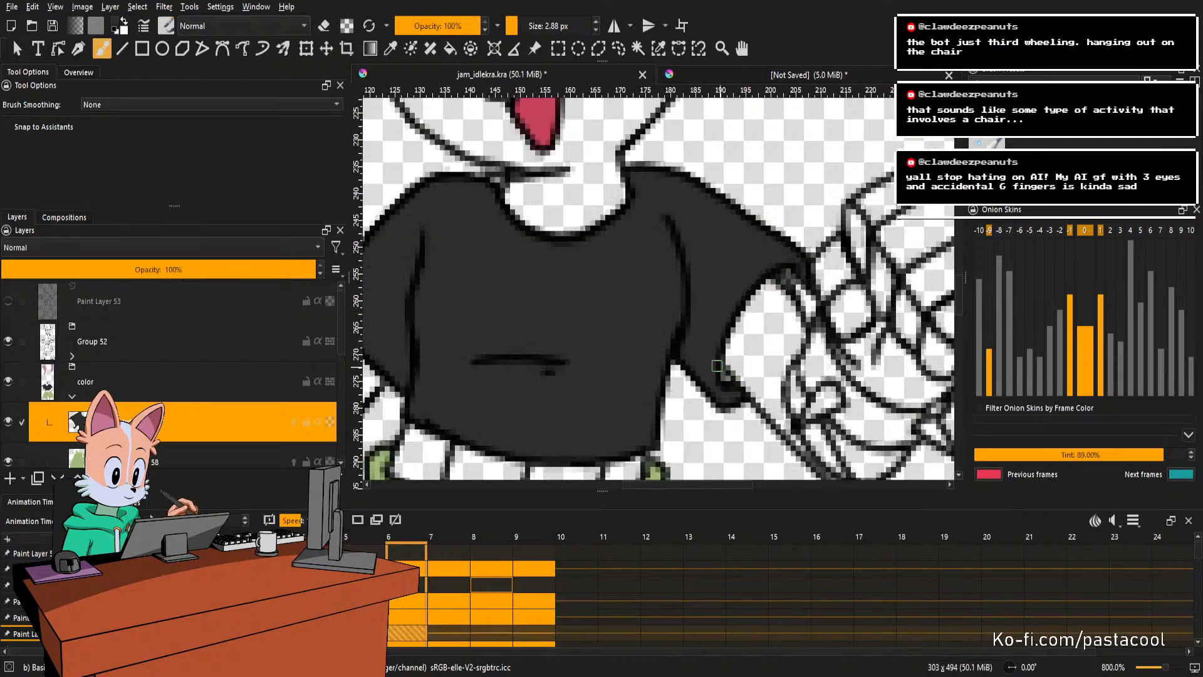
pyautogui.scroll(-2, 689, 326)
pyautogui.scroll(1, 624, 257)
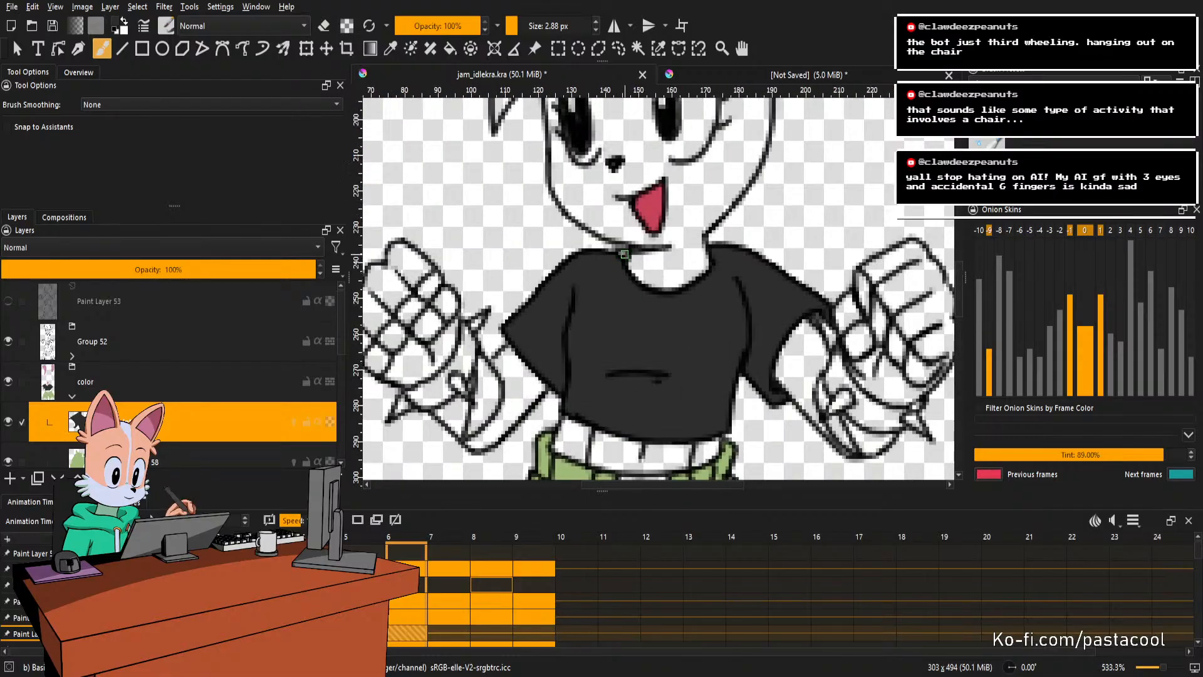
pyautogui.scroll(-2, 624, 254)
# Advance to frame 7, clear the carried-over shirt colour, and fill the shirt body and both sleeves dark grey.
pyautogui.press('Right')
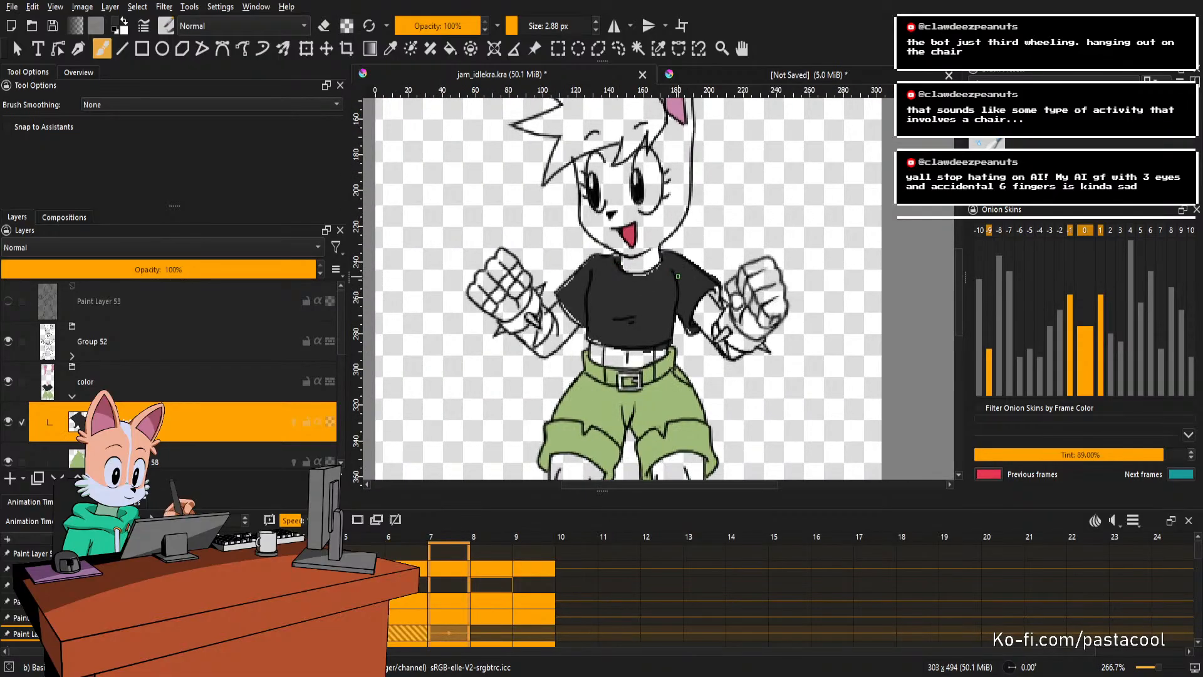
pyautogui.scroll(2, 533, 329)
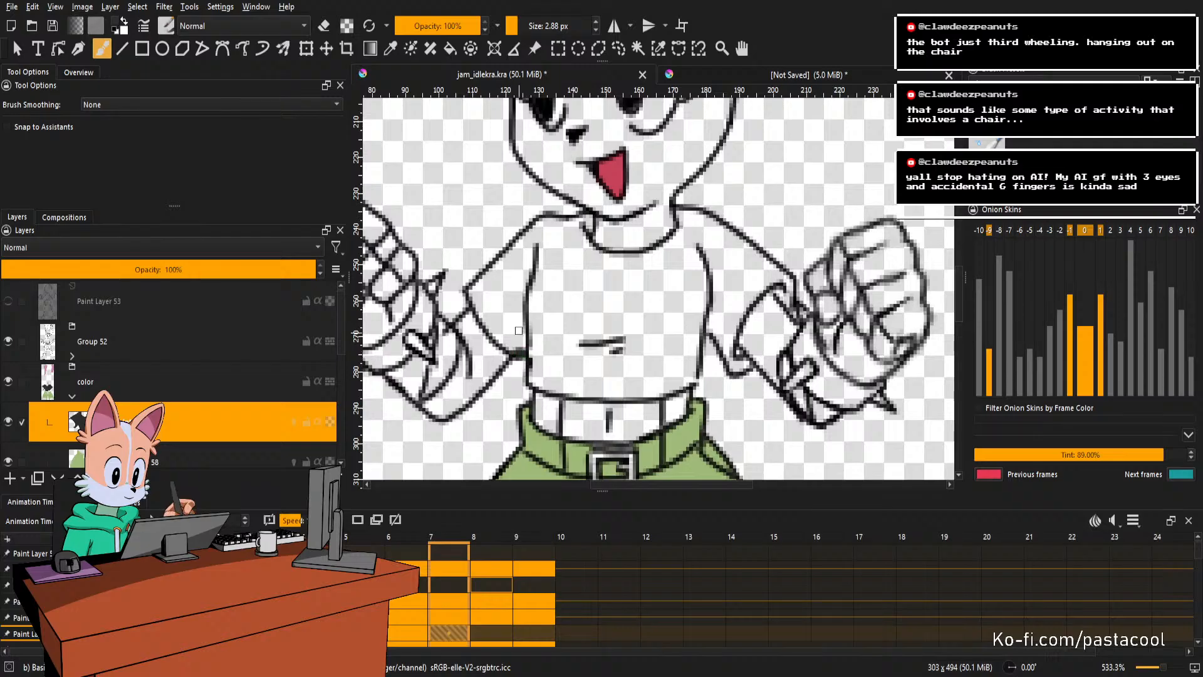
pyautogui.press('Left')
pyautogui.press('Right')
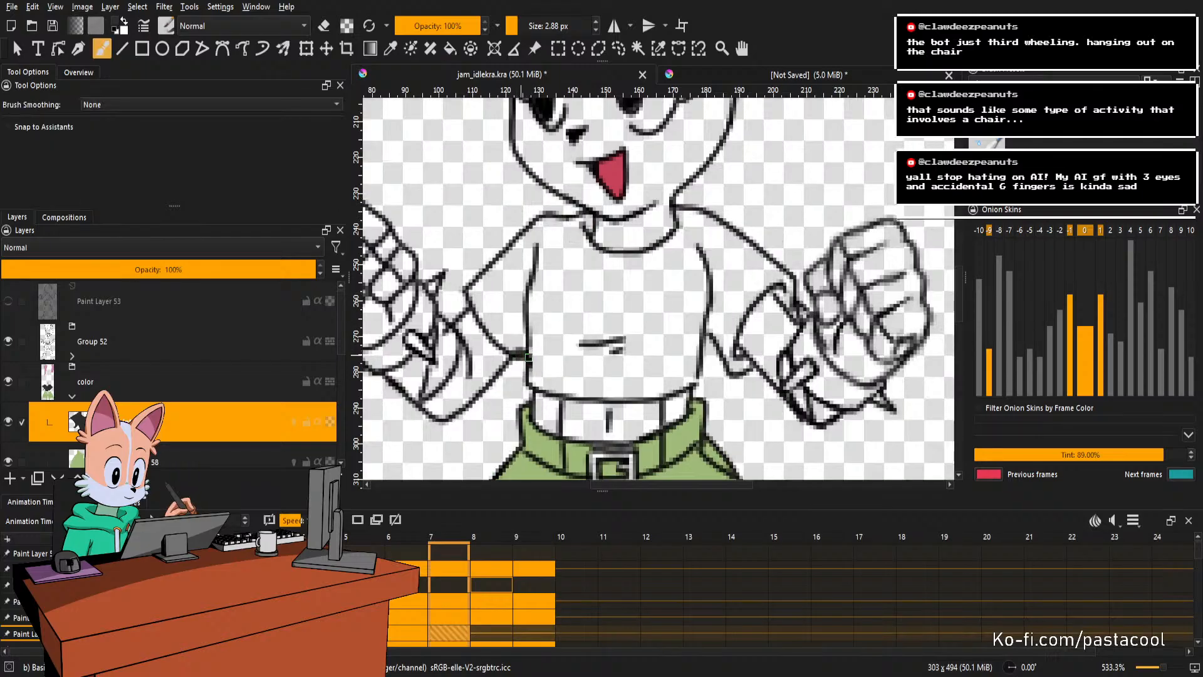
pyautogui.press('f')
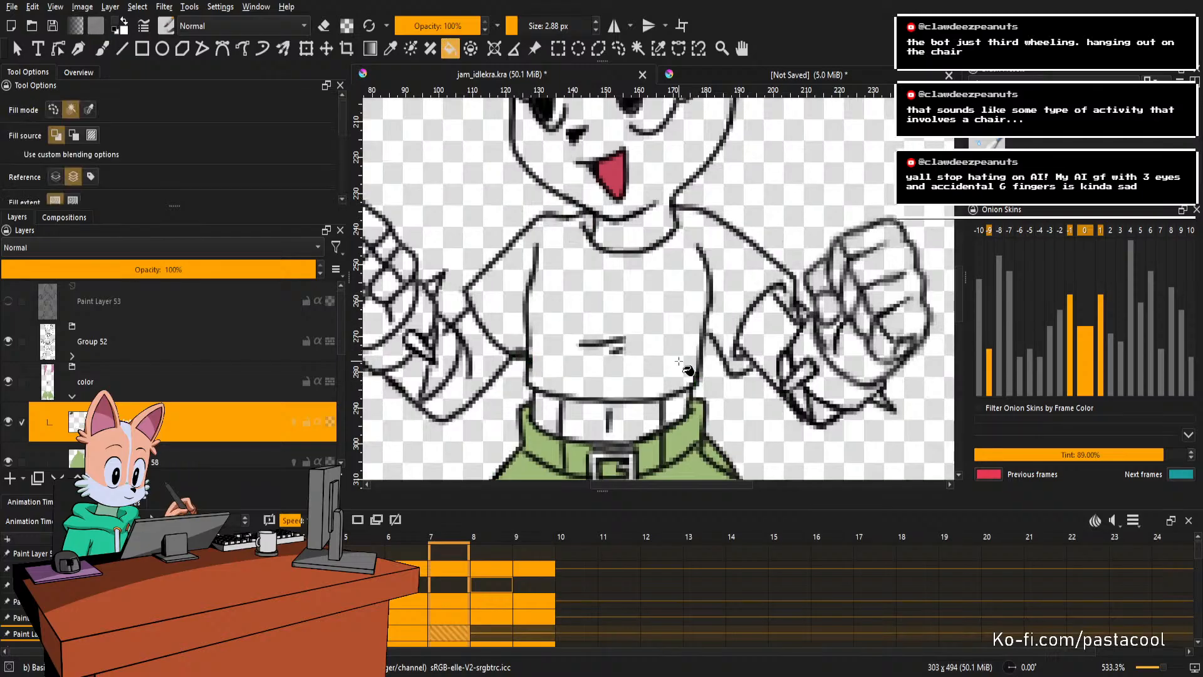
pyautogui.click(761, 307)
# Touch up the sleeve hem and the sleeve tip beside the raised fist in dark grey on frame 7.
pyautogui.scroll(1, 770, 310)
pyautogui.press('b')
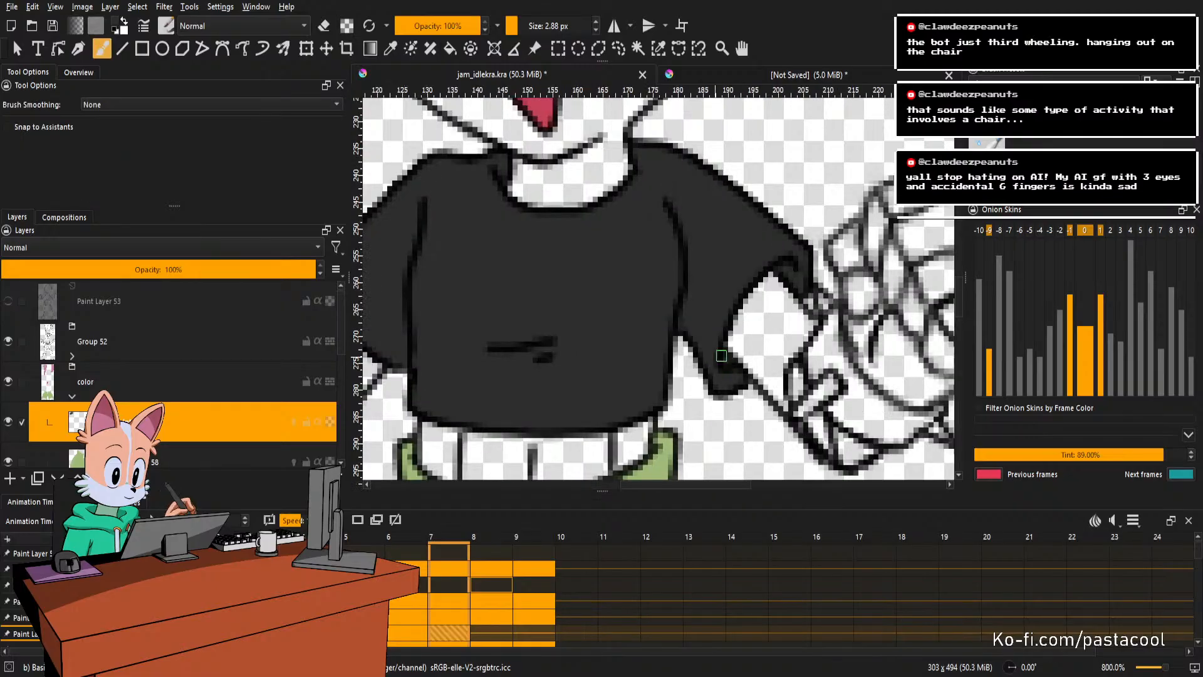
pyautogui.scroll(-2, 808, 306)
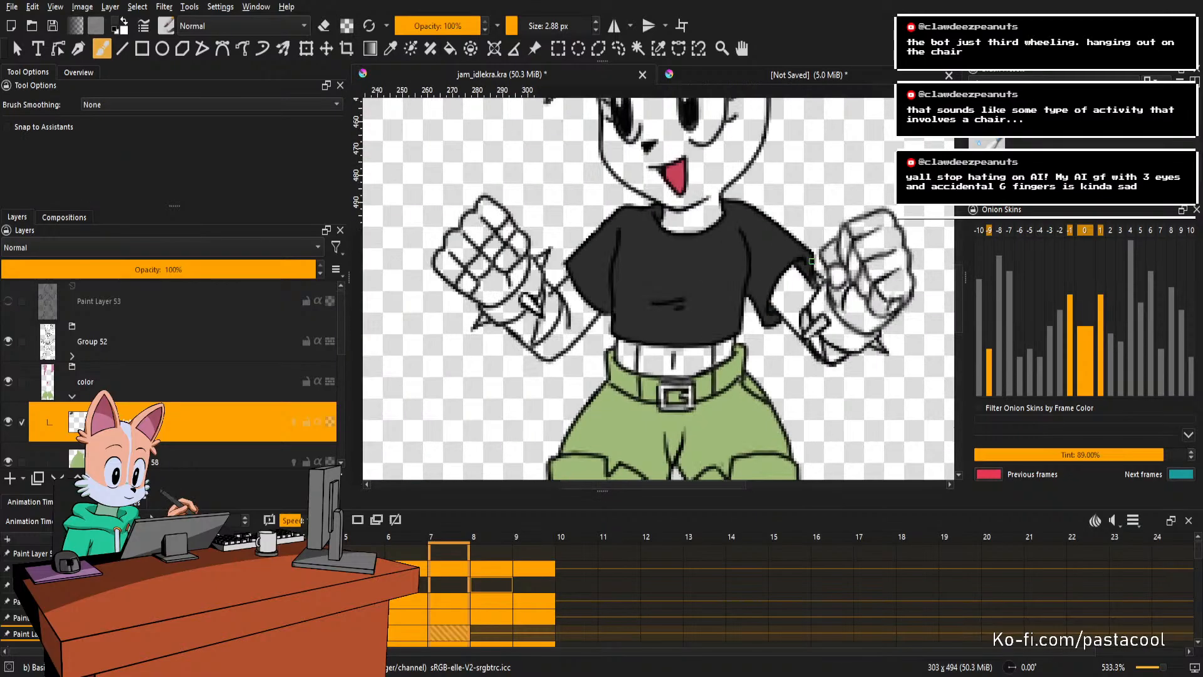
# Advance to frame 8, clear the carried-over shirt colour, and fill the shirt body and both sleeves dark grey.
pyautogui.press('.')
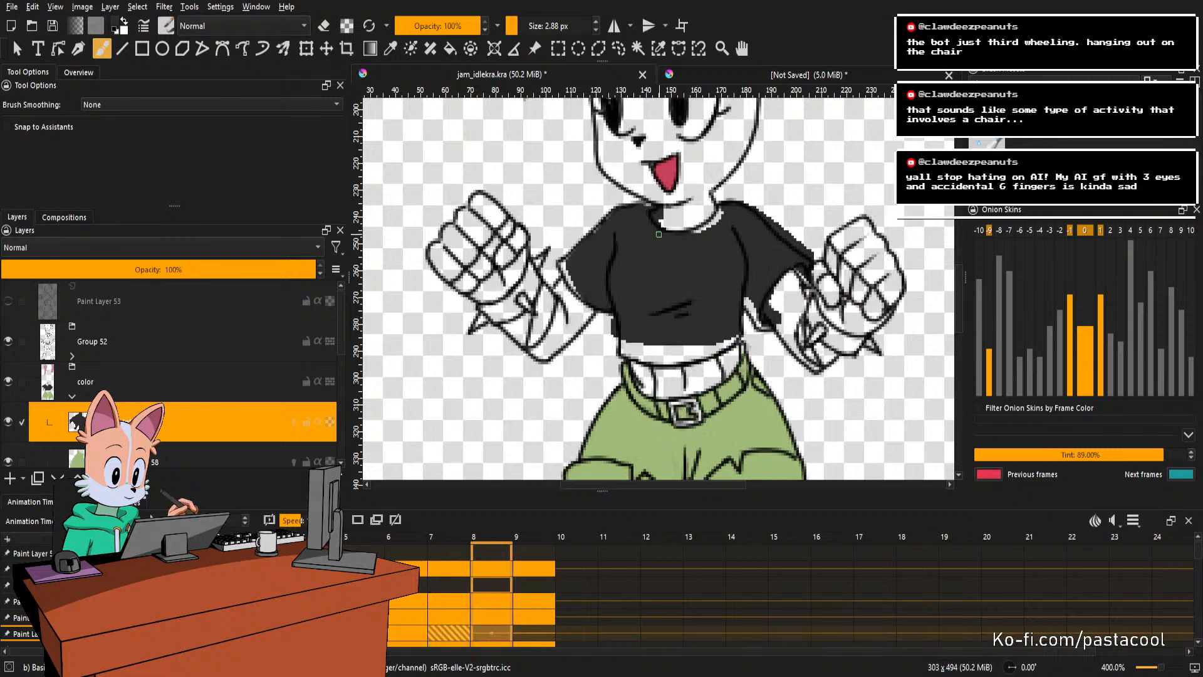
pyautogui.hotkey('ctrl', 'z')
pyautogui.scroll(2, 548, 279)
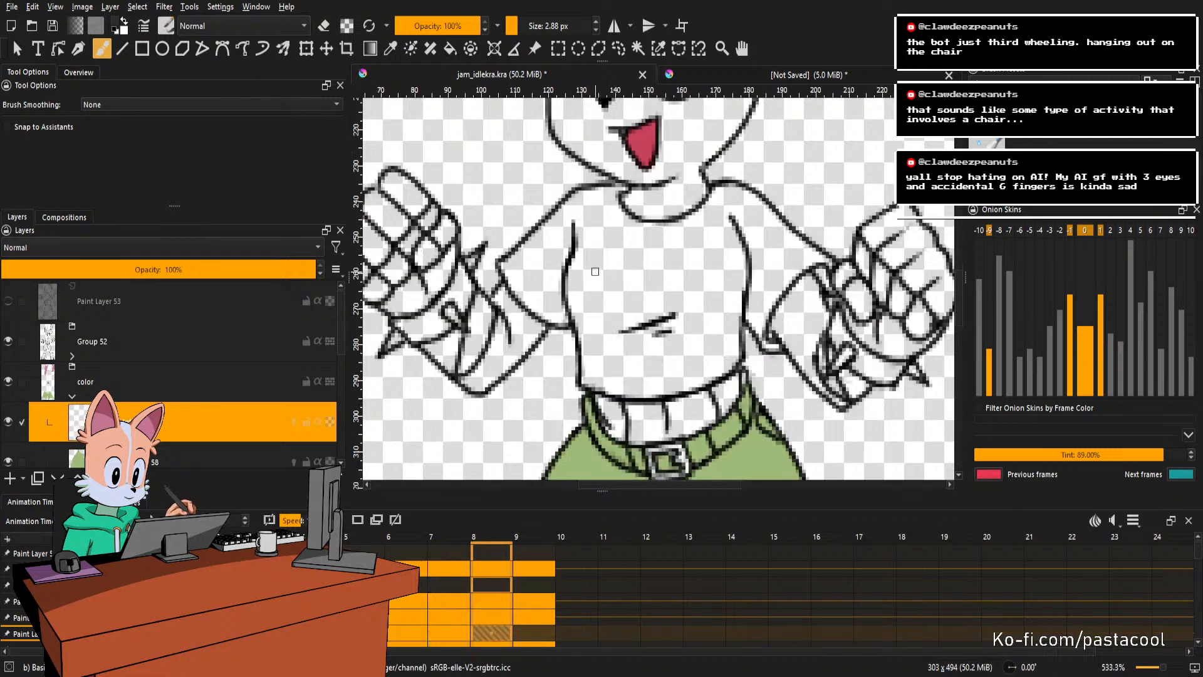
pyautogui.press('f')
pyautogui.click(549, 278)
# Paint the unfilled sleeve hem and the sleeve tip beside the fist dark grey on frame 8.
pyautogui.scroll(2, 616, 276)
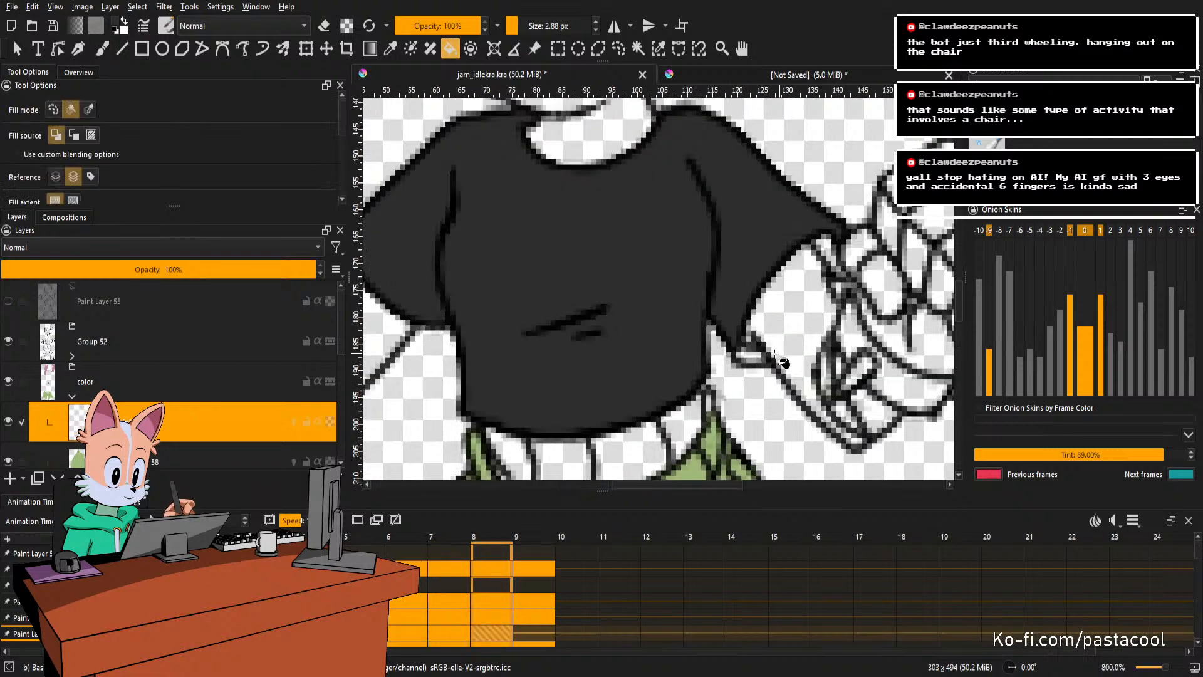
pyautogui.press('b')
pyautogui.moveTo(766, 356); pyautogui.dragTo(736, 353)
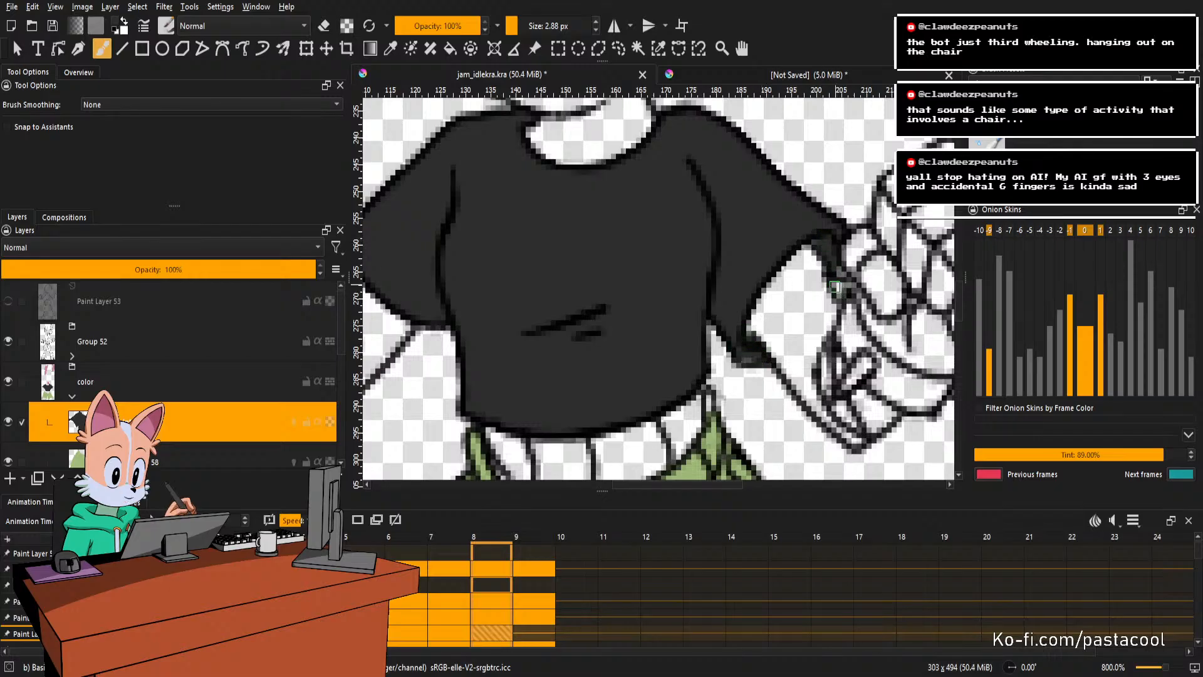
pyautogui.scroll(-1, 836, 277)
# Advance to frame 9, clear the carried-over shirt colour, and fill the shirt body and both sleeves dark grey.
pyautogui.press('.')
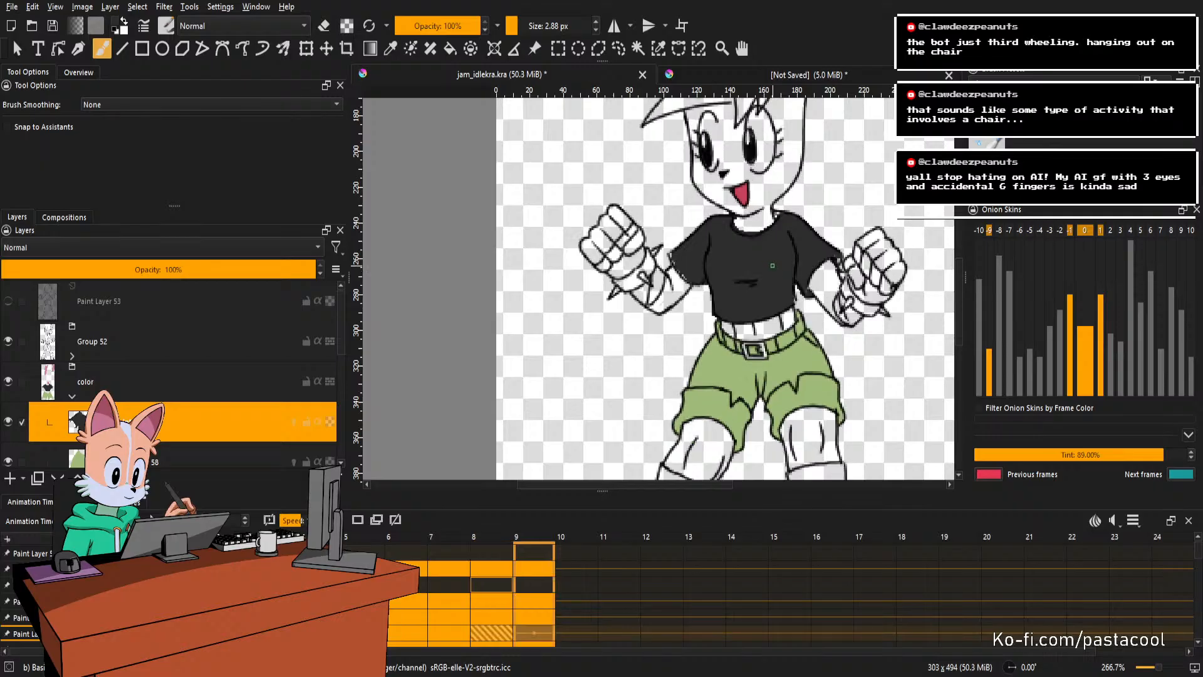
pyautogui.press('f')
pyautogui.scroll(2, 771, 228)
pyautogui.click(761, 225)
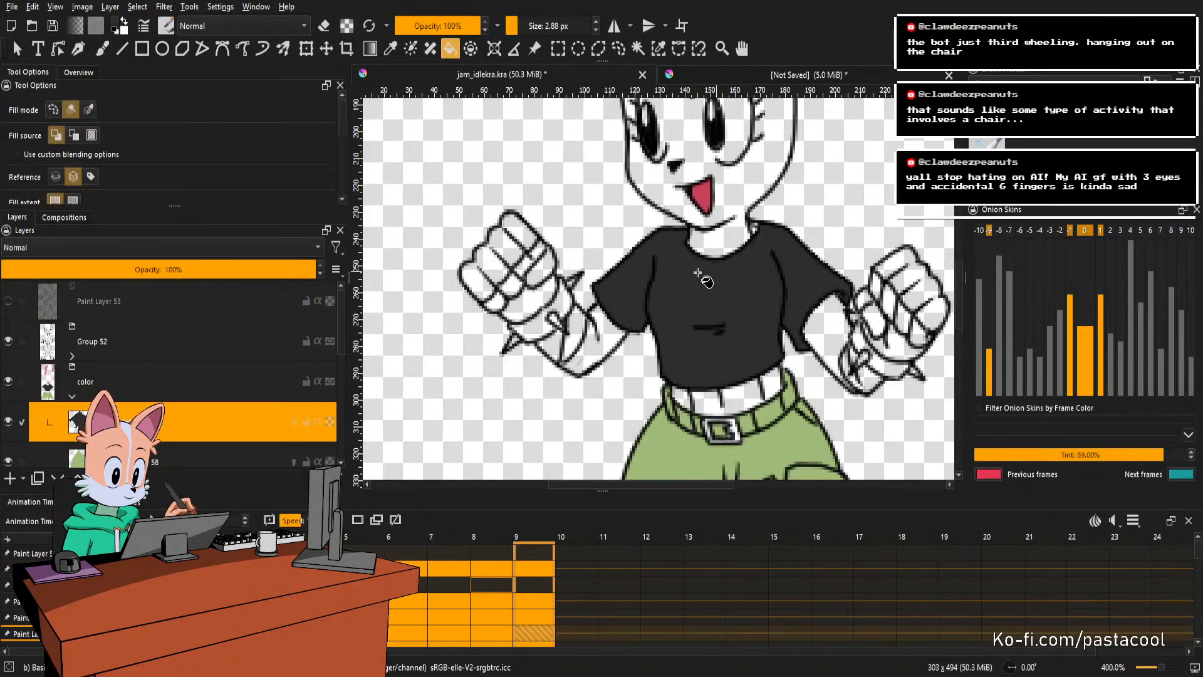
# Paint the gap at the neckline corner dark grey on frame 9, touch up the sleeve, and save the file.
pyautogui.scroll(2, 761, 224)
pyautogui.press('b')
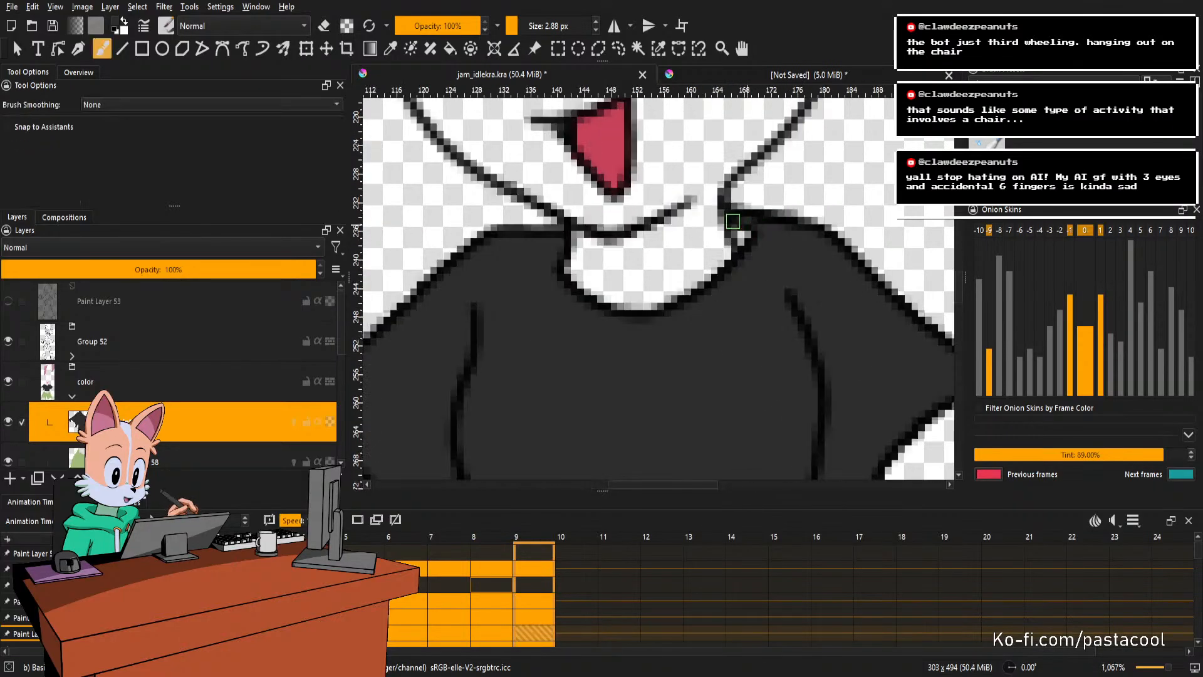
pyautogui.scroll(-4, 733, 221)
pyautogui.scroll(4, 736, 238)
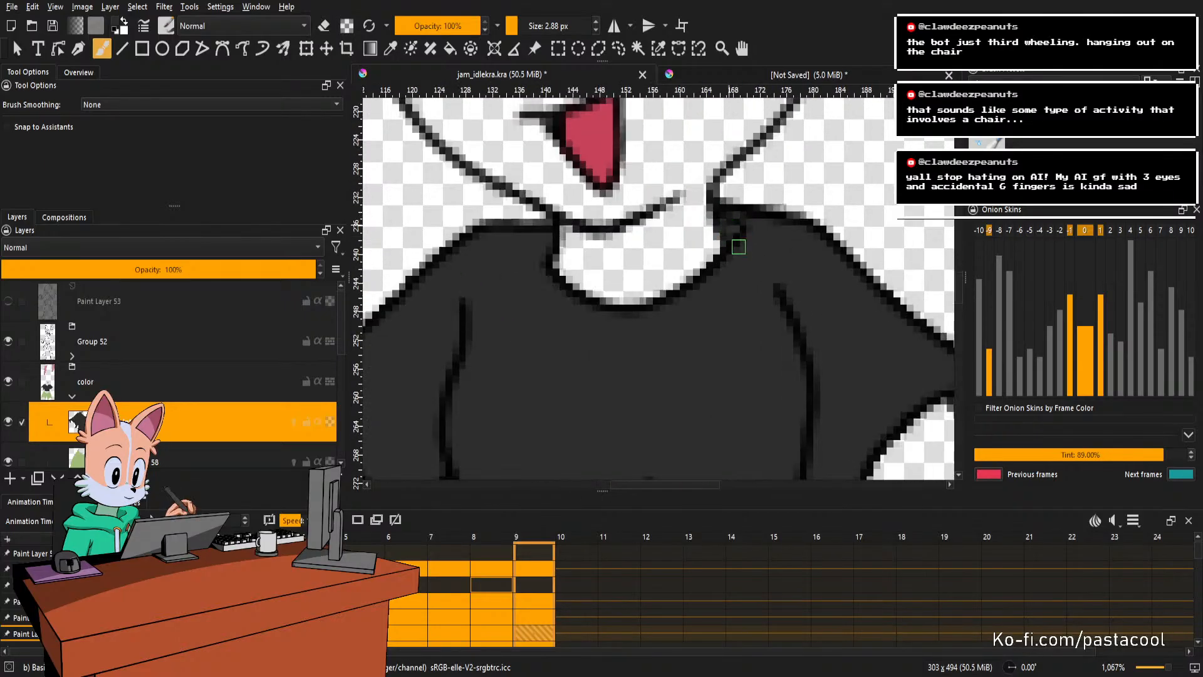
pyautogui.scroll(-4, 739, 247)
pyautogui.scroll(3, 746, 264)
pyautogui.scroll(-2, 752, 276)
pyautogui.hotkey('ctrl', 's')
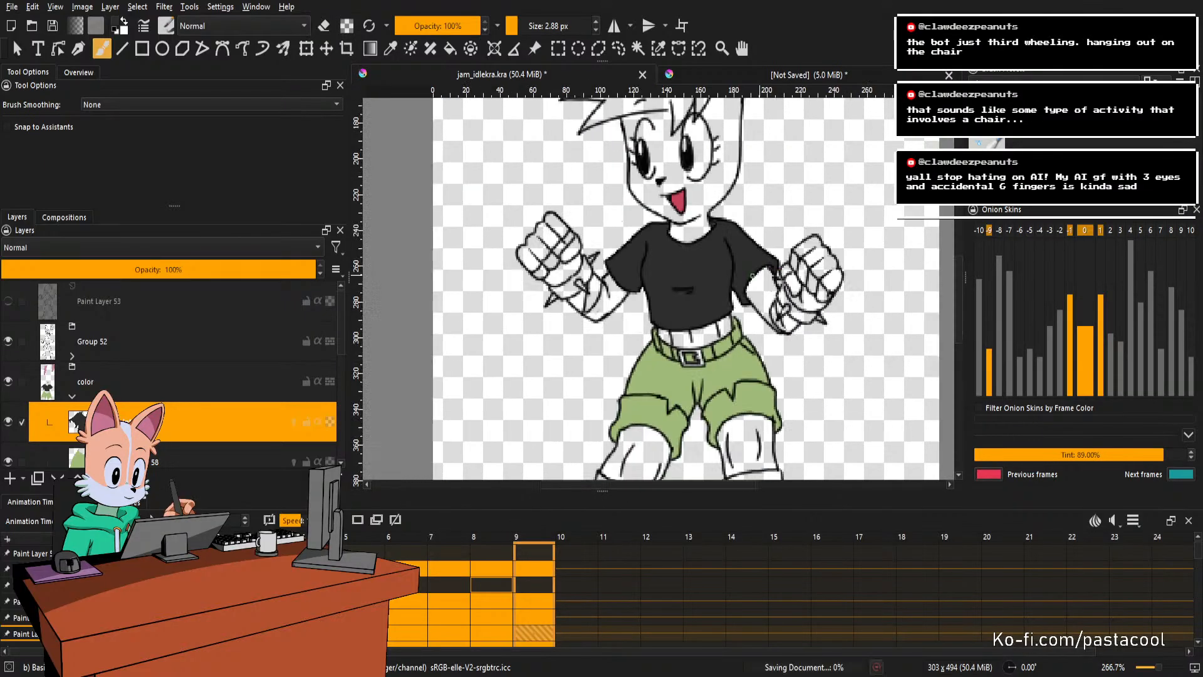
# Review the whole idle animation, checking the dark grey shirt colour across its frames.
pyautogui.scroll(-1, 751, 274)
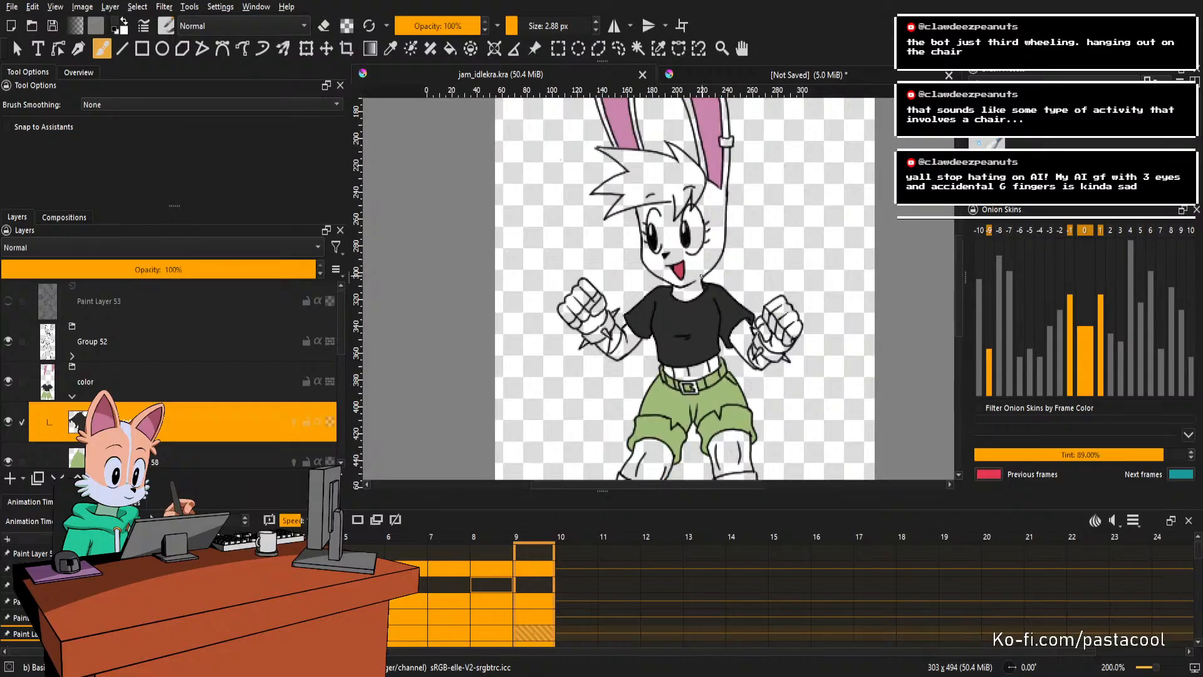
pyautogui.scroll(-2, 702, 279)
pyautogui.scroll(1, 707, 287)
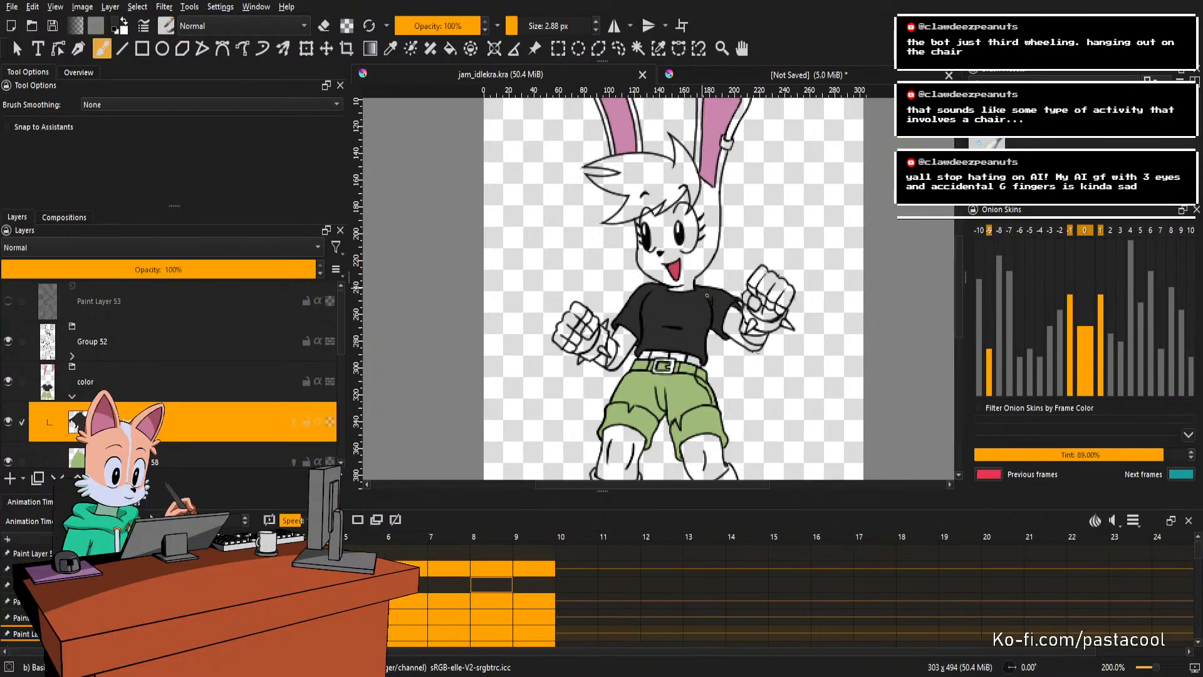
pyautogui.scroll(-2, 733, 308)
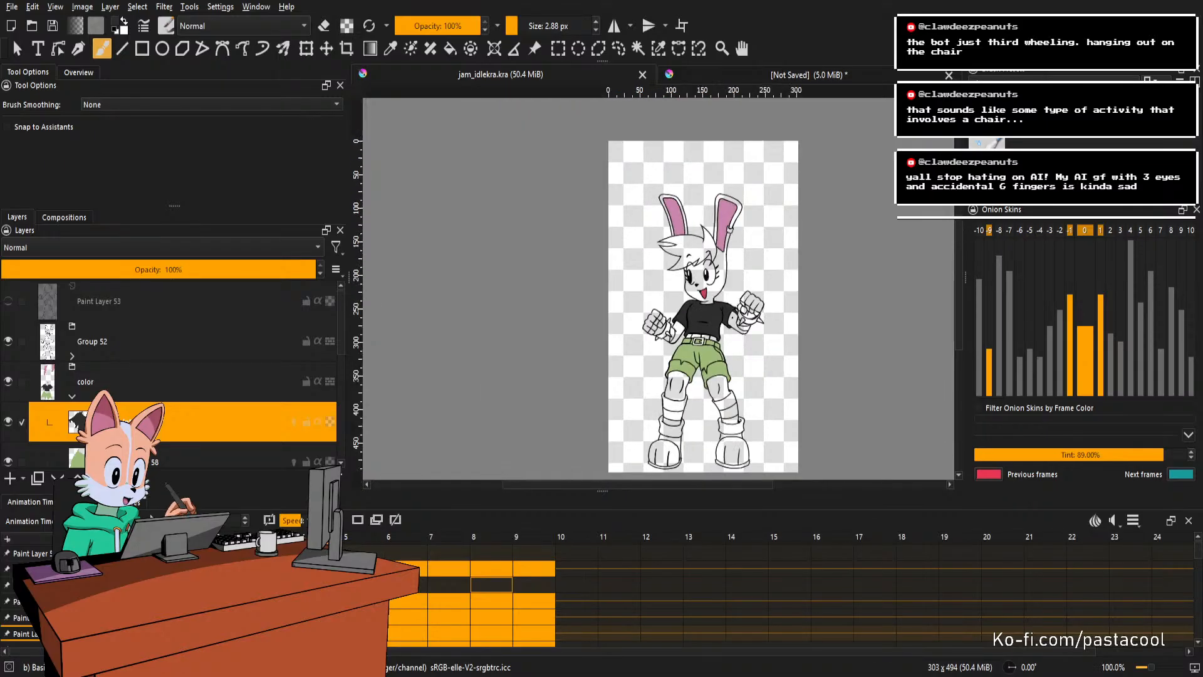
pyautogui.scroll(2, 720, 331)
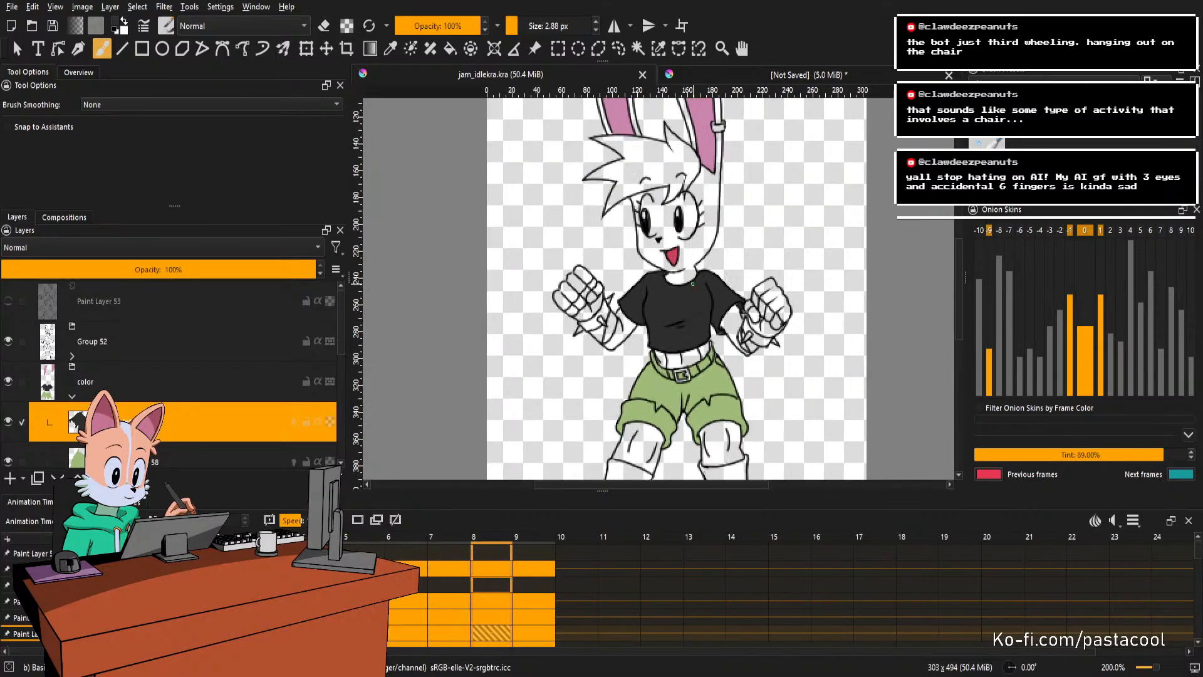
pyautogui.scroll(-1, 720, 331)
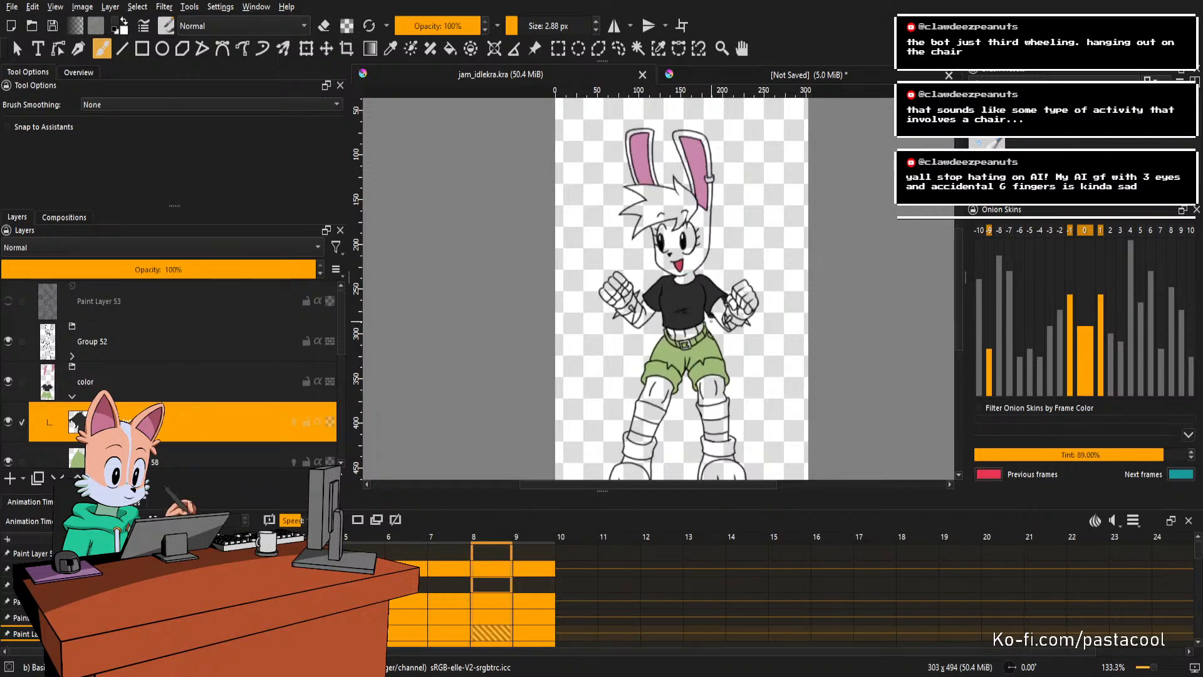
pyautogui.scroll(-1, 711, 321)
pyautogui.scroll(1, 721, 323)
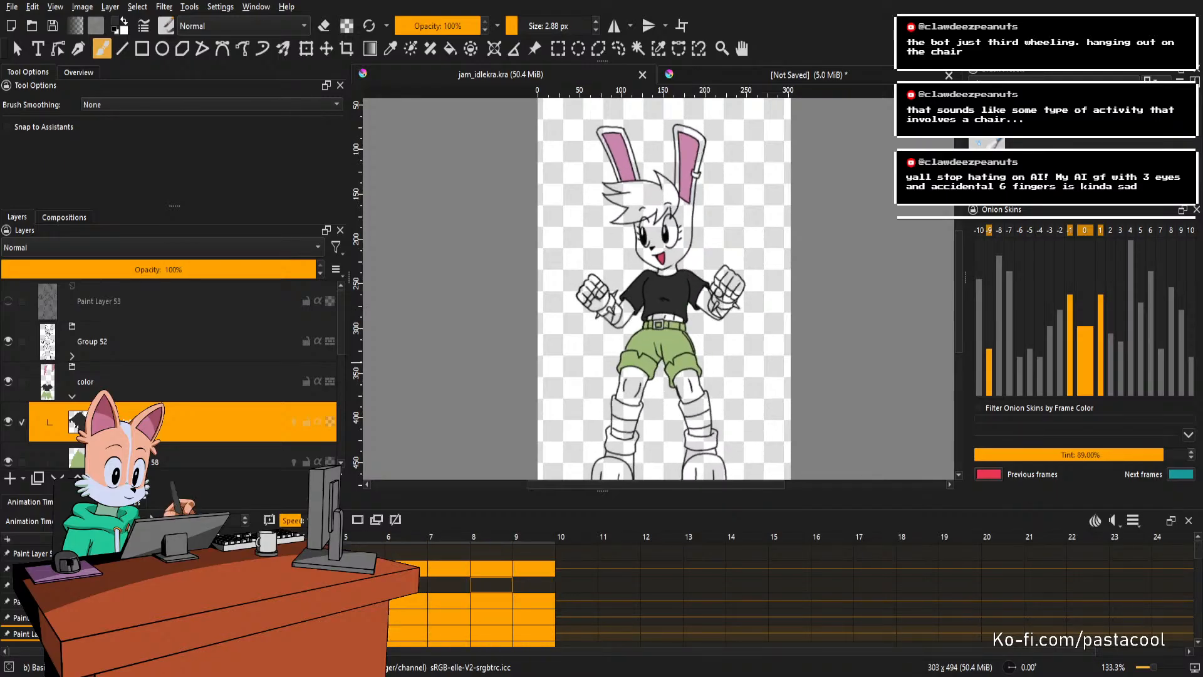
pyautogui.scroll(-1, 678, 333)
pyautogui.scroll(1, 678, 334)
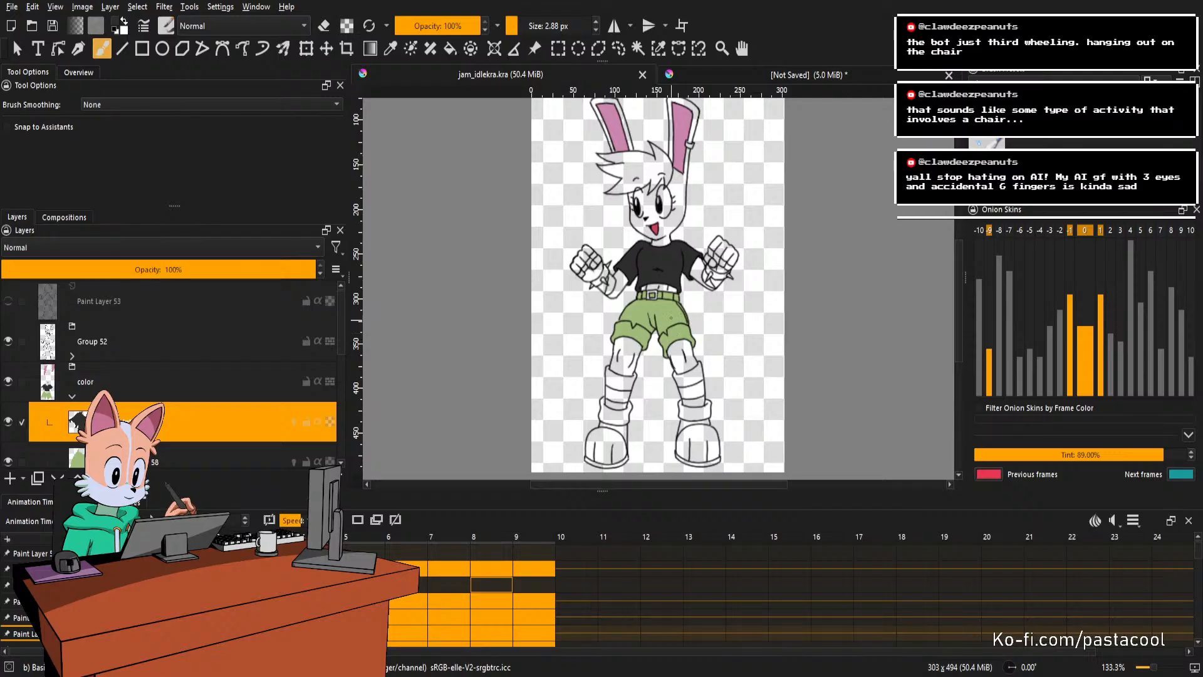
# Look through the colour layers, then switch to the unsaved reference document and examine the character's legs, socks and boots.
pyautogui.scroll(-3, 149, 385)
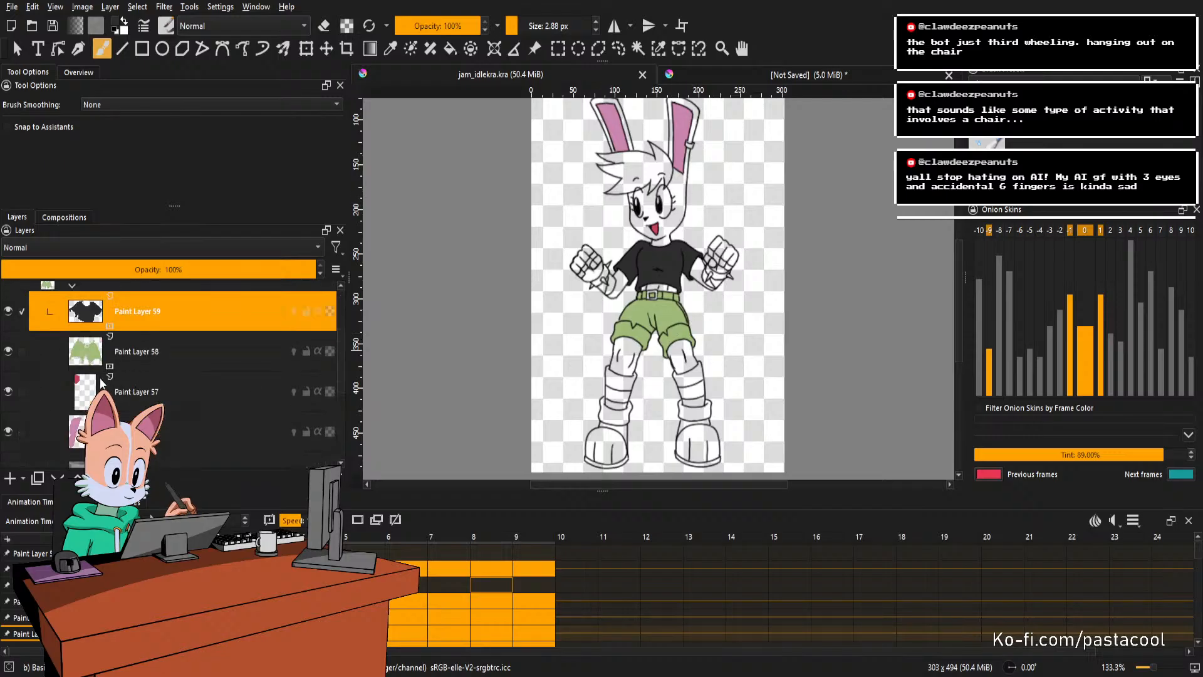
pyautogui.scroll(-3, 100, 377)
pyautogui.scroll(3, 77, 345)
pyautogui.click(784, 74)
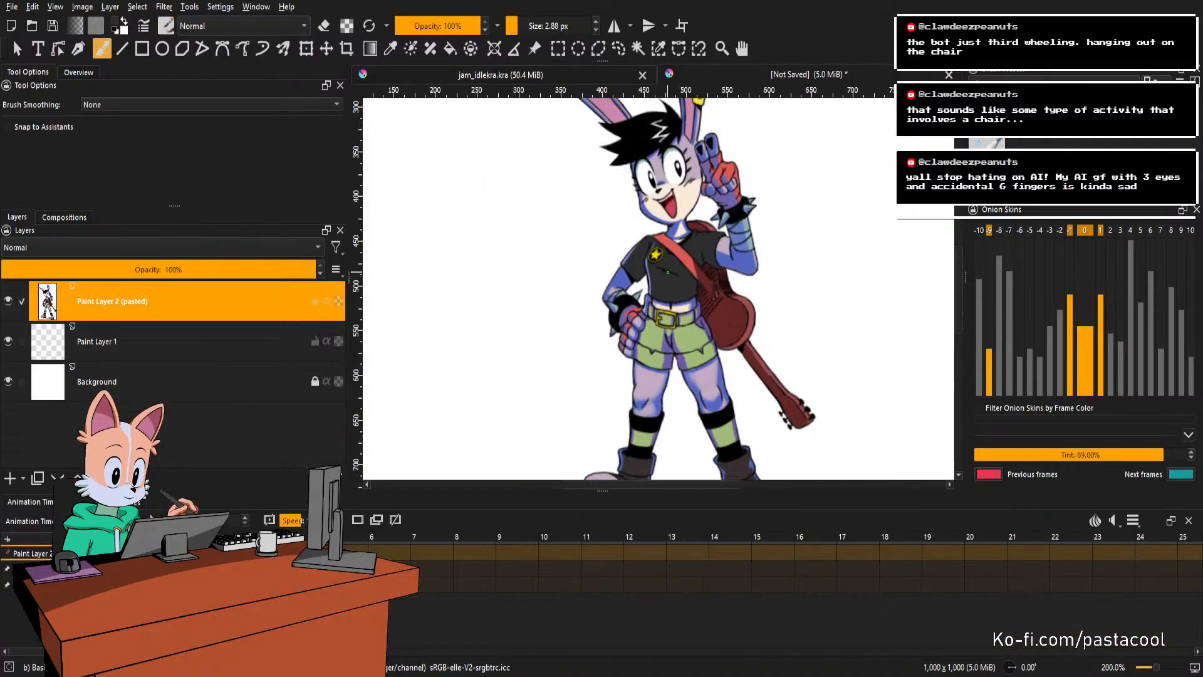
pyautogui.scroll(1, 637, 377)
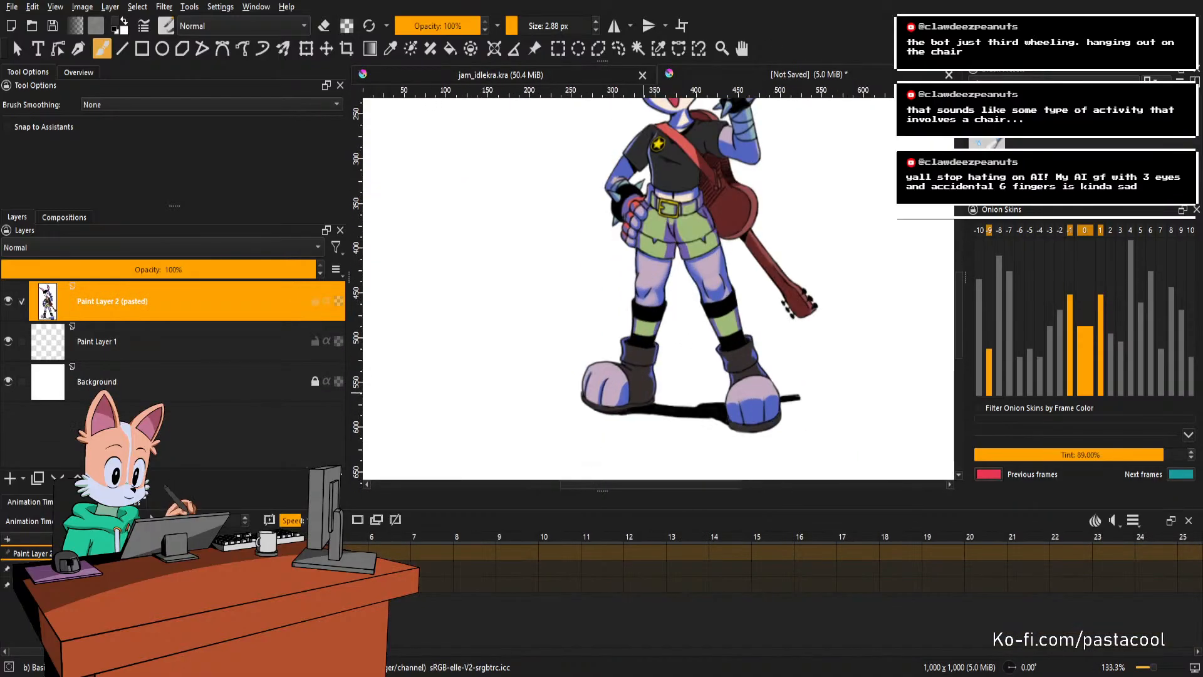
# Switch back to the jam_idle.kra animation and add a new paint layer above the shirt colour in the color group.
pyautogui.click(602, 75)
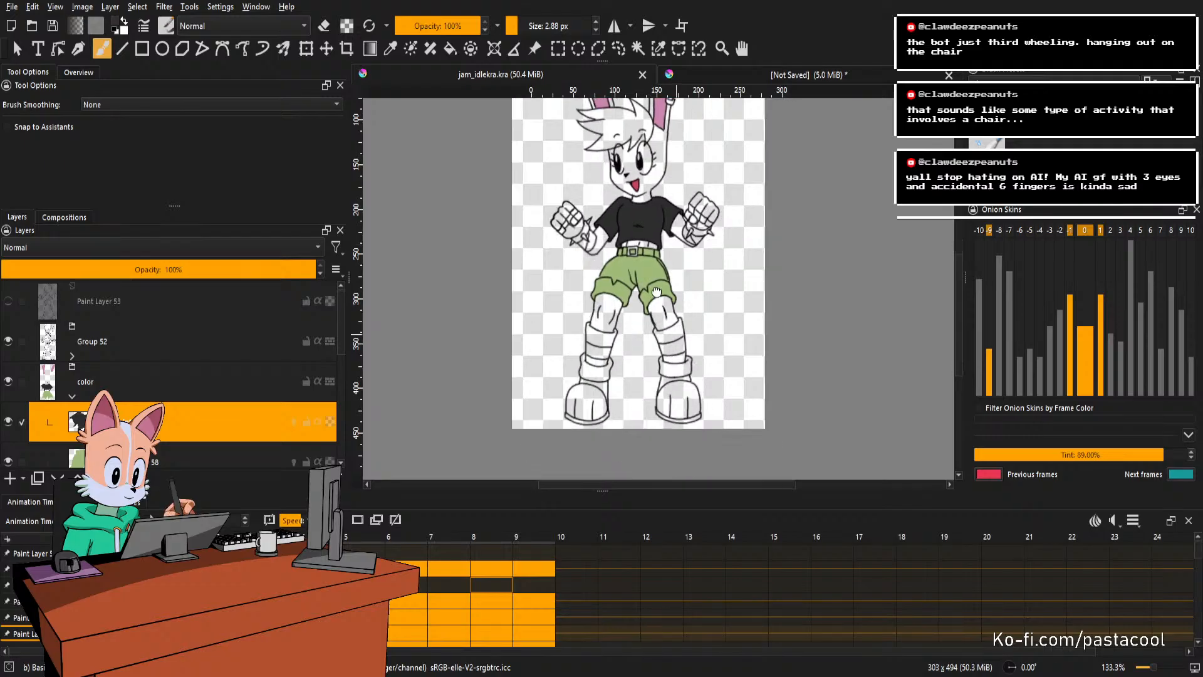
pyautogui.click(9, 480)
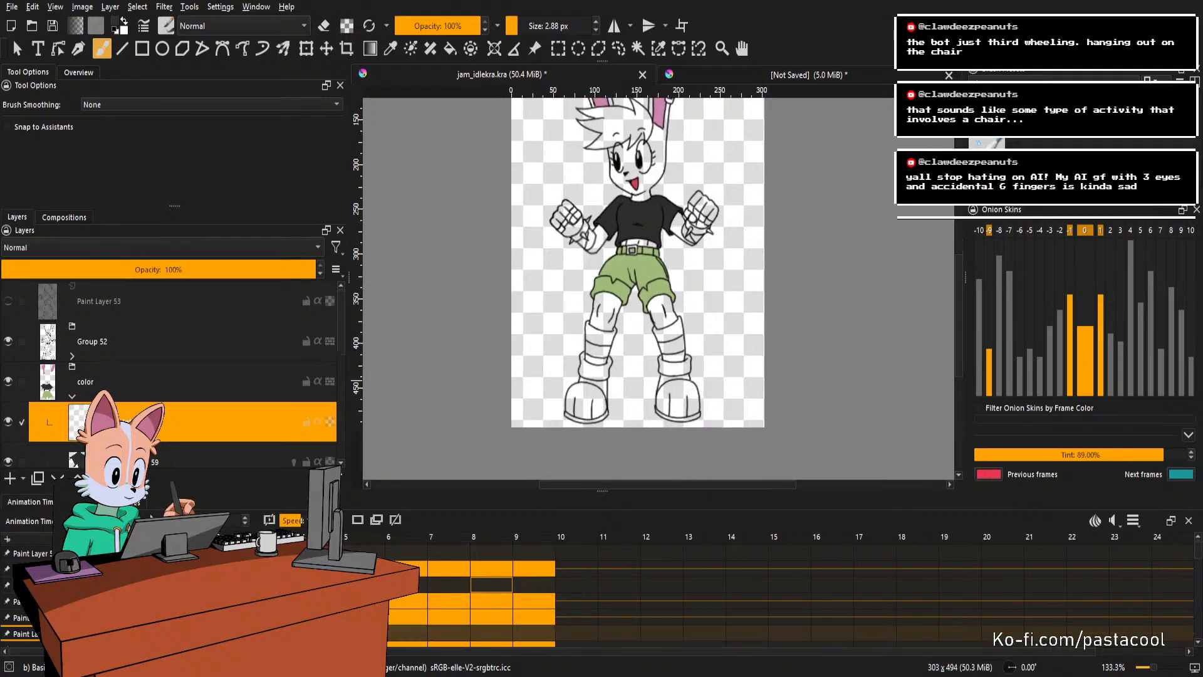
# Fill the ankle and cuff of the character's left-hand boot dark brown, brushing in the narrow strip beside the toe.
pyautogui.press('space')
pyautogui.scroll(3, 621, 393)
pyautogui.press('f')
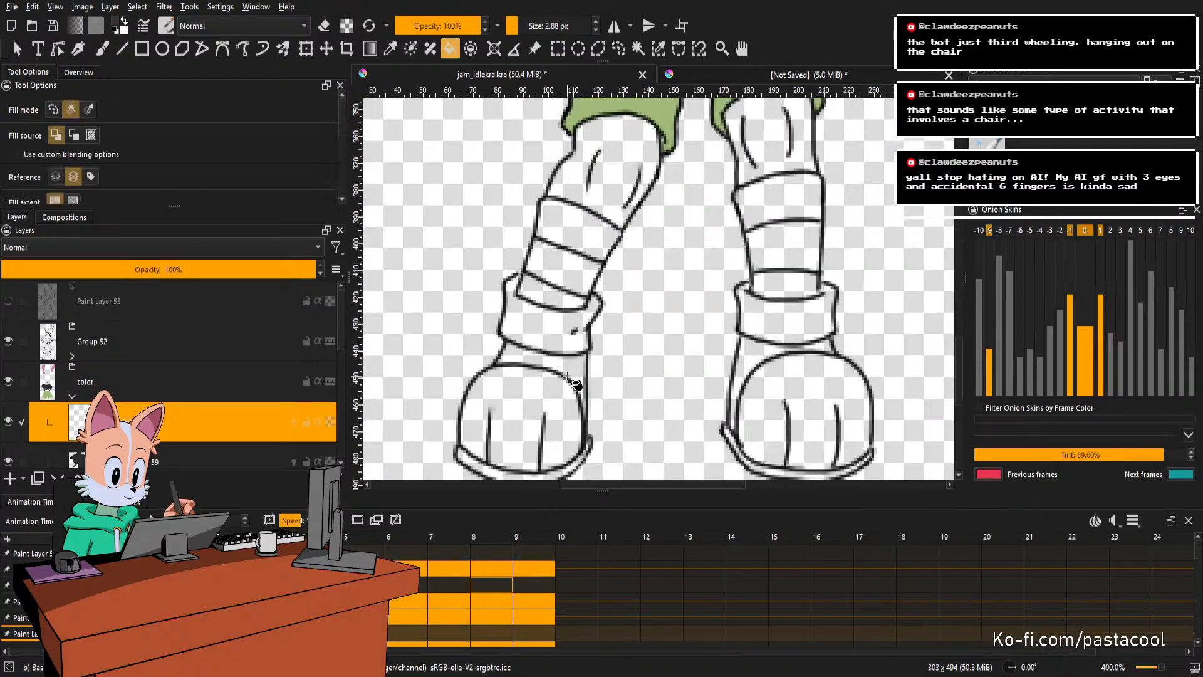
pyautogui.click(567, 364)
pyautogui.press('b')
pyautogui.scroll(2, 584, 417)
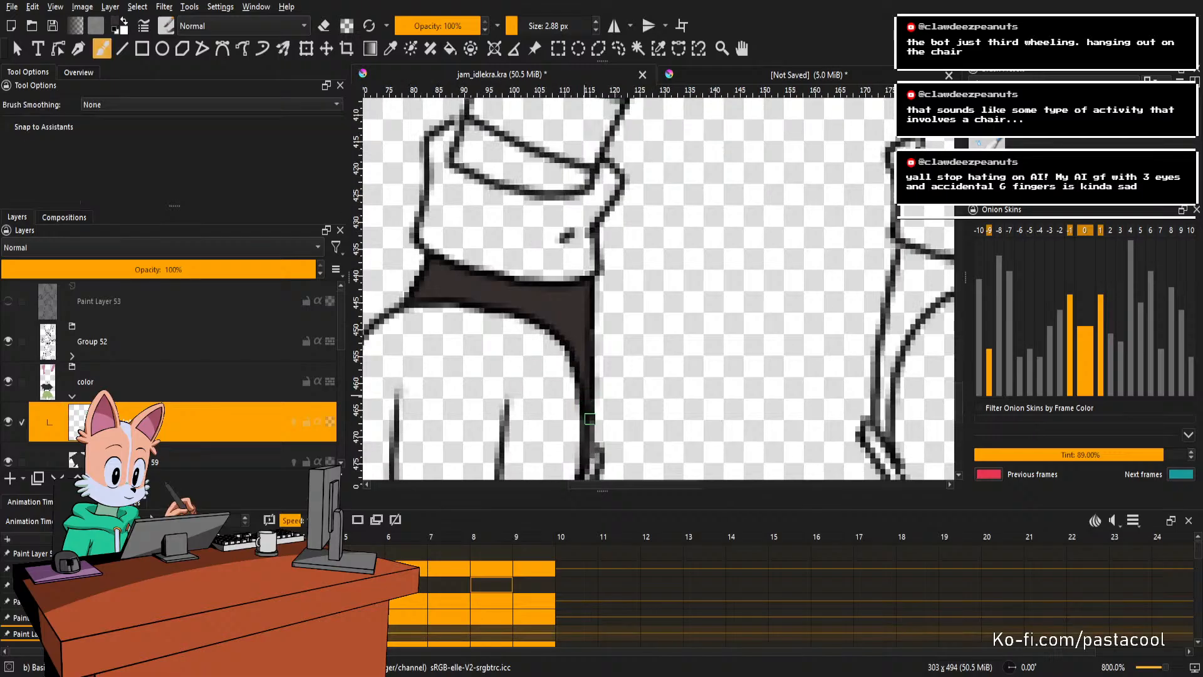
pyautogui.moveTo(592, 397); pyautogui.dragTo(588, 419)
pyautogui.press('f')
pyautogui.click(541, 261)
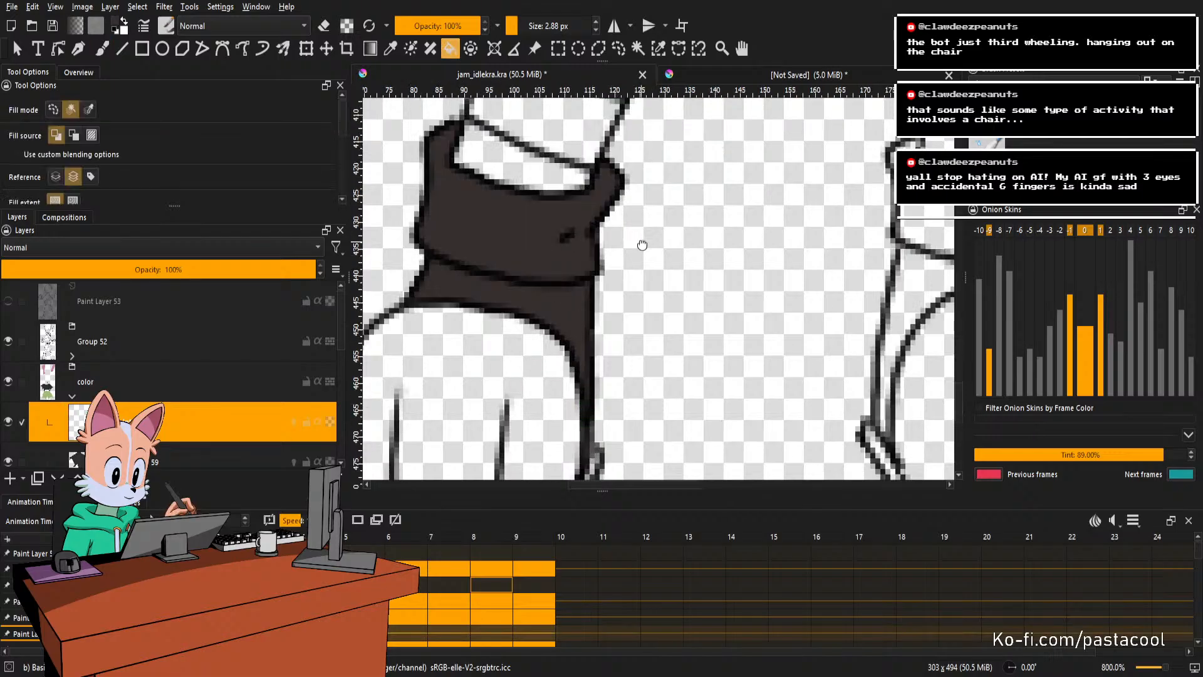
# Fill the cuff and ankle of the right-hand boot with the same dark brown.
pyautogui.scroll(-2, 708, 398)
pyautogui.moveTo(815, 334); pyautogui.dragTo(713, 262)
pyautogui.scroll(2, 712, 262)
pyautogui.click(742, 232)
pyautogui.click(697, 295)
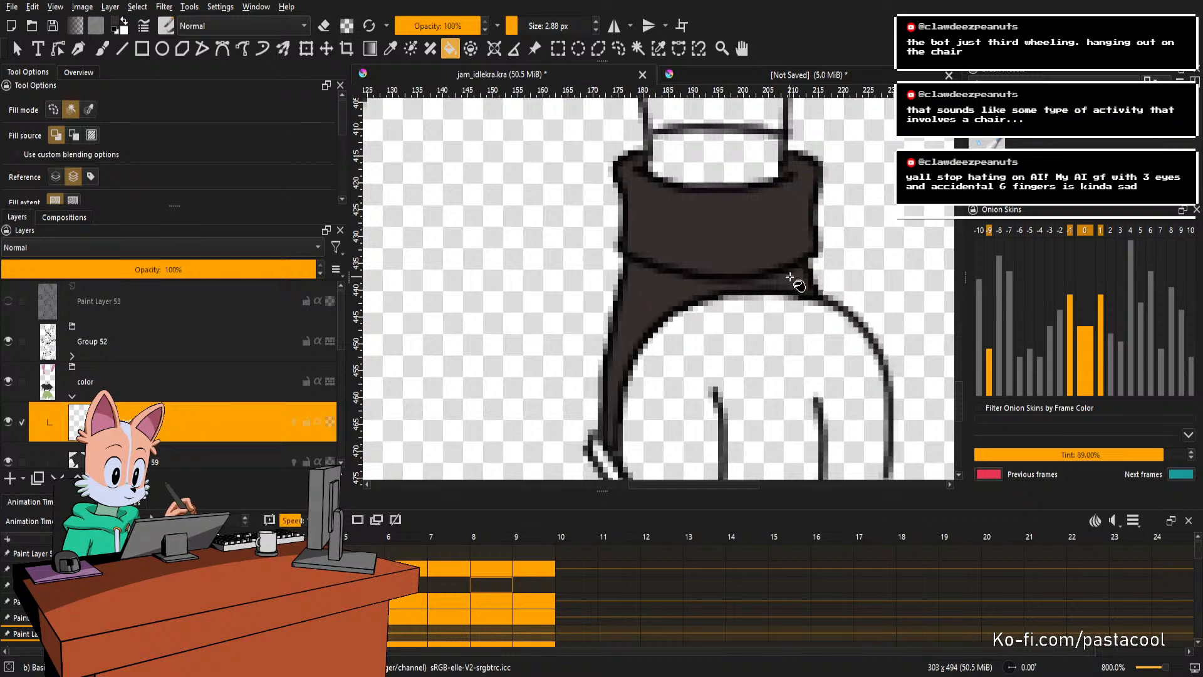
pyautogui.scroll(-2, 731, 287)
# Colour the soles of both boots dark brown, undoing the first fill and brushing the narrow ends by hand.
pyautogui.scroll(1, 583, 351)
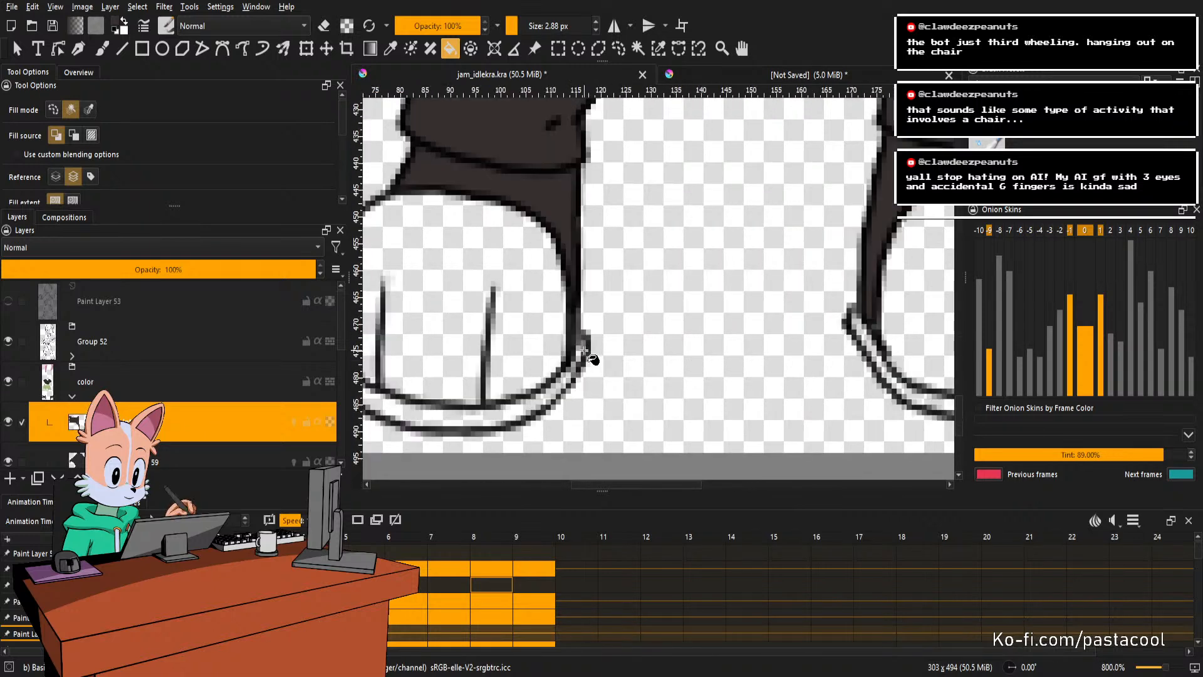
pyautogui.click(569, 379)
pyautogui.hotkey('ctrl', 'z')
pyautogui.press('b')
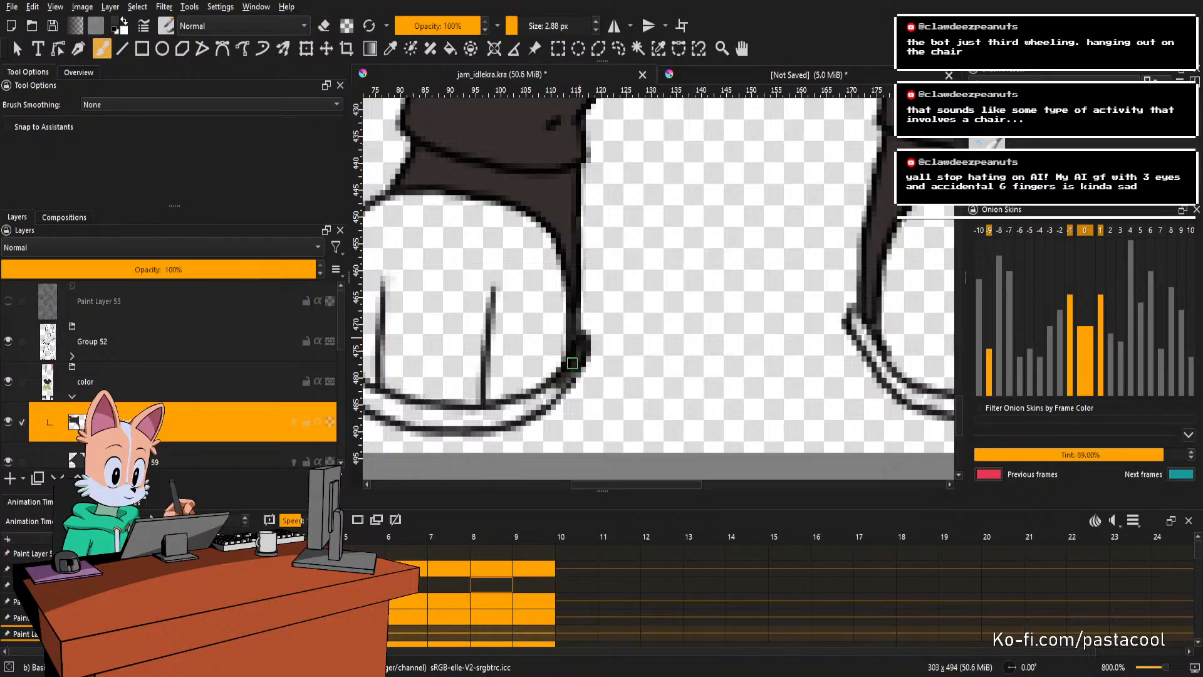
pyautogui.press('f')
pyautogui.click(538, 405)
pyautogui.scroll(-2, 545, 408)
pyautogui.scroll(2, 712, 401)
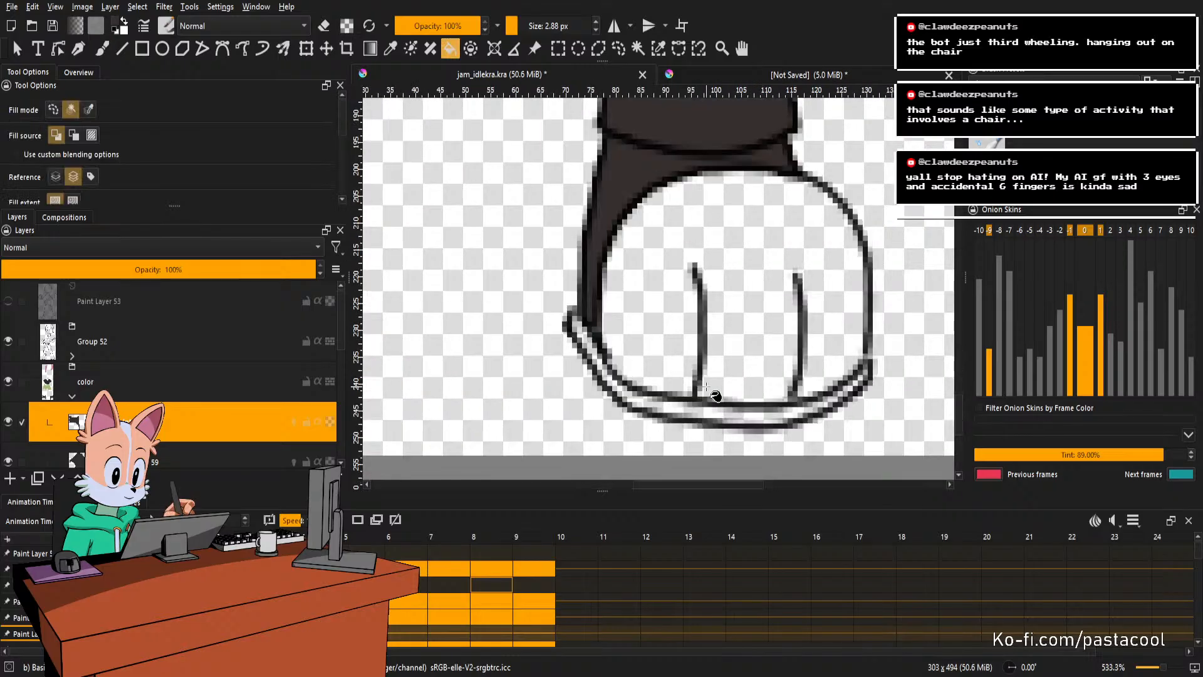
pyautogui.click(705, 415)
pyautogui.press('b')
pyautogui.scroll(-1, 771, 392)
pyautogui.scroll(1, 773, 393)
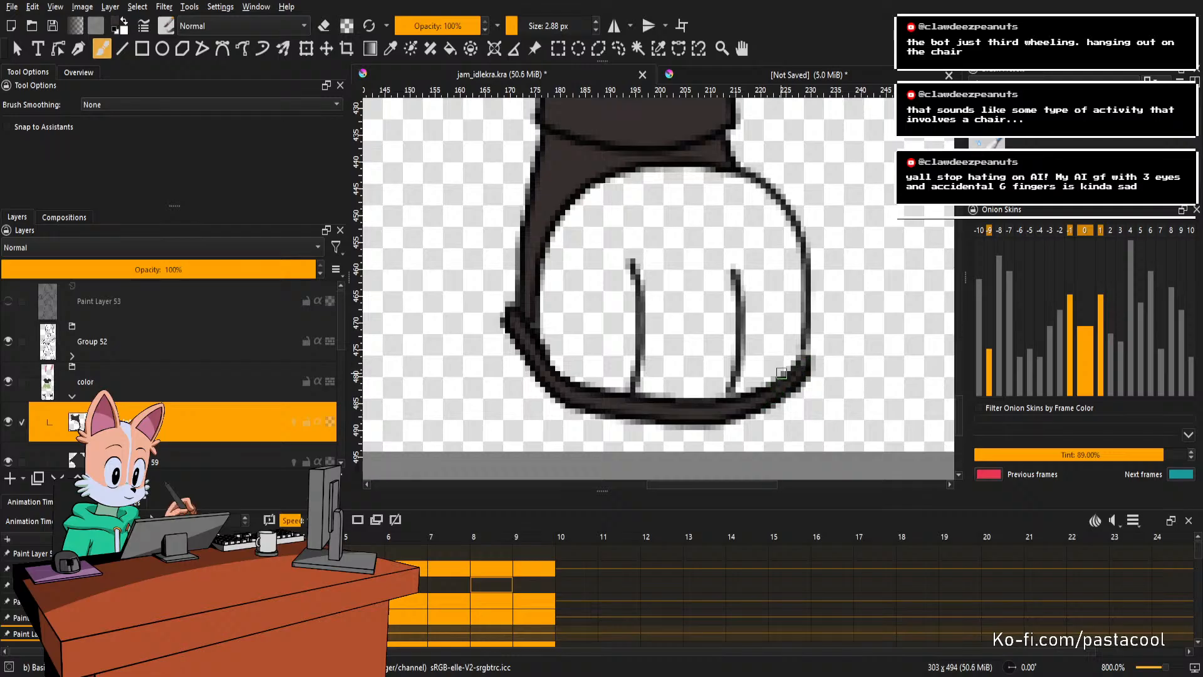
pyautogui.scroll(-4, 781, 373)
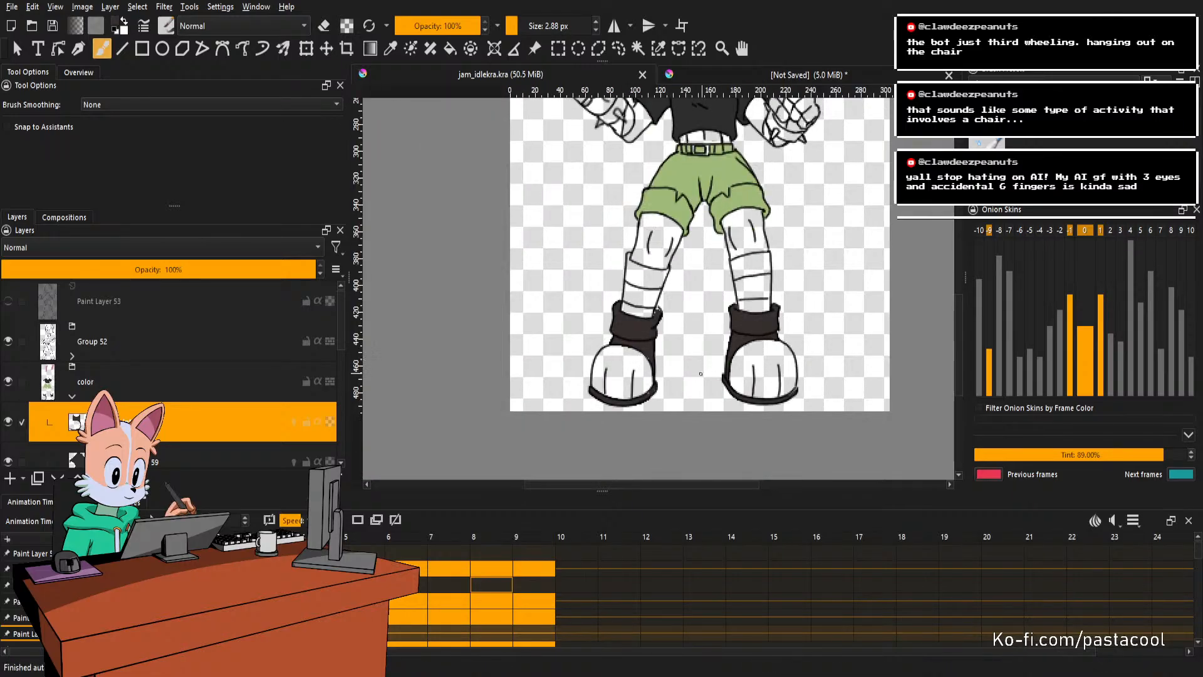
# On the next frame, colour the left-hand boot's cuff, ankle and sole dark brown, brushing in the thin strip beside the toe.
pyautogui.scroll(4, 711, 346)
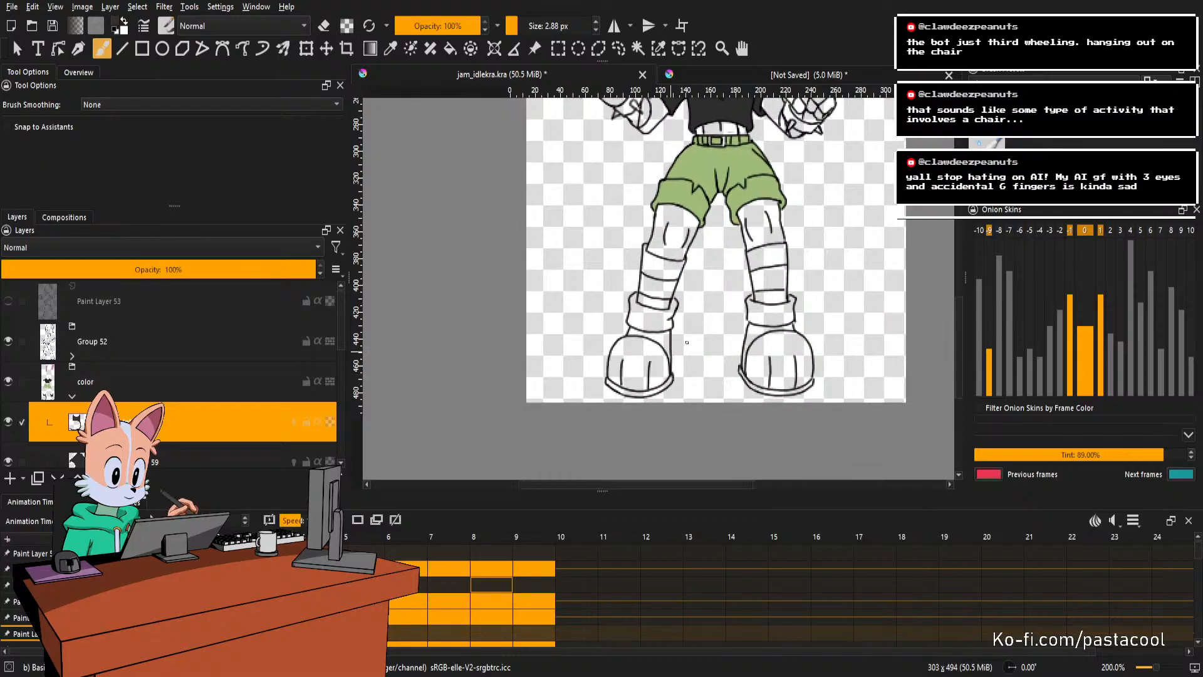
pyautogui.press('f')
pyautogui.click(680, 269)
pyautogui.click(649, 365)
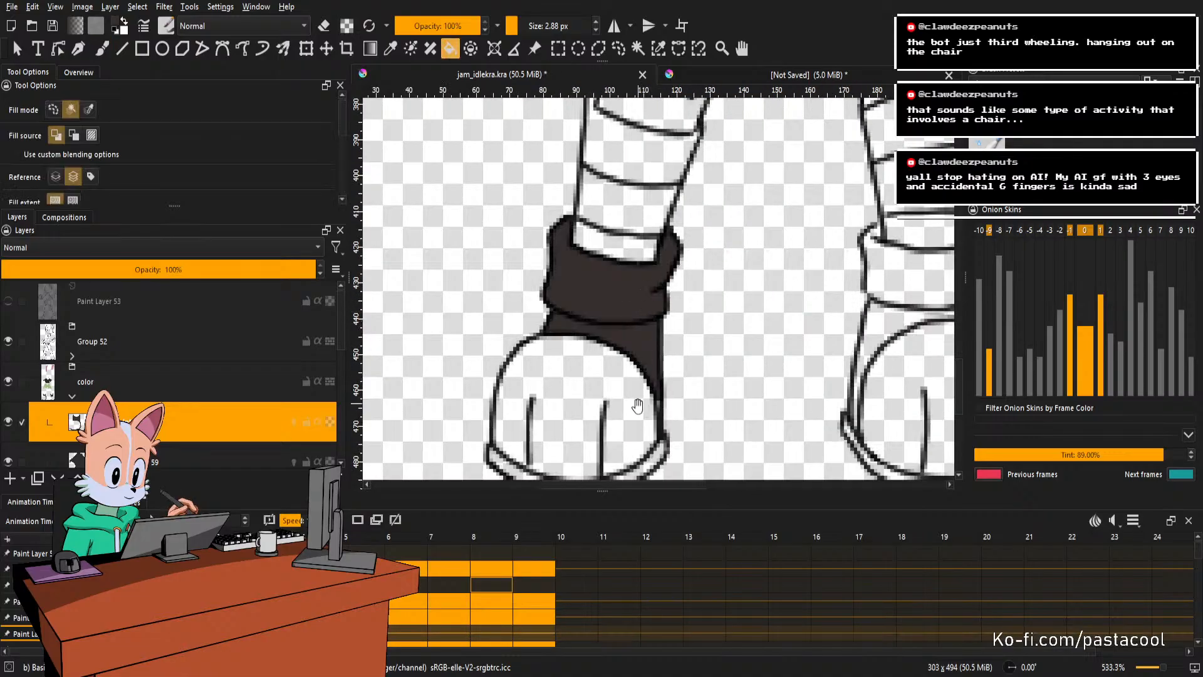
pyautogui.scroll(2, 654, 395)
pyautogui.press('b')
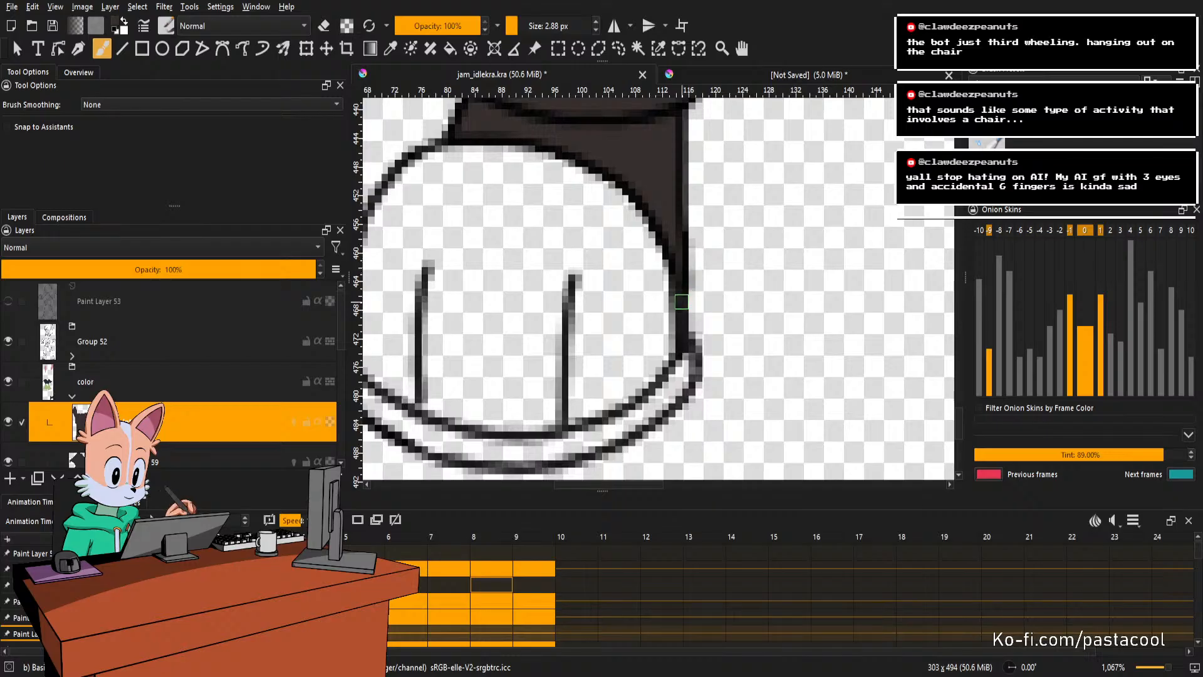
pyautogui.press('f')
pyautogui.click(682, 383)
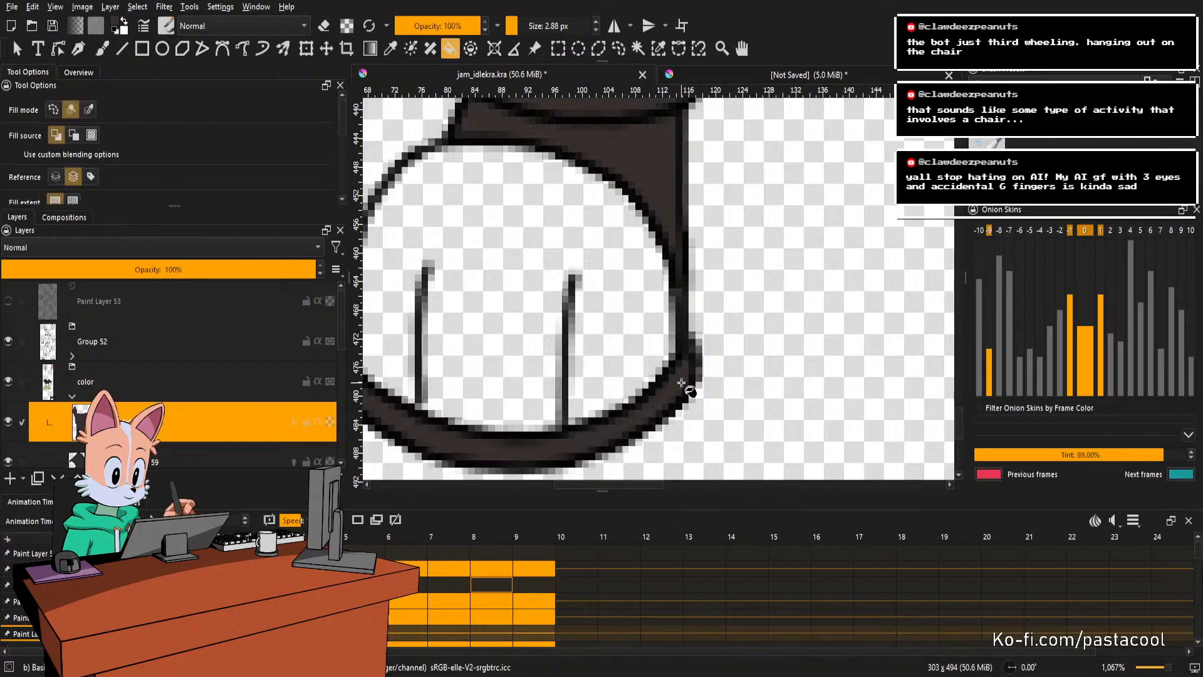
# Colour the right-hand boot's sole and ankle dark brown on this frame, brushing over the heel corner.
pyautogui.scroll(-1, 696, 382)
pyautogui.moveTo(783, 372); pyautogui.dragTo(631, 371)
pyautogui.moveTo(783, 390); pyautogui.dragTo(605, 406)
pyautogui.click(715, 392)
pyautogui.scroll(1, 586, 322)
pyautogui.scroll(3, 625, 337)
pyautogui.press('b')
pyautogui.press('f')
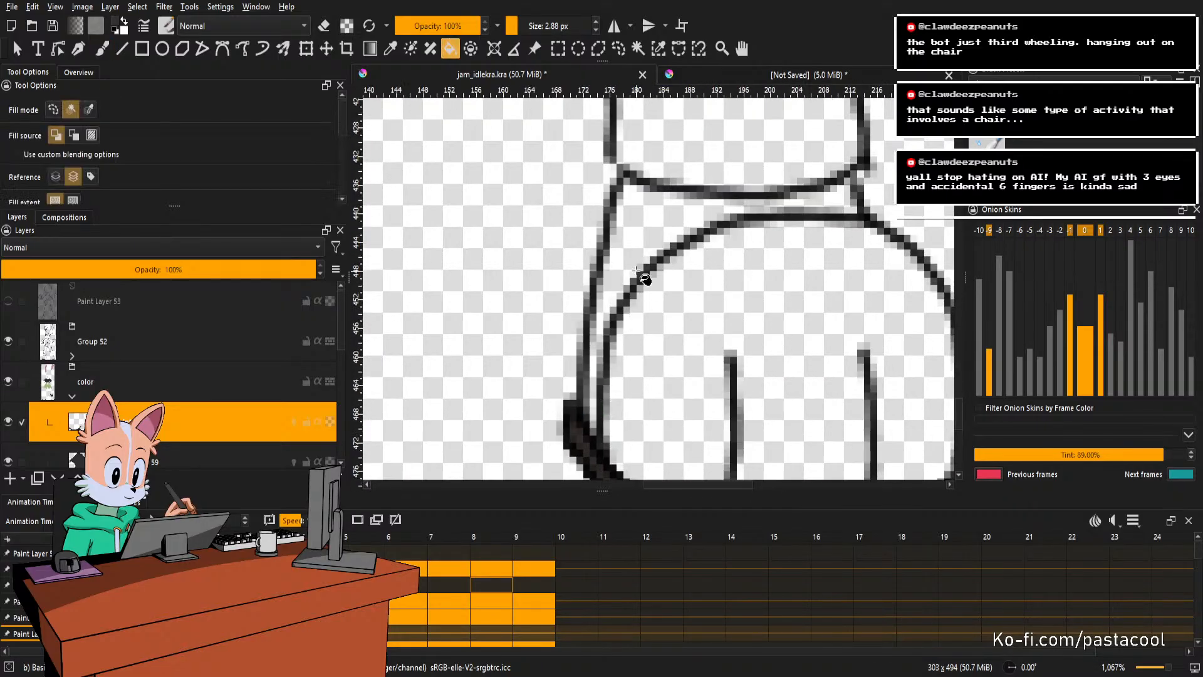
pyautogui.click(635, 269)
# Paint over the gap at the right-hand boot's cuff edge and fill the cuff dark brown.
pyautogui.scroll(-2, 668, 313)
pyautogui.moveTo(676, 219); pyautogui.dragTo(668, 331)
pyautogui.scroll(3, 638, 286)
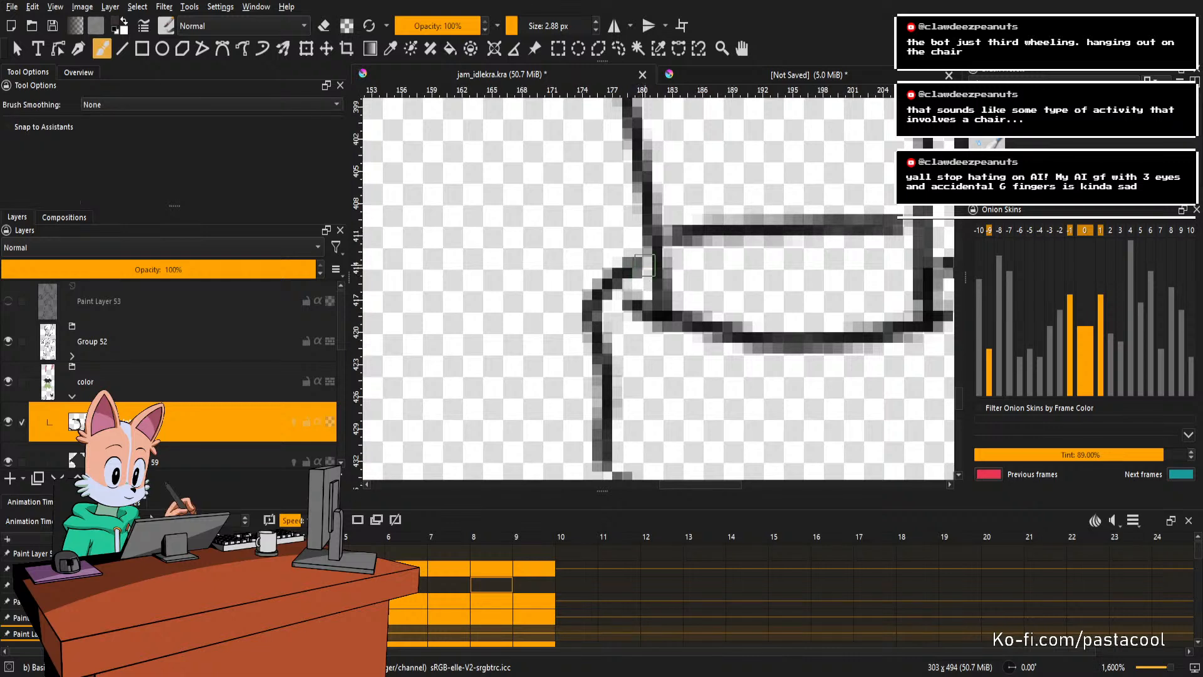
pyautogui.click(661, 344)
pyautogui.scroll(-3, 669, 335)
pyautogui.moveTo(678, 335); pyautogui.dragTo(689, 342)
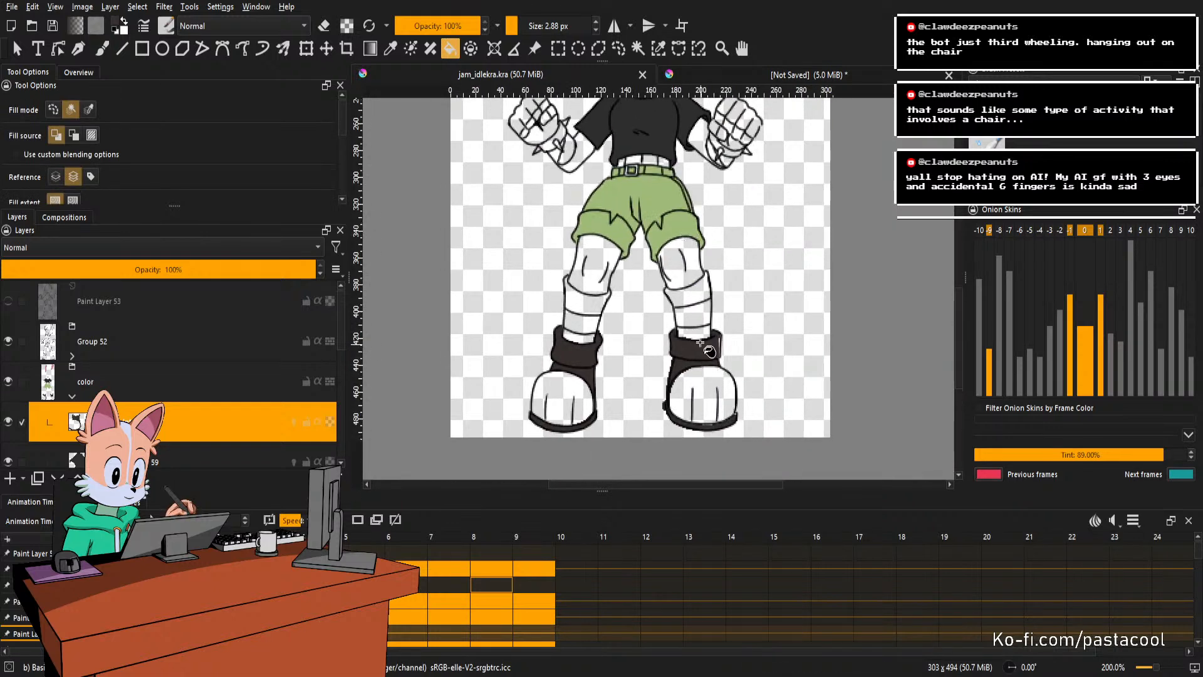
# On the following frame, undo the stray background fill and colour the left-hand boot's cuff and ankle dark brown.
pyautogui.click(696, 345)
pyautogui.scroll(3, 646, 259)
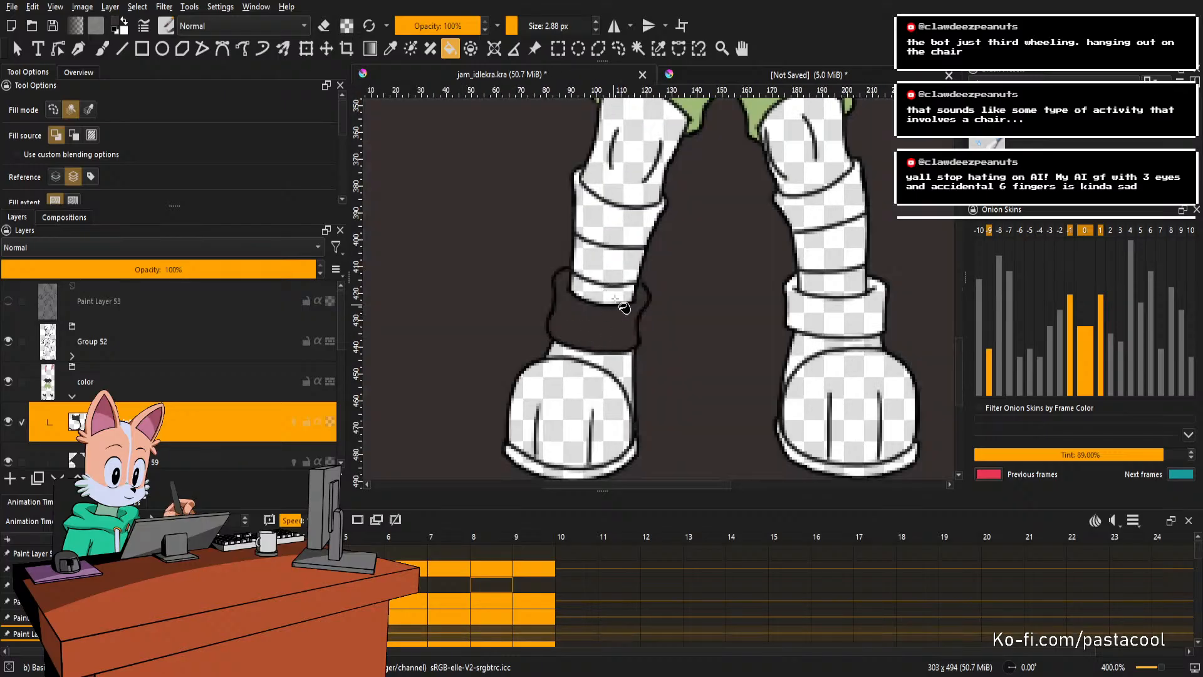
pyautogui.hotkey('ctrl', 'z')
pyautogui.click(647, 320)
pyautogui.scroll(-2, 647, 322)
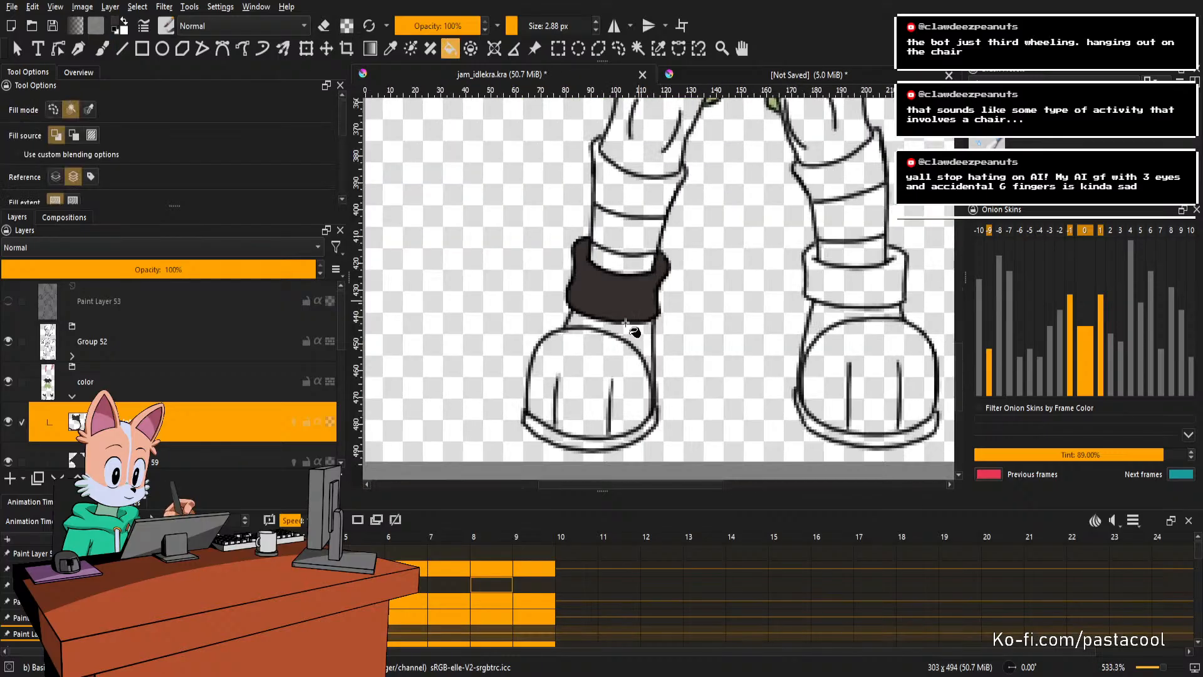
pyautogui.scroll(3, 647, 322)
pyautogui.scroll(3, 647, 322)
pyautogui.press('b')
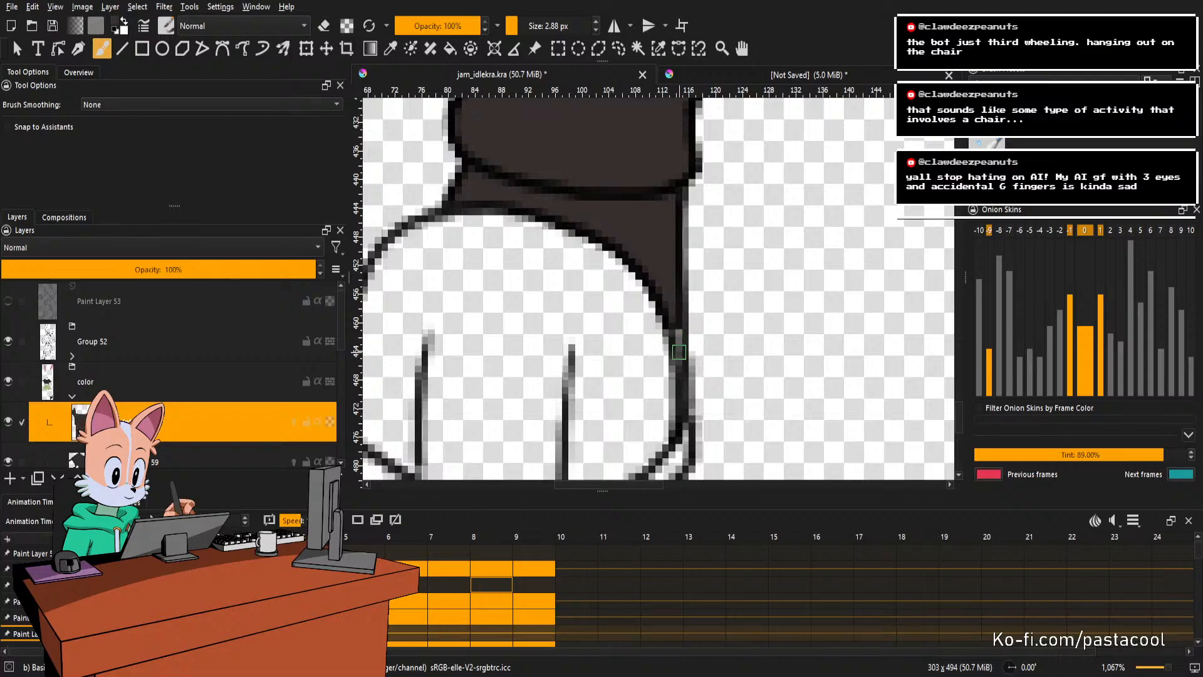
# Fill the soles of both boots dark brown on this frame.
pyautogui.scroll(-3, 679, 352)
pyautogui.scroll(2, 658, 370)
pyautogui.press('f')
pyautogui.scroll(-2, 646, 382)
pyautogui.scroll(2, 635, 394)
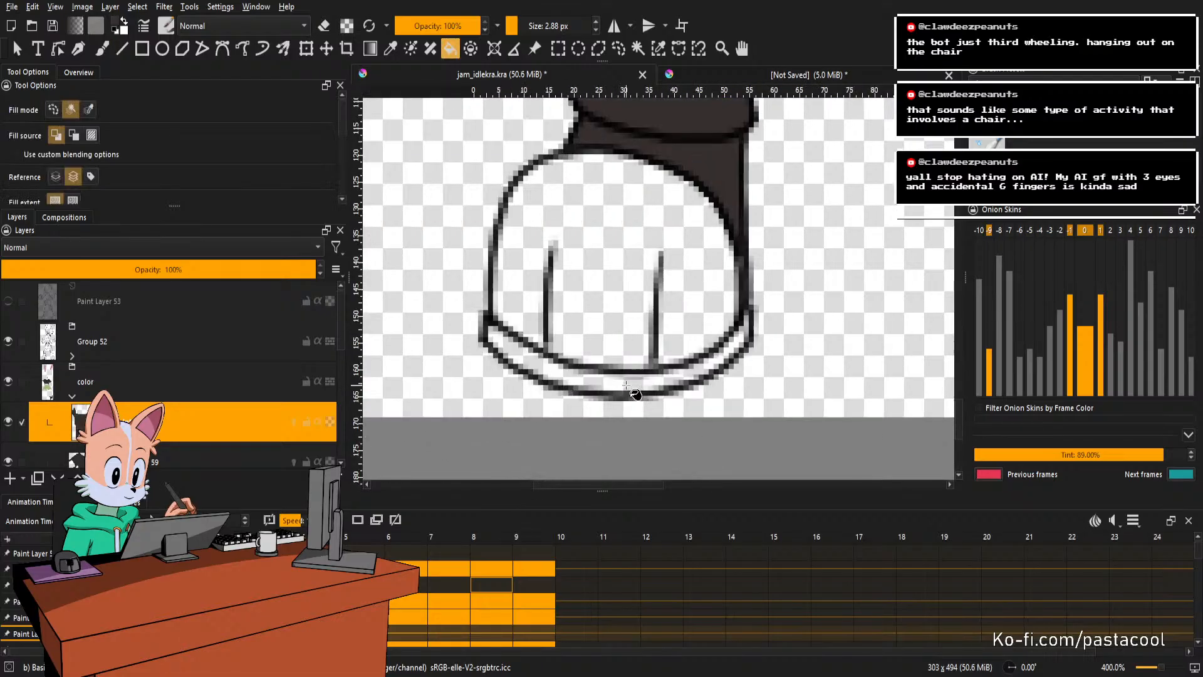
pyautogui.scroll(-2, 635, 394)
pyautogui.scroll(3, 677, 376)
pyautogui.scroll(-2, 700, 356)
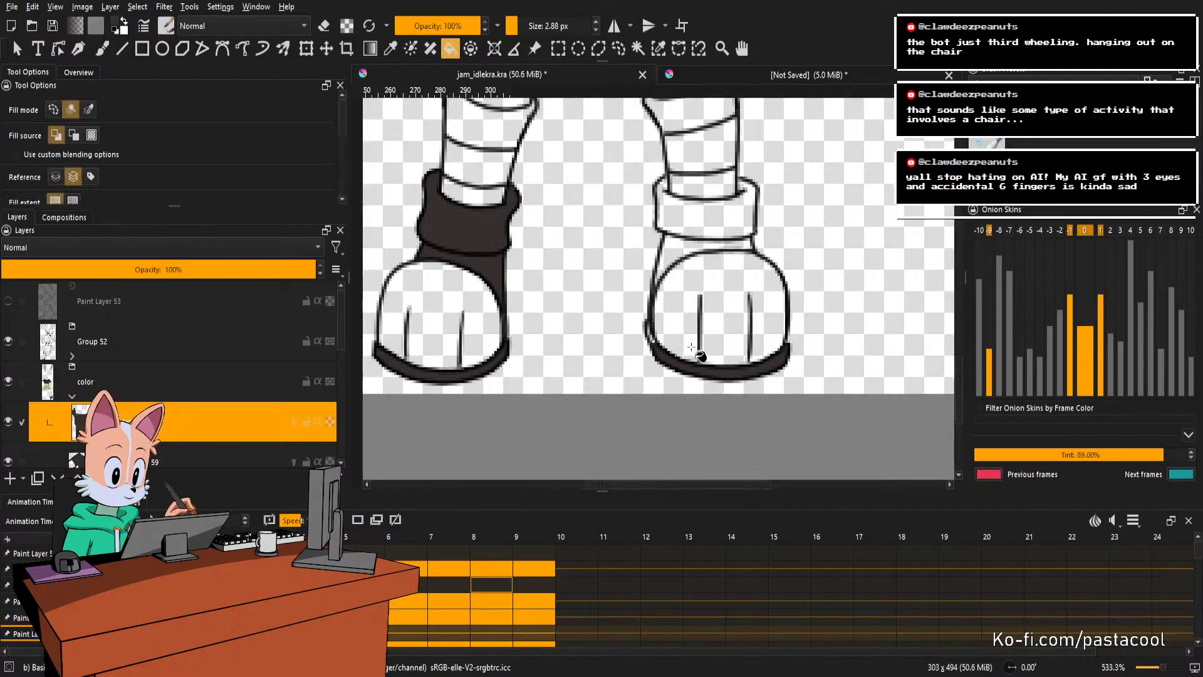
# Touch up the right-hand boot's heel with the brush and fill its ankle and cuff dark brown.
pyautogui.scroll(5, 691, 346)
pyautogui.press('b')
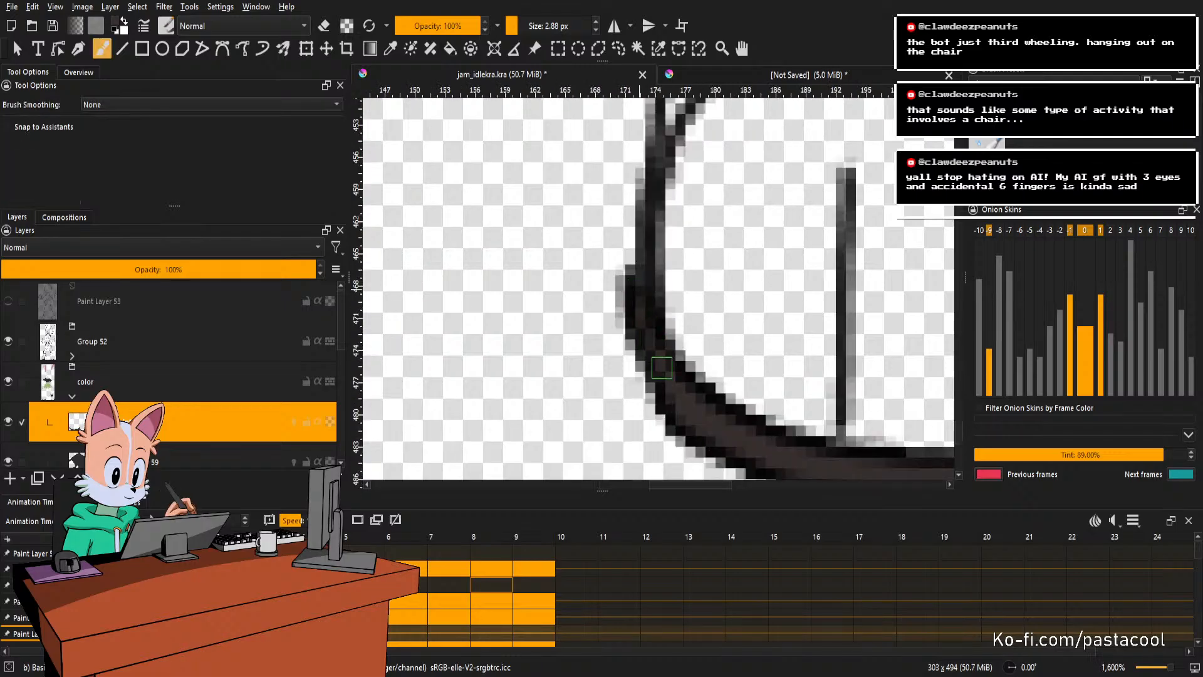
pyautogui.scroll(-4, 662, 368)
pyautogui.scroll(2, 693, 282)
pyautogui.press('f')
pyautogui.click(689, 313)
pyautogui.click(688, 264)
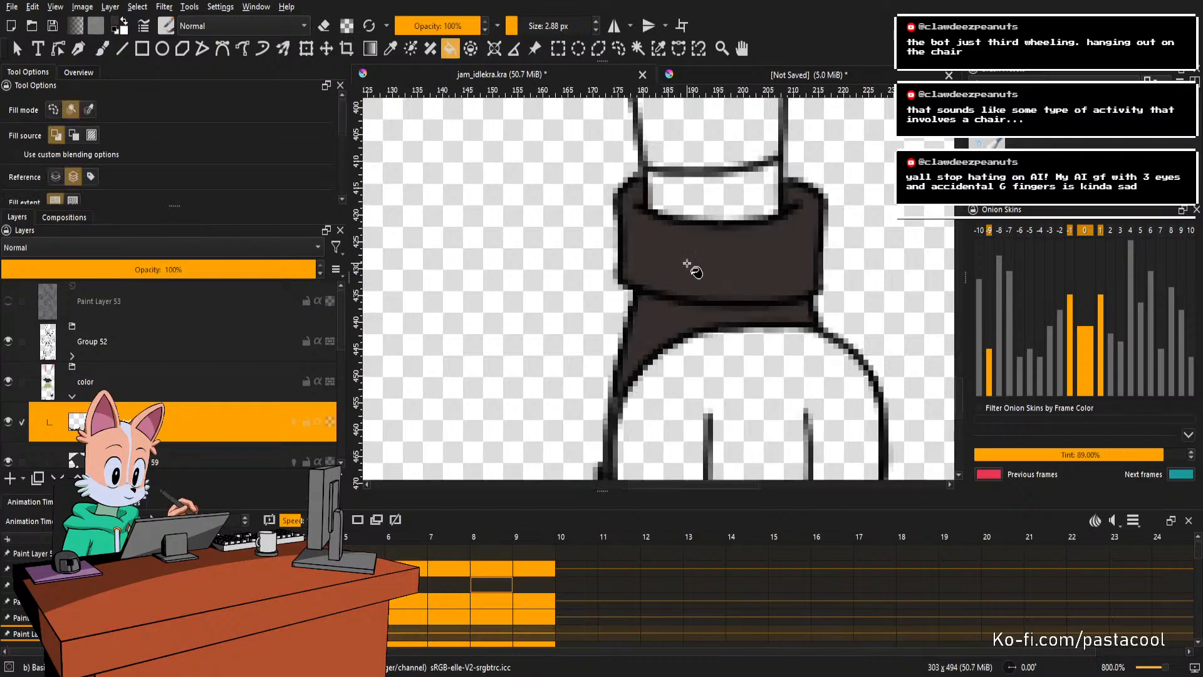
pyautogui.scroll(-5, 687, 264)
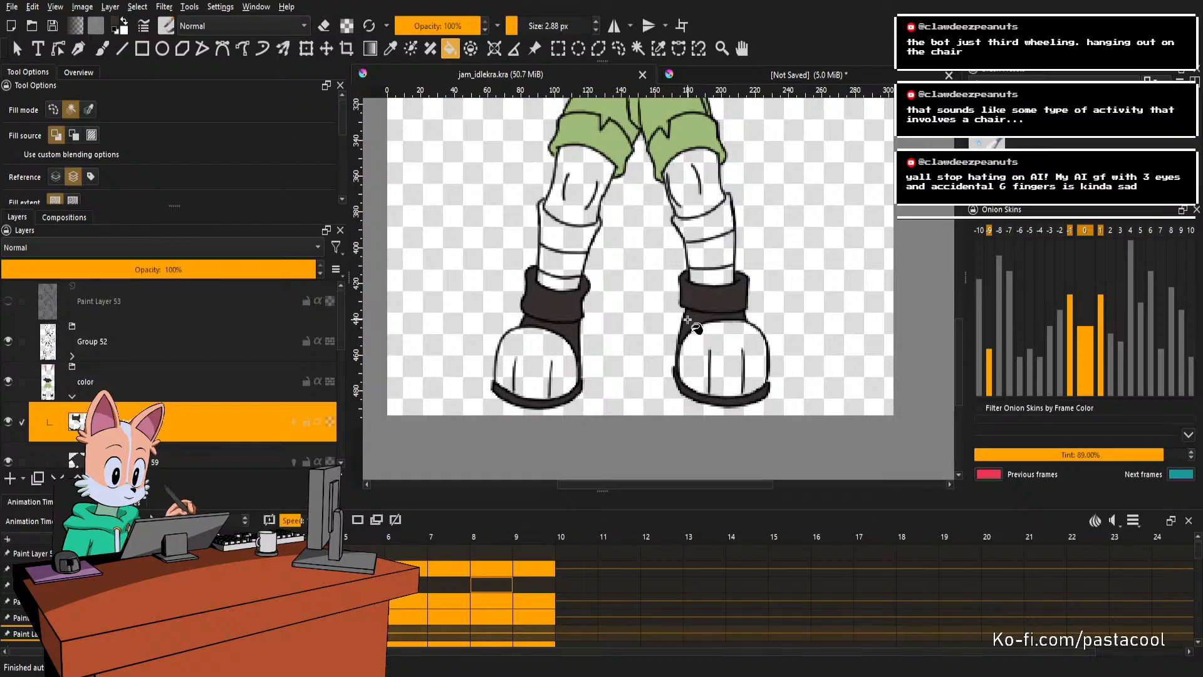
# Move on to the next uncoloured frame and fill the left-hand boot's cuff, ankle and sole dark brown.
pyautogui.scroll(-1, 696, 326)
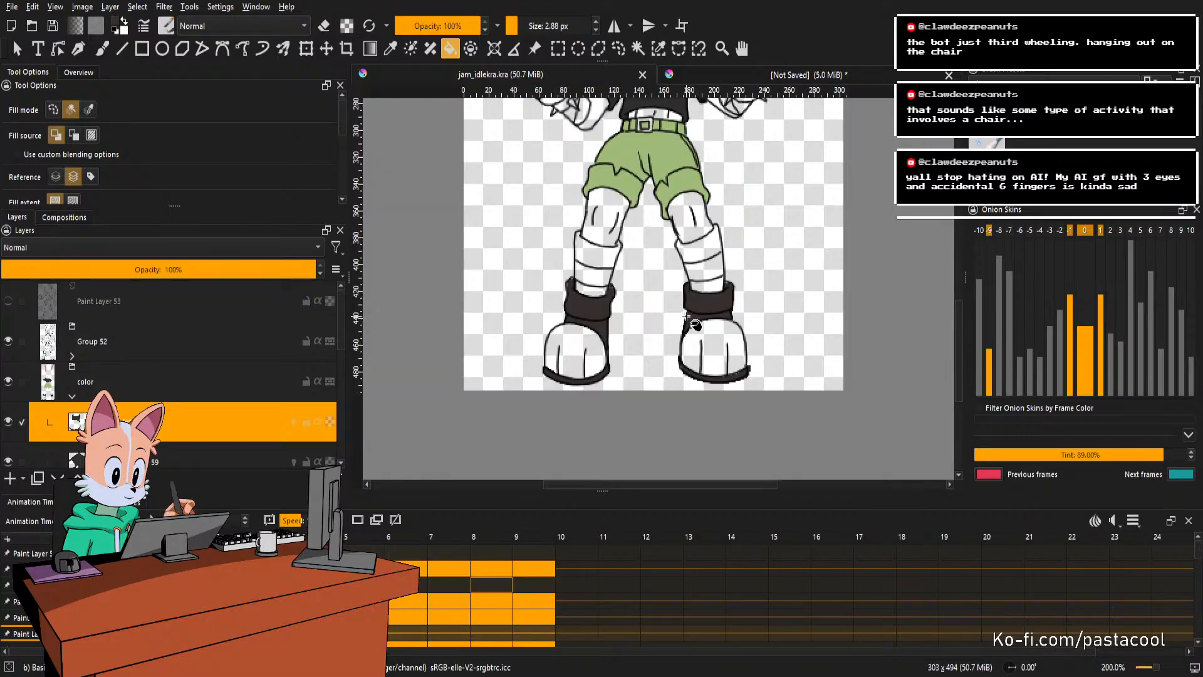
pyautogui.scroll(2, 613, 313)
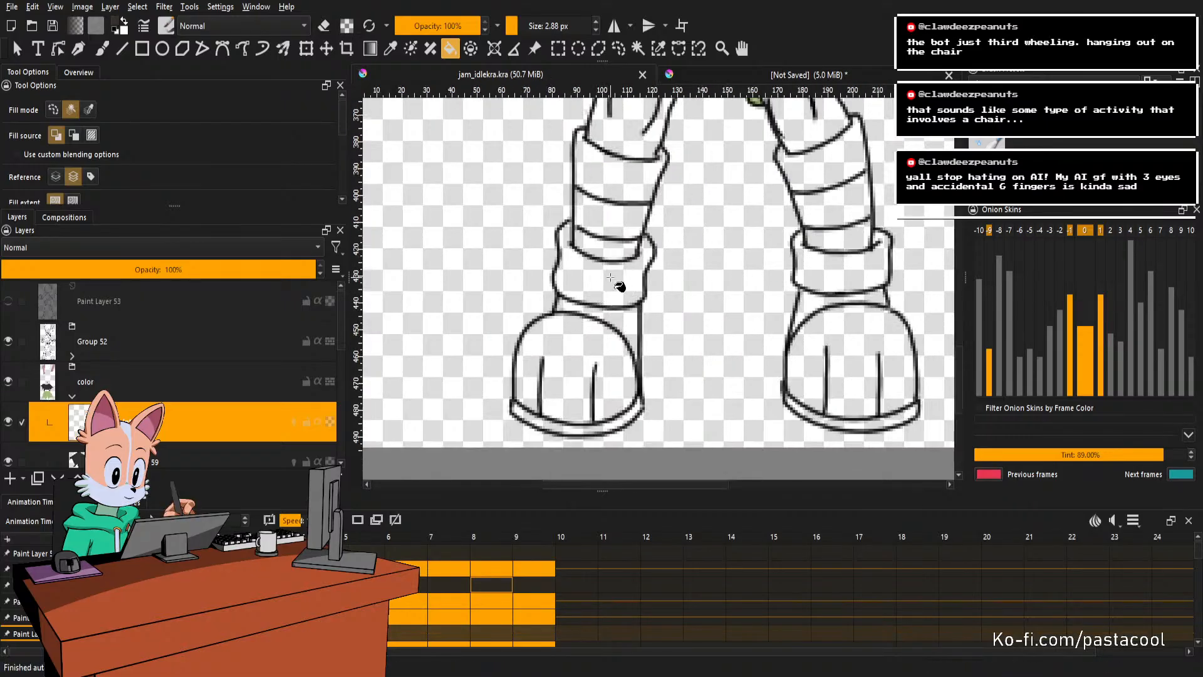
pyautogui.scroll(2, 610, 278)
pyautogui.click(610, 279)
pyautogui.scroll(-2, 588, 239)
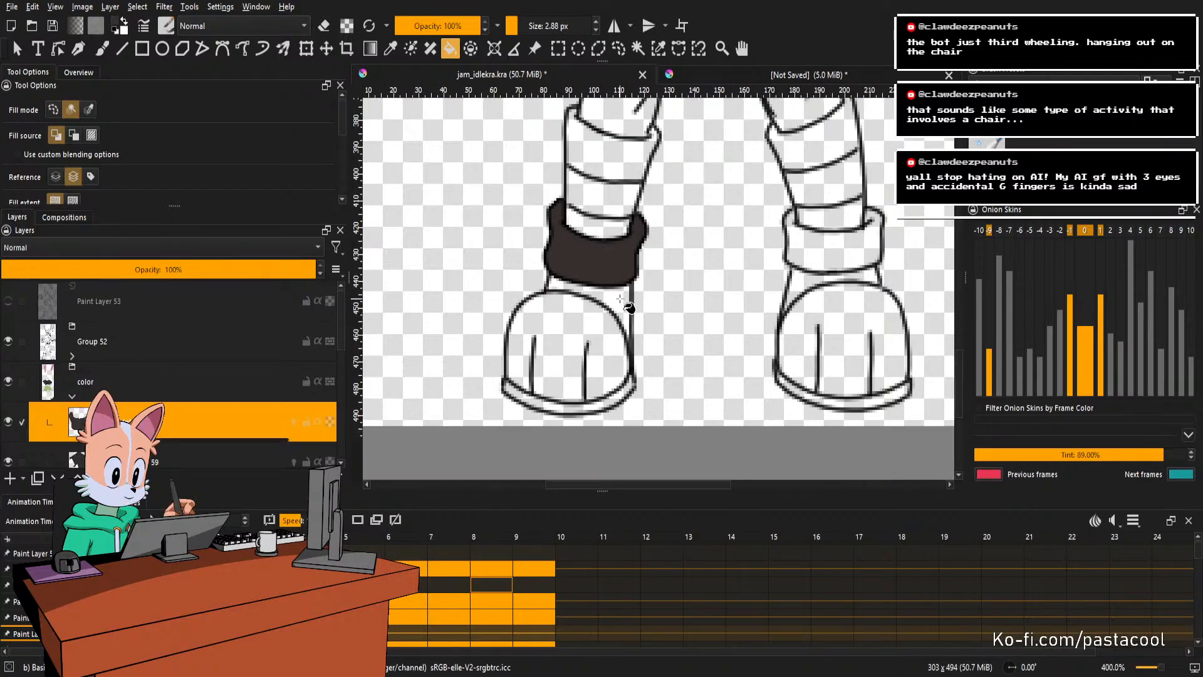
pyautogui.click(625, 306)
pyautogui.scroll(-2, 626, 307)
pyautogui.scroll(3, 613, 388)
pyautogui.click(612, 390)
pyautogui.scroll(-3, 621, 351)
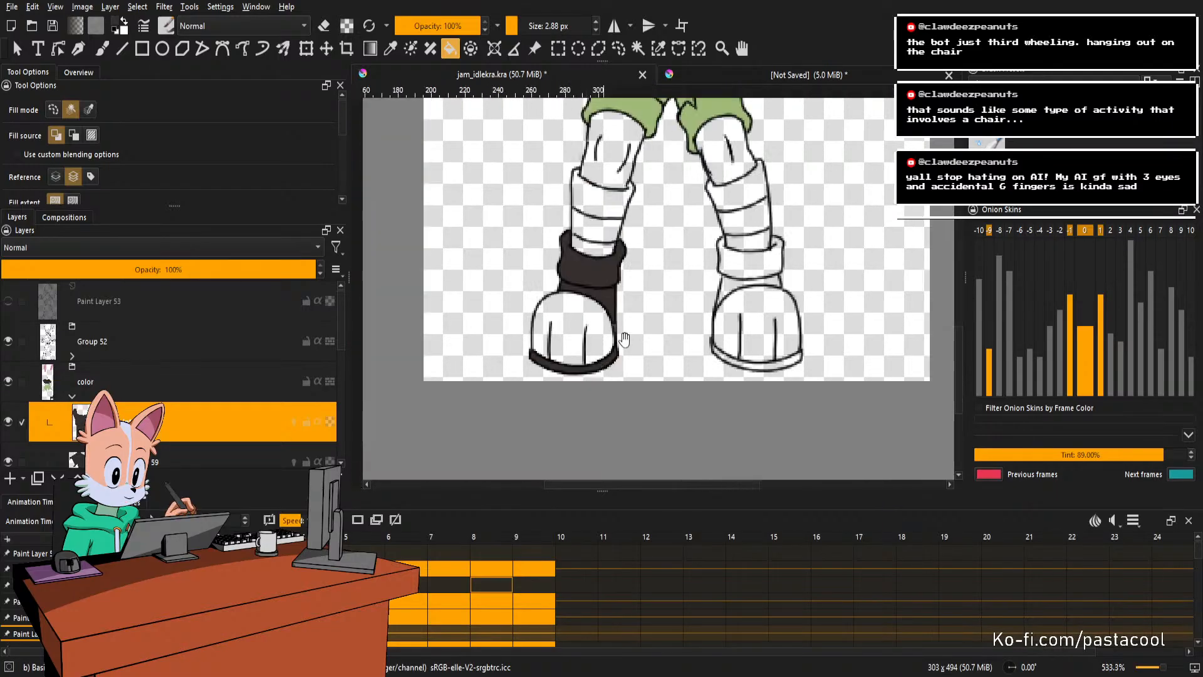
# Fill the right-hand boot's cuff, ankle and sole dark brown on the same frame and save the file.
pyautogui.scroll(2, 698, 330)
pyautogui.click(620, 207)
pyautogui.click(634, 280)
pyautogui.scroll(-1, 638, 303)
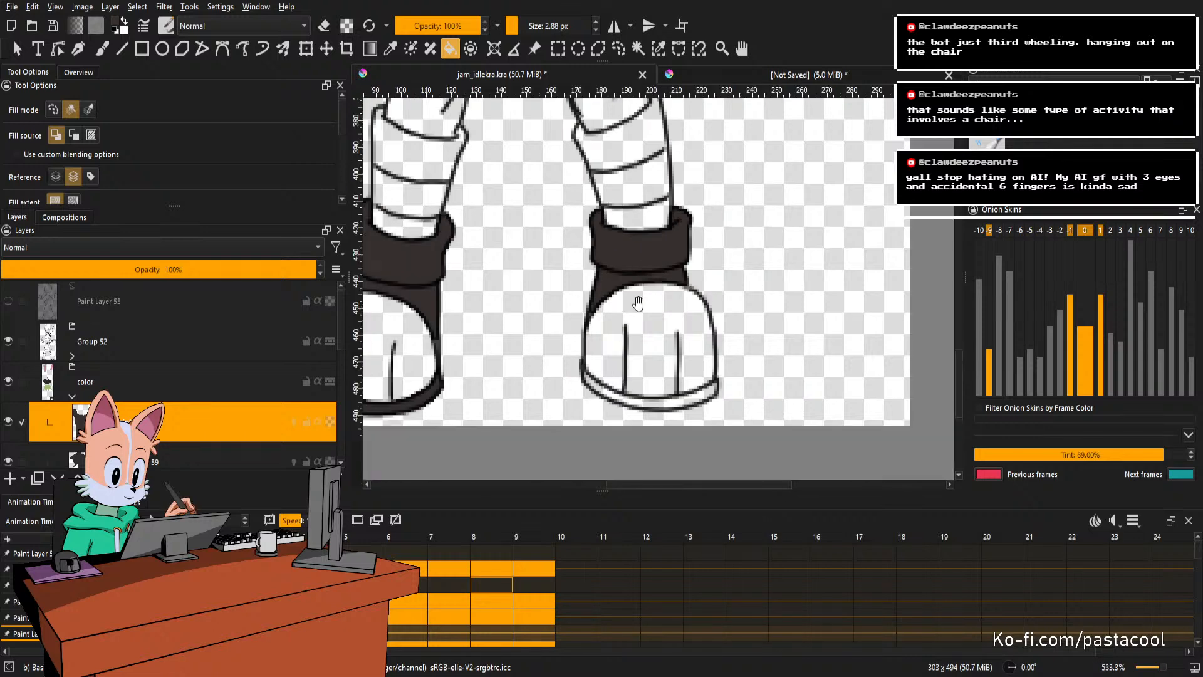
pyautogui.scroll(2, 658, 389)
pyautogui.click(667, 414)
pyautogui.scroll(-3, 683, 376)
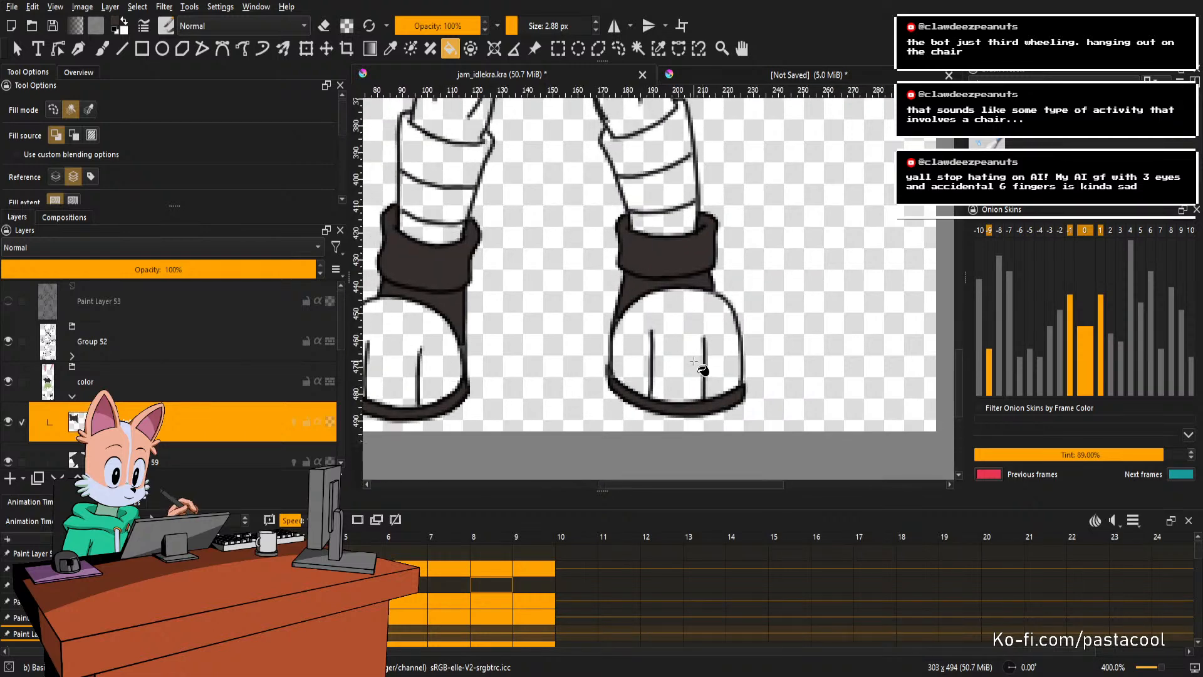
pyautogui.hotkey('ctrl', 's')
# Advance one frame and fill the cuff, ankle and sole of its left-hand boot dark brown.
pyautogui.scroll(-2, 703, 370)
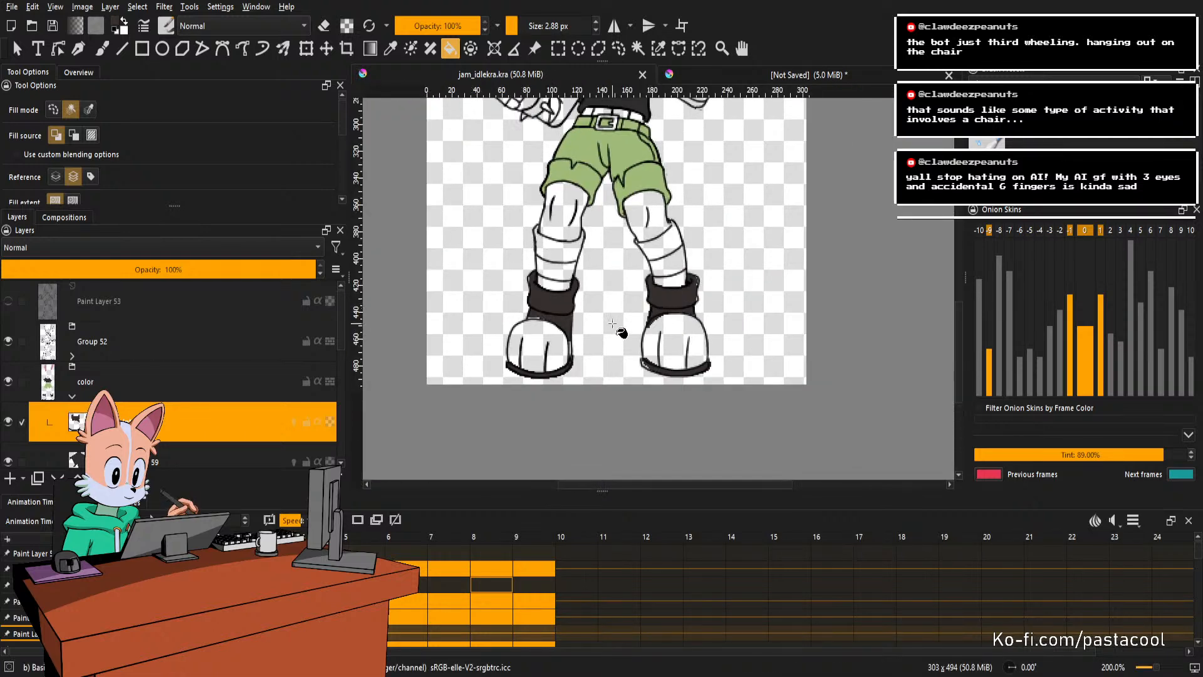
pyautogui.press('Right')
pyautogui.moveTo(606, 272); pyautogui.dragTo(650, 256)
pyautogui.scroll(2, 628, 297)
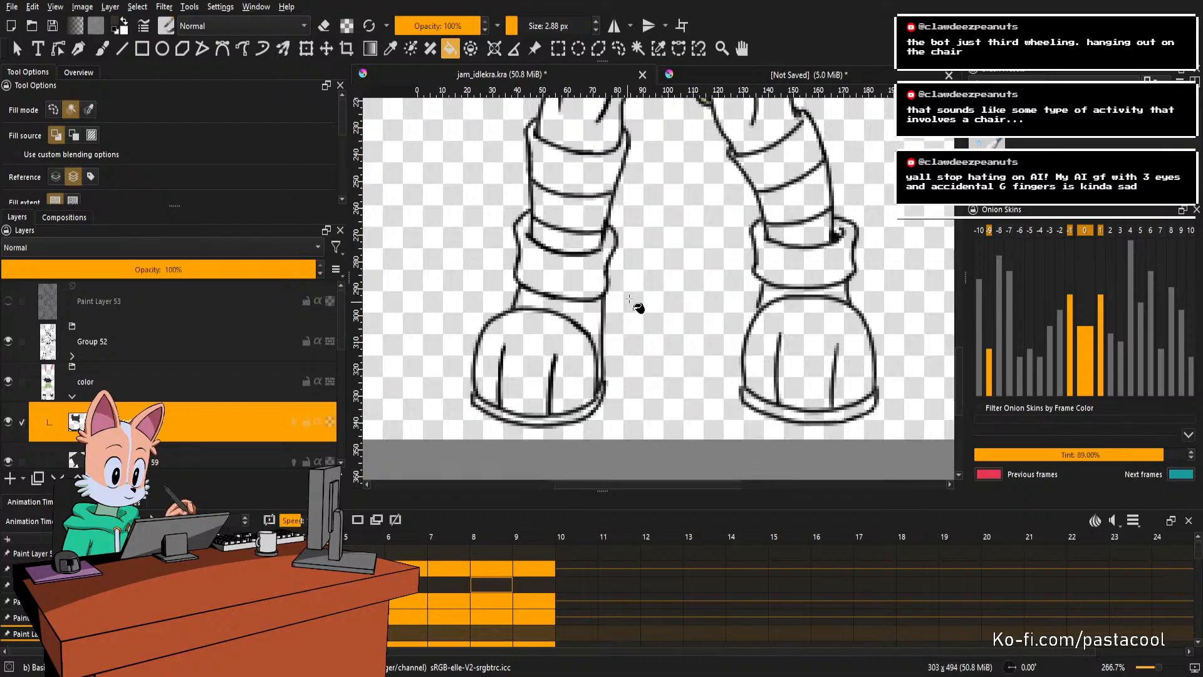
pyautogui.click(587, 275)
pyautogui.click(594, 313)
pyautogui.click(600, 405)
pyautogui.scroll(2, 601, 405)
pyautogui.scroll(-2, 602, 401)
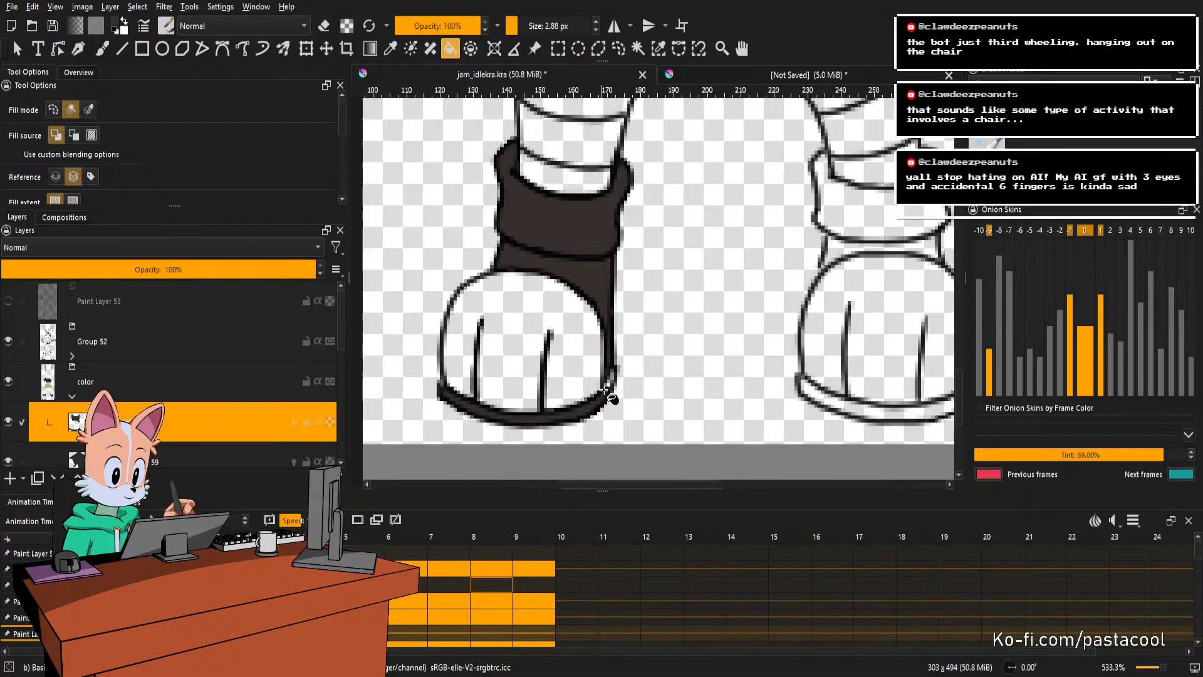
# Touch up the left-hand boot's heel with the brush, using the same dark brown.
pyautogui.scroll(2, 602, 395)
pyautogui.press('b')
pyautogui.scroll(-4, 611, 392)
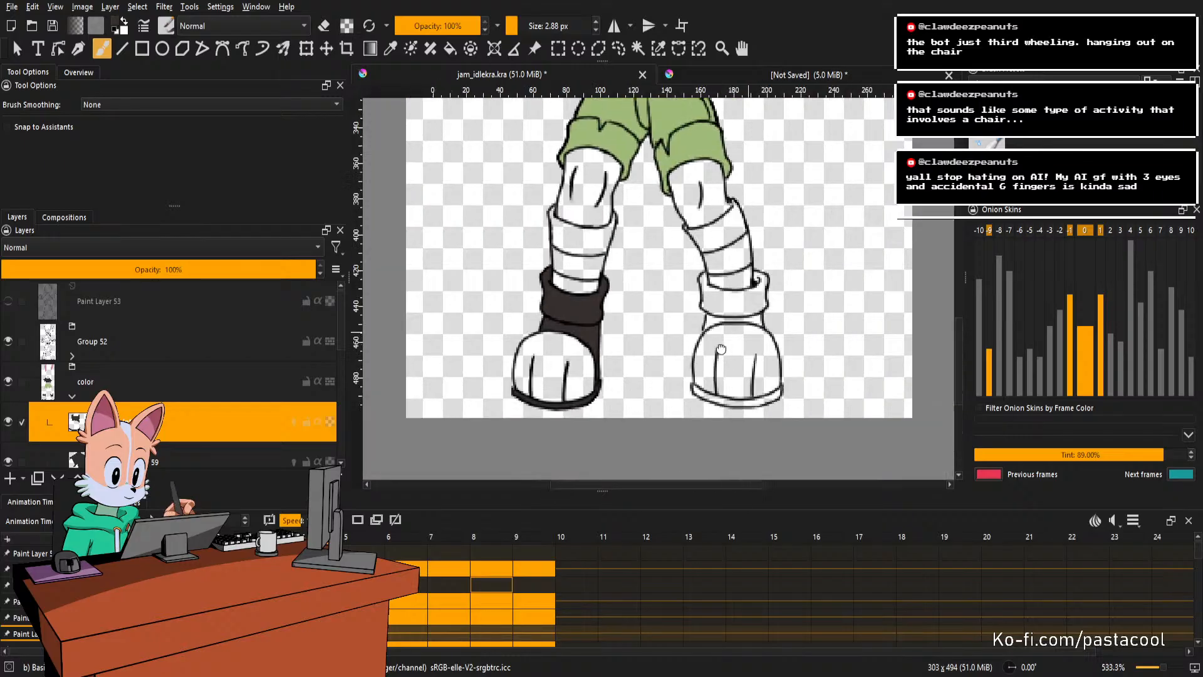
# Fill the right-hand boot's sole, ankle and cuff dark brown on the current frame and save the file.
pyautogui.scroll(3, 721, 313)
pyautogui.press('f')
pyautogui.click(721, 453)
pyautogui.scroll(2, 734, 311)
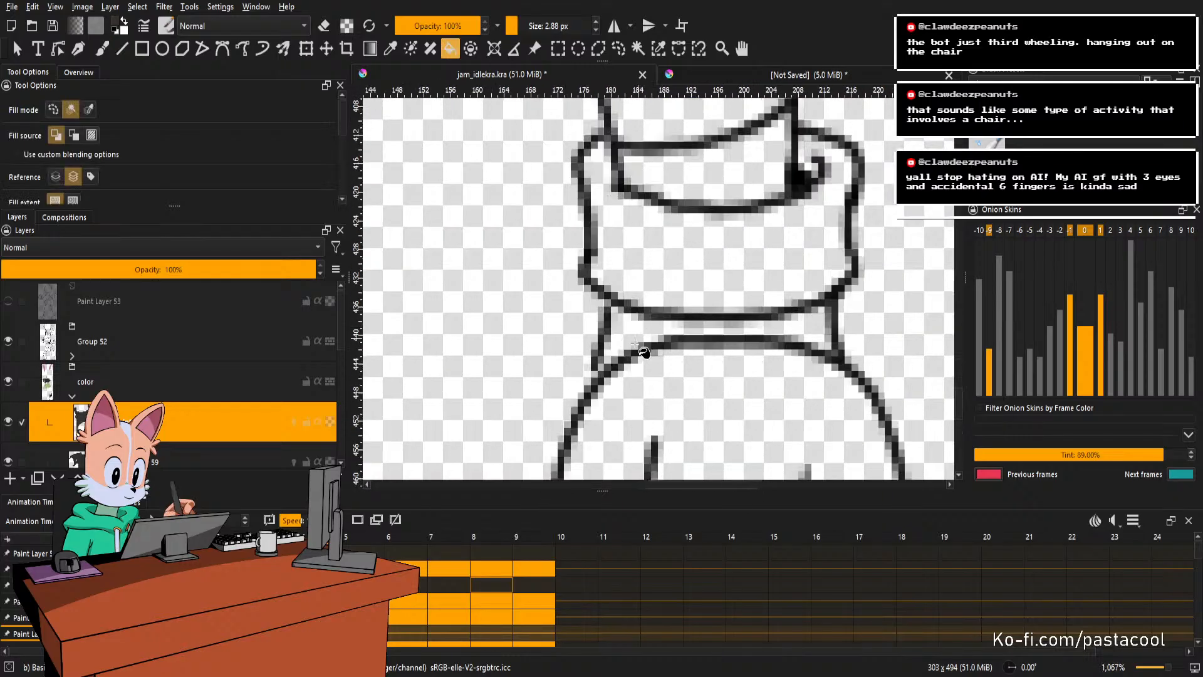
pyautogui.press('b')
pyautogui.press('f')
pyautogui.click(643, 310)
pyautogui.scroll(-6, 634, 281)
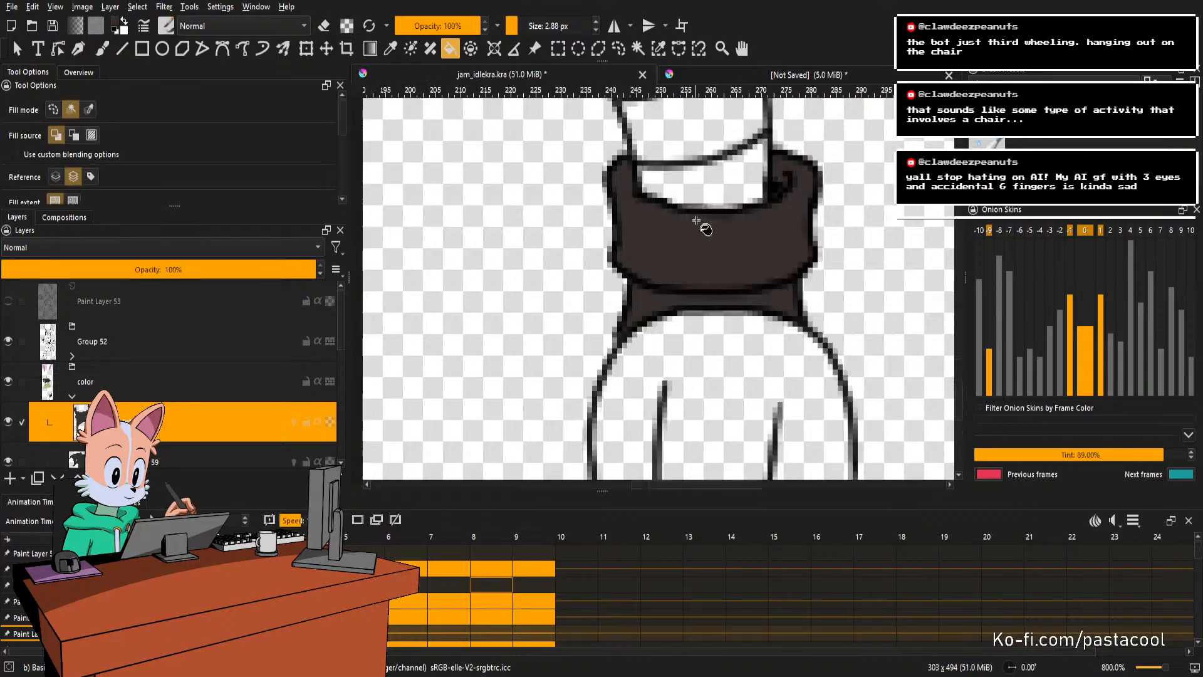
pyautogui.hotkey('ctrl', 's')
# On frame 5, replace the carried-over boot colour with a fresh dark brown fill of the left-hand boot's sole and ankle.
pyautogui.press('Right')
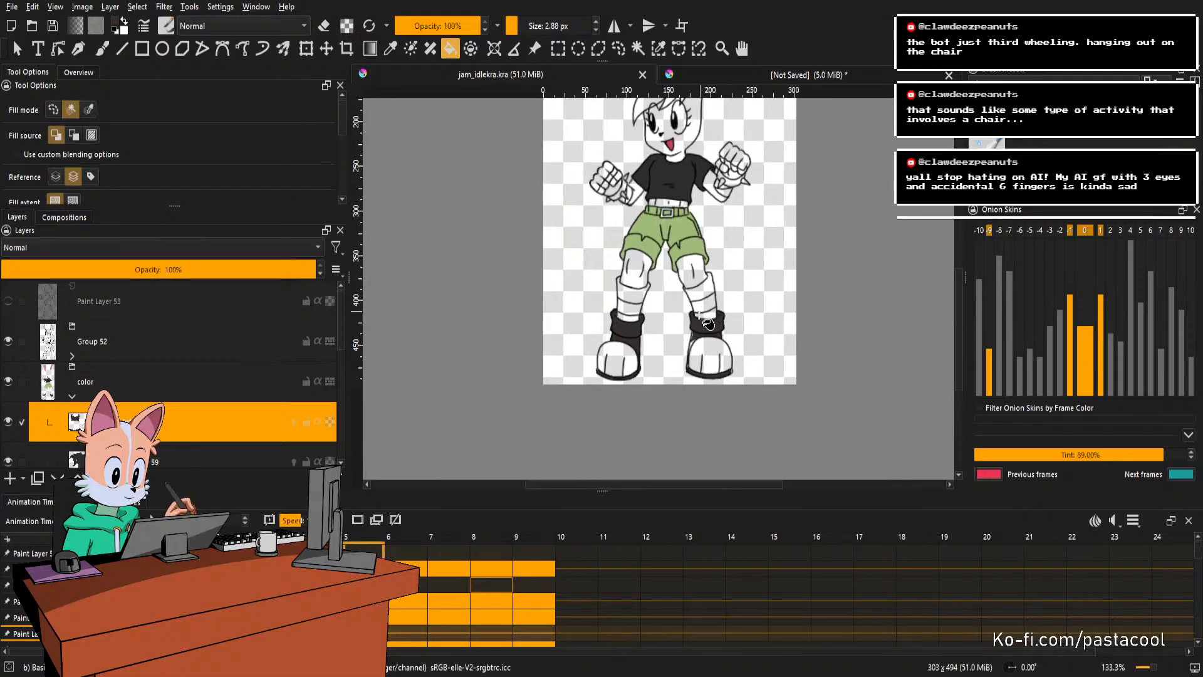
pyautogui.click(621, 361)
pyautogui.scroll(6, 617, 370)
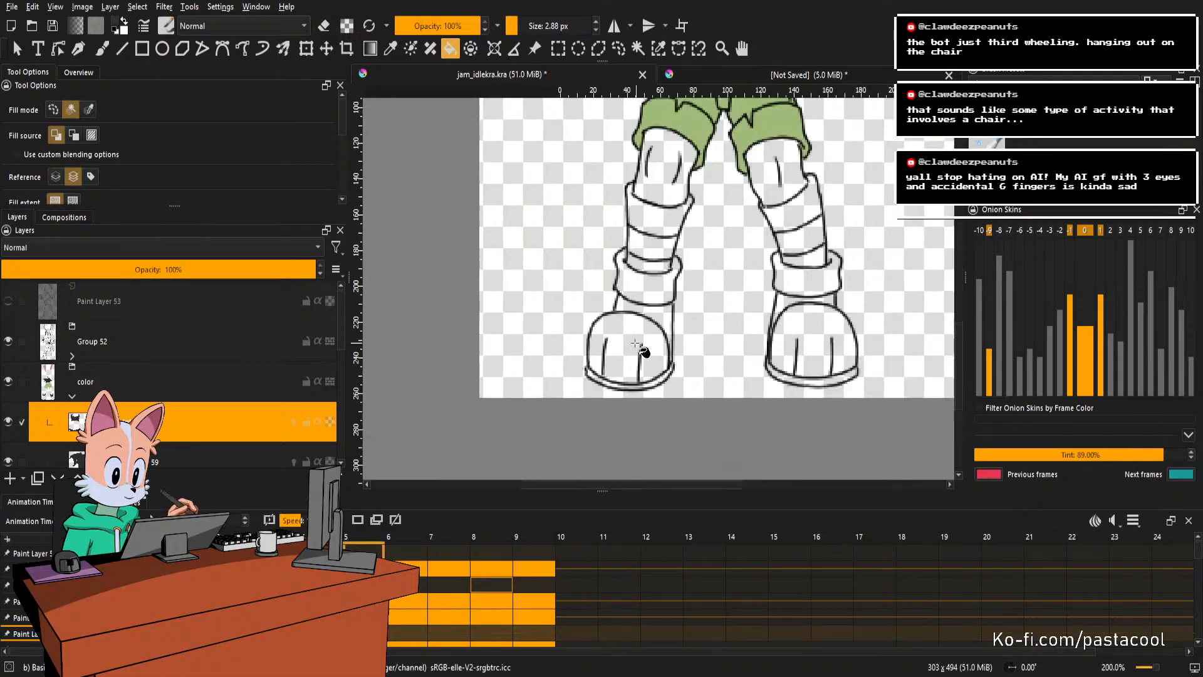
pyautogui.press('b')
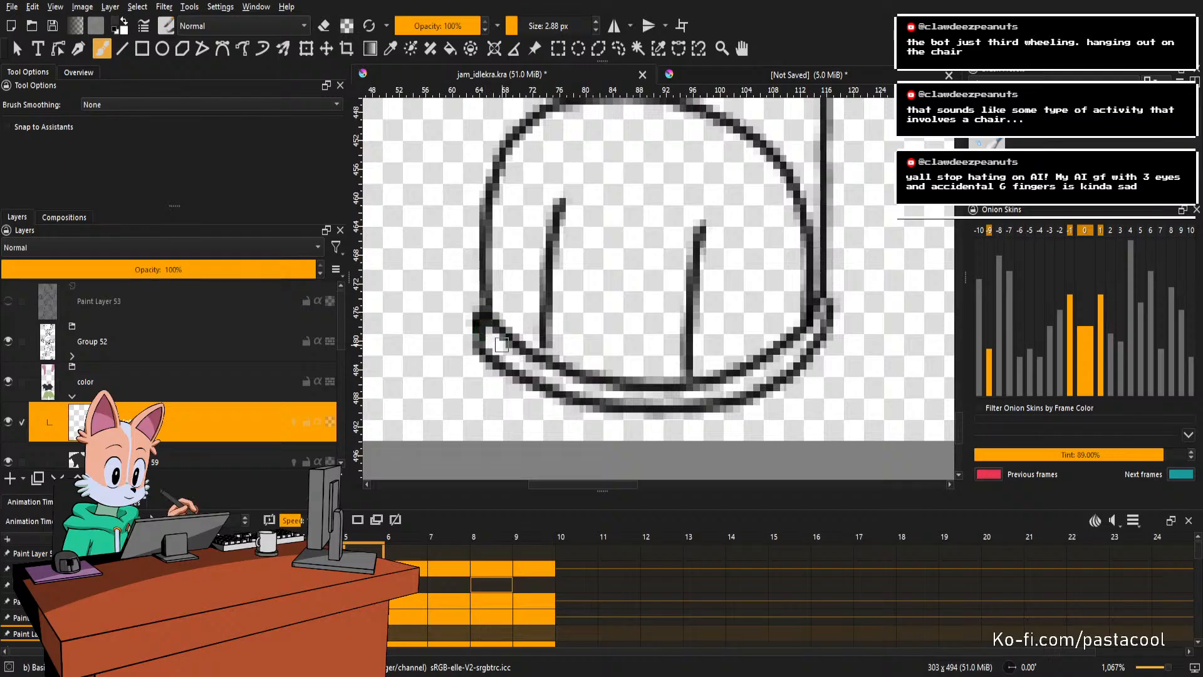
pyautogui.moveTo(502, 345)
pyautogui.mouseDown()
pyautogui.moveTo(818, 313)
pyautogui.moveTo(739, 370)
pyautogui.moveTo(716, 370)
pyautogui.mouseUp()
pyautogui.press('f')
pyautogui.click(719, 269)
pyautogui.hotkey('ctrl', 'z')
pyautogui.click(713, 220)
pyautogui.moveTo(715, 215); pyautogui.dragTo(705, 376)
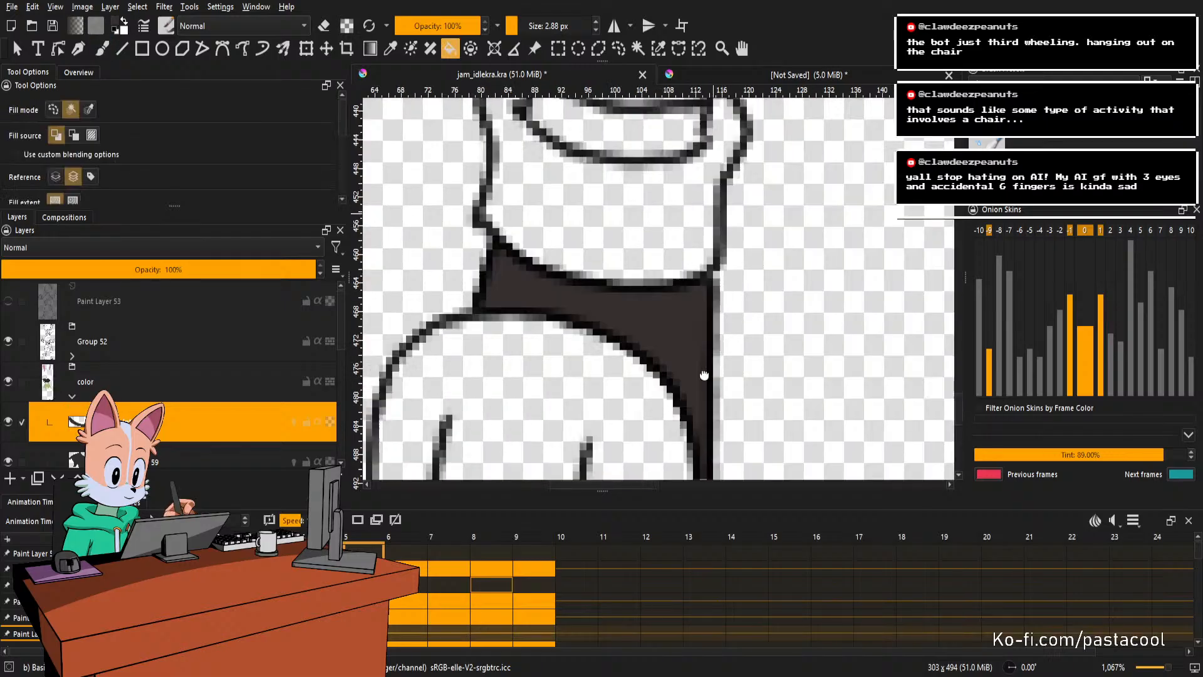
# Fill the left-hand boot's cuff dark brown on frame 5.
pyautogui.scroll(-2, 703, 367)
pyautogui.scroll(2, 702, 439)
pyautogui.press('b')
pyautogui.scroll(-3, 698, 394)
pyautogui.moveTo(697, 333); pyautogui.dragTo(687, 405)
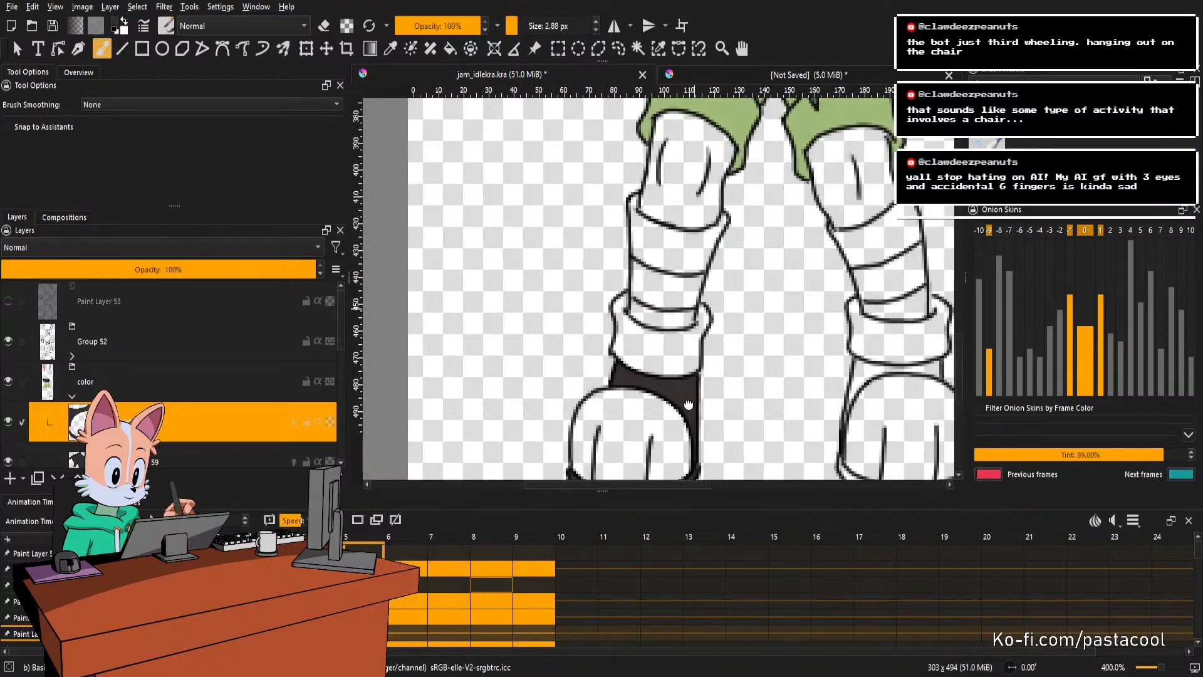
pyautogui.press('f')
pyautogui.click(669, 355)
# Fill the right-hand boot's cuff and ankle dark brown on frame 5.
pyautogui.moveTo(784, 371); pyautogui.dragTo(597, 348)
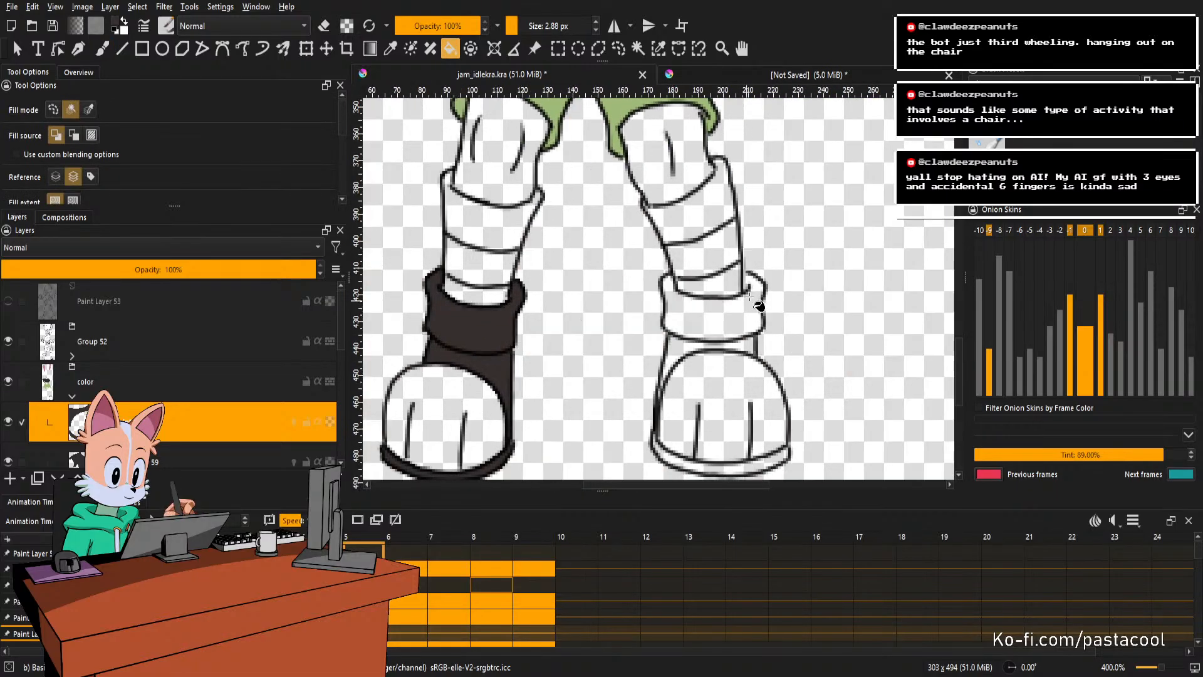
pyautogui.scroll(3, 738, 263)
pyautogui.press('b')
pyautogui.press('f')
pyautogui.click(762, 270)
pyautogui.scroll(-3, 761, 272)
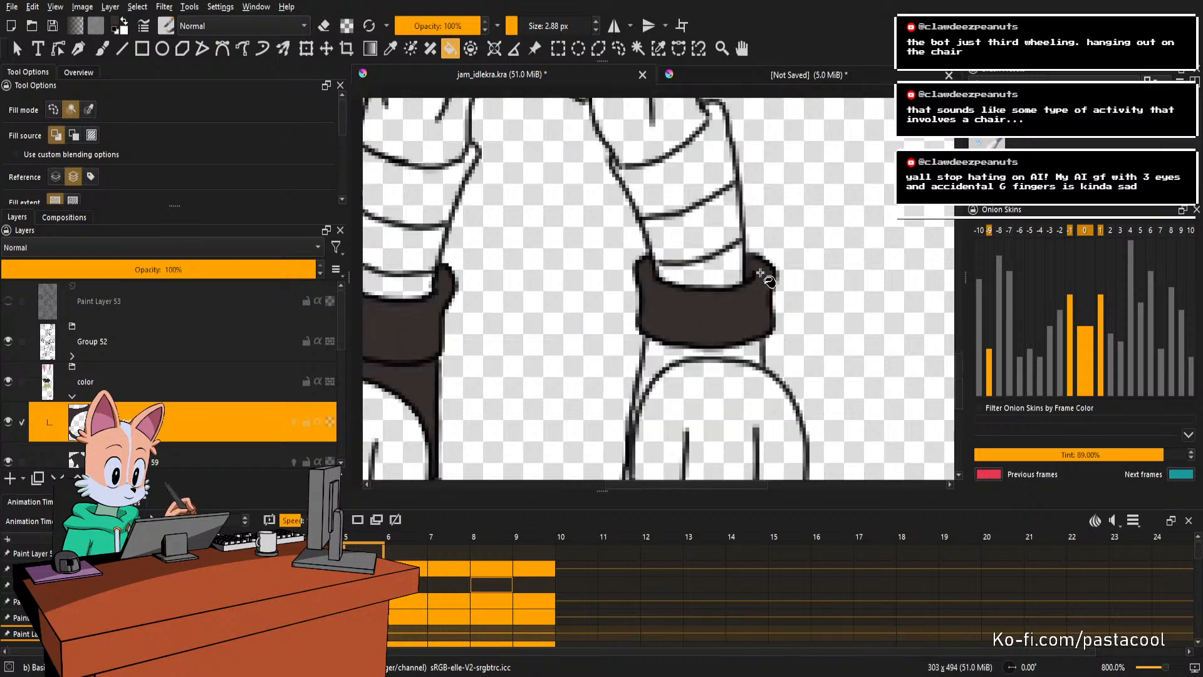
pyautogui.scroll(2, 719, 367)
pyautogui.click(674, 297)
# Brush in the narrow heel gap of frame 5's right-hand boot and fill its sole dark brown.
pyautogui.press('b')
pyautogui.scroll(-2, 675, 297)
pyautogui.scroll(2, 651, 318)
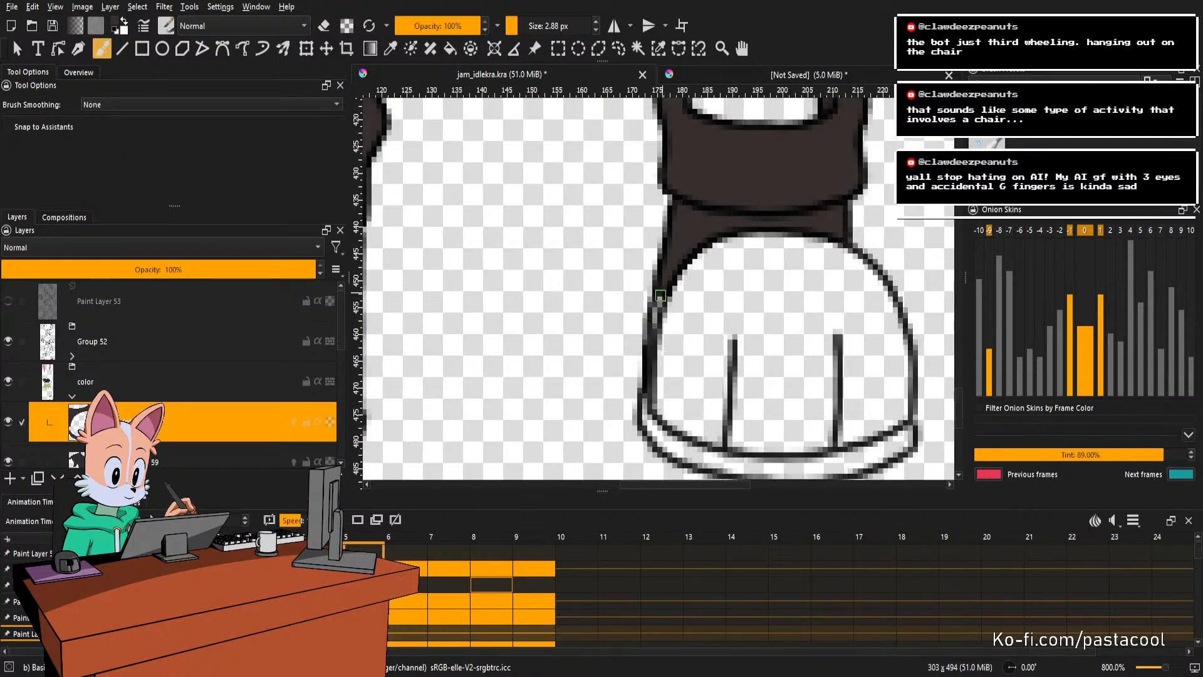
pyautogui.moveTo(653, 326); pyautogui.dragTo(652, 335)
pyautogui.press('f')
pyautogui.click(668, 441)
pyautogui.scroll(-2, 675, 409)
pyautogui.moveTo(693, 292); pyautogui.dragTo(717, 374)
# Advance to frame 6, save the file, and fill that frame's left-hand boot sole, ankle and cuff dark brown.
pyautogui.press('Right')
pyautogui.hotkey('ctrl', 's')
pyautogui.scroll(-2, 700, 269)
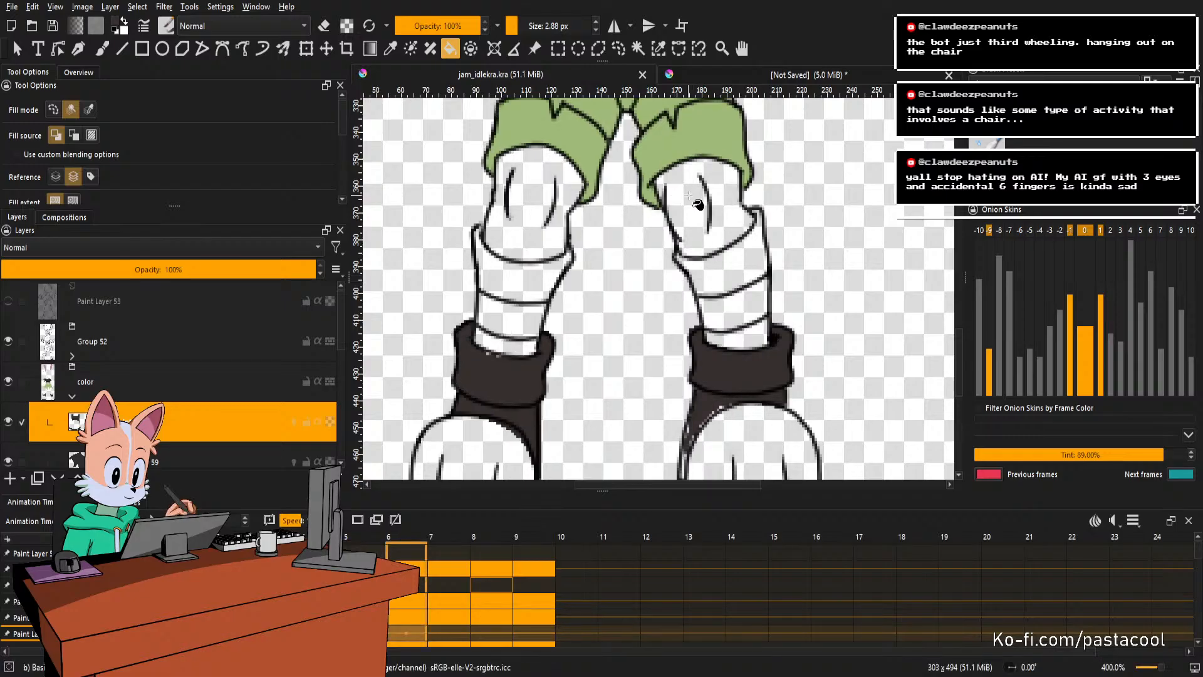
pyautogui.click(694, 270)
pyautogui.scroll(4, 729, 343)
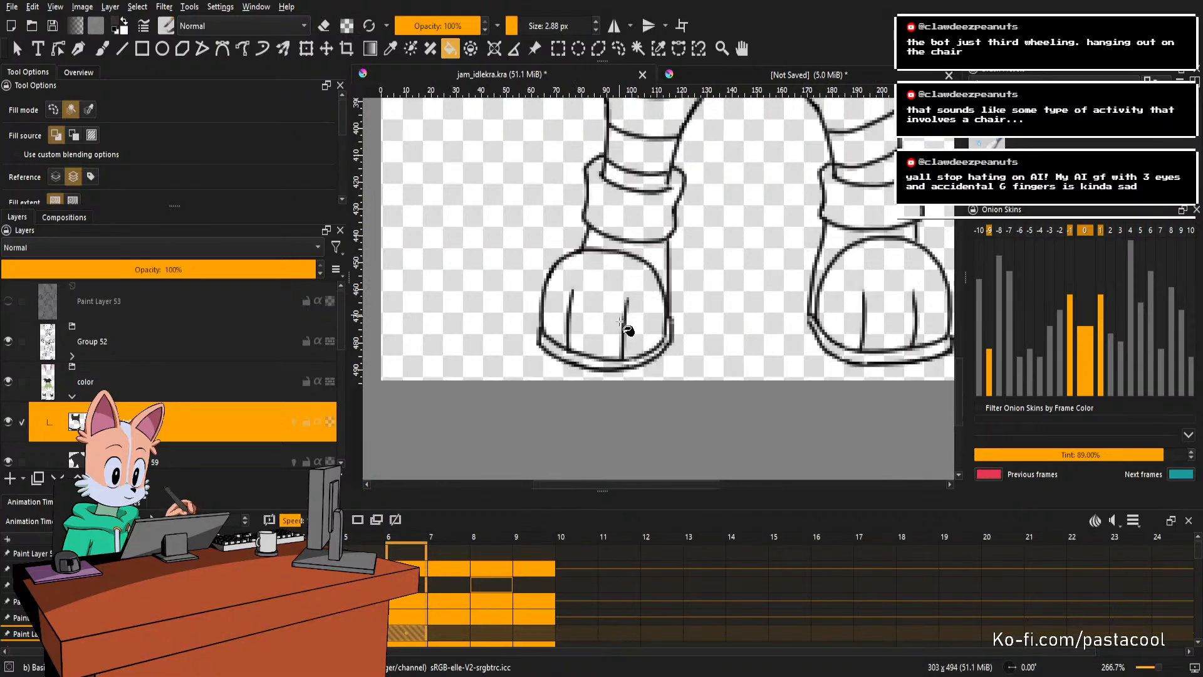
pyautogui.click(721, 328)
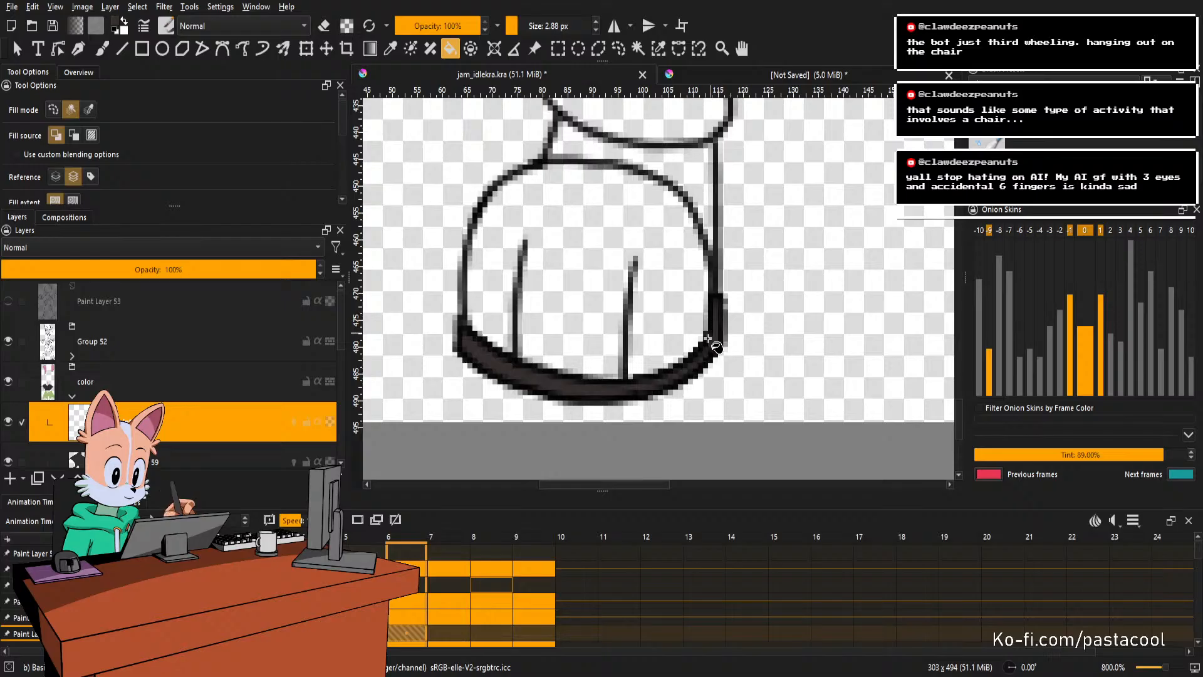
pyautogui.click(680, 139)
pyautogui.moveTo(680, 139); pyautogui.dragTo(643, 319)
pyautogui.click(637, 305)
pyautogui.scroll(-2, 646, 262)
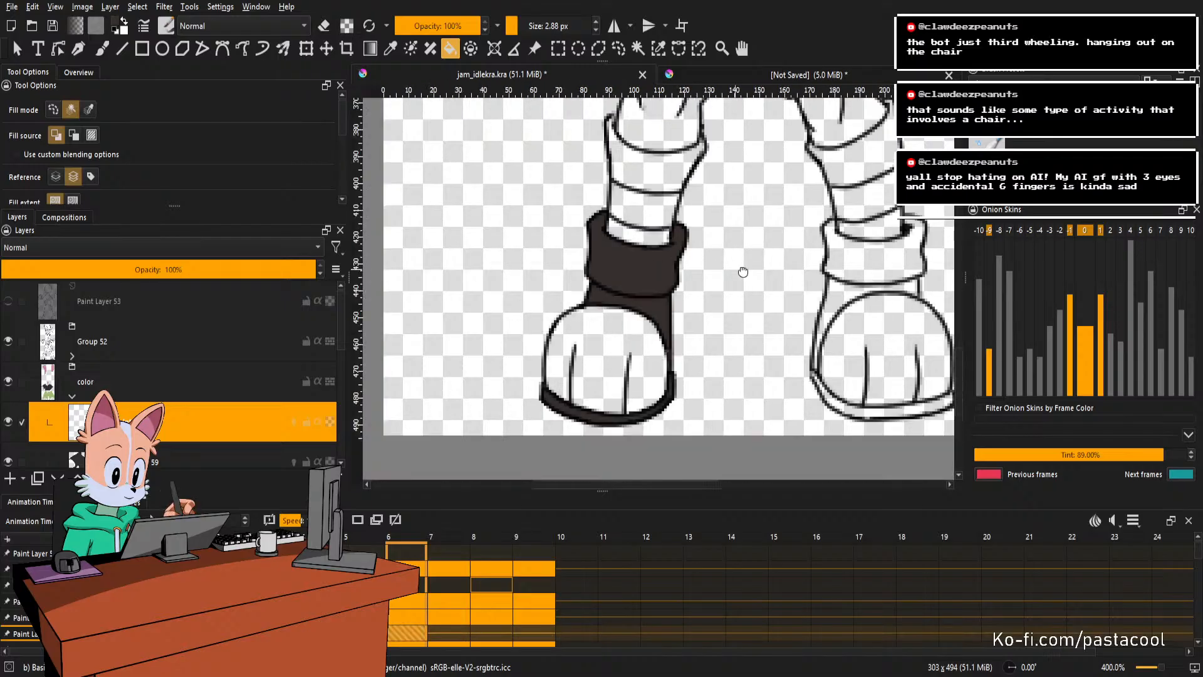
# Fill the right-hand boot's cuff and ankle dark brown on frame 6.
pyautogui.moveTo(862, 259); pyautogui.dragTo(724, 264)
pyautogui.click(722, 264)
pyautogui.click(698, 300)
pyautogui.hotkey('ctrl', 'z')
pyautogui.click(697, 301)
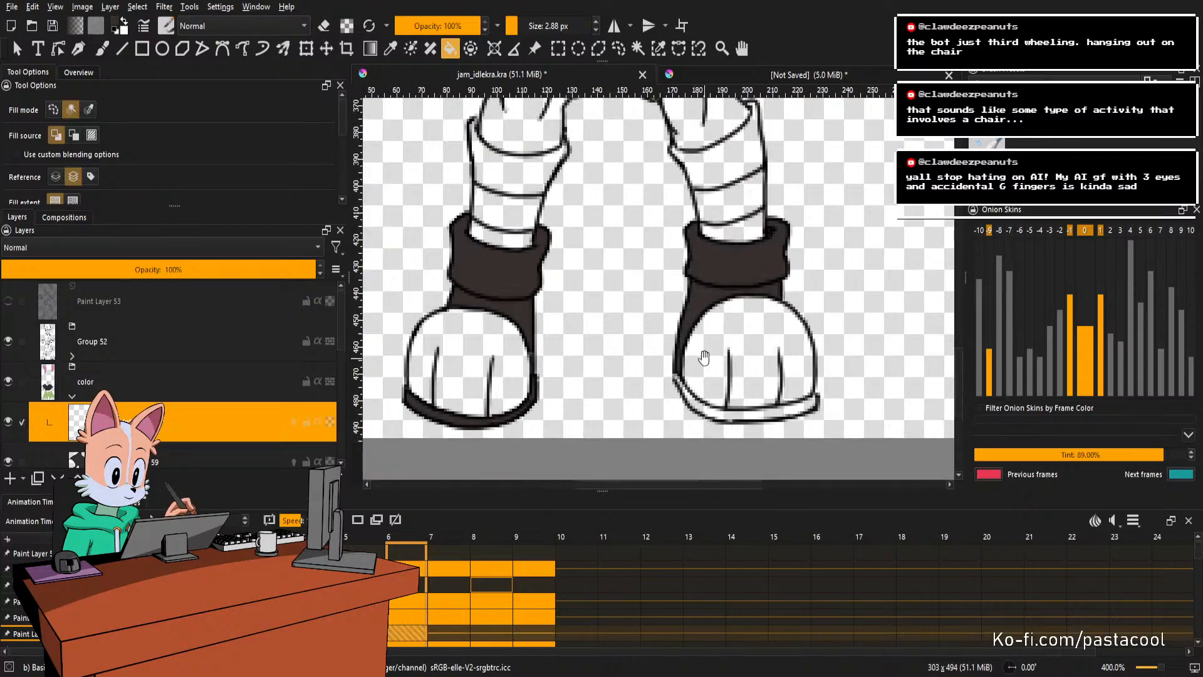
# Fill the sole of frame 6's right-hand boot dark brown, touch up its heel corner with the brush and save the file.
pyautogui.moveTo(703, 401); pyautogui.dragTo(693, 359)
pyautogui.scroll(2, 694, 365)
pyautogui.click(717, 380)
pyautogui.scroll(-2, 702, 352)
pyautogui.scroll(3, 683, 337)
pyautogui.press('b')
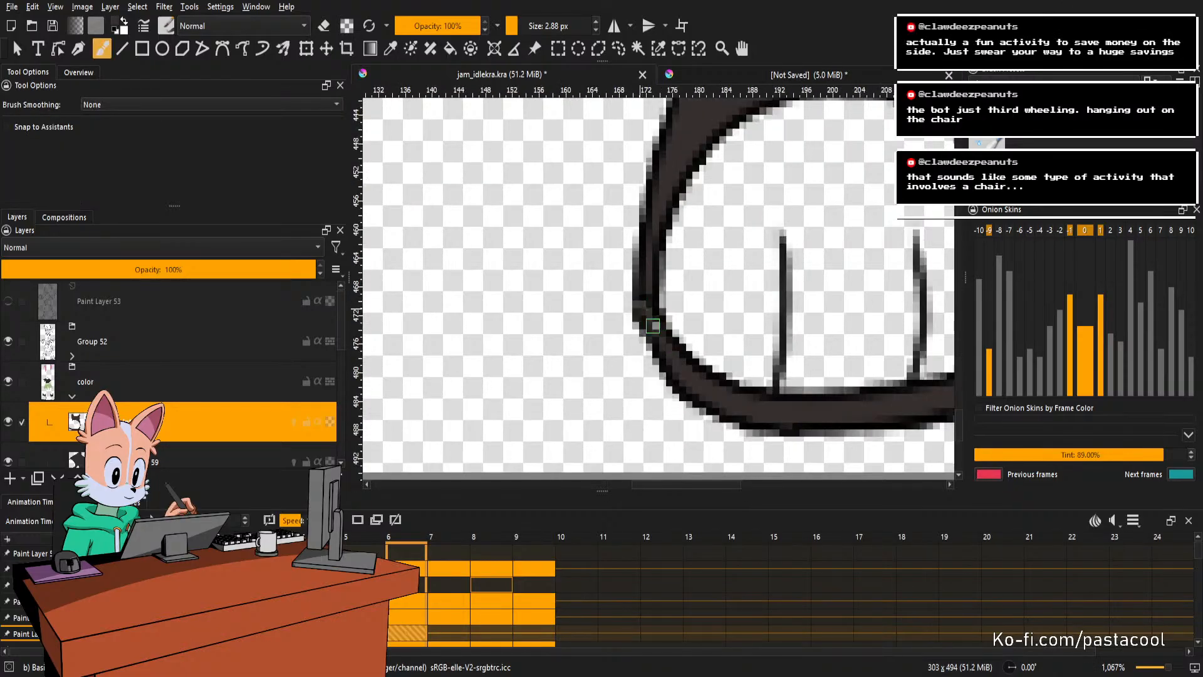
pyautogui.scroll(-4, 665, 304)
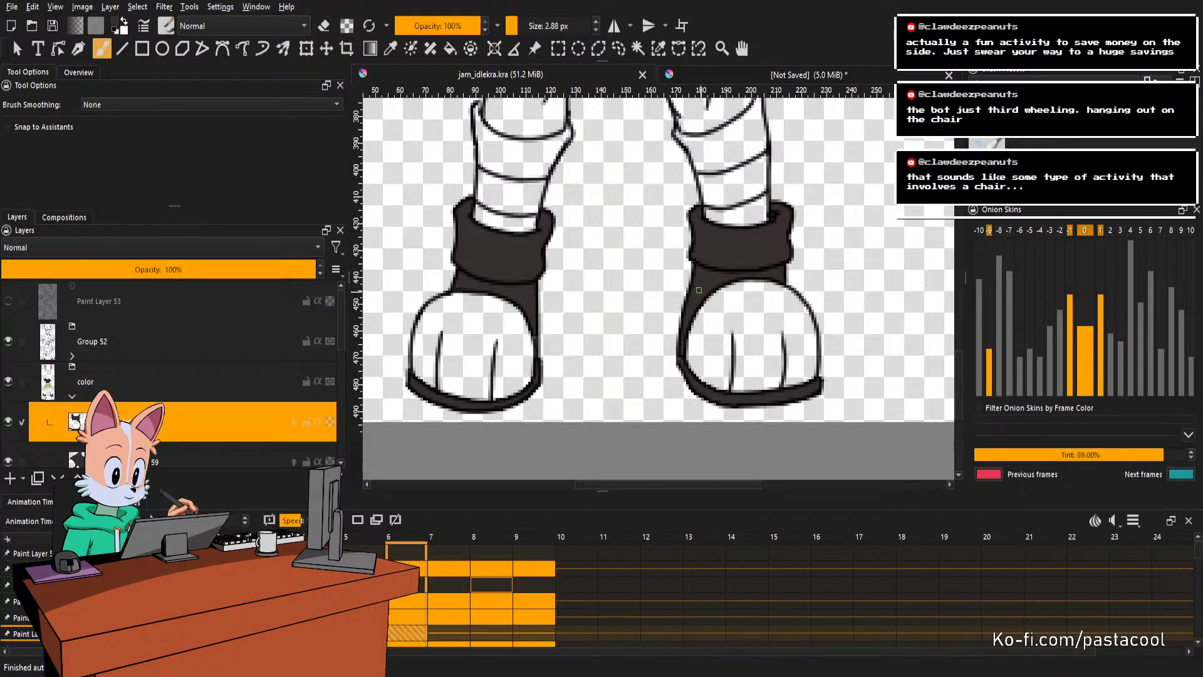
pyautogui.scroll(-2, 703, 288)
# Advance to frame 7 and colour its left-hand boot's cuff, ankle, heel and sole dark brown.
pyautogui.press('.')
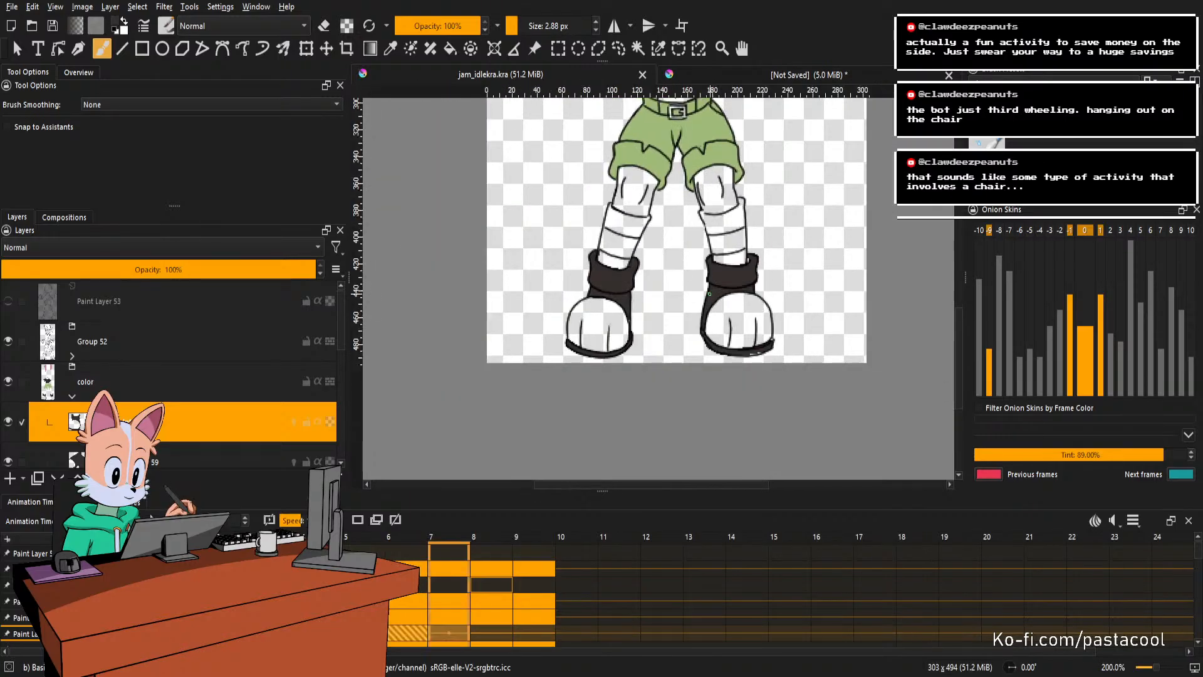
pyautogui.scroll(3, 635, 246)
pyautogui.press('f')
pyautogui.click(635, 246)
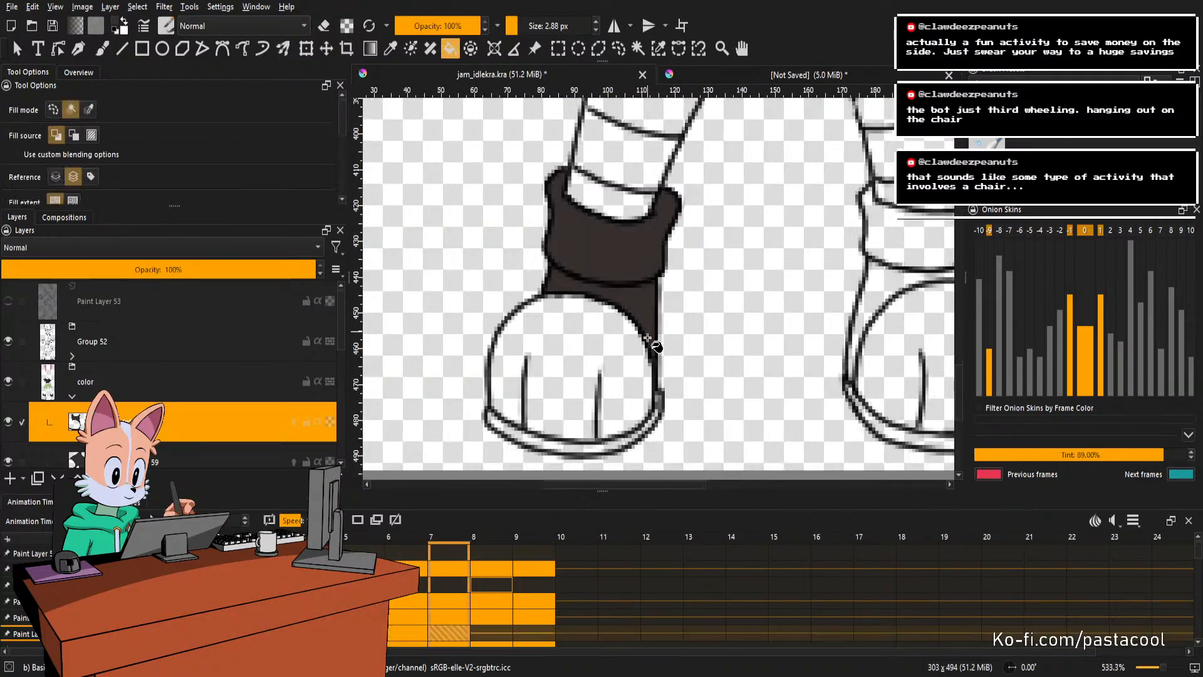
pyautogui.scroll(2, 652, 414)
pyautogui.press('b')
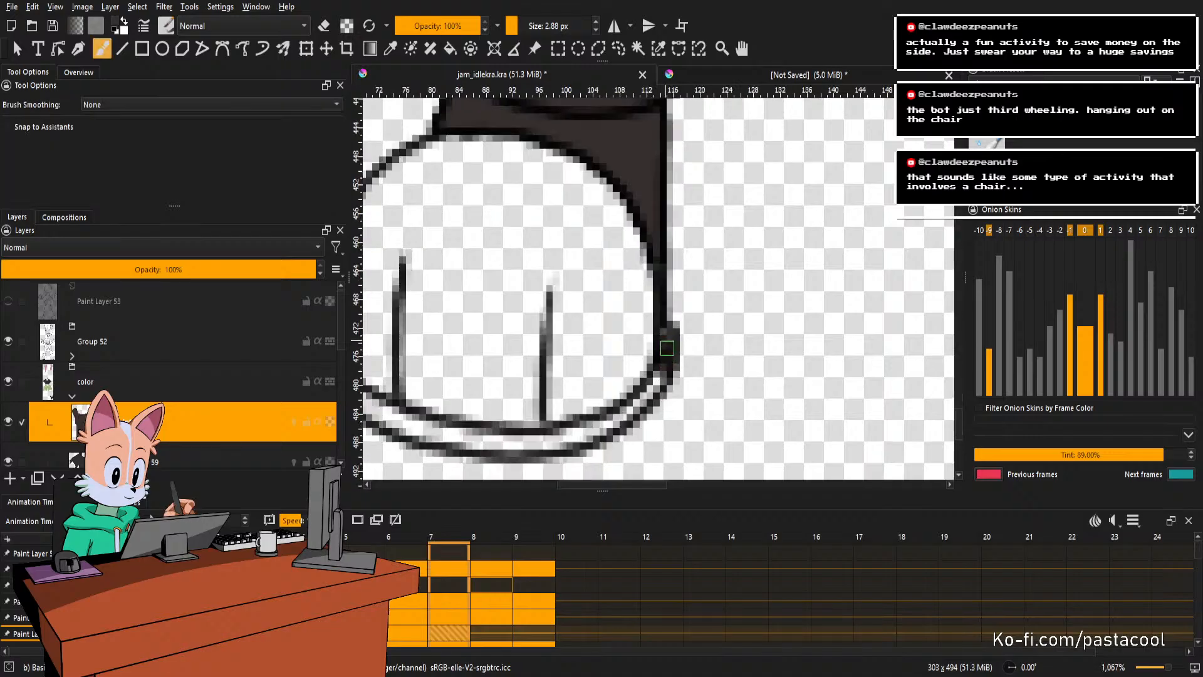
pyautogui.press('f')
pyautogui.click(569, 442)
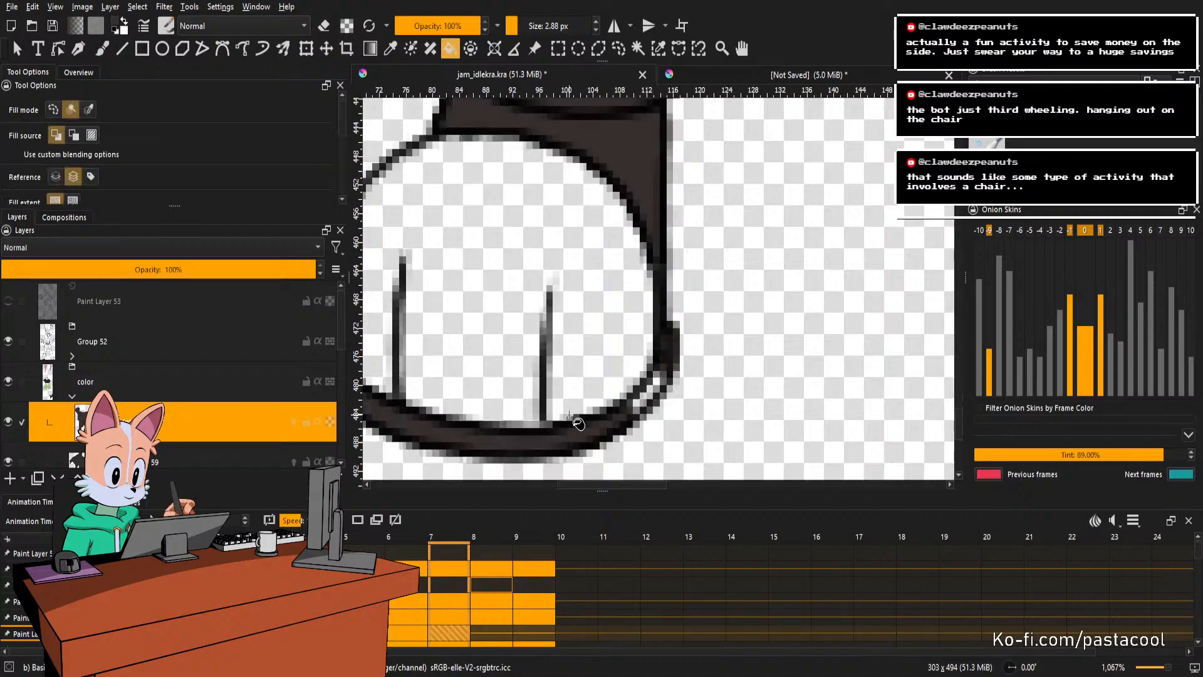
pyautogui.scroll(-2, 596, 420)
pyautogui.scroll(2, 626, 392)
pyautogui.scroll(-2, 577, 395)
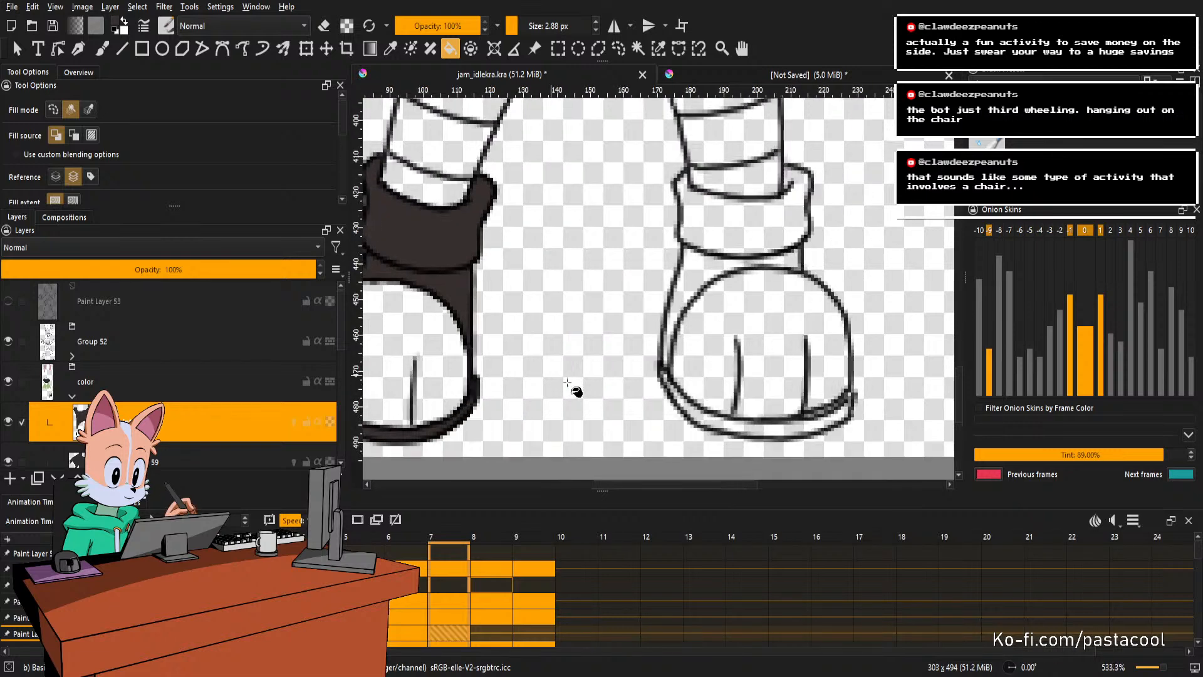
# Fill the sole of frame 7's right-hand boot dark brown and brush over the gaps along its edge.
pyautogui.scroll(1, 739, 424)
pyautogui.click(674, 376)
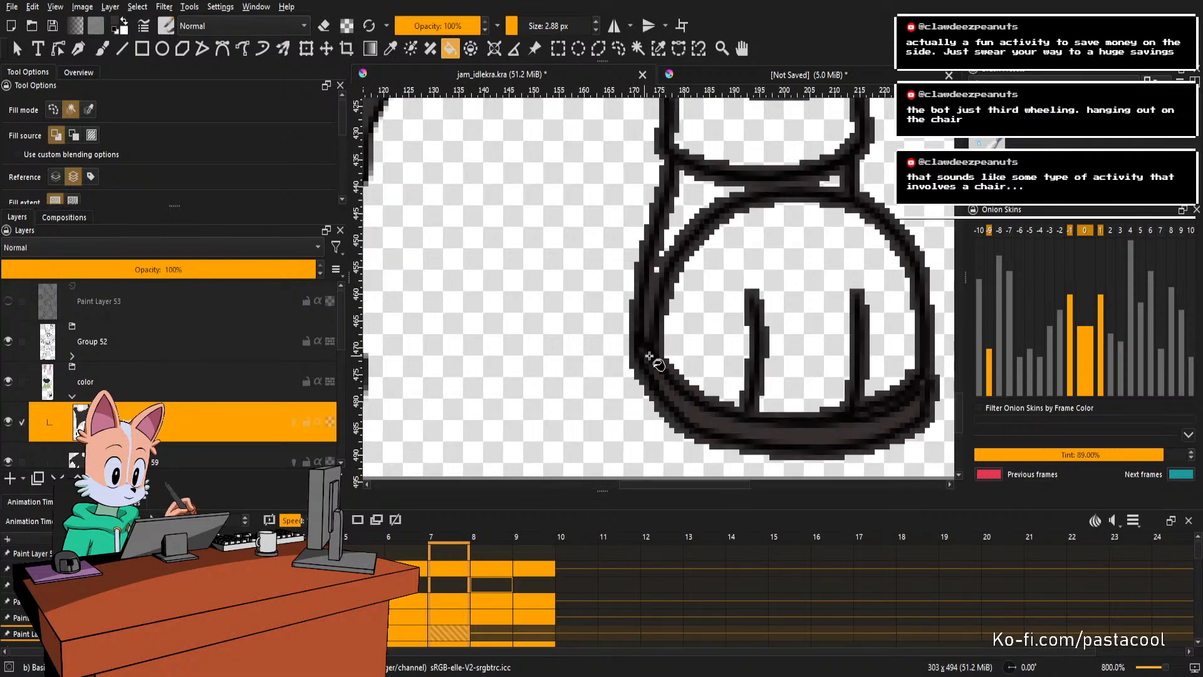
pyautogui.press('b')
pyautogui.scroll(-1, 656, 370)
pyautogui.scroll(2, 709, 393)
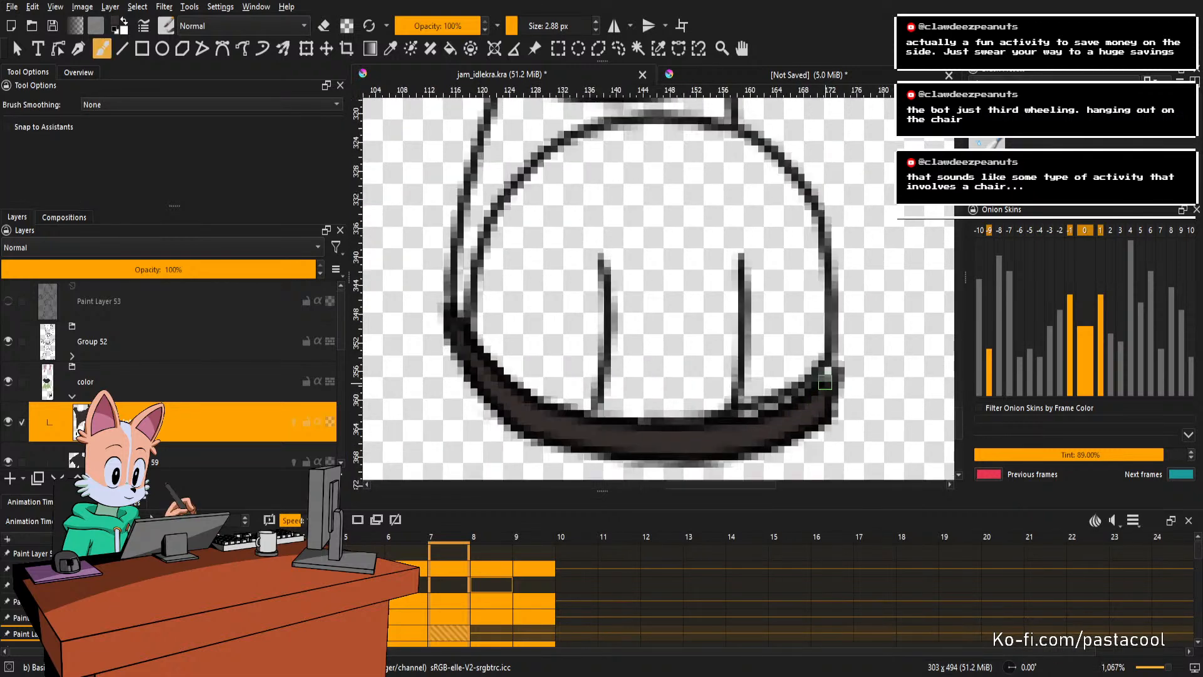
pyautogui.moveTo(747, 417); pyautogui.dragTo(727, 423)
pyautogui.moveTo(739, 341); pyautogui.dragTo(781, 480)
# Fill the ankle and cuff of frame 7's right-hand boot dark brown and save the file.
pyautogui.press('f')
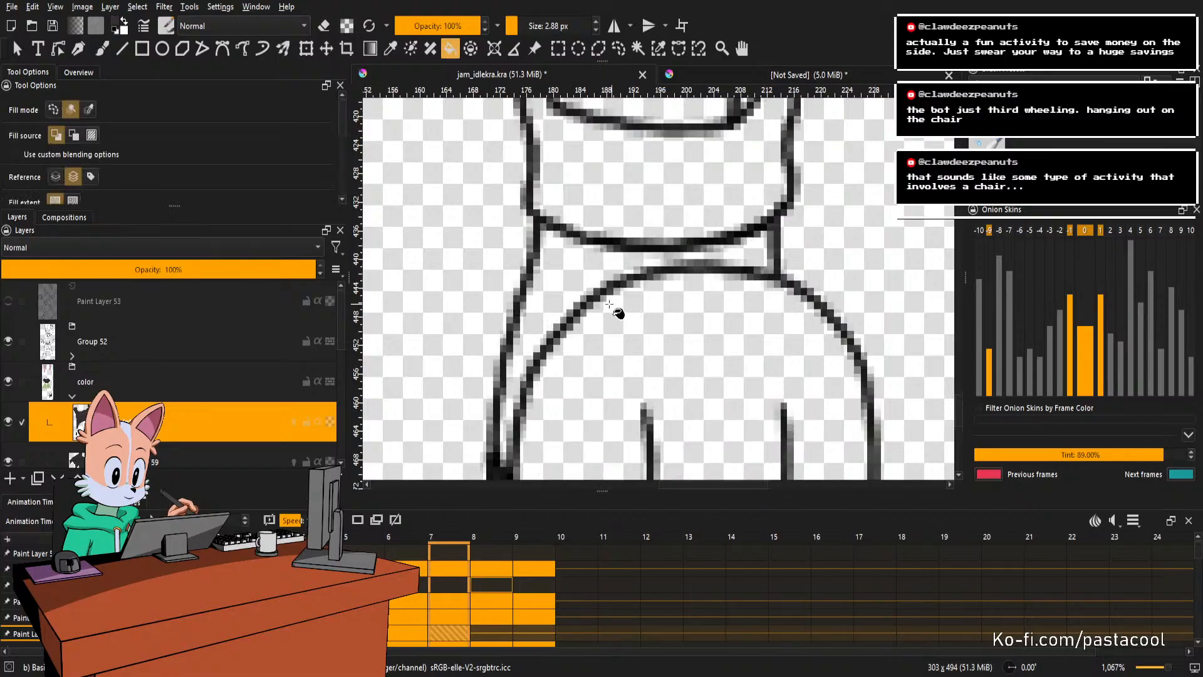
pyautogui.click(573, 290)
pyautogui.click(598, 197)
pyautogui.scroll(-3, 600, 200)
pyautogui.moveTo(610, 214)
pyautogui.mouseDown()
pyautogui.moveTo(664, 270)
pyautogui.moveTo(742, 290)
pyautogui.mouseUp()
pyautogui.hotkey('ctrl', 's')
# Clear the carried-over boot colour on frame 8 and colour the left-hand boot's sole, heel, ankle and cuff dark brown.
pyautogui.press('Right')
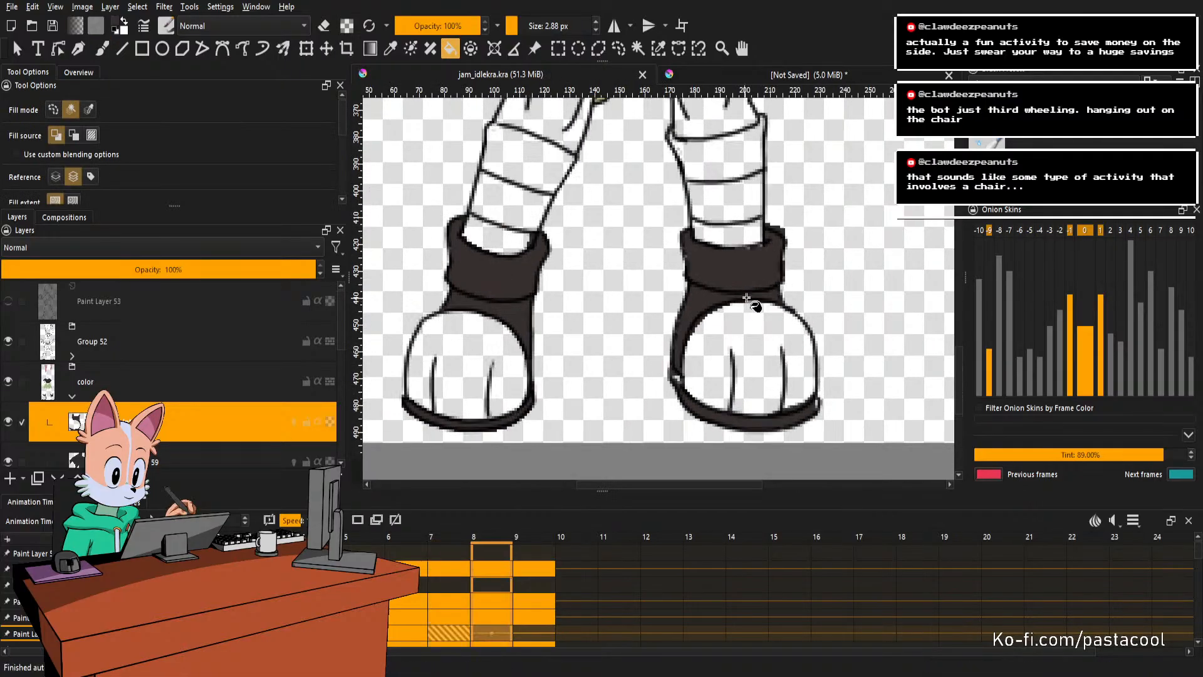
pyautogui.press('Delete')
pyautogui.moveTo(725, 352); pyautogui.dragTo(777, 322)
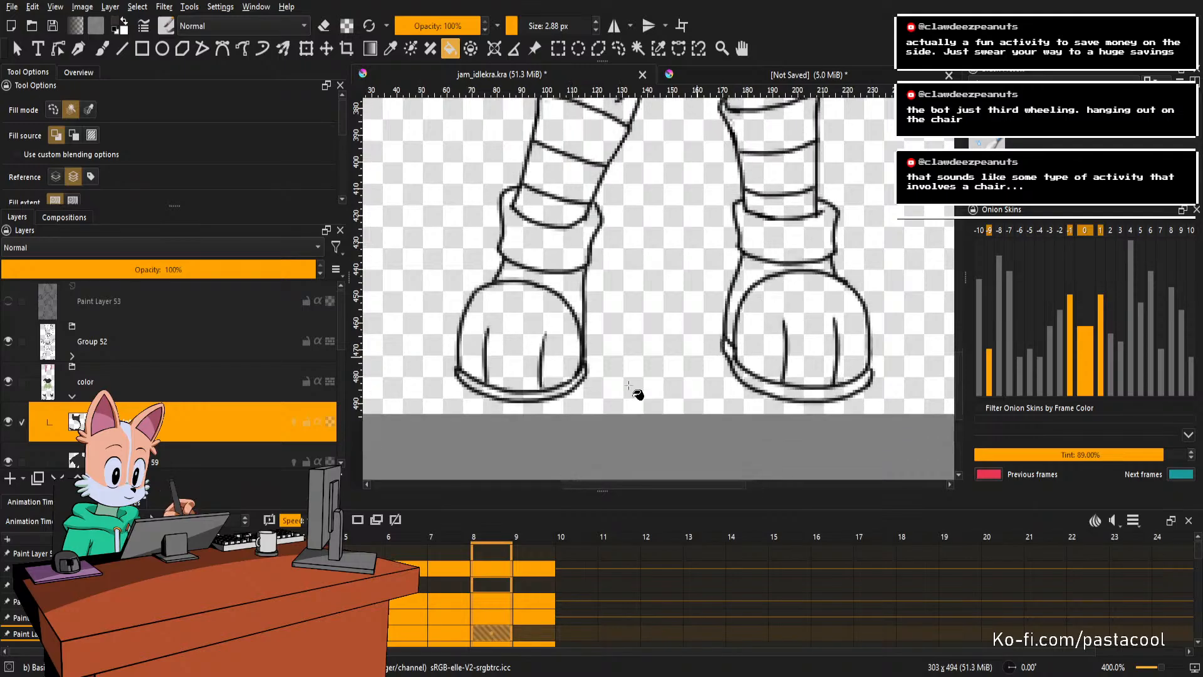
pyautogui.scroll(2, 518, 400)
pyautogui.click(512, 388)
pyautogui.scroll(1, 652, 332)
pyautogui.press('b')
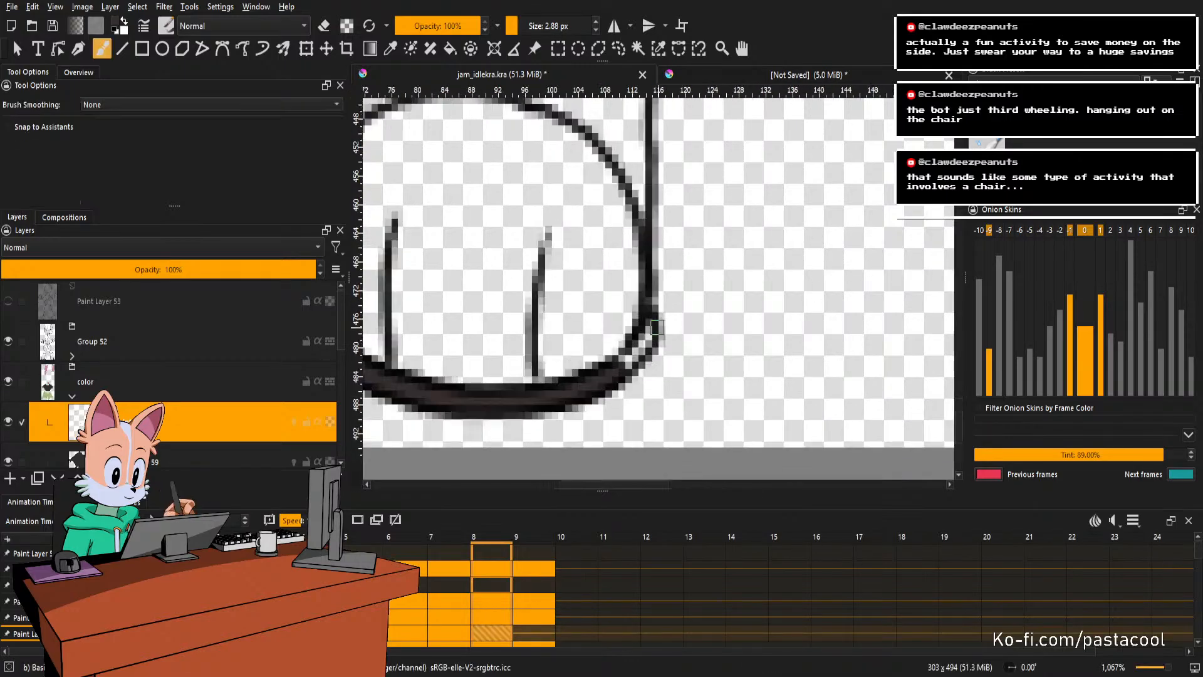
pyautogui.scroll(-1, 643, 352)
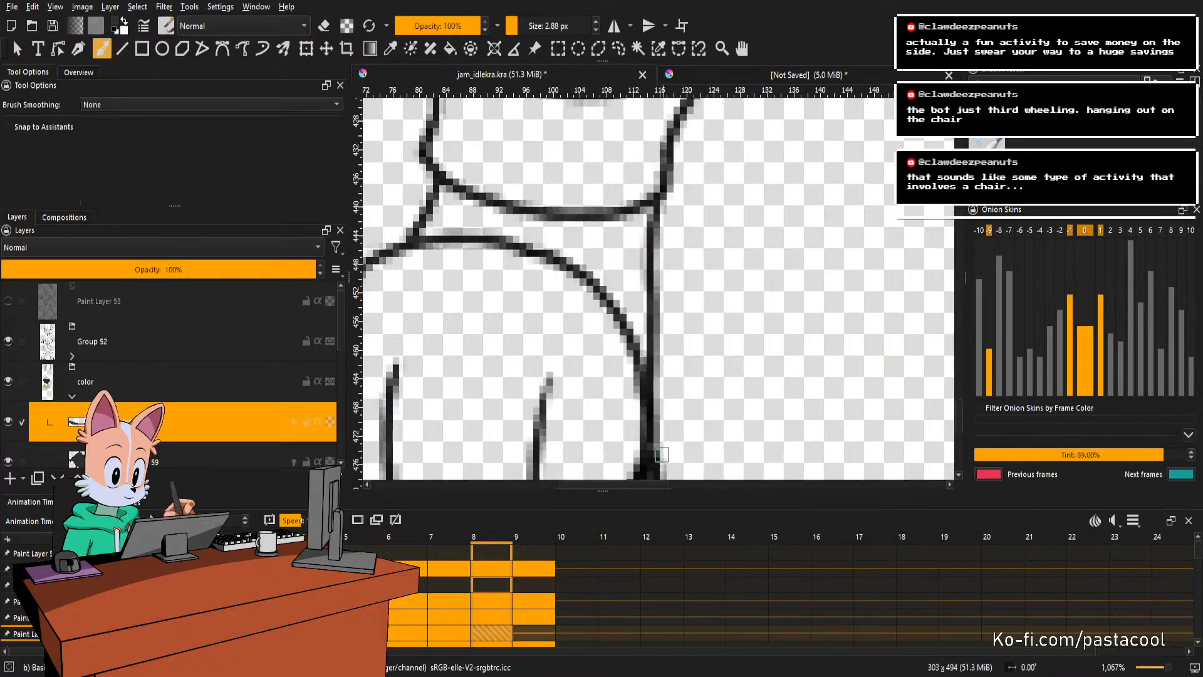
pyautogui.press('f')
pyautogui.click(627, 269)
pyautogui.scroll(-2, 671, 280)
# Fill the right-hand boot's cuff, ankle and sole dark brown on frame 8.
pyautogui.click(734, 258)
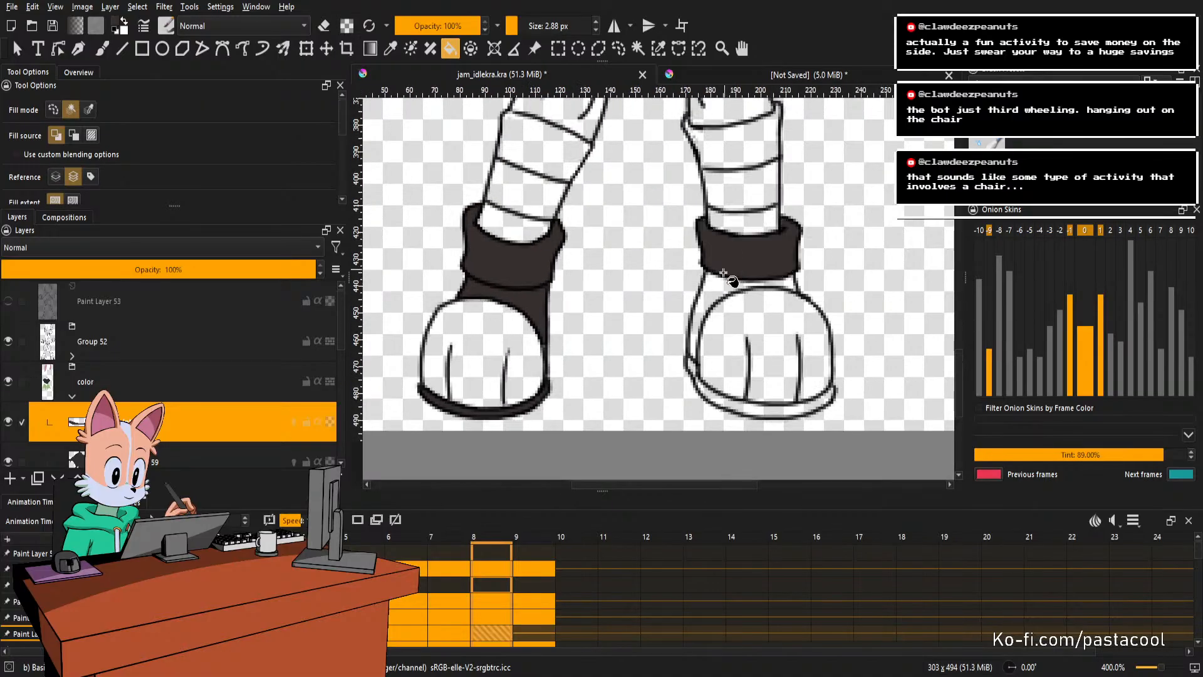
pyautogui.click(719, 298)
pyautogui.scroll(-1, 714, 369)
pyautogui.scroll(3, 691, 320)
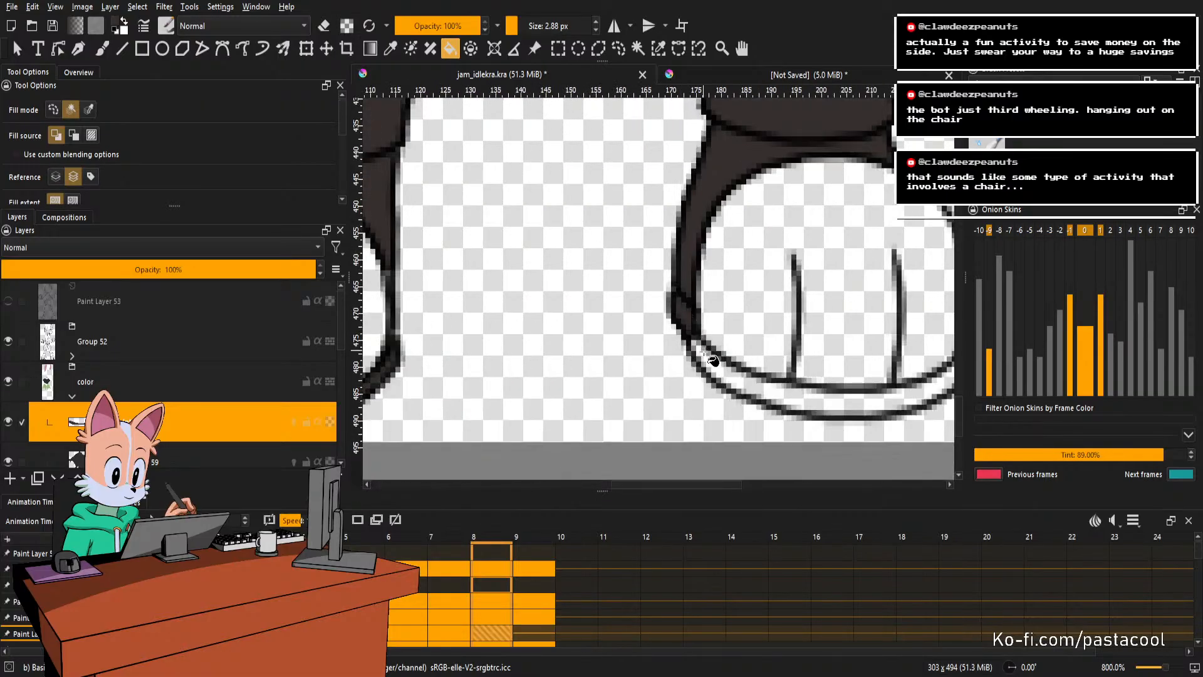
pyautogui.scroll(-3, 712, 360)
# Clear the carried-over boot colour on frame 9 and fill the left-hand boot's cuff, ankle and sole dark brown.
pyautogui.press('Right')
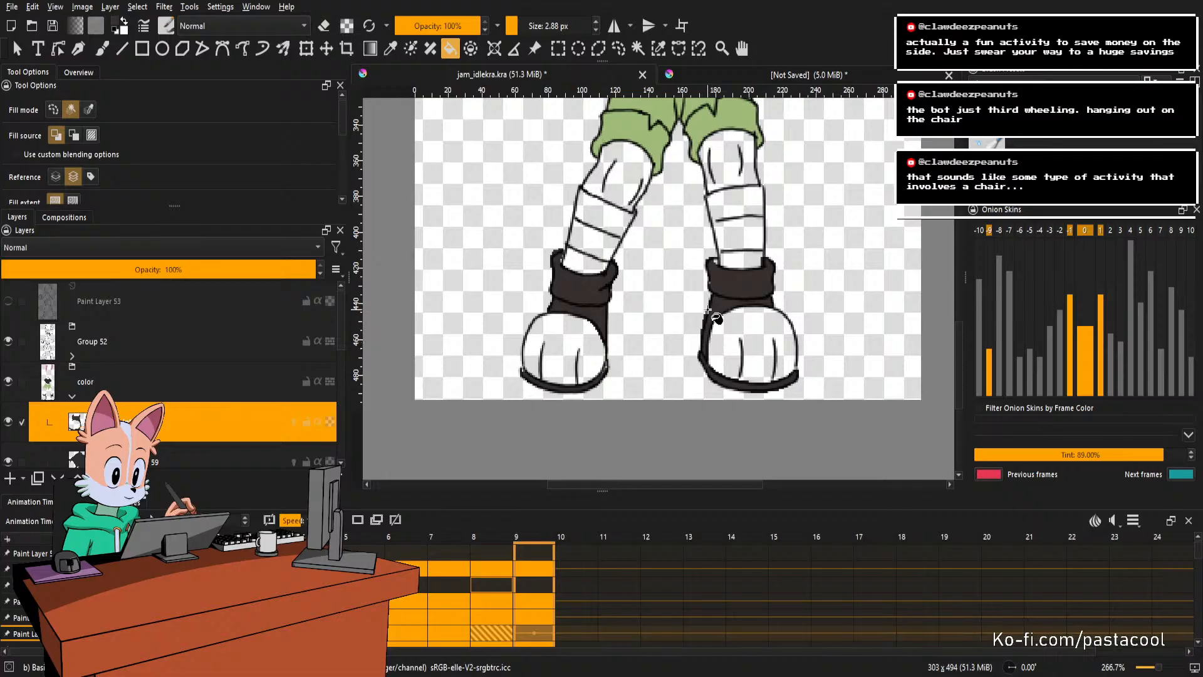
pyautogui.press('Delete')
pyautogui.scroll(2, 606, 299)
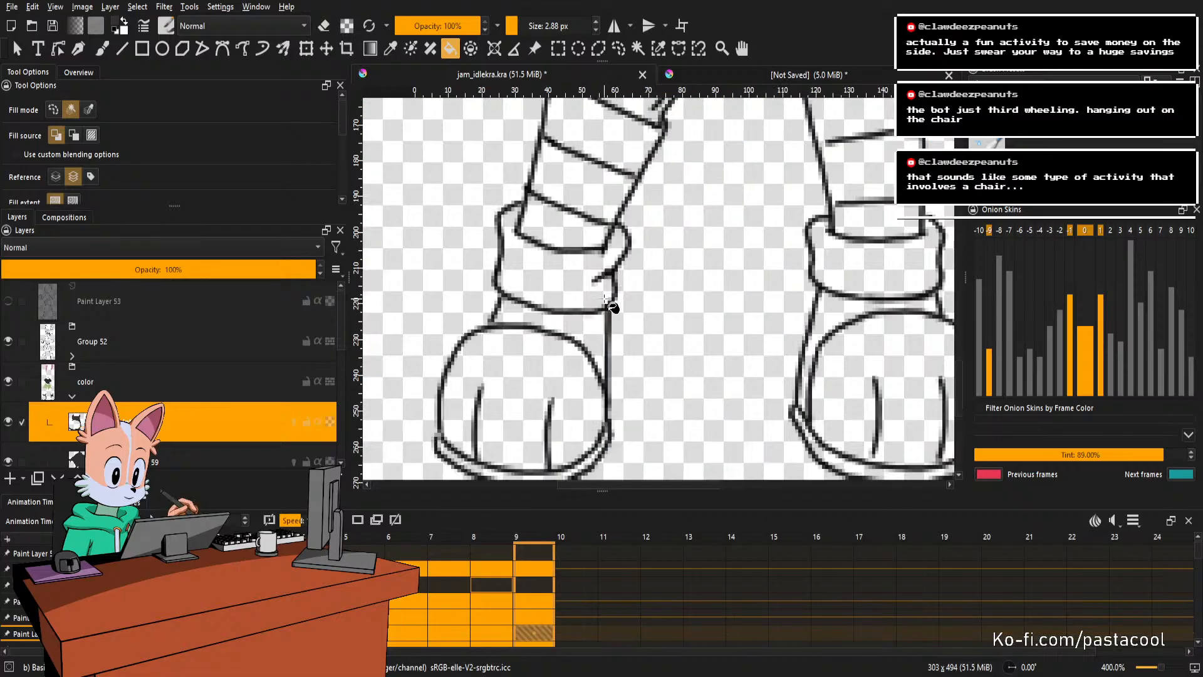
pyautogui.click(579, 280)
pyautogui.click(585, 331)
pyautogui.scroll(-2, 586, 327)
pyautogui.scroll(3, 569, 367)
pyautogui.click(532, 433)
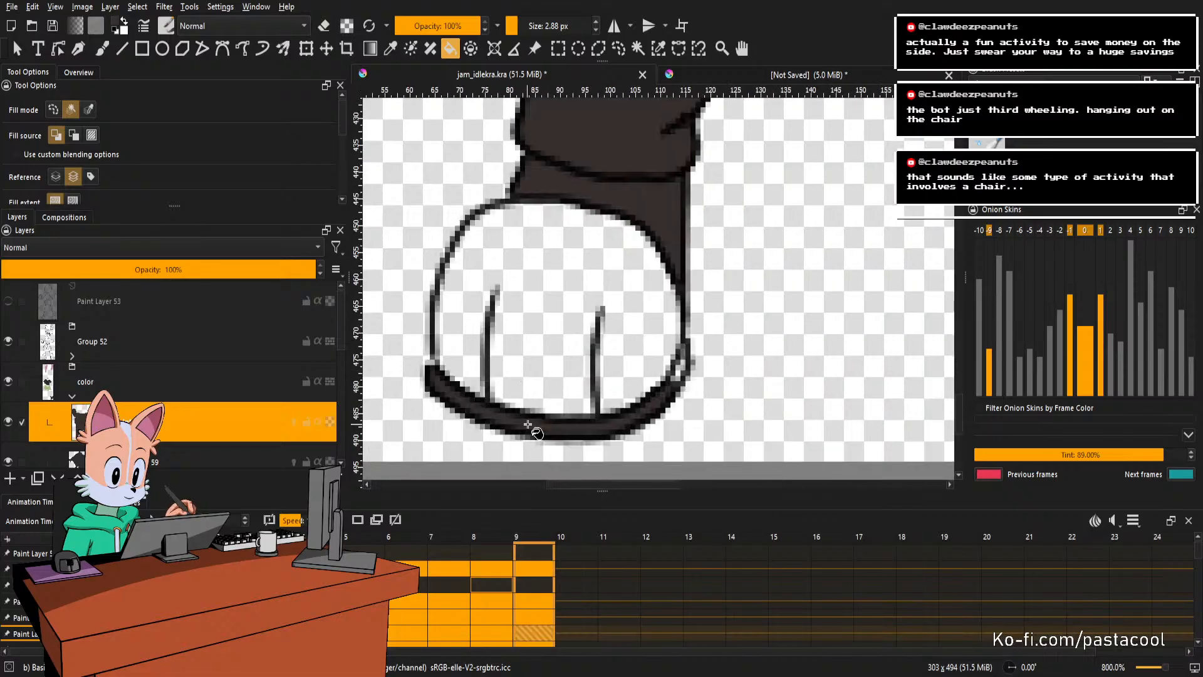
# Fill the right-hand boot's sole, heel, ankle and cuff dark brown on frame 9 and save the file.
pyautogui.scroll(-1, 696, 382)
pyautogui.scroll(-1, 667, 364)
pyautogui.scroll(-2, 666, 363)
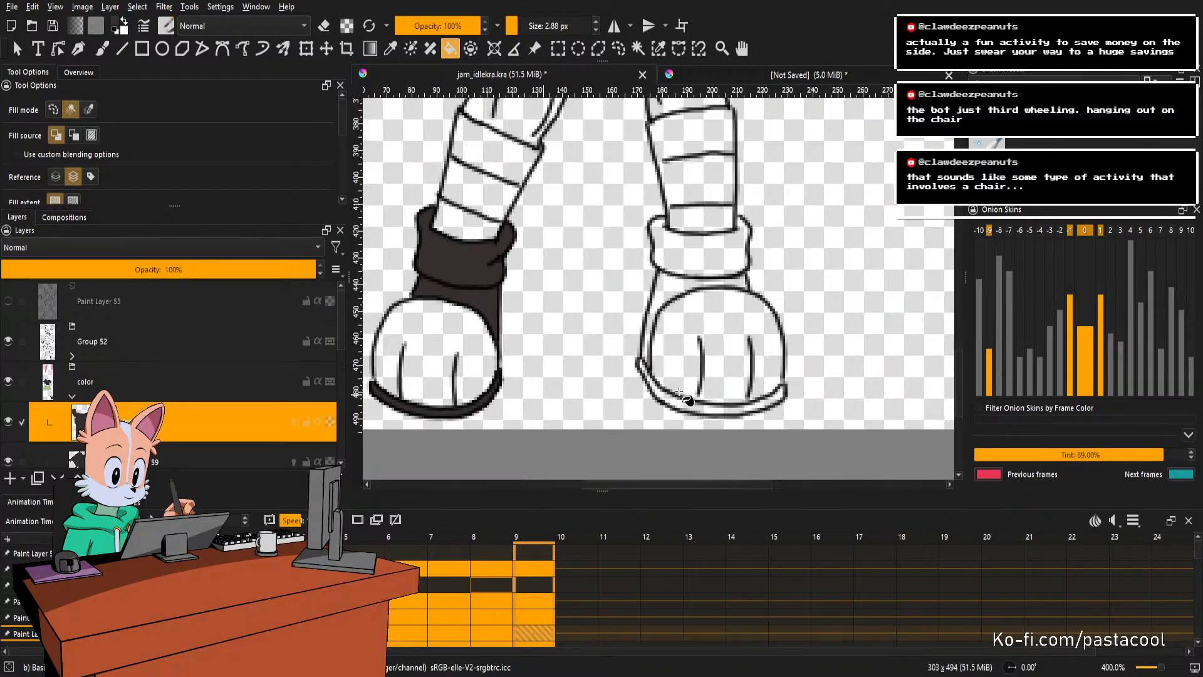
pyautogui.scroll(3, 704, 422)
pyautogui.click(702, 412)
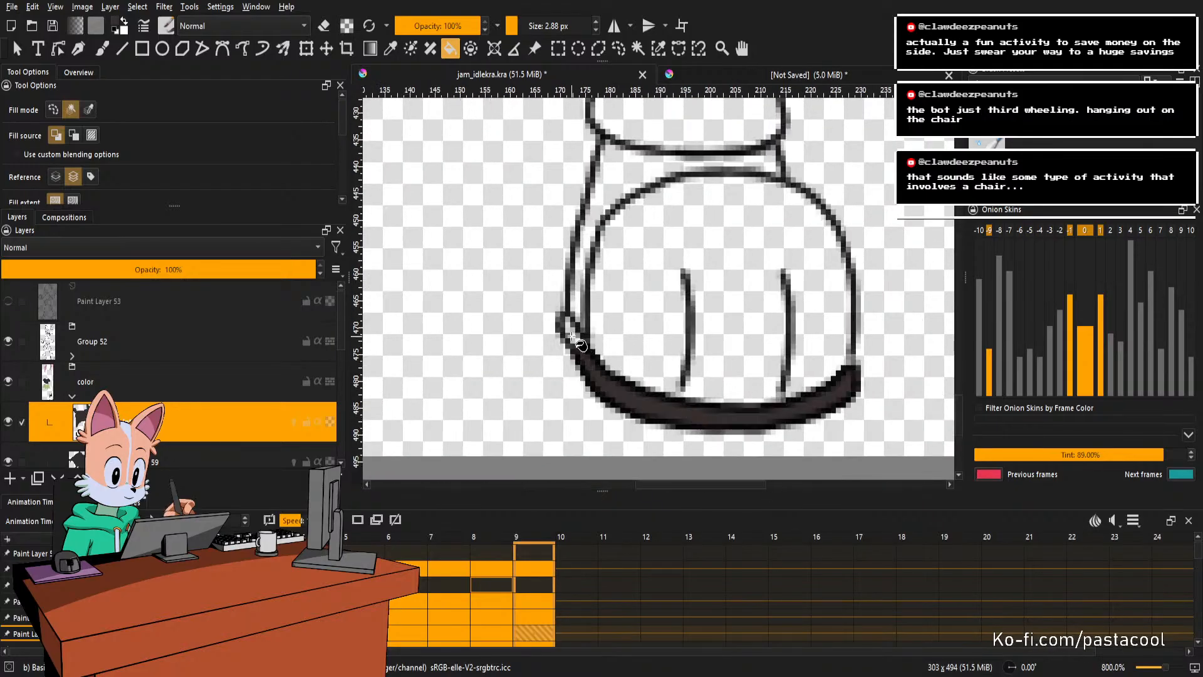
pyautogui.click(574, 338)
pyautogui.scroll(-2, 626, 301)
pyautogui.scroll(1, 664, 250)
pyautogui.click(664, 227)
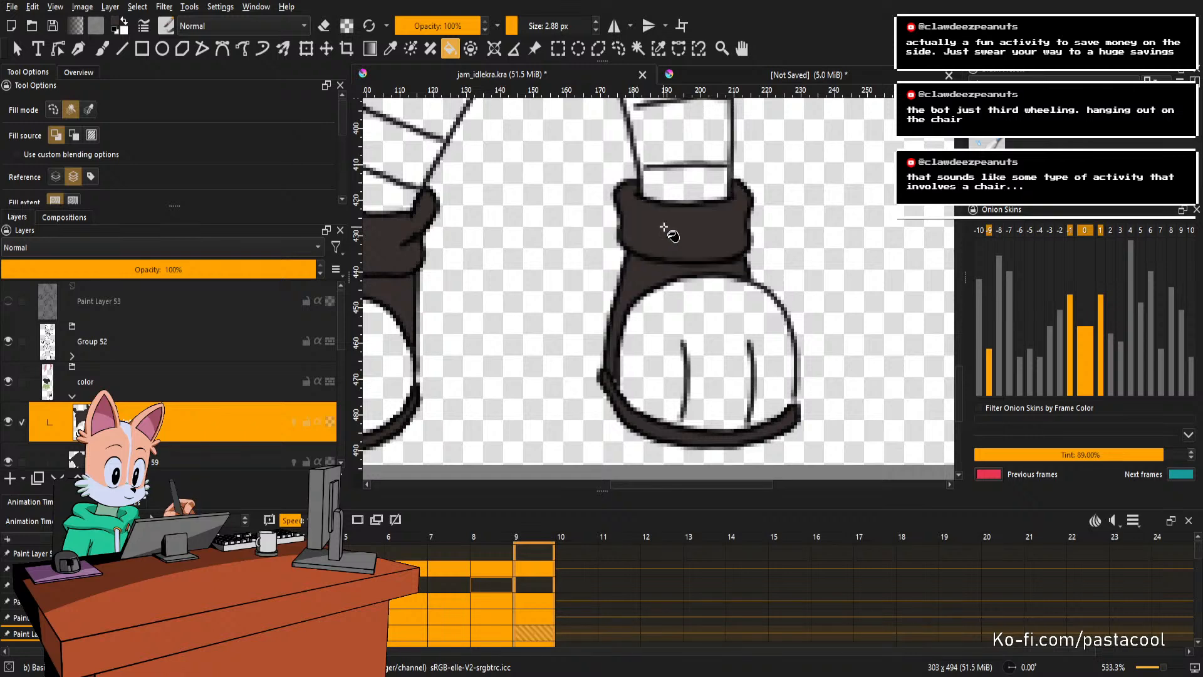
pyautogui.scroll(-2, 664, 231)
pyautogui.scroll(-1, 667, 295)
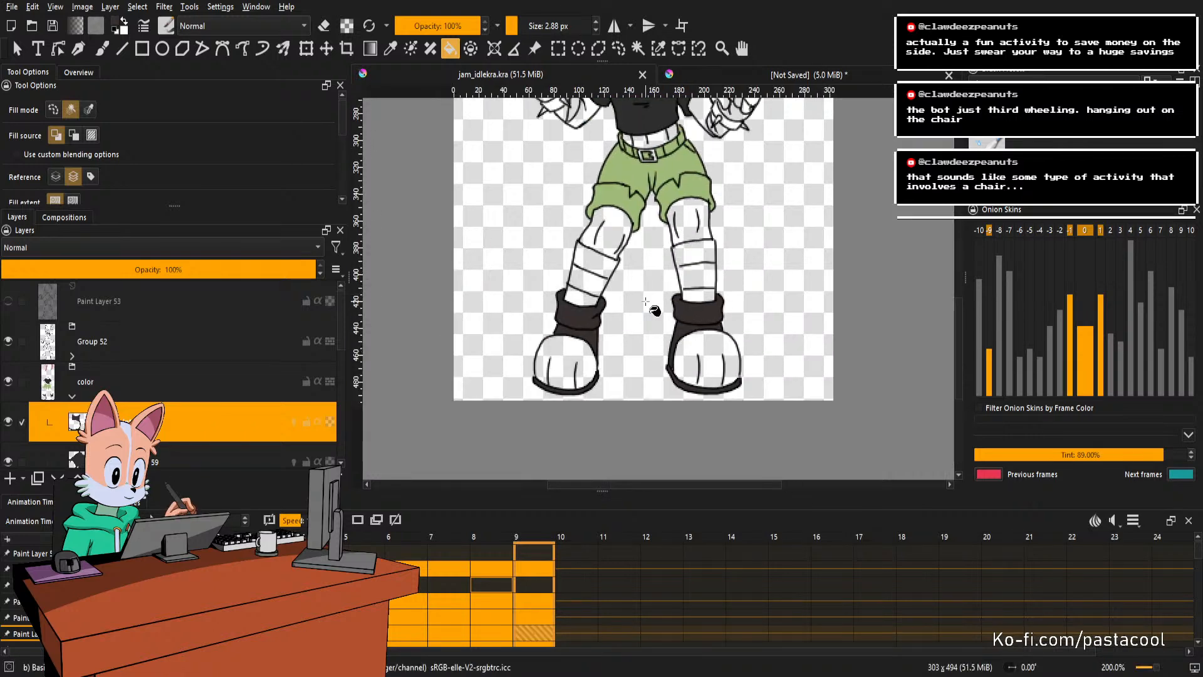
pyautogui.scroll(-1, 654, 310)
pyautogui.scroll(-1, 658, 304)
pyautogui.scroll(1, 660, 294)
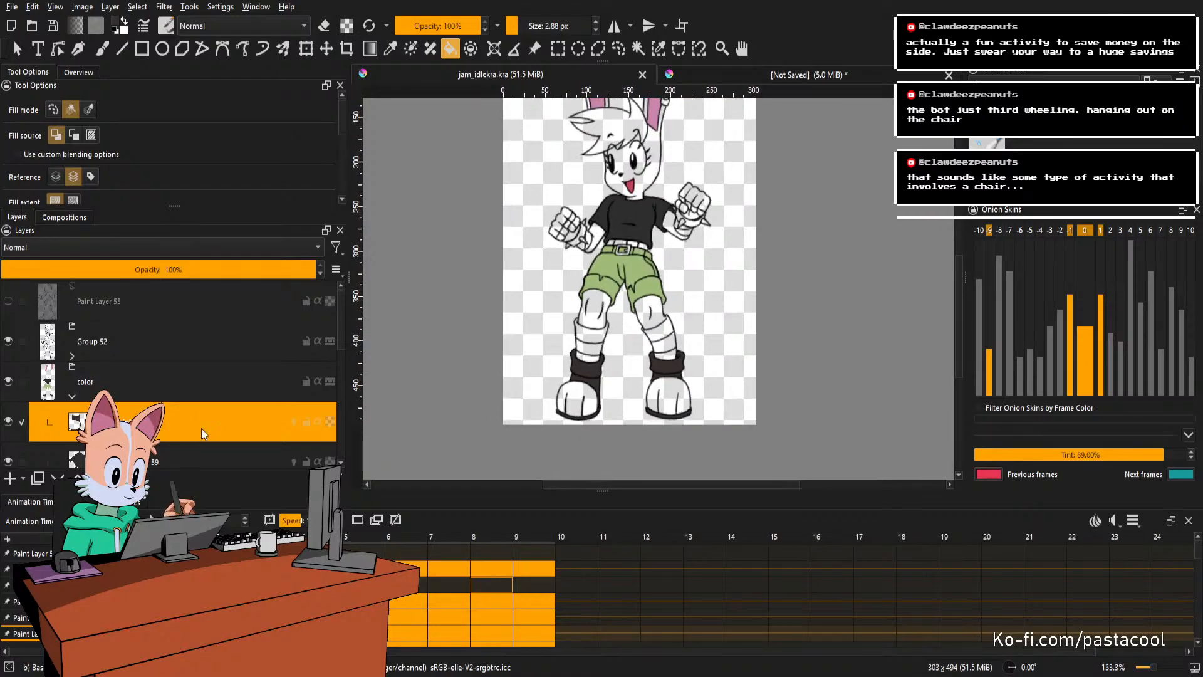
# Sample black from the striped sock in the unsaved reference document and return to the jam_idlekra.kra animation.
pyautogui.scroll(-3, 165, 378)
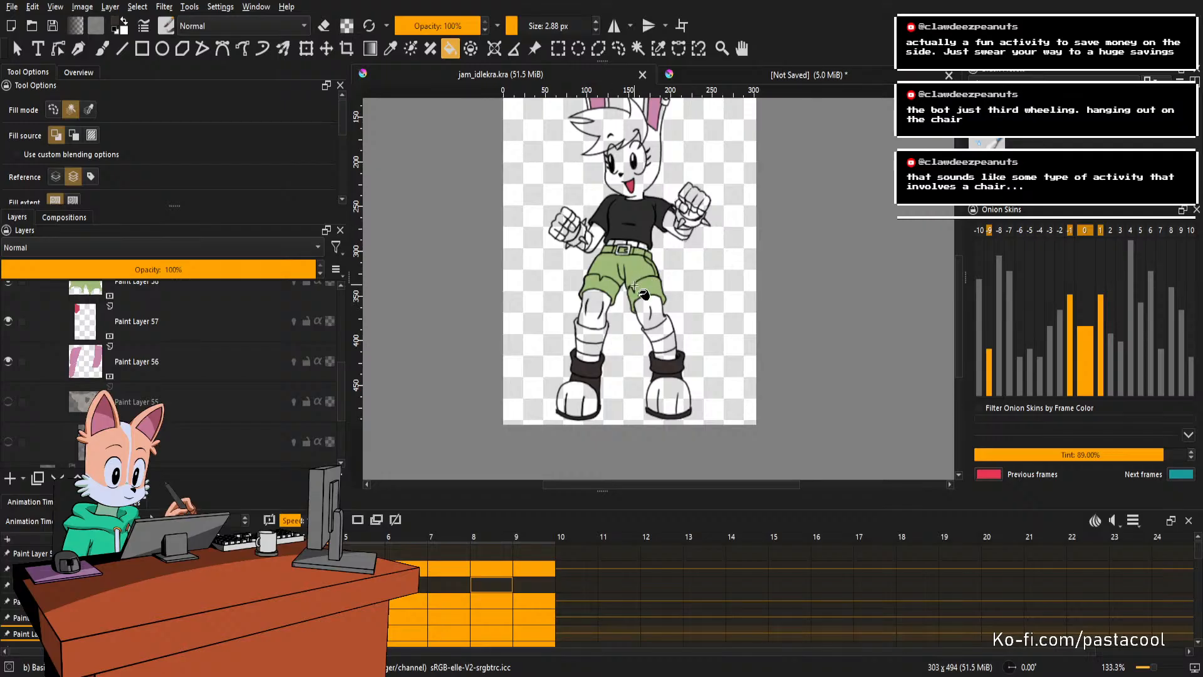
pyautogui.click(749, 77)
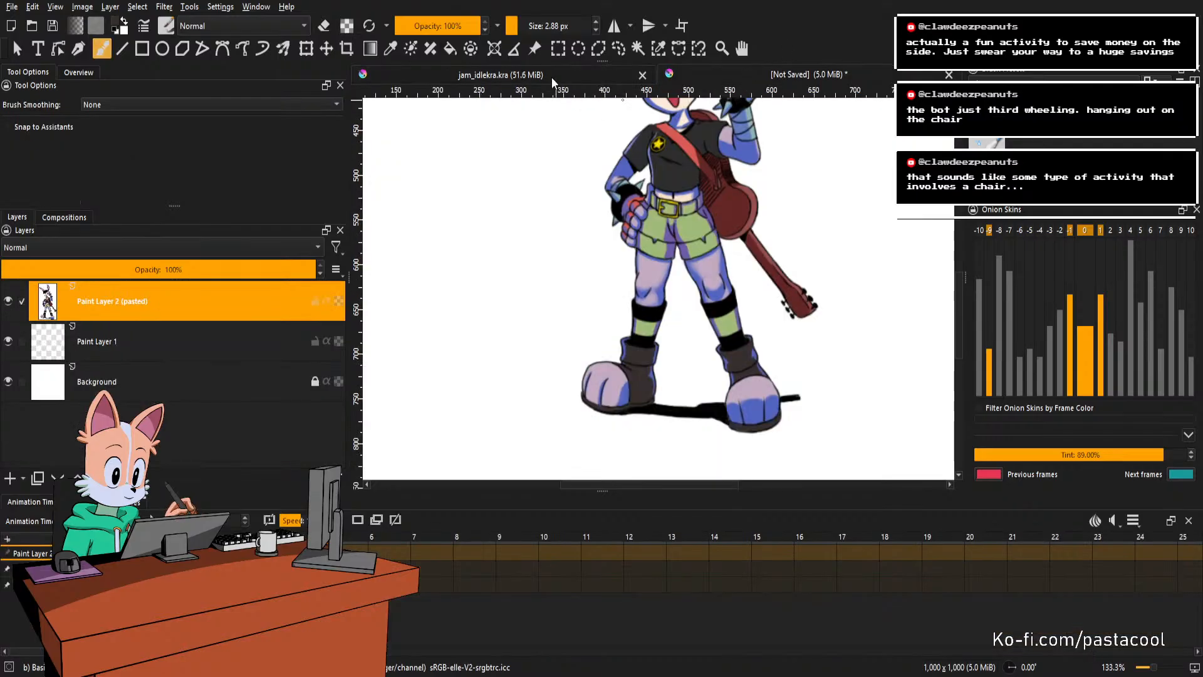
pyautogui.scroll(2, 632, 305)
pyautogui.scroll(-2, 652, 314)
pyautogui.moveTo(680, 357); pyautogui.dragTo(669, 333)
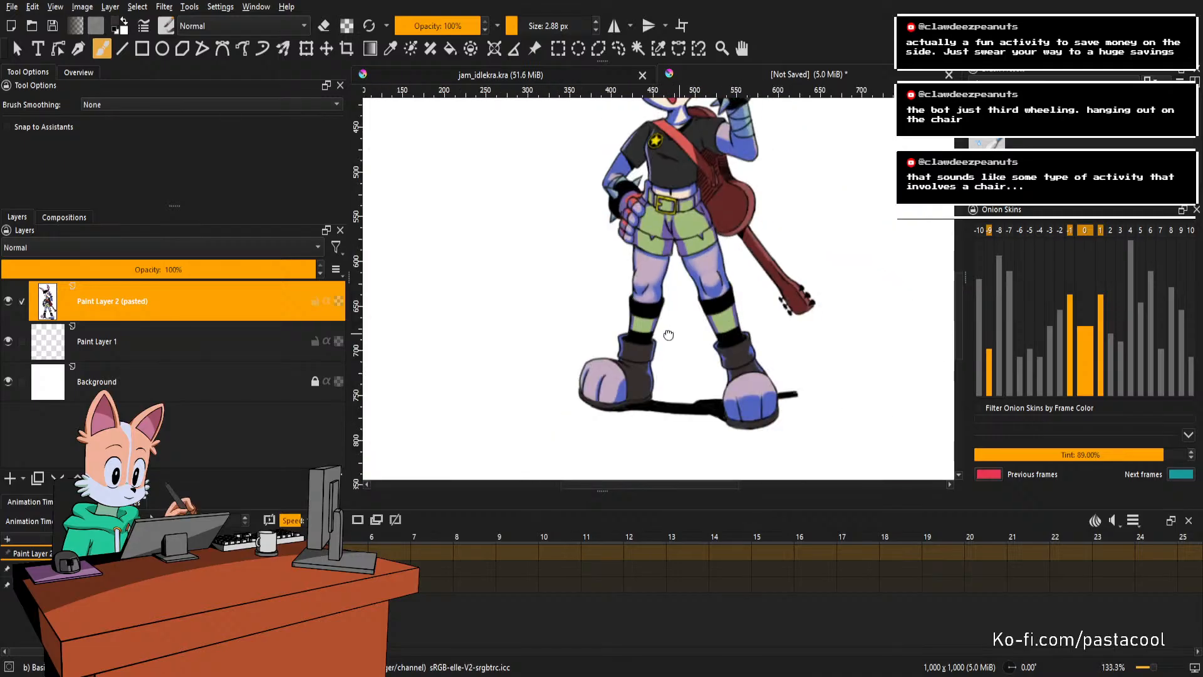
pyautogui.scroll(3, 645, 302)
pyautogui.moveTo(616, 303); pyautogui.dragTo(599, 274)
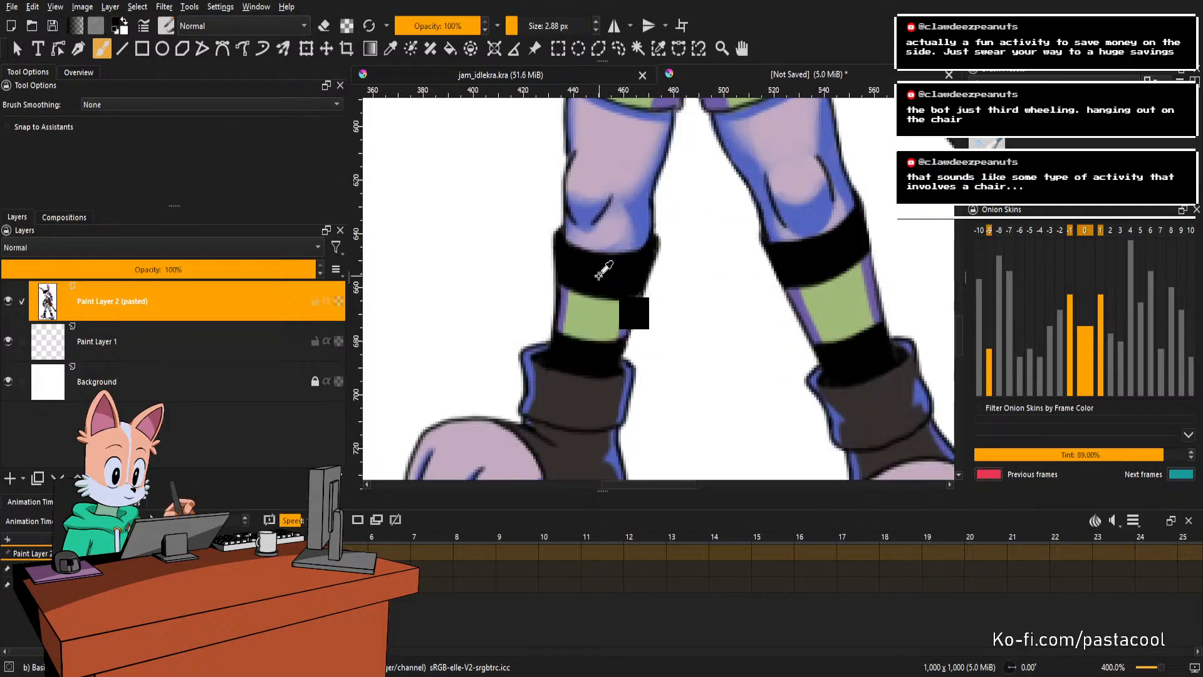
pyautogui.click(493, 75)
# Add a new paint layer for the socks between the boots layer, Paint Layer 60, and Paint Layer 59.
pyautogui.scroll(-3, 57, 422)
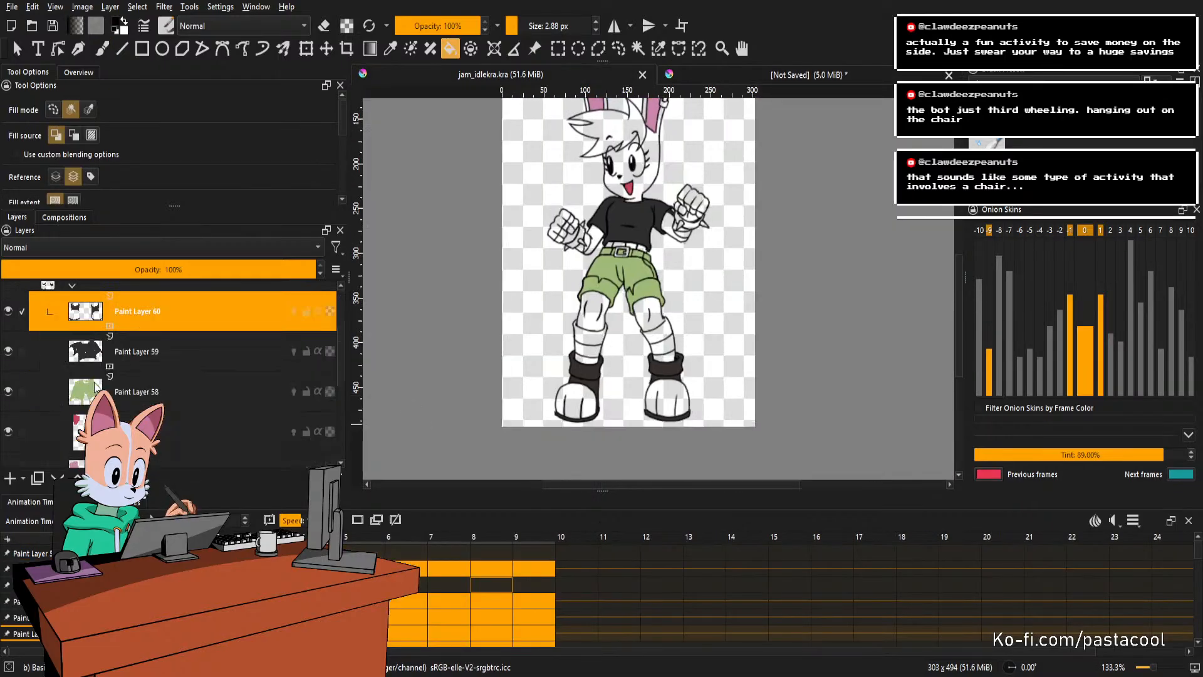
pyautogui.click(133, 367)
pyautogui.click(11, 479)
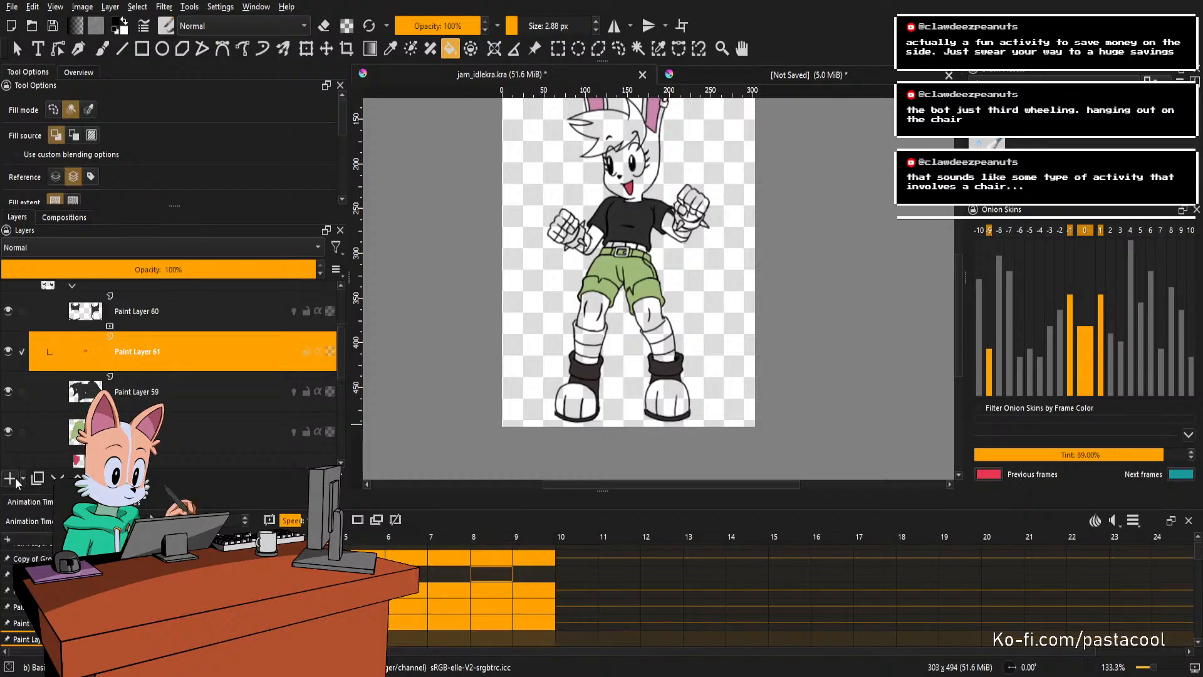
pyautogui.click(161, 390)
pyautogui.click(161, 354)
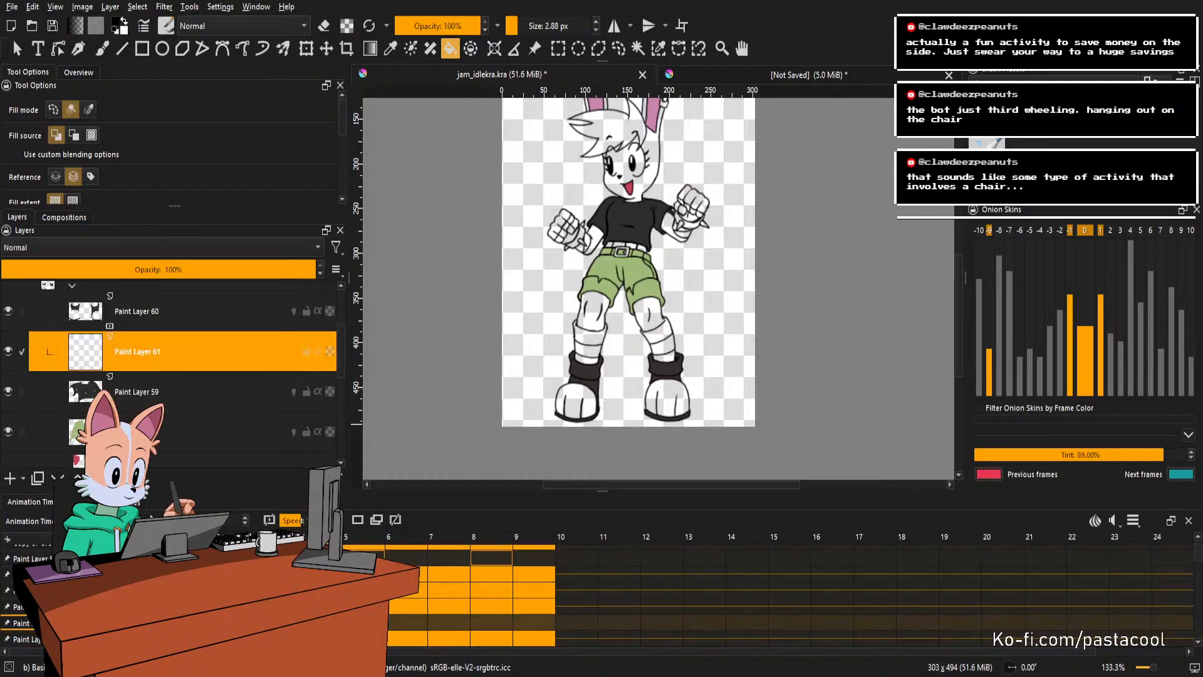
pyautogui.press('Right')
pyautogui.scroll(2, 610, 356)
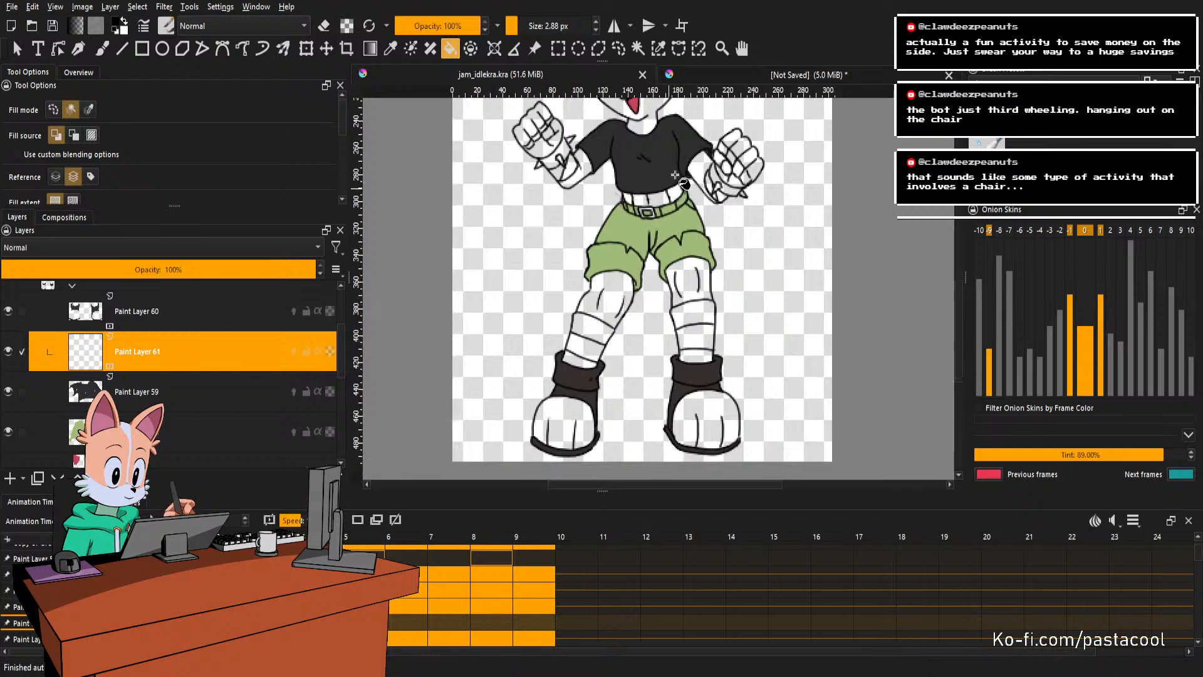
# Check the reference socks, then fill both socks' upper and lower bands black and their middle bands green on the current frame.
pyautogui.click(751, 74)
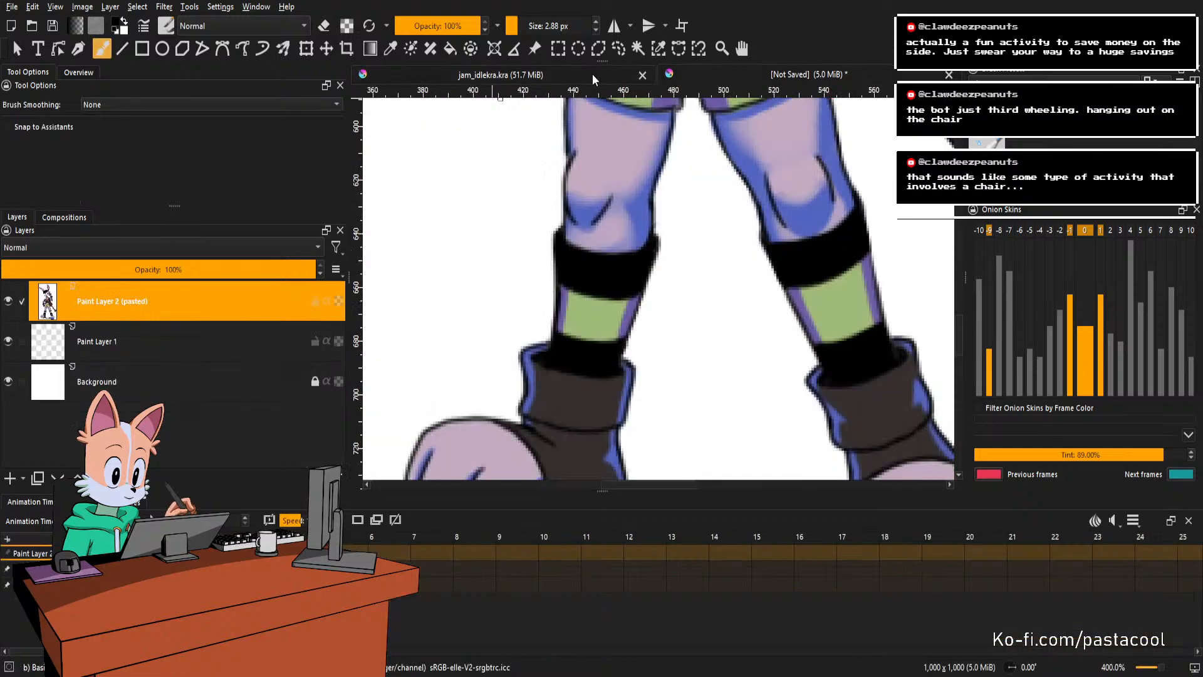
pyautogui.click(593, 74)
pyautogui.scroll(2, 589, 301)
pyautogui.click(587, 318)
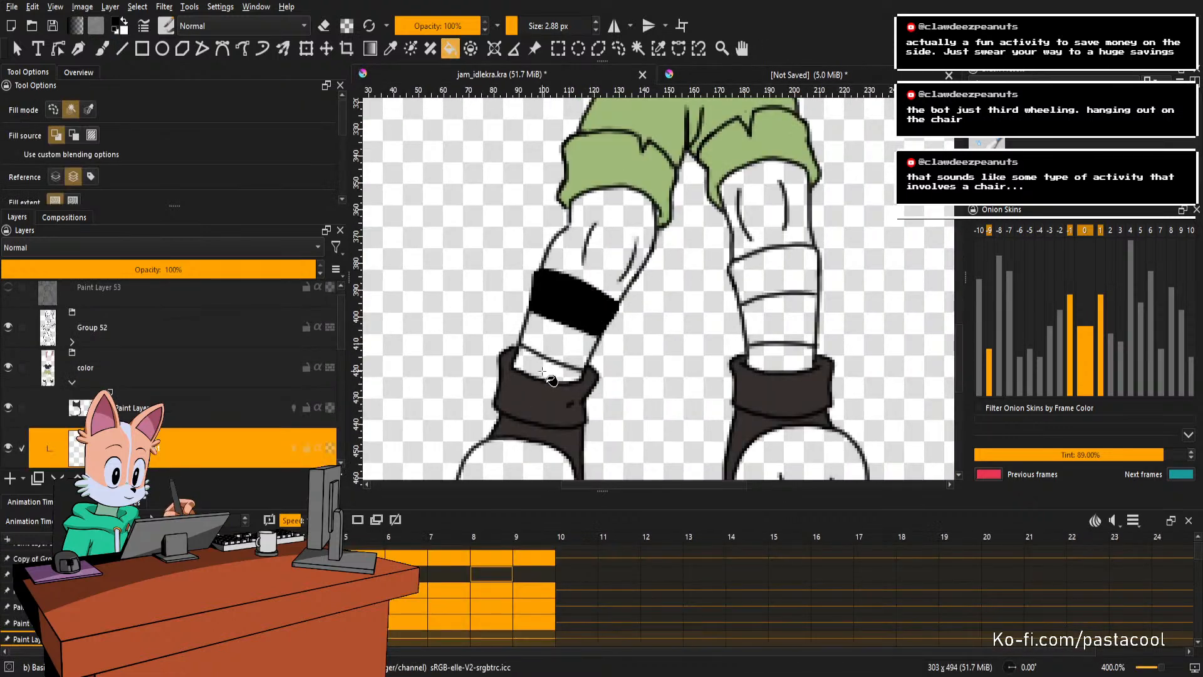
pyautogui.click(788, 266)
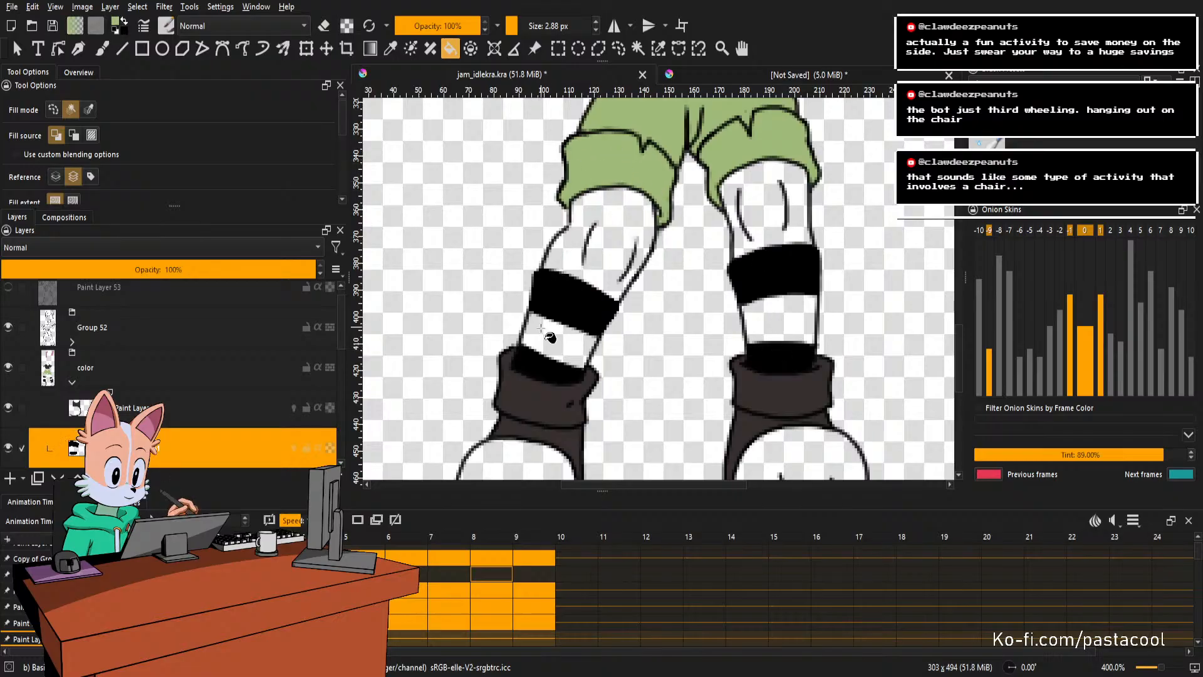
pyautogui.click(541, 329)
pyautogui.click(762, 317)
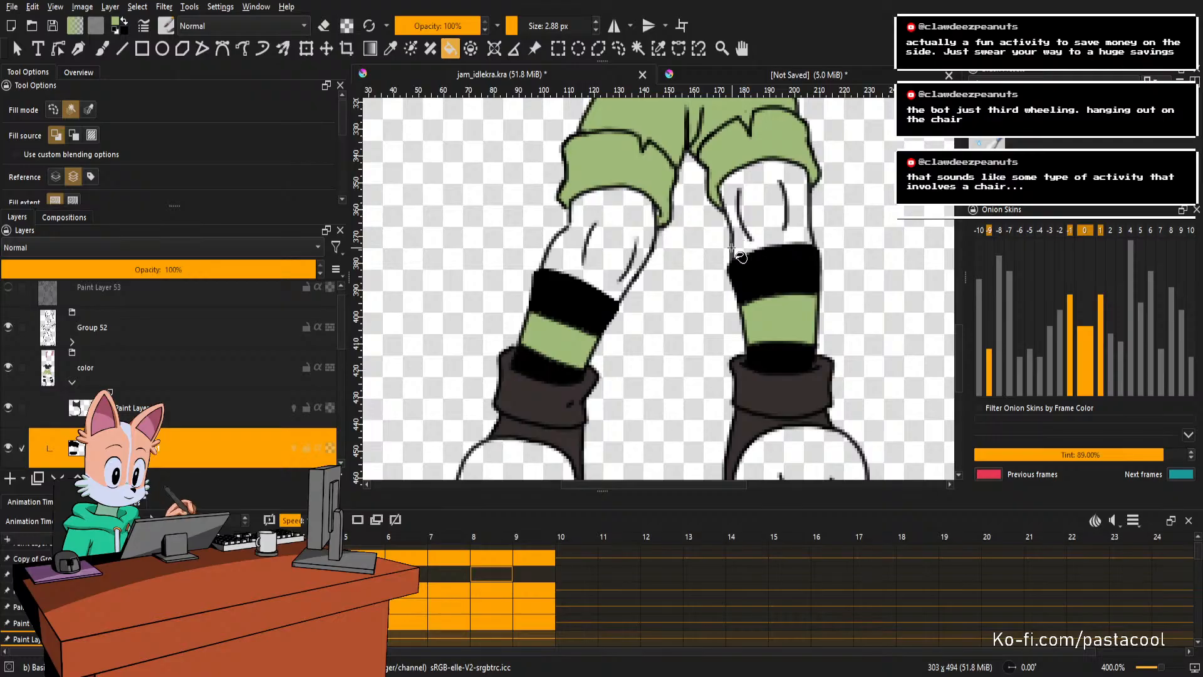
# Clear the carried-over sock colour on the next frame, close the right-hand sock's outline gap and fill both socks' outer bands black.
pyautogui.press('Right')
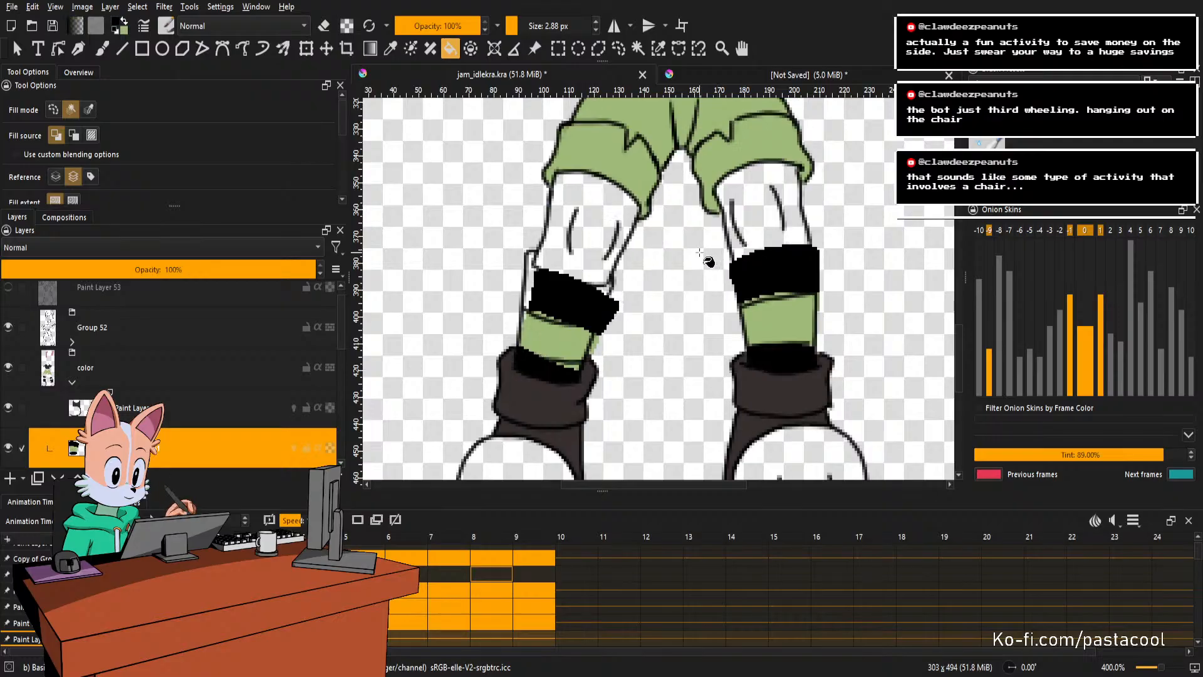
pyautogui.press('Right')
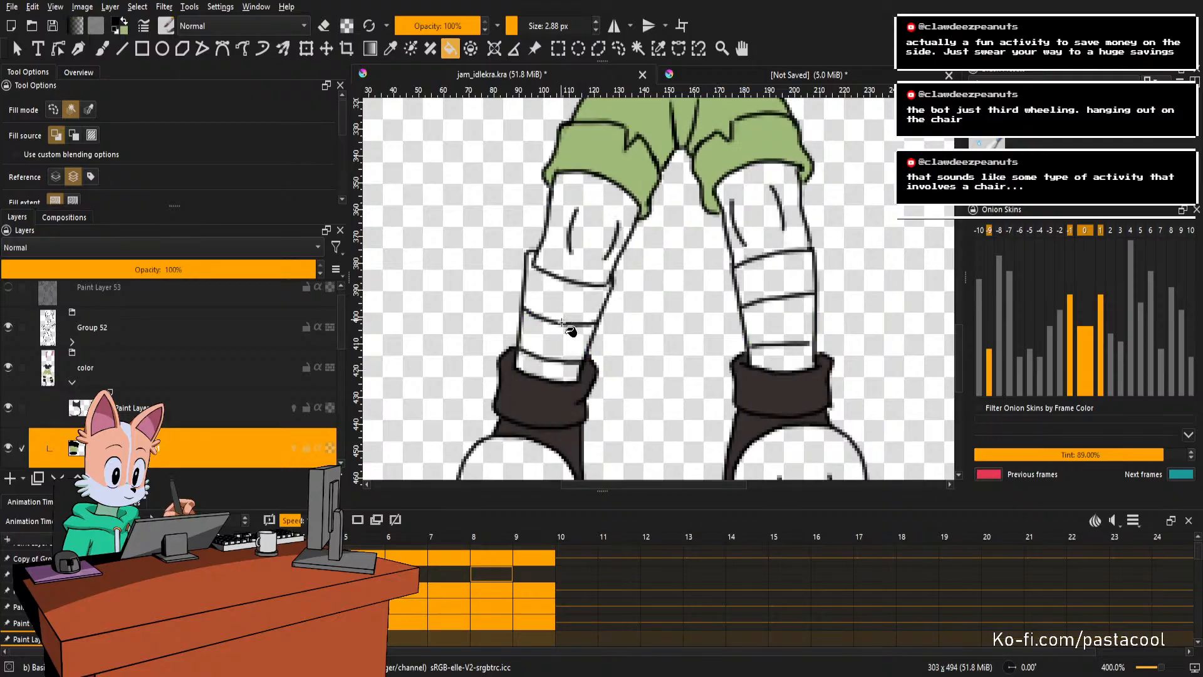
pyautogui.click(564, 295)
pyautogui.click(561, 370)
pyautogui.click(782, 283)
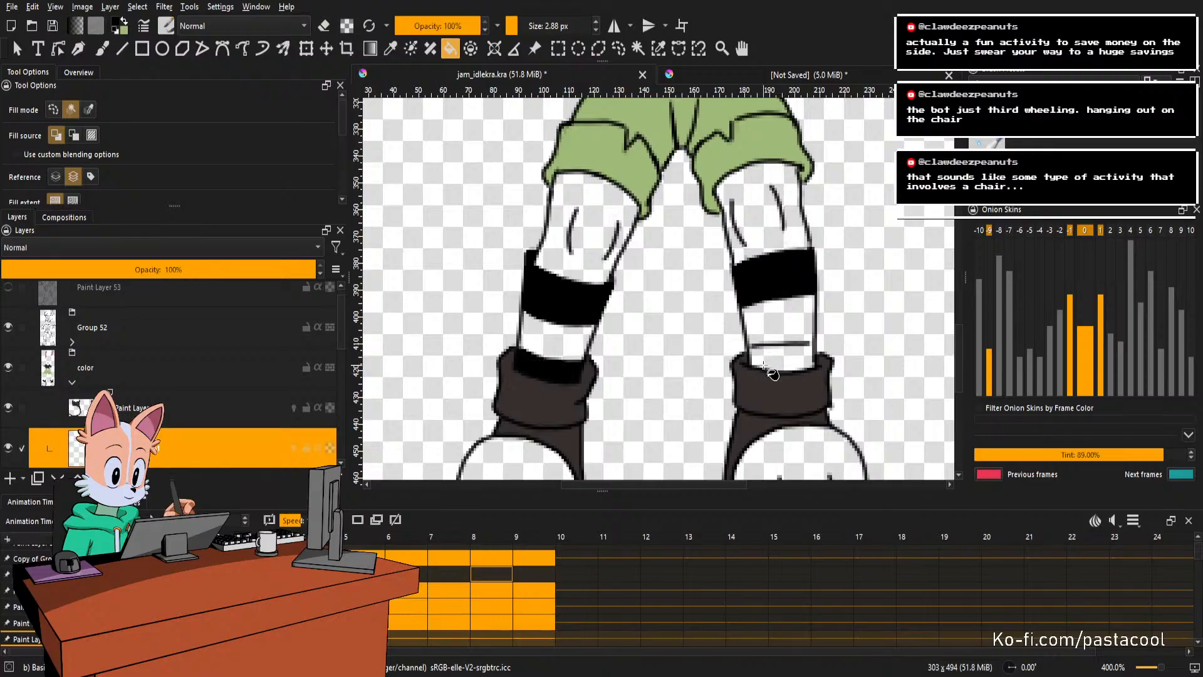
pyautogui.click(785, 356)
pyautogui.press('b')
pyautogui.scroll(5, 785, 356)
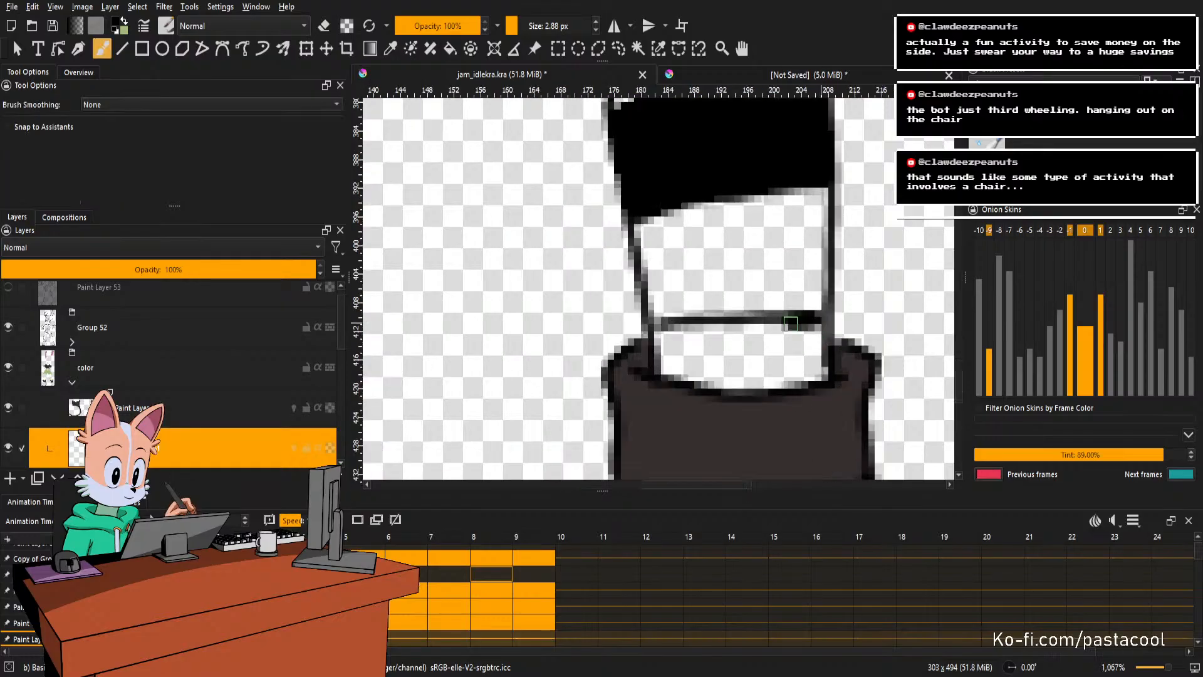
pyautogui.press('f')
pyautogui.click(694, 350)
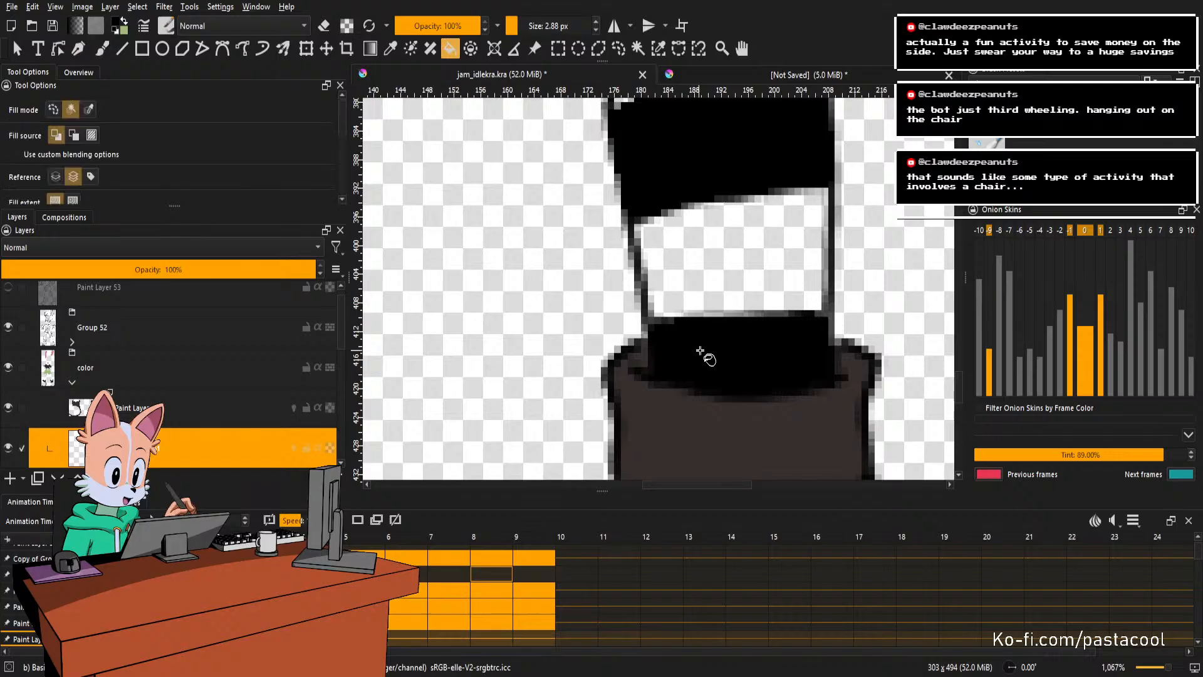
# Fill the middle band of both socks green to match the shorts on this frame.
pyautogui.scroll(-5, 699, 349)
pyautogui.click(536, 315)
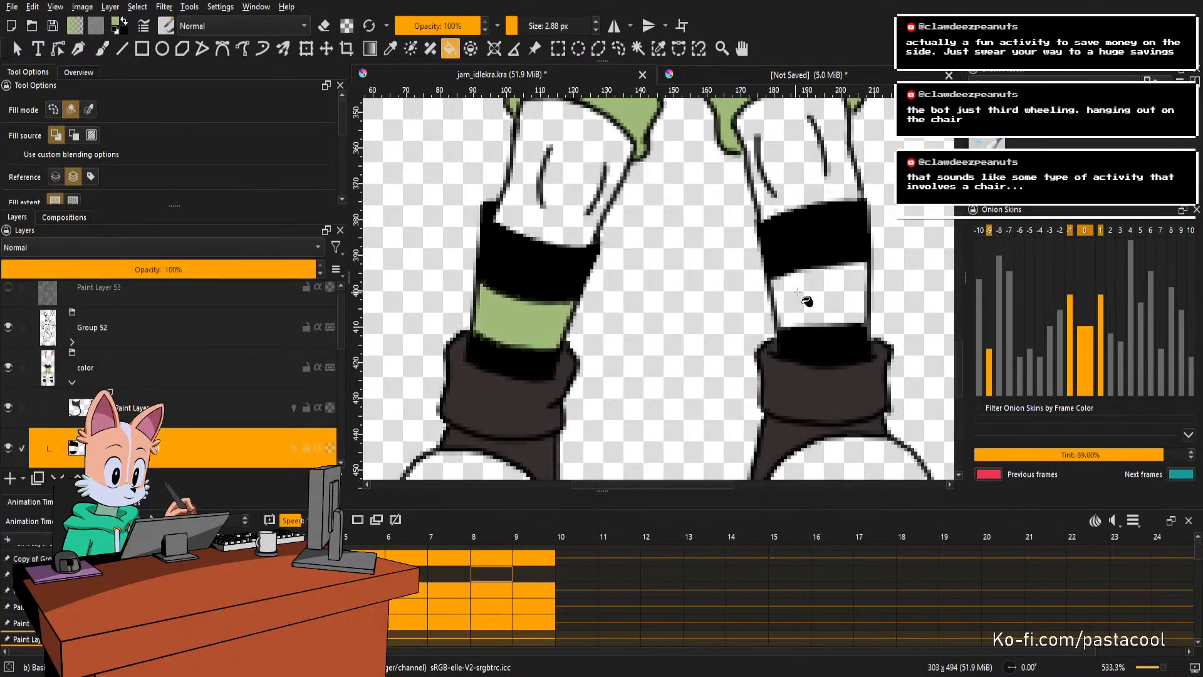
pyautogui.click(807, 294)
pyautogui.scroll(-3, 658, 245)
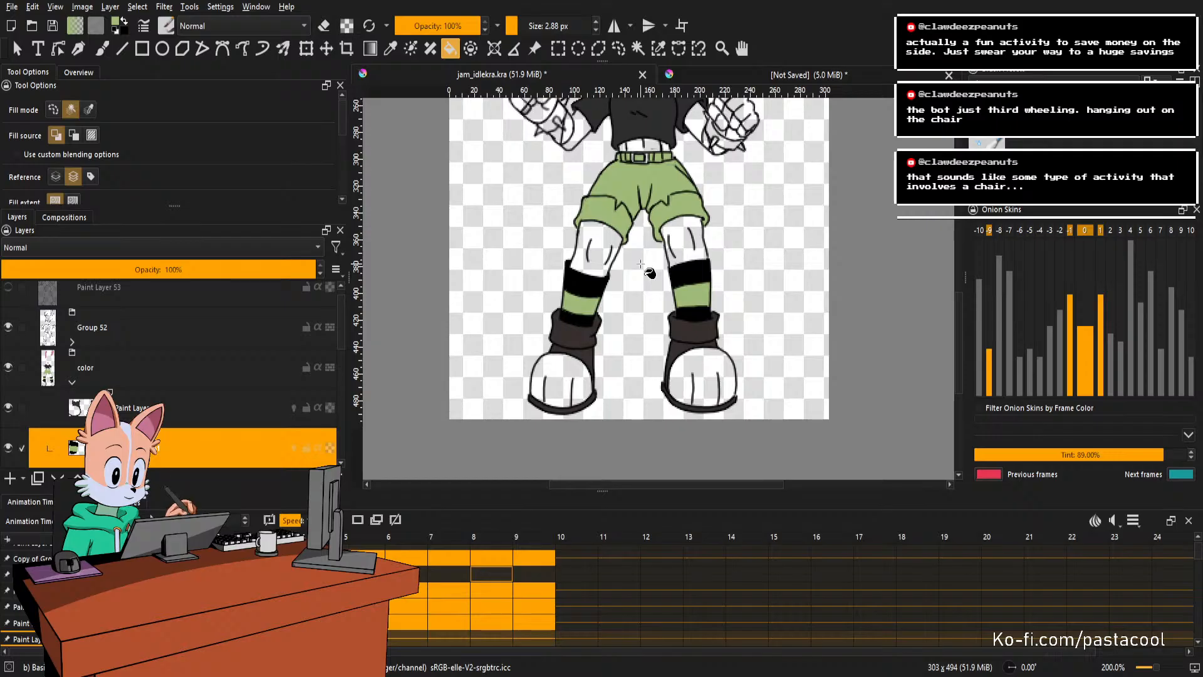
pyautogui.moveTo(646, 256); pyautogui.dragTo(642, 284)
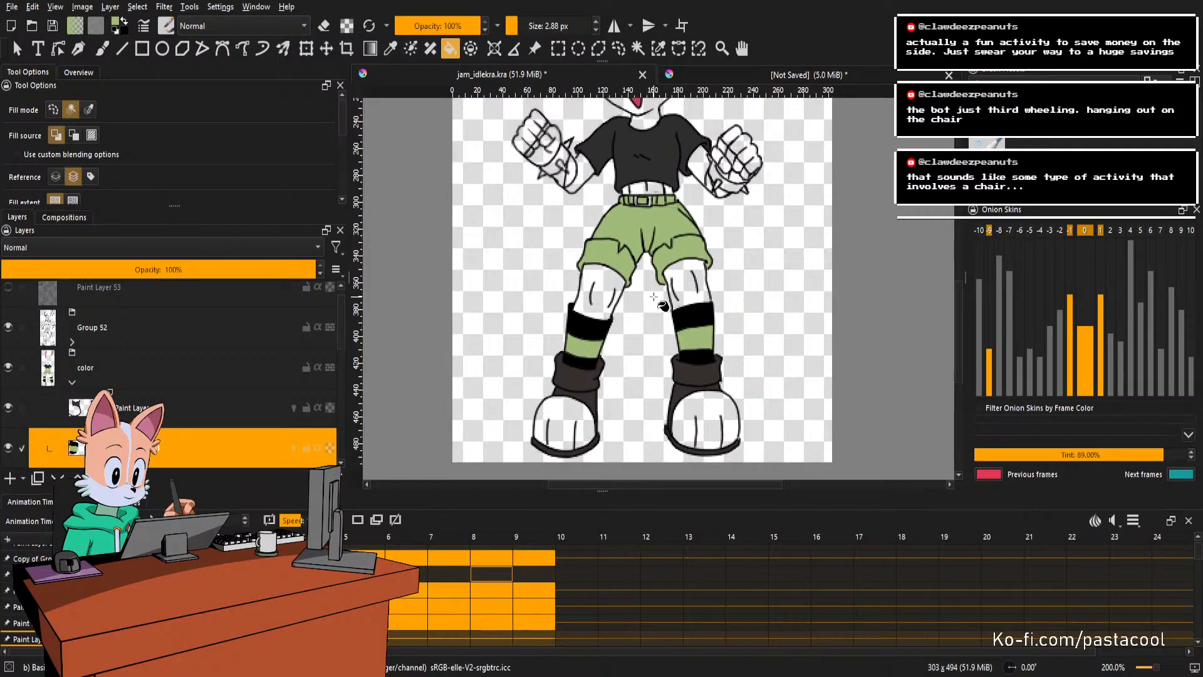
# Clear the carried-over sock colour on the following frame and fill both socks' middle bands green.
pyautogui.scroll(-2, 651, 367)
pyautogui.scroll(2, 652, 367)
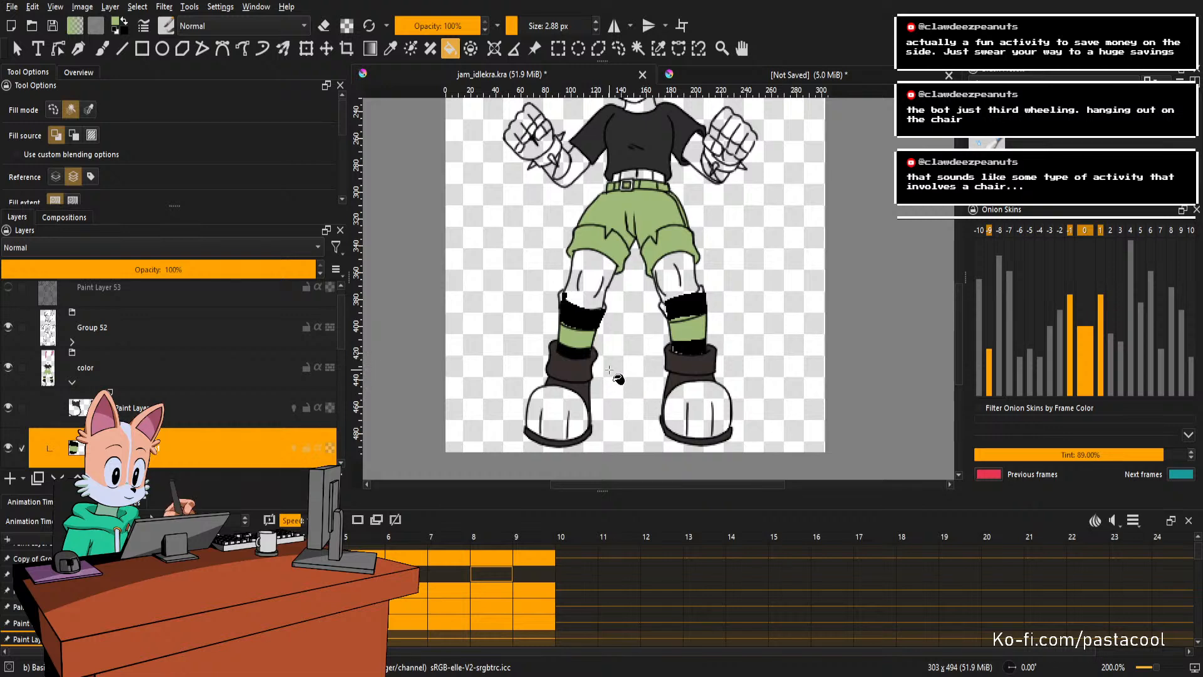
pyautogui.press('Delete')
pyautogui.scroll(2, 575, 359)
pyautogui.moveTo(619, 307); pyautogui.dragTo(604, 319)
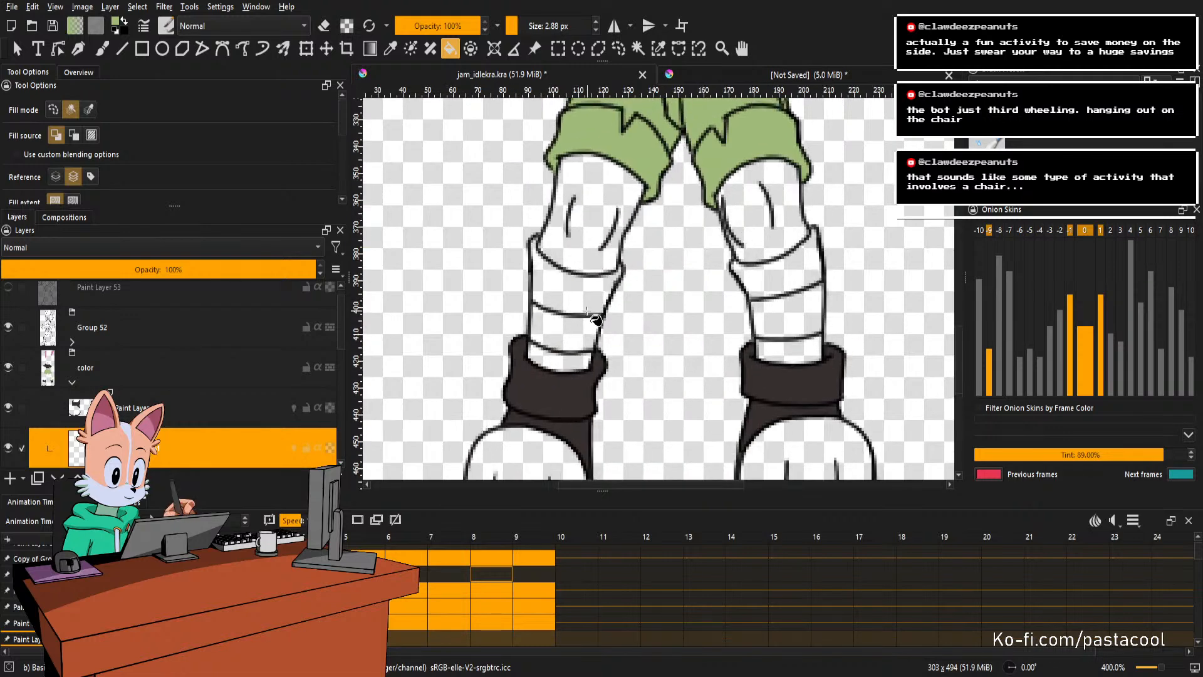
pyautogui.click(571, 334)
pyautogui.click(769, 312)
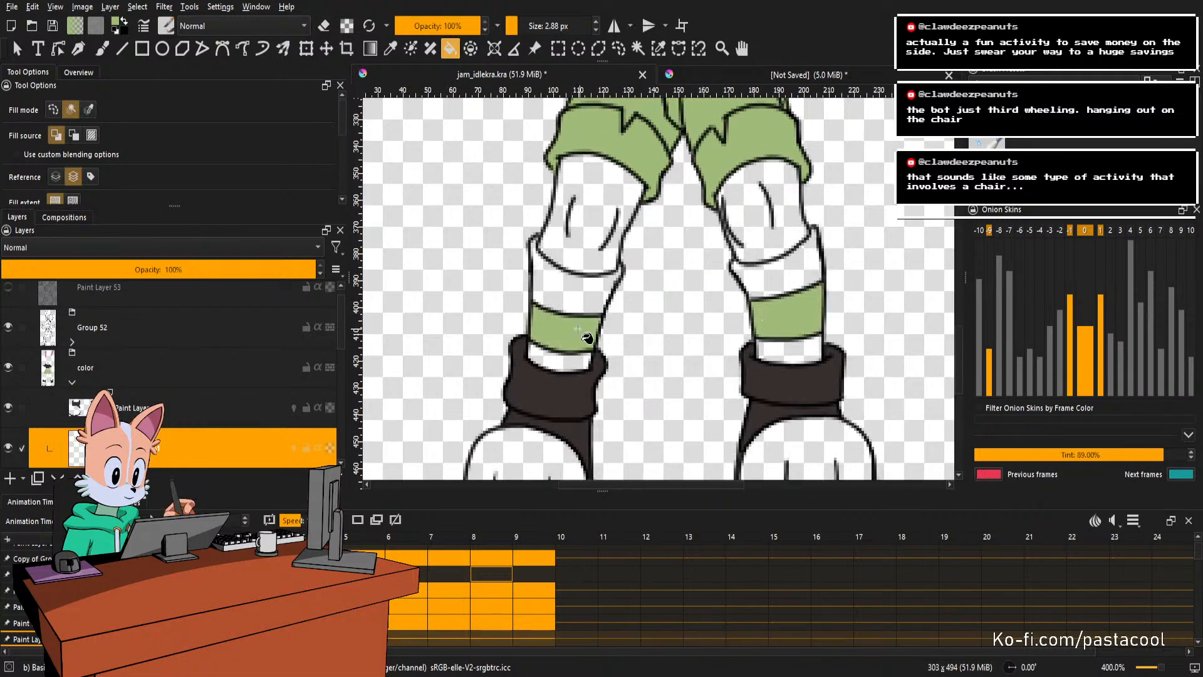
# Fill the upper and lower bands of both socks black around the green middle bands.
pyautogui.moveTo(575, 366); pyautogui.dragTo(565, 366)
pyautogui.press('d')
pyautogui.click(561, 357)
pyautogui.click(575, 294)
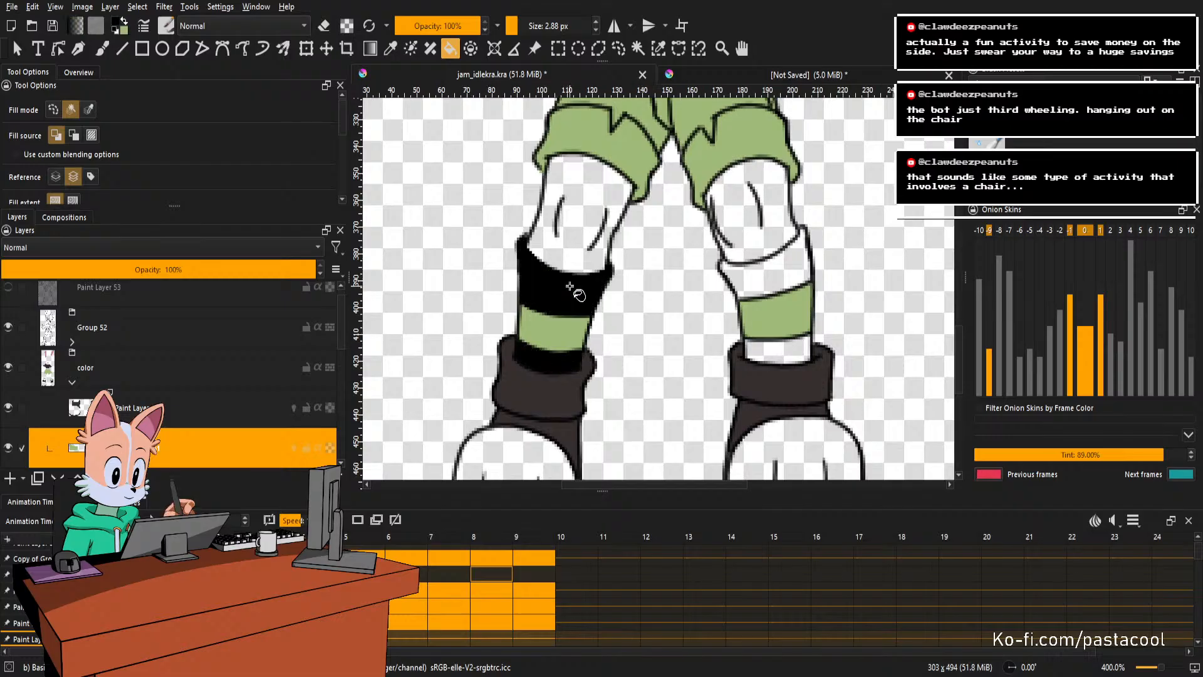
pyautogui.click(739, 285)
pyautogui.scroll(-2, 725, 312)
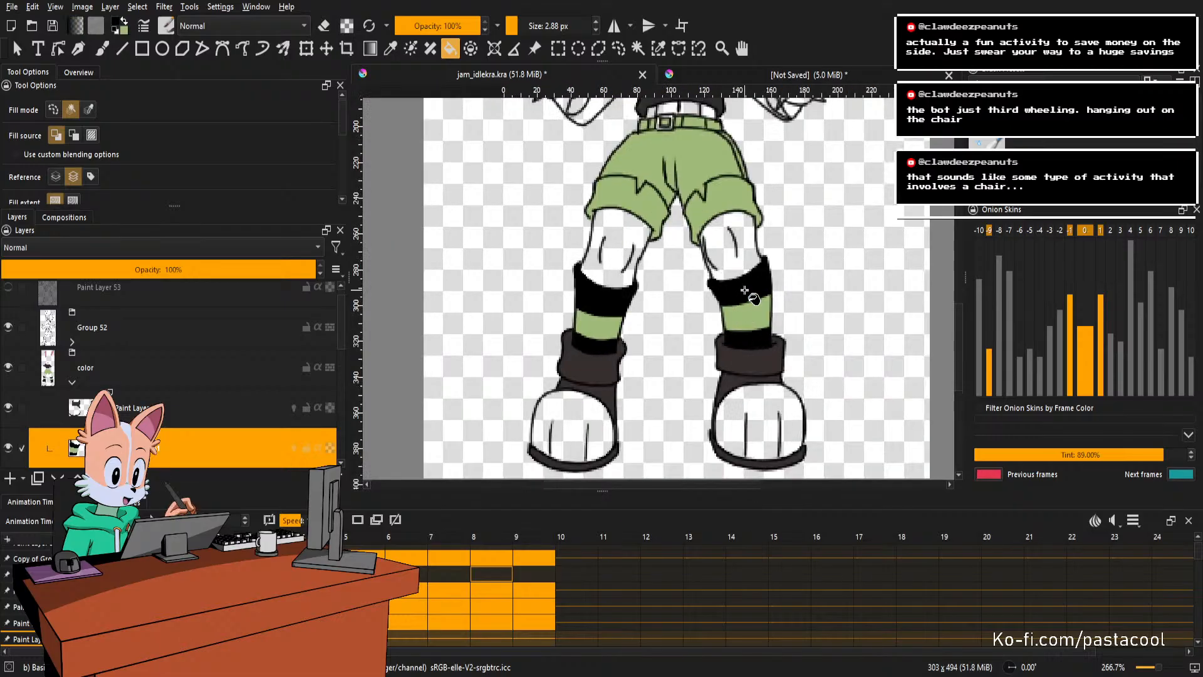
pyautogui.scroll(1, 725, 319)
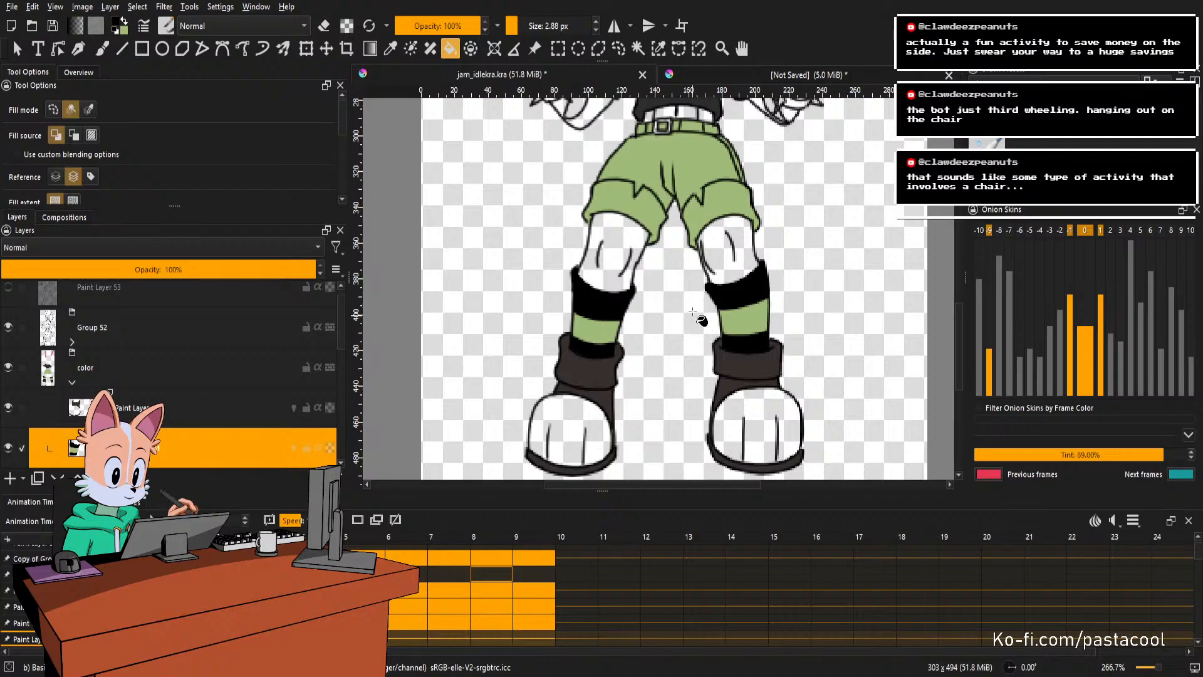
pyautogui.click(692, 311)
pyautogui.hotkey('ctrl', 'z')
# Clear the carried-over sock colour on the next frame and fill the left-hand sock's outer bands black and middle band green.
pyautogui.press('Right')
pyautogui.press('Delete')
pyautogui.scroll(1, 659, 337)
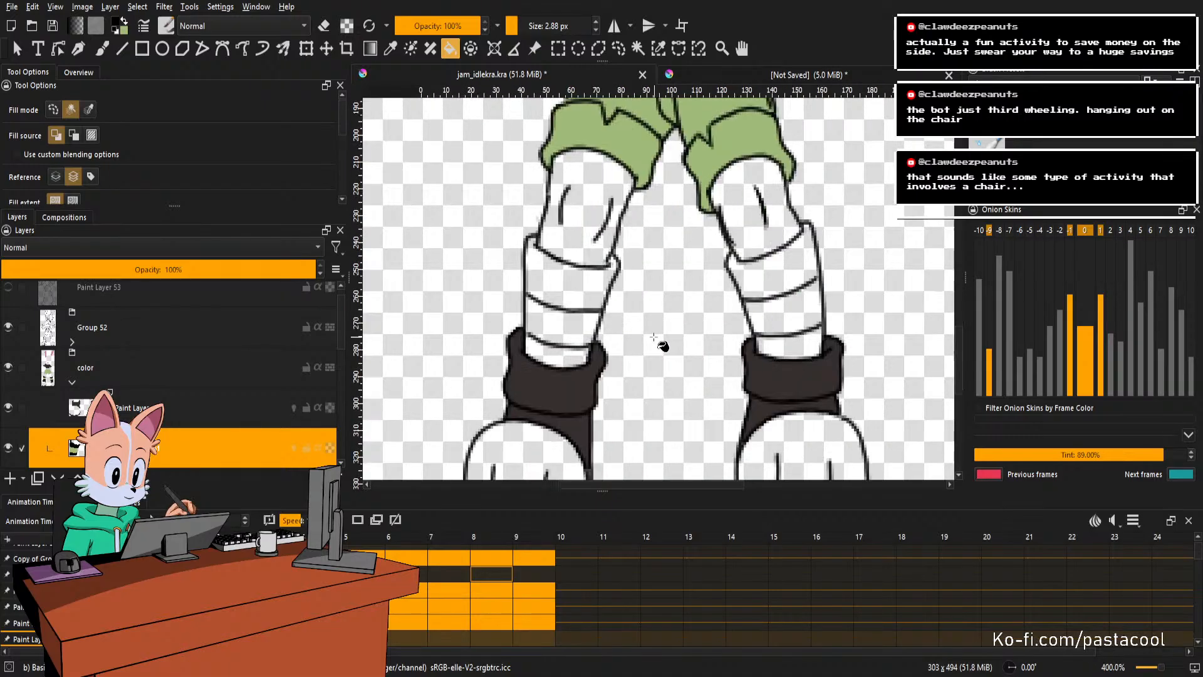
pyautogui.click(582, 286)
pyautogui.click(563, 357)
pyautogui.press('x')
pyautogui.click(562, 319)
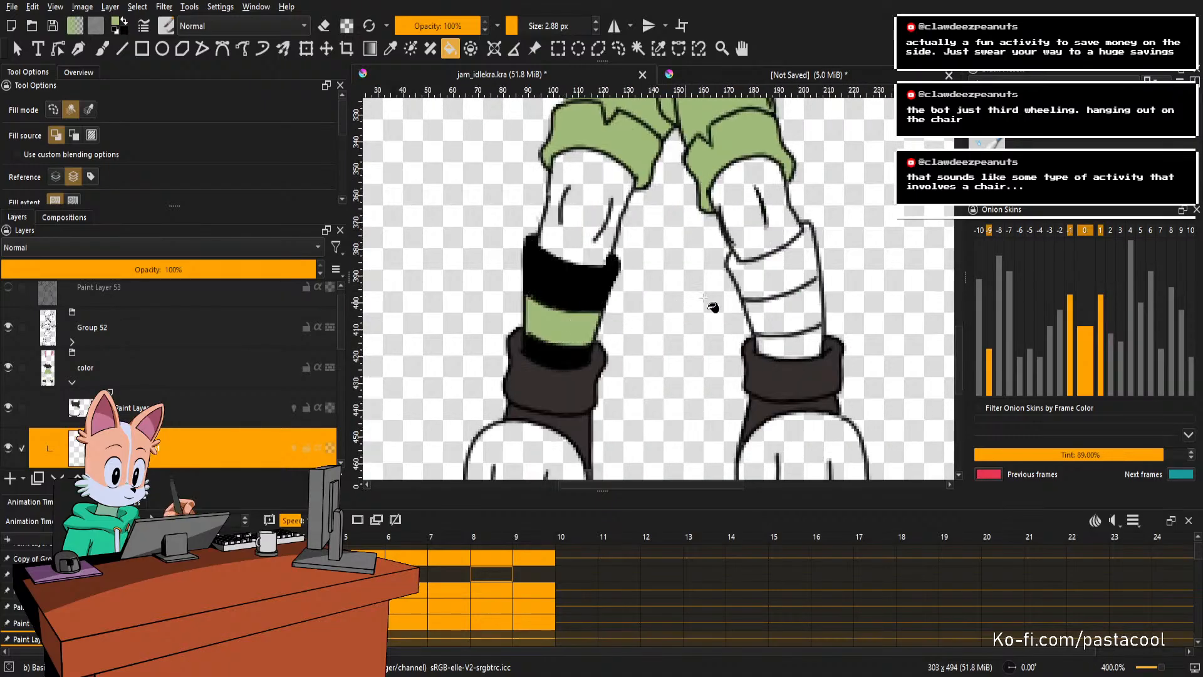
# Fill the right-hand sock's middle band green and its upper and lower bands black on the same frame.
pyautogui.click(763, 316)
pyautogui.press('x')
pyautogui.click(782, 276)
pyautogui.click(778, 344)
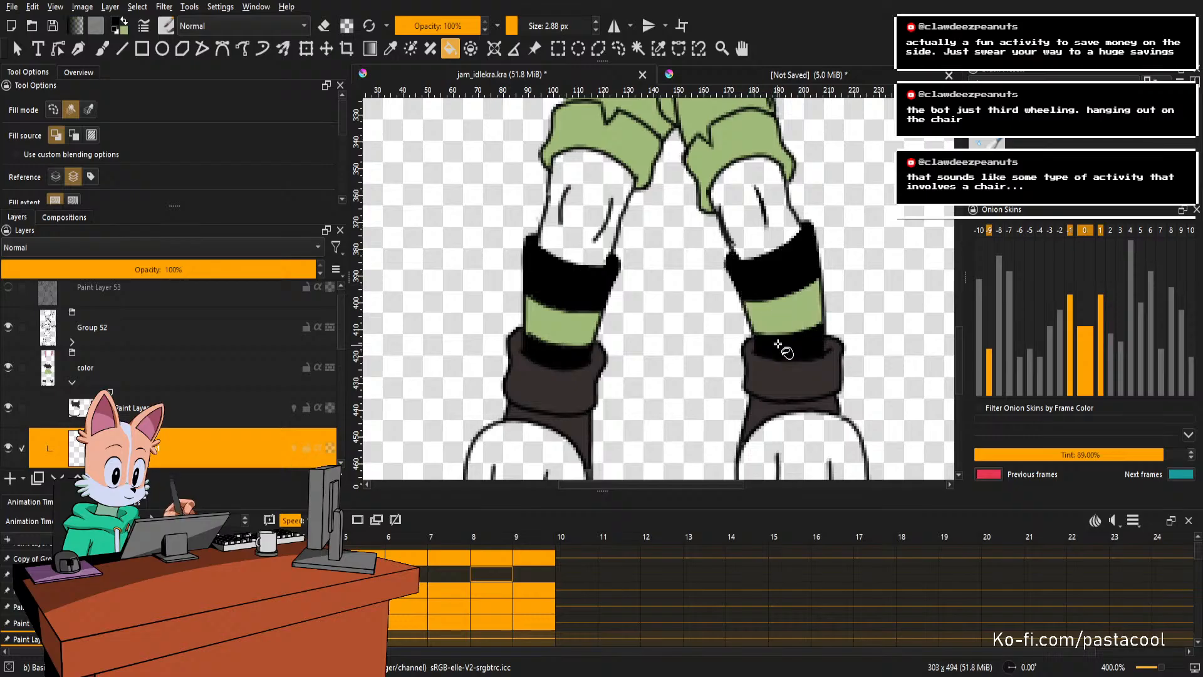
# Clear the carried-over sock colour on the next frame, then fill both middle bands green and the left-hand sock's outer bands black.
pyautogui.press('Right')
pyautogui.press('Delete')
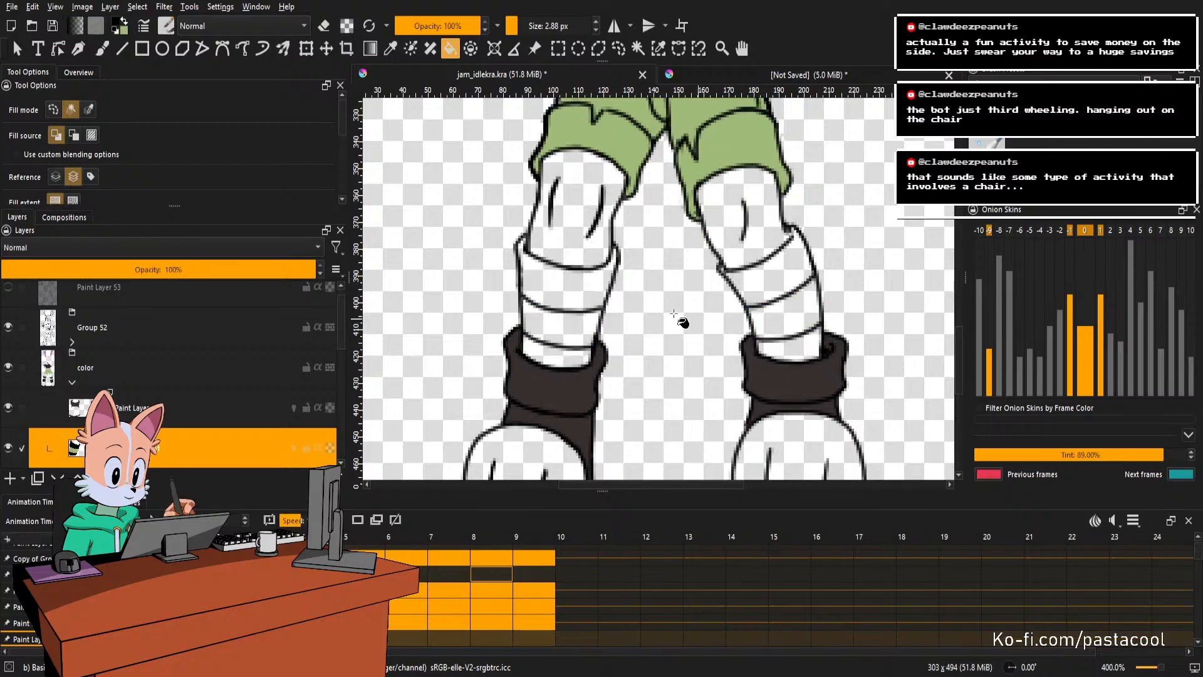
pyautogui.press('x')
pyautogui.click(568, 330)
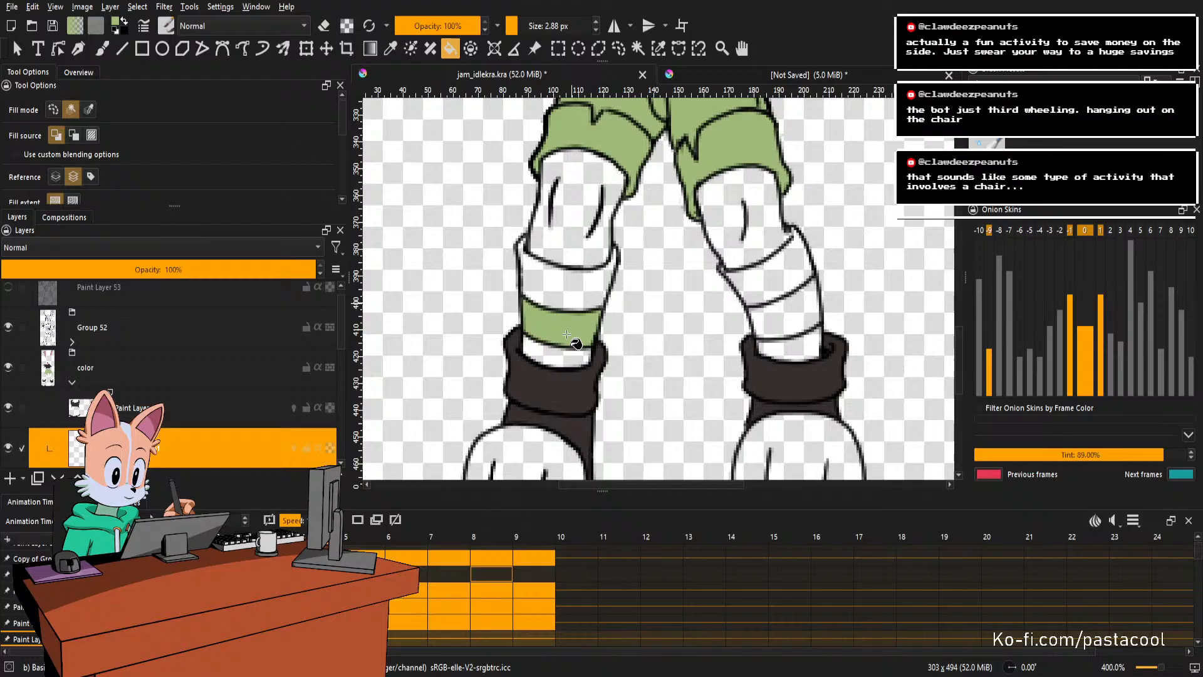
pyautogui.click(776, 319)
pyautogui.press('x')
pyautogui.click(598, 285)
pyautogui.click(571, 356)
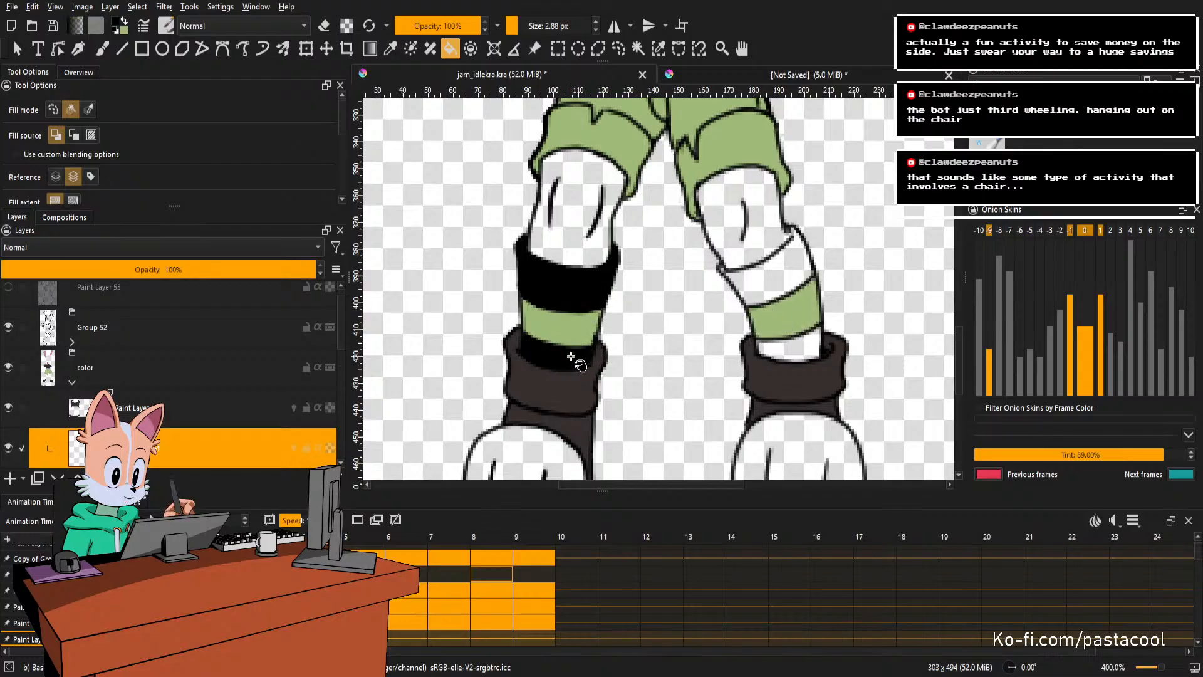
# Close the outline gap at the right-hand sock's upper edge with the brush and fill that sock's outer bands black.
pyautogui.click(758, 289)
pyautogui.scroll(3, 774, 257)
pyautogui.hotkey('ctrl', 'z')
pyautogui.press('b')
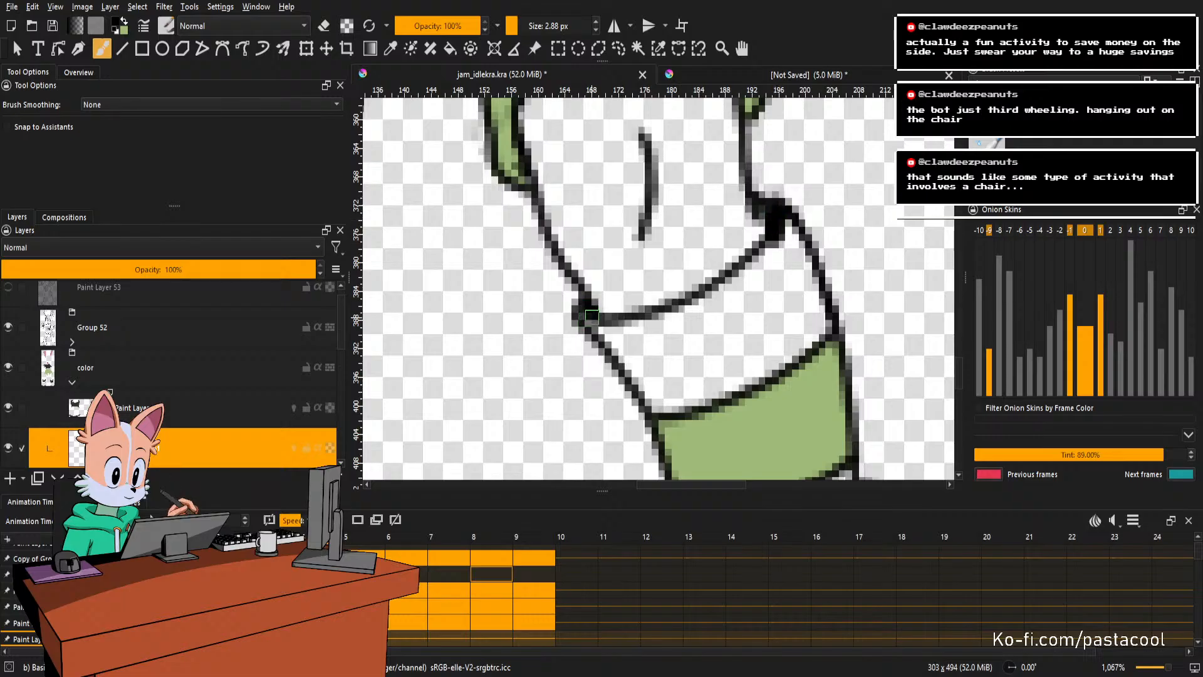
pyautogui.press('f')
pyautogui.click(689, 326)
pyautogui.scroll(-4, 721, 376)
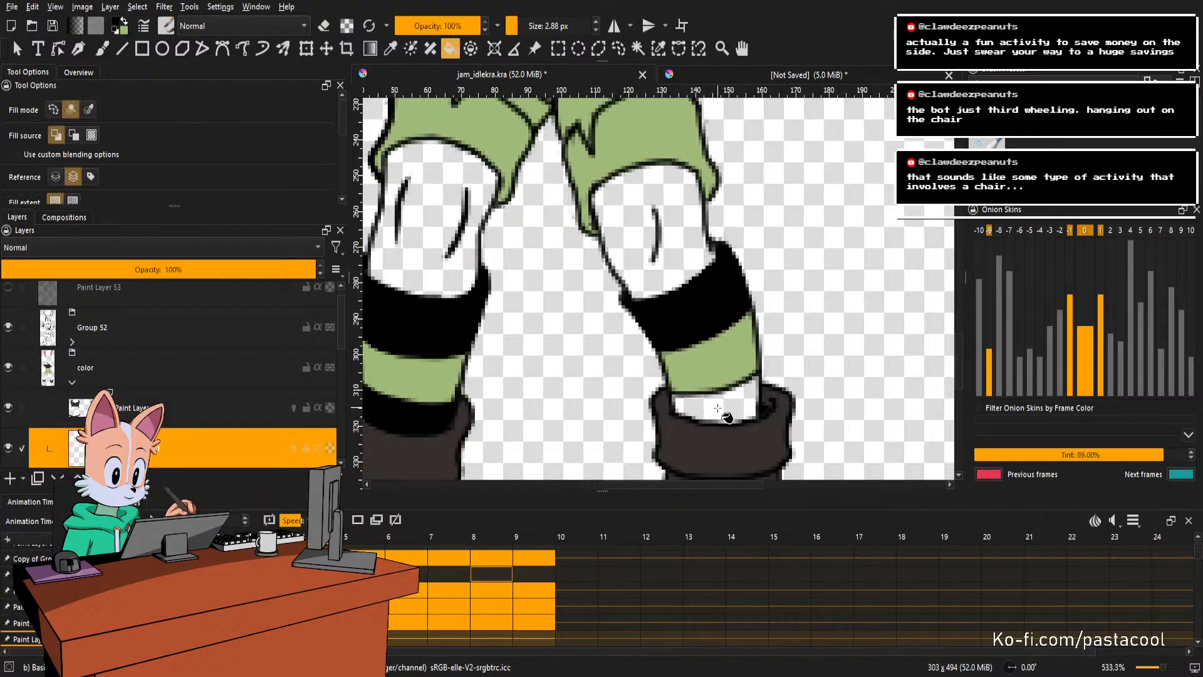
# Clear the carried-over sock colour on frame 5 and fill the left-hand sock's outer bands black and middle band green.
pyautogui.press('Right')
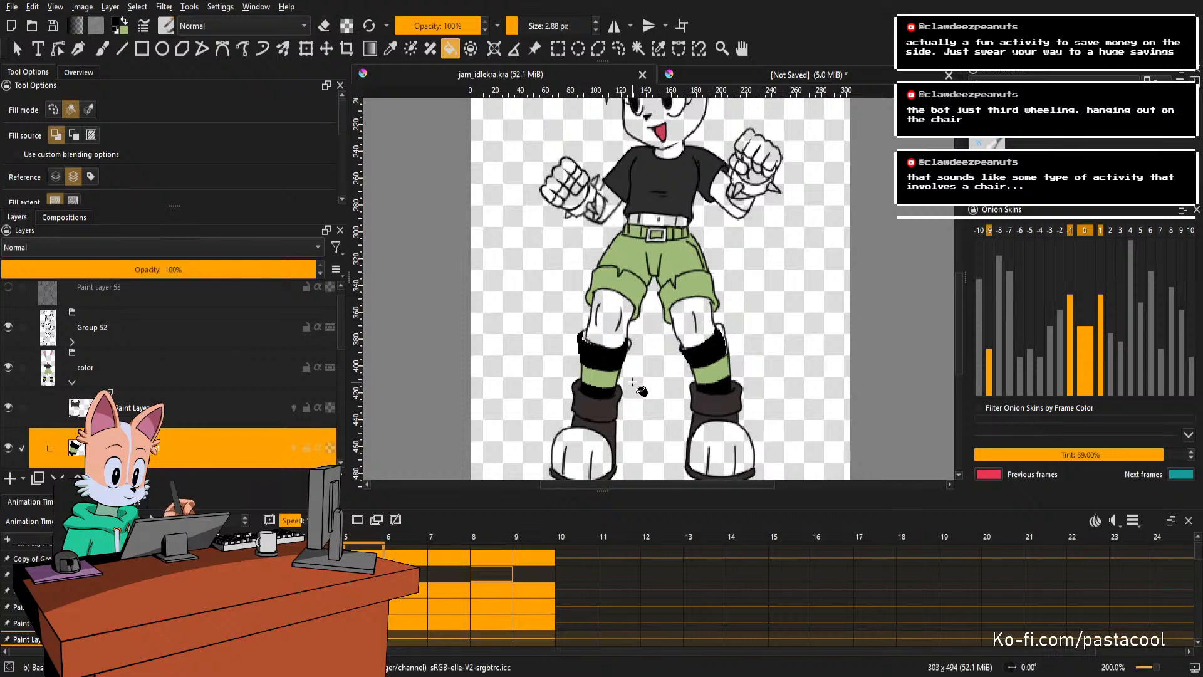
pyautogui.click(632, 380)
pyautogui.scroll(2, 630, 313)
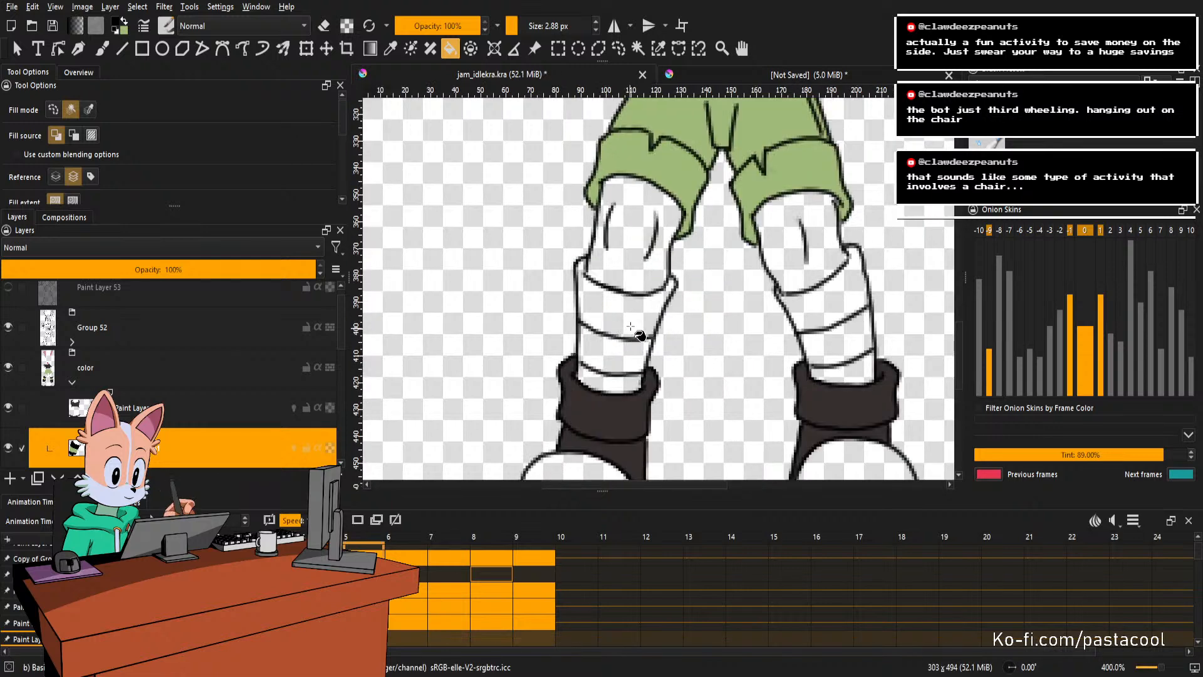
pyautogui.click(635, 319)
pyautogui.click(620, 385)
pyautogui.press('x')
pyautogui.click(628, 364)
# Fill the right-hand sock's middle band green and its outer bands black on frame 5, touching up the upper edge with the brush.
pyautogui.moveTo(796, 333); pyautogui.dragTo(684, 351)
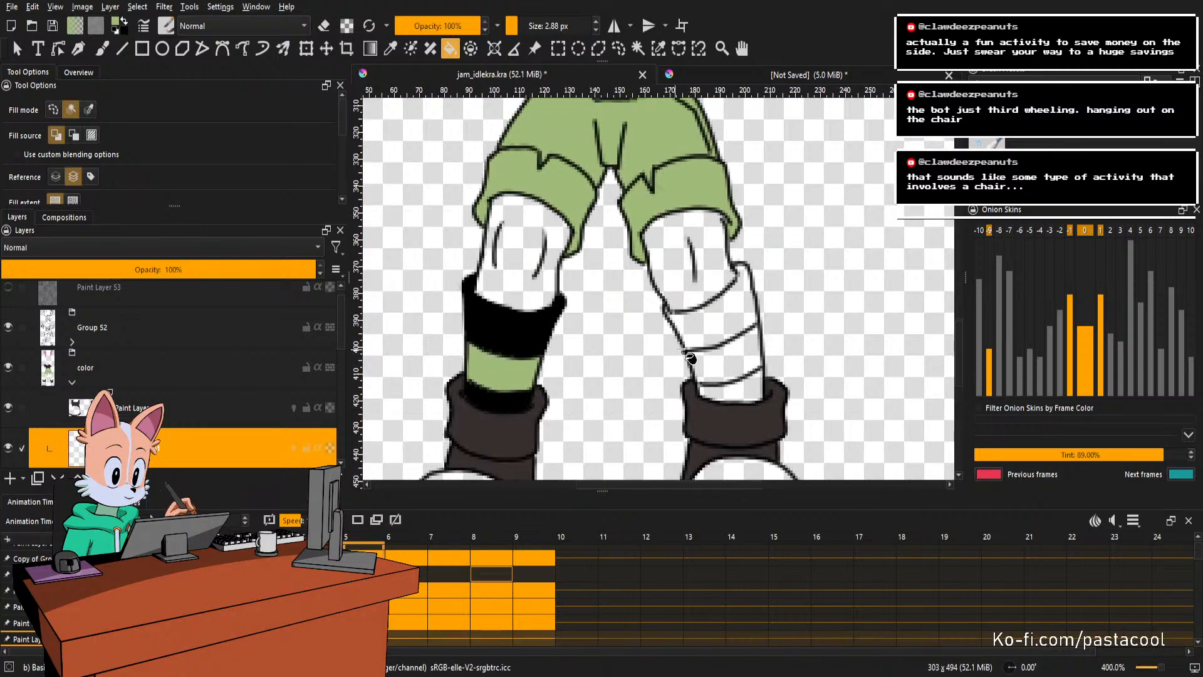
pyautogui.click(702, 355)
pyautogui.click(717, 325)
pyautogui.scroll(2, 689, 320)
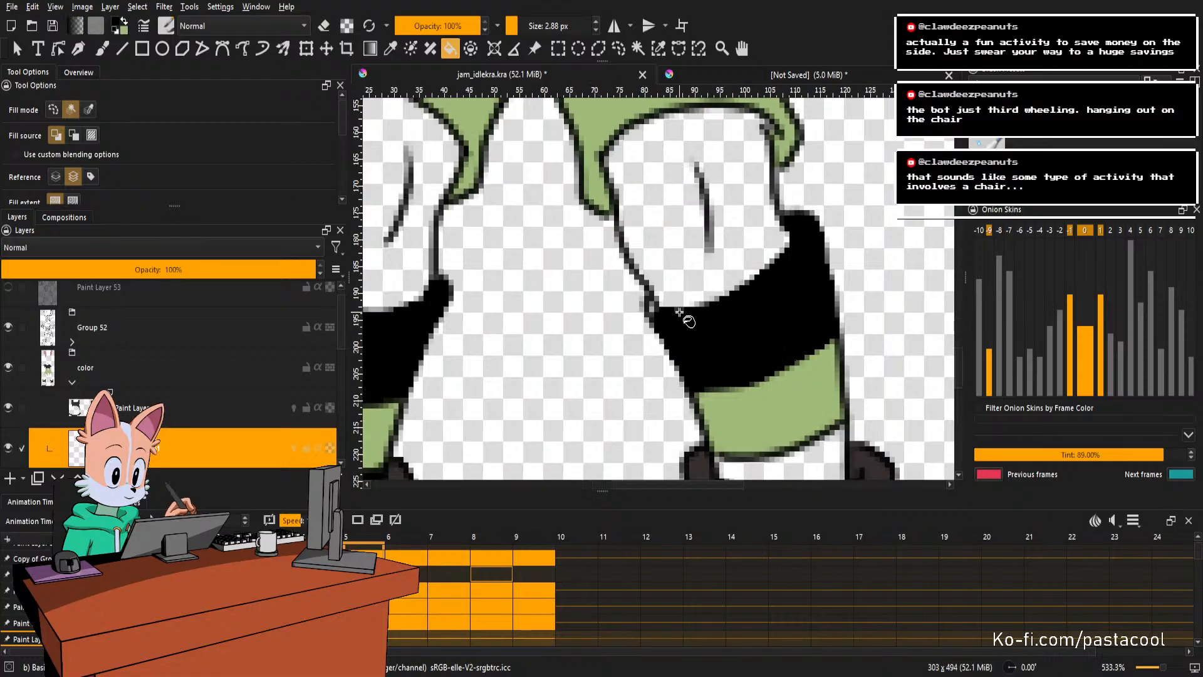
pyautogui.press('b')
pyautogui.scroll(-1, 733, 340)
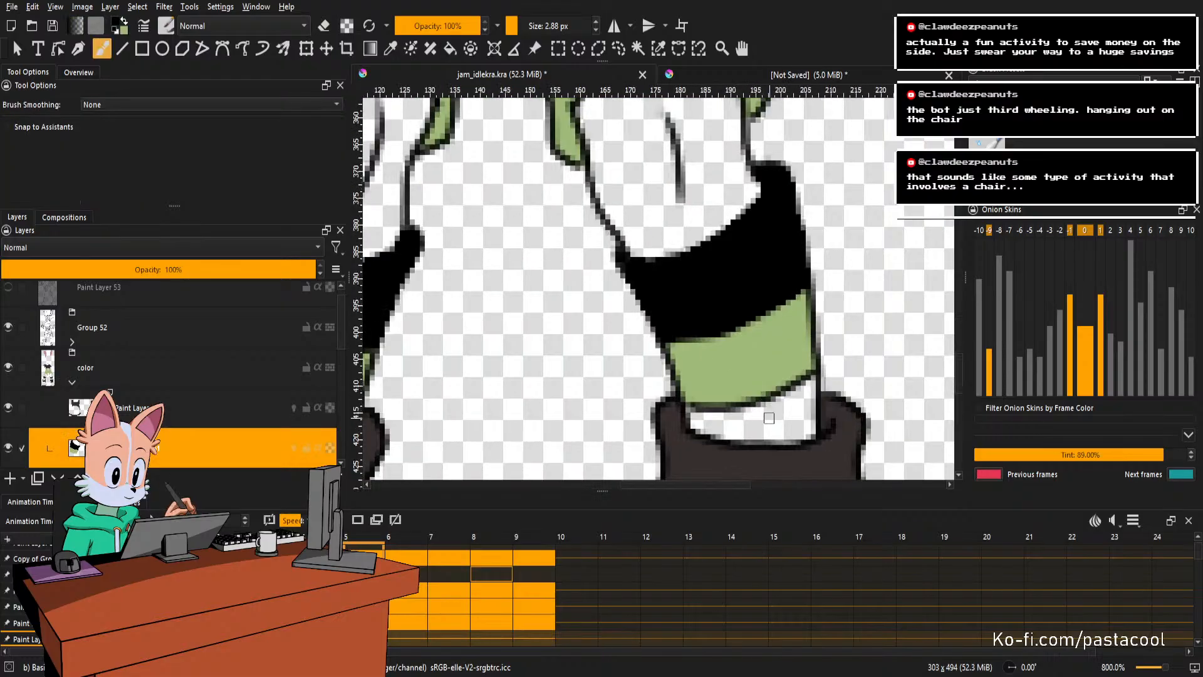
pyautogui.scroll(-1, 733, 340)
pyautogui.press('f')
pyautogui.scroll(-1, 786, 402)
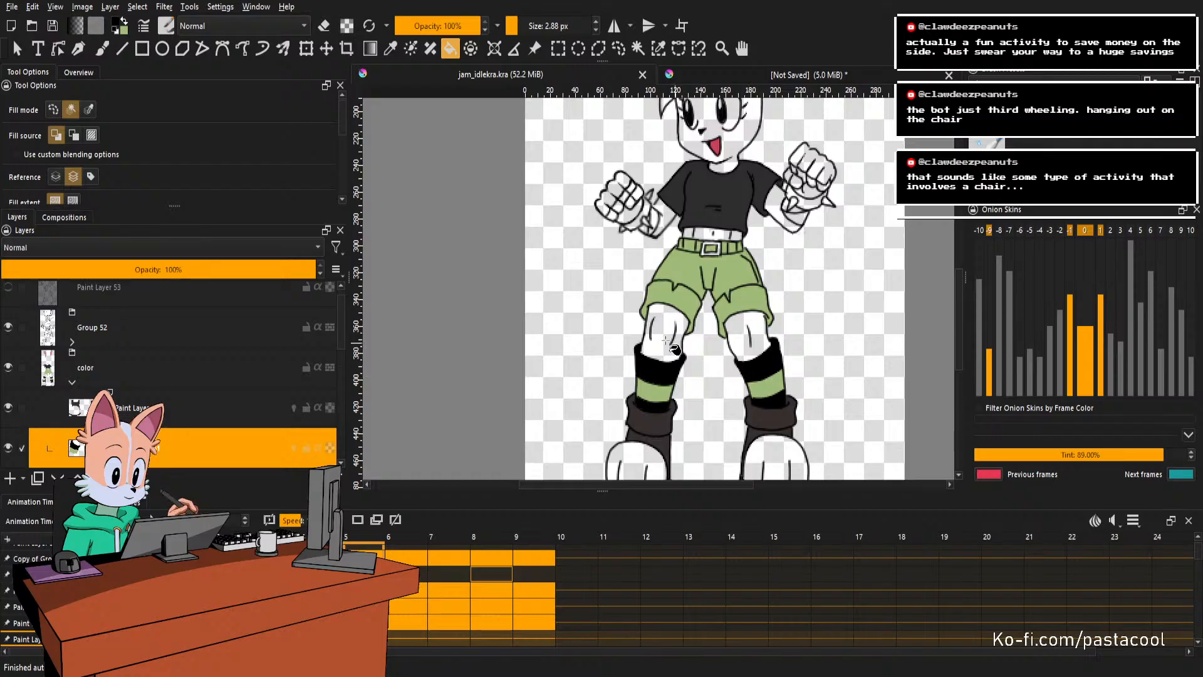
# Clear the carried-over sock colour on frame 6 and fill both socks with black outer bands and green middle bands.
pyautogui.press('.')
pyautogui.scroll(1, 671, 347)
pyautogui.scroll(1, 671, 346)
pyautogui.click(649, 351)
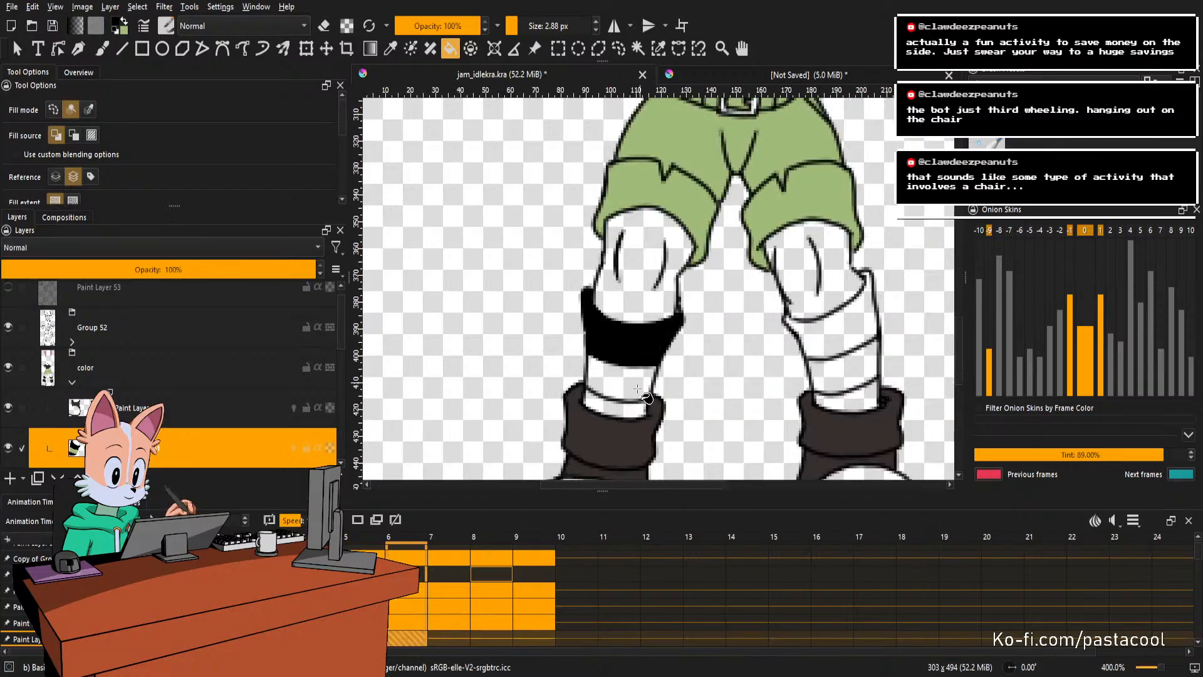
pyautogui.click(638, 392)
pyautogui.click(816, 335)
pyautogui.click(842, 373)
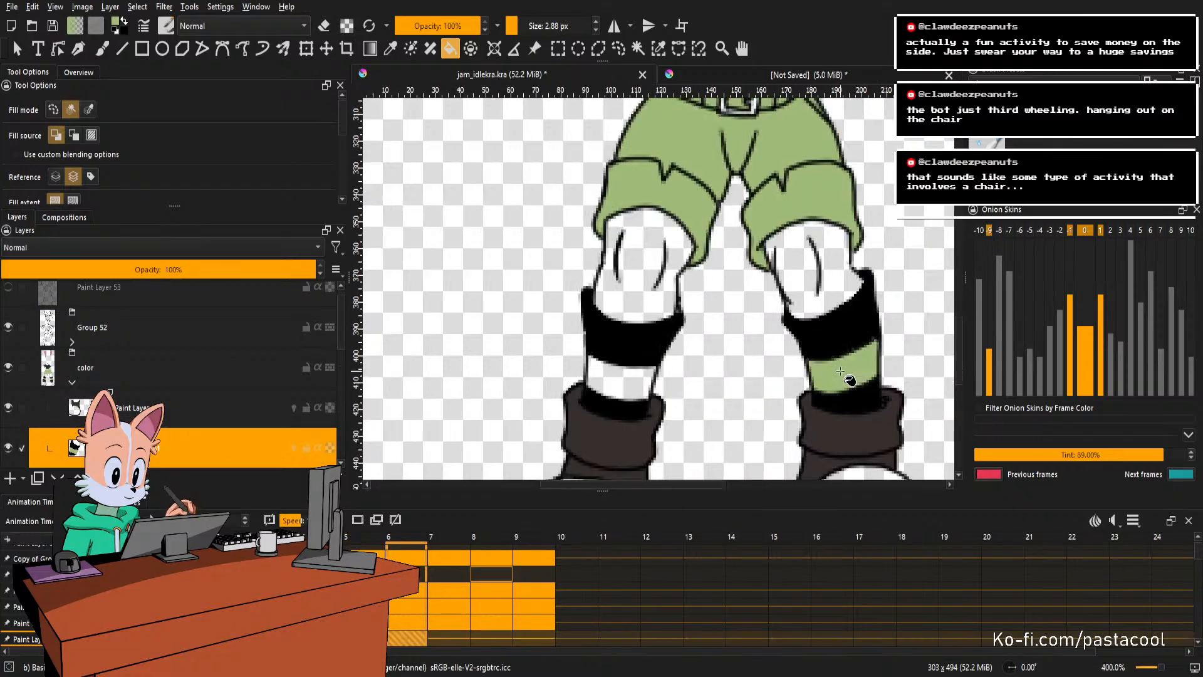
pyautogui.click(644, 384)
# Clear the sock colour on frame 7, then fill both middle bands green and the left-hand sock's outer bands black.
pyautogui.scroll(-2, 654, 360)
pyautogui.press('Right')
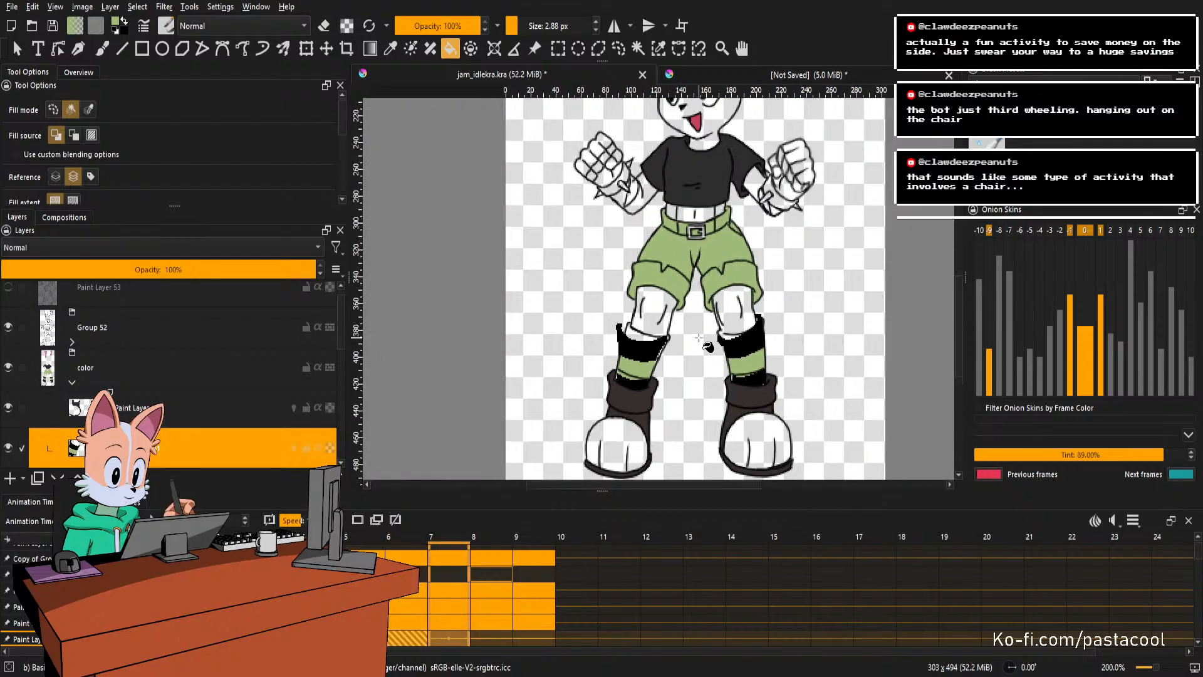
pyautogui.scroll(2, 675, 344)
pyautogui.click(604, 390)
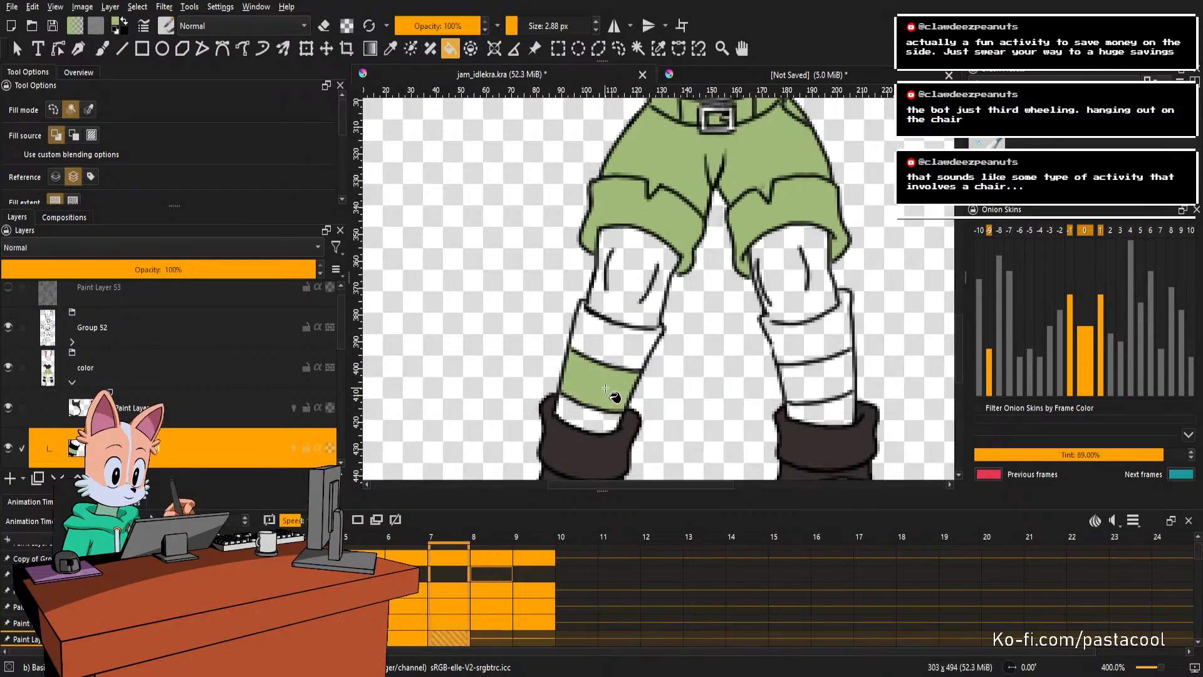
pyautogui.click(824, 379)
pyautogui.press('x')
pyautogui.click(617, 338)
pyautogui.click(589, 415)
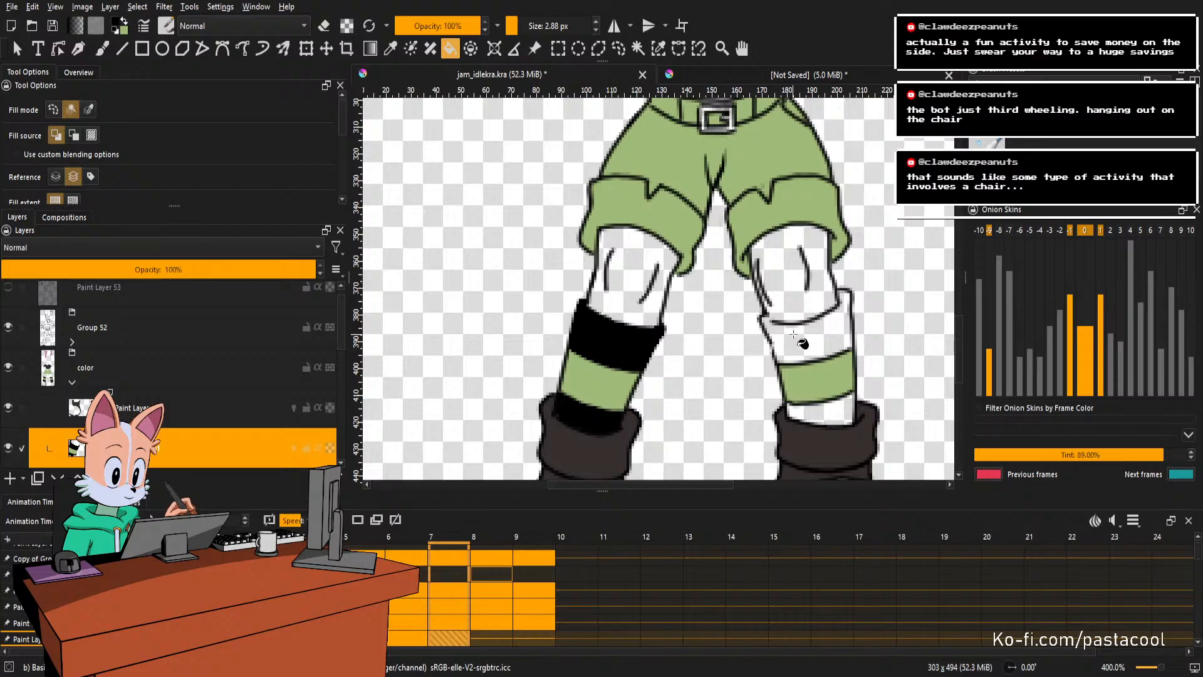
# Seal the right-hand sock's upper outline with the brush on frame 7 and fill its upper and lower bands black.
pyautogui.click(805, 341)
pyautogui.scroll(2, 821, 338)
pyautogui.press('b')
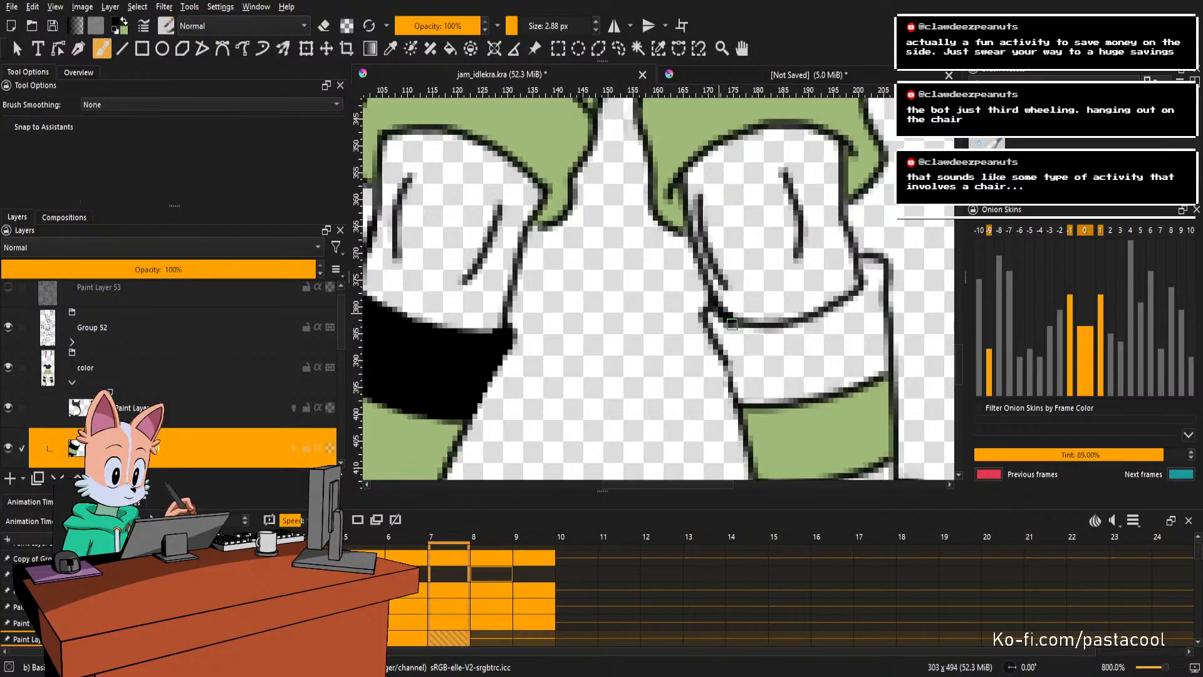
pyautogui.press('f')
pyautogui.scroll(-4, 776, 341)
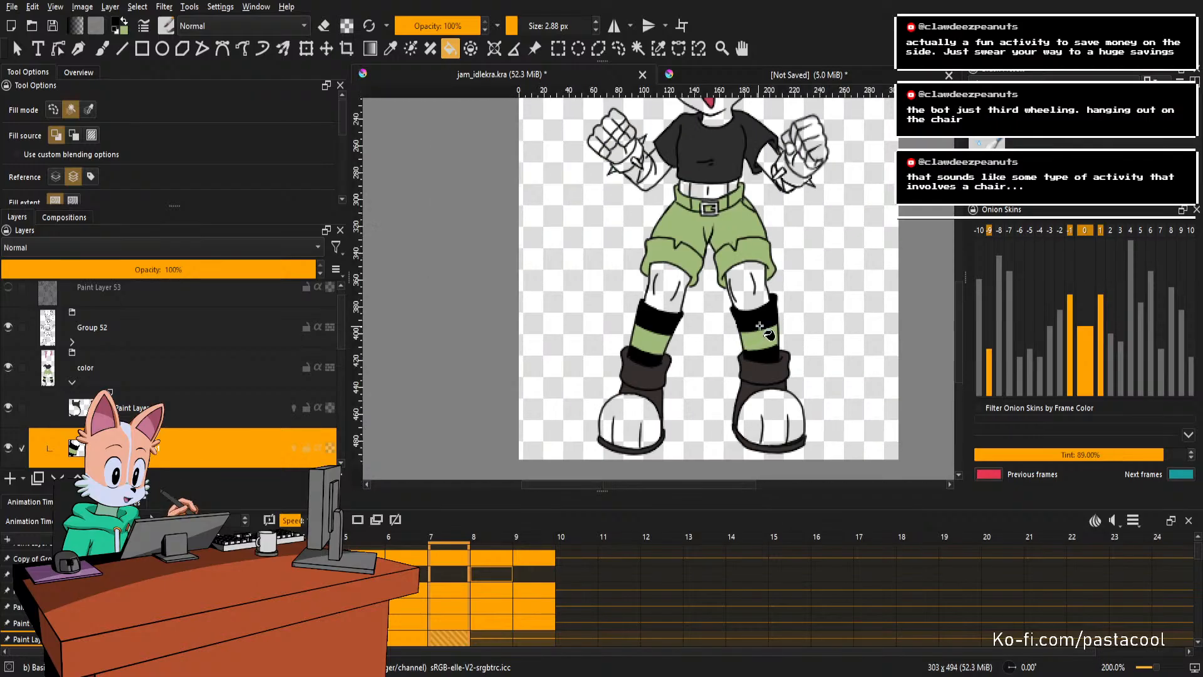
# Clear the carried-over sock colour on frame 8 and fill both socks' upper and lower bands black.
pyautogui.moveTo(765, 324); pyautogui.dragTo(743, 348)
pyautogui.press('Right')
pyautogui.press('Delete')
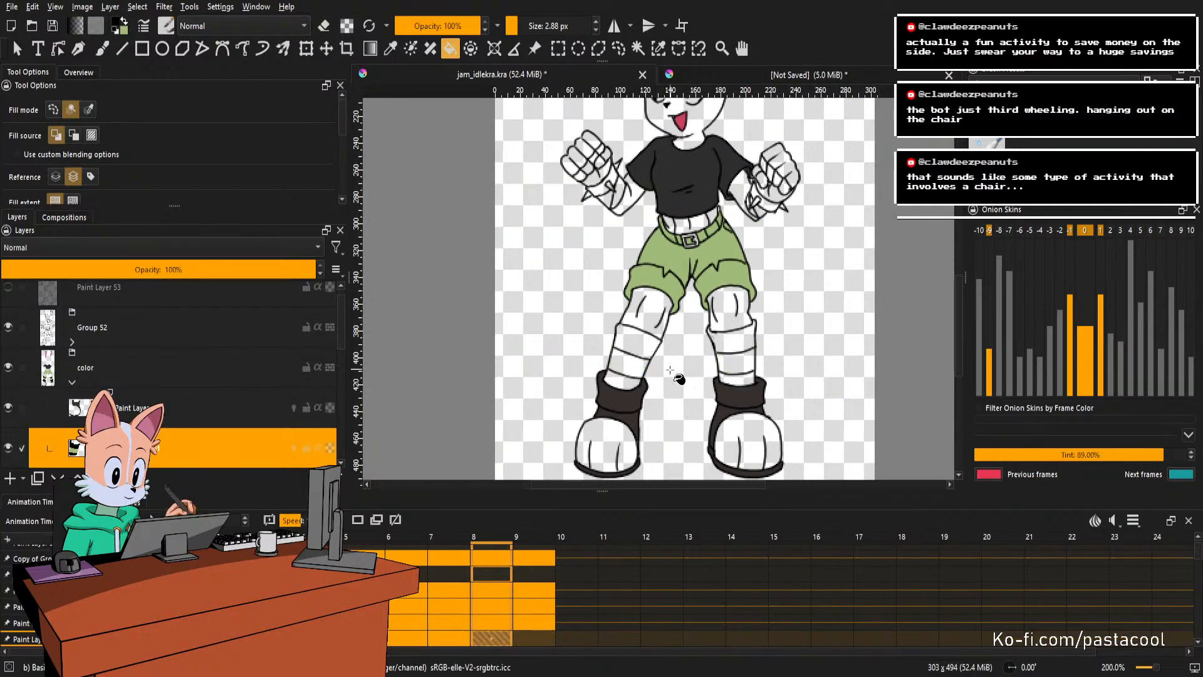
pyautogui.scroll(2, 670, 370)
pyautogui.click(598, 328)
pyautogui.click(749, 332)
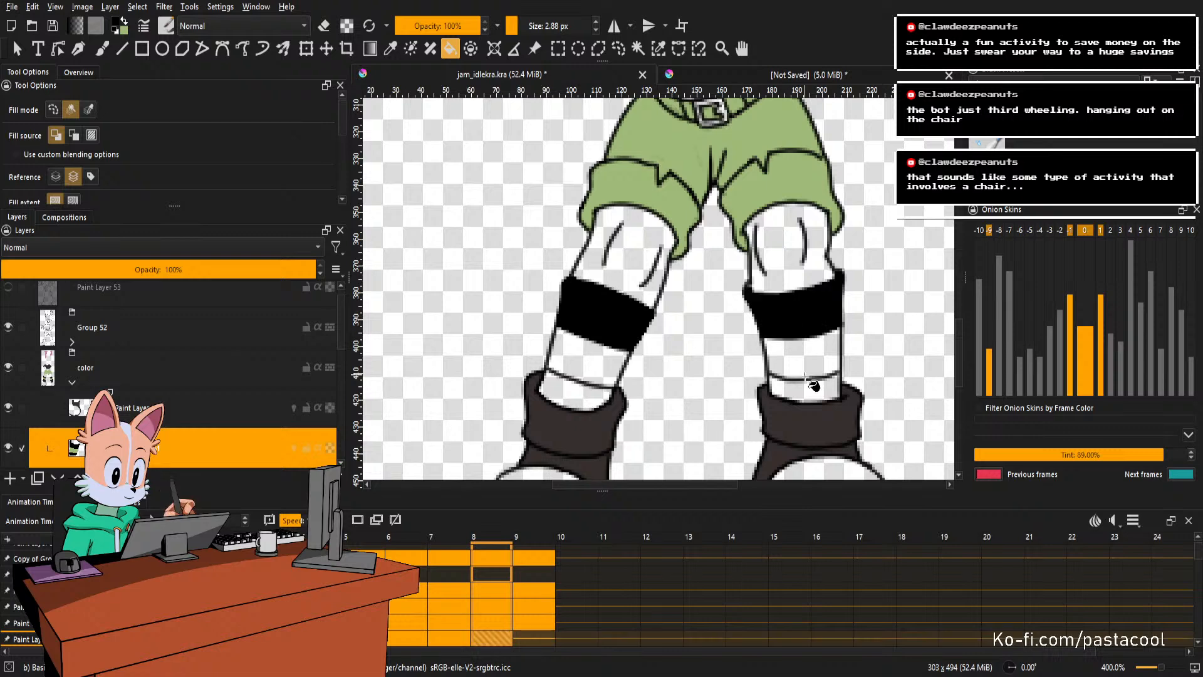
pyautogui.click(805, 381)
pyautogui.click(586, 386)
# Fill the middle bands of both socks green on frame 8.
pyautogui.click(598, 359)
pyautogui.click(802, 363)
pyautogui.scroll(-2, 670, 334)
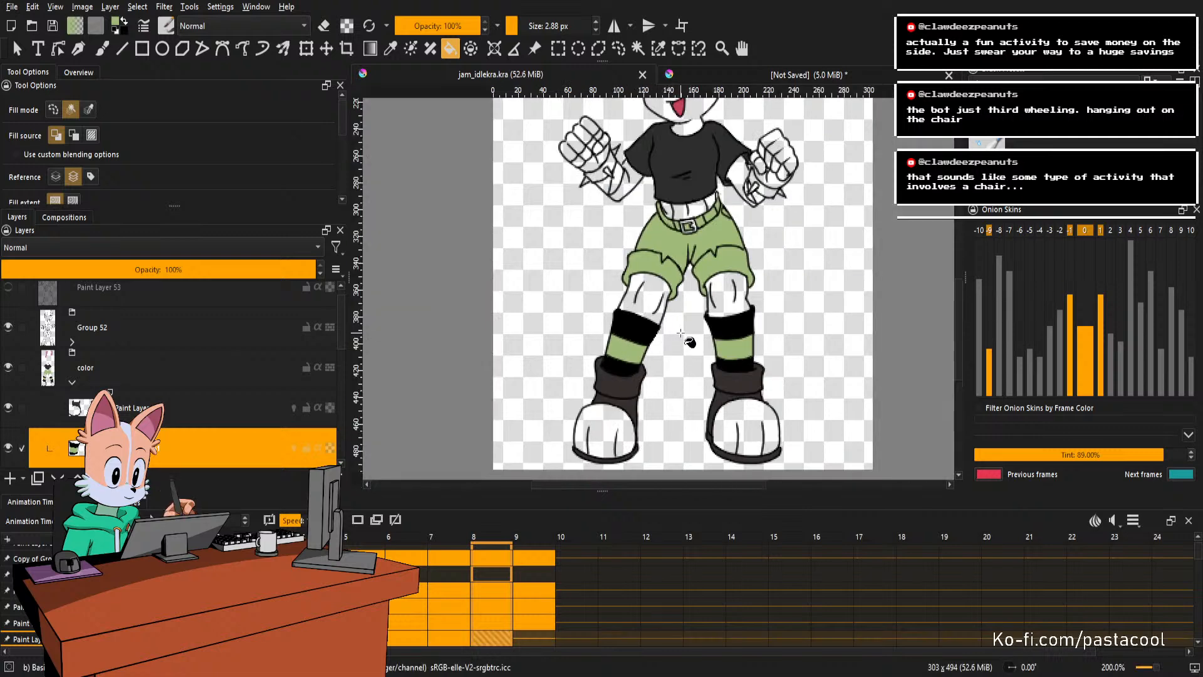
# Clear the sock colour on frame 9 and fill both middle bands green, closing the right-hand sock's stripe line gaps with the brush.
pyautogui.press('Right')
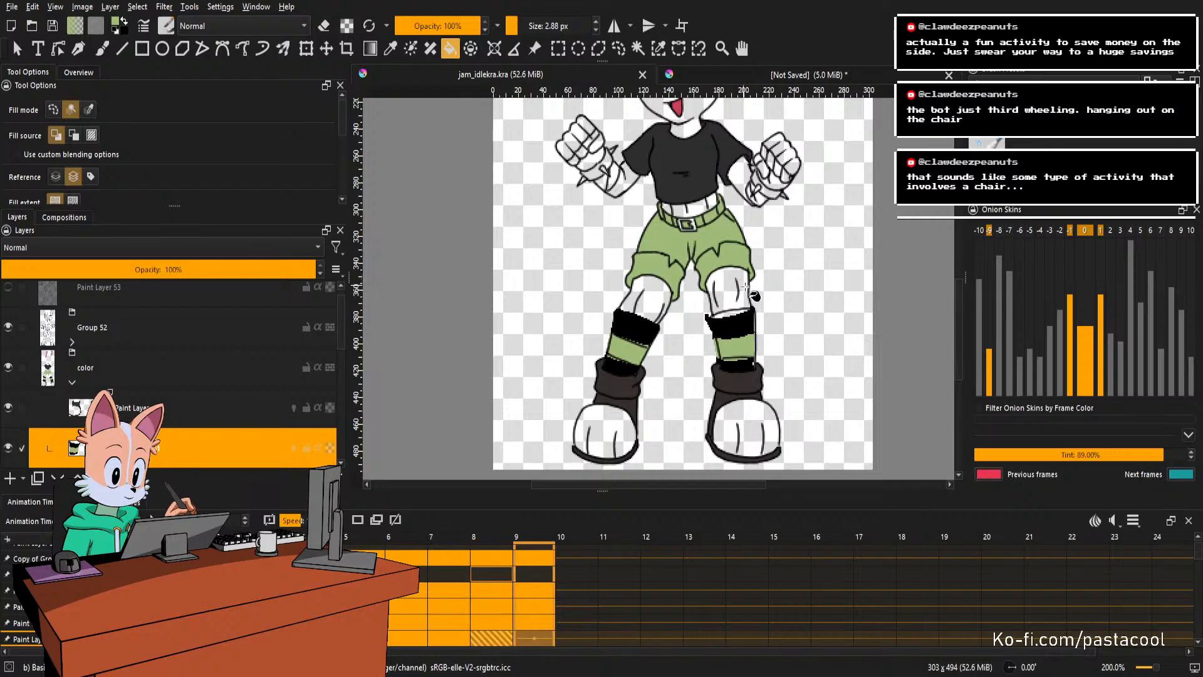
pyautogui.scroll(2, 608, 353)
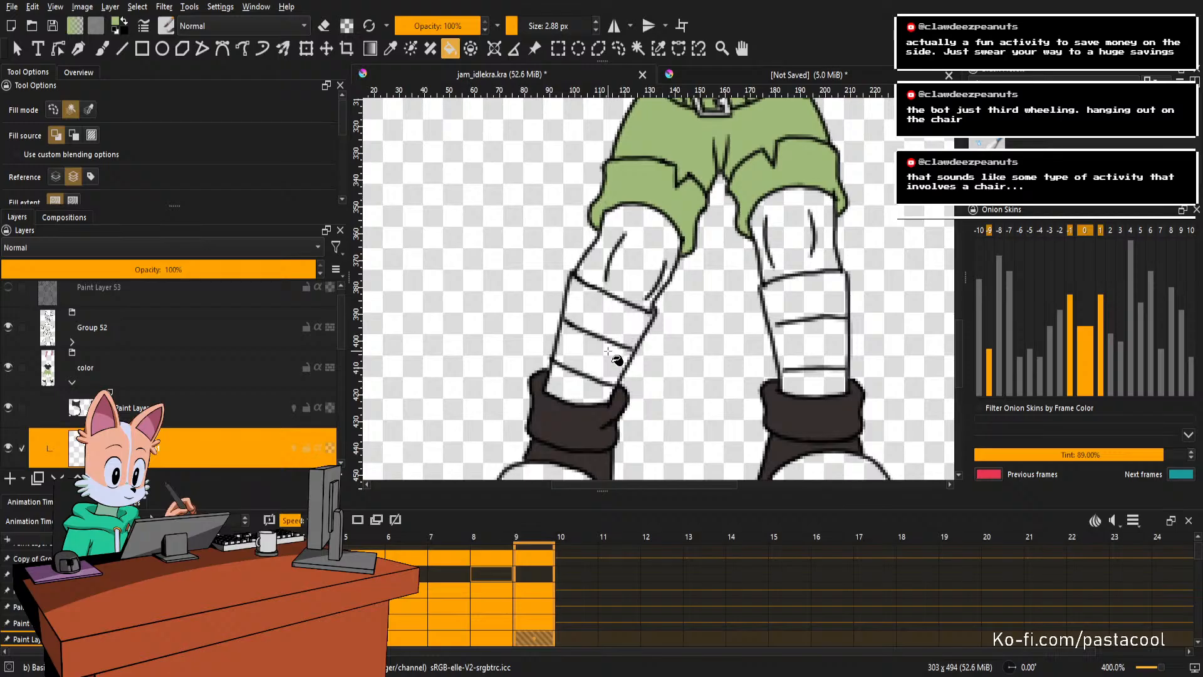
pyautogui.click(608, 351)
pyautogui.scroll(2, 777, 332)
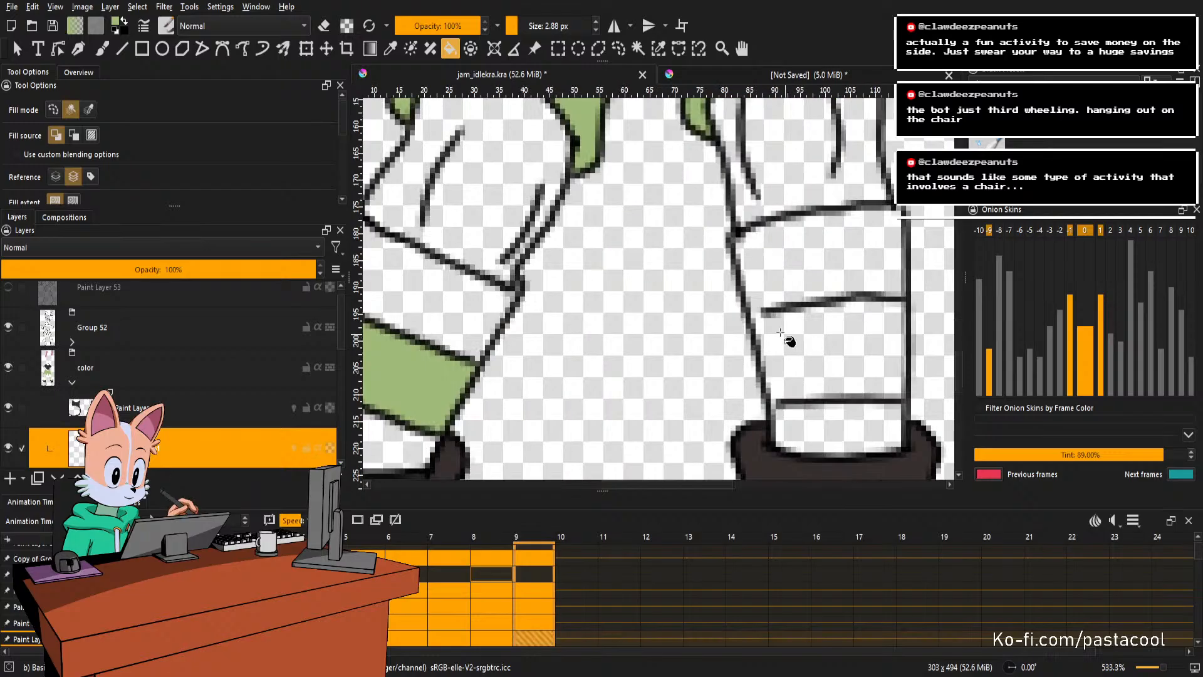
pyautogui.press('b')
pyautogui.press('f')
pyautogui.scroll(-5, 776, 400)
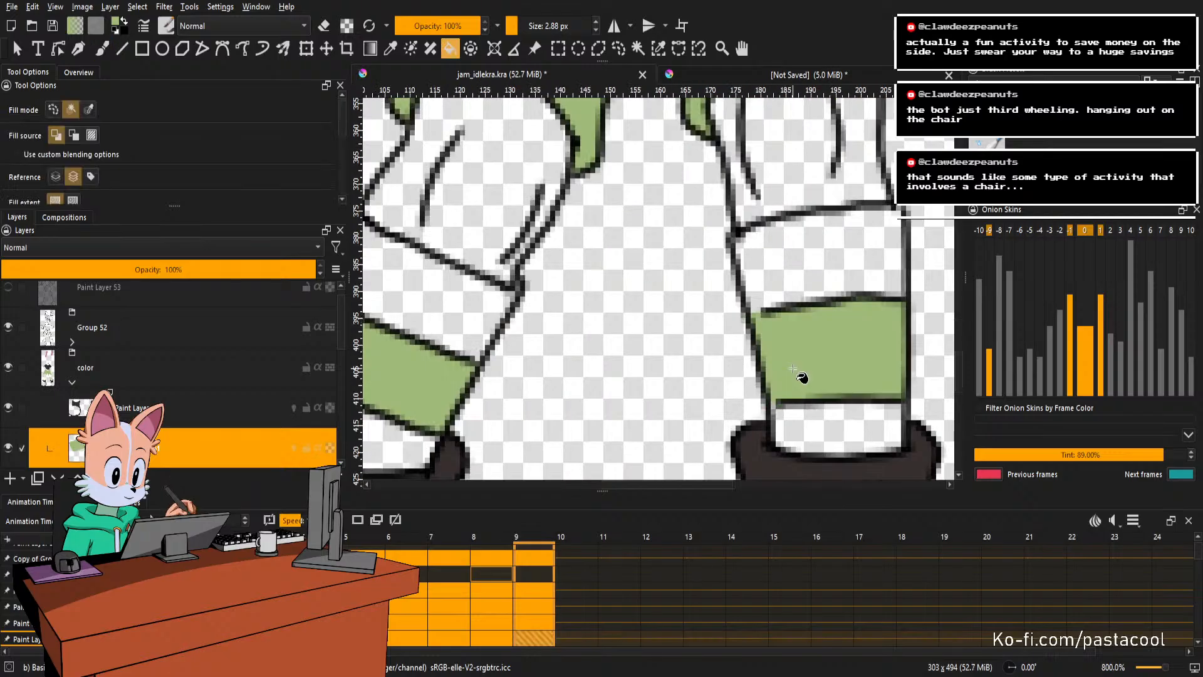
# Fill the upper and lower bands of both socks black on frame 9.
pyautogui.click(666, 336)
pyautogui.click(653, 384)
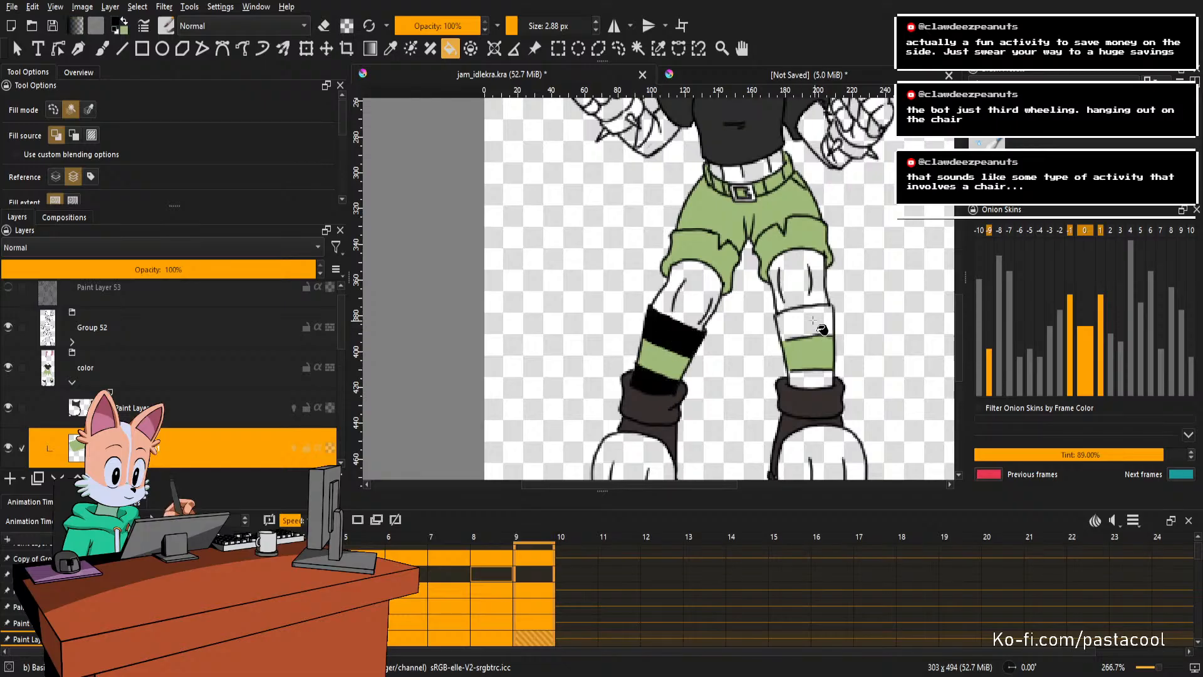
pyautogui.click(816, 324)
pyautogui.click(815, 383)
# Play back the idle animation and examine the striped sock colours across all frames at different zoom levels.
pyautogui.moveTo(844, 279); pyautogui.dragTo(782, 294)
pyautogui.scroll(-1, 784, 307)
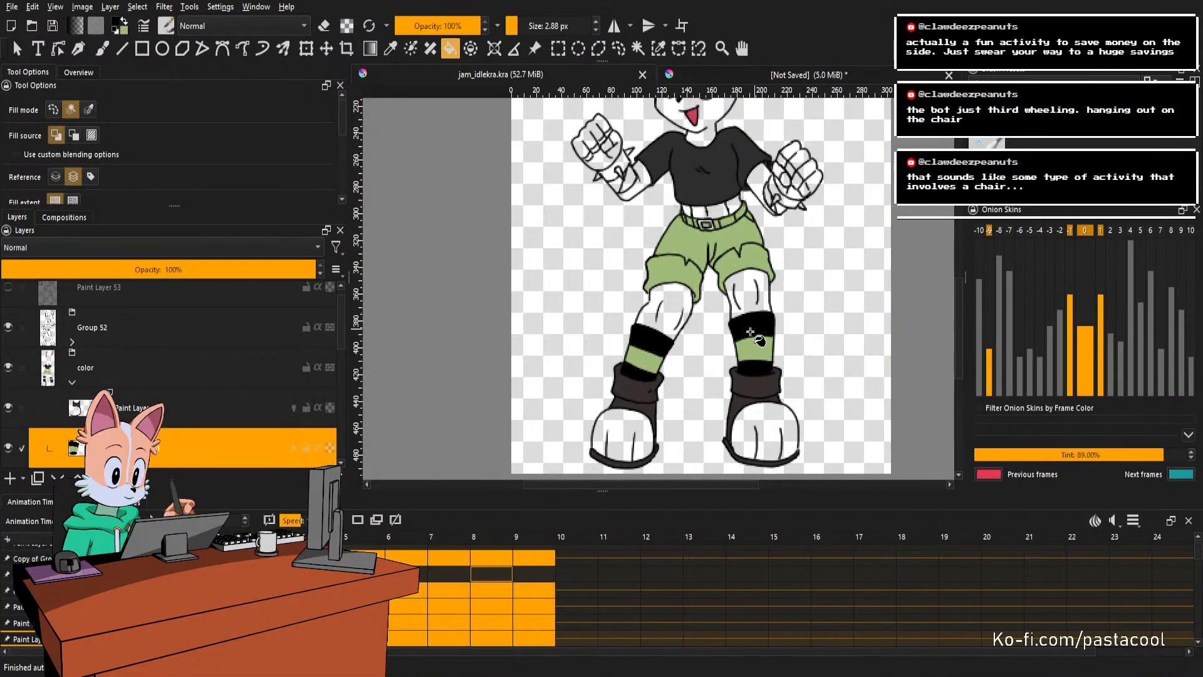
pyautogui.scroll(1, 744, 336)
pyautogui.scroll(-3, 733, 333)
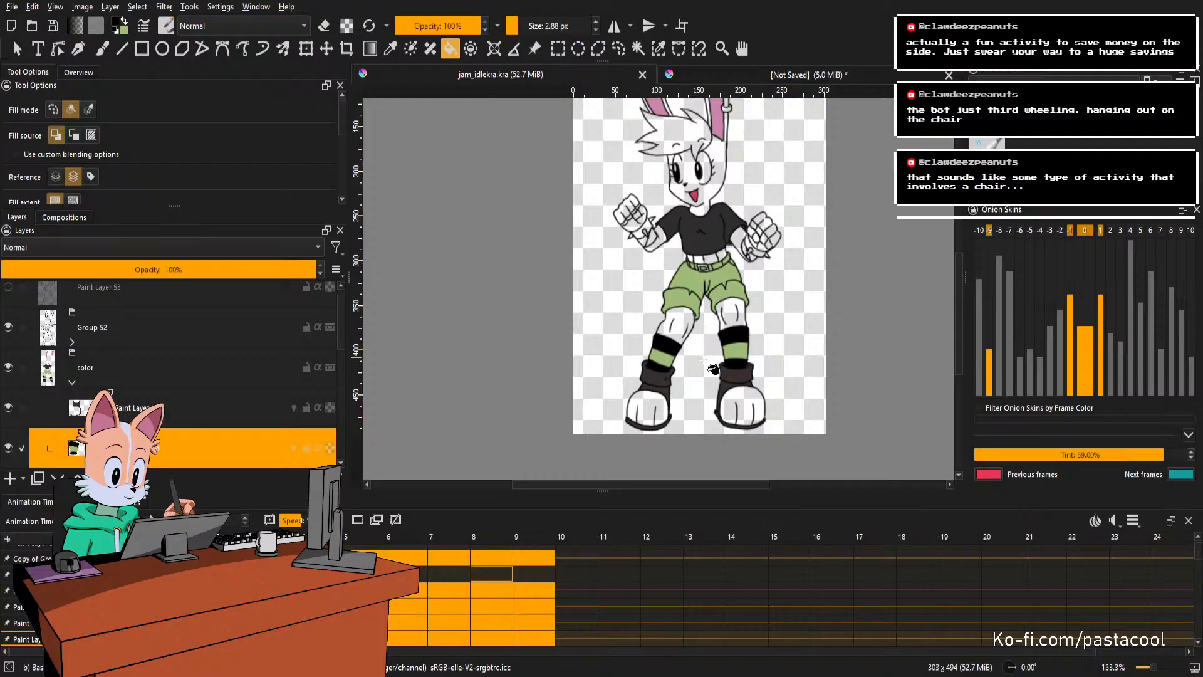
pyautogui.scroll(-1, 704, 359)
pyautogui.scroll(1, 742, 268)
pyautogui.press('space')
pyautogui.scroll(-1, 707, 332)
pyautogui.scroll(1, 707, 332)
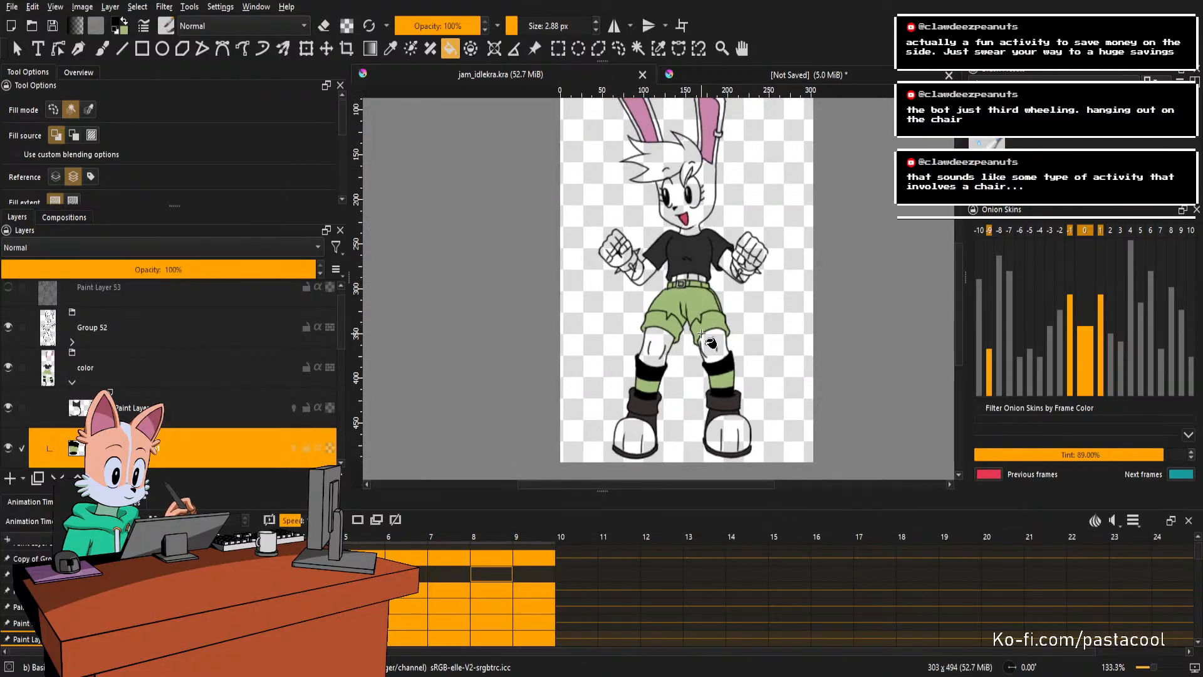
pyautogui.scroll(-1, 702, 336)
pyautogui.scroll(1, 703, 334)
pyautogui.scroll(-1, 718, 321)
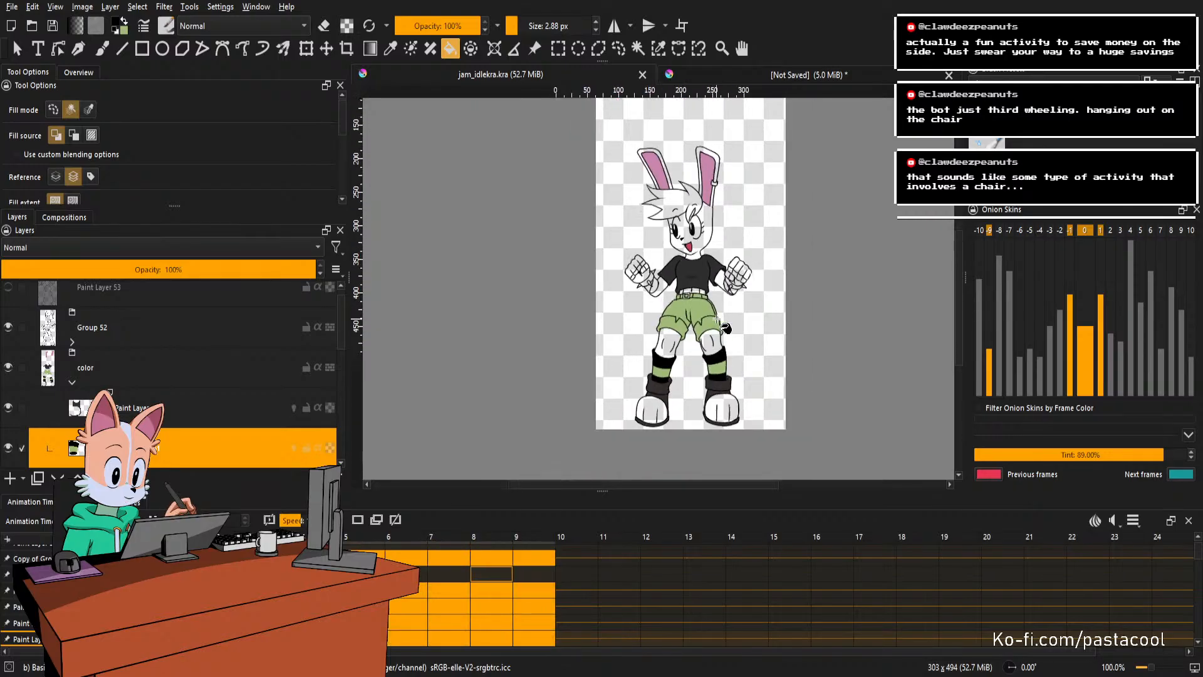
pyautogui.scroll(1, 716, 318)
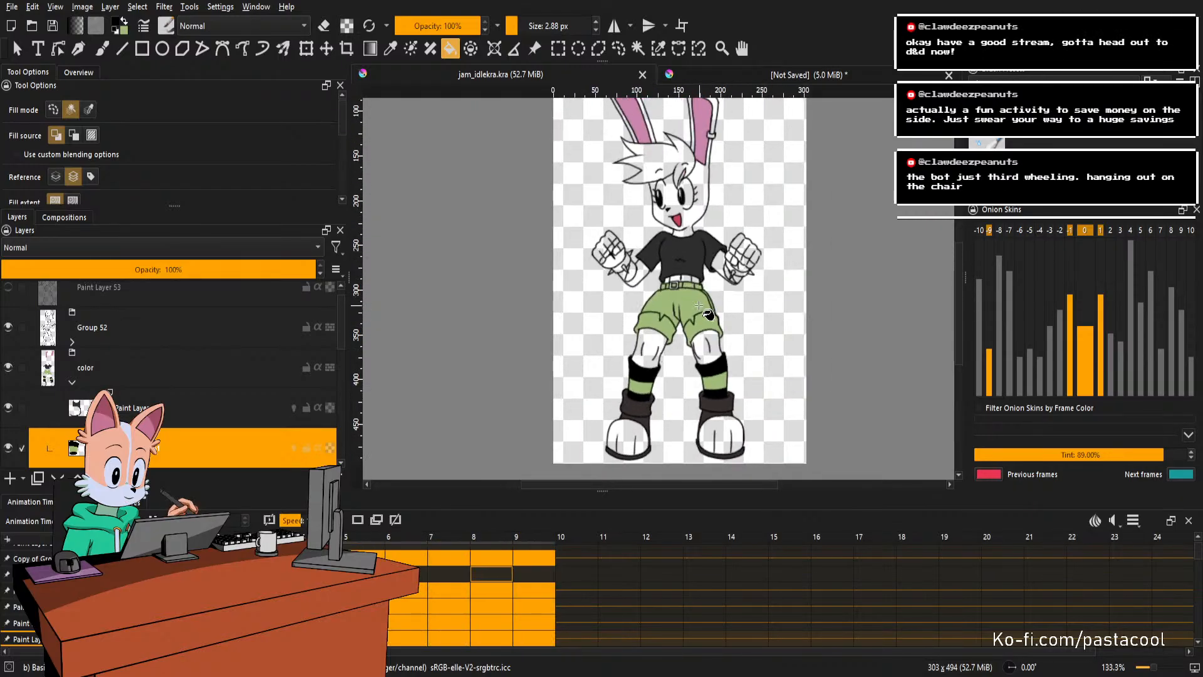
pyautogui.scroll(-1, 677, 306)
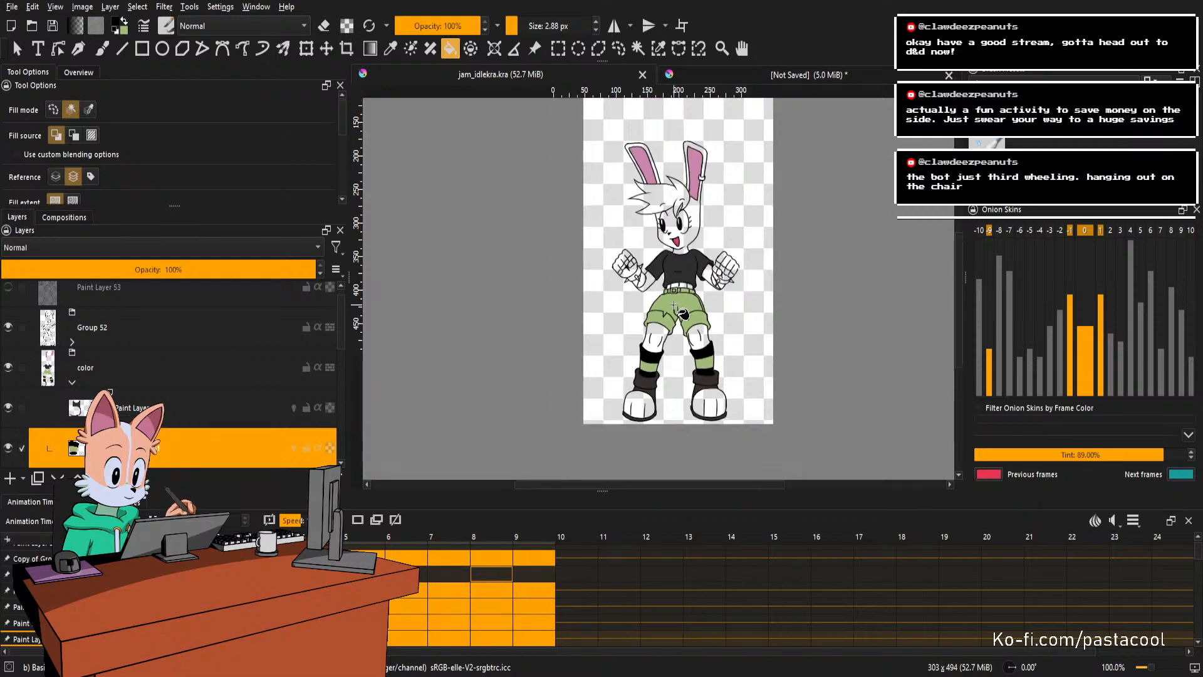
pyautogui.scroll(1, 676, 307)
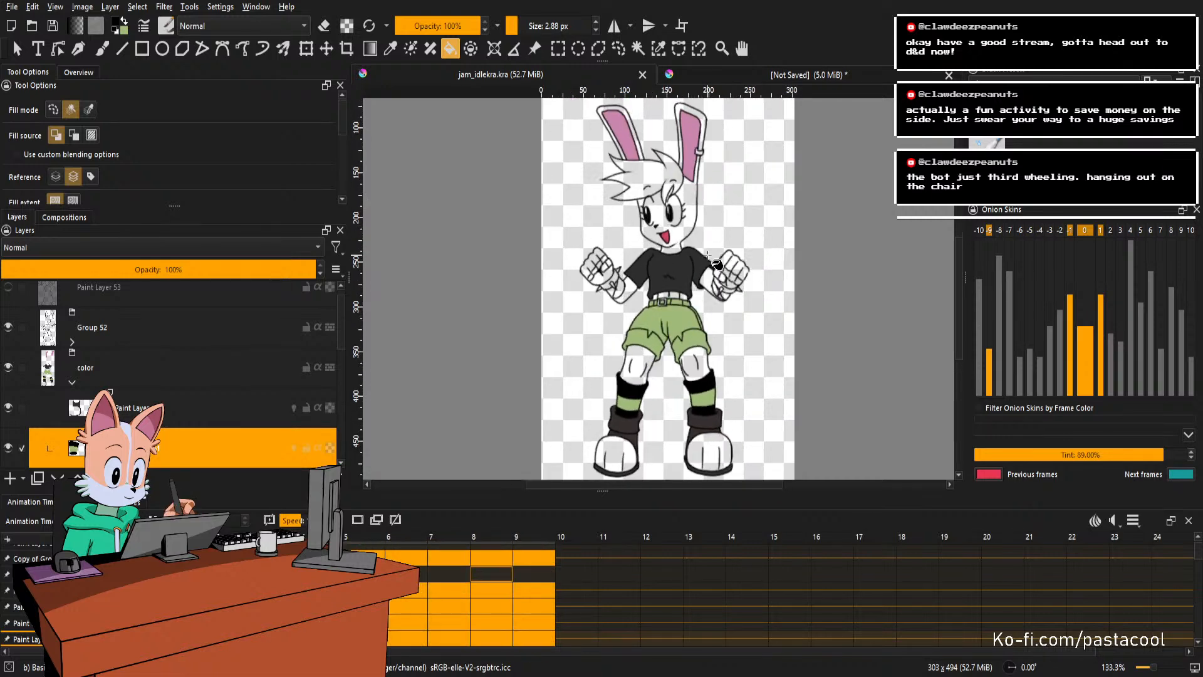
# Make Paint Layer 55 and Paint Layer 54, holding the cream and lavender fur colours, visible in the color group.
pyautogui.scroll(4, 209, 392)
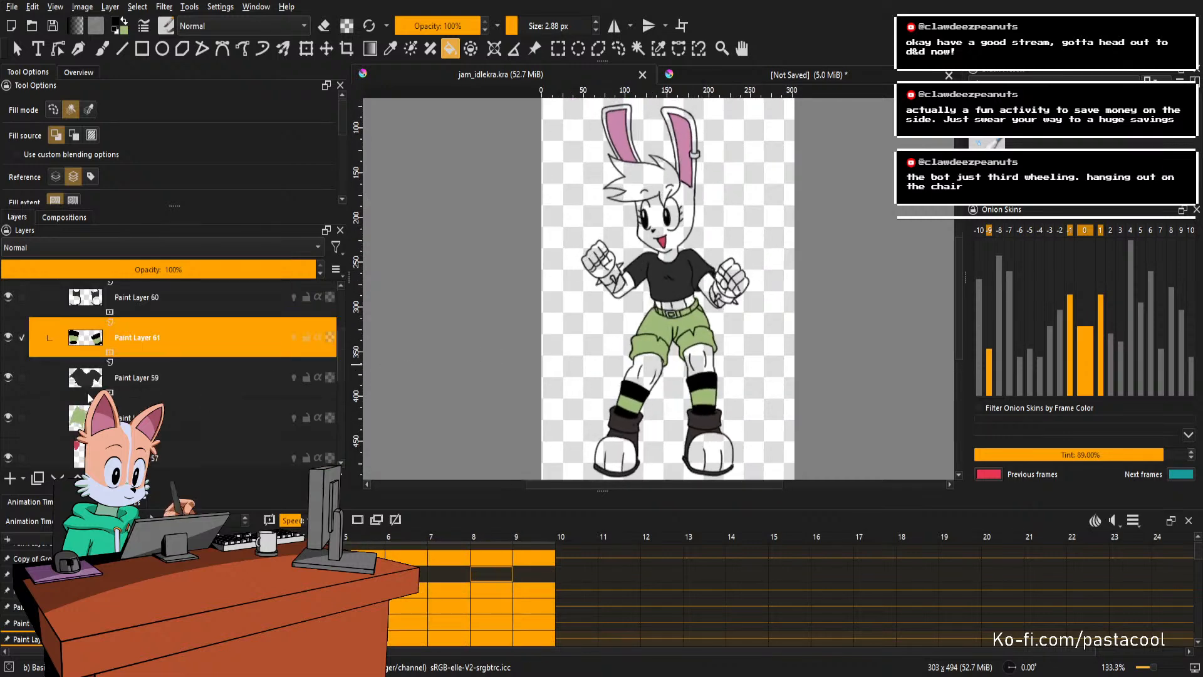
pyautogui.click(18, 428)
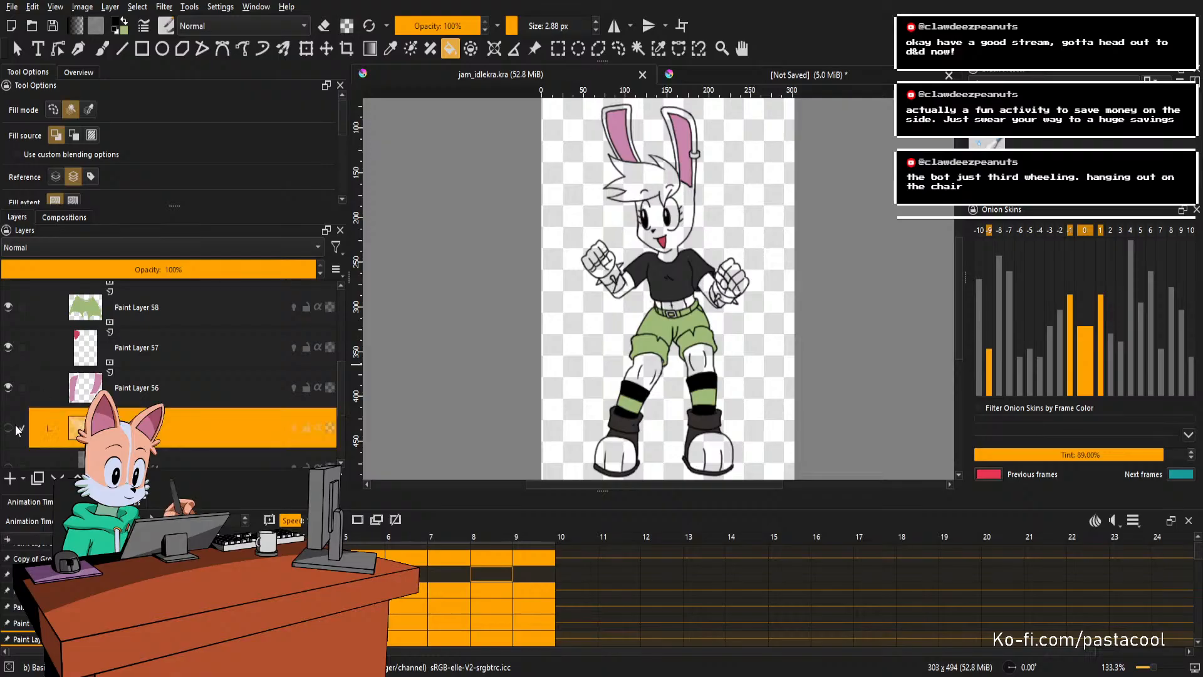
pyautogui.click(12, 429)
pyautogui.scroll(-3, 44, 400)
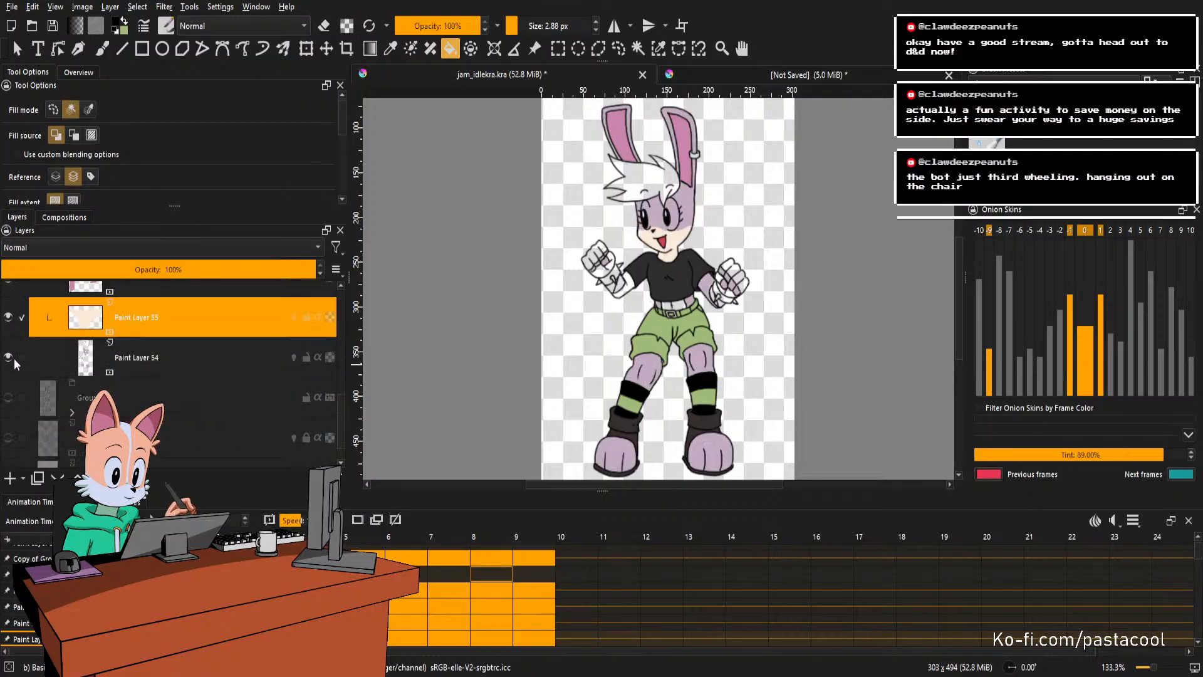
pyautogui.scroll(-1, 668, 313)
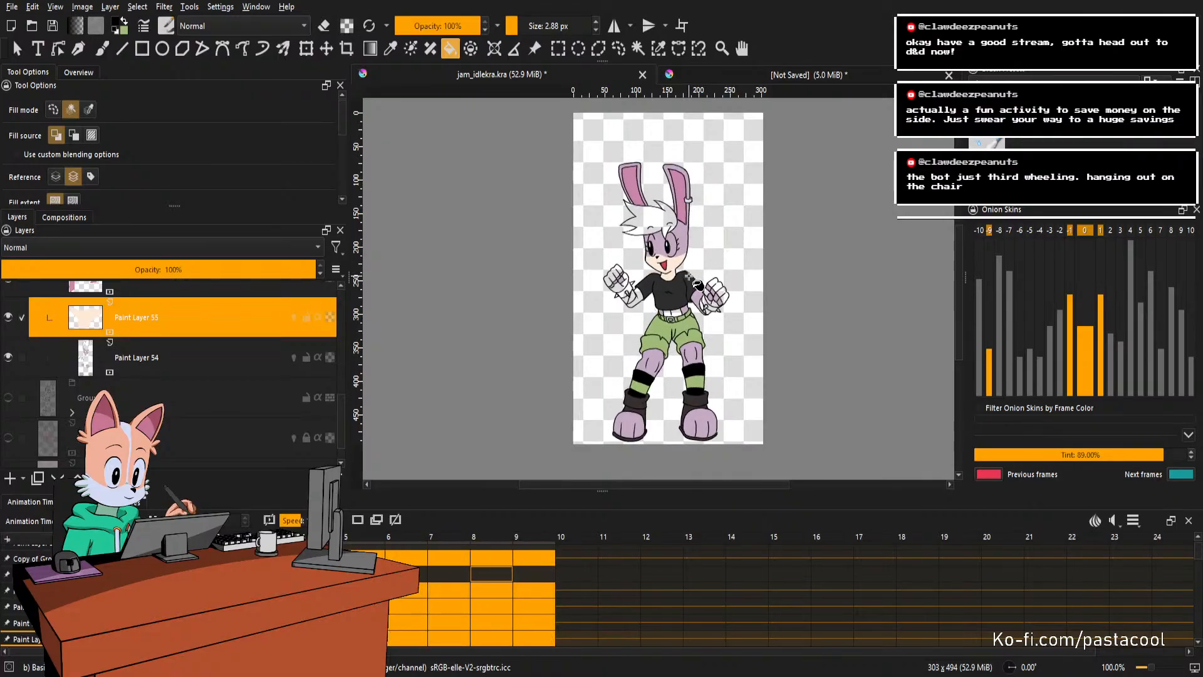
# Fill the outer sides of the bare midriff lavender on Paint Layer 54 across the animation frames.
pyautogui.scroll(1, 689, 276)
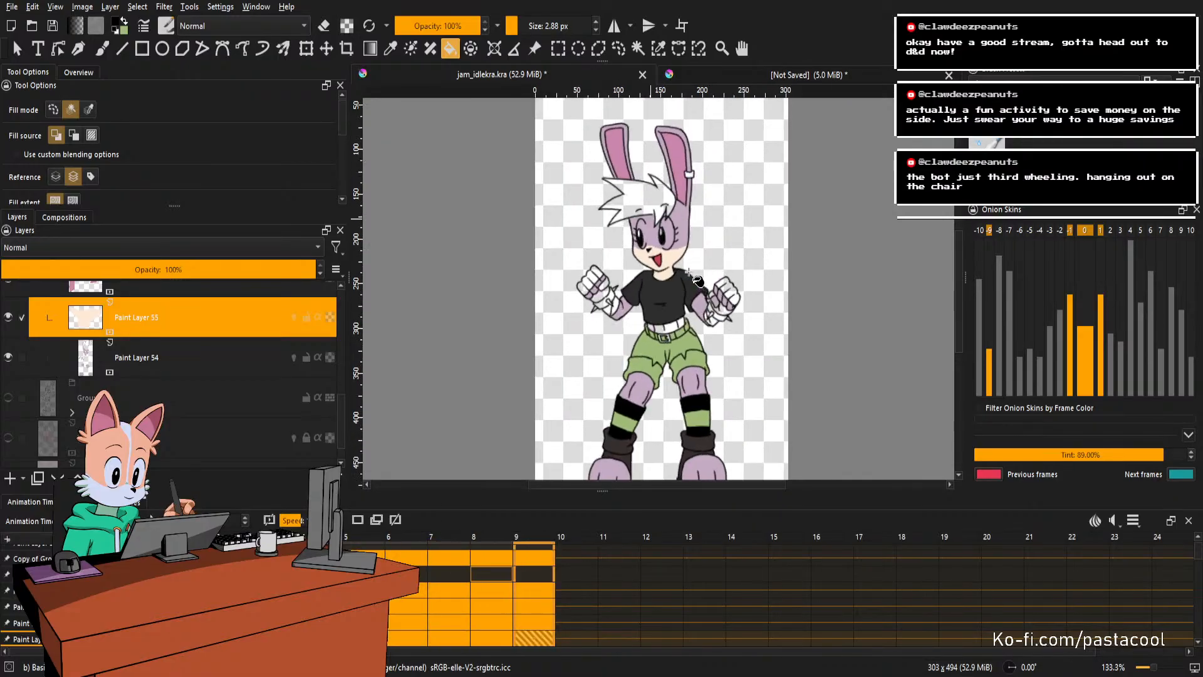
pyautogui.scroll(1, 694, 344)
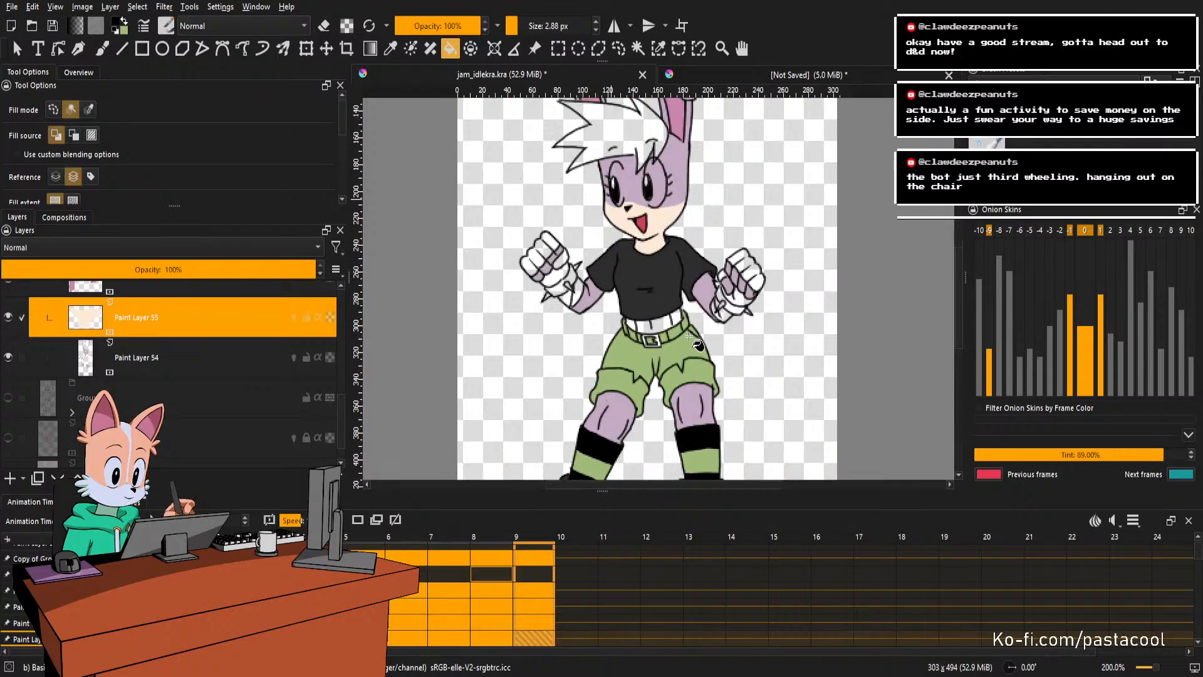
pyautogui.scroll(1, 682, 406)
pyautogui.click(697, 388)
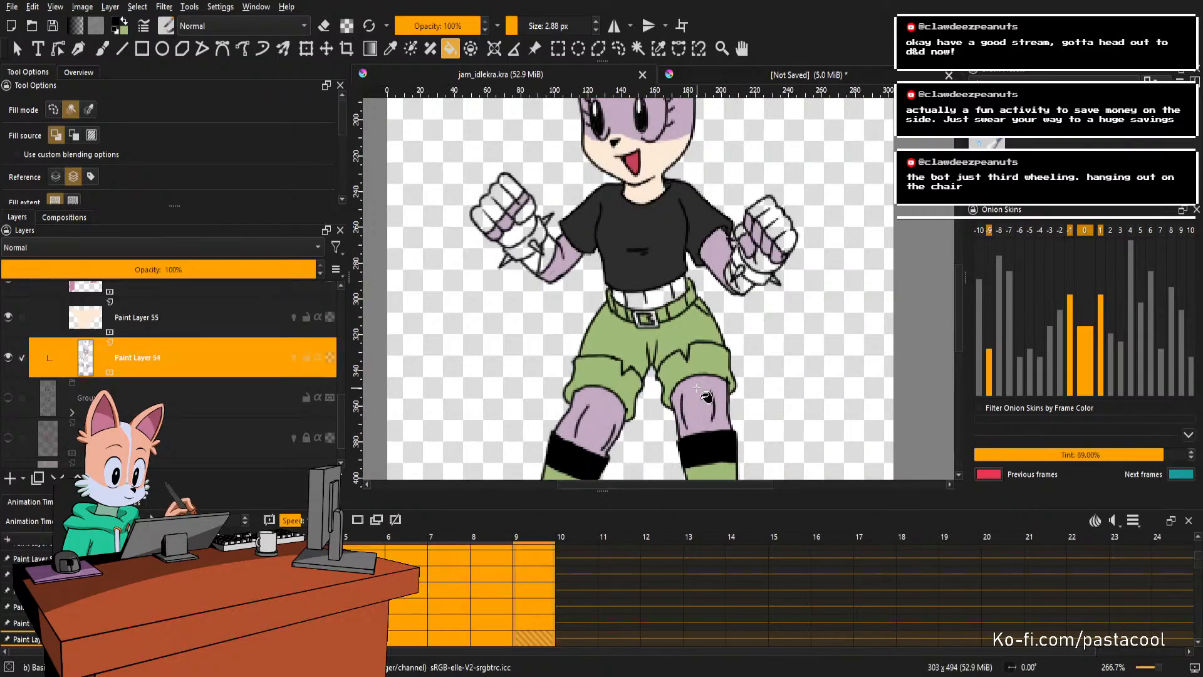
pyautogui.scroll(3, 648, 272)
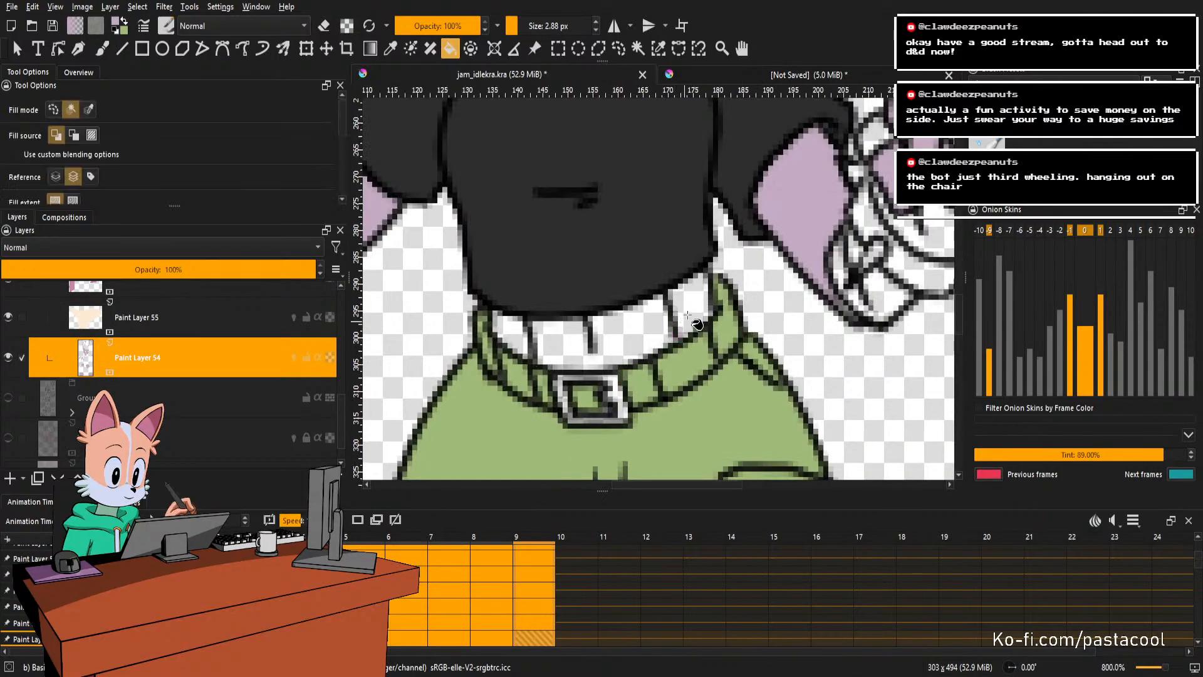
pyautogui.scroll(-4, 518, 339)
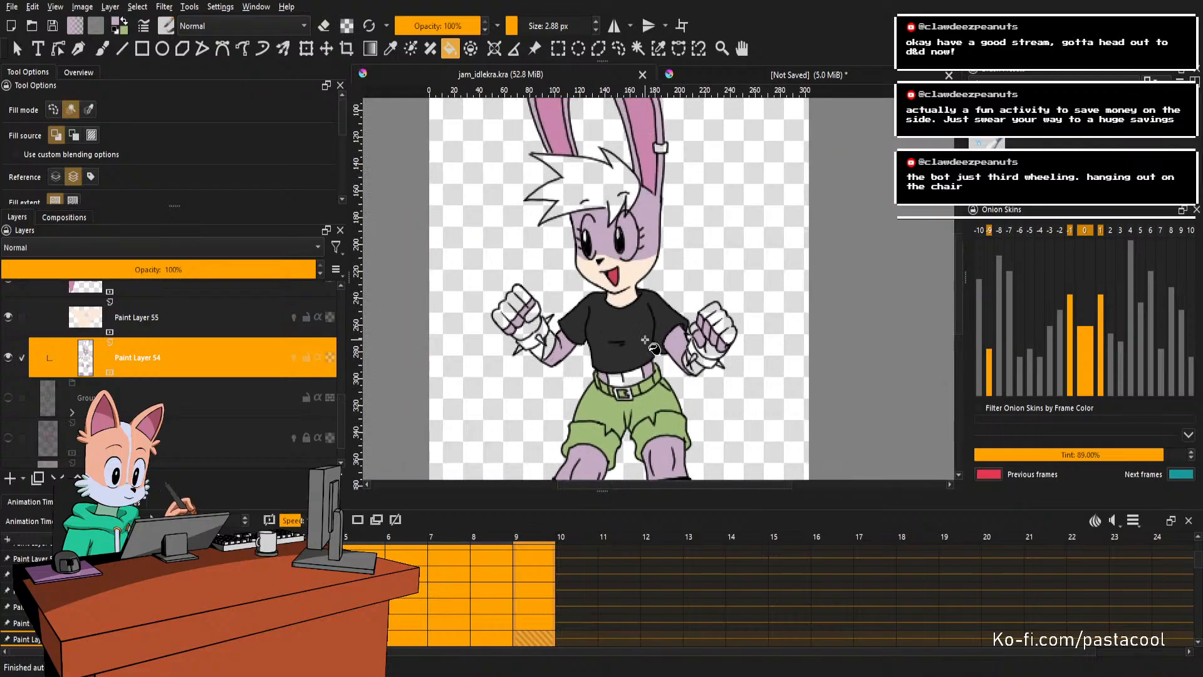
pyautogui.scroll(-2, 674, 318)
pyautogui.scroll(3, 670, 329)
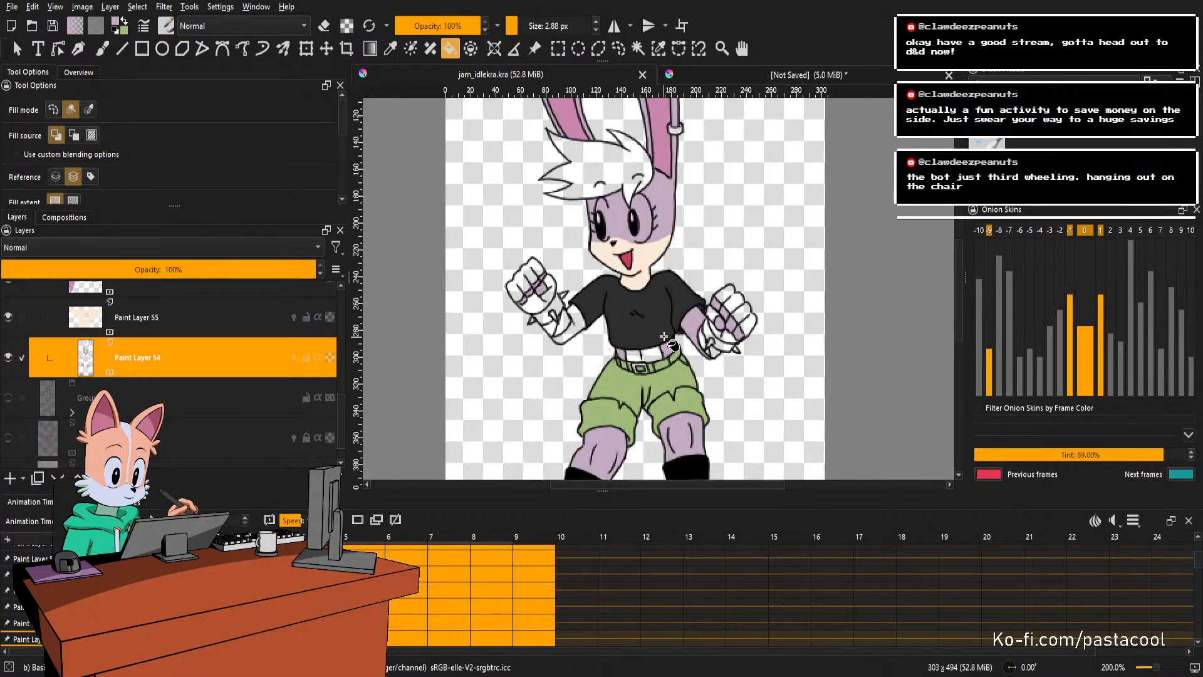
pyautogui.scroll(-2, 666, 342)
pyautogui.scroll(1, 661, 315)
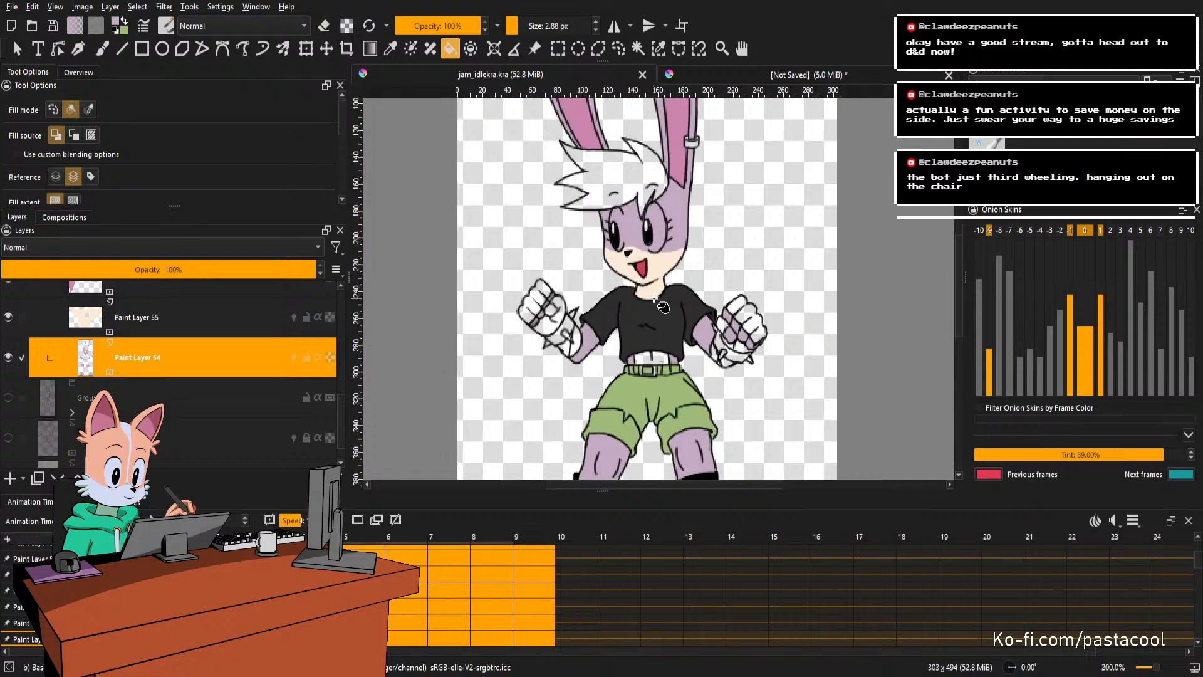
# Fill the centre of the midriff cream on Paint Layer 55 across the animation frames.
pyautogui.click(661, 264)
pyautogui.scroll(-1, 663, 291)
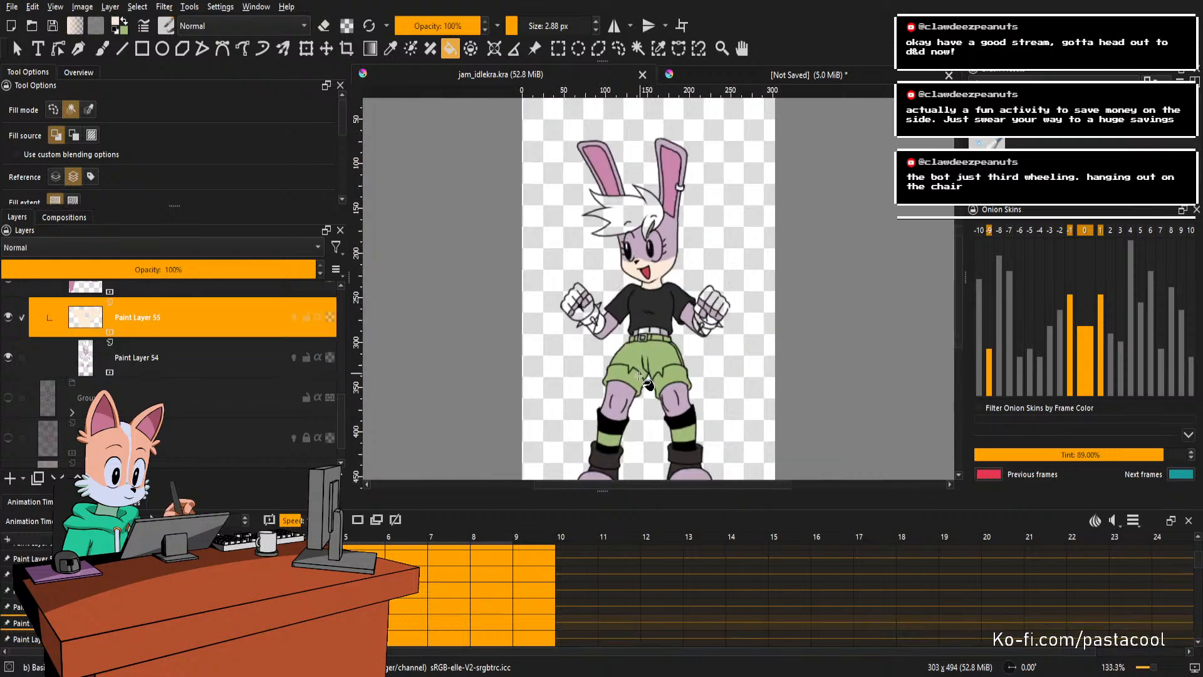
pyautogui.scroll(4, 652, 358)
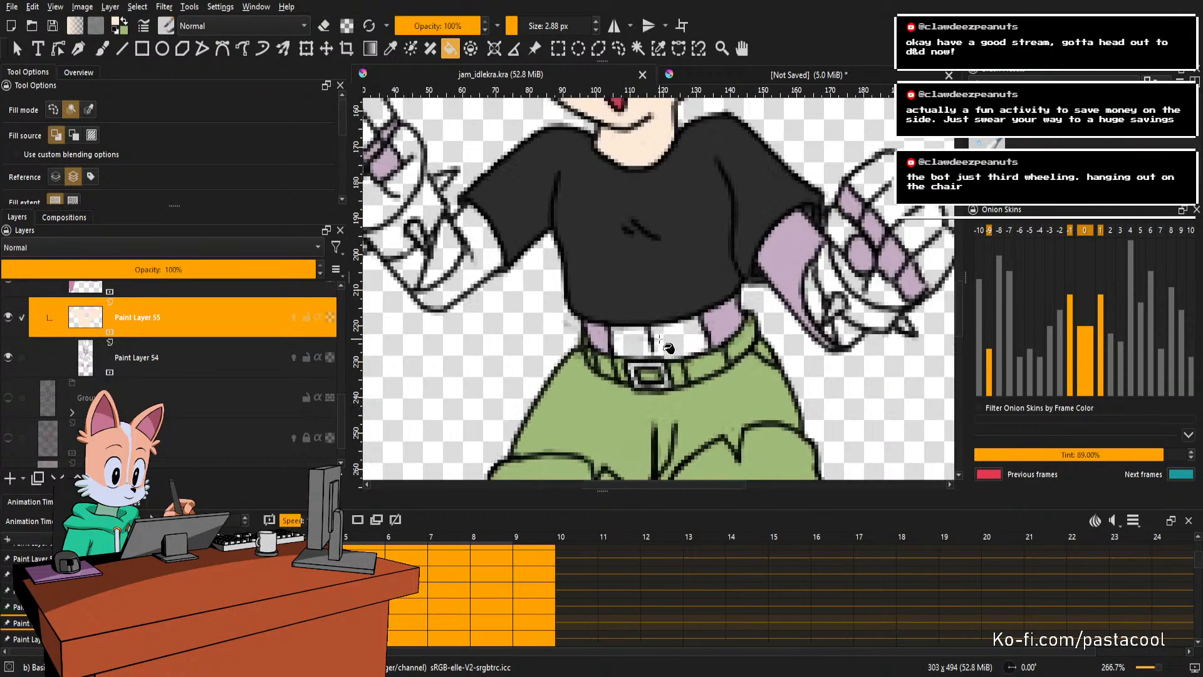
pyautogui.click(672, 349)
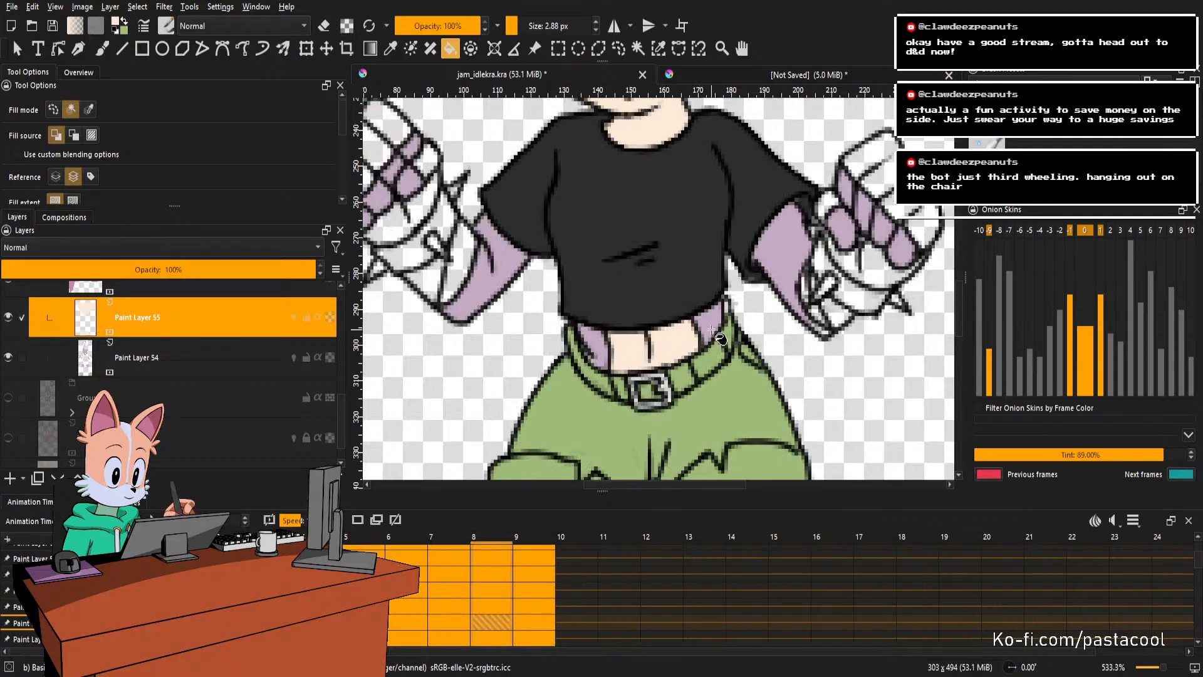
# Touch up the waistband end of the shorts with green on Paint Layer 58 on frame 8 using the brush.
pyautogui.scroll(1, 725, 362)
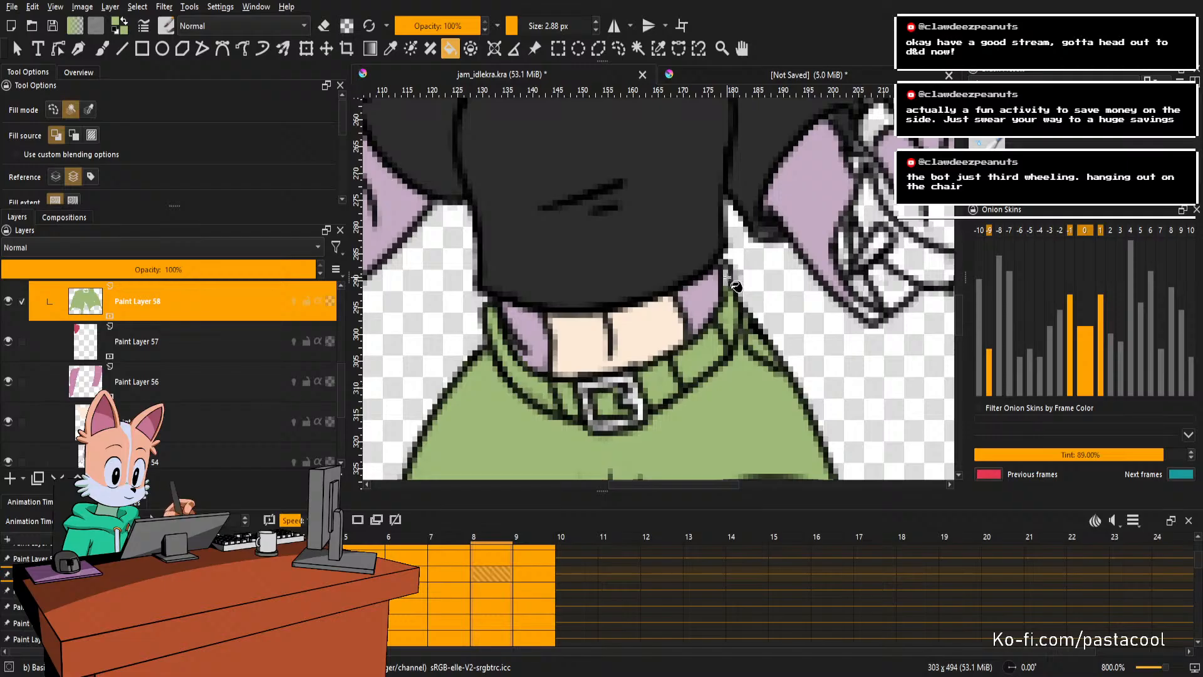
pyautogui.press('b')
pyautogui.scroll(-5, 727, 279)
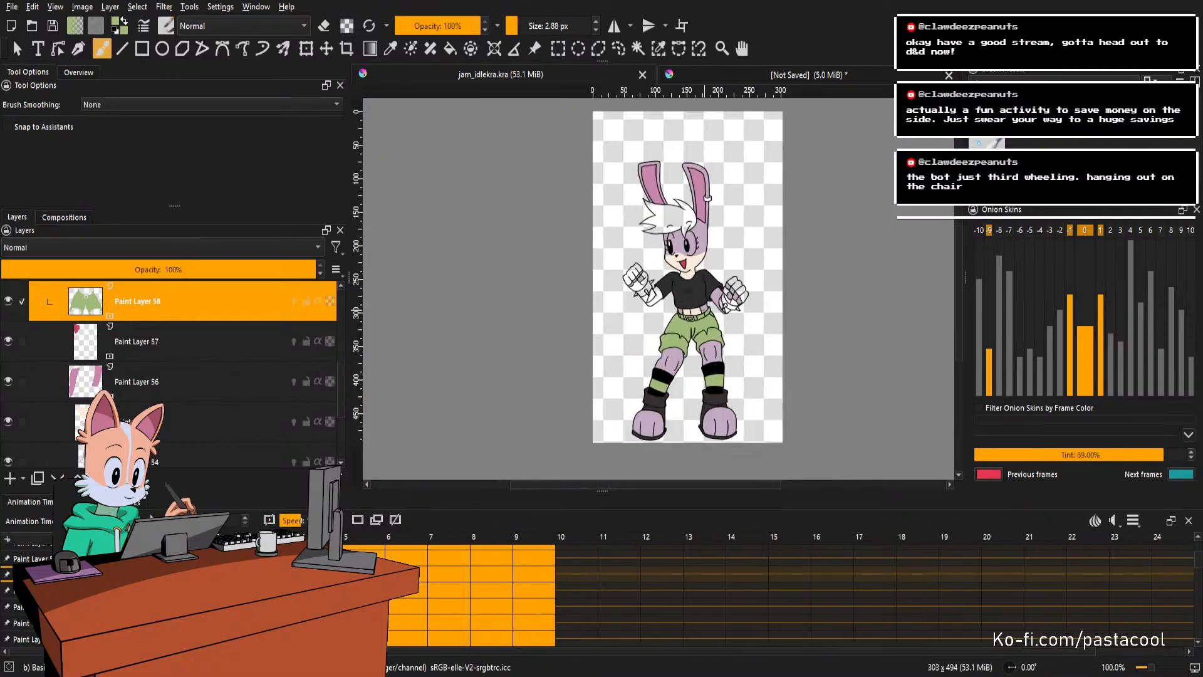
# Play back the idle animation and examine the fur, midriff and shorts colours at different zoom levels.
pyautogui.scroll(-1, 721, 292)
pyautogui.scroll(1, 701, 288)
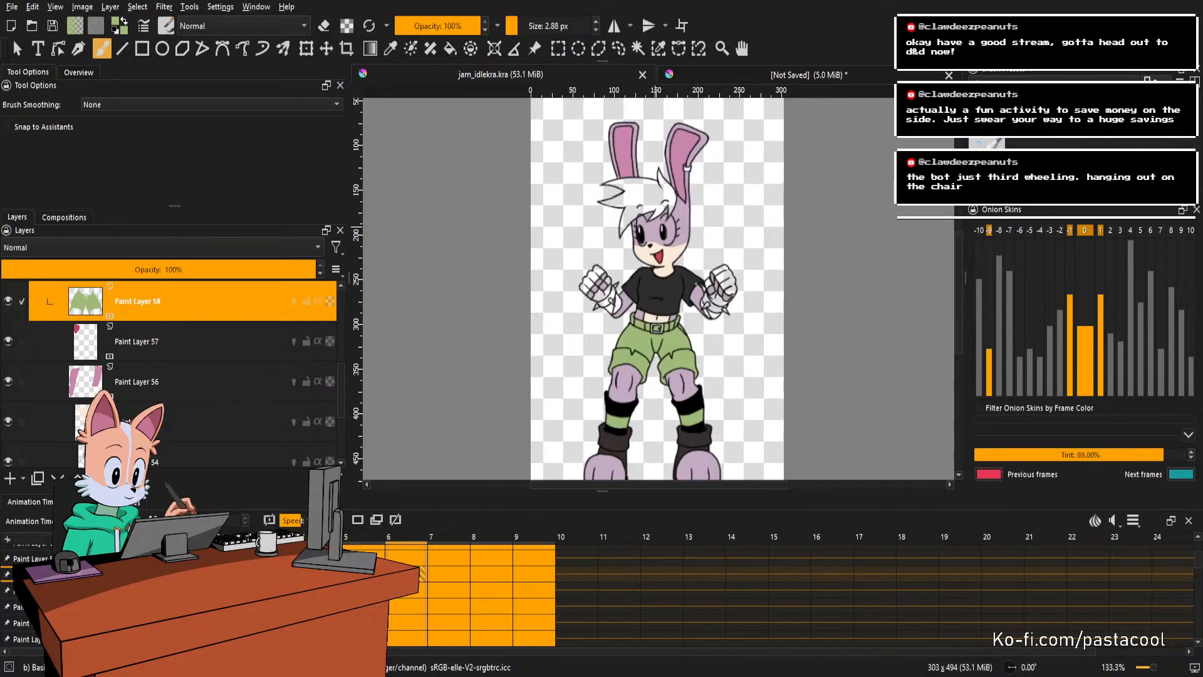
pyautogui.scroll(-1, 695, 288)
pyautogui.scroll(1, 695, 287)
pyautogui.scroll(-1, 694, 287)
pyautogui.scroll(1, 695, 287)
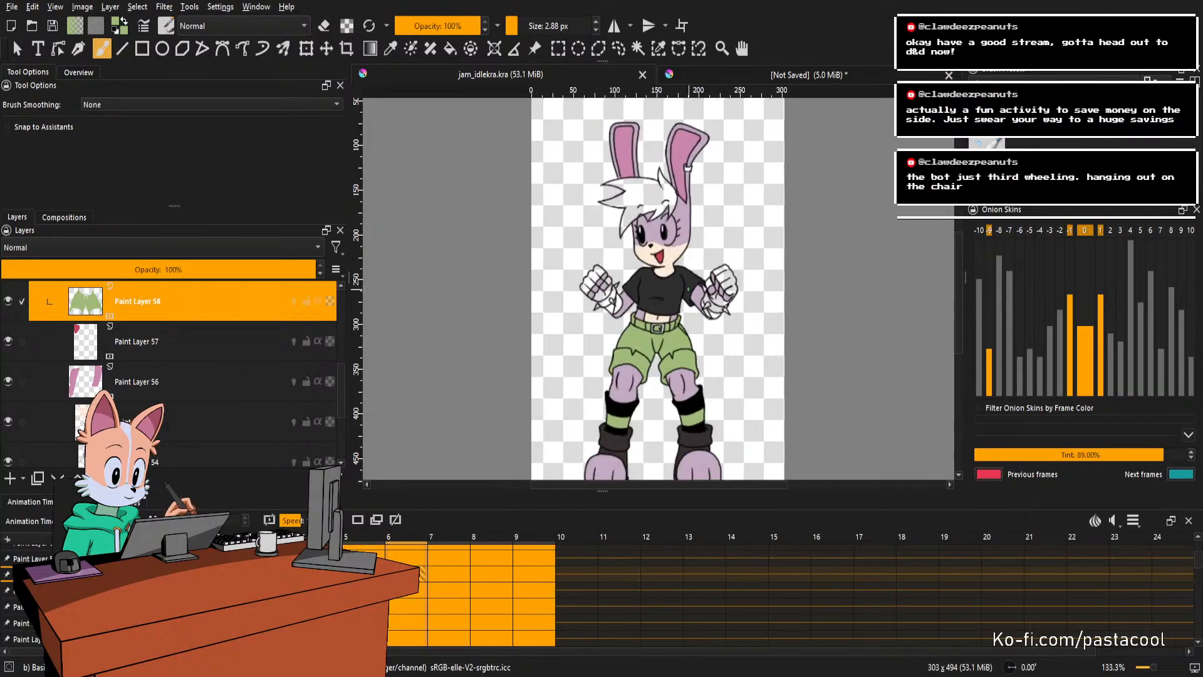
pyautogui.scroll(-1, 695, 287)
pyautogui.scroll(1, 695, 287)
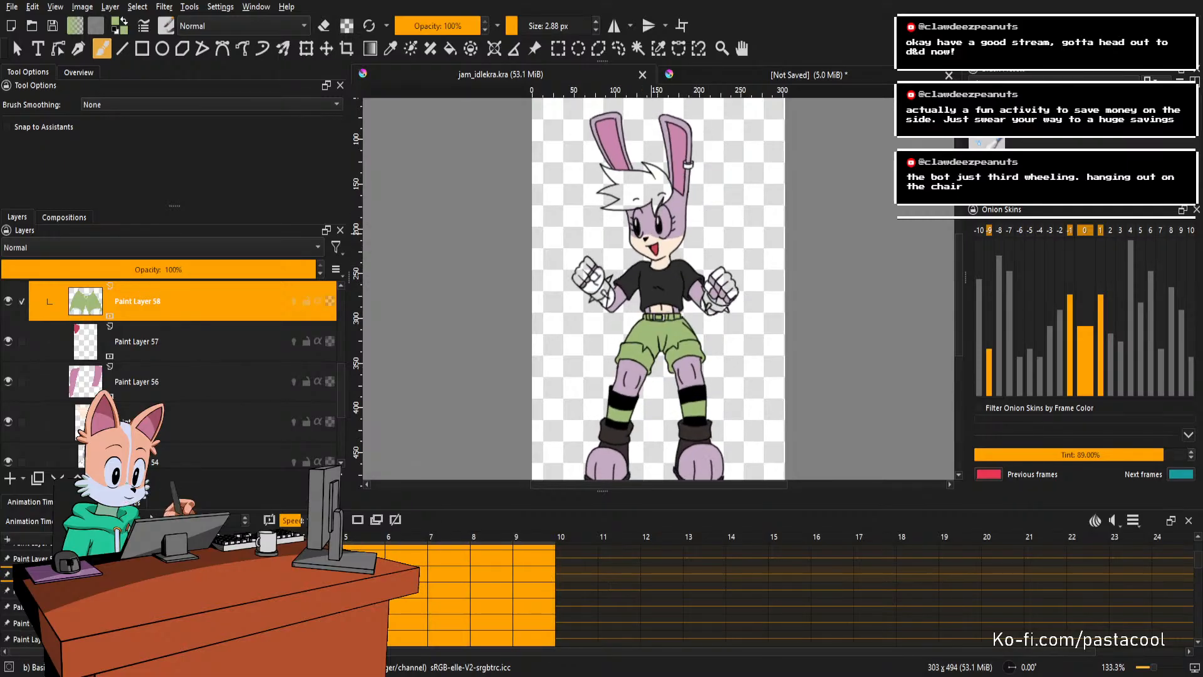
# Add a paint layer above the shorts colour layer and check the hair colouring in the unsaved reference drawing.
pyautogui.scroll(3, 167, 357)
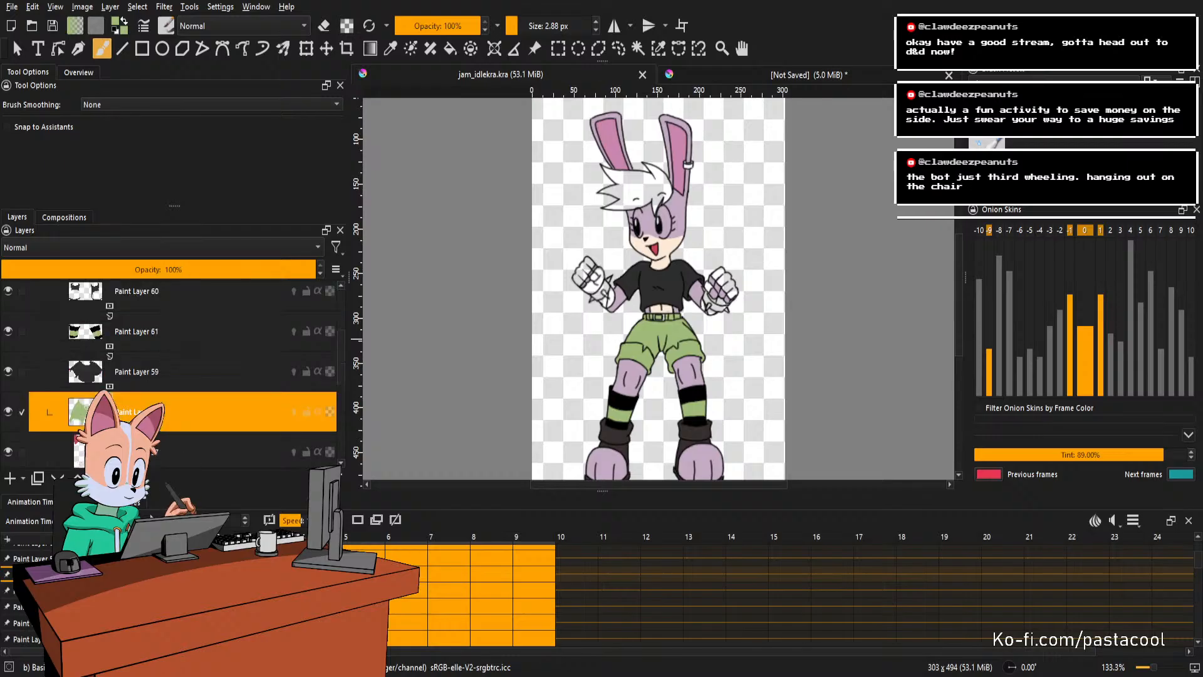
pyautogui.click(10, 480)
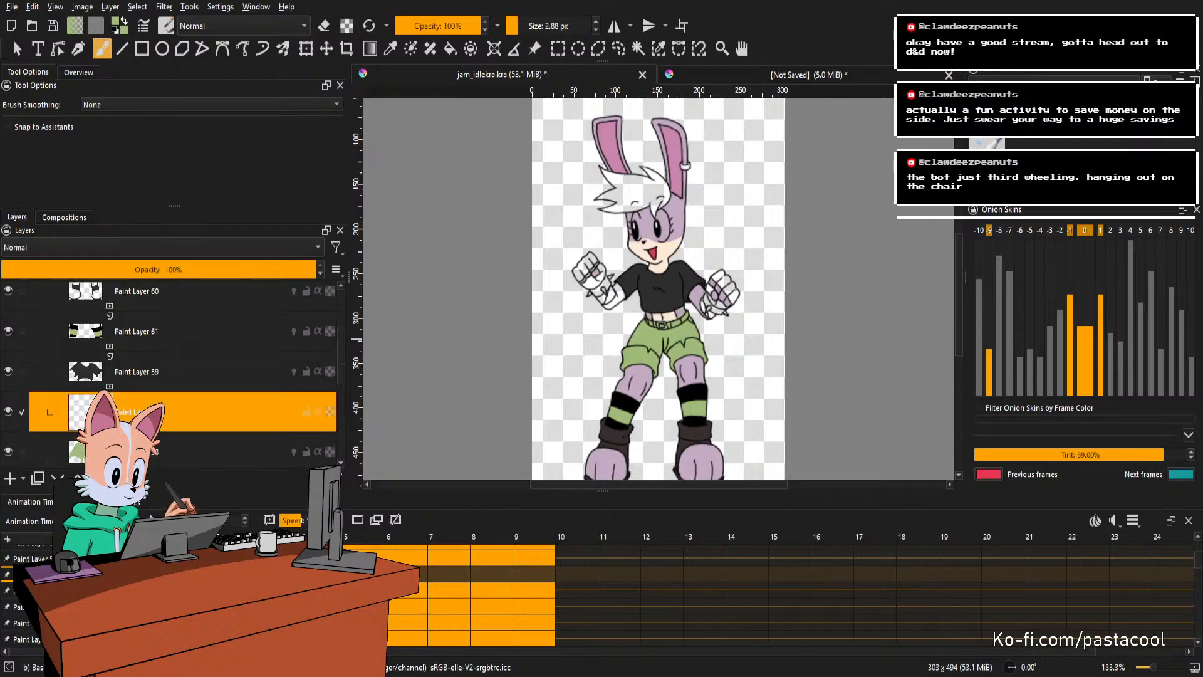
pyautogui.click(781, 82)
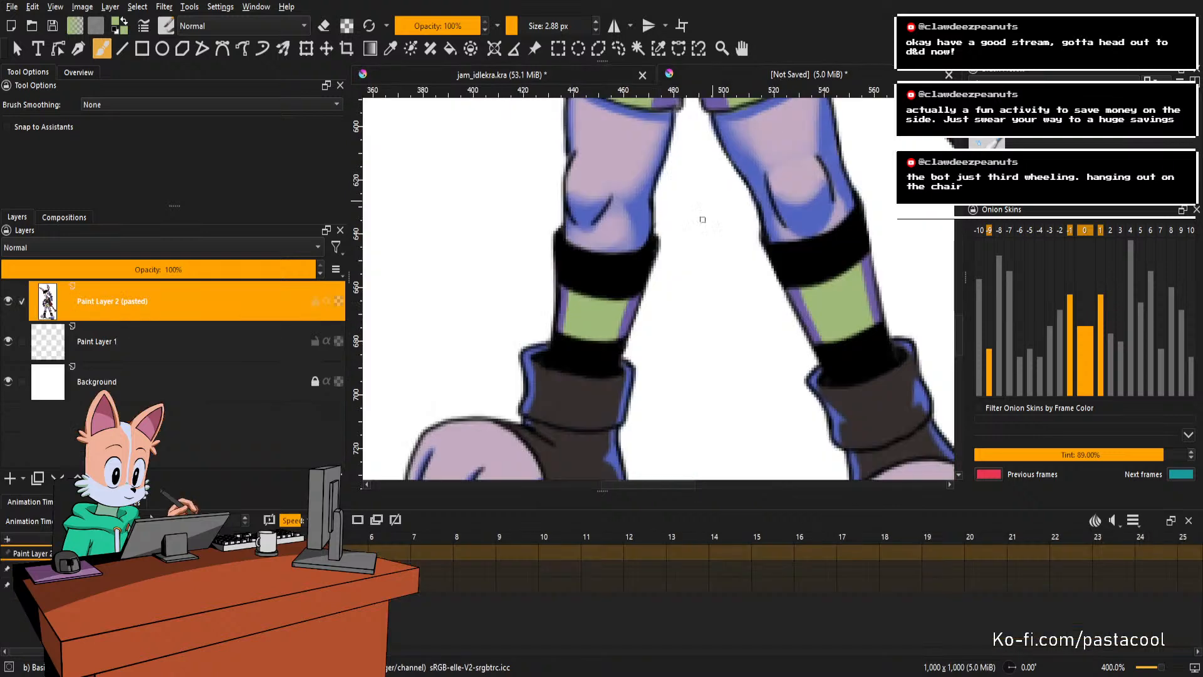
pyautogui.scroll(-3, 665, 282)
pyautogui.moveTo(658, 200); pyautogui.dragTo(652, 300)
pyautogui.scroll(3, 658, 188)
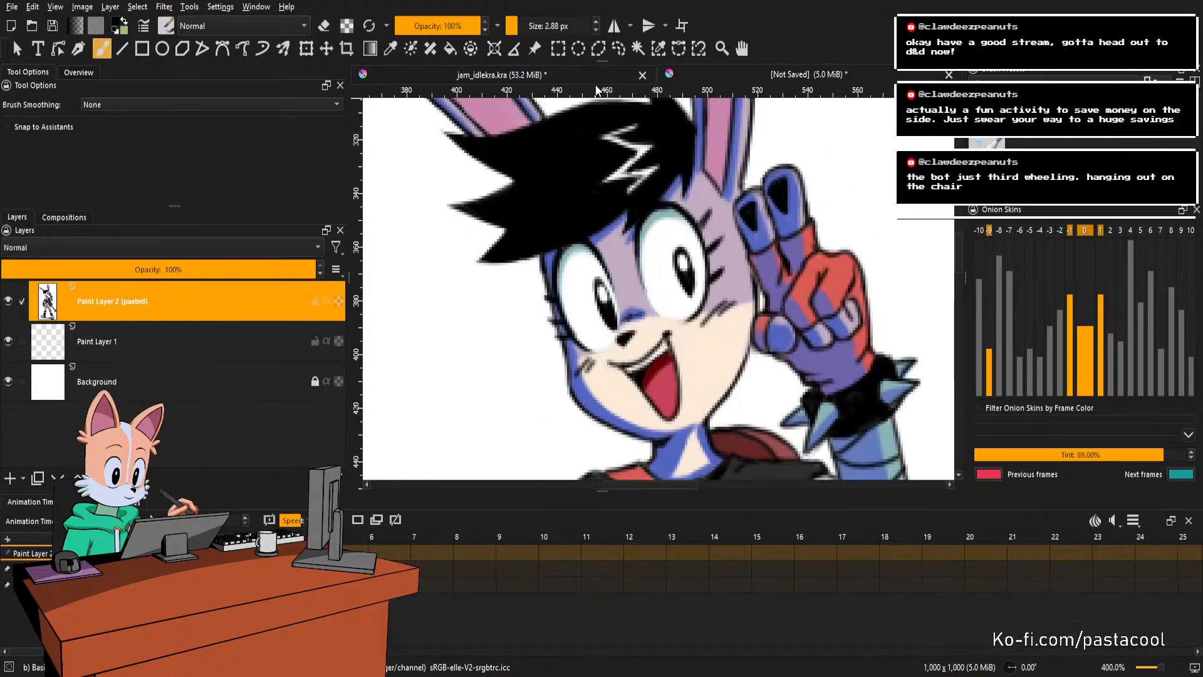
pyautogui.click(502, 74)
# Fill the hair dark grey on the new paint layer with the Fill tool, undoing the first attempt.
pyautogui.scroll(3, 669, 329)
pyautogui.scroll(2, 669, 329)
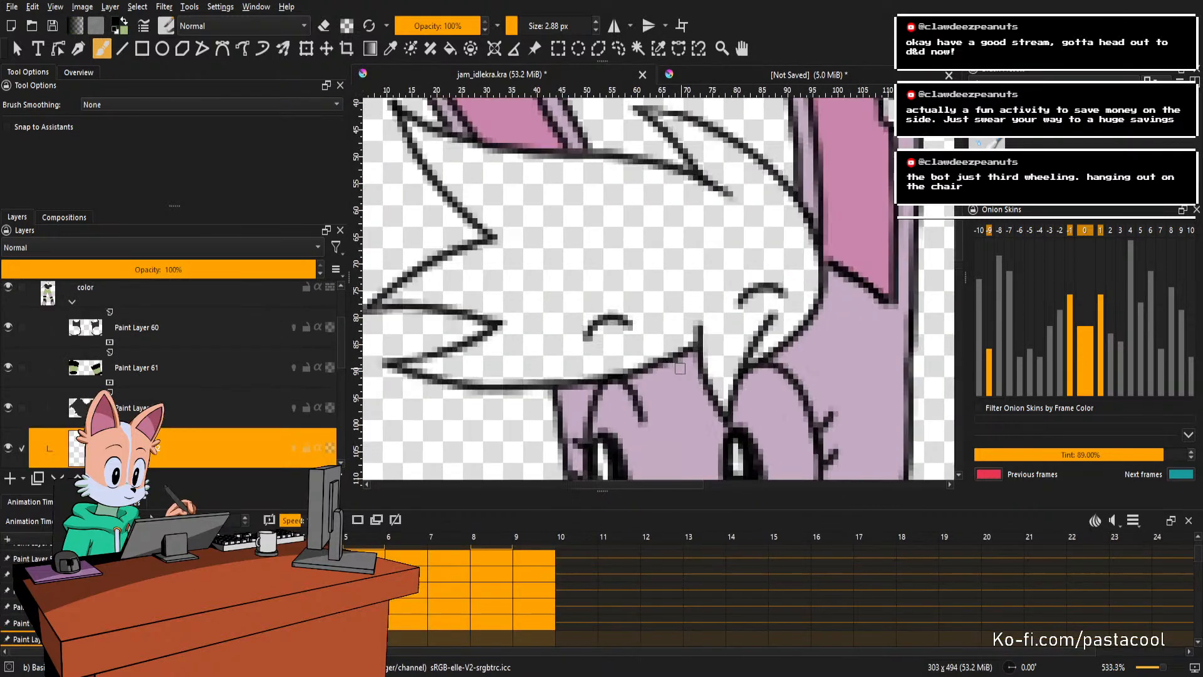
pyautogui.press('f')
pyautogui.click(670, 325)
pyautogui.scroll(-3, 670, 319)
pyautogui.hotkey('ctrl', 'z')
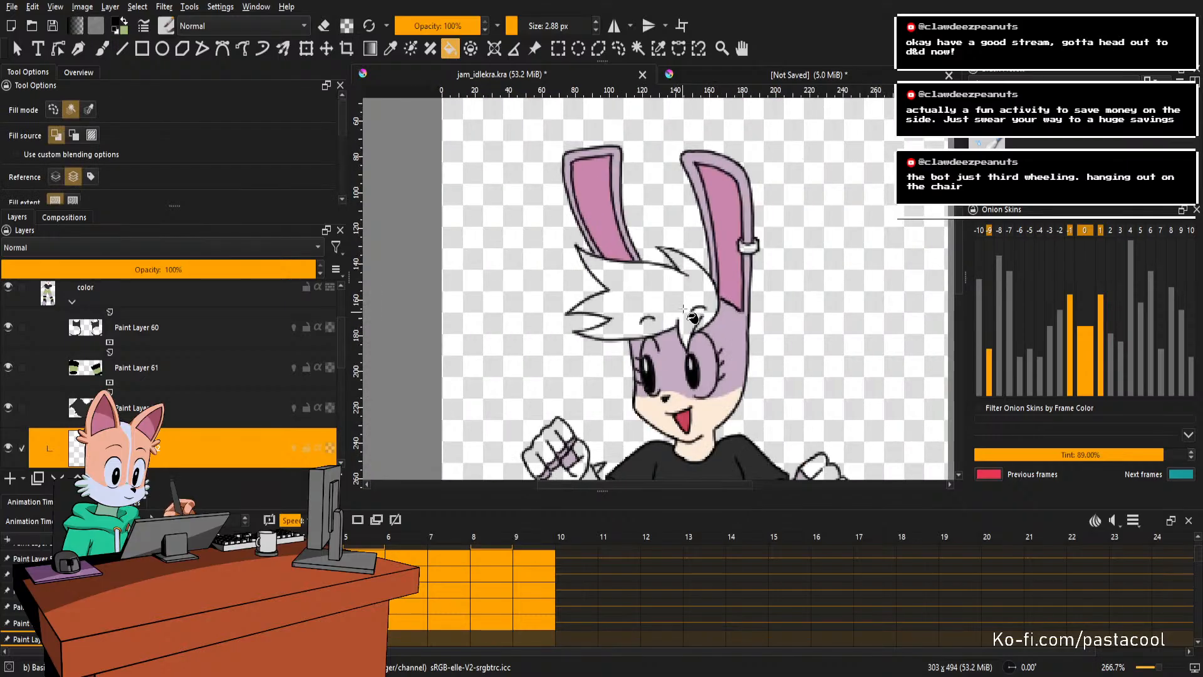
pyautogui.scroll(-4, 671, 317)
pyautogui.scroll(4, 689, 314)
pyautogui.click(701, 301)
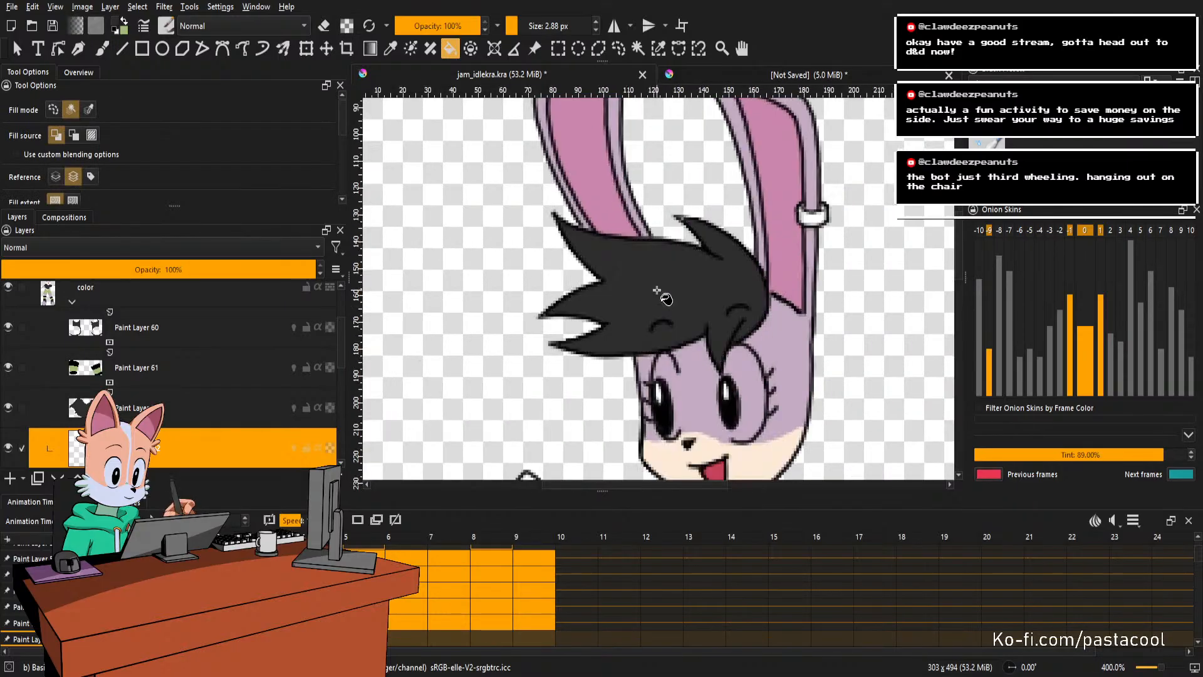
# Mirror the canvas view back and forth to examine the dark grey hair on the character.
pyautogui.scroll(-3, 700, 301)
pyautogui.moveTo(700, 300); pyautogui.dragTo(661, 254)
pyautogui.press('m')
pyautogui.moveTo(621, 305); pyautogui.dragTo(600, 326)
pyautogui.scroll(1, 693, 276)
pyautogui.press('m')
pyautogui.press('m')
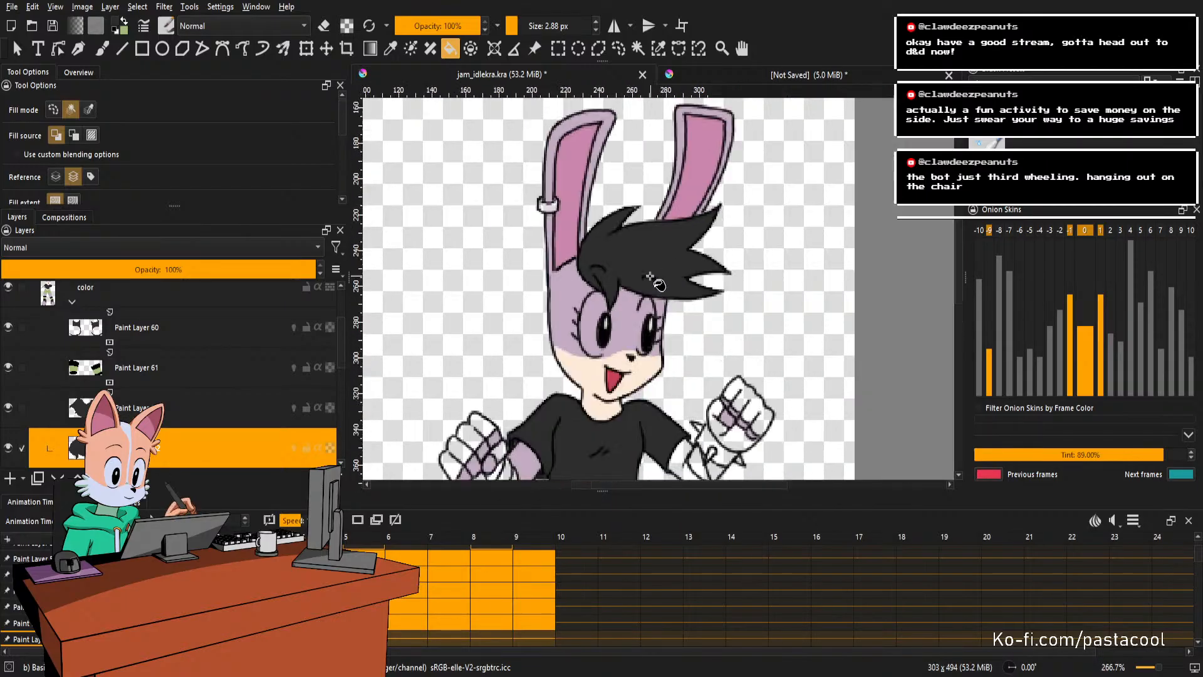
pyautogui.scroll(-1, 659, 279)
pyautogui.press('m')
pyautogui.moveTo(656, 291)
pyautogui.mouseDown()
pyautogui.moveTo(655, 272)
pyautogui.moveTo(644, 280)
pyautogui.mouseUp()
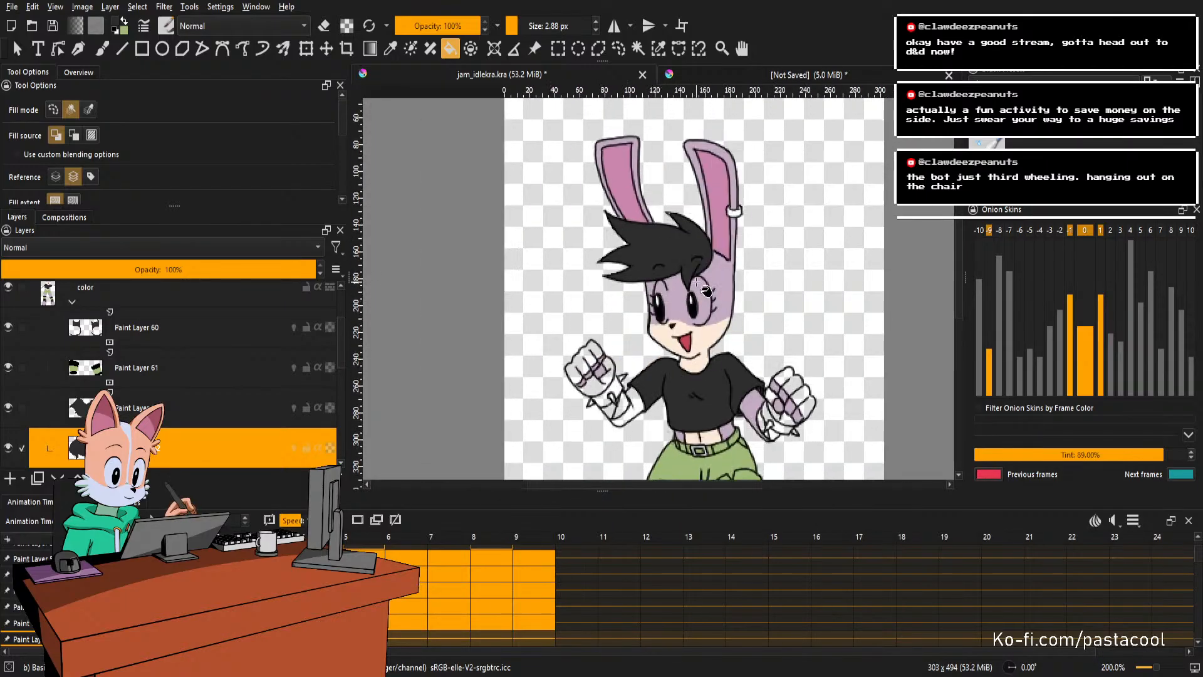
# Clear the carried-over hair colour and refill the hair dark grey within its outline on the next frame.
pyautogui.scroll(1, 703, 288)
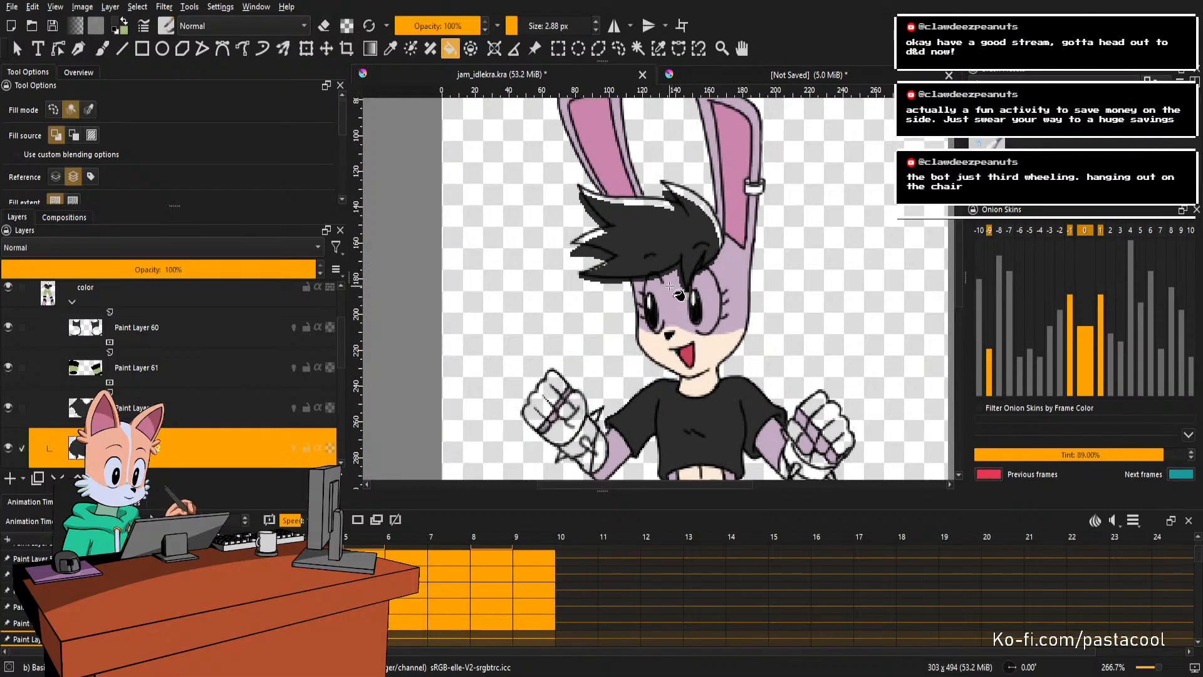
pyautogui.scroll(-1, 676, 288)
pyautogui.scroll(2, 689, 275)
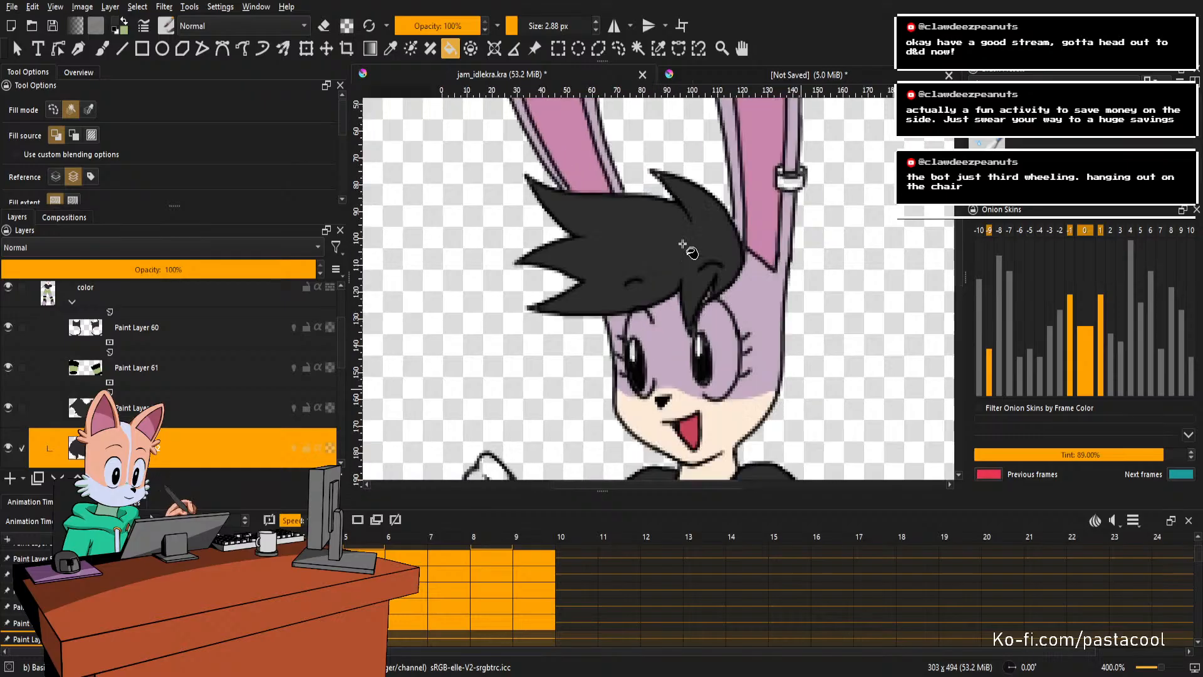
pyautogui.scroll(-2, 718, 296)
pyautogui.scroll(2, 692, 282)
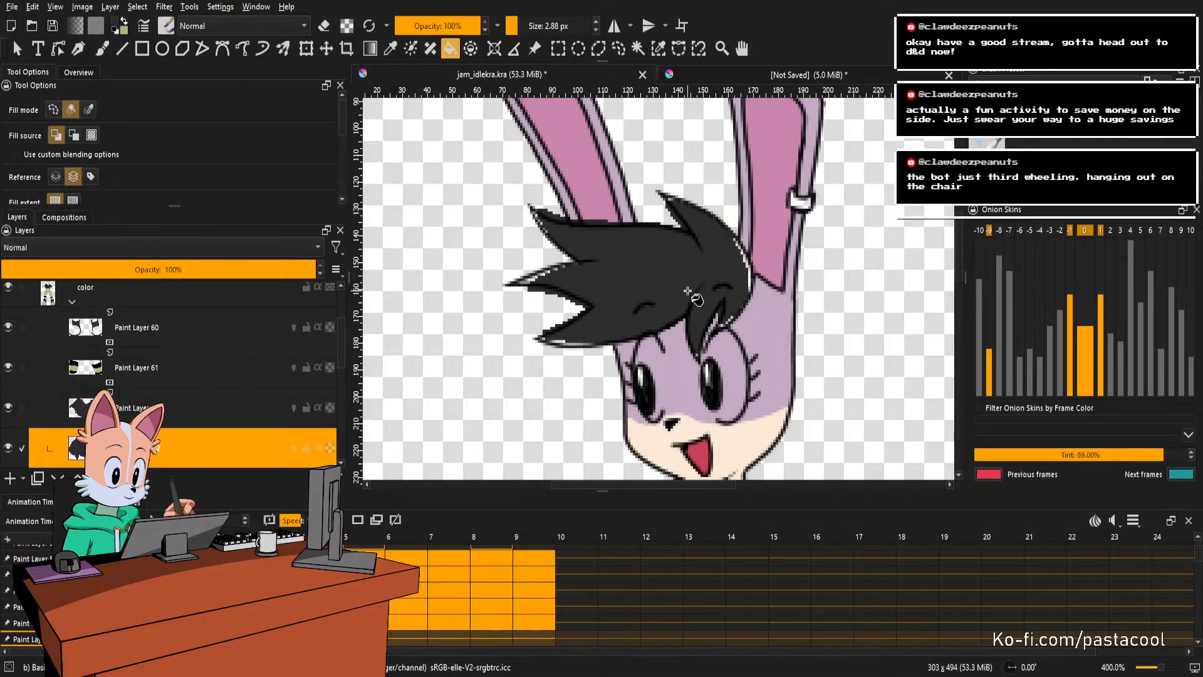
# Fill the hair dark grey on the frames up to frame 3, including the small gap under the fringe above the eye.
pyautogui.press('Right')
pyautogui.click(669, 286)
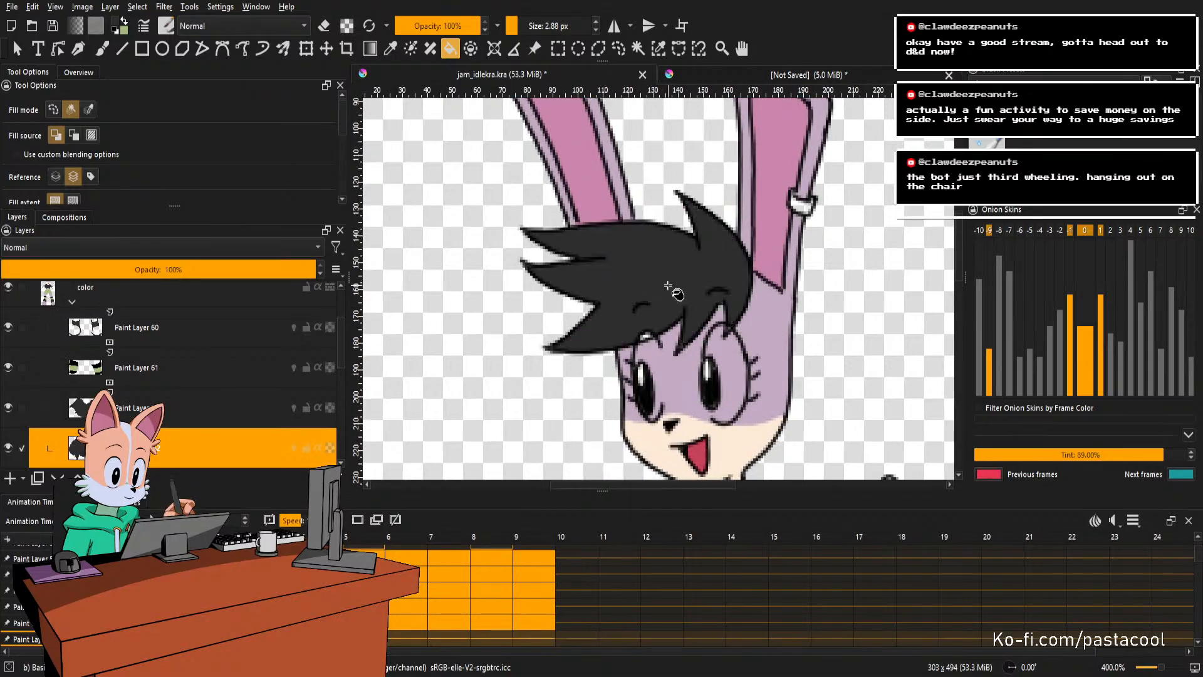
pyautogui.scroll(2, 646, 333)
pyautogui.click(650, 333)
pyautogui.scroll(-3, 677, 331)
pyautogui.press('Right')
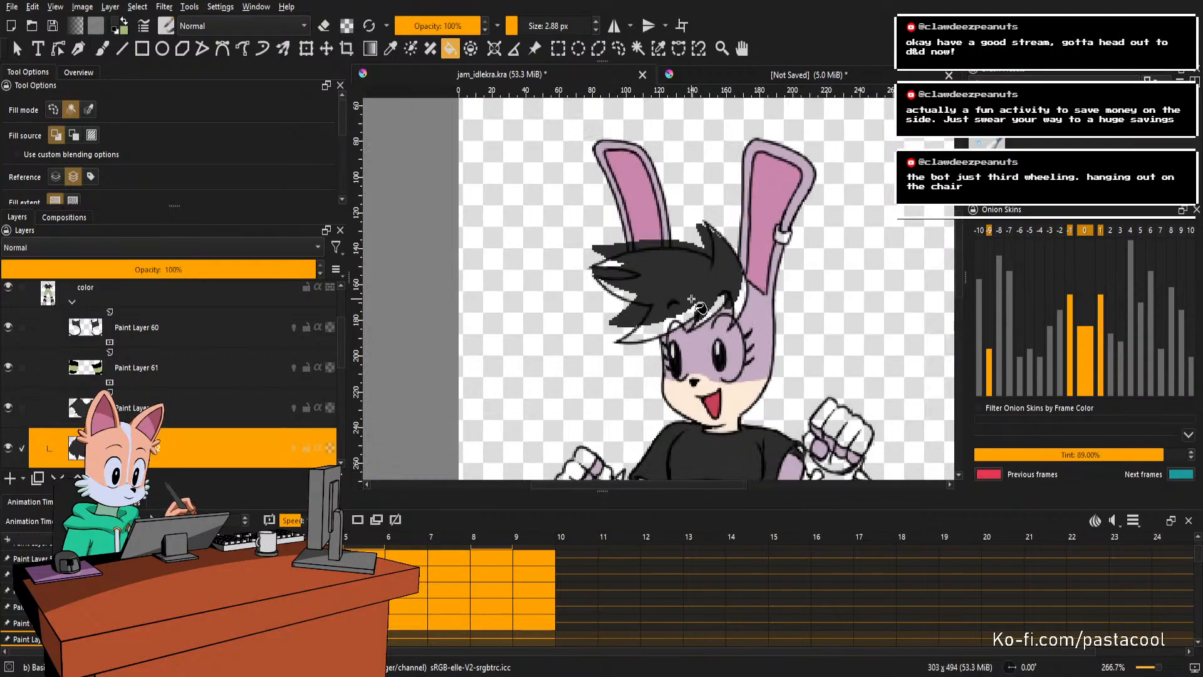
# Fill the hair dark grey within its outline on frame 4.
pyautogui.scroll(2, 693, 299)
pyautogui.click(692, 299)
pyautogui.scroll(2, 695, 296)
pyautogui.scroll(-3, 696, 293)
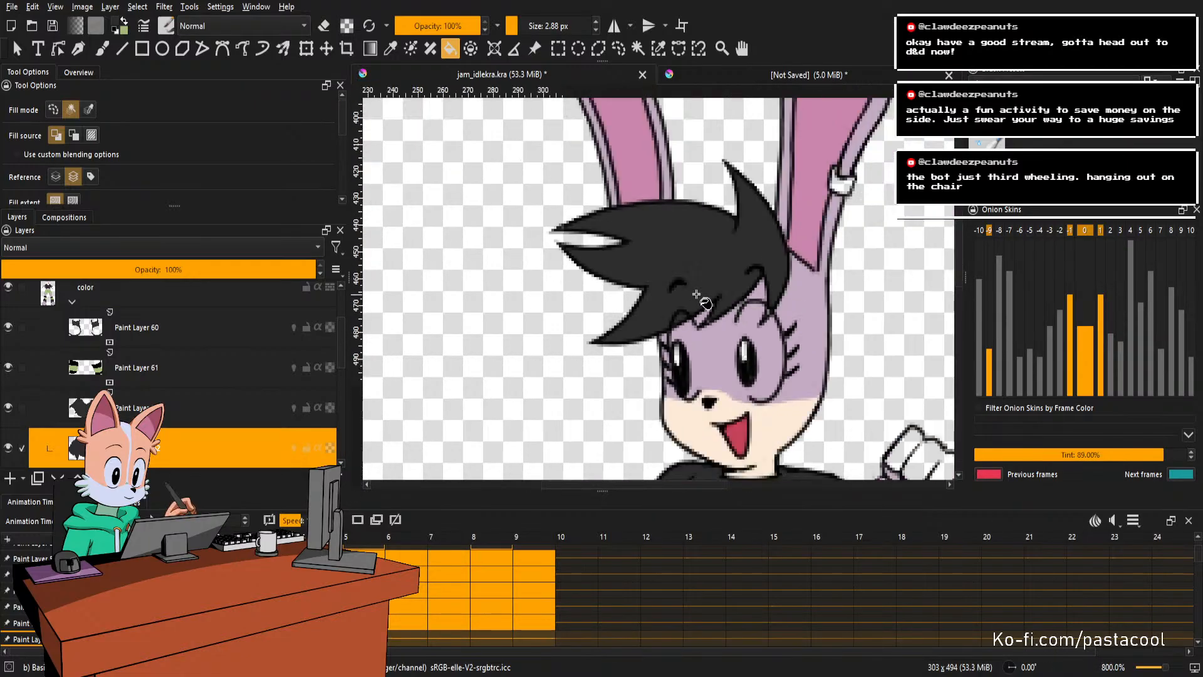
# Fill the hair dark grey on frame 5, including the small gap under the fringe above the eye.
pyautogui.scroll(2, 699, 291)
pyautogui.scroll(1, 695, 292)
pyautogui.click(684, 313)
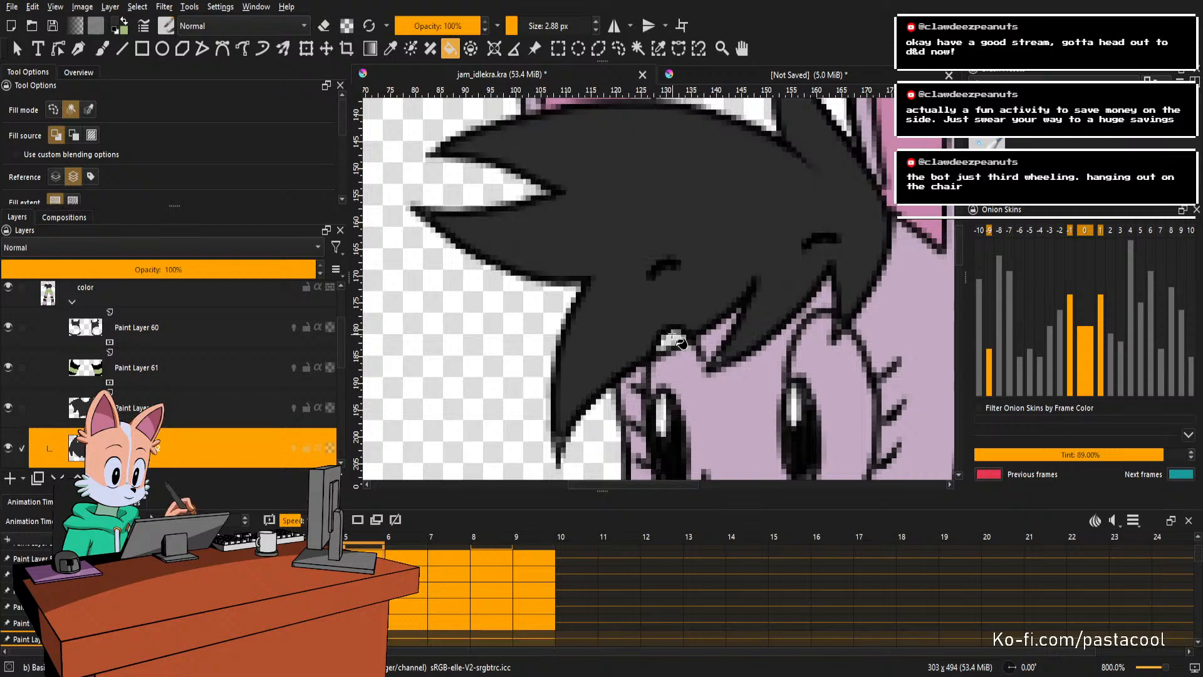
pyautogui.scroll(-2, 709, 344)
pyautogui.scroll(-1, 708, 359)
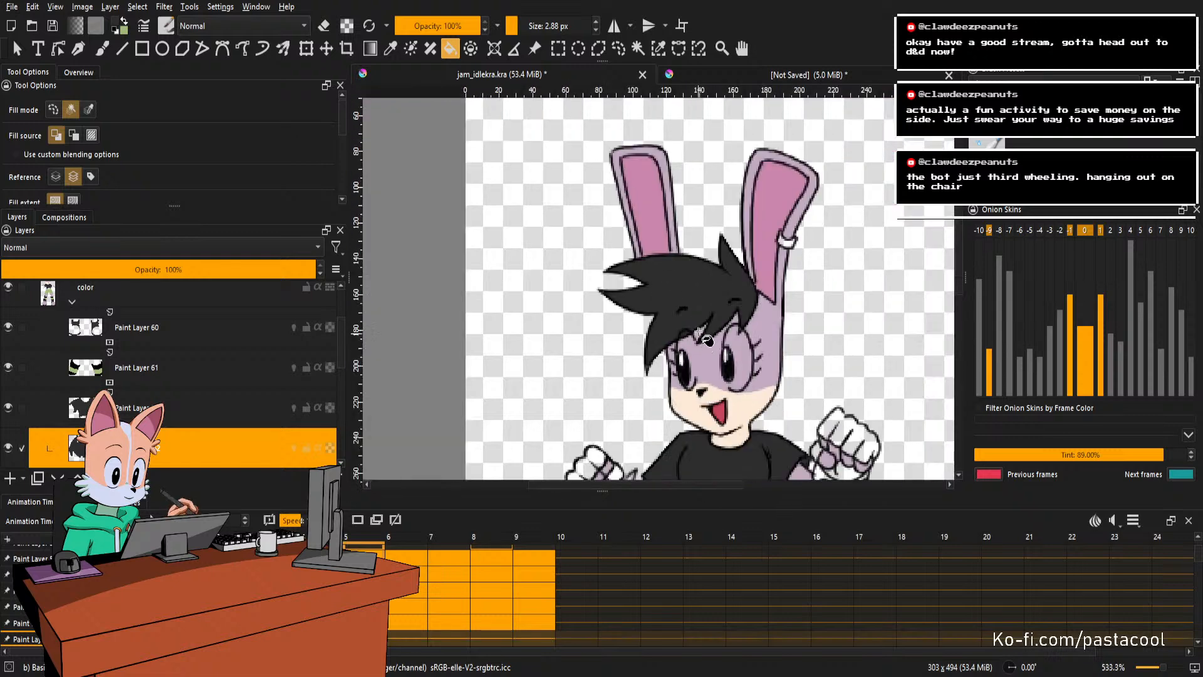
pyautogui.scroll(2, 705, 300)
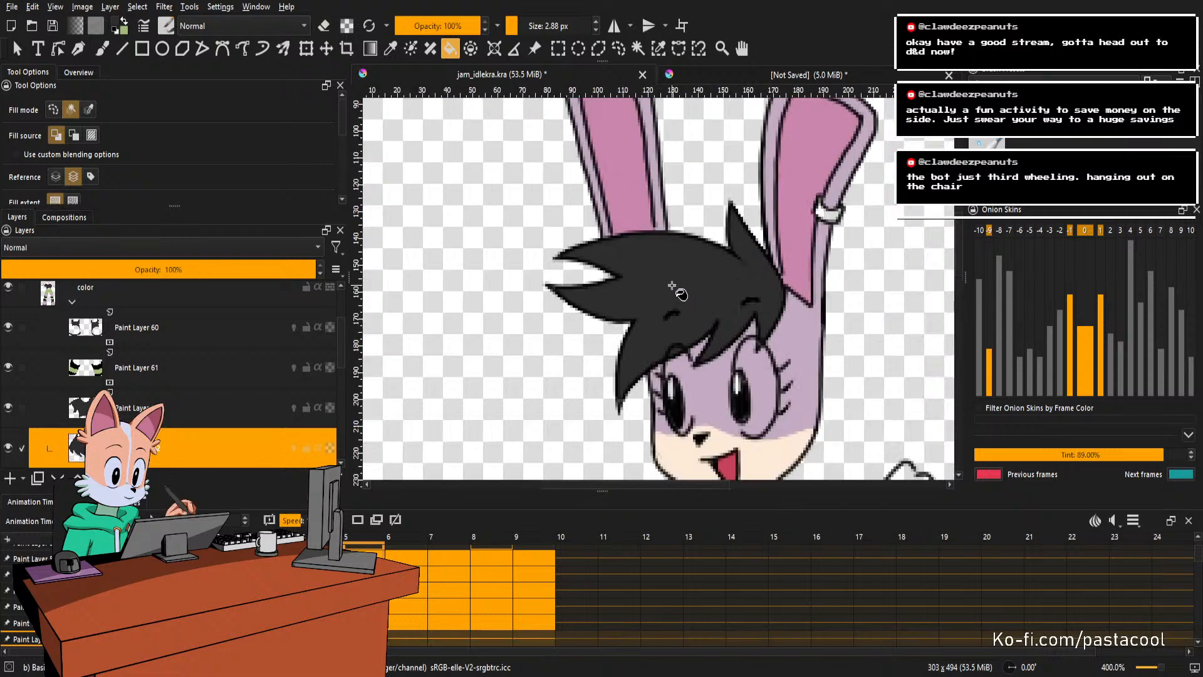
pyautogui.scroll(-4, 696, 289)
# Clear the carried-over hair colour on frame 6 and refill the hair dark grey within its outline.
pyautogui.press('Right')
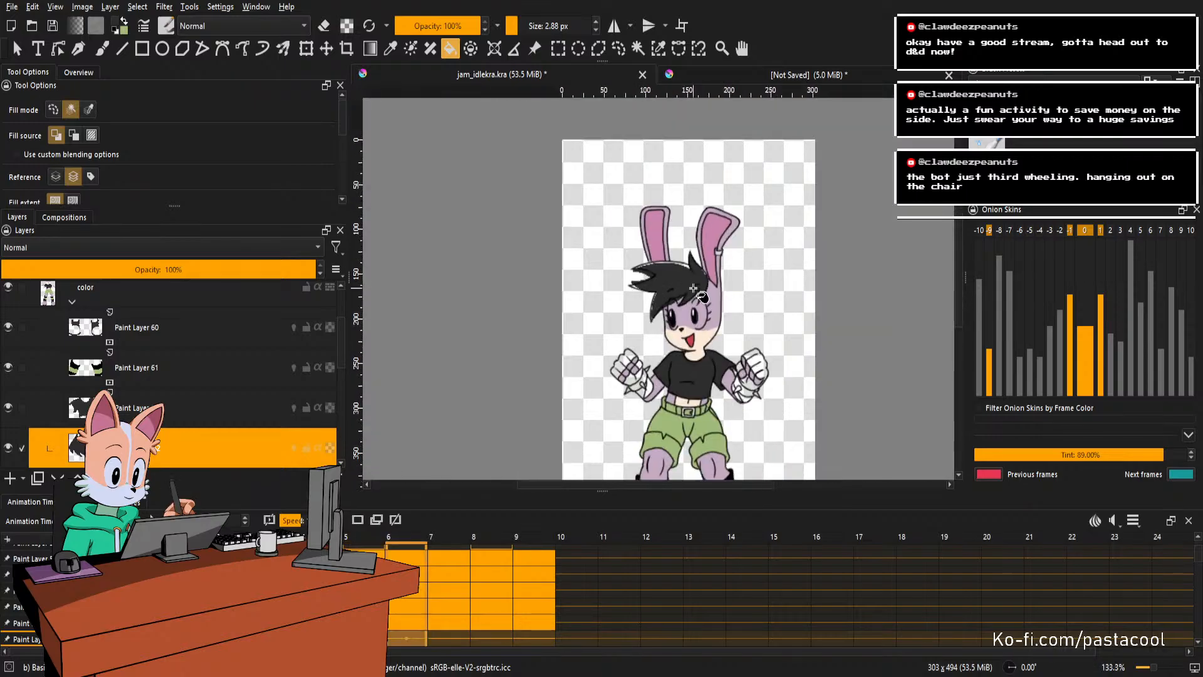
pyautogui.press('Delete')
pyautogui.scroll(3, 693, 284)
pyautogui.click(692, 277)
pyautogui.scroll(2, 644, 328)
pyautogui.scroll(1, 607, 339)
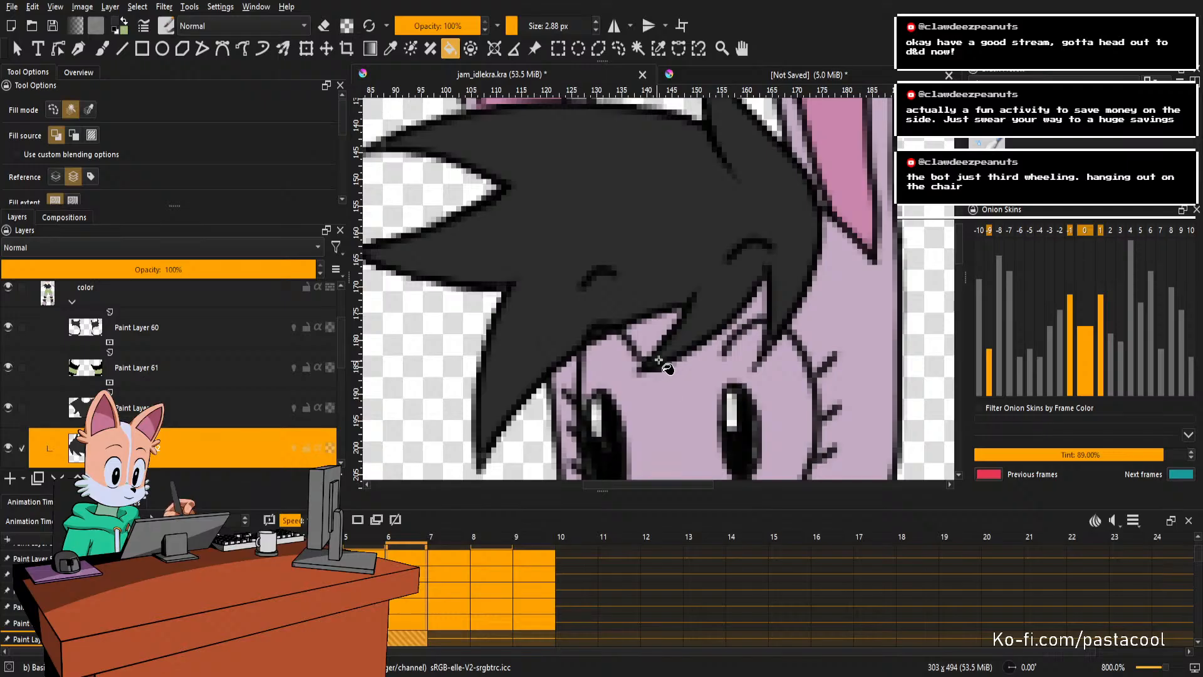
# Fill the hair dark grey on frame 7 and touch up the tip of the lowest spike with the brush.
pyautogui.scroll(-3, 664, 364)
pyautogui.press('Right')
pyautogui.scroll(1, 673, 307)
pyautogui.click(666, 299)
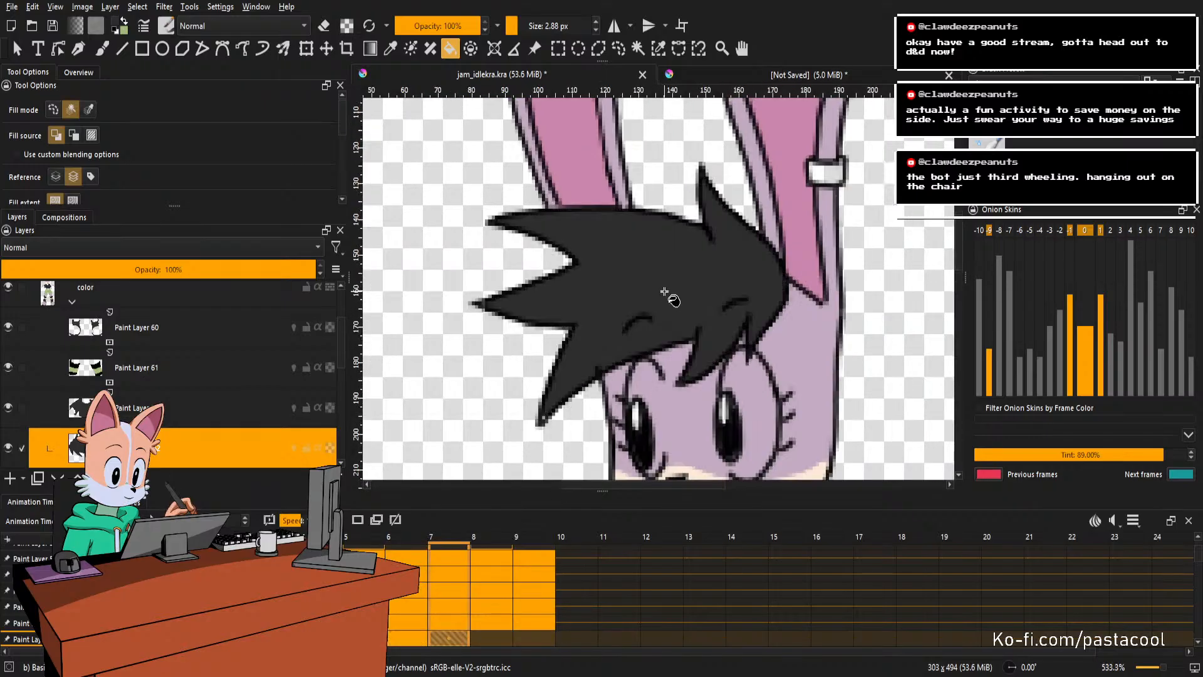
pyautogui.scroll(2, 634, 338)
pyautogui.press('b')
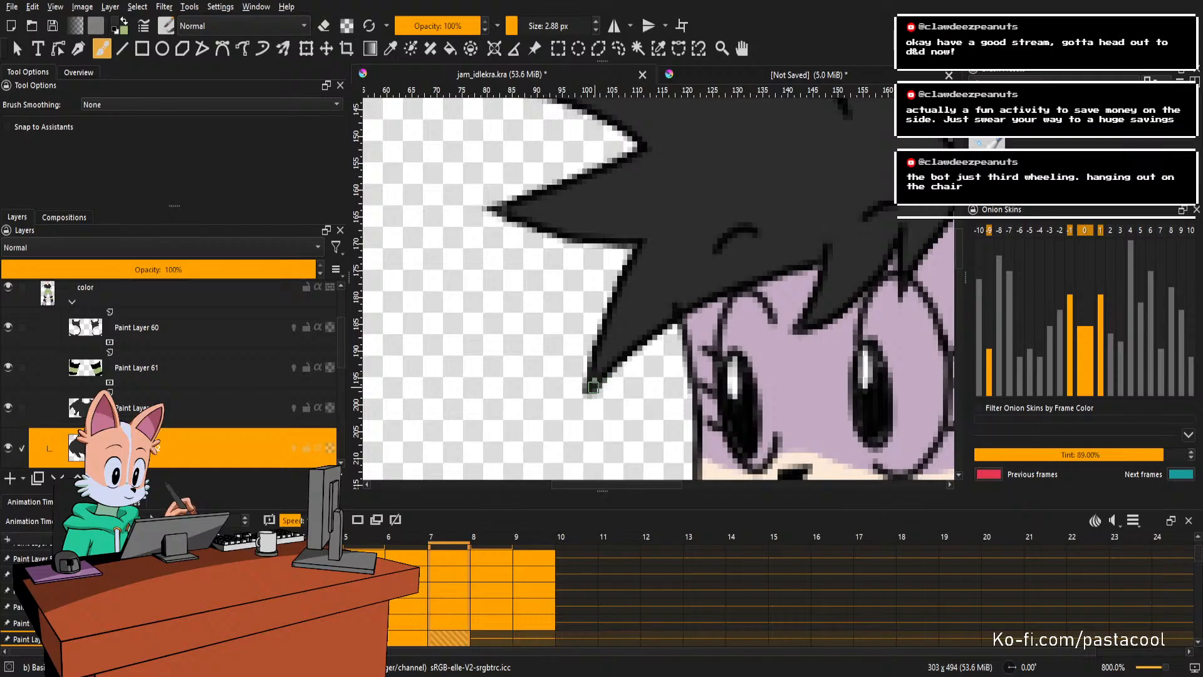
pyautogui.scroll(-2, 609, 255)
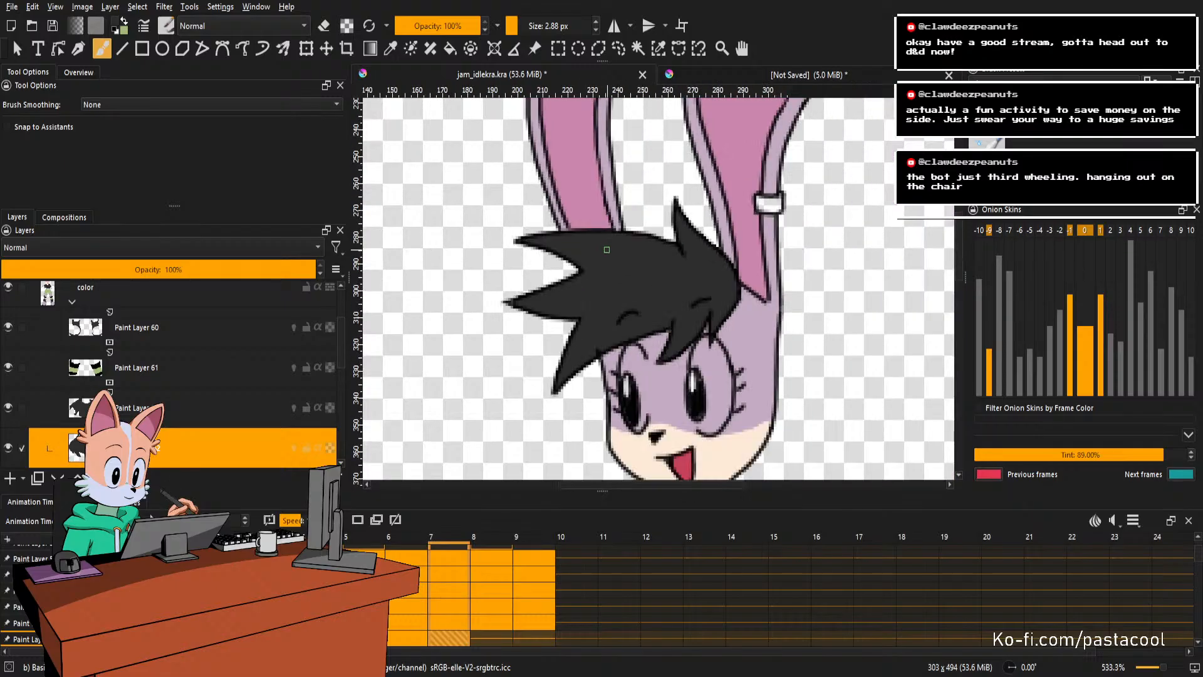
# Fill the hair dark grey within its outline on frame 8.
pyautogui.press('Right')
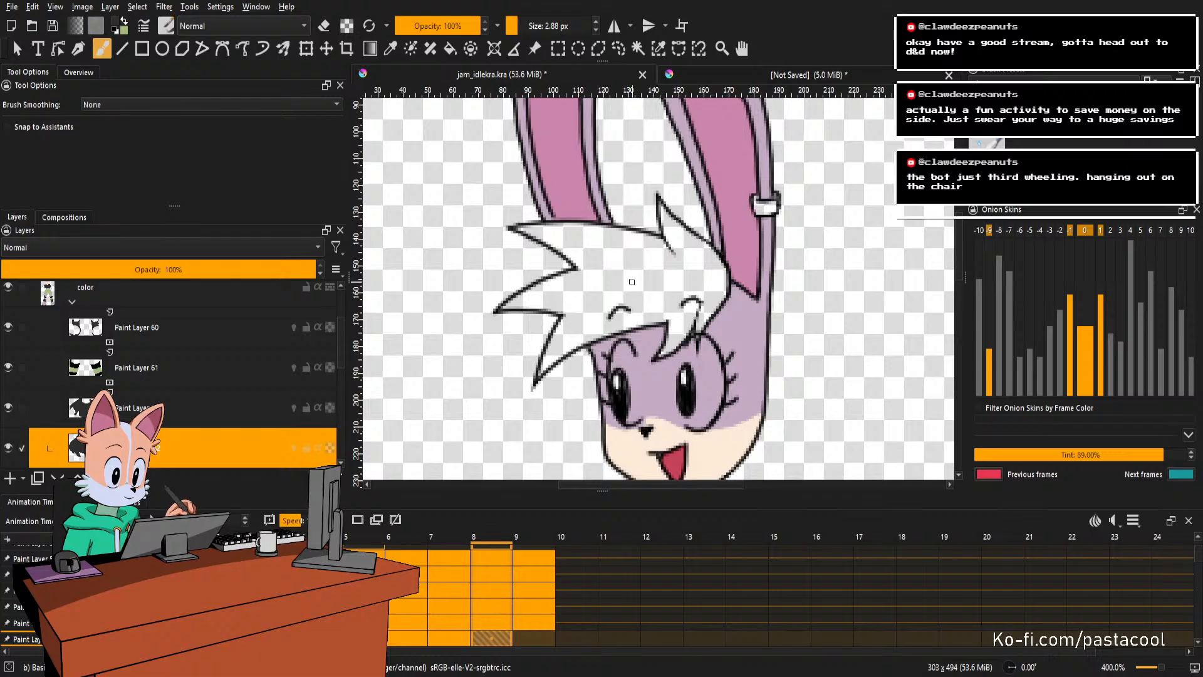
pyautogui.press('f')
pyautogui.click(628, 285)
pyautogui.scroll(1, 716, 334)
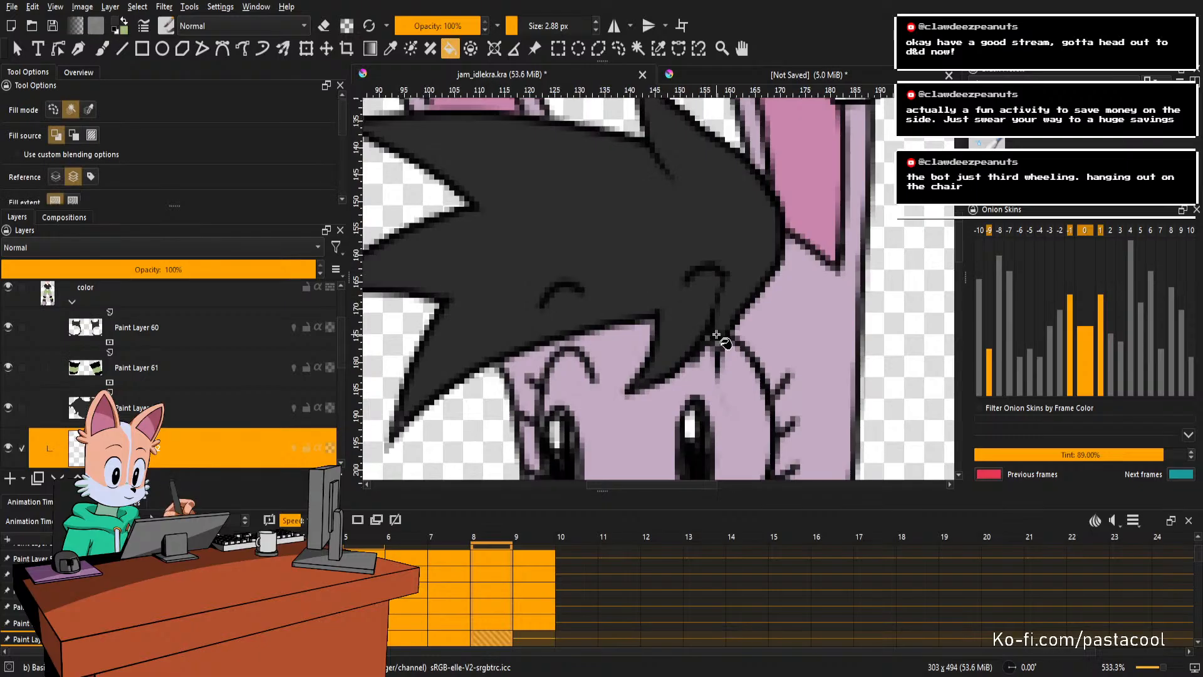
# Touch up the fringe and spike tips the fill missed on frame 8 with the dark grey brush.
pyautogui.press('b')
pyautogui.scroll(1, 719, 340)
pyautogui.scroll(-4, 669, 250)
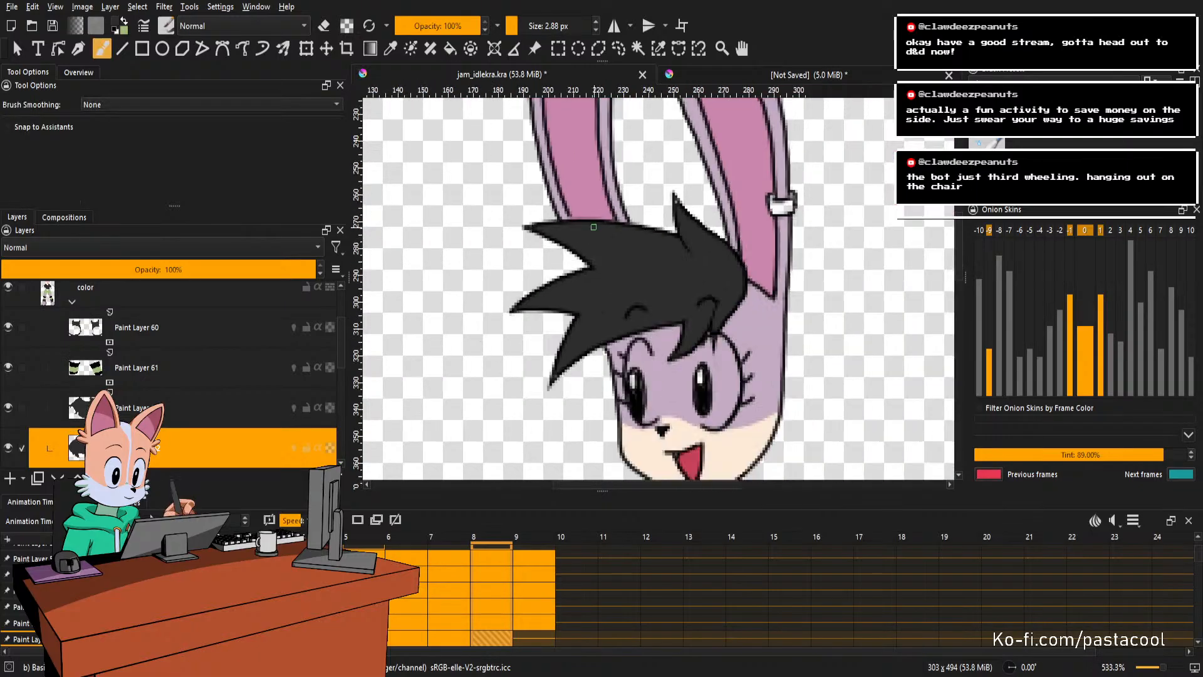
pyautogui.scroll(4, 685, 196)
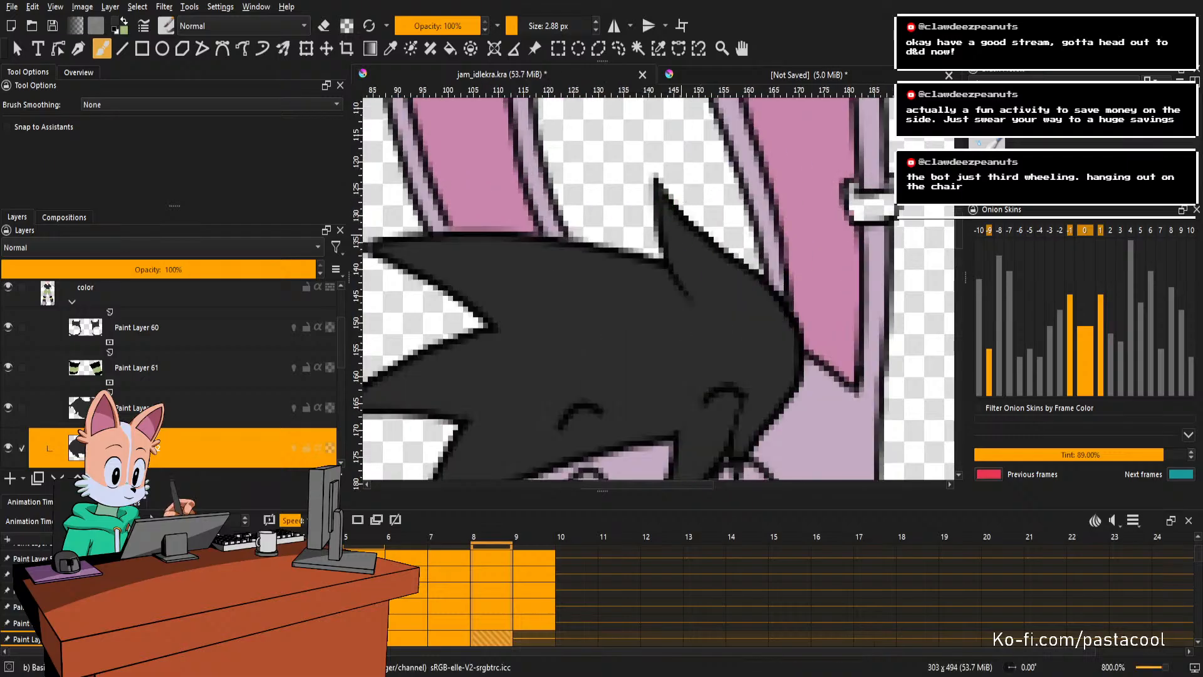
pyautogui.scroll(-4, 662, 197)
pyautogui.scroll(3, 565, 413)
pyautogui.scroll(2, 565, 413)
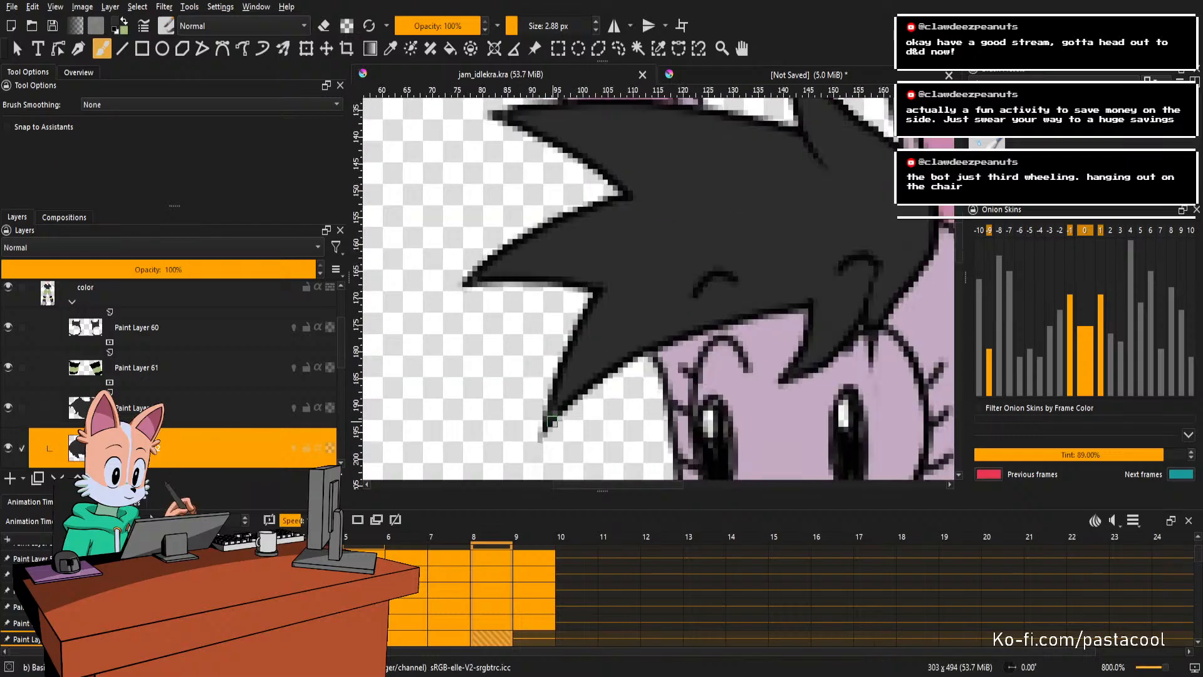
pyautogui.click(554, 417)
pyautogui.scroll(-2, 604, 370)
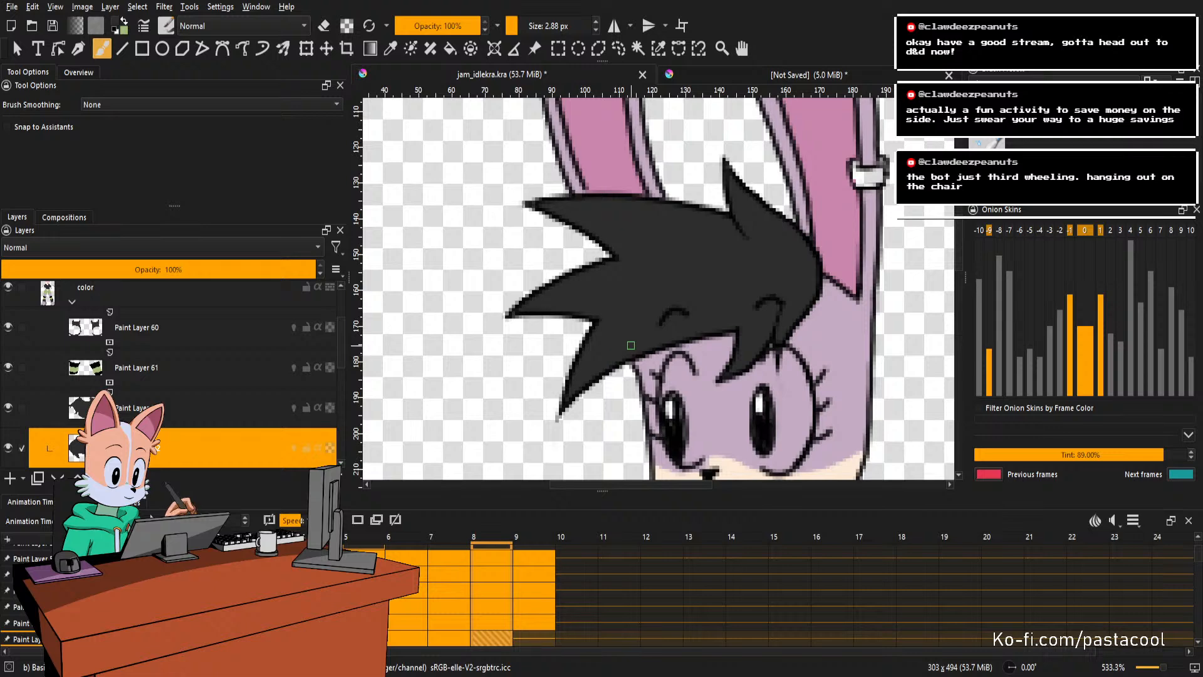
# Fill the blank hair dark grey within its outline on frame 9.
pyautogui.press('Right')
pyautogui.hotkey('ctrl', 'z')
pyautogui.press('f')
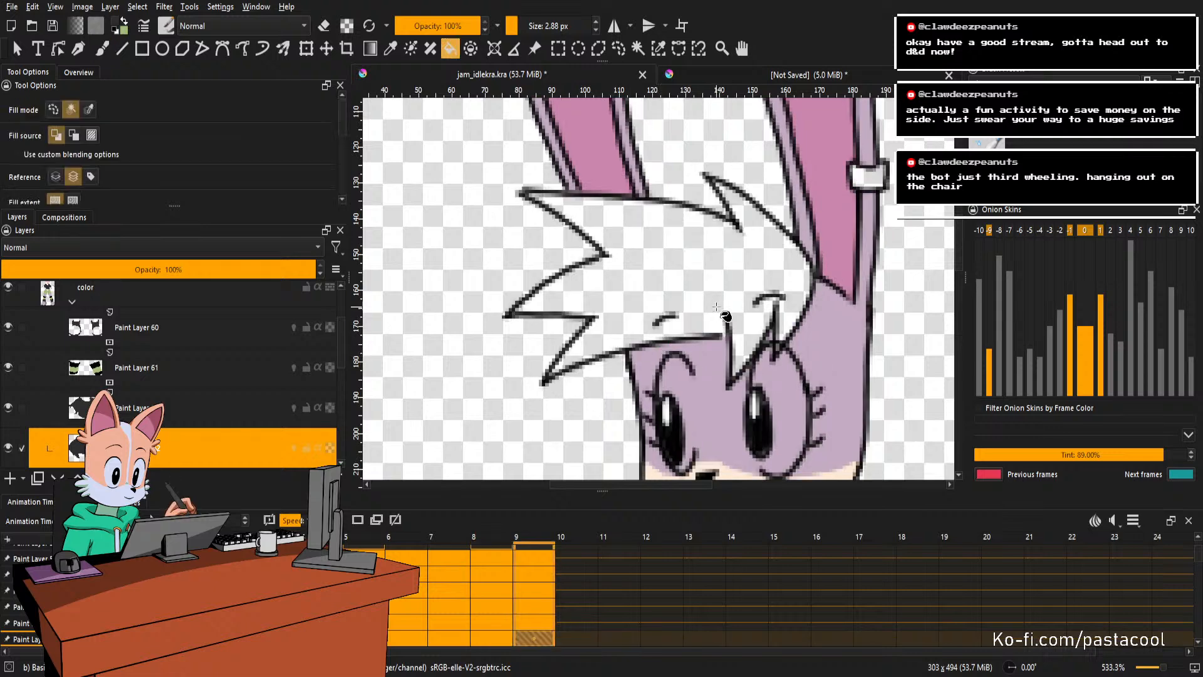
pyautogui.click(714, 312)
pyautogui.scroll(2, 742, 339)
# Touch up the fringe point and the top spike's tip on frame 9 with the dark grey brush.
pyautogui.press('b')
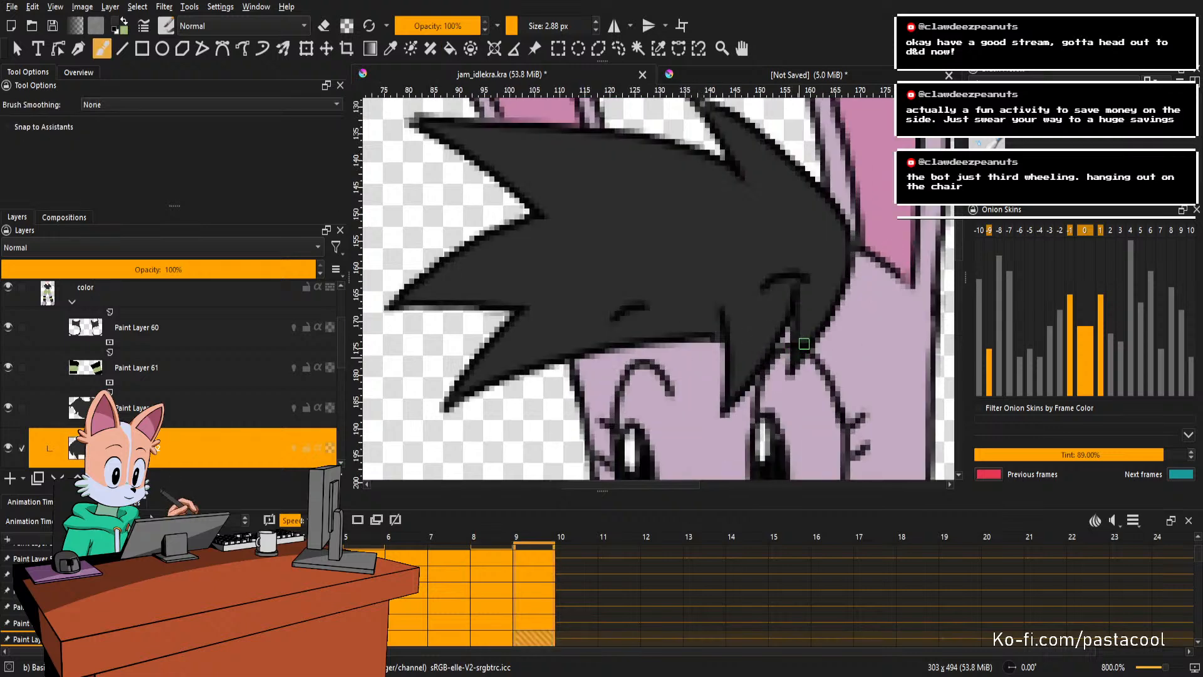
pyautogui.scroll(-3, 804, 344)
pyautogui.scroll(1, 752, 301)
pyautogui.scroll(4, 724, 252)
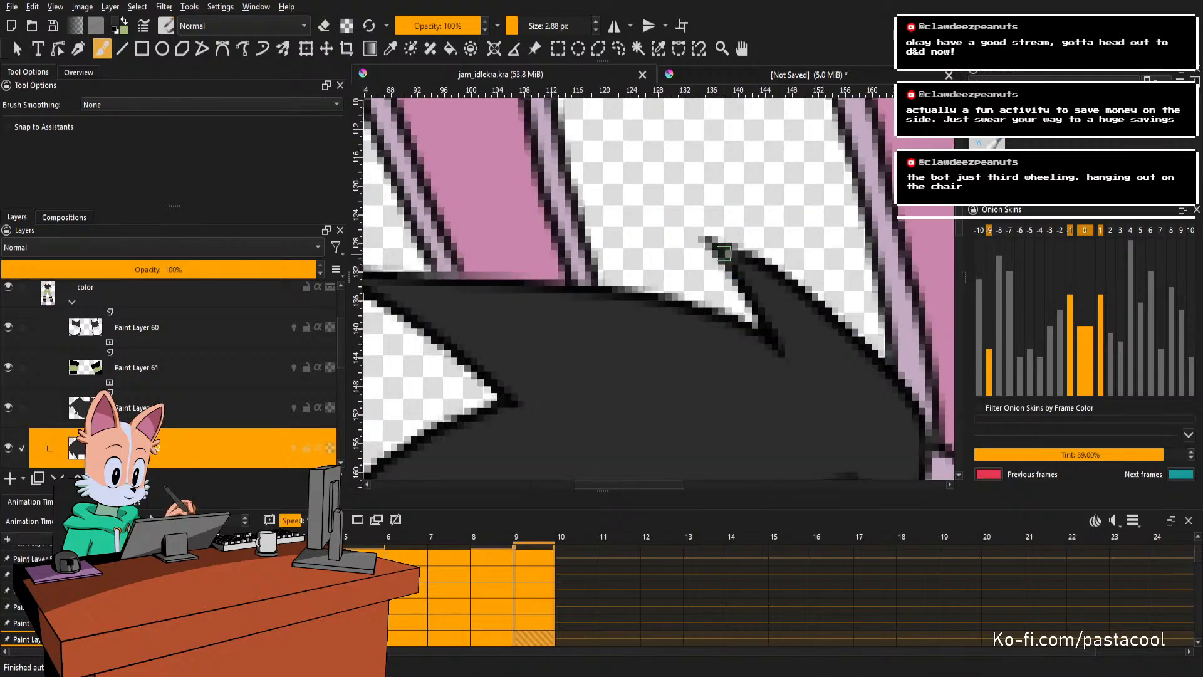
pyautogui.scroll(-3, 724, 252)
pyautogui.scroll(-2, 658, 278)
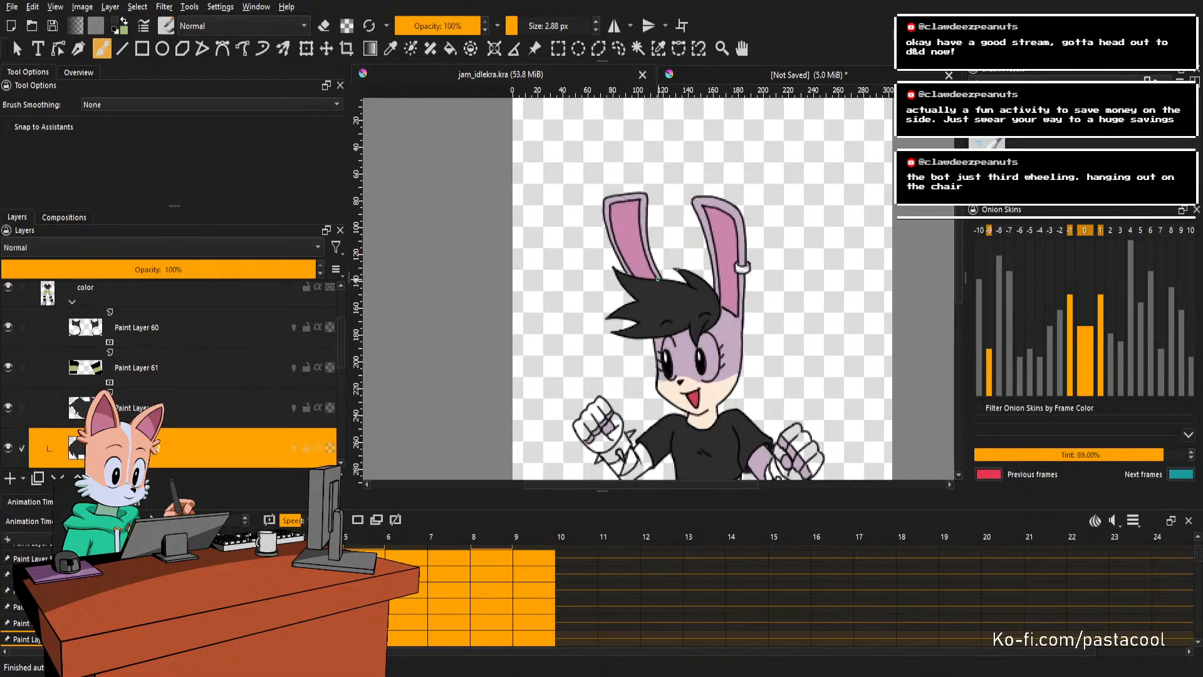
# Return to an earlier frame of the animation and check the hair colour along the fringe beside the eye.
pyautogui.press('space')
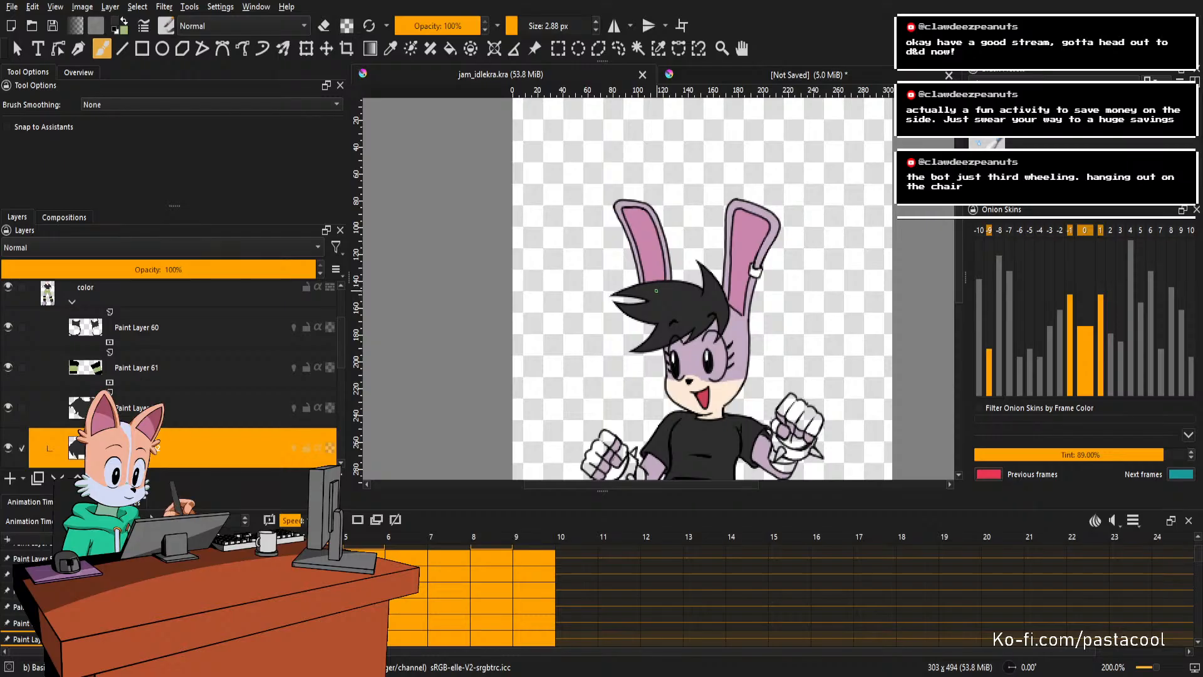
pyautogui.scroll(5, 722, 335)
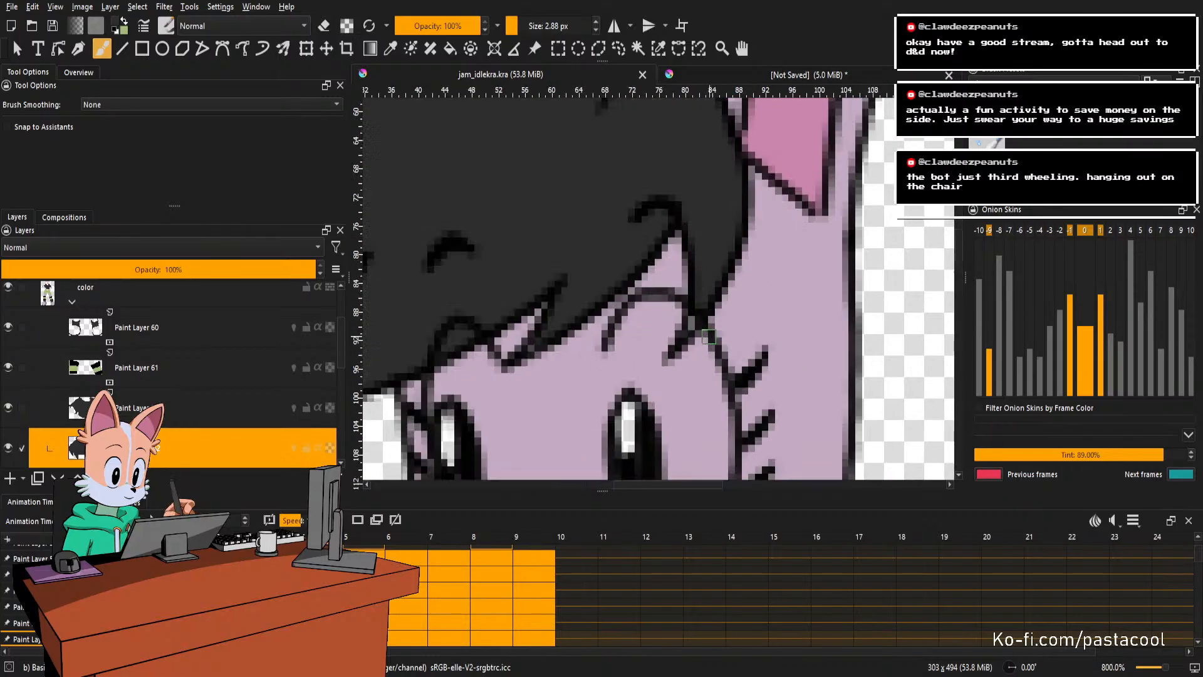
# Touch up the dark hair fill in the fringe tips above the right eye across successive animation frames.
pyautogui.moveTo(694, 327); pyautogui.dragTo(688, 306)
pyautogui.moveTo(725, 347); pyautogui.dragTo(707, 315)
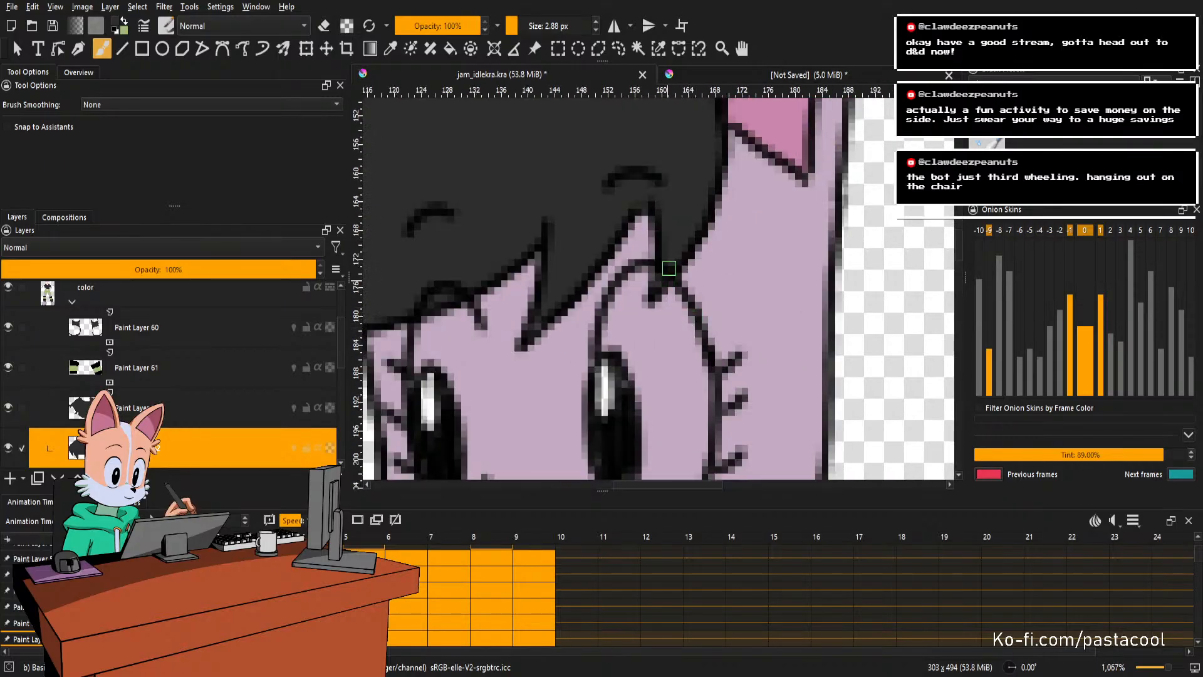
pyautogui.scroll(-1, 708, 315)
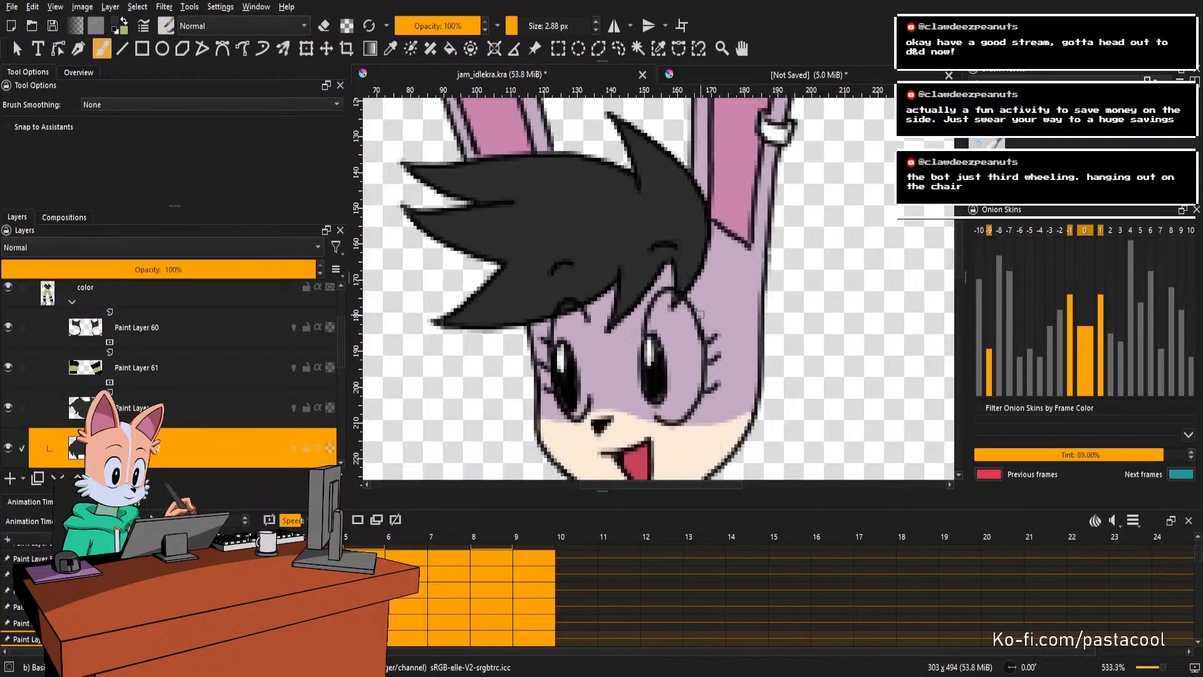
pyautogui.scroll(2, 637, 334)
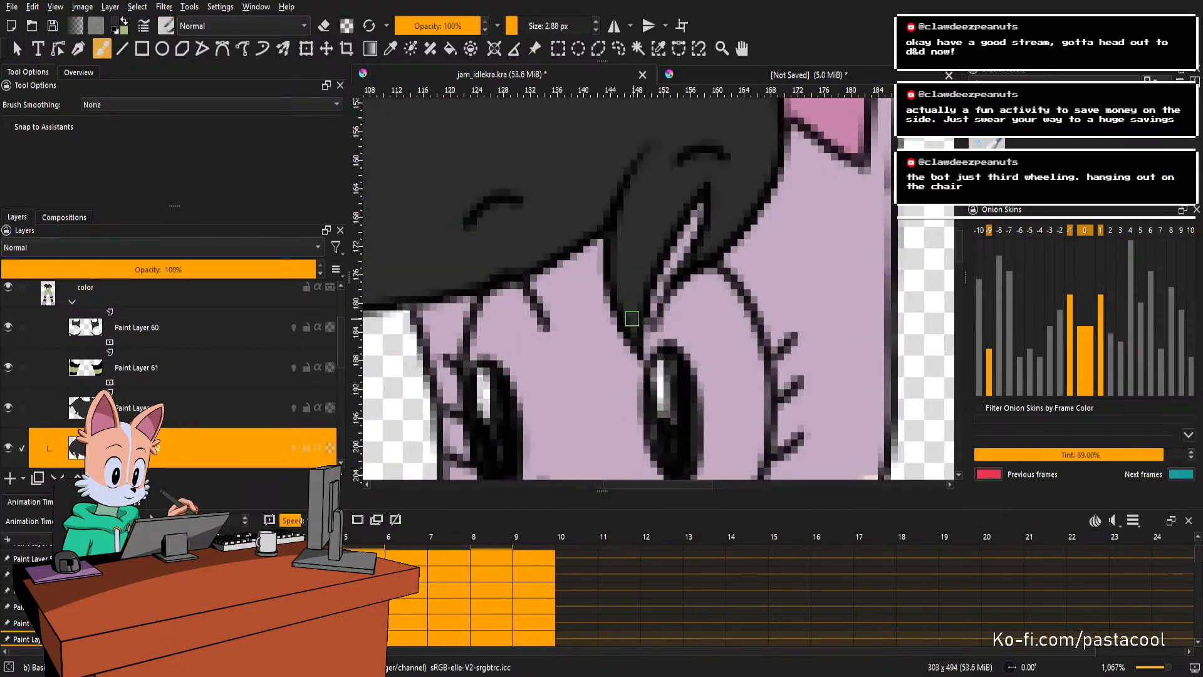
pyautogui.scroll(-4, 631, 318)
pyautogui.scroll(2, 660, 316)
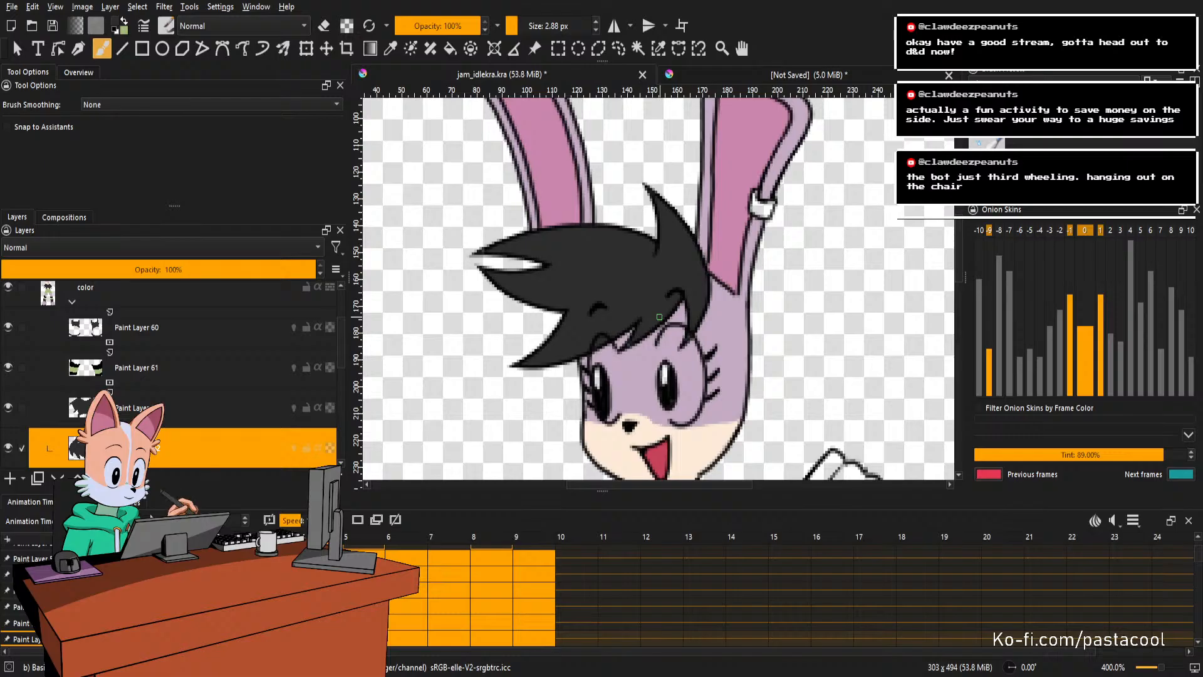
# Examine the coloured character across the animation frames, from the hair and face down to the full figure.
pyautogui.scroll(-2, 650, 341)
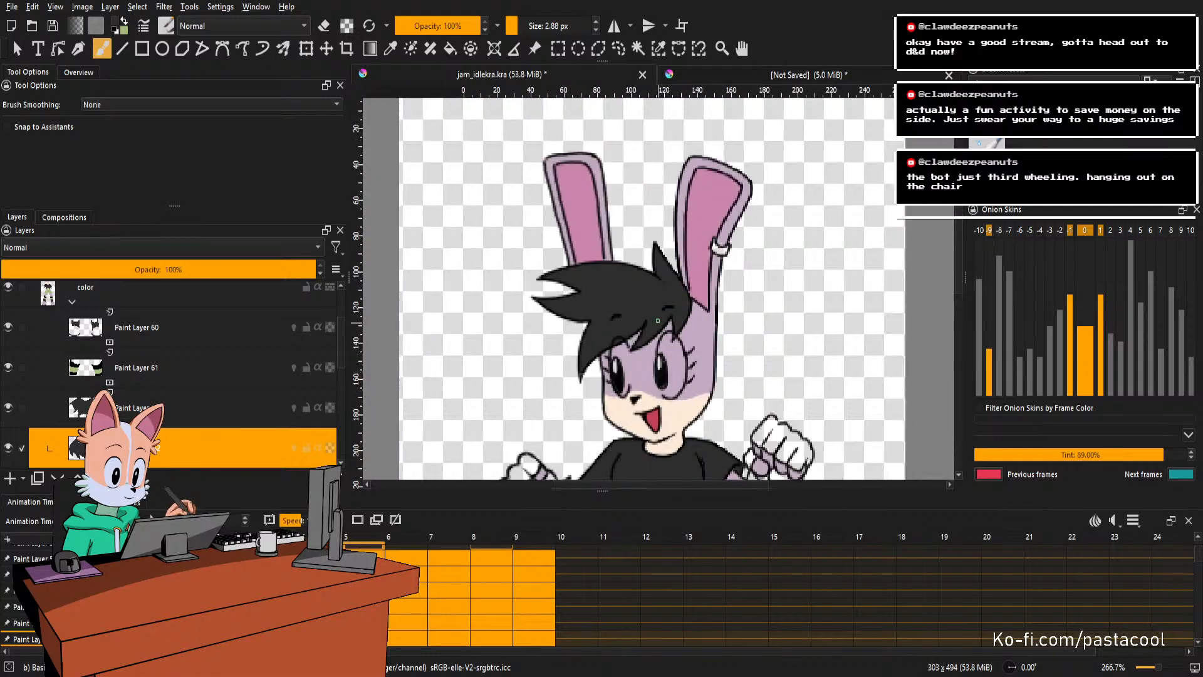
pyautogui.scroll(2, 697, 285)
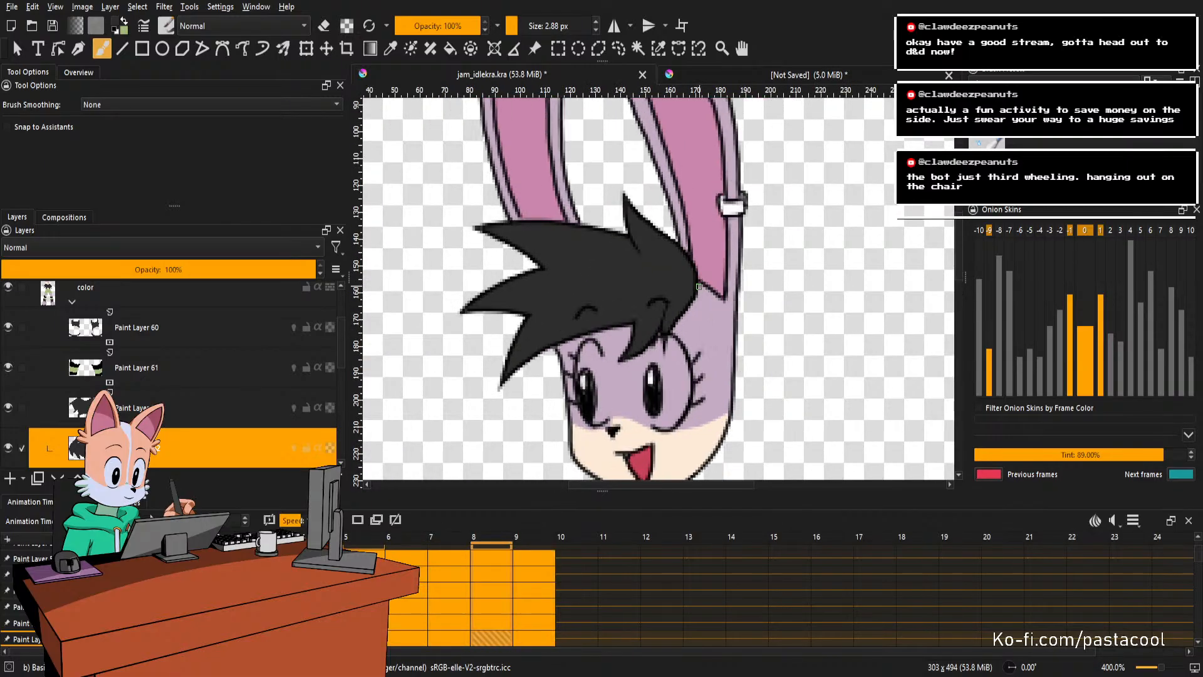
pyautogui.scroll(-2, 696, 287)
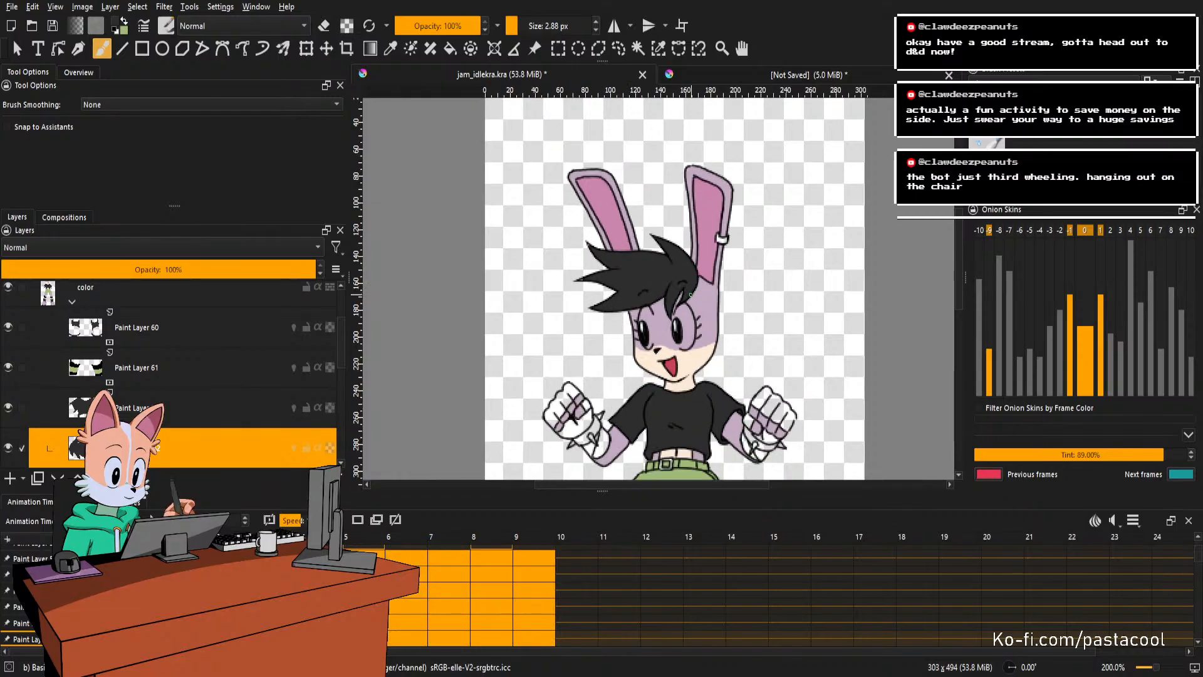
pyautogui.scroll(-1, 692, 293)
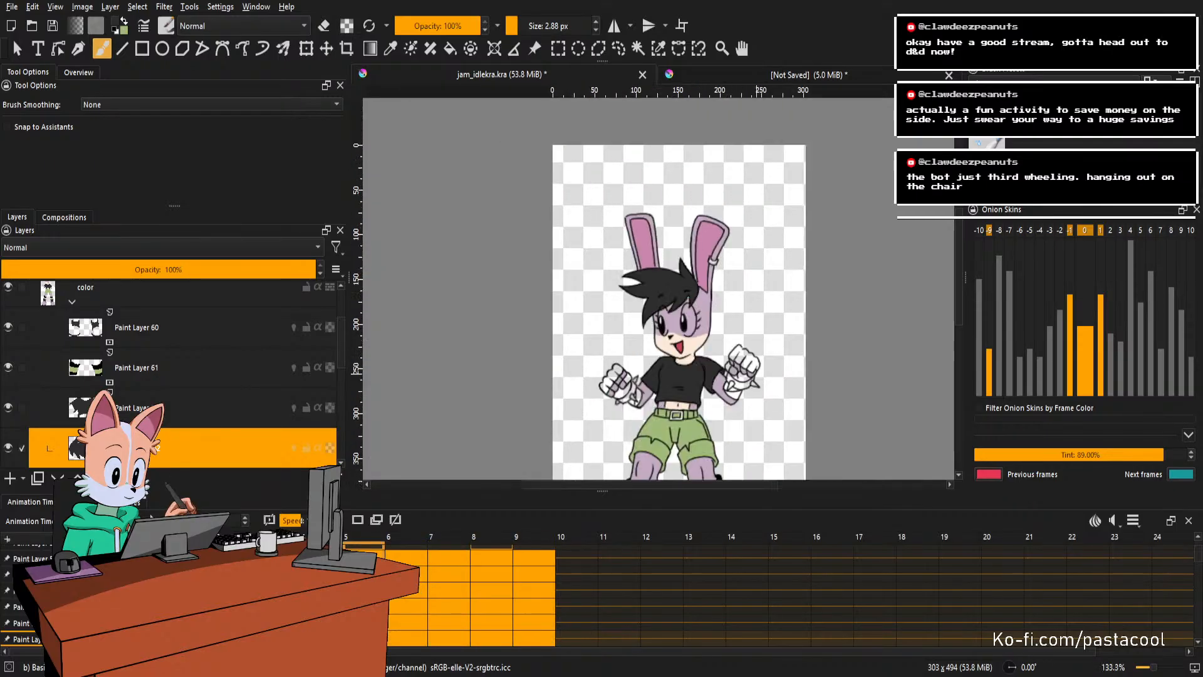
pyautogui.scroll(-1, 667, 289)
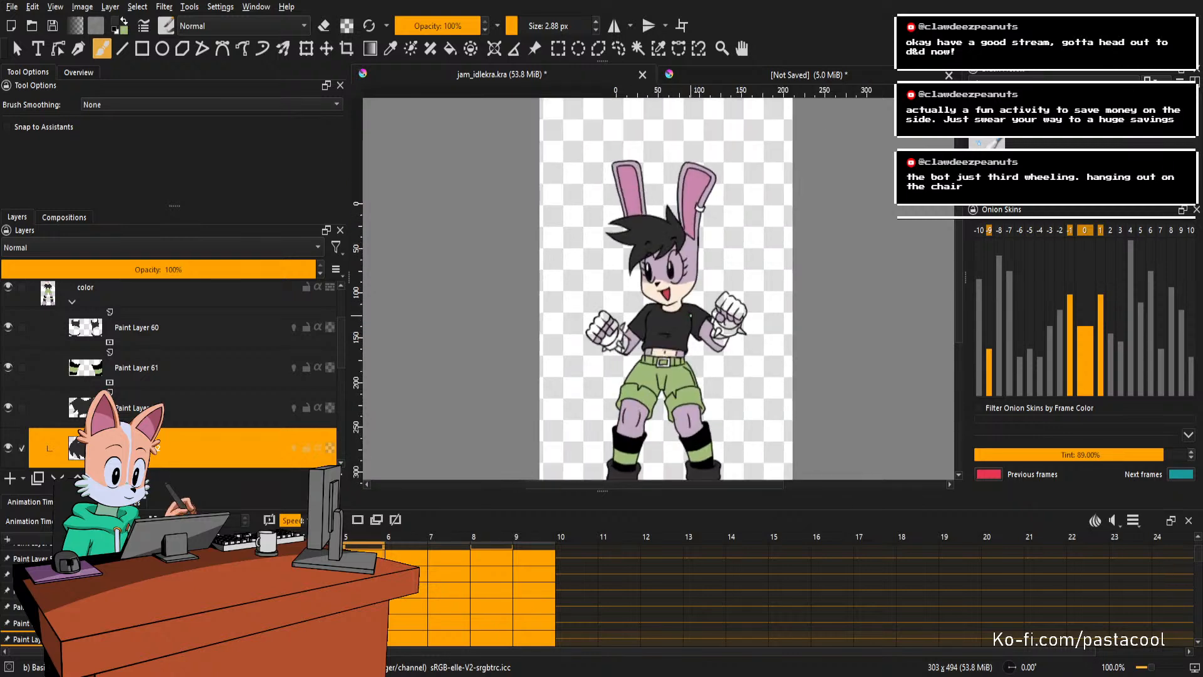
pyautogui.scroll(1, 667, 288)
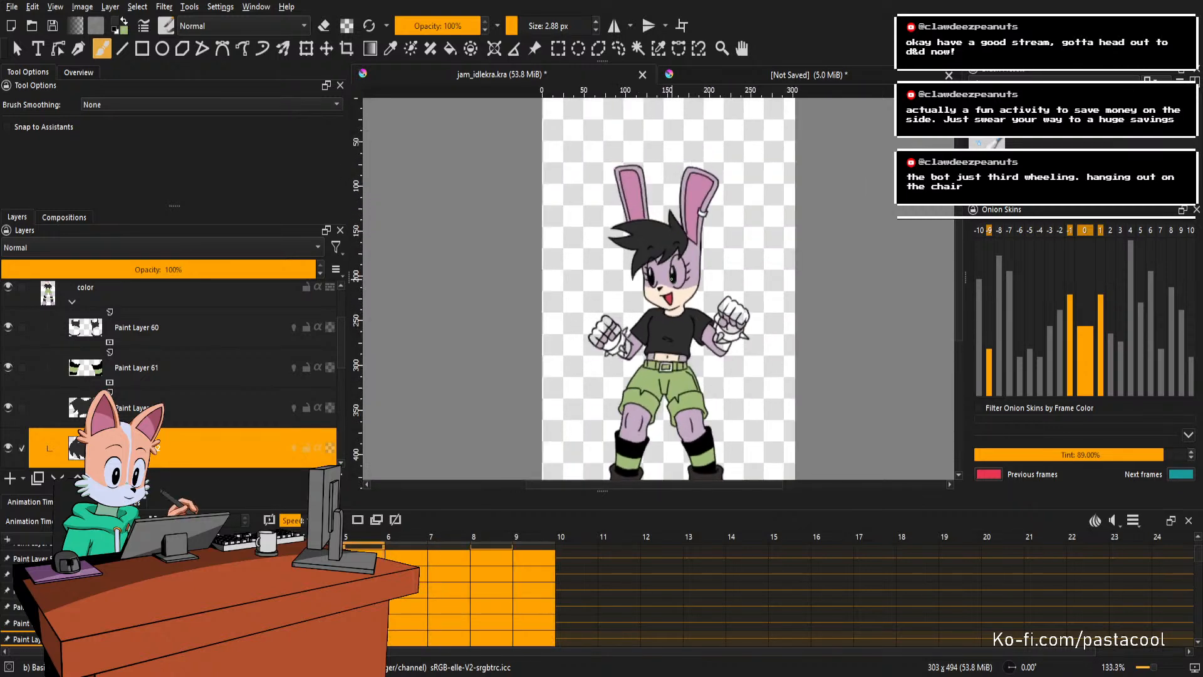
pyautogui.moveTo(658, 350); pyautogui.dragTo(665, 293)
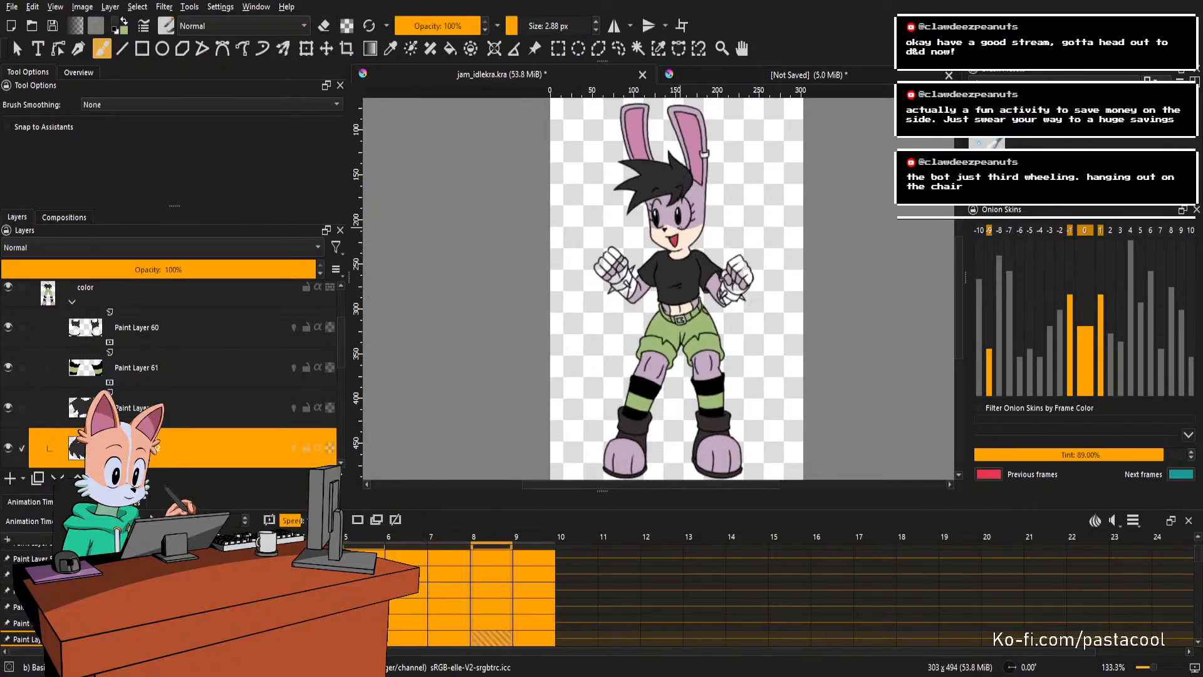
pyautogui.scroll(2, 682, 176)
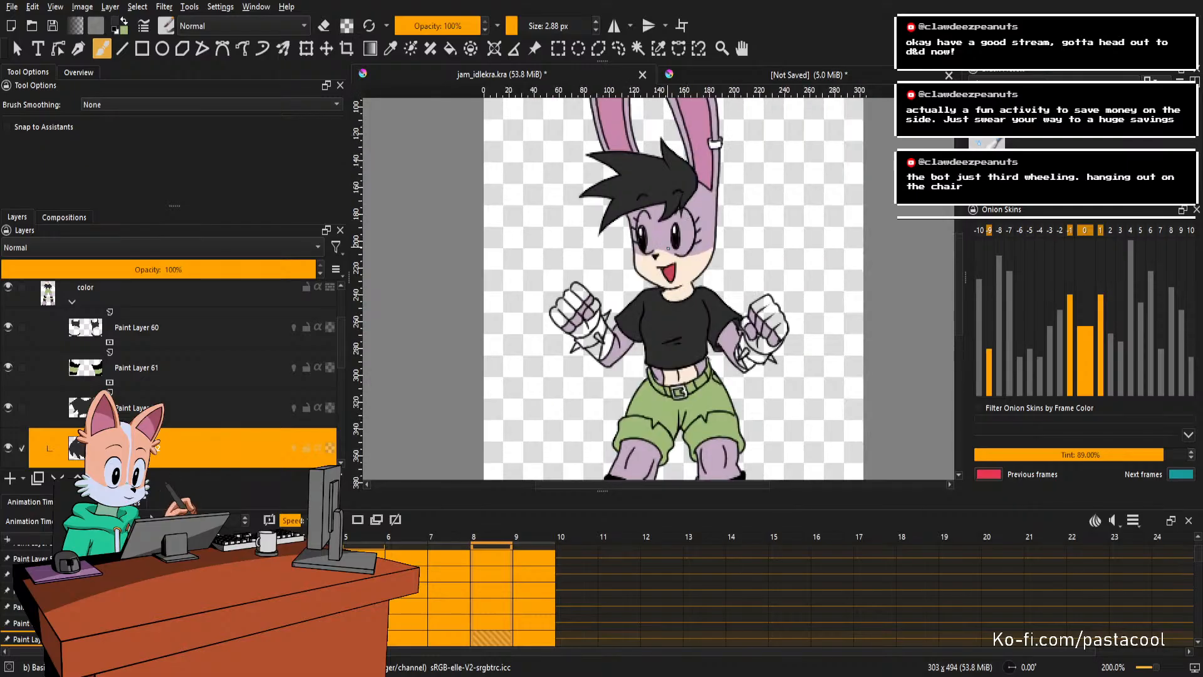
# Check the character's eye colouring in the unsaved reference document and return to the face in jam_idlekra.kra.
pyautogui.click(733, 76)
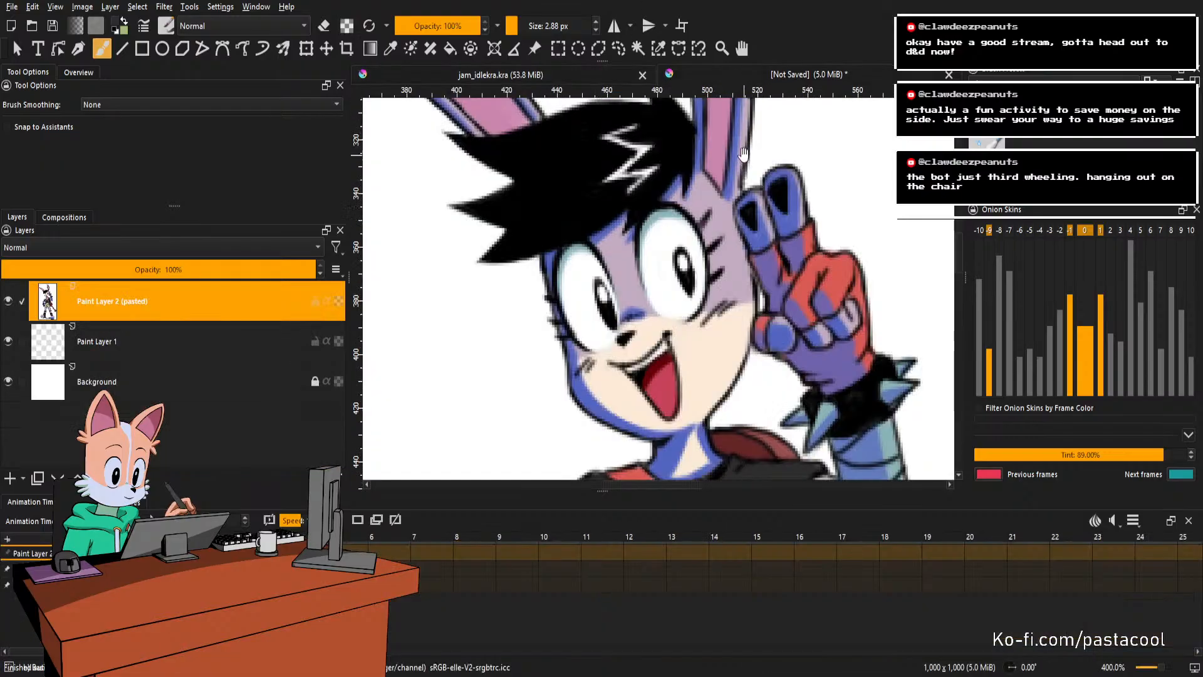
pyautogui.click(551, 78)
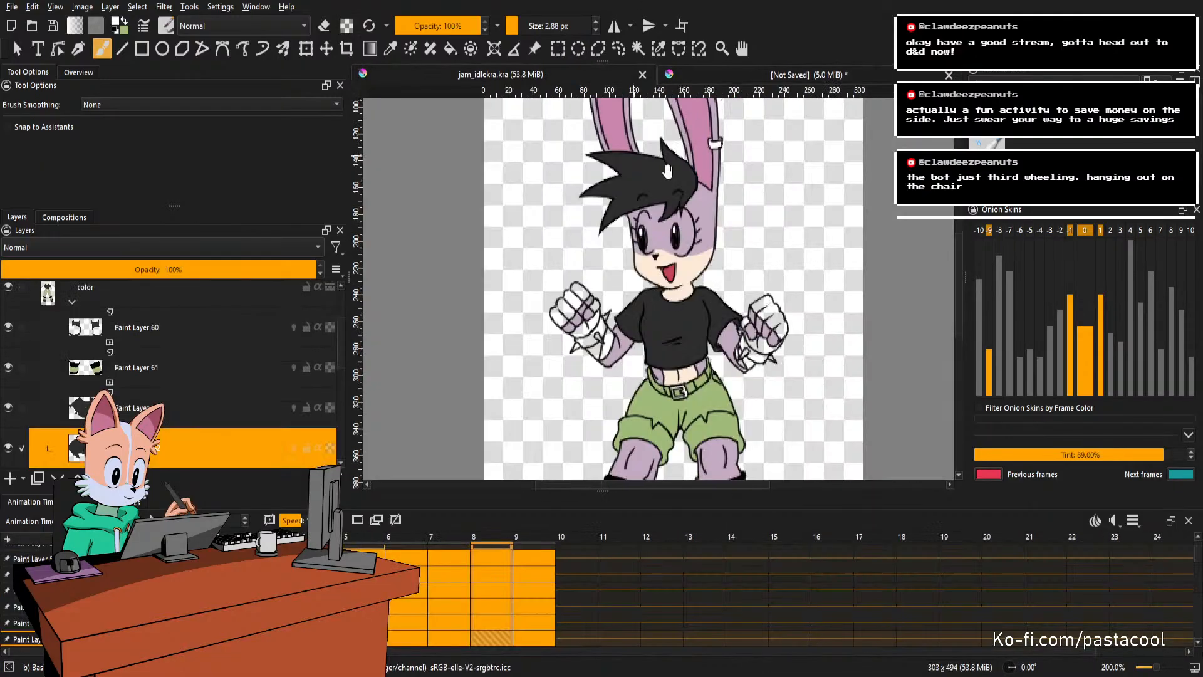
pyautogui.scroll(3, 698, 273)
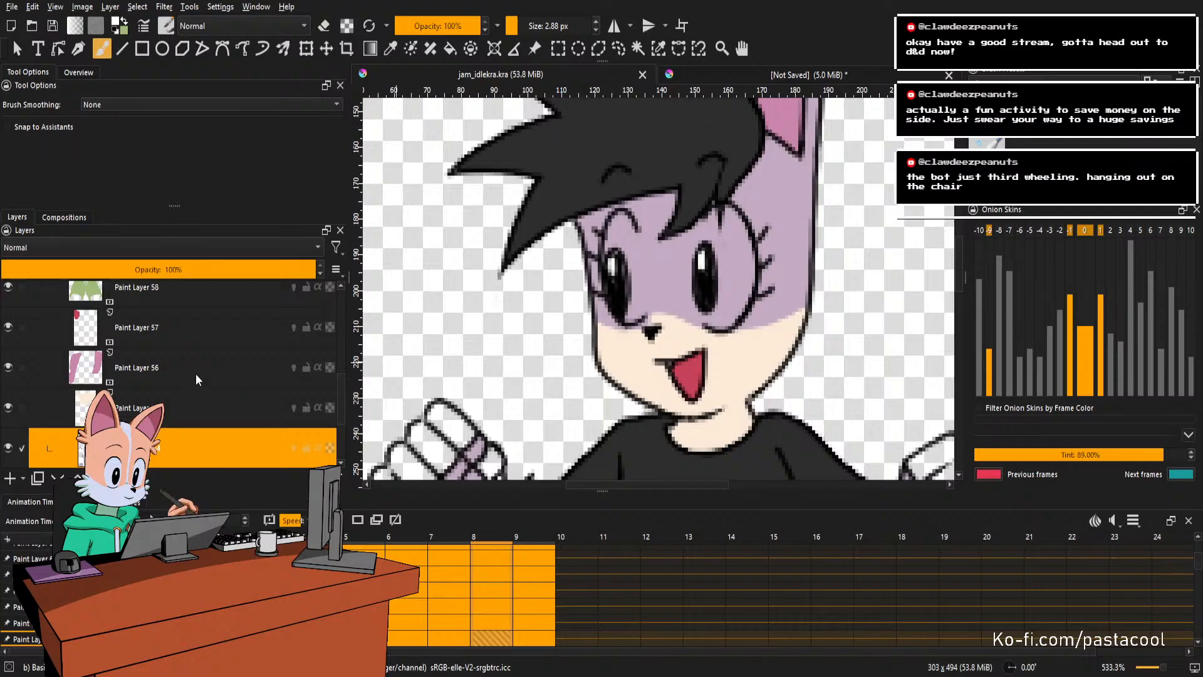
# Toggle Paint Layer 54 off and on to identify the purple fur colour and add a new paint layer directly above it.
pyautogui.click(8, 448)
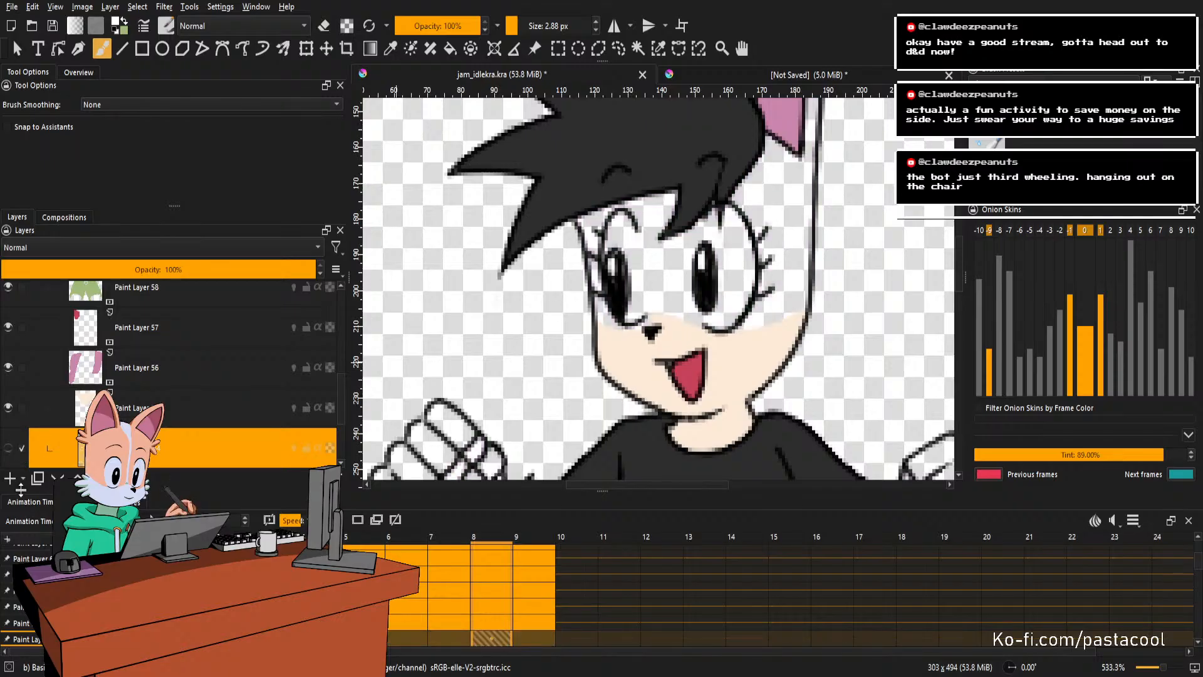
pyautogui.scroll(-3, 20, 424)
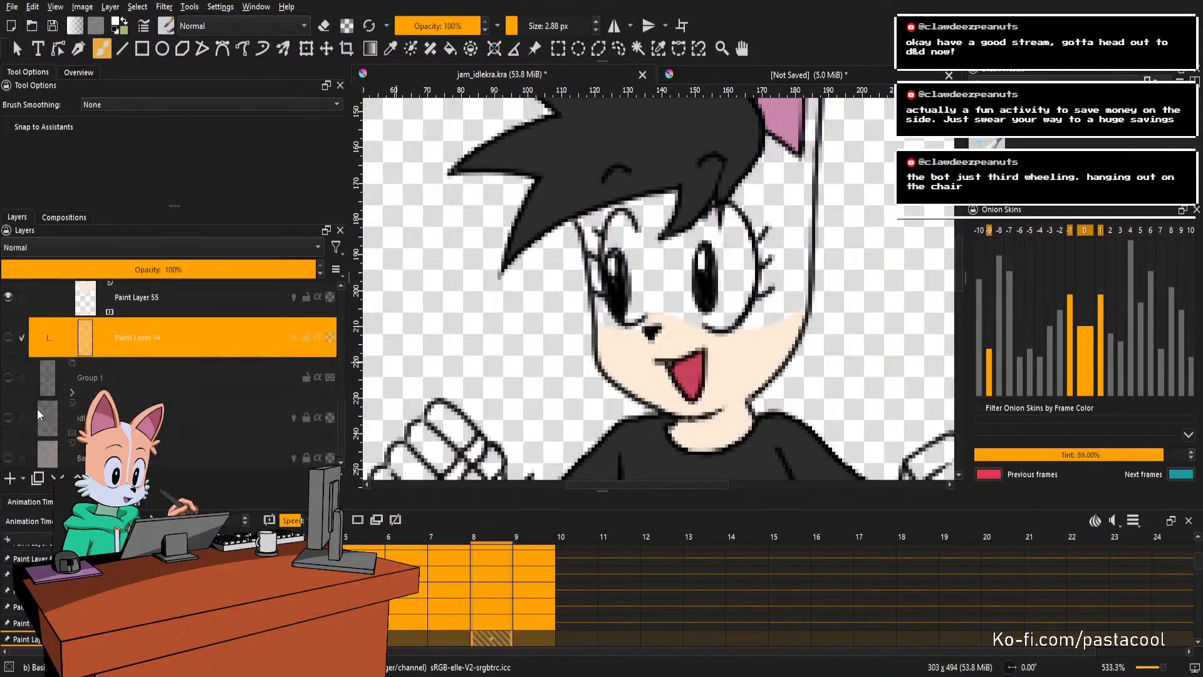
pyautogui.click(8, 339)
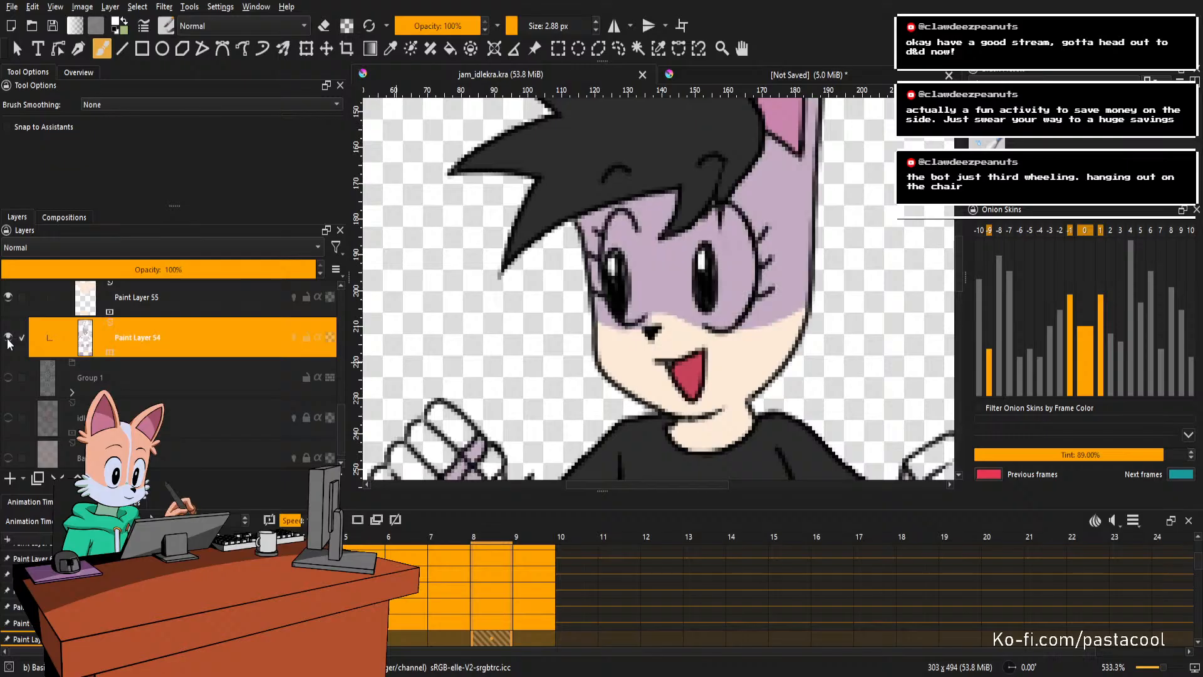
pyautogui.click(10, 478)
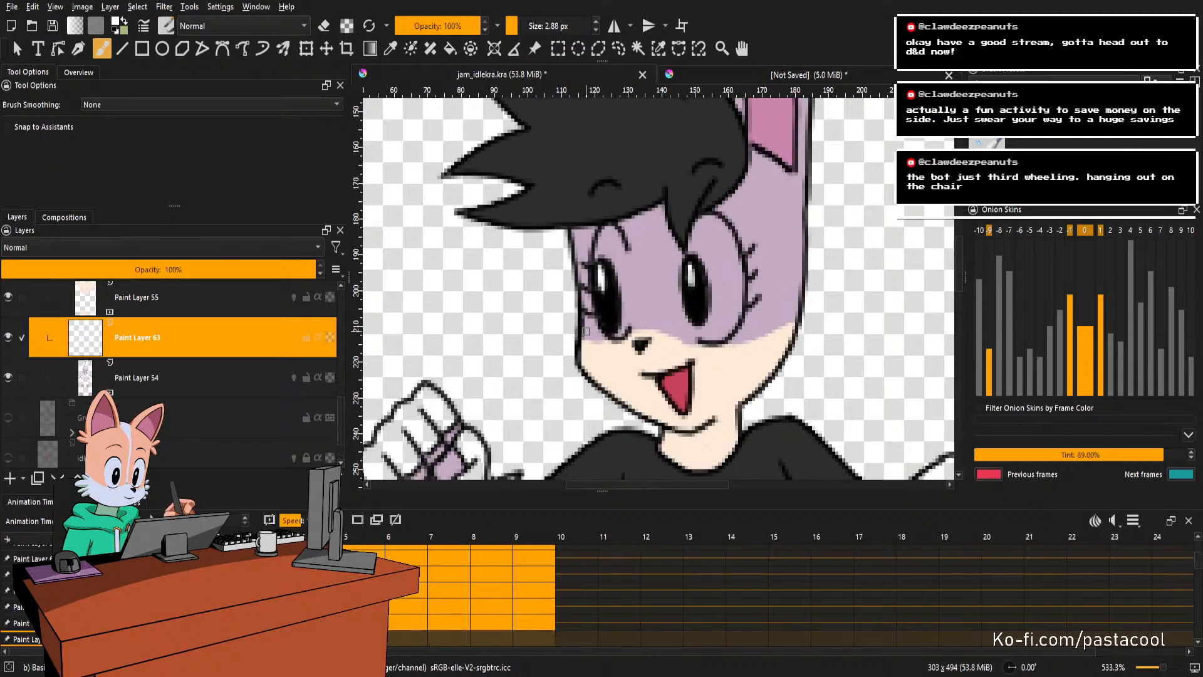
# Paint the whites of both eyes on the new layer inside the eye outlines, using a 4.10 px brush.
pyautogui.scroll(-2, 632, 298)
pyautogui.scroll(4, 645, 314)
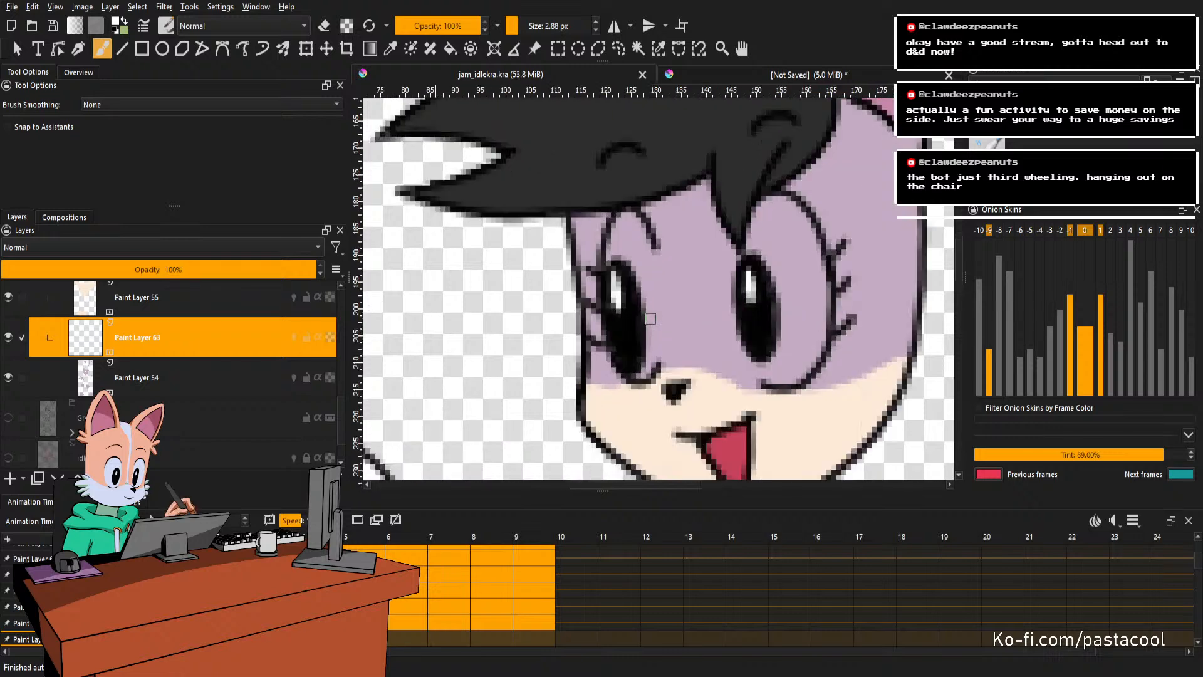
pyautogui.press('f')
pyautogui.press('b')
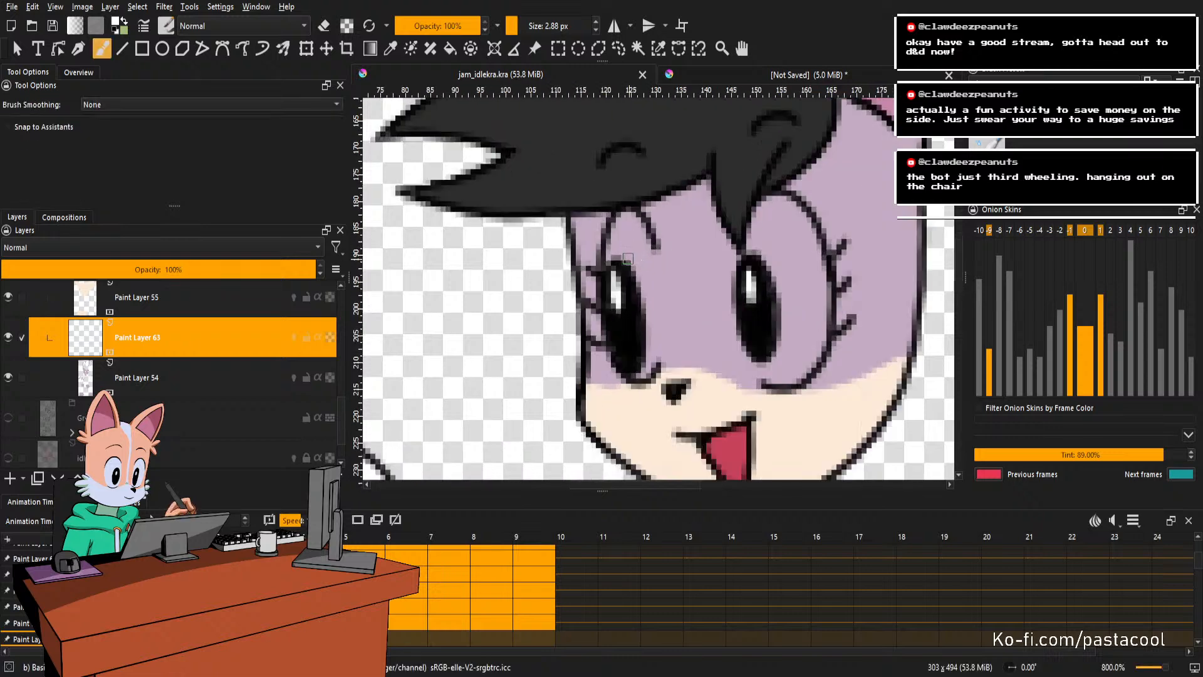
pyautogui.moveTo(624, 252)
pyautogui.mouseDown()
pyautogui.moveTo(624, 218)
pyautogui.moveTo(643, 256)
pyautogui.moveTo(639, 222)
pyautogui.moveTo(643, 369)
pyautogui.moveTo(639, 234)
pyautogui.moveTo(647, 353)
pyautogui.mouseUp()
pyautogui.moveTo(784, 237)
pyautogui.mouseDown()
pyautogui.moveTo(700, 233)
pyautogui.moveTo(698, 283)
pyautogui.moveTo(703, 221)
pyautogui.moveTo(736, 222)
pyautogui.moveTo(749, 253)
pyautogui.mouseUp()
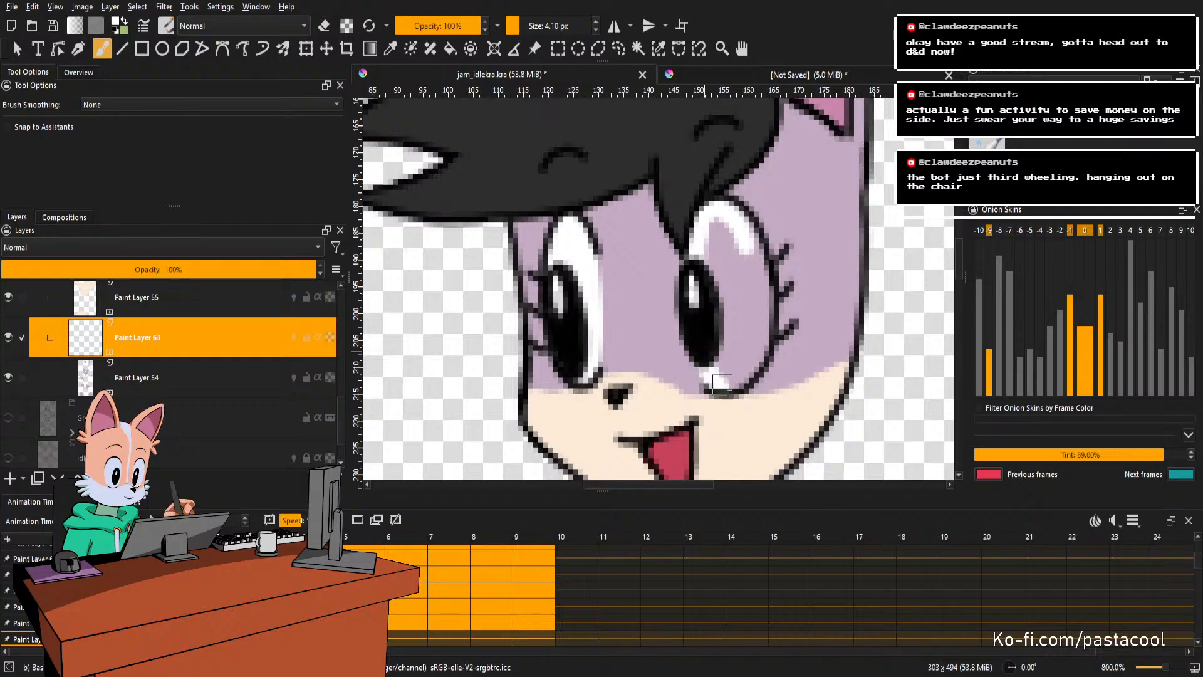
pyautogui.moveTo(698, 343)
pyautogui.mouseDown()
pyautogui.moveTo(741, 336)
pyautogui.moveTo(741, 378)
pyautogui.moveTo(724, 370)
pyautogui.moveTo(718, 242)
pyautogui.moveTo(704, 258)
pyautogui.moveTo(743, 329)
pyautogui.moveTo(758, 326)
pyautogui.moveTo(747, 234)
pyautogui.moveTo(763, 336)
pyautogui.moveTo(750, 254)
pyautogui.mouseUp()
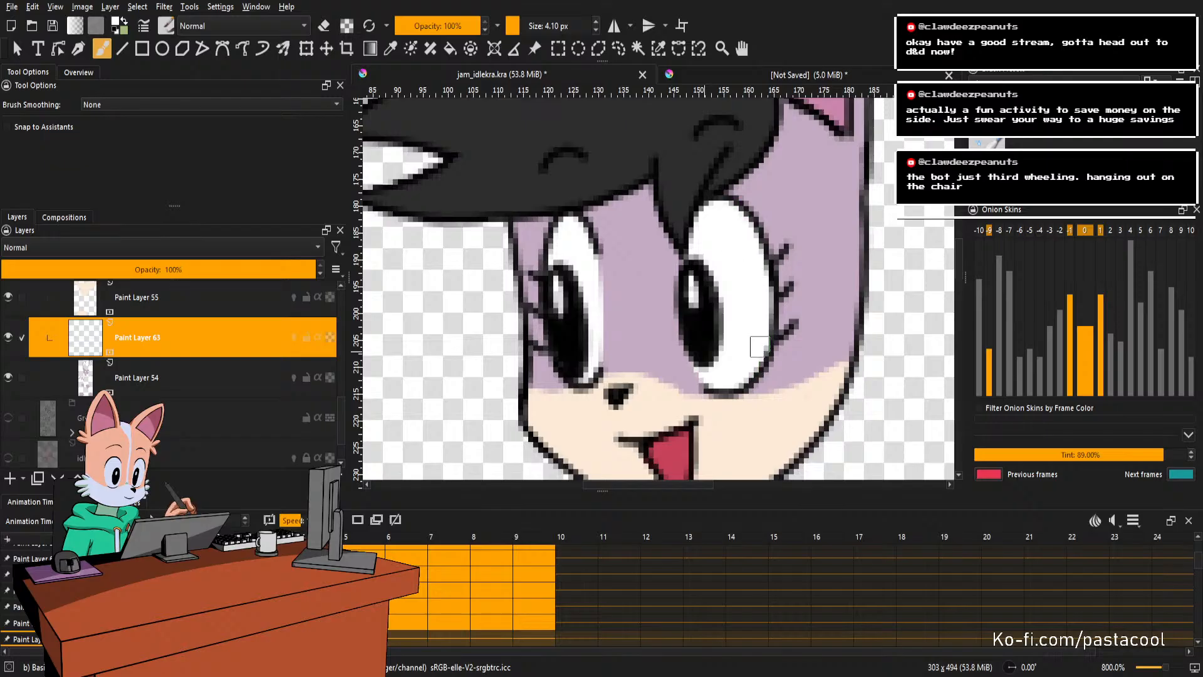
pyautogui.scroll(-2, 745, 271)
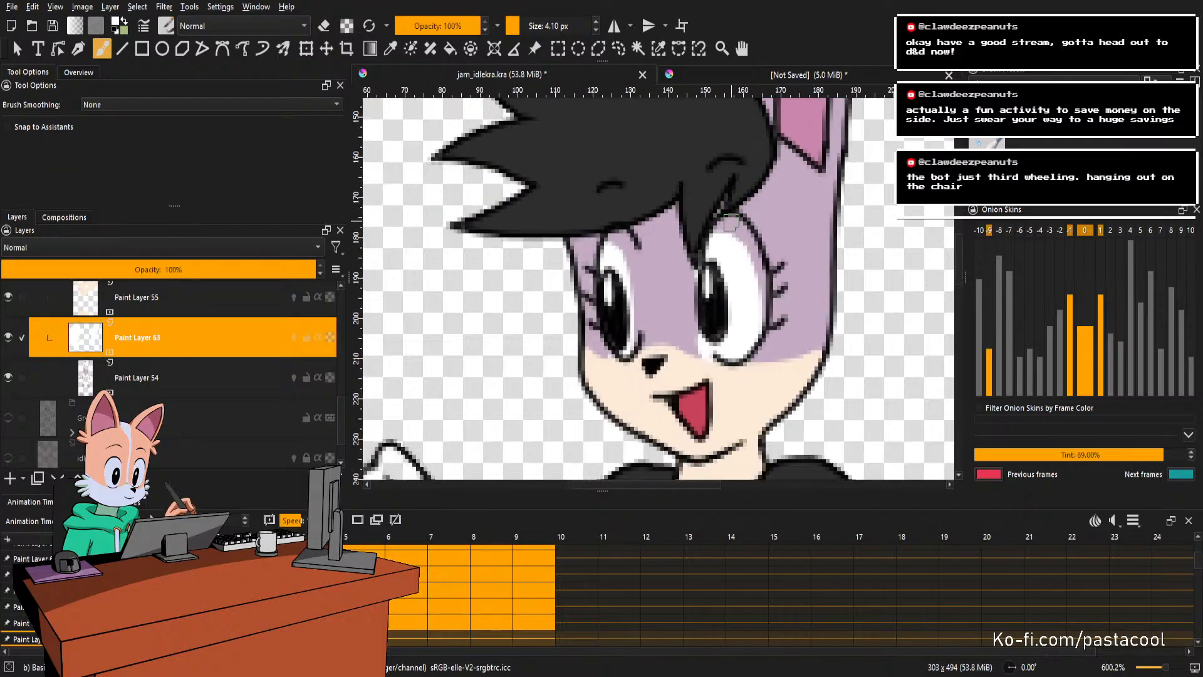
# Clear the carried-over eye whites on the adjacent frame and repaint both eyes white to fit its outlines.
pyautogui.press('Delete')
pyautogui.moveTo(668, 251)
pyautogui.mouseDown()
pyautogui.moveTo(683, 285)
pyautogui.moveTo(631, 327)
pyautogui.mouseUp()
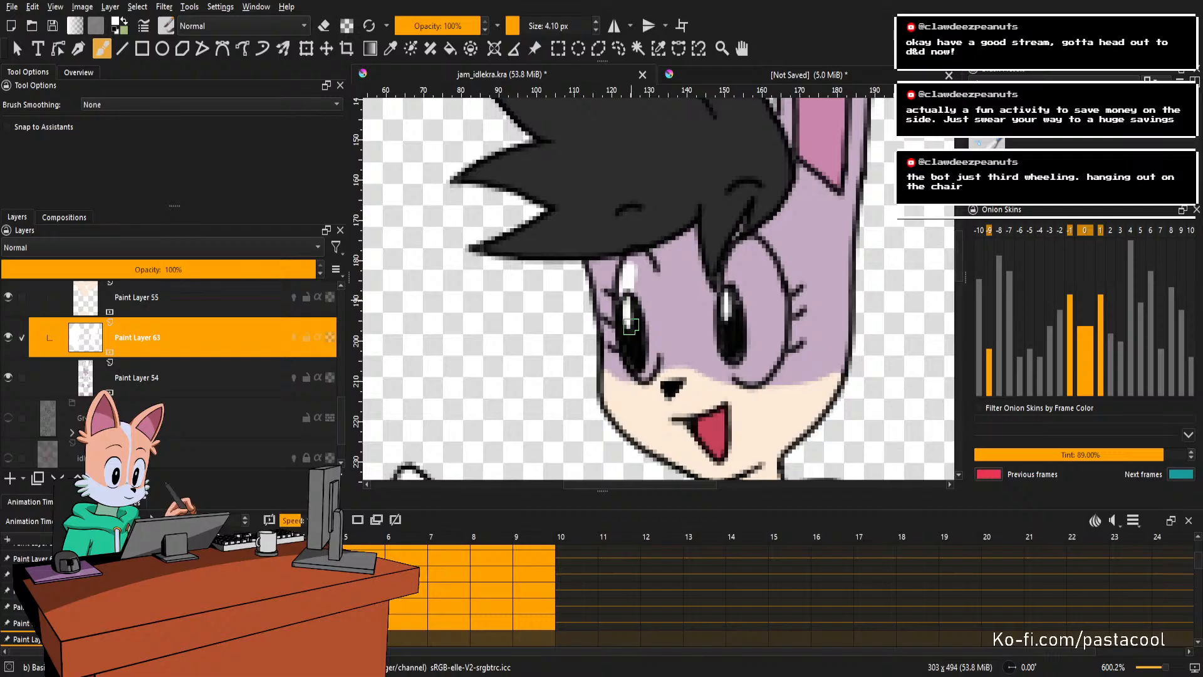
pyautogui.moveTo(633, 266)
pyautogui.mouseDown()
pyautogui.moveTo(649, 314)
pyautogui.moveTo(642, 296)
pyautogui.mouseUp()
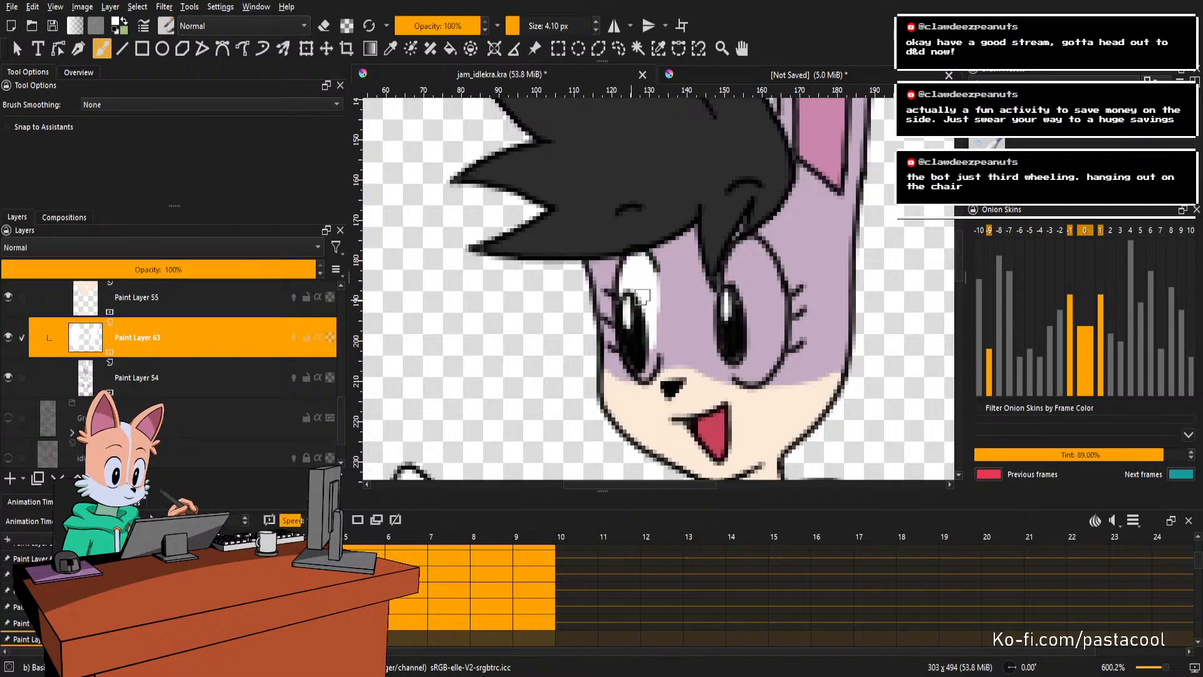
pyautogui.moveTo(644, 375); pyautogui.dragTo(653, 361)
pyautogui.moveTo(719, 283); pyautogui.dragTo(682, 290)
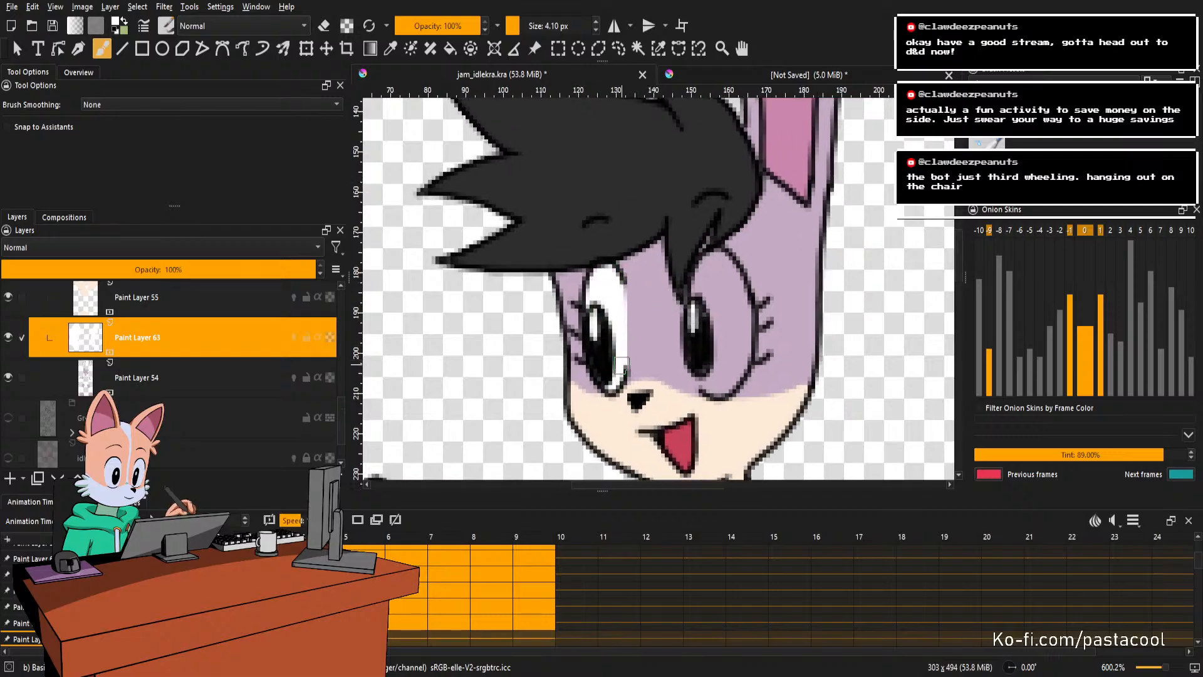
pyautogui.moveTo(624, 366); pyautogui.dragTo(623, 301)
pyautogui.moveTo(700, 293); pyautogui.dragTo(674, 303)
pyautogui.moveTo(676, 315)
pyautogui.mouseDown()
pyautogui.moveTo(674, 268)
pyautogui.moveTo(672, 290)
pyautogui.moveTo(708, 305)
pyautogui.moveTo(681, 339)
pyautogui.moveTo(673, 371)
pyautogui.moveTo(685, 392)
pyautogui.moveTo(670, 374)
pyautogui.moveTo(684, 339)
pyautogui.moveTo(700, 335)
pyautogui.moveTo(700, 381)
pyautogui.moveTo(695, 390)
pyautogui.moveTo(710, 296)
pyautogui.mouseUp()
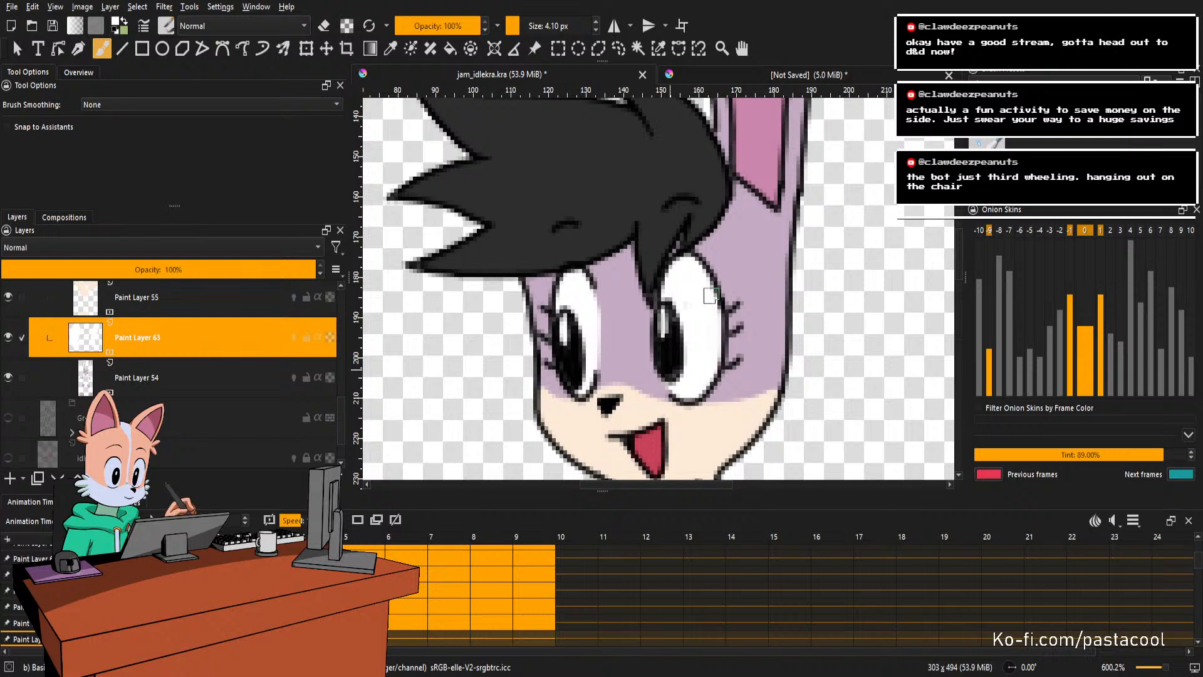
# Go to the following frame, clear its eye whites, repaint the left eye white and erase the overspill beside it.
pyautogui.press('Right')
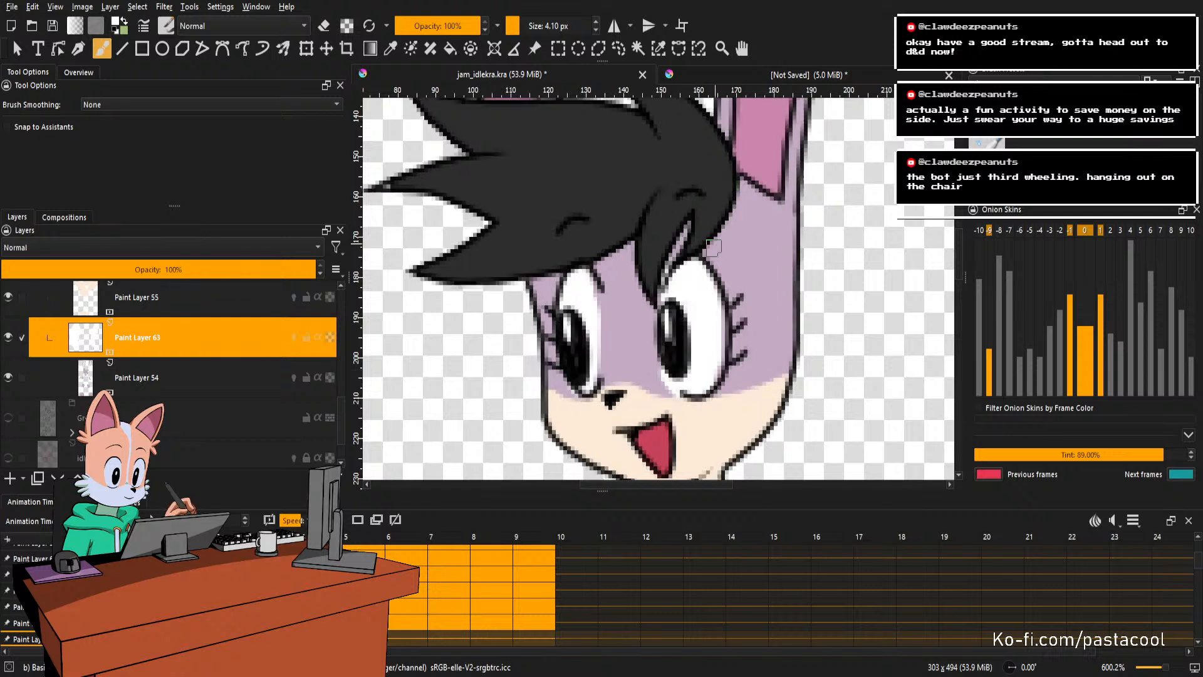
pyautogui.press('Delete')
pyautogui.moveTo(631, 309); pyautogui.dragTo(657, 319)
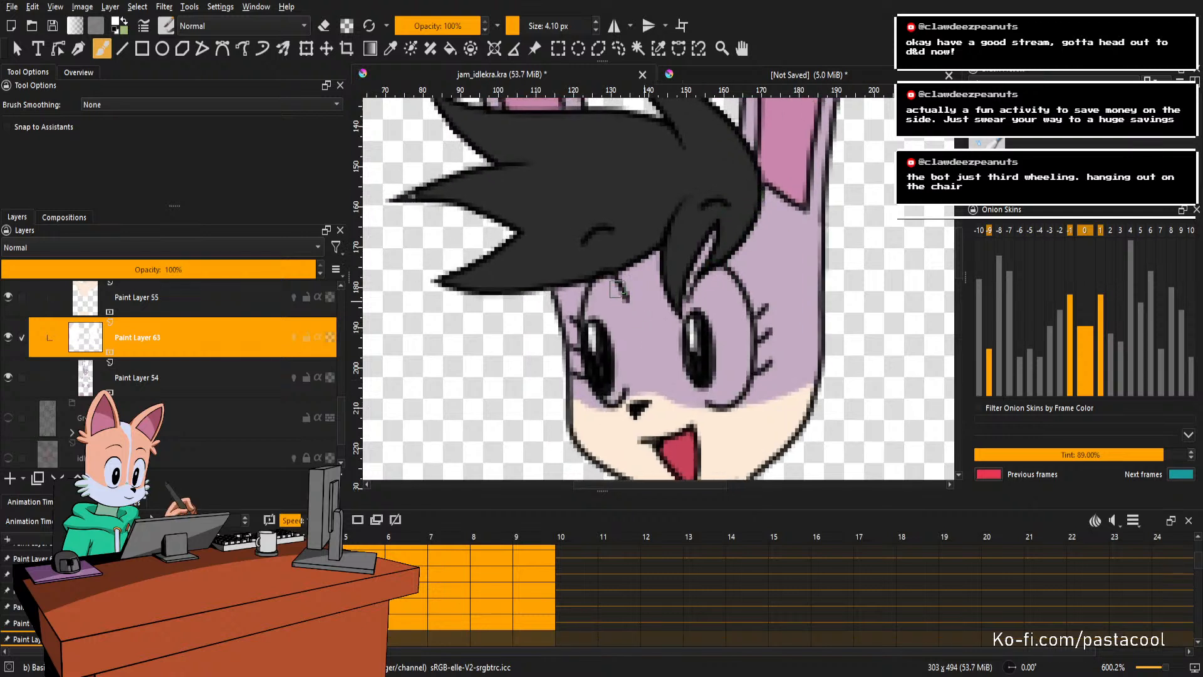
pyautogui.moveTo(613, 286)
pyautogui.mouseDown()
pyautogui.moveTo(598, 339)
pyautogui.moveTo(593, 308)
pyautogui.moveTo(618, 302)
pyautogui.mouseUp()
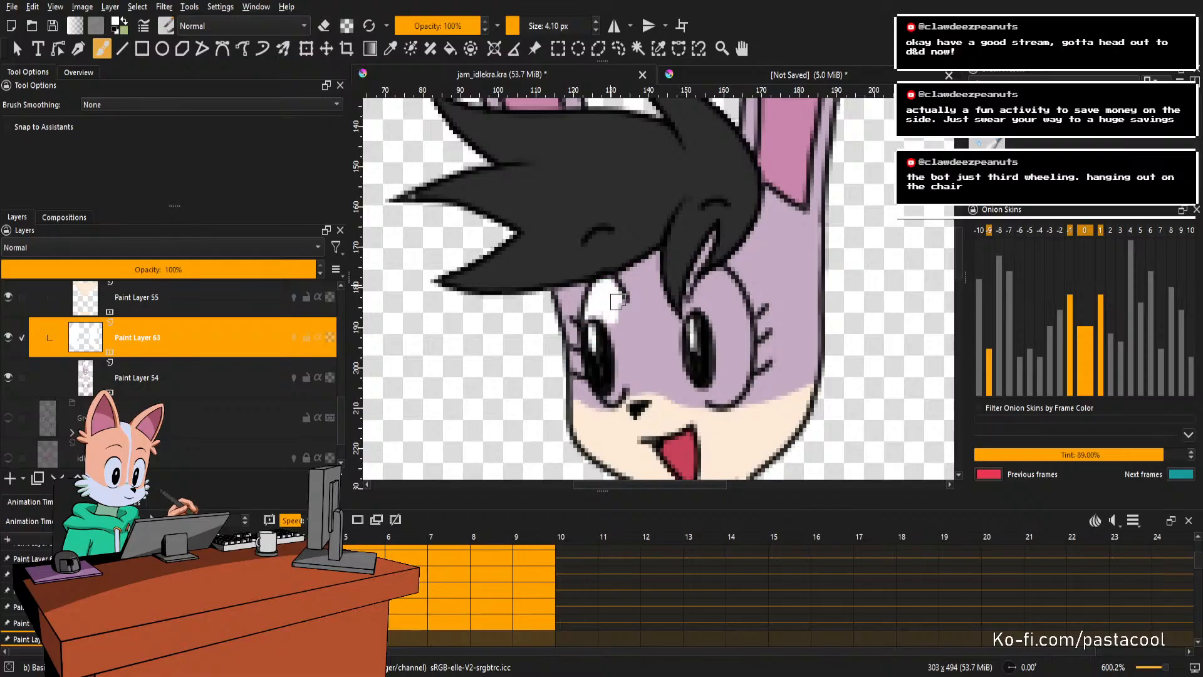
pyautogui.moveTo(607, 374); pyautogui.dragTo(625, 323)
pyautogui.press('e')
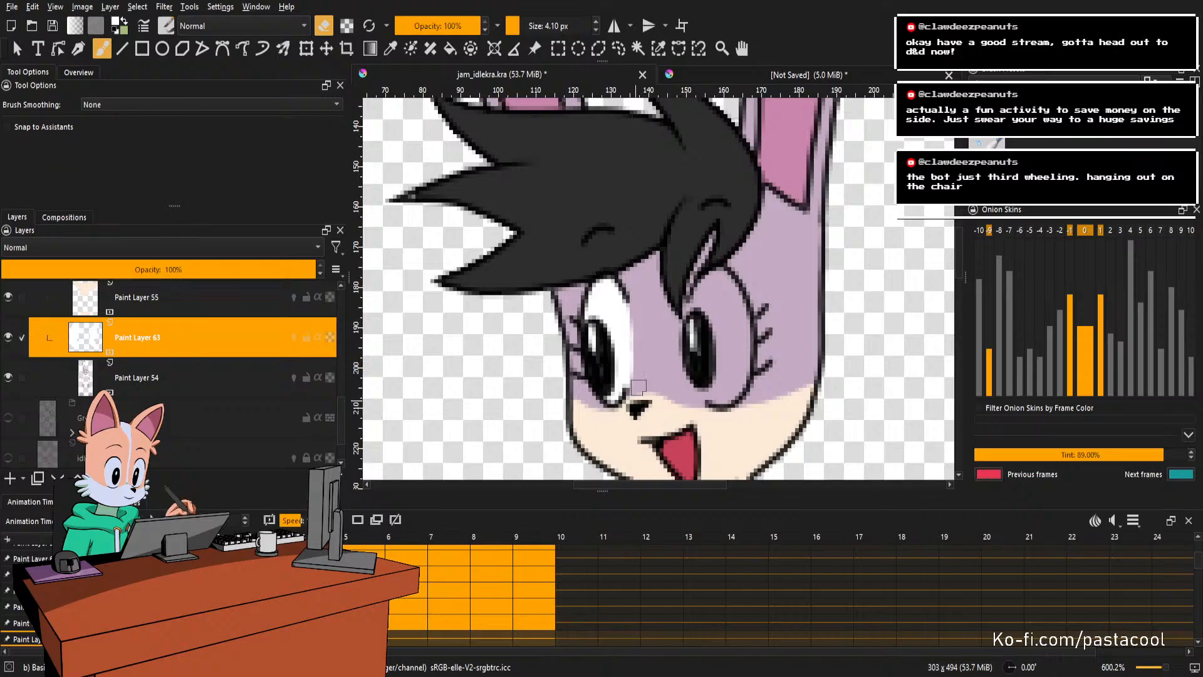
pyautogui.moveTo(638, 388)
pyautogui.mouseDown()
pyautogui.moveTo(632, 301)
pyautogui.moveTo(652, 273)
pyautogui.moveTo(701, 277)
pyautogui.moveTo(683, 269)
pyautogui.moveTo(663, 328)
pyautogui.mouseUp()
pyautogui.press('e')
# Undo the stray stroke, fill the right eye white on the same frame and compare it with the previous frame.
pyautogui.hotkey('ctrl', 'z')
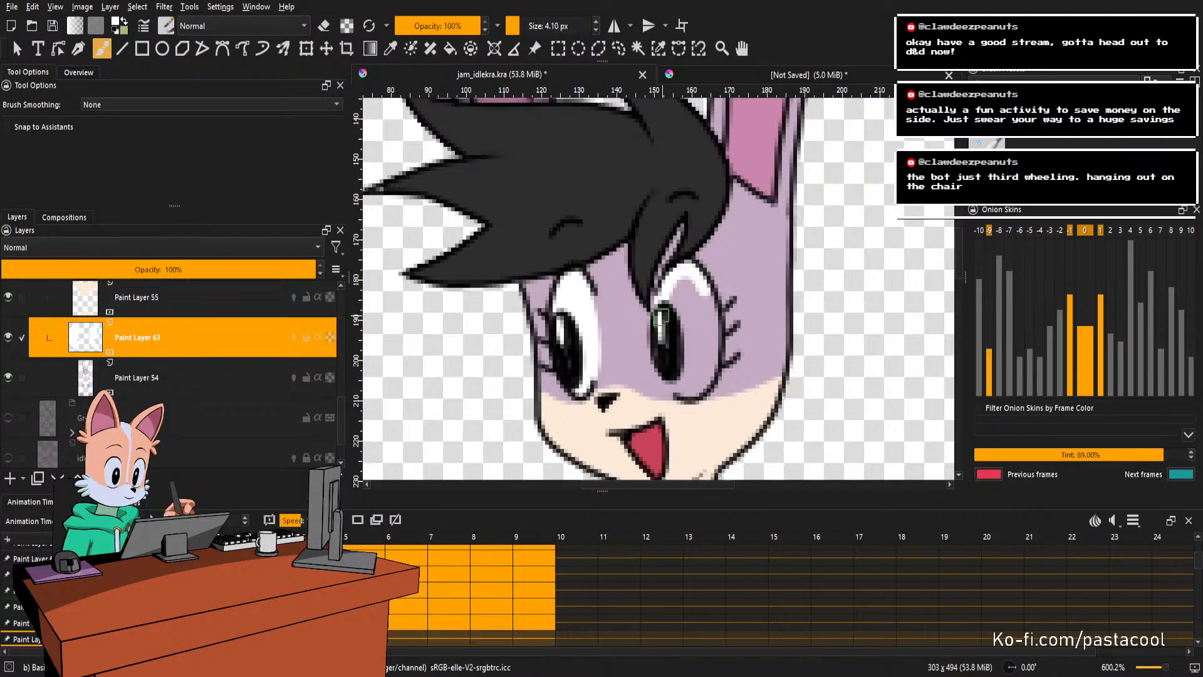
pyautogui.moveTo(663, 348)
pyautogui.mouseDown()
pyautogui.moveTo(694, 391)
pyautogui.moveTo(668, 367)
pyautogui.moveTo(702, 385)
pyautogui.moveTo(701, 283)
pyautogui.moveTo(685, 363)
pyautogui.mouseUp()
pyautogui.scroll(-4, 705, 339)
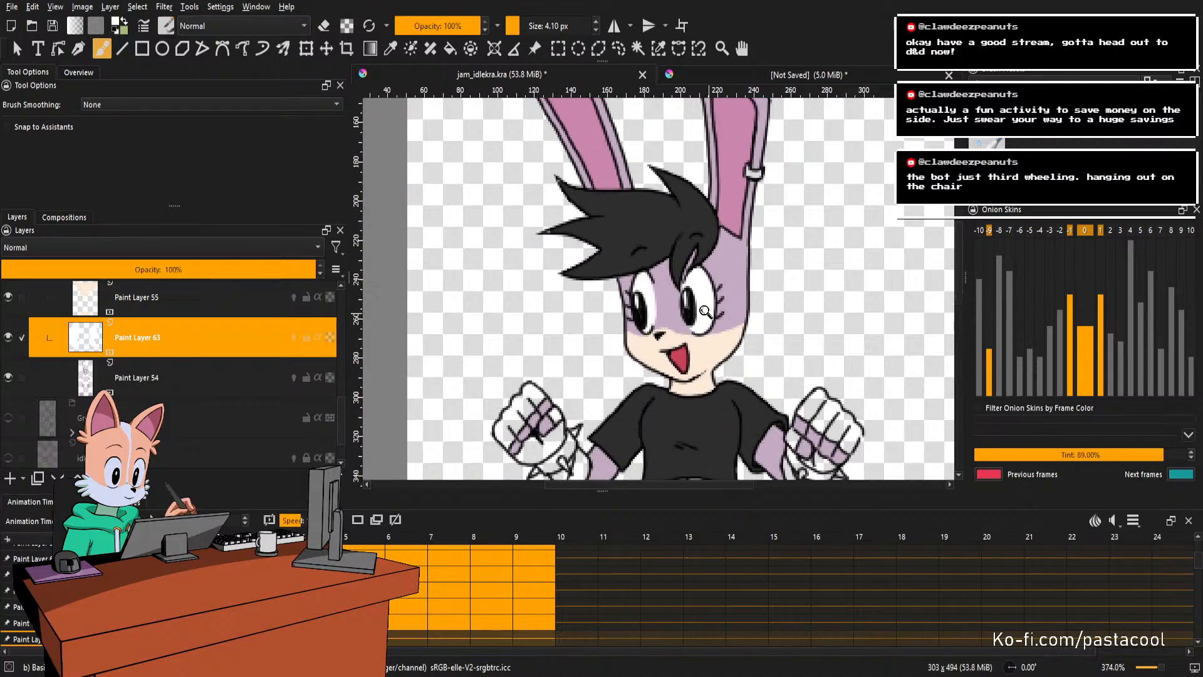
pyautogui.press('Left')
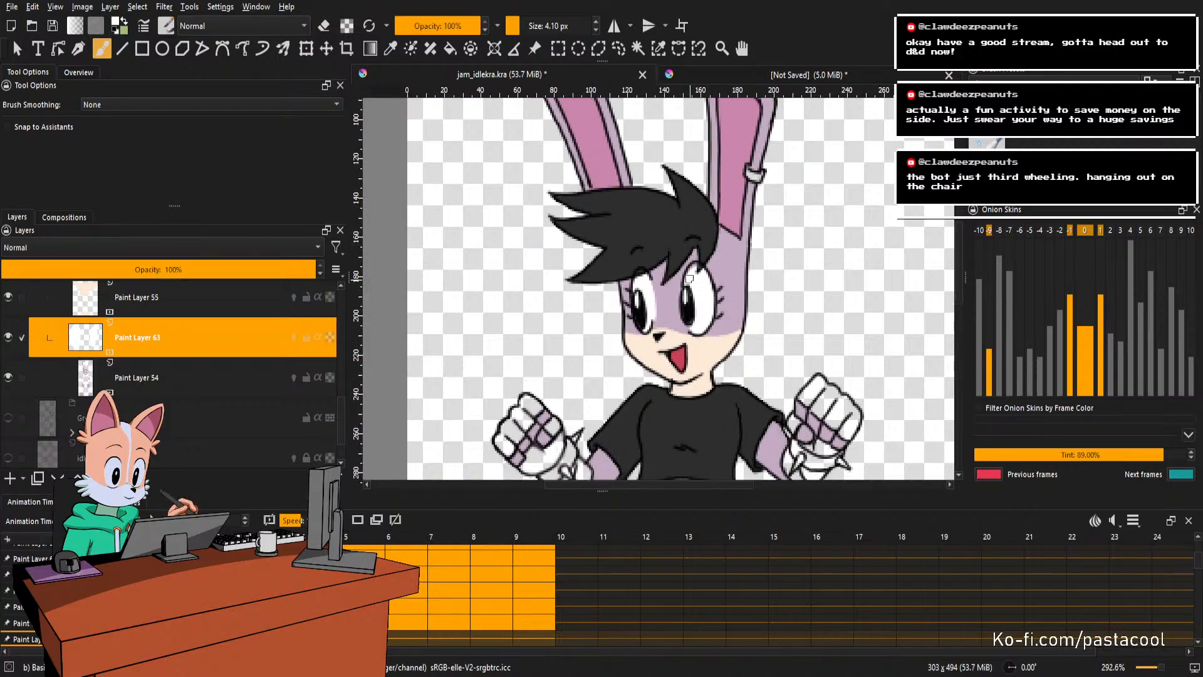
# Go back two frames and erase the stray white between the eyes.
pyautogui.press('Left')
pyautogui.press('Left')
pyautogui.scroll(3, 702, 249)
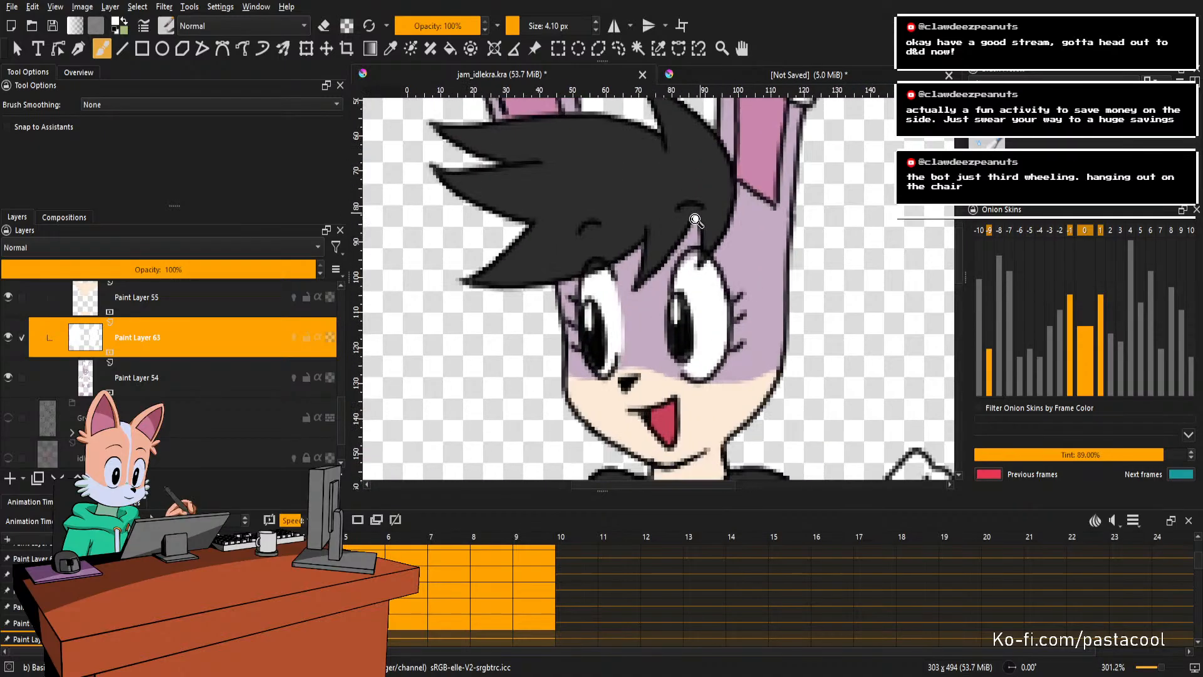
pyautogui.moveTo(659, 293); pyautogui.dragTo(679, 306)
pyautogui.press('e')
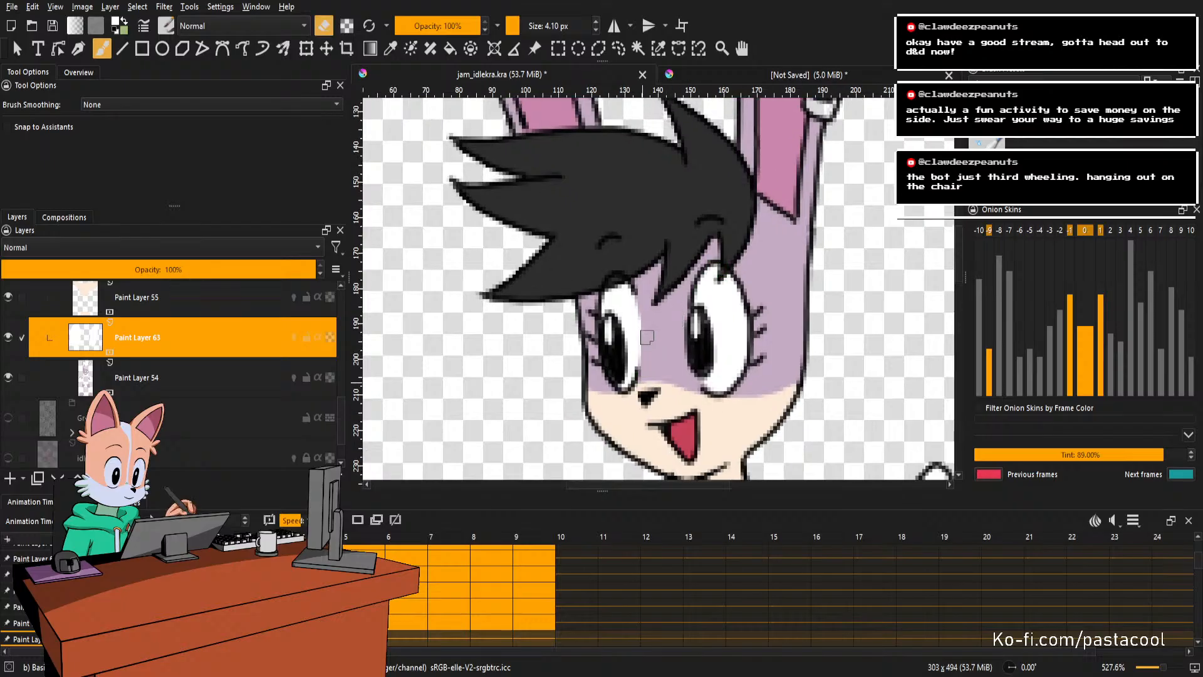
pyautogui.scroll(-2, 678, 278)
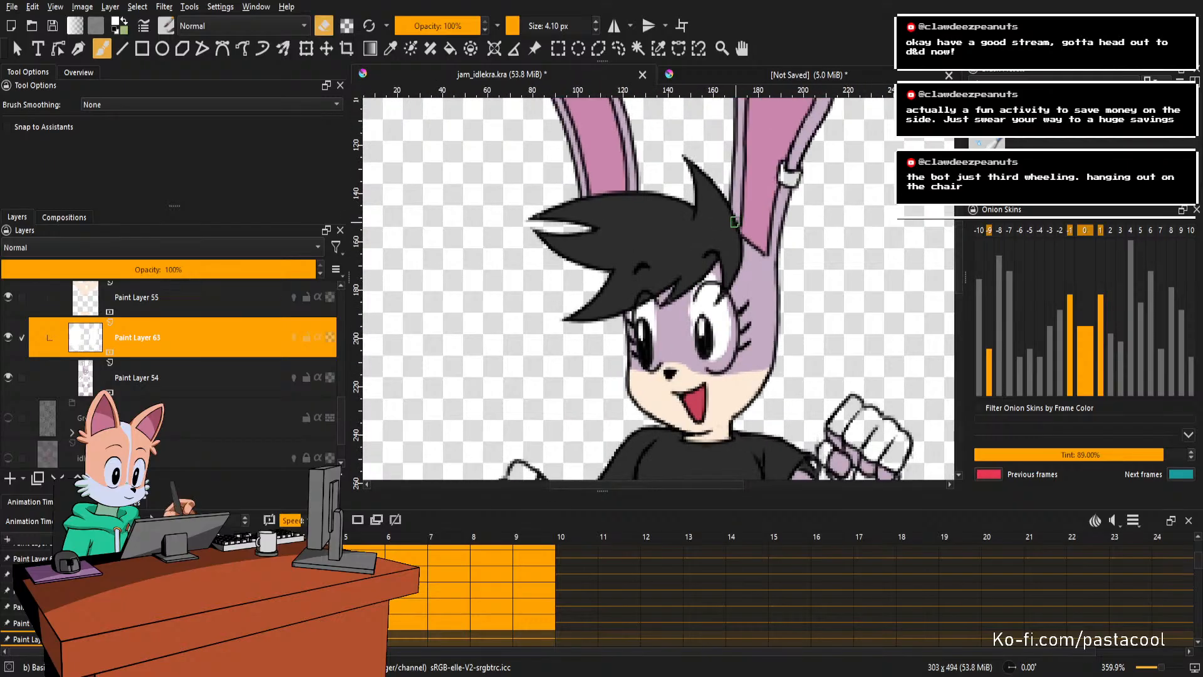
# Clear the carried-over eye whites on the adjacent frame and repaint the left eye white inside its outline.
pyautogui.scroll(3, 664, 348)
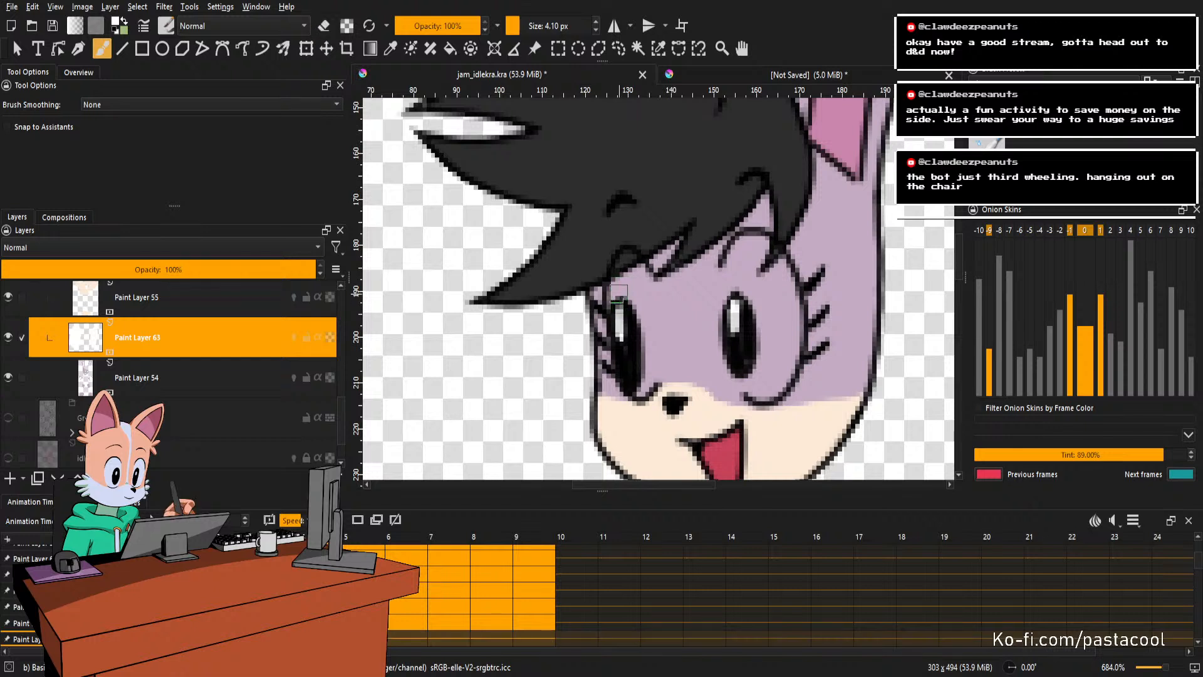
pyautogui.press('e')
pyautogui.moveTo(619, 309); pyautogui.dragTo(636, 281)
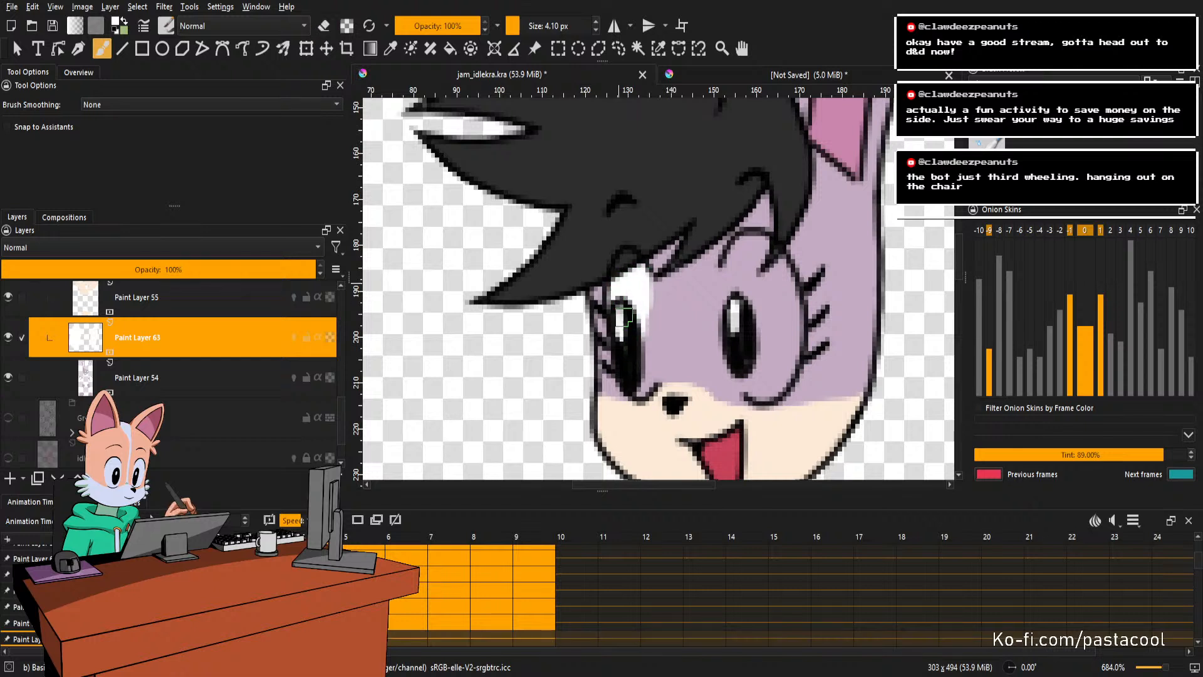
pyautogui.moveTo(644, 398); pyautogui.dragTo(646, 308)
pyautogui.moveTo(653, 355); pyautogui.dragTo(645, 277)
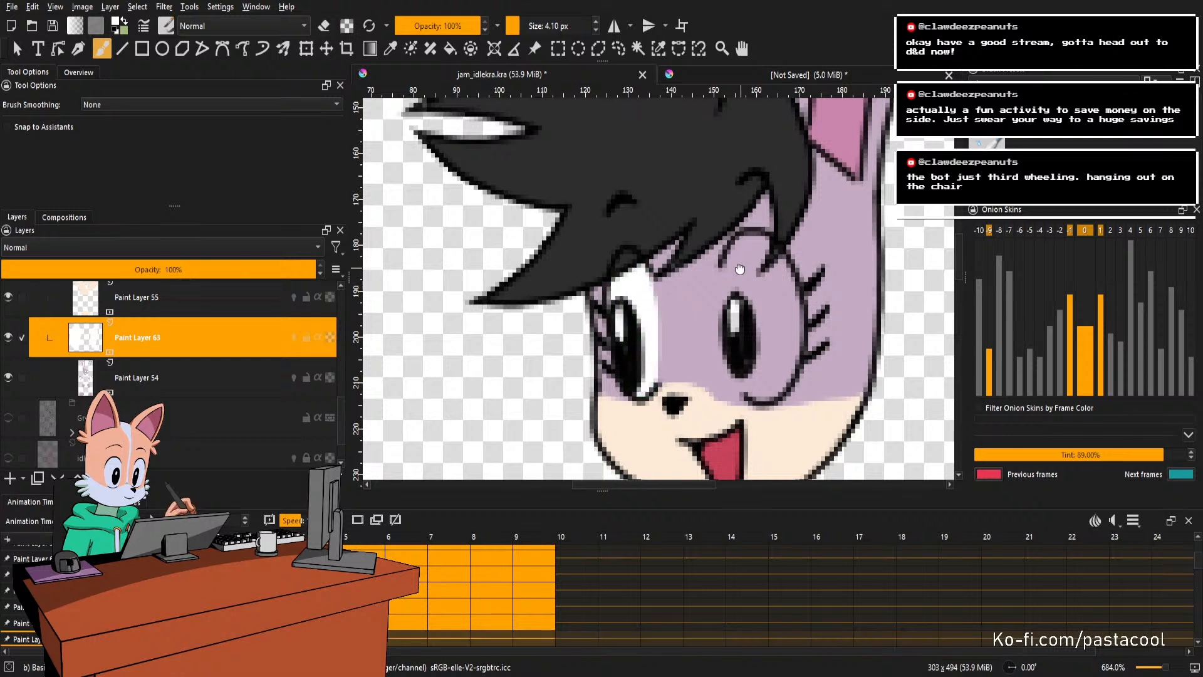
pyautogui.moveTo(740, 270); pyautogui.dragTo(698, 263)
pyautogui.moveTo(613, 363); pyautogui.dragTo(615, 293)
# Erase the overspill beside that left eye and fill the right eye white on the same frame.
pyautogui.press('e')
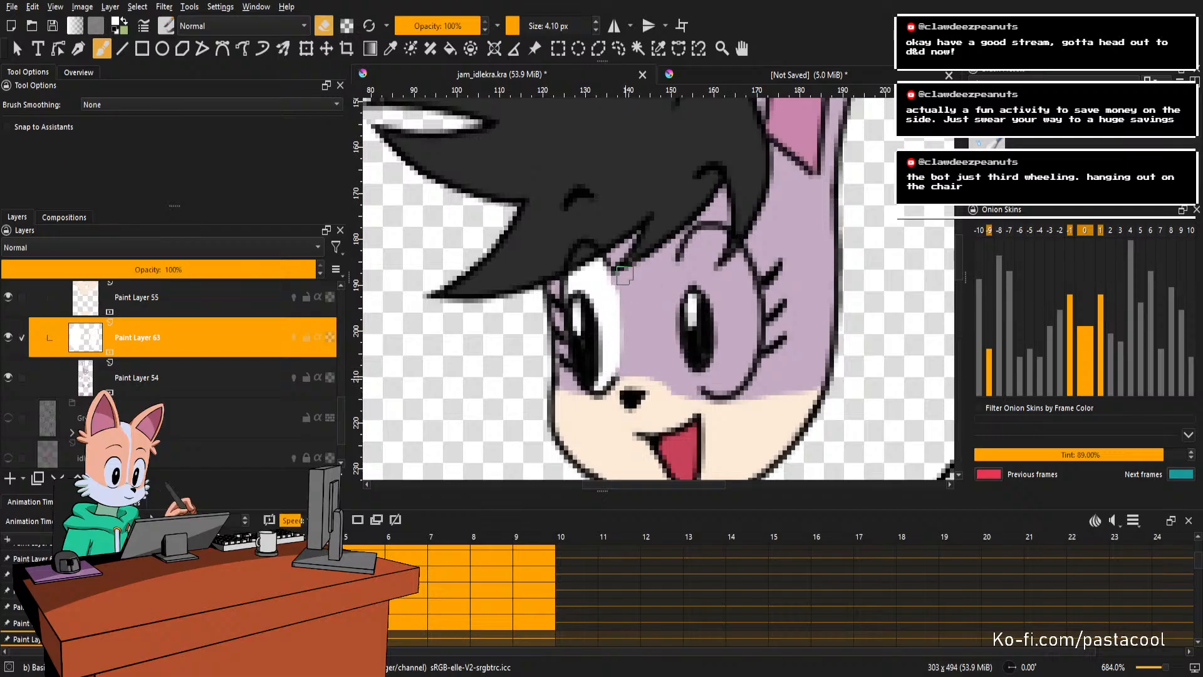
pyautogui.moveTo(630, 380)
pyautogui.mouseDown()
pyautogui.moveTo(622, 274)
pyautogui.moveTo(631, 310)
pyautogui.moveTo(653, 264)
pyautogui.moveTo(688, 269)
pyautogui.moveTo(661, 301)
pyautogui.moveTo(682, 271)
pyautogui.mouseUp()
pyautogui.press('e')
pyautogui.hotkey('ctrl', 'z')
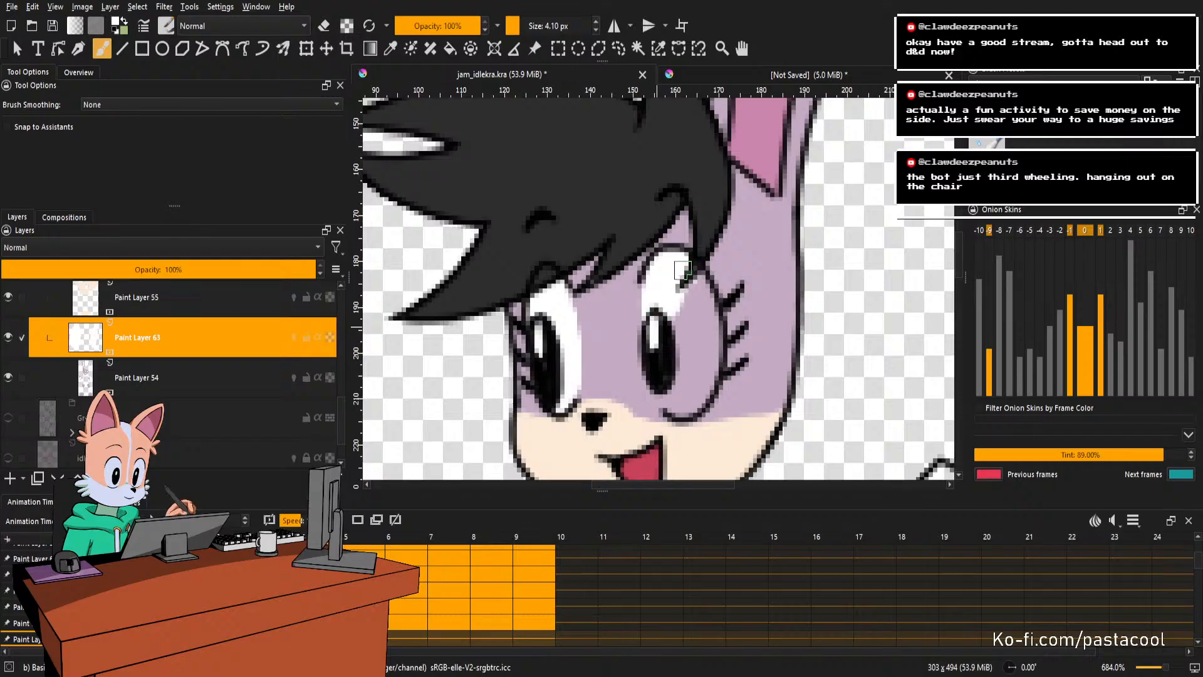
pyautogui.moveTo(665, 377)
pyautogui.mouseDown()
pyautogui.moveTo(670, 395)
pyautogui.moveTo(696, 354)
pyautogui.moveTo(684, 319)
pyautogui.moveTo(691, 289)
pyautogui.moveTo(714, 382)
pyautogui.moveTo(705, 347)
pyautogui.mouseUp()
# On frame 5, erase the white overspill along the right eye's inner edge and touch up the left eye white.
pyautogui.press('Right')
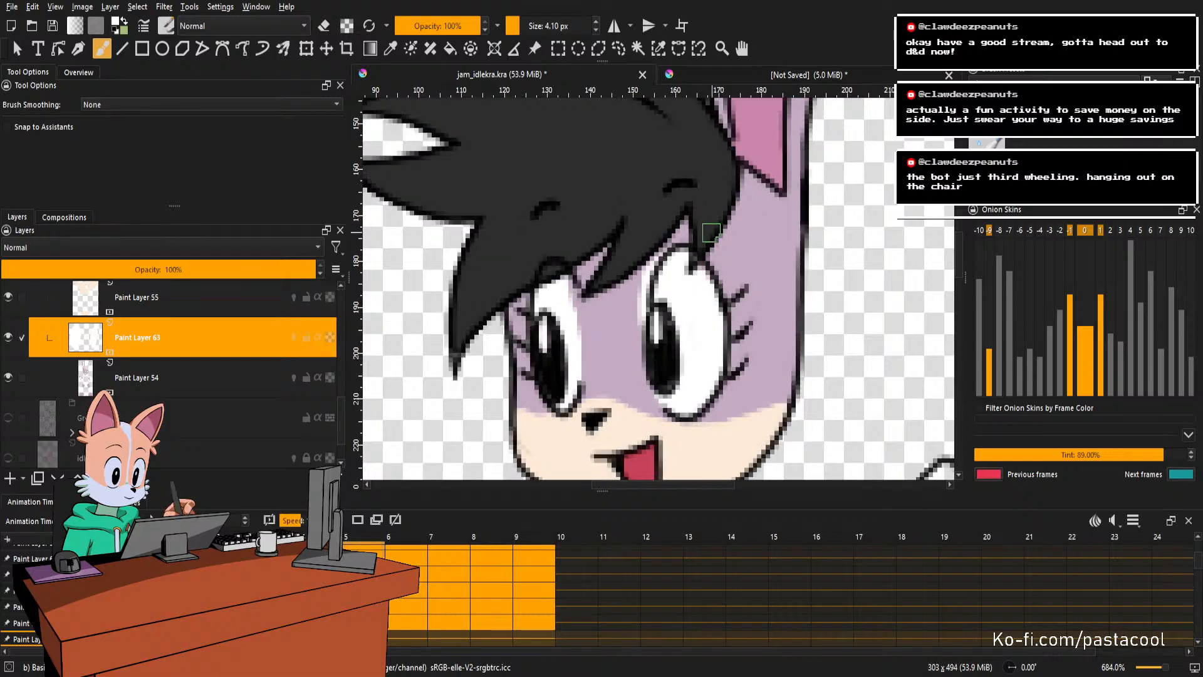
pyautogui.press('e')
pyautogui.moveTo(651, 329); pyautogui.dragTo(656, 252)
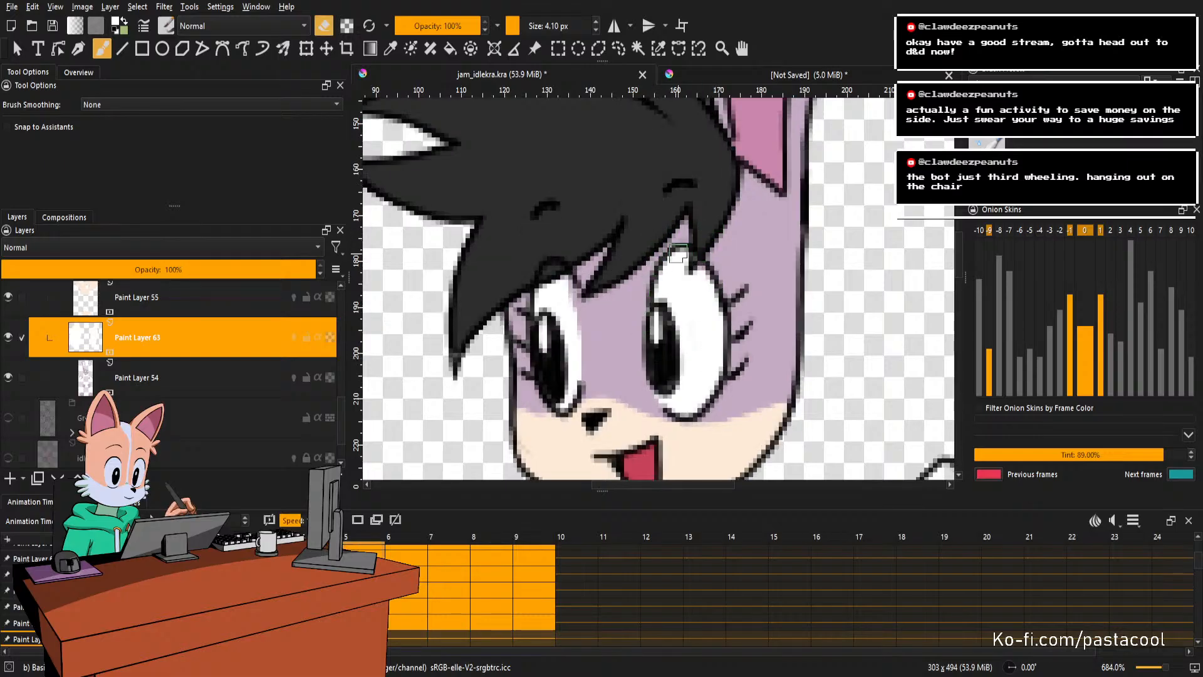
pyautogui.press('e')
pyautogui.moveTo(562, 278)
pyautogui.mouseDown()
pyautogui.moveTo(578, 326)
pyautogui.moveTo(575, 391)
pyautogui.mouseUp()
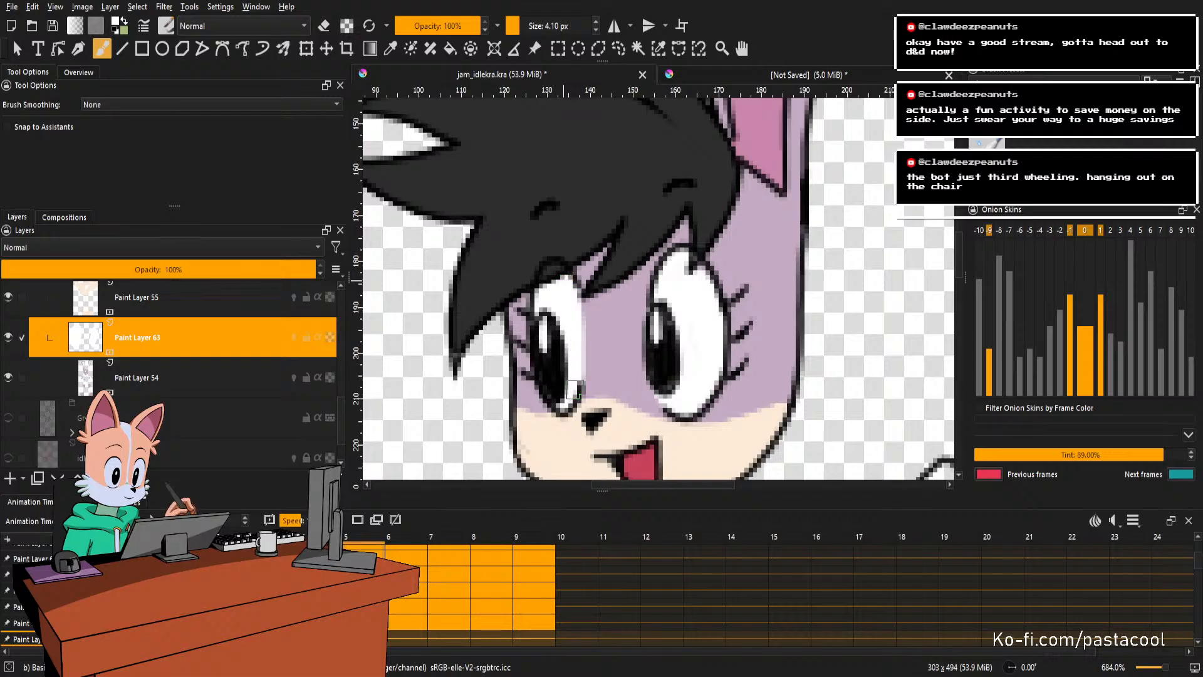
# On frame 6, clear the carried-over eye whites and repaint them white to fit that frame's outlines.
pyautogui.press('.')
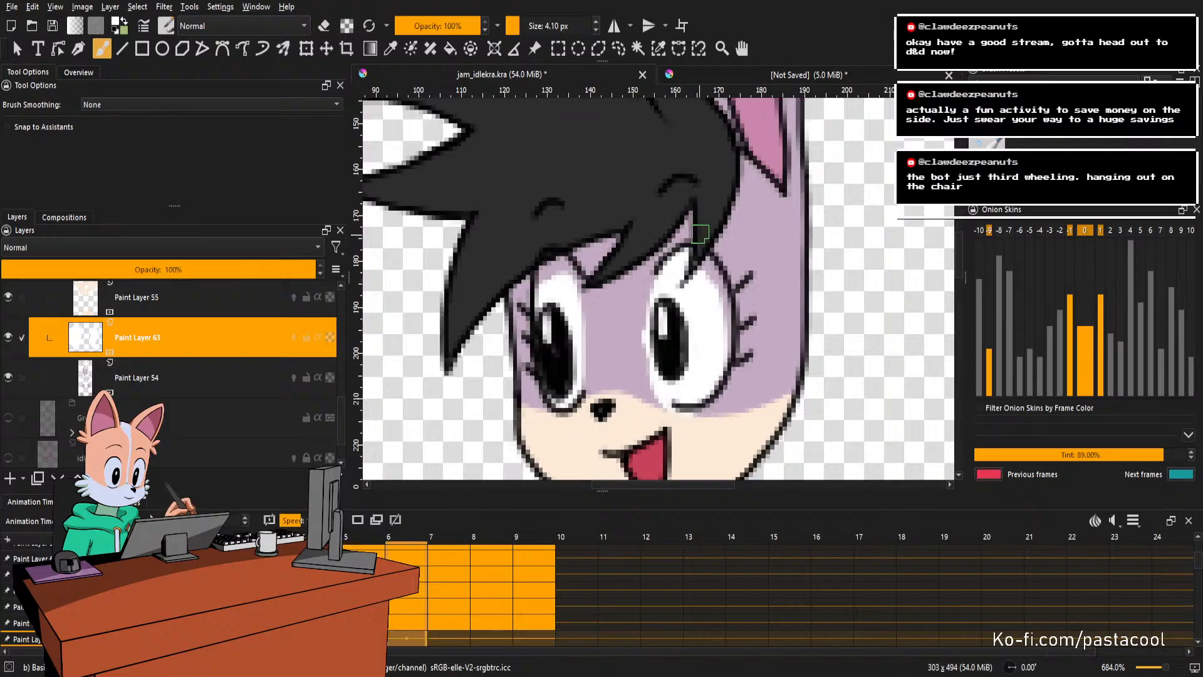
pyautogui.moveTo(668, 265)
pyautogui.mouseDown()
pyautogui.moveTo(663, 317)
pyautogui.moveTo(688, 258)
pyautogui.moveTo(678, 389)
pyautogui.moveTo(697, 396)
pyautogui.moveTo(703, 339)
pyautogui.moveTo(690, 351)
pyautogui.moveTo(714, 276)
pyautogui.moveTo(726, 379)
pyautogui.mouseUp()
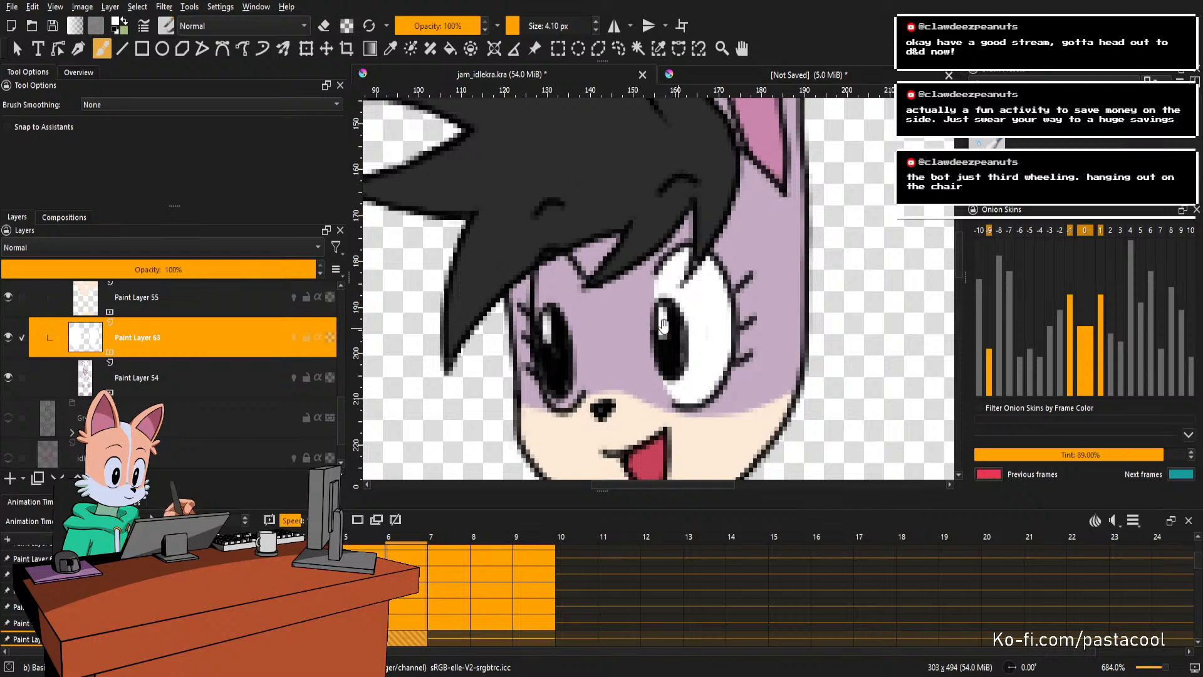
pyautogui.moveTo(663, 326)
pyautogui.mouseDown()
pyautogui.moveTo(746, 329)
pyautogui.moveTo(639, 307)
pyautogui.moveTo(638, 286)
pyautogui.moveTo(639, 310)
pyautogui.moveTo(672, 333)
pyautogui.moveTo(663, 409)
pyautogui.moveTo(668, 303)
pyautogui.mouseUp()
pyautogui.moveTo(683, 262); pyautogui.dragTo(652, 268)
# On frame 7, replace the carried-over eye whites with new white fills inside both eye outlines.
pyautogui.press('Right')
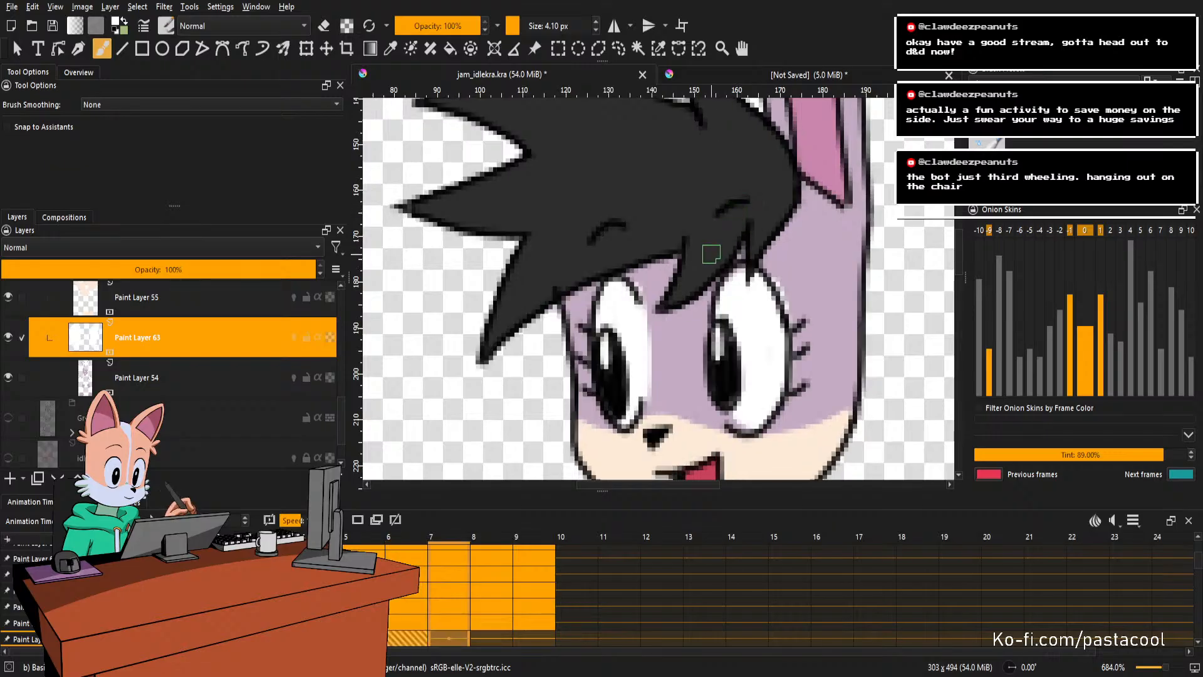
pyautogui.moveTo(608, 341)
pyautogui.mouseDown()
pyautogui.moveTo(611, 292)
pyautogui.moveTo(627, 311)
pyautogui.moveTo(612, 346)
pyautogui.mouseUp()
pyautogui.moveTo(628, 426)
pyautogui.mouseDown()
pyautogui.moveTo(627, 334)
pyautogui.moveTo(630, 400)
pyautogui.mouseUp()
pyautogui.moveTo(728, 281); pyautogui.dragTo(689, 257)
pyautogui.moveTo(687, 298)
pyautogui.mouseDown()
pyautogui.moveTo(699, 249)
pyautogui.moveTo(701, 314)
pyautogui.moveTo(717, 293)
pyautogui.moveTo(735, 318)
pyautogui.moveTo(715, 280)
pyautogui.moveTo(691, 337)
pyautogui.moveTo(712, 398)
pyautogui.moveTo(687, 371)
pyautogui.moveTo(718, 333)
pyautogui.moveTo(734, 362)
pyautogui.moveTo(734, 295)
pyautogui.mouseUp()
pyautogui.scroll(-3, 723, 276)
pyautogui.scroll(-3, 724, 277)
# Clear the old eye whites on frame 8 and paint both eyes white within their outlines.
pyautogui.press('Right')
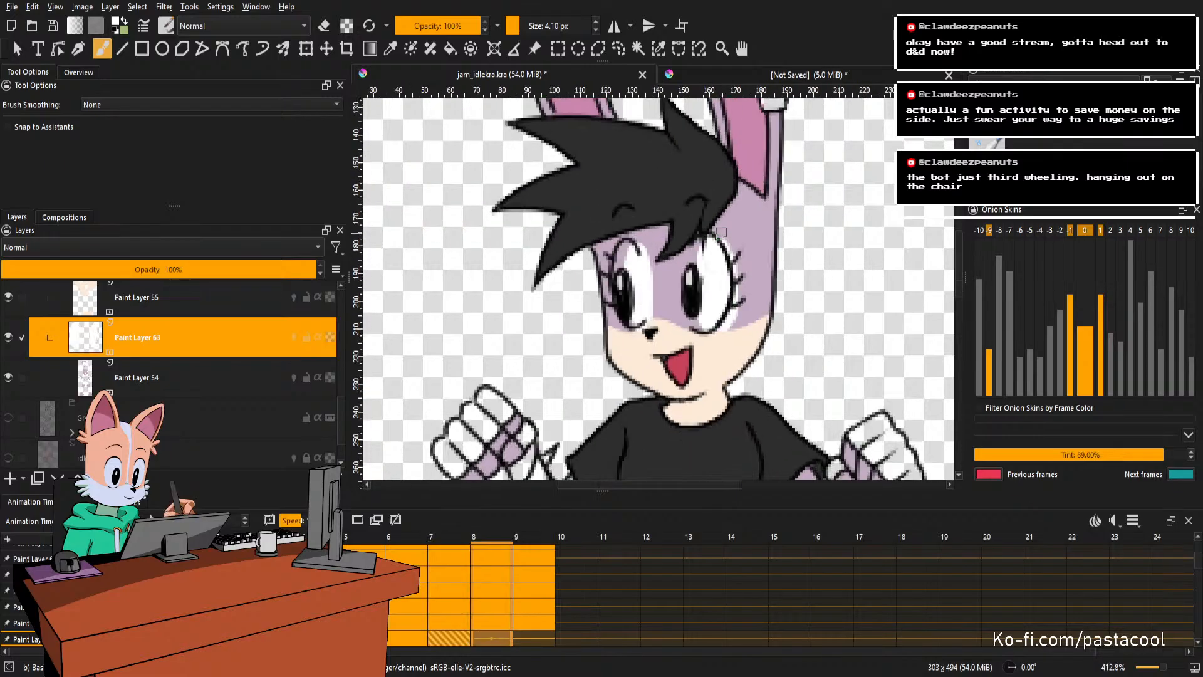
pyautogui.scroll(2, 675, 296)
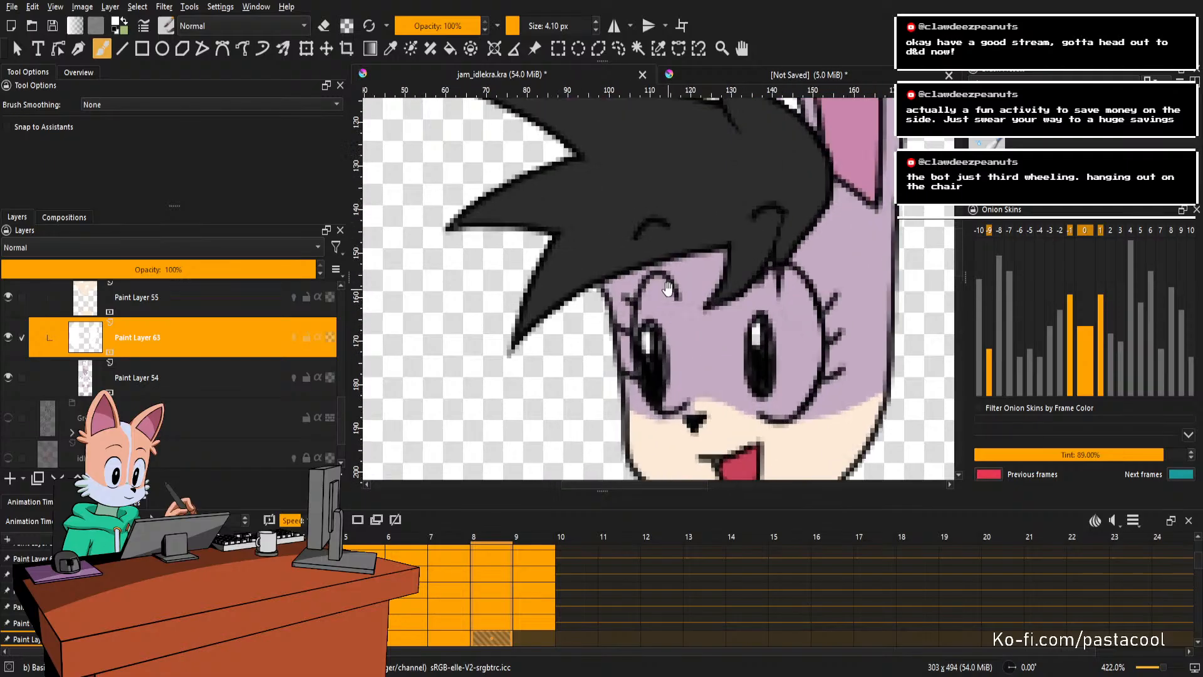
pyautogui.moveTo(652, 285); pyautogui.dragTo(664, 318)
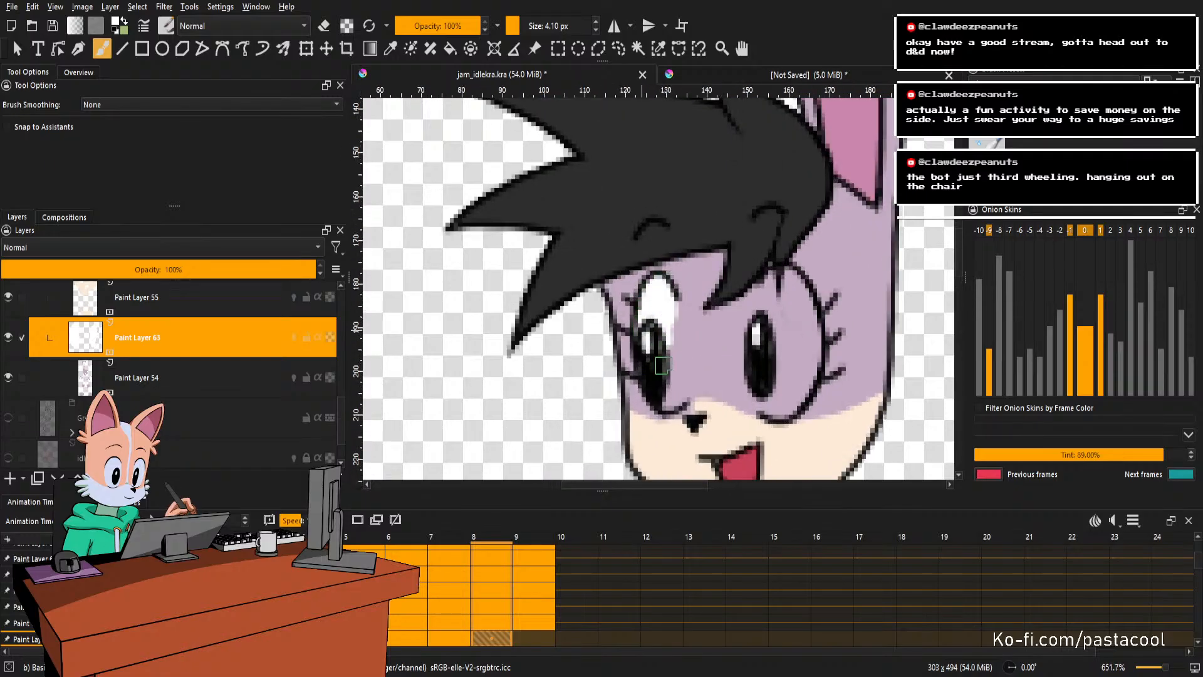
pyautogui.moveTo(659, 395)
pyautogui.mouseDown()
pyautogui.moveTo(669, 307)
pyautogui.moveTo(679, 381)
pyautogui.moveTo(670, 306)
pyautogui.moveTo(696, 332)
pyautogui.moveTo(708, 265)
pyautogui.moveTo(703, 329)
pyautogui.moveTo(694, 279)
pyautogui.moveTo(688, 349)
pyautogui.moveTo(718, 381)
pyautogui.mouseUp()
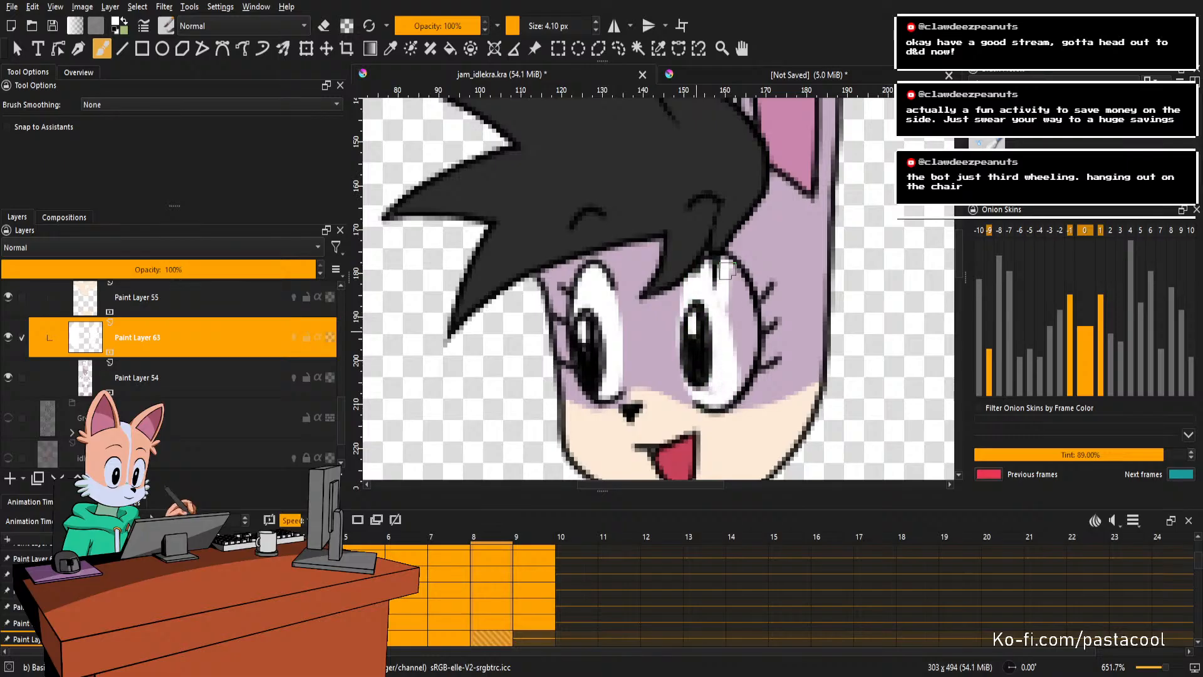
pyautogui.moveTo(727, 270)
pyautogui.mouseDown()
pyautogui.moveTo(722, 313)
pyautogui.moveTo(745, 307)
pyautogui.moveTo(738, 345)
pyautogui.mouseUp()
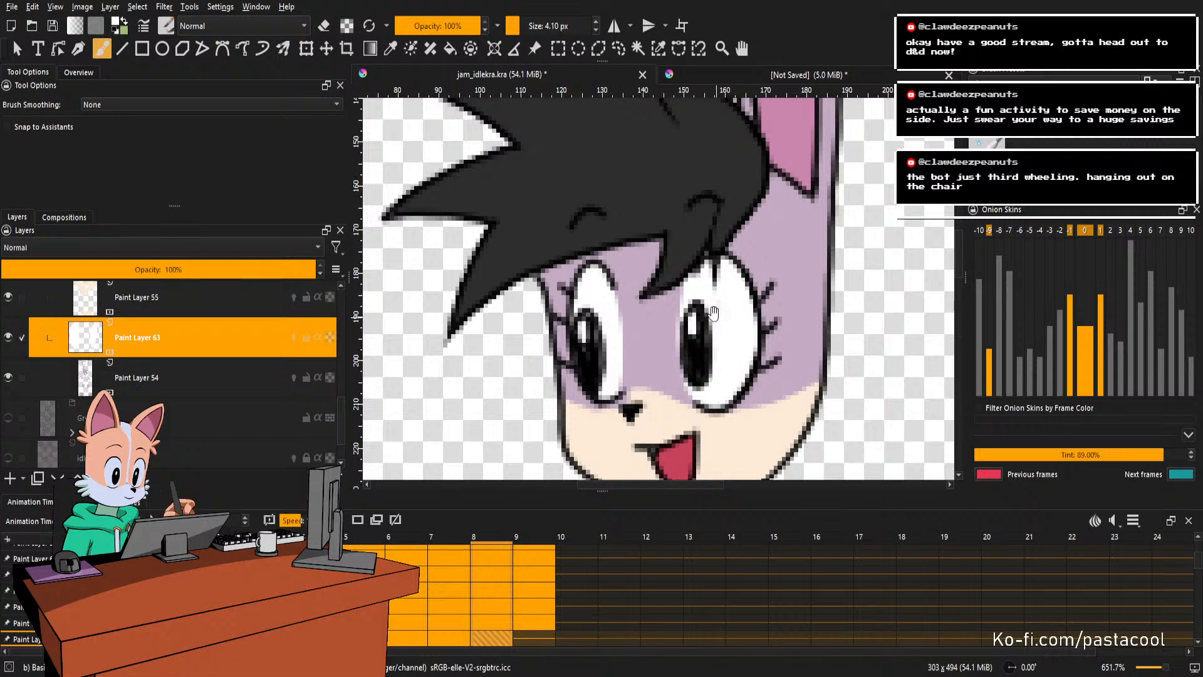
pyautogui.scroll(-2, 714, 312)
pyautogui.moveTo(677, 305); pyautogui.dragTo(714, 323)
# Clear and repaint both eye whites on frame 9, filling the right eye out to its lashes.
pyautogui.press('Right')
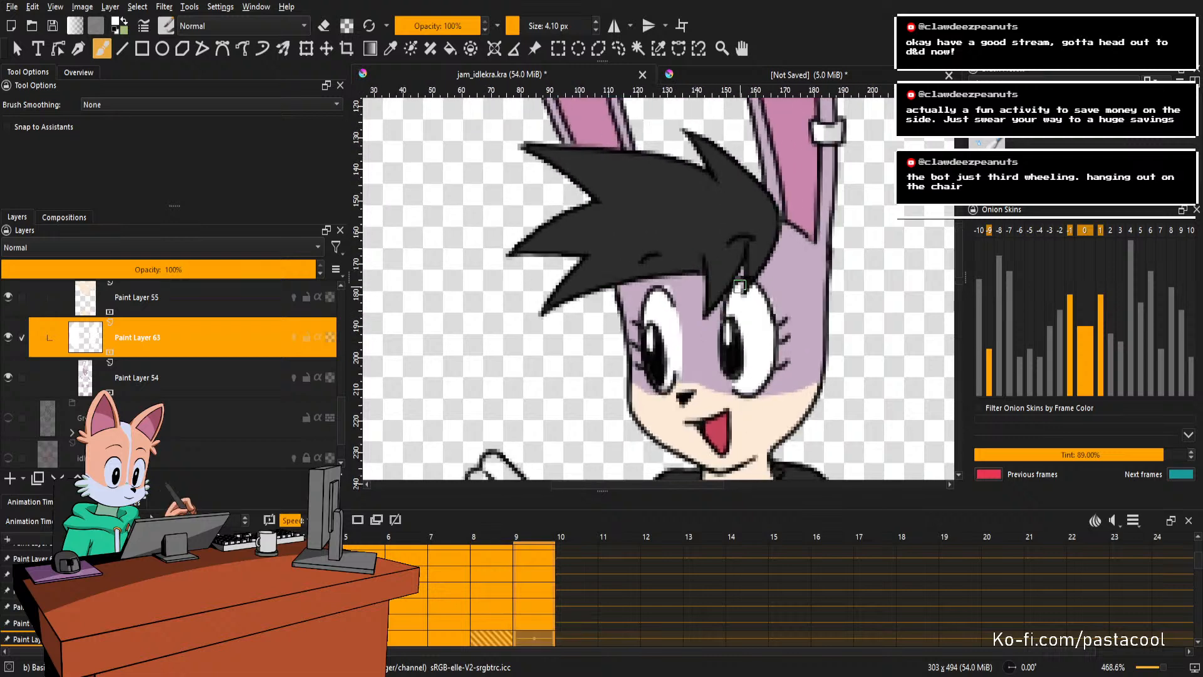
pyautogui.scroll(2, 666, 315)
pyautogui.moveTo(636, 325)
pyautogui.mouseDown()
pyautogui.moveTo(652, 281)
pyautogui.moveTo(665, 319)
pyautogui.moveTo(651, 295)
pyautogui.moveTo(660, 287)
pyautogui.moveTo(669, 356)
pyautogui.mouseUp()
pyautogui.moveTo(663, 427)
pyautogui.mouseDown()
pyautogui.moveTo(680, 288)
pyautogui.moveTo(706, 270)
pyautogui.moveTo(714, 309)
pyautogui.mouseUp()
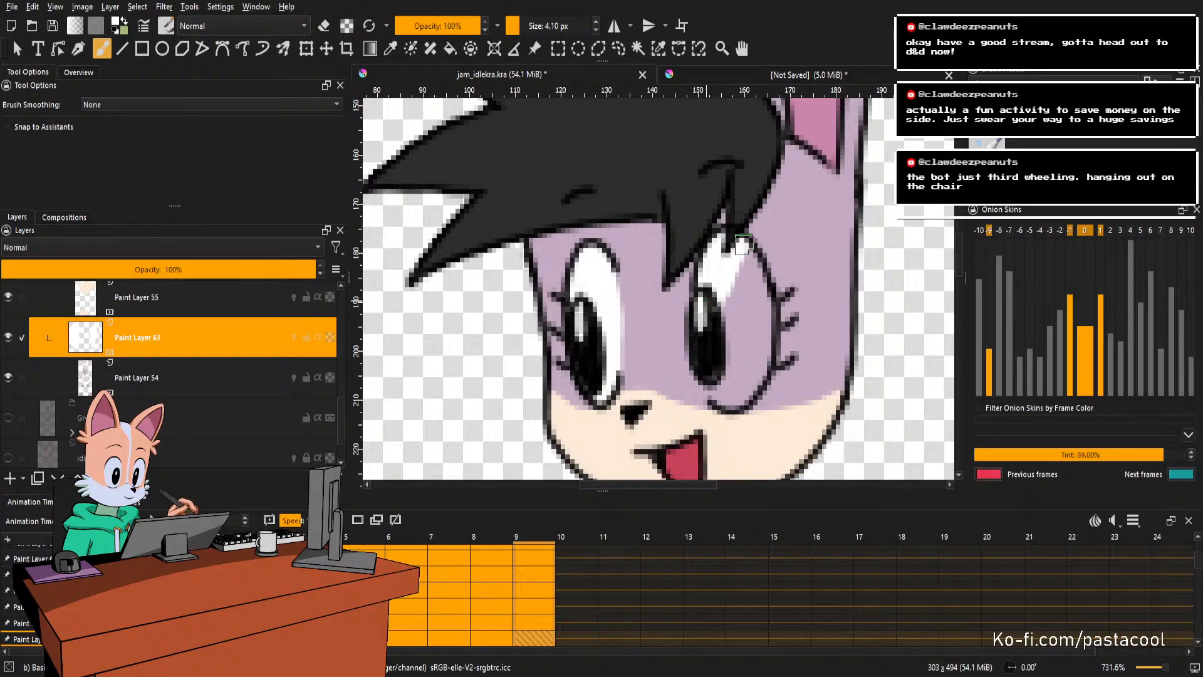
pyautogui.moveTo(742, 247); pyautogui.dragTo(762, 332)
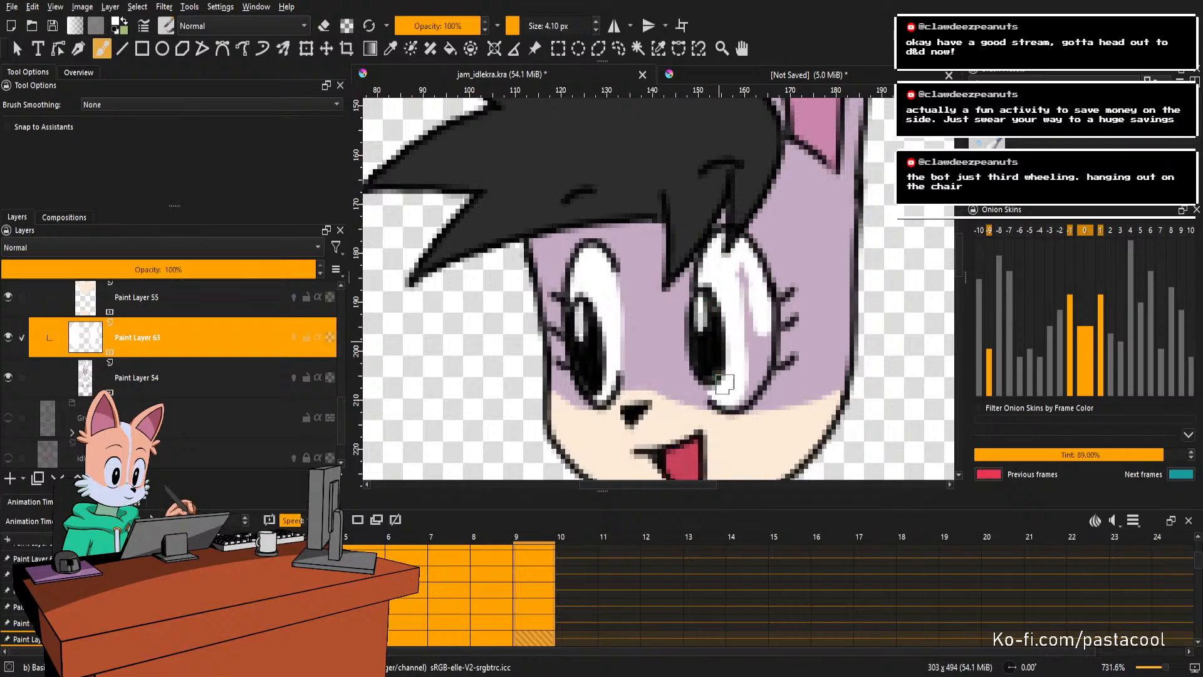
pyautogui.moveTo(761, 257); pyautogui.dragTo(761, 330)
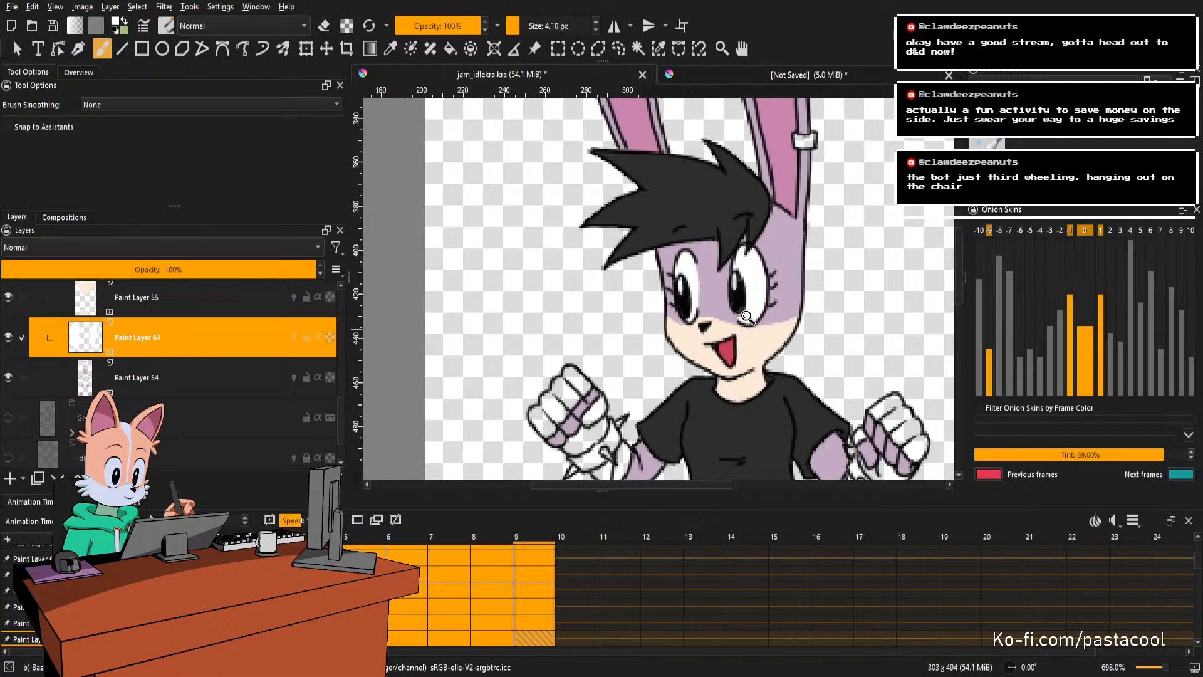
# Save the file and check the eye whites on the whole figure across the frames.
pyautogui.hotkey('ctrl', 's')
pyautogui.moveTo(742, 217)
pyautogui.mouseDown()
pyautogui.moveTo(725, 275)
pyautogui.moveTo(694, 282)
pyautogui.mouseUp()
pyautogui.press('-')
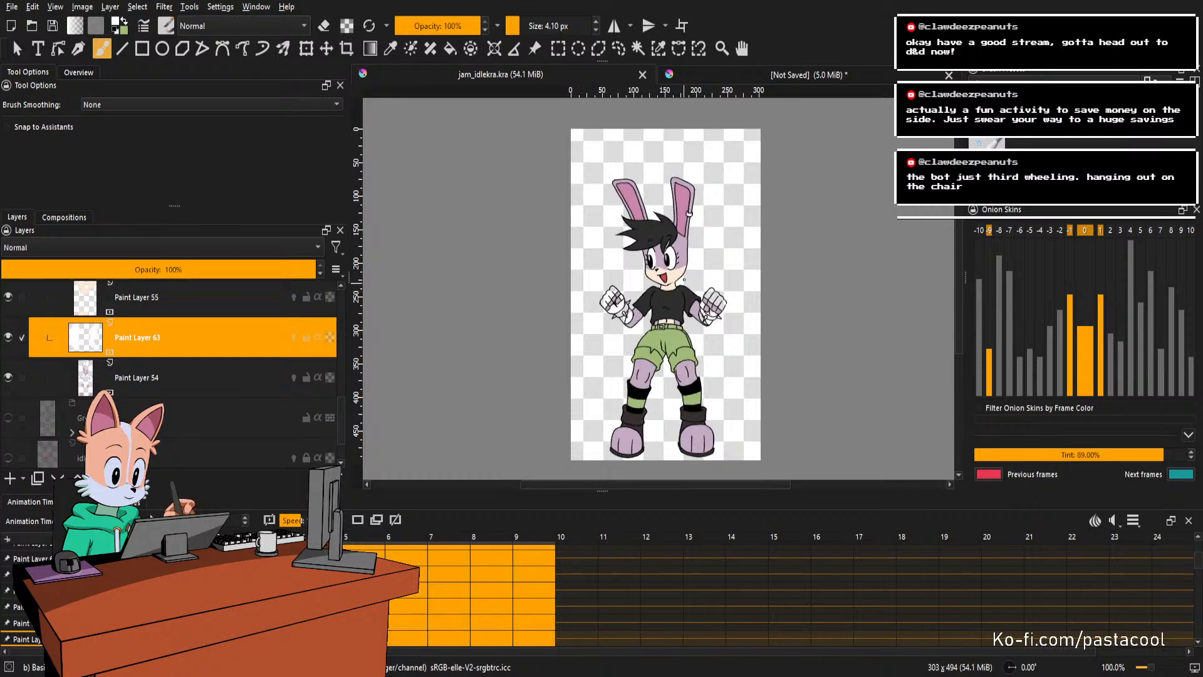
pyautogui.scroll(3, 684, 280)
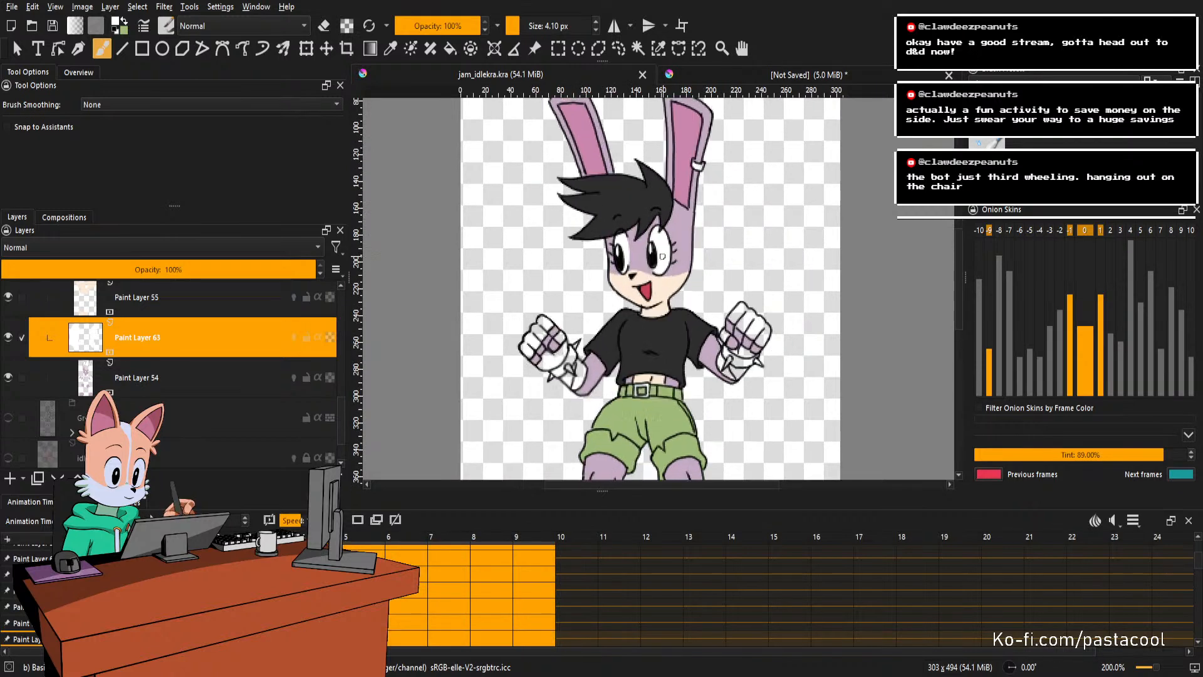
pyautogui.scroll(-2, 662, 256)
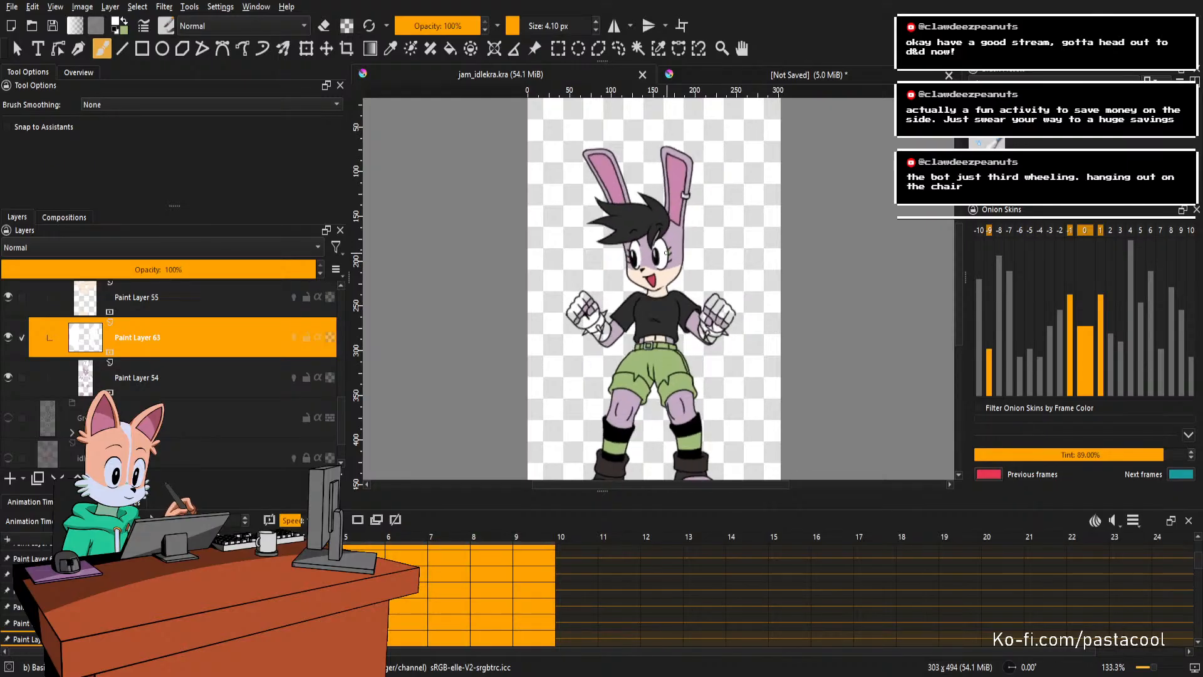
pyautogui.scroll(-1, 665, 254)
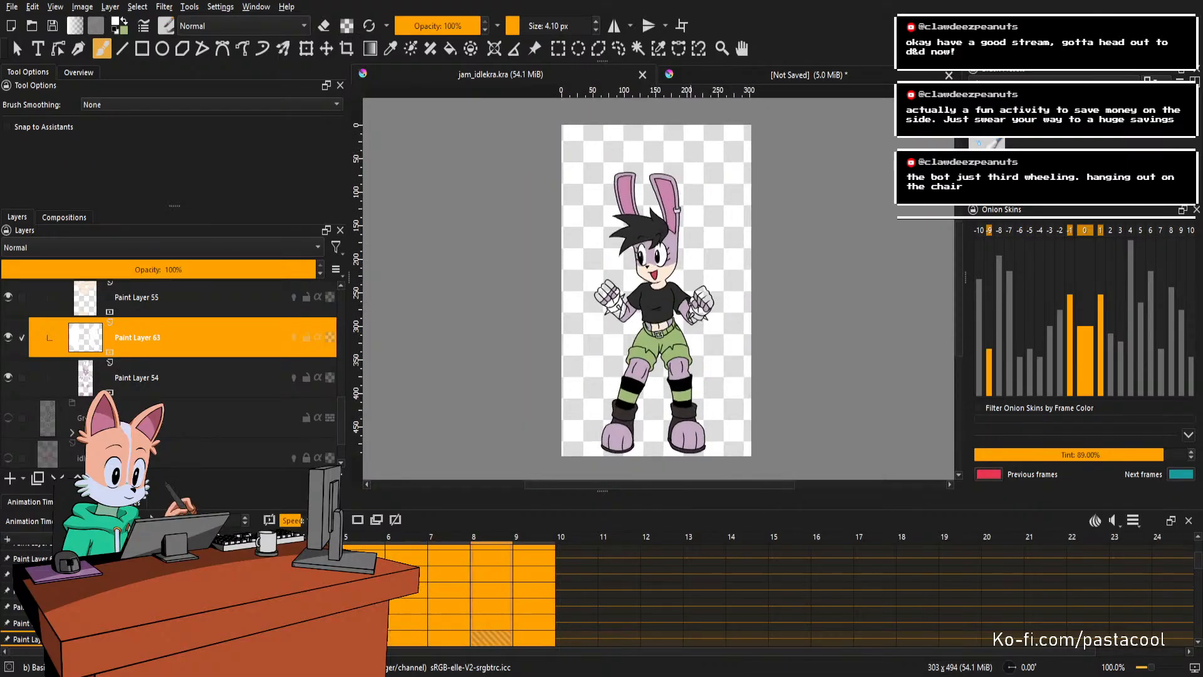
# Sample the glove red from the reference drawing and add a new paint layer in the animation file.
pyautogui.click(729, 70)
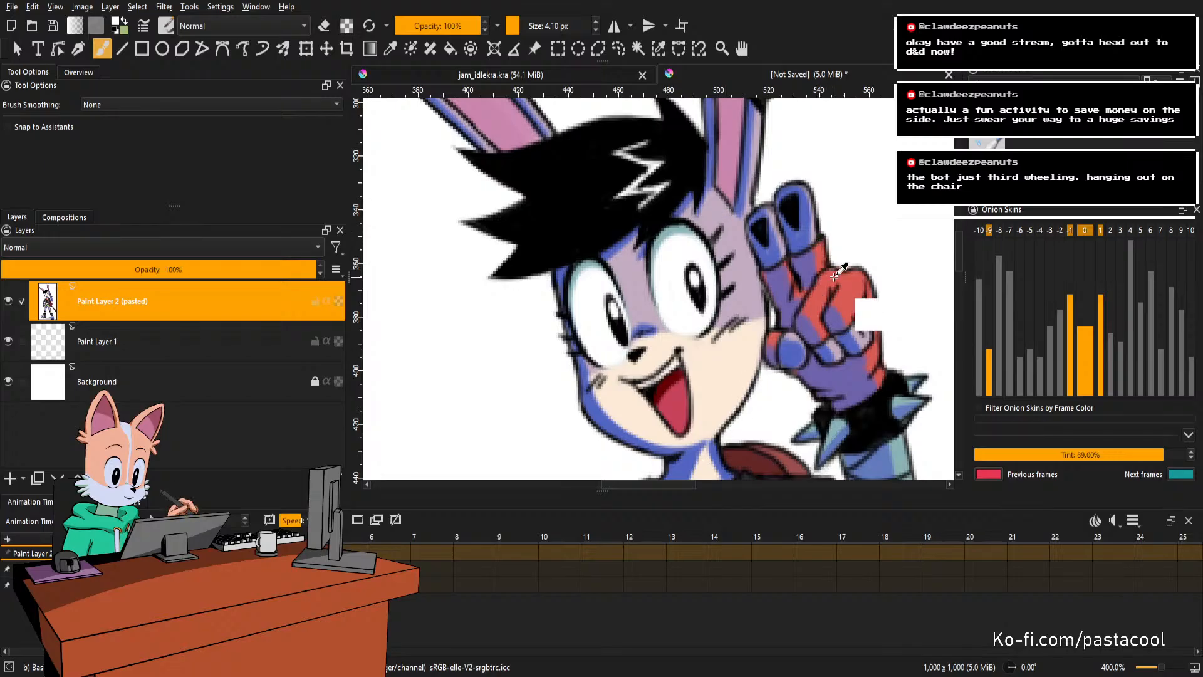
pyautogui.keyDown('ctrl'); pyautogui.click(834, 282); pyautogui.keyUp('ctrl')
pyautogui.hotkey('ctrl', 'Tab')
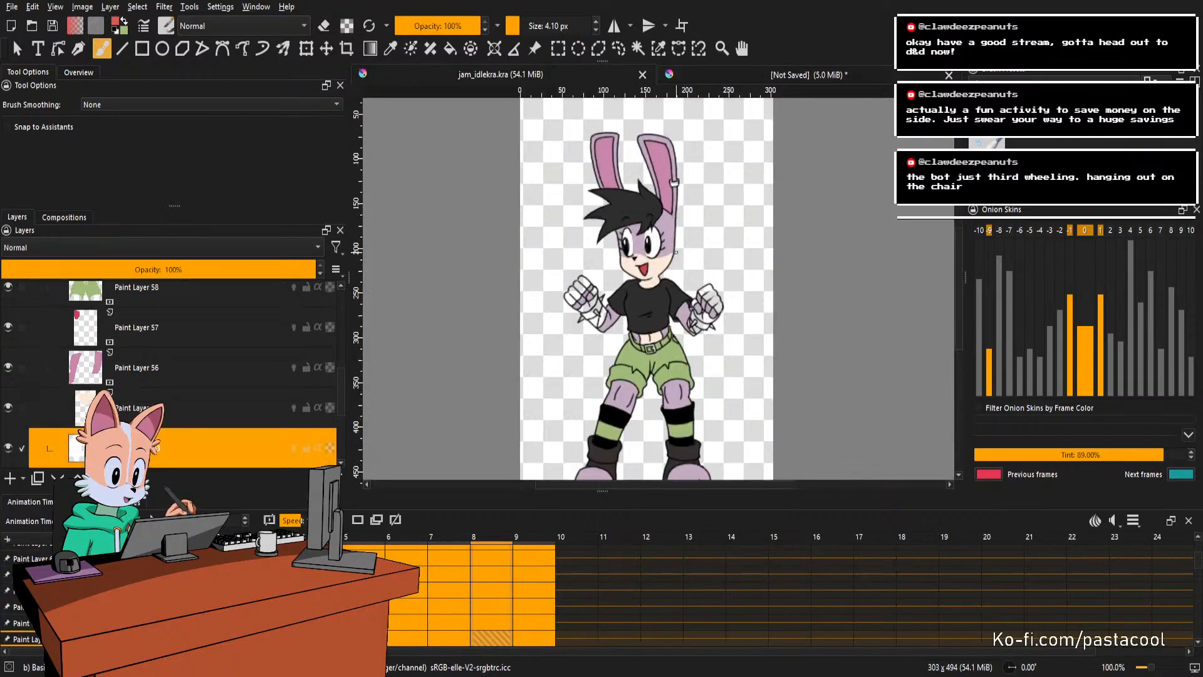
pyautogui.scroll(1, 691, 270)
pyautogui.scroll(-1, 669, 276)
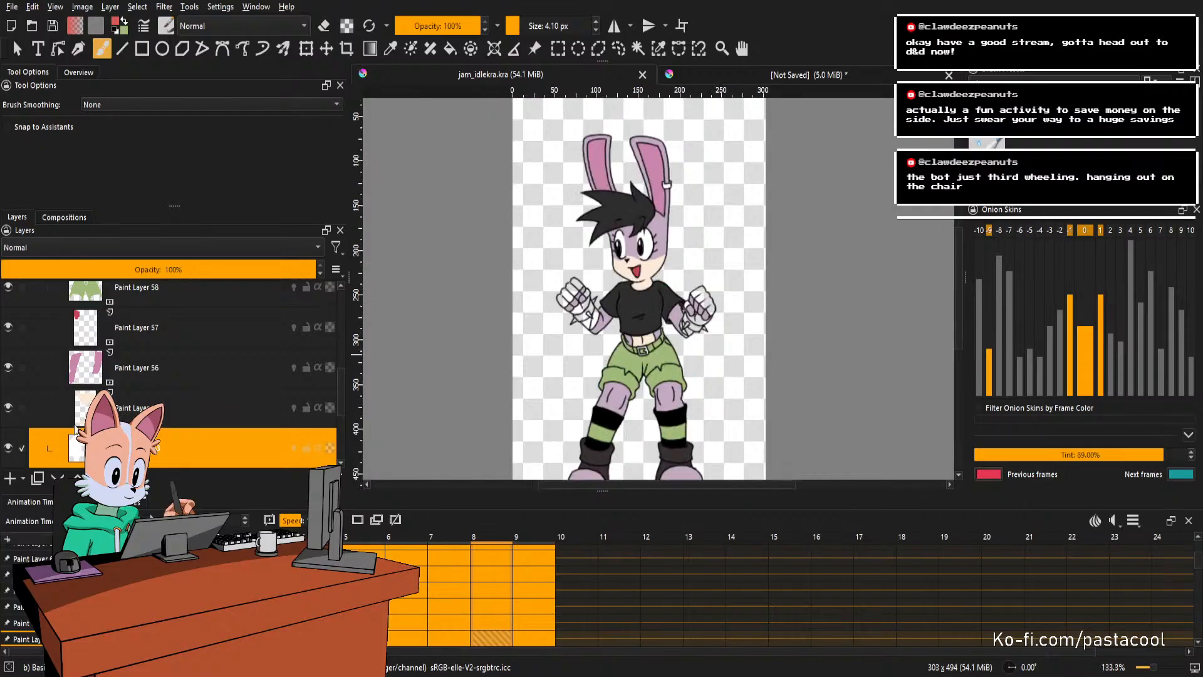
pyautogui.click(9, 479)
pyautogui.press('space')
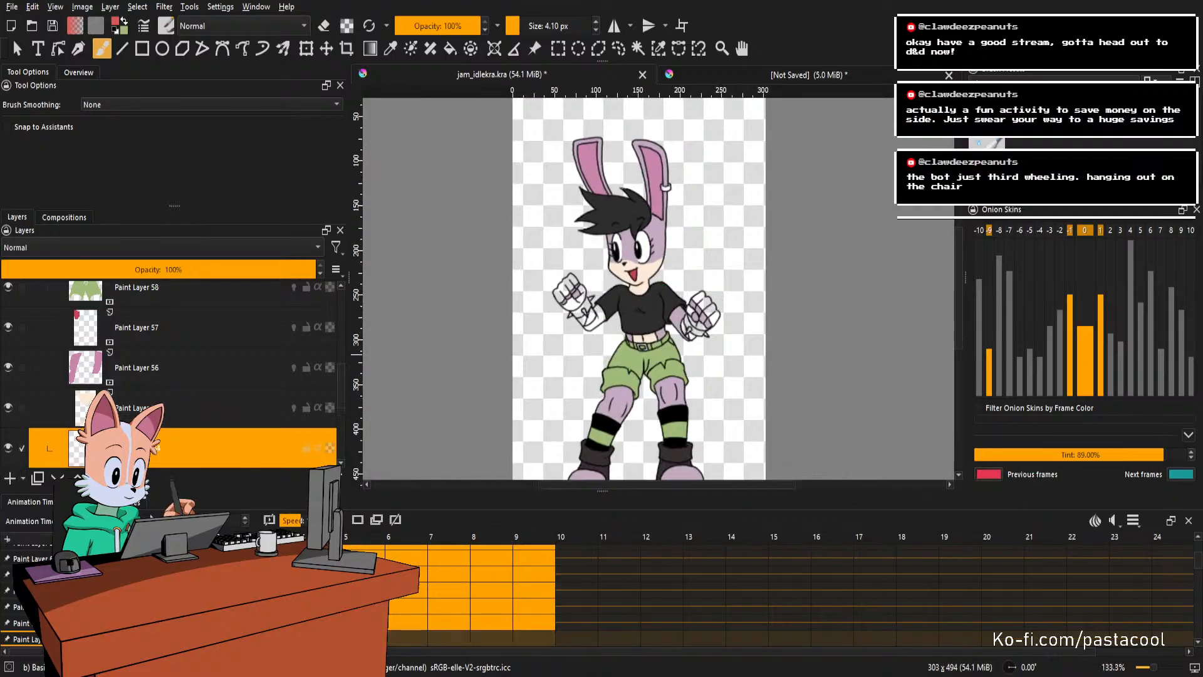
# Fill the palm, thumb and finger areas of the glove on the right red on the new layer.
pyautogui.scroll(5, 627, 359)
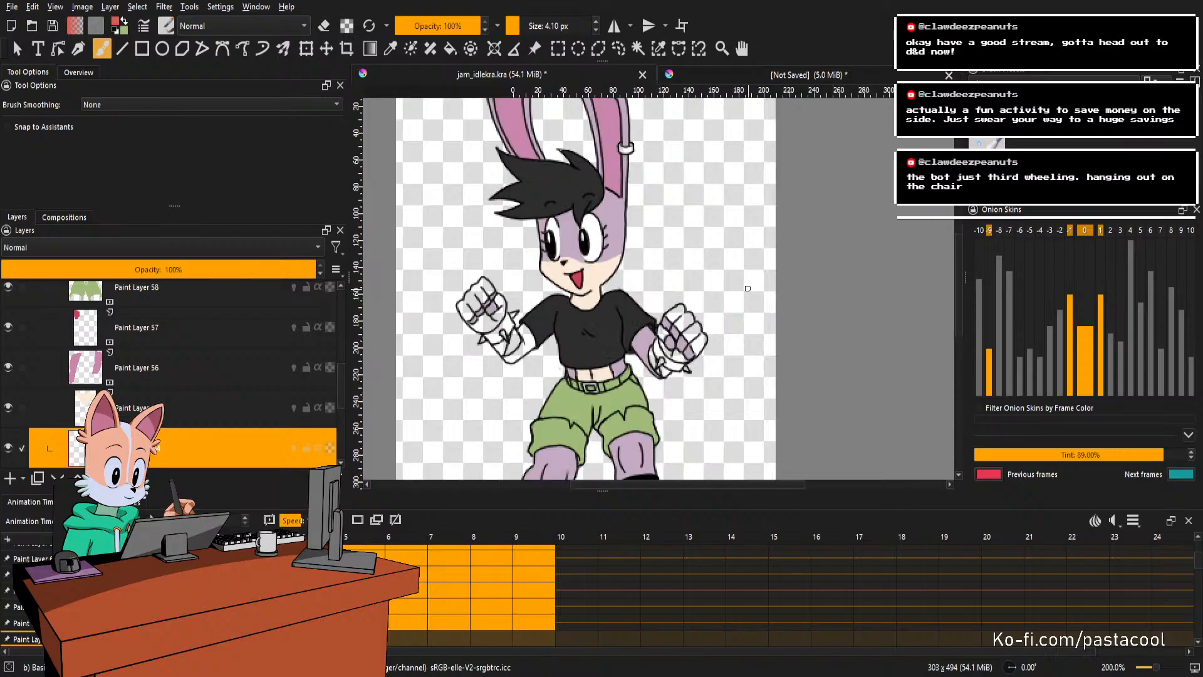
pyautogui.press('f')
pyautogui.click(612, 351)
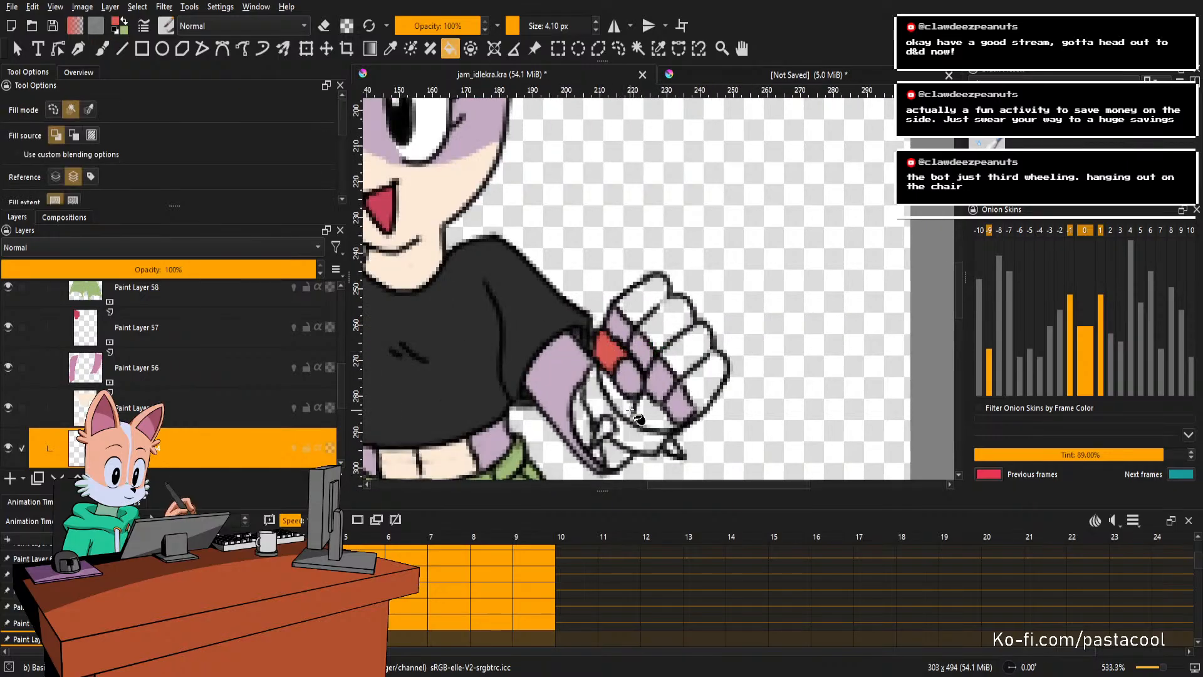
pyautogui.click(652, 417)
pyautogui.click(666, 320)
pyautogui.click(706, 371)
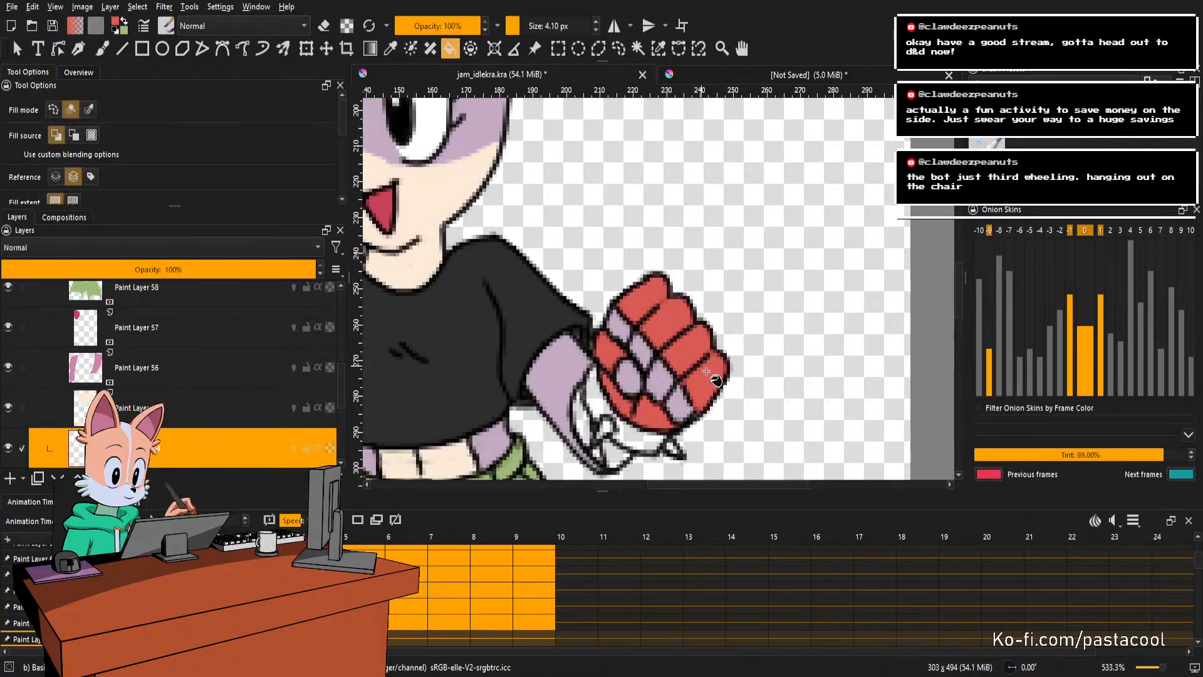
pyautogui.scroll(-2, 680, 359)
pyautogui.scroll(1, 423, 332)
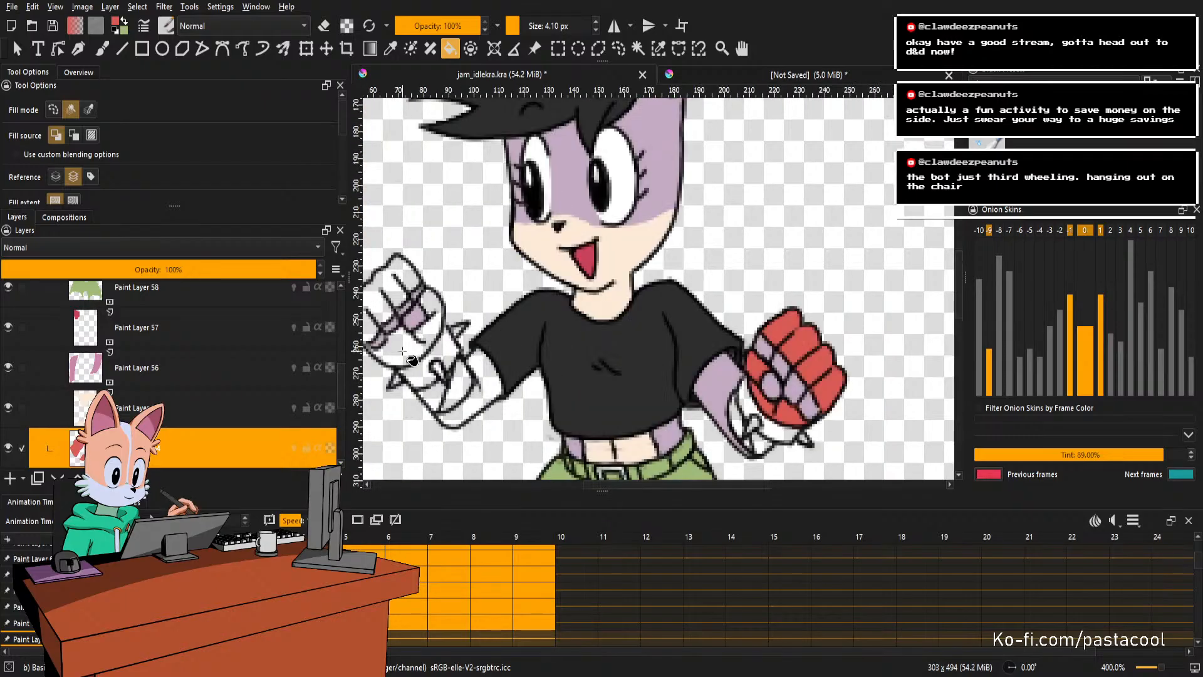
# Fill the fingers, thumb and palm of the left glove red on the current frame.
pyautogui.click(428, 334)
pyautogui.scroll(-1, 461, 337)
pyautogui.scroll(2, 404, 325)
pyautogui.click(410, 333)
pyautogui.scroll(2, 401, 360)
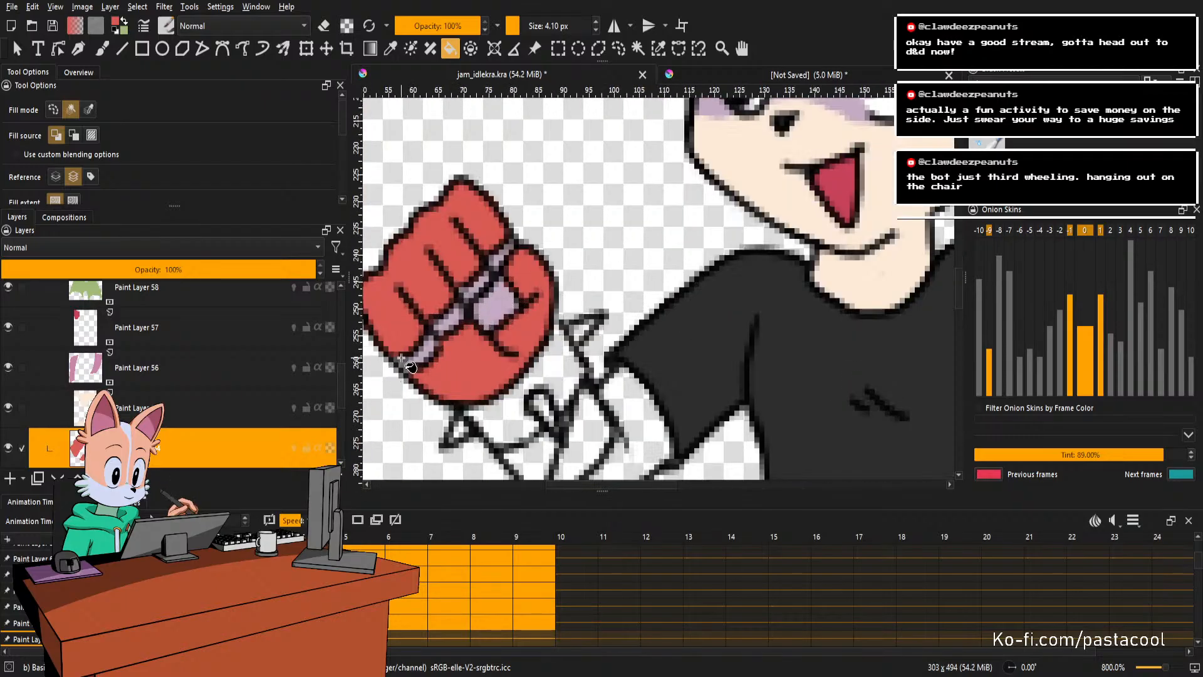
pyautogui.press('b')
pyautogui.scroll(-6, 406, 364)
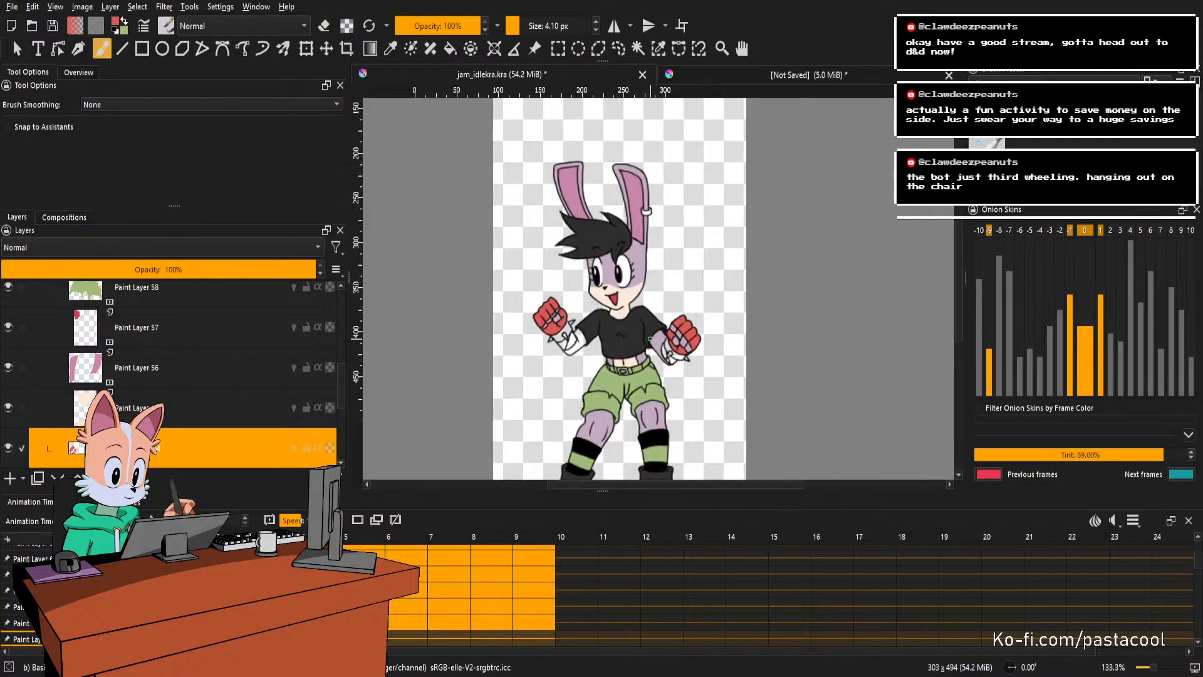
# Fill the right glove's thumb, palm and fingers red on the next frame, undoing the fill that spills past the thumb outline.
pyautogui.scroll(4, 671, 332)
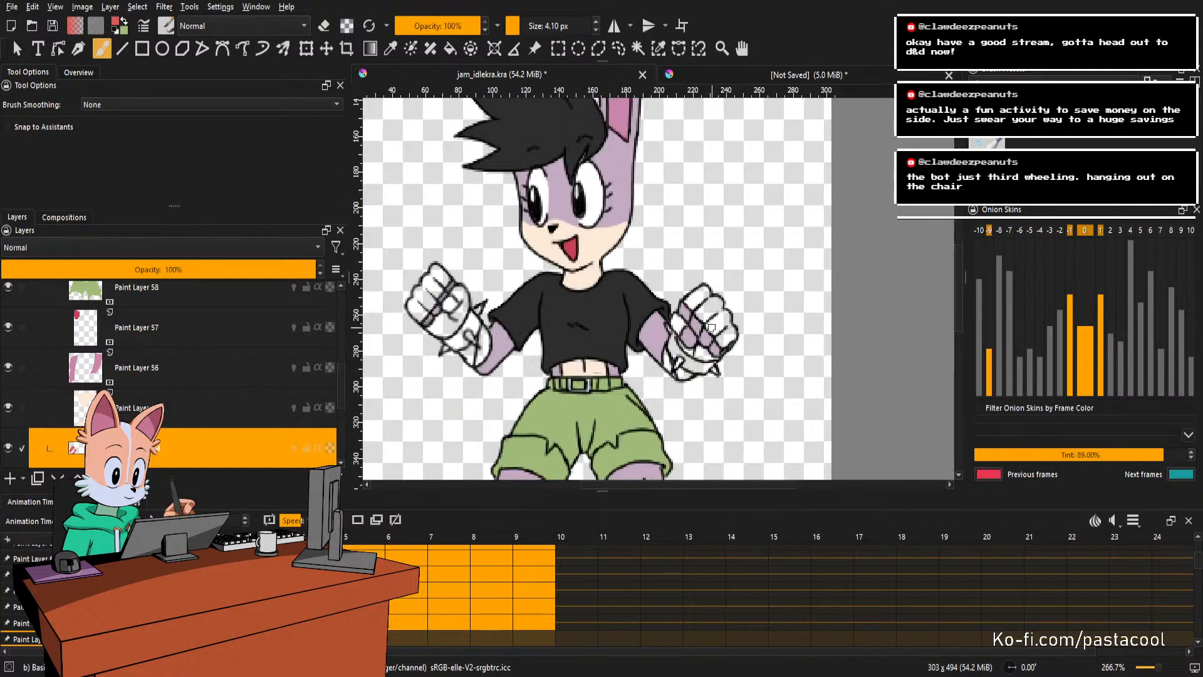
pyautogui.press('f')
pyautogui.click(644, 310)
pyautogui.scroll(2, 644, 311)
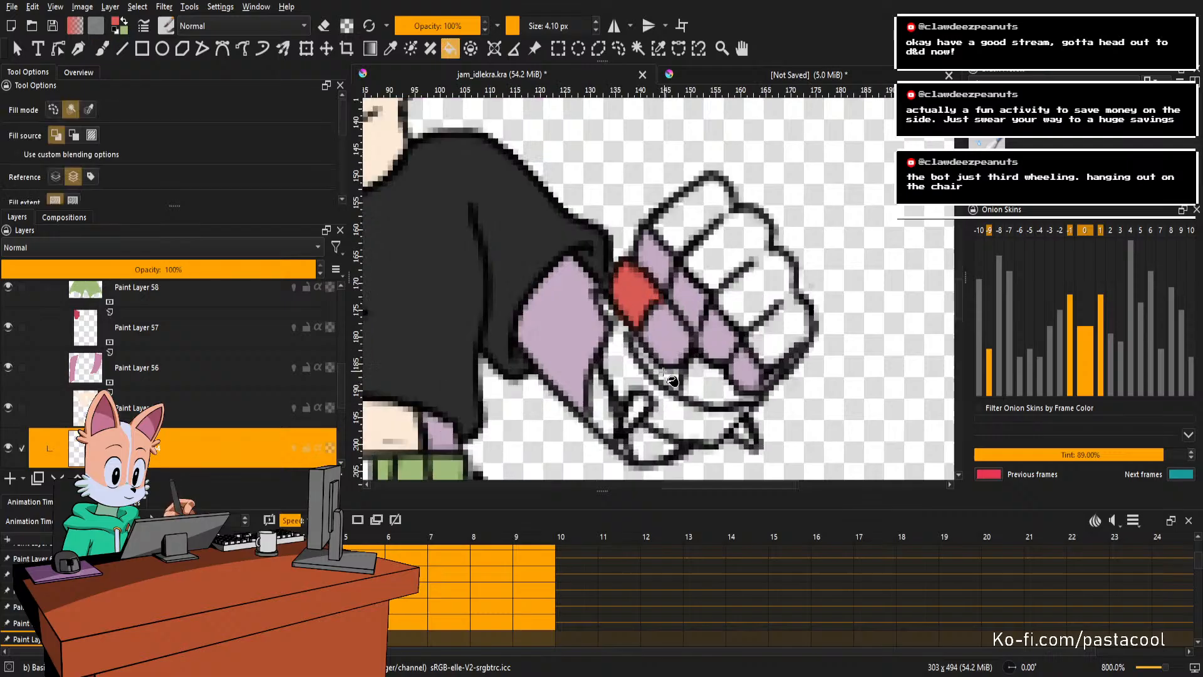
pyautogui.click(668, 379)
pyautogui.click(721, 374)
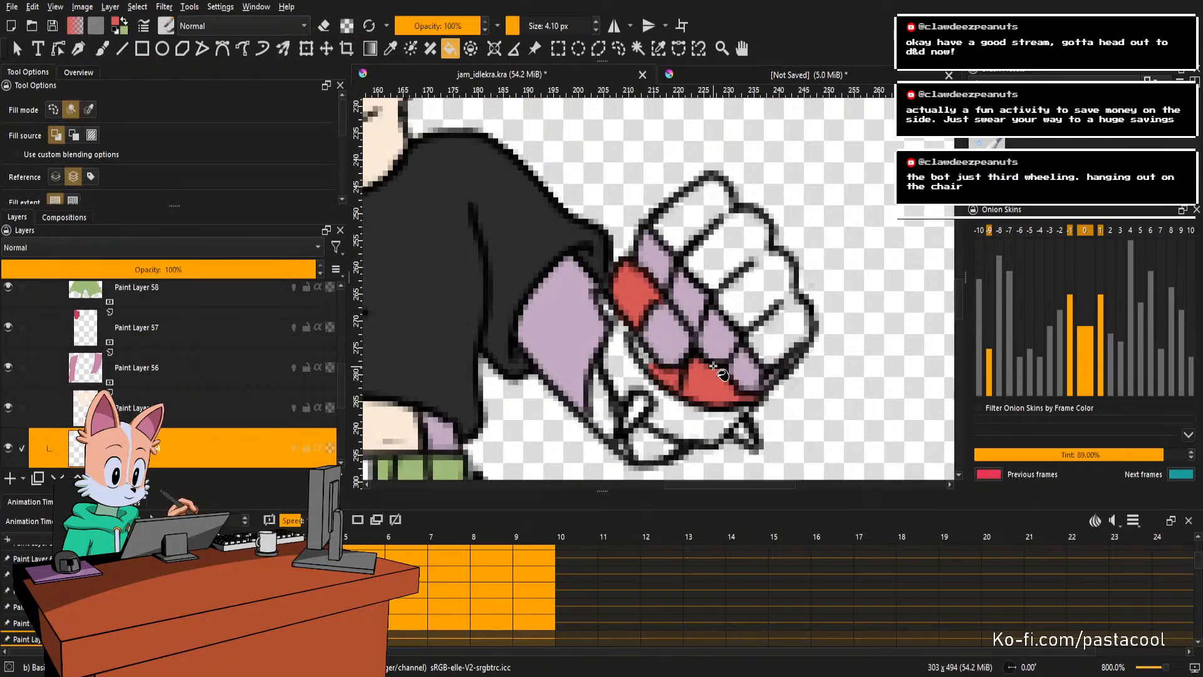
pyautogui.click(633, 340)
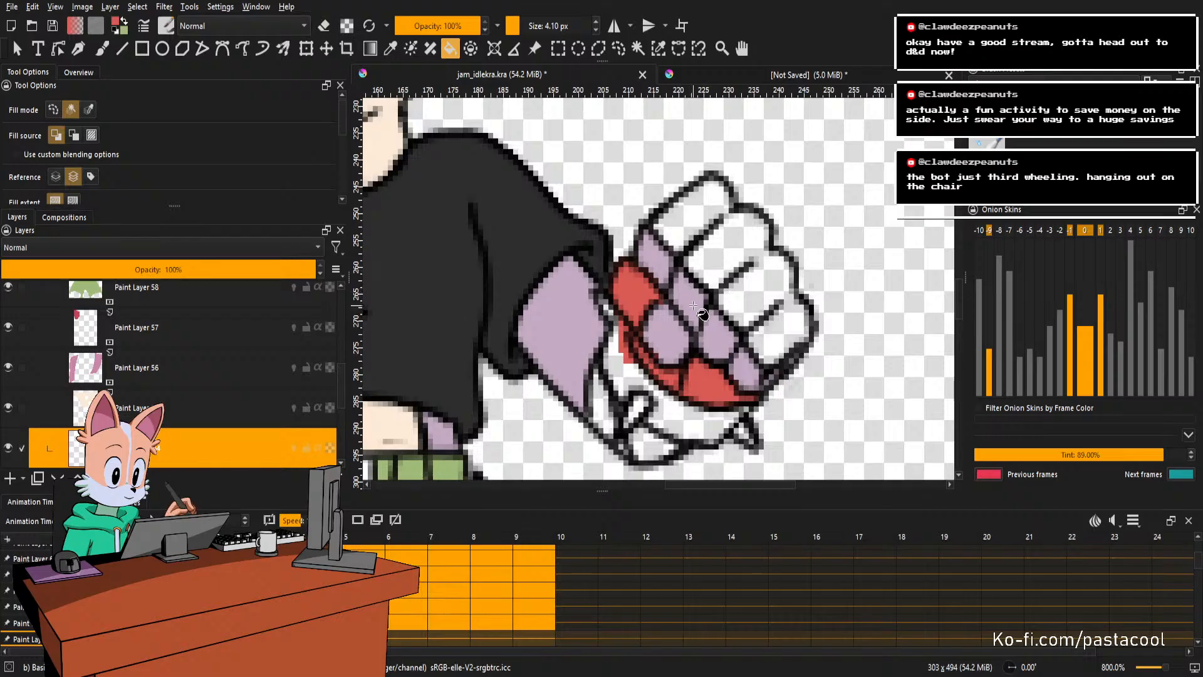
pyautogui.hotkey('ctrl', 'z')
pyautogui.press('b')
pyautogui.press('f')
pyautogui.click(722, 264)
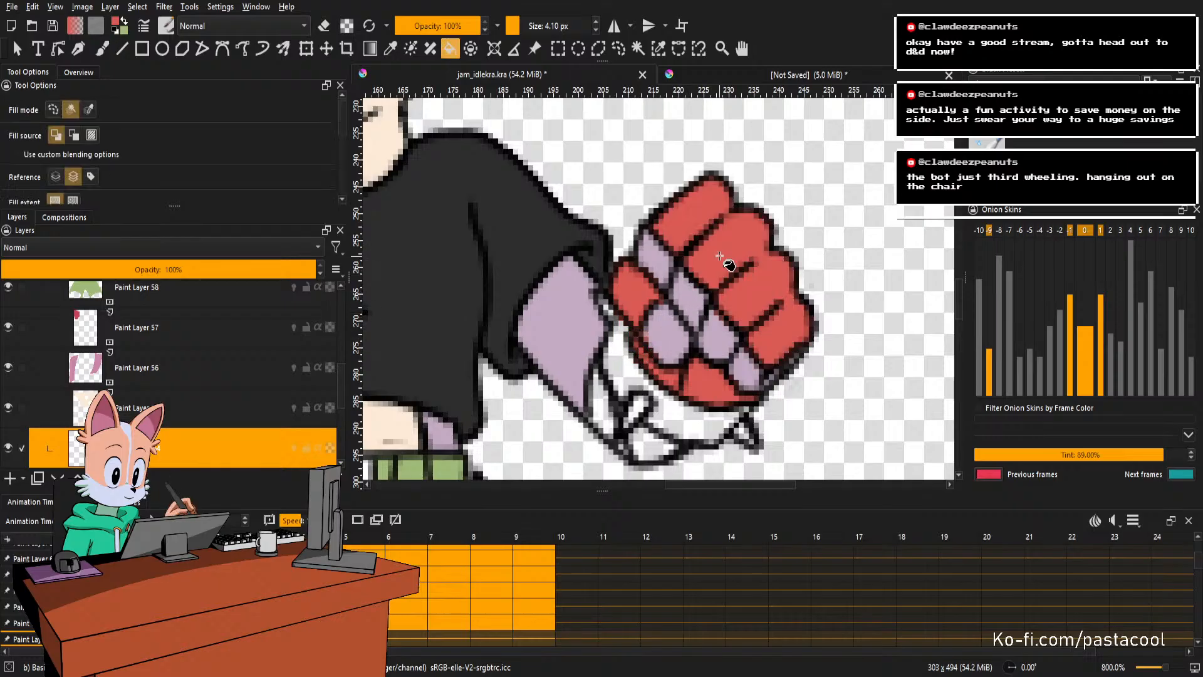
# Paint red over the small gap along the outer edge of the right glove's little finger.
pyautogui.scroll(-1, 799, 313)
pyautogui.scroll(3, 791, 342)
pyautogui.press('b')
pyautogui.moveTo(814, 317); pyautogui.dragTo(809, 321)
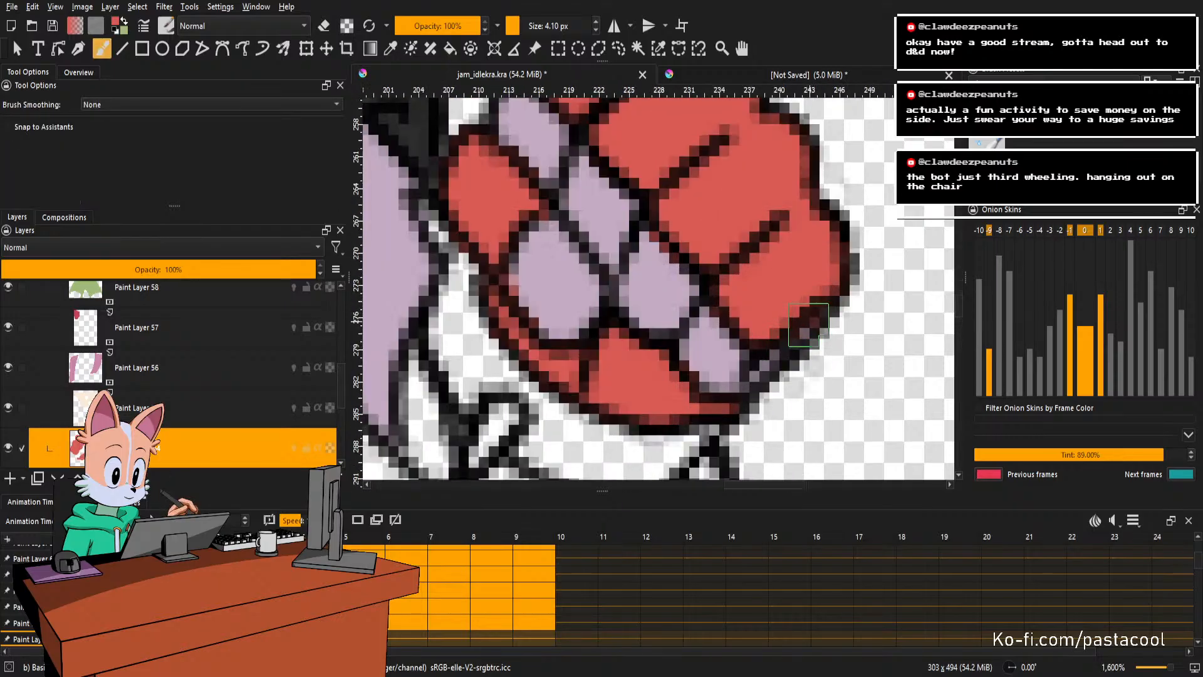
# Fill the palm, thumb and fingers of the left glove red on the same frame.
pyautogui.scroll(-3, 809, 326)
pyautogui.moveTo(537, 293); pyautogui.dragTo(841, 333)
pyautogui.scroll(1, 524, 313)
pyautogui.press('f')
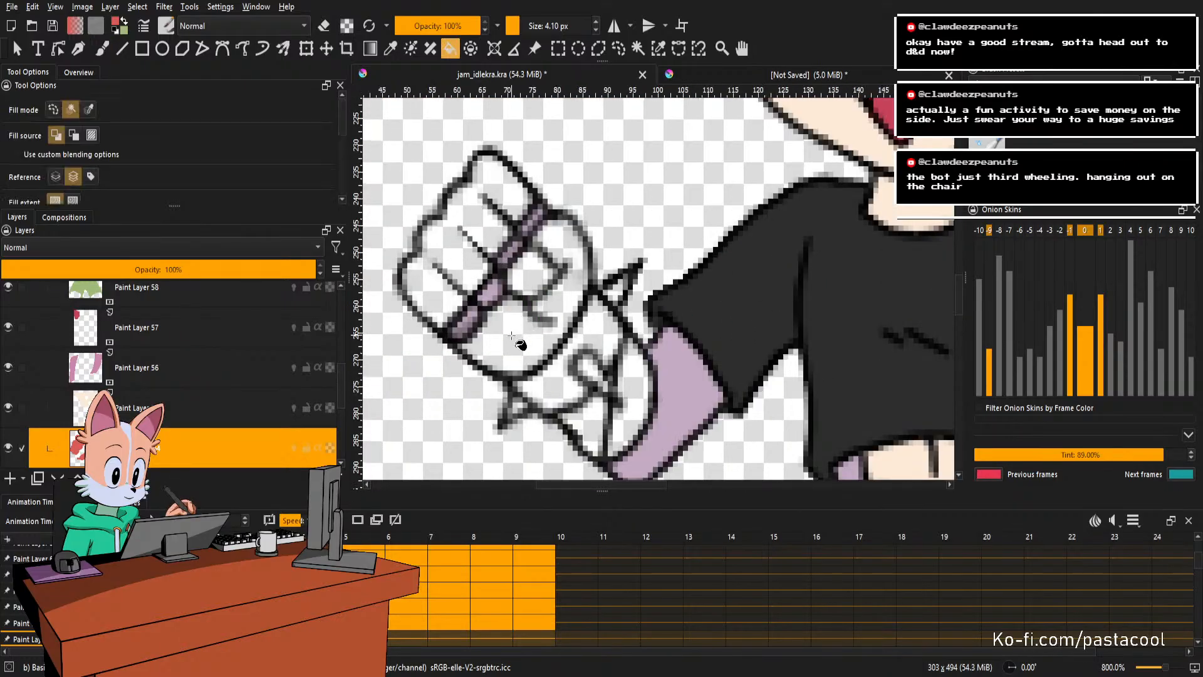
pyautogui.click(515, 337)
pyautogui.click(454, 257)
pyautogui.scroll(-2, 531, 282)
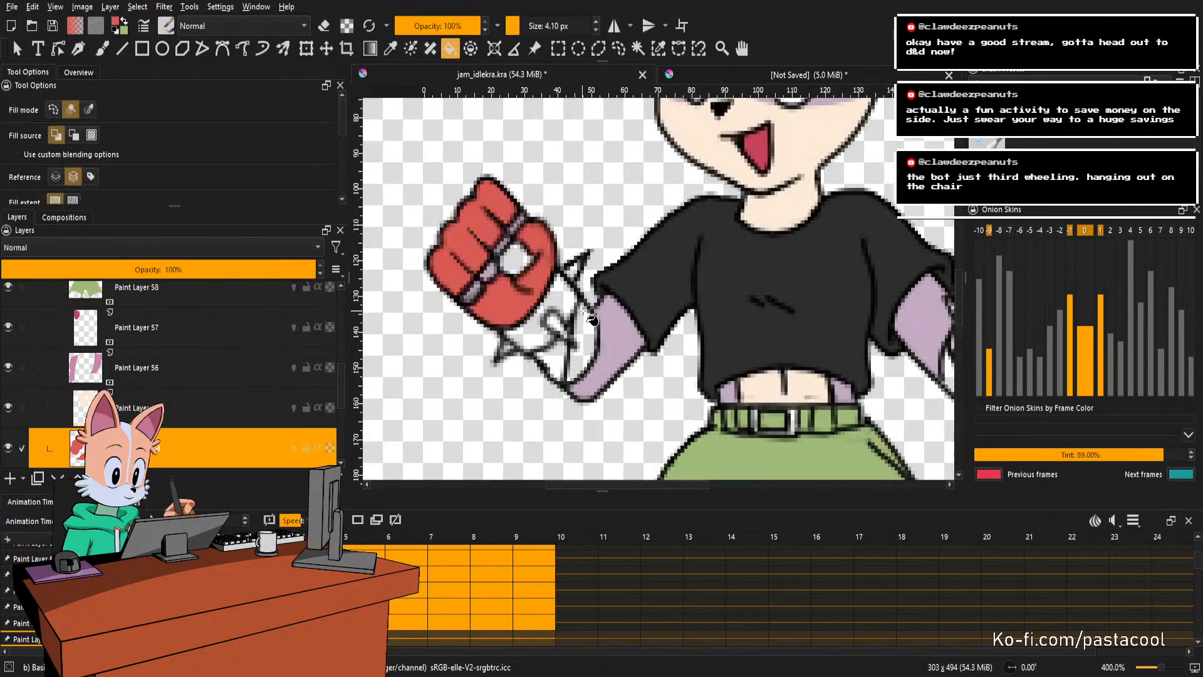
# Select the purple fur layer, sample its purple and fill the uncoloured thumb tip inside the left glove.
pyautogui.scroll(2, 606, 306)
pyautogui.press('r')
pyautogui.click(632, 325)
pyautogui.keyDown('ctrl'); pyautogui.click(634, 343); pyautogui.keyUp('ctrl')
pyautogui.moveTo(518, 255); pyautogui.dragTo(574, 295)
pyautogui.click(542, 292)
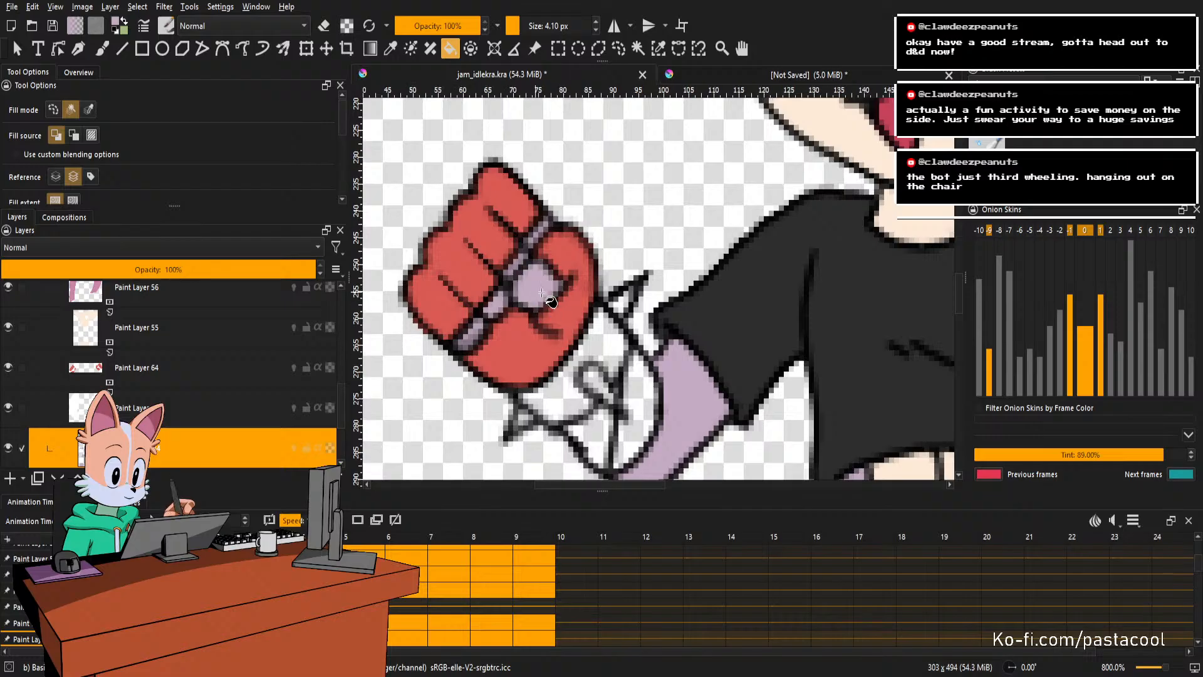
# Return to Paint Layer 64, sample the glove red again and save the file.
pyautogui.scroll(-1, 574, 285)
pyautogui.press('r')
pyautogui.click(540, 328)
pyautogui.keyDown('ctrl'); pyautogui.click(524, 322); pyautogui.keyUp('ctrl')
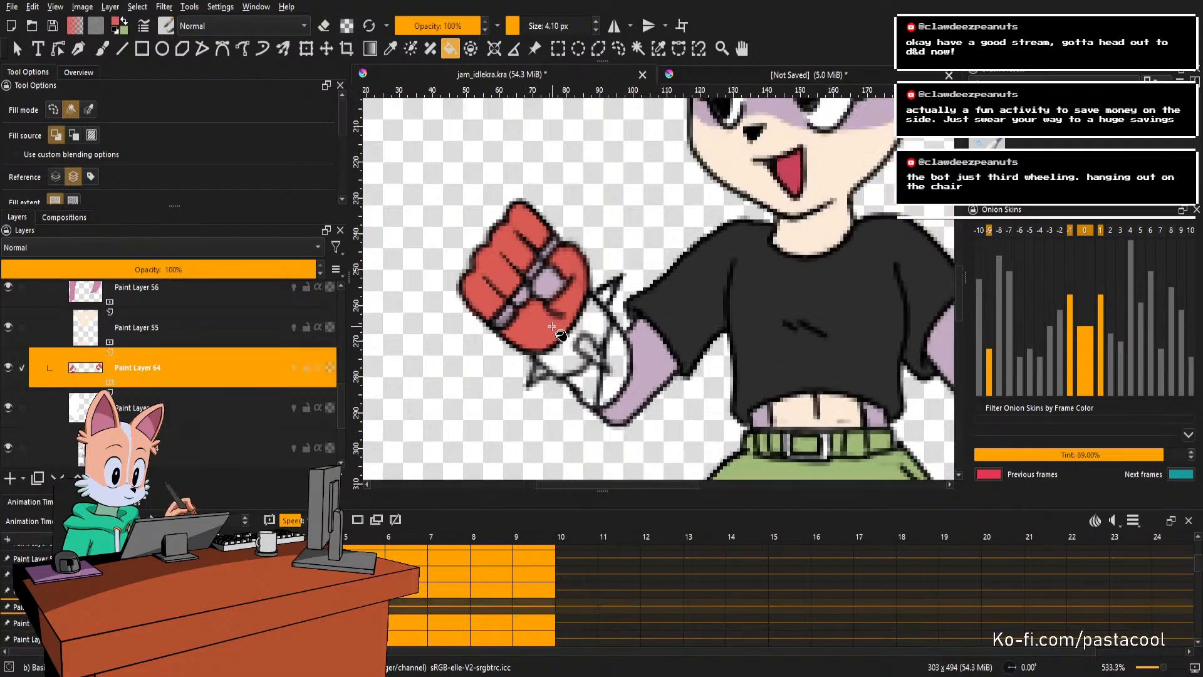
pyautogui.scroll(-4, 576, 304)
pyautogui.hotkey('ctrl', 's')
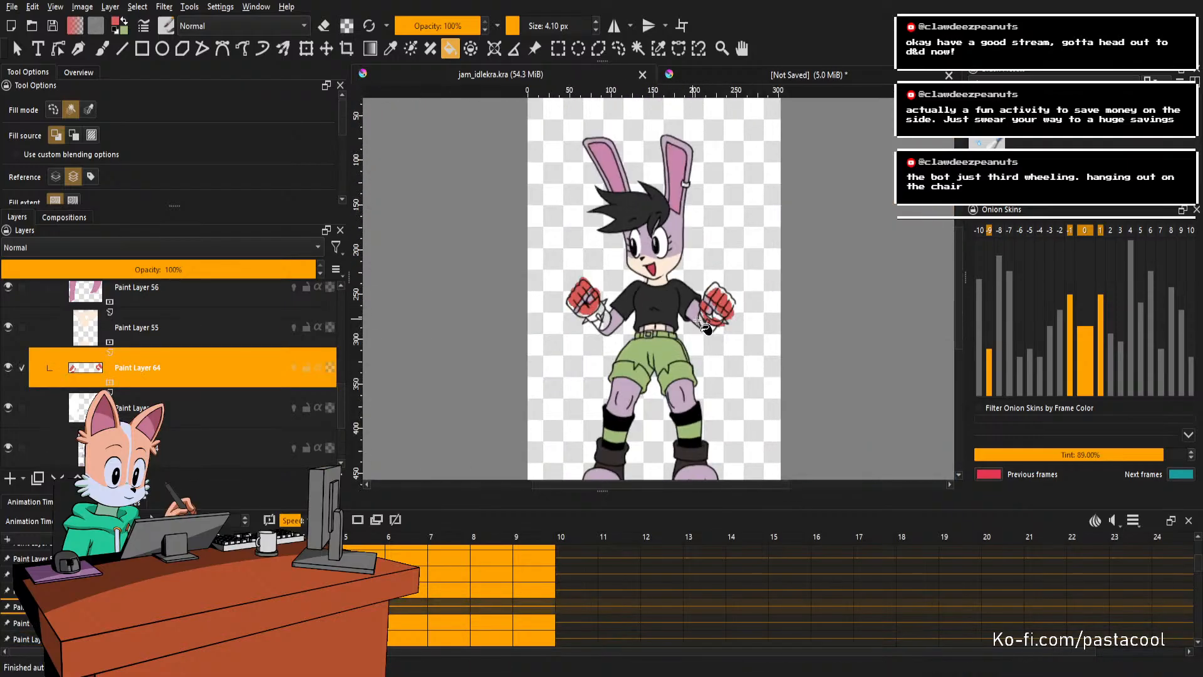
# Clear the copied fills on the next frame and fill the right glove red, brushing the little finger's outline gap closed first.
pyautogui.press('Delete')
pyautogui.scroll(6, 705, 326)
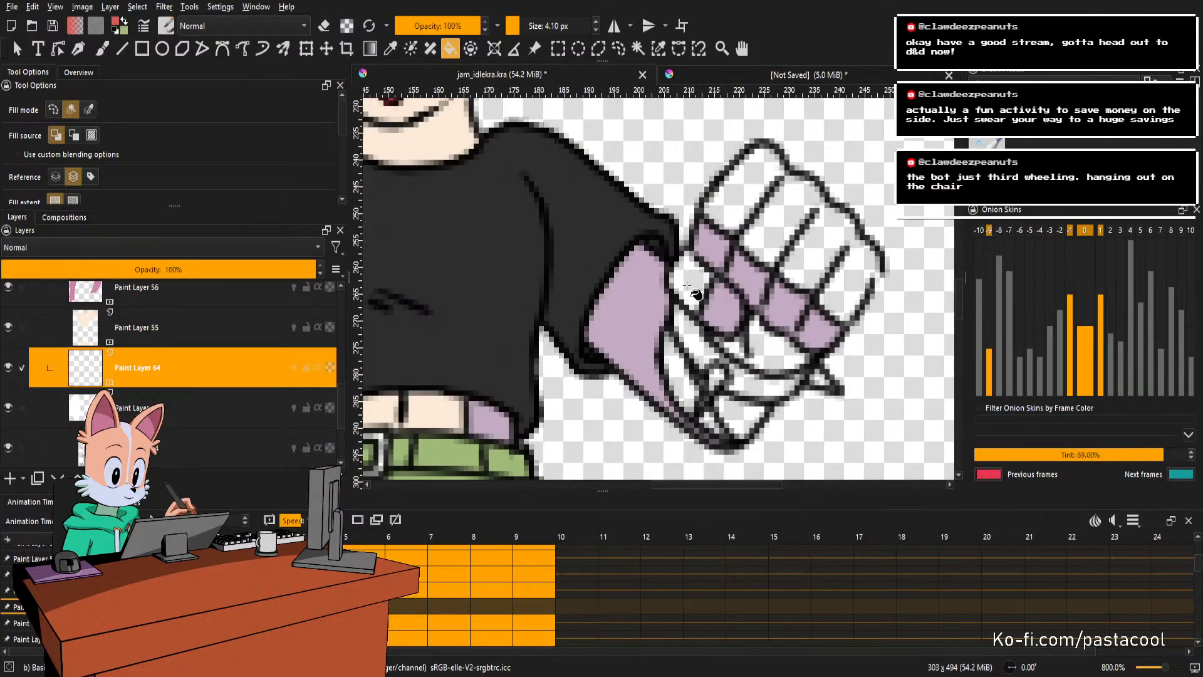
pyautogui.click(763, 346)
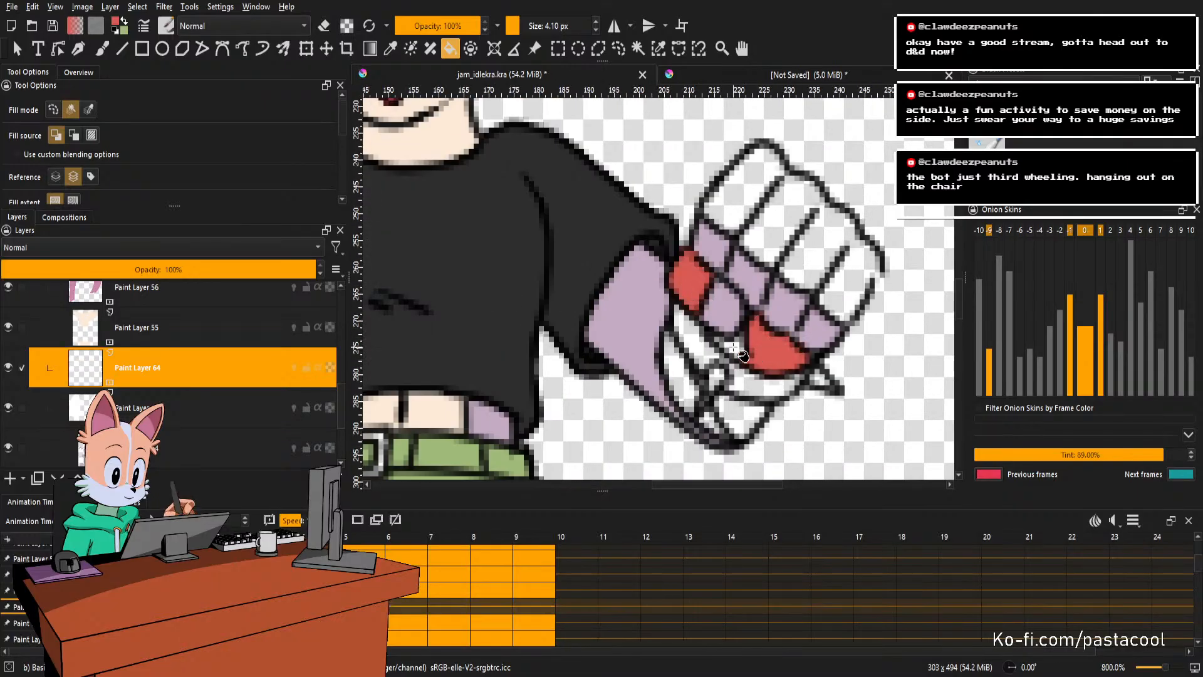
pyautogui.click(776, 230)
pyautogui.hotkey('ctrl', 'z')
pyautogui.press('b')
pyautogui.moveTo(877, 262); pyautogui.dragTo(868, 276)
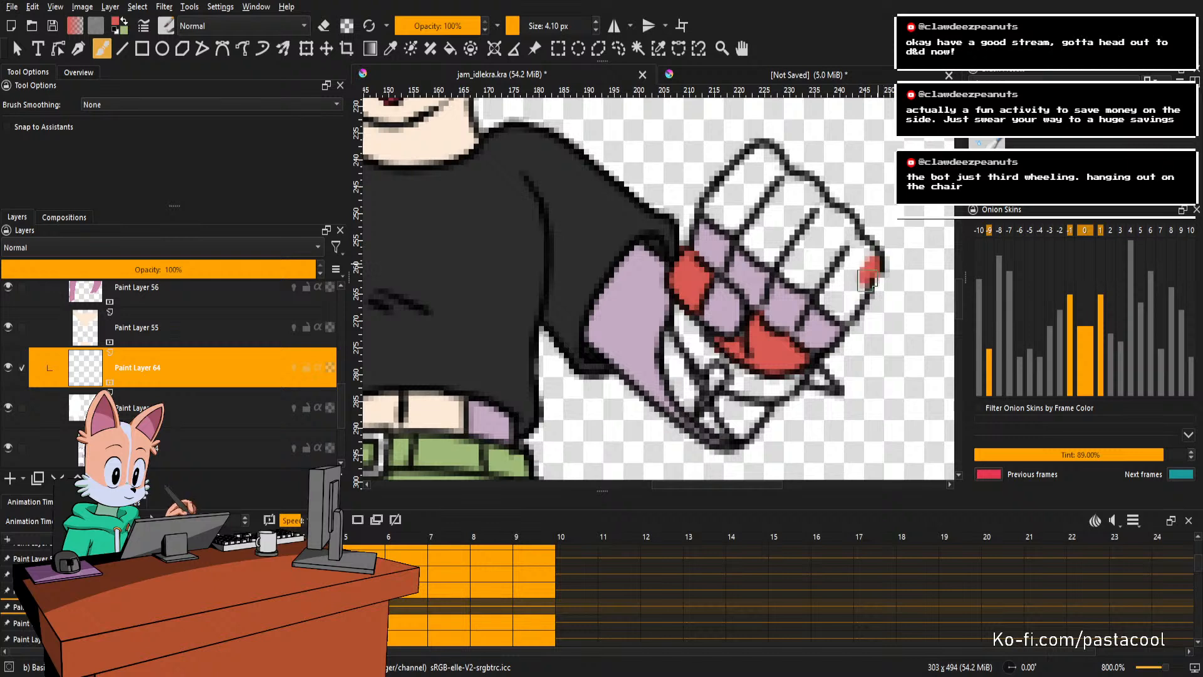
pyautogui.press('f')
pyautogui.click(834, 266)
pyautogui.scroll(-3, 744, 207)
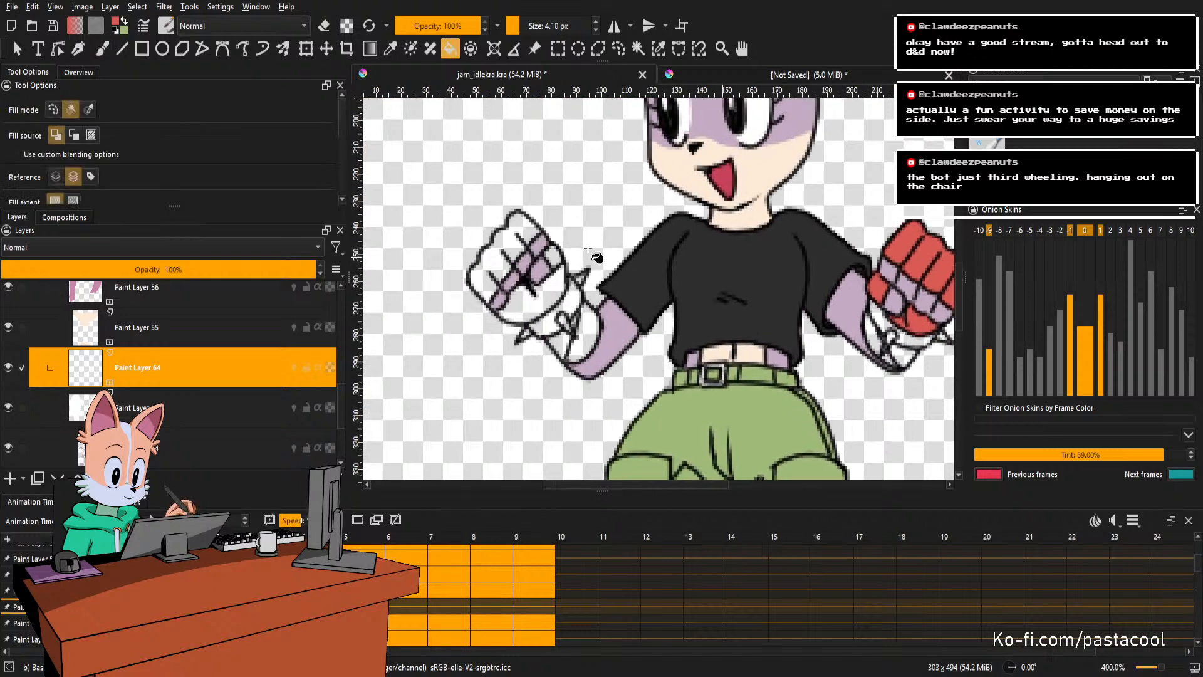
# Fill the left glove's fingers, thumb and palm red on this frame and save the file.
pyautogui.scroll(1, 589, 249)
pyautogui.click(545, 276)
pyautogui.click(563, 301)
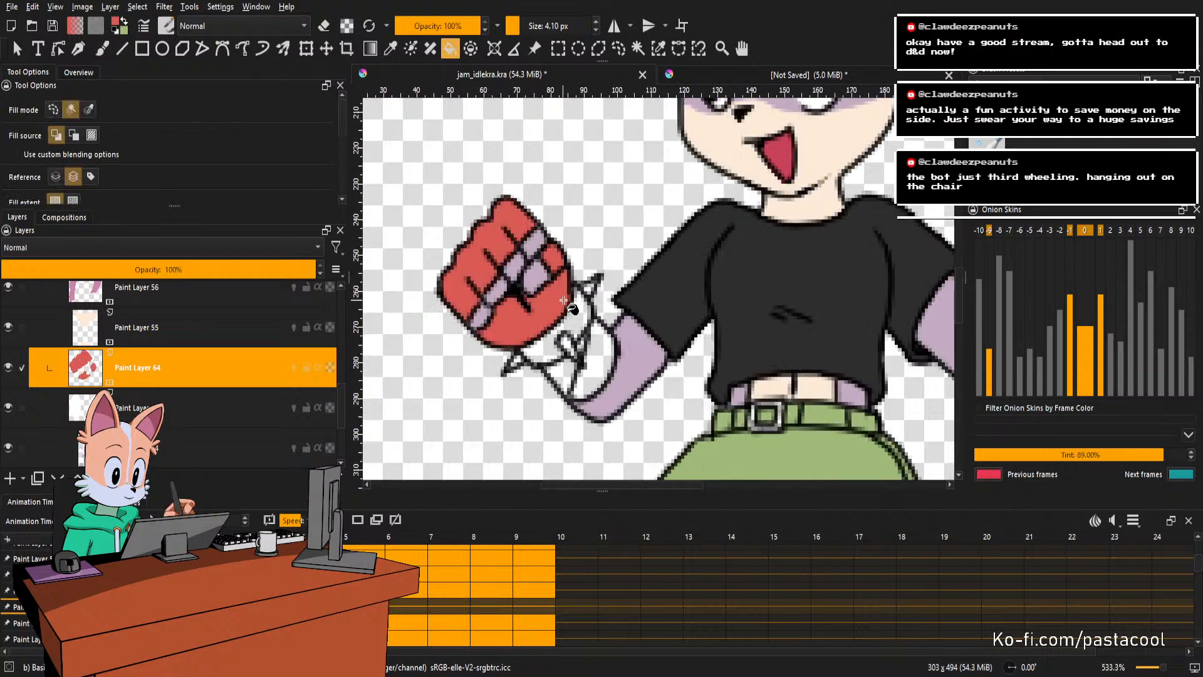
pyautogui.scroll(-4, 567, 304)
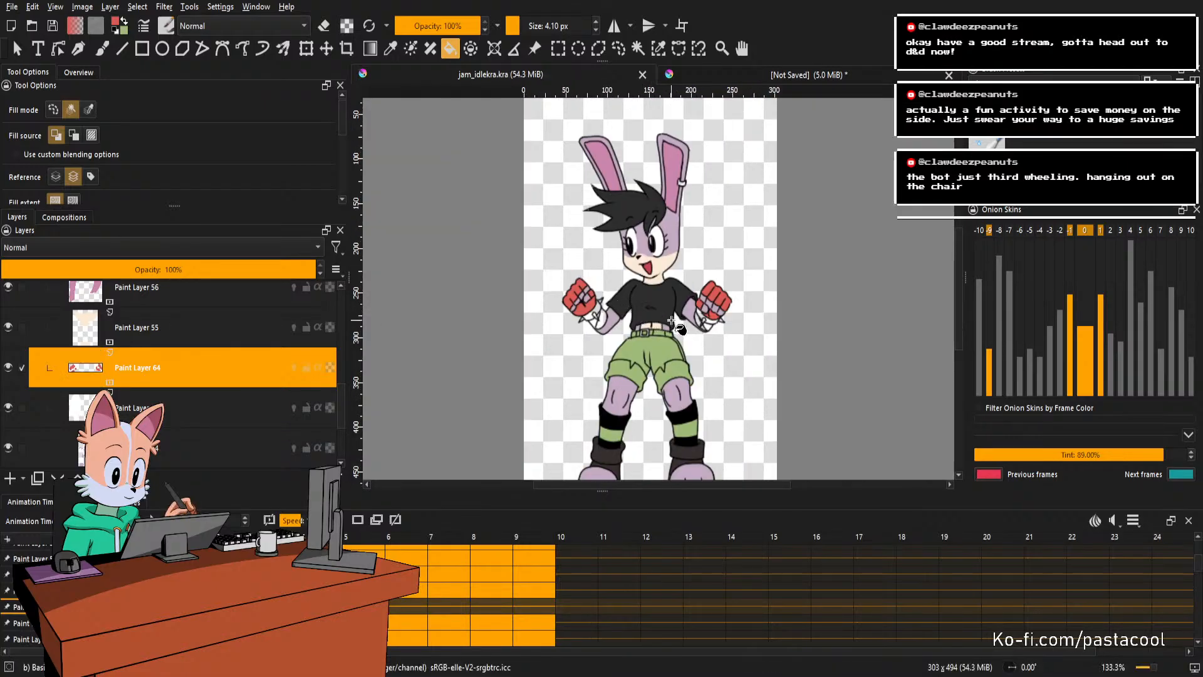
# Clear the copied glove fills on the following frame and fill the right glove's fingers, palm and thumb red.
pyautogui.scroll(2, 680, 327)
pyautogui.hotkey('ctrl', 'z')
pyautogui.scroll(3, 737, 314)
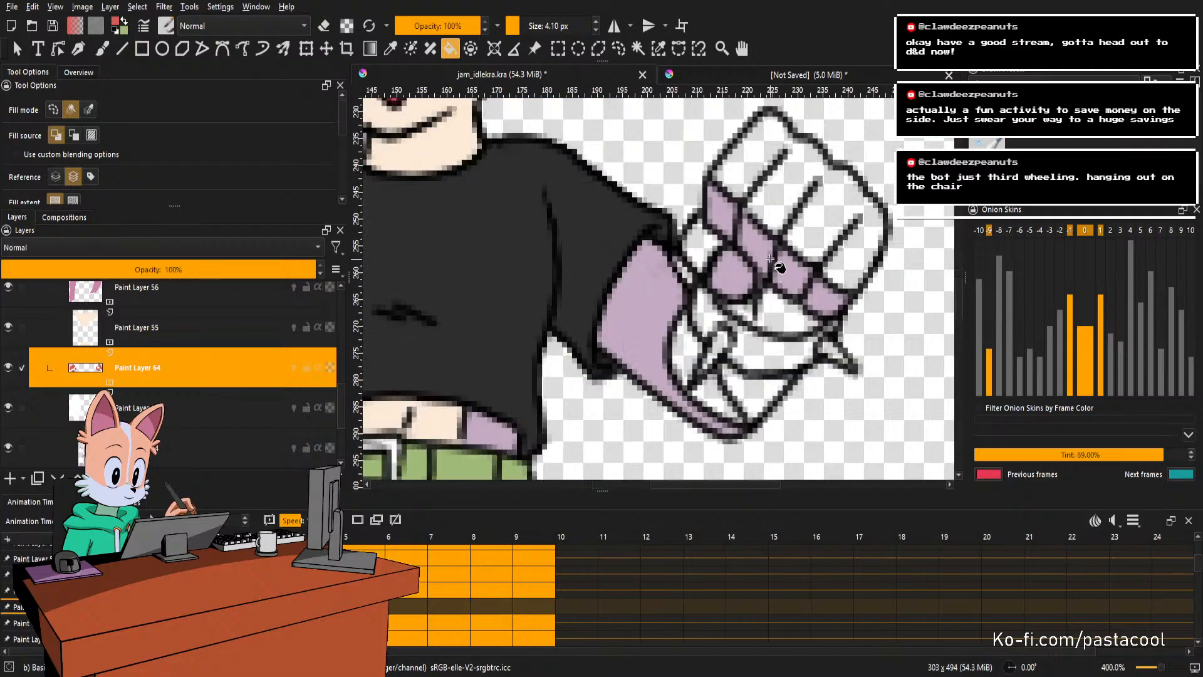
pyautogui.click(721, 282)
pyautogui.click(721, 282)
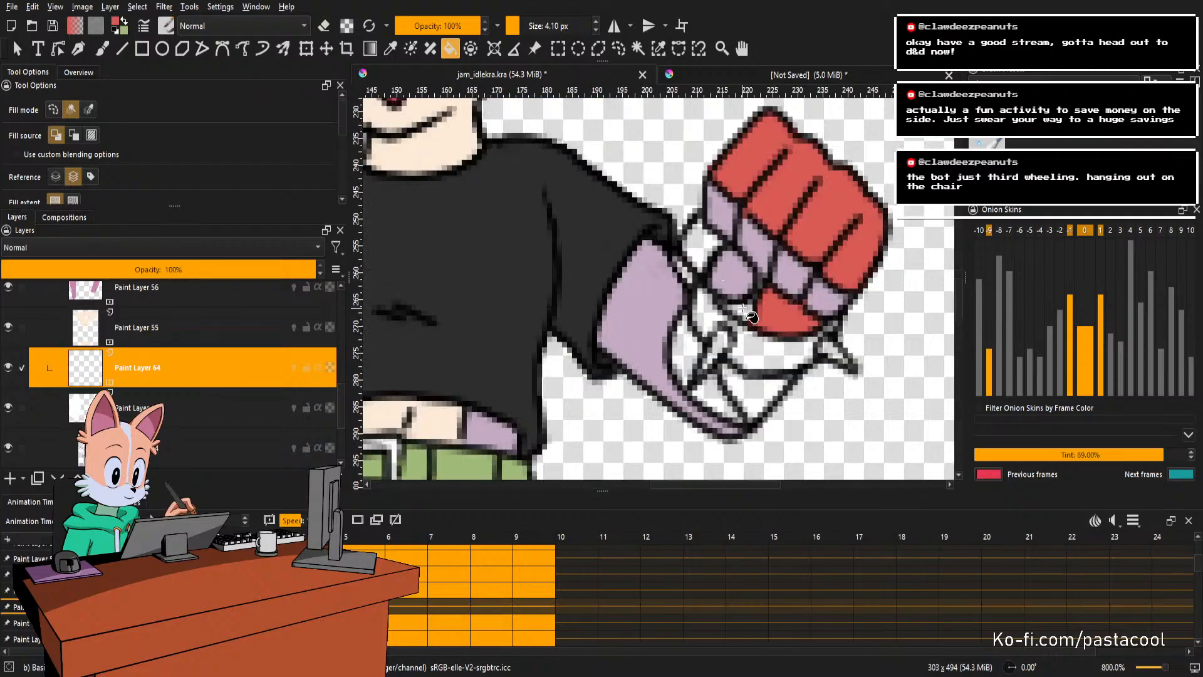
pyautogui.scroll(-3, 705, 240)
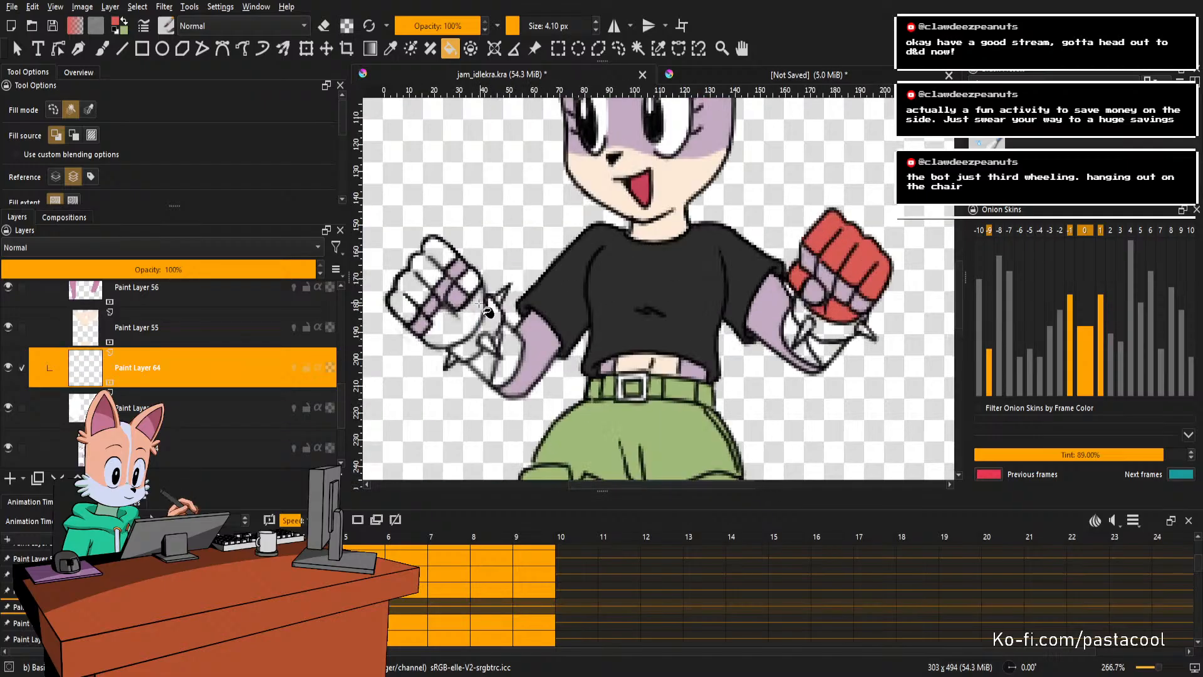
# Fill the left glove's thumb, palm and fingers red to match the right glove.
pyautogui.scroll(1, 467, 317)
pyautogui.click(478, 279)
pyautogui.click(445, 310)
pyautogui.click(430, 267)
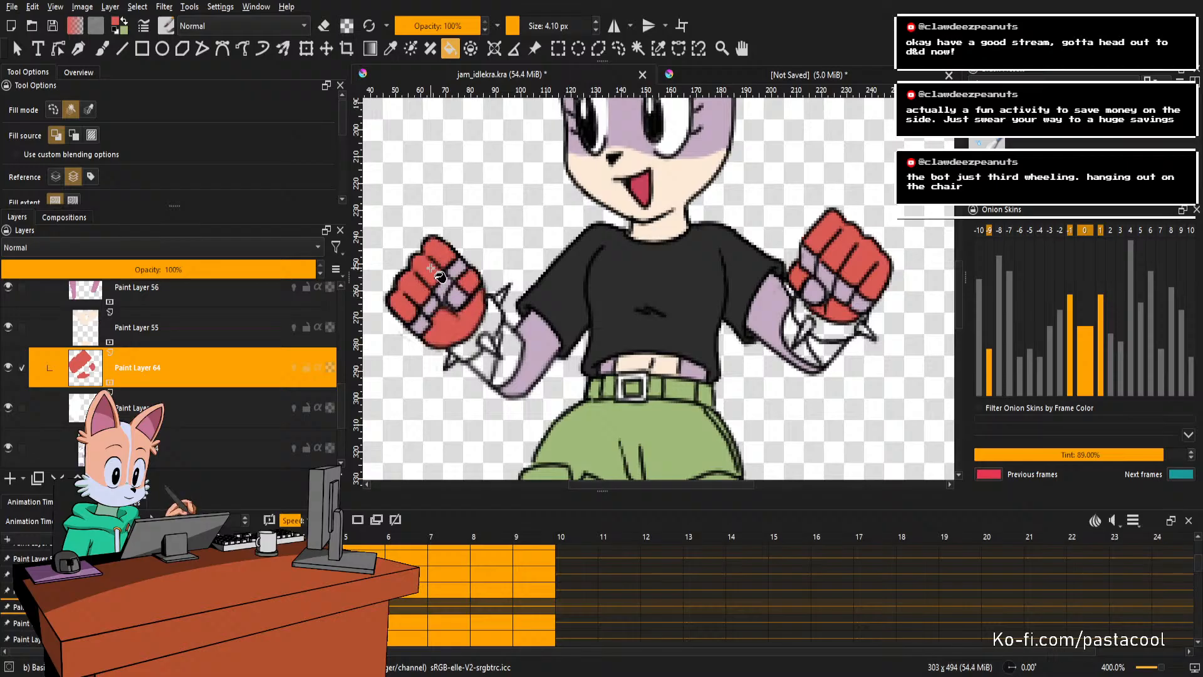
pyautogui.scroll(-2, 532, 301)
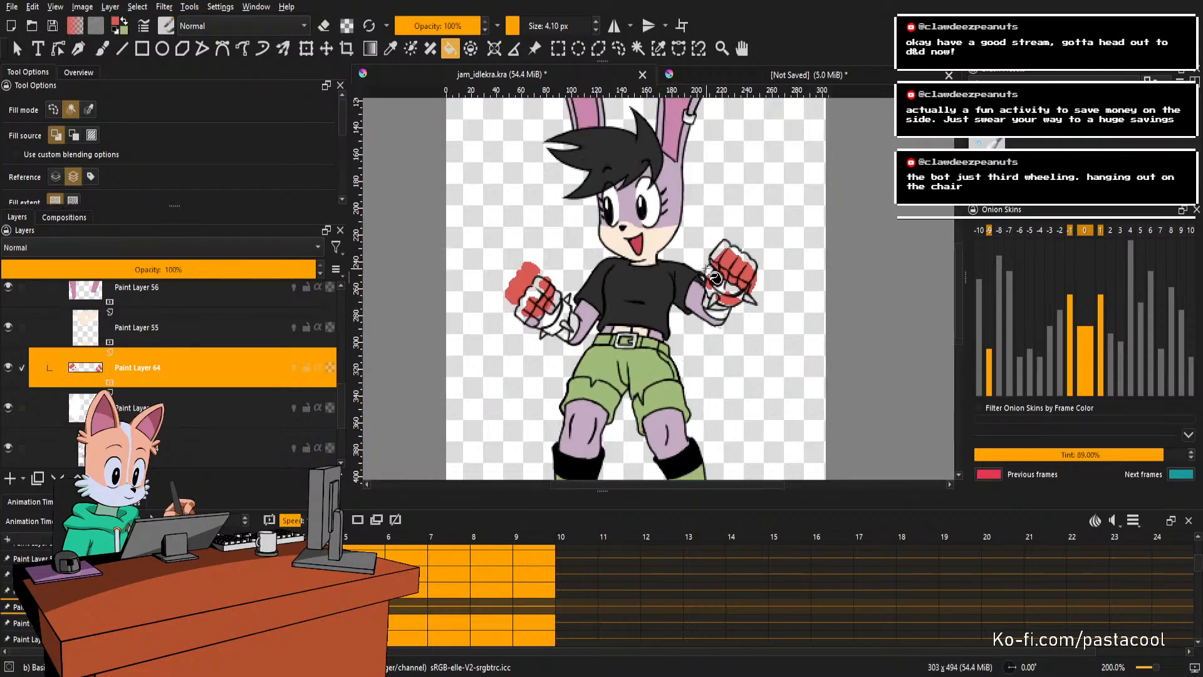
# Clear the old fills on the next frame, fill the right glove red and touch up the palm edge below the thumb.
pyautogui.hotkey('ctrl', 'z')
pyautogui.scroll(3, 727, 254)
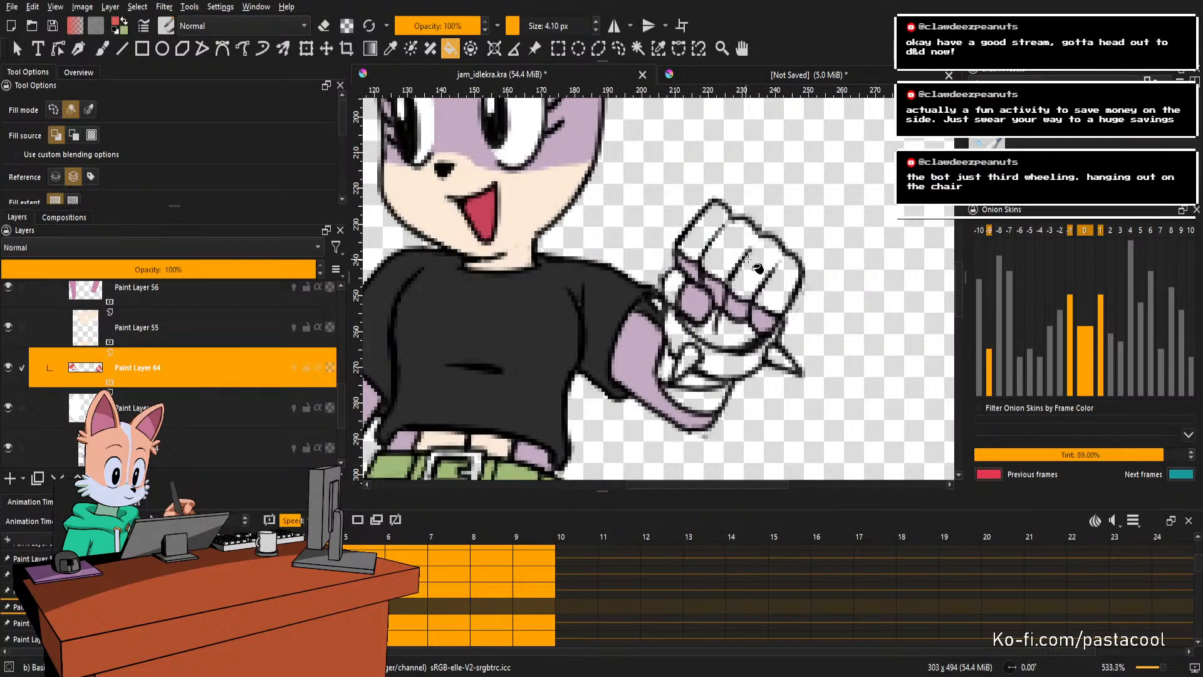
pyautogui.click(746, 292)
pyautogui.click(673, 285)
pyautogui.click(732, 328)
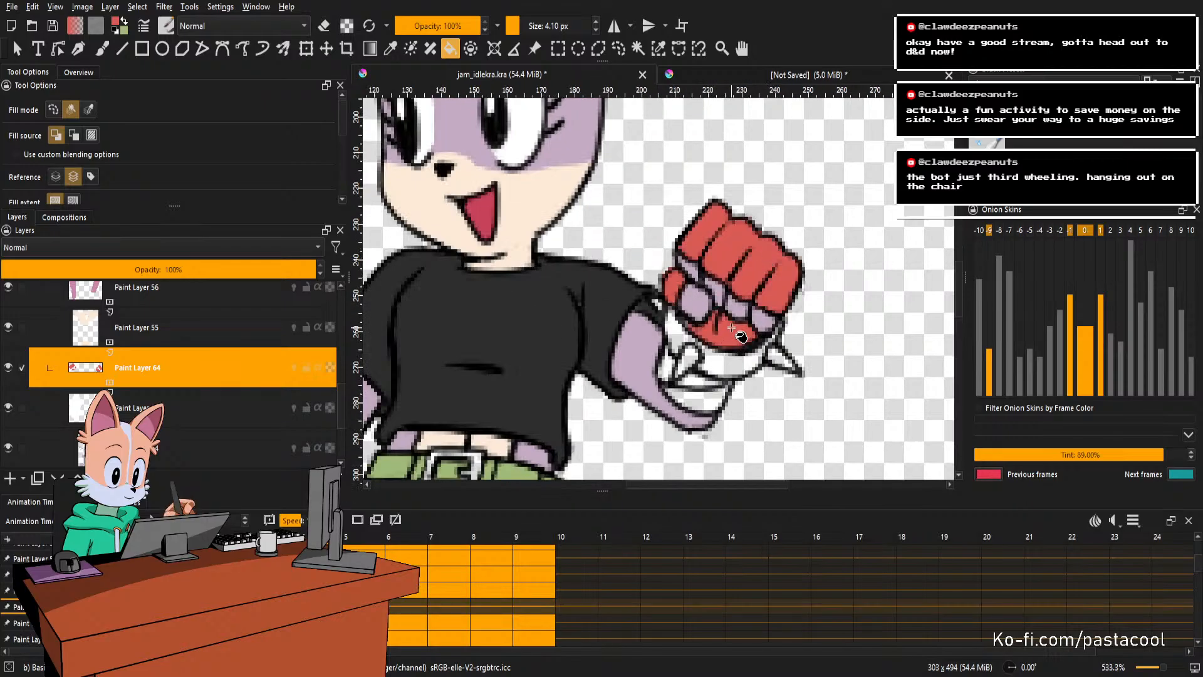
pyautogui.scroll(2, 695, 329)
pyautogui.press('b')
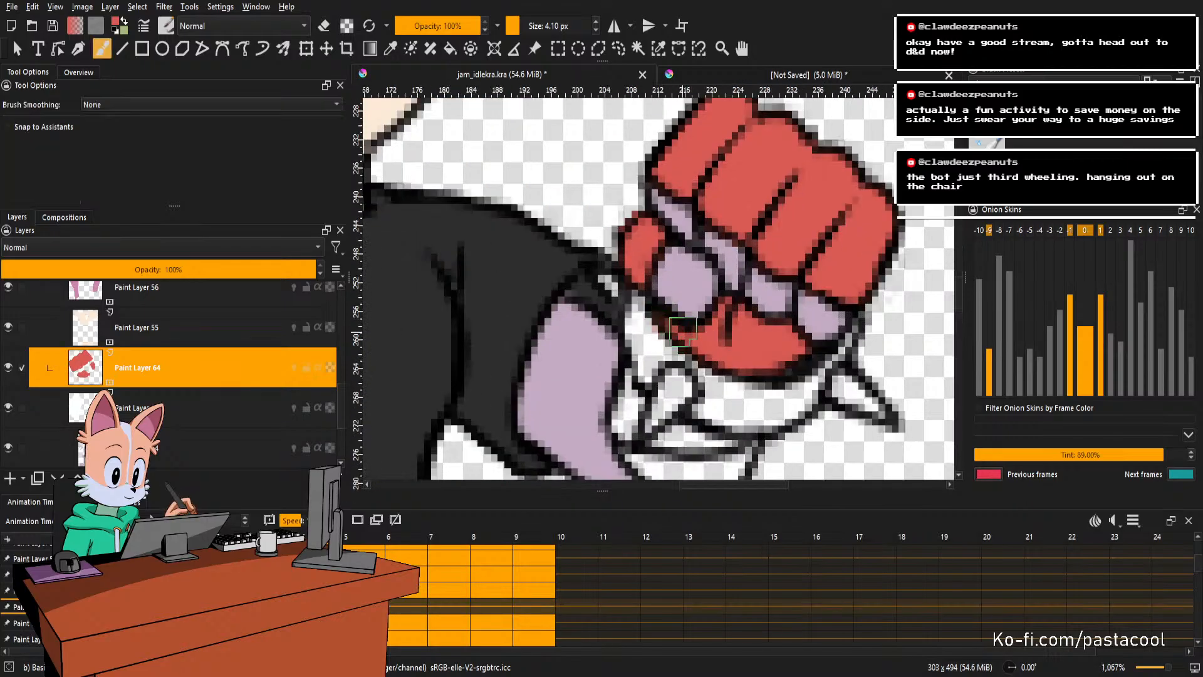
# Fill the fingers and palm of the left glove red on the same frame and save the file.
pyautogui.scroll(-2, 648, 330)
pyautogui.hscroll(-5, 647, 329)
pyautogui.press('f')
pyautogui.click(524, 356)
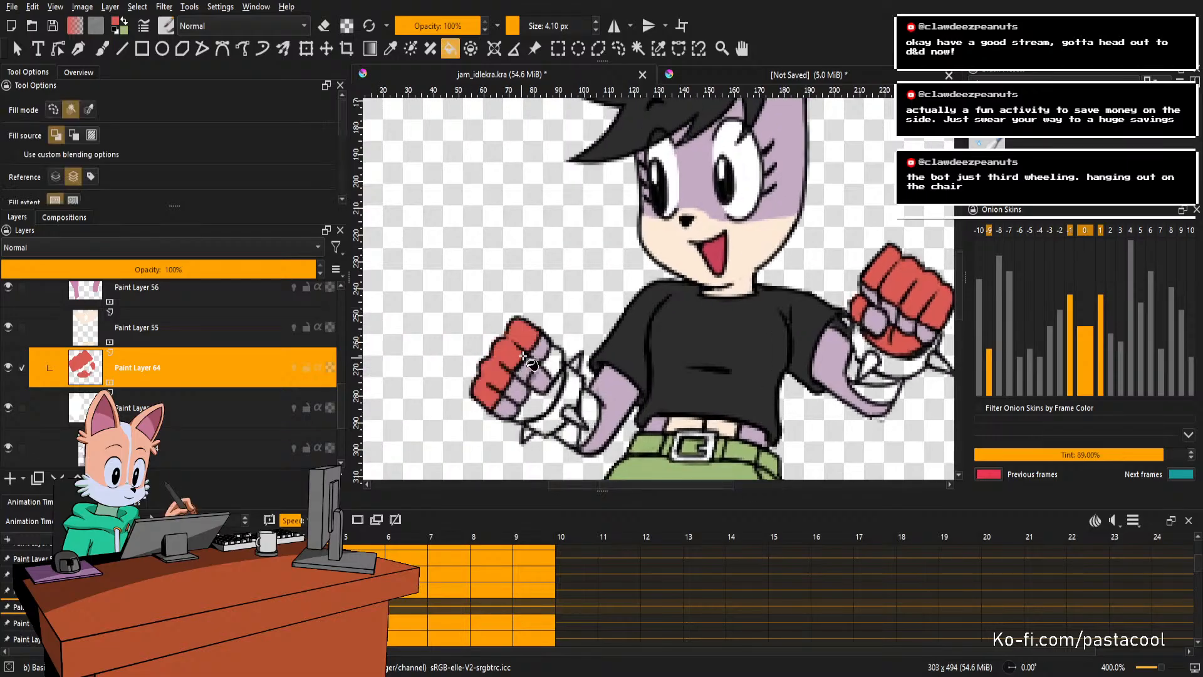
pyautogui.click(540, 405)
pyautogui.scroll(-5, 556, 359)
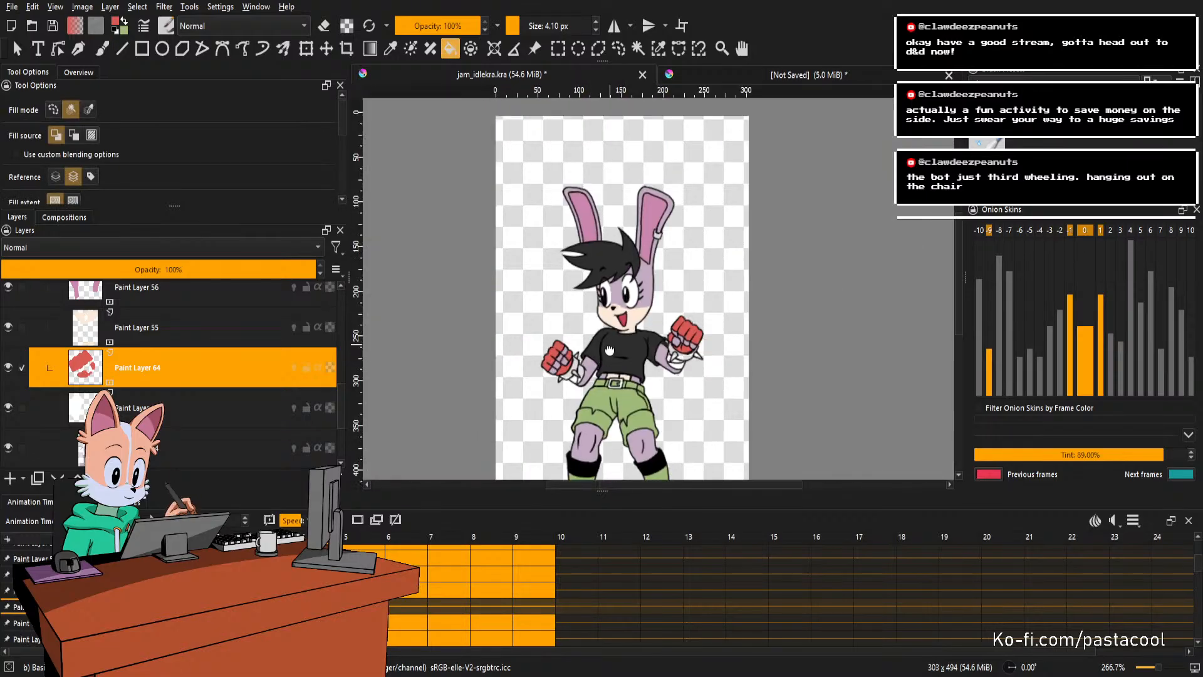
# Replace the copied fills on frame 5 with red fills for the right glove's fingers, palm and thumb.
pyautogui.scroll(2, 641, 342)
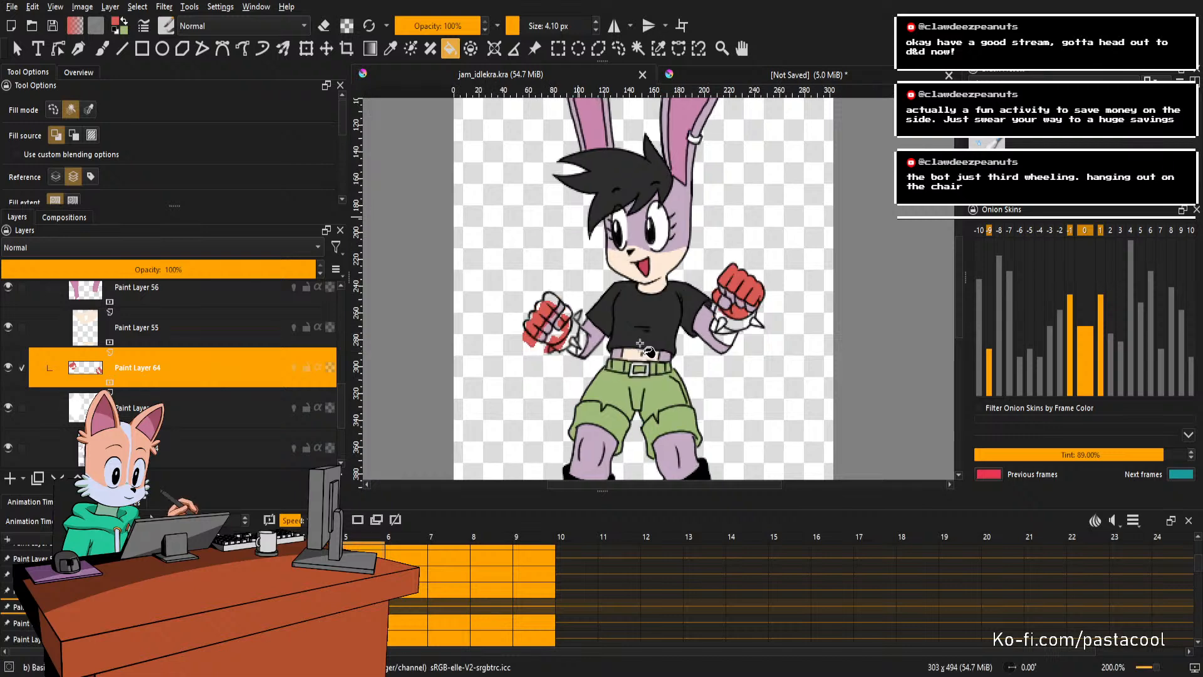
pyautogui.scroll(3, 784, 295)
pyautogui.click(774, 279)
pyautogui.scroll(2, 787, 291)
pyautogui.scroll(1, 788, 292)
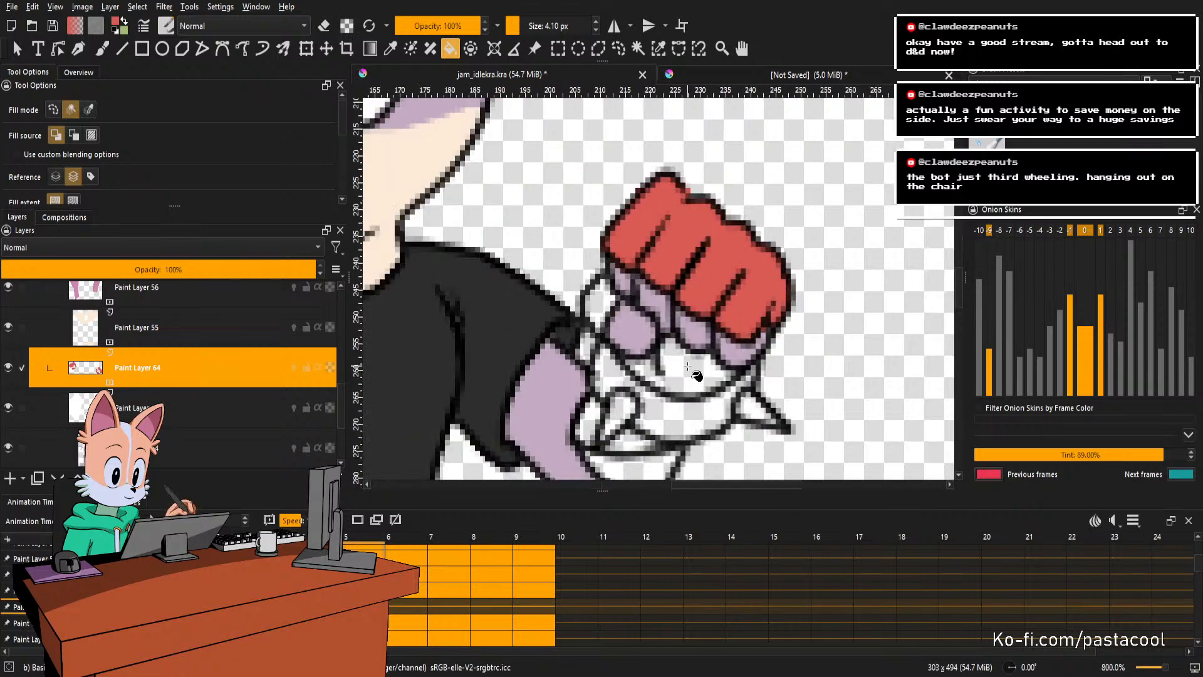
pyautogui.click(674, 364)
pyautogui.scroll(-3, 683, 324)
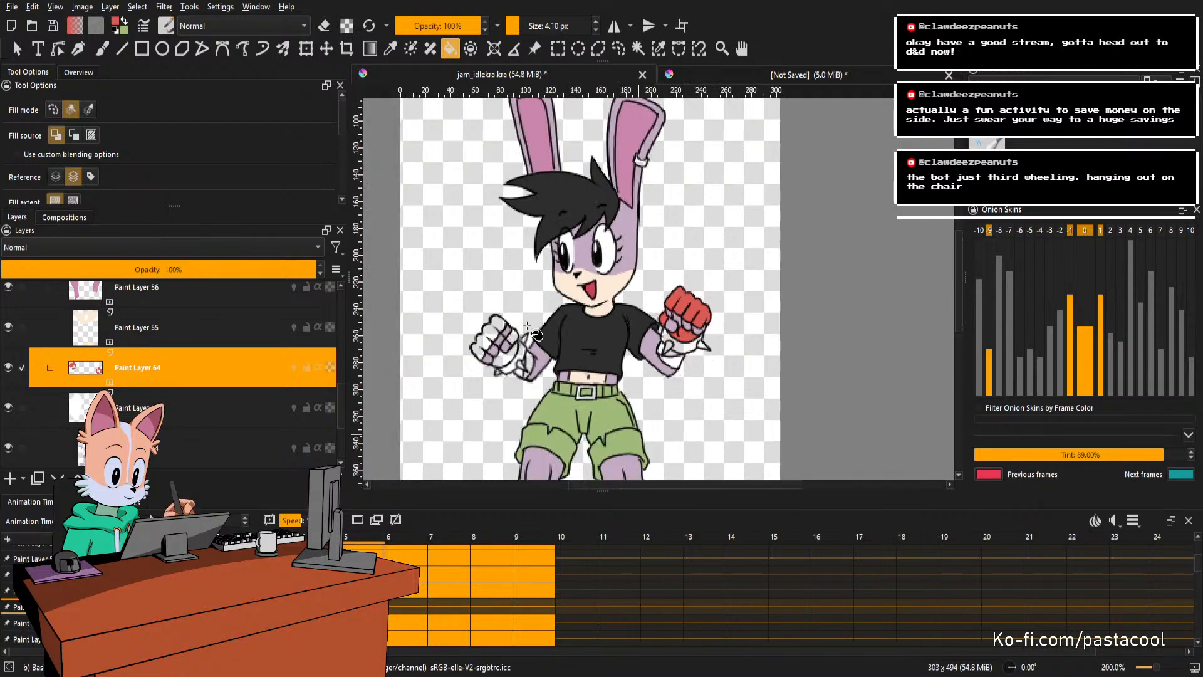
# Fill the left glove's fingers, palm and thumb red on frame 5.
pyautogui.scroll(3, 439, 351)
pyautogui.click(495, 316)
pyautogui.click(567, 373)
pyautogui.click(557, 337)
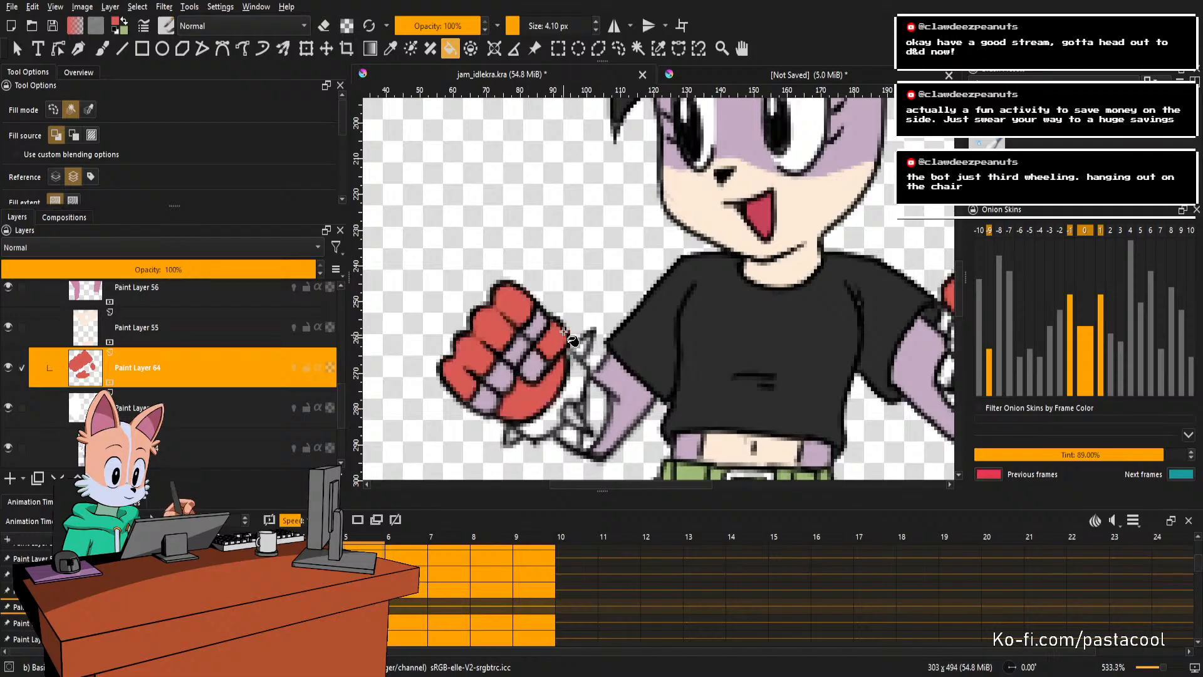
pyautogui.scroll(-3, 569, 314)
# Move to frame 6, clear its copied fills and fill the right glove's fingers, thumb and palm red.
pyautogui.press('Right')
pyautogui.press('F7')
pyautogui.scroll(2, 757, 308)
pyautogui.click(734, 334)
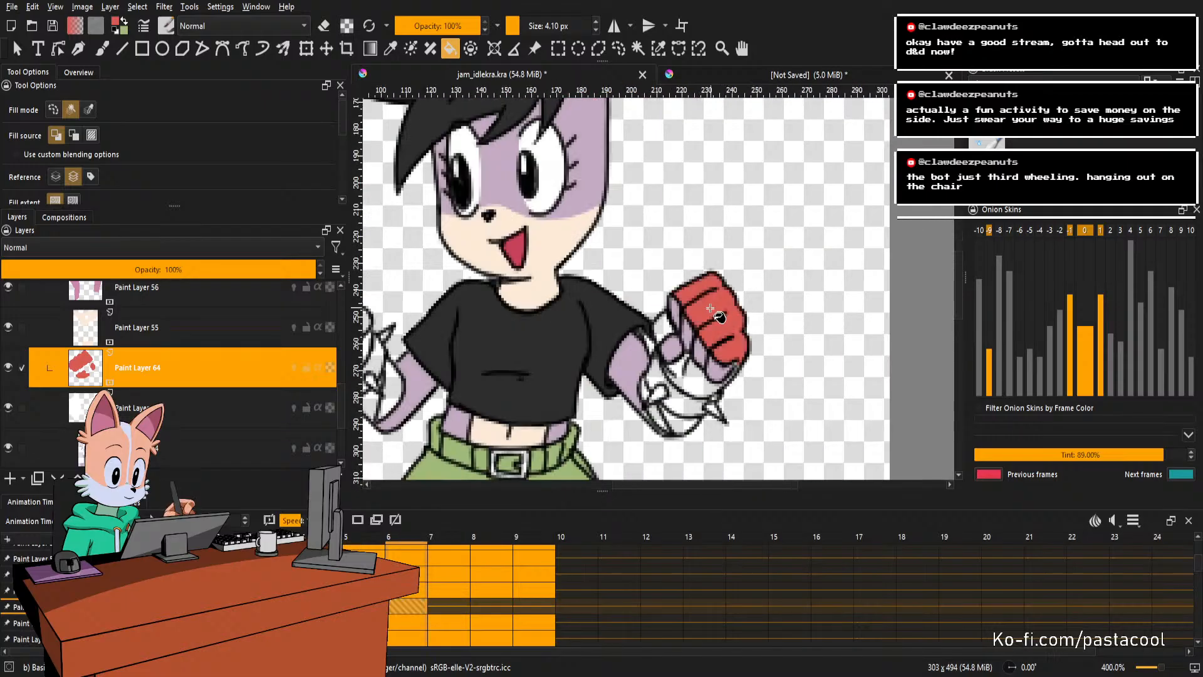
pyautogui.scroll(5, 733, 338)
pyautogui.scroll(-2, 730, 369)
pyautogui.scroll(1, 730, 369)
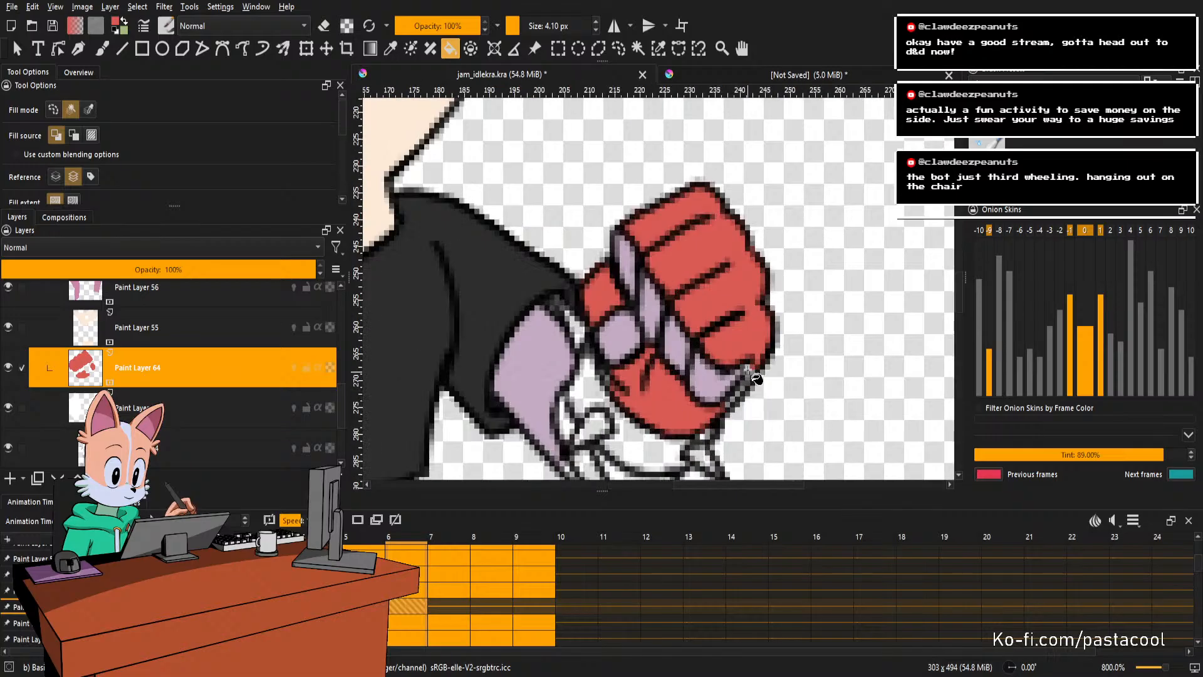
# Touch up the red fill along the right glove's lower edge with the brush on frame 6.
pyautogui.press('b')
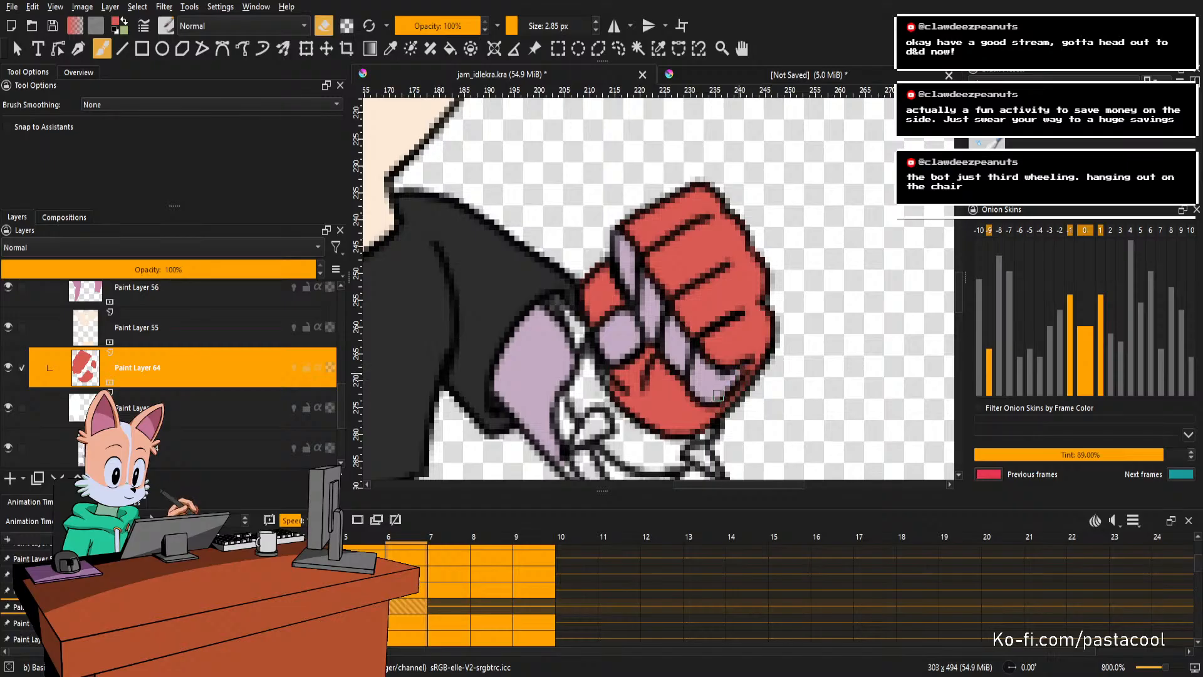
pyautogui.scroll(-2, 719, 369)
pyautogui.moveTo(389, 354); pyautogui.dragTo(531, 309)
pyautogui.press('e')
pyautogui.moveTo(461, 275); pyautogui.dragTo(511, 301)
# Fill the left glove's fingers, palm and thumb red on frame 6.
pyautogui.scroll(2, 504, 296)
pyautogui.press('f')
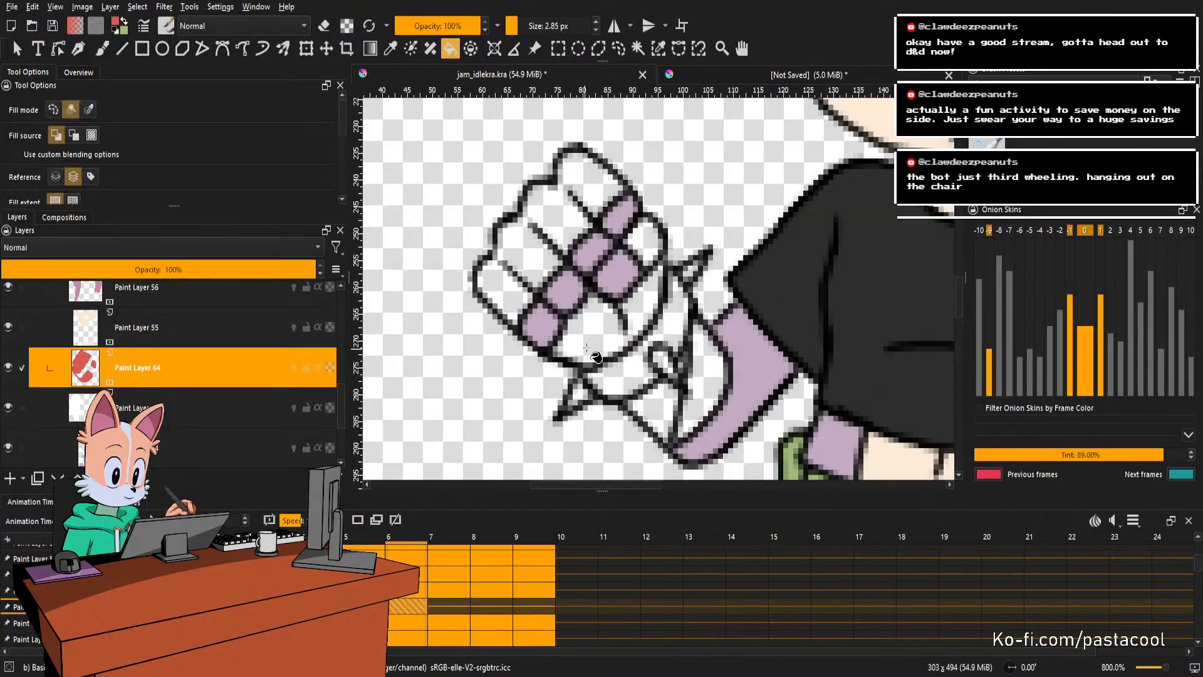
pyautogui.click(593, 342)
pyautogui.click(552, 213)
pyautogui.click(646, 251)
pyautogui.scroll(-4, 665, 300)
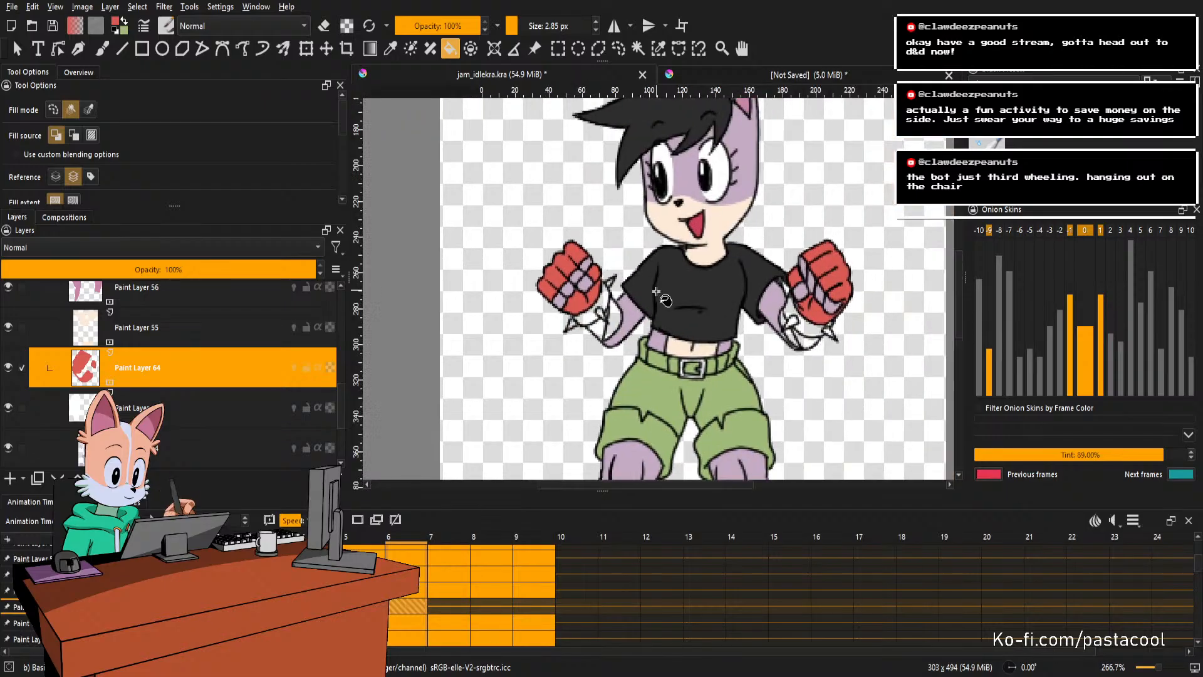
# Move to frame 7 and fill the right glove's fingers, thumb and palm red.
pyautogui.press('.')
pyautogui.scroll(-1, 721, 295)
pyautogui.scroll(2, 770, 298)
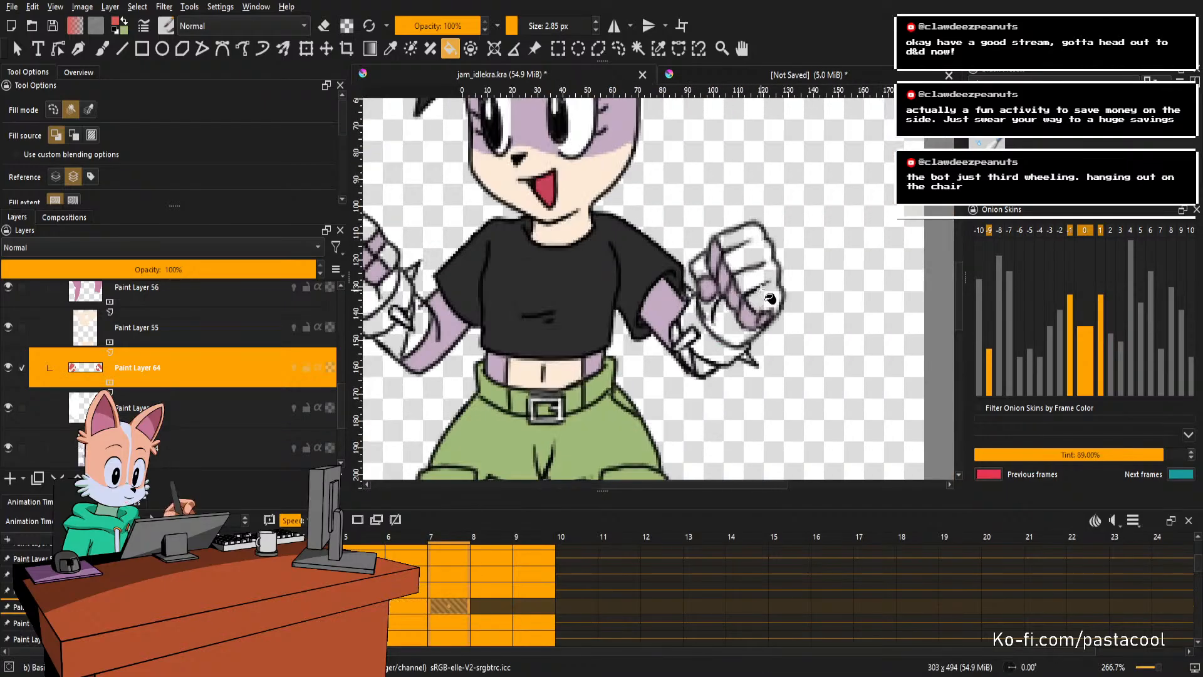
pyautogui.scroll(3, 769, 299)
pyautogui.click(777, 287)
pyautogui.scroll(-2, 778, 287)
pyautogui.scroll(2, 724, 331)
pyautogui.click(709, 270)
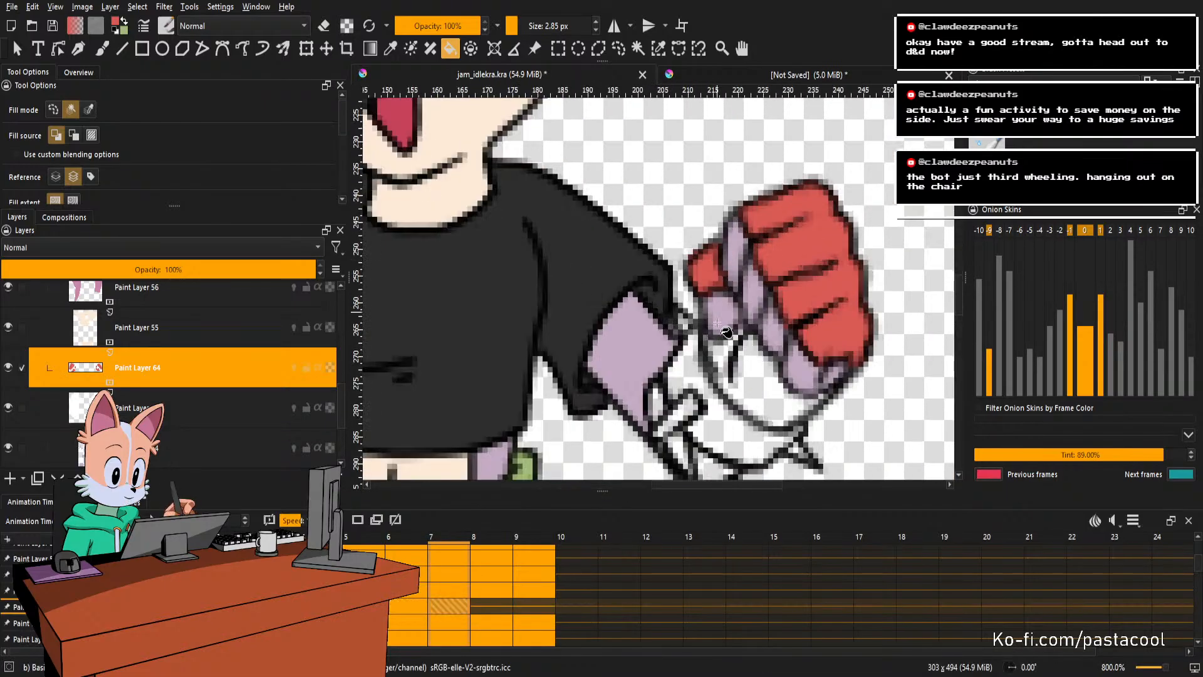
pyautogui.click(717, 324)
pyautogui.scroll(-2, 721, 329)
pyautogui.scroll(2, 733, 335)
# Touch up the right glove's red fill on frame 7 with the brush.
pyautogui.press('b')
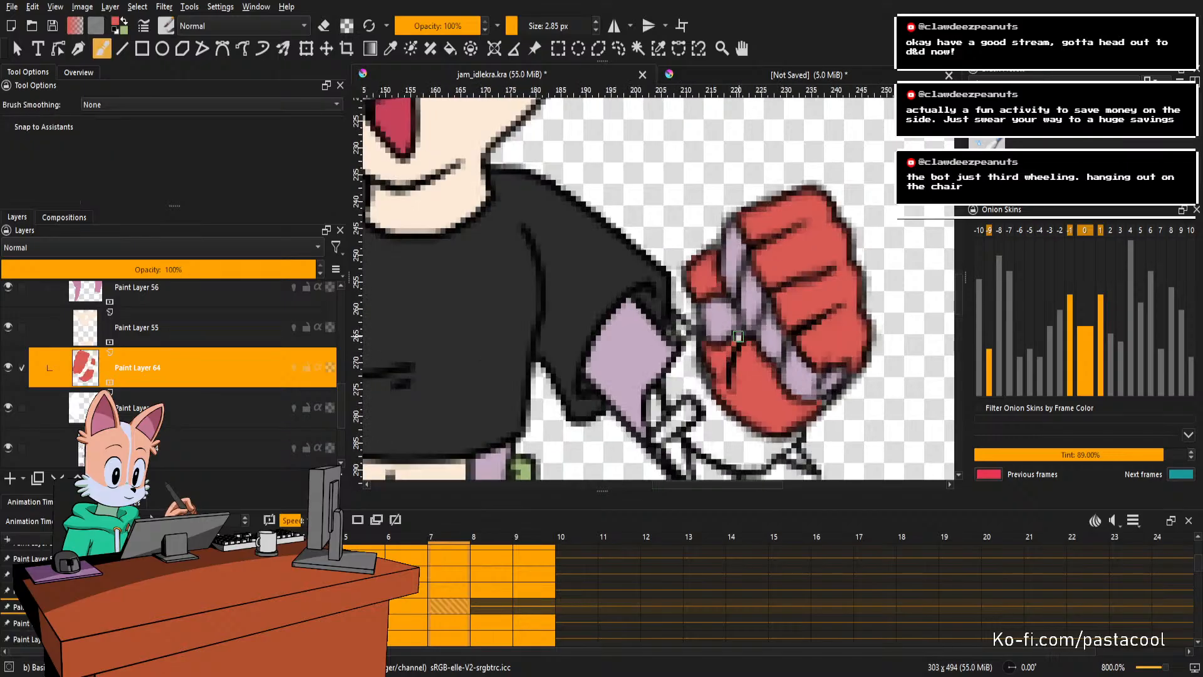
pyautogui.scroll(-2, 732, 353)
pyautogui.scroll(2, 771, 341)
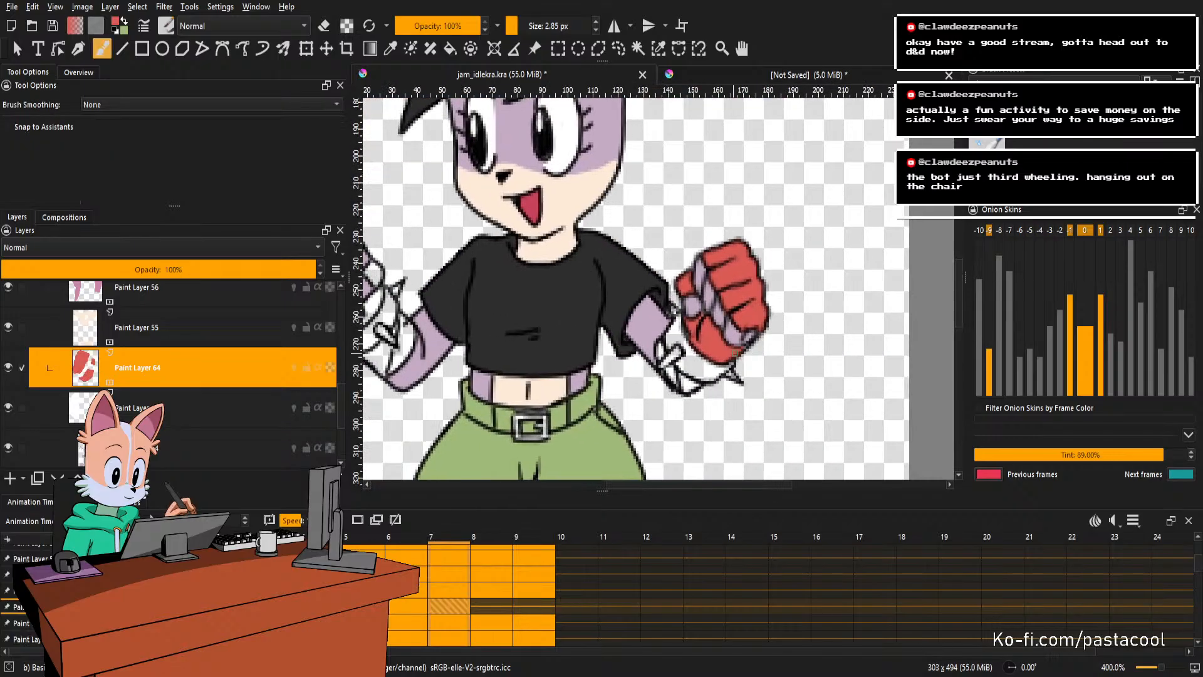
pyautogui.scroll(-2, 746, 345)
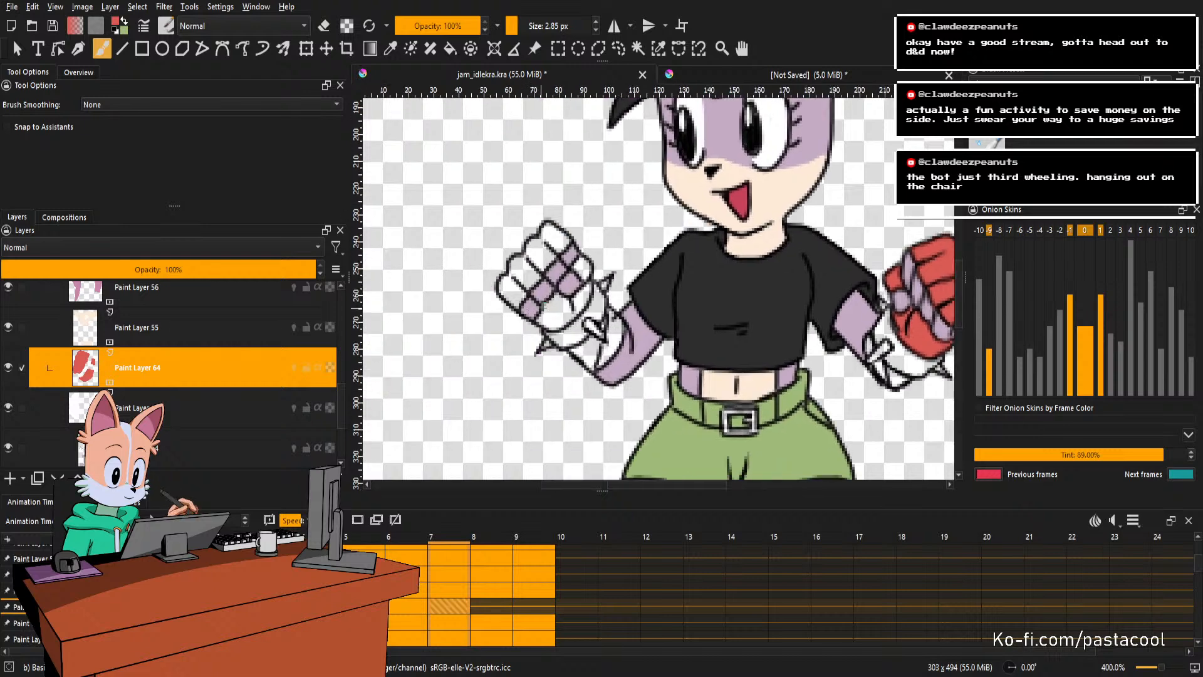
# Fill the left glove's palm, fingers and thumb red on frame 7 and save the file.
pyautogui.press('f')
pyautogui.scroll(2, 501, 351)
pyautogui.click(592, 276)
pyautogui.click(564, 194)
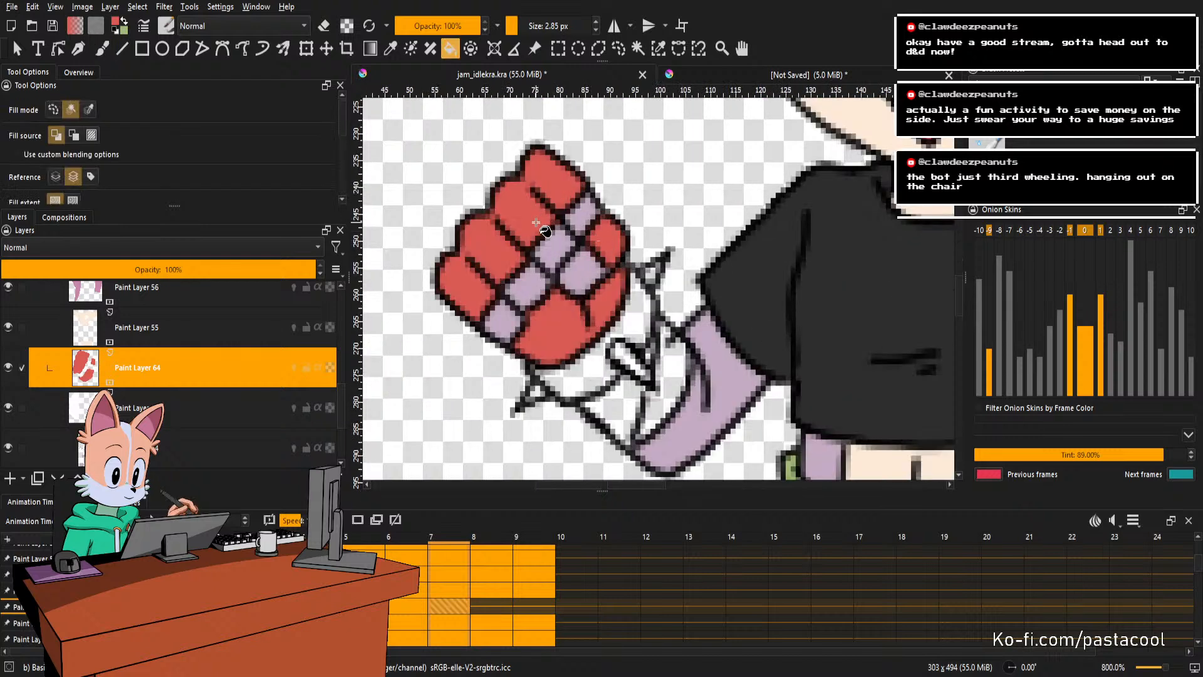
pyautogui.scroll(-3, 637, 268)
pyautogui.moveTo(637, 270); pyautogui.dragTo(635, 280)
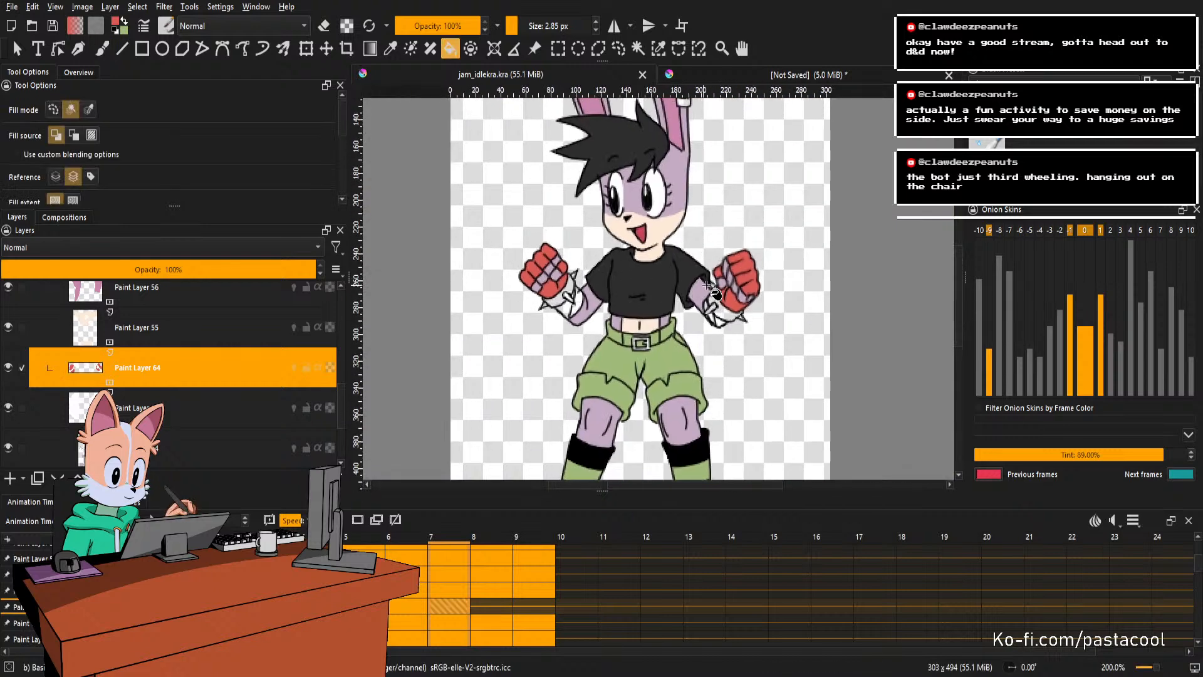
# Move to frame 8, fill the right glove's fingers, thumb and palm red and touch up the fill with the brush.
pyautogui.press('Right')
pyautogui.scroll(2, 740, 275)
pyautogui.scroll(1, 740, 275)
pyautogui.click(747, 281)
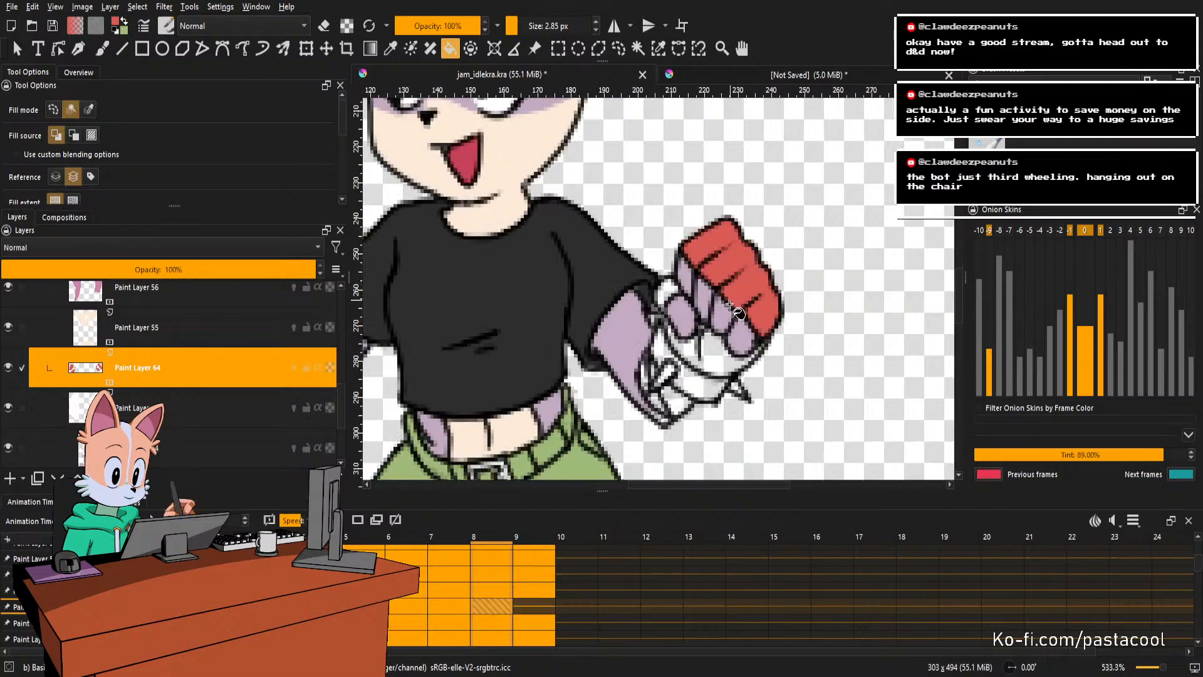
pyautogui.click(715, 353)
pyautogui.scroll(2, 747, 342)
pyautogui.press('b')
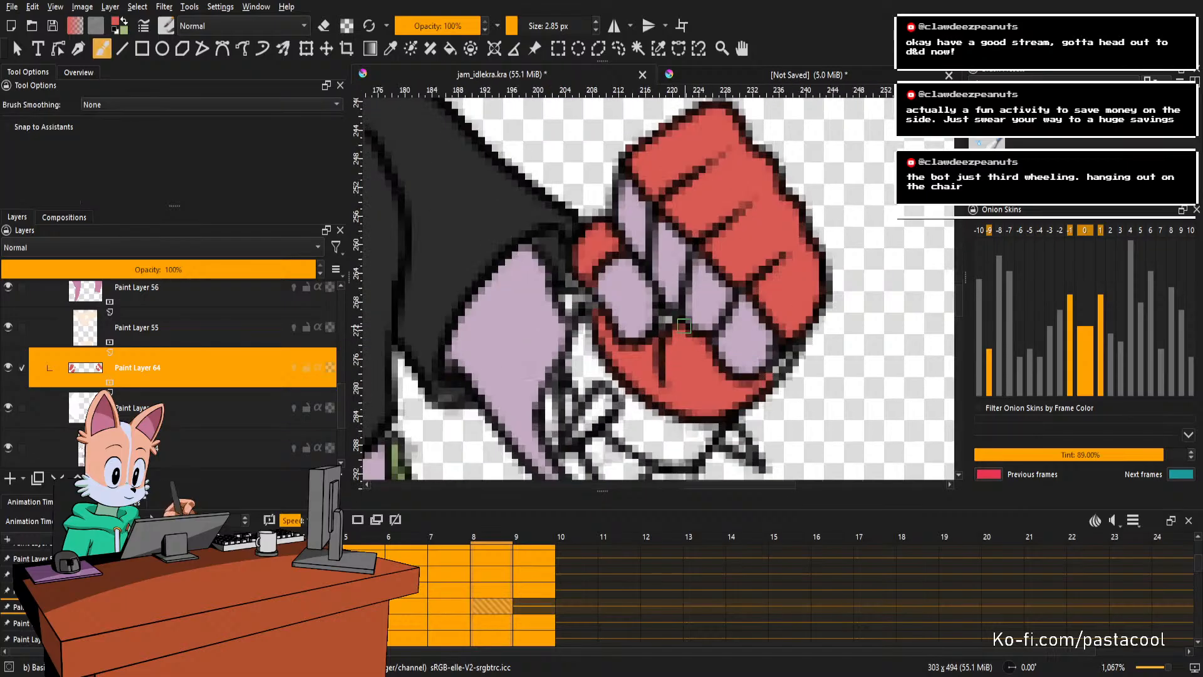
pyautogui.scroll(-4, 788, 361)
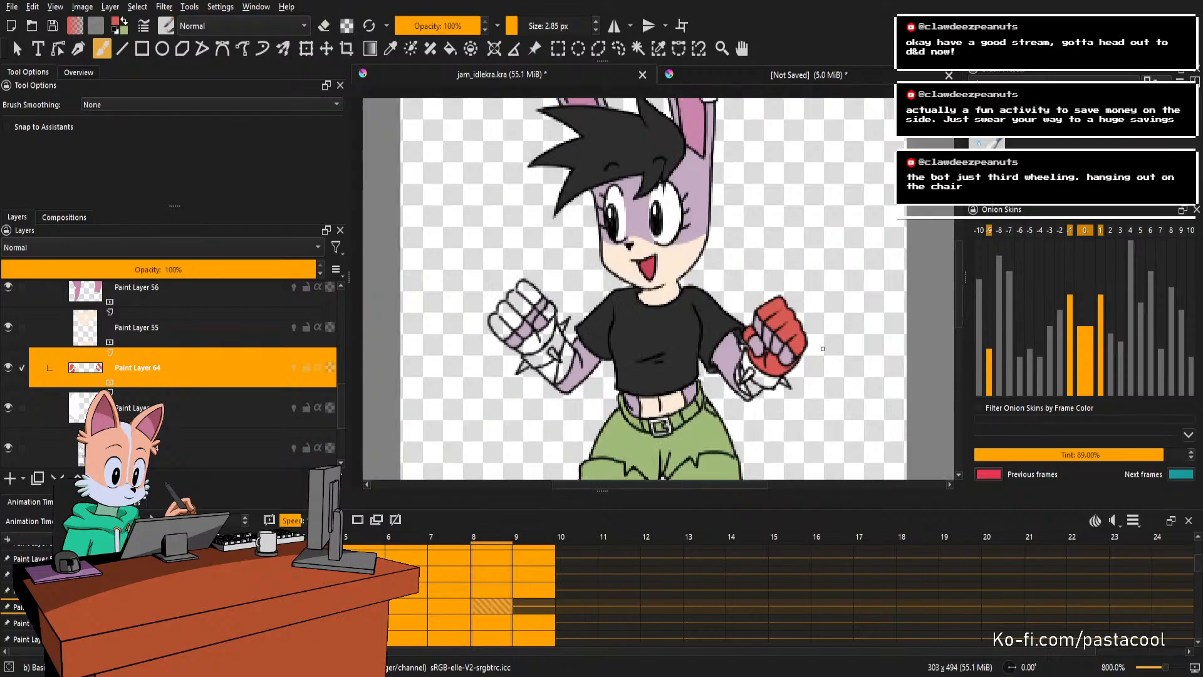
pyautogui.scroll(4, 615, 282)
pyautogui.press('f')
pyautogui.click(614, 281)
pyautogui.click(614, 280)
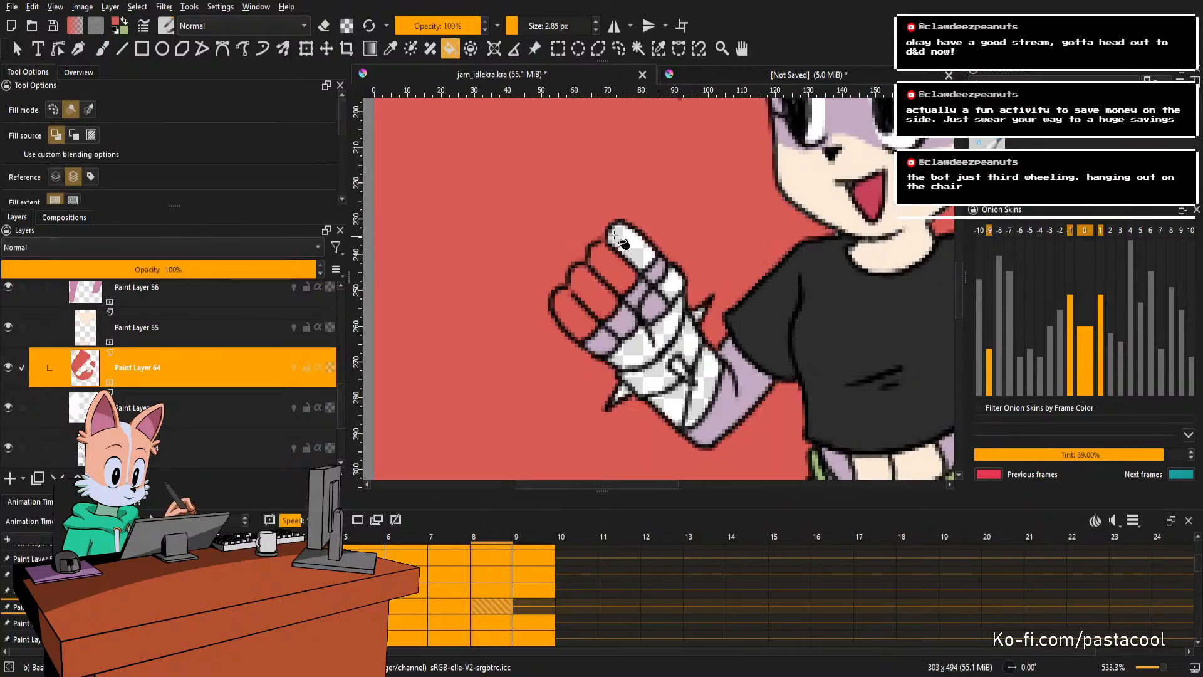
pyautogui.scroll(2, 613, 237)
pyautogui.hotkey('ctrl', 'z')
# Close the gap in the left glove's finger outline with a red brush stroke, fill the glove red on frame 8 and save.
pyautogui.press('b')
pyautogui.moveTo(586, 247); pyautogui.dragTo(596, 254)
pyautogui.press('f')
pyautogui.click(607, 289)
pyautogui.scroll(-4, 608, 289)
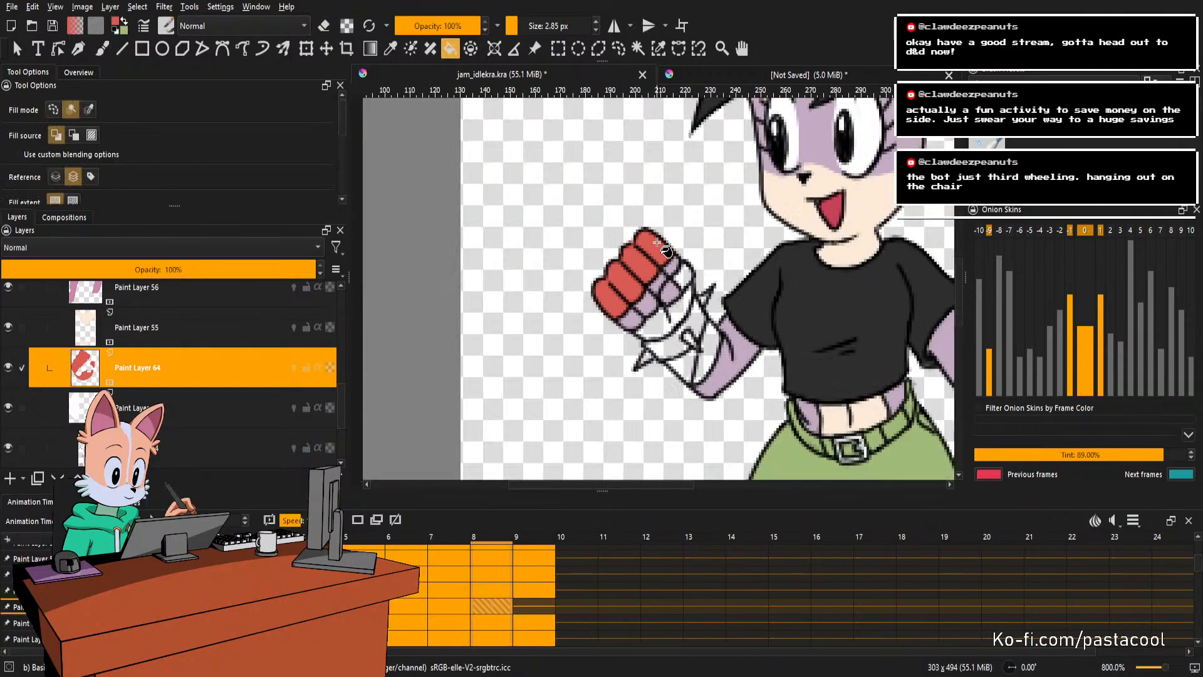
pyautogui.scroll(4, 626, 301)
pyautogui.scroll(-4, 709, 322)
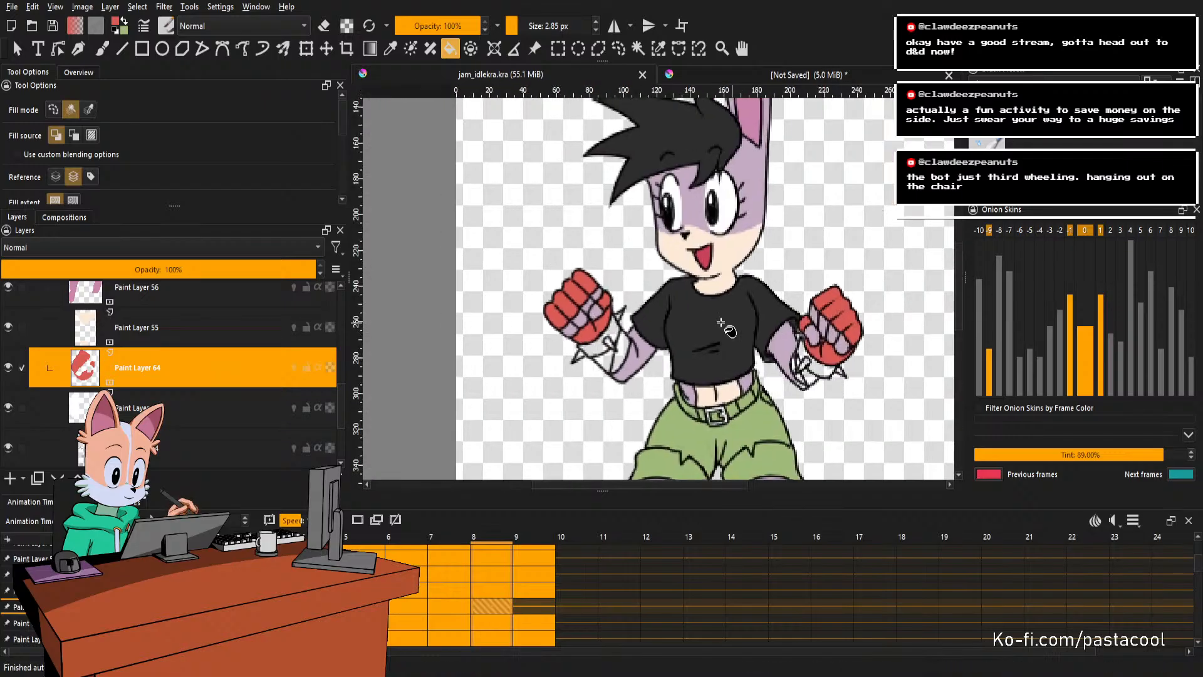
# Move to frame 9, fill the right glove's fingers, thumb and palm red and touch up the fill with the brush.
pyautogui.press('Right')
pyautogui.scroll(1, 864, 326)
pyautogui.click(856, 318)
pyautogui.scroll(1, 791, 340)
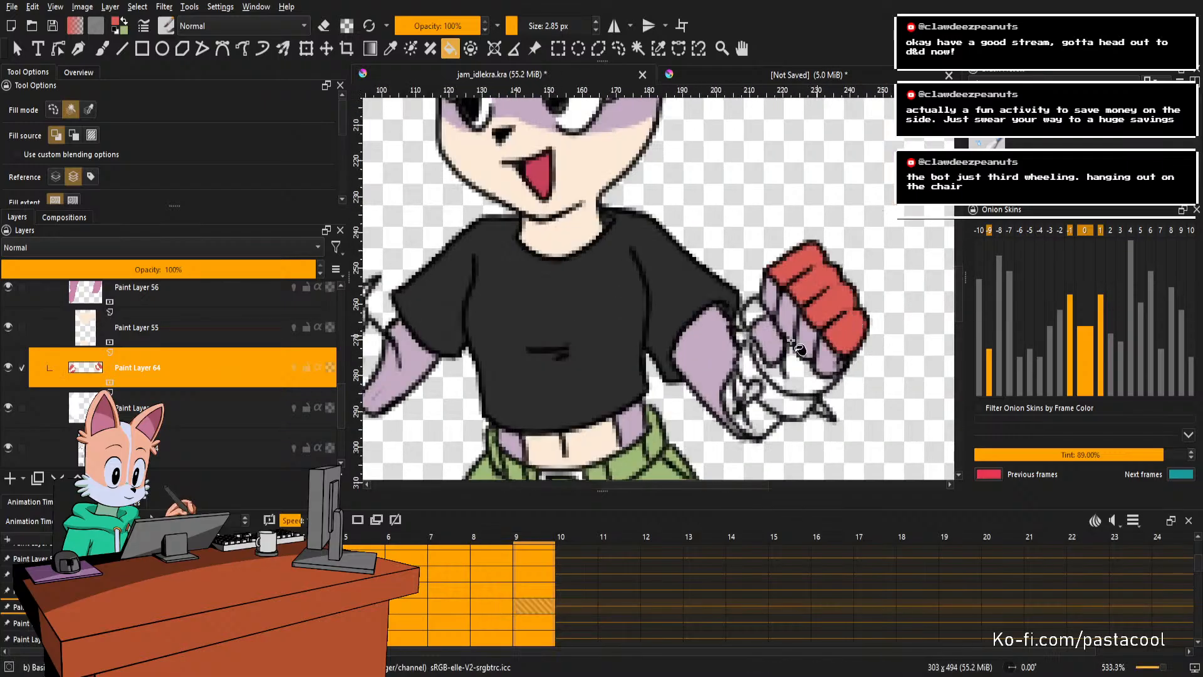
pyautogui.click(755, 312)
pyautogui.click(797, 372)
pyautogui.scroll(2, 772, 366)
pyautogui.press('b')
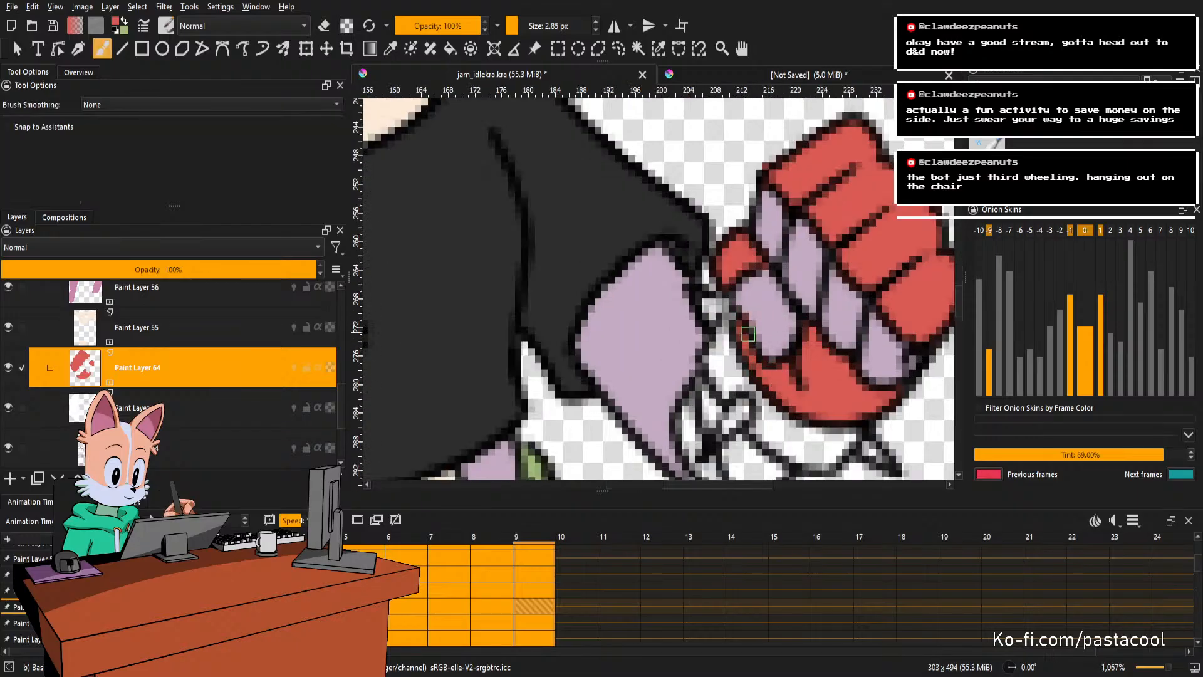
pyautogui.scroll(-5, 748, 334)
pyautogui.scroll(5, 736, 327)
pyautogui.scroll(-4, 743, 344)
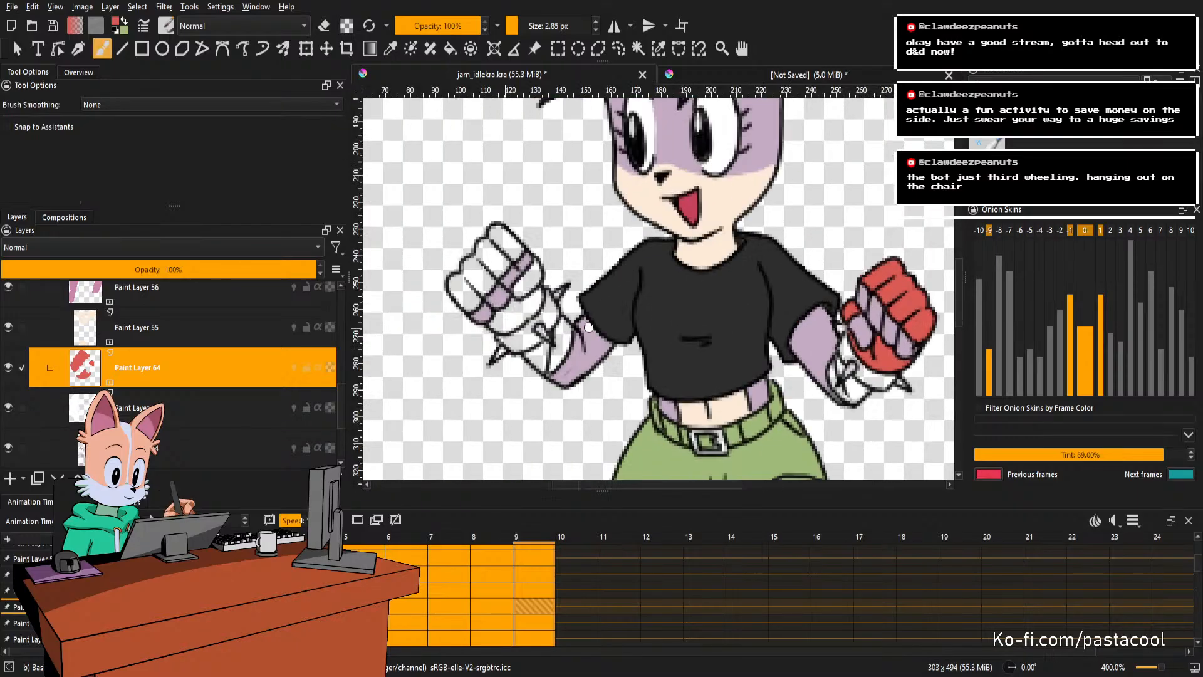
# Fill the left glove's palm and fingers red on frame 9.
pyautogui.scroll(1, 602, 270)
pyautogui.press('f')
pyautogui.click(619, 303)
pyautogui.click(594, 250)
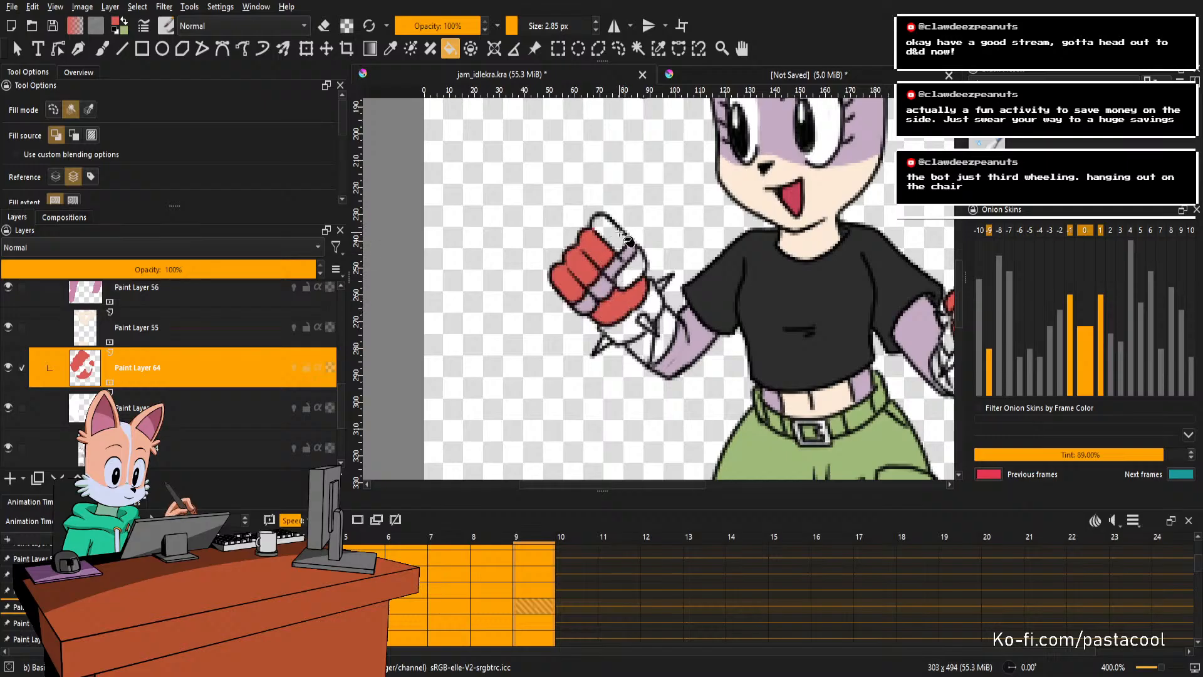
pyautogui.click(615, 233)
pyautogui.scroll(-1, 659, 307)
pyautogui.scroll(3, 630, 275)
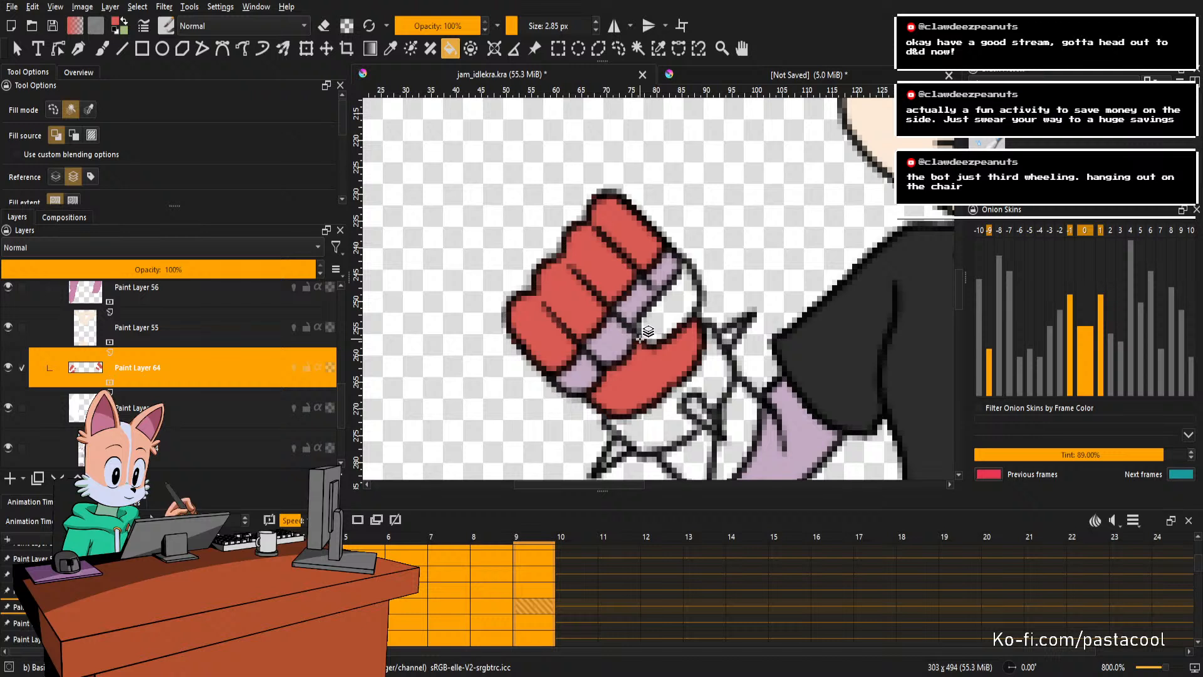
# On the line-art layer Paint Layer 51, draw the left thumb's missing outline in black with a 2 px brush.
pyautogui.click(646, 333)
pyautogui.press('b')
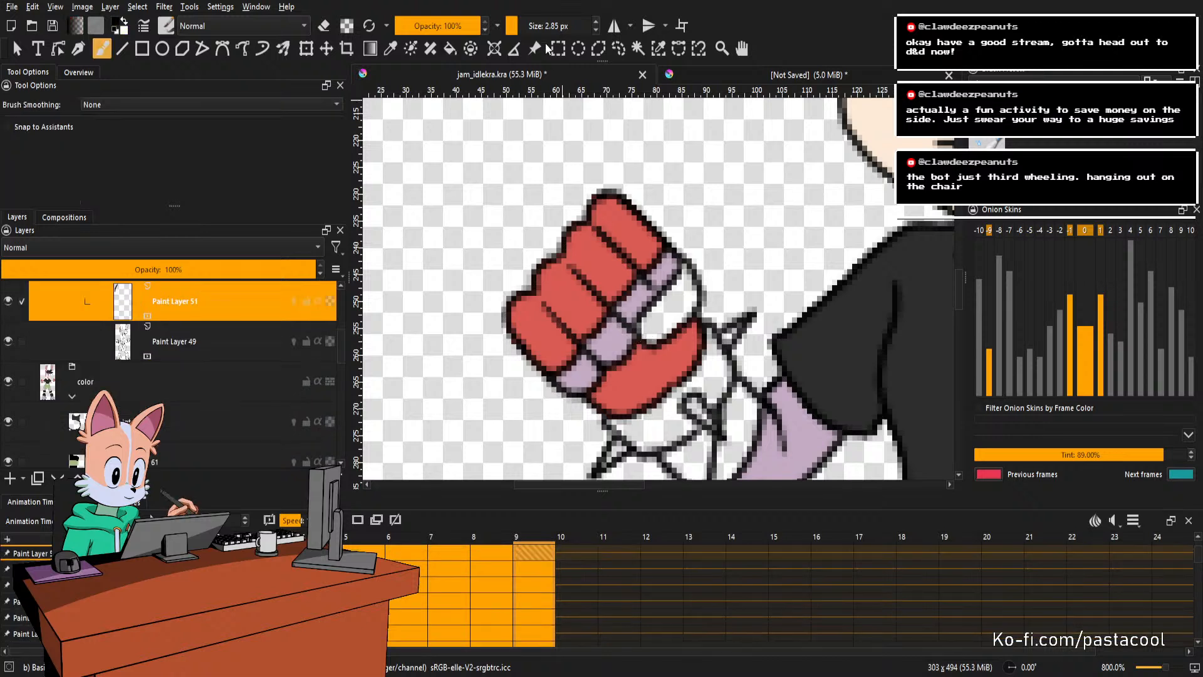
pyautogui.click(573, 31)
pyautogui.write('2')
pyautogui.press('Return')
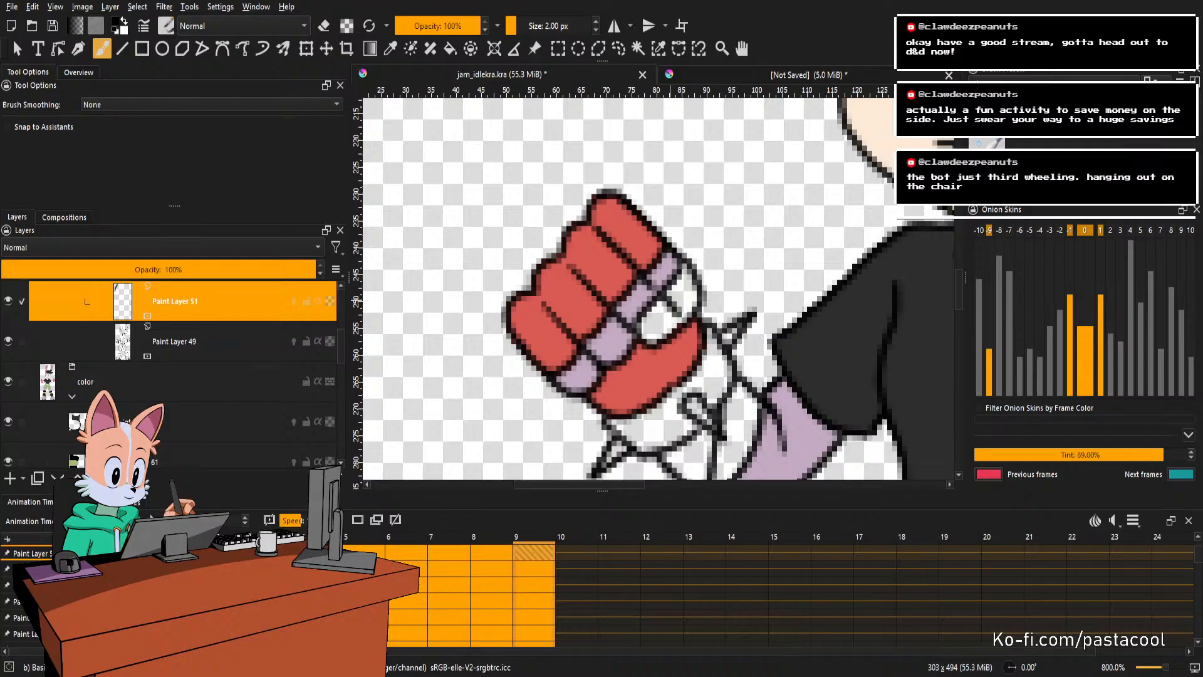
pyautogui.click(677, 344)
# Fill the left thumb's glove part red and its exposed tip lilac on frame 9, and save the file.
pyautogui.keyDown('ctrl'); pyautogui.click(676, 351); pyautogui.keyUp('ctrl')
pyautogui.press('f')
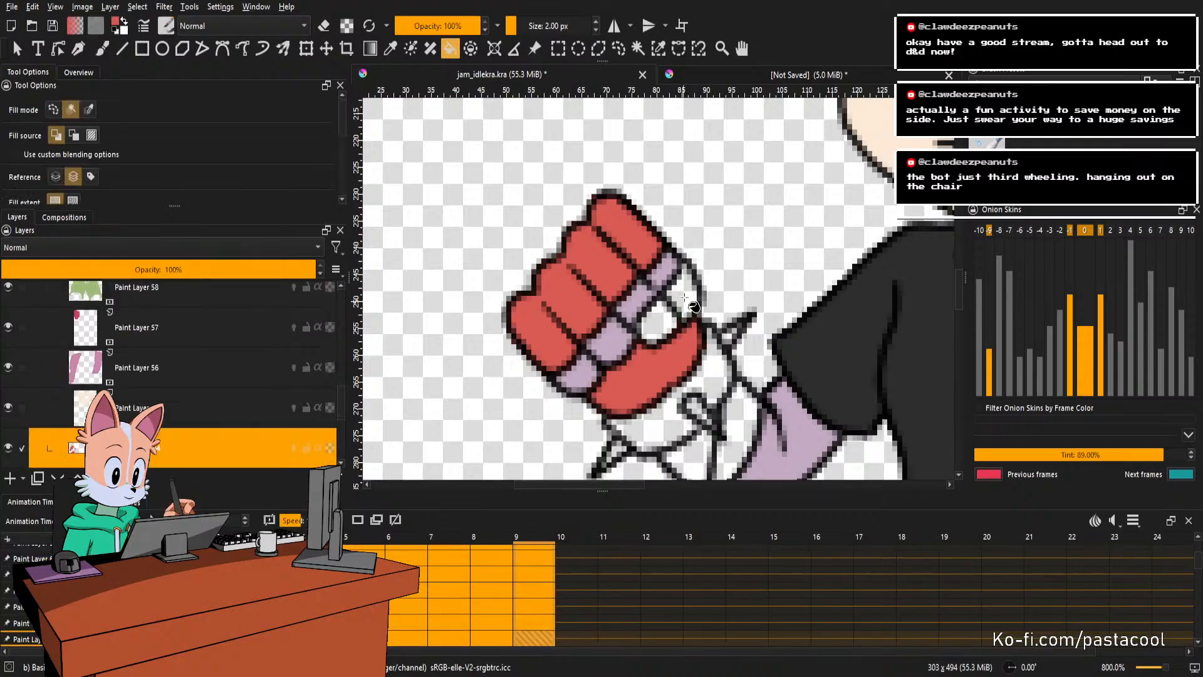
pyautogui.click(686, 292)
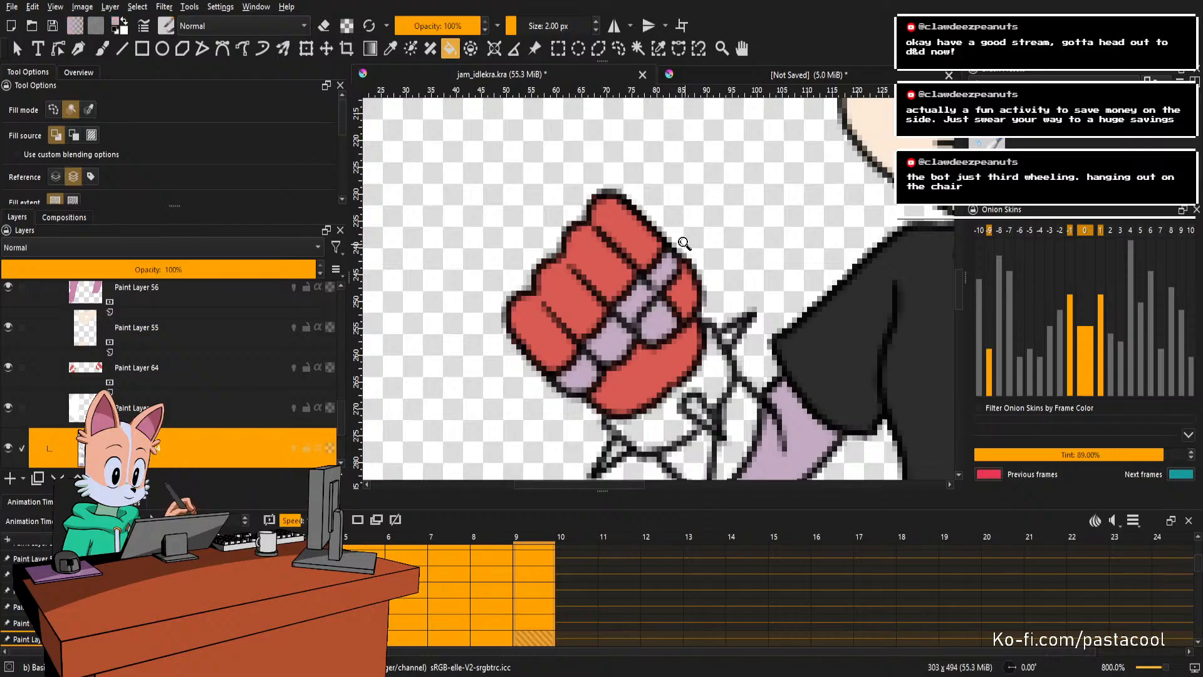
pyautogui.hotkey('ctrl', 's')
# Examine the coloured gloves and arms across the animation frames for missing fills.
pyautogui.moveTo(683, 243); pyautogui.dragTo(522, 281)
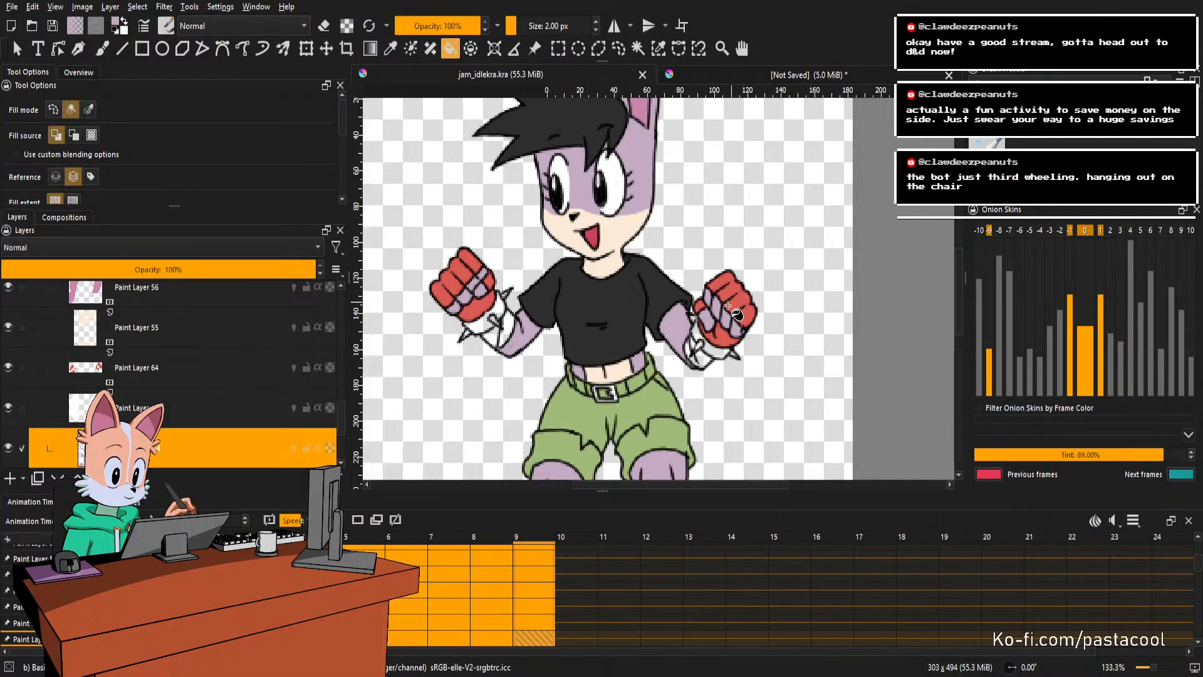
pyautogui.moveTo(688, 305); pyautogui.dragTo(772, 305)
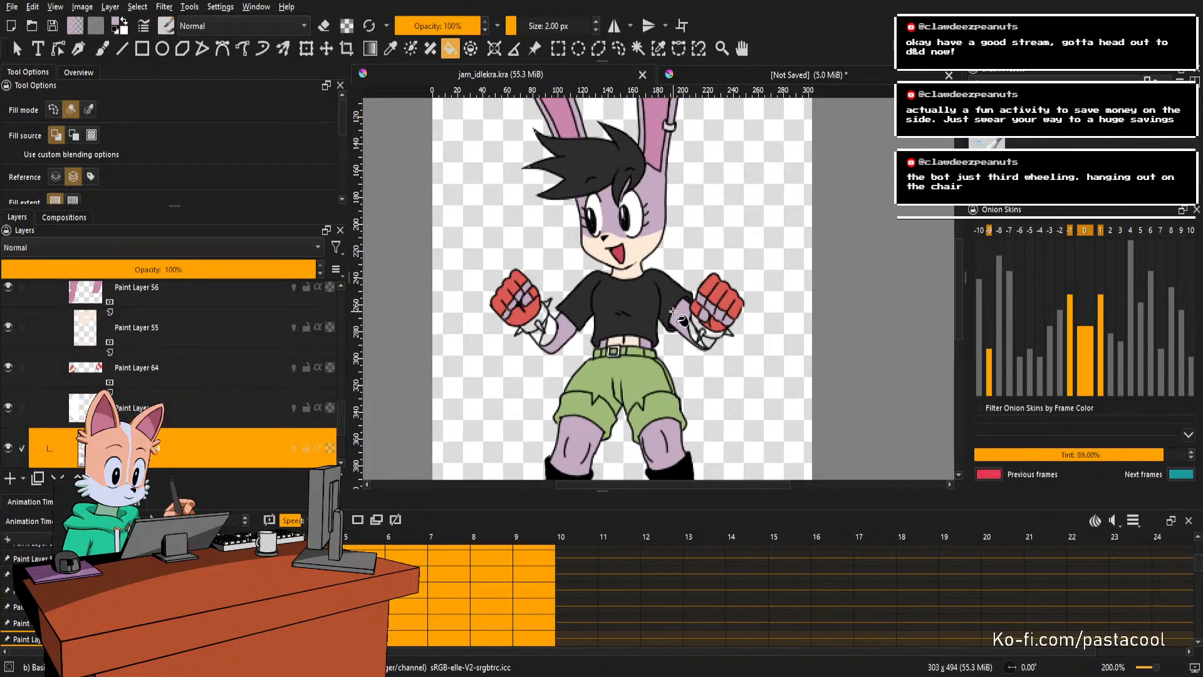
pyautogui.moveTo(749, 310); pyautogui.dragTo(713, 300)
pyautogui.scroll(1, 713, 300)
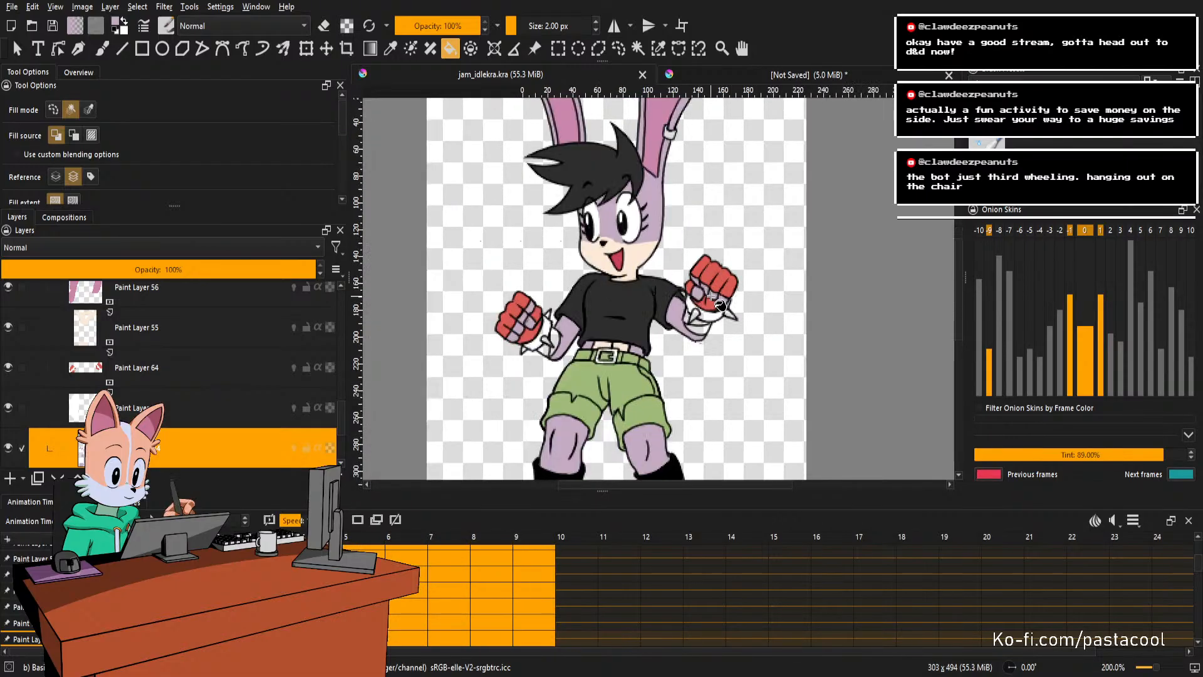
pyautogui.scroll(-1, 693, 277)
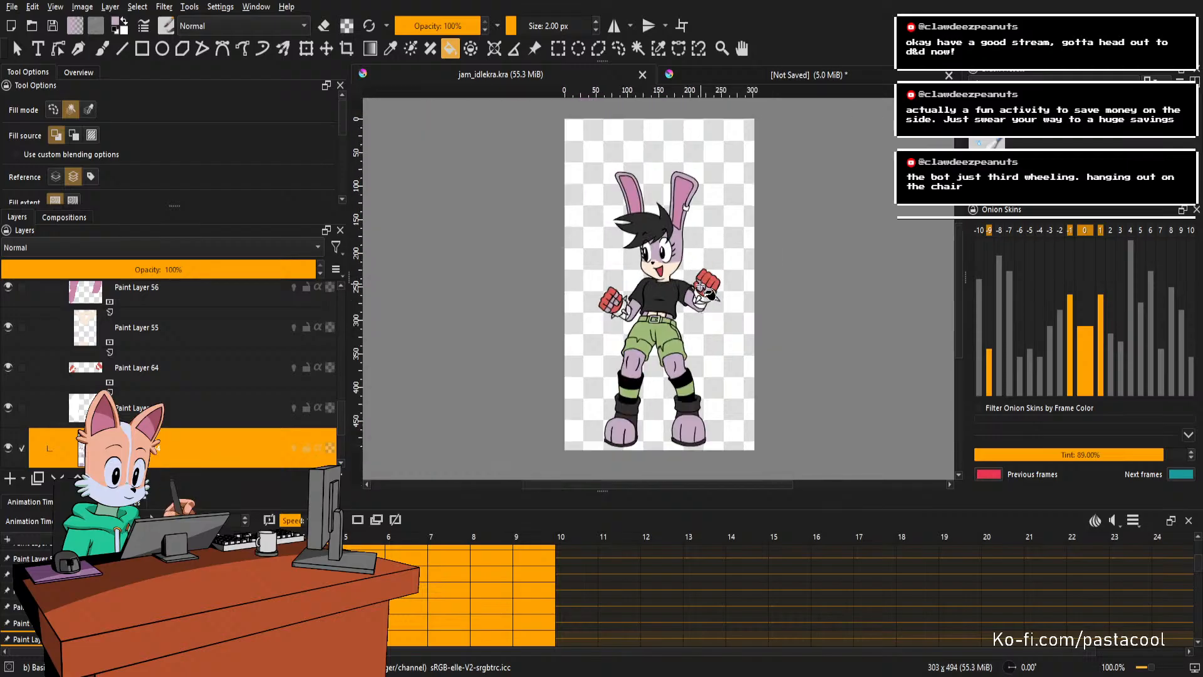
pyautogui.scroll(1, 700, 295)
pyautogui.scroll(-1, 701, 296)
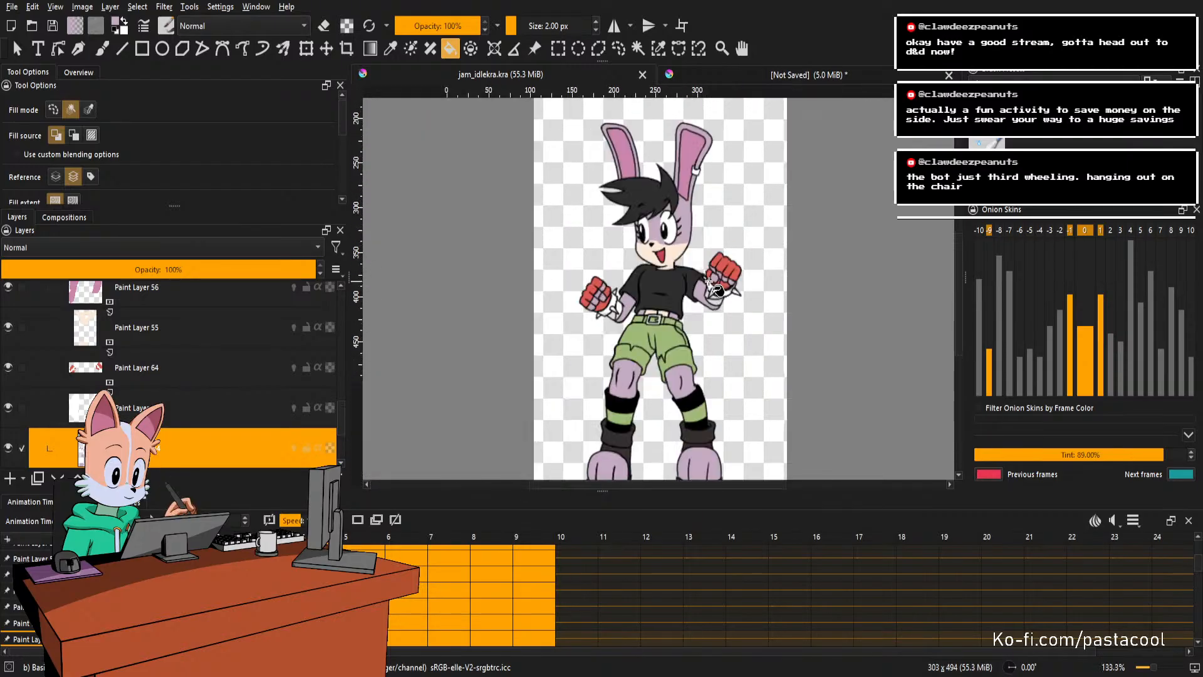
pyautogui.scroll(1, 702, 295)
pyautogui.scroll(-1, 705, 293)
pyautogui.scroll(1, 707, 292)
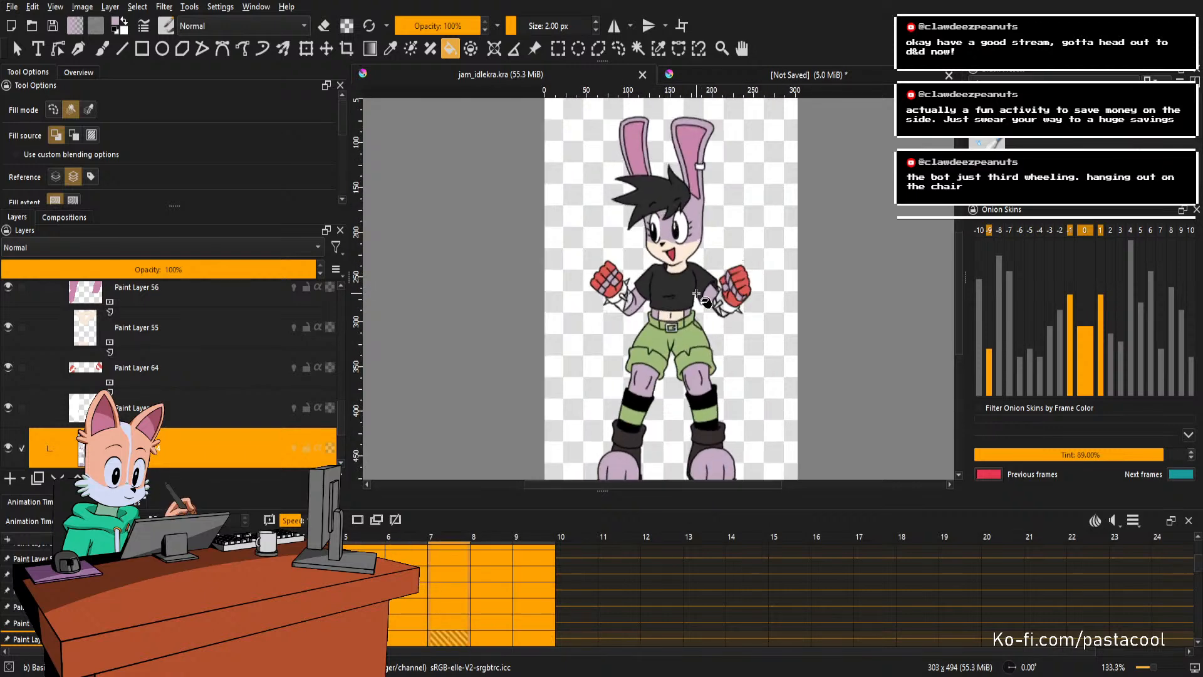
pyautogui.scroll(-1, 695, 292)
pyautogui.scroll(1, 689, 277)
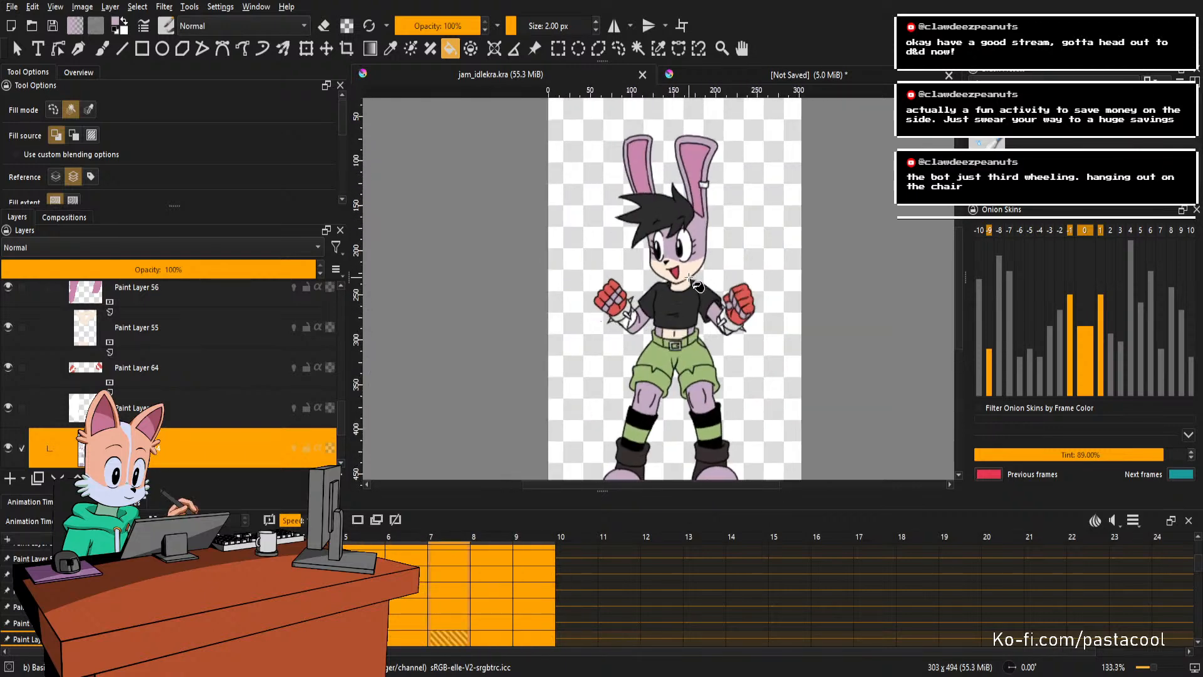
pyautogui.scroll(-1, 689, 278)
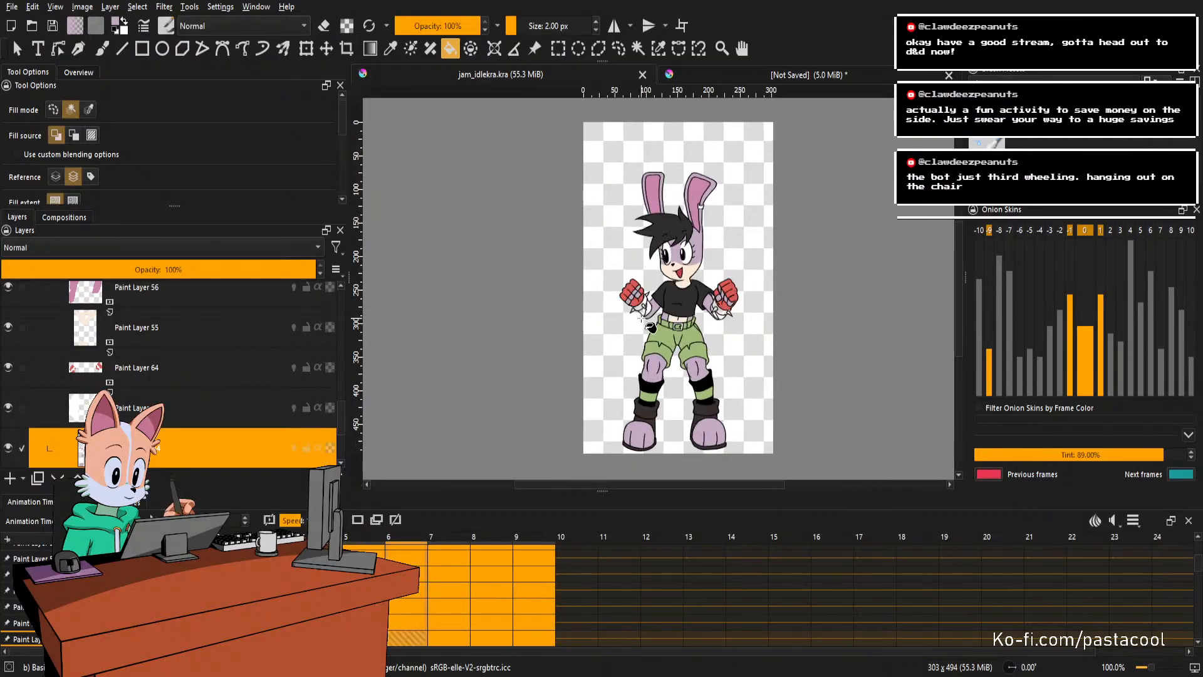
pyautogui.scroll(1, 662, 334)
pyautogui.scroll(2, 662, 334)
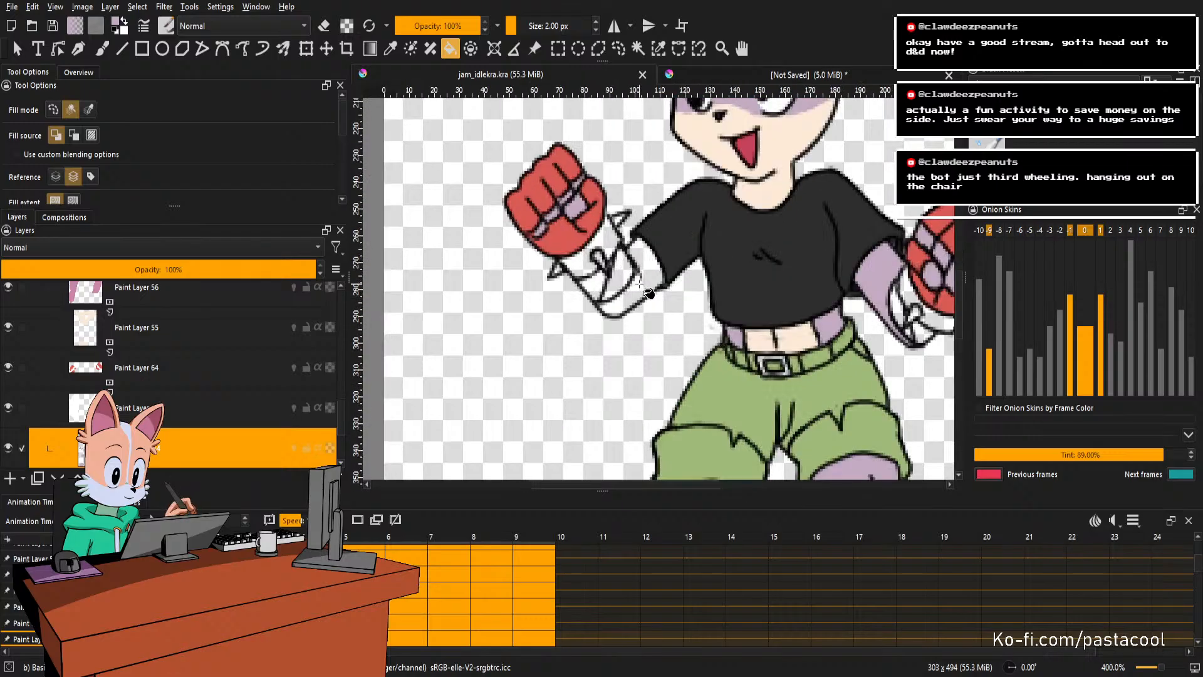
pyautogui.scroll(-2, 691, 270)
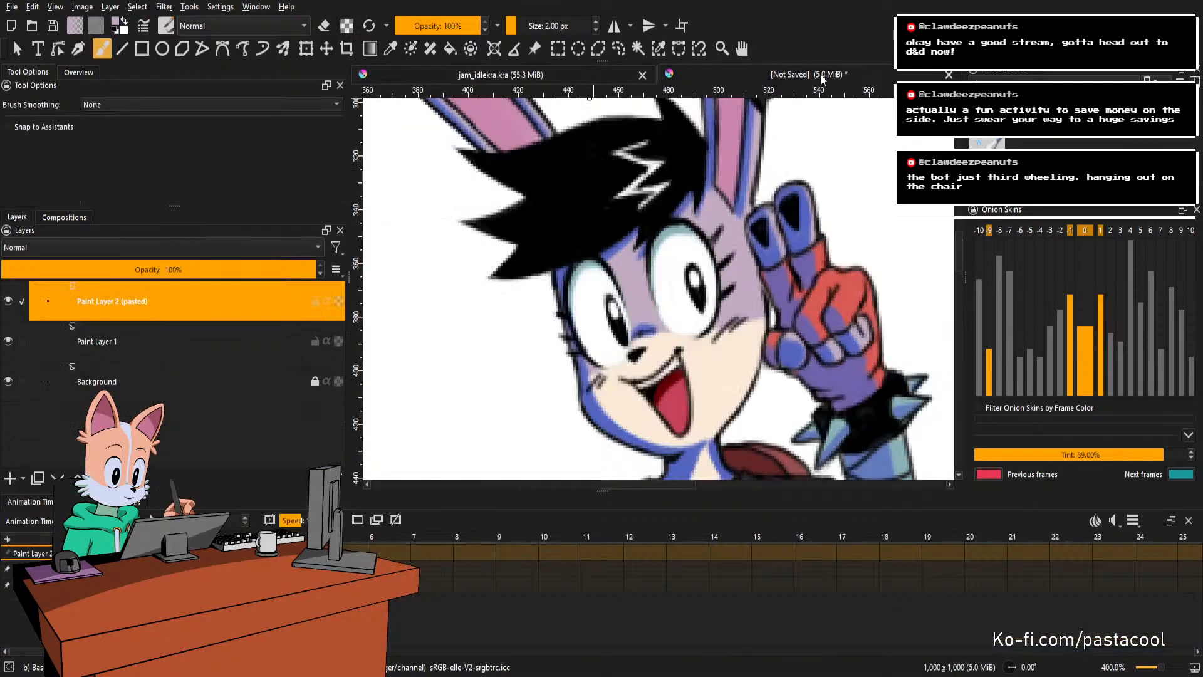
# Switch to the unsaved reference image and sample the light teal from the raised arm's wrap.
pyautogui.click(809, 75)
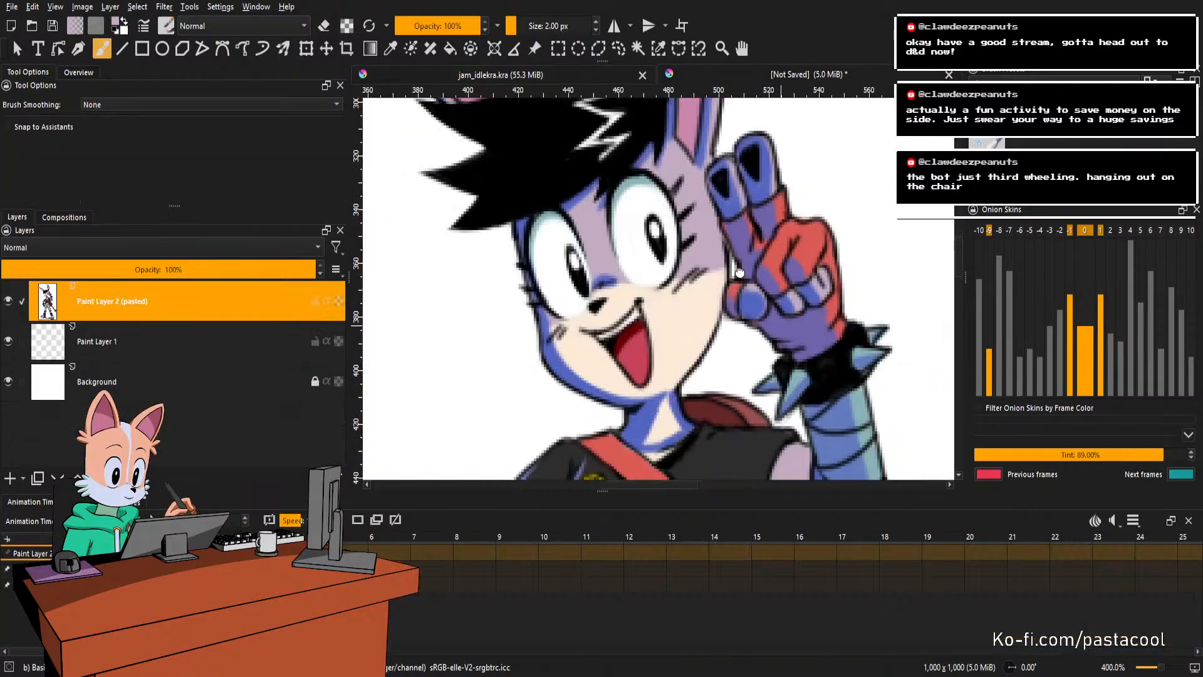
pyautogui.scroll(-3, 658, 288)
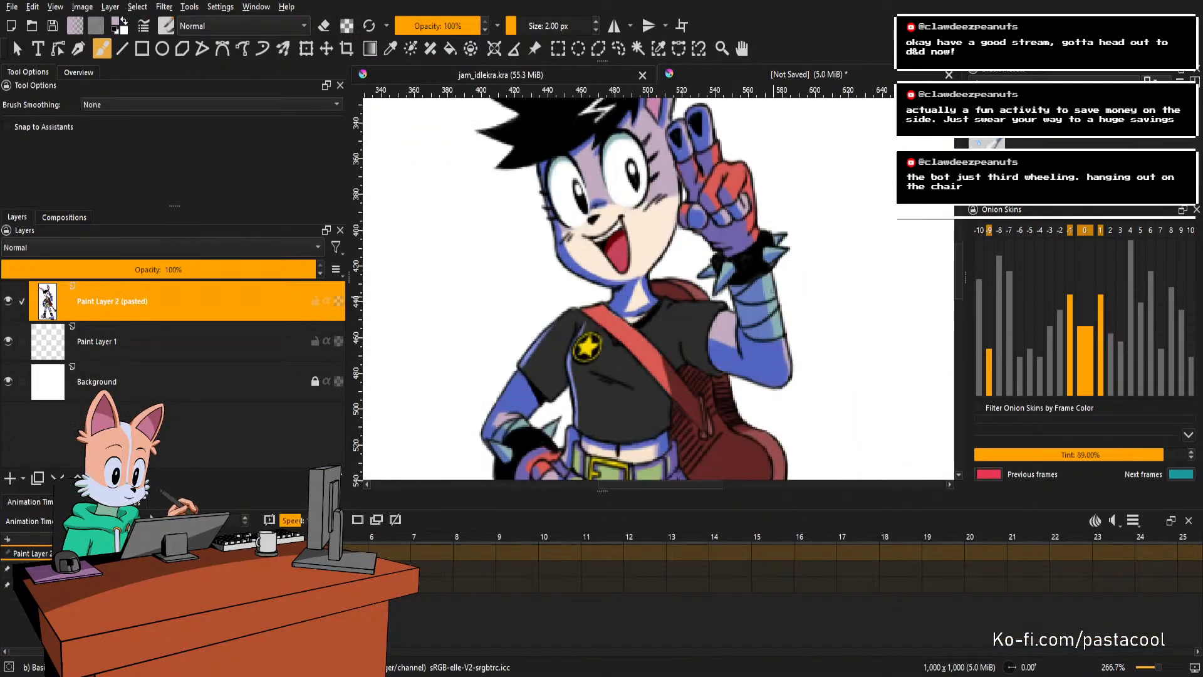
pyautogui.scroll(5, 848, 282)
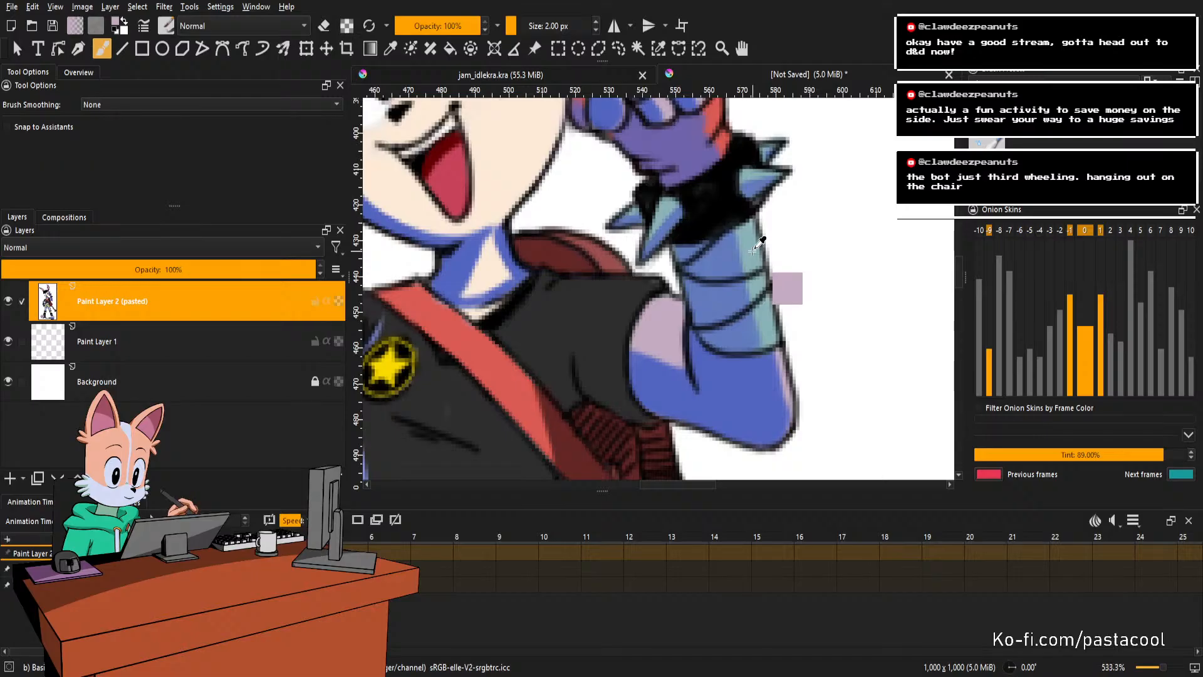
# Return to the jam_idle animation file and add a new paint layer for the arm wraps.
pyautogui.click(554, 75)
pyautogui.scroll(-2, 643, 166)
pyautogui.scroll(2, 674, 219)
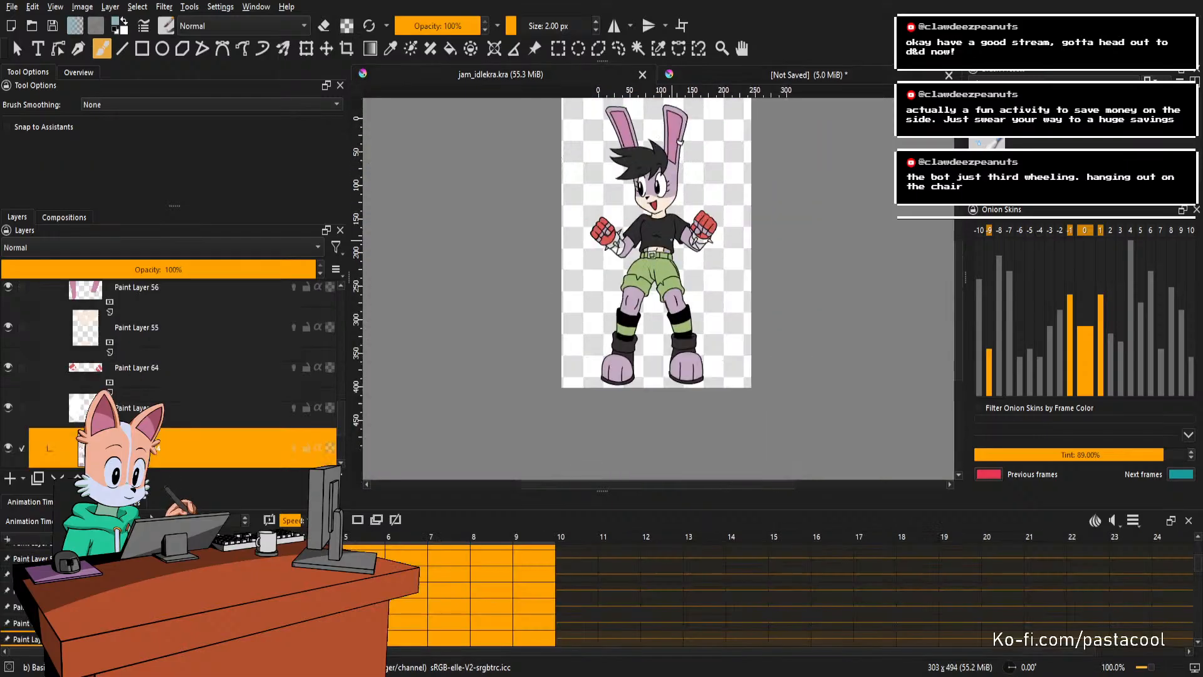
pyautogui.scroll(3, 700, 237)
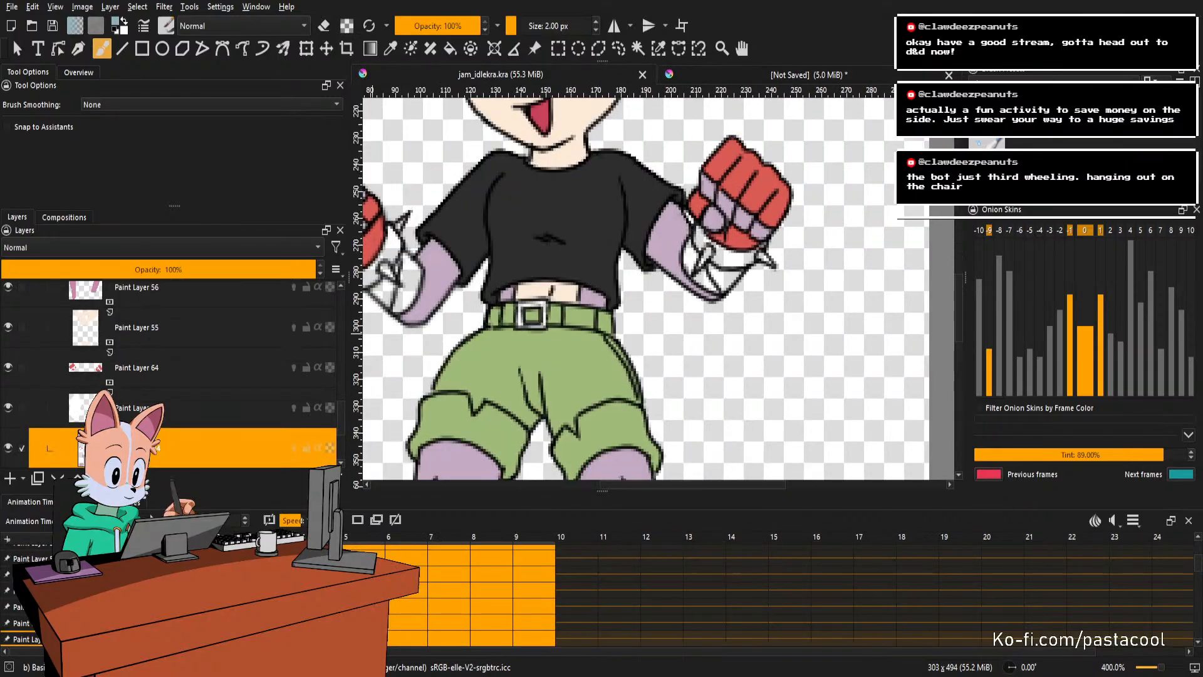
pyautogui.click(15, 475)
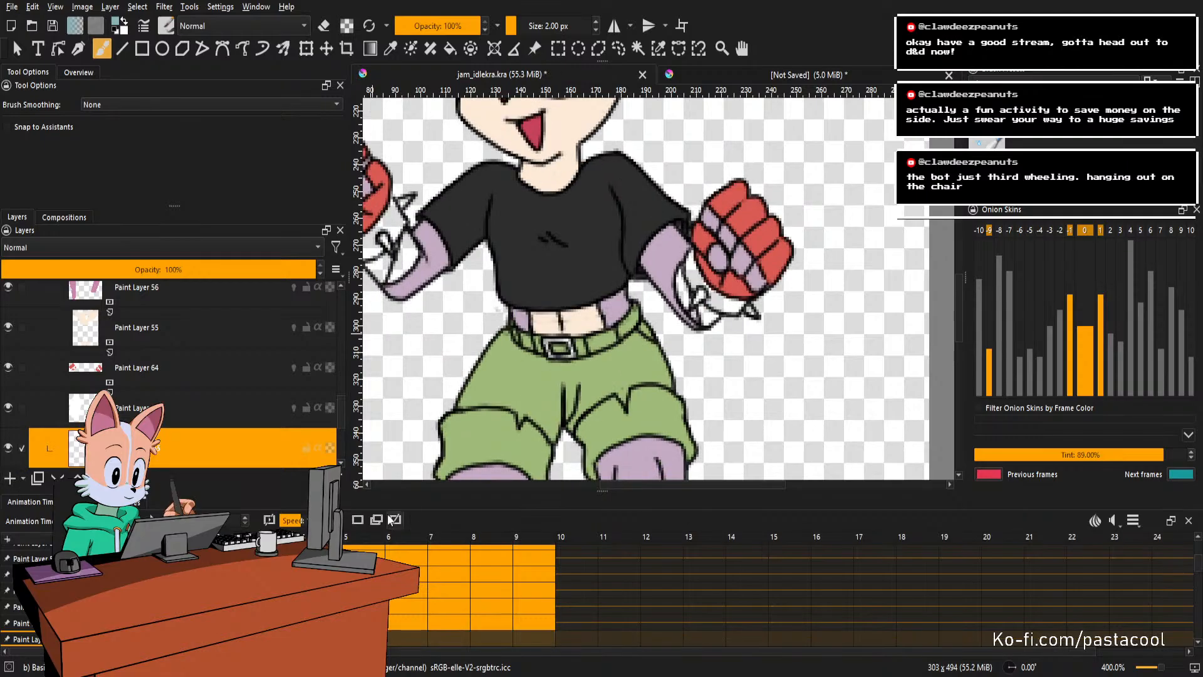
# Fill the right arm's wrap and bracelet spikes light teal on the new layer.
pyautogui.scroll(4, 597, 370)
pyautogui.press('f')
pyautogui.click(677, 358)
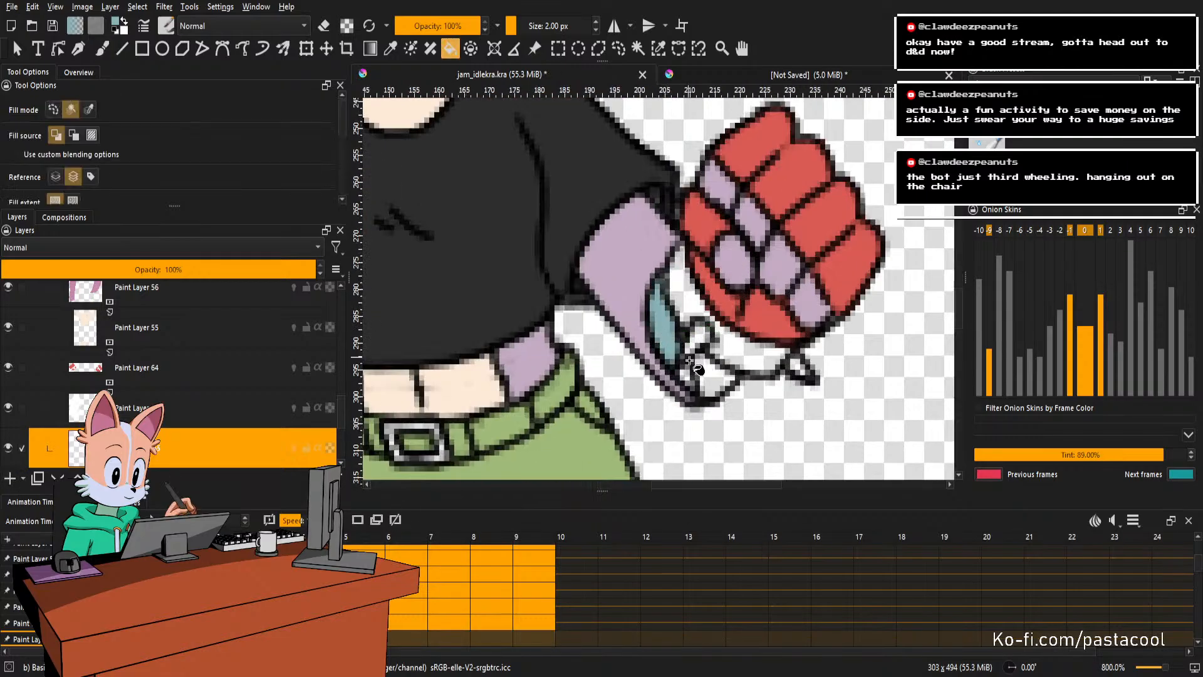
pyautogui.click(683, 375)
pyautogui.click(713, 373)
pyautogui.scroll(-4, 758, 303)
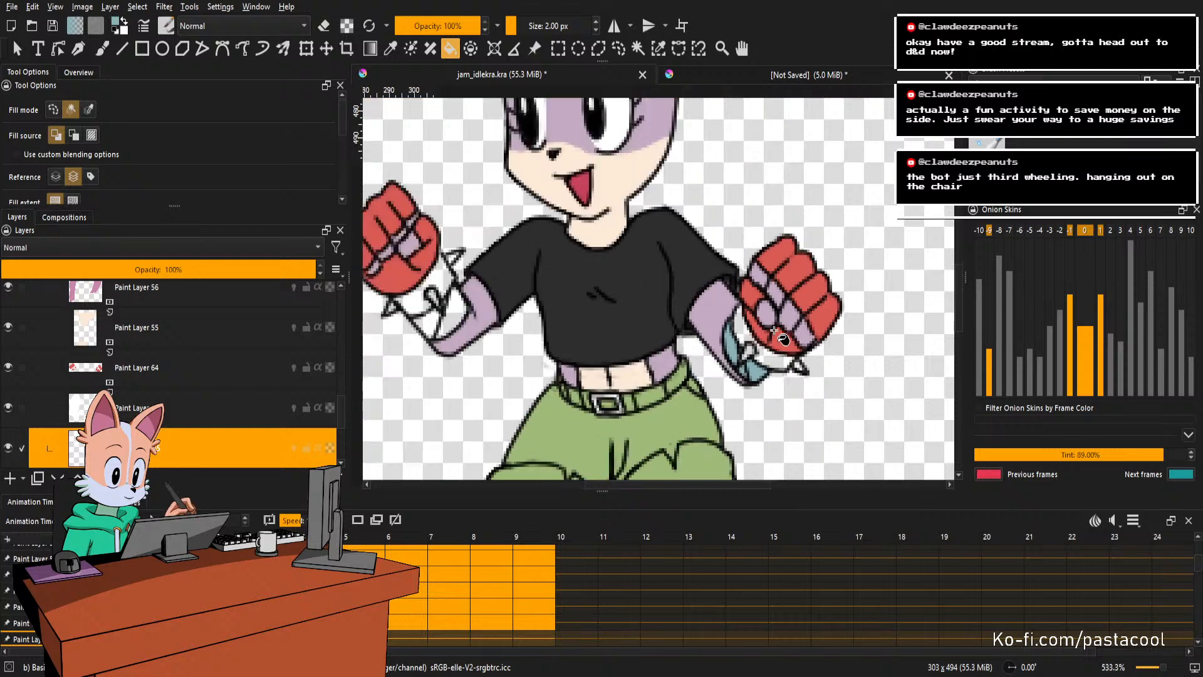
pyautogui.scroll(5, 833, 389)
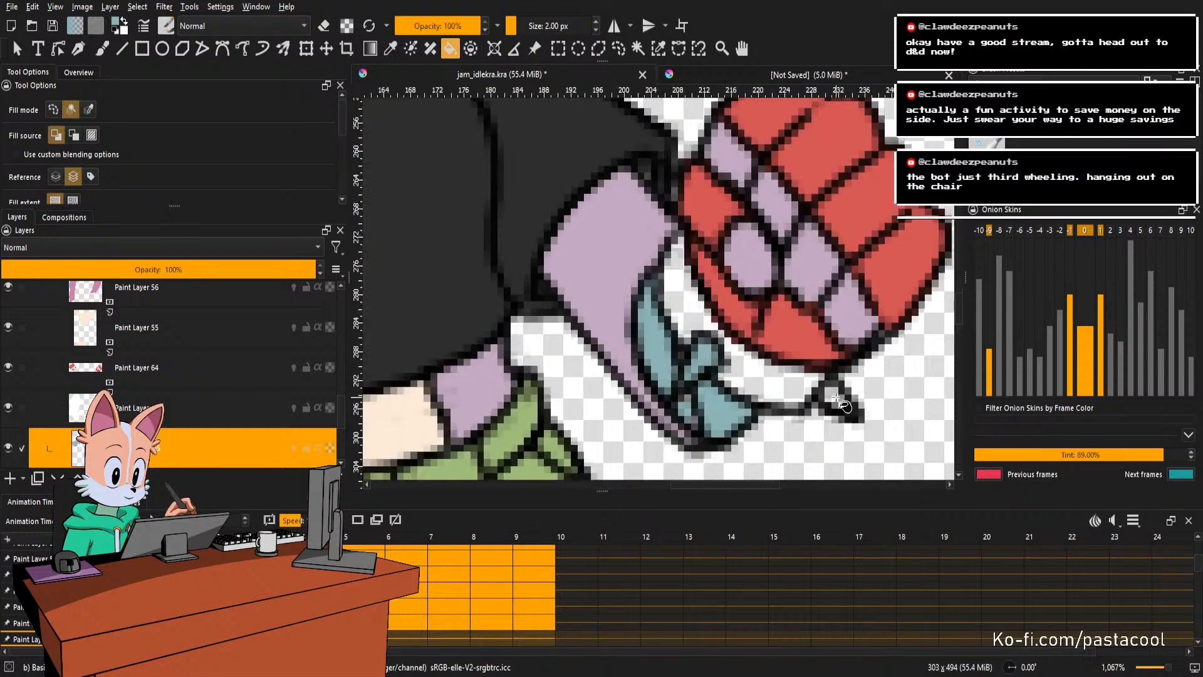
# Fill the left arm's wrap and bracelet spikes light teal on the same frame.
pyautogui.scroll(-3, 839, 368)
pyautogui.press('m')
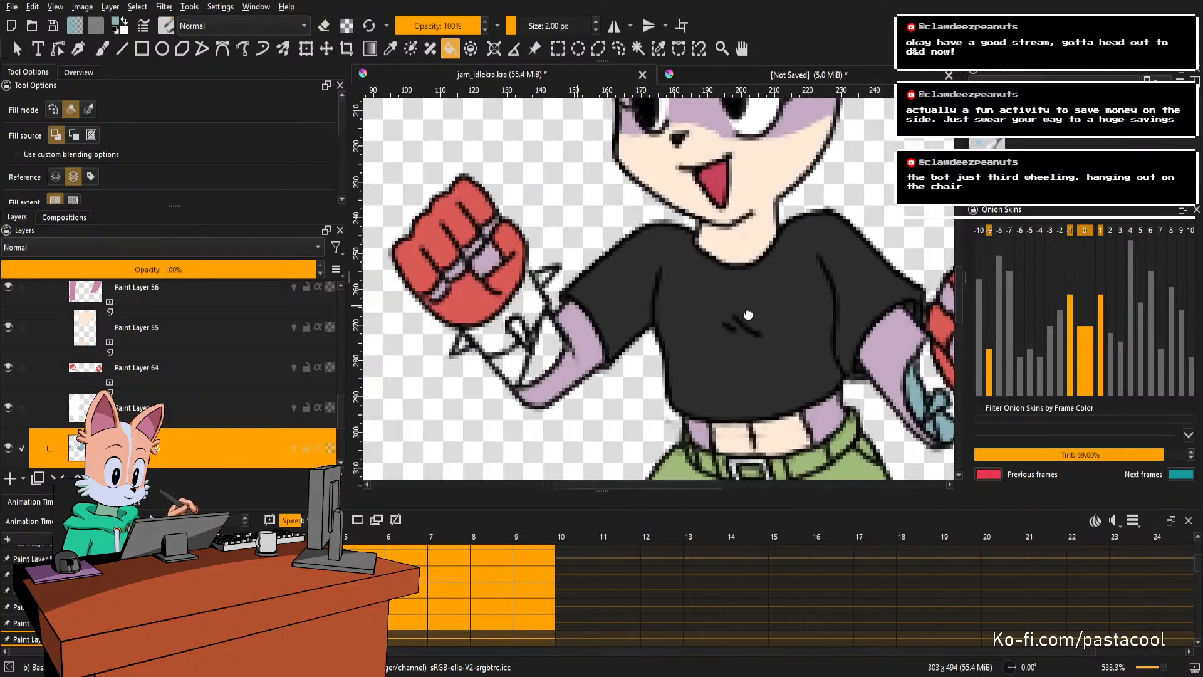
pyautogui.scroll(1, 620, 320)
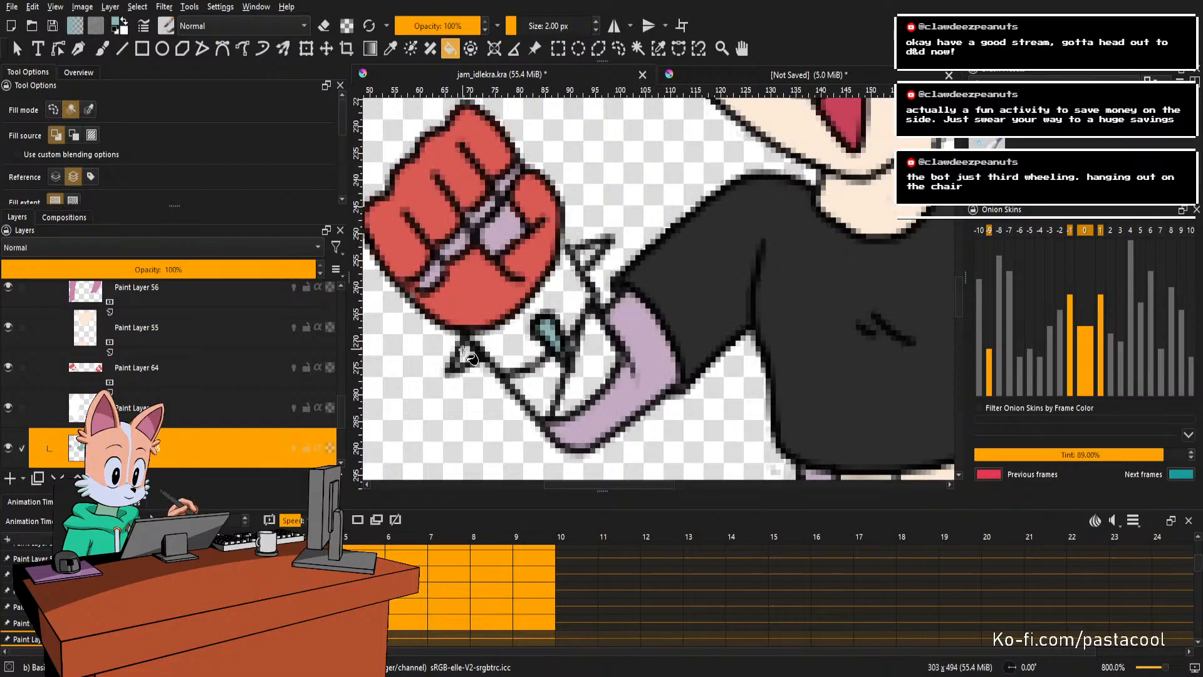
pyautogui.click(578, 387)
pyautogui.click(544, 384)
pyautogui.press('b')
pyautogui.scroll(2, 571, 342)
pyautogui.scroll(-4, 572, 356)
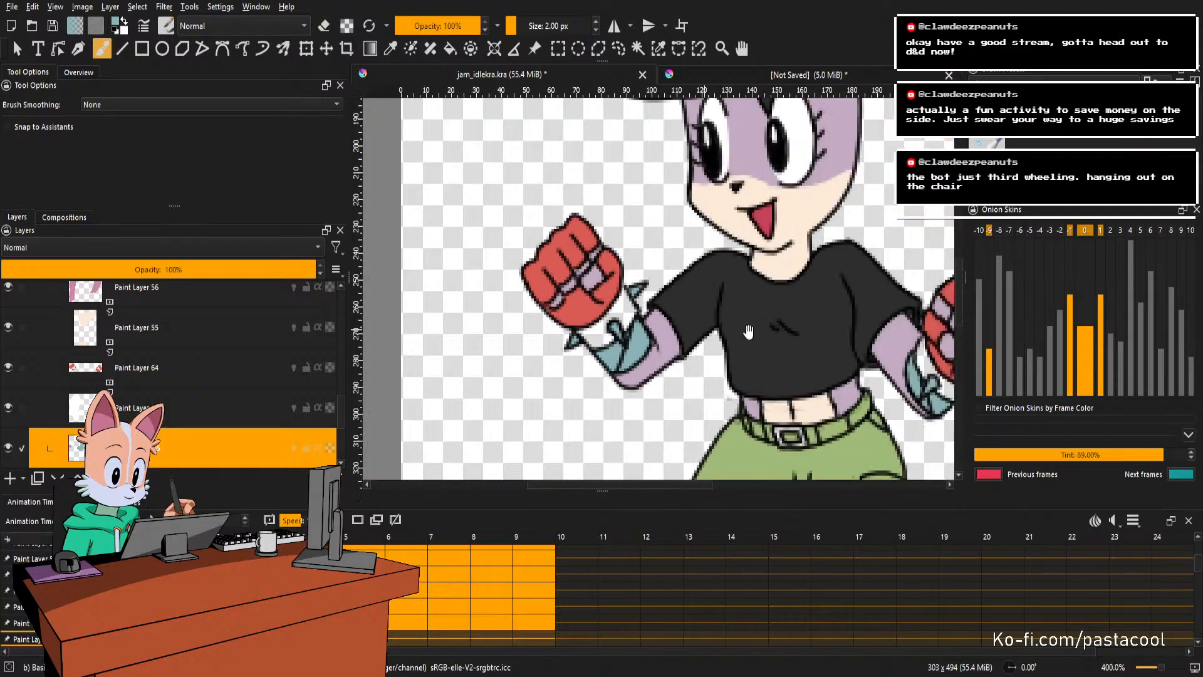
# Advance to the next frame and clear the teal colouring carried over from the previous one.
pyautogui.press('Right')
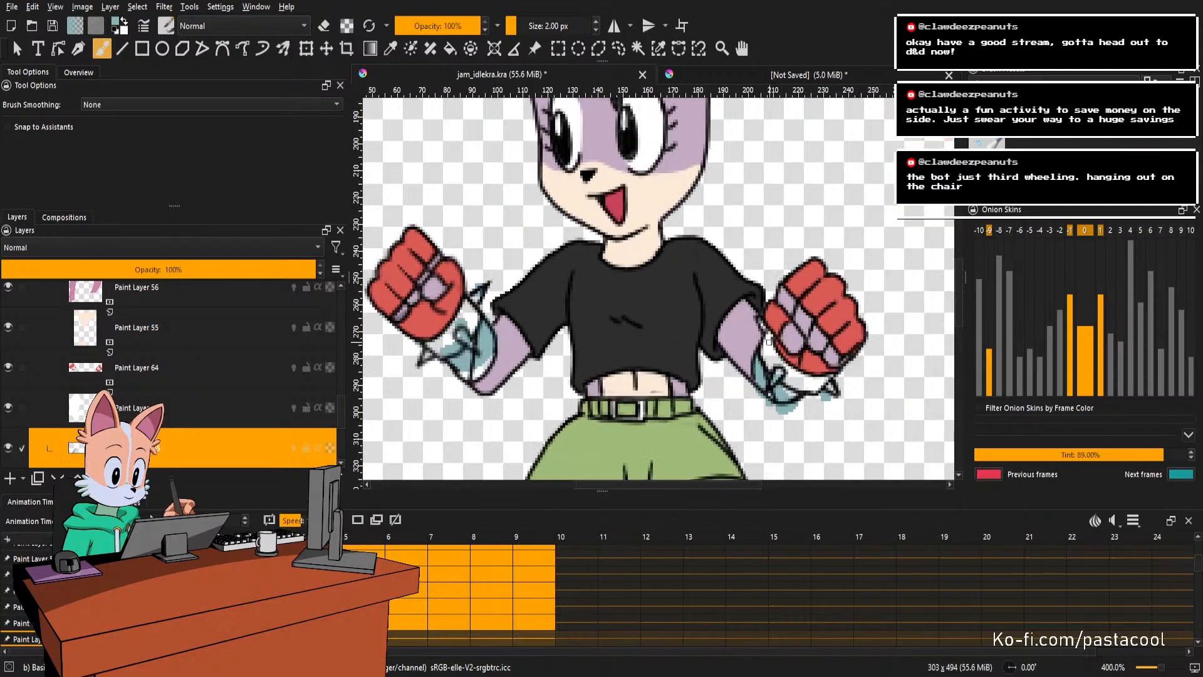
pyautogui.press('Delete')
pyautogui.scroll(-2, 769, 342)
pyautogui.scroll(4, 767, 346)
pyautogui.scroll(-2, 767, 351)
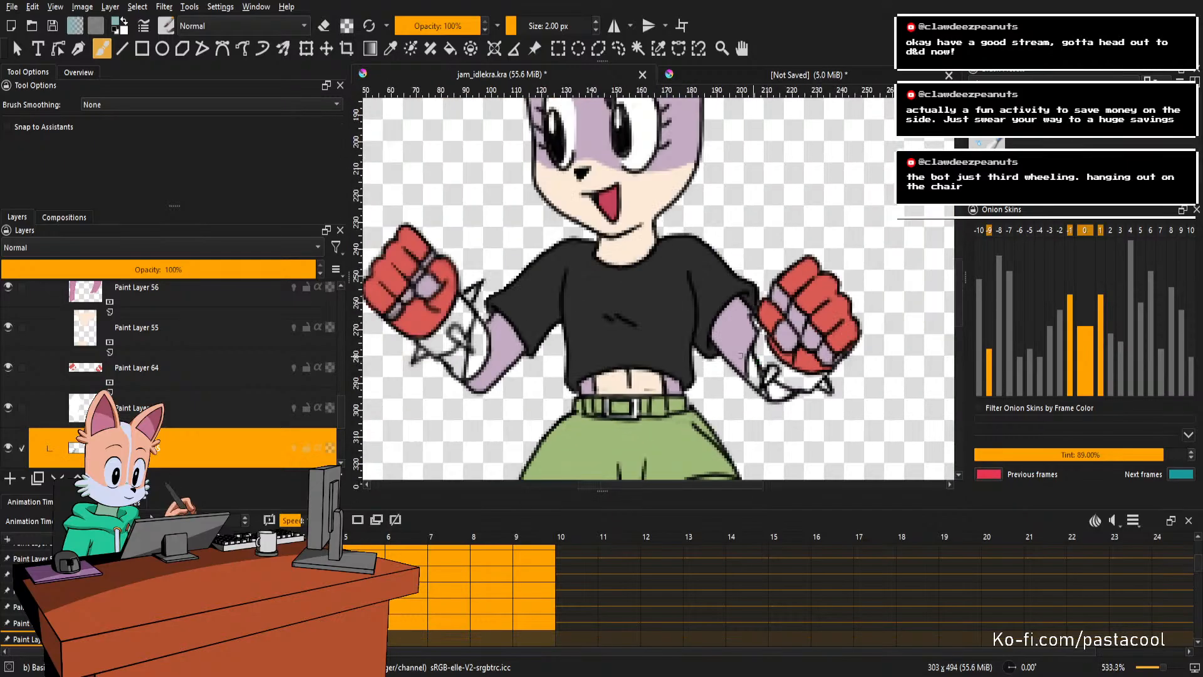
# Fill the left arm's wrap and spikes light teal on the cleared frame.
pyautogui.moveTo(519, 338); pyautogui.dragTo(657, 318)
pyautogui.scroll(2, 657, 318)
pyautogui.press('f')
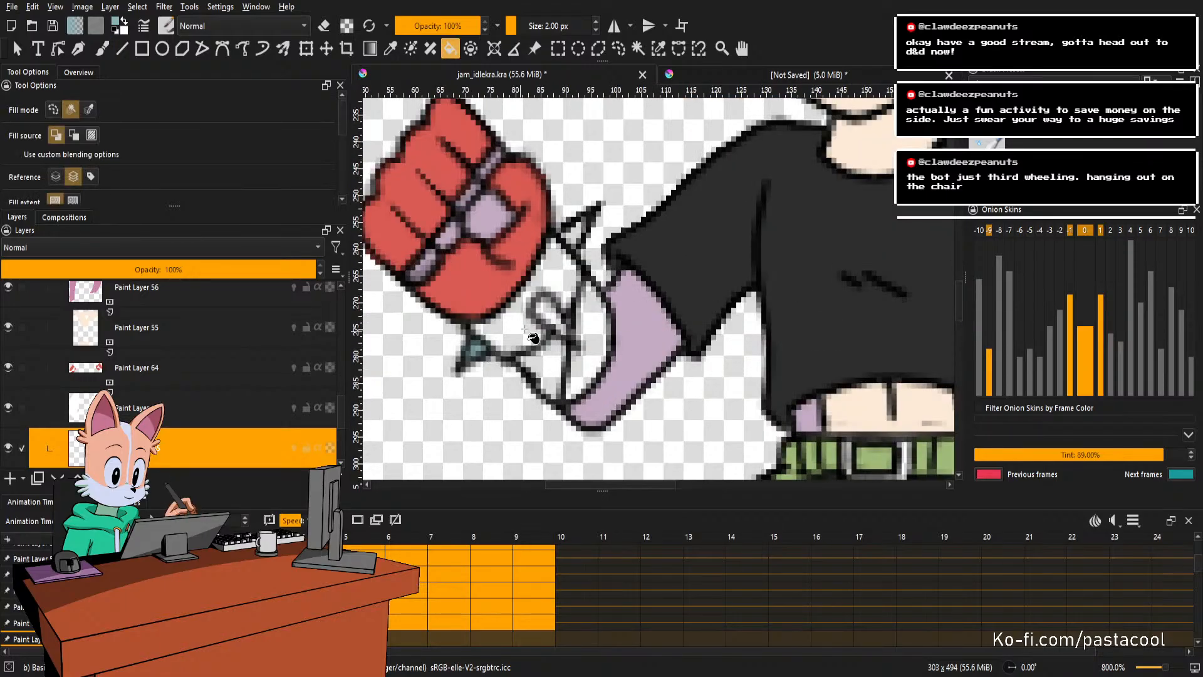
pyautogui.click(544, 313)
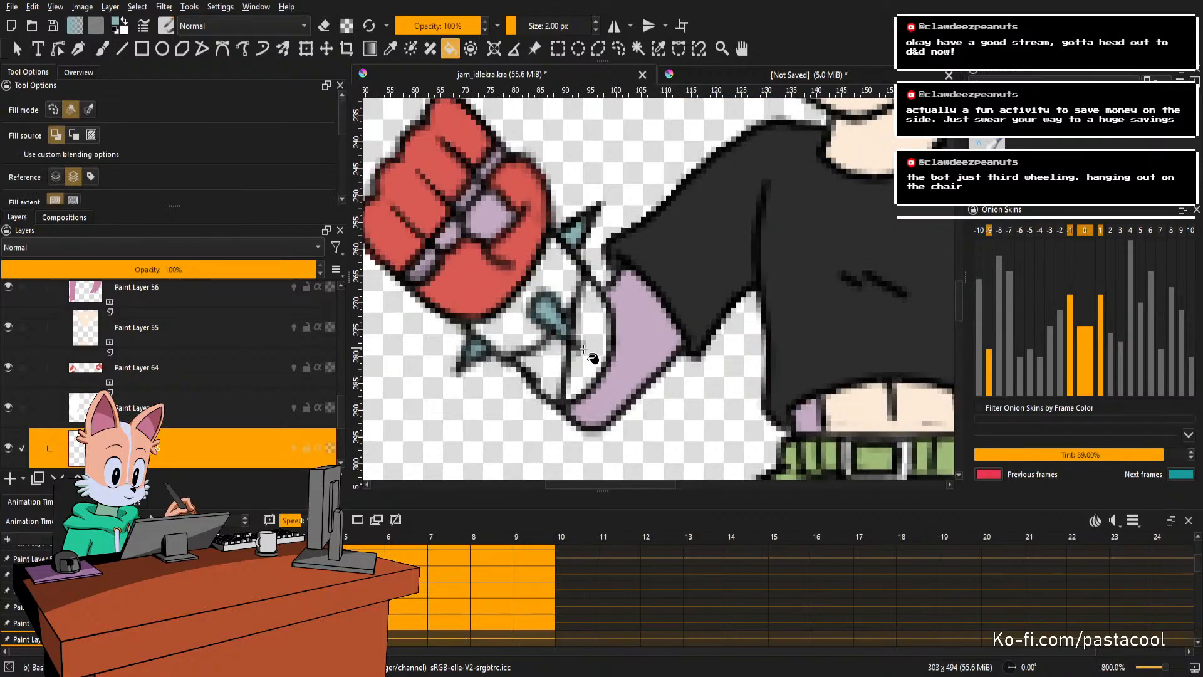
pyautogui.click(592, 357)
pyautogui.click(552, 375)
pyautogui.scroll(-6, 564, 370)
pyautogui.scroll(6, 689, 376)
# Colour the right arm's wrap, spikes and small gap beside the glove light teal, and save the file.
pyautogui.click(705, 367)
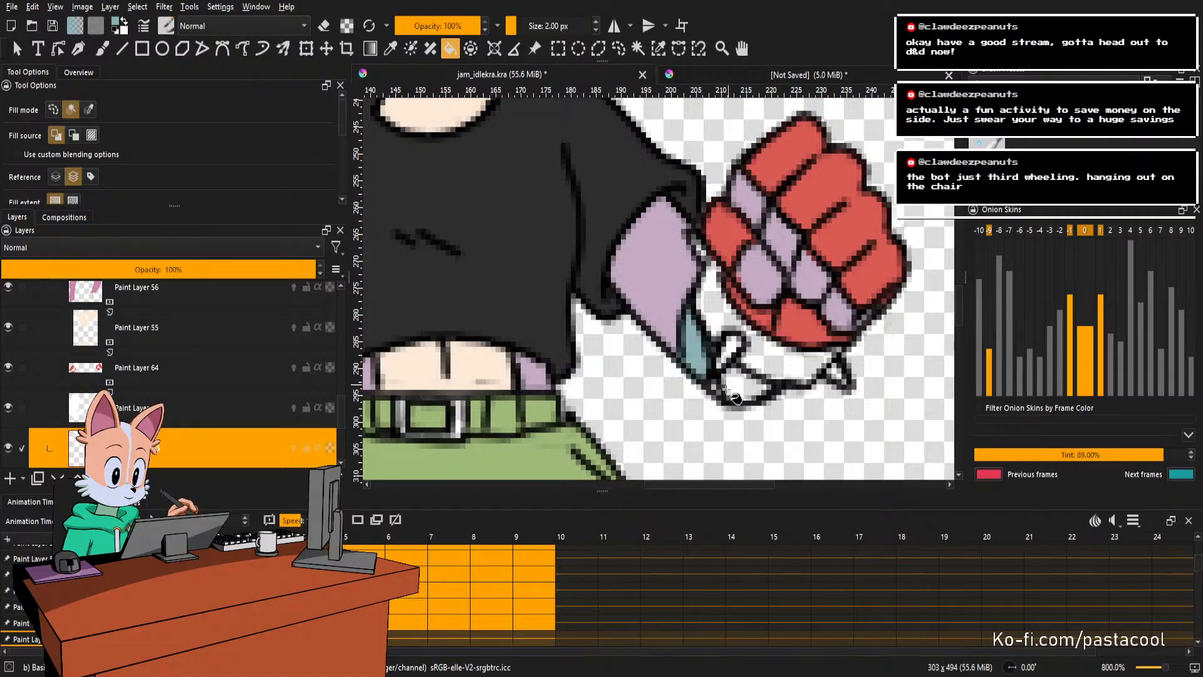
pyautogui.click(721, 392)
pyautogui.moveTo(735, 335); pyautogui.dragTo(732, 356)
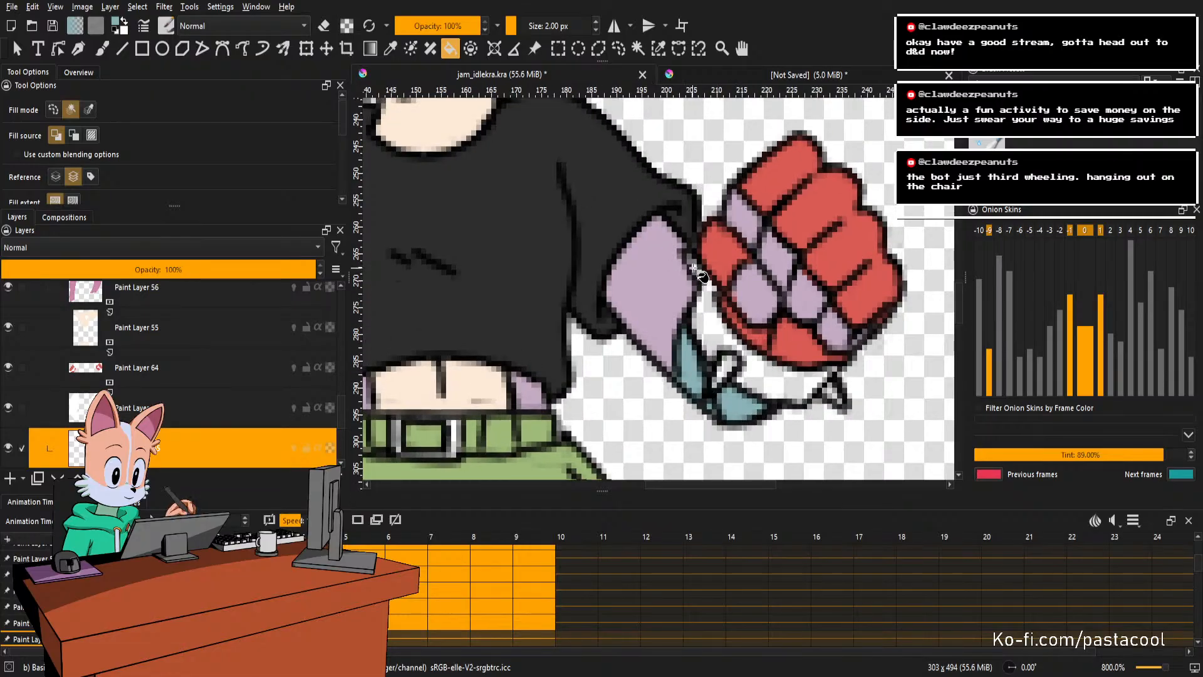
pyautogui.scroll(1, 702, 268)
pyautogui.press('b')
pyautogui.press('f')
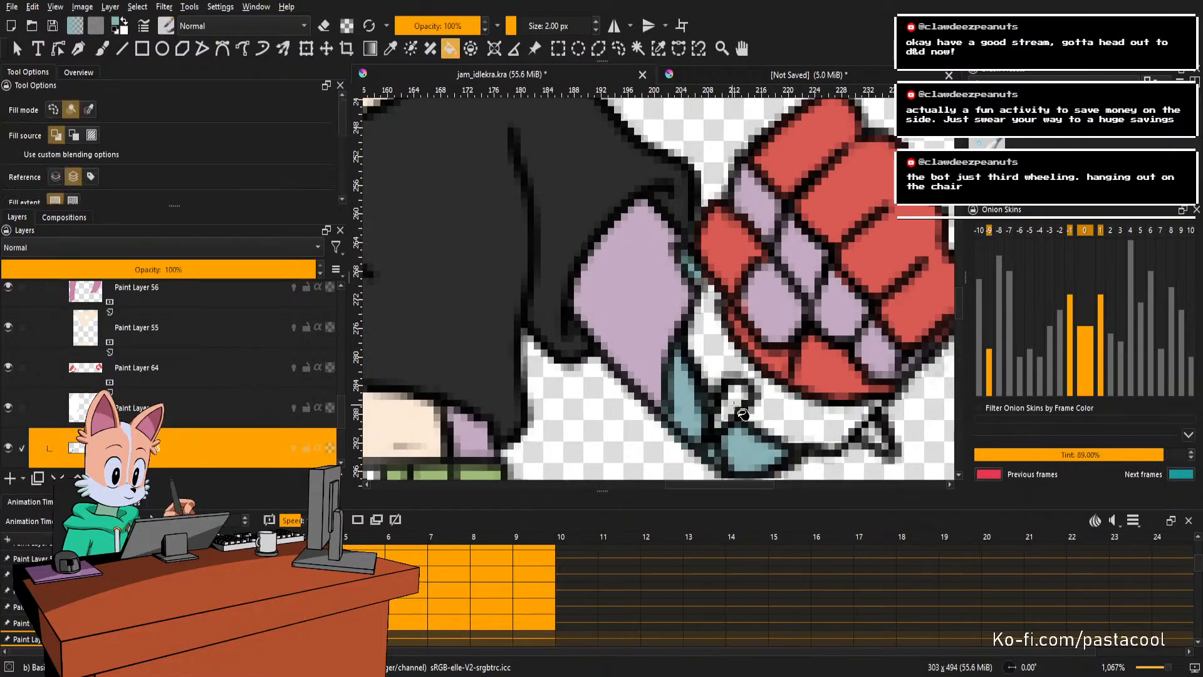
pyautogui.click(736, 407)
pyautogui.press('b')
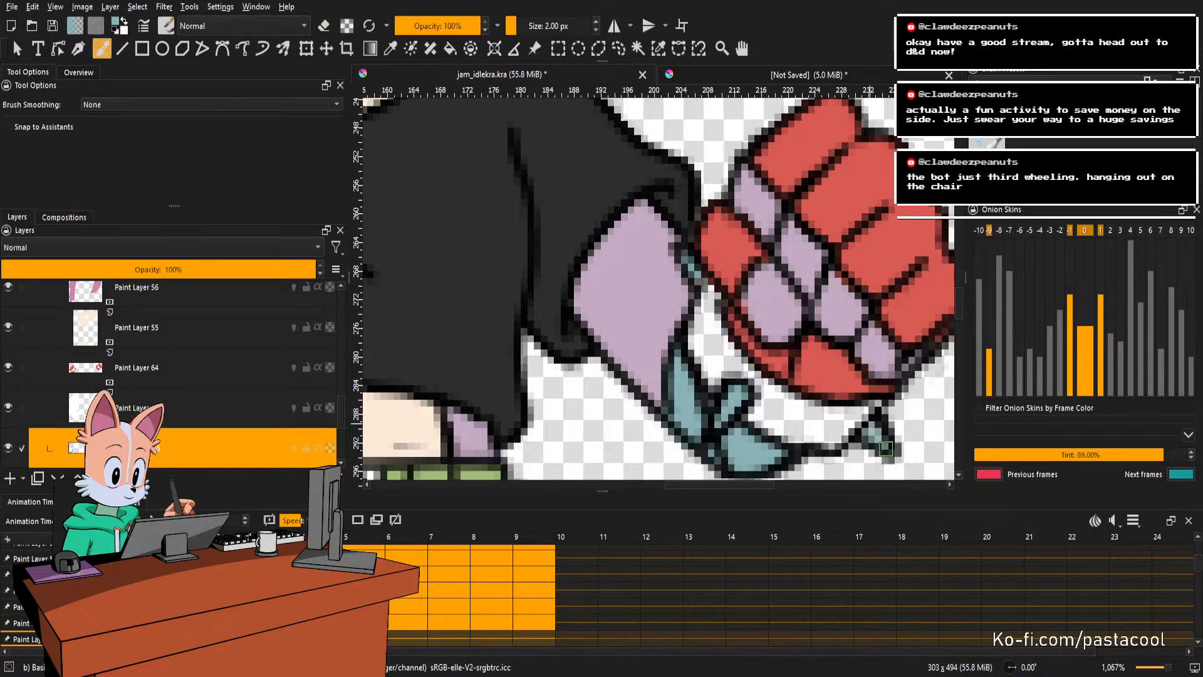
pyautogui.scroll(-5, 866, 358)
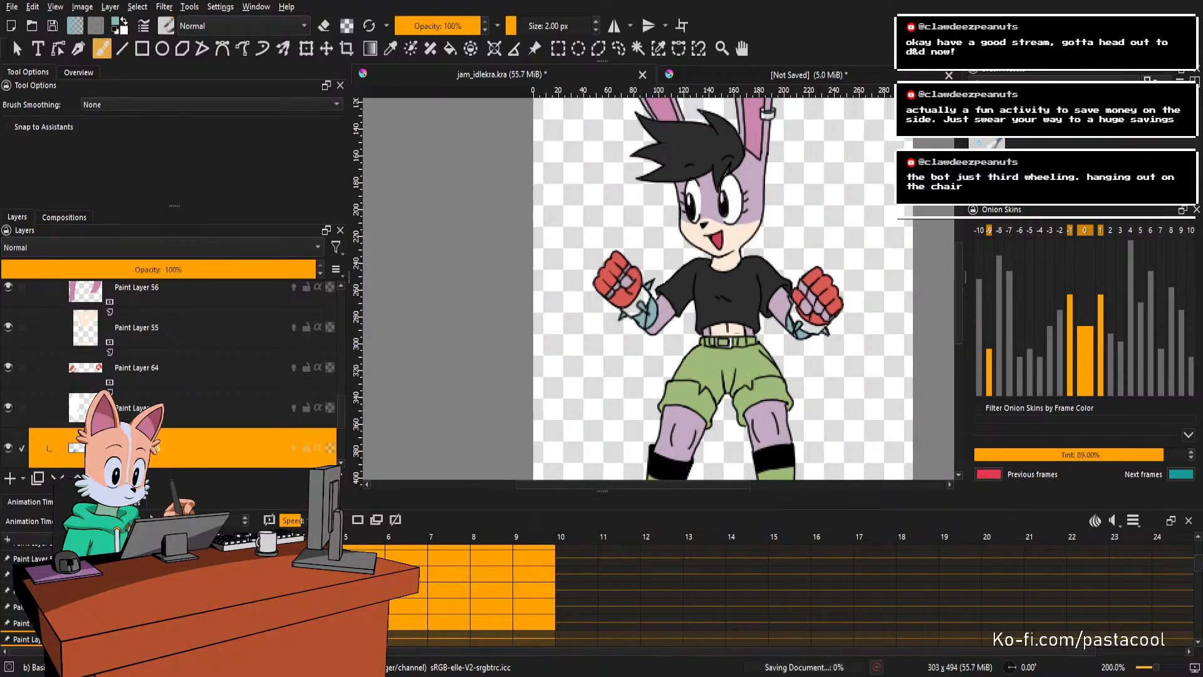
# On the following frame, clear the carried-over teal and fill the left arm's wrap and spikes light teal.
pyautogui.press('Right')
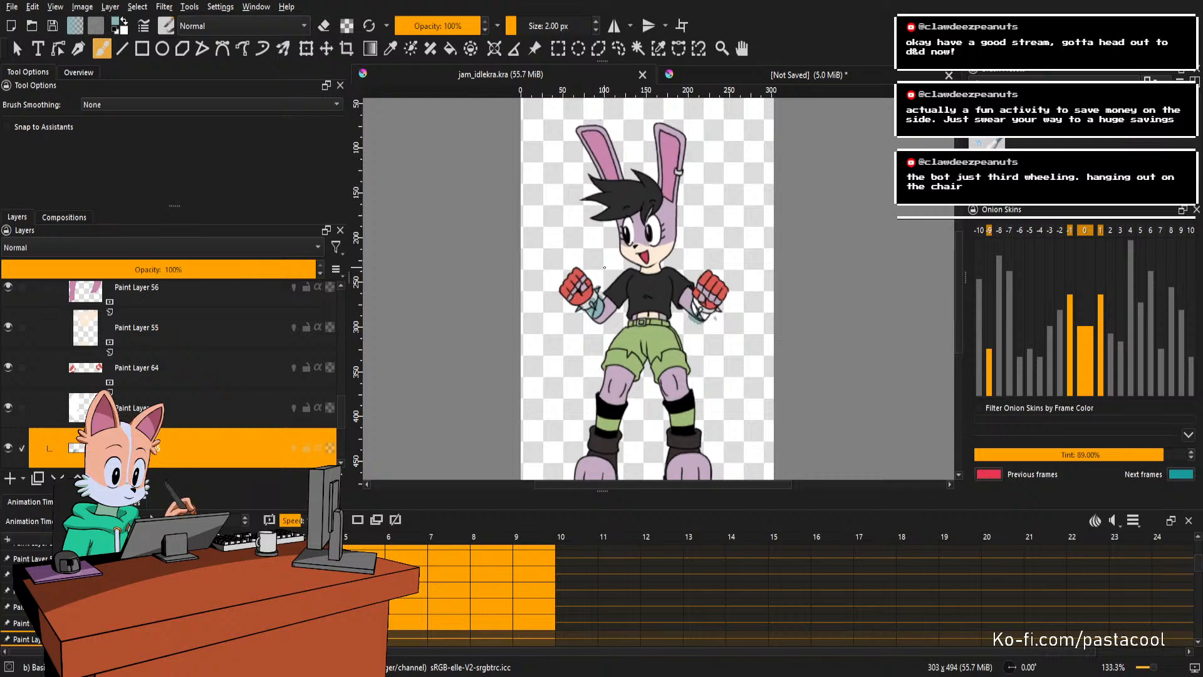
pyautogui.scroll(7, 599, 301)
pyautogui.press('f')
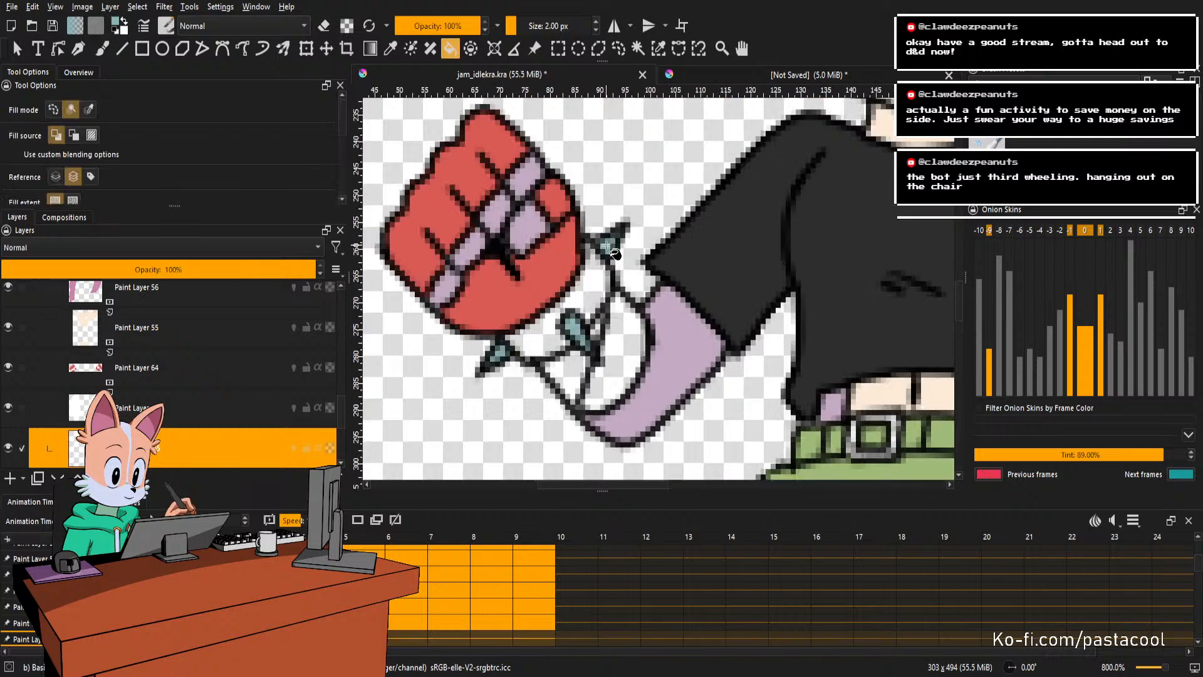
pyautogui.click(619, 354)
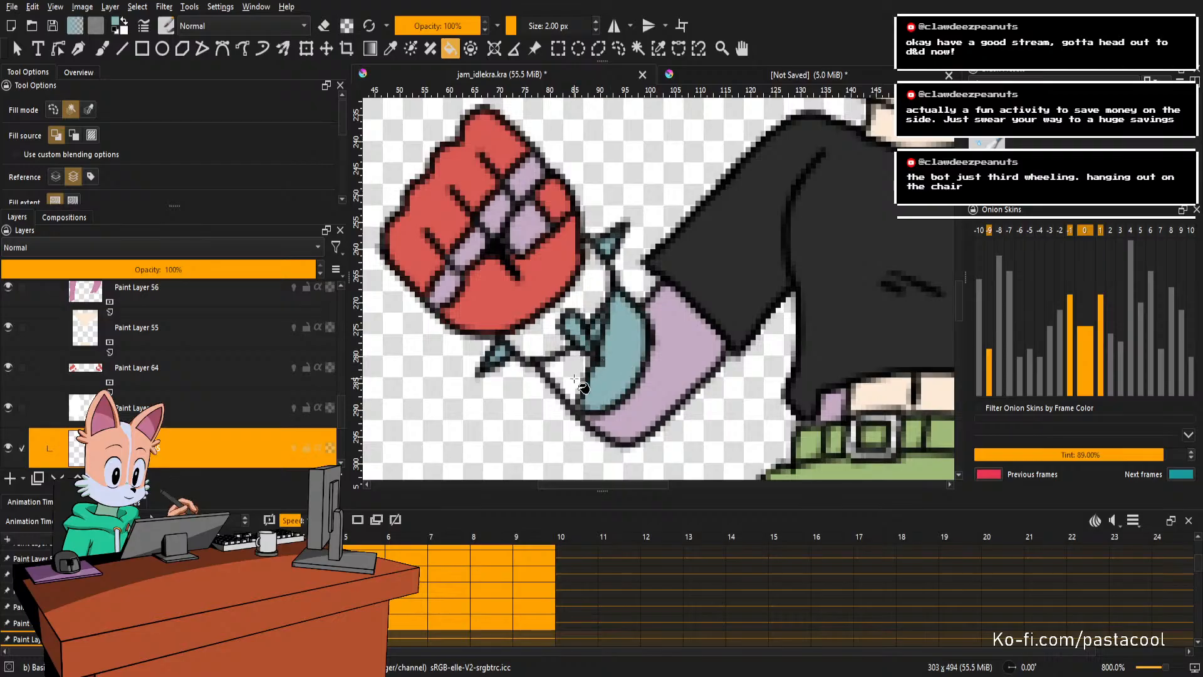
pyautogui.click(574, 378)
pyautogui.scroll(-3, 627, 323)
# Fill the right arm's wrap and spikes light teal on this frame and save the file.
pyautogui.scroll(2, 862, 294)
pyautogui.click(778, 351)
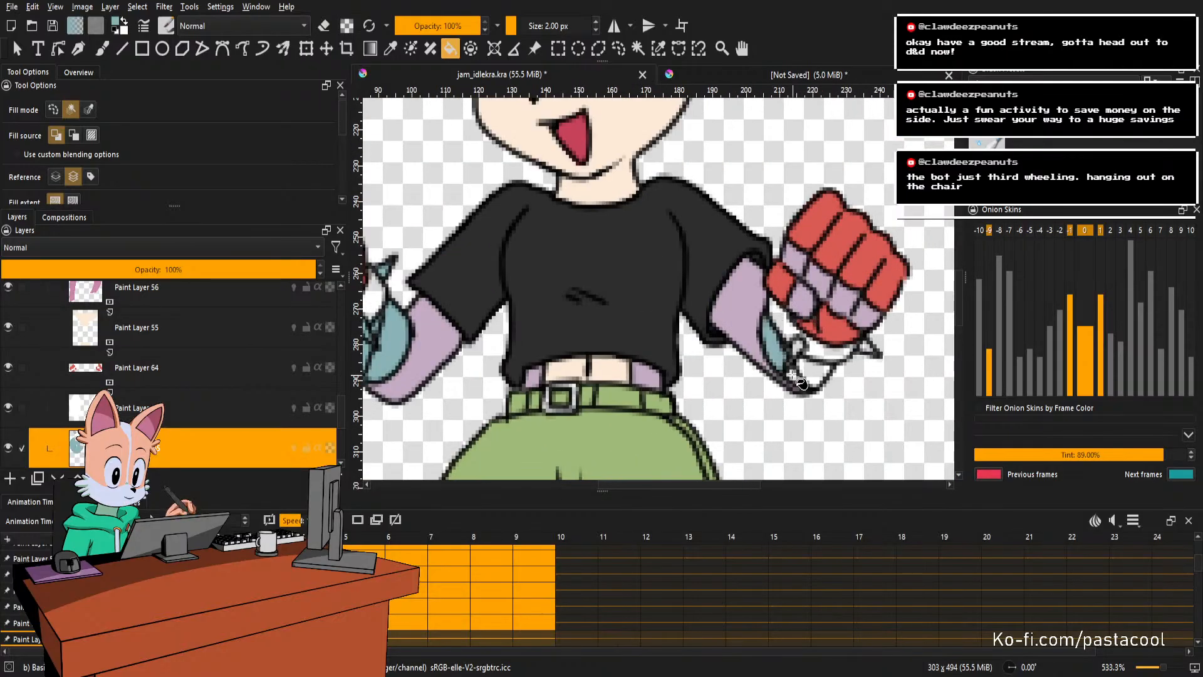
pyautogui.scroll(3, 815, 371)
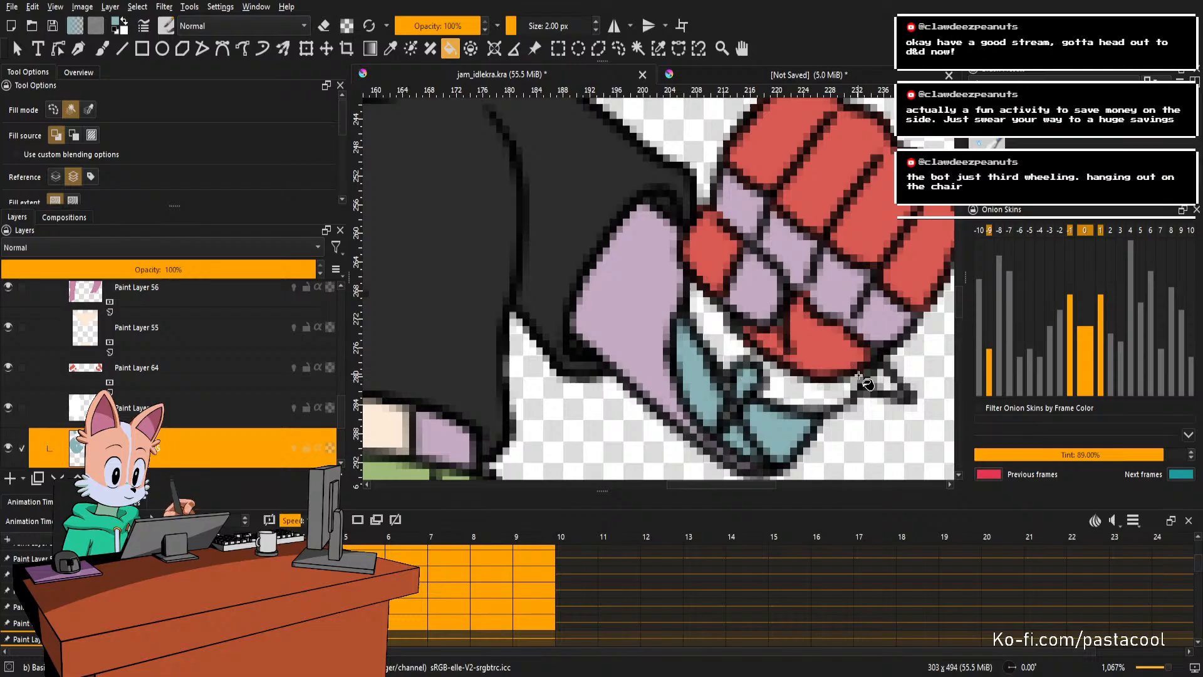
pyautogui.scroll(-3, 883, 379)
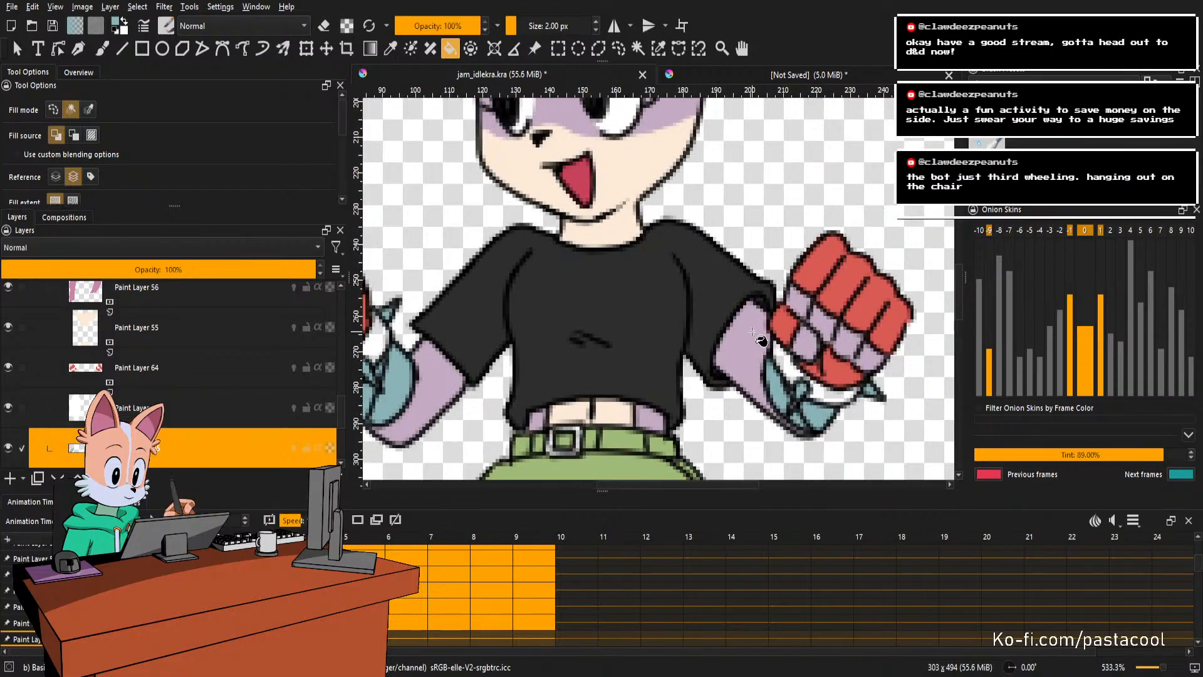
pyautogui.scroll(-1, 705, 272)
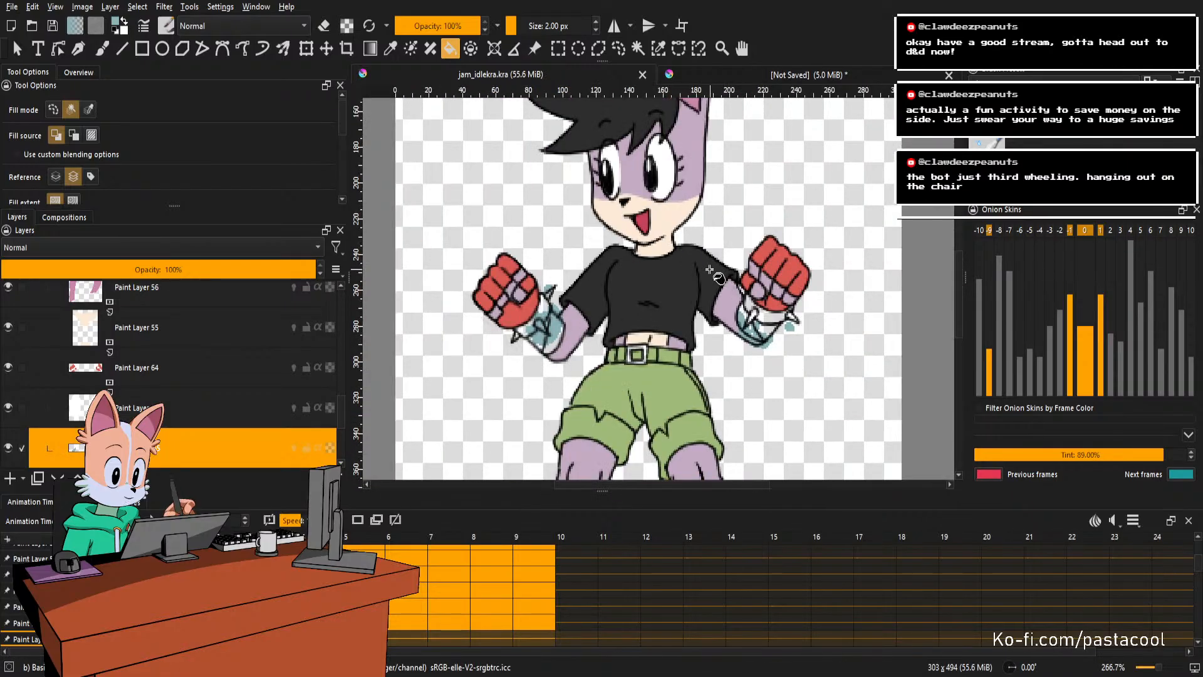
# Clear the teal colouring carried over onto the next animation frame.
pyautogui.press('Delete')
pyautogui.scroll(-2, 675, 291)
pyautogui.scroll(4, 641, 292)
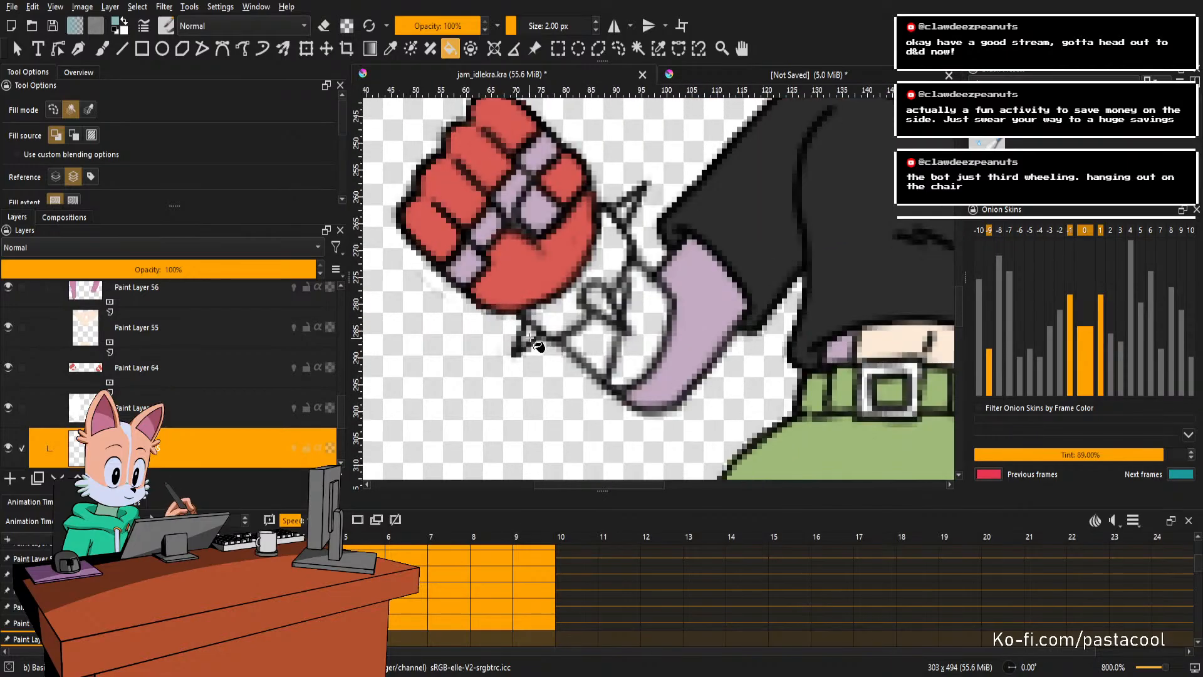
# Fill the left arm's bracelet spikes and both wrap sections light teal on the newly cleared frame.
pyautogui.click(590, 326)
pyautogui.hotkey('ctrl', 'z')
pyautogui.click(528, 333)
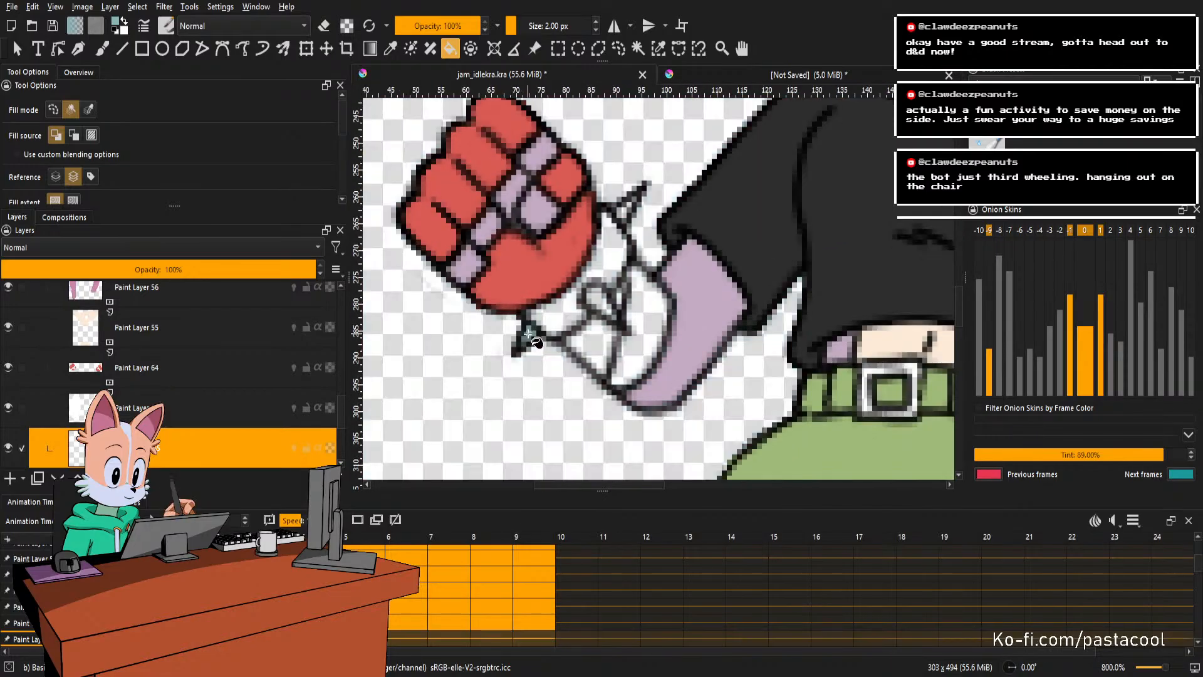
pyautogui.click(613, 305)
pyautogui.scroll(2, 608, 316)
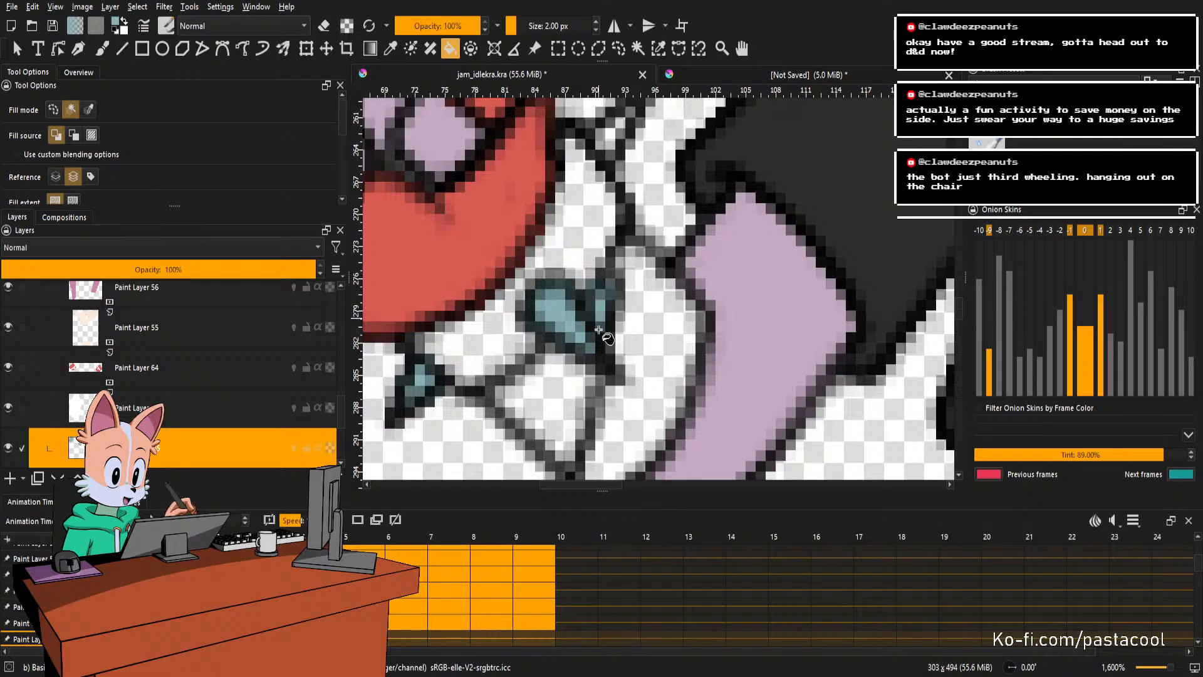
pyautogui.click(602, 345)
pyautogui.click(658, 336)
pyautogui.scroll(-3, 658, 336)
pyautogui.scroll(2, 648, 269)
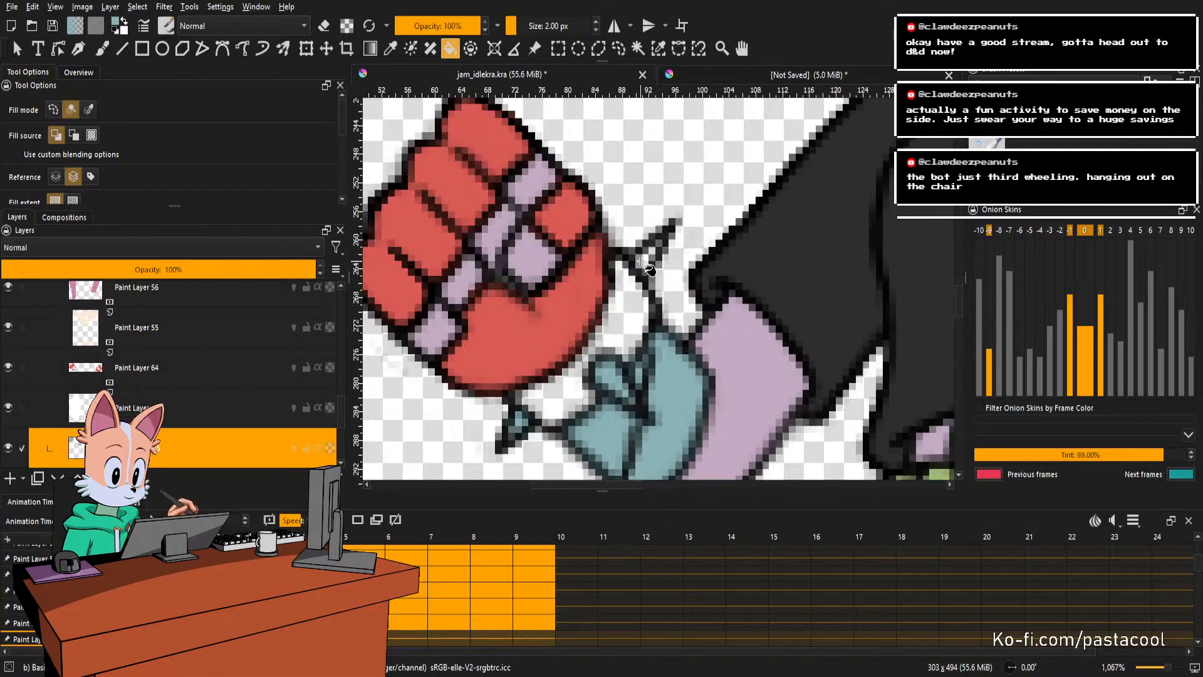
pyautogui.click(654, 252)
pyautogui.scroll(-2, 666, 255)
# Fill the right arm's wrap sections and bracelet spikes light teal on this frame and save the file.
pyautogui.moveTo(676, 257); pyautogui.dragTo(541, 249)
pyautogui.moveTo(893, 244); pyautogui.dragTo(700, 289)
pyautogui.scroll(1, 737, 264)
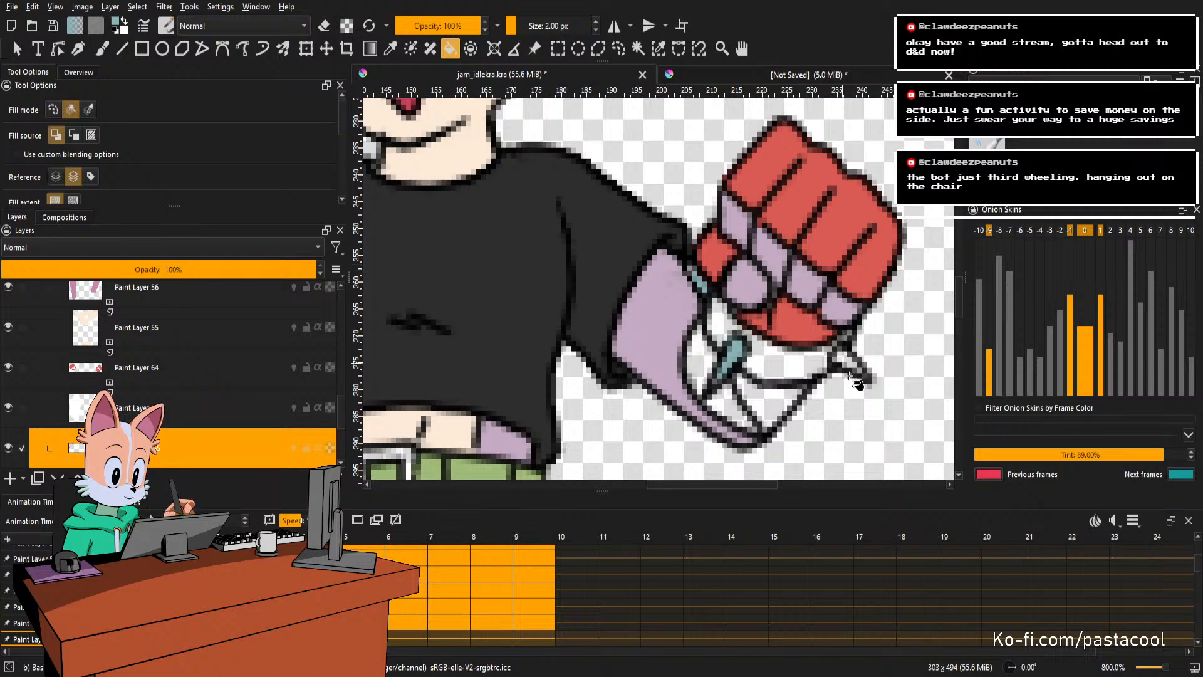
pyautogui.scroll(1, 858, 384)
pyautogui.click(721, 429)
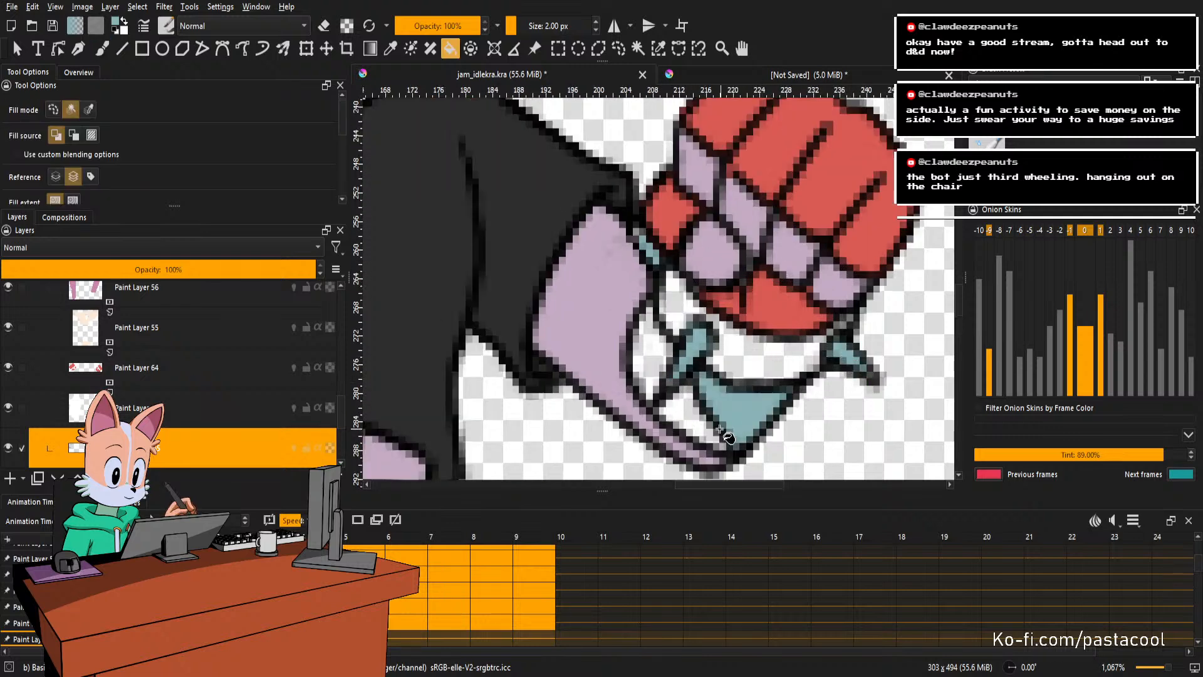
pyautogui.scroll(-4, 690, 389)
pyautogui.scroll(-1, 721, 338)
pyautogui.scroll(6, 743, 290)
pyautogui.press('b')
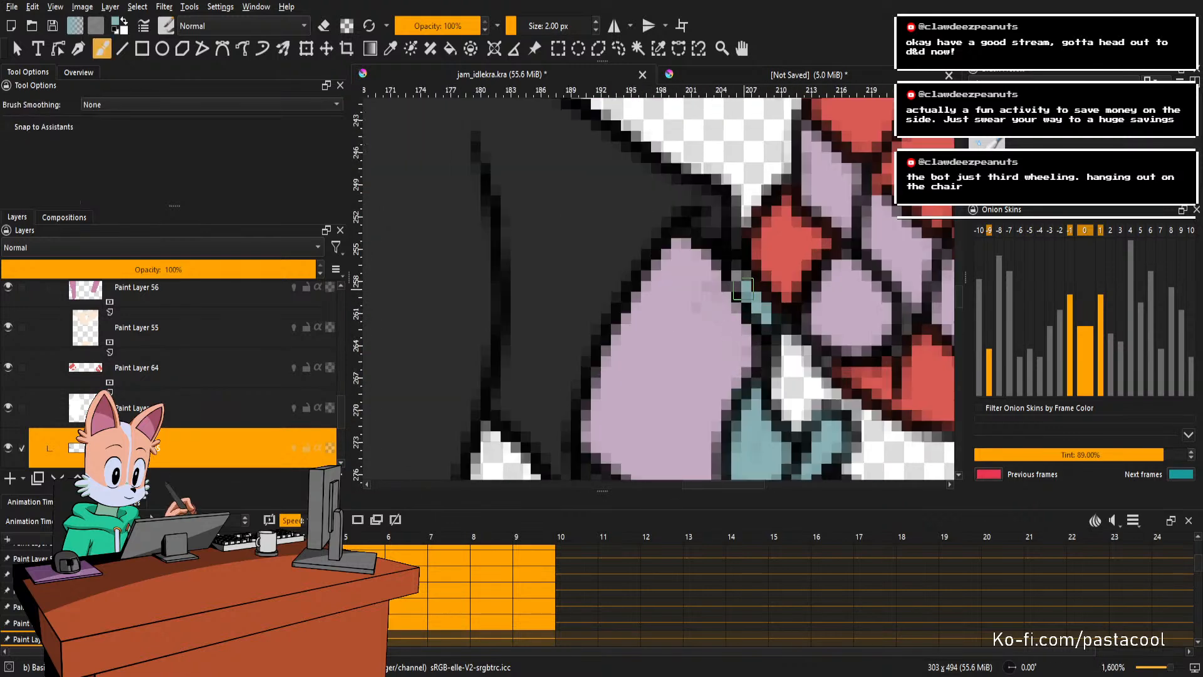
pyautogui.scroll(-6, 740, 289)
pyautogui.hotkey('ctrl', 's')
# On the next frame, clear the carried-over teal and fill the small spike beside the right sleeve light teal.
pyautogui.scroll(-2, 752, 285)
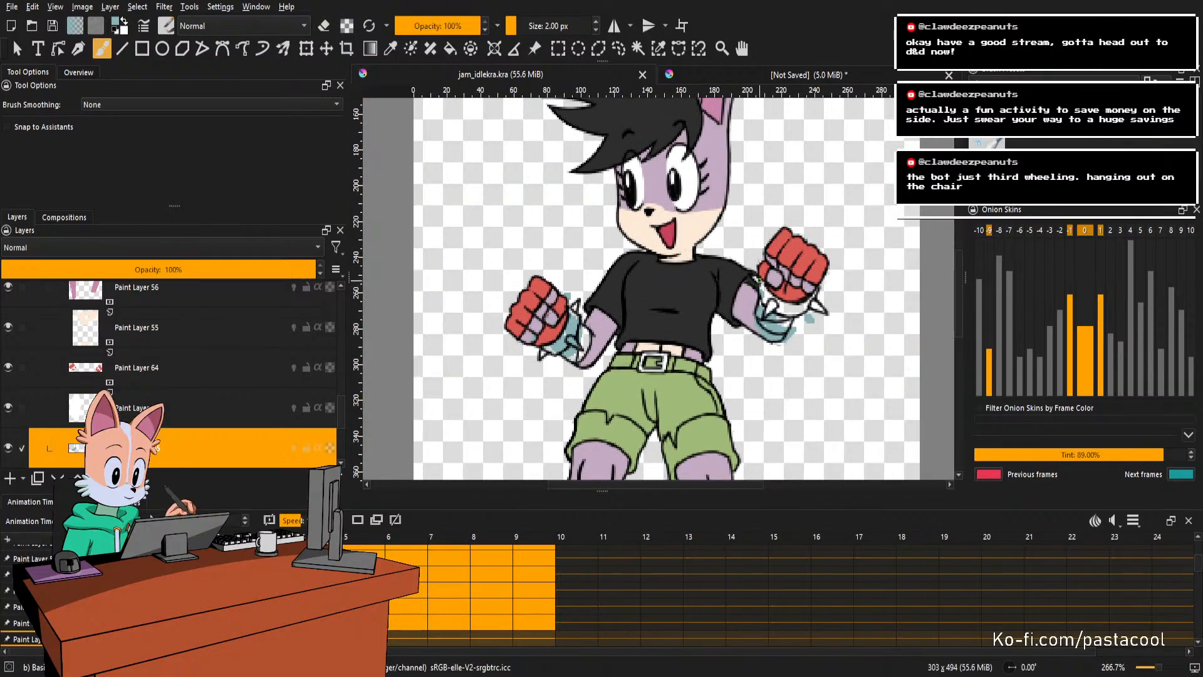
pyautogui.scroll(4, 742, 288)
pyautogui.press('f')
pyautogui.click(732, 298)
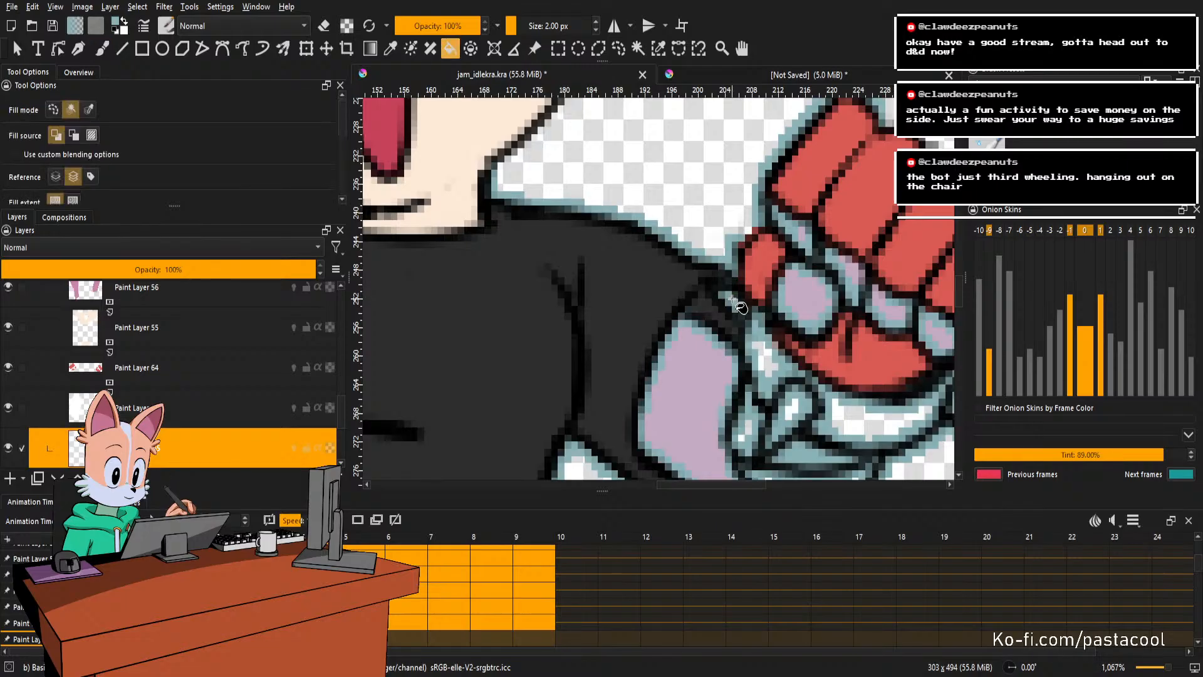
pyautogui.scroll(-3, 734, 300)
pyautogui.scroll(3, 739, 307)
pyautogui.scroll(-2, 761, 342)
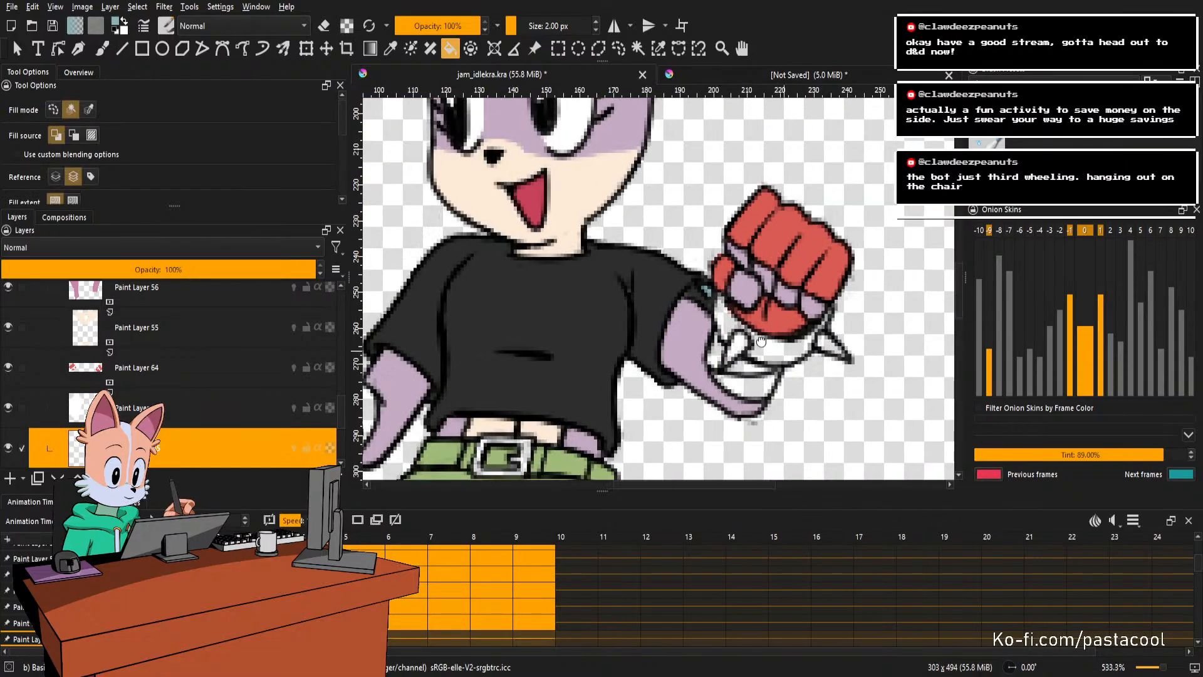
# Fill the right arm's remaining bracelet spikes and wrap sections light teal.
pyautogui.moveTo(761, 342); pyautogui.dragTo(742, 339)
pyautogui.scroll(1, 746, 340)
pyautogui.click(822, 338)
pyautogui.click(651, 343)
pyautogui.scroll(-1, 679, 352)
pyautogui.scroll(1, 680, 354)
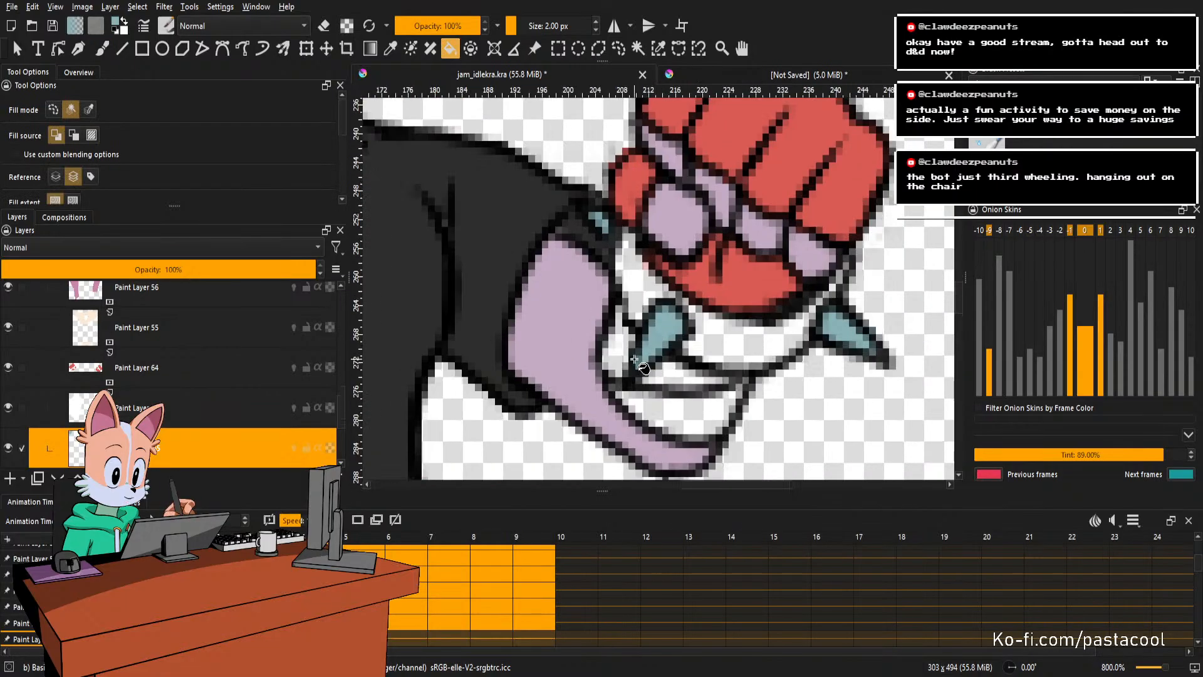
pyautogui.click(616, 349)
pyautogui.click(690, 379)
pyautogui.click(681, 410)
pyautogui.scroll(-2, 755, 341)
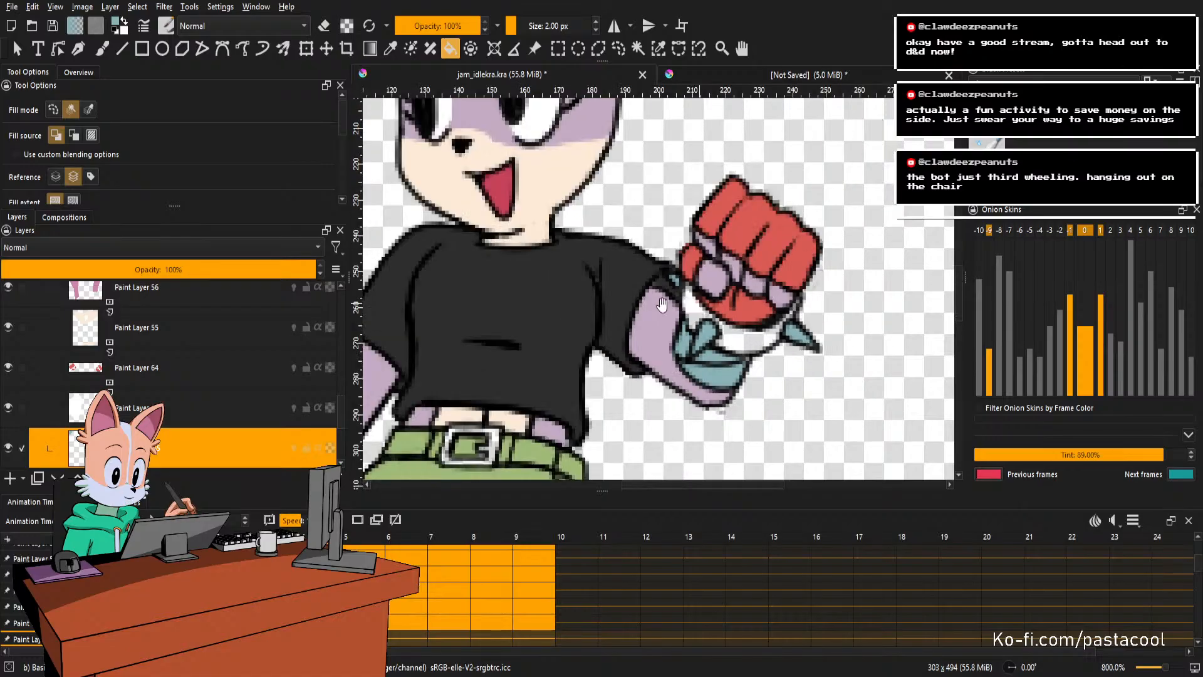
# Fill the left arm's bracelet spikes and wrap sections light teal on the same frame and save the file.
pyautogui.moveTo(520, 369); pyautogui.dragTo(610, 348)
pyautogui.press('m')
pyautogui.scroll(2, 583, 401)
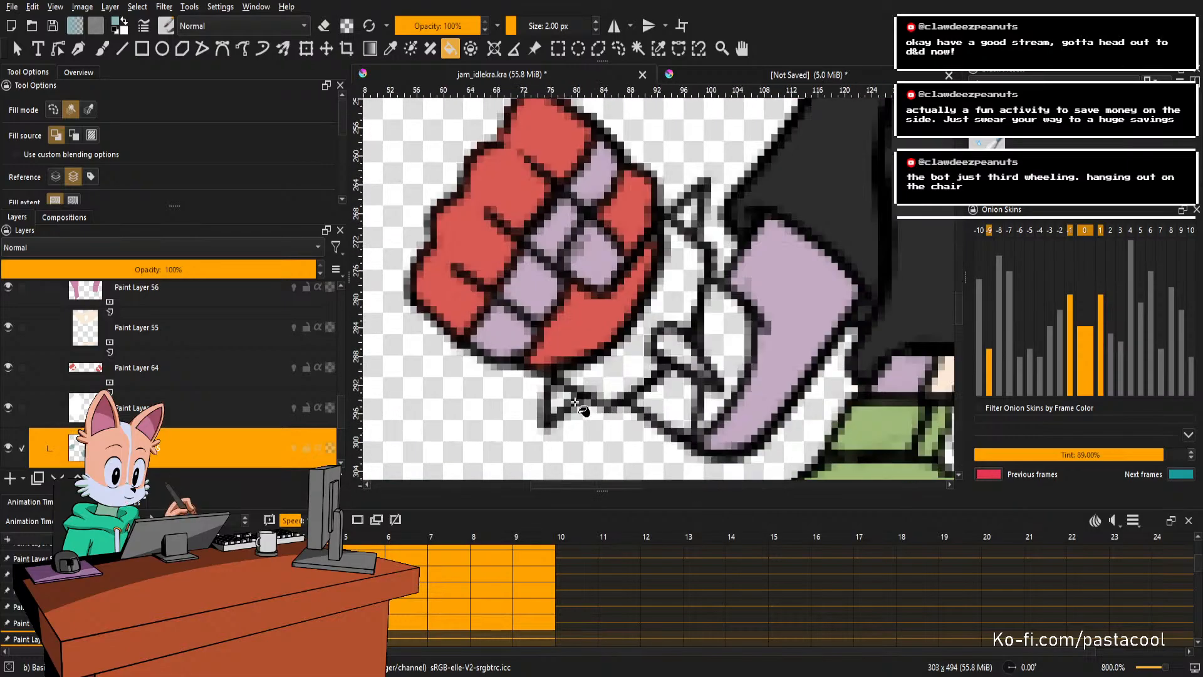
pyautogui.hotkey('ctrl', 'z')
pyautogui.click(553, 405)
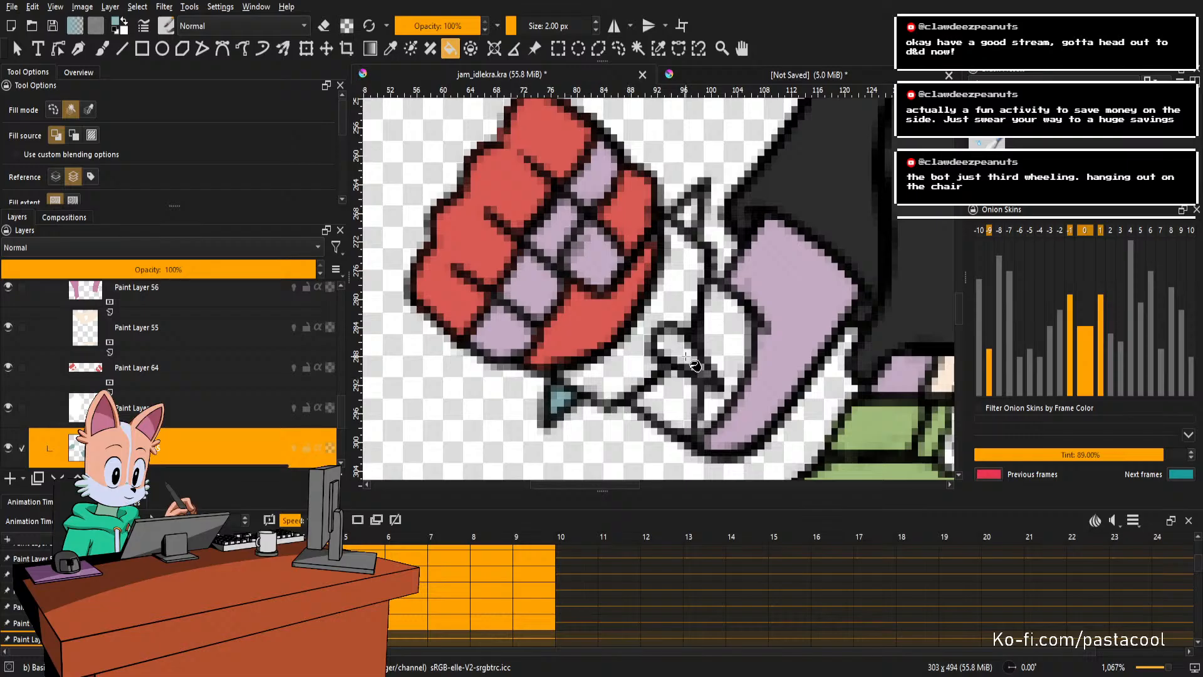
pyautogui.click(689, 362)
pyautogui.click(667, 401)
pyautogui.click(731, 361)
pyautogui.scroll(-4, 686, 216)
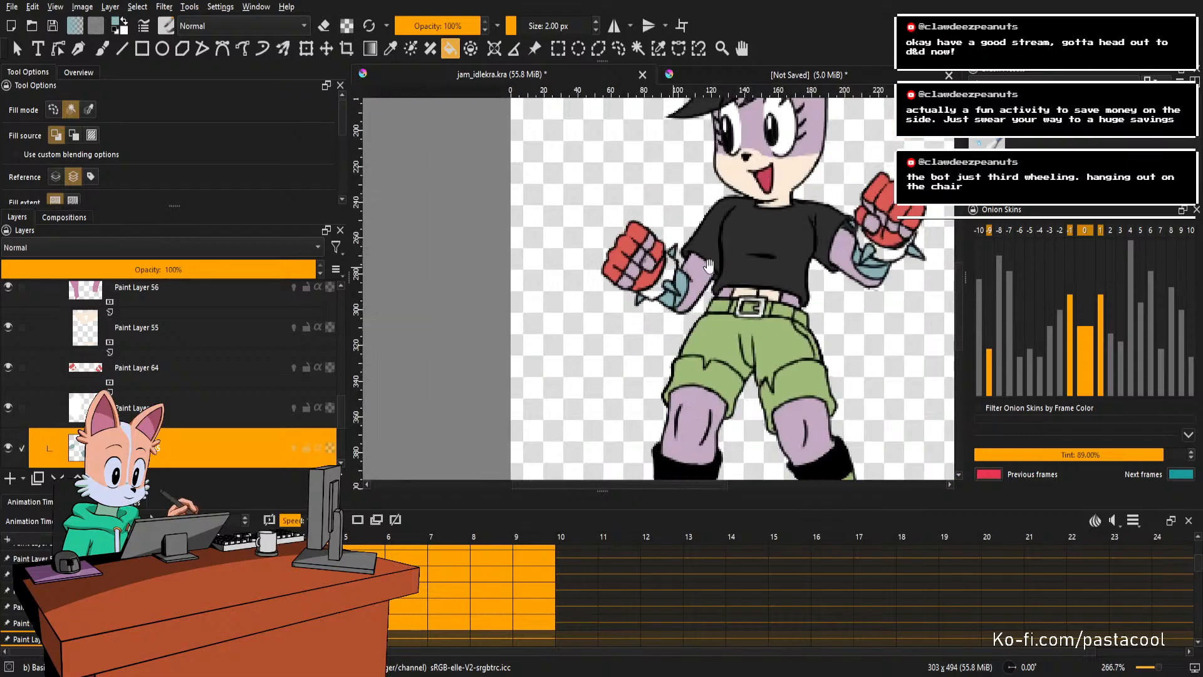
pyautogui.press('m')
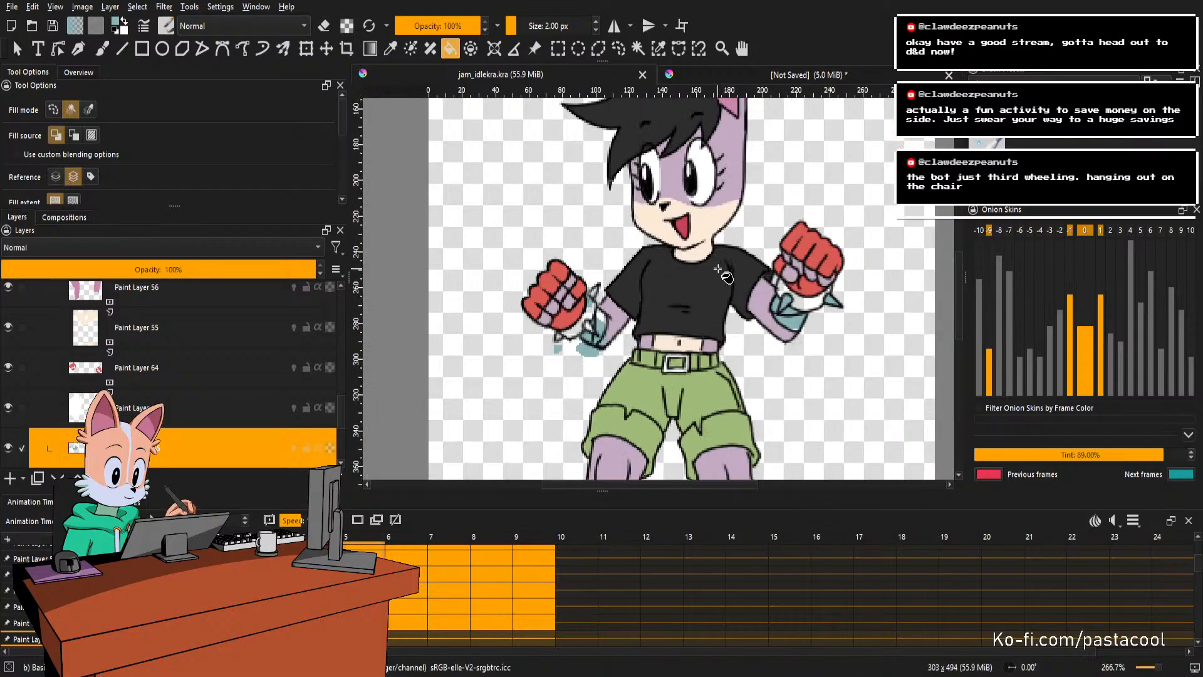
# On the following frame, clear the carried-over teal and fill the left arm's three spikes and wrap sections light teal.
pyautogui.scroll(3, 590, 326)
pyautogui.click(580, 343)
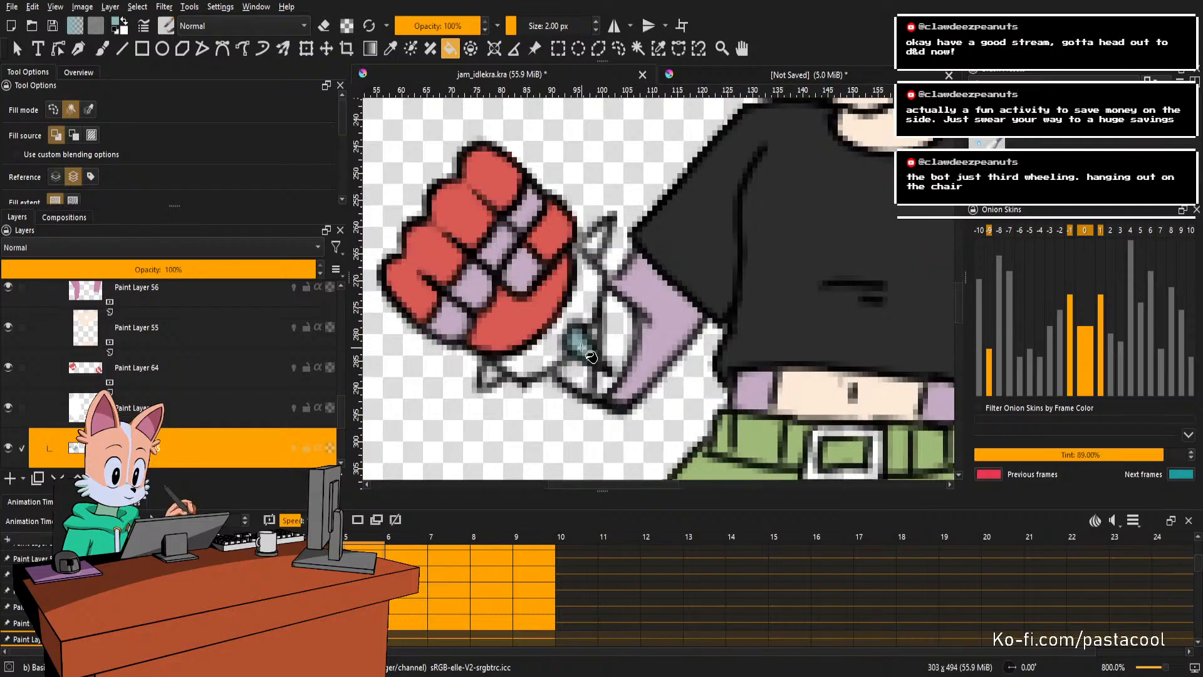
pyautogui.click(602, 246)
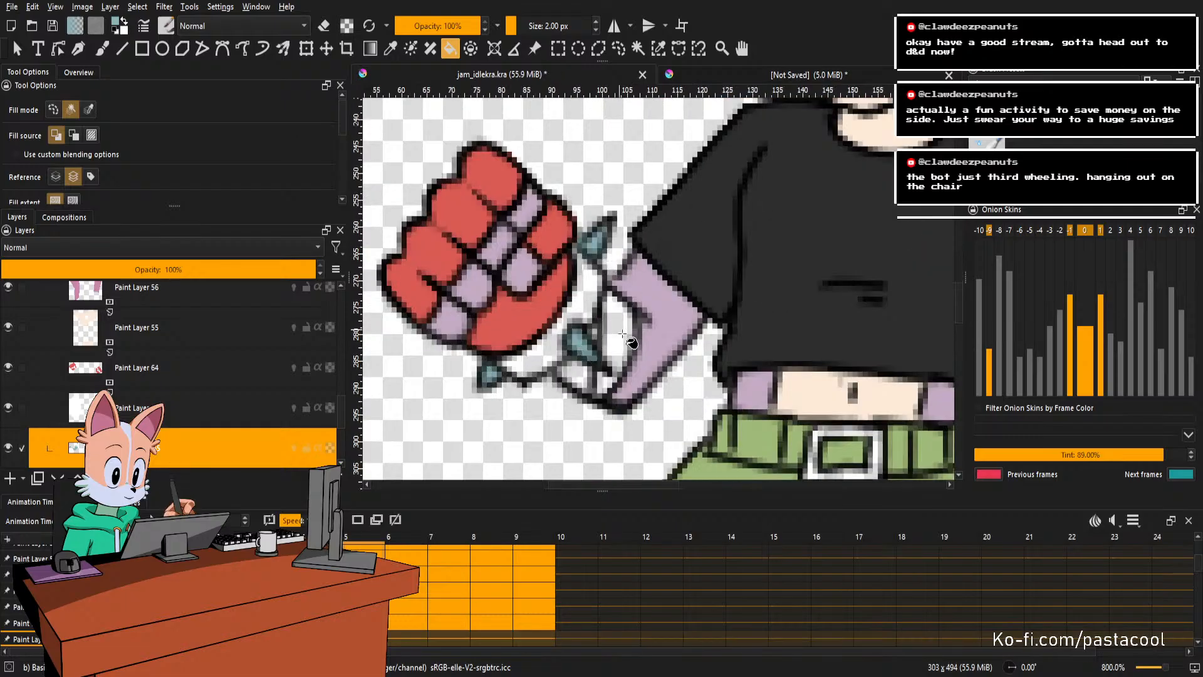
pyautogui.click(612, 339)
pyautogui.click(578, 381)
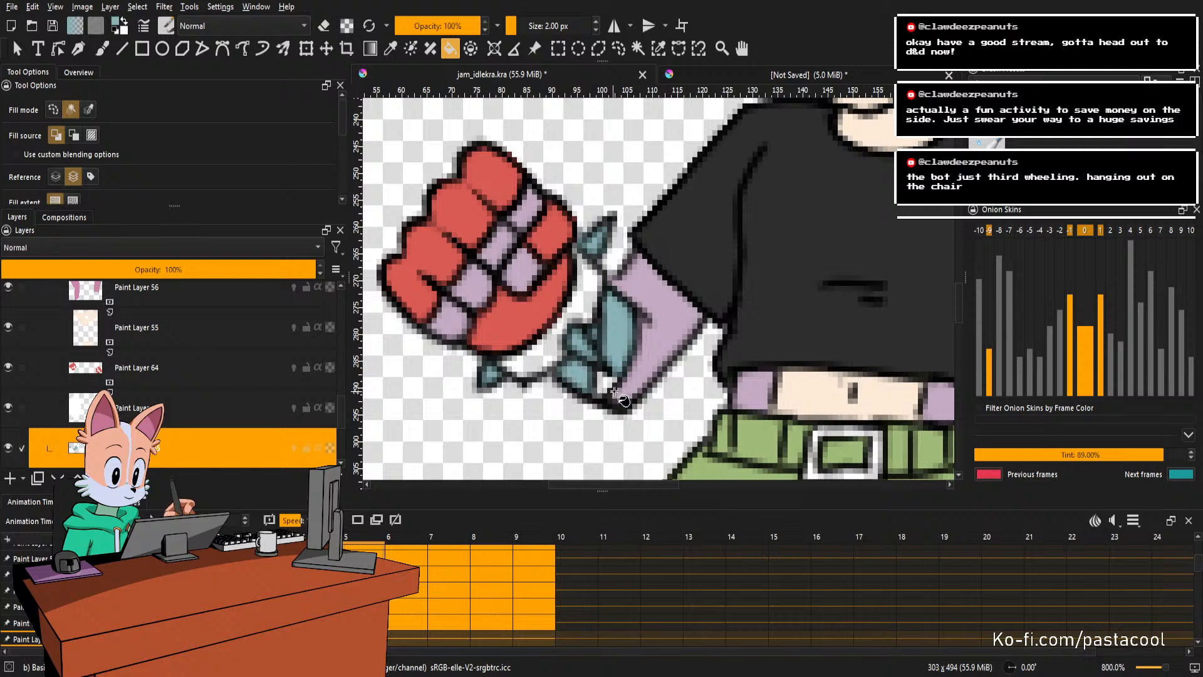
pyautogui.click(611, 393)
pyautogui.hotkey('ctrl', 'z')
pyautogui.click(604, 380)
pyautogui.scroll(-3, 618, 362)
# Fill the right arm's bracelet spikes and wrap sections light teal on this frame and save the file.
pyautogui.scroll(3, 815, 313)
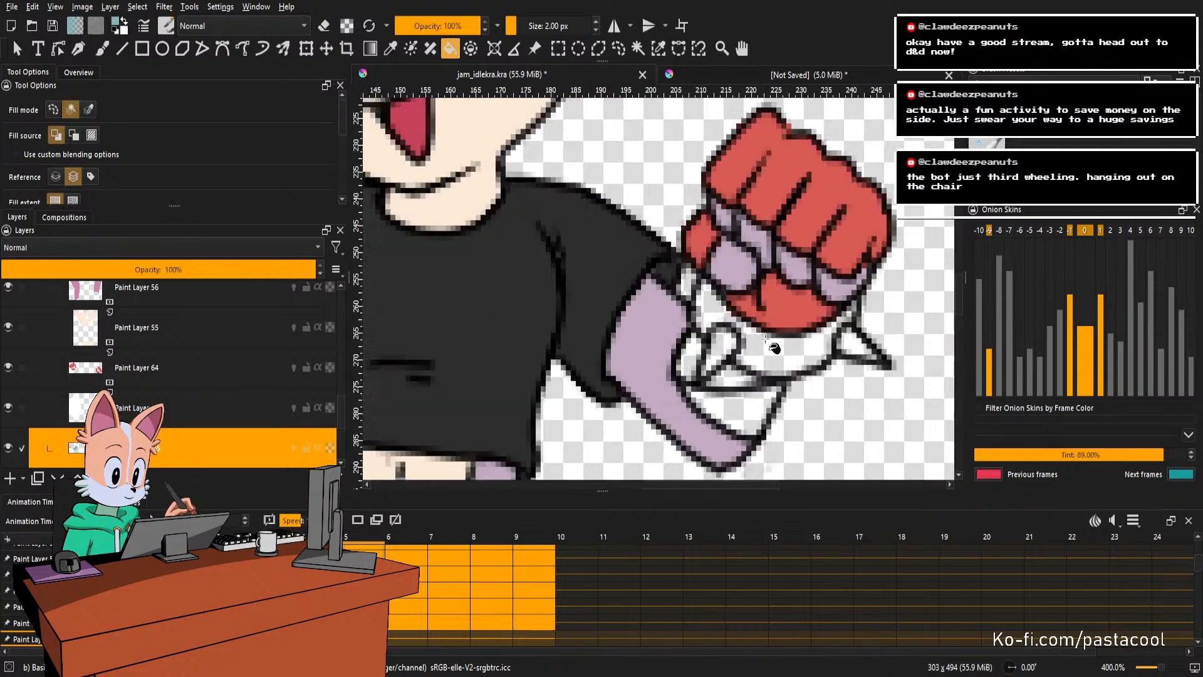
pyautogui.click(689, 290)
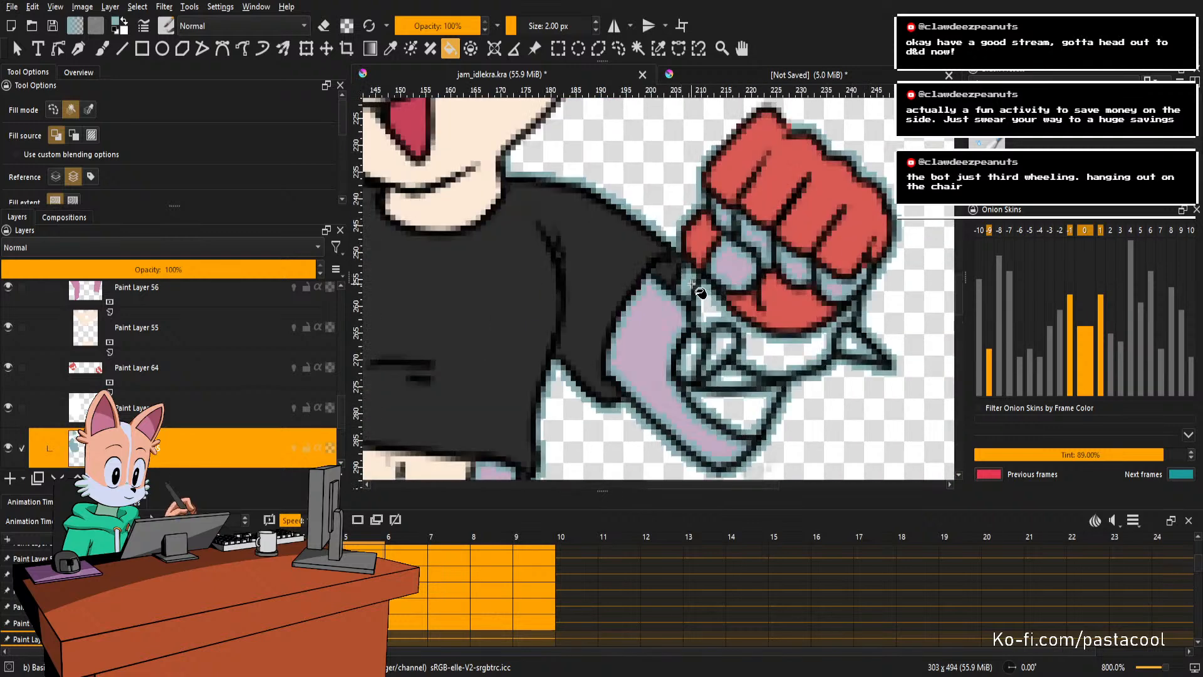
pyautogui.click(722, 333)
pyautogui.scroll(-3, 724, 334)
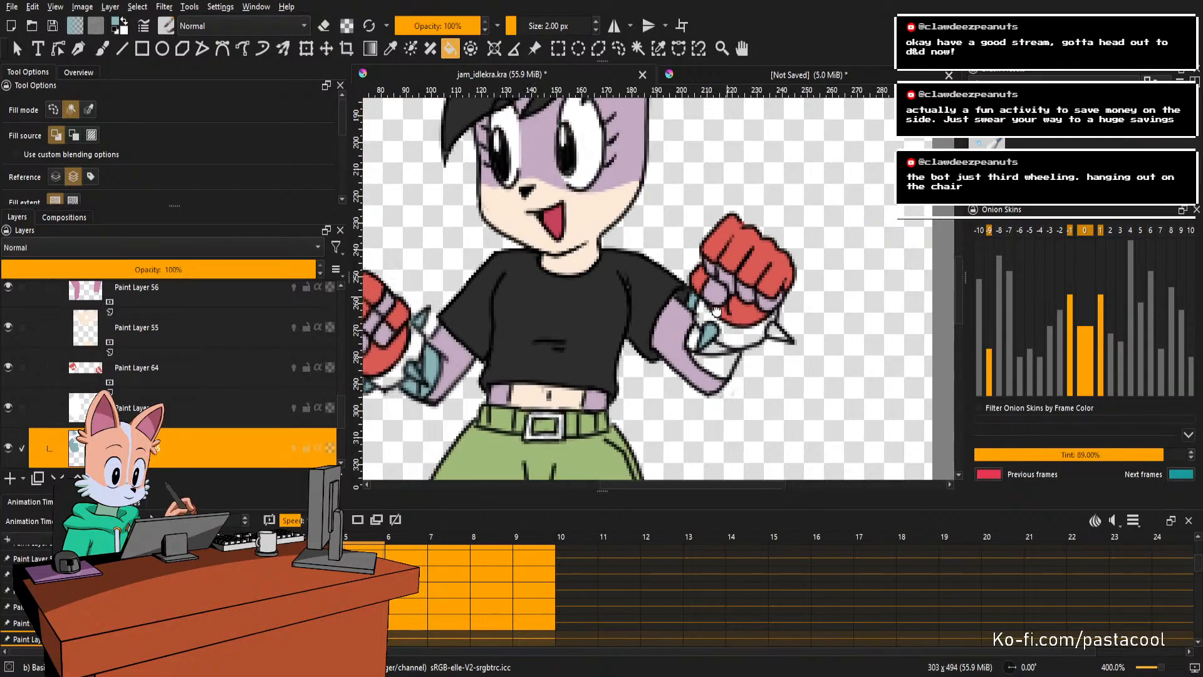
pyautogui.scroll(3, 752, 345)
pyautogui.click(784, 348)
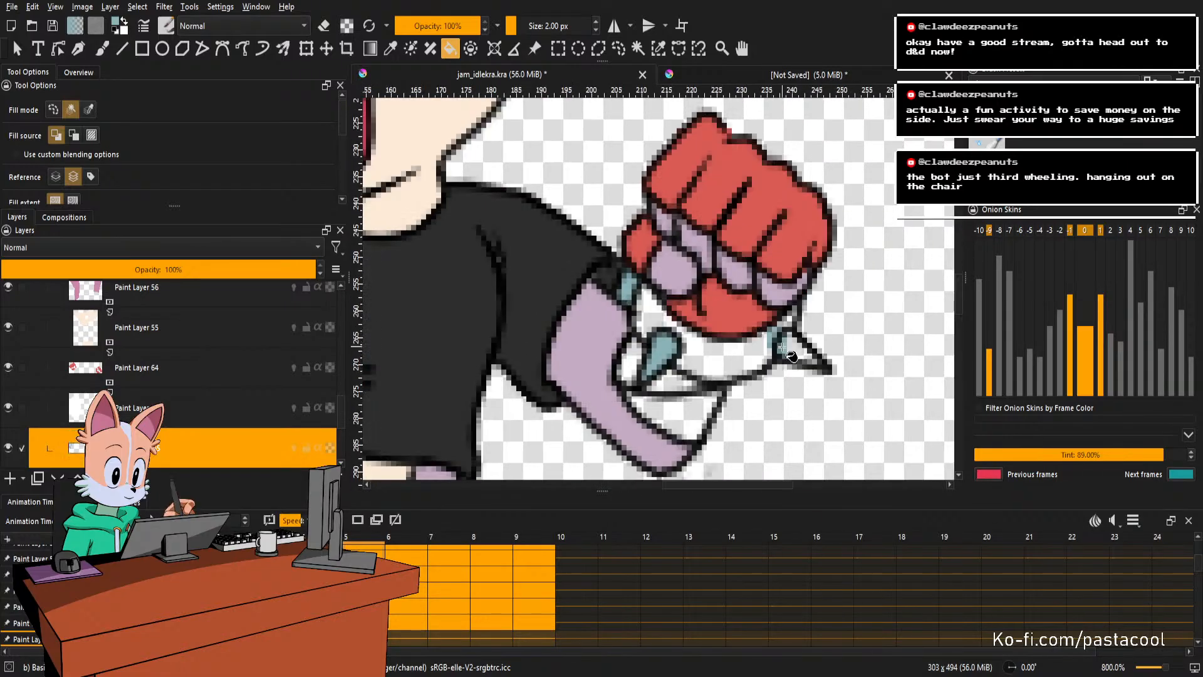
pyautogui.click(636, 376)
pyautogui.scroll(-5, 658, 401)
pyautogui.moveTo(730, 325); pyautogui.dragTo(752, 317)
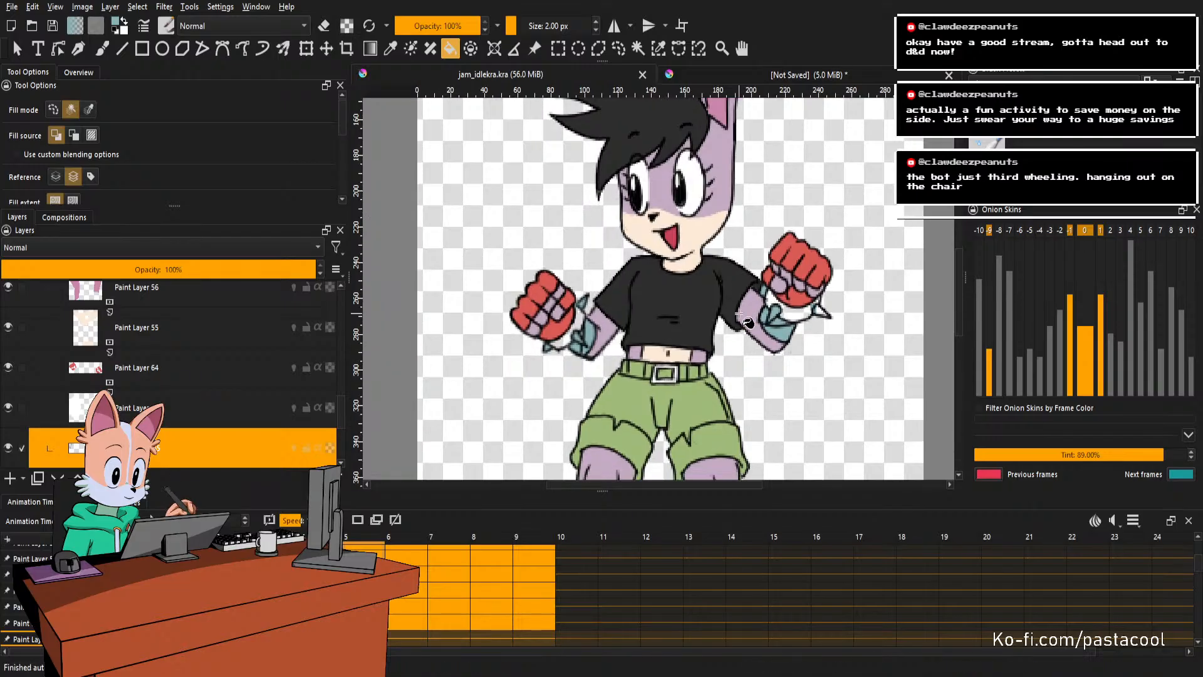
# On frame 6, clear the carried-over teal and fill the right arm's spikes and wrap sections light teal.
pyautogui.hotkey('ctrl', 'z')
pyautogui.scroll(2, 780, 327)
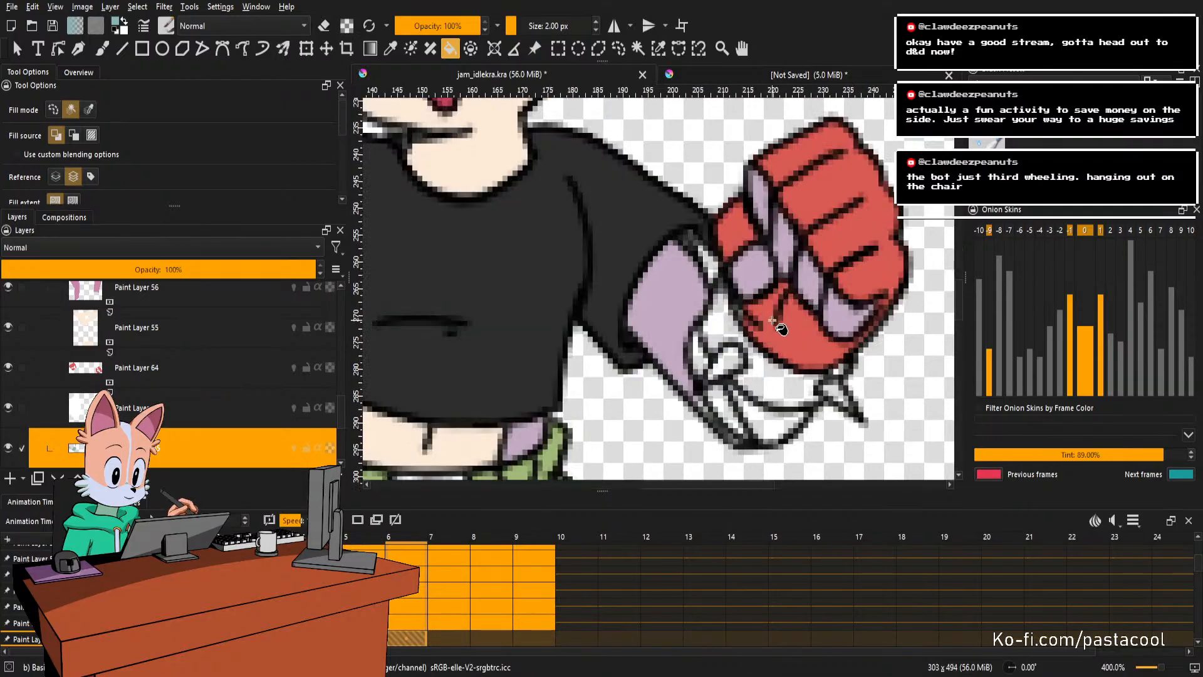
pyautogui.click(711, 266)
pyautogui.click(726, 357)
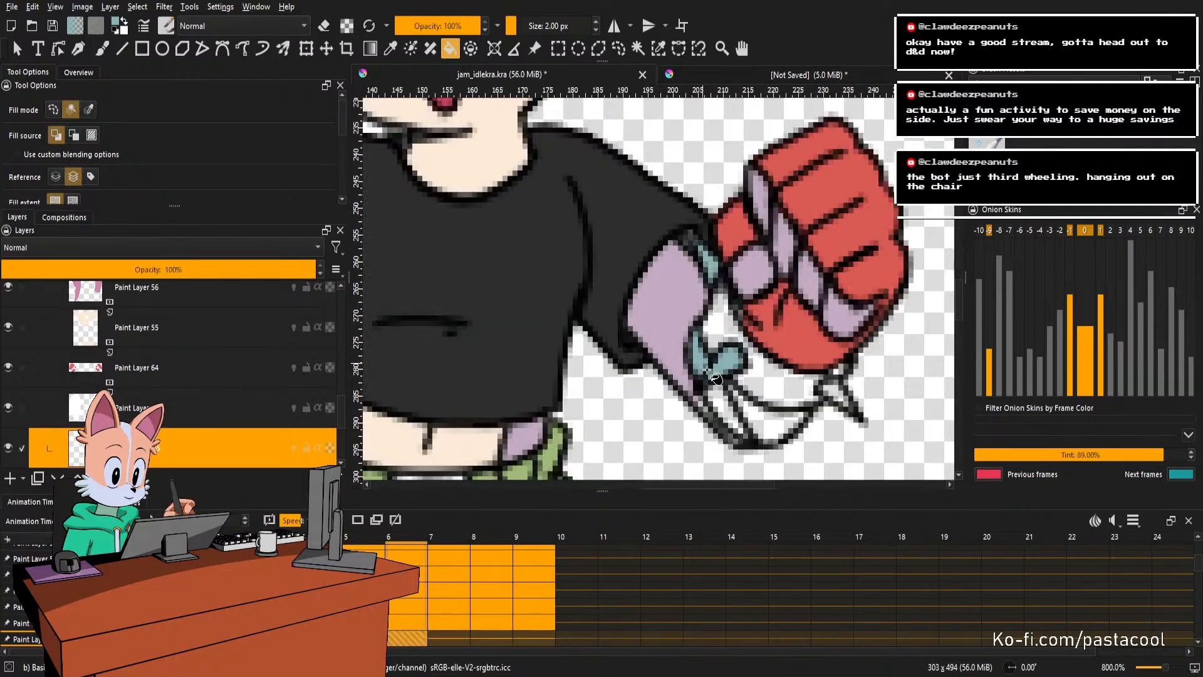
pyautogui.click(708, 371)
pyautogui.click(730, 404)
pyautogui.click(760, 408)
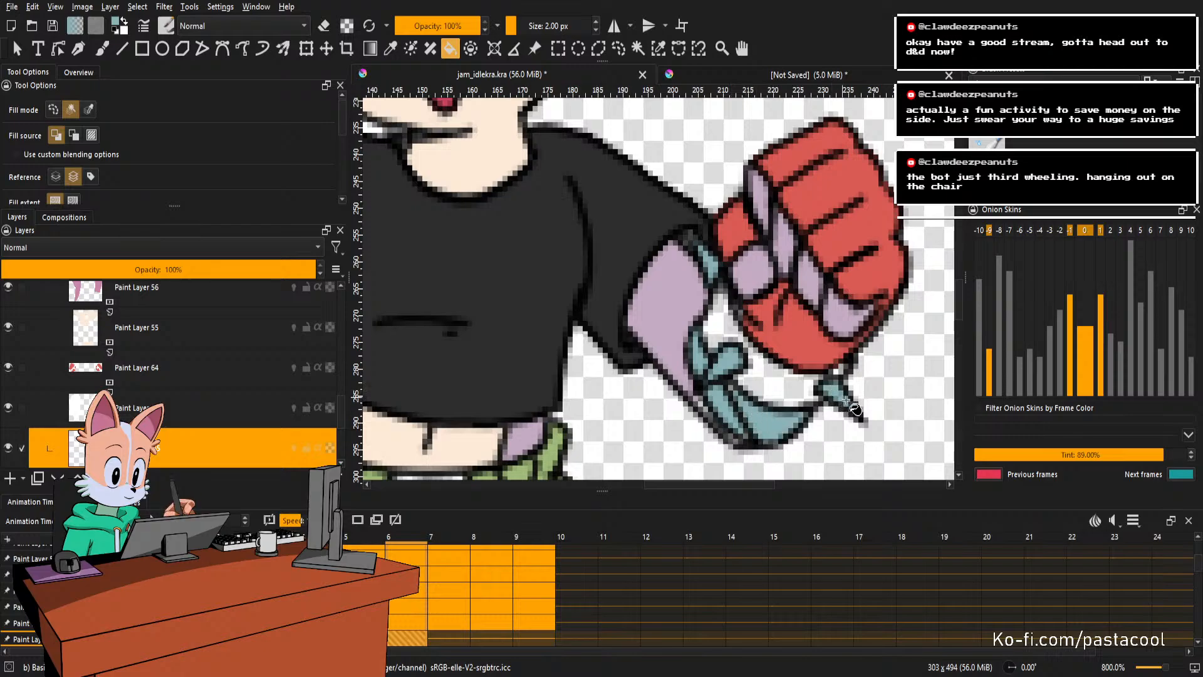
pyautogui.scroll(2, 707, 370)
# Touch up the right forearm's light purple beside the wrap on the layer below, then return to the teal layer.
pyautogui.press('b')
pyautogui.press('pagedown')
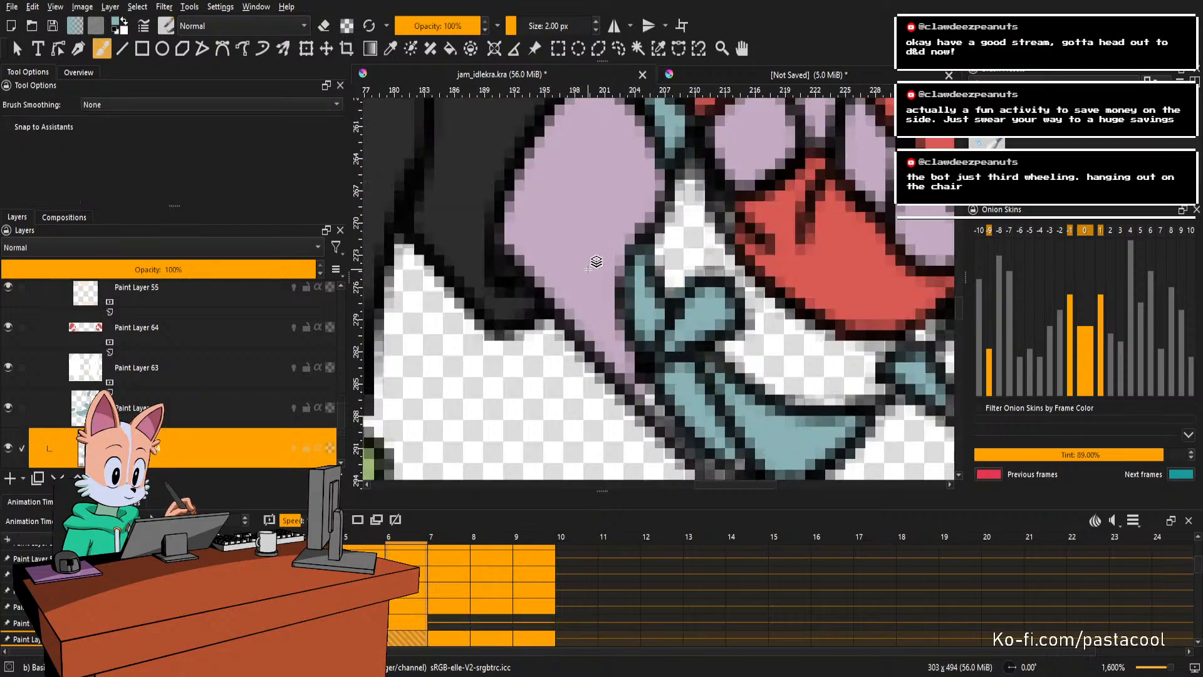
pyautogui.scroll(-1, 655, 403)
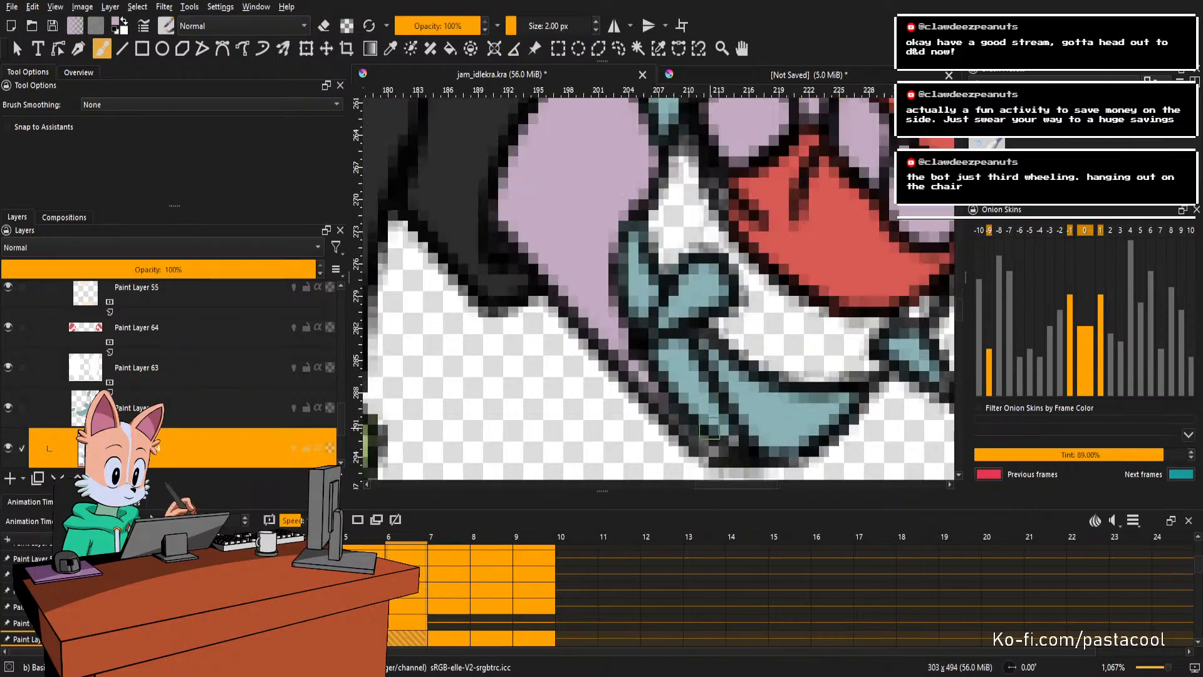
pyautogui.press('pageup')
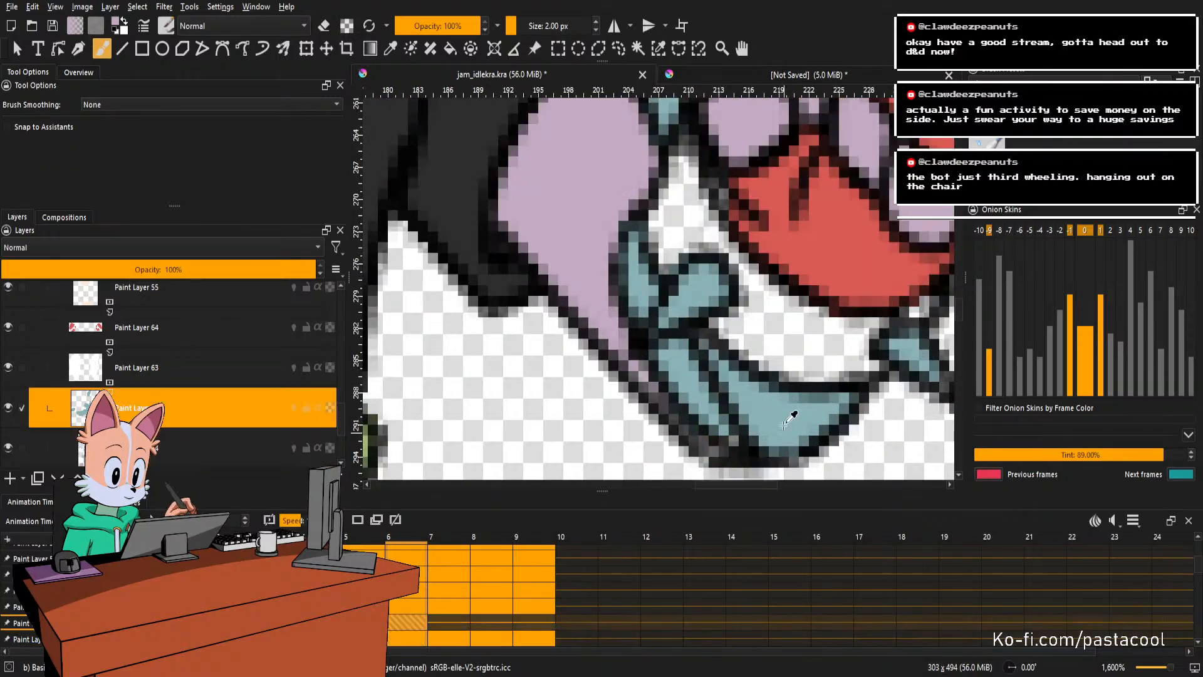
# Fill the left arm's wrap sections and bracelet spikes light teal on frame 6.
pyautogui.scroll(-5, 784, 417)
pyautogui.scroll(3, 568, 362)
pyautogui.press('f')
pyautogui.click(599, 313)
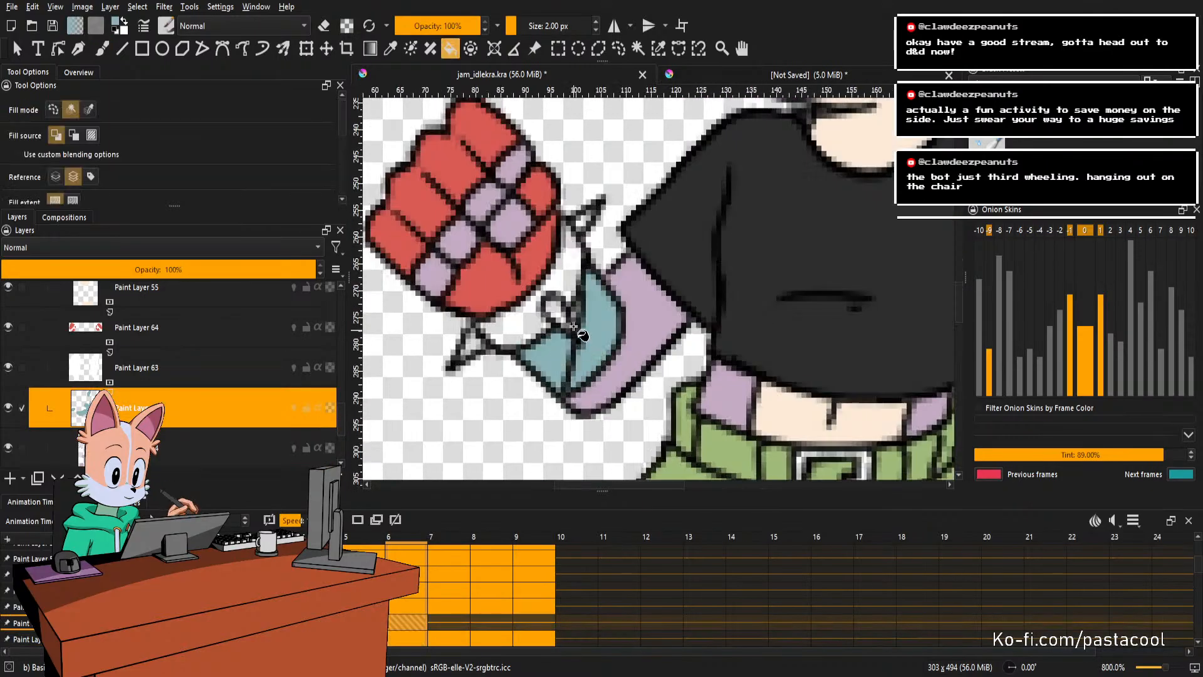
pyautogui.scroll(1, 571, 320)
pyautogui.press('b')
pyautogui.press('f')
pyautogui.click(435, 354)
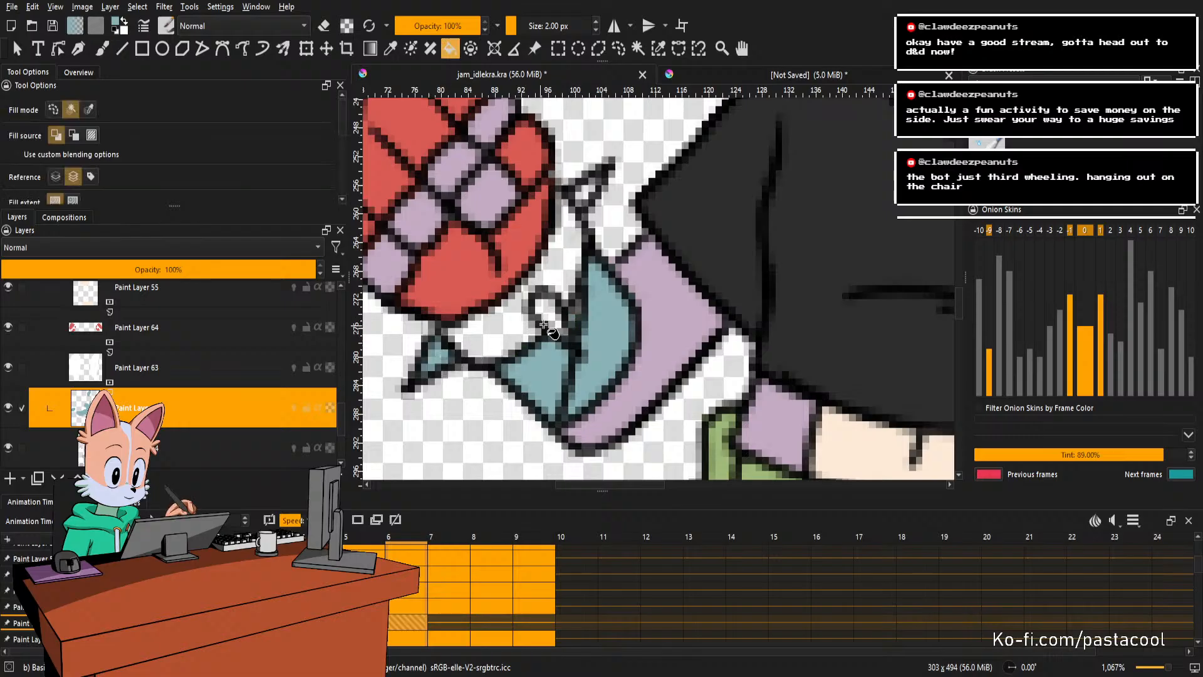
pyautogui.click(551, 308)
pyautogui.scroll(-3, 639, 219)
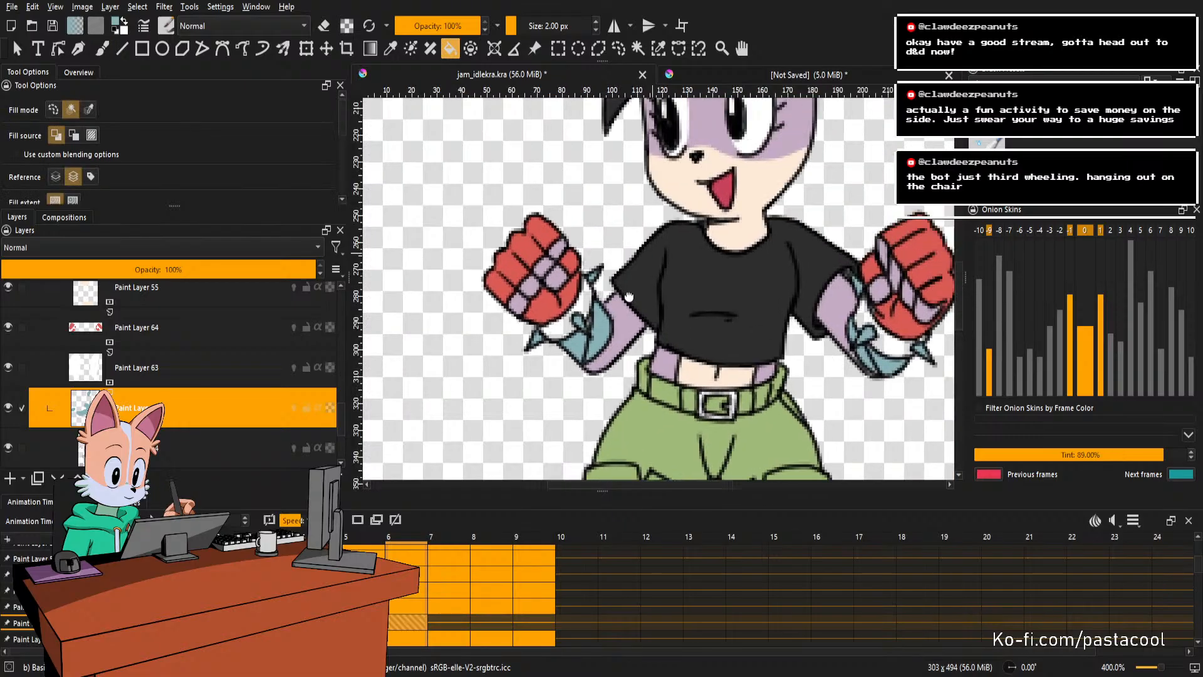
# On frame 7, clear the carried-over teal and fill the right arm's wrap sections and outer spike light teal.
pyautogui.press('Right')
pyautogui.scroll(-2, 653, 289)
pyautogui.scroll(2, 655, 292)
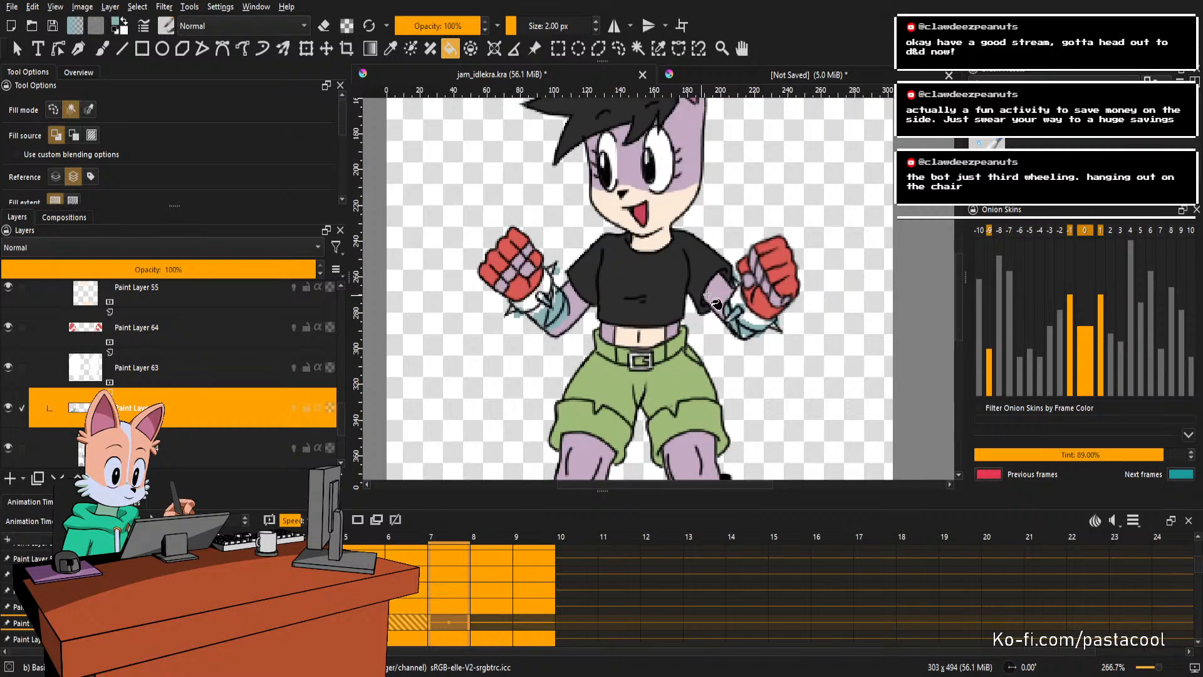
pyautogui.scroll(2, 721, 317)
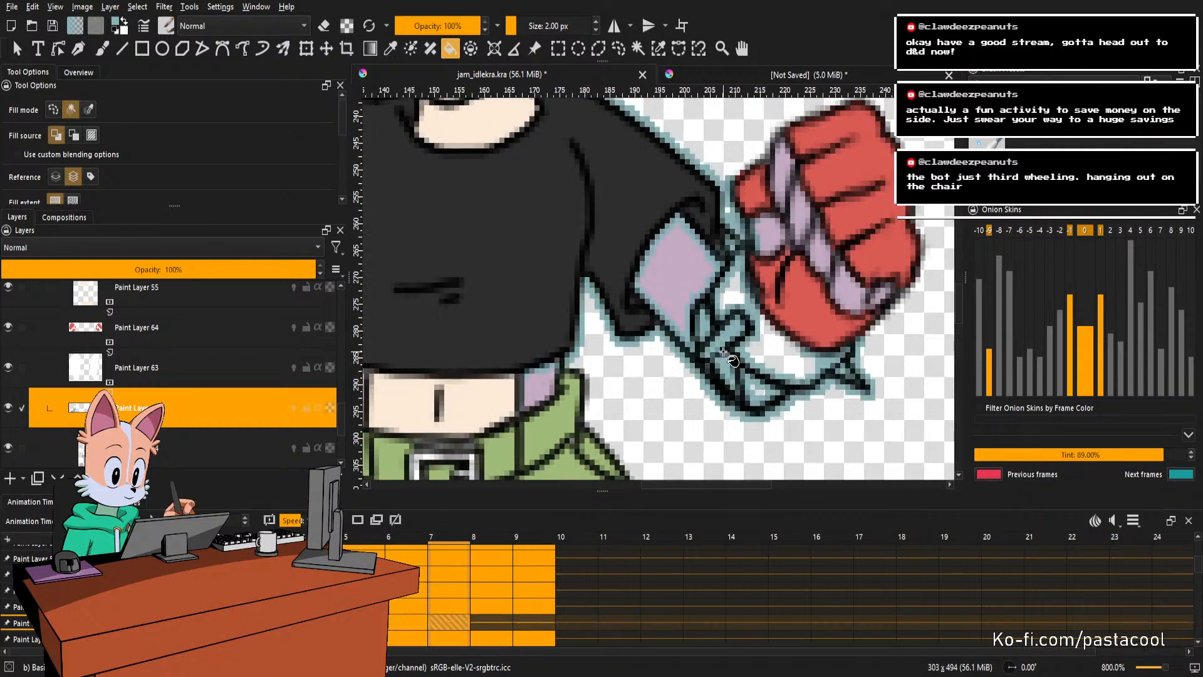
pyautogui.hotkey('ctrl', 'z')
pyautogui.click(722, 374)
pyautogui.hotkey('ctrl', 'z')
pyautogui.click(751, 384)
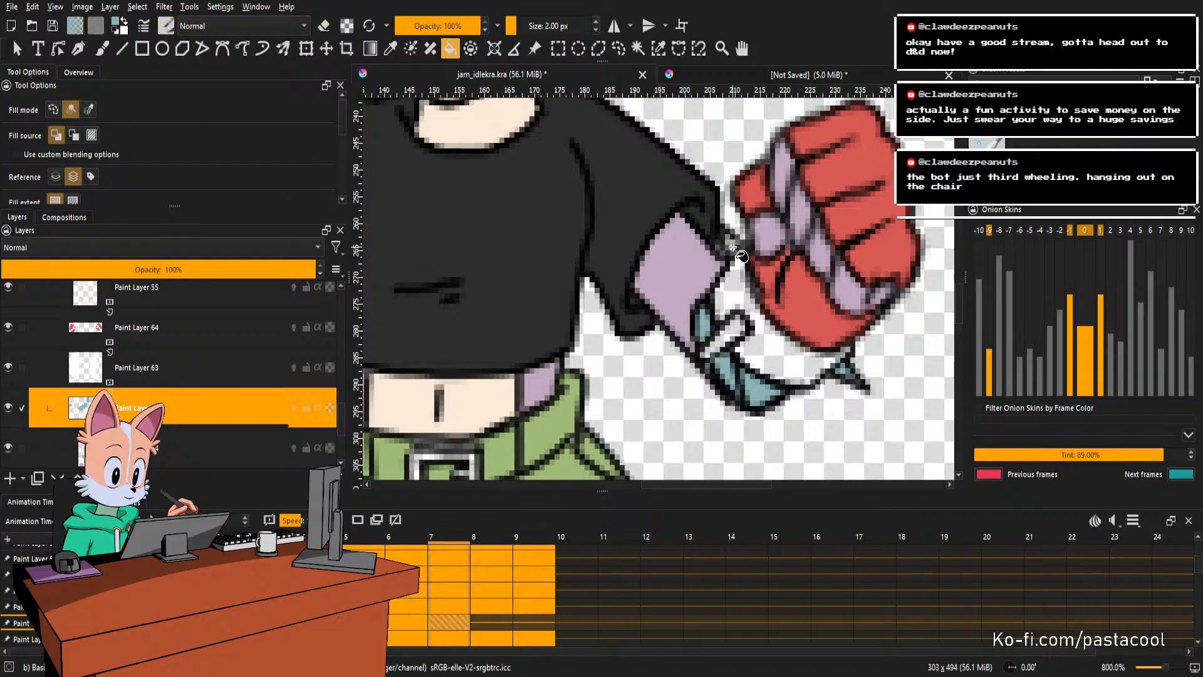
pyautogui.scroll(-3, 740, 251)
# Fill the left arm's wrap sections and bracelet spikes light teal on frame 7, then save the file.
pyautogui.scroll(3, 650, 325)
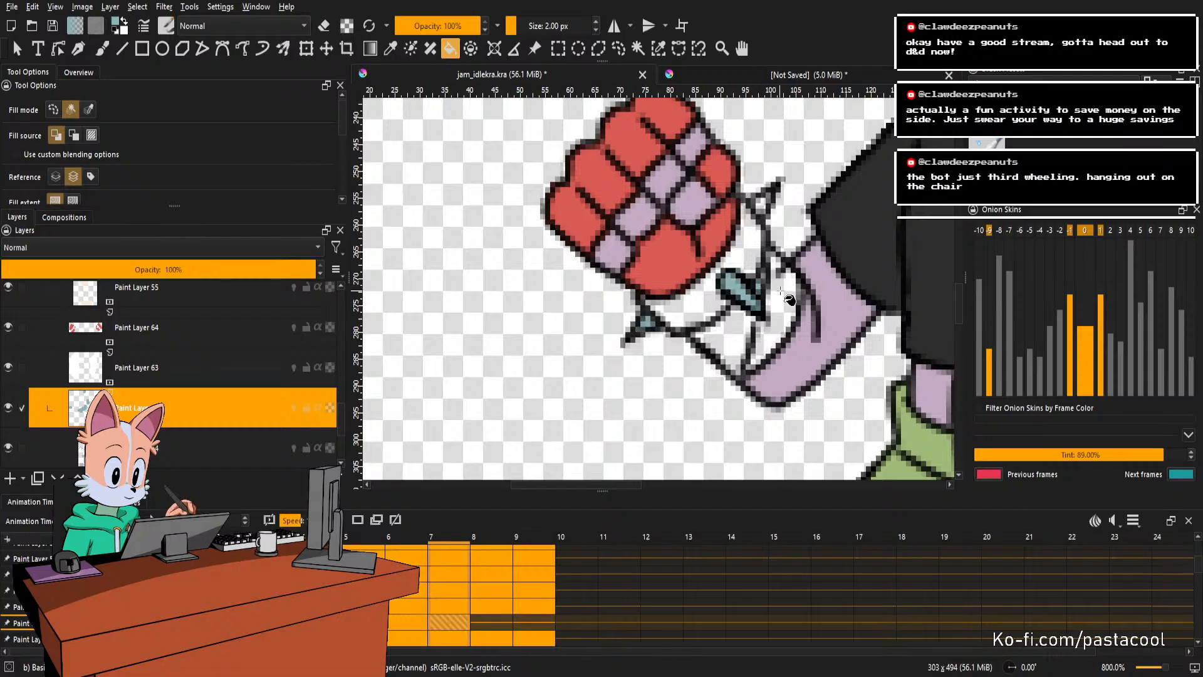
pyautogui.scroll(2, 781, 292)
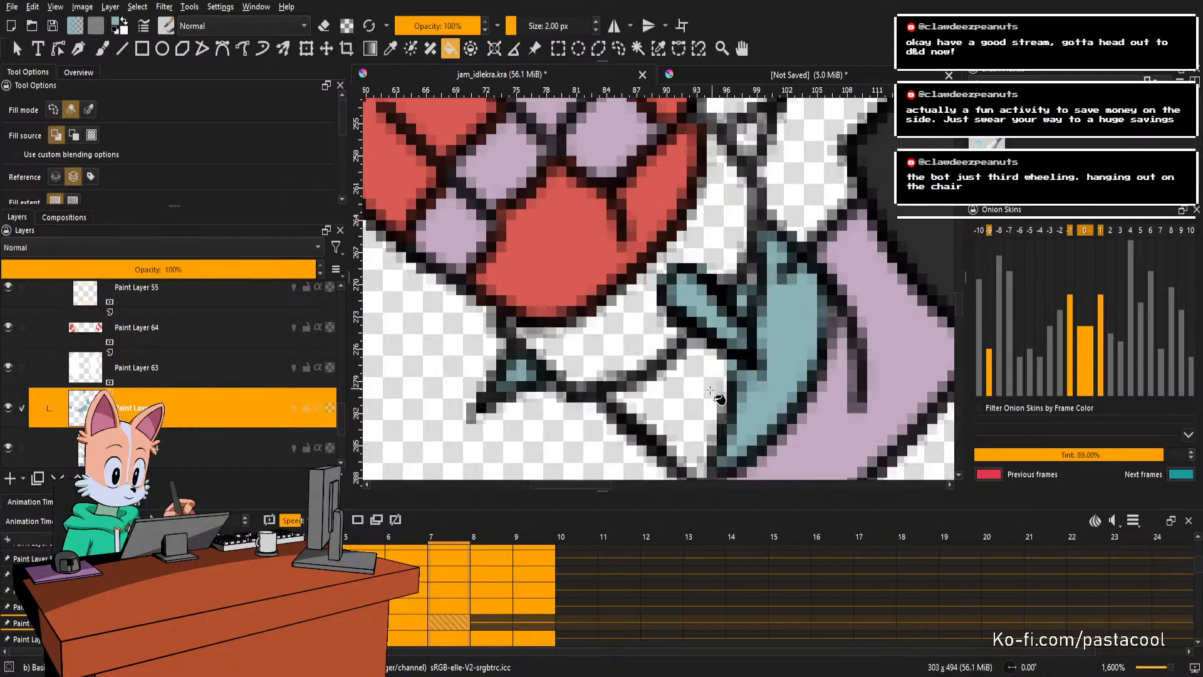
pyautogui.click(711, 391)
pyautogui.press('b')
pyautogui.click(754, 282)
pyautogui.moveTo(781, 257); pyautogui.dragTo(745, 362)
pyautogui.press('f')
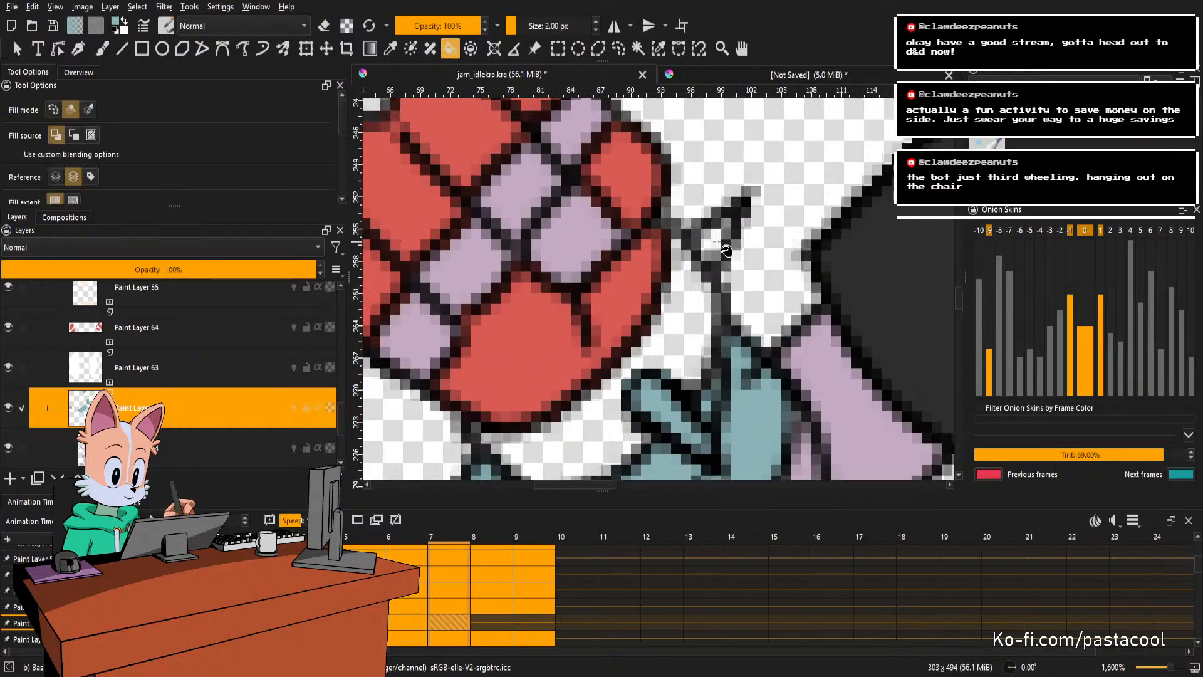
pyautogui.scroll(-6, 721, 263)
pyautogui.hotkey('ctrl', 's')
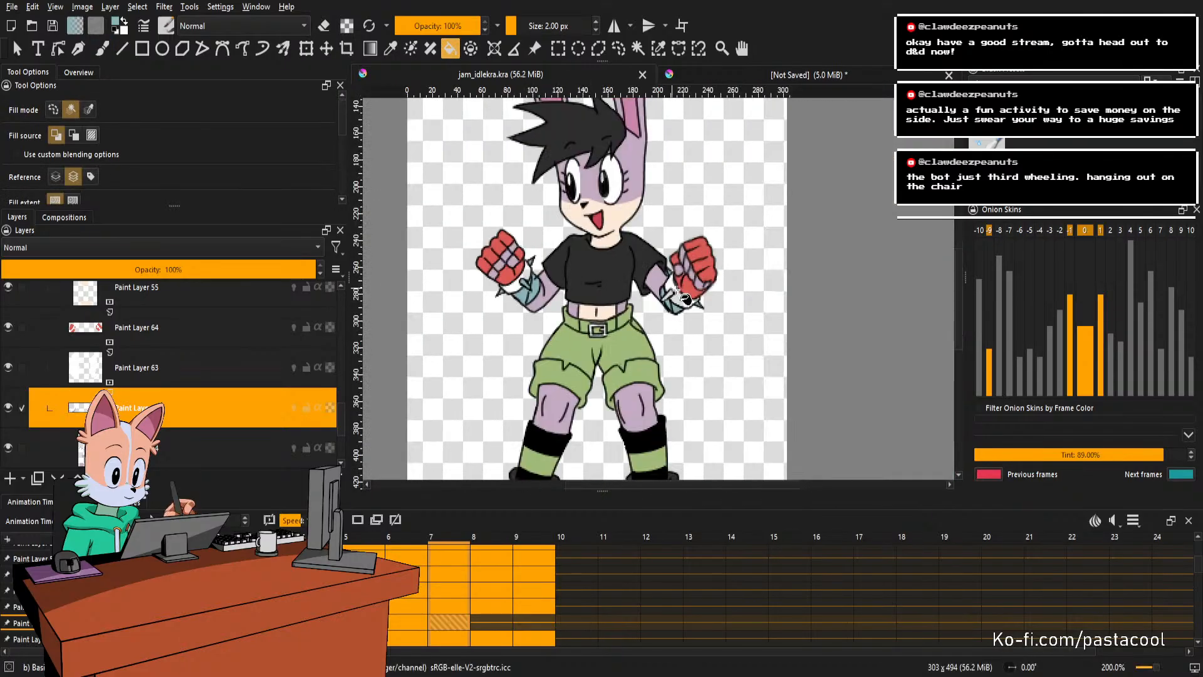
# Fill the remaining small unfilled area at the right wrist light teal on frame 7.
pyautogui.scroll(5, 686, 299)
pyautogui.click(686, 300)
pyautogui.scroll(-4, 686, 301)
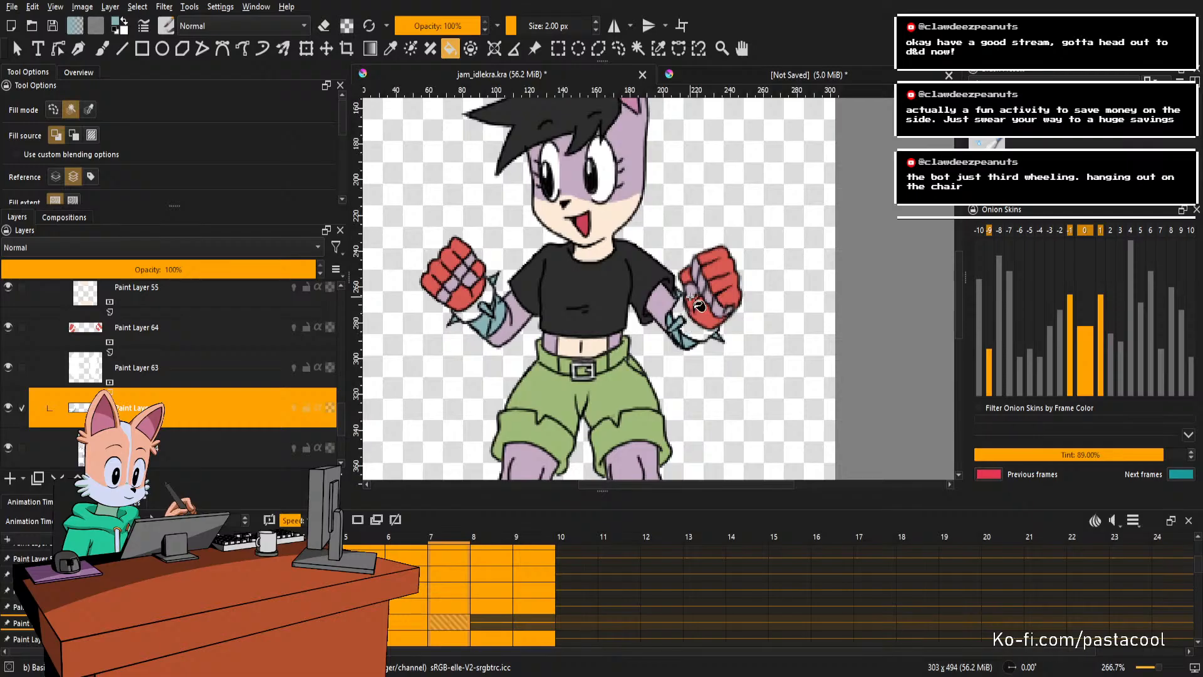
# On frame 8, fill the left arm's wrap sections and bracelet spikes light teal.
pyautogui.press('.')
pyautogui.scroll(-2, 592, 316)
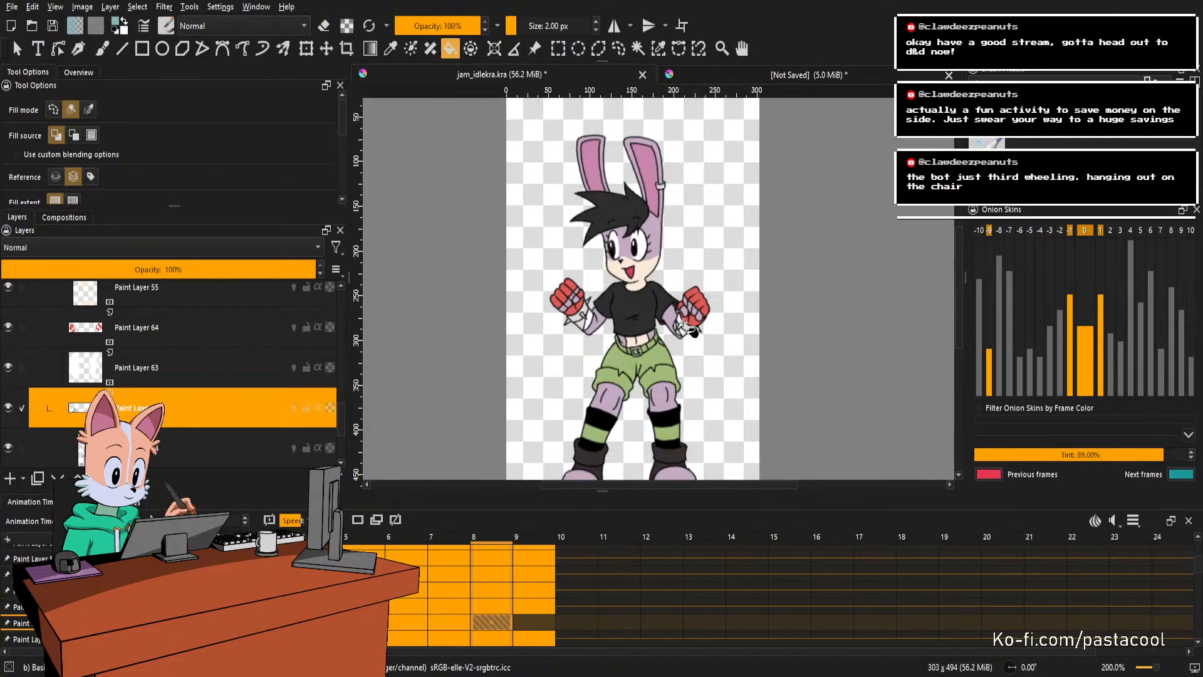
pyautogui.scroll(2, 592, 316)
pyautogui.scroll(4, 592, 316)
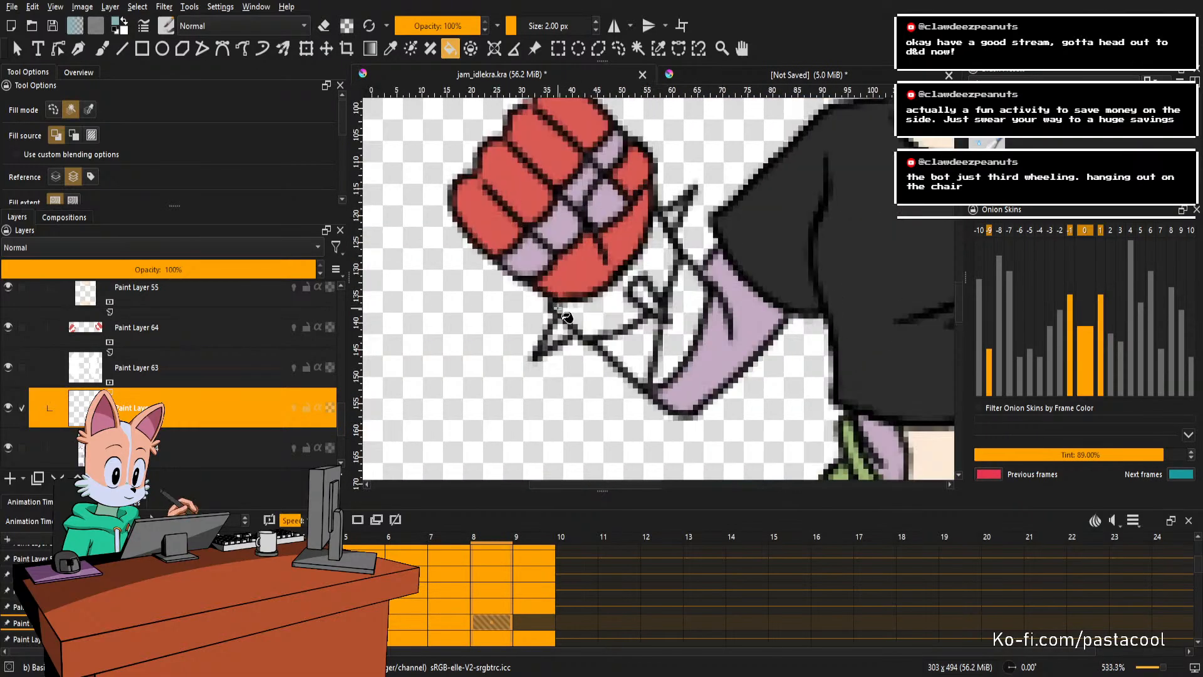
pyautogui.click(568, 336)
pyautogui.click(645, 345)
pyautogui.click(685, 341)
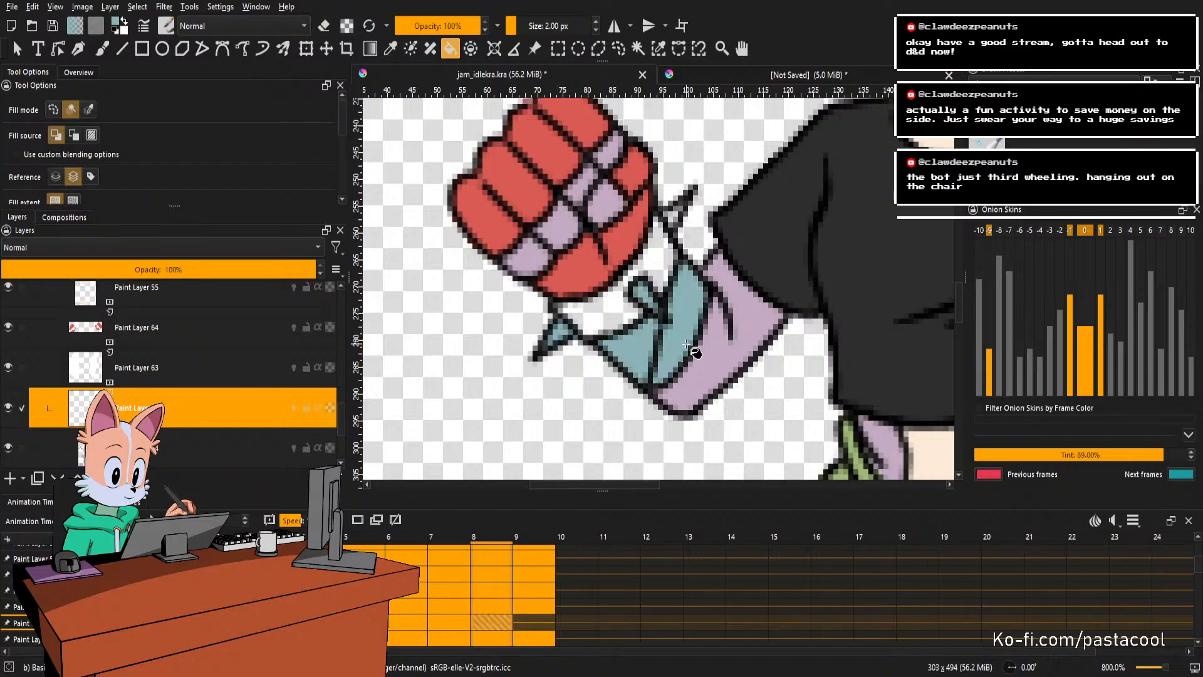
pyautogui.moveTo(682, 200); pyautogui.dragTo(677, 271)
pyautogui.scroll(3, 677, 270)
pyautogui.click(661, 312)
pyautogui.scroll(-5, 666, 304)
# Fill the right arm's wrap sections light teal on frame 8, undoing the stray fill.
pyautogui.moveTo(772, 330); pyautogui.dragTo(472, 311)
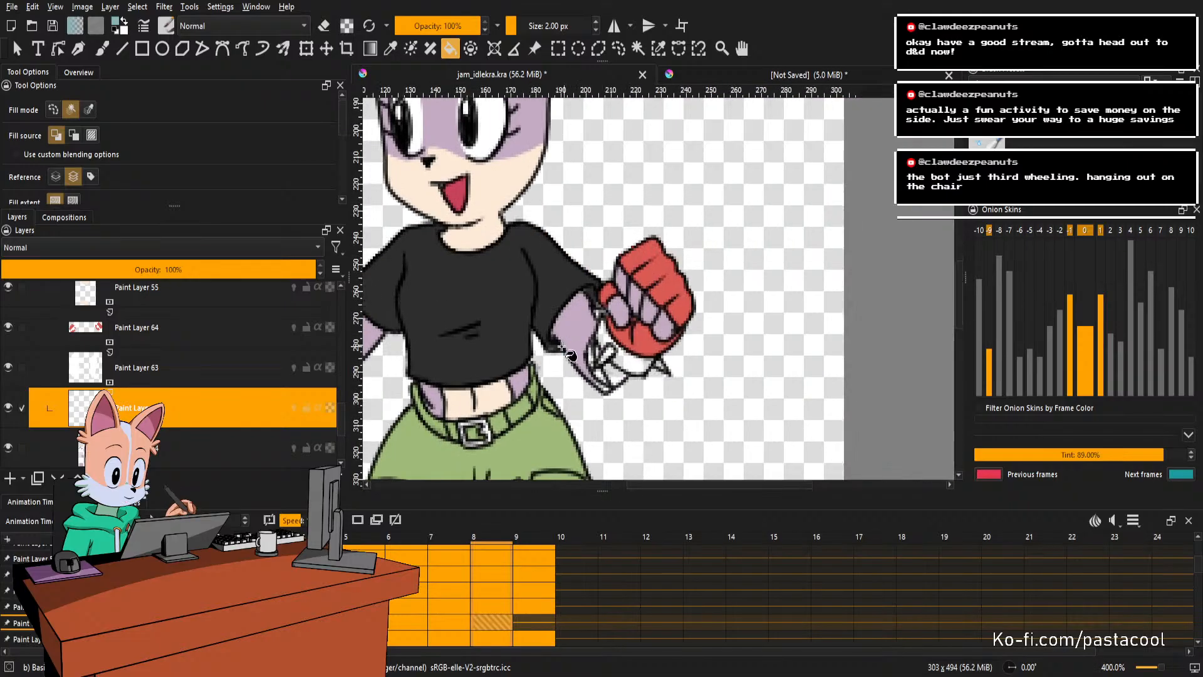
pyautogui.scroll(4, 684, 376)
pyautogui.hotkey('ctrl', 'z')
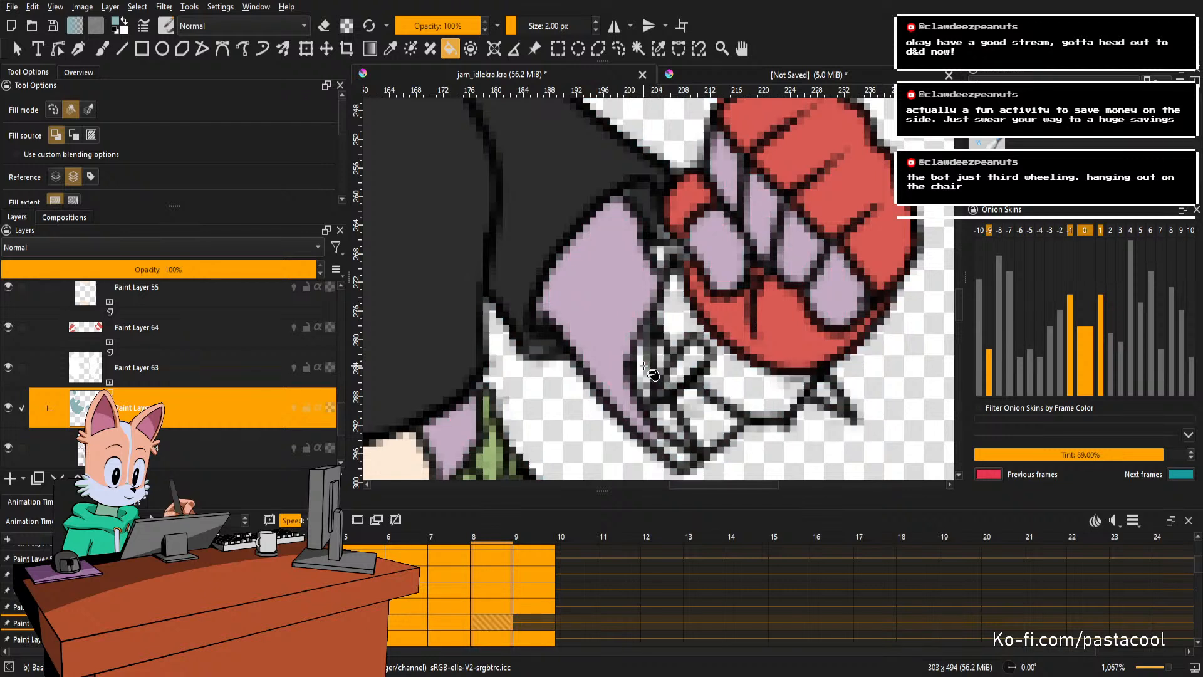
pyautogui.click(643, 368)
pyautogui.click(661, 362)
pyautogui.click(667, 422)
pyautogui.click(701, 412)
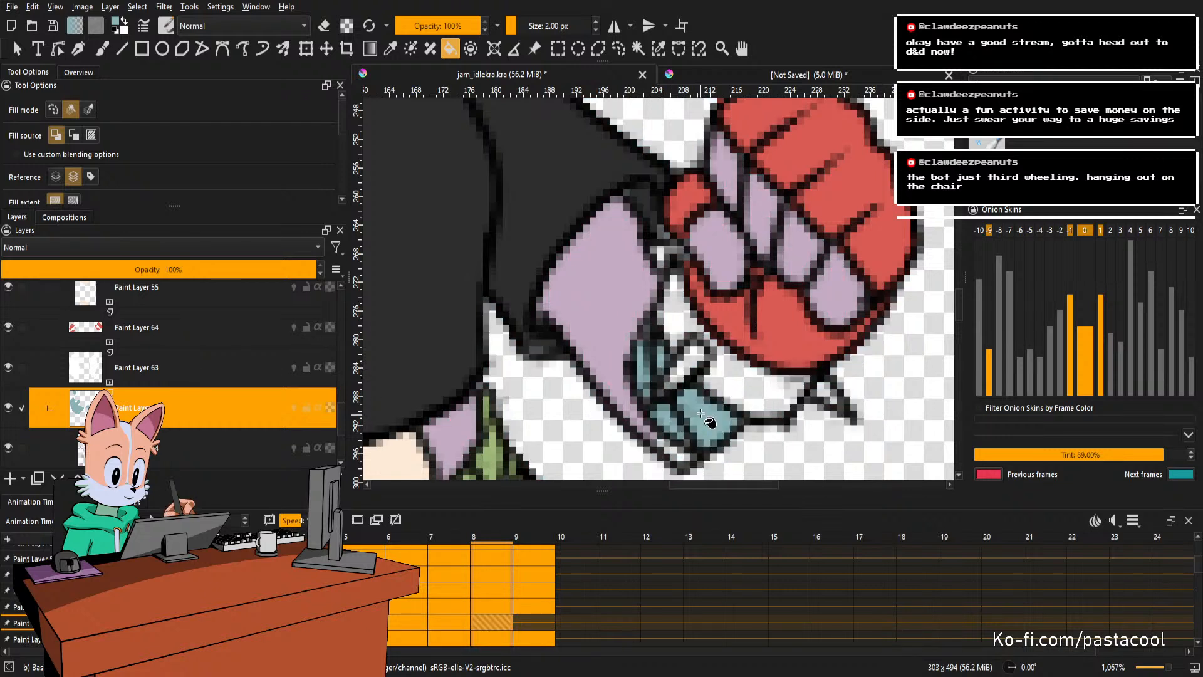
# Fill the right forearm's gap light purple on the layer below, then fill the right bracelet spikes light teal on the teal layer.
pyautogui.press('pagedown')
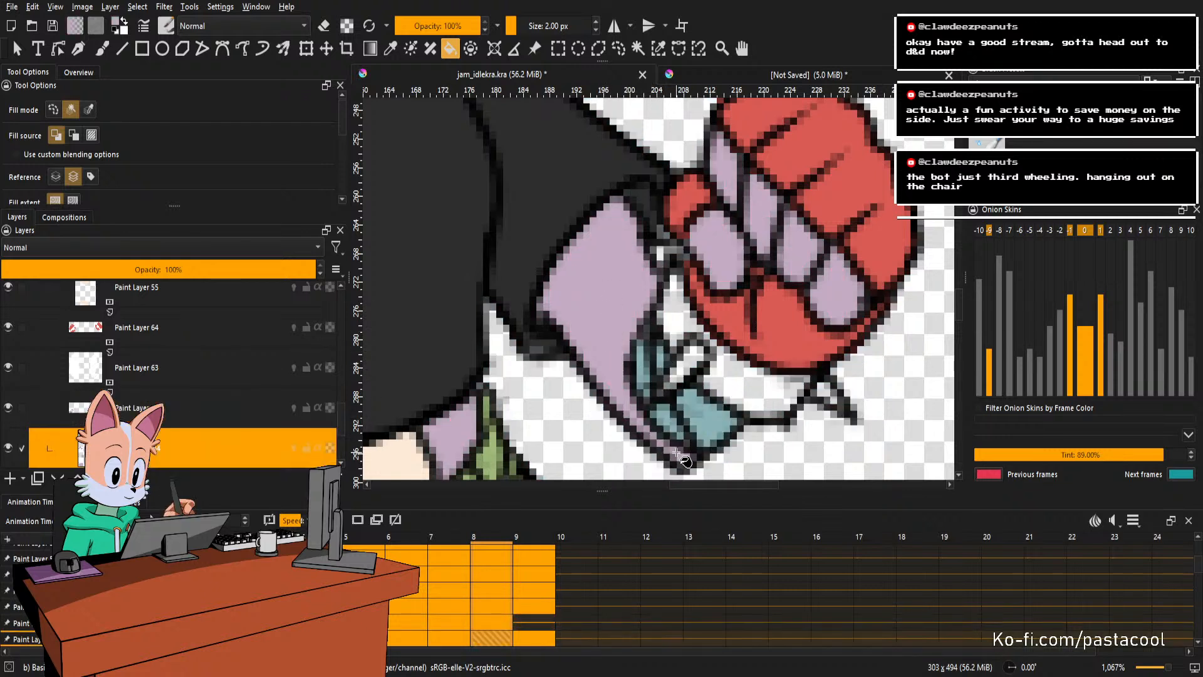
pyautogui.press('pageup')
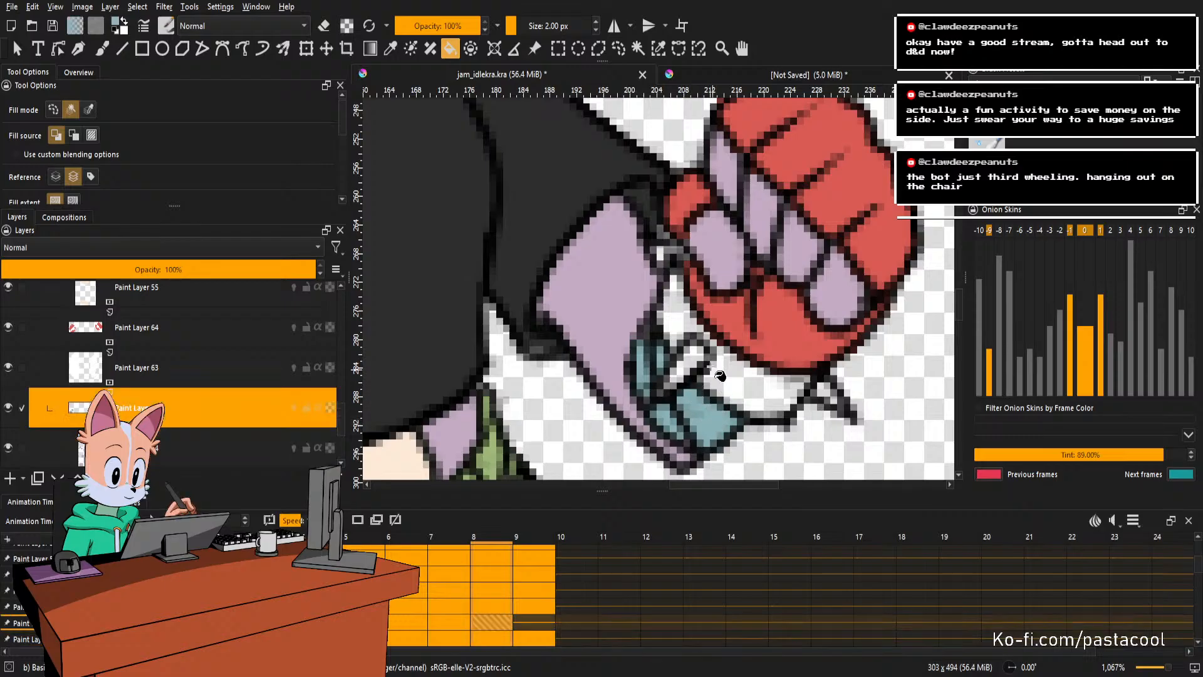
pyautogui.press('g')
pyautogui.press('f')
pyautogui.click(686, 364)
pyautogui.click(660, 253)
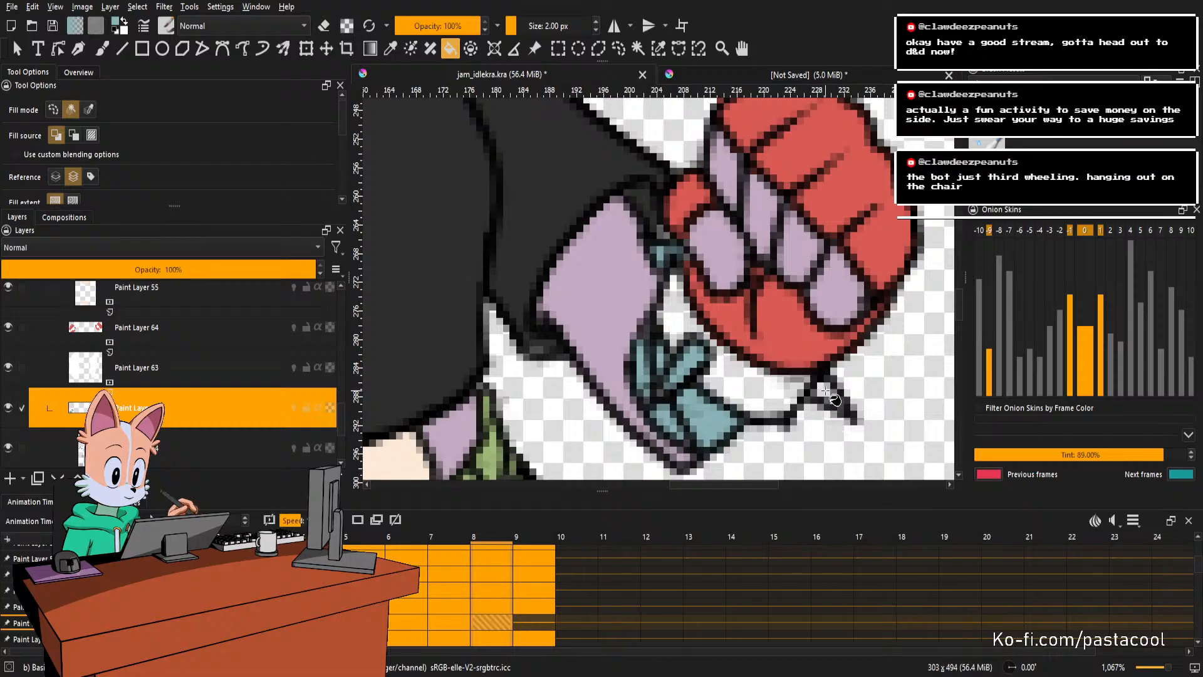
pyautogui.click(826, 390)
# On frame 9, fill the right arm's wrap sections and bracelet spikes light teal.
pyautogui.scroll(-5, 826, 391)
pyautogui.press('.')
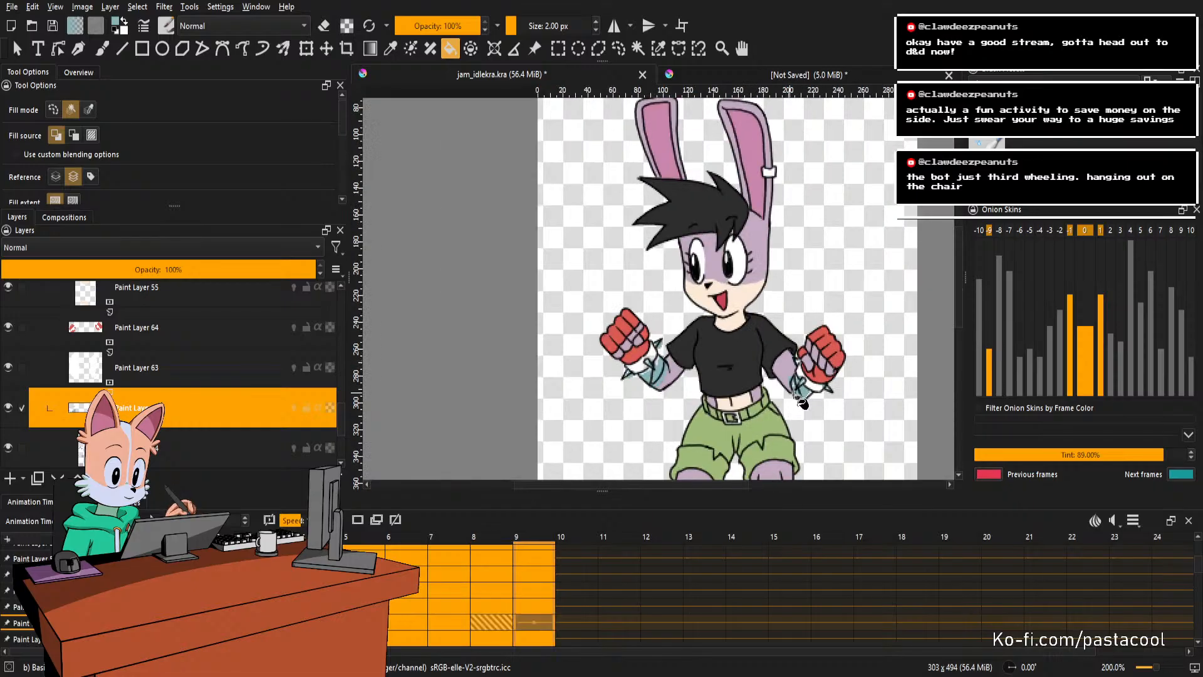
pyautogui.scroll(5, 812, 405)
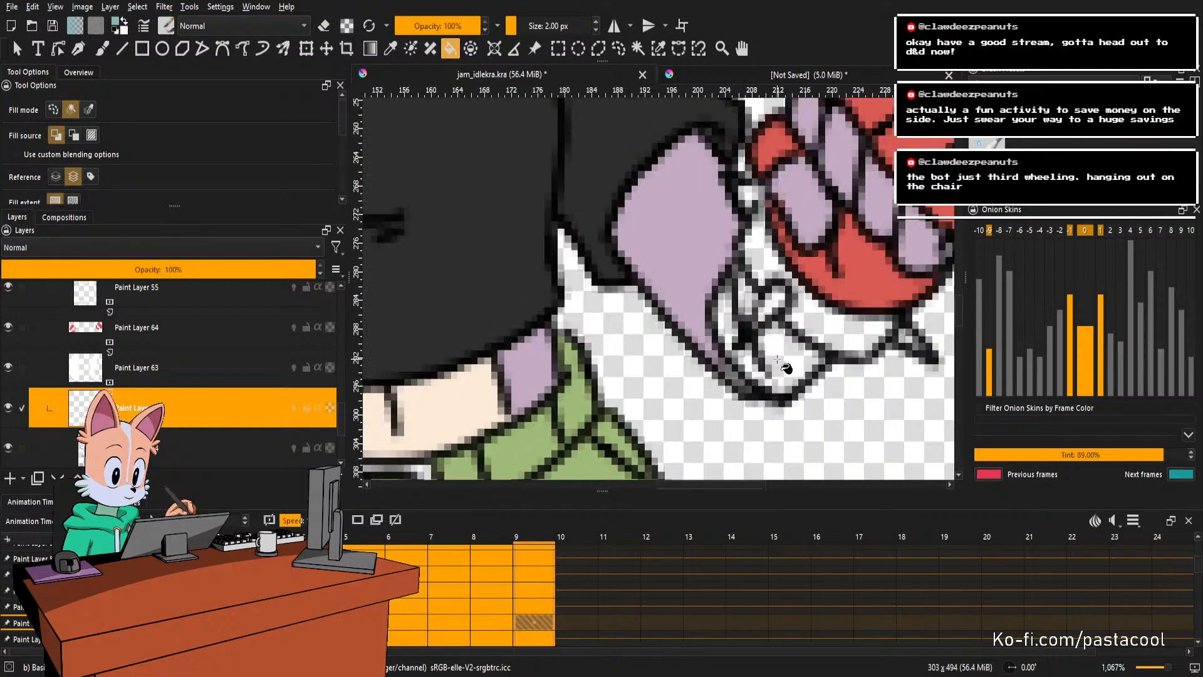
pyautogui.click(733, 318)
pyautogui.click(745, 297)
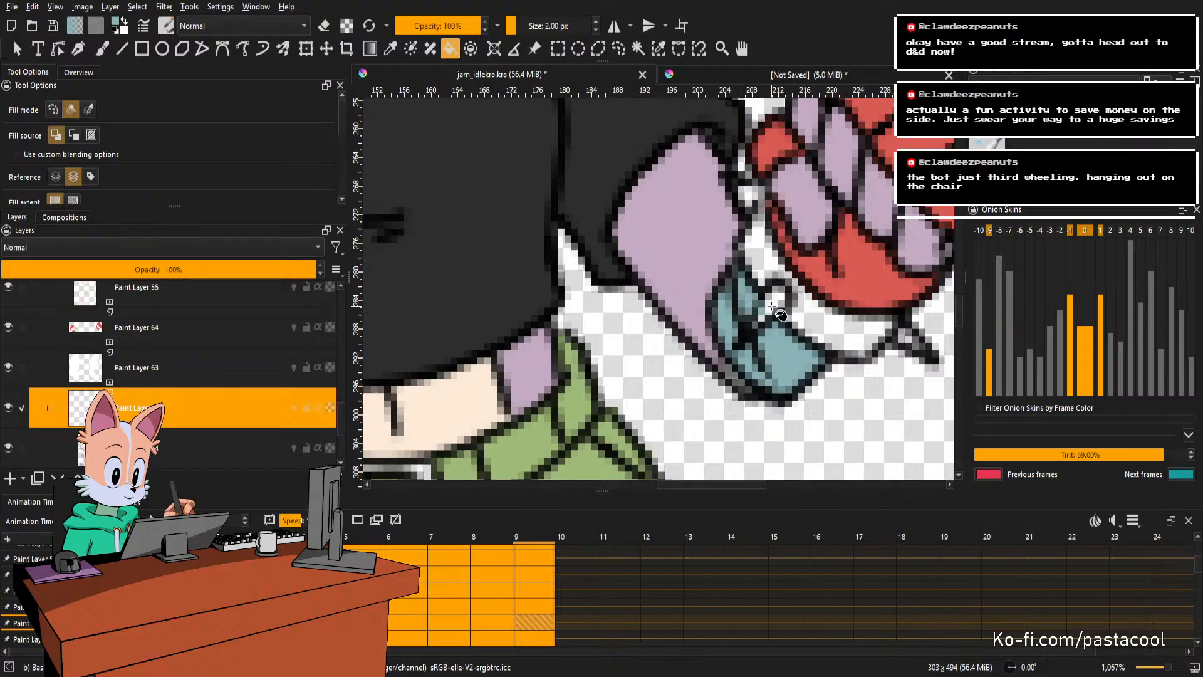
pyautogui.click(771, 290)
pyautogui.press('b')
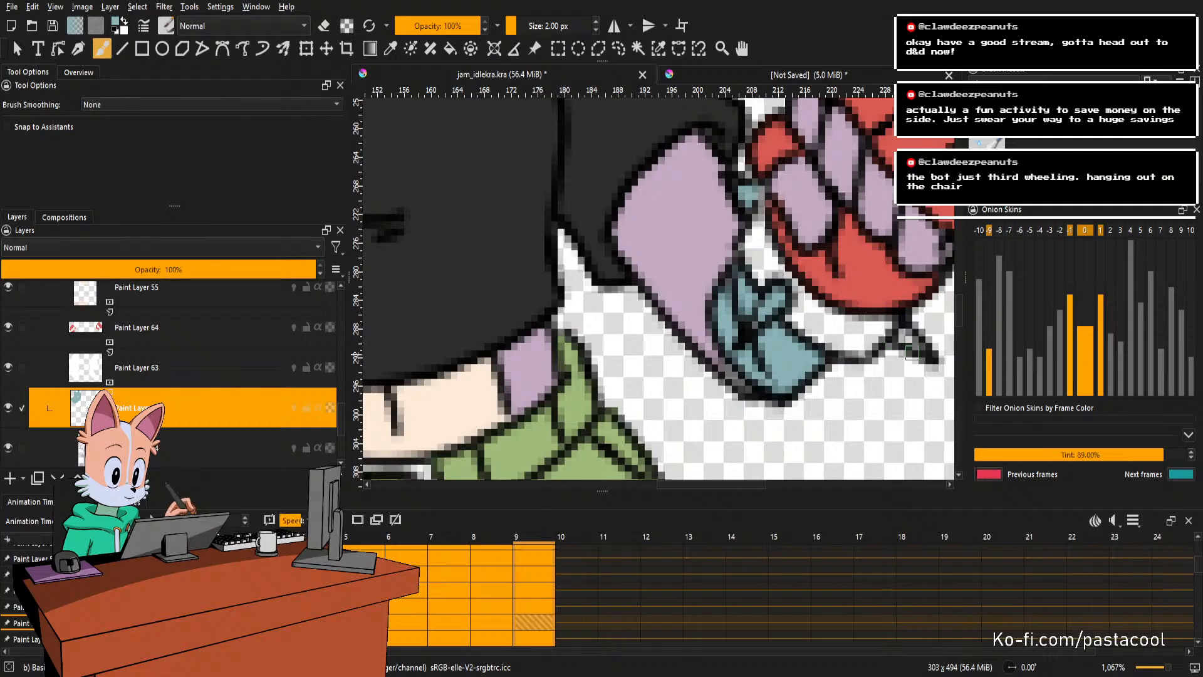
pyautogui.press('f')
# Fill the left arm's wrap sections and bracelet spikes light teal on frame 9.
pyautogui.scroll(-3, 609, 327)
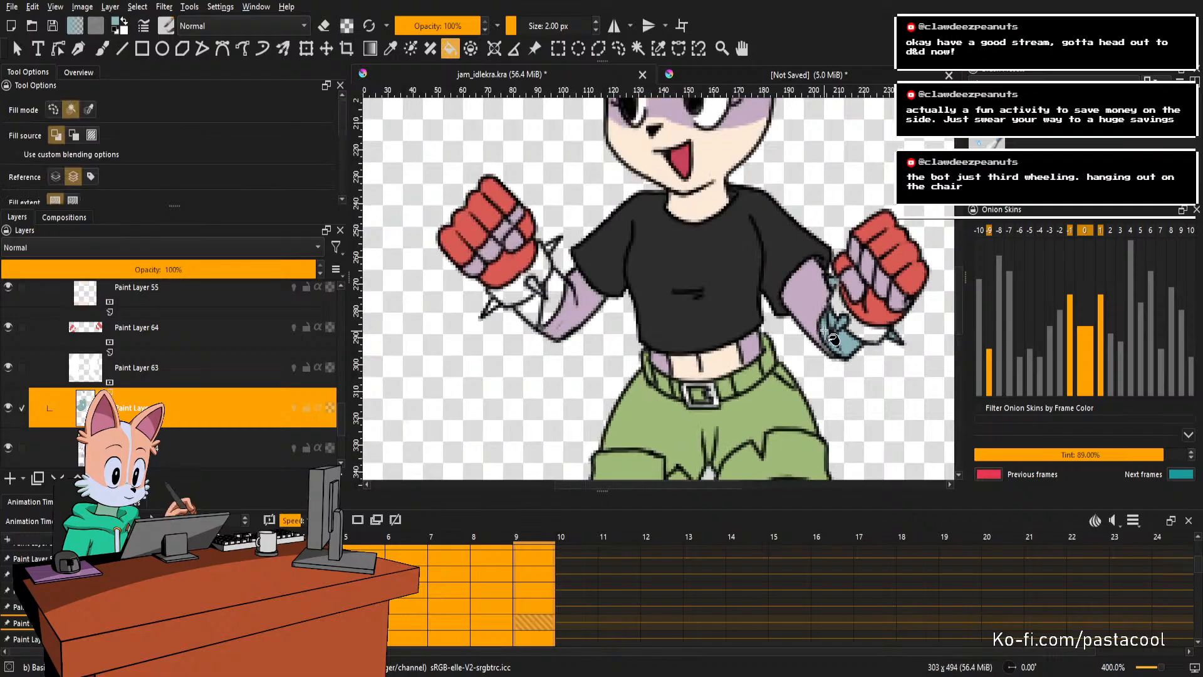
pyautogui.scroll(3, 833, 340)
pyautogui.scroll(-4, 689, 351)
pyautogui.scroll(4, 601, 363)
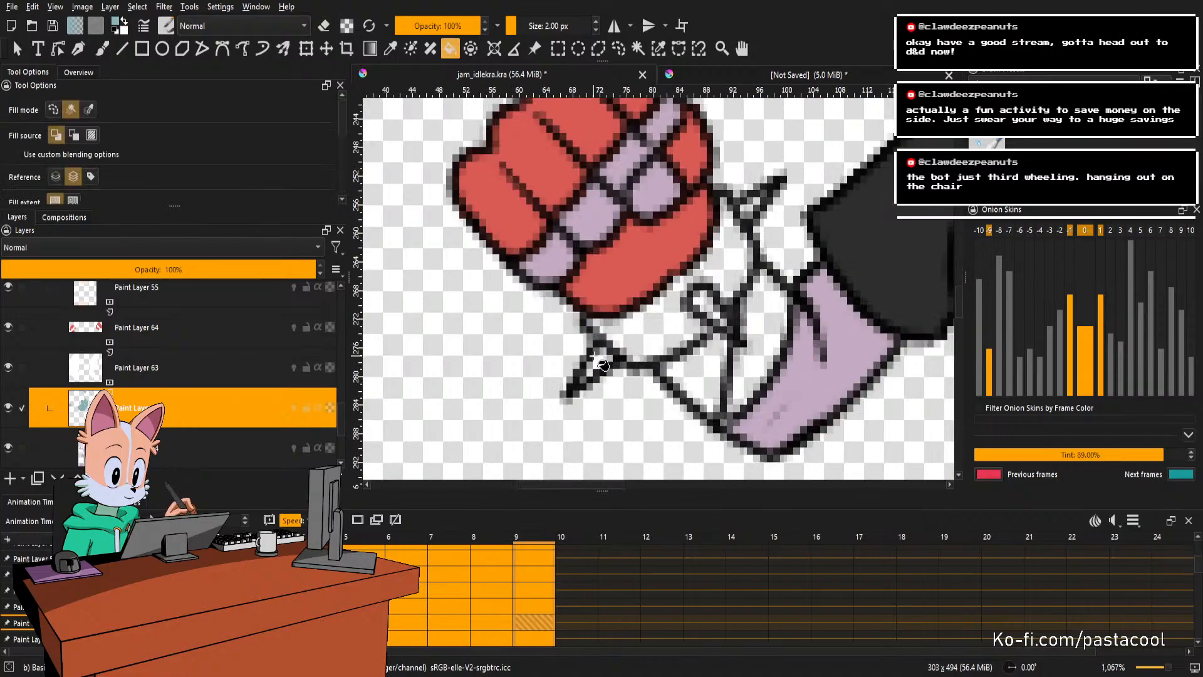
pyautogui.click(594, 357)
pyautogui.click(705, 300)
pyautogui.click(721, 375)
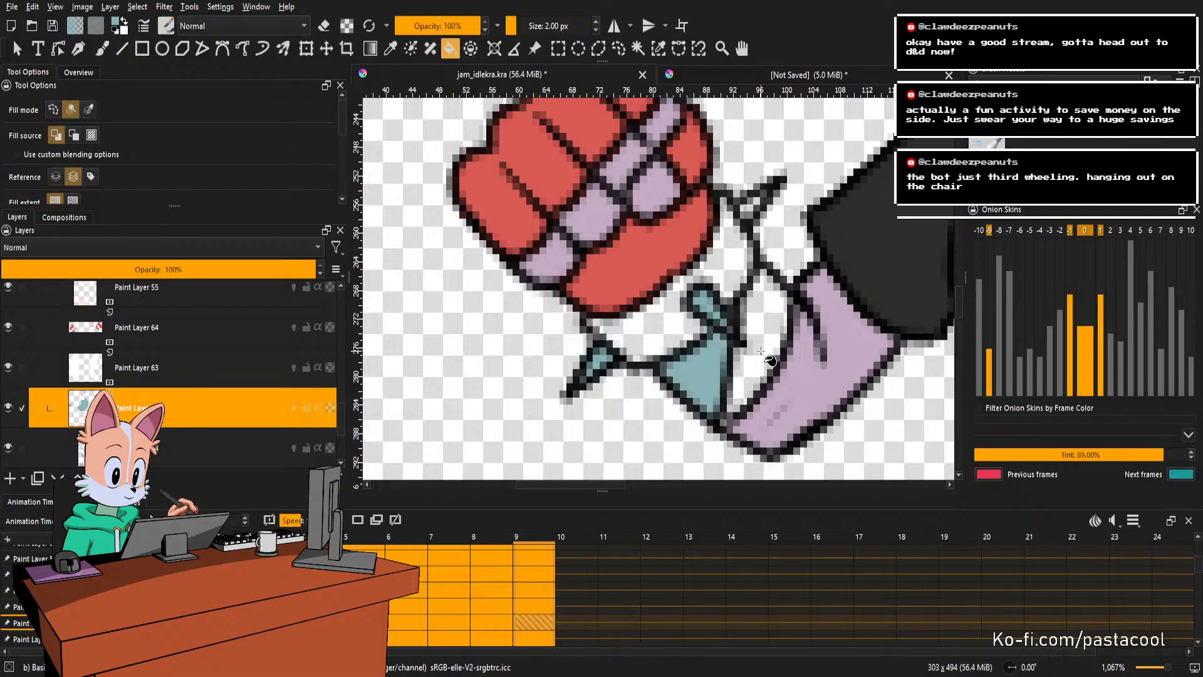
pyautogui.click(769, 351)
pyautogui.click(758, 211)
pyautogui.scroll(-5, 760, 210)
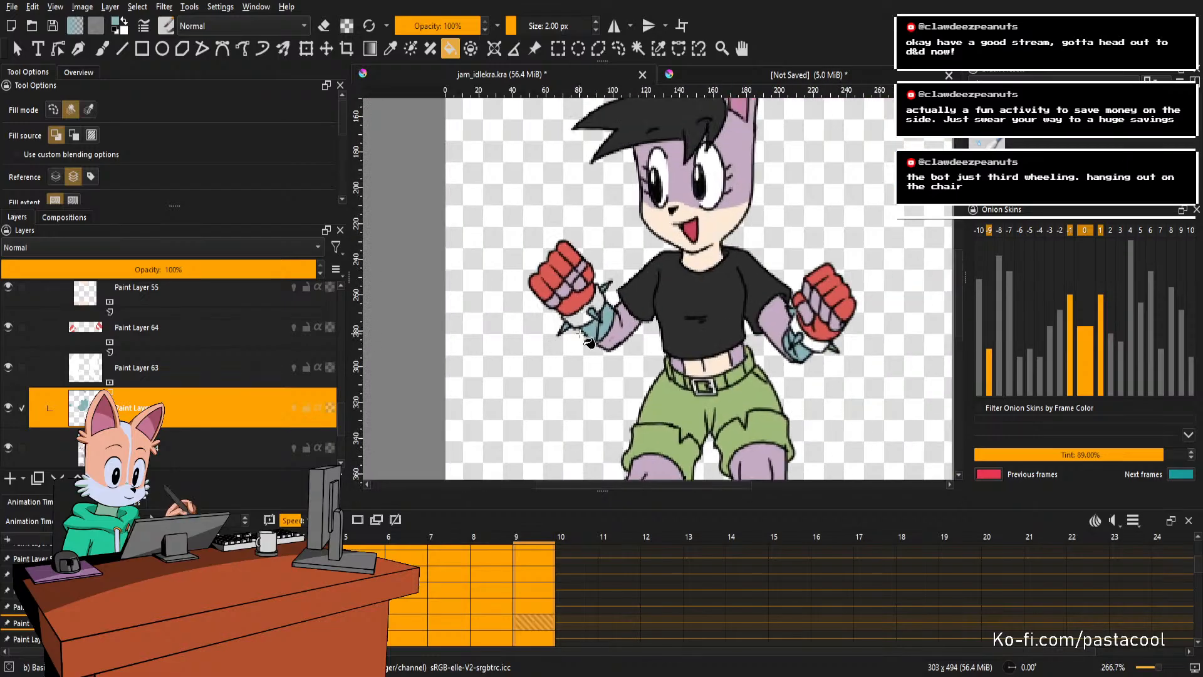
# Sample the bracelet's near-black colour from the unsaved reference illustration and return to jam_idle.kra.
pyautogui.press('space')
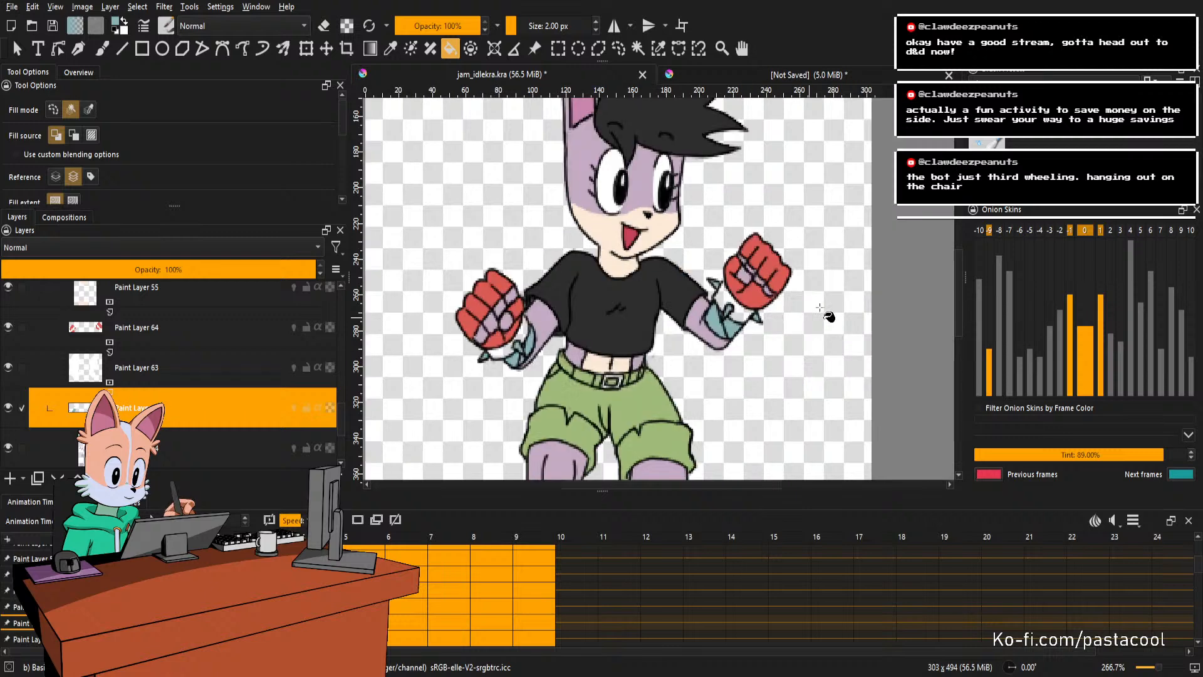
pyautogui.click(739, 74)
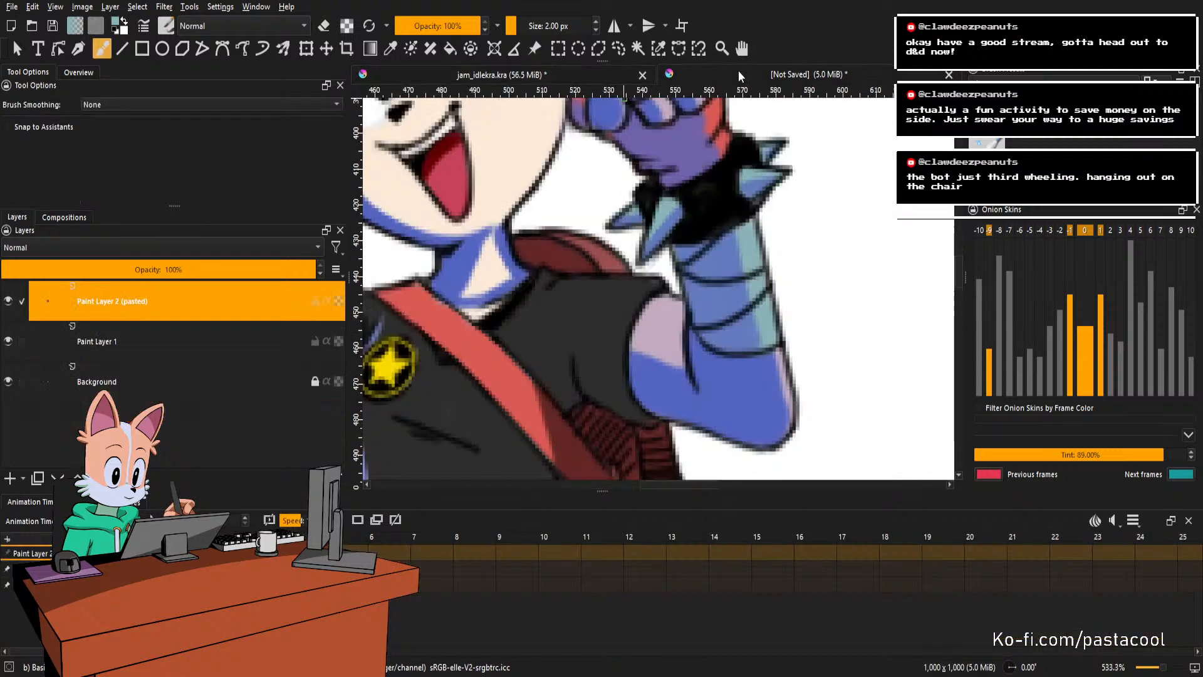
pyautogui.keyDown('ctrl'); pyautogui.click(716, 206); pyautogui.keyUp('ctrl')
pyautogui.click(511, 75)
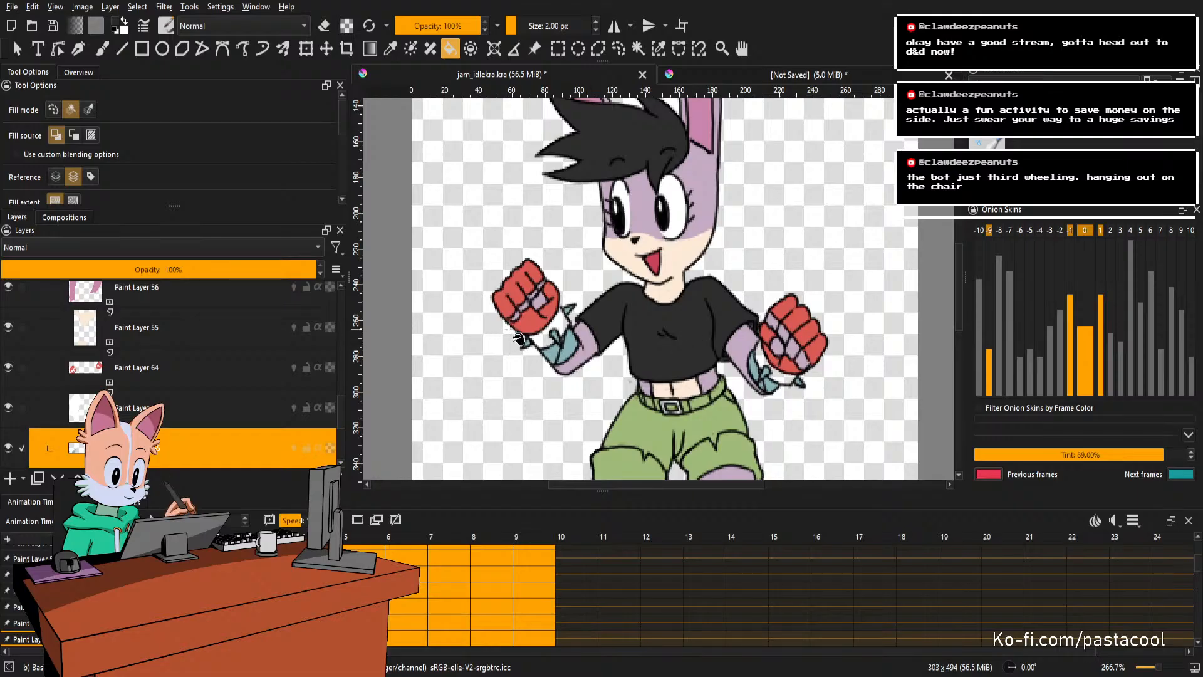
# Fill the left and right bracelet bands near-black on the first frame, including the right band's inner section.
pyautogui.scroll(2, 509, 330)
pyautogui.click(566, 343)
pyautogui.moveTo(746, 318); pyautogui.dragTo(653, 332)
pyautogui.scroll(-2, 753, 323)
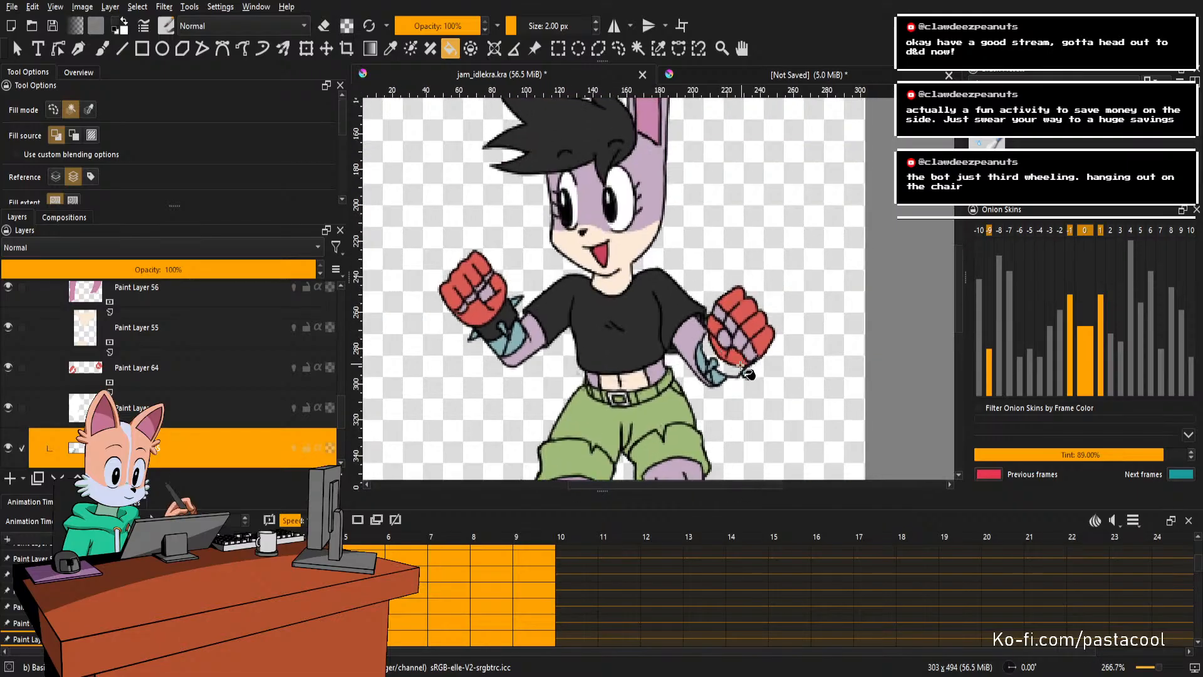
pyautogui.scroll(1, 749, 374)
pyautogui.click(732, 378)
pyautogui.click(697, 345)
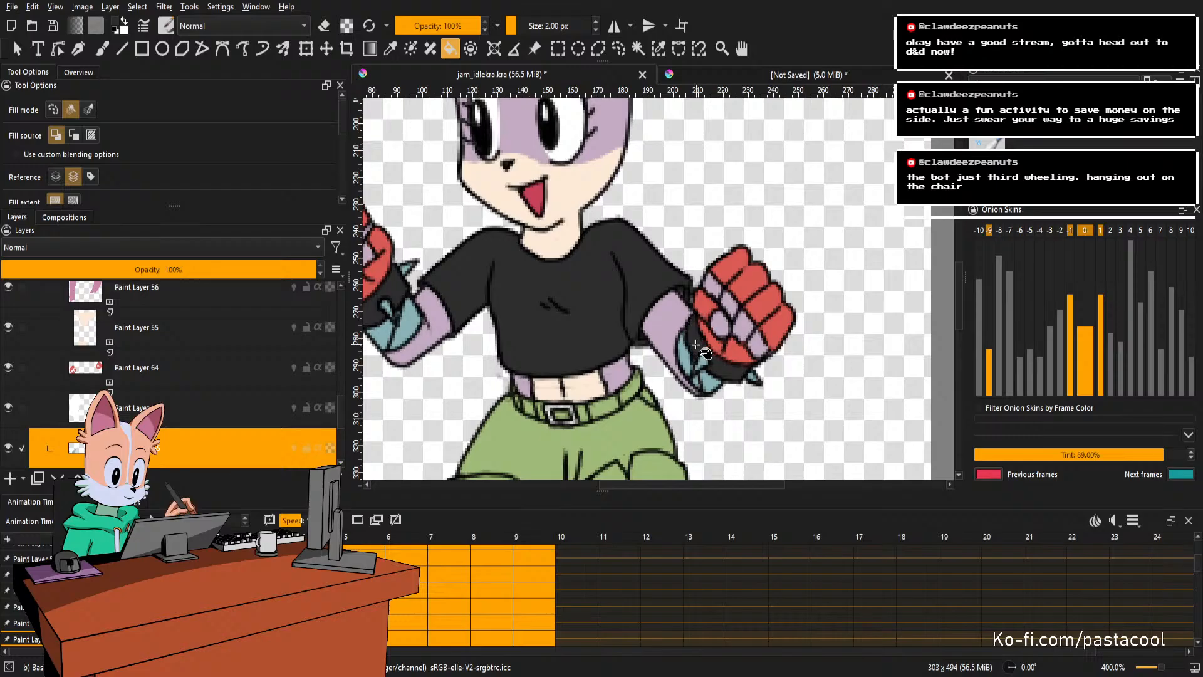
# Advance one frame and fill the right and left bracelet bands near-black.
pyautogui.scroll(-2, 697, 346)
pyautogui.scroll(2, 721, 351)
pyautogui.click(721, 351)
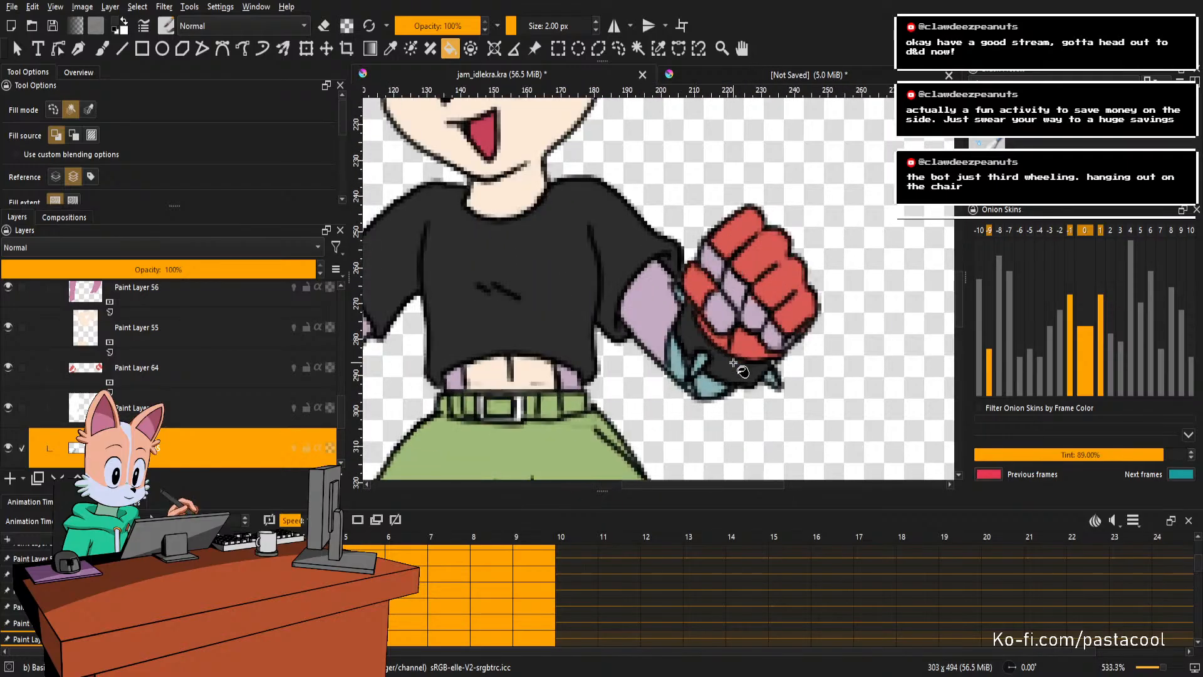
pyautogui.scroll(-1, 720, 351)
pyautogui.scroll(1, 567, 361)
pyautogui.click(517, 302)
# On the following frame, fill the left bracelet band and the right band's lower section near-black.
pyautogui.scroll(1, 517, 302)
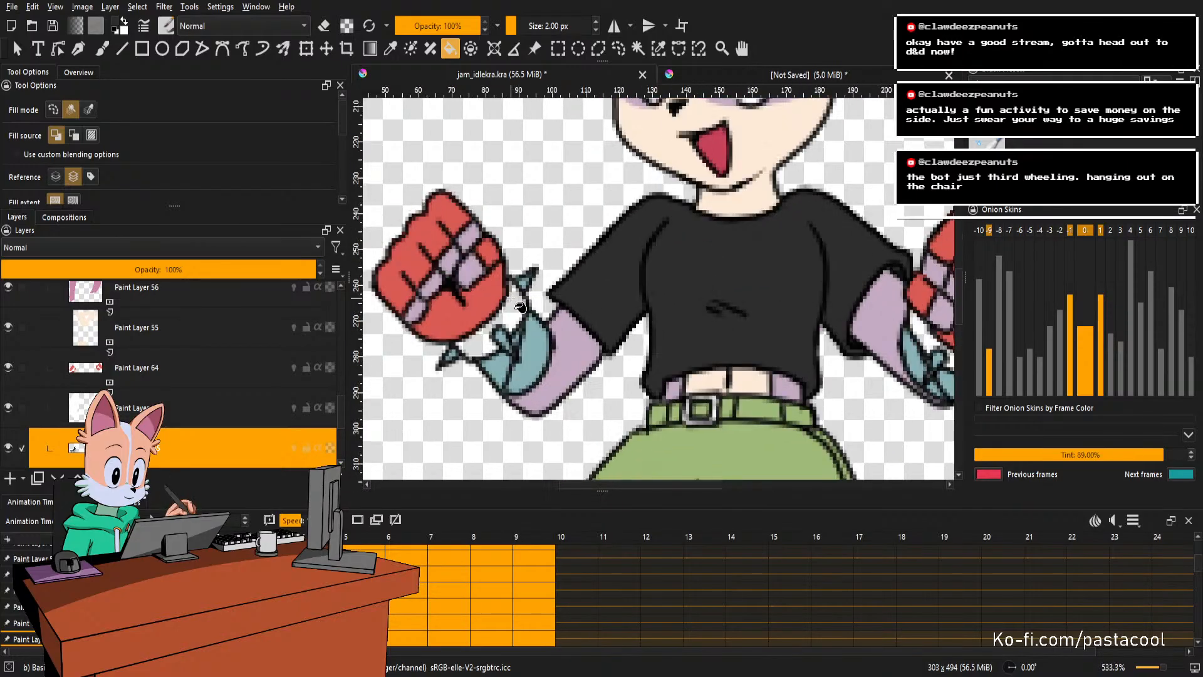
pyautogui.click(512, 321)
pyautogui.scroll(-2, 513, 321)
pyautogui.scroll(2, 727, 351)
pyautogui.click(721, 342)
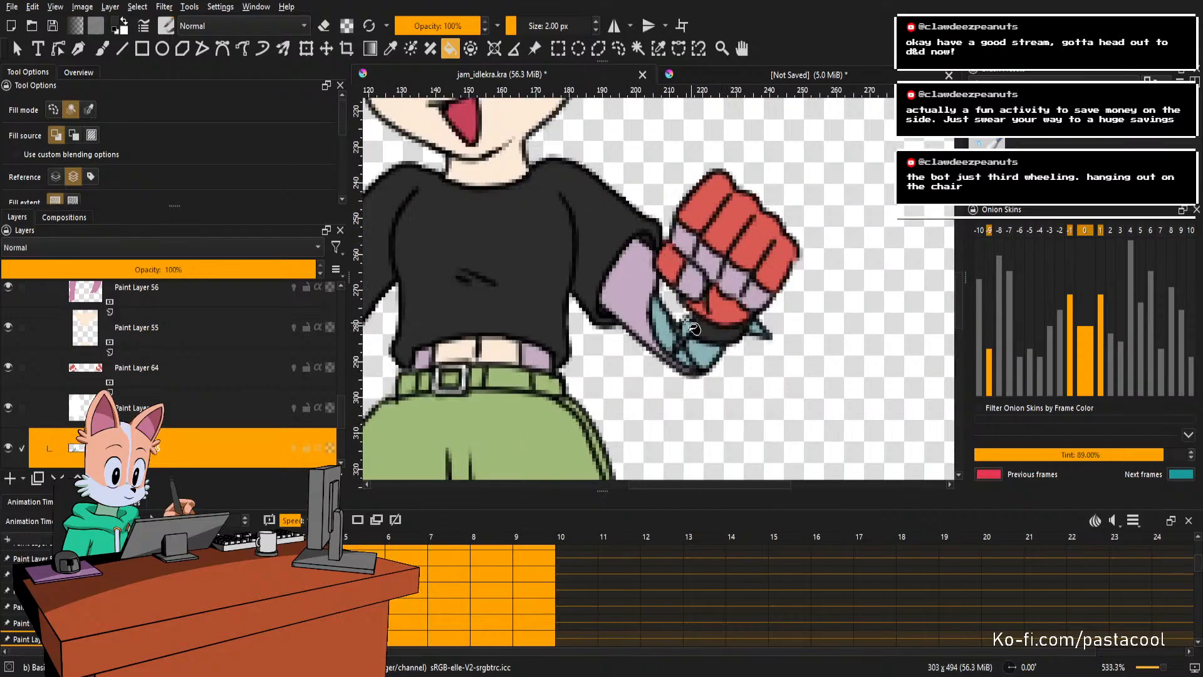
# Fill the right bracelet band and its small inner gap near-black on the next frame.
pyautogui.scroll(-1, 728, 356)
pyautogui.scroll(-2, 729, 356)
pyautogui.scroll(2, 884, 331)
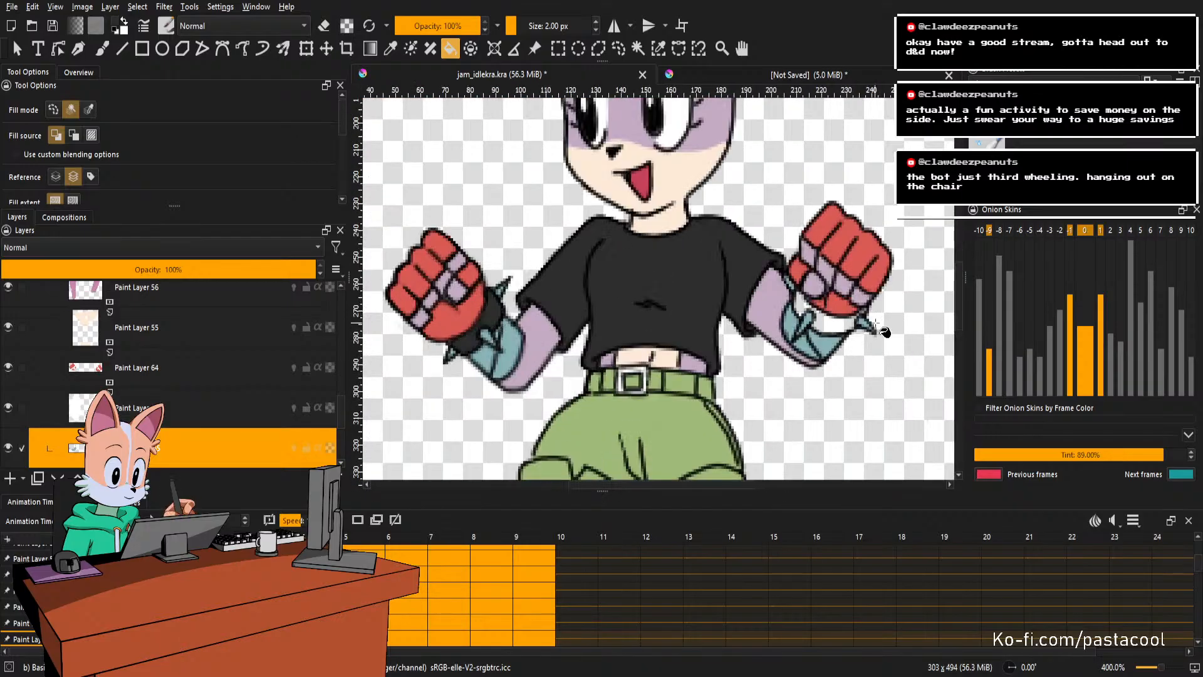
pyautogui.click(832, 322)
pyautogui.click(802, 306)
# Move one frame ahead and fill both bracelet bands near-black, including the small gaps beneath the right fist.
pyautogui.press('Right')
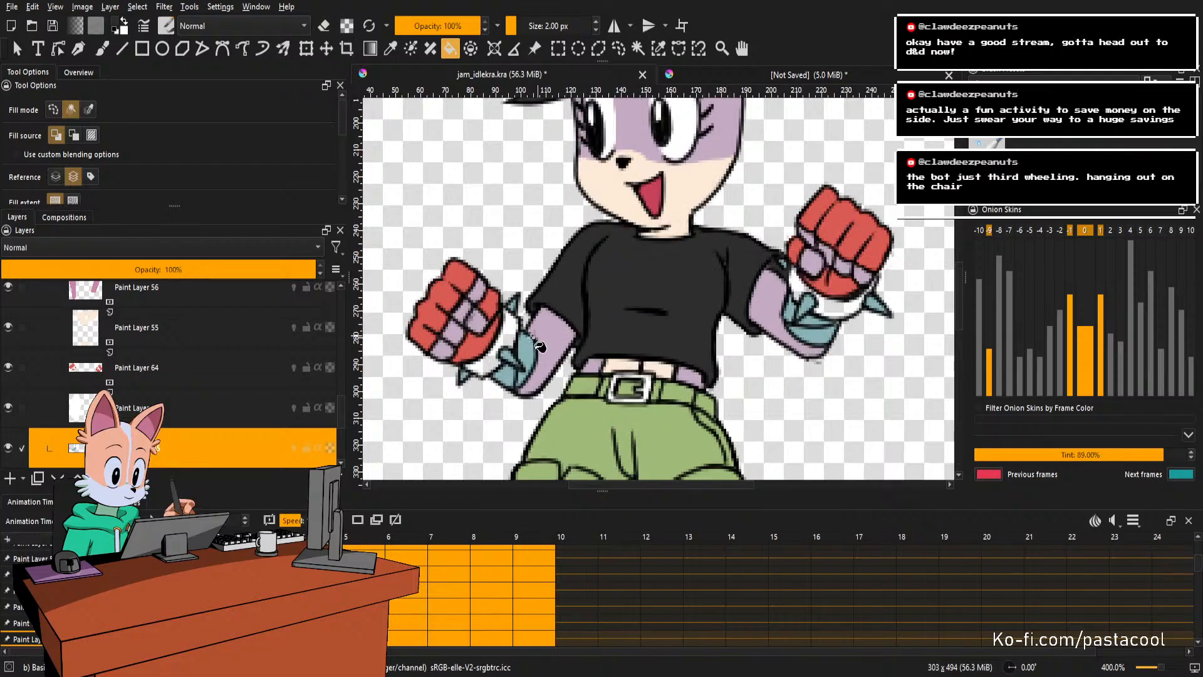
pyautogui.click(509, 337)
pyautogui.click(856, 311)
pyautogui.scroll(3, 868, 301)
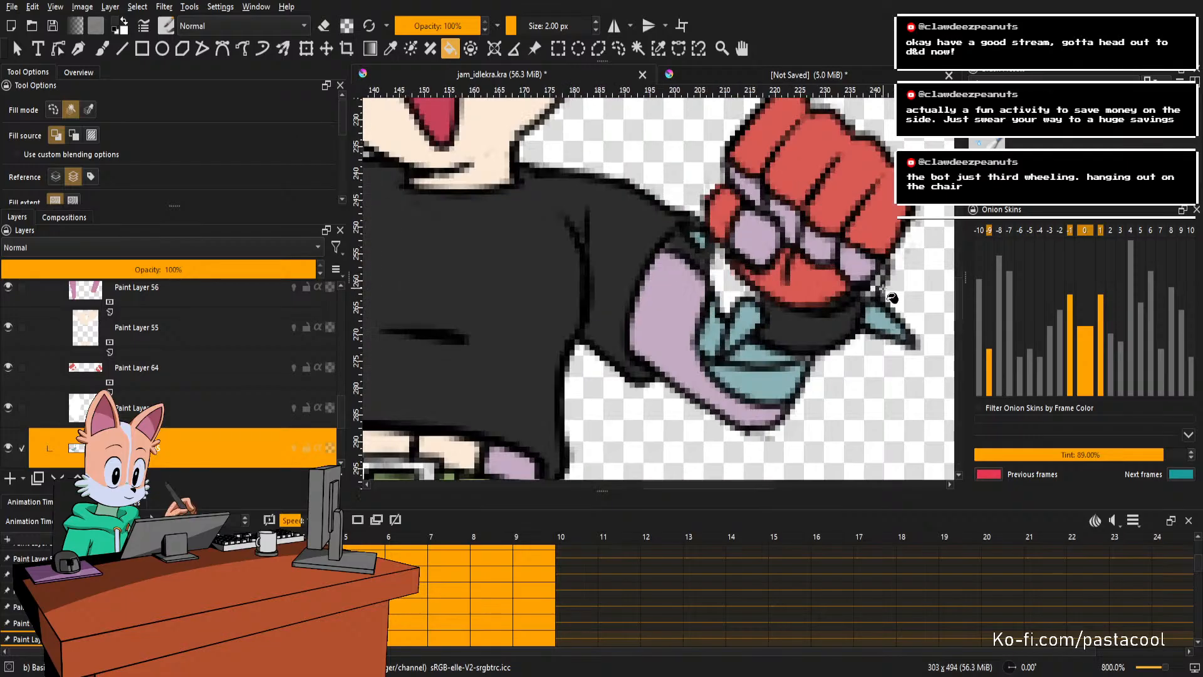
pyautogui.scroll(-4, 868, 290)
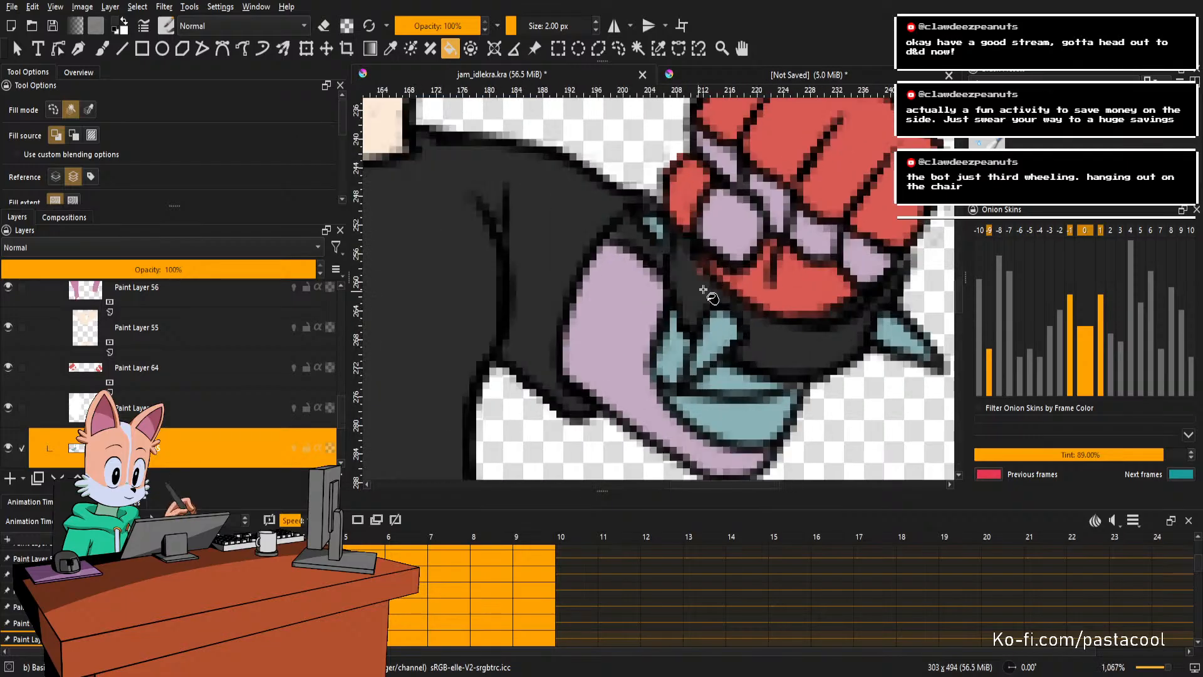
# Advance one frame and fill the left bracelet band and both sections of the right band near-black.
pyautogui.scroll(2, 536, 340)
pyautogui.click(545, 338)
pyautogui.scroll(-2, 567, 327)
pyautogui.scroll(2, 775, 286)
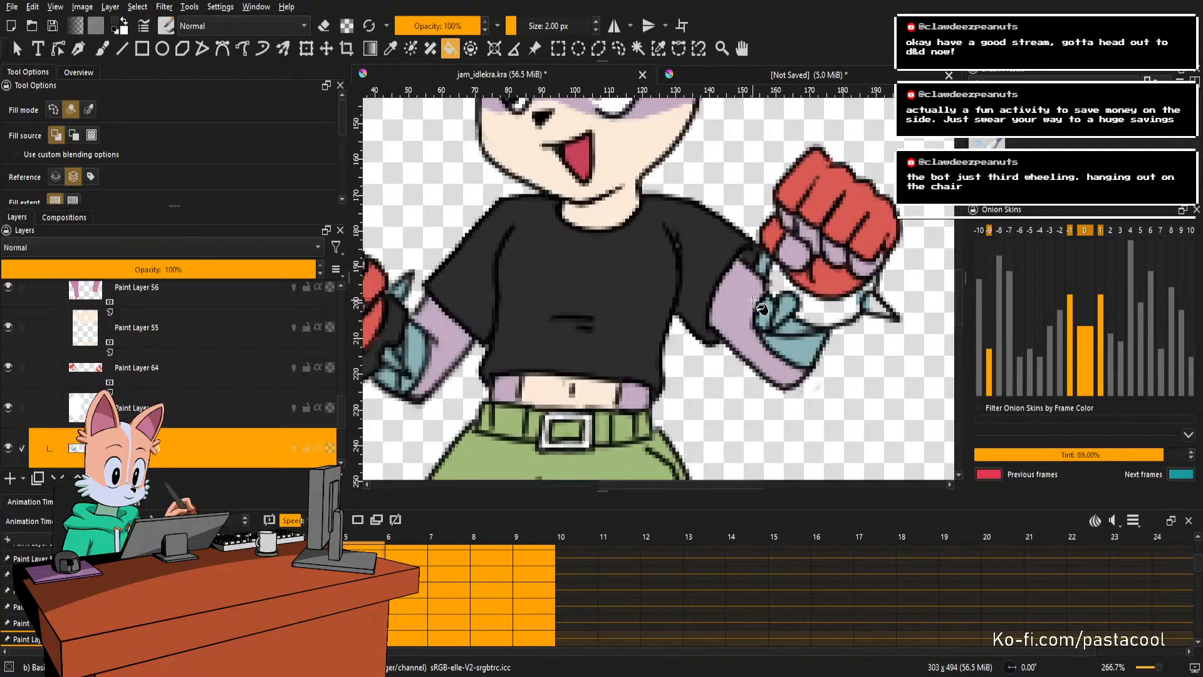
pyautogui.click(780, 283)
pyautogui.click(846, 317)
# Darken the edge between the right fist and the bracelet's outer spike, and fill that spike light teal.
pyautogui.scroll(2, 846, 310)
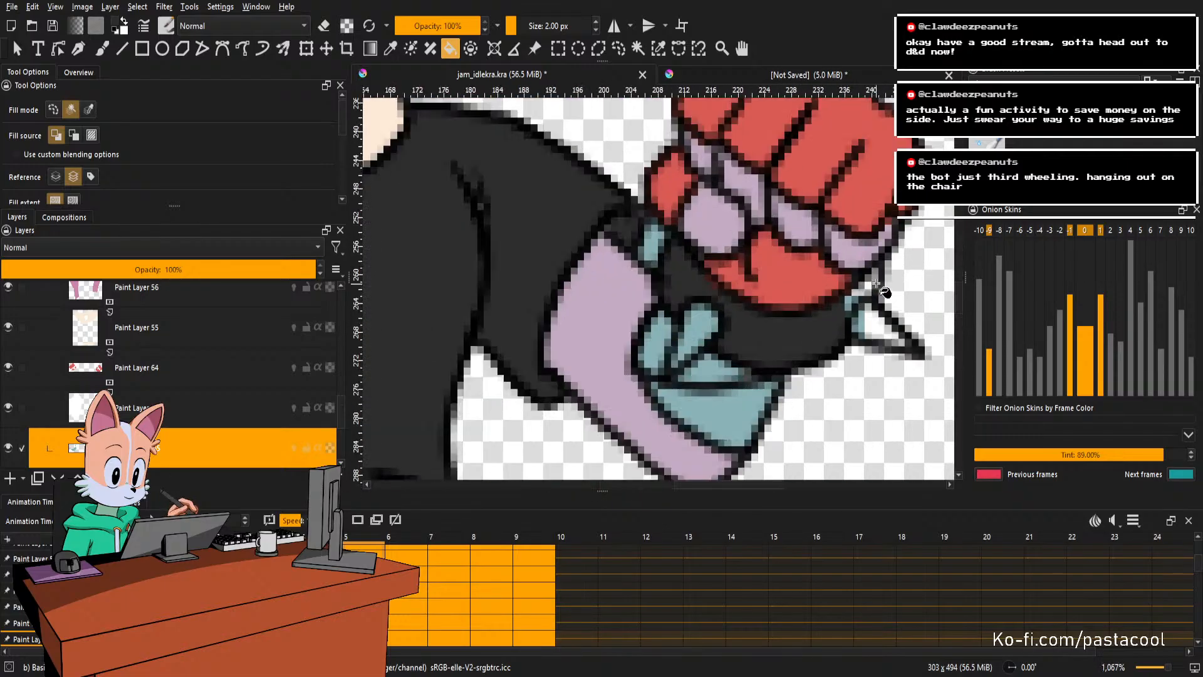
pyautogui.press('b')
pyautogui.moveTo(847, 305); pyautogui.dragTo(876, 285)
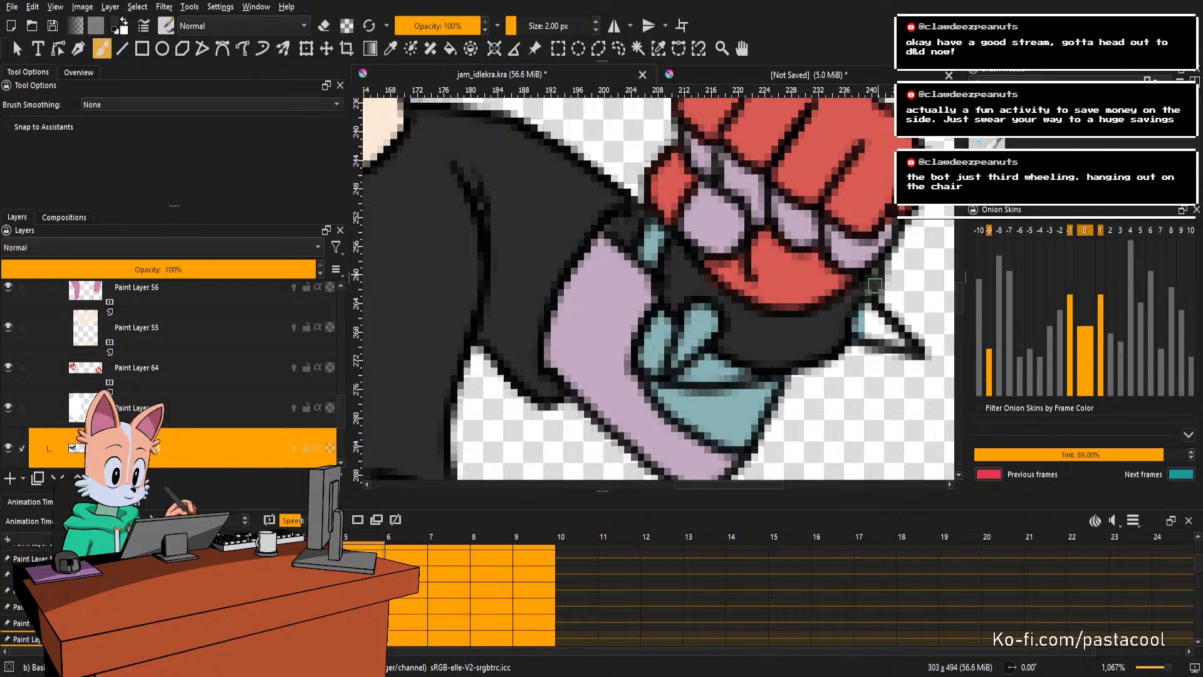
pyautogui.press('f')
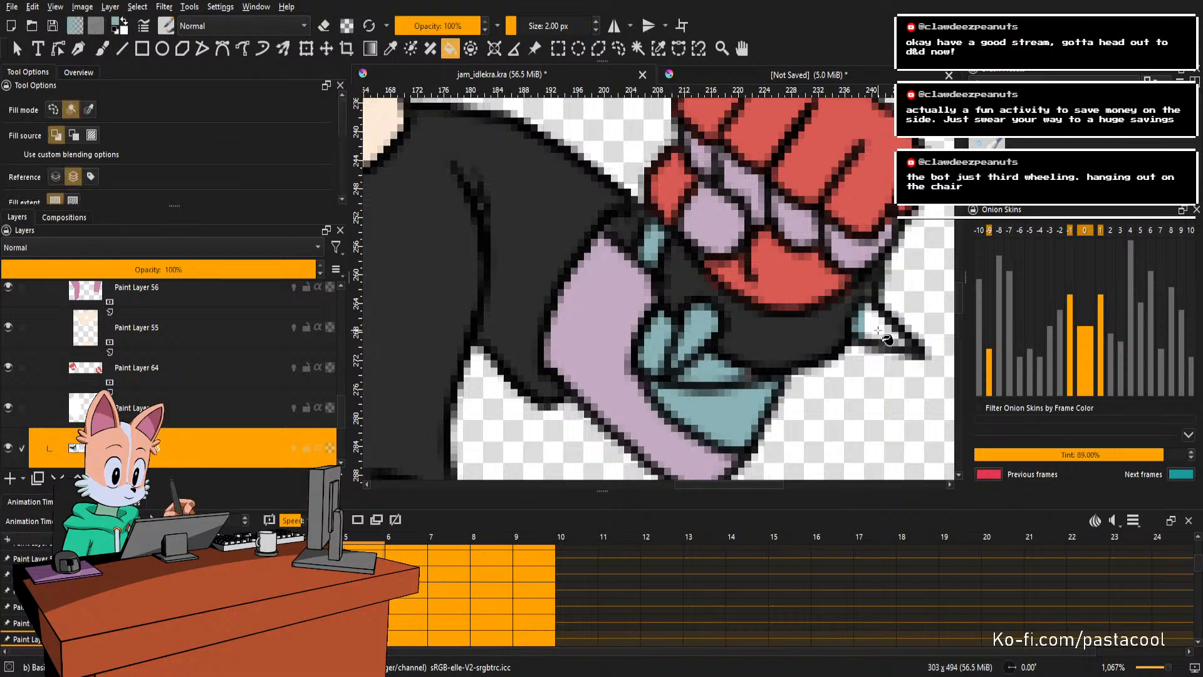
pyautogui.scroll(-2, 902, 339)
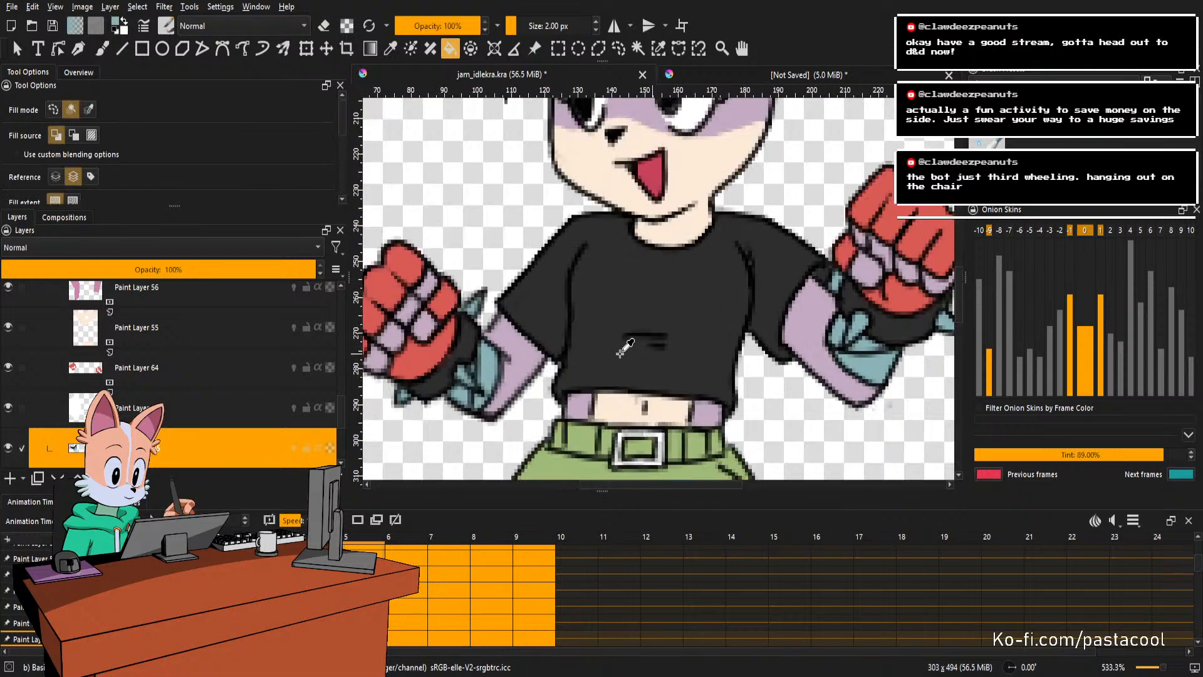
pyautogui.scroll(-2, 539, 326)
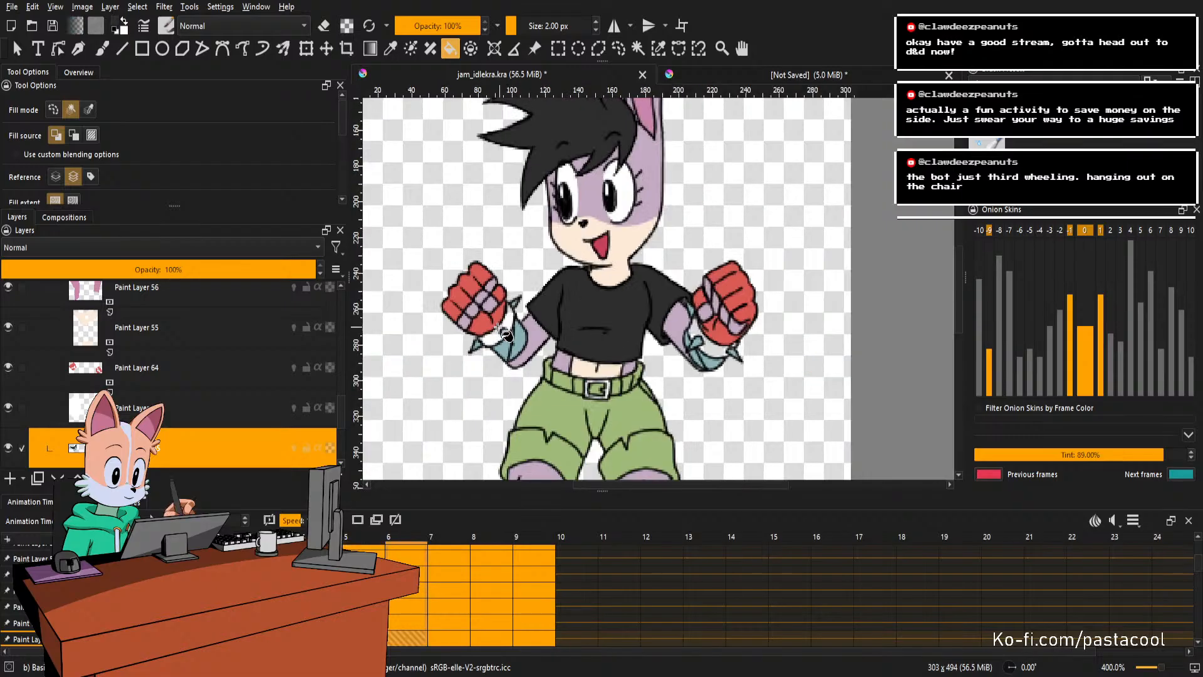
# On frame 6, fill the left and right bracelet bands near-black, including the right band's lower section.
pyautogui.scroll(2, 539, 326)
pyautogui.moveTo(711, 325); pyautogui.dragTo(581, 327)
pyautogui.scroll(2, 526, 340)
pyautogui.press('b')
pyautogui.scroll(-2, 602, 322)
pyautogui.press('f')
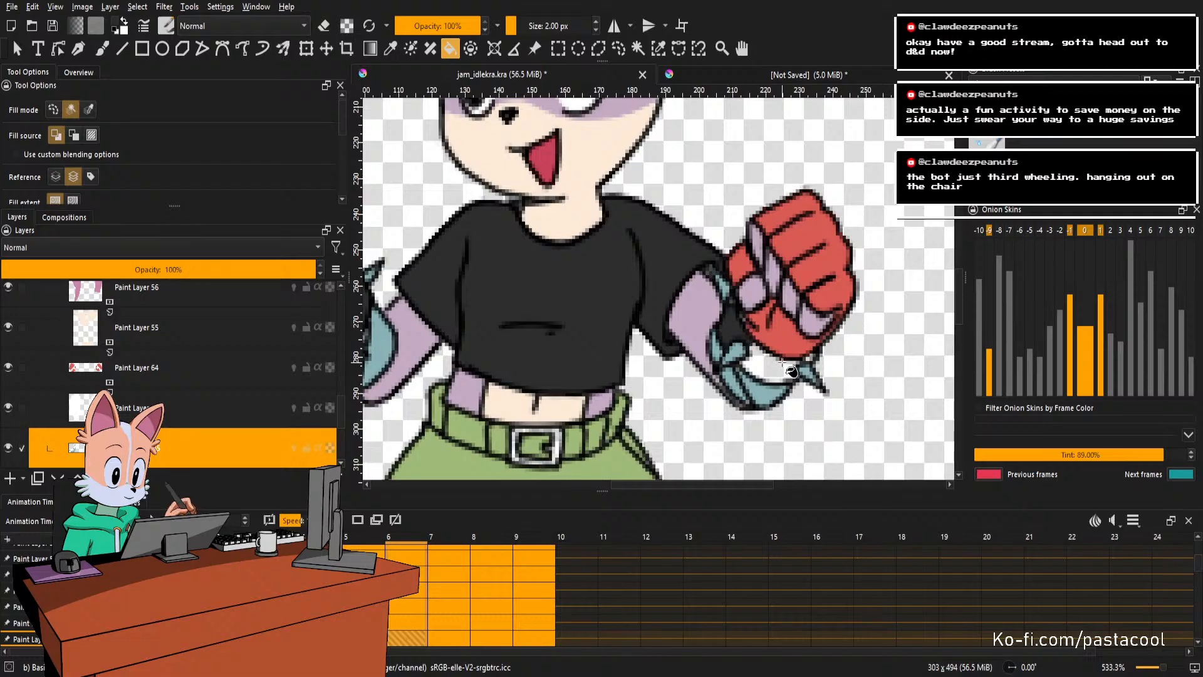
pyautogui.scroll(2, 787, 370)
pyautogui.scroll(-4, 823, 361)
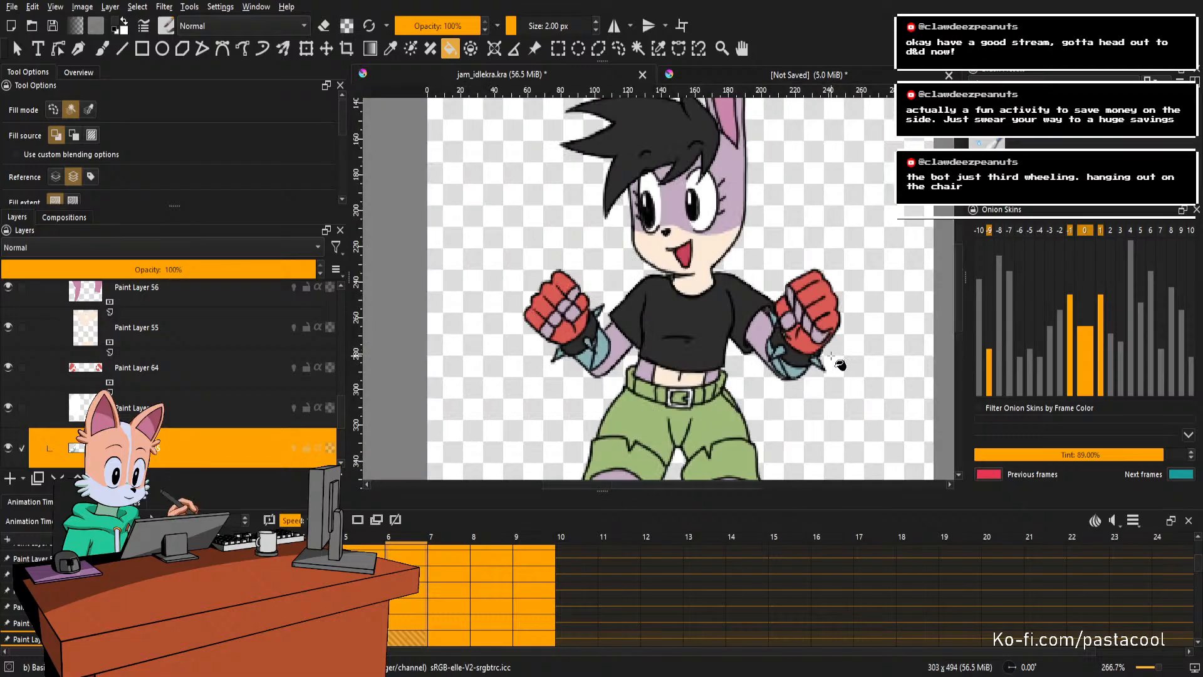
# Advance to frame 7 and fill the right bracelet band near-black up to its outer spike.
pyautogui.scroll(1, 840, 364)
pyautogui.press('Right')
pyautogui.scroll(1, 749, 337)
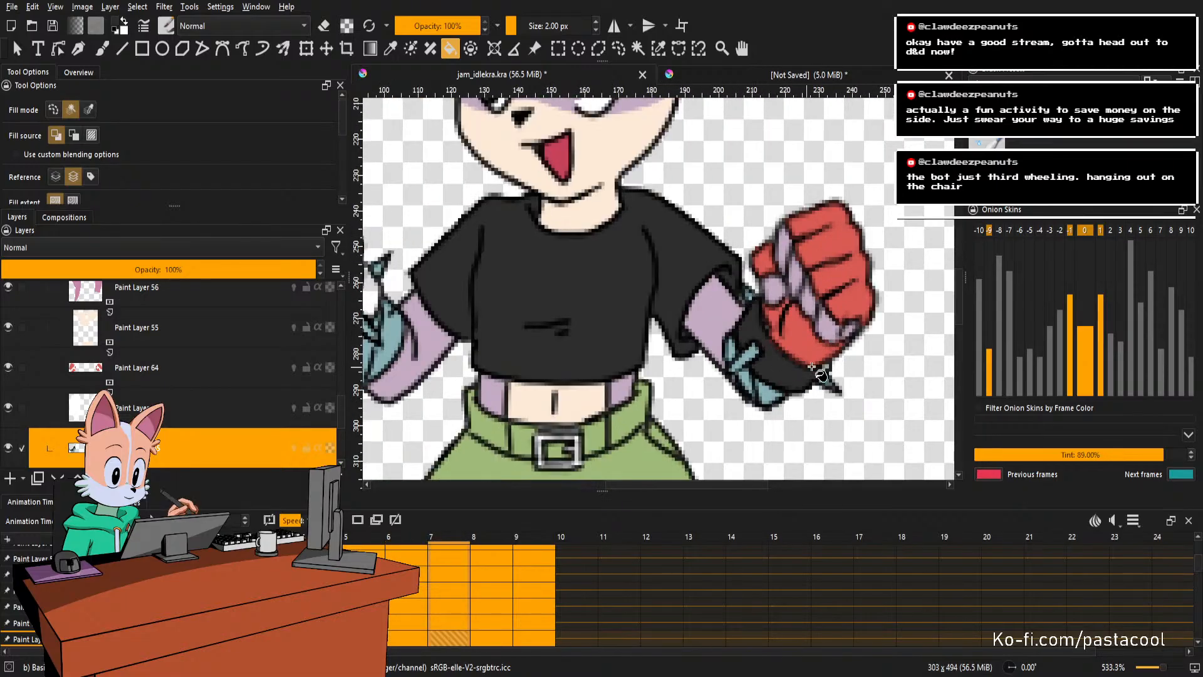
pyautogui.scroll(1, 815, 370)
pyautogui.press('b')
pyautogui.scroll(1, 788, 364)
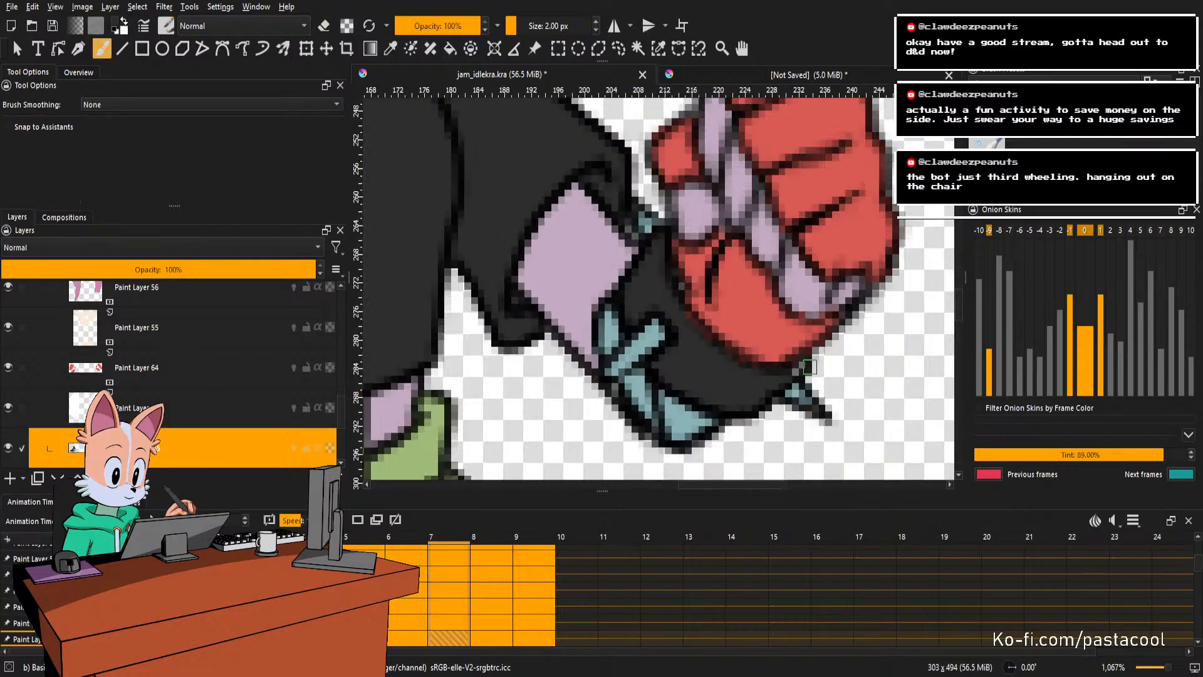
# Fill the left bracelet band near-black on frame 7.
pyautogui.scroll(-4, 792, 377)
pyautogui.press('m')
pyautogui.press('f')
pyautogui.scroll(3, 537, 310)
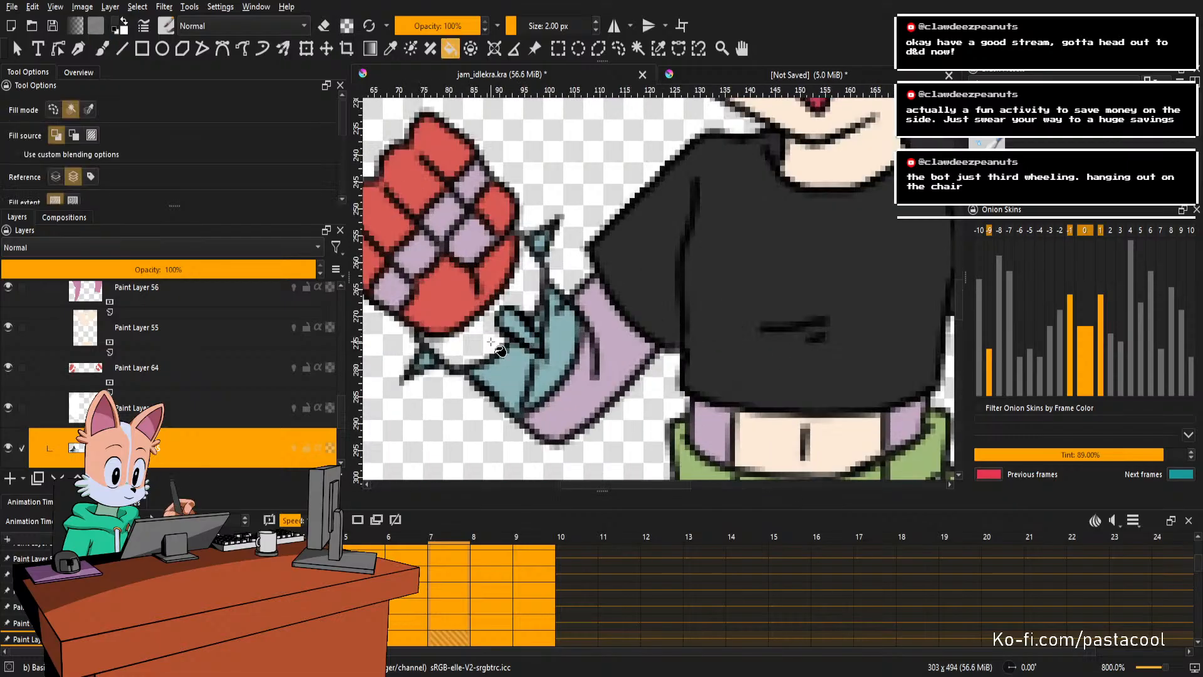
pyautogui.click(537, 310)
pyautogui.press('b')
pyautogui.scroll(-3, 537, 310)
# Advance to frame 8 and fill the upper and lower sections of the right bracelet band near-black.
pyautogui.press('m')
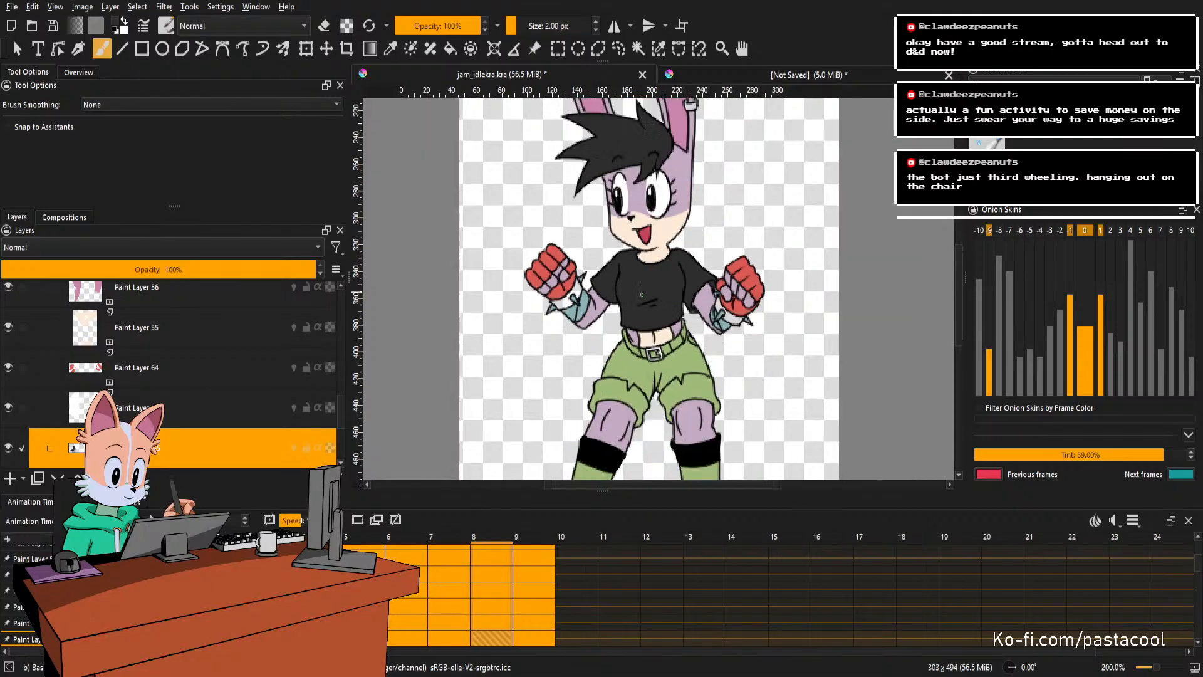
pyautogui.scroll(2, 729, 309)
pyautogui.press('f')
pyautogui.scroll(3, 729, 309)
pyautogui.press('b')
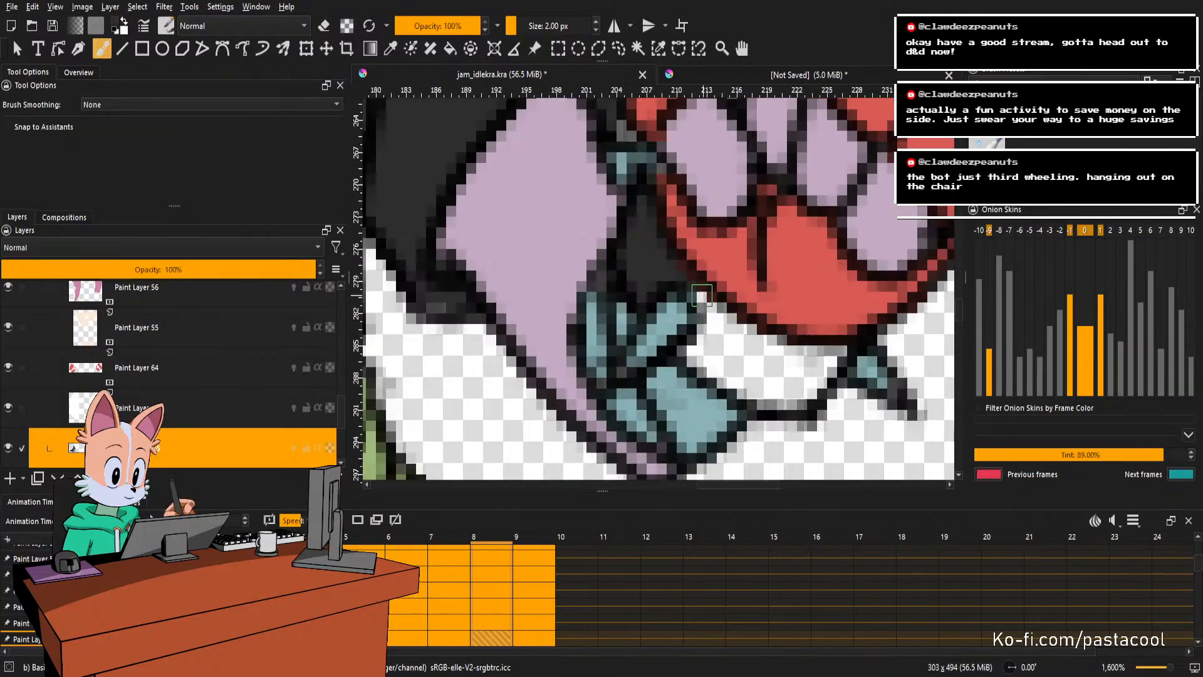
pyautogui.press('f')
pyautogui.click(717, 345)
# Fill the left bracelet band around the teal wrap knot near-black on frame 8.
pyautogui.scroll(-3, 717, 345)
pyautogui.press('m')
pyautogui.scroll(2, 625, 296)
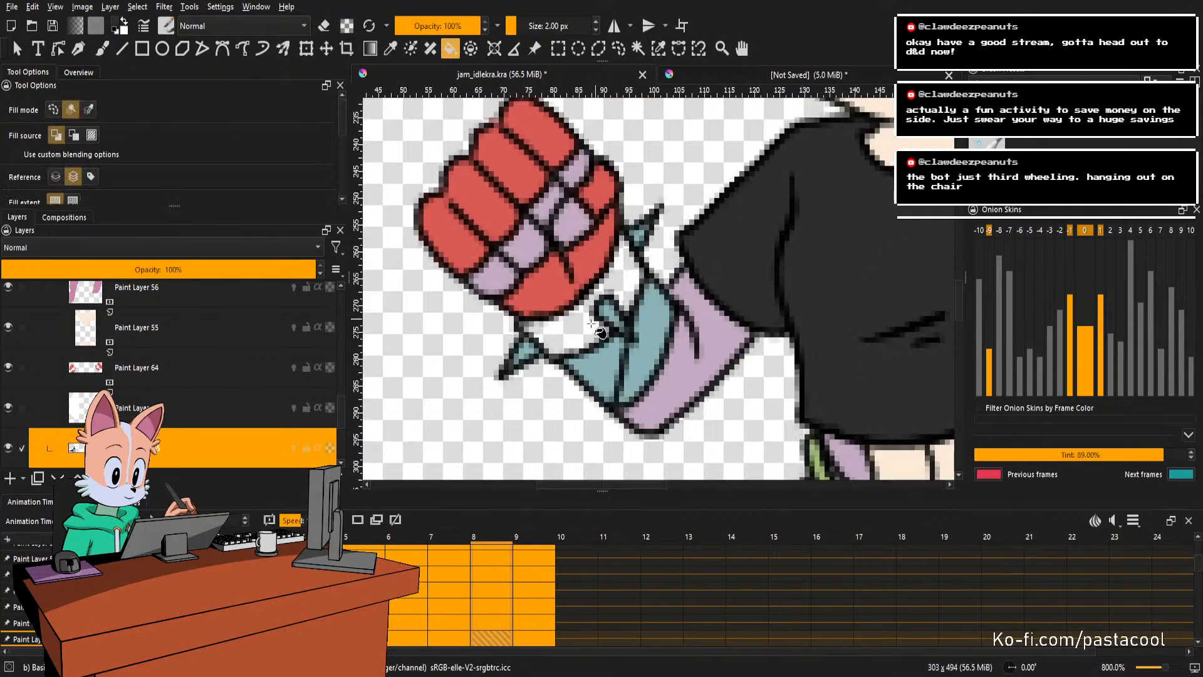
pyautogui.click(625, 296)
pyautogui.scroll(-3, 625, 298)
# Advance to frame 9 and fill both bracelet bands near-black.
pyautogui.press('Right')
pyautogui.scroll(2, 670, 298)
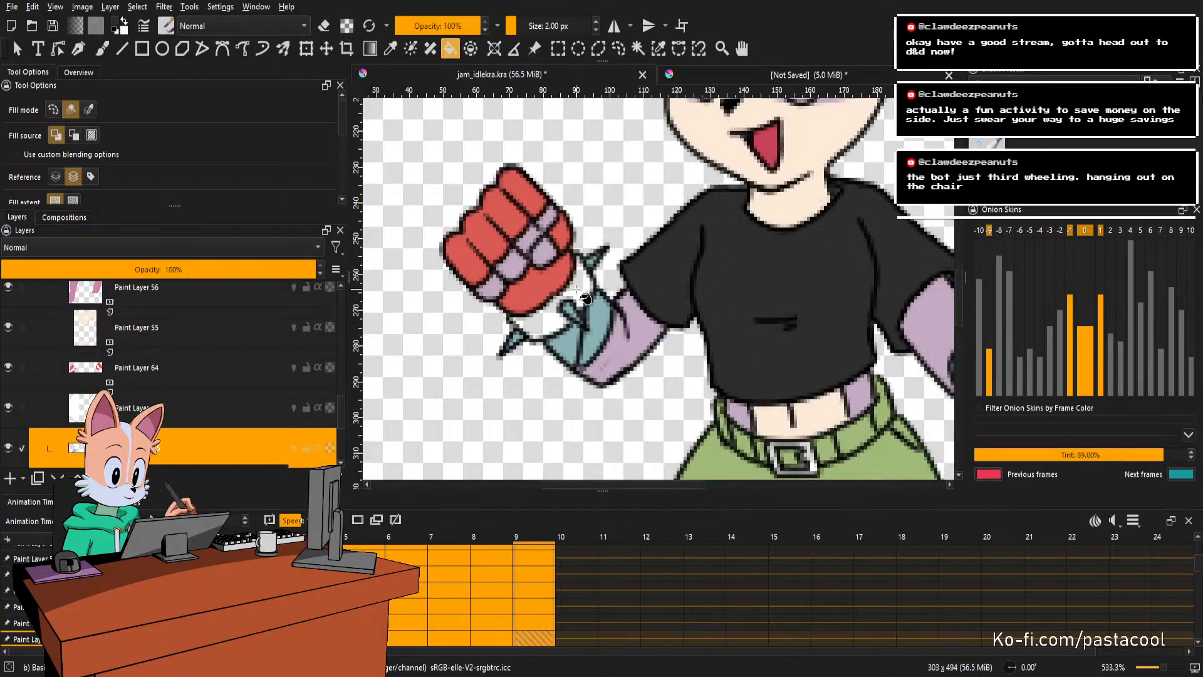
pyautogui.click(576, 307)
pyautogui.scroll(-2, 580, 308)
pyautogui.scroll(3, 728, 333)
pyautogui.click(790, 322)
pyautogui.scroll(-2, 791, 325)
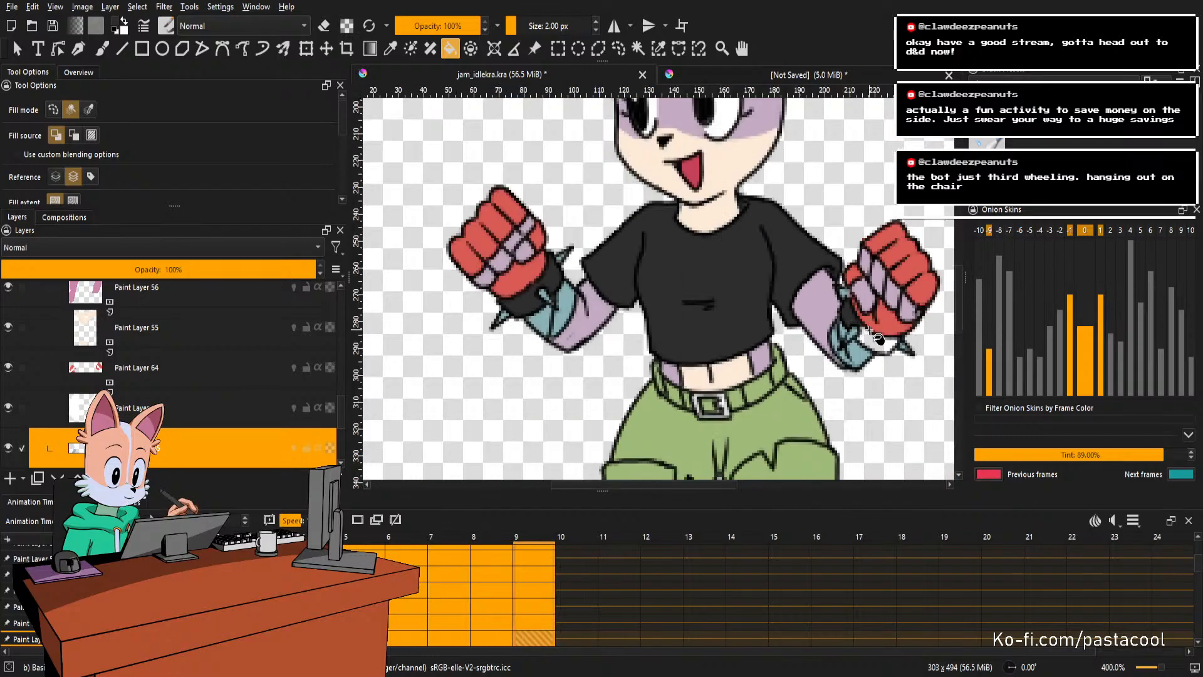
pyautogui.scroll(-1, 674, 319)
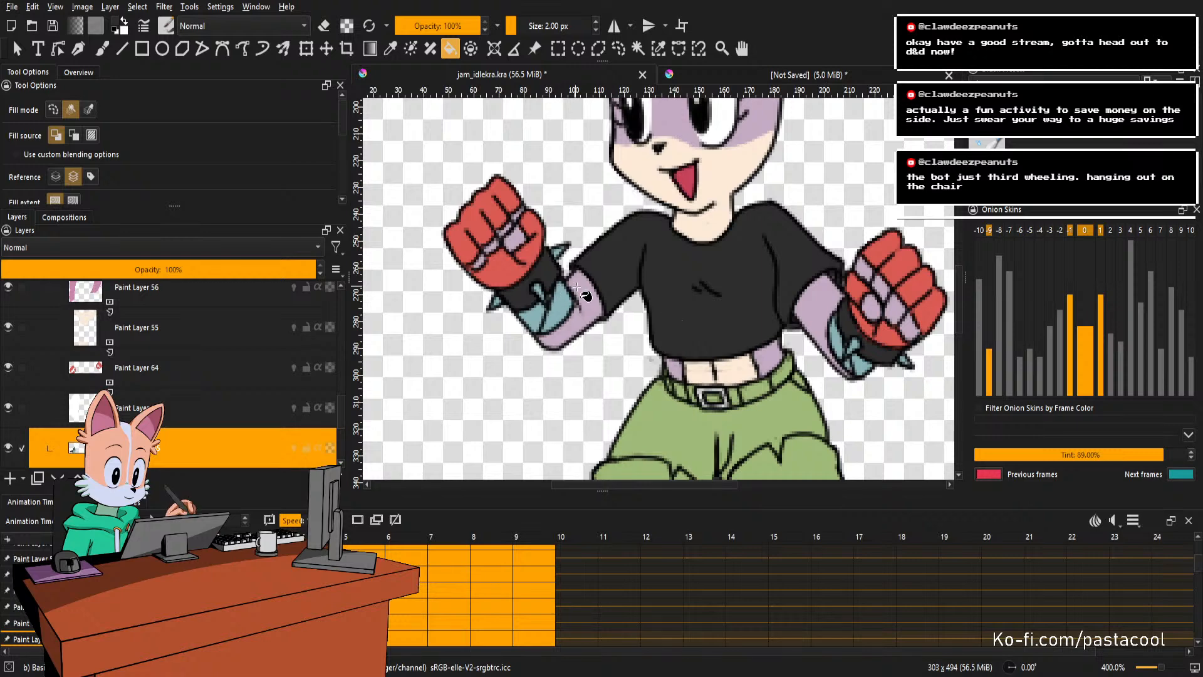
pyautogui.scroll(-1, 621, 314)
pyautogui.scroll(-3, 627, 318)
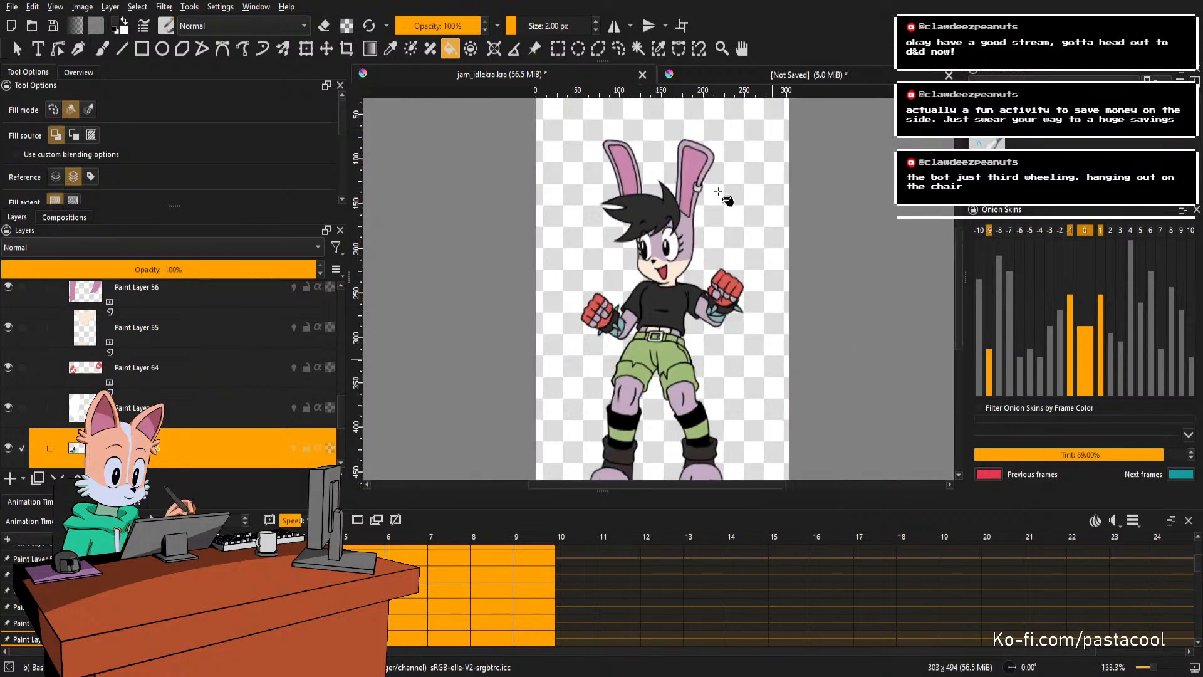
# Sample the yellow of the star badge in the unsaved reference document, then return to jam_idle.kra and save it.
pyautogui.click(766, 76)
pyautogui.scroll(-2, 627, 282)
pyautogui.scroll(3, 627, 282)
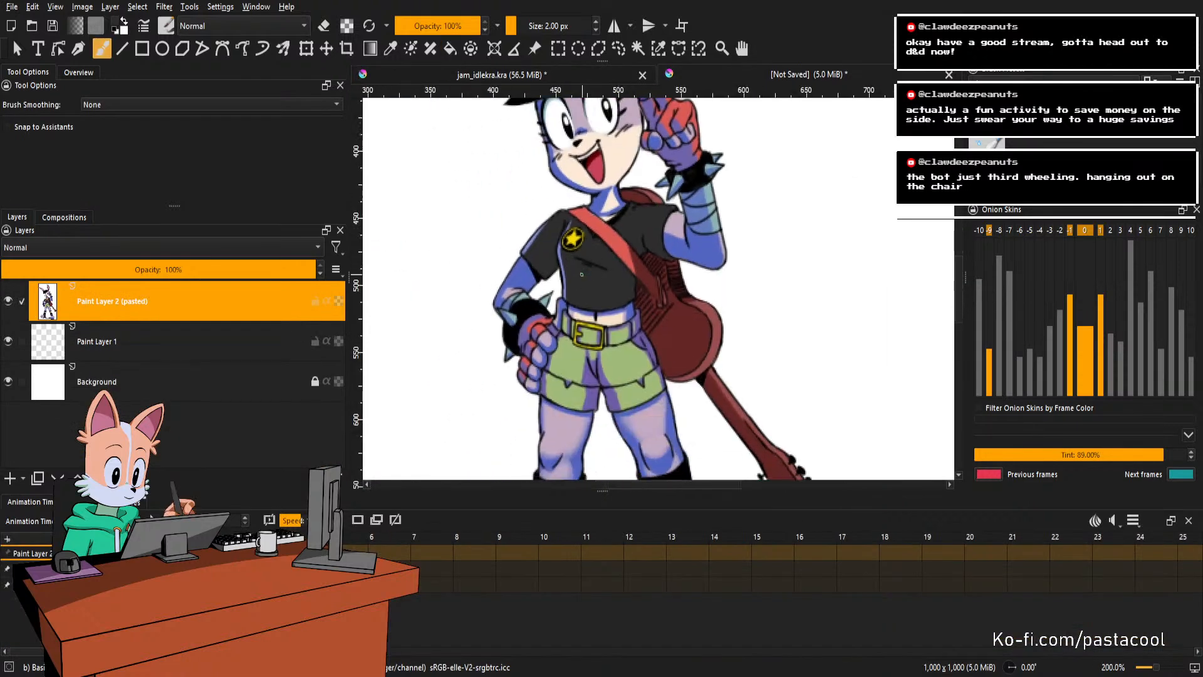
pyautogui.scroll(3, 583, 201)
pyautogui.keyDown('ctrl'); pyautogui.click(568, 204); pyautogui.keyUp('ctrl')
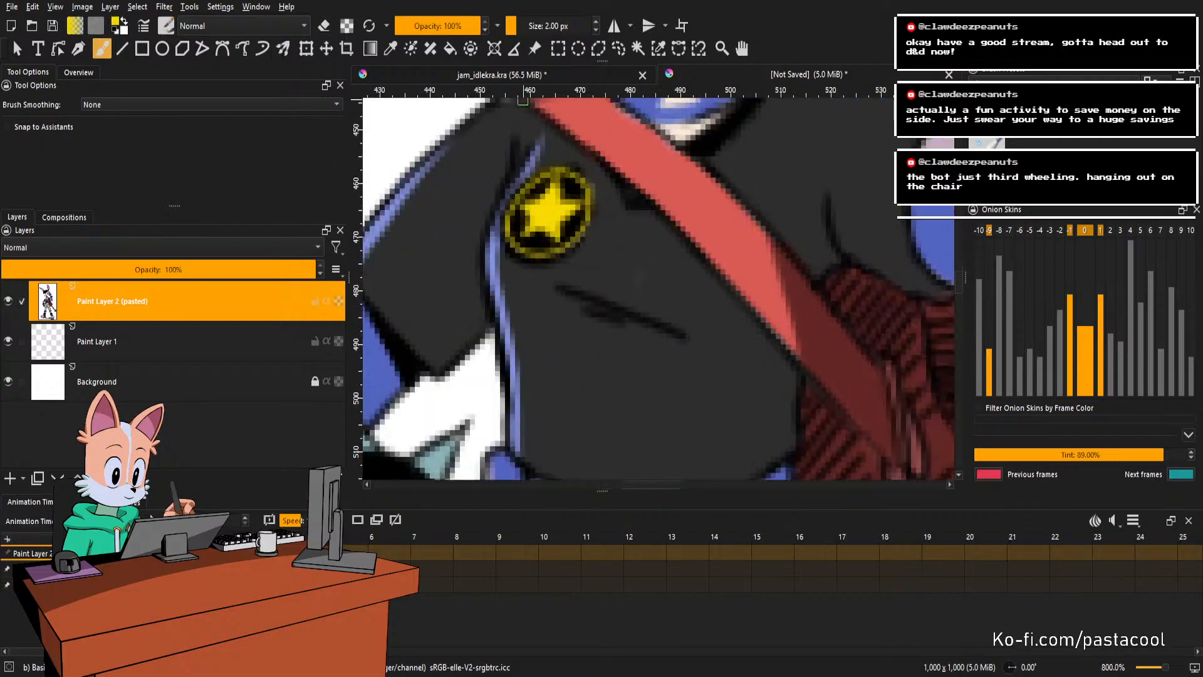
pyautogui.click(531, 76)
pyautogui.hotkey('ctrl', 's')
# Select the green shorts layer and add a new paint layer above it.
pyautogui.scroll(2, 558, 336)
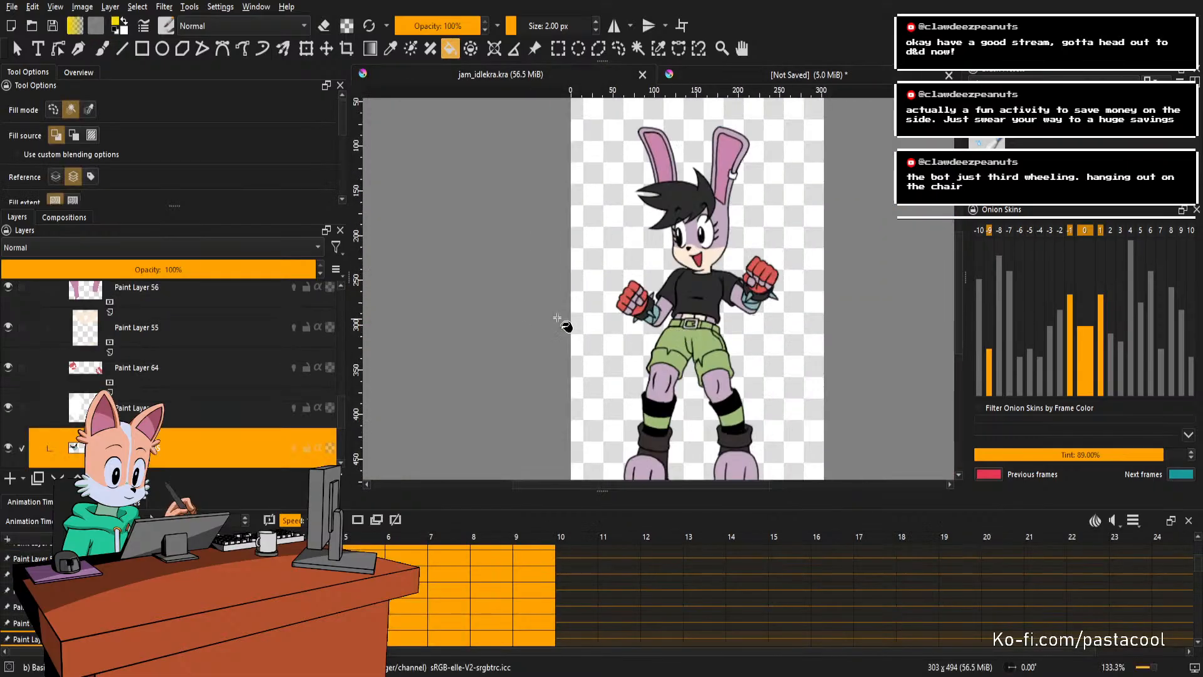
pyautogui.click(667, 345)
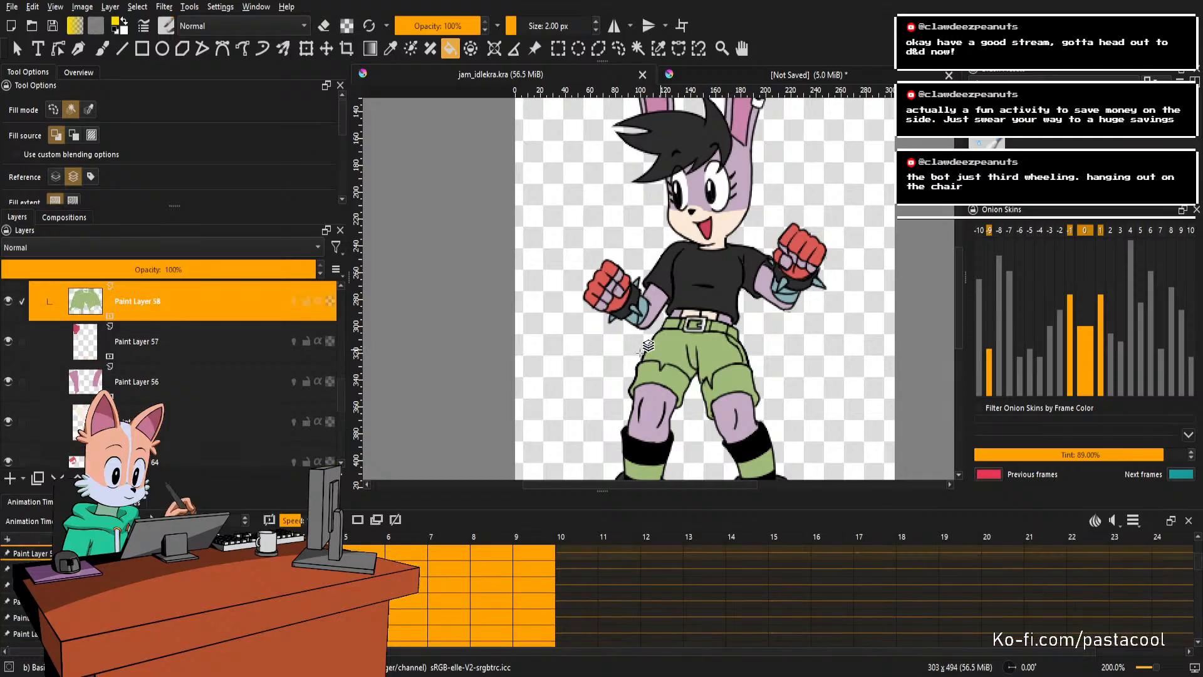
pyautogui.press('Insert')
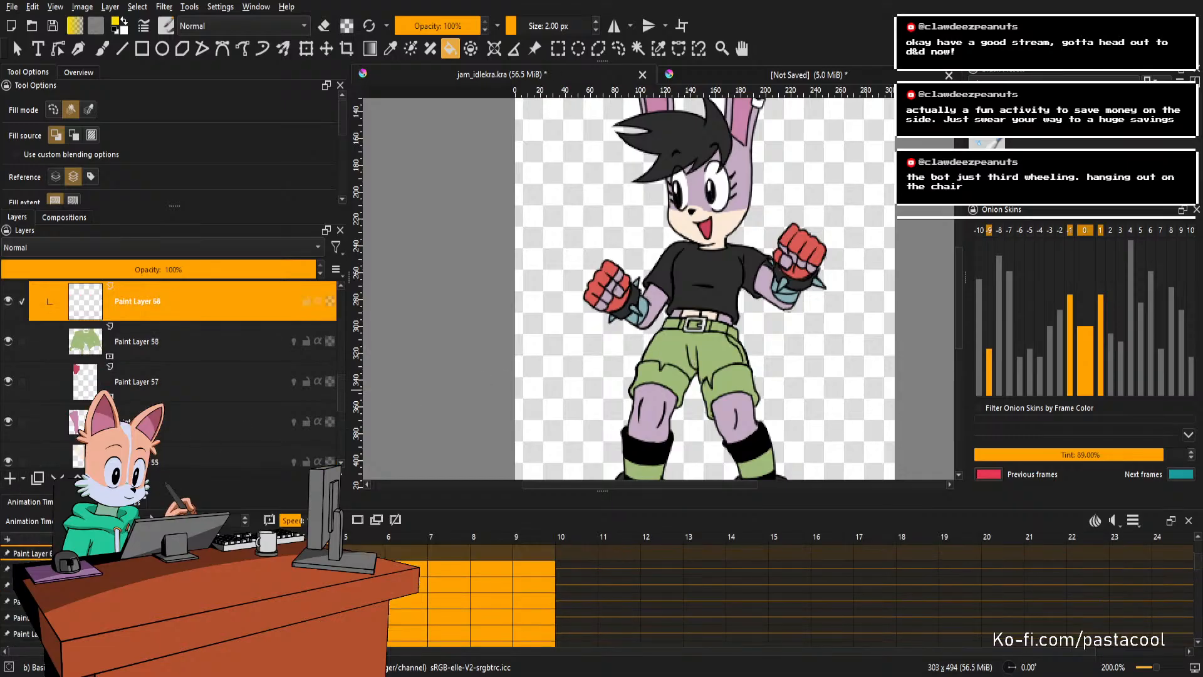
# Colour the belt buckle yellow on the new layer, brushing over its lower edge.
pyautogui.scroll(4, 706, 323)
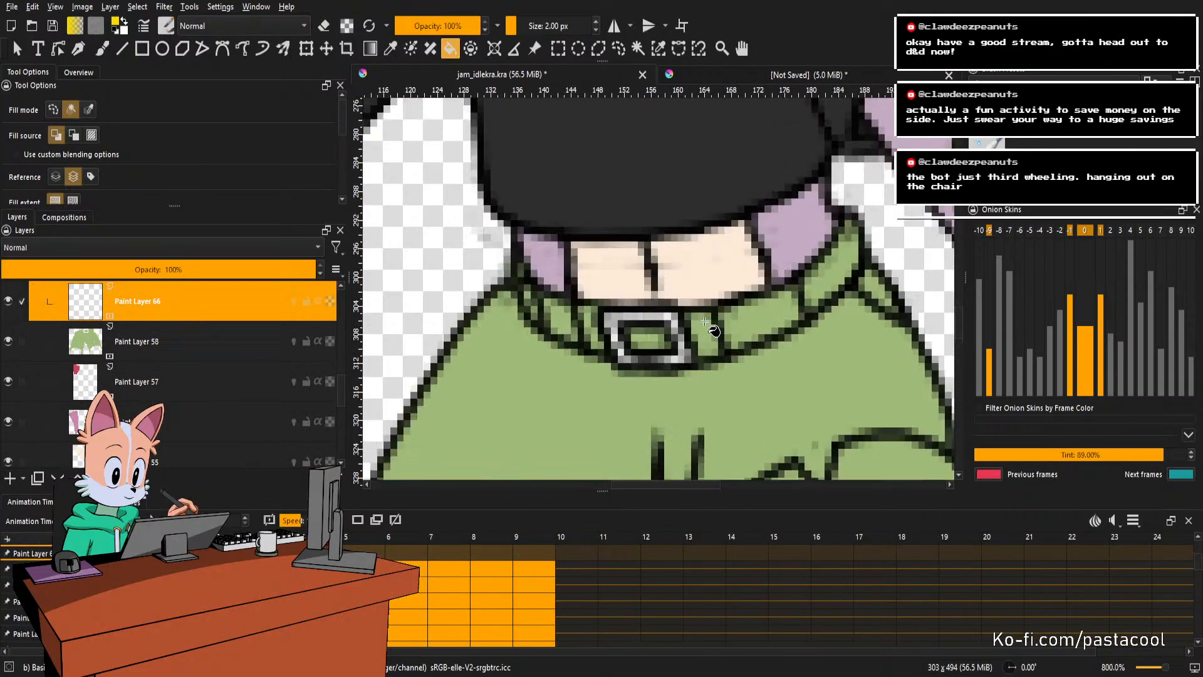
pyautogui.scroll(1, 705, 322)
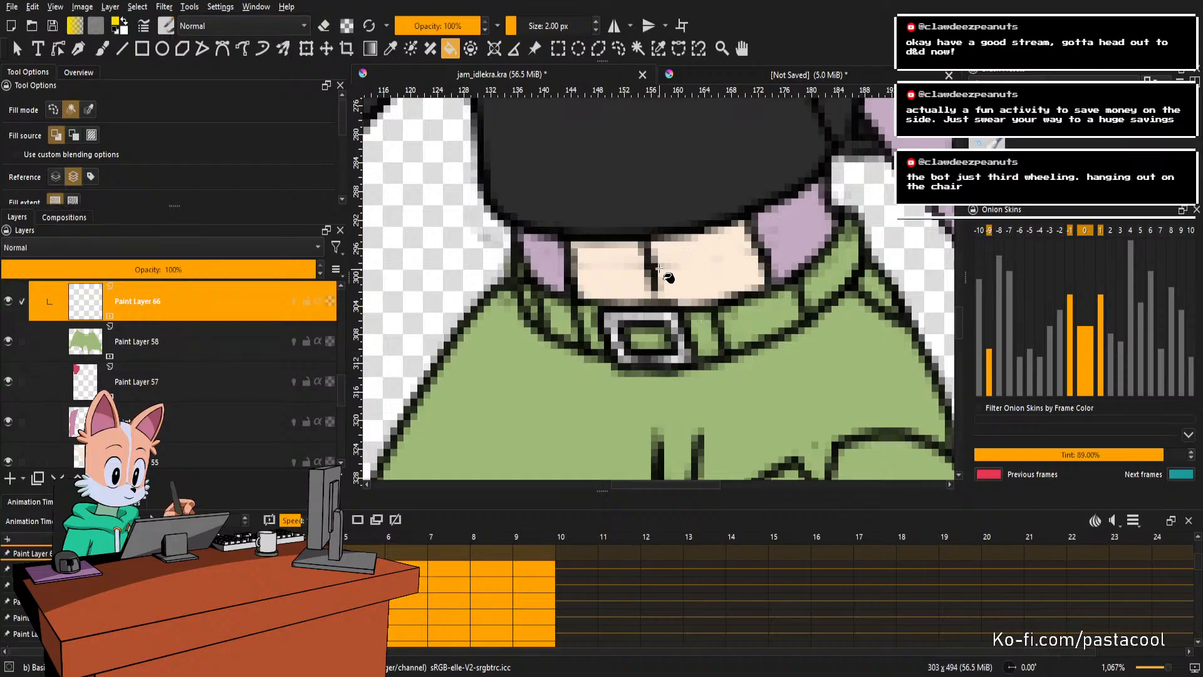
pyautogui.press('b')
pyautogui.press('f')
pyautogui.click(618, 329)
pyautogui.press('b')
pyautogui.moveTo(622, 346)
pyautogui.mouseDown()
pyautogui.moveTo(623, 357)
pyautogui.moveTo(689, 361)
pyautogui.mouseUp()
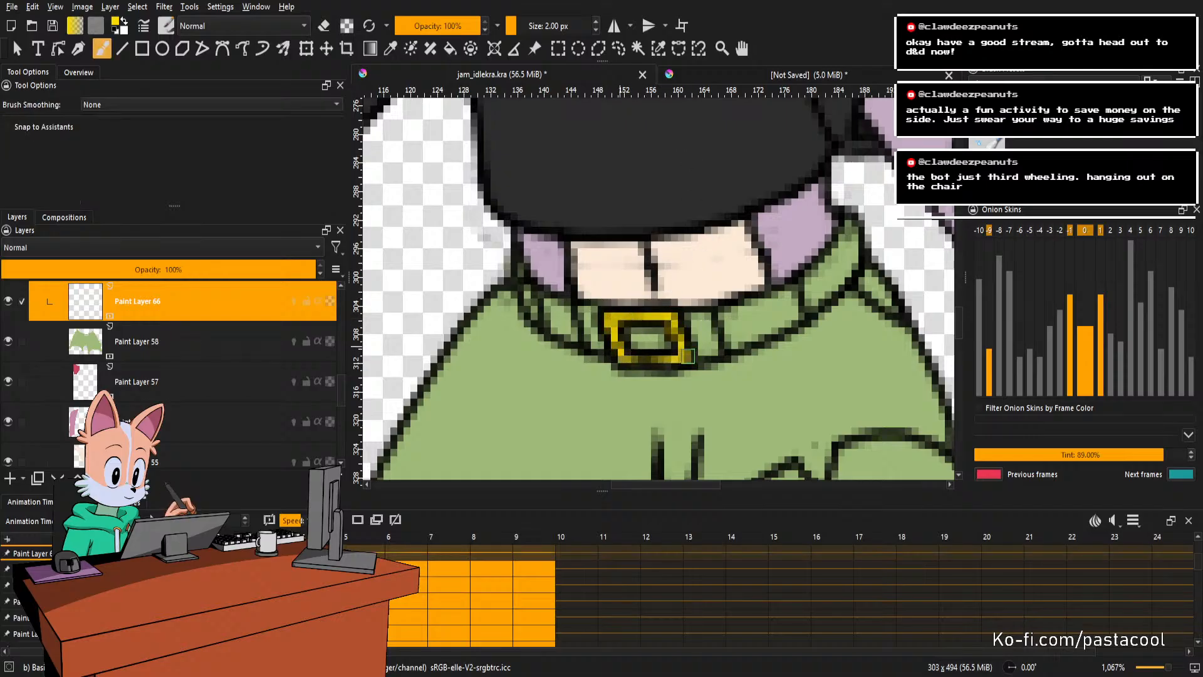
# Advance one frame, undo the unwanted changes, and paint that frame's belt buckle yellow.
pyautogui.press('Right')
pyautogui.hotkey('ctrl', 'z')
pyautogui.hotkey('ctrl', 'z')
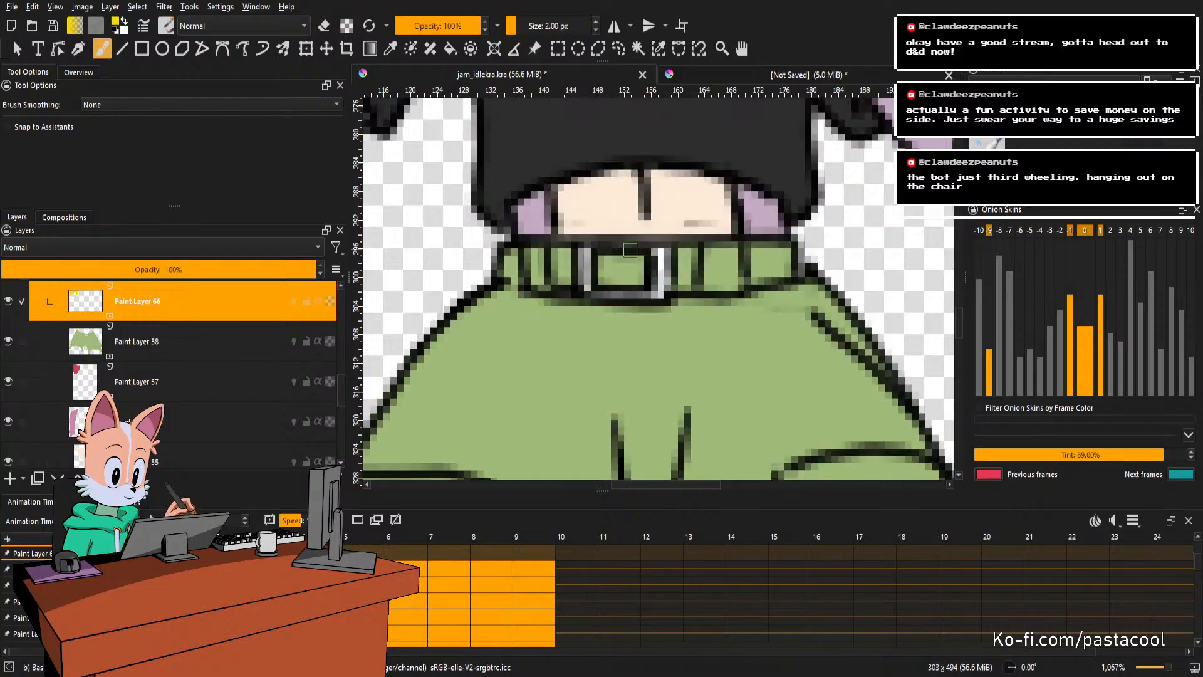
pyautogui.moveTo(587, 253); pyautogui.dragTo(588, 292)
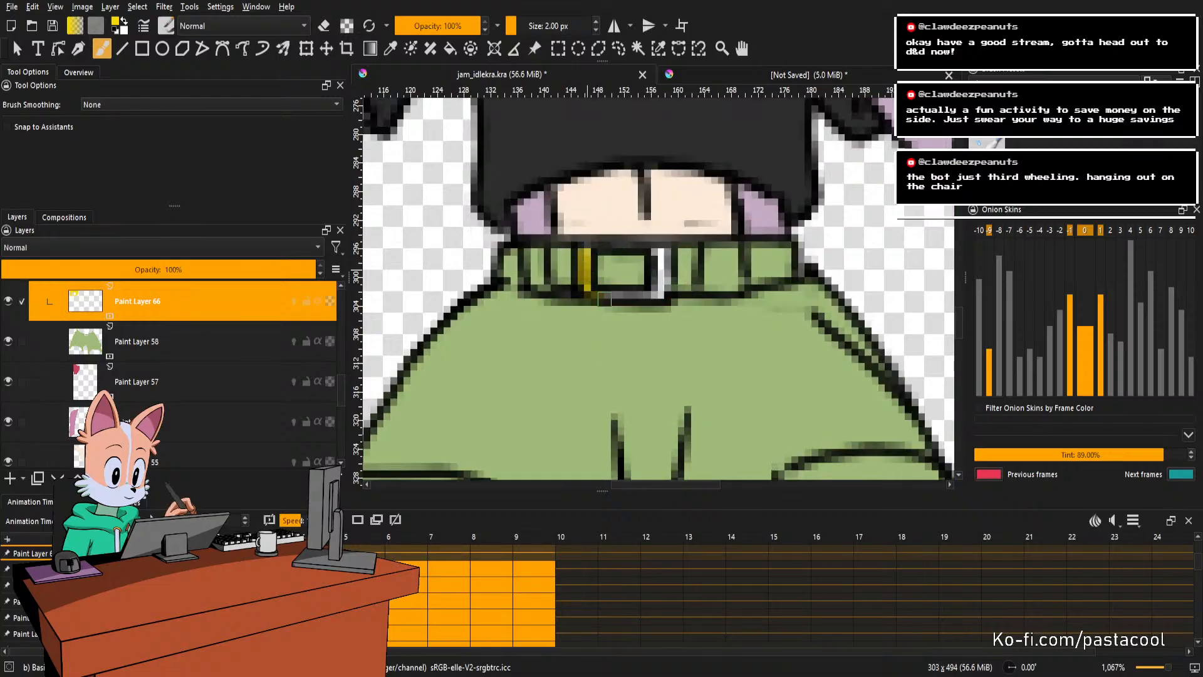
# Paint the square belt buckle yellow on each of the next two frames.
pyautogui.press('Right')
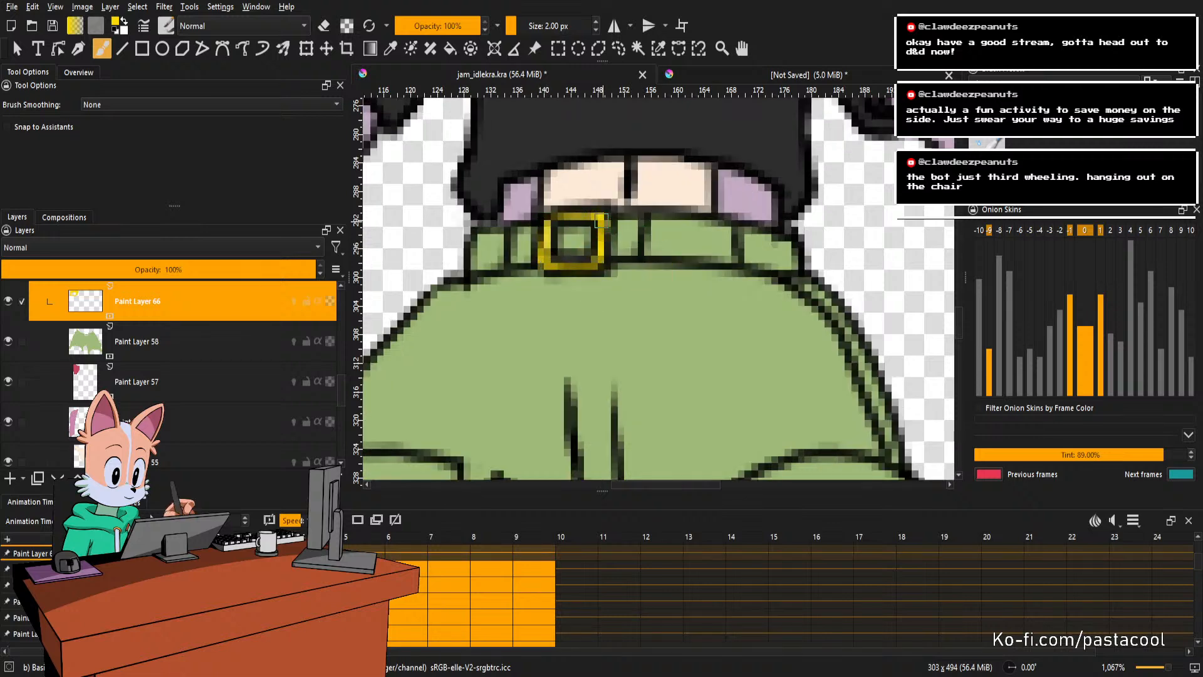
pyautogui.press('Right')
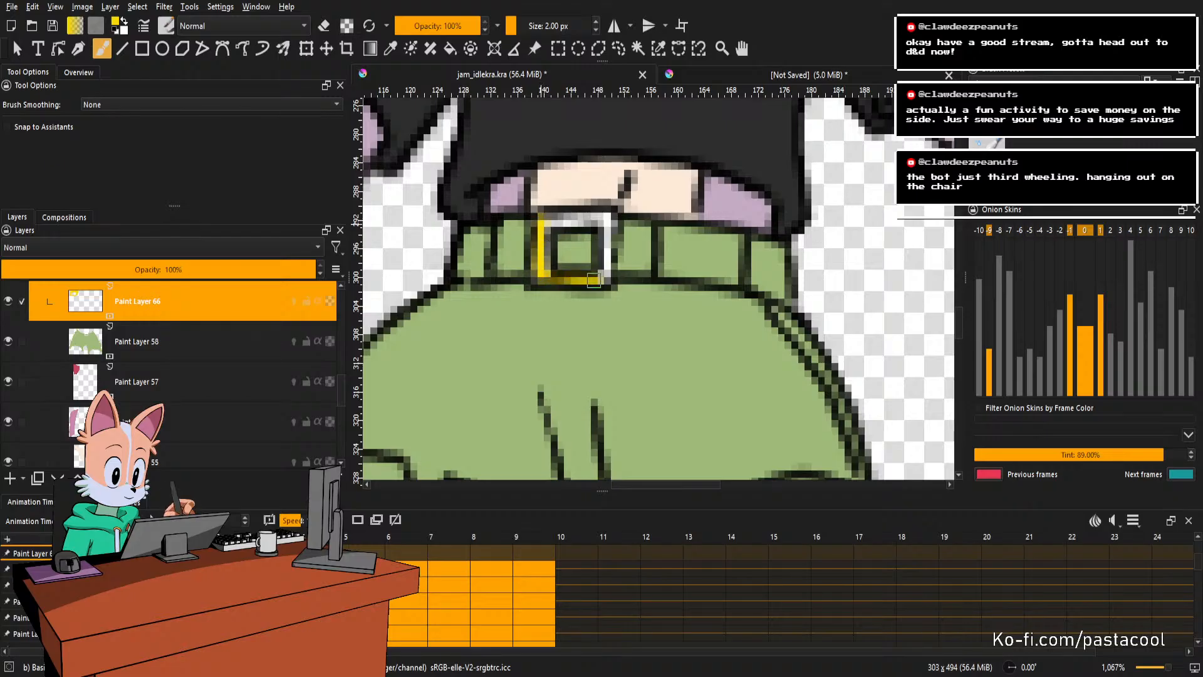
pyautogui.moveTo(593, 280); pyautogui.dragTo(608, 216)
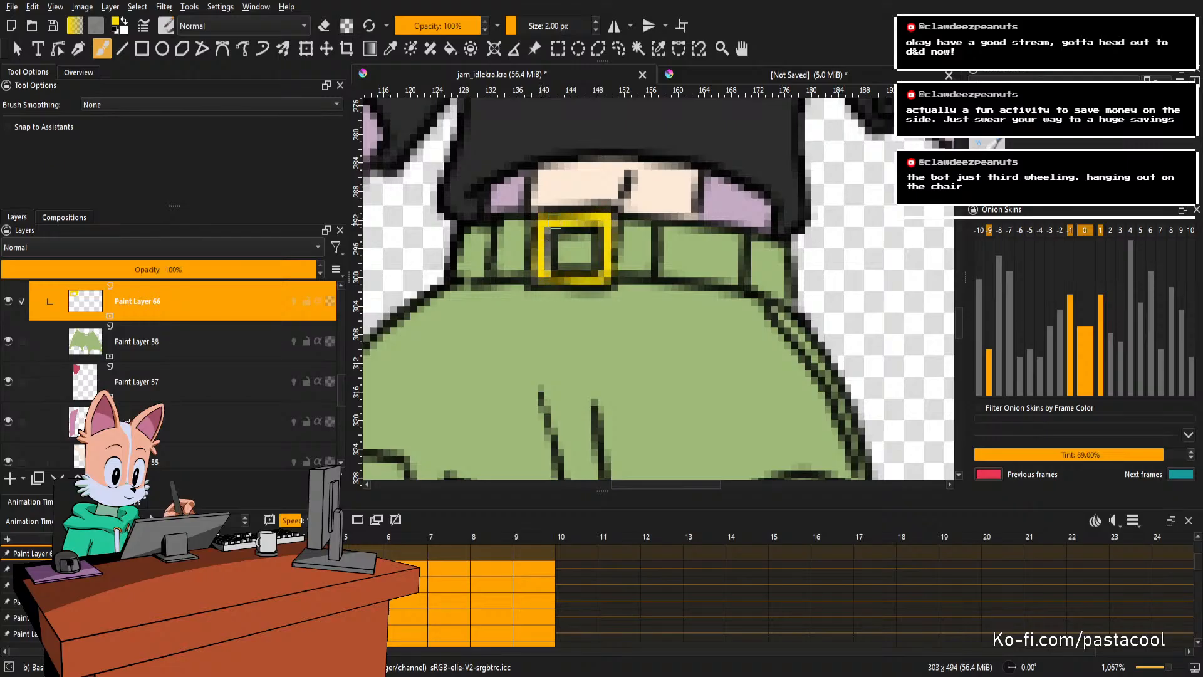
# Paint the belt buckle and its prong yellow on frame 4, and the buckle on frame 5.
pyautogui.press('Right')
pyautogui.moveTo(531, 231)
pyautogui.mouseDown()
pyautogui.moveTo(518, 301)
pyautogui.moveTo(562, 302)
pyautogui.mouseUp()
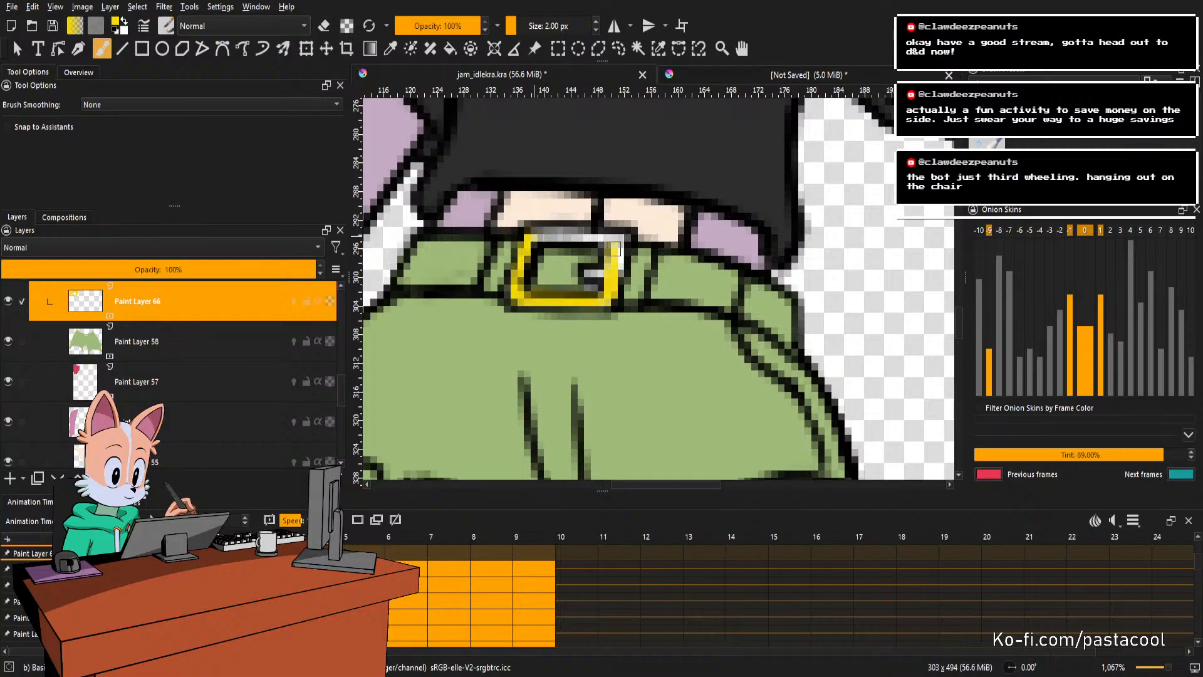
pyautogui.moveTo(540, 236)
pyautogui.mouseDown()
pyautogui.moveTo(619, 230)
pyautogui.moveTo(549, 326)
pyautogui.moveTo(641, 326)
pyautogui.moveTo(648, 272)
pyautogui.moveTo(579, 268)
pyautogui.mouseUp()
pyautogui.press('Right')
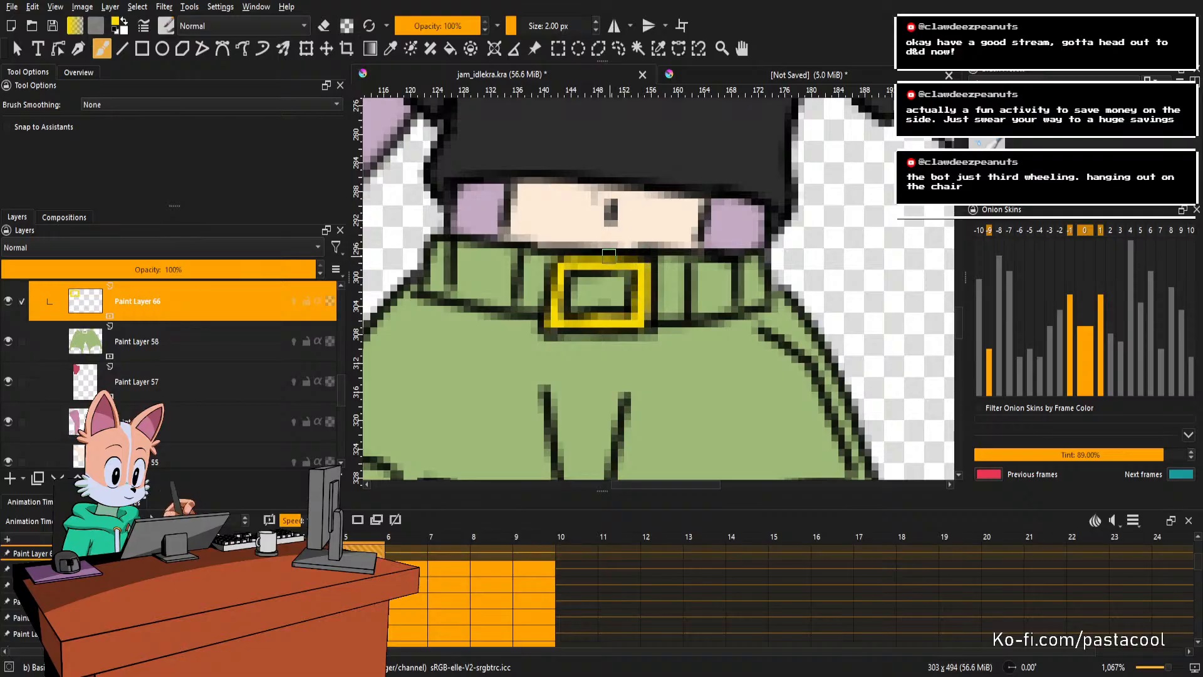
# Paint all four sides of the belt buckle yellow on frame 6.
pyautogui.press('Right')
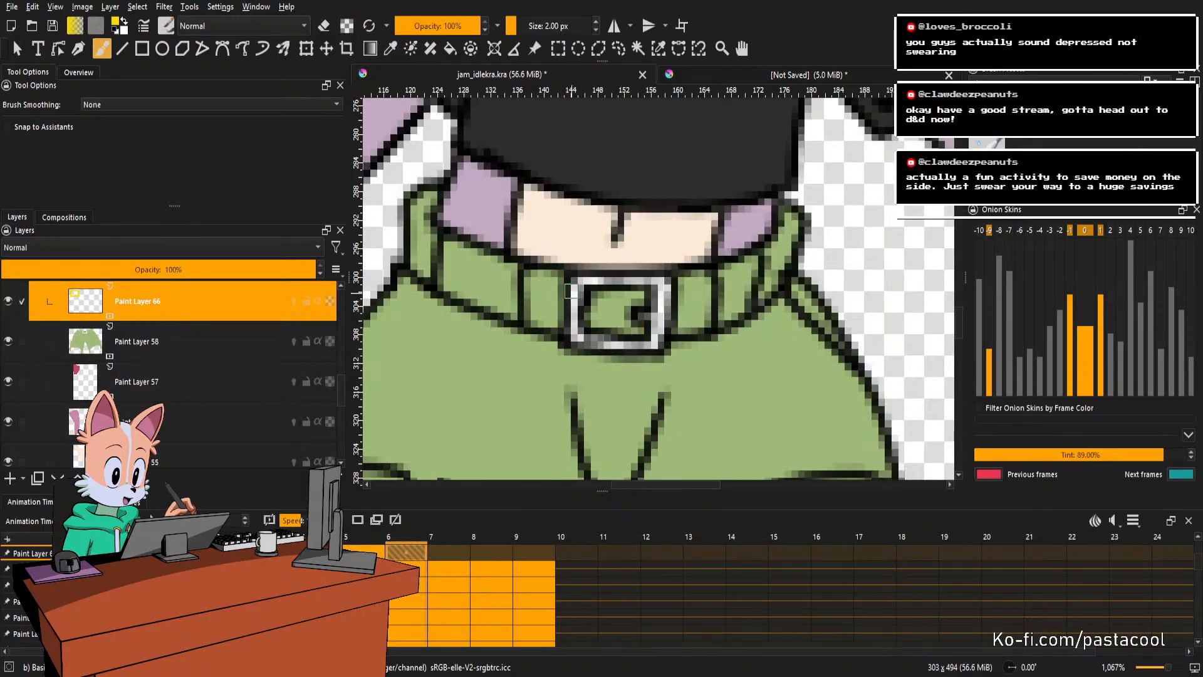
pyautogui.moveTo(575, 281); pyautogui.dragTo(576, 338)
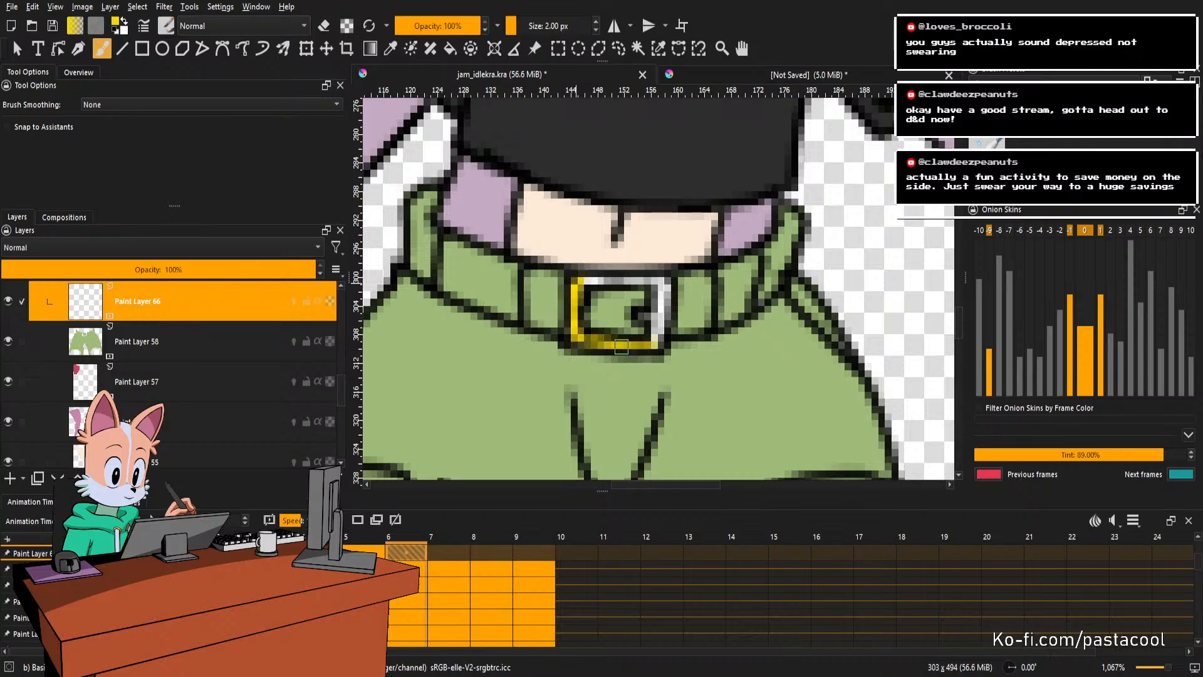
pyautogui.moveTo(657, 345); pyautogui.dragTo(661, 331)
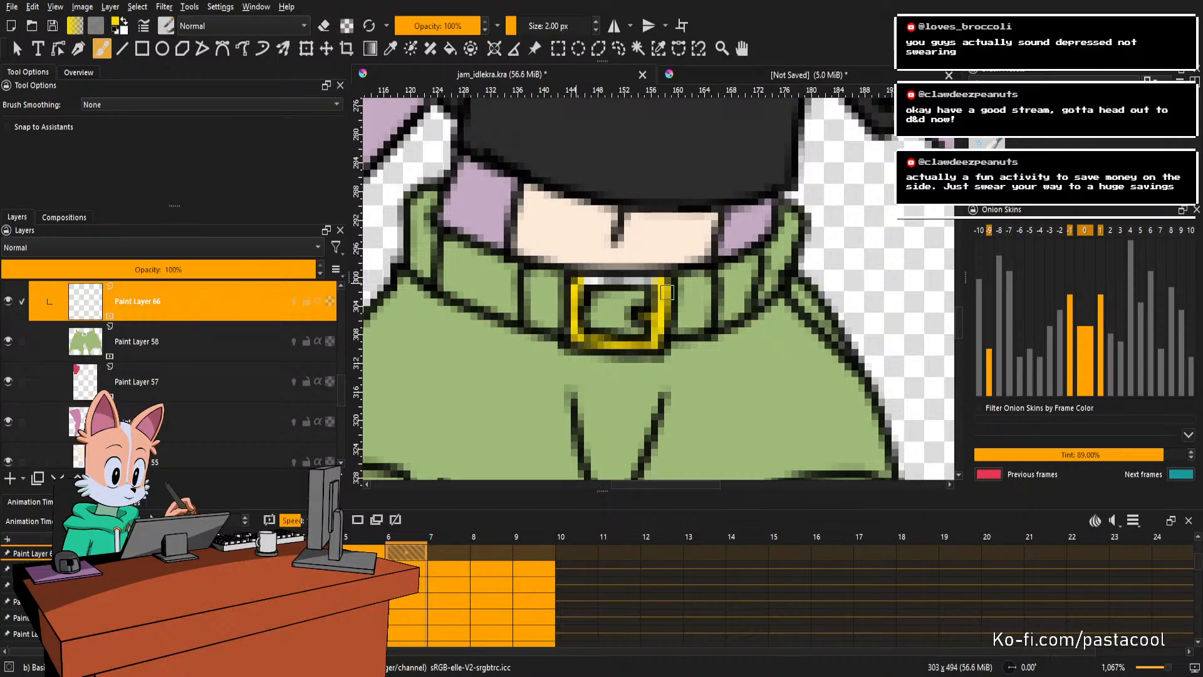
pyautogui.moveTo(583, 281); pyautogui.dragTo(666, 280)
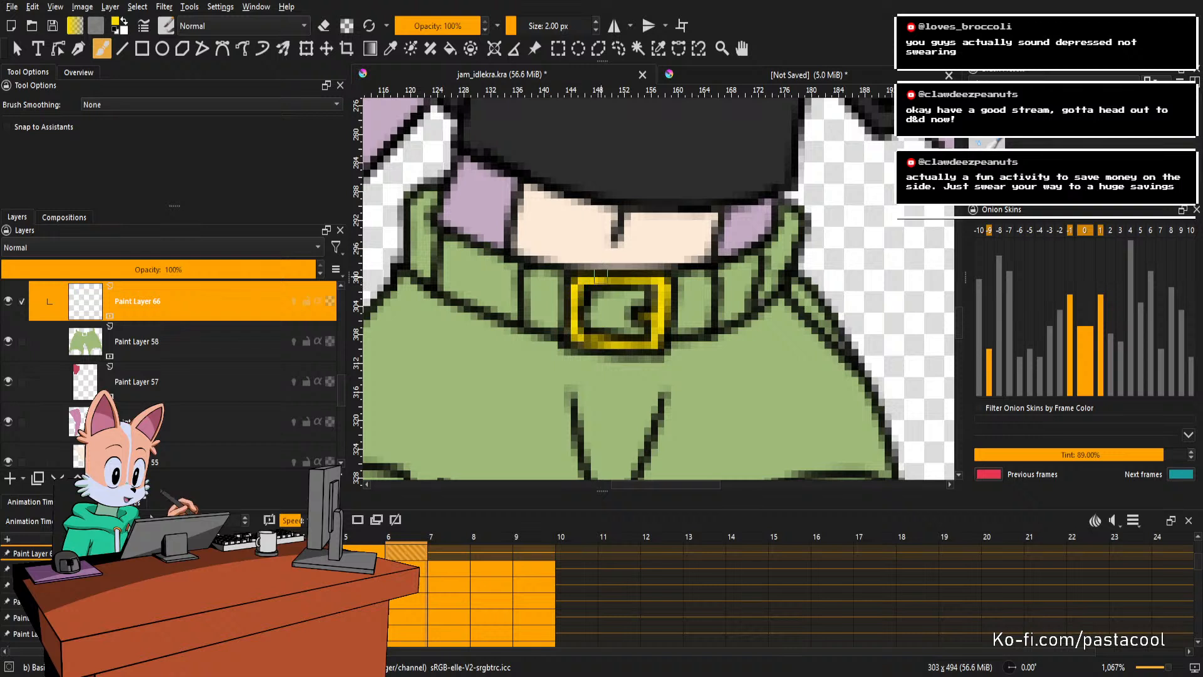
# Paint the belt buckle yellow on frames 7, 8 and 9.
pyautogui.press('.')
pyautogui.moveTo(587, 300); pyautogui.dragTo(588, 355)
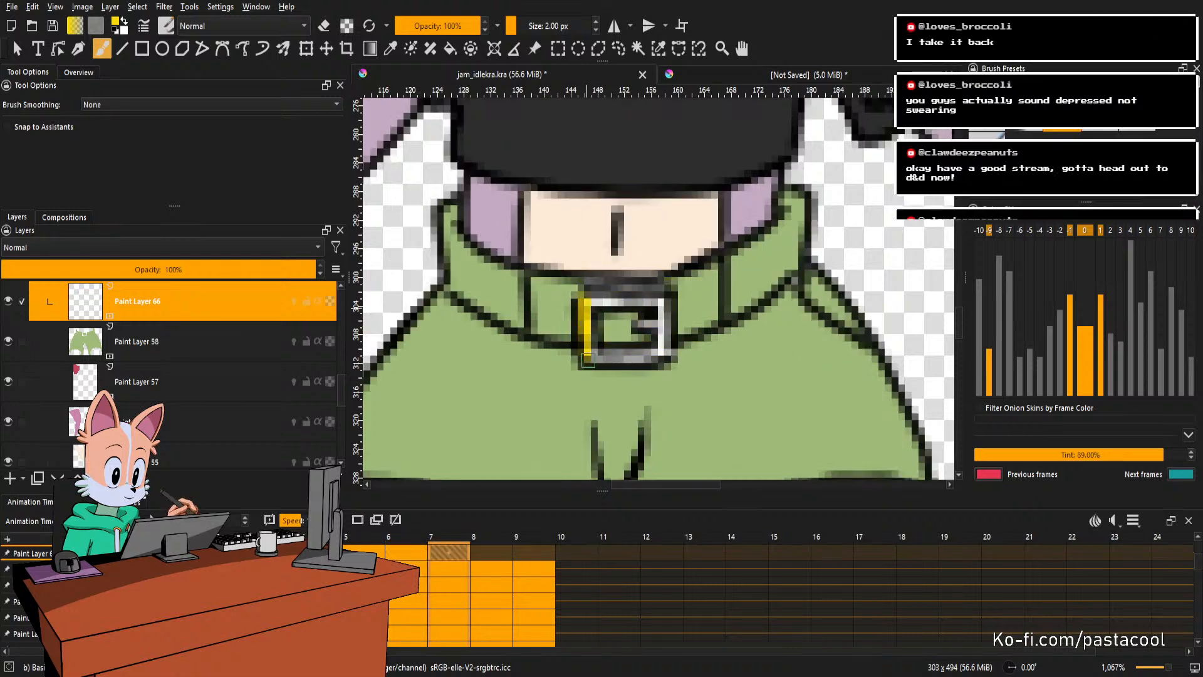
pyautogui.moveTo(588, 301)
pyautogui.mouseDown()
pyautogui.moveTo(634, 301)
pyautogui.moveTo(665, 350)
pyautogui.moveTo(658, 339)
pyautogui.mouseUp()
pyautogui.press('.')
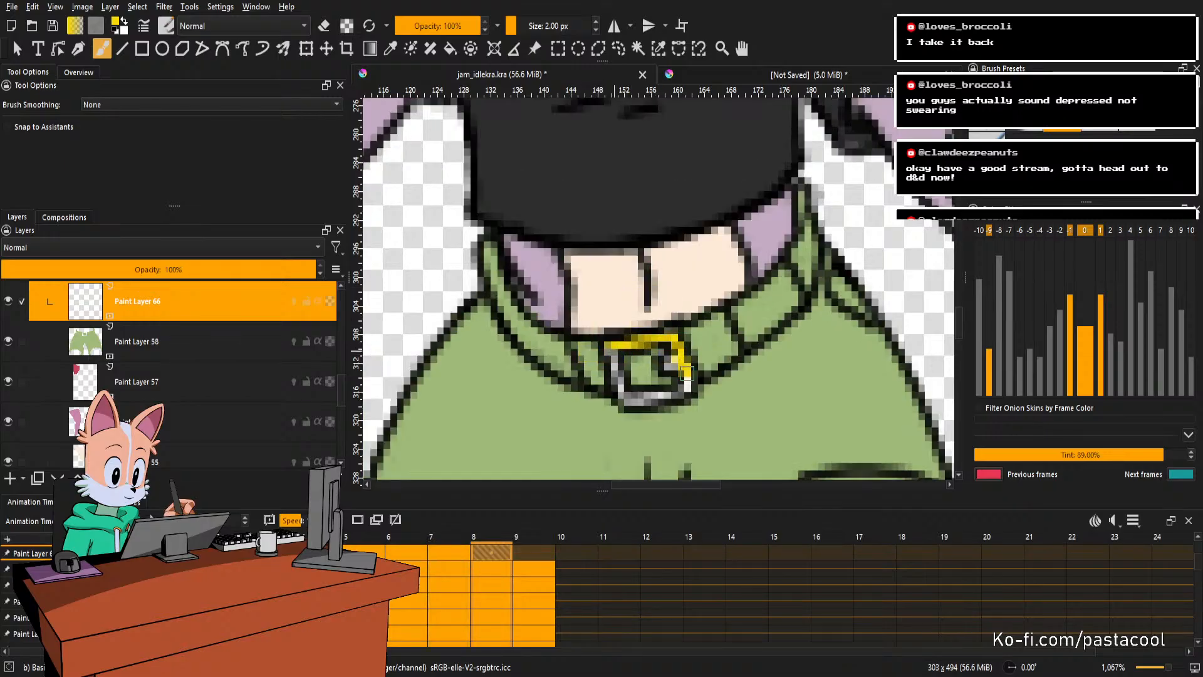
pyautogui.moveTo(614, 346); pyautogui.dragTo(624, 393)
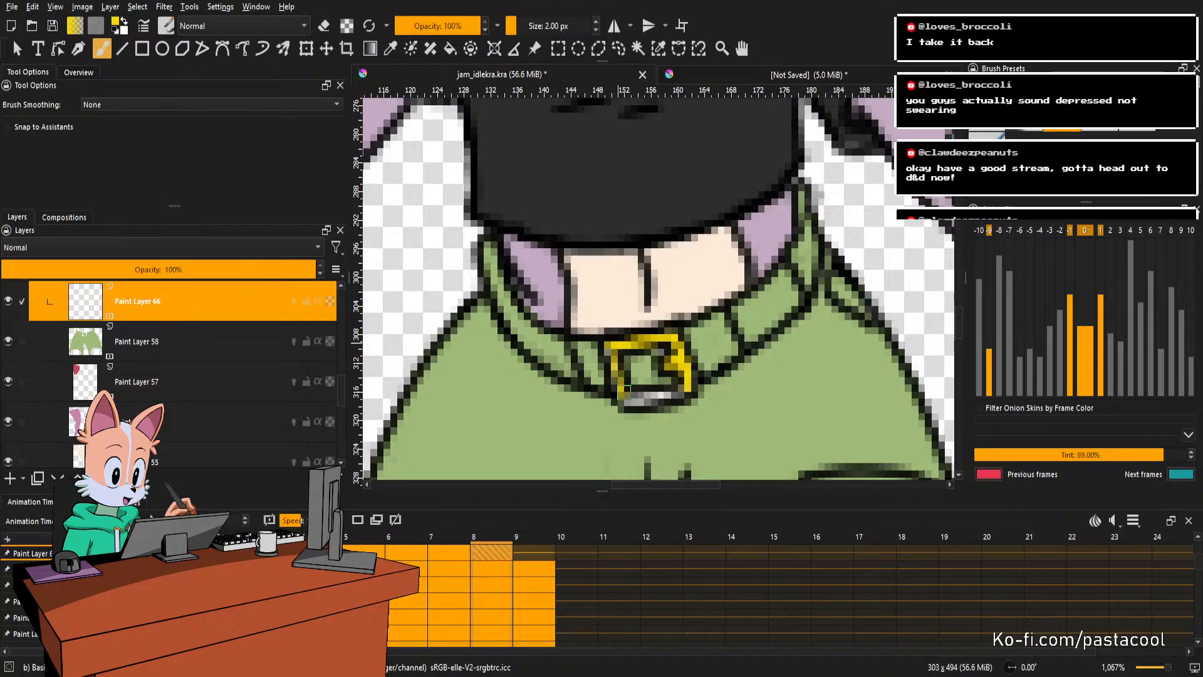
pyautogui.press('.')
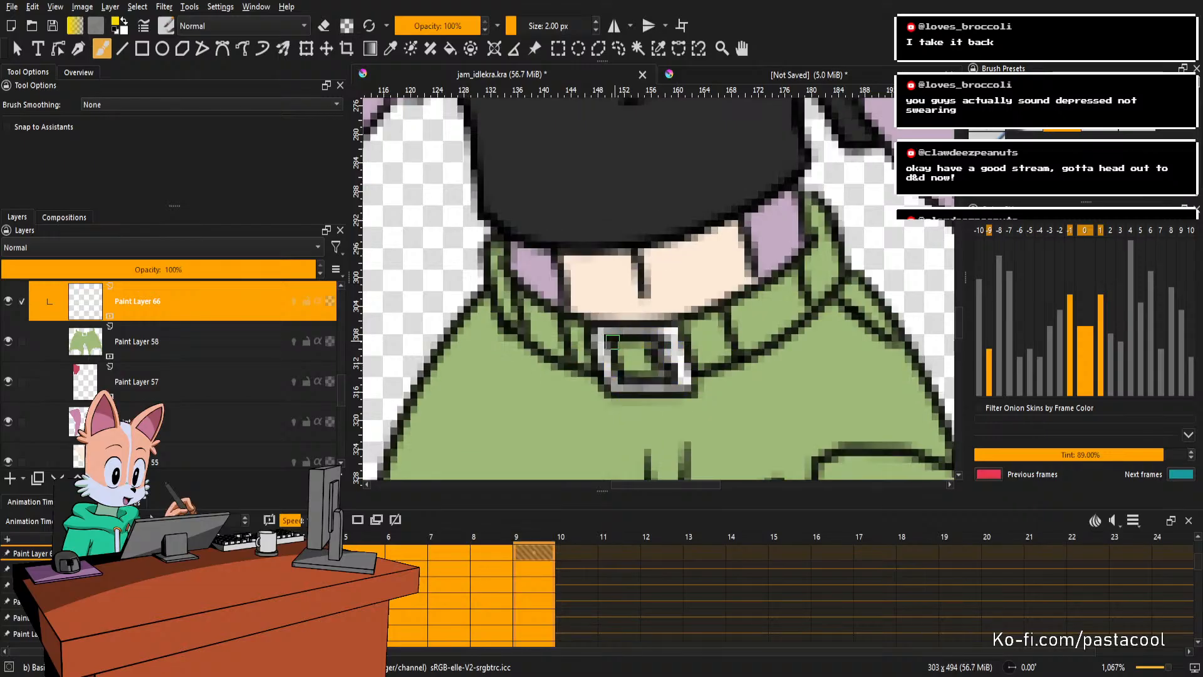
pyautogui.moveTo(597, 334); pyautogui.dragTo(612, 383)
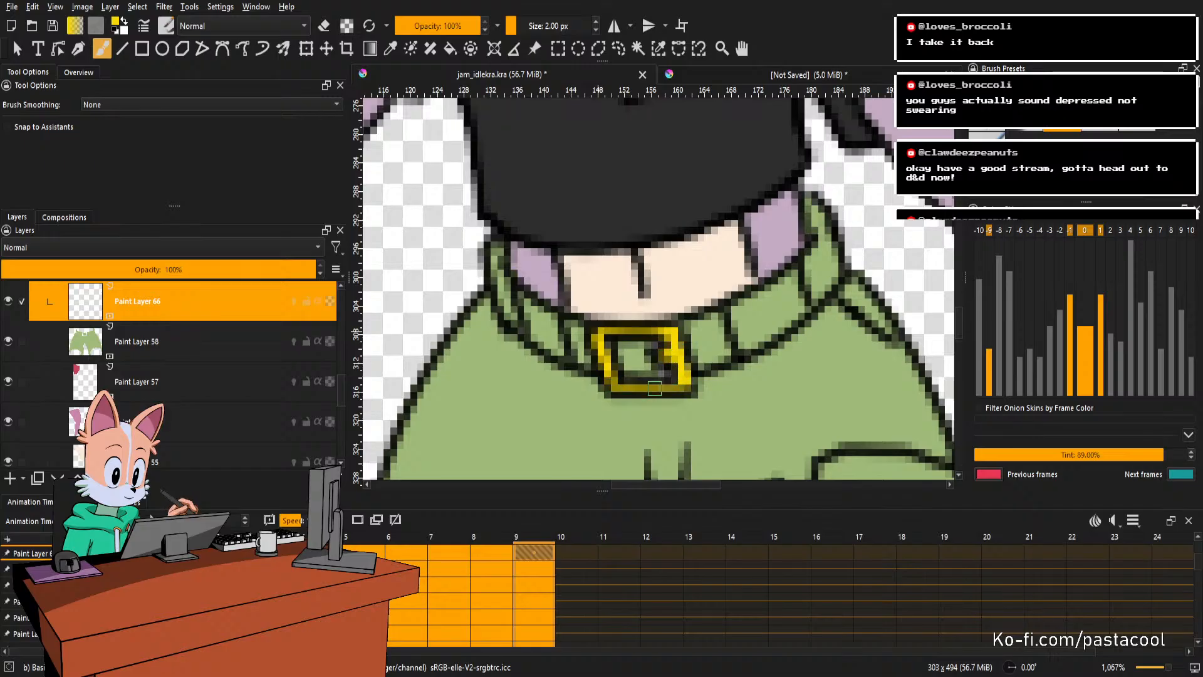
# Save the file and play back the whole idle animation to check the yellow belt buckle.
pyautogui.press('.')
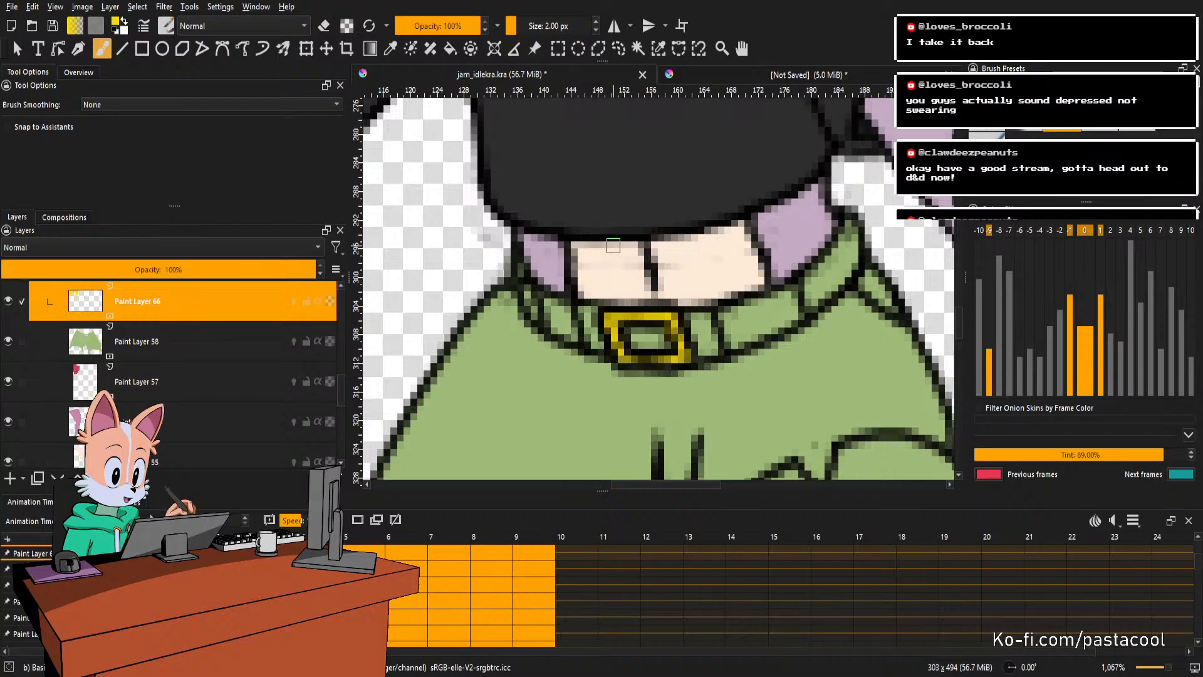
pyautogui.scroll(-3, 611, 248)
pyautogui.moveTo(637, 236); pyautogui.dragTo(635, 272)
pyautogui.scroll(-2, 638, 269)
pyautogui.scroll(-2, 639, 268)
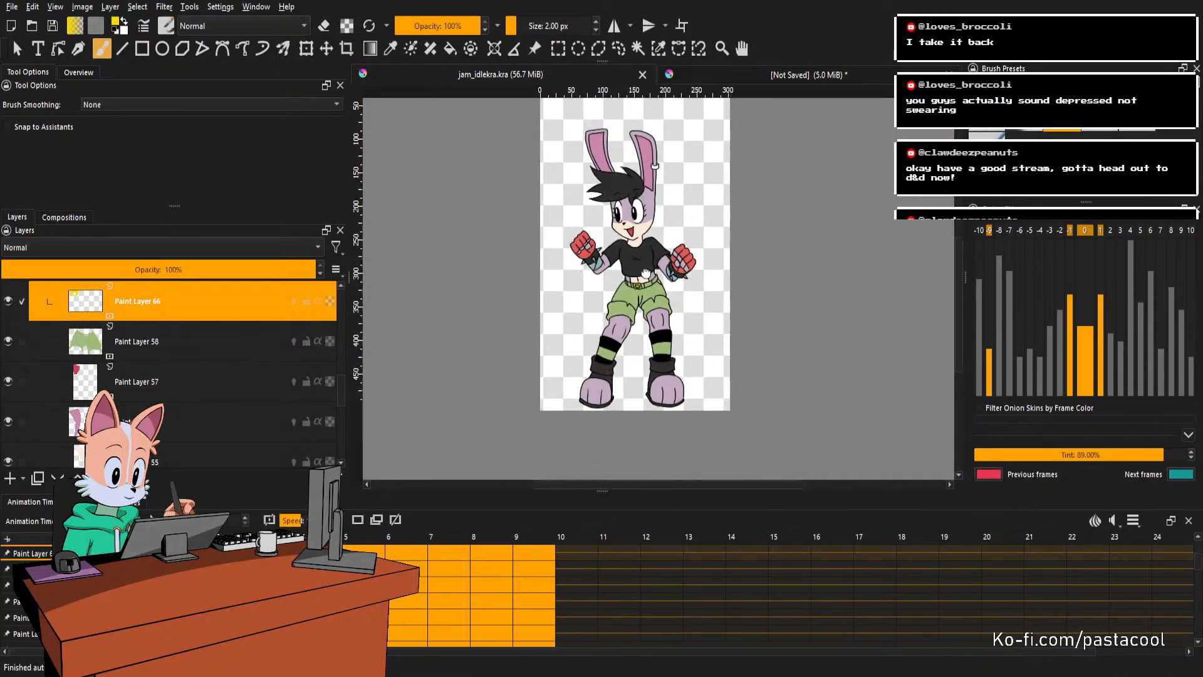
pyautogui.scroll(1, 639, 268)
pyautogui.scroll(-2, 639, 267)
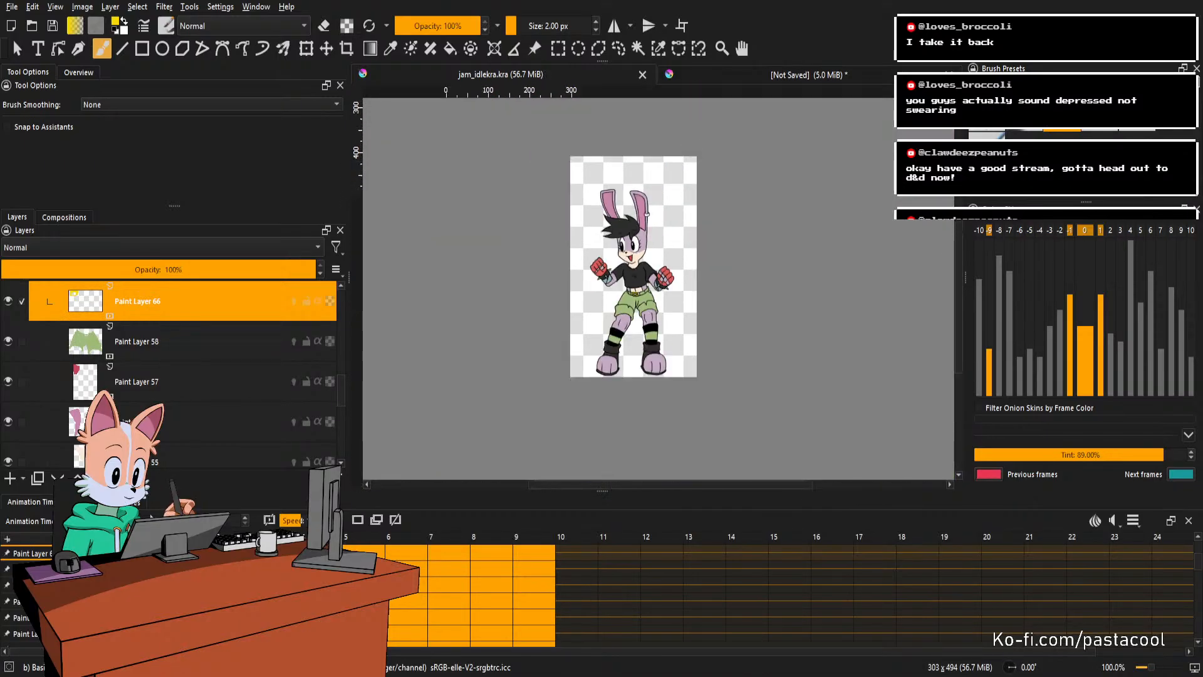
pyautogui.scroll(2, 639, 268)
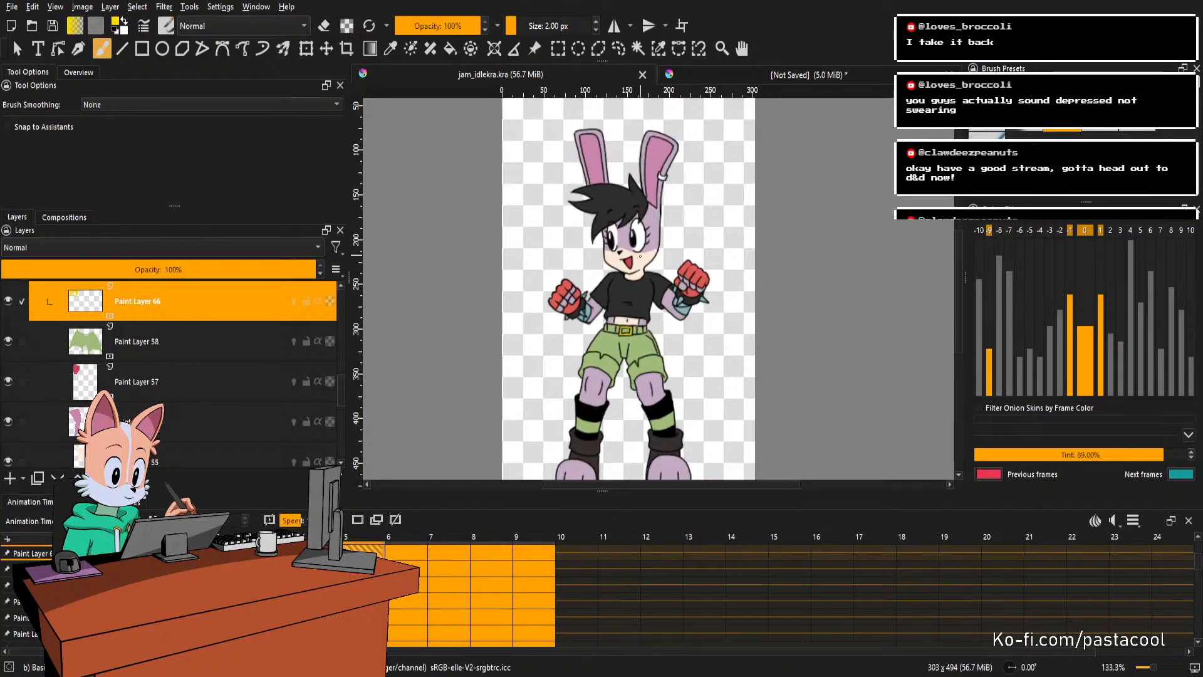
pyautogui.scroll(-1, 640, 256)
pyautogui.scroll(1, 654, 219)
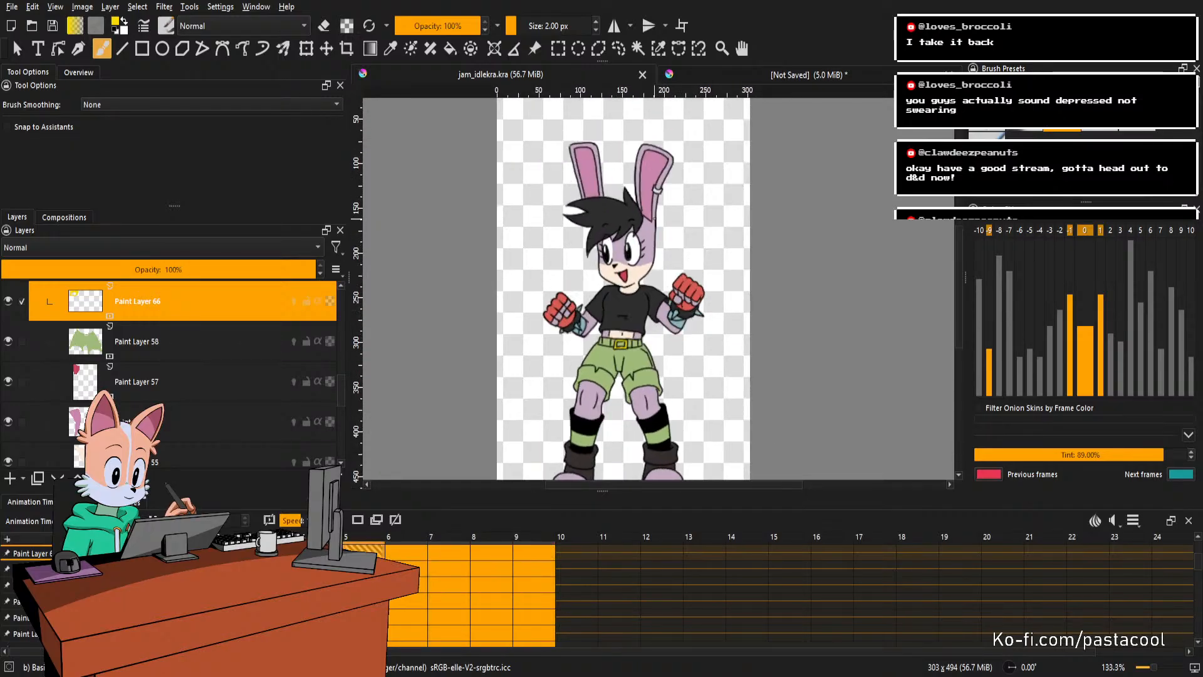
pyautogui.scroll(-1, 653, 219)
pyautogui.scroll(1, 638, 245)
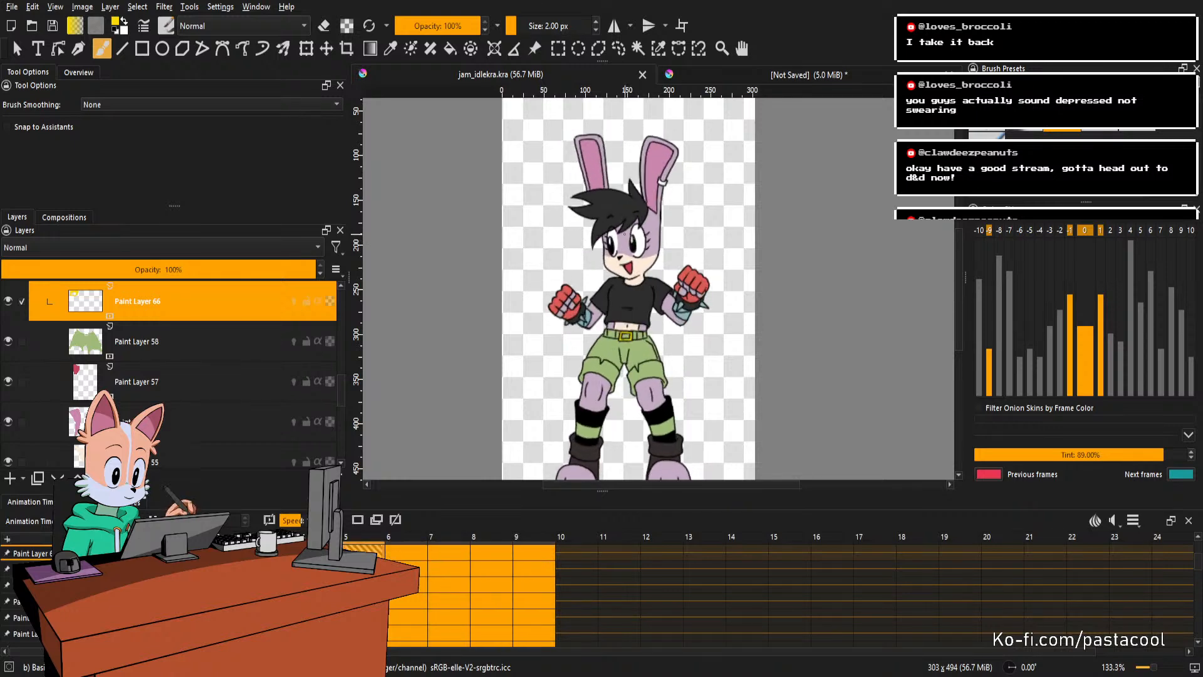
pyautogui.press('1')
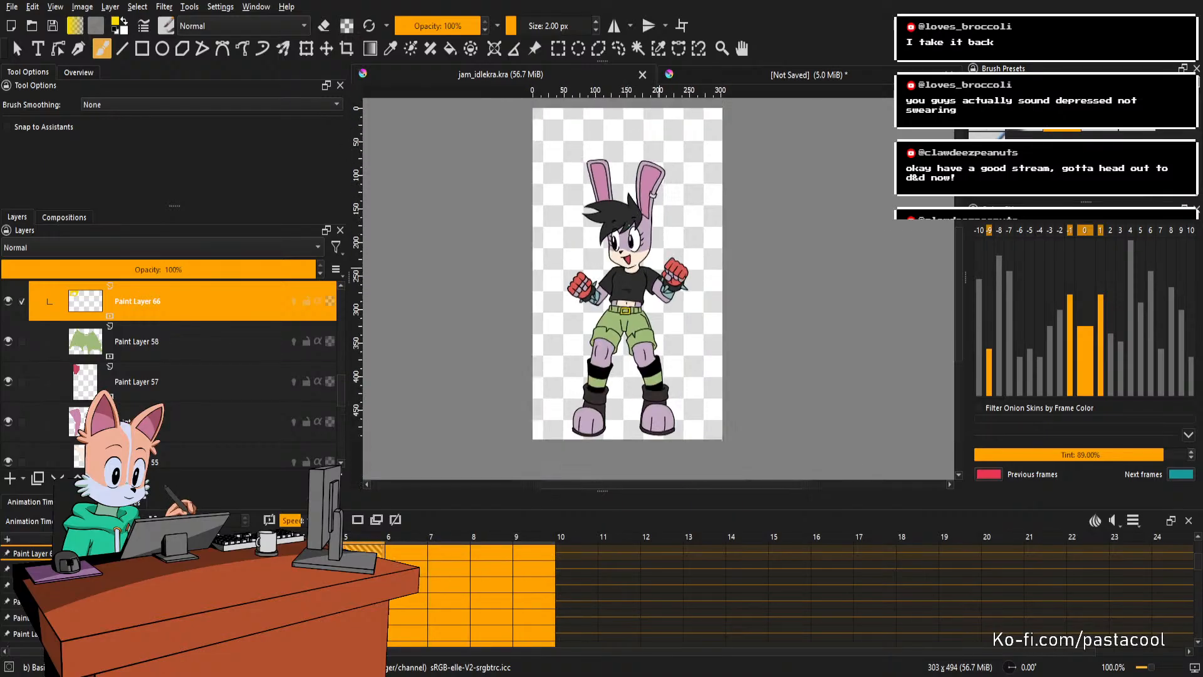
pyautogui.press('=')
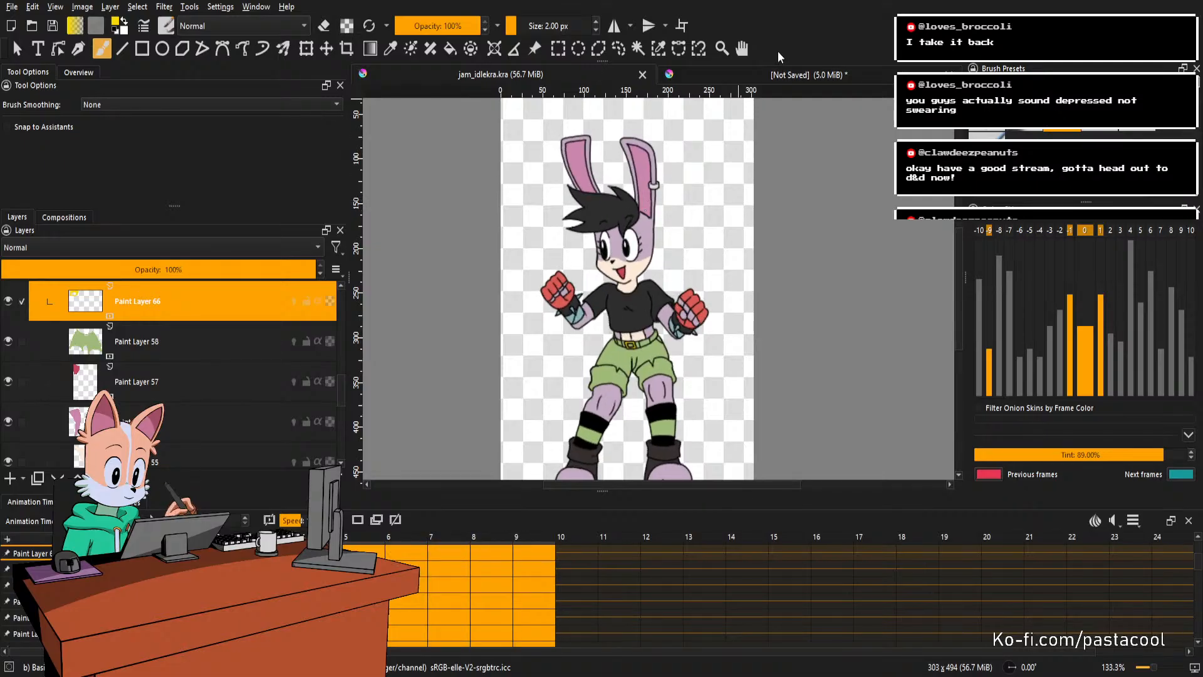
# Sample the earring's yellow from the unsaved reference drawing and return to the jam_idlekra.kra animation.
pyautogui.click(773, 75)
pyautogui.scroll(-4, 638, 257)
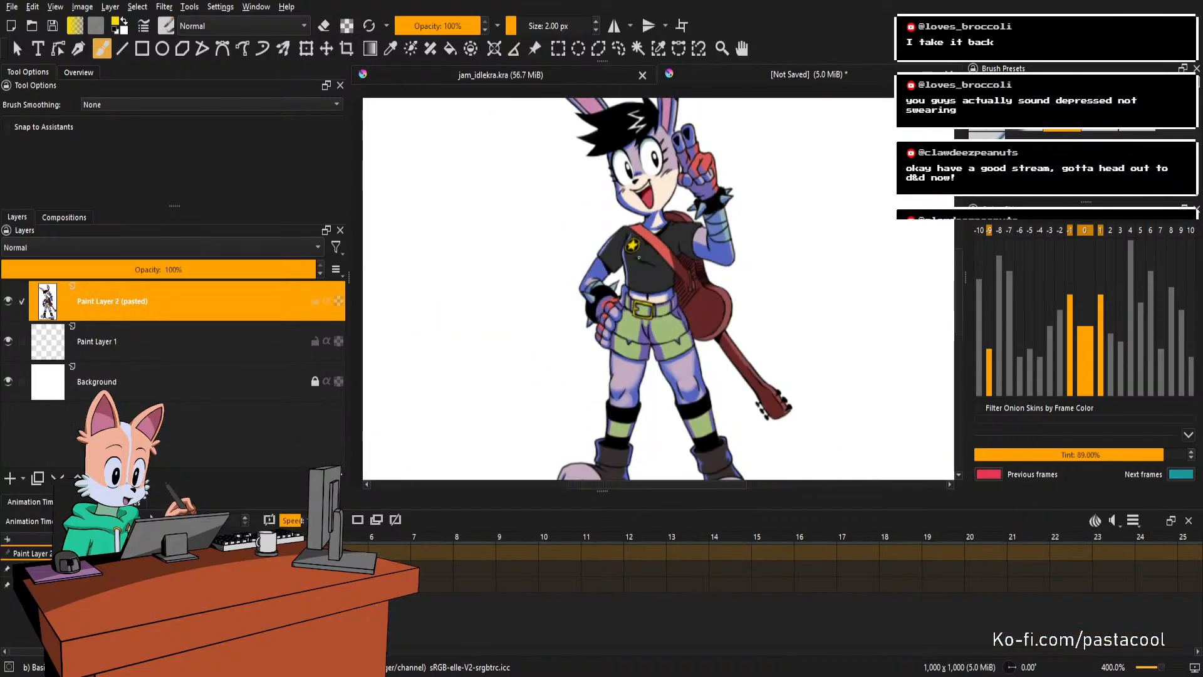
pyautogui.scroll(4, 708, 135)
pyautogui.keyDown('ctrl'); pyautogui.click(716, 137); pyautogui.keyUp('ctrl')
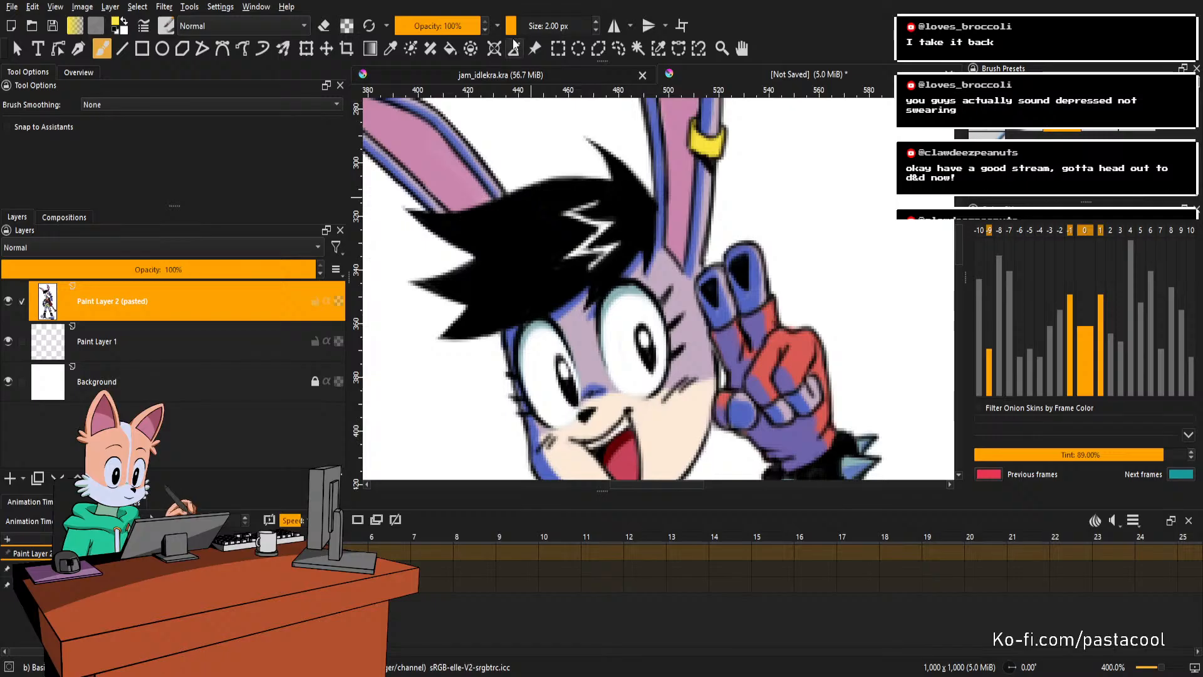
pyautogui.click(519, 76)
# Try to fill the rabbit's earring with the sampled yellow.
pyautogui.scroll(3, 657, 206)
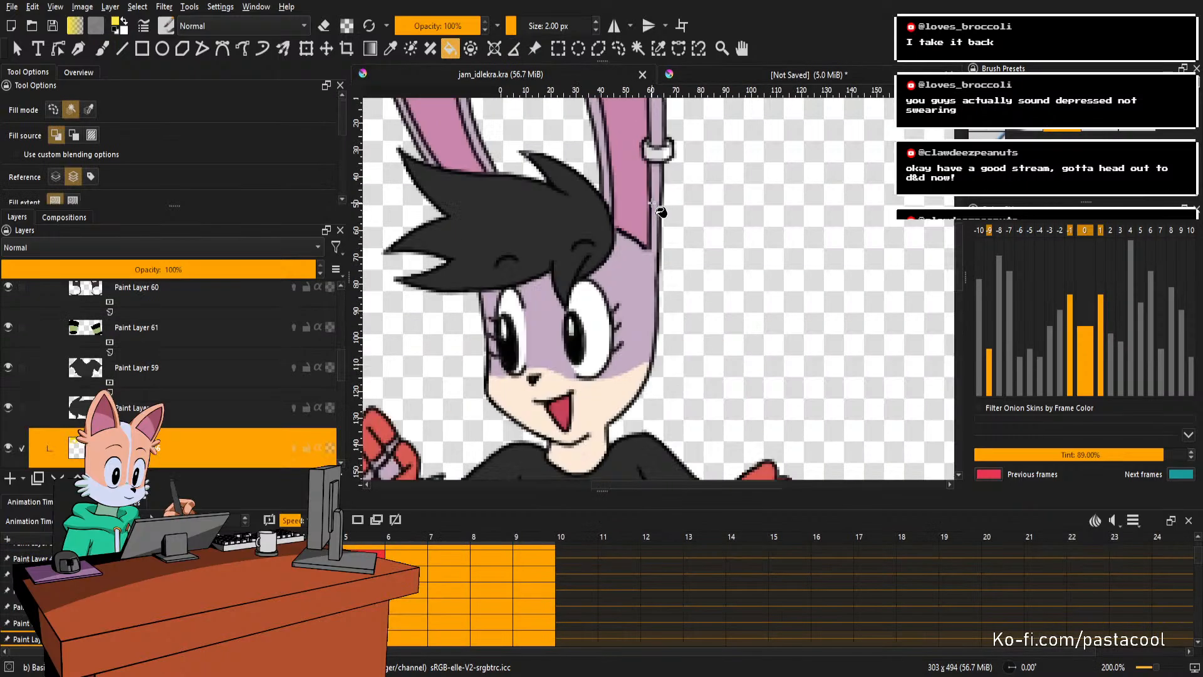
pyautogui.scroll(3, 659, 153)
pyautogui.click(664, 215)
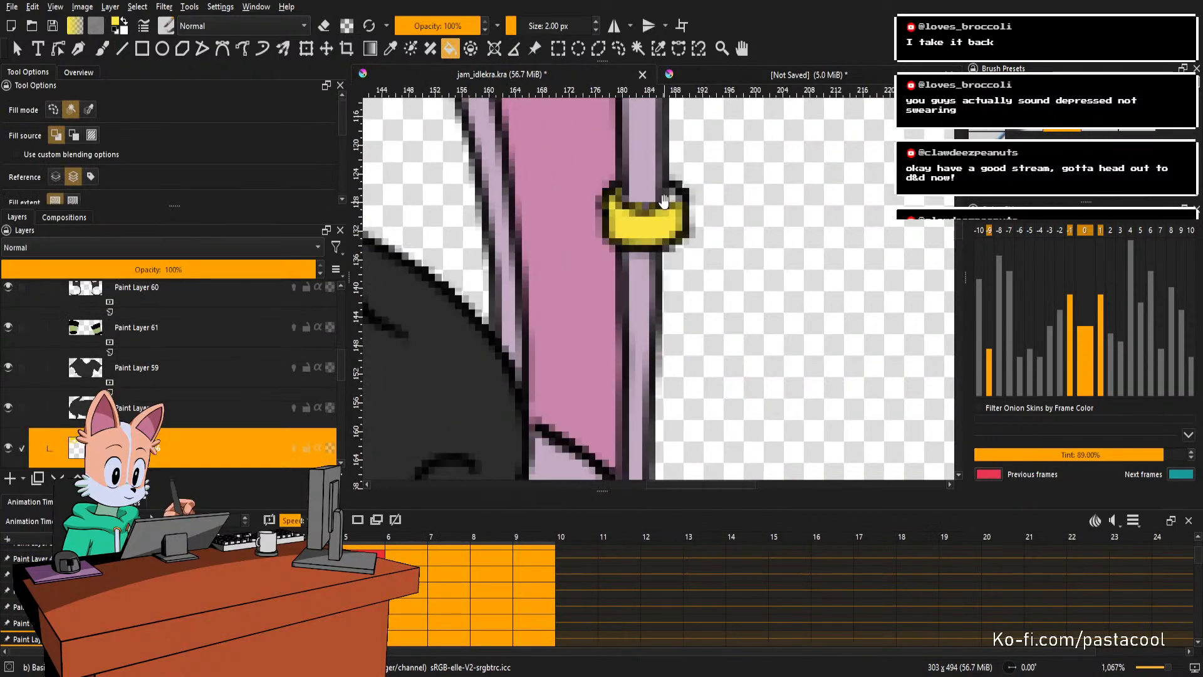
pyautogui.scroll(1, 664, 215)
pyautogui.hotkey('ctrl', 'z')
pyautogui.scroll(2, 614, 276)
pyautogui.scroll(-2, 613, 274)
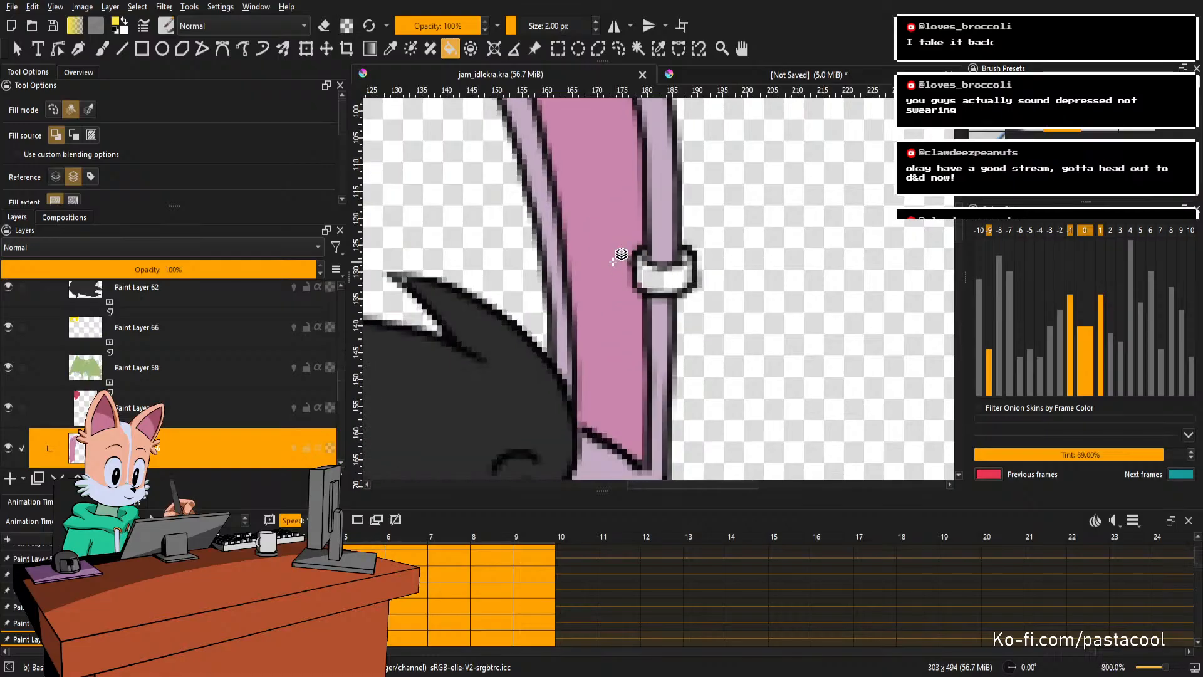
# Add a new paint layer and colour the first frame's earring yellow, filling the band and brushing its ends.
pyautogui.click(11, 480)
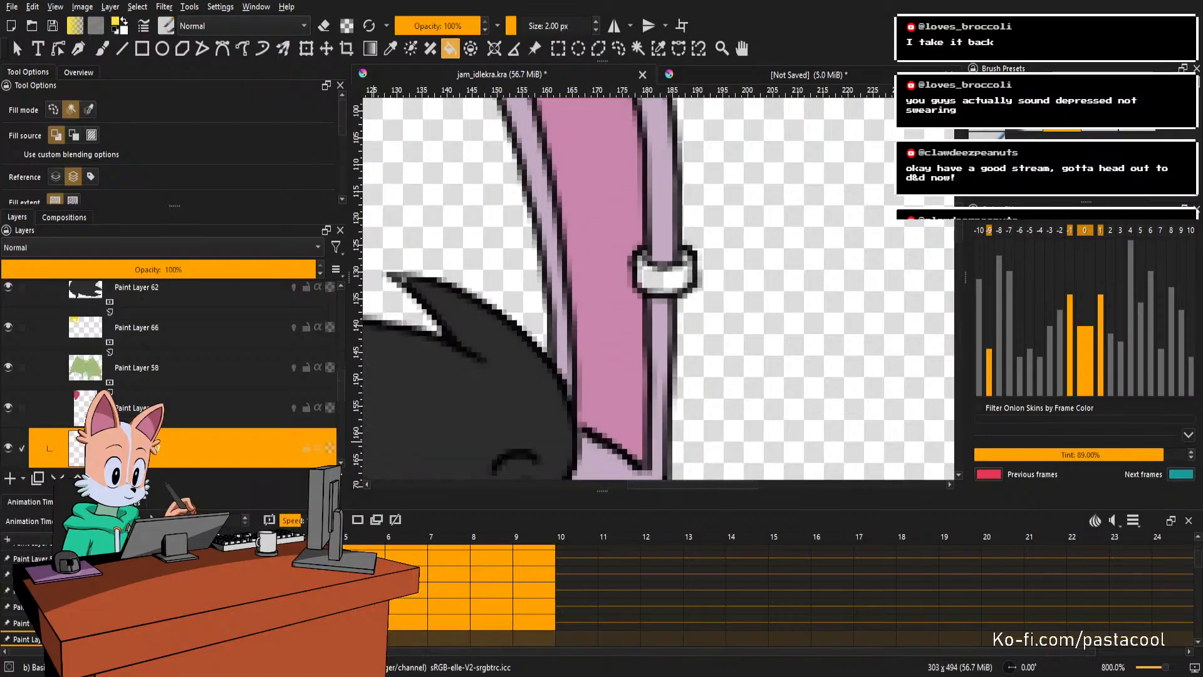
pyautogui.click(151, 639)
pyautogui.scroll(3, 652, 413)
pyautogui.click(630, 342)
pyautogui.moveTo(631, 342); pyautogui.dragTo(622, 390)
pyautogui.press('b')
pyautogui.moveTo(669, 316)
pyautogui.mouseDown()
pyautogui.moveTo(670, 329)
pyautogui.moveTo(681, 328)
pyautogui.mouseUp()
pyautogui.scroll(-1, 632, 365)
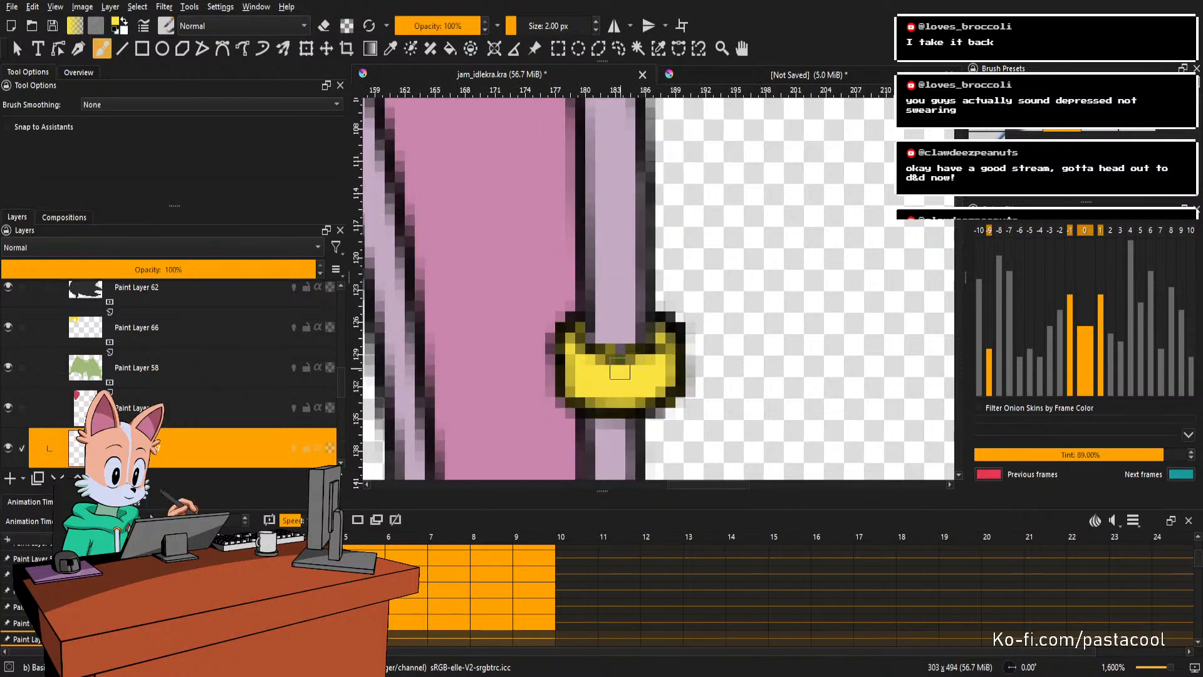
# On frame 1, clear the carried-over yellow, colour the earring's tips and band yellow, and erase the stray pixels beside it.
pyautogui.press('Right')
pyautogui.press('Delete')
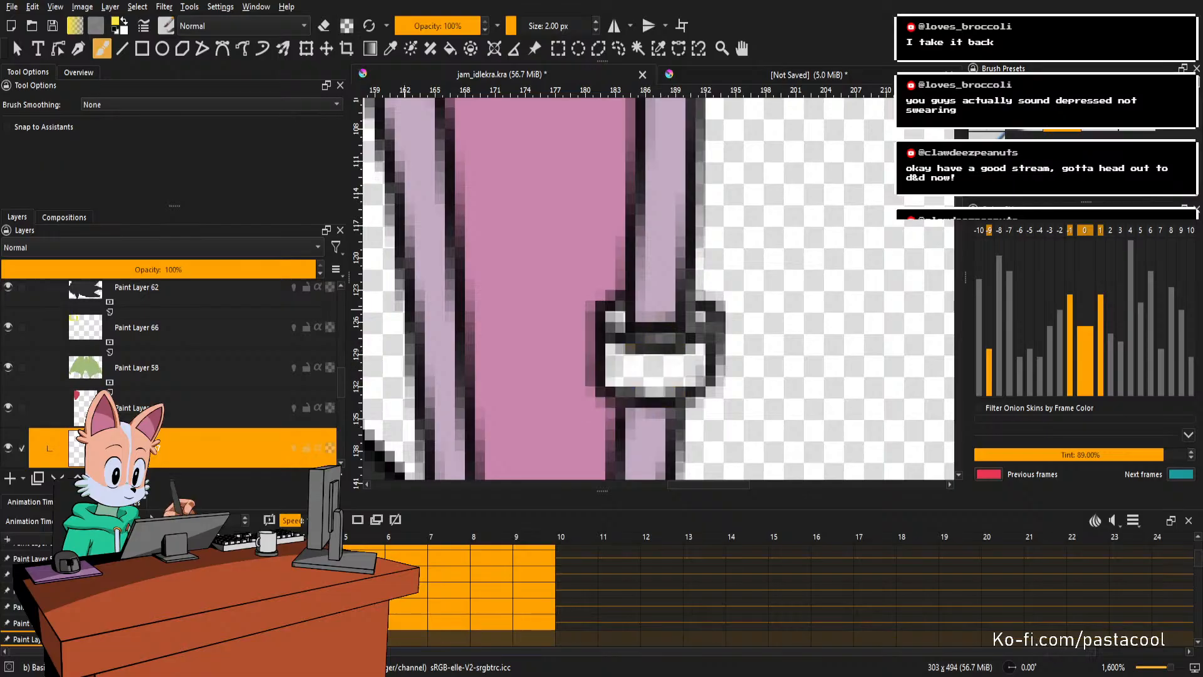
pyautogui.scroll(-2, 633, 313)
pyautogui.scroll(2, 633, 313)
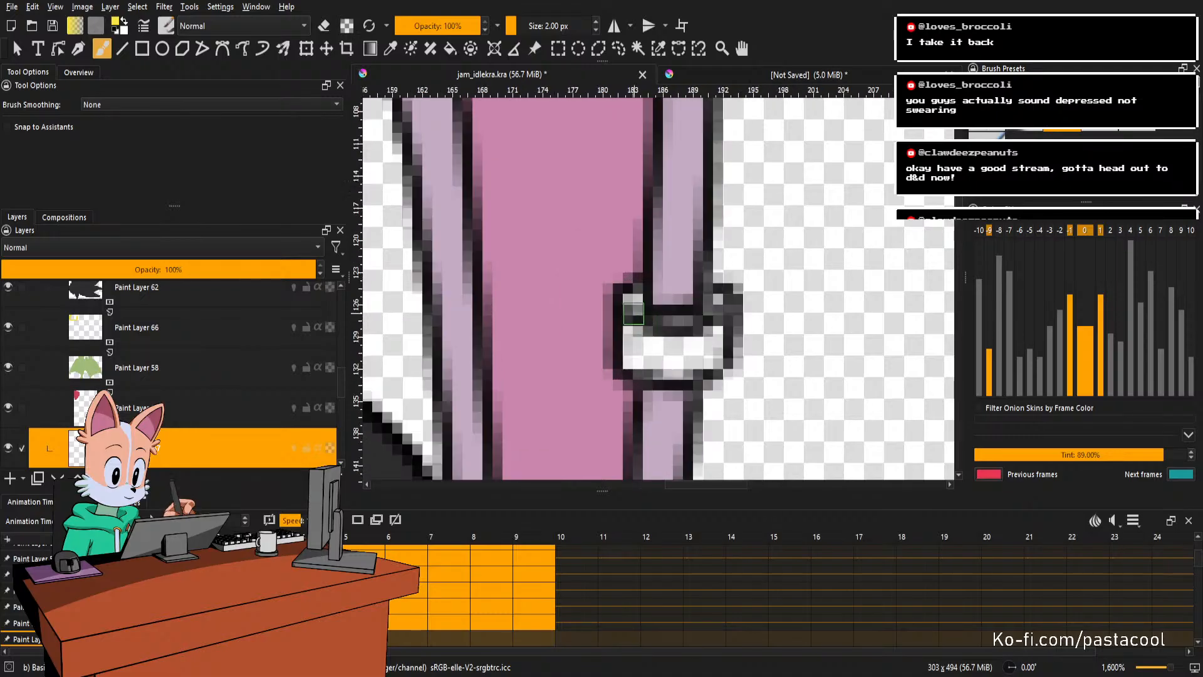
pyautogui.click(633, 303)
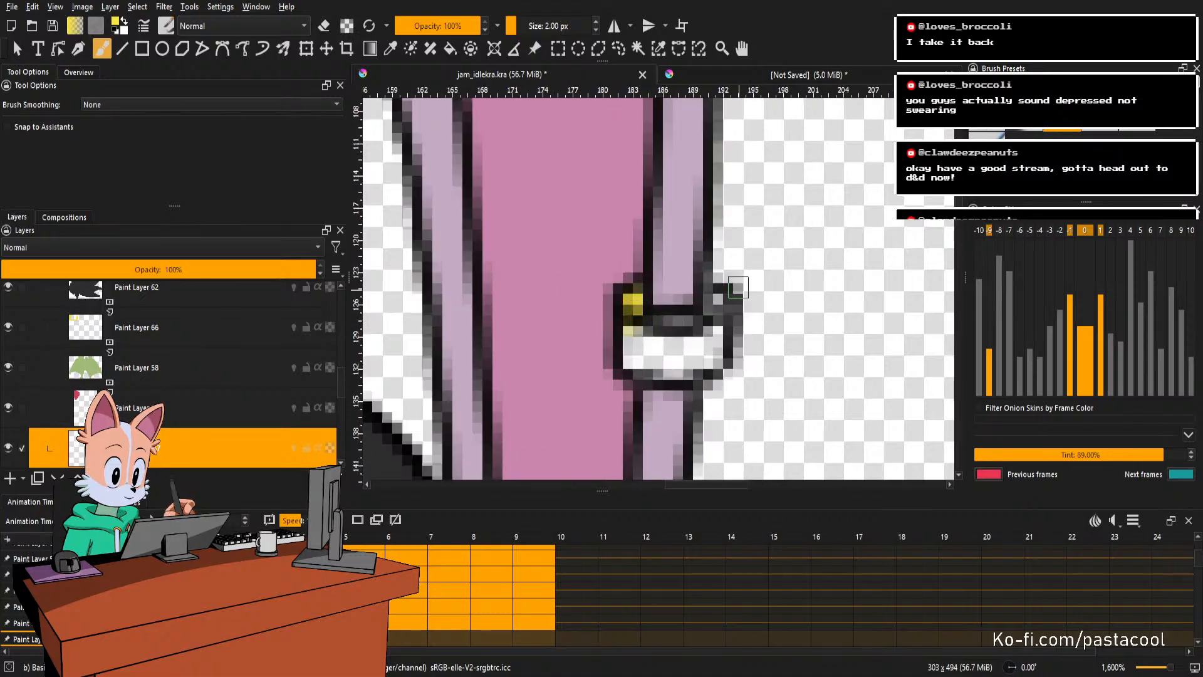
pyautogui.click(718, 299)
pyautogui.press('f')
pyautogui.click(707, 356)
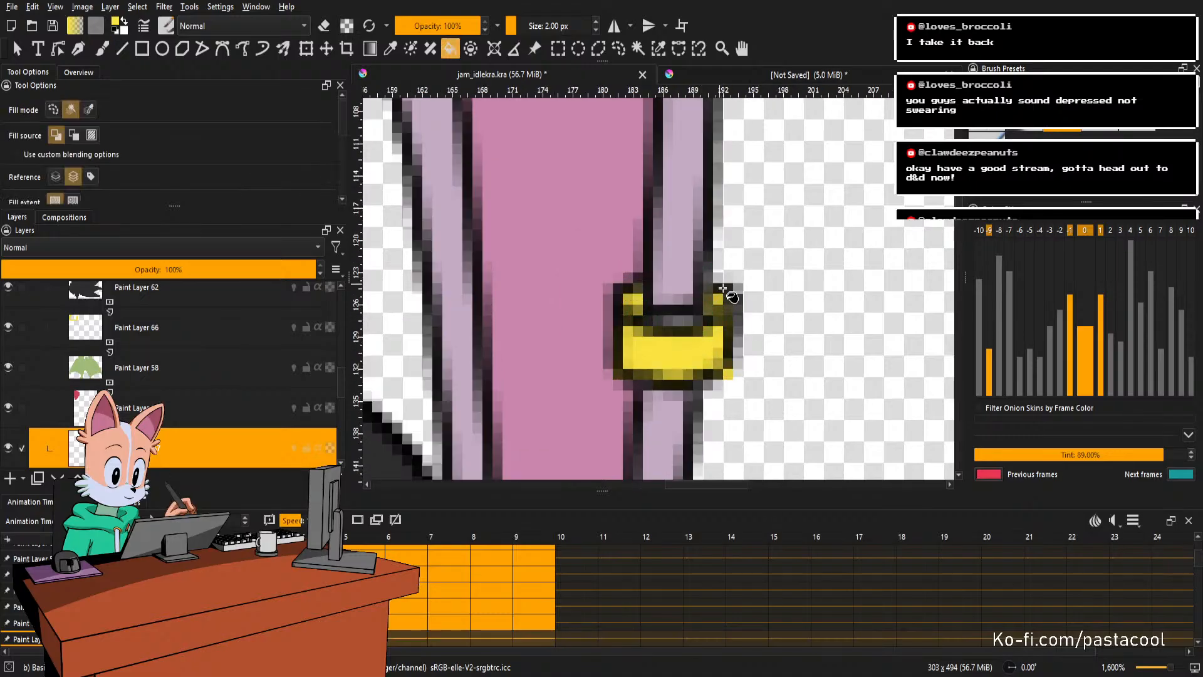
pyautogui.press('b')
pyautogui.press('e')
pyautogui.click(734, 379)
# On frame 2, clear the carried-over yellow and brush the earring yellow.
pyautogui.press('Right')
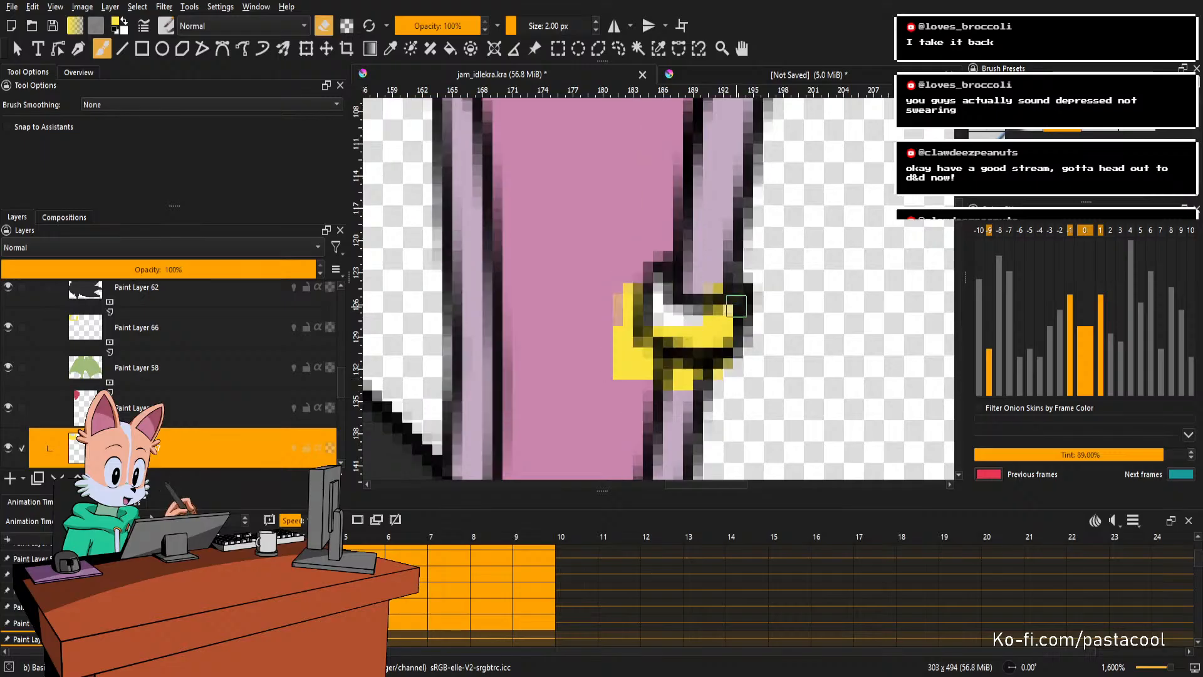
pyautogui.press('Delete')
pyautogui.press('e')
pyautogui.moveTo(659, 302)
pyautogui.mouseDown()
pyautogui.moveTo(678, 337)
pyautogui.moveTo(715, 319)
pyautogui.moveTo(730, 342)
pyautogui.moveTo(719, 337)
pyautogui.mouseUp()
pyautogui.moveTo(745, 252); pyautogui.dragTo(737, 277)
# Paint the earring yellow on frames 3 to 5.
pyautogui.press('Right')
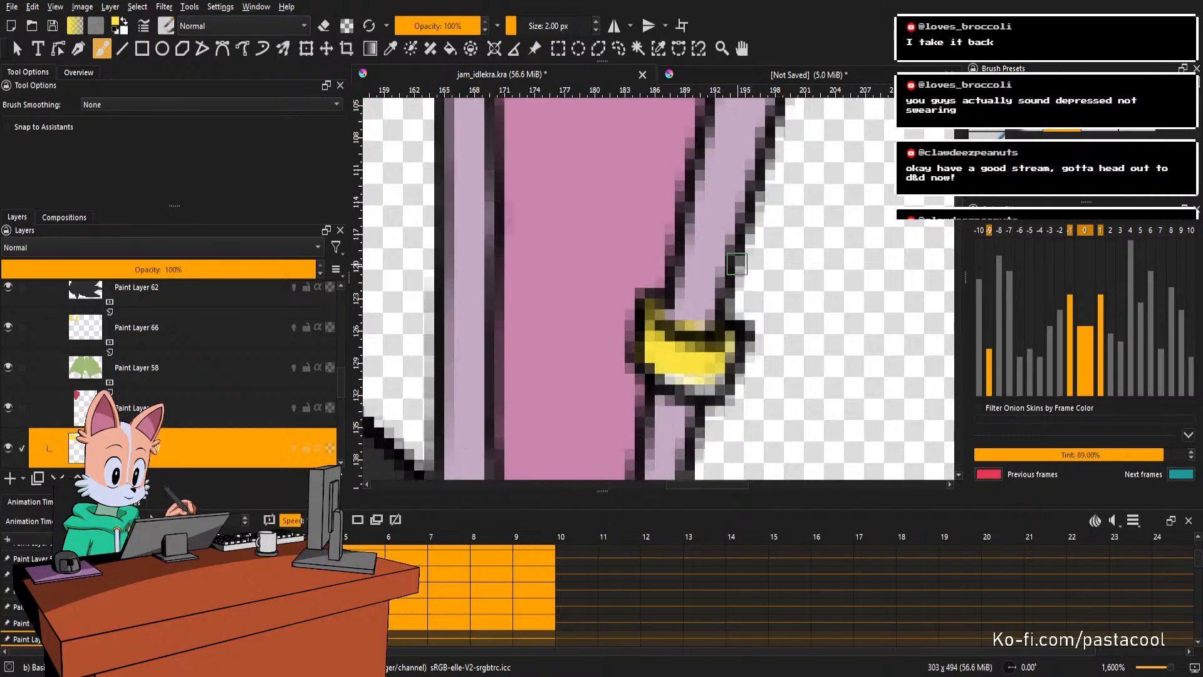
pyautogui.moveTo(669, 333)
pyautogui.mouseDown()
pyautogui.moveTo(654, 370)
pyautogui.moveTo(654, 353)
pyautogui.moveTo(677, 382)
pyautogui.moveTo(735, 338)
pyautogui.moveTo(699, 366)
pyautogui.moveTo(711, 375)
pyautogui.moveTo(707, 353)
pyautogui.moveTo(721, 389)
pyautogui.moveTo(706, 399)
pyautogui.moveTo(736, 427)
pyautogui.moveTo(743, 414)
pyautogui.moveTo(751, 427)
pyautogui.moveTo(784, 386)
pyautogui.moveTo(755, 442)
pyautogui.mouseUp()
pyautogui.press('Right')
pyautogui.press('Right')
pyautogui.moveTo(683, 323)
pyautogui.mouseDown()
pyautogui.moveTo(703, 403)
pyautogui.moveTo(732, 396)
pyautogui.moveTo(768, 363)
pyautogui.mouseUp()
# Paint the earring yellow on frames 6, 7 and 8.
pyautogui.press('Right')
pyautogui.moveTo(638, 290)
pyautogui.mouseDown()
pyautogui.moveTo(642, 362)
pyautogui.moveTo(693, 363)
pyautogui.moveTo(705, 294)
pyautogui.mouseUp()
pyautogui.press('Right')
pyautogui.moveTo(611, 309)
pyautogui.mouseDown()
pyautogui.moveTo(644, 364)
pyautogui.moveTo(654, 352)
pyautogui.moveTo(664, 370)
pyautogui.moveTo(705, 365)
pyautogui.moveTo(639, 366)
pyautogui.mouseUp()
pyautogui.press('Right')
pyautogui.moveTo(603, 313)
pyautogui.mouseDown()
pyautogui.moveTo(612, 370)
pyautogui.moveTo(606, 327)
pyautogui.moveTo(630, 367)
pyautogui.moveTo(676, 338)
pyautogui.moveTo(683, 310)
pyautogui.moveTo(666, 331)
pyautogui.moveTo(683, 338)
pyautogui.moveTo(676, 350)
pyautogui.mouseUp()
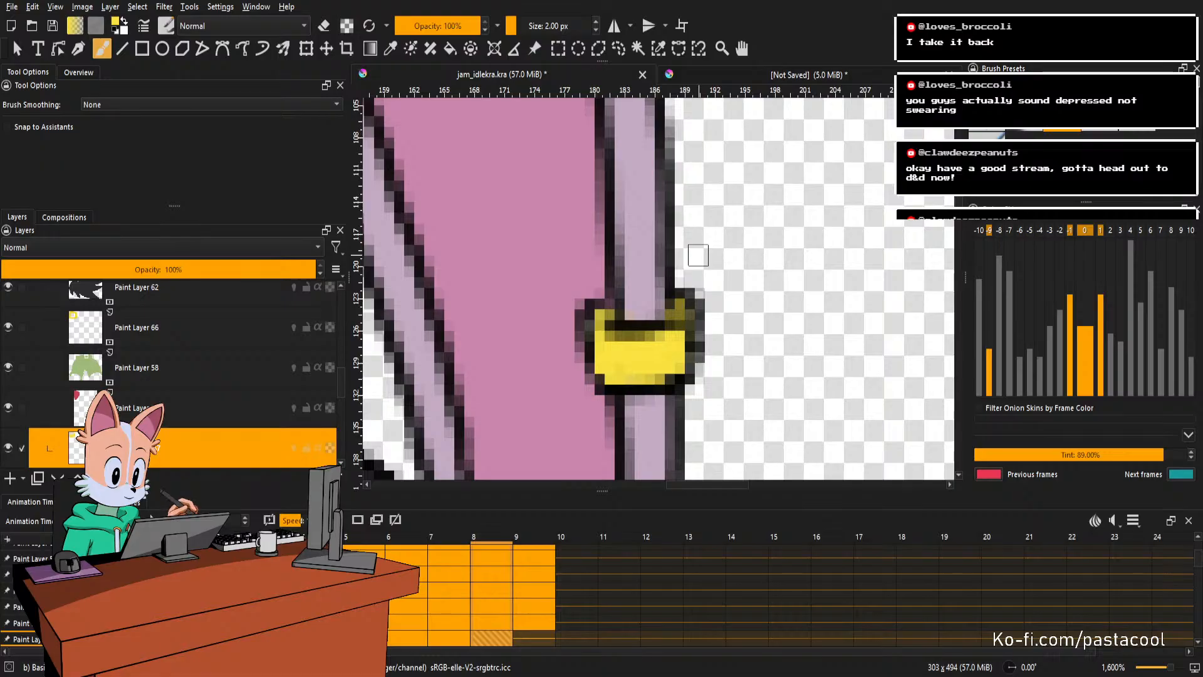
# Paint the earring yellow on frame 9 and save the file.
pyautogui.press('.')
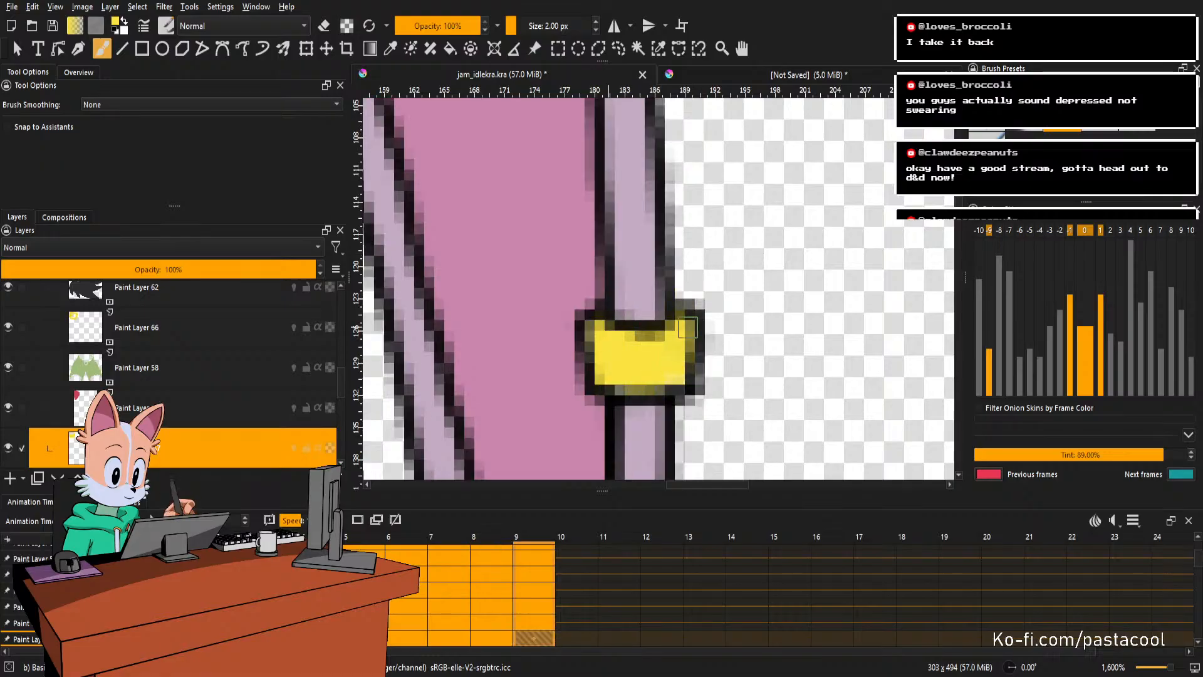
pyautogui.moveTo(721, 242); pyautogui.dragTo(690, 392)
pyautogui.hotkey('ctrl', 's')
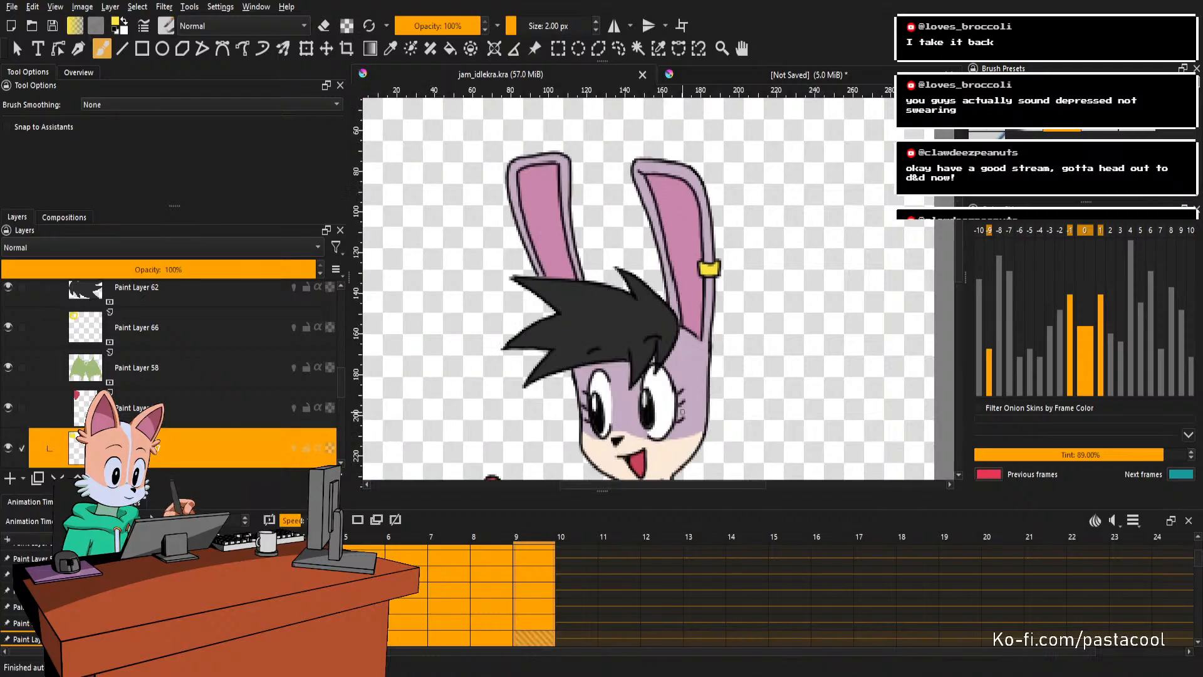
# Play back the idle animation in full-figure view to check the yellow earring.
pyautogui.scroll(-4, 683, 351)
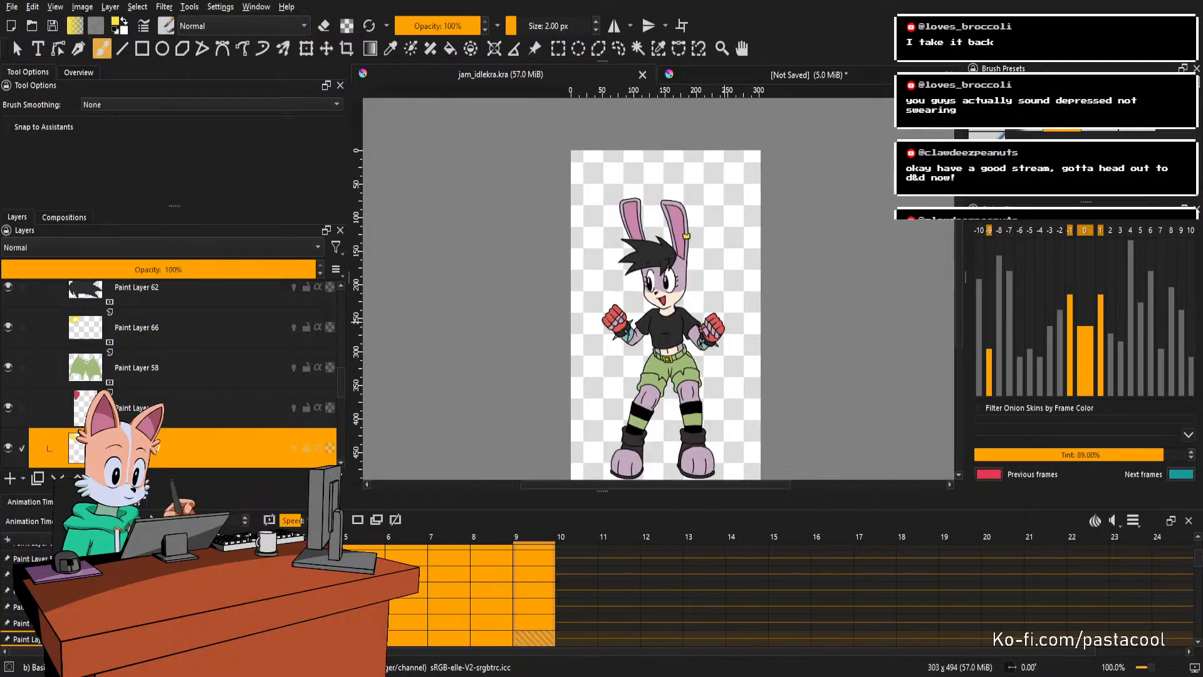
pyautogui.scroll(1, 685, 313)
pyautogui.press('space')
pyautogui.scroll(-2, 685, 292)
pyautogui.scroll(2, 699, 251)
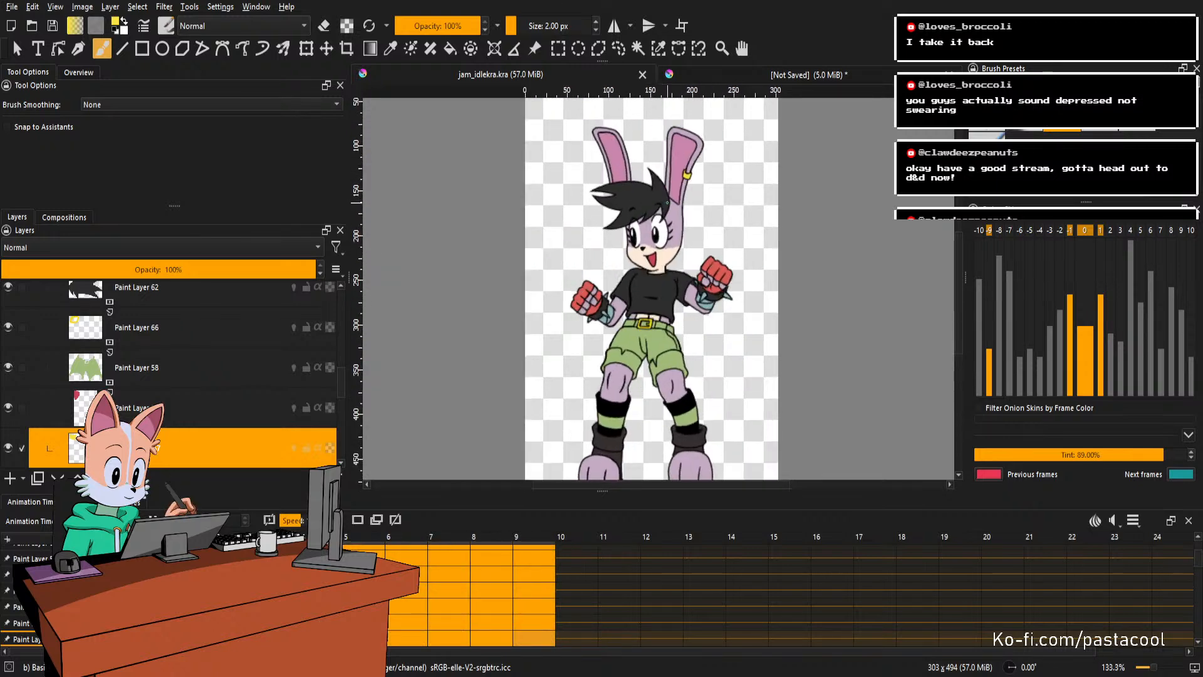
# Switch to the canvas-only view and review the whole rabbit figure while the idle animation plays.
pyautogui.scroll(-1, 668, 238)
pyautogui.scroll(2, 694, 196)
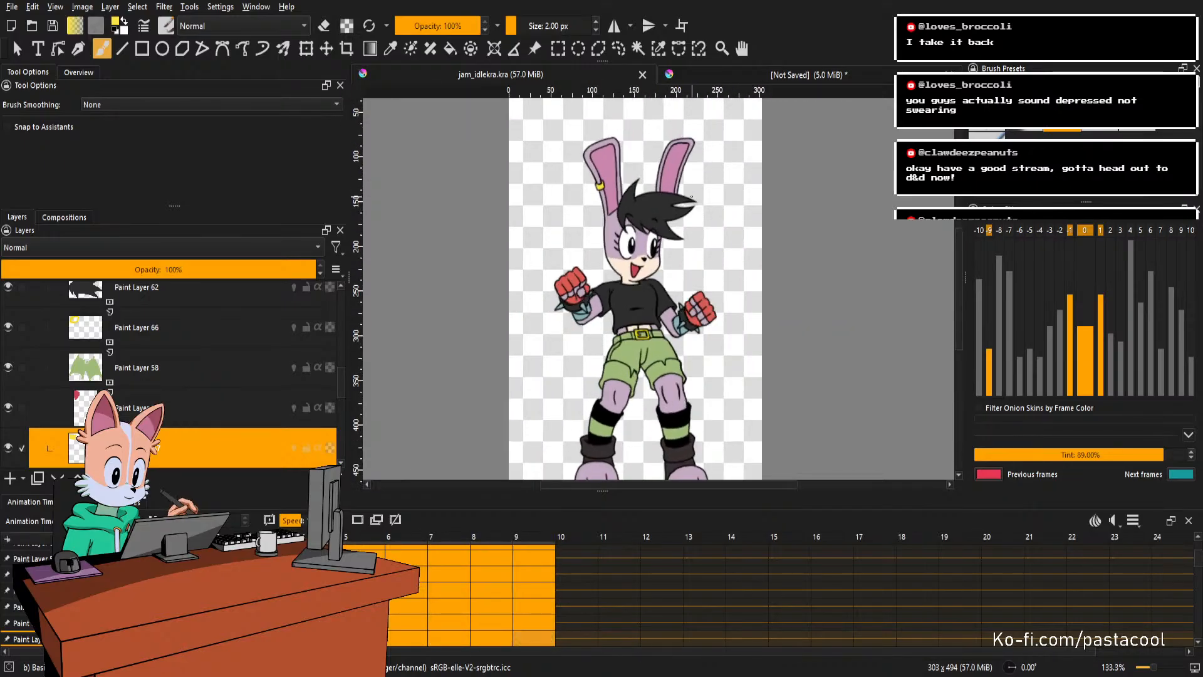
pyautogui.press('Tab')
pyautogui.moveTo(358, 169); pyautogui.dragTo(653, 300)
pyautogui.scroll(1, 600, 294)
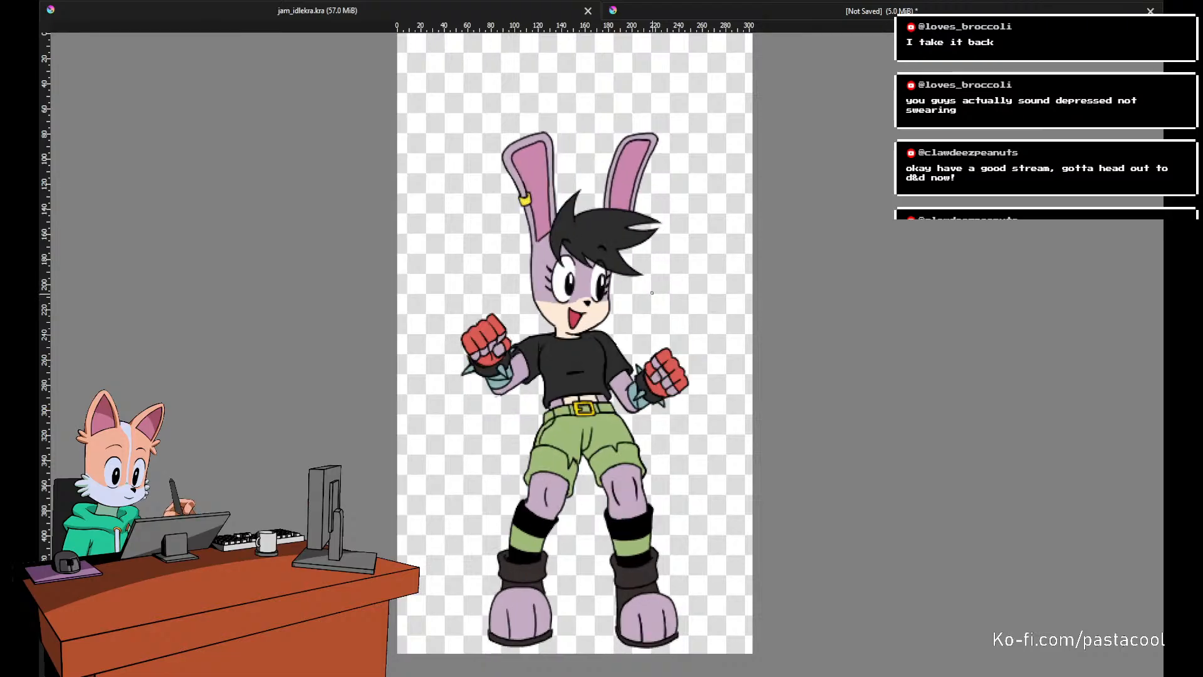
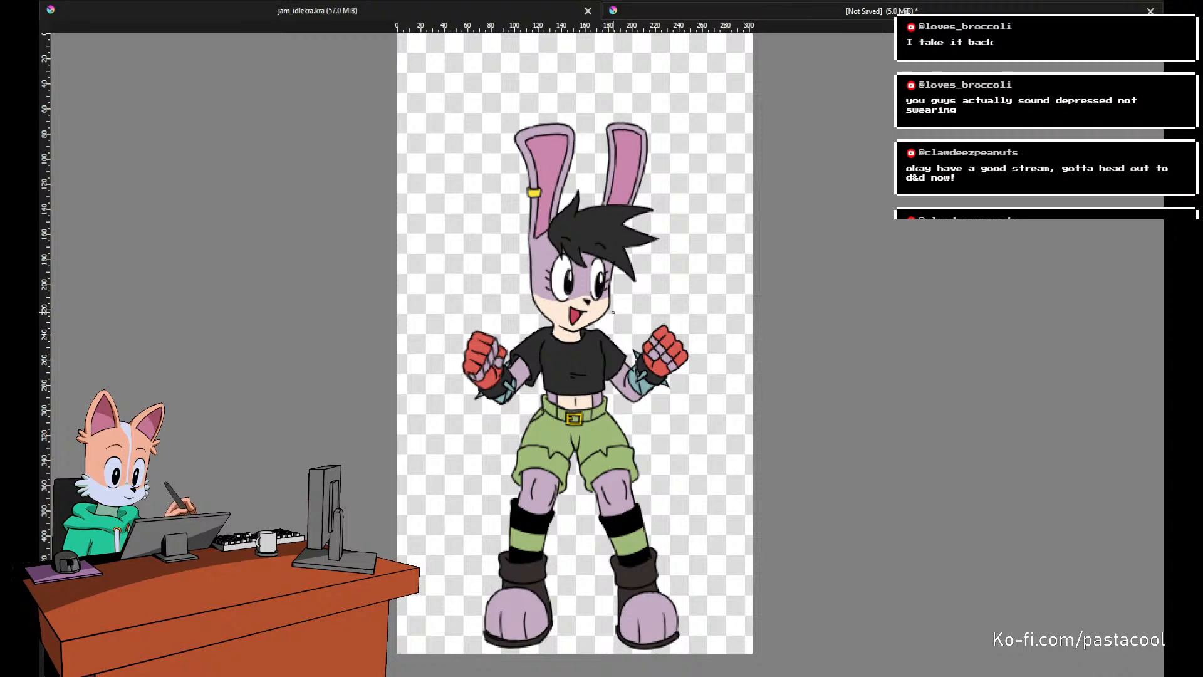
pyautogui.scroll(-1, 614, 313)
pyautogui.scroll(1, 611, 340)
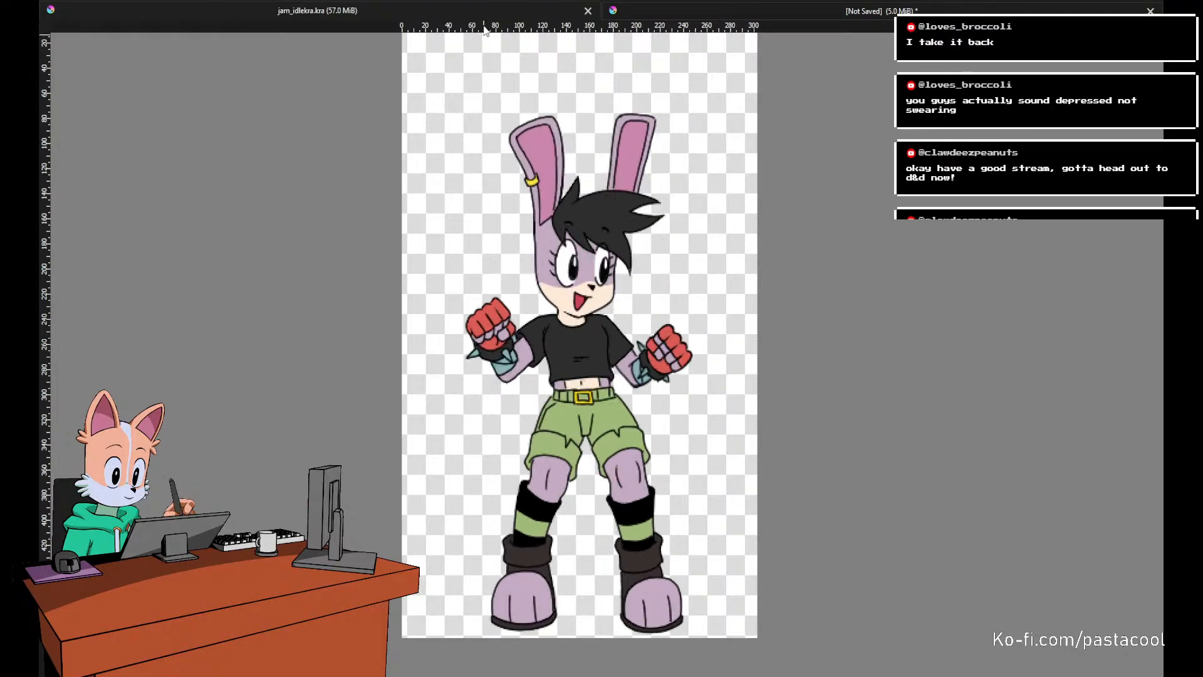
# Examine the shaded reference drawing of the rabbit with the guitar, and return to the idle animation file.
pyautogui.click(756, 6)
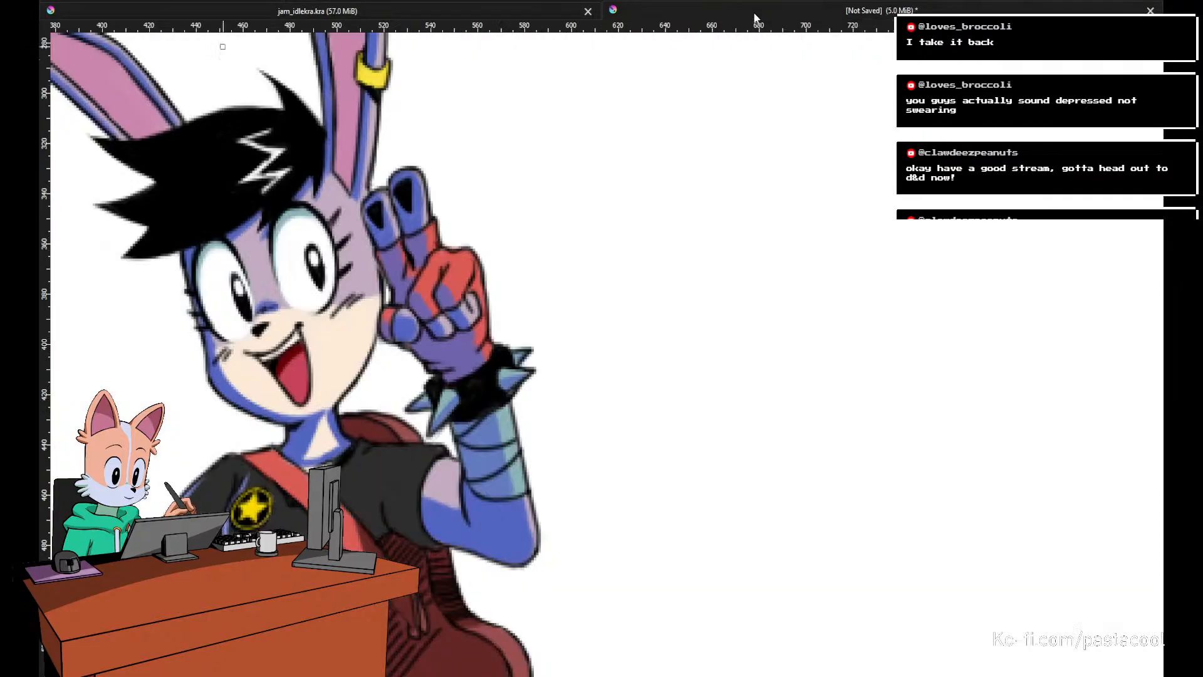
pyautogui.scroll(-3, 740, 213)
pyautogui.scroll(10, 602, 249)
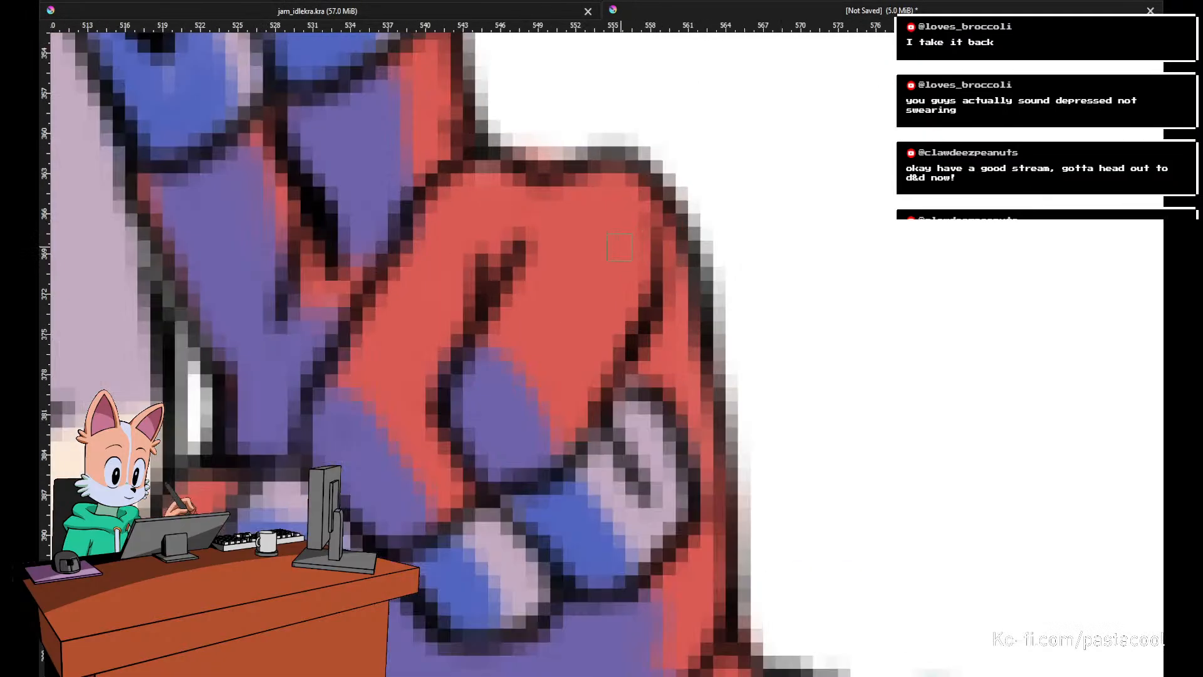
pyautogui.scroll(-10, 602, 249)
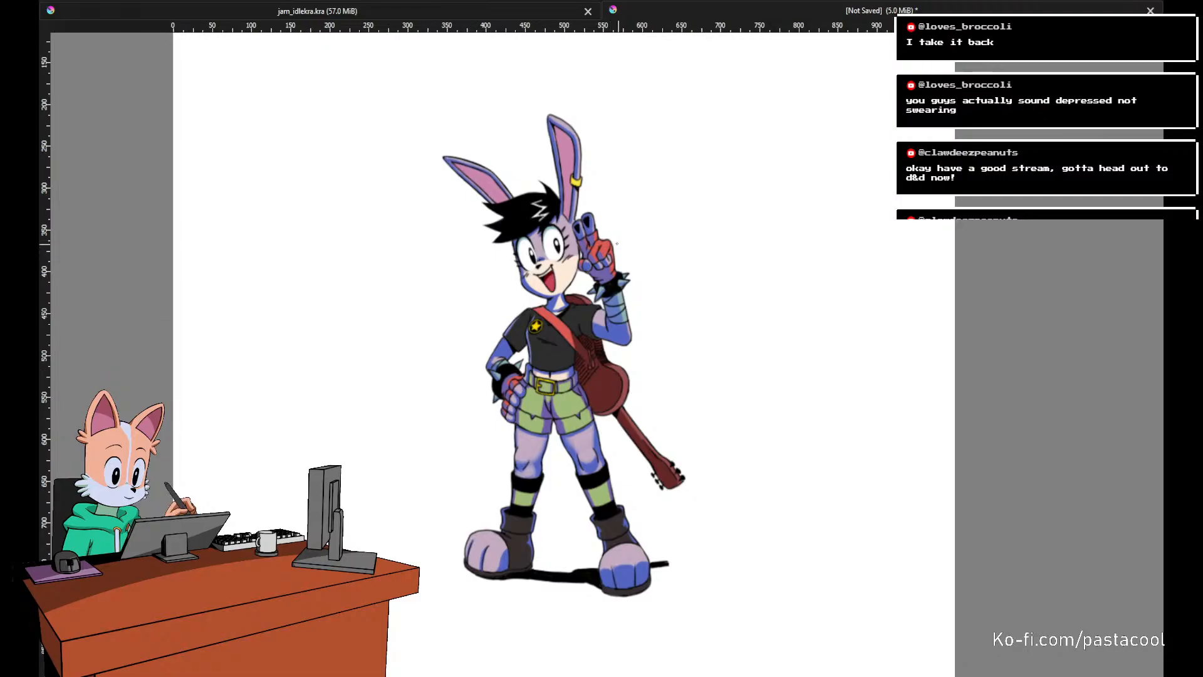
pyautogui.click(500, 14)
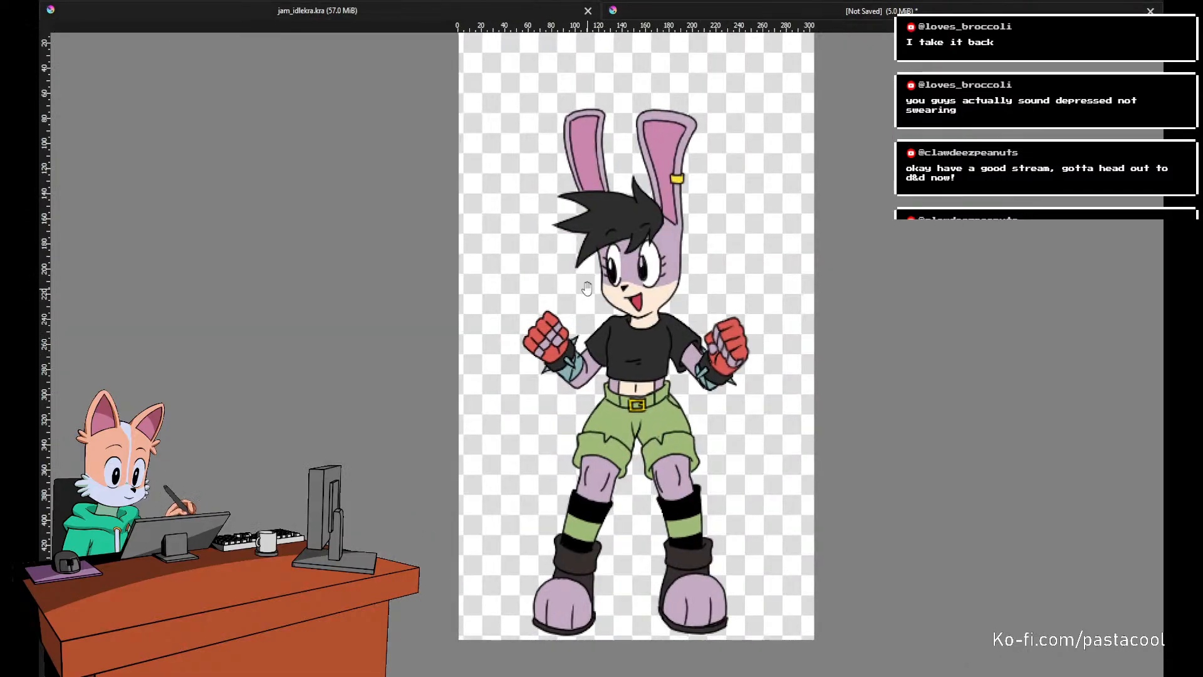
# Touch up the boundary between the cream muzzle and the lilac fur at the outer cheek on successive idle frames.
pyautogui.scroll(2, 579, 339)
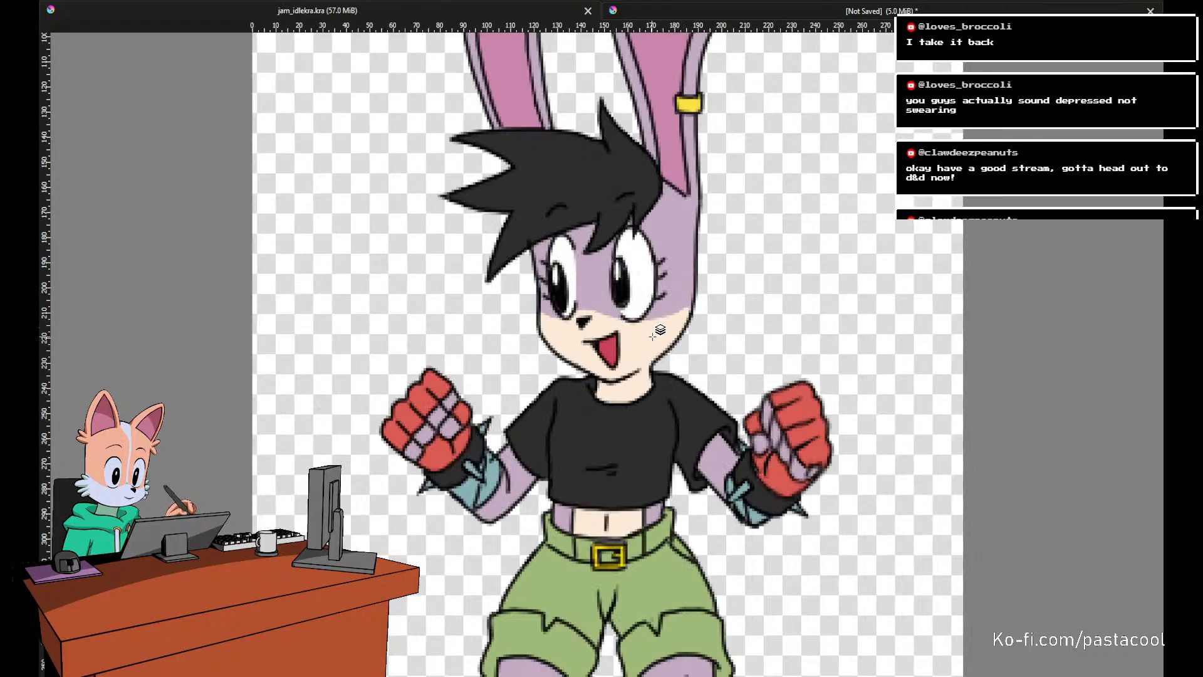
pyautogui.keyDown('shift'); pyautogui.moveTo(676, 371); pyautogui.dragTo(739, 375); pyautogui.keyUp('shift')
pyautogui.scroll(1, 699, 373)
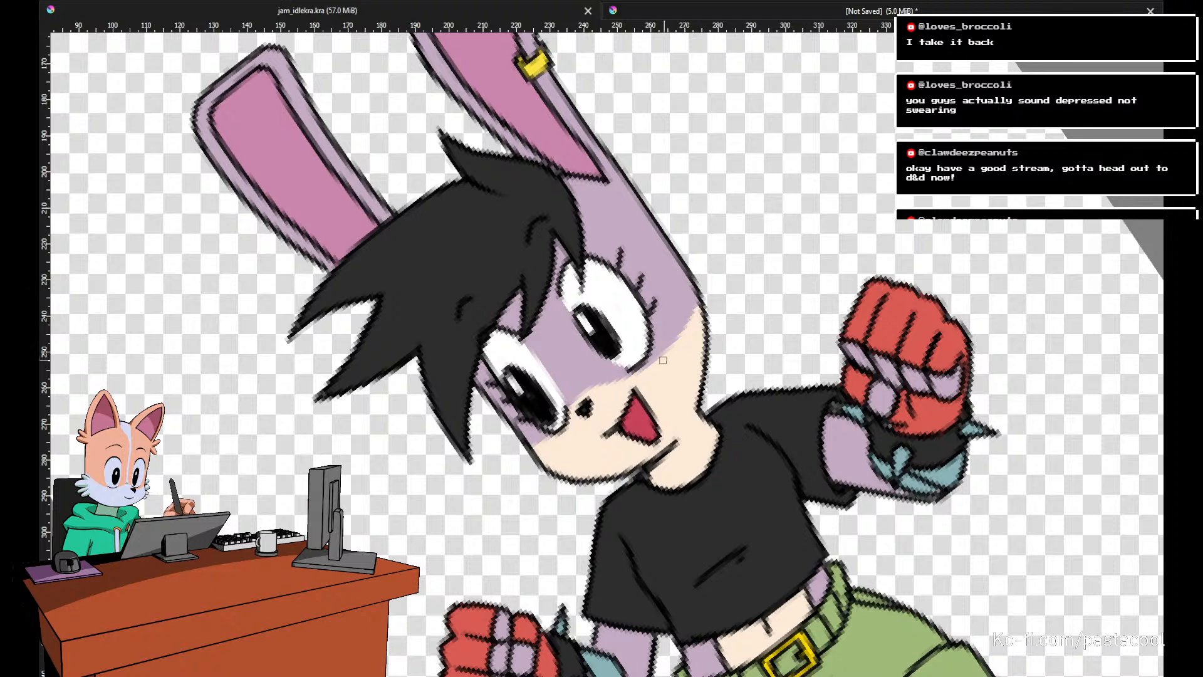
pyautogui.moveTo(693, 322); pyautogui.dragTo(695, 326)
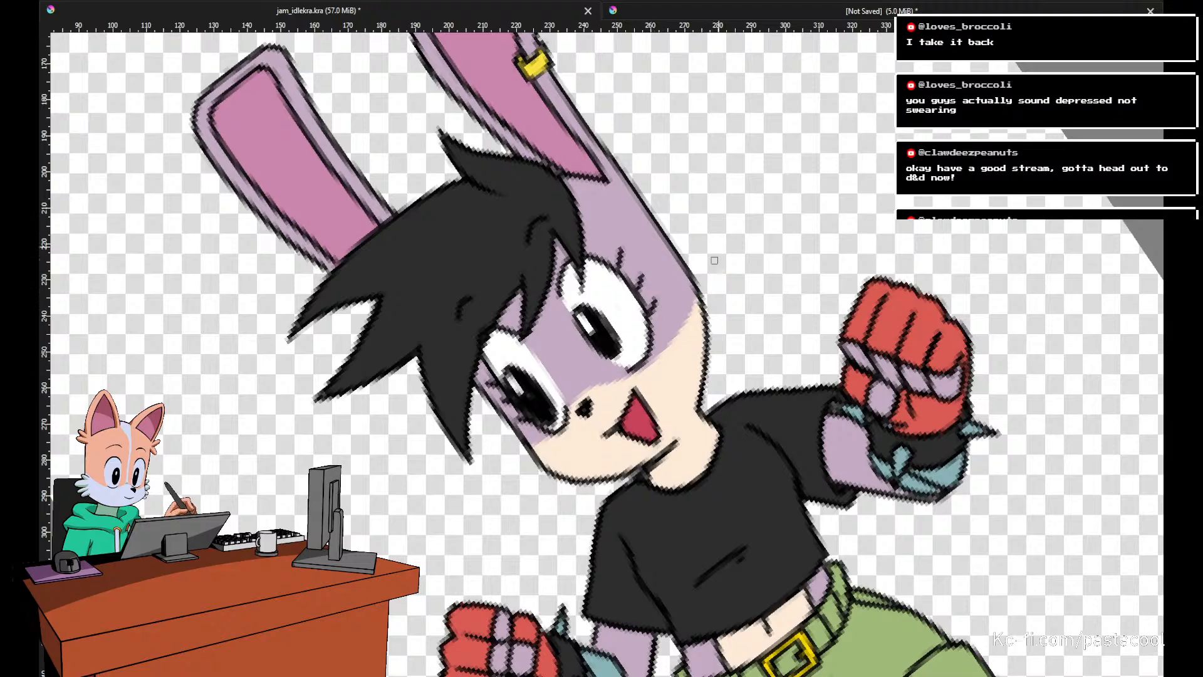
pyautogui.moveTo(699, 314)
pyautogui.mouseDown()
pyautogui.moveTo(707, 320)
pyautogui.moveTo(713, 303)
pyautogui.moveTo(699, 318)
pyautogui.mouseUp()
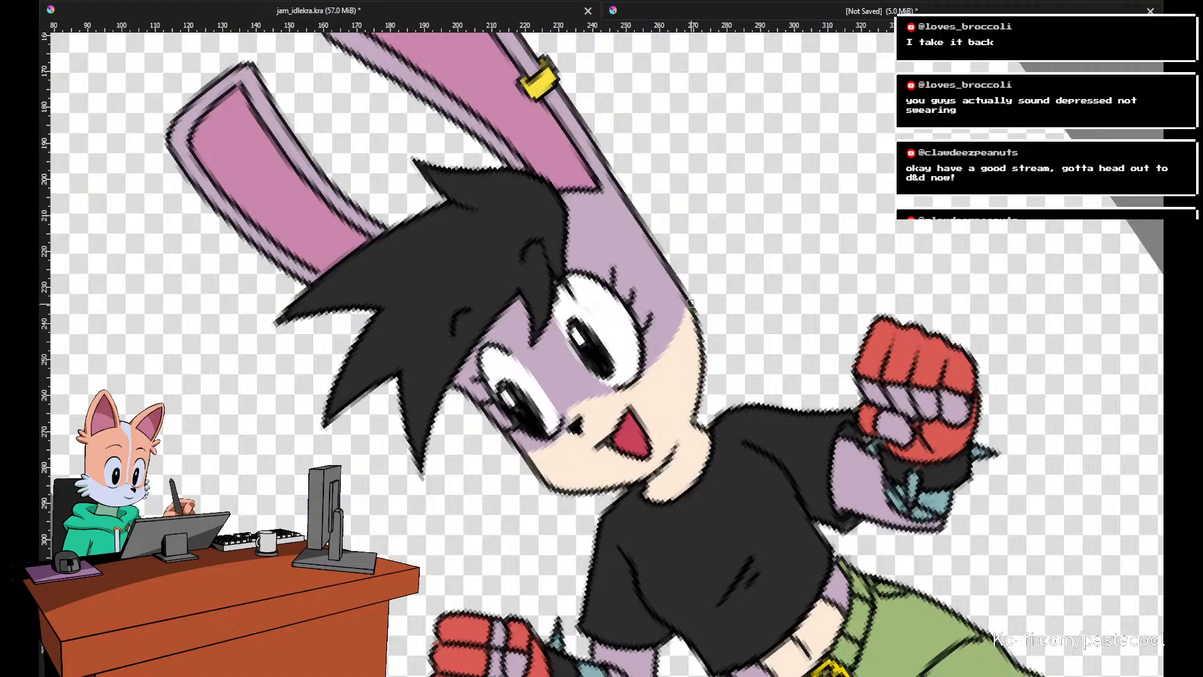
pyautogui.moveTo(689, 309); pyautogui.dragTo(699, 306)
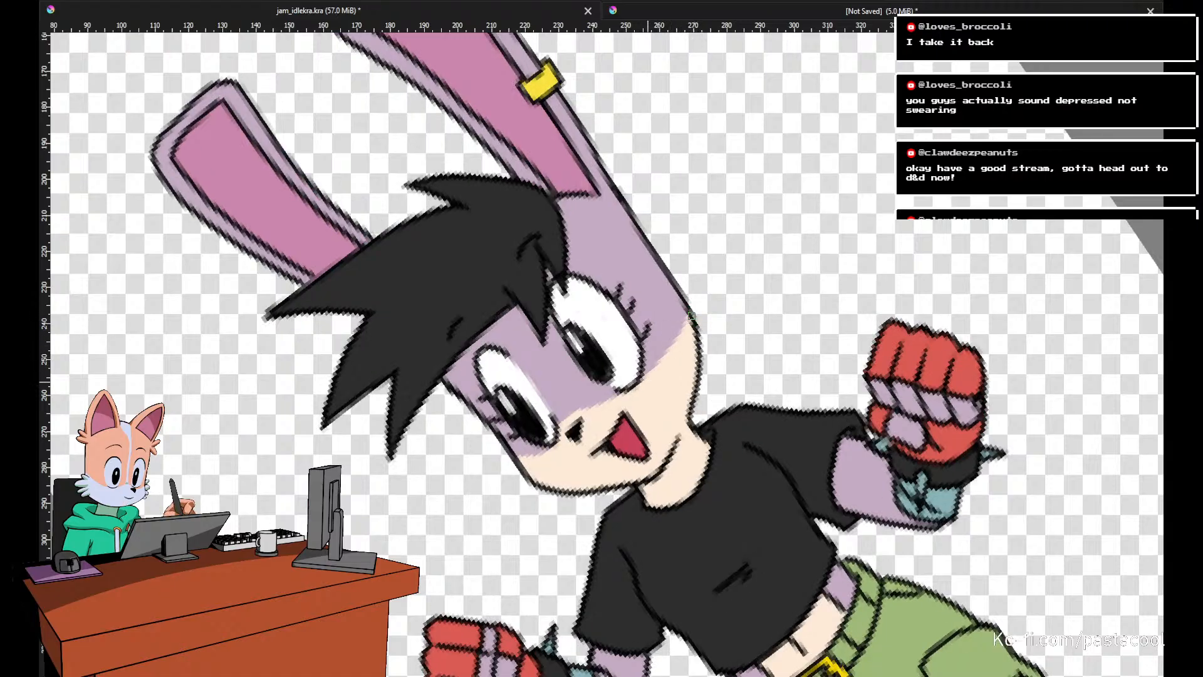
pyautogui.moveTo(689, 323); pyautogui.dragTo(677, 363)
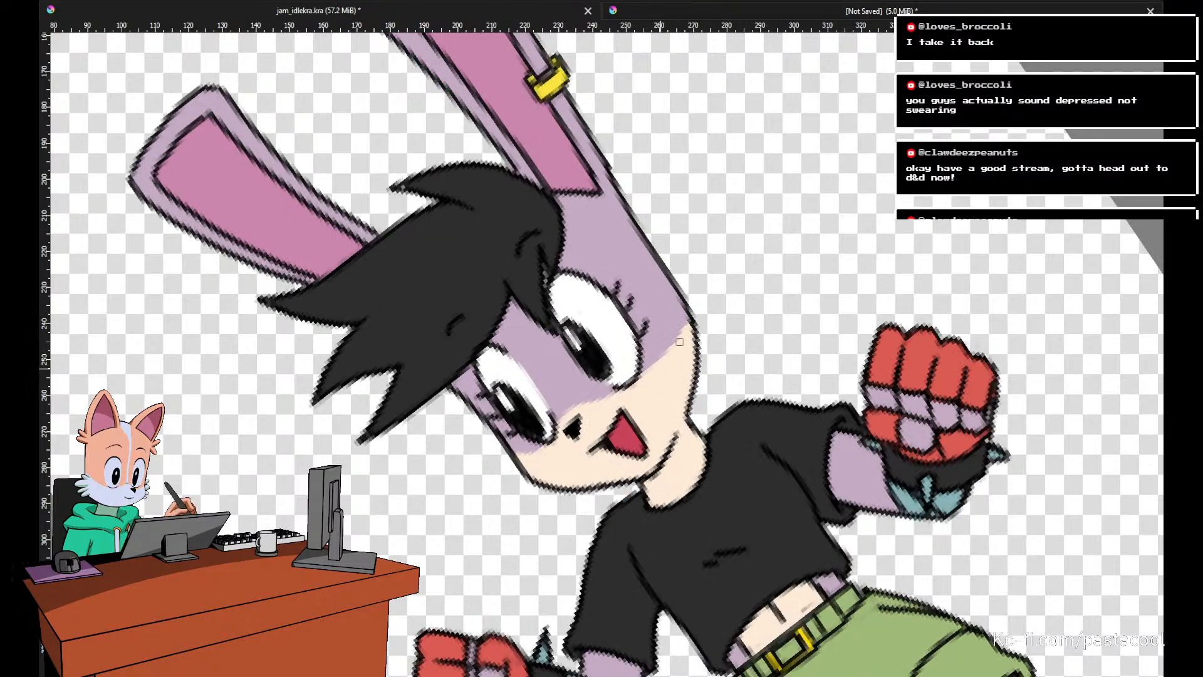
pyautogui.moveTo(687, 319)
pyautogui.mouseDown()
pyautogui.moveTo(660, 354)
pyautogui.moveTo(697, 306)
pyautogui.moveTo(651, 369)
pyautogui.moveTo(689, 309)
pyautogui.mouseUp()
# Step through the idle frames to check the cream and lilac boundary at the cheek below the ear with the earring.
pyautogui.press('Right')
pyautogui.press('Right')
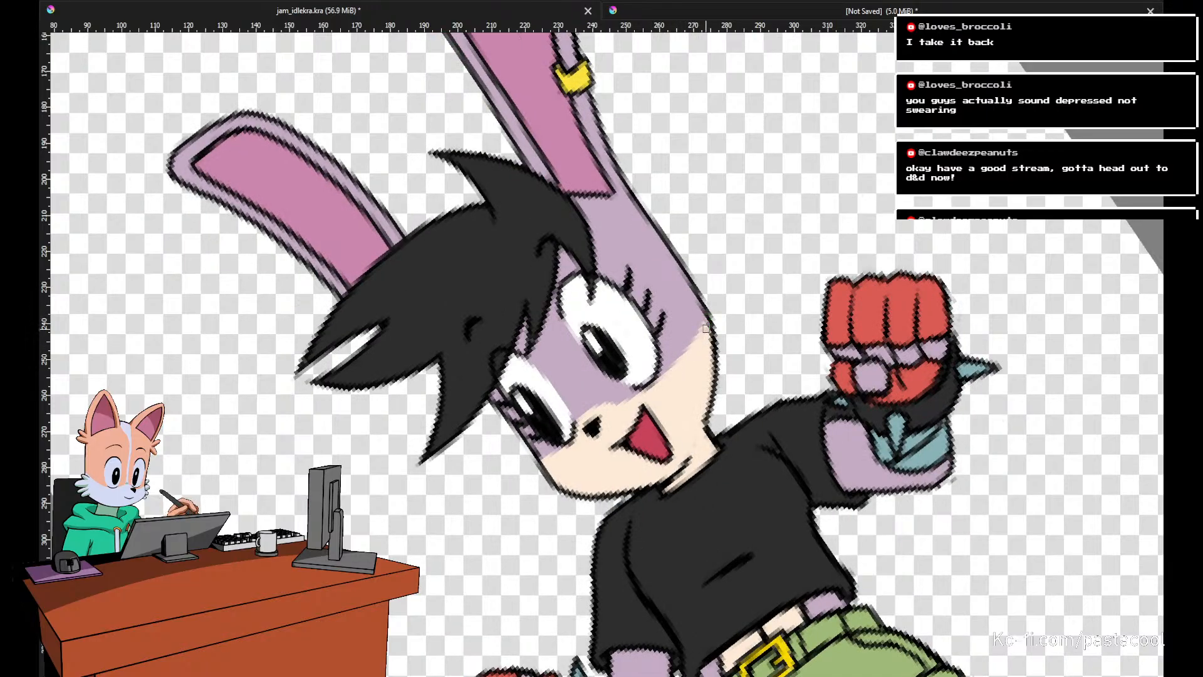
pyautogui.press('Right')
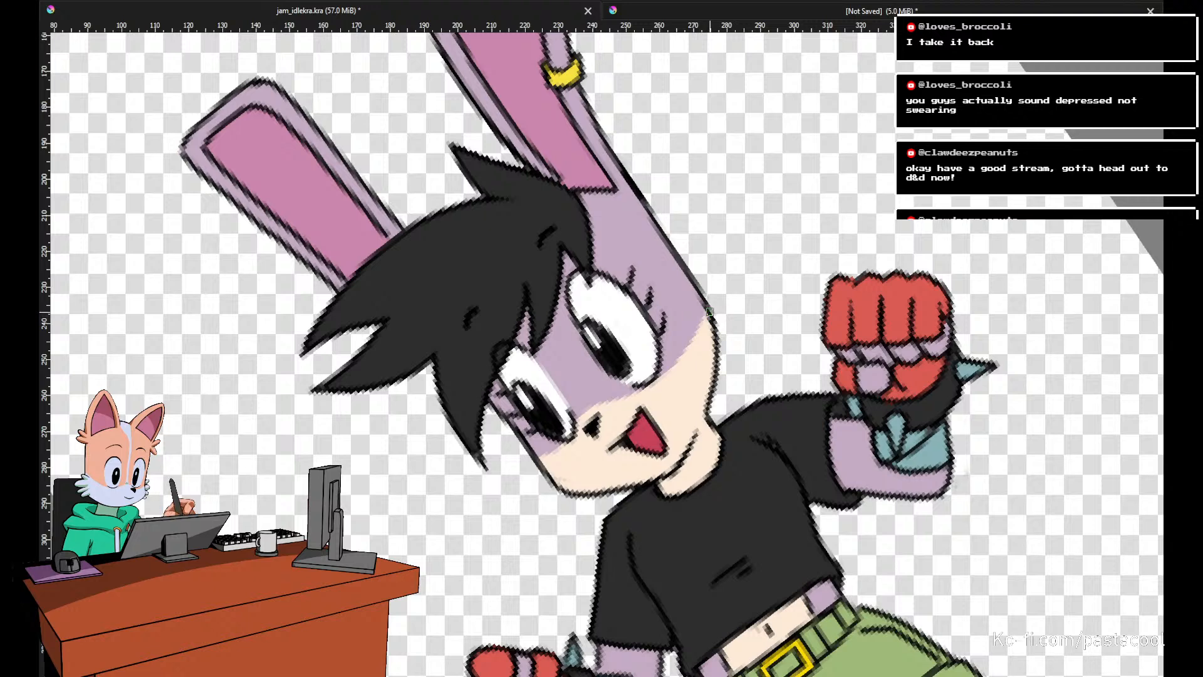
pyautogui.press('Right')
pyautogui.press('Right')
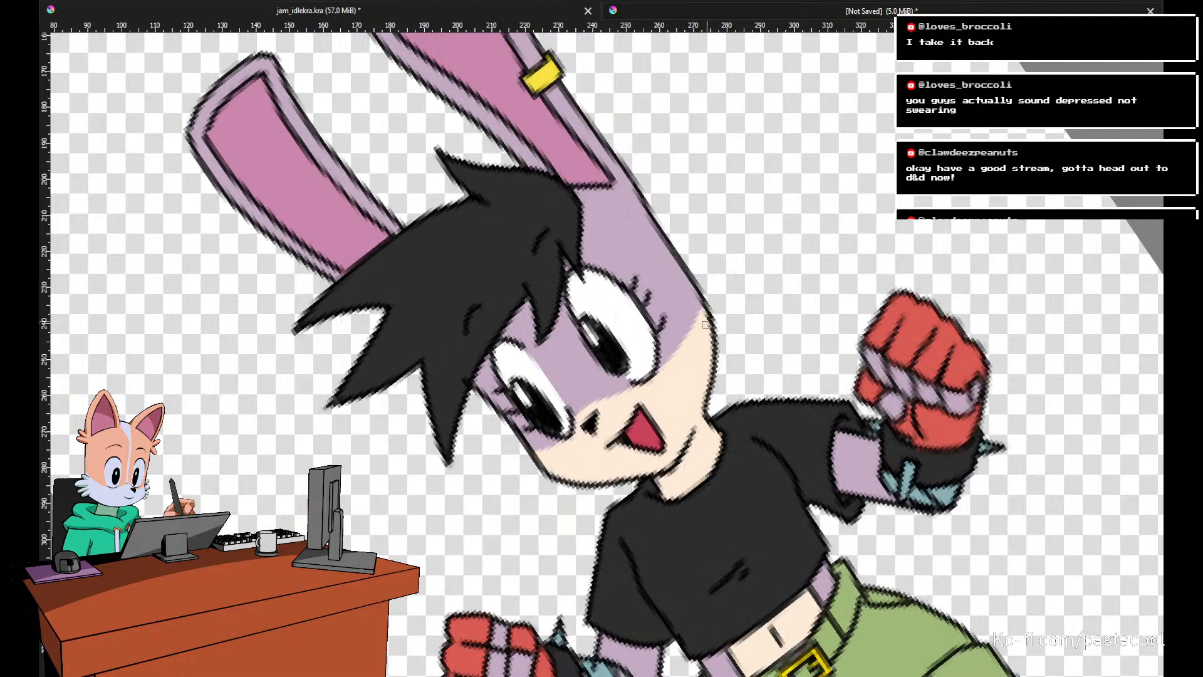
pyautogui.press('Right')
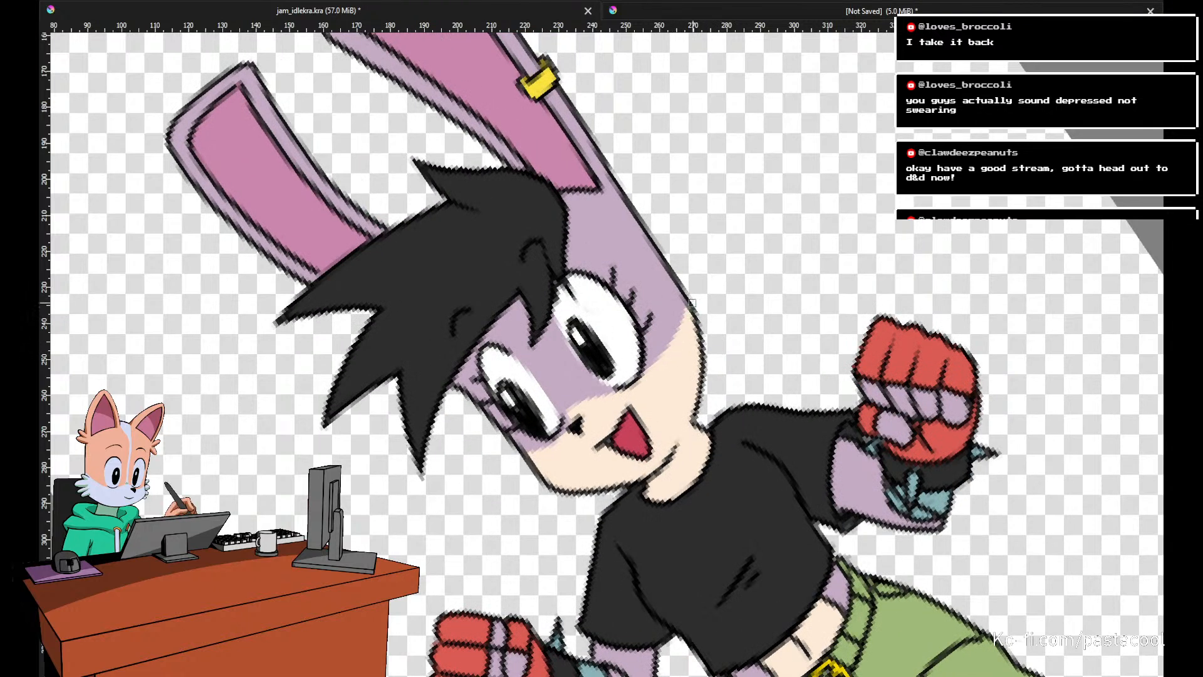
pyautogui.press('Right')
pyautogui.press('Right')
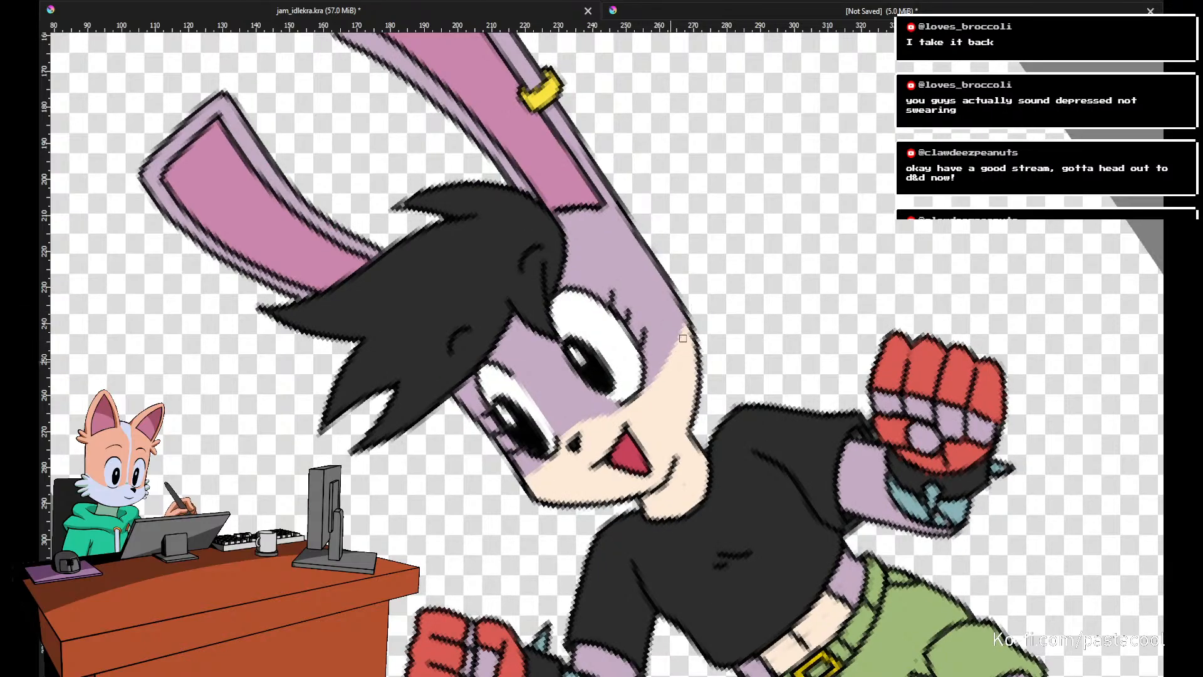
pyautogui.press('Right')
pyautogui.press('Right')
pyautogui.press('Right')
pyautogui.press('Right')
pyautogui.press('Right')
pyautogui.press('Right')
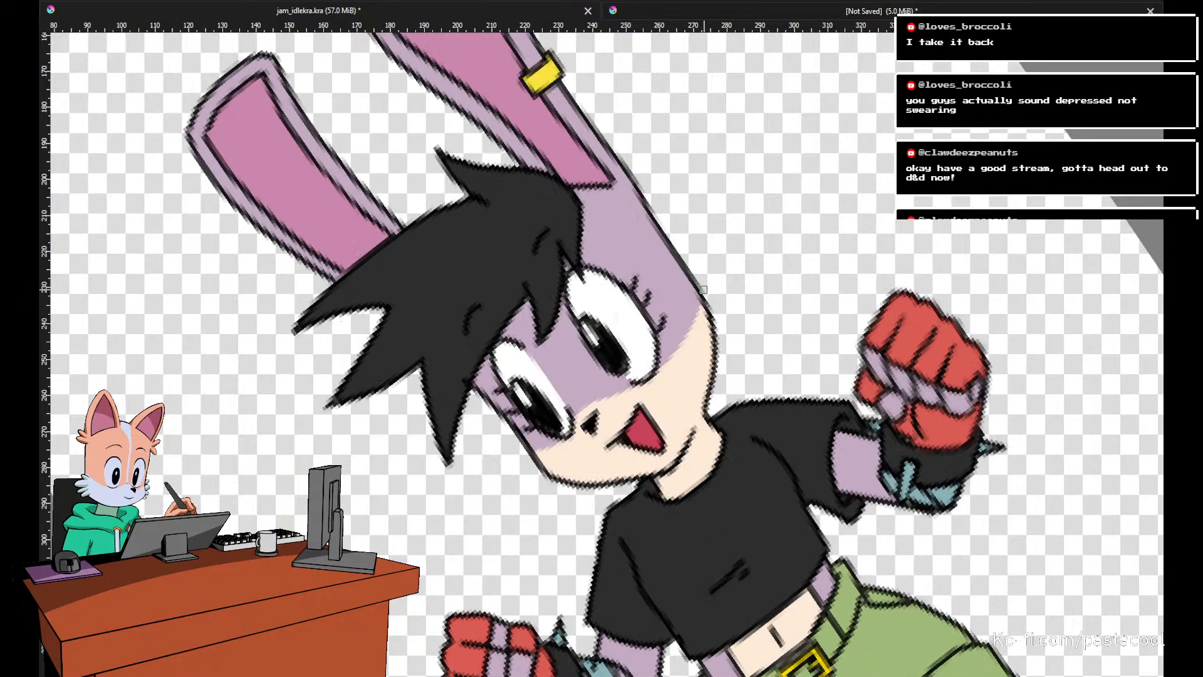
pyautogui.press('Right')
pyautogui.press('Right')
pyautogui.press('Right')
pyautogui.press('Right')
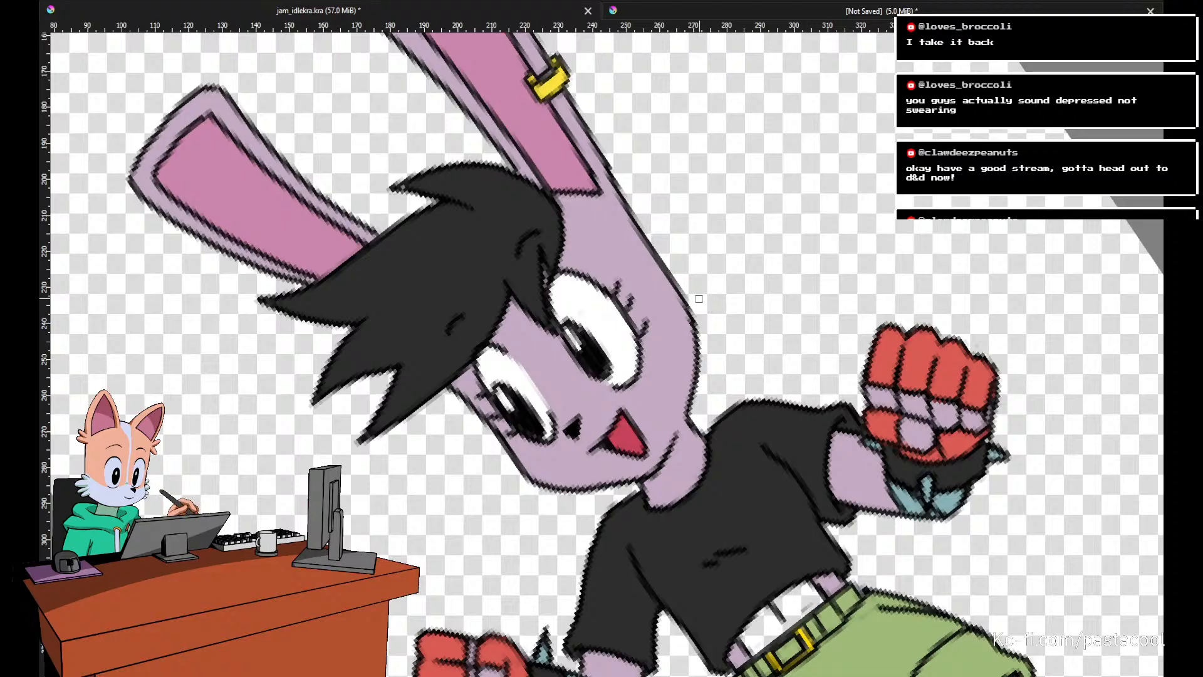
pyautogui.press('Right')
# Step through the idle frames to check the cream and lilac boundary on the opposite side of the face.
pyautogui.moveTo(709, 303); pyautogui.dragTo(671, 325)
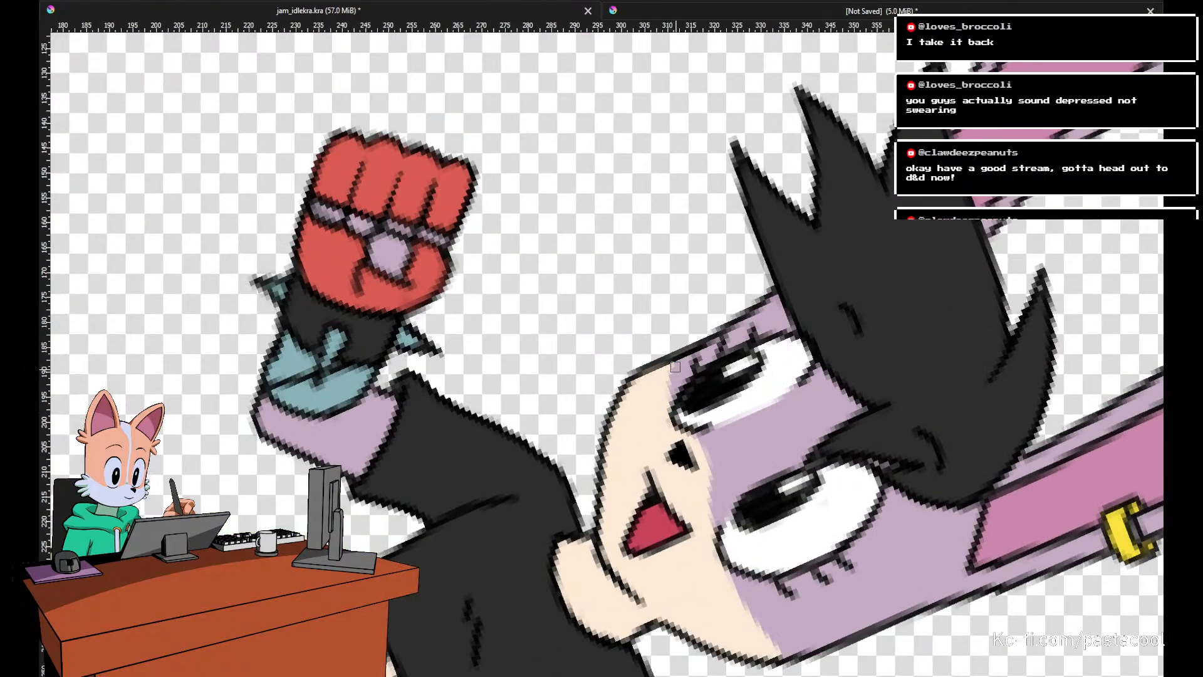
pyautogui.press('Right')
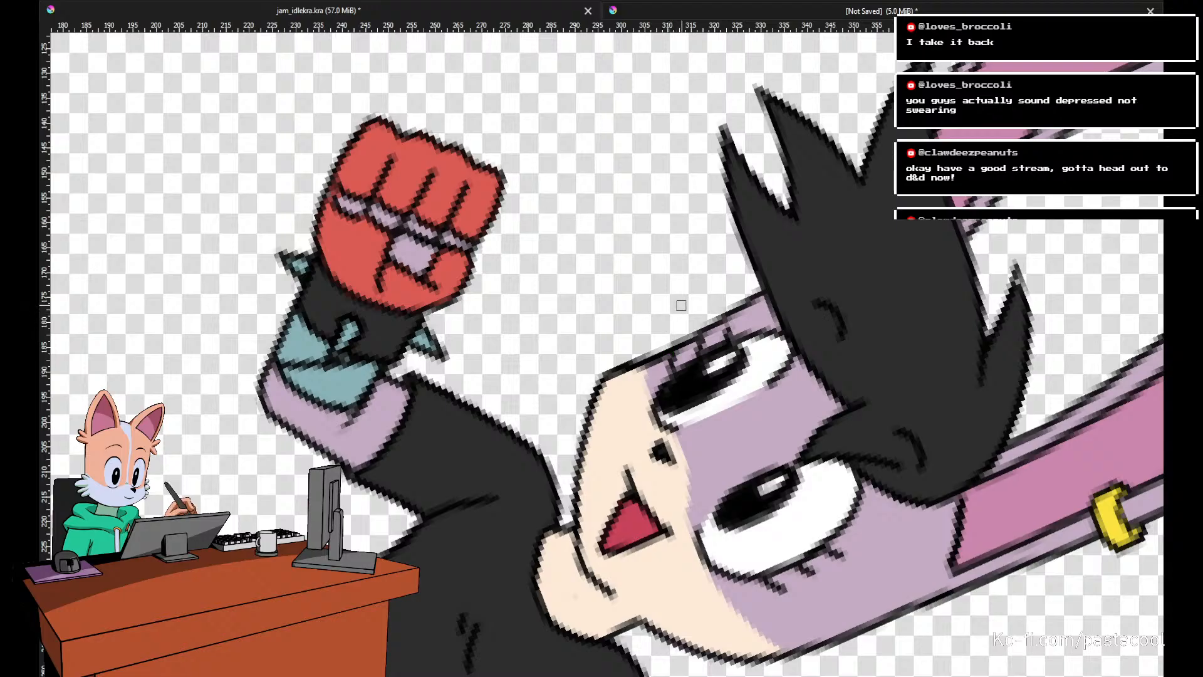
pyautogui.press('Right')
pyautogui.press('Right')
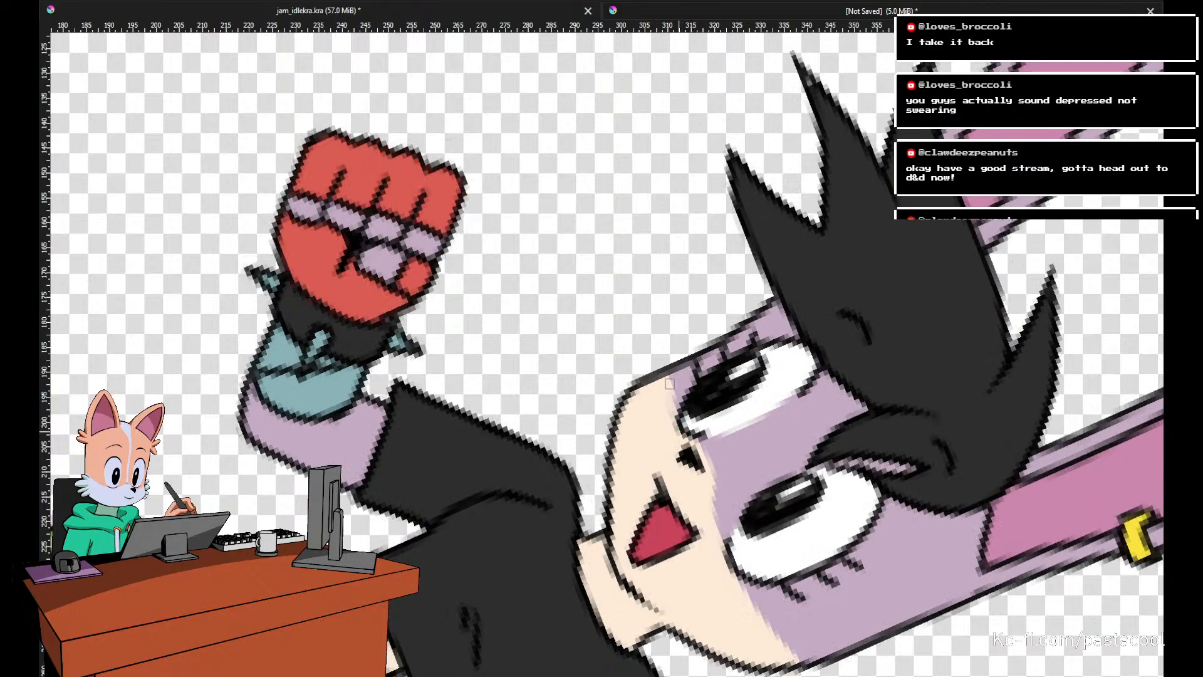
pyautogui.press('Right')
pyautogui.press('Right')
pyautogui.press('Right')
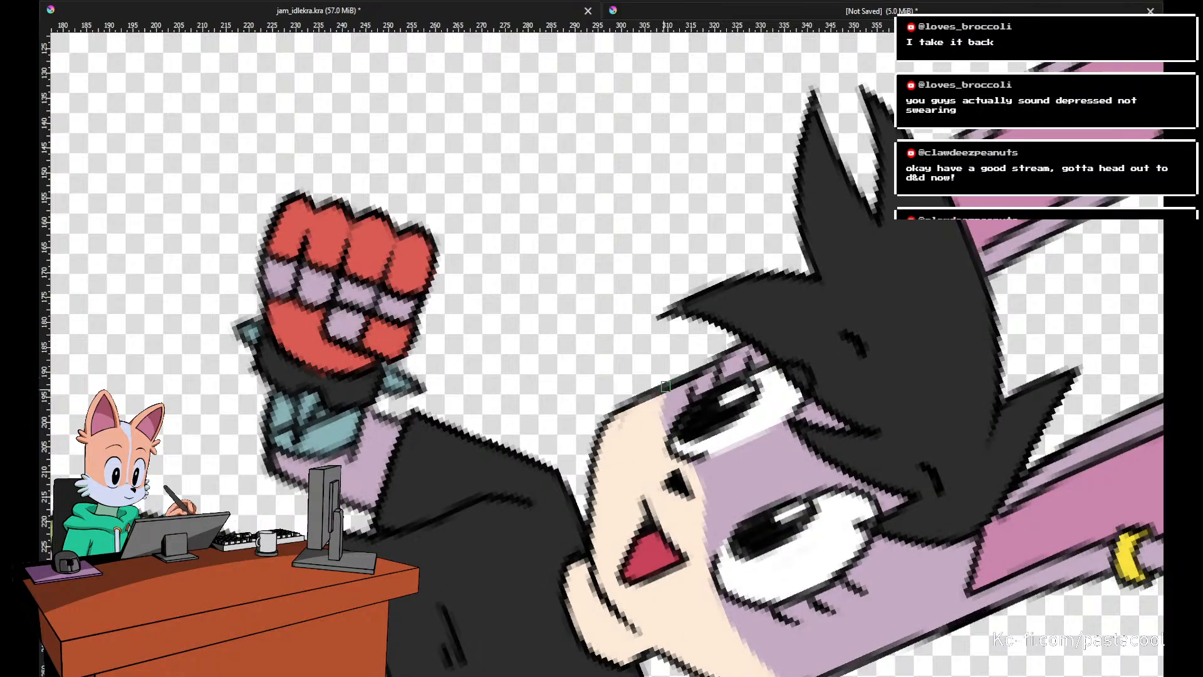
pyautogui.press('Right')
pyautogui.press('Right')
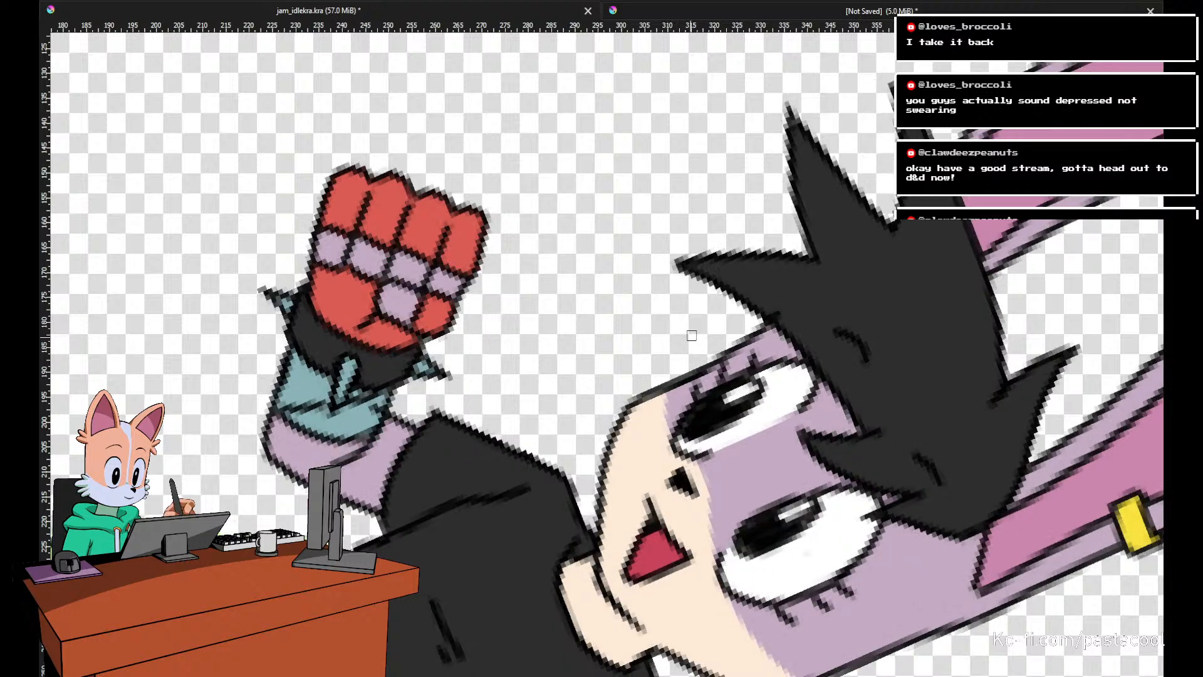
pyautogui.press('Right')
pyautogui.press('Right')
pyautogui.press('Right')
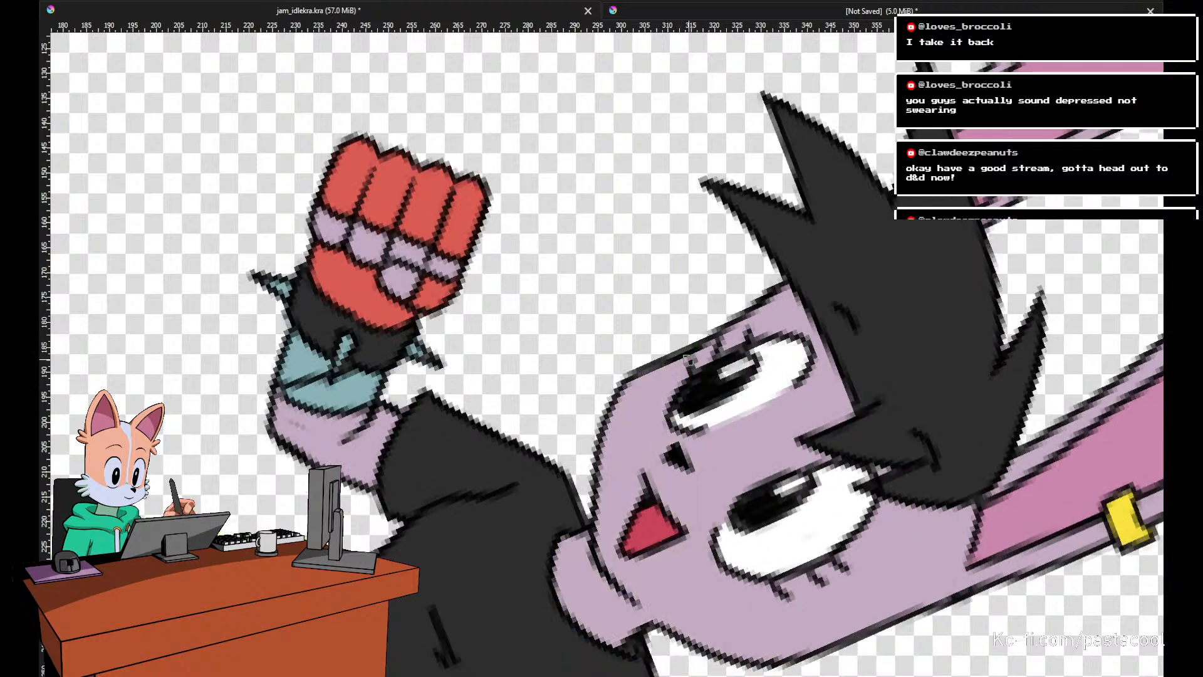
pyautogui.press('Right')
pyautogui.press('Right')
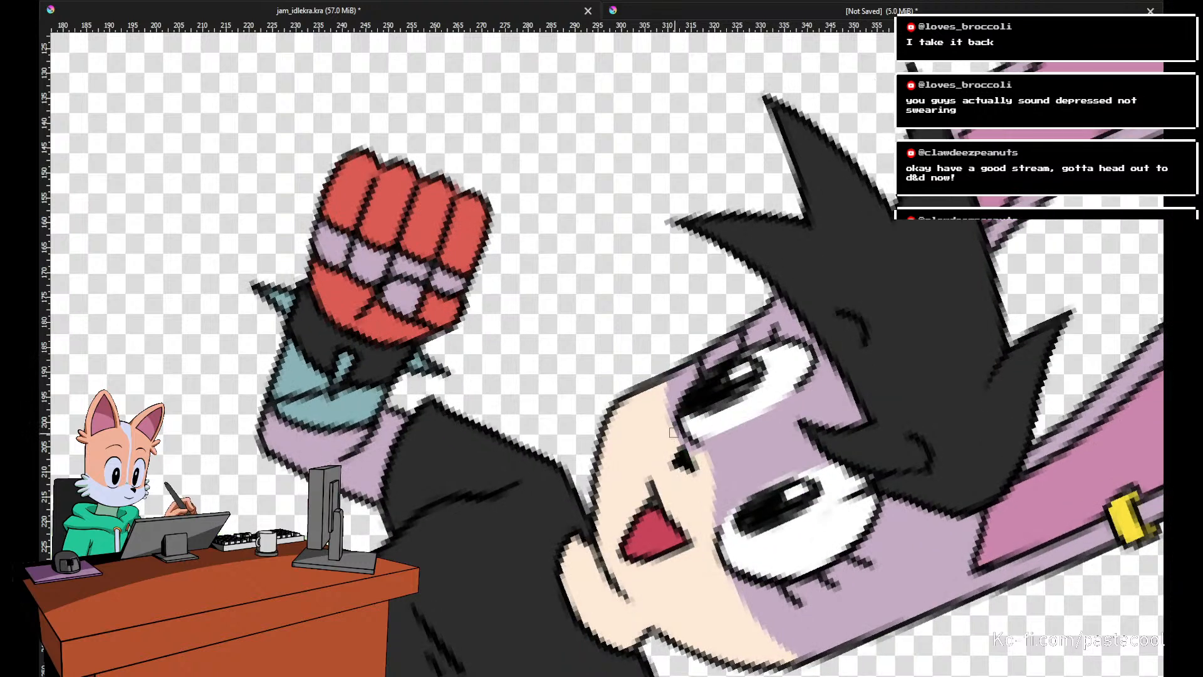
# Play back the idle animation with the canvas upright to check the face colouring, and save the file.
pyautogui.press('5')
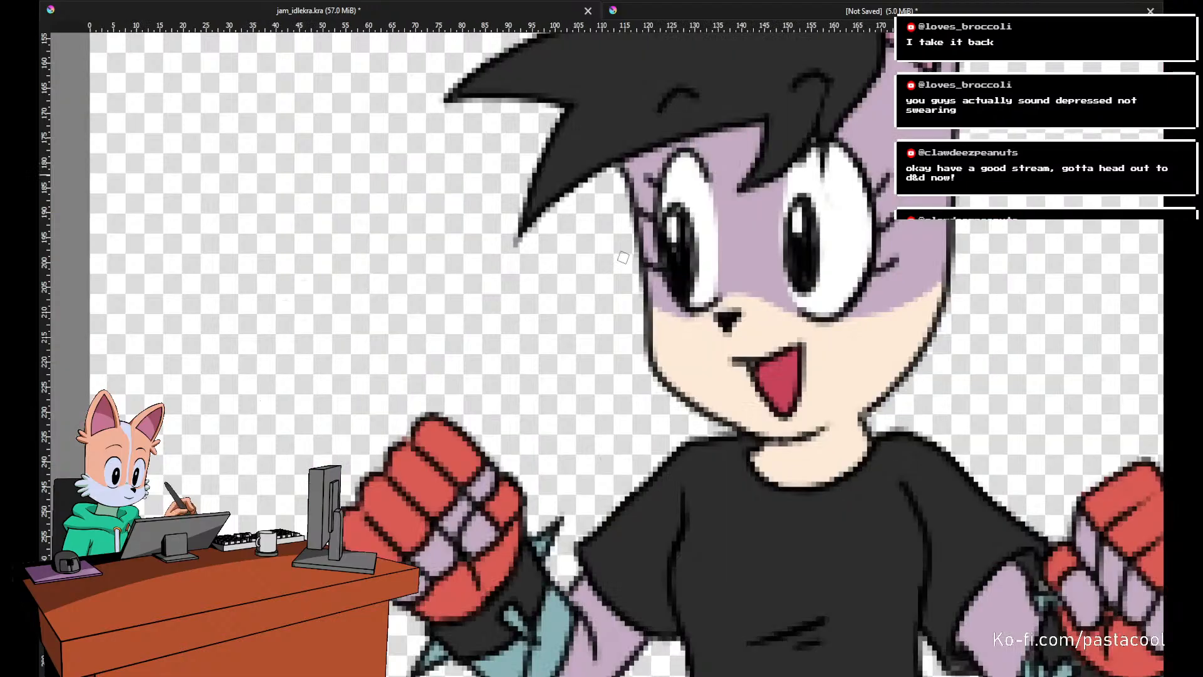
pyautogui.scroll(-6, 695, 331)
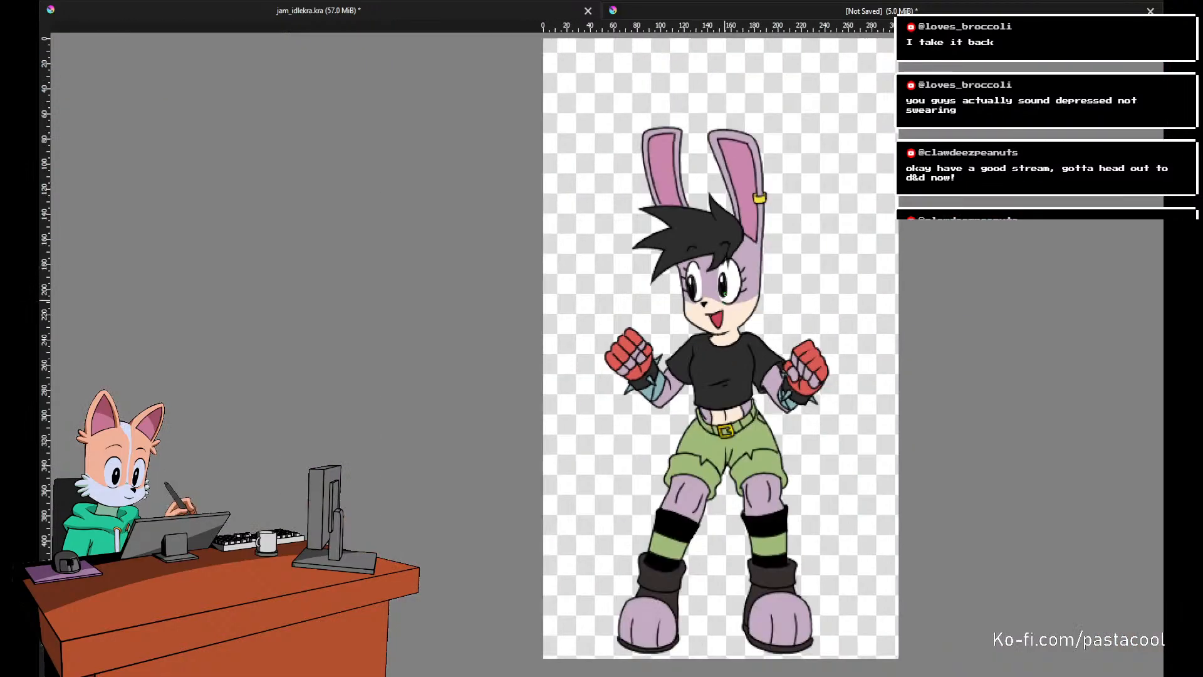
pyautogui.press('Right')
pyautogui.press('Right')
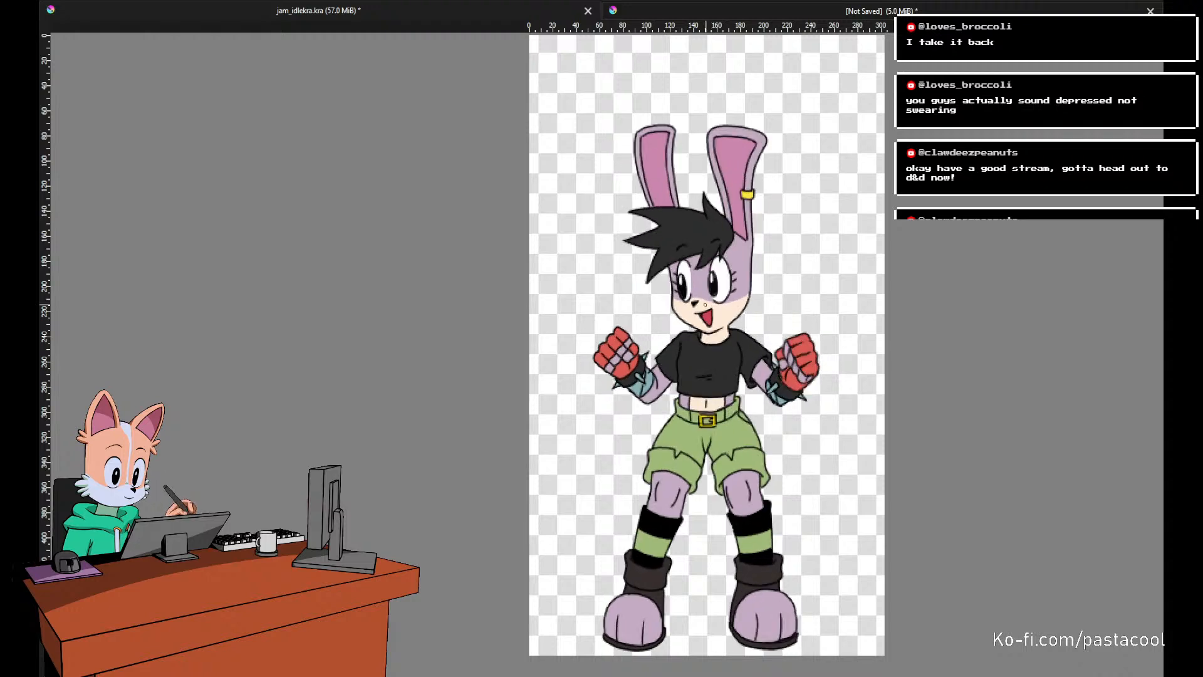
pyautogui.scroll(2, 717, 305)
pyautogui.scroll(-3, 715, 301)
pyautogui.scroll(1, 727, 306)
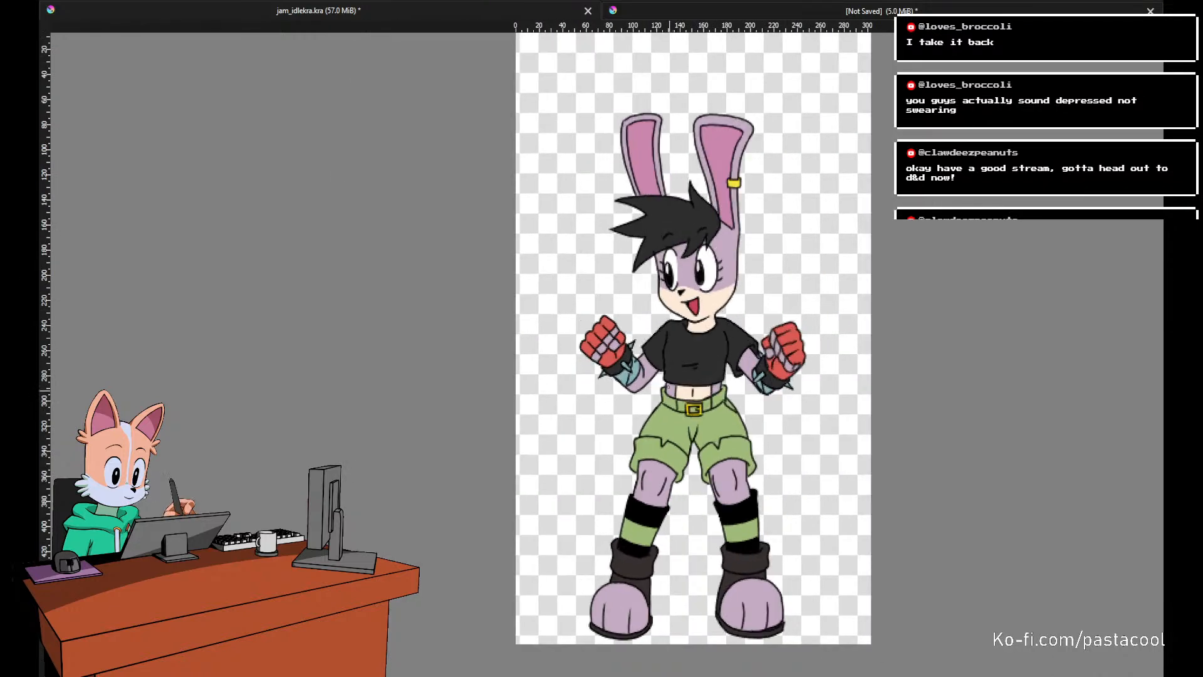
pyautogui.scroll(-1, 610, 341)
pyautogui.scroll(1, 610, 341)
pyautogui.scroll(-1, 610, 341)
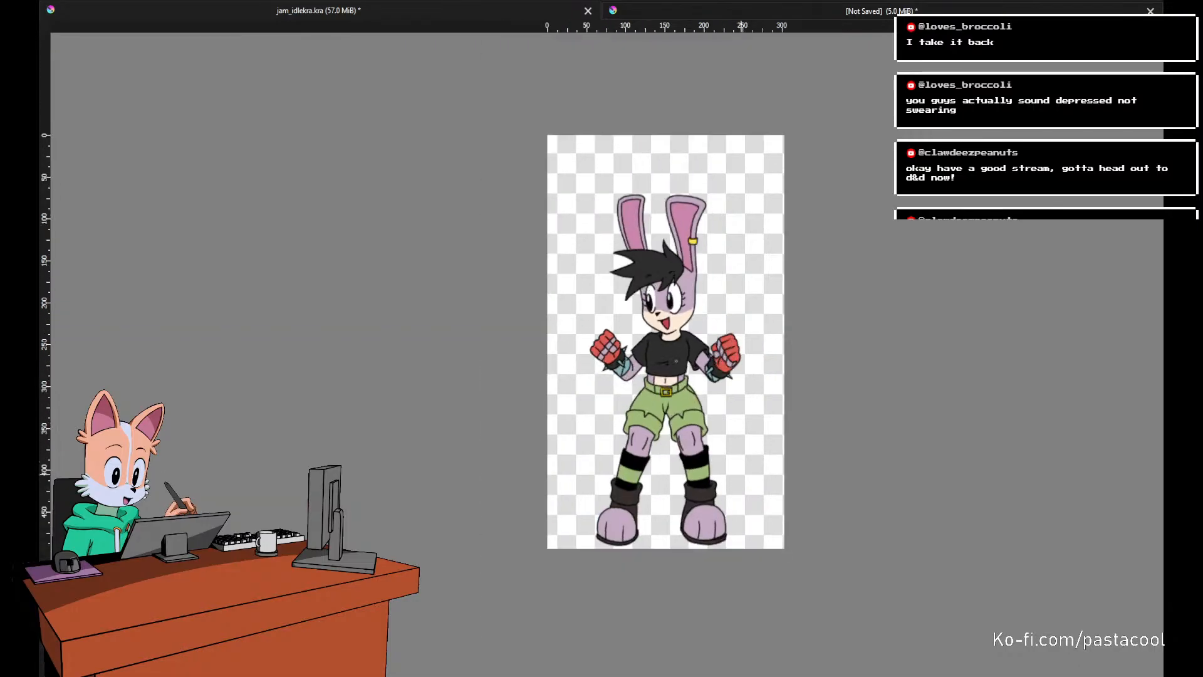
pyautogui.scroll(1, 675, 360)
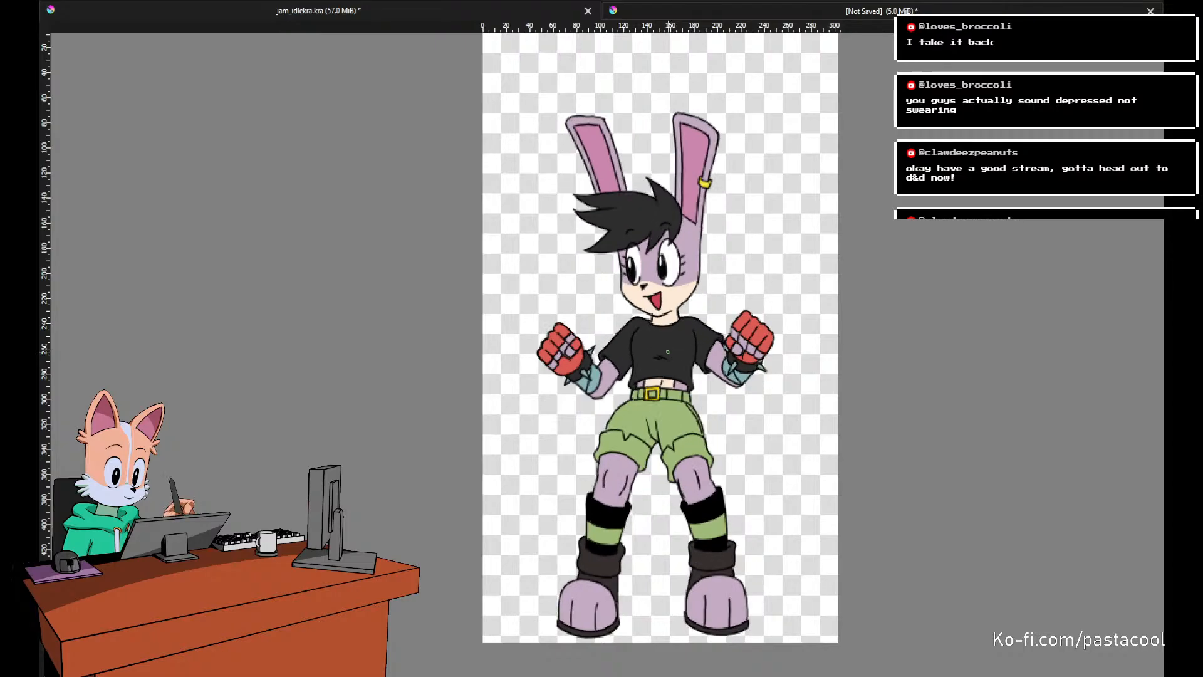
pyautogui.hotkey('ctrl', 's')
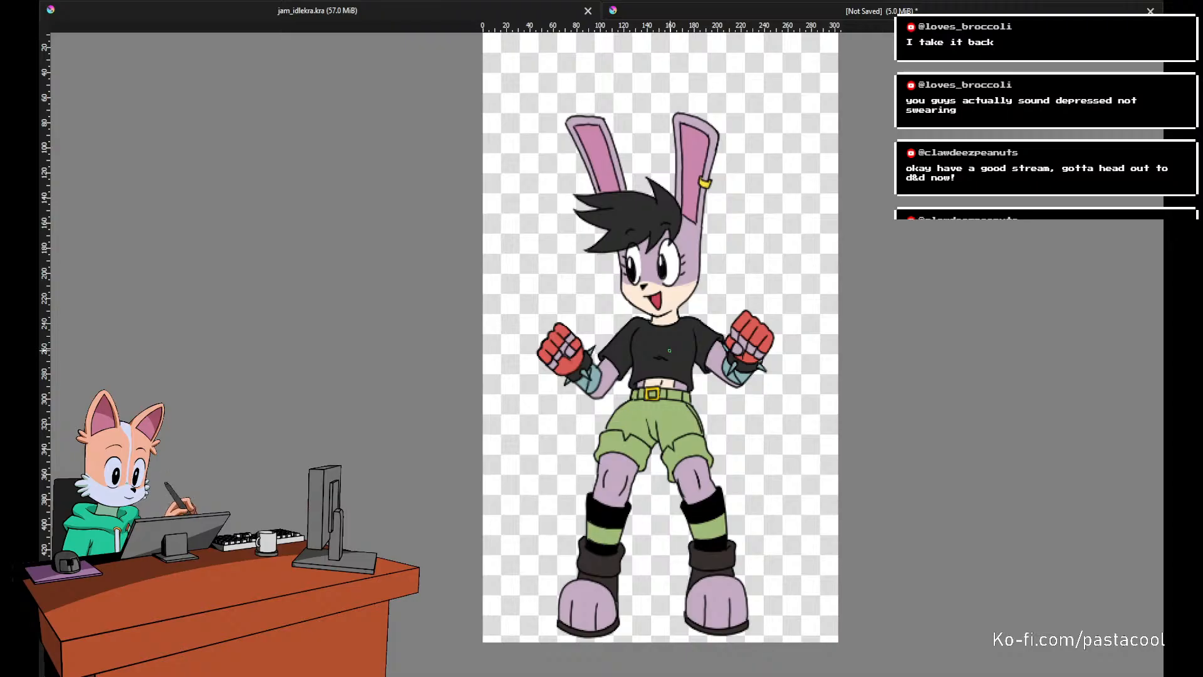
# Play back the idle animation to examine the full coloured figure at normal and reduced size.
pyautogui.scroll(-1, 639, 295)
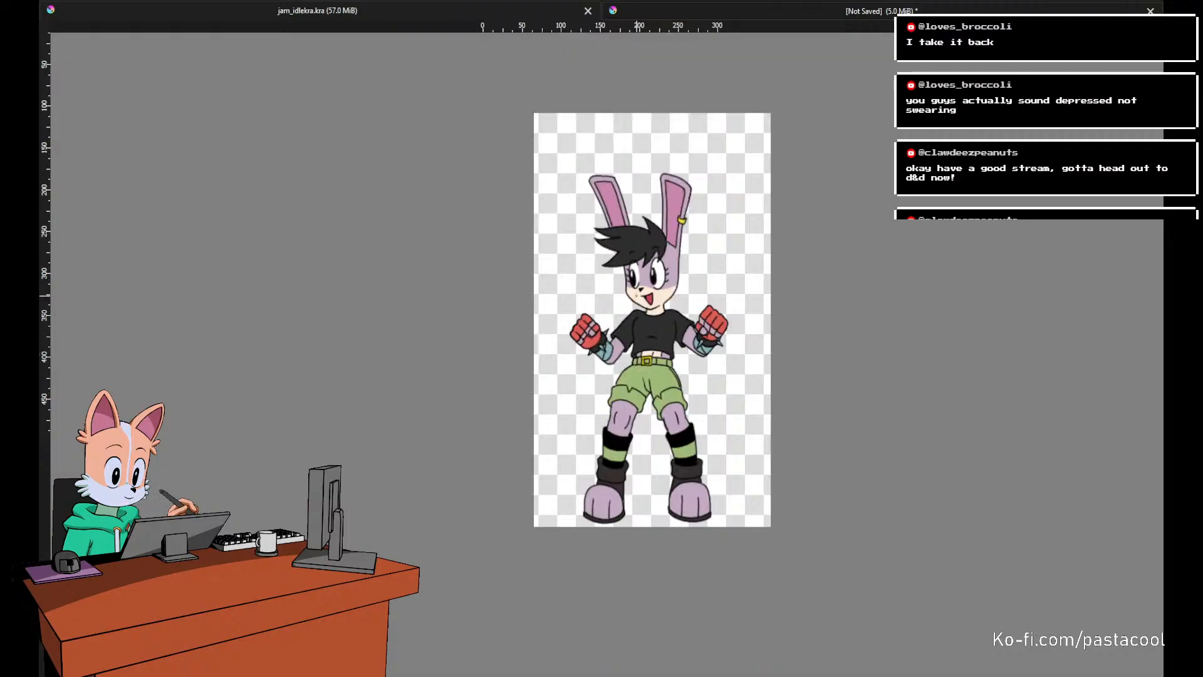
pyautogui.scroll(1, 676, 376)
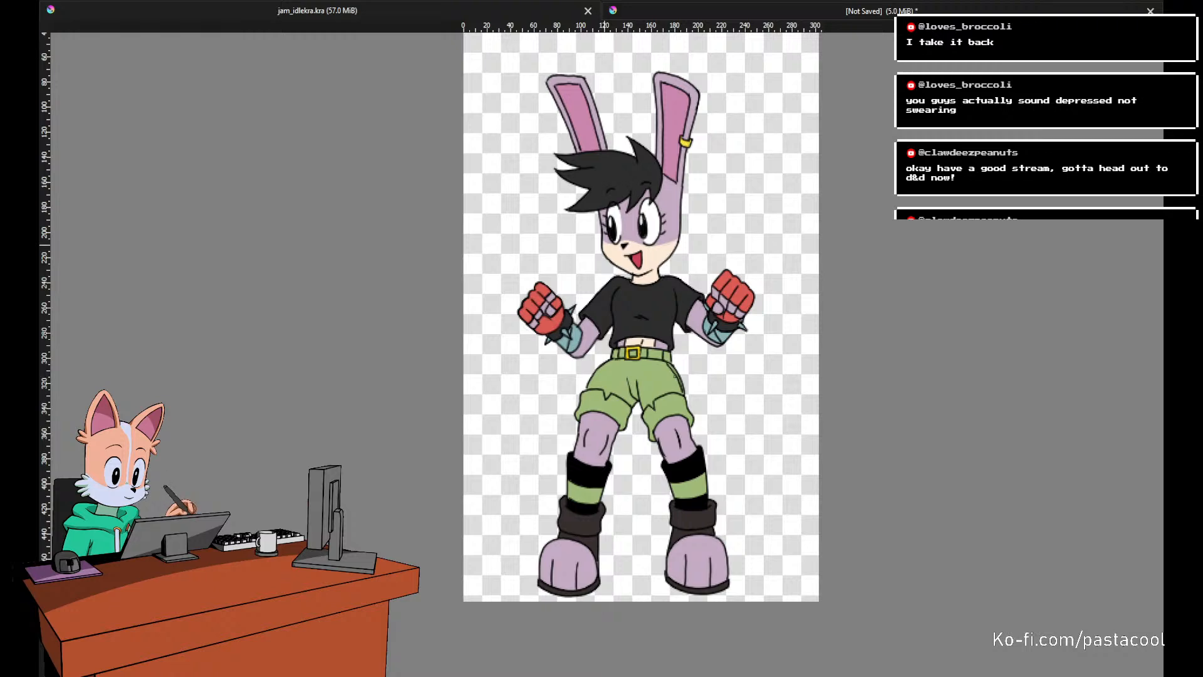
pyautogui.scroll(-1, 674, 301)
pyautogui.scroll(1, 676, 313)
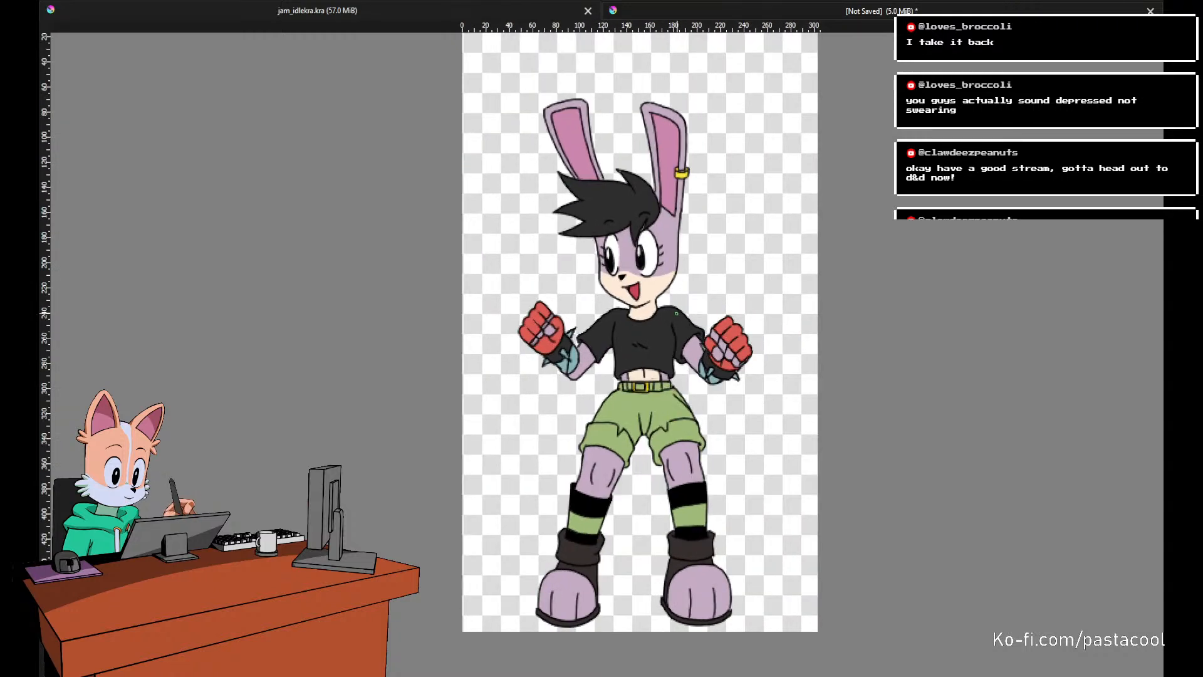
pyautogui.scroll(-1, 676, 313)
pyautogui.scroll(1, 675, 313)
pyautogui.scroll(-1, 675, 312)
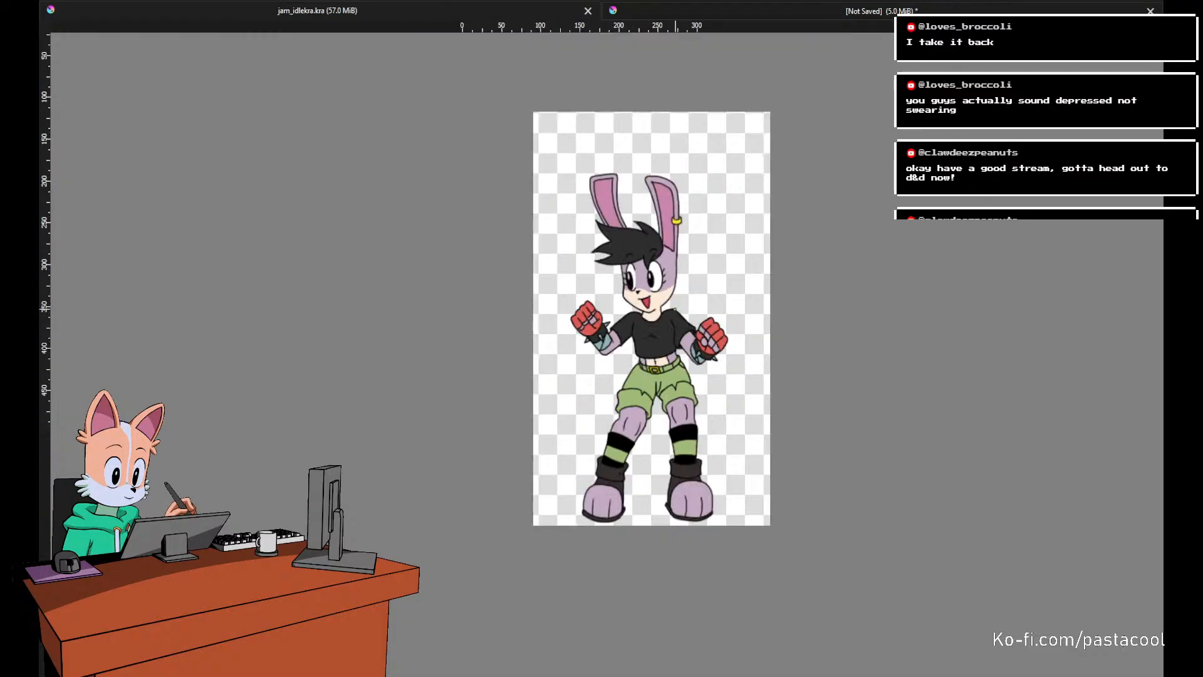
pyautogui.scroll(1, 675, 309)
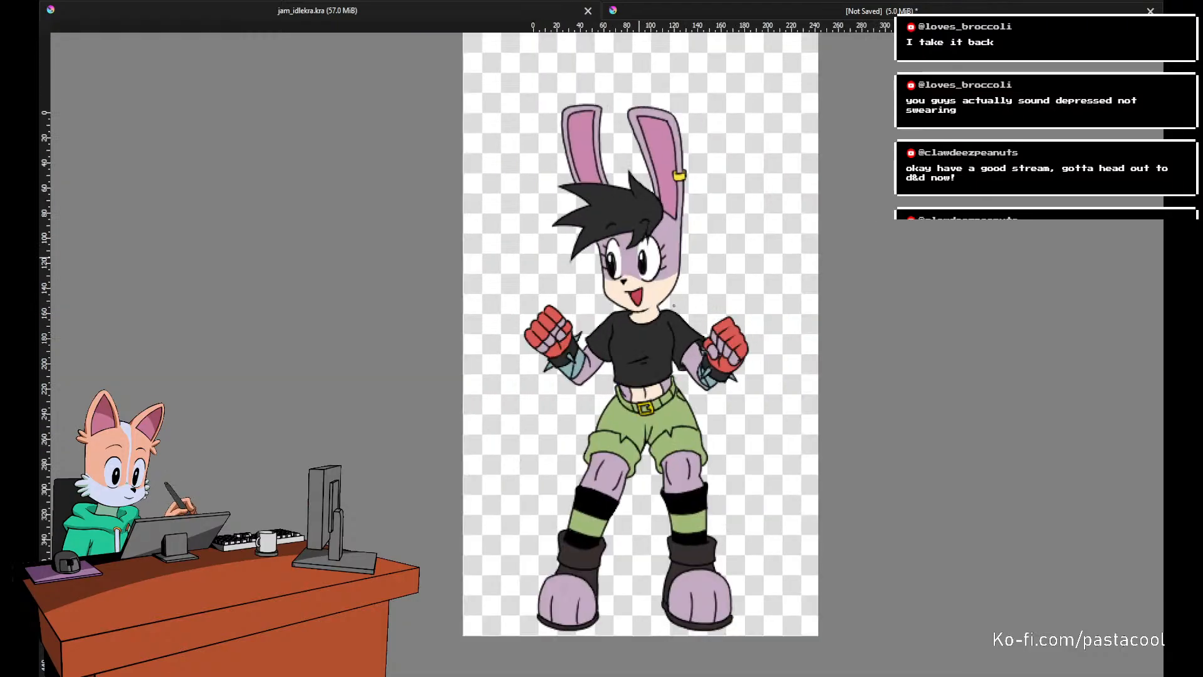
# Mirror the canvas view and examine the idle animation of the whole figure in the flipped orientation.
pyautogui.press('m')
pyautogui.moveTo(585, 303); pyautogui.dragTo(602, 307)
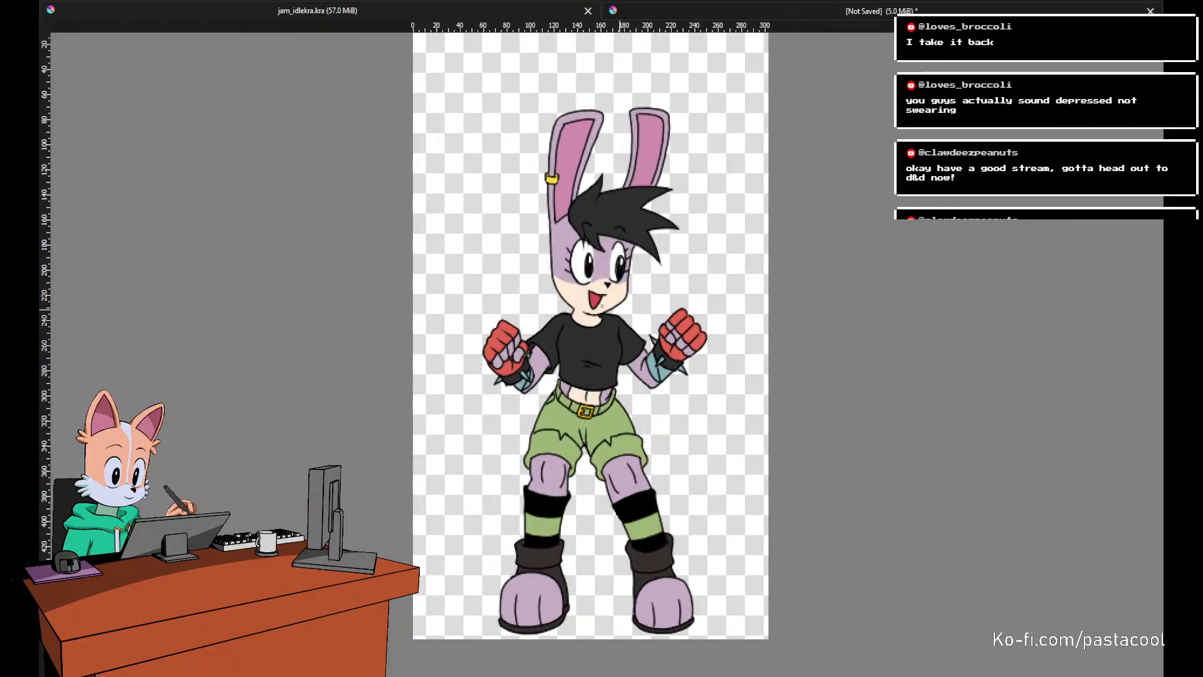
pyautogui.scroll(-1, 602, 306)
pyautogui.scroll(1, 594, 292)
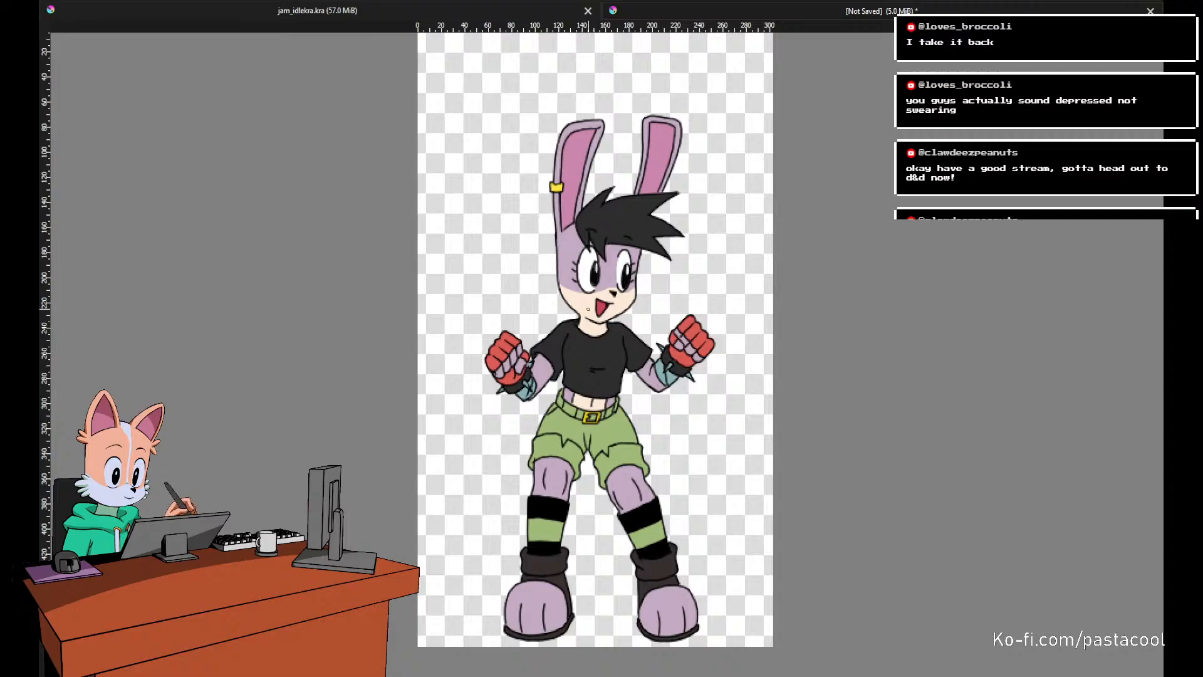
pyautogui.scroll(-1, 583, 306)
pyautogui.scroll(1, 572, 300)
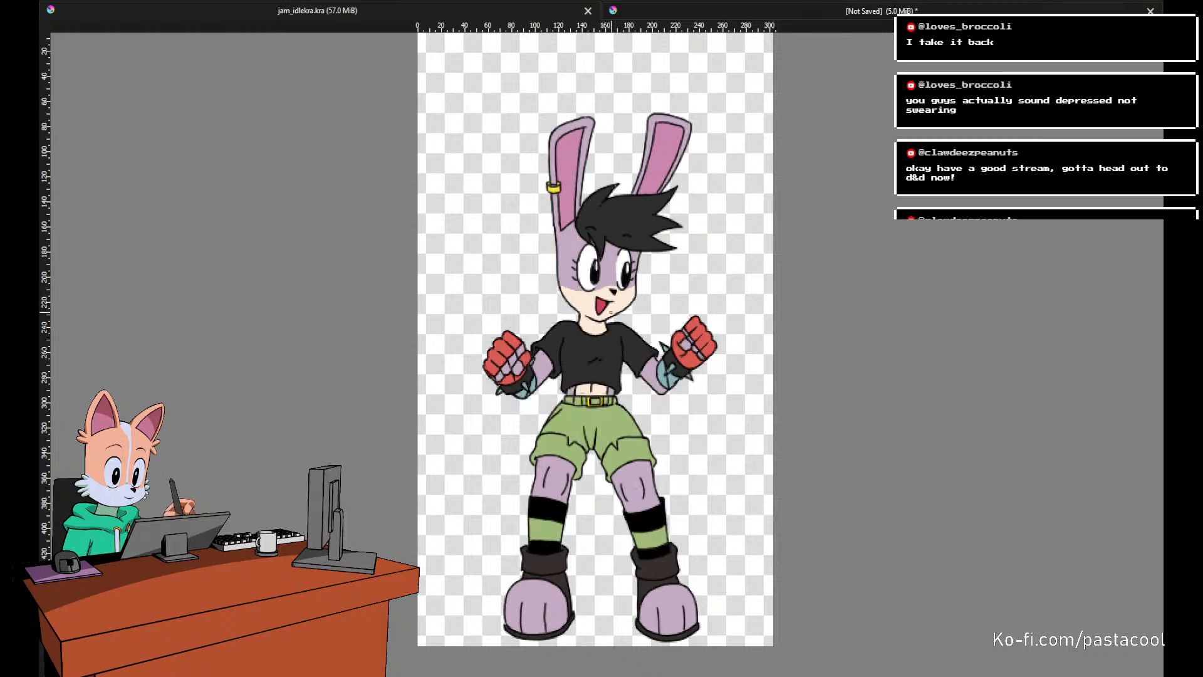
# Touch up the pupil of the far eye on the idle frame, undoing the unwanted strokes.
pyautogui.scroll(3, 623, 263)
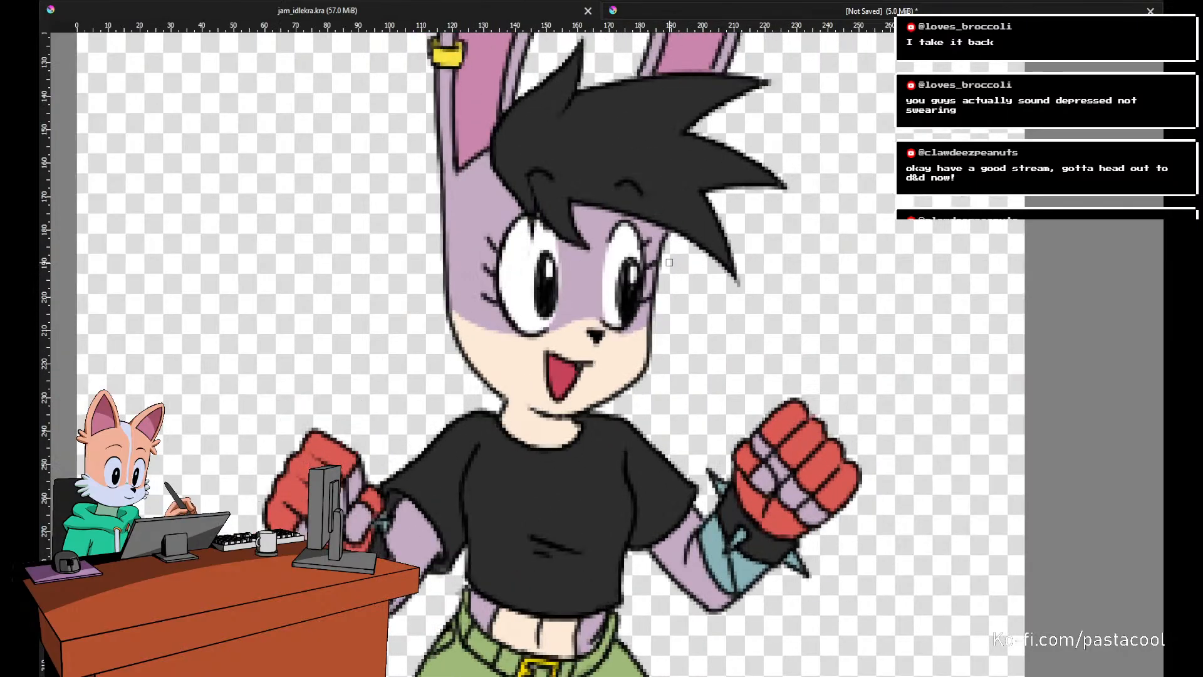
pyautogui.scroll(2, 662, 257)
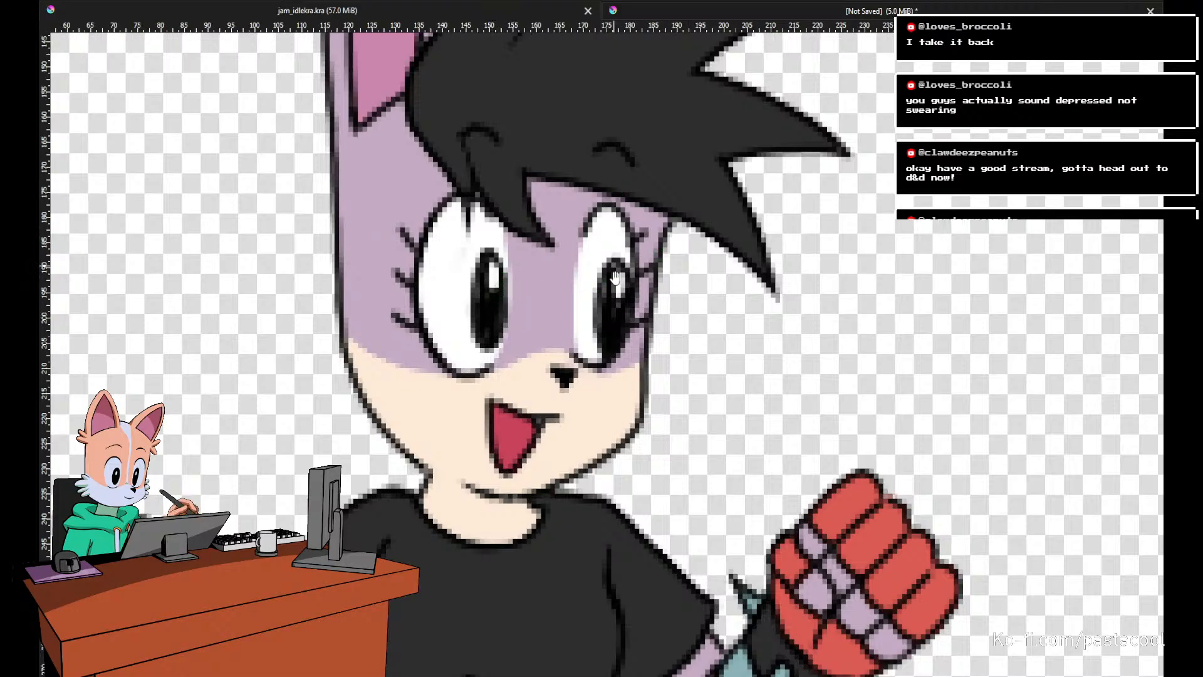
pyautogui.moveTo(512, 267)
pyautogui.mouseDown()
pyautogui.moveTo(539, 282)
pyautogui.moveTo(577, 357)
pyautogui.moveTo(575, 326)
pyautogui.moveTo(551, 386)
pyautogui.moveTo(553, 285)
pyautogui.moveTo(575, 336)
pyautogui.mouseUp()
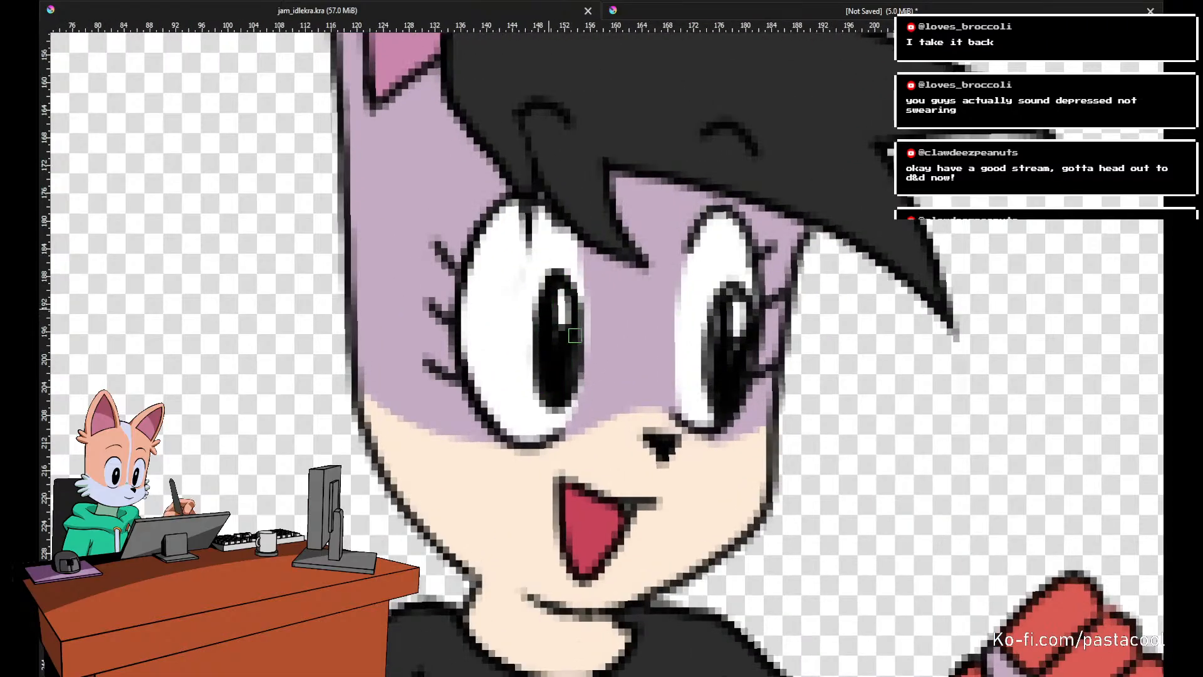
pyautogui.hotkey('ctrl', 'z')
pyautogui.moveTo(549, 383)
pyautogui.mouseDown()
pyautogui.moveTo(549, 314)
pyautogui.moveTo(571, 362)
pyautogui.moveTo(549, 289)
pyautogui.mouseUp()
pyautogui.hotkey('ctrl', 'z')
pyautogui.moveTo(732, 262); pyautogui.dragTo(687, 261)
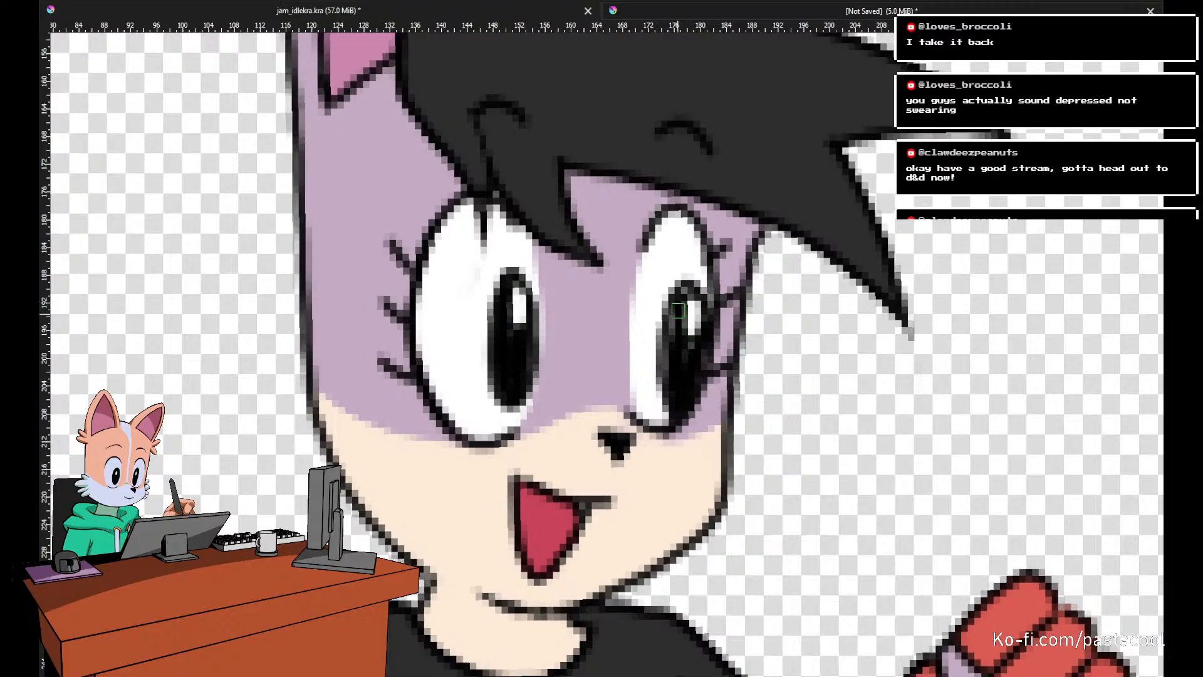
pyautogui.moveTo(679, 311)
pyautogui.mouseDown()
pyautogui.moveTo(676, 398)
pyautogui.moveTo(690, 354)
pyautogui.moveTo(683, 295)
pyautogui.moveTo(694, 290)
pyautogui.moveTo(686, 309)
pyautogui.mouseUp()
pyautogui.scroll(-2, 728, 287)
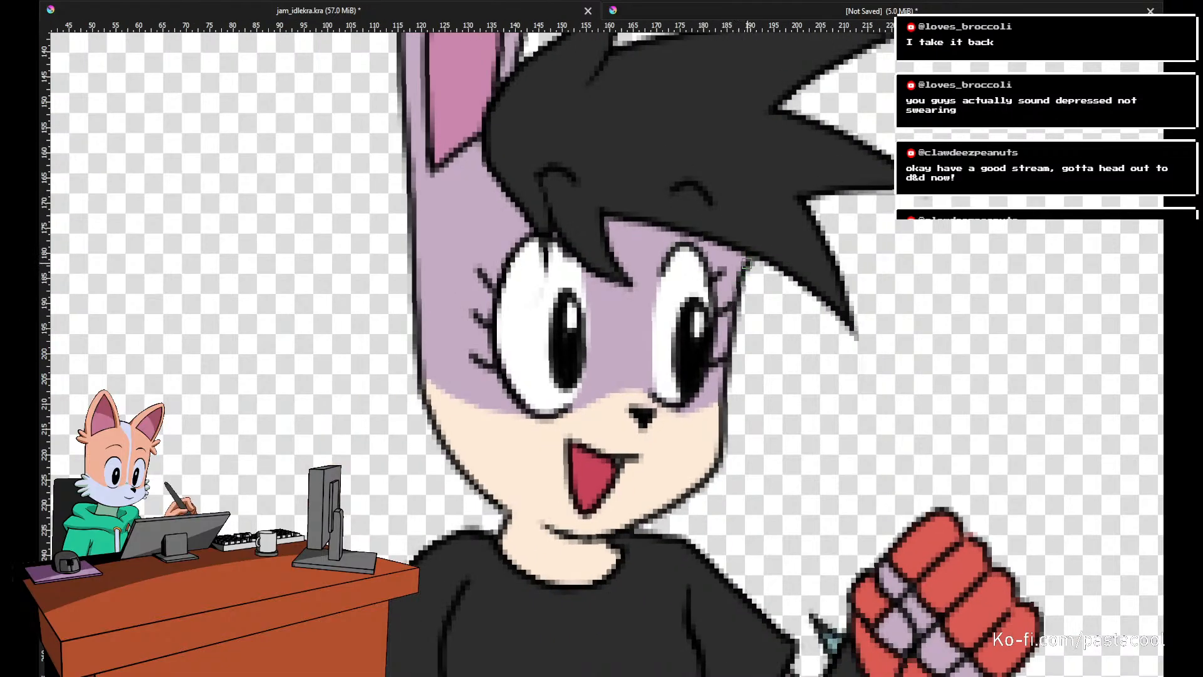
pyautogui.scroll(1, 732, 267)
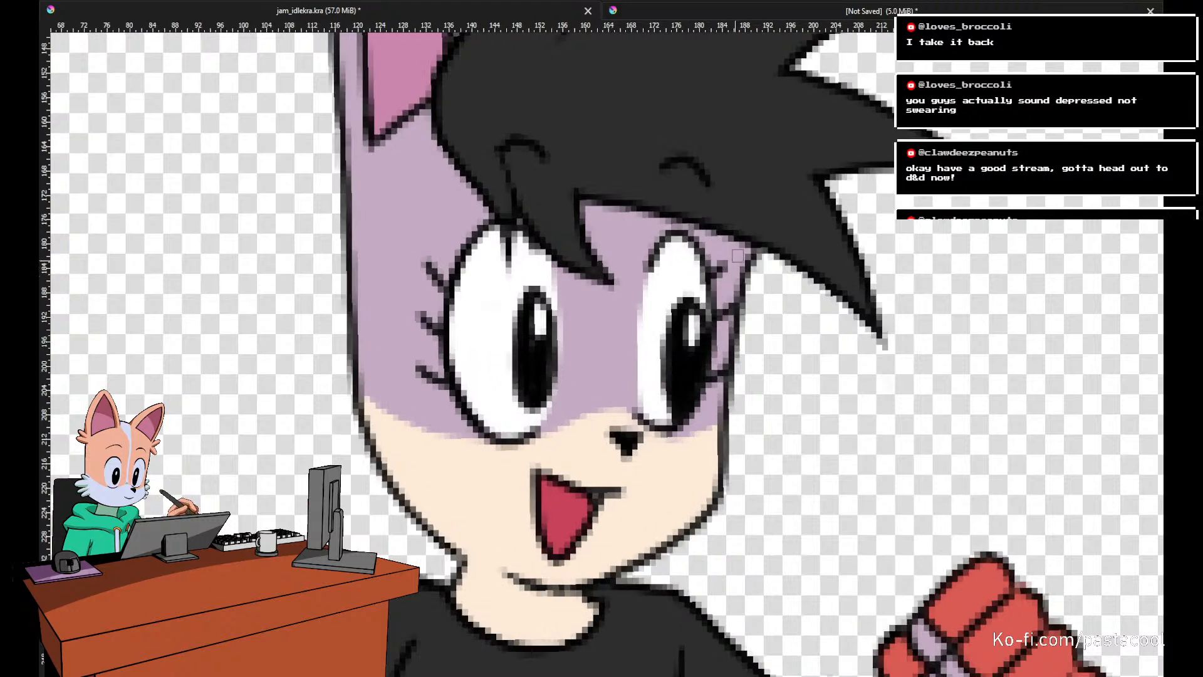
pyautogui.scroll(1, 759, 233)
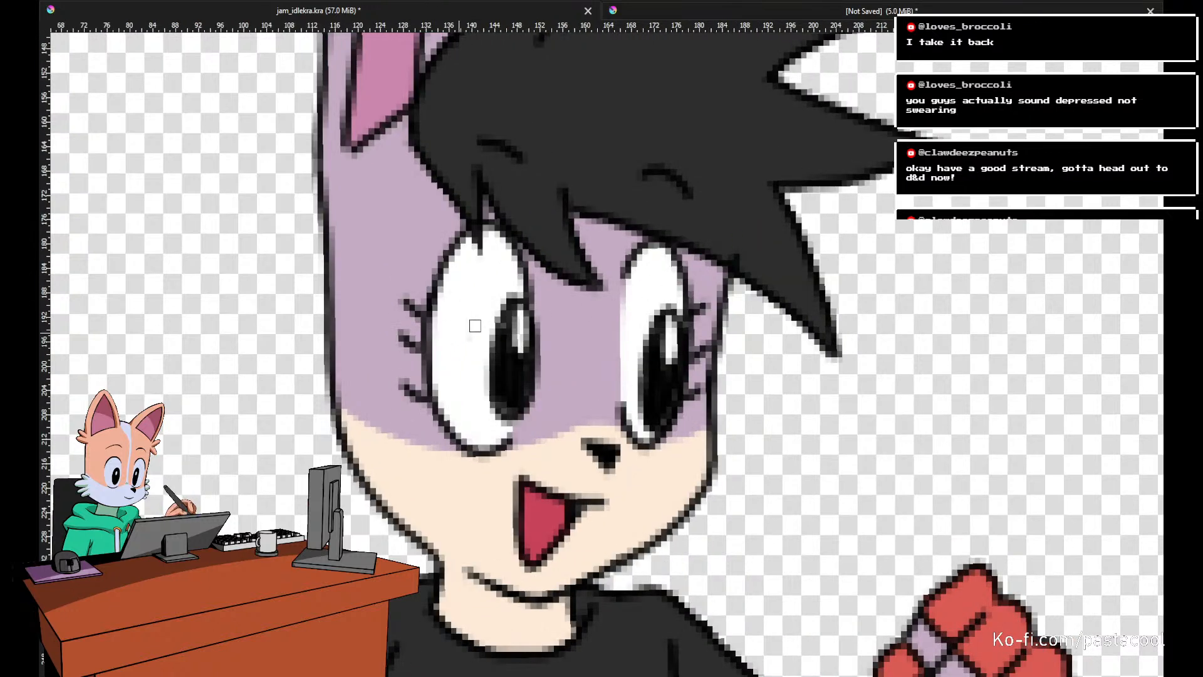
# Step through the idle frames to compare the eyes and the eyelashes on the far side of the face.
pyautogui.press('Right')
pyautogui.press('Right')
pyautogui.press('Left')
pyautogui.press('Right')
pyautogui.press('Right')
pyautogui.press('Right')
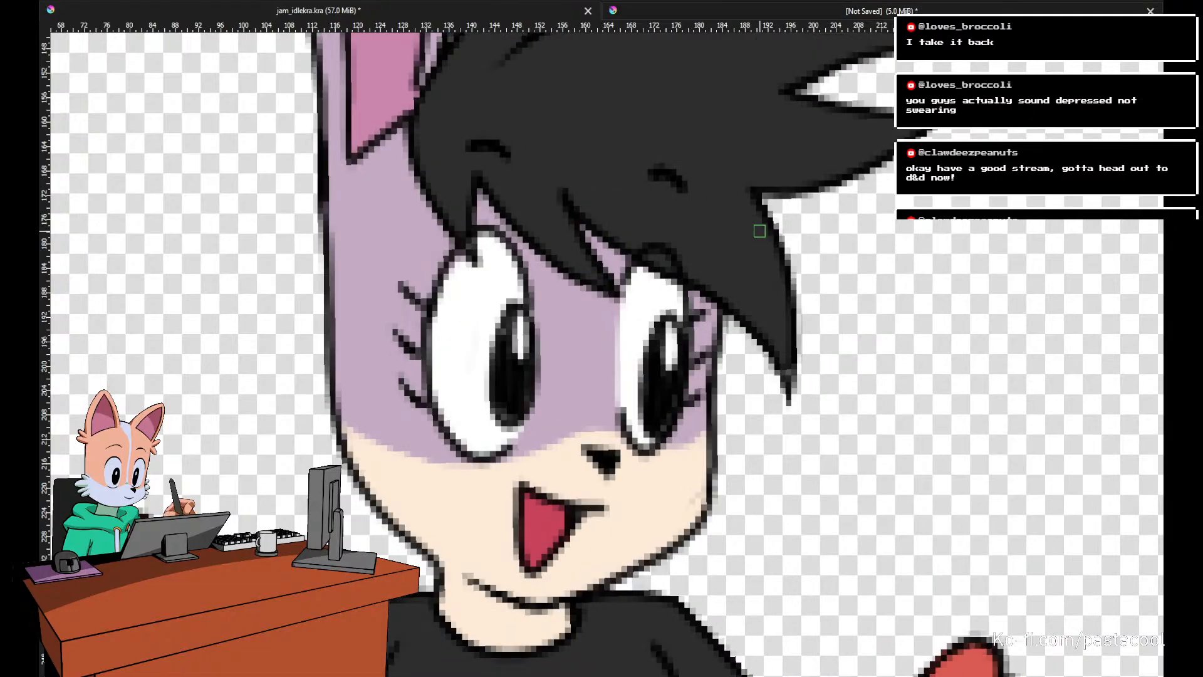
pyautogui.press('Left')
pyautogui.press('Right')
pyautogui.press('Left')
pyautogui.press('Right')
pyautogui.press('Right')
pyautogui.press('Right')
pyautogui.press('Right')
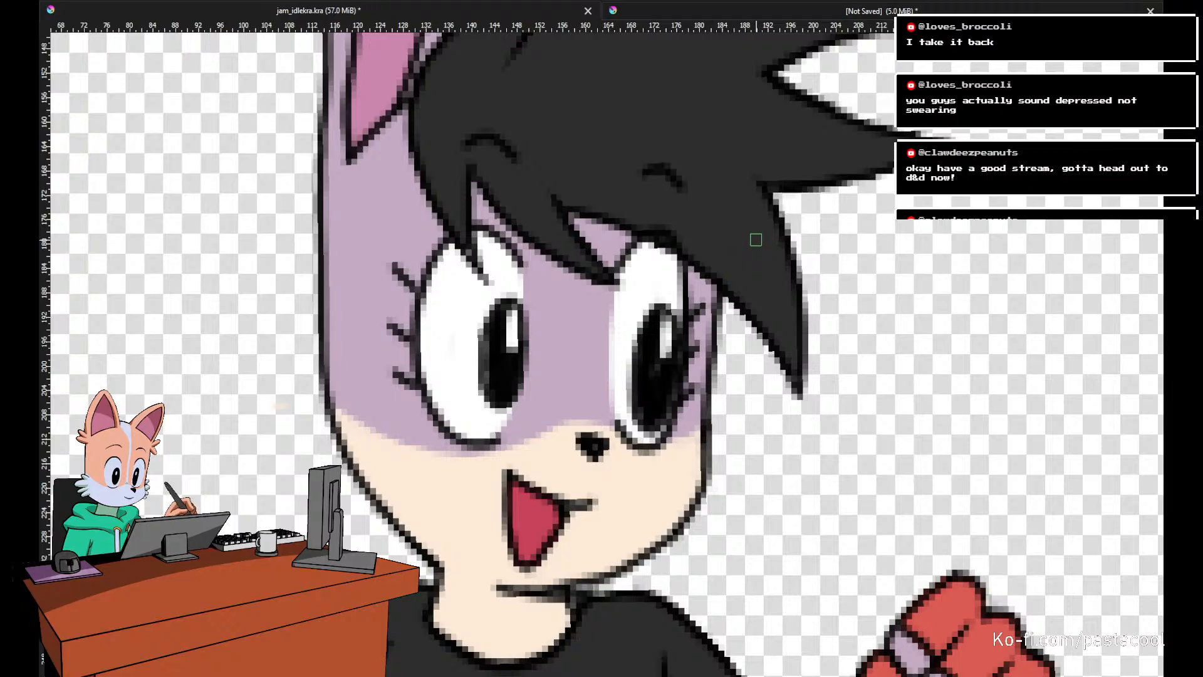
pyautogui.press('Right')
pyautogui.press('Right')
pyautogui.press('Right')
pyautogui.press('Right')
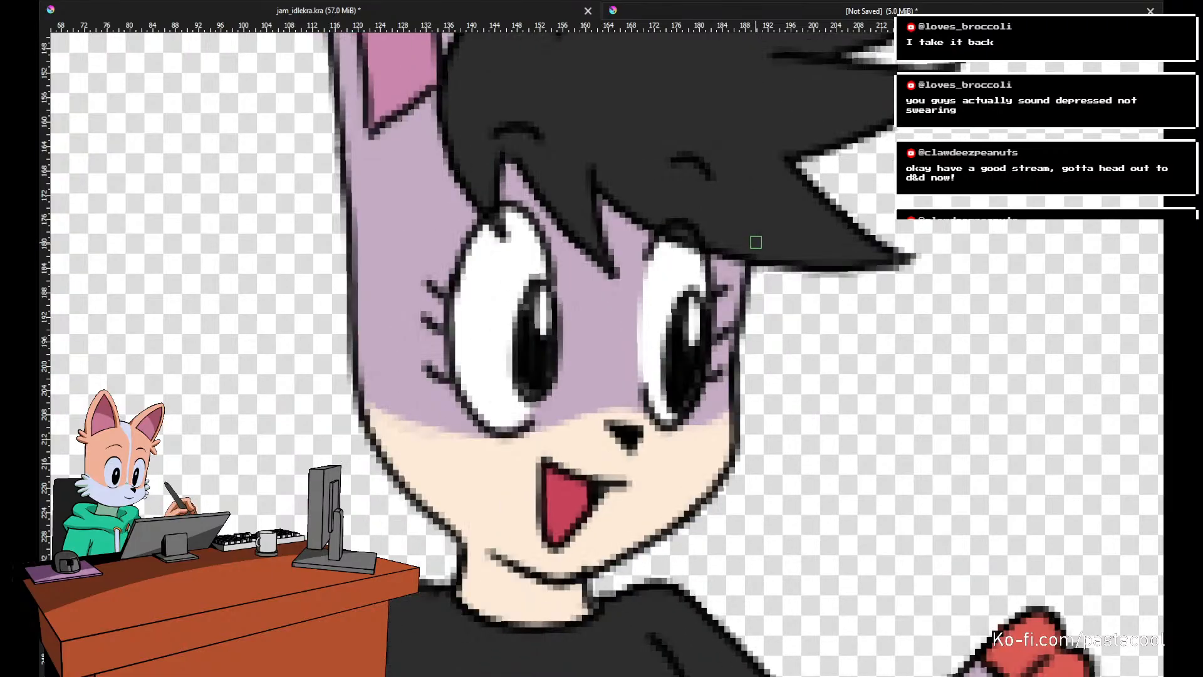
pyautogui.press('Right')
pyautogui.press('Right')
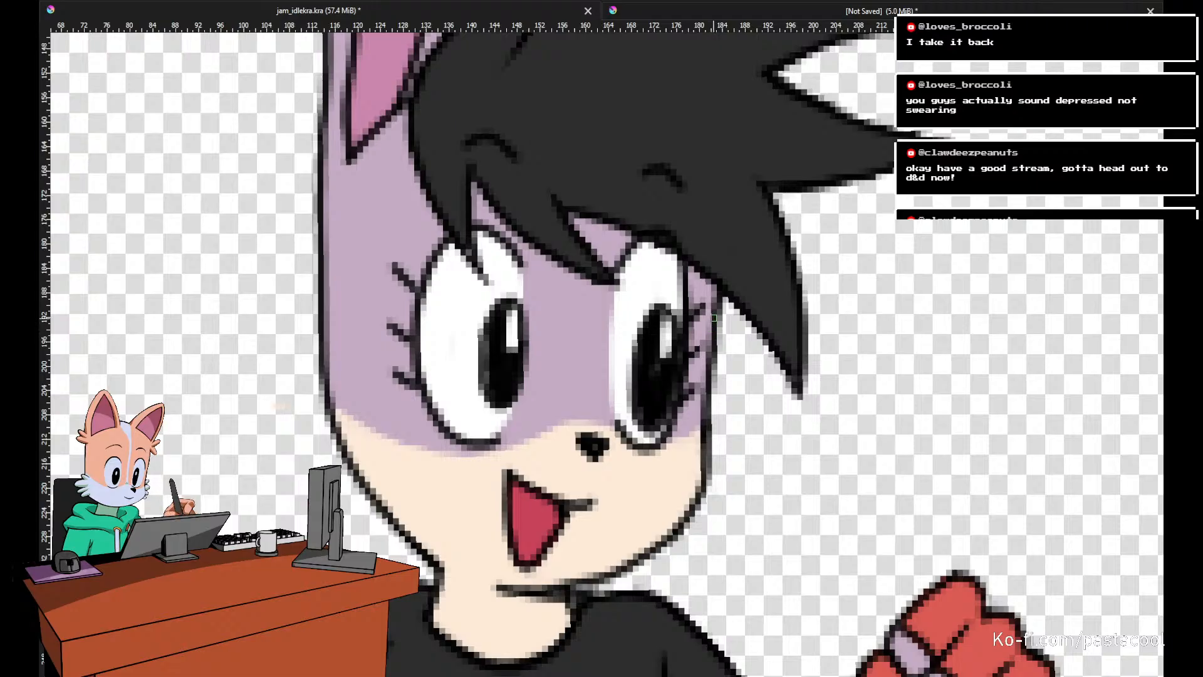
# Redraw the short eyelashes beside the far eye on successive idle frames.
pyautogui.press('Right')
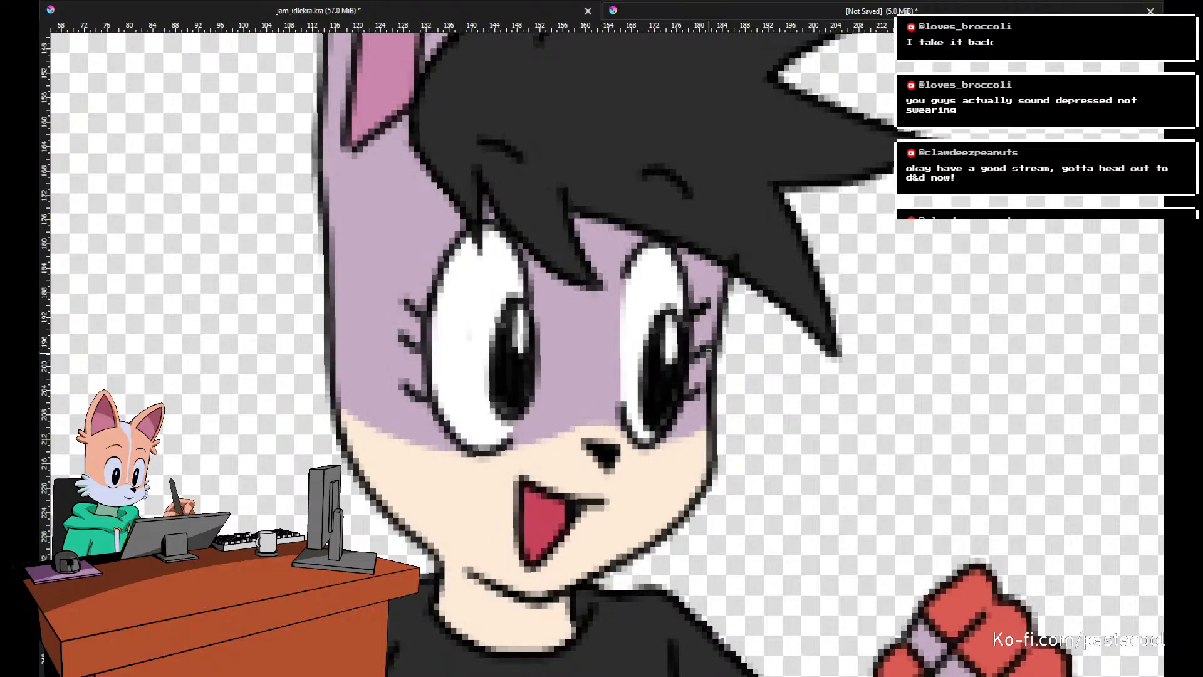
pyautogui.press('Right')
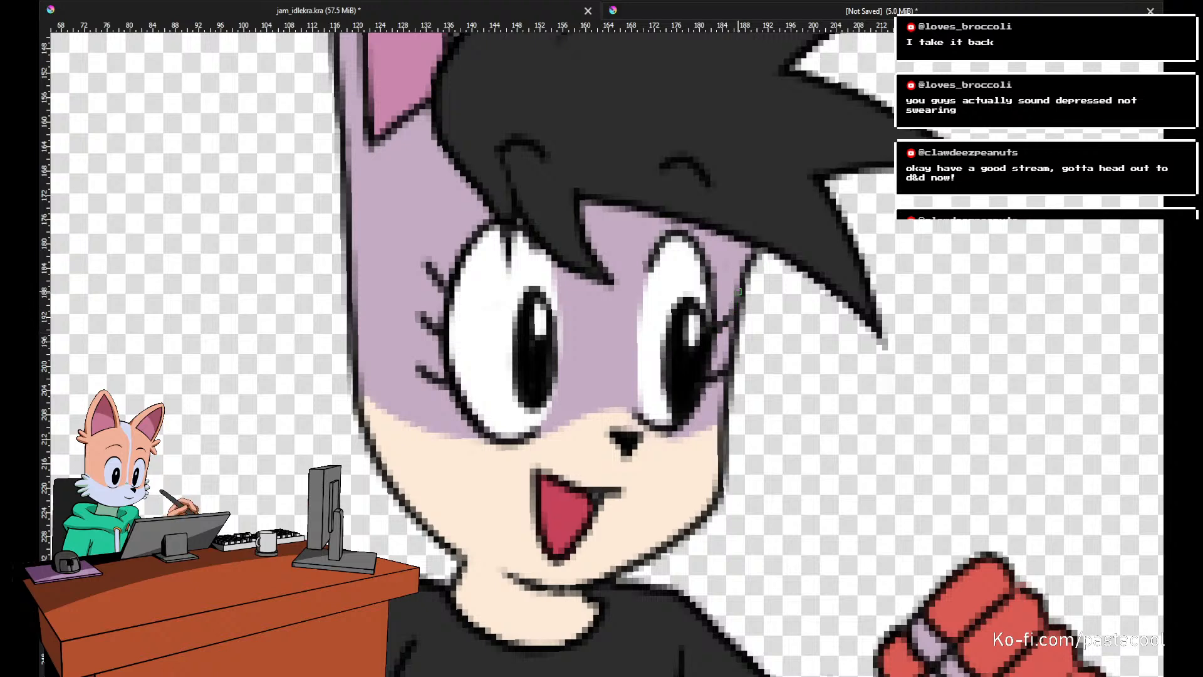
pyautogui.press('space')
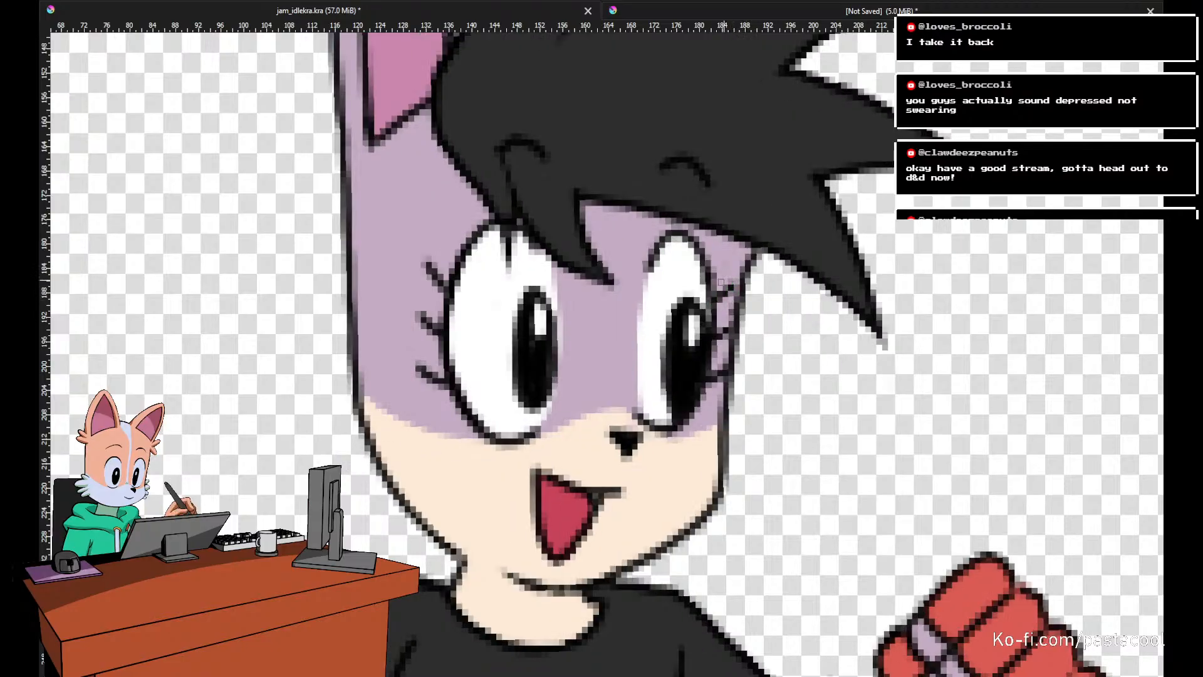
pyautogui.scroll(1, 718, 296)
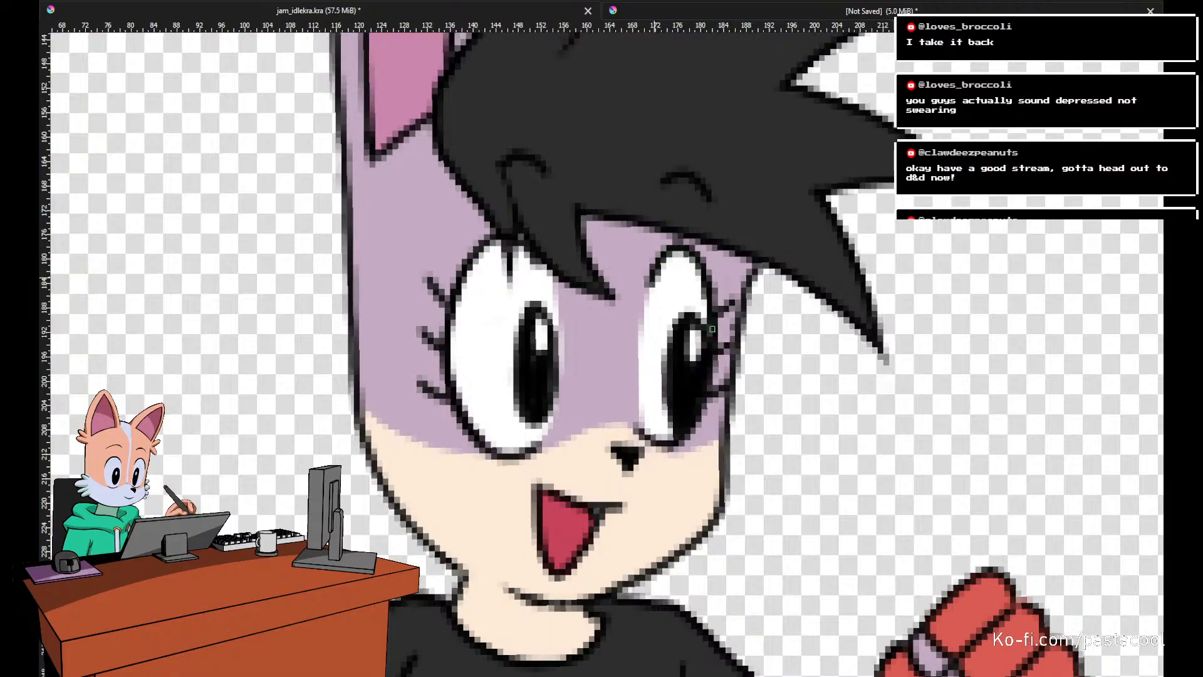
pyautogui.scroll(-3, 714, 301)
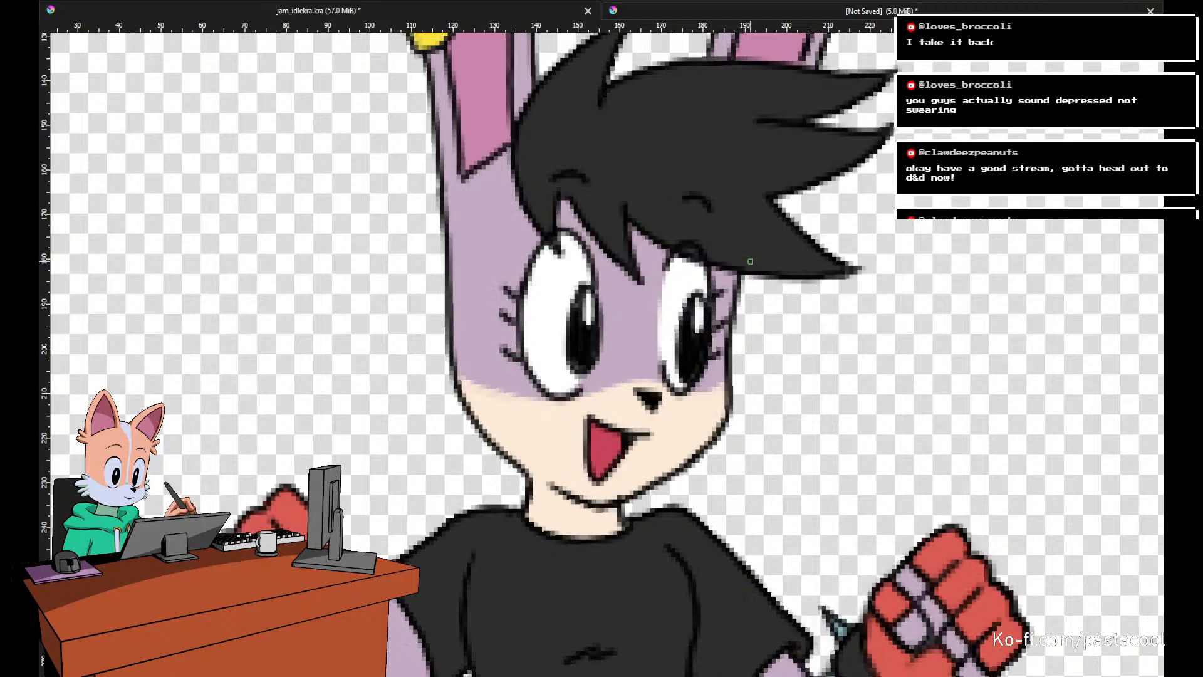
# Touch up the linework of both eyes on the idle frame with the fringe swept sideways, and save the file.
pyautogui.moveTo(617, 290); pyautogui.dragTo(669, 344)
pyautogui.scroll(3, 668, 343)
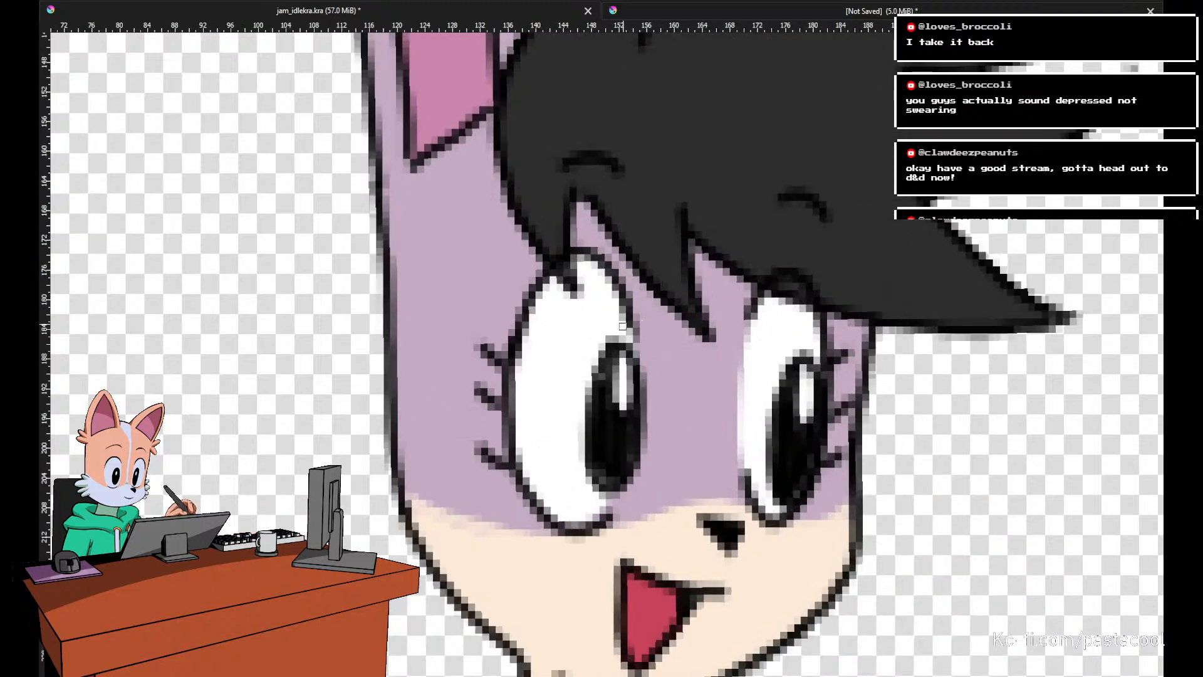
pyautogui.moveTo(629, 348)
pyautogui.mouseDown()
pyautogui.moveTo(617, 302)
pyautogui.moveTo(629, 326)
pyautogui.mouseUp()
pyautogui.moveTo(757, 253)
pyautogui.mouseDown()
pyautogui.moveTo(818, 314)
pyautogui.moveTo(781, 287)
pyautogui.moveTo(761, 307)
pyautogui.moveTo(771, 295)
pyautogui.mouseUp()
pyautogui.hotkey('ctrl', 's')
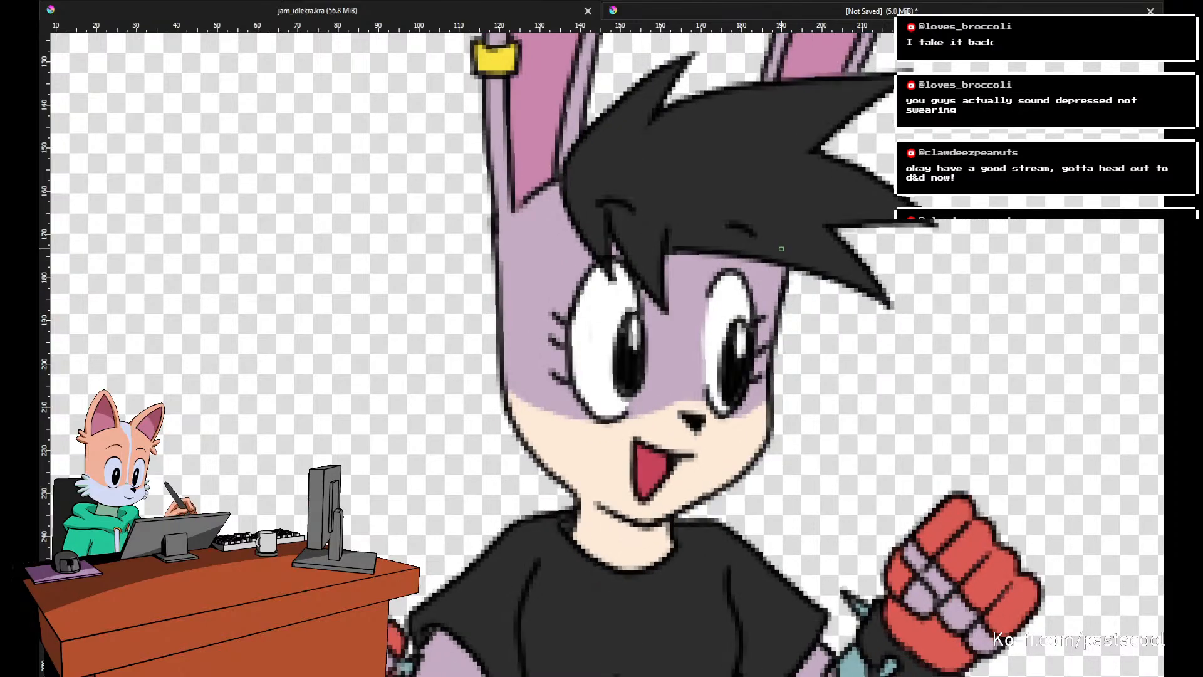
# Lengthen the upper and lower eyelashes of the far eye on the current idle frame, and save the file.
pyautogui.click(773, 342)
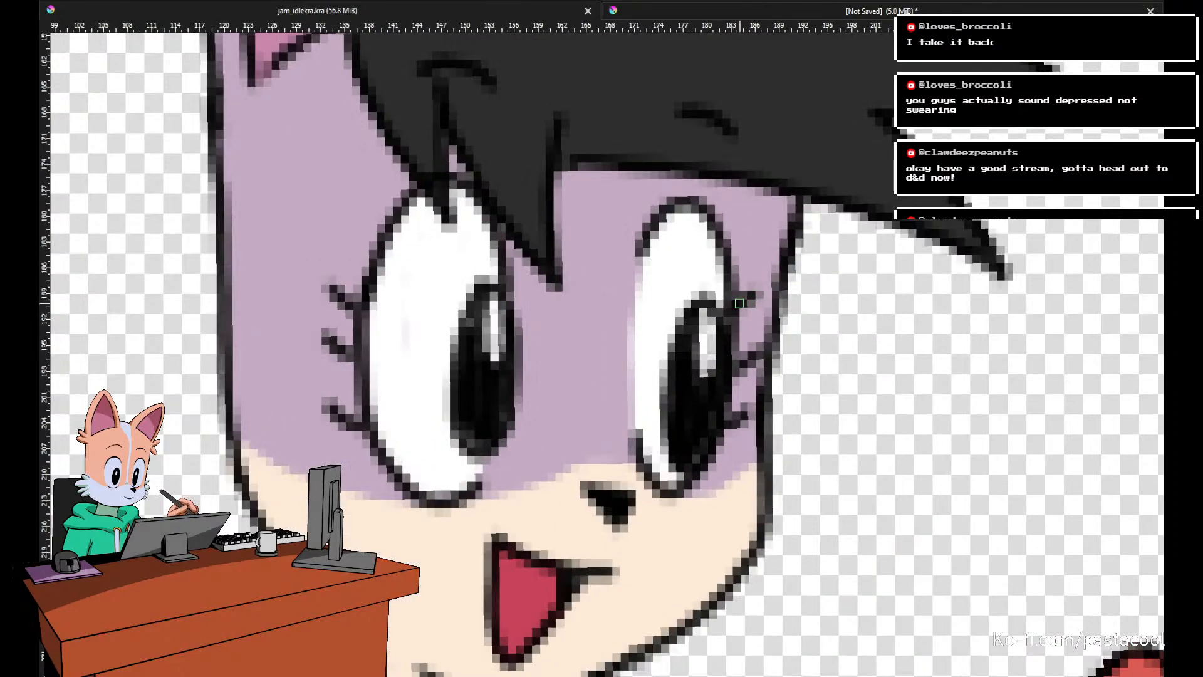
pyautogui.moveTo(747, 296); pyautogui.dragTo(765, 285)
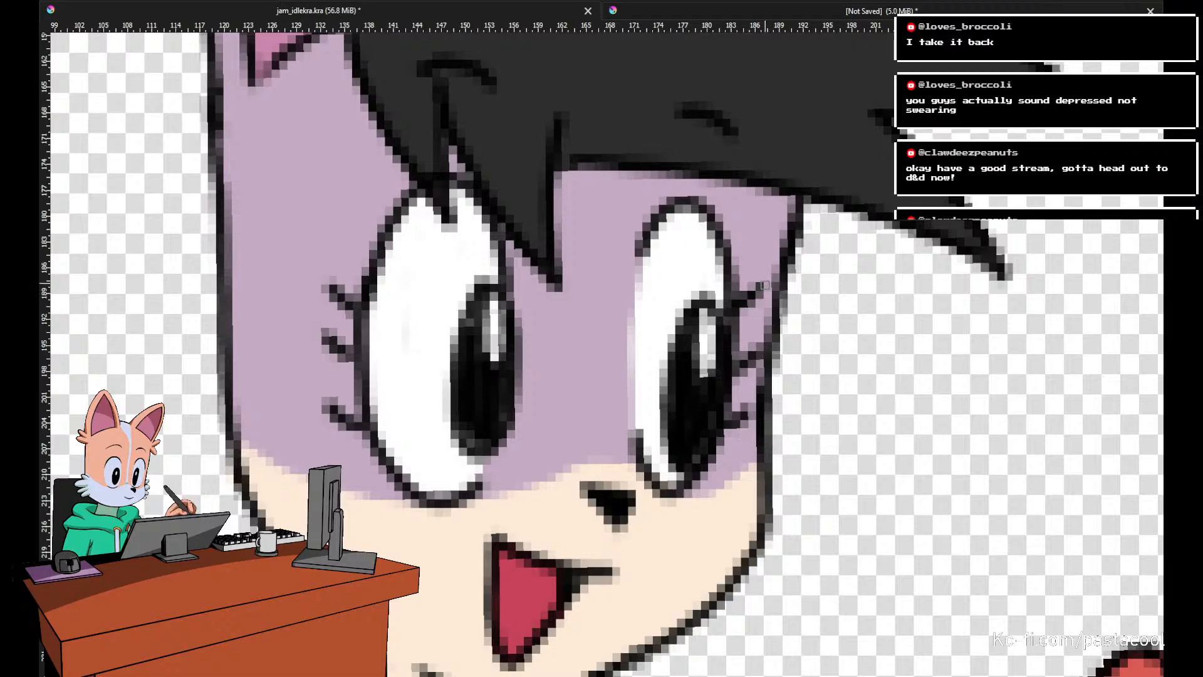
pyautogui.moveTo(732, 423); pyautogui.dragTo(750, 408)
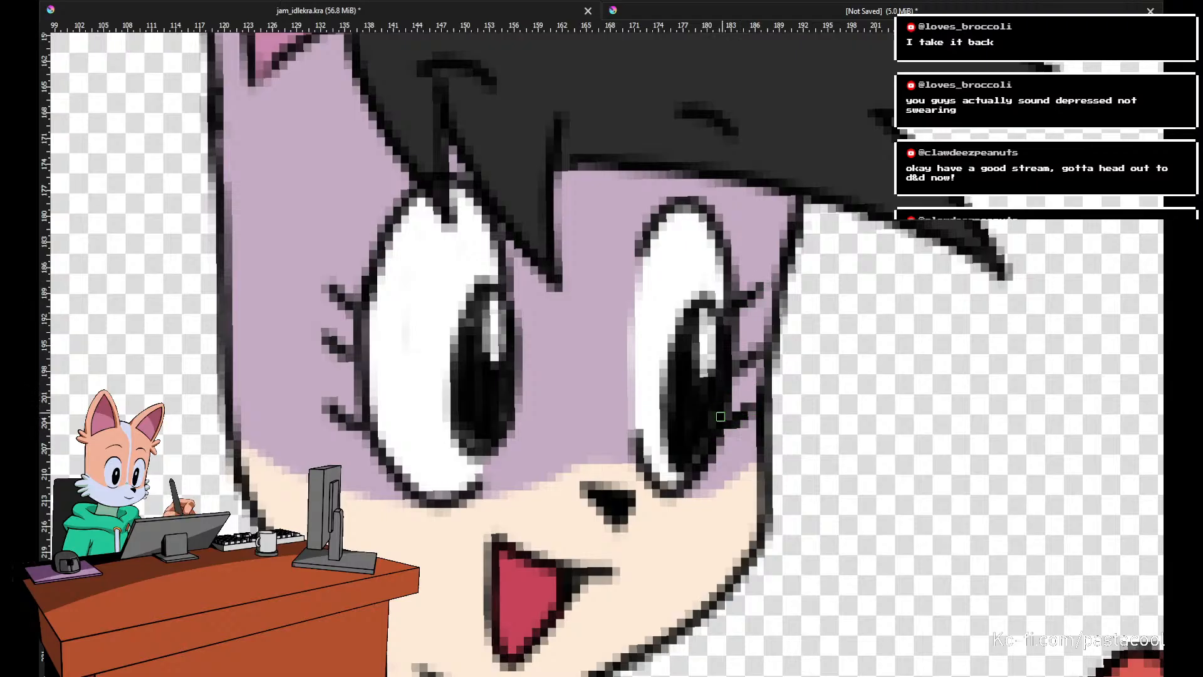
pyautogui.press('-')
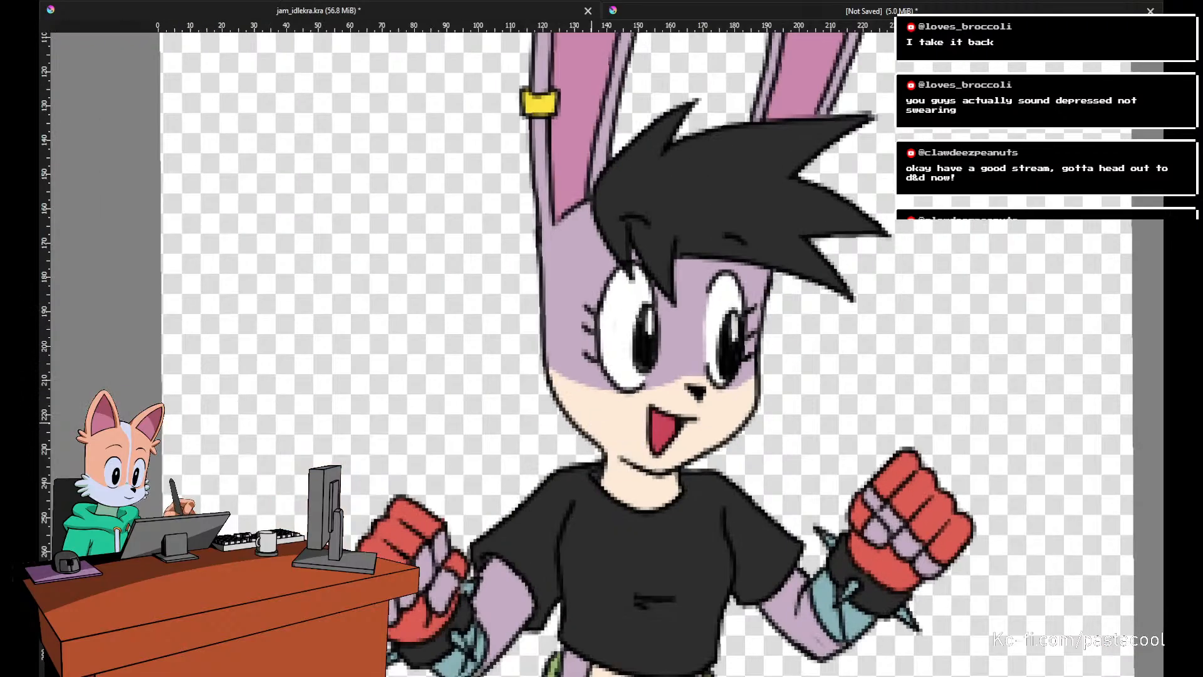
pyautogui.hotkey('ctrl', 's')
# Extend the far eye's lashes on a following idle frame and compare them with those on the neighbouring frames.
pyautogui.press('Right')
pyautogui.scroll(-1, 609, 389)
pyautogui.press('Right')
pyautogui.scroll(1, 634, 370)
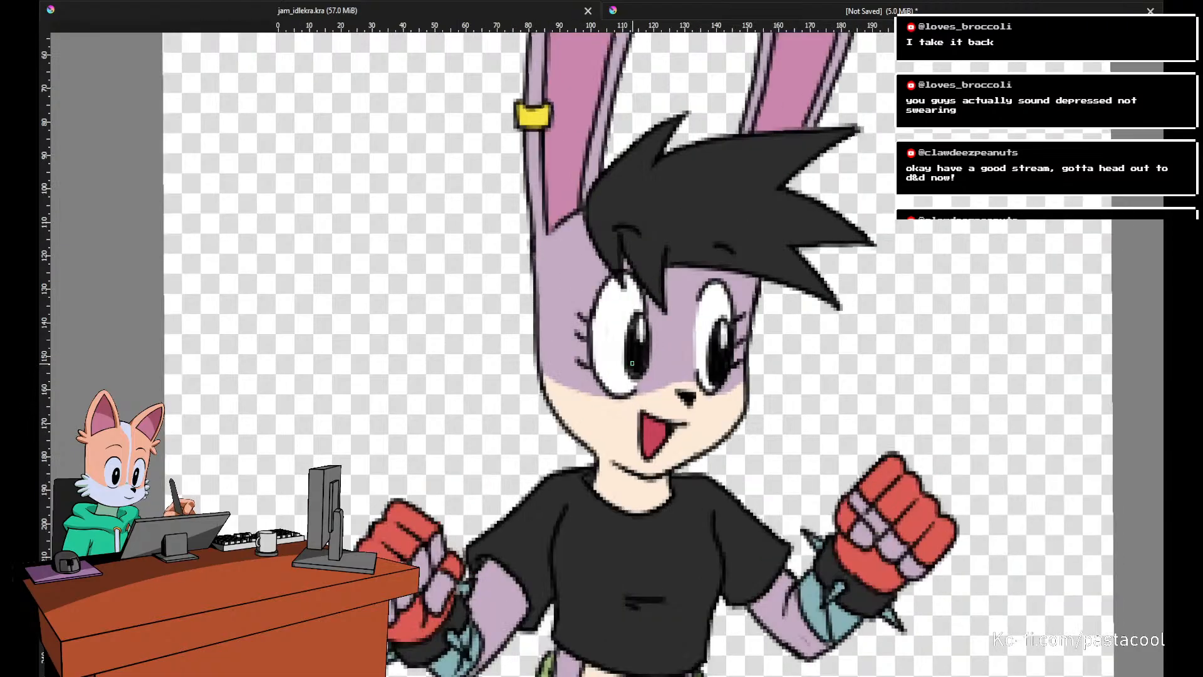
pyautogui.press('Right')
pyautogui.scroll(-1, 696, 344)
pyautogui.scroll(1, 738, 344)
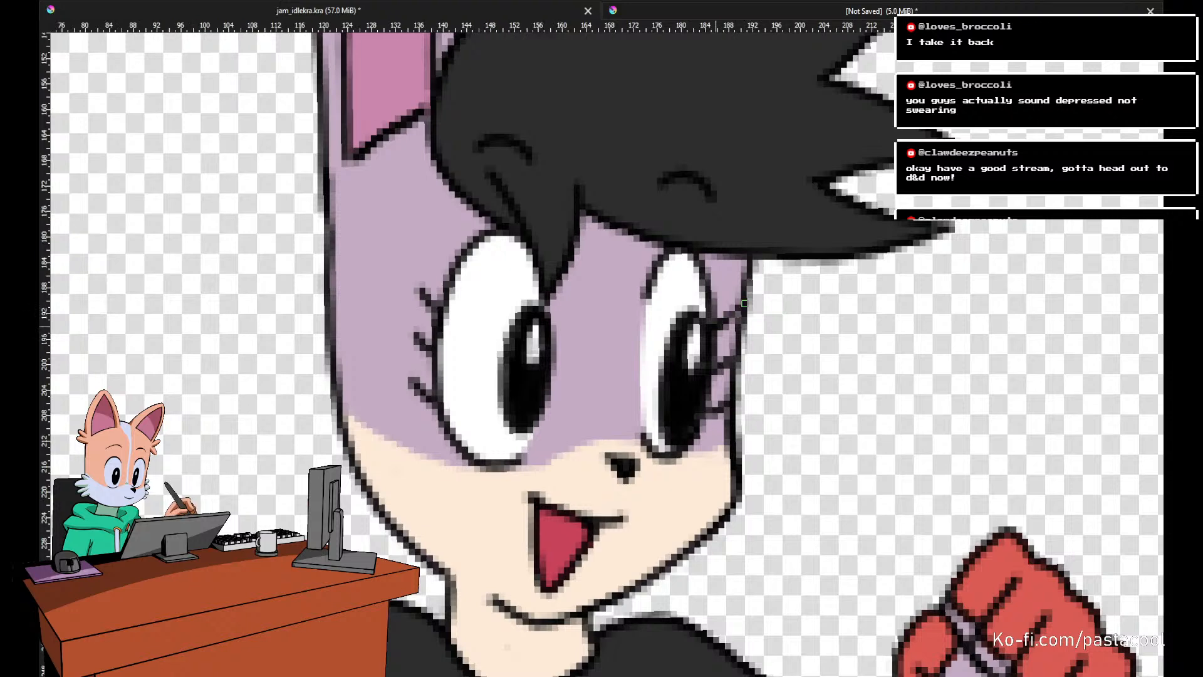
pyautogui.scroll(-2, 757, 279)
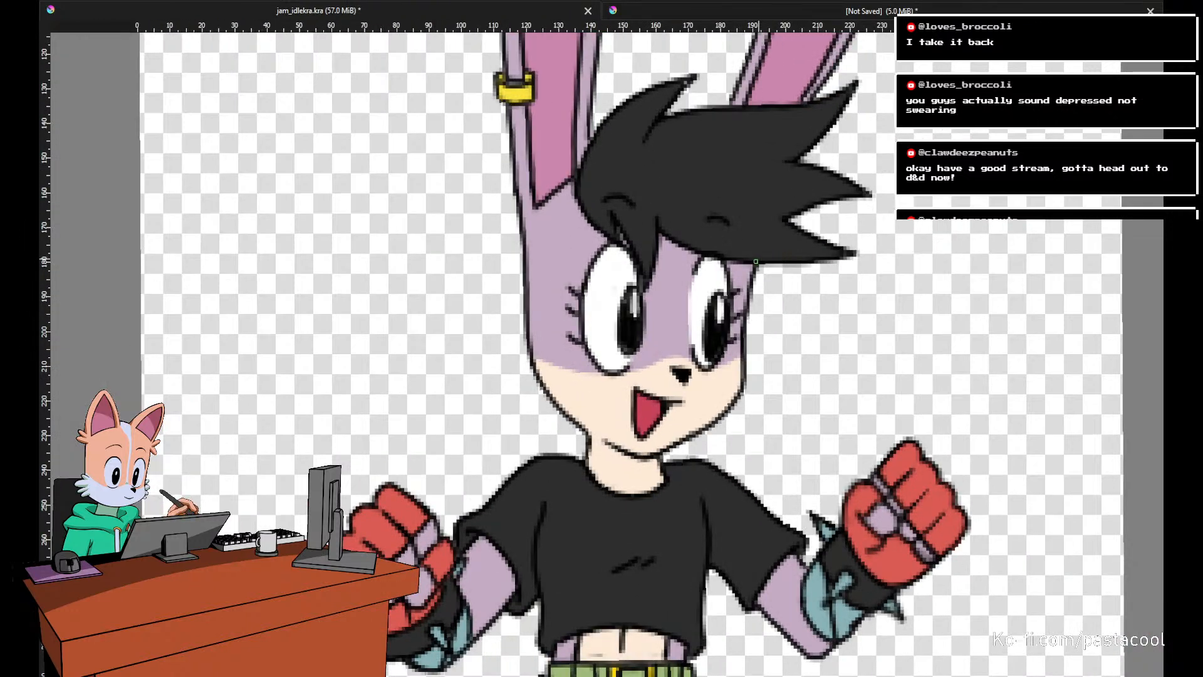
pyautogui.keyDown('ctrl'); pyautogui.click(764, 266); pyautogui.keyUp('ctrl')
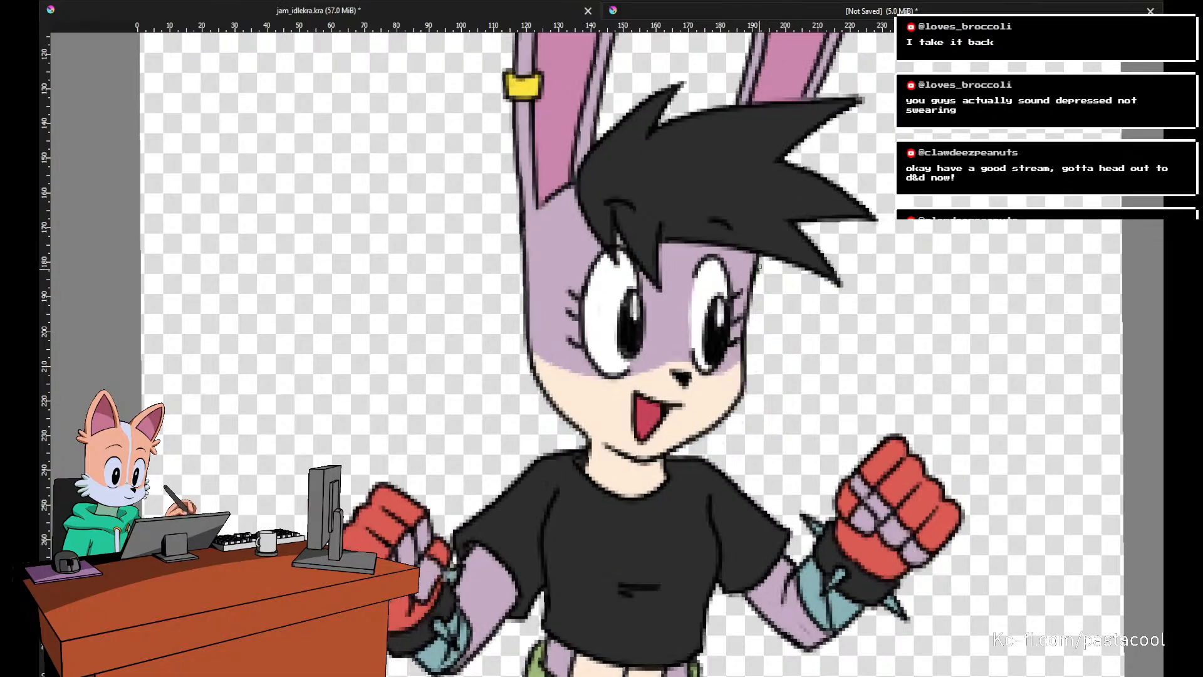
pyautogui.scroll(-1, 819, 195)
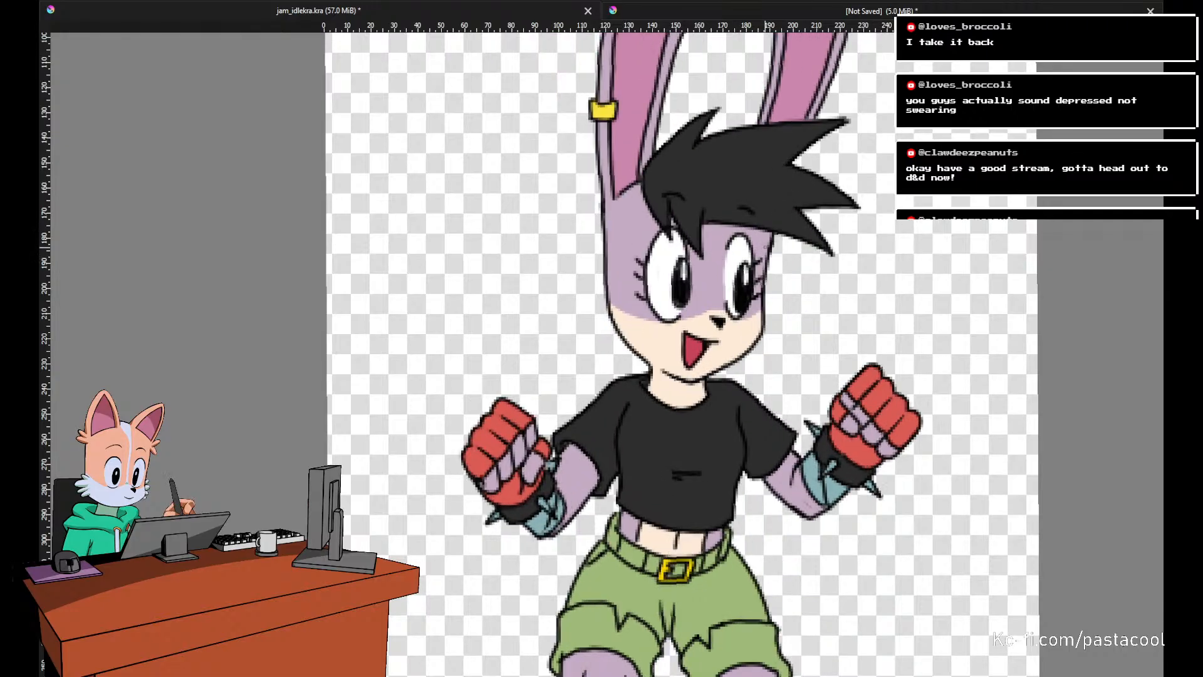
# Draw the missing third upper eyelash on the large eye on the earring side, on an idle frame further along.
pyautogui.scroll(-1, 773, 235)
pyautogui.moveTo(758, 217); pyautogui.dragTo(742, 247)
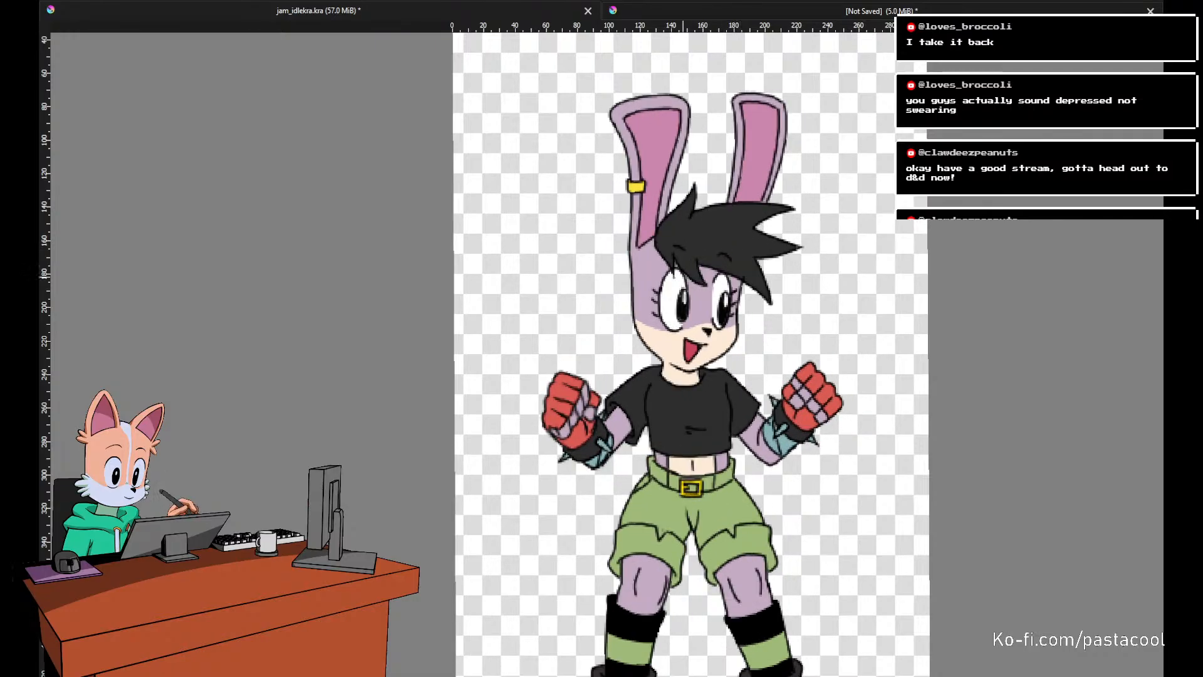
pyautogui.scroll(3, 683, 276)
pyautogui.scroll(4, 645, 343)
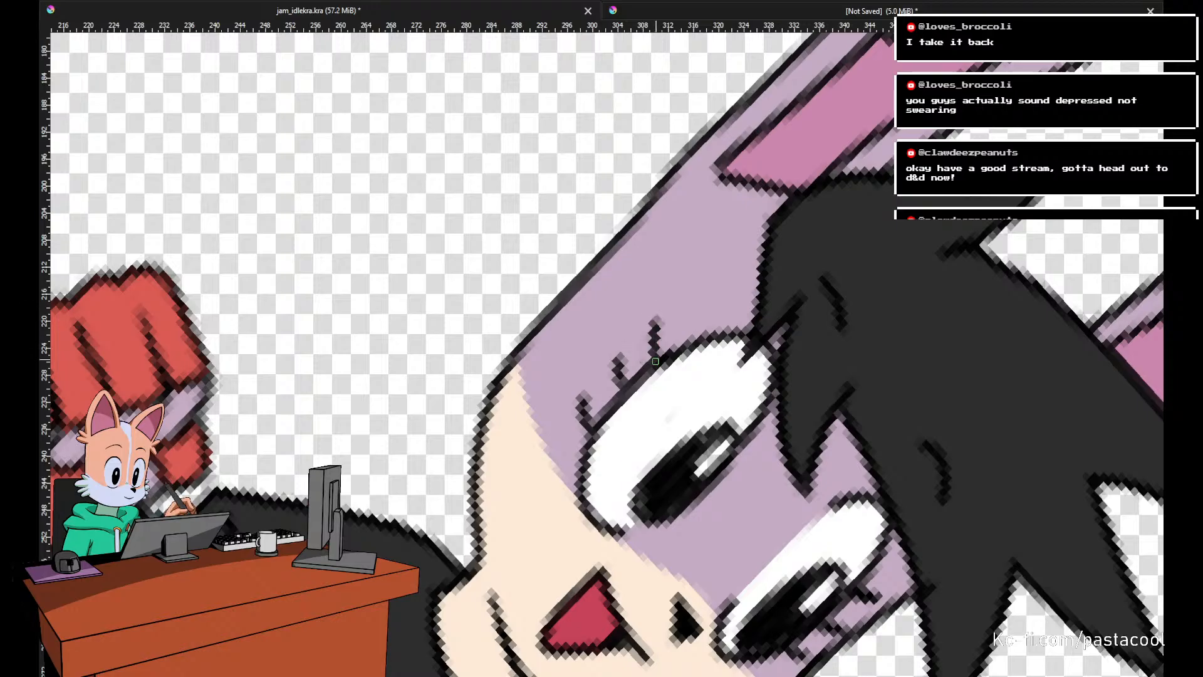
pyautogui.moveTo(656, 361); pyautogui.dragTo(665, 312)
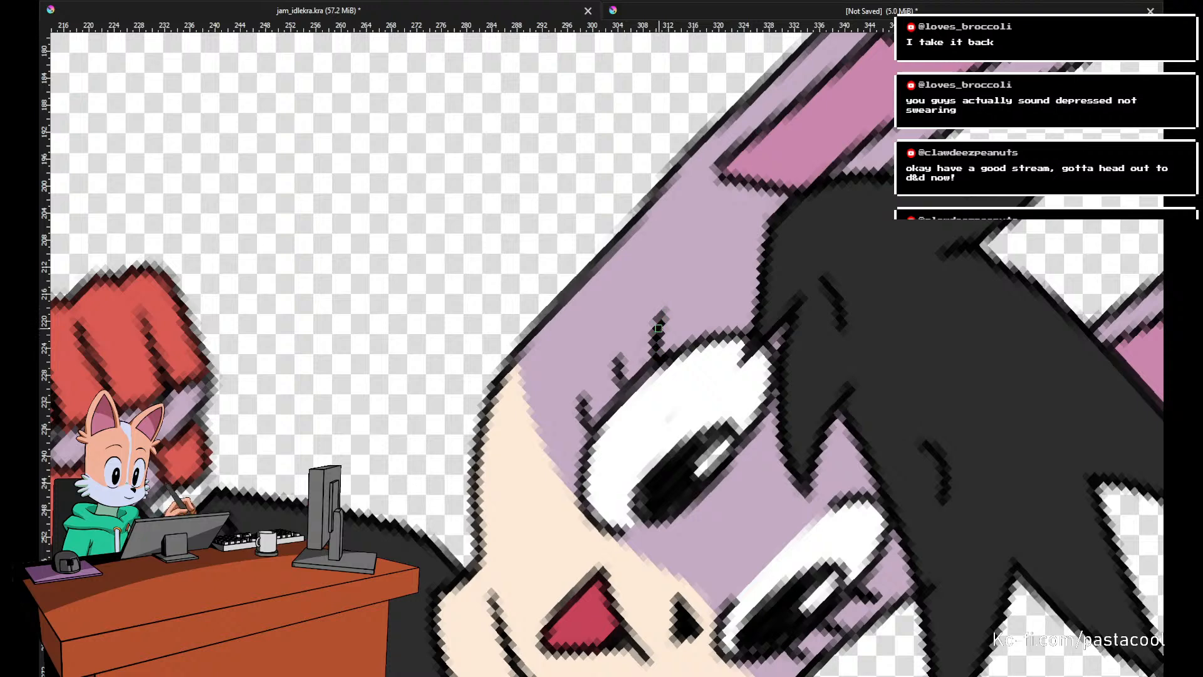
pyautogui.hotkey('ctrl', 'z')
pyautogui.press('Right')
pyautogui.press('Right')
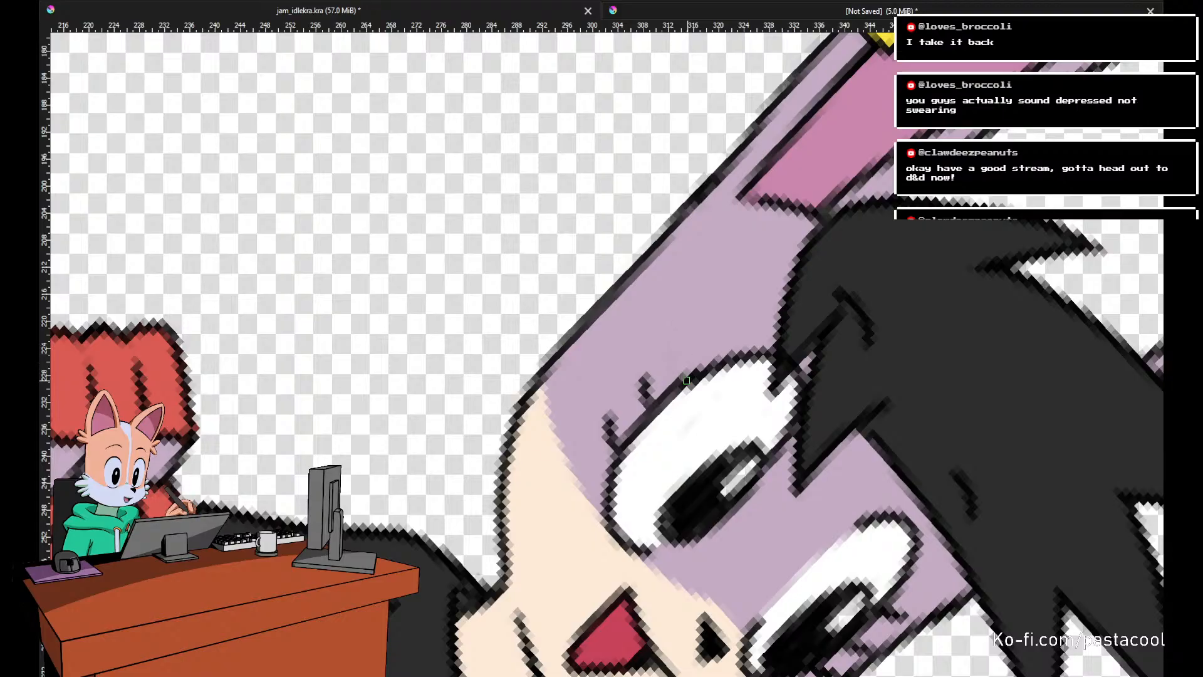
pyautogui.moveTo(688, 343)
pyautogui.mouseDown()
pyautogui.moveTo(687, 363)
pyautogui.moveTo(693, 328)
pyautogui.mouseUp()
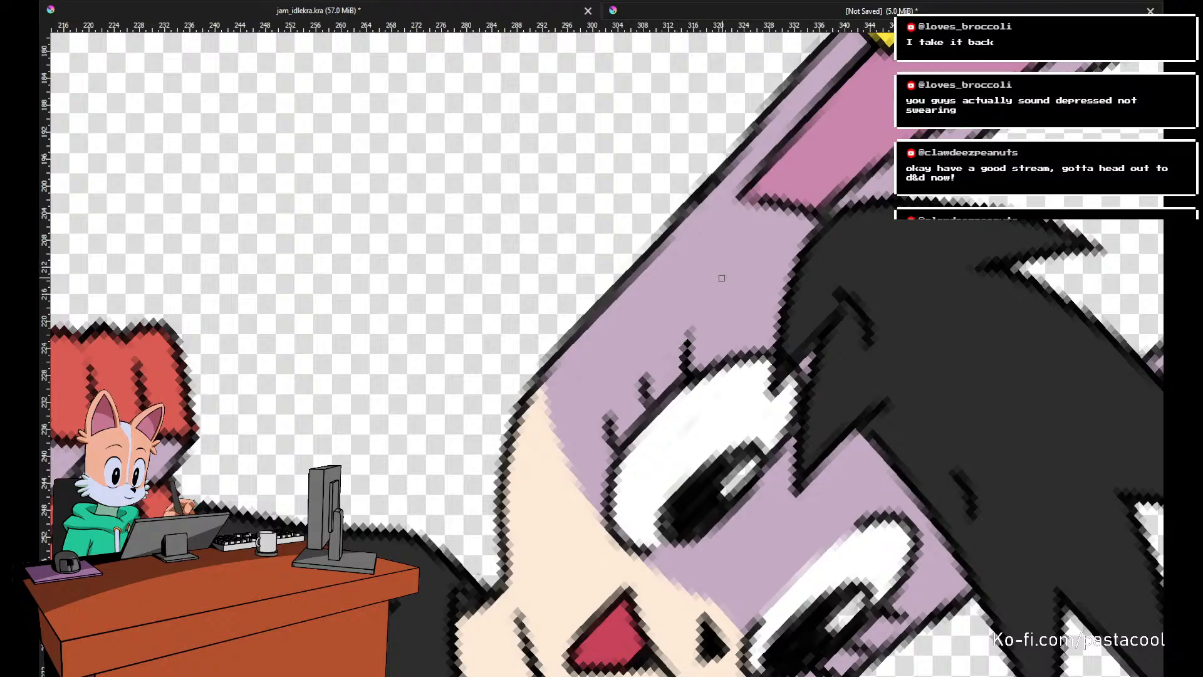
# Extend the uppermost eyelash of the earring-side eye on the preceding idle frame.
pyautogui.press('Left')
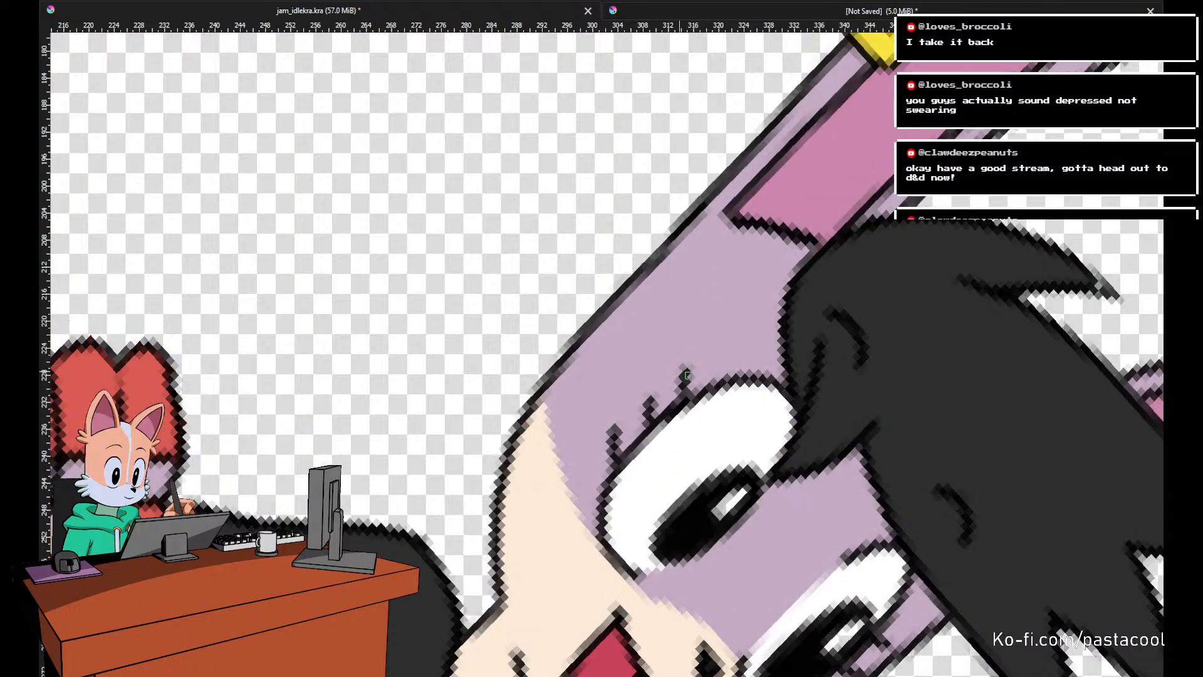
pyautogui.moveTo(687, 375); pyautogui.dragTo(692, 367)
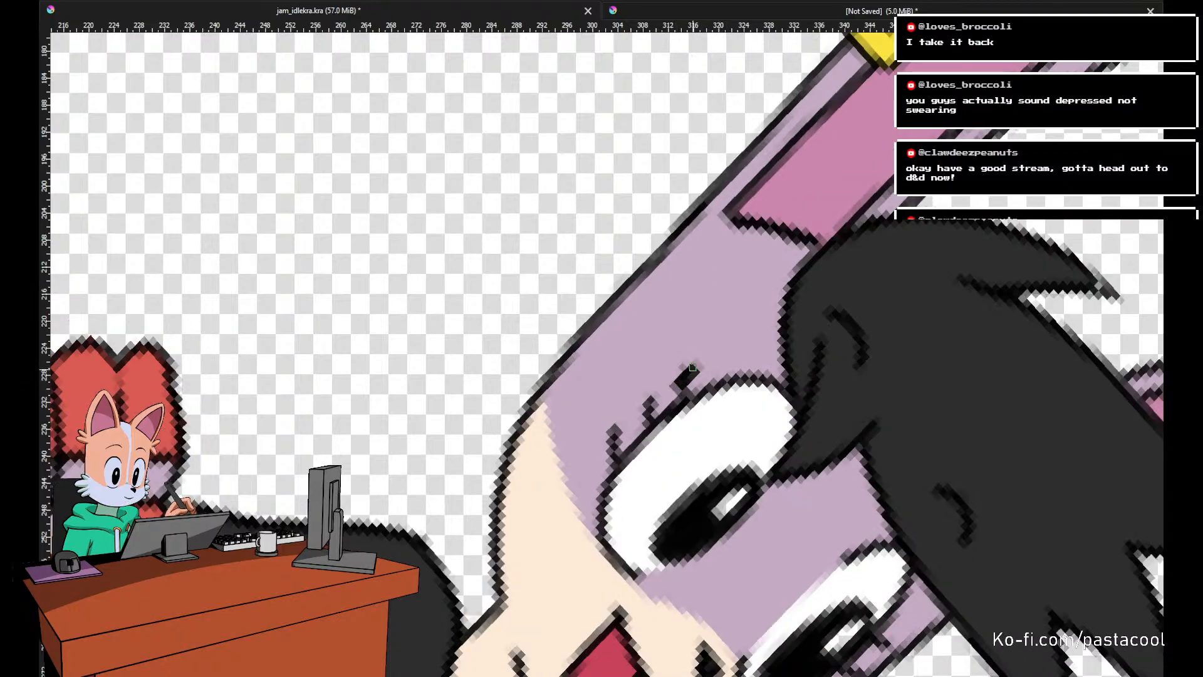
pyautogui.hotkey('ctrl', 'z')
pyautogui.moveTo(692, 384)
pyautogui.mouseDown()
pyautogui.moveTo(687, 363)
pyautogui.moveTo(684, 391)
pyautogui.mouseUp()
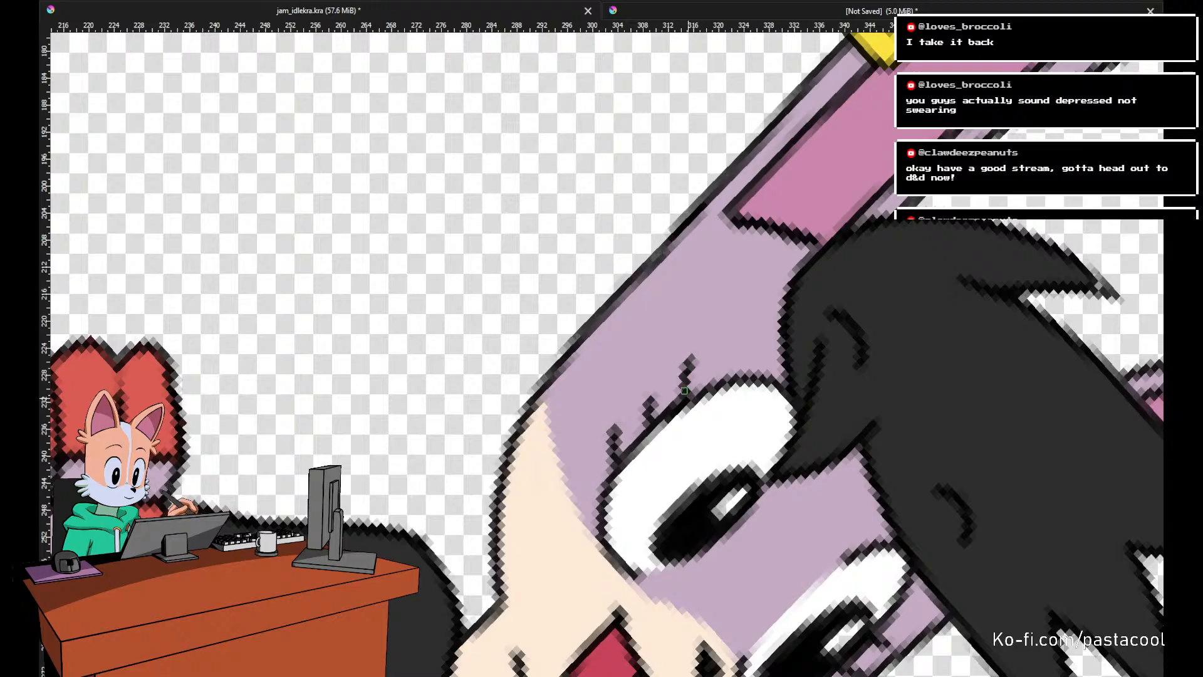
# Check the whole rabbit upright and unrotated on the previous idle frame, and save the animation file.
pyautogui.press('Left')
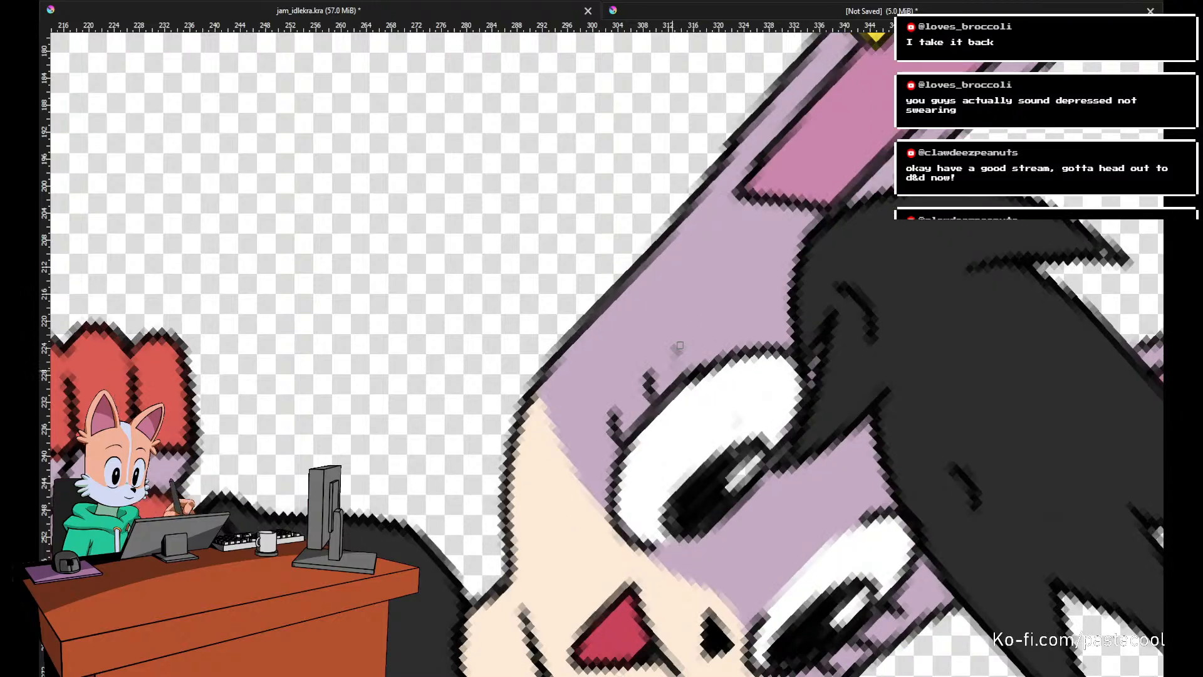
pyautogui.press('5')
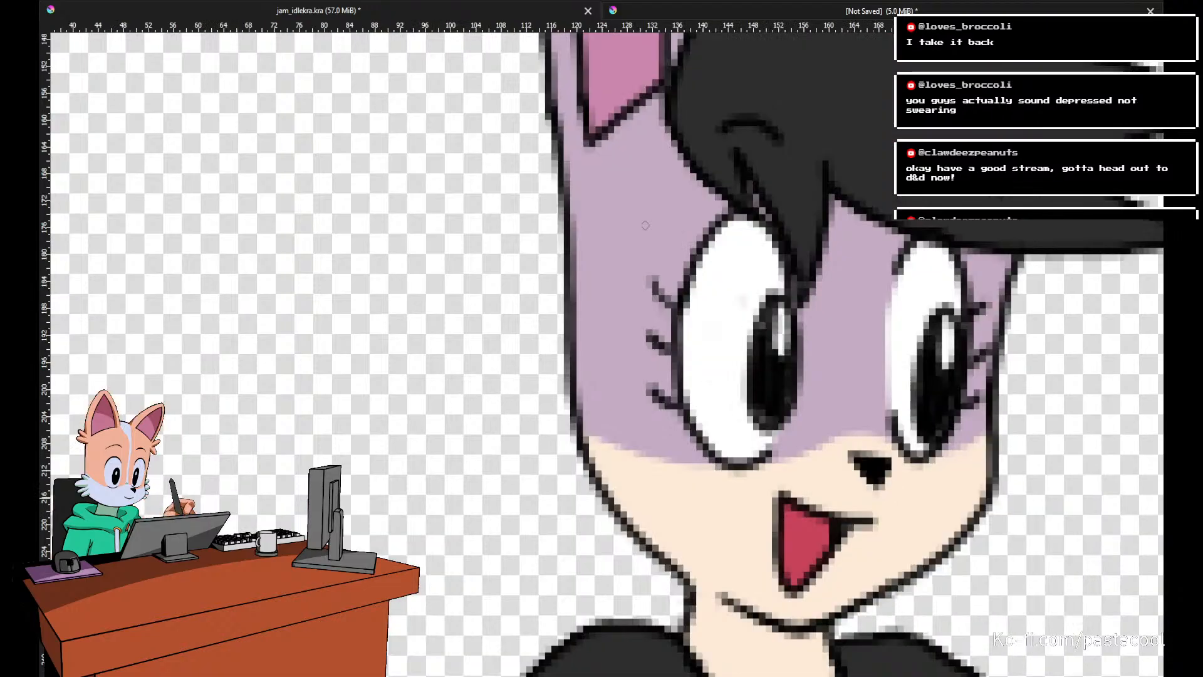
pyautogui.scroll(-5, 719, 283)
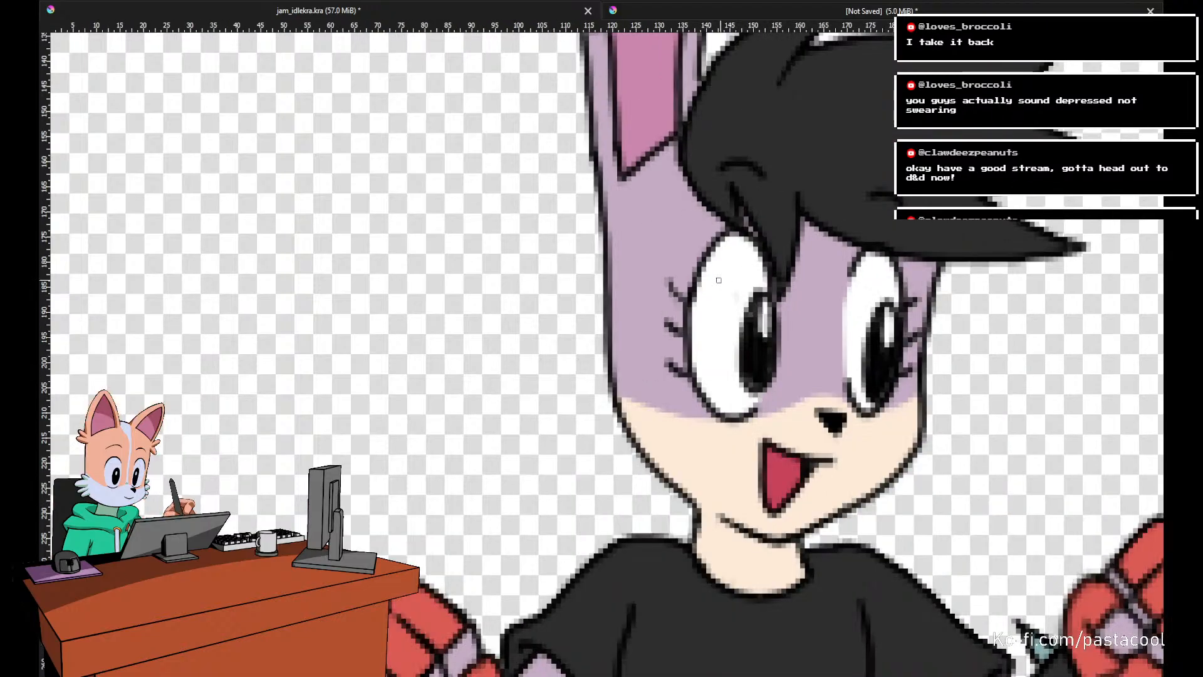
pyautogui.scroll(1, 755, 314)
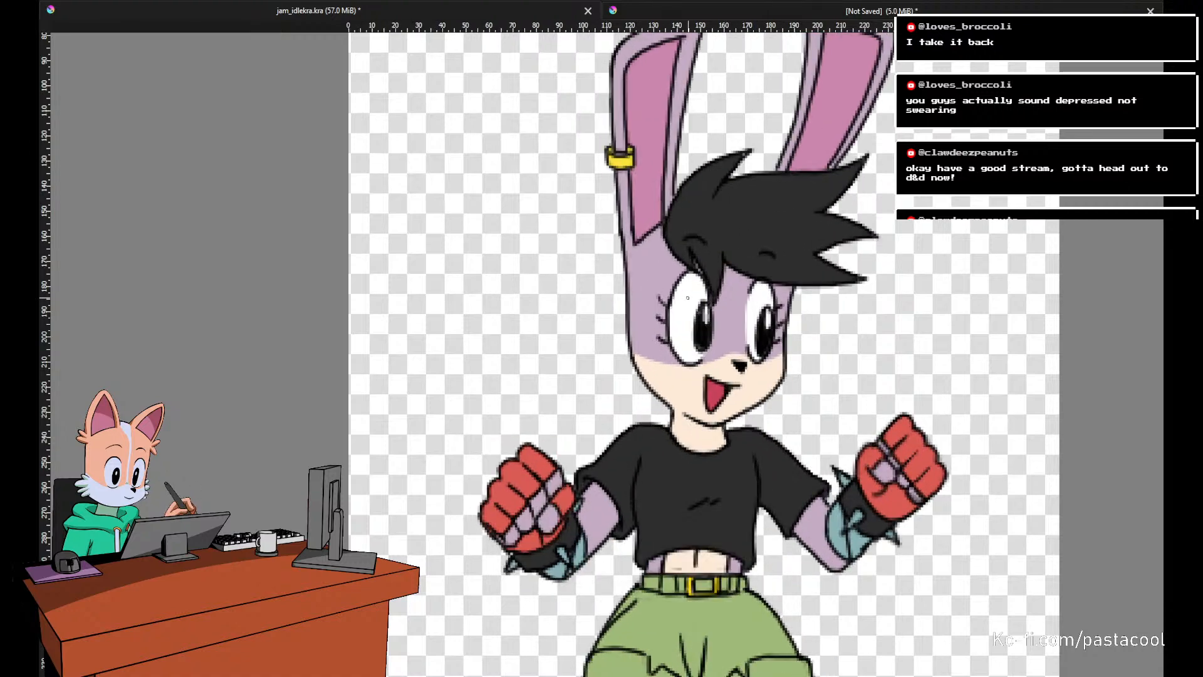
pyautogui.scroll(-1, 688, 297)
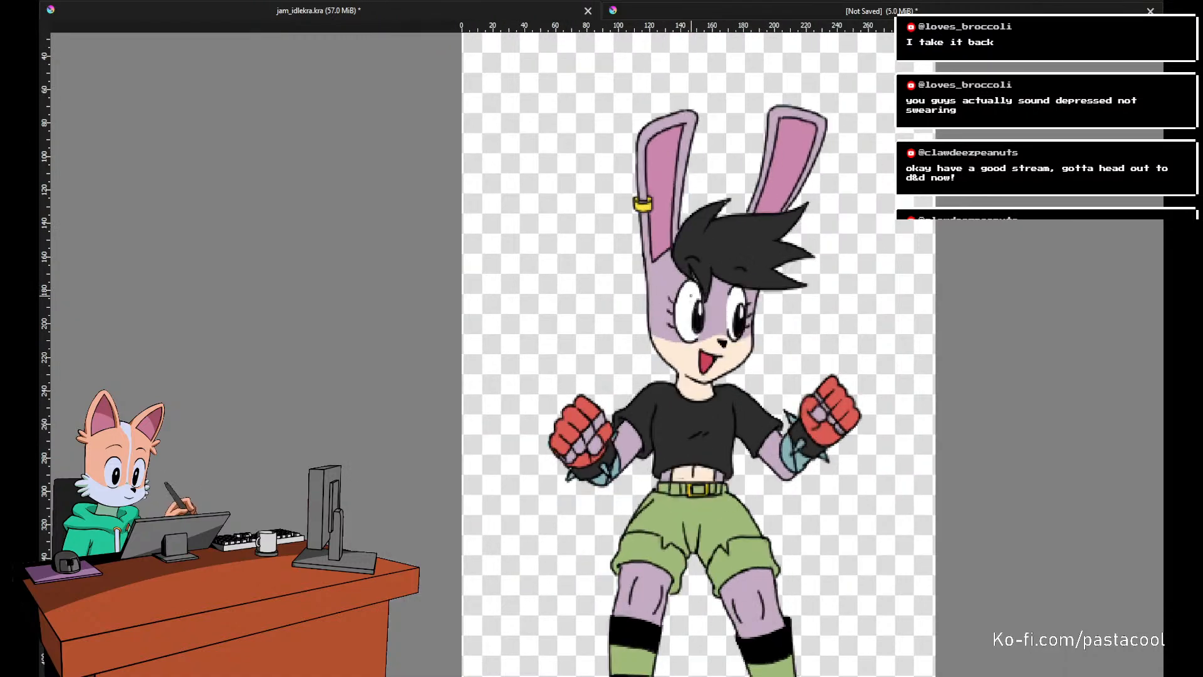
pyautogui.scroll(-1, 689, 297)
pyautogui.scroll(-1, 694, 288)
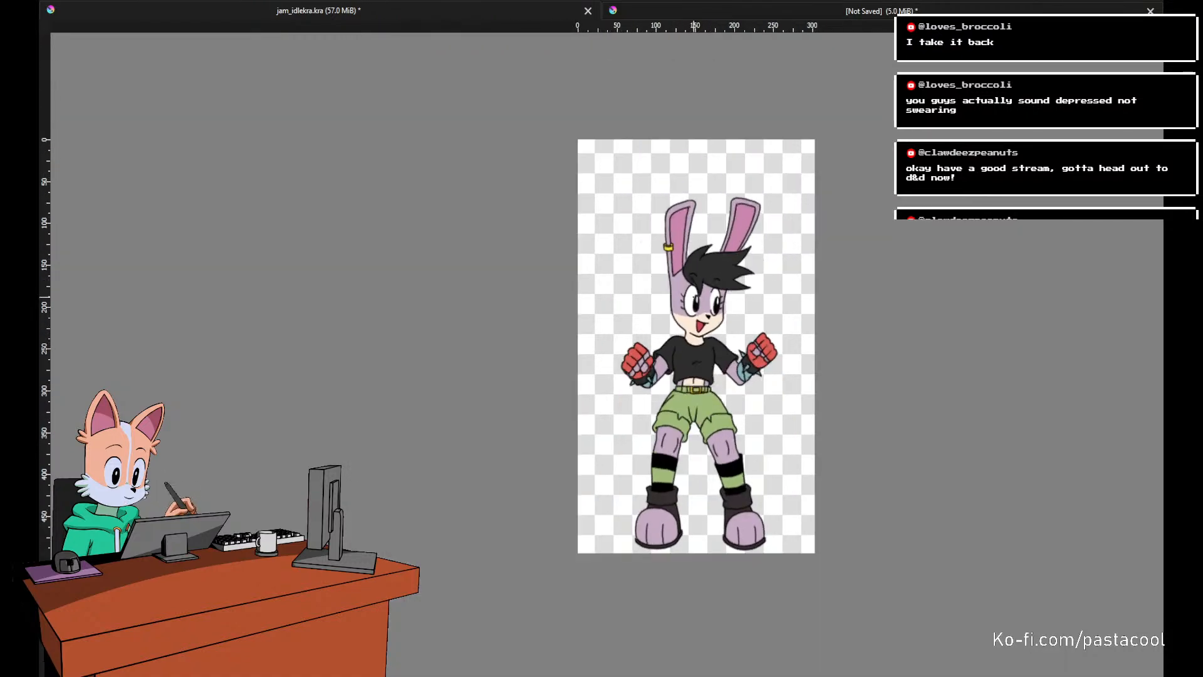
pyautogui.hotkey('ctrl', 's')
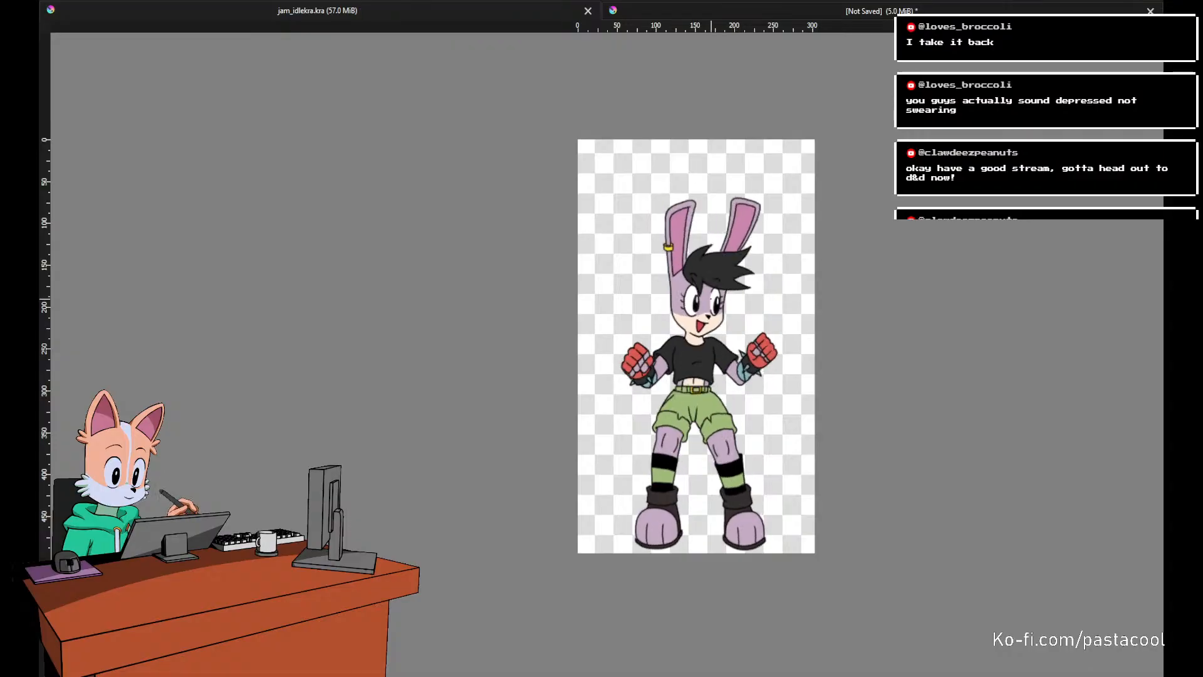
# Examine the full rabbit figure in mirrored and normal view at different sizes to judge its pose and proportions.
pyautogui.scroll(1, 710, 298)
pyautogui.press('m')
pyautogui.scroll(-1, 711, 299)
pyautogui.scroll(1, 599, 313)
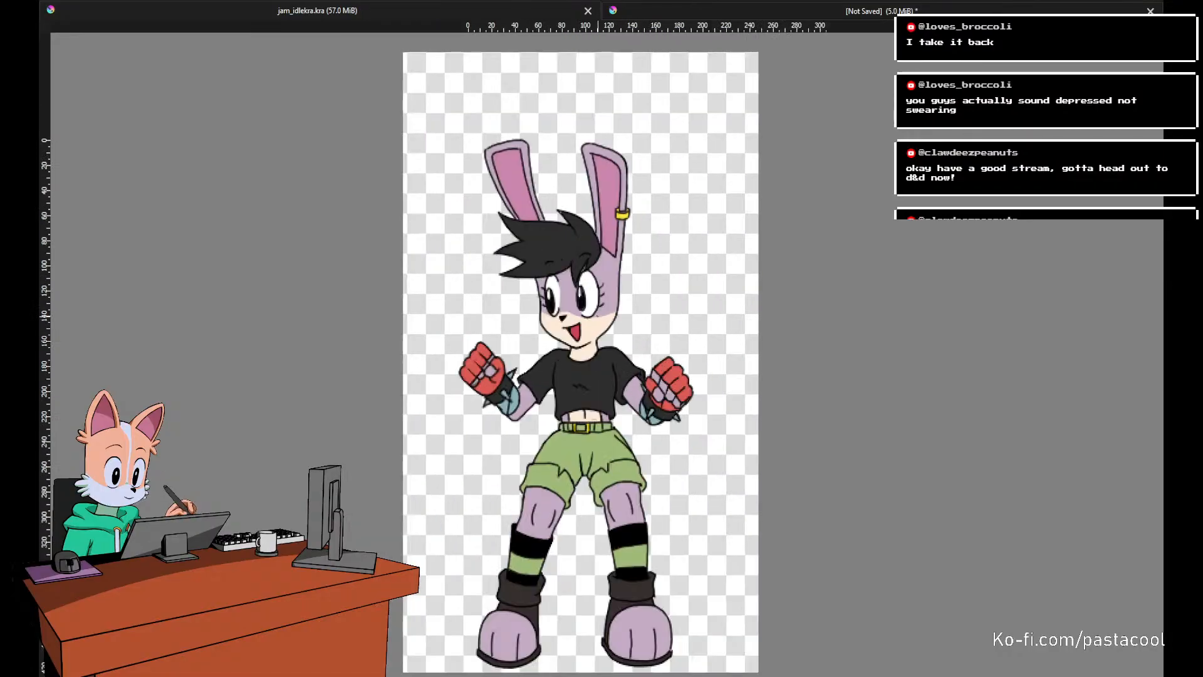
pyautogui.moveTo(669, 309); pyautogui.dragTo(697, 305)
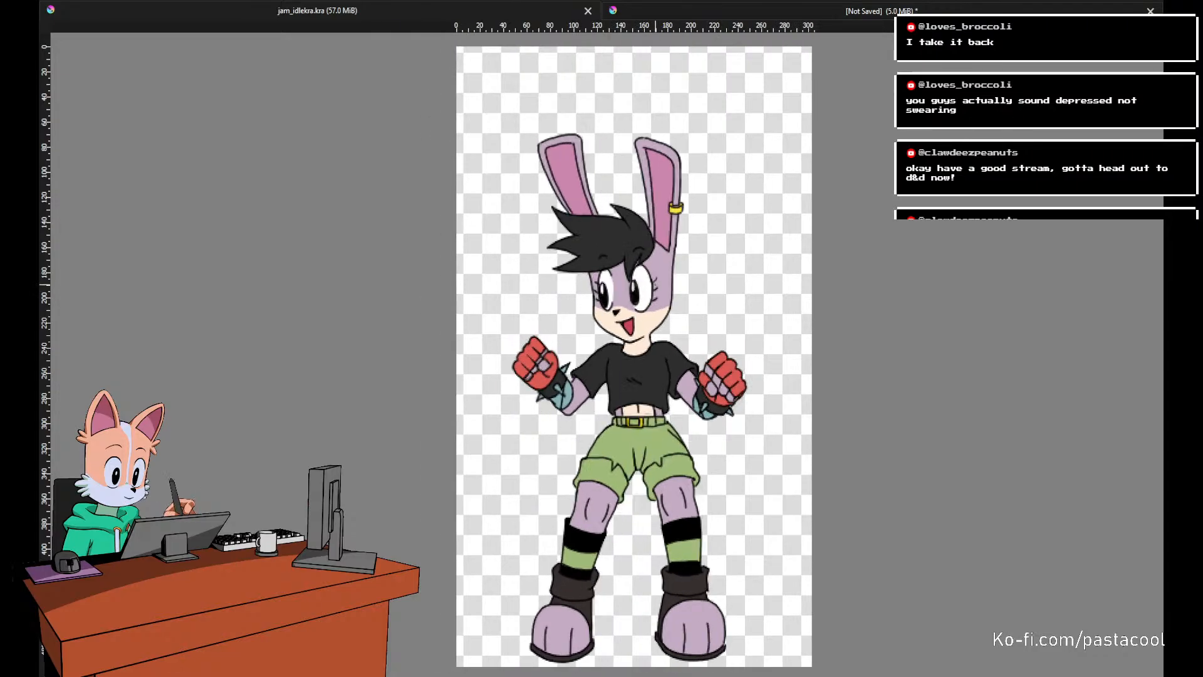
pyautogui.moveTo(646, 326); pyautogui.dragTo(691, 331)
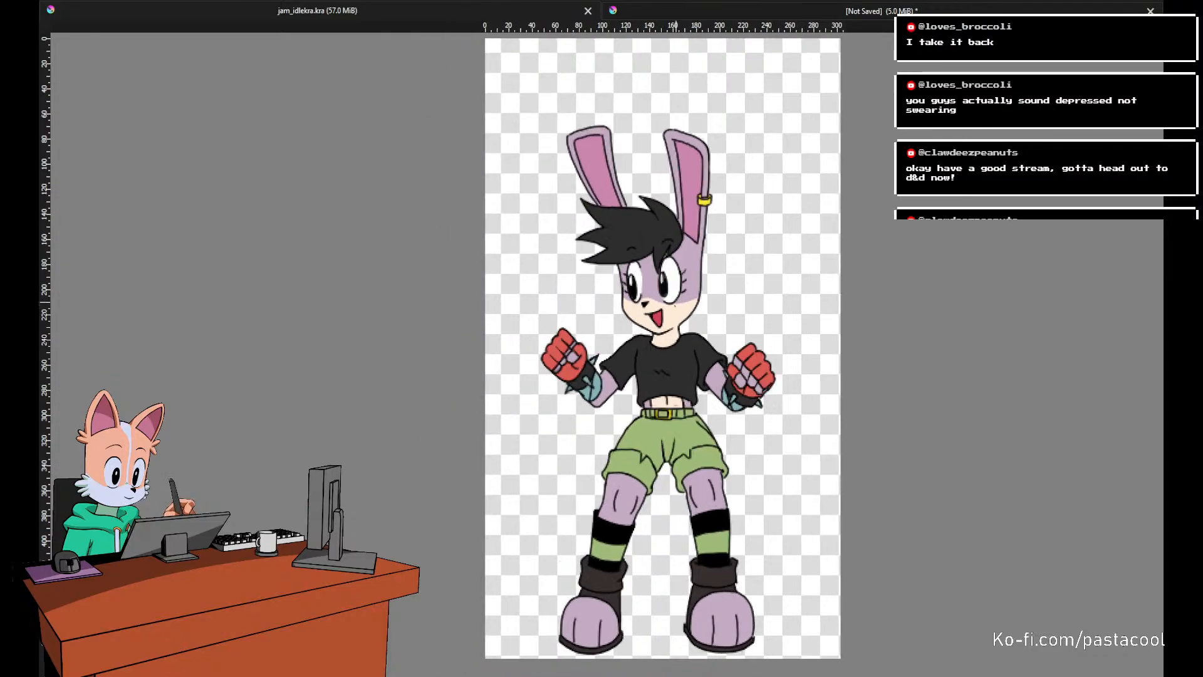
pyautogui.scroll(-1, 690, 331)
pyautogui.scroll(1, 690, 331)
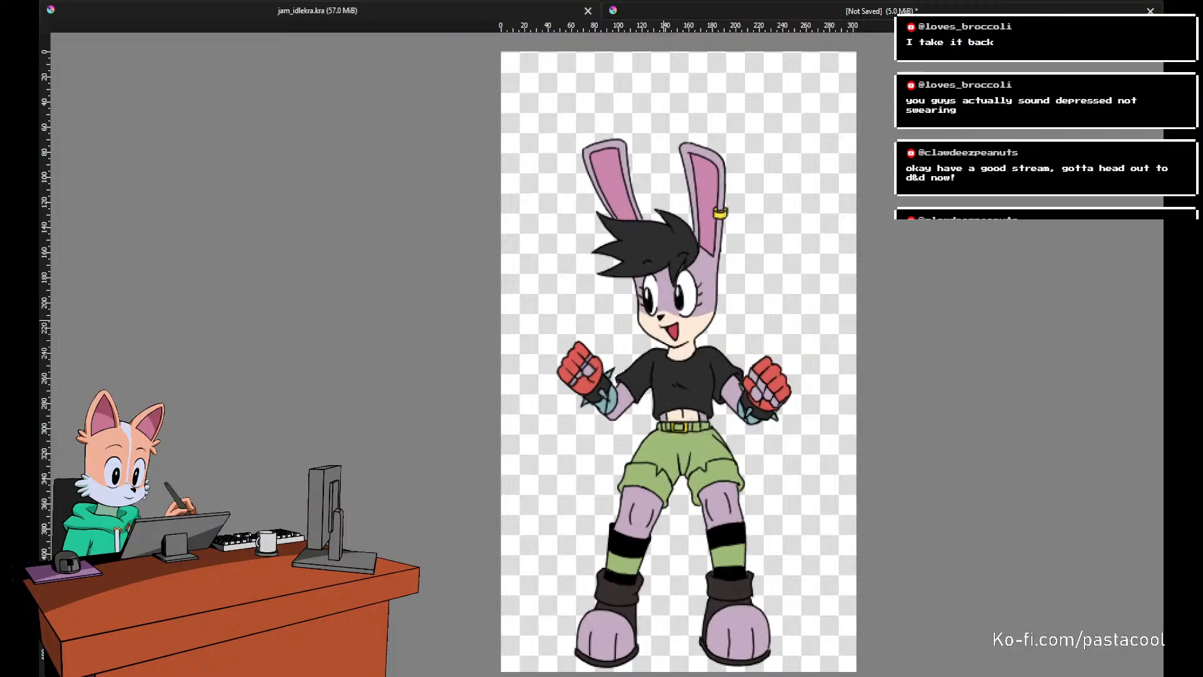
pyautogui.scroll(-1, 632, 350)
pyautogui.scroll(2, 632, 349)
pyautogui.scroll(-2, 639, 332)
pyautogui.scroll(1, 657, 368)
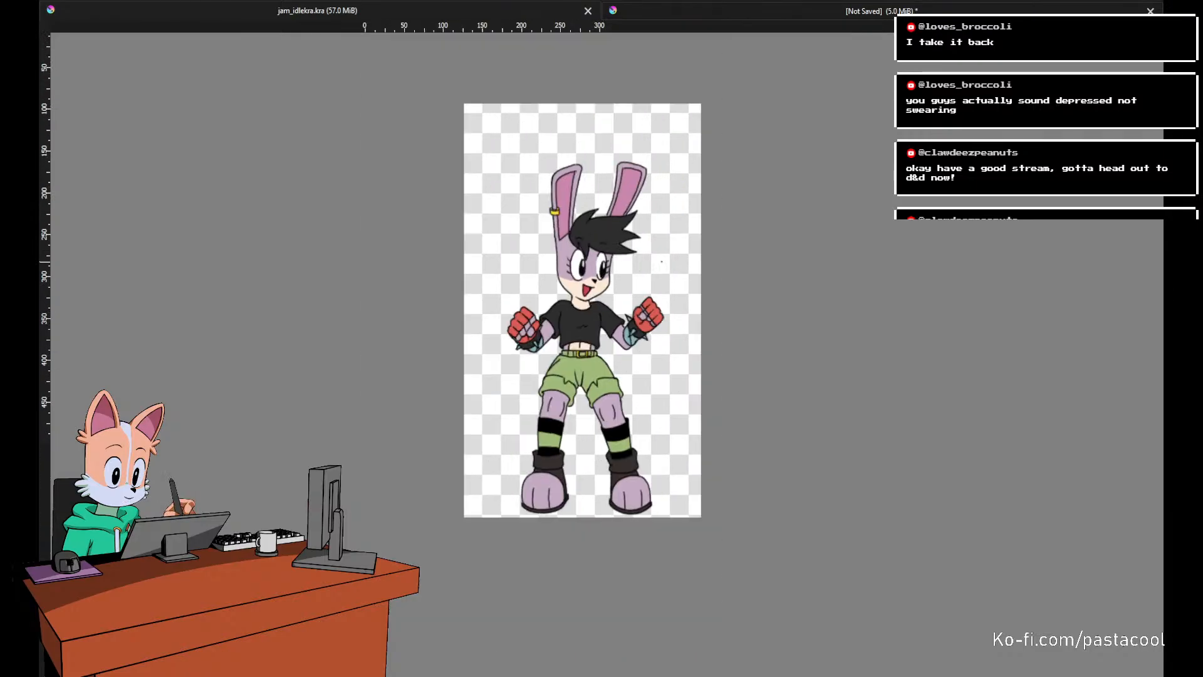
pyautogui.press('m')
pyautogui.scroll(-2, 578, 257)
pyautogui.scroll(2, 517, 251)
pyautogui.scroll(-2, 517, 251)
pyautogui.scroll(2, 517, 250)
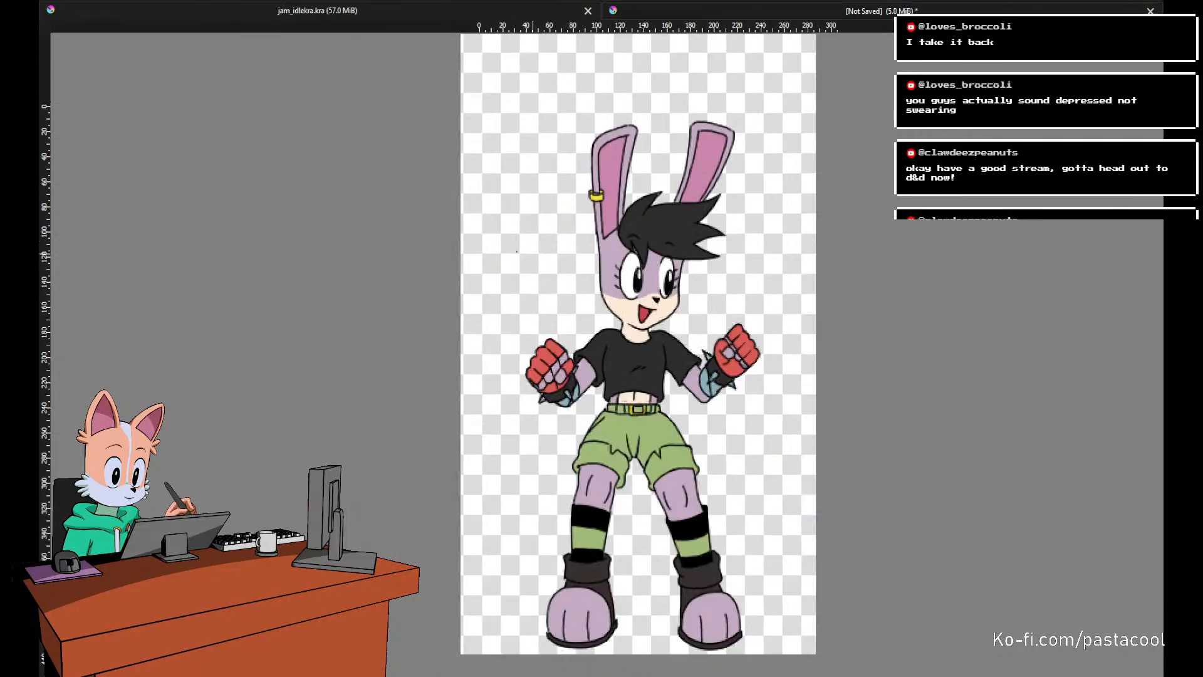